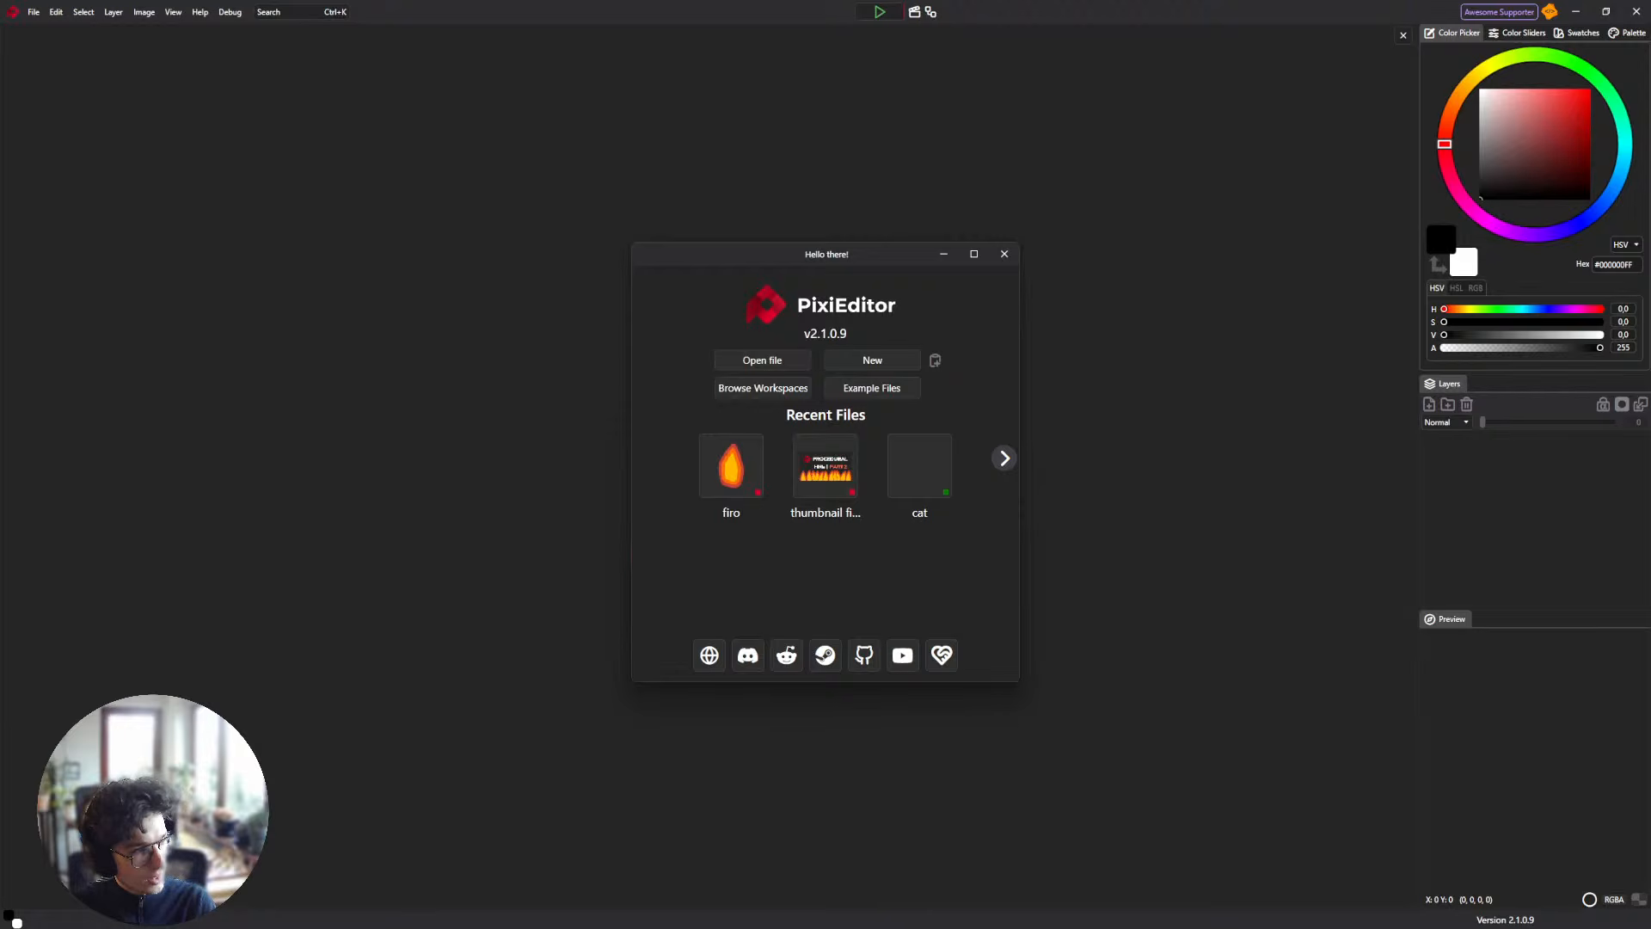
pyautogui.moveTo(868, 260); pyautogui.dragTo(799, 270)
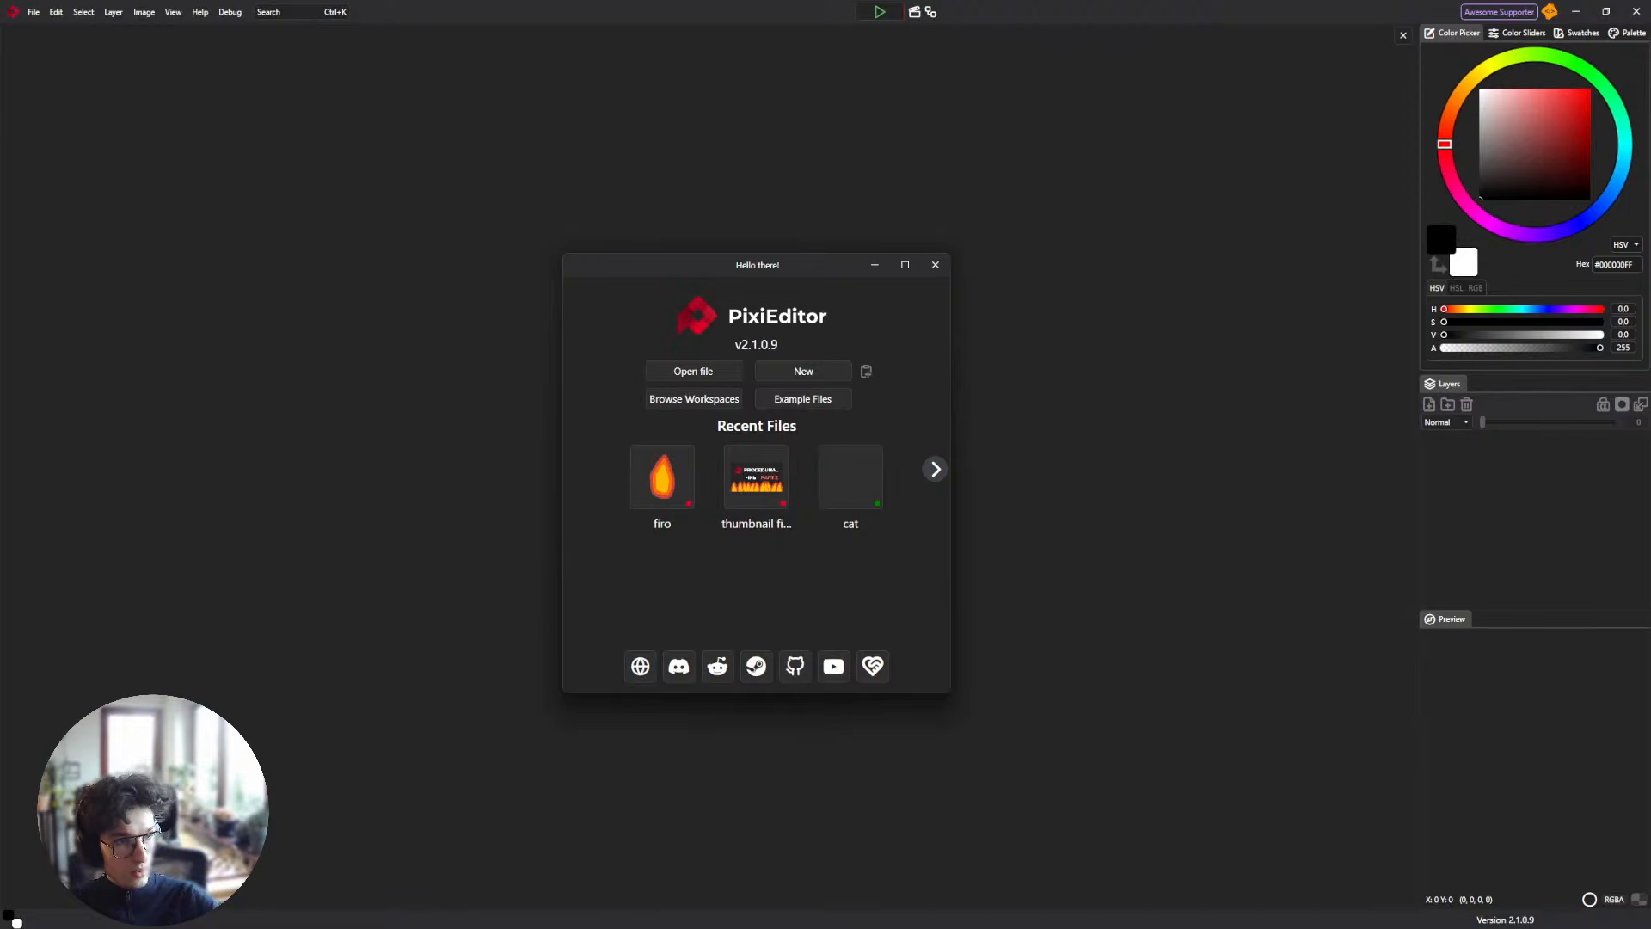
pyautogui.moveTo(786, 255); pyautogui.dragTo(753, 260)
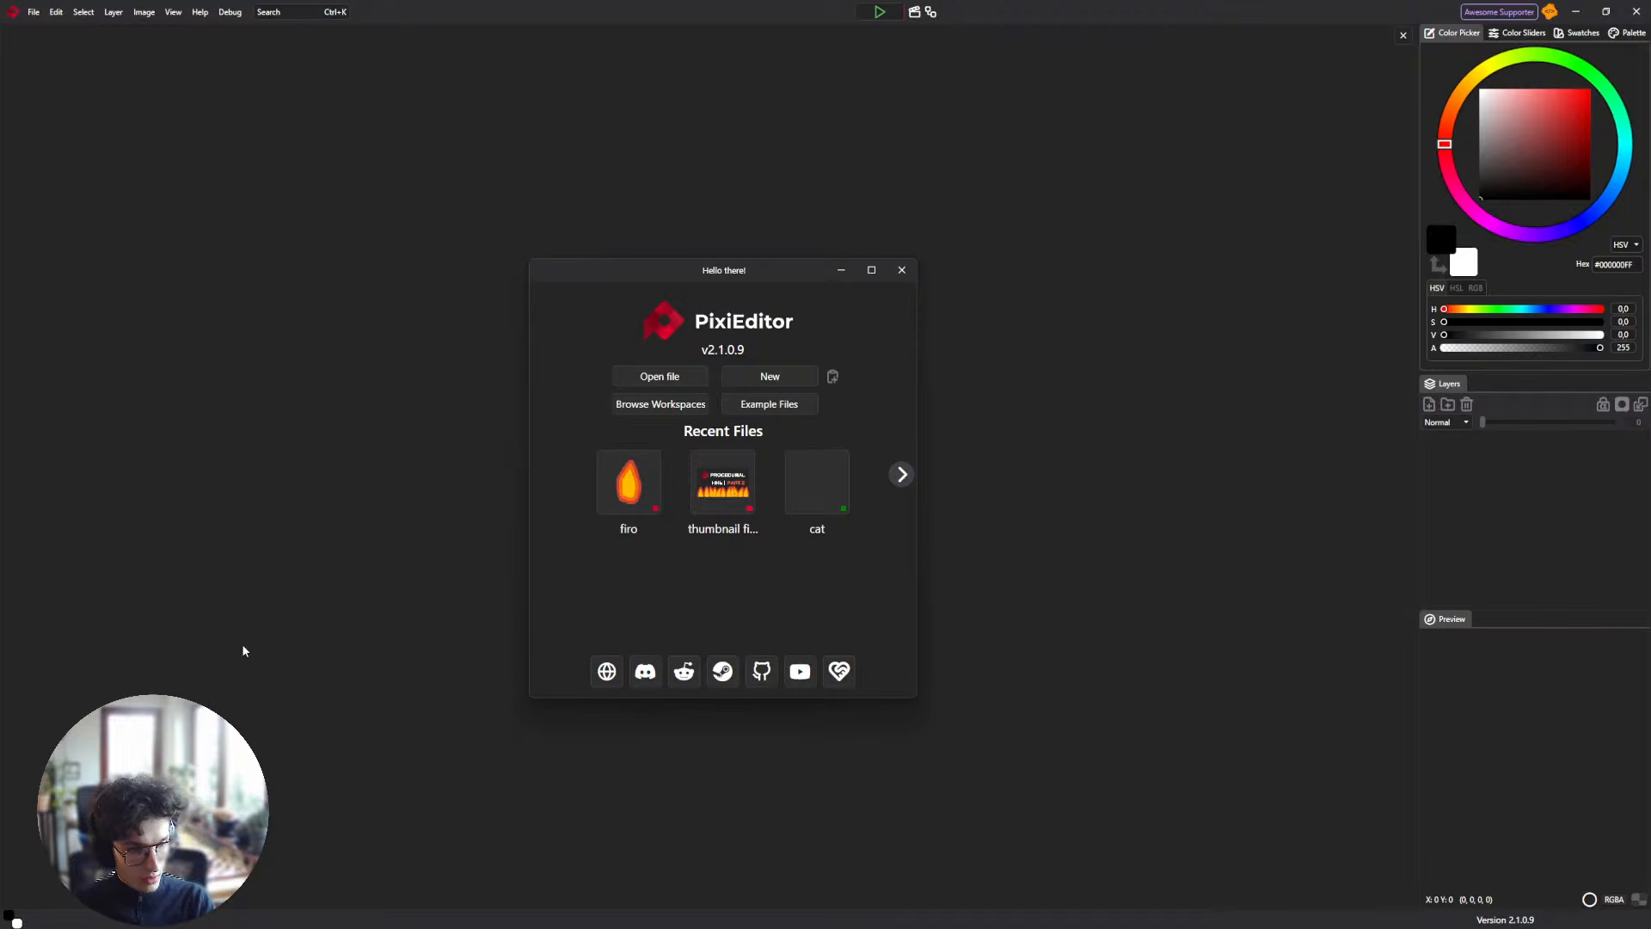
pyautogui.moveTo(762, 270); pyautogui.dragTo(776, 276)
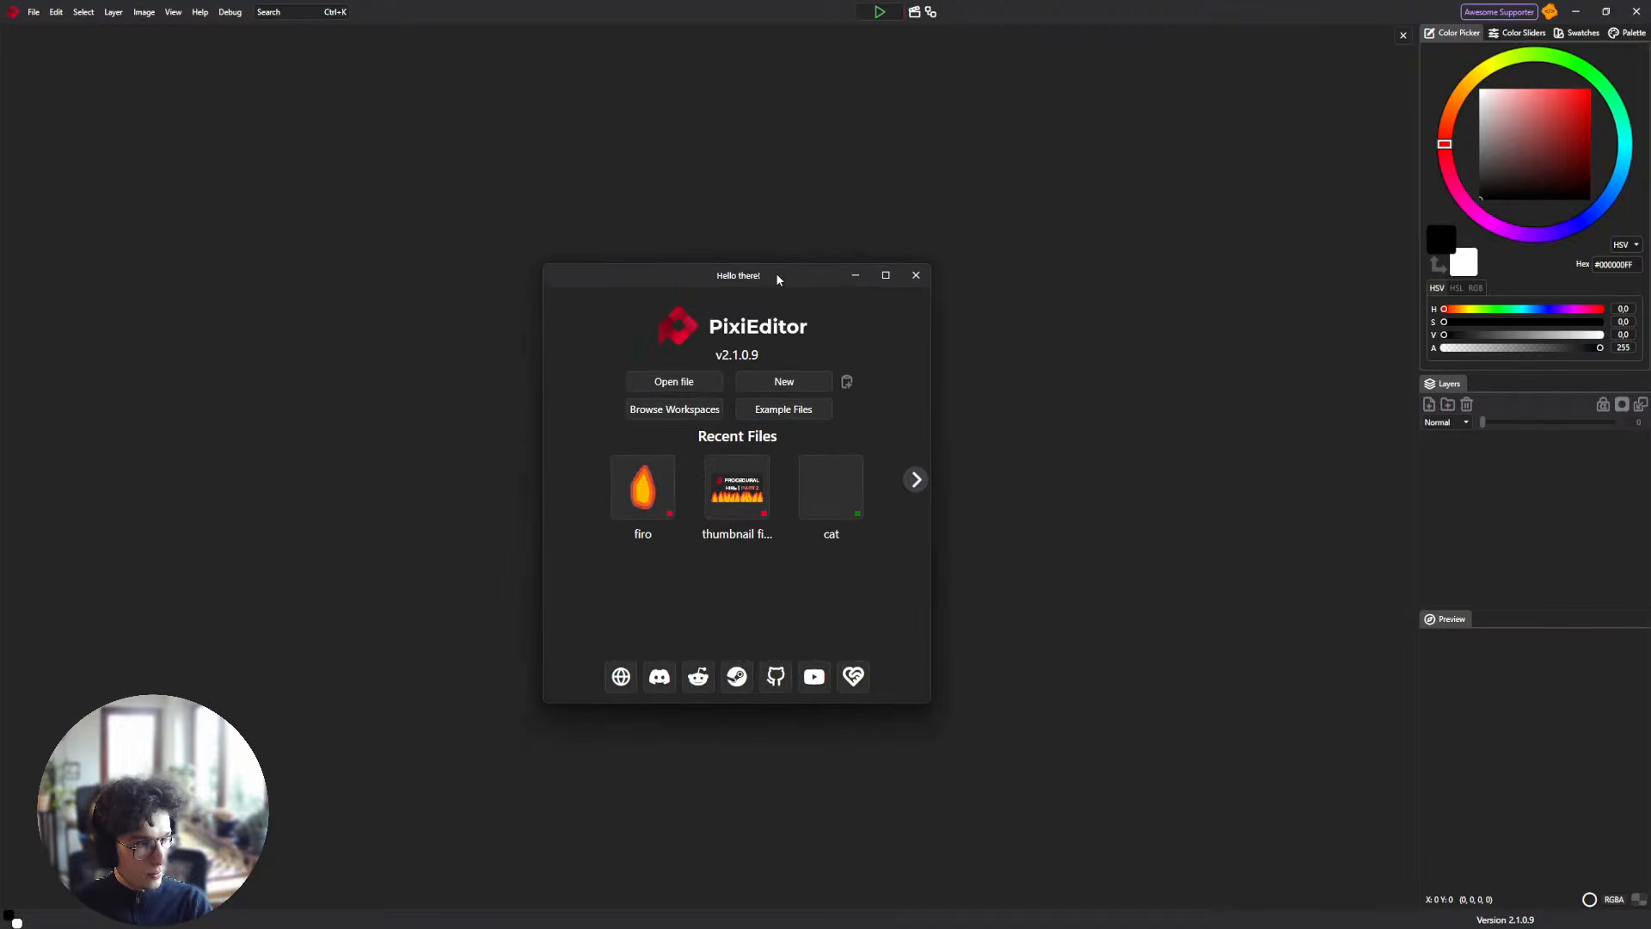
# Create a new square image with equal width and height in pixels.
pyautogui.click(784, 381)
pyautogui.write('10')
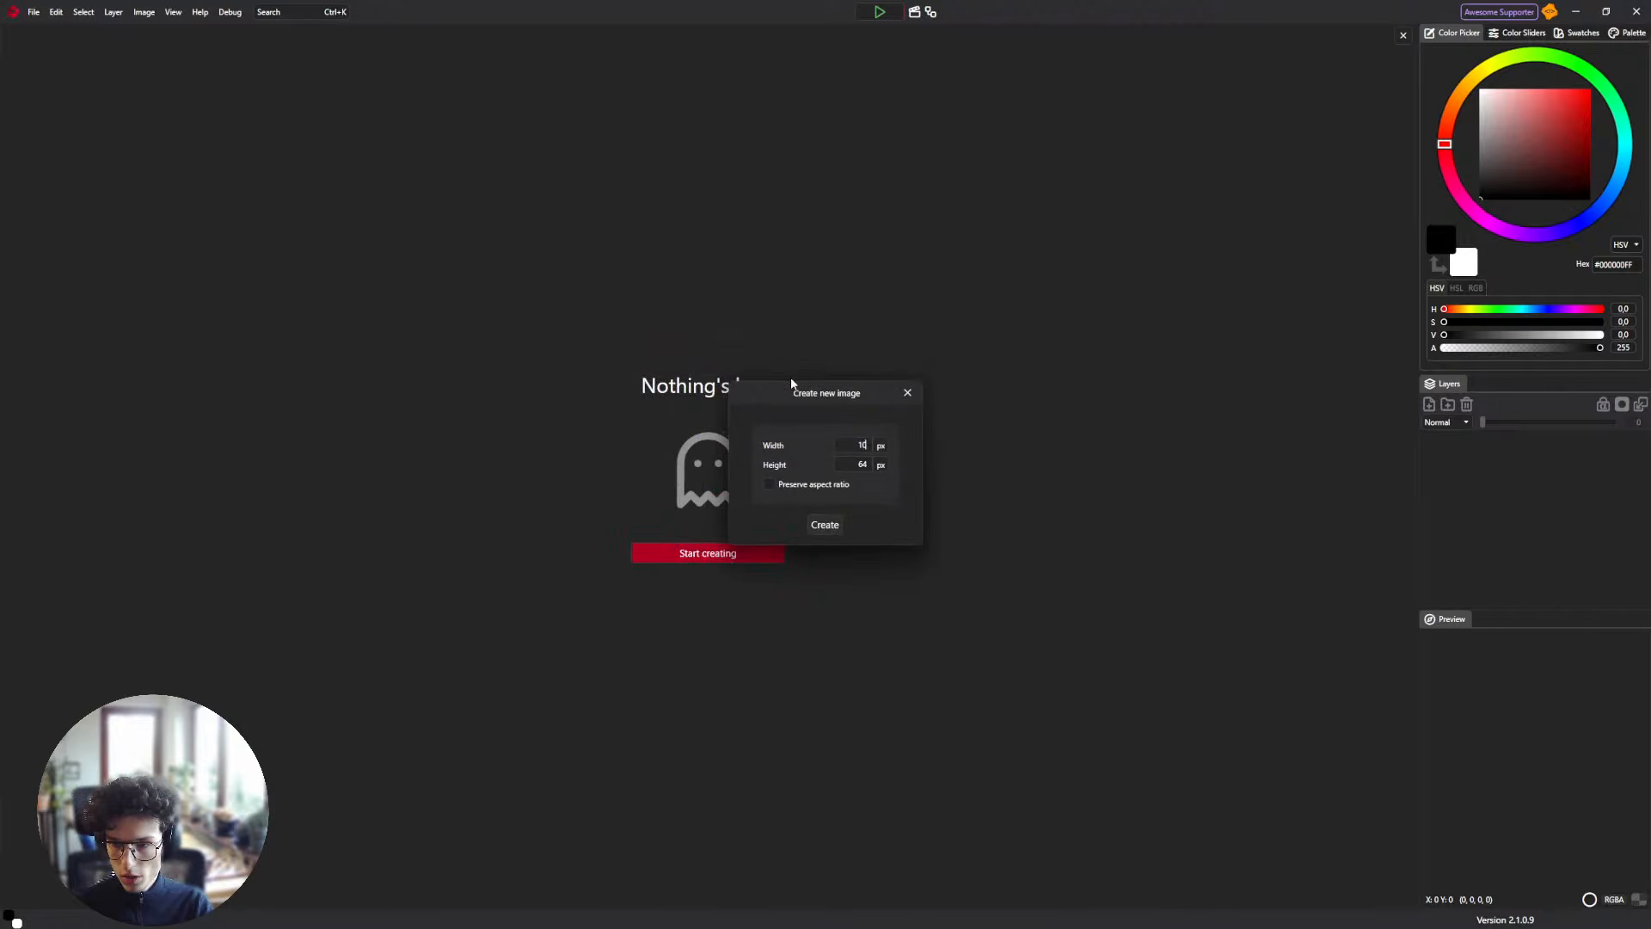
pyautogui.write('0')
pyautogui.press('Tab')
pyautogui.write('100')
pyautogui.press('Return')
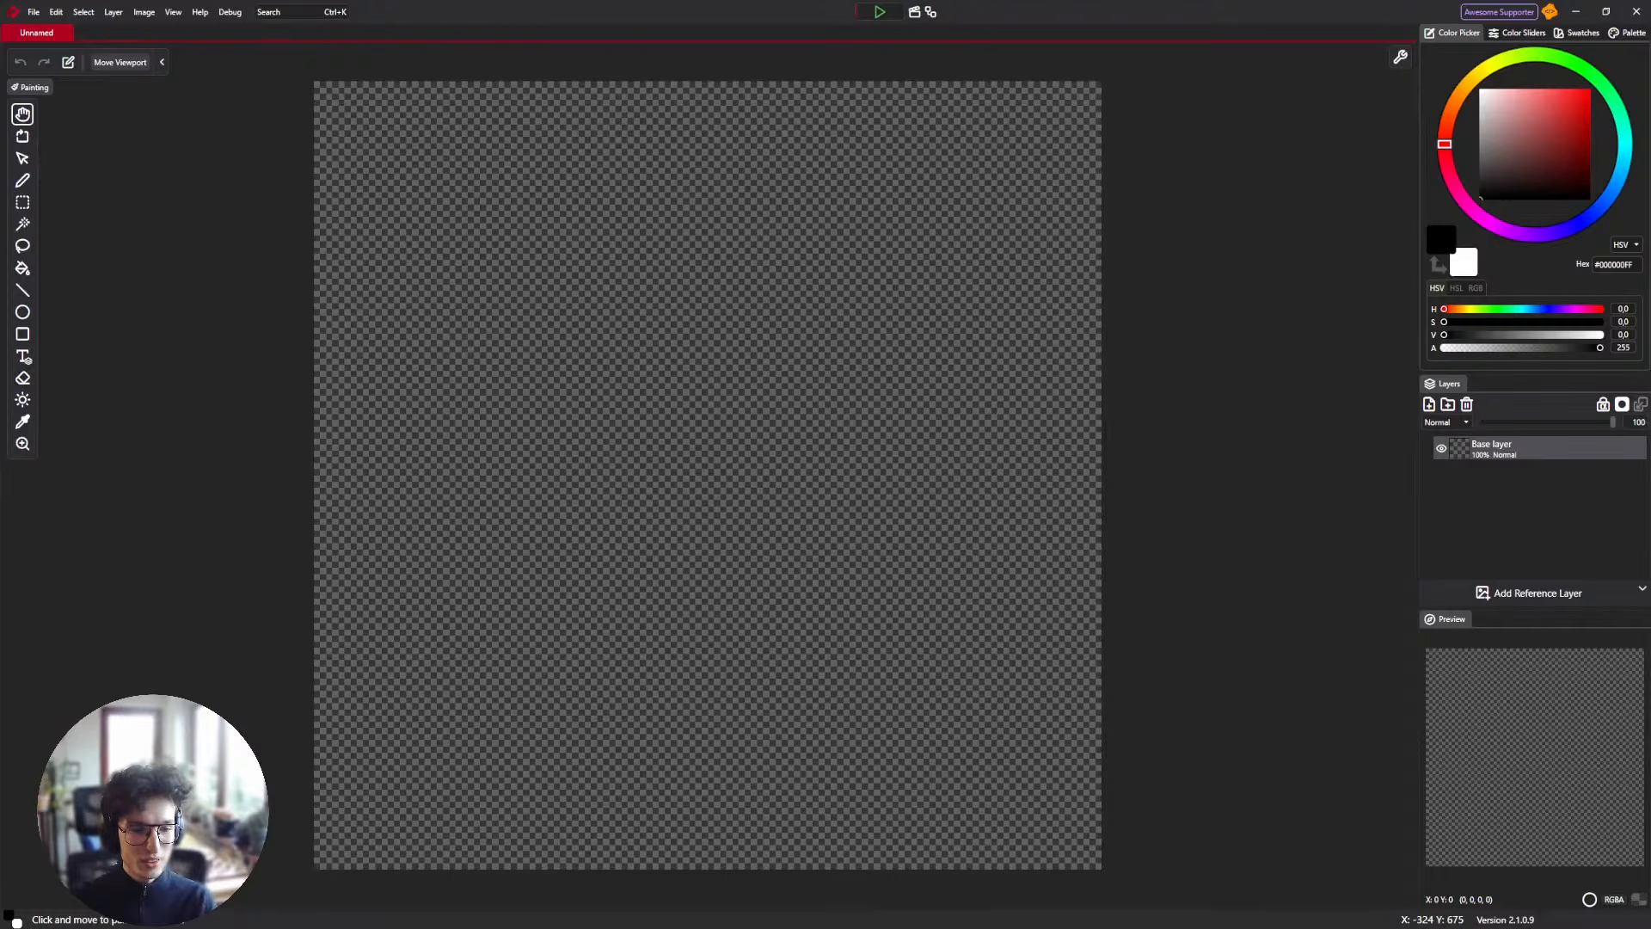
# Activate the Pen tool and enlarge its tool size to 28 px.
pyautogui.moveTo(833, 293); pyautogui.dragTo(827, 295)
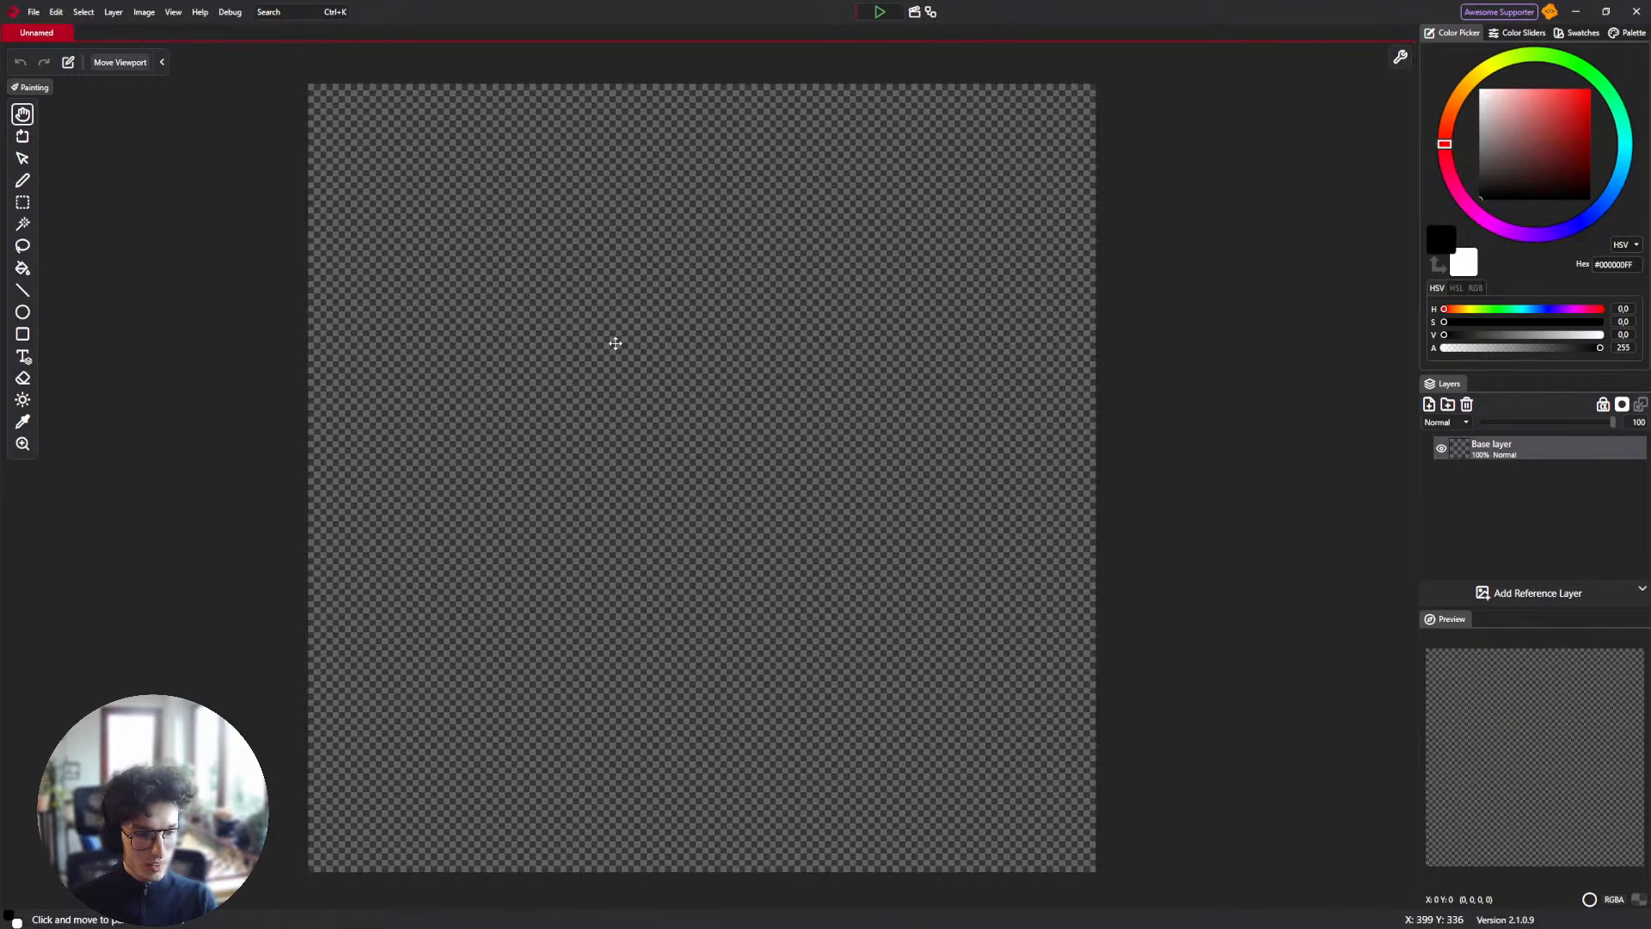
pyautogui.moveTo(786, 260)
pyautogui.mouseDown()
pyautogui.moveTo(797, 232)
pyautogui.moveTo(789, 251)
pyautogui.mouseUp()
pyautogui.press('b')
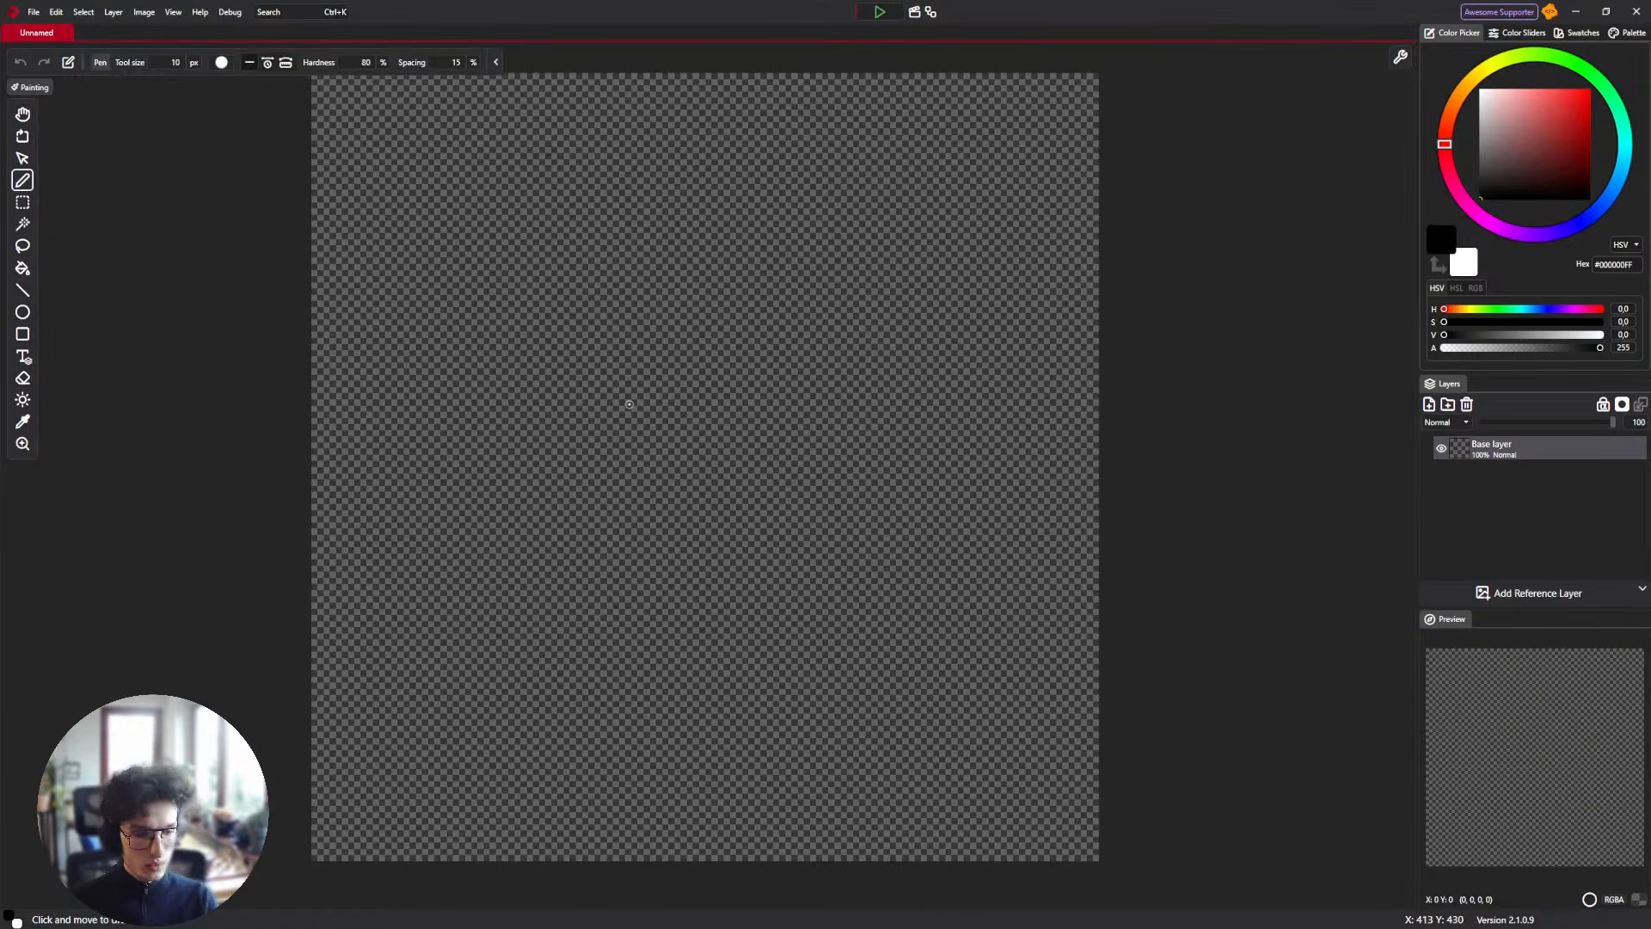
pyautogui.moveTo(694, 335); pyautogui.dragTo(684, 367)
pyautogui.scroll(-4, 678, 374)
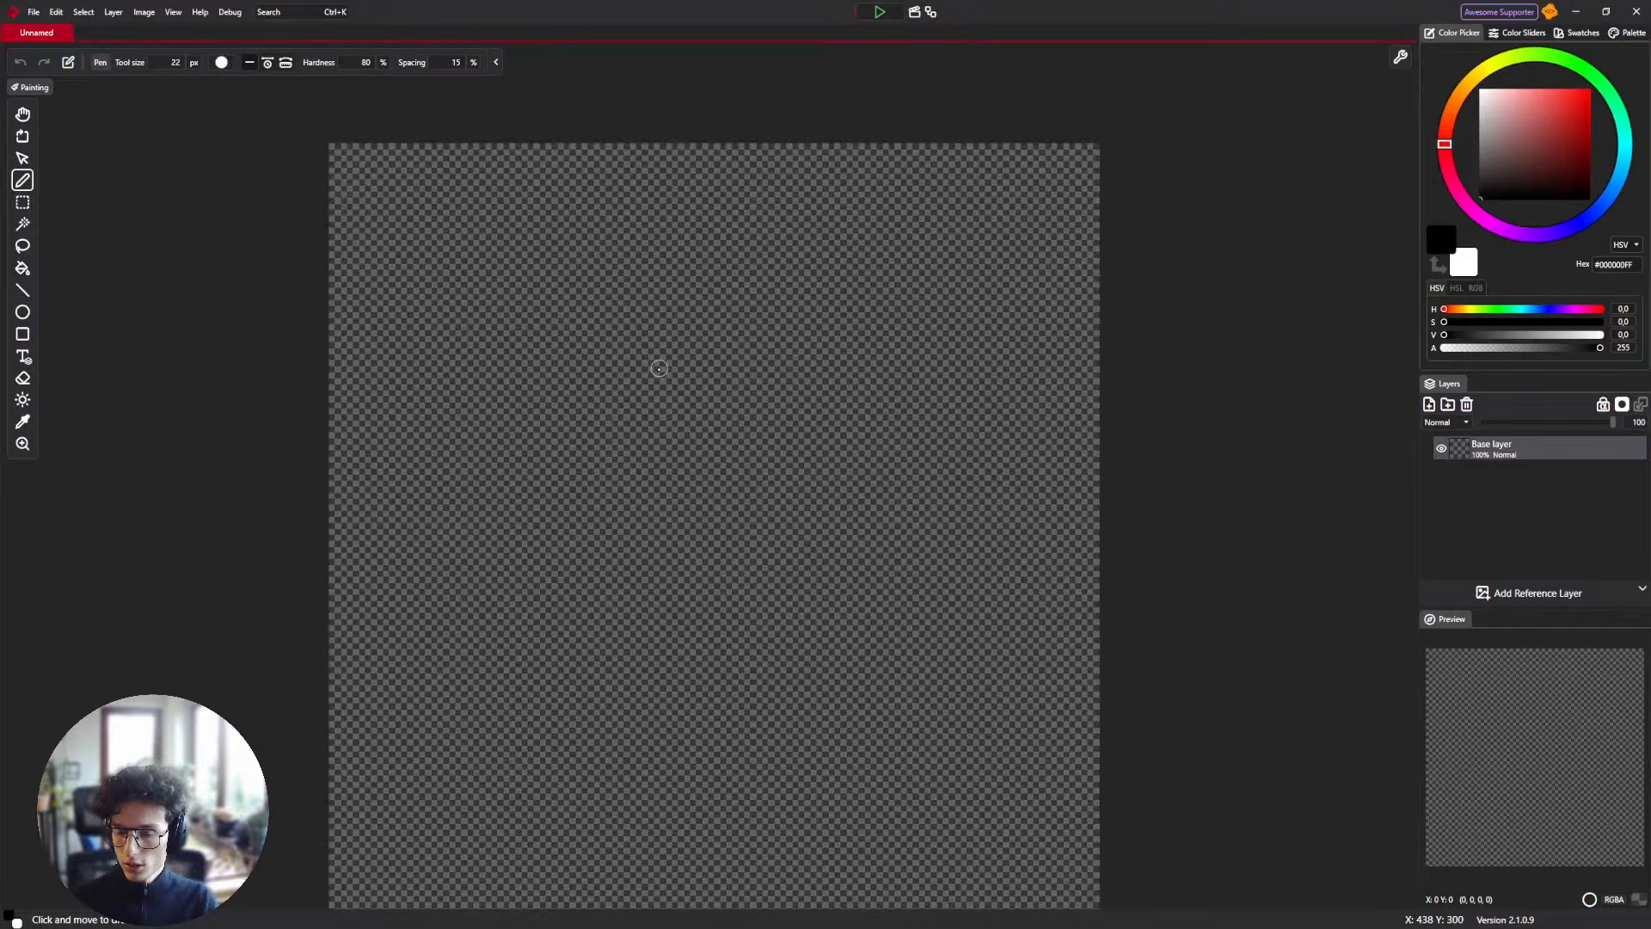
pyautogui.moveTo(708, 376); pyautogui.dragTo(679, 336)
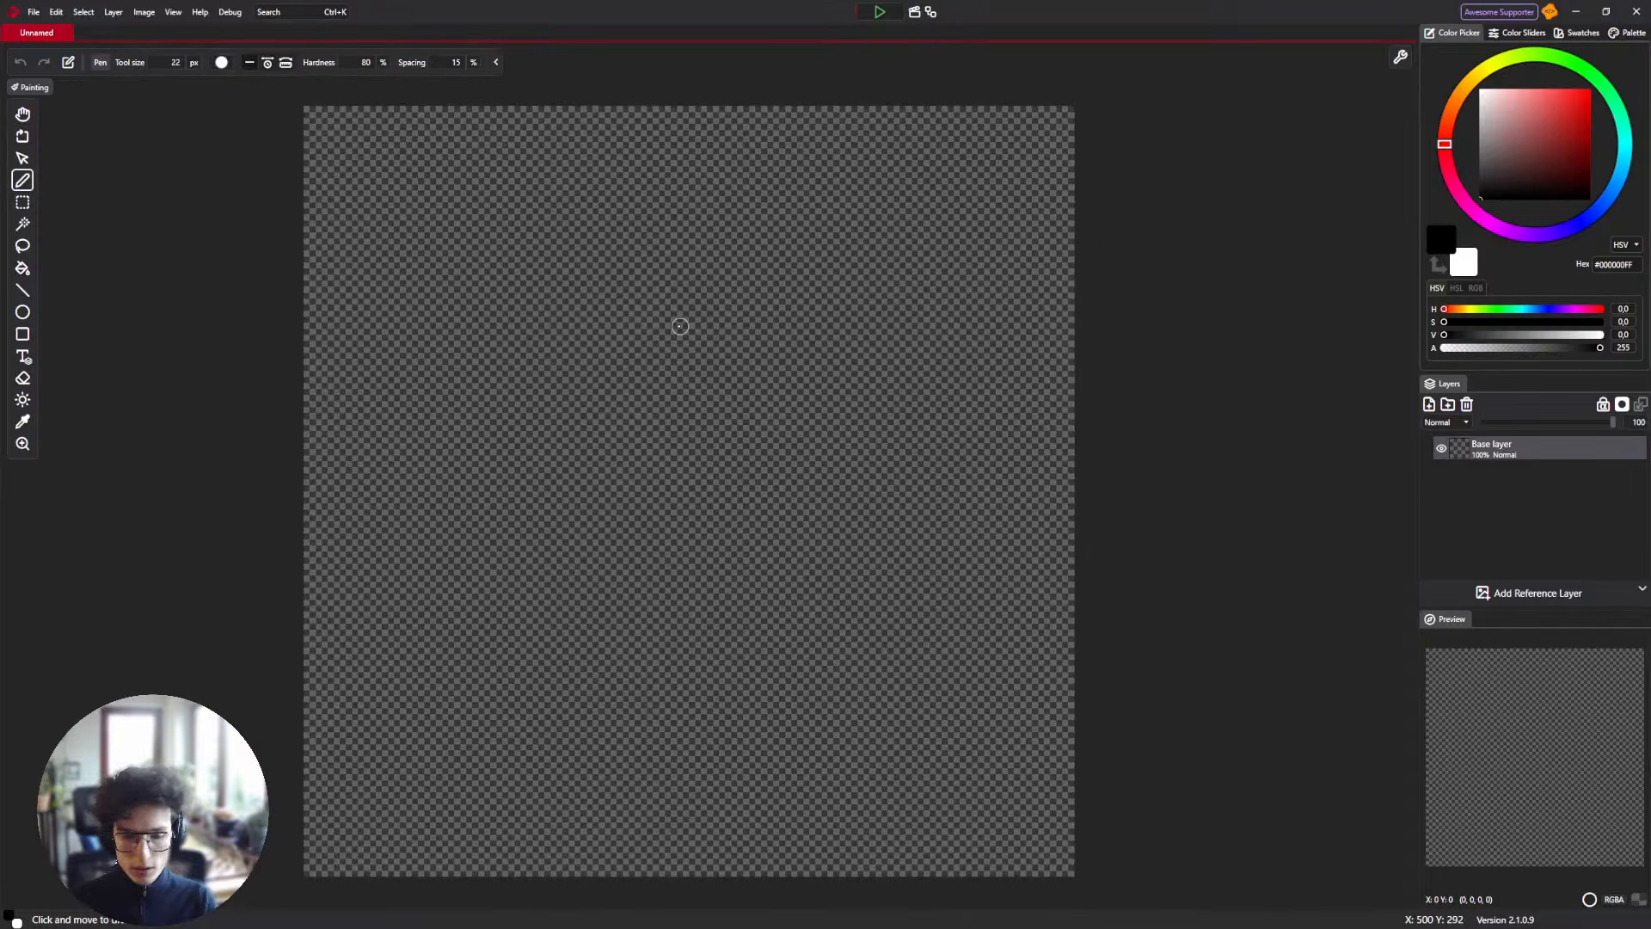
pyautogui.moveTo(899, 96); pyautogui.dragTo(869, 96)
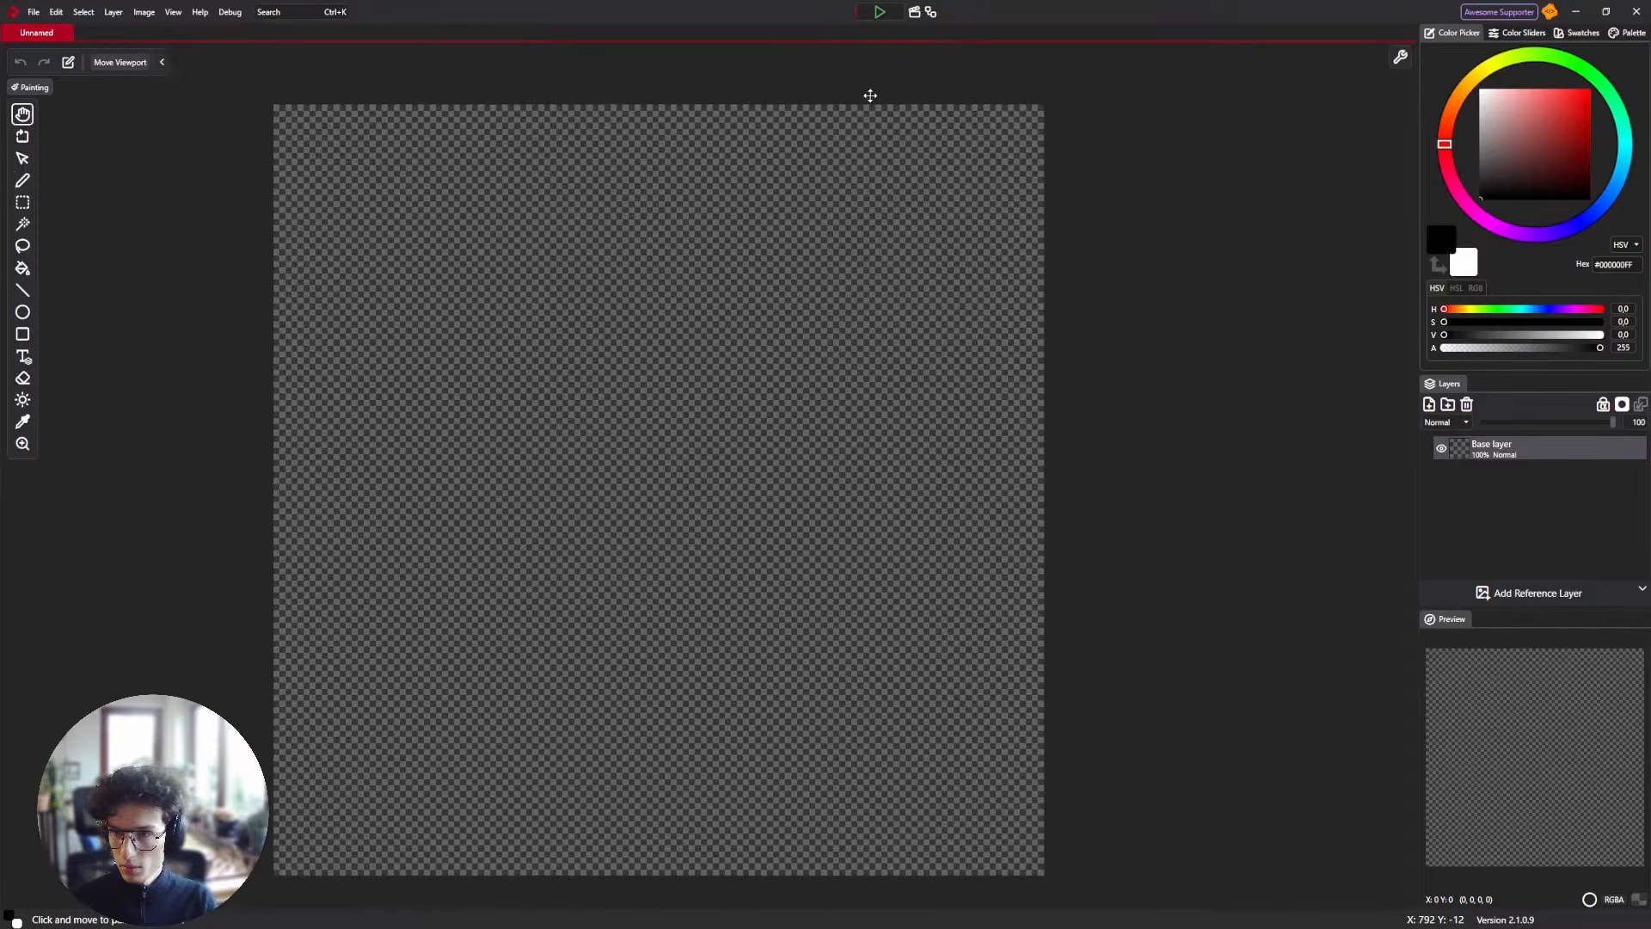
pyautogui.press(']')
pyautogui.press(']')
pyautogui.press(']')
pyautogui.press(']')
pyautogui.press(']')
pyautogui.press(']')
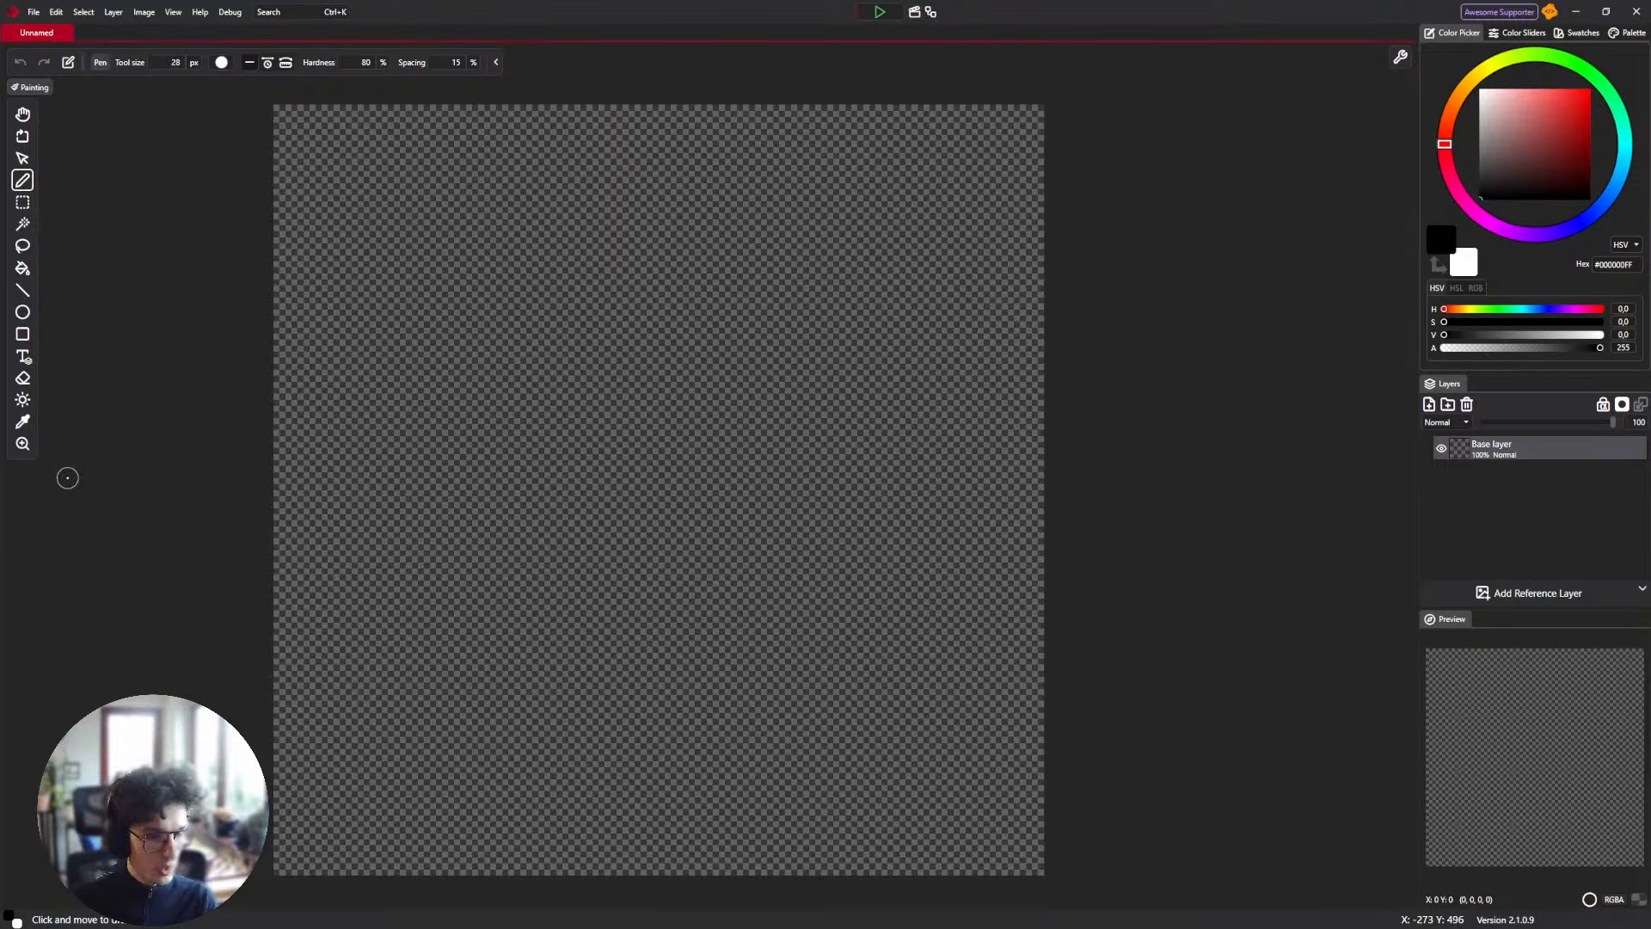
pyautogui.moveTo(797, 283); pyautogui.dragTo(834, 263)
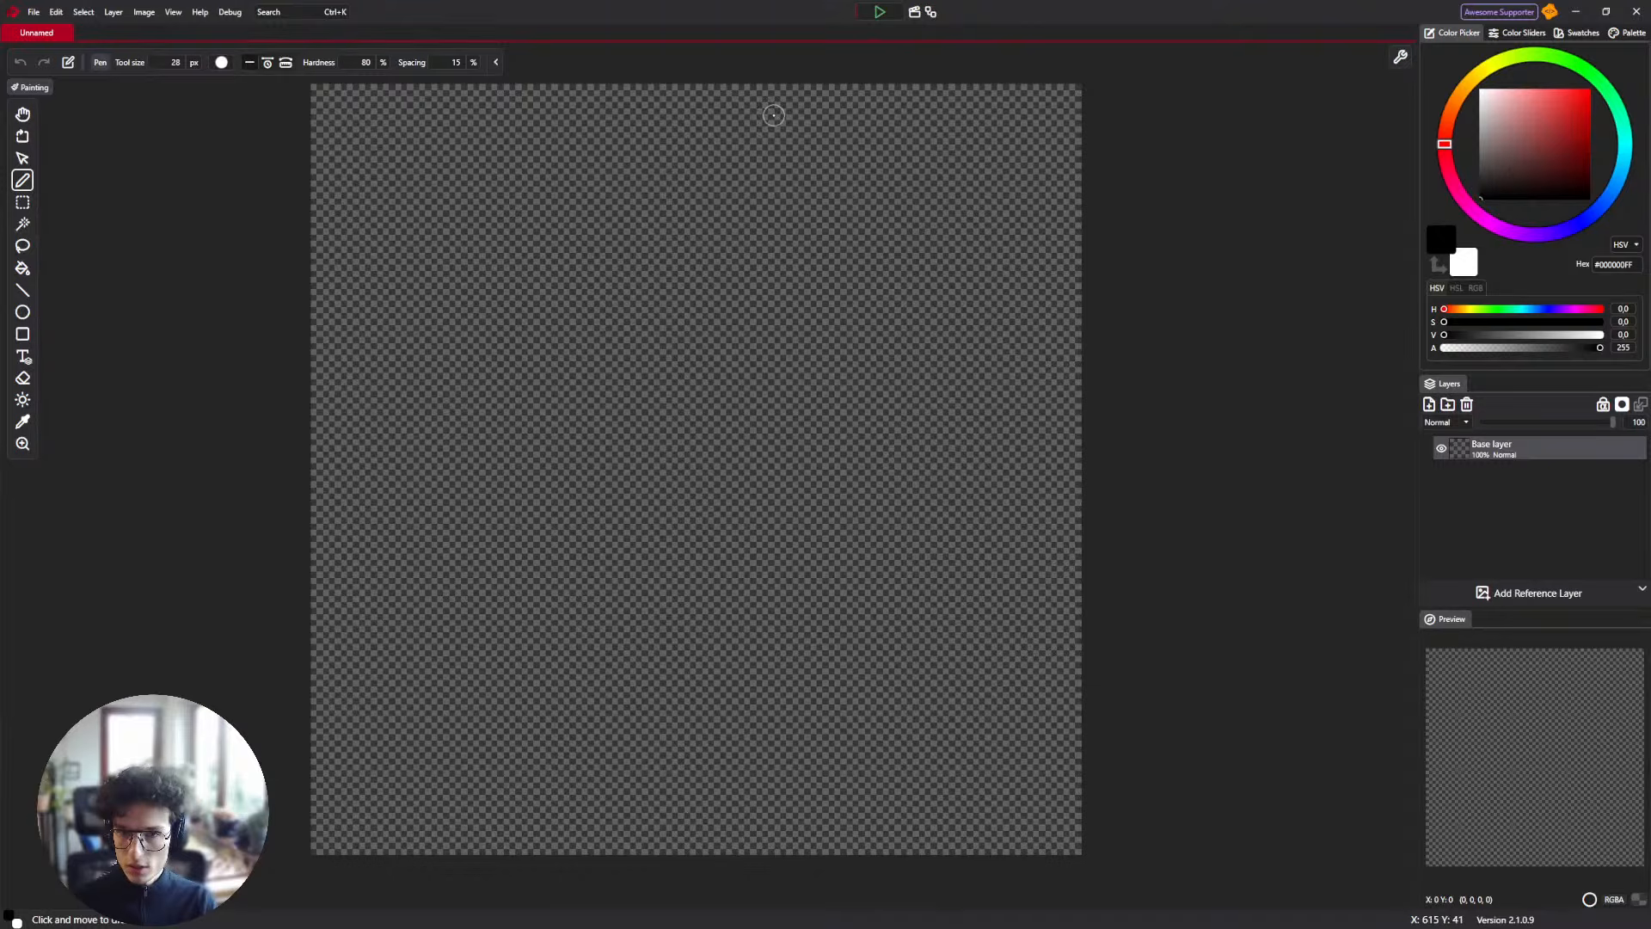
pyautogui.moveTo(887, 239); pyautogui.dragTo(883, 247)
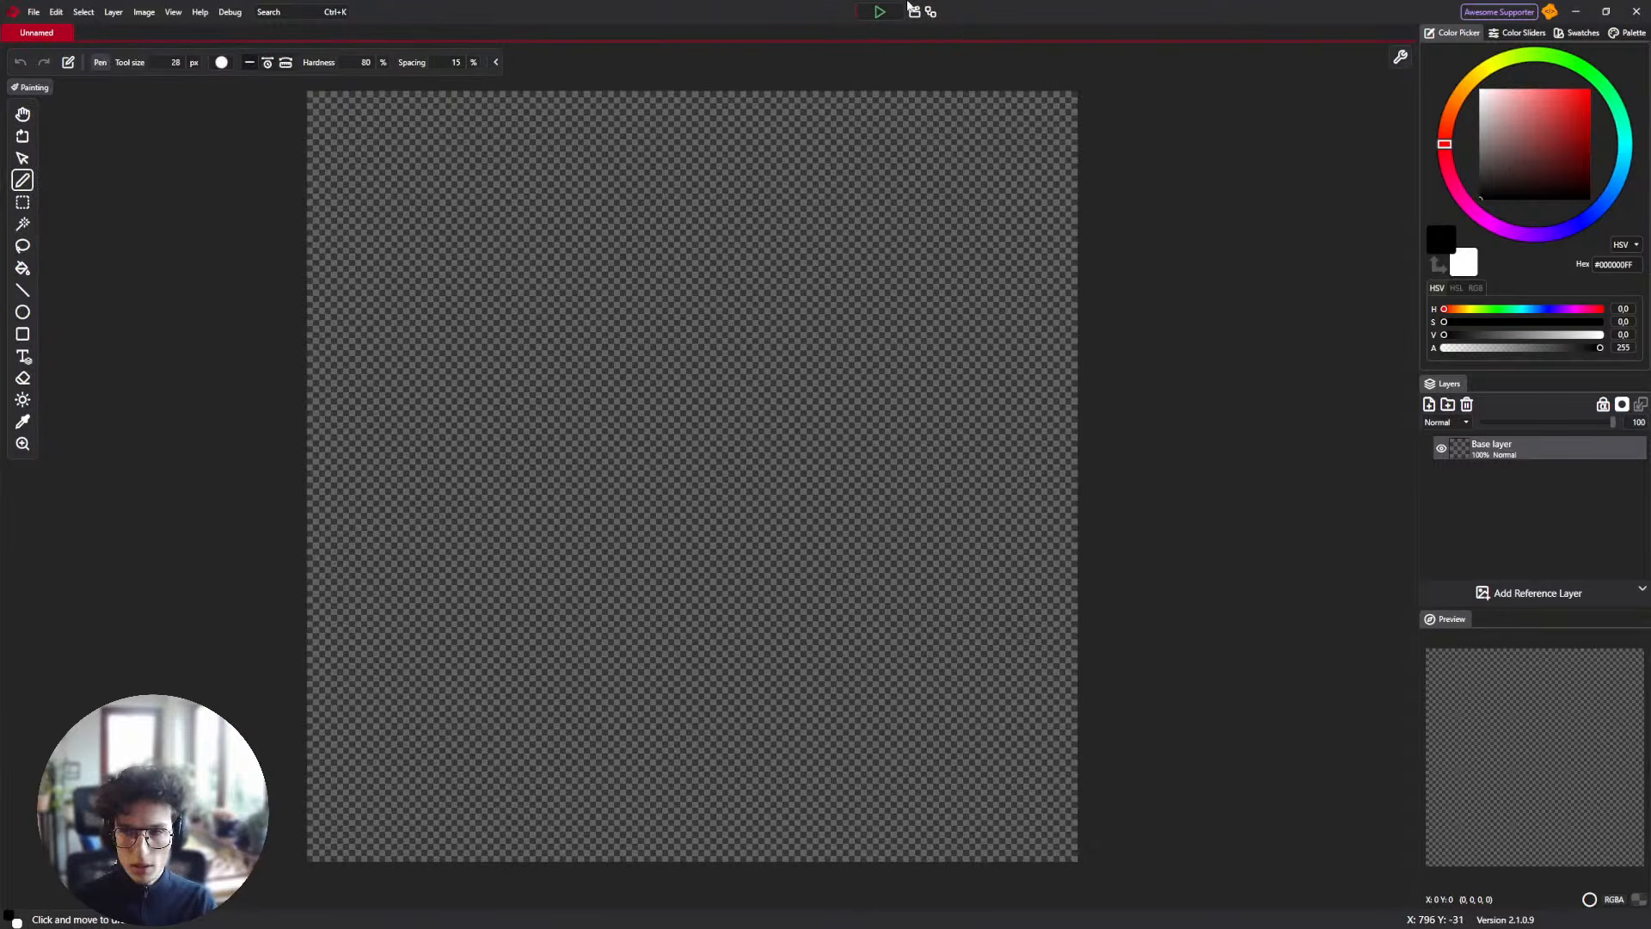
# Open the document's node graph view and return to the canvas.
pyautogui.click(931, 14)
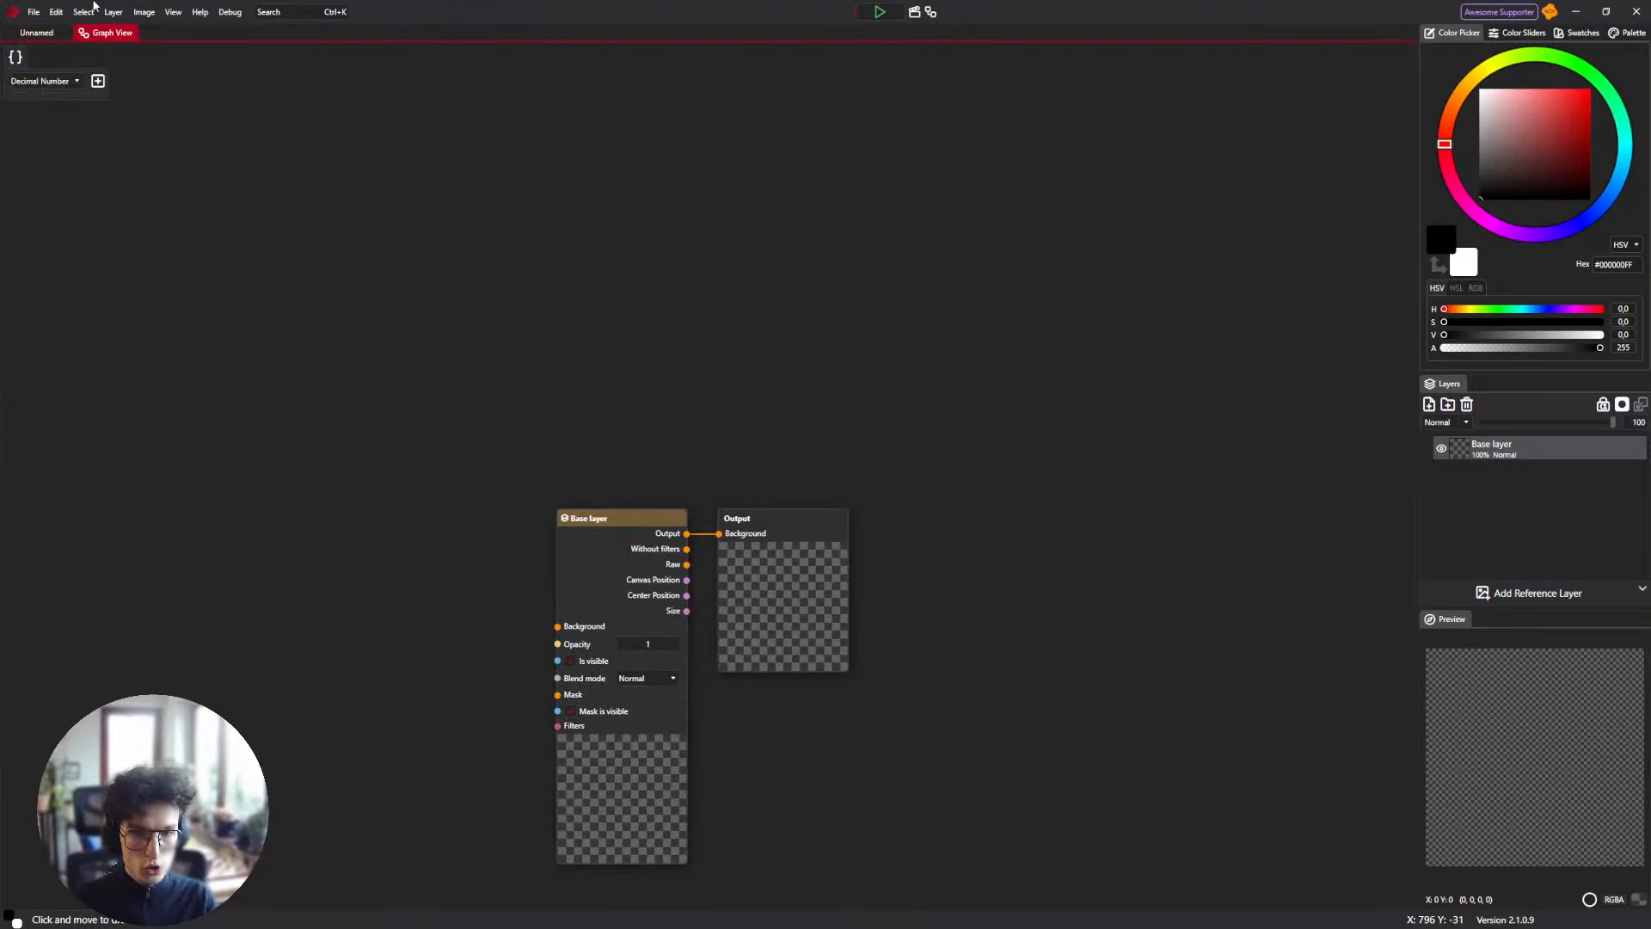
pyautogui.click(50, 33)
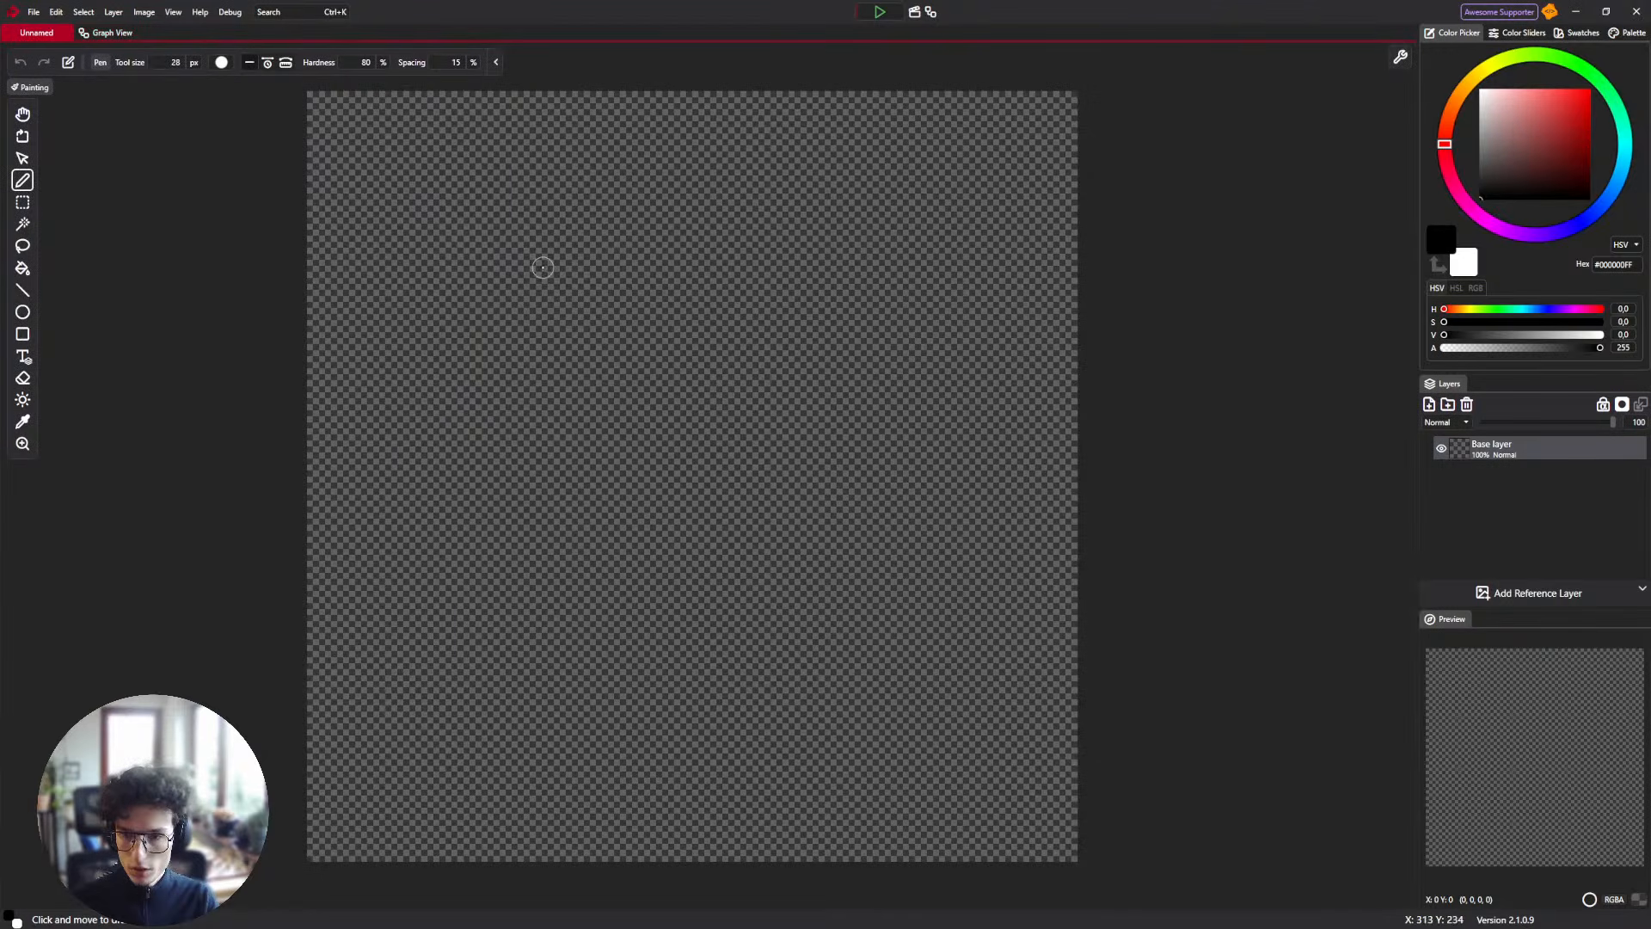
# Increase the Pen tool size to 44 px.
pyautogui.press(']')
pyautogui.press(']')
pyautogui.press(']')
pyautogui.press(']')
pyautogui.press(']')
pyautogui.press(']')
pyautogui.press(']')
pyautogui.press(']')
pyautogui.press(']')
pyautogui.press(']')
pyautogui.press(']')
pyautogui.press(']')
pyautogui.press(']')
pyautogui.press(']')
pyautogui.press(']')
pyautogui.press(']')
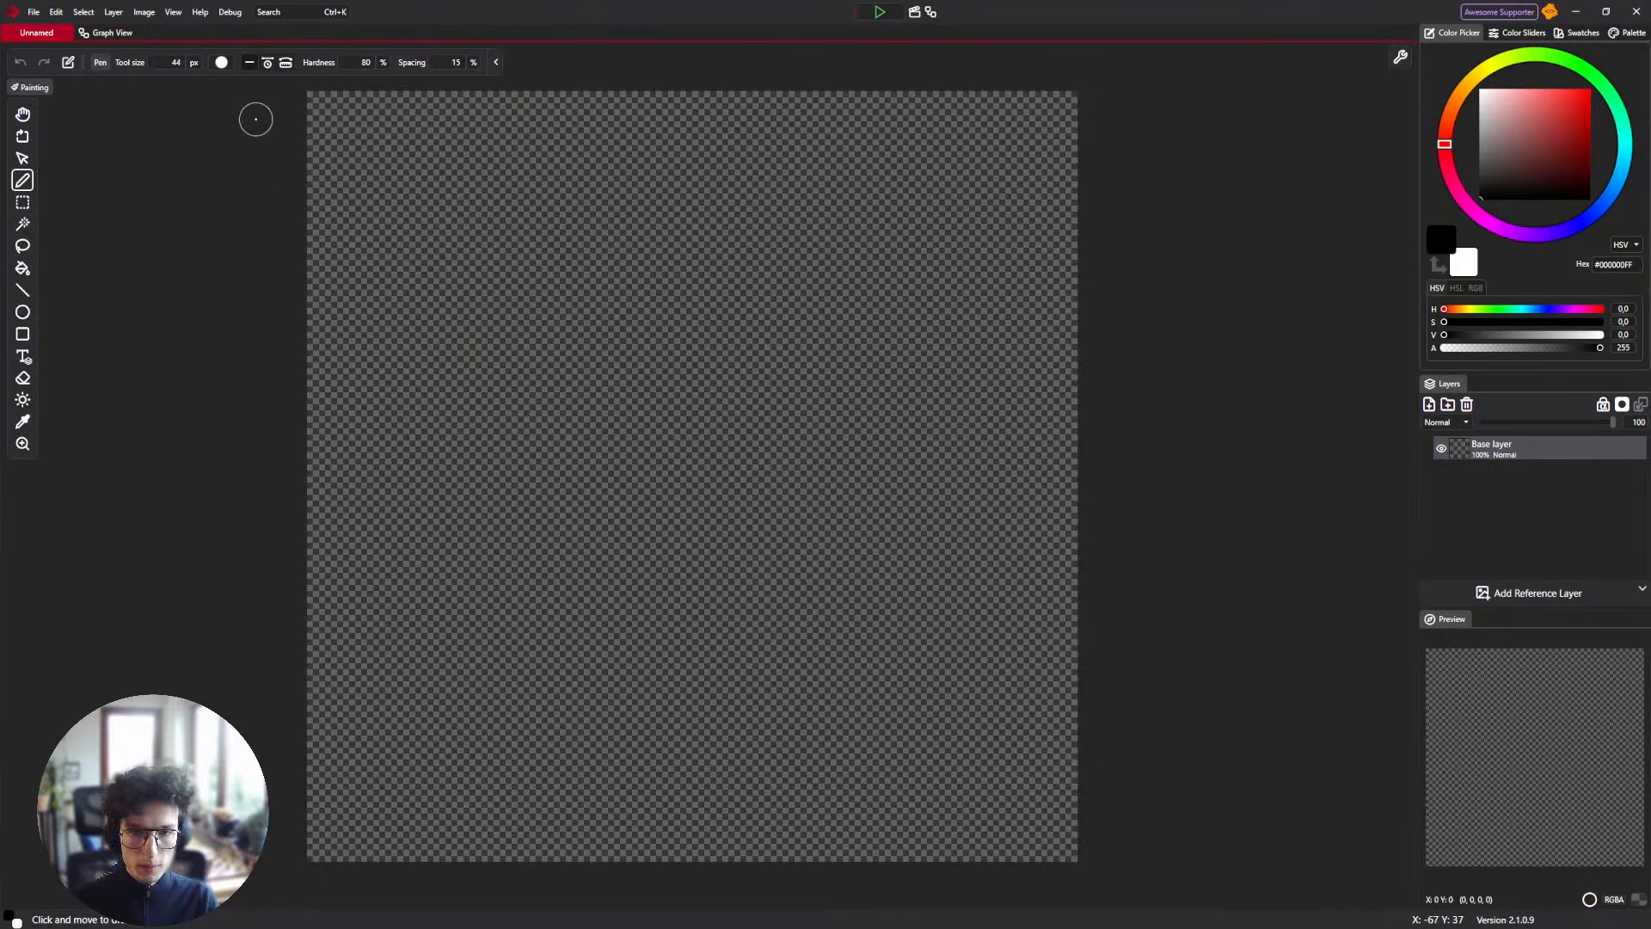
# Look through the list of built-in brushes available for the Pen tool and close it.
pyautogui.click(223, 62)
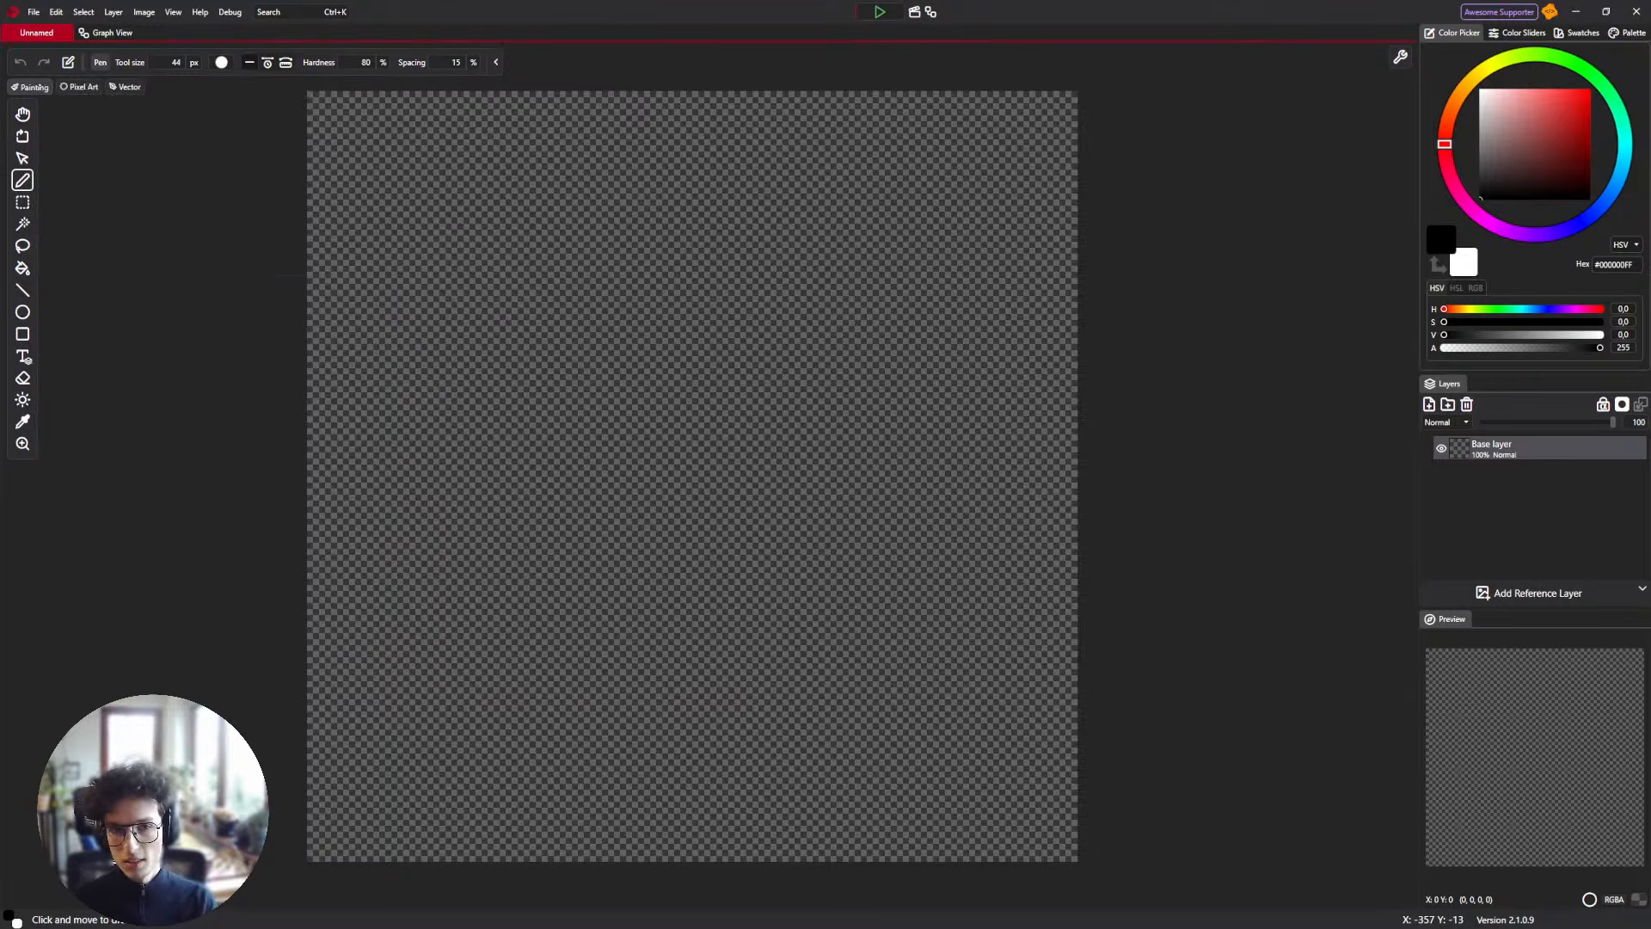
pyautogui.click(203, 72)
pyautogui.click(221, 63)
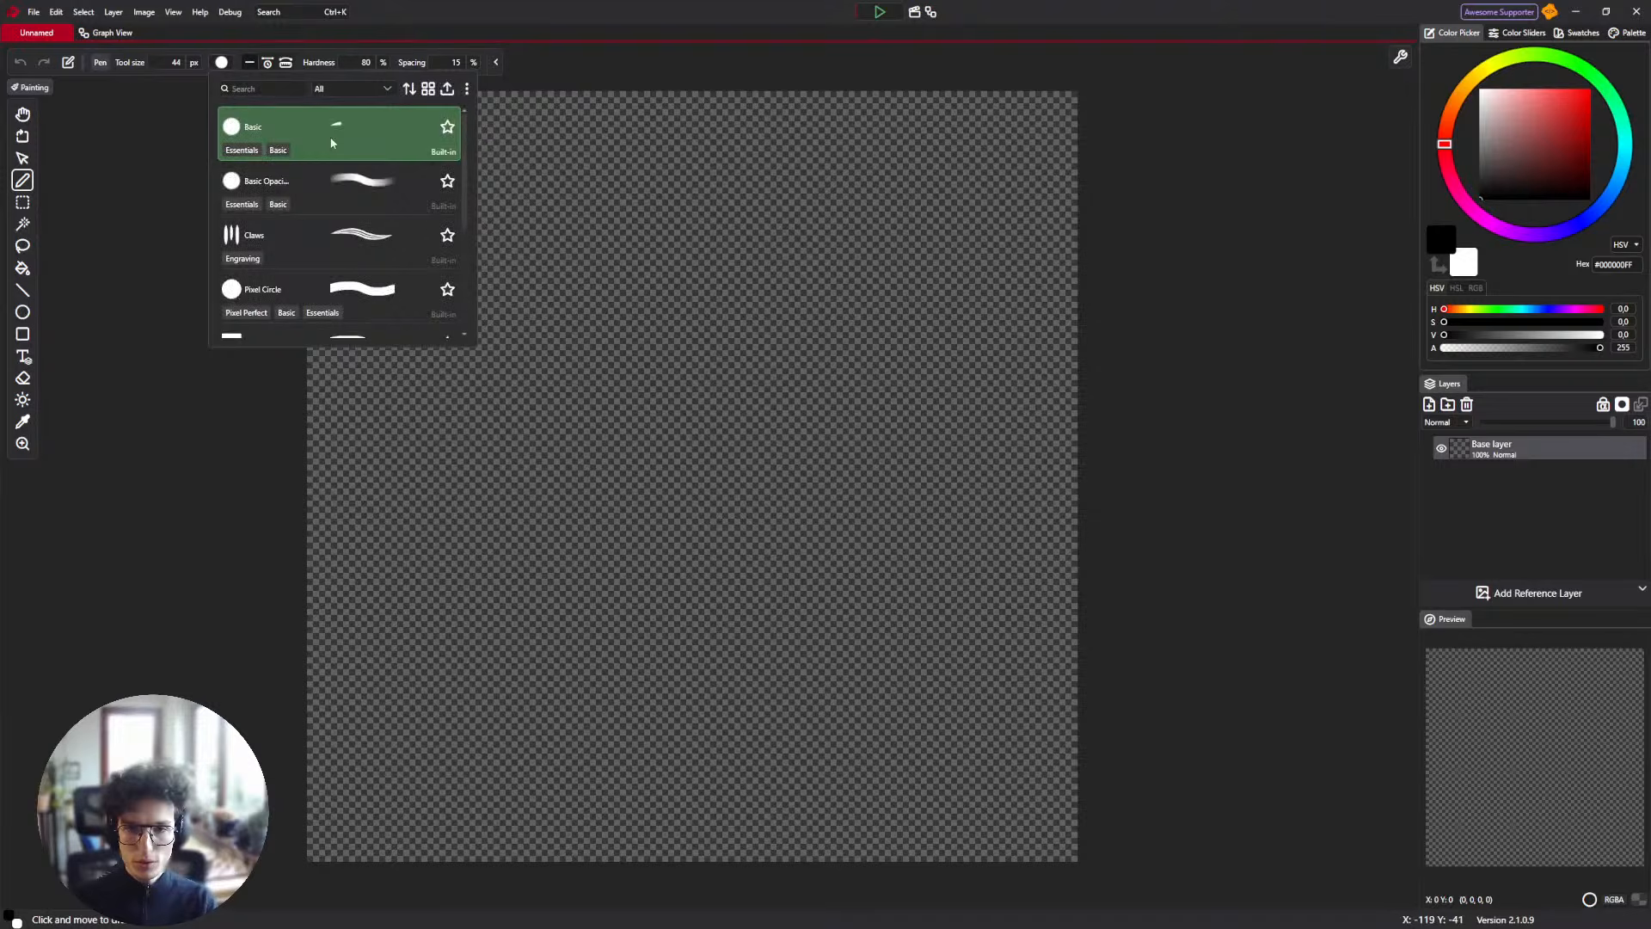
pyautogui.scroll(-5, 342, 133)
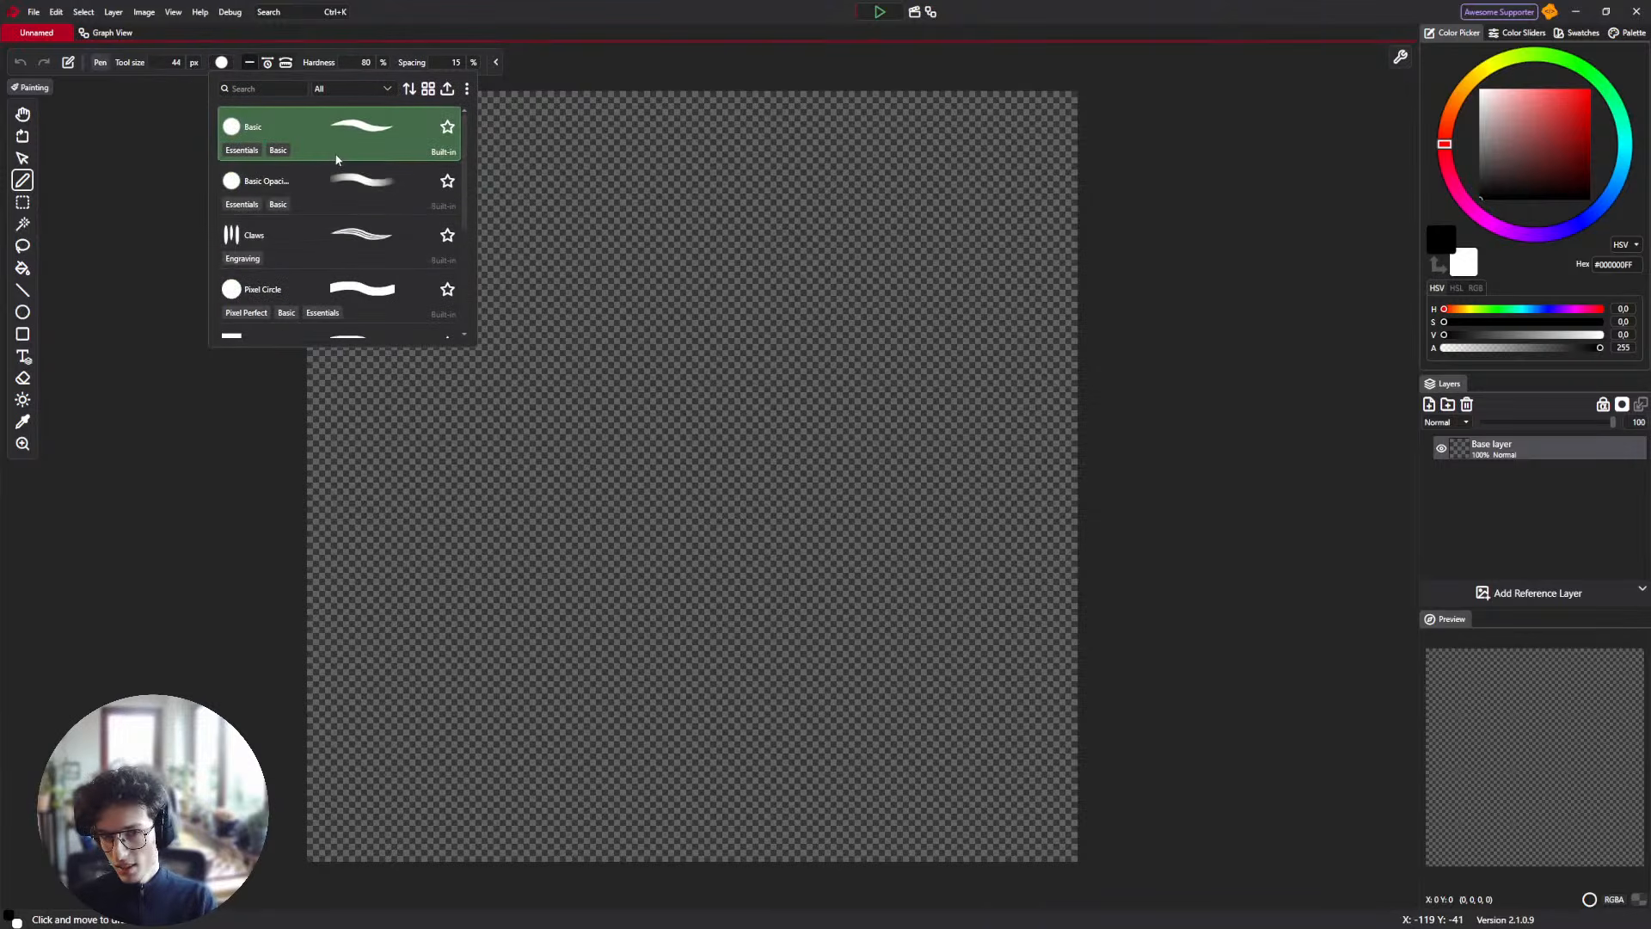
pyautogui.scroll(5, 357, 191)
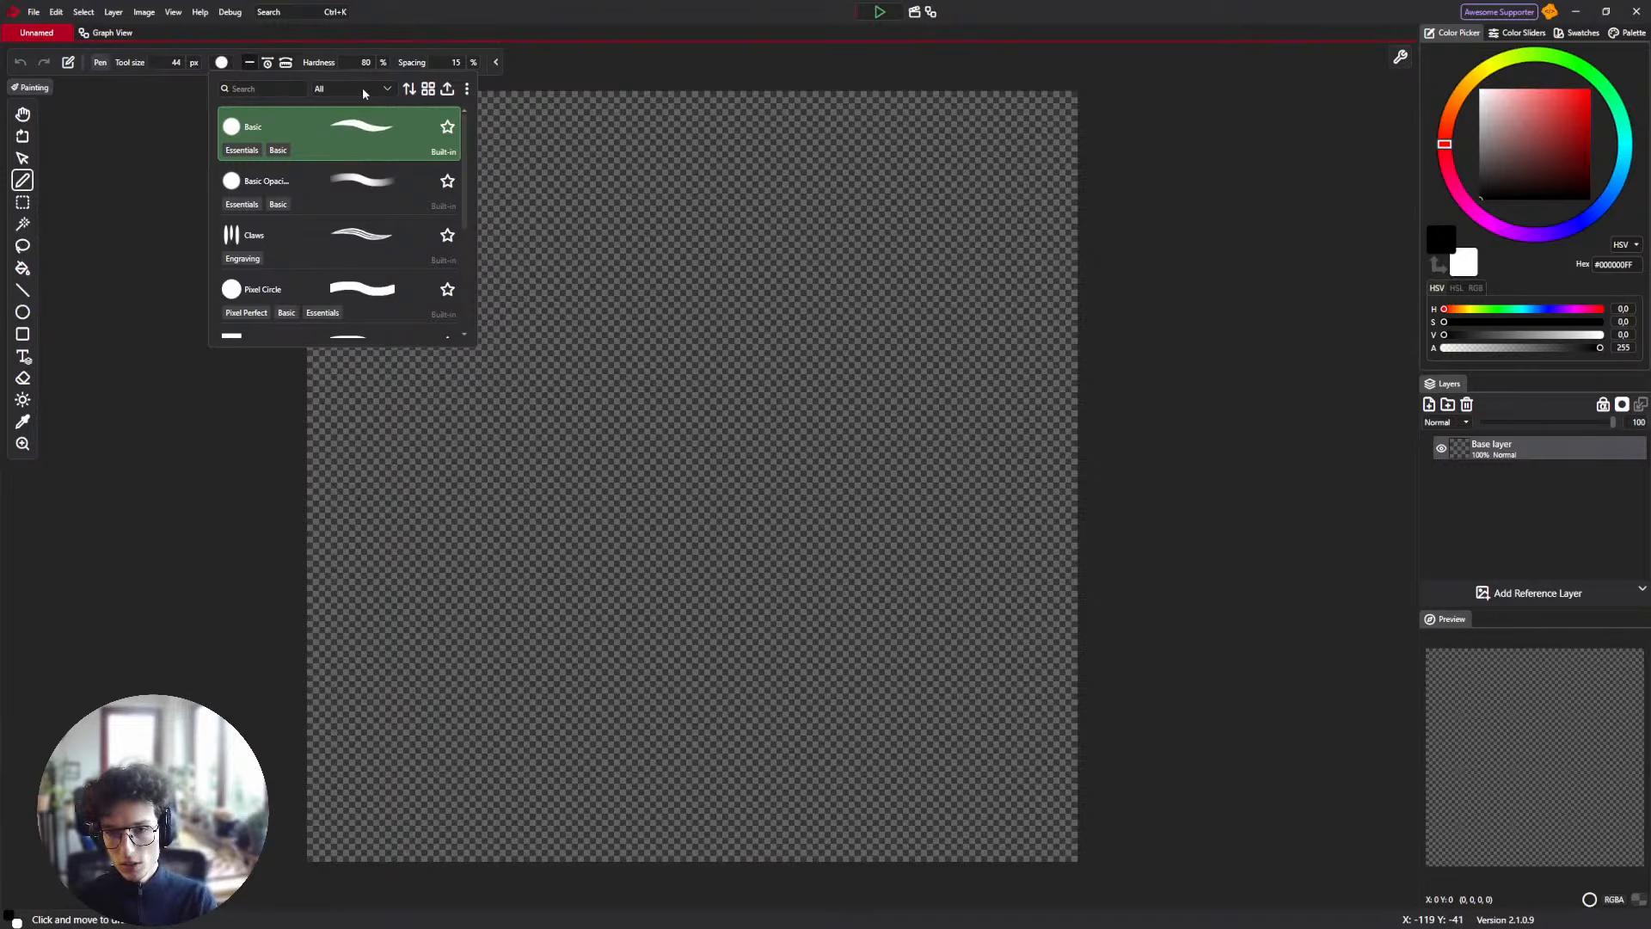
pyautogui.click(221, 65)
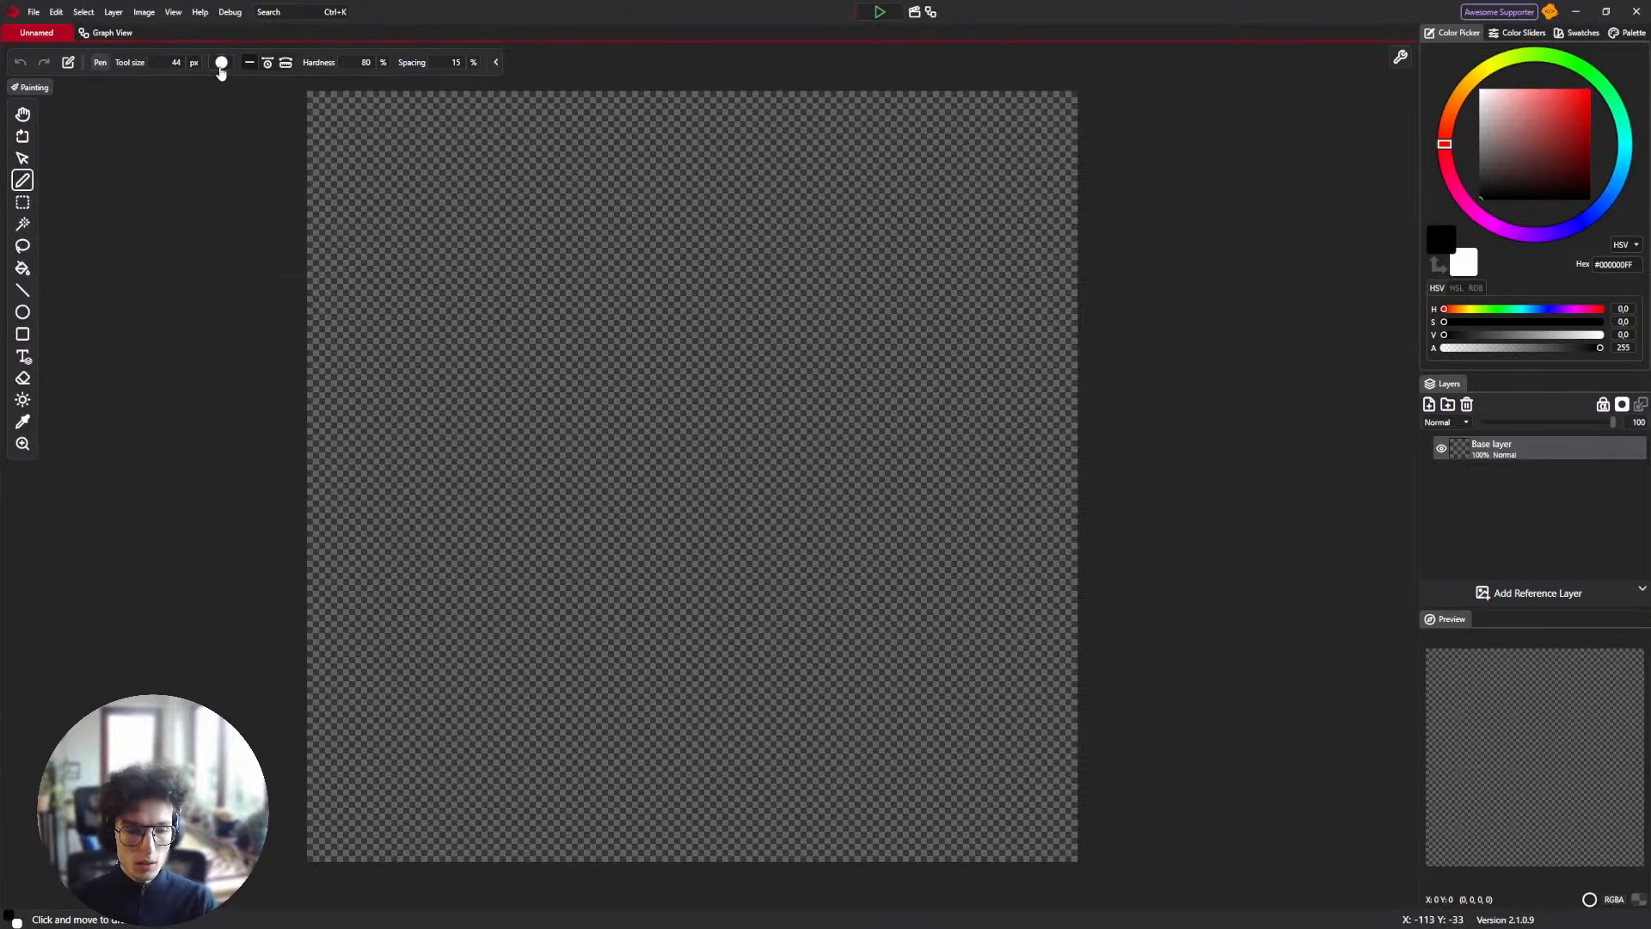
# In the application's update settings, choose Development as the update stream and close the settings.
pyautogui.click(57, 12)
pyautogui.click(86, 181)
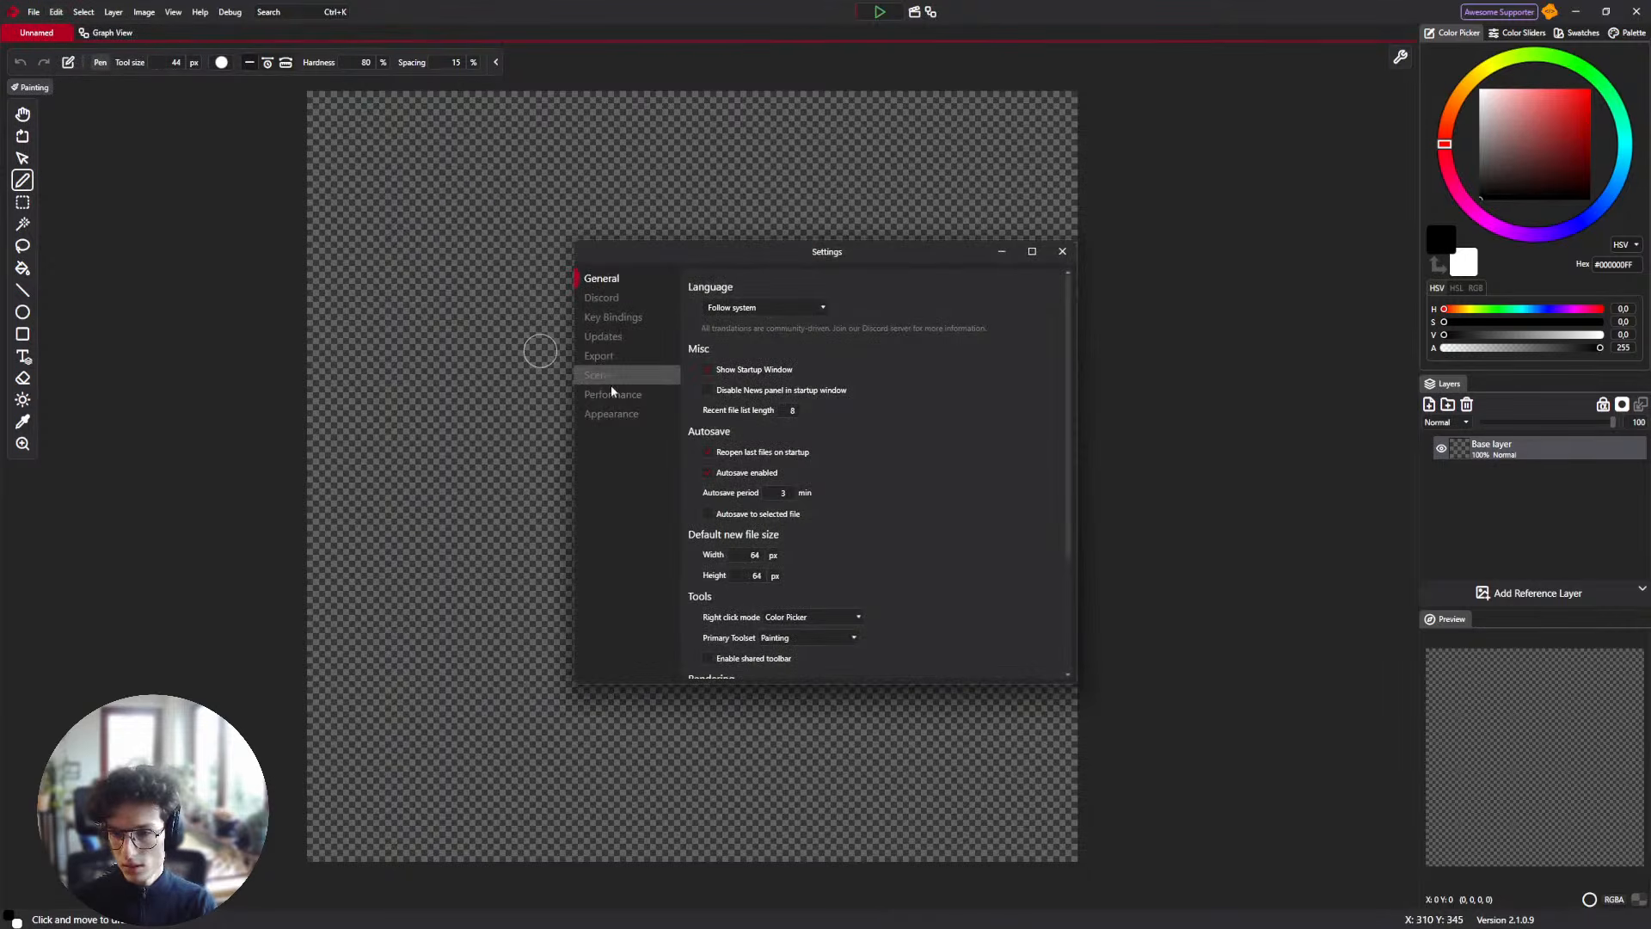
pyautogui.click(638, 337)
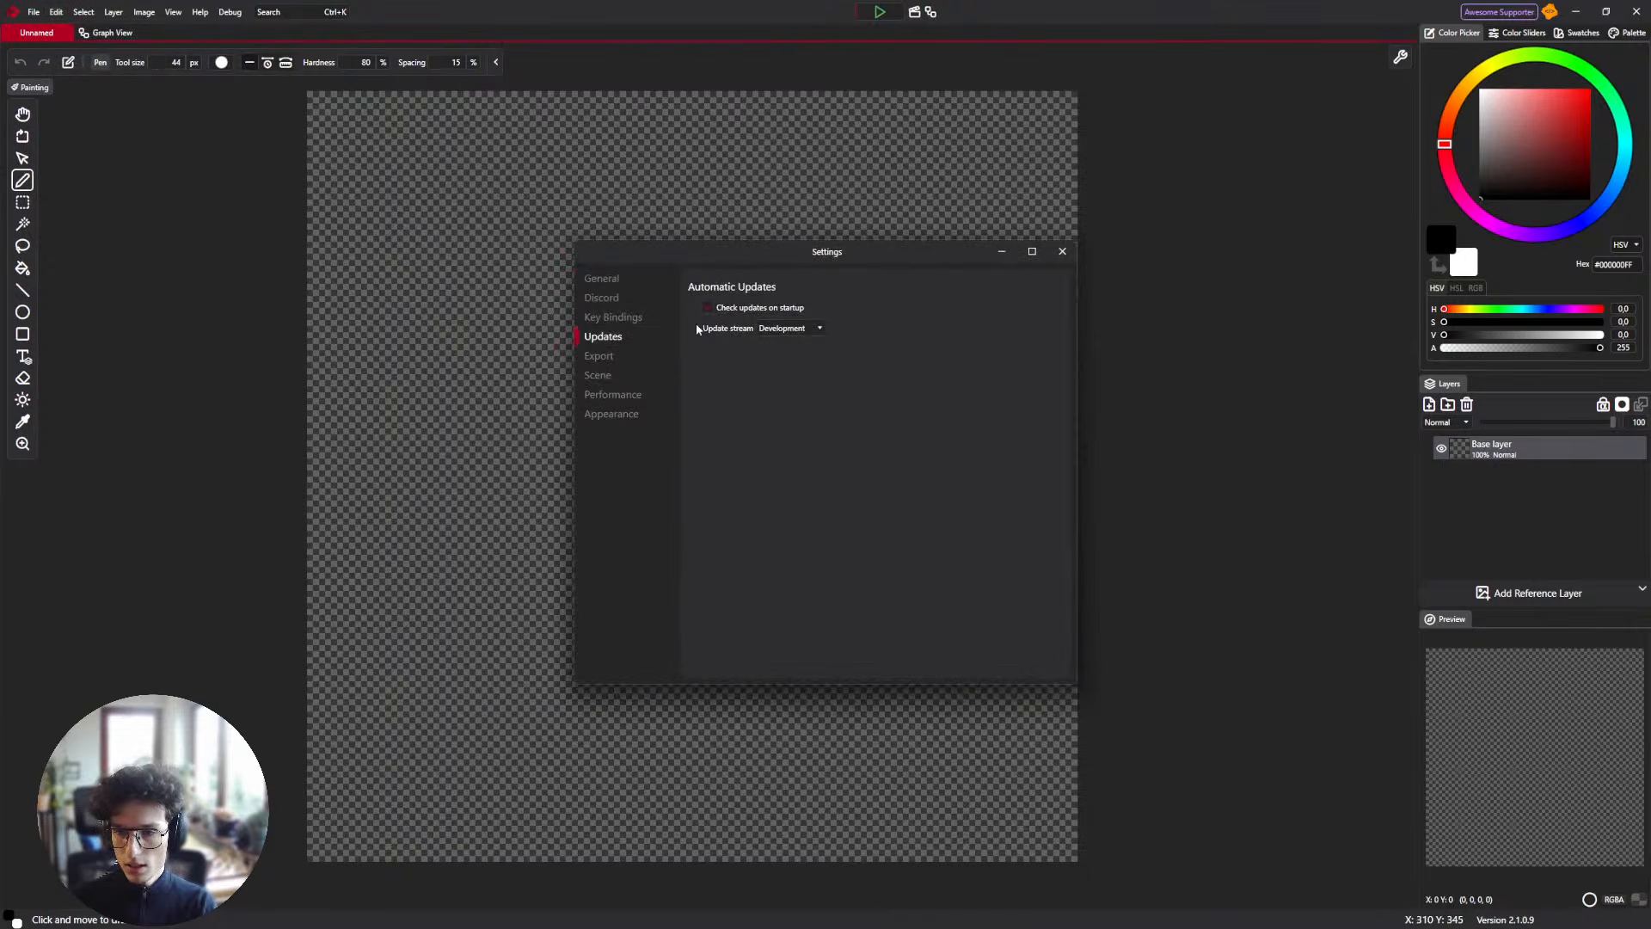
pyautogui.click(779, 328)
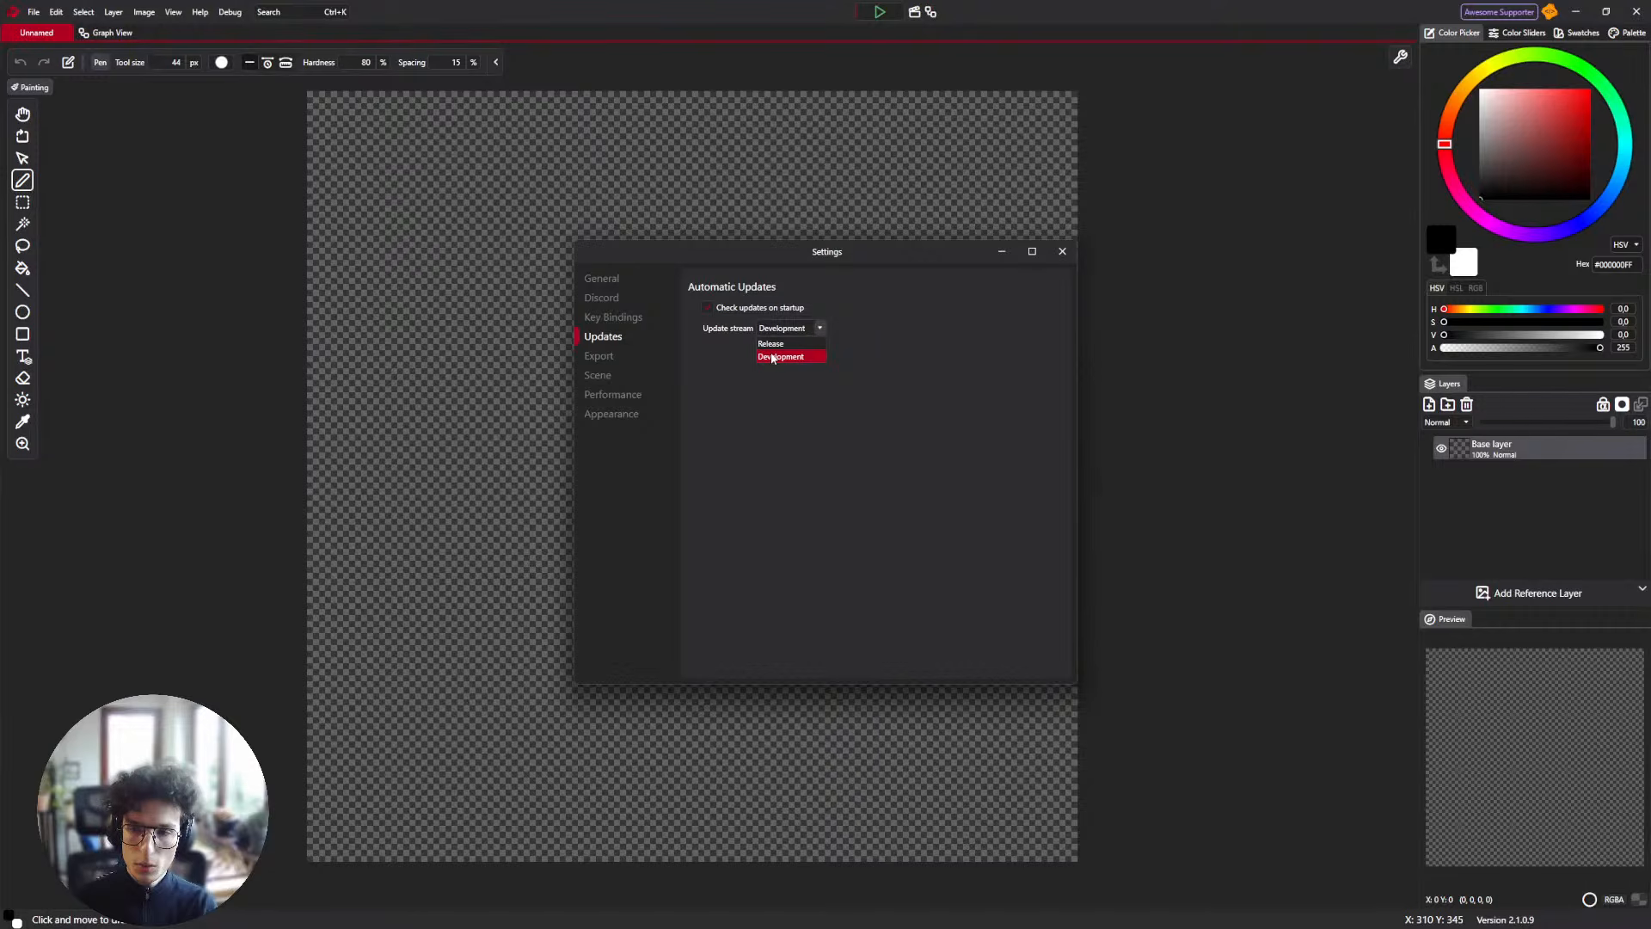
pyautogui.click(774, 359)
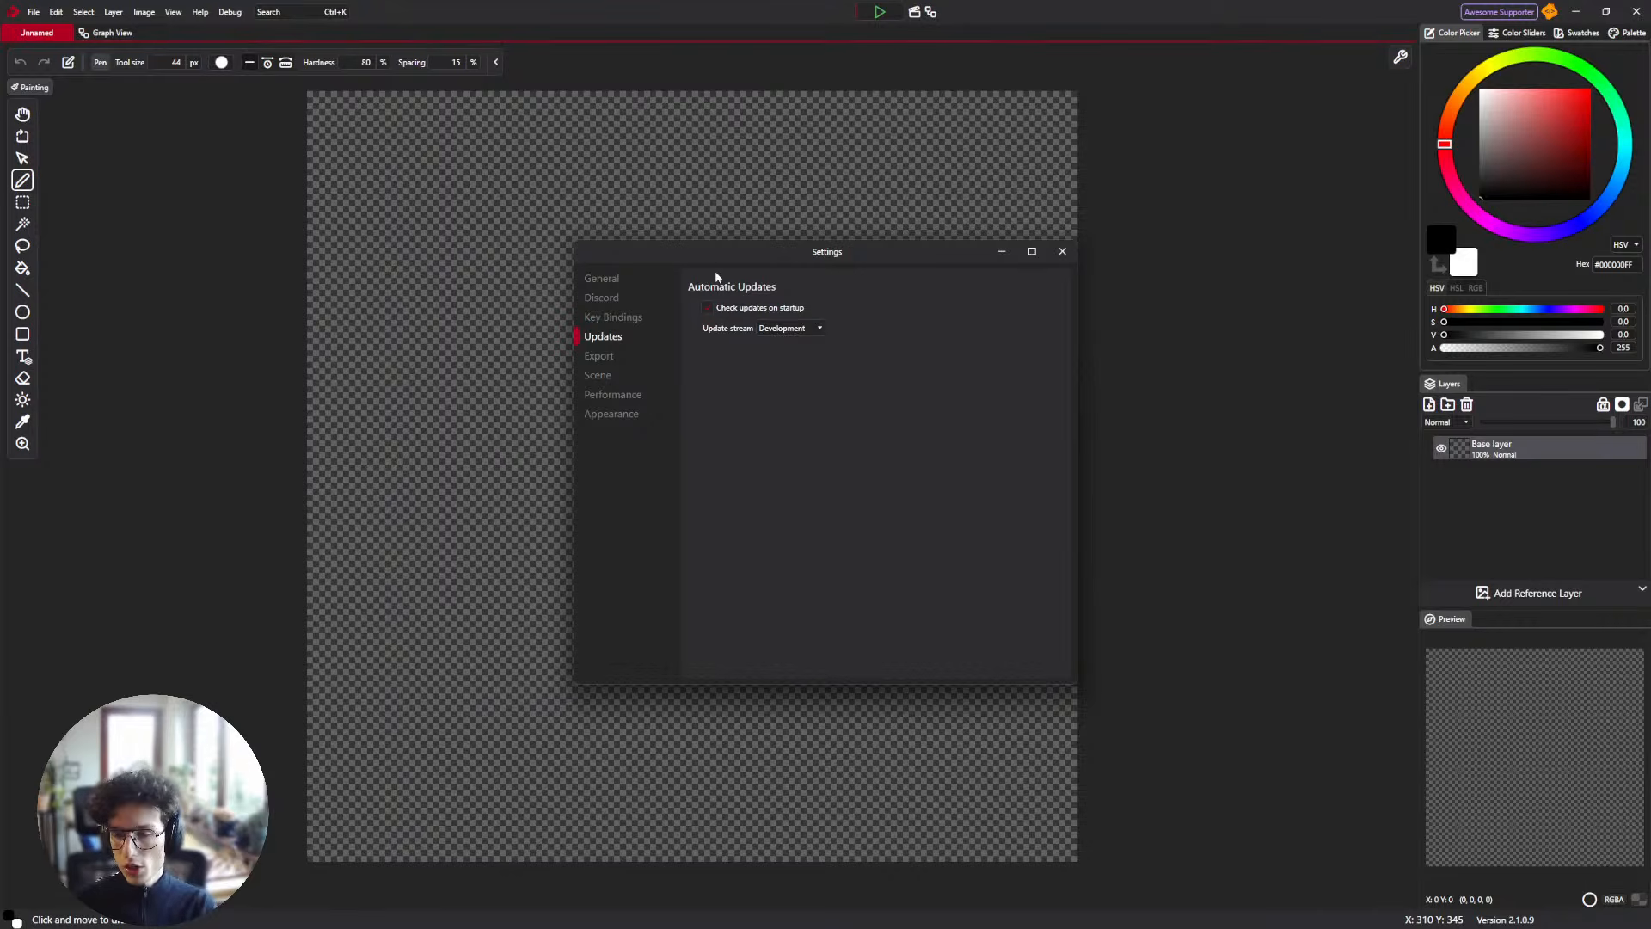
pyautogui.moveTo(720, 260); pyautogui.dragTo(592, 259)
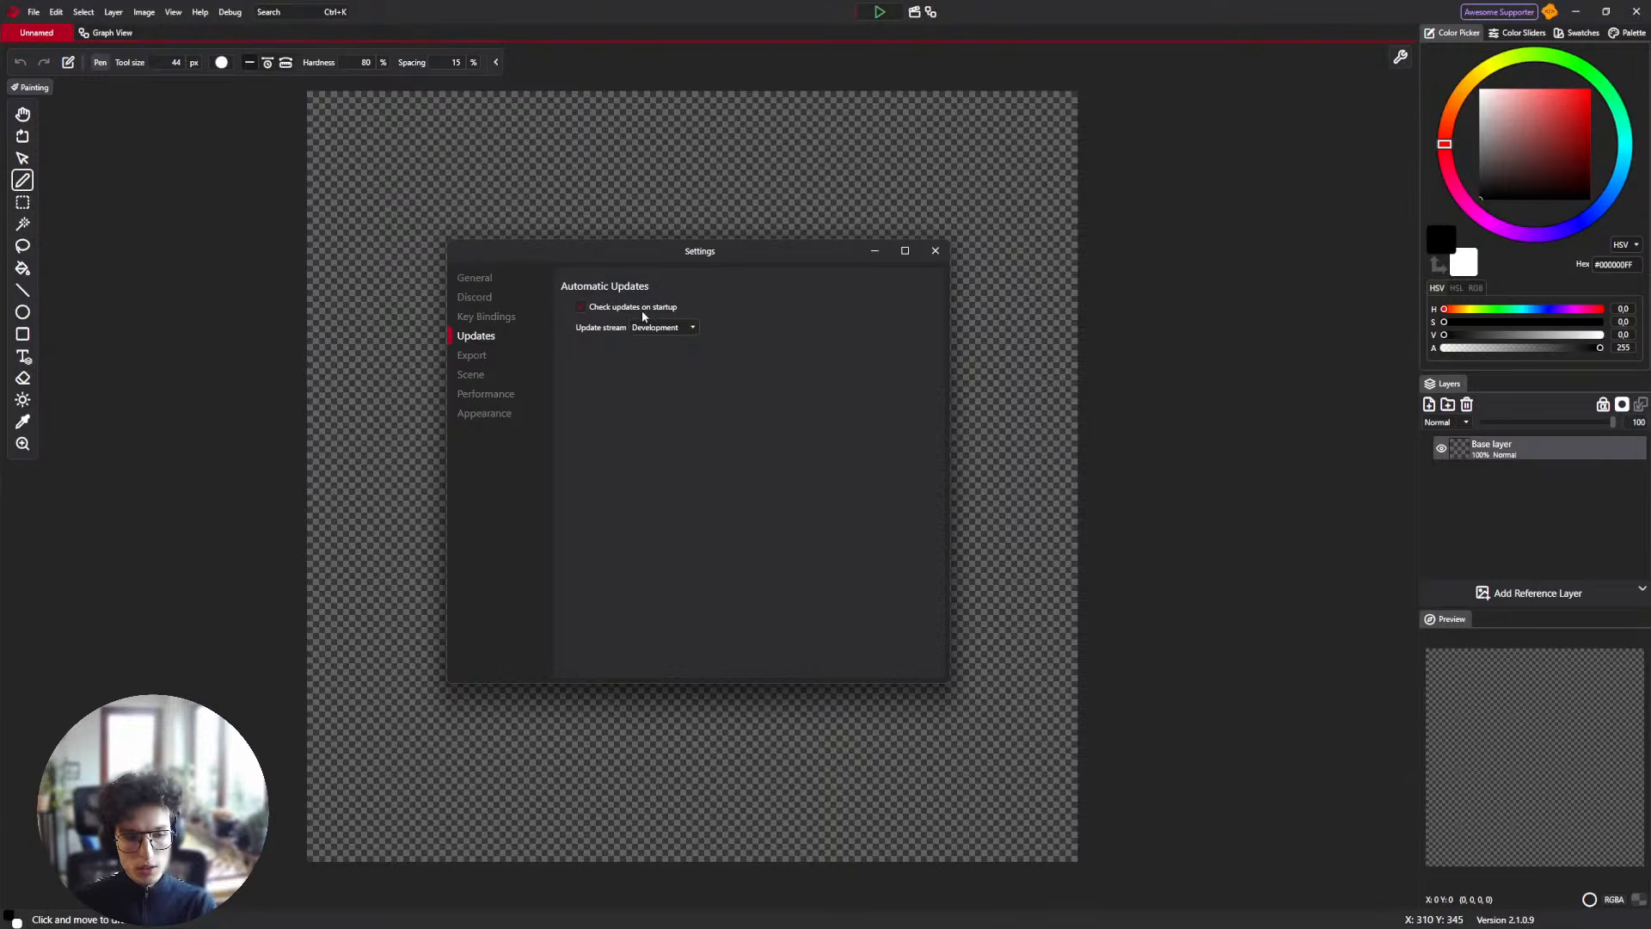
pyautogui.moveTo(669, 261); pyautogui.dragTo(648, 266)
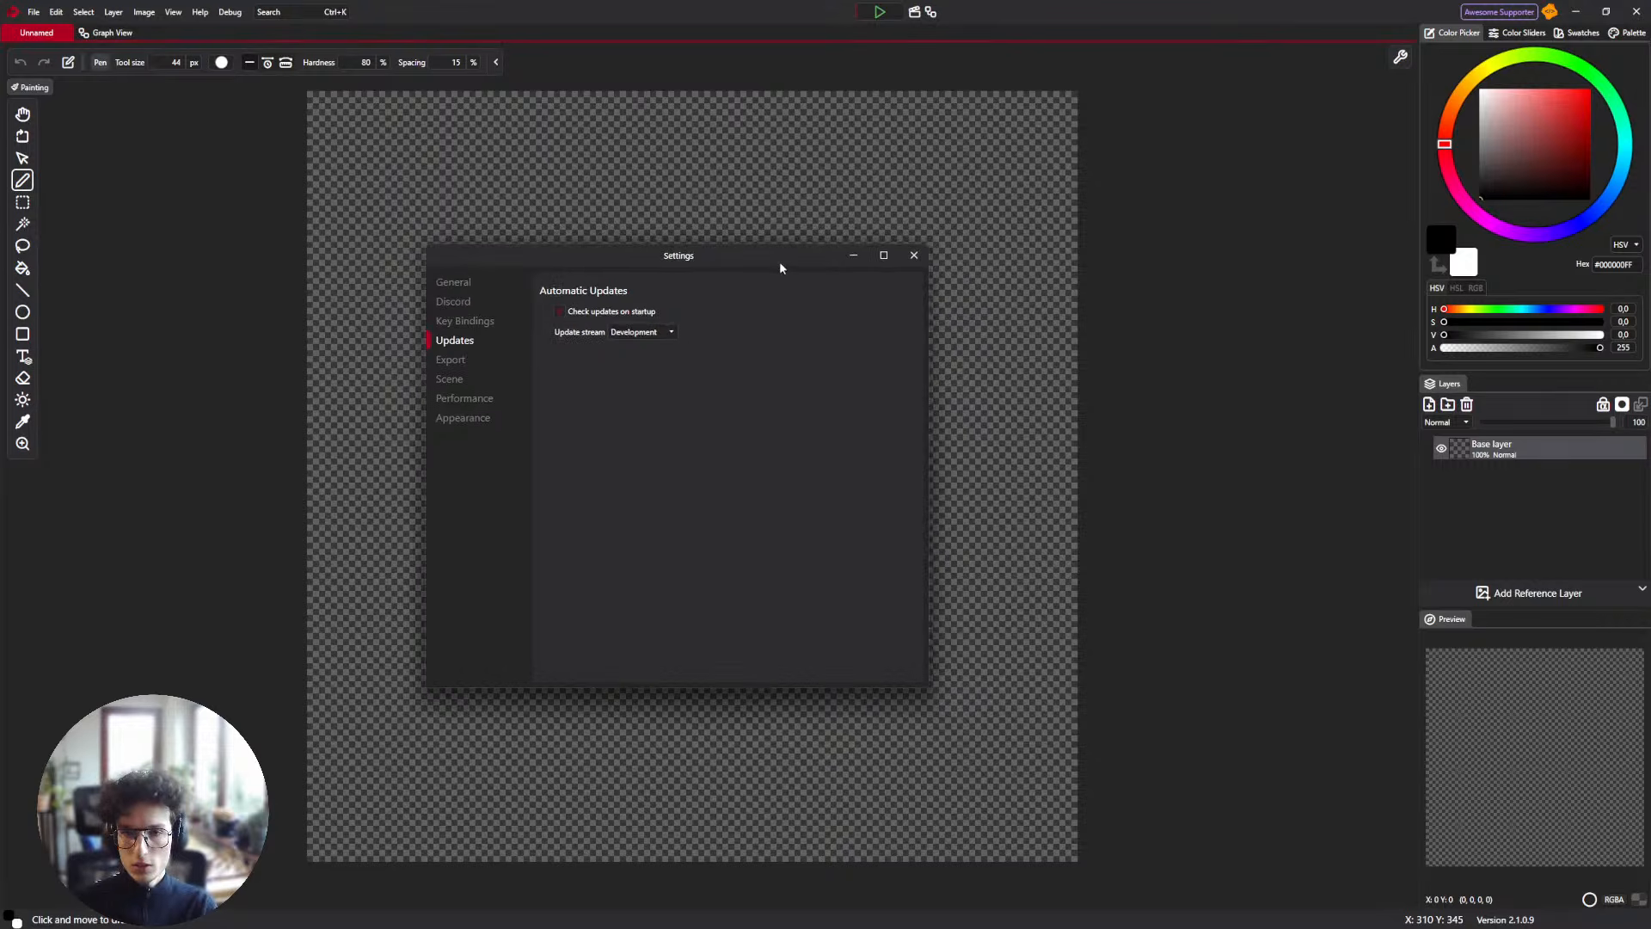
pyautogui.click(912, 260)
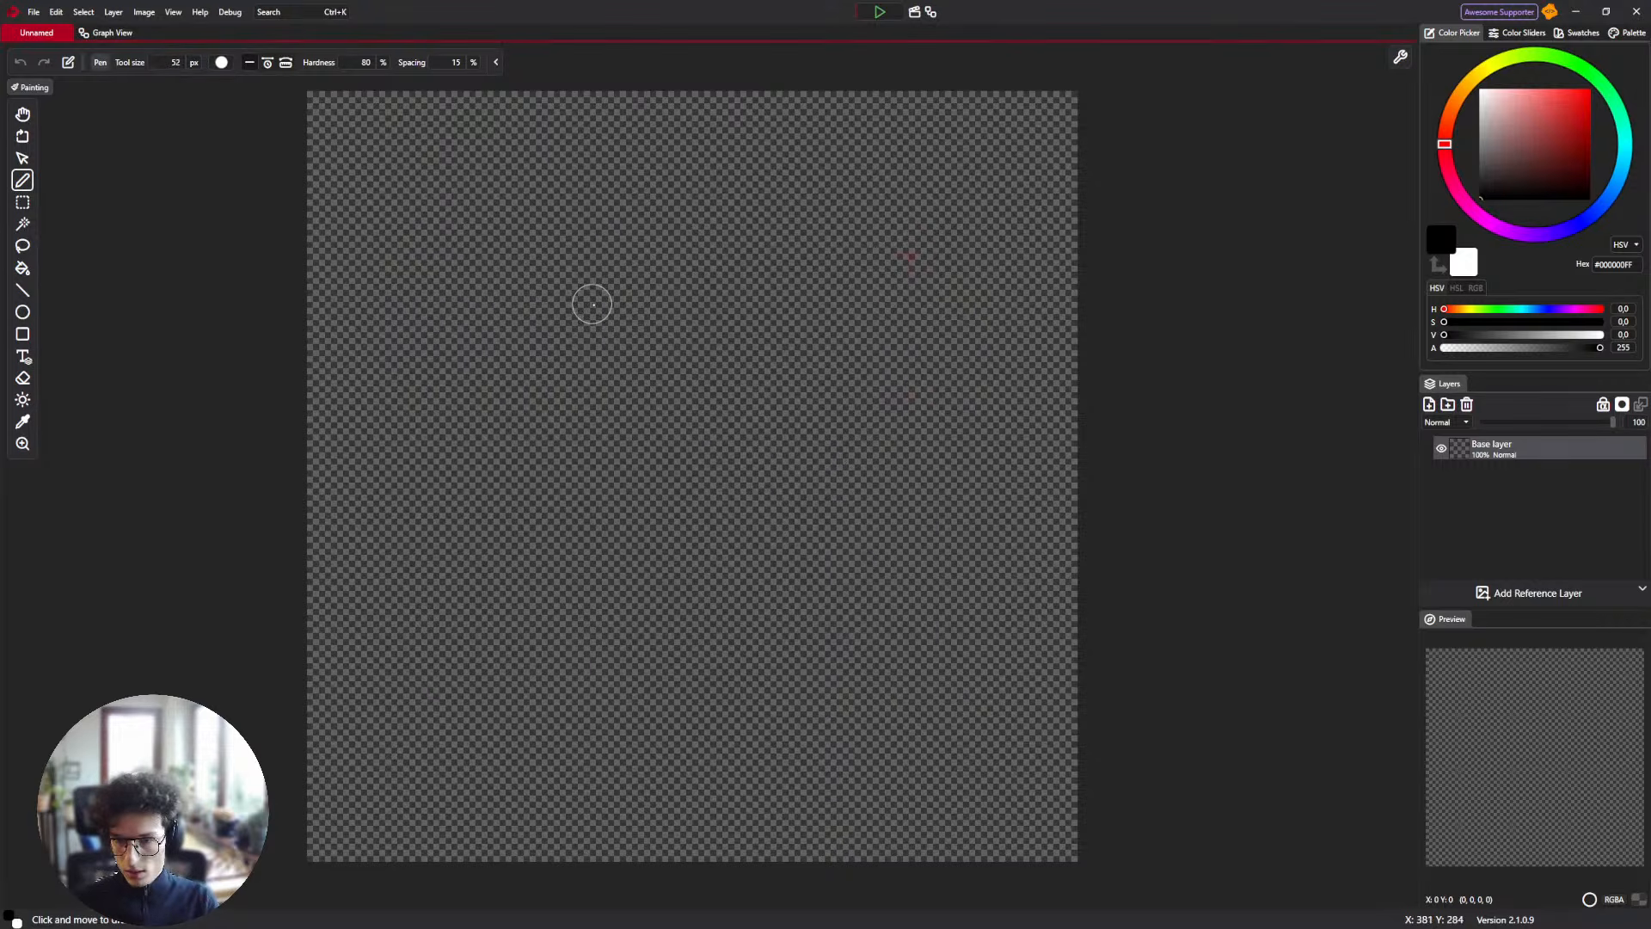
# Set the Pen tool size to 57 px and scribble zigzag strokes in muted red #C75959 across the canvas.
pyautogui.press(']')
pyautogui.press(']')
pyautogui.press(']')
pyautogui.click(1541, 113)
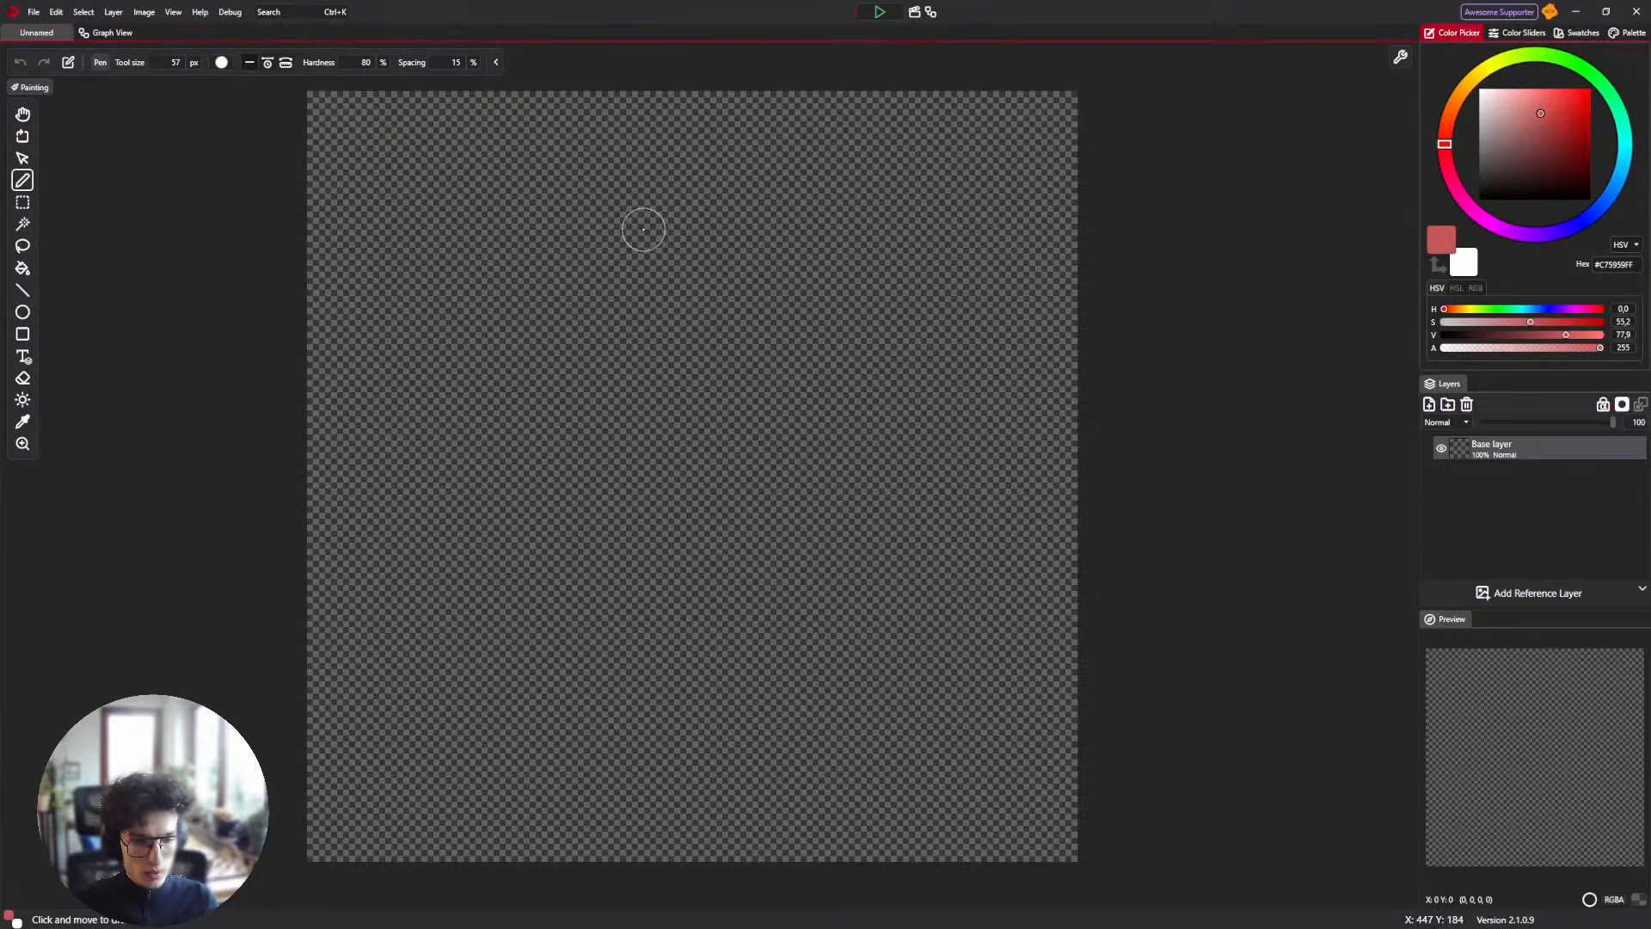
pyautogui.moveTo(608, 368)
pyautogui.mouseDown()
pyautogui.moveTo(719, 221)
pyautogui.moveTo(897, 543)
pyautogui.moveTo(757, 729)
pyautogui.mouseUp()
pyautogui.moveTo(503, 181)
pyautogui.mouseDown()
pyautogui.moveTo(443, 297)
pyautogui.moveTo(534, 684)
pyautogui.moveTo(584, 774)
pyautogui.mouseUp()
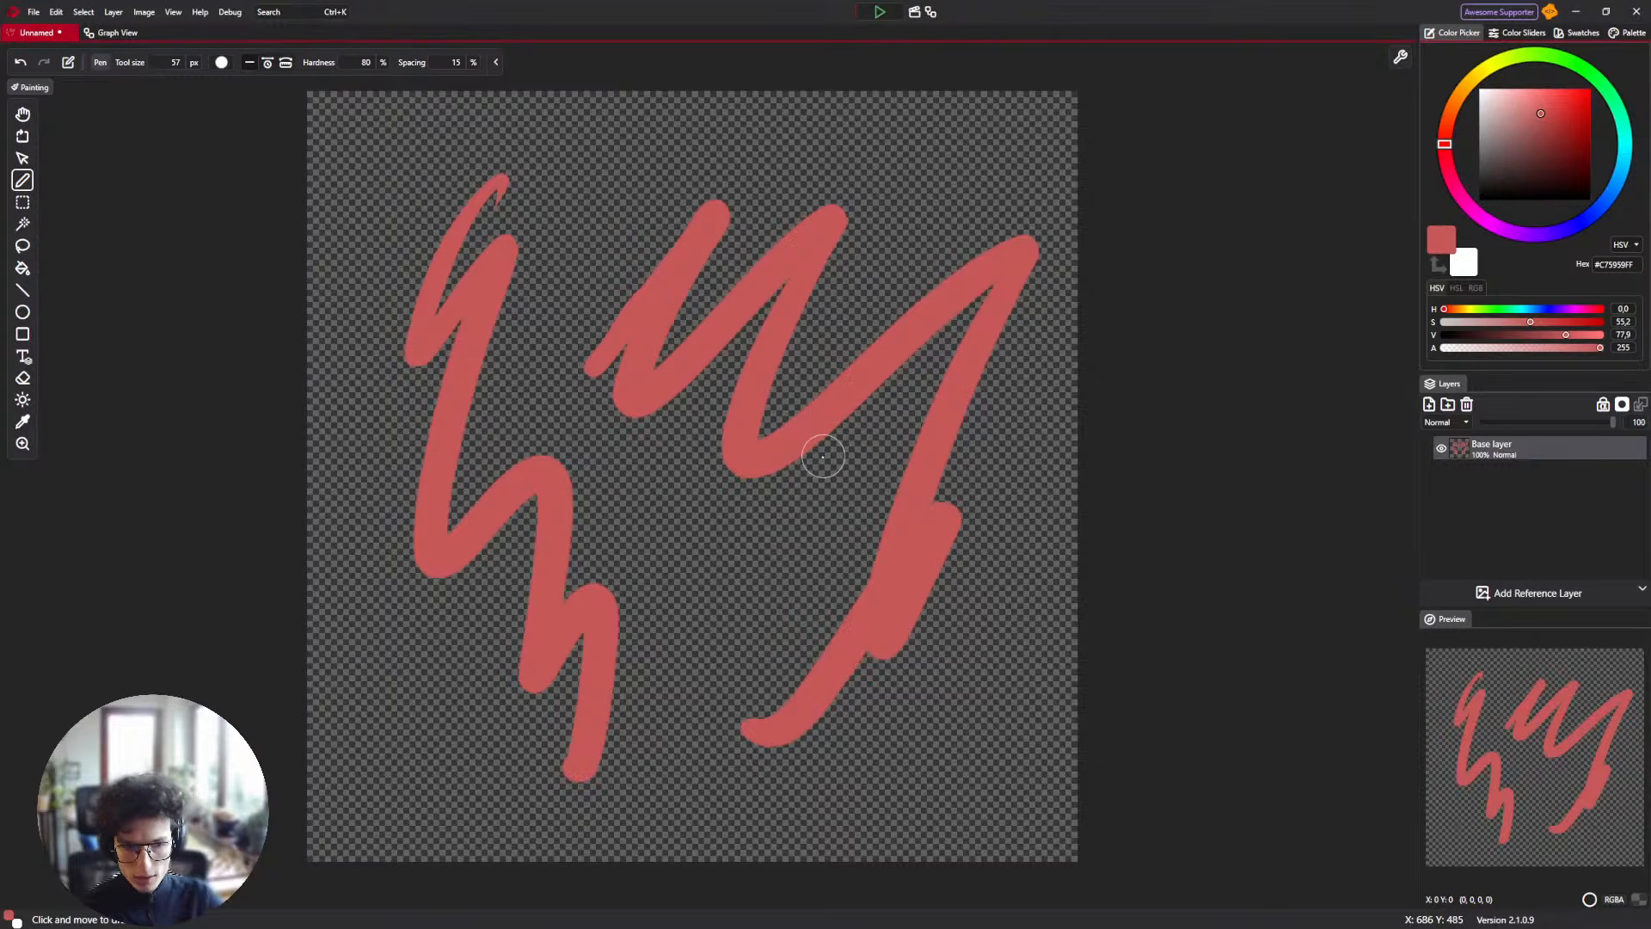
pyautogui.moveTo(810, 461)
pyautogui.mouseDown()
pyautogui.moveTo(851, 504)
pyautogui.moveTo(395, 527)
pyautogui.moveTo(421, 289)
pyautogui.moveTo(764, 222)
pyautogui.moveTo(968, 426)
pyautogui.moveTo(780, 689)
pyautogui.mouseUp()
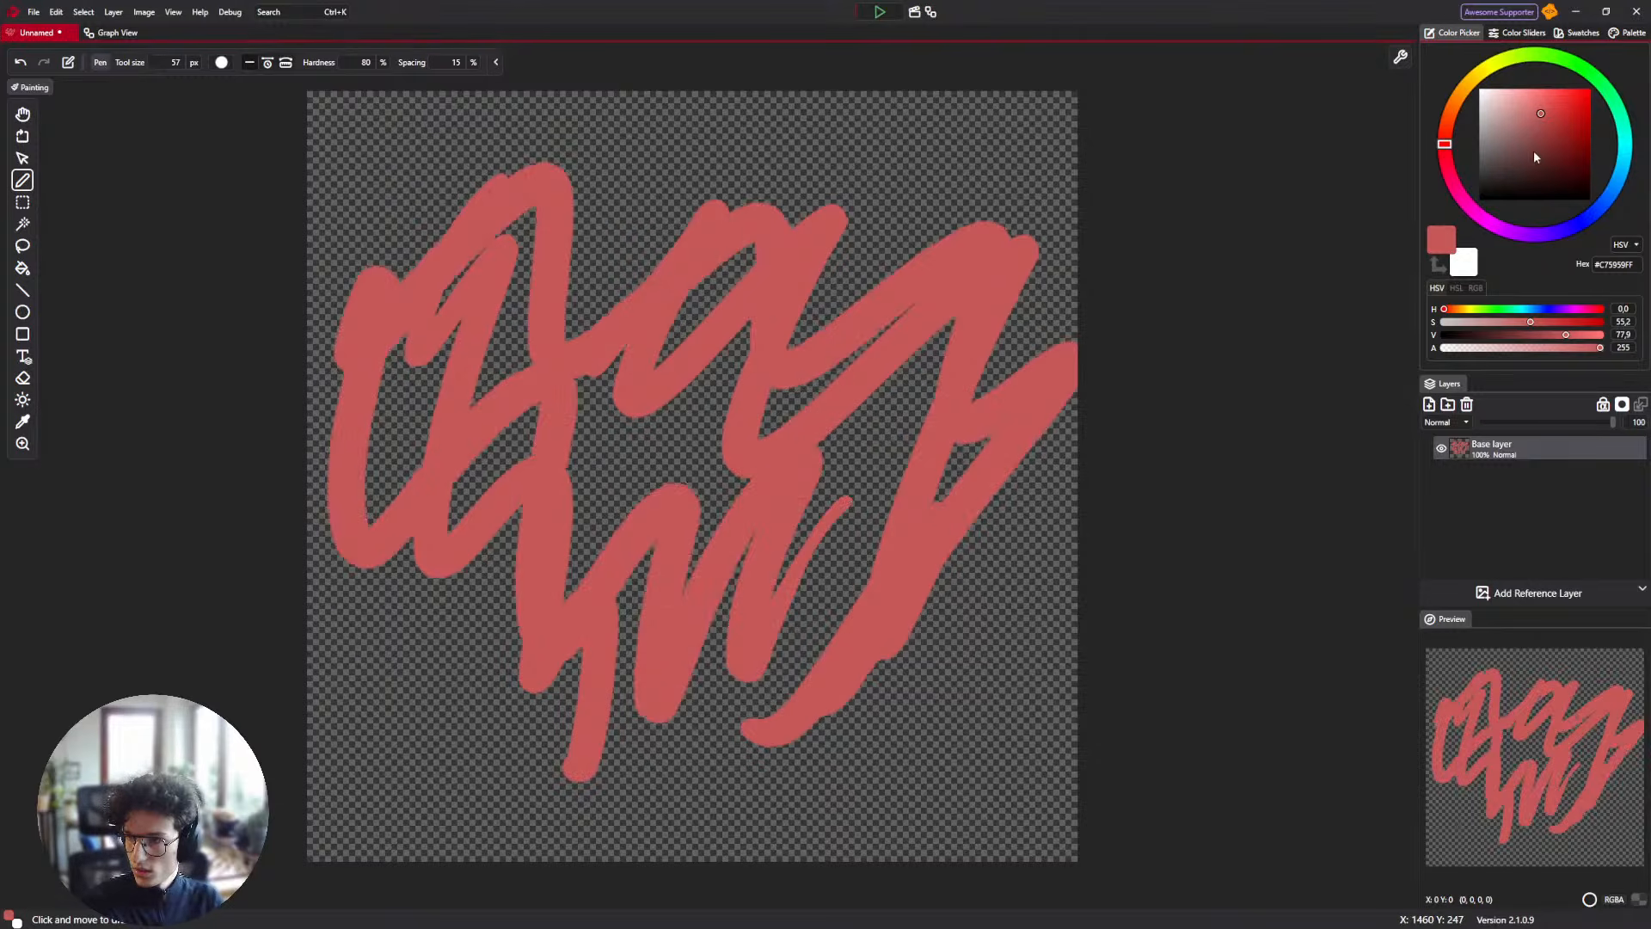
# Change the drawing colour to bright green #39EC50 and scribble over the middle of the red strokes.
pyautogui.click(1564, 97)
pyautogui.click(1591, 75)
pyautogui.moveTo(724, 411)
pyautogui.mouseDown()
pyautogui.moveTo(807, 384)
pyautogui.moveTo(844, 406)
pyautogui.moveTo(808, 524)
pyautogui.mouseUp()
pyautogui.moveTo(470, 544)
pyautogui.mouseDown()
pyautogui.moveTo(555, 394)
pyautogui.moveTo(654, 293)
pyautogui.moveTo(563, 800)
pyautogui.mouseUp()
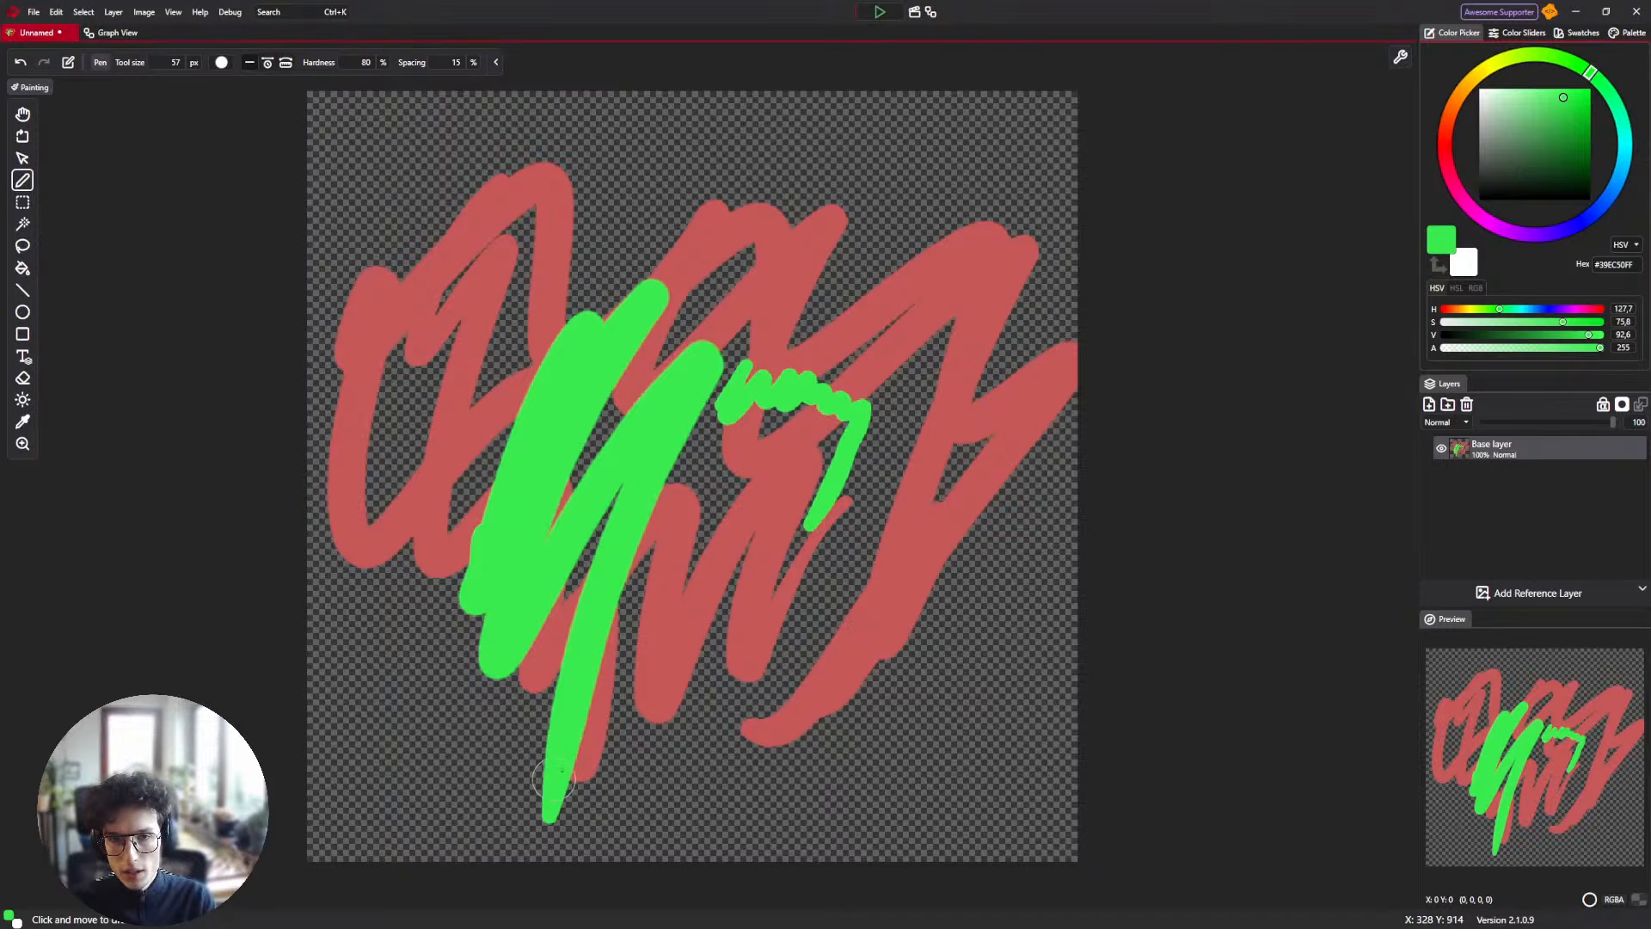
# Enable distance-based stroke stabilization for the Pen and draw large smooth curves in green and light blue #5AB2E9.
pyautogui.click(267, 67)
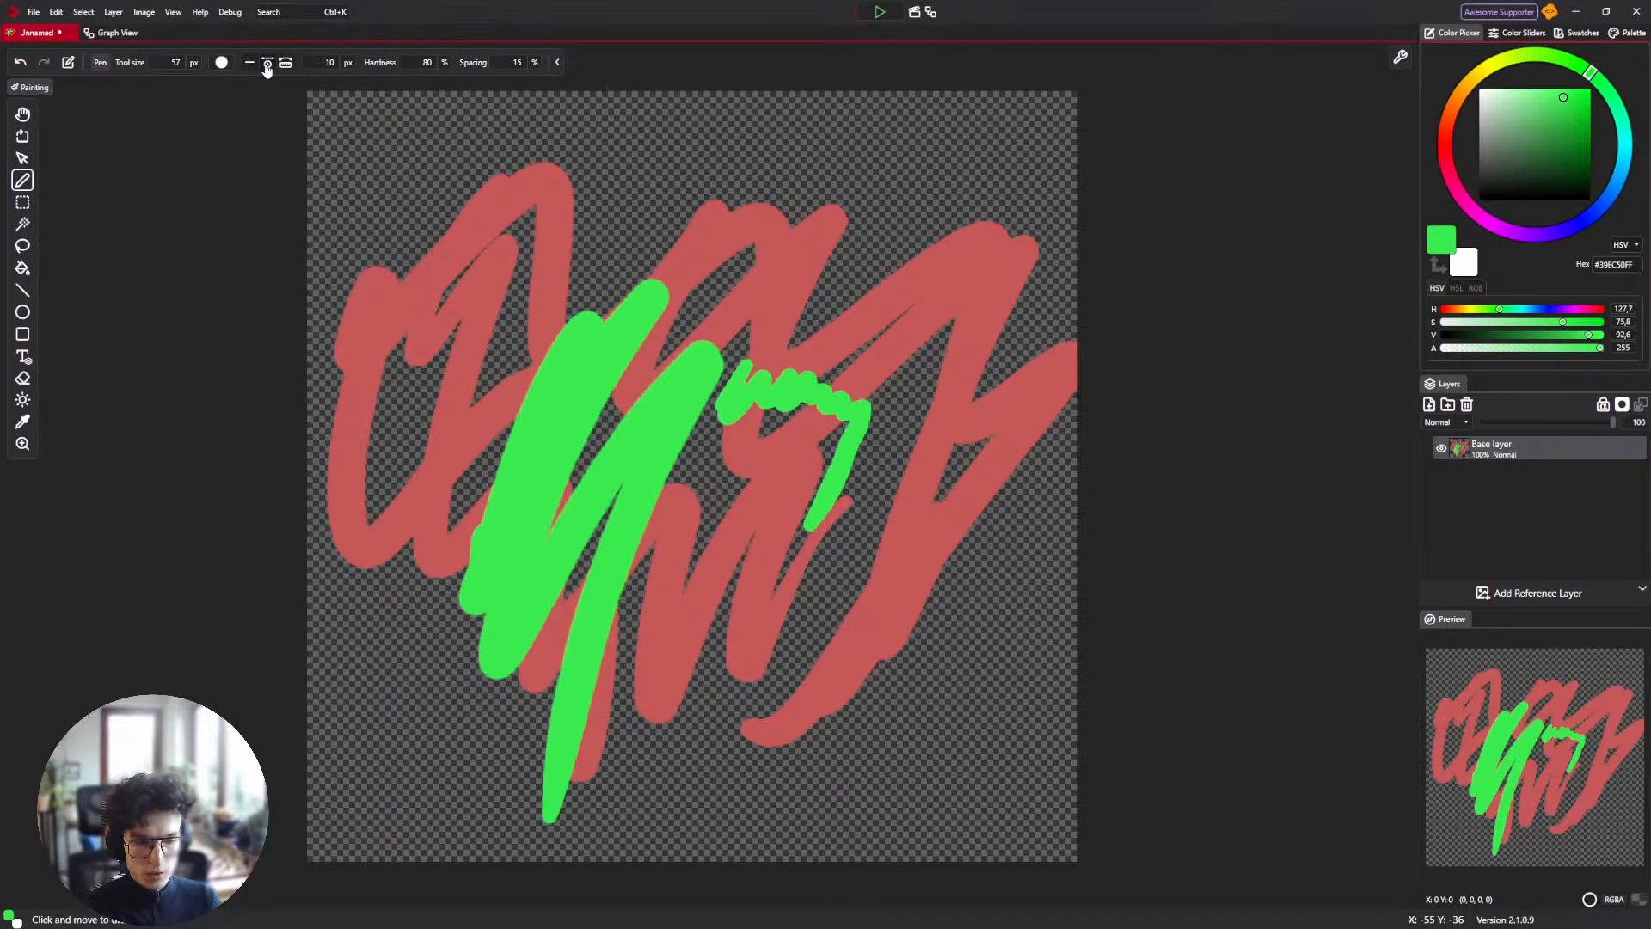
pyautogui.moveTo(803, 159)
pyautogui.mouseDown()
pyautogui.moveTo(740, 168)
pyautogui.moveTo(787, 249)
pyautogui.moveTo(964, 185)
pyautogui.moveTo(951, 533)
pyautogui.moveTo(731, 749)
pyautogui.moveTo(481, 516)
pyautogui.moveTo(805, 156)
pyautogui.mouseUp()
pyautogui.moveTo(1442, 140); pyautogui.dragTo(1617, 180)
pyautogui.moveTo(895, 183)
pyautogui.mouseDown()
pyautogui.moveTo(761, 188)
pyautogui.moveTo(542, 297)
pyautogui.moveTo(446, 402)
pyautogui.moveTo(434, 679)
pyautogui.moveTo(664, 738)
pyautogui.moveTo(825, 533)
pyautogui.moveTo(696, 353)
pyautogui.moveTo(657, 503)
pyautogui.moveTo(847, 465)
pyautogui.moveTo(858, 226)
pyautogui.moveTo(727, 163)
pyautogui.moveTo(705, 183)
pyautogui.moveTo(585, 349)
pyautogui.moveTo(612, 465)
pyautogui.mouseUp()
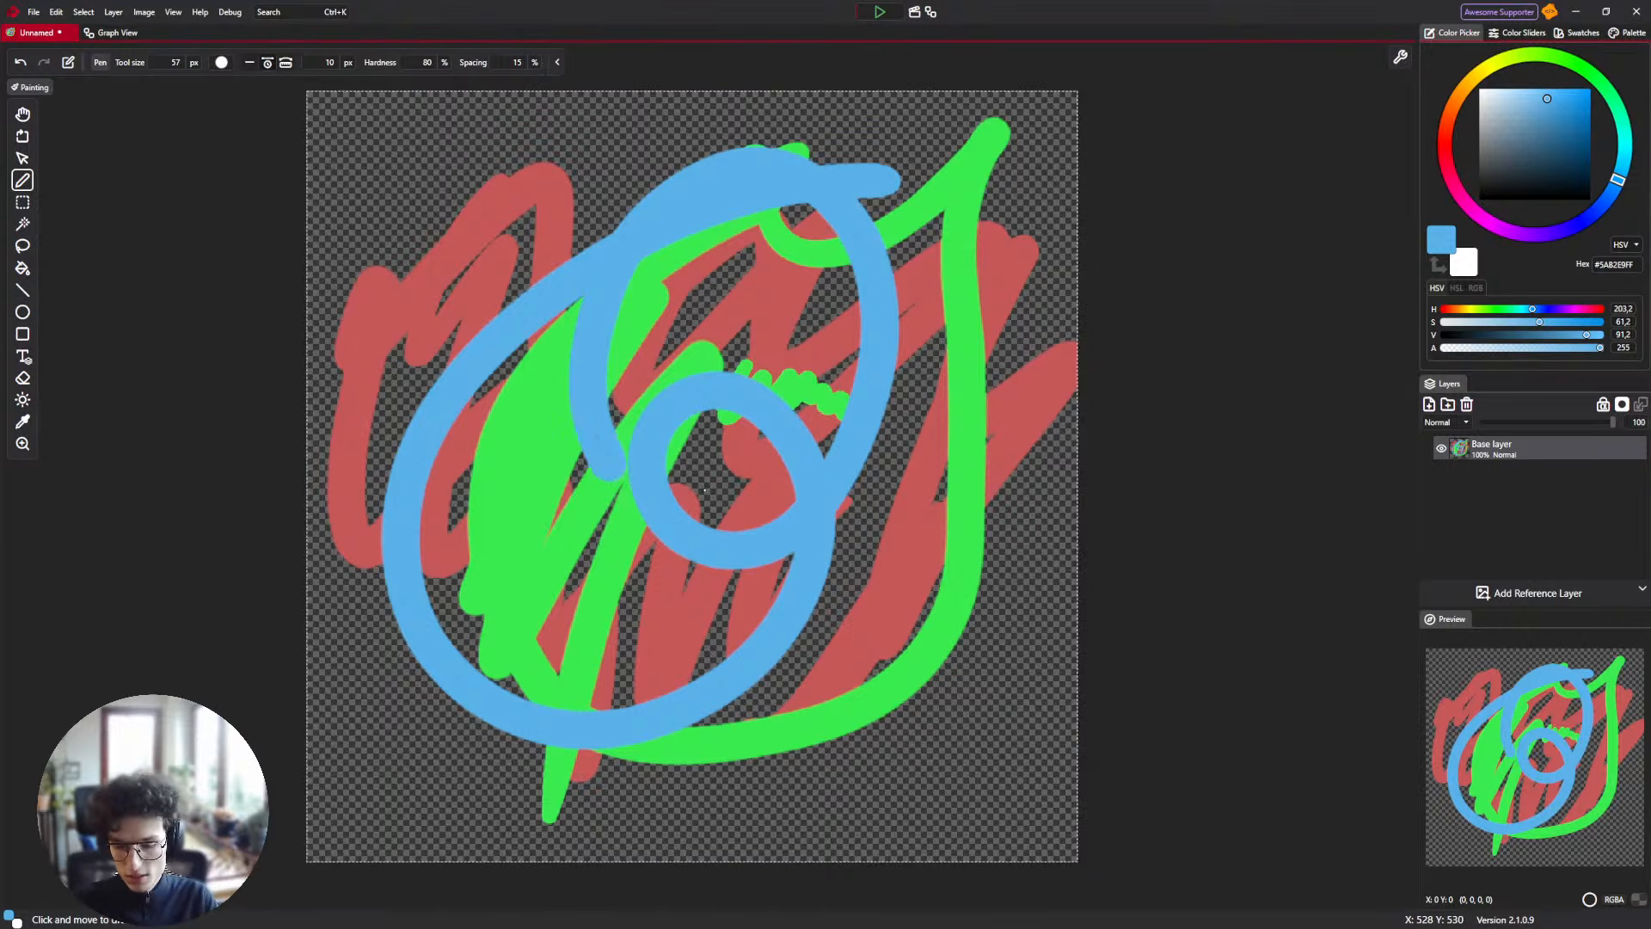
# Delete all painted strokes from the base layer.
pyautogui.press('Delete')
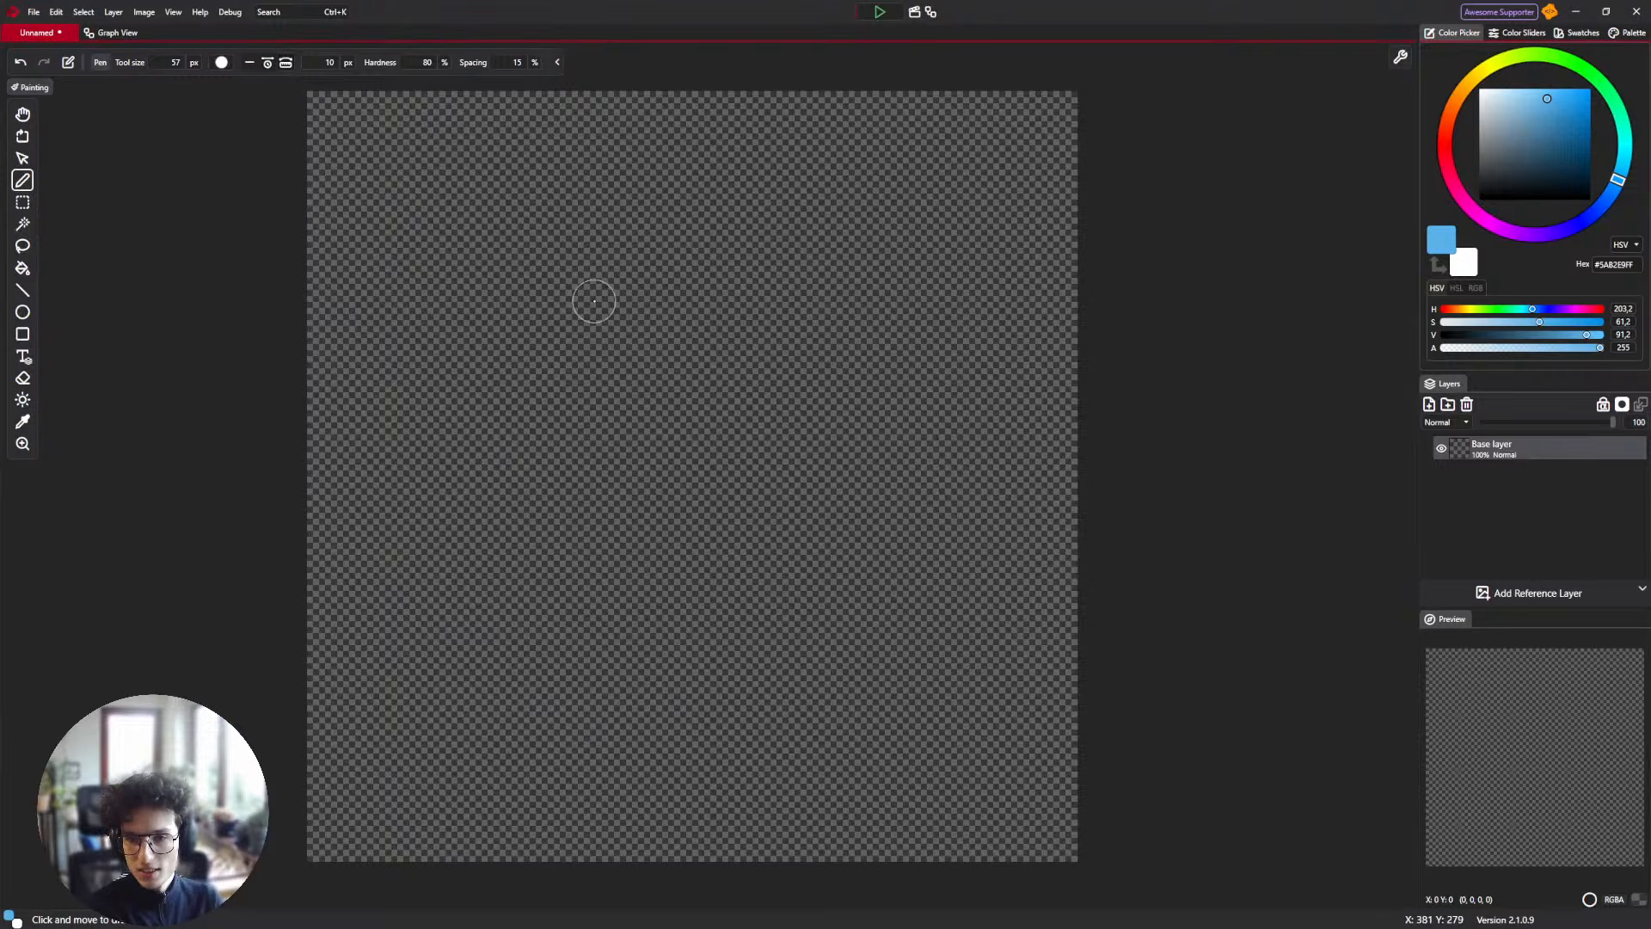
# Set the Pen's stroke stabilization to 91 px and draw large smooth light blue curves across the canvas.
pyautogui.moveTo(588, 275); pyautogui.dragTo(578, 327)
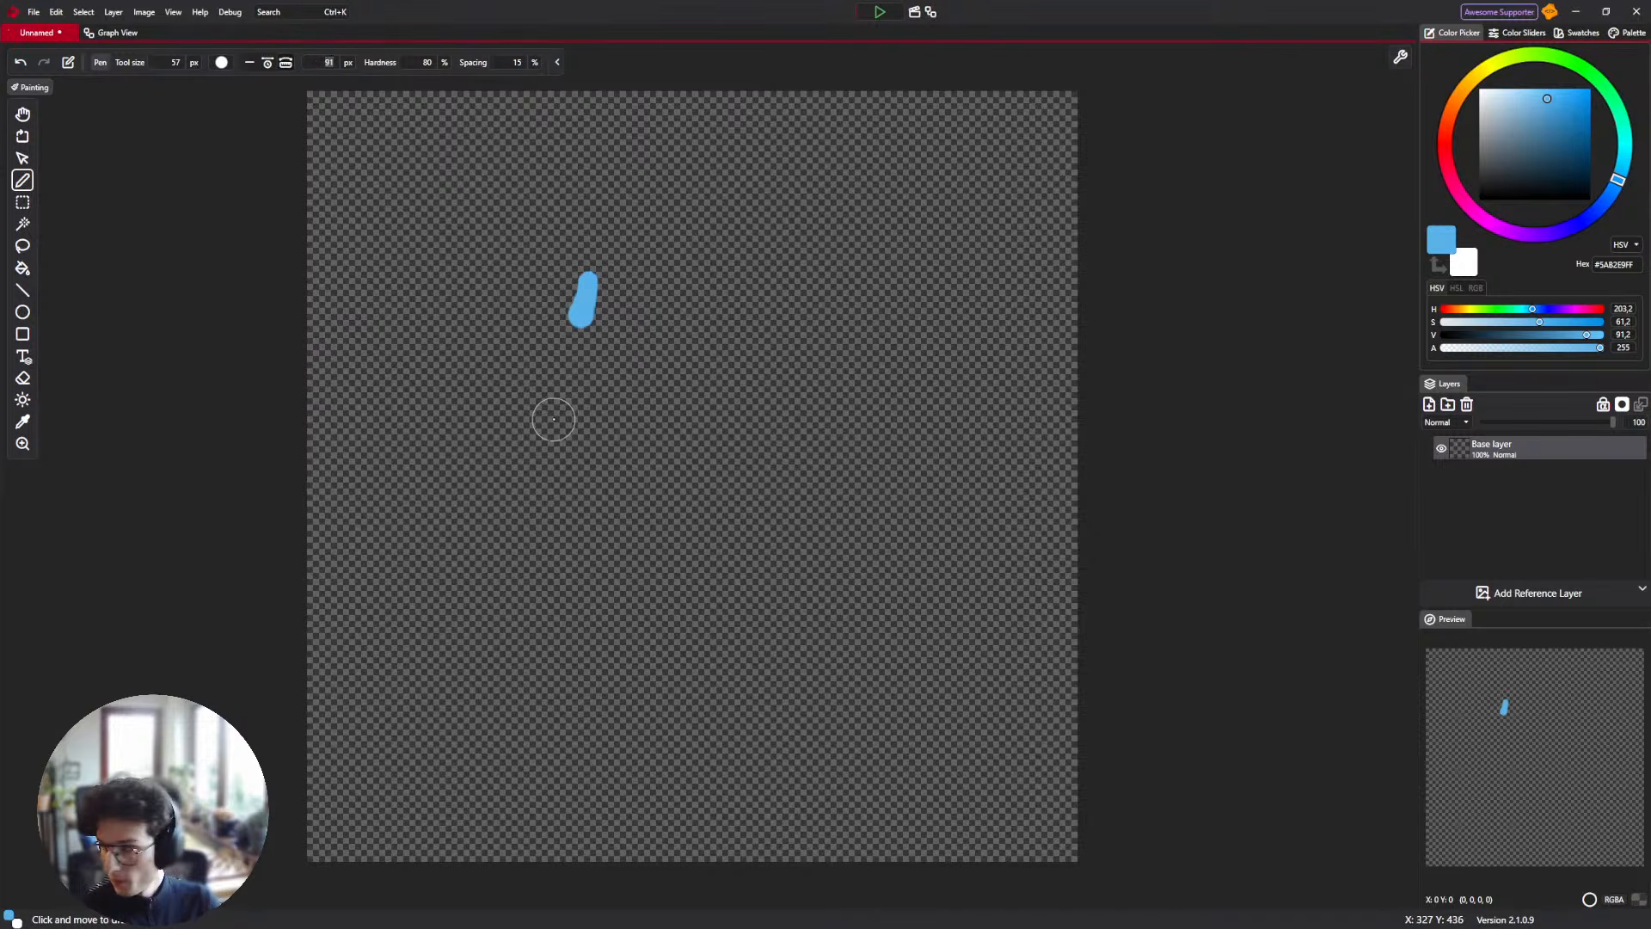
pyautogui.moveTo(544, 402); pyautogui.dragTo(547, 408)
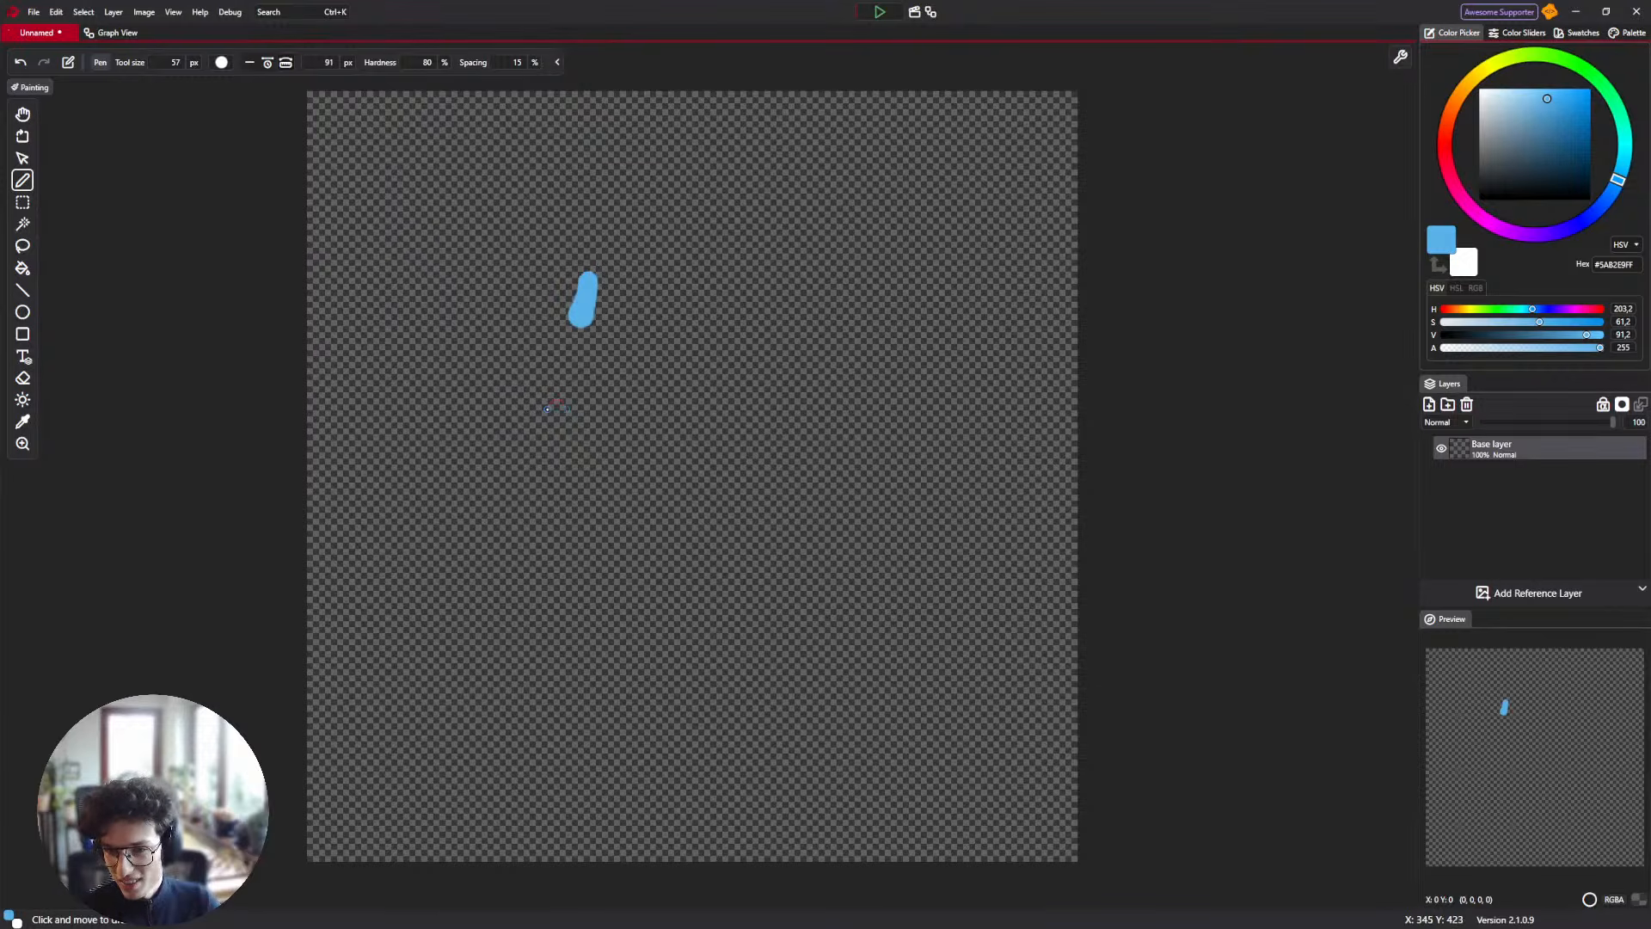
pyautogui.moveTo(547, 408)
pyautogui.mouseDown()
pyautogui.moveTo(678, 380)
pyautogui.moveTo(726, 336)
pyautogui.moveTo(735, 277)
pyautogui.moveTo(631, 265)
pyautogui.moveTo(666, 280)
pyautogui.moveTo(760, 213)
pyautogui.moveTo(726, 238)
pyautogui.moveTo(736, 440)
pyautogui.moveTo(712, 670)
pyautogui.moveTo(719, 611)
pyautogui.moveTo(739, 572)
pyautogui.mouseUp()
pyautogui.moveTo(856, 400)
pyautogui.mouseDown()
pyautogui.moveTo(929, 290)
pyautogui.moveTo(942, 328)
pyautogui.moveTo(901, 680)
pyautogui.moveTo(478, 512)
pyautogui.moveTo(538, 554)
pyautogui.mouseUp()
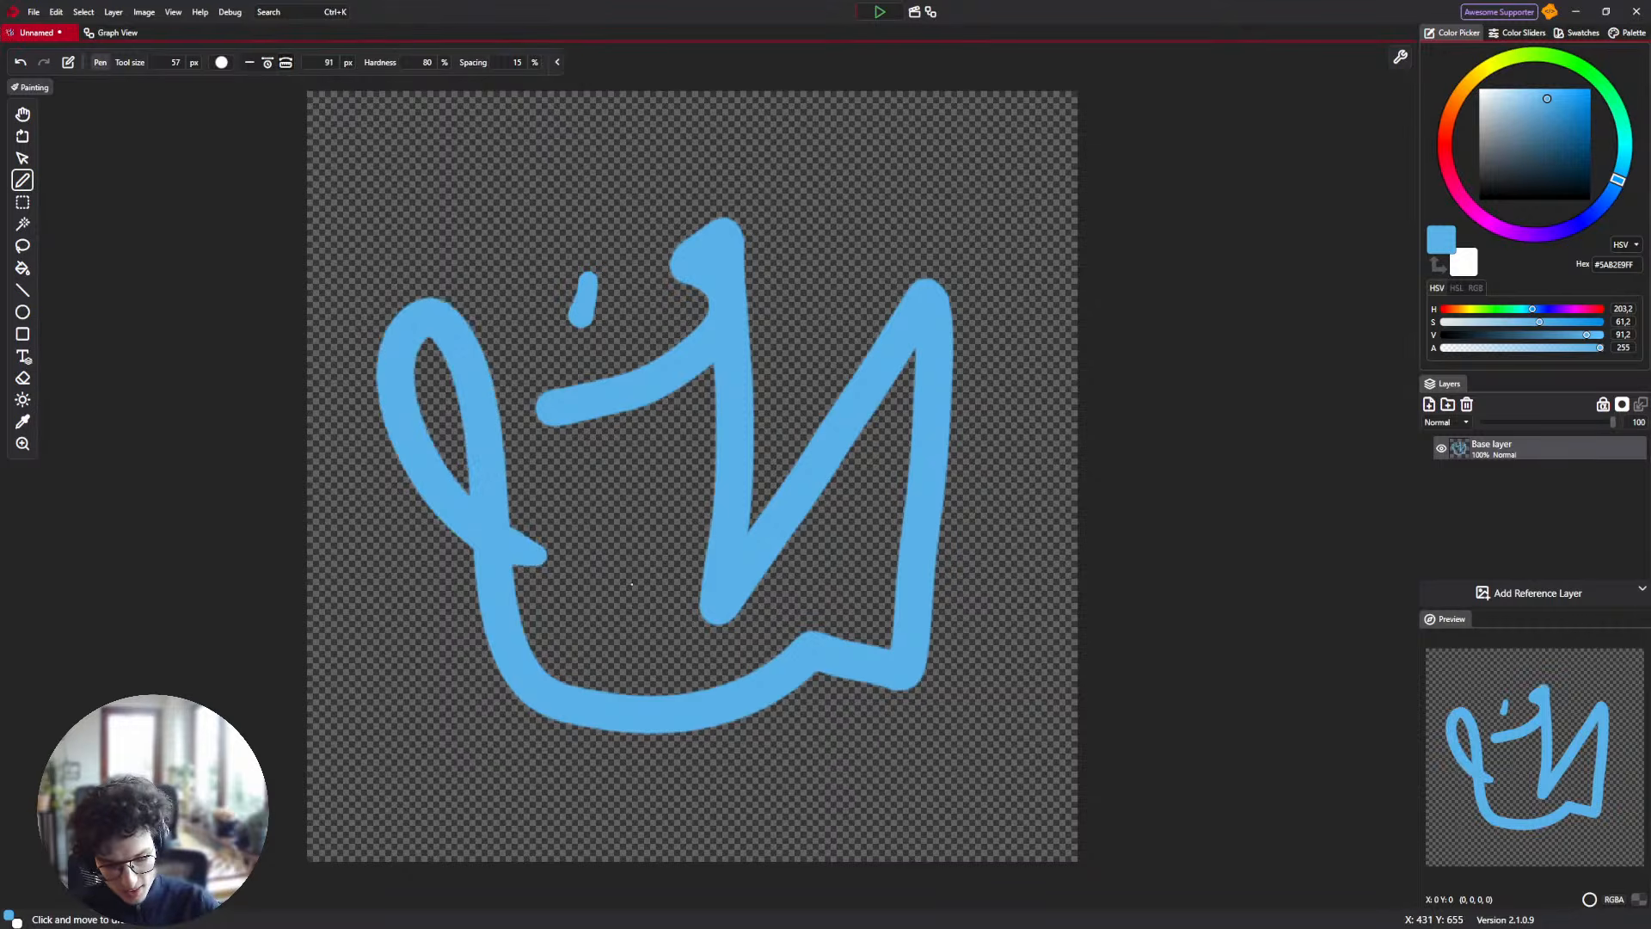
# Select the whole canvas and delete the light blue curves from the base layer.
pyautogui.moveTo(755, 497); pyautogui.dragTo(741, 468)
pyautogui.hotkey('ctrl', 'a')
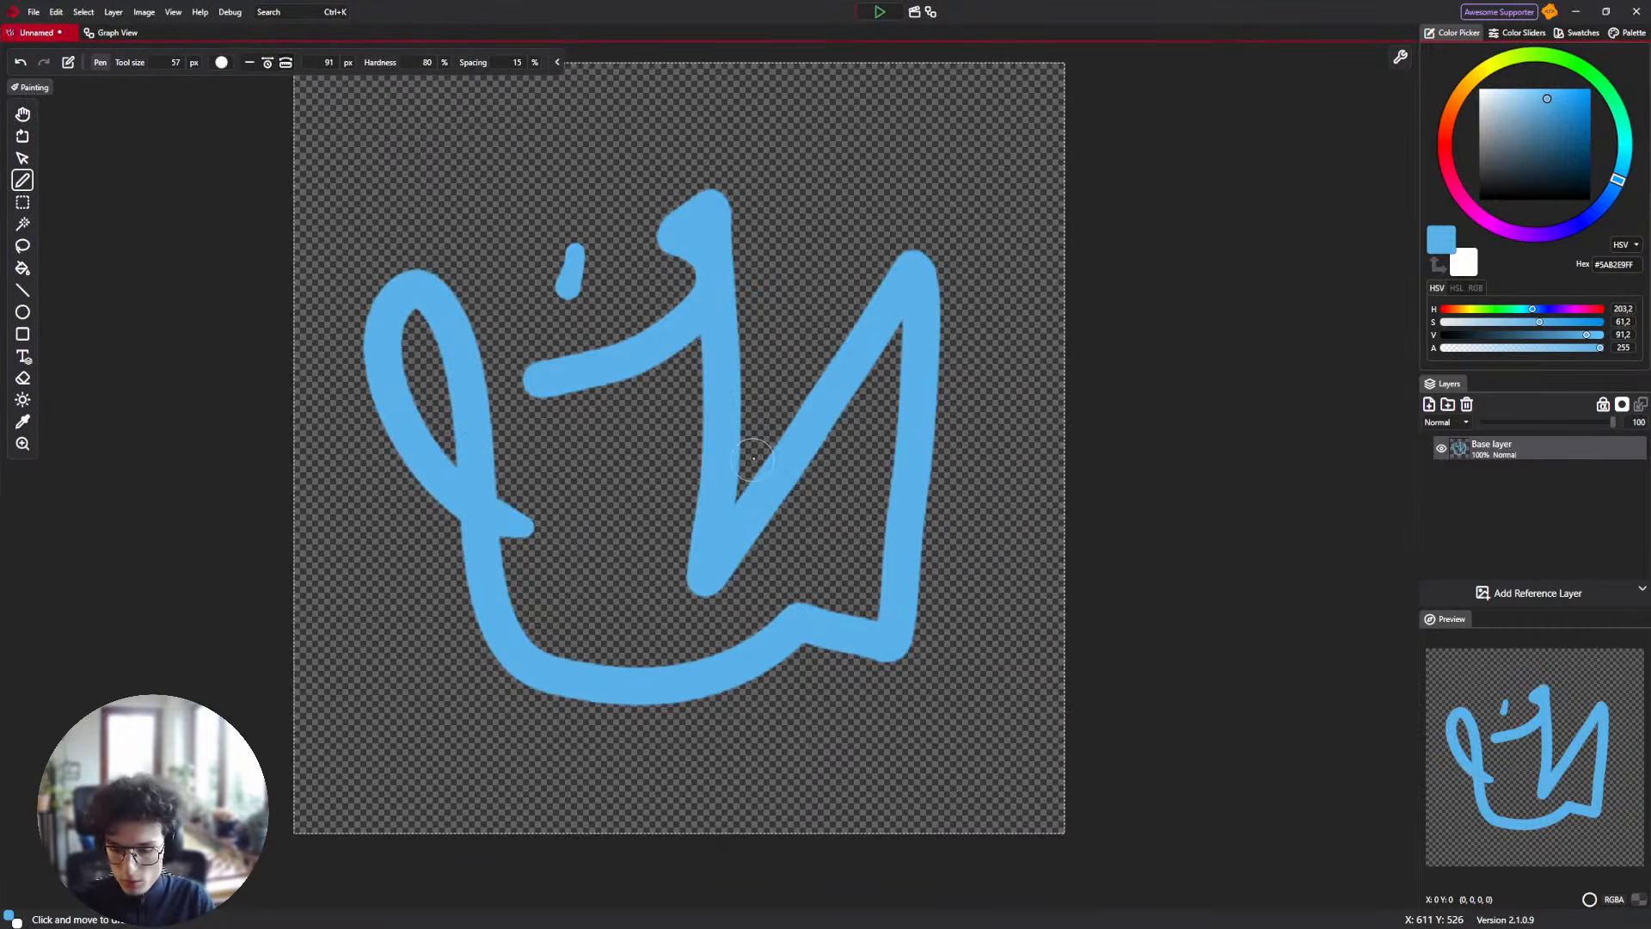
pyautogui.press('Delete')
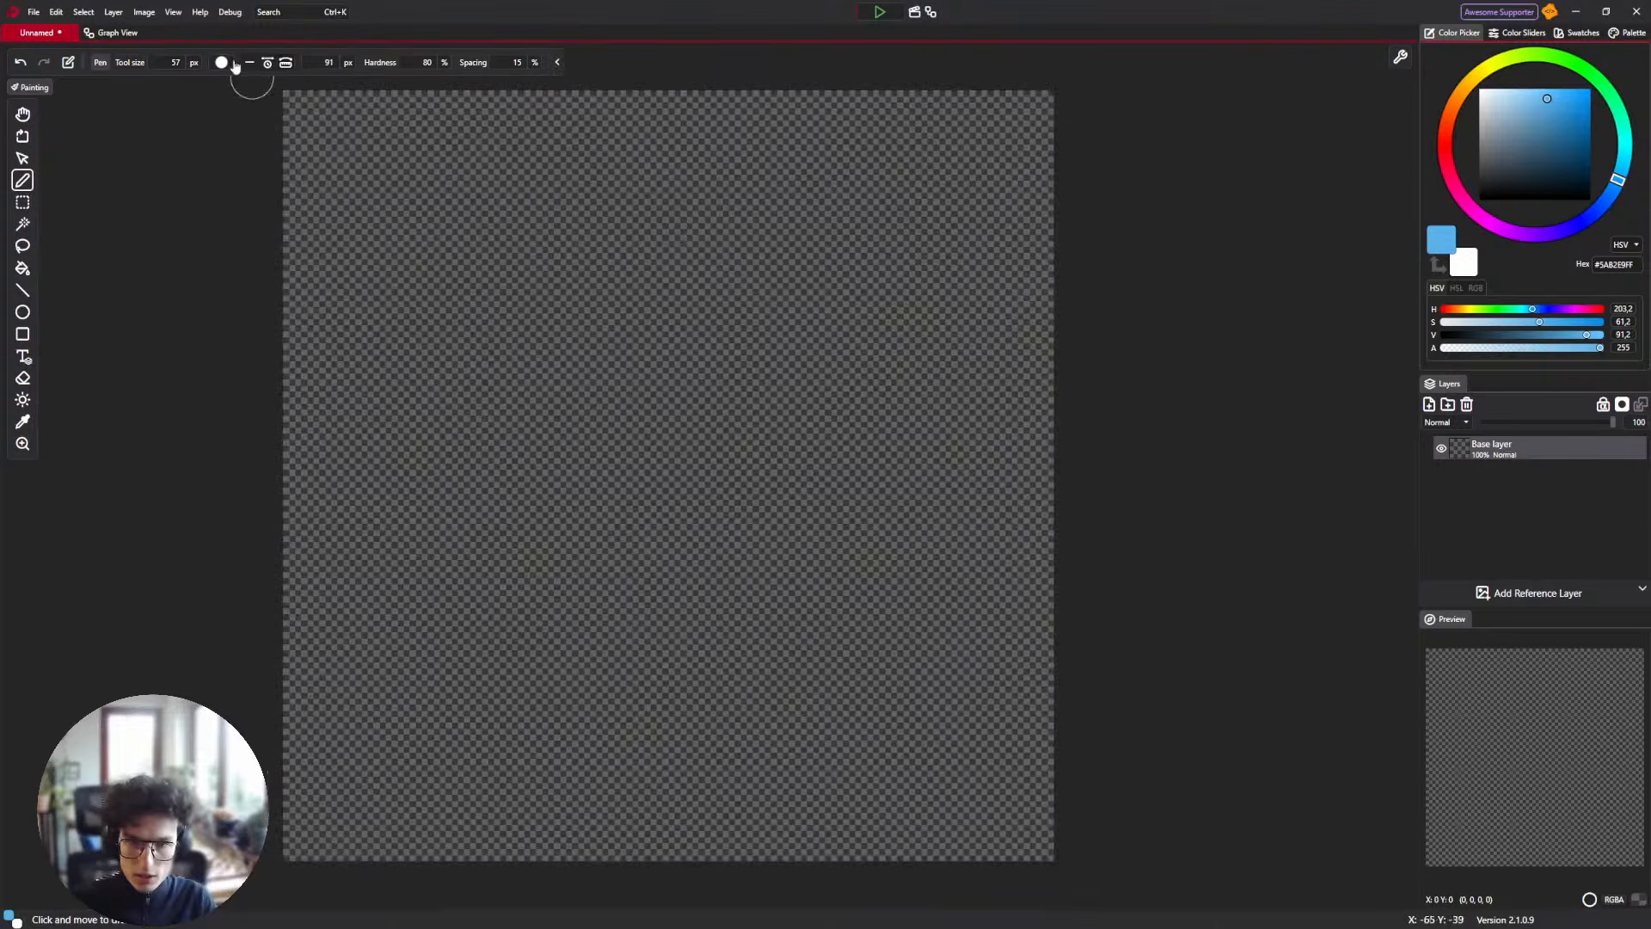
# Look through the brushes available for the Pen tool.
pyautogui.click(221, 62)
pyautogui.scroll(-5, 332, 200)
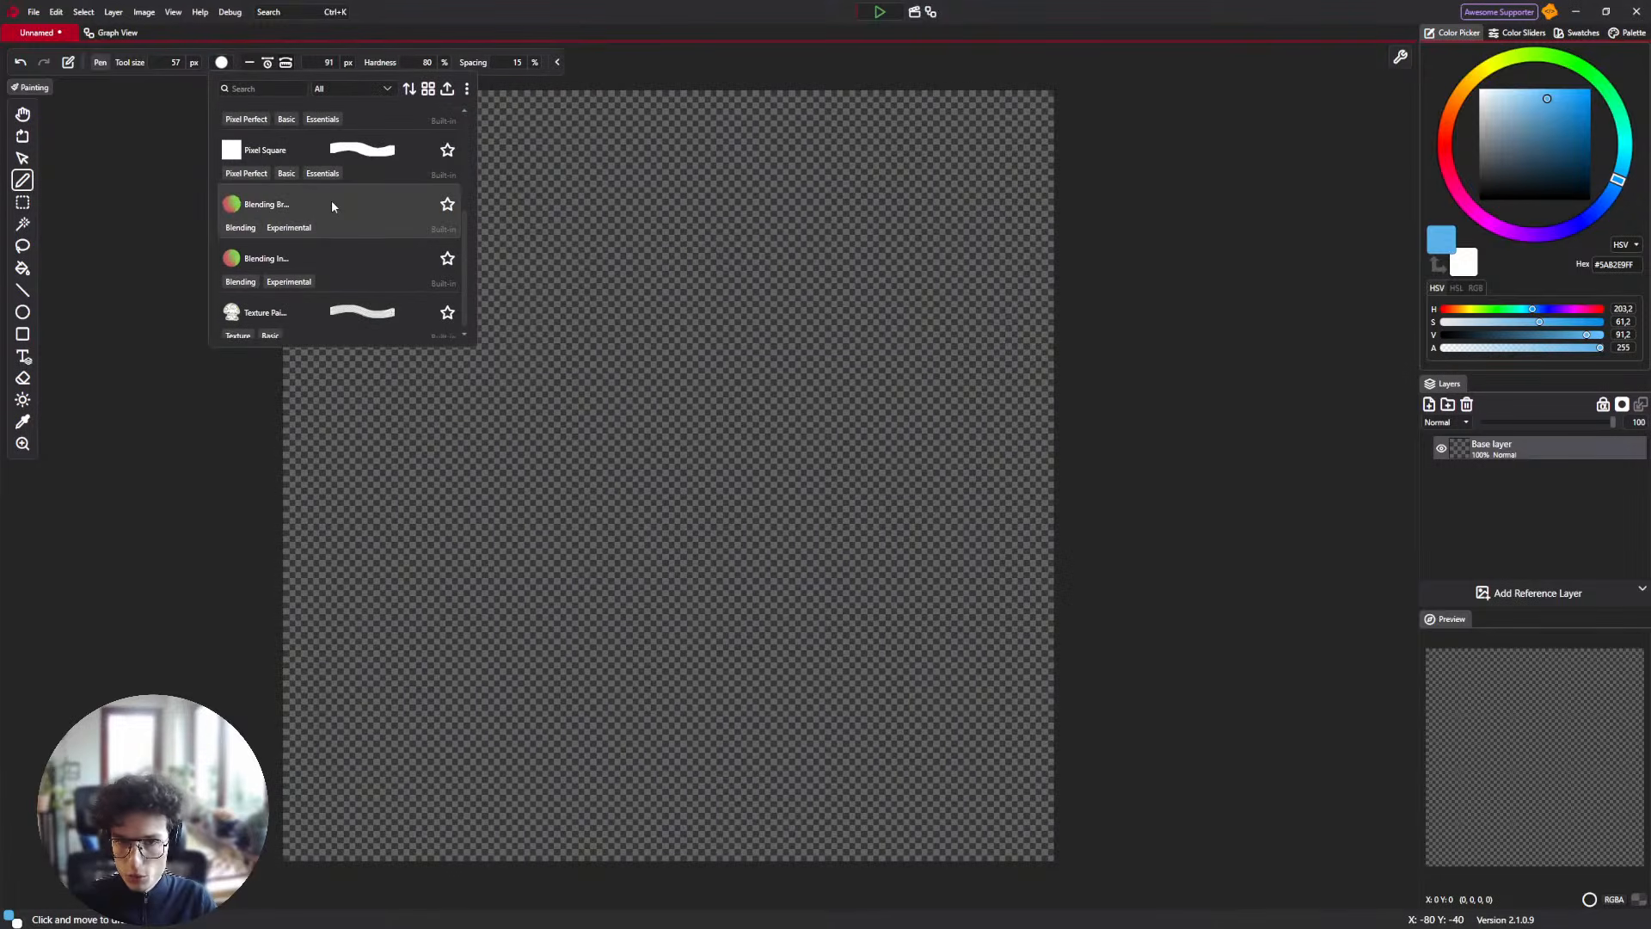
pyautogui.click(985, 47)
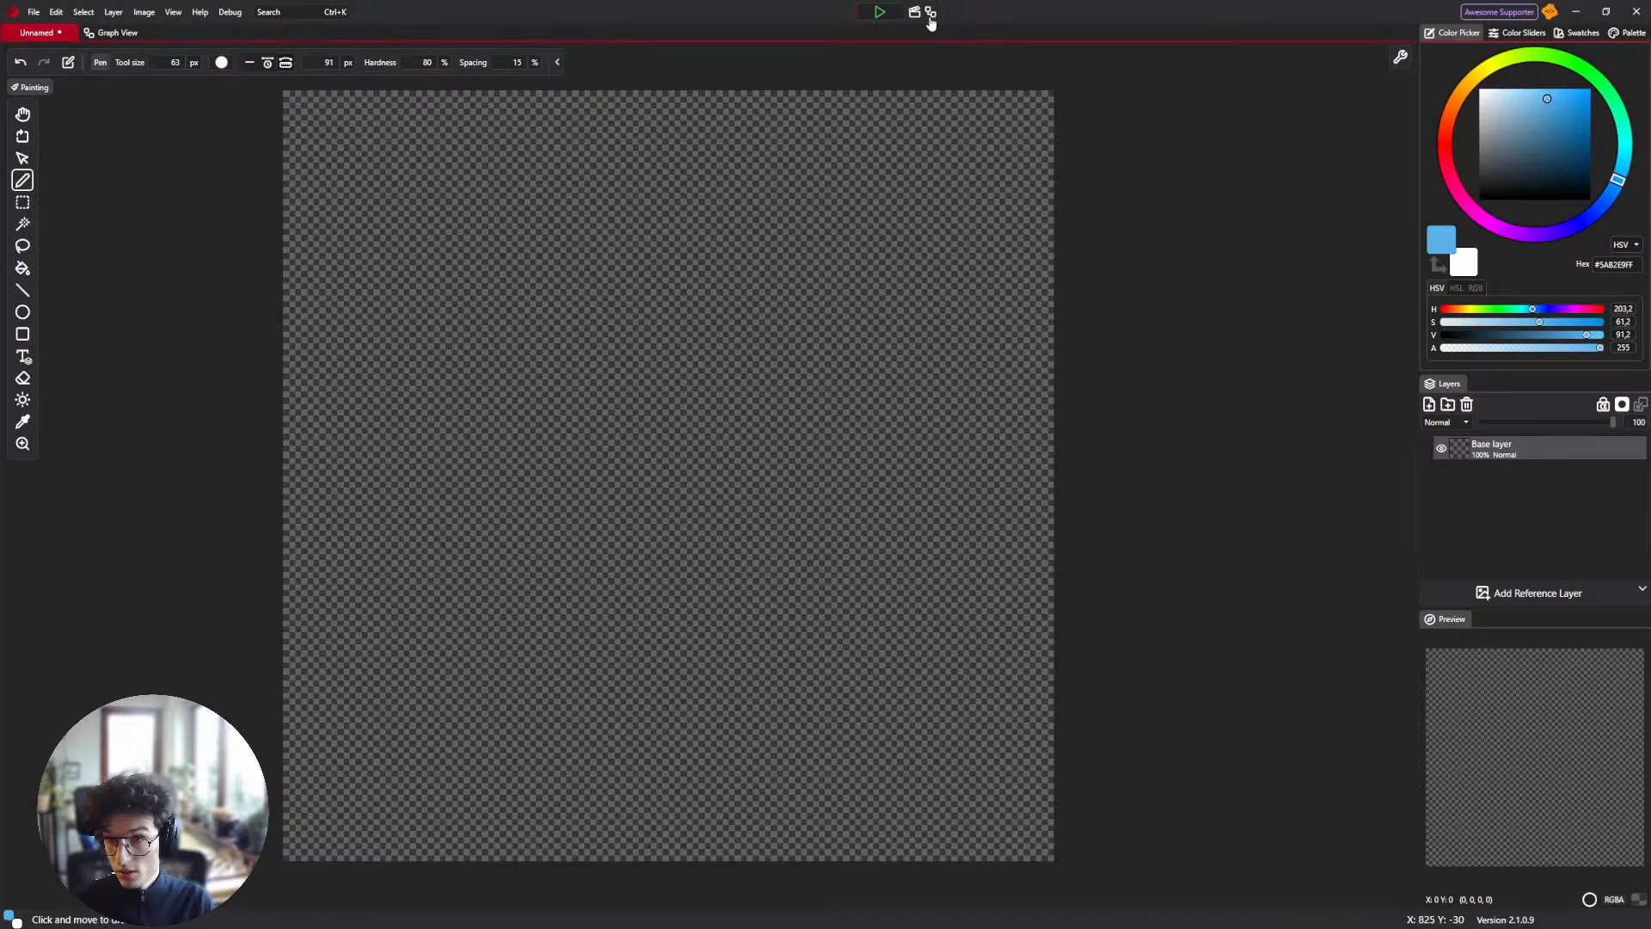
# View the image's node graph and its list of available nodes, and return to the canvas.
pyautogui.click(931, 12)
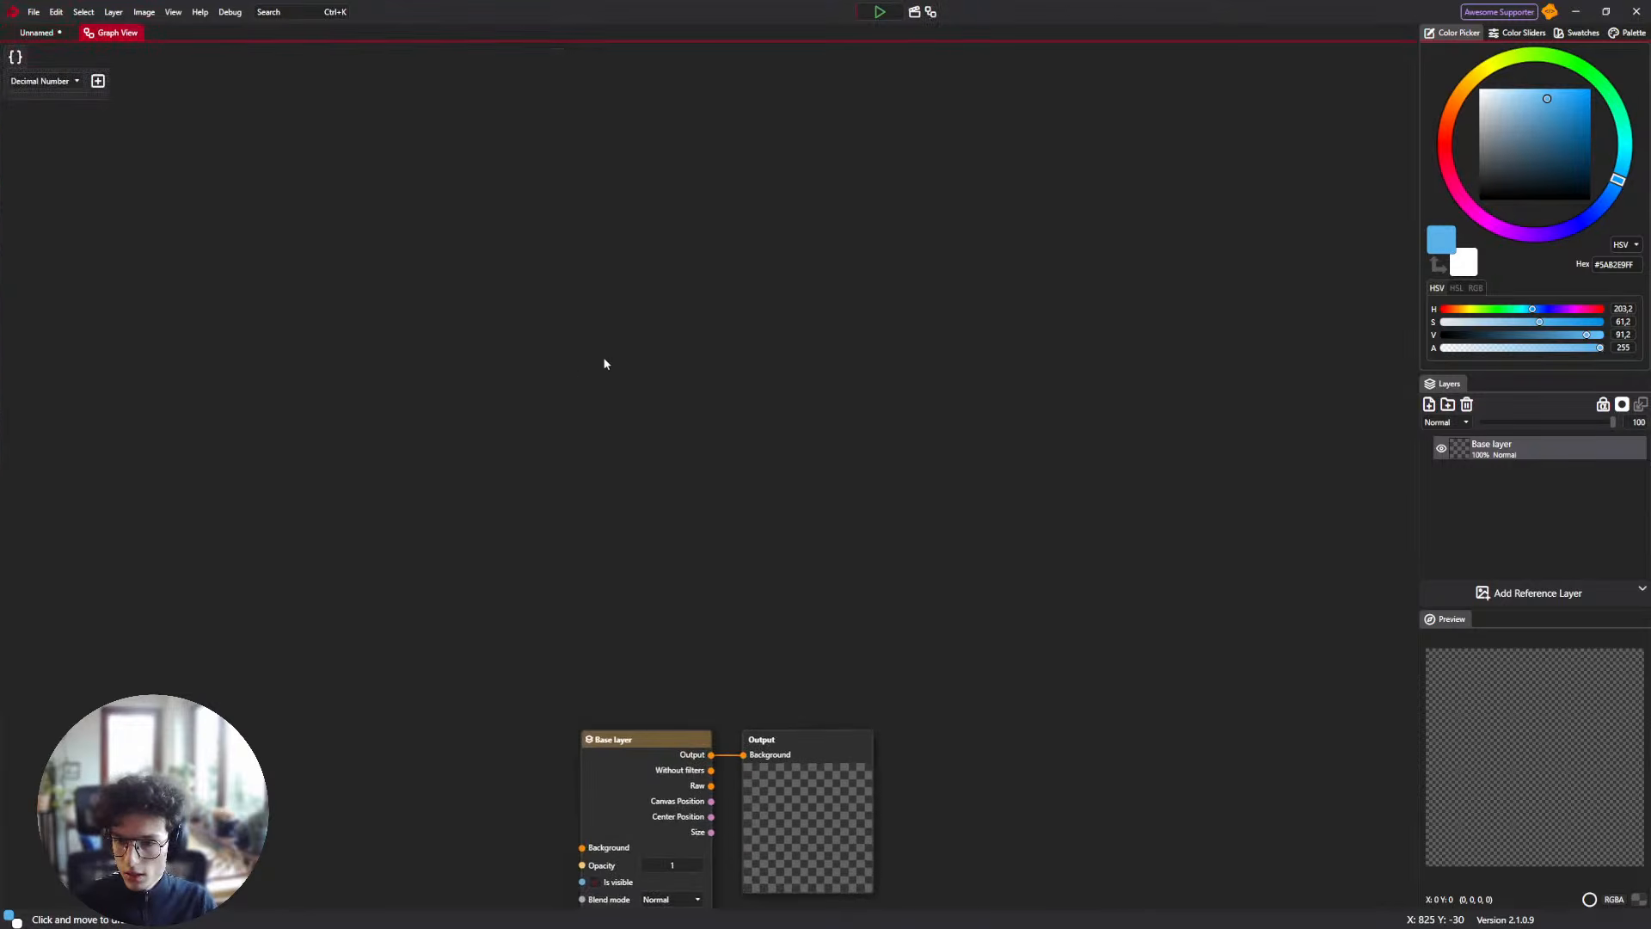
pyautogui.rightClick(630, 303)
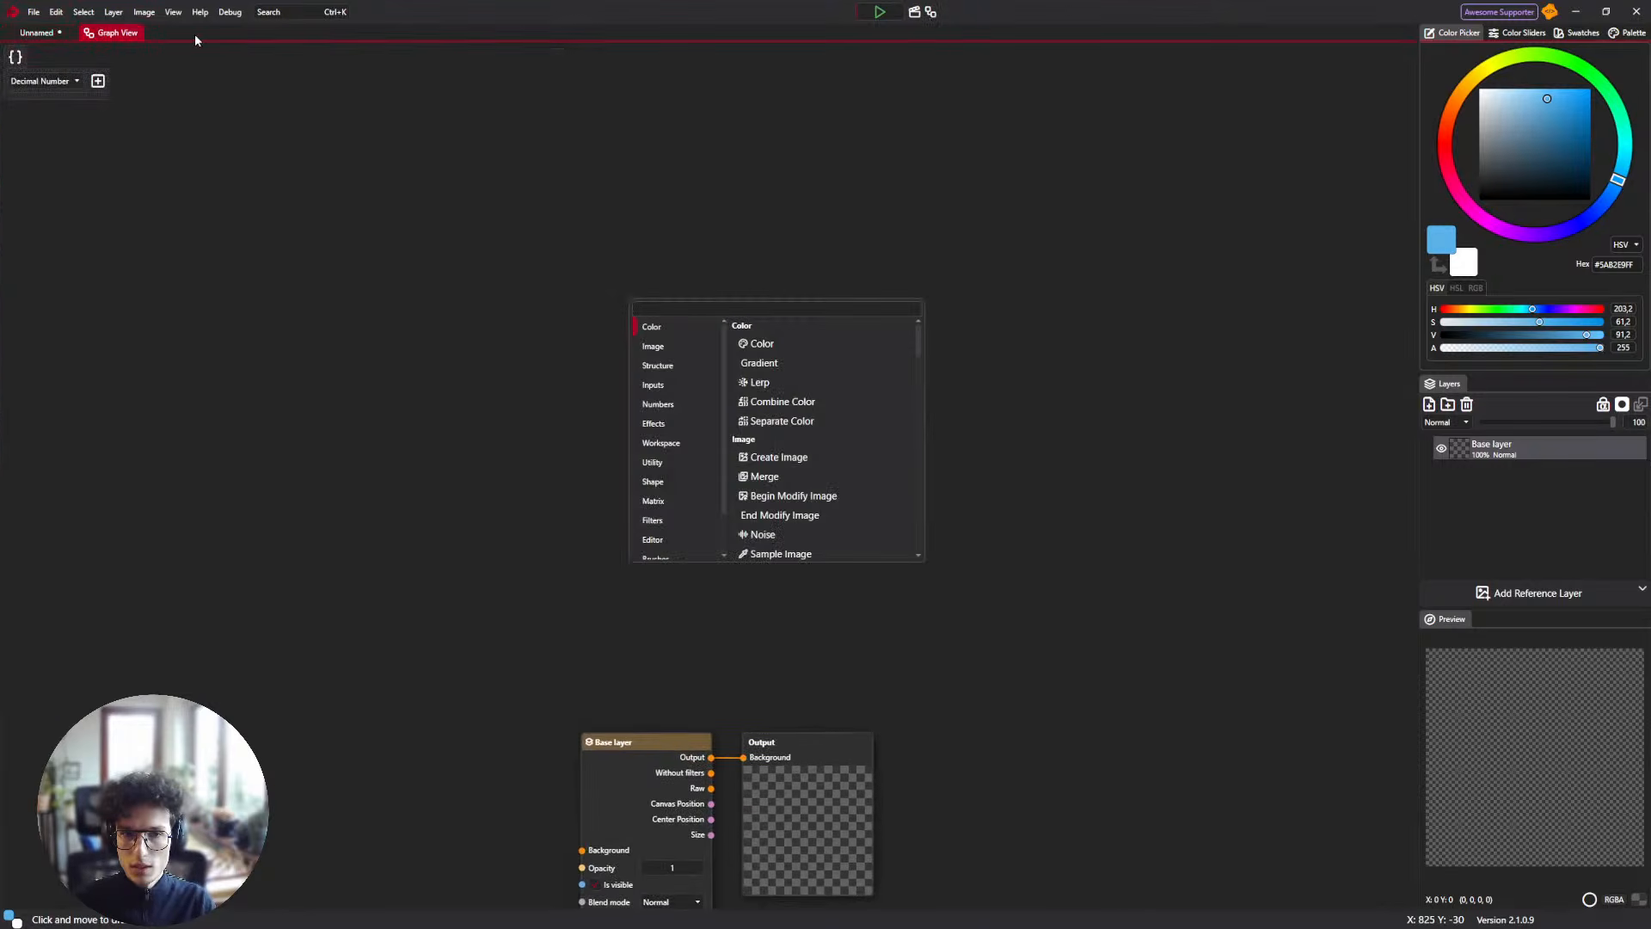
pyautogui.click(233, 56)
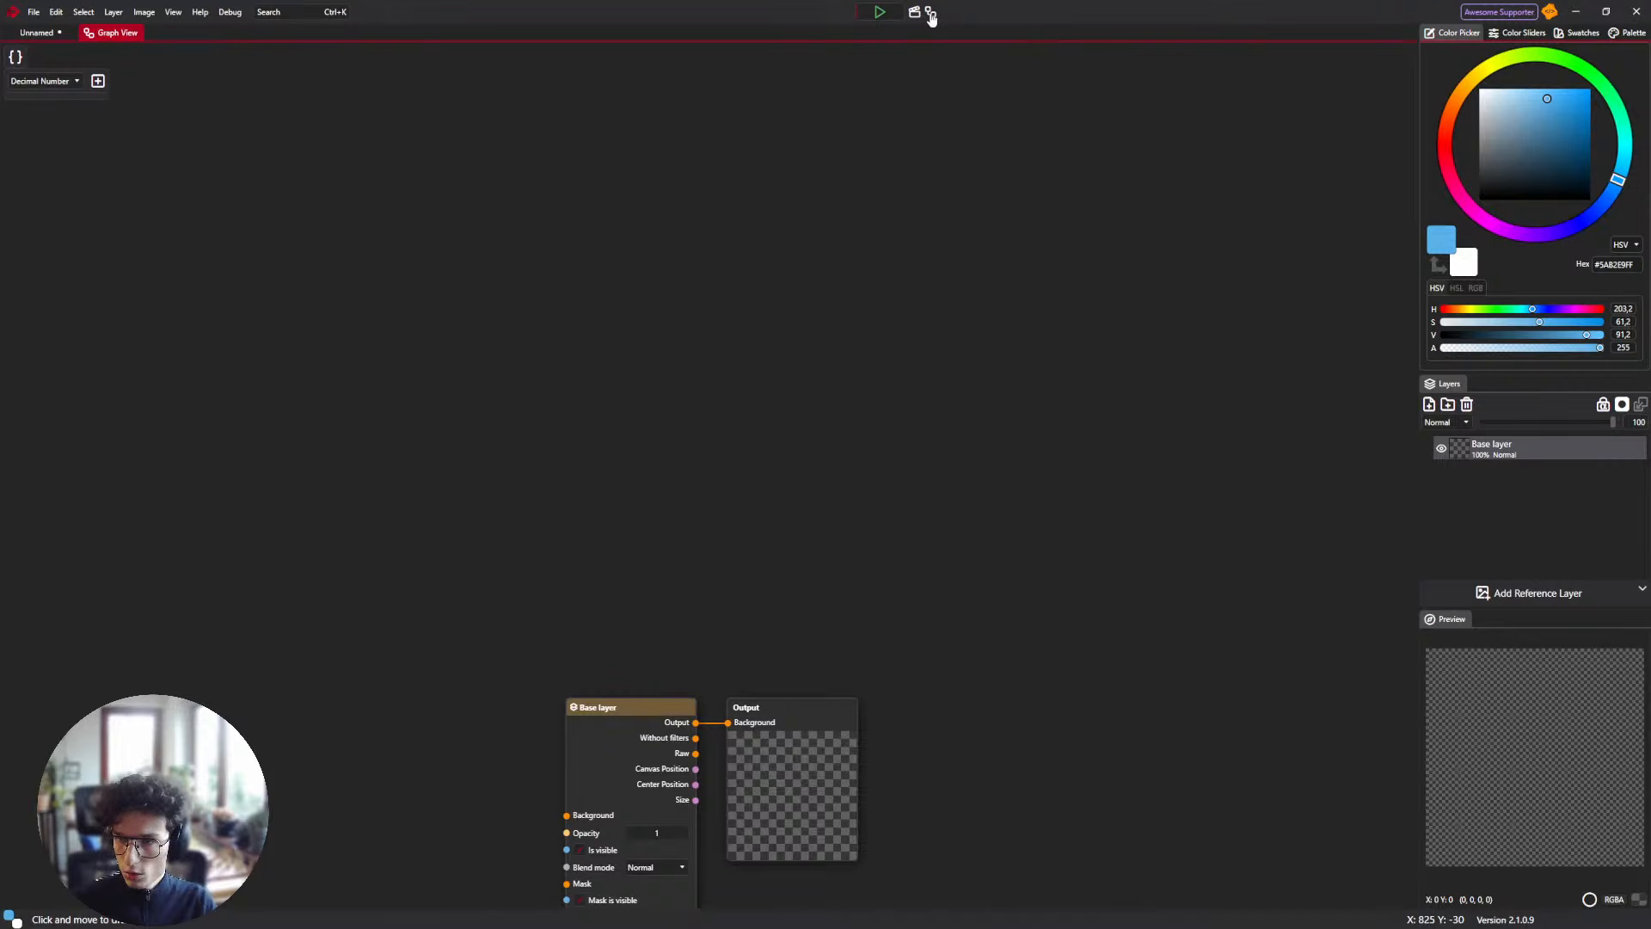
pyautogui.click(37, 33)
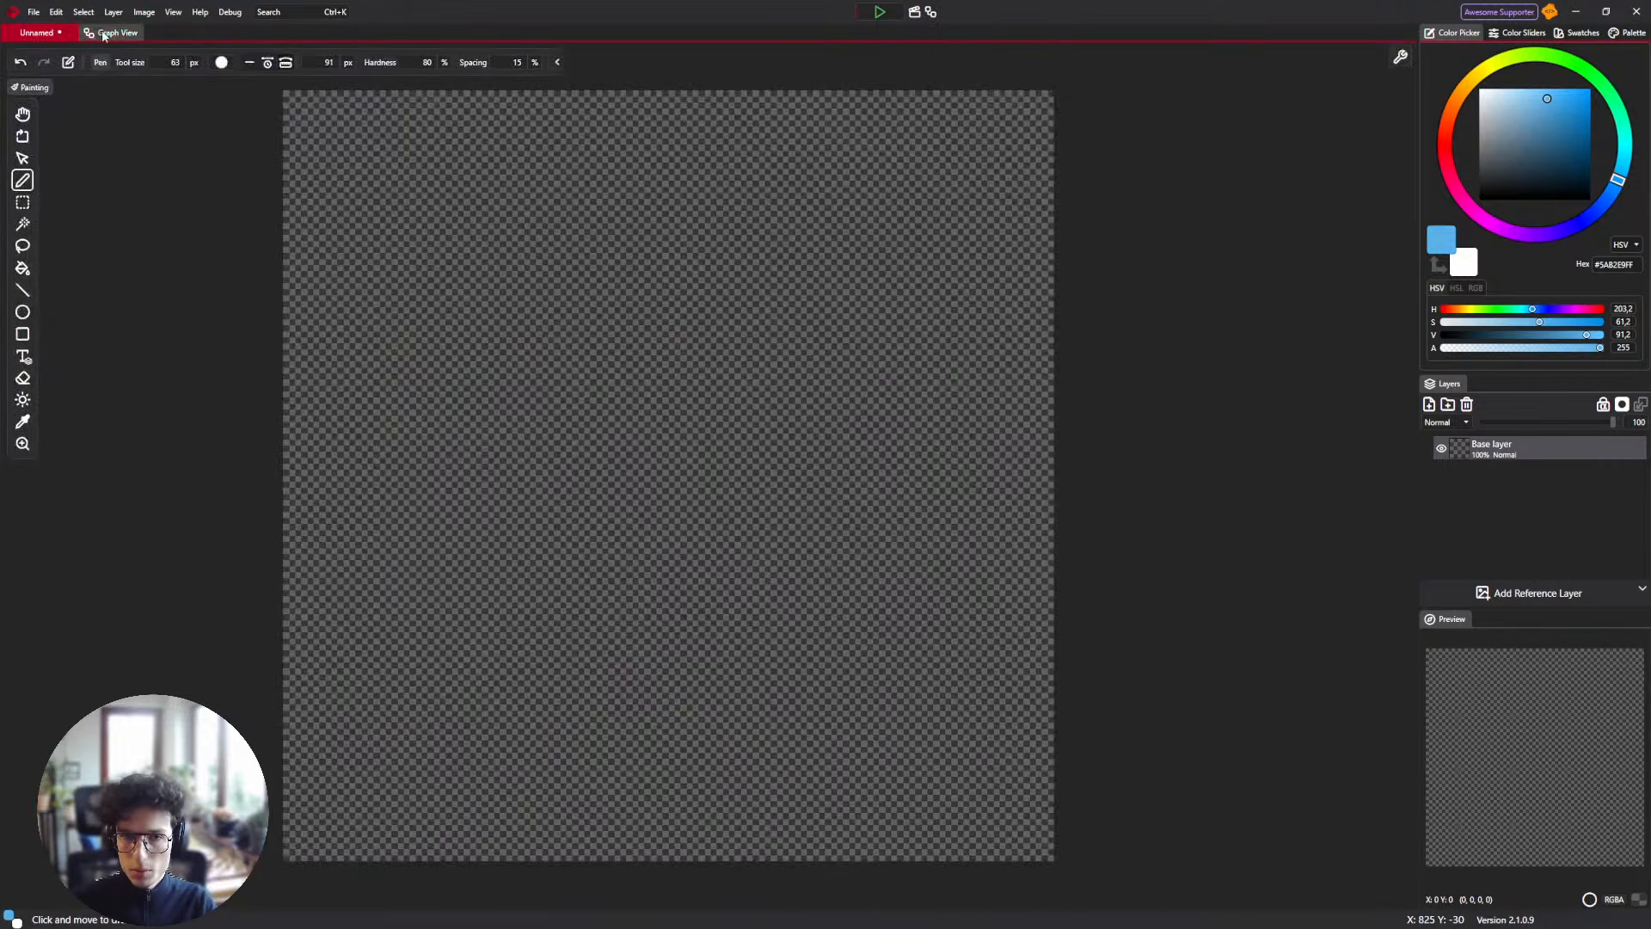
# Add a Brush Output node to the image's node graph and place it above the Base layer and Output nodes.
pyautogui.click(932, 12)
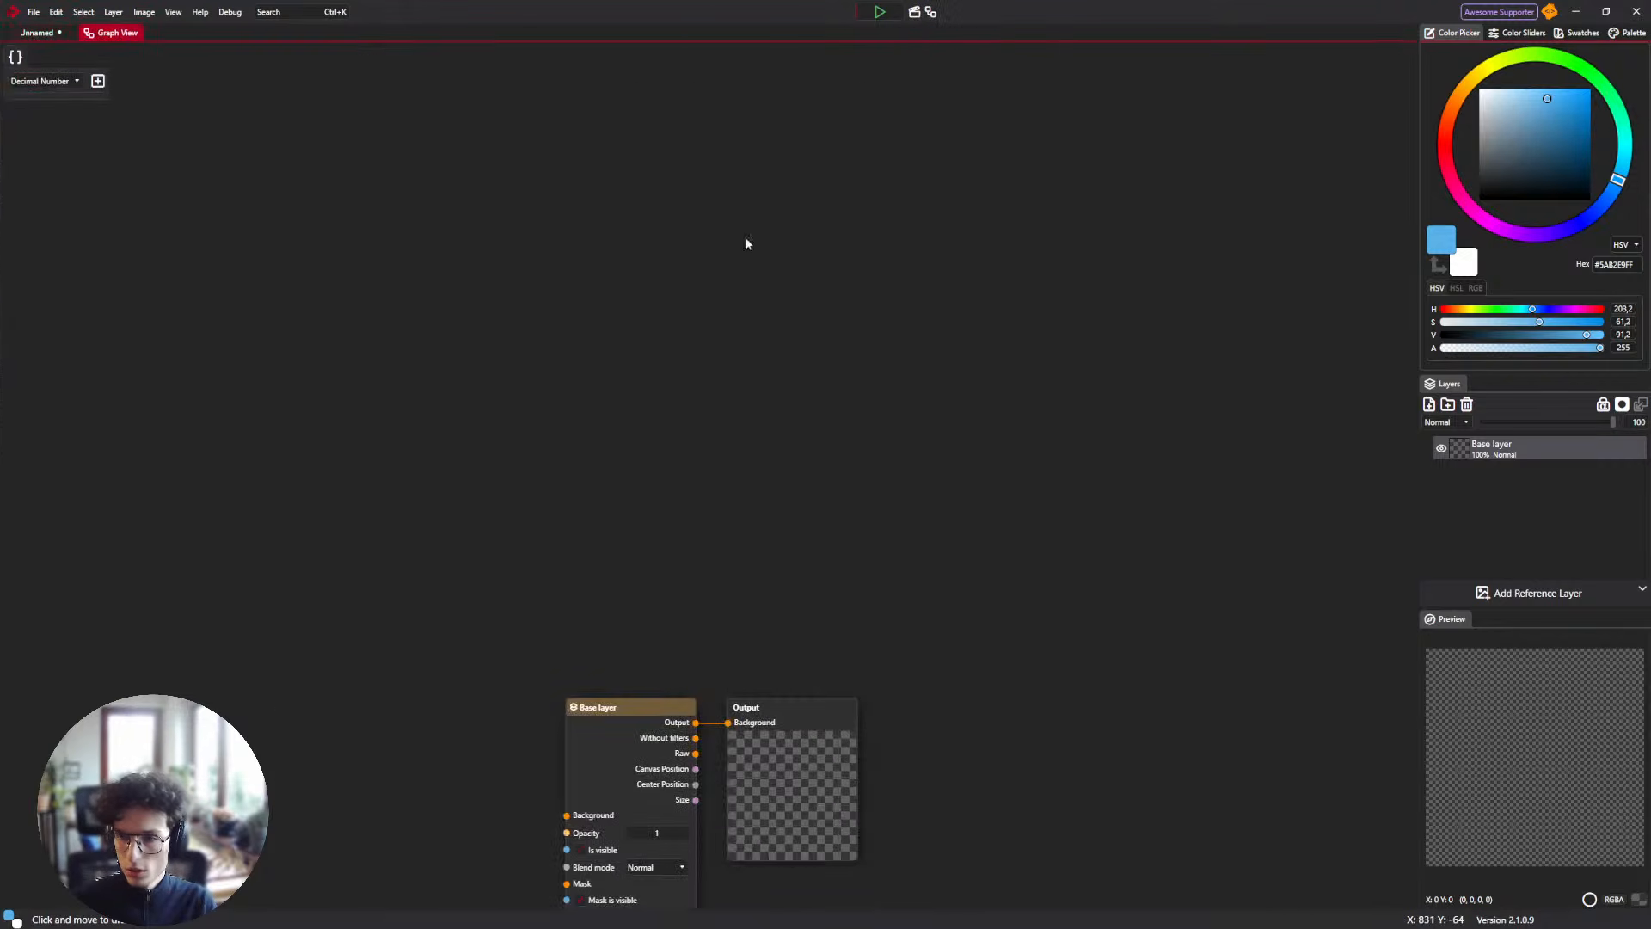
pyautogui.rightClick(617, 394)
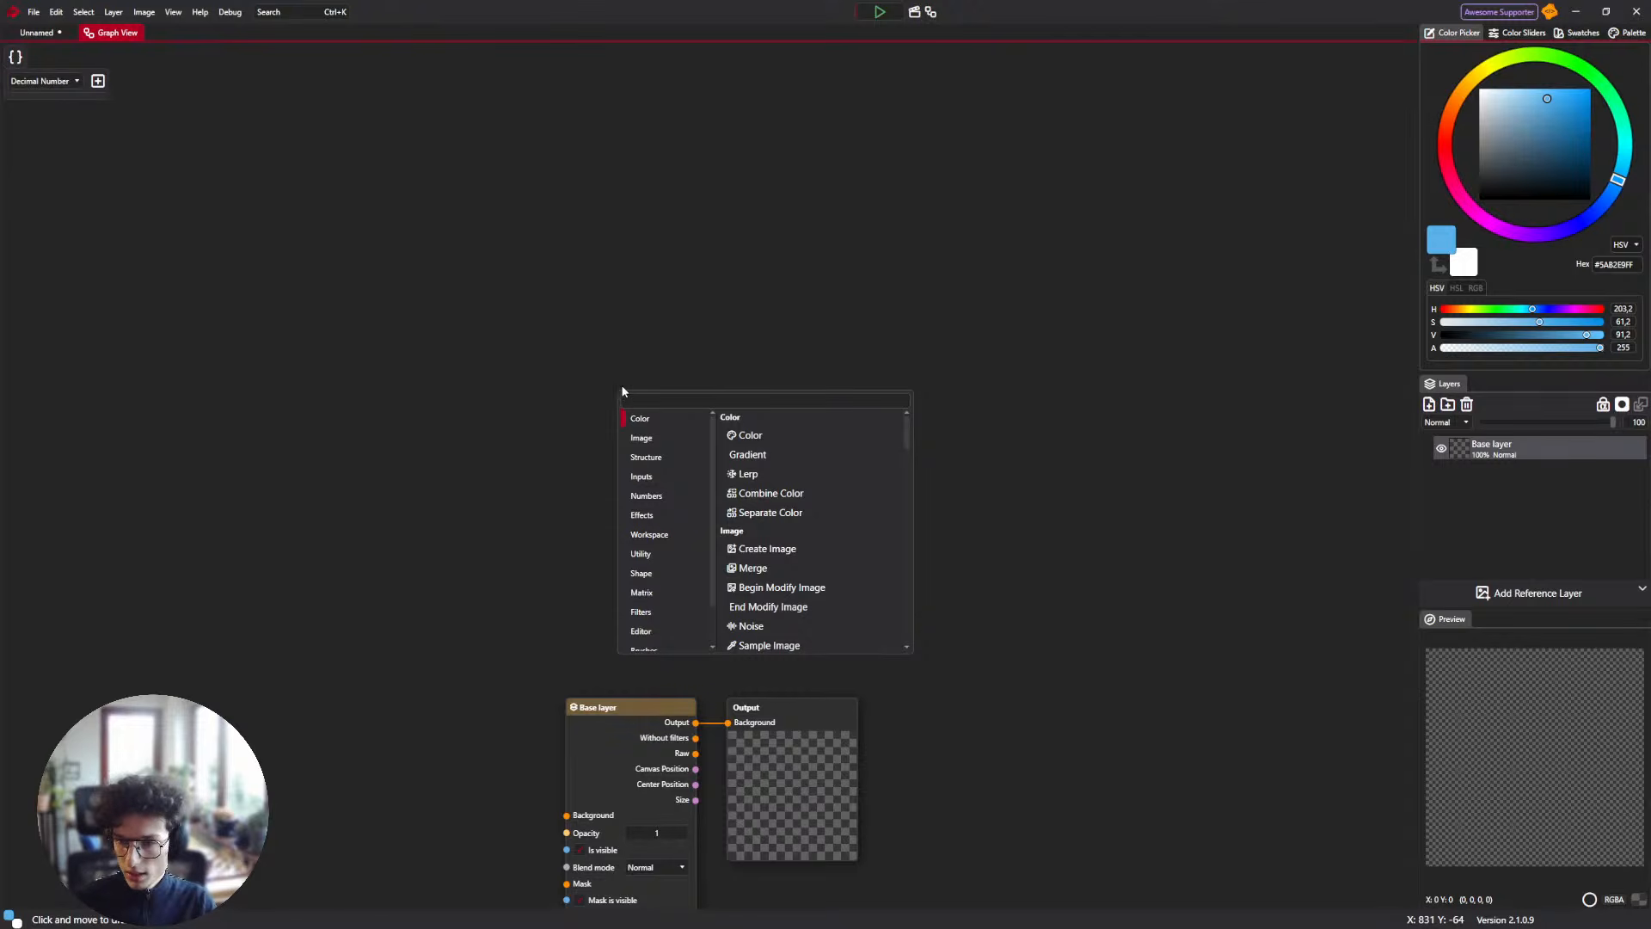
pyautogui.scroll(-15, 829, 456)
pyautogui.scroll(10, 820, 495)
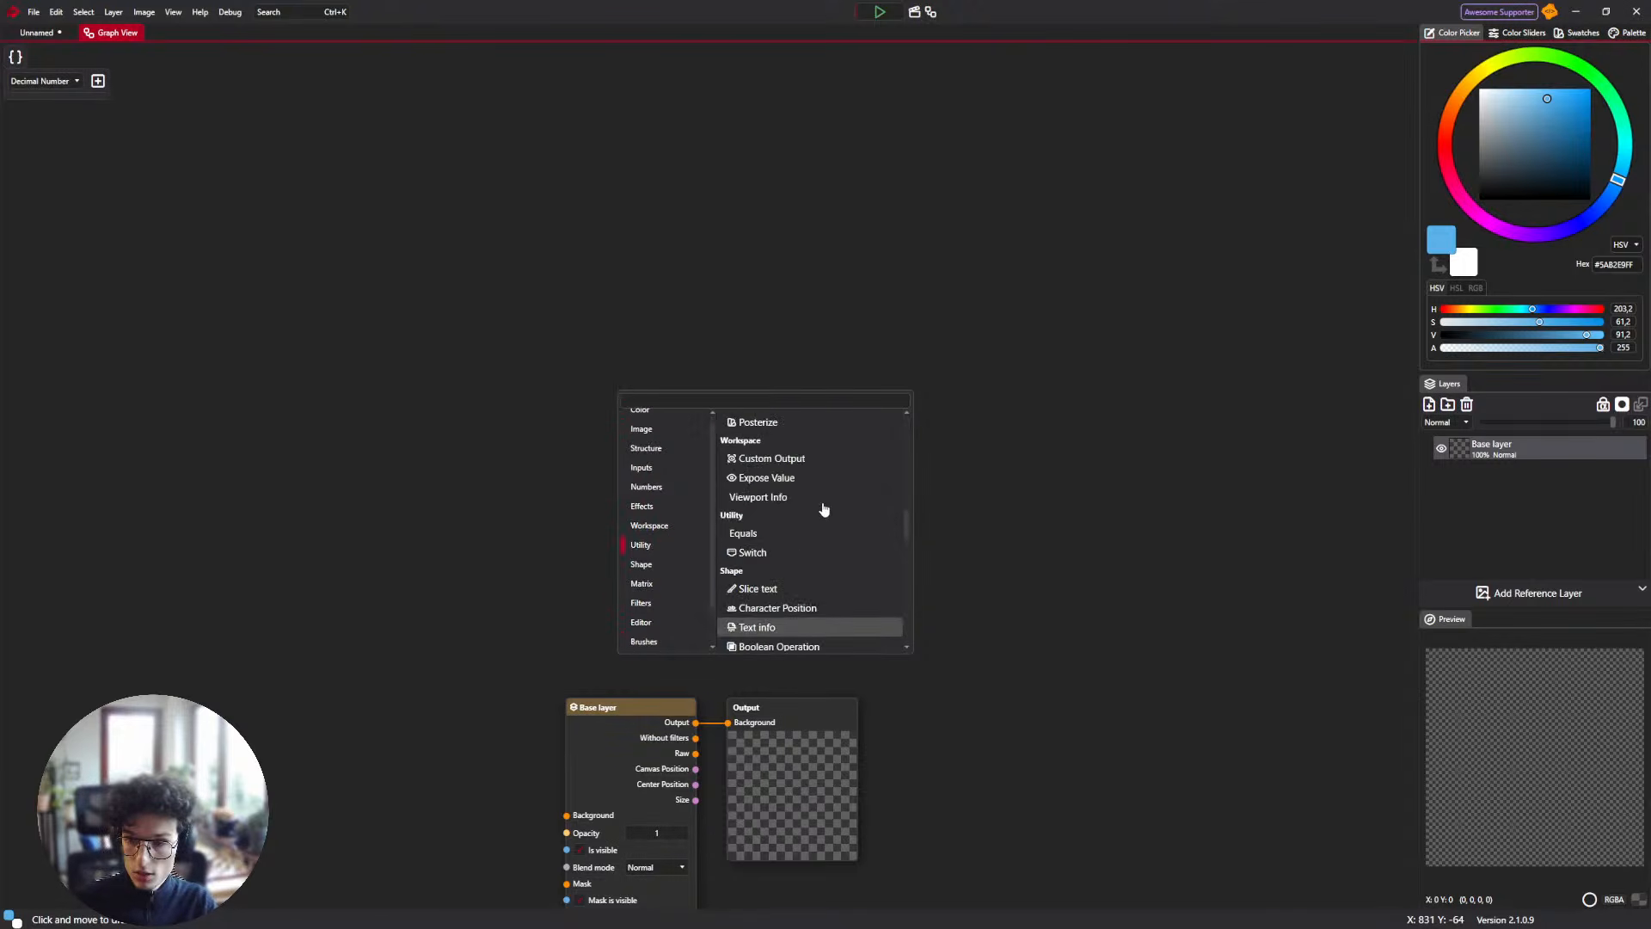
pyautogui.write('Bru')
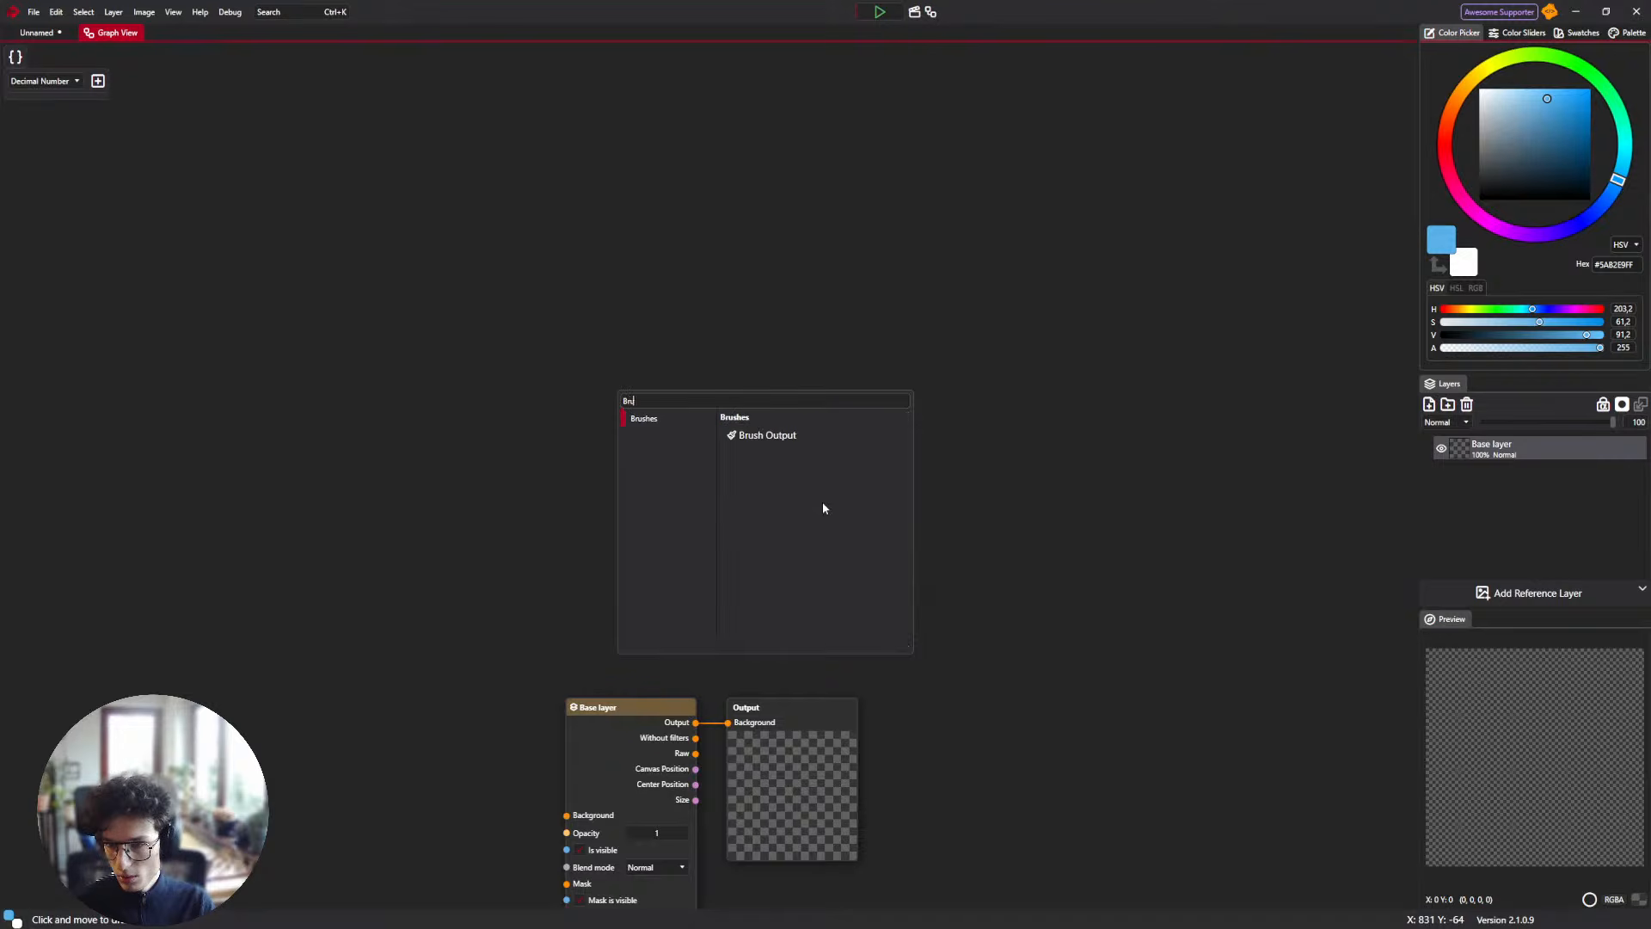
pyautogui.click(750, 437)
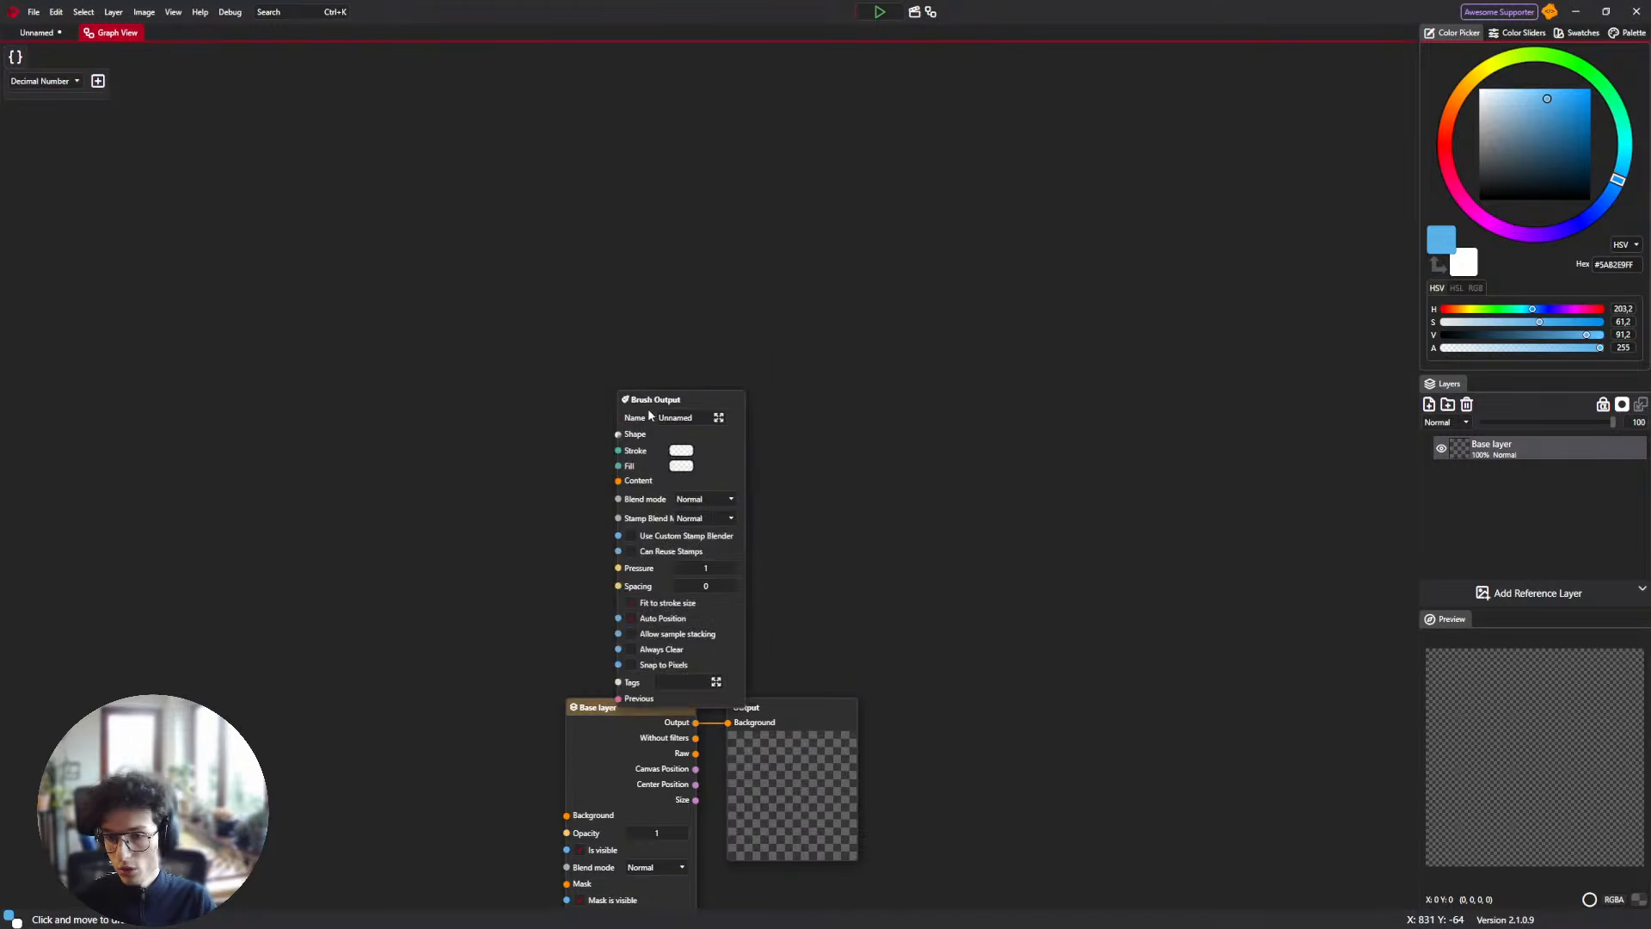
pyautogui.moveTo(650, 415)
pyautogui.mouseDown()
pyautogui.moveTo(803, 173)
pyautogui.moveTo(848, 559)
pyautogui.moveTo(796, 295)
pyautogui.moveTo(739, 148)
pyautogui.mouseUp()
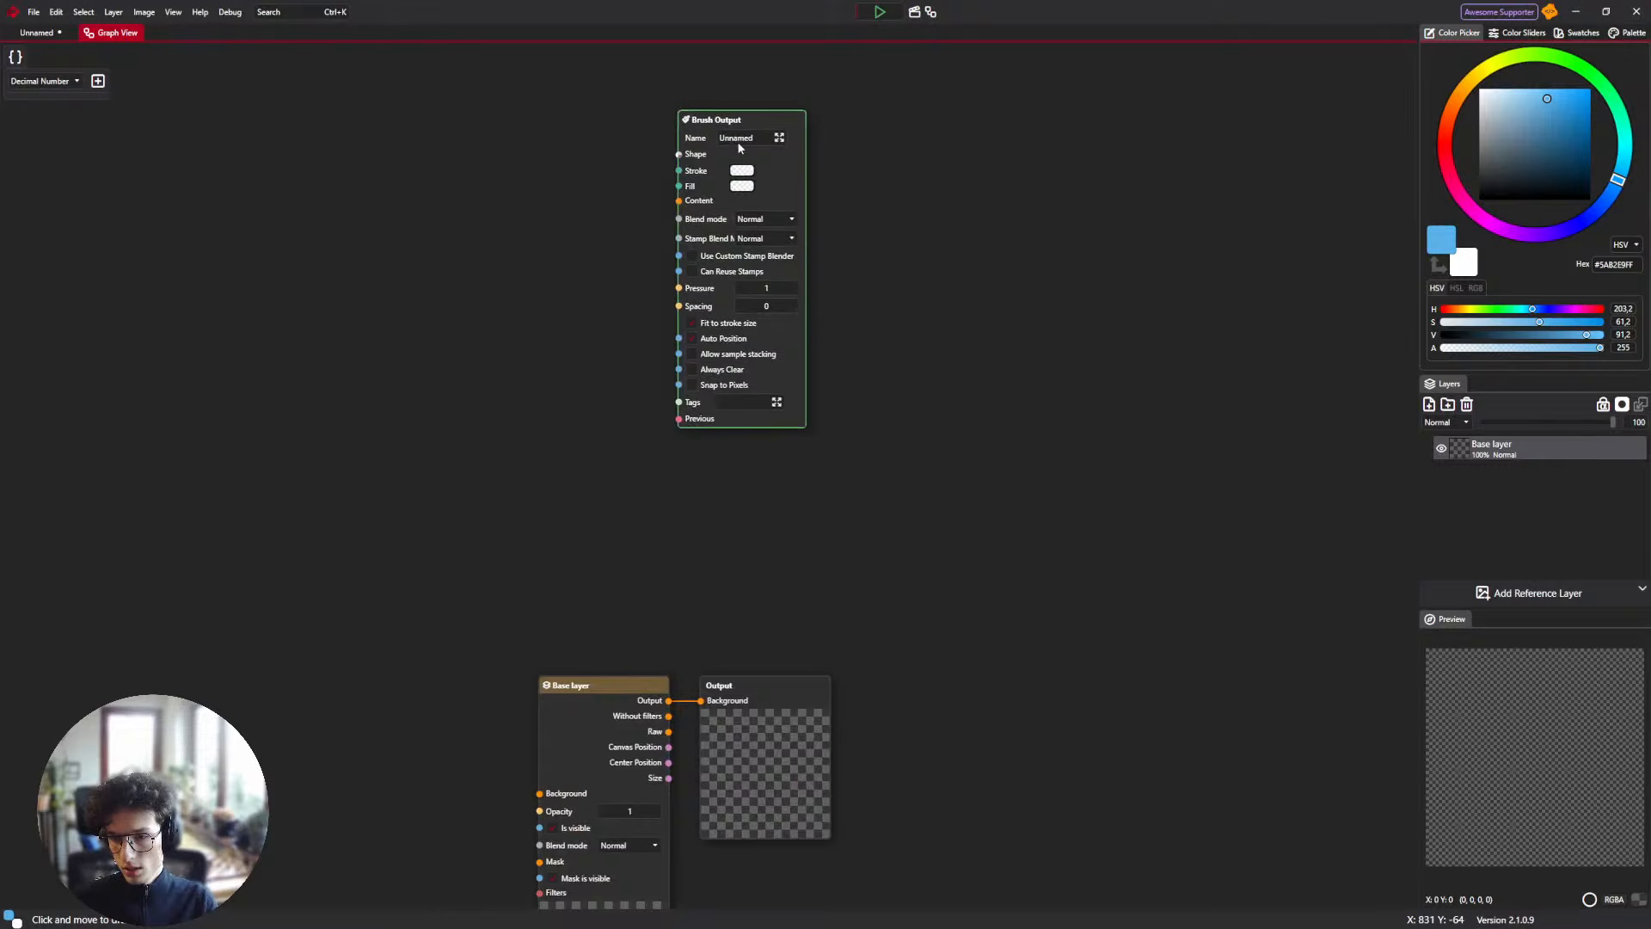
pyautogui.click(37, 32)
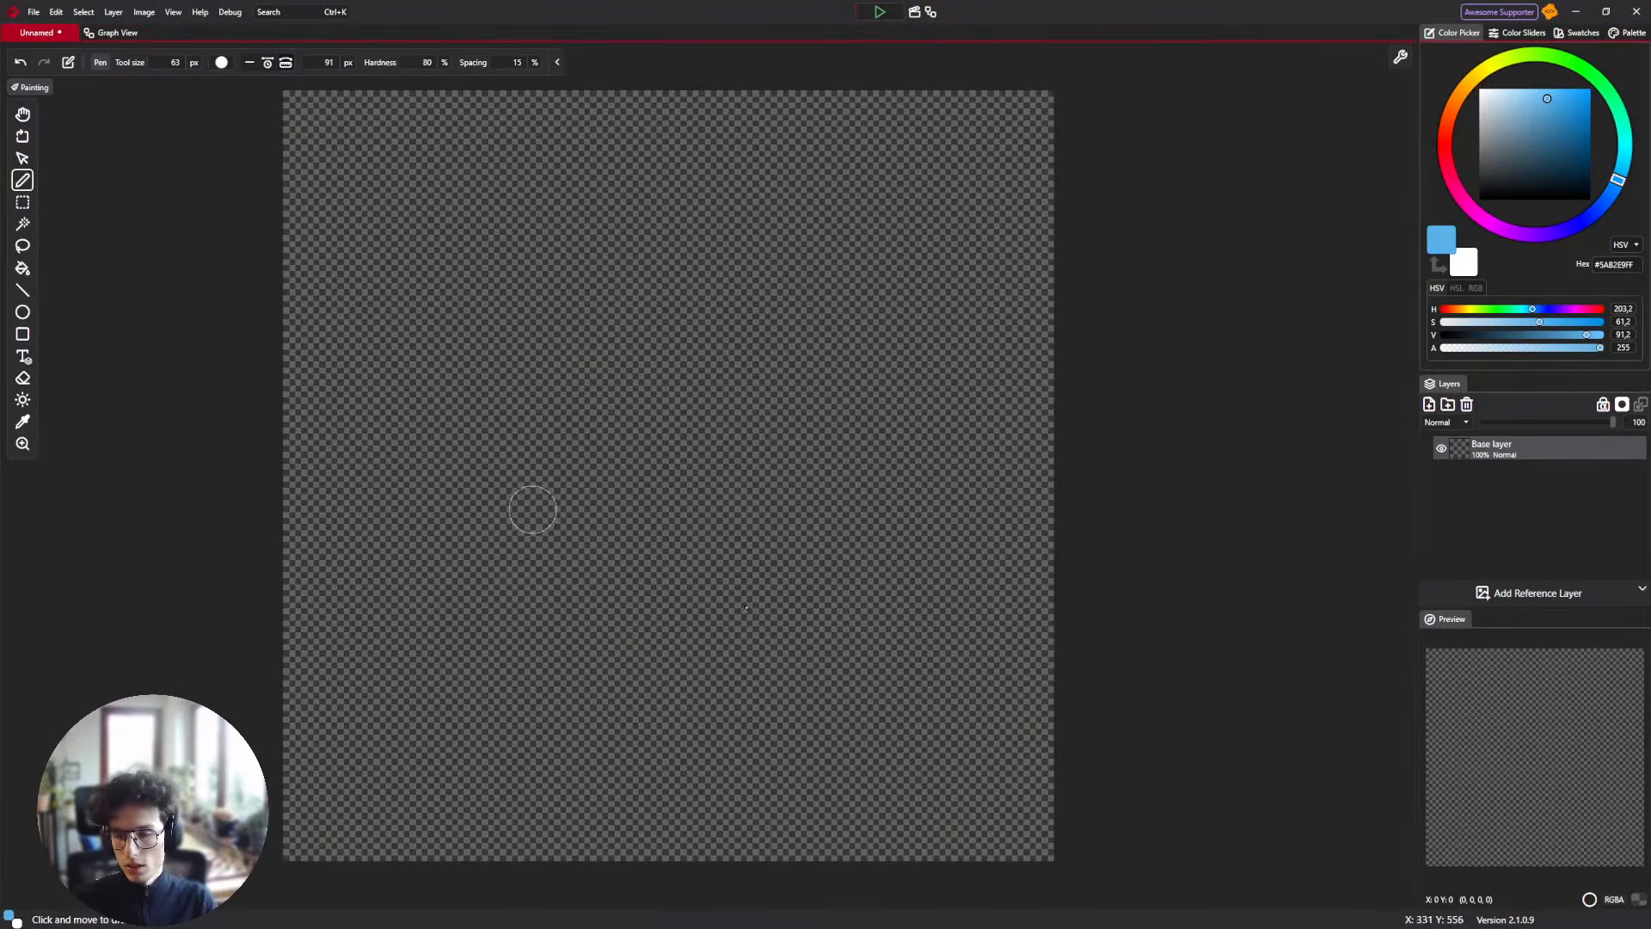
pyautogui.click(34, 12)
pyautogui.click(52, 33)
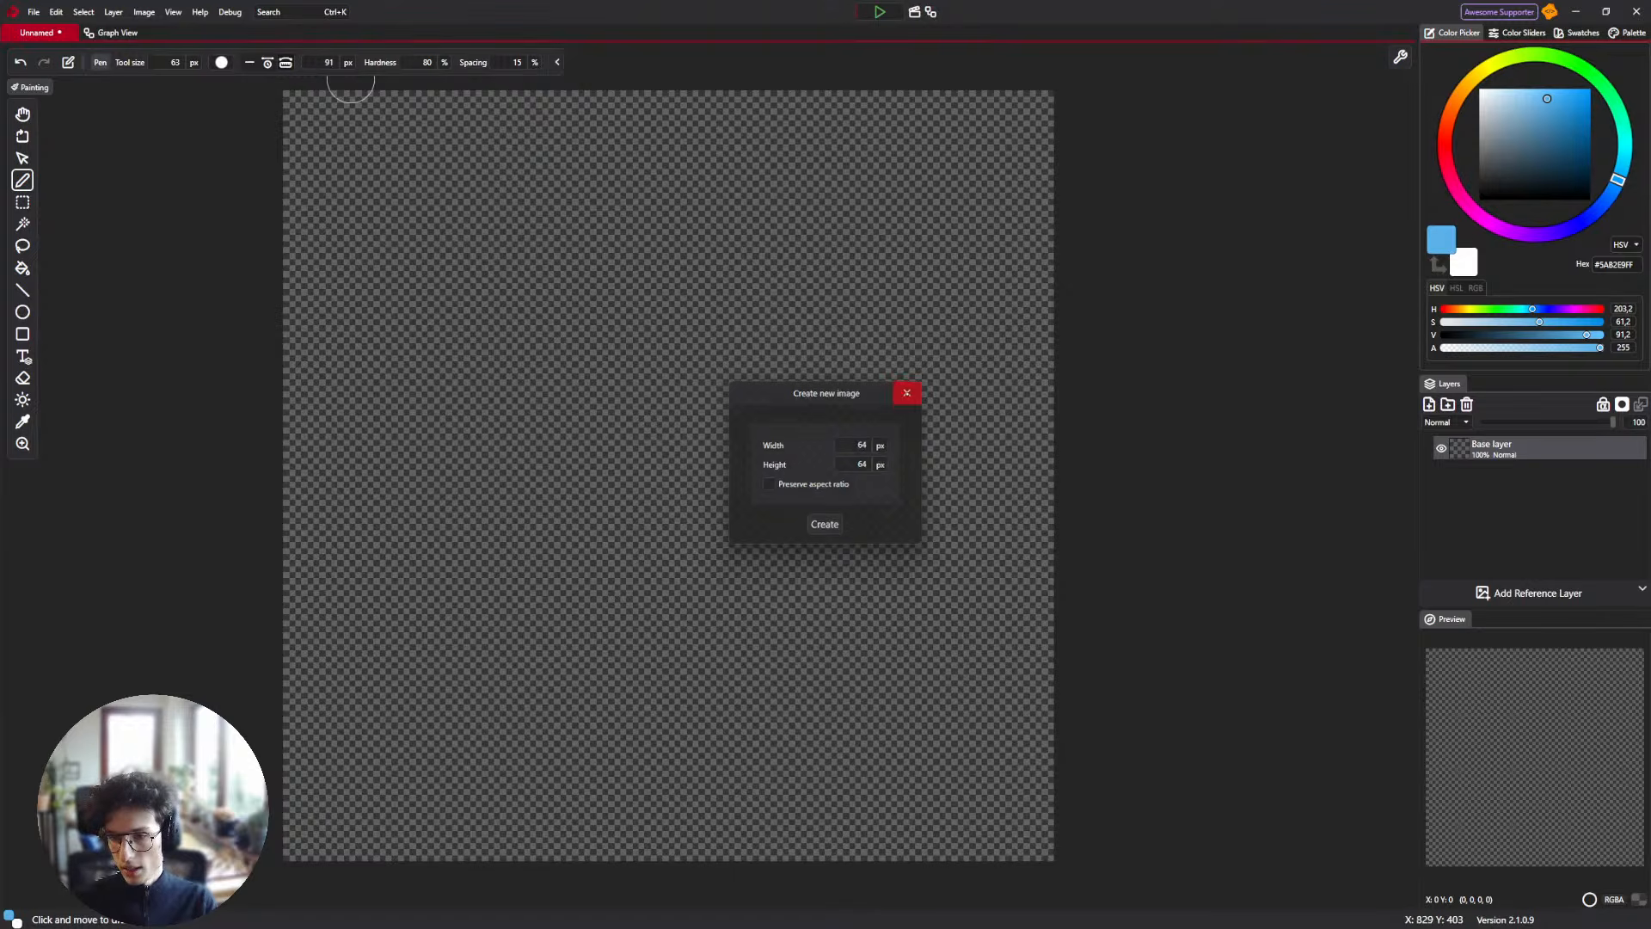
pyautogui.click(908, 392)
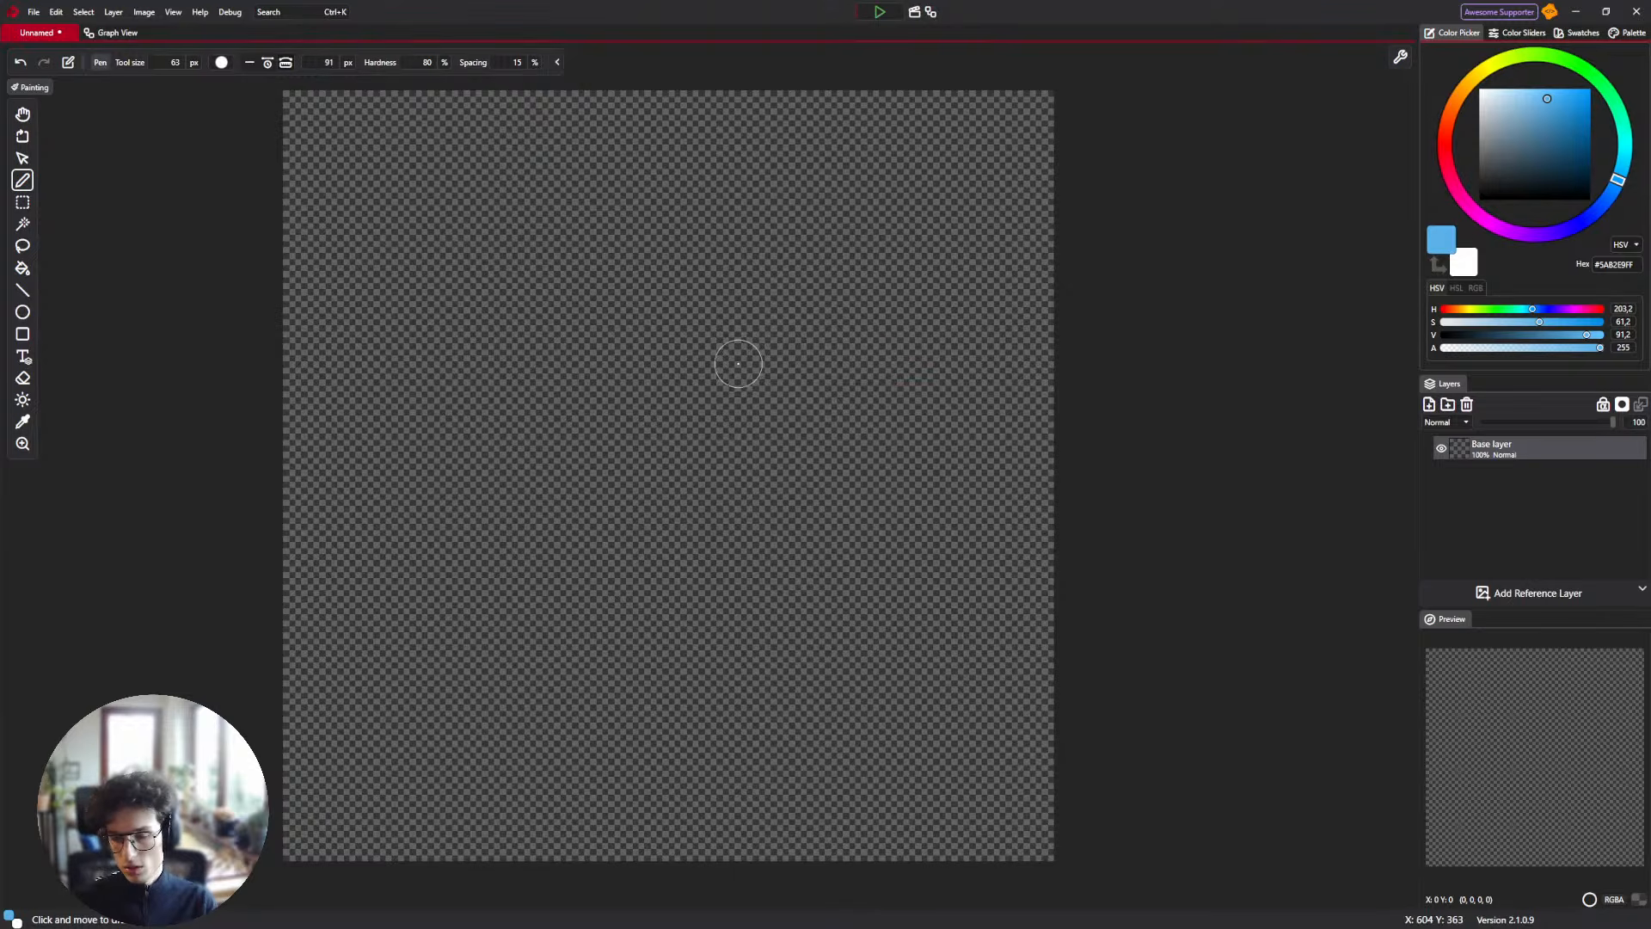
# Rename the brush in the graph's Brush Output node, entering a first name as its name.
pyautogui.click(112, 33)
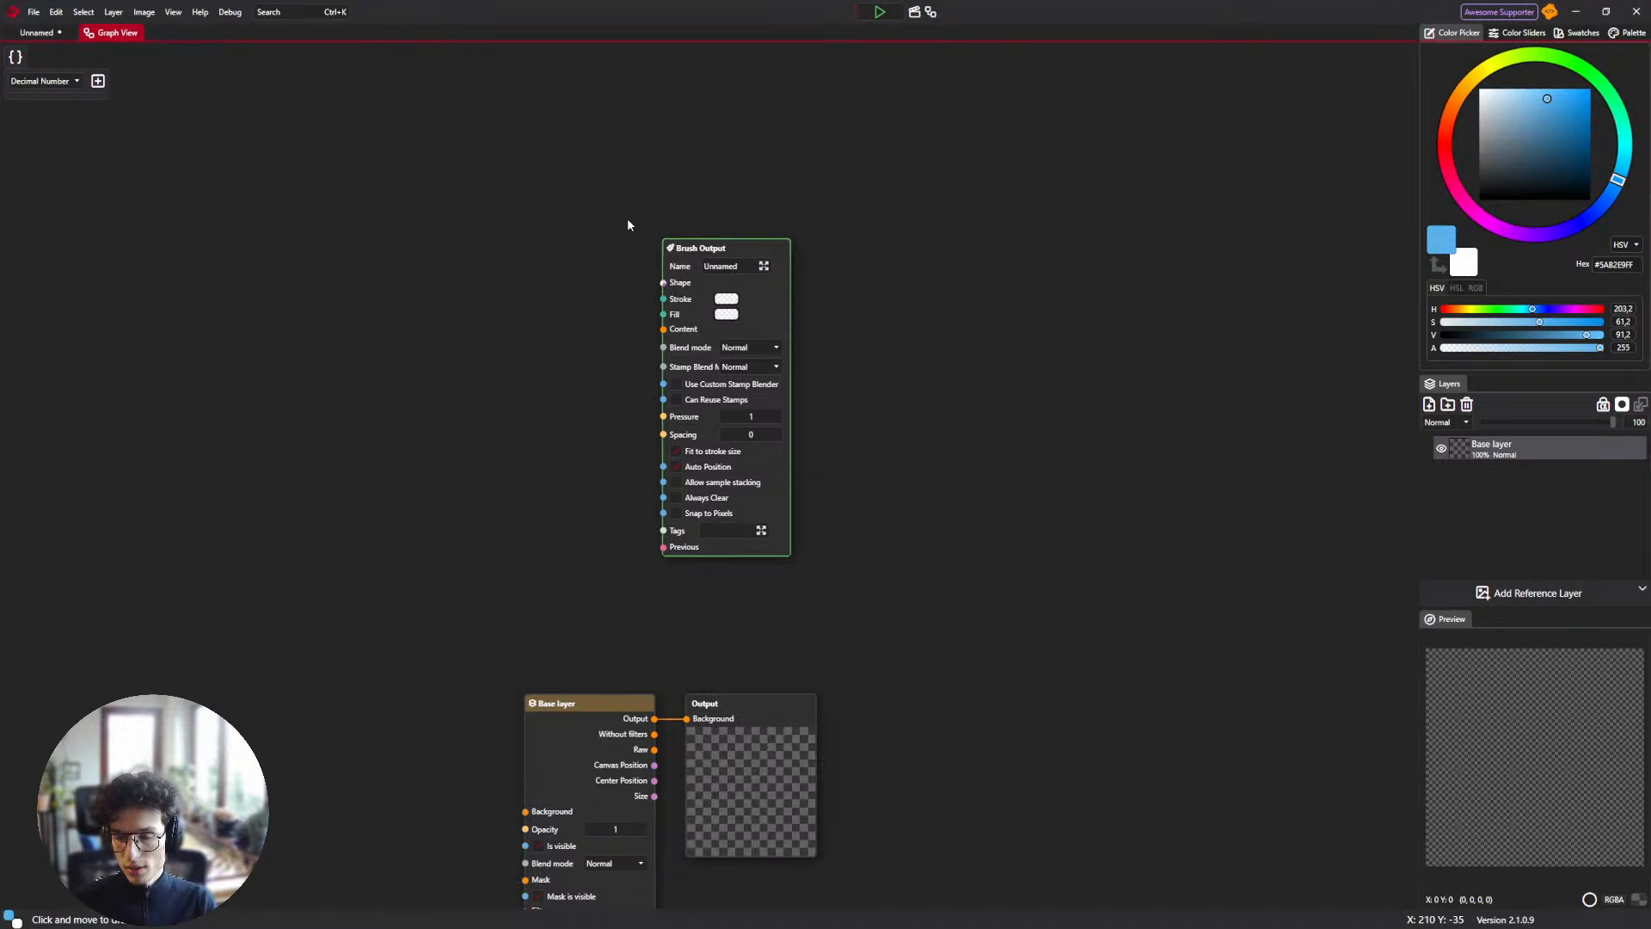
pyautogui.scroll(3, 627, 205)
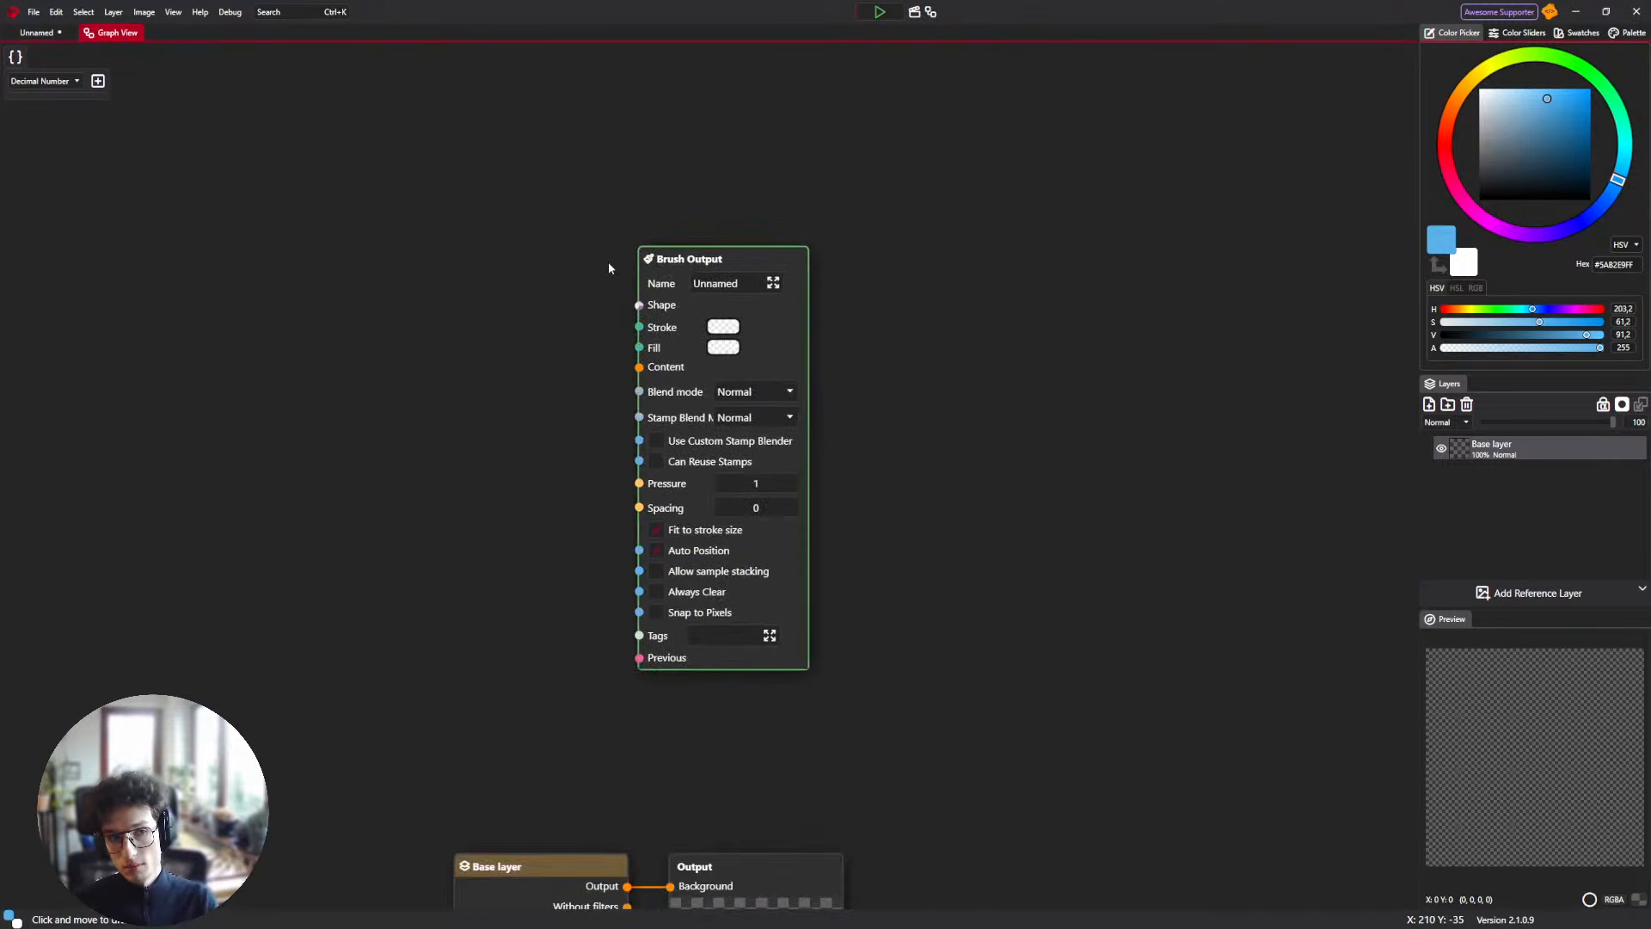
pyautogui.moveTo(492, 261); pyautogui.dragTo(506, 271)
pyautogui.scroll(-3, 634, 299)
pyautogui.moveTo(634, 301)
pyautogui.mouseDown()
pyautogui.moveTo(686, 349)
pyautogui.moveTo(752, 324)
pyautogui.mouseUp()
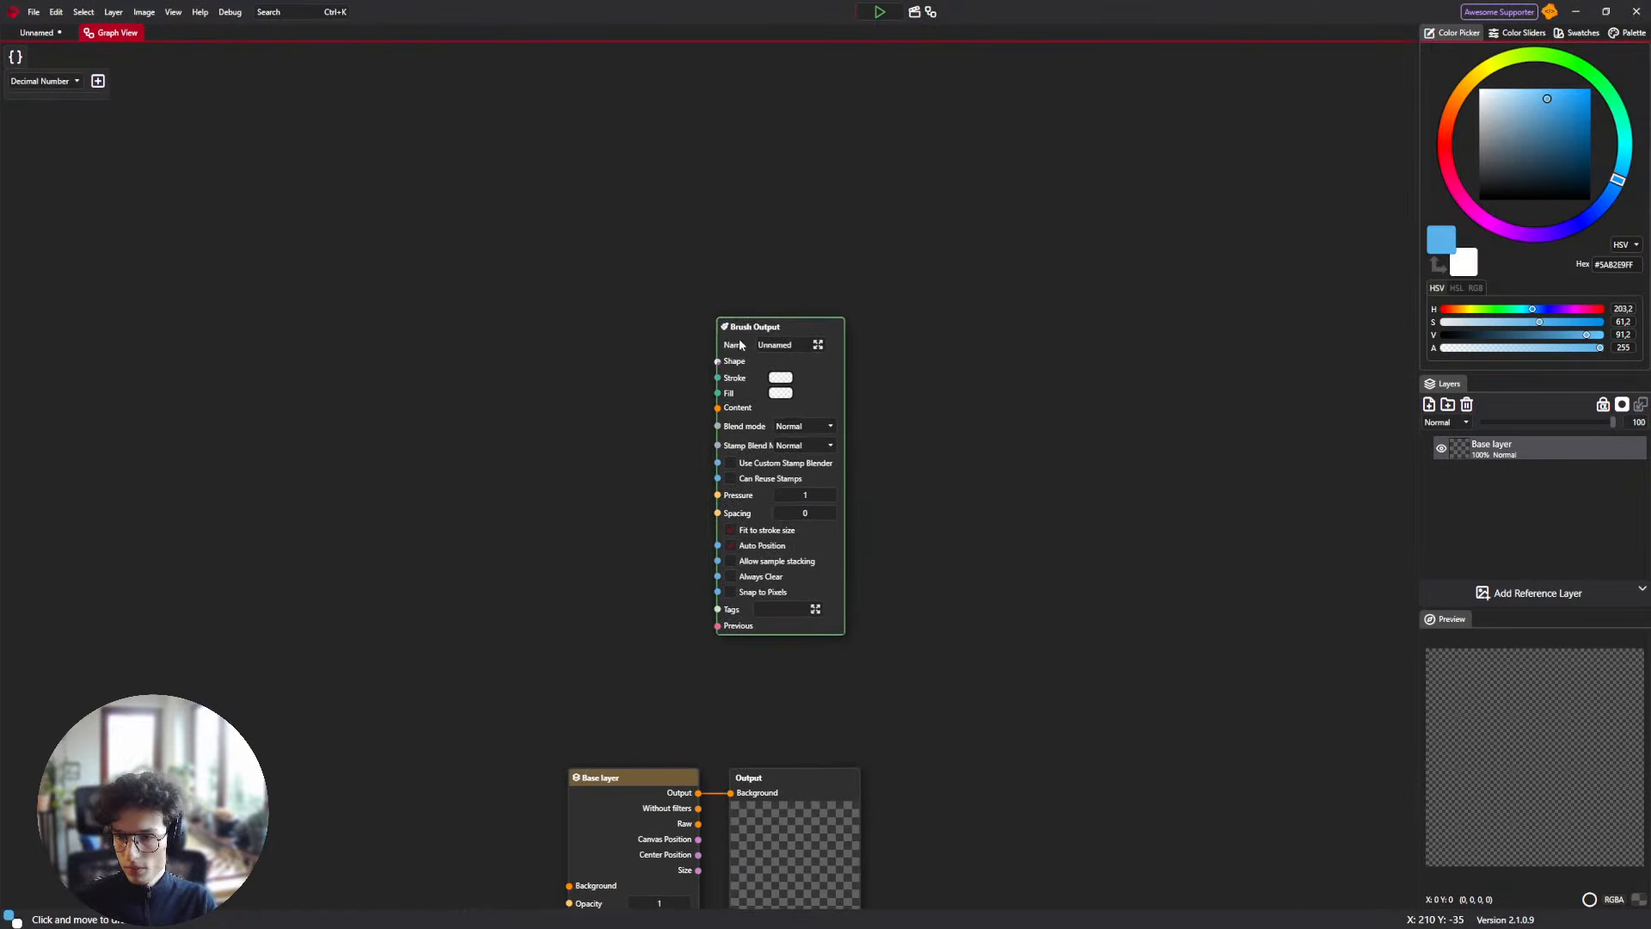
pyautogui.scroll(2, 760, 336)
pyautogui.moveTo(708, 298); pyautogui.dragTo(721, 234)
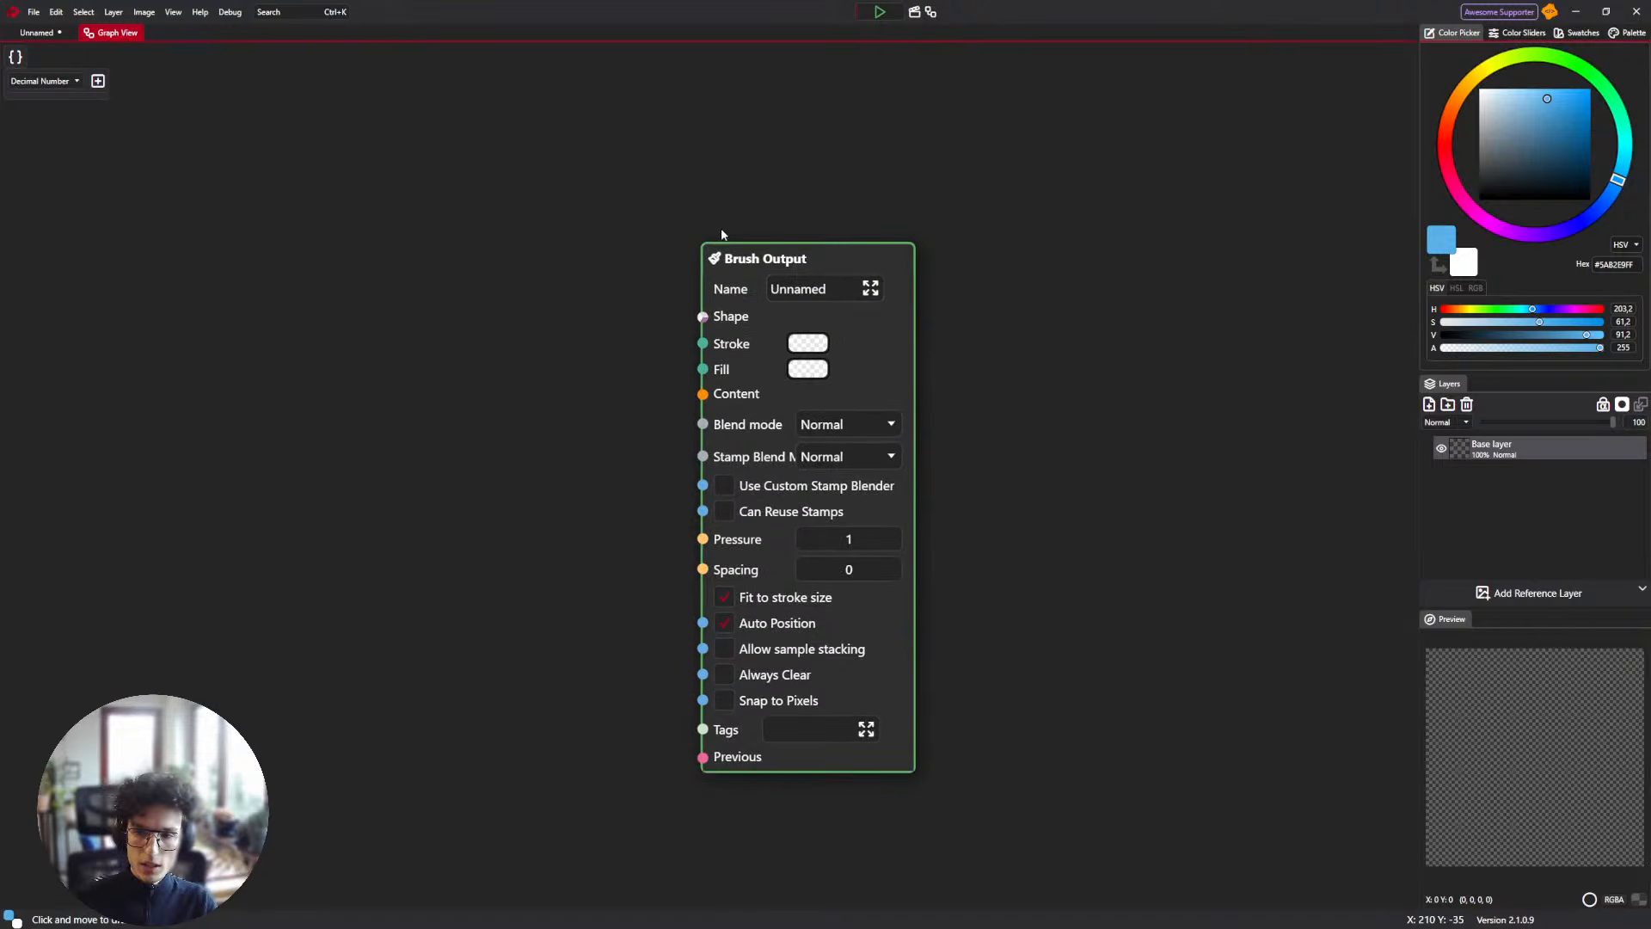
pyautogui.scroll(-1, 576, 329)
pyautogui.rightClick(401, 291)
pyautogui.click(745, 296)
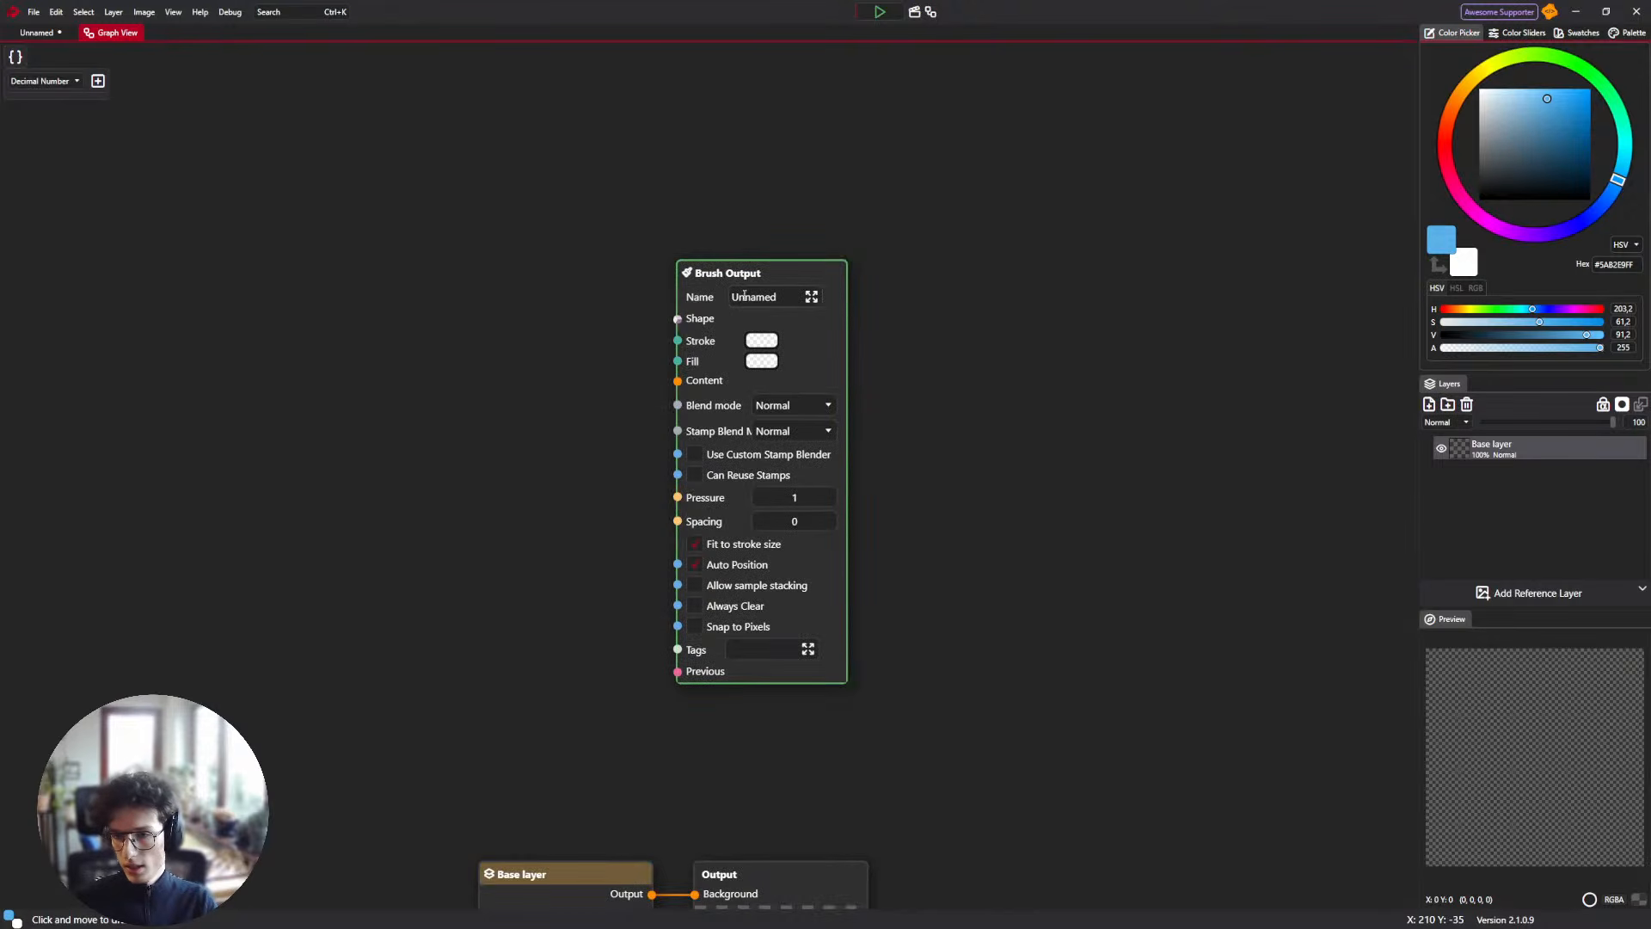
pyautogui.moveTo(782, 298); pyautogui.dragTo(716, 311)
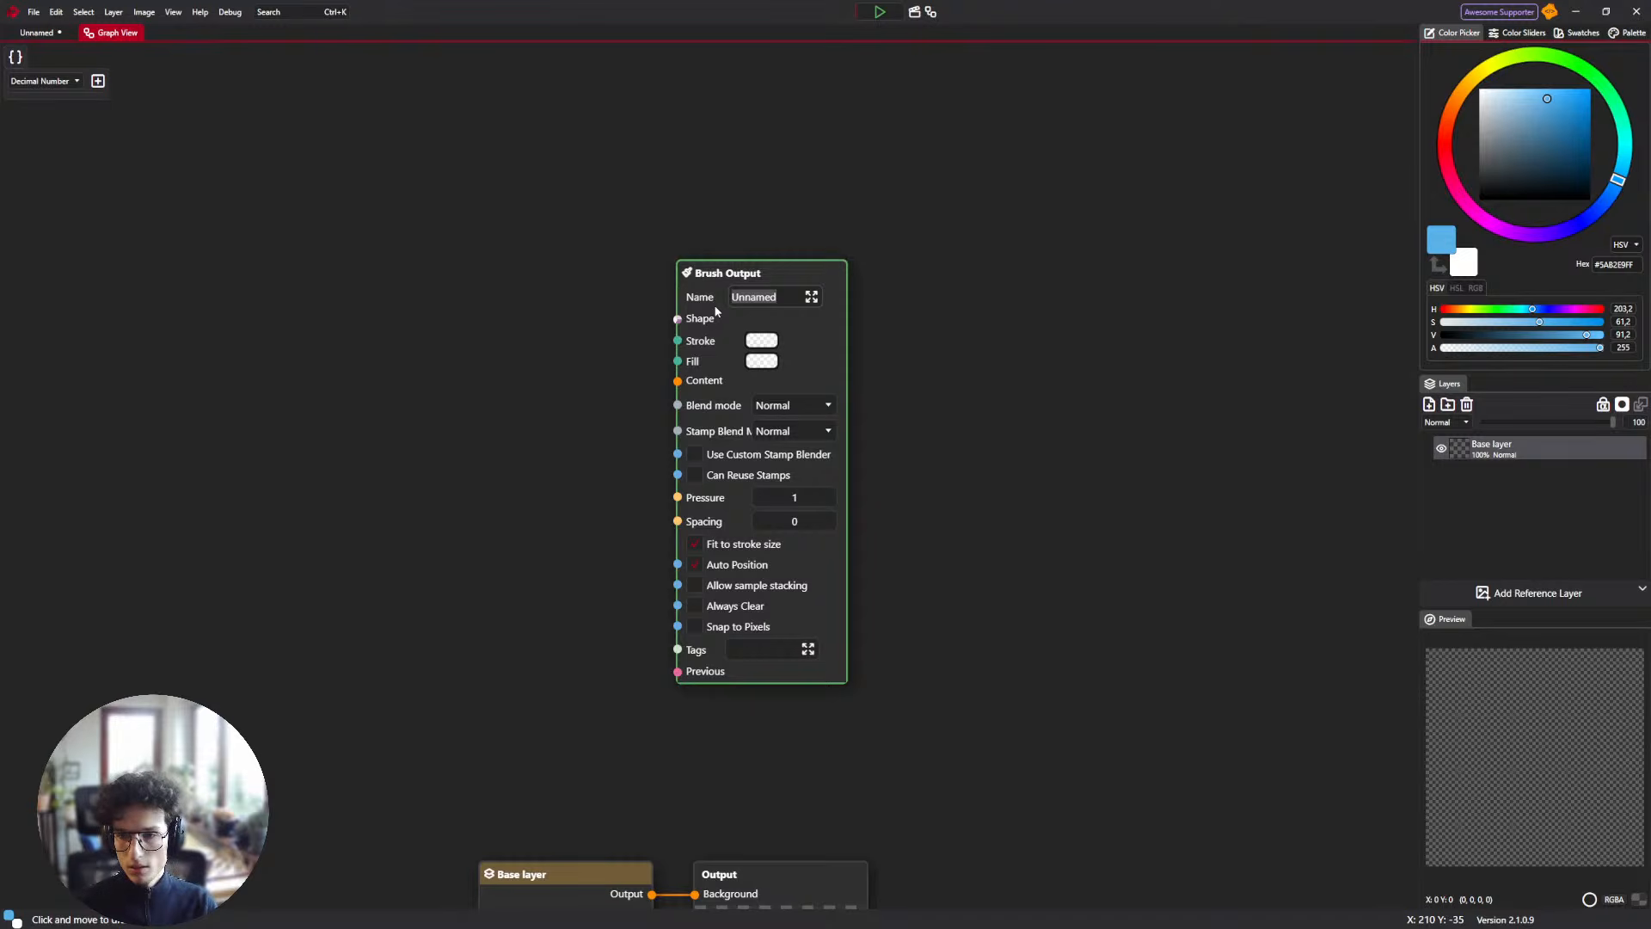
pyautogui.write('Thomas')
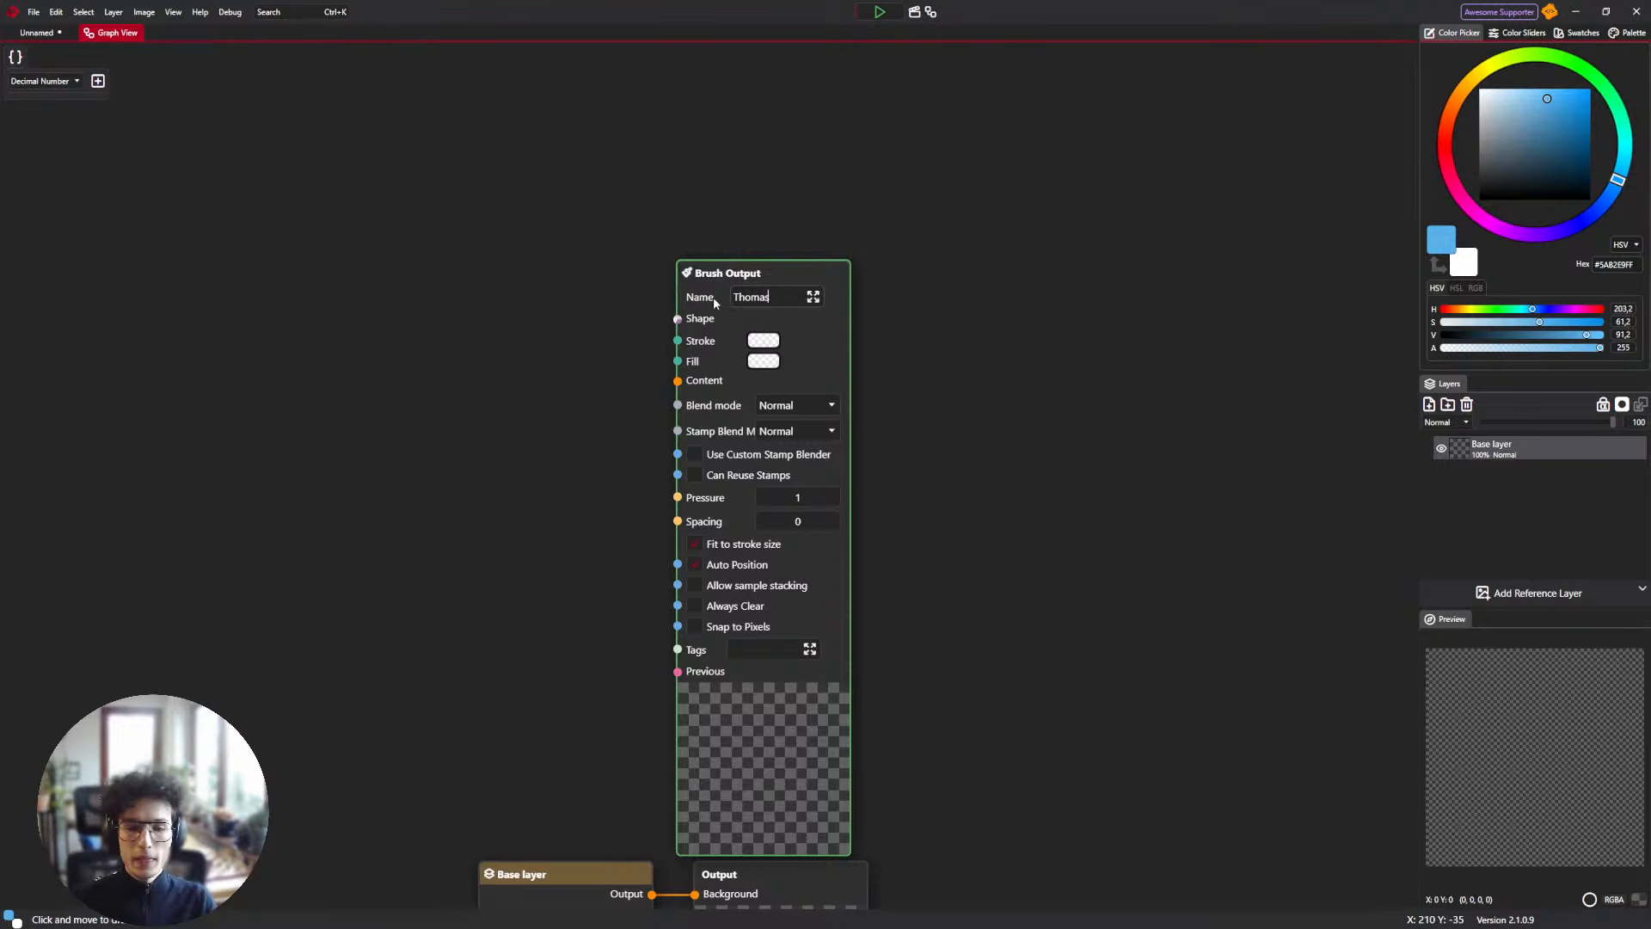
# Return to the canvas and check the Pen's brush list for the custom brush from the opened document.
pyautogui.moveTo(475, 277); pyautogui.dragTo(483, 294)
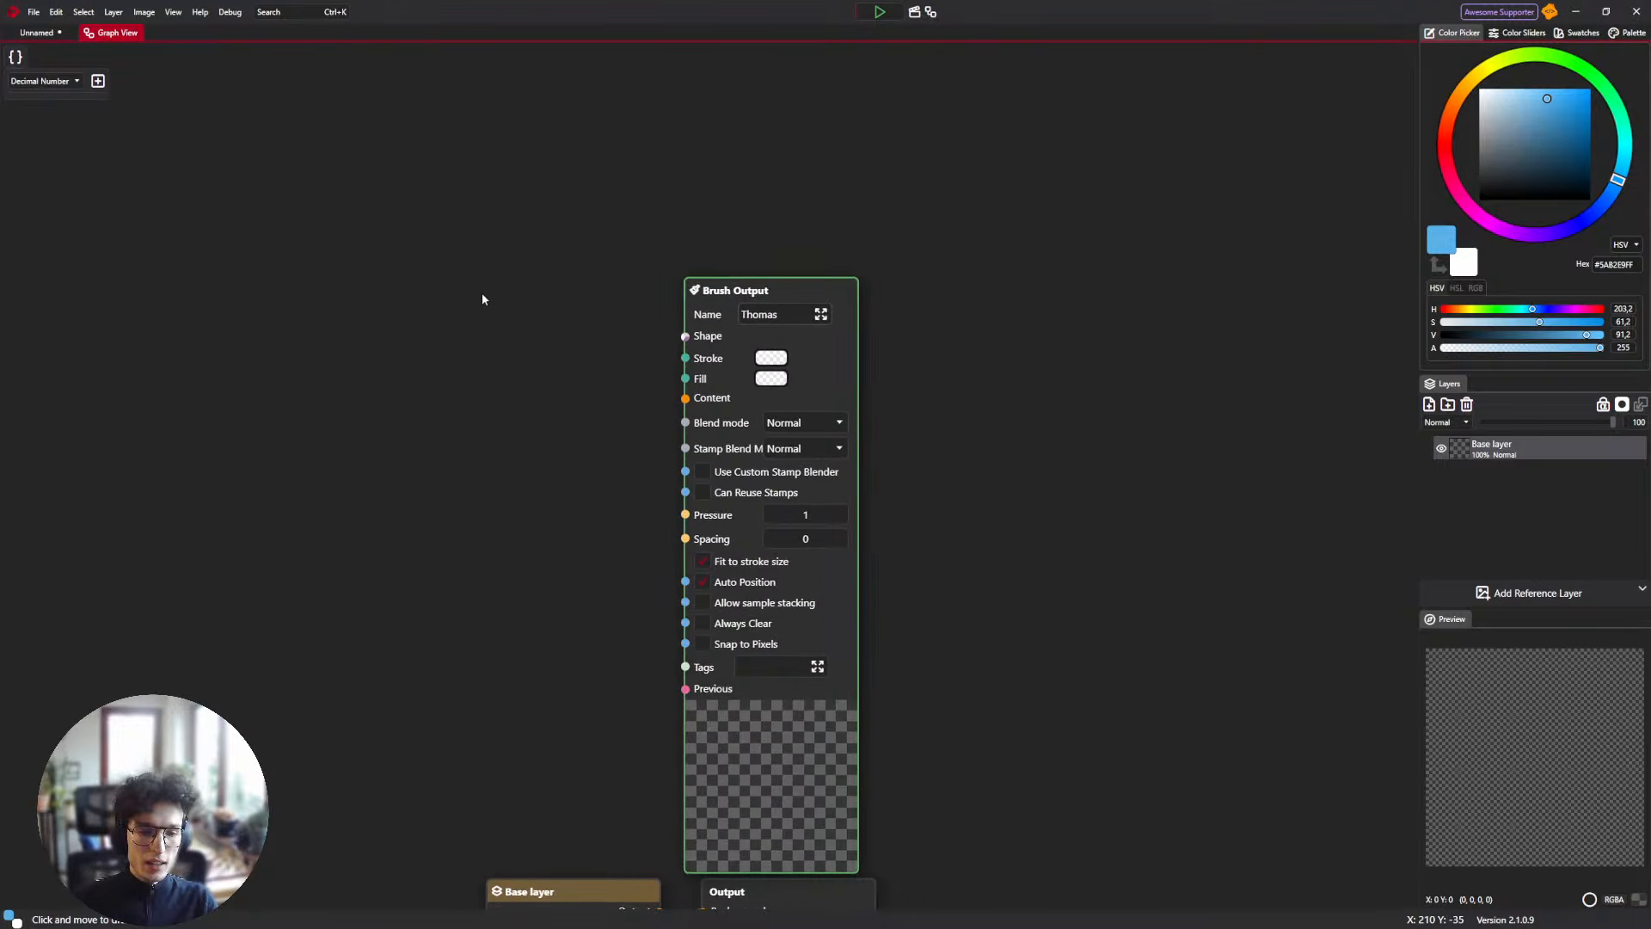
pyautogui.scroll(-2, 537, 246)
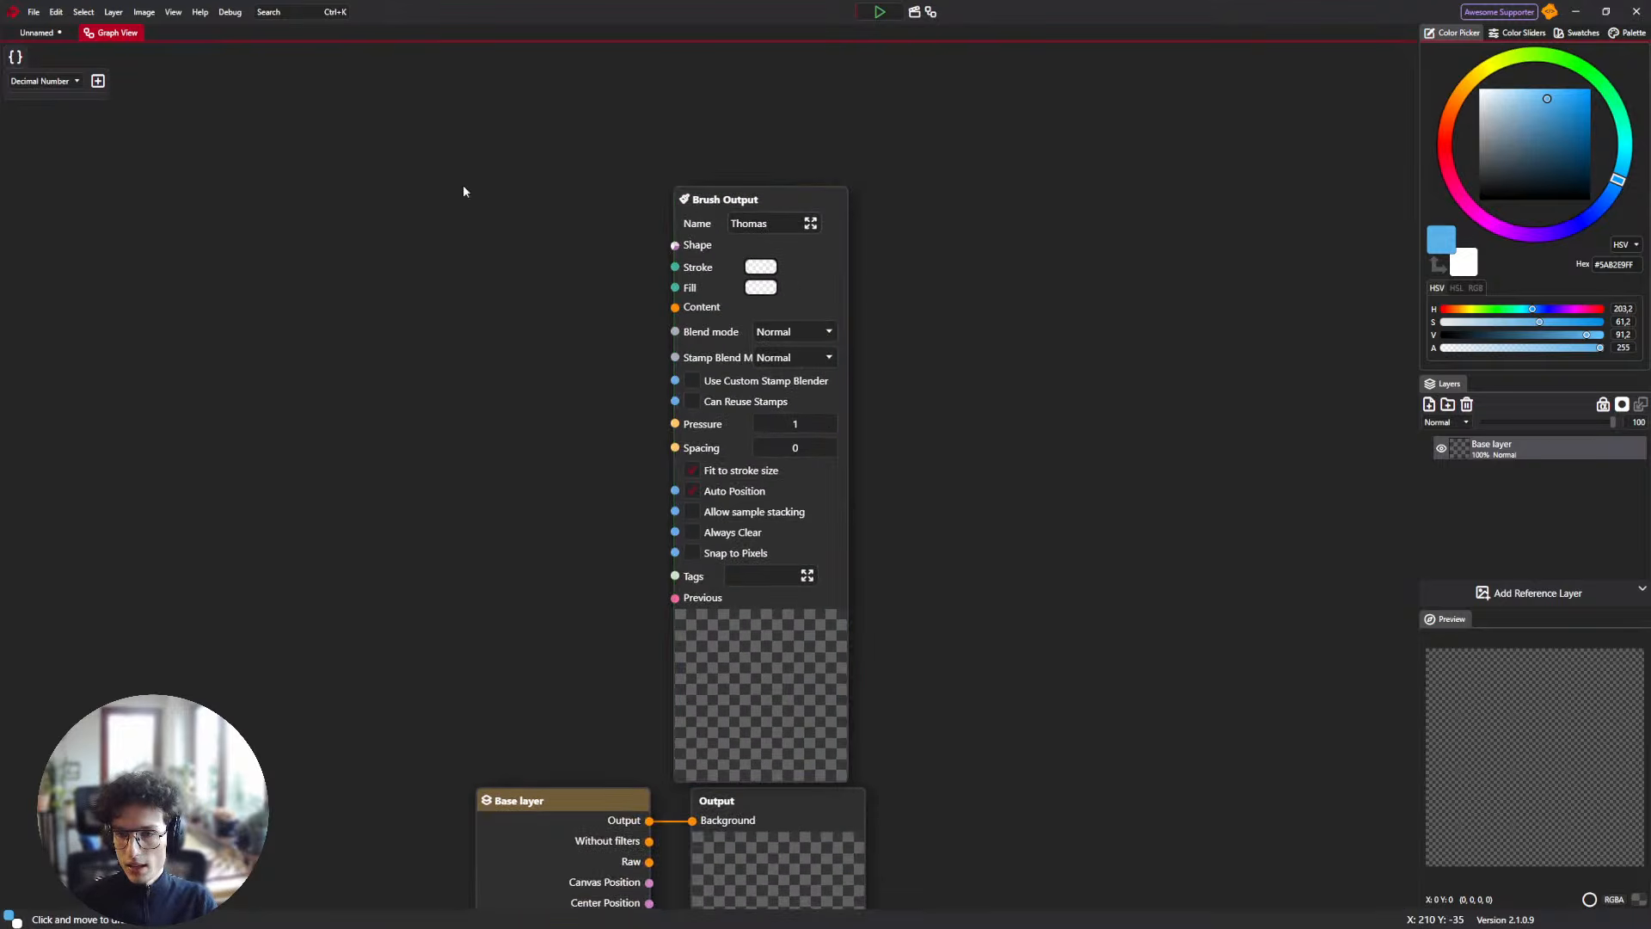
pyautogui.click(38, 35)
pyautogui.click(221, 62)
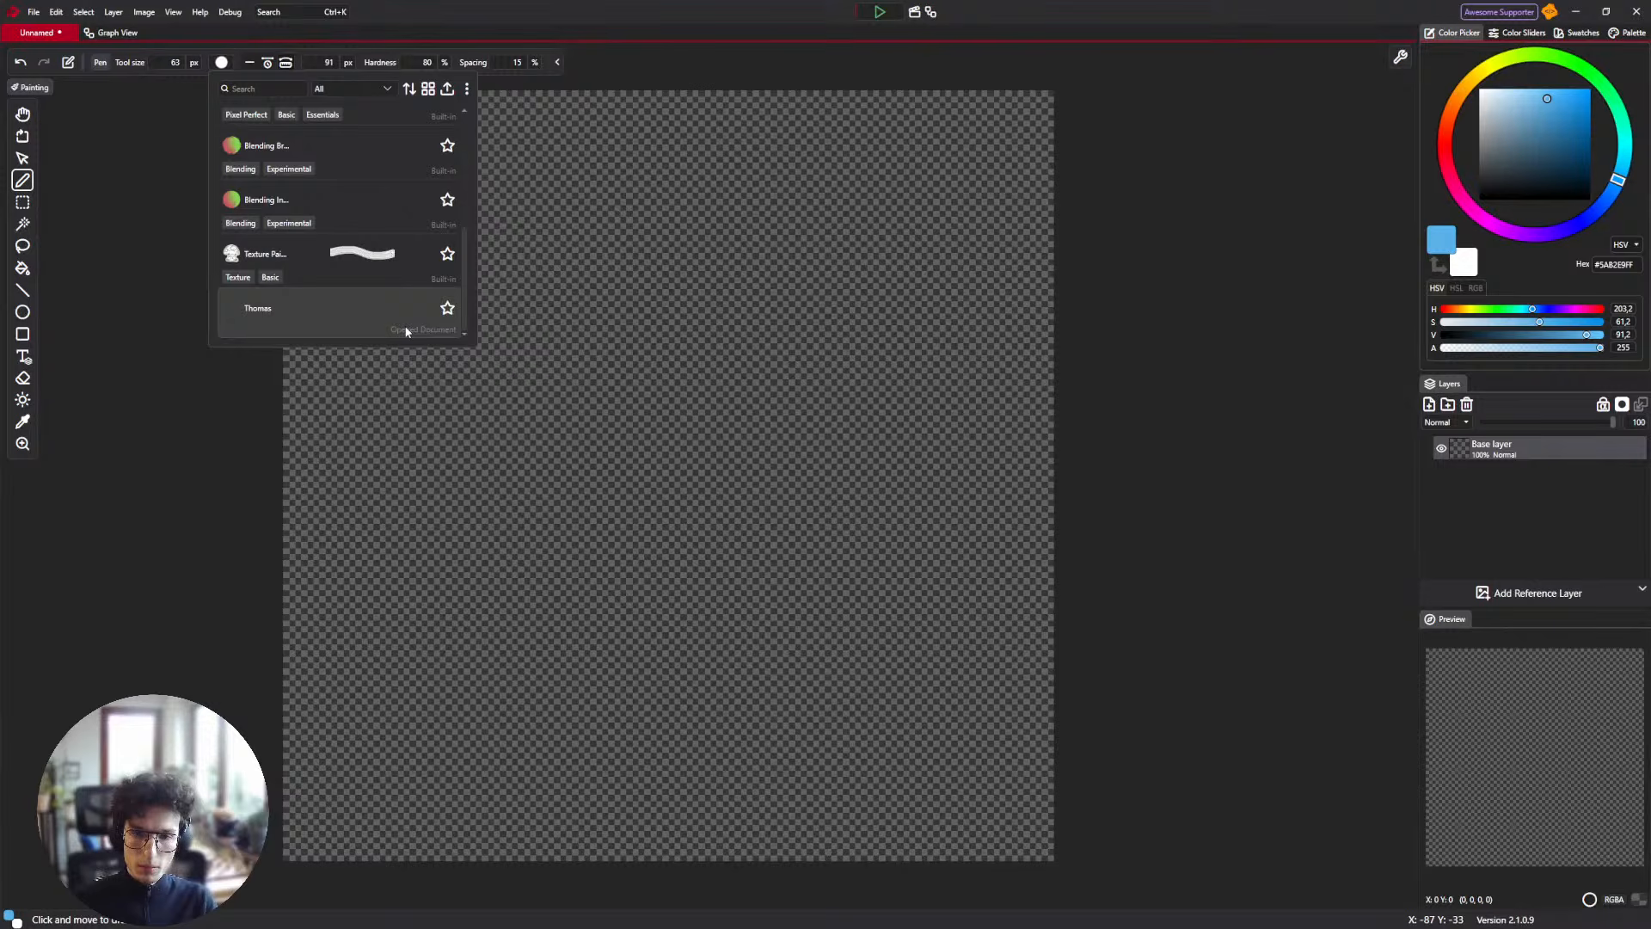
pyautogui.scroll(3, 344, 172)
pyautogui.scroll(-3, 421, 198)
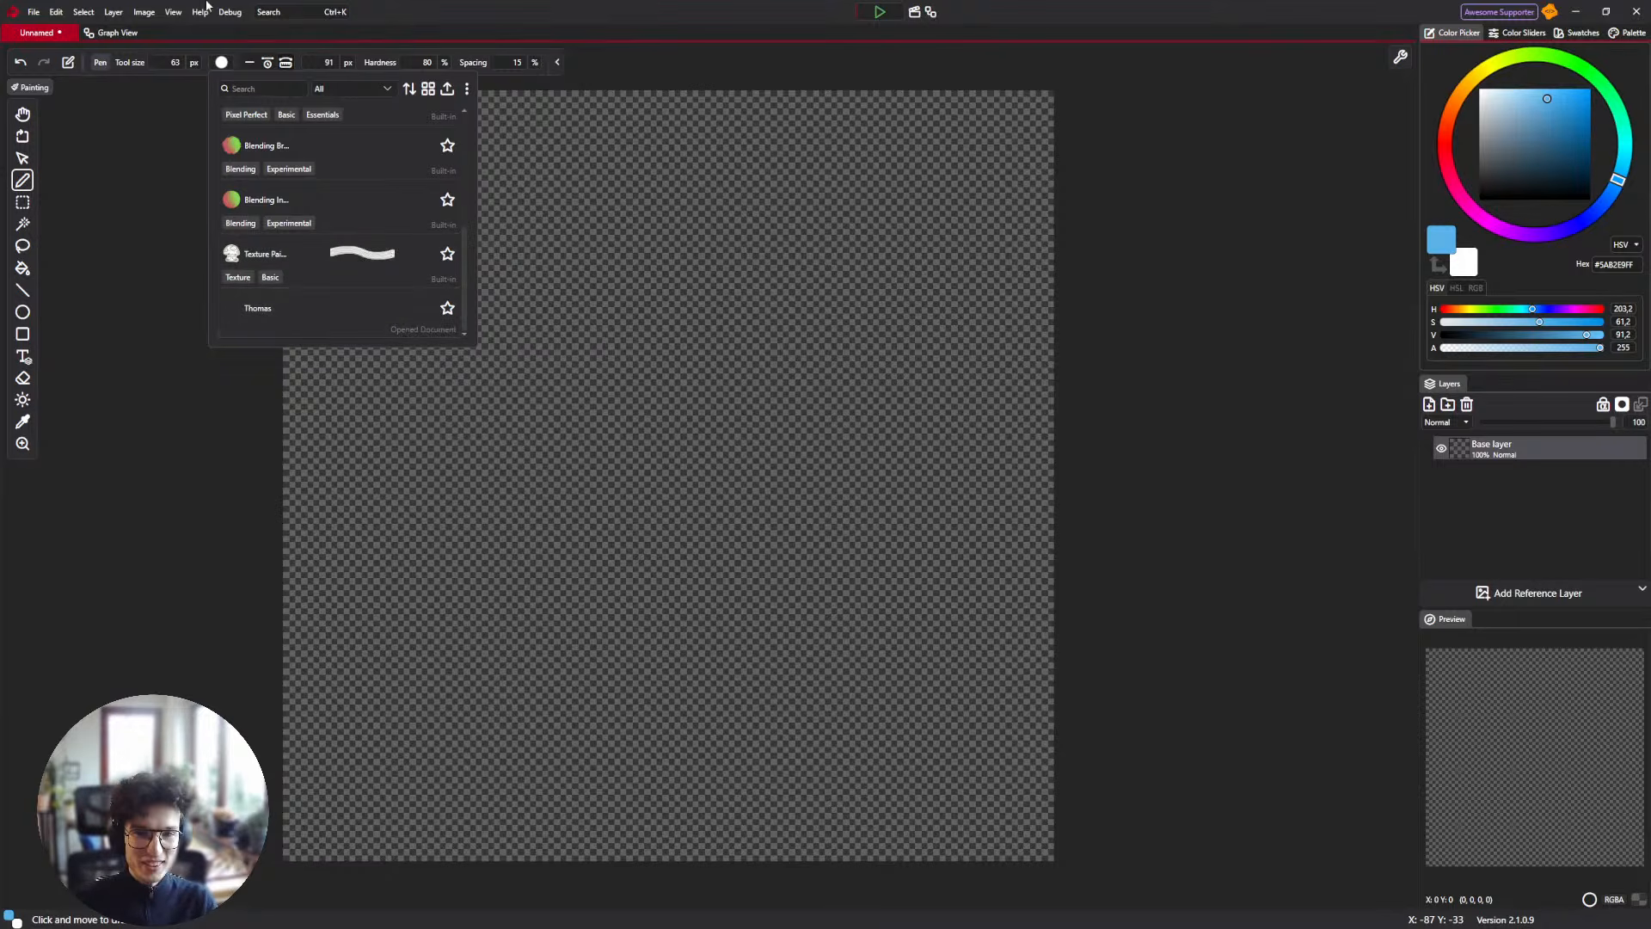
# Return to the node graph and move the Brush Output node up, clear of the Base layer and Output nodes.
pyautogui.click(123, 33)
pyautogui.click(121, 34)
pyautogui.moveTo(685, 616); pyautogui.dragTo(681, 545)
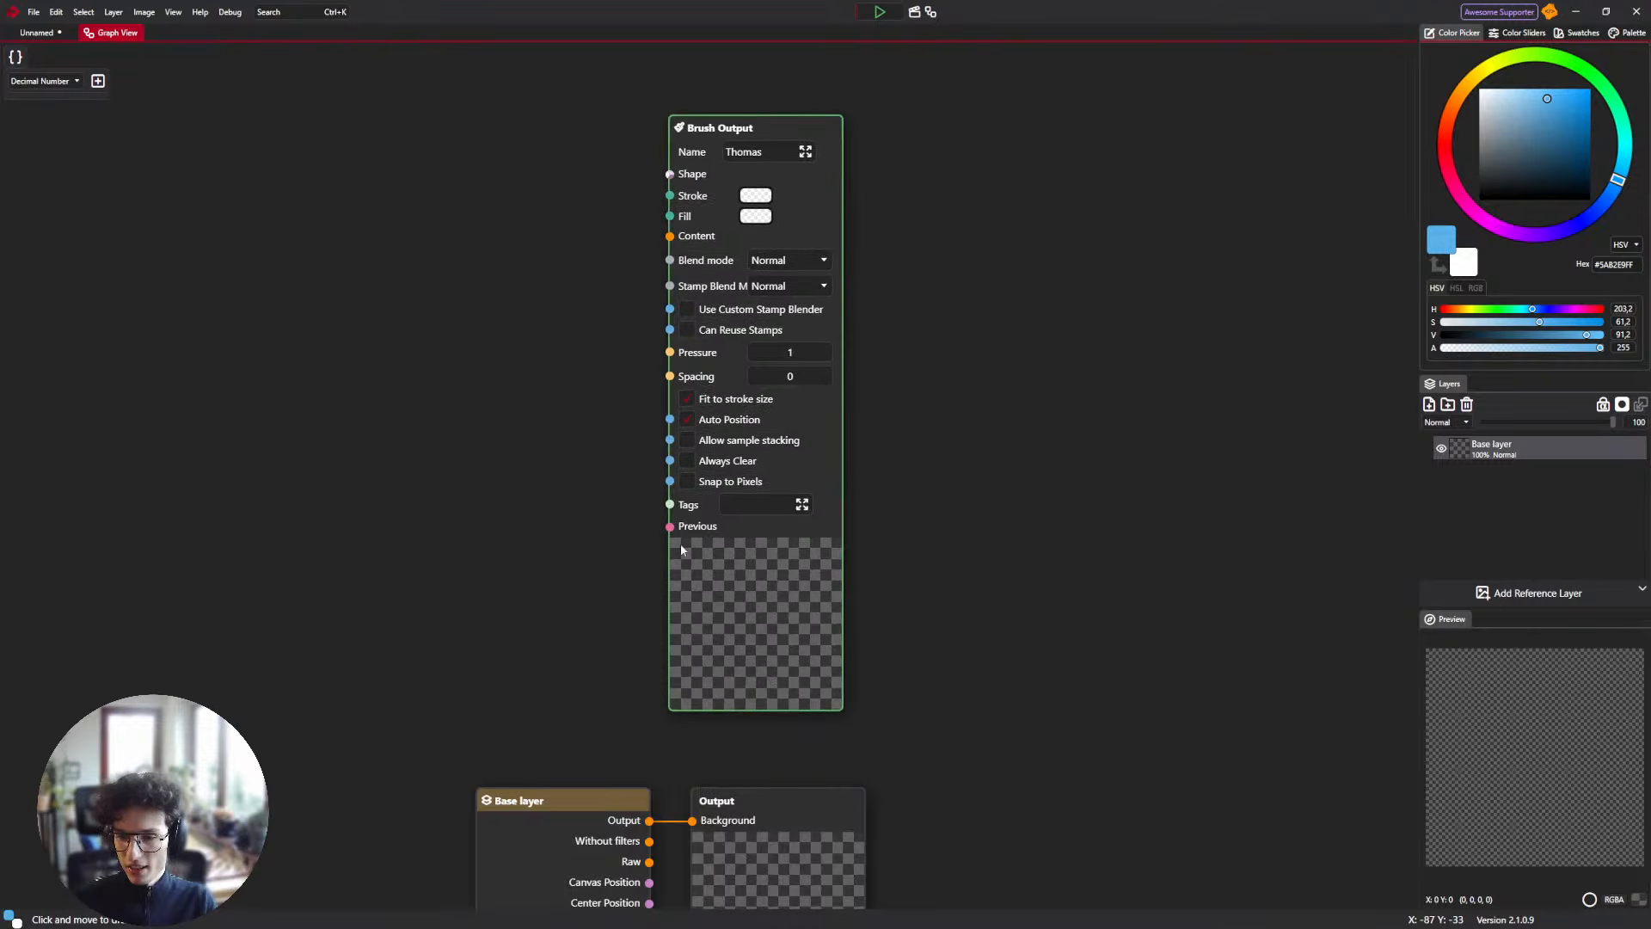
pyautogui.rightClick(405, 231)
pyautogui.write('Bru')
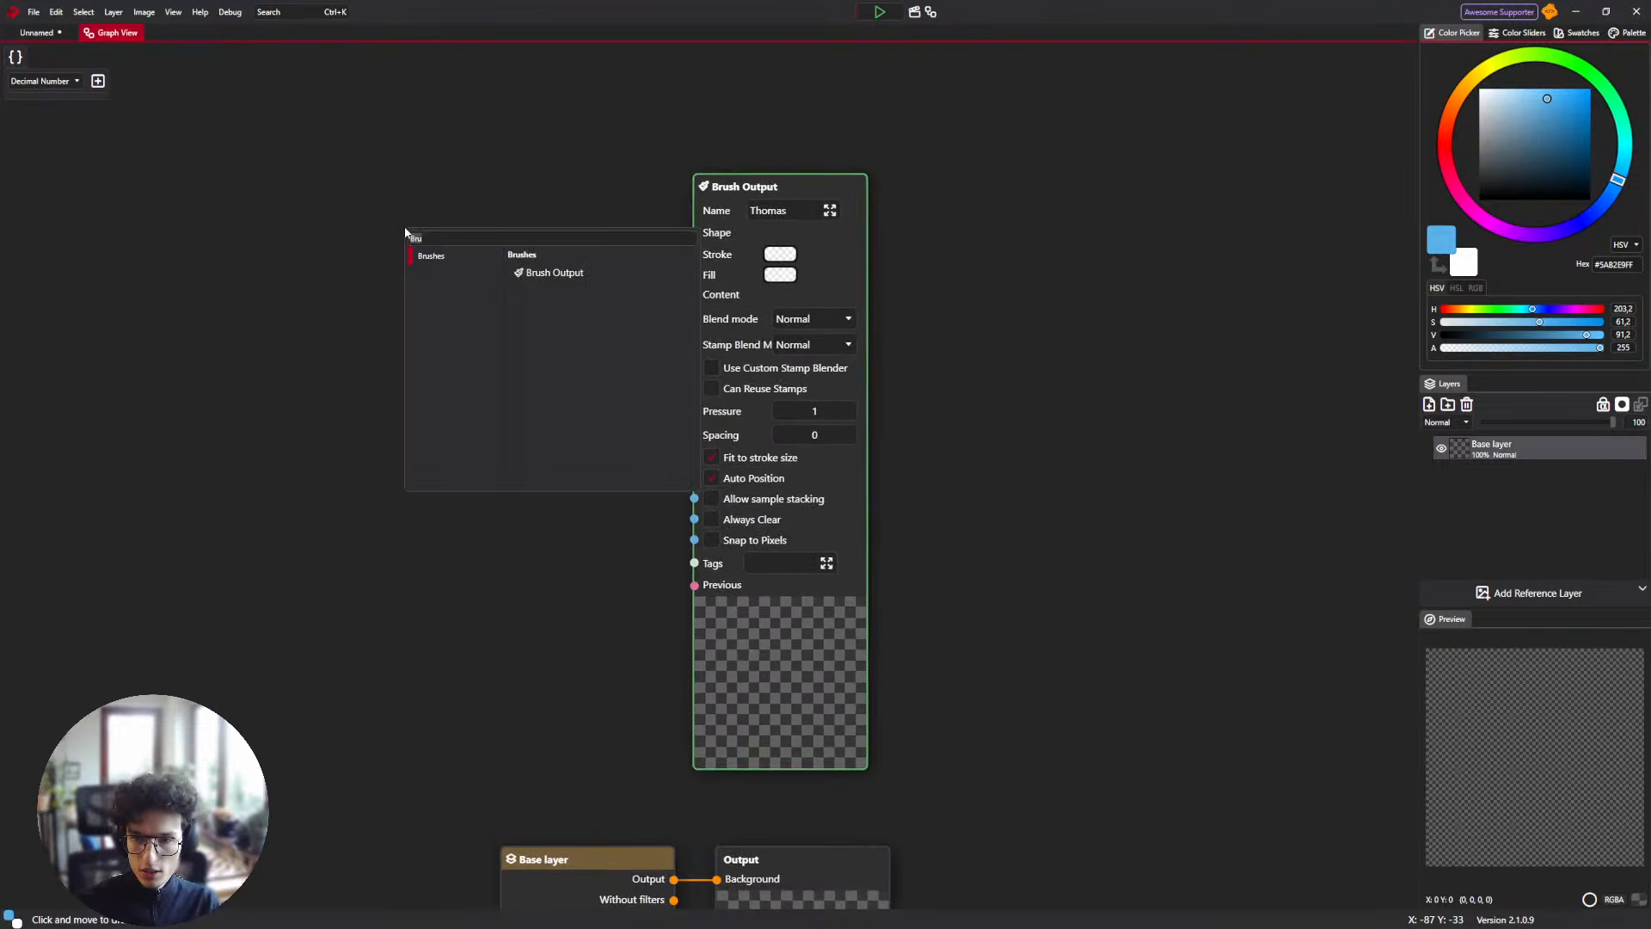
pyautogui.press('Escape')
# Return to the canvas and switch to the Vector toolset.
pyautogui.click(36, 32)
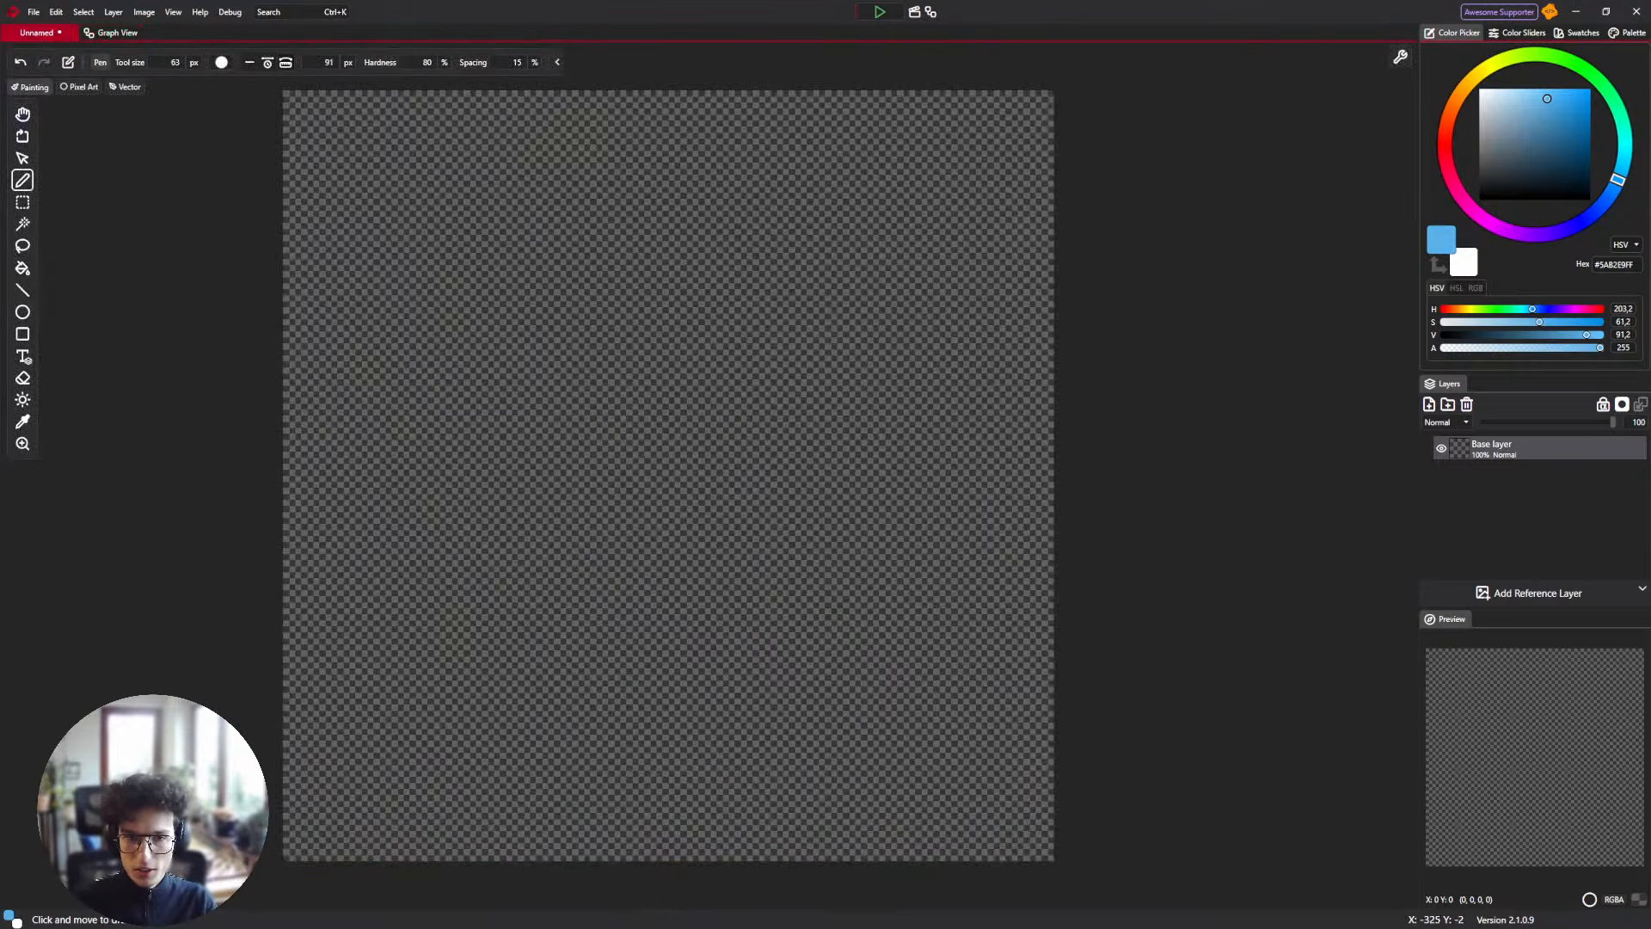
pyautogui.click(124, 86)
pyautogui.moveTo(477, 335); pyautogui.dragTo(462, 360)
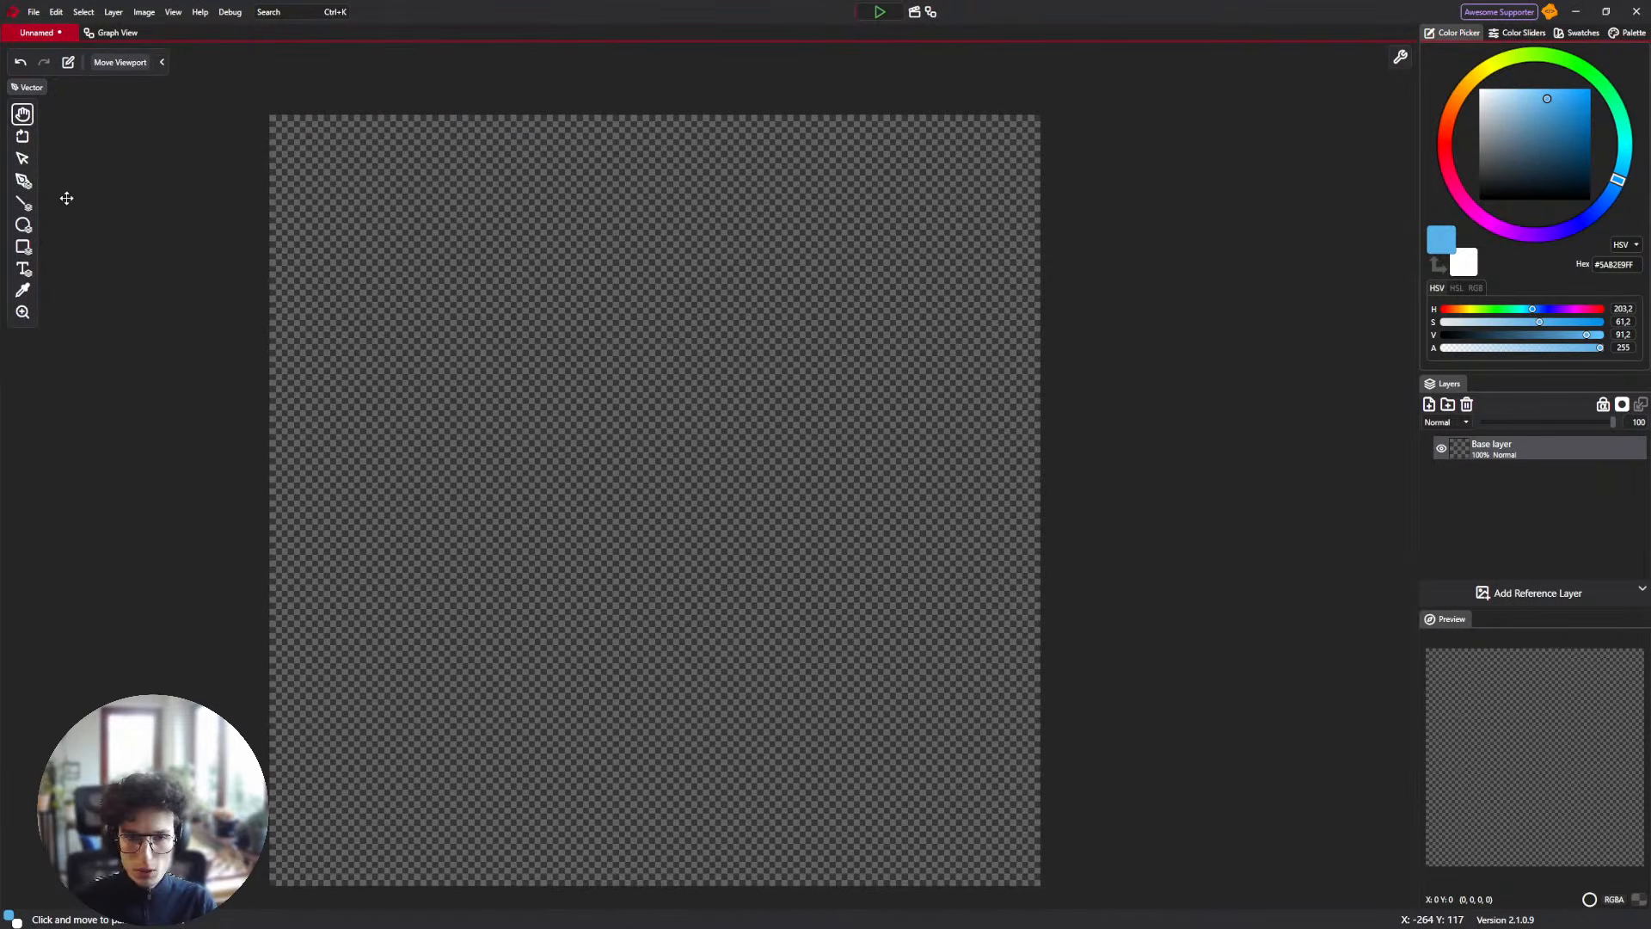
# Draw a filled blue circle in the upper middle of the canvas as the stick figure's head.
pyautogui.click(24, 183)
pyautogui.moveTo(728, 360); pyautogui.dragTo(699, 309)
pyautogui.scroll(-3, 644, 299)
pyautogui.scroll(3, 643, 299)
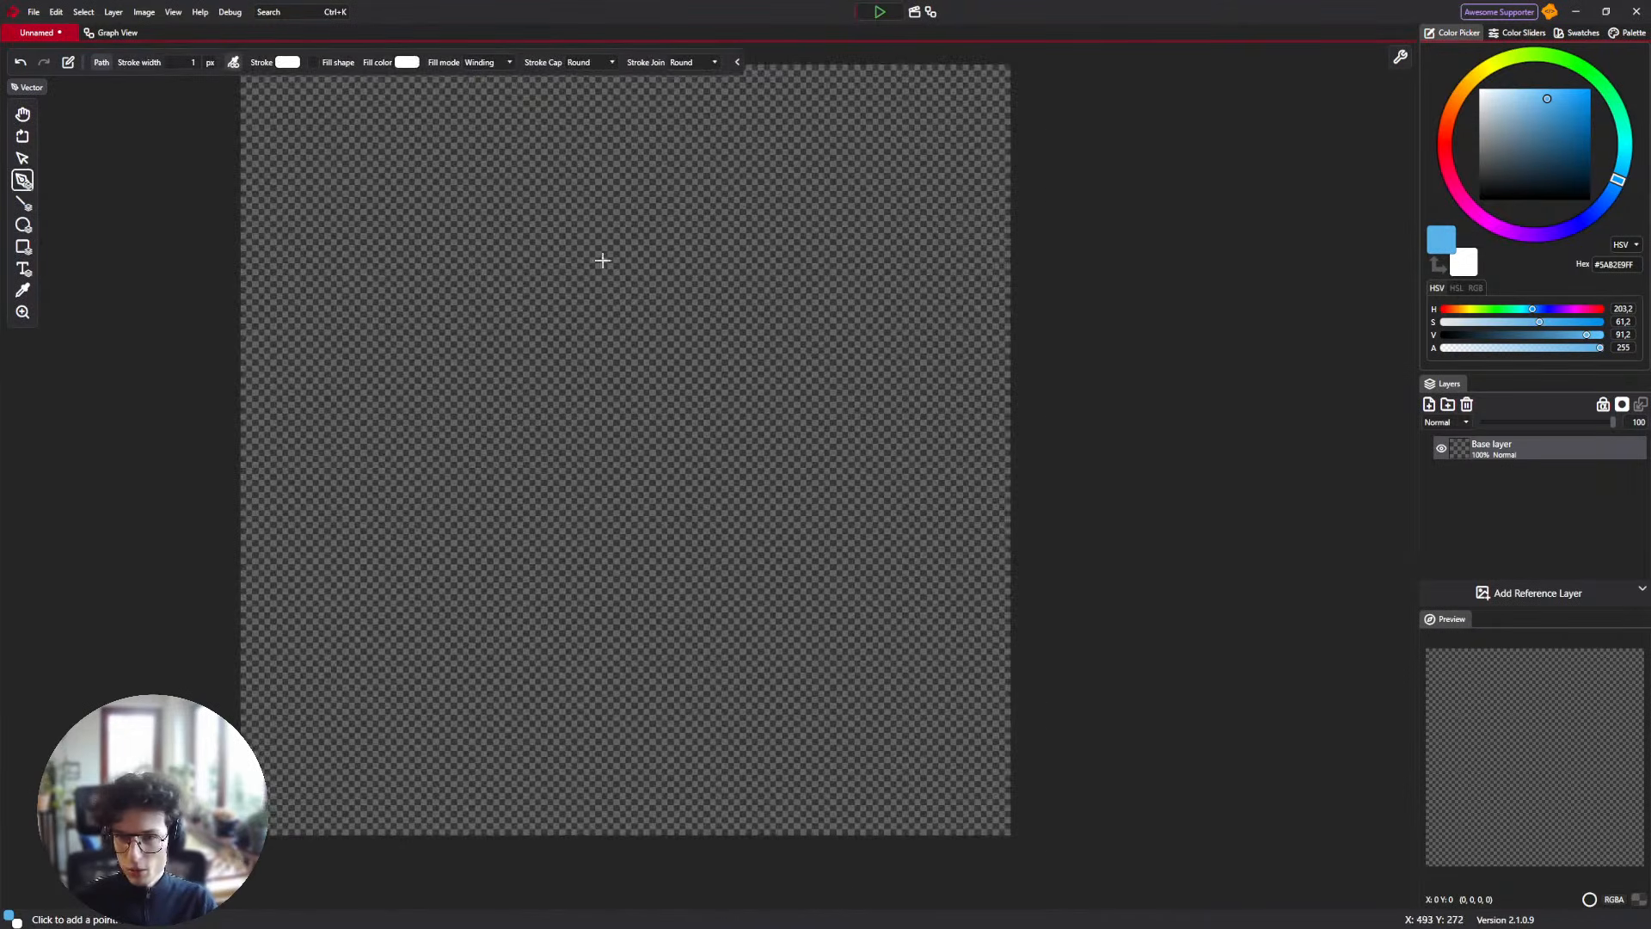
pyautogui.press('c')
pyautogui.moveTo(499, 169); pyautogui.dragTo(689, 361)
# Draw a vertical blue line down from the circle's centre as the body, with a stroke width of 30 px.
pyautogui.moveTo(626, 282); pyautogui.dragTo(639, 563)
pyautogui.press('l')
pyautogui.scroll(20, 185, 63)
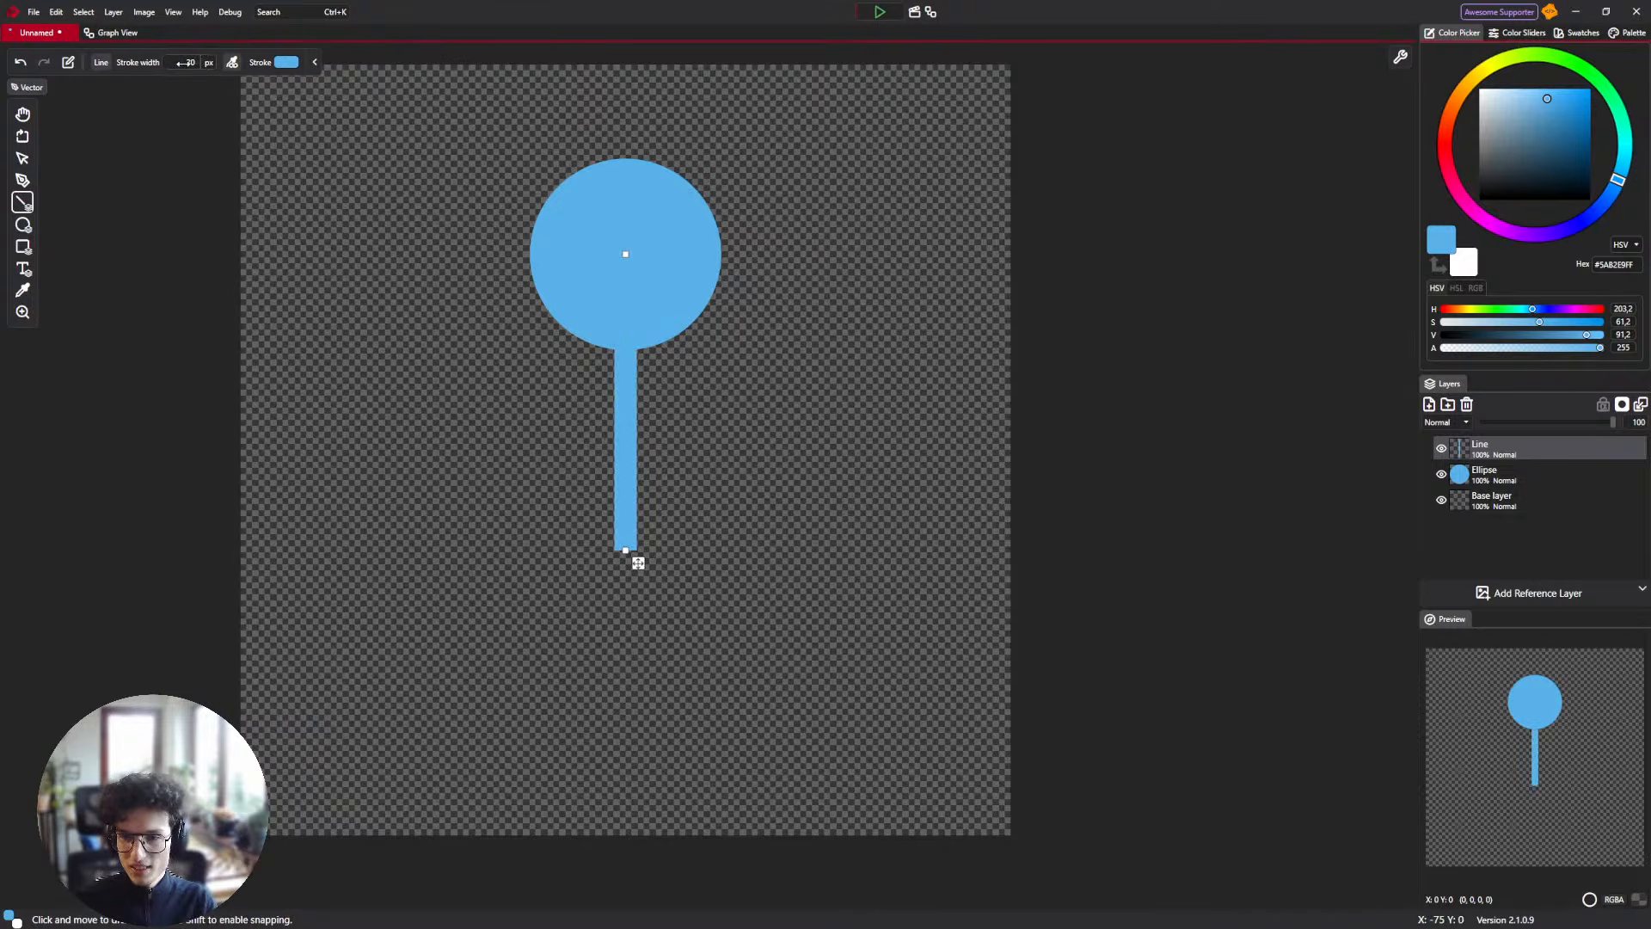
pyautogui.moveTo(856, 240); pyautogui.dragTo(802, 292)
pyautogui.moveTo(33, 87)
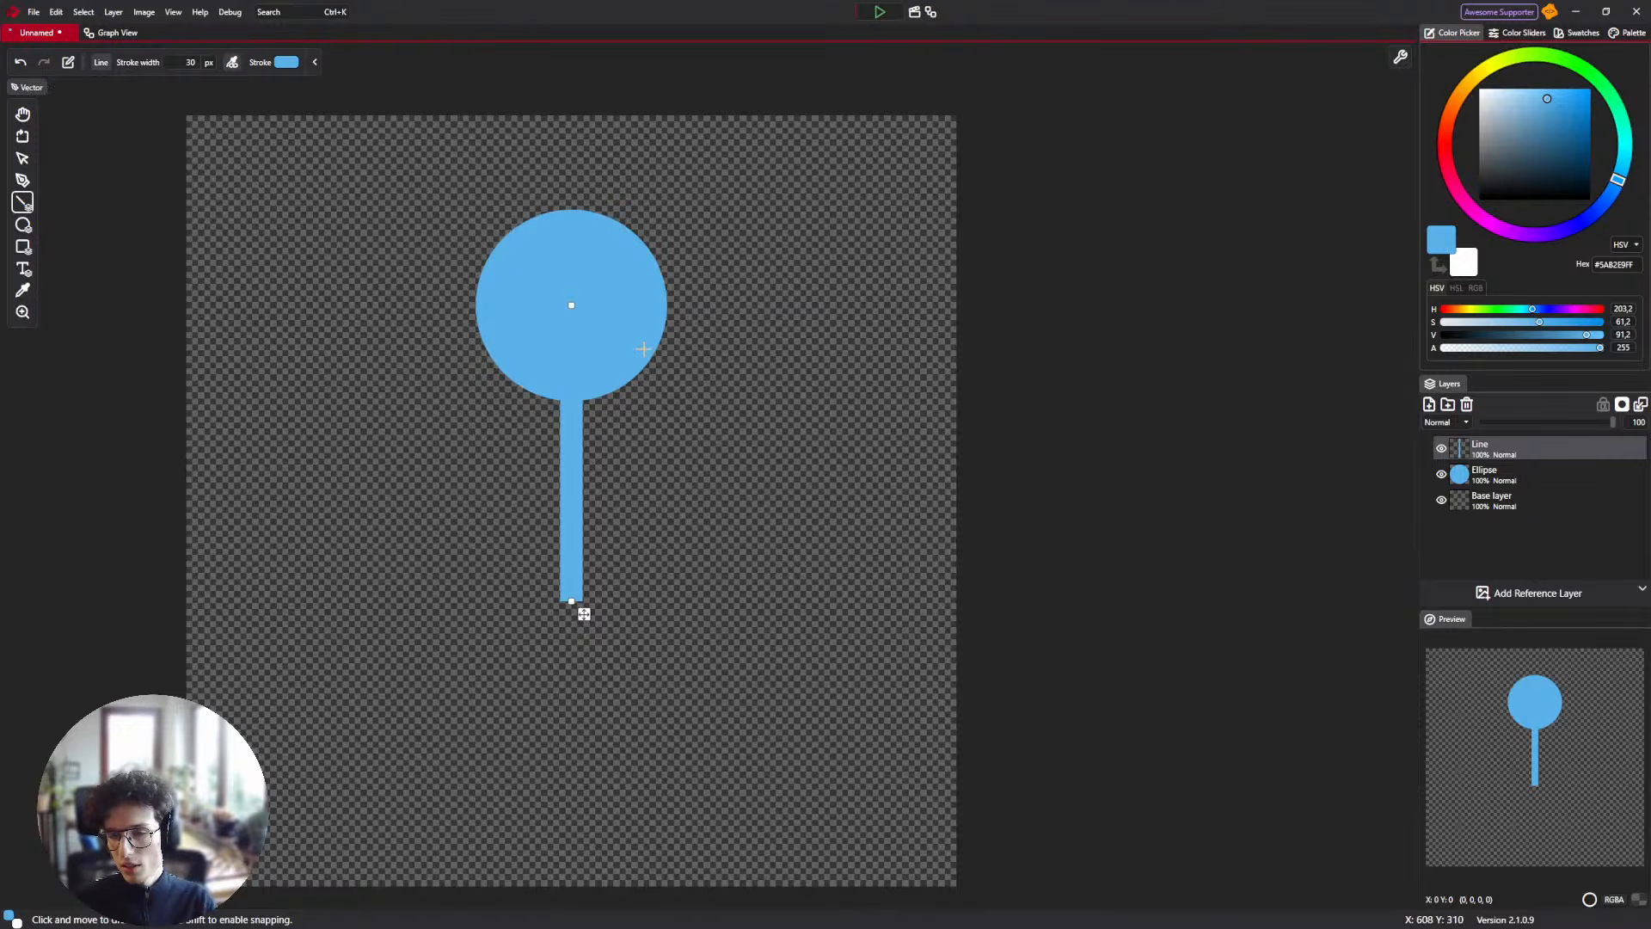
# Draw two lines slanting up and outward from the body as arms, and adjust the right arm's end points.
pyautogui.scroll(-2, 714, 447)
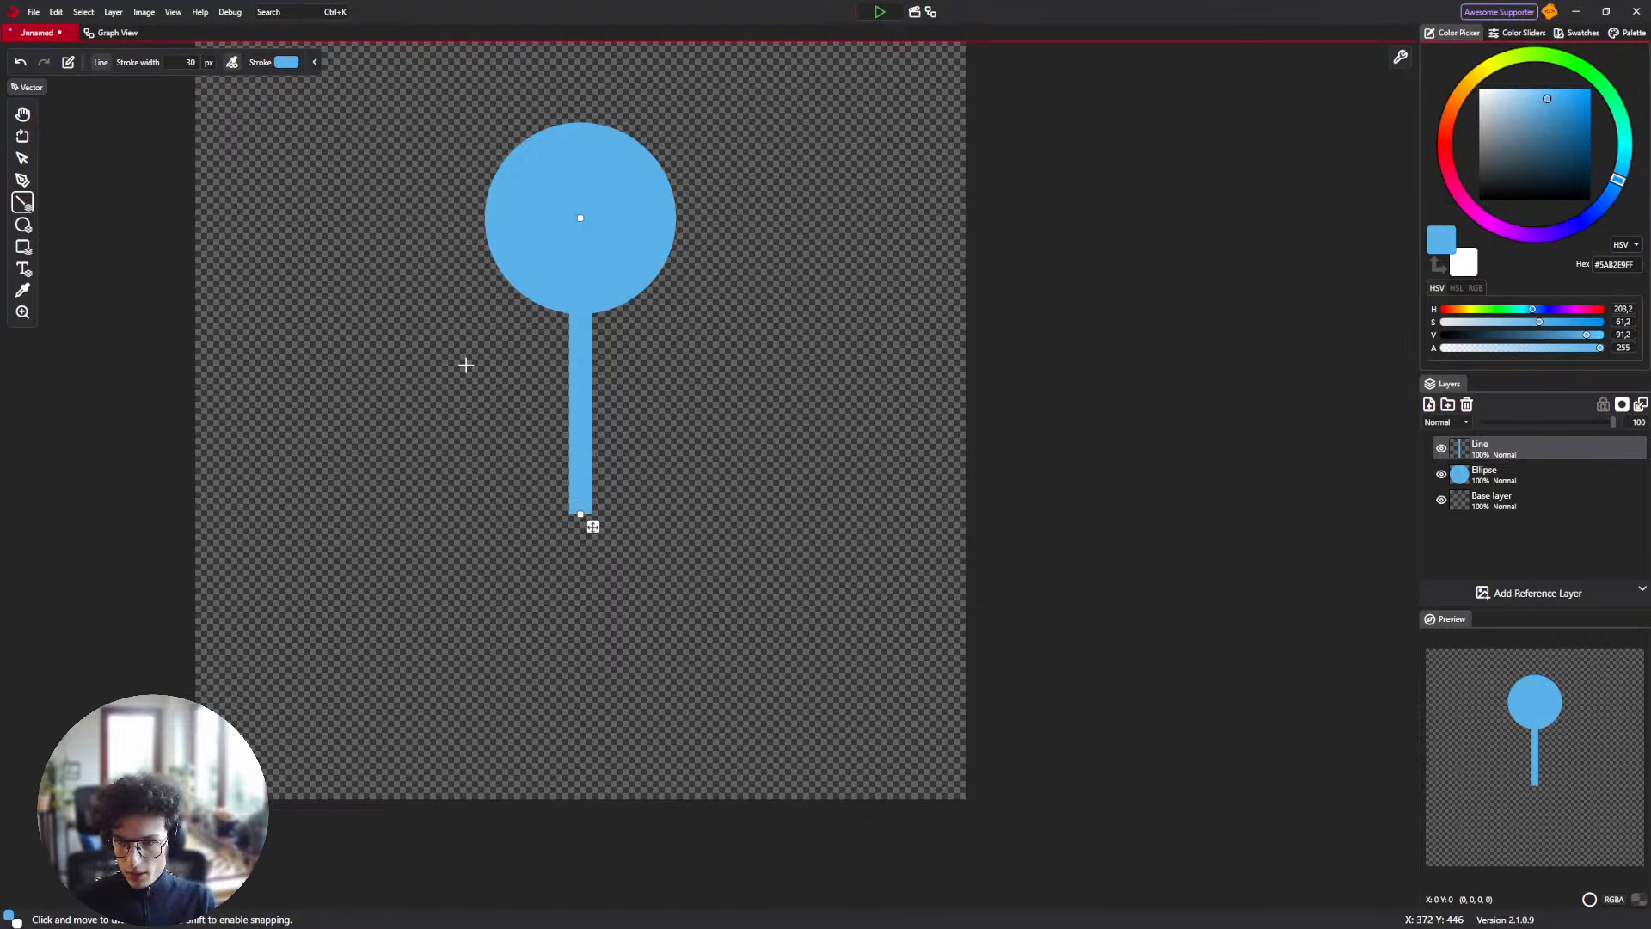
pyautogui.moveTo(575, 369); pyautogui.dragTo(439, 281)
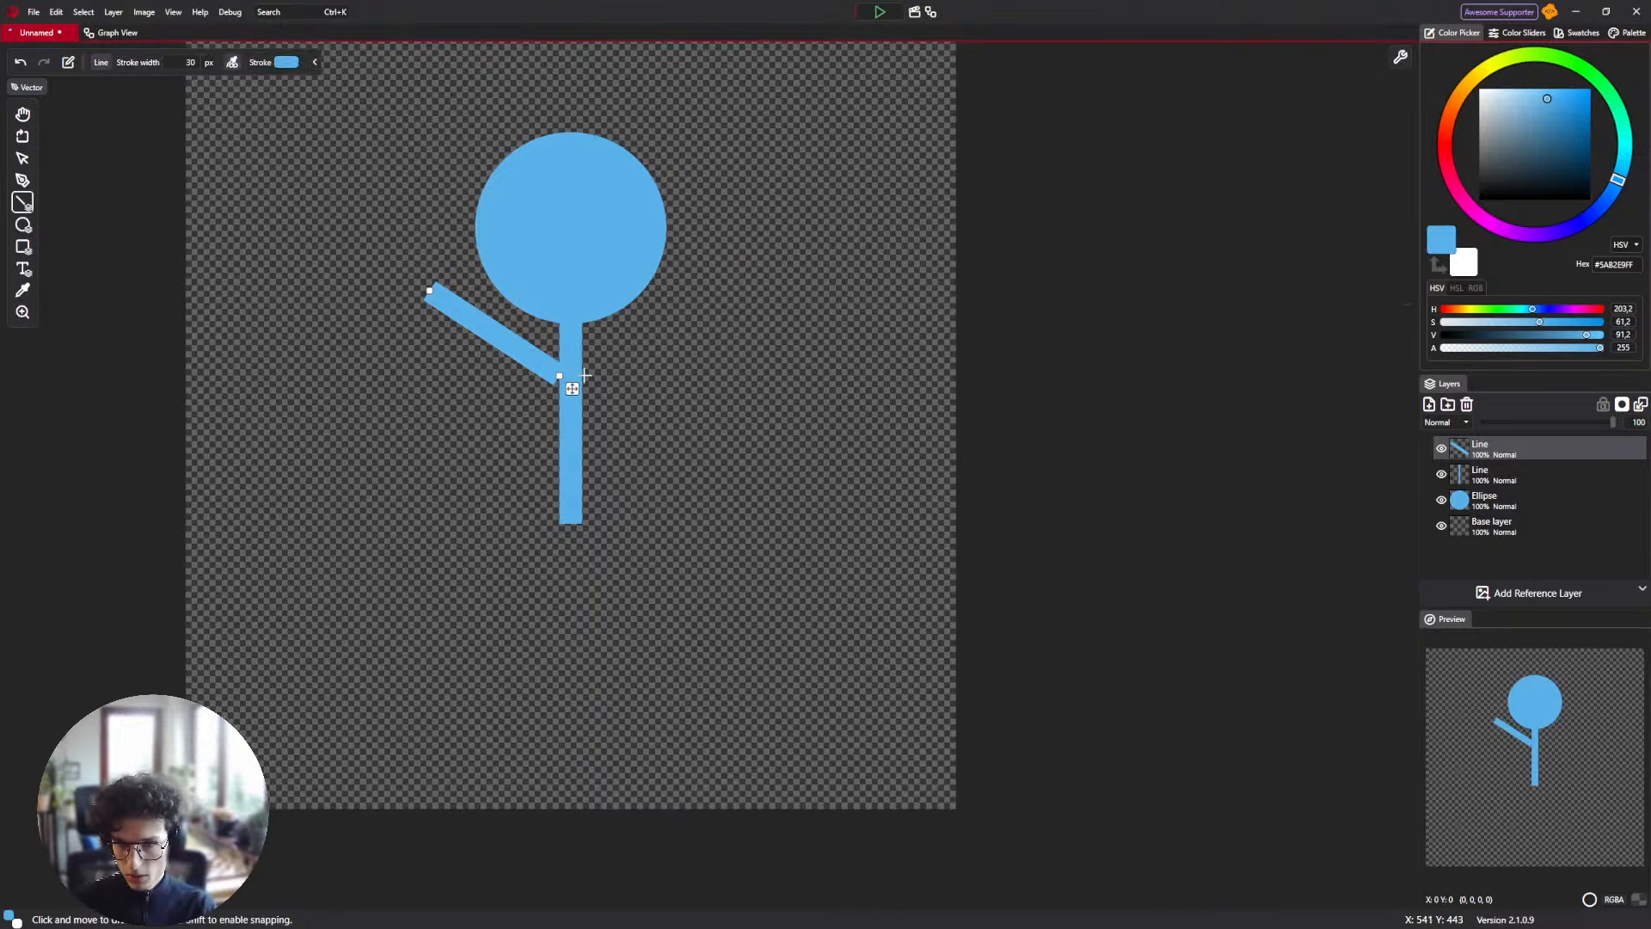
pyautogui.moveTo(576, 369); pyautogui.dragTo(708, 316)
pyautogui.moveTo(572, 378); pyautogui.dragTo(584, 384)
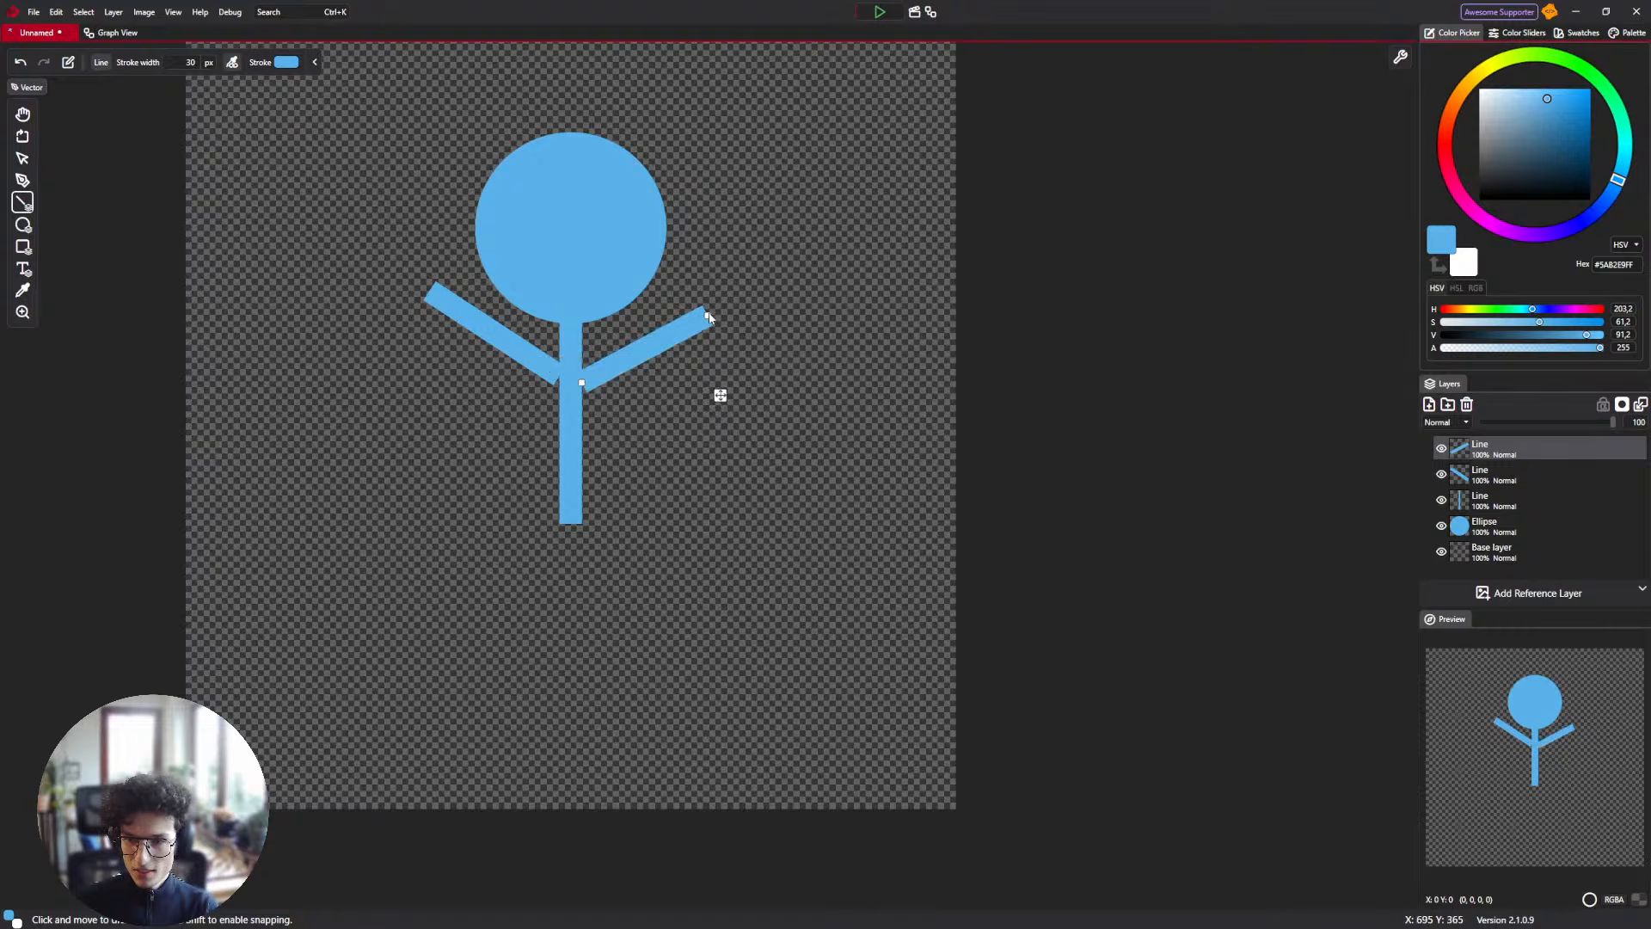
pyautogui.moveTo(710, 318); pyautogui.dragTo(724, 309)
# Draw two diagonal lines down and outward from the body's lower end as legs.
pyautogui.moveTo(571, 518)
pyautogui.mouseDown()
pyautogui.moveTo(487, 585)
pyautogui.moveTo(472, 628)
pyautogui.mouseUp()
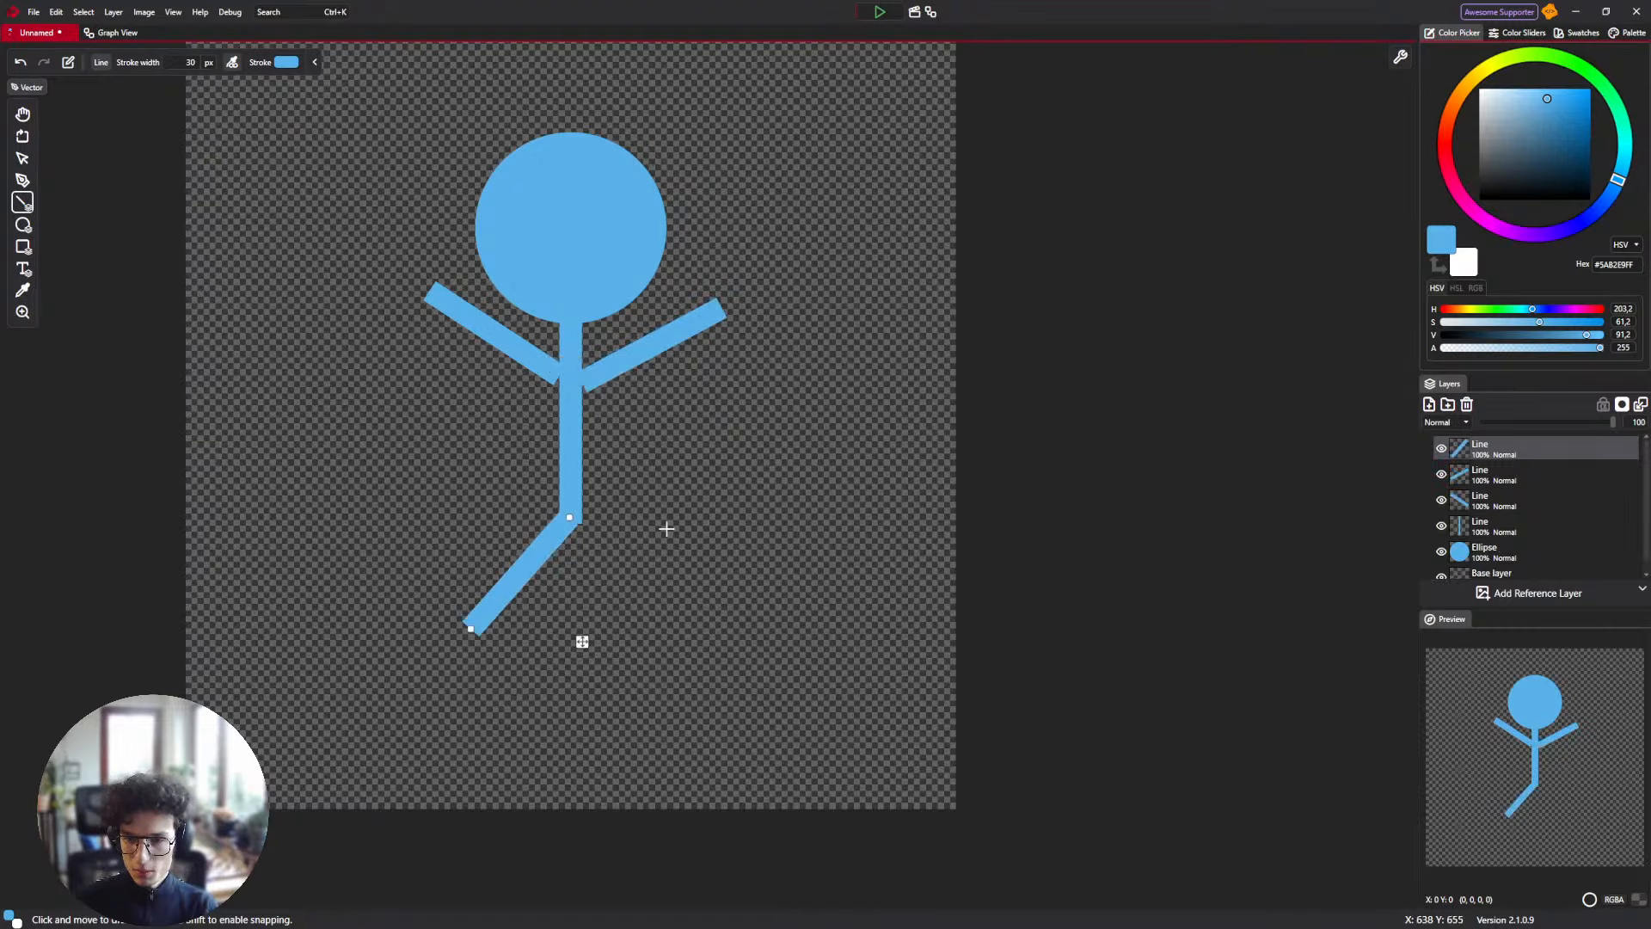
pyautogui.moveTo(571, 516); pyautogui.dragTo(669, 633)
pyautogui.scroll(-7, 602, 466)
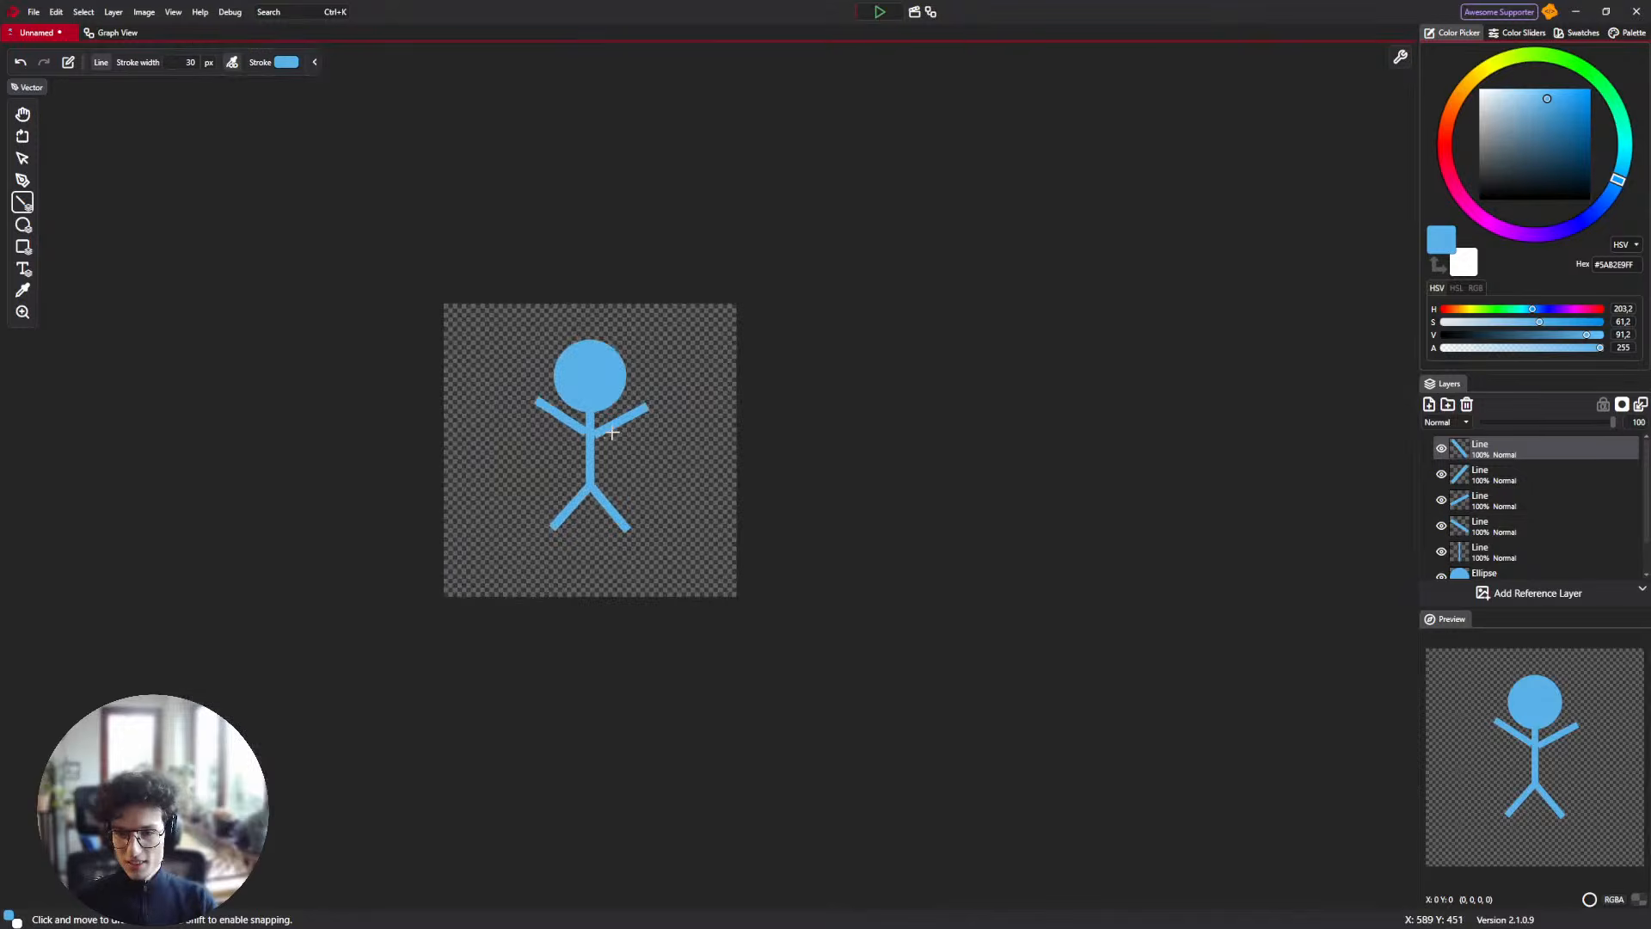
pyautogui.scroll(5, 611, 431)
pyautogui.scroll(2, 388, 320)
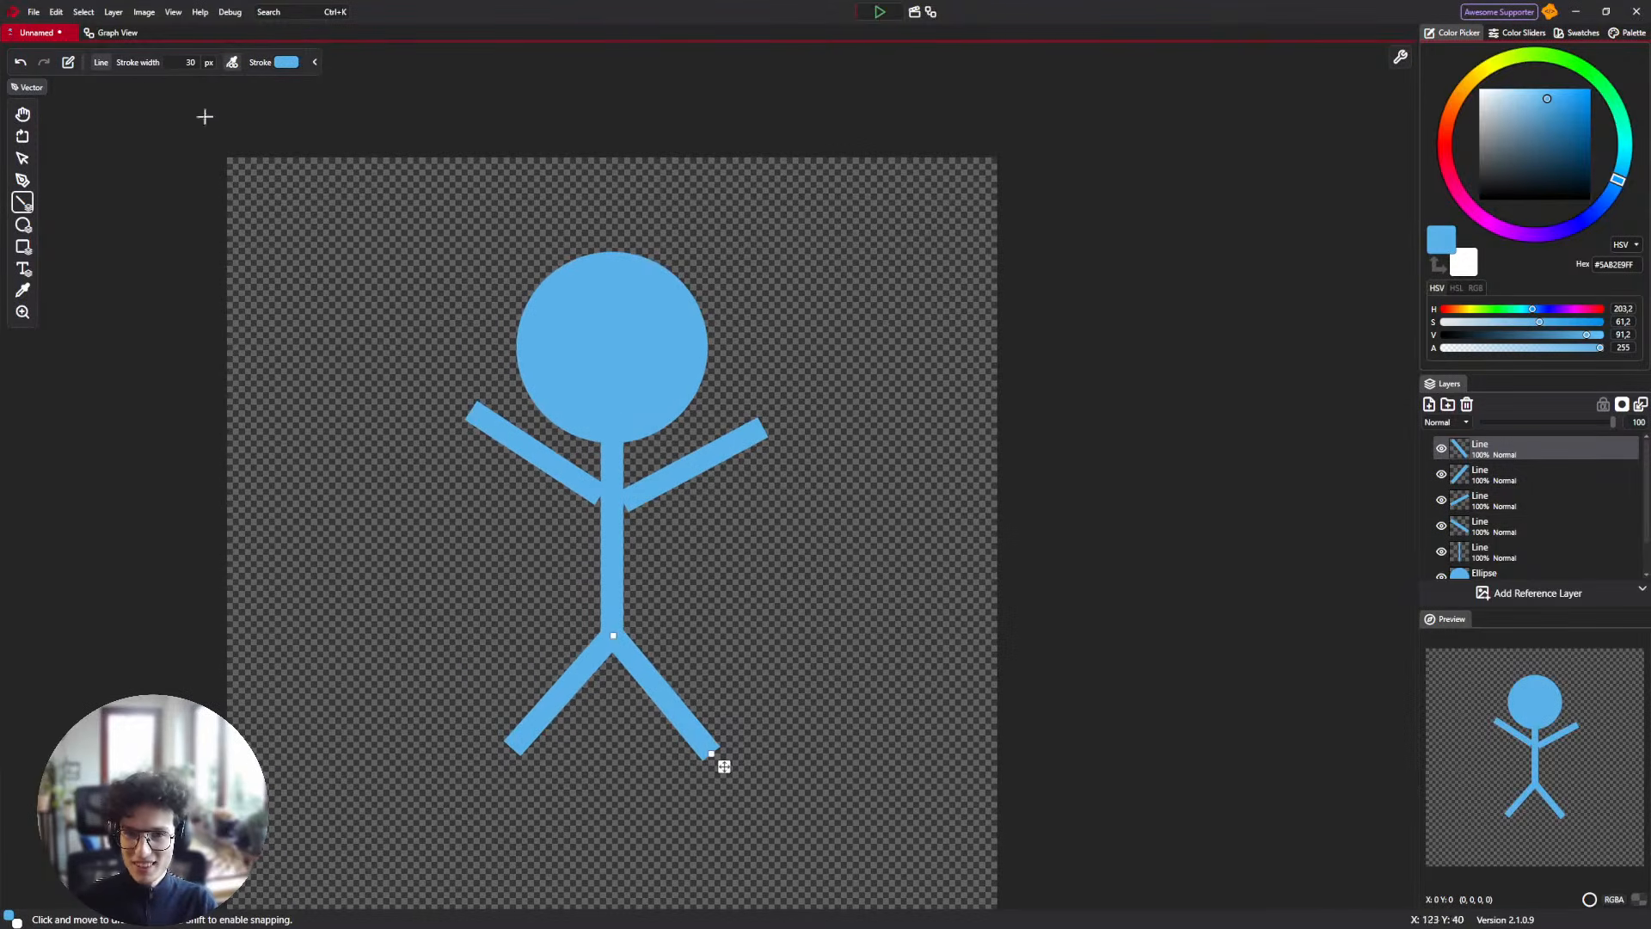
# Select all the Line and Ellipse layers of the stick figure and merge them into one vector layer.
pyautogui.scroll(-2, 1481, 470)
pyautogui.keyDown('shift'); pyautogui.click(1490, 541); pyautogui.keyUp('shift')
pyautogui.scroll(2, 1487, 482)
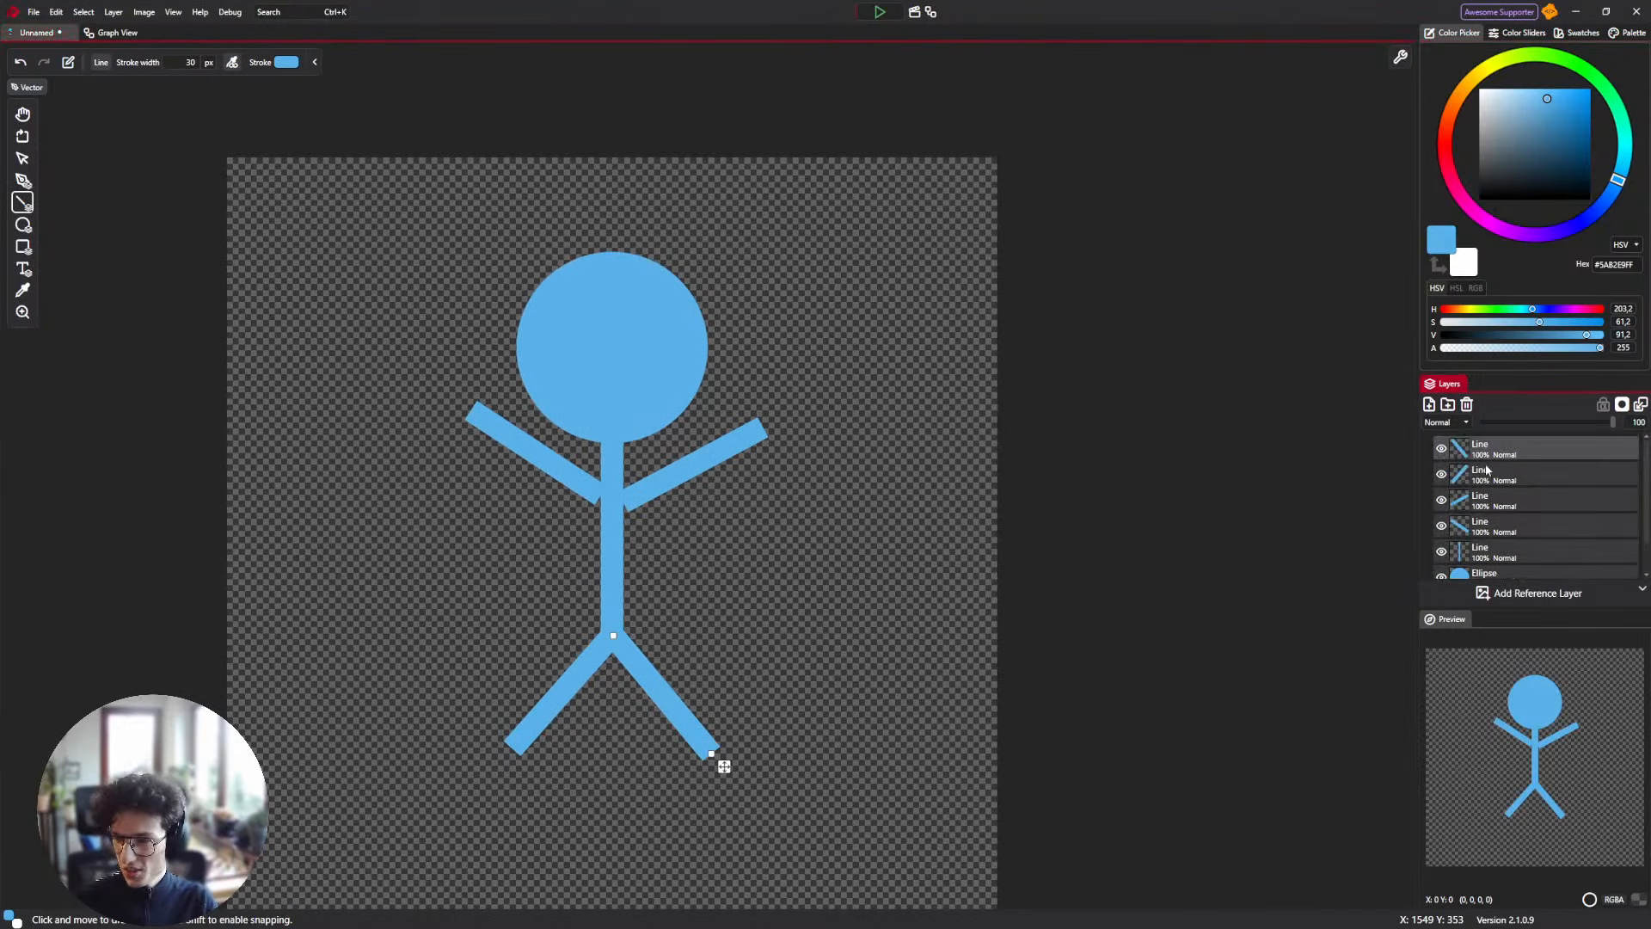
pyautogui.rightClick(1487, 465)
pyautogui.click(1543, 647)
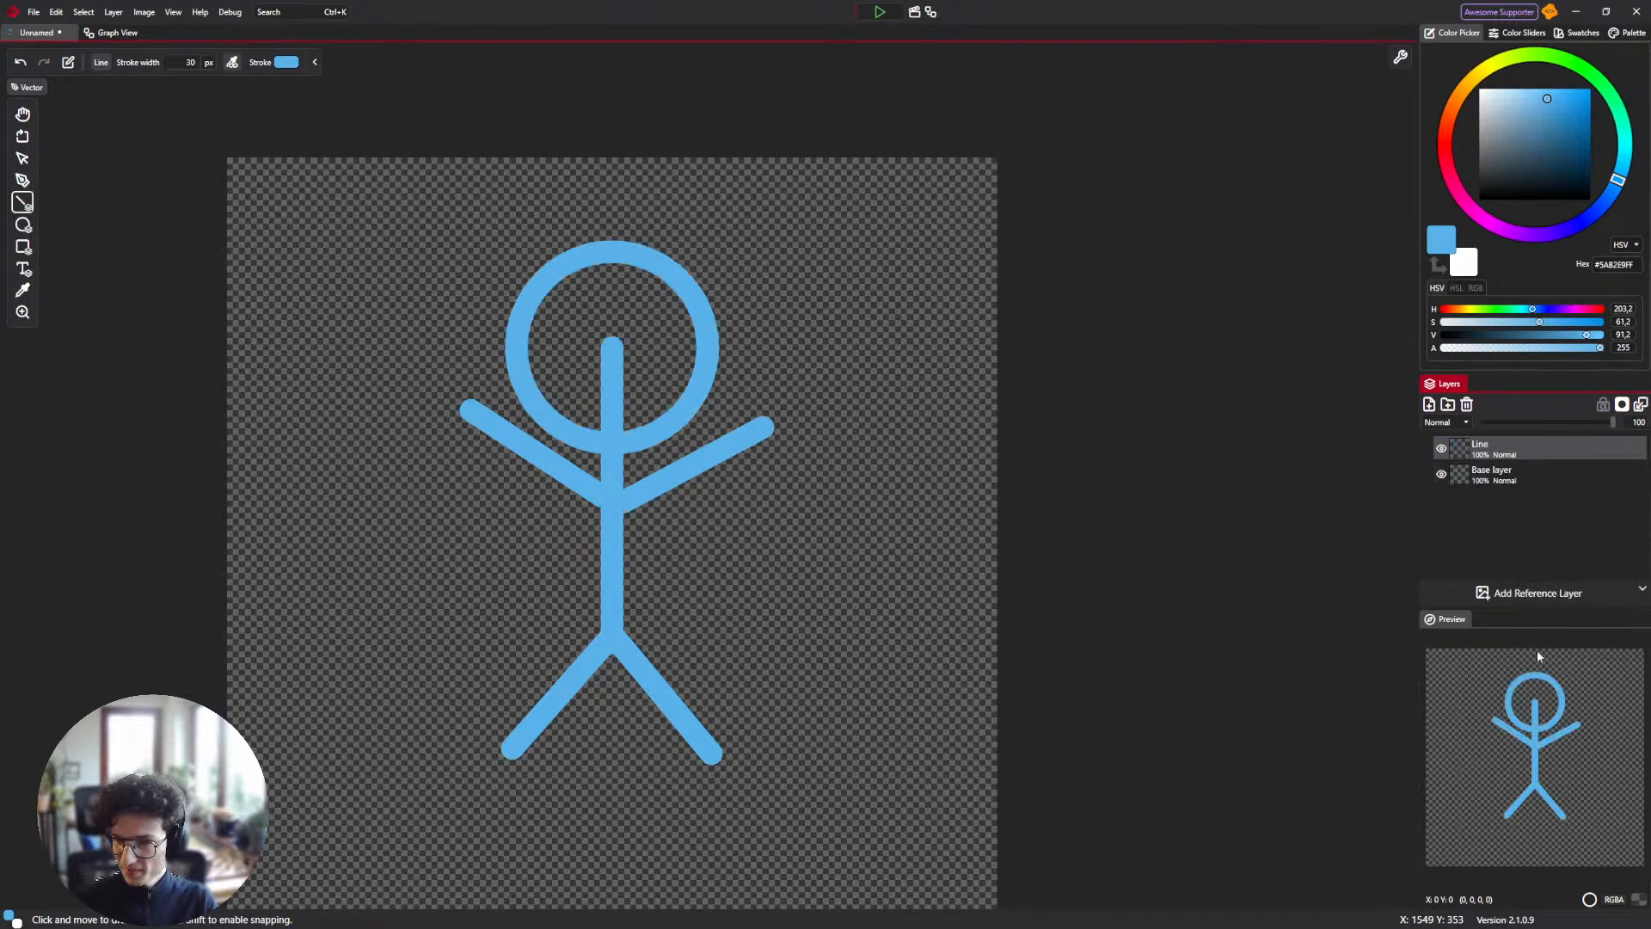
pyautogui.moveTo(670, 408)
pyautogui.mouseDown()
pyautogui.moveTo(656, 324)
pyautogui.moveTo(655, 390)
pyautogui.mouseUp()
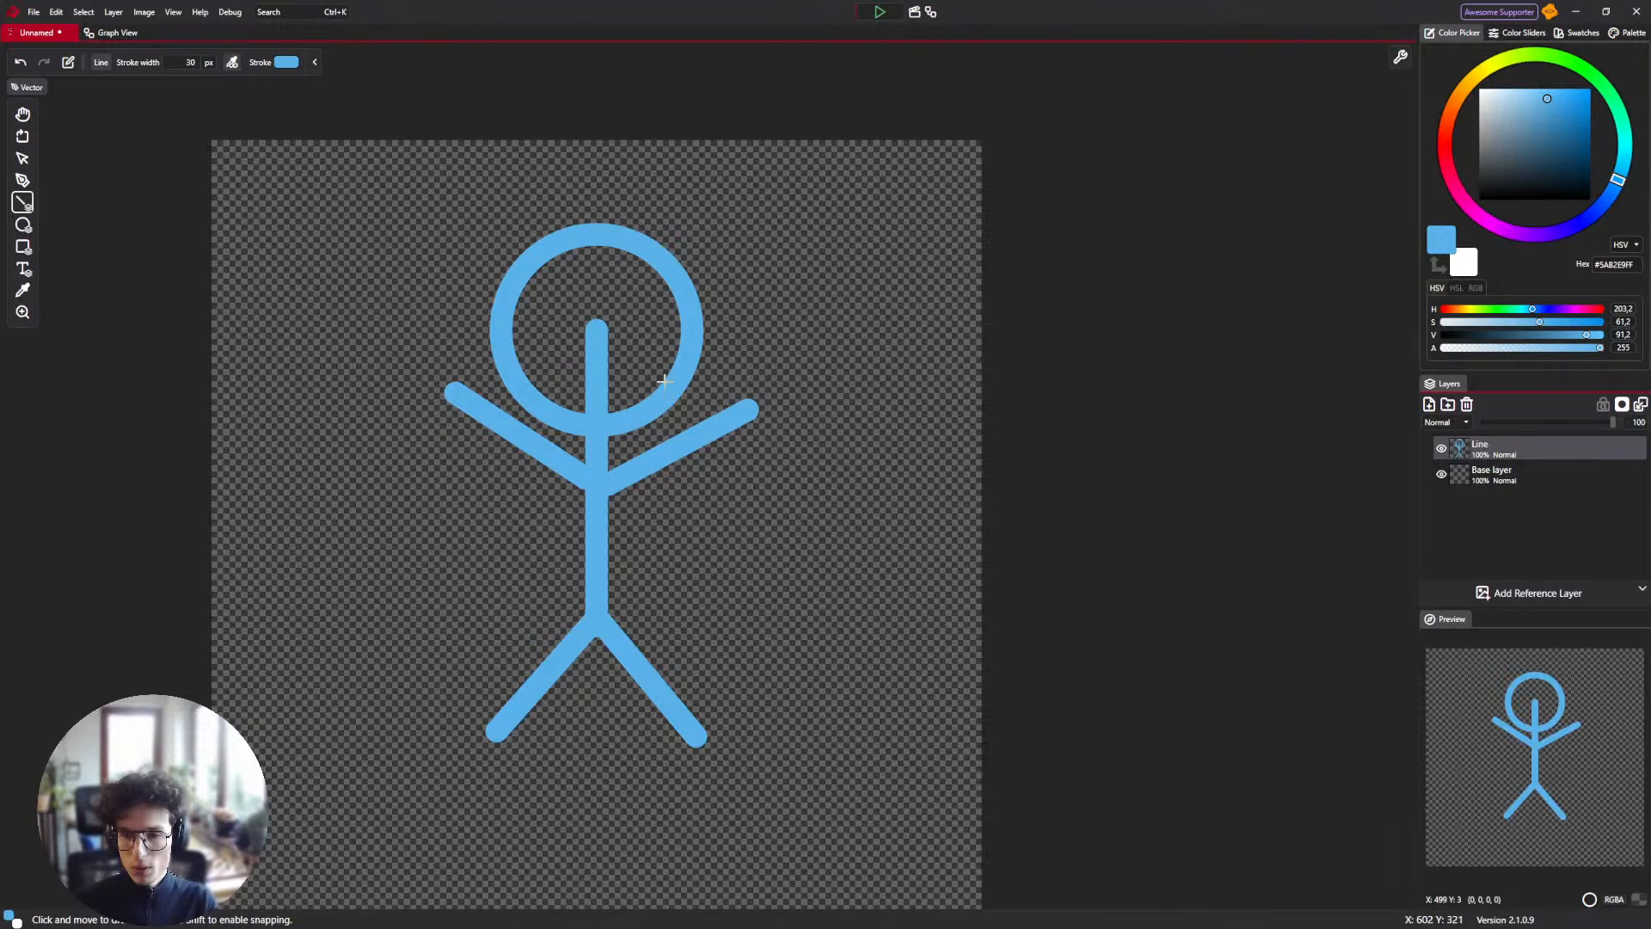
# Enable the fill on the merged stick figure path and set its fill color to the blue #5AB2E9FF.
pyautogui.press('v')
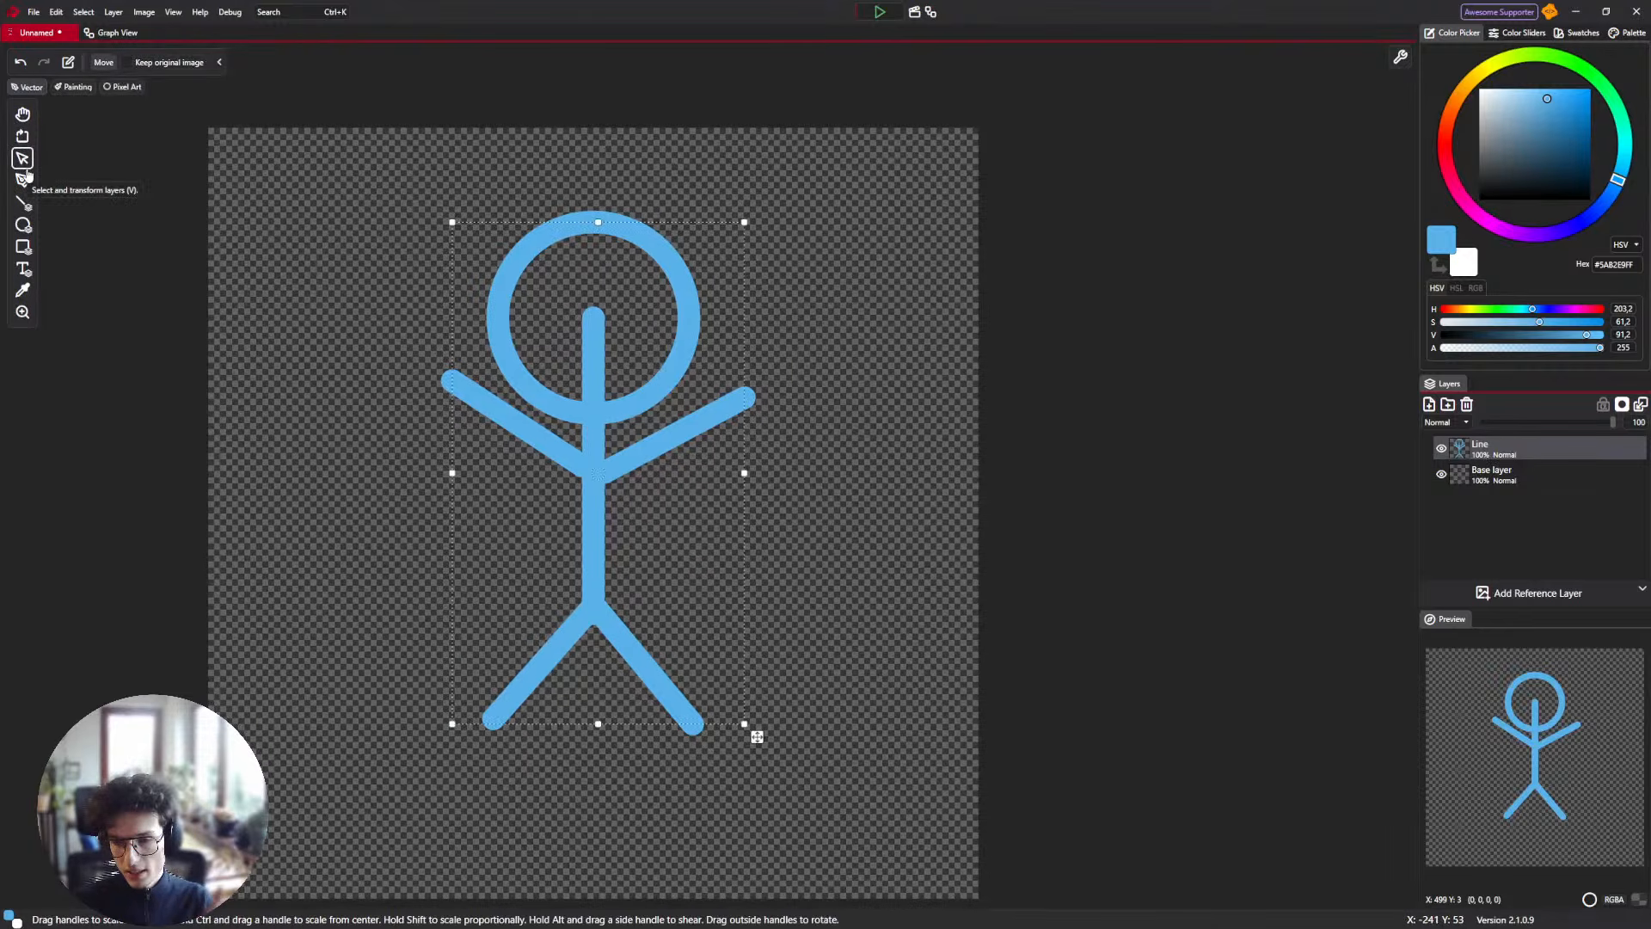
pyautogui.click(23, 179)
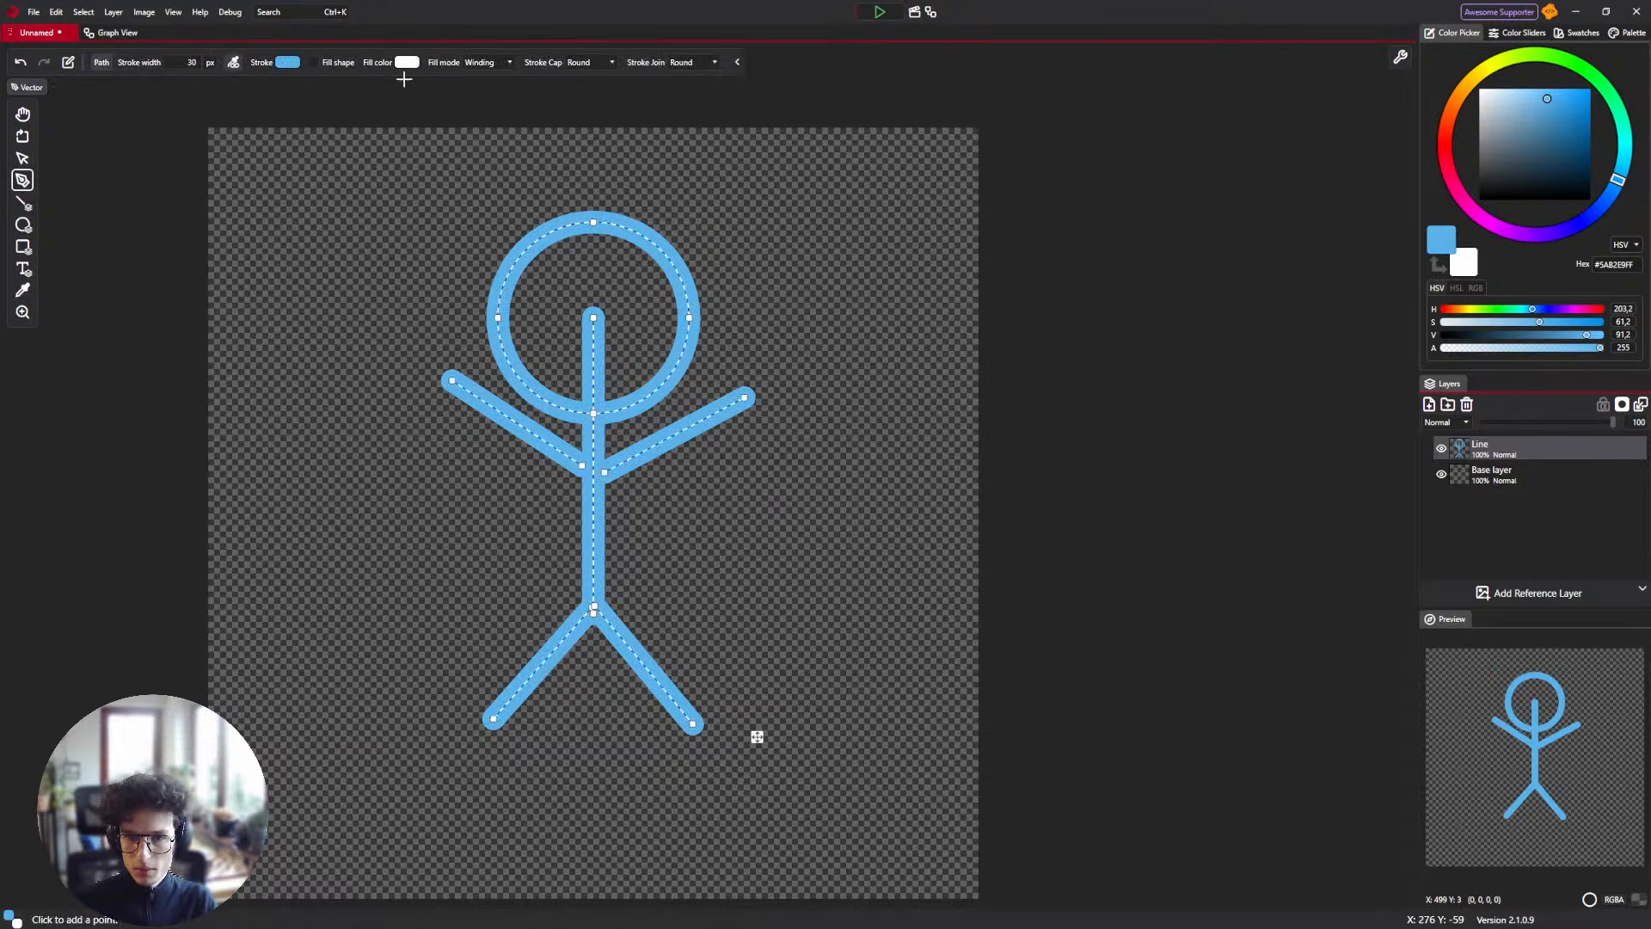
pyautogui.click(315, 64)
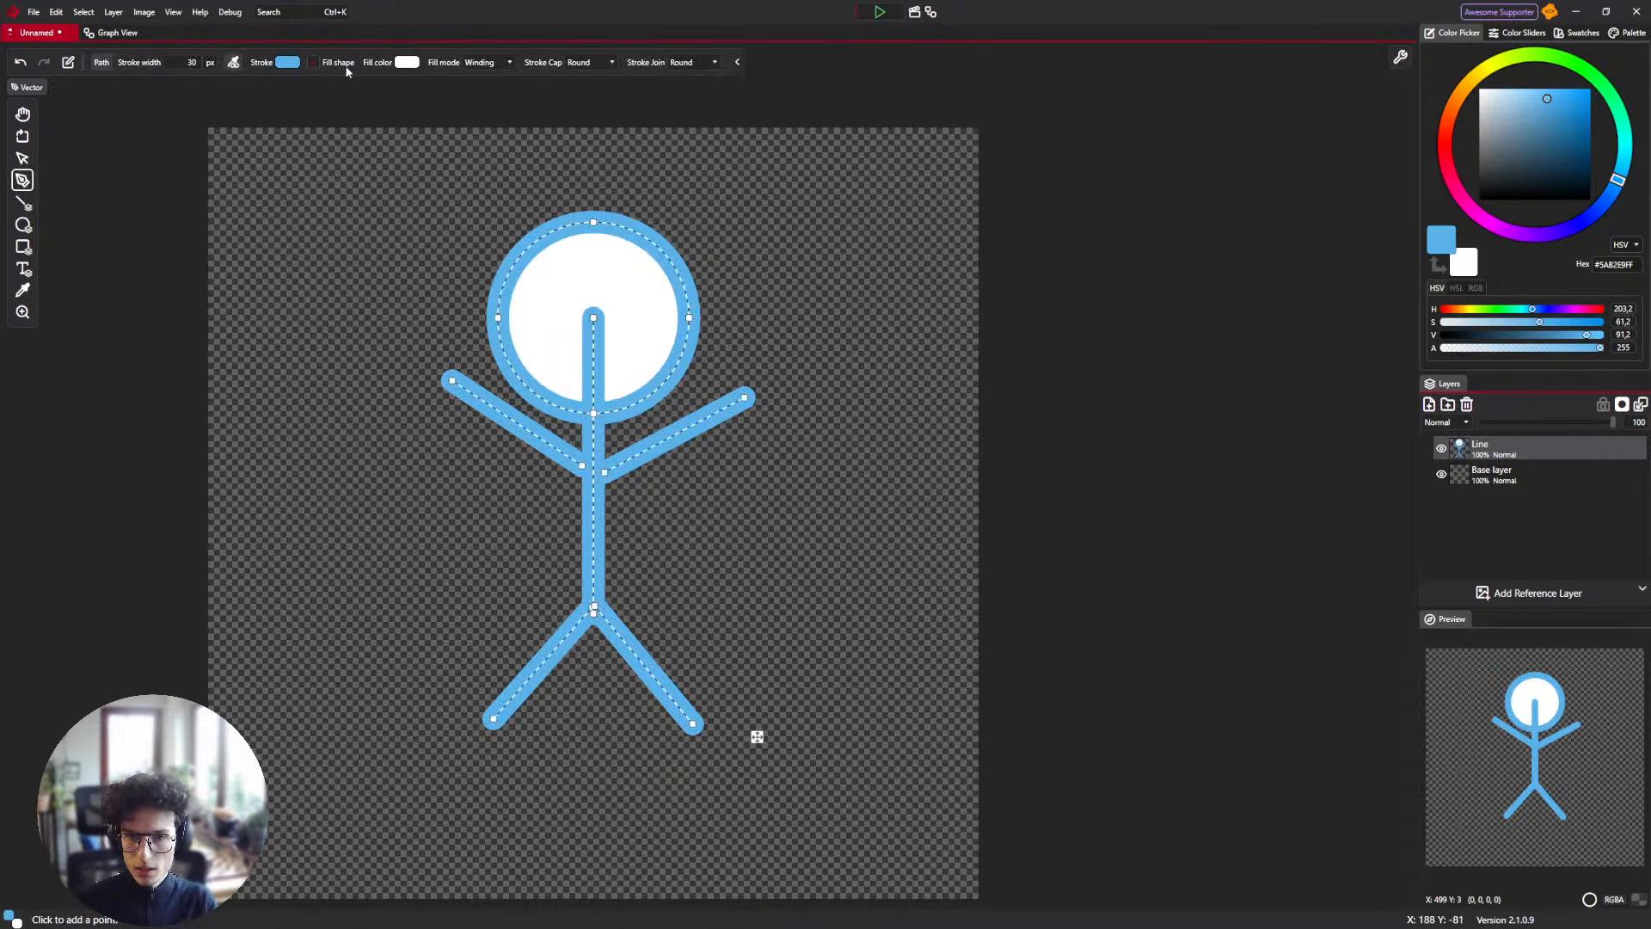
pyautogui.click(405, 63)
pyautogui.click(372, 197)
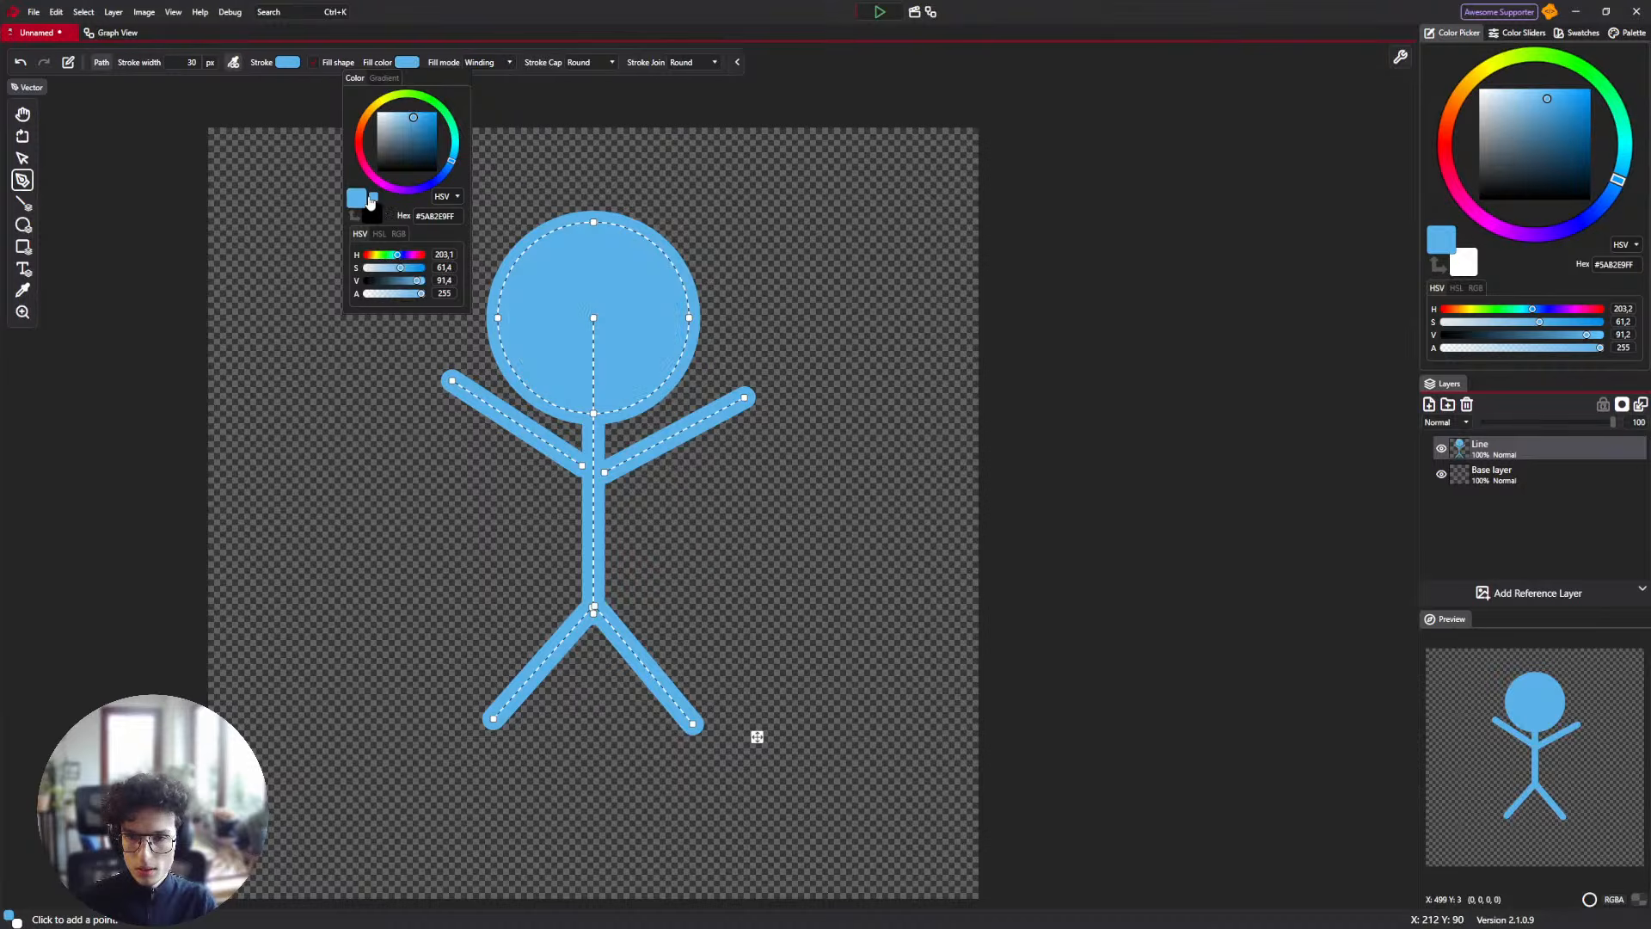
pyautogui.click(412, 67)
pyautogui.click(22, 115)
pyautogui.scroll(-3, 556, 265)
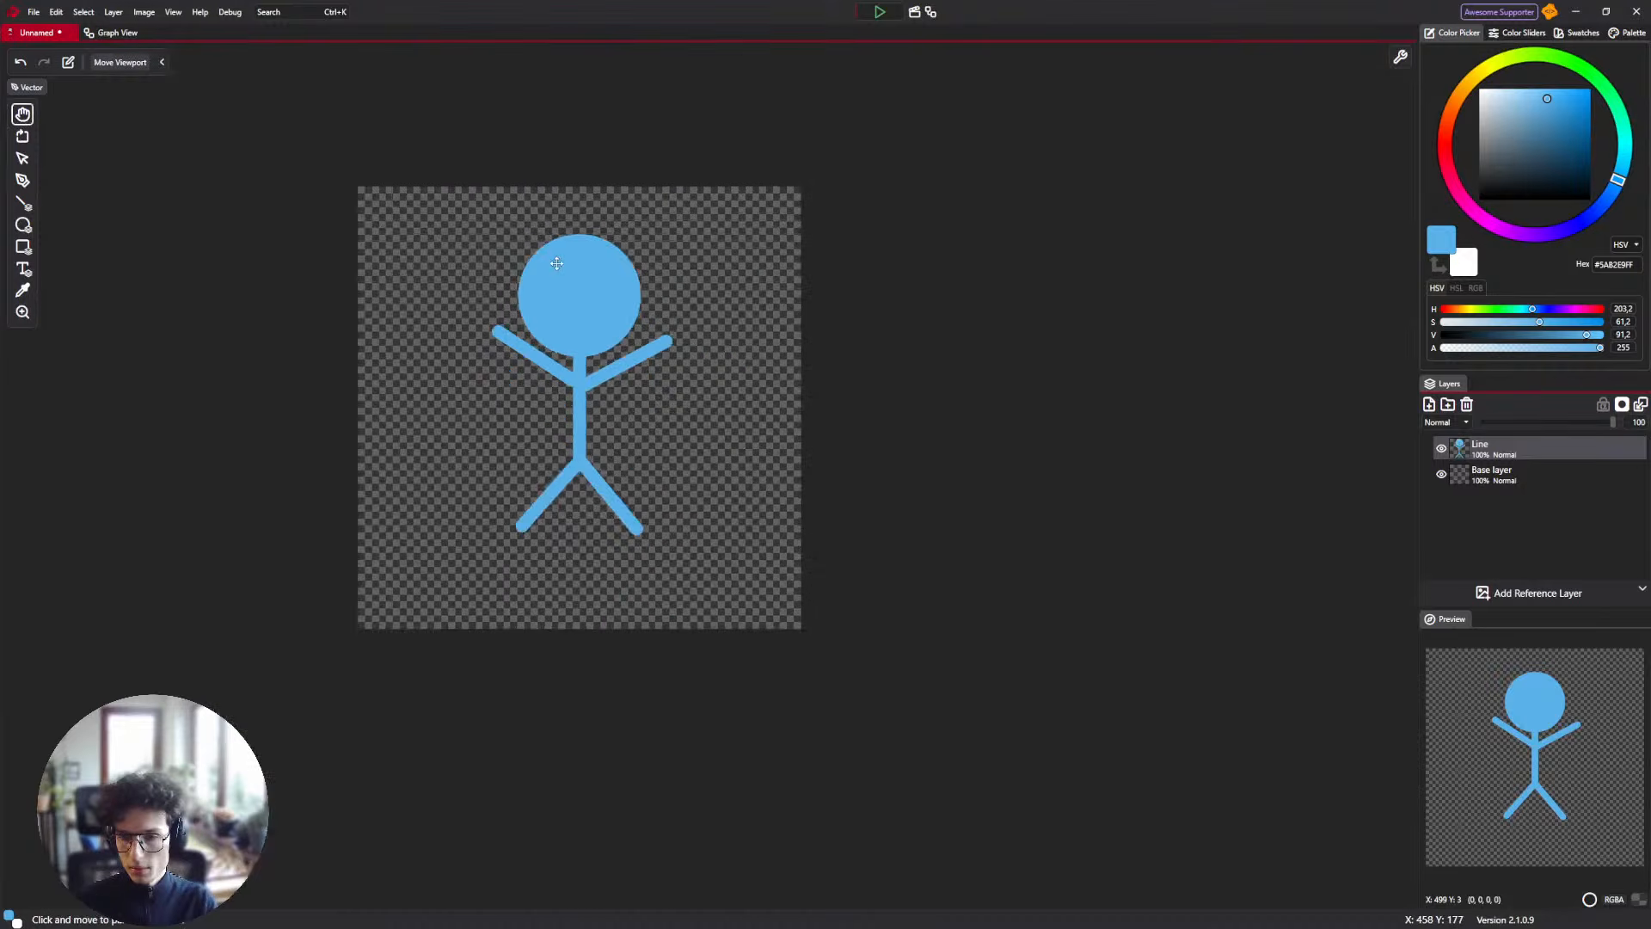
pyautogui.scroll(3, 550, 270)
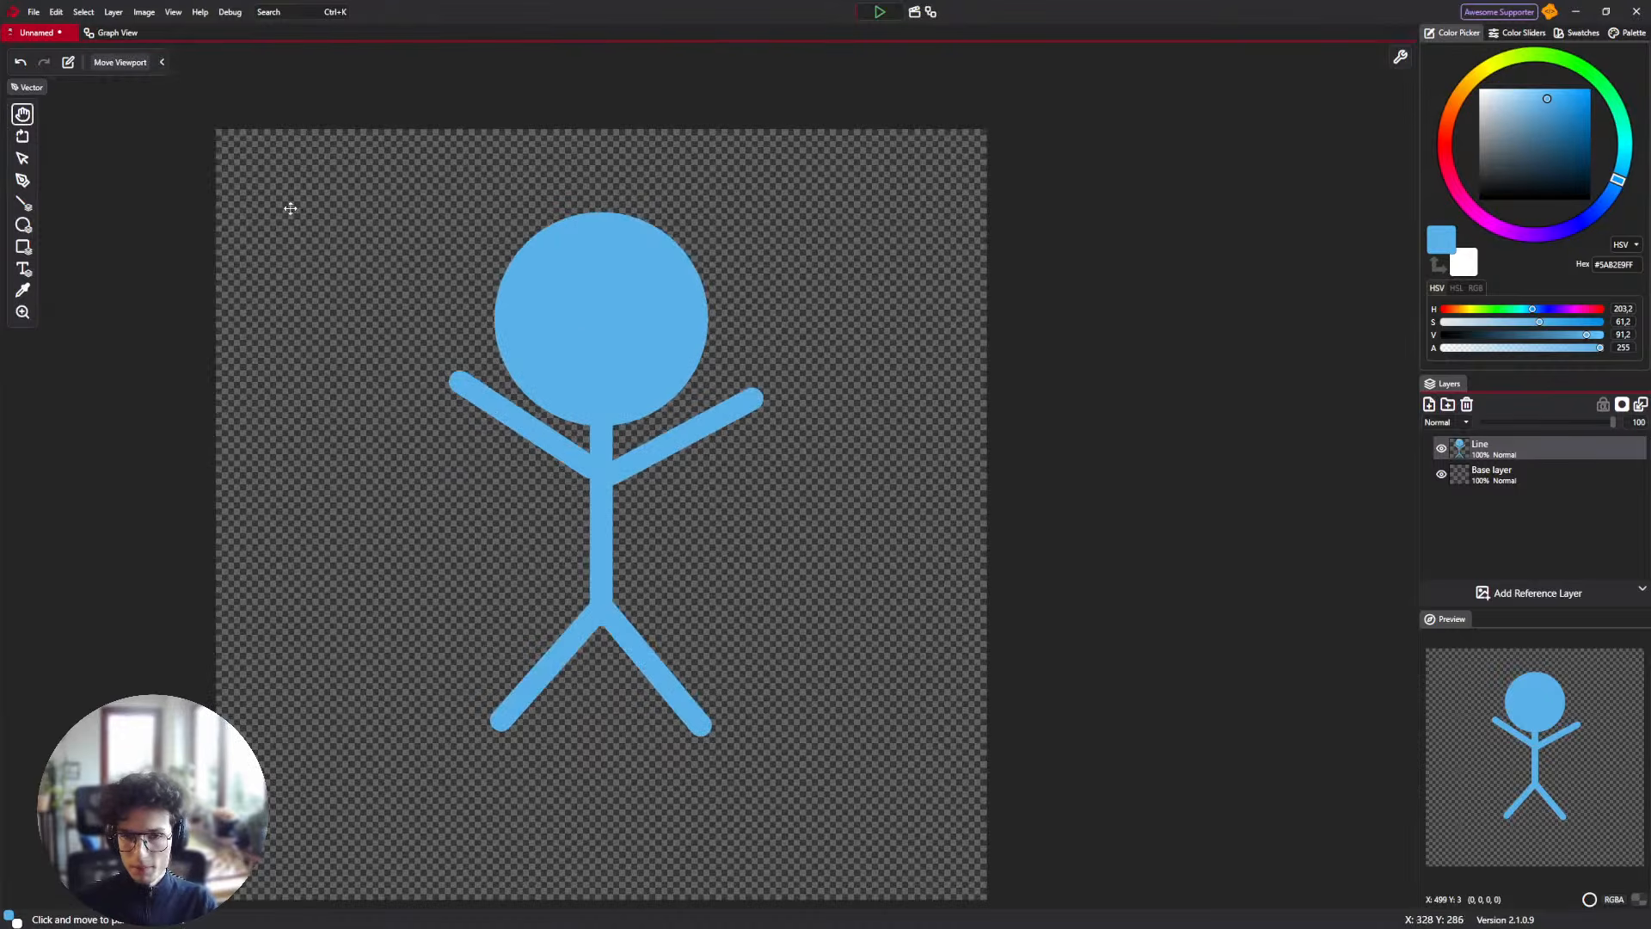
# Try the Miter stroke join and Butt stroke cap on the figure's path, returning each to Round.
pyautogui.press('v')
pyautogui.press('p')
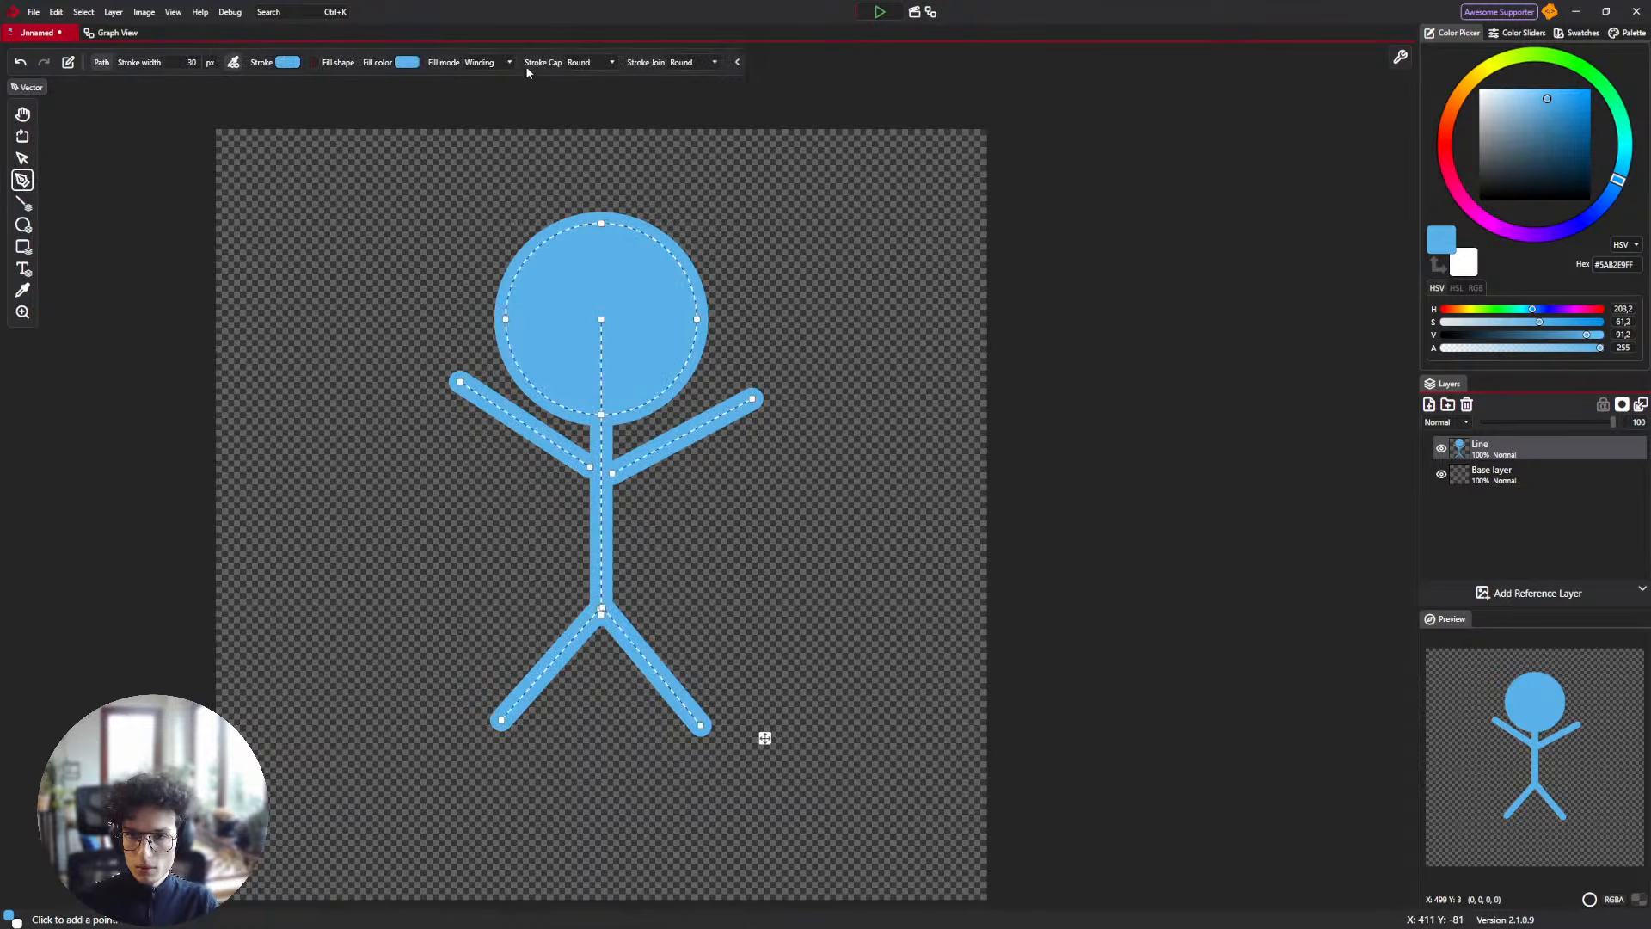
pyautogui.click(690, 65)
pyautogui.click(701, 79)
pyautogui.click(701, 63)
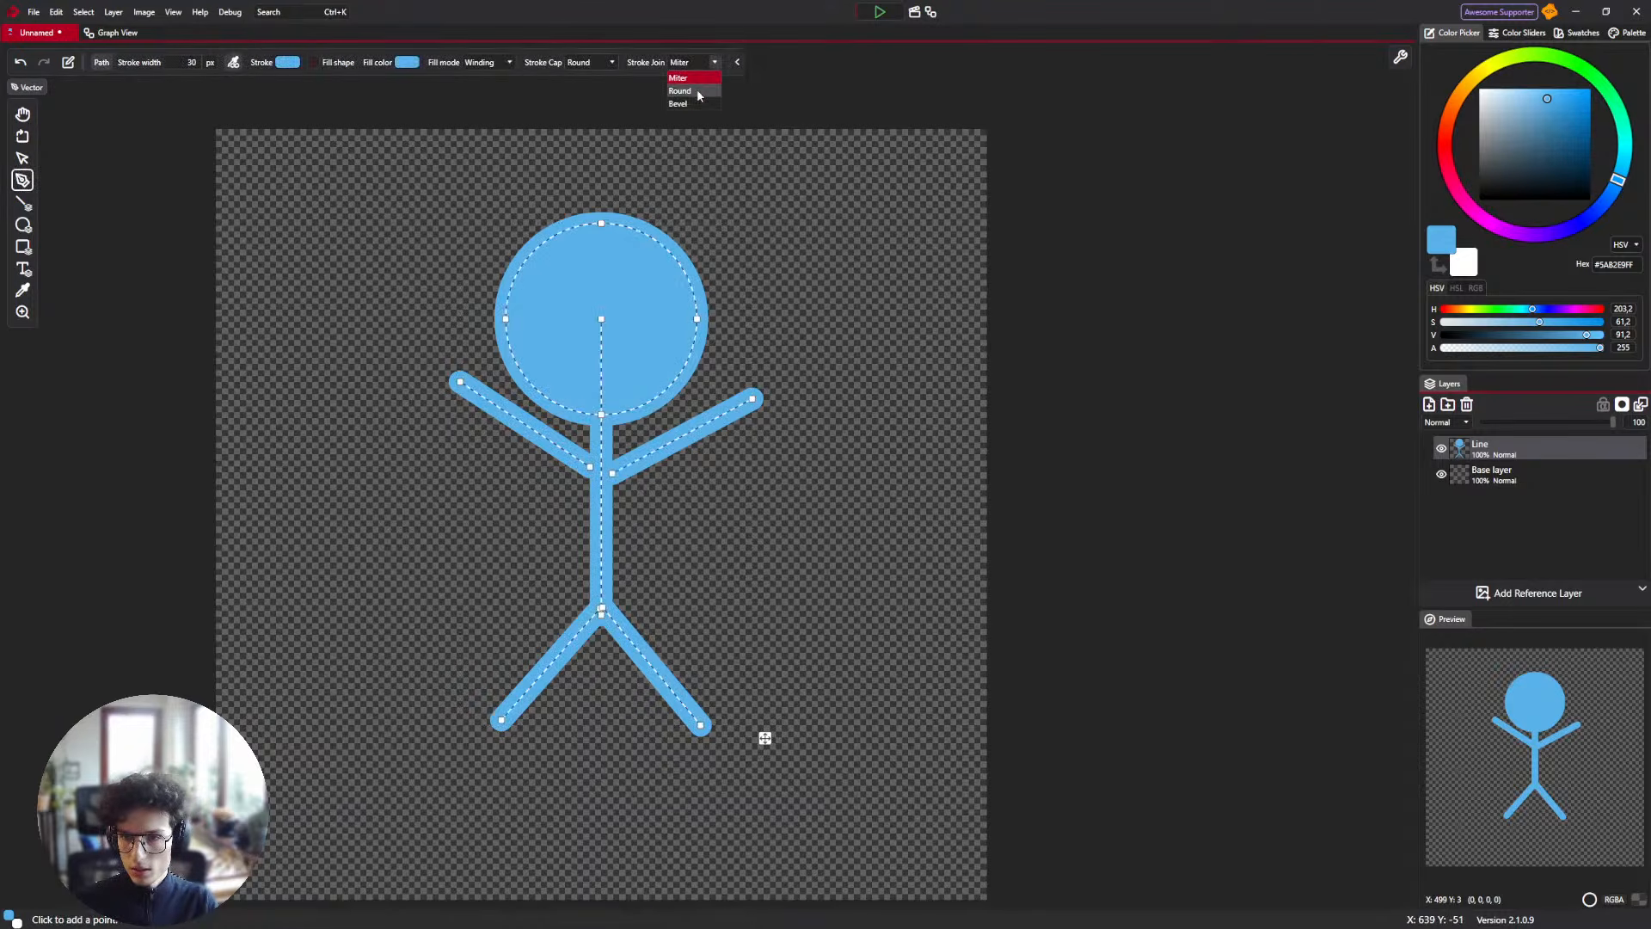
pyautogui.click(697, 91)
pyautogui.click(601, 67)
pyautogui.click(599, 78)
pyautogui.click(591, 67)
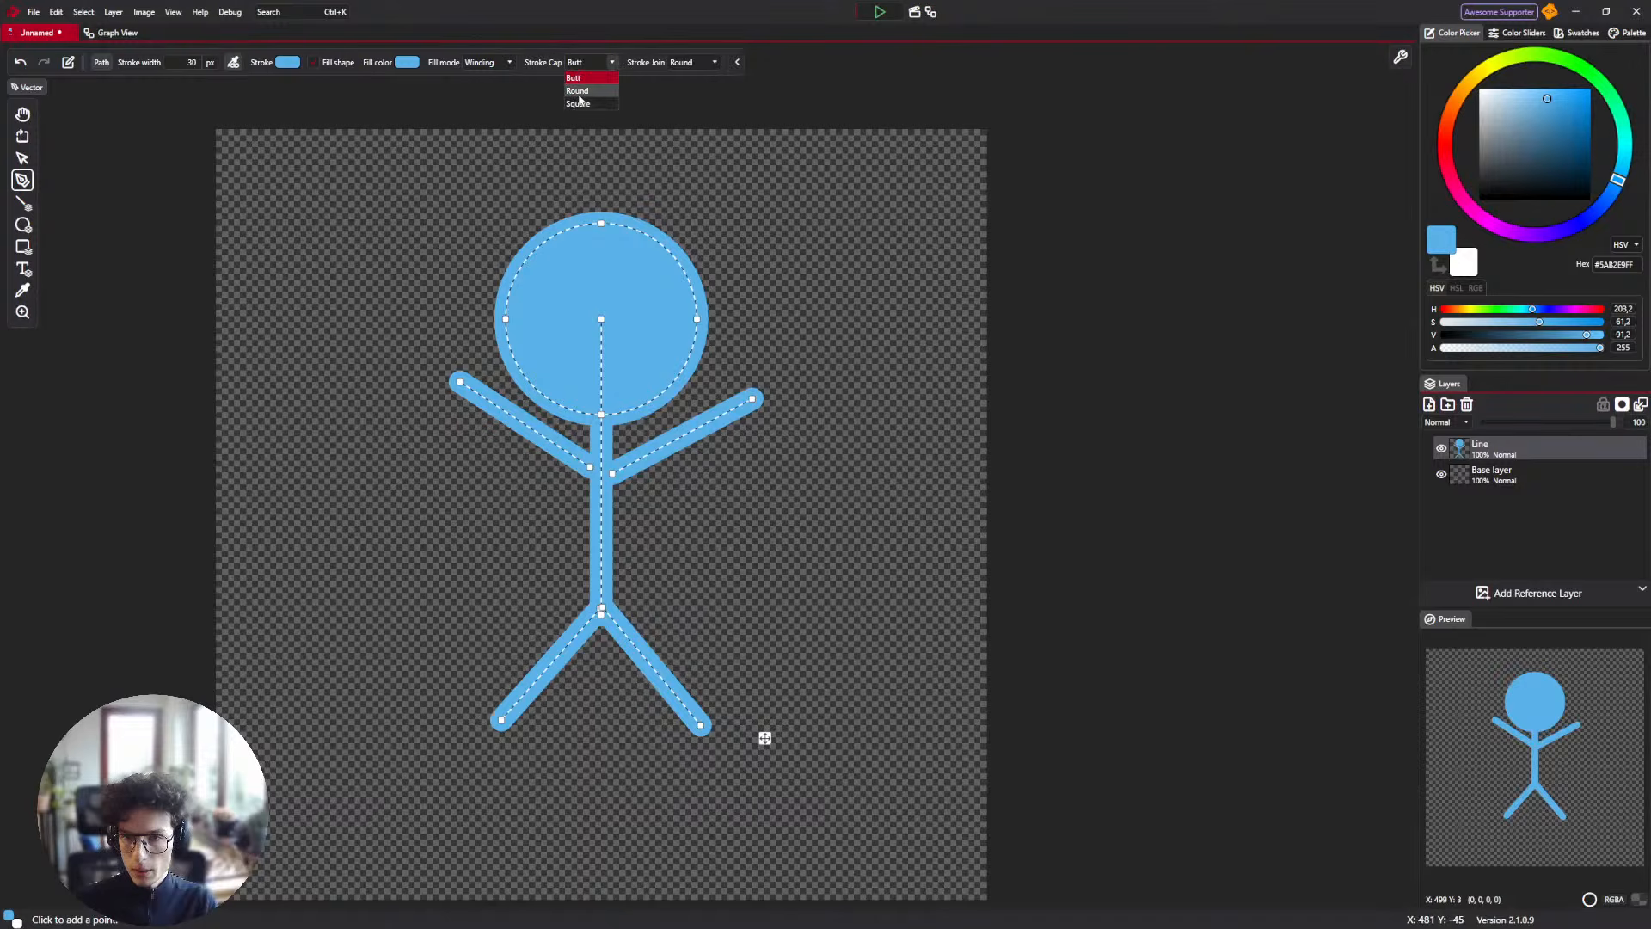
pyautogui.click(582, 91)
pyautogui.moveTo(676, 261); pyautogui.dragTo(636, 239)
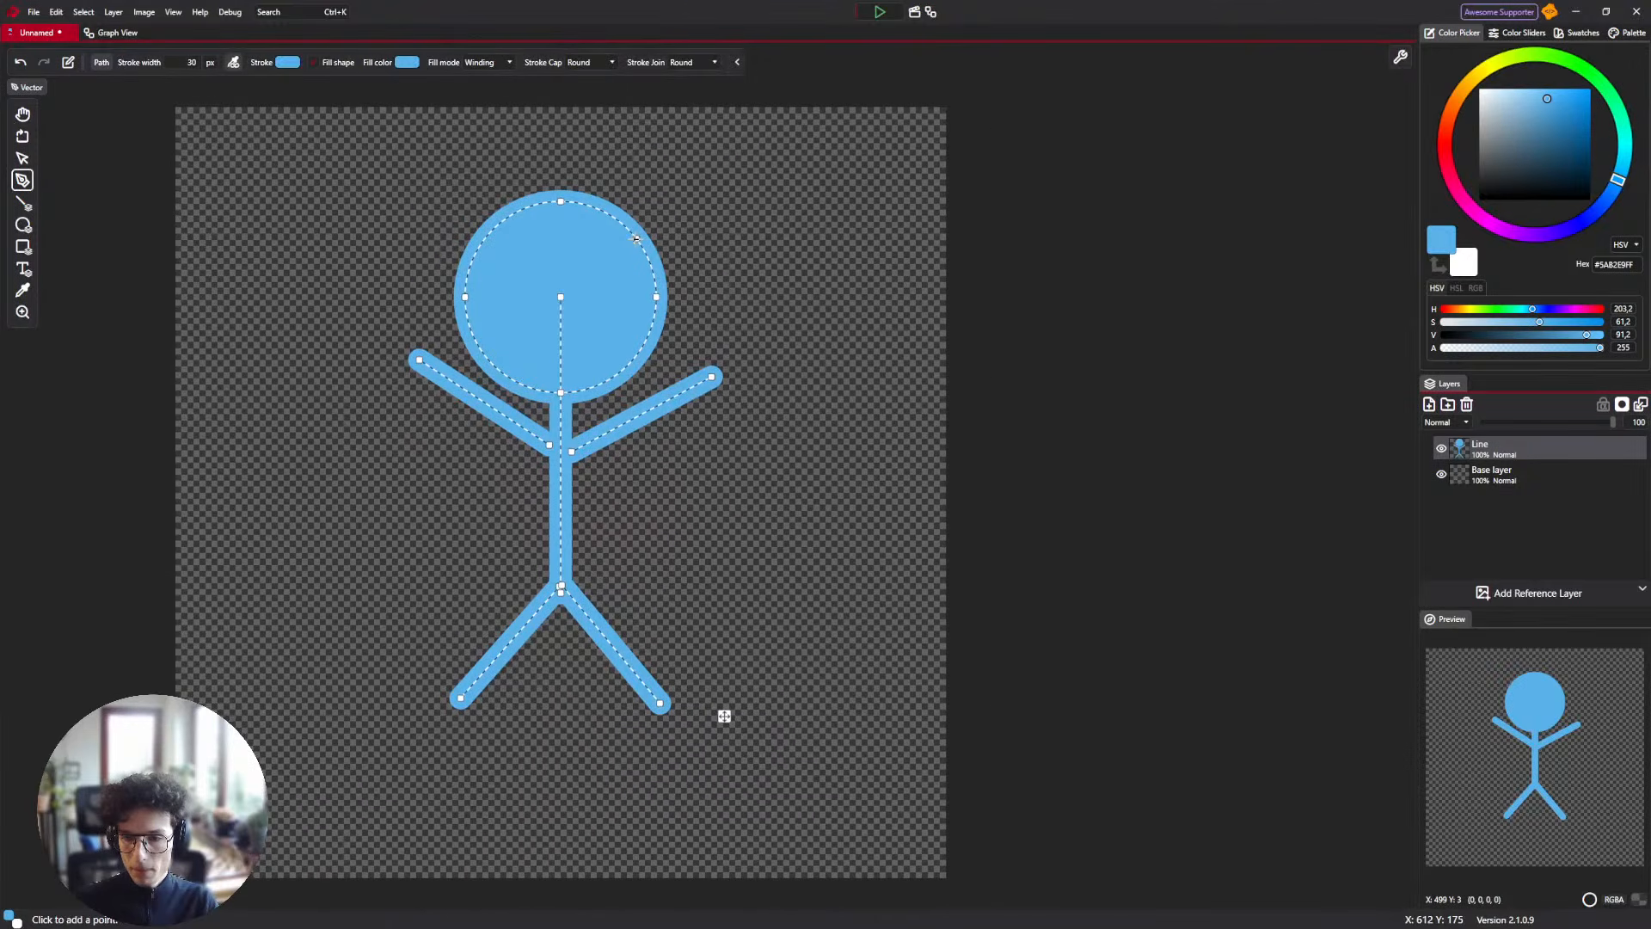
pyautogui.click(23, 114)
pyautogui.moveTo(393, 171)
pyautogui.mouseDown()
pyautogui.moveTo(388, 198)
pyautogui.moveTo(372, 184)
pyautogui.mouseUp()
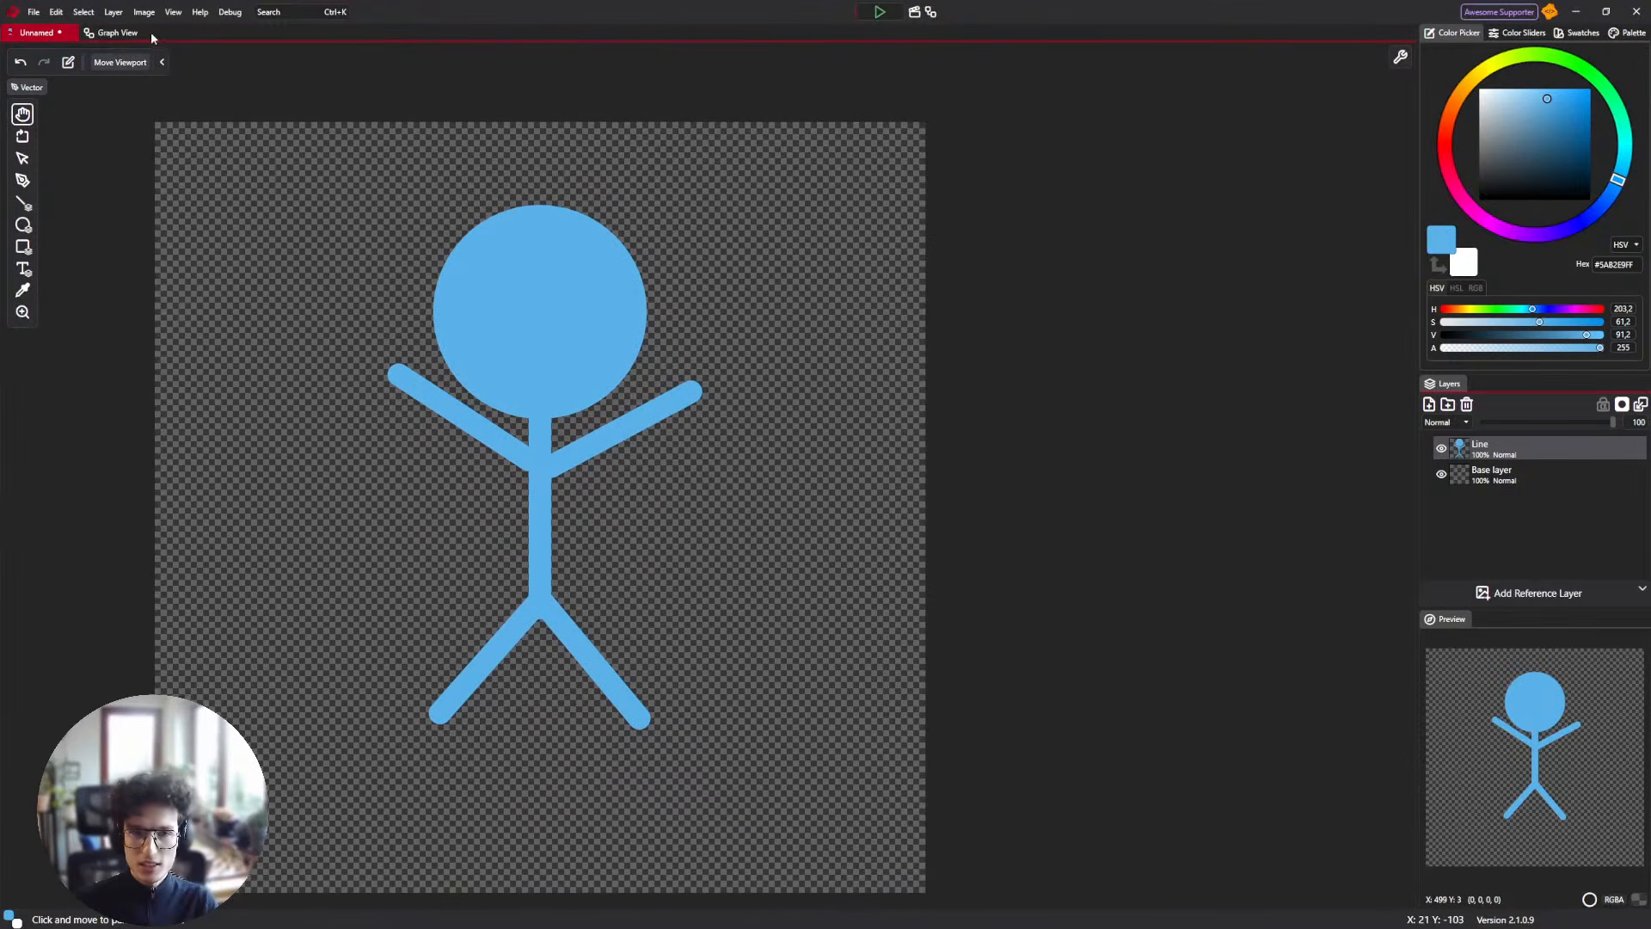
# Open the node graph and move the Base layer node closer to the Line node.
pyautogui.click(120, 33)
pyautogui.moveTo(523, 277); pyautogui.dragTo(575, 301)
pyautogui.scroll(-3, 550, 288)
pyautogui.scroll(2, 492, 535)
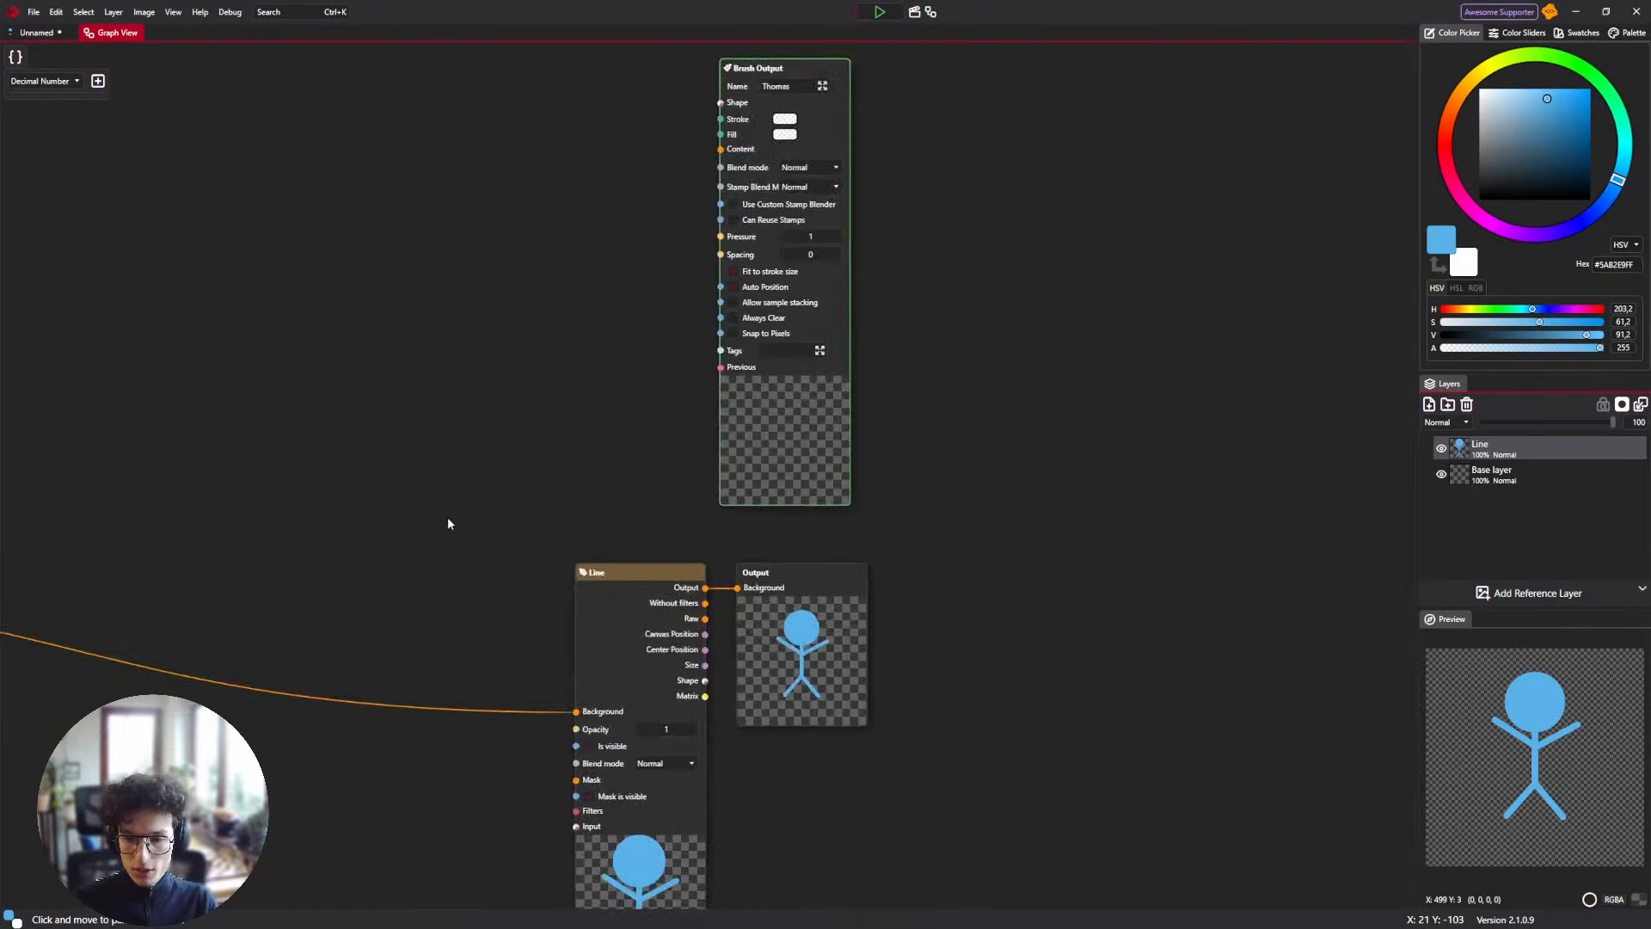
pyautogui.moveTo(447, 518); pyautogui.dragTo(812, 385)
pyautogui.scroll(-1, 805, 386)
pyautogui.moveTo(82, 636); pyautogui.dragTo(591, 693)
pyautogui.scroll(2, 946, 559)
pyautogui.moveTo(937, 550); pyautogui.dragTo(724, 520)
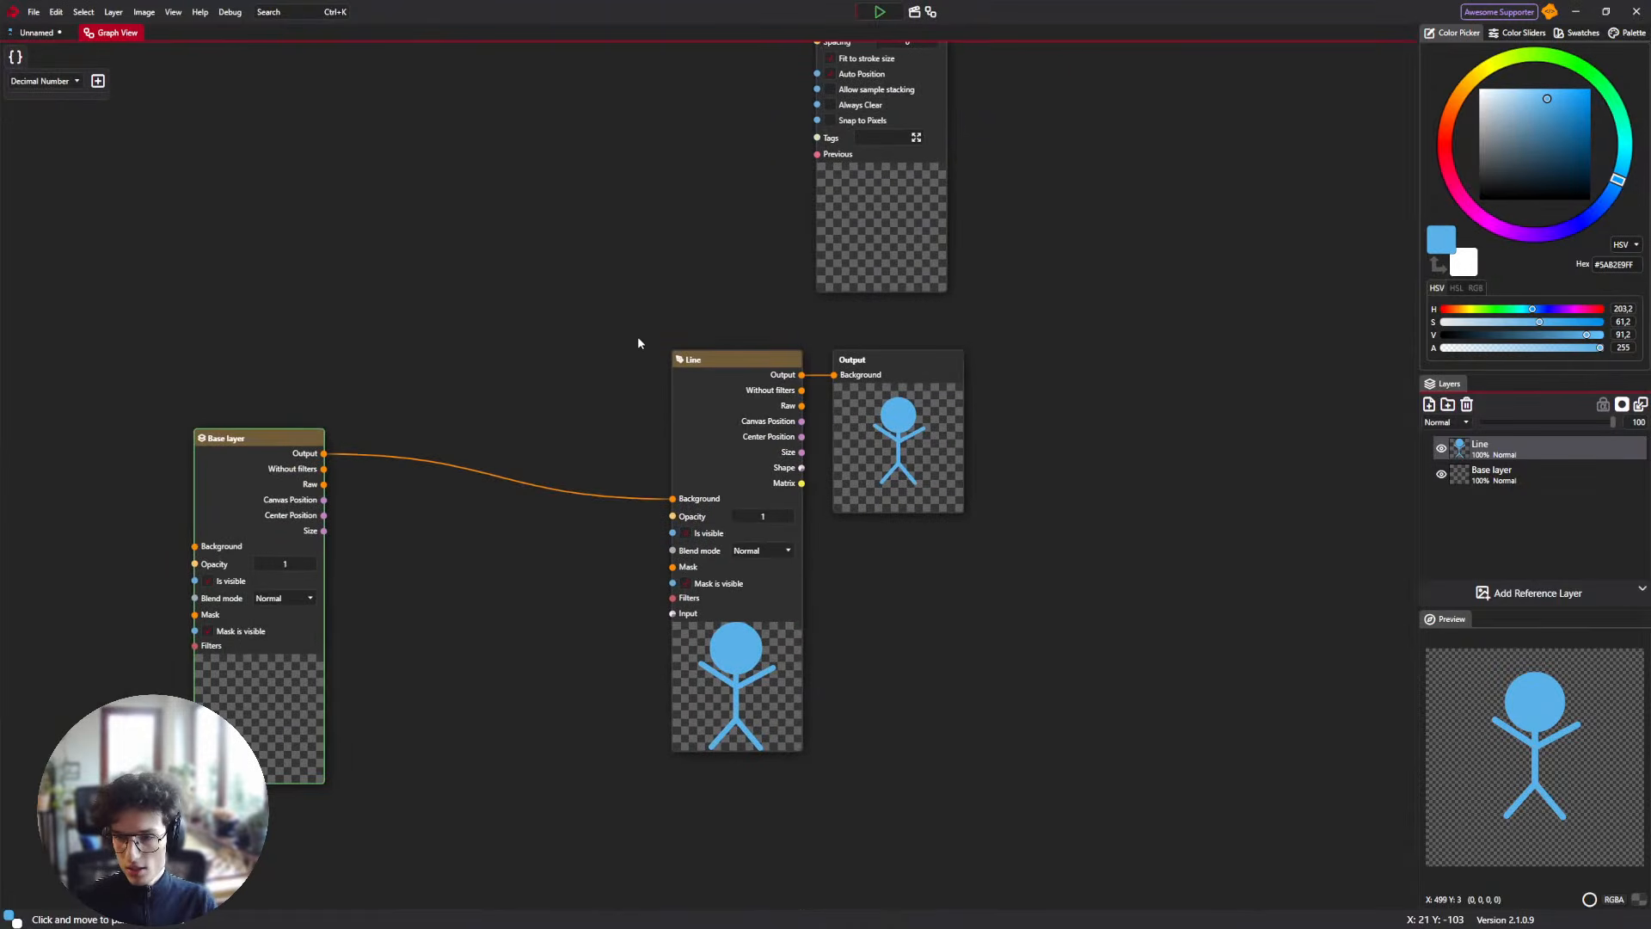
# Move the Line node aside and wire the Base layer's Output directly to the Output node's Background, detaching the Line node.
pyautogui.moveTo(758, 460); pyautogui.dragTo(507, 218)
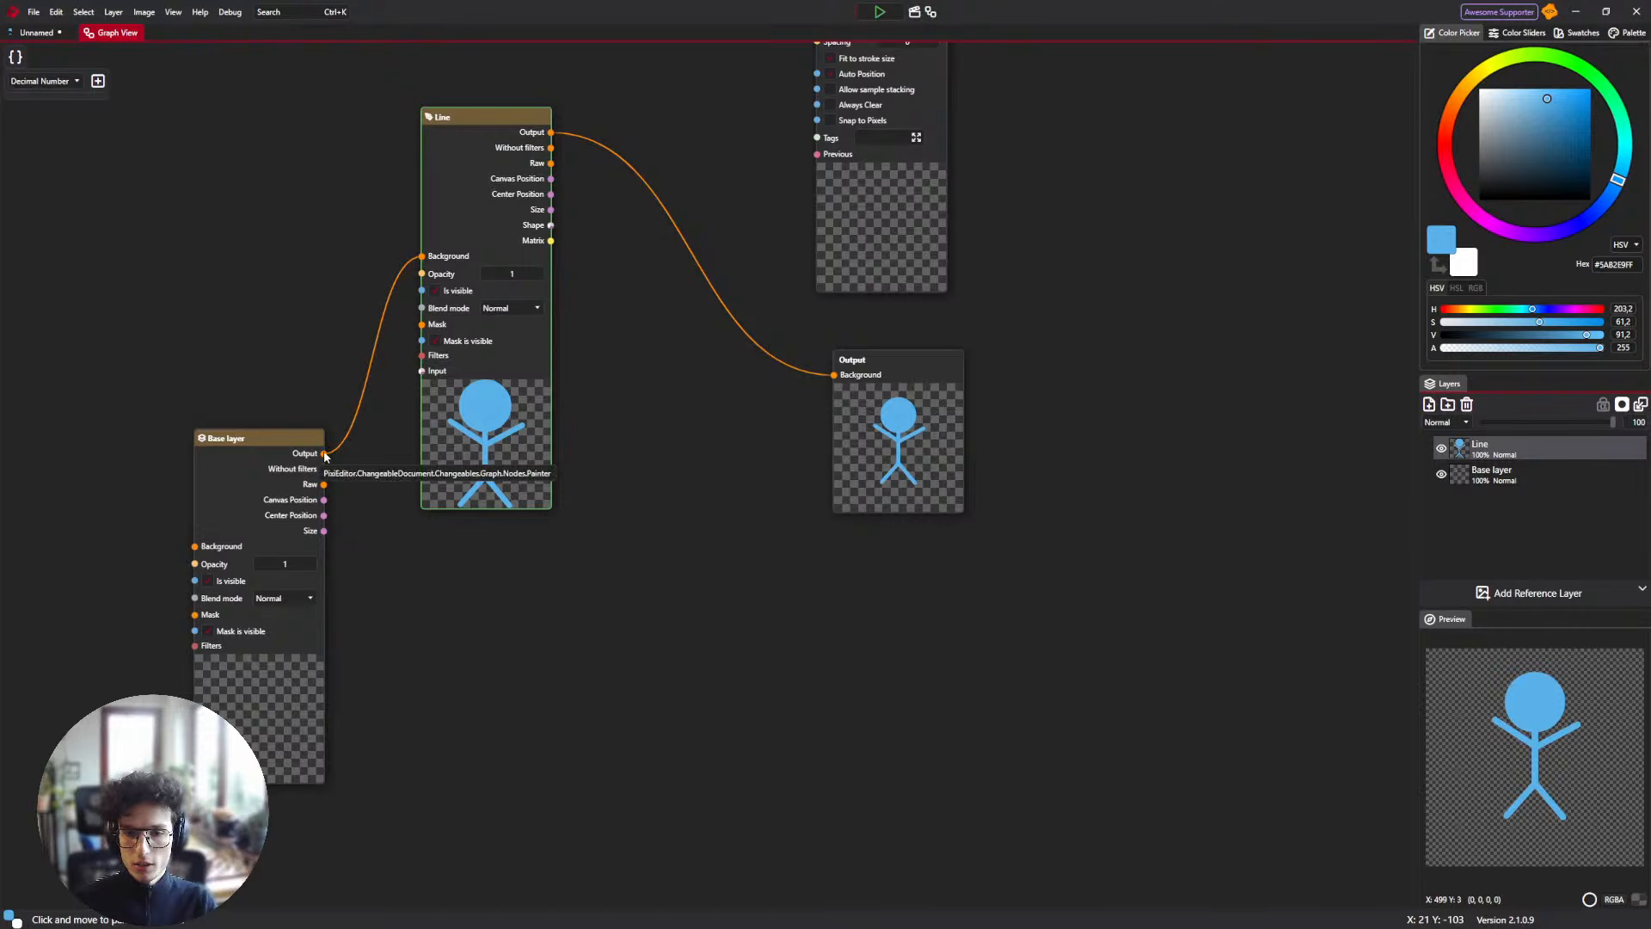
pyautogui.moveTo(324, 454); pyautogui.dragTo(834, 376)
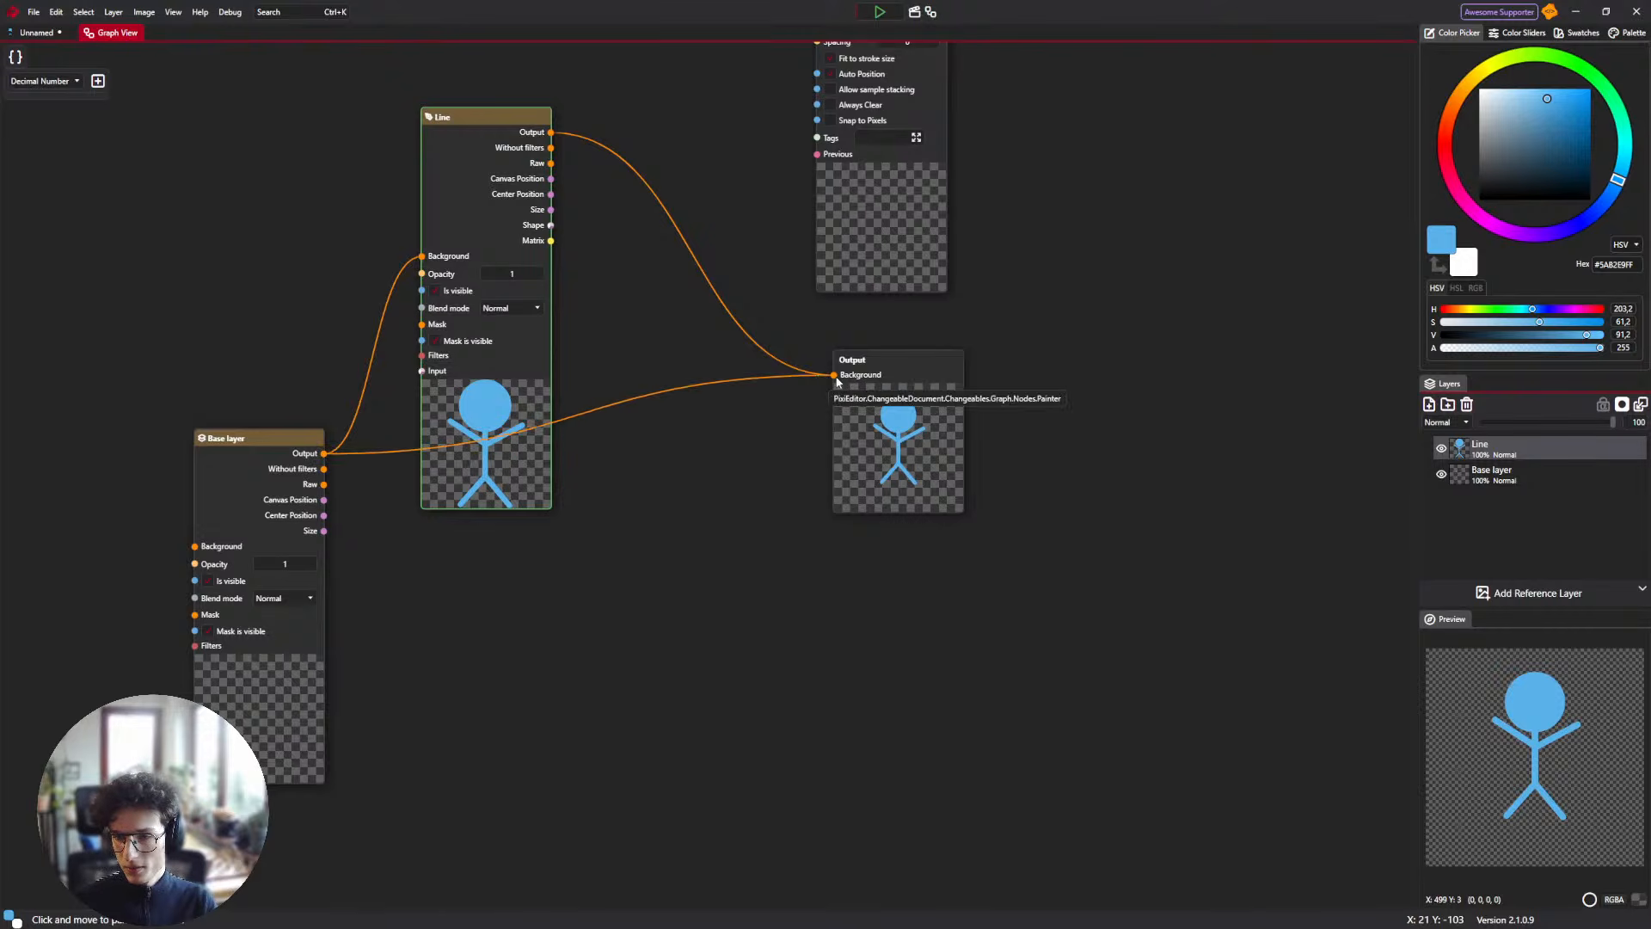
pyautogui.moveTo(357, 417); pyautogui.dragTo(368, 716)
# Place the Line node beside the Brush Output node and connect its Shape output to the Brush Output's Shape input.
pyautogui.moveTo(432, 554)
pyautogui.mouseDown()
pyautogui.moveTo(514, 722)
pyautogui.moveTo(568, 501)
pyautogui.mouseUp()
pyautogui.moveTo(665, 375); pyautogui.dragTo(580, 442)
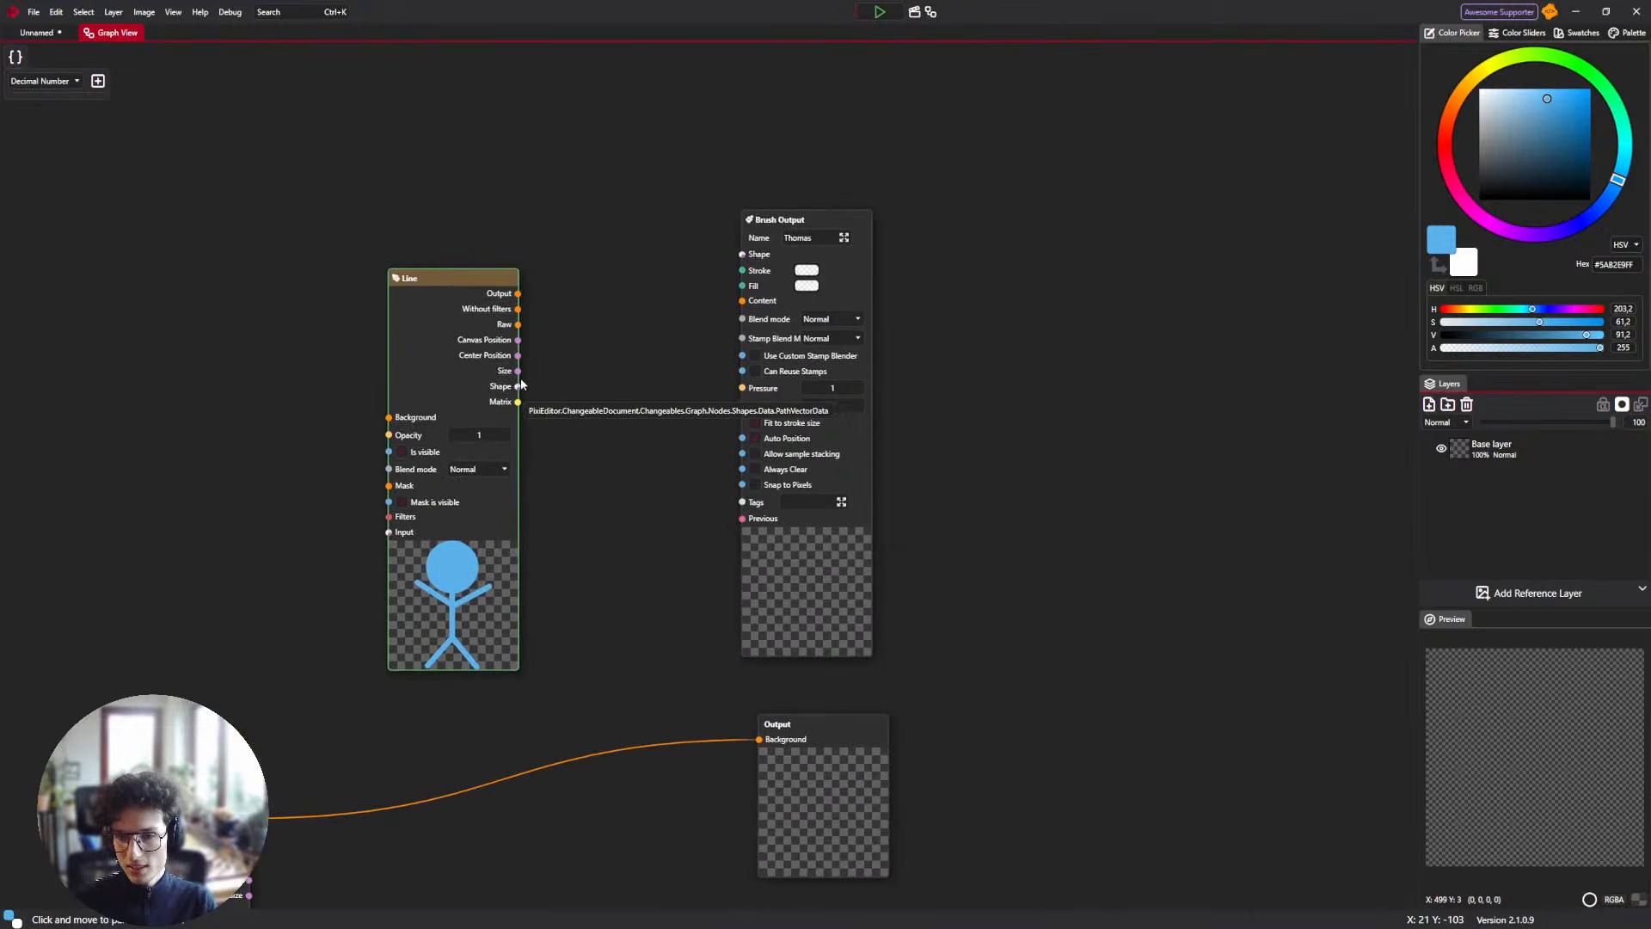
pyautogui.moveTo(518, 386)
pyautogui.mouseDown()
pyautogui.moveTo(785, 284)
pyautogui.moveTo(741, 255)
pyautogui.mouseUp()
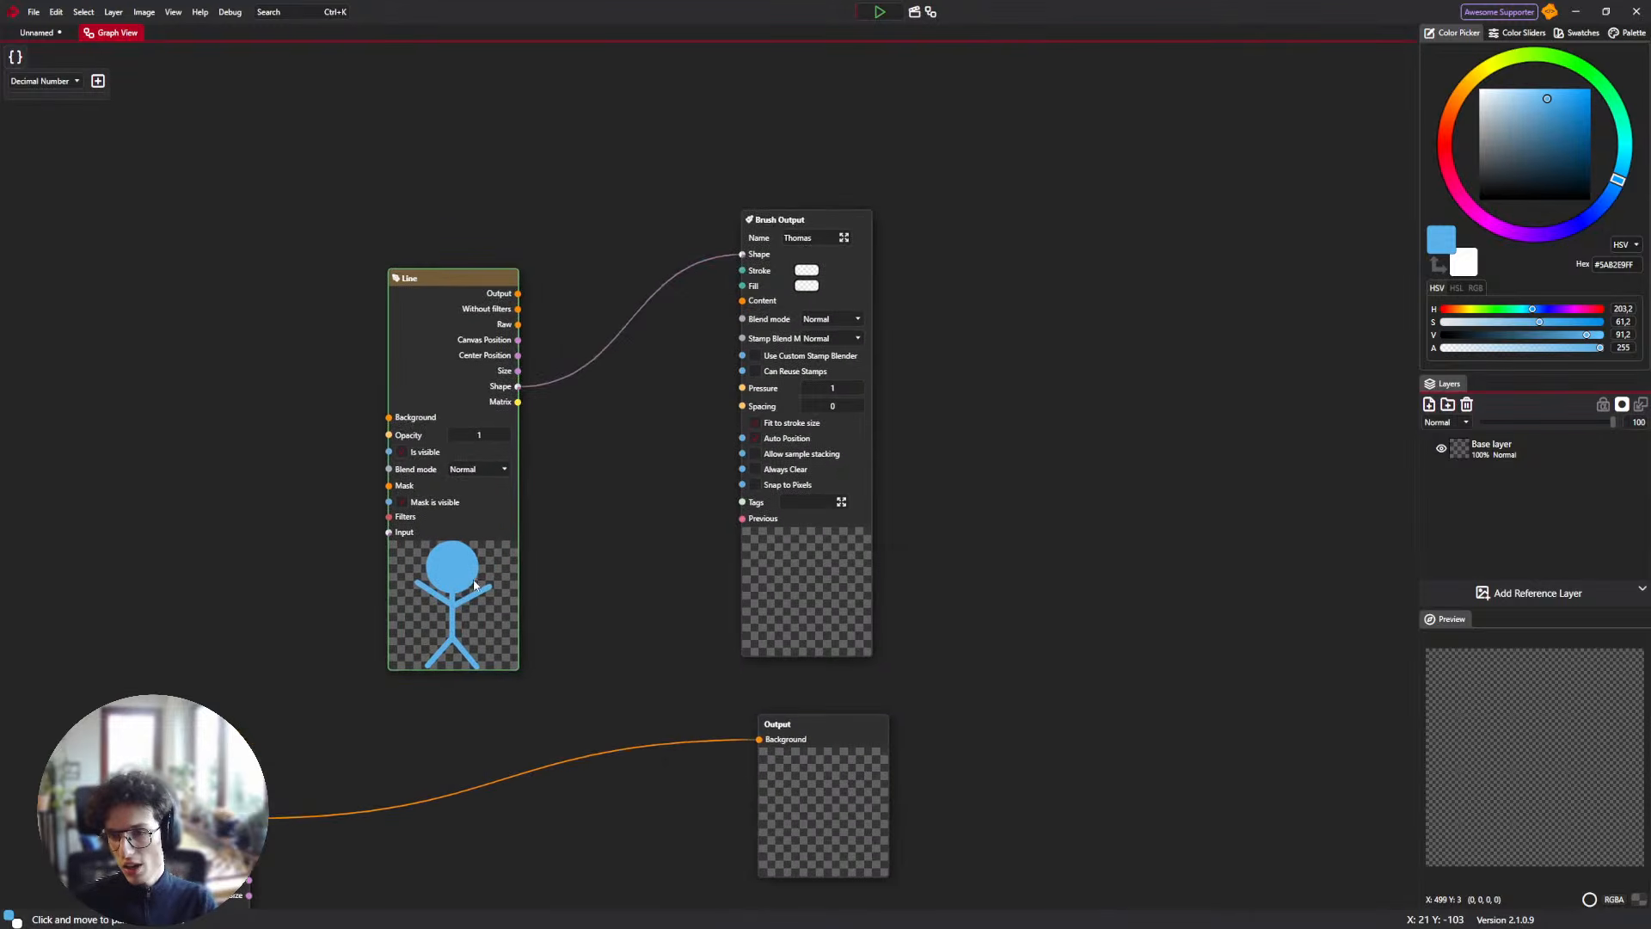
pyautogui.moveTo(456, 561); pyautogui.dragTo(521, 447)
# Return to the canvas with the Painting toolset and choose the opened document's custom brush for the Pen.
pyautogui.click(53, 35)
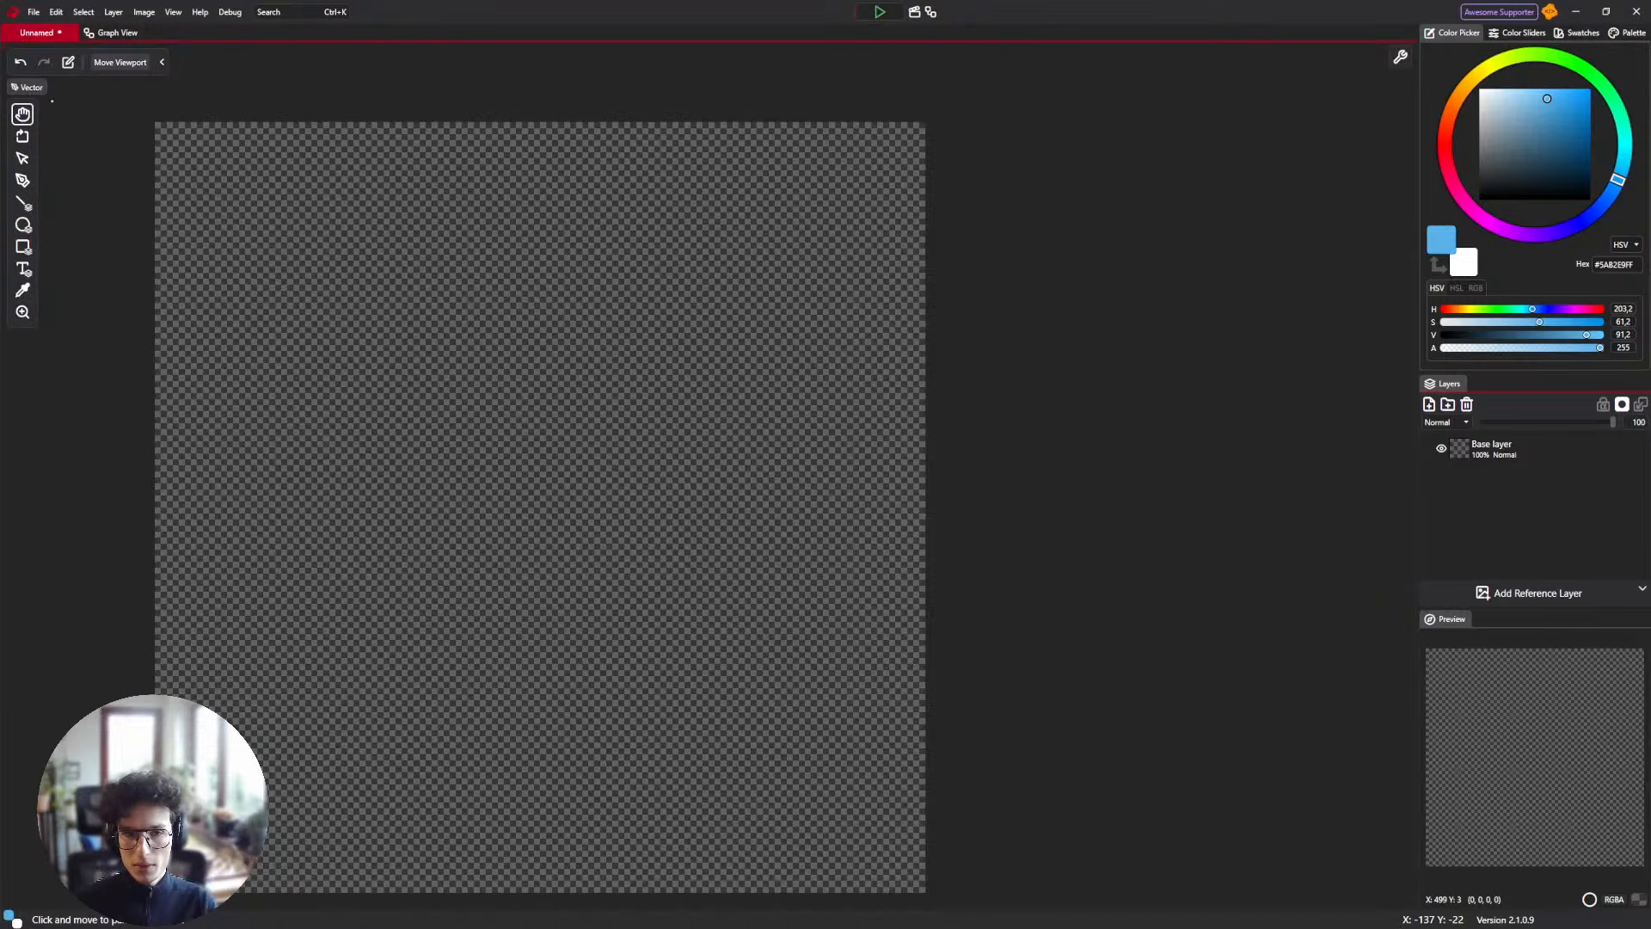
pyautogui.click(222, 68)
pyautogui.scroll(-1, 338, 247)
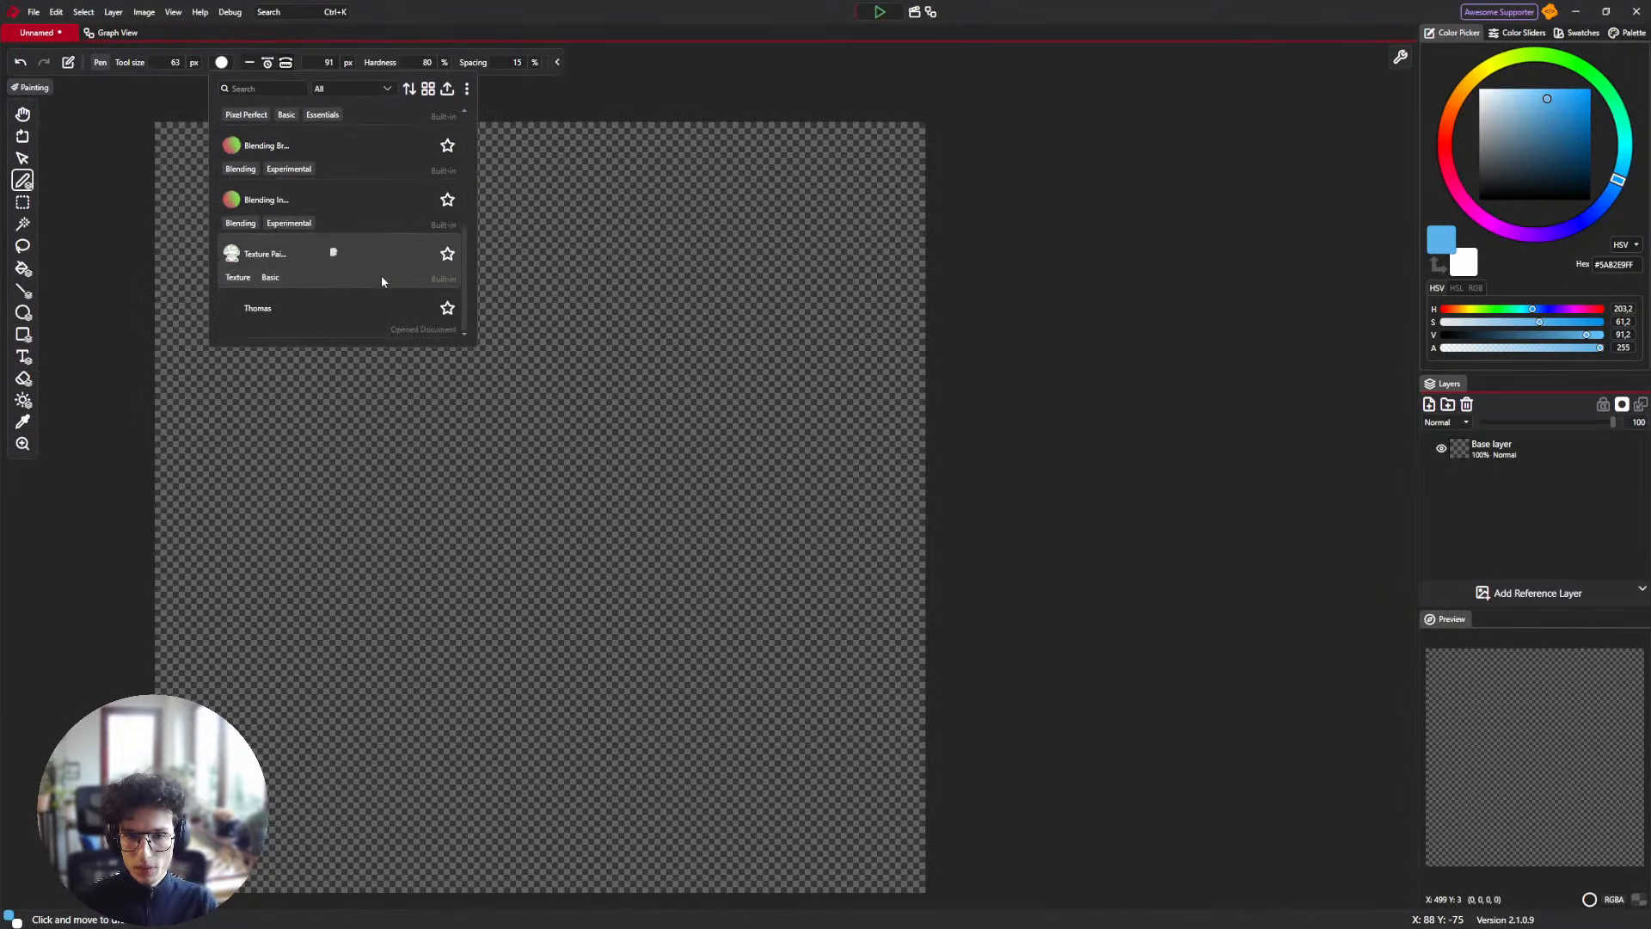
pyautogui.click(380, 275)
# Increase the Pen's tool size to 204 px.
pyautogui.press(']')
pyautogui.press(']')
pyautogui.press(']')
pyautogui.press(']')
pyautogui.press(']')
pyautogui.press(']')
pyautogui.press(']')
pyautogui.press(']')
pyautogui.press(']')
pyautogui.press(']')
pyautogui.press(']')
pyautogui.press(']')
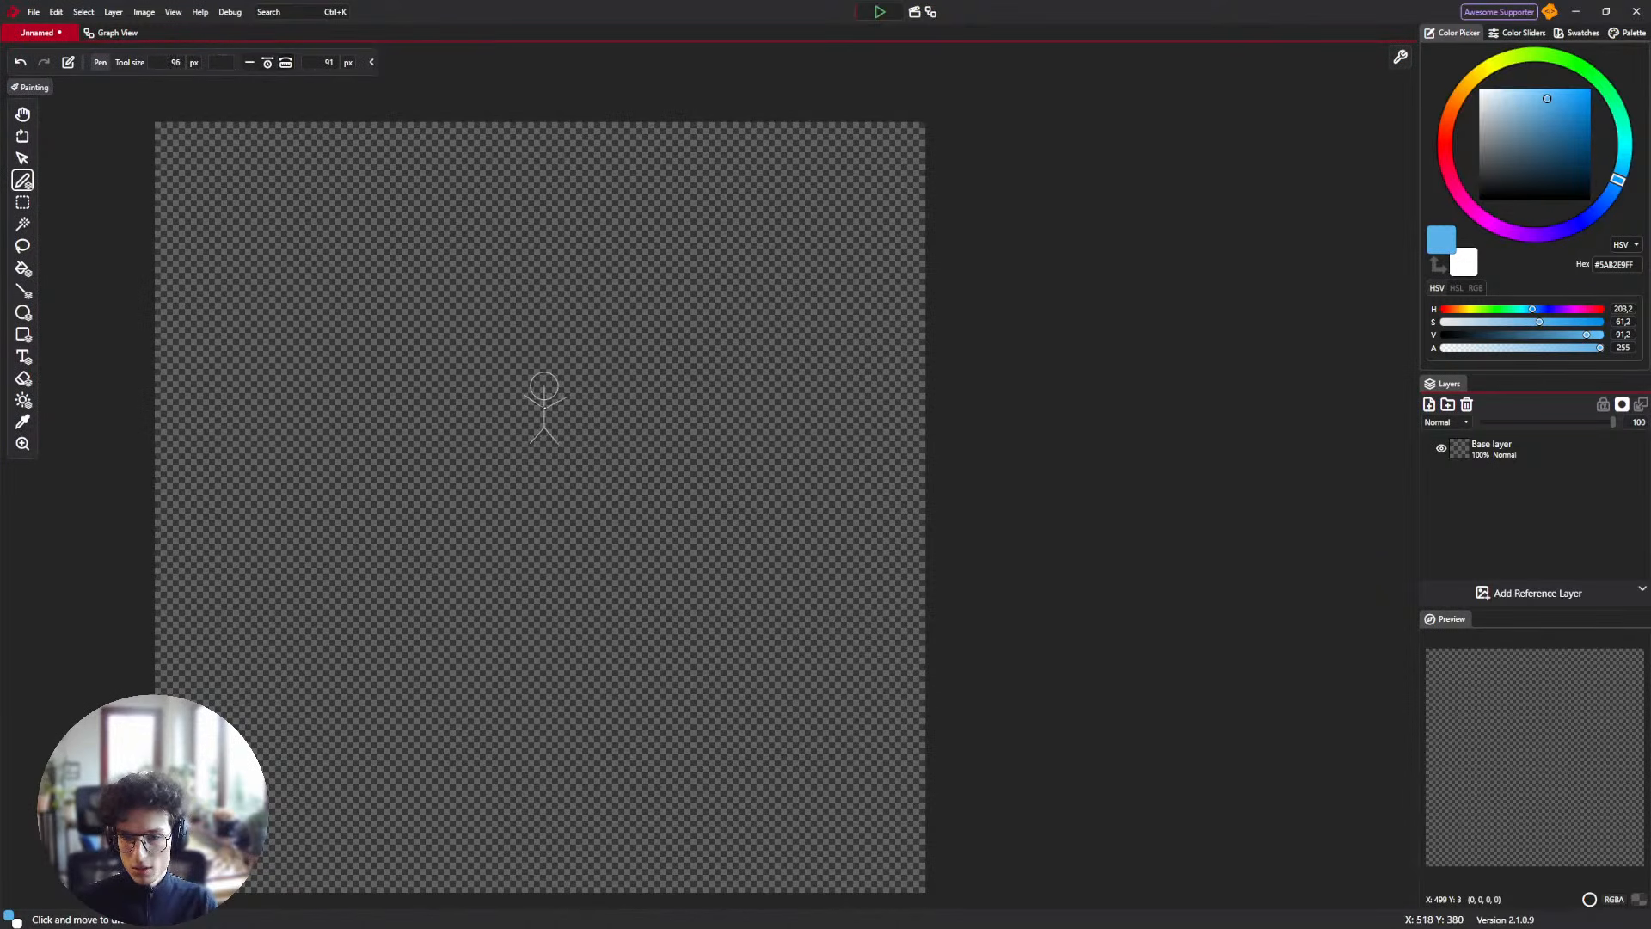
pyautogui.press(']')
pyautogui.press(']')
pyautogui.press(']')
pyautogui.press(']')
pyautogui.press(']')
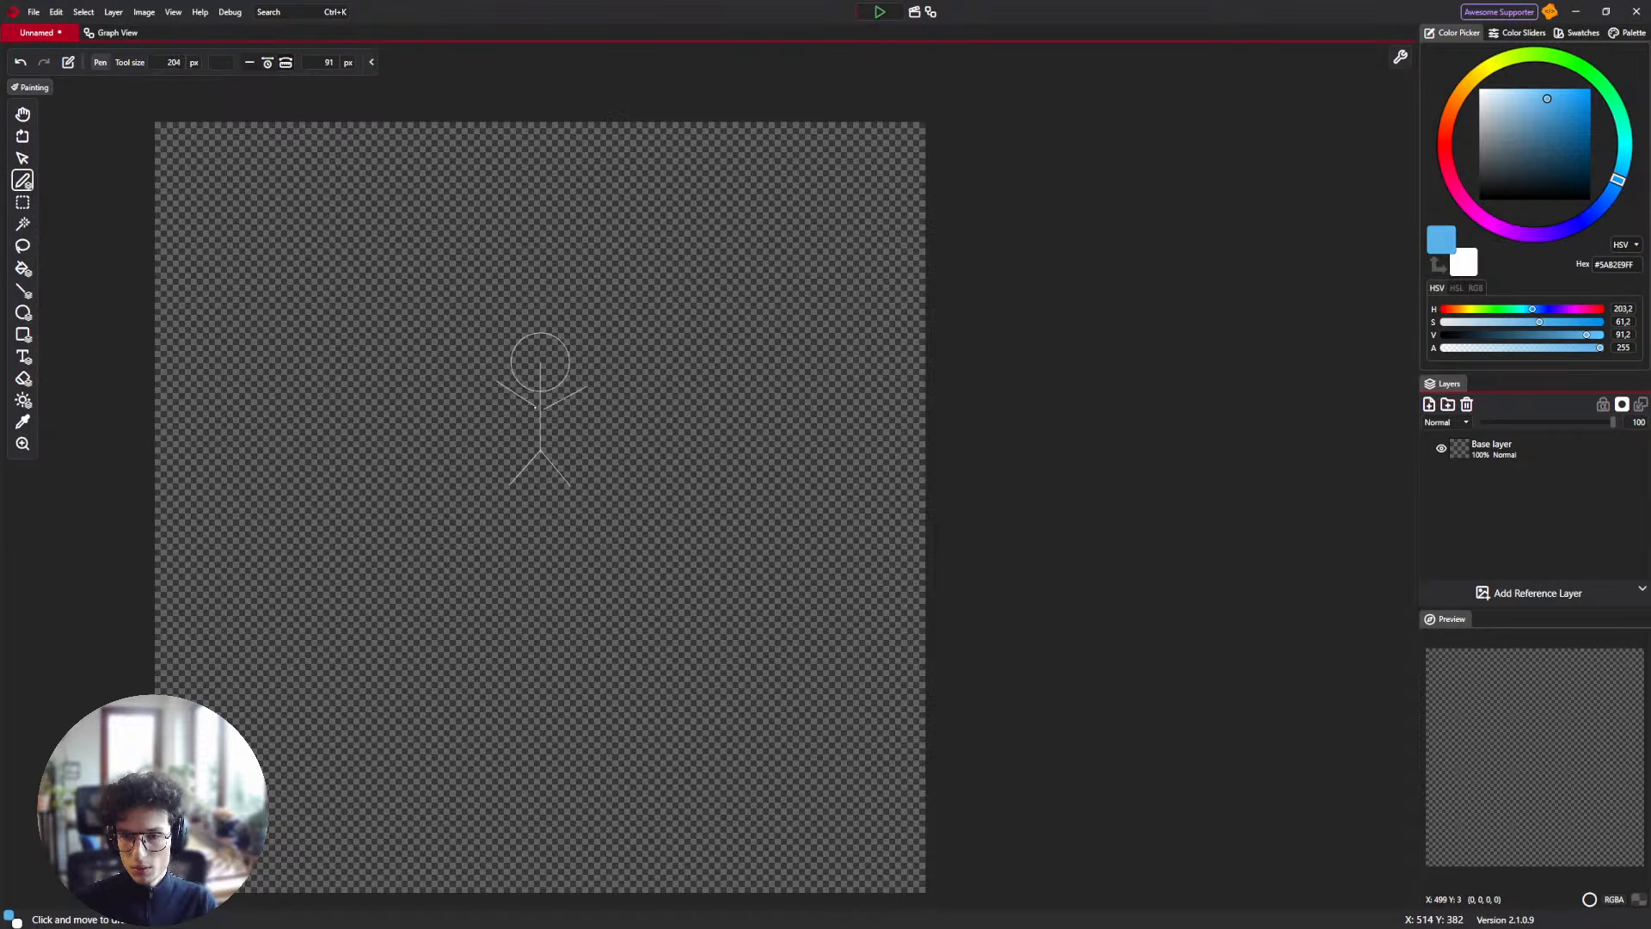
# Pick the custom brush again from the Pen's brush list and inspect its outline over the canvas.
pyautogui.click(226, 63)
pyautogui.click(301, 298)
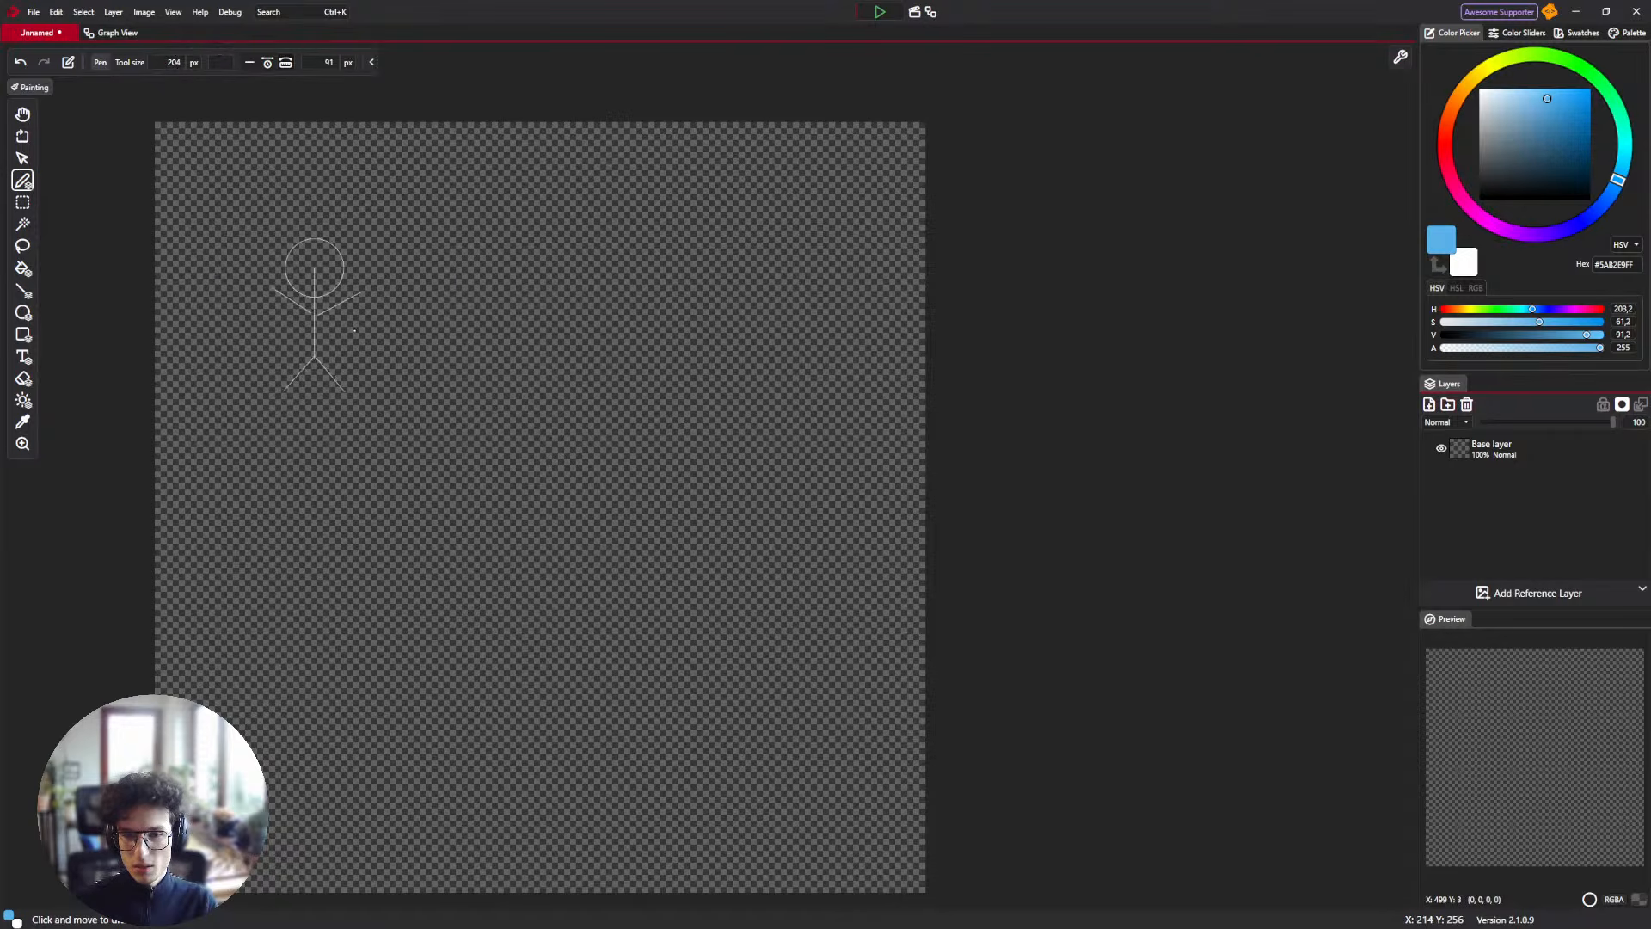
pyautogui.scroll(3, 499, 413)
pyautogui.scroll(-3, 552, 505)
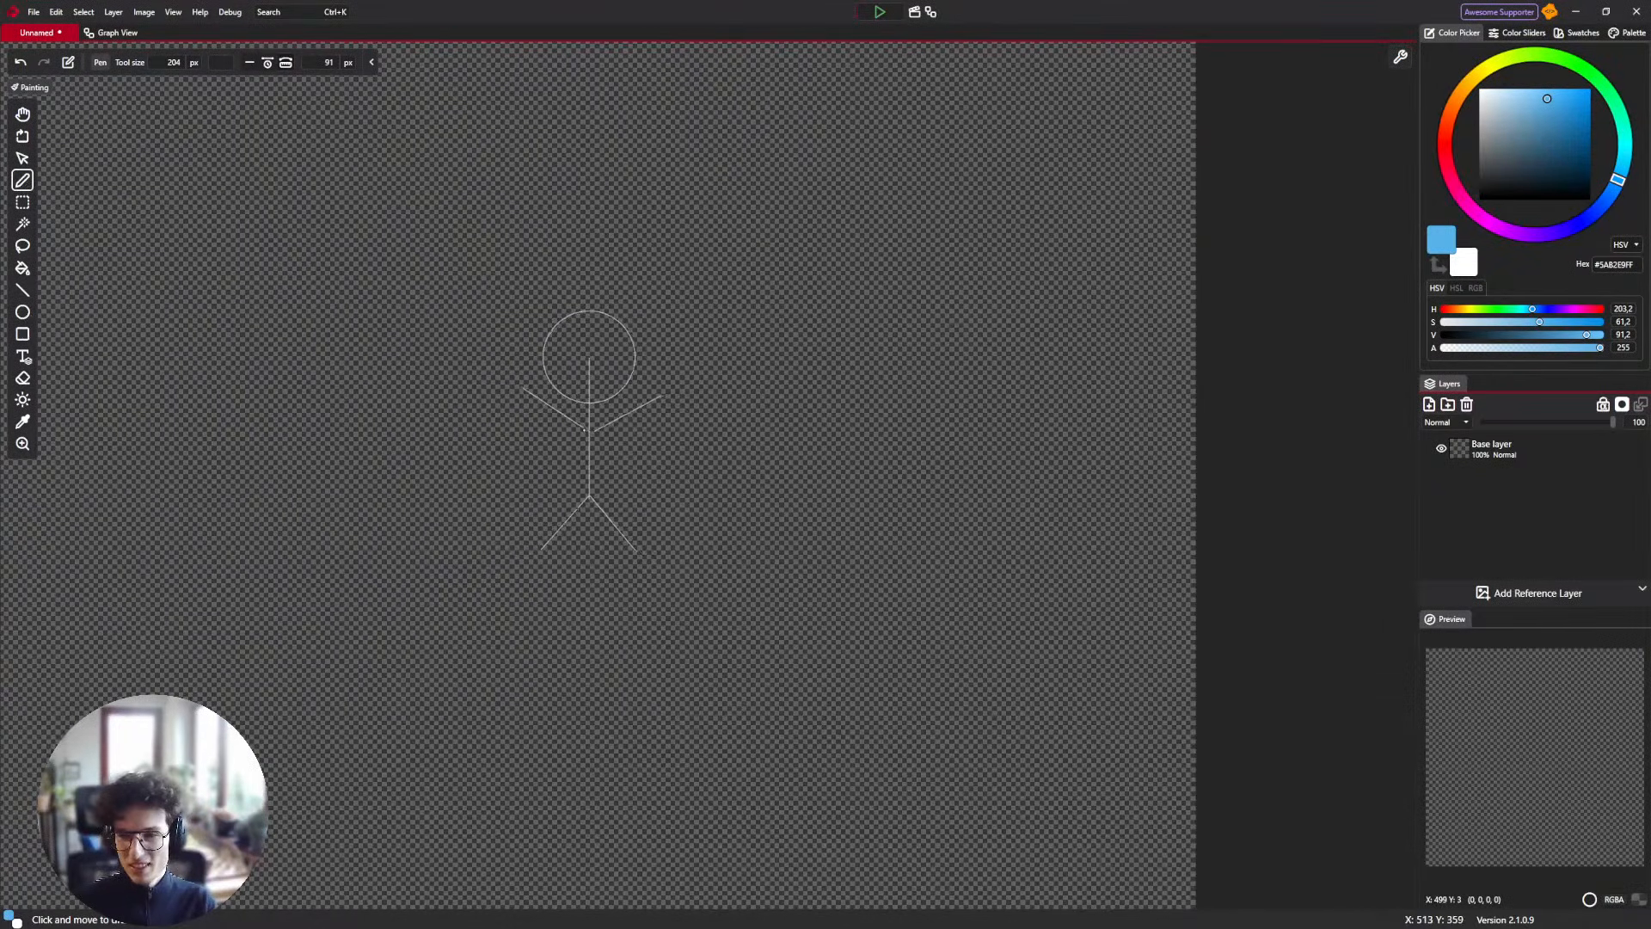
# Turn off the Pen's stroke stabilization and select the Base layer.
pyautogui.click(250, 63)
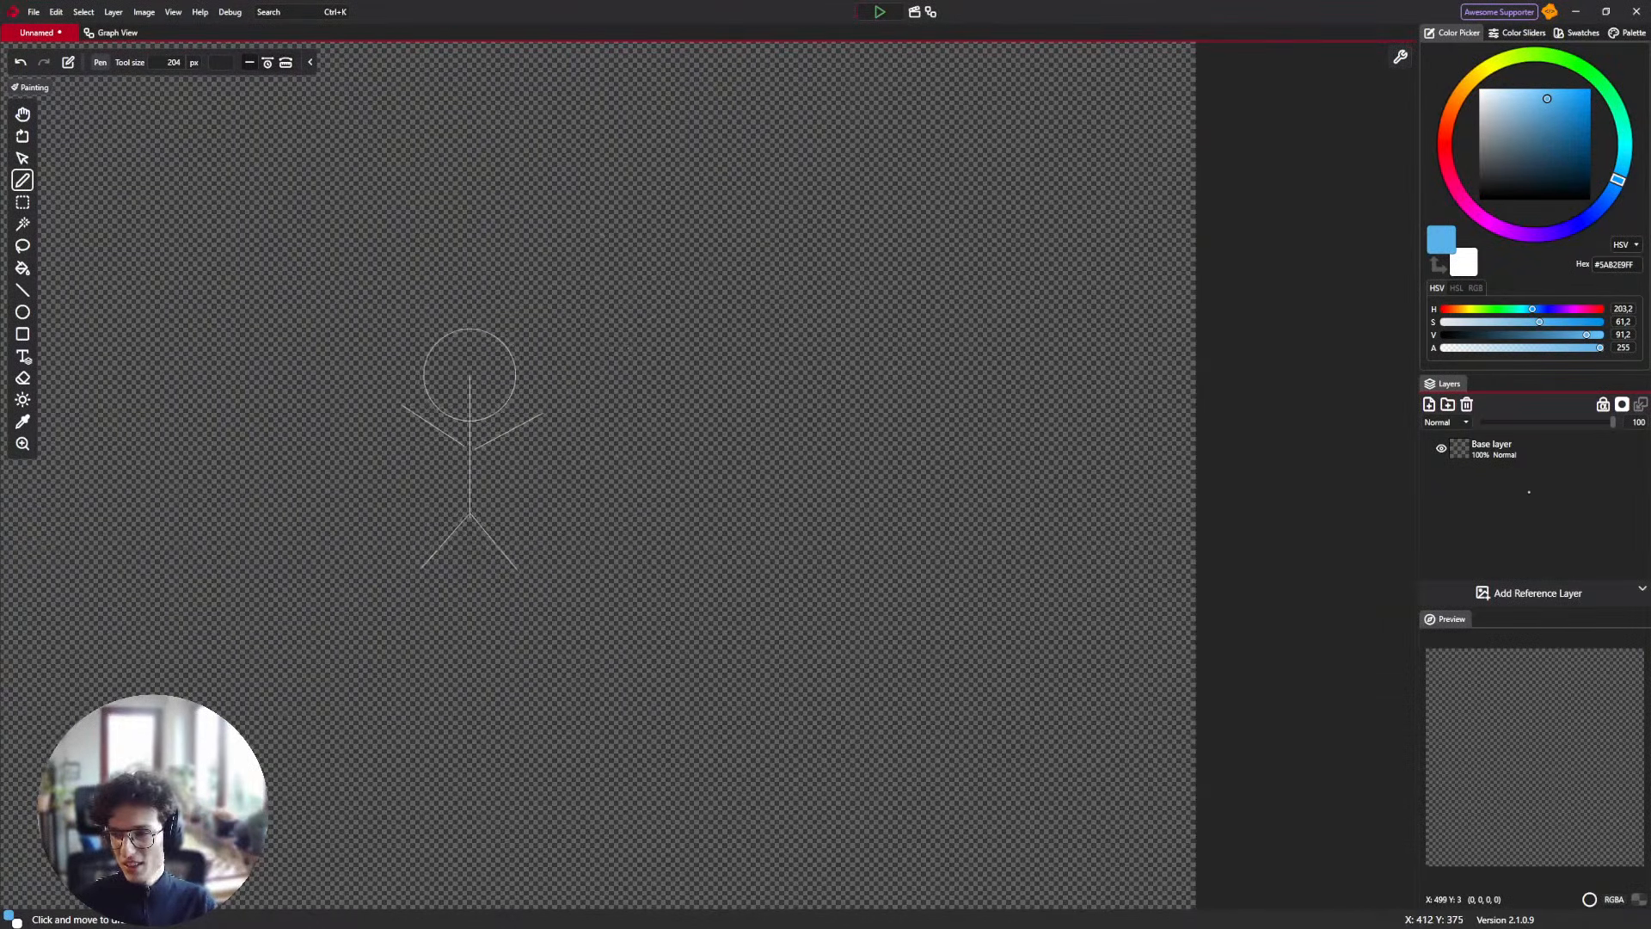
pyautogui.click(1519, 452)
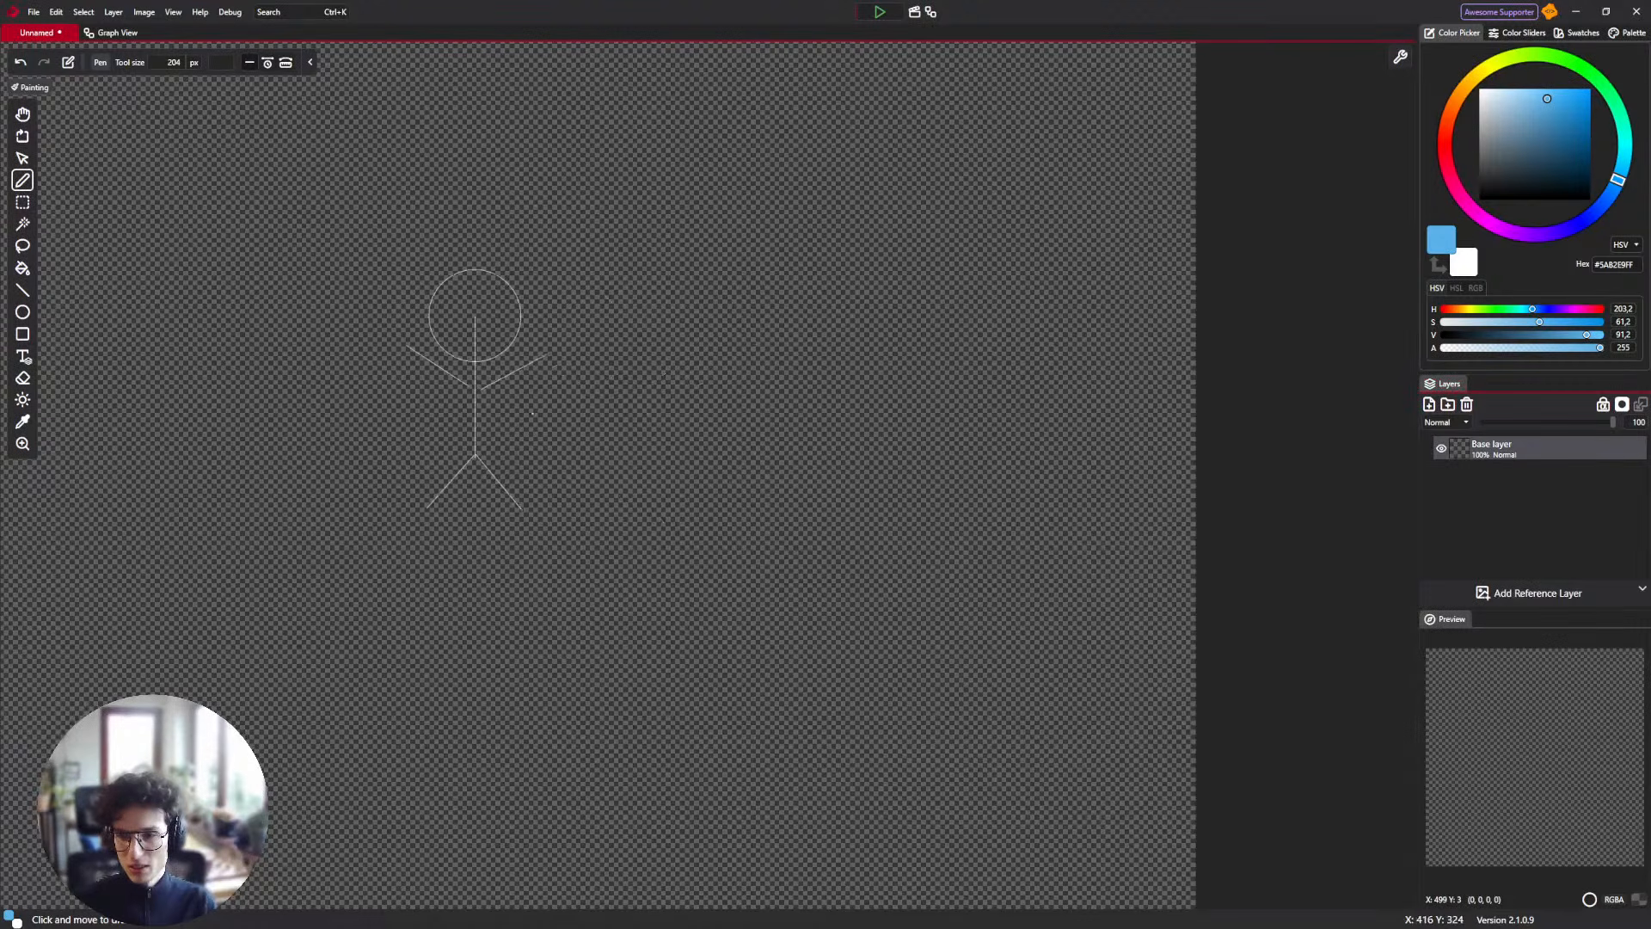
pyautogui.scroll(-3, 594, 413)
pyautogui.scroll(3, 590, 429)
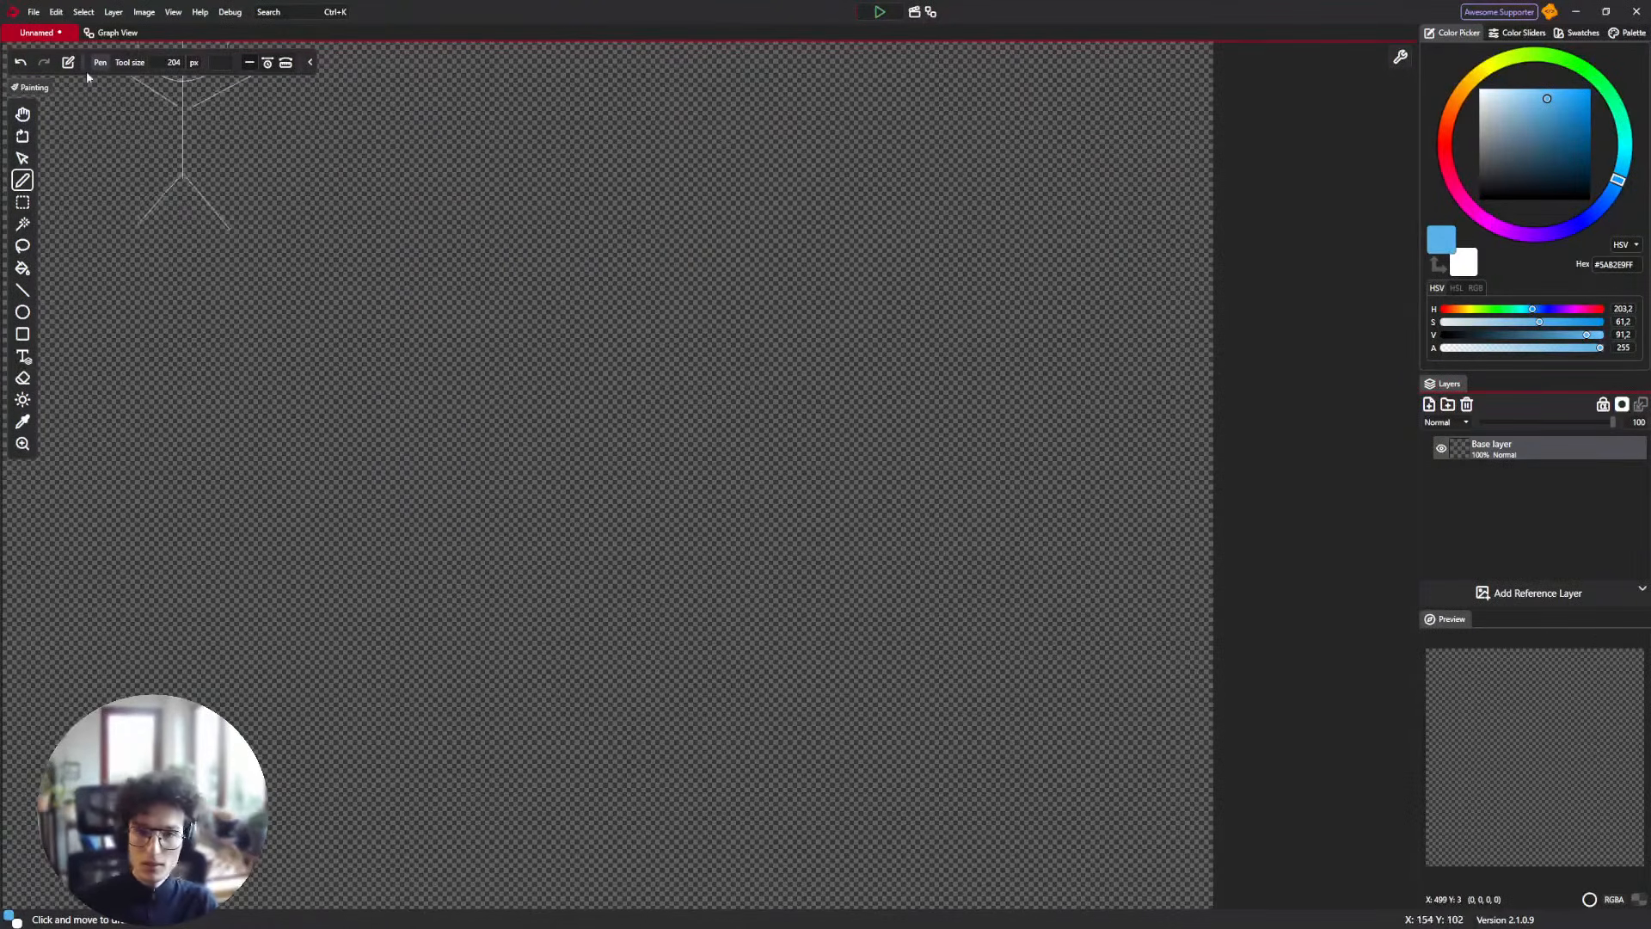
# In the node graph, move the New layer 1 node lower and connect its Output to the Output node's Background.
pyautogui.click(112, 33)
pyautogui.moveTo(351, 448); pyautogui.dragTo(346, 447)
pyautogui.moveTo(616, 381); pyautogui.dragTo(492, 492)
pyautogui.moveTo(742, 303); pyautogui.dragTo(671, 361)
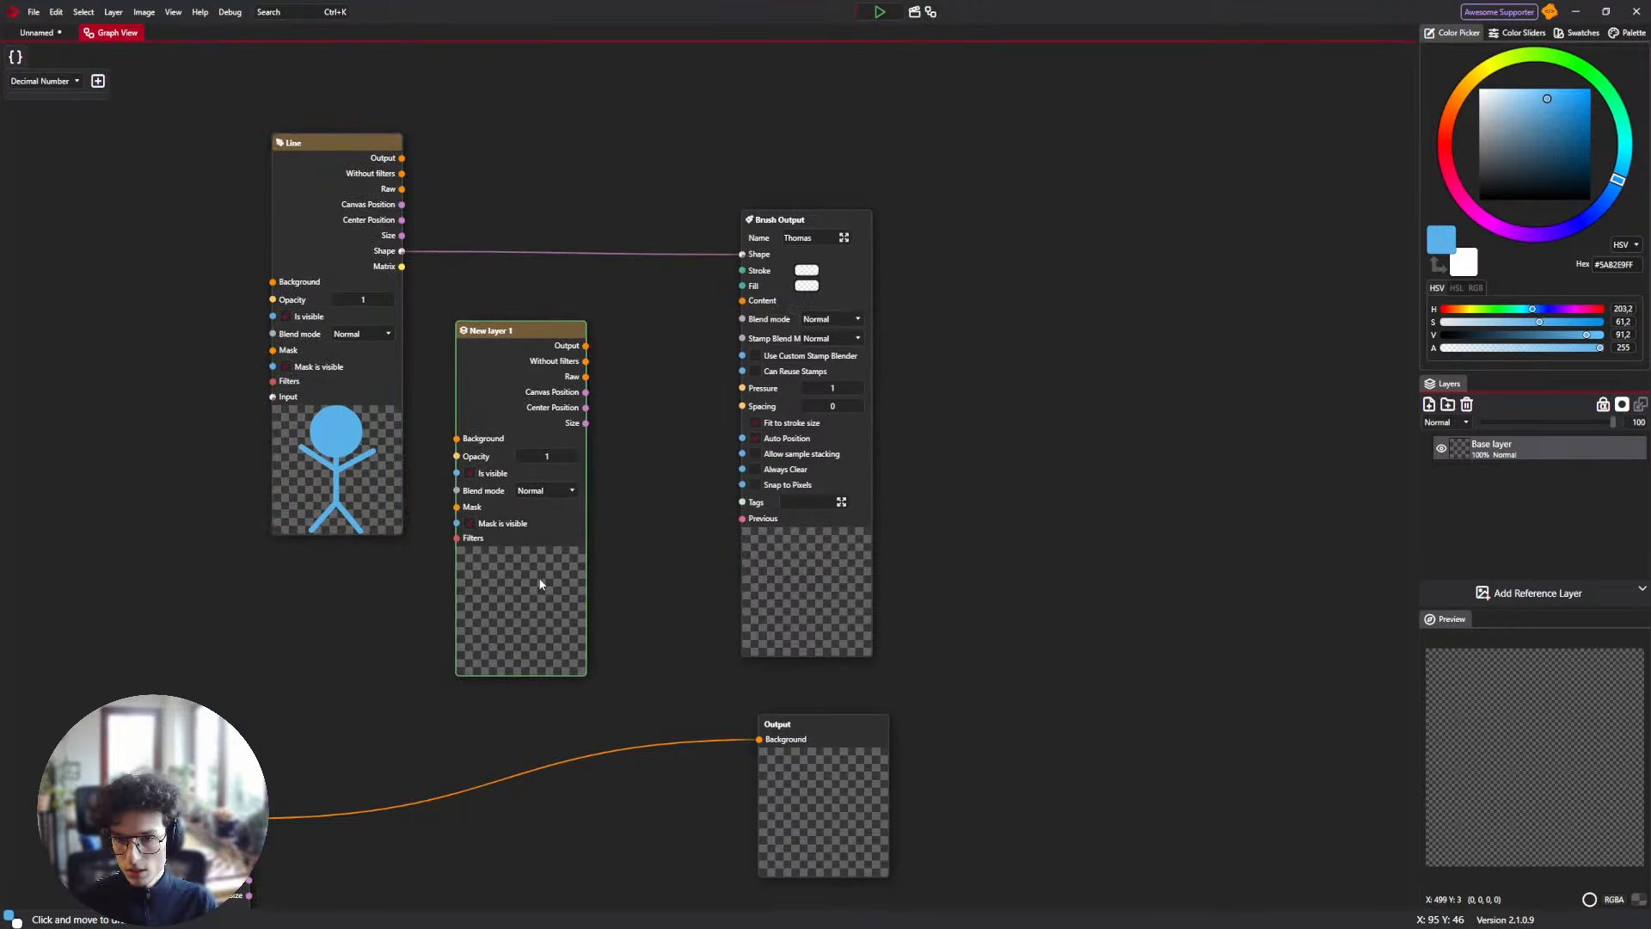
pyautogui.moveTo(536, 573); pyautogui.dragTo(580, 827)
pyautogui.moveTo(629, 600); pyautogui.dragTo(541, 680)
pyautogui.moveTo(317, 741); pyautogui.dragTo(358, 511)
# Delete the Base layer node and reposition the Line node above and beside the Brush Output node.
pyautogui.click(255, 578)
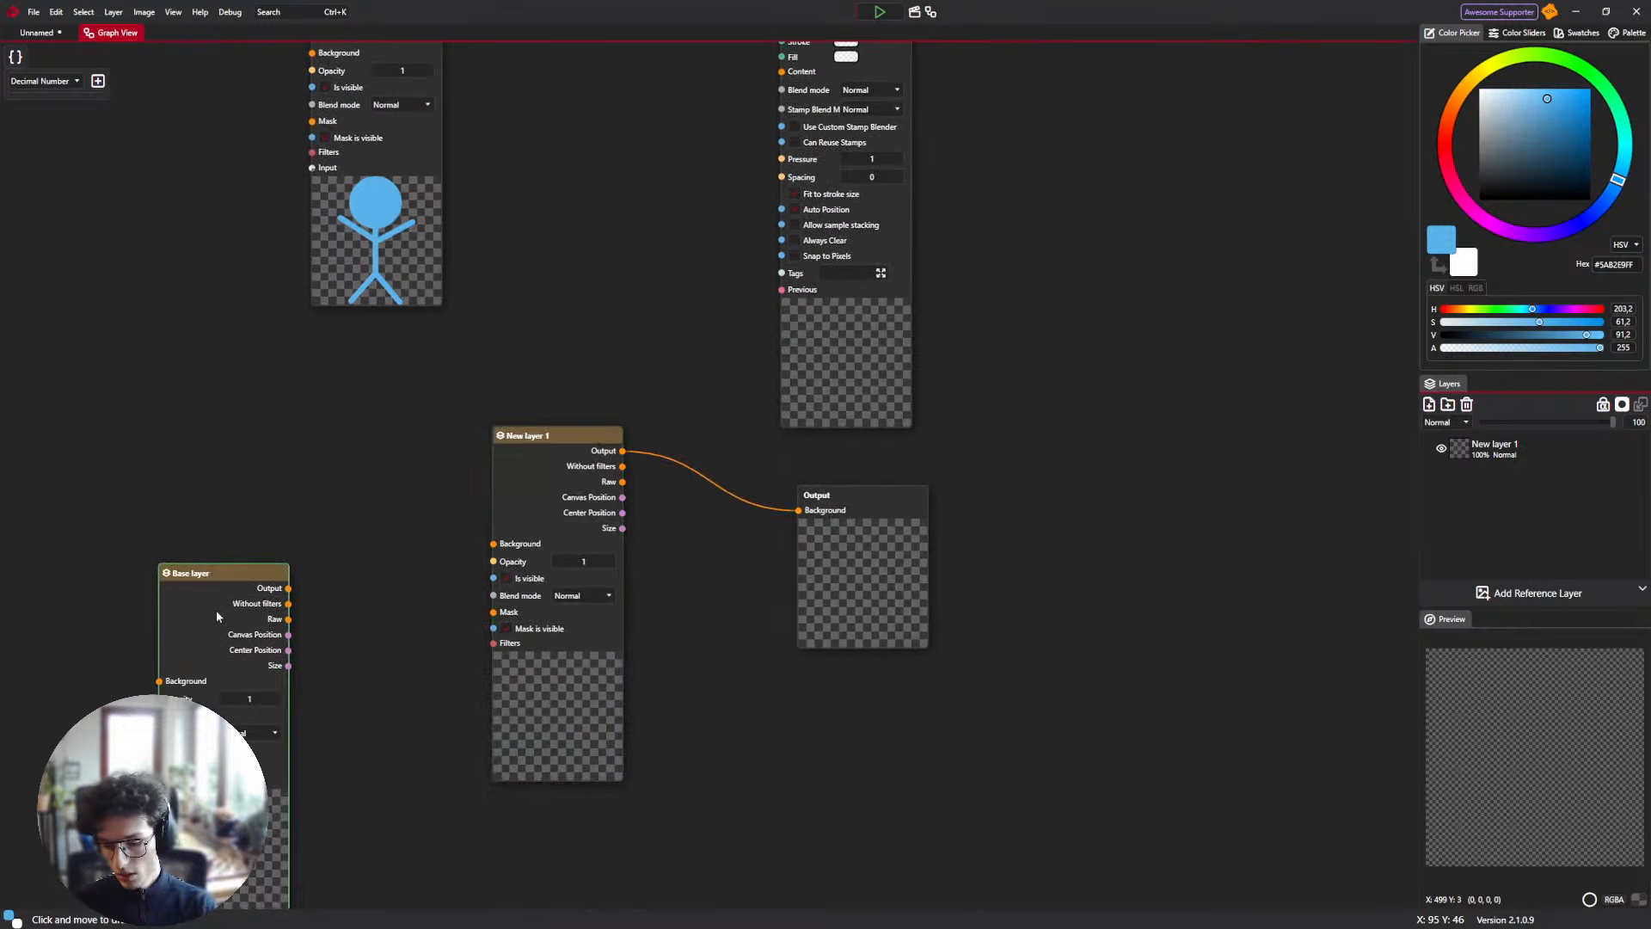
pyautogui.press('Delete')
pyautogui.moveTo(657, 370); pyautogui.dragTo(515, 744)
pyautogui.moveTo(279, 594); pyautogui.dragTo(336, 425)
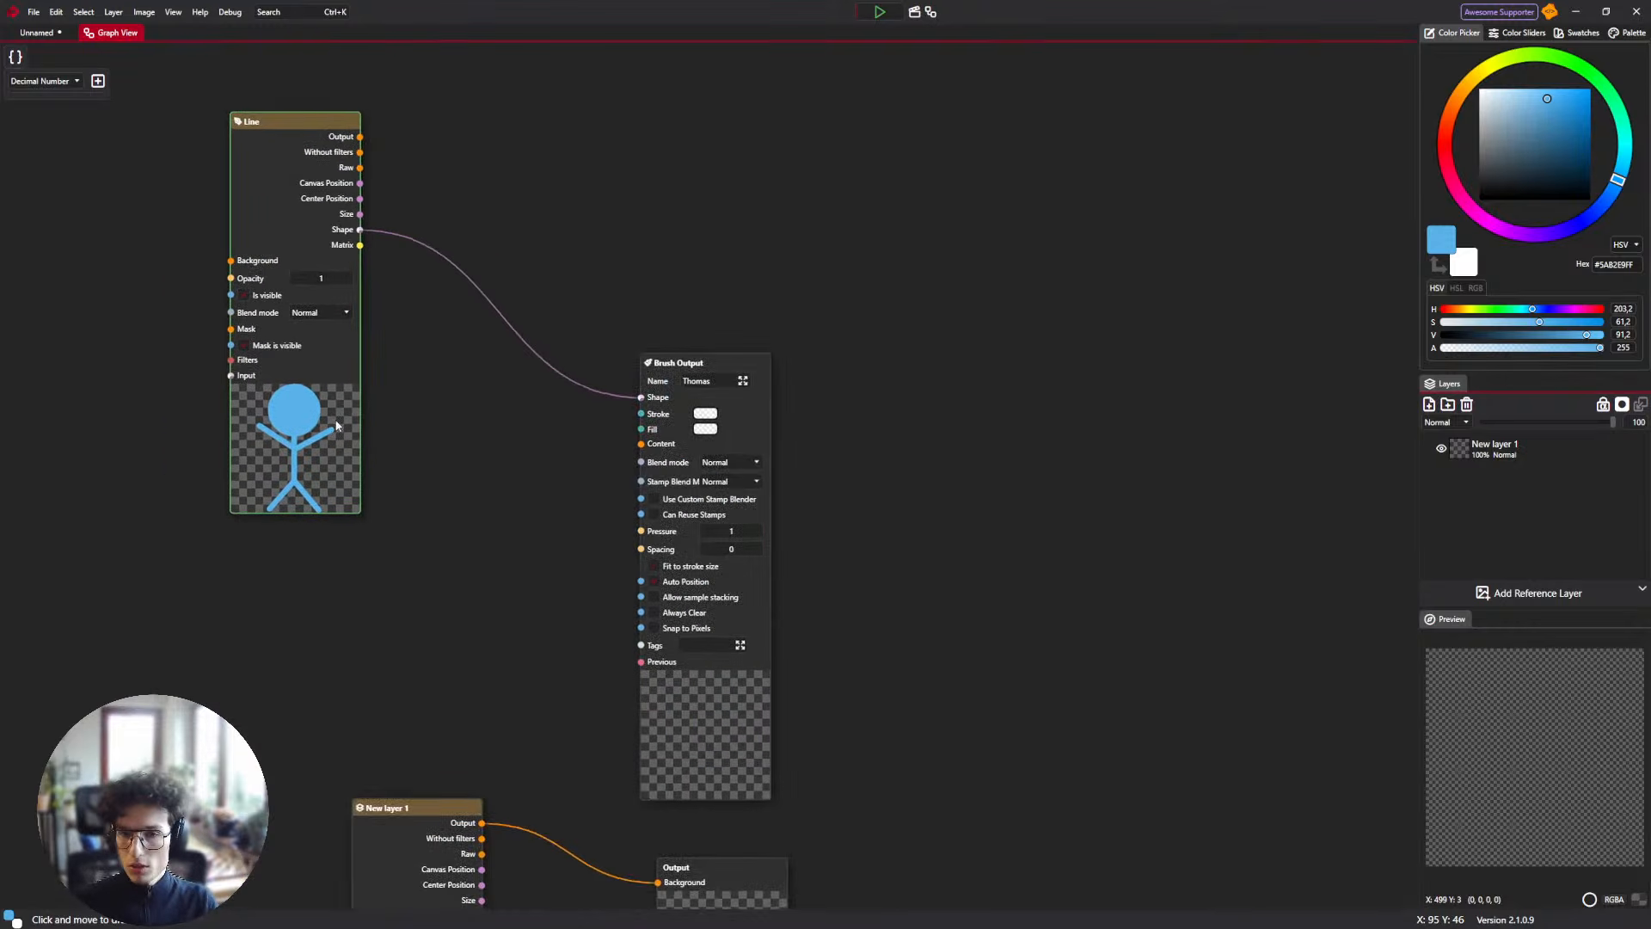
pyautogui.rightClick(358, 602)
pyautogui.write('Bru')
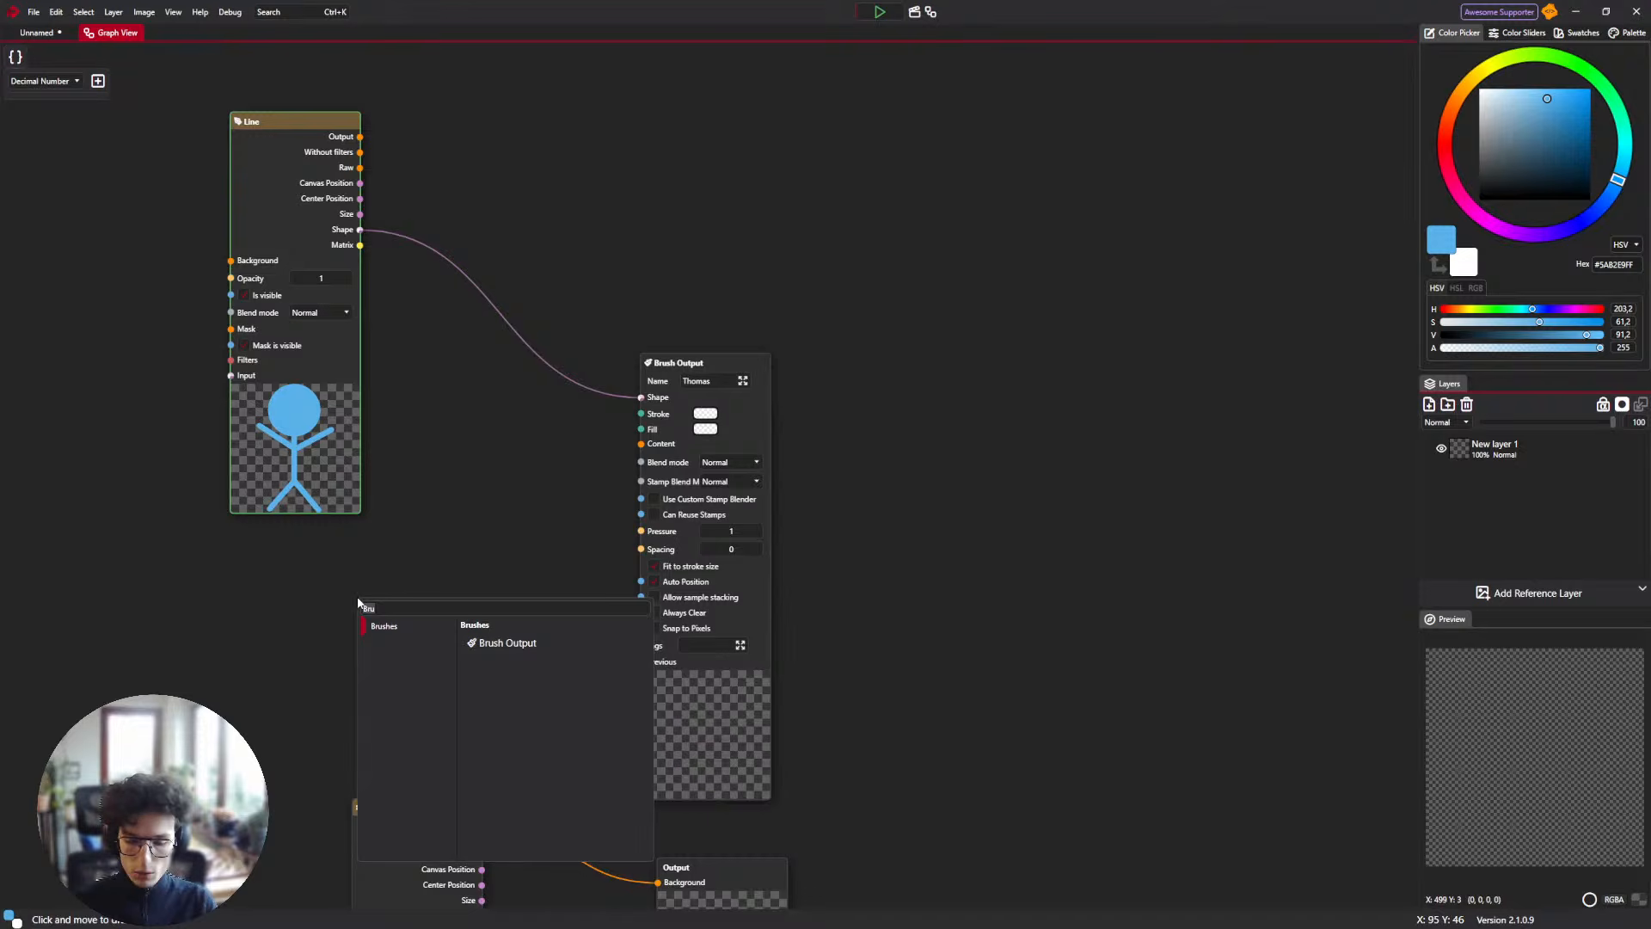
pyautogui.press('BackSpace')
pyautogui.press('BackSpace')
pyautogui.press('BackSpace')
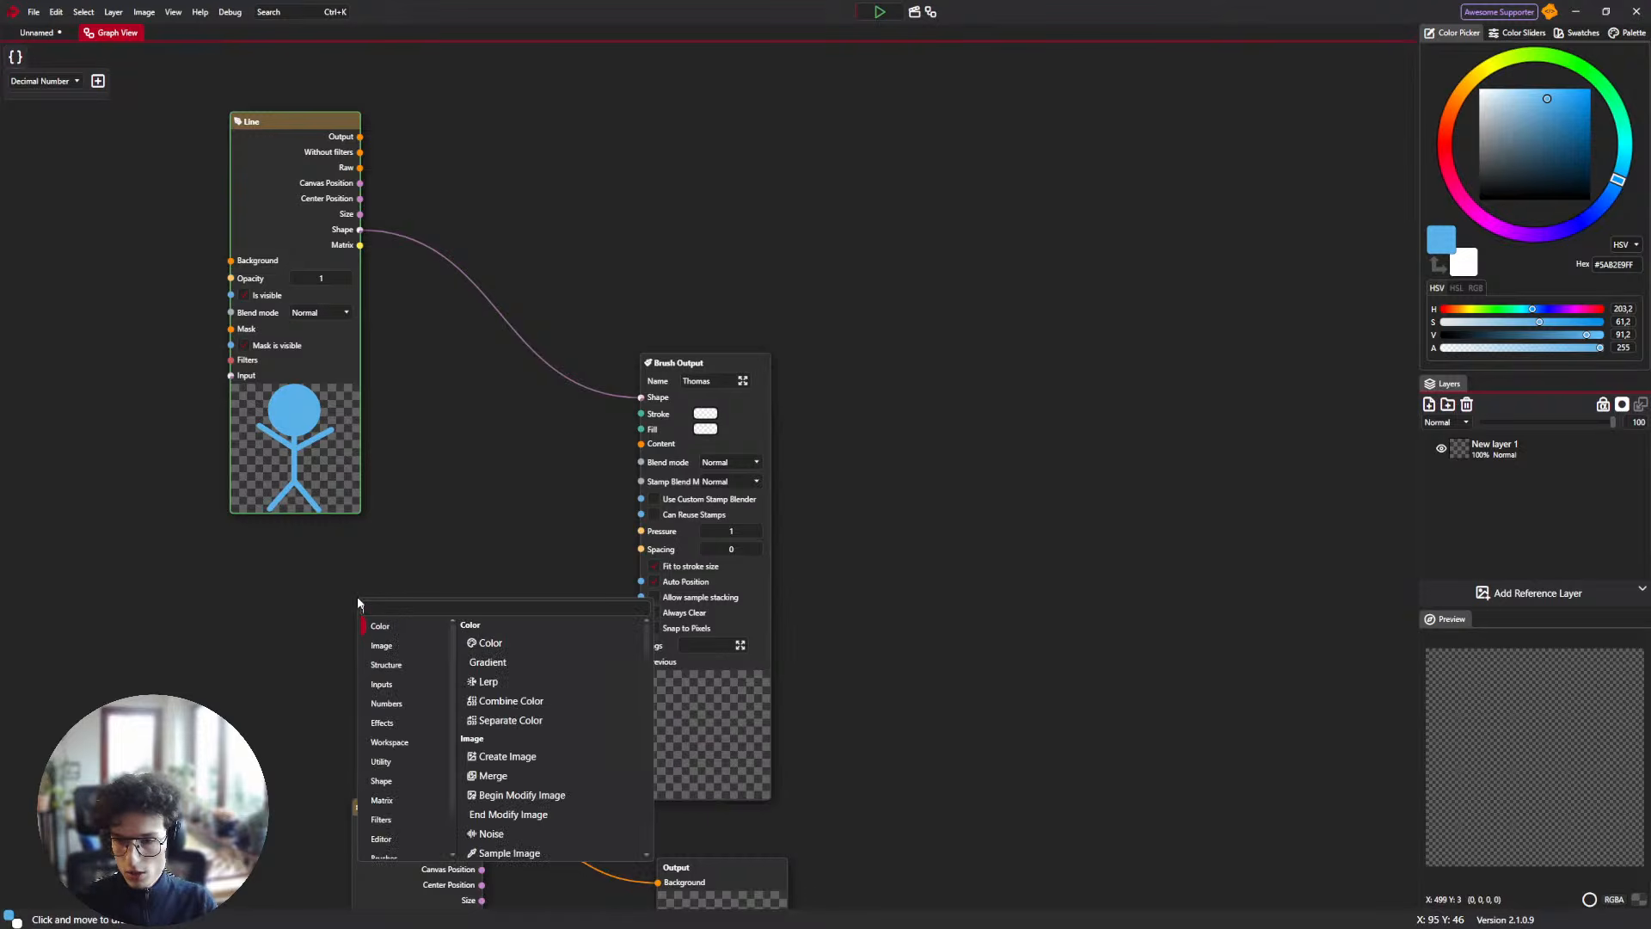
pyautogui.click(714, 429)
# Try red, green and orange for the Brush Output node's Fill, and settle on the saved light blue.
pyautogui.click(714, 429)
pyautogui.click(718, 496)
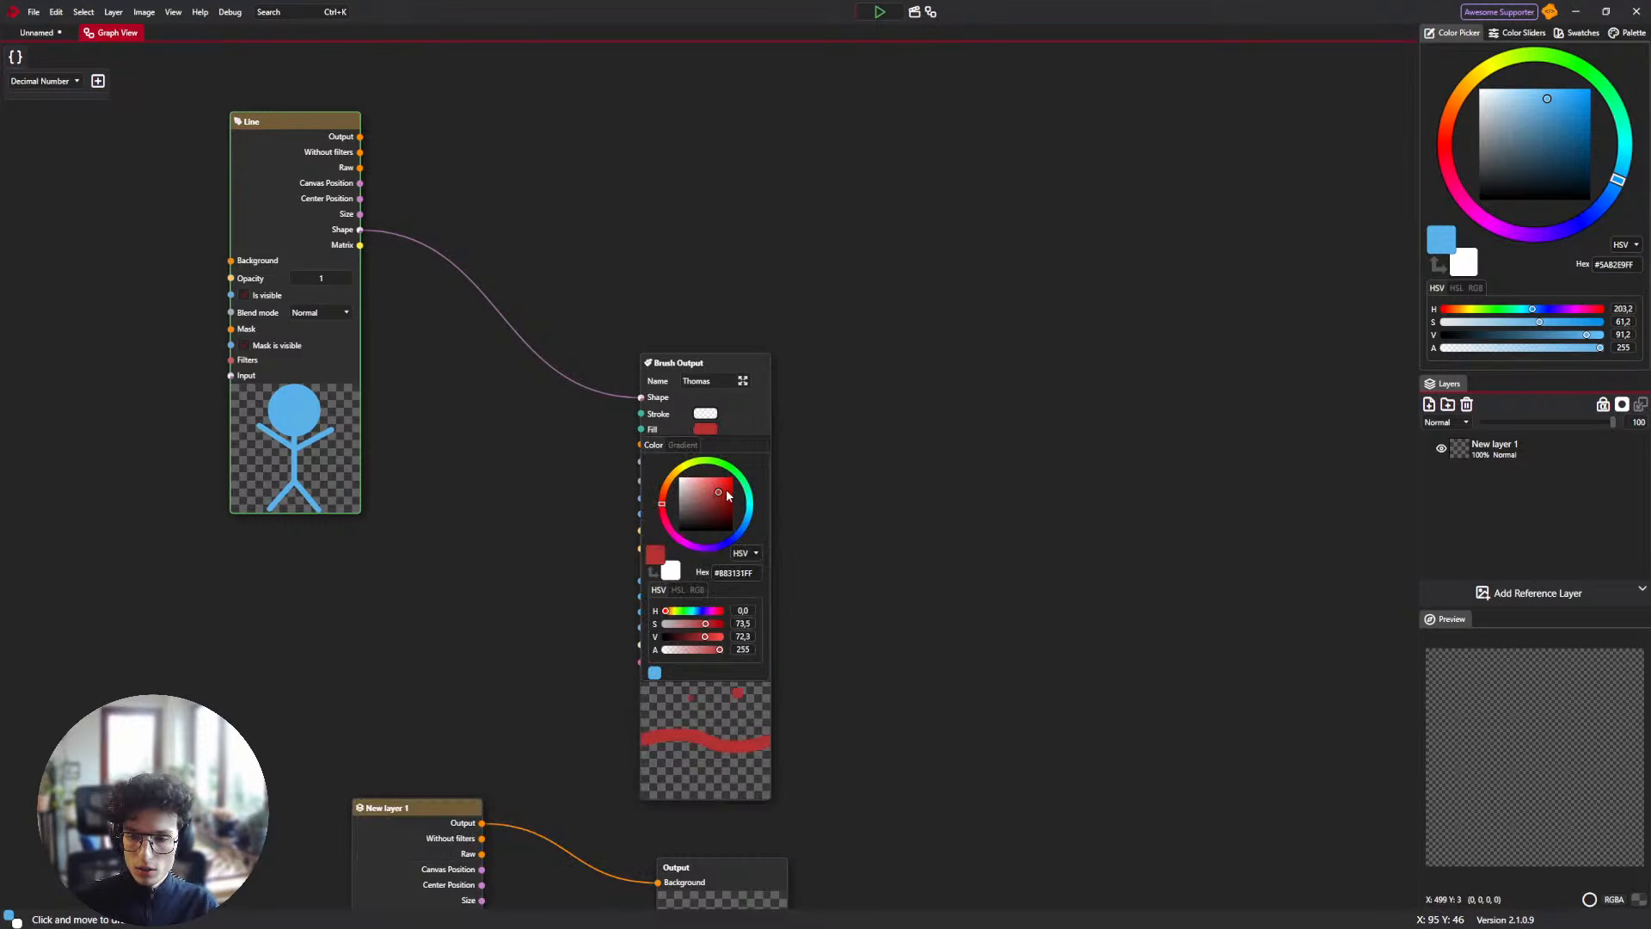
pyautogui.click(732, 480)
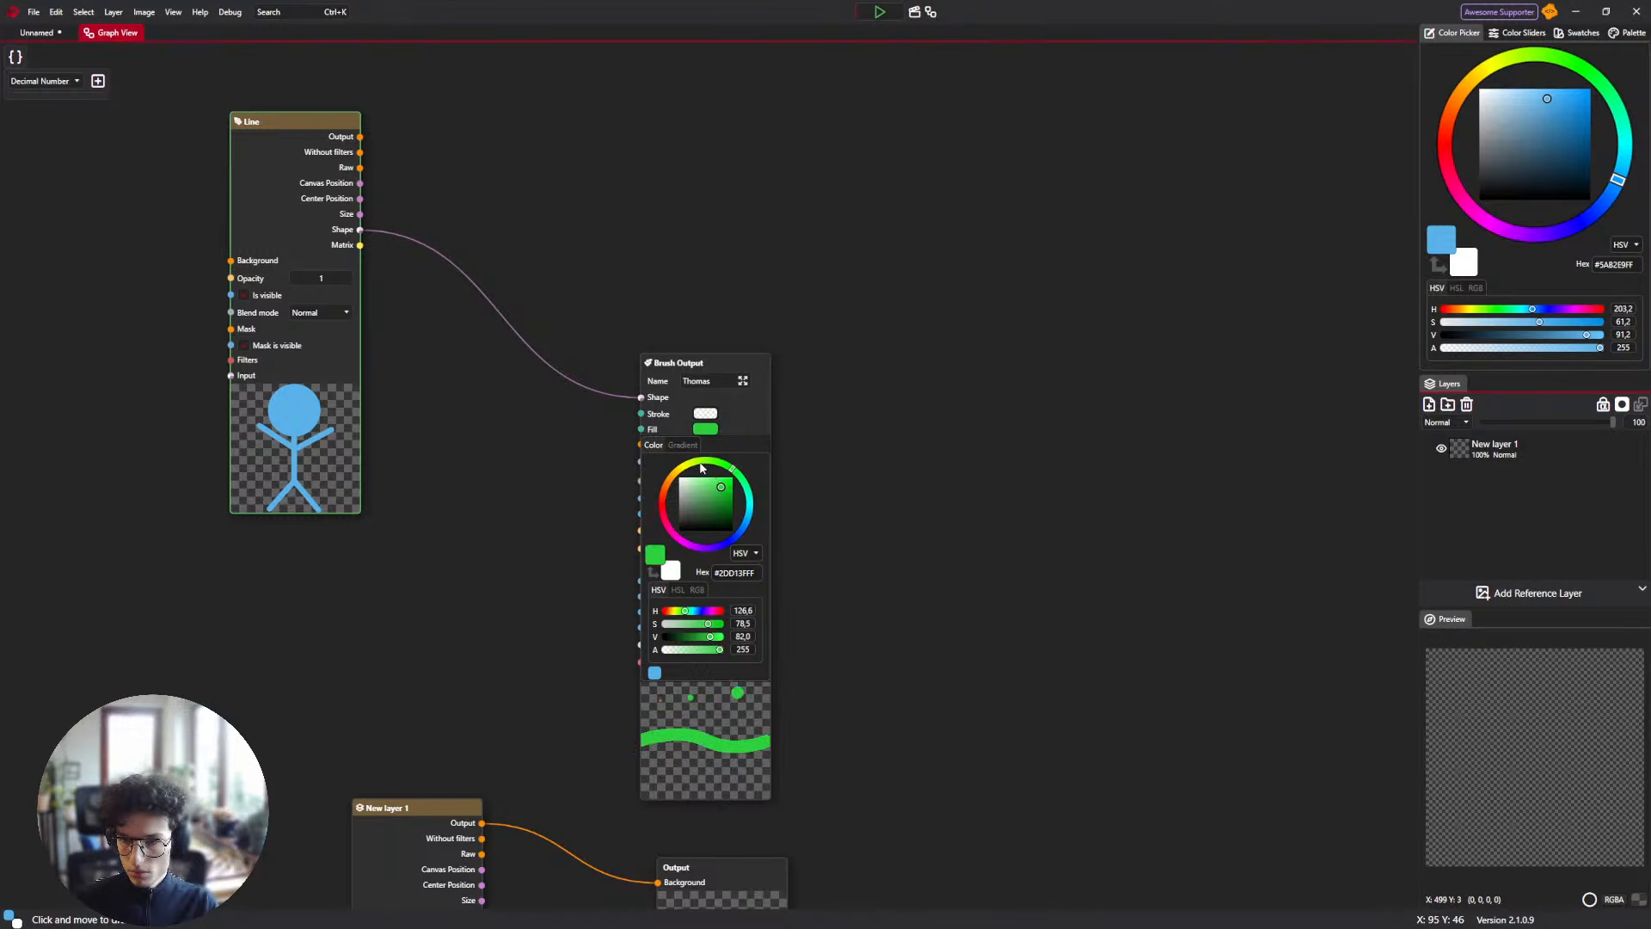
pyautogui.moveTo(702, 467); pyautogui.dragTo(663, 492)
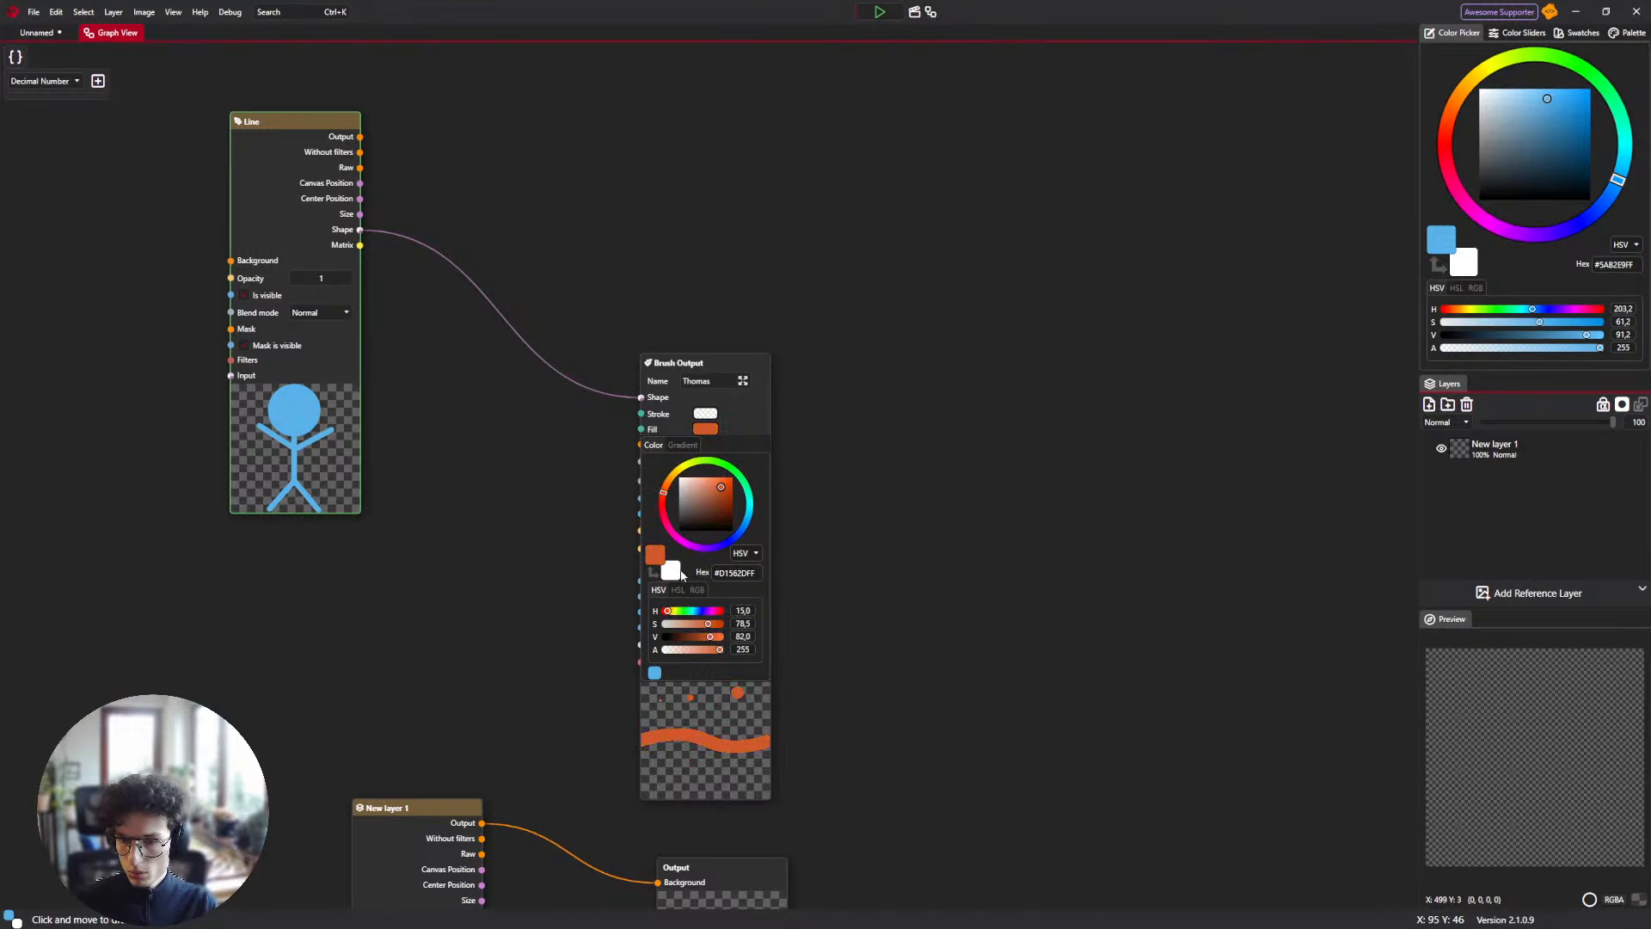
pyautogui.click(654, 674)
pyautogui.click(575, 641)
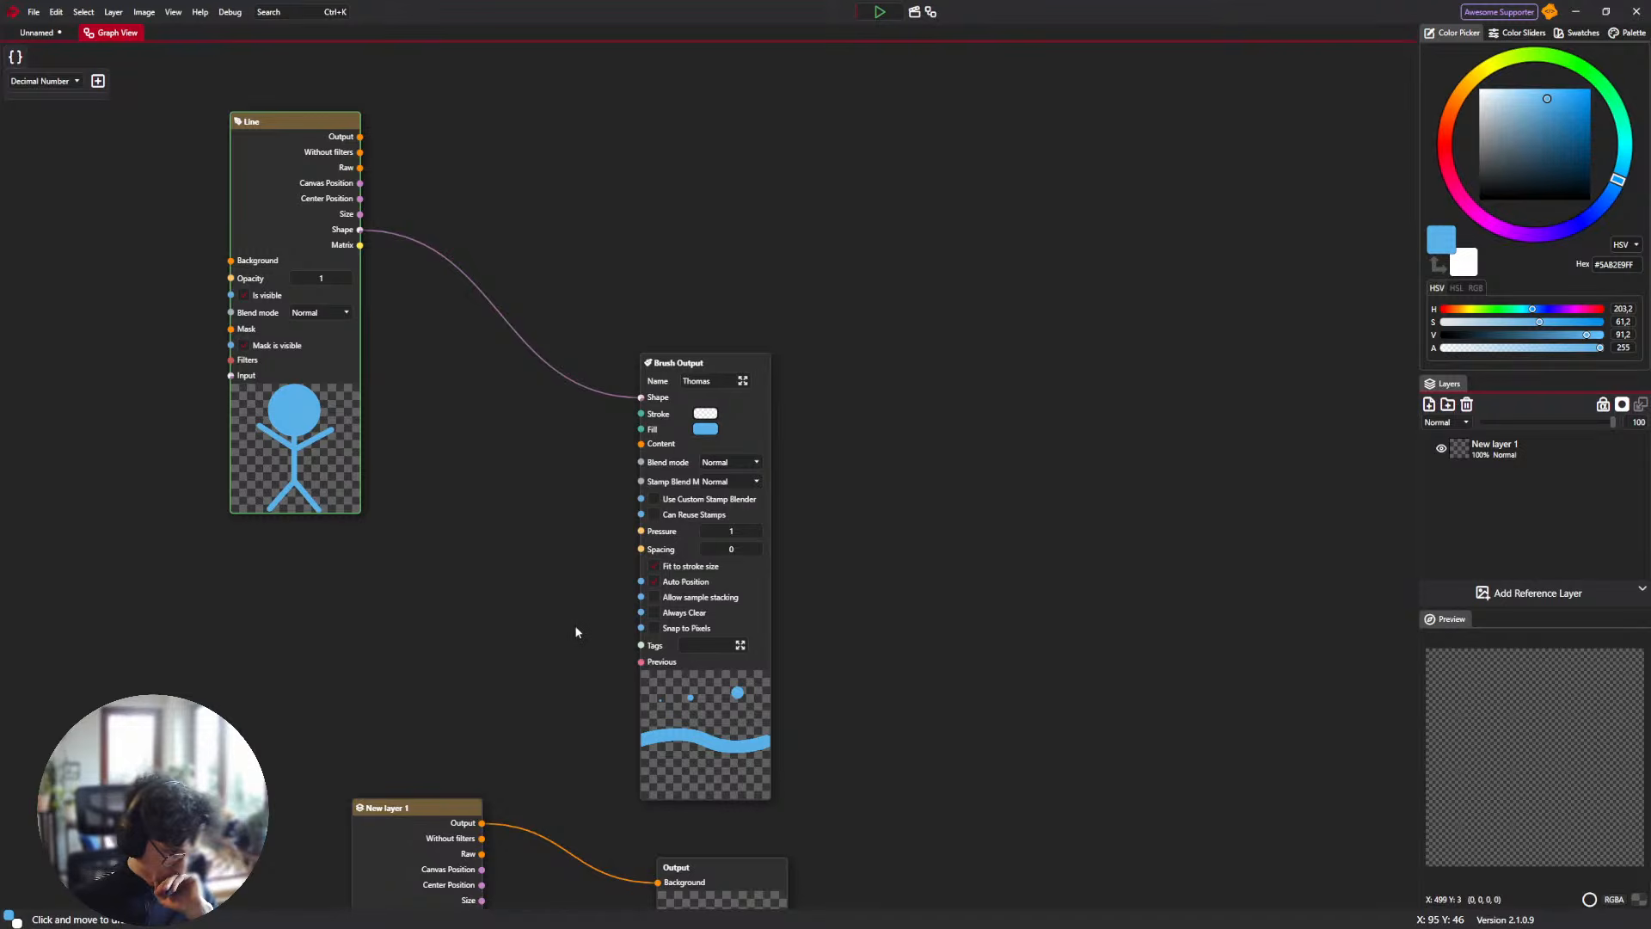
# Return to the canvas, paint two trial strokes with the custom brush on New layer 1 and undo both.
pyautogui.click(38, 32)
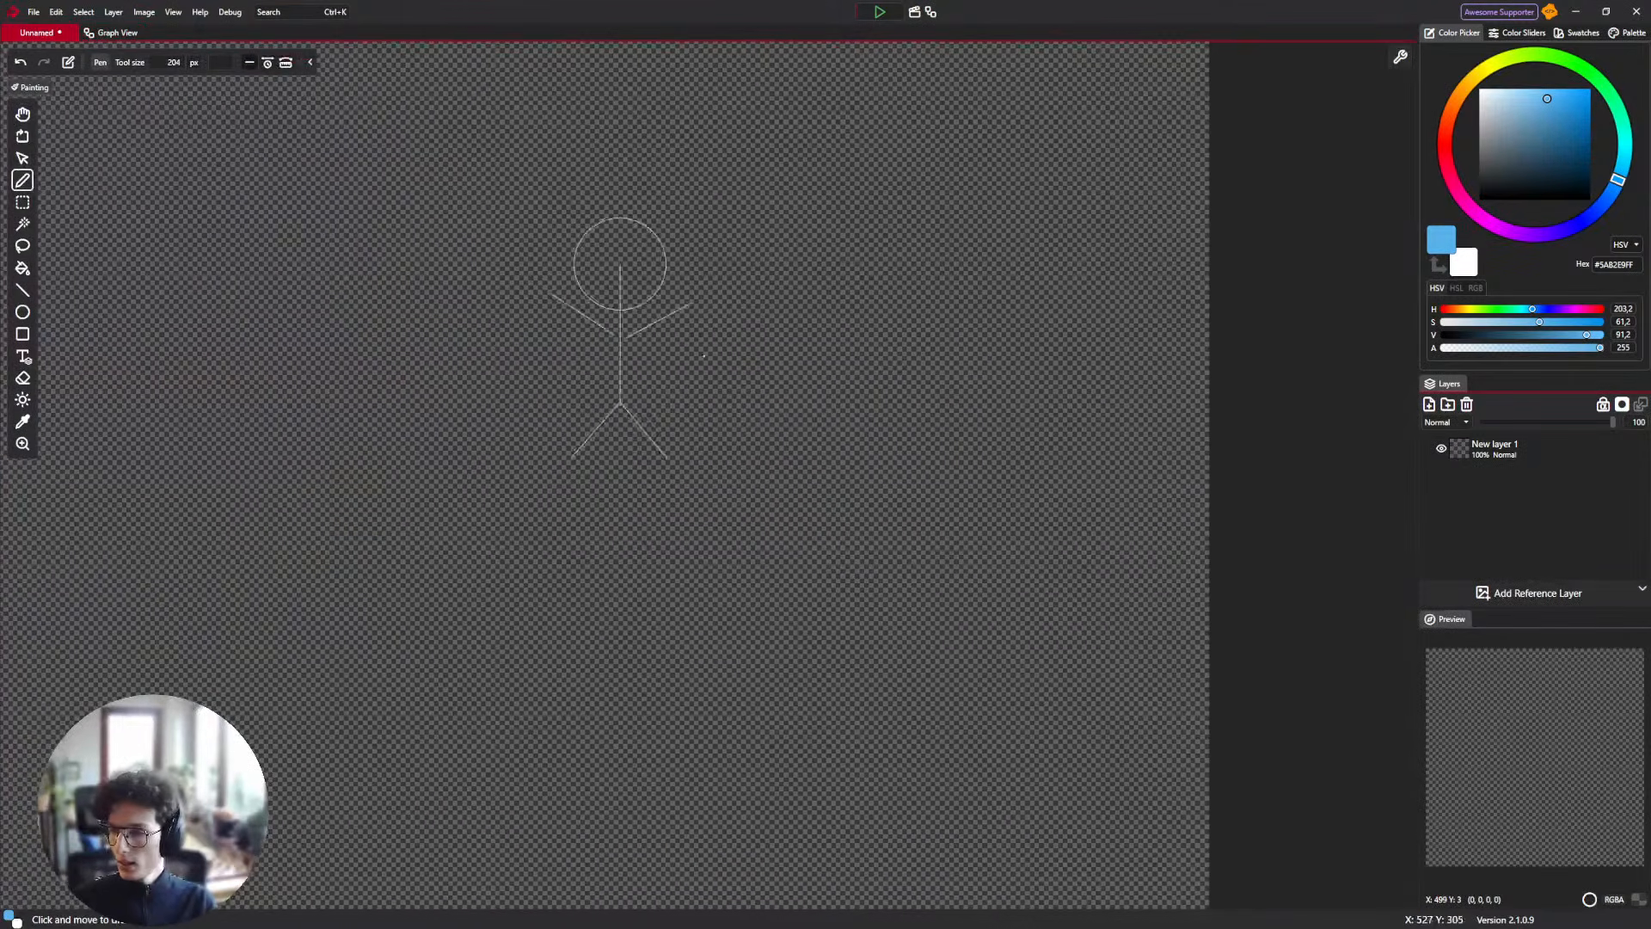
pyautogui.moveTo(595, 238)
pyautogui.mouseDown()
pyautogui.moveTo(516, 267)
pyautogui.moveTo(582, 268)
pyautogui.moveTo(634, 332)
pyautogui.moveTo(576, 389)
pyautogui.mouseUp()
pyautogui.hotkey('ctrl', 'z')
pyautogui.moveTo(578, 466); pyautogui.dragTo(743, 442)
pyautogui.scroll(-4, 668, 434)
pyautogui.hotkey('ctrl', 'z')
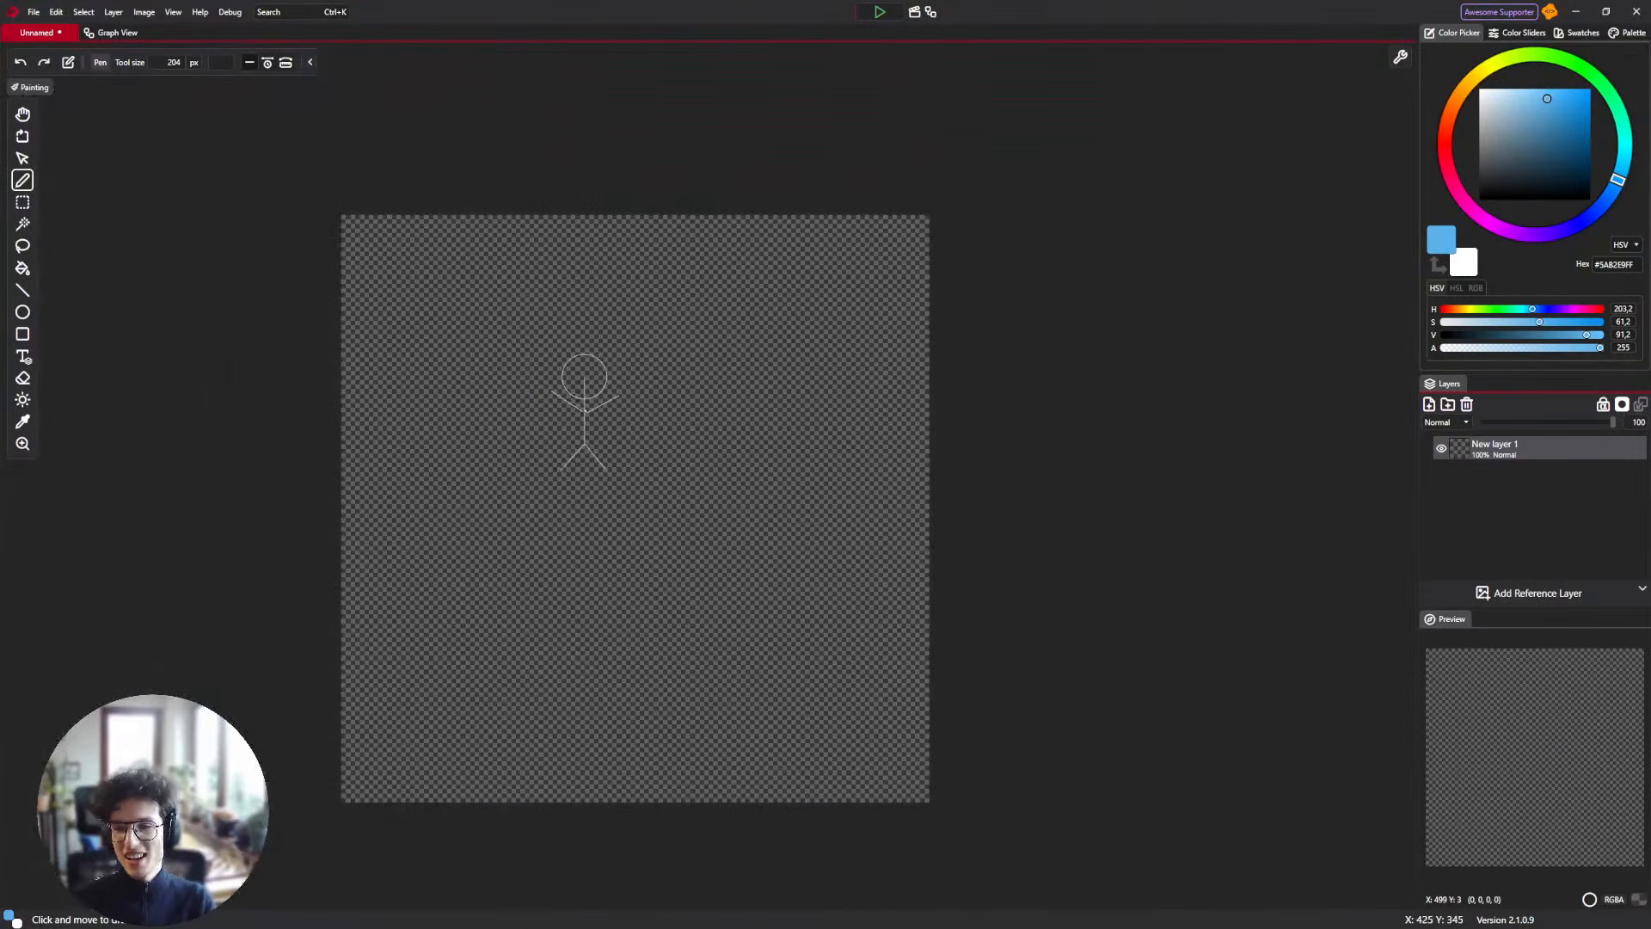
# Paint a wavy vertical trial stroke with the custom brush near the middle of the canvas, undoing an unwanted attempt.
pyautogui.moveTo(592, 389)
pyautogui.mouseDown()
pyautogui.moveTo(569, 469)
pyautogui.moveTo(620, 492)
pyautogui.mouseUp()
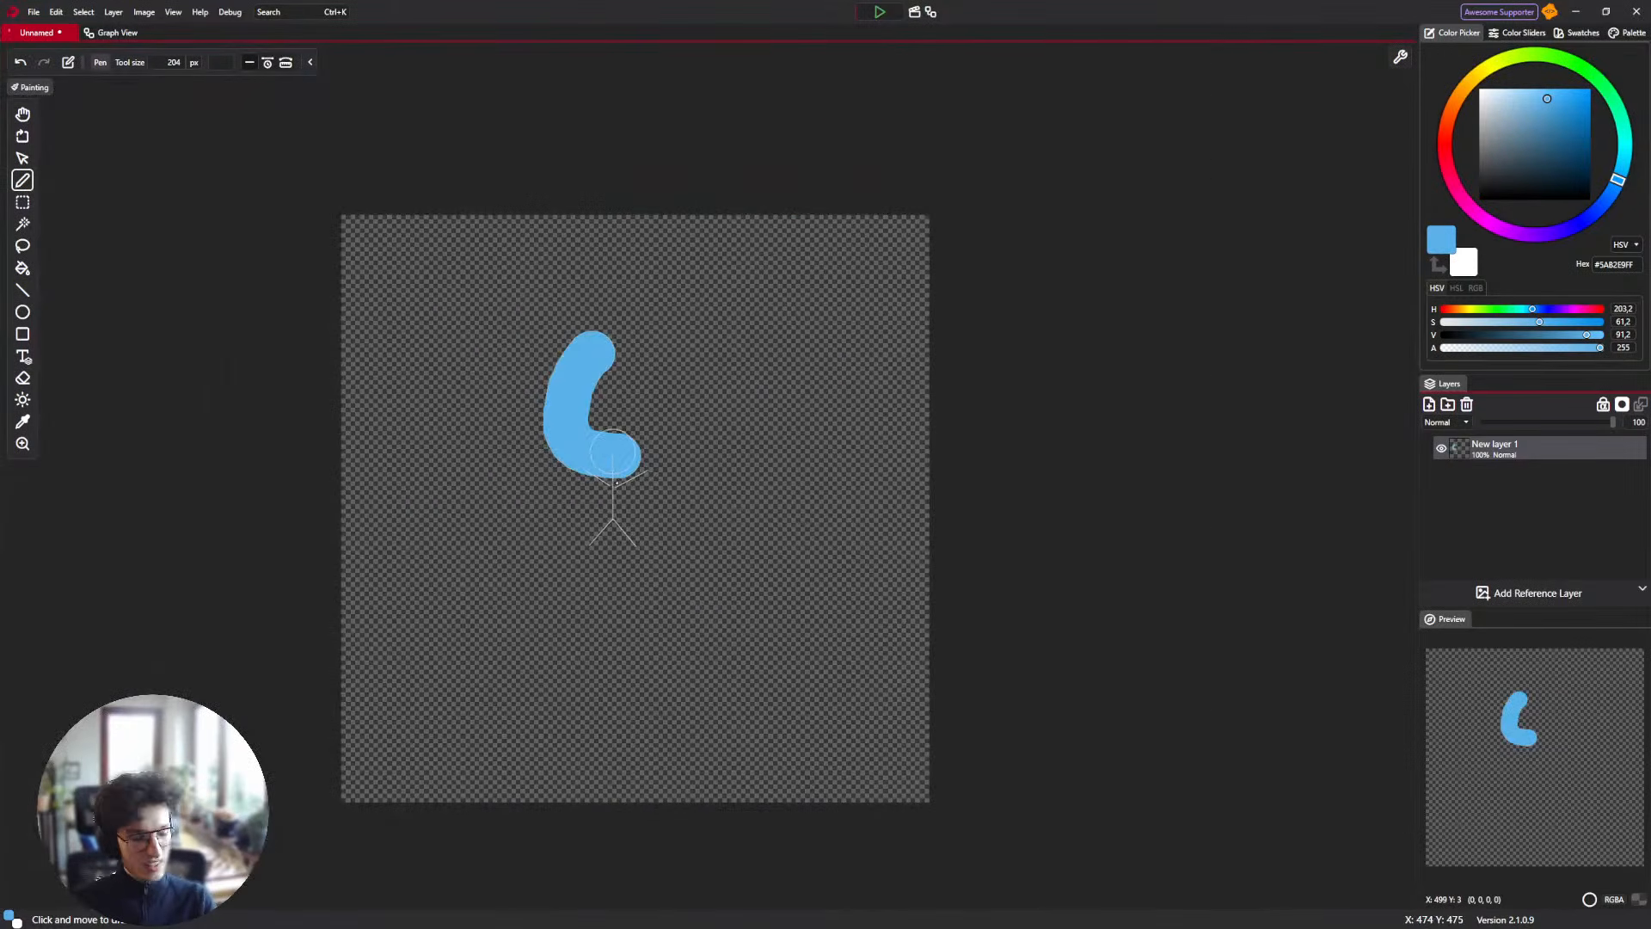
pyautogui.moveTo(633, 407)
pyautogui.mouseDown()
pyautogui.moveTo(631, 311)
pyautogui.moveTo(608, 333)
pyautogui.moveTo(627, 413)
pyautogui.moveTo(610, 459)
pyautogui.moveTo(619, 522)
pyautogui.mouseUp()
pyautogui.scroll(2, 637, 323)
pyautogui.hotkey('ctrl', 'z')
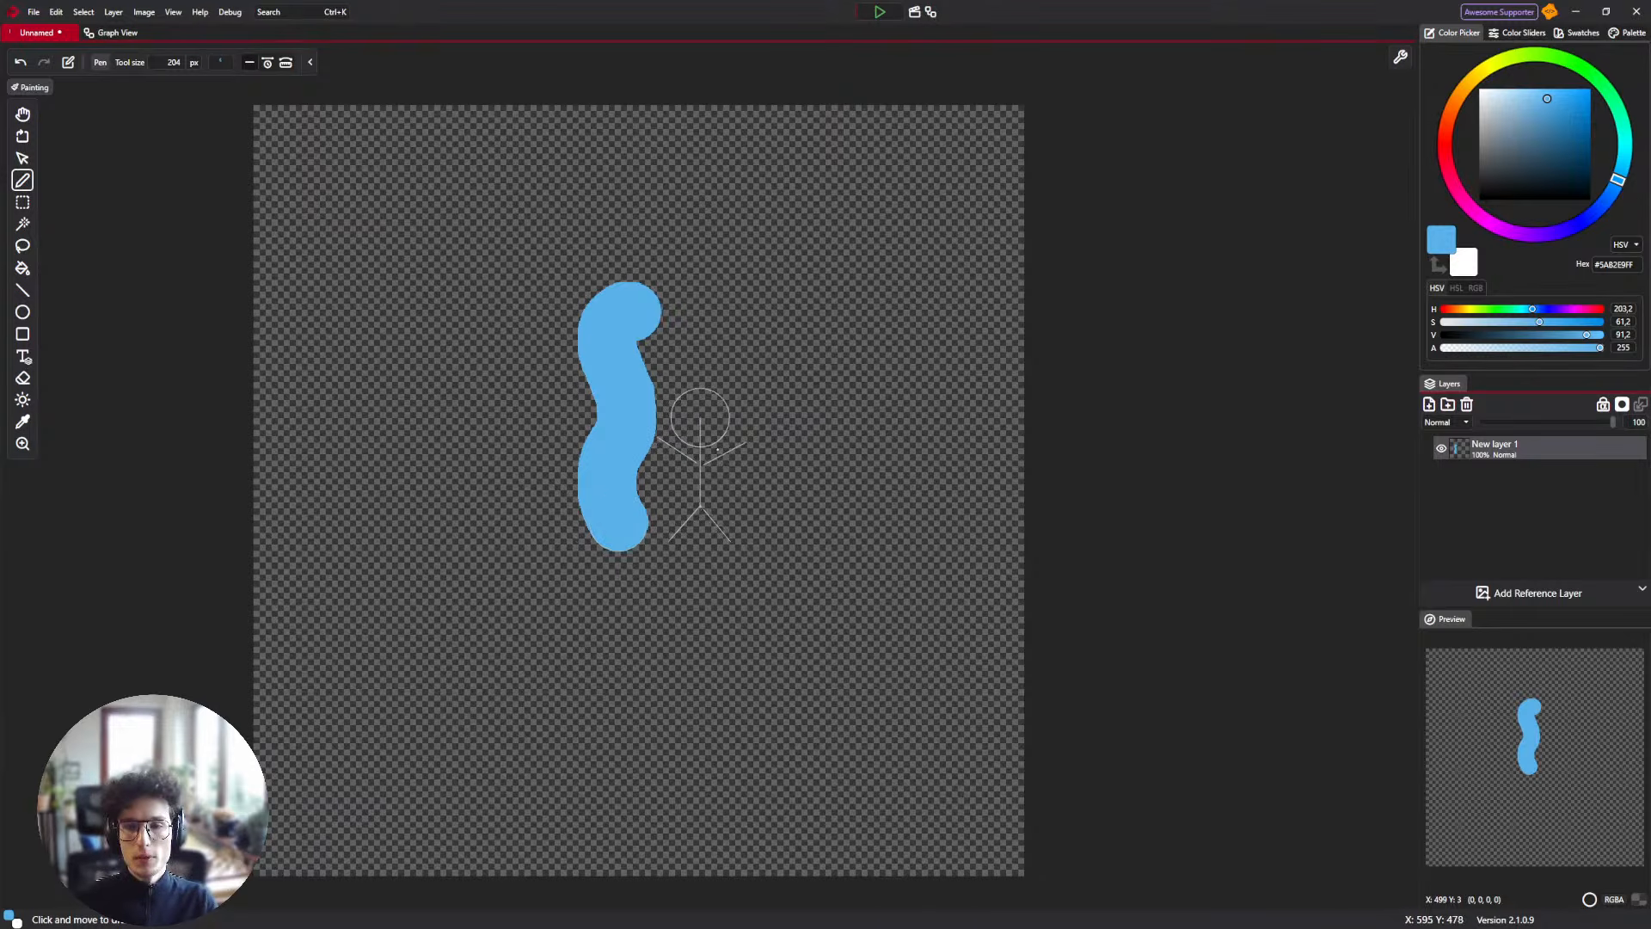
# Paint a short curved stroke to the right of the wavy one, undoing the looping stroke and the extra stroke.
pyautogui.scroll(2, 731, 396)
pyautogui.moveTo(710, 411)
pyautogui.mouseDown()
pyautogui.moveTo(887, 379)
pyautogui.moveTo(829, 222)
pyautogui.moveTo(706, 458)
pyautogui.moveTo(1014, 370)
pyautogui.mouseUp()
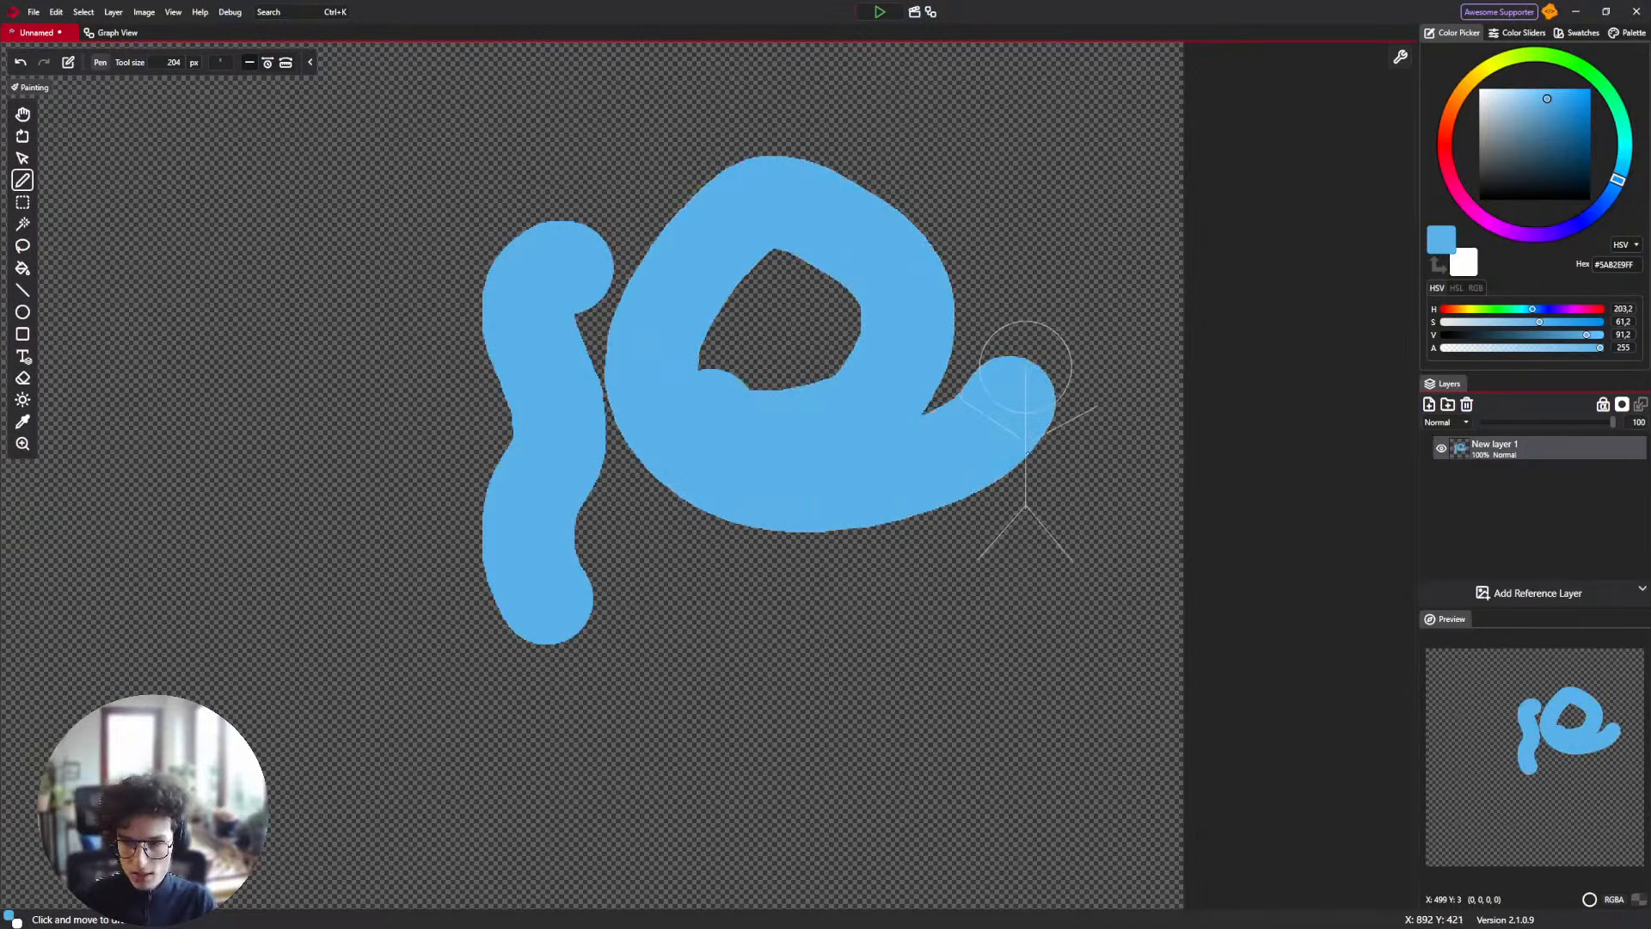
pyautogui.hotkey('ctrl', 'z')
pyautogui.moveTo(821, 256)
pyautogui.mouseDown()
pyautogui.moveTo(859, 266)
pyautogui.moveTo(913, 441)
pyautogui.moveTo(912, 355)
pyautogui.mouseUp()
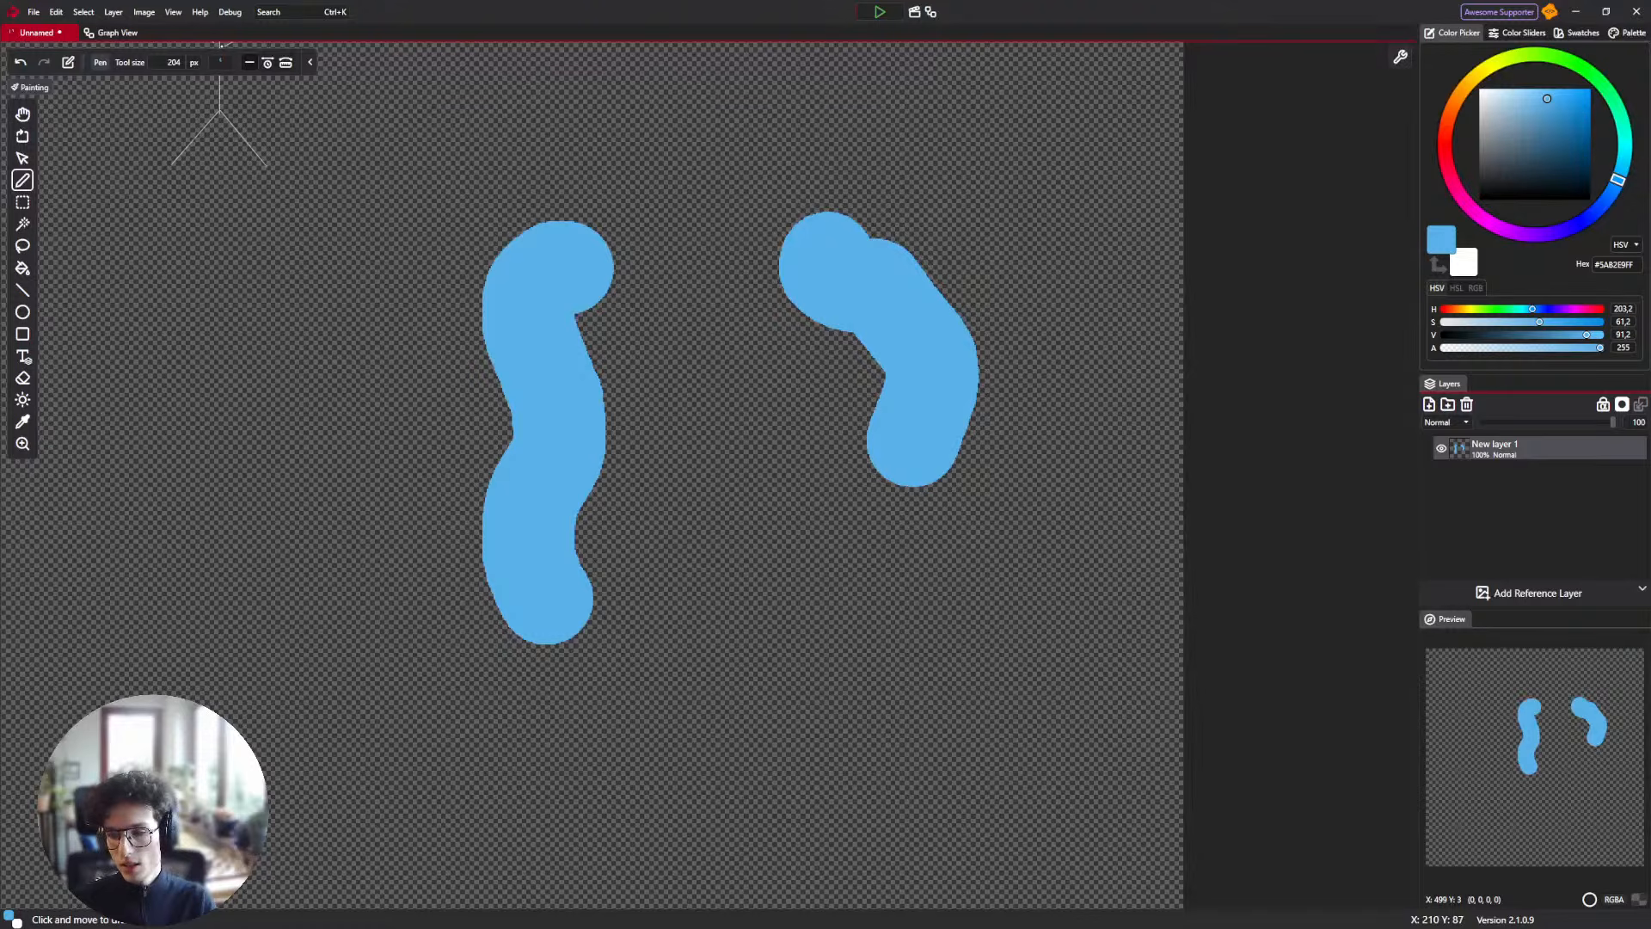
pyautogui.moveTo(738, 288)
pyautogui.mouseDown()
pyautogui.moveTo(745, 487)
pyautogui.moveTo(773, 564)
pyautogui.moveTo(798, 565)
pyautogui.moveTo(957, 430)
pyautogui.mouseUp()
pyautogui.hotkey('ctrl', 'z')
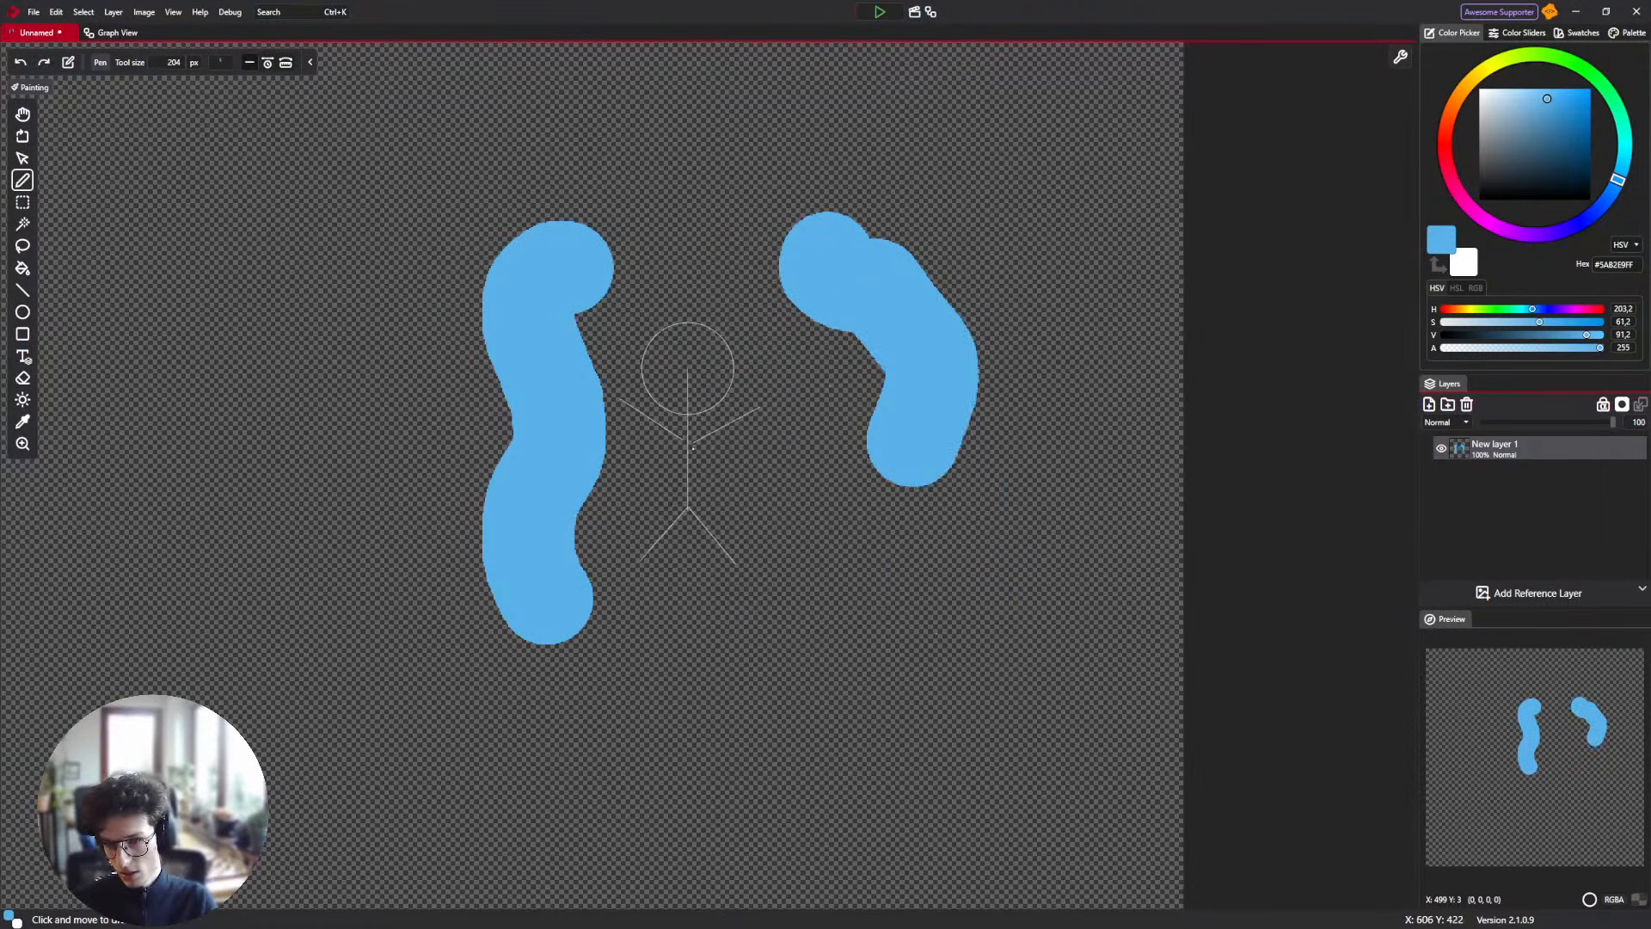
# In the node graph, disconnect the Line node from the Brush Output's Shape and connect its Output to the Output node's Background.
pyautogui.click(111, 33)
pyautogui.moveTo(696, 375); pyautogui.dragTo(716, 308)
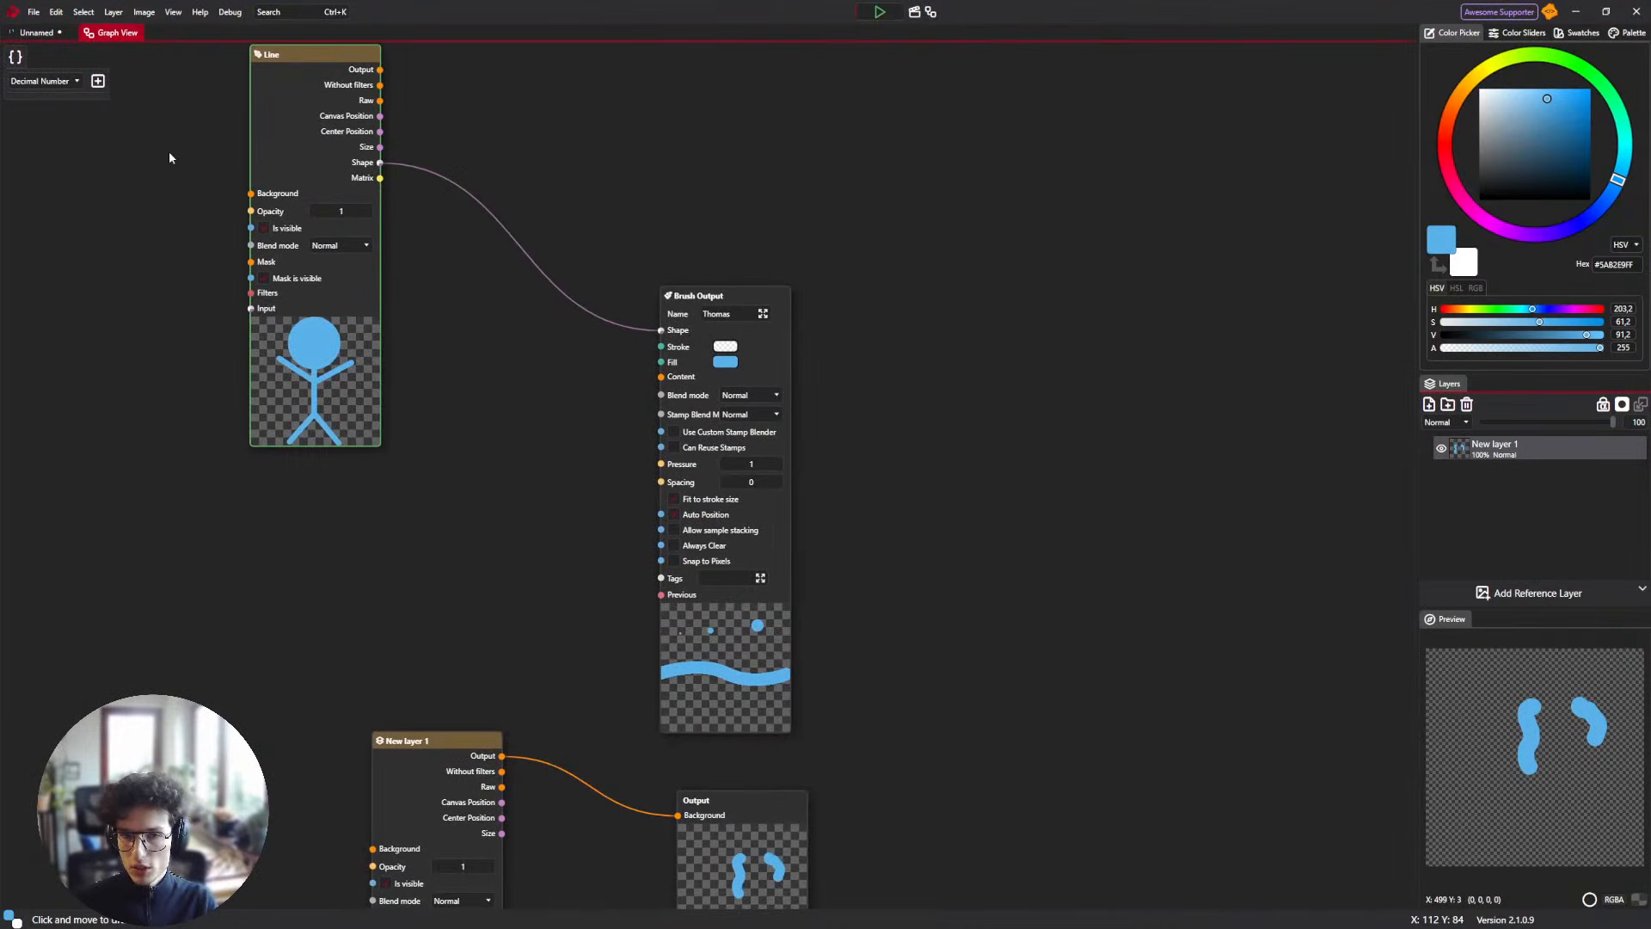
pyautogui.scroll(-2, 437, 209)
pyautogui.scroll(1, 462, 312)
pyautogui.moveTo(521, 311); pyautogui.dragTo(544, 281)
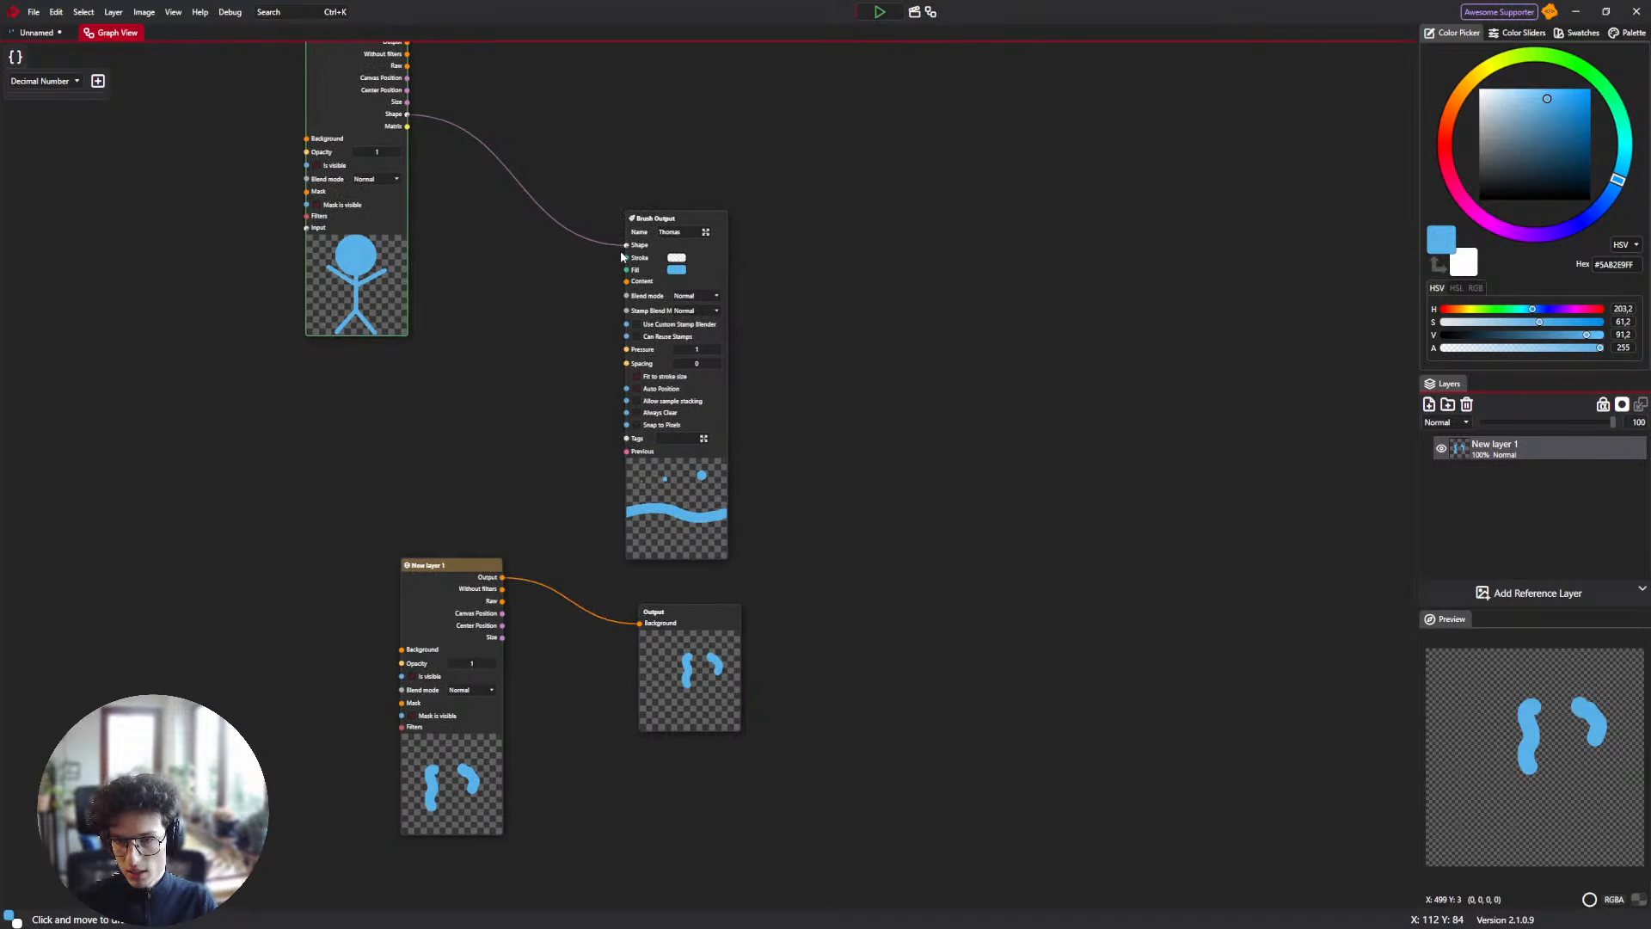
pyautogui.moveTo(626, 245); pyautogui.dragTo(525, 447)
pyautogui.moveTo(361, 86)
pyautogui.mouseDown()
pyautogui.moveTo(288, 257)
pyautogui.moveTo(640, 623)
pyautogui.mouseUp()
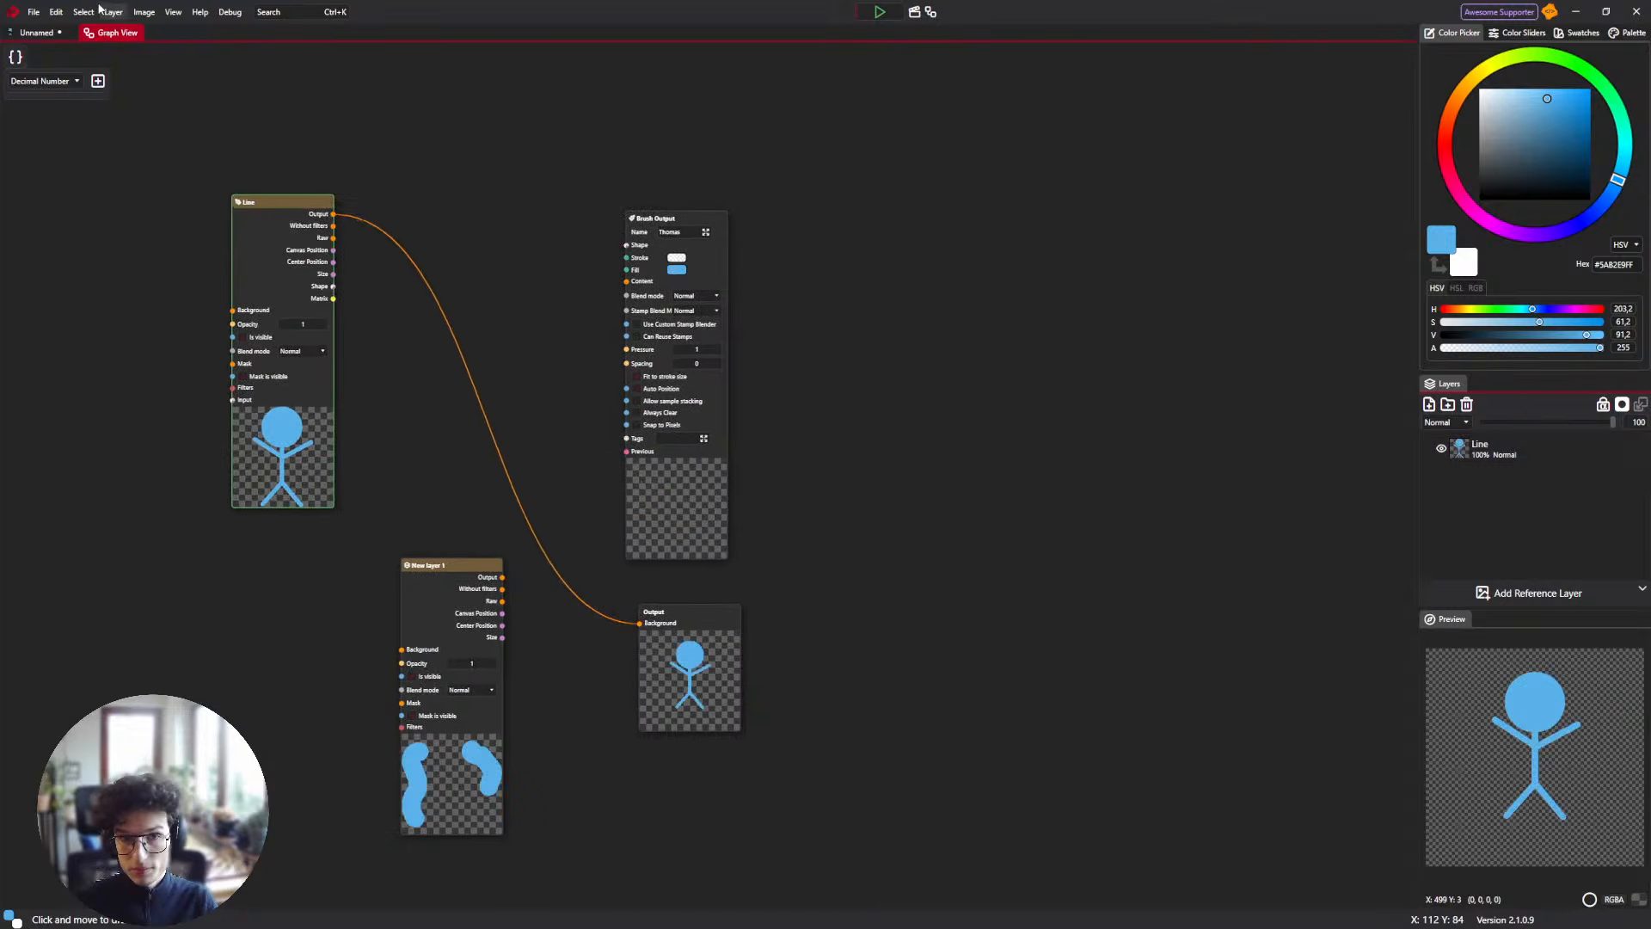
# Return to the canvas and separate the Line layer's stick figure into individual shape layers.
pyautogui.click(43, 32)
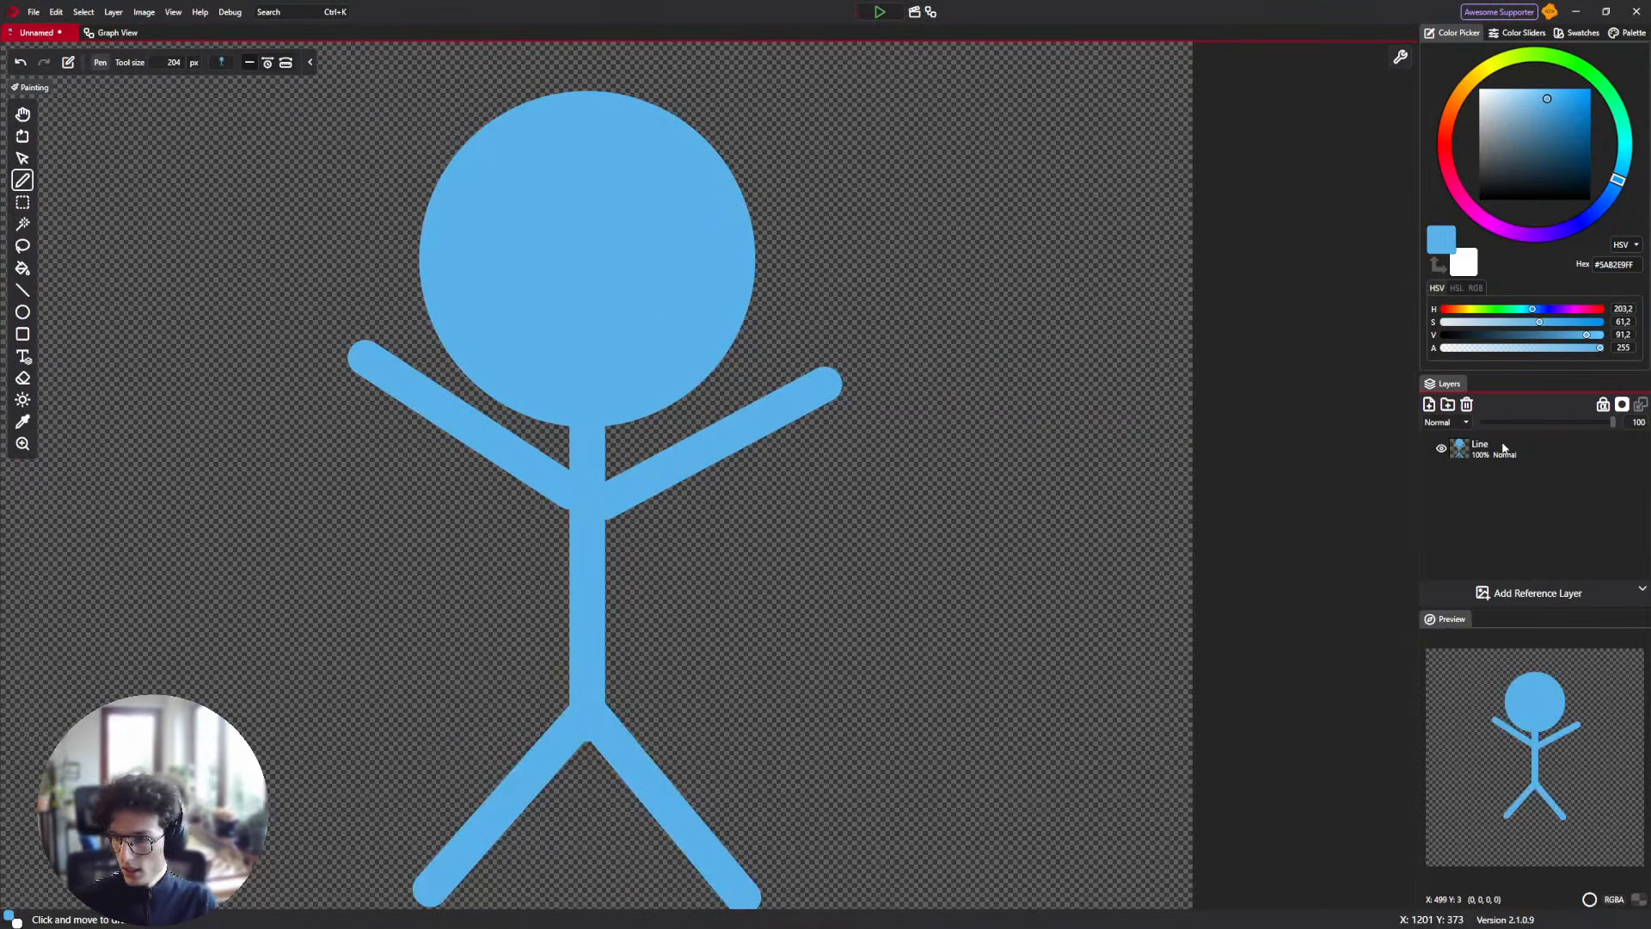
pyautogui.click(1473, 458)
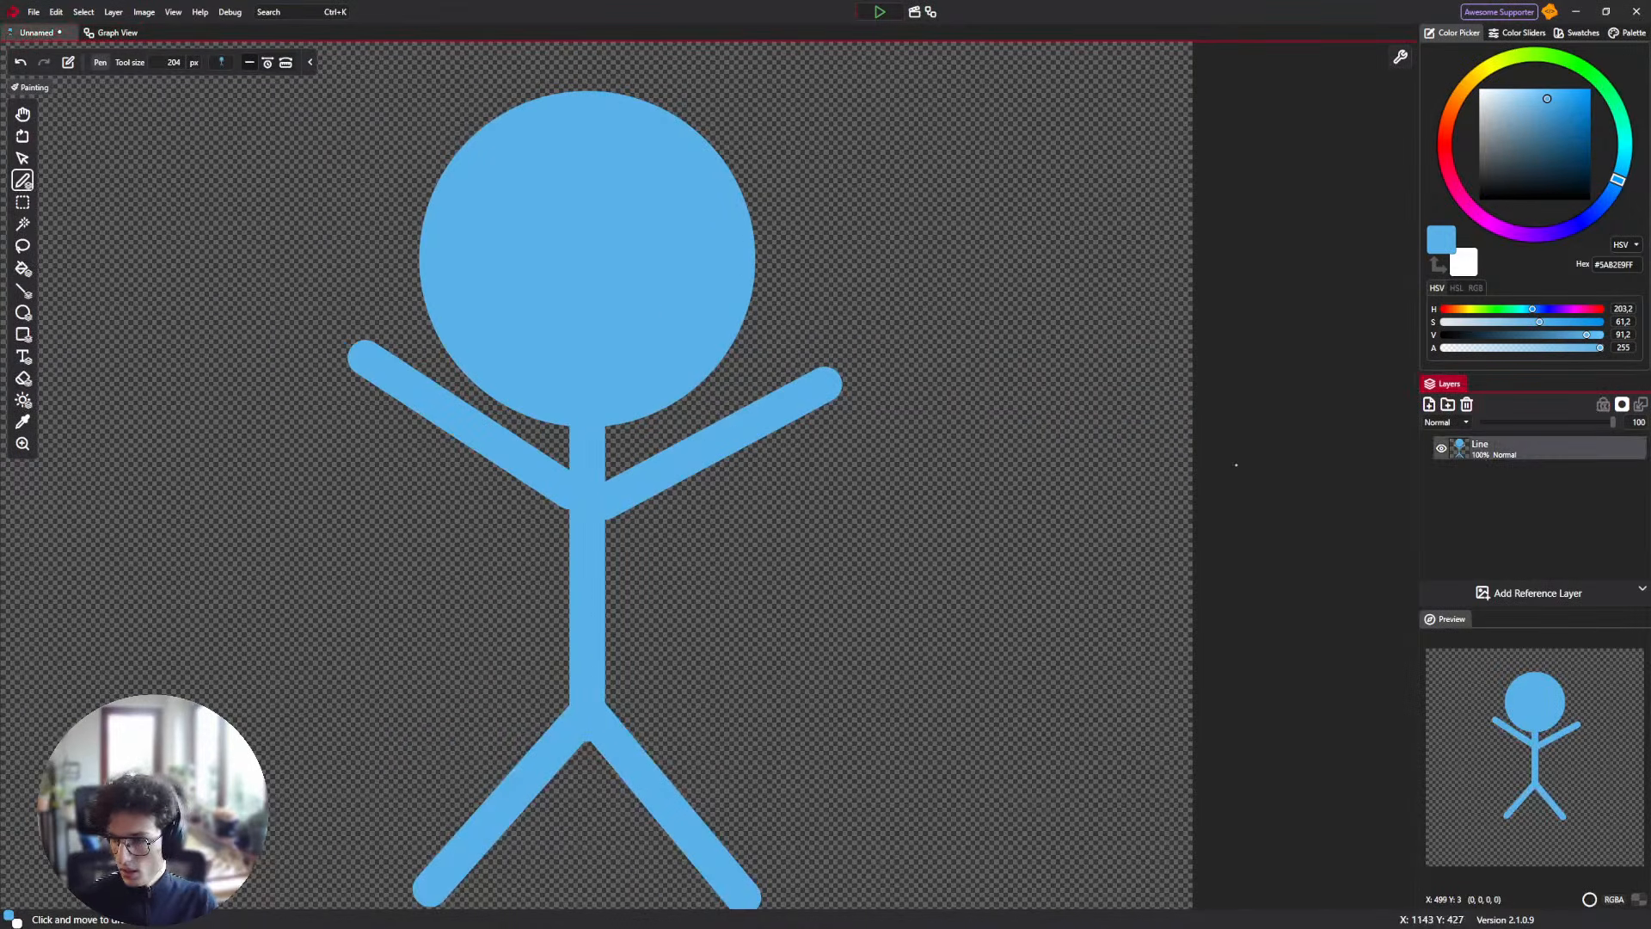
pyautogui.rightClick(1472, 459)
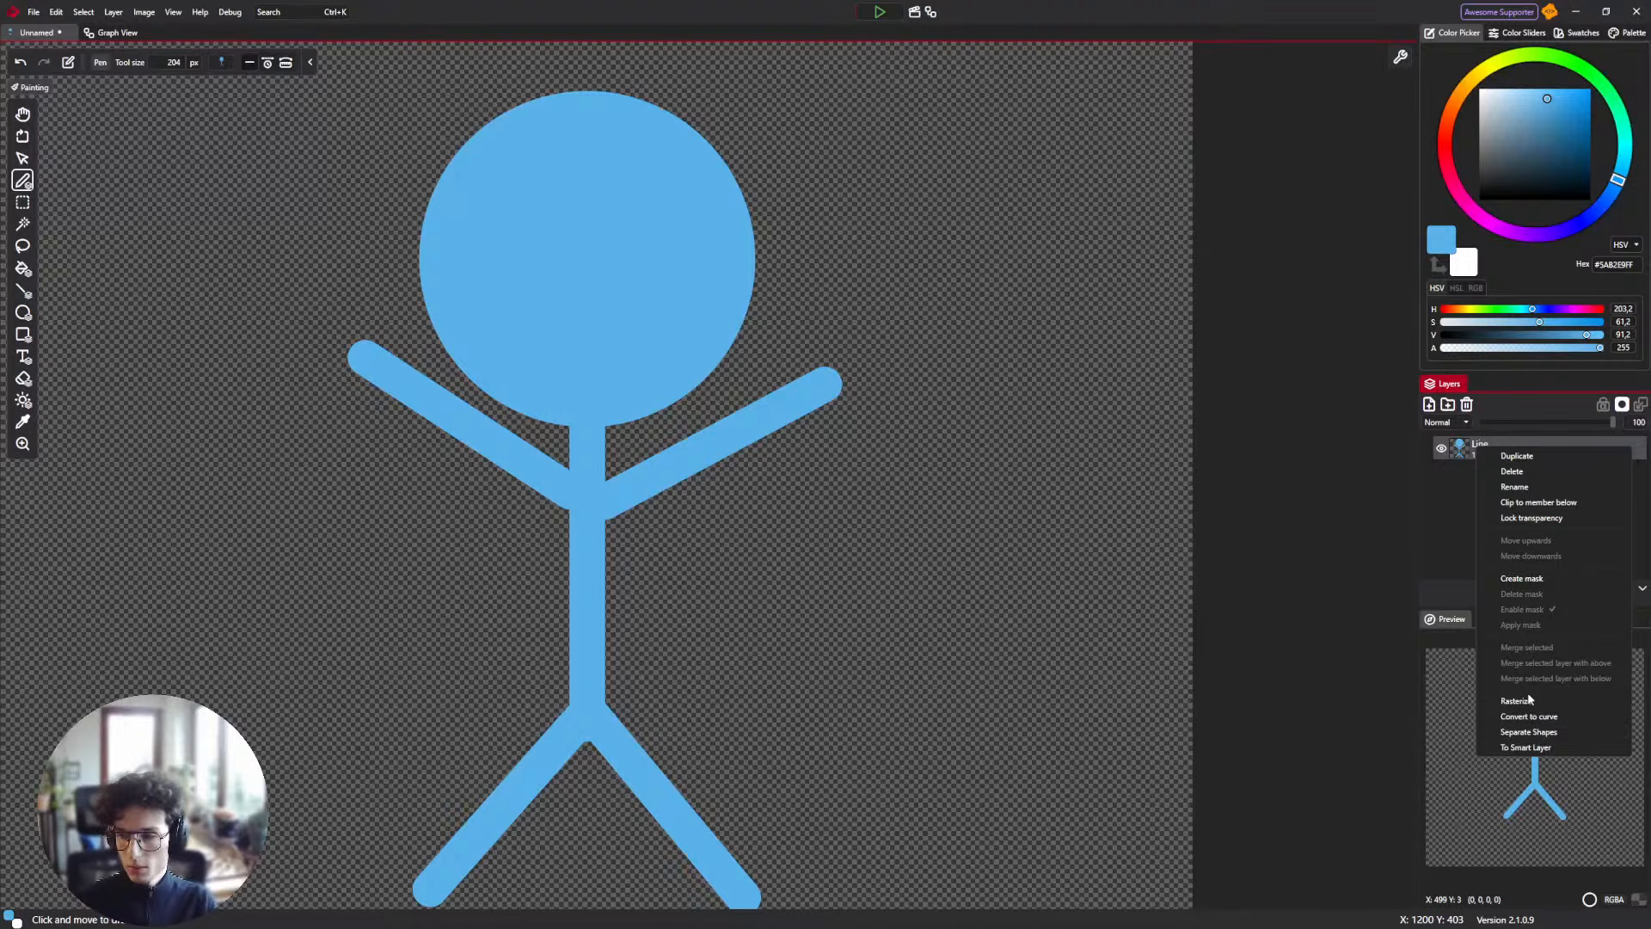
pyautogui.click(1531, 733)
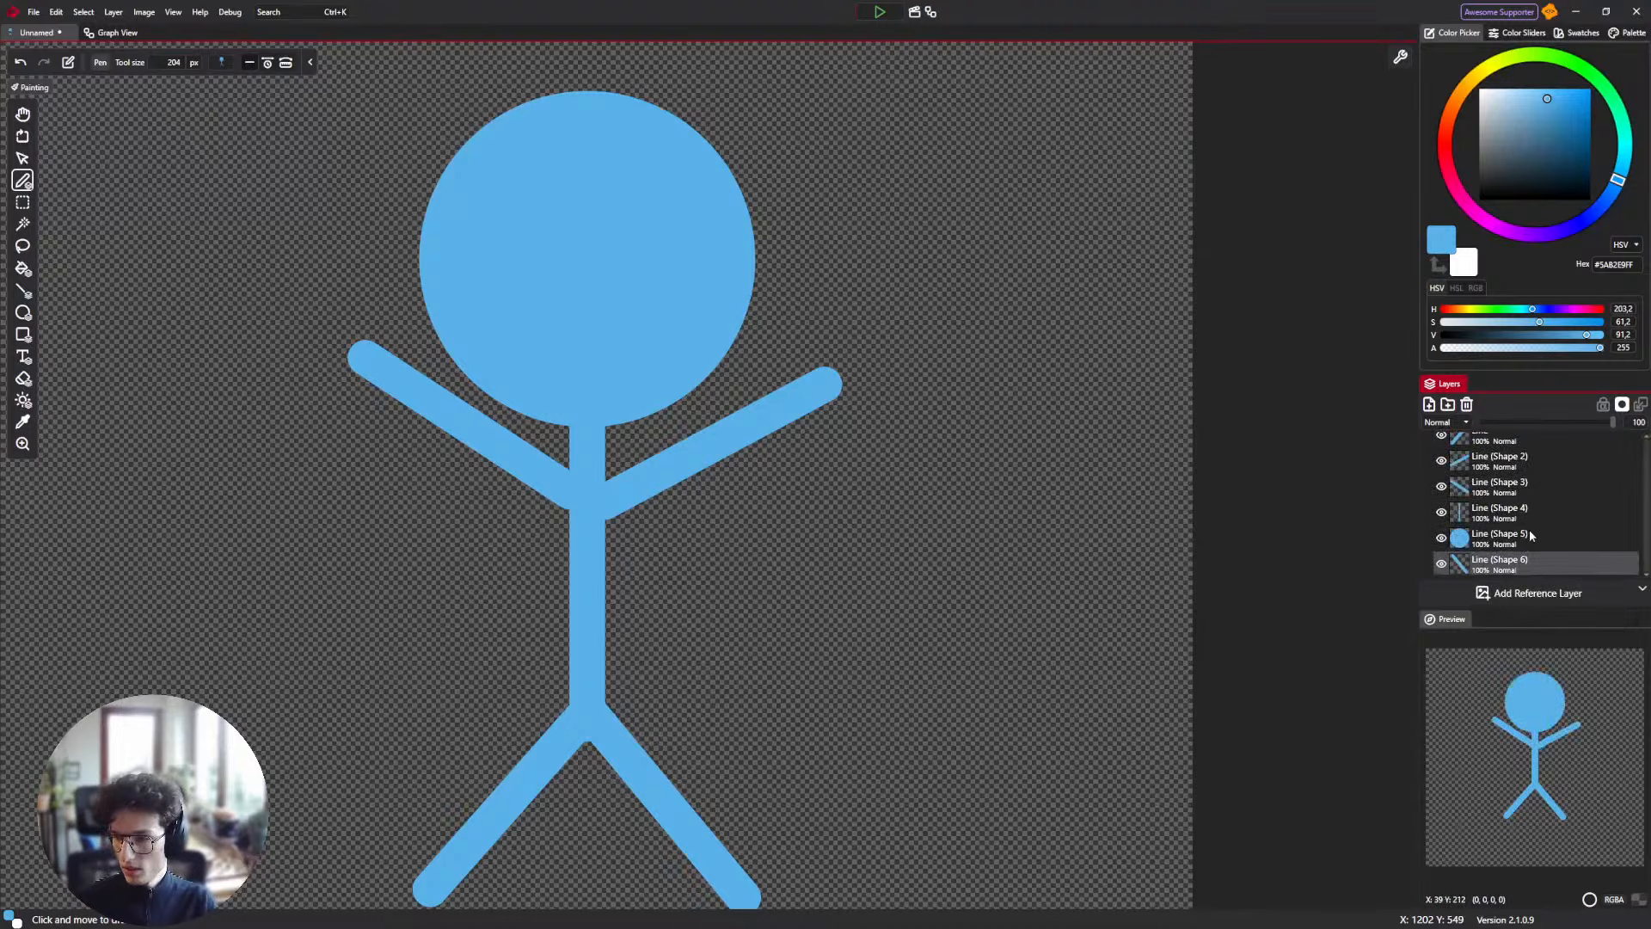
# Try moving the Line layer's leg with the Move tool and undo the change.
pyautogui.scroll(1, 1505, 493)
pyautogui.click(1500, 472)
pyautogui.click(1498, 449)
pyautogui.press('v')
pyautogui.moveTo(790, 484); pyautogui.dragTo(735, 412)
pyautogui.scroll(-2, 734, 412)
pyautogui.moveTo(519, 638); pyautogui.dragTo(557, 619)
pyautogui.hotkey('ctrl', 'z')
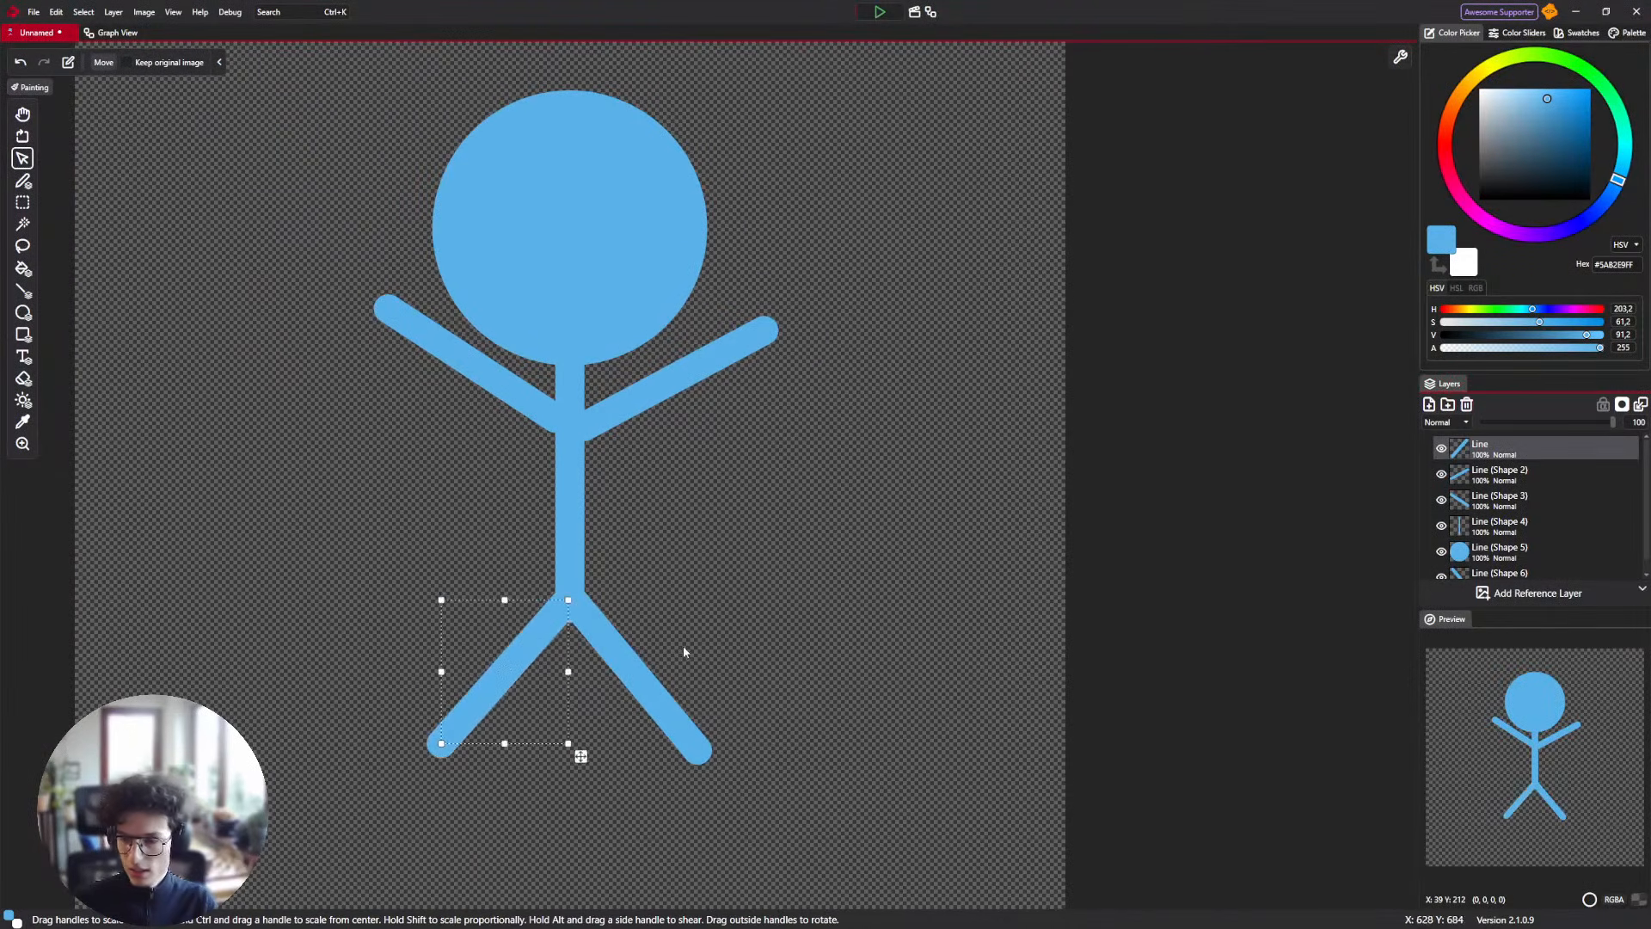
# Switch to the Vector toolset's Path tool, try shifting the hand end point of Line (Shape 2), and undo it.
pyautogui.click(1540, 473)
pyautogui.moveTo(27, 88)
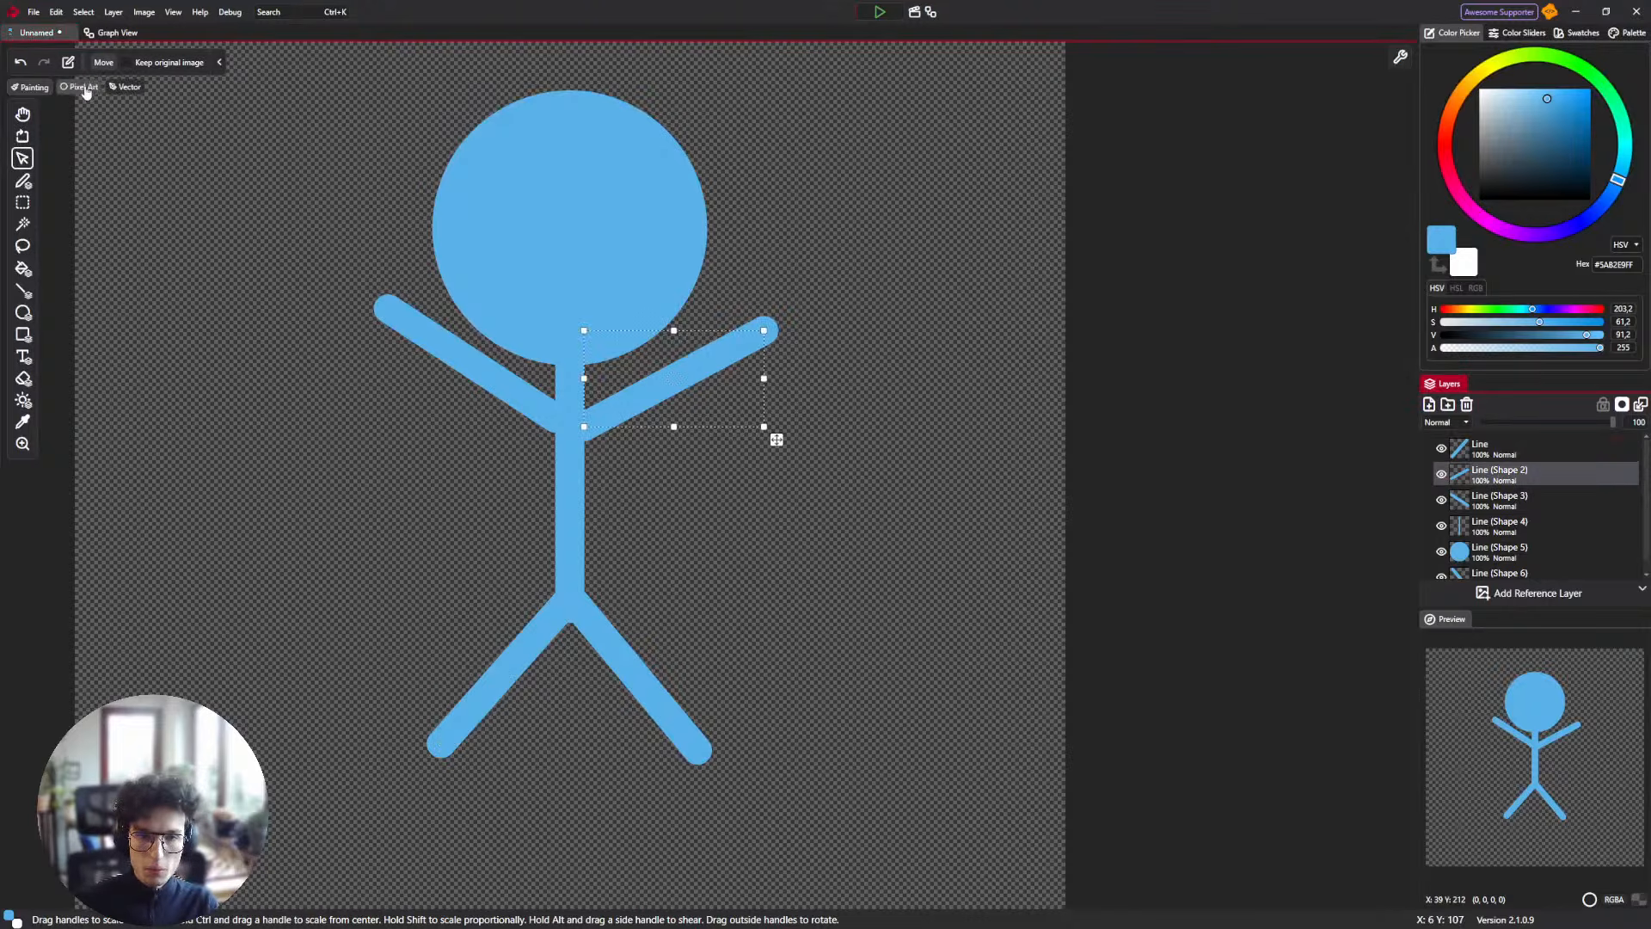
pyautogui.click(120, 89)
pyautogui.click(23, 179)
pyautogui.scroll(4, 640, 370)
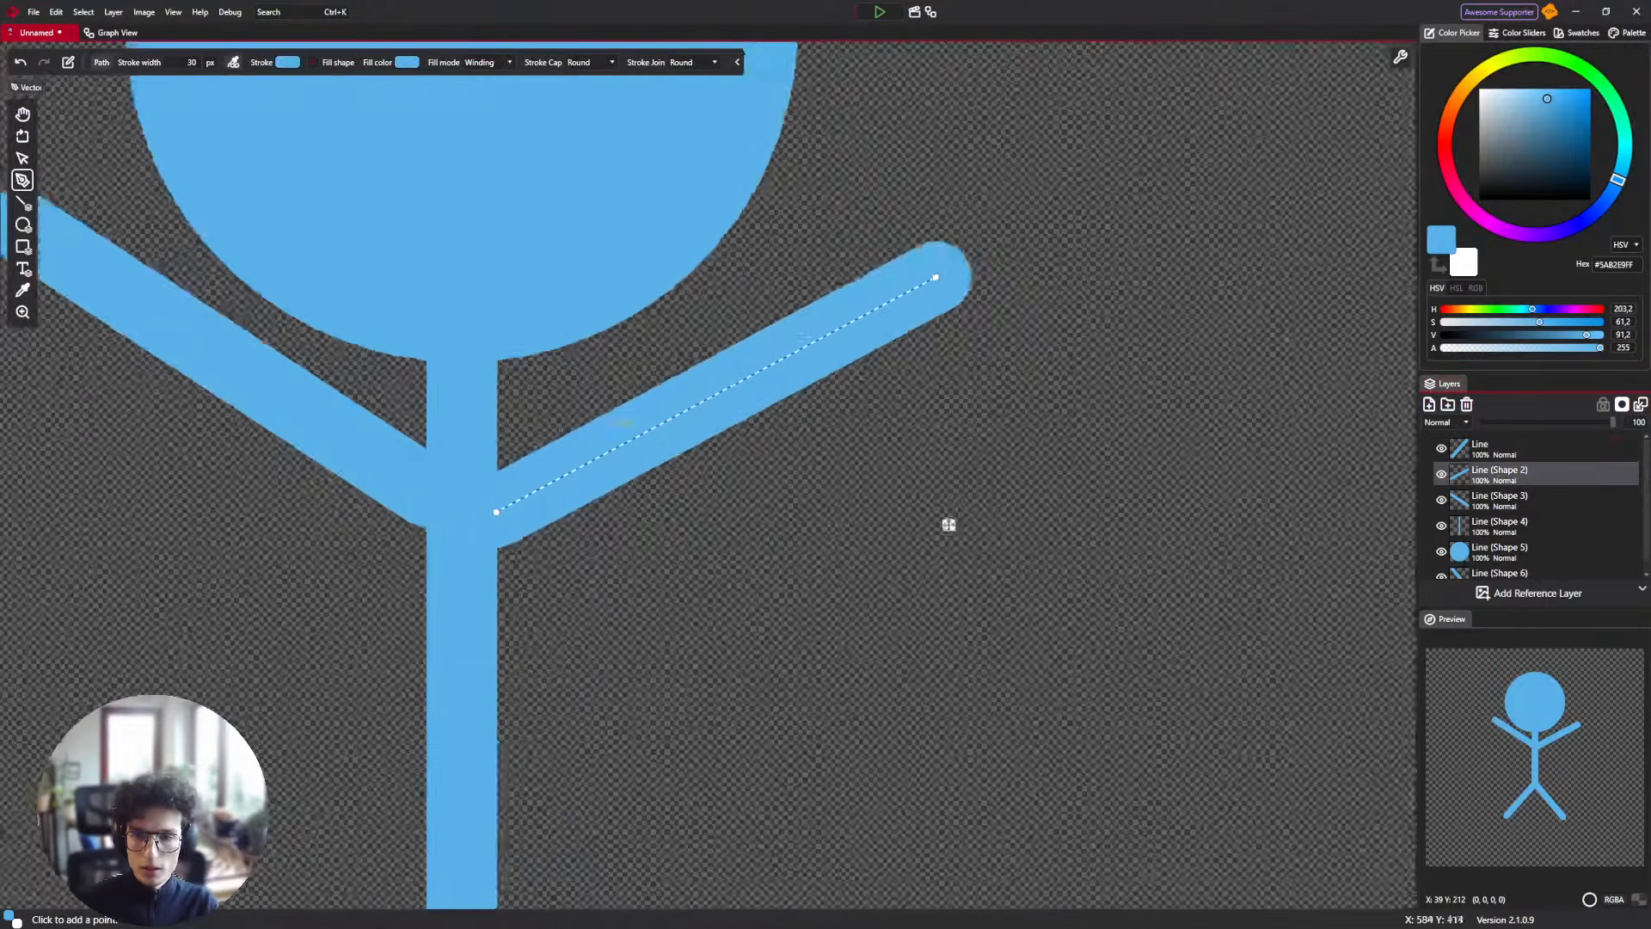
pyautogui.scroll(-2, 589, 430)
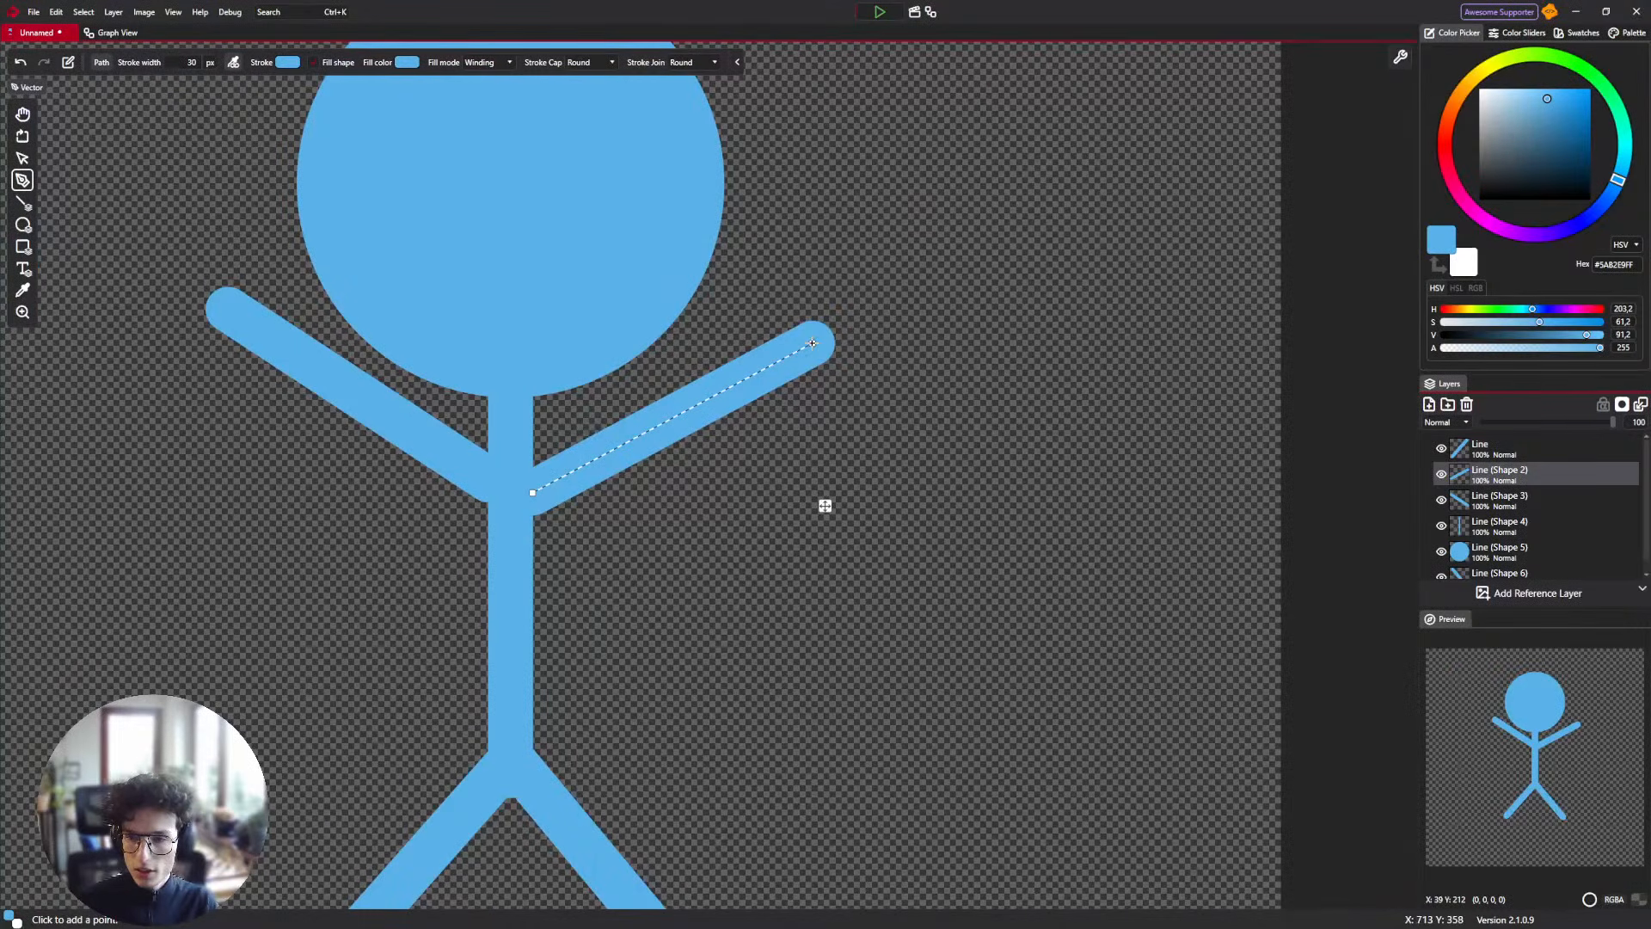
pyautogui.moveTo(812, 343); pyautogui.dragTo(762, 373)
pyautogui.hotkey('ctrl', 'z')
# Delete the layers Line, Line (Shape 2), Line (Shape 3), Line (Shape 4) and Line (Shape 6), keeping only the head circle.
pyautogui.click(1501, 451)
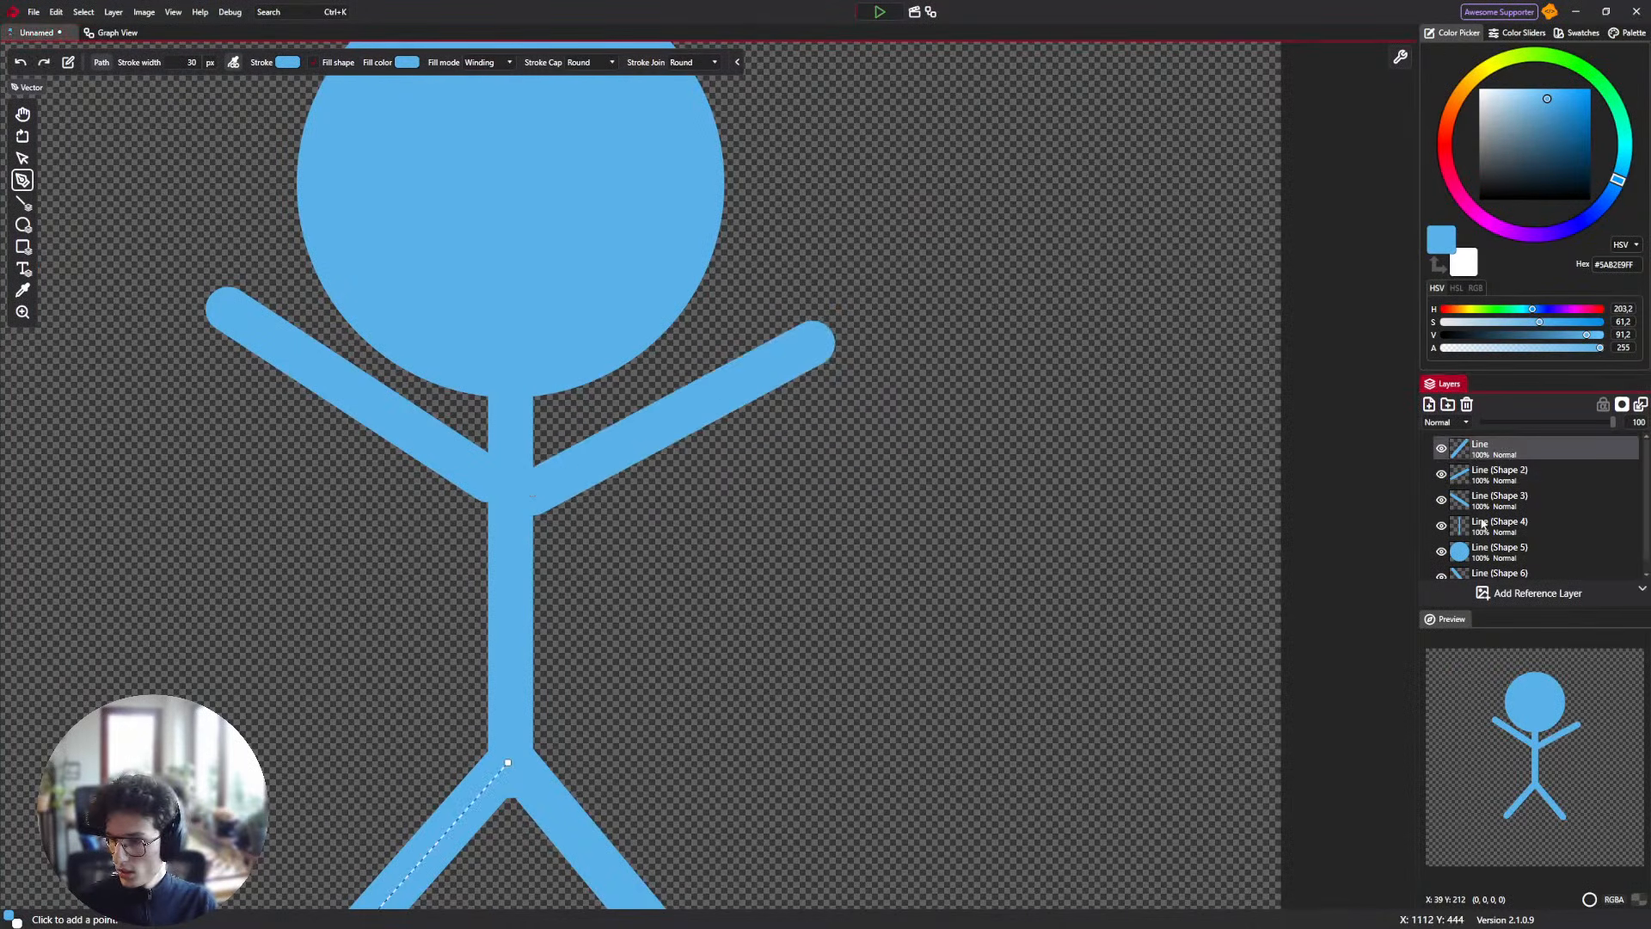
pyautogui.keyDown('shift'); pyautogui.click(1501, 530); pyautogui.keyUp('shift')
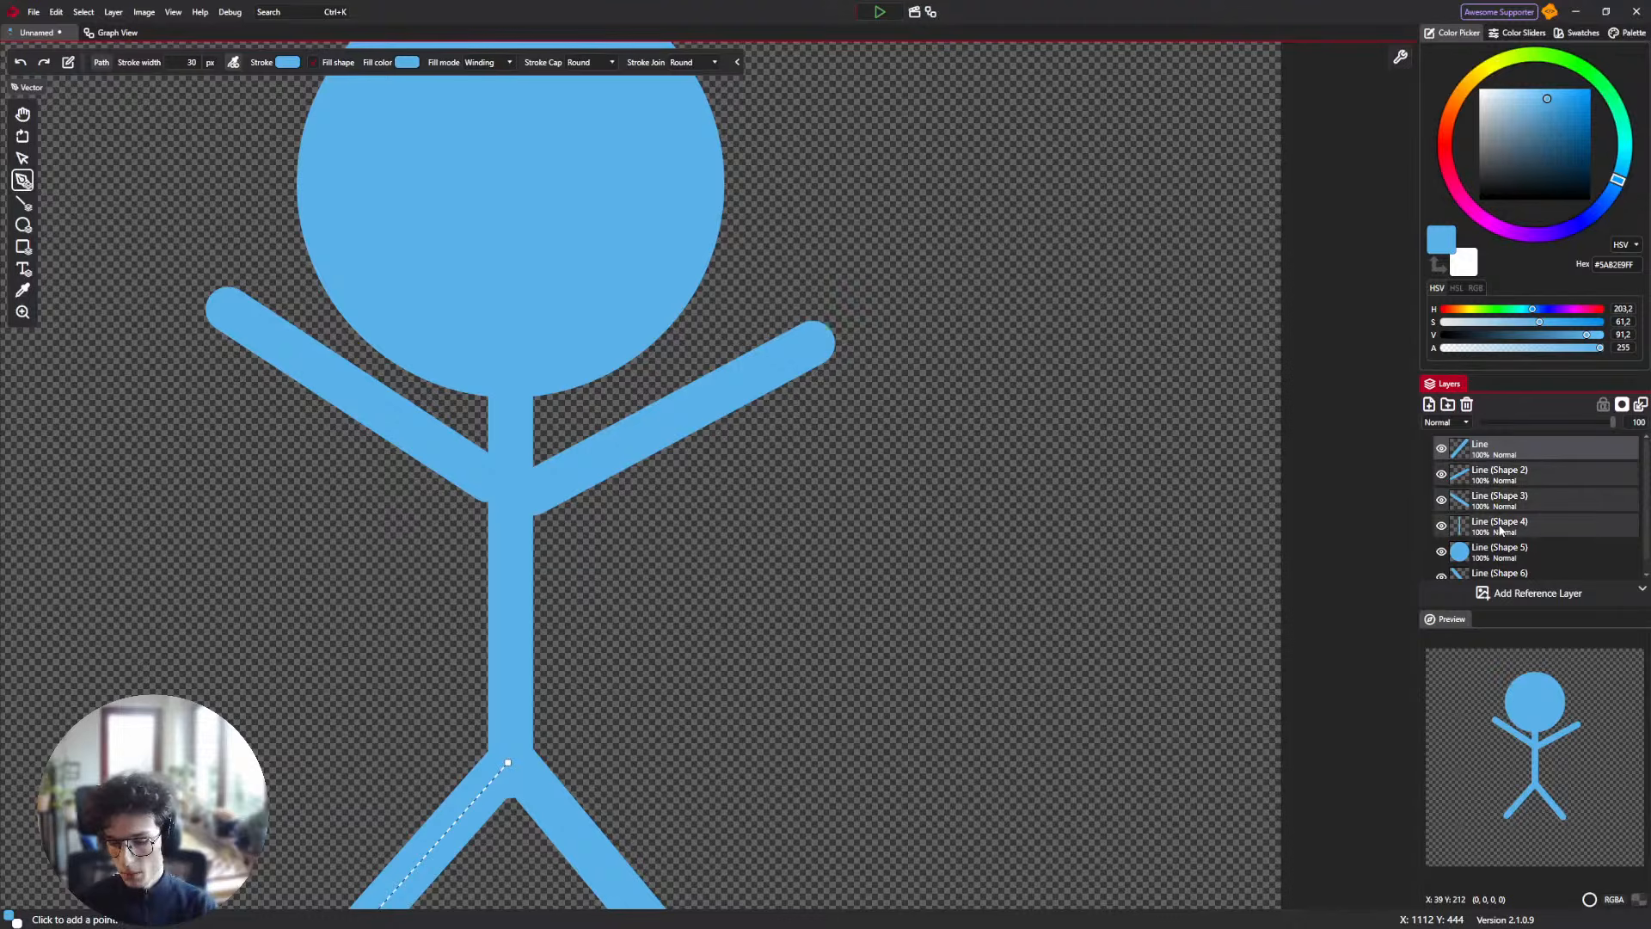
pyautogui.press('Delete')
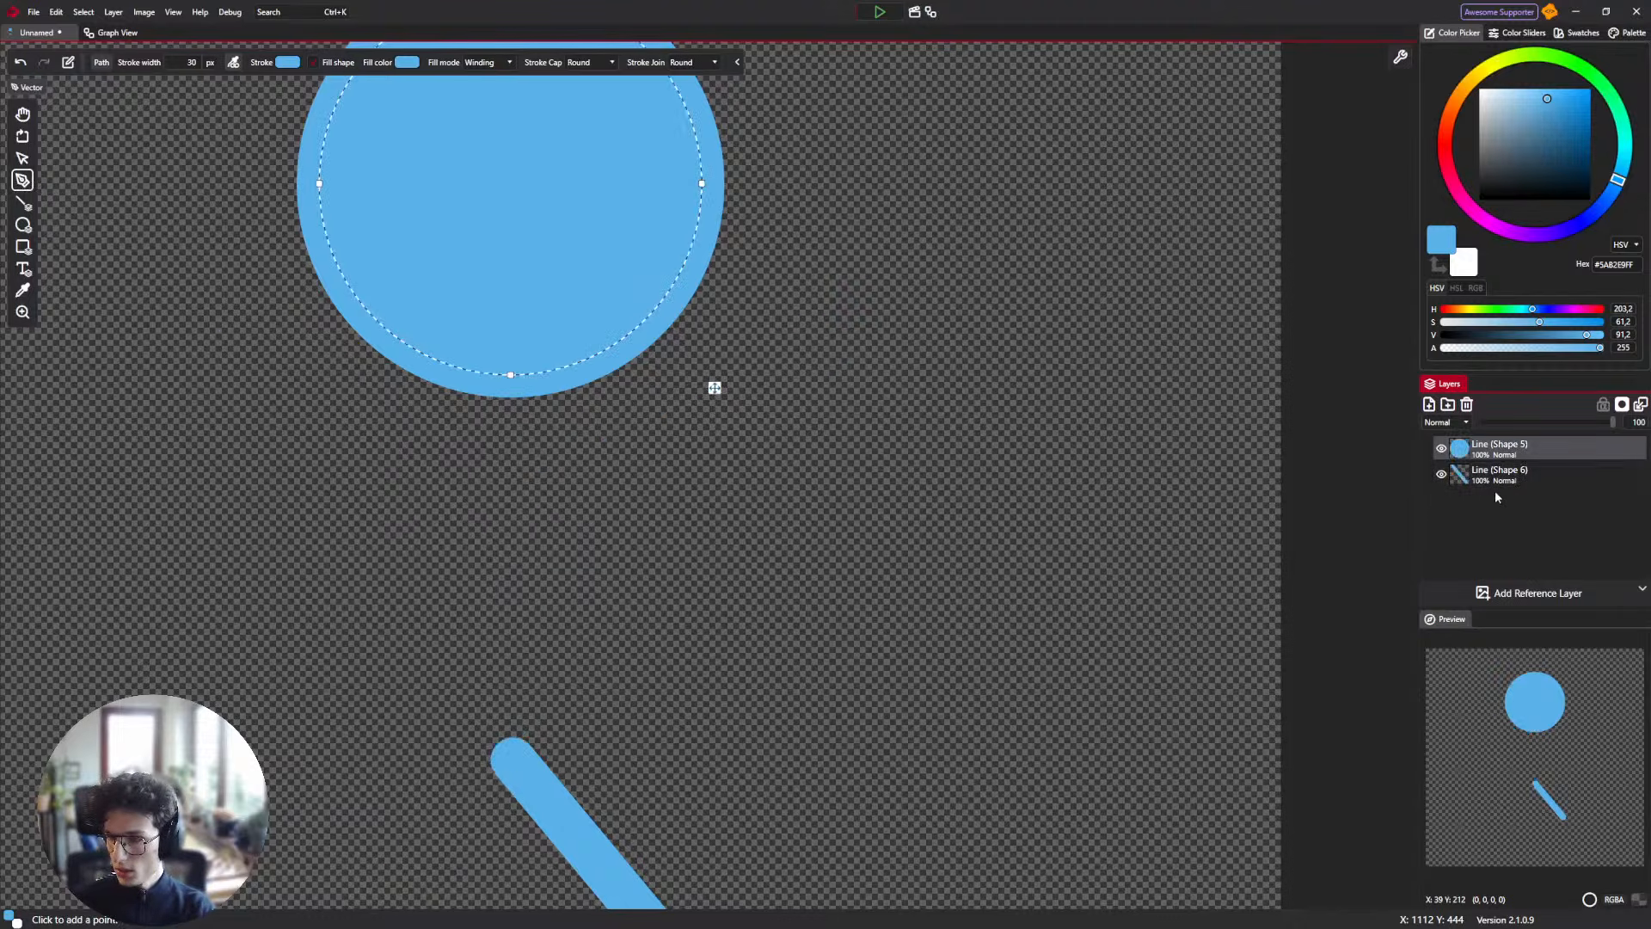
pyautogui.click(1496, 480)
pyautogui.press('Delete')
# Draw a narrow upright rectangle from the lower part of the head circle downward as the figure's body.
pyautogui.scroll(-2, 732, 401)
pyautogui.moveTo(547, 308); pyautogui.dragTo(544, 364)
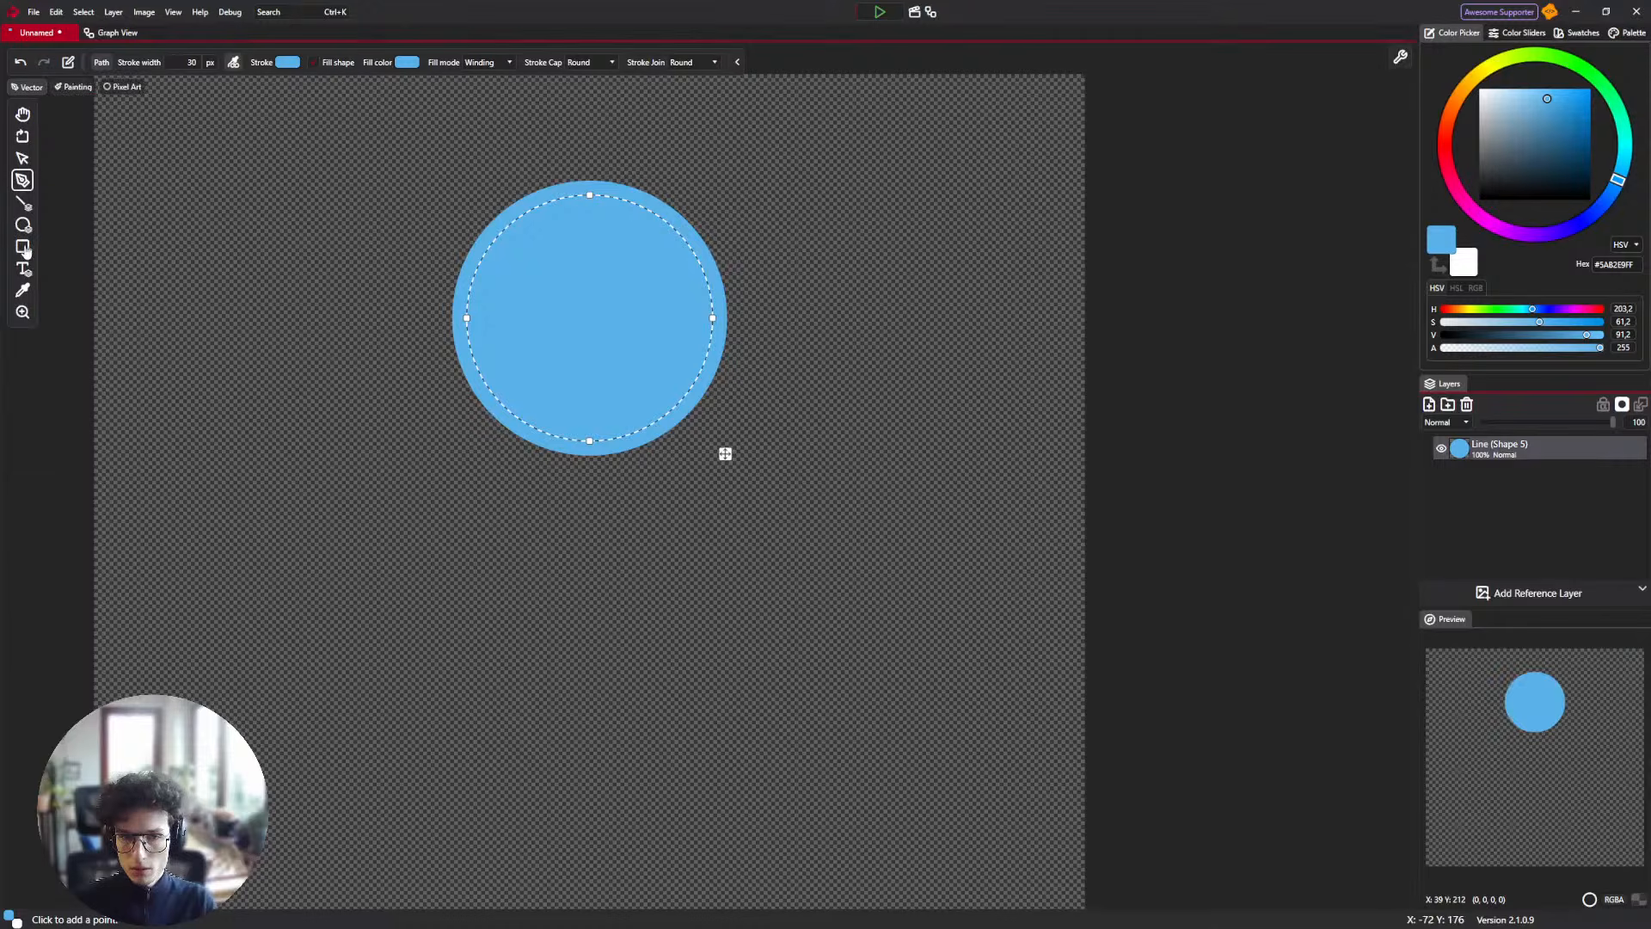
pyautogui.click(23, 246)
pyautogui.moveTo(577, 424); pyautogui.dragTo(594, 686)
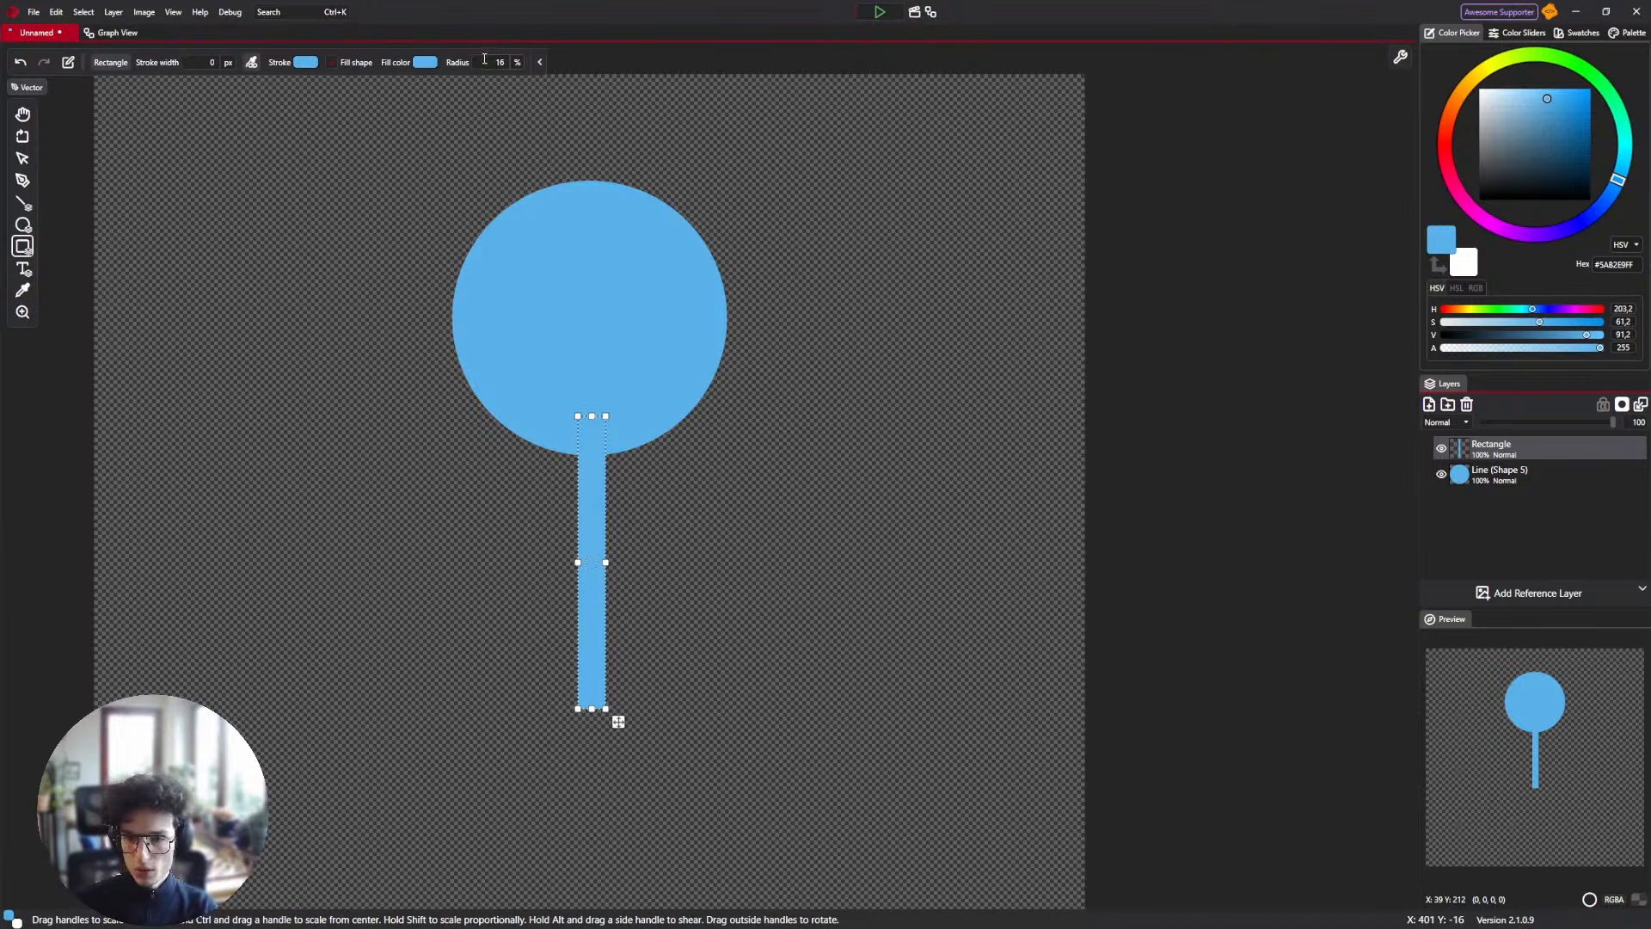
# Set the body's corner radius to 30% and draw a narrow rectangle, rotated as a raised left arm from the upper body.
pyautogui.moveTo(680, 557); pyautogui.dragTo(664, 460)
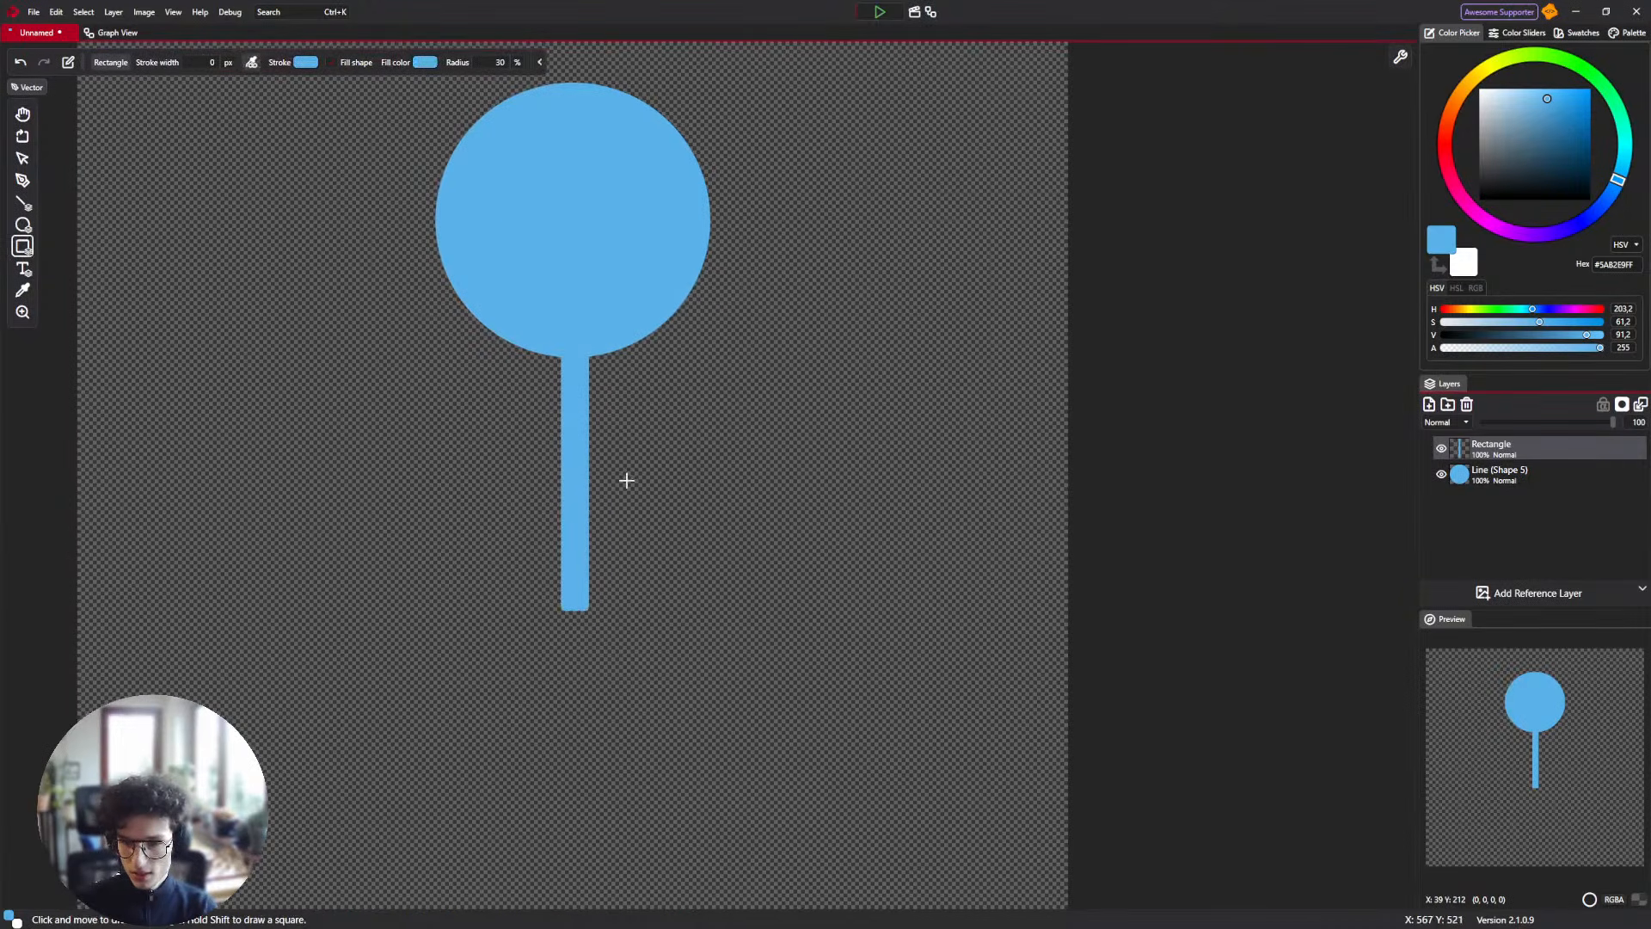
pyautogui.moveTo(571, 385); pyautogui.dragTo(273, 408)
pyautogui.moveTo(582, 421)
pyautogui.mouseDown()
pyautogui.moveTo(519, 542)
pyautogui.moveTo(593, 435)
pyautogui.mouseUp()
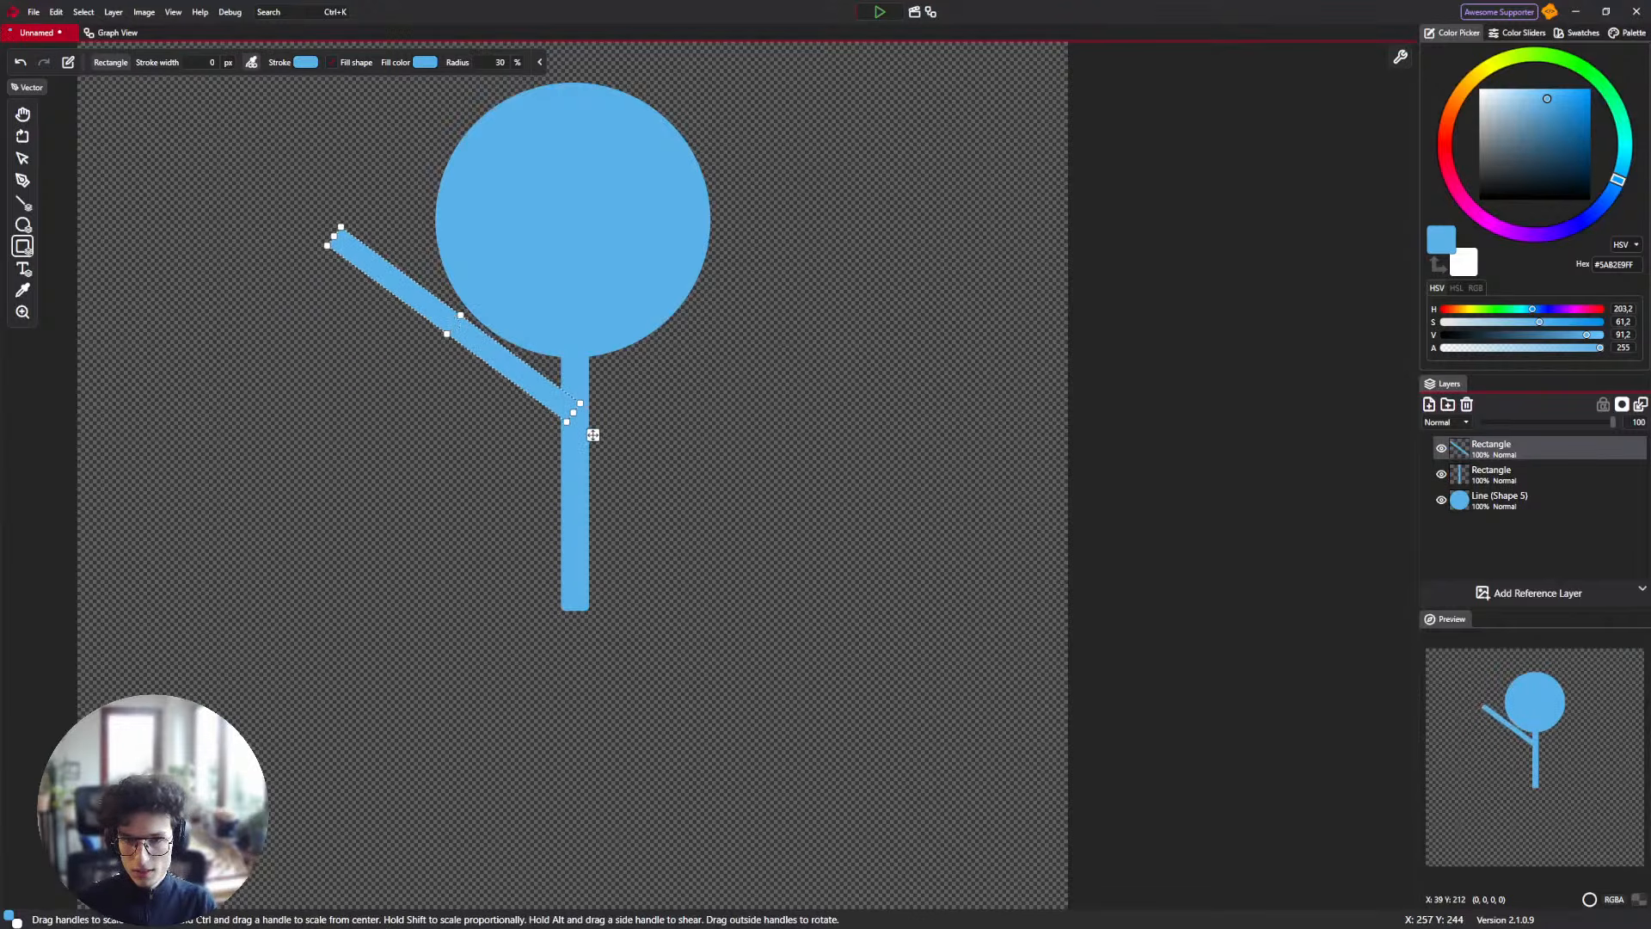
pyautogui.moveTo(334, 236); pyautogui.dragTo(477, 363)
pyautogui.moveTo(585, 448); pyautogui.dragTo(588, 440)
pyautogui.moveTo(431, 339)
pyautogui.mouseDown()
pyautogui.moveTo(338, 288)
pyautogui.moveTo(421, 364)
pyautogui.moveTo(434, 353)
pyautogui.mouseUp()
pyautogui.press('Return')
# Copy the arm rectangle, then rotate and position the copy as the raised arm on the body's other side.
pyautogui.moveTo(571, 416)
pyautogui.mouseDown()
pyautogui.moveTo(823, 373)
pyautogui.moveTo(837, 398)
pyautogui.mouseUp()
pyautogui.hotkey('ctrl', 'z')
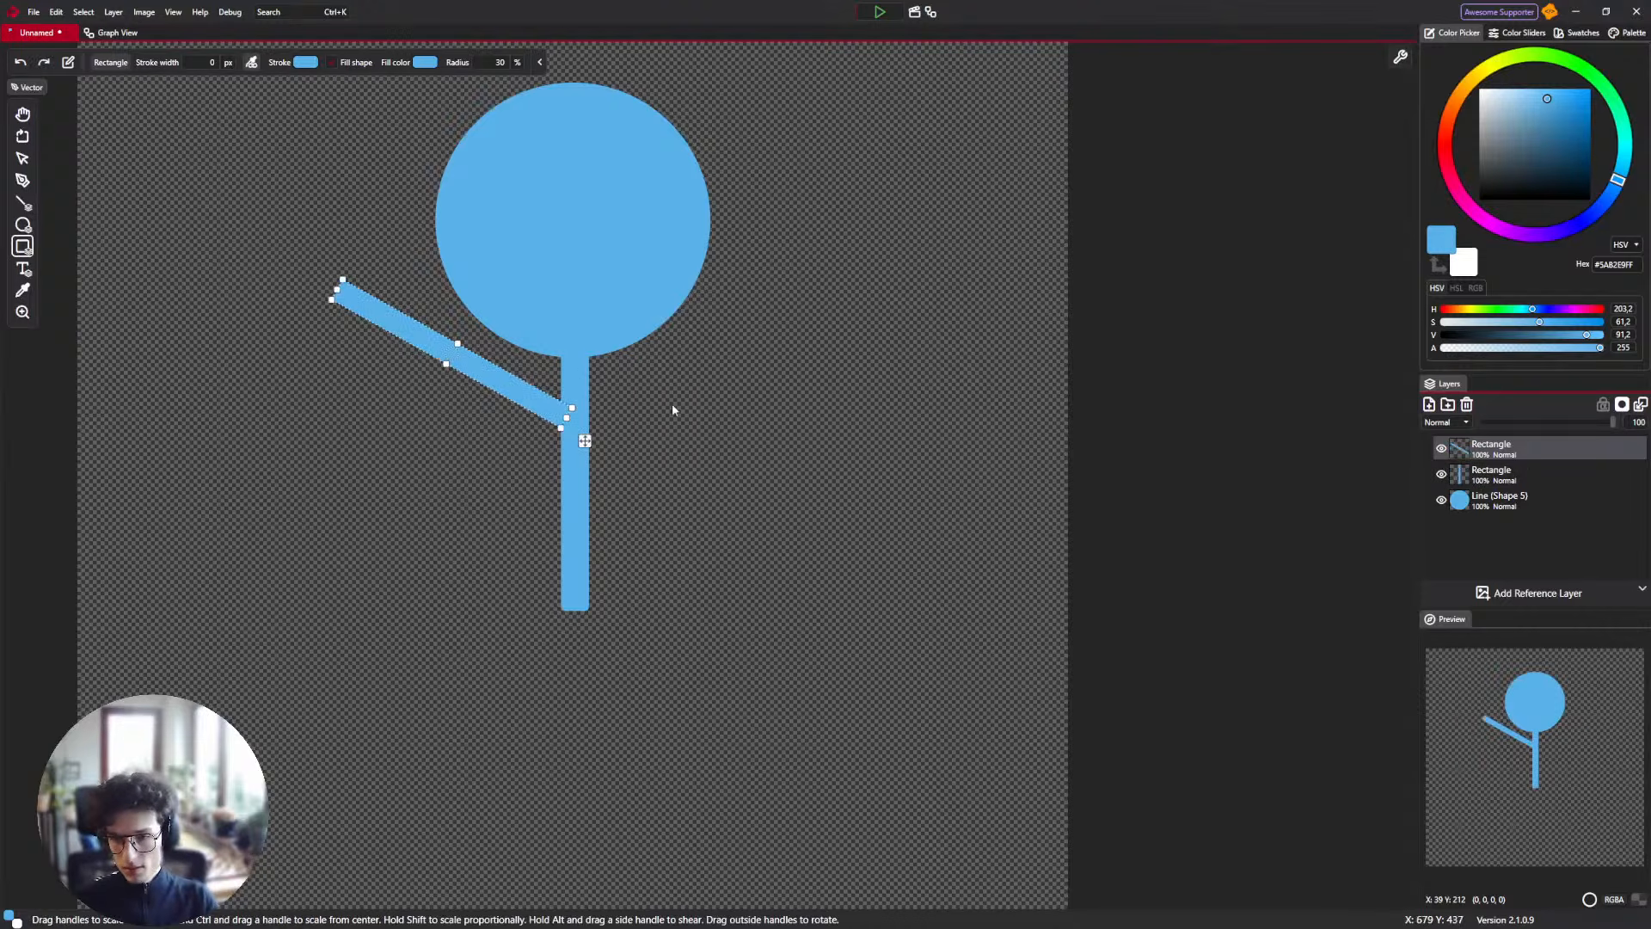
pyautogui.hotkey('ctrl', 'c')
pyautogui.hotkey('ctrl', 'v')
pyautogui.moveTo(585, 440); pyautogui.dragTo(825, 560)
pyautogui.moveTo(789, 505); pyautogui.dragTo(783, 378)
pyautogui.moveTo(751, 436); pyautogui.dragTo(567, 611)
# Paste two more limb copies, rotating and placing them as two spread legs that meet at the body's lower end.
pyautogui.hotkey('ctrl', 'c')
pyautogui.hotkey('ctrl', 'v')
pyautogui.hotkey('ctrl', 'c')
pyautogui.hotkey('ctrl', 'v')
pyautogui.moveTo(602, 830); pyautogui.dragTo(683, 847)
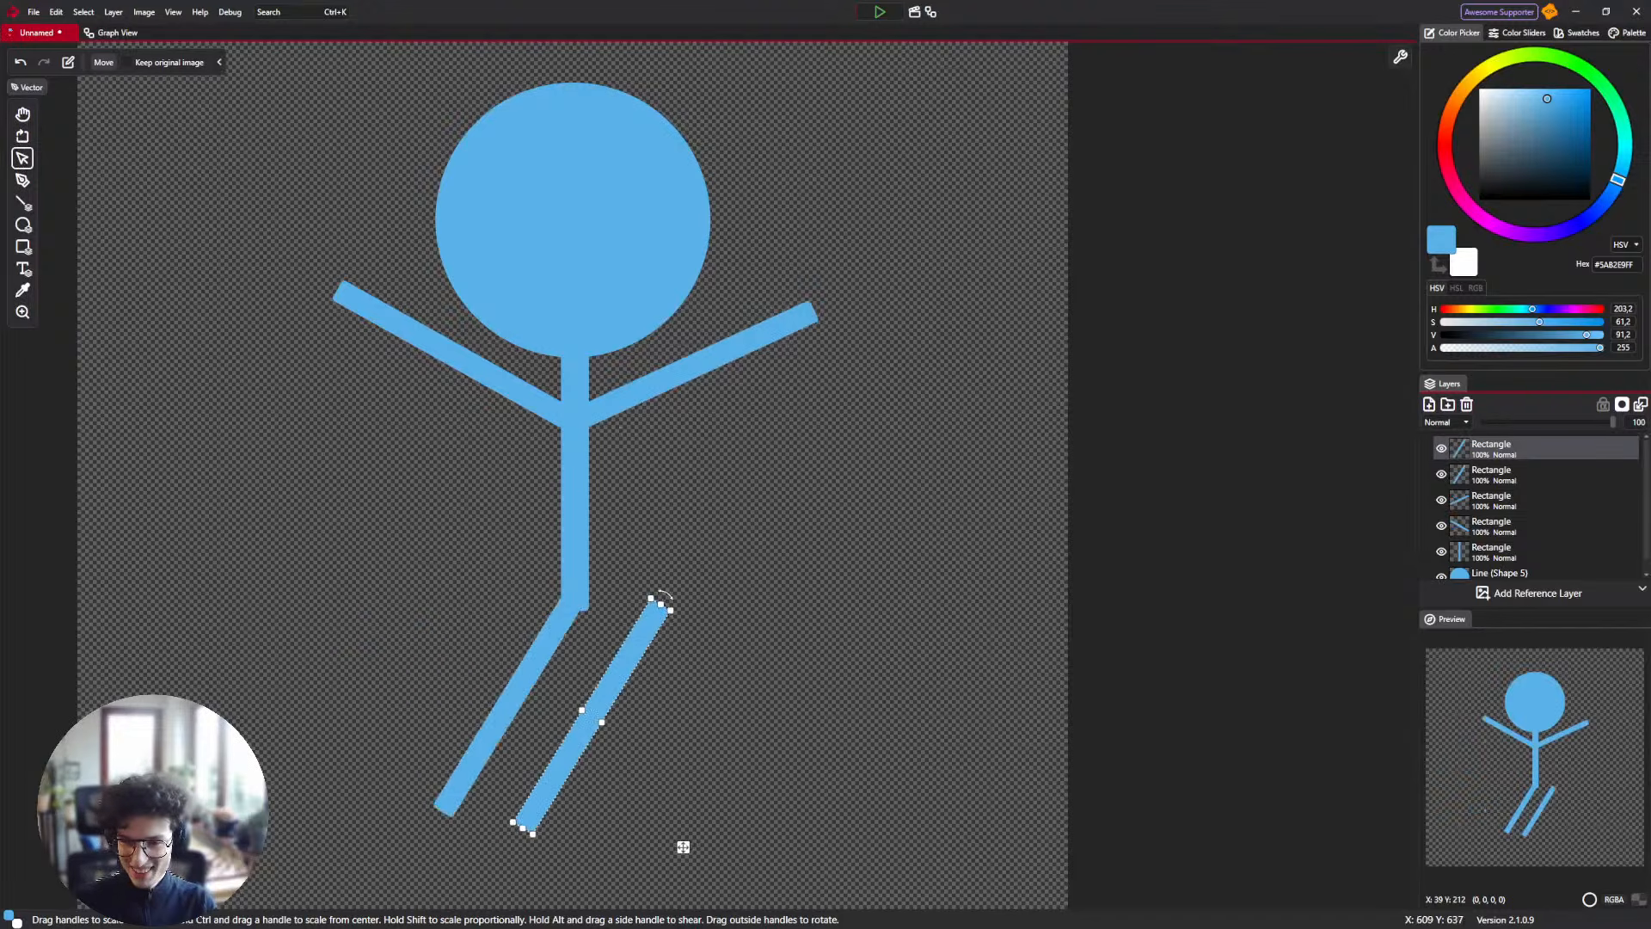
pyautogui.moveTo(666, 594); pyautogui.dragTo(521, 566)
pyautogui.moveTo(553, 643); pyautogui.dragTo(593, 641)
pyautogui.click(883, 711)
pyautogui.scroll(-6, 632, 469)
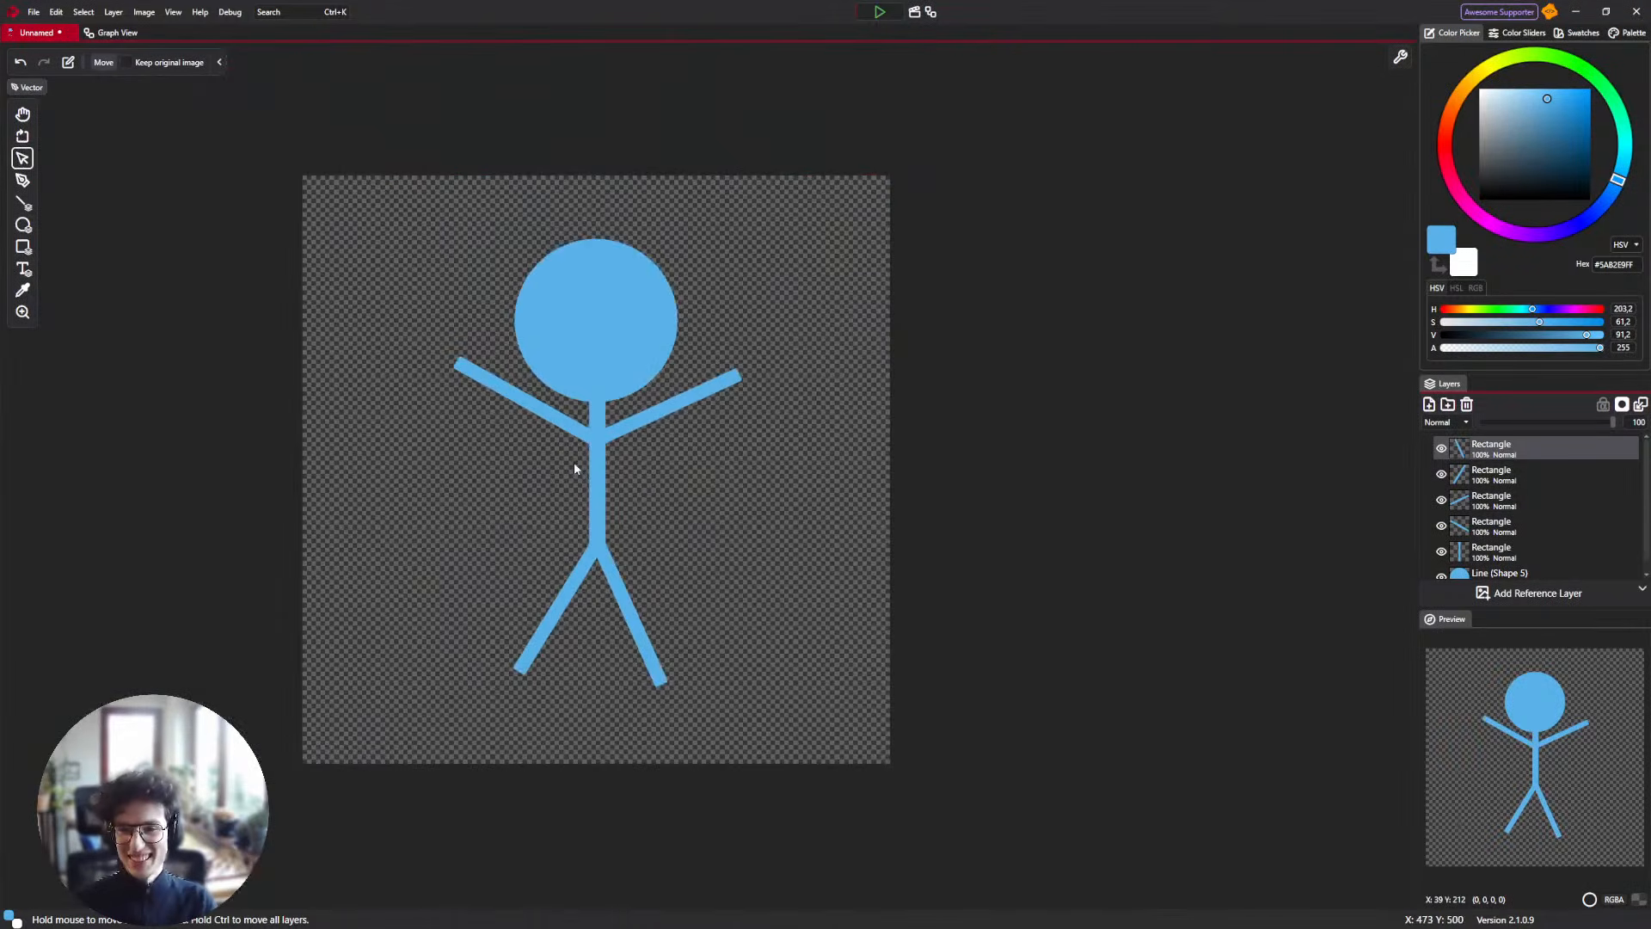
pyautogui.scroll(3, 573, 468)
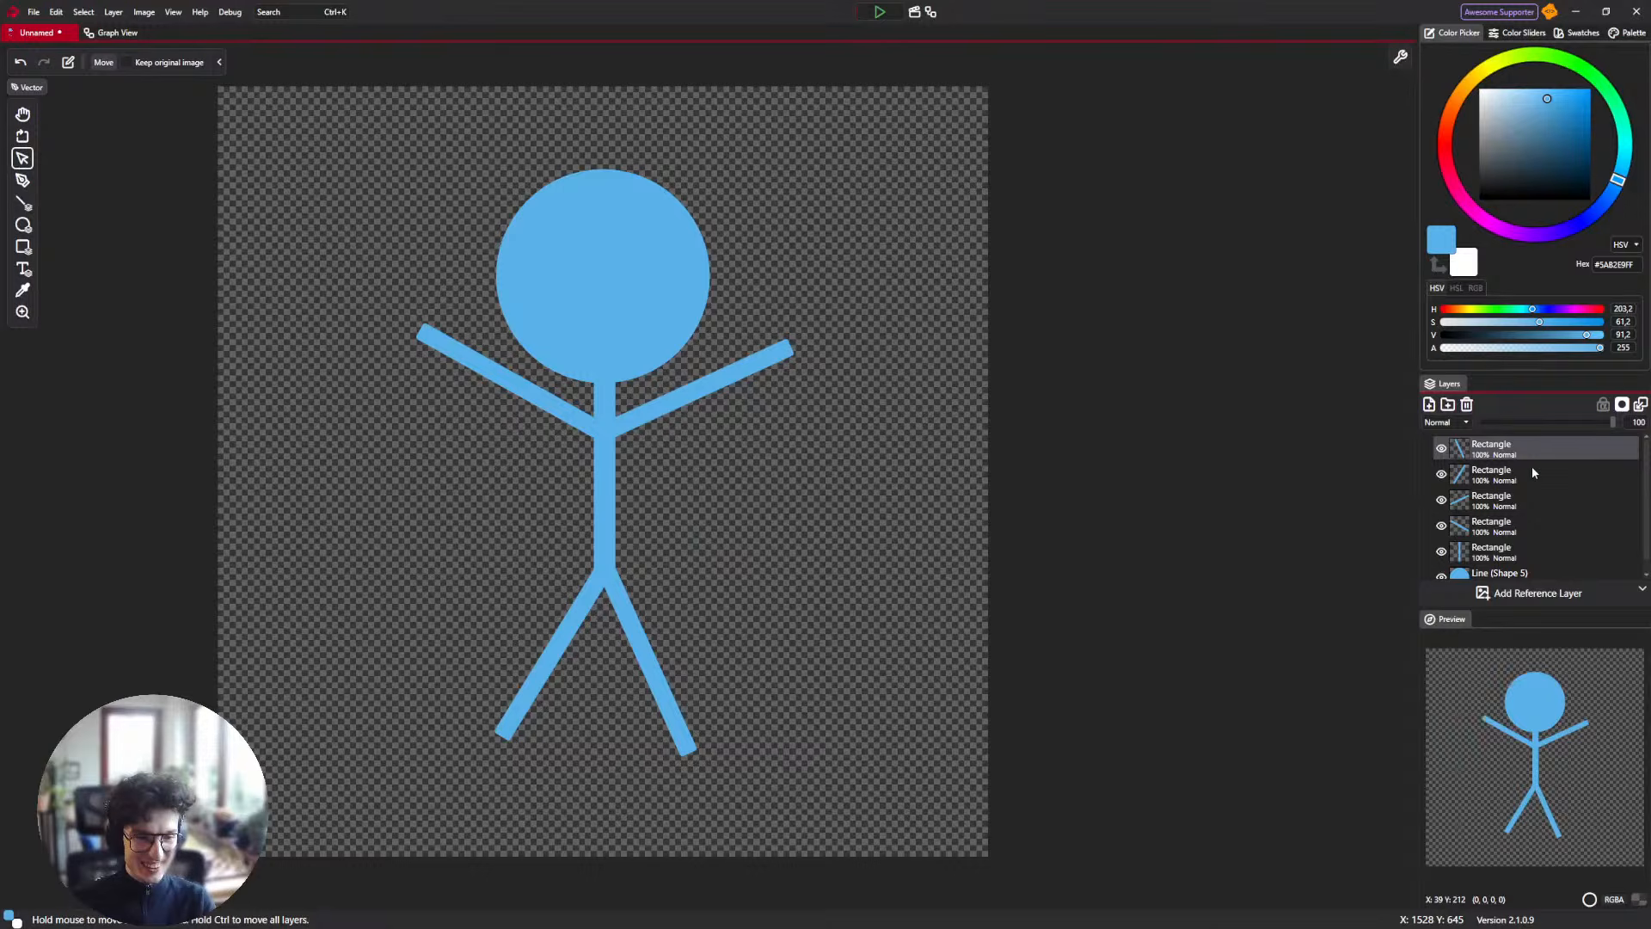
pyautogui.moveTo(769, 420); pyautogui.dragTo(717, 422)
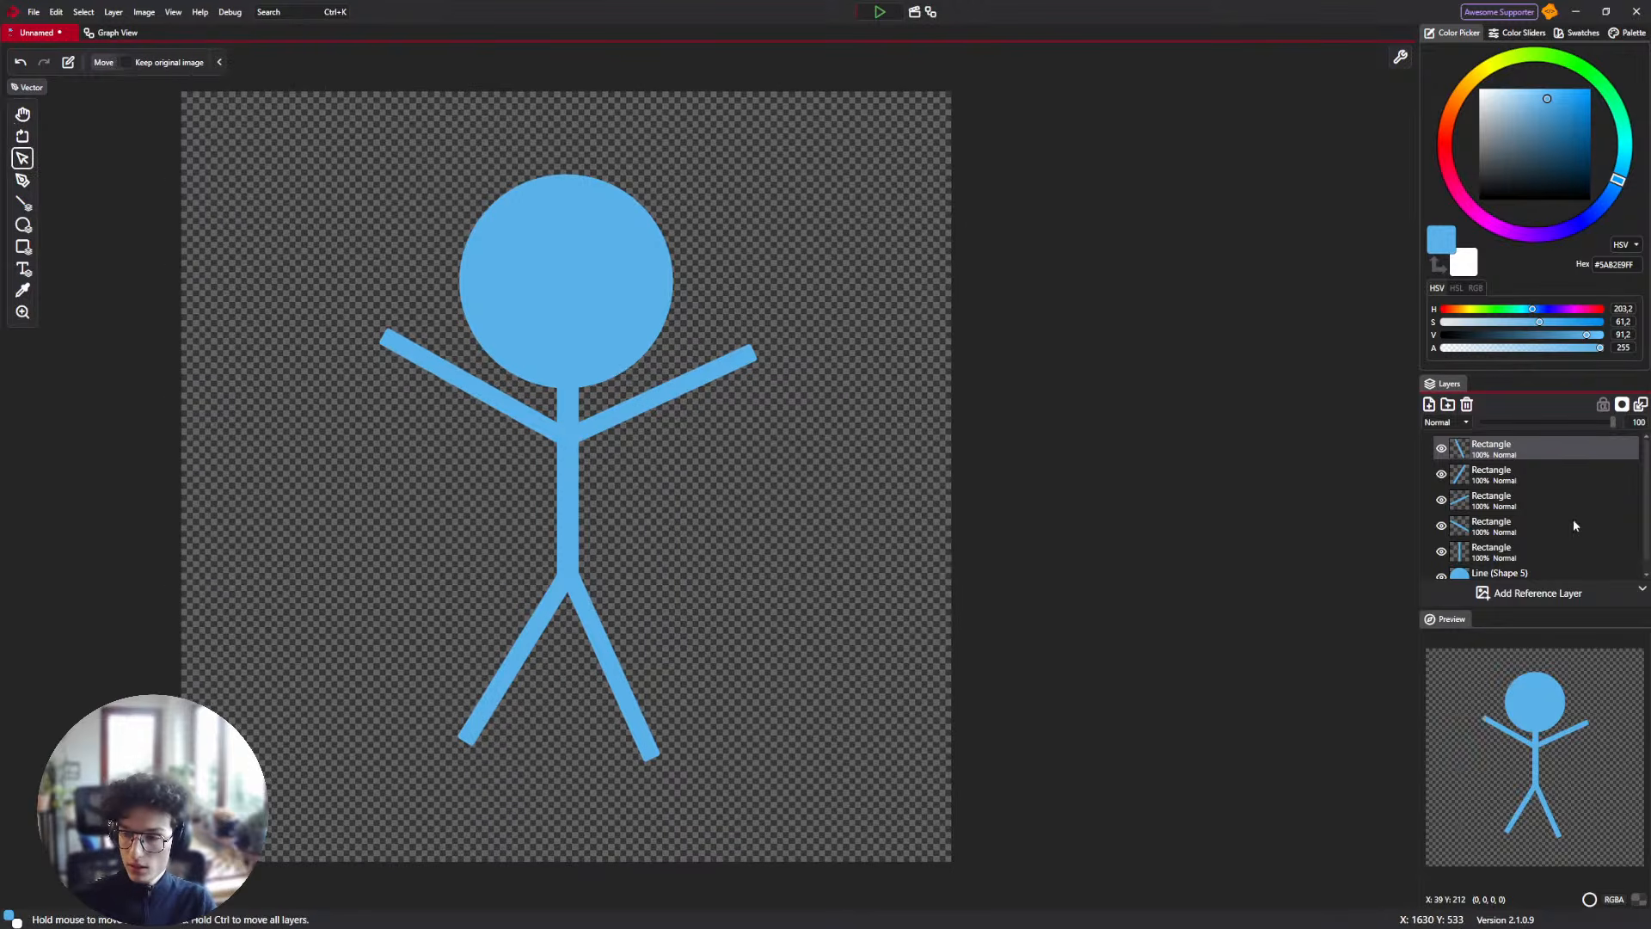
# Select all the figure's layers from the uppermost Rectangle through Line (Shape 5).
pyautogui.click(1491, 449)
pyautogui.scroll(-1, 1497, 516)
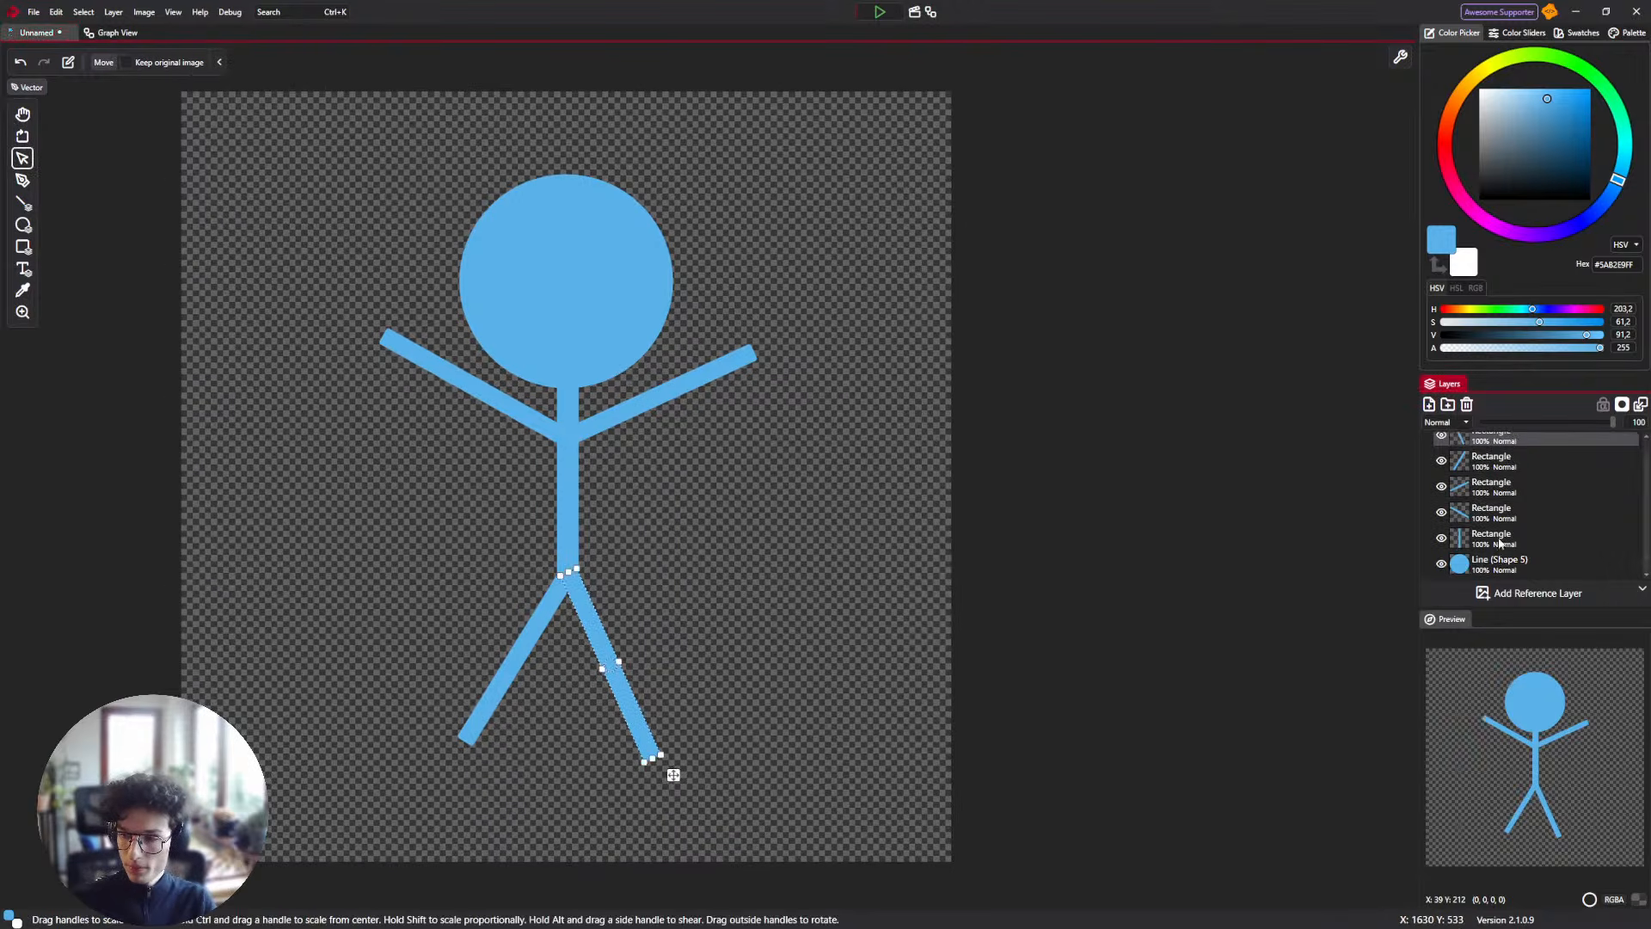
pyautogui.keyDown('shift'); pyautogui.click(1501, 559); pyautogui.keyUp('shift')
pyautogui.rightClick(1501, 560)
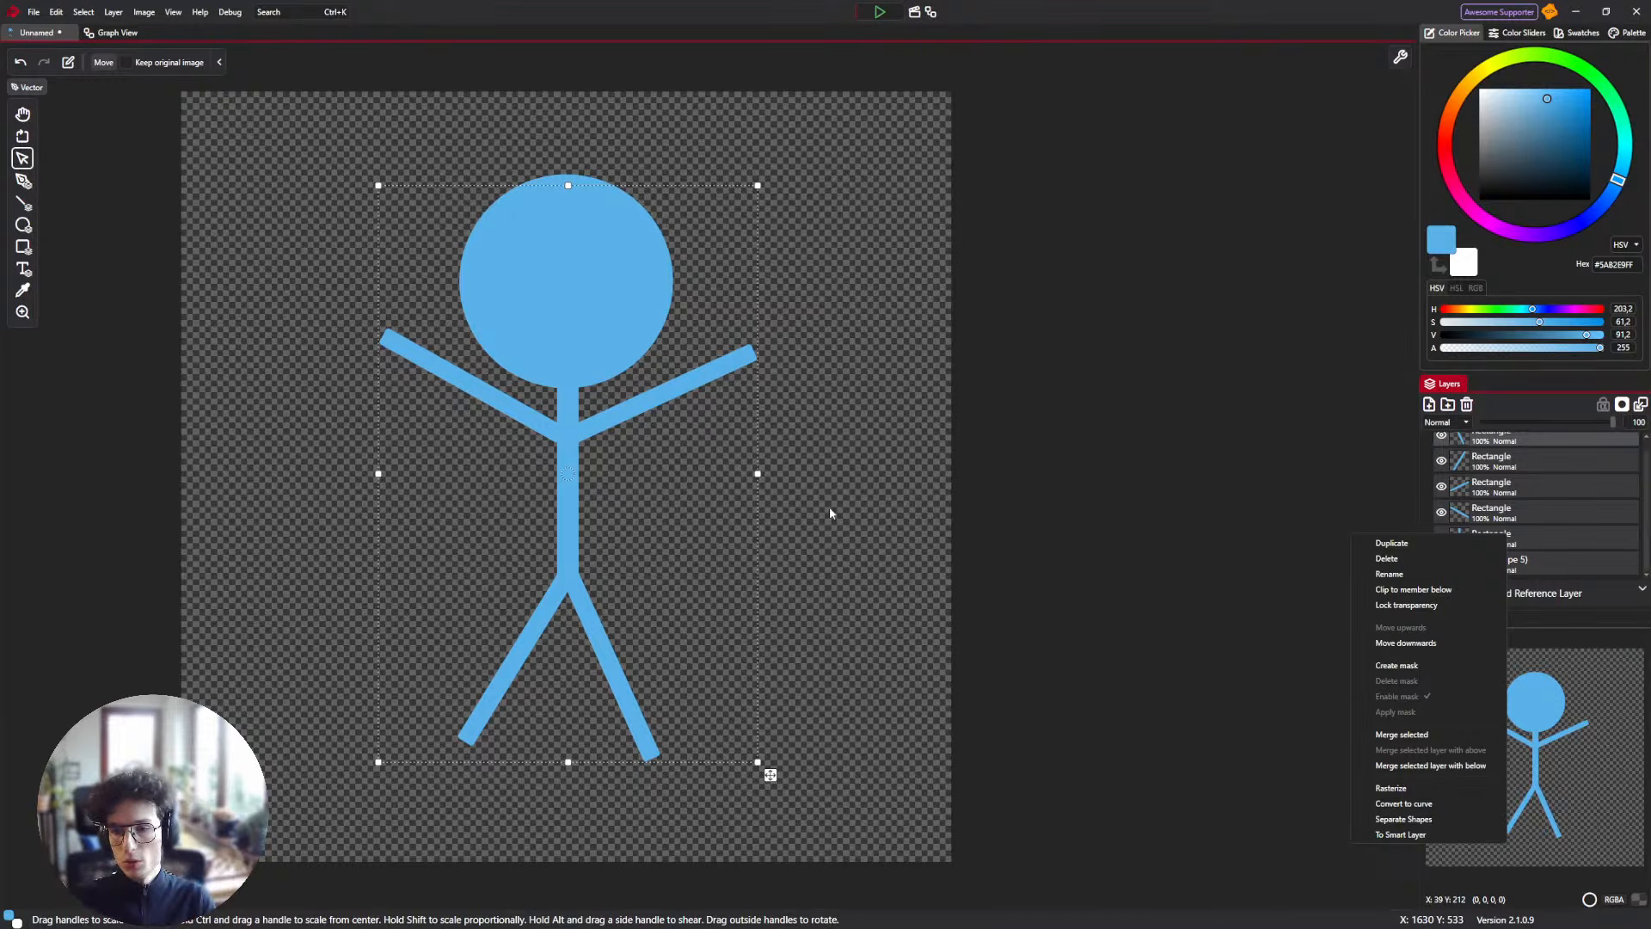
pyautogui.press('Escape')
# Draw a near-vertical test line beside the figure and vary its stroke width between 0 and 45 px, ending at 35 px.
pyautogui.press('l')
pyautogui.moveTo(301, 246); pyautogui.dragTo(311, 481)
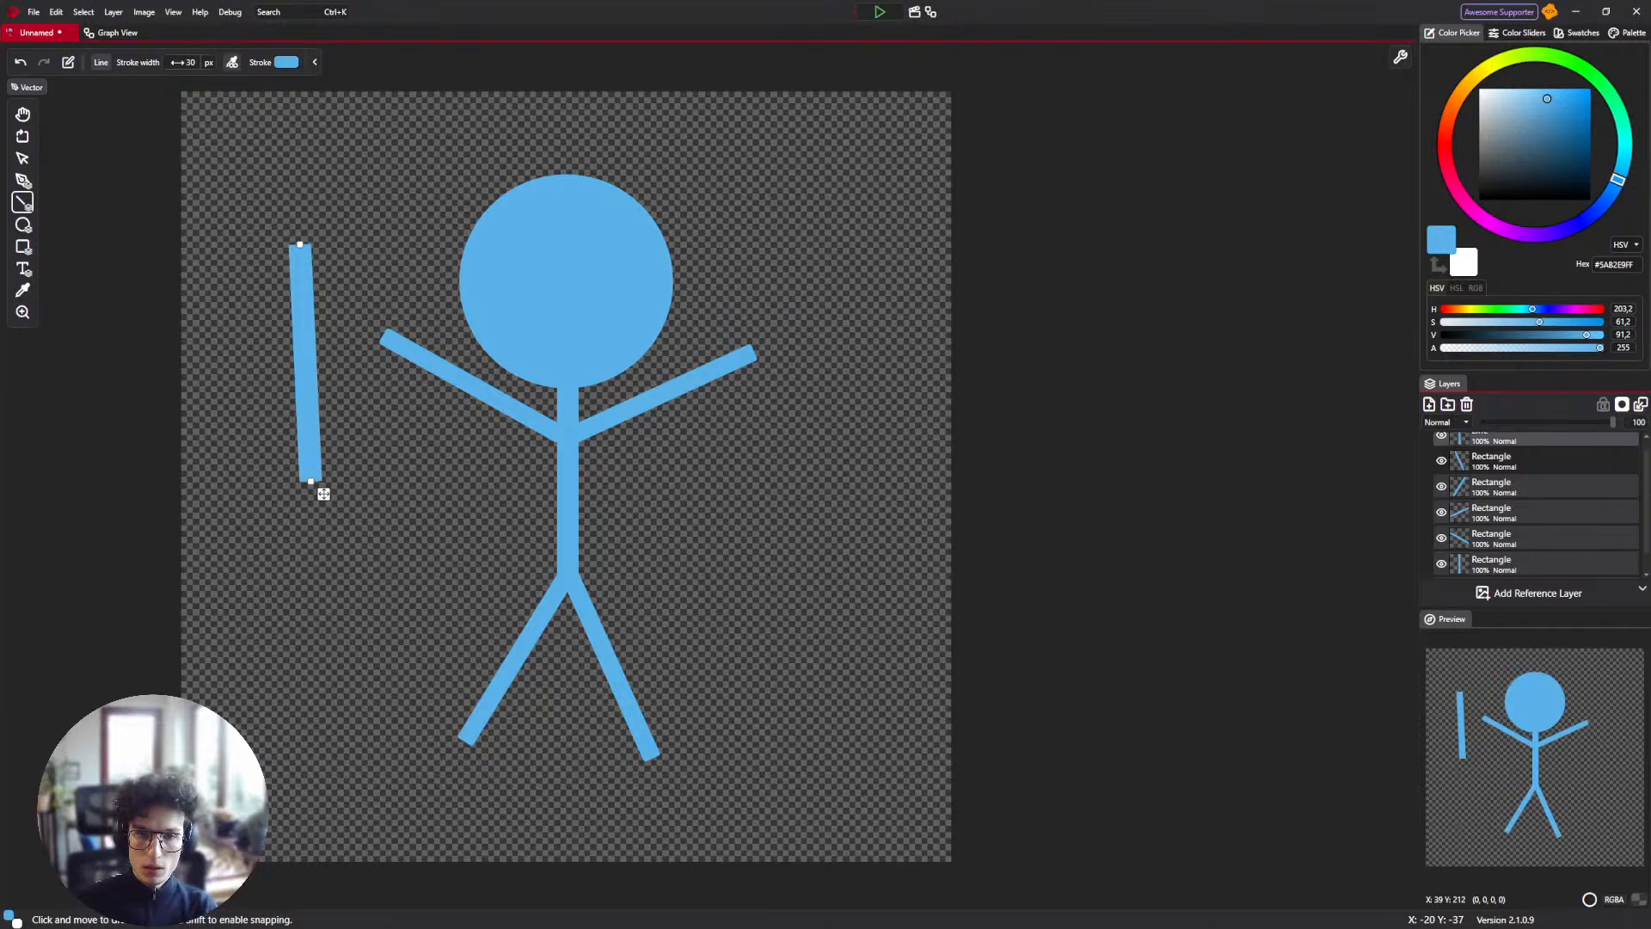
pyautogui.scroll(-20, 182, 62)
pyautogui.scroll(20, 198, 62)
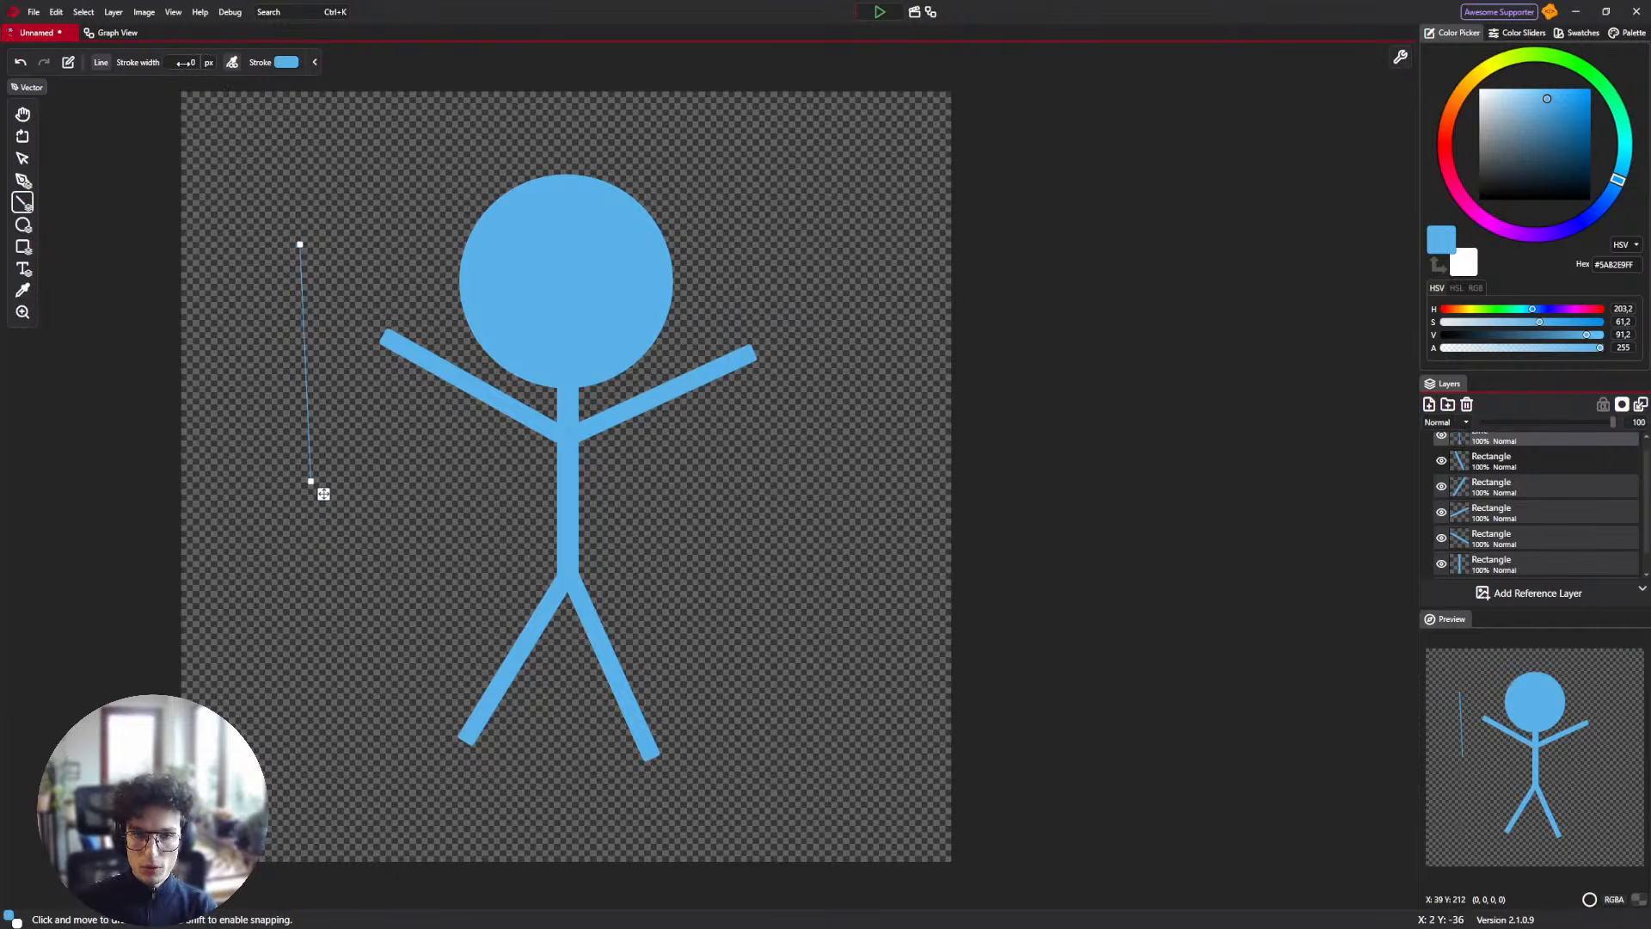
pyautogui.scroll(8, 379, 226)
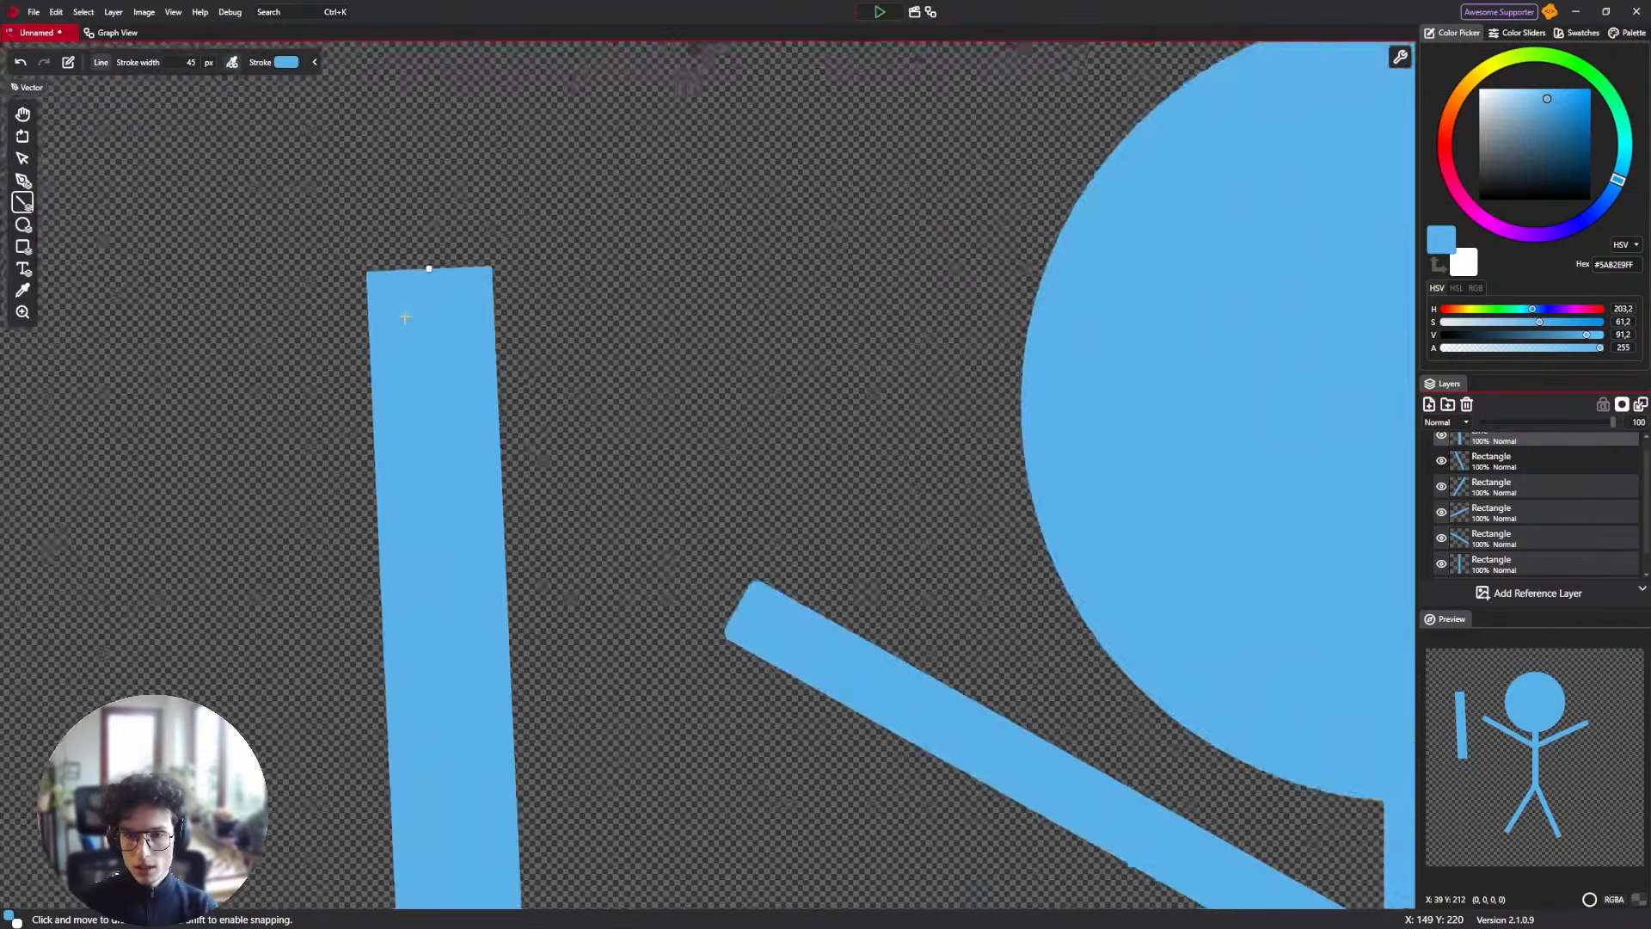
pyautogui.scroll(-4, 342, 210)
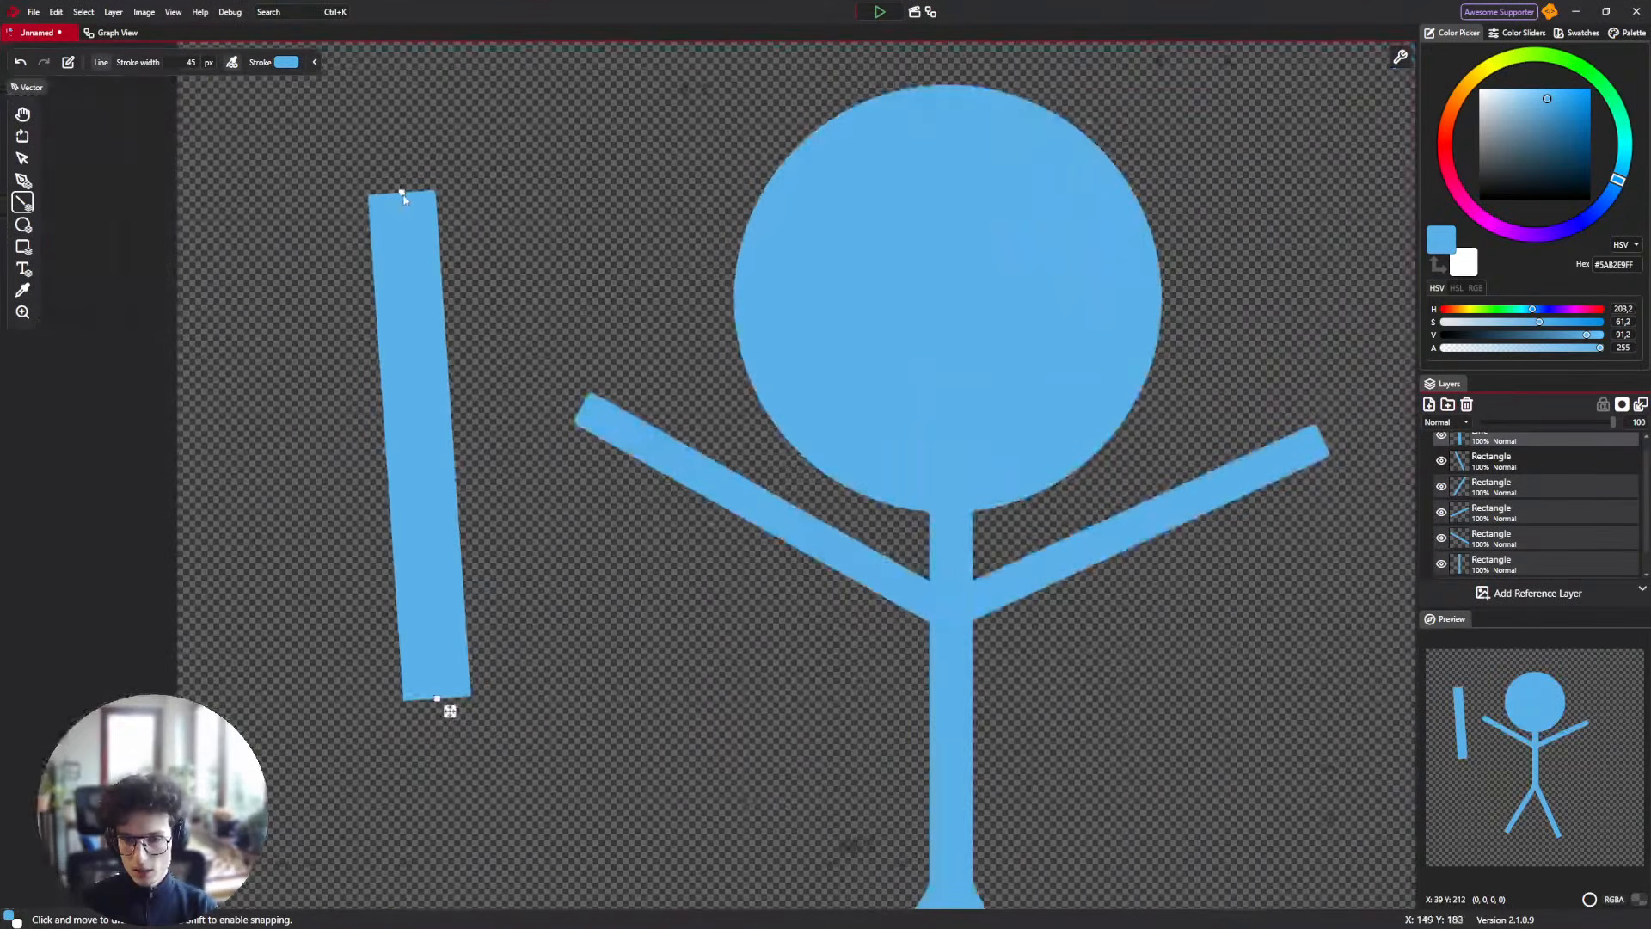
pyautogui.moveTo(440, 699)
pyautogui.mouseDown()
pyautogui.moveTo(443, 628)
pyautogui.moveTo(425, 675)
pyautogui.mouseUp()
pyautogui.scroll(-20, 179, 62)
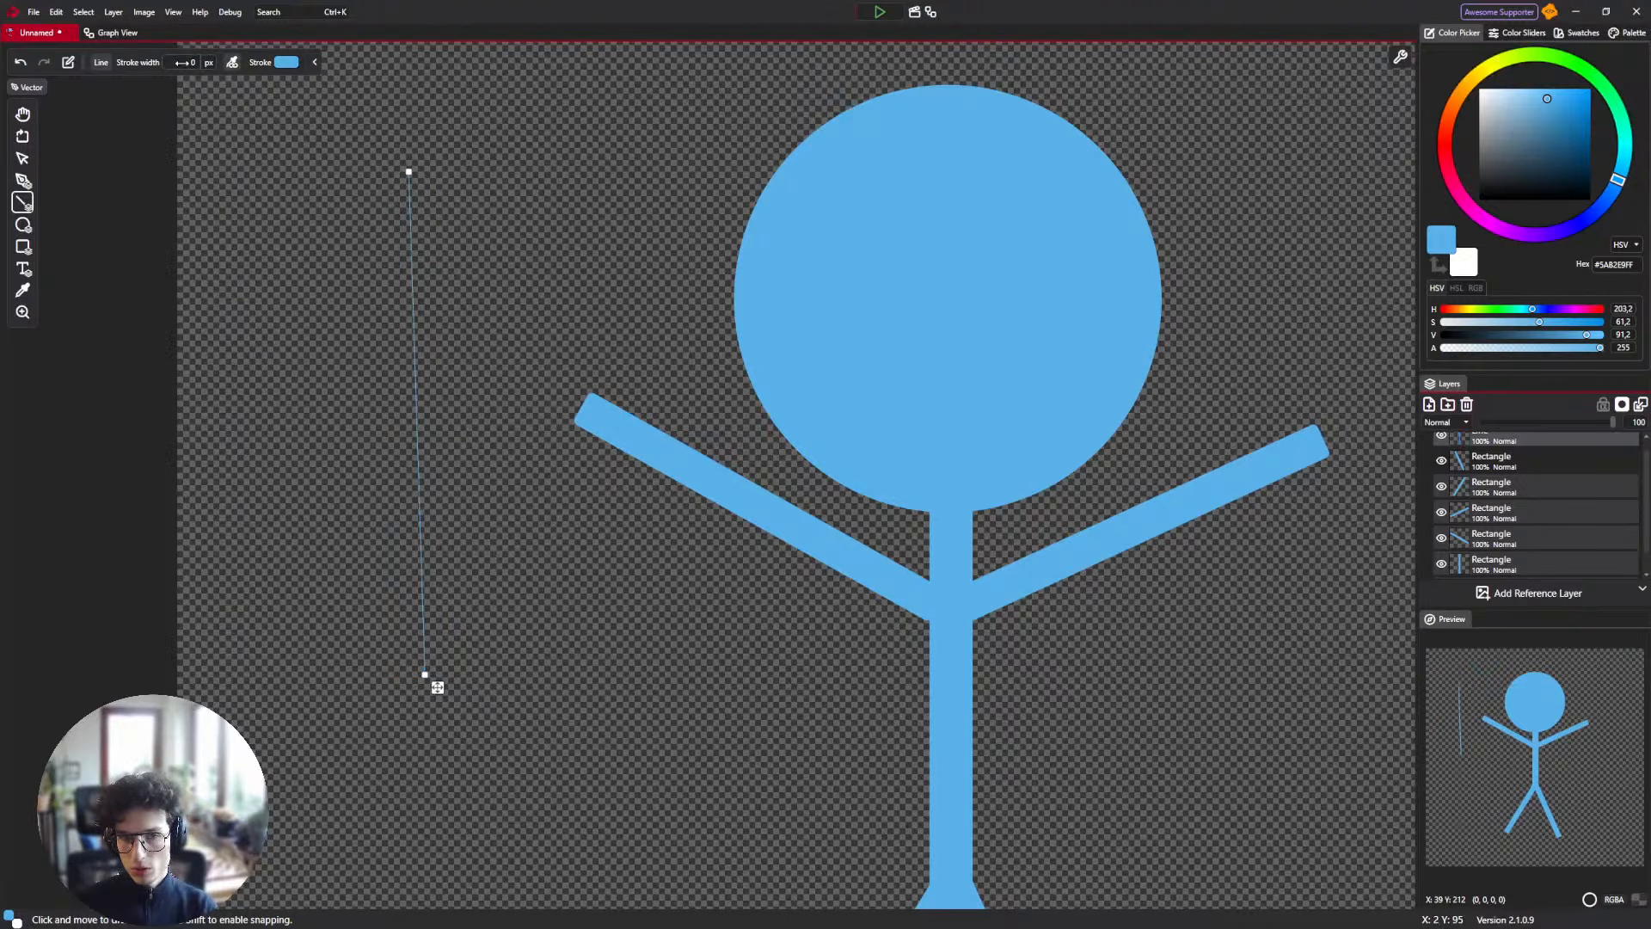
pyautogui.scroll(20, 182, 62)
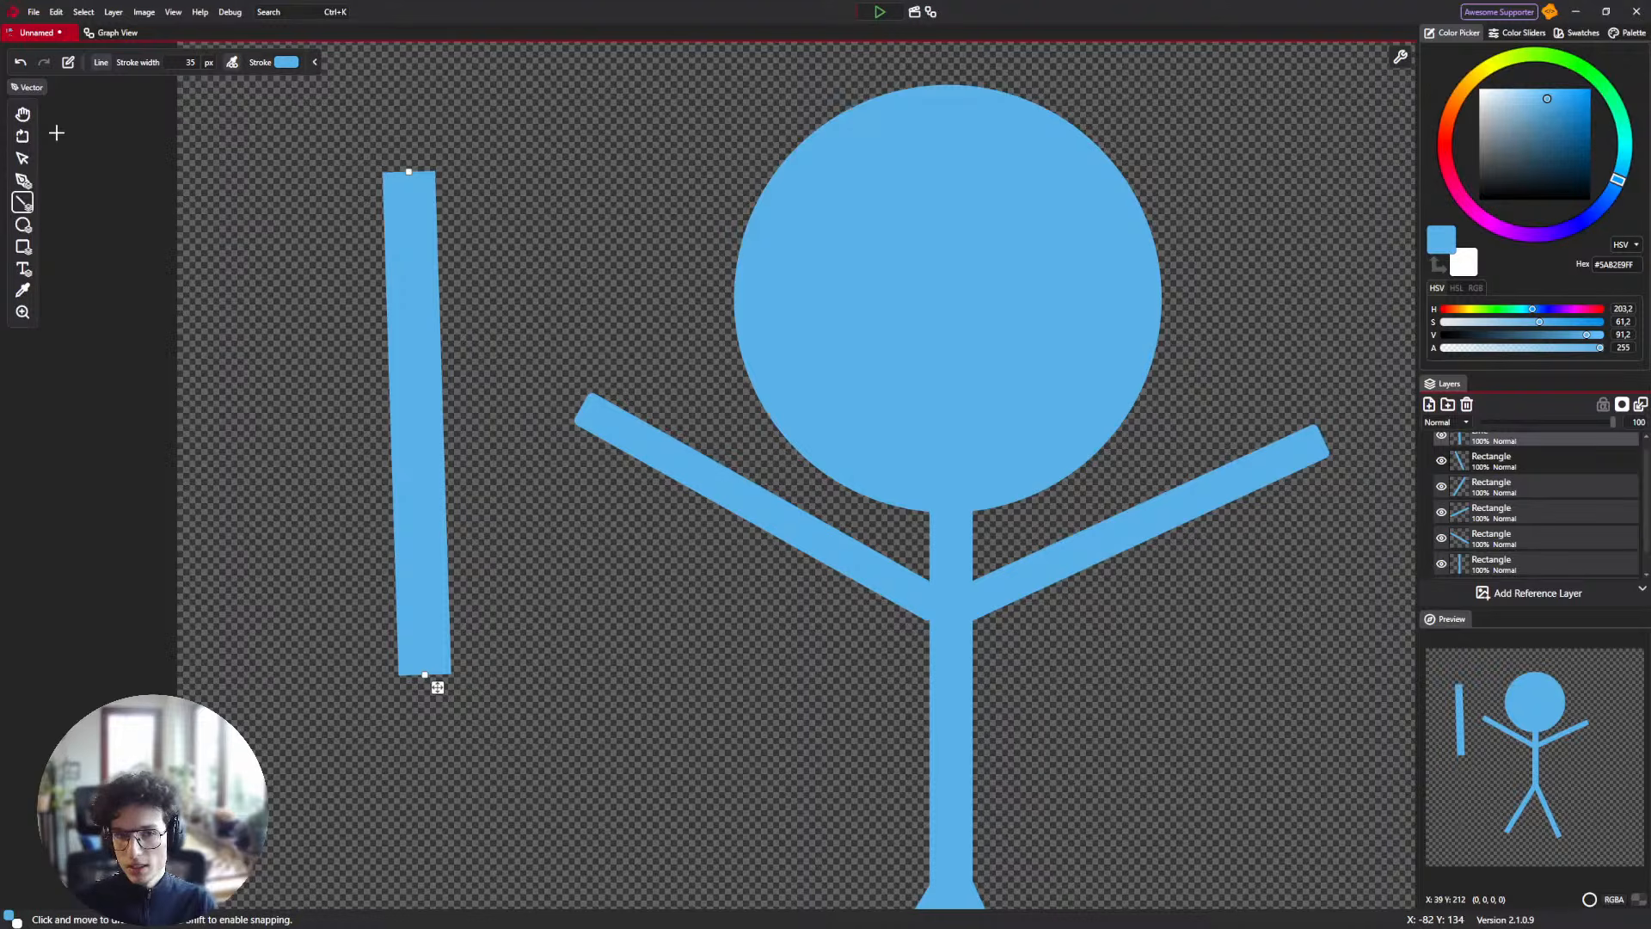
# Undo the test line and its changes, keeping only the stick figure.
pyautogui.moveTo(476, 235); pyautogui.dragTo(467, 221)
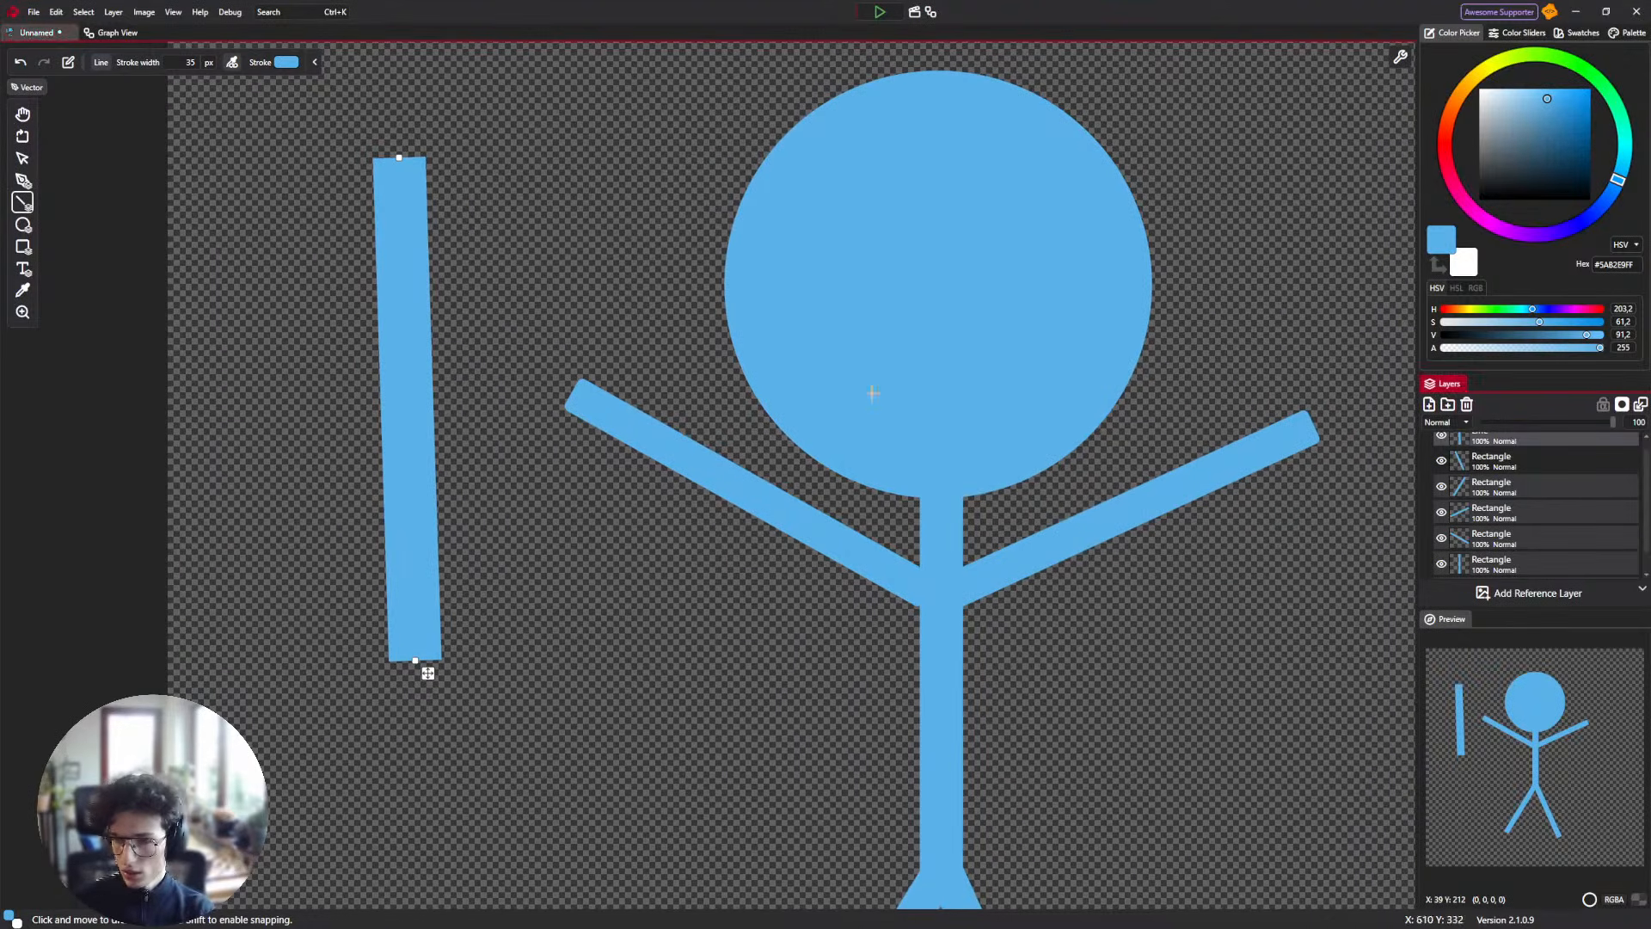
pyautogui.moveTo(538, 295); pyautogui.dragTo(454, 255)
pyautogui.scroll(-2, 450, 255)
pyautogui.hotkey('ctrl', 'z')
pyautogui.hotkey('ctrl', 'z')
pyautogui.hotkey('ctrl', 'z')
pyautogui.hotkey('ctrl', 'z')
pyautogui.hotkey('ctrl', 'z')
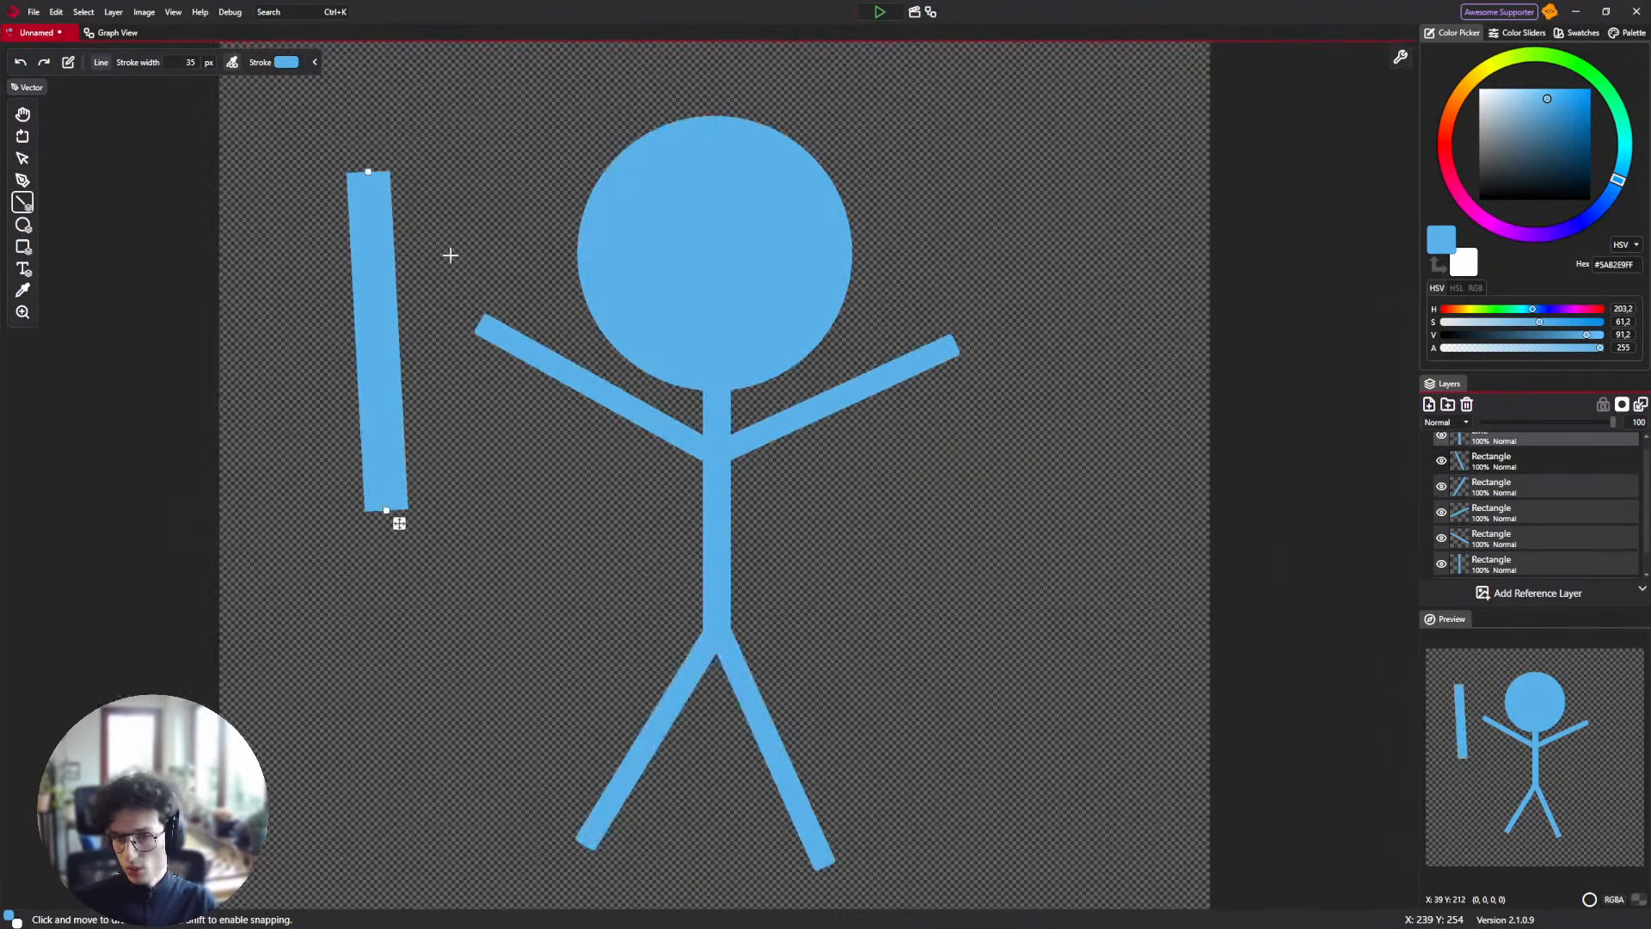
pyautogui.moveTo(760, 398); pyautogui.dragTo(679, 361)
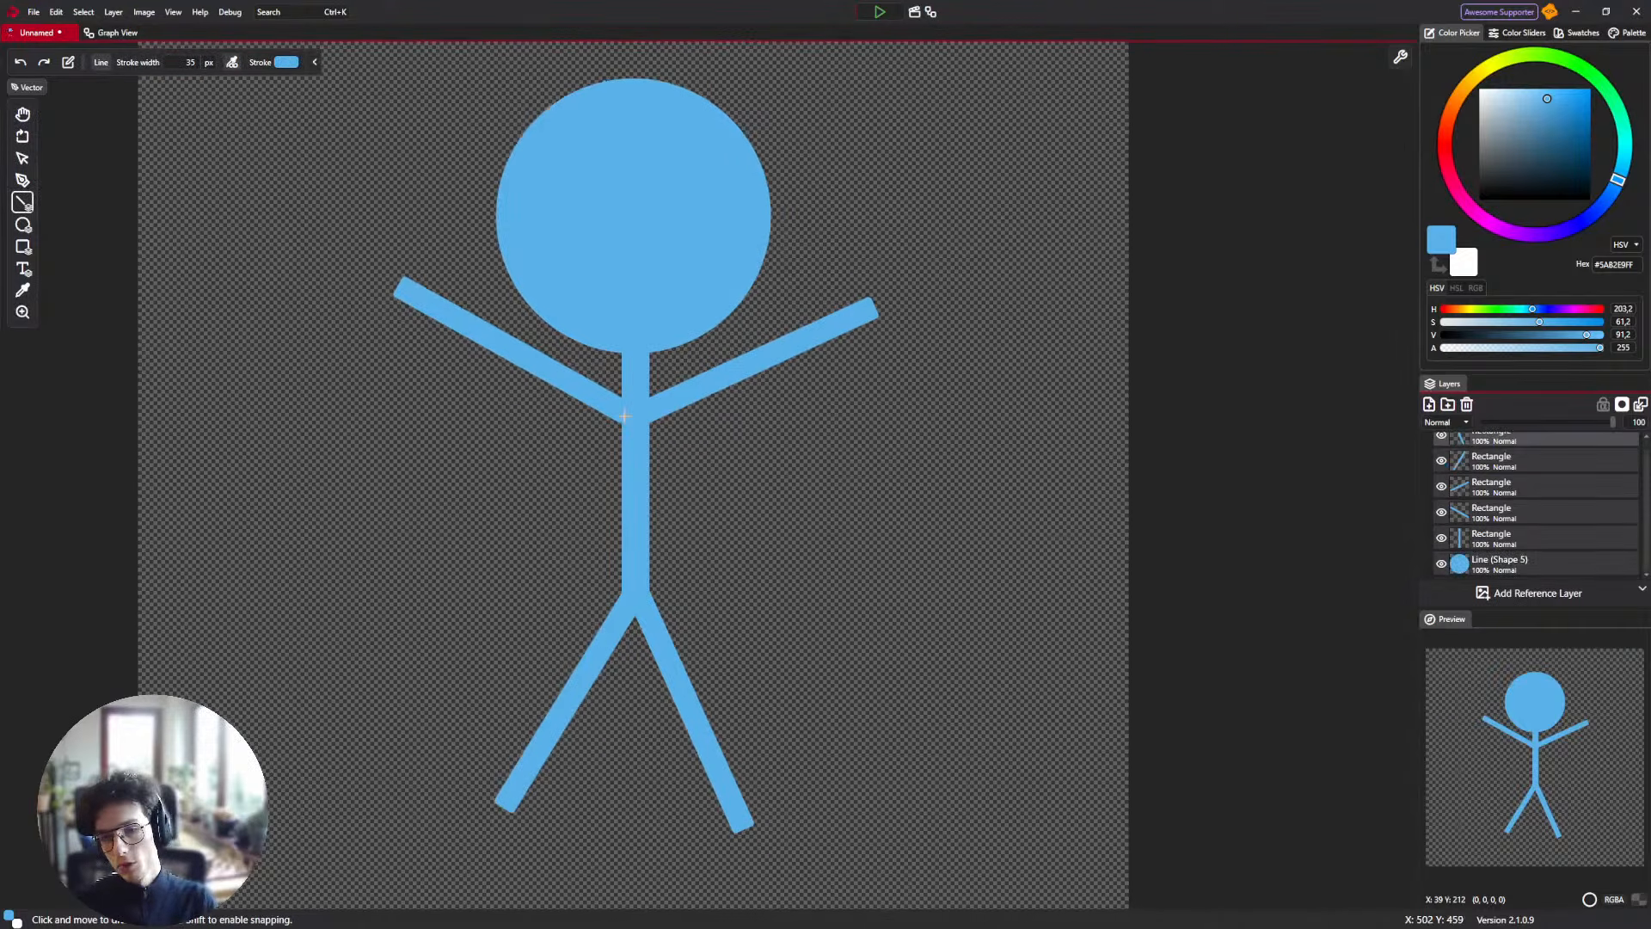
pyautogui.moveTo(633, 396); pyautogui.dragTo(649, 429)
pyautogui.scroll(1, 1511, 496)
pyautogui.scroll(-1, 1505, 516)
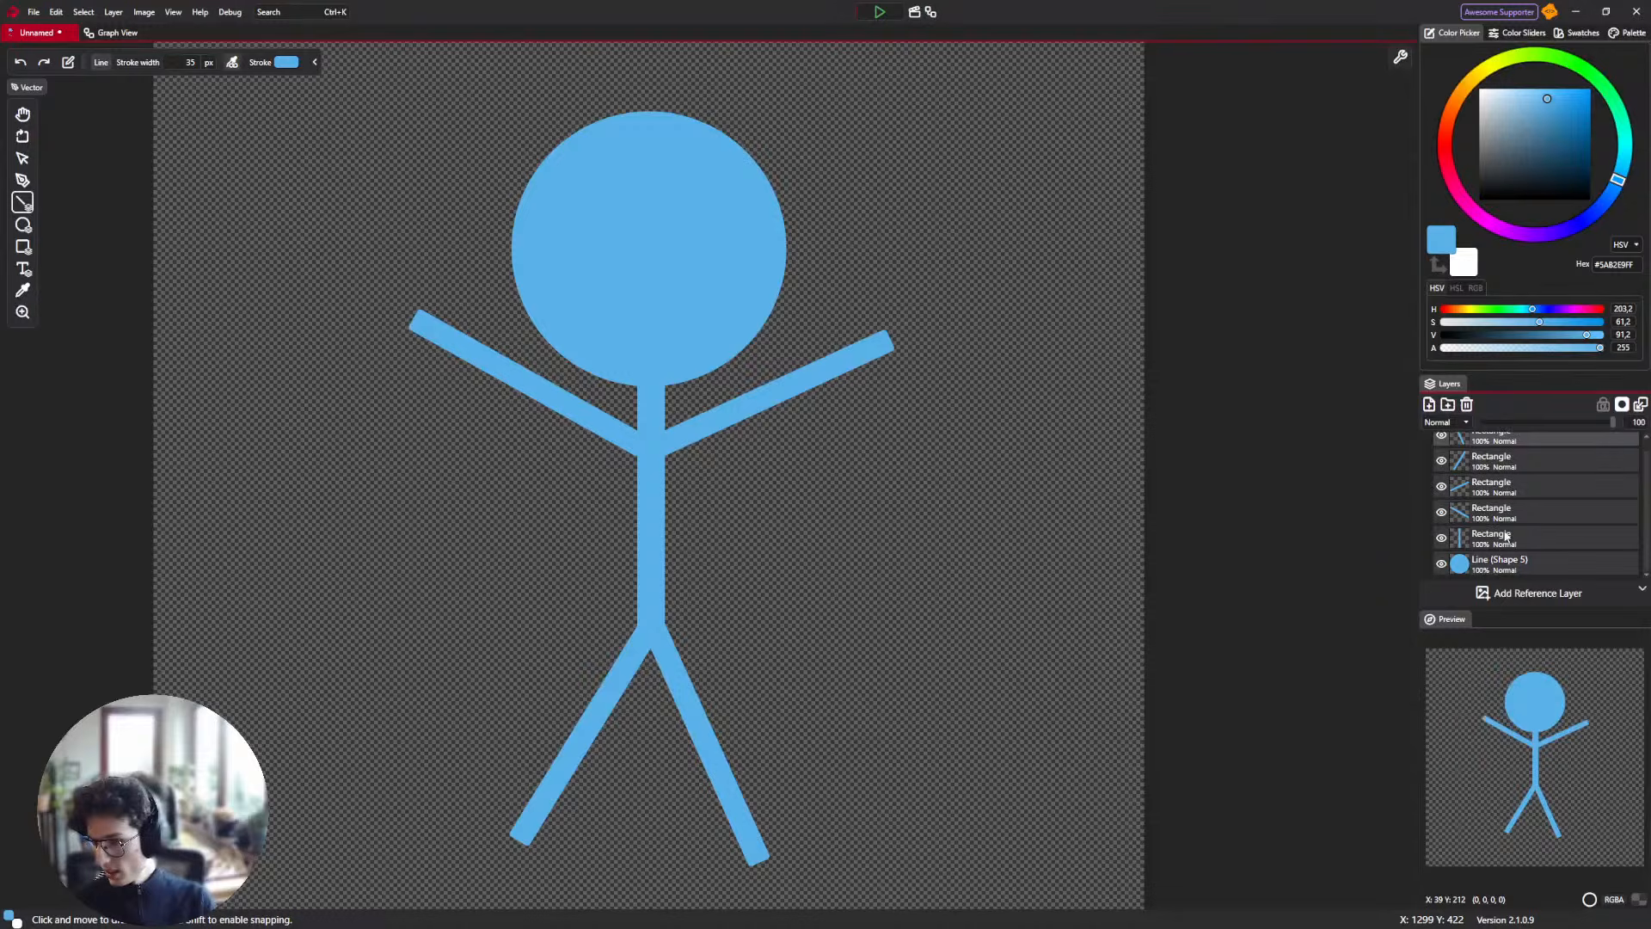
# Try to merge all of the figure's Rectangle layers with Line (Shape 5) using Merge selected.
pyautogui.click(1502, 560)
pyautogui.scroll(1, 1514, 516)
pyautogui.rightClick(1510, 448)
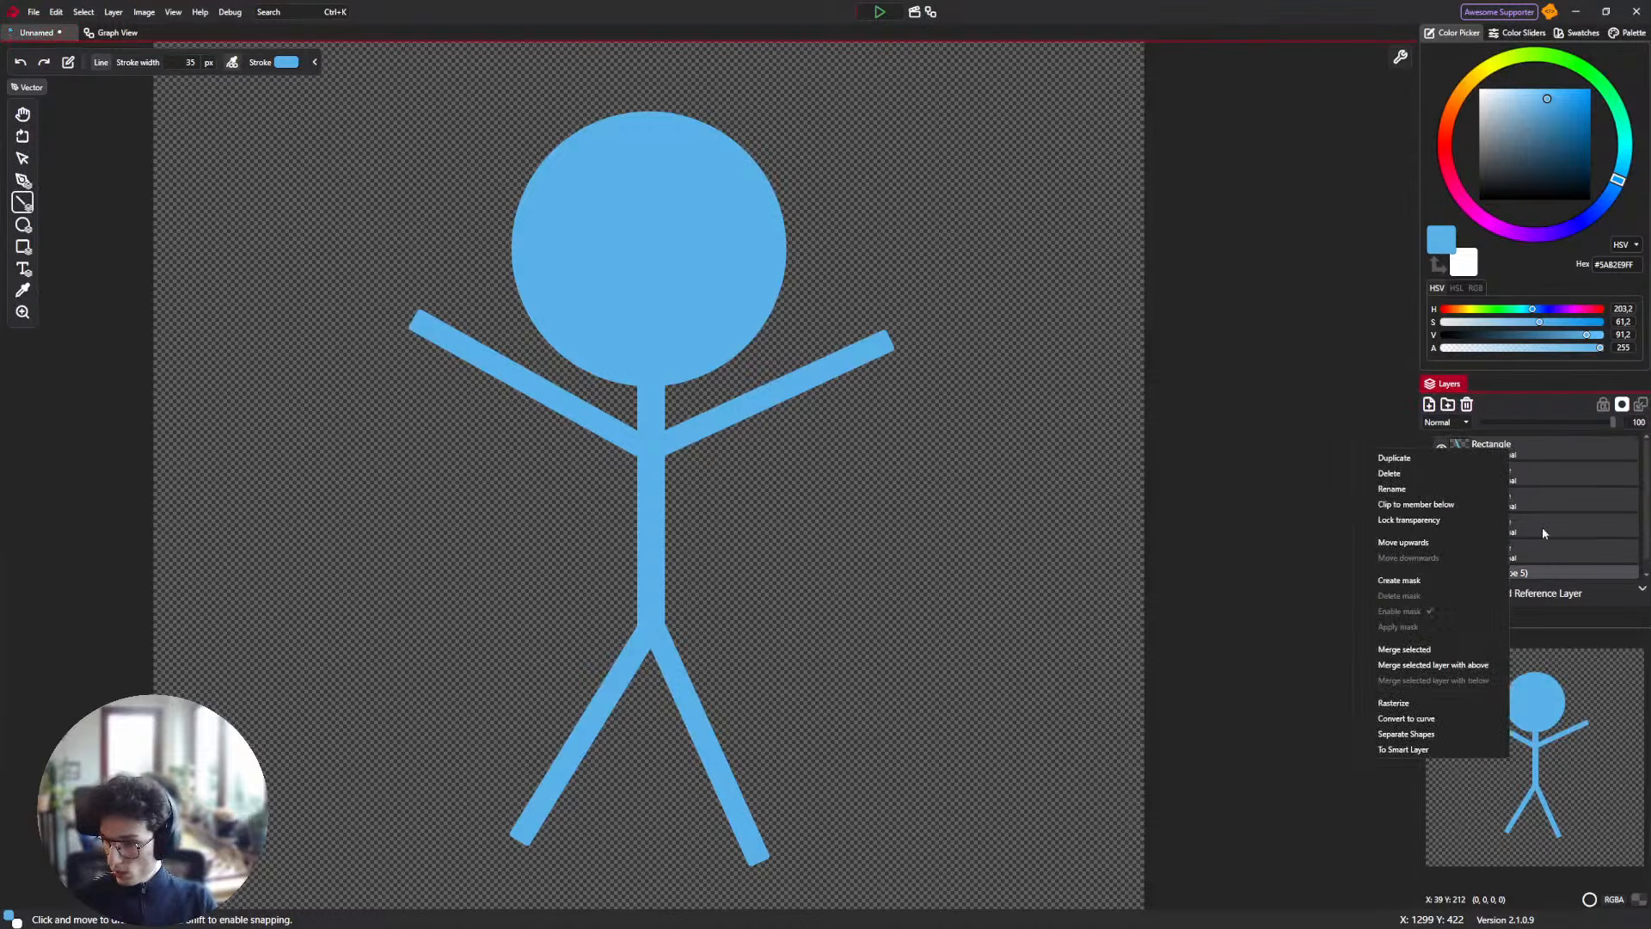
pyautogui.click(1434, 649)
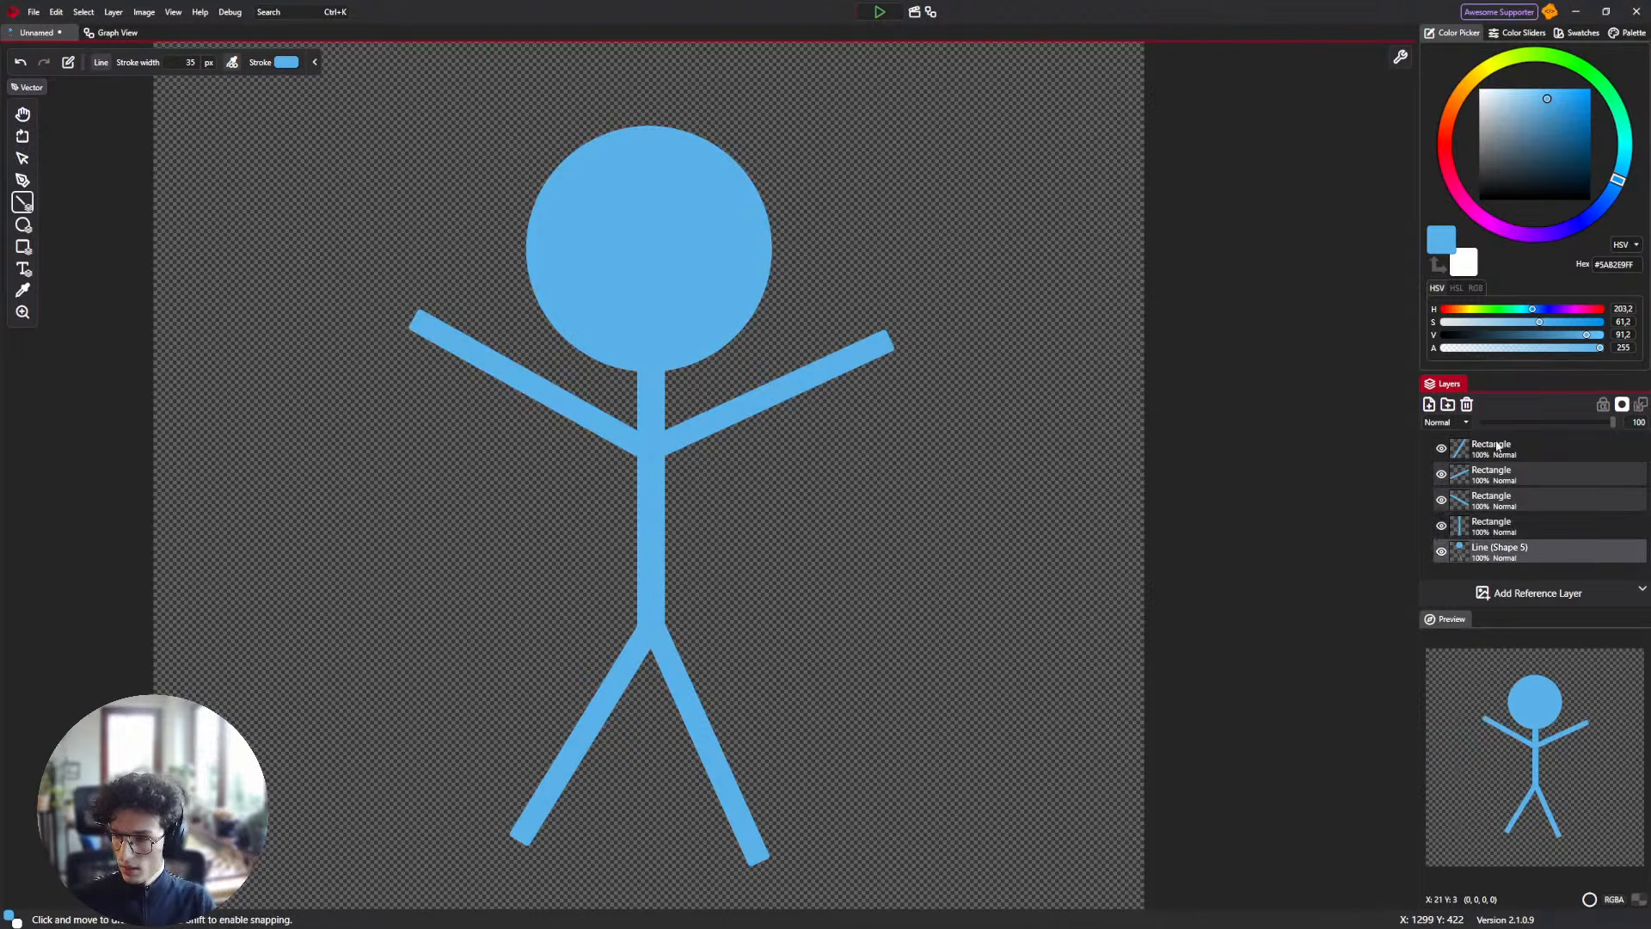
# In the node graph, connect New layer 1's Output to the Output node and the last Rectangle's Output to New layer 1's Background.
pyautogui.click(111, 33)
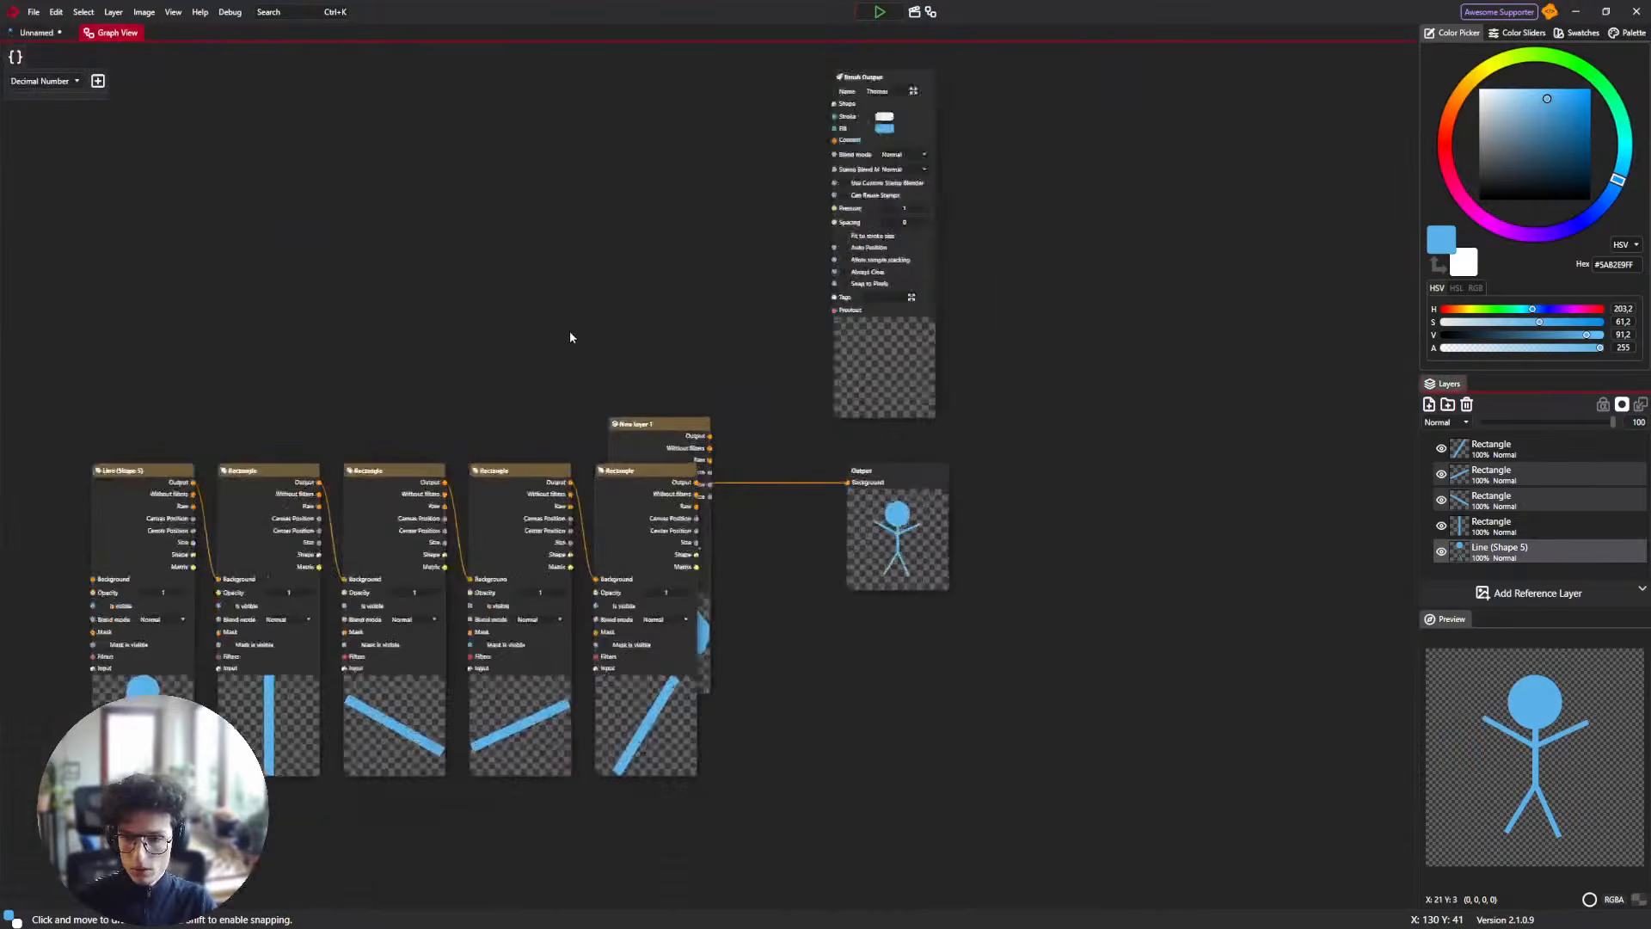
pyautogui.scroll(2, 569, 337)
pyautogui.moveTo(690, 472); pyautogui.dragTo(928, 528)
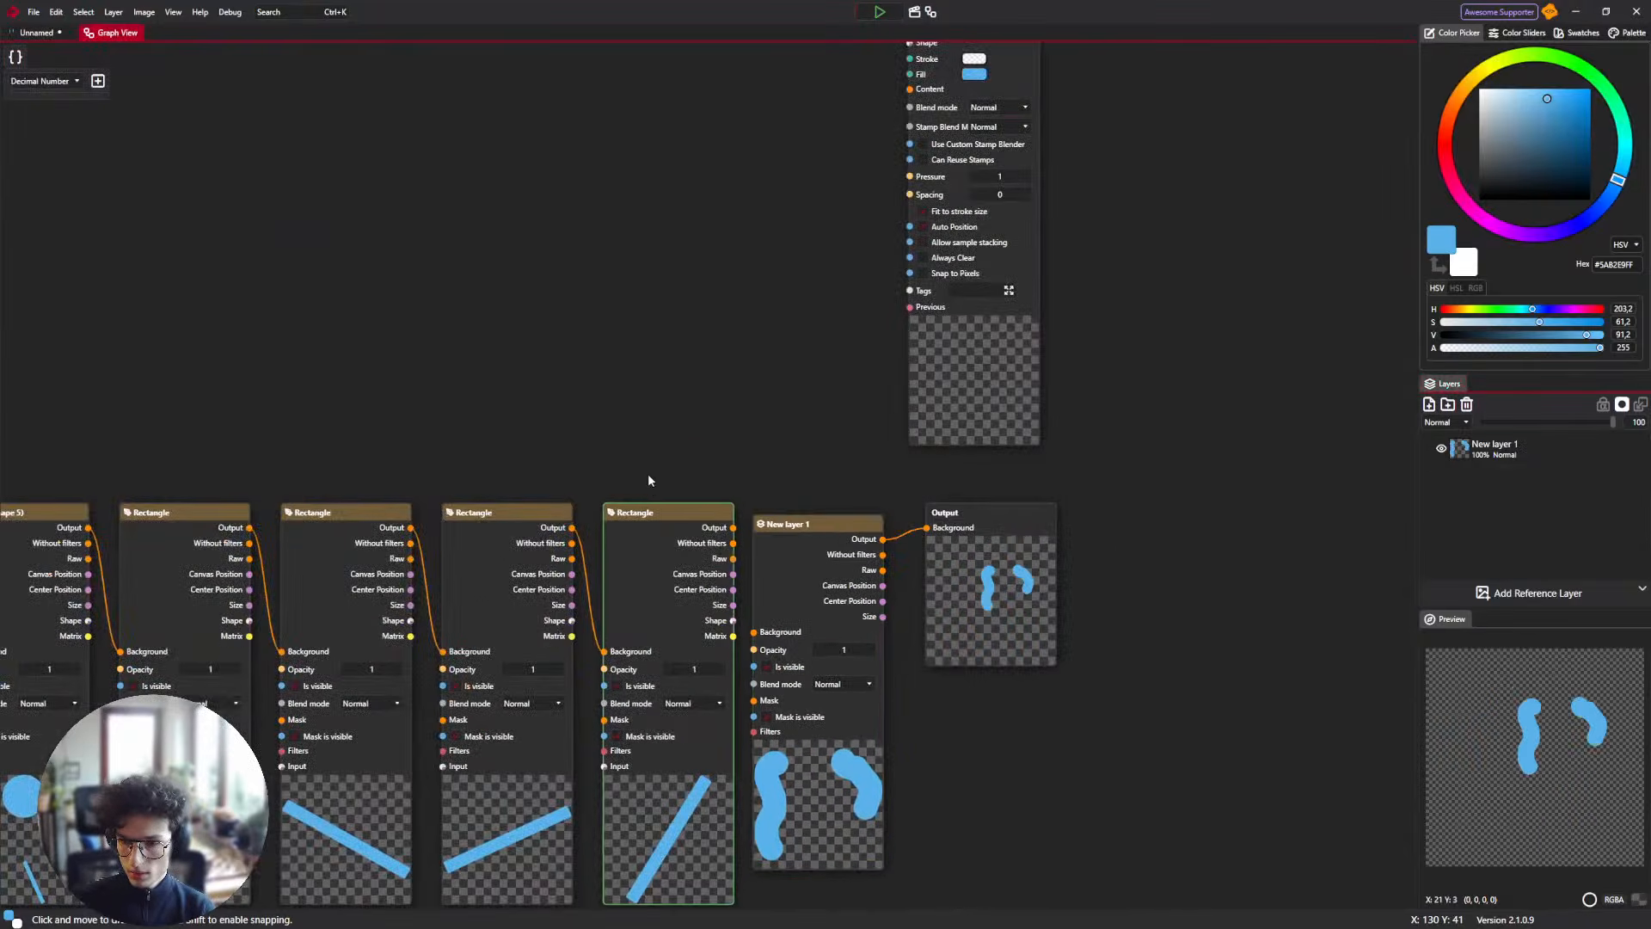
pyautogui.moveTo(651, 507); pyautogui.dragTo(752, 633)
pyautogui.moveTo(731, 499); pyautogui.dragTo(753, 632)
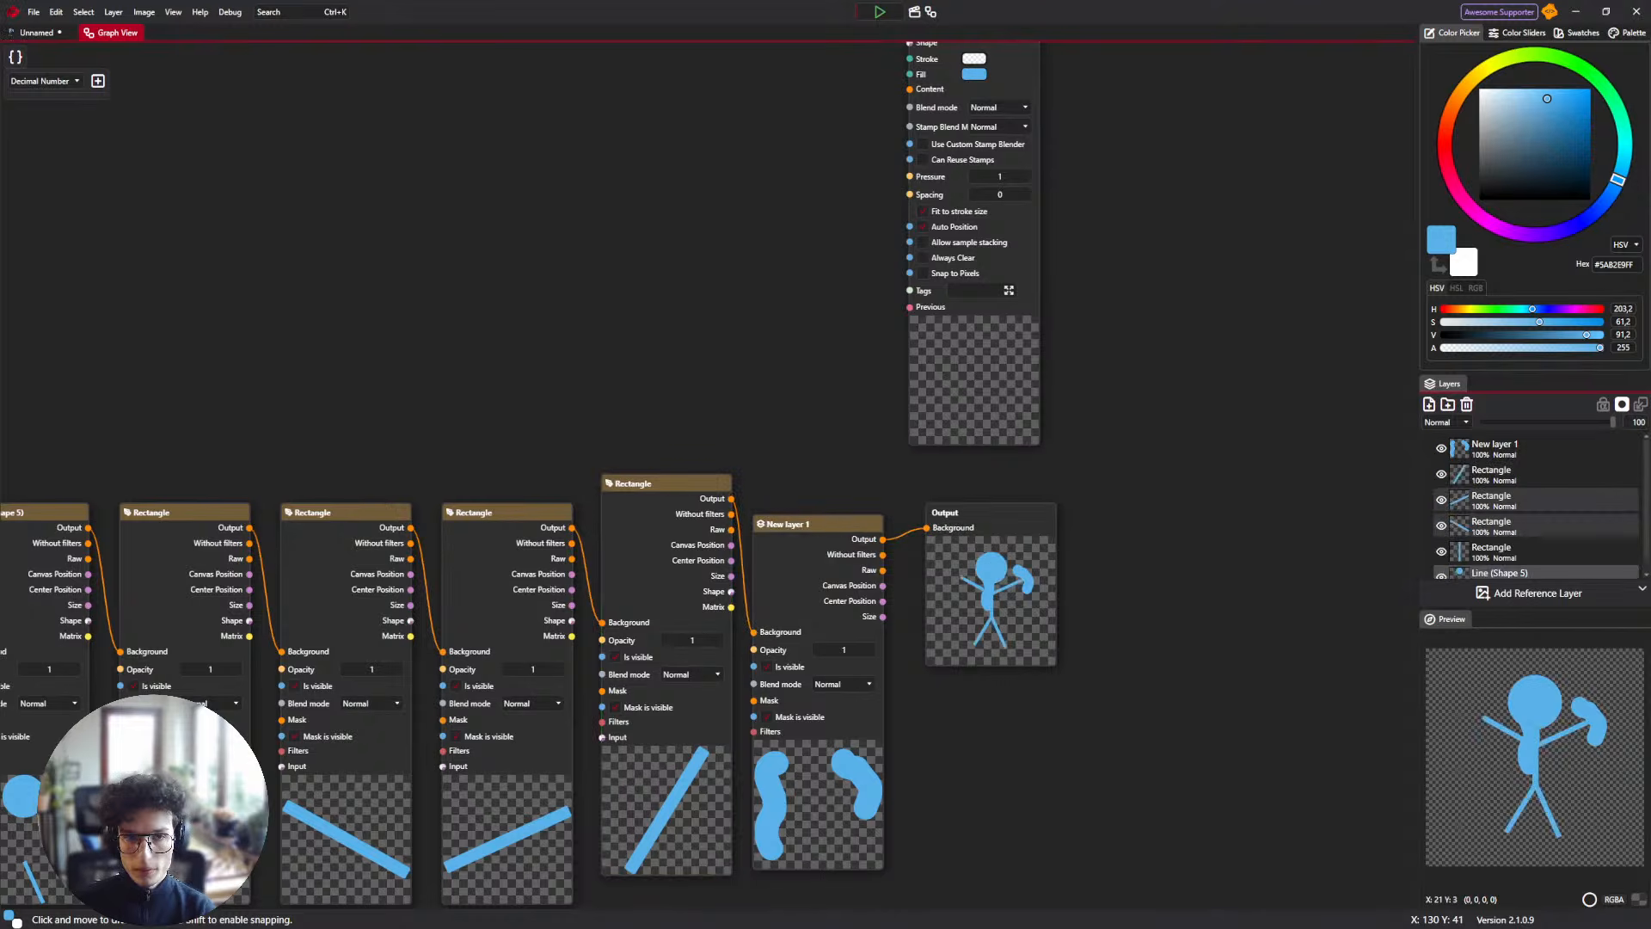
# Back in the document, select the Rectangle and Line (Shape 5) layers beneath New layer 1 and merge them.
pyautogui.click(43, 32)
pyautogui.click(1494, 473)
pyautogui.scroll(-1, 1497, 472)
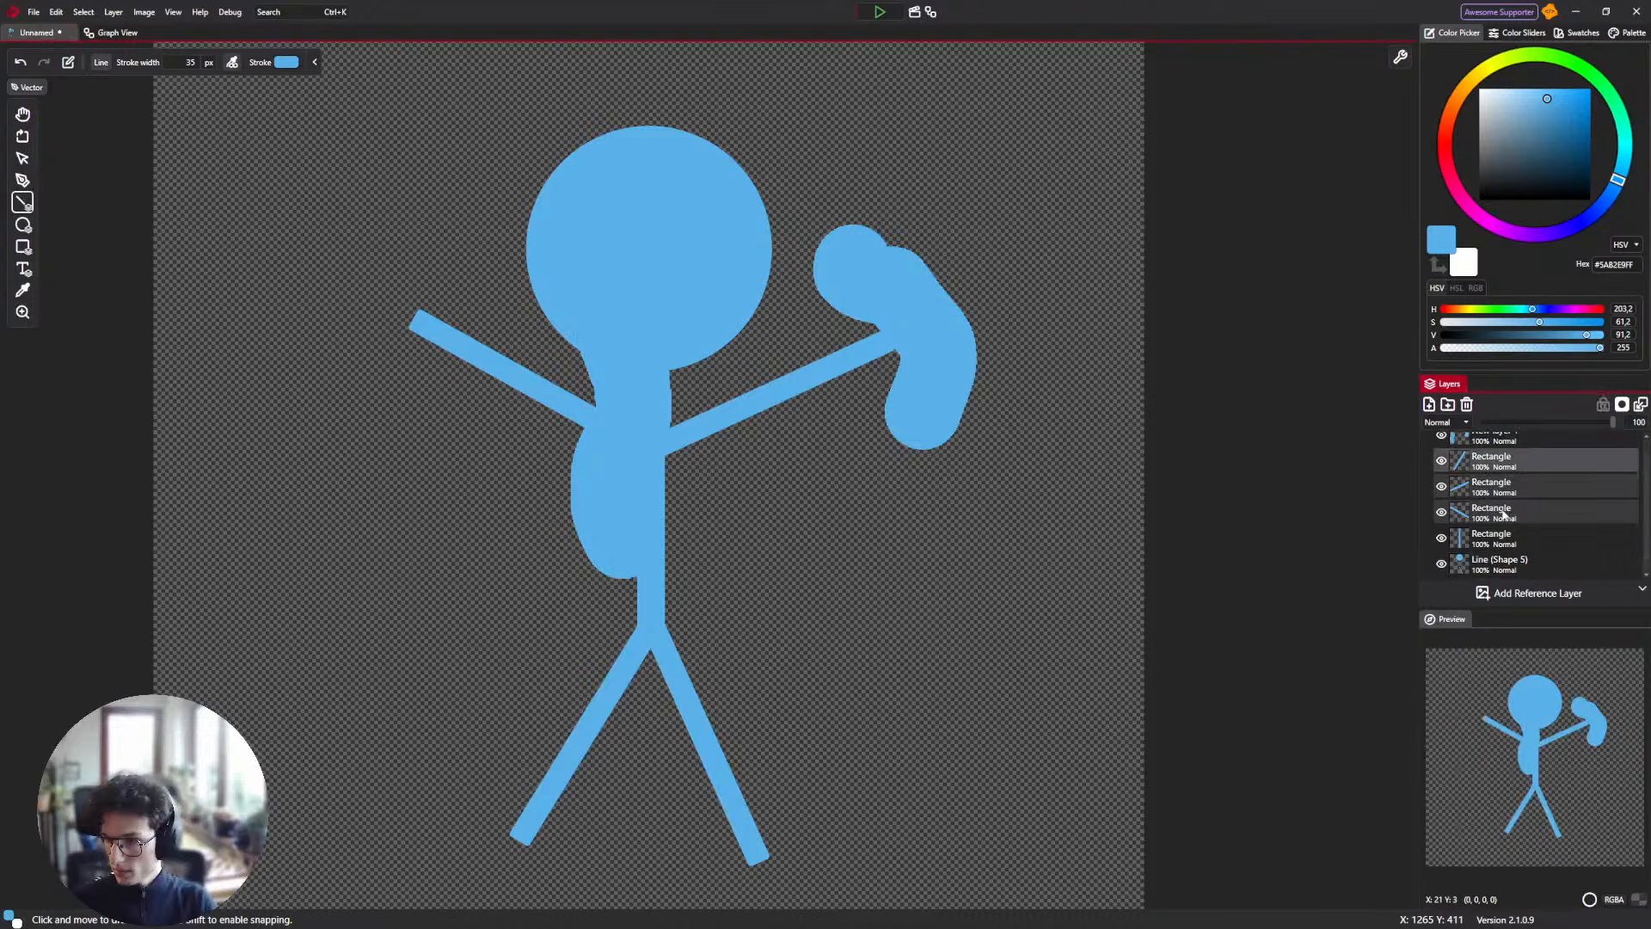
pyautogui.rightClick(1511, 571)
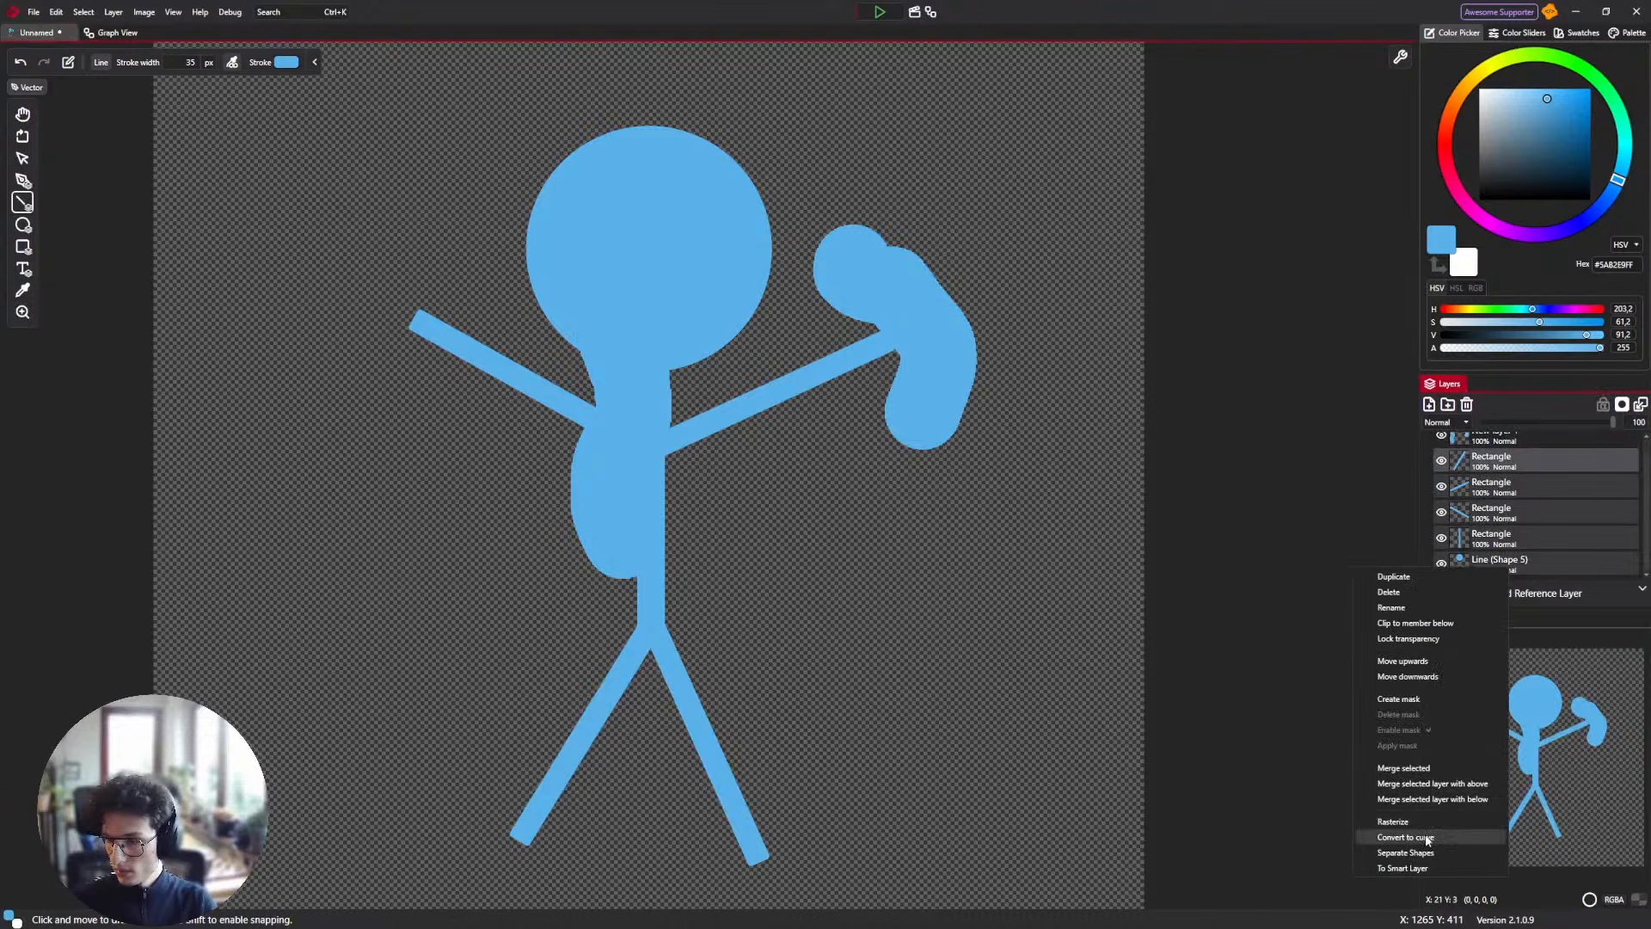
pyautogui.click(1429, 785)
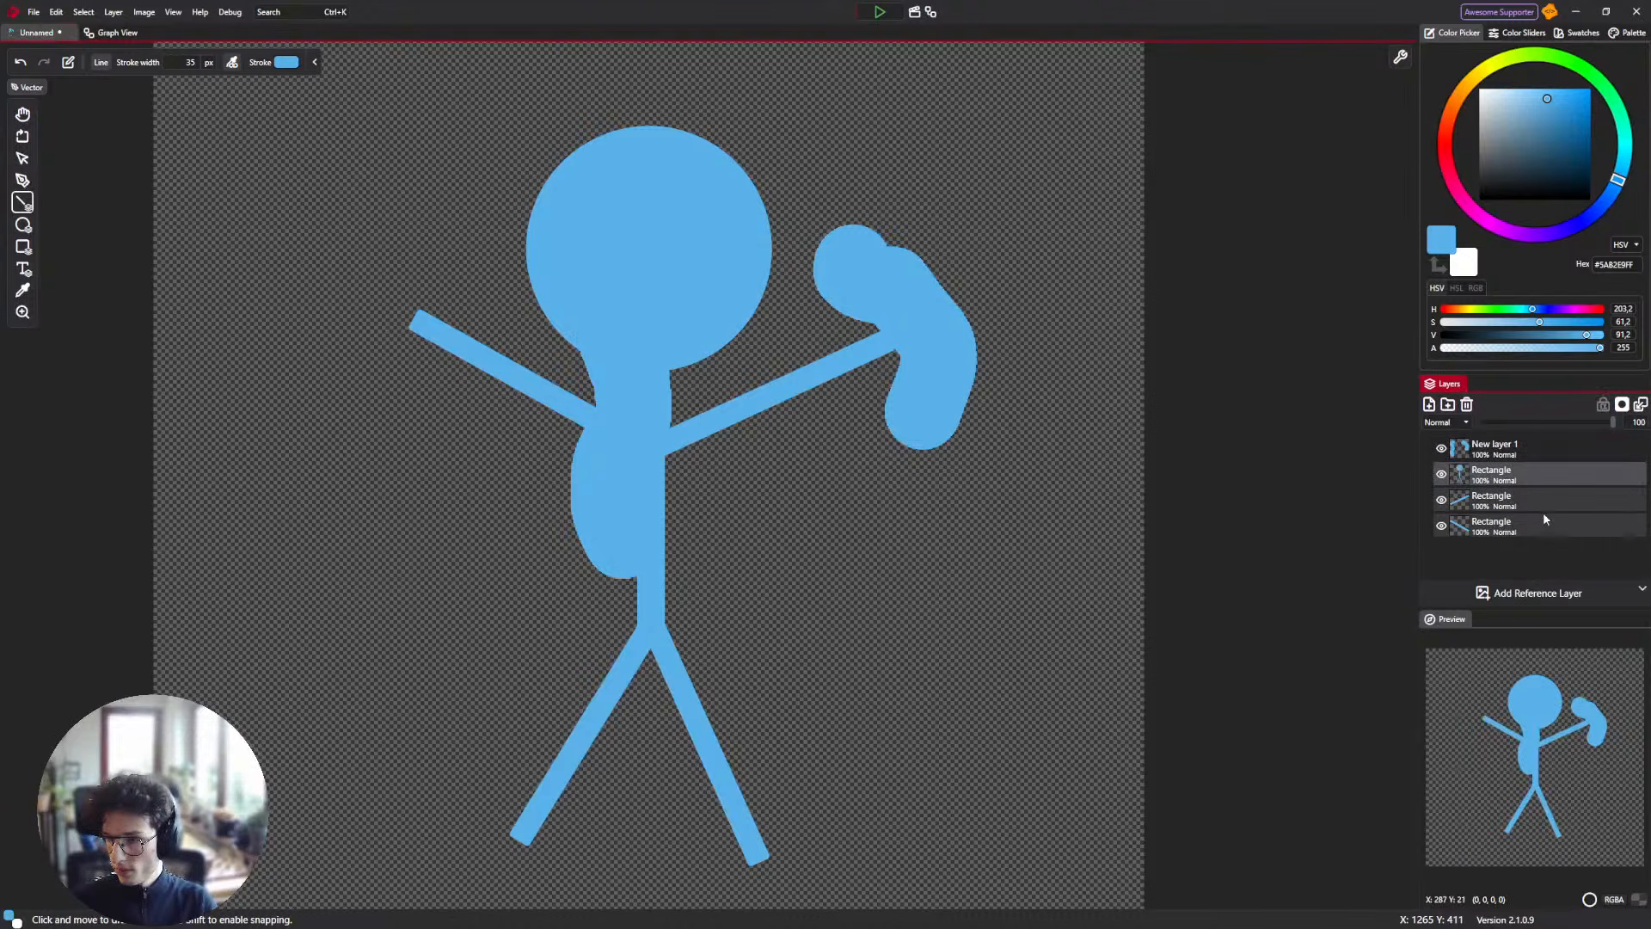
# Merge the remaining Rectangle layers into a single layer and hide New layer 1.
pyautogui.rightClick(1512, 529)
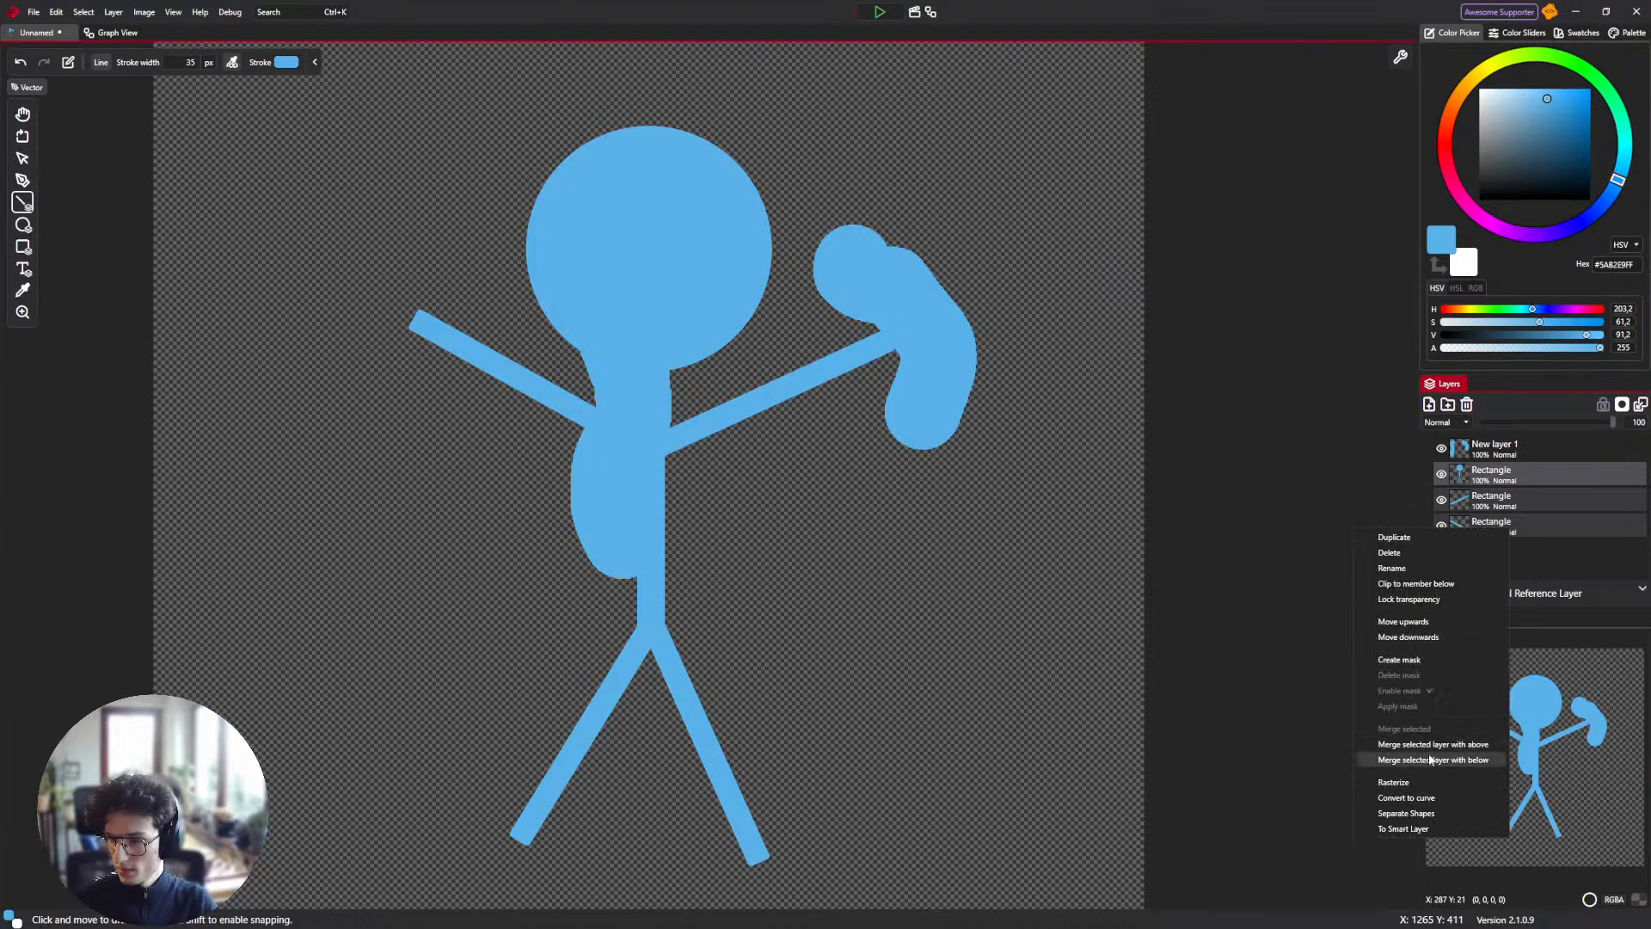
pyautogui.click(1544, 559)
pyautogui.rightClick(1506, 529)
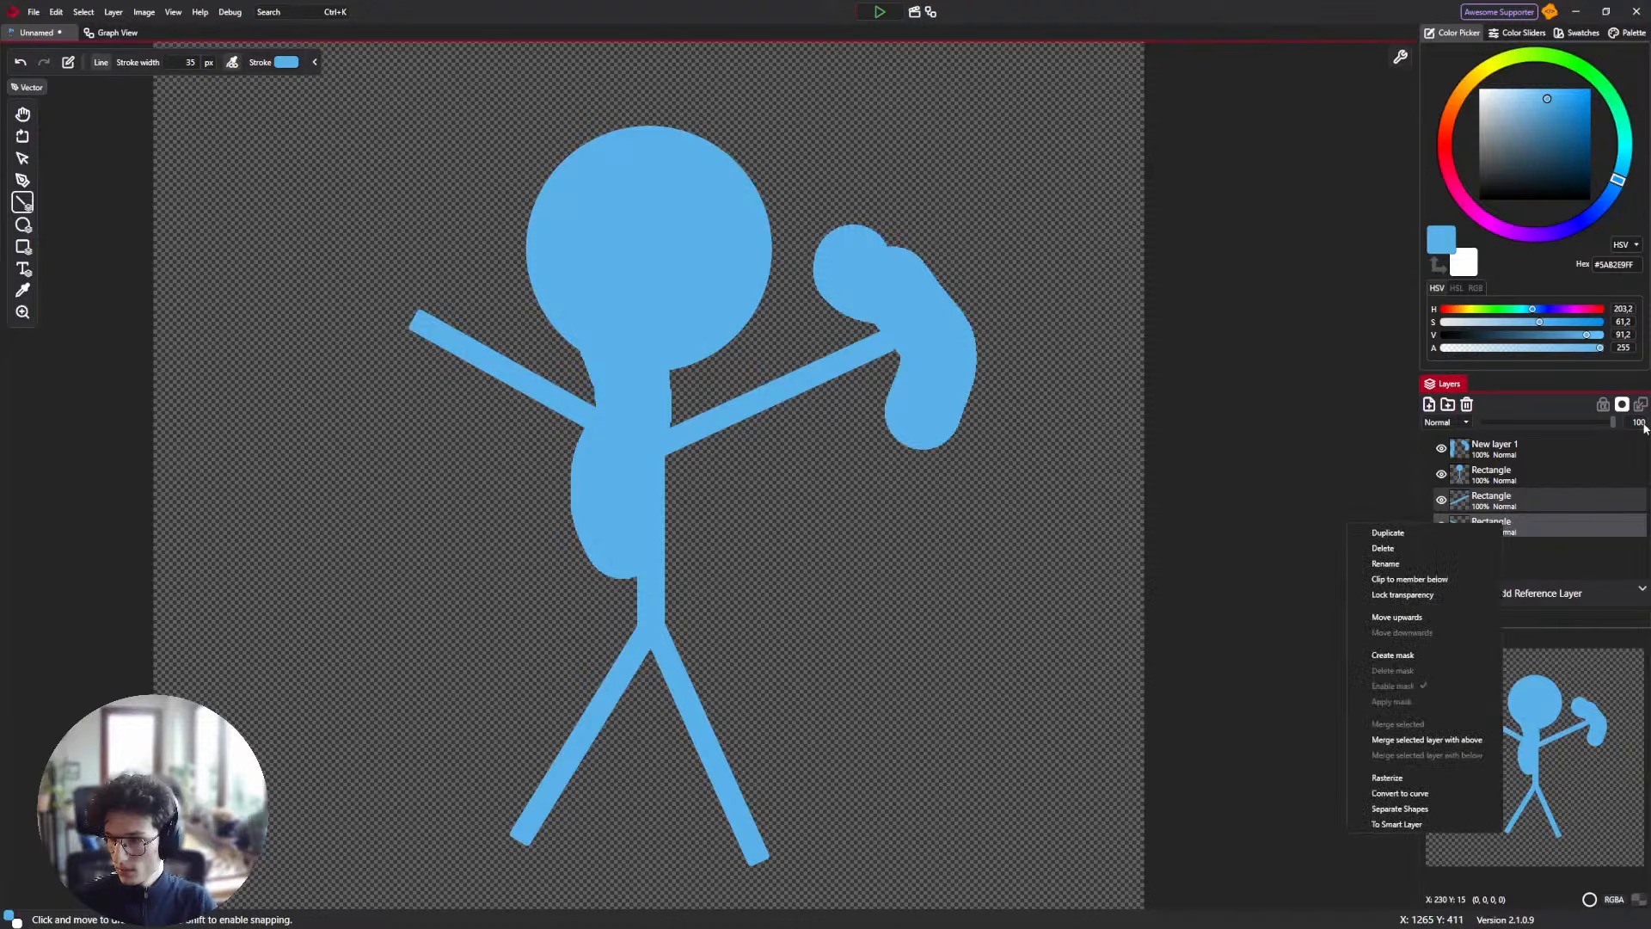
pyautogui.click(1584, 479)
pyautogui.click(1641, 406)
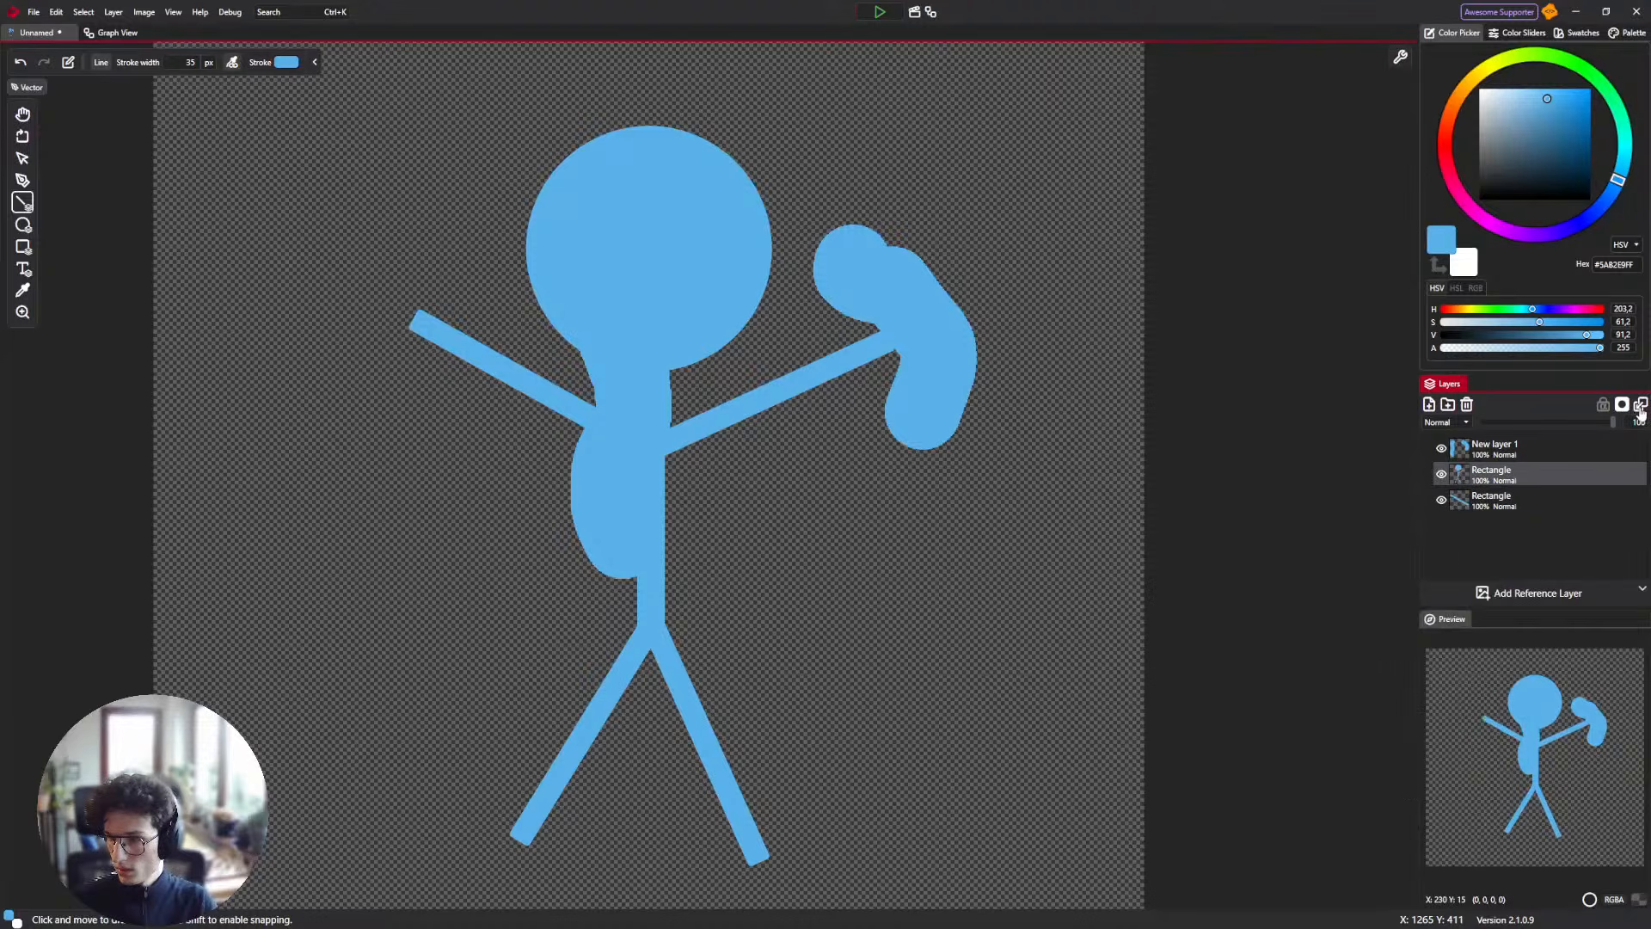
pyautogui.click(1641, 406)
pyautogui.click(1441, 448)
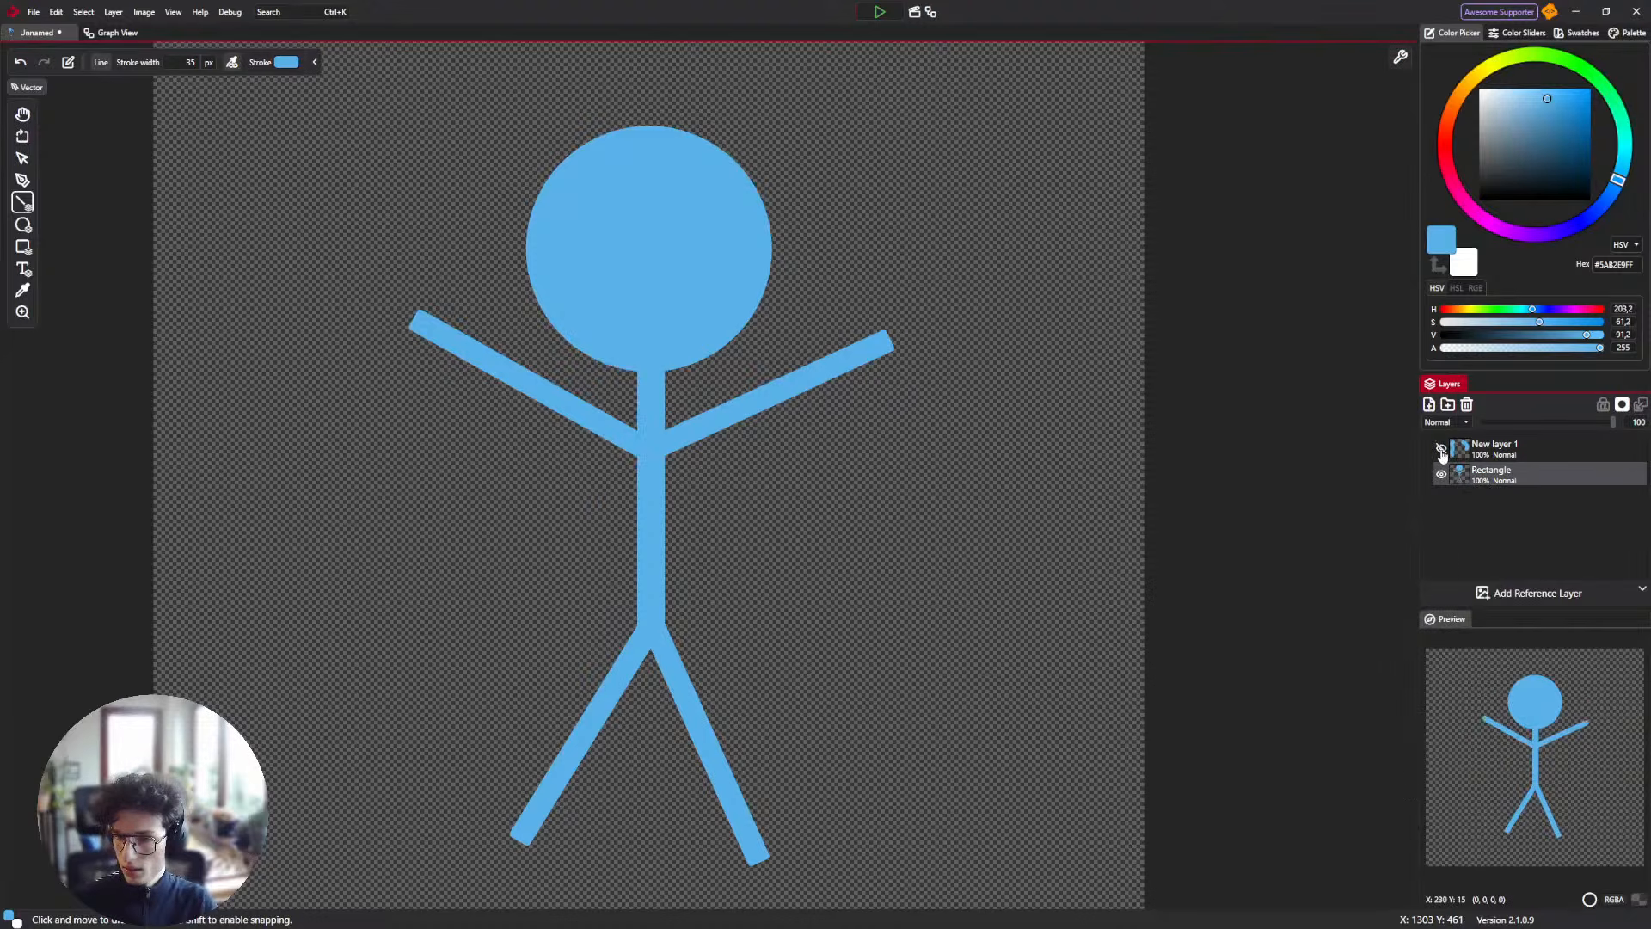
pyautogui.scroll(-2, 354, 368)
# In the node graph, detach the merged Rectangle node, connect its Shape output to Brush Output's Shape input, and examine the brush preview.
pyautogui.click(112, 33)
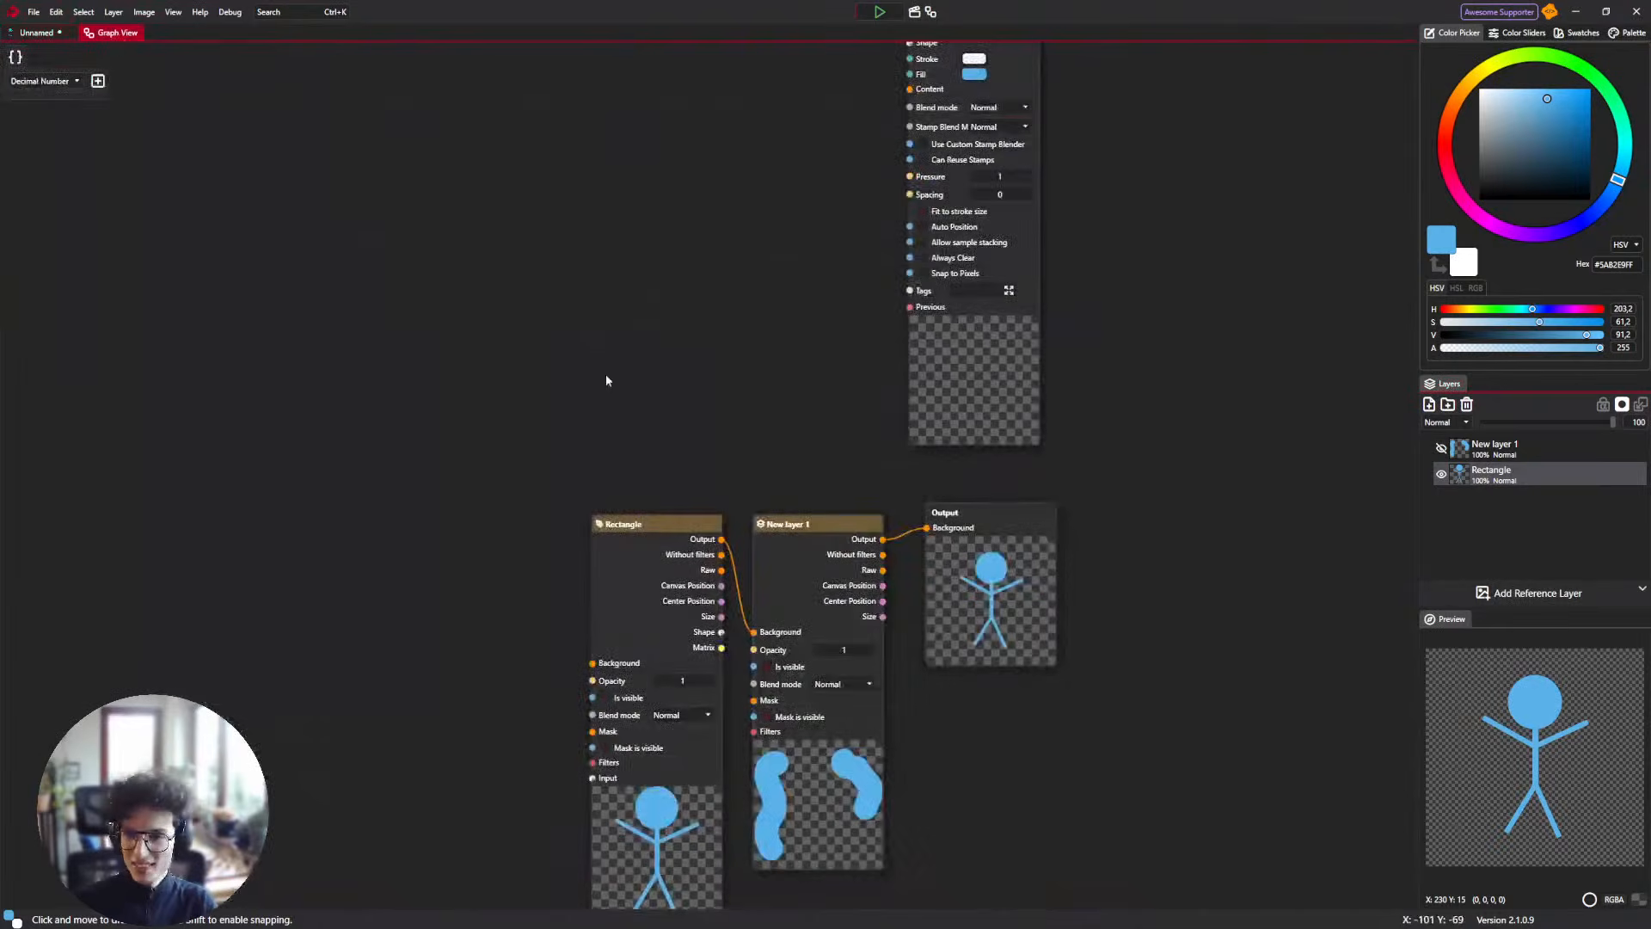
pyautogui.moveTo(683, 484); pyautogui.dragTo(658, 430)
pyautogui.moveTo(630, 318); pyautogui.dragTo(630, 495)
pyautogui.moveTo(583, 580); pyautogui.dragTo(590, 135)
pyautogui.moveTo(602, 227)
pyautogui.mouseDown()
pyautogui.moveTo(565, 548)
pyautogui.moveTo(562, 405)
pyautogui.moveTo(800, 390)
pyautogui.mouseUp()
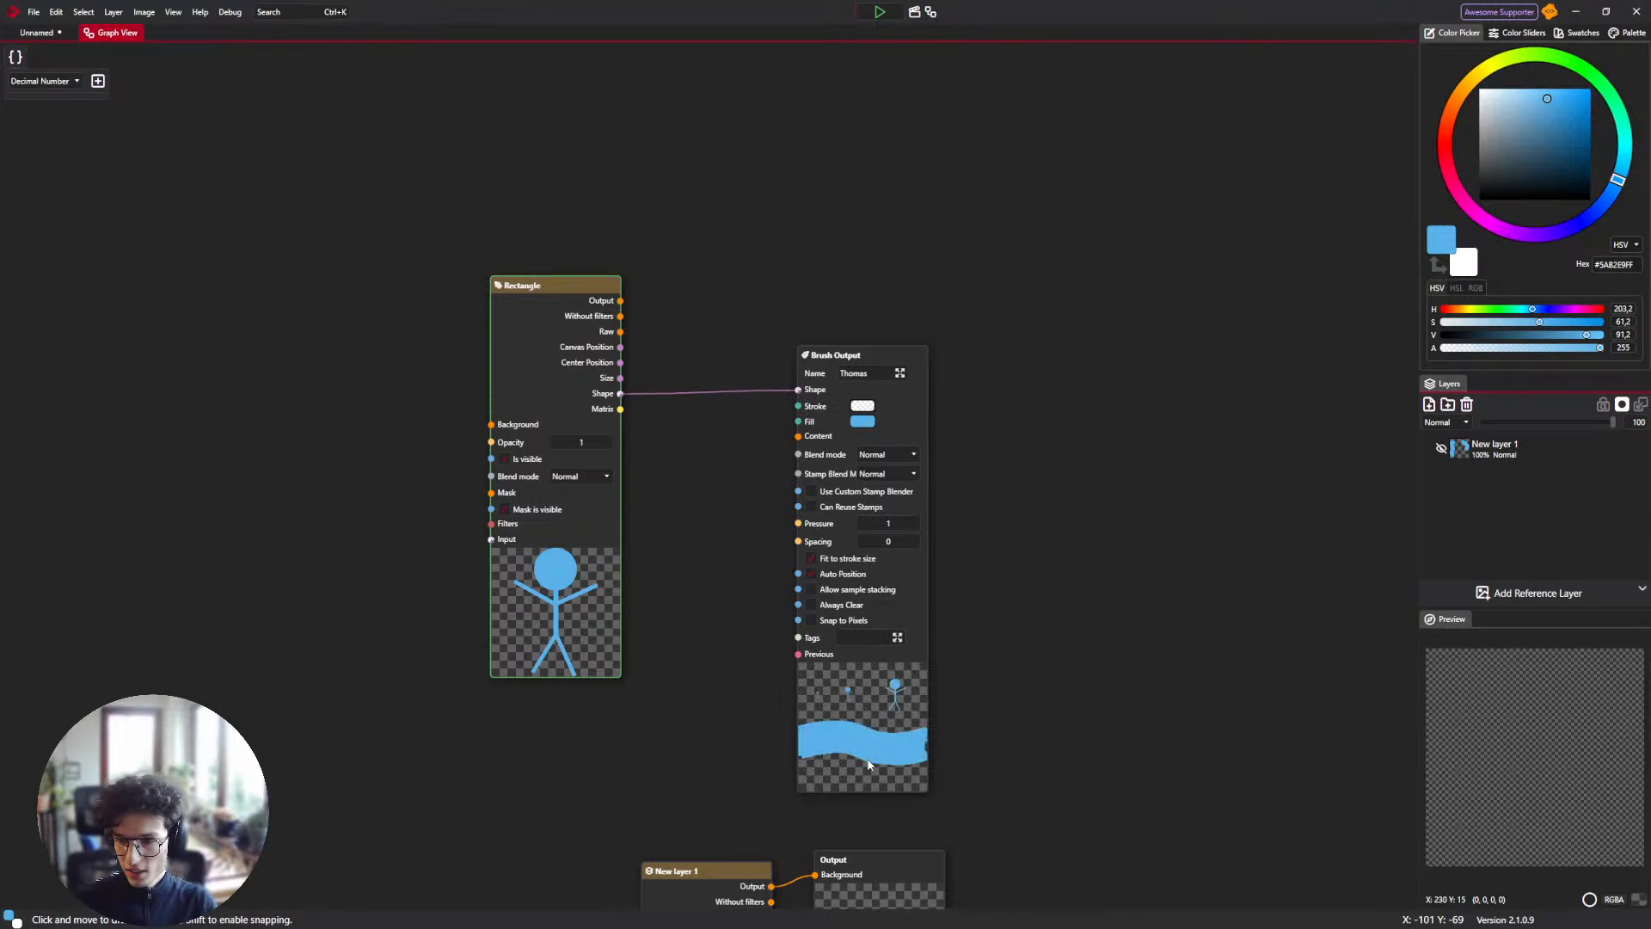
pyautogui.scroll(5, 869, 764)
pyautogui.moveTo(1028, 488); pyautogui.dragTo(841, 523)
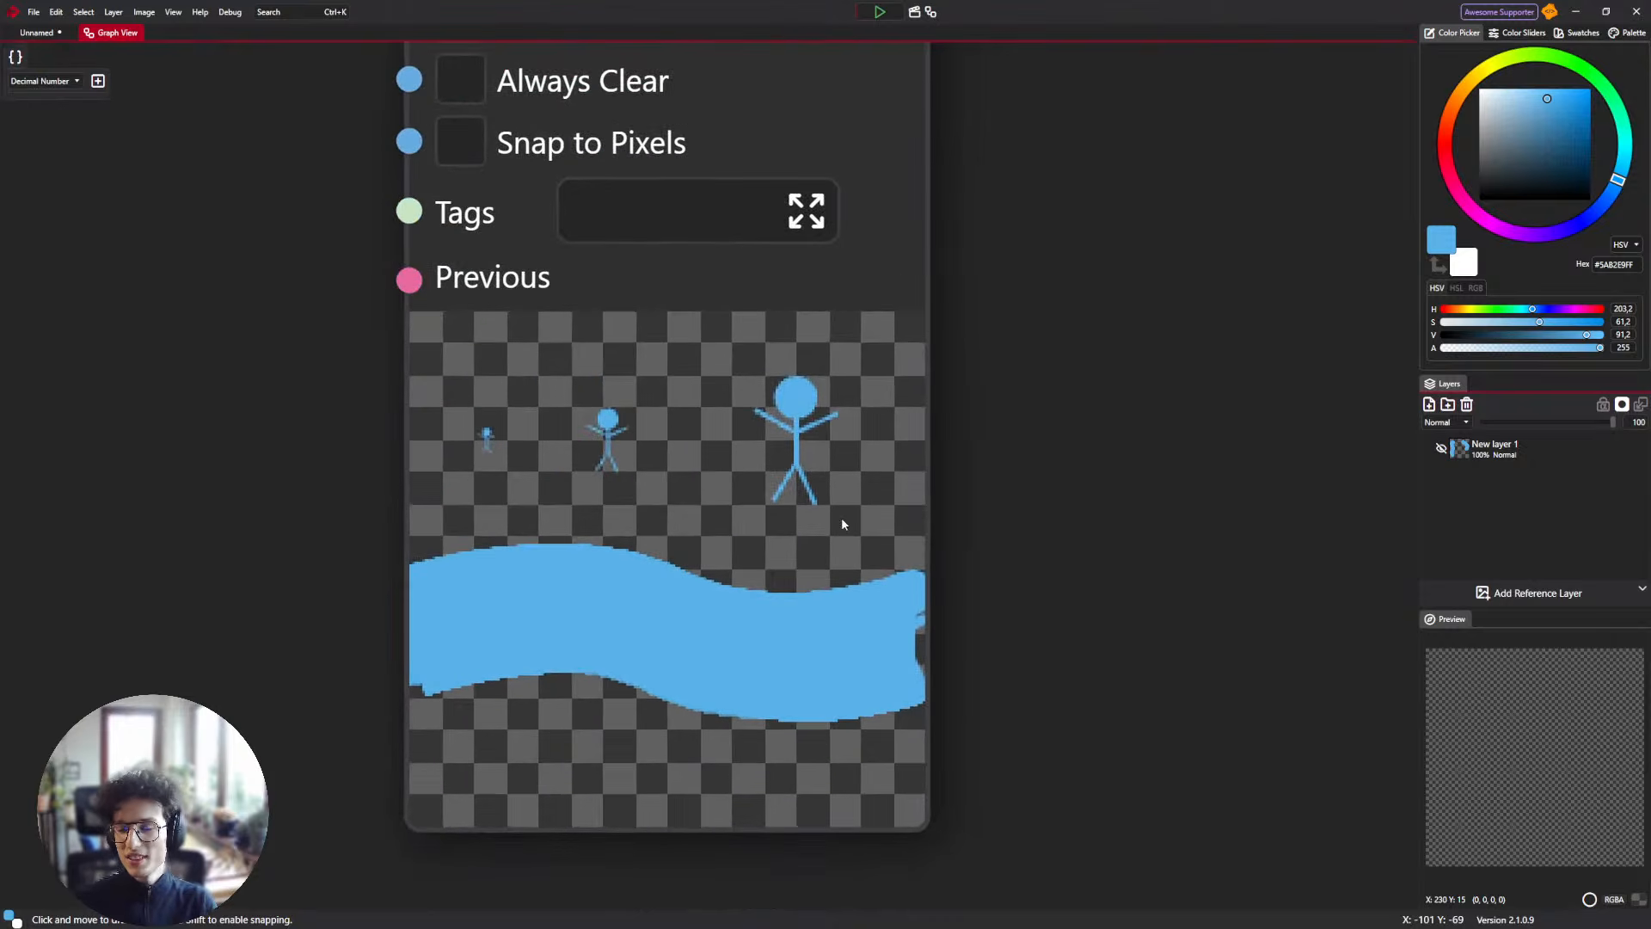
pyautogui.scroll(-2, 602, 455)
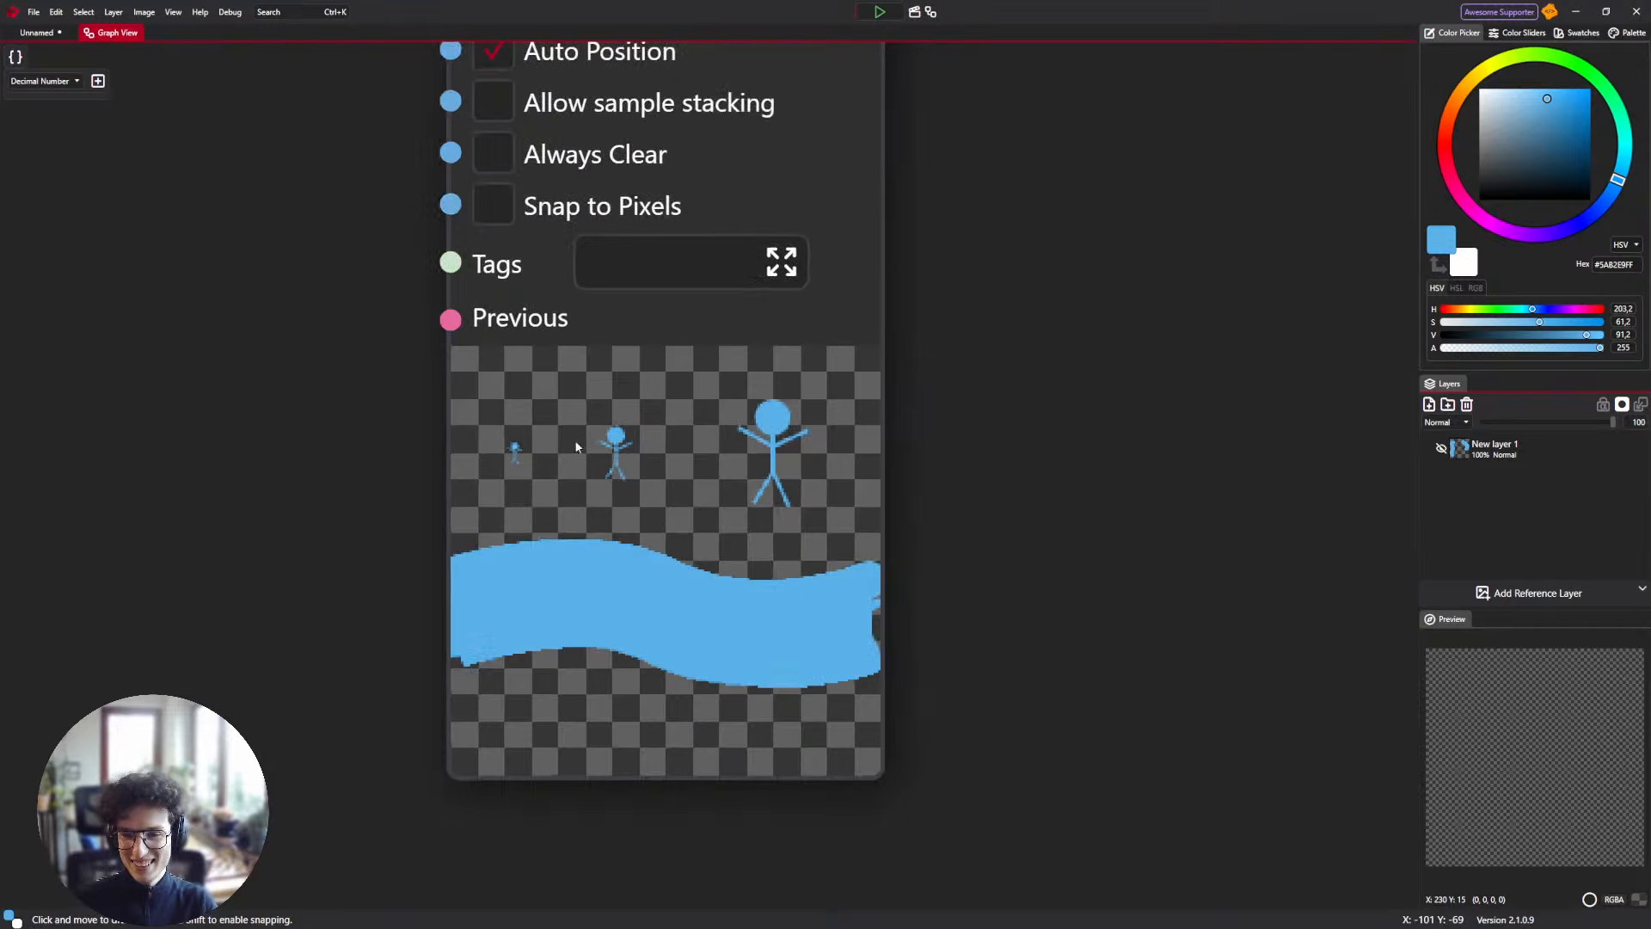
# In the document, make New layer 1 visible, undo a trial brush stroke and stamp one stick figure near the canvas's upper-left corner.
pyautogui.click(37, 33)
pyautogui.click(1486, 458)
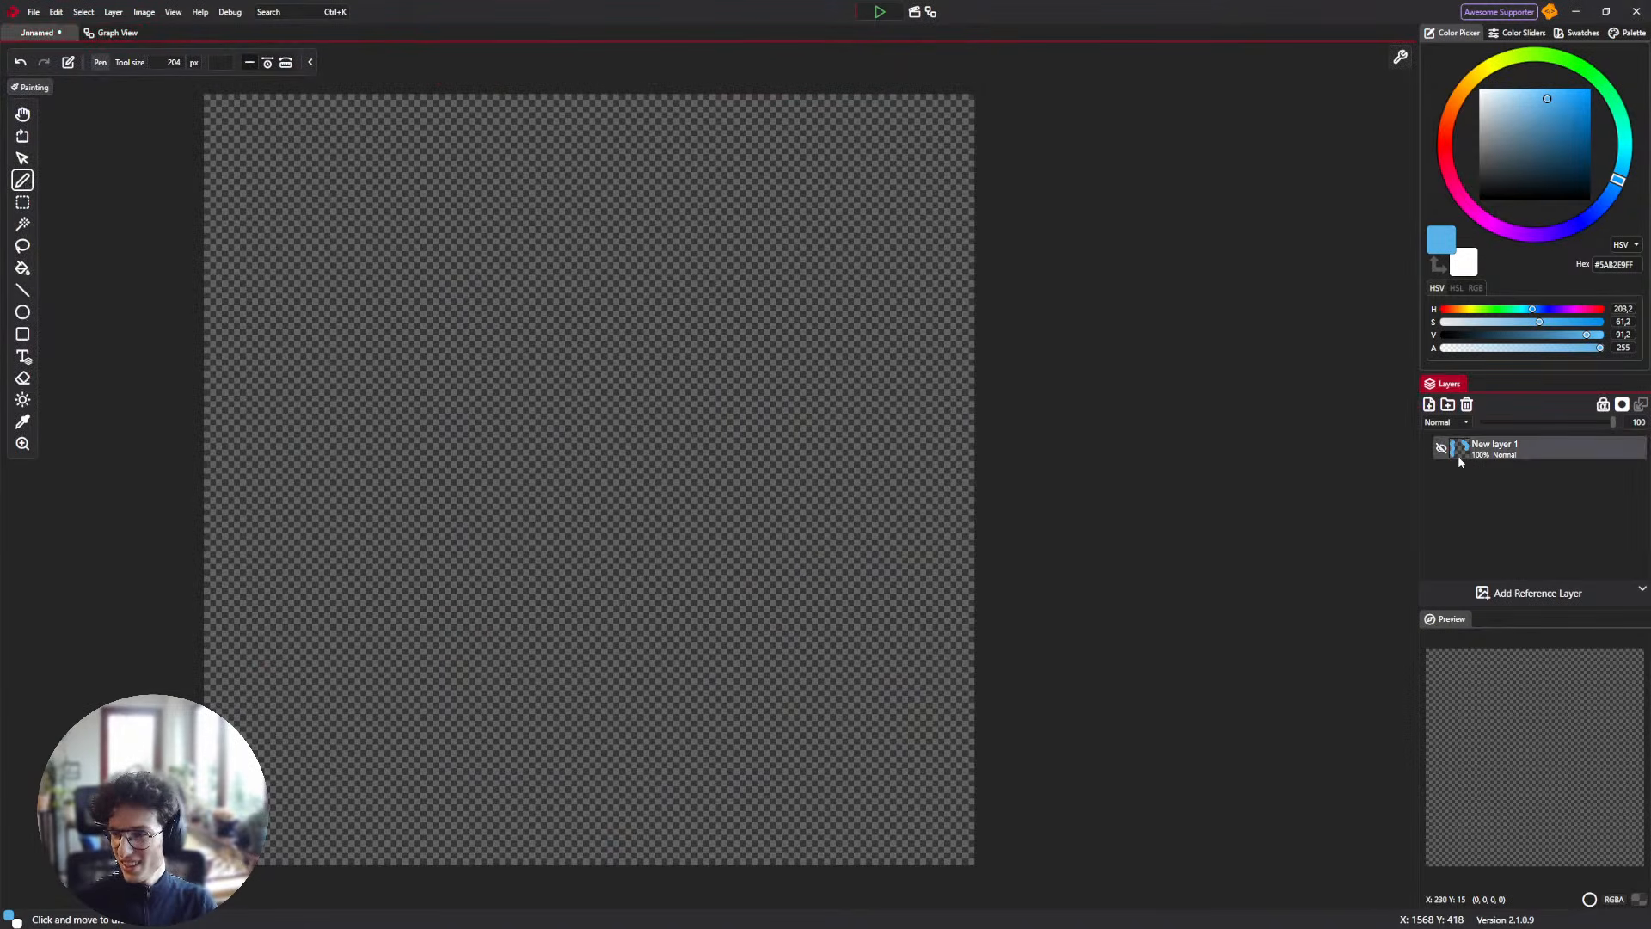
pyautogui.click(1442, 448)
pyautogui.moveTo(704, 457)
pyautogui.mouseDown()
pyautogui.moveTo(718, 568)
pyautogui.moveTo(691, 599)
pyautogui.moveTo(387, 439)
pyautogui.mouseUp()
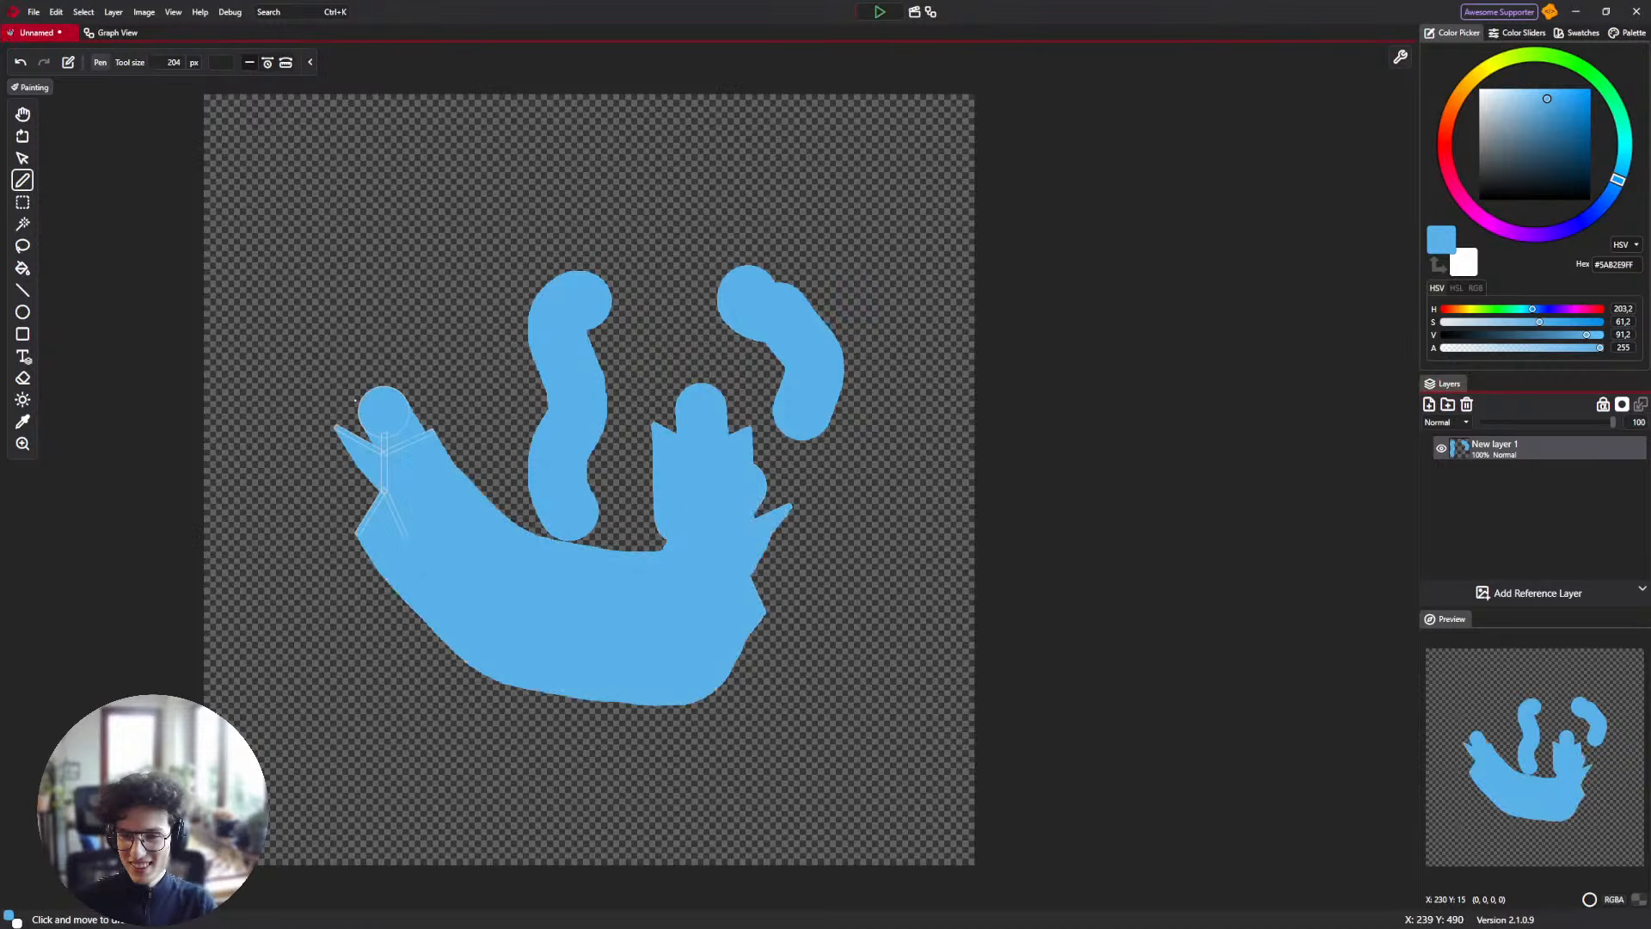
pyautogui.hotkey('ctrl', 'z')
pyautogui.click(365, 251)
# Try the stick-figure brush with a few freehand strokes and two single stamps on the canvas, and undo them.
pyautogui.moveTo(445, 306)
pyautogui.mouseDown()
pyautogui.moveTo(520, 241)
pyautogui.moveTo(637, 227)
pyautogui.moveTo(675, 262)
pyautogui.mouseUp()
pyautogui.hotkey('ctrl', 'z')
pyautogui.moveTo(431, 424); pyautogui.dragTo(404, 480)
pyautogui.hotkey('ctrl', 'z')
pyautogui.click(505, 602)
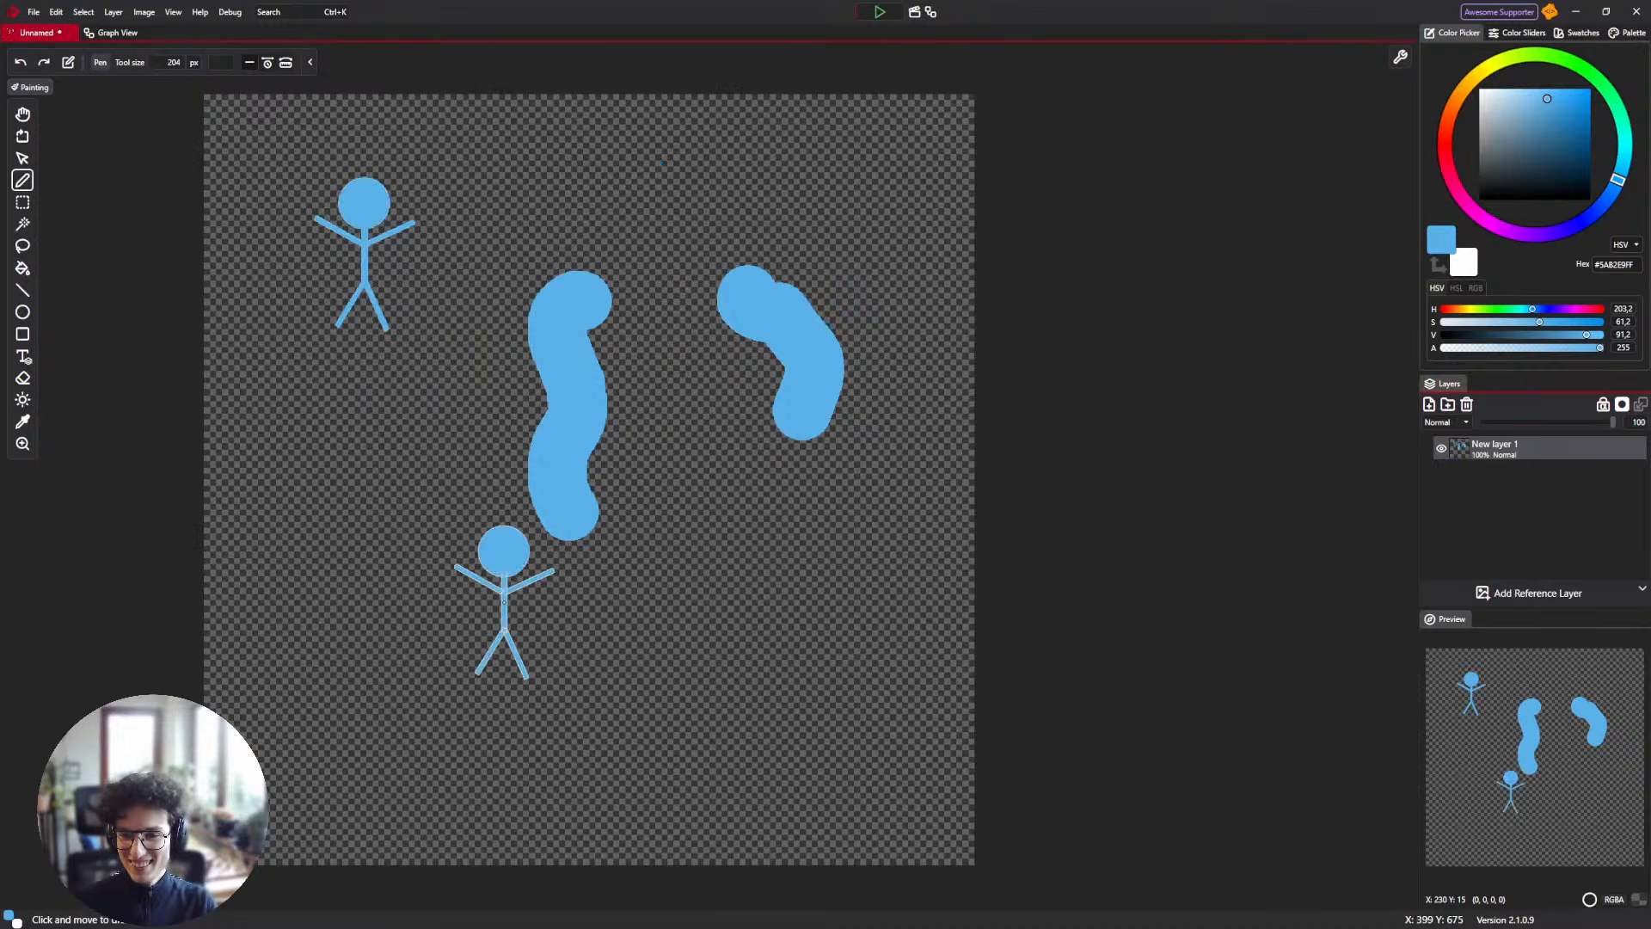
pyautogui.click(628, 609)
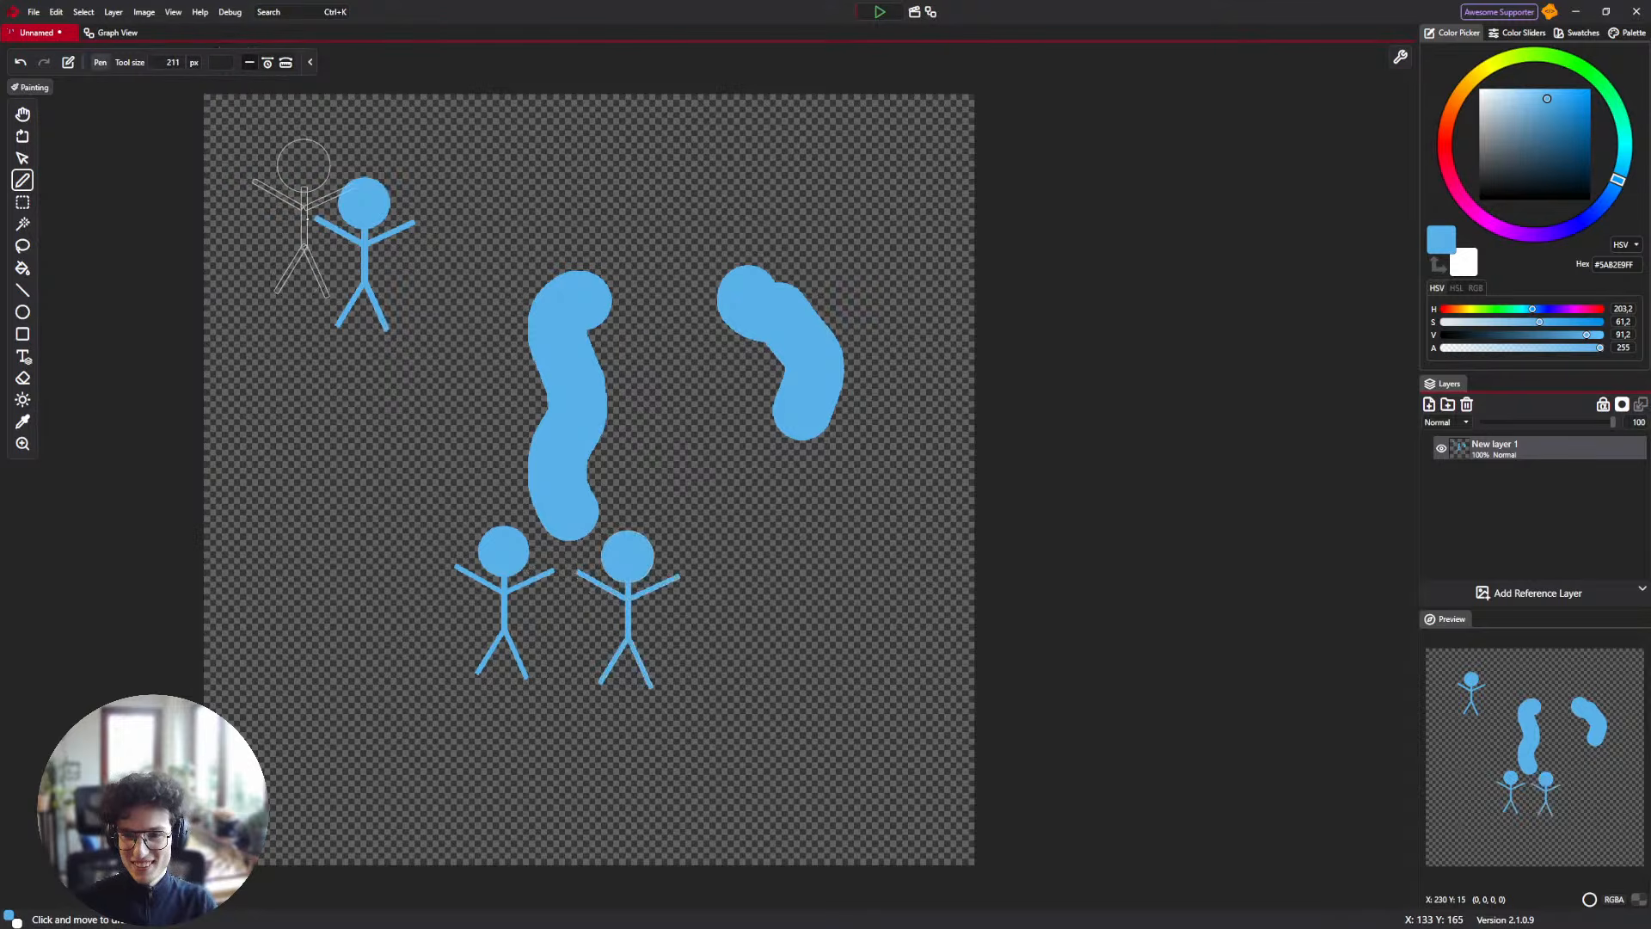
pyautogui.hotkey('ctrl', 'z')
pyautogui.hotkey('ctrl', 'z')
# In the node graph, add a Rotate node and place it between the Rectangle and Brush Output nodes.
pyautogui.click(117, 34)
pyautogui.scroll(-5, 814, 338)
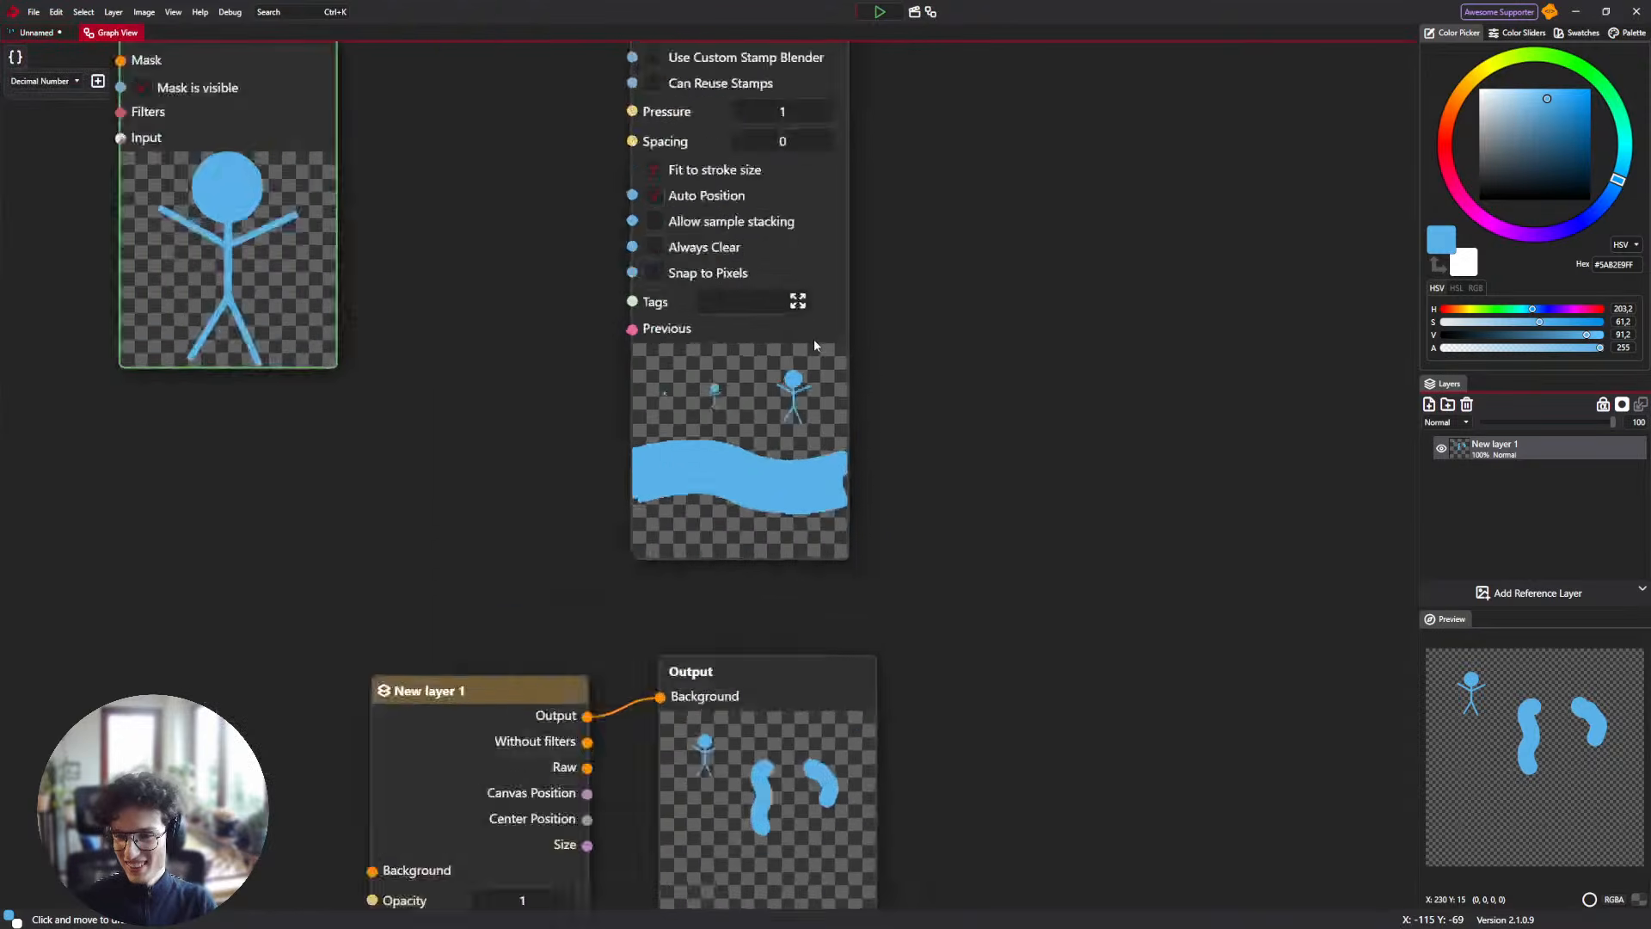
pyautogui.moveTo(530, 358); pyautogui.dragTo(549, 490)
pyautogui.moveTo(469, 477); pyautogui.dragTo(241, 509)
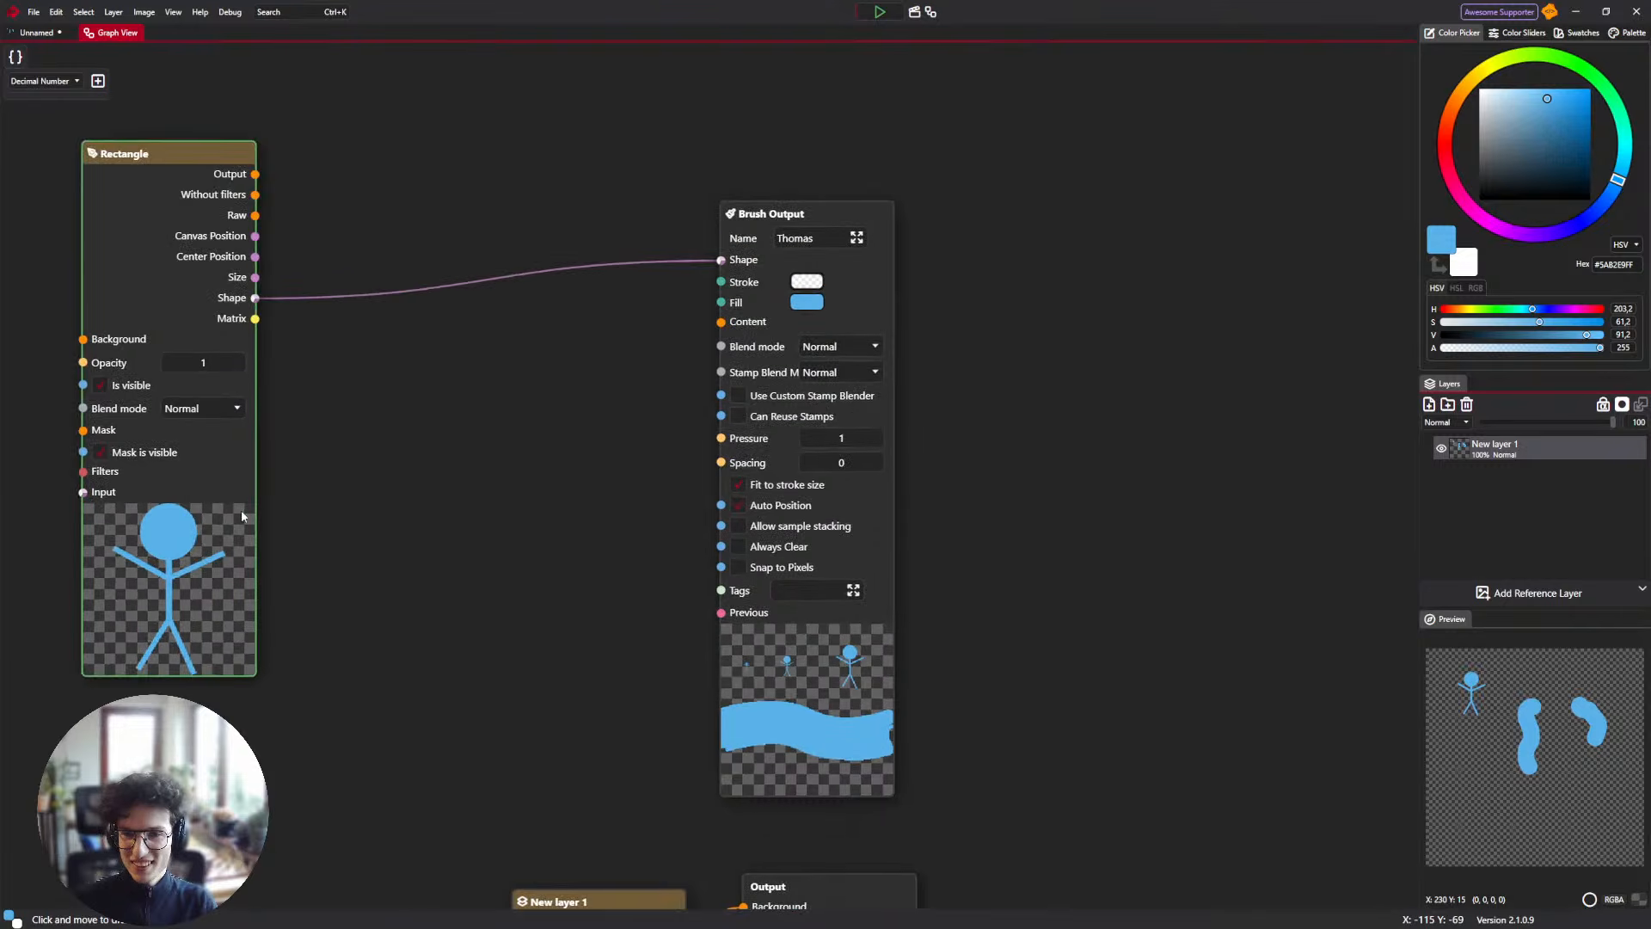
pyautogui.rightClick(354, 357)
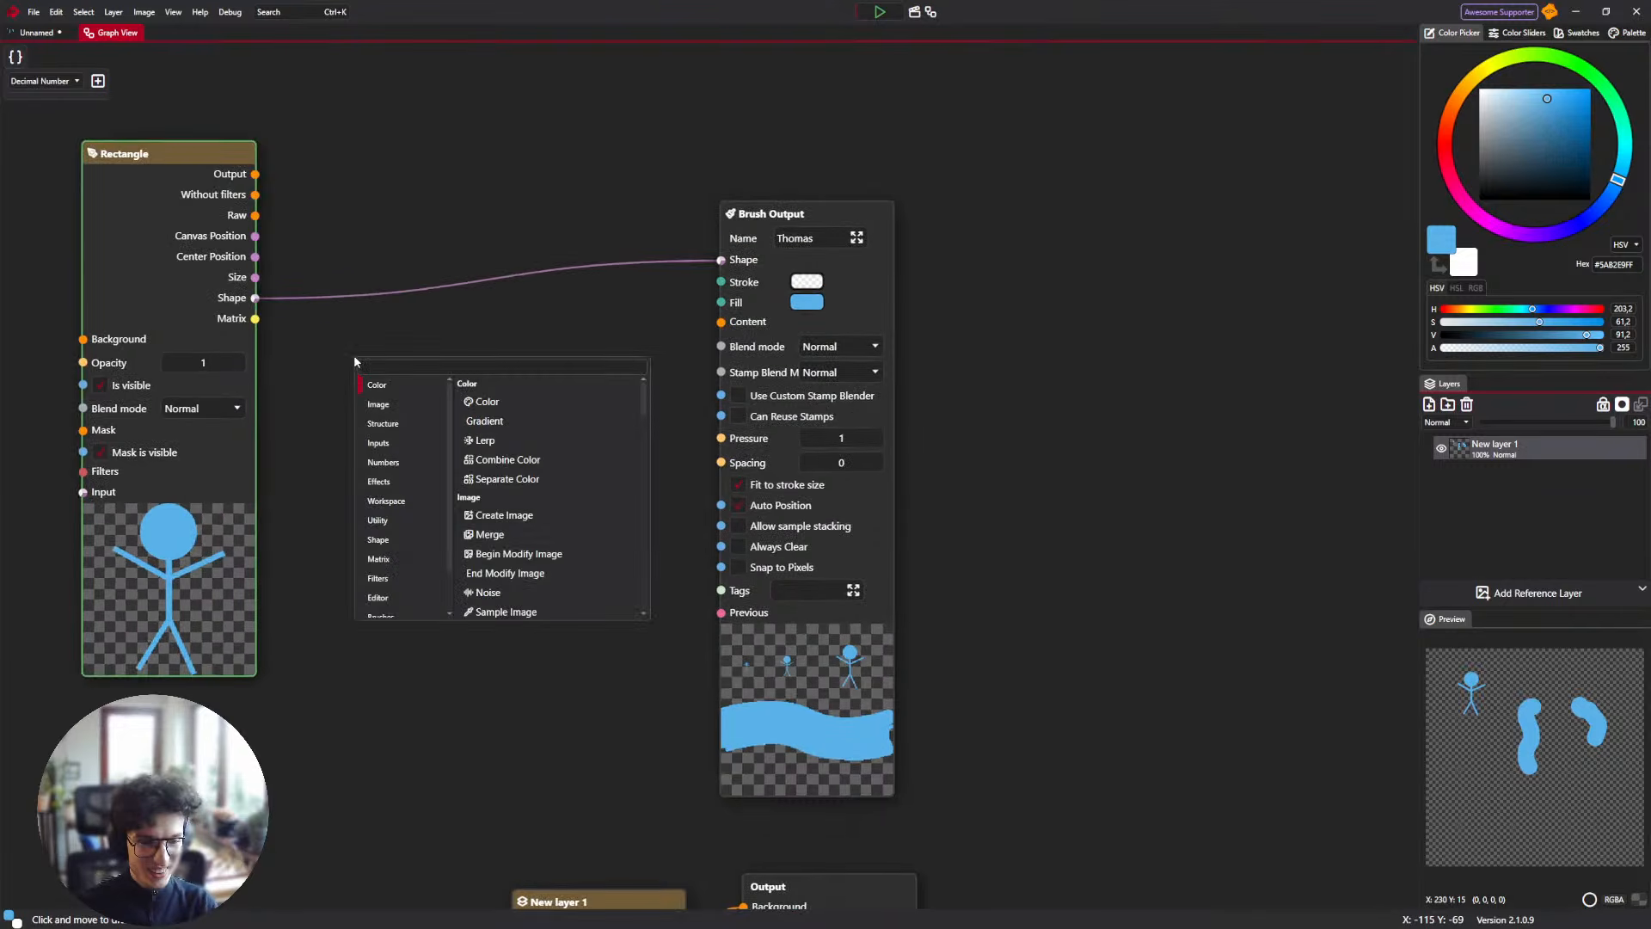
pyautogui.write('rotate')
pyautogui.press('Return')
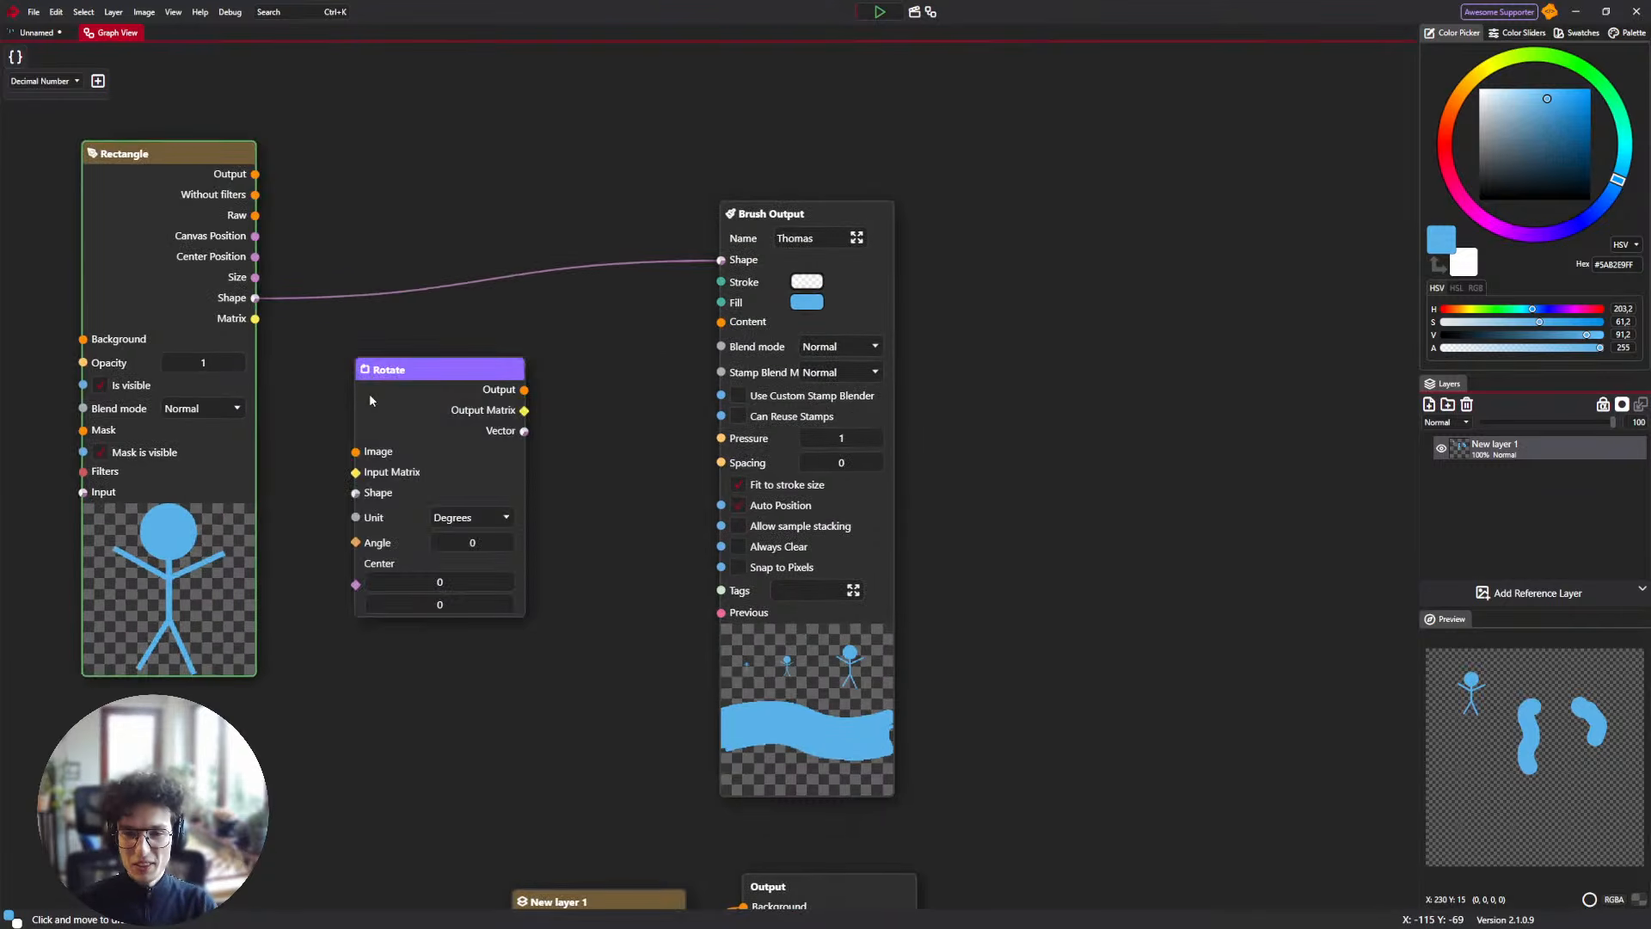
pyautogui.moveTo(370, 396); pyautogui.dragTo(438, 204)
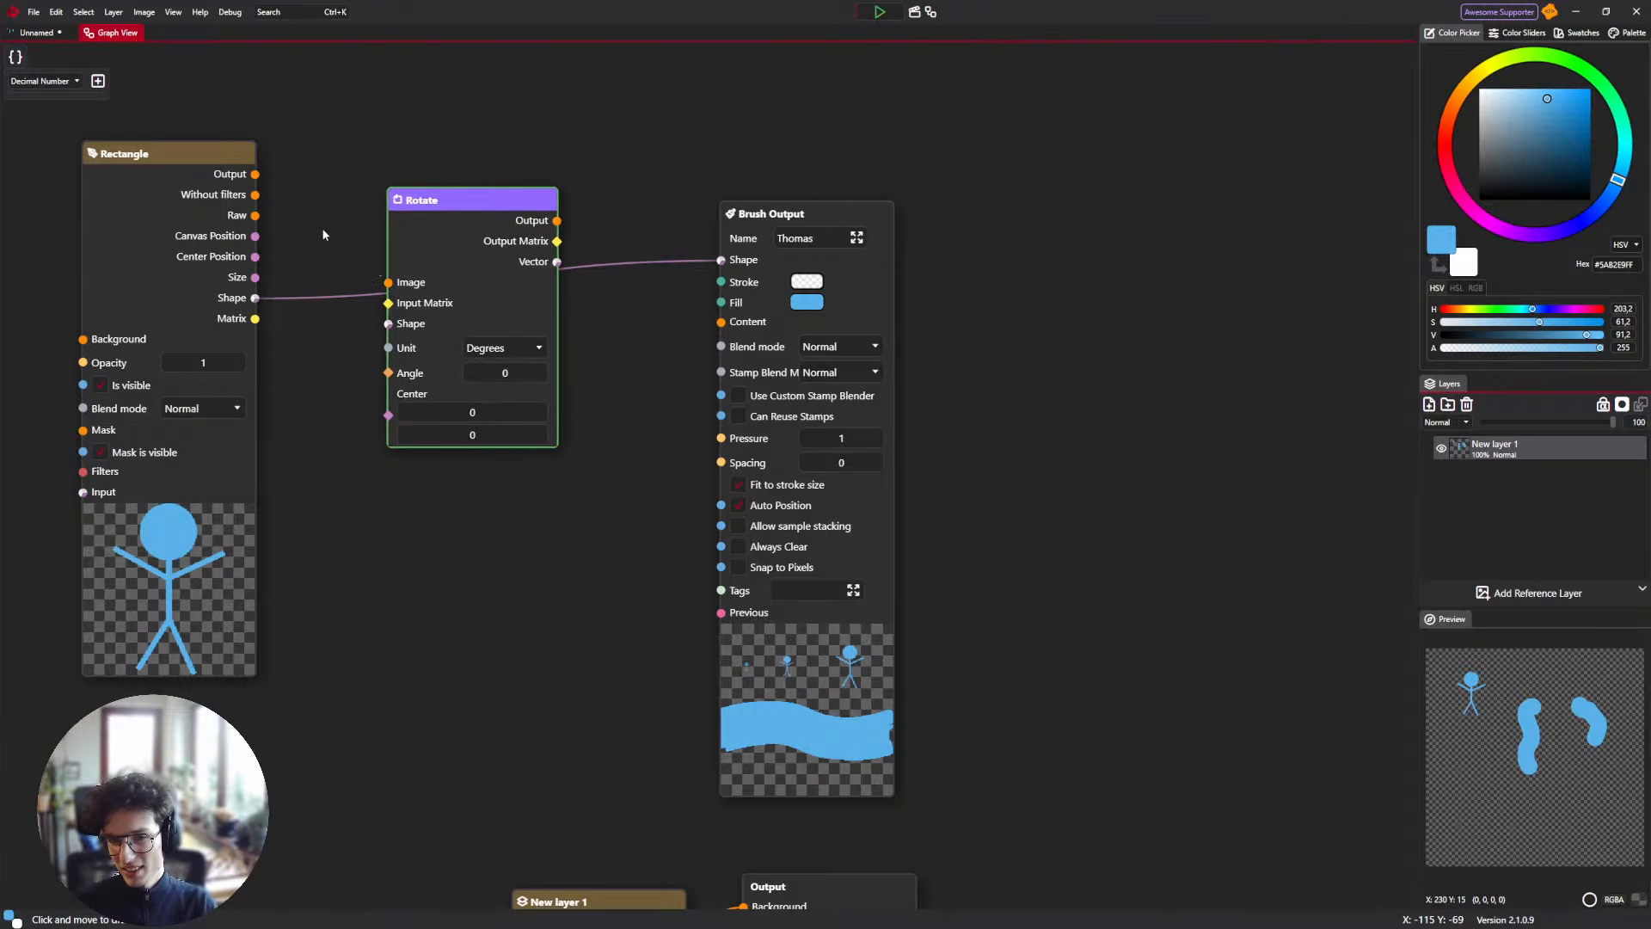
# Route the Rectangle's Shape through Rotate's Shape and Vector into Brush Output's Shape, and connect the Rectangle's Center Position to Rotate's Center.
pyautogui.moveTo(324, 235); pyautogui.dragTo(325, 331)
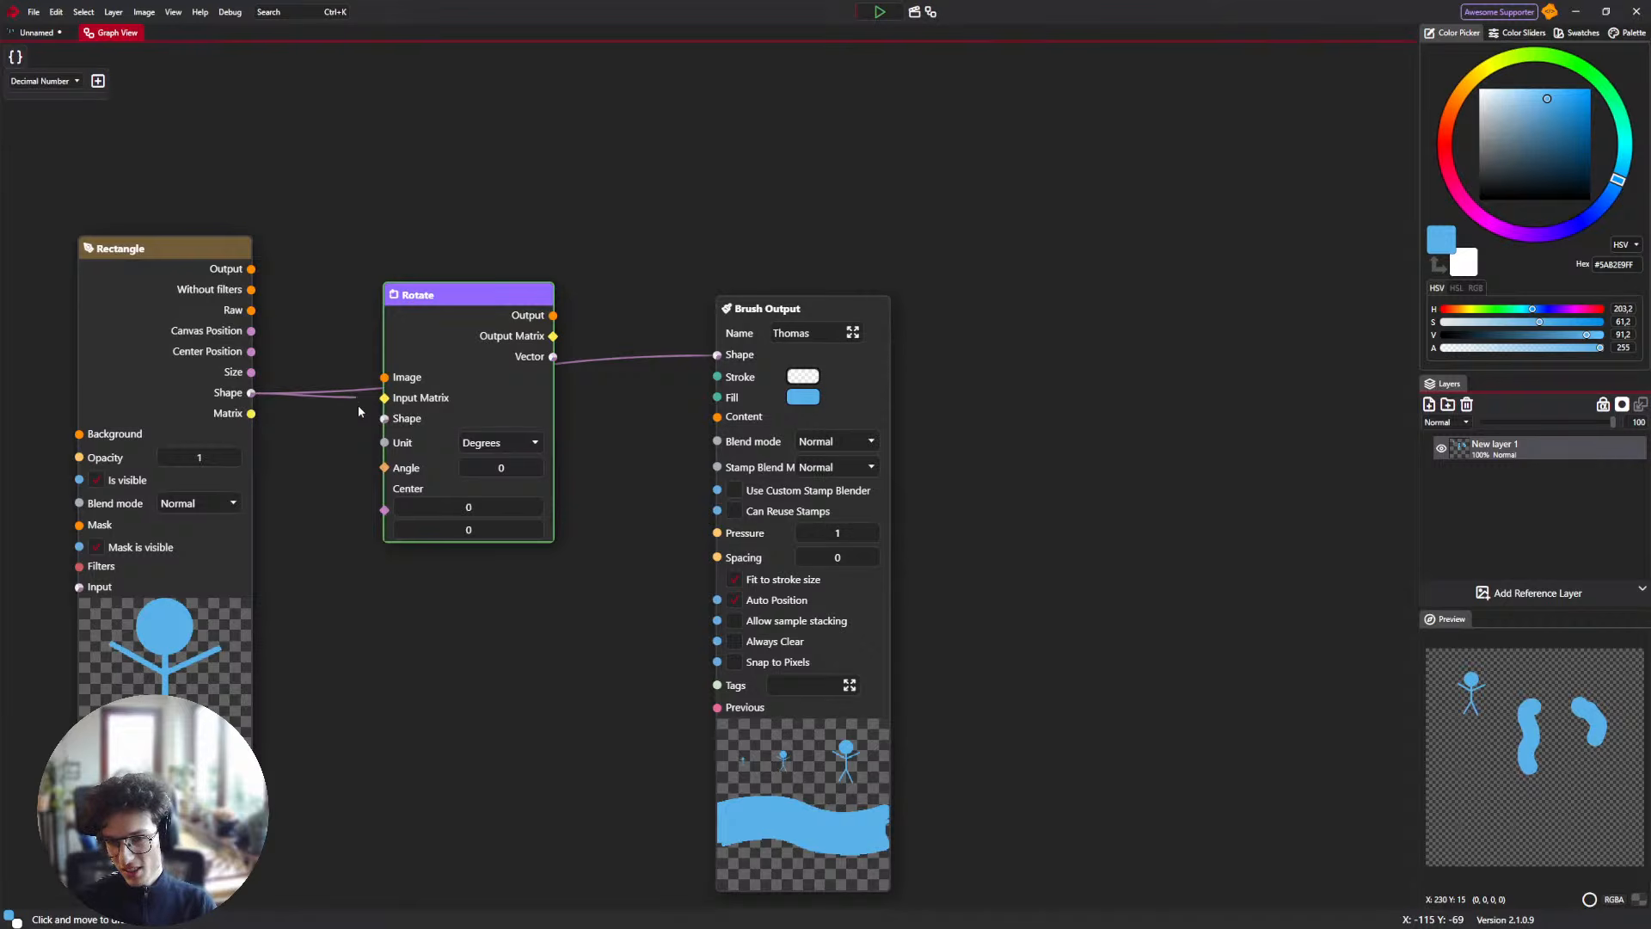
pyautogui.moveTo(251, 393); pyautogui.dragTo(372, 439)
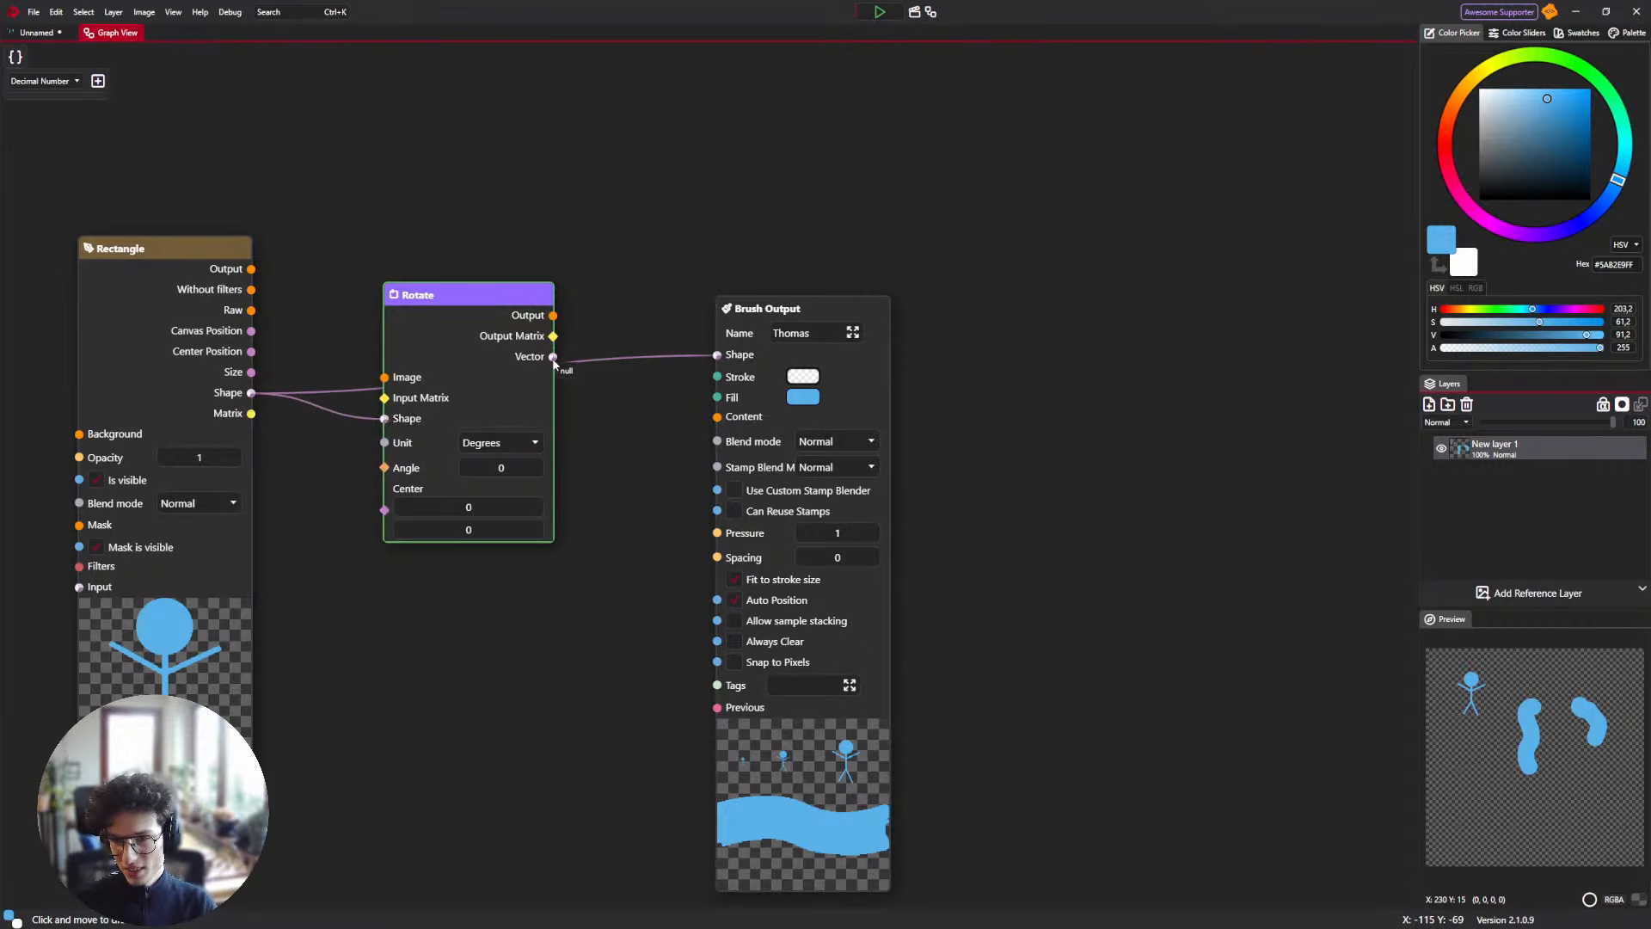
pyautogui.moveTo(554, 360)
pyautogui.mouseDown()
pyautogui.moveTo(633, 390)
pyautogui.moveTo(721, 361)
pyautogui.mouseUp()
pyautogui.moveTo(579, 488); pyautogui.dragTo(663, 377)
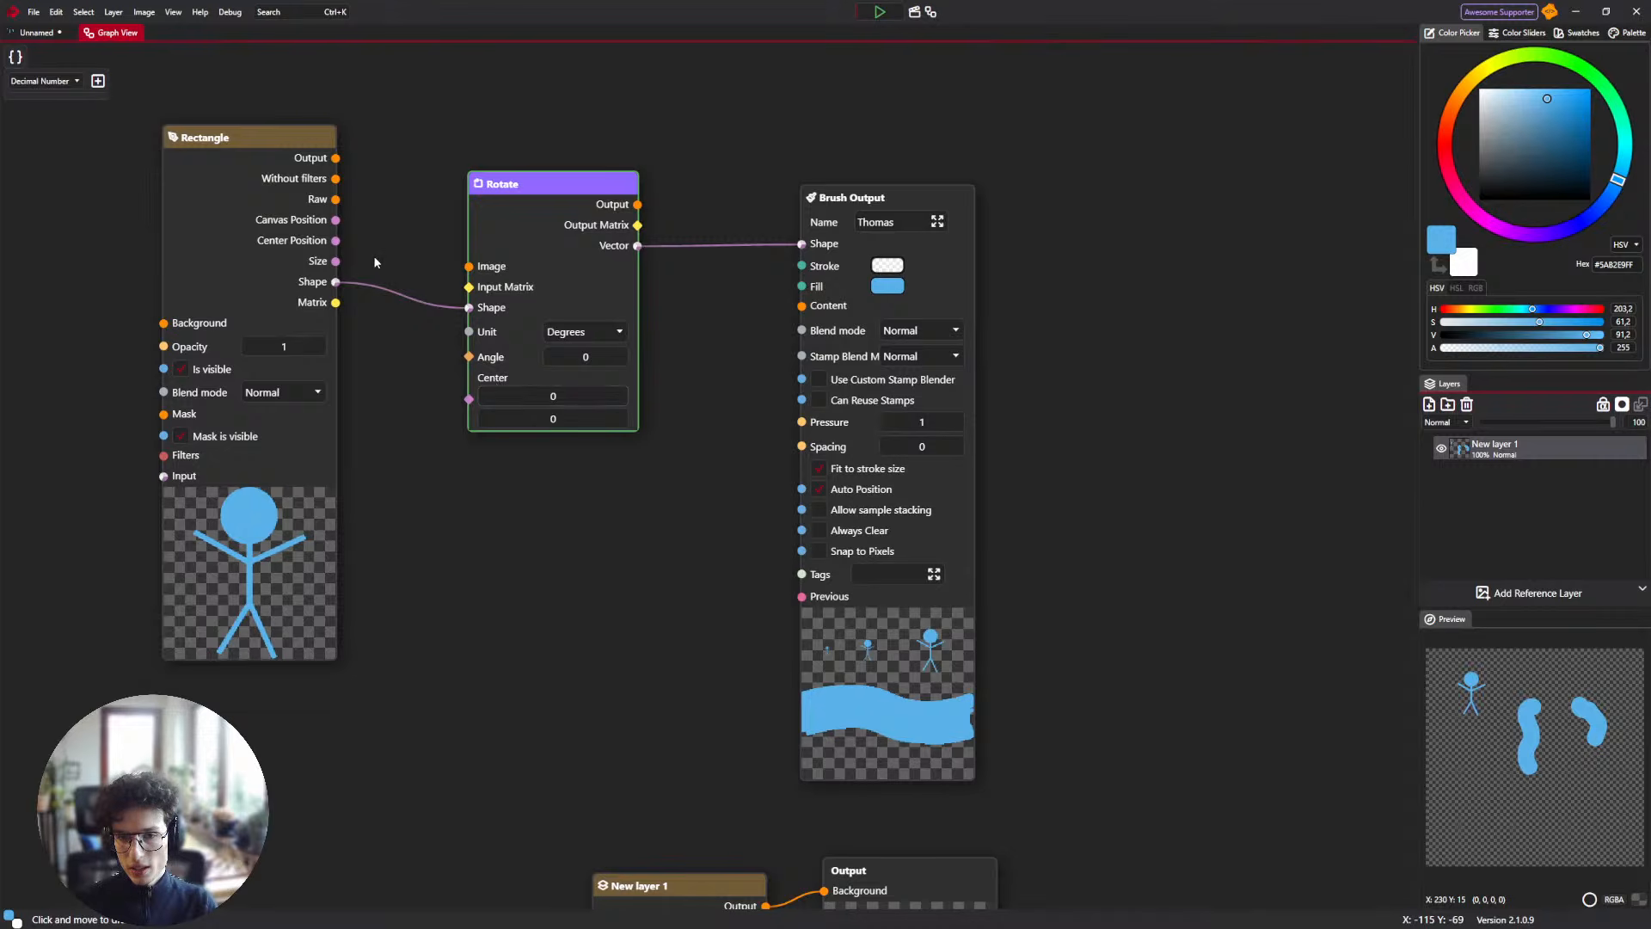
pyautogui.moveTo(336, 241); pyautogui.dragTo(470, 400)
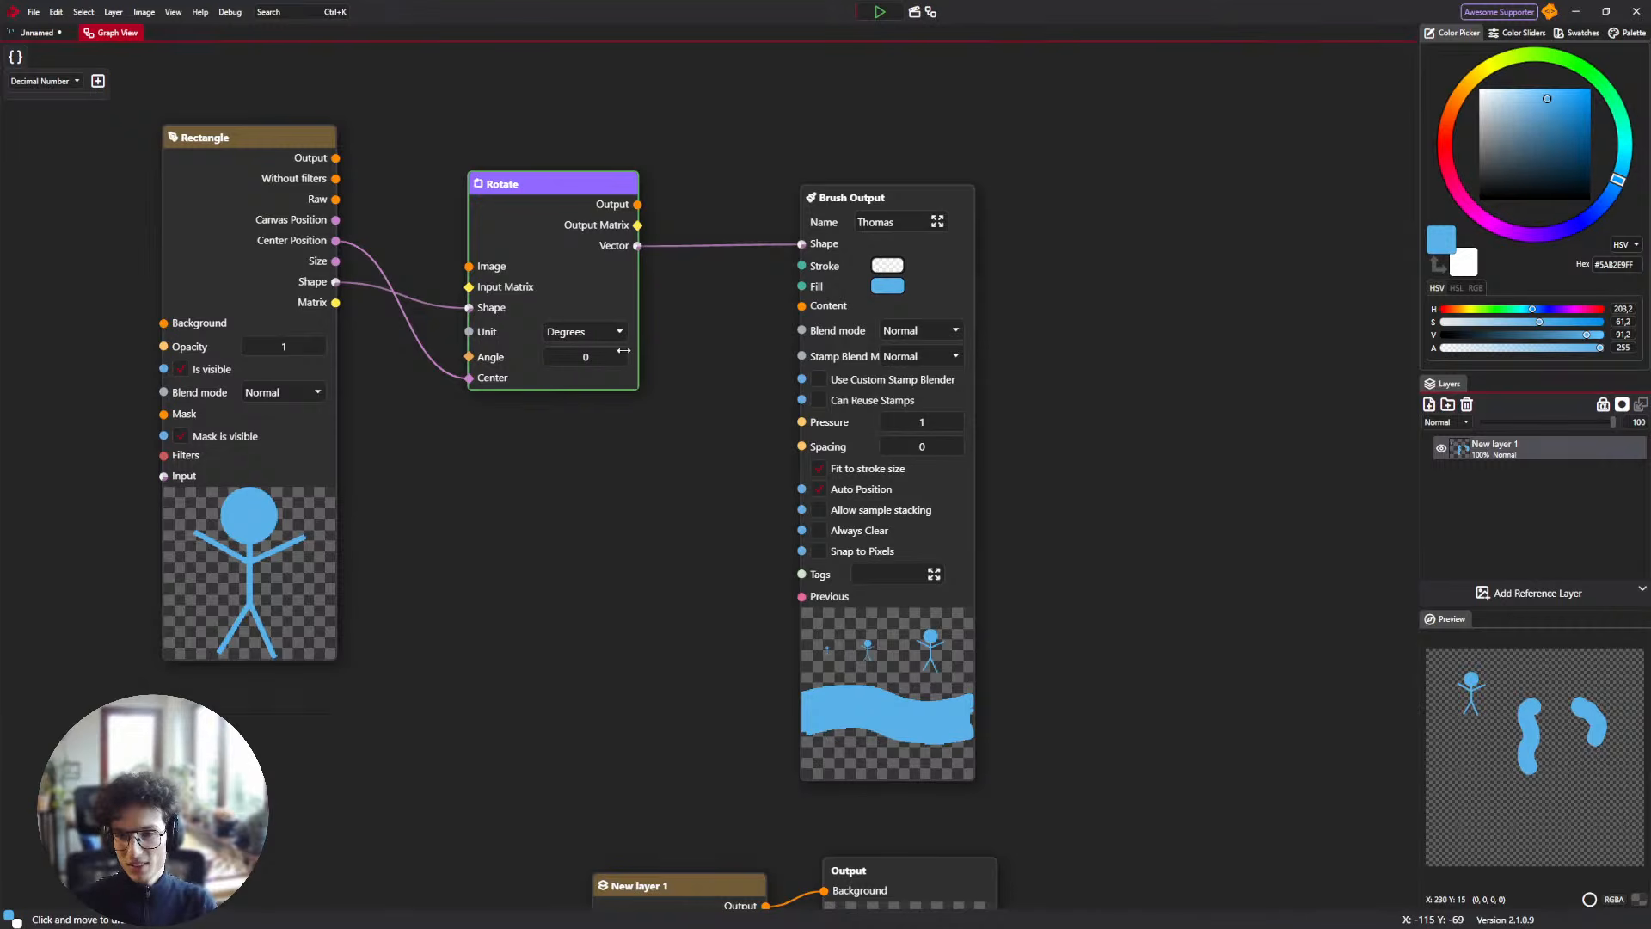
# Try different Angle values on the Rotate node, including 57.75 and 5.65 degrees, while checking the brush preview.
pyautogui.moveTo(623, 354)
pyautogui.mouseDown()
pyautogui.moveTo(712, 361)
pyautogui.moveTo(414, 367)
pyautogui.moveTo(581, 355)
pyautogui.mouseUp()
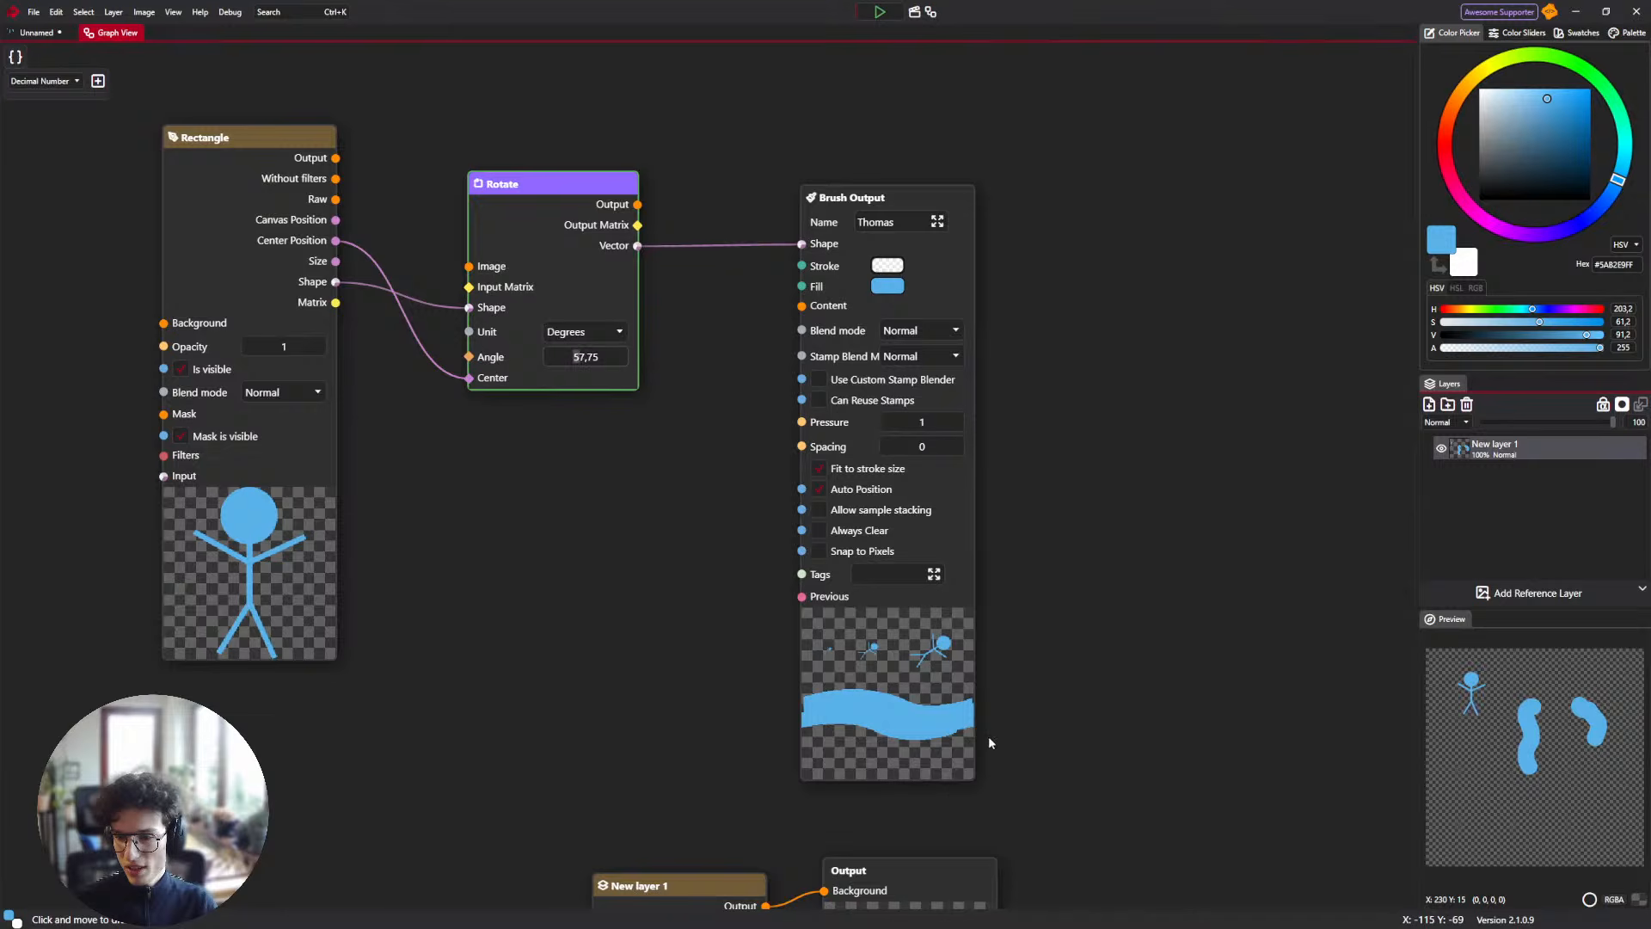
pyautogui.scroll(3, 989, 743)
pyautogui.moveTo(427, 166); pyautogui.dragTo(560, 361)
pyautogui.scroll(-1, 287, 316)
# Add a Pointer Info node below the Rotate node and connect its Rotation output to Rotate's Angle input.
pyautogui.click(155, 459)
pyautogui.moveTo(155, 459); pyautogui.dragTo(2, 450)
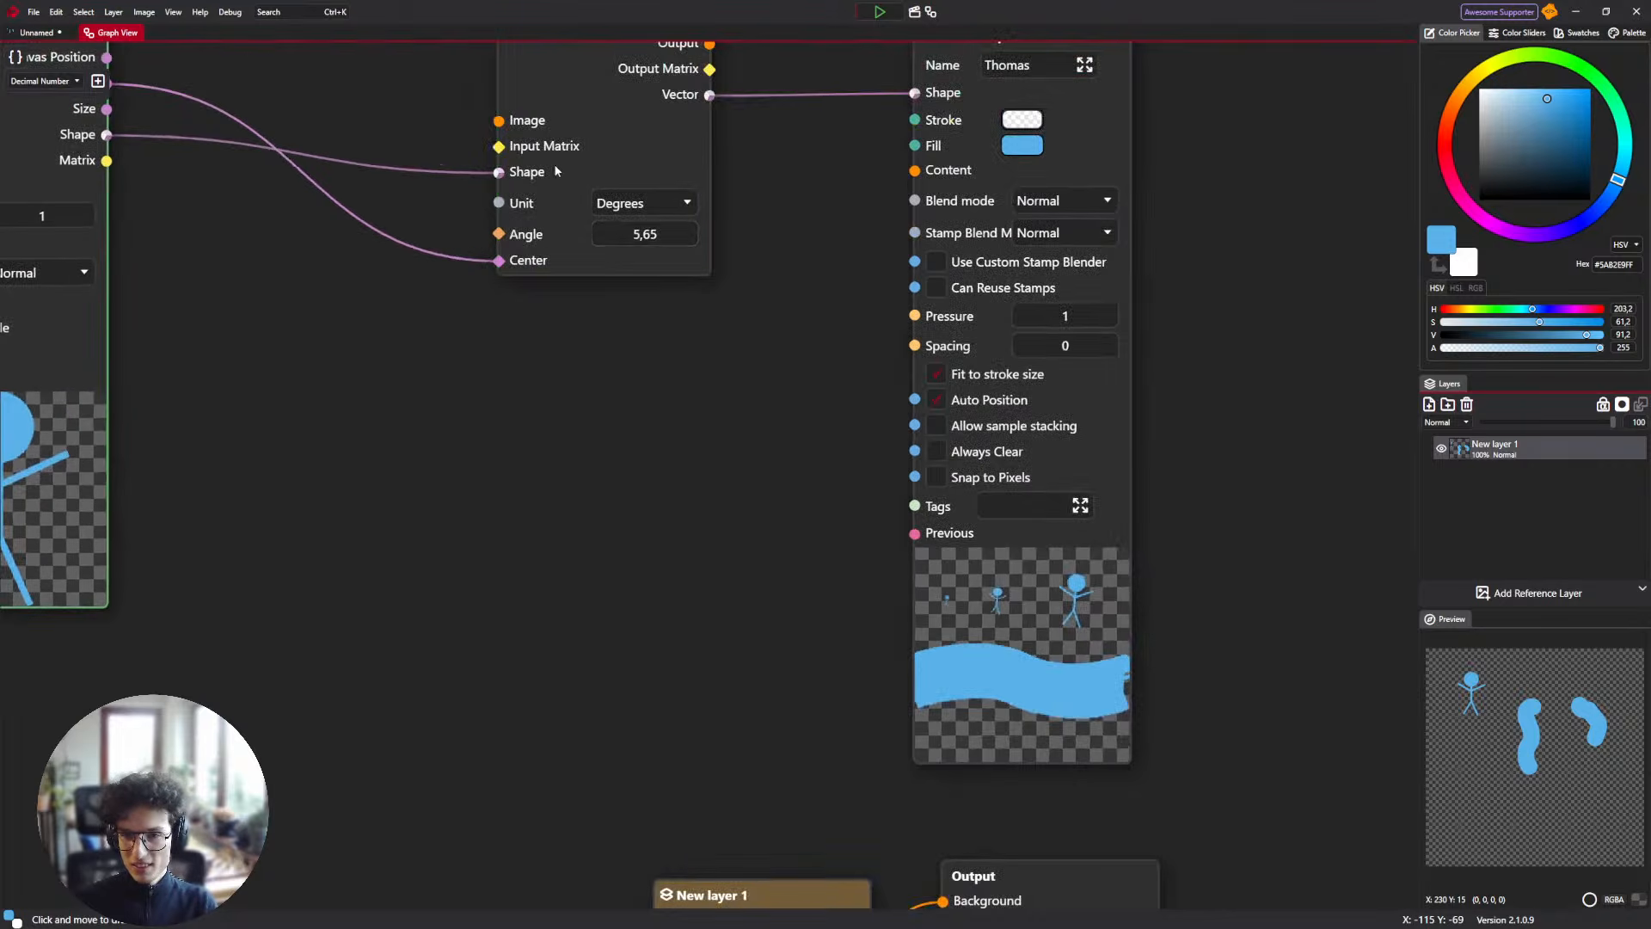
pyautogui.moveTo(554, 164); pyautogui.dragTo(580, 213)
pyautogui.rightClick(194, 424)
pyautogui.write('Point')
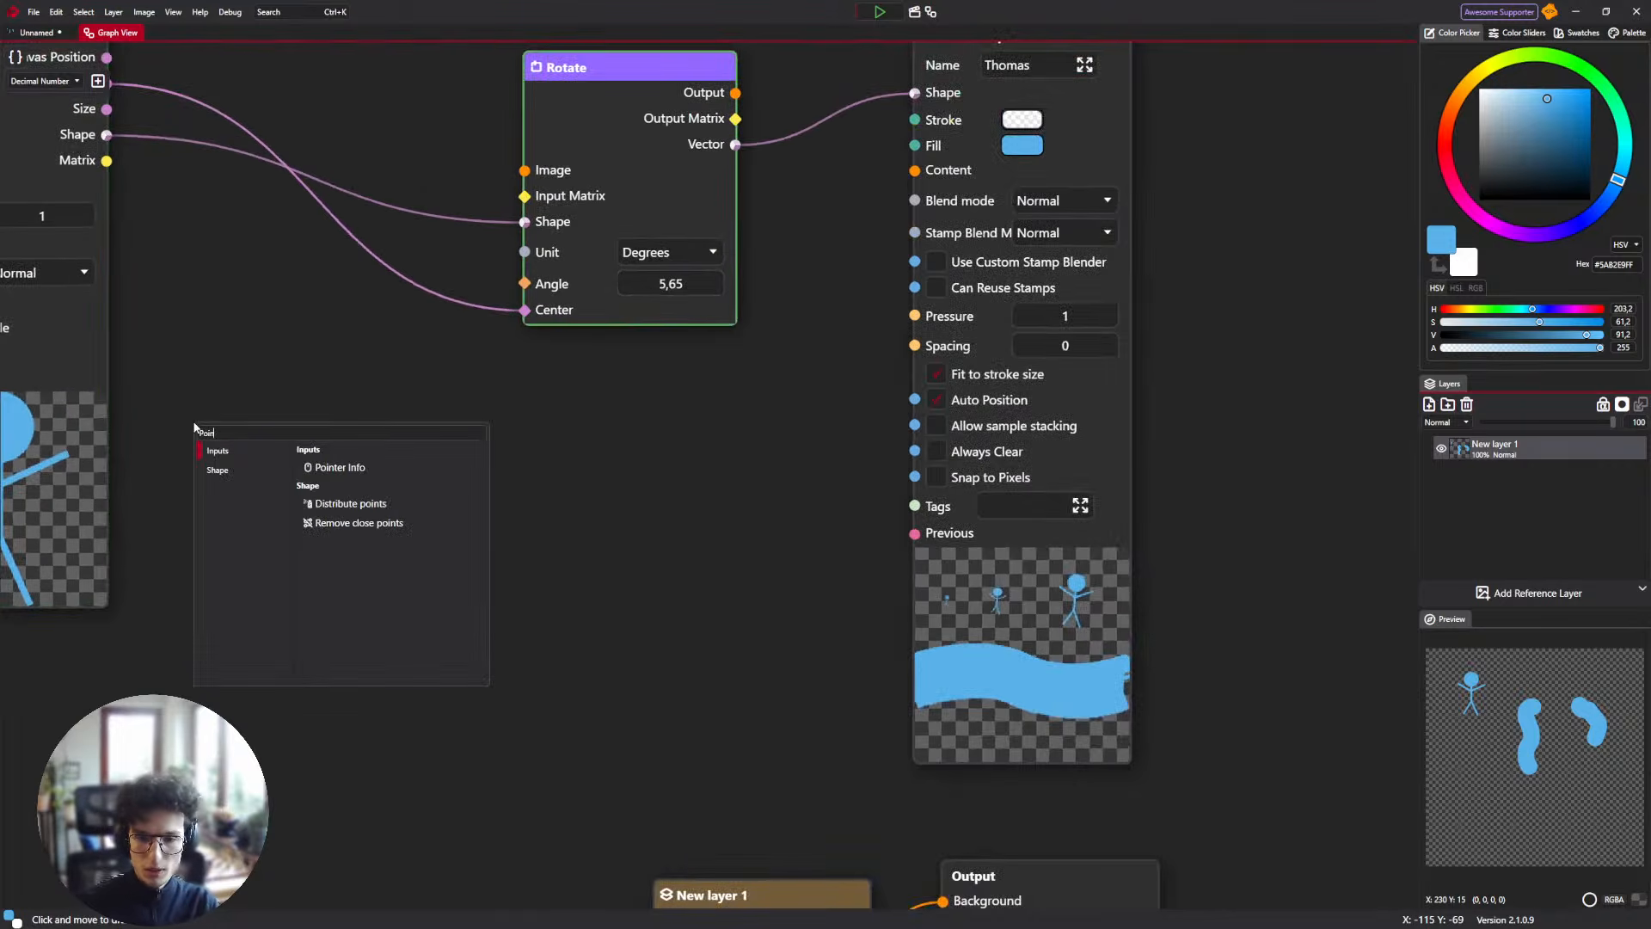
pyautogui.press('Return')
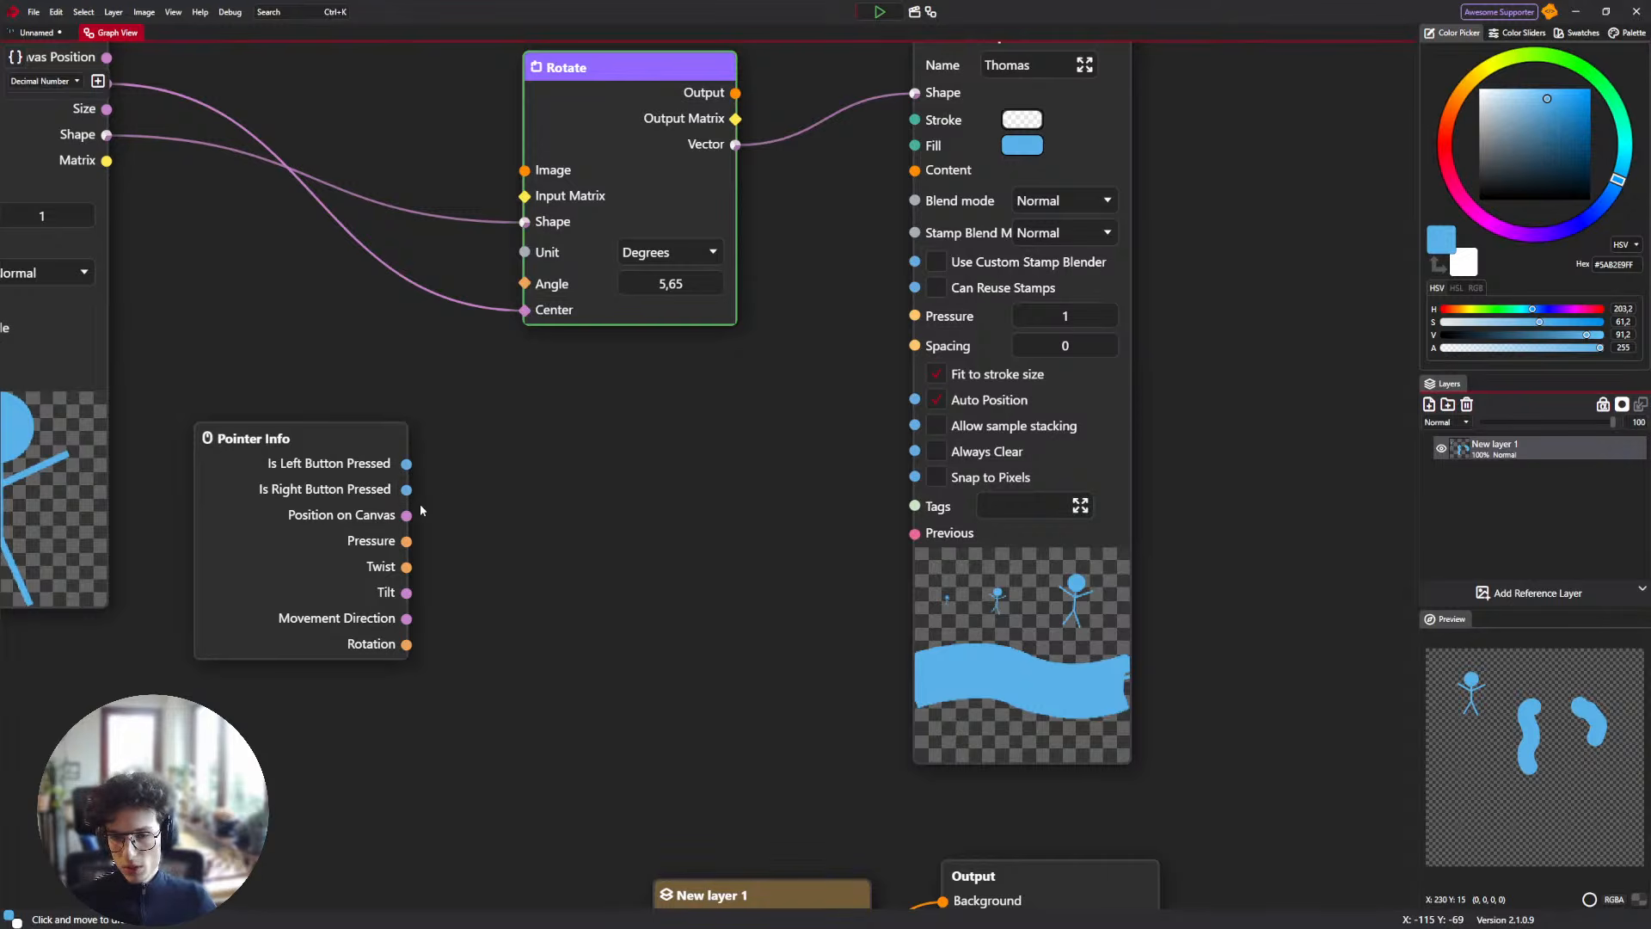
pyautogui.moveTo(470, 530); pyautogui.dragTo(465, 552)
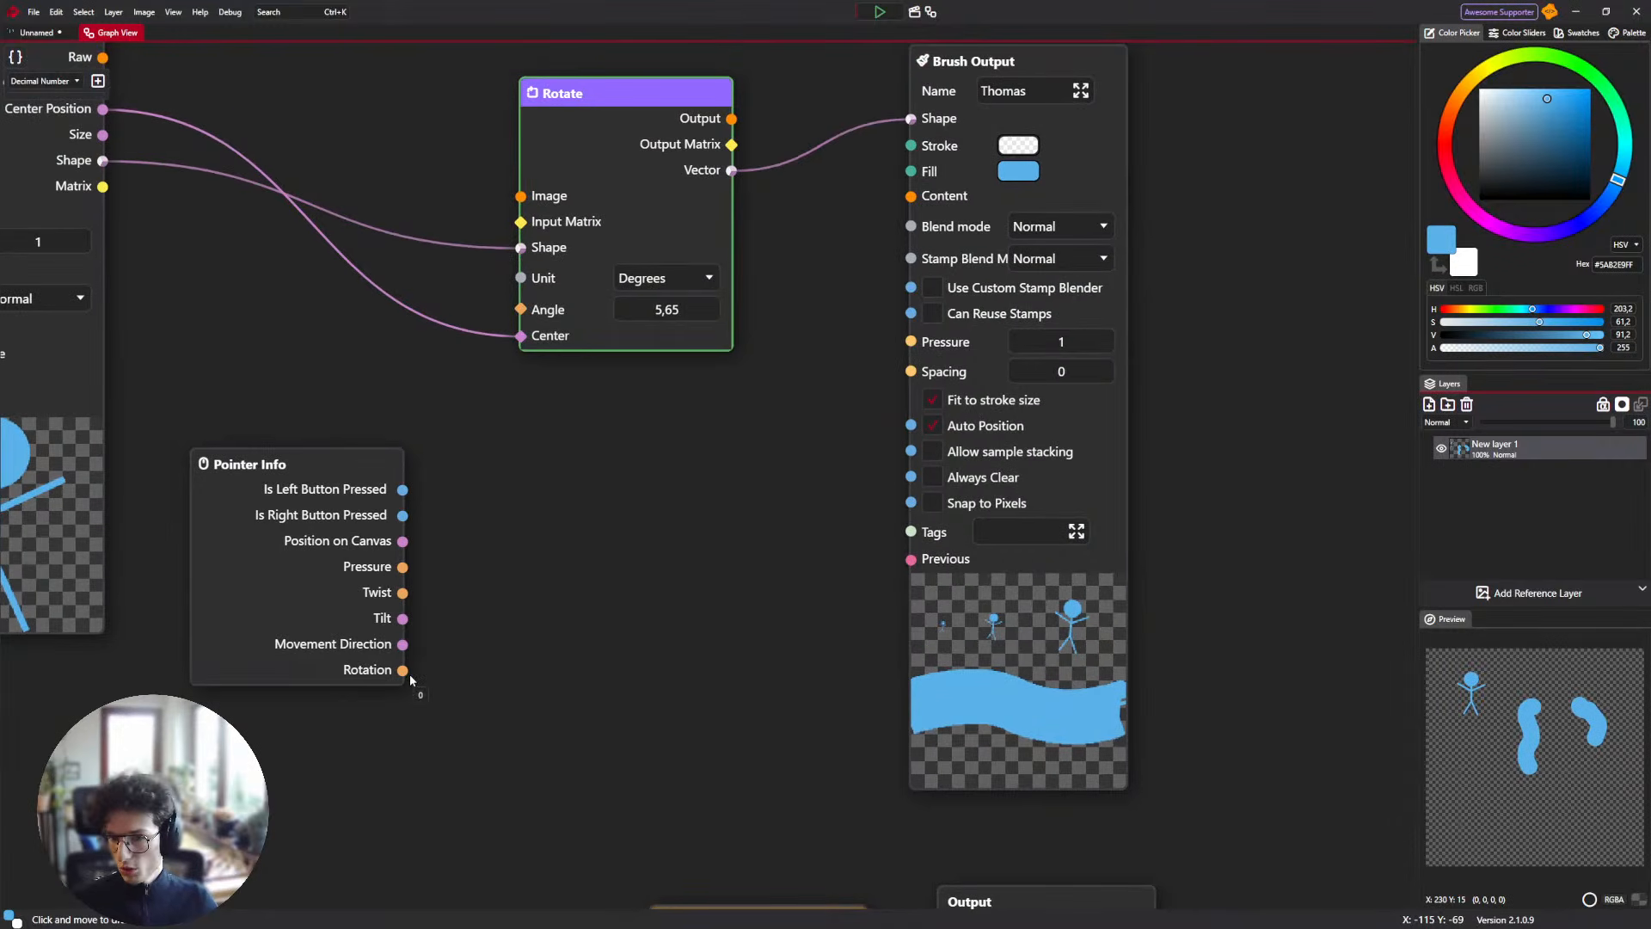
pyautogui.moveTo(406, 672); pyautogui.dragTo(522, 309)
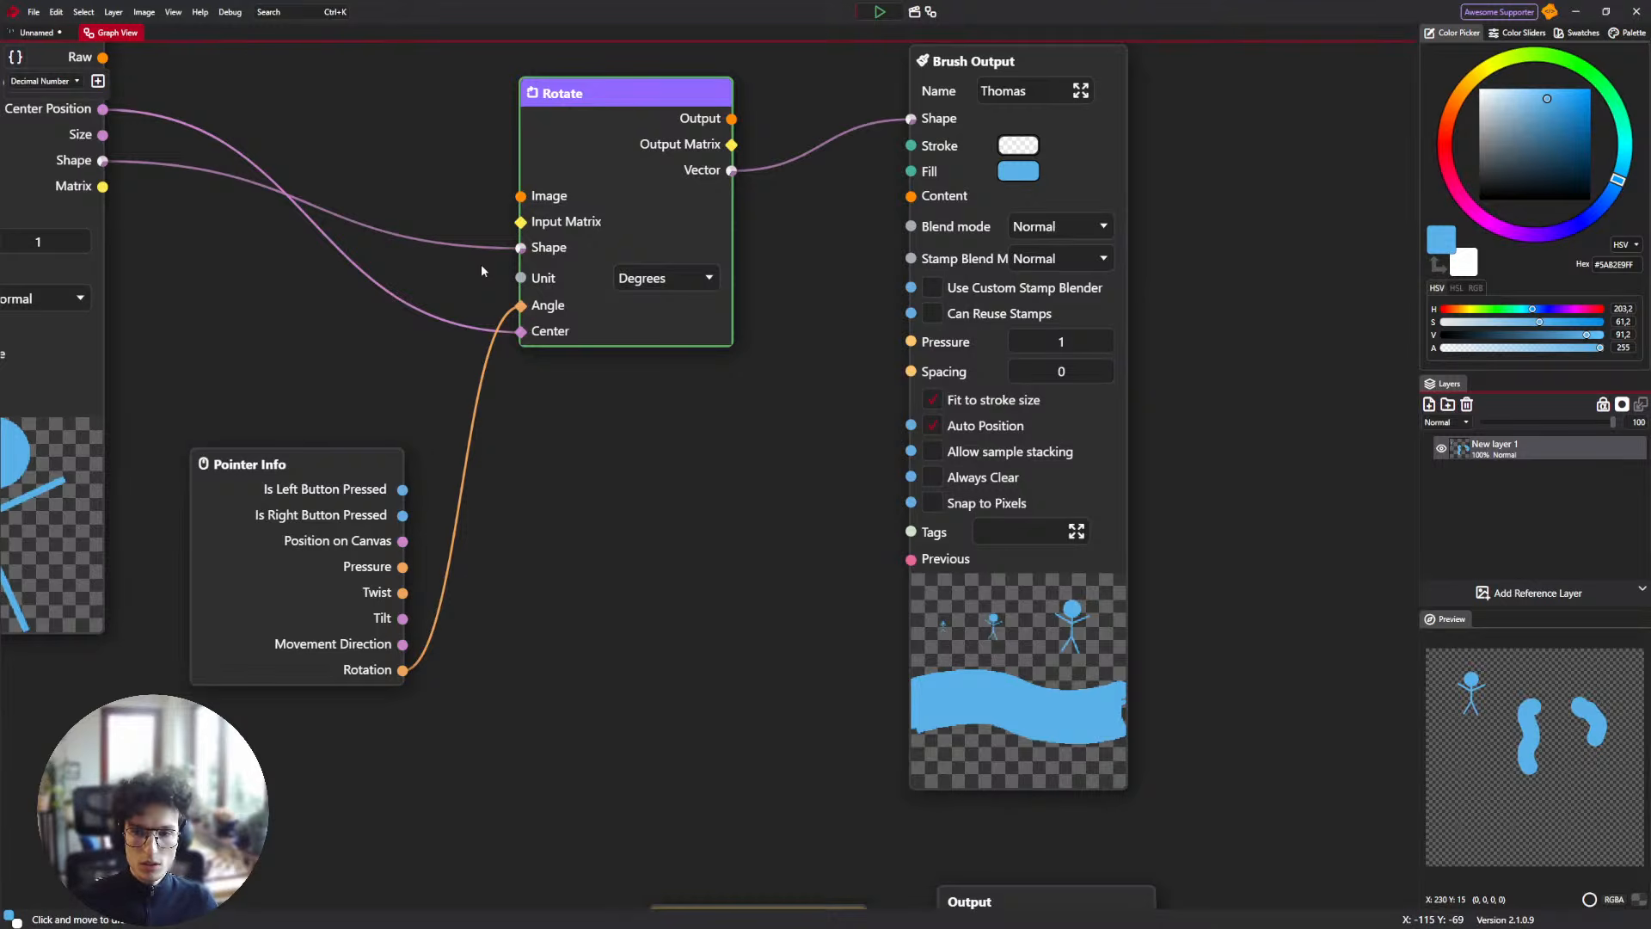
# Set the Rotate node's Unit to Radians and return to the document.
pyautogui.click(664, 278)
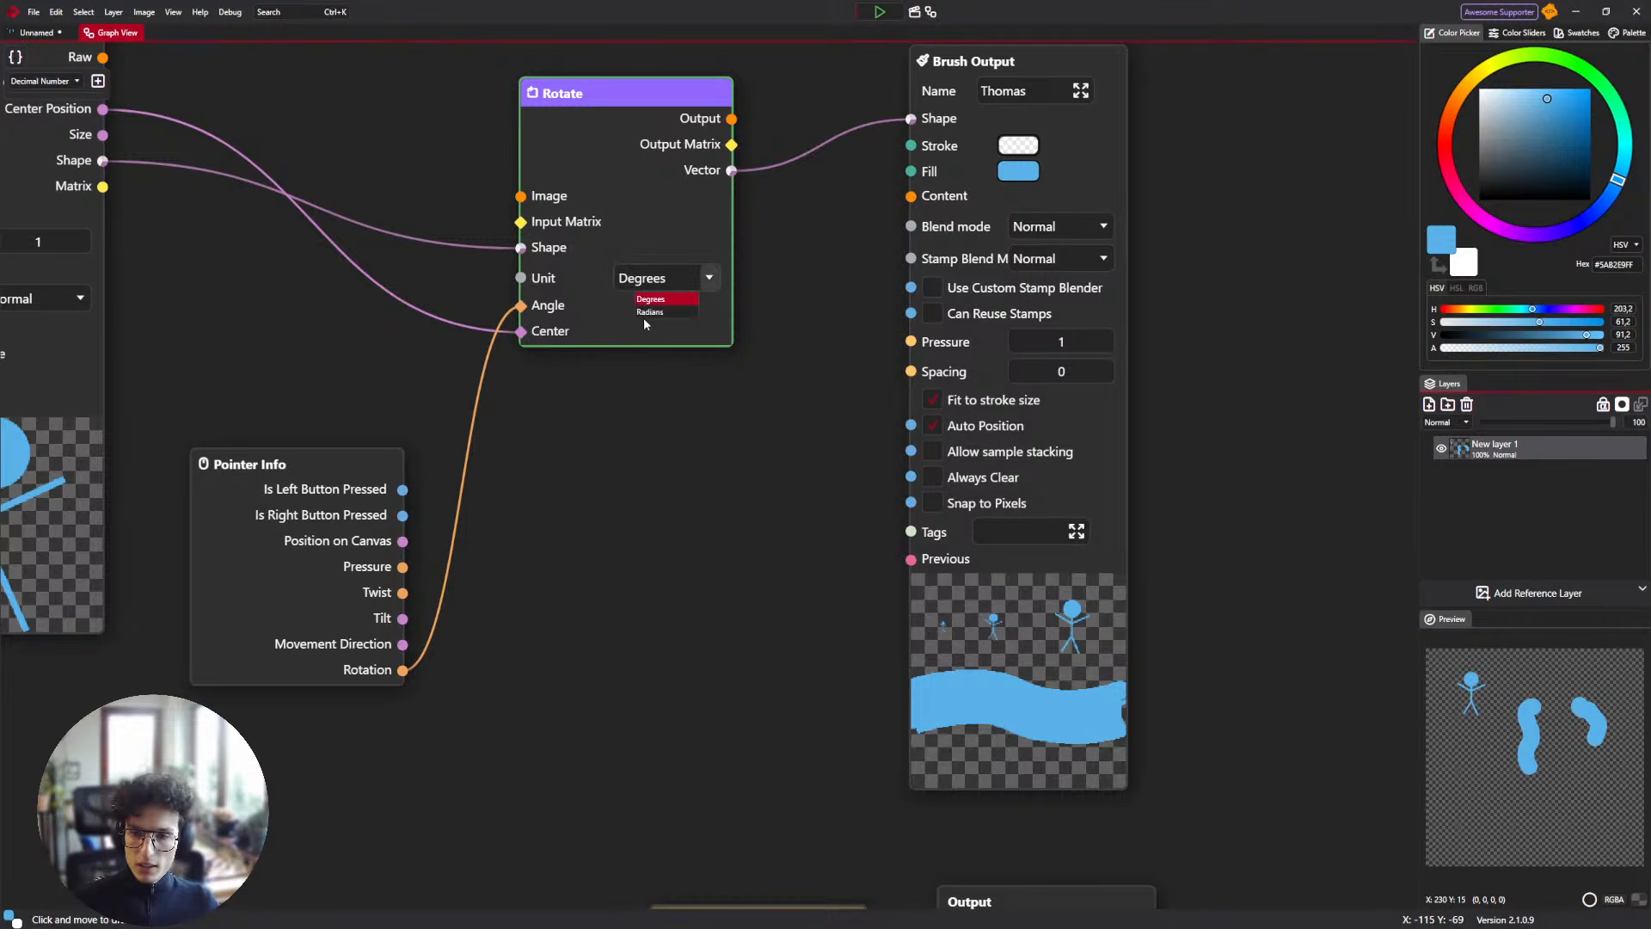
pyautogui.click(644, 301)
pyautogui.click(37, 31)
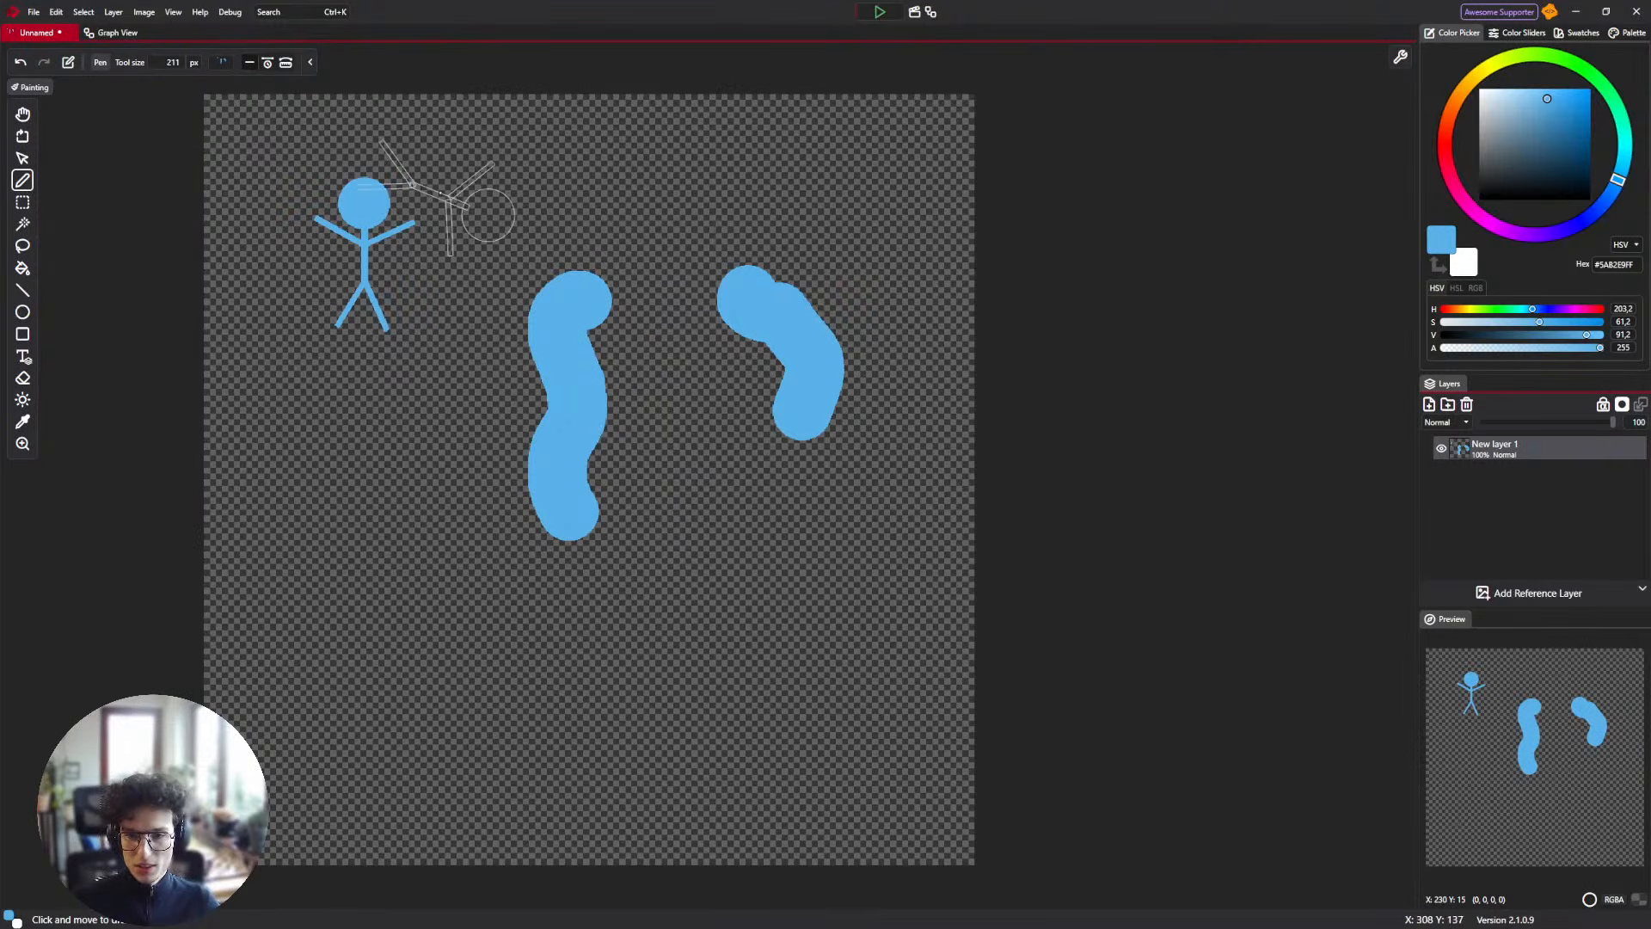
# Test the rotating stick-figure brush with long freehand strokes across the canvas, undoing each one.
pyautogui.moveTo(443, 447)
pyautogui.mouseDown()
pyautogui.moveTo(332, 590)
pyautogui.moveTo(701, 590)
pyautogui.moveTo(682, 184)
pyautogui.moveTo(817, 550)
pyautogui.mouseUp()
pyautogui.hotkey('ctrl', 'z')
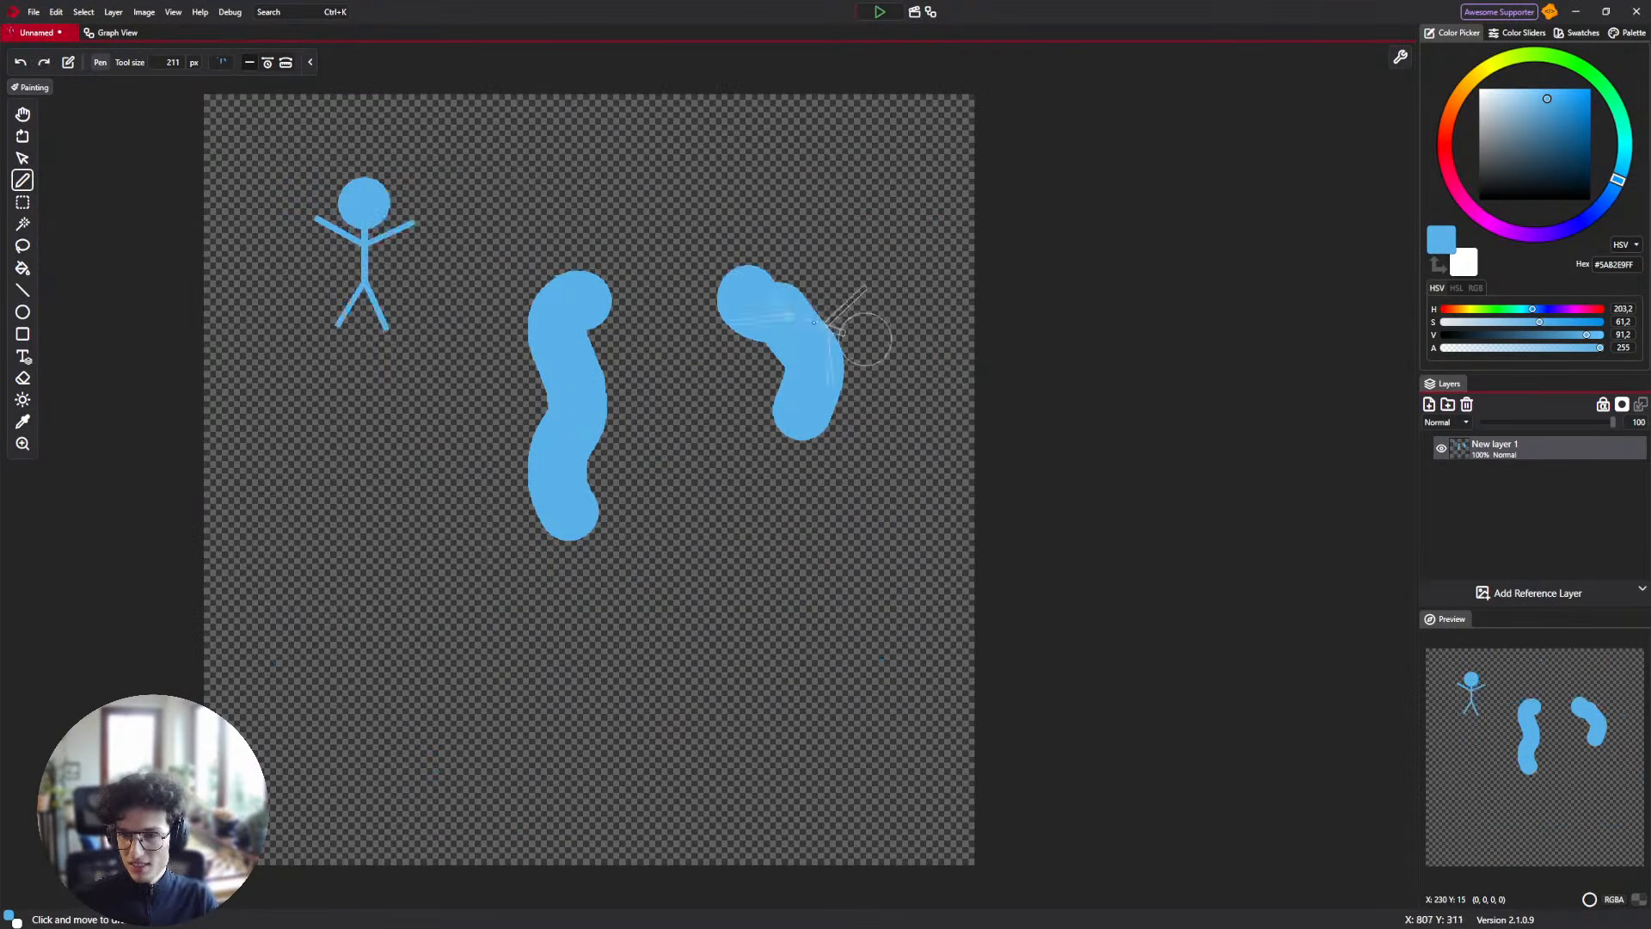
pyautogui.moveTo(839, 241)
pyautogui.mouseDown()
pyautogui.moveTo(461, 207)
pyautogui.moveTo(671, 585)
pyautogui.moveTo(606, 789)
pyautogui.moveTo(898, 332)
pyautogui.mouseUp()
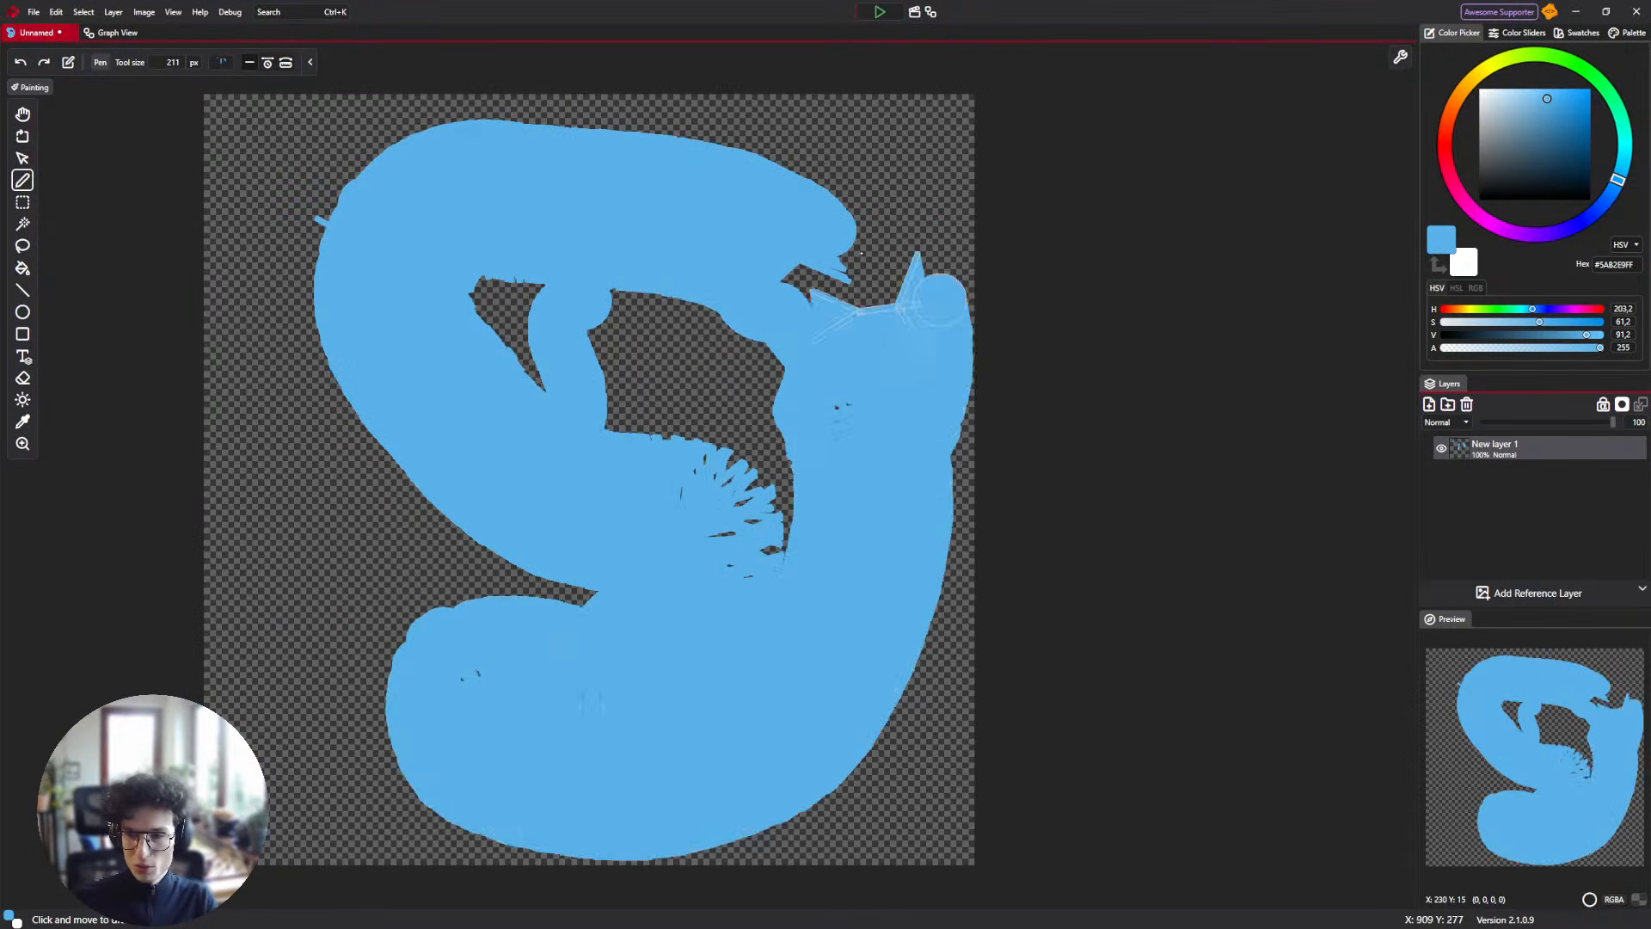
pyautogui.hotkey('ctrl', 'z')
pyautogui.moveTo(757, 142)
pyautogui.mouseDown()
pyautogui.moveTo(693, 180)
pyautogui.moveTo(714, 288)
pyautogui.moveTo(628, 436)
pyautogui.moveTo(434, 482)
pyautogui.moveTo(366, 593)
pyautogui.moveTo(645, 680)
pyautogui.mouseUp()
pyautogui.hotkey('ctrl', 'z')
# In the node graph, set the Brush Output node's Spacing to 30 and check the stroke preview.
pyautogui.click(127, 35)
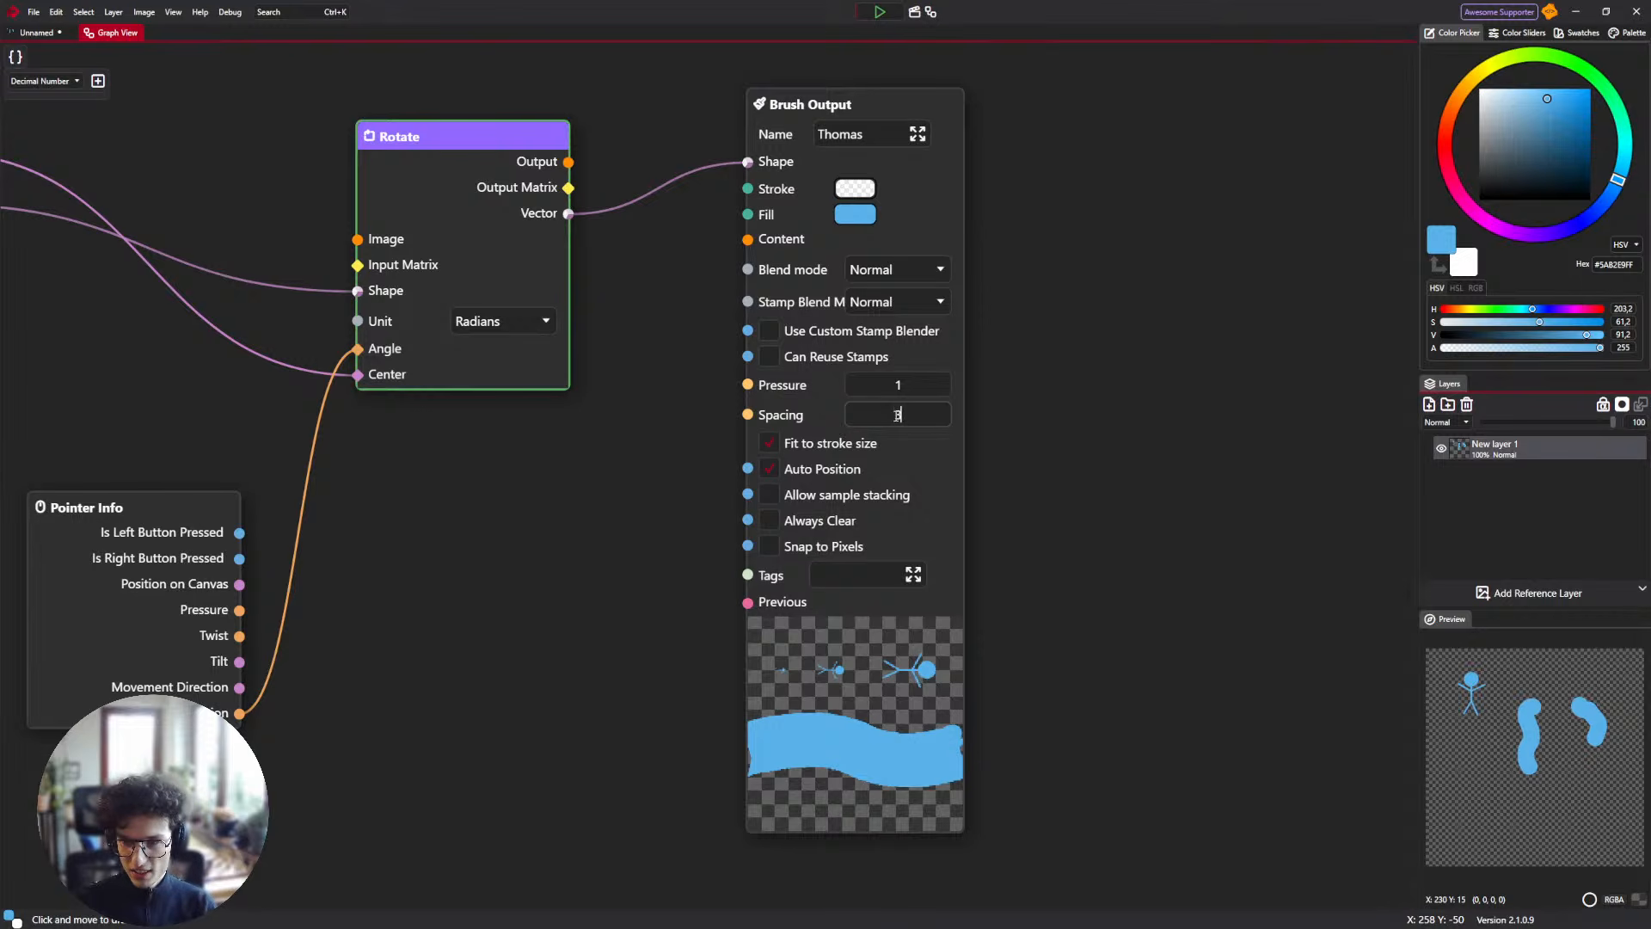
pyautogui.write('0')
pyautogui.scroll(3, 872, 609)
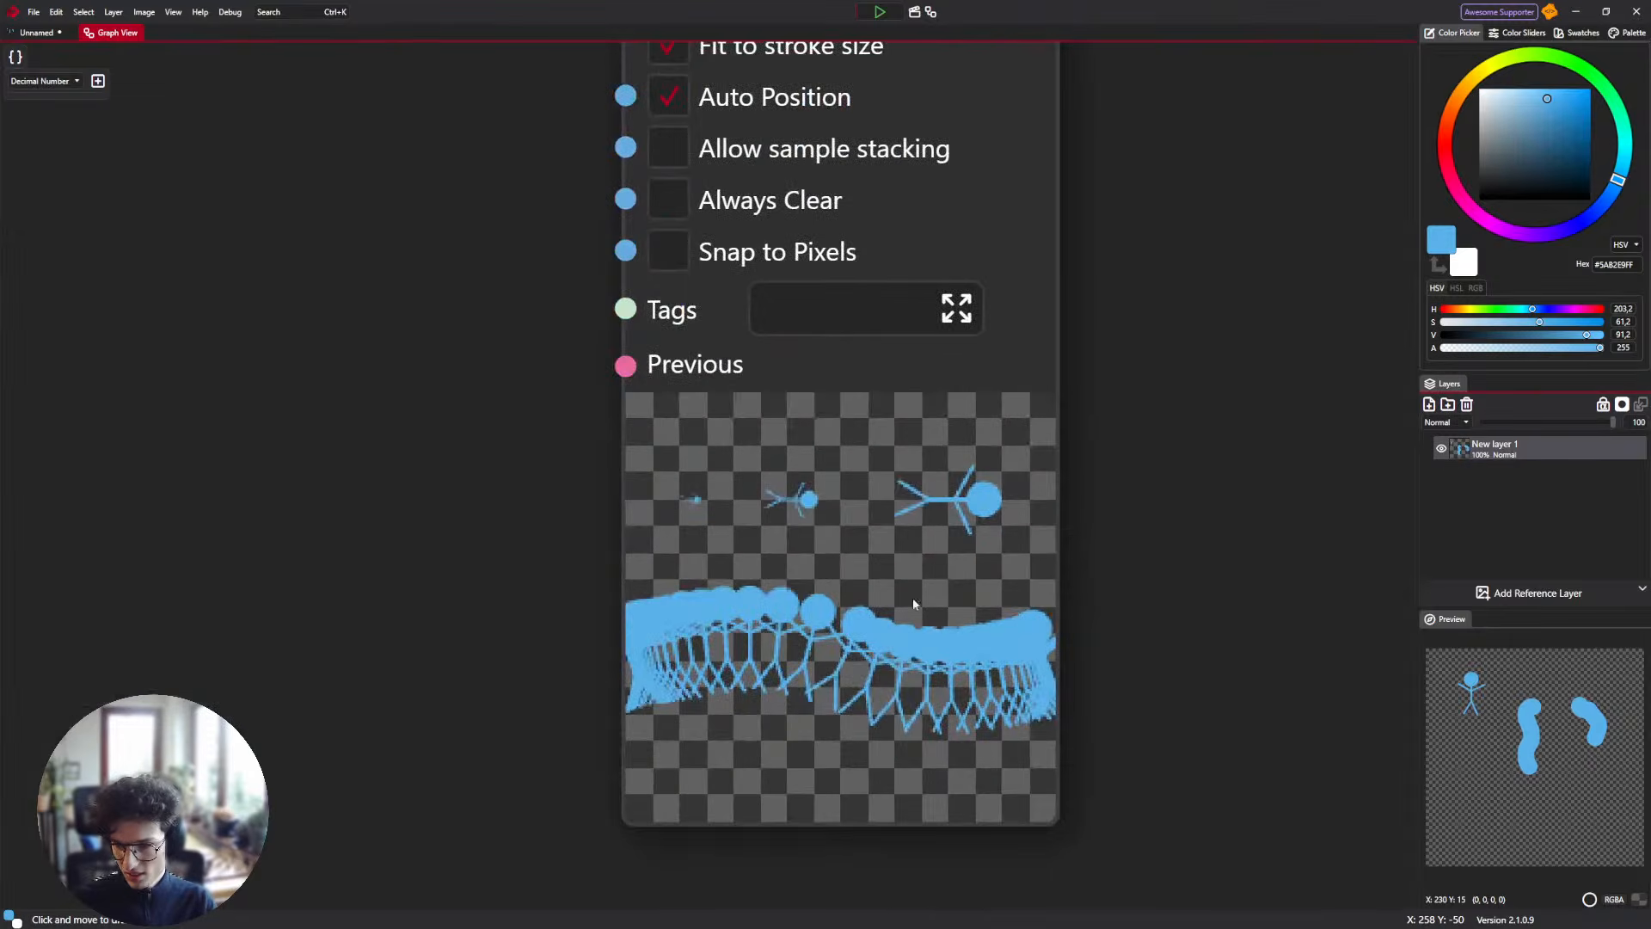
# In the document, test the spaced brush with a closed loop around the canvas, and clear everything painted on New layer 1.
pyautogui.click(36, 33)
pyautogui.moveTo(555, 185)
pyautogui.mouseDown()
pyautogui.moveTo(421, 244)
pyautogui.moveTo(359, 421)
pyautogui.moveTo(444, 675)
pyautogui.moveTo(781, 651)
pyautogui.moveTo(863, 302)
pyautogui.moveTo(498, 214)
pyautogui.moveTo(465, 228)
pyautogui.mouseUp()
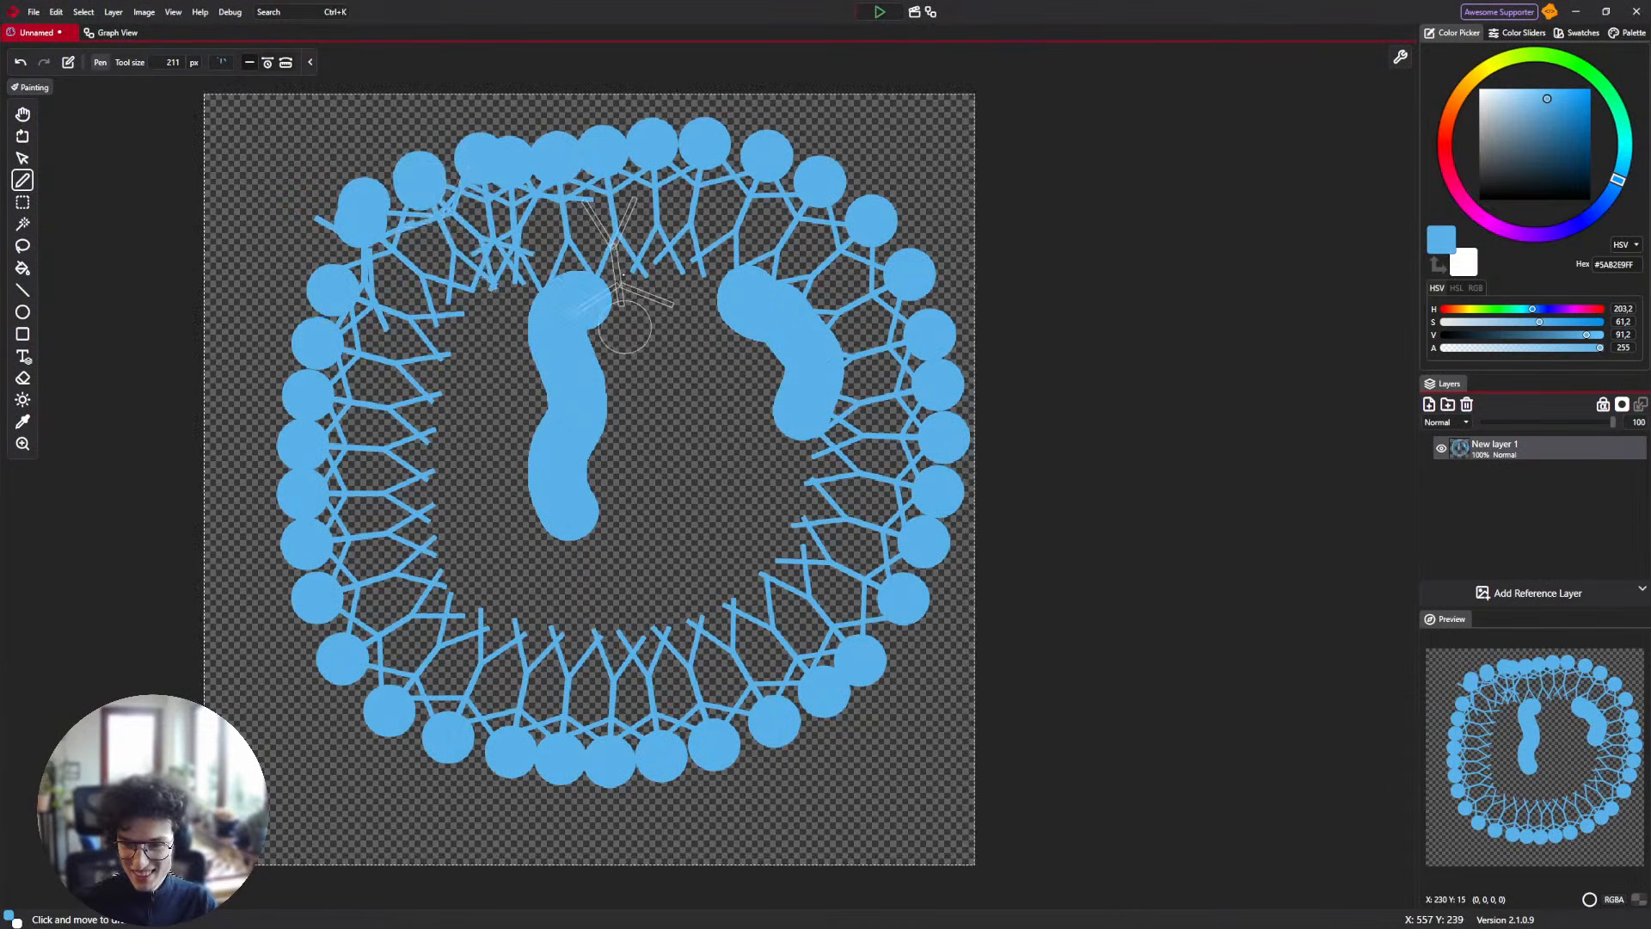
pyautogui.press('Delete')
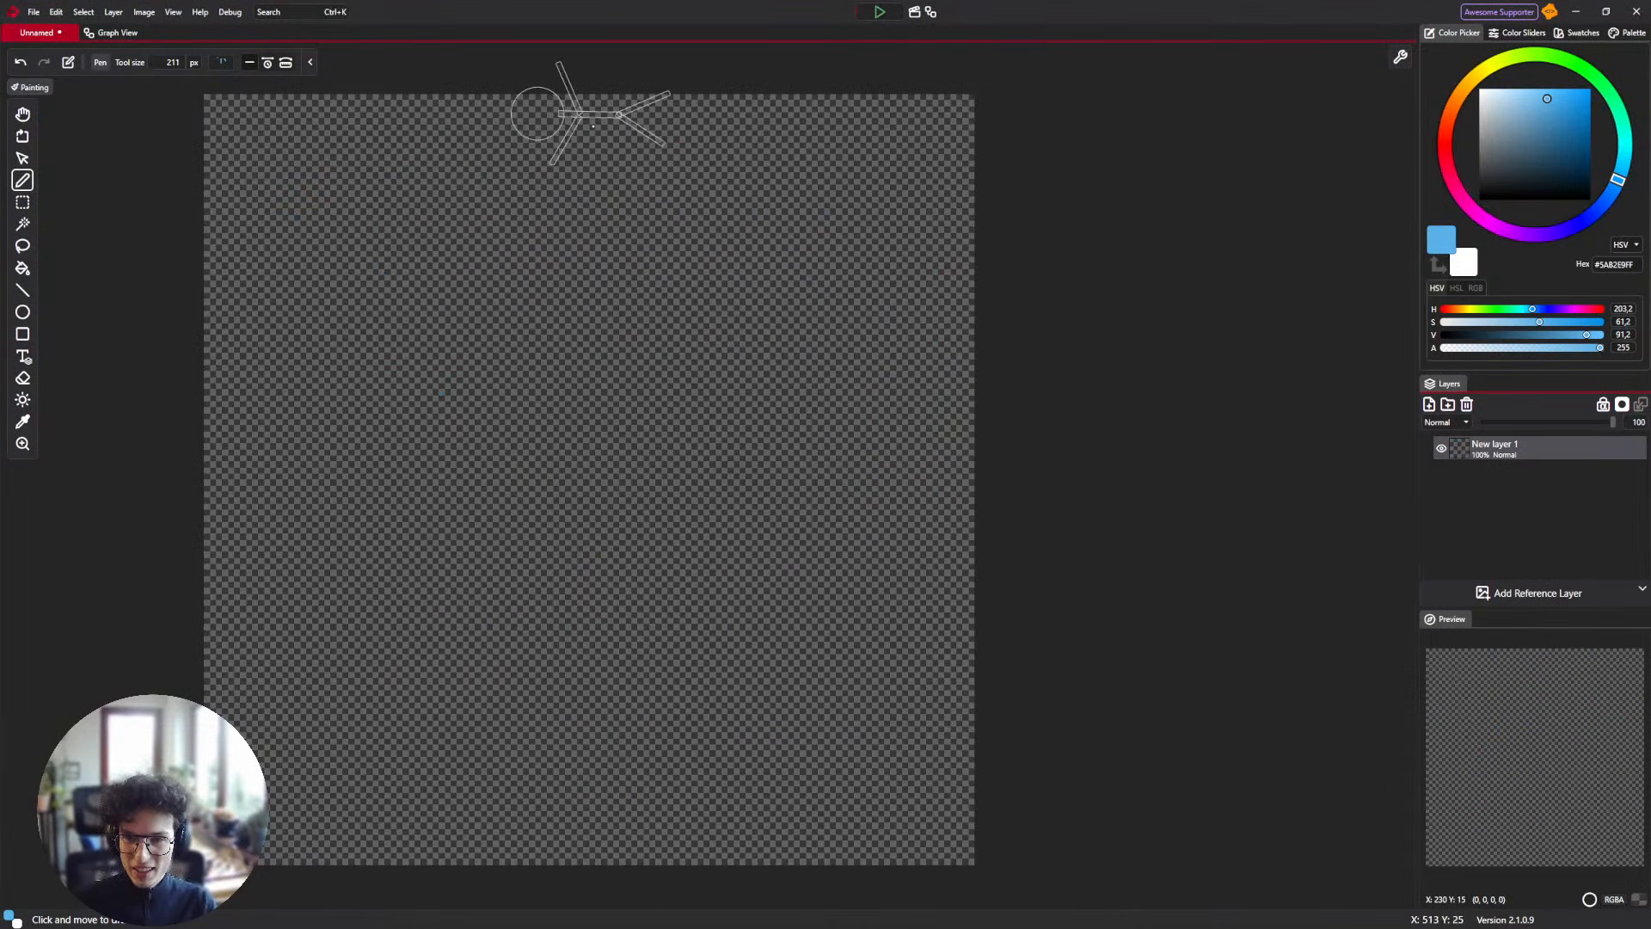
# Try several looping strokes of rotated stick figures on the empty canvas, undoing each one.
pyautogui.moveTo(595, 144); pyautogui.dragTo(420, 166)
pyautogui.moveTo(413, 108)
pyautogui.mouseDown()
pyautogui.moveTo(228, 461)
pyautogui.moveTo(775, 786)
pyautogui.moveTo(966, 343)
pyautogui.moveTo(606, 89)
pyautogui.mouseUp()
pyautogui.hotkey('ctrl', 'z')
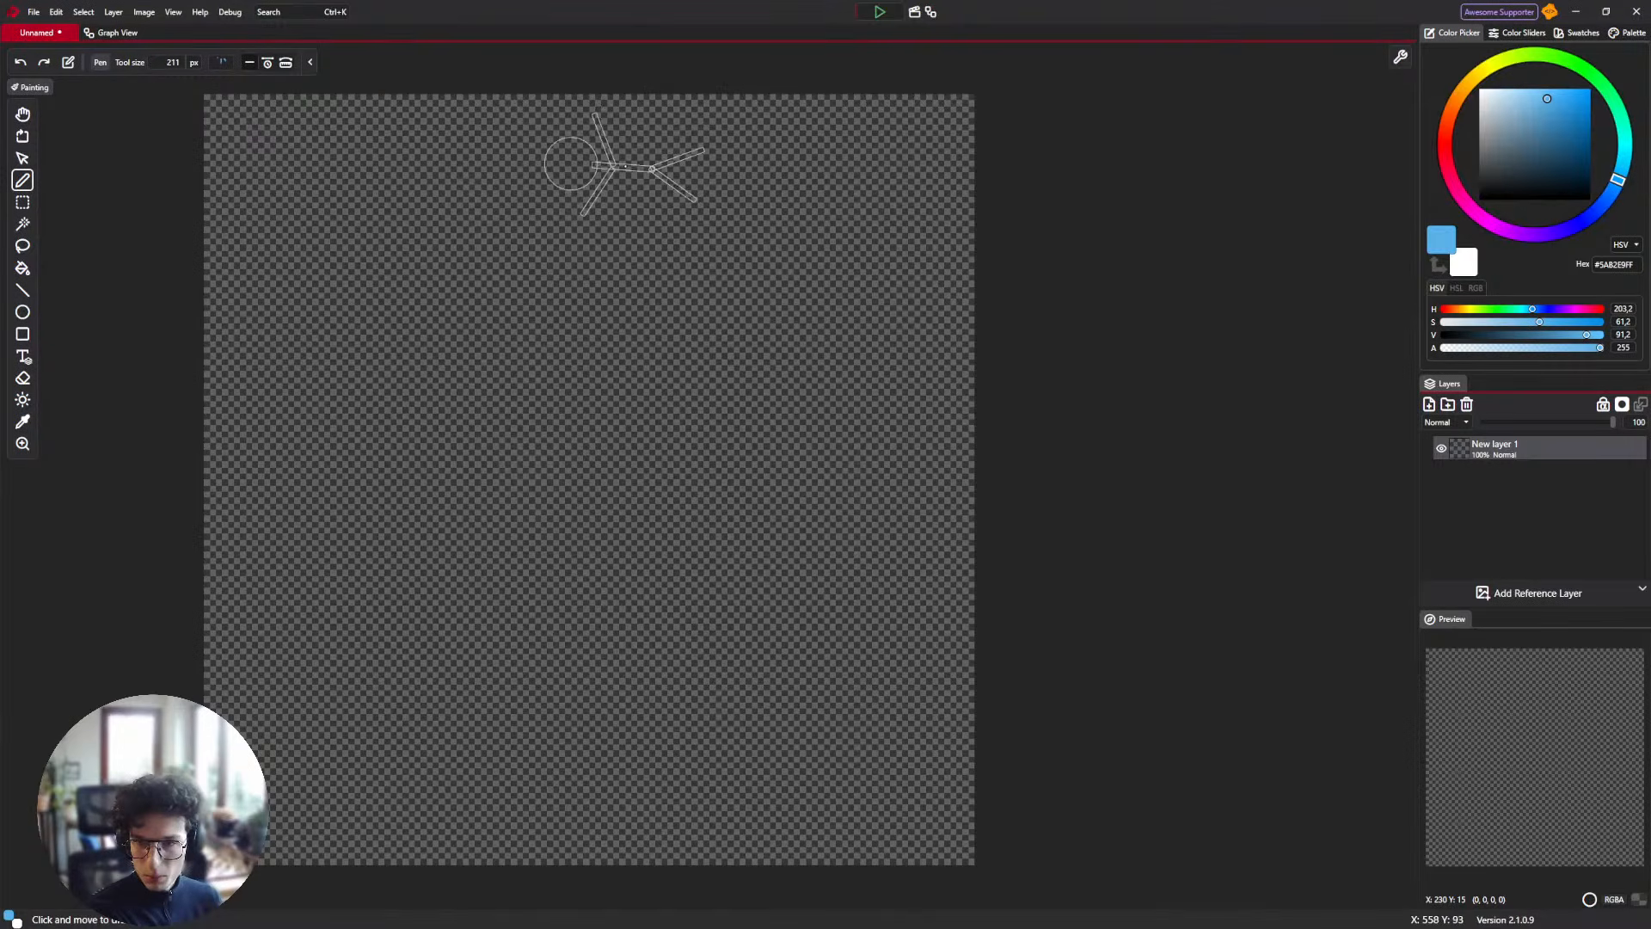
pyautogui.moveTo(622, 166)
pyautogui.mouseDown()
pyautogui.moveTo(579, 155)
pyautogui.moveTo(419, 227)
pyautogui.moveTo(332, 503)
pyautogui.moveTo(458, 688)
pyautogui.moveTo(688, 612)
pyautogui.moveTo(724, 315)
pyautogui.moveTo(453, 239)
pyautogui.mouseUp()
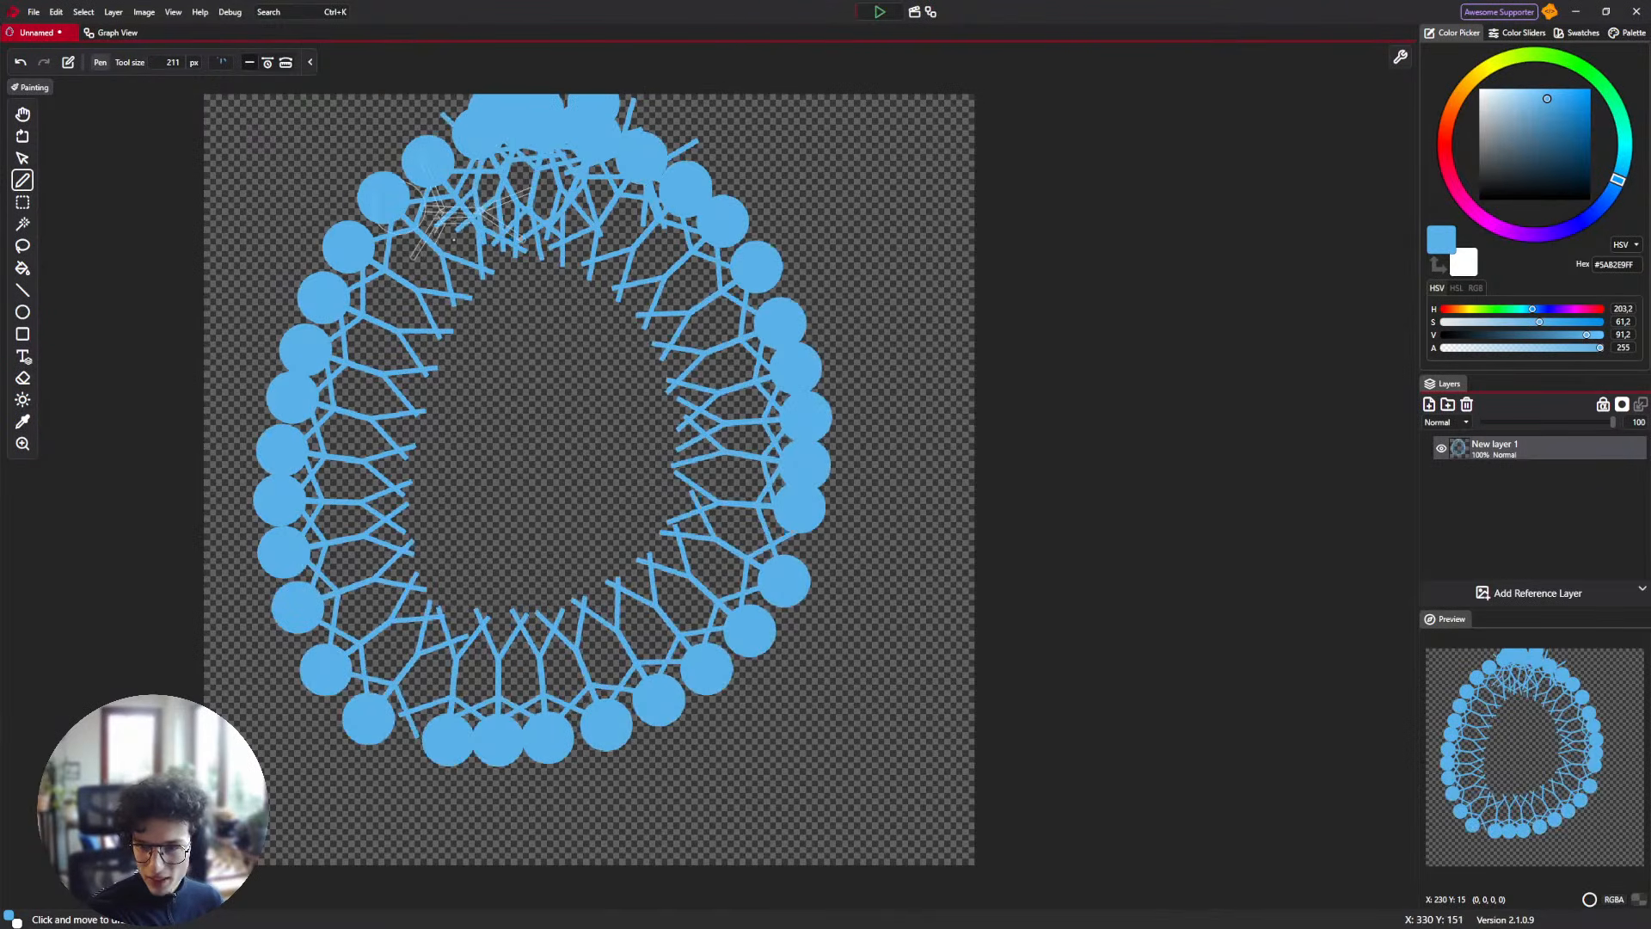
pyautogui.hotkey('ctrl', 'z')
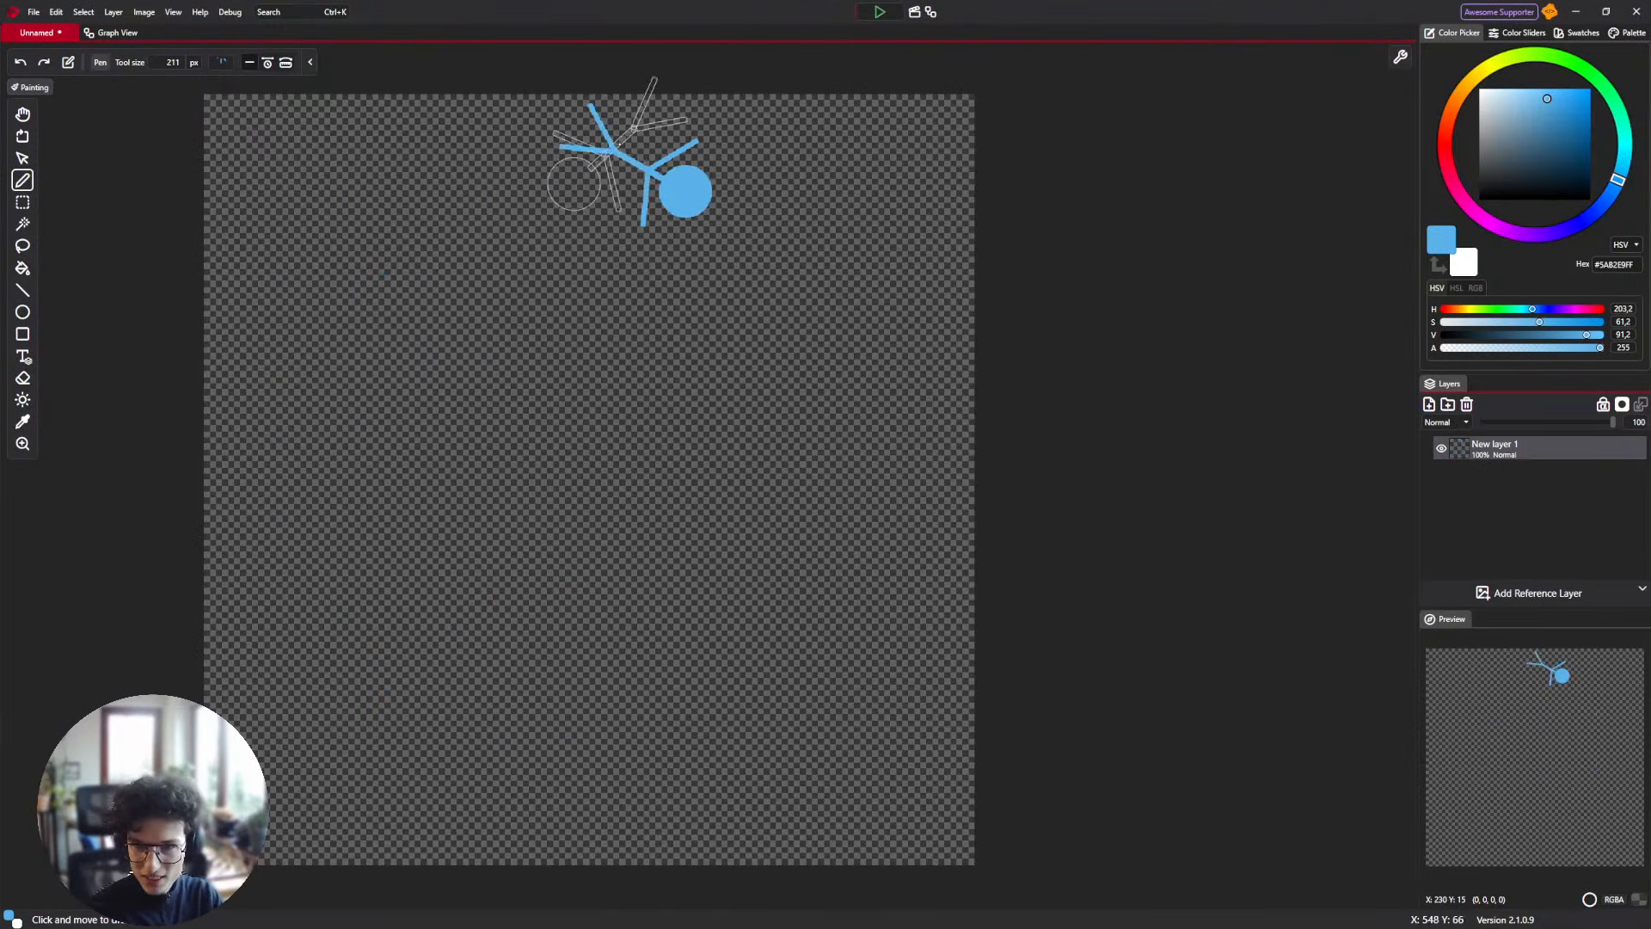
pyautogui.hotkey('ctrl', 'z')
pyautogui.moveTo(610, 163)
pyautogui.mouseDown()
pyautogui.moveTo(561, 627)
pyautogui.moveTo(621, 211)
pyautogui.mouseUp()
pyautogui.hotkey('ctrl', 'z')
# Paint a closed ring of outward-facing stick figures around the middle of the canvas.
pyautogui.moveTo(765, 278)
pyautogui.mouseDown()
pyautogui.moveTo(385, 504)
pyautogui.moveTo(774, 258)
pyautogui.moveTo(898, 490)
pyautogui.moveTo(800, 155)
pyautogui.mouseUp()
pyautogui.hotkey('ctrl', 'z')
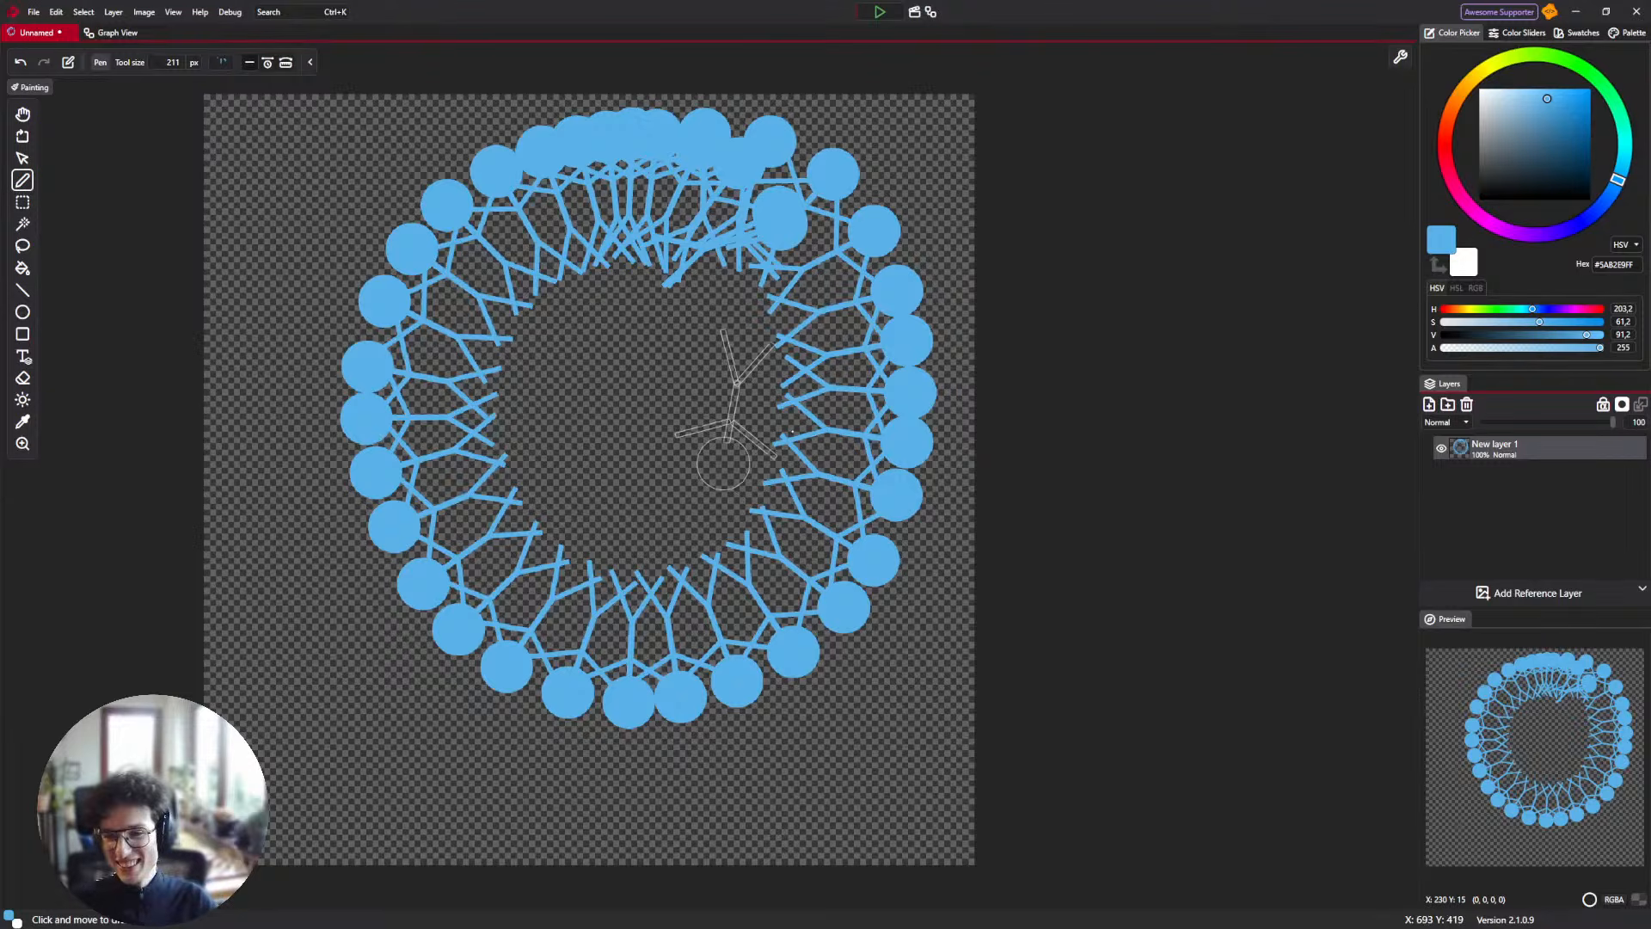
pyautogui.moveTo(747, 365); pyautogui.dragTo(699, 378)
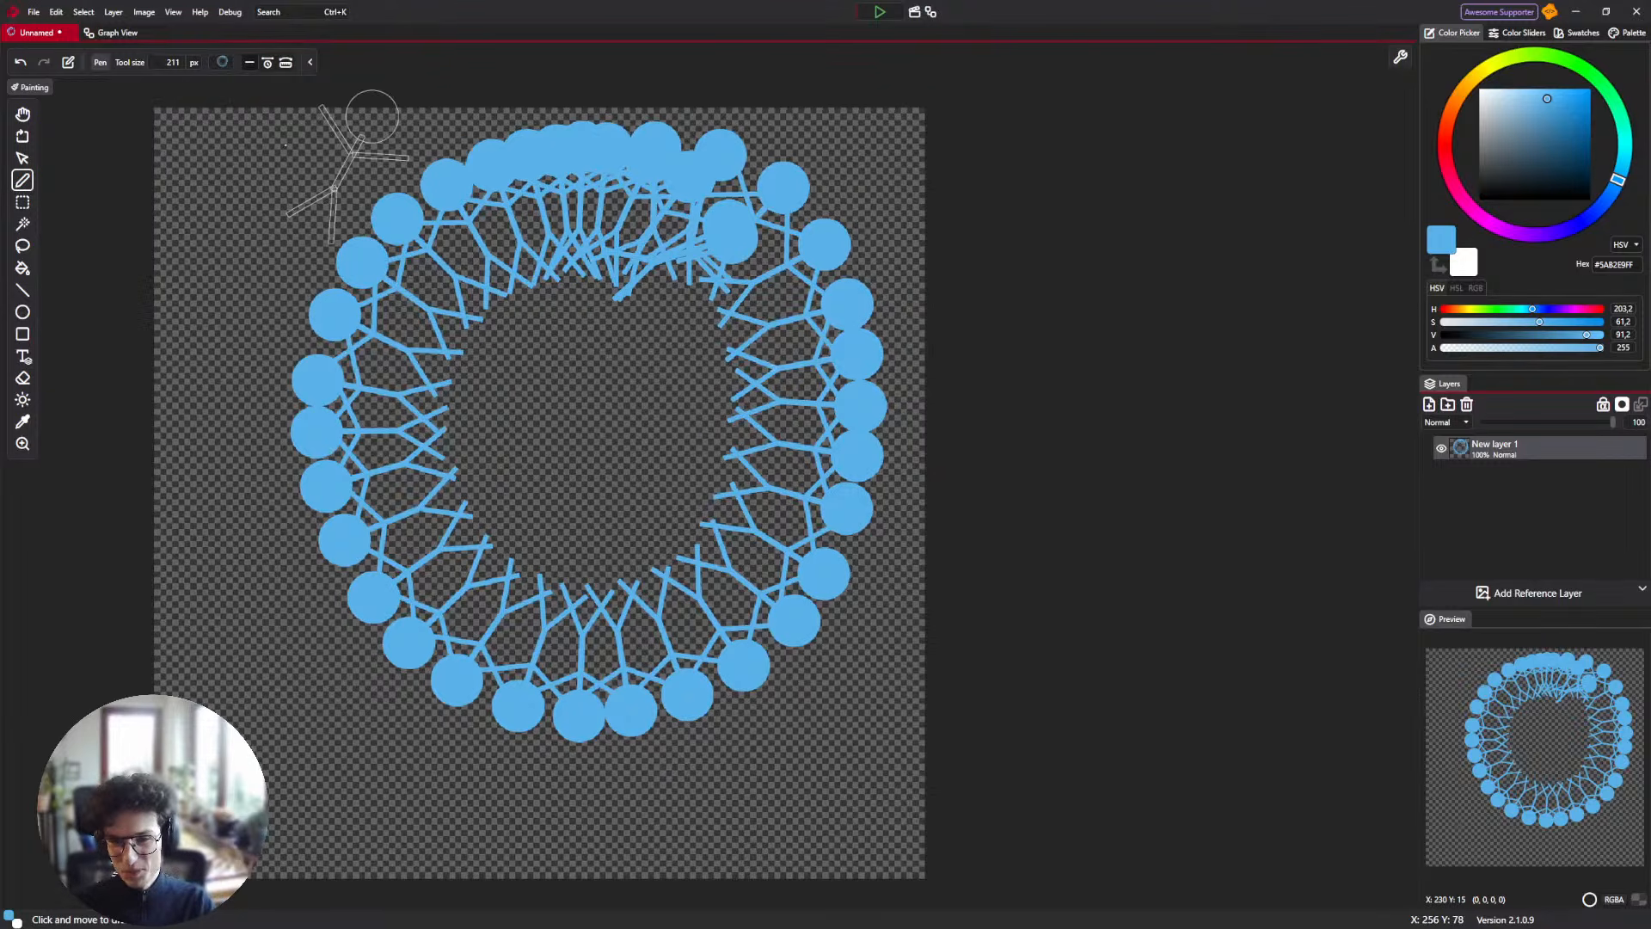
pyautogui.moveTo(537, 234); pyautogui.dragTo(548, 267)
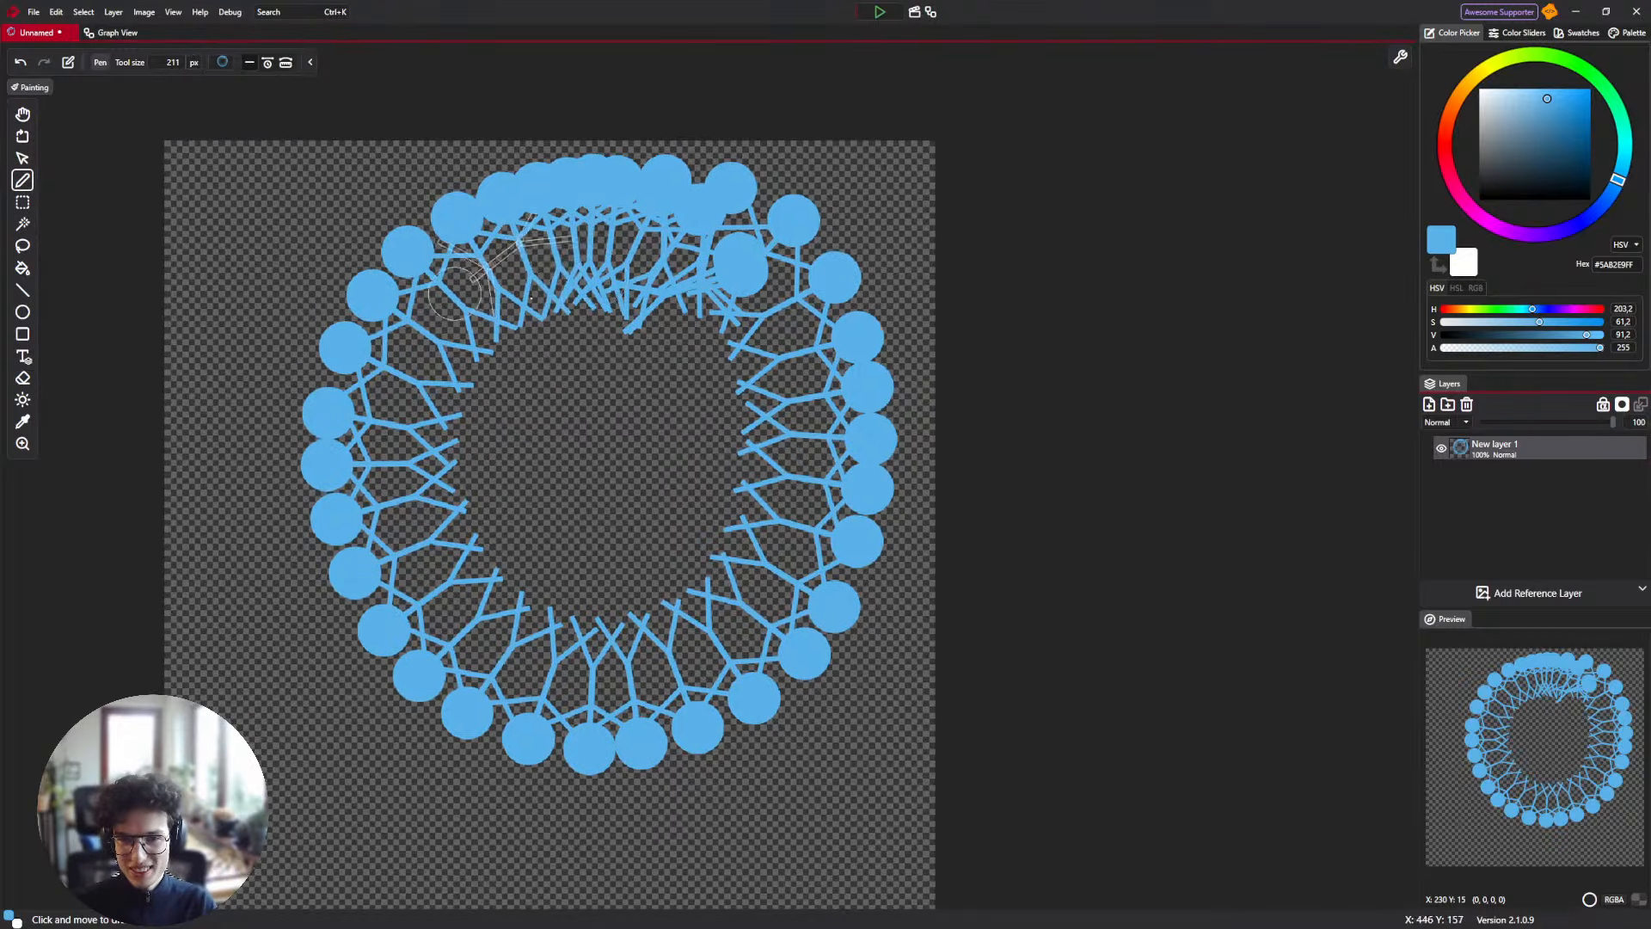
pyautogui.moveTo(777, 336); pyautogui.dragTo(775, 254)
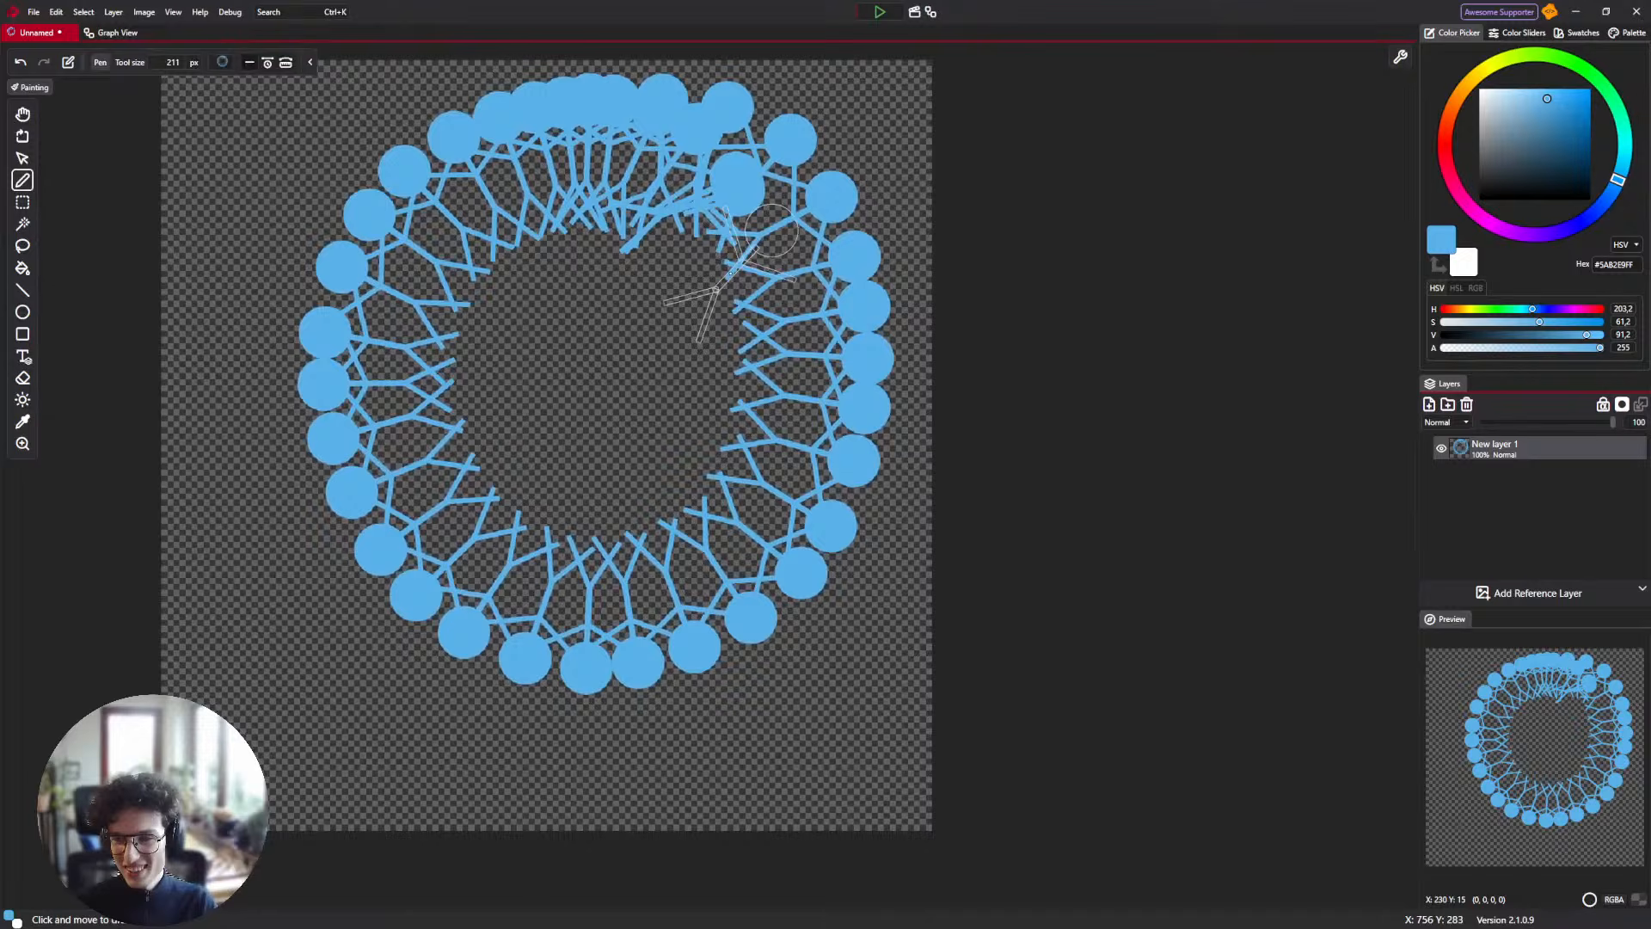
# Examine the Brush Output node's settings and stroke preview, and find the custom stick-figure brush in the brush list.
pyautogui.click(125, 34)
pyautogui.scroll(-5, 1070, 462)
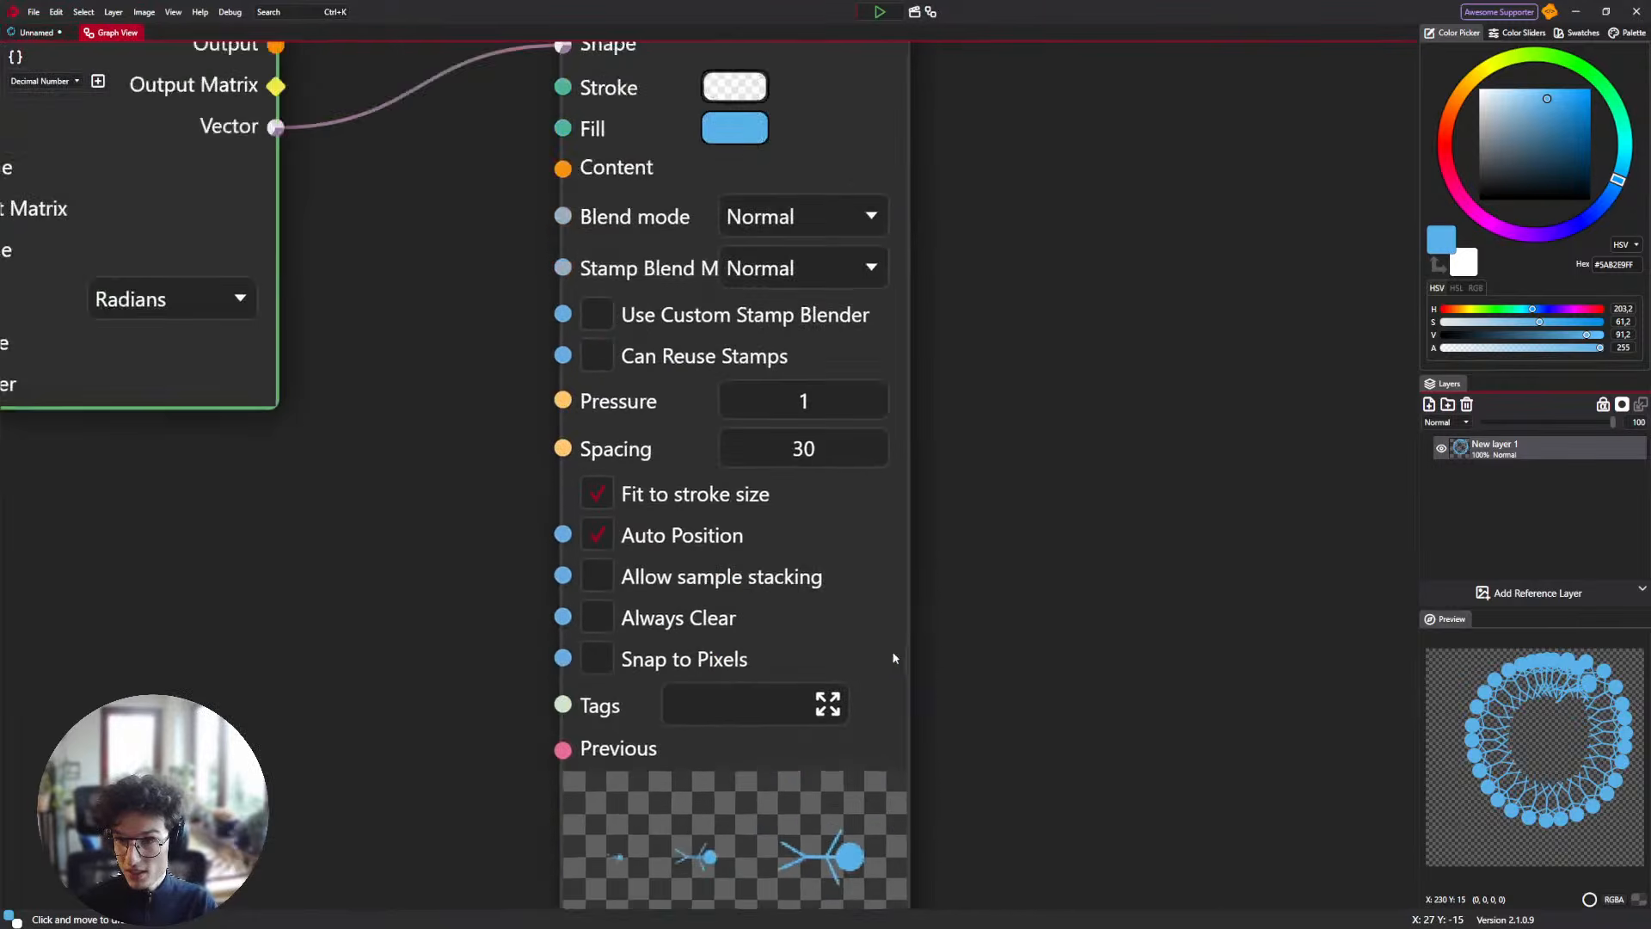
pyautogui.scroll(-4, 892, 436)
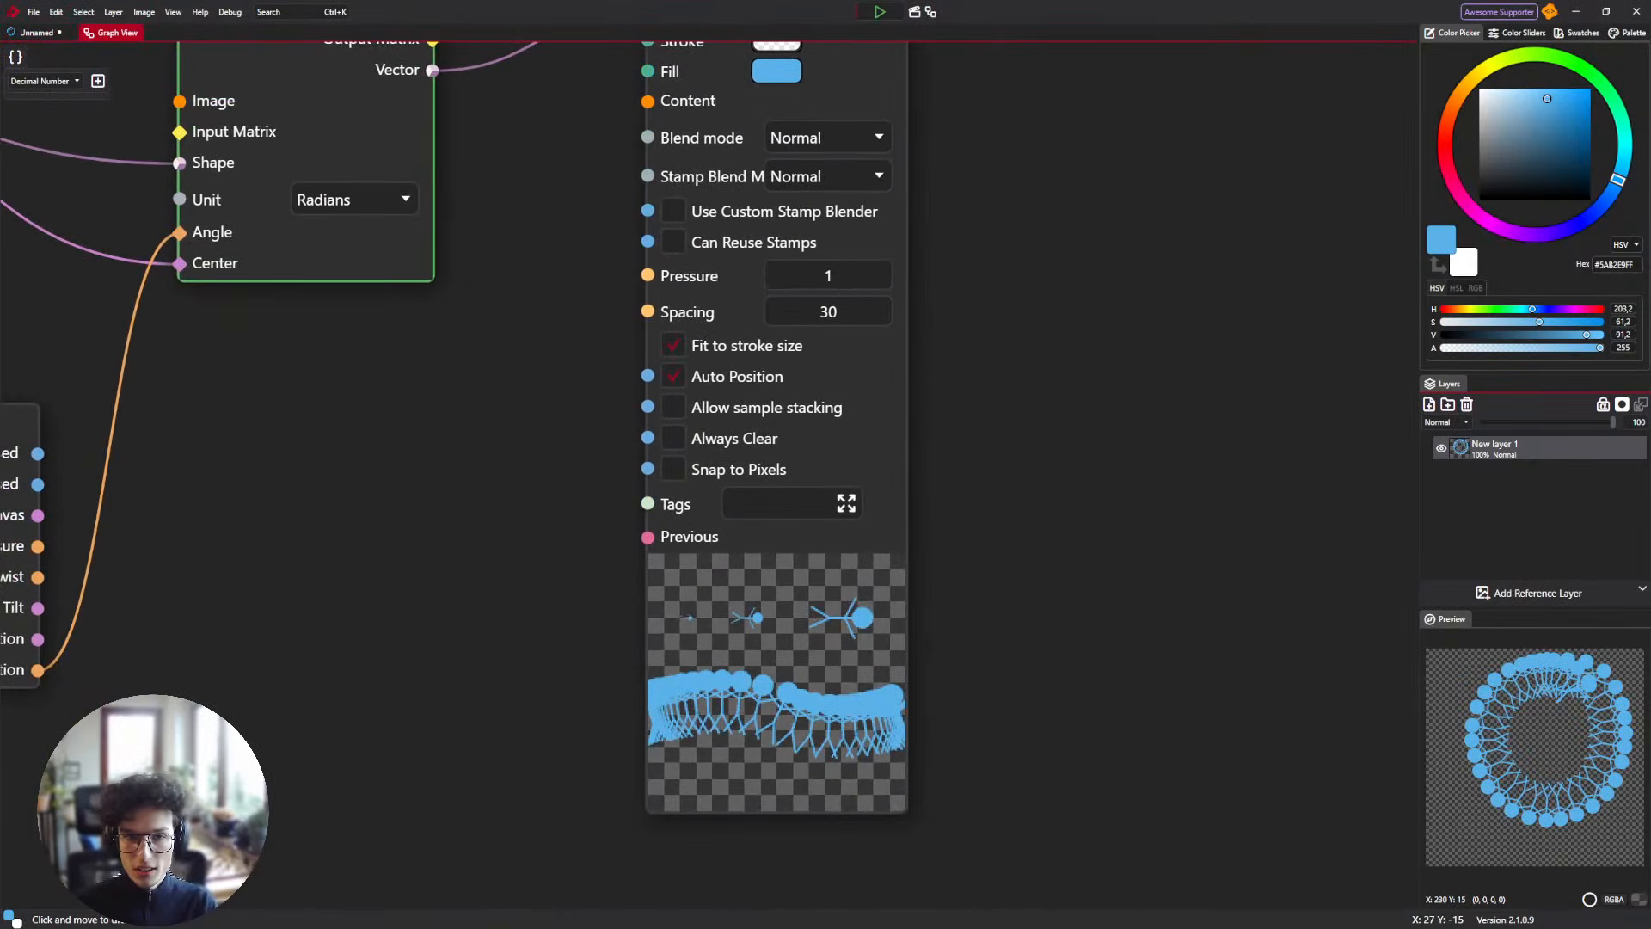
pyautogui.click(37, 33)
pyautogui.click(222, 64)
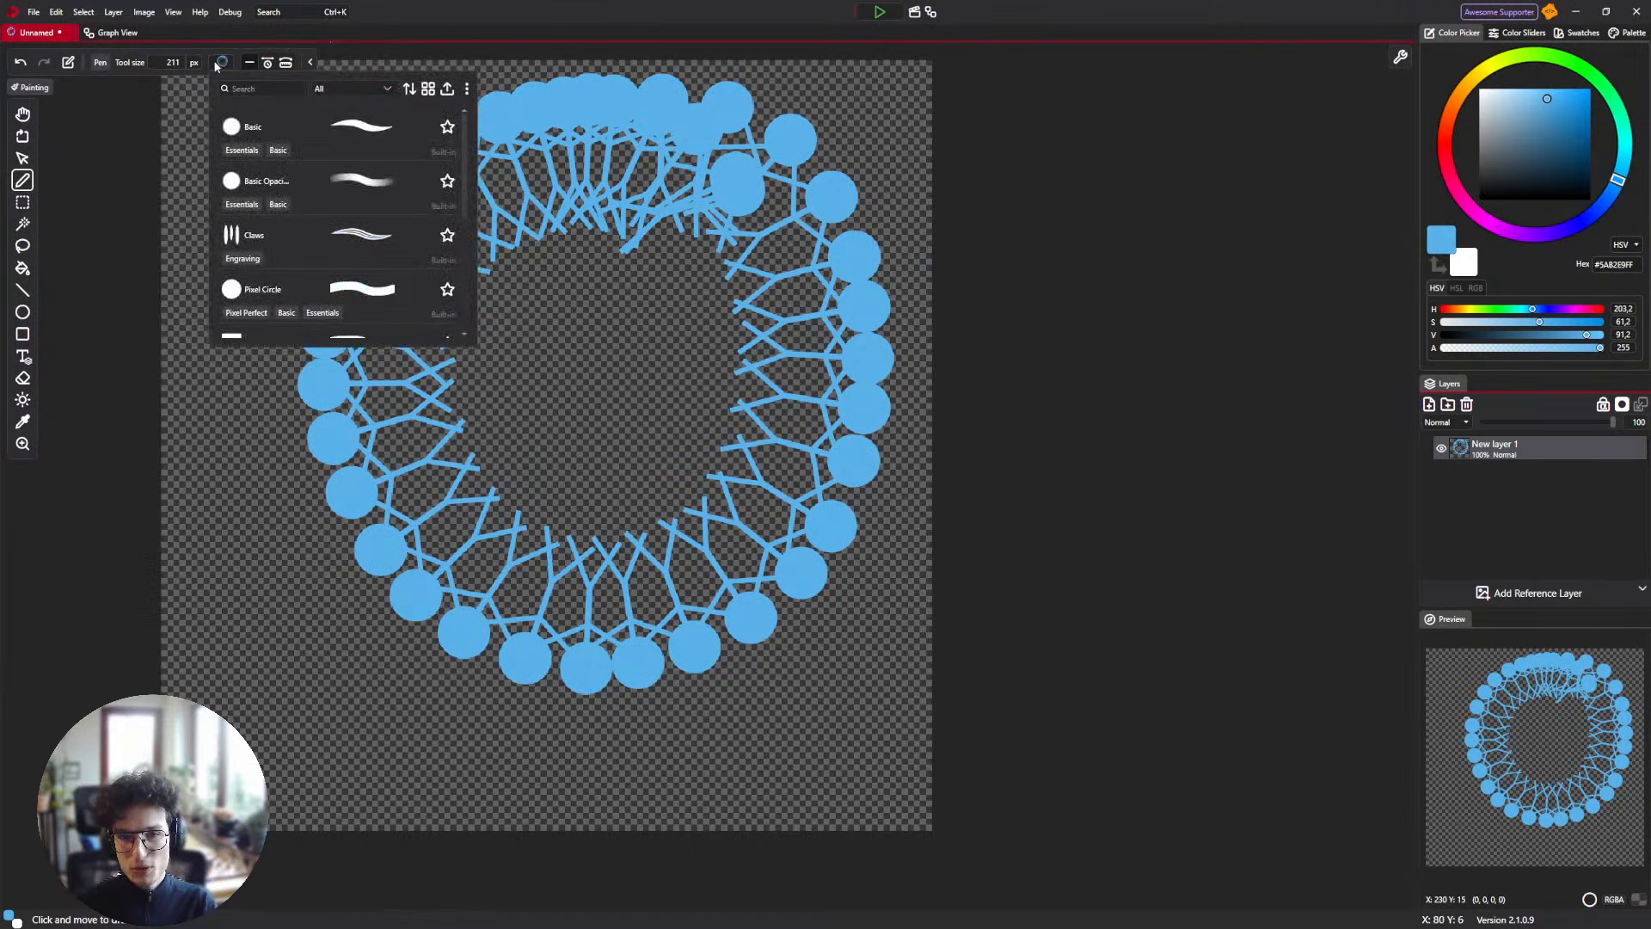
pyautogui.scroll(-5, 316, 224)
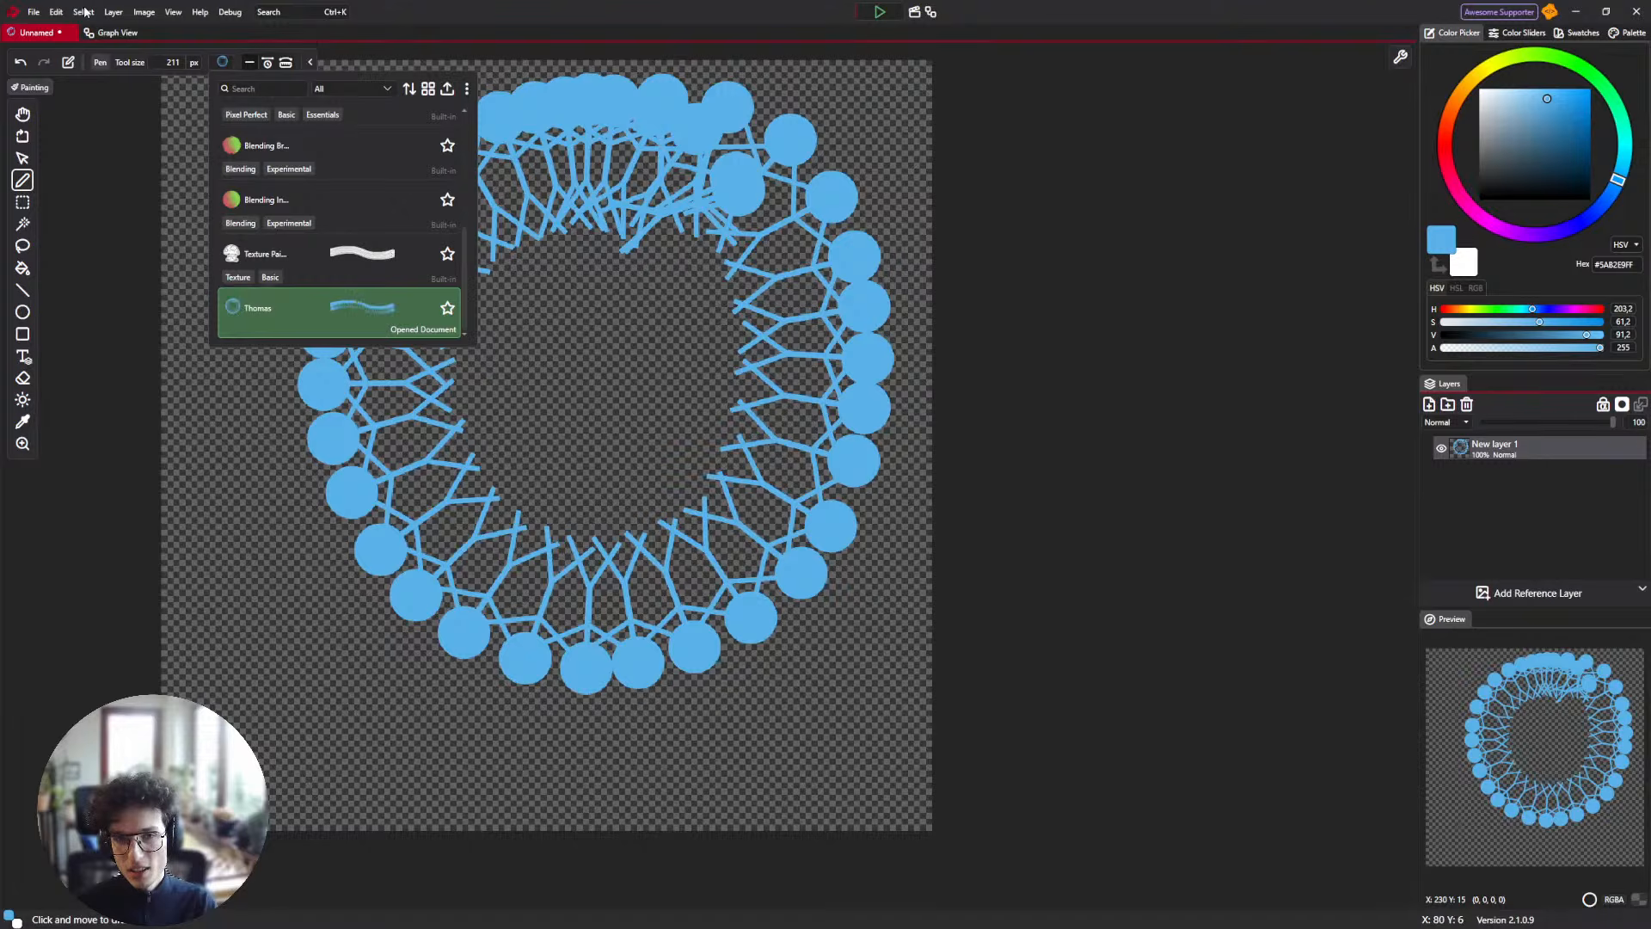
# Examine the graph's Output node fed by New layer 1, and compare it with the custom brush's thumbnail in the brush list.
pyautogui.click(111, 33)
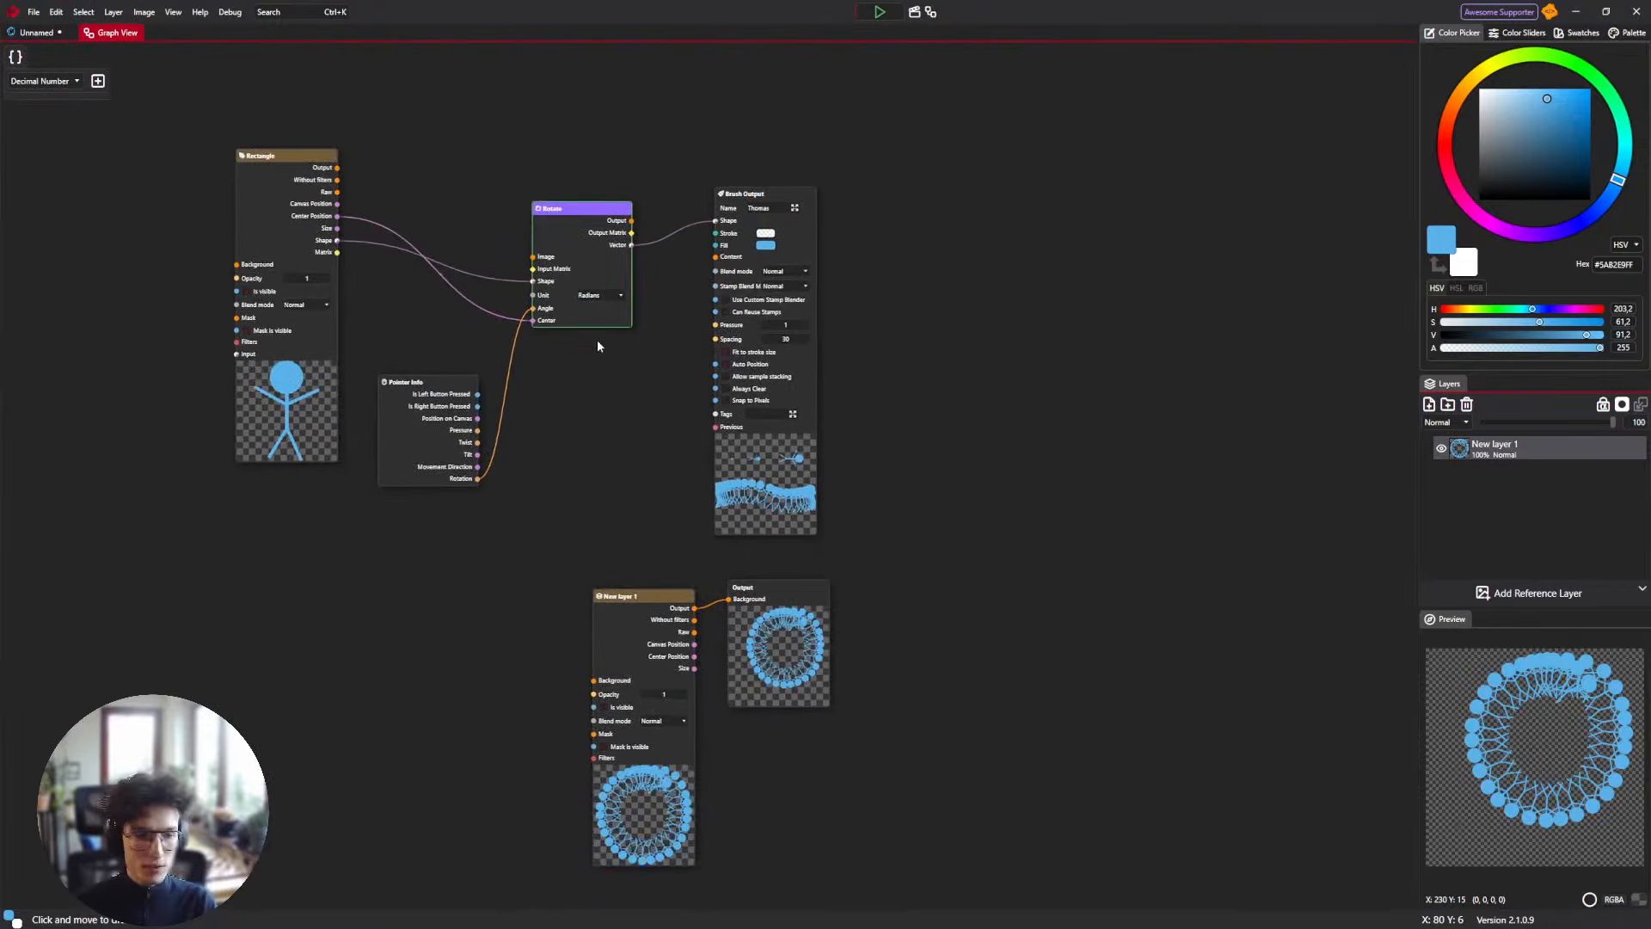
pyautogui.scroll(-1, 597, 346)
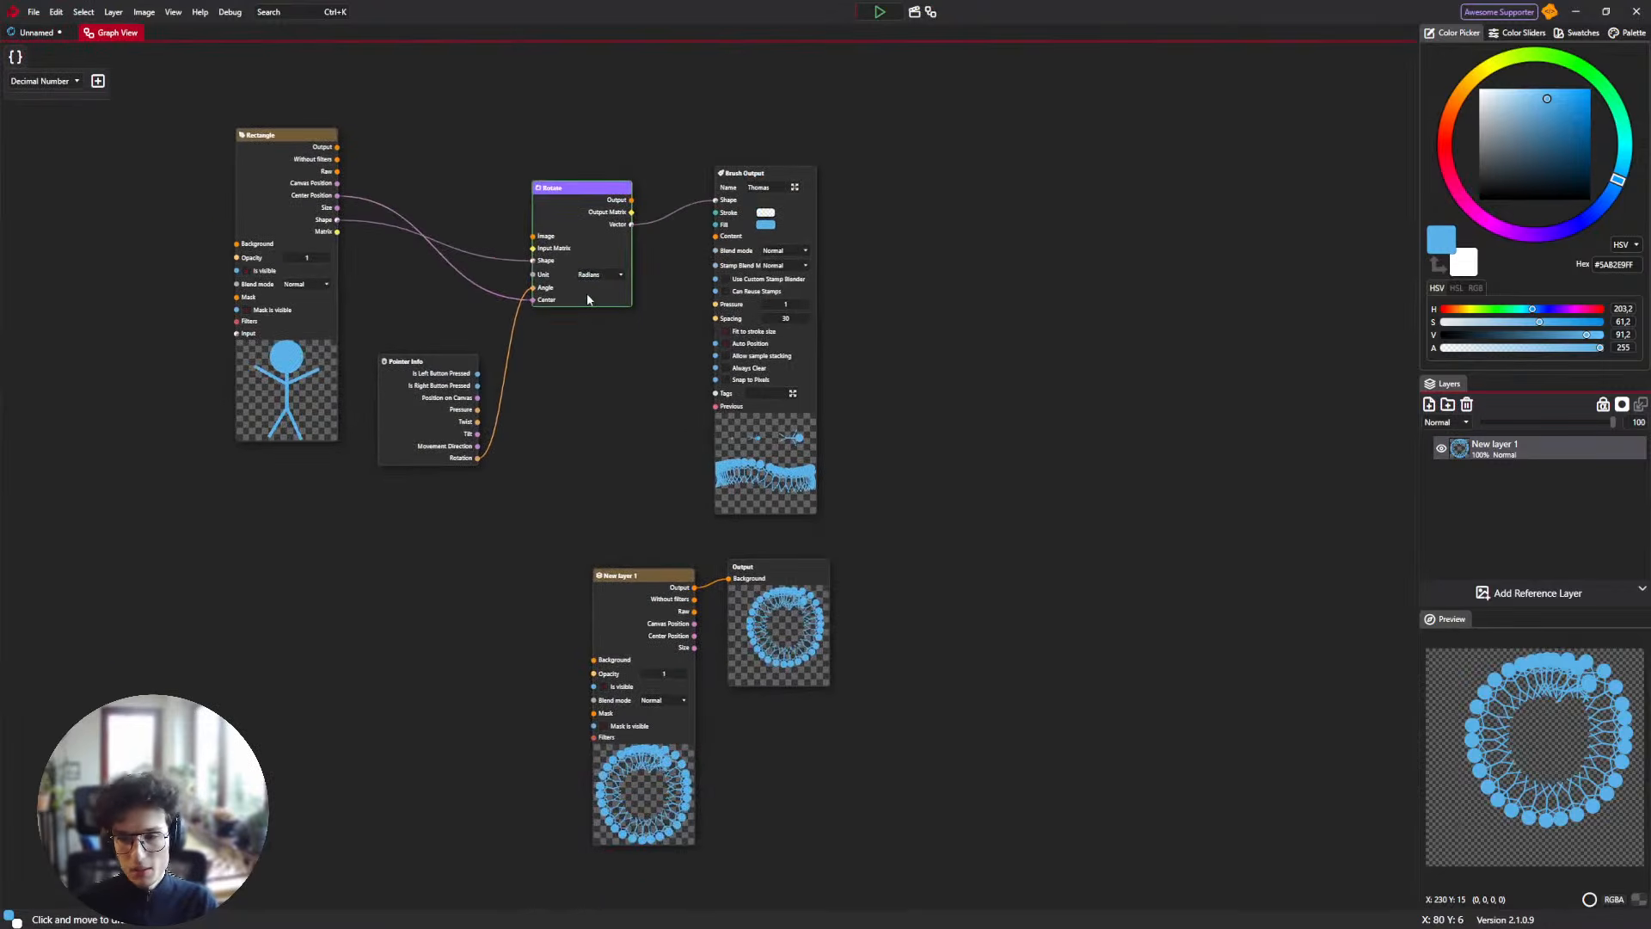
pyautogui.moveTo(951, 585); pyautogui.dragTo(890, 564)
pyautogui.scroll(5, 691, 593)
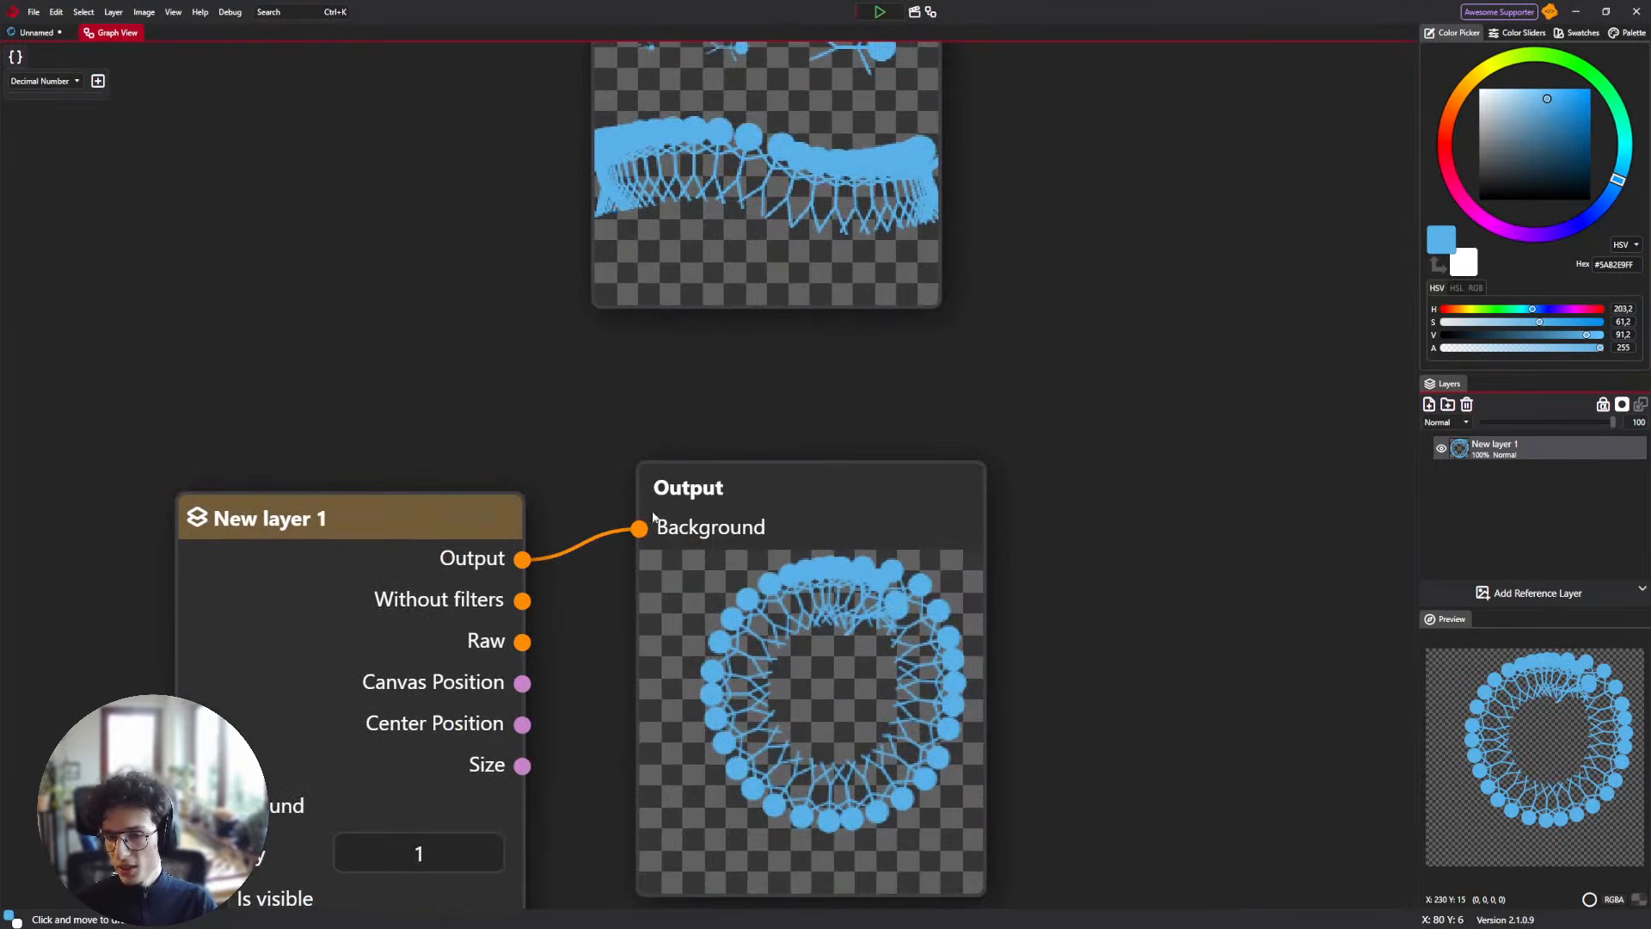
pyautogui.scroll(-3, 677, 533)
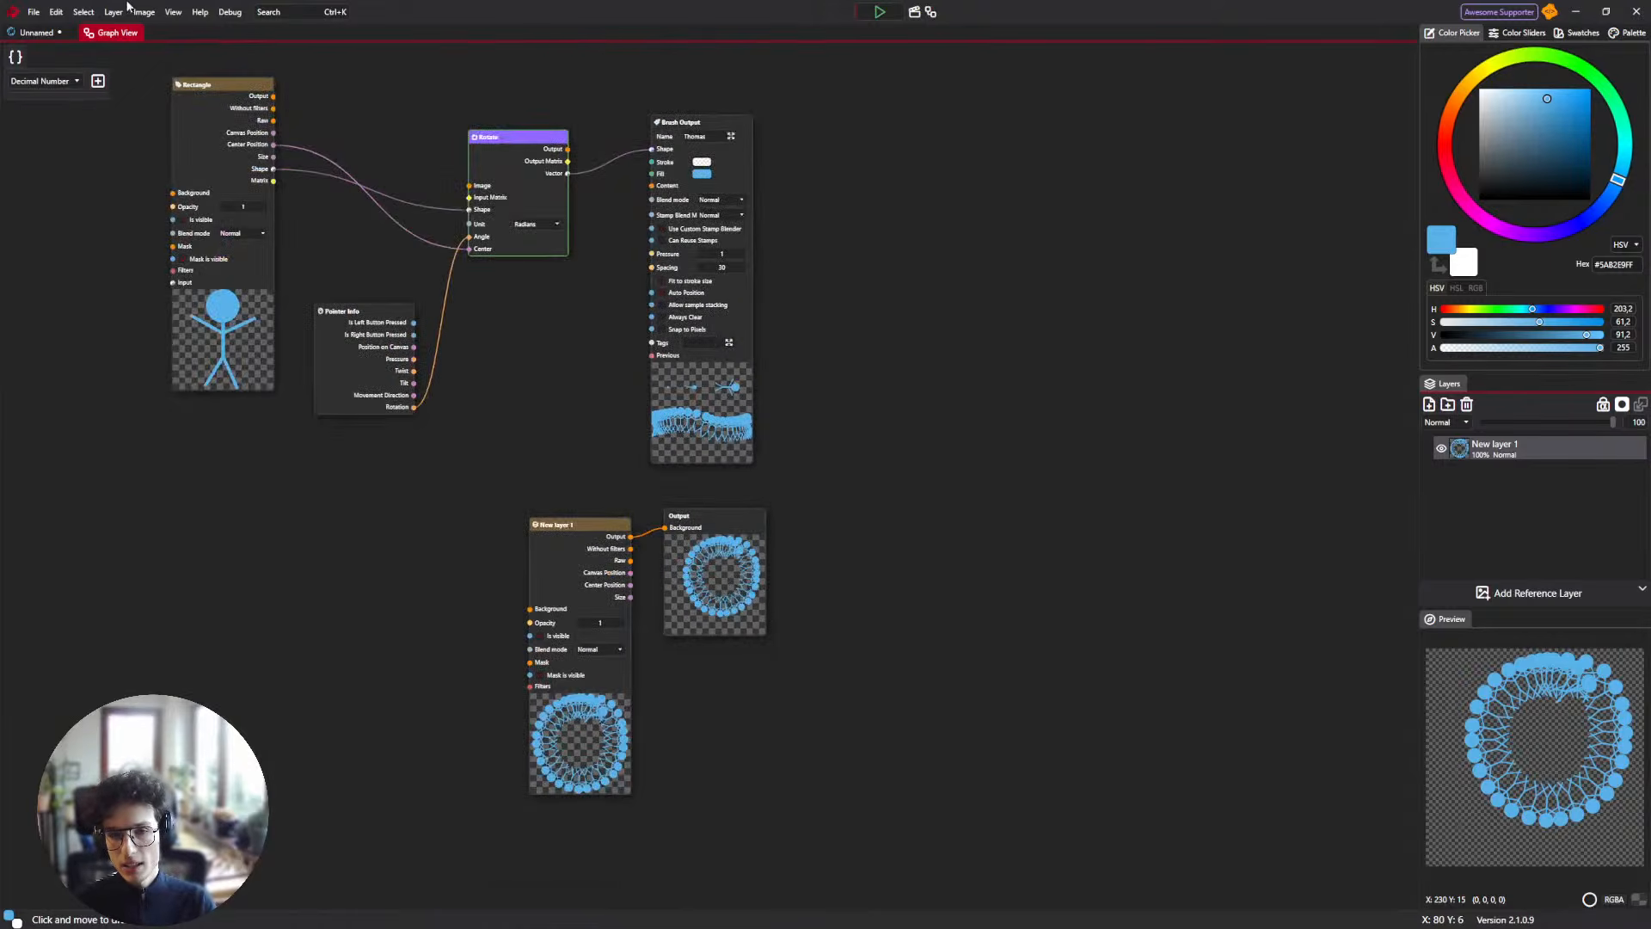
pyautogui.click(47, 33)
pyautogui.click(222, 62)
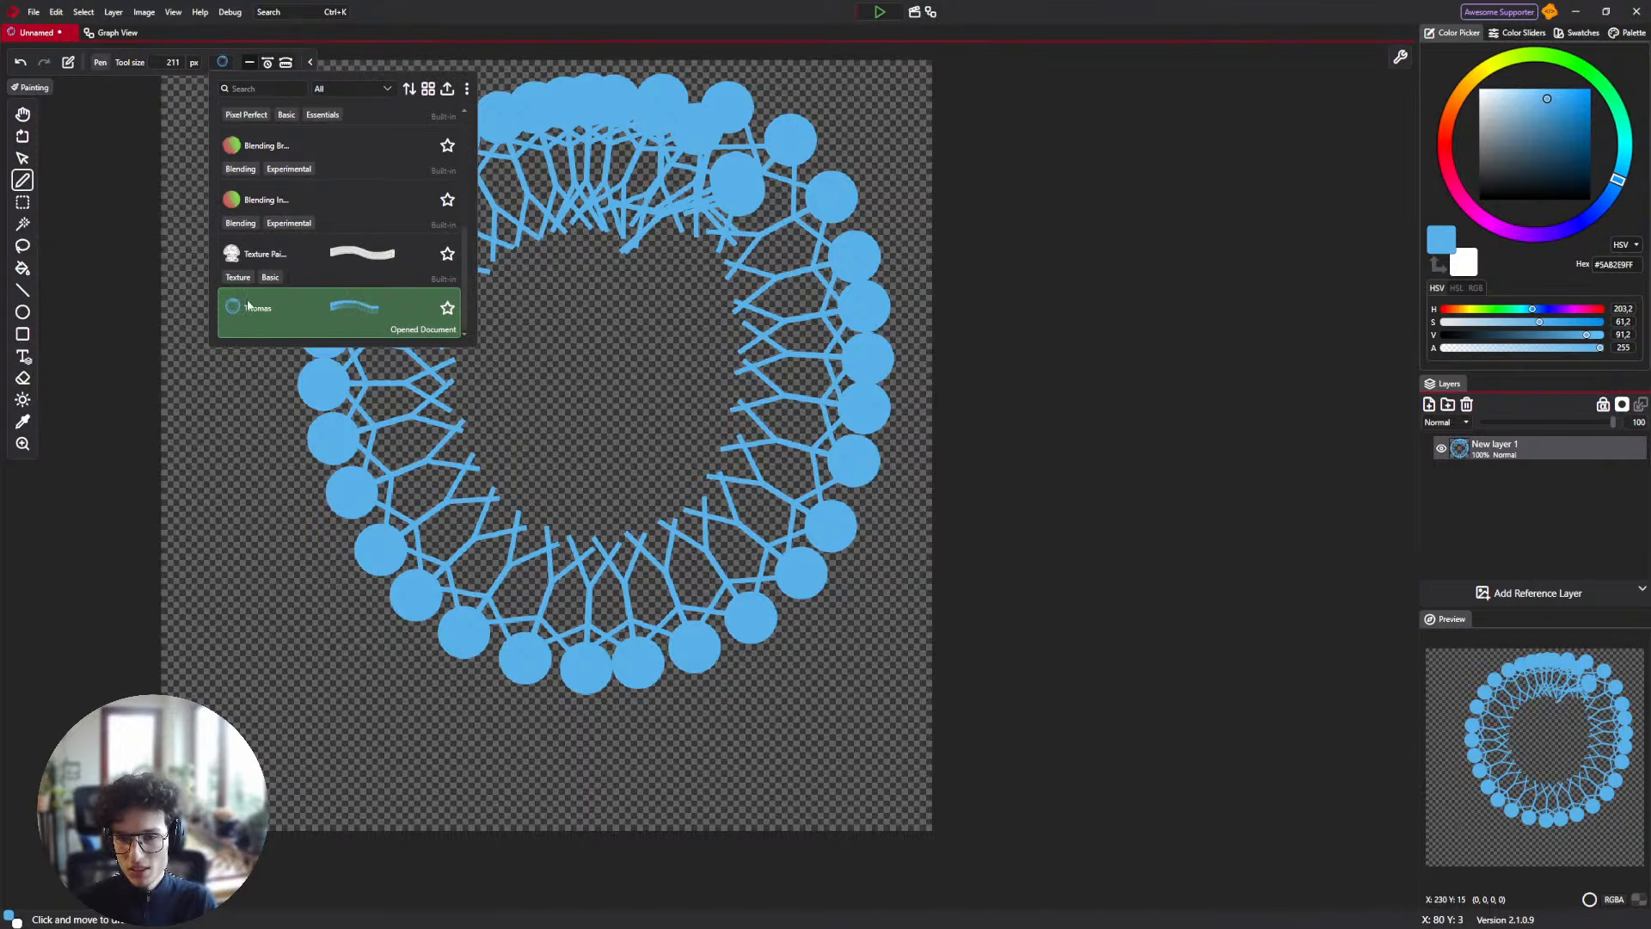
# Disconnect New layer 1 from the Output node's Background and check the custom brush's thumbnail in the brush list.
pyautogui.click(112, 32)
pyautogui.moveTo(665, 528); pyautogui.dragTo(894, 554)
pyautogui.click(42, 33)
pyautogui.click(221, 62)
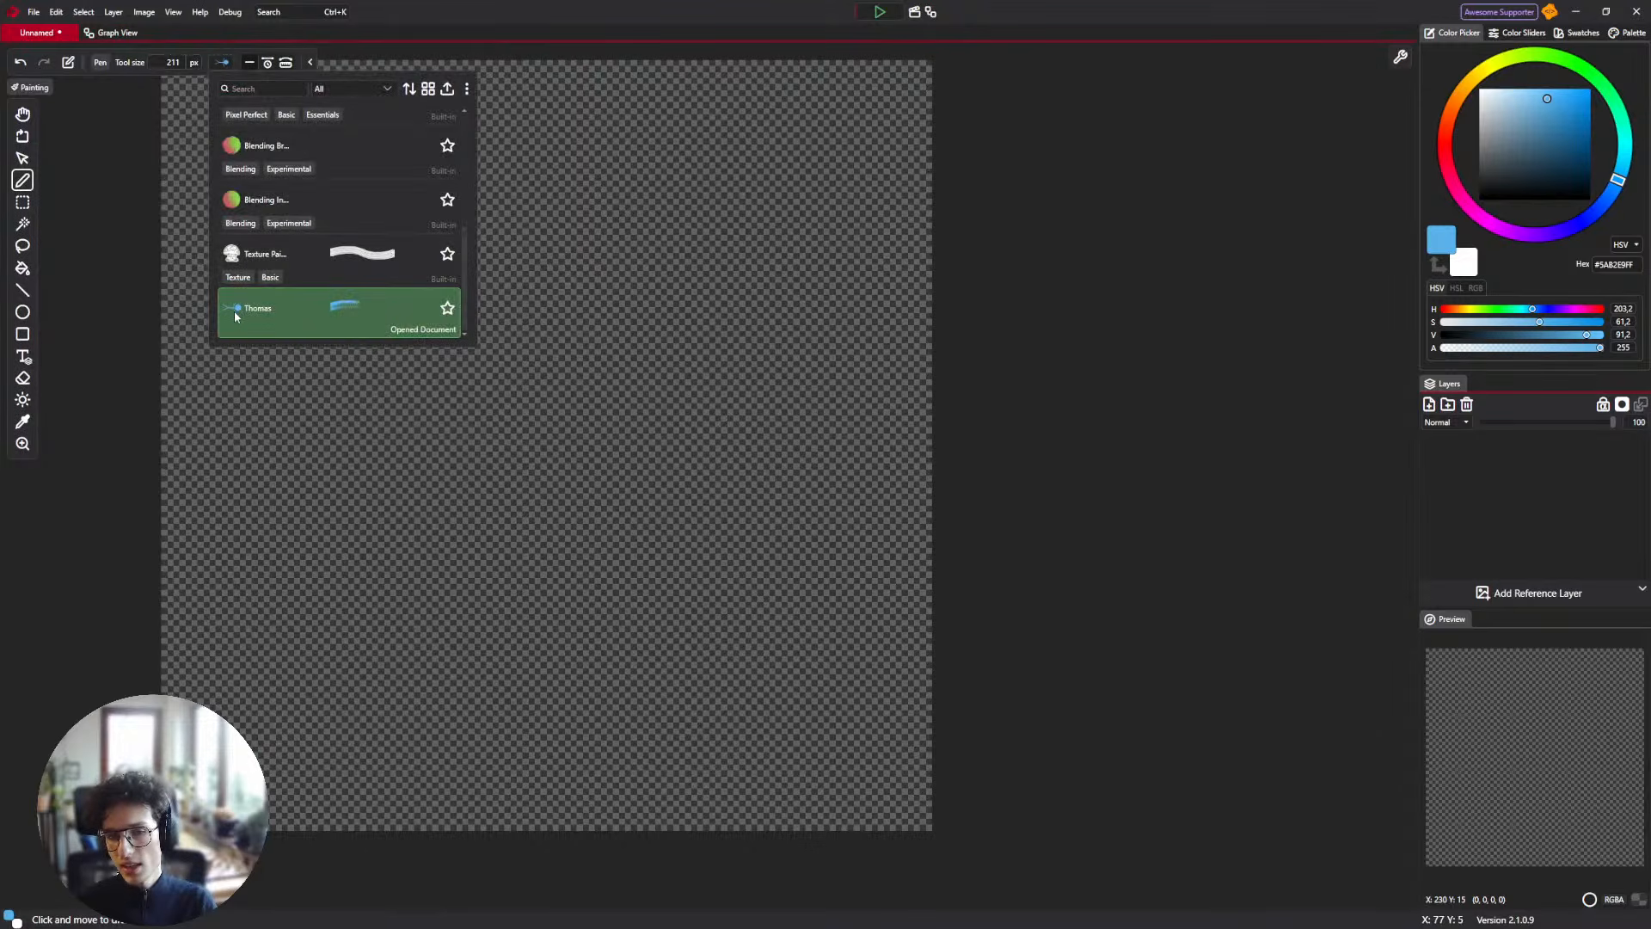
pyautogui.click(114, 32)
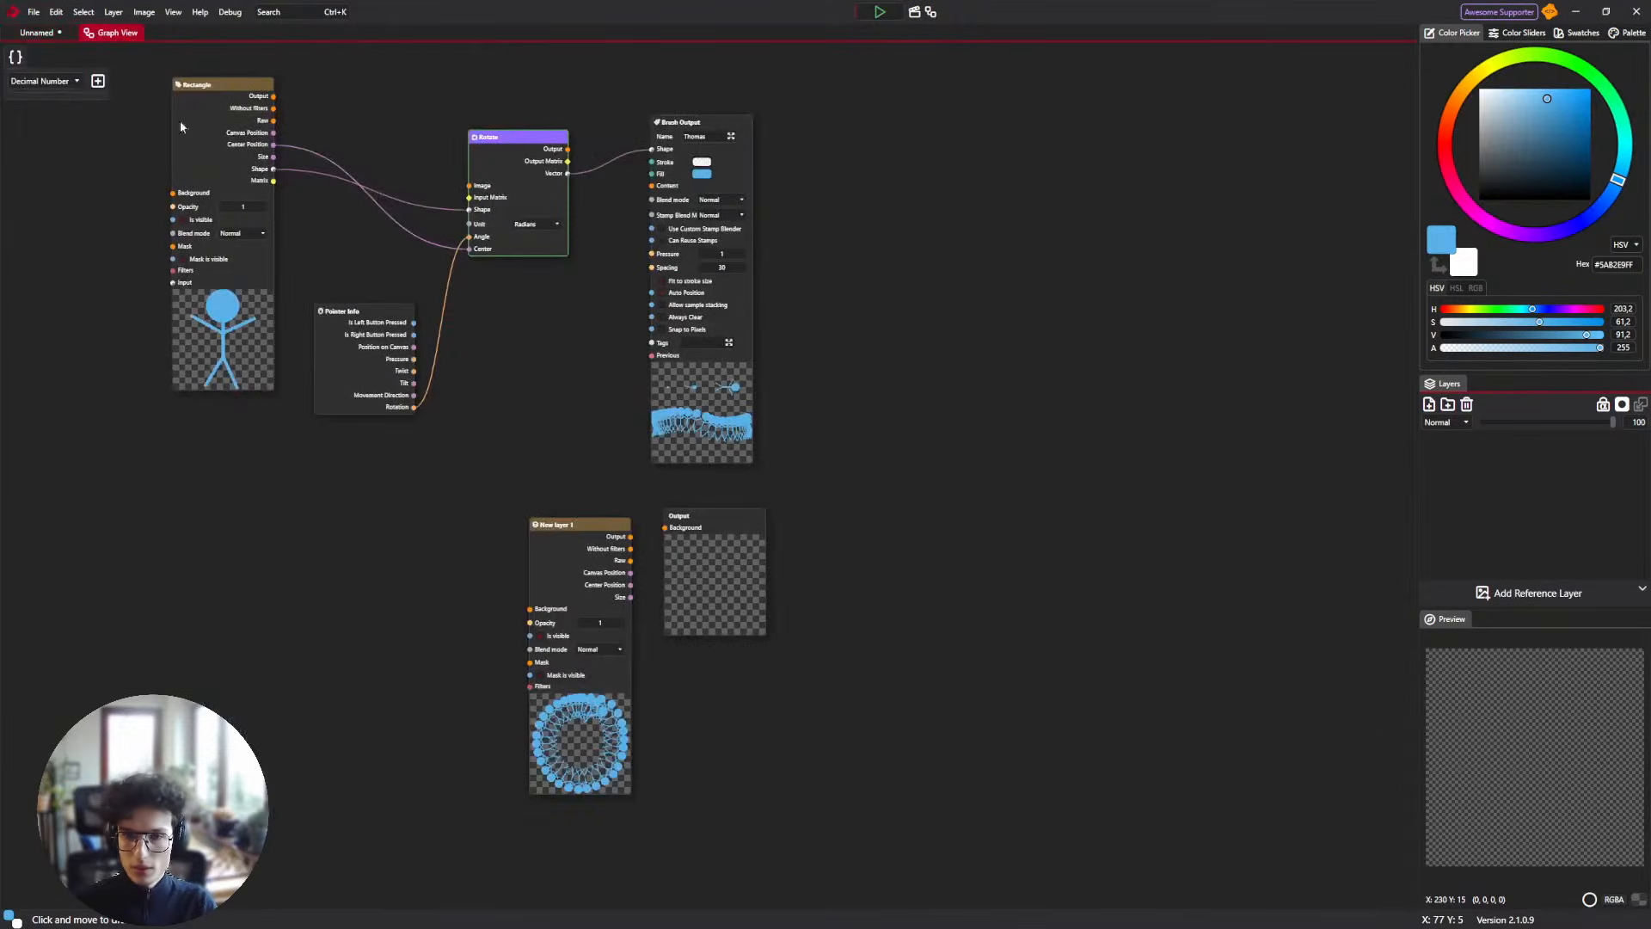
pyautogui.click(50, 33)
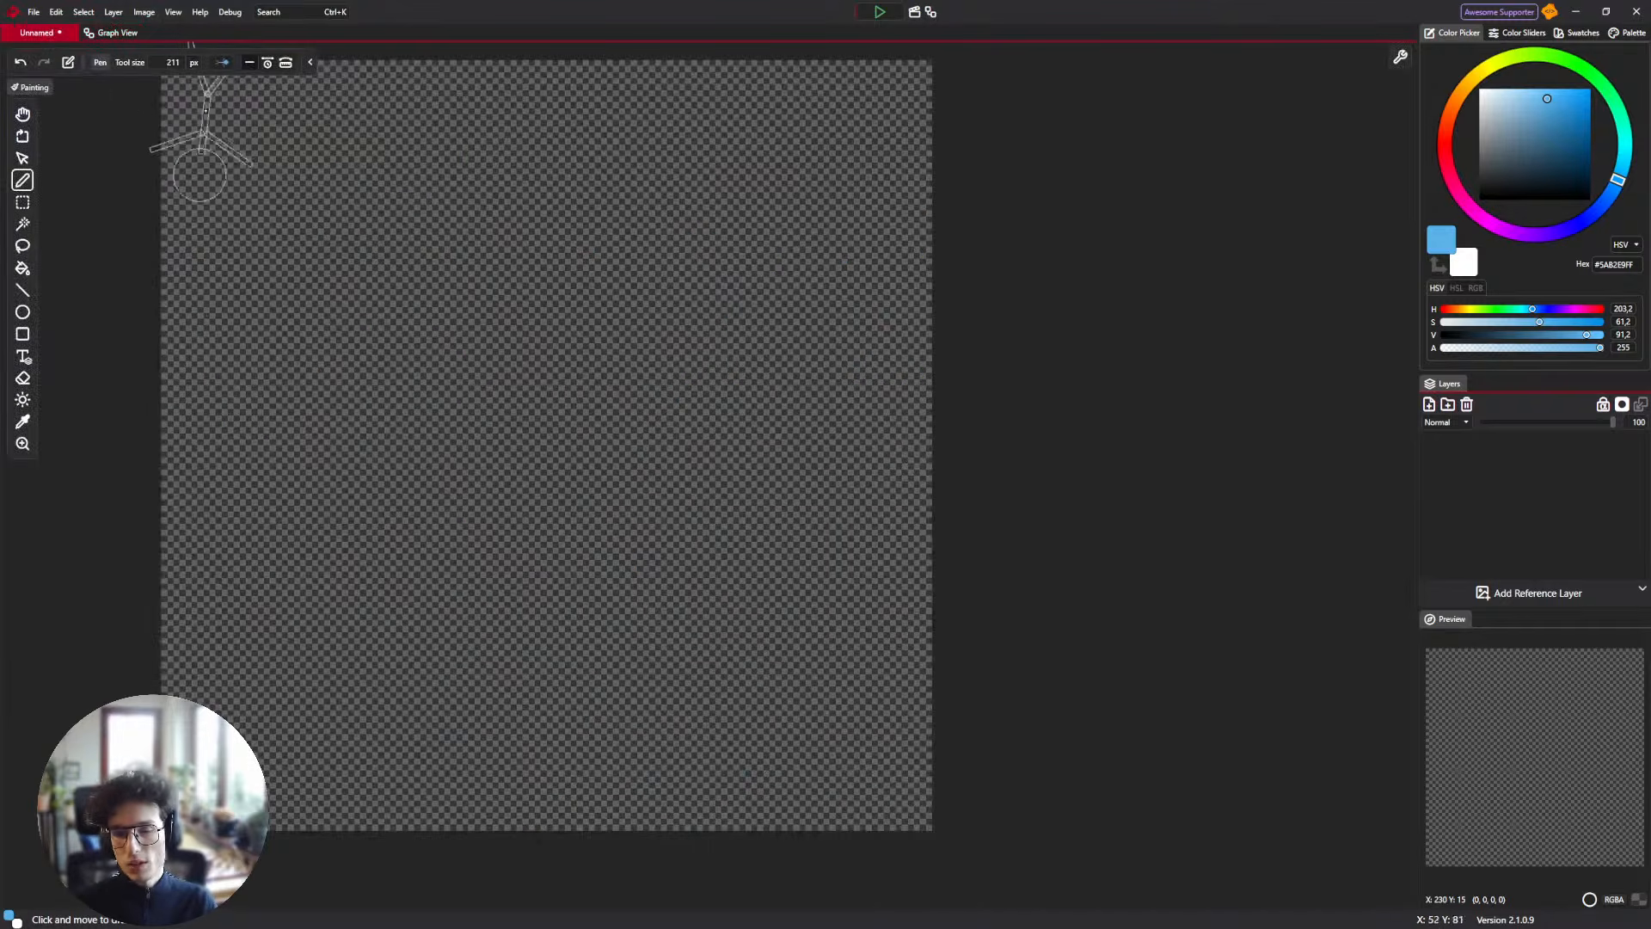
pyautogui.click(221, 62)
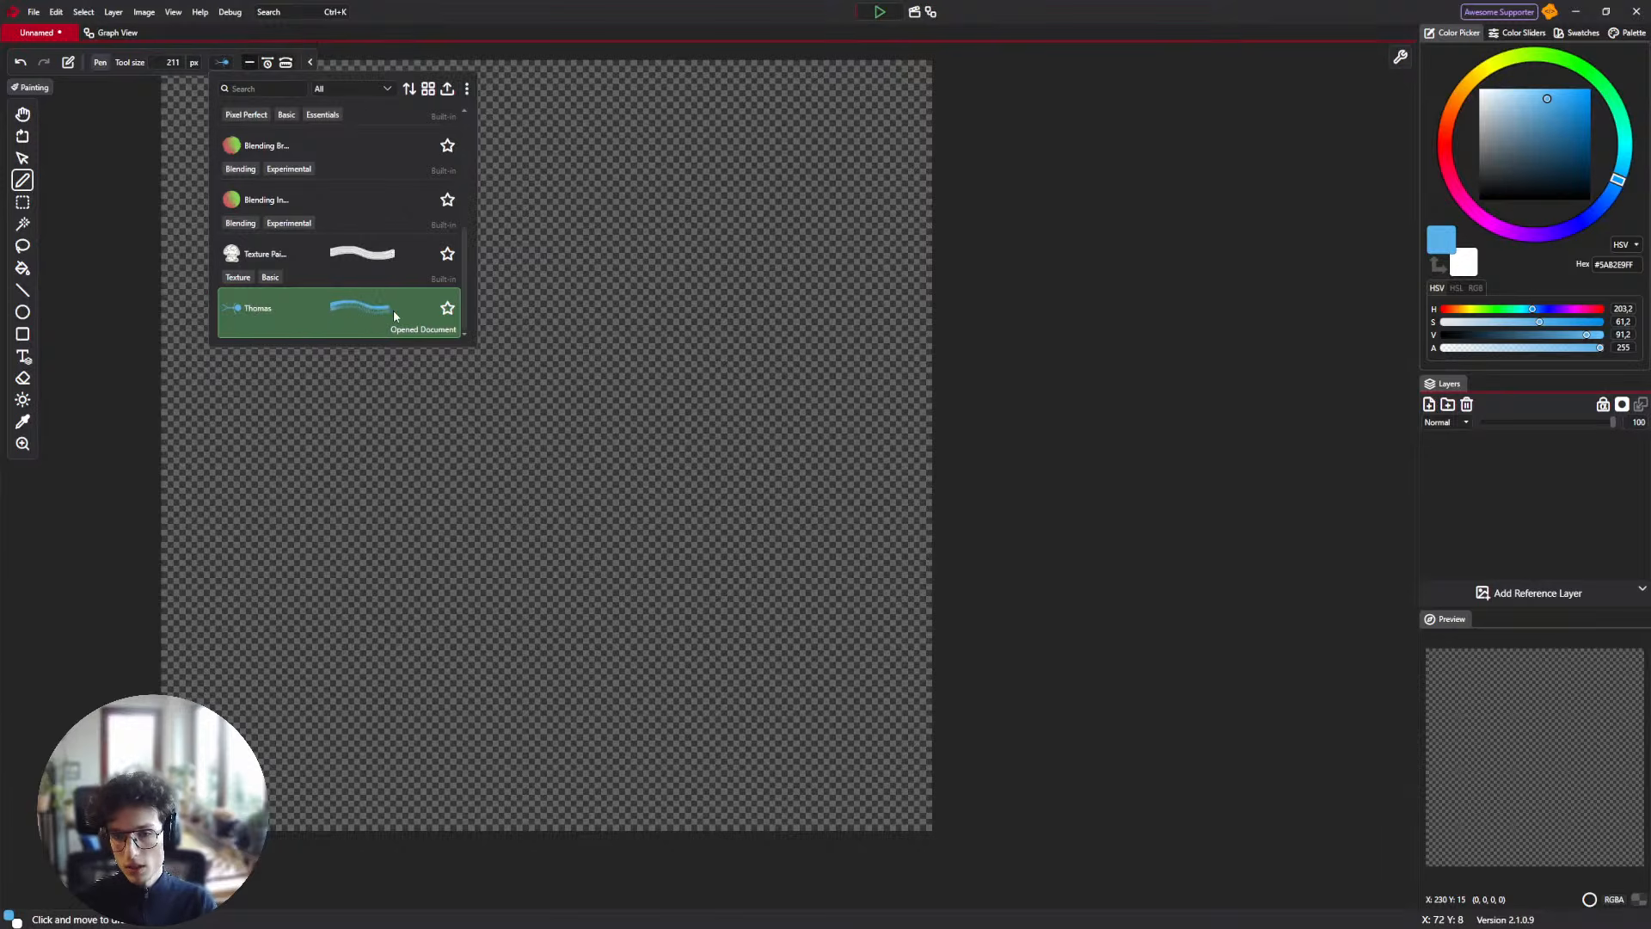
# Reconnect New layer 1's Output to the Output node's Background and return to the document.
pyautogui.click(115, 33)
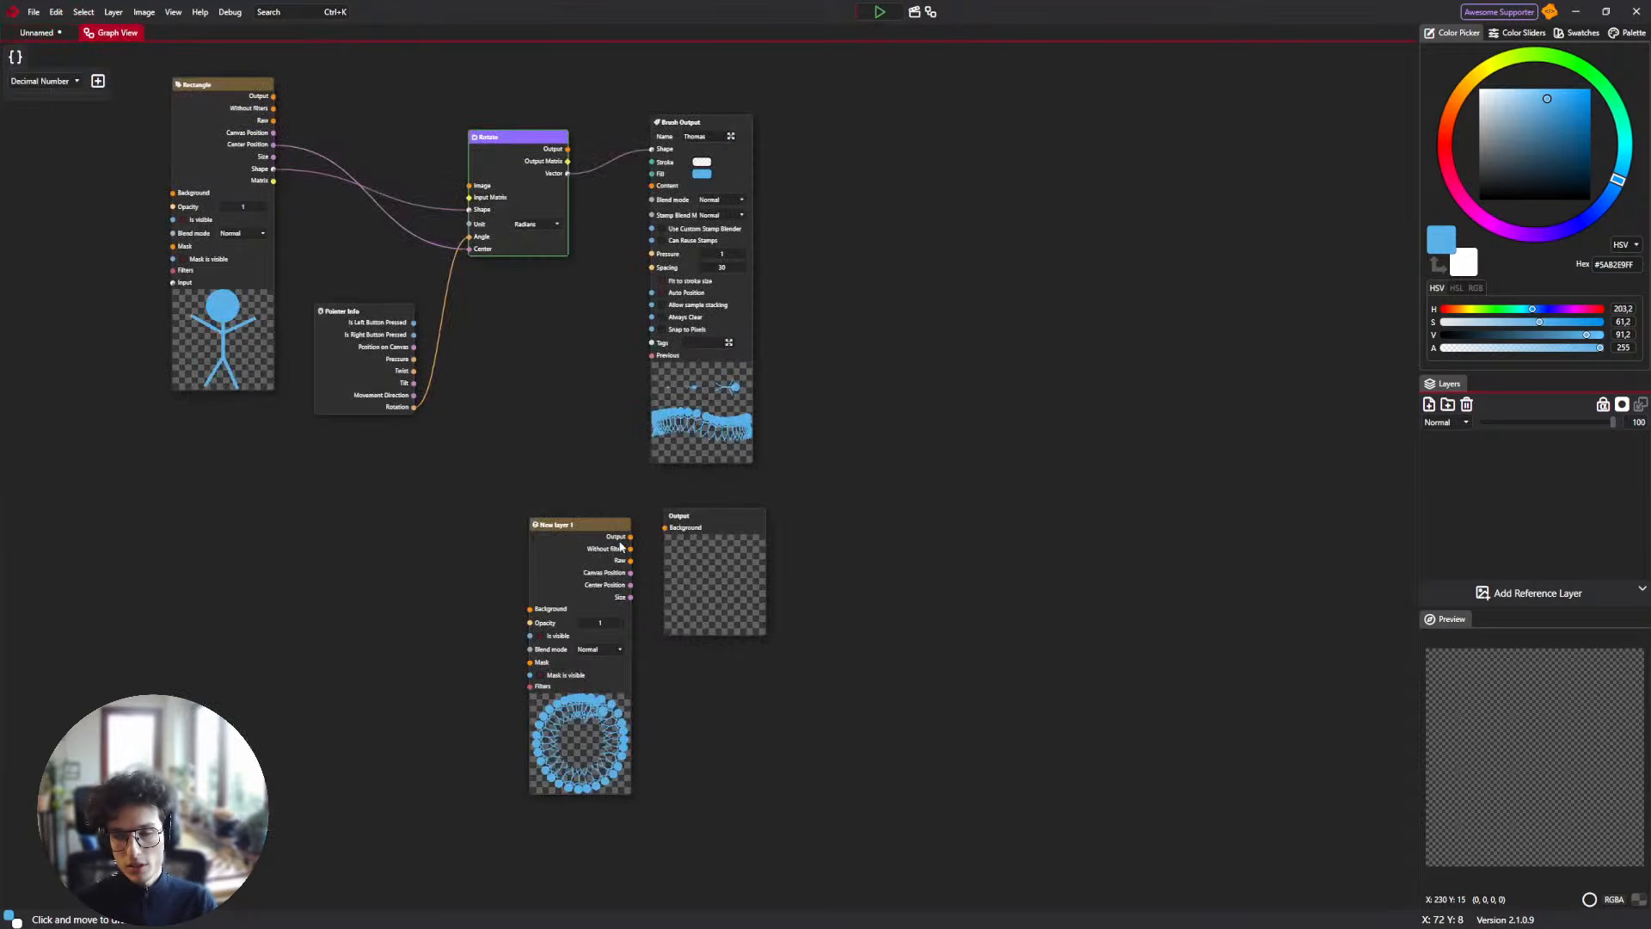
pyautogui.moveTo(630, 536); pyautogui.dragTo(668, 529)
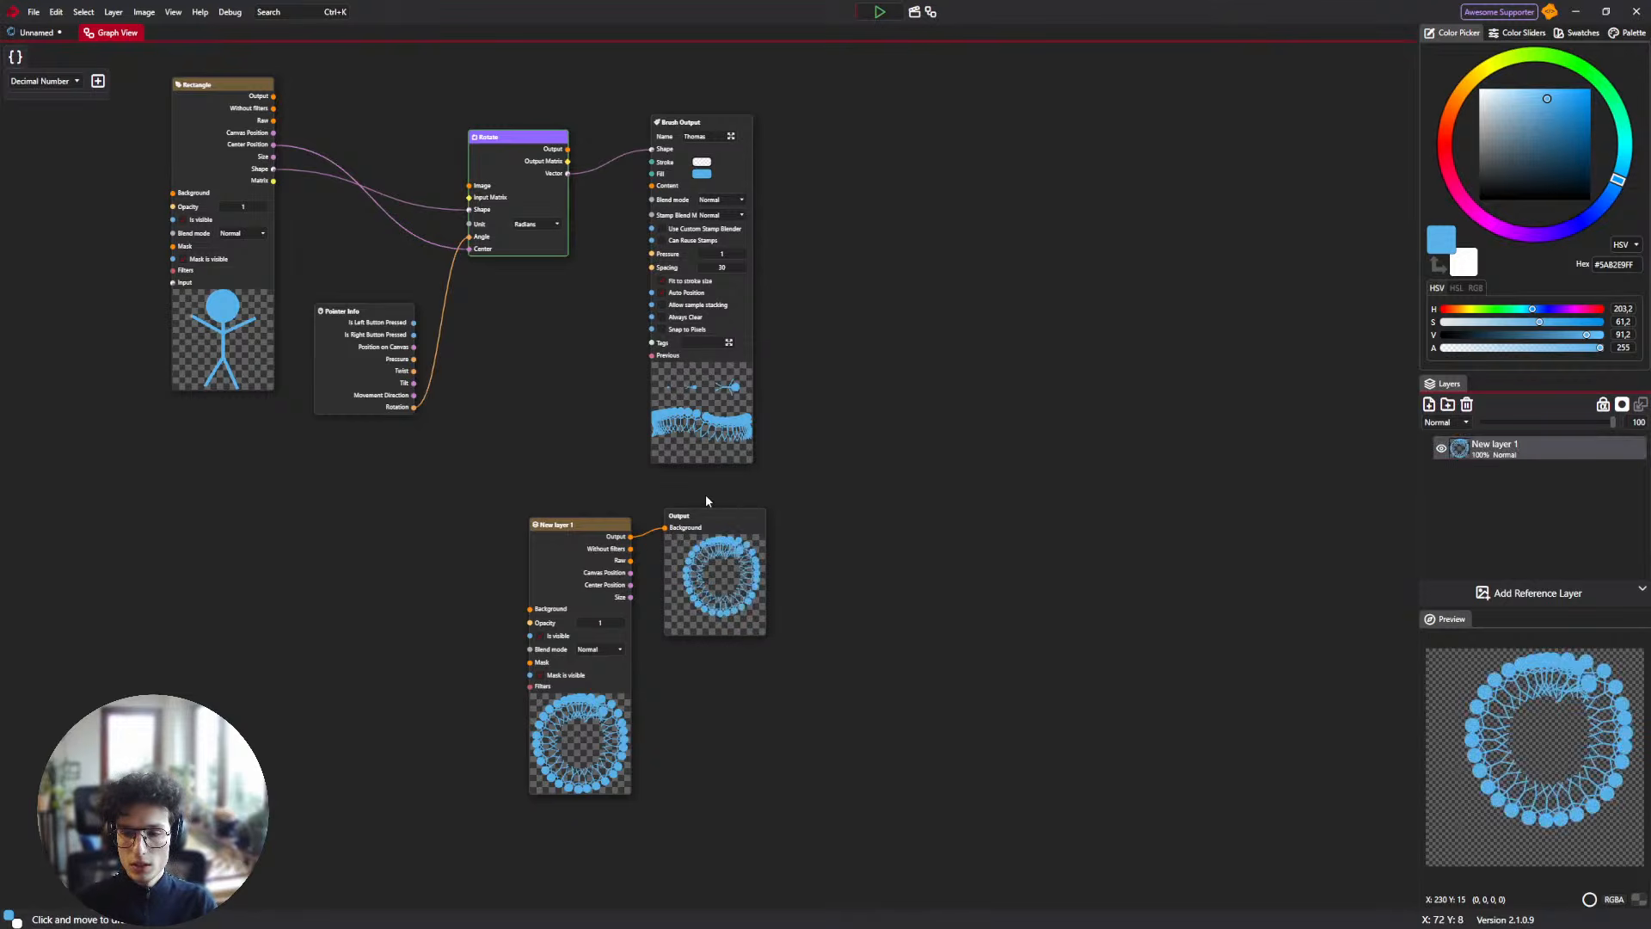
pyautogui.click(34, 33)
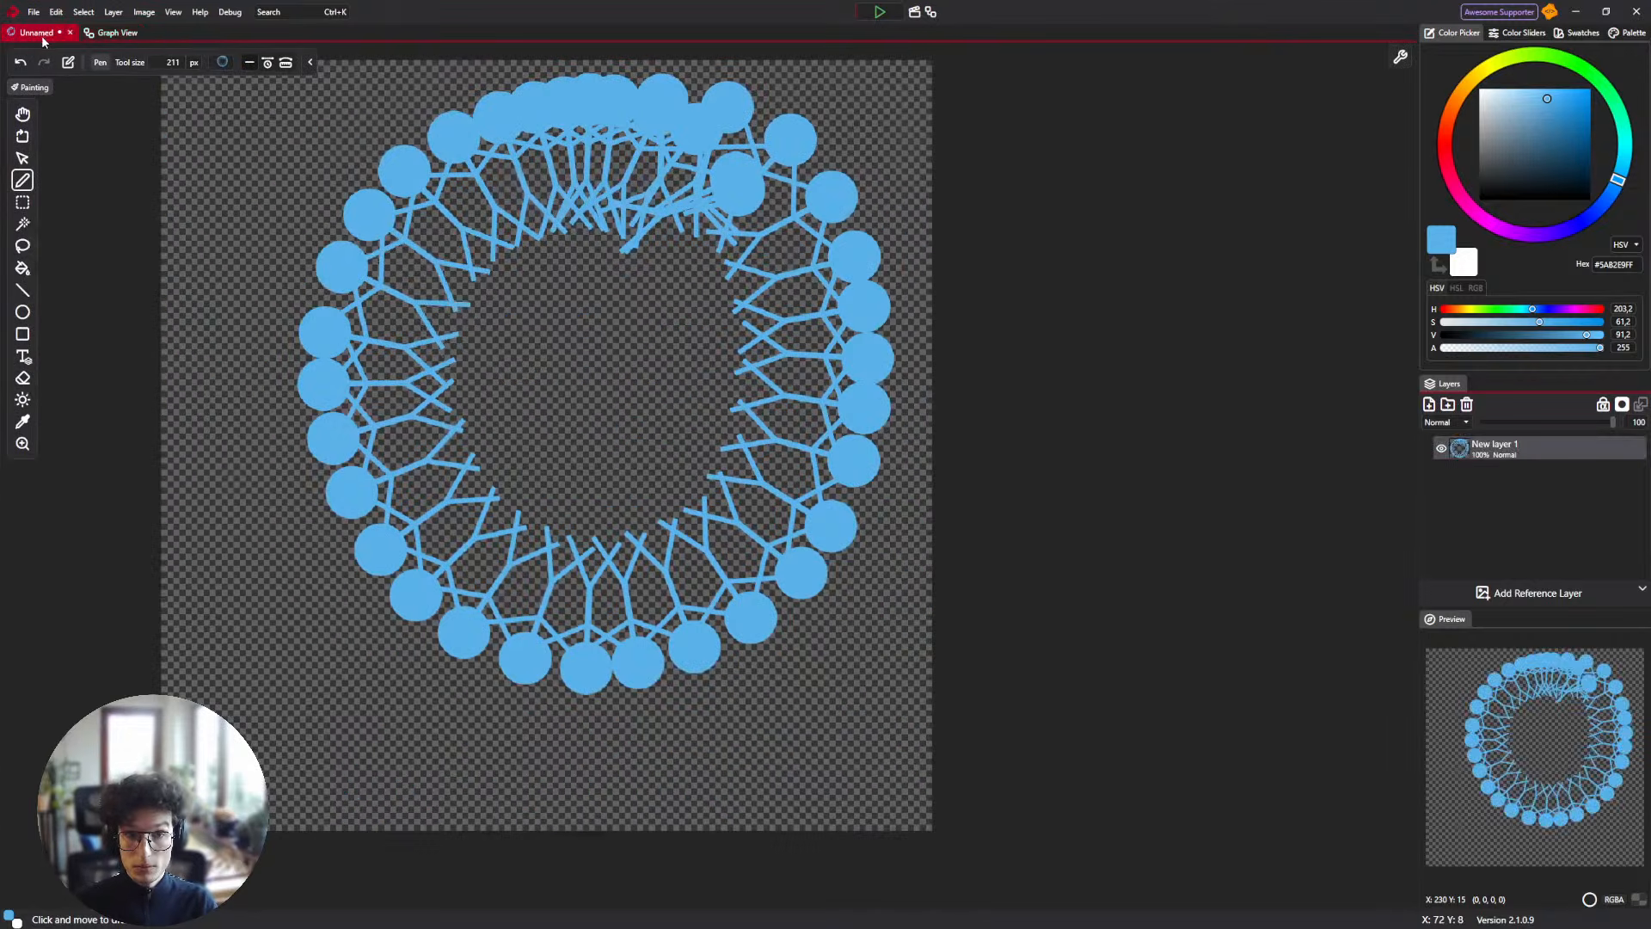
# Try a short stroke inside the painted ring and undo it.
pyautogui.moveTo(571, 313)
pyautogui.mouseDown()
pyautogui.moveTo(602, 344)
pyautogui.moveTo(658, 332)
pyautogui.moveTo(602, 379)
pyautogui.moveTo(620, 361)
pyautogui.moveTo(664, 368)
pyautogui.mouseUp()
pyautogui.scroll(-4, 583, 402)
pyautogui.hotkey('ctrl', 'z')
pyautogui.scroll(2, 683, 331)
# In the node graph, move the Brush Output node slightly higher and examine its options.
pyautogui.click(112, 33)
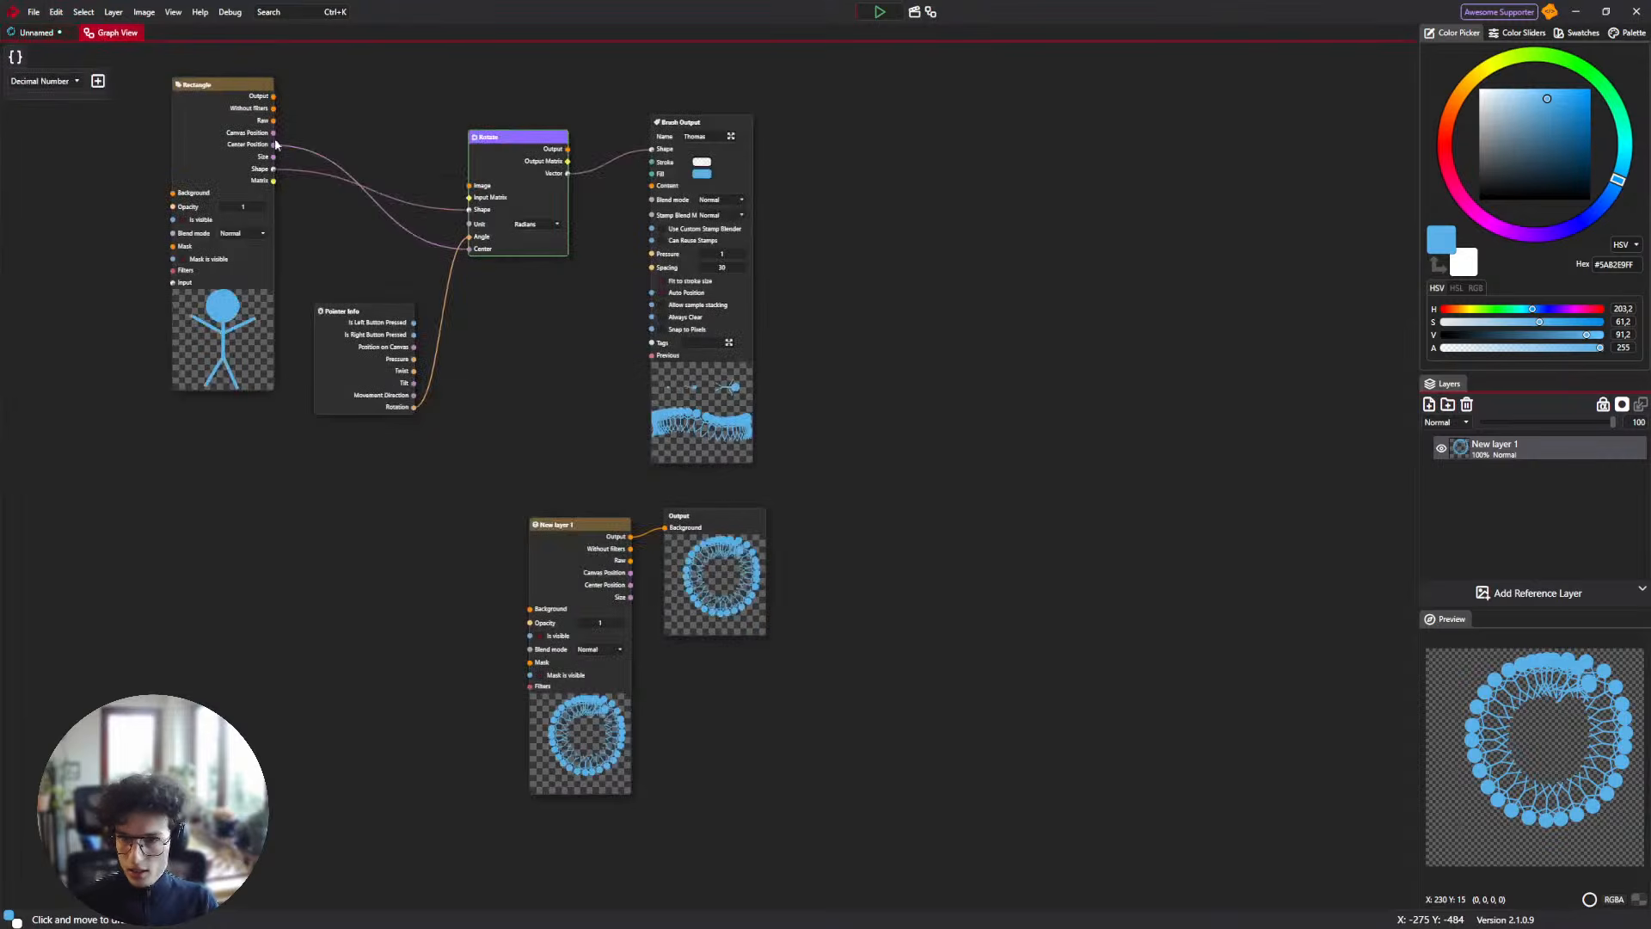
pyautogui.scroll(3, 644, 313)
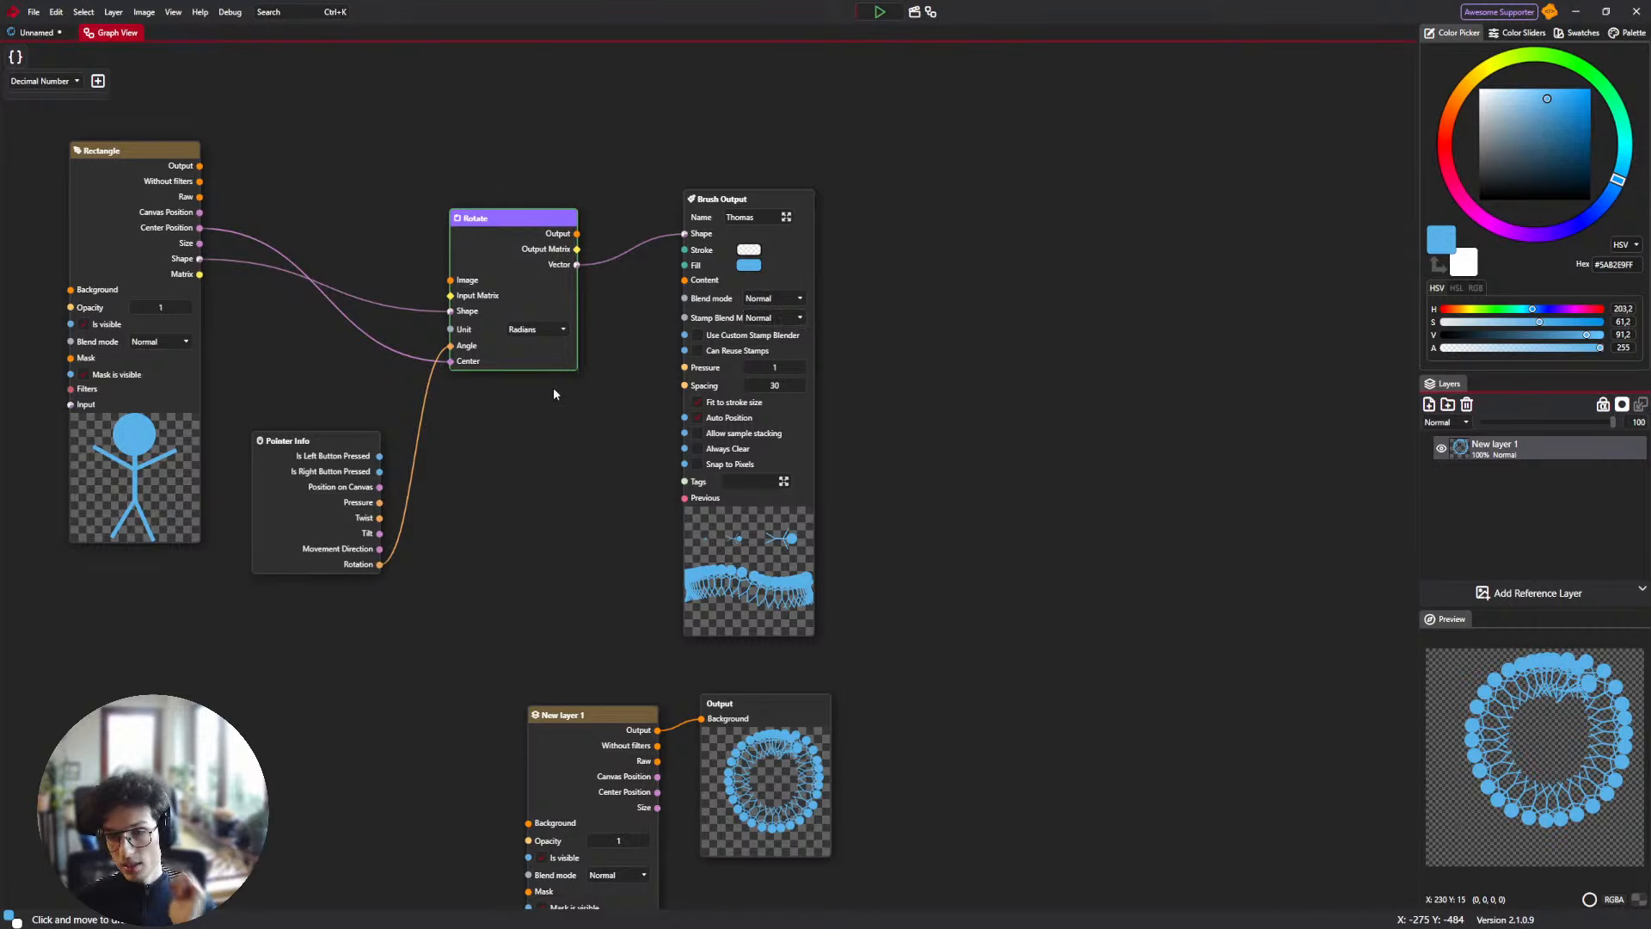
pyautogui.moveTo(714, 196); pyautogui.dragTo(712, 174)
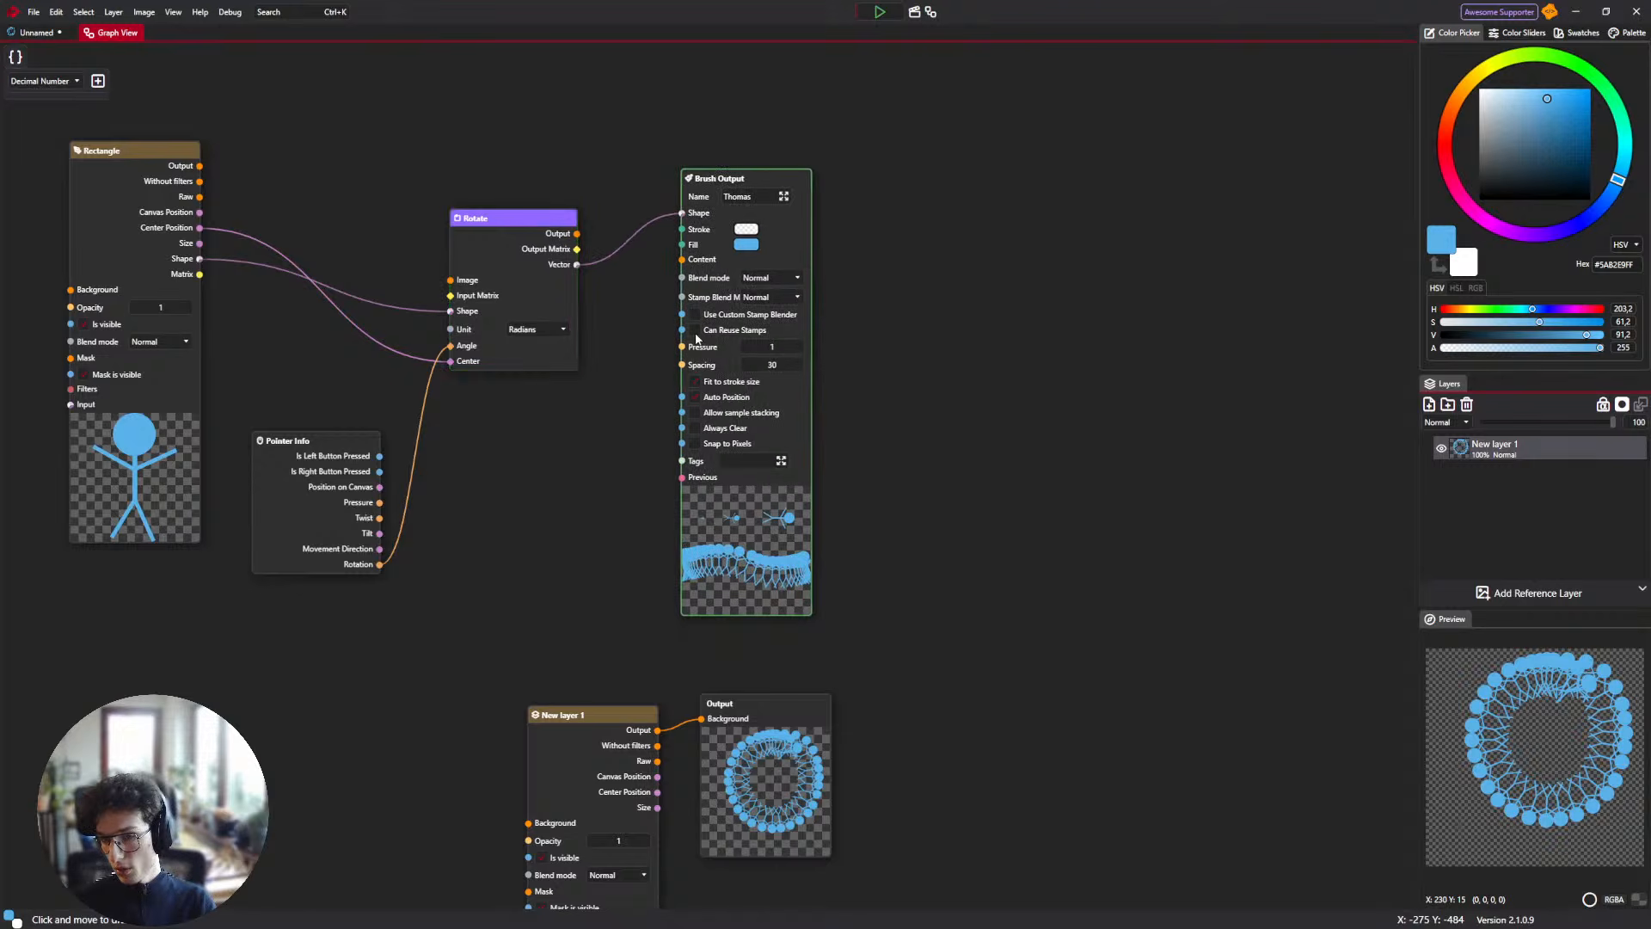
pyautogui.moveTo(621, 484); pyautogui.dragTo(619, 553)
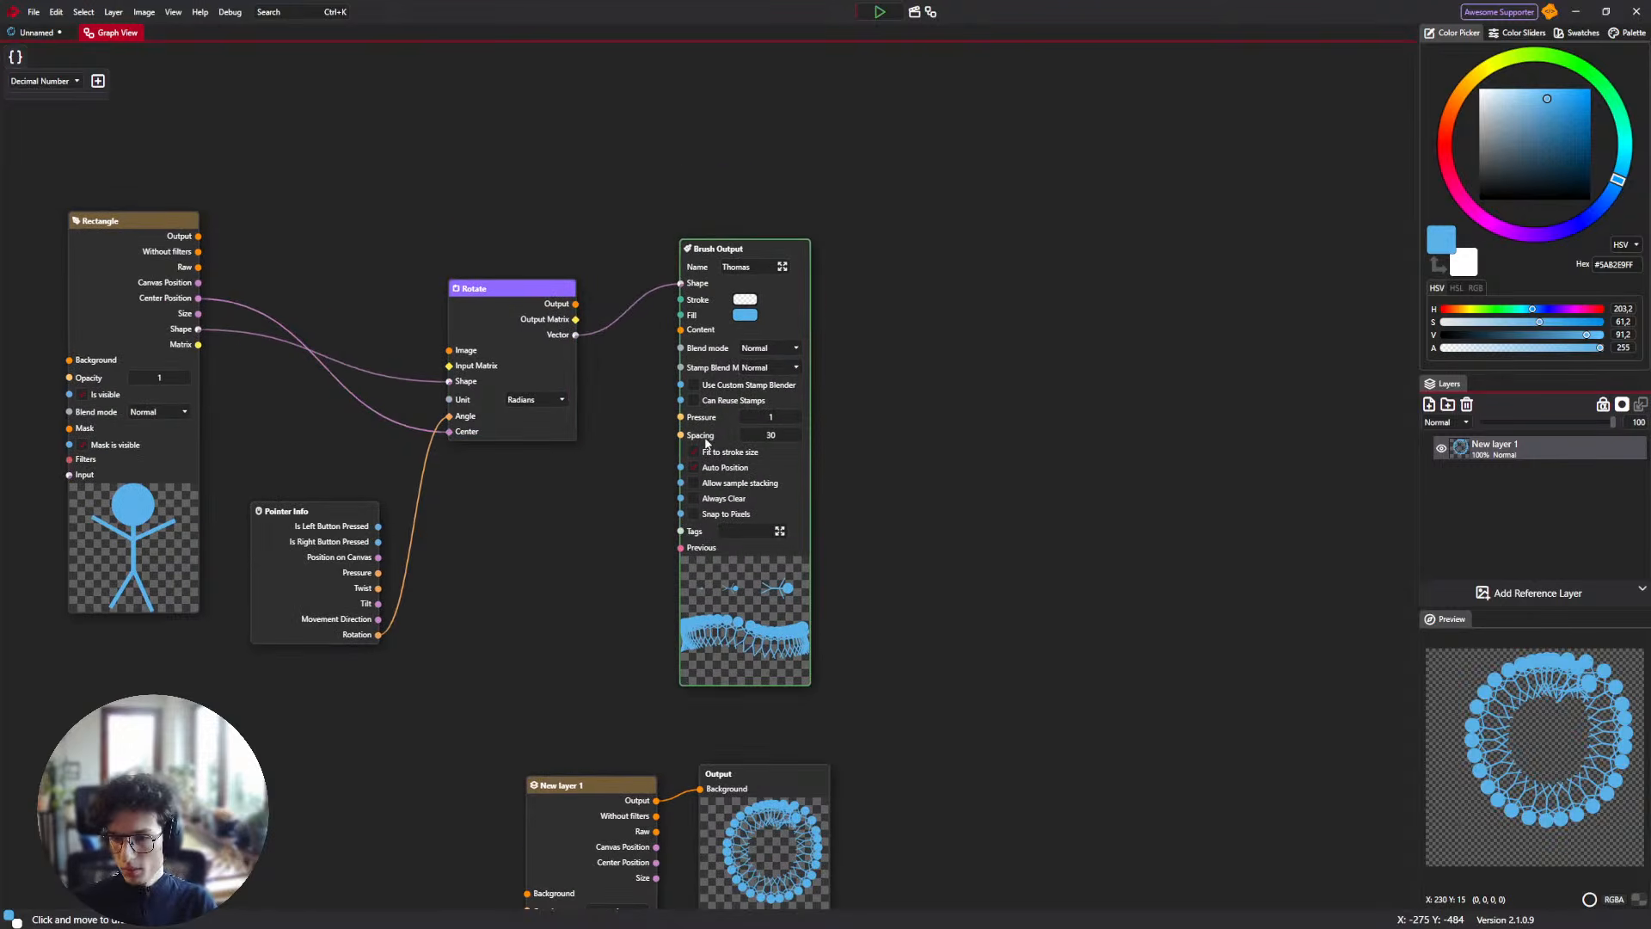
pyautogui.scroll(3, 705, 439)
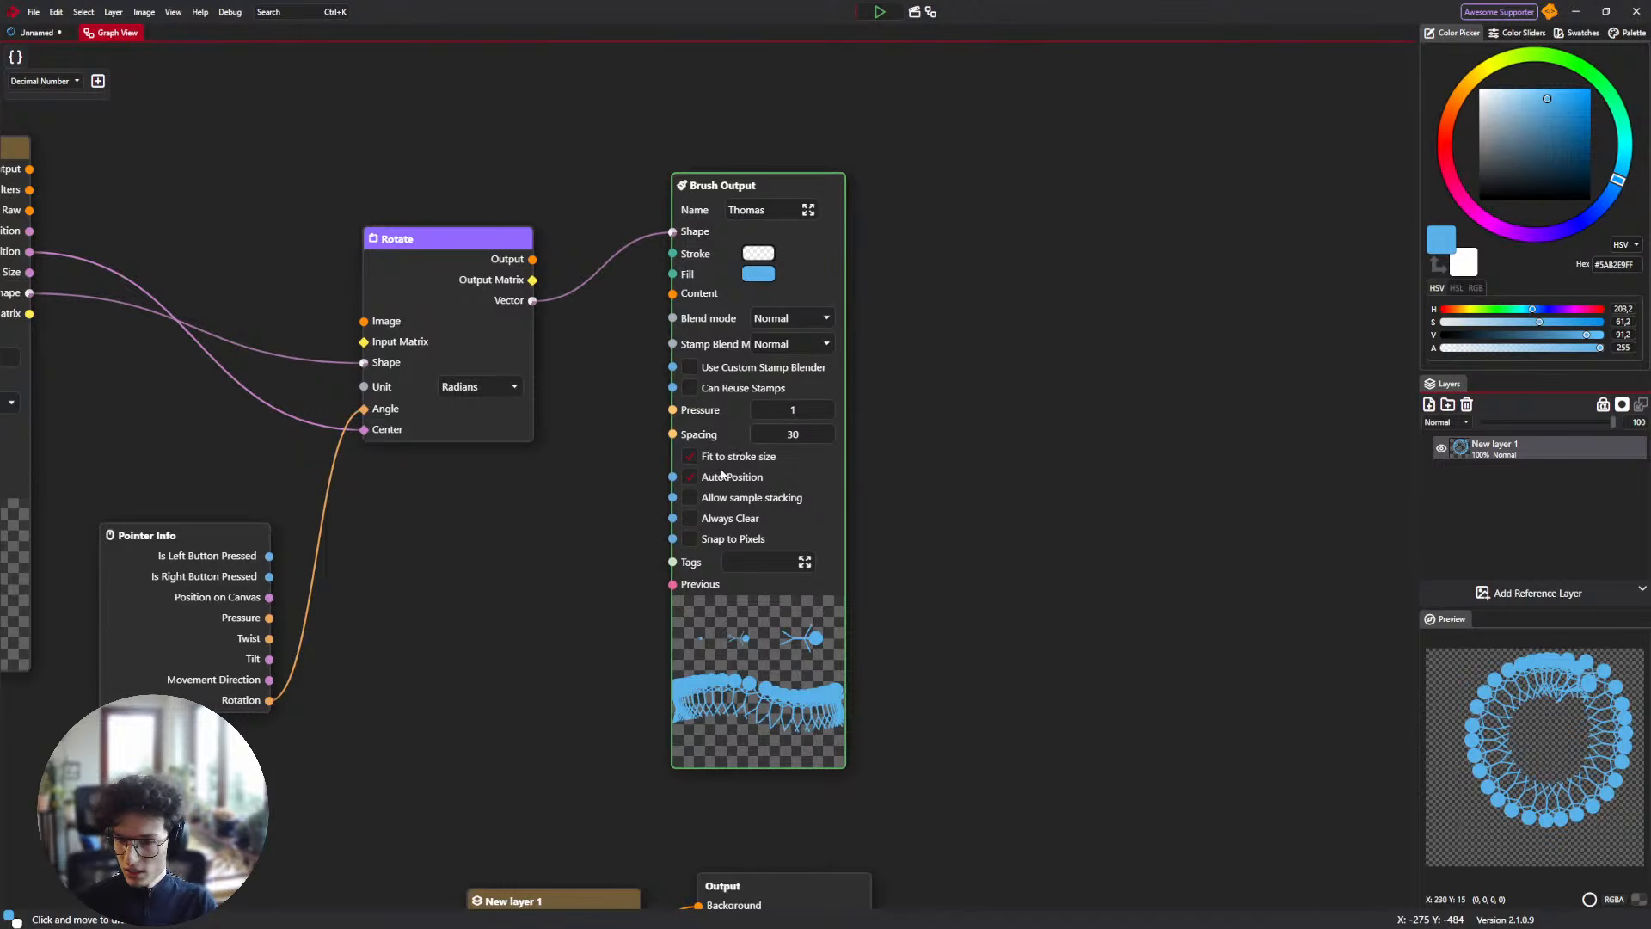
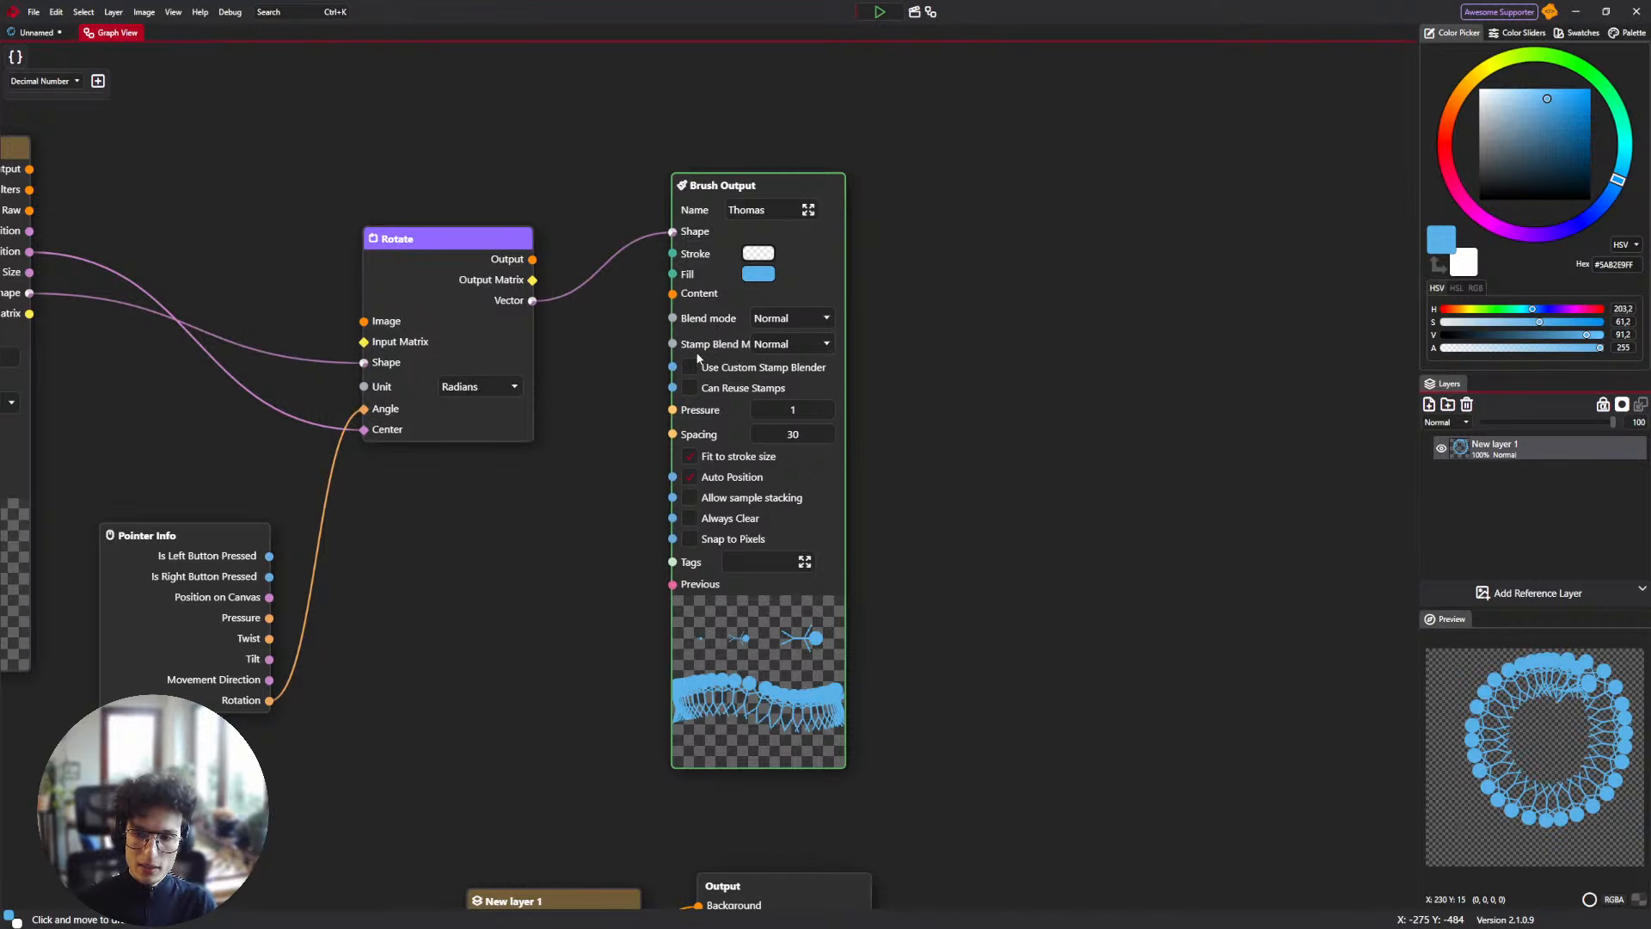
# View the blend modes available on the Brush Output node without changing the current one.
pyautogui.click(780, 321)
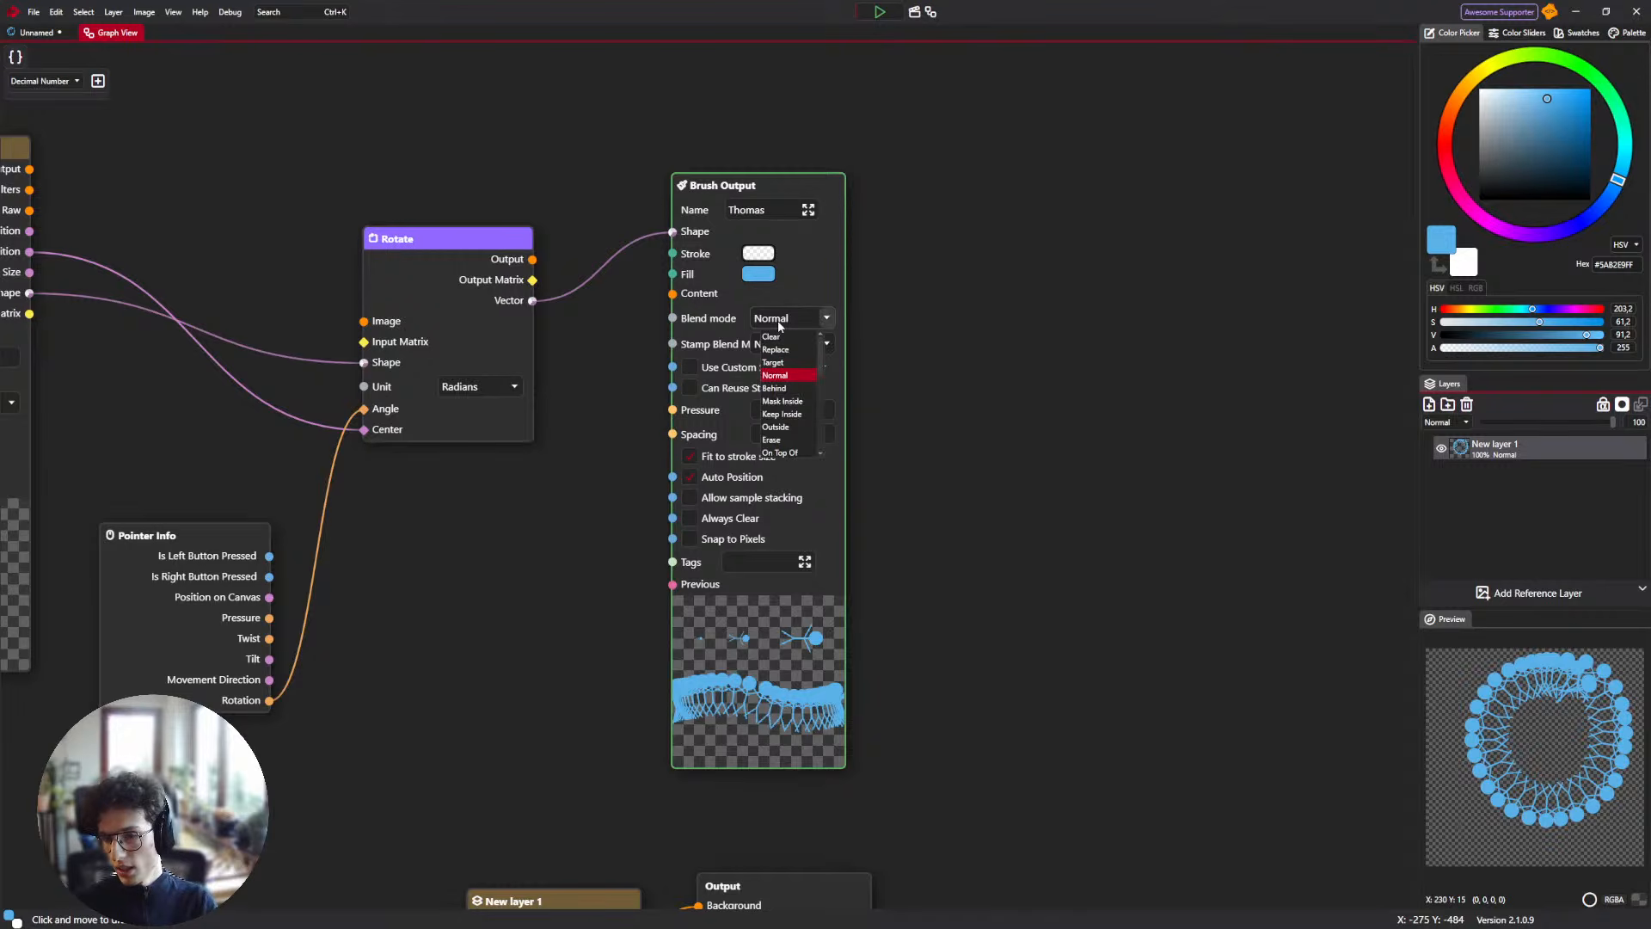
pyautogui.click(864, 311)
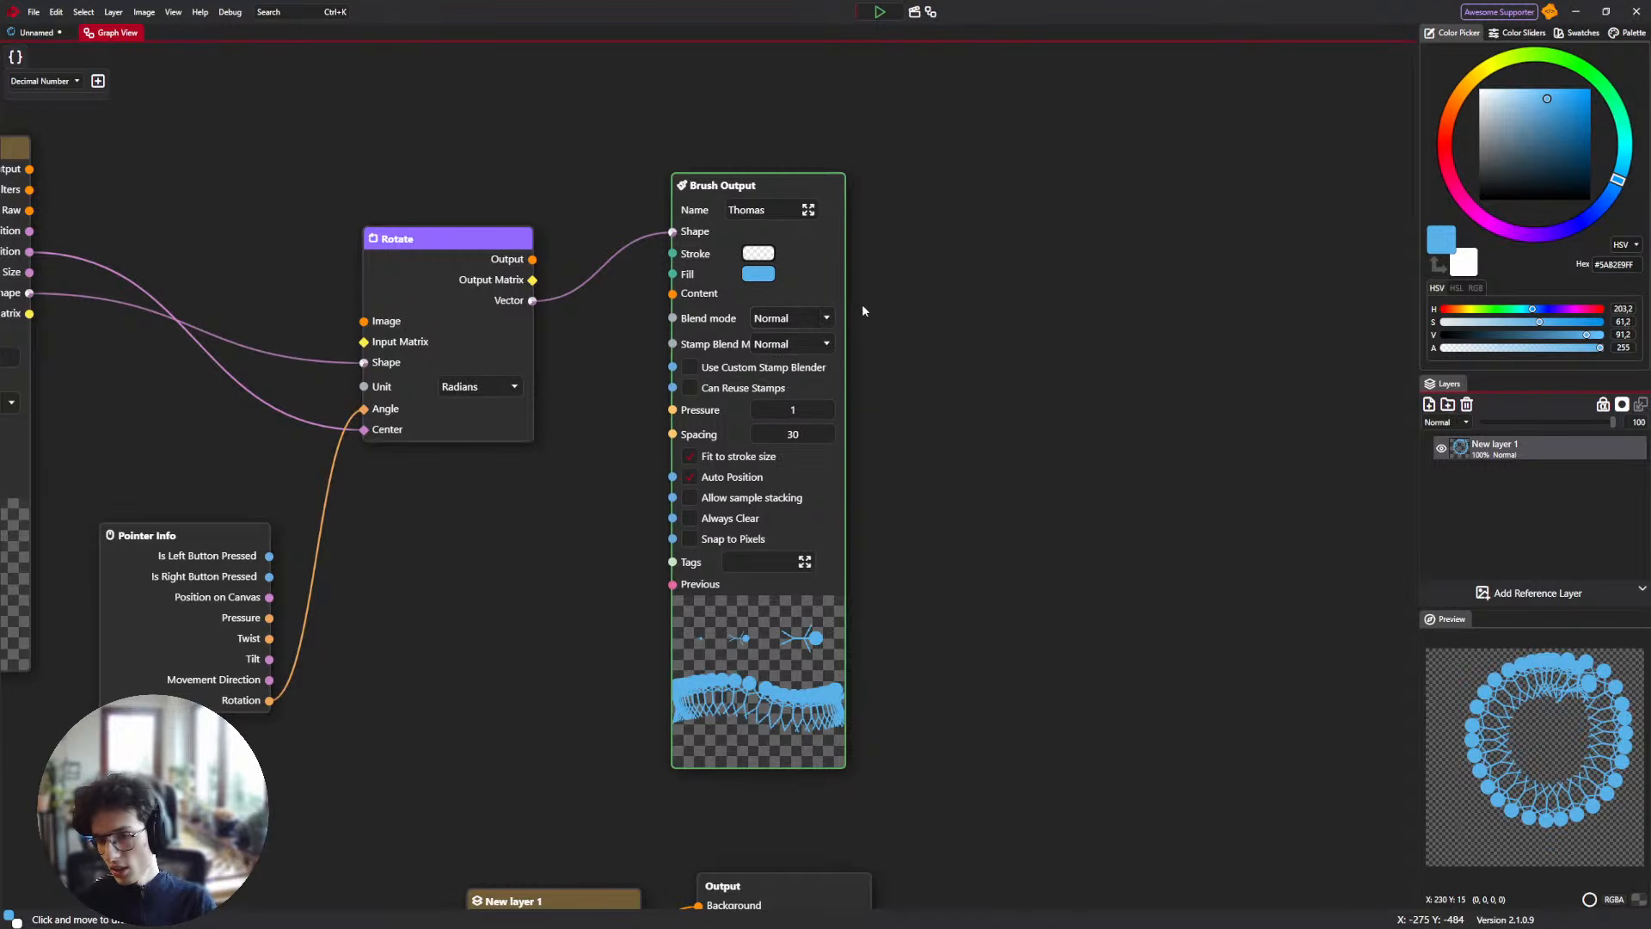
pyautogui.click(821, 326)
pyautogui.click(821, 322)
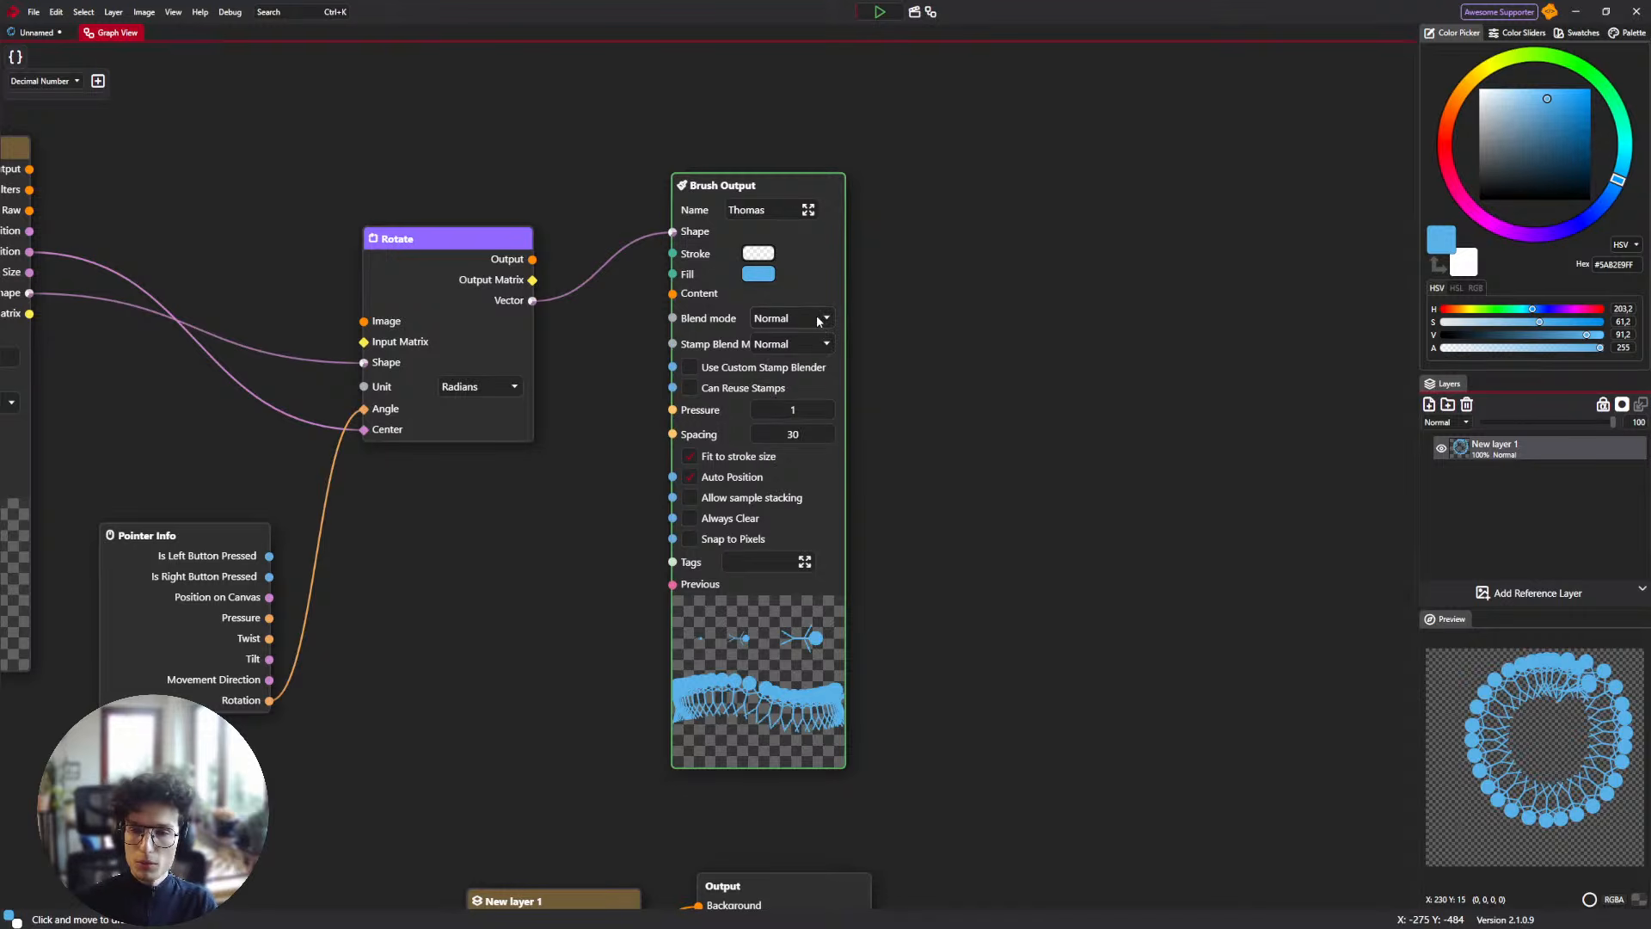
# In the document, clear everything painted on New layer 1 and remove the selection.
pyautogui.click(36, 32)
pyautogui.hotkey('ctrl', 'a')
pyautogui.press('Delete')
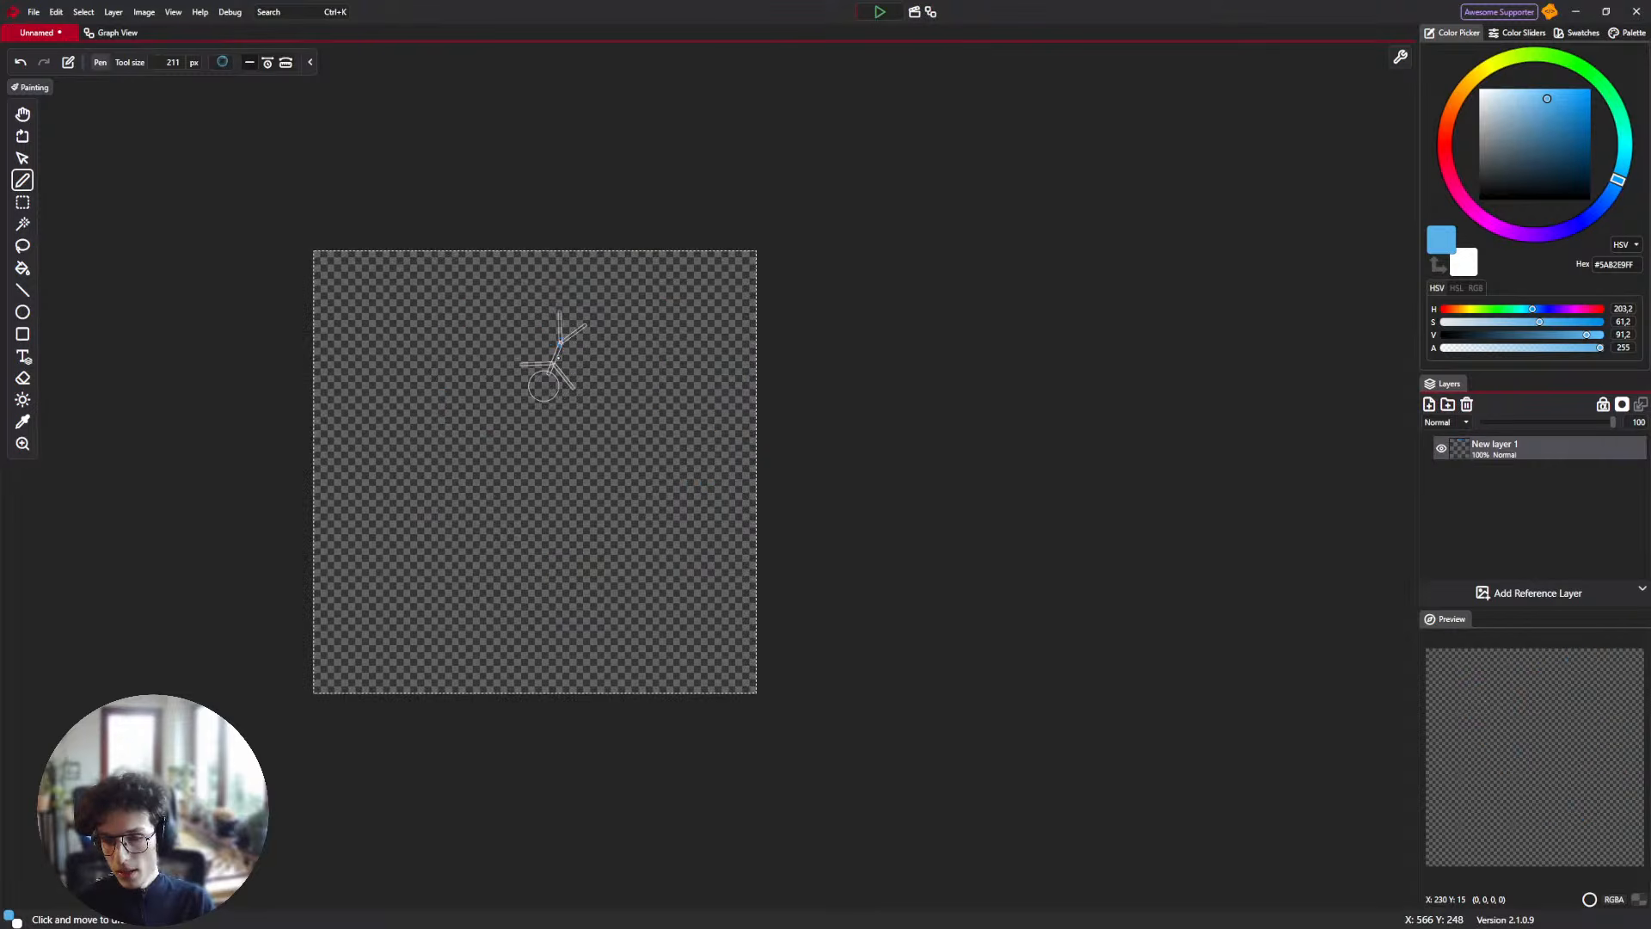
pyautogui.hotkey('ctrl', 'd')
# In the node graph, move the stick figure's Rectangle node slightly higher and deselect it.
pyautogui.click(112, 33)
pyautogui.moveTo(457, 190); pyautogui.dragTo(735, 231)
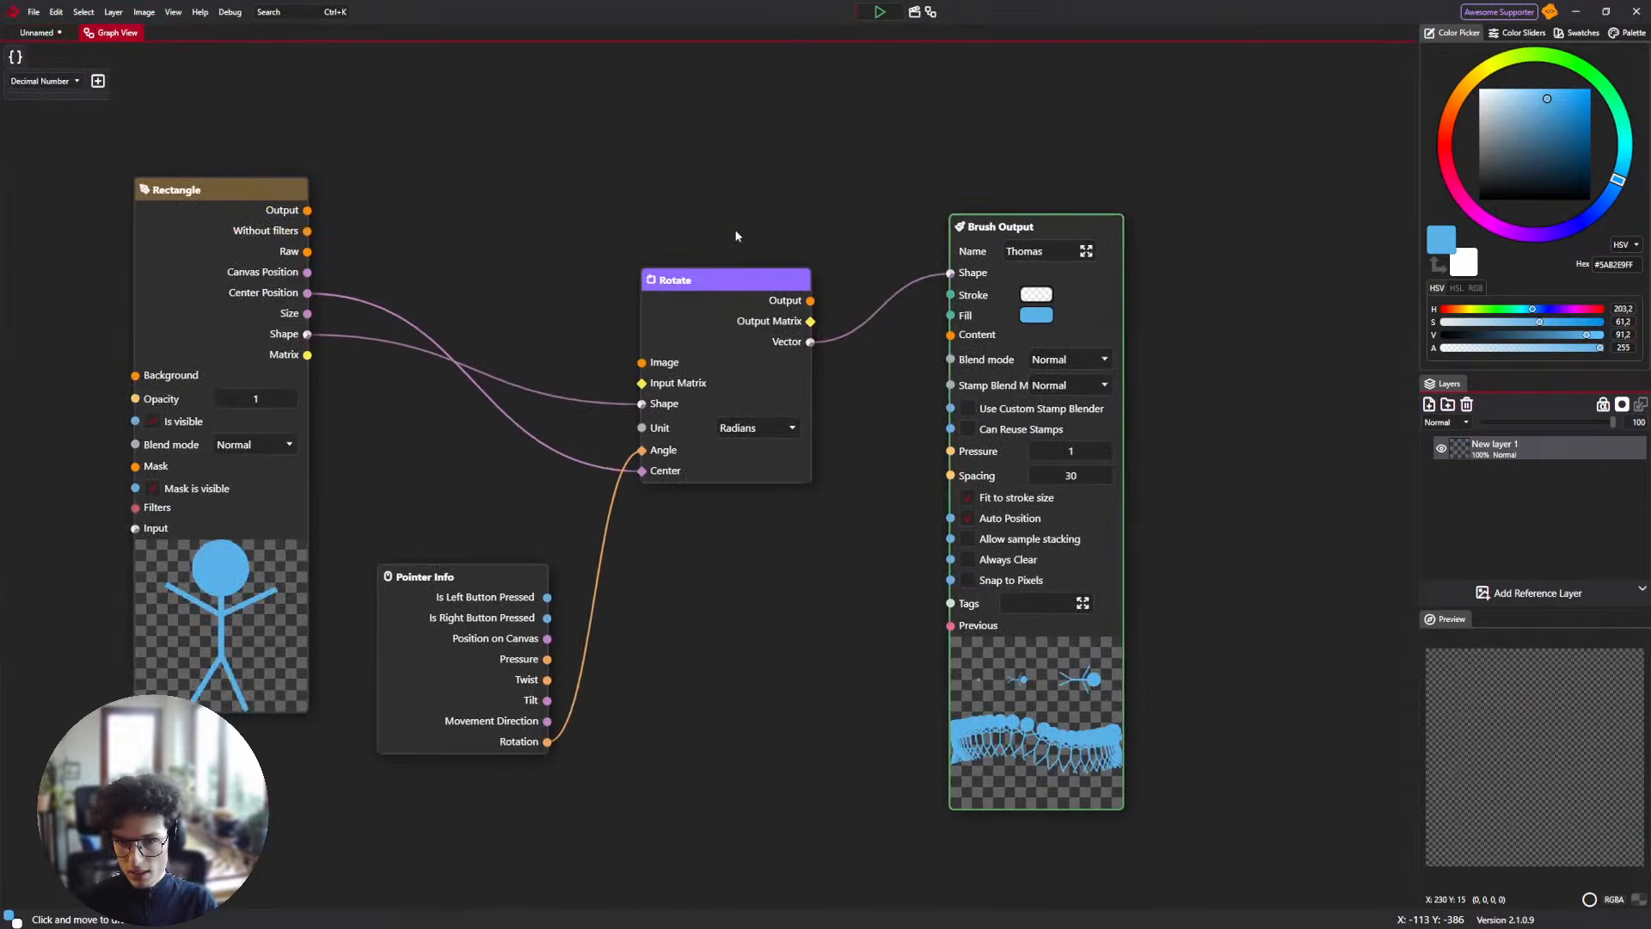
pyautogui.moveTo(271, 588); pyautogui.dragTo(278, 545)
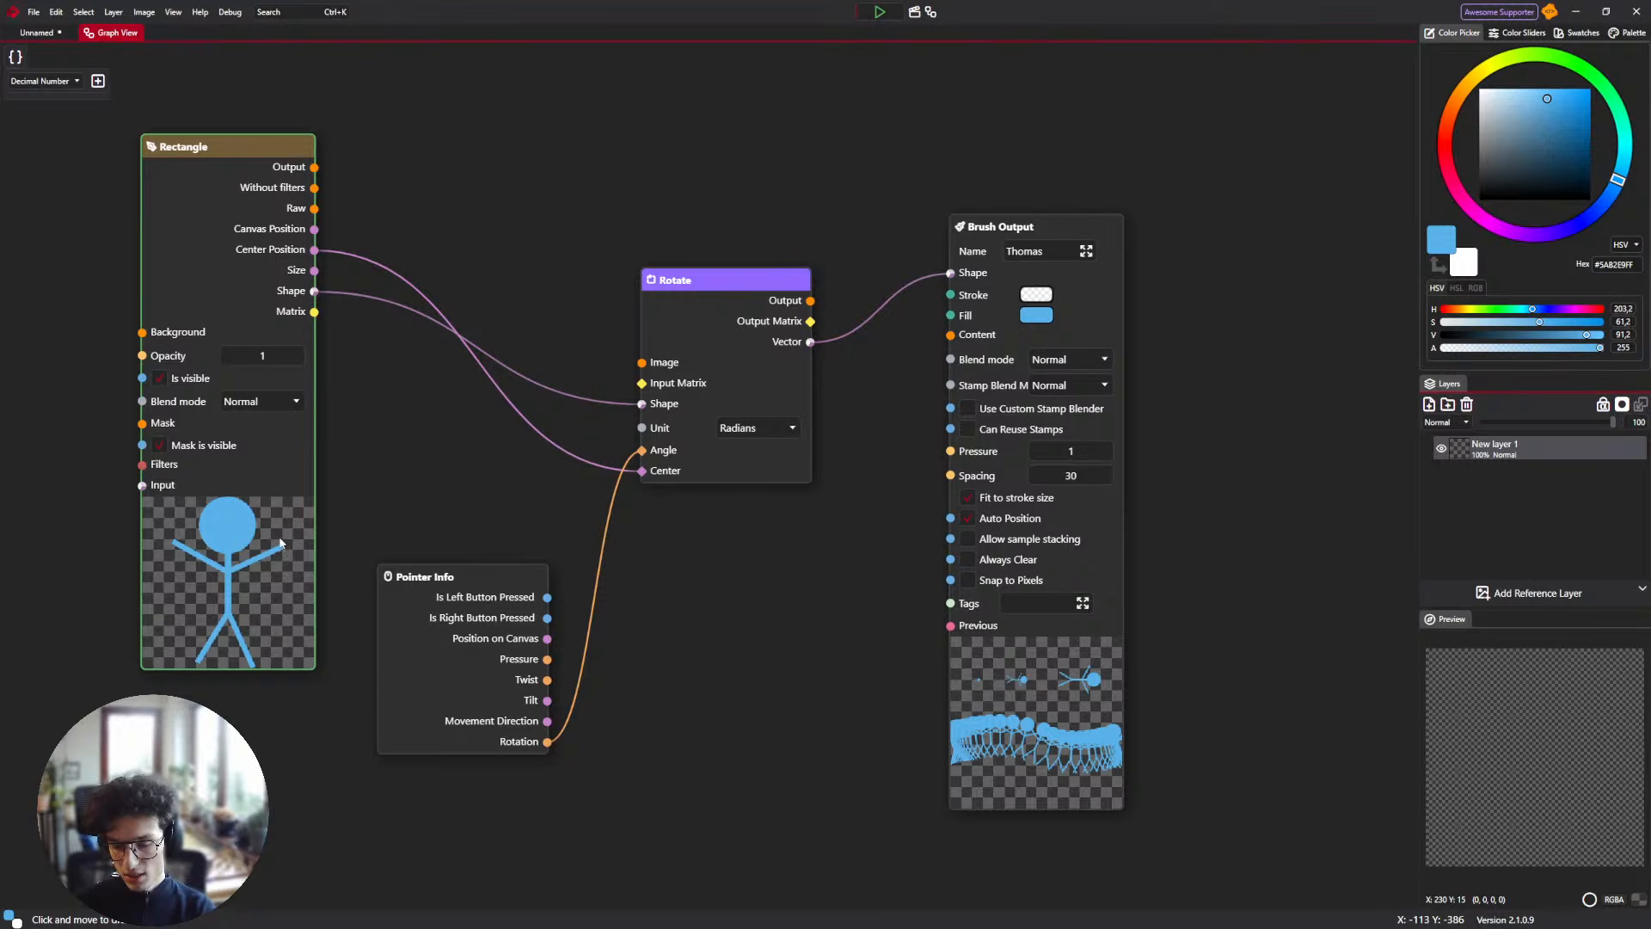
pyautogui.scroll(-2, 281, 542)
pyautogui.click(342, 510)
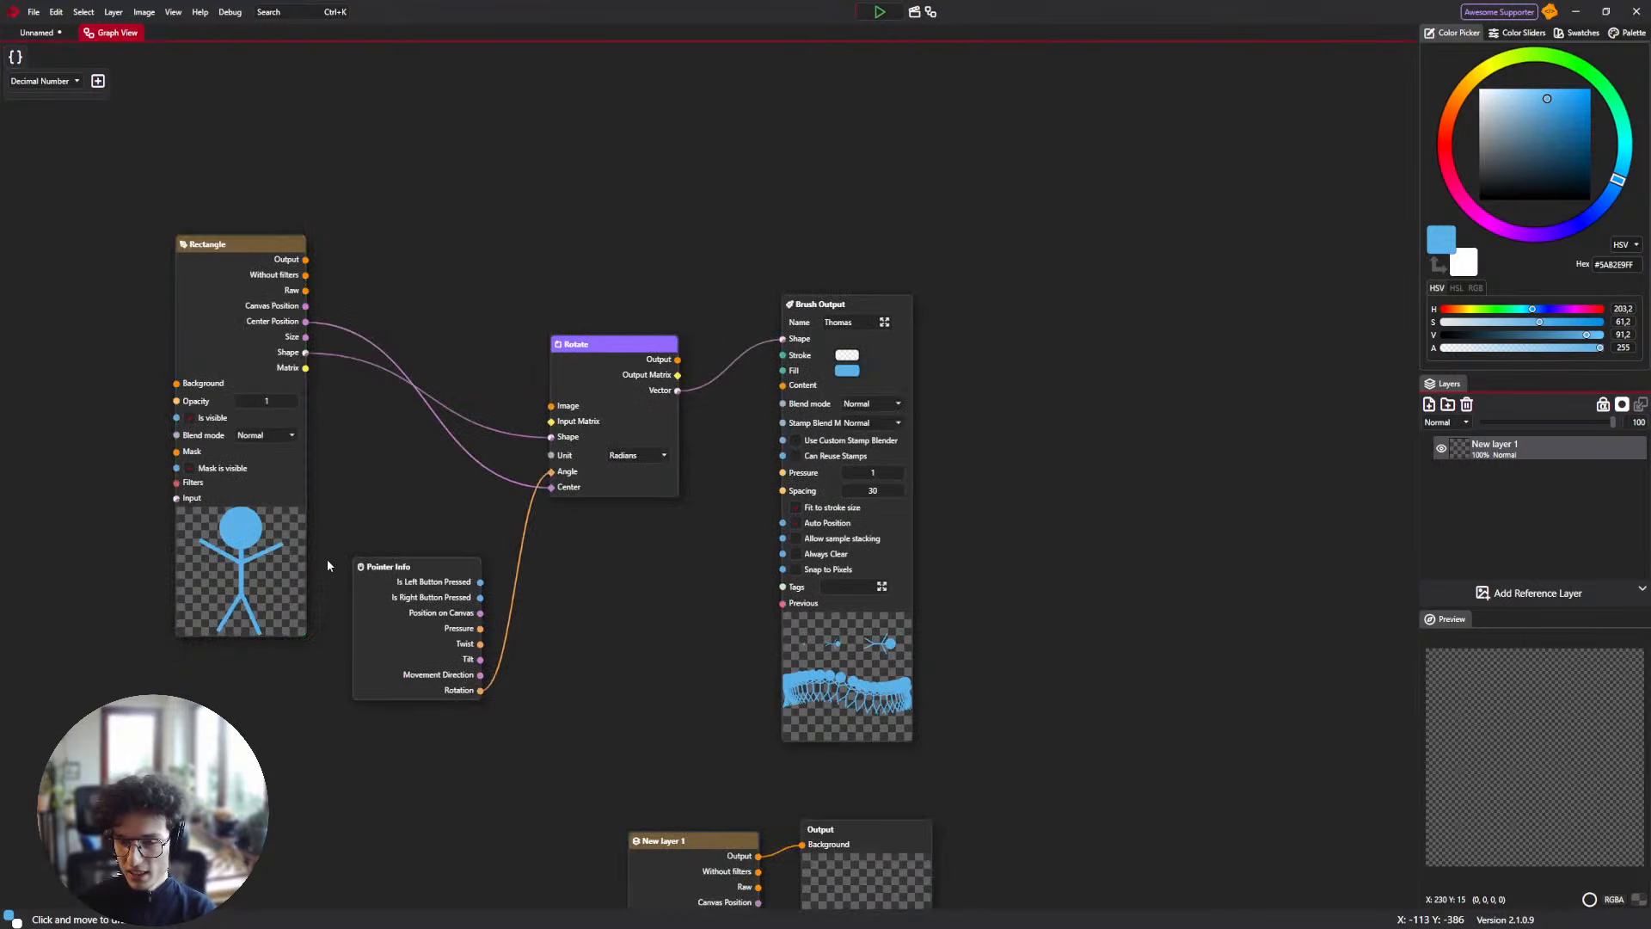
# Duplicate the built-in Claws brush in the document's brush list.
pyautogui.click(36, 33)
pyautogui.click(221, 62)
pyautogui.scroll(-1, 292, 203)
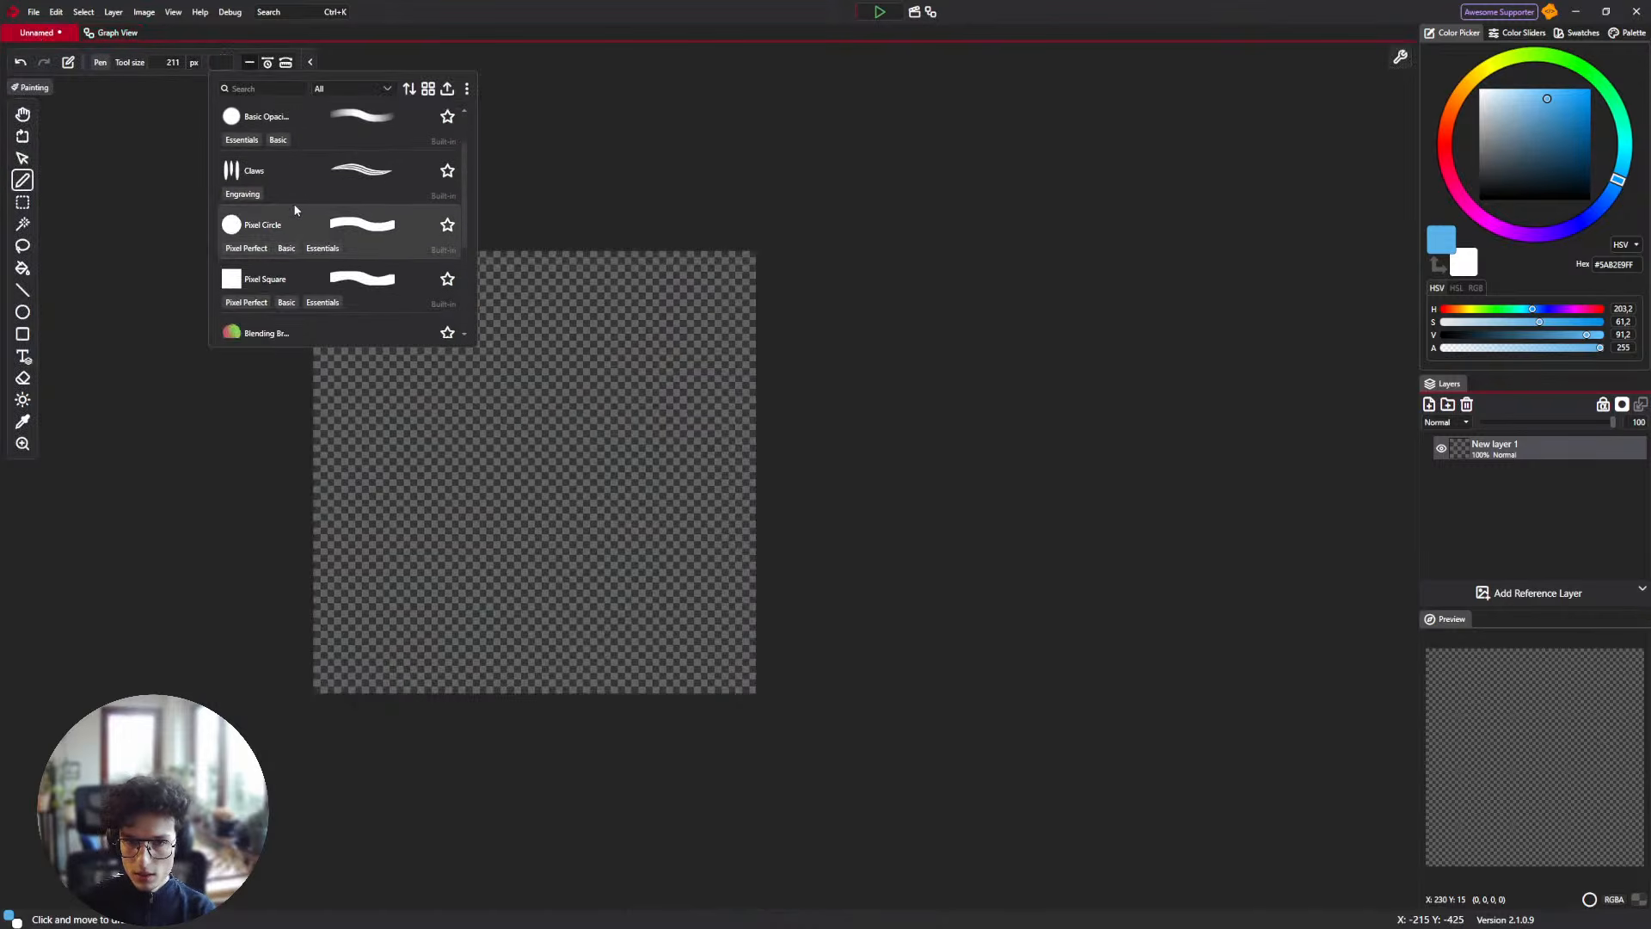
pyautogui.scroll(1, 292, 205)
pyautogui.rightClick(276, 210)
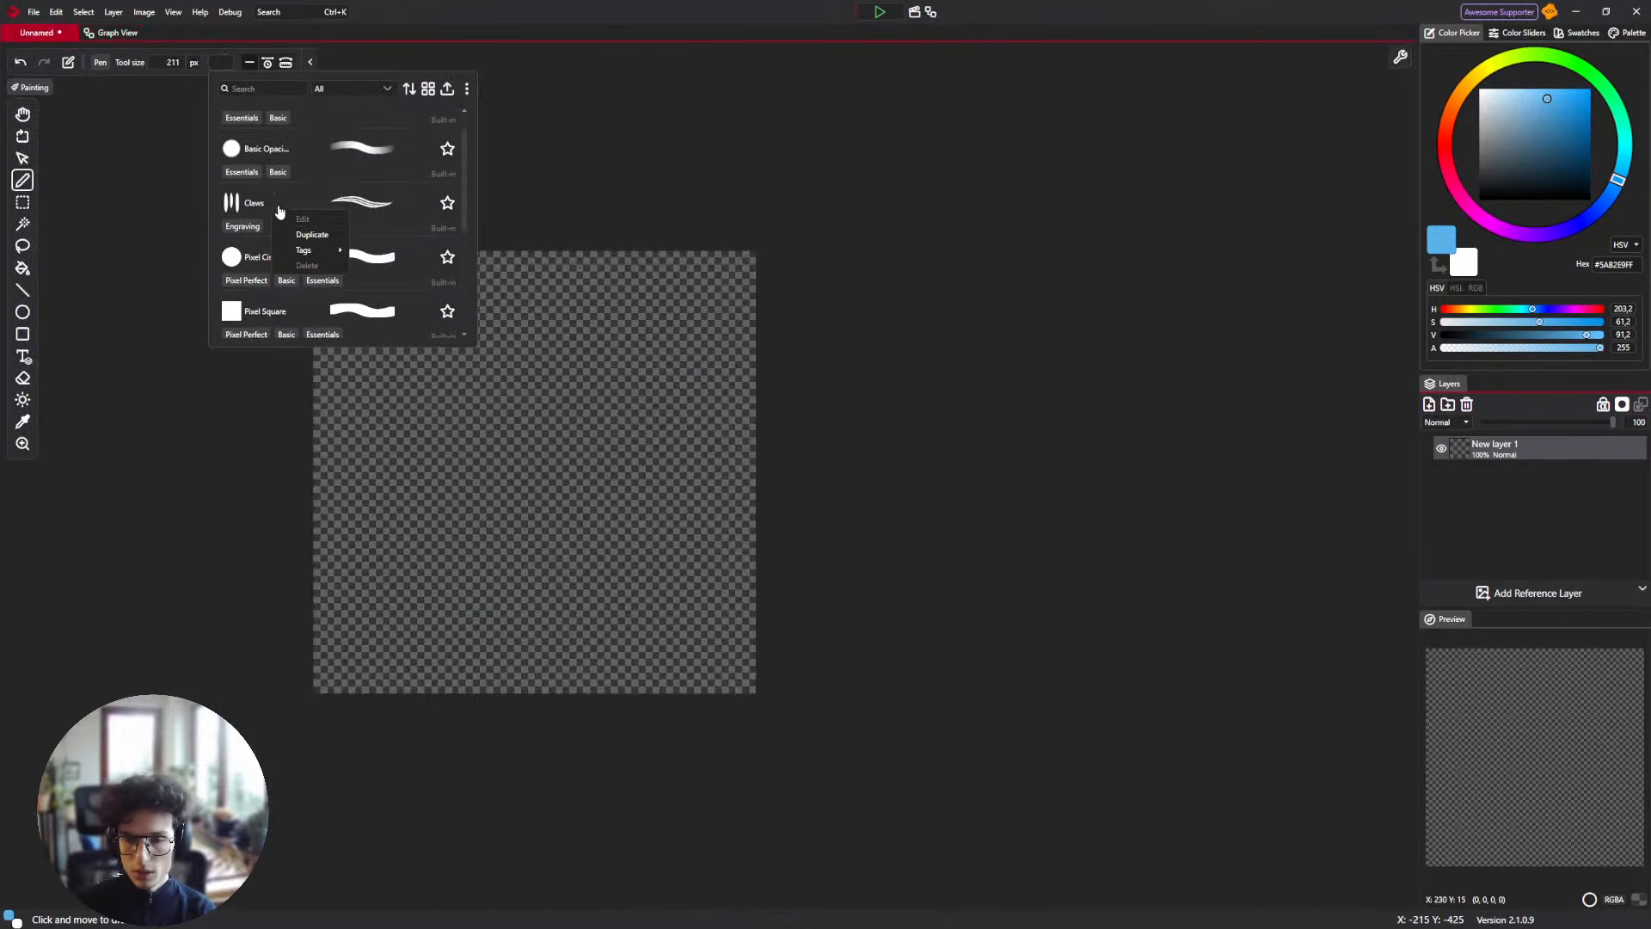
pyautogui.click(311, 235)
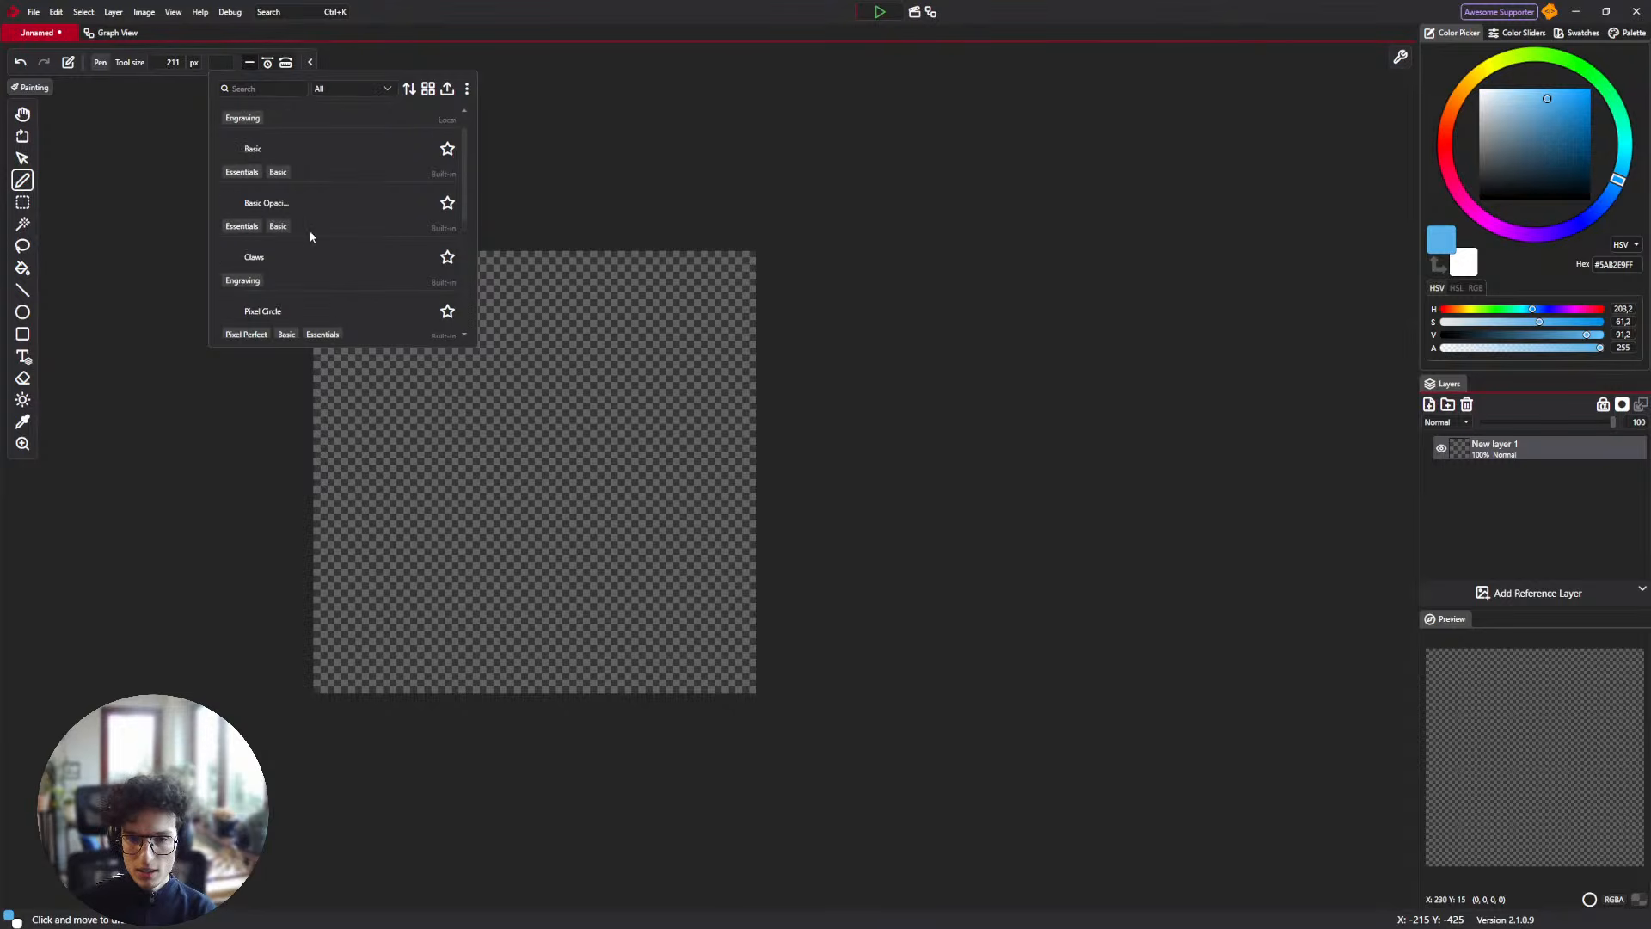
# Find the local copy of the Claws brush in the brush list and open it for editing.
pyautogui.scroll(-3, 362, 249)
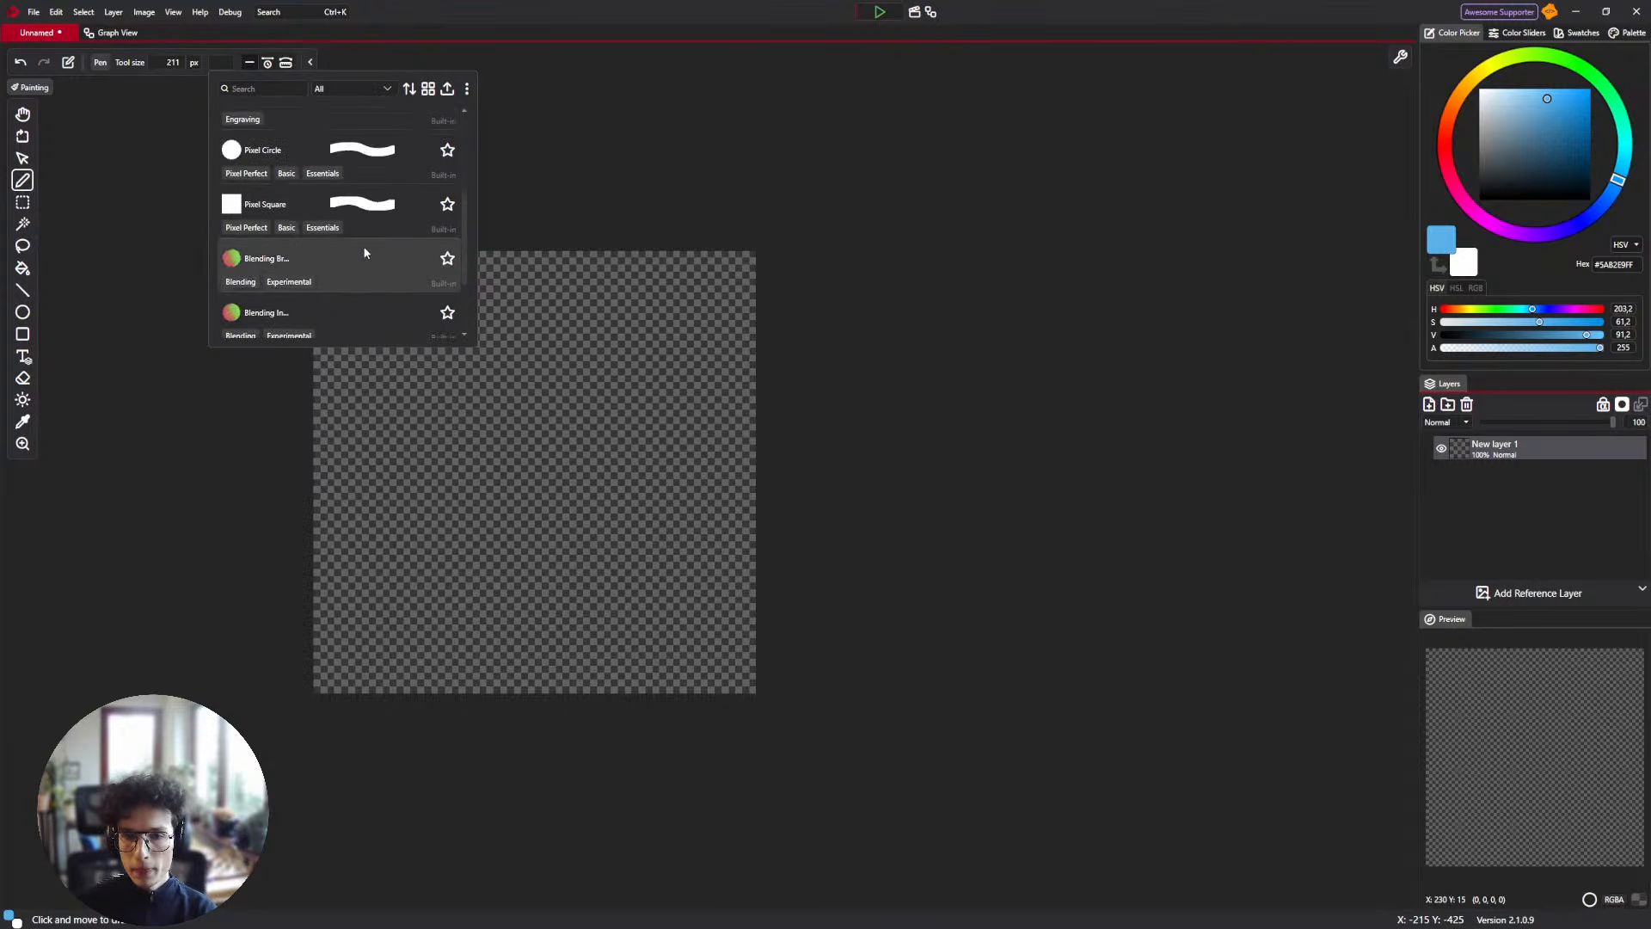
pyautogui.scroll(1, 365, 252)
pyautogui.scroll(3, 358, 262)
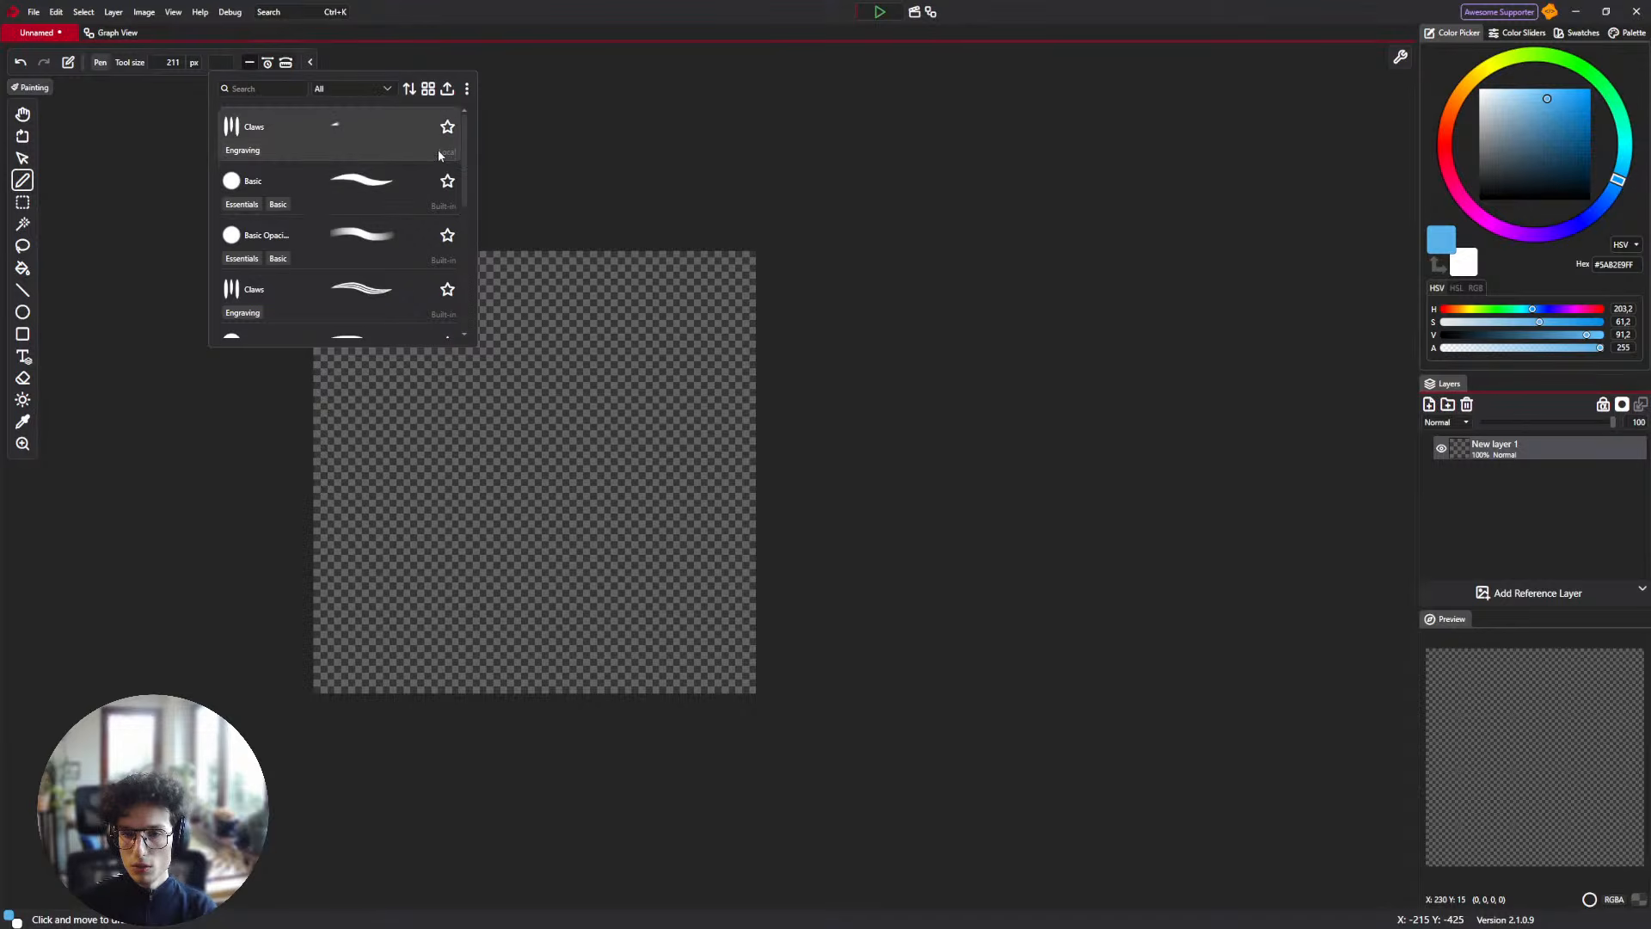
pyautogui.rightClick(306, 133)
pyautogui.click(346, 139)
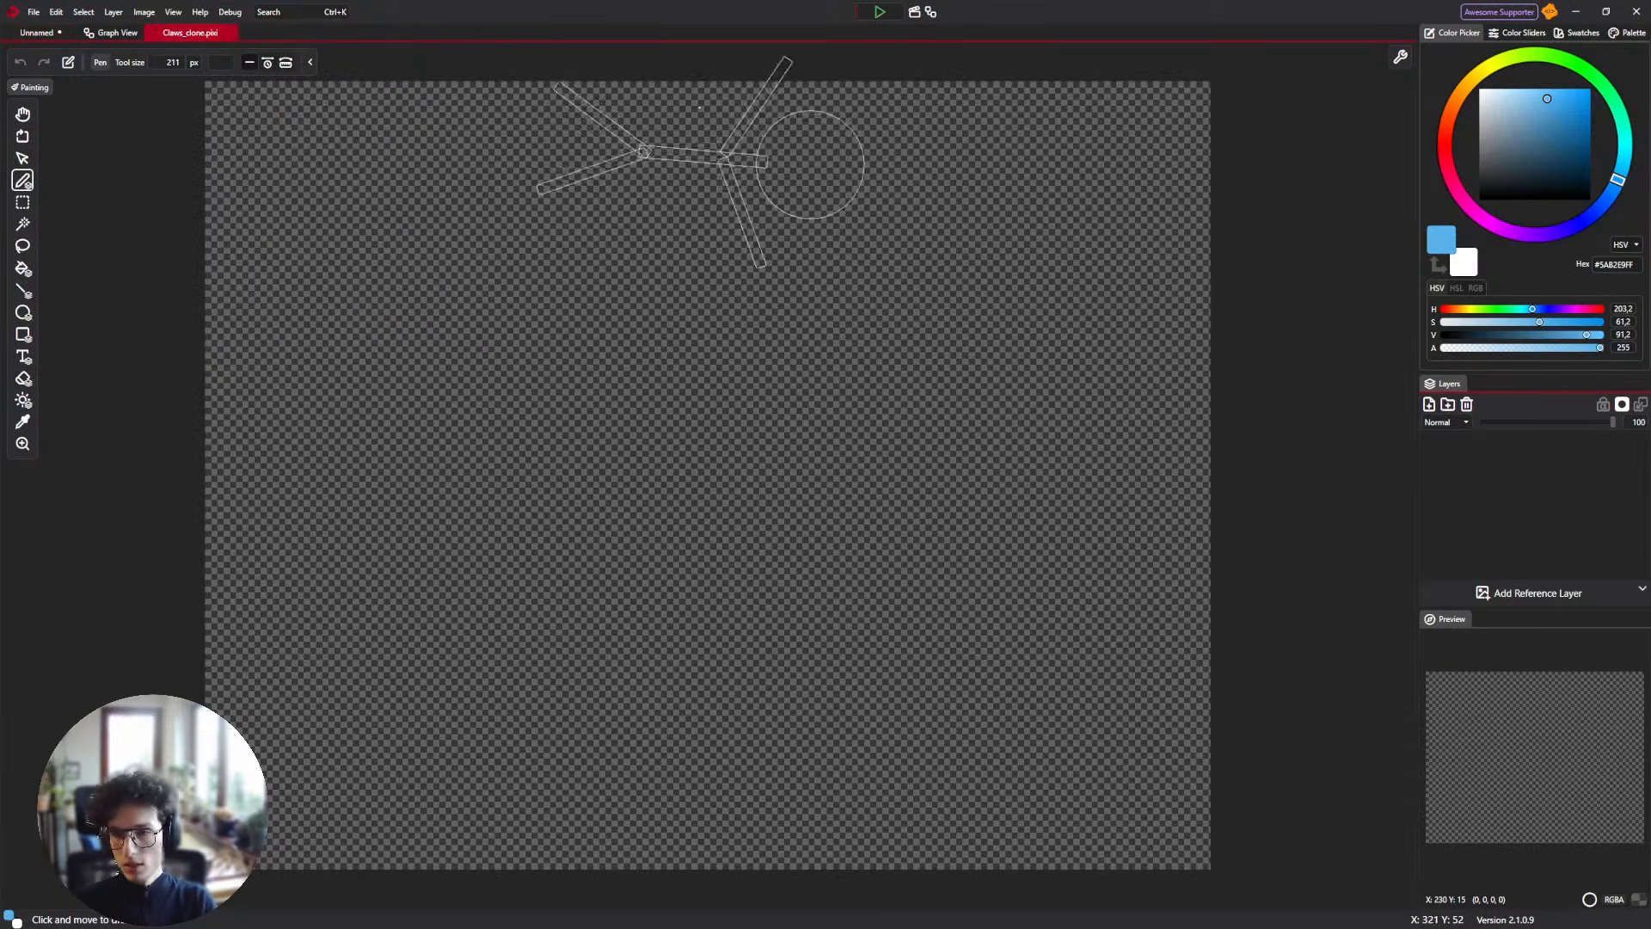
# Choose the Basic brush in the Claws copy and view the nodes in the copy's graph.
pyautogui.click(222, 63)
pyautogui.click(358, 126)
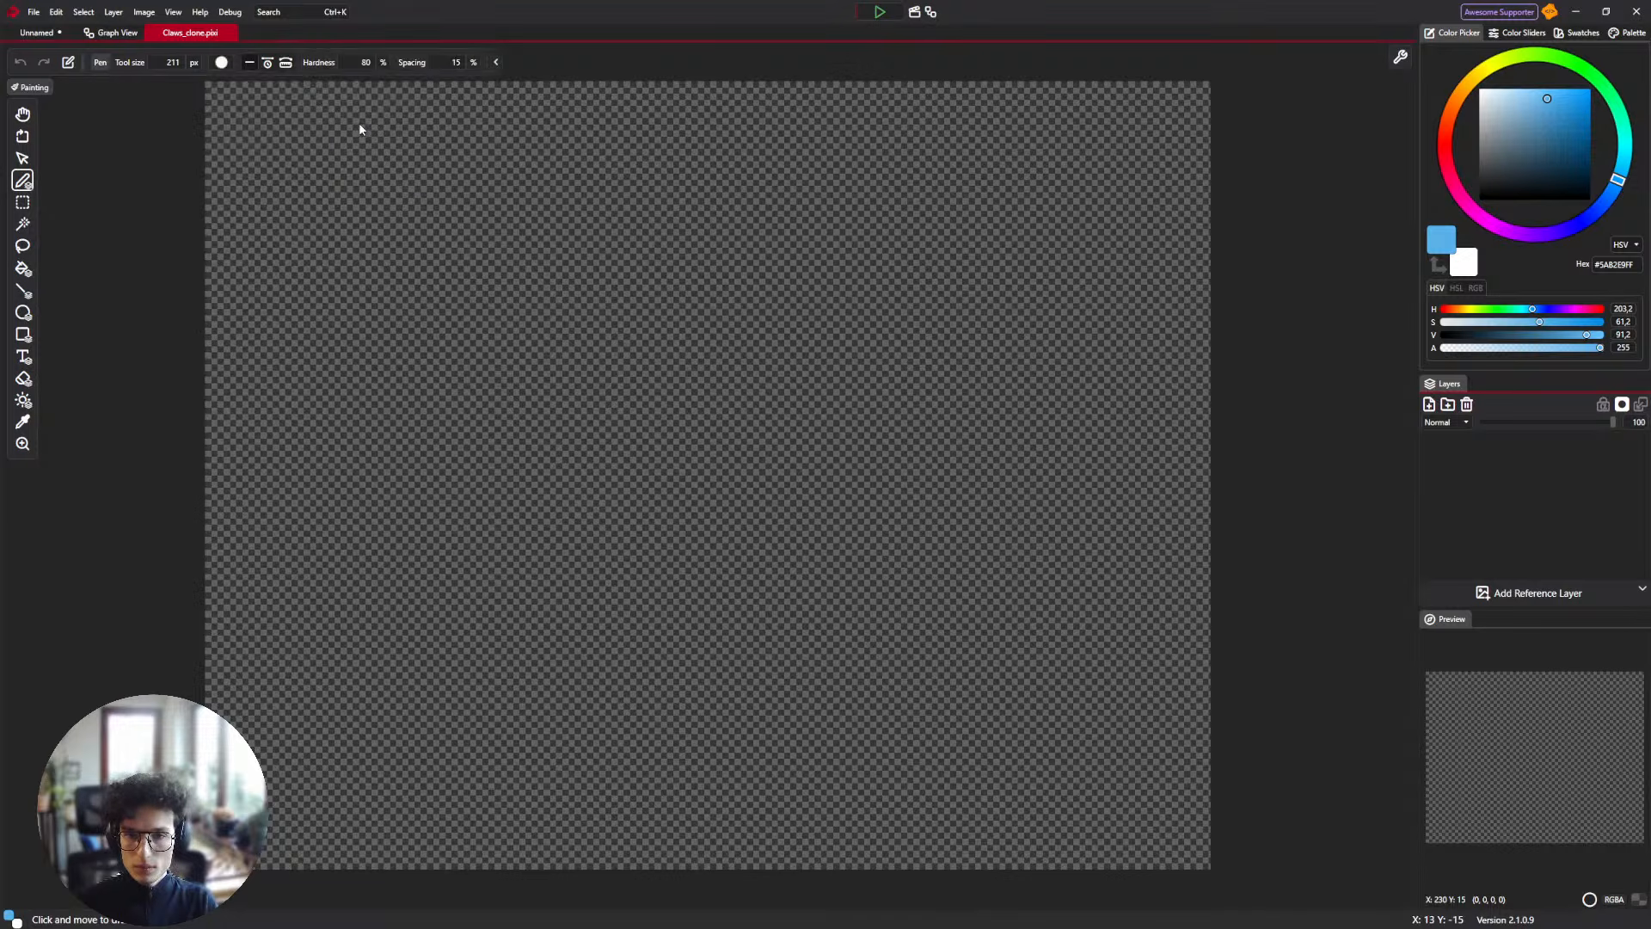
pyautogui.scroll(-3, 653, 308)
pyautogui.click(930, 13)
pyautogui.moveTo(658, 386); pyautogui.dragTo(258, 123)
pyautogui.moveTo(432, 638)
pyautogui.mouseDown()
pyautogui.moveTo(461, 486)
pyautogui.moveTo(498, 541)
pyautogui.mouseUp()
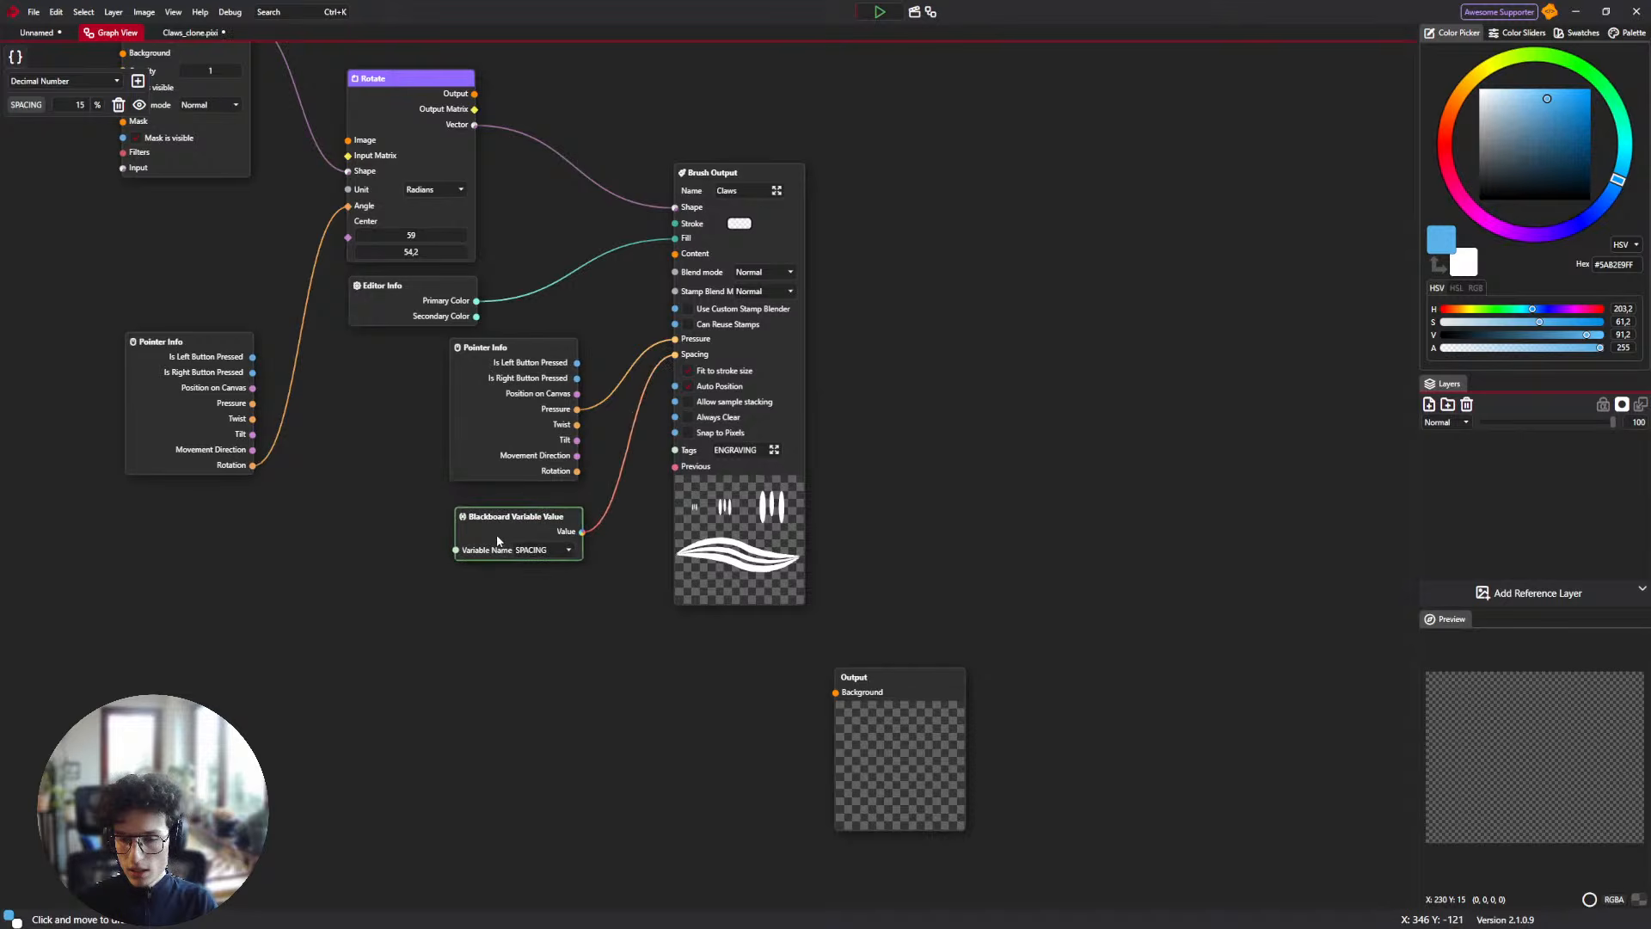
pyautogui.moveTo(686, 241); pyautogui.dragTo(1011, 474)
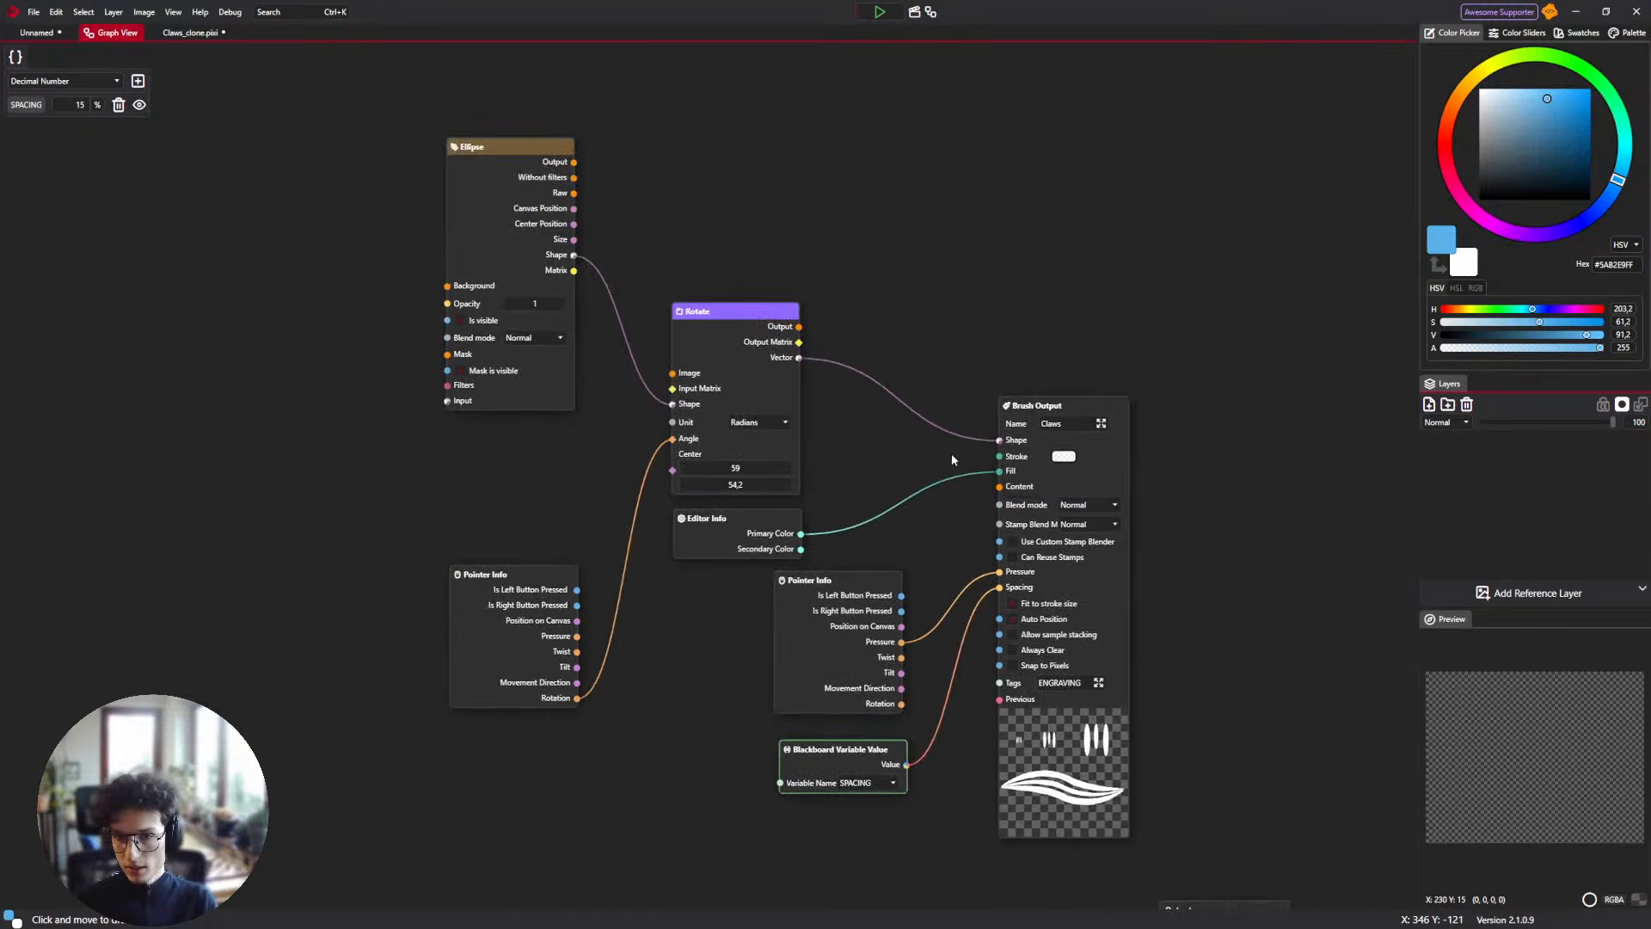
pyautogui.moveTo(908, 467); pyautogui.dragTo(603, 274)
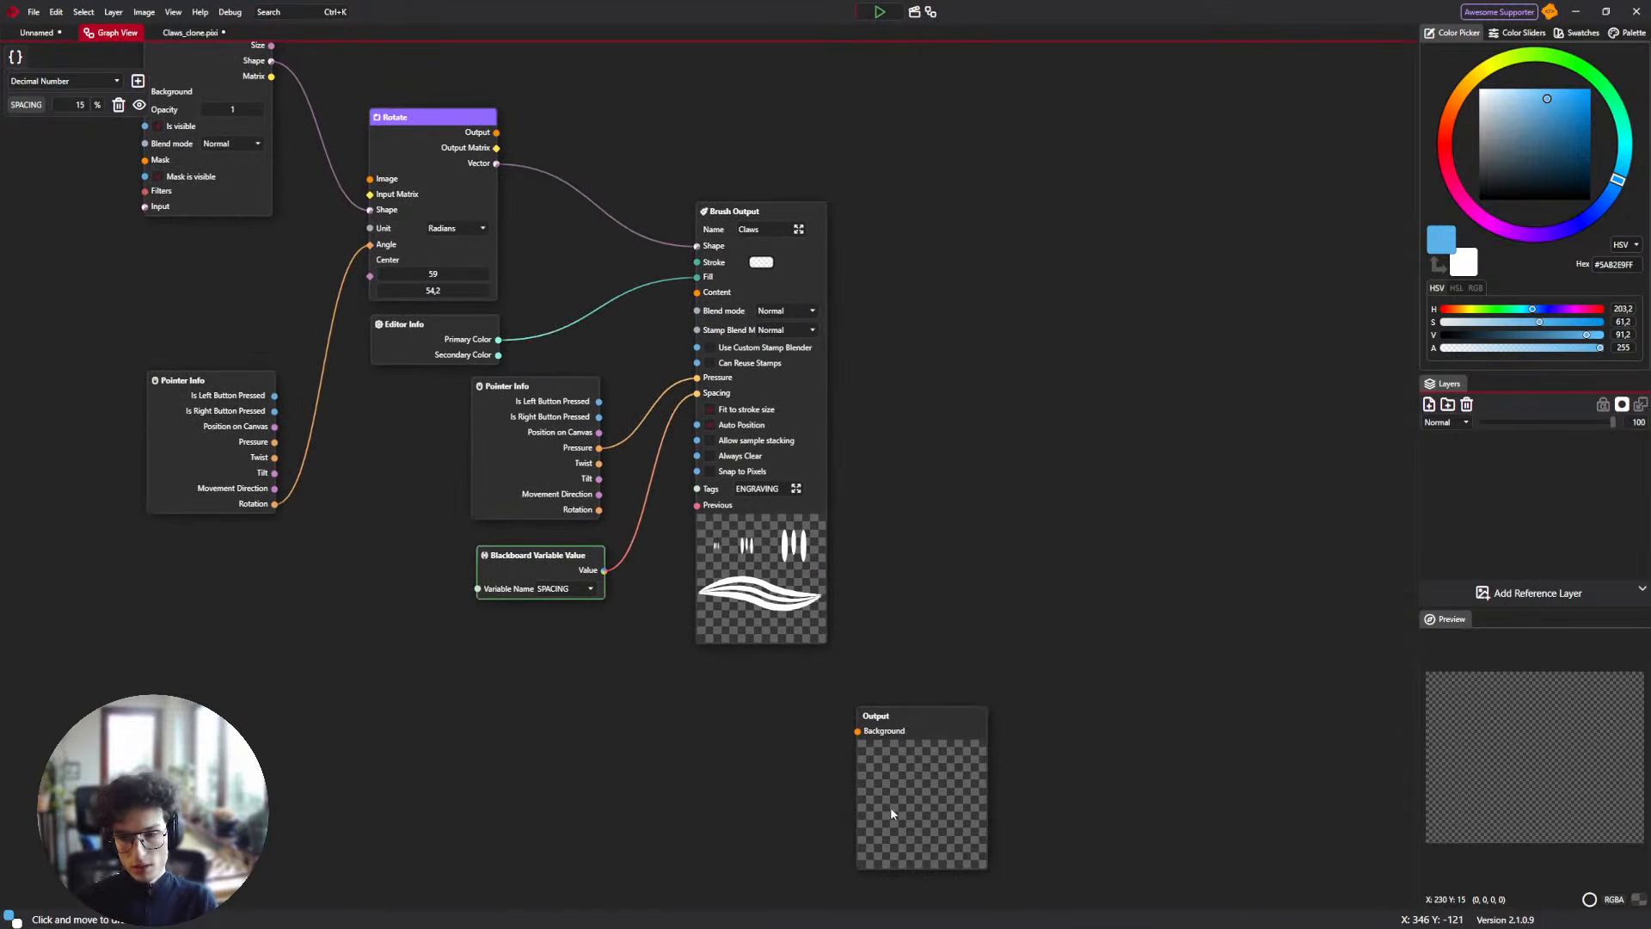
# Look through the brush list from the Claws_clone.pixi document.
pyautogui.click(213, 35)
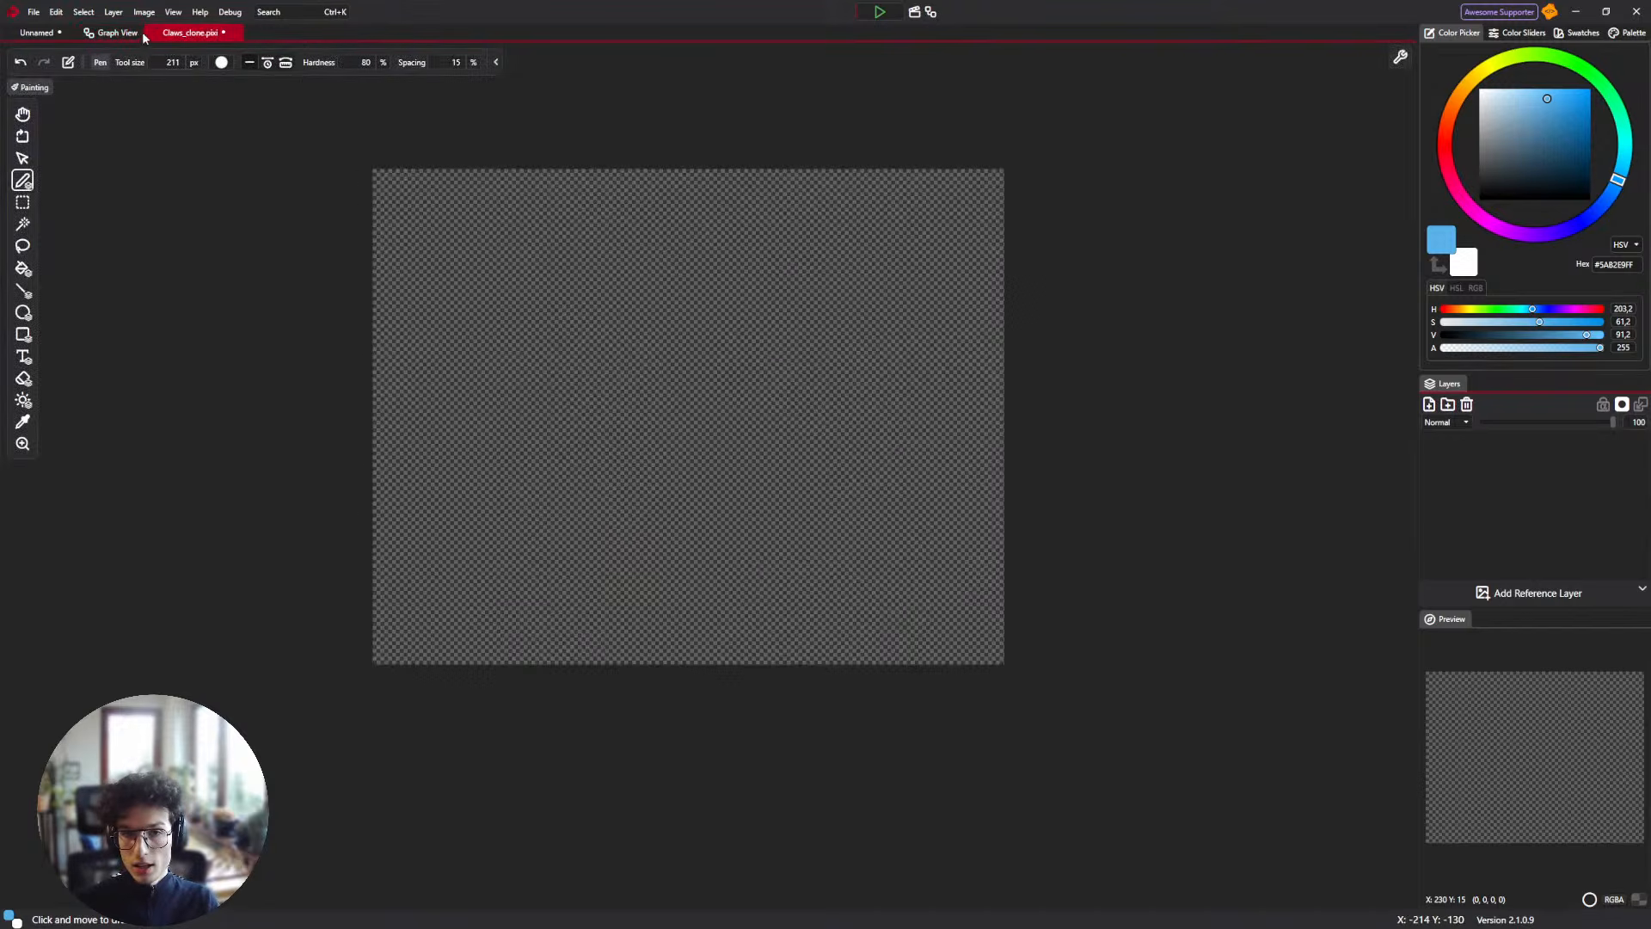
pyautogui.click(220, 63)
pyautogui.scroll(-3, 340, 229)
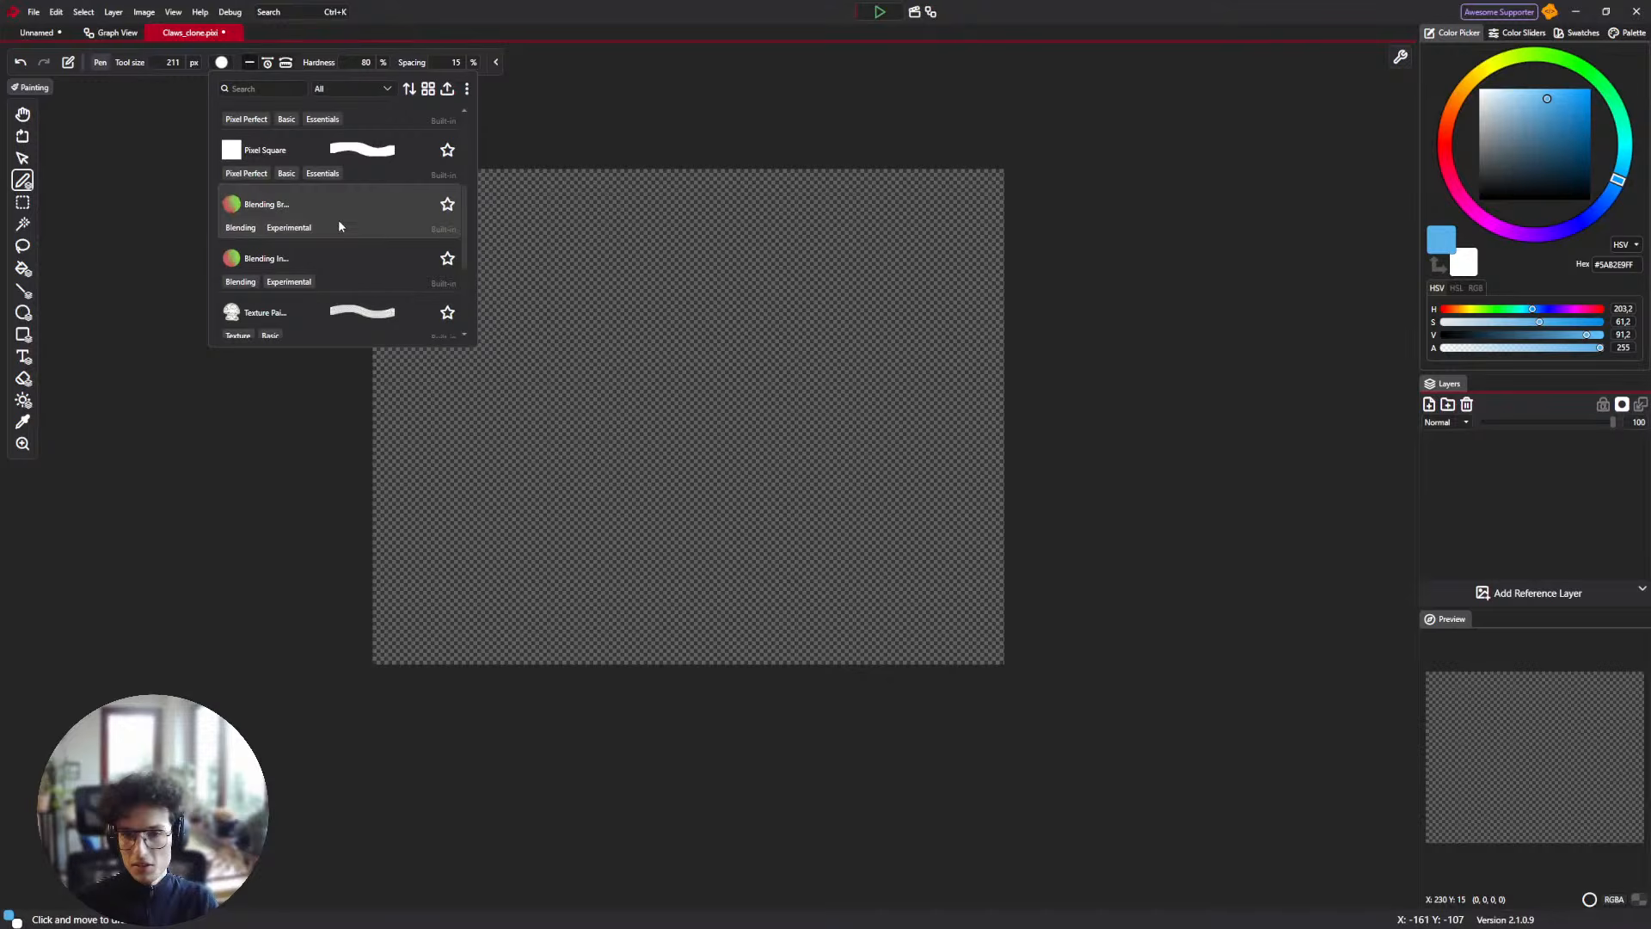
pyautogui.scroll(3, 296, 143)
pyautogui.click(229, 62)
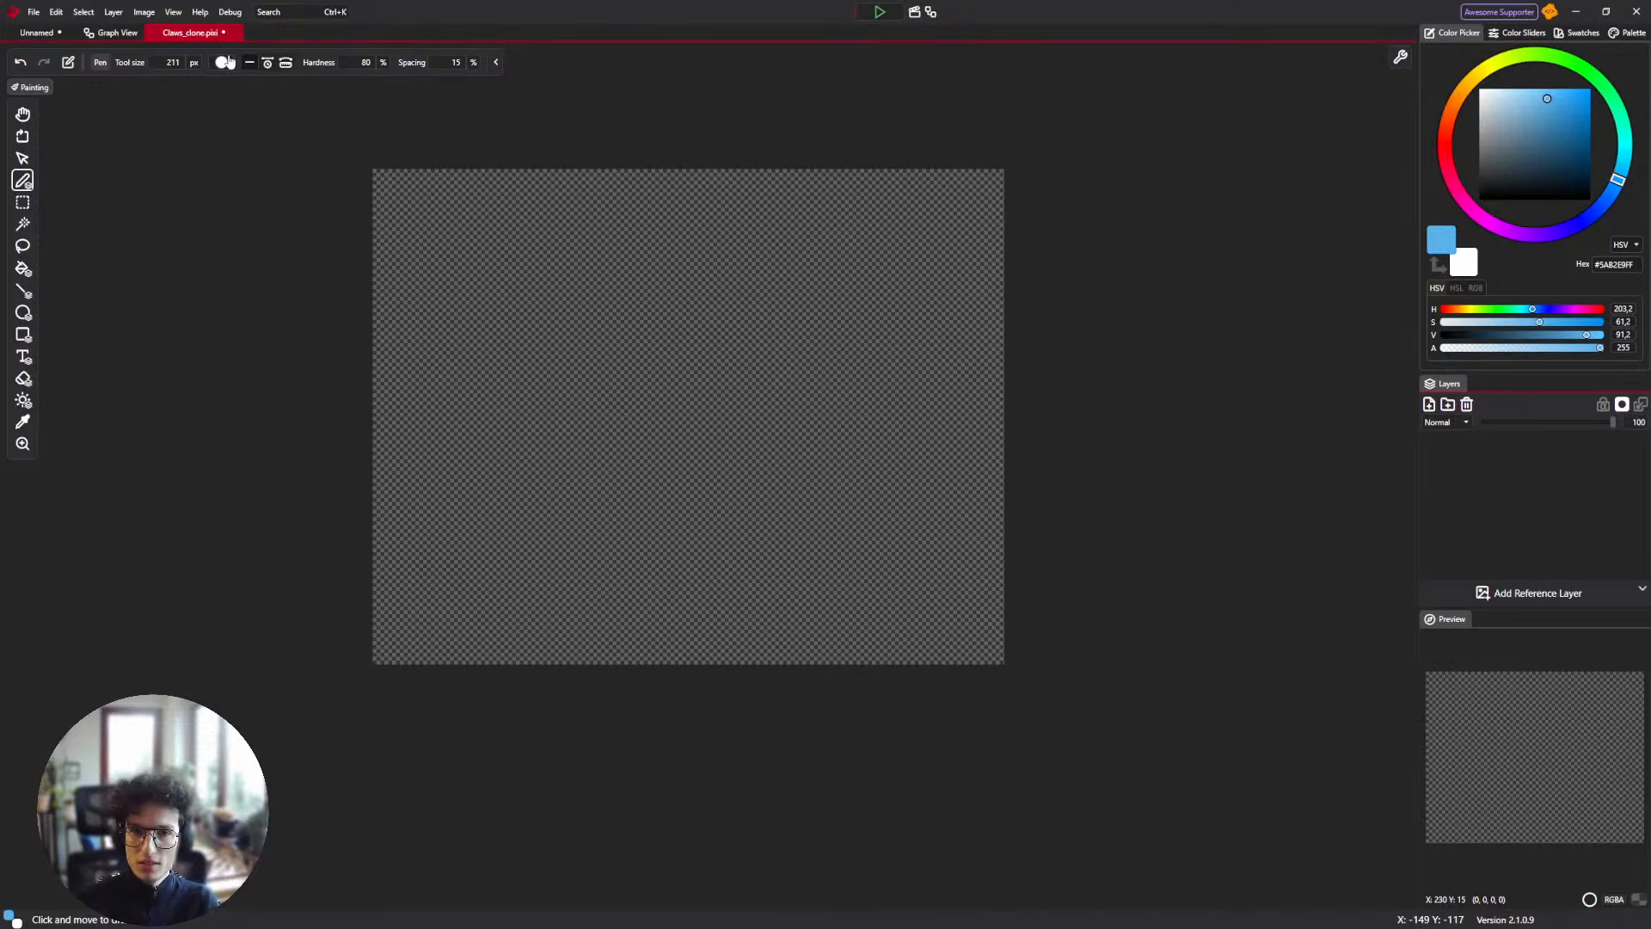
# Examine in the node graph how the Ellipse shape passes through Rotate into Brush Output.
pyautogui.click(109, 31)
pyautogui.moveTo(621, 227); pyautogui.dragTo(663, 389)
pyautogui.moveTo(1024, 675); pyautogui.dragTo(958, 555)
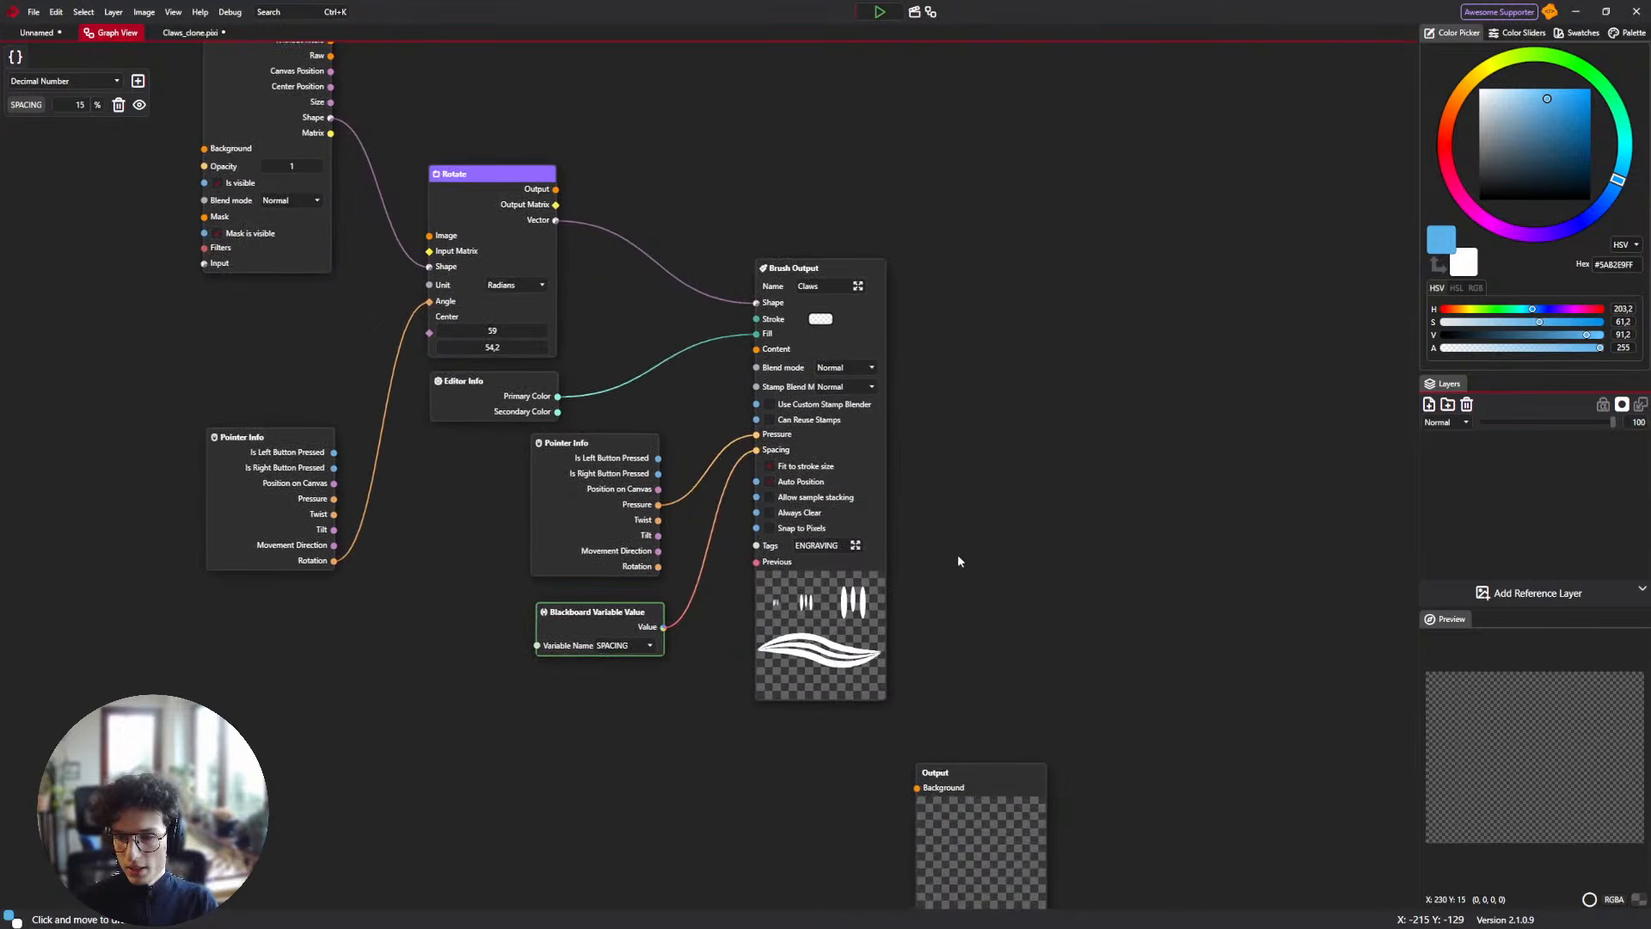
pyautogui.moveTo(271, 118); pyautogui.dragTo(373, 225)
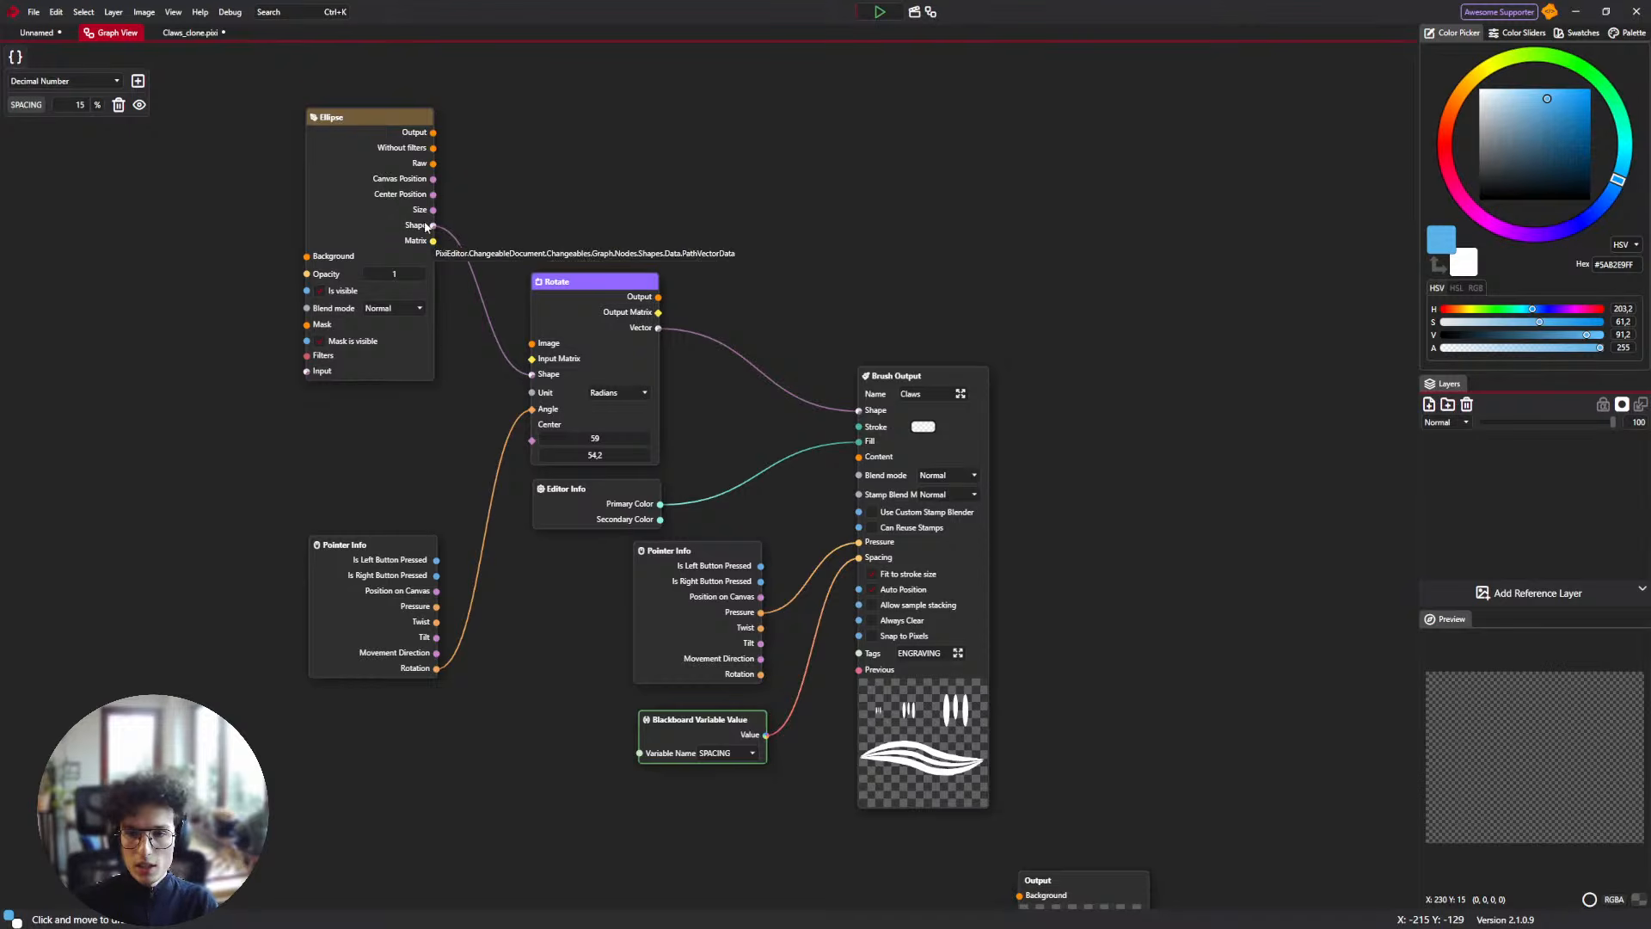
pyautogui.moveTo(667, 428); pyautogui.dragTo(658, 368)
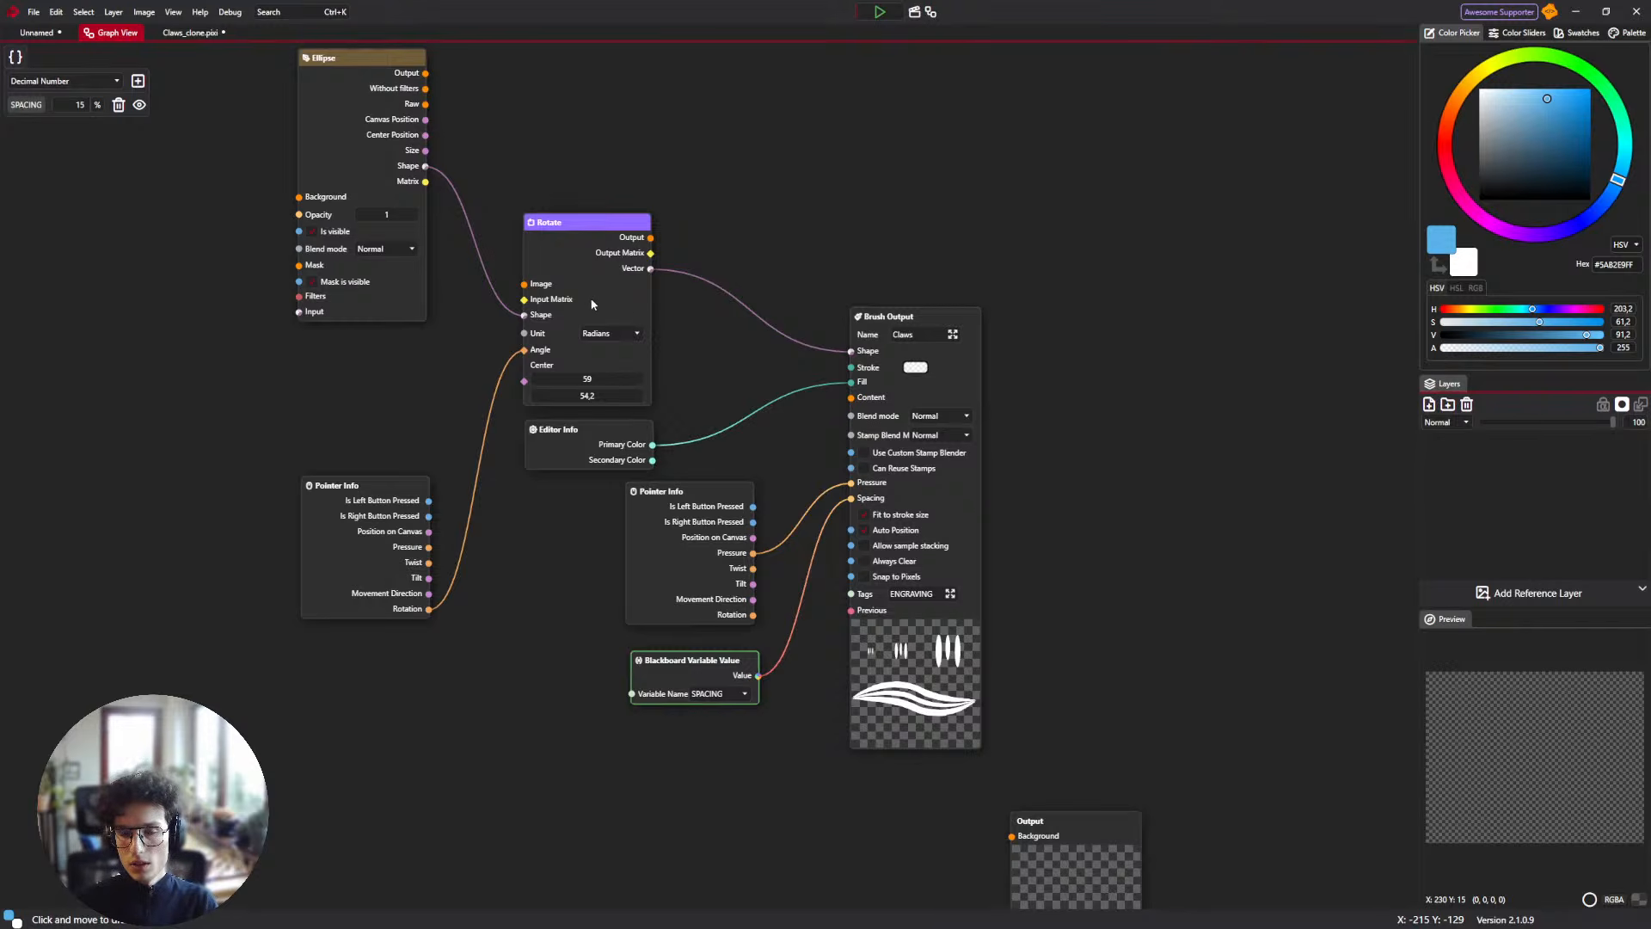
# Choose the built-in Claws brush for the pen in the Unnamed document.
pyautogui.click(37, 32)
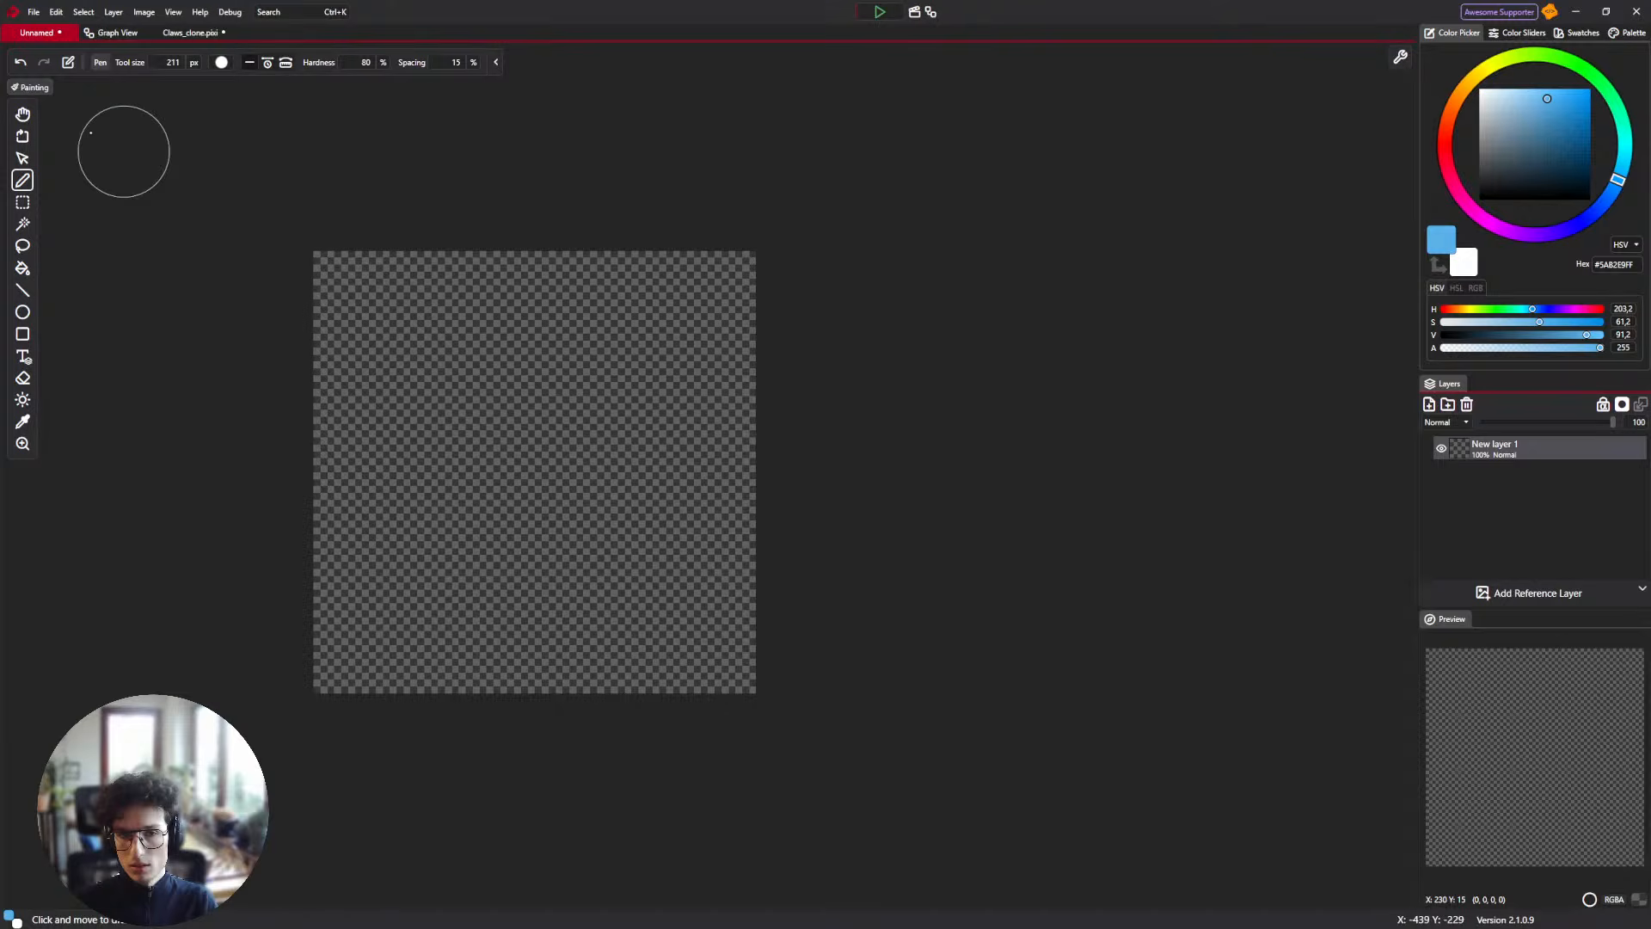
pyautogui.click(222, 62)
pyautogui.click(323, 234)
# Paint several curved test strokes with the Claws brush on New layer 1, undoing each one.
pyautogui.moveTo(527, 324)
pyautogui.mouseDown()
pyautogui.moveTo(511, 479)
pyautogui.moveTo(413, 464)
pyautogui.mouseUp()
pyautogui.hotkey('ctrl', 'z')
pyautogui.moveTo(602, 339)
pyautogui.mouseDown()
pyautogui.moveTo(395, 379)
pyautogui.moveTo(585, 516)
pyautogui.moveTo(439, 602)
pyautogui.moveTo(706, 355)
pyautogui.moveTo(619, 335)
pyautogui.moveTo(361, 361)
pyautogui.moveTo(679, 447)
pyautogui.moveTo(522, 535)
pyautogui.moveTo(486, 593)
pyautogui.mouseUp()
pyautogui.hotkey('ctrl', 'z')
pyautogui.hotkey('ctrl', 'z')
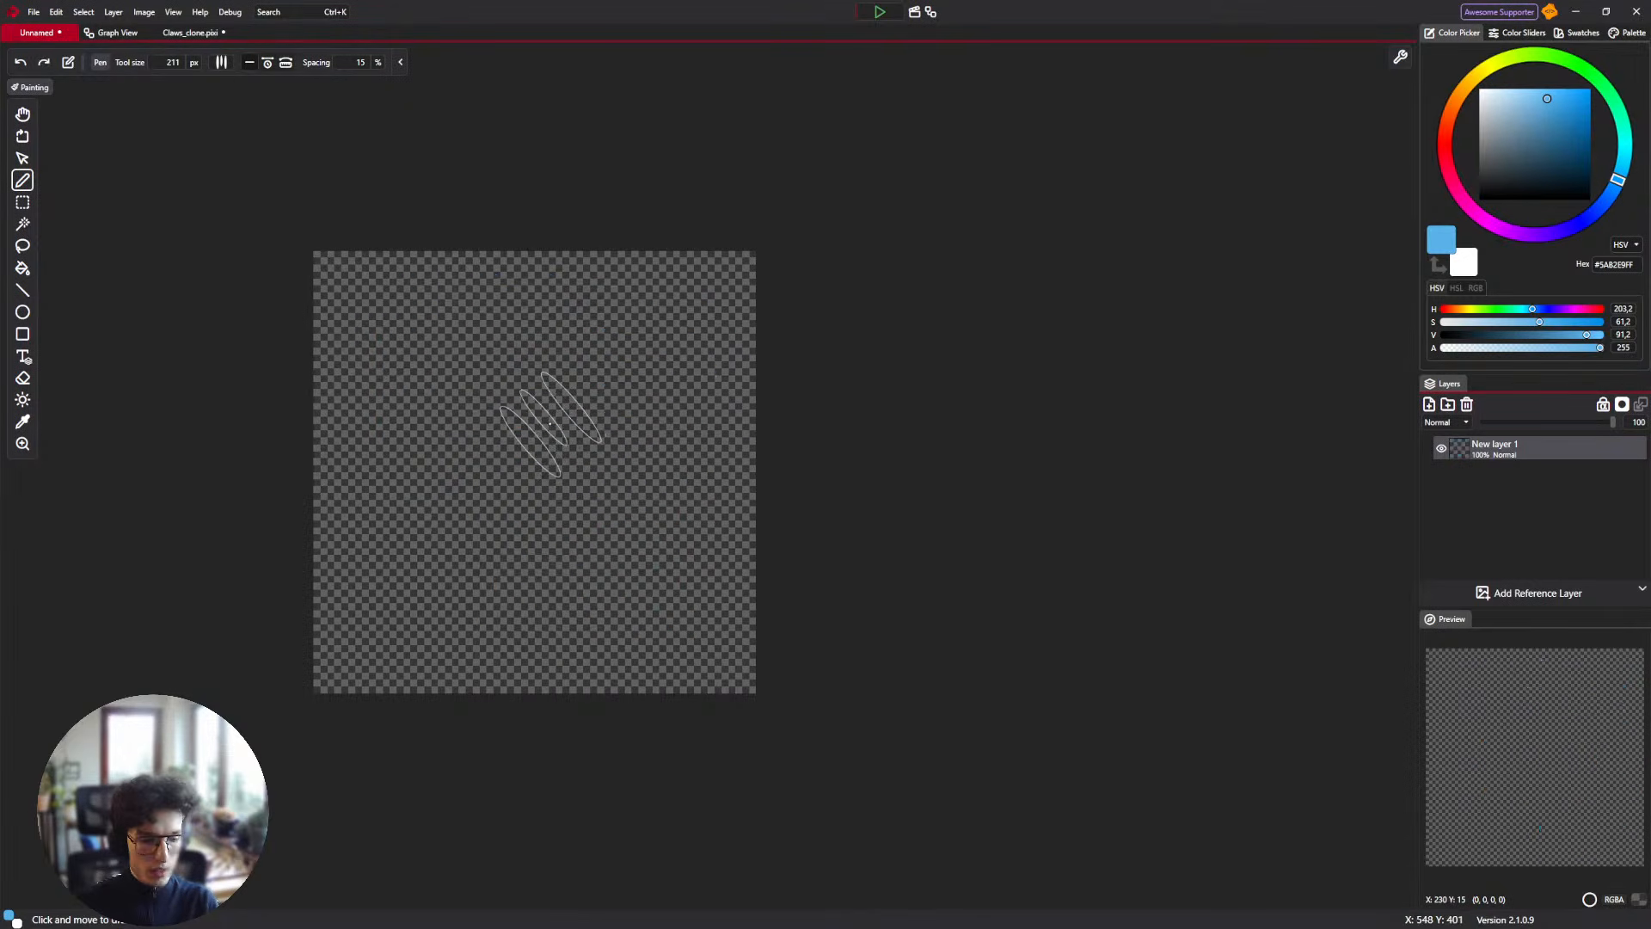
pyautogui.moveTo(744, 311)
pyautogui.mouseDown()
pyautogui.moveTo(495, 349)
pyautogui.moveTo(477, 542)
pyautogui.moveTo(540, 464)
pyautogui.moveTo(688, 409)
pyautogui.moveTo(632, 564)
pyautogui.moveTo(529, 635)
pyautogui.moveTo(396, 658)
pyautogui.moveTo(619, 482)
pyautogui.moveTo(507, 413)
pyautogui.mouseUp()
pyautogui.hotkey('ctrl', 'z')
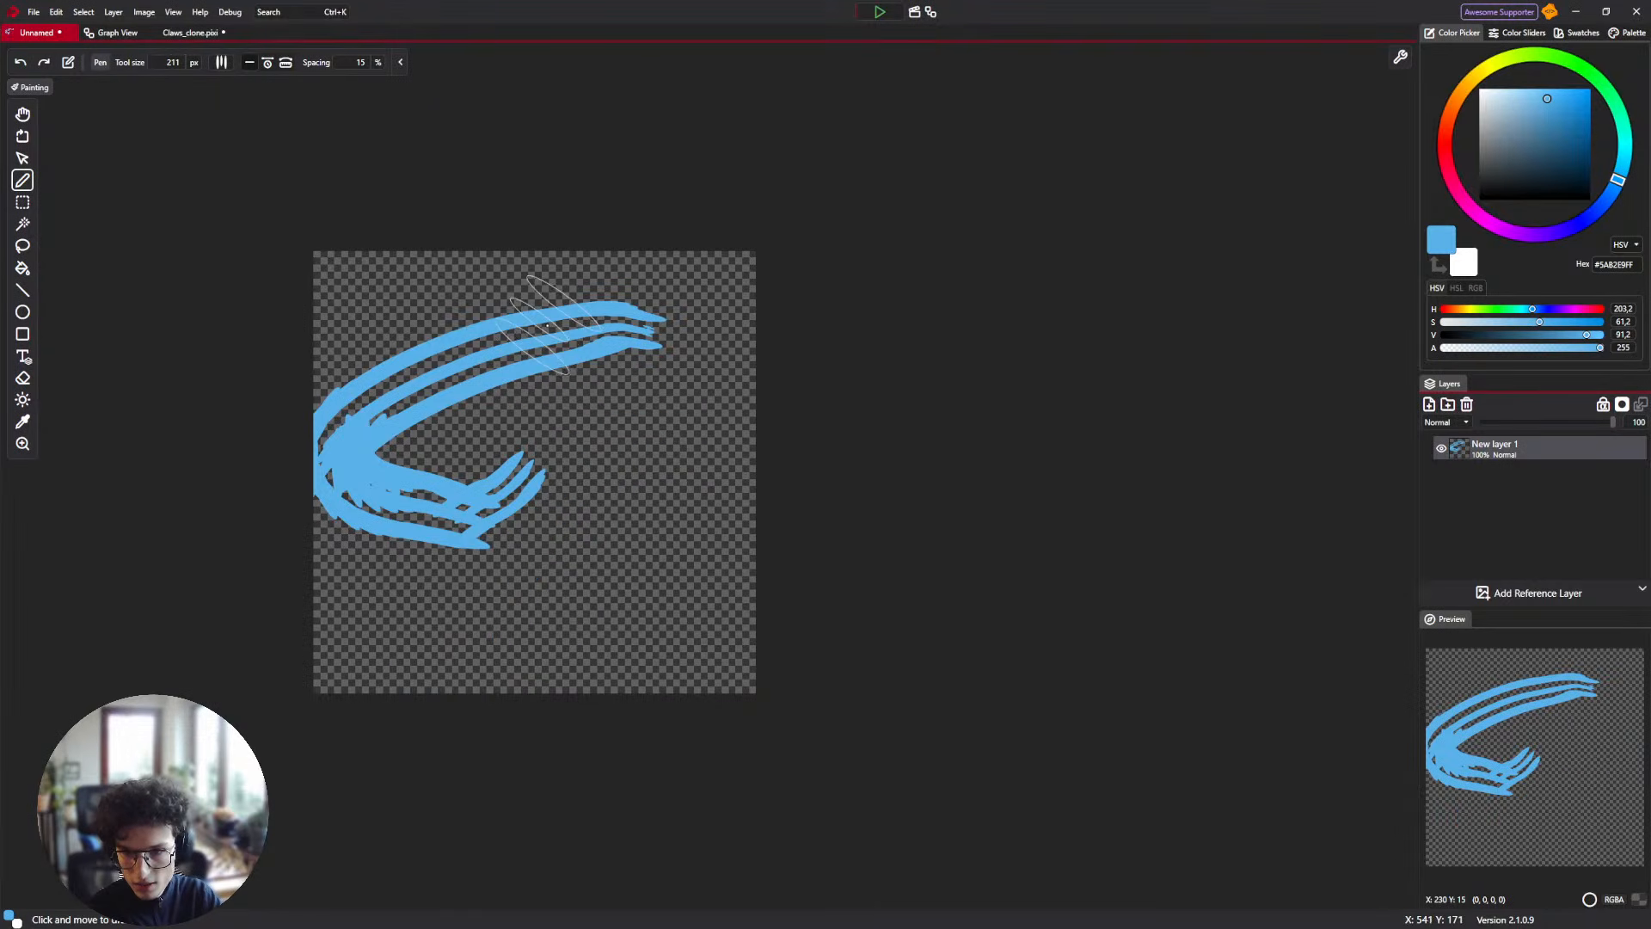
pyautogui.hotkey('ctrl', 'z')
pyautogui.moveTo(511, 330)
pyautogui.mouseDown()
pyautogui.moveTo(457, 352)
pyautogui.moveTo(425, 447)
pyautogui.moveTo(551, 574)
pyautogui.mouseUp()
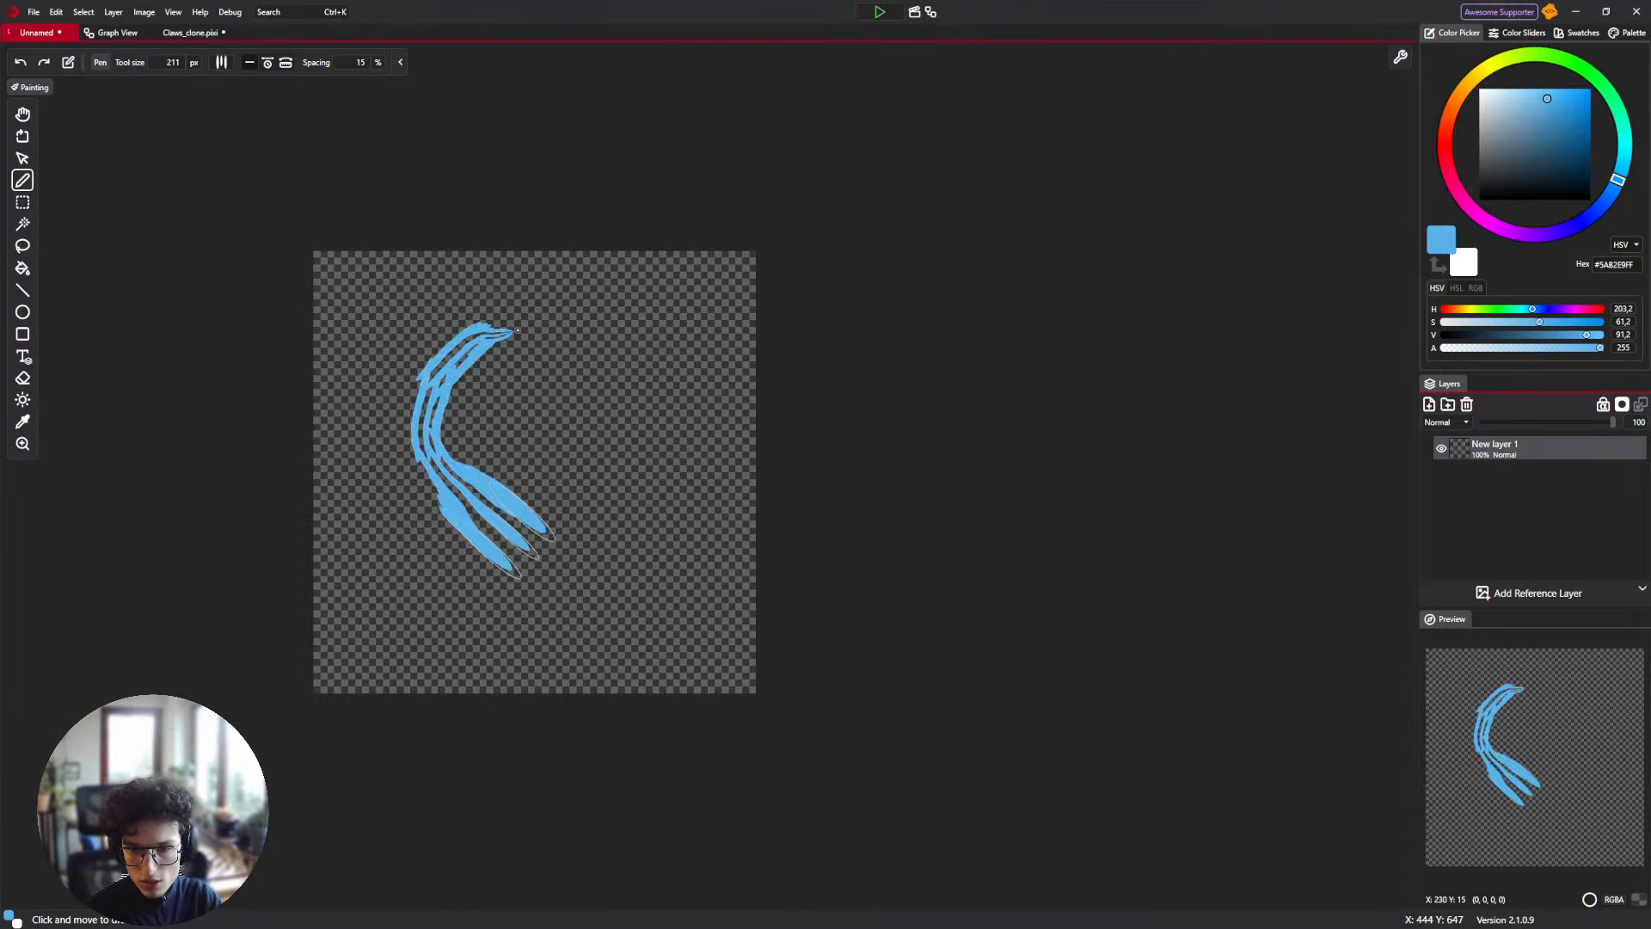
pyautogui.hotkey('ctrl', 'z')
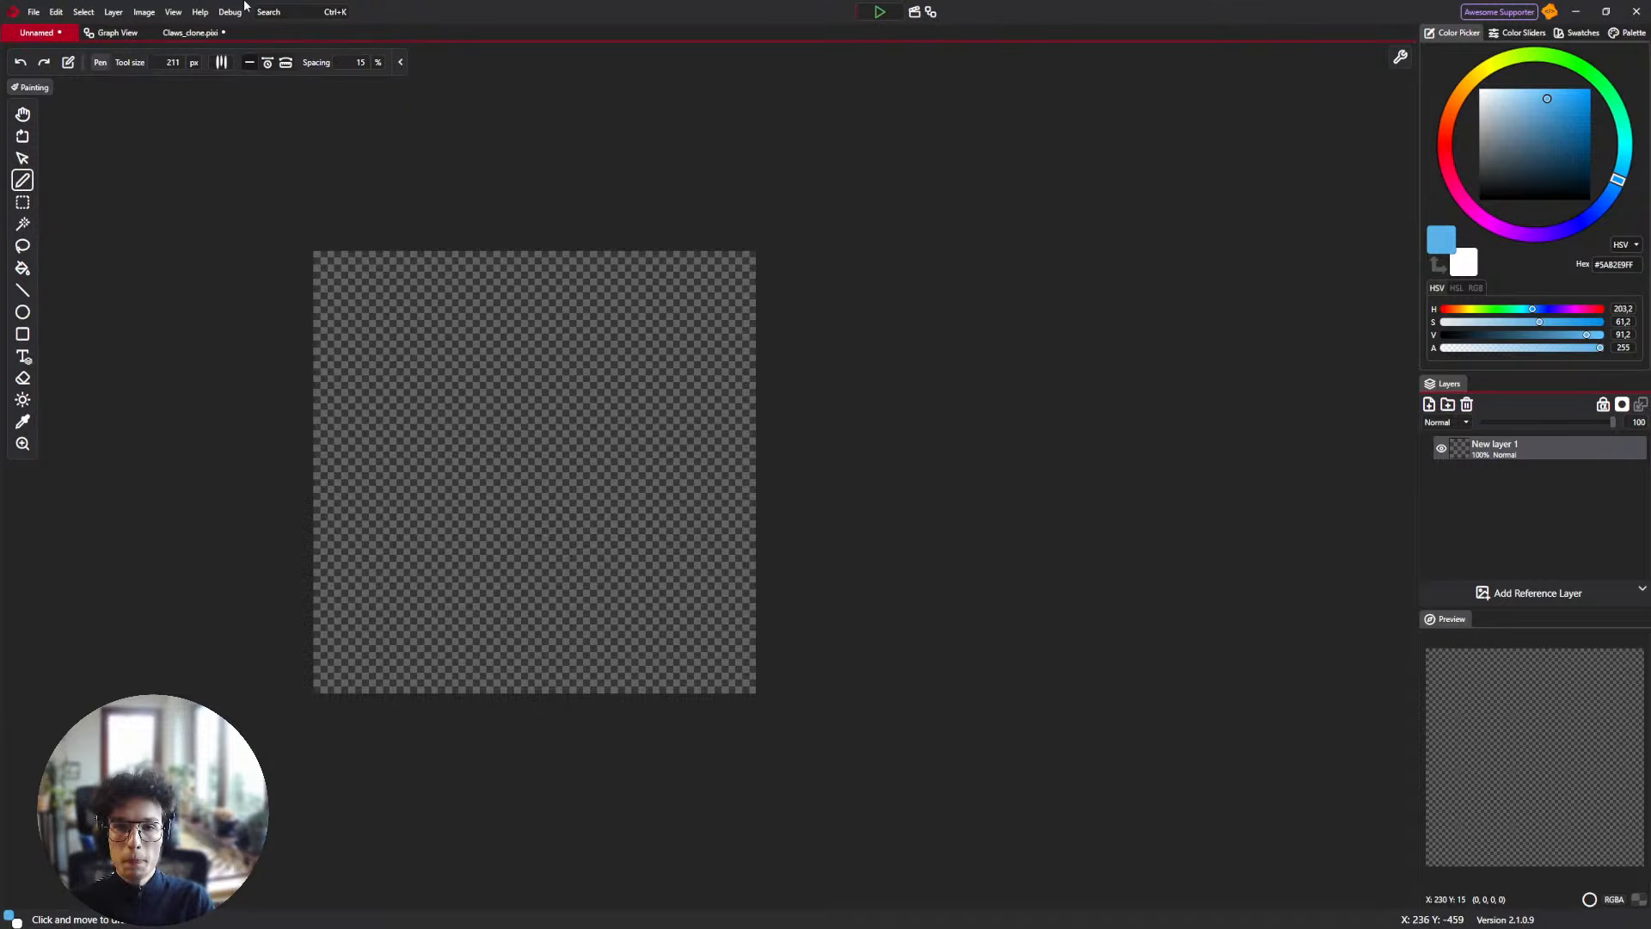
# Reopen the Claws copy's node graph and examine the Editor Info primary color and Pointer Info rotation connections.
pyautogui.click(190, 33)
pyautogui.click(926, 15)
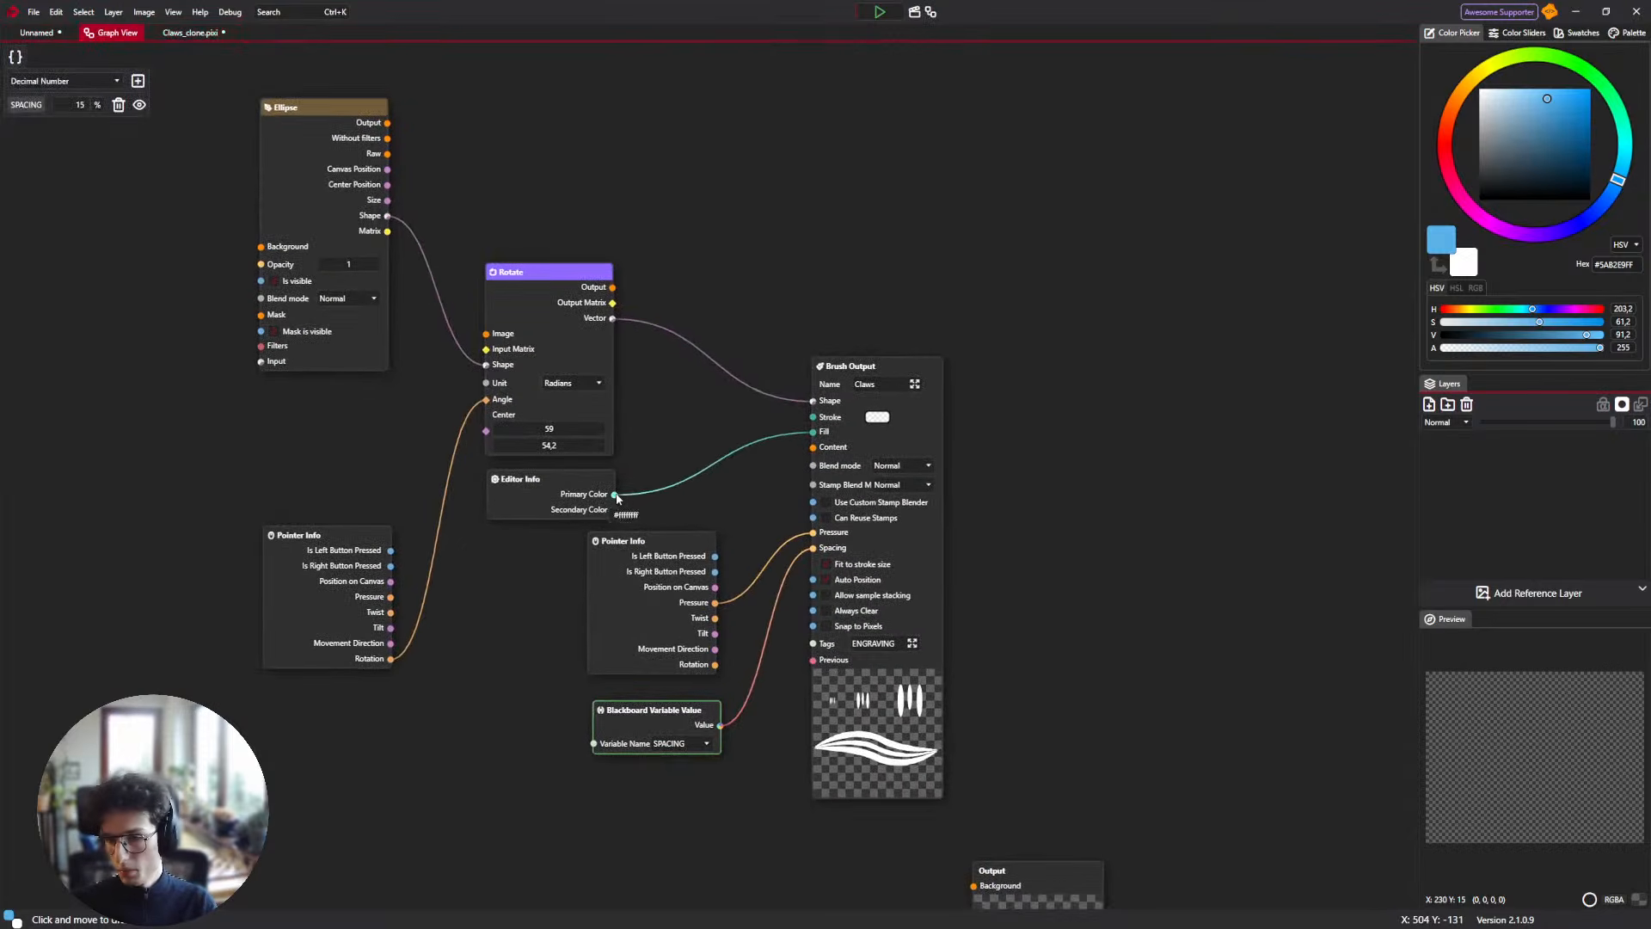
pyautogui.scroll(5, 512, 472)
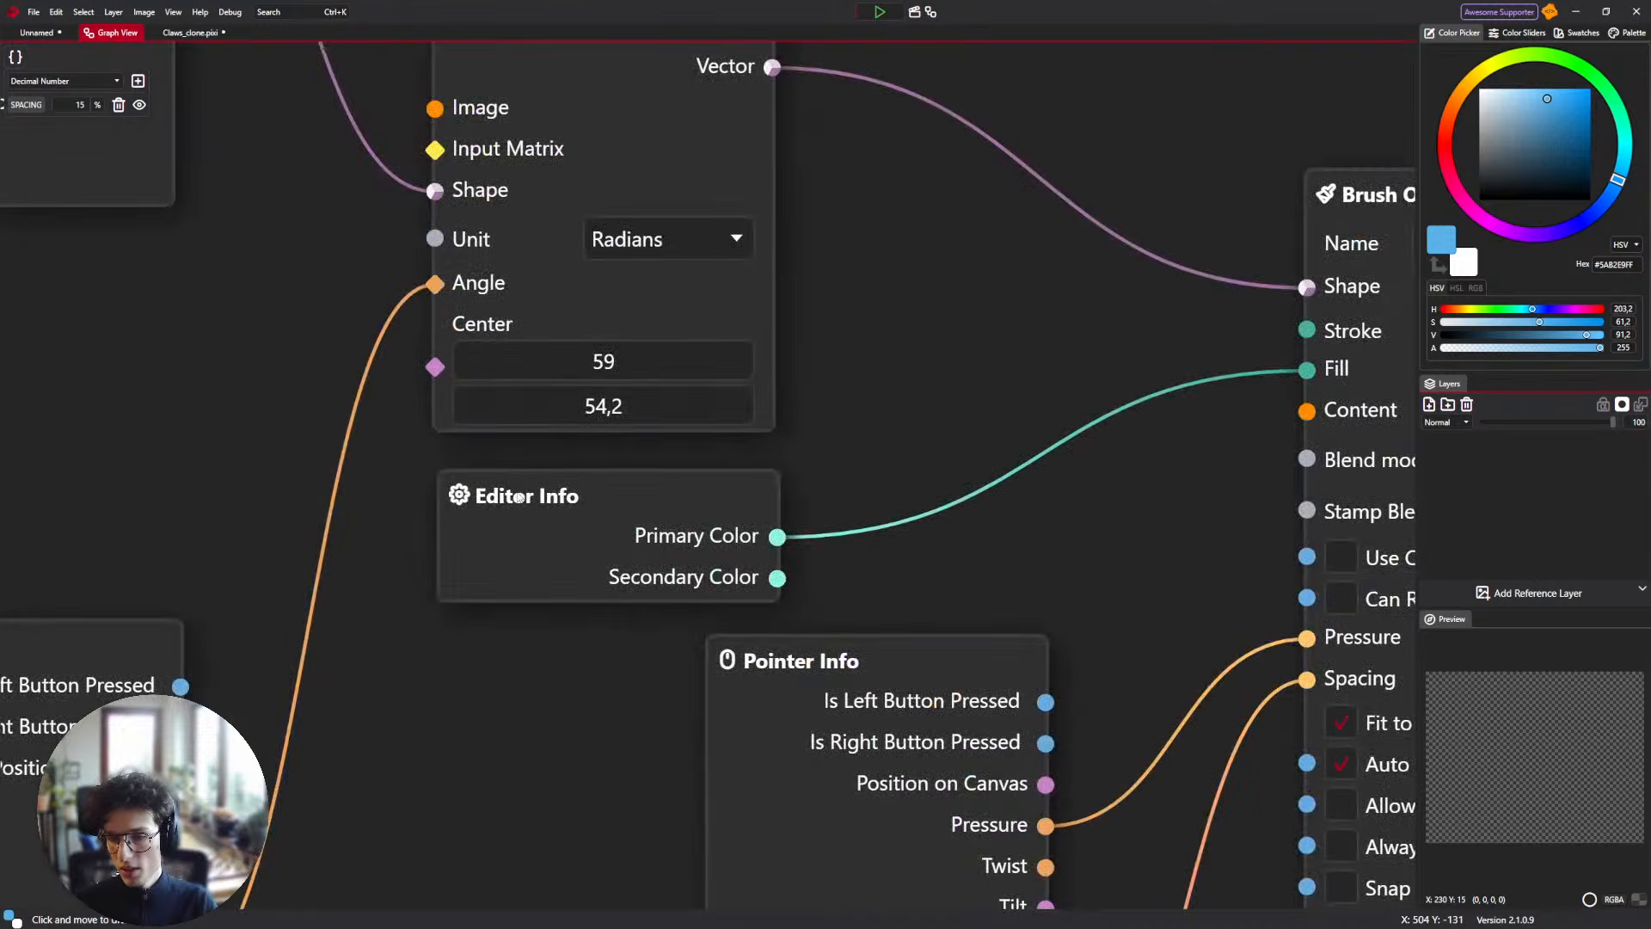
pyautogui.scroll(-4, 594, 462)
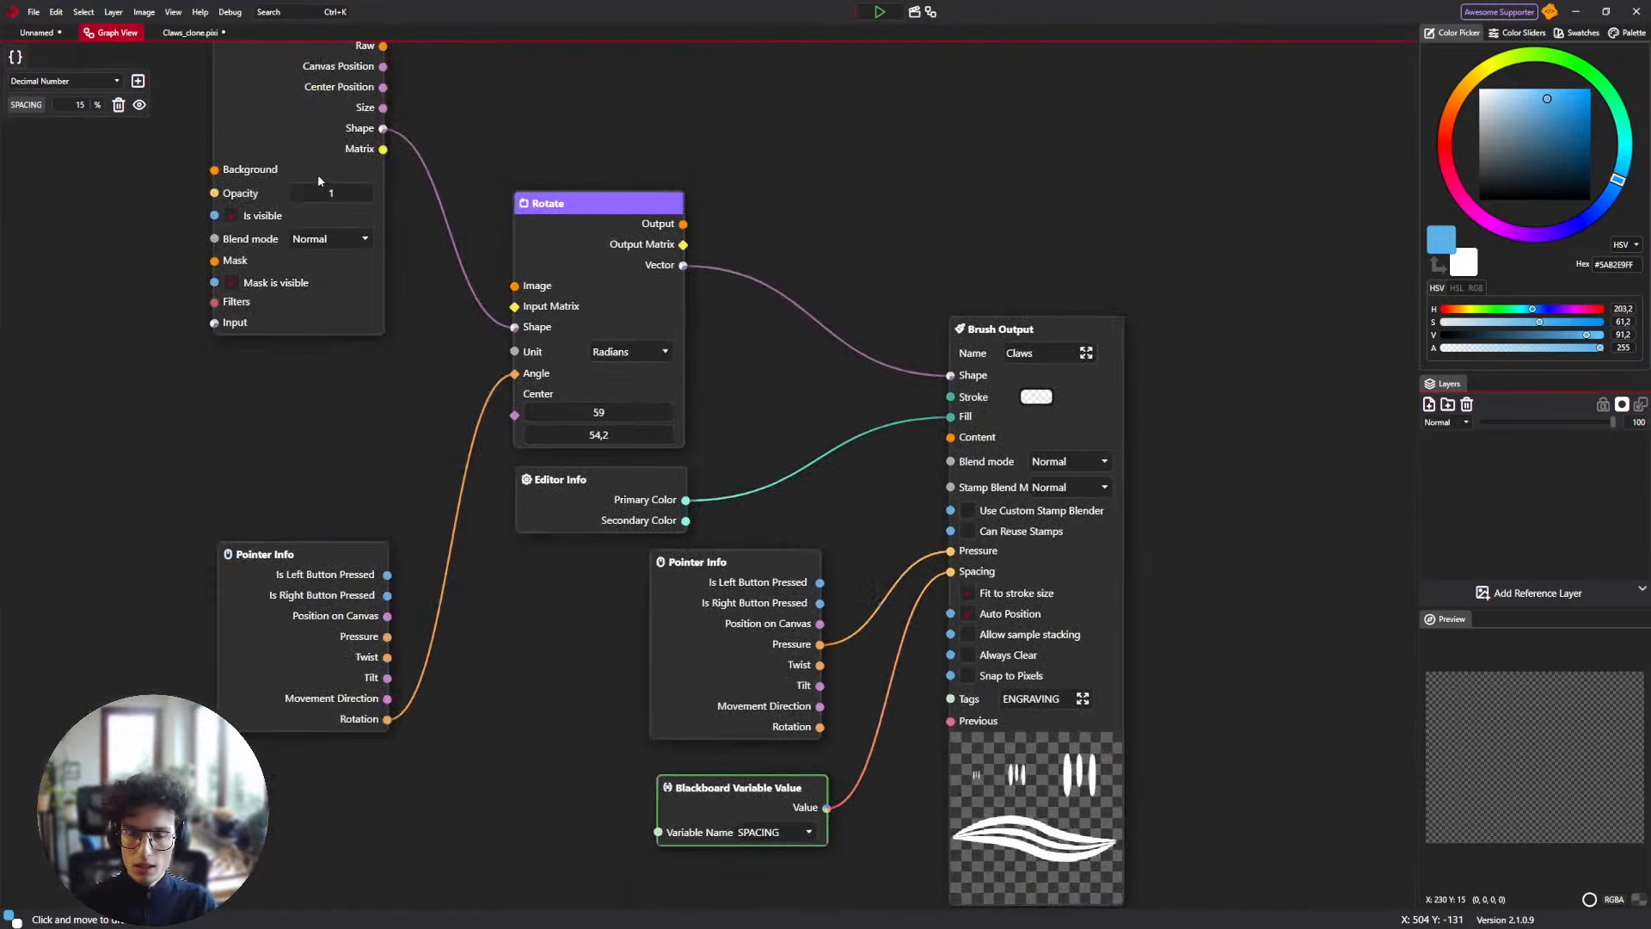
pyautogui.scroll(-2, 476, 118)
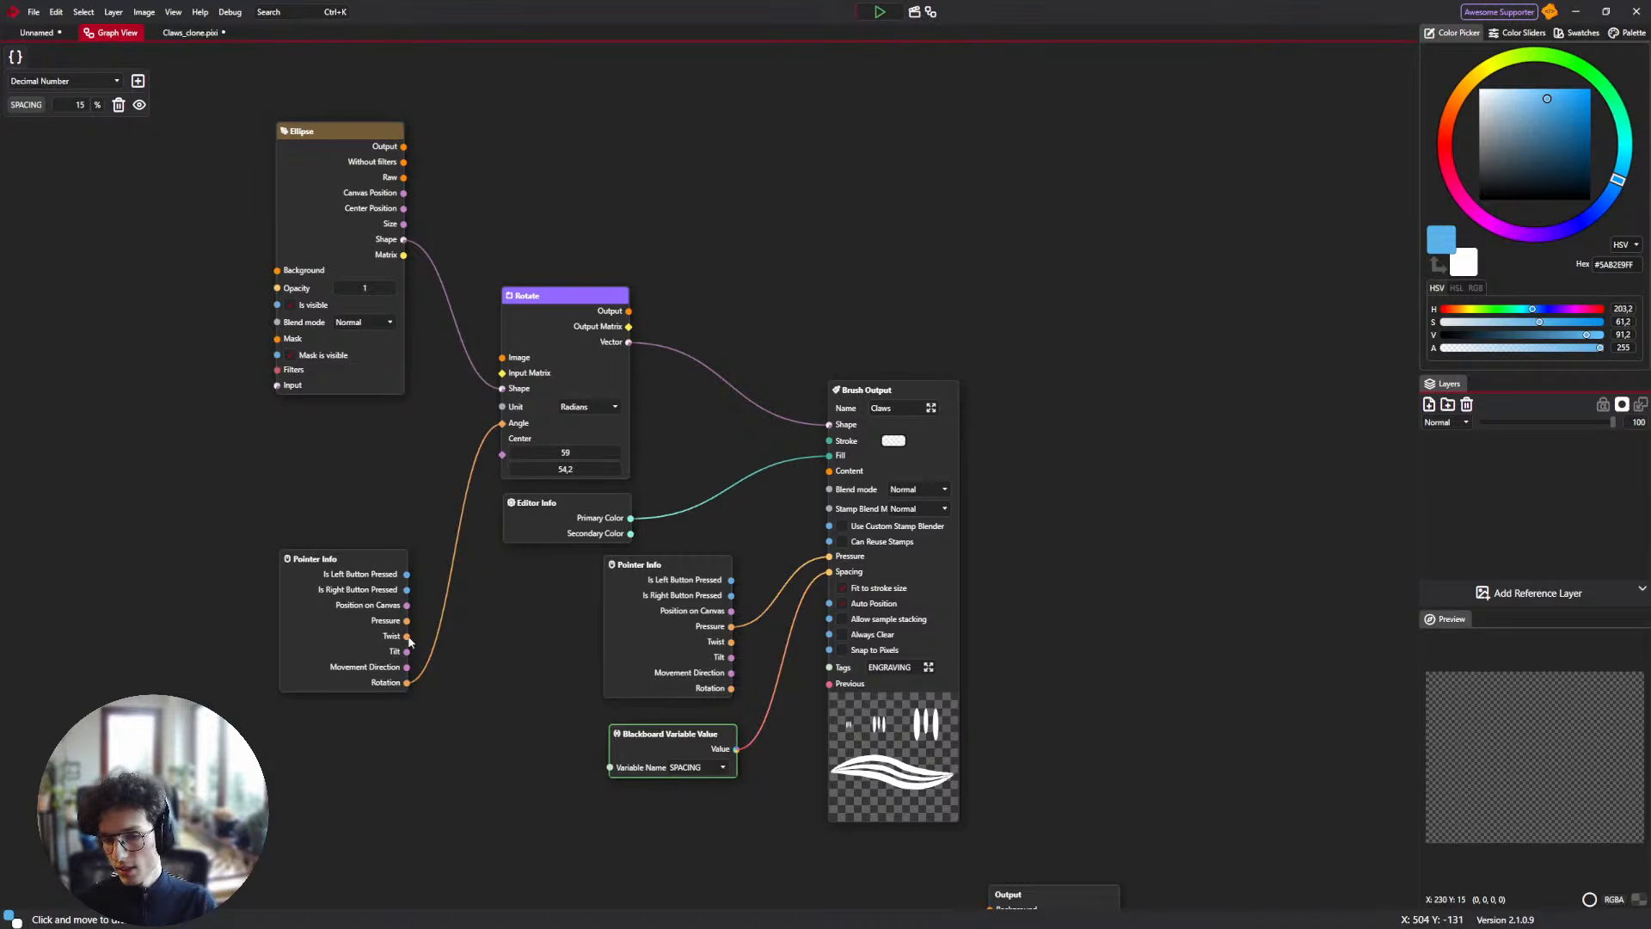
pyautogui.moveTo(458, 707); pyautogui.dragTo(437, 635)
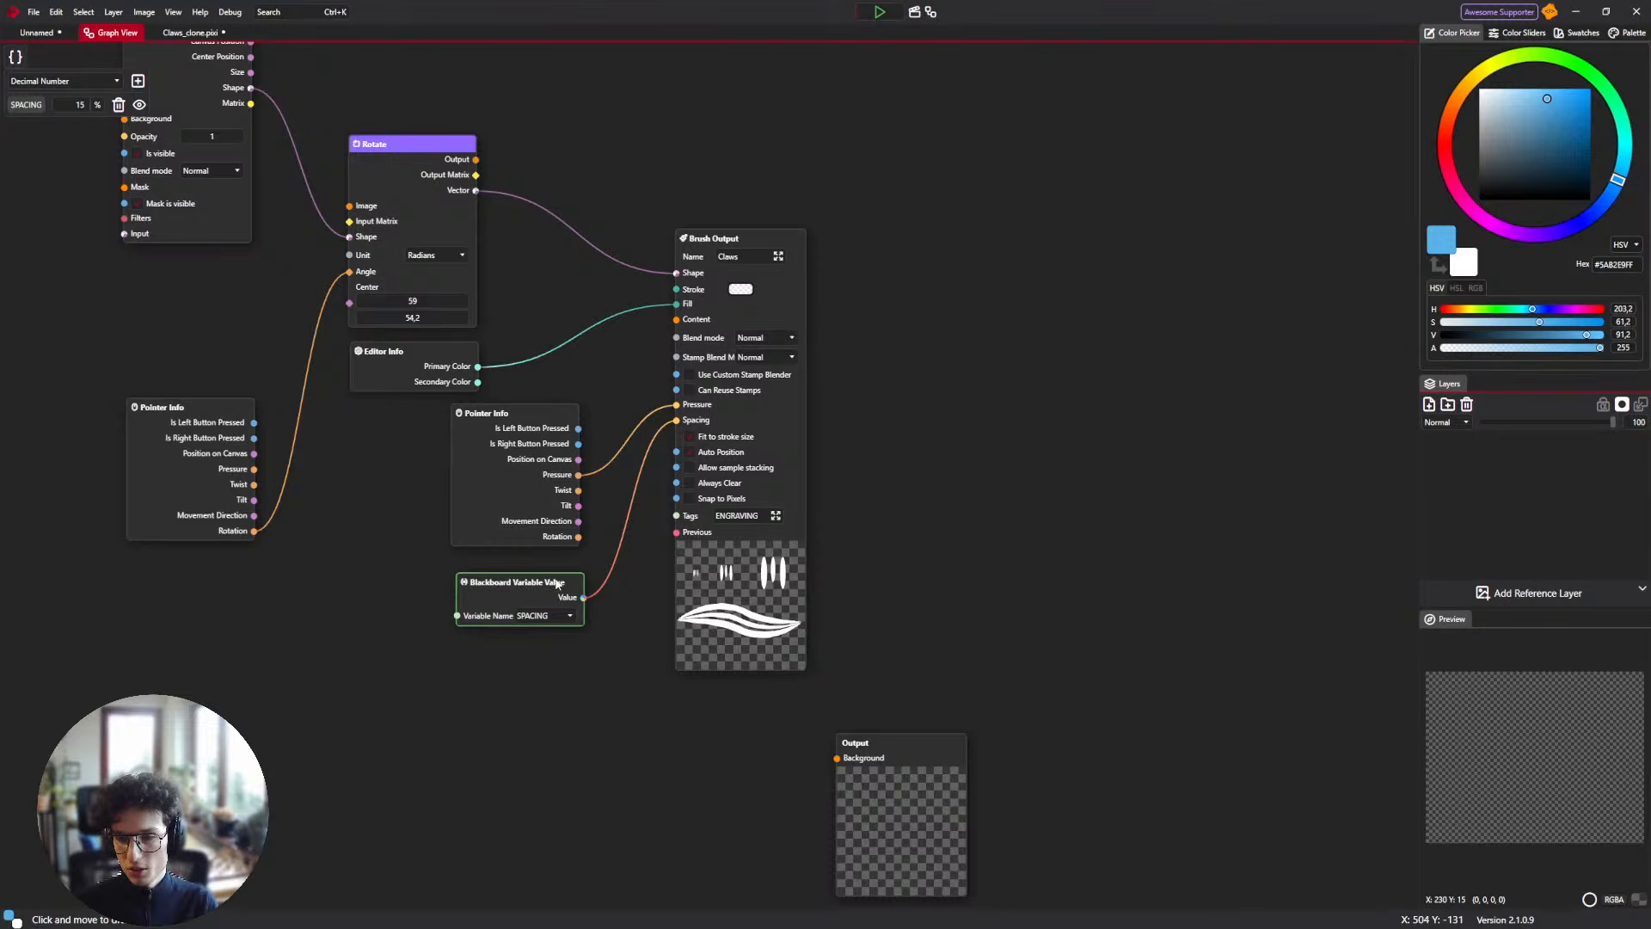
# Examine the pressure and SPACING variable connections into the Brush Output node.
pyautogui.moveTo(677, 425); pyautogui.dragTo(687, 483)
pyautogui.scroll(5, 687, 483)
pyautogui.moveTo(298, 387); pyautogui.dragTo(350, 438)
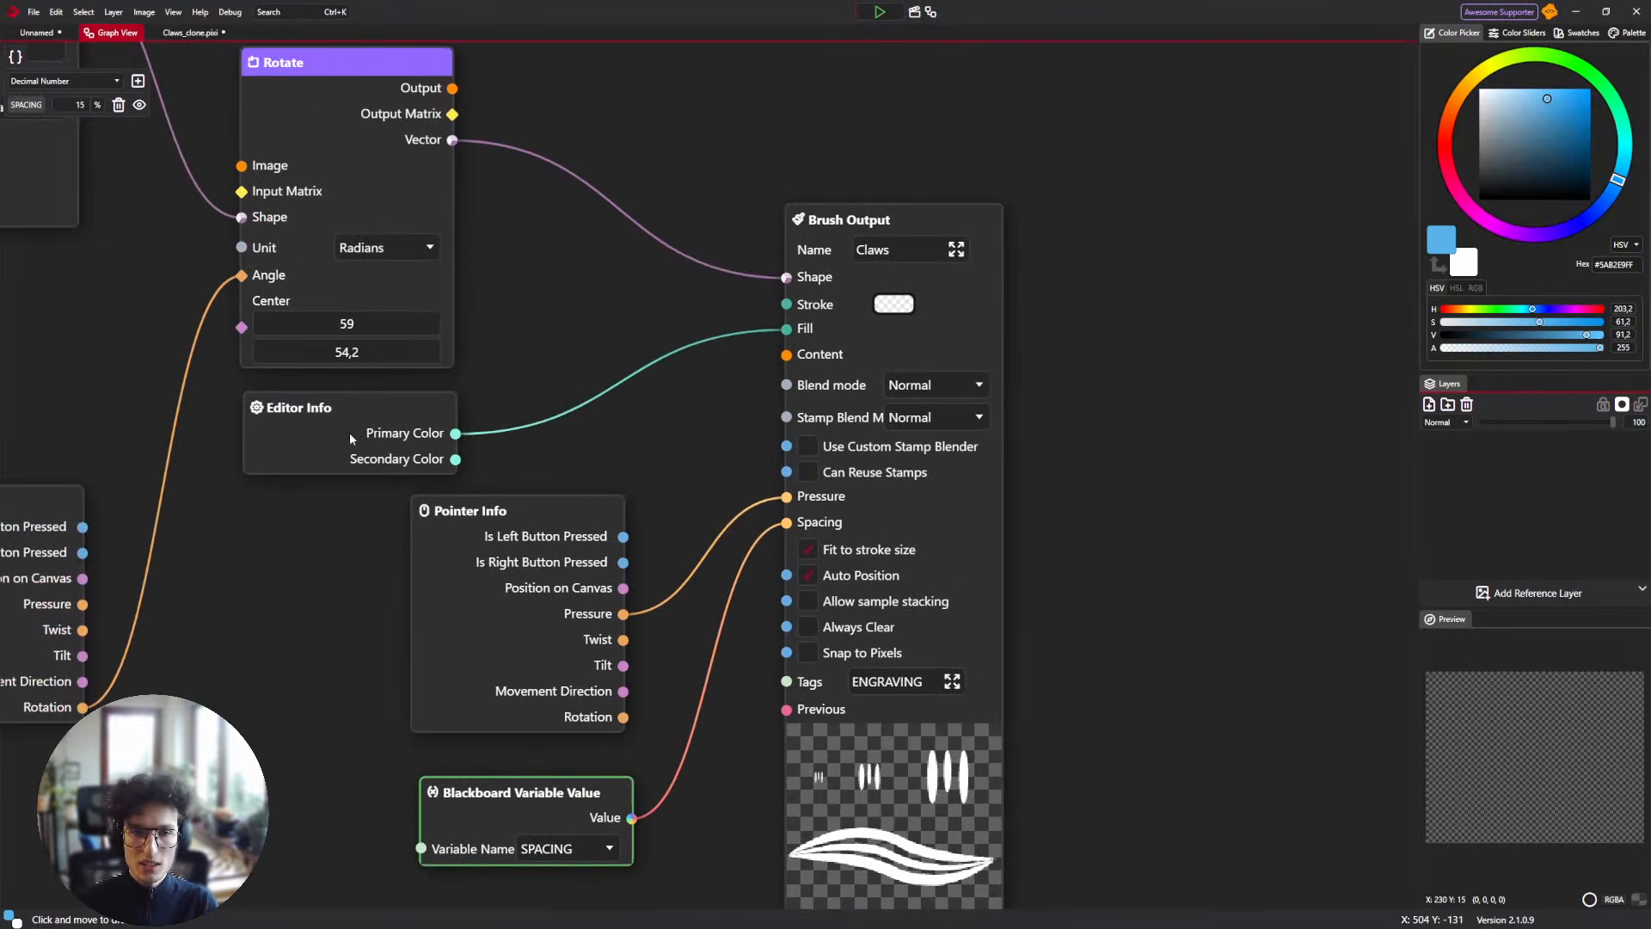
pyautogui.scroll(-5, 157, 232)
# View the SPACING variable in the graph's blackboard and the variable types that can be added.
pyautogui.moveTo(157, 233); pyautogui.dragTo(372, 438)
pyautogui.moveTo(176, 186); pyautogui.dragTo(372, 343)
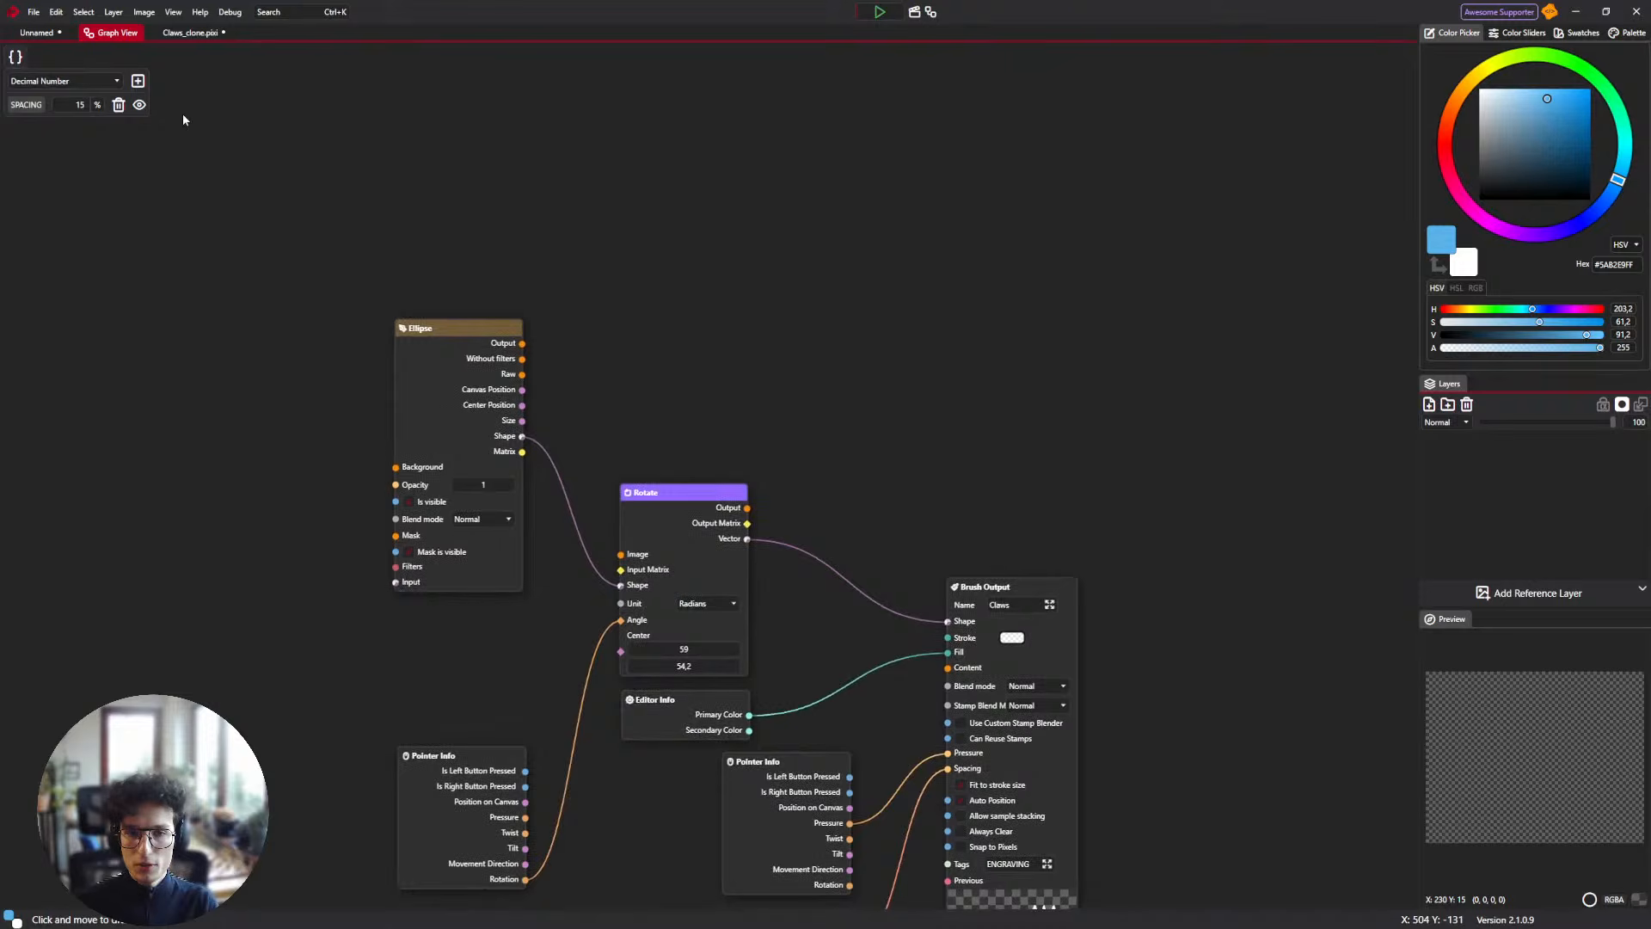
pyautogui.moveTo(312, 168); pyautogui.dragTo(198, 102)
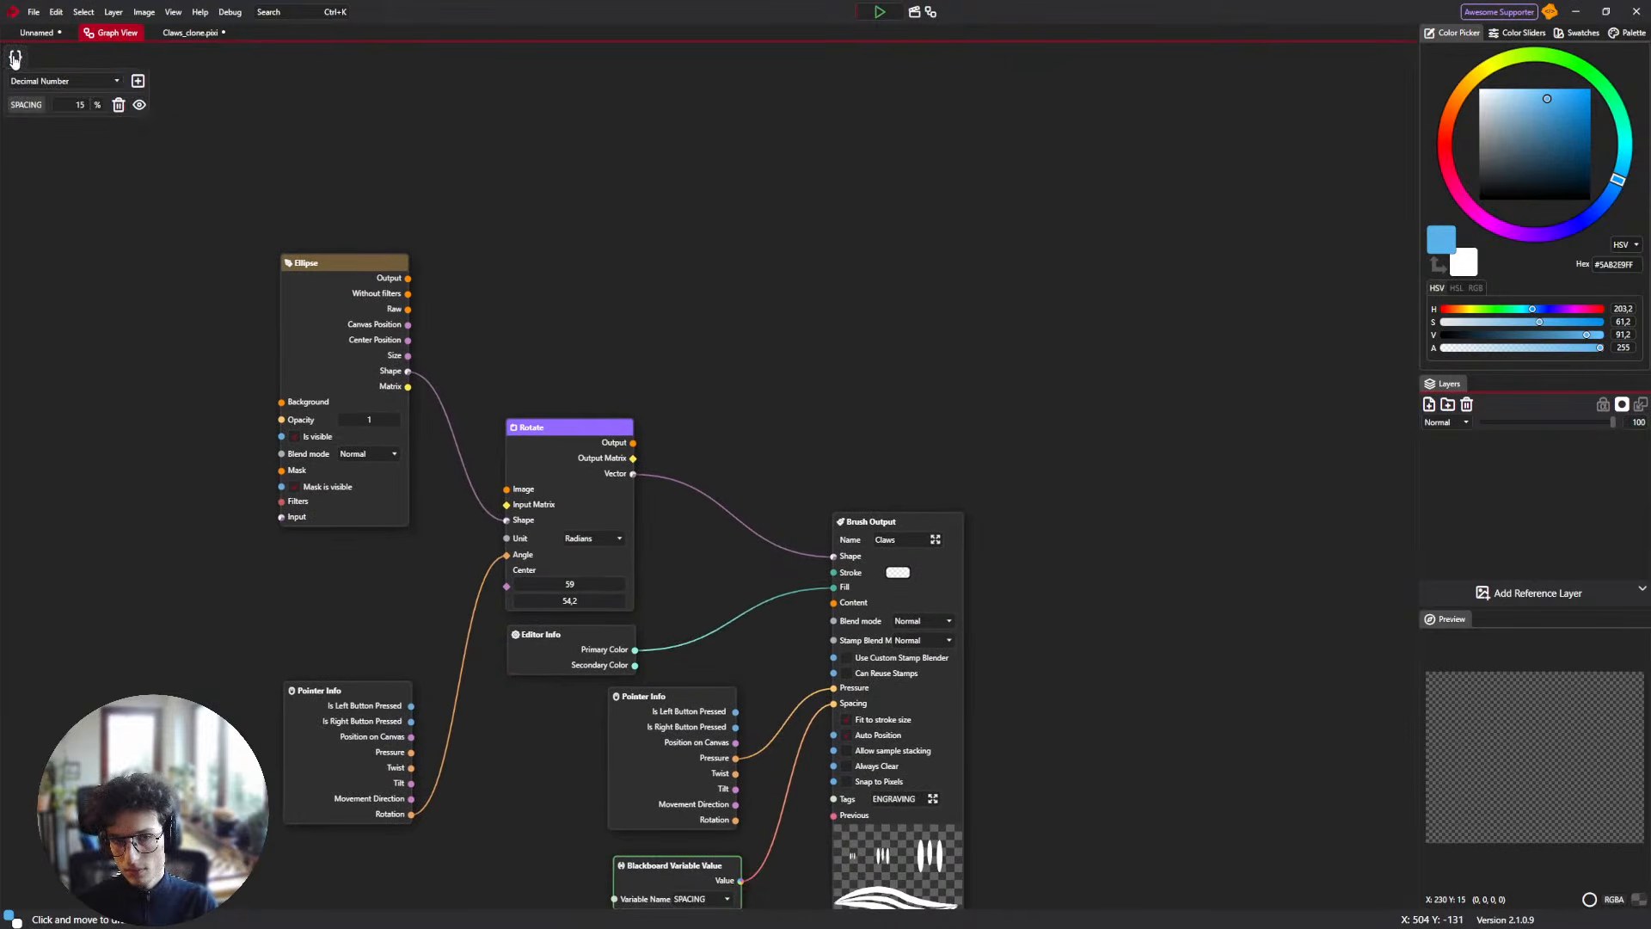
pyautogui.click(117, 83)
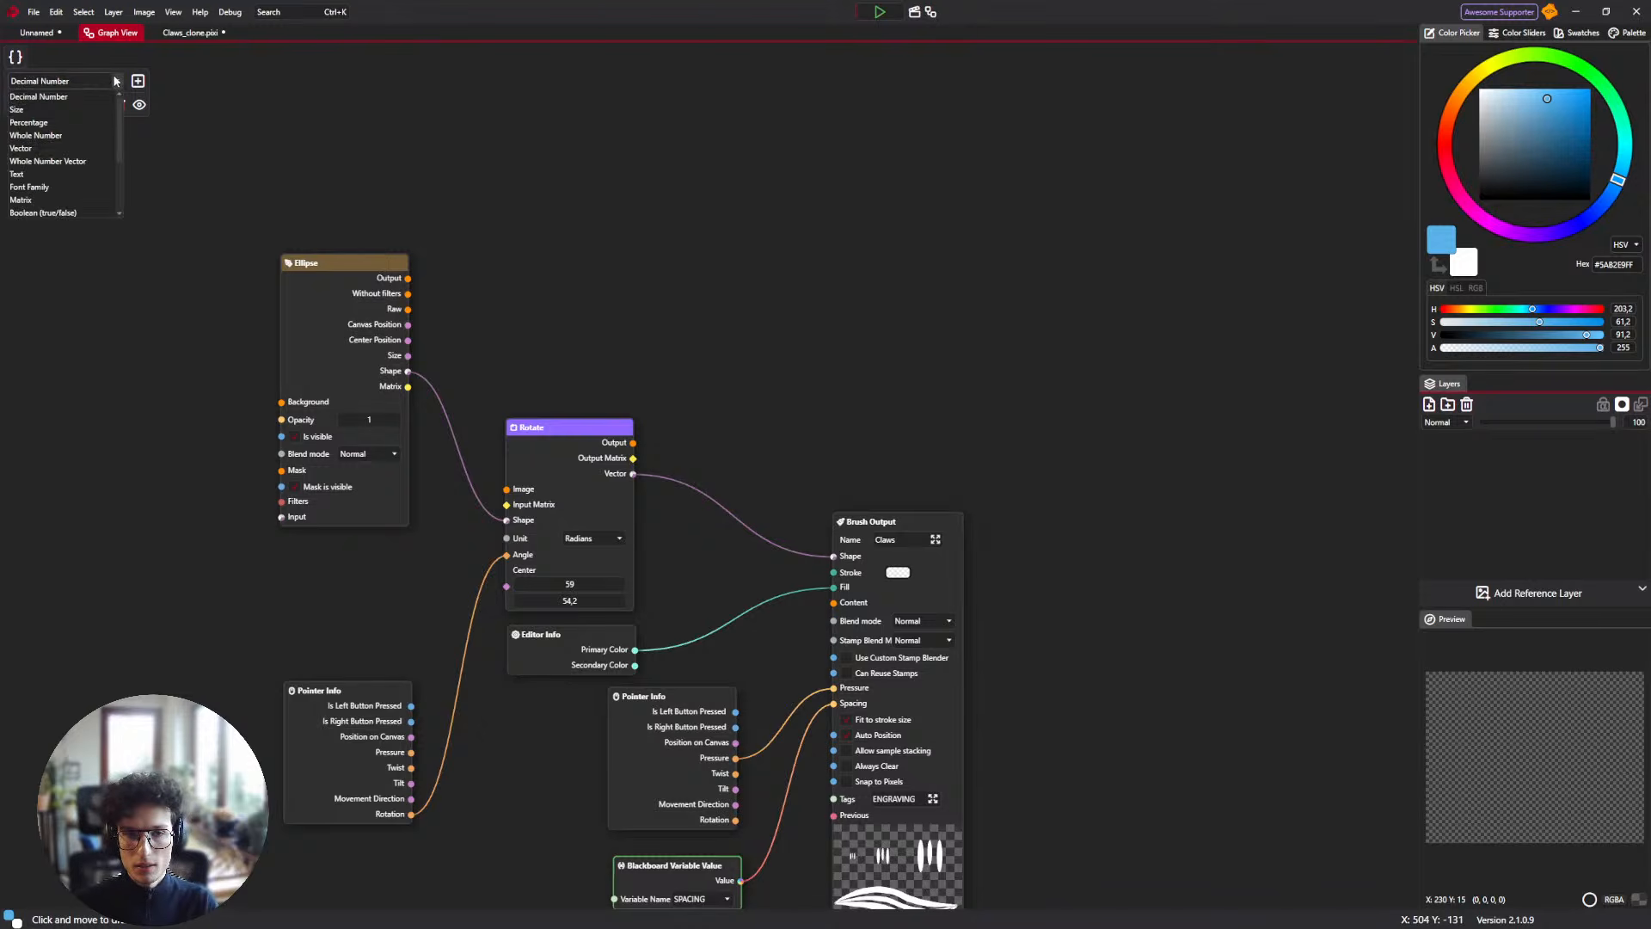
pyautogui.click(115, 81)
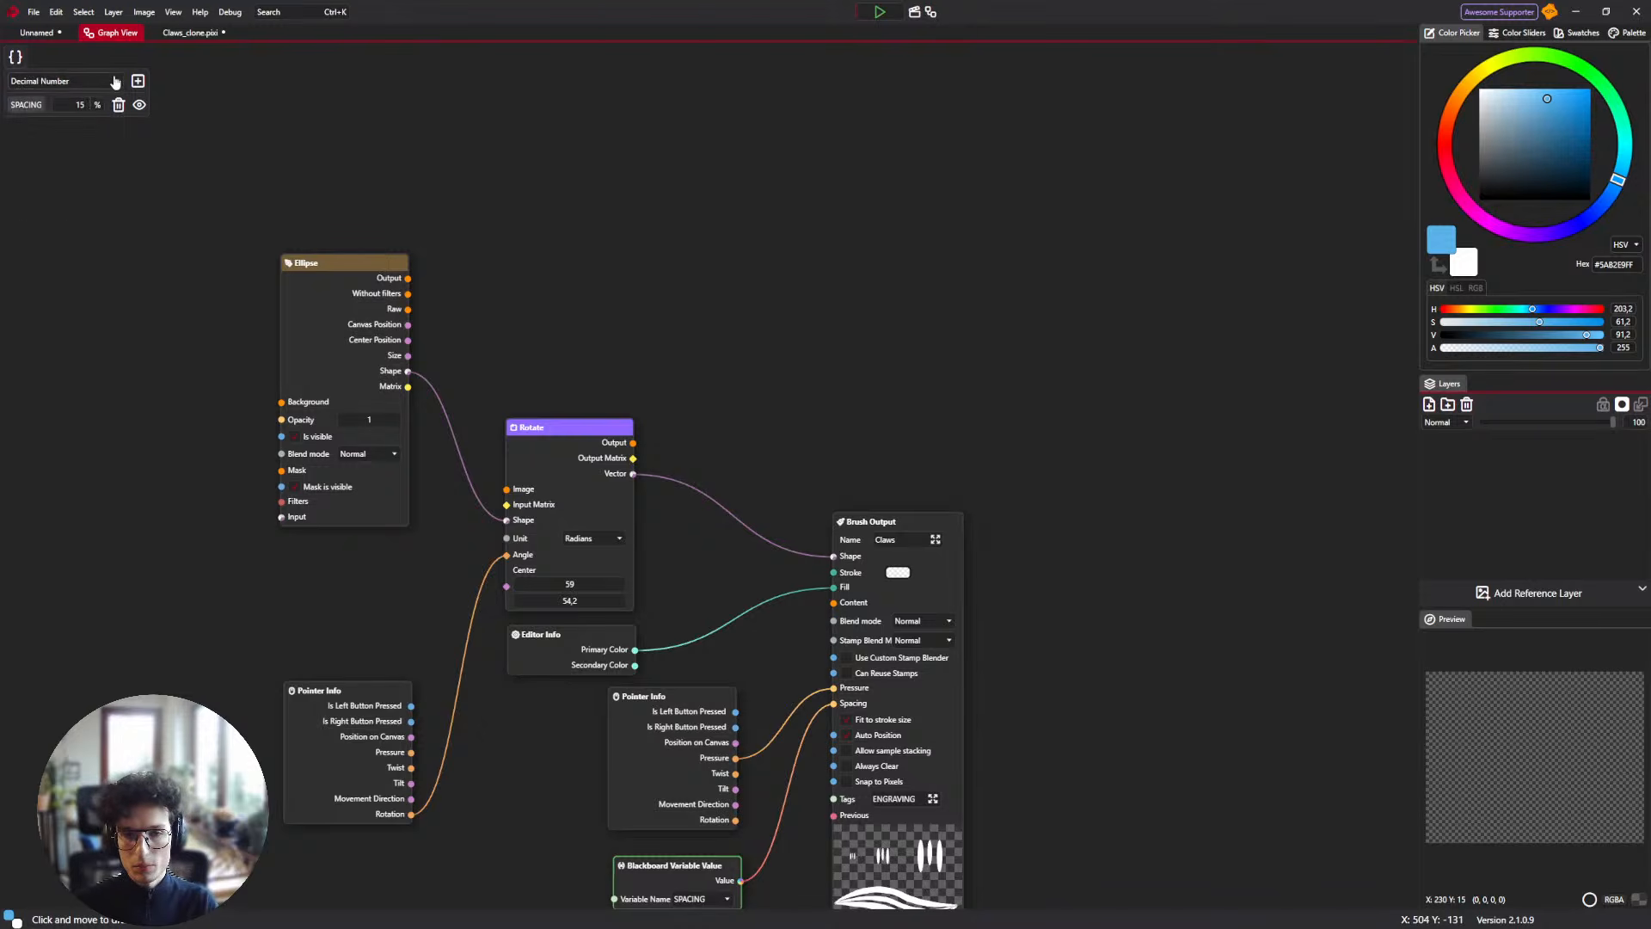
# In the Unnamed document, set the Claws brush's spacing to 100%, paint a spiral test stroke and undo it.
pyautogui.click(35, 35)
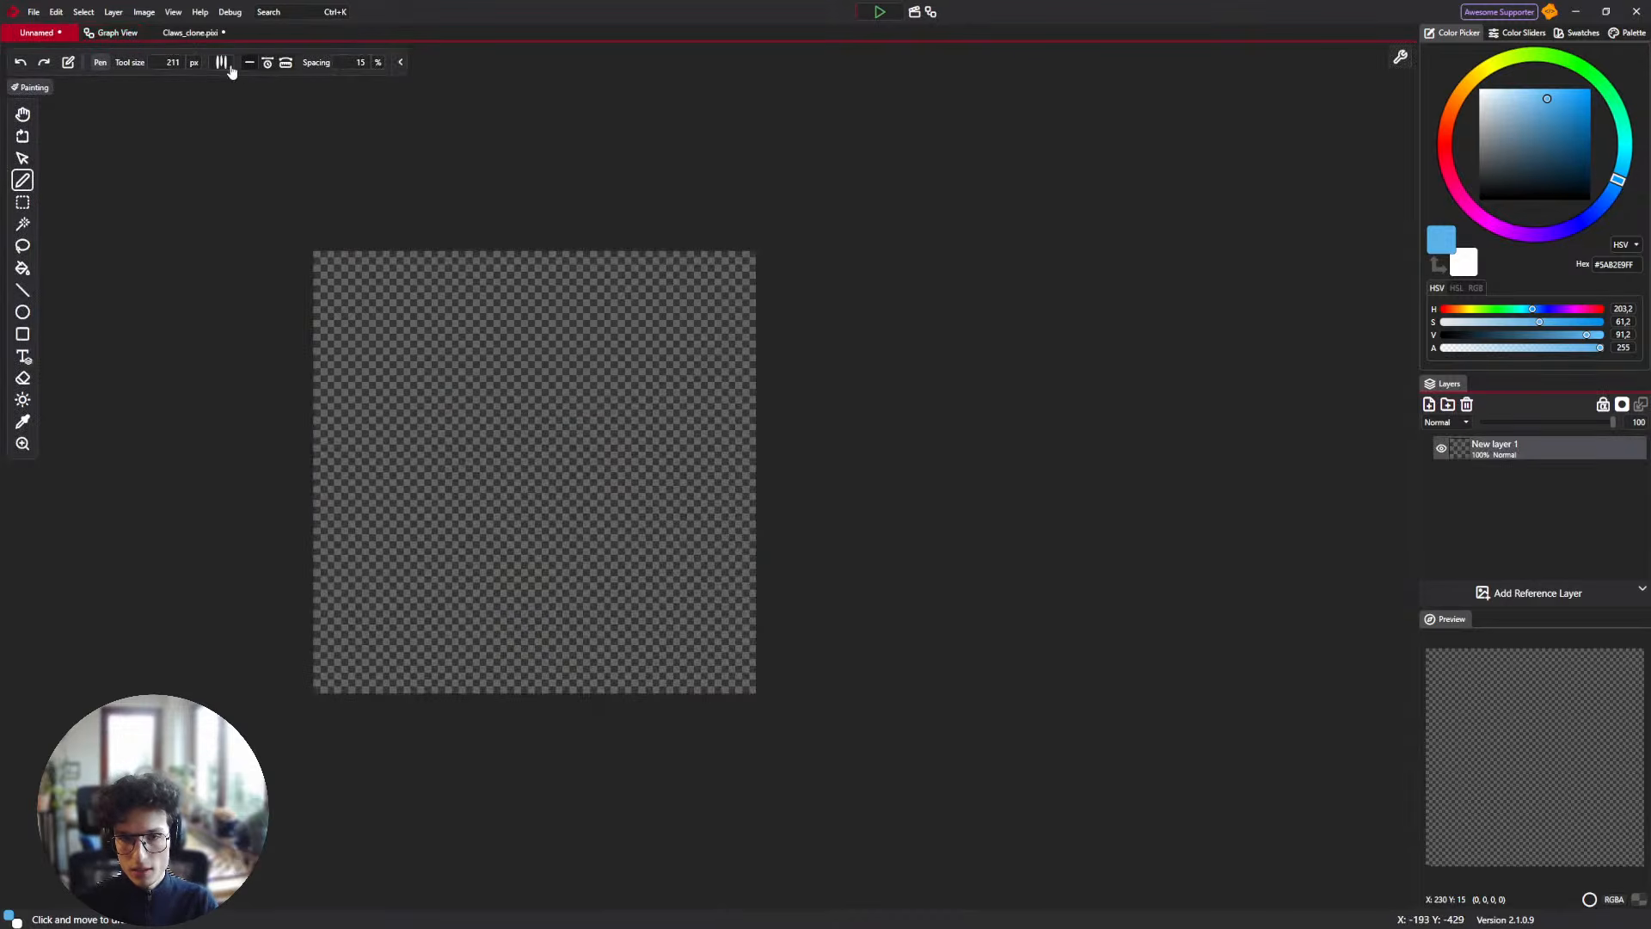
pyautogui.click(228, 67)
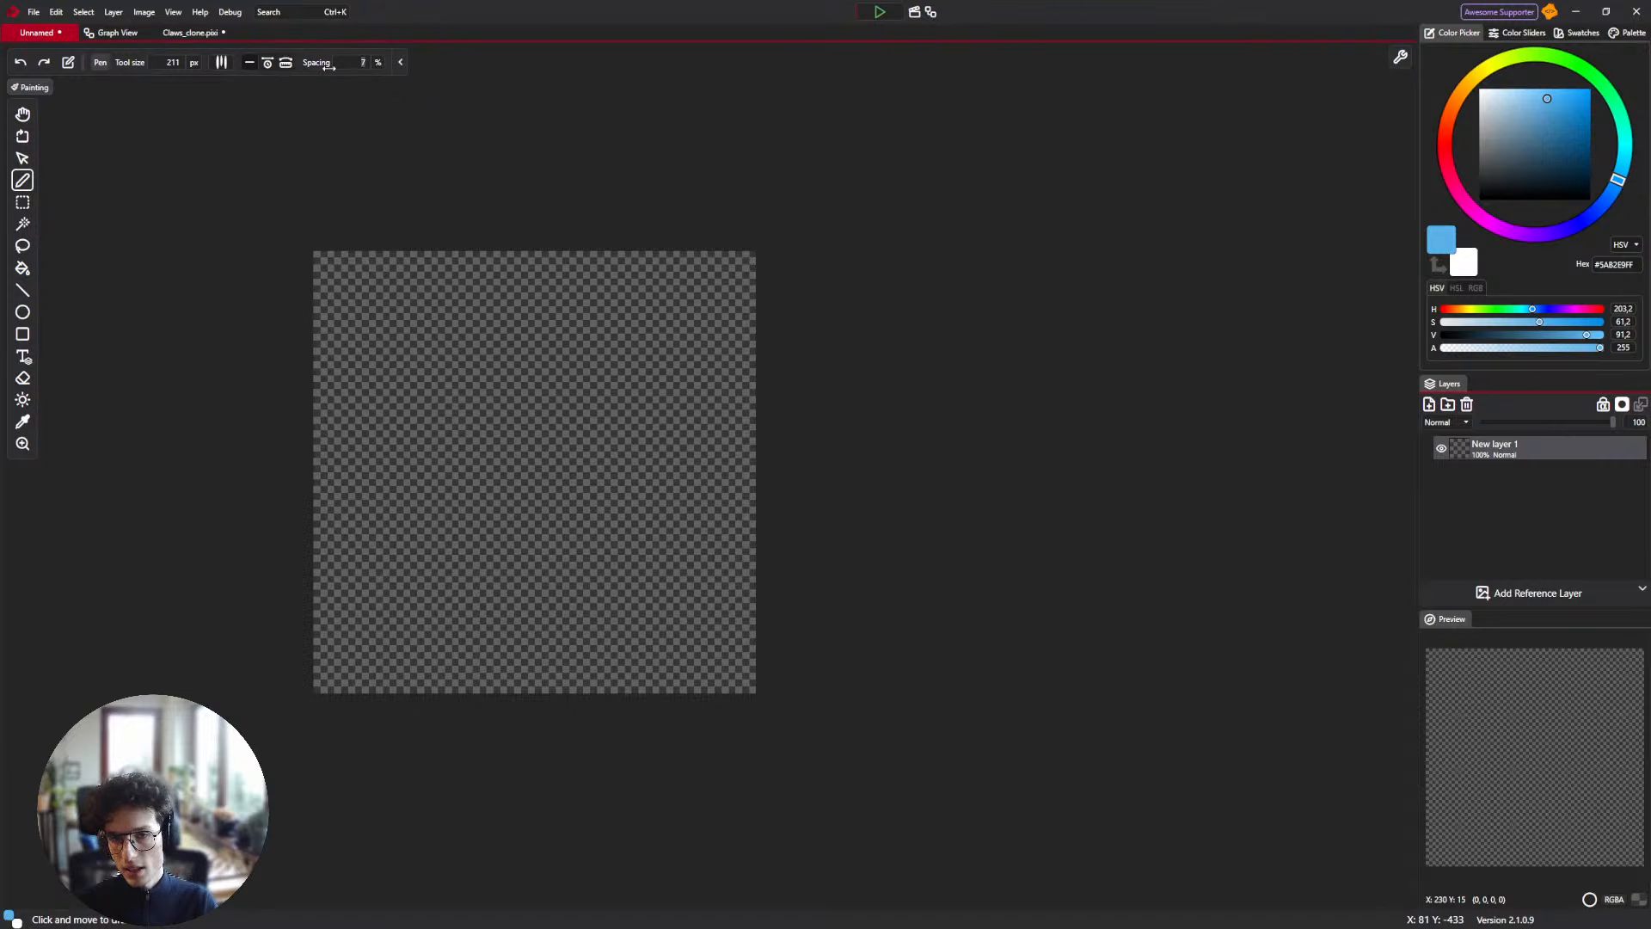
pyautogui.moveTo(621, 363)
pyautogui.mouseDown()
pyautogui.moveTo(564, 359)
pyautogui.moveTo(467, 542)
pyautogui.moveTo(745, 380)
pyautogui.moveTo(398, 453)
pyautogui.moveTo(679, 378)
pyautogui.moveTo(550, 456)
pyautogui.moveTo(592, 520)
pyautogui.moveTo(597, 493)
pyautogui.mouseUp()
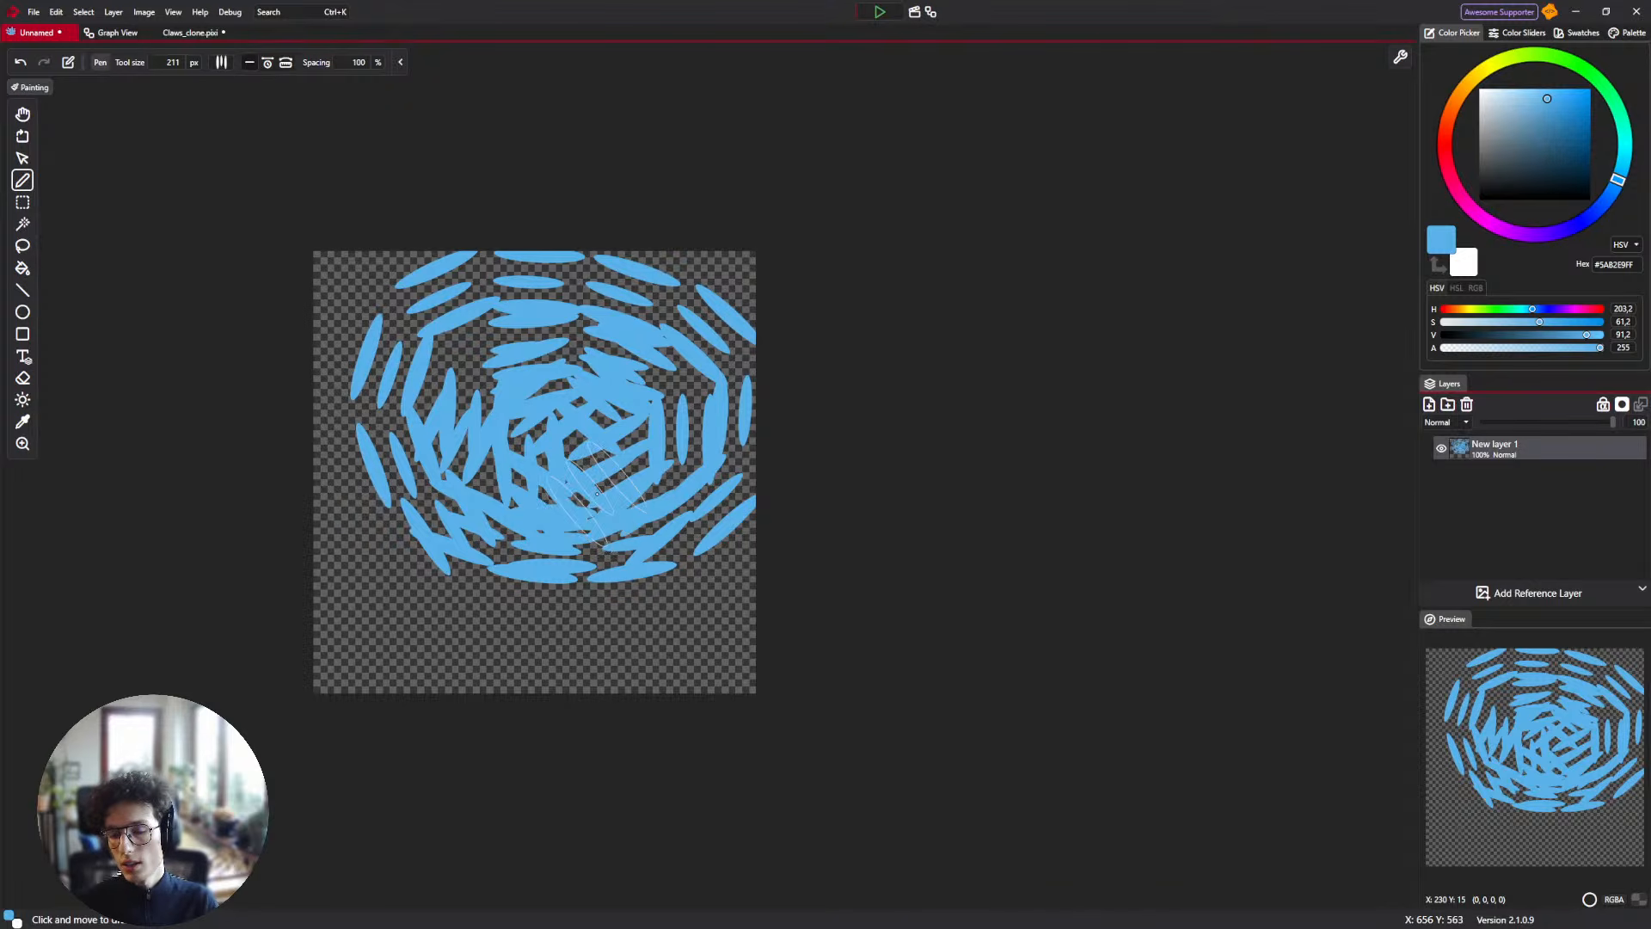
pyautogui.hotkey('ctrl', 'z')
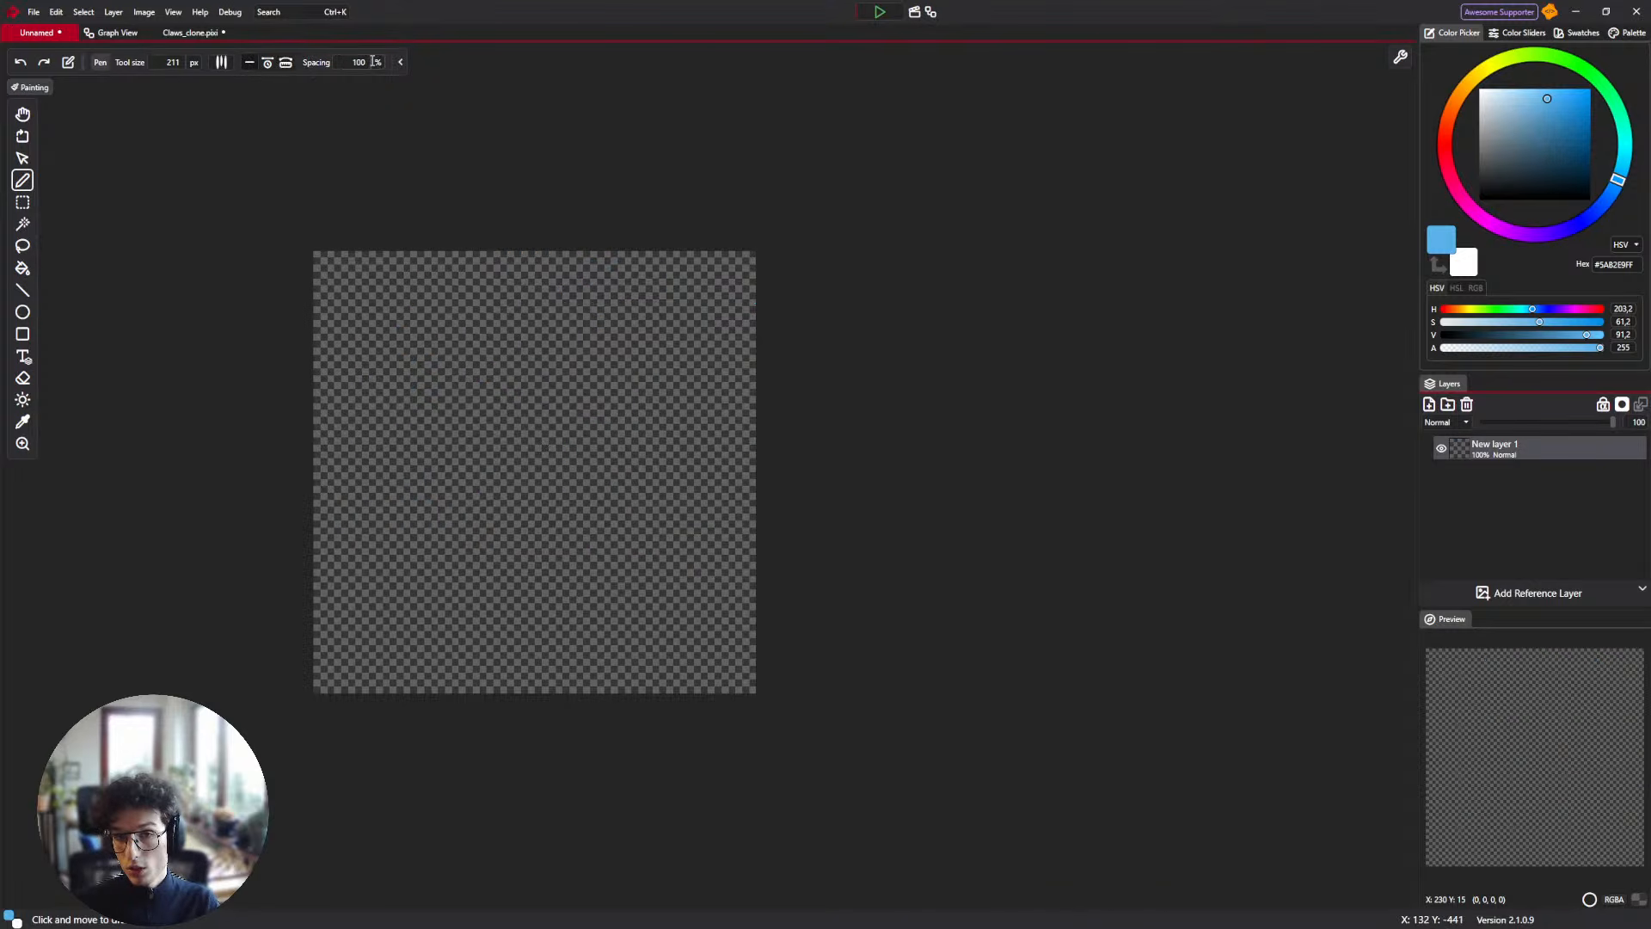
# Choose the built-in Blending Brush for the pen and check the brushes offered for its Shape option.
pyautogui.click(221, 62)
pyautogui.scroll(-2, 316, 243)
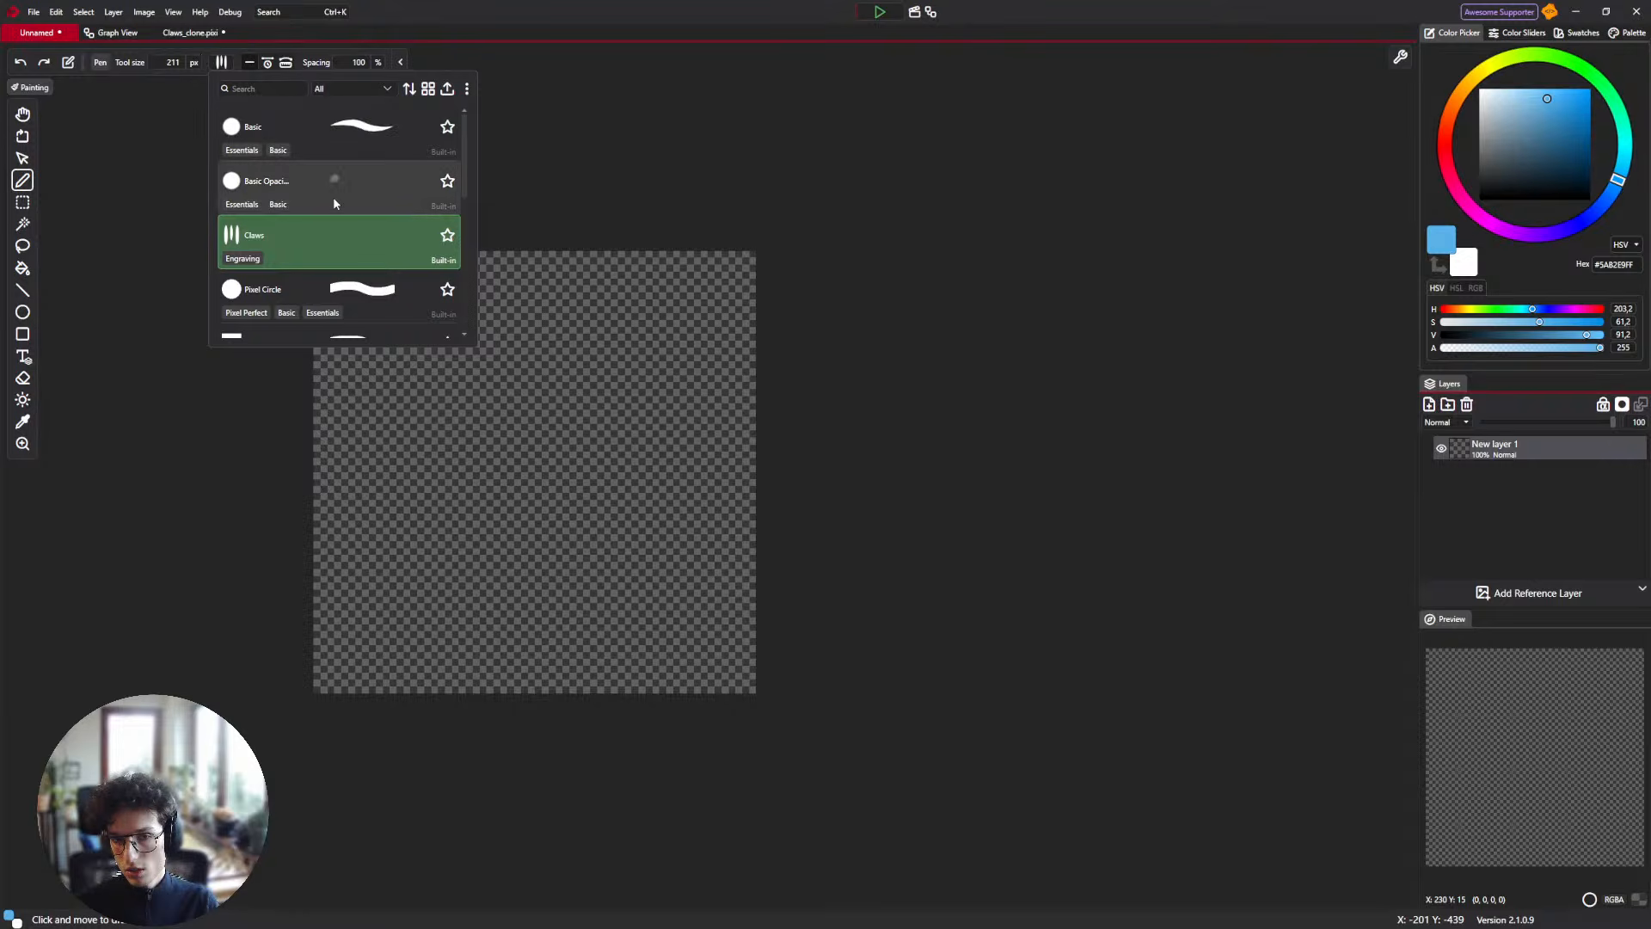
pyautogui.scroll(-1, 316, 243)
pyautogui.click(382, 212)
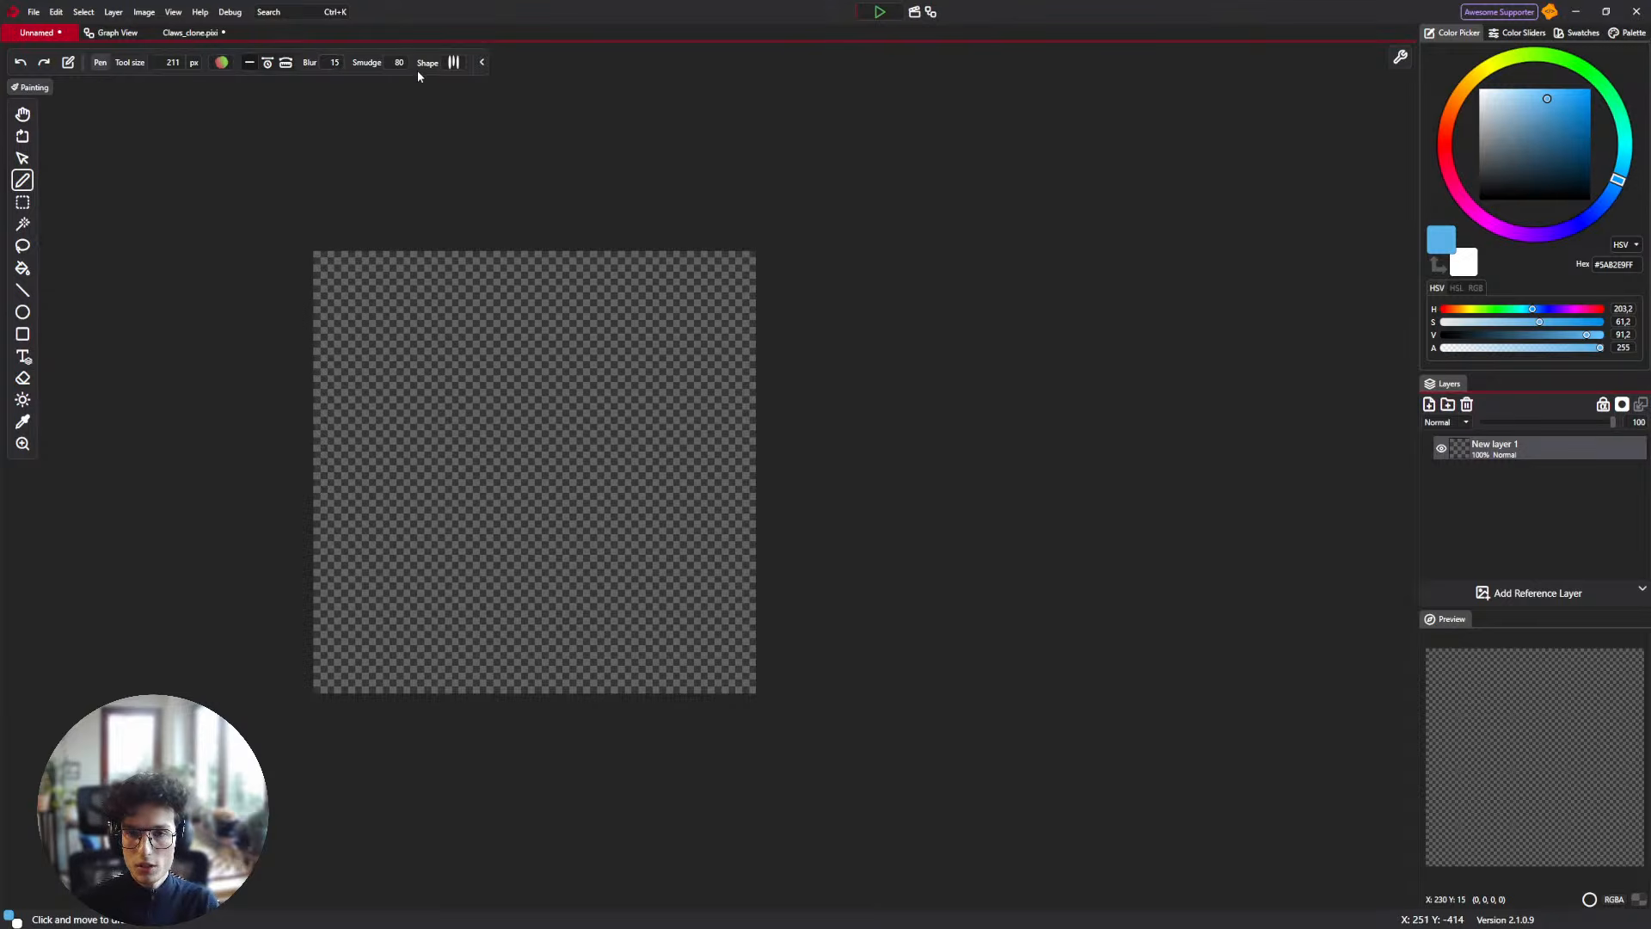
pyautogui.click(453, 61)
pyautogui.click(453, 62)
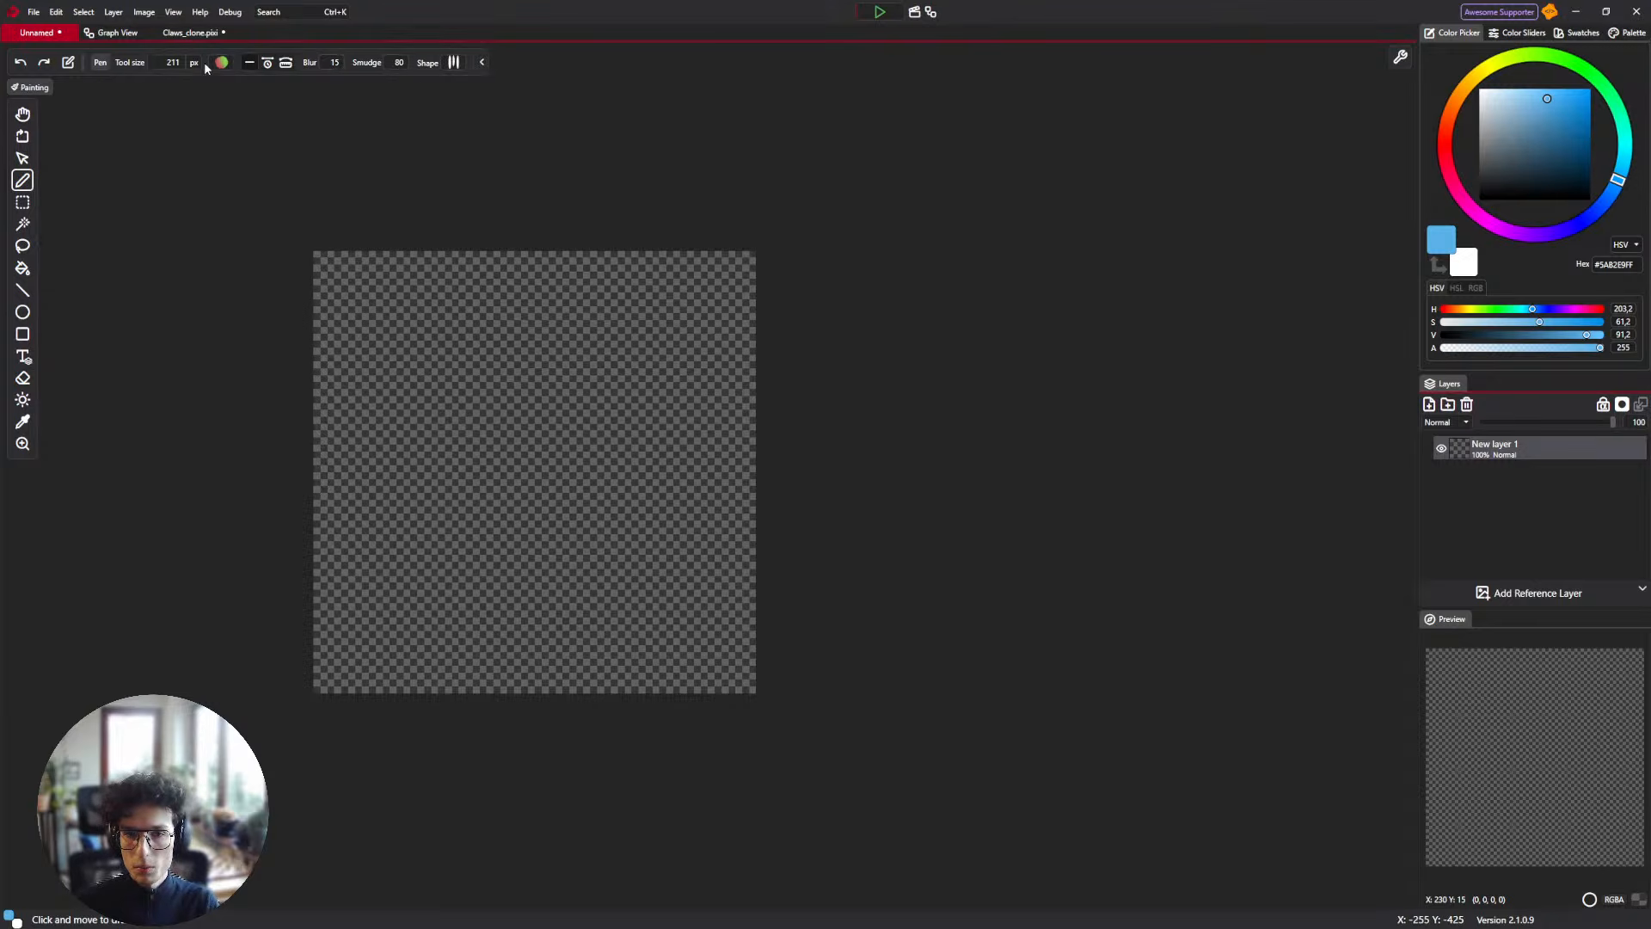
# Check the Blending Brush's entry in the brush list.
pyautogui.click(221, 62)
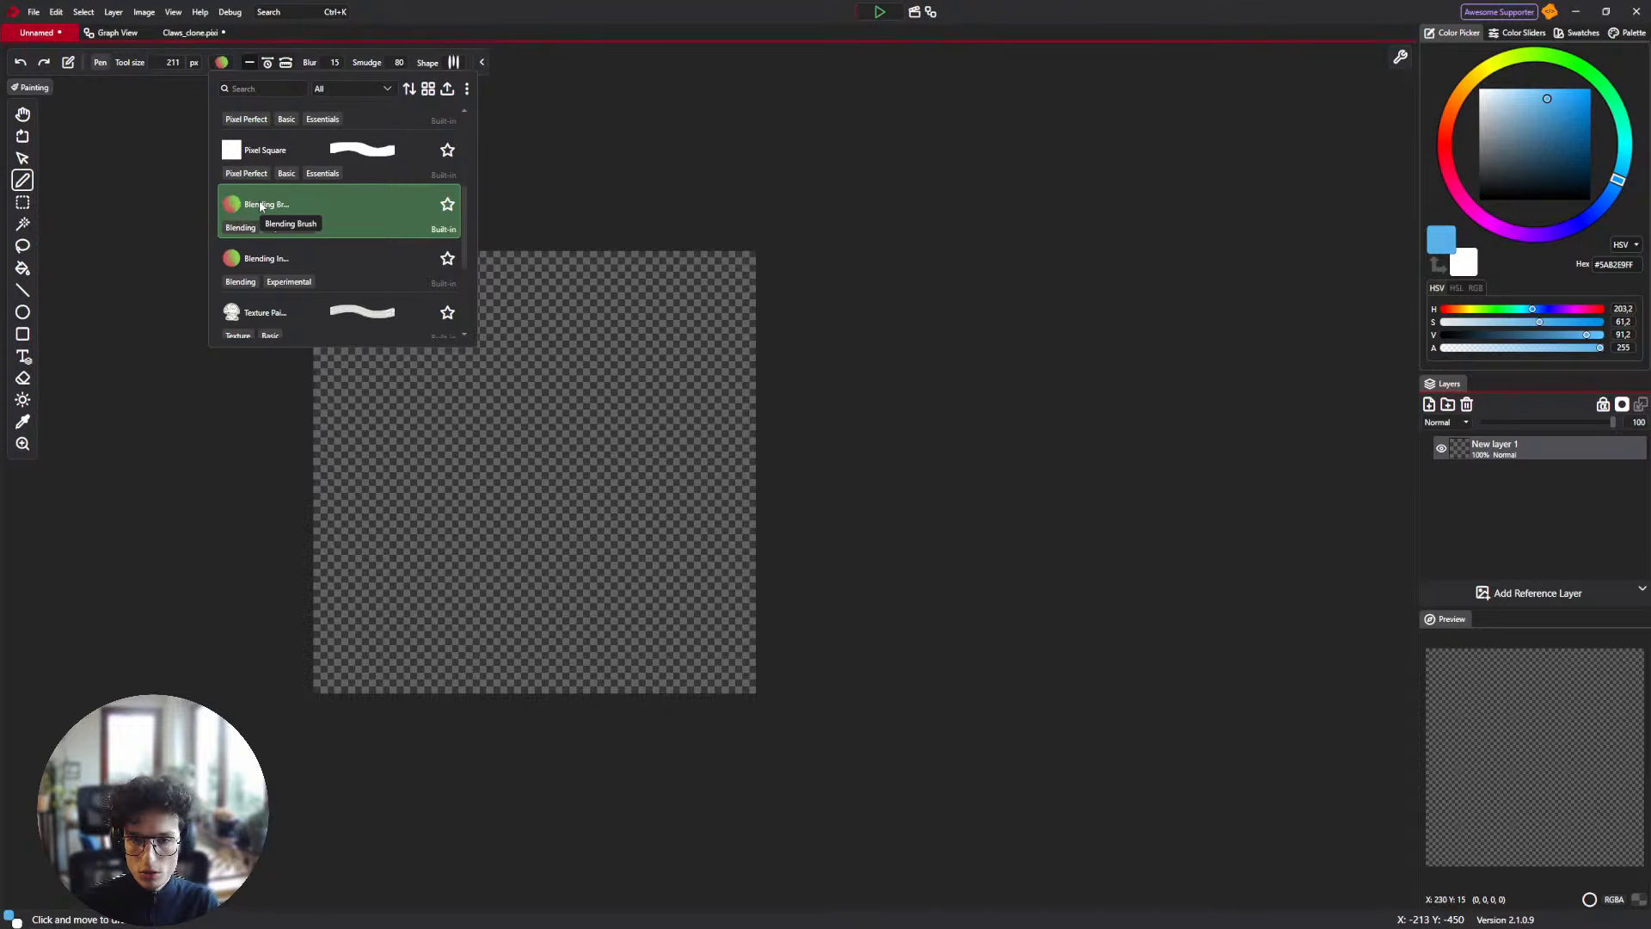
pyautogui.click(236, 66)
pyautogui.moveTo(445, 158); pyautogui.dragTo(394, 190)
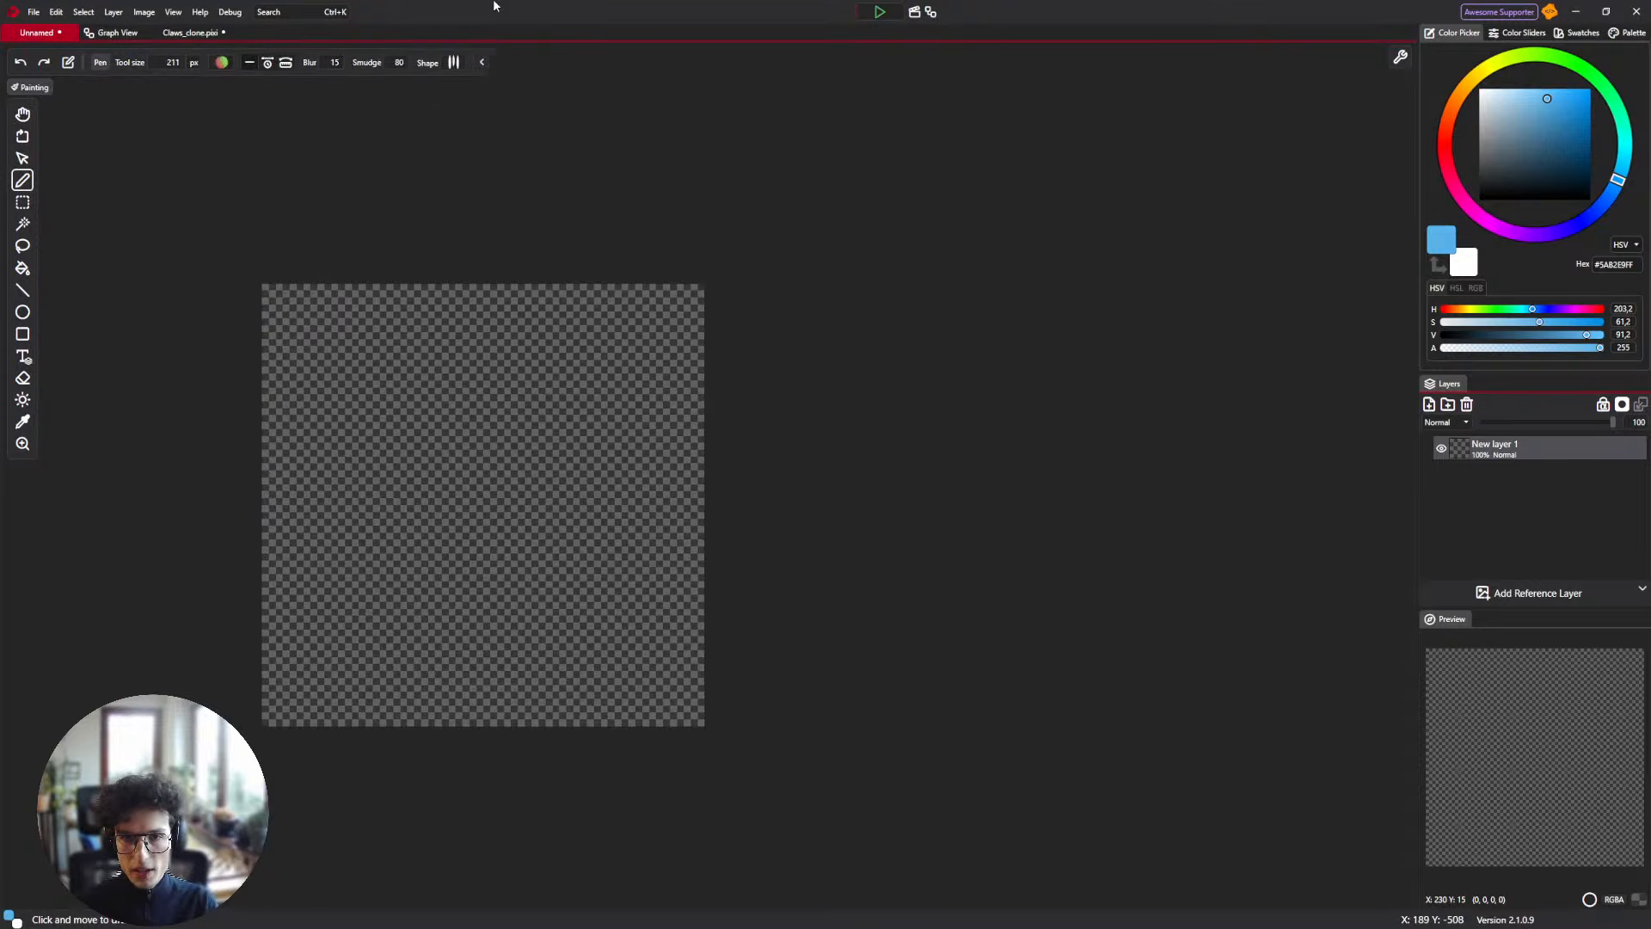
pyautogui.moveTo(604, 255); pyautogui.dragTo(632, 217)
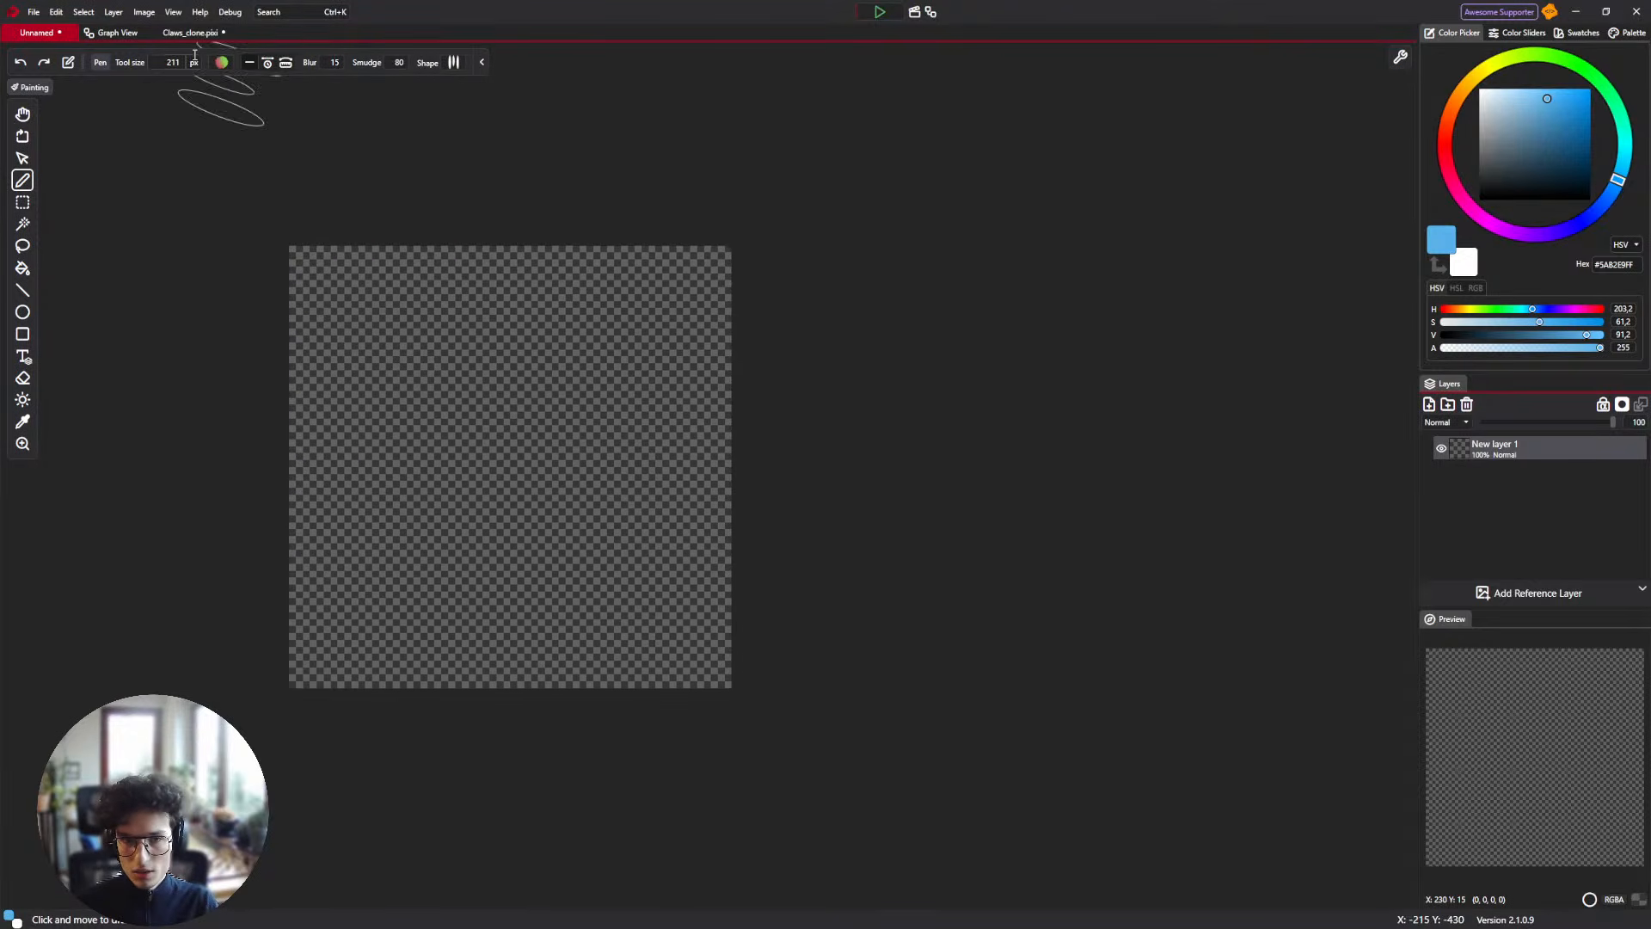
# Open the built-in Mask example file from the startup window's Photo examples.
pyautogui.click(172, 13)
pyautogui.click(207, 46)
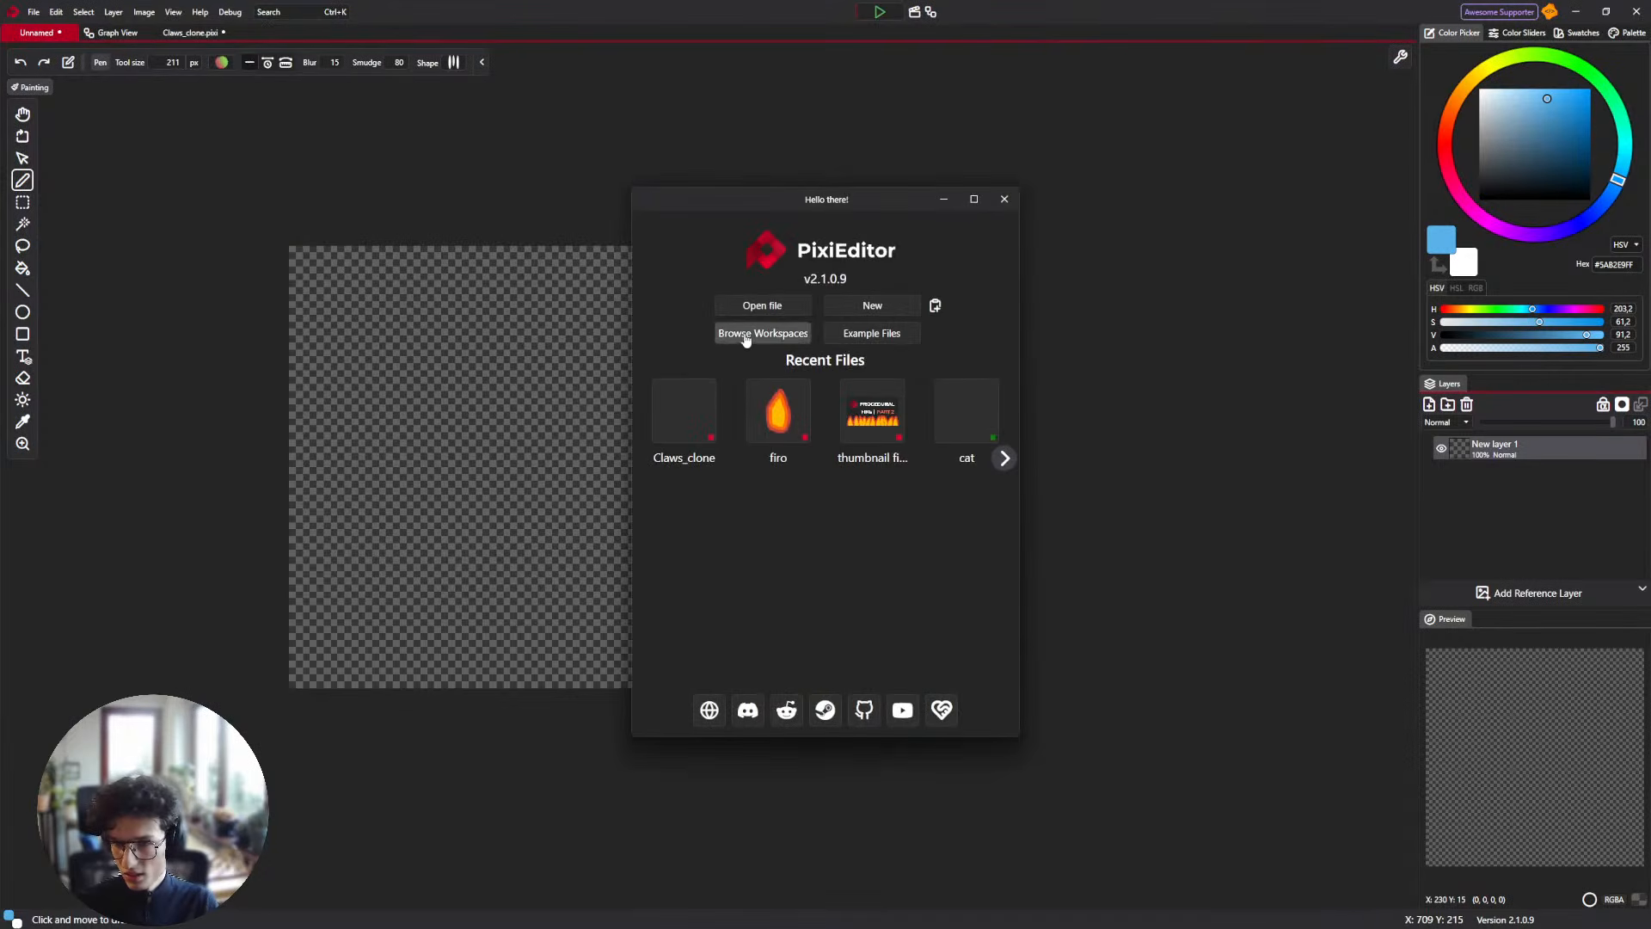
pyautogui.click(873, 335)
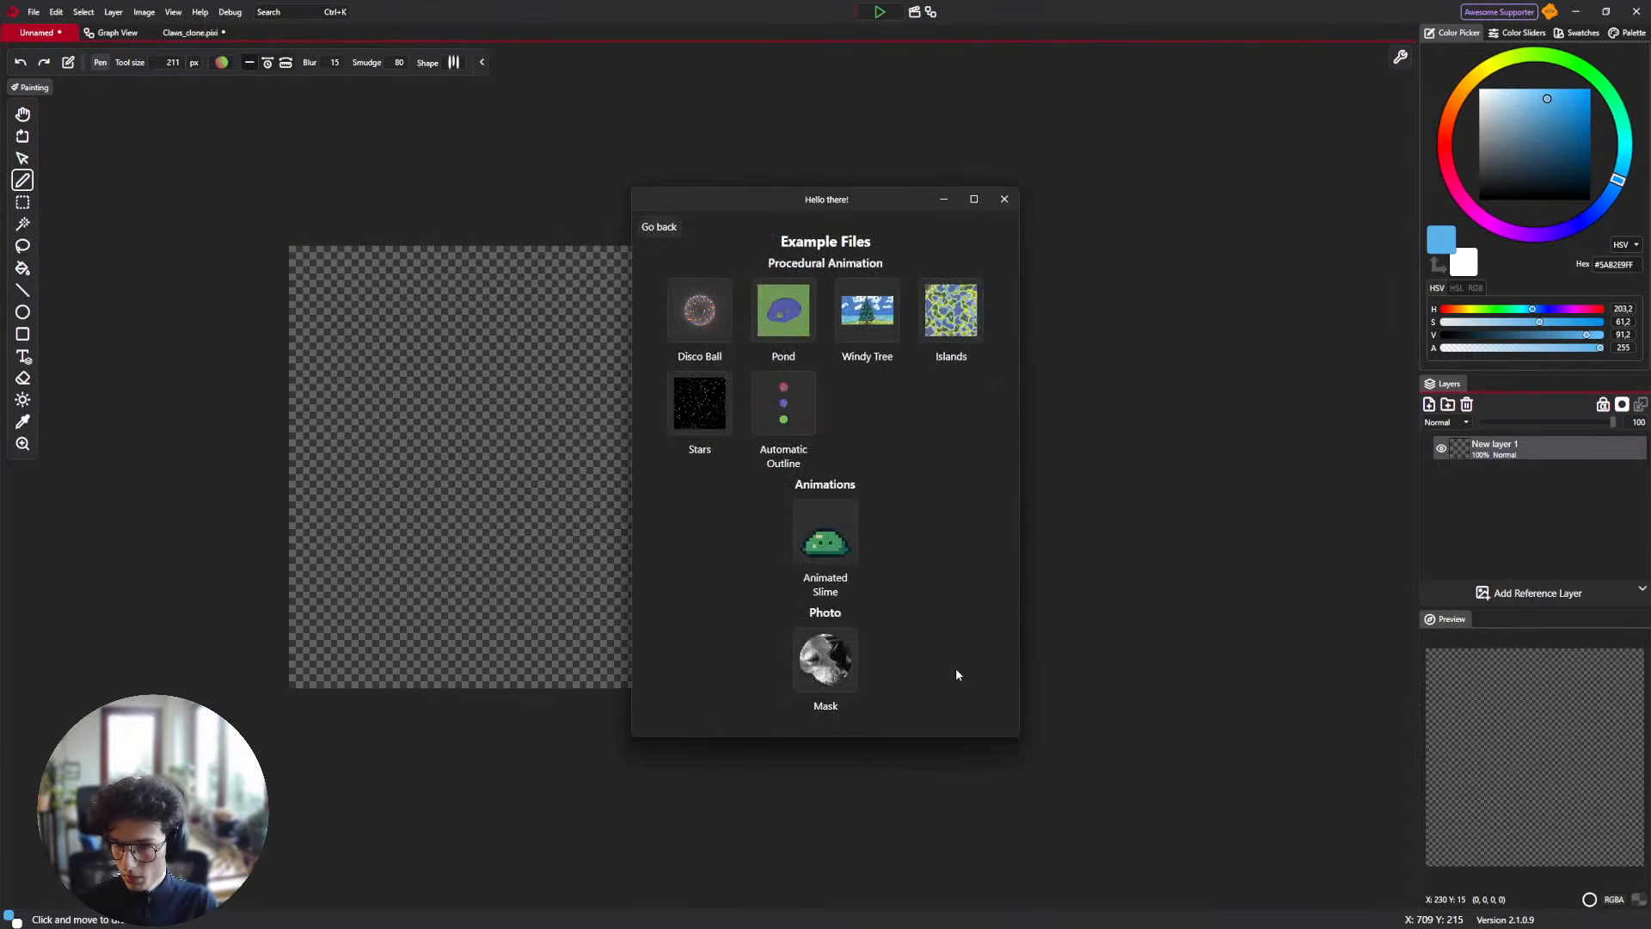
pyautogui.click(828, 665)
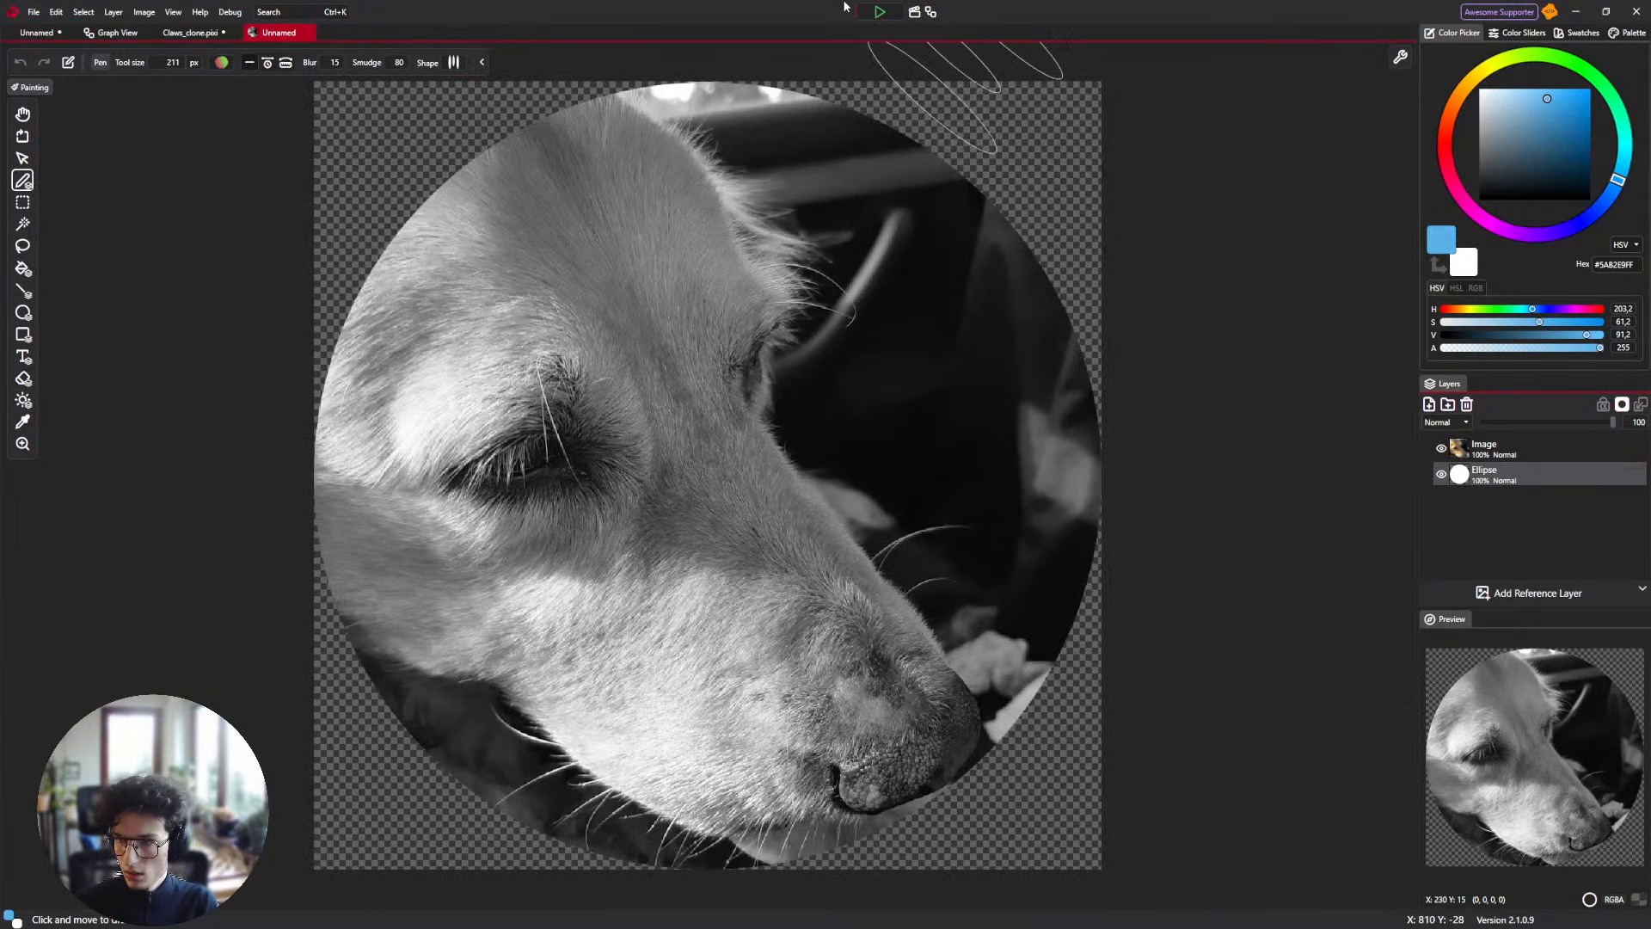
# Delete the Grayscale Filter and Ellipse nodes from the Mask example's graph and return to its canvas.
pyautogui.click(918, 14)
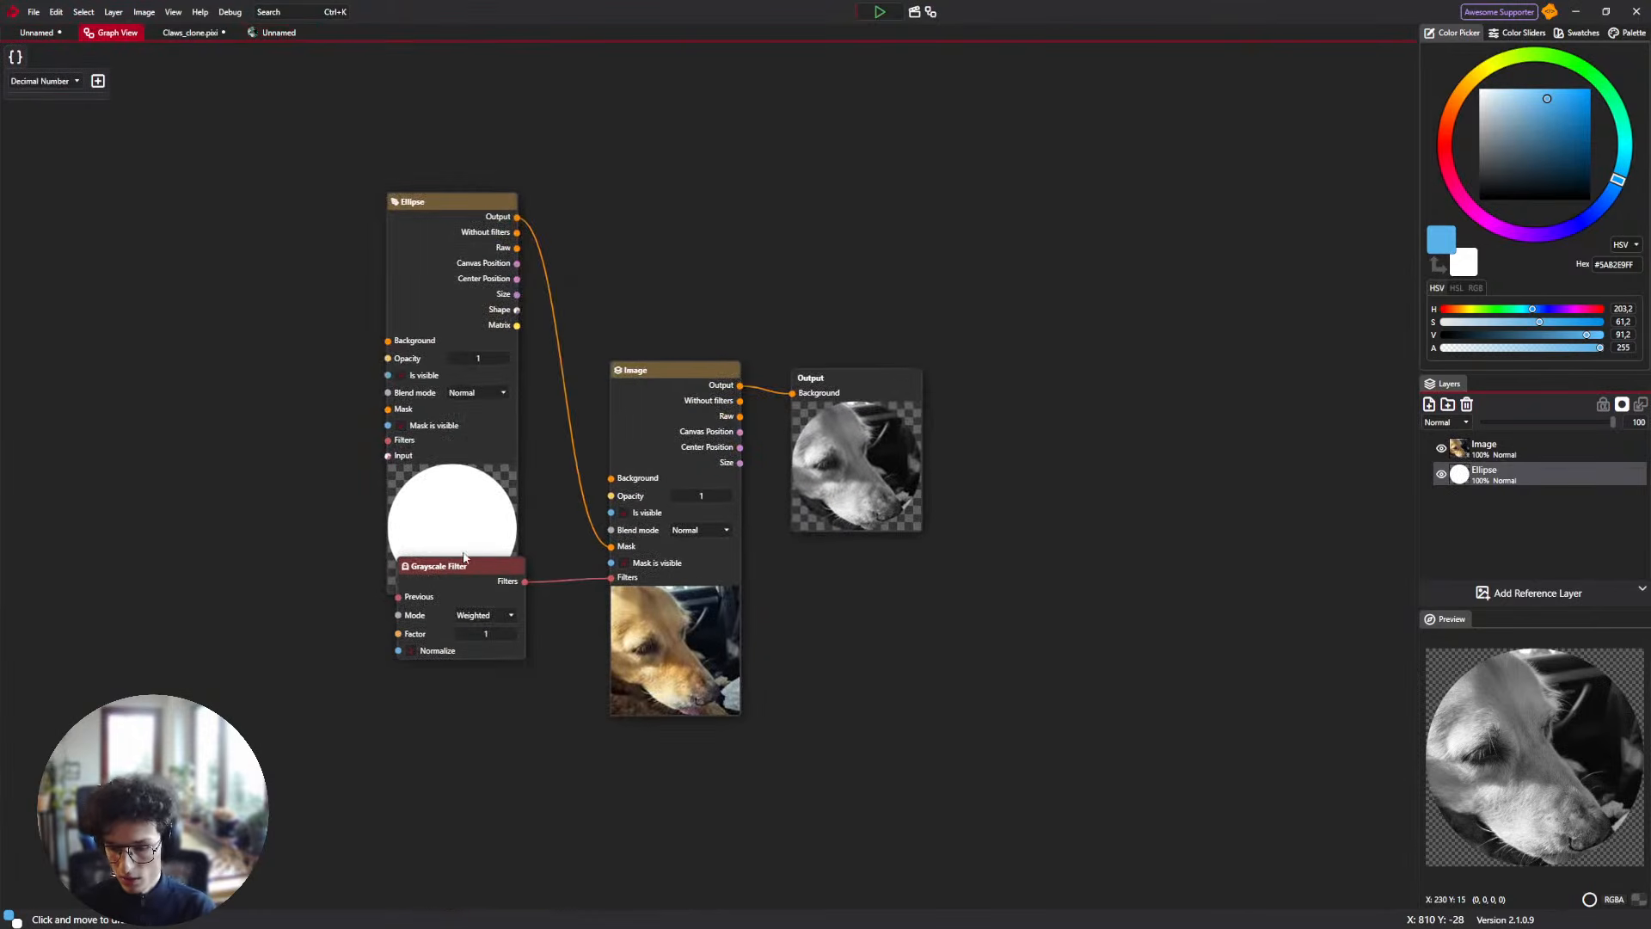
pyautogui.moveTo(467, 565); pyautogui.dragTo(473, 655)
pyautogui.press('Delete')
pyautogui.click(487, 516)
pyautogui.press('Delete')
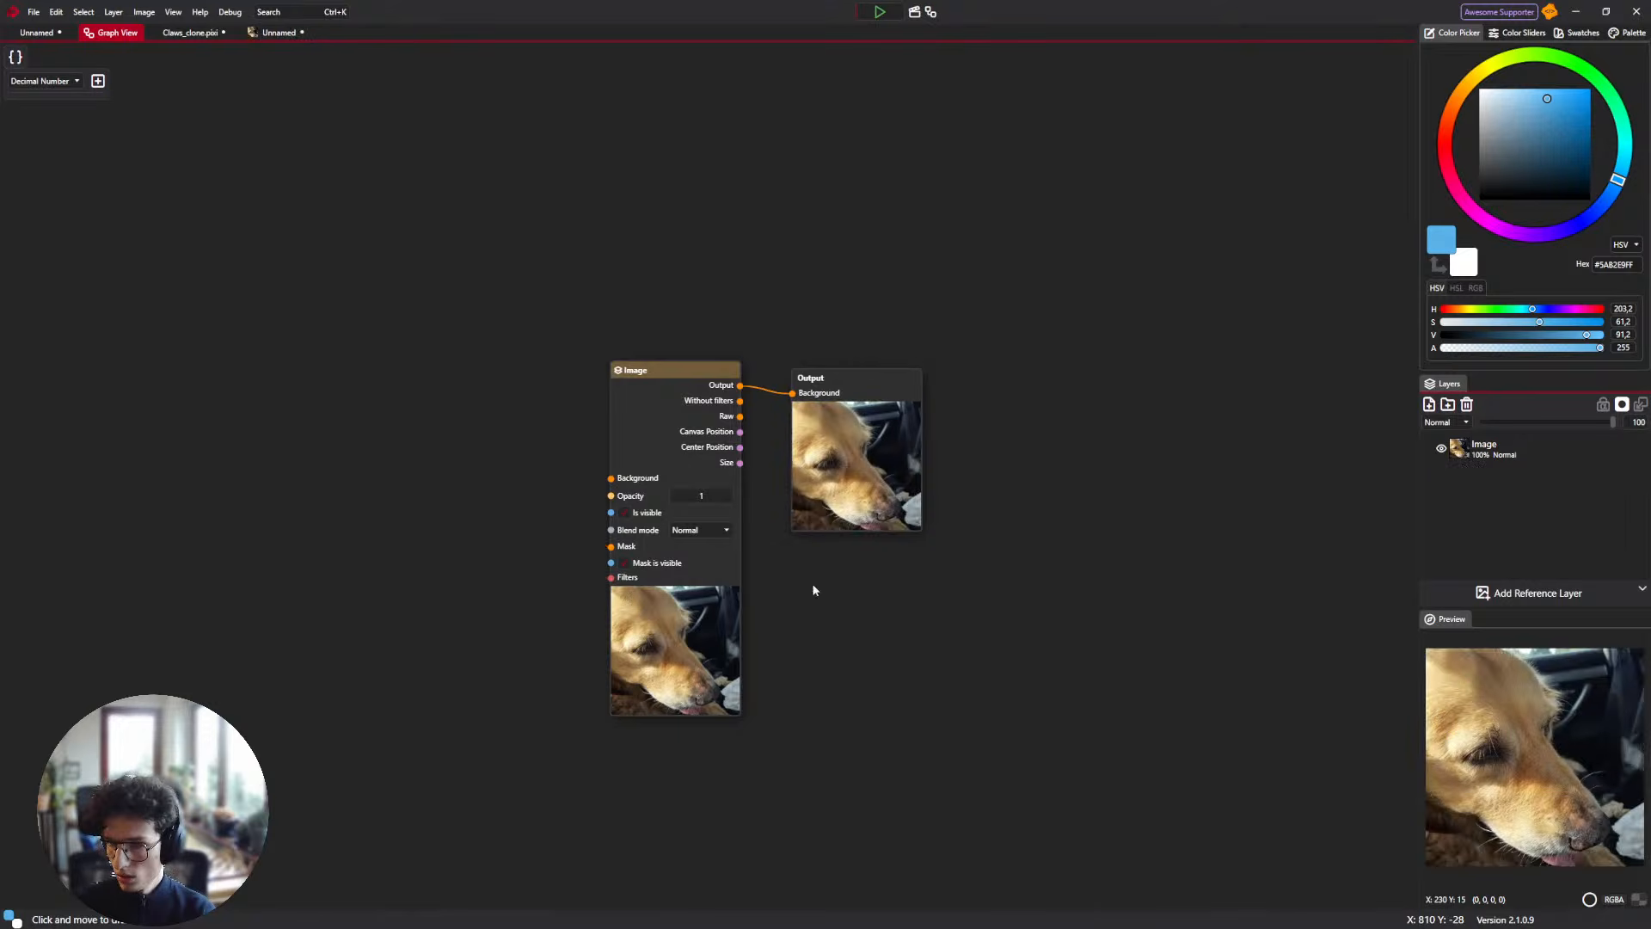
pyautogui.click(277, 33)
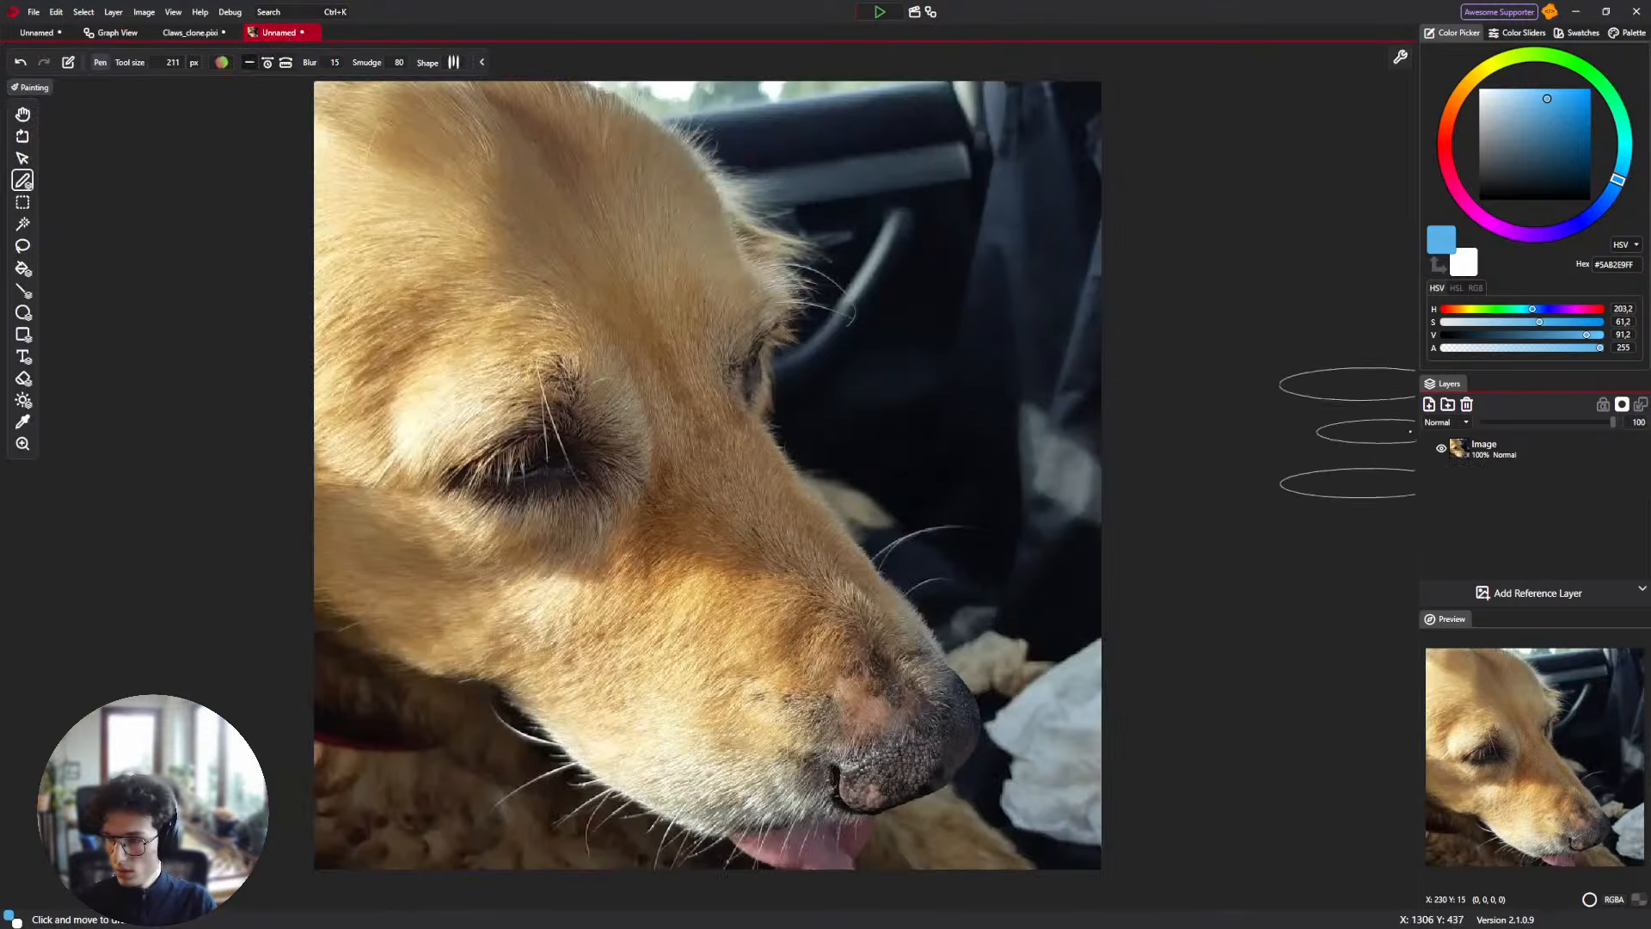
# Choose the built-in Blending Brush for the pen, paint a test stroke over the dog's face and undo it.
pyautogui.scroll(-3, 504, 251)
pyautogui.click(222, 62)
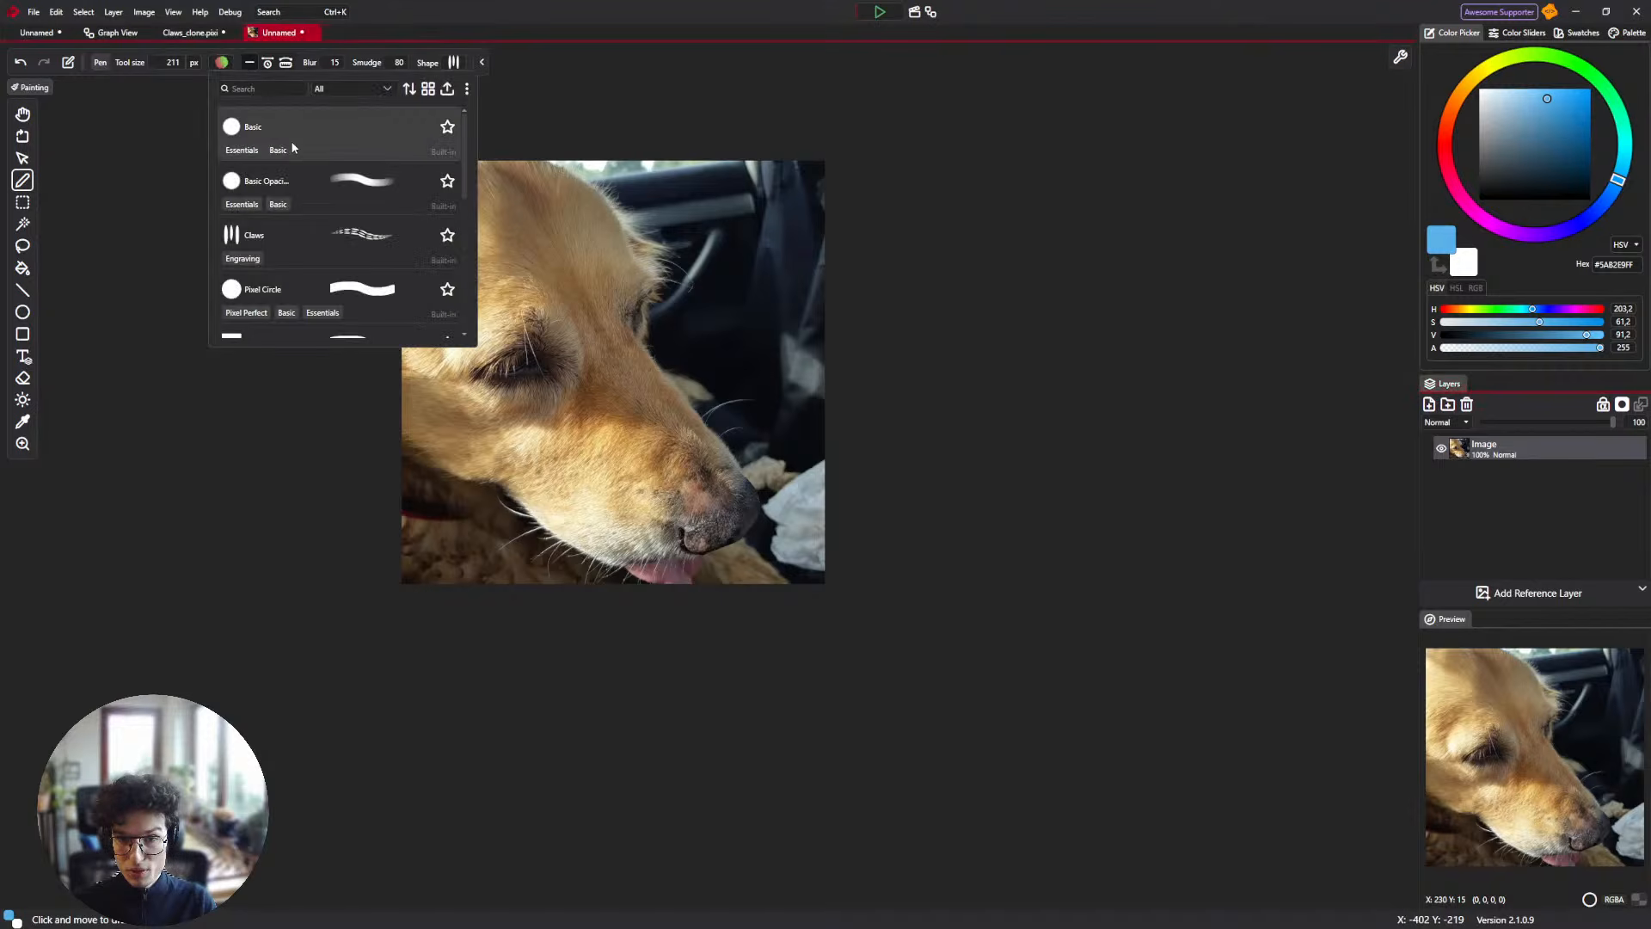
pyautogui.scroll(-6, 345, 224)
pyautogui.scroll(2, 362, 281)
pyautogui.scroll(-2, 362, 281)
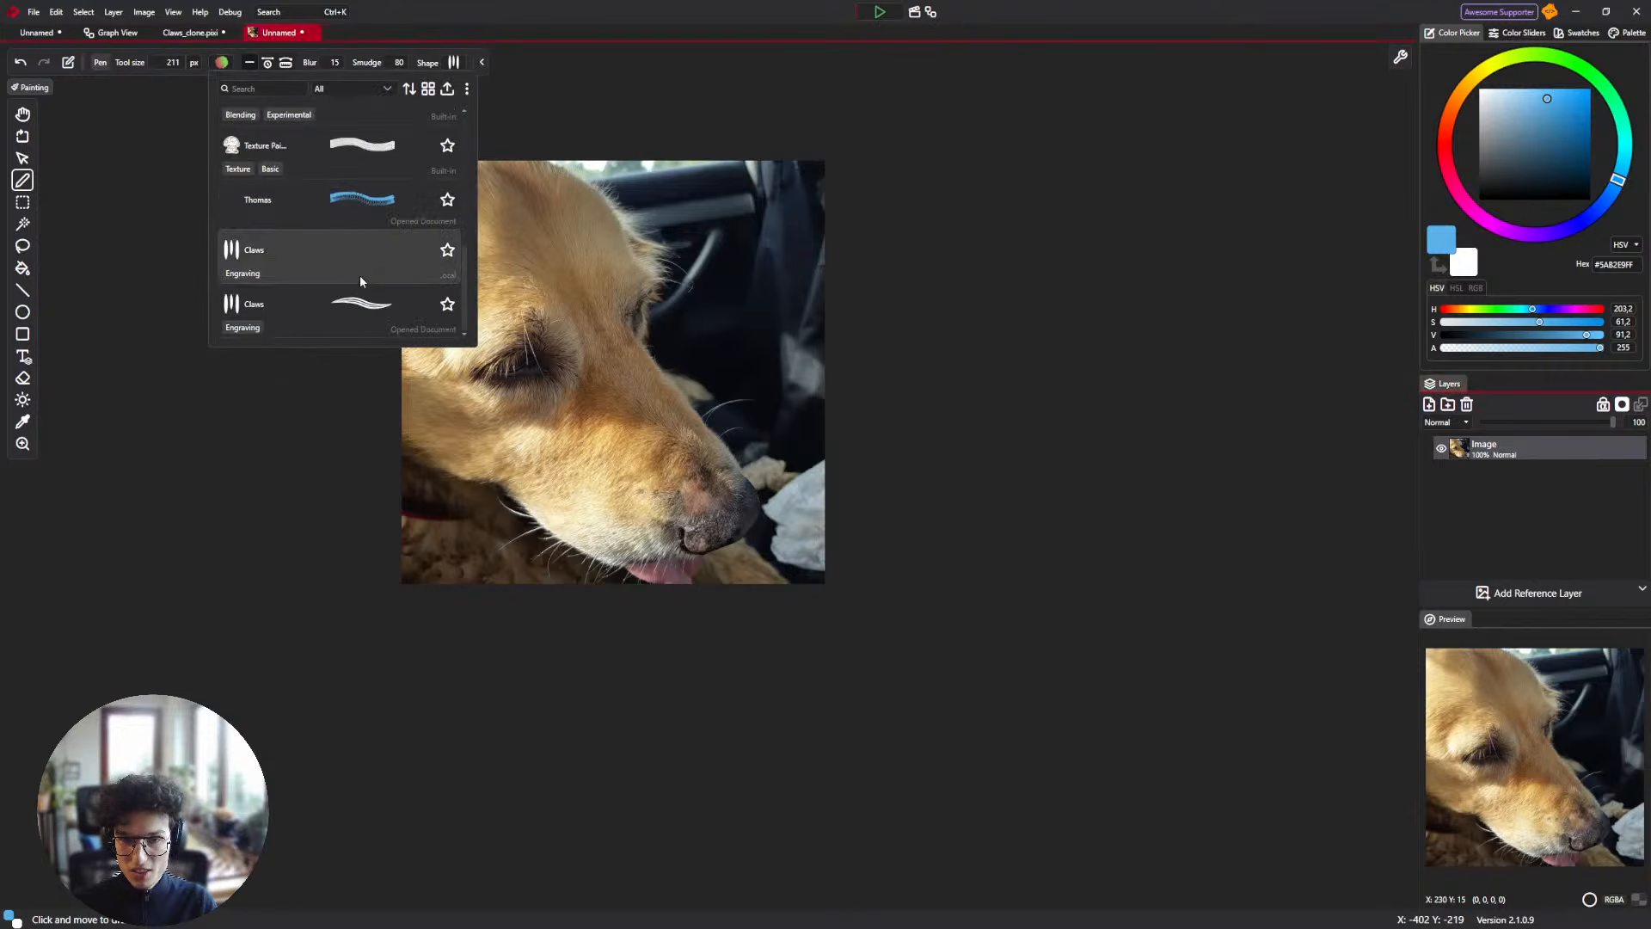
pyautogui.scroll(3, 360, 279)
pyautogui.click(284, 163)
pyautogui.moveTo(619, 288)
pyautogui.mouseDown()
pyautogui.moveTo(605, 368)
pyautogui.moveTo(563, 320)
pyautogui.moveTo(575, 261)
pyautogui.moveTo(679, 331)
pyautogui.mouseUp()
pyautogui.hotkey('ctrl', 'z')
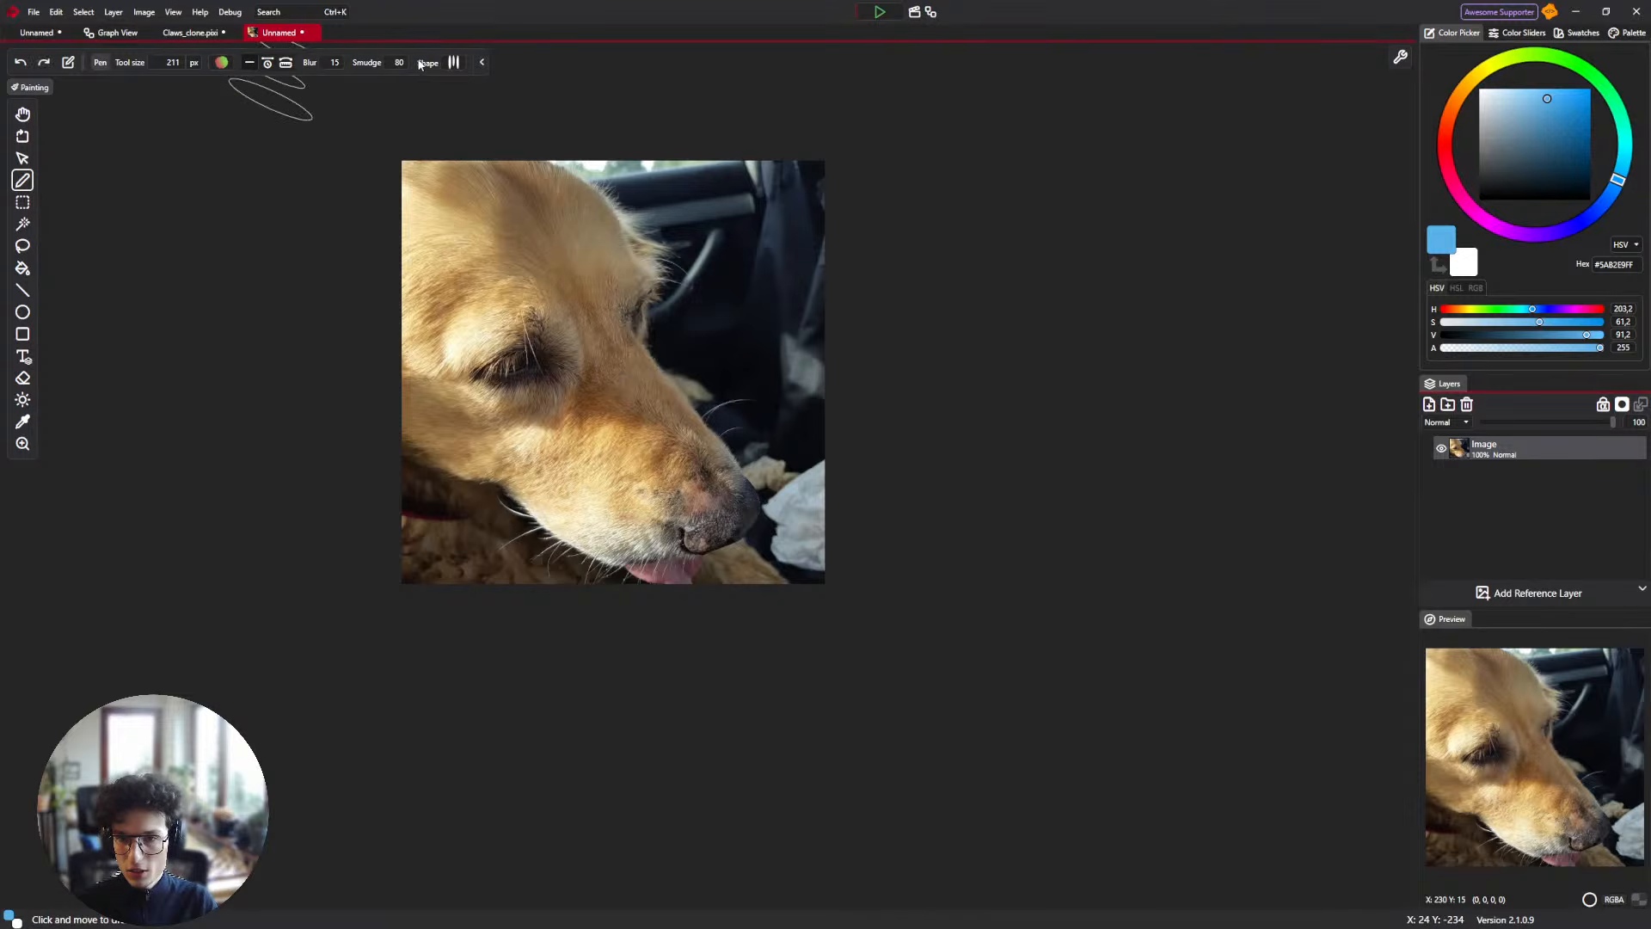
# Set the Blending Brush's Shape to a round brush, blur the dog's face with test strokes and undo them.
pyautogui.click(453, 62)
pyautogui.click(527, 129)
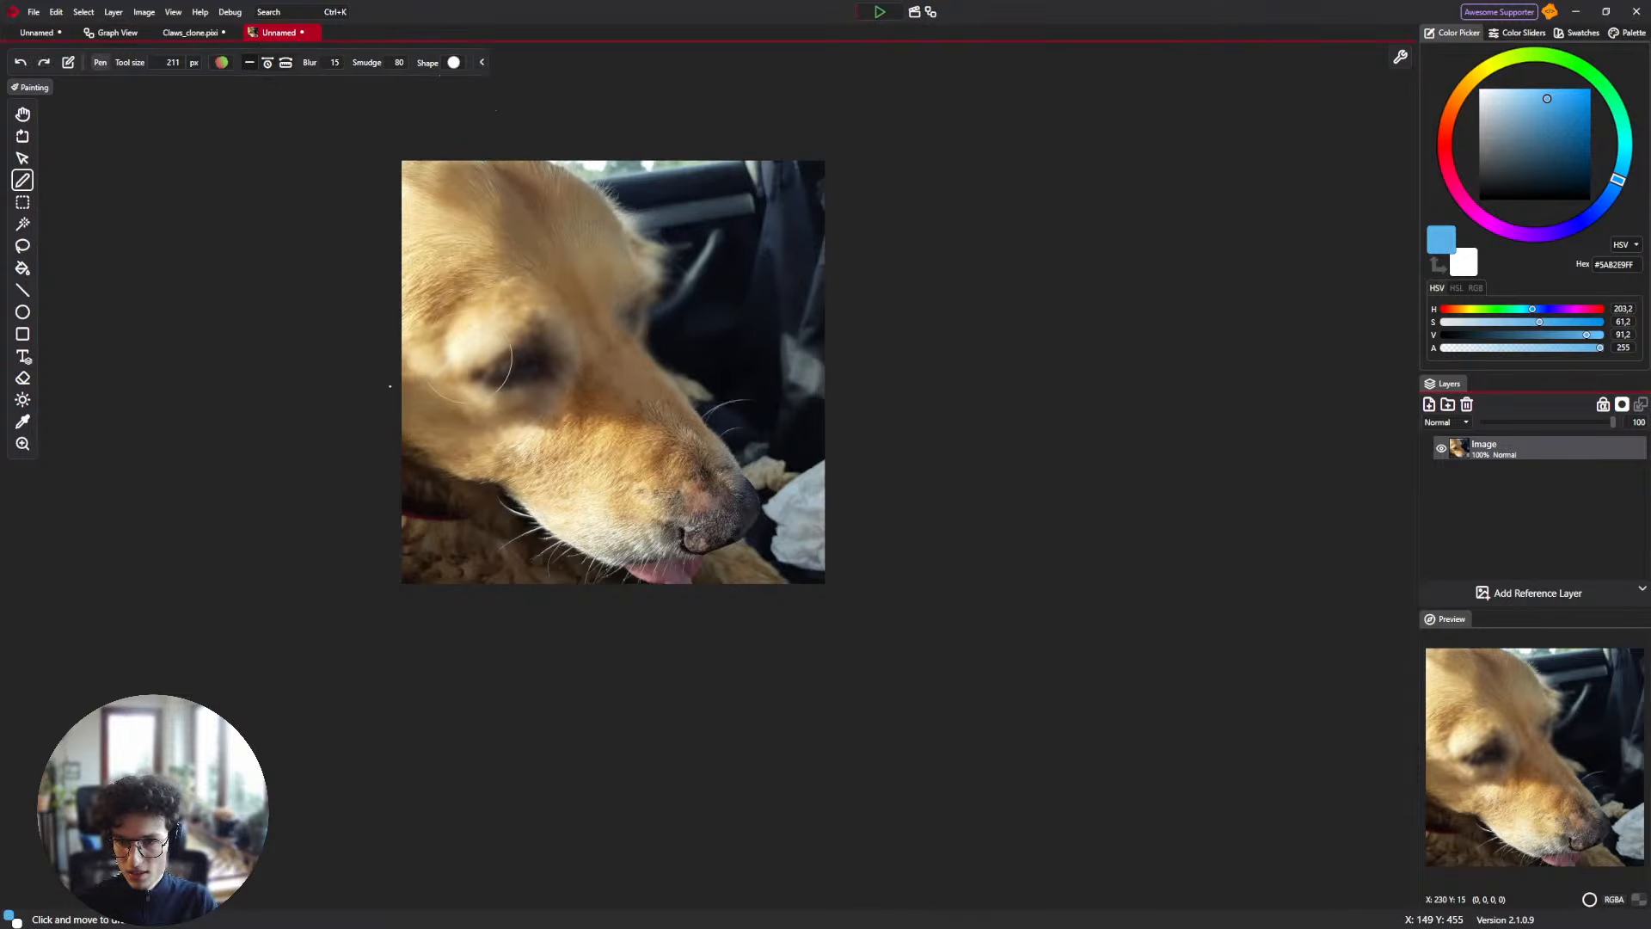
pyautogui.moveTo(466, 357)
pyautogui.mouseDown()
pyautogui.moveTo(594, 464)
pyautogui.moveTo(748, 490)
pyautogui.moveTo(631, 480)
pyautogui.mouseUp()
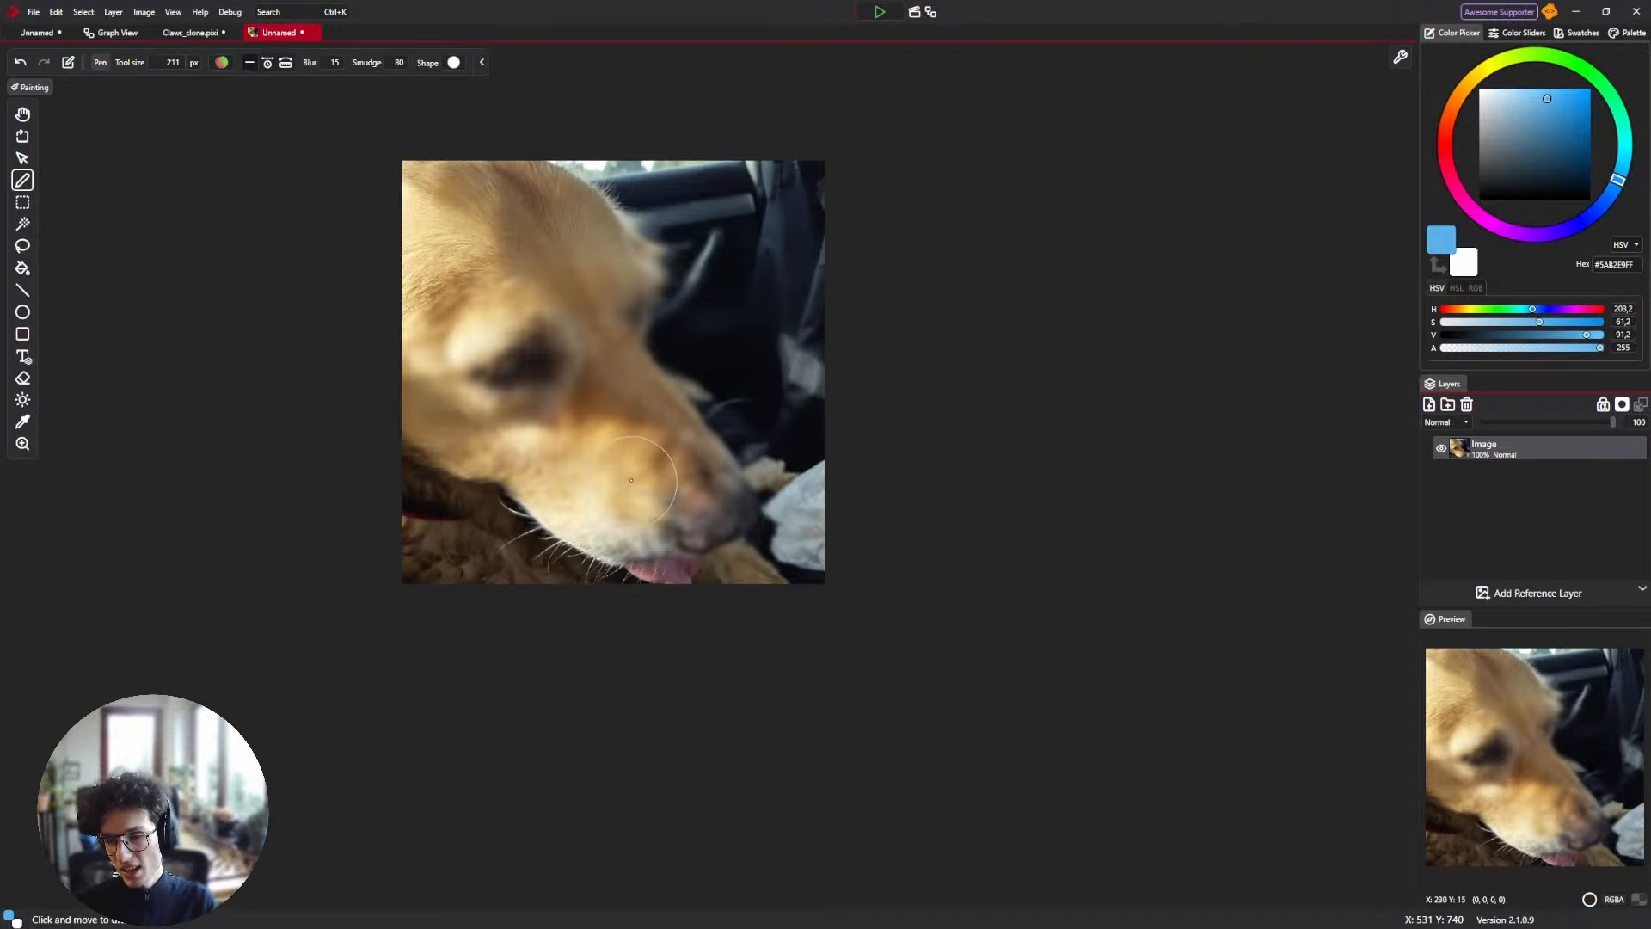
pyautogui.hotkey('ctrl', 'z')
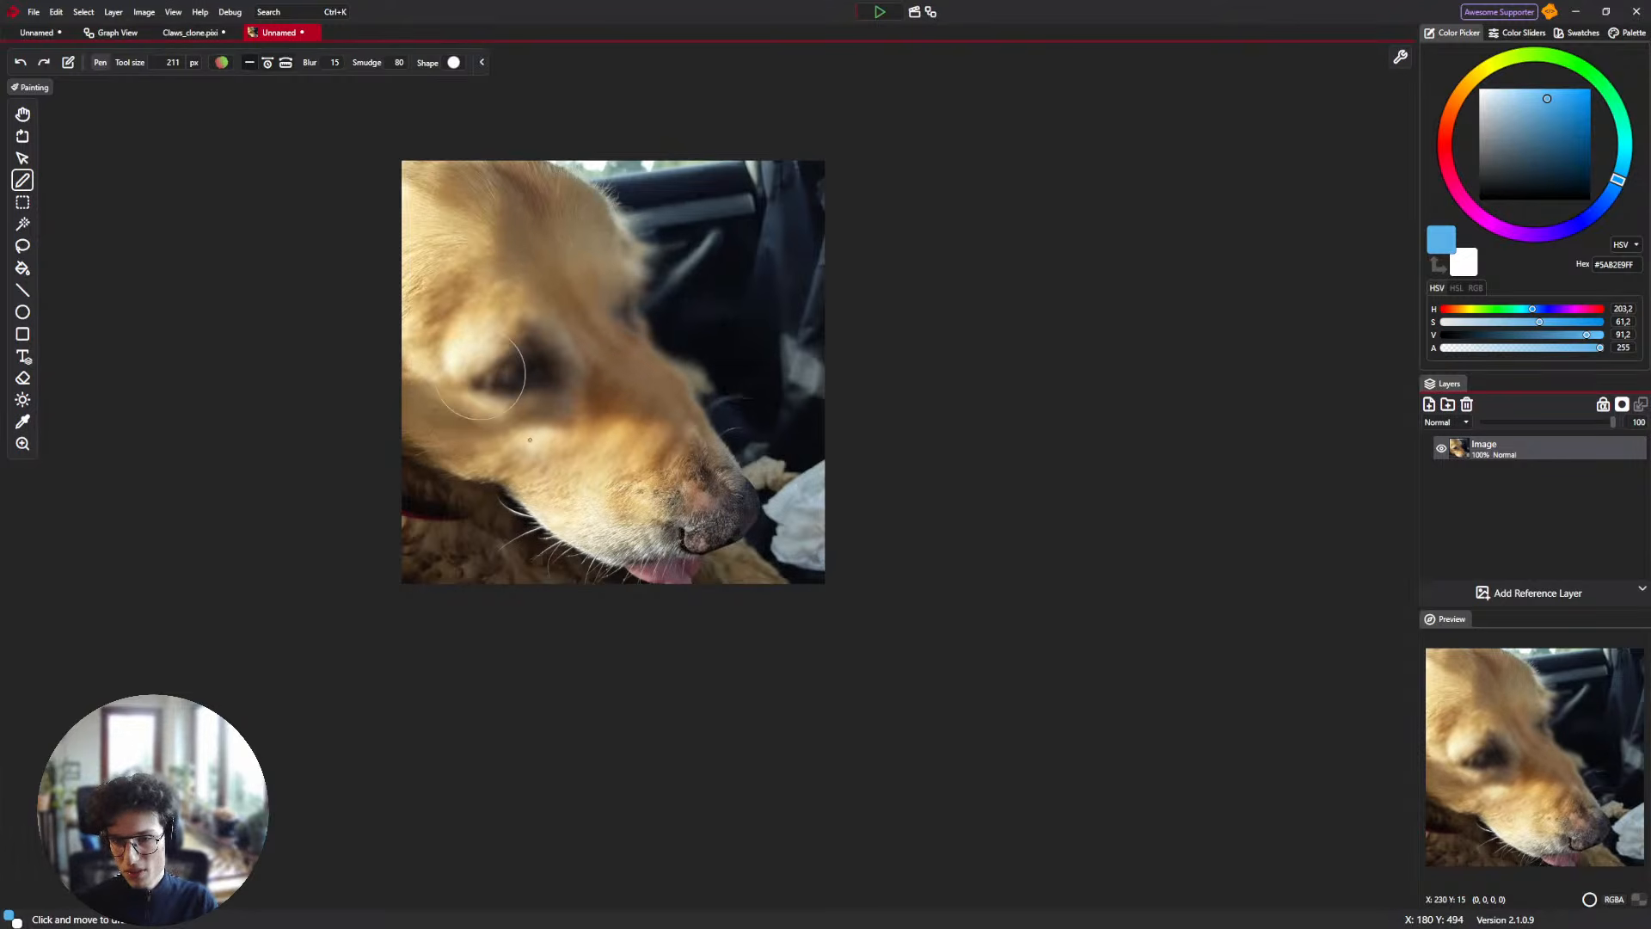
pyautogui.hotkey('ctrl', 'z')
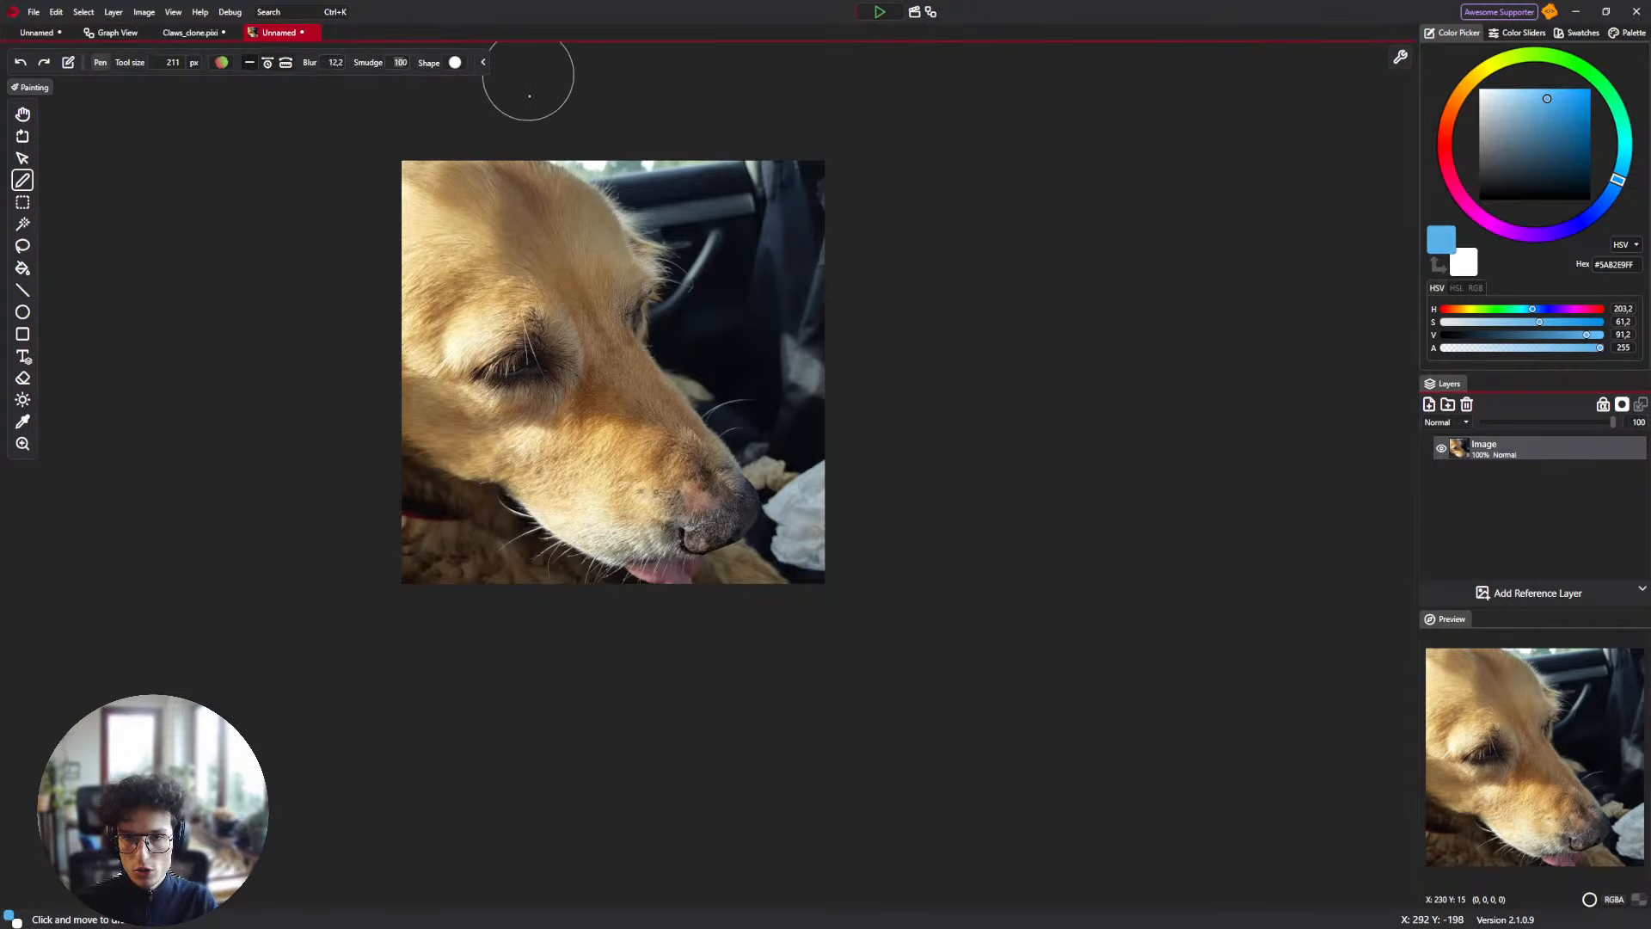
# Smear the dog's eye and forehead with the Blending Brush at Blur 12.2 and Smudge 100, and undo the strokes.
pyautogui.moveTo(597, 336)
pyautogui.mouseDown()
pyautogui.moveTo(521, 380)
pyautogui.moveTo(528, 431)
pyautogui.moveTo(628, 344)
pyautogui.moveTo(559, 258)
pyautogui.moveTo(516, 378)
pyautogui.moveTo(538, 465)
pyautogui.moveTo(674, 369)
pyautogui.moveTo(662, 275)
pyautogui.moveTo(688, 361)
pyautogui.mouseUp()
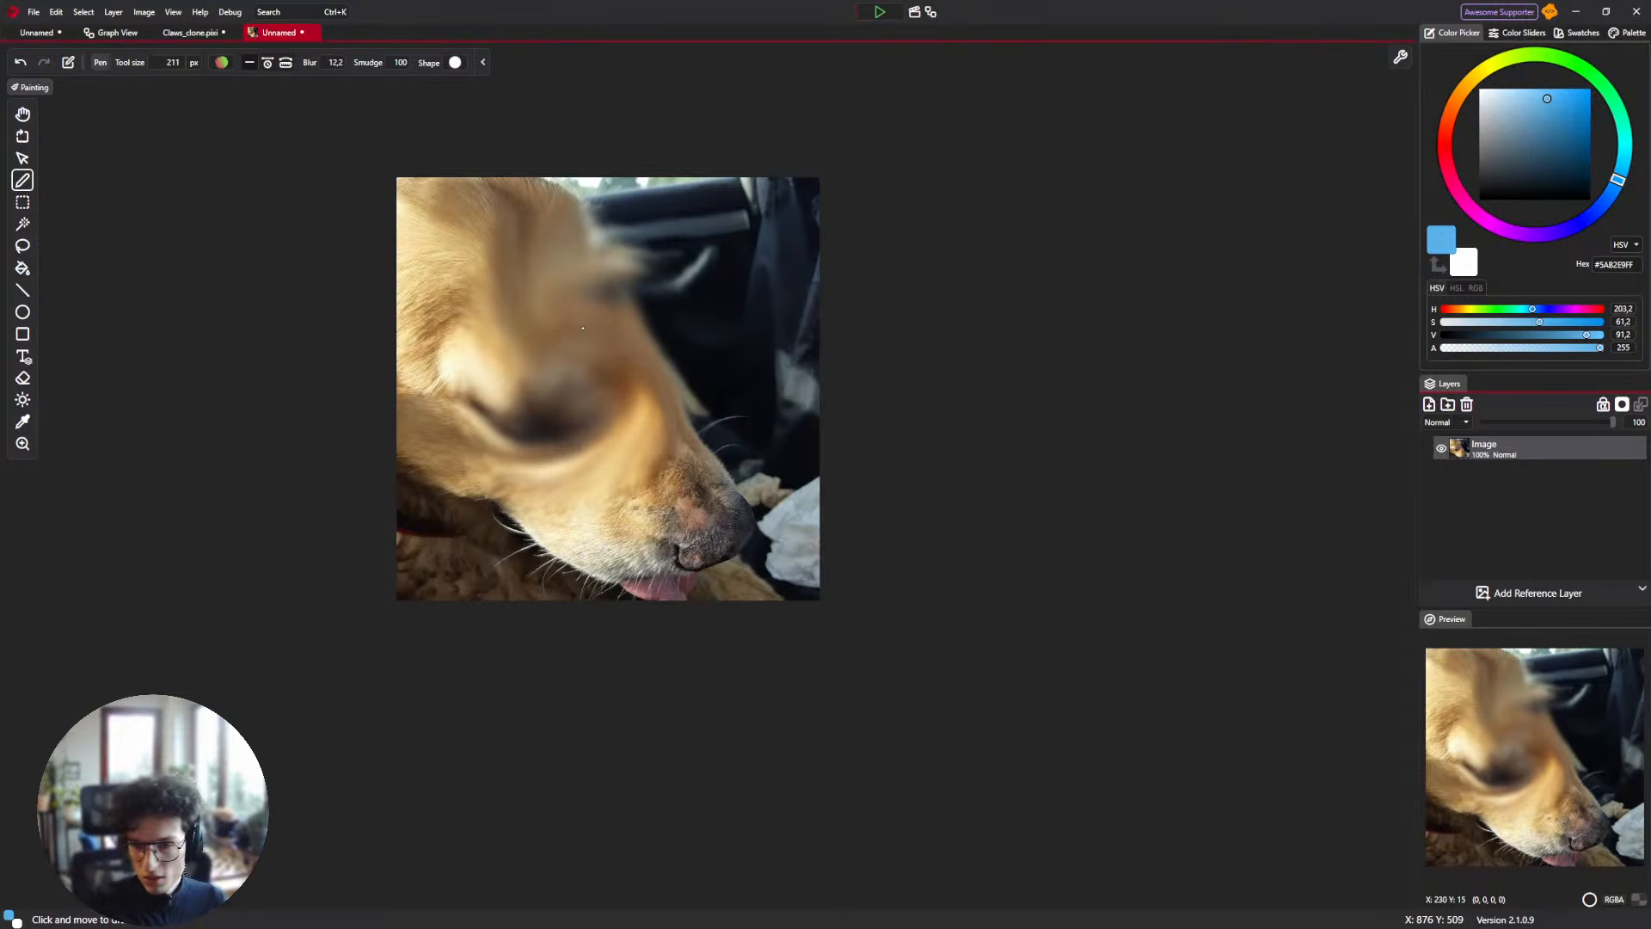
pyautogui.hotkey('ctrl', 'z')
pyautogui.moveTo(568, 320); pyautogui.dragTo(578, 369)
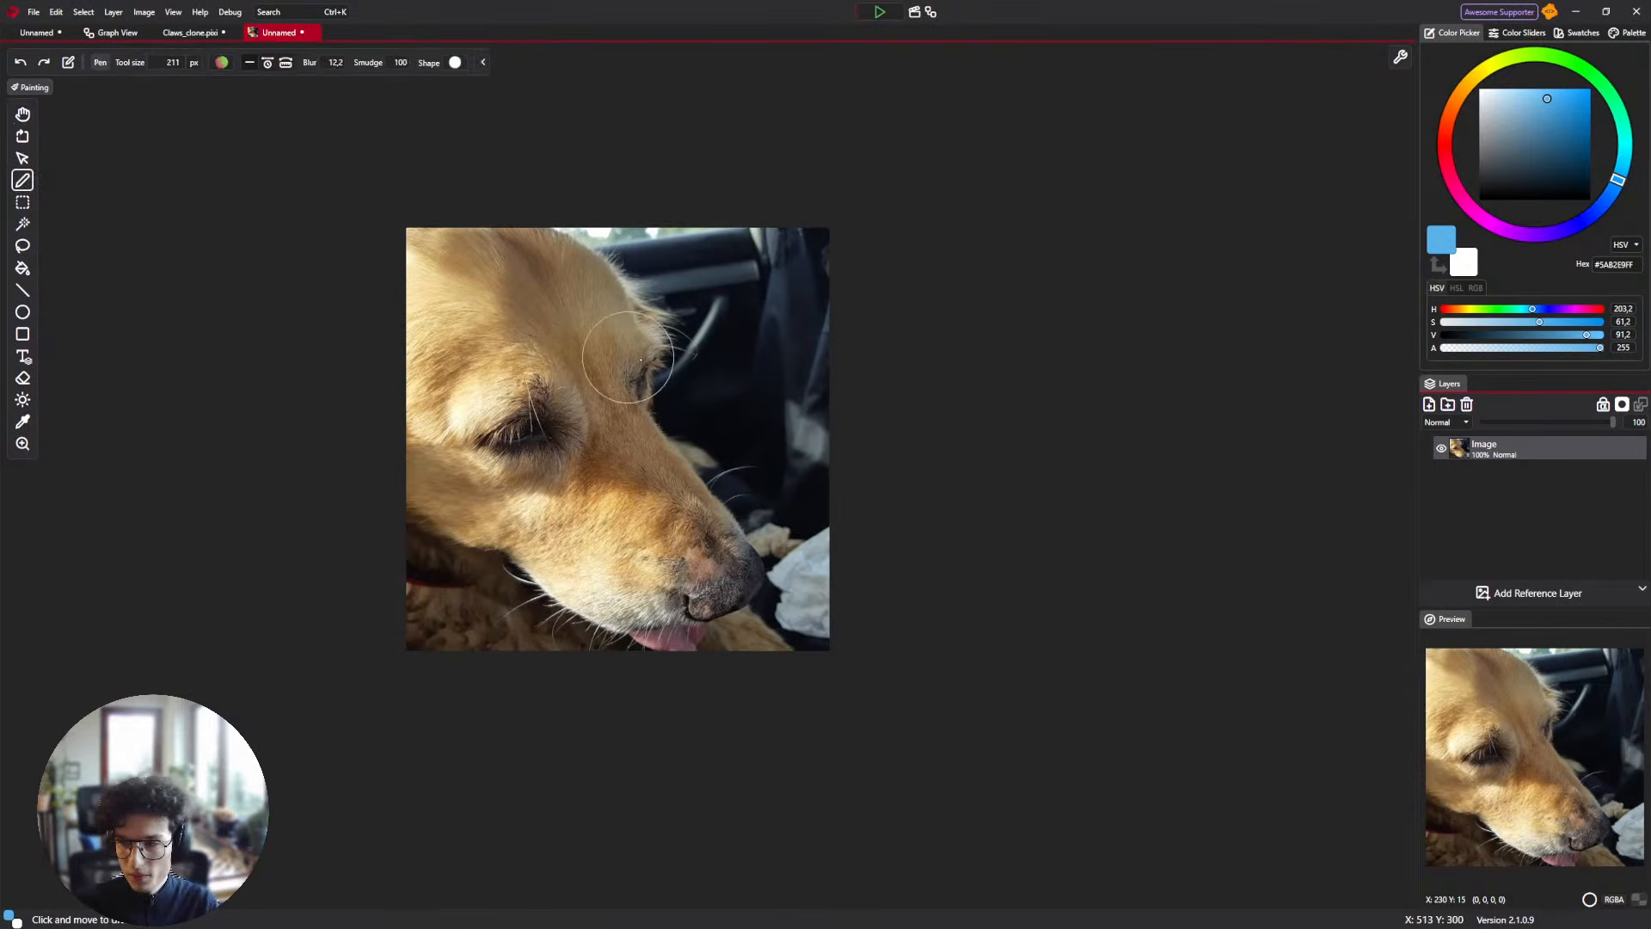
# Erase the upper third of the dog photo and pick green #34CD4C as the drawing colour.
pyautogui.press('e')
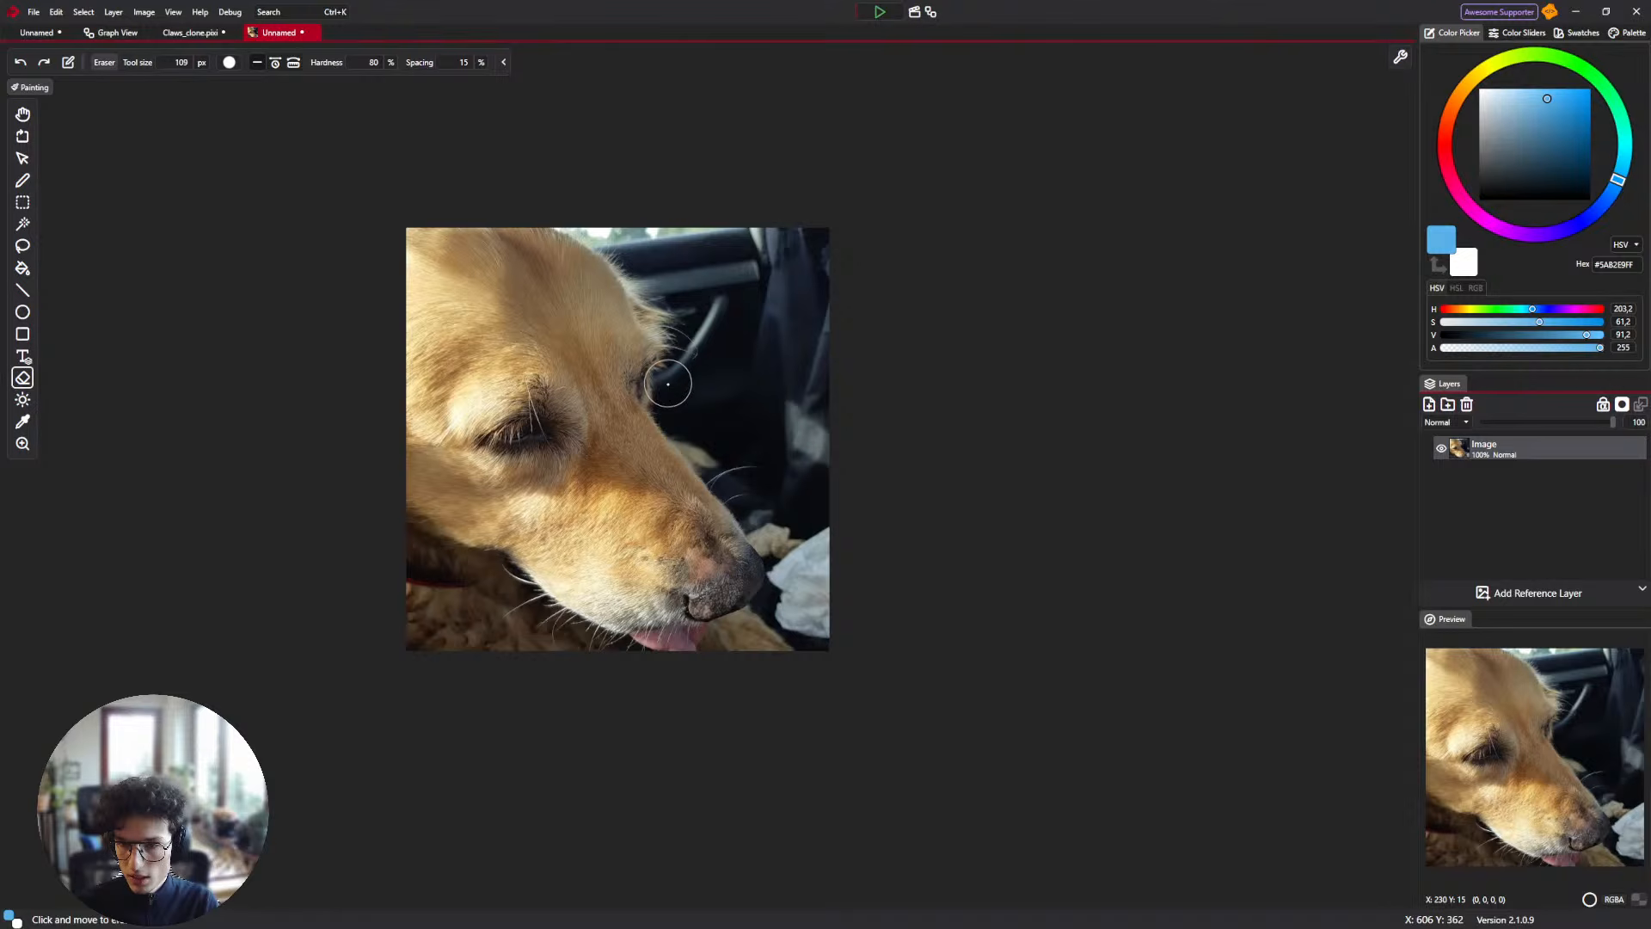
pyautogui.moveTo(893, 399)
pyautogui.mouseDown()
pyautogui.moveTo(966, 253)
pyautogui.moveTo(913, 207)
pyautogui.moveTo(512, 289)
pyautogui.moveTo(221, 323)
pyautogui.moveTo(841, 295)
pyautogui.mouseUp()
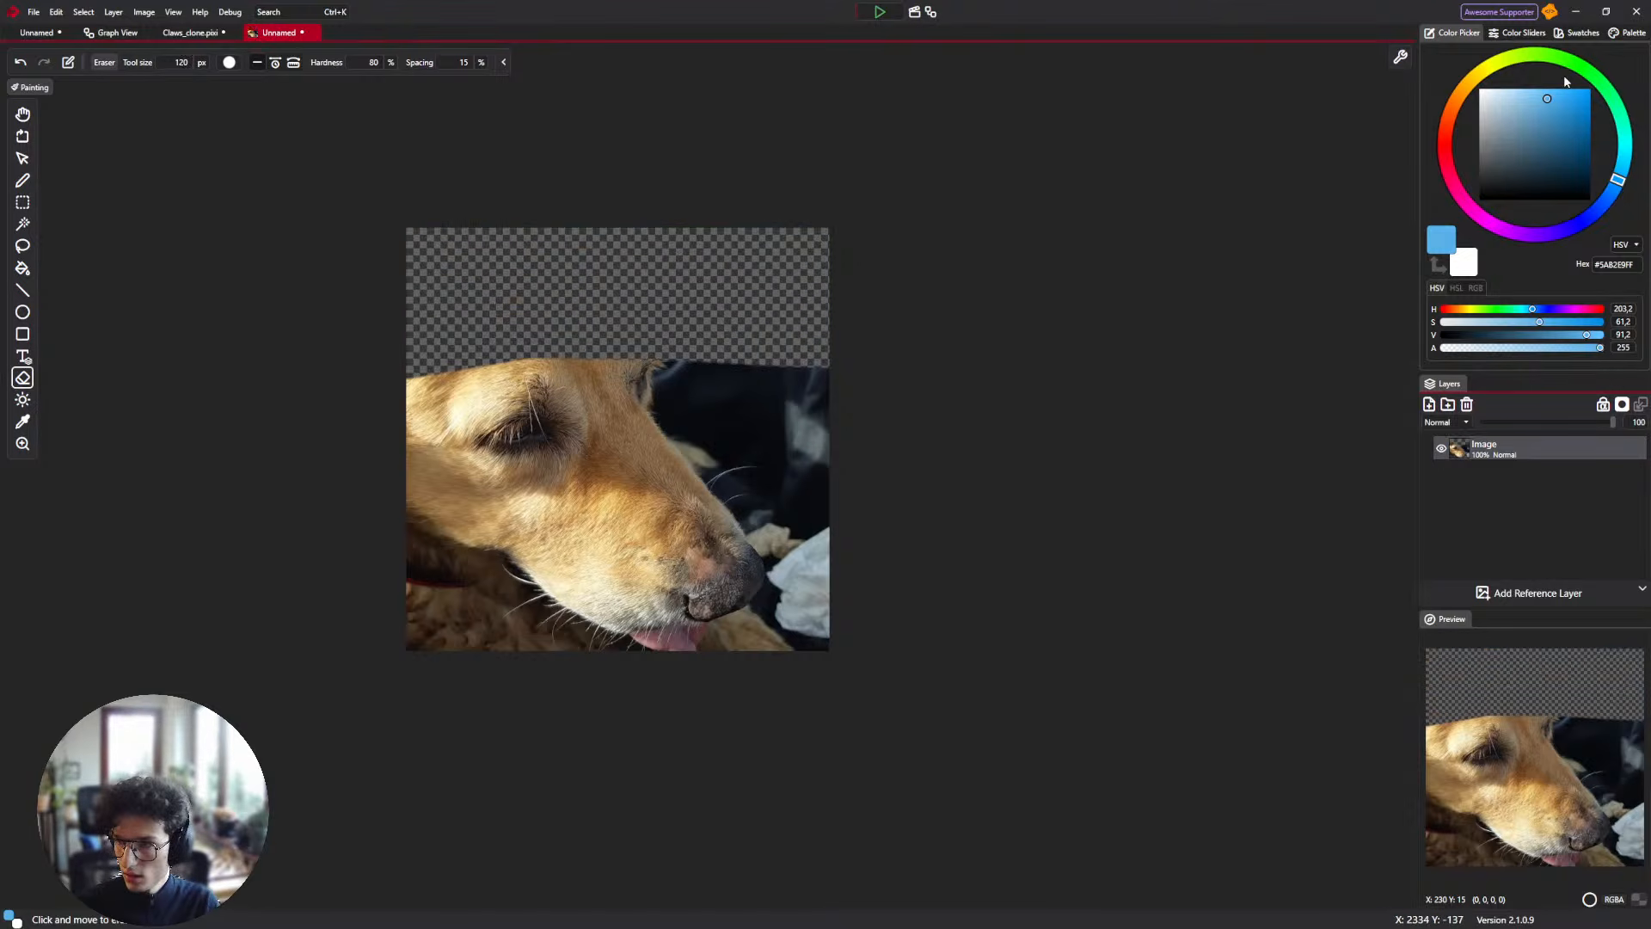
pyautogui.click(1593, 74)
pyautogui.click(1562, 111)
pyautogui.scroll(5, 533, 344)
pyautogui.moveTo(736, 315); pyautogui.dragTo(321, 358)
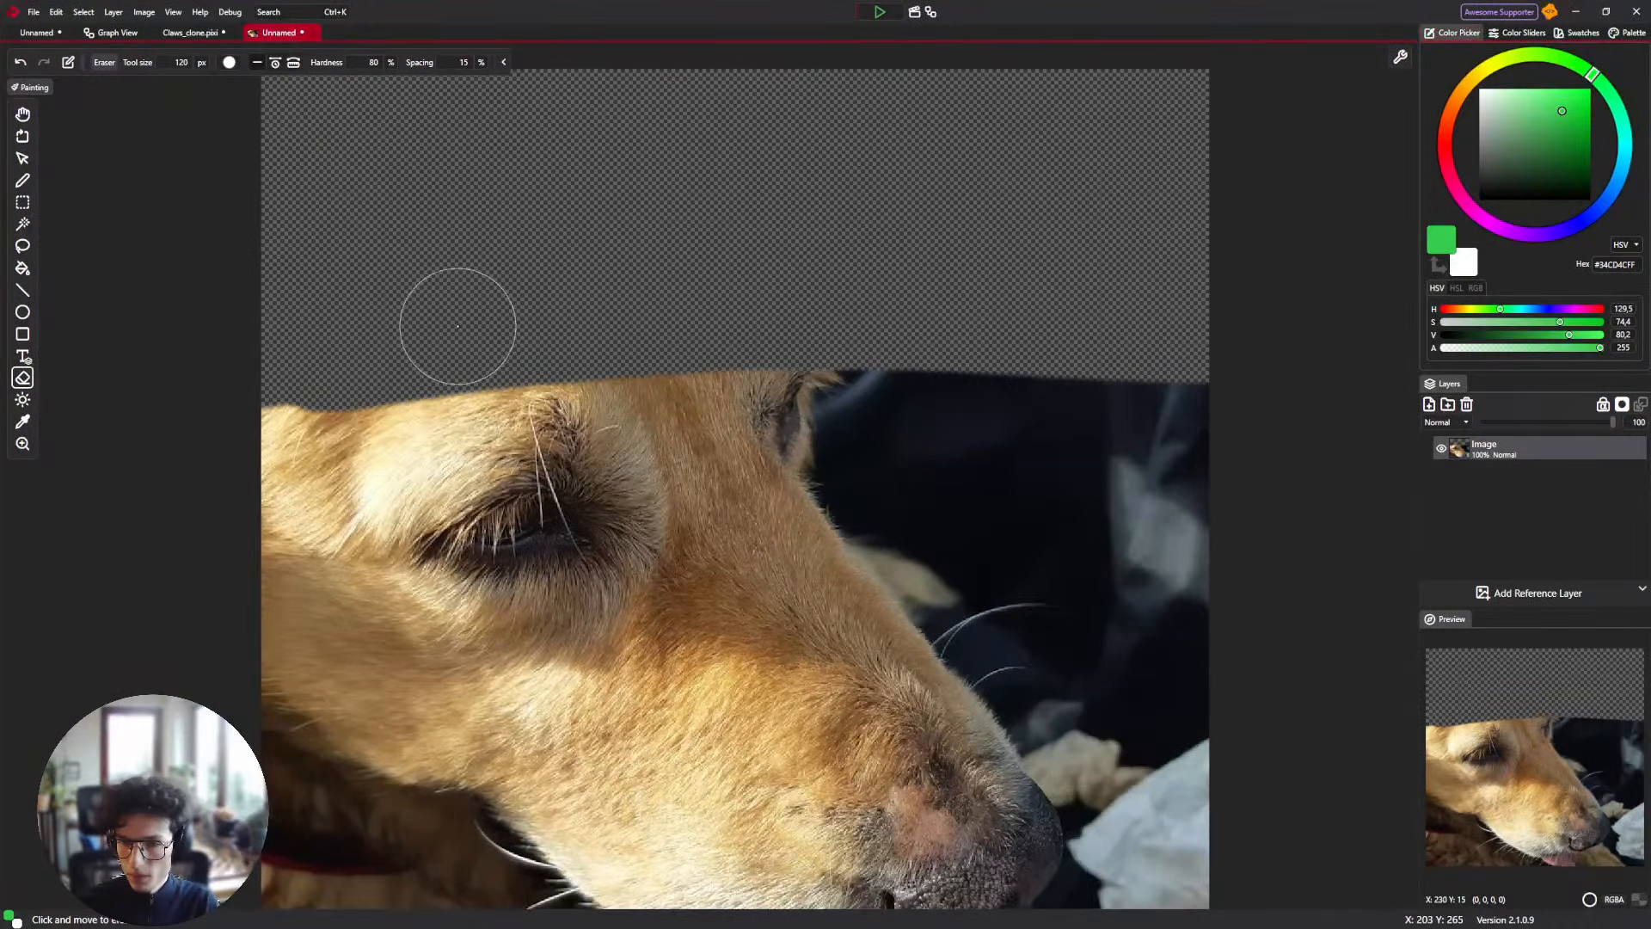
# Choose the Basic brush for the pen and paint a green stroke from the photo's right side along the erased edge.
pyautogui.press('b')
pyautogui.click(222, 62)
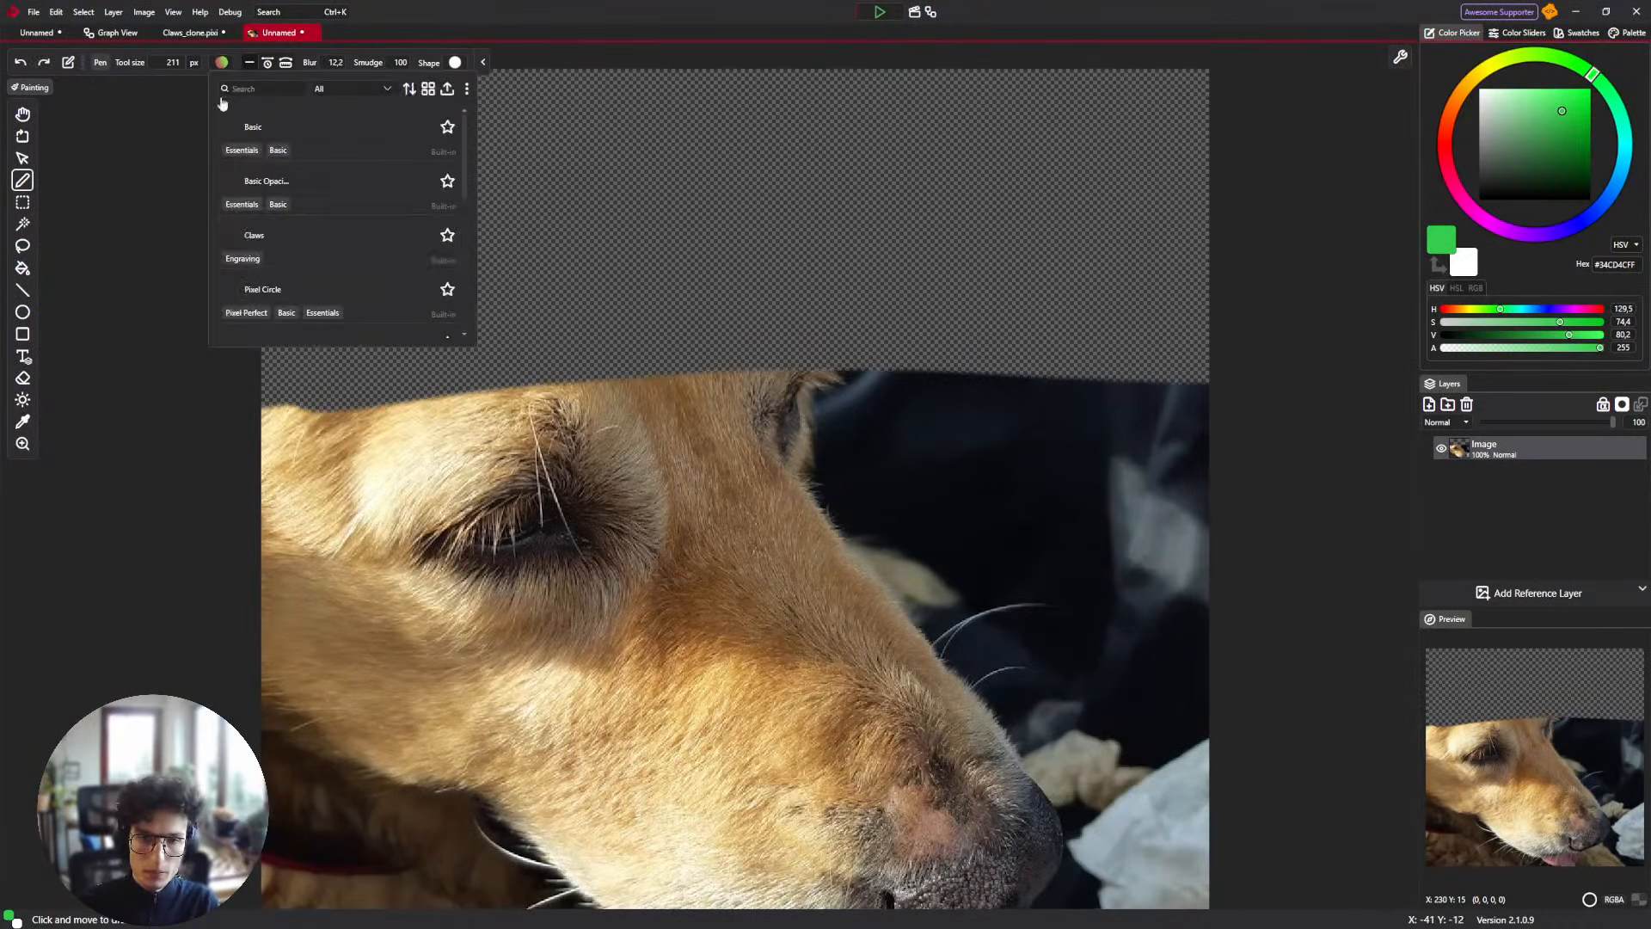
pyautogui.click(277, 131)
pyautogui.moveTo(867, 312); pyautogui.dragTo(792, 328)
pyautogui.scroll(-3, 787, 349)
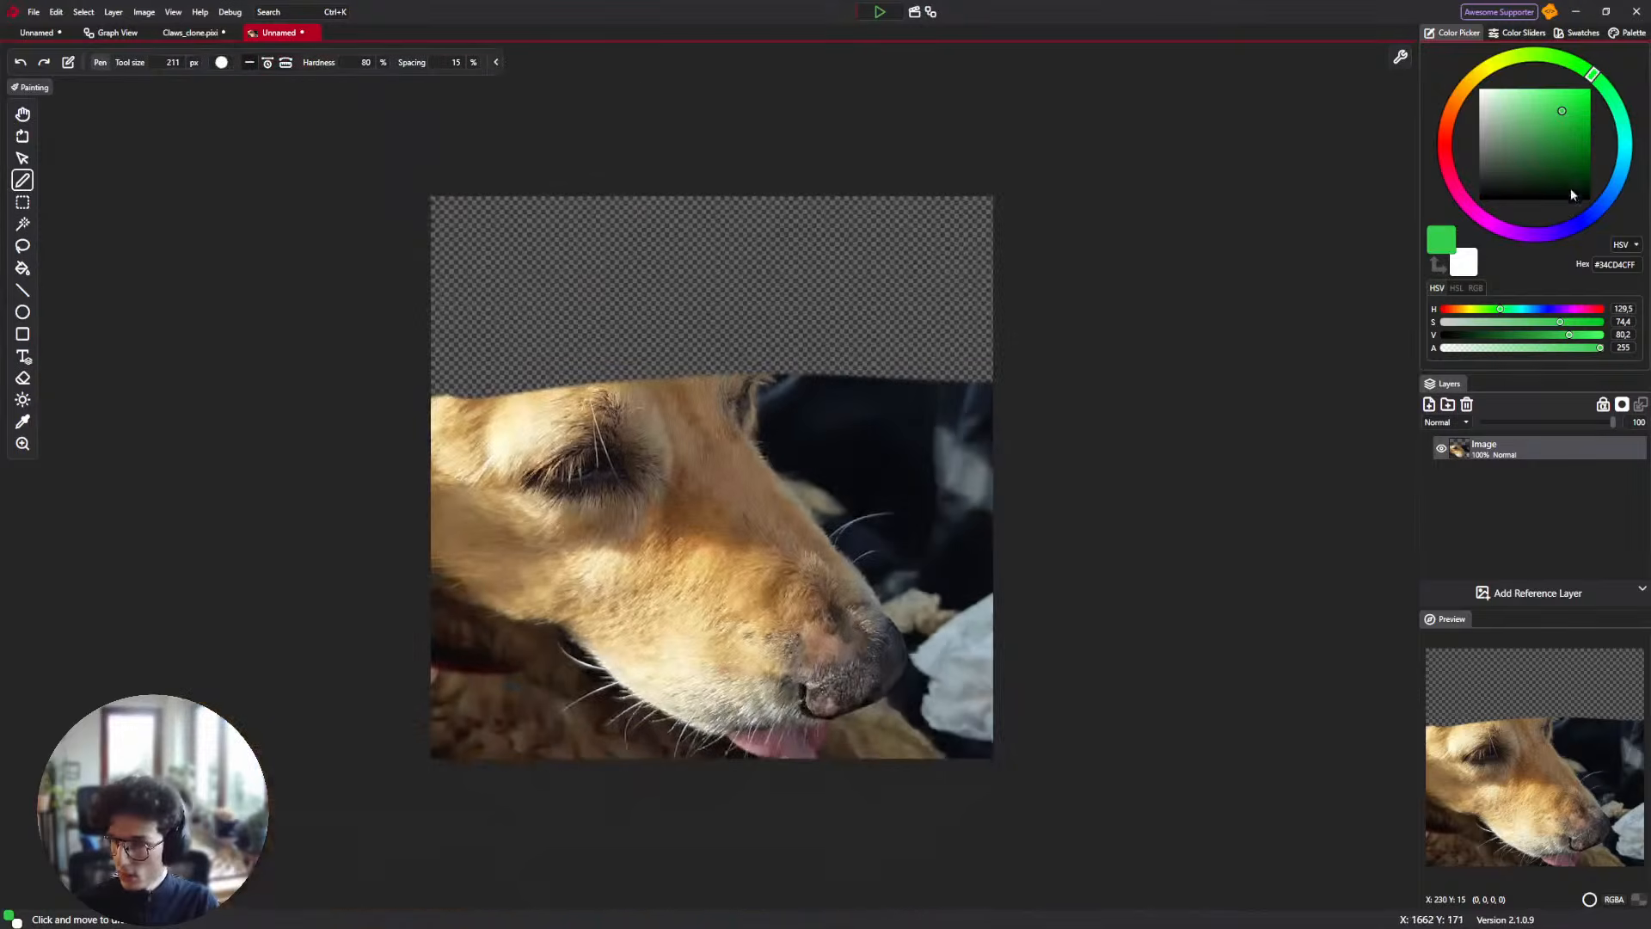
pyautogui.click(1566, 126)
pyautogui.moveTo(861, 384)
pyautogui.mouseDown()
pyautogui.moveTo(697, 381)
pyautogui.moveTo(1043, 350)
pyautogui.moveTo(742, 346)
pyautogui.moveTo(1032, 331)
pyautogui.mouseUp()
pyautogui.hotkey('ctrl', 'z')
pyautogui.hotkey('ctrl', 'z')
pyautogui.moveTo(1032, 323); pyautogui.dragTo(755, 361)
# Paint a salmon blob in the image's upper-right corner and a blue #58A4D5 blob beside it, both touching the green stroke.
pyautogui.moveTo(1589, 73)
pyautogui.mouseDown()
pyautogui.moveTo(1496, 62)
pyautogui.moveTo(1446, 126)
pyautogui.mouseUp()
pyautogui.click(1540, 112)
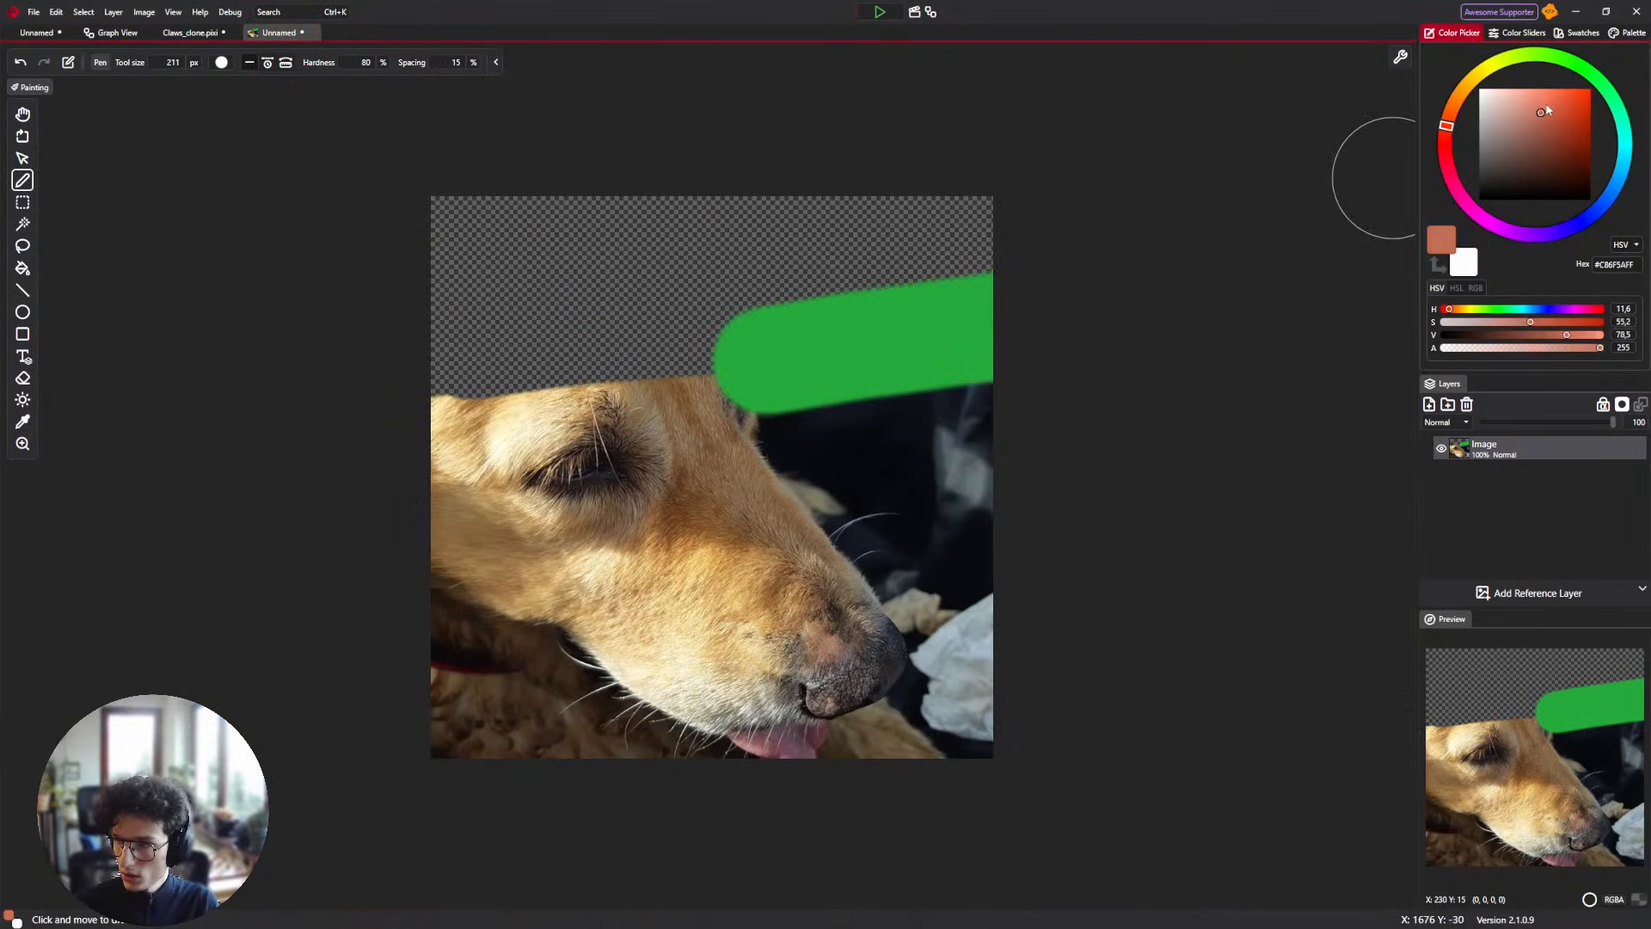
pyautogui.moveTo(890, 263); pyautogui.dragTo(885, 192)
pyautogui.click(1617, 181)
pyautogui.click(1546, 110)
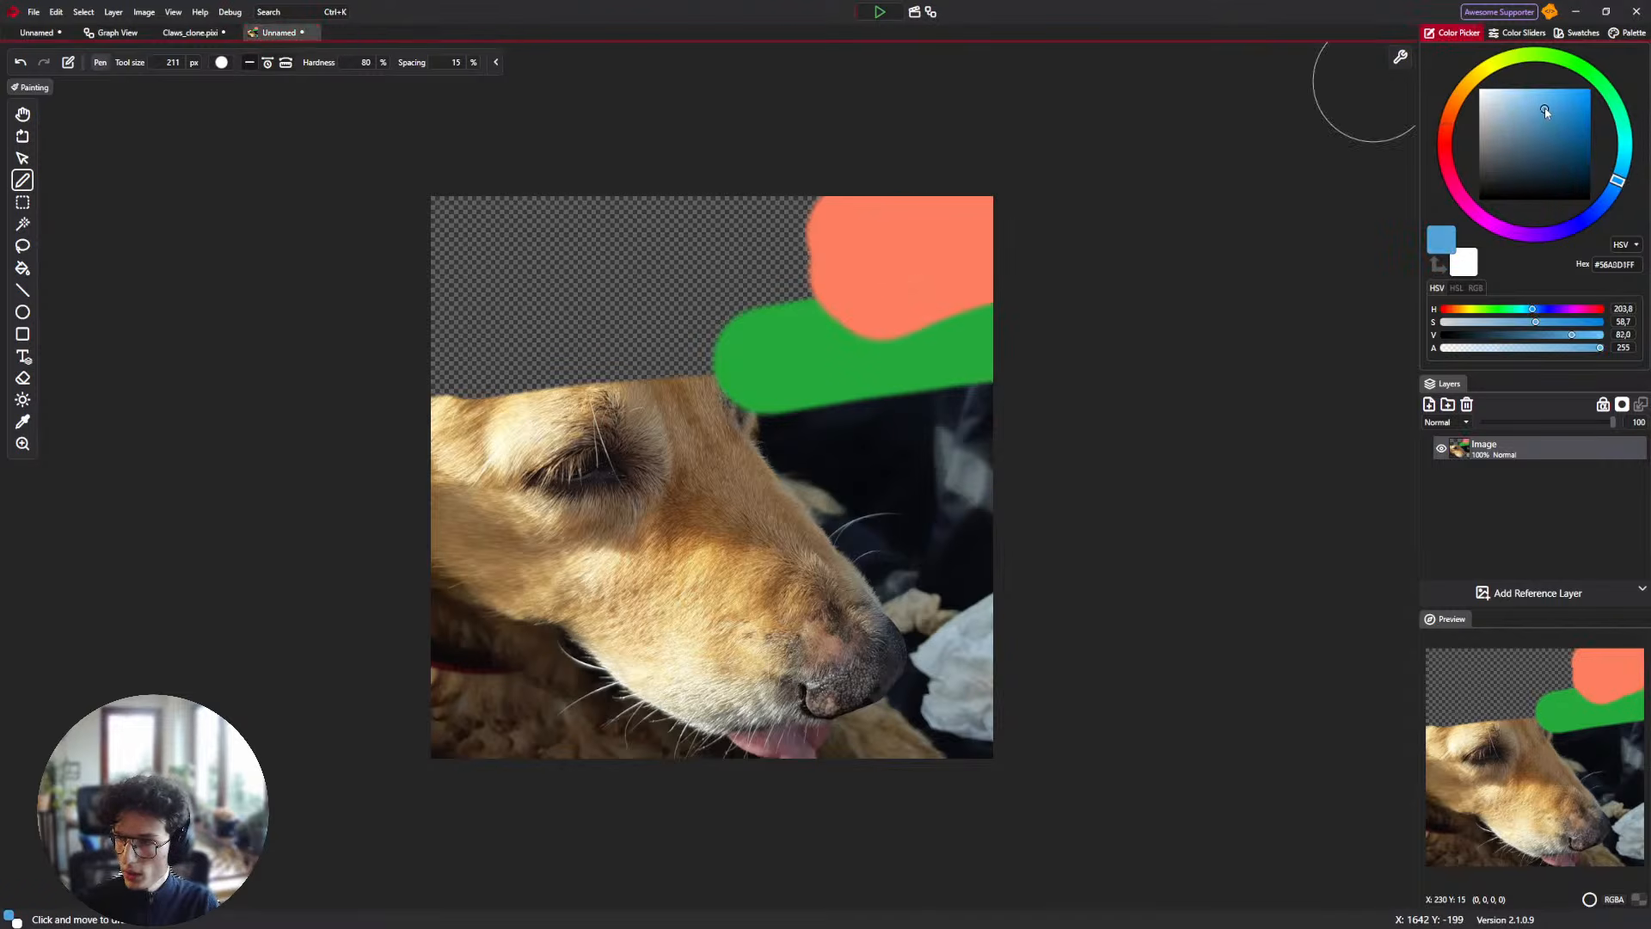
pyautogui.moveTo(756, 270); pyautogui.dragTo(760, 259)
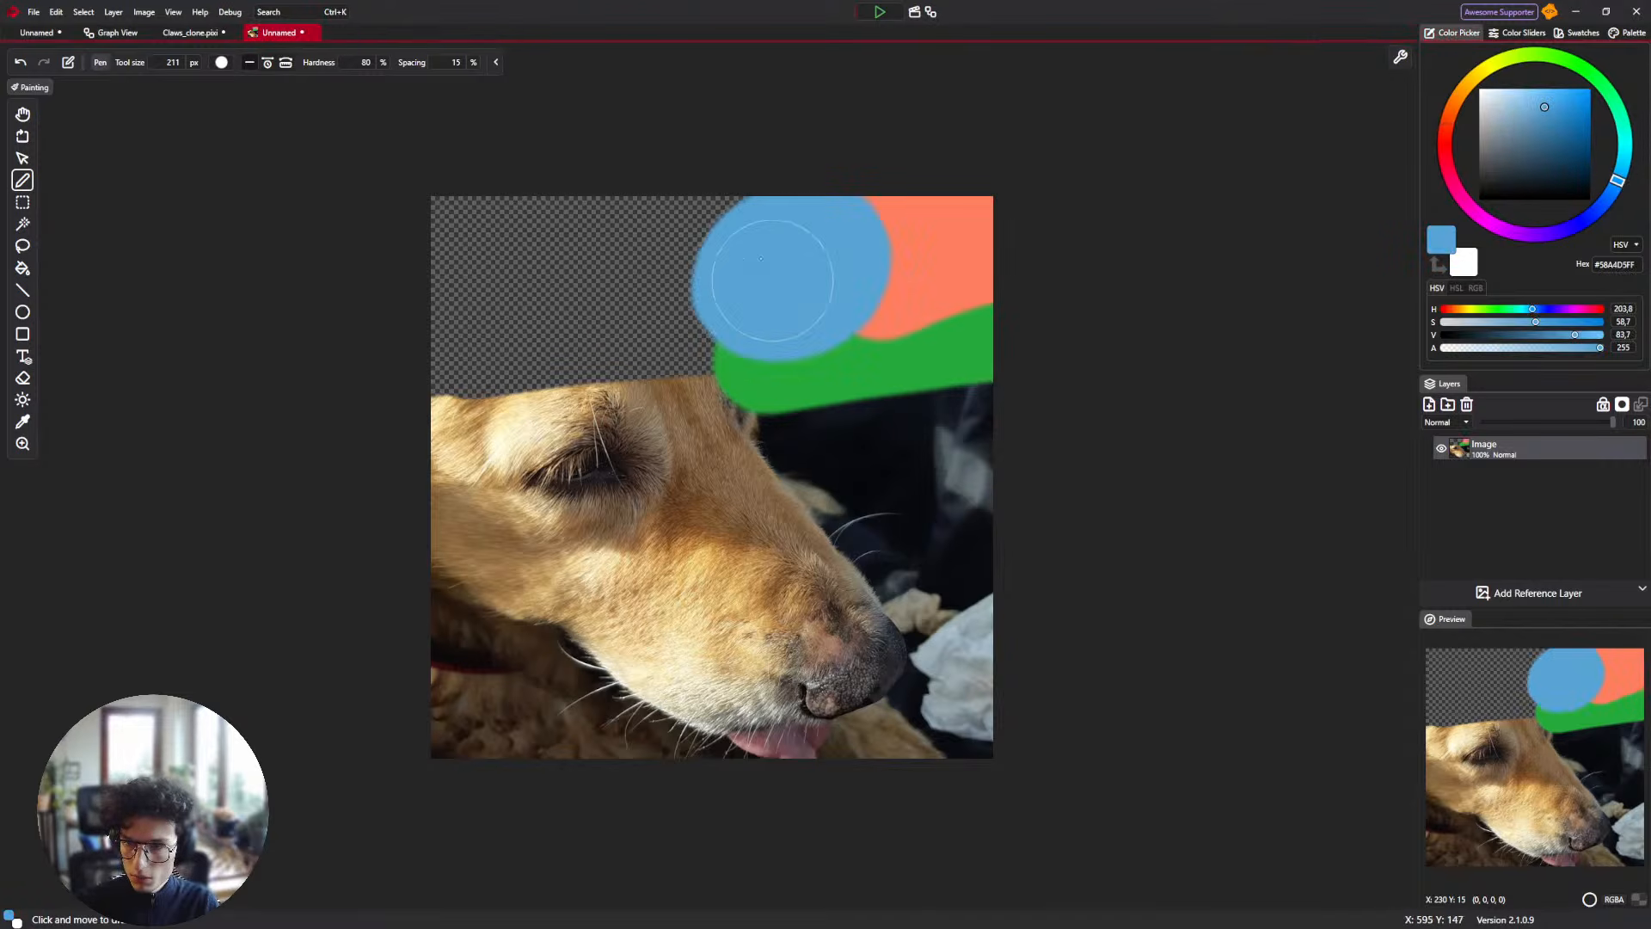
# Choose the Blending Brush with Blur 24.7 and Smudge 53.44 and blend the borders between the blue, salmon and green areas.
pyautogui.click(220, 63)
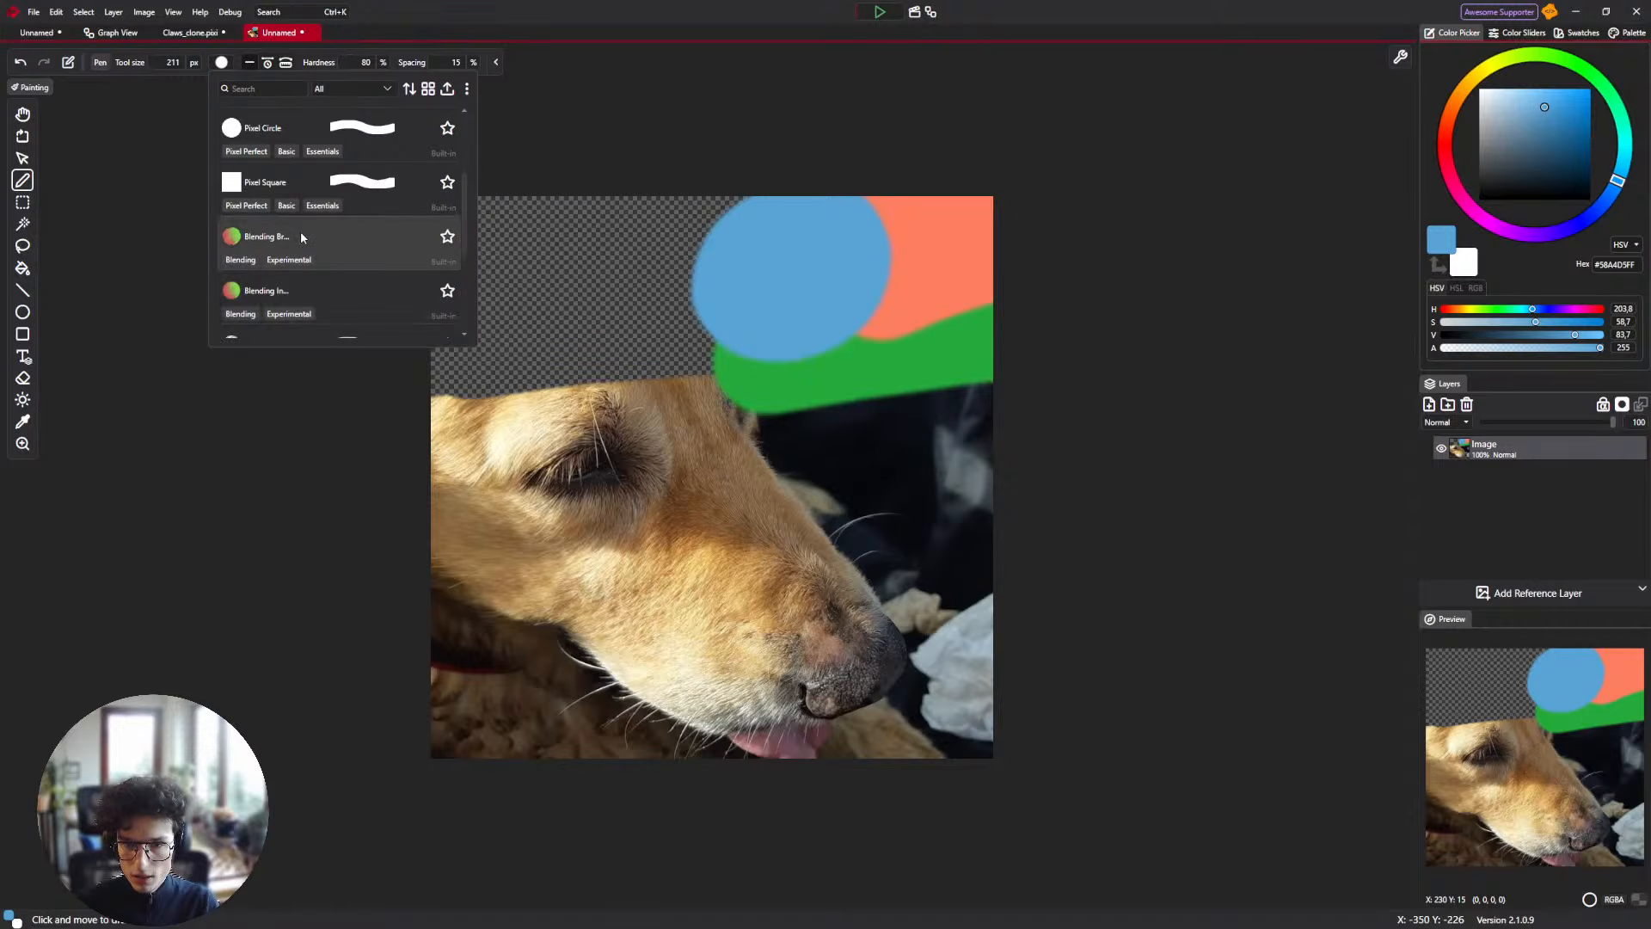
pyautogui.click(317, 241)
pyautogui.moveTo(712, 366); pyautogui.dragTo(701, 365)
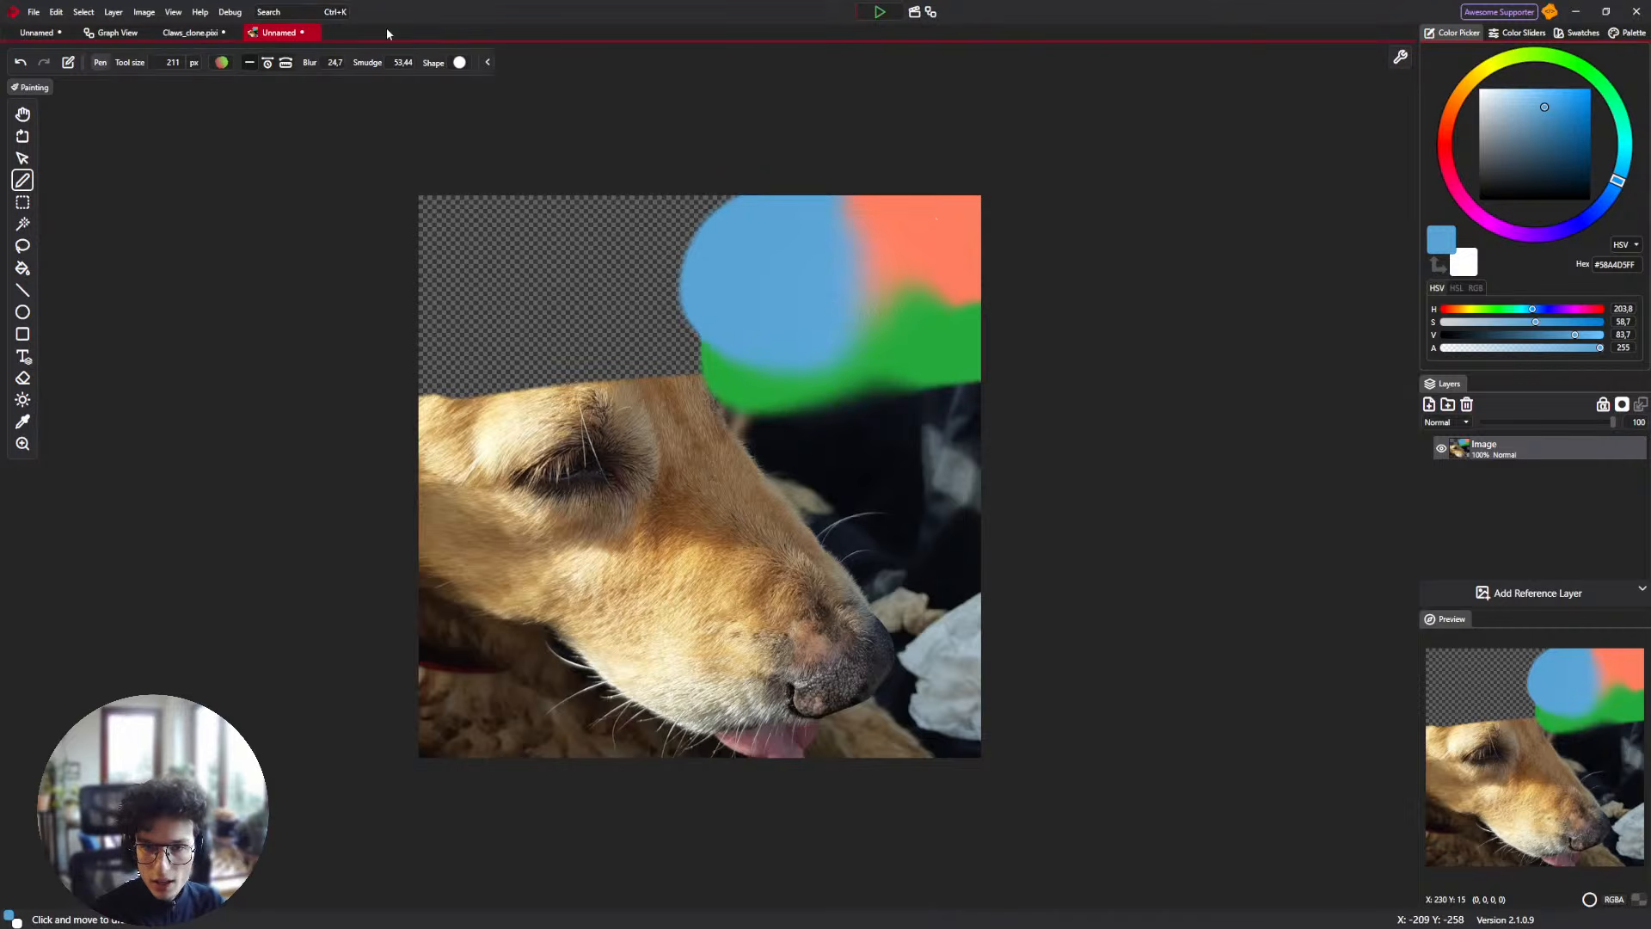
# Undo a test blur over the dog's eye, set Blur to 0 and smear the dog's face with the Blending Brush.
pyautogui.moveTo(604, 477)
pyautogui.mouseDown()
pyautogui.moveTo(582, 519)
pyautogui.moveTo(618, 431)
pyautogui.mouseUp()
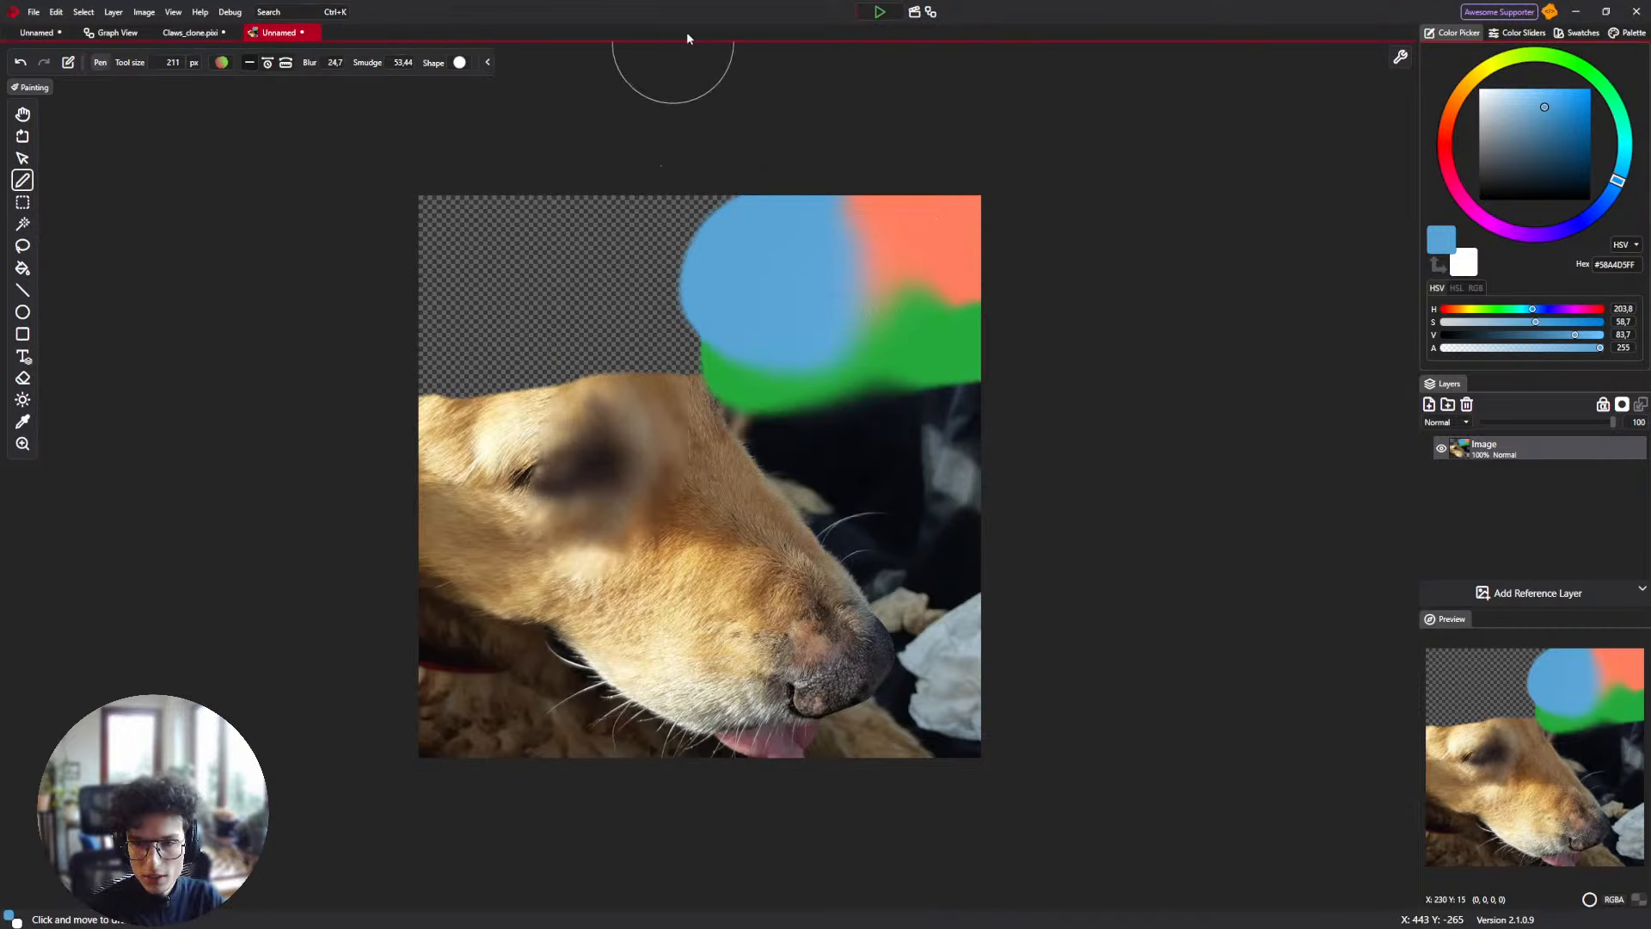
pyautogui.hotkey('ctrl', 'z')
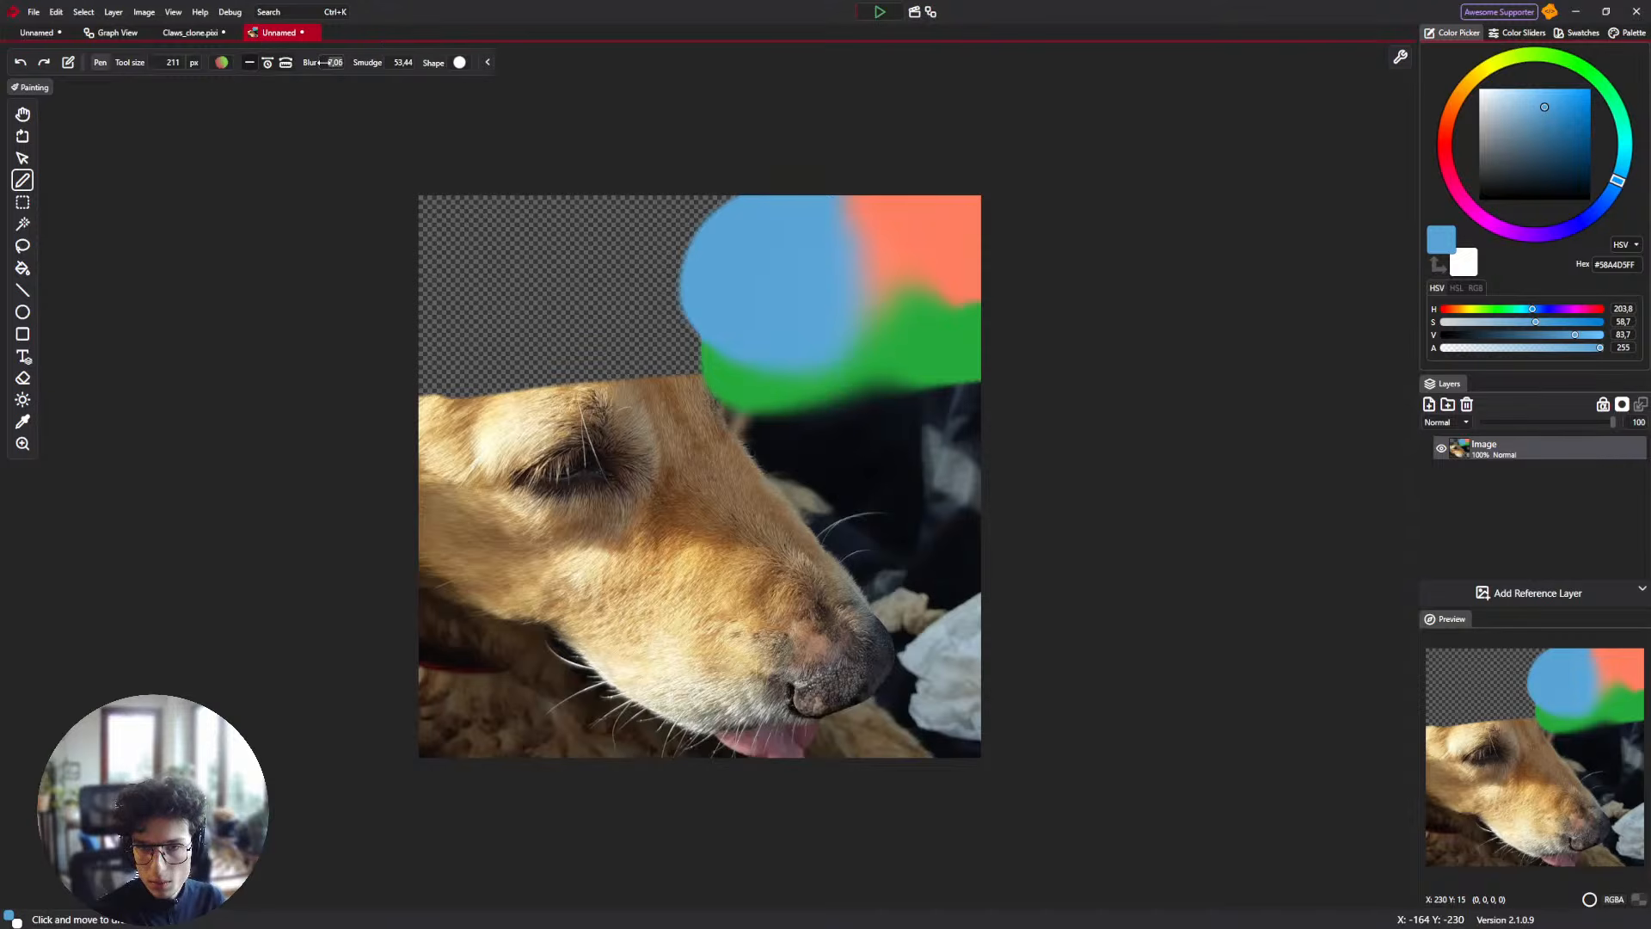
pyautogui.moveTo(628, 356)
pyautogui.mouseDown()
pyautogui.moveTo(593, 372)
pyautogui.moveTo(571, 516)
pyautogui.moveTo(641, 524)
pyautogui.moveTo(736, 335)
pyautogui.moveTo(598, 394)
pyautogui.moveTo(619, 388)
pyautogui.moveTo(591, 455)
pyautogui.moveTo(667, 549)
pyautogui.moveTo(817, 653)
pyautogui.moveTo(871, 615)
pyautogui.moveTo(851, 577)
pyautogui.moveTo(897, 553)
pyautogui.moveTo(888, 653)
pyautogui.moveTo(782, 589)
pyautogui.moveTo(661, 586)
pyautogui.moveTo(698, 525)
pyautogui.mouseUp()
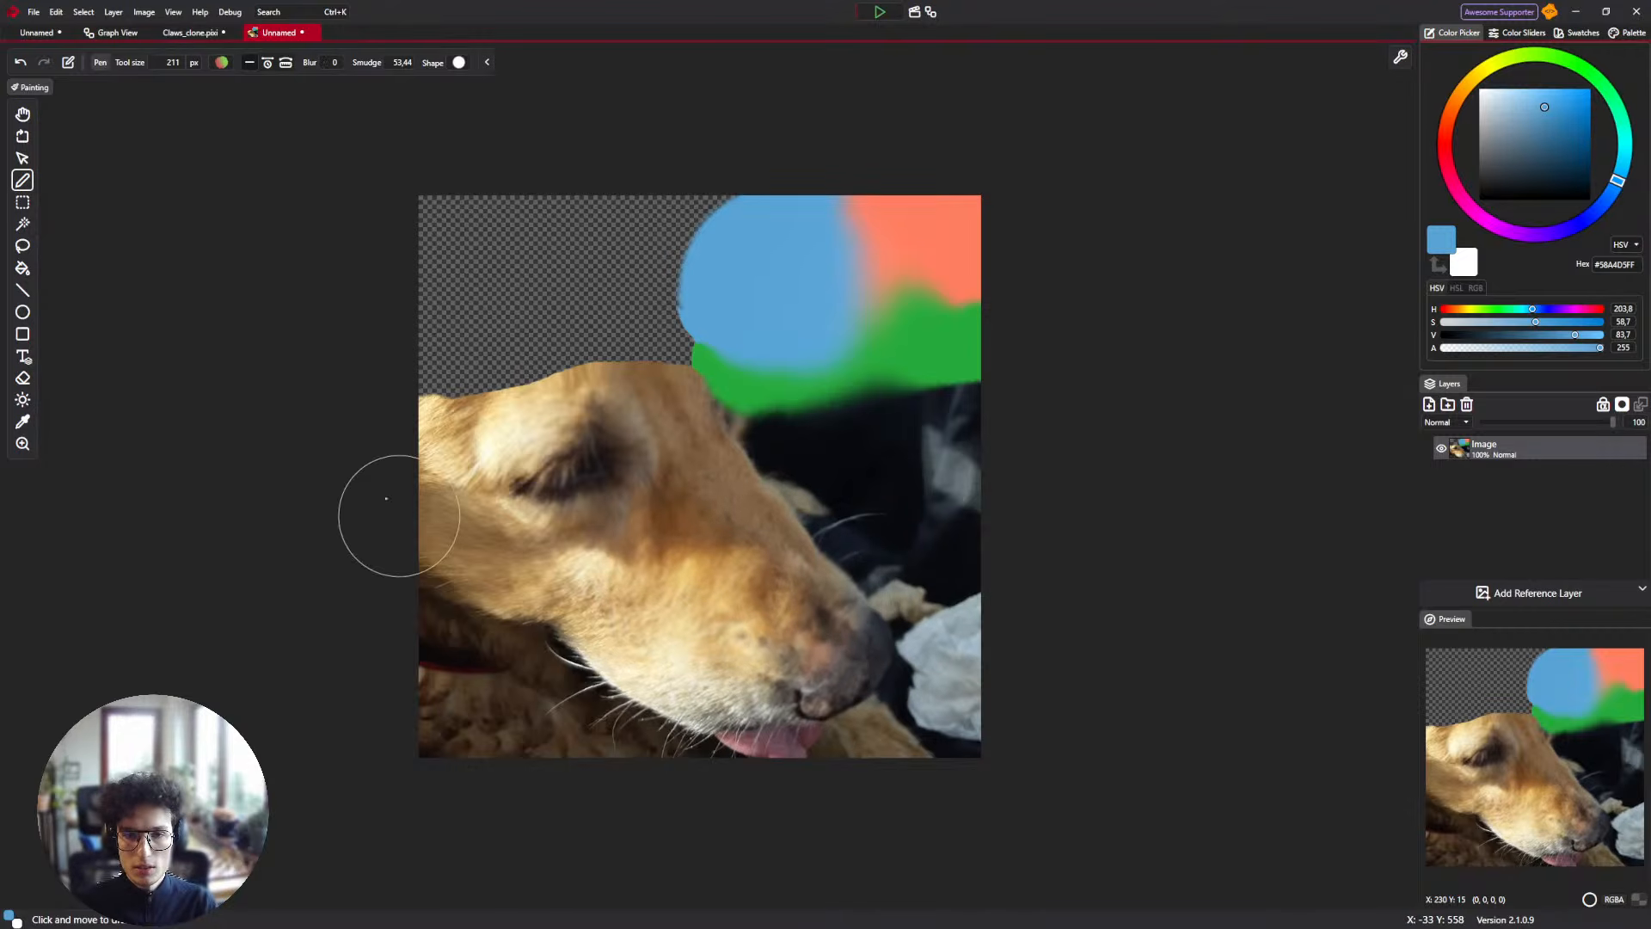
# Create a new small square image.
pyautogui.hotkey('ctrl', 'n')
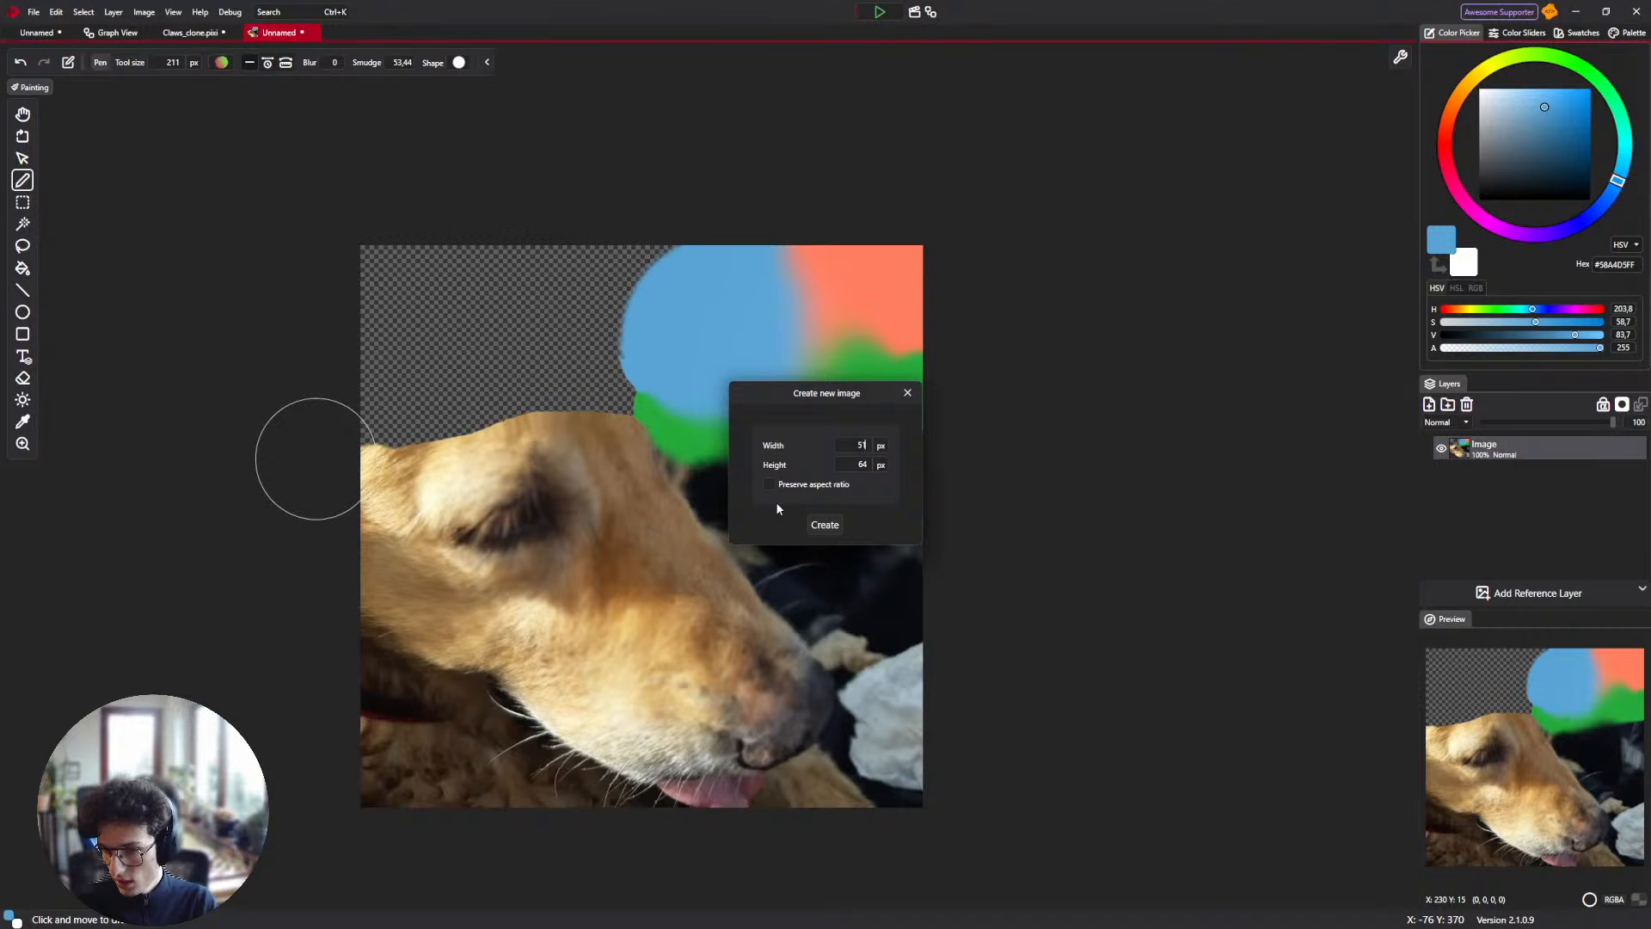
pyautogui.write('64')
pyautogui.press('Return')
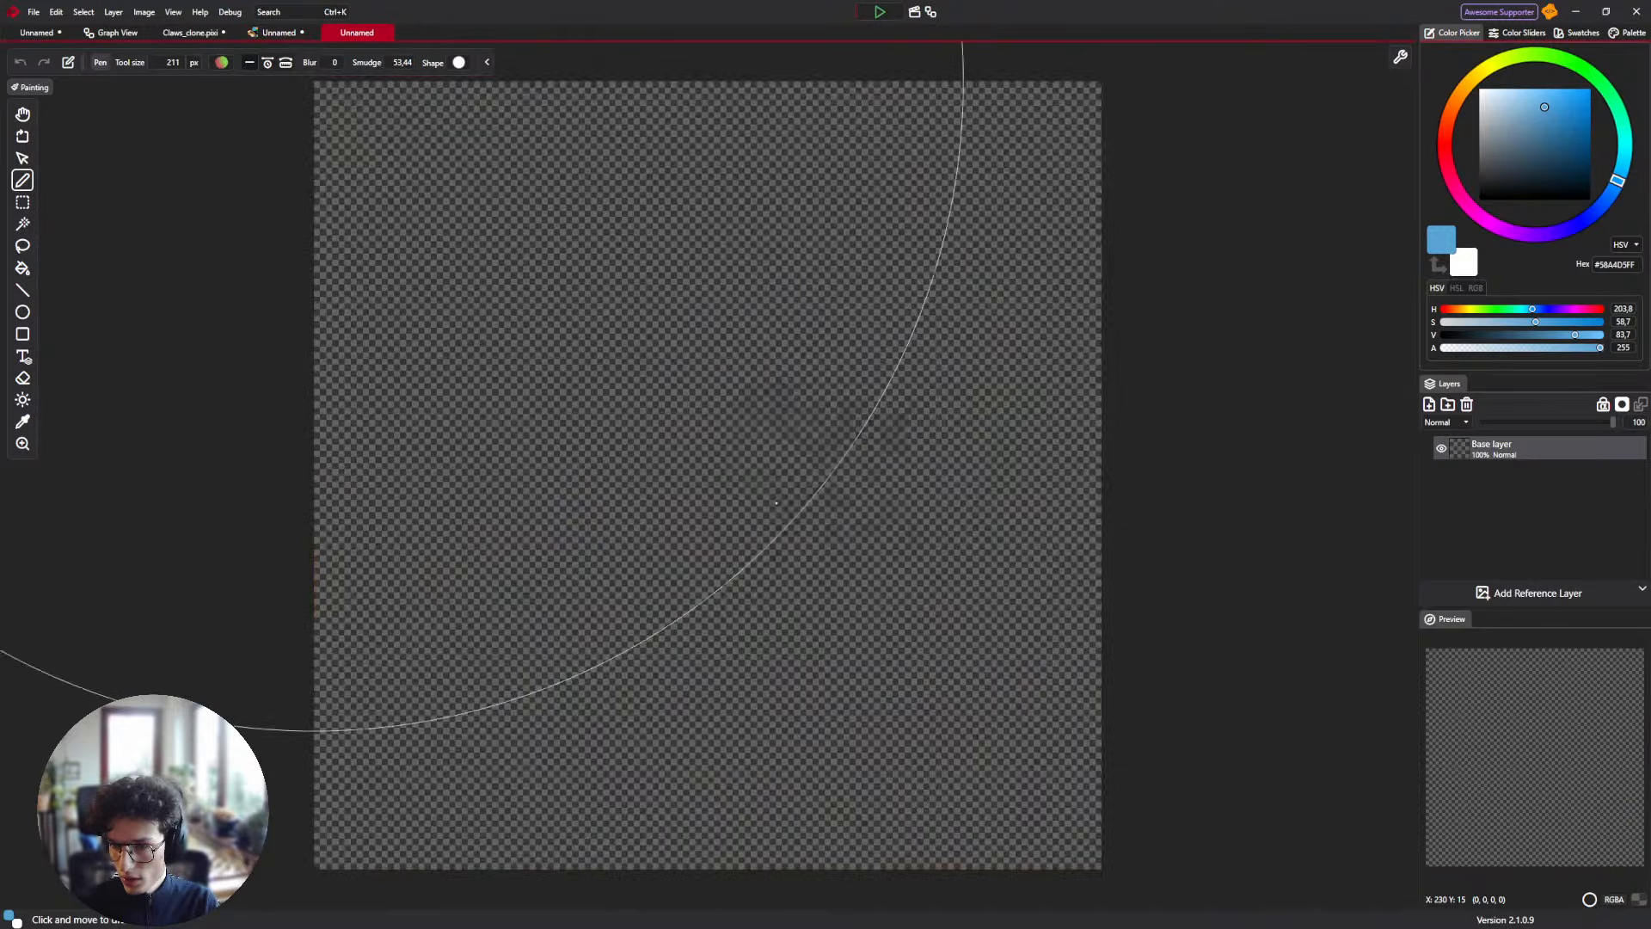
# With the Basic brush at 51 px and colour #3D86B6, paint a large blue blob in the canvas's upper-left area.
pyautogui.press('[')
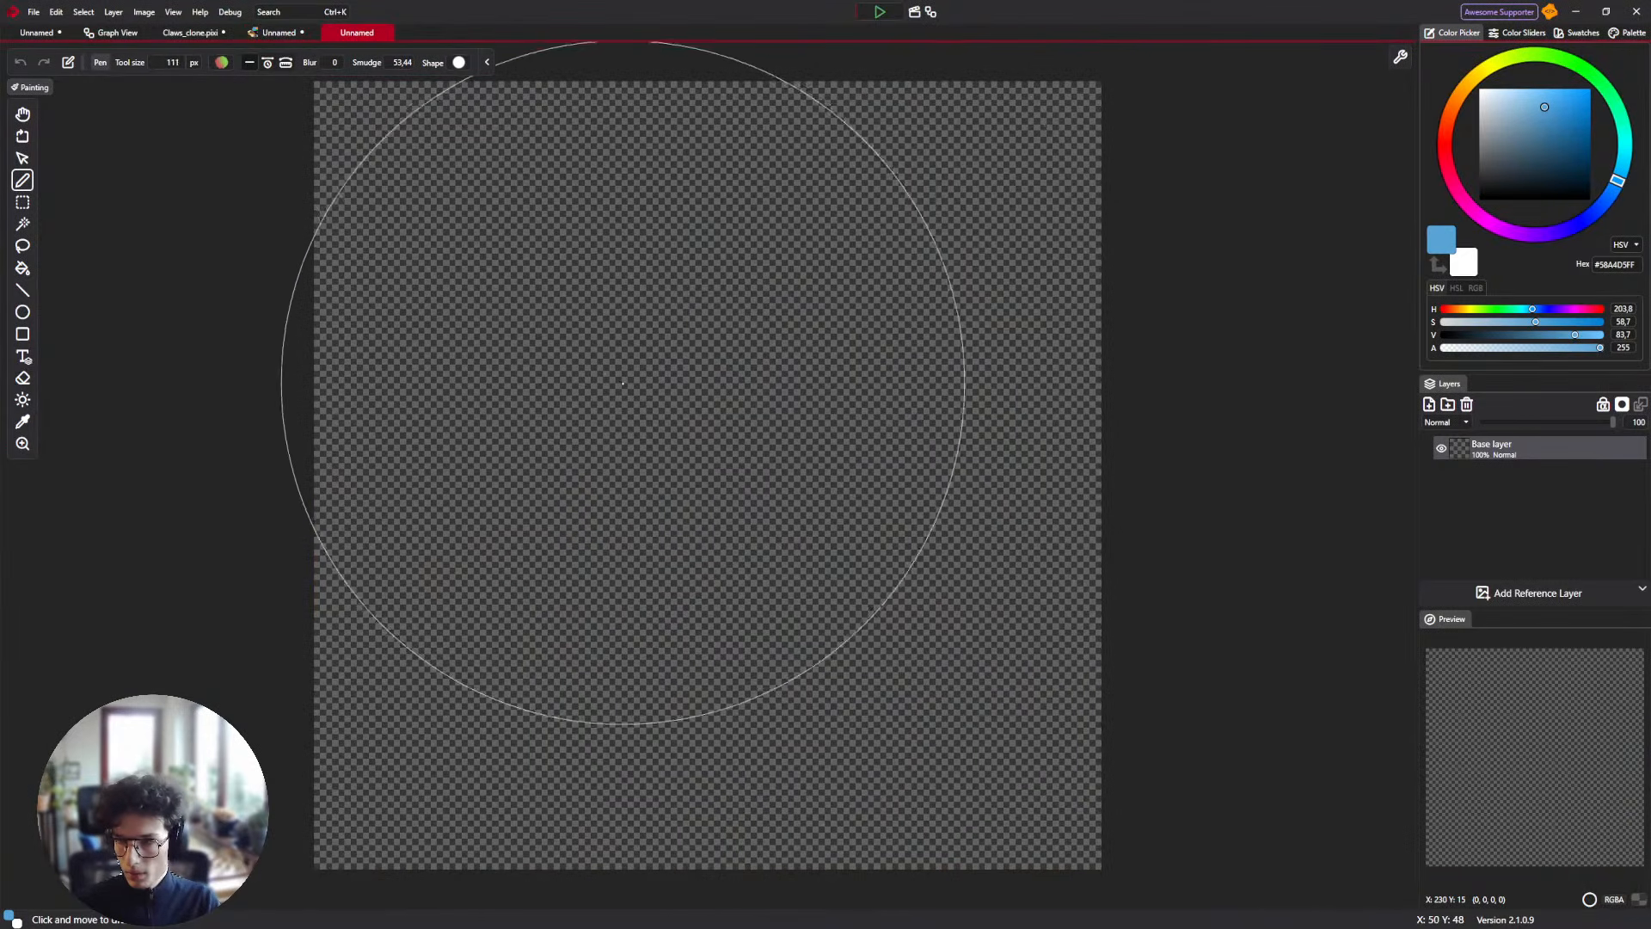
pyautogui.press('[')
pyautogui.click(1553, 121)
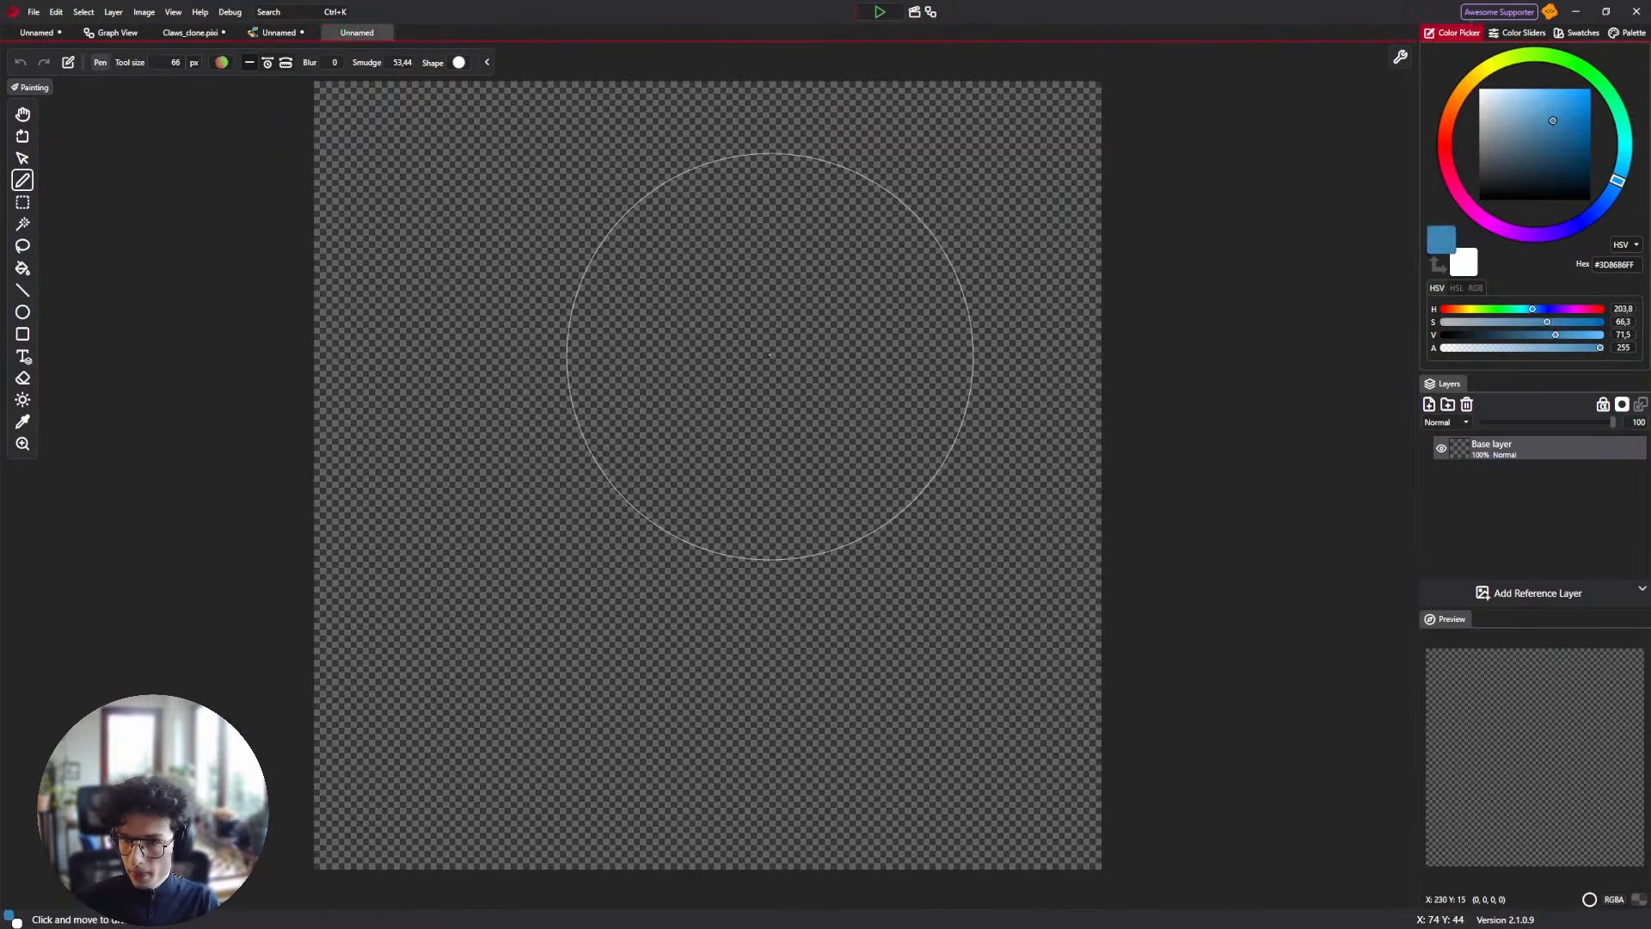
pyautogui.press('[')
pyautogui.press('[')
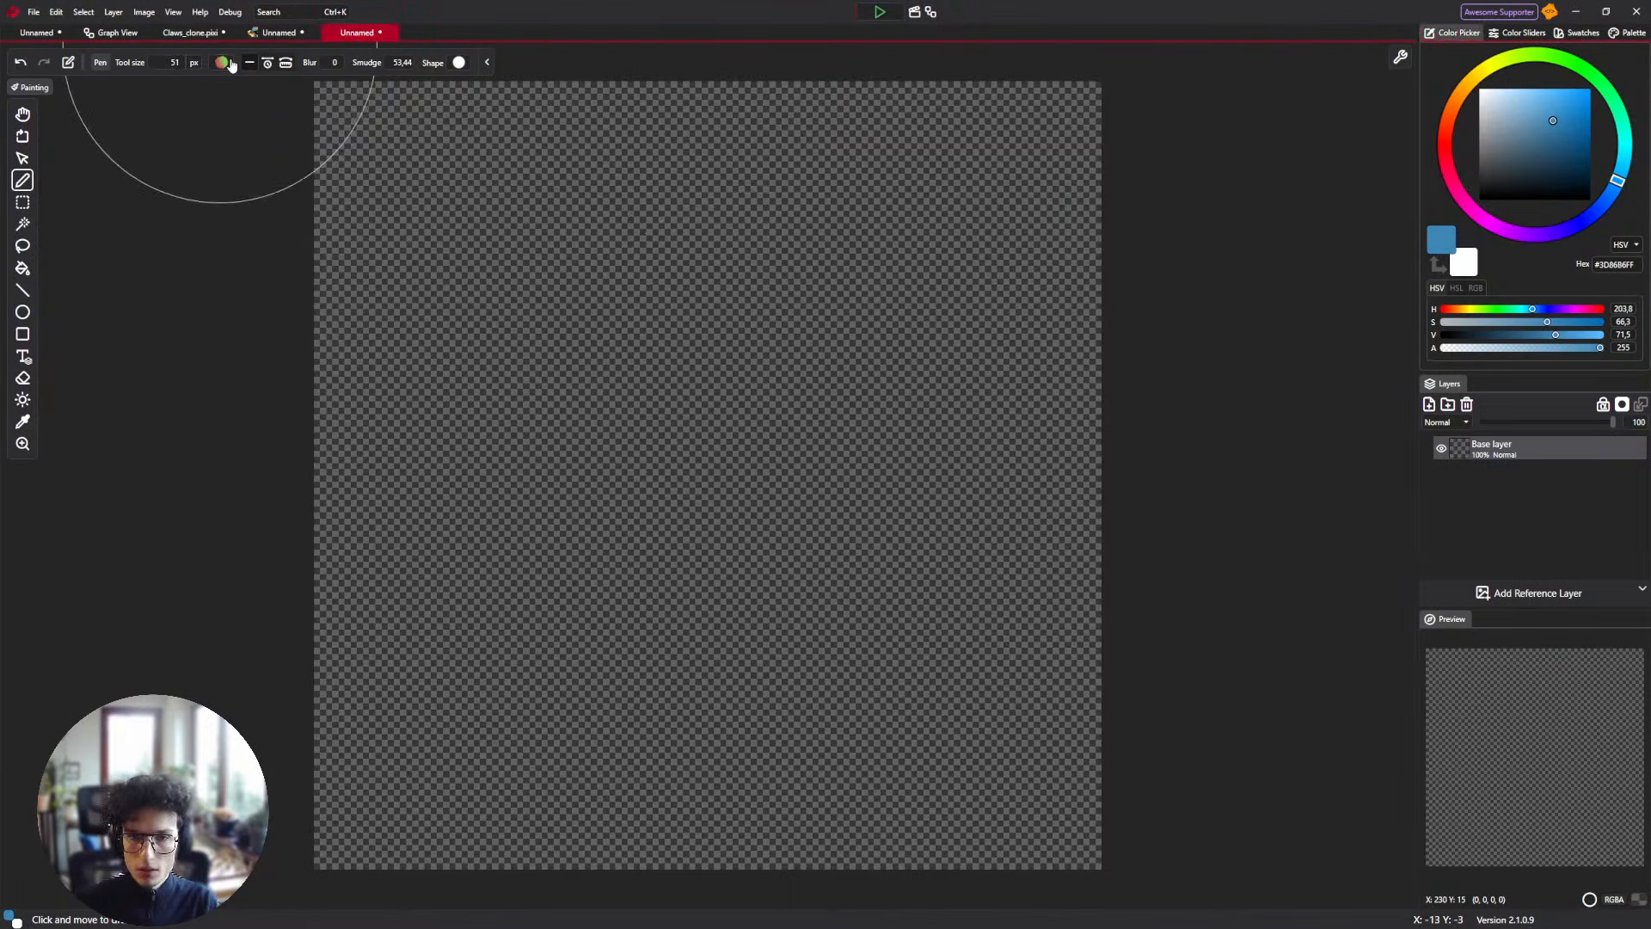
pyautogui.click(222, 62)
pyautogui.click(242, 165)
pyautogui.moveTo(565, 258); pyautogui.dragTo(719, 350)
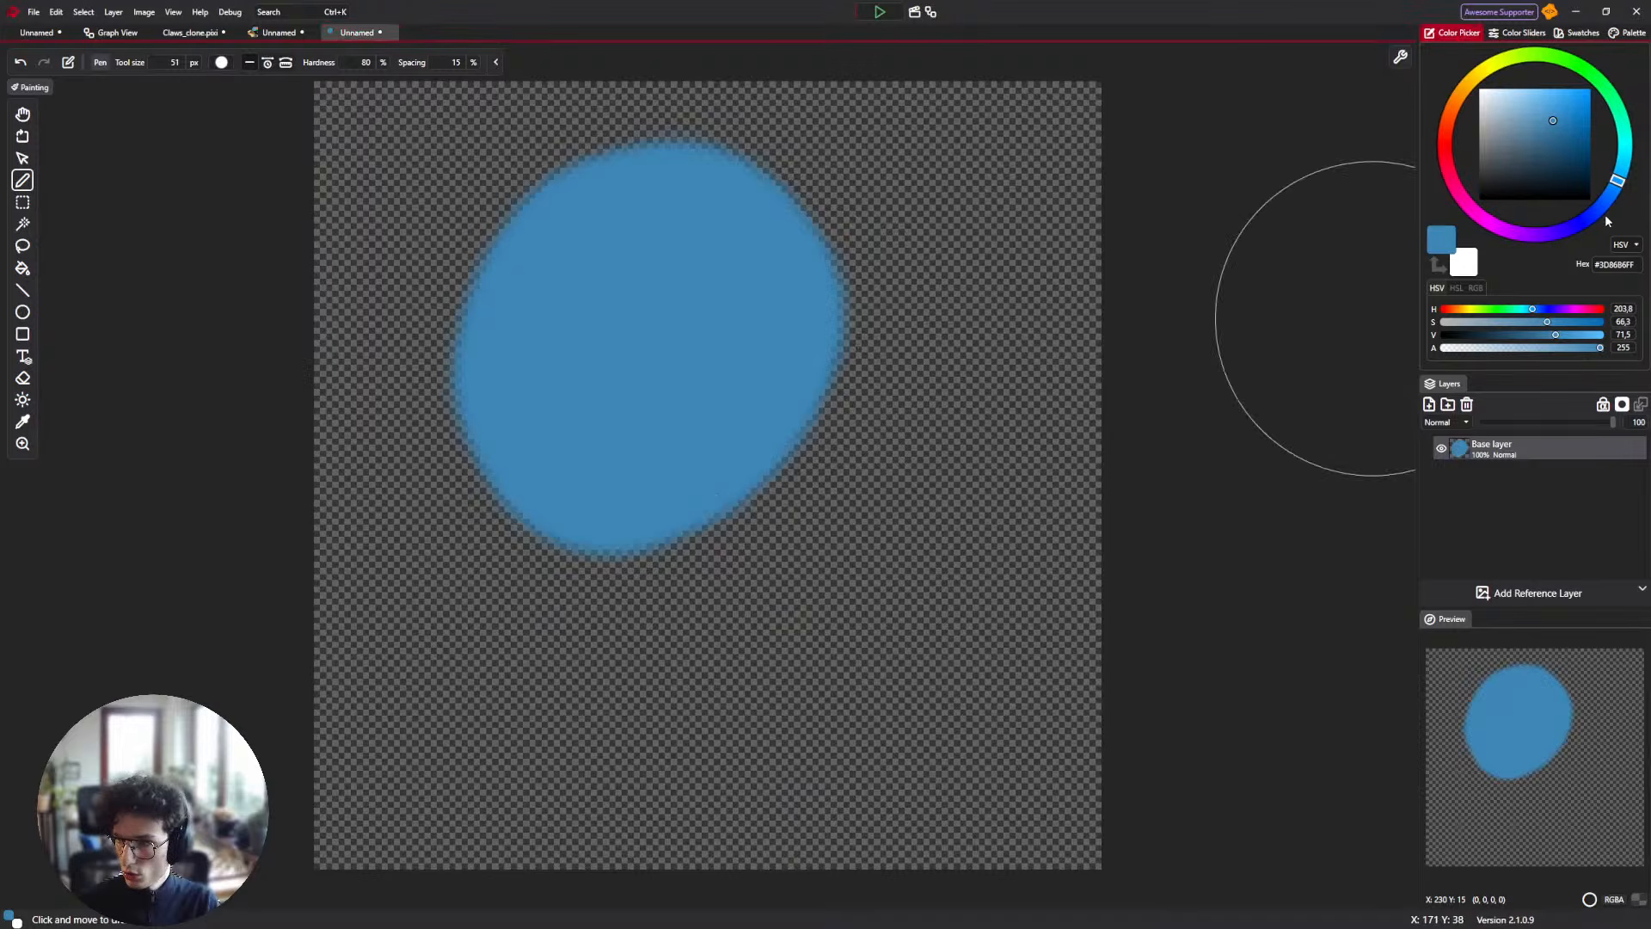
# Pick a magenta colour and paint a large blob in the canvas's upper-right area, overlapping the blue one.
pyautogui.click(1481, 217)
pyautogui.click(1523, 120)
pyautogui.moveTo(1050, 295)
pyautogui.mouseDown()
pyautogui.moveTo(837, 391)
pyautogui.moveTo(851, 468)
pyautogui.mouseUp()
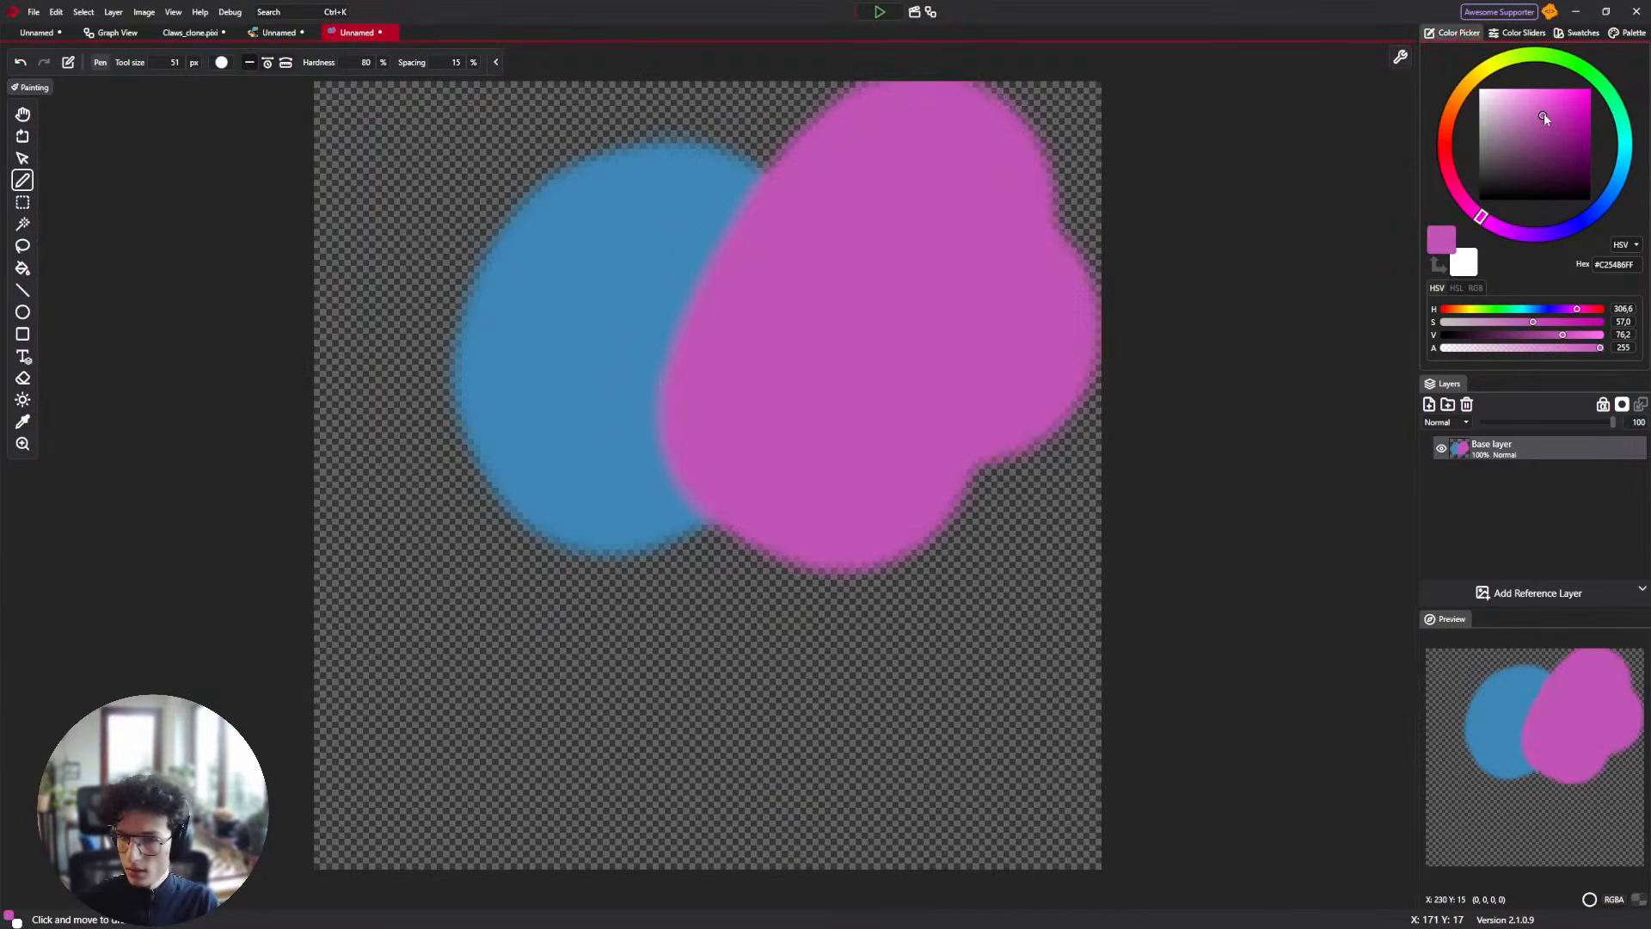
# Pick a bright green and paint a wide blob across the canvas's lower half, overlapping the blue and magenta ones.
pyautogui.click(1592, 74)
pyautogui.click(1569, 99)
pyautogui.moveTo(680, 516)
pyautogui.mouseDown()
pyautogui.moveTo(850, 507)
pyautogui.moveTo(886, 602)
pyautogui.mouseUp()
pyautogui.click(1462, 178)
pyautogui.click(1551, 130)
pyautogui.moveTo(619, 284)
pyautogui.mouseDown()
pyautogui.moveTo(498, 461)
pyautogui.moveTo(608, 498)
pyautogui.mouseUp()
pyautogui.hotkey('ctrl', 'z')
# Pick pale yellow #ECE38C and paint a large blob over the canvas's left side, covering parts of the blue and green ones.
pyautogui.click(1483, 71)
pyautogui.click(1525, 97)
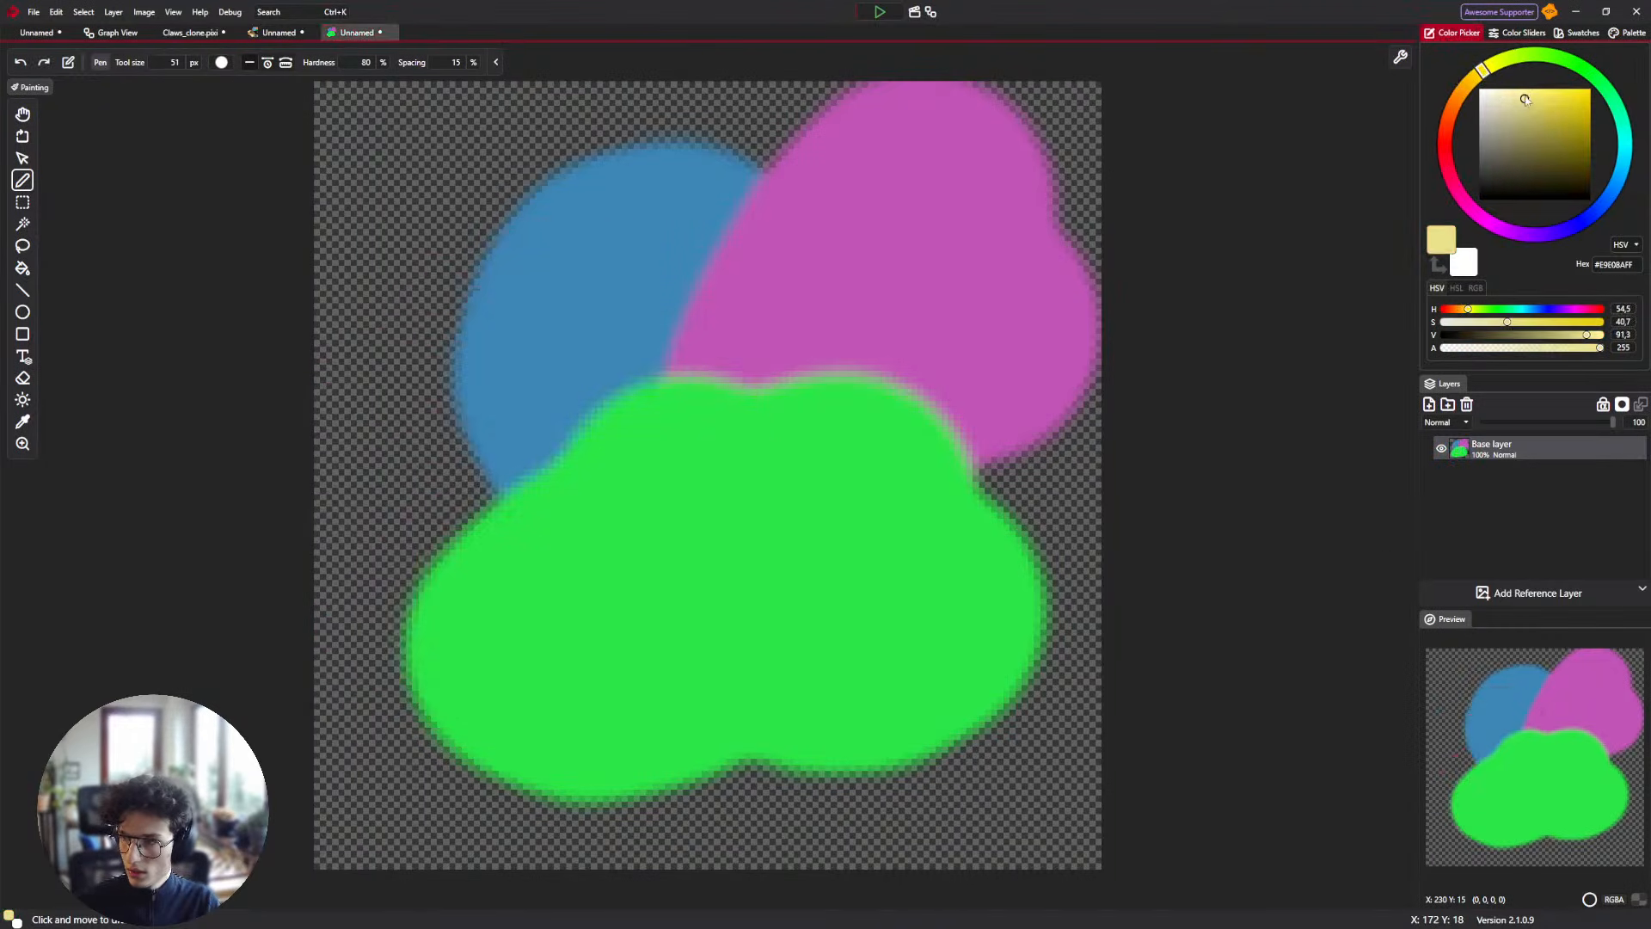
pyautogui.moveTo(413, 430)
pyautogui.mouseDown()
pyautogui.moveTo(456, 482)
pyautogui.moveTo(486, 470)
pyautogui.mouseUp()
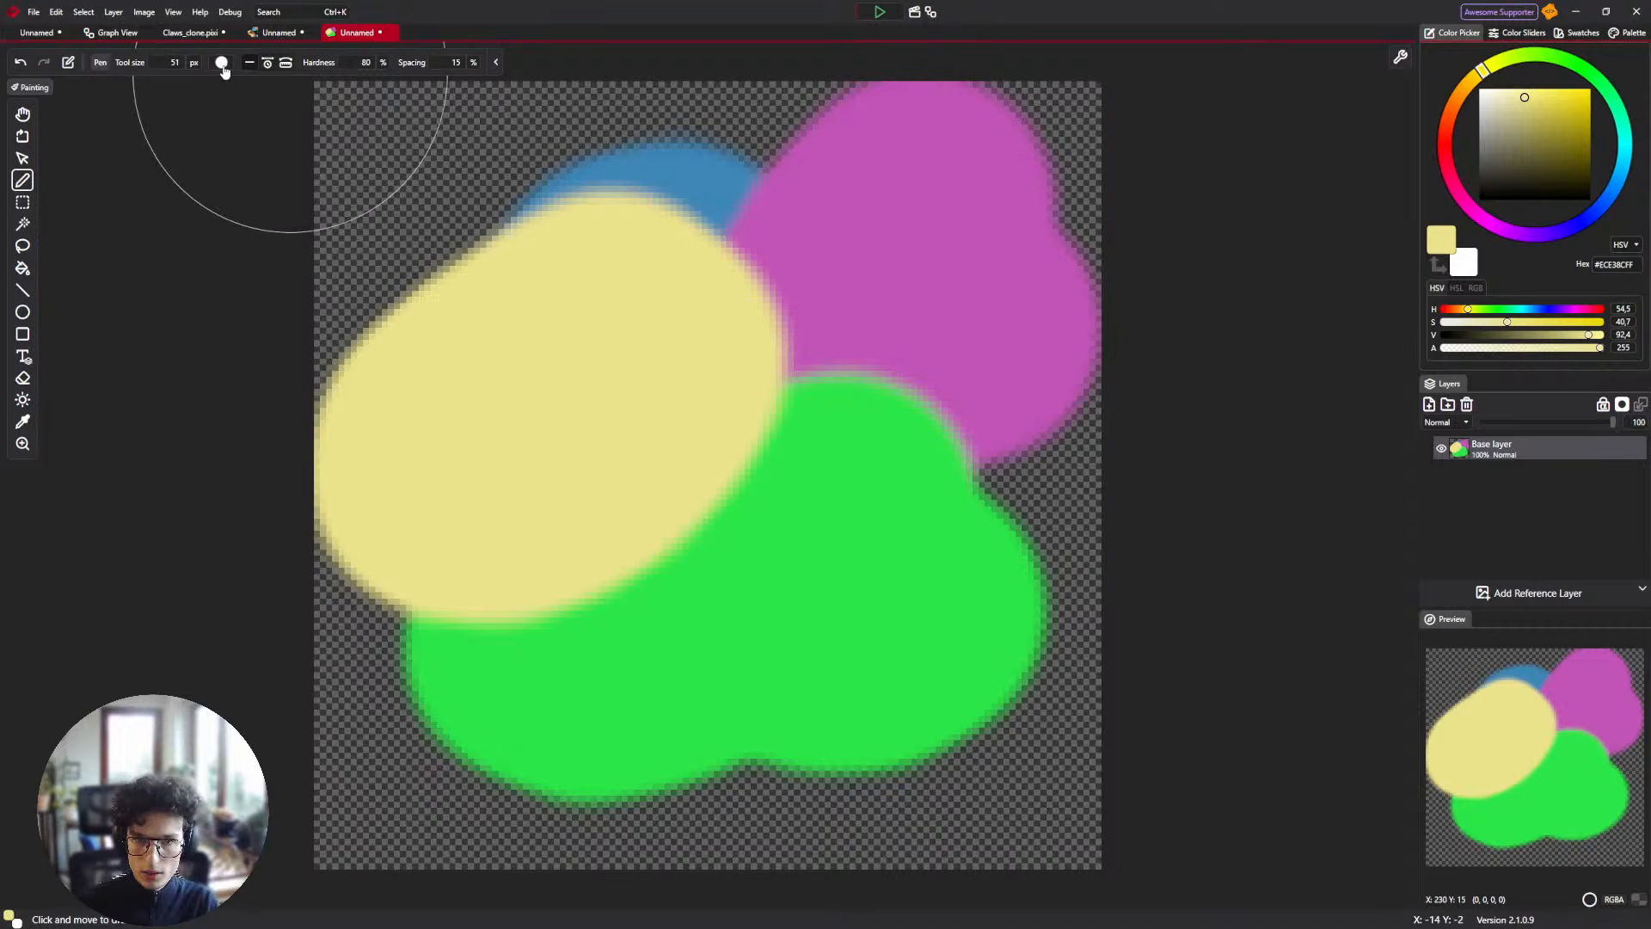
# With the Blending Brush at 33 px and Smudge 53.44, smear the borders between the four blobs, raising Blur from 0 to 17.94.
pyautogui.click(221, 62)
pyautogui.scroll(-2, 280, 250)
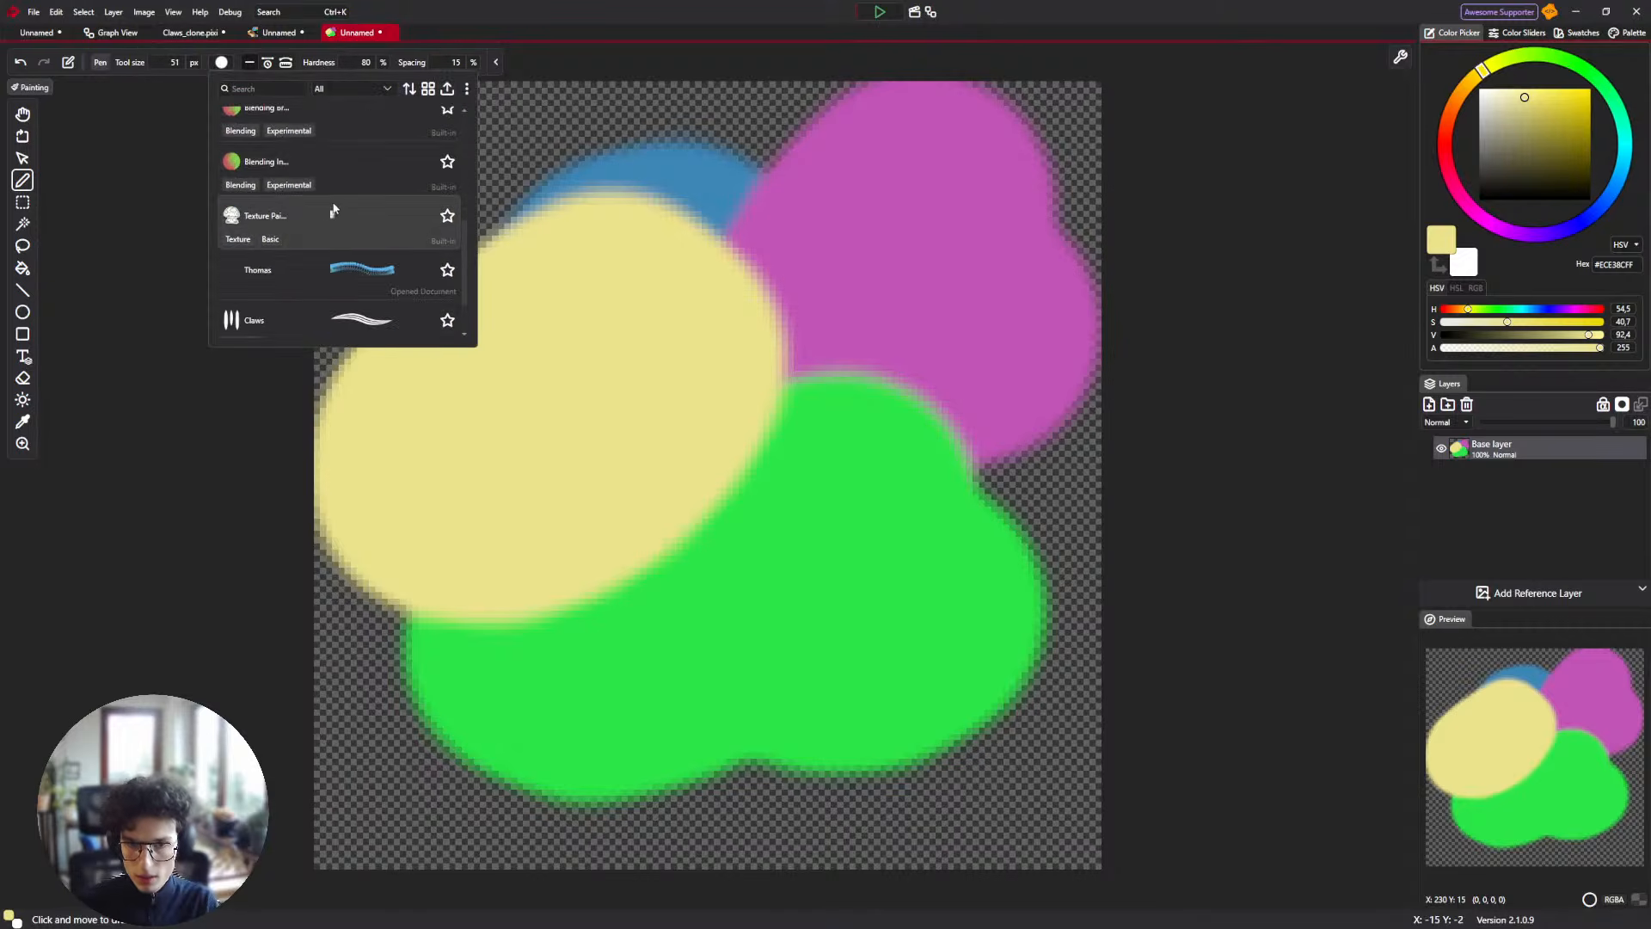
pyautogui.click(361, 136)
pyautogui.scroll(-6, 756, 345)
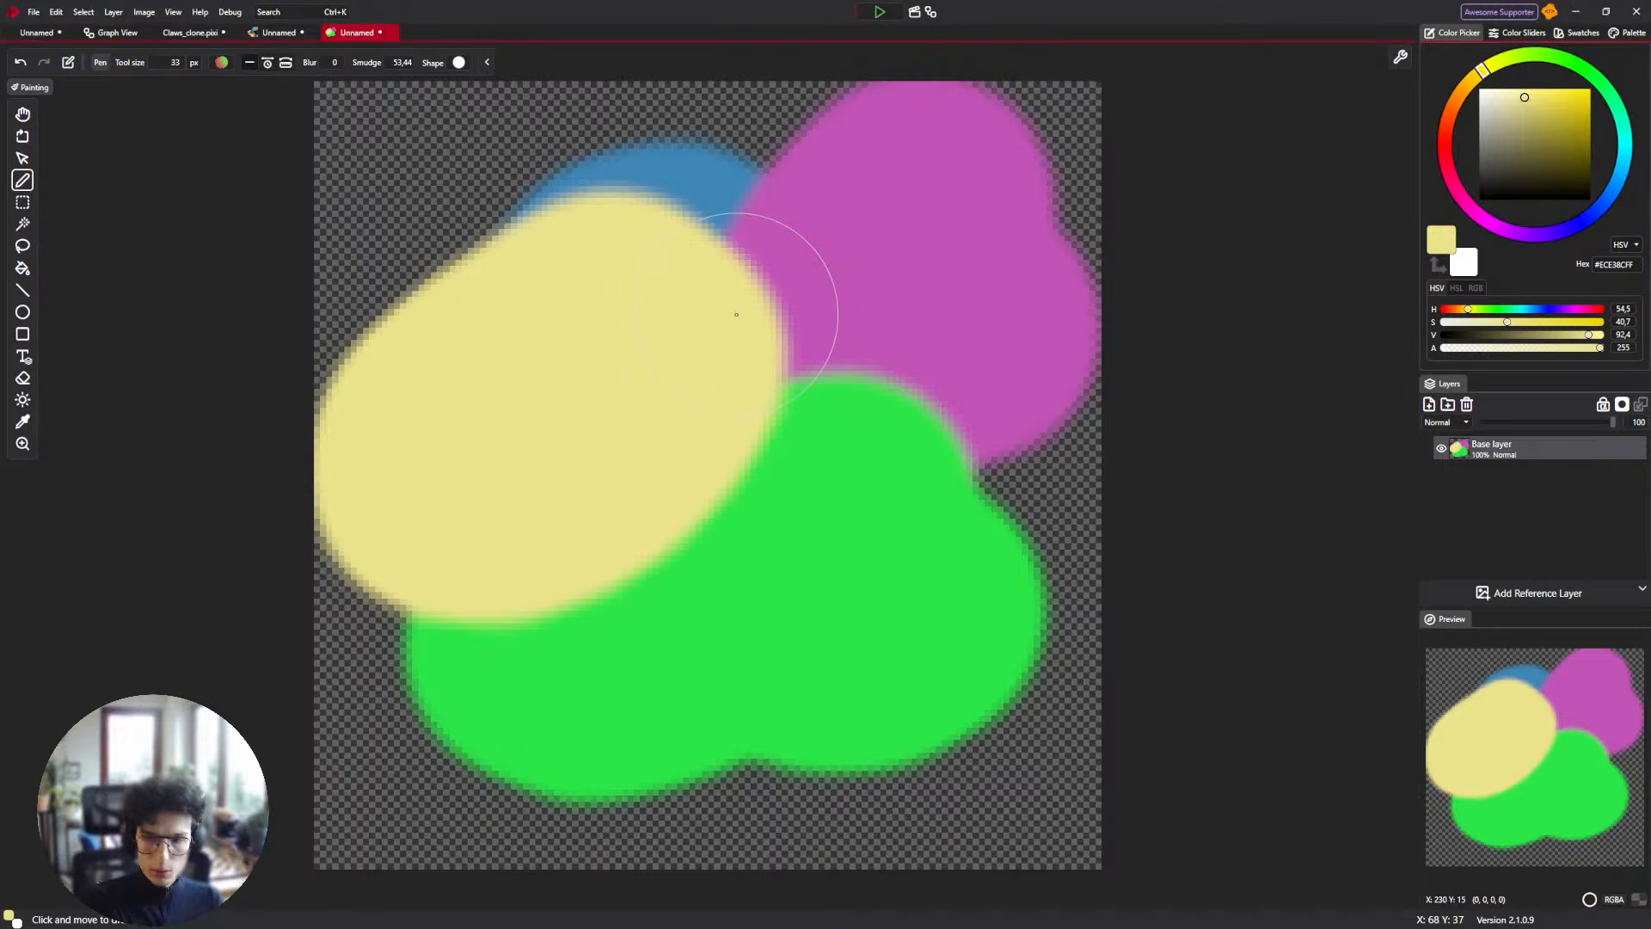
pyautogui.moveTo(675, 222)
pyautogui.mouseDown()
pyautogui.moveTo(737, 198)
pyautogui.moveTo(774, 355)
pyautogui.moveTo(891, 430)
pyautogui.moveTo(678, 571)
pyautogui.moveTo(878, 423)
pyautogui.moveTo(798, 512)
pyautogui.moveTo(596, 664)
pyautogui.moveTo(674, 387)
pyautogui.moveTo(796, 283)
pyautogui.moveTo(825, 290)
pyautogui.moveTo(824, 449)
pyautogui.moveTo(682, 522)
pyautogui.moveTo(660, 372)
pyautogui.moveTo(750, 262)
pyautogui.moveTo(828, 367)
pyautogui.moveTo(827, 451)
pyautogui.moveTo(807, 483)
pyautogui.moveTo(687, 358)
pyautogui.moveTo(799, 292)
pyautogui.moveTo(850, 410)
pyautogui.moveTo(738, 350)
pyautogui.mouseUp()
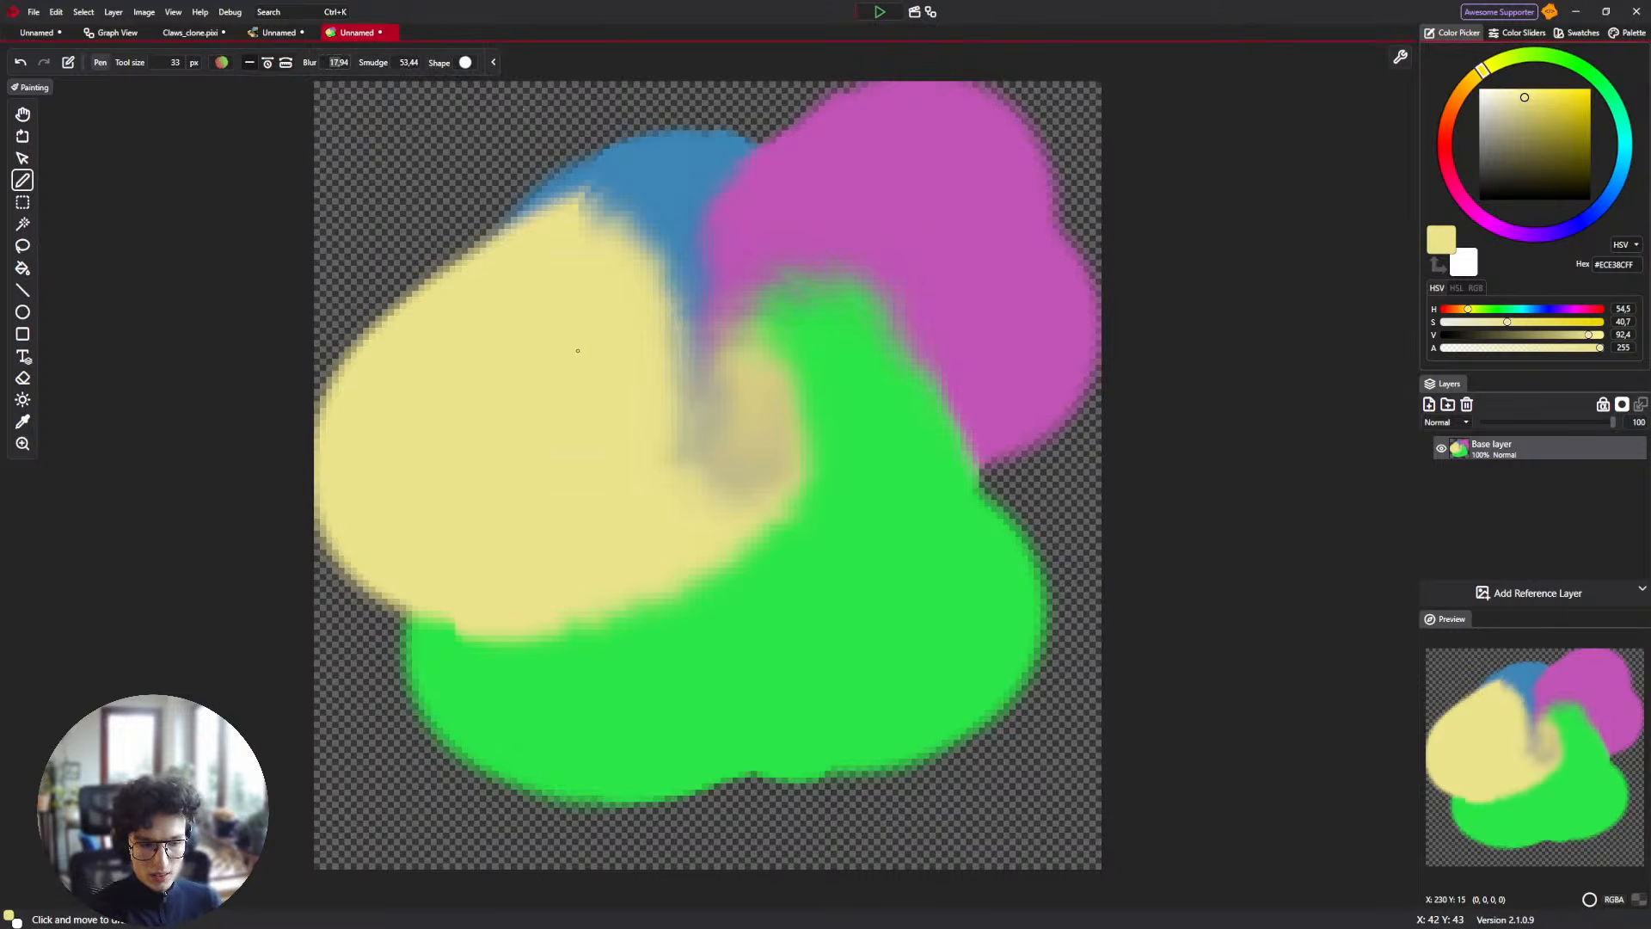
pyautogui.moveTo(624, 389)
pyautogui.mouseDown()
pyautogui.moveTo(732, 283)
pyautogui.moveTo(699, 372)
pyautogui.moveTo(679, 318)
pyautogui.moveTo(567, 524)
pyautogui.moveTo(863, 276)
pyautogui.moveTo(698, 547)
pyautogui.mouseUp()
# Try to smear the magenta and green areas out towards the canvas's right edge, and undo those strokes.
pyautogui.moveTo(742, 421)
pyautogui.mouseDown()
pyautogui.moveTo(1049, 482)
pyautogui.moveTo(1115, 755)
pyautogui.mouseUp()
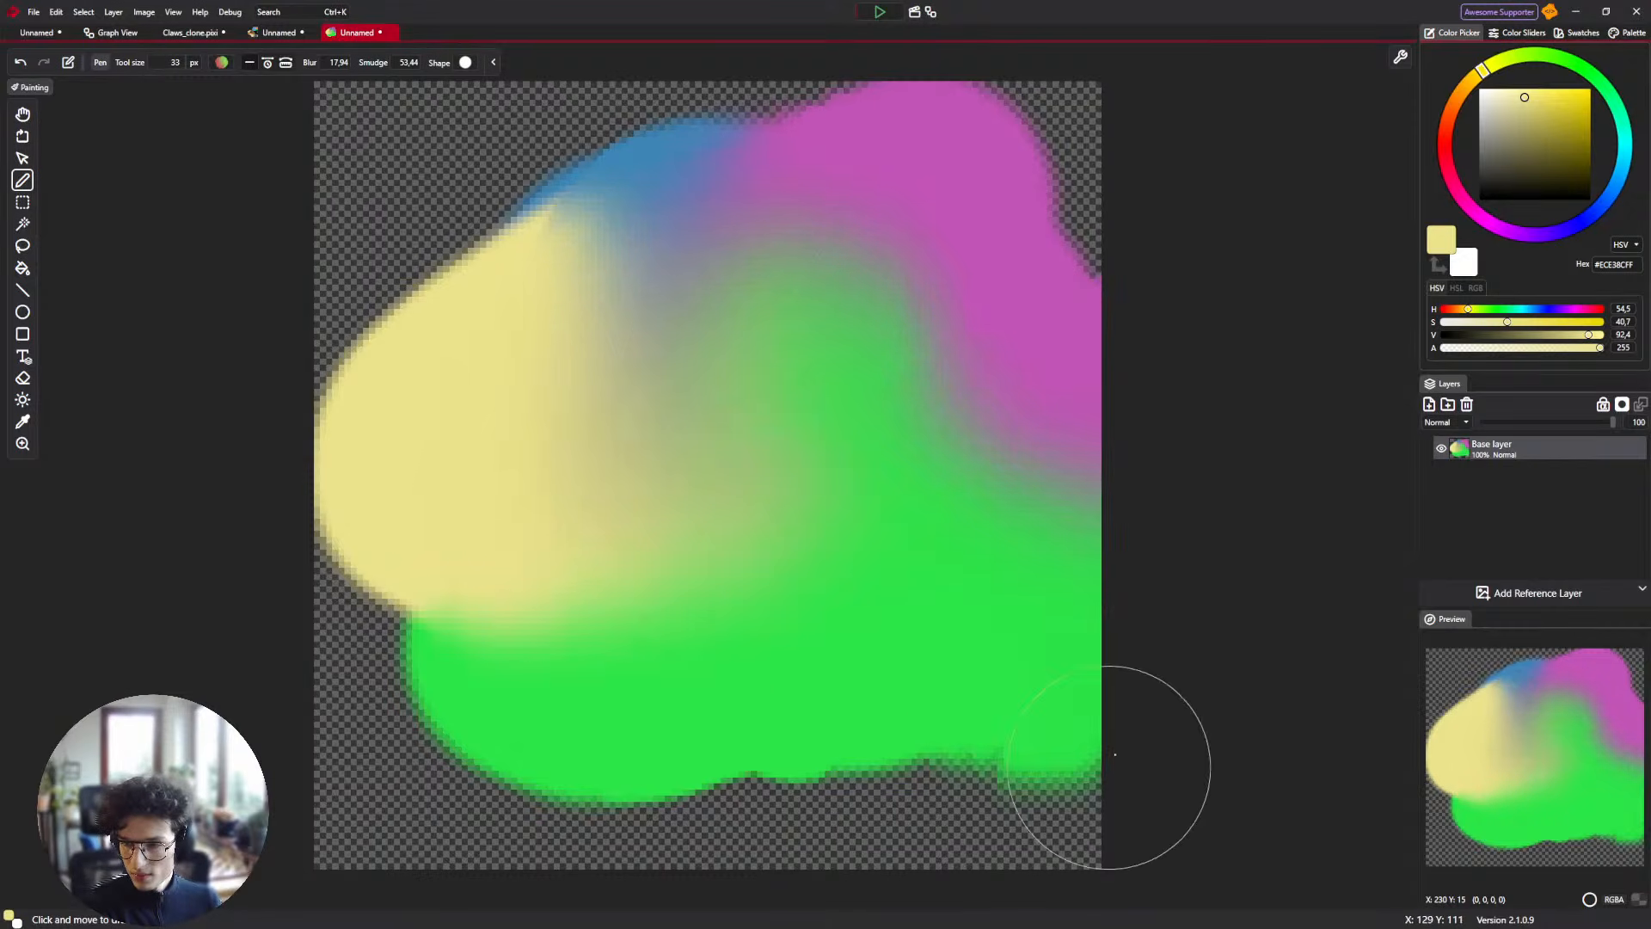
pyautogui.hotkey('ctrl', 'z')
pyautogui.hotkey('ctrl', 'z')
pyautogui.hotkey('ctrl', 'z')
pyautogui.hotkey('ctrl', 'z')
pyautogui.hotkey('ctrl', 'z')
pyautogui.hotkey('ctrl', 'z')
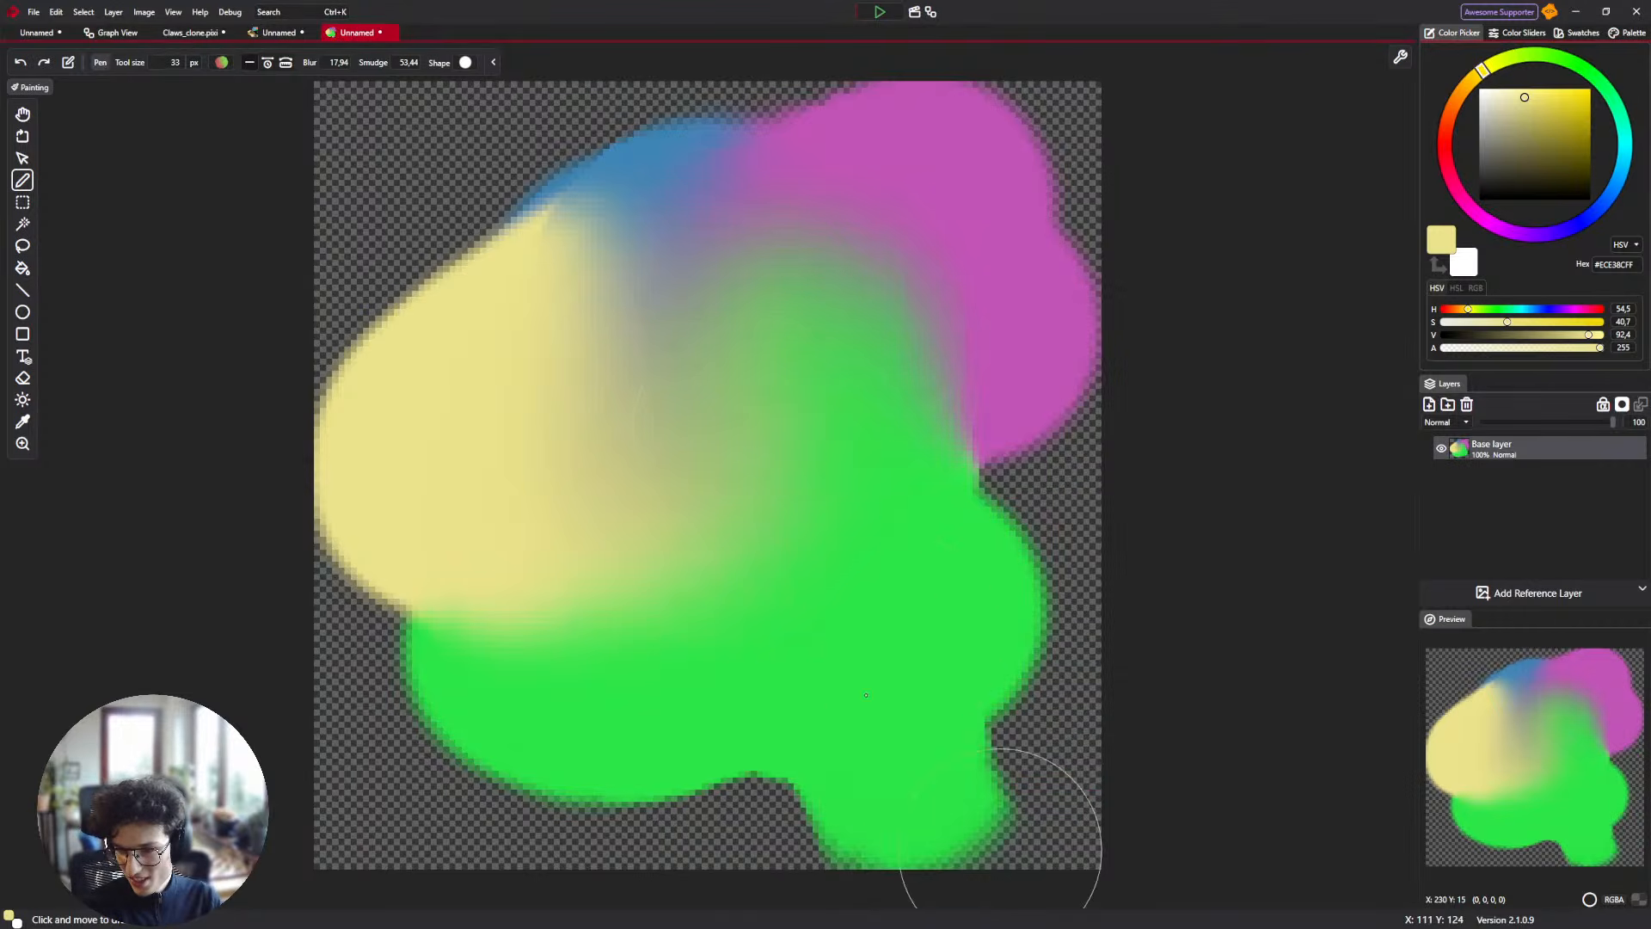
# Try to spread all the colours over the transparent area with long smudge strokes, and undo them.
pyautogui.moveTo(865, 43)
pyautogui.mouseDown()
pyautogui.moveTo(199, 589)
pyautogui.moveTo(298, 667)
pyautogui.moveTo(538, 680)
pyautogui.moveTo(559, 659)
pyautogui.mouseUp()
pyautogui.moveTo(413, 619); pyautogui.dragTo(344, 860)
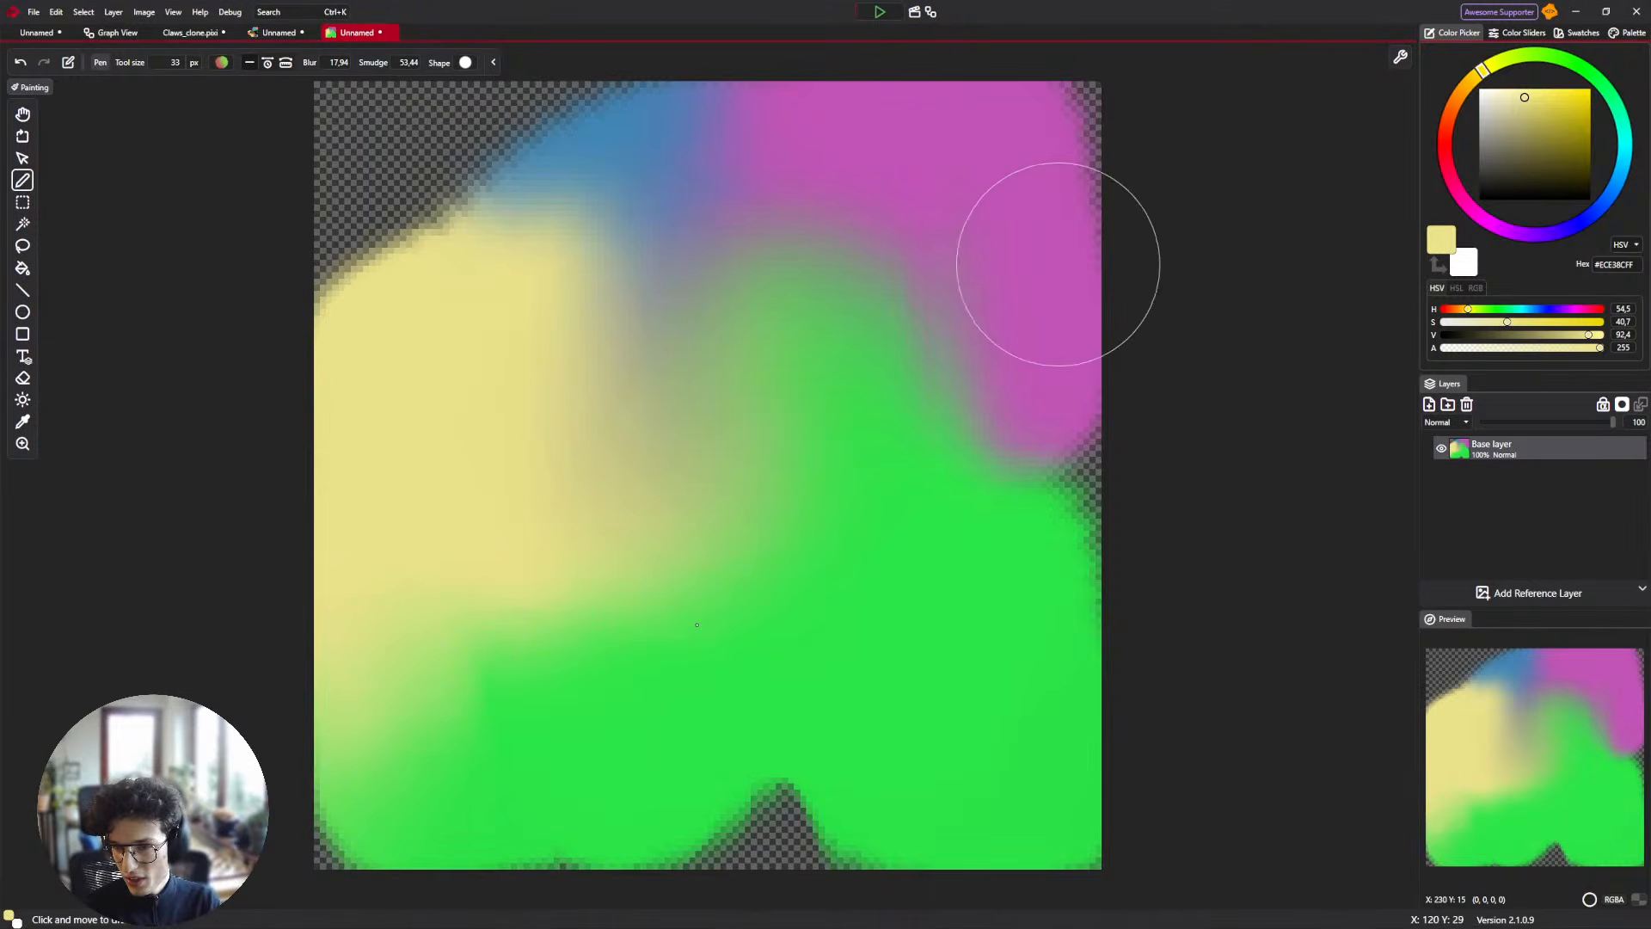
pyautogui.hotkey('ctrl', 'z')
pyautogui.hotkey('ctrl', 'z')
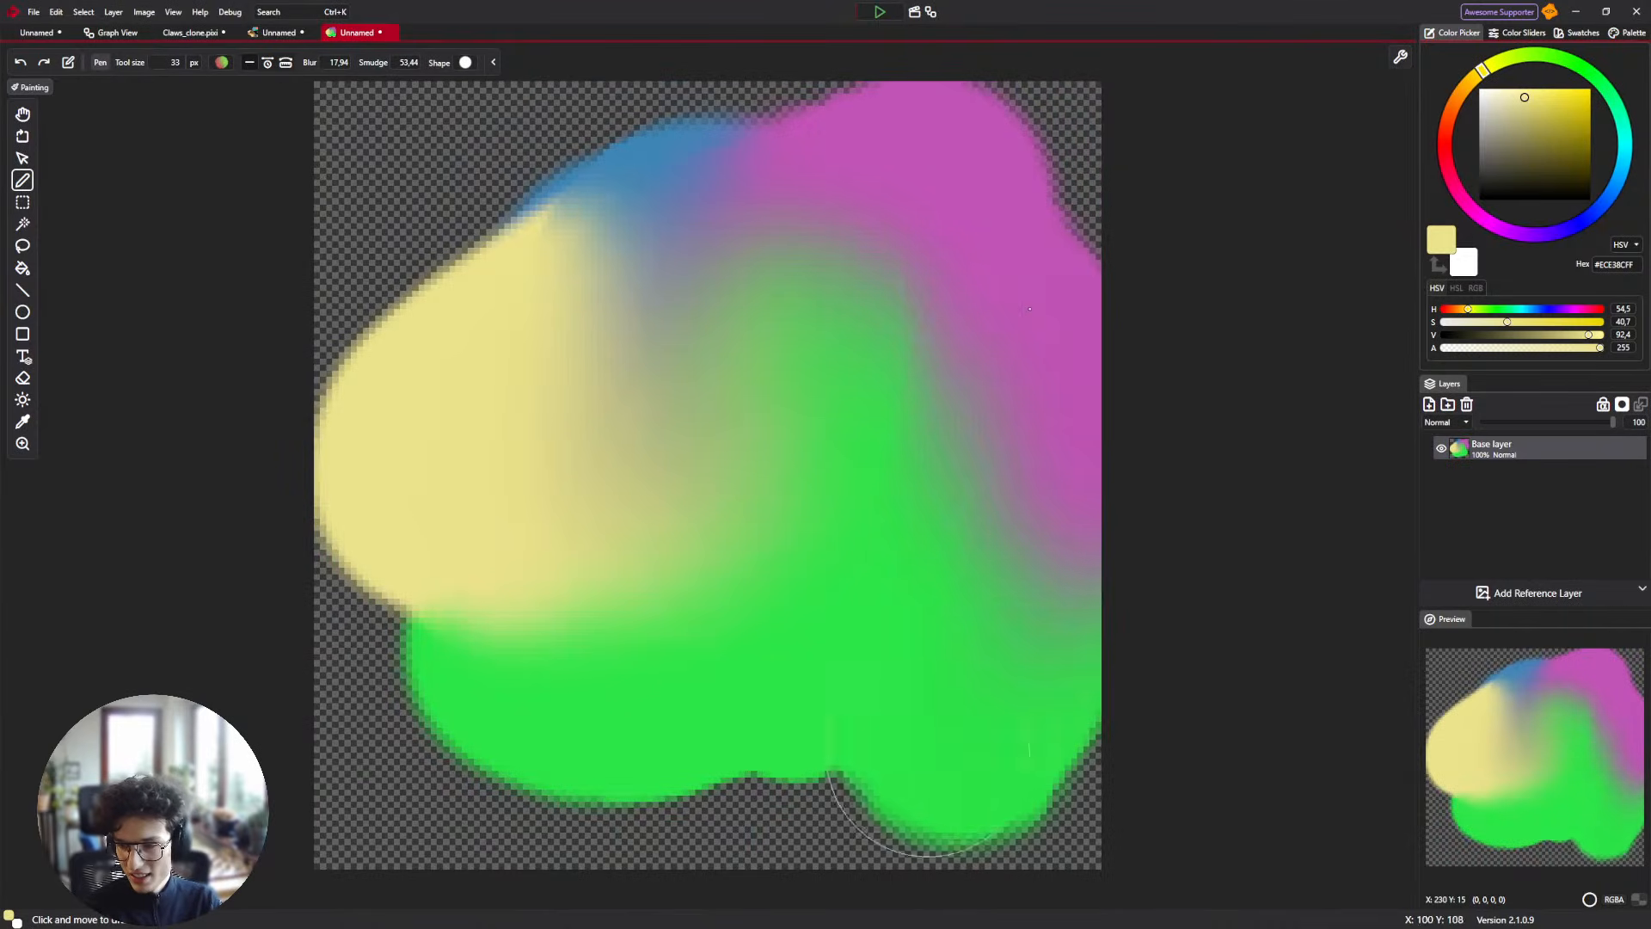
pyautogui.hotkey('ctrl', 'z')
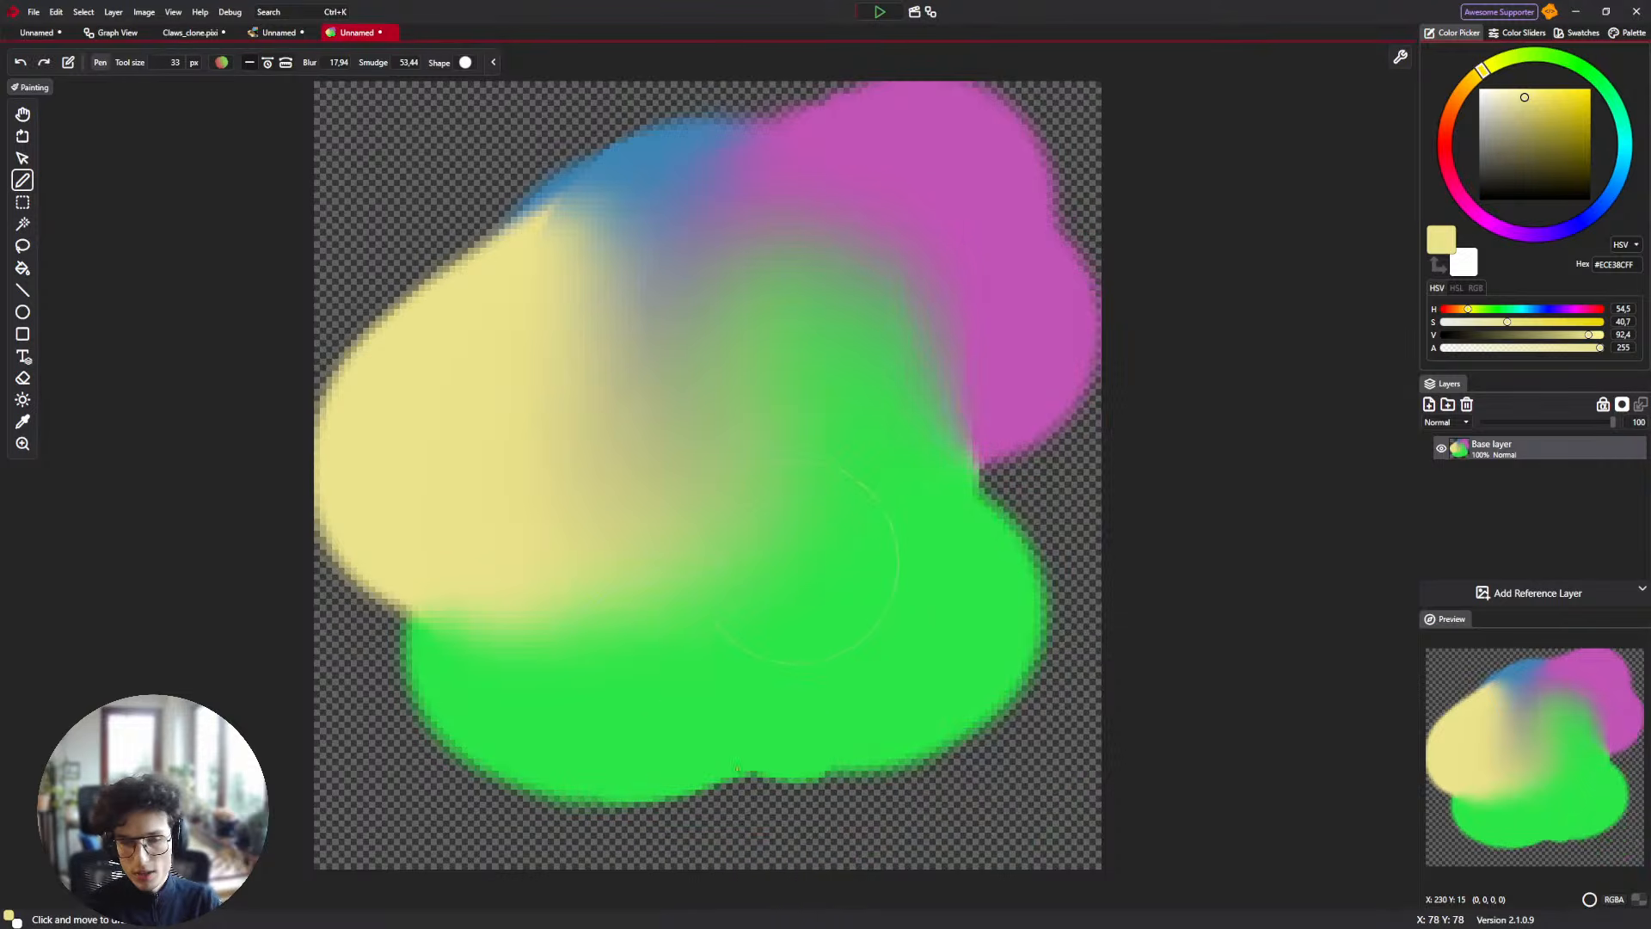
# Try further smudge strokes around the outer edges of the blended blobs, and undo them.
pyautogui.moveTo(937, 297)
pyautogui.mouseDown()
pyautogui.moveTo(1044, 627)
pyautogui.moveTo(387, 792)
pyautogui.moveTo(915, 774)
pyautogui.mouseUp()
pyautogui.hotkey('ctrl', 'z')
pyautogui.moveTo(883, 150)
pyautogui.mouseDown()
pyautogui.moveTo(631, 193)
pyautogui.moveTo(468, 328)
pyautogui.mouseUp()
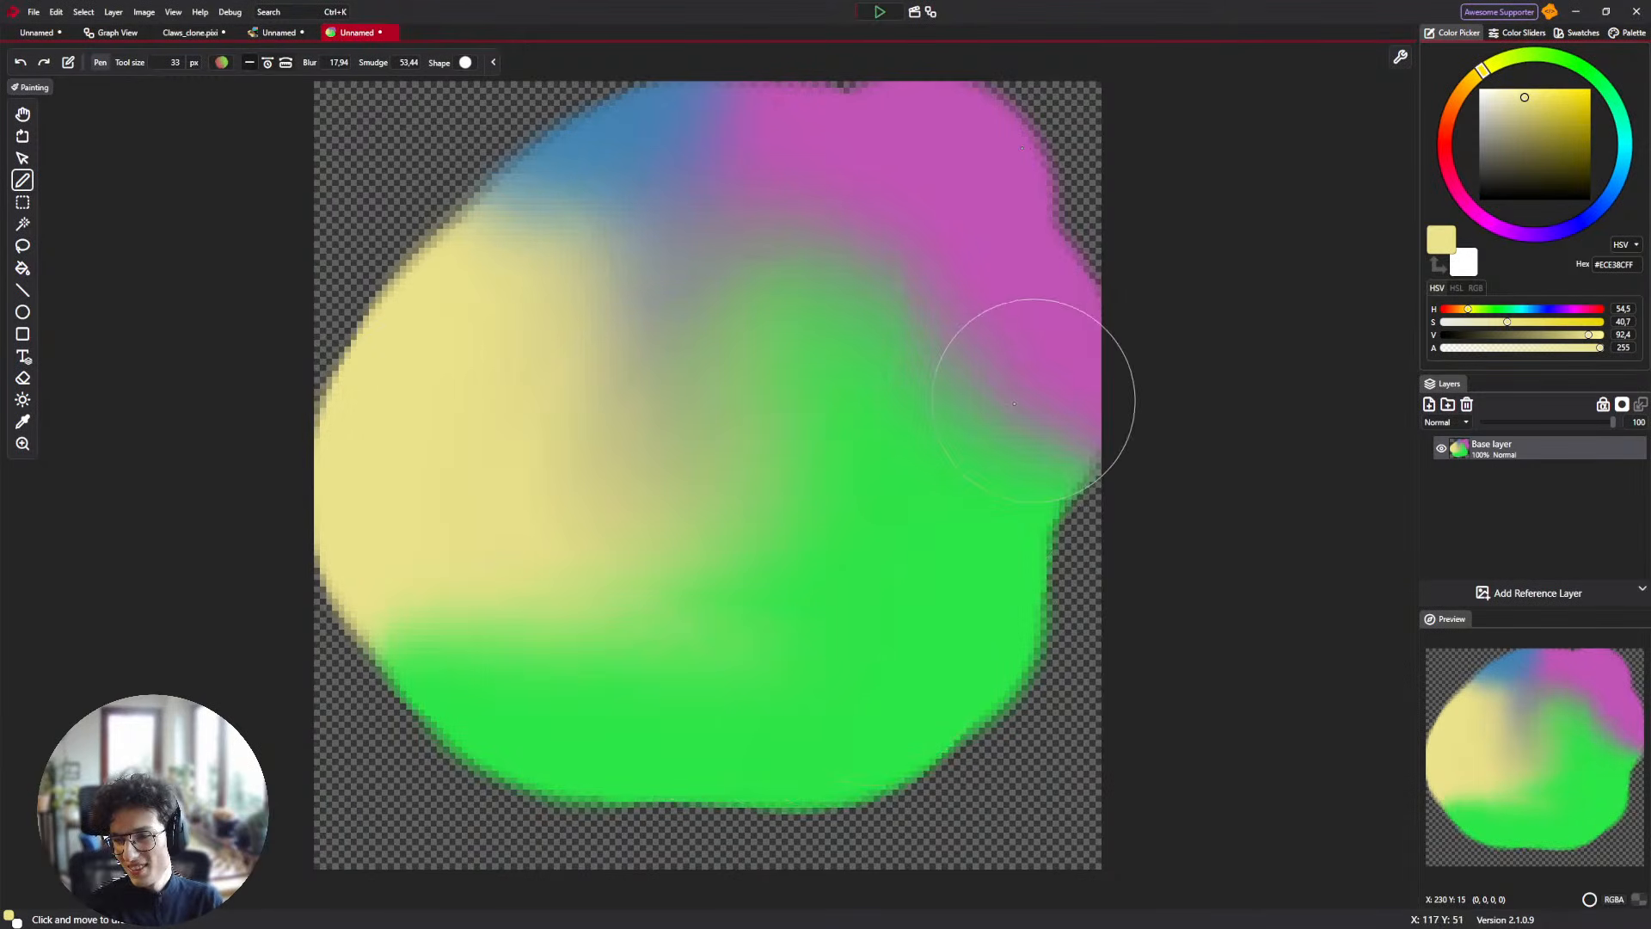
pyautogui.hotkey('ctrl', 'z')
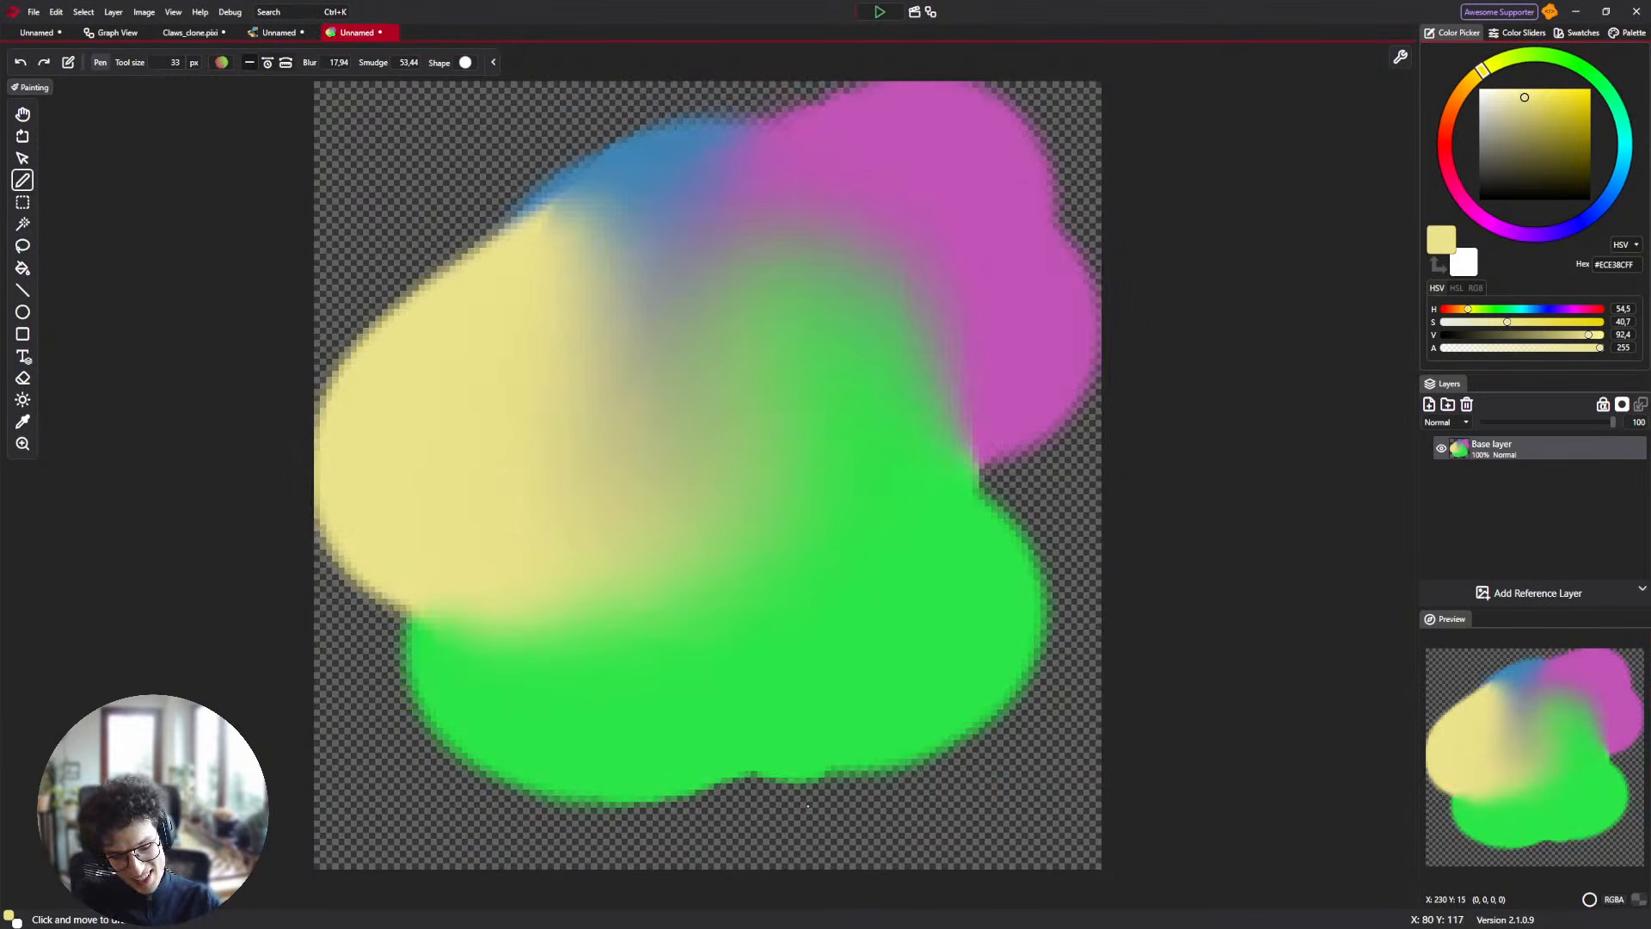
pyautogui.scroll(-1, 682, 627)
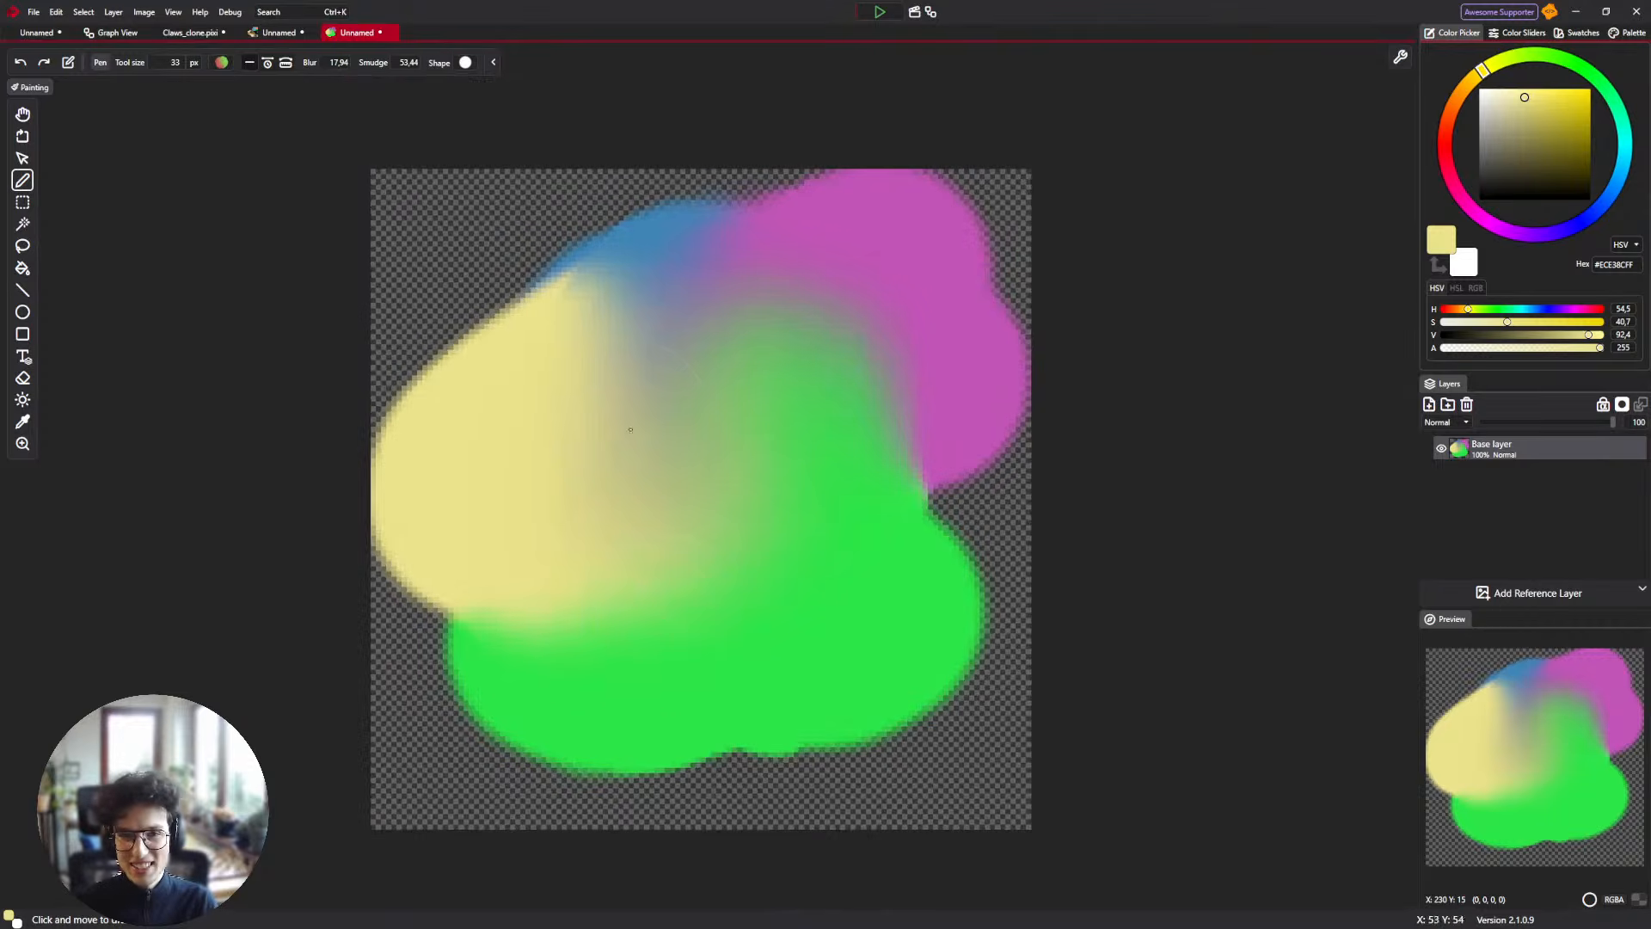
# Try to pull the magenta and green blobs outward at the notch between them, and undo the smear.
pyautogui.moveTo(586, 358); pyautogui.dragTo(420, 278)
pyautogui.moveTo(399, 100); pyautogui.dragTo(440, 186)
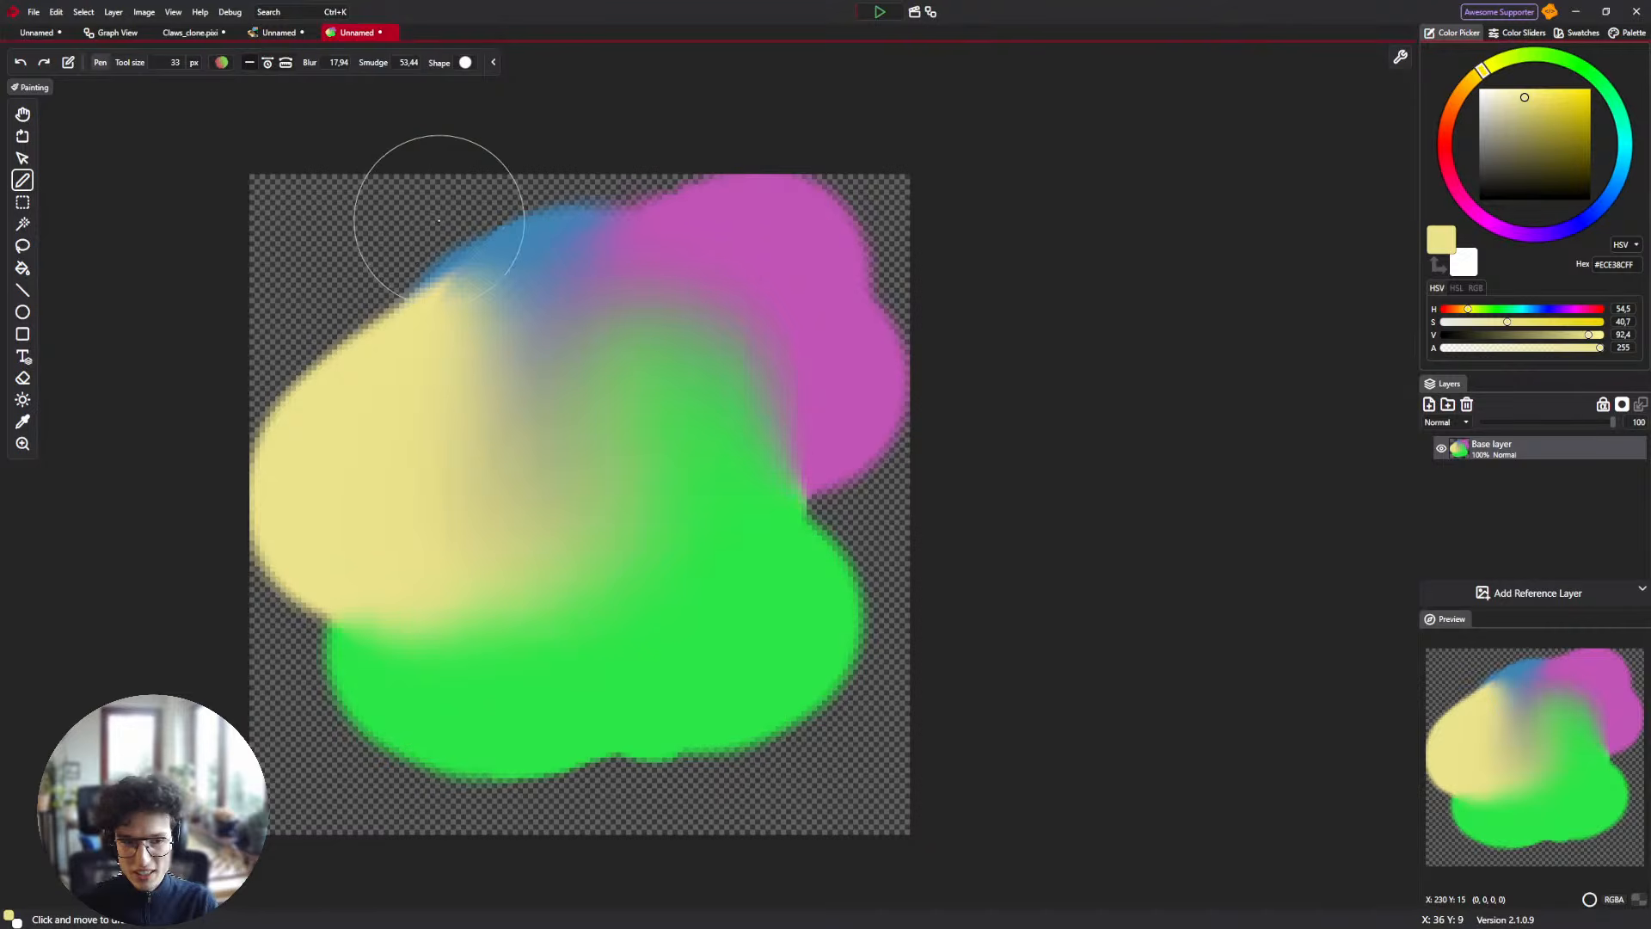
pyautogui.moveTo(483, 262)
pyautogui.mouseDown()
pyautogui.moveTo(498, 229)
pyautogui.moveTo(579, 229)
pyautogui.moveTo(579, 203)
pyautogui.mouseUp()
pyautogui.moveTo(851, 453); pyautogui.dragTo(872, 491)
pyautogui.moveTo(514, 189); pyautogui.dragTo(527, 214)
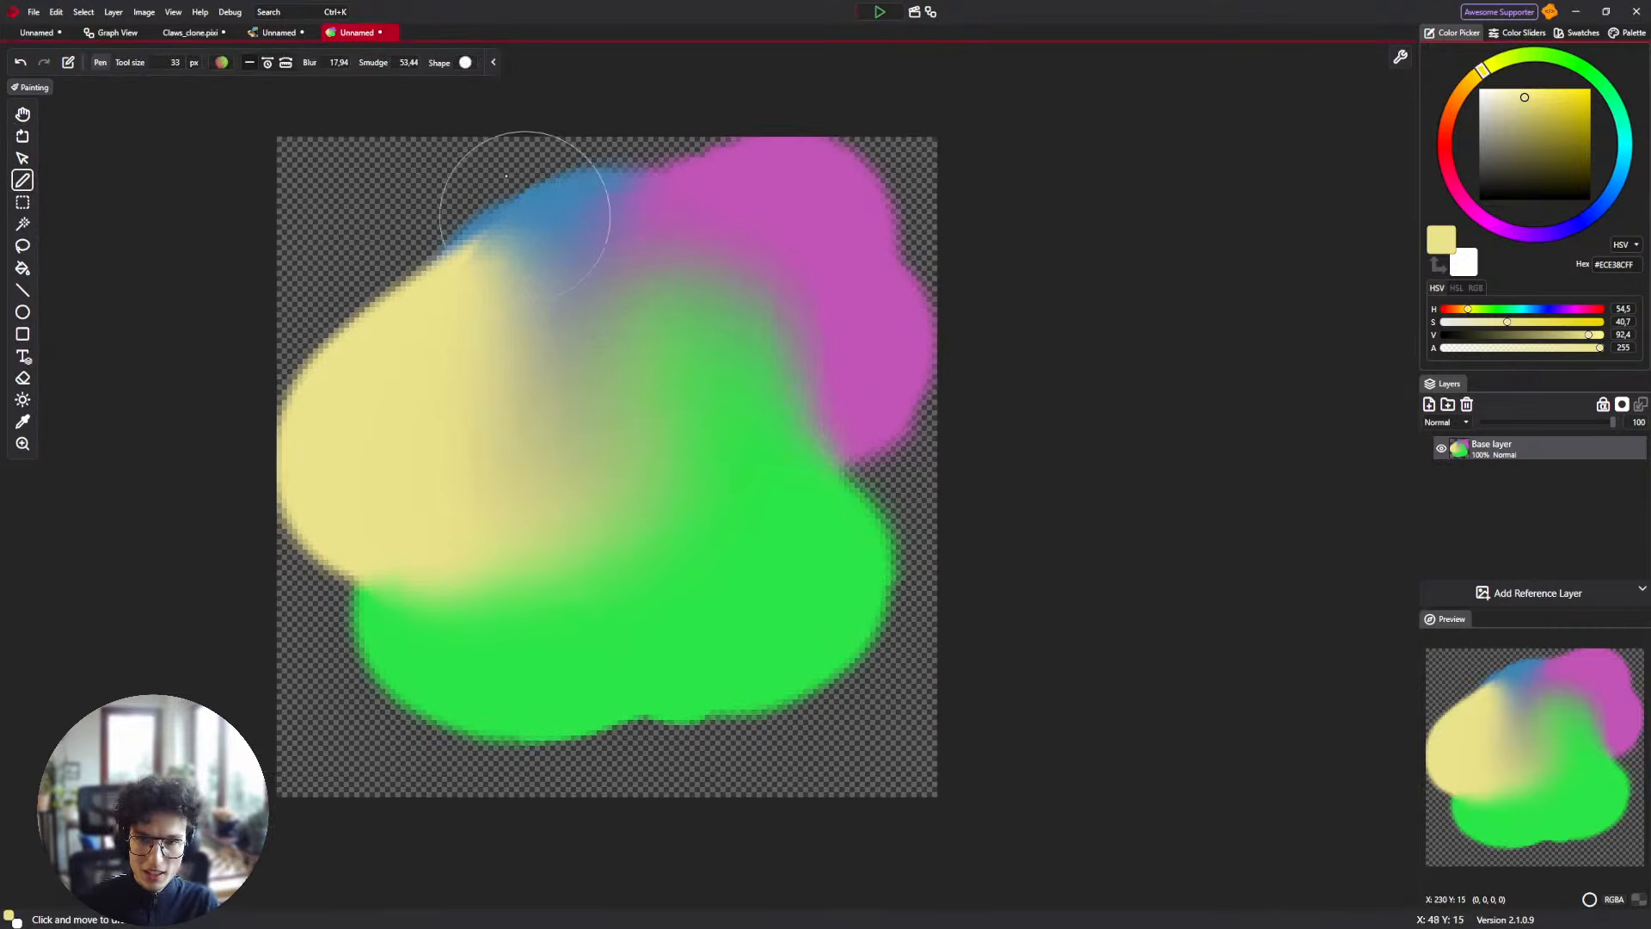
pyautogui.moveTo(791, 413); pyautogui.dragTo(751, 416)
pyautogui.moveTo(827, 456)
pyautogui.mouseDown()
pyautogui.moveTo(894, 480)
pyautogui.moveTo(704, 523)
pyautogui.mouseUp()
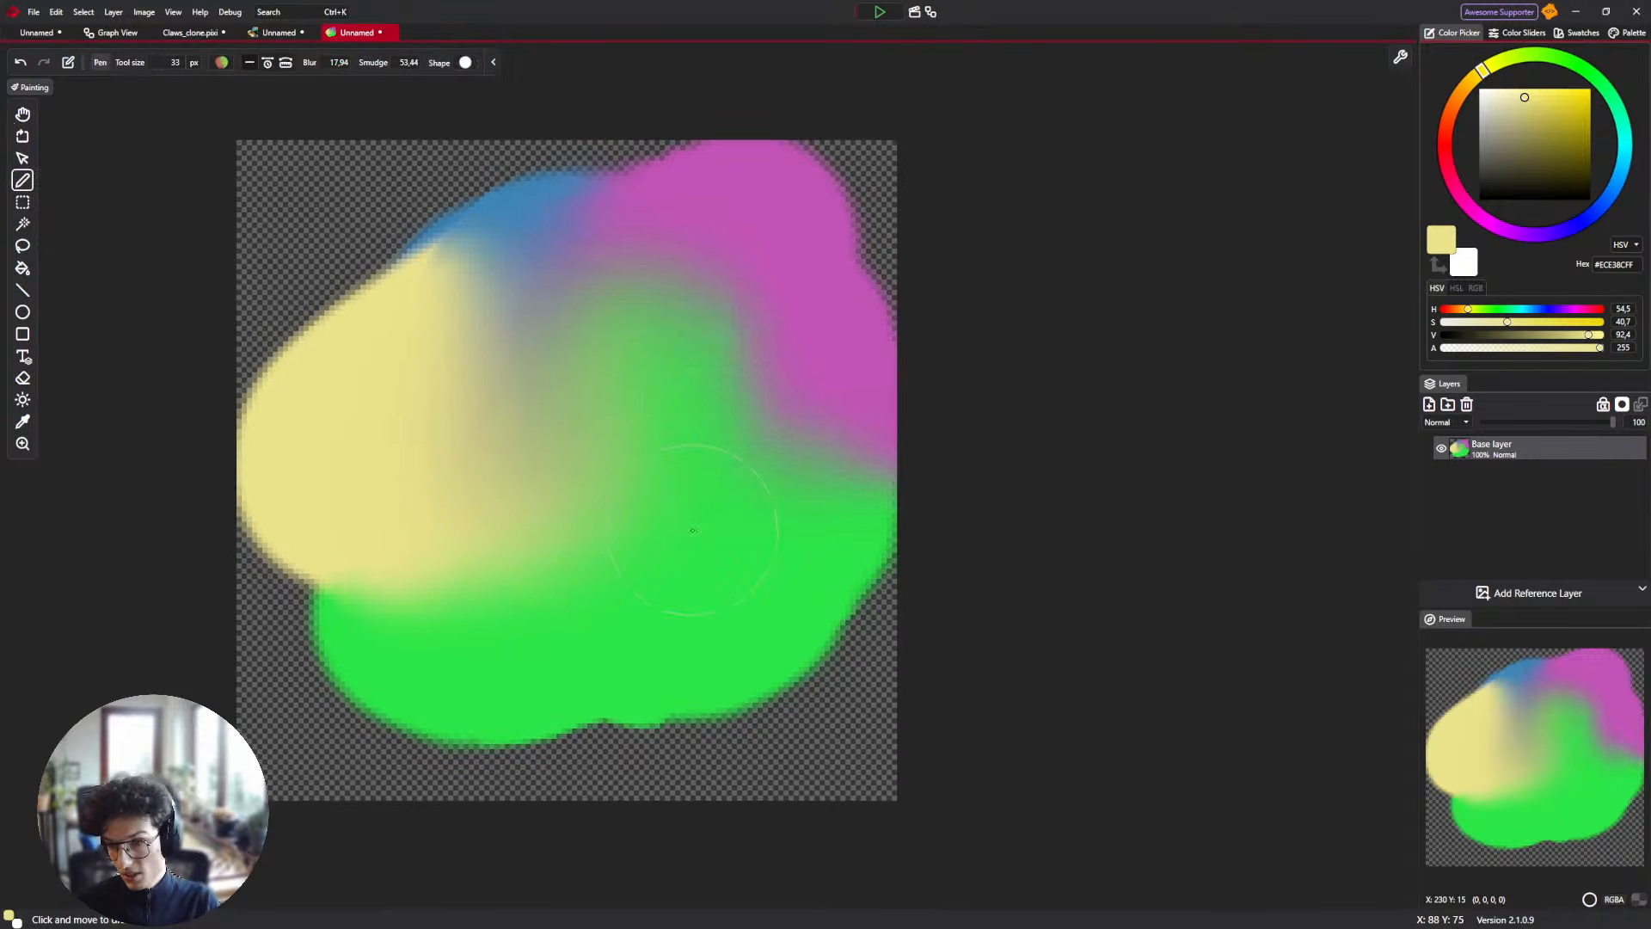
pyautogui.hotkey('ctrl', 'z')
# Reduce the Blending Brush to 14 px and change its shape to Claws.
pyautogui.press('[')
pyautogui.press('[')
pyautogui.press('[')
pyautogui.press('[')
pyautogui.press('[')
pyautogui.press('[')
pyautogui.press('[')
pyautogui.press('[')
pyautogui.press('[')
pyautogui.press('[')
pyautogui.press('[')
pyautogui.press('[')
pyautogui.press('[')
pyautogui.press('[')
pyautogui.press('[')
pyautogui.press('[')
pyautogui.press('[')
pyautogui.press('[')
pyautogui.press('[')
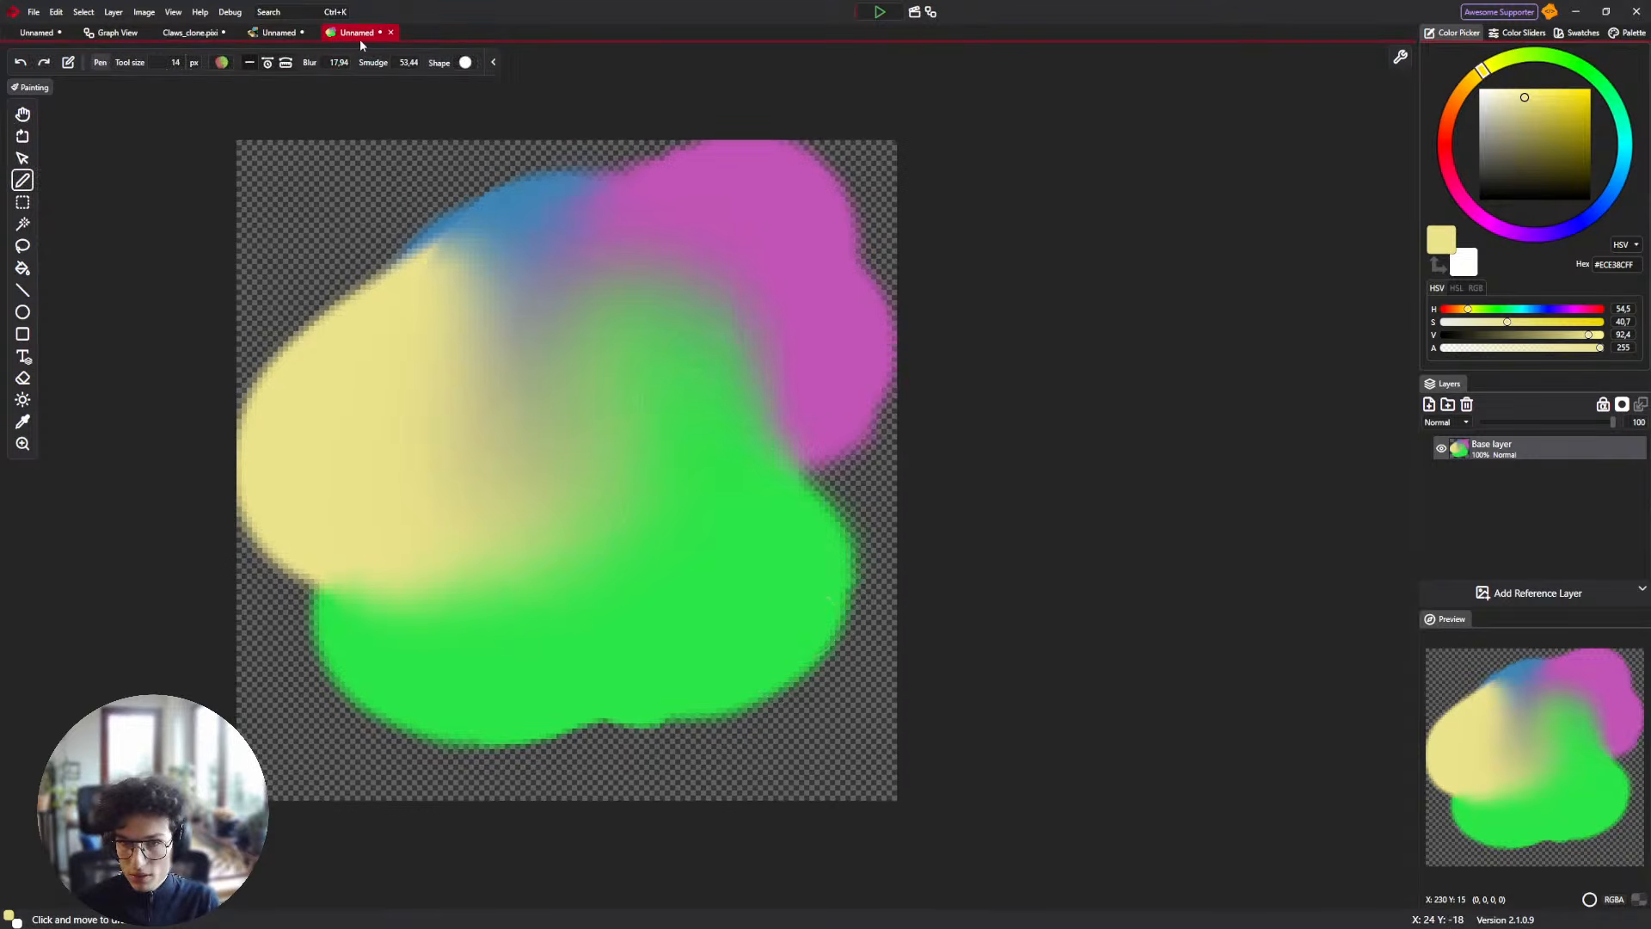
pyautogui.click(466, 62)
pyautogui.scroll(-3, 537, 160)
pyautogui.scroll(-5, 571, 274)
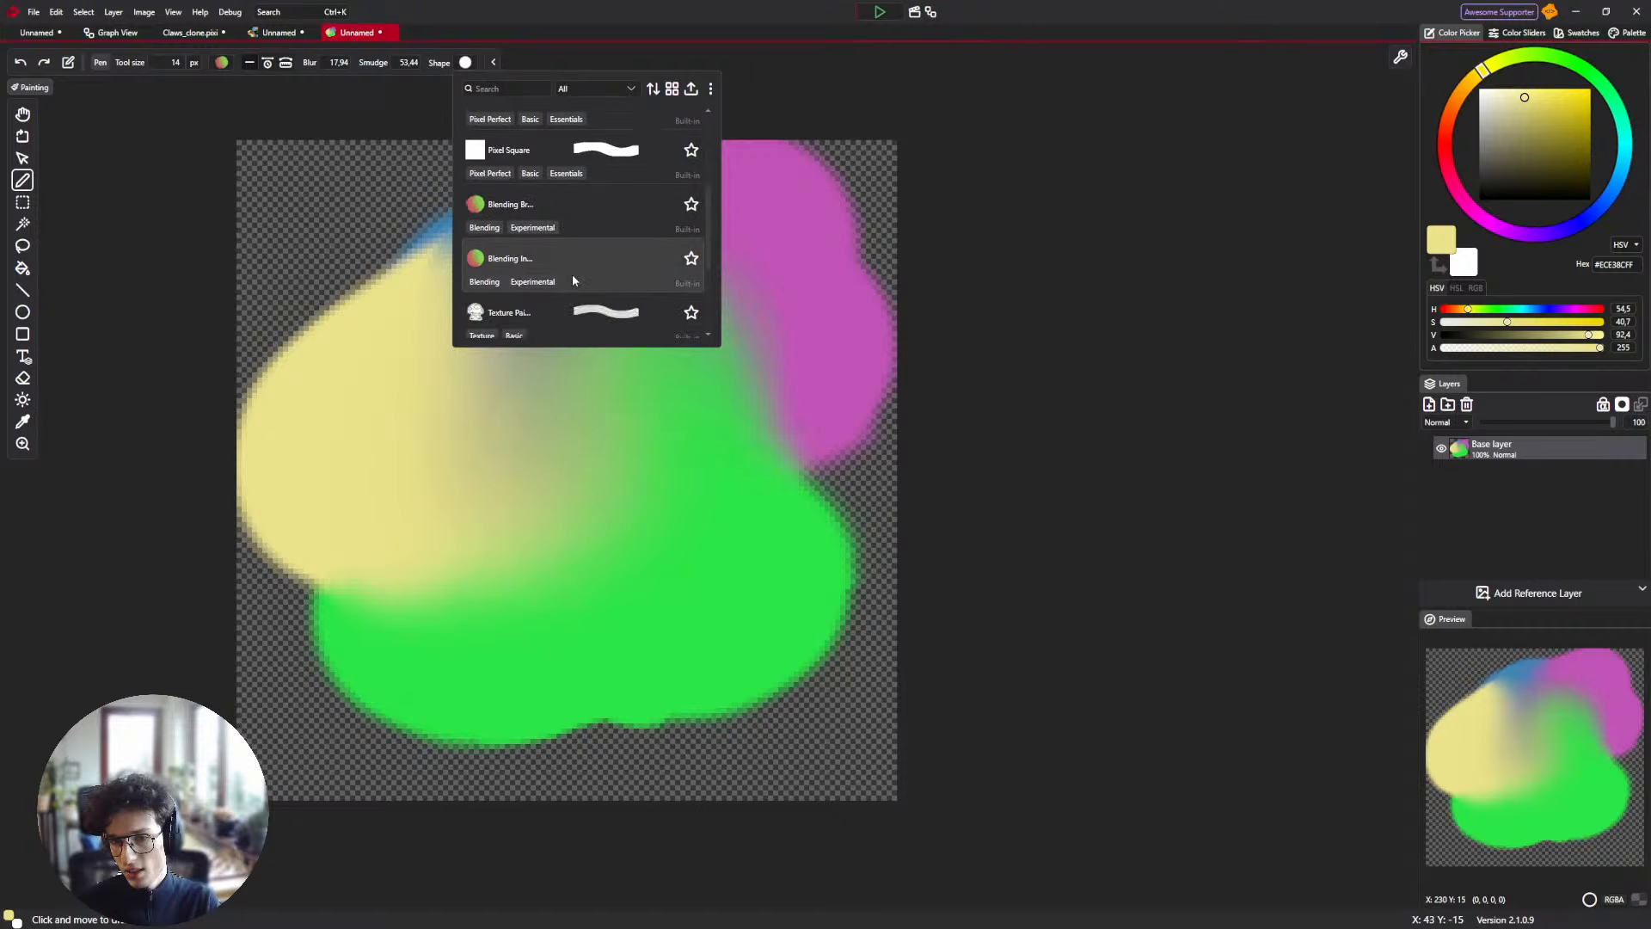
pyautogui.click(554, 306)
# Enlarge the claw-shaped Blending Brush to 25 px and smear the colours in horizontal streaks over most of the canvas.
pyautogui.press(']')
pyautogui.press(']')
pyautogui.press(']')
pyautogui.press(']')
pyautogui.press(']')
pyautogui.press(']')
pyautogui.press(']')
pyautogui.press(']')
pyautogui.press(']')
pyautogui.press(']')
pyautogui.press(']')
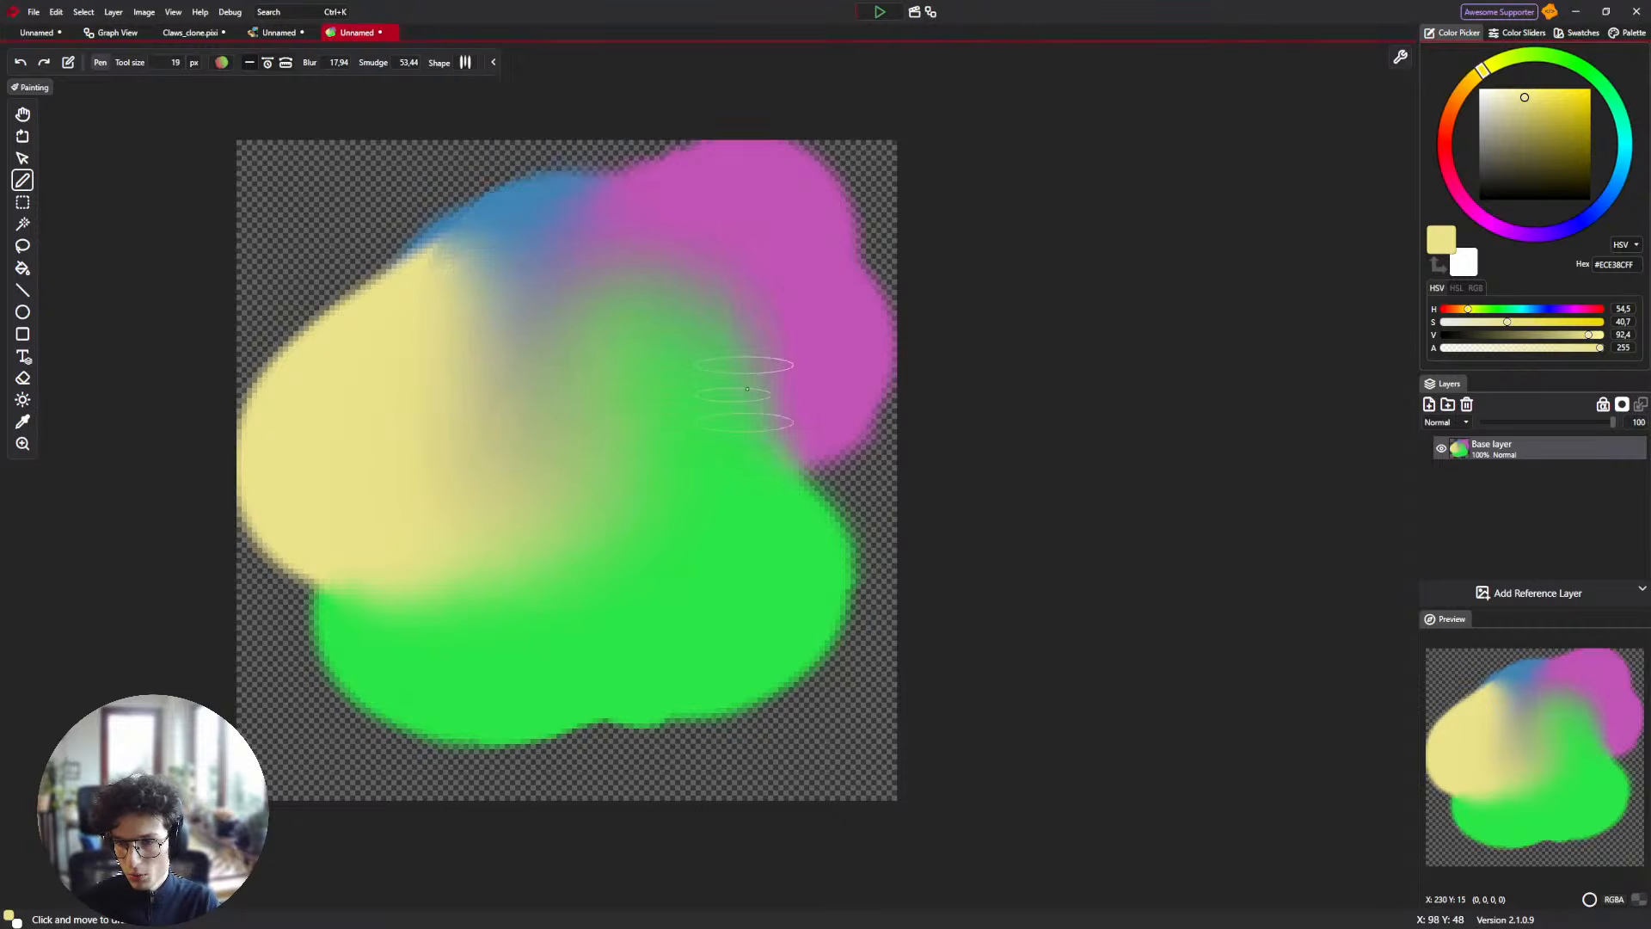
pyautogui.moveTo(913, 467)
pyautogui.mouseDown()
pyautogui.moveTo(266, 602)
pyautogui.moveTo(936, 718)
pyautogui.mouseUp()
pyautogui.moveTo(707, 709)
pyautogui.mouseDown()
pyautogui.moveTo(394, 438)
pyautogui.moveTo(329, 344)
pyautogui.moveTo(574, 177)
pyautogui.moveTo(1064, 215)
pyautogui.moveTo(801, 242)
pyautogui.moveTo(455, 417)
pyautogui.moveTo(375, 241)
pyautogui.moveTo(655, 424)
pyautogui.moveTo(814, 355)
pyautogui.moveTo(663, 585)
pyautogui.moveTo(885, 335)
pyautogui.moveTo(855, 263)
pyautogui.moveTo(406, 484)
pyautogui.moveTo(705, 545)
pyautogui.moveTo(694, 365)
pyautogui.moveTo(737, 450)
pyautogui.moveTo(791, 434)
pyautogui.mouseUp()
pyautogui.hotkey('ctrl', 'z')
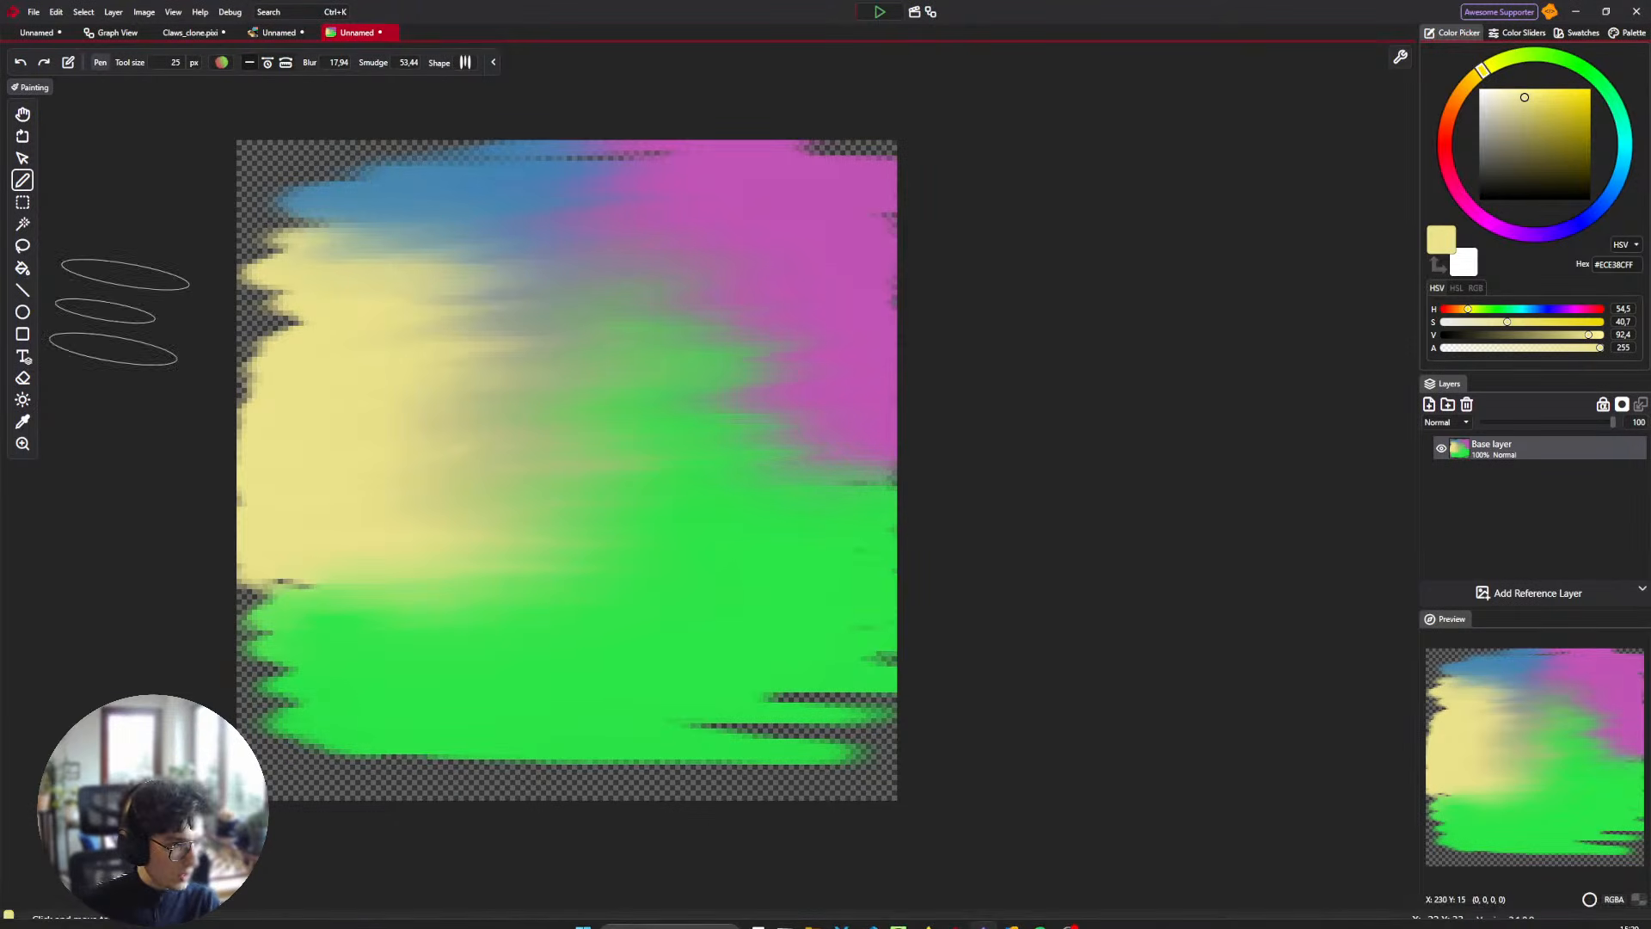
pyautogui.moveTo(118, 310); pyautogui.dragTo(99, 365)
# Close all open documents without saving their changes.
pyautogui.rightClick(333, 38)
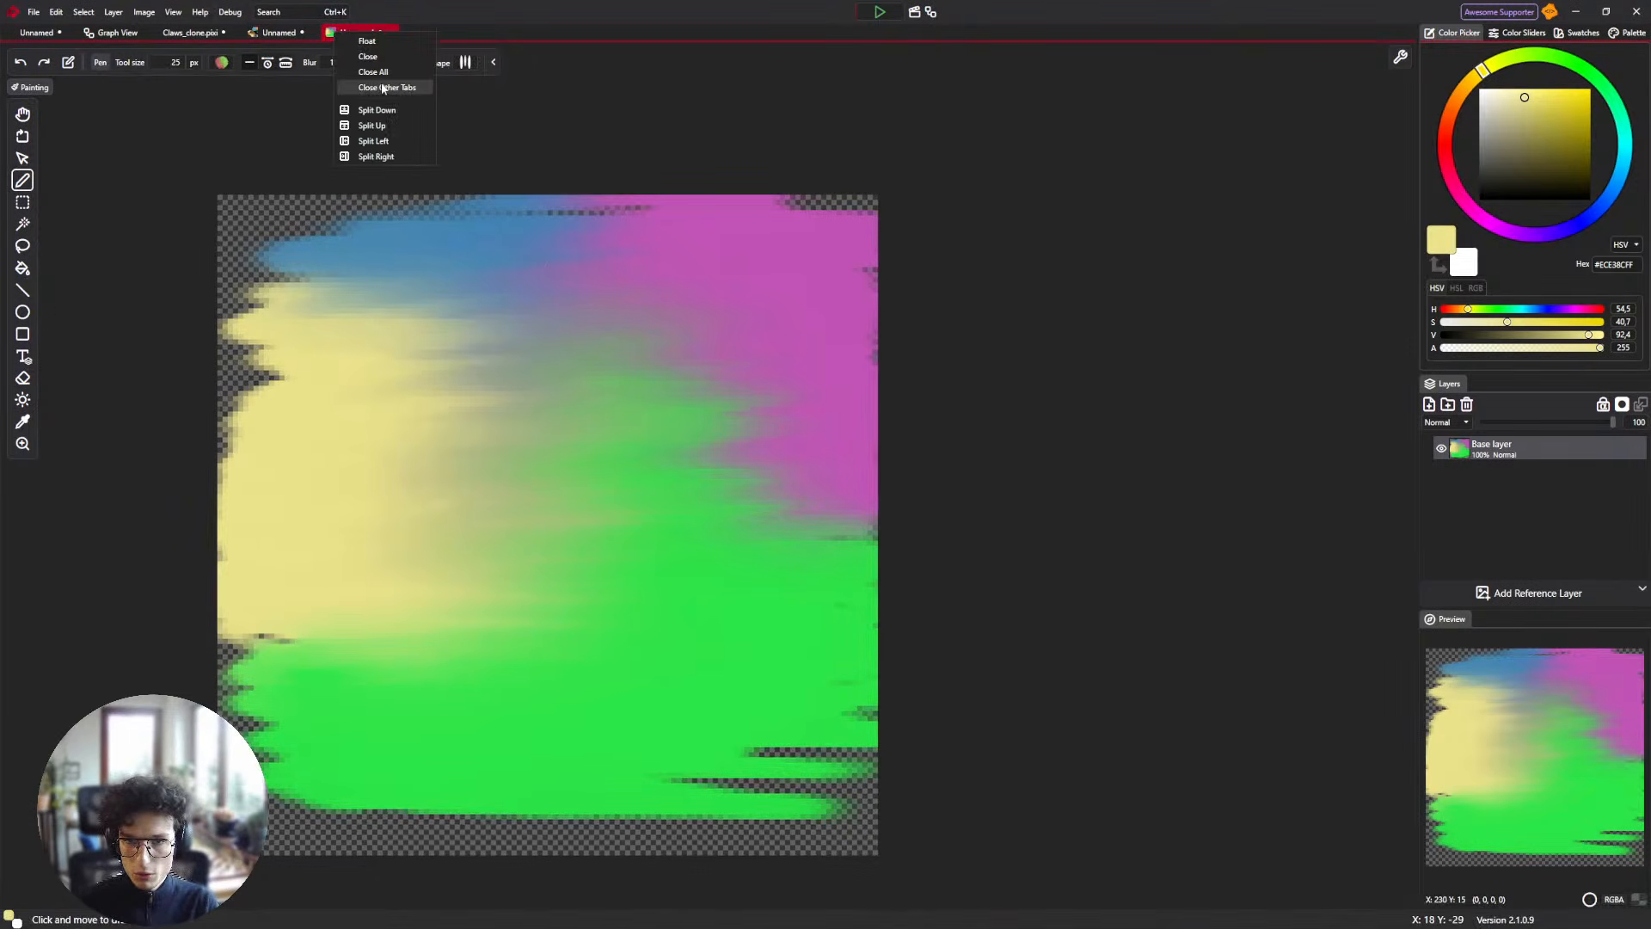
pyautogui.click(389, 77)
pyautogui.click(825, 510)
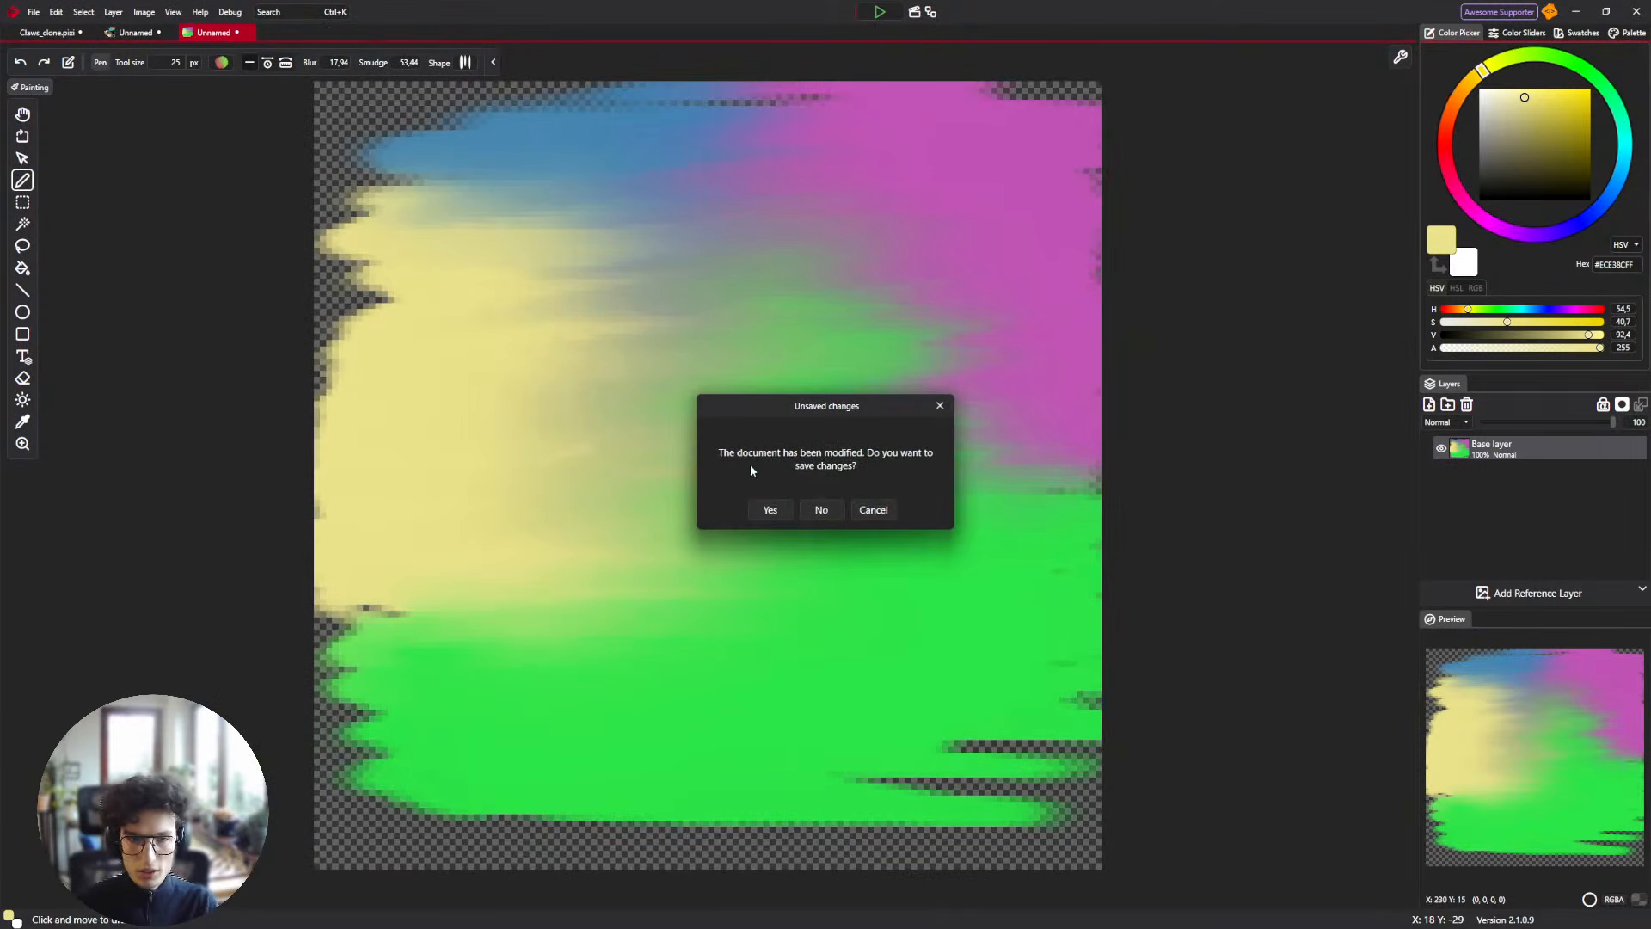
pyautogui.click(826, 510)
pyautogui.click(824, 511)
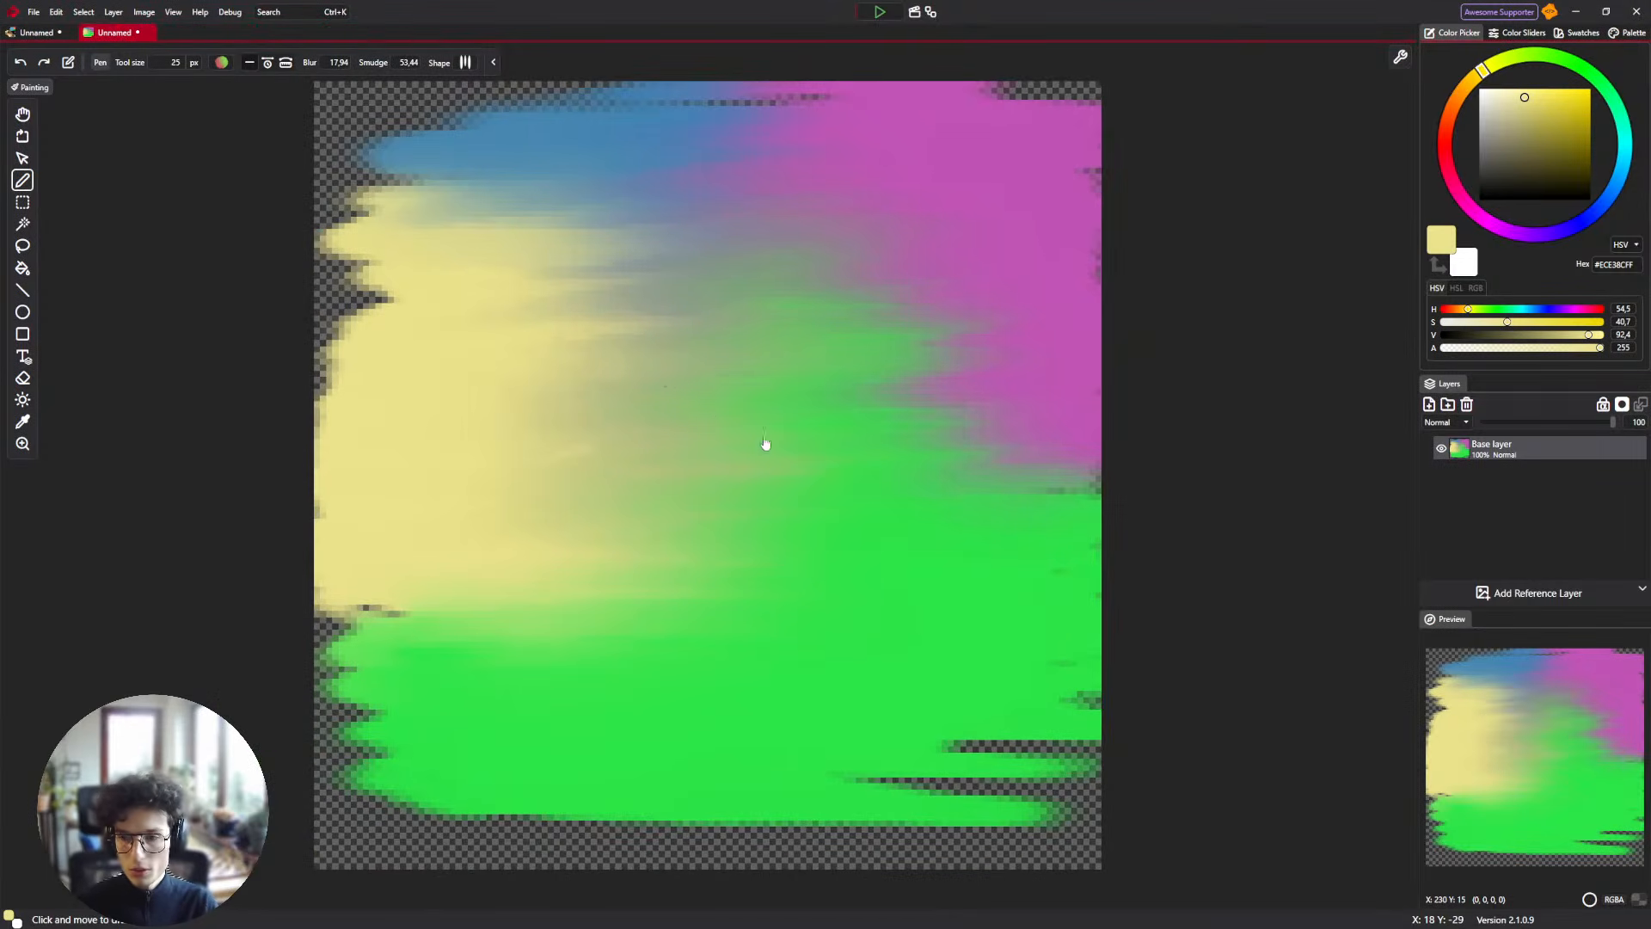
pyautogui.click(824, 510)
# Create a new image of 128 × 128 px.
pyautogui.hotkey('ctrl', 'n')
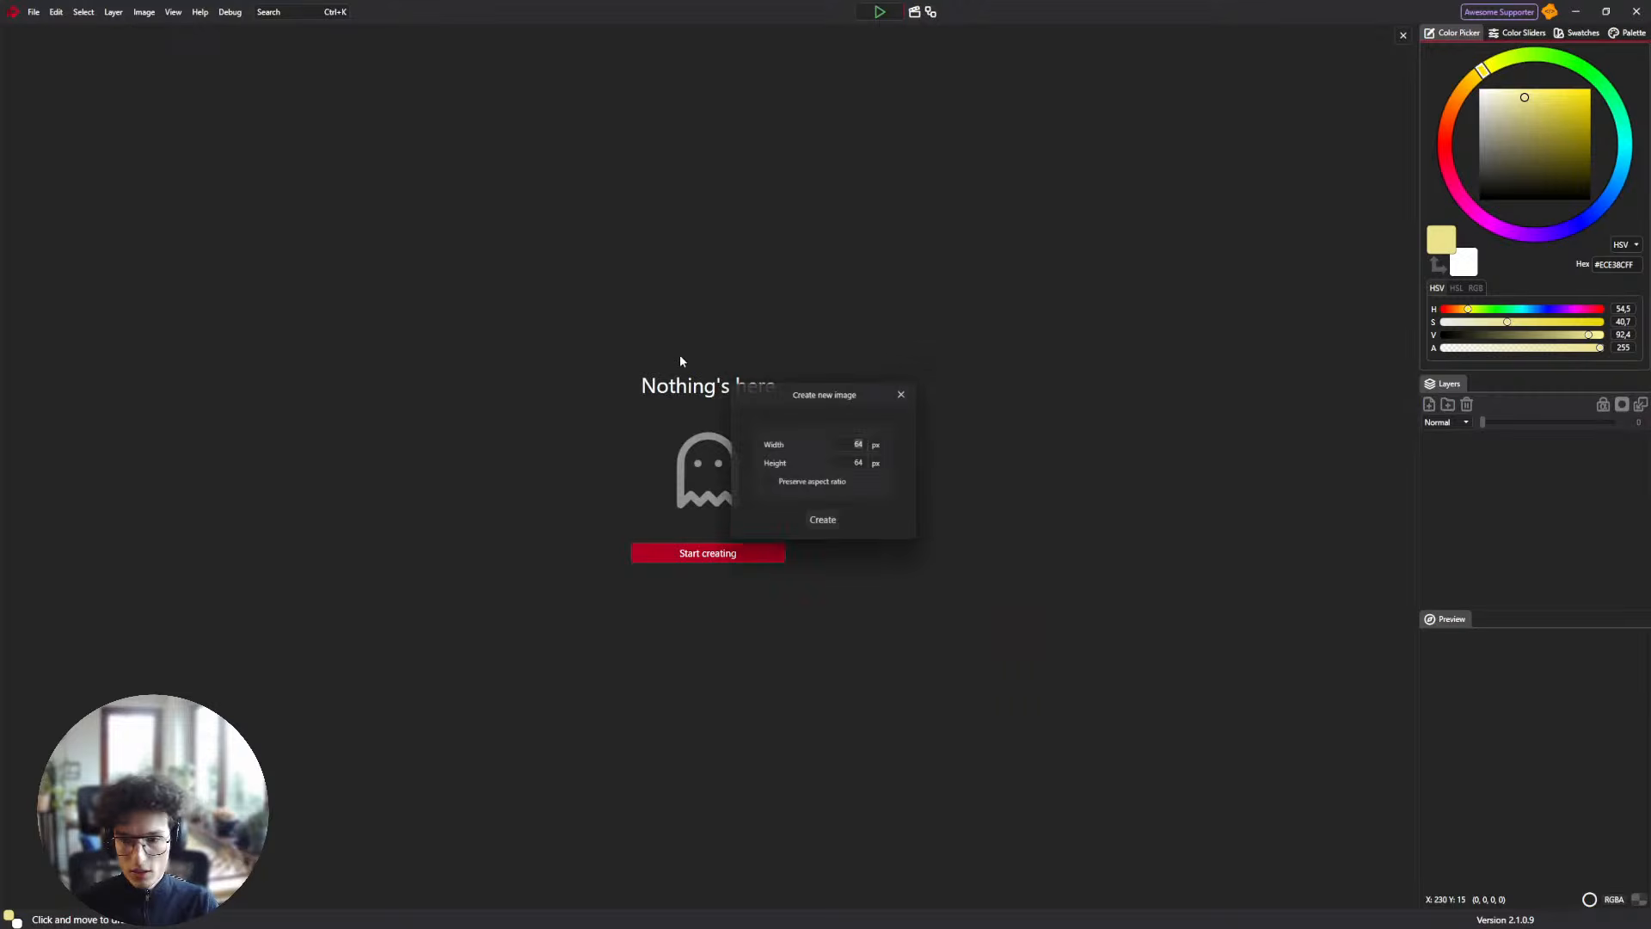
pyautogui.write('128')
pyautogui.press('Tab')
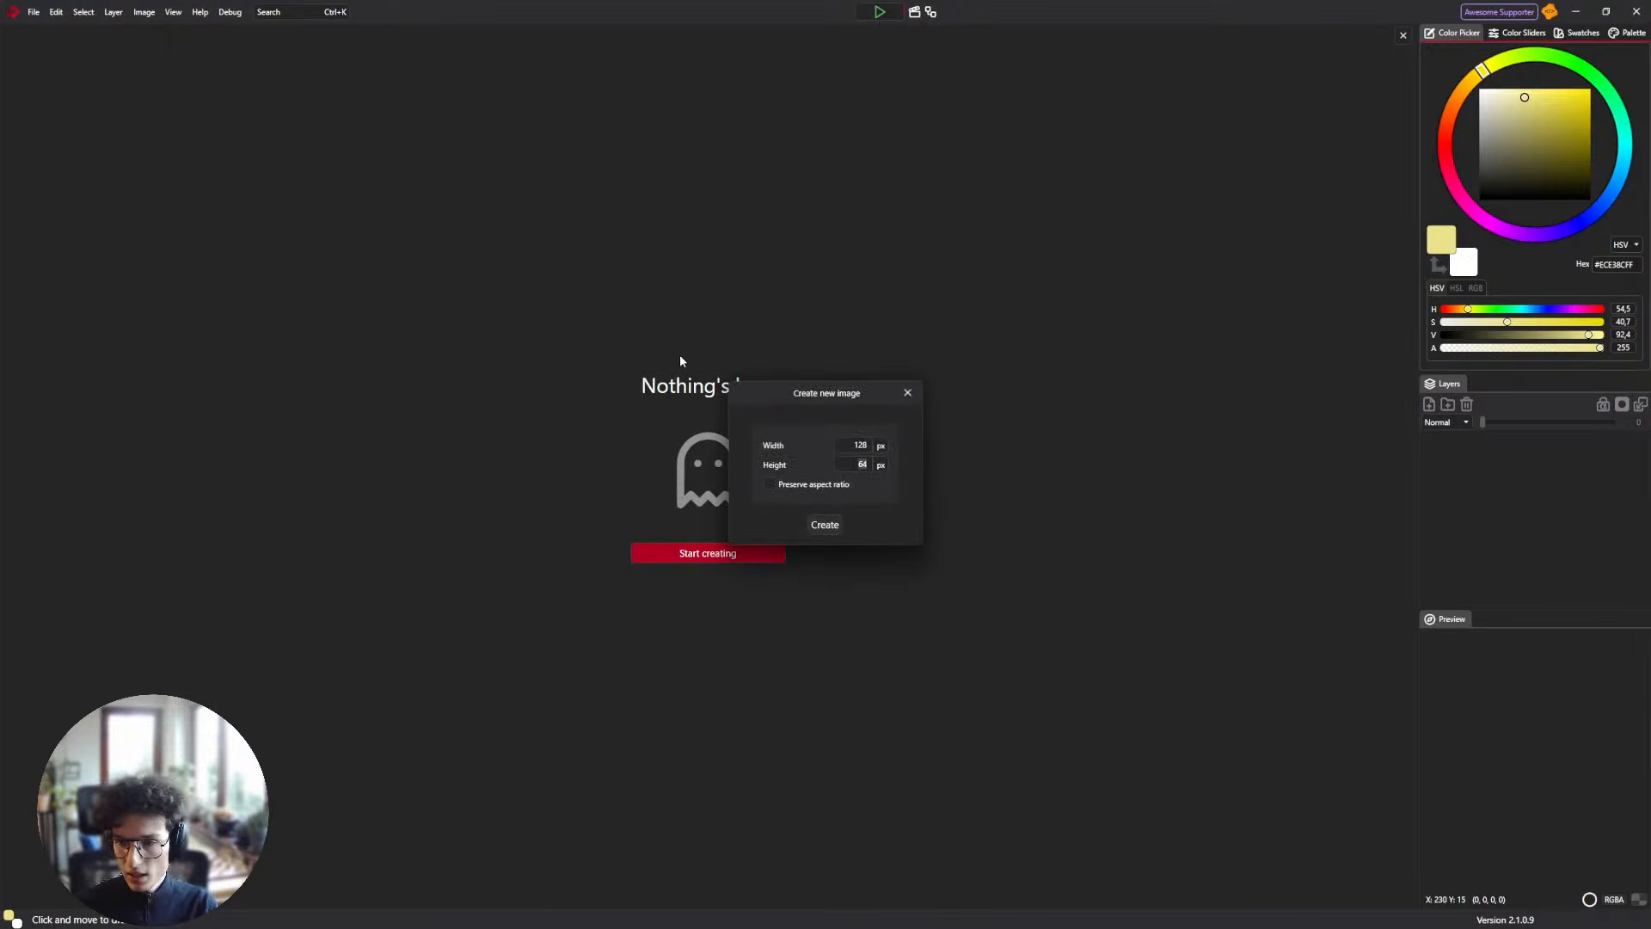
pyautogui.write('128')
pyautogui.press('Return')
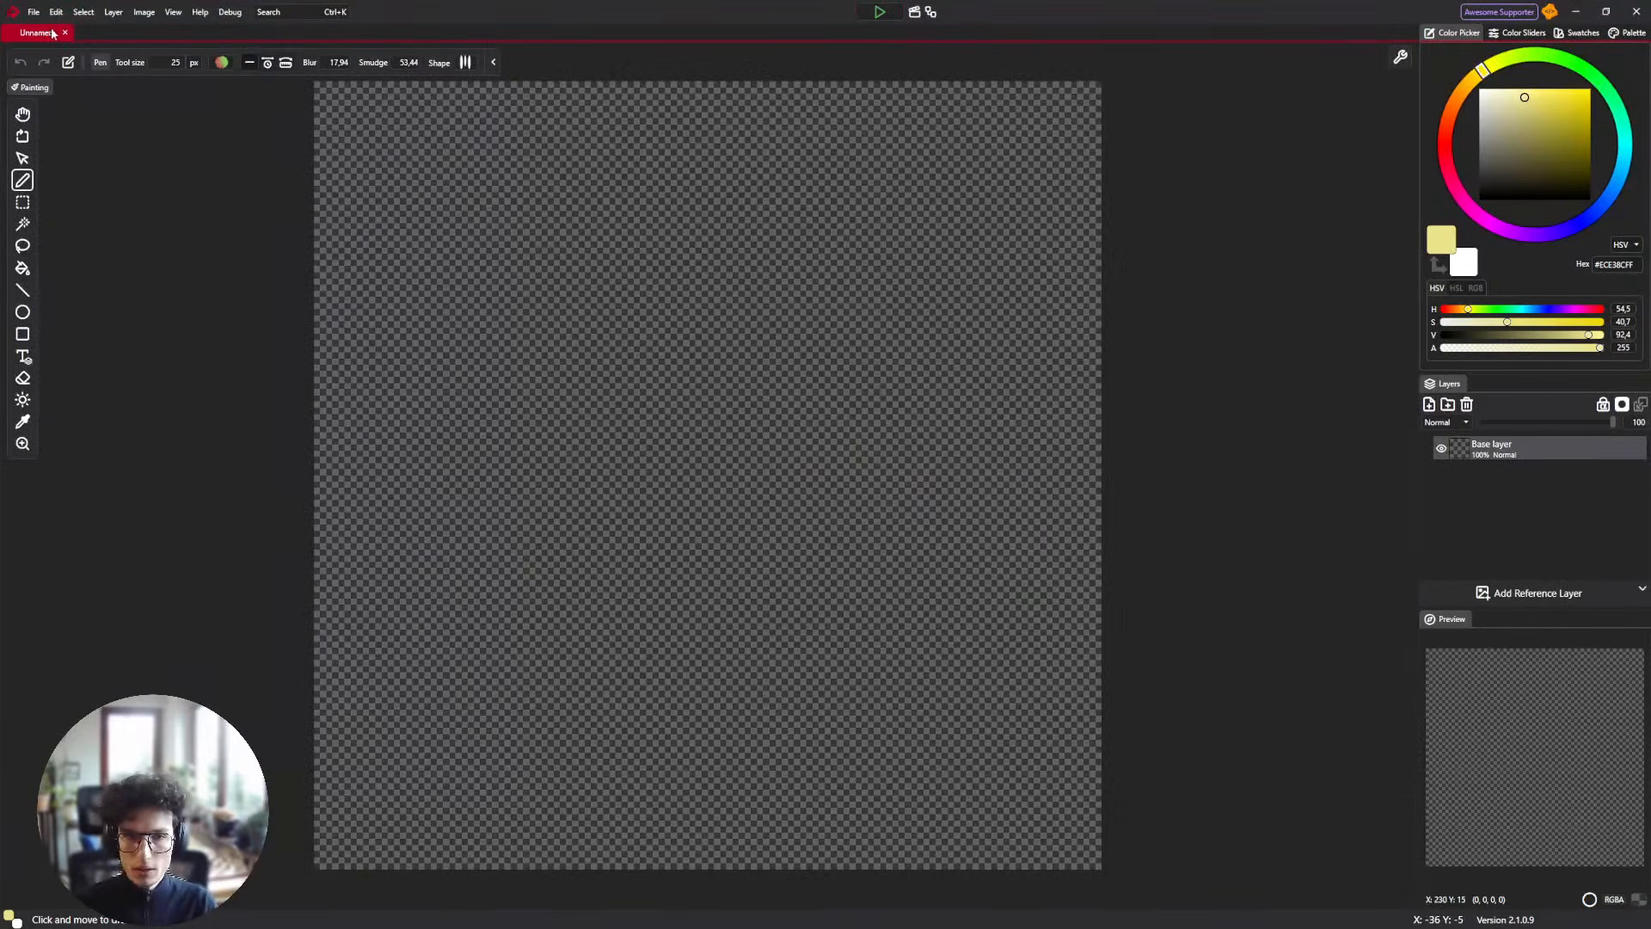
# Open the Mask photo from the example files of the startup window.
pyautogui.click(169, 14)
pyautogui.click(221, 45)
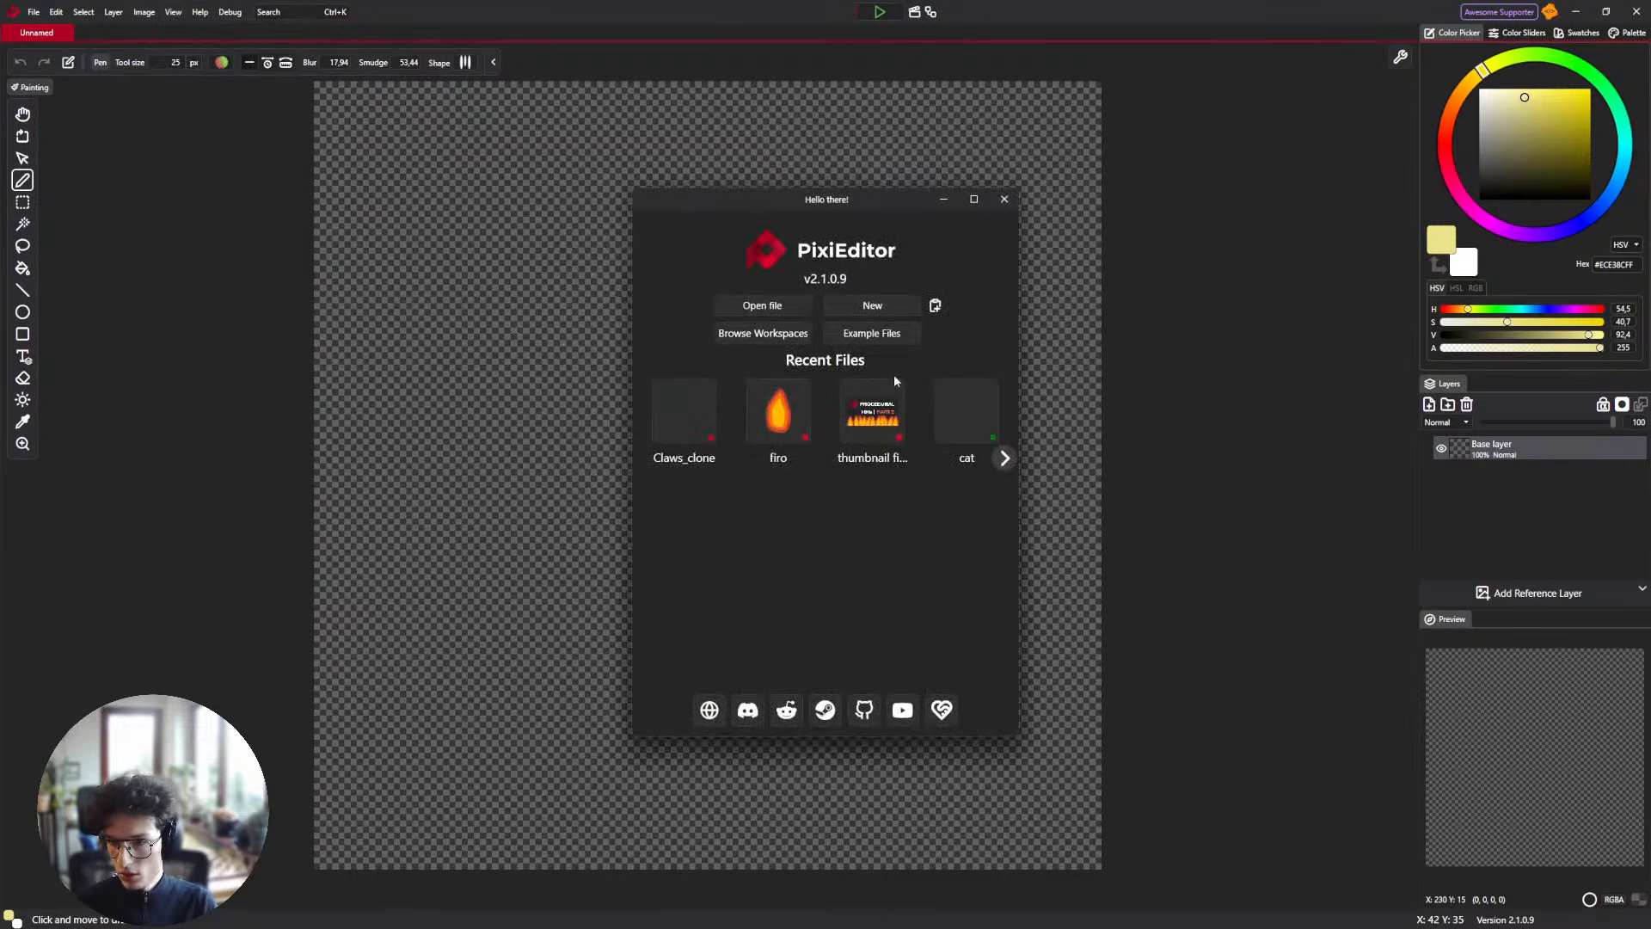
pyautogui.click(864, 337)
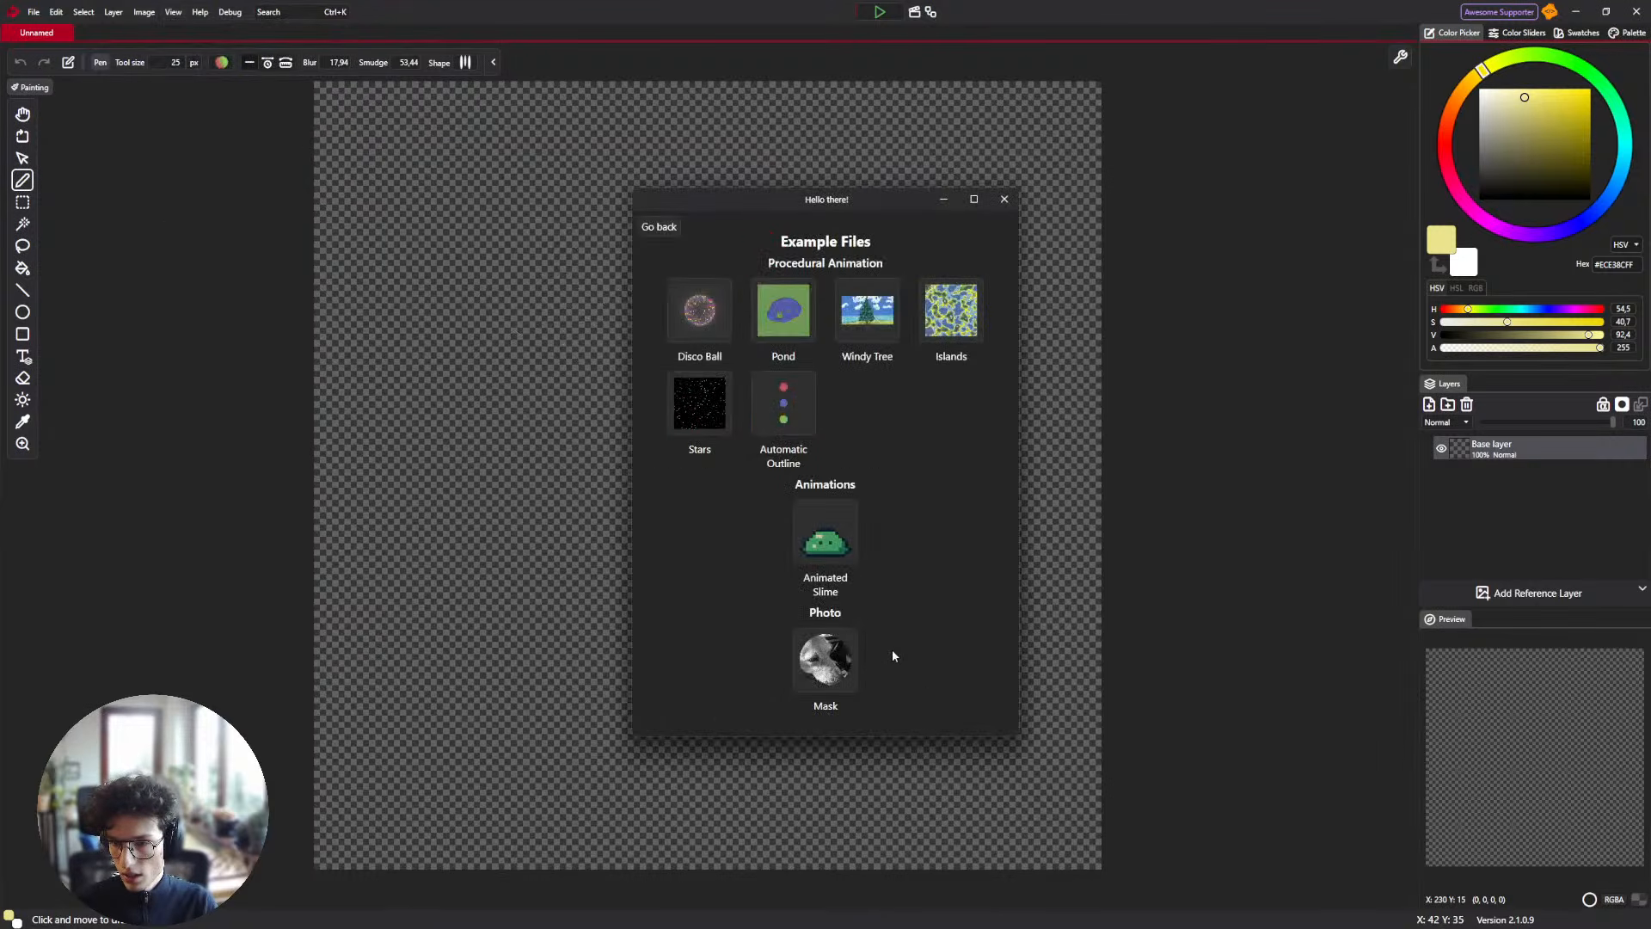
pyautogui.click(825, 658)
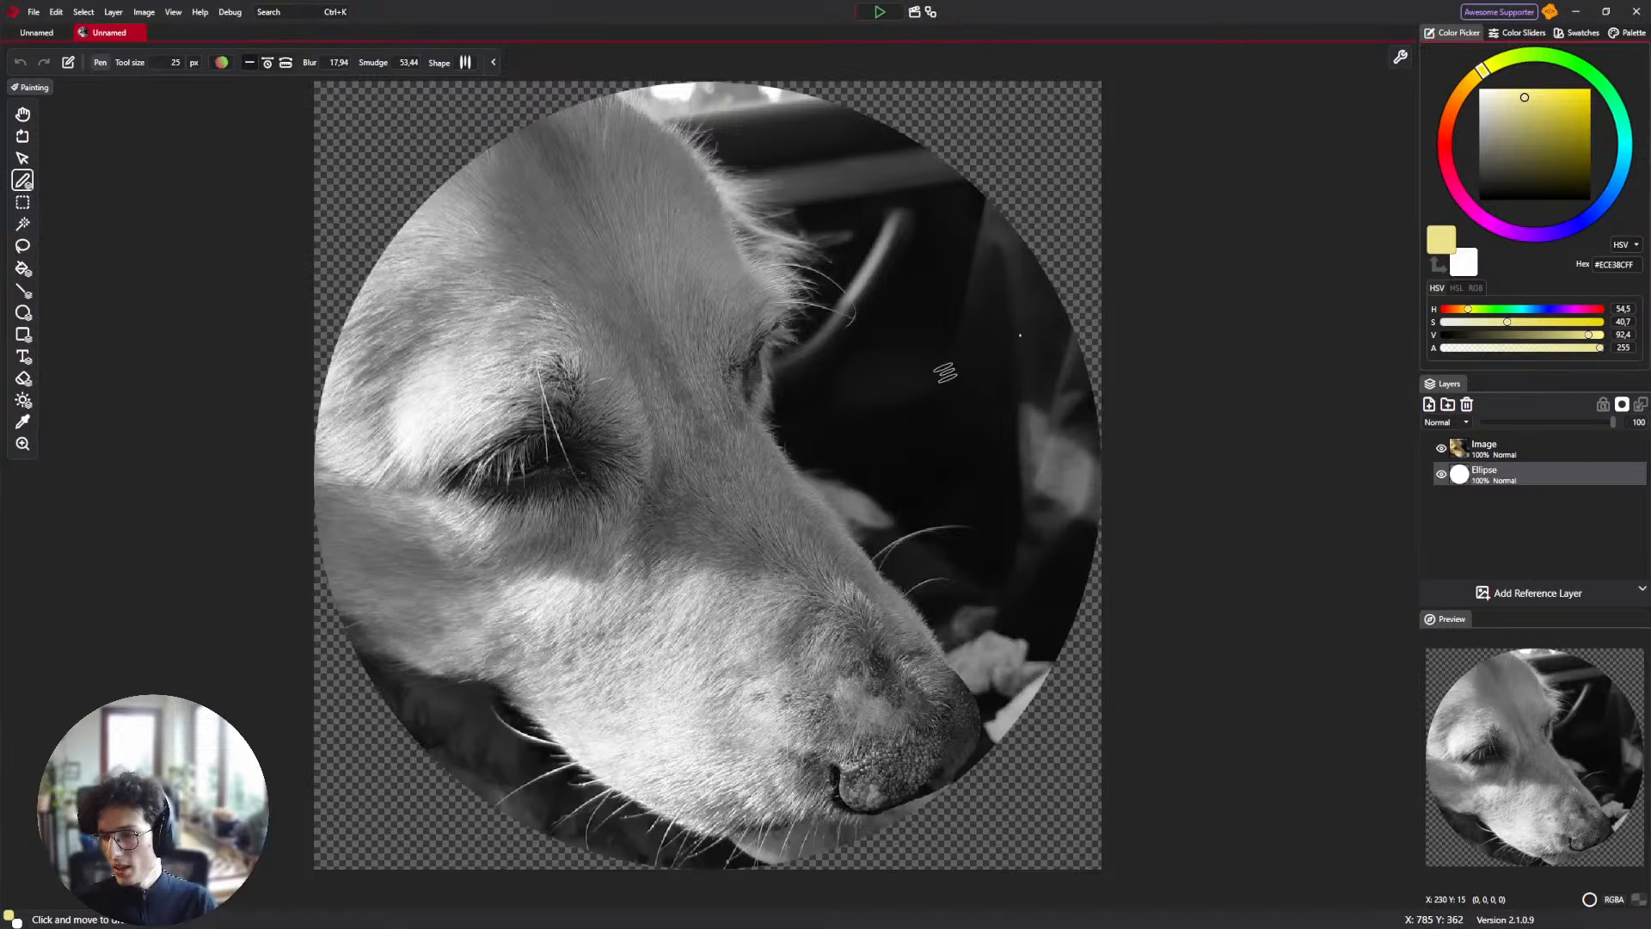
# Delete the Ellipse and Grayscale Filter nodes from the photo's node graph and make the Image layer active on the canvas.
pyautogui.click(932, 11)
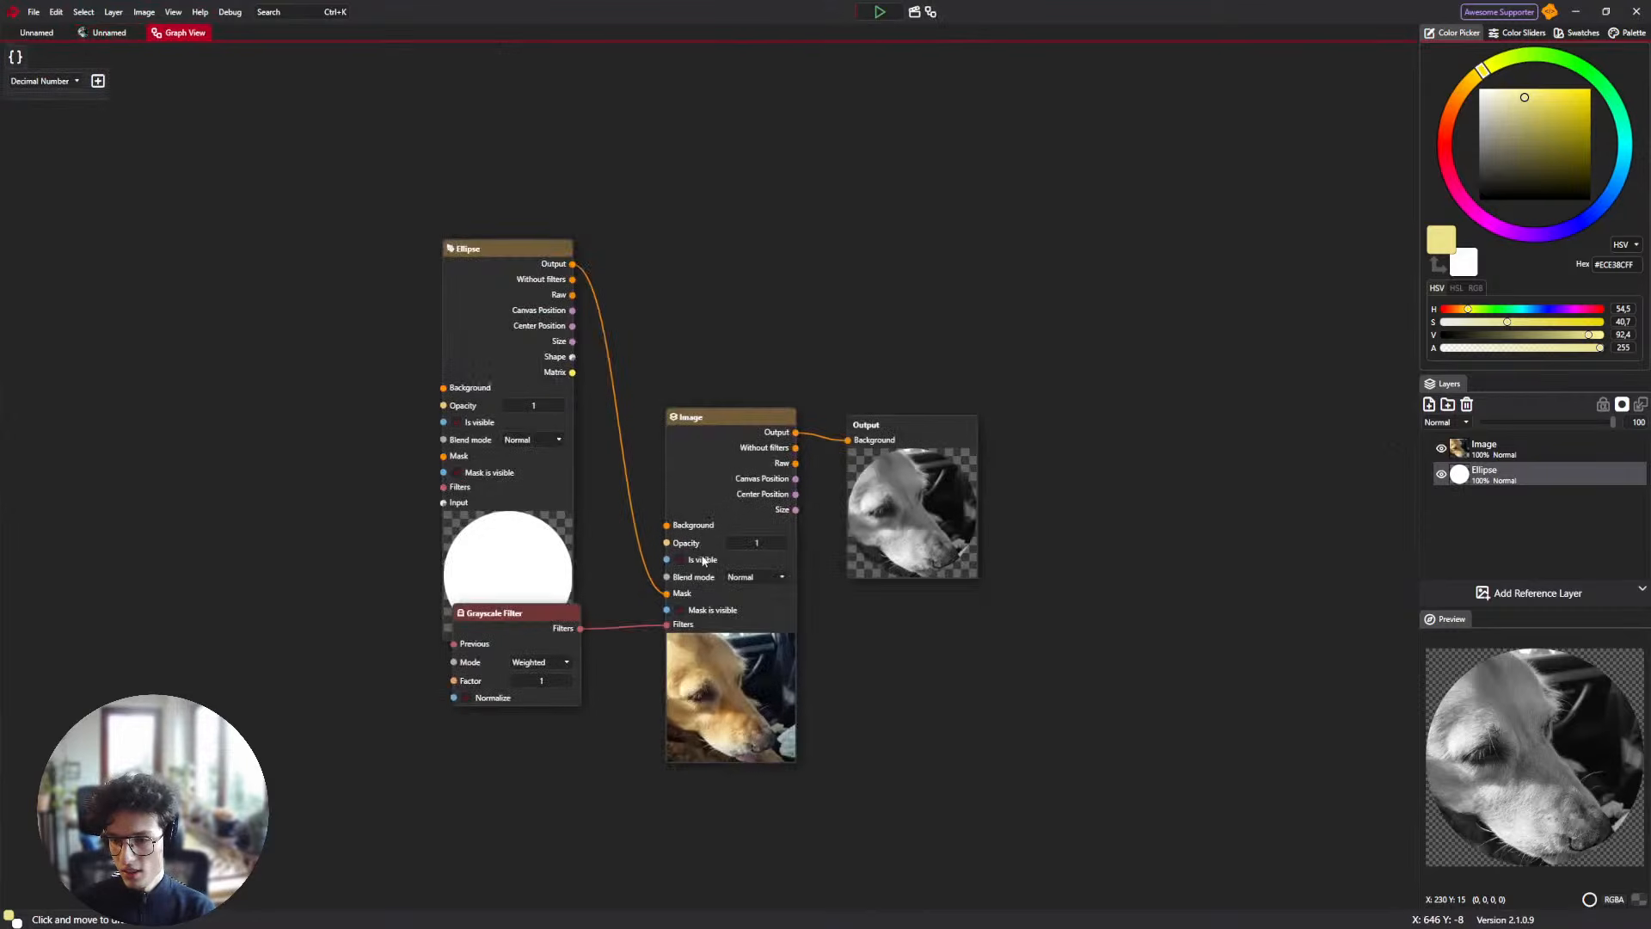
pyautogui.click(479, 532)
pyautogui.press('Delete')
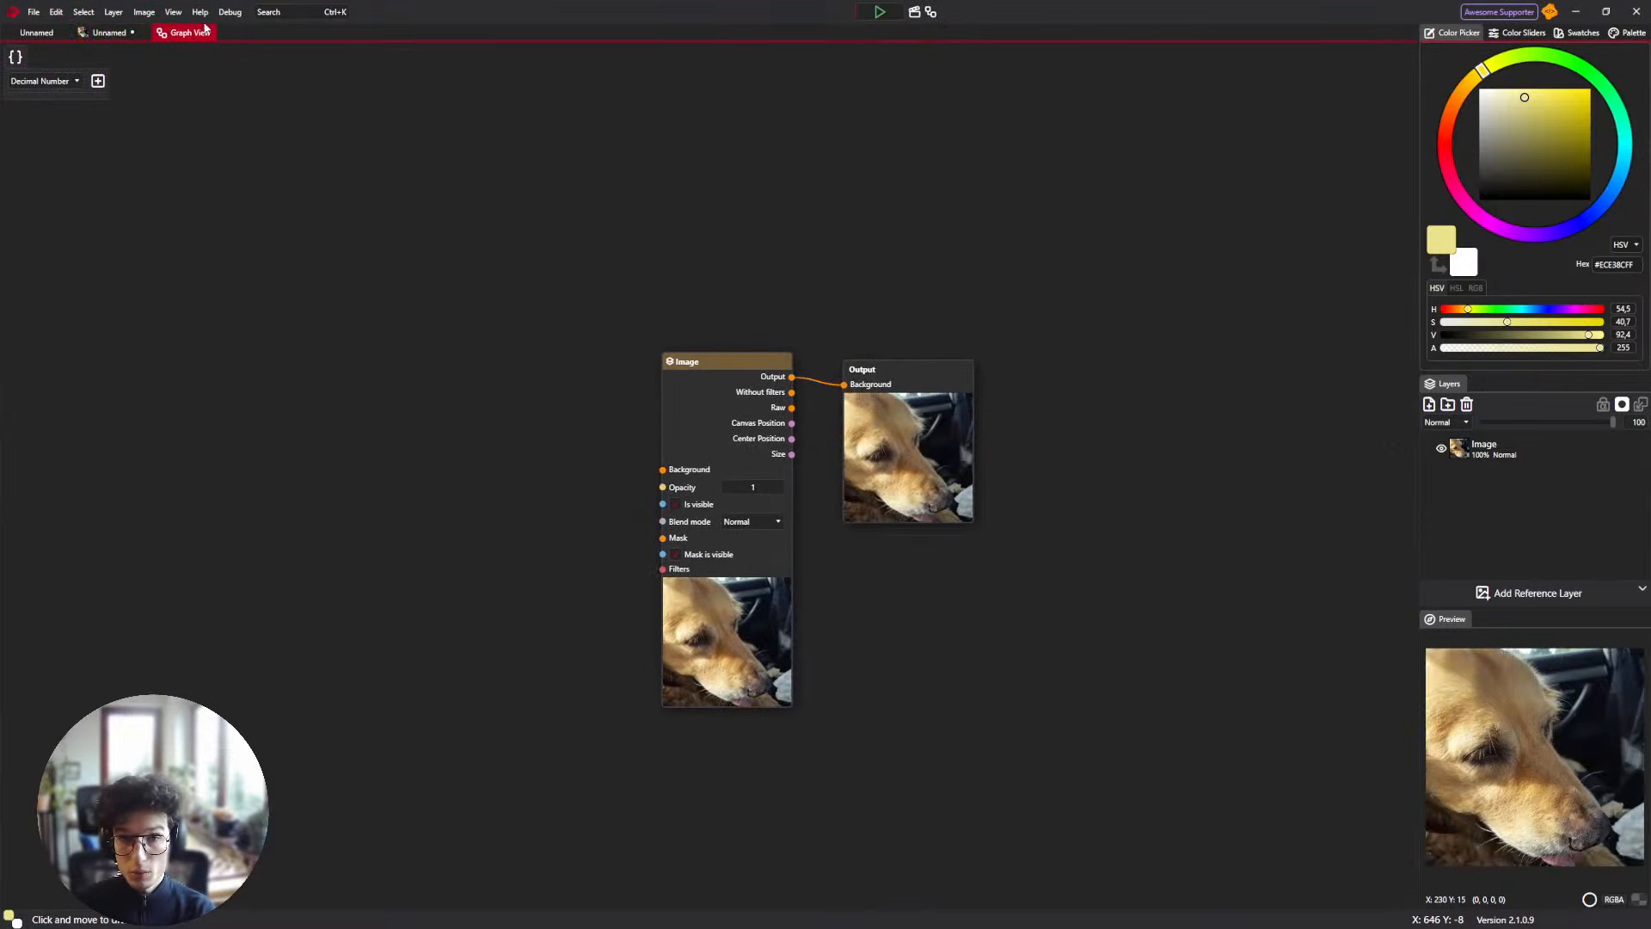
pyautogui.click(108, 33)
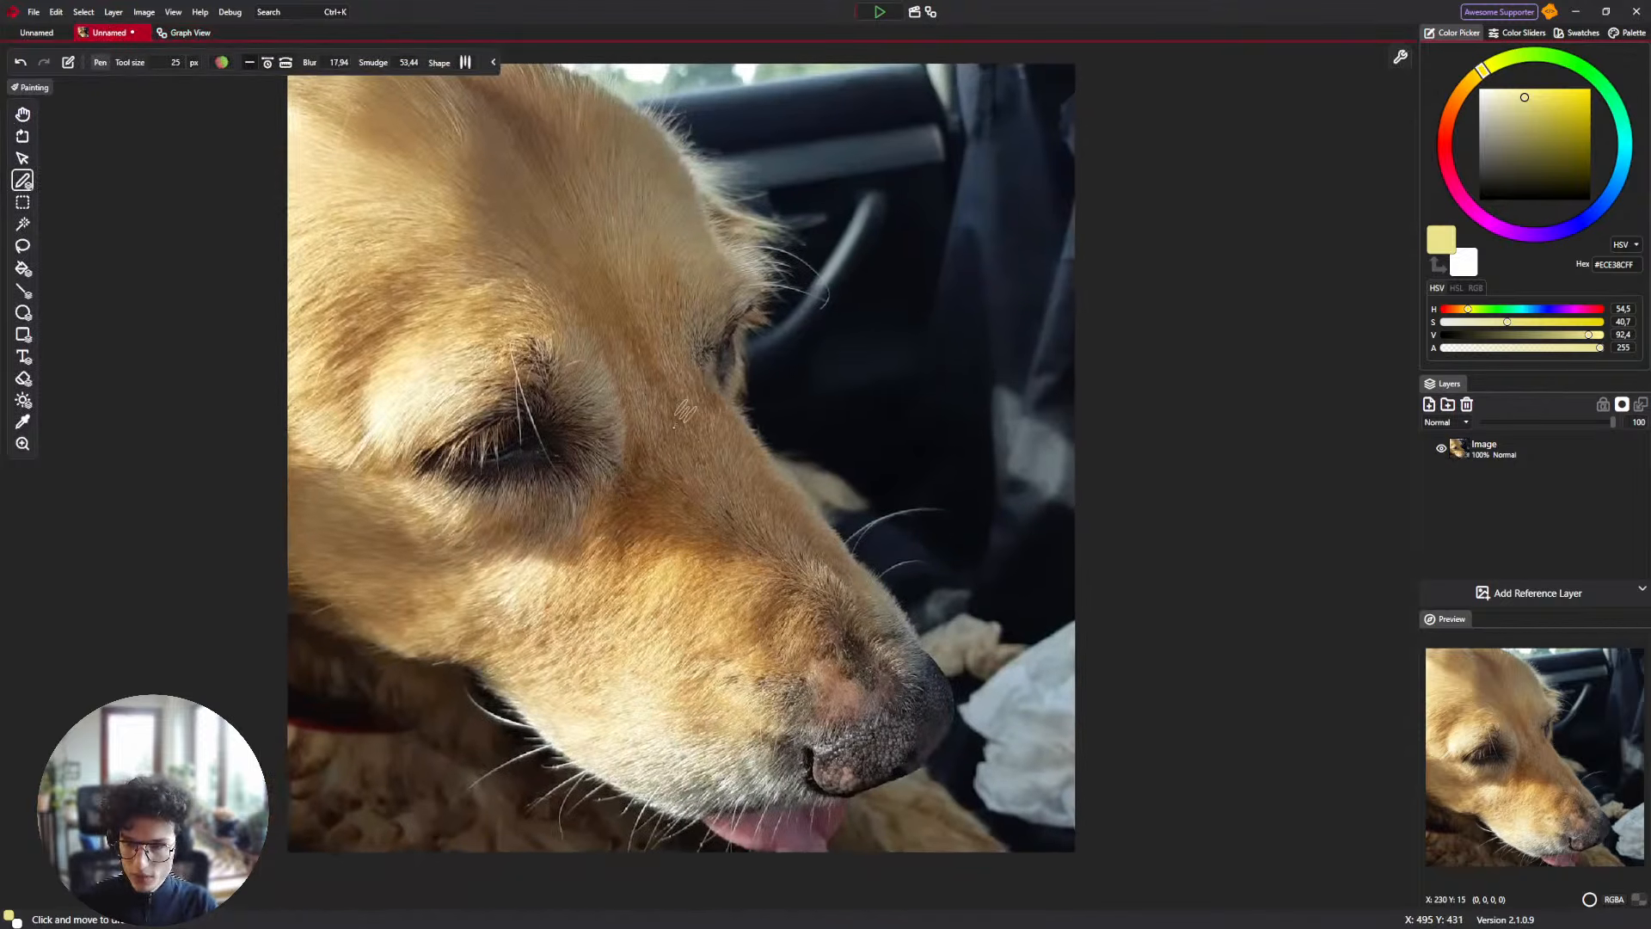
pyautogui.click(1534, 460)
# Try the Claws-shaped blending brush at 58 px with a short stroke on the dog's forehead.
pyautogui.scroll(-5, 650, 322)
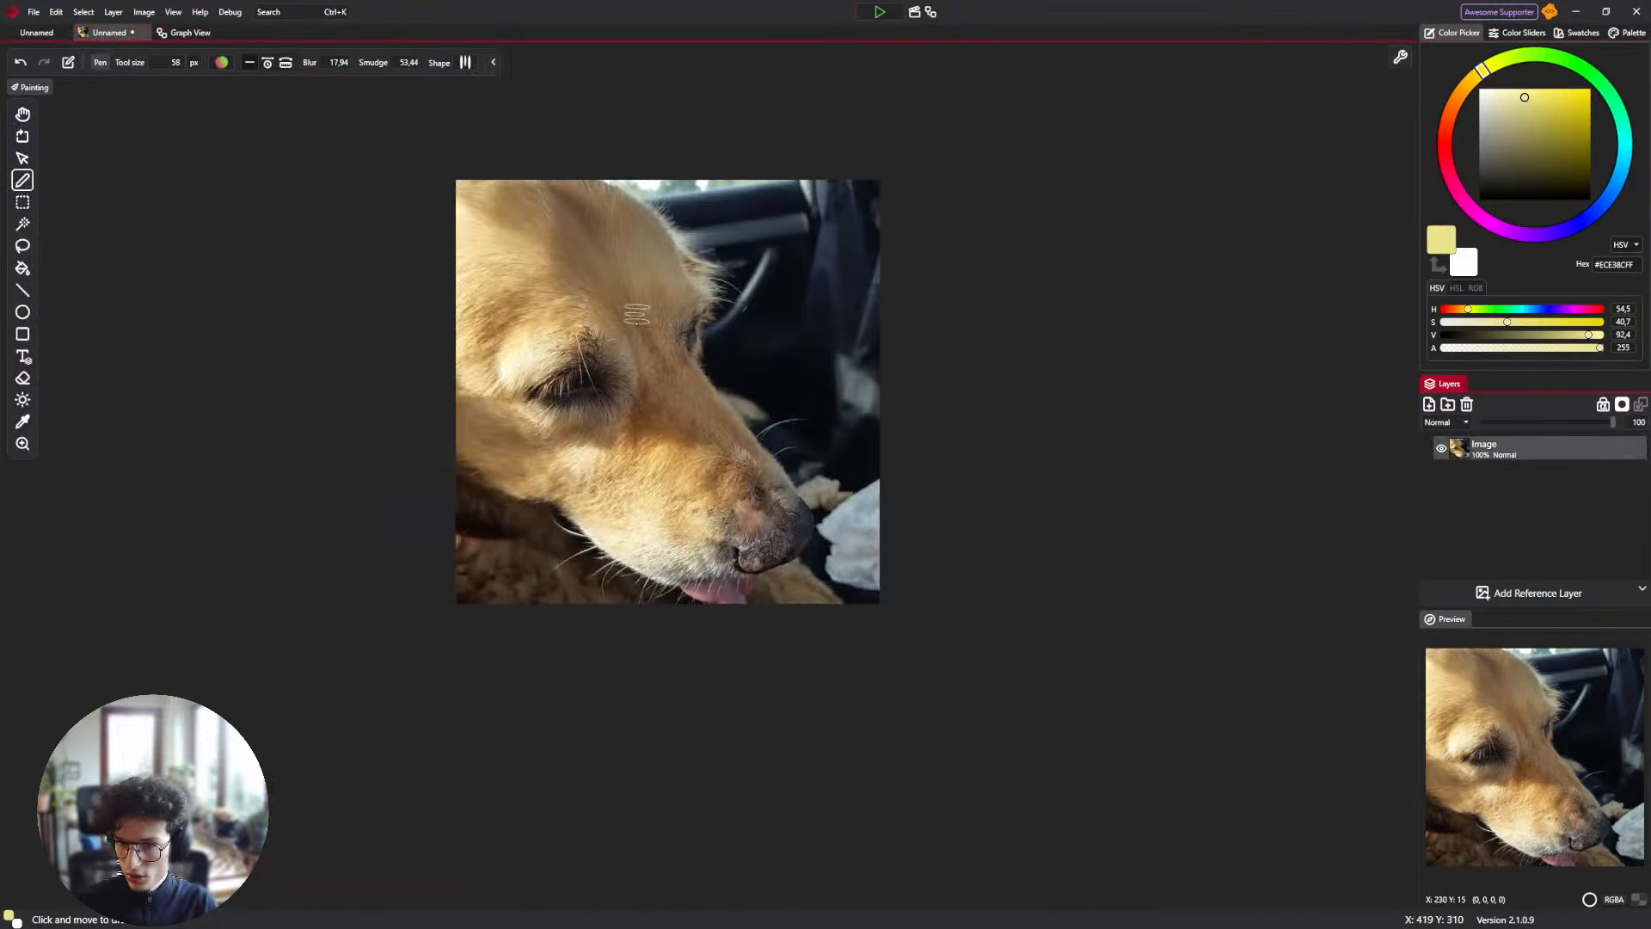
pyautogui.moveTo(638, 341); pyautogui.dragTo(637, 376)
pyautogui.scroll(6, 637, 377)
pyautogui.scroll(-4, 636, 377)
pyautogui.scroll(2, 636, 377)
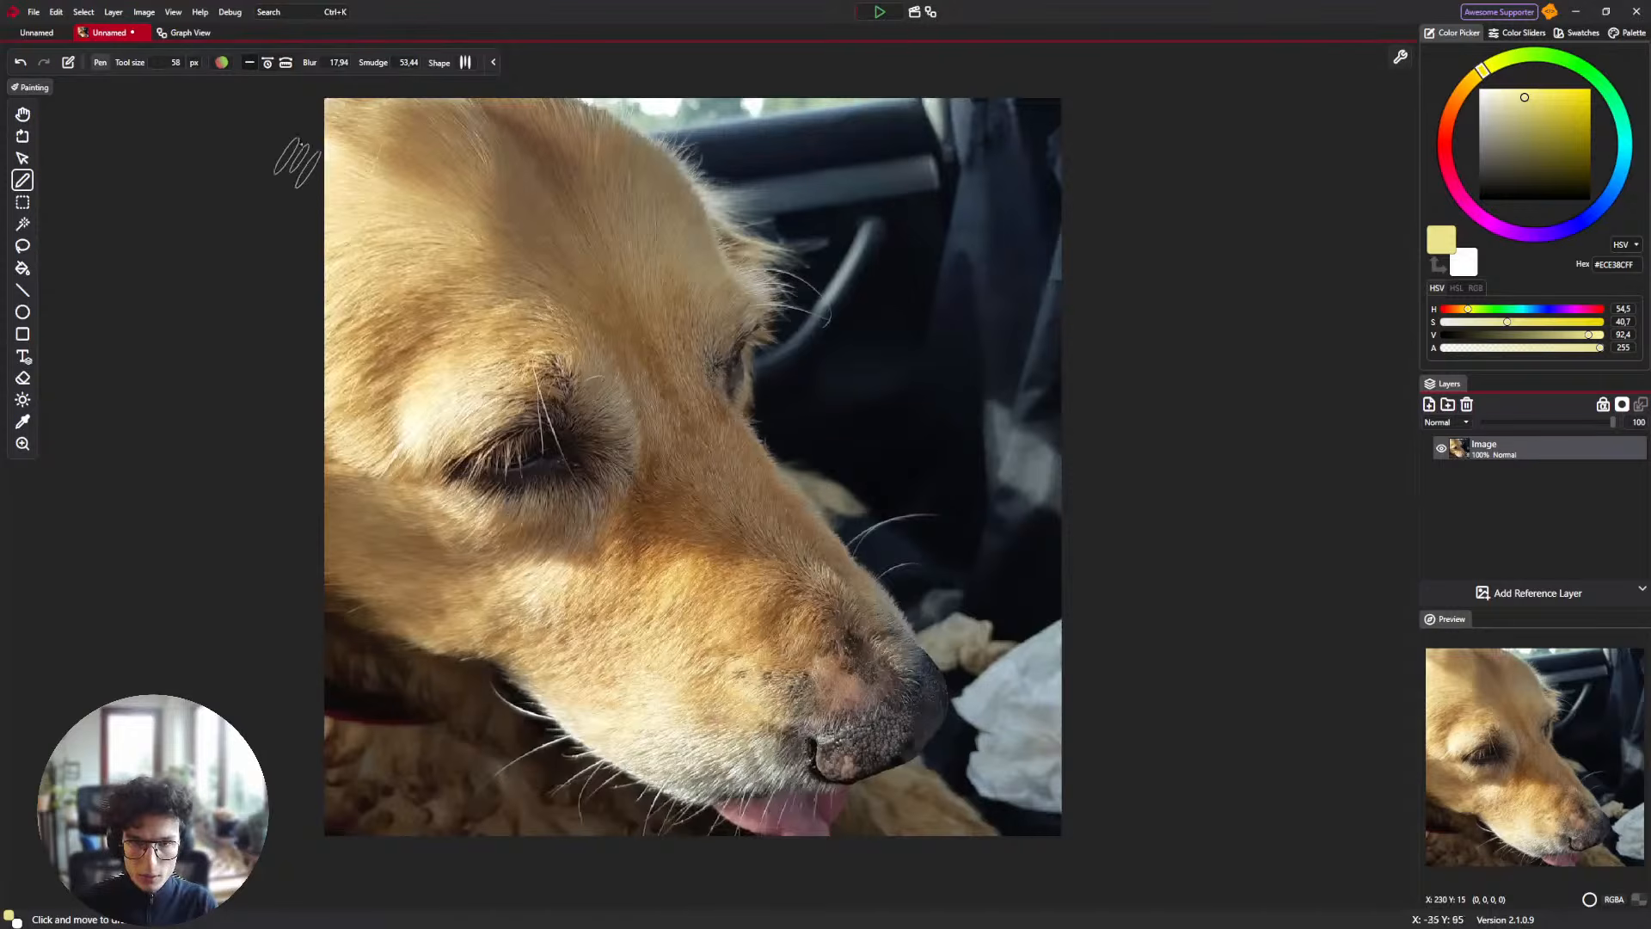
# Choose the built-in Basic brush for the Pen tool.
pyautogui.click(222, 62)
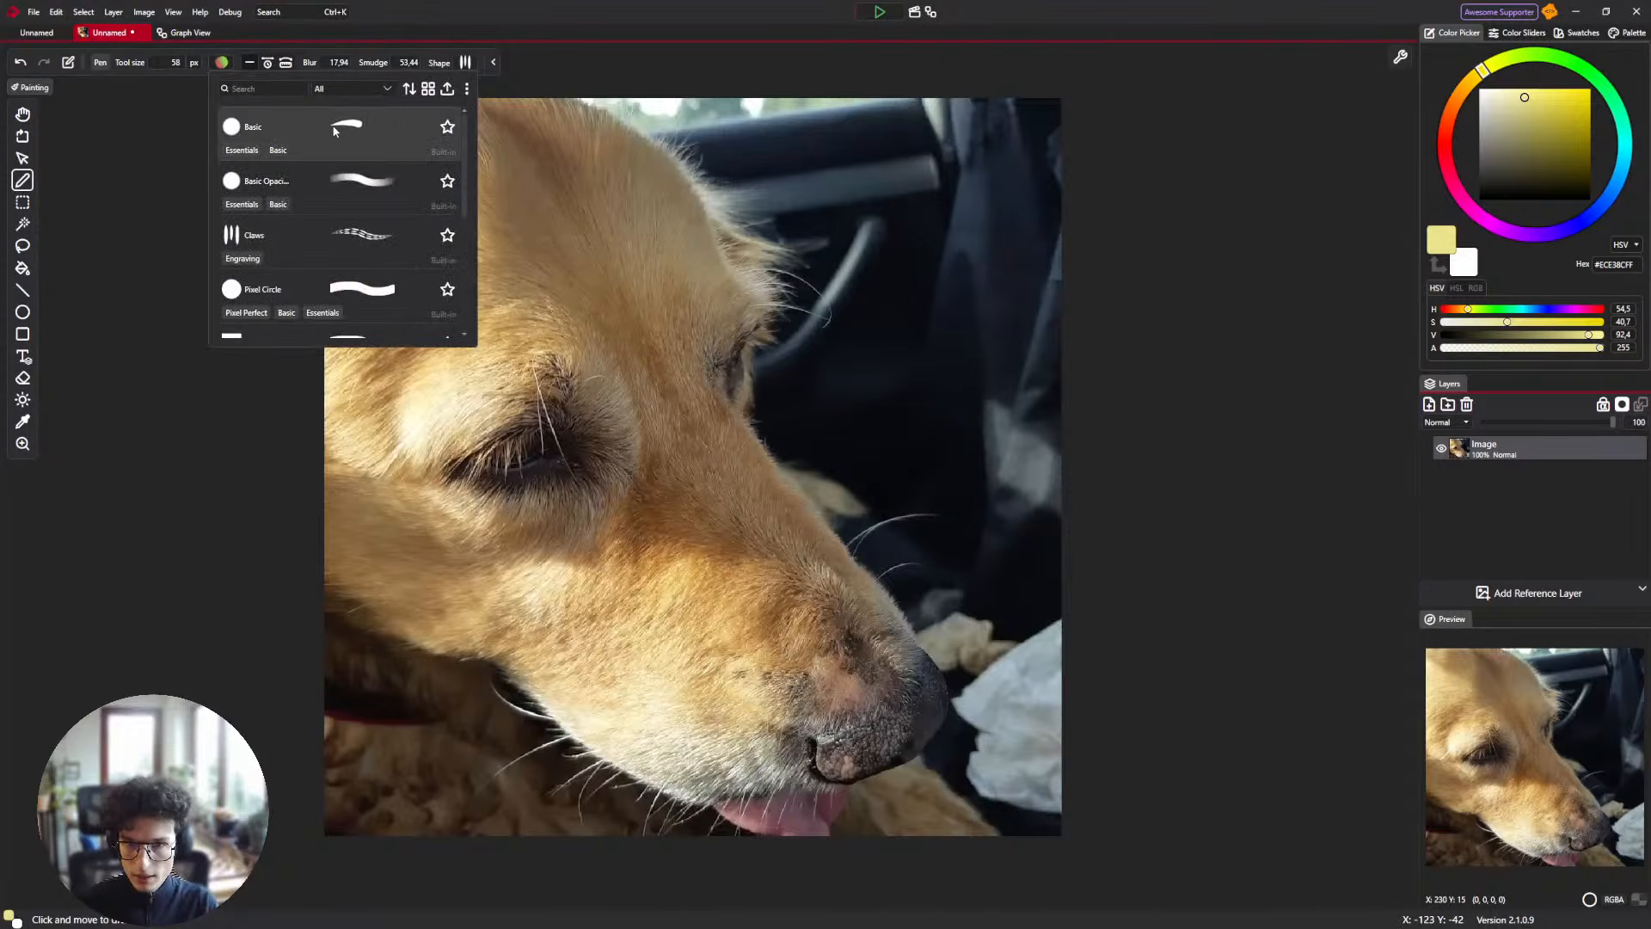
pyautogui.scroll(-3, 318, 224)
pyautogui.scroll(3, 316, 227)
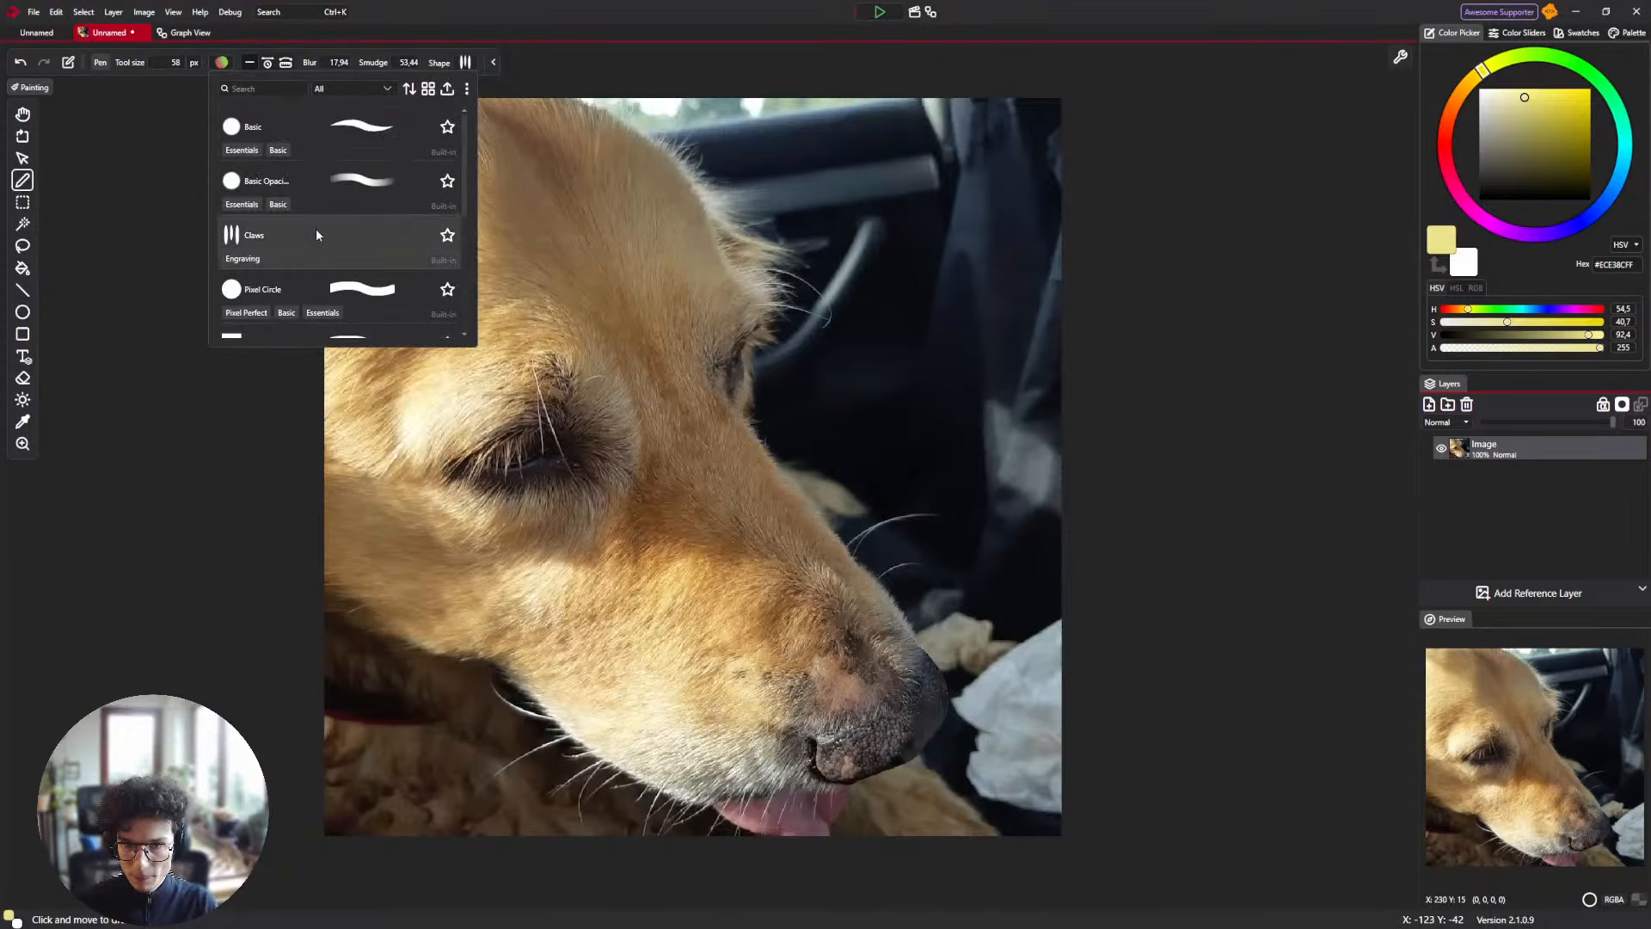
pyautogui.click(339, 132)
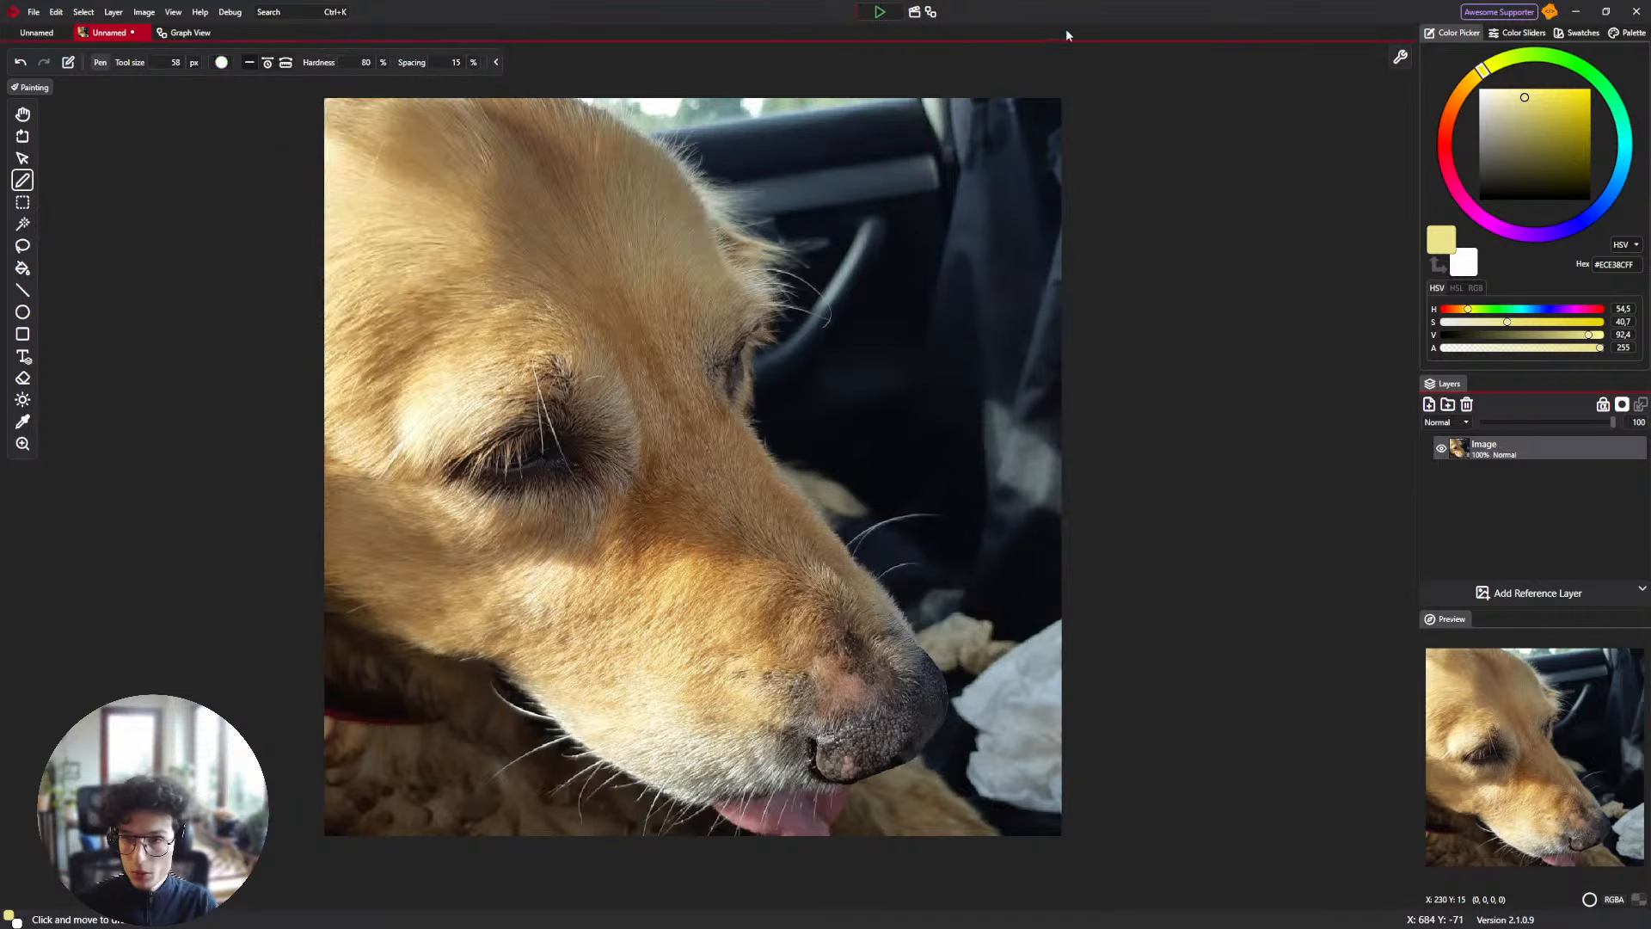
# Close the empty unnamed document and create a new image with the preset size.
pyautogui.click(66, 32)
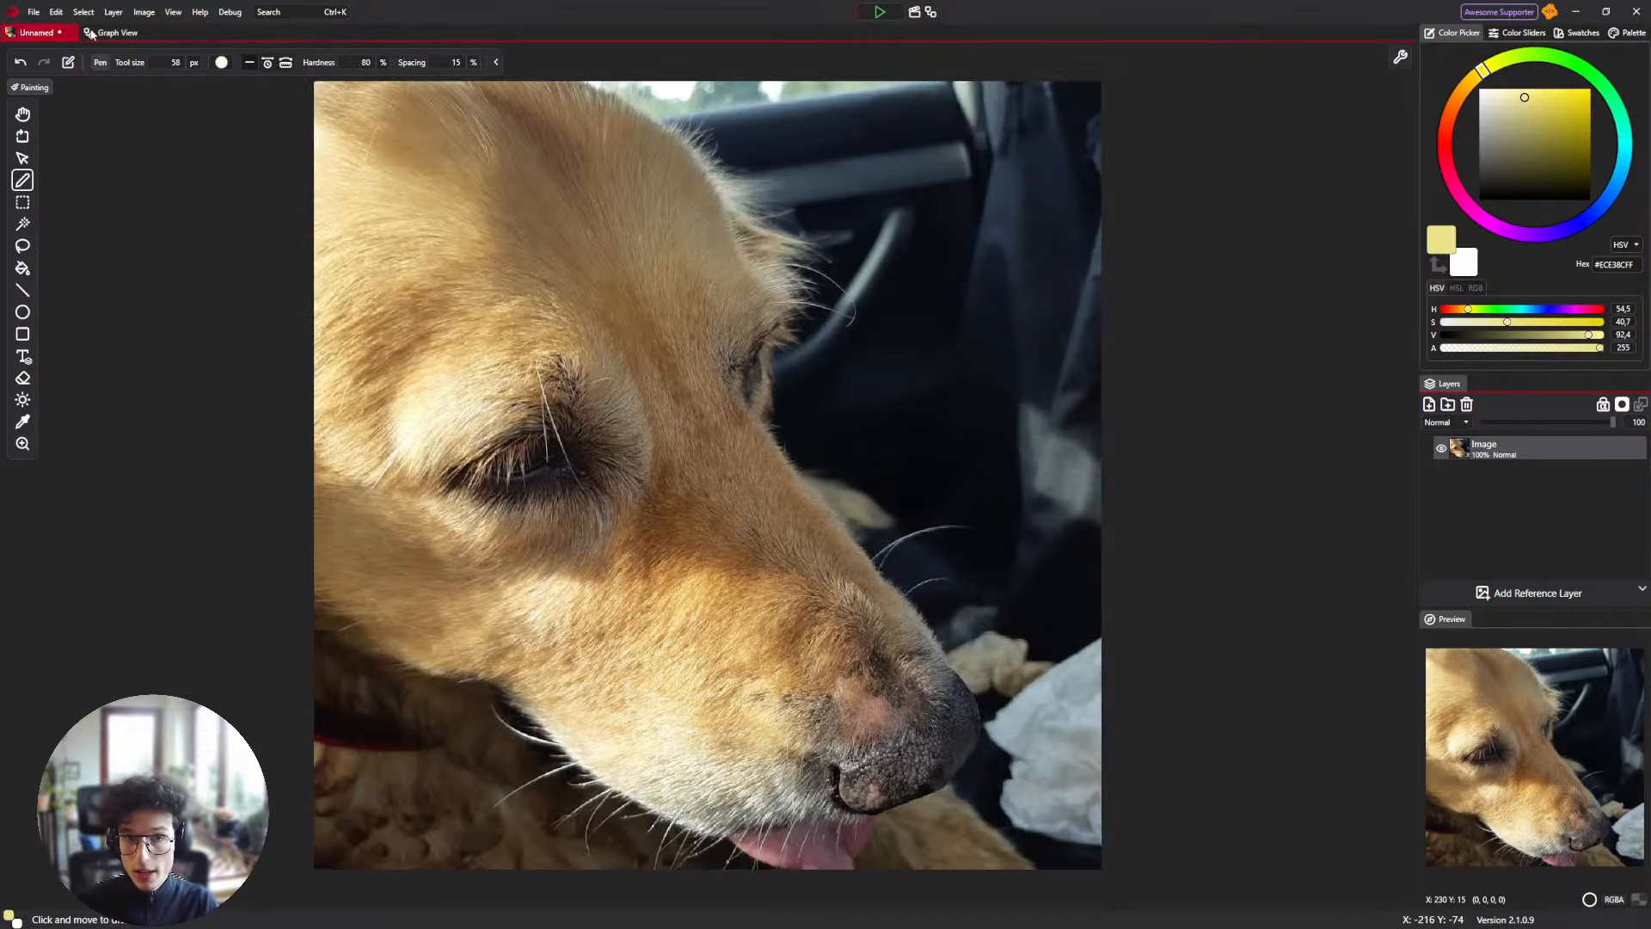
pyautogui.click(34, 12)
pyautogui.click(53, 29)
pyautogui.press('Return')
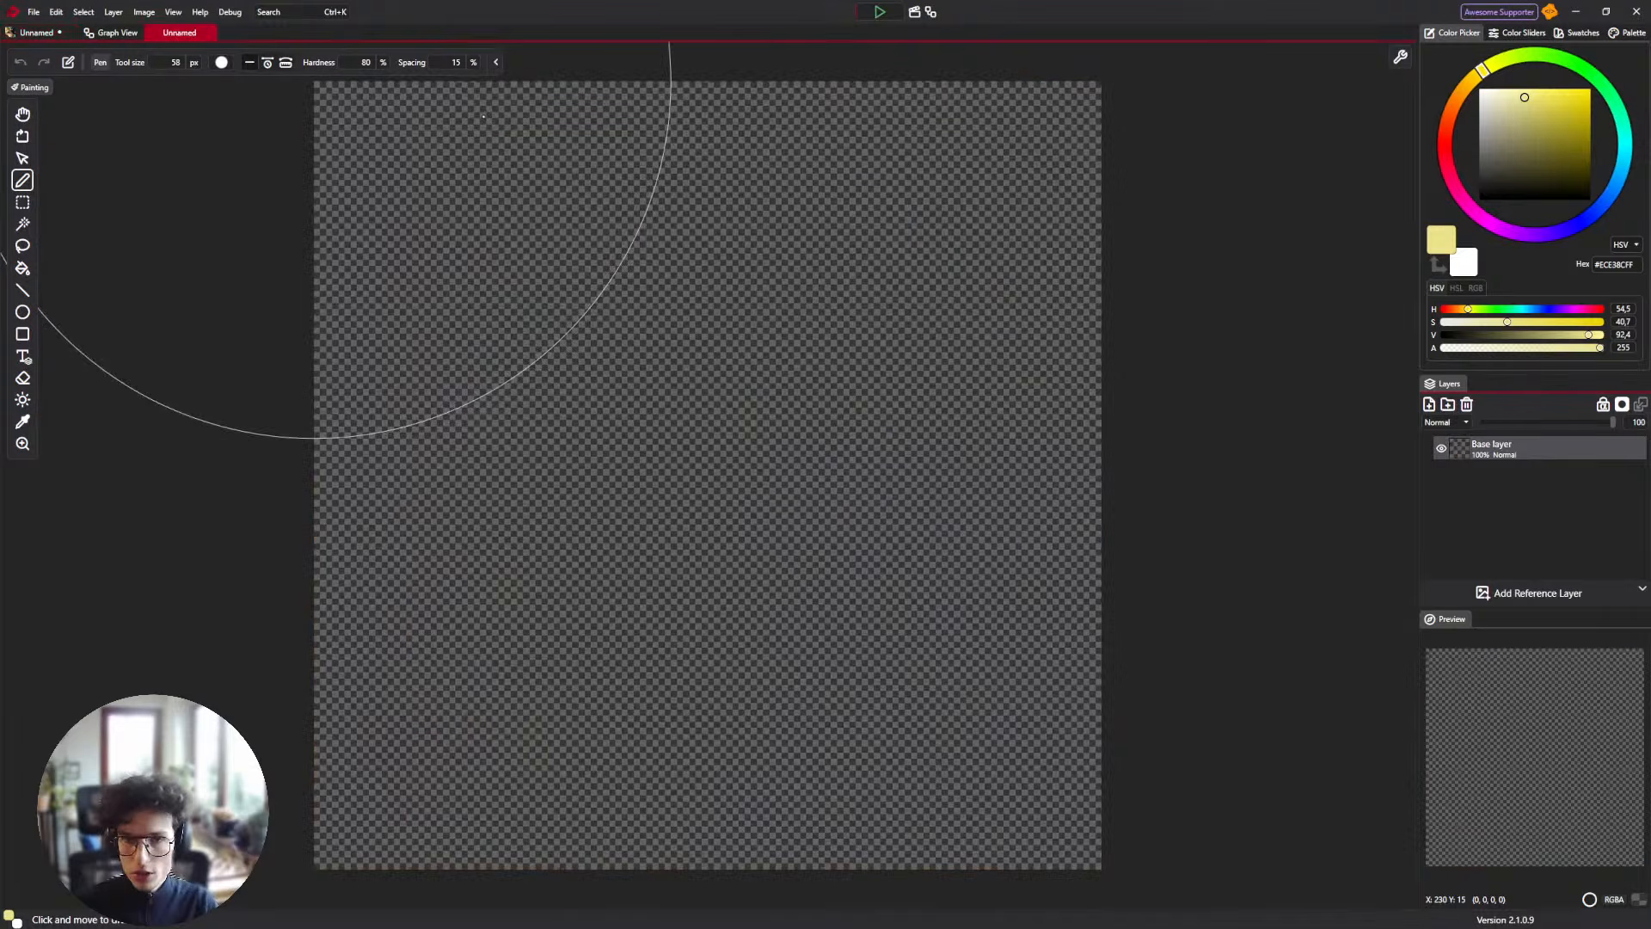
# Move the new document's tab directly beside the photo's tab and return to the photo.
pyautogui.click(36, 33)
pyautogui.moveTo(180, 33); pyautogui.dragTo(132, 33)
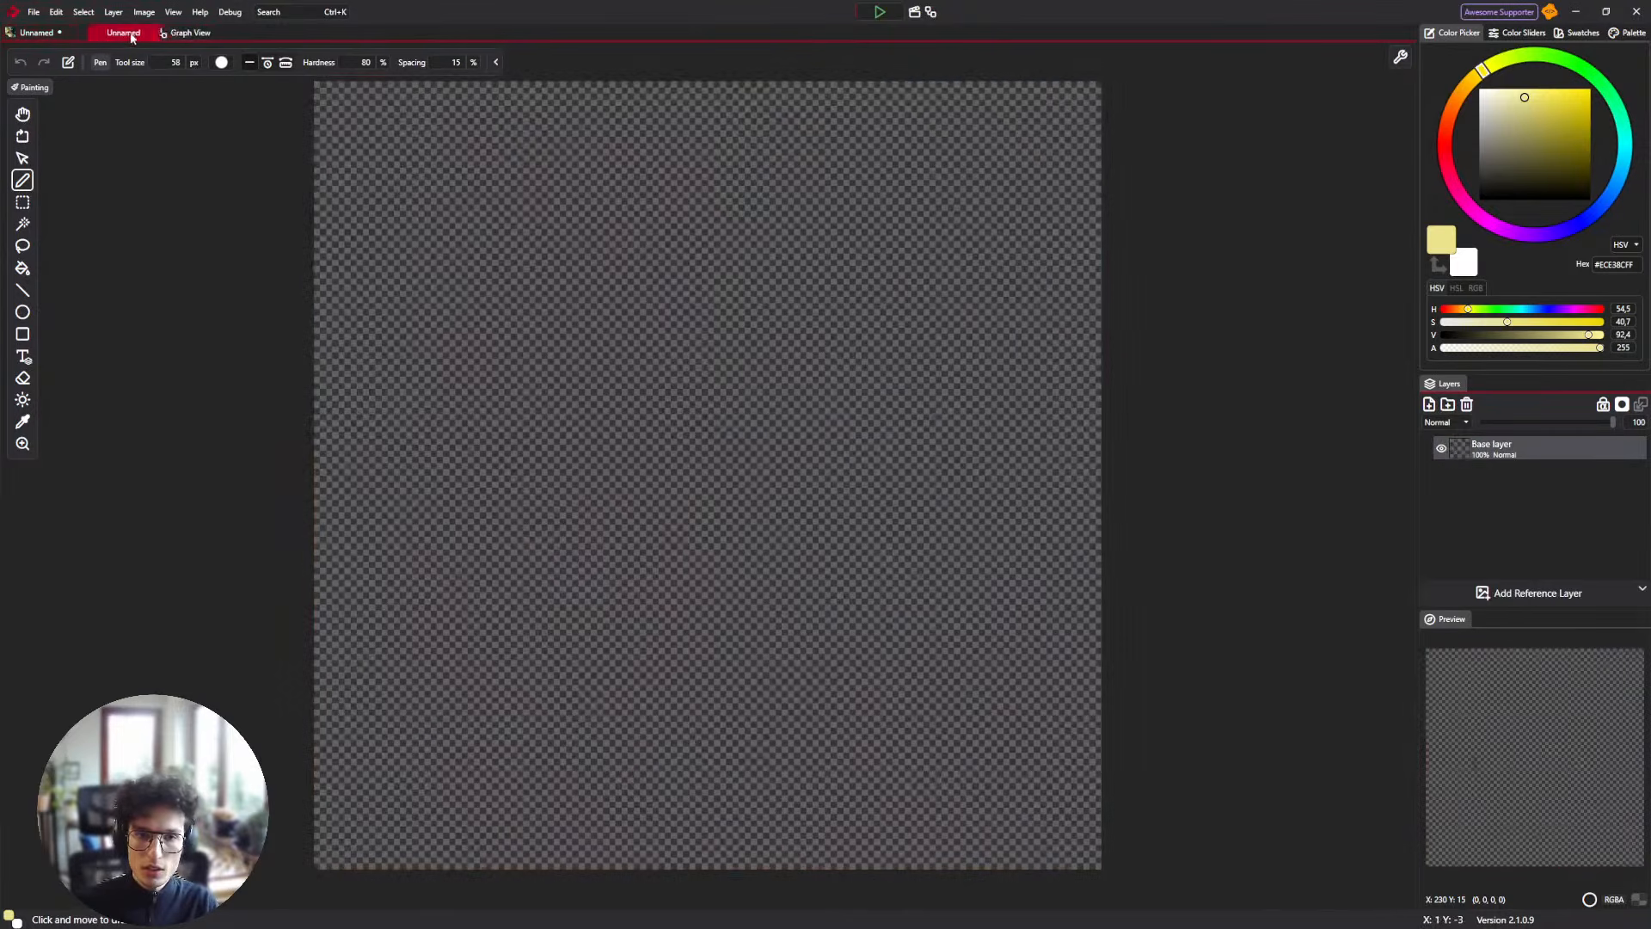
pyautogui.click(48, 33)
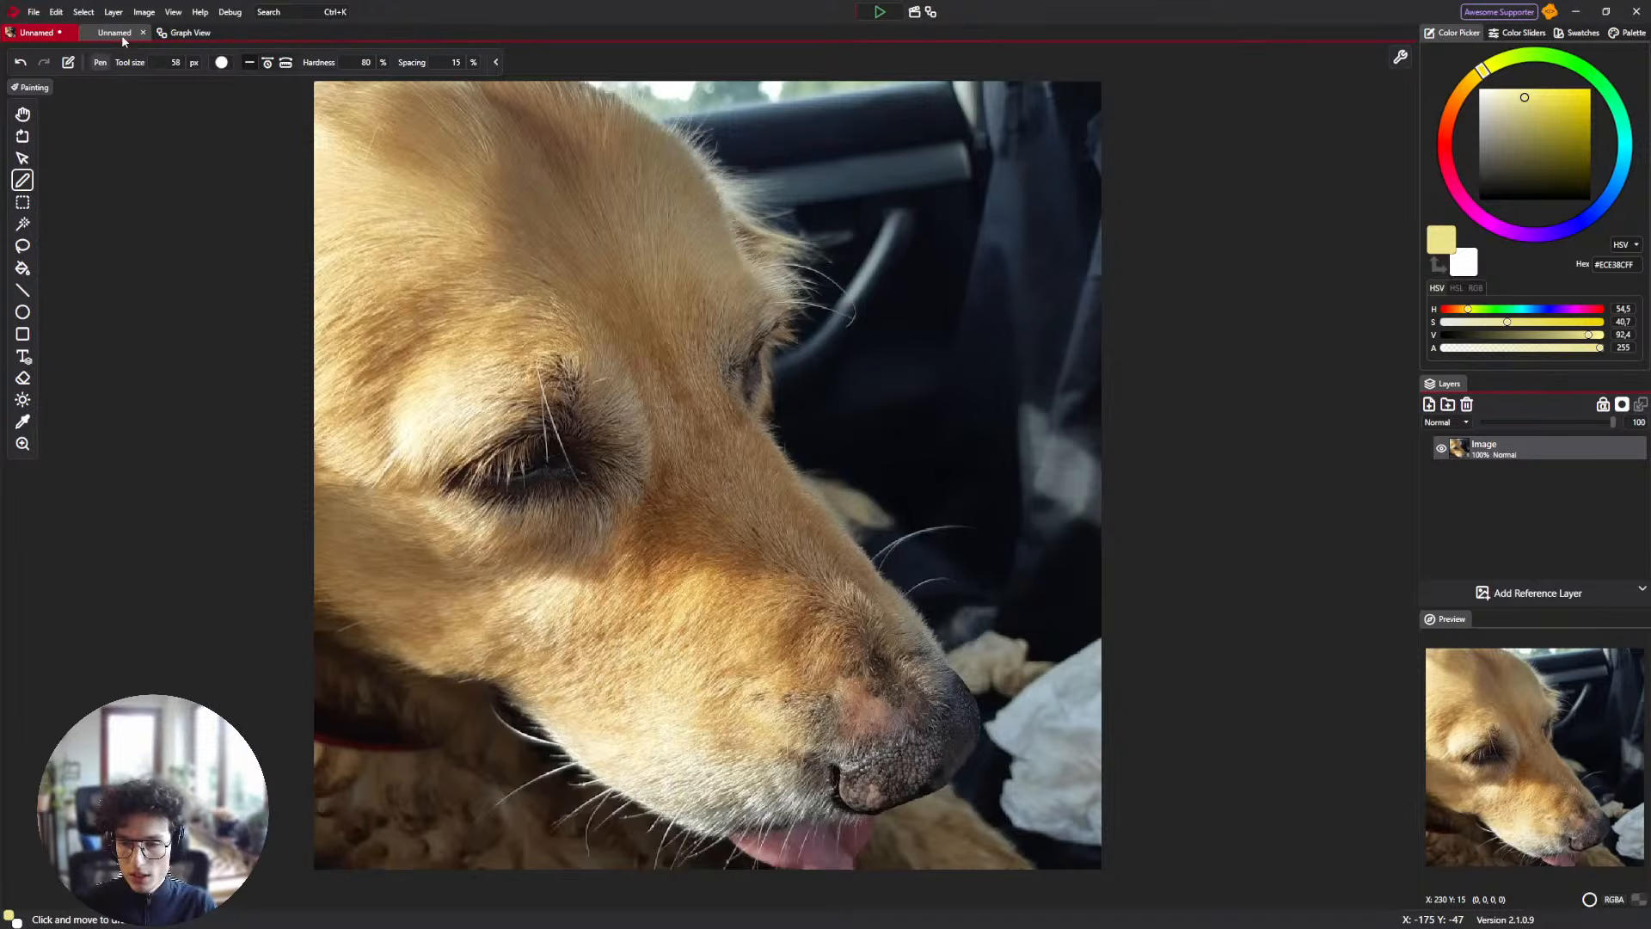
pyautogui.click(225, 65)
pyautogui.click(221, 66)
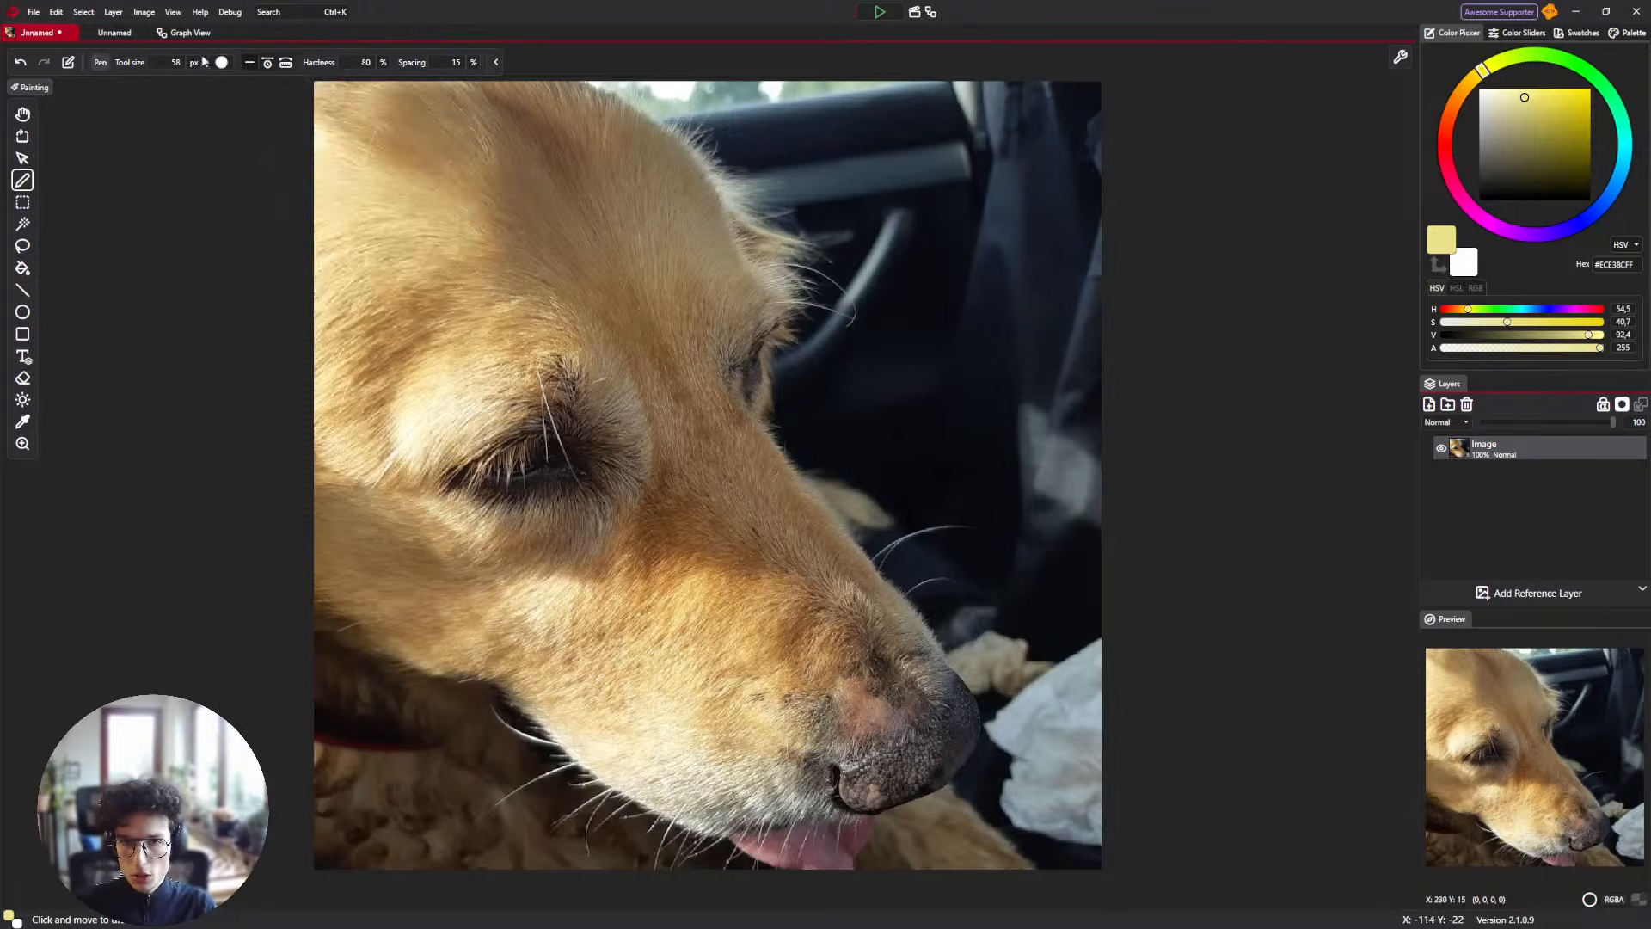
# Add a Brush Output node above the Base layer in the new document's node graph and name the brush Filter.
pyautogui.click(115, 32)
pyautogui.click(930, 13)
pyautogui.moveTo(552, 277); pyautogui.dragTo(531, 326)
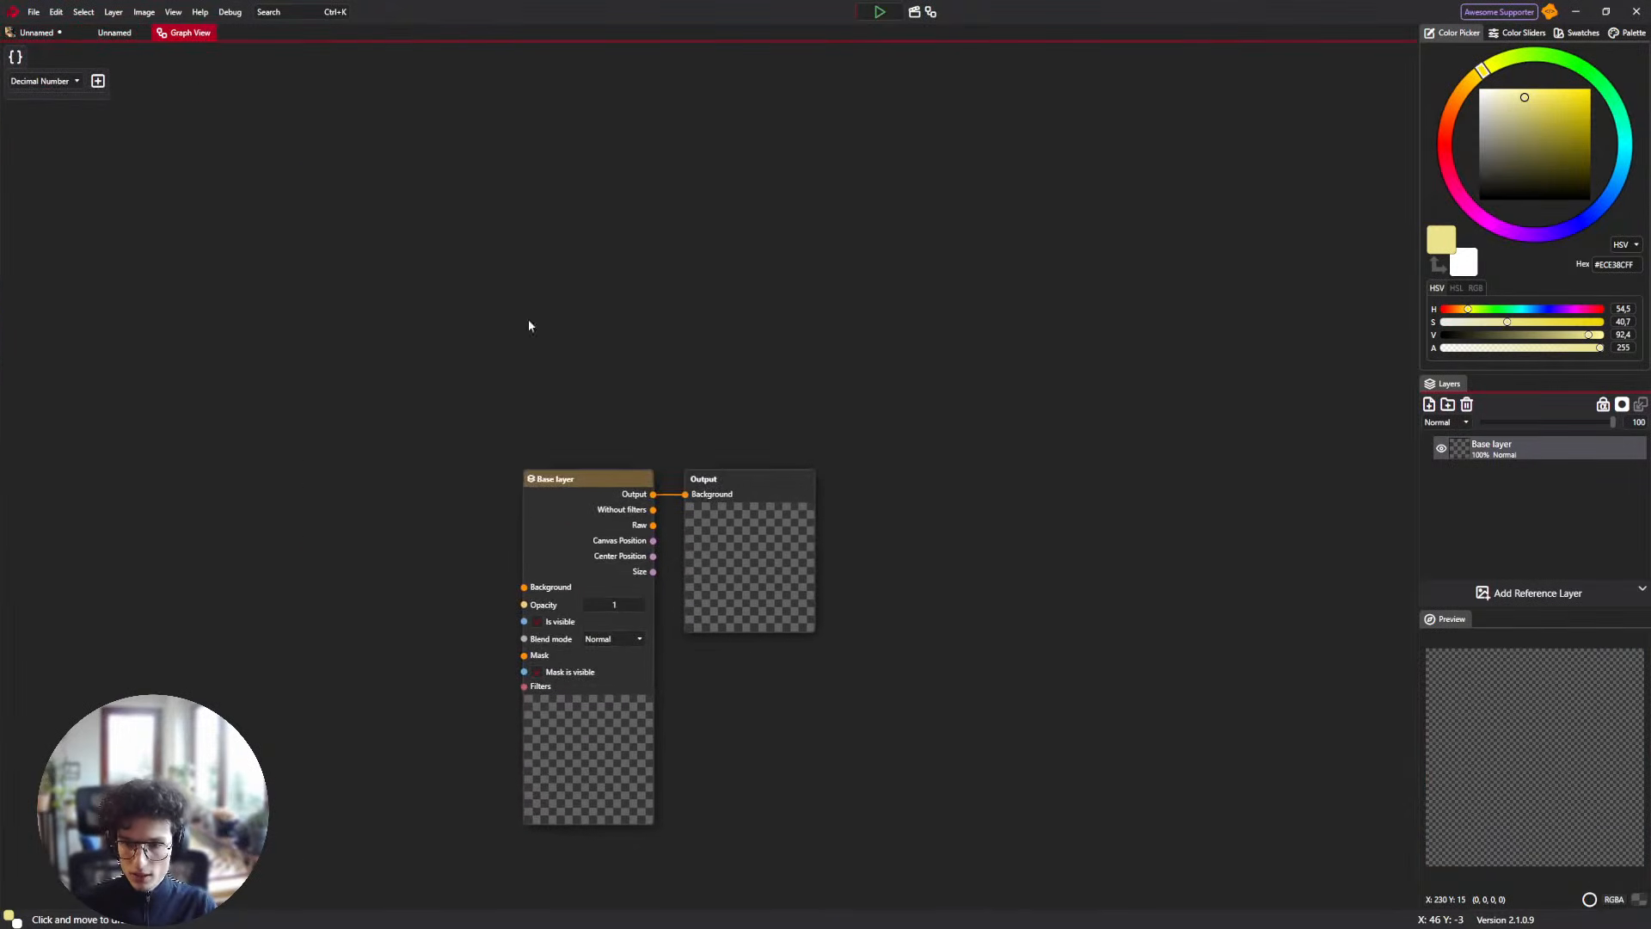
pyautogui.rightClick(614, 386)
pyautogui.write('brush')
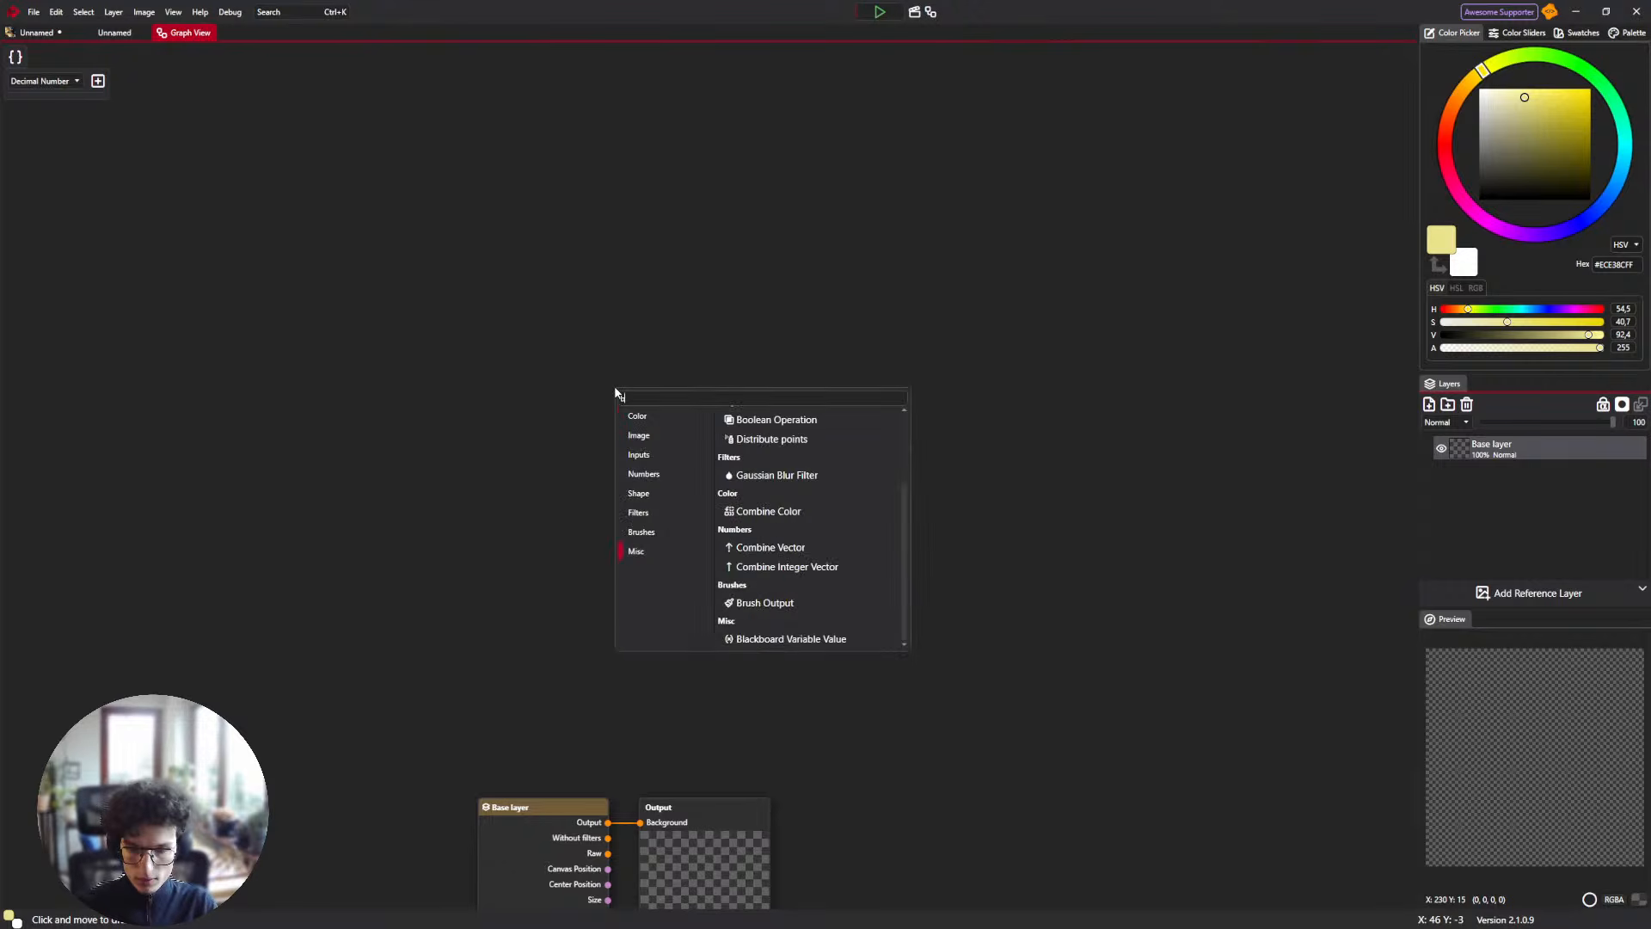
pyautogui.press('Return')
pyautogui.moveTo(676, 397); pyautogui.dragTo(754, 311)
pyautogui.doubleClick(705, 378)
pyautogui.write('Filter')
# Open the node picker beside the Brush Output node with an empty search.
pyautogui.rightClick(396, 358)
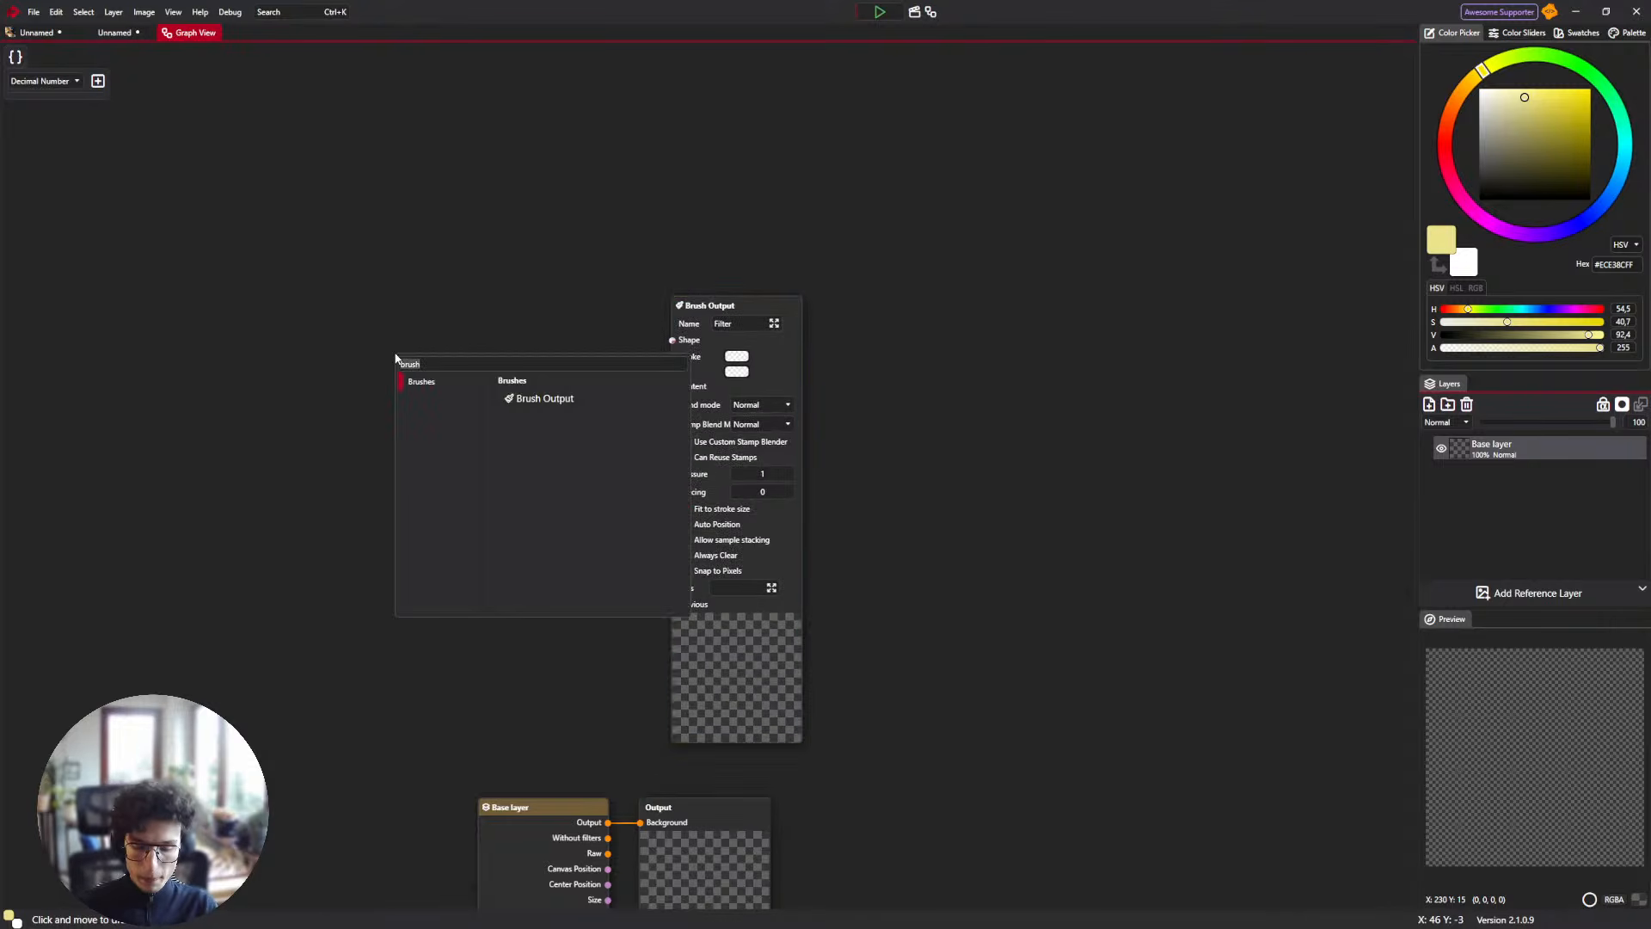
pyautogui.press('BackSpace')
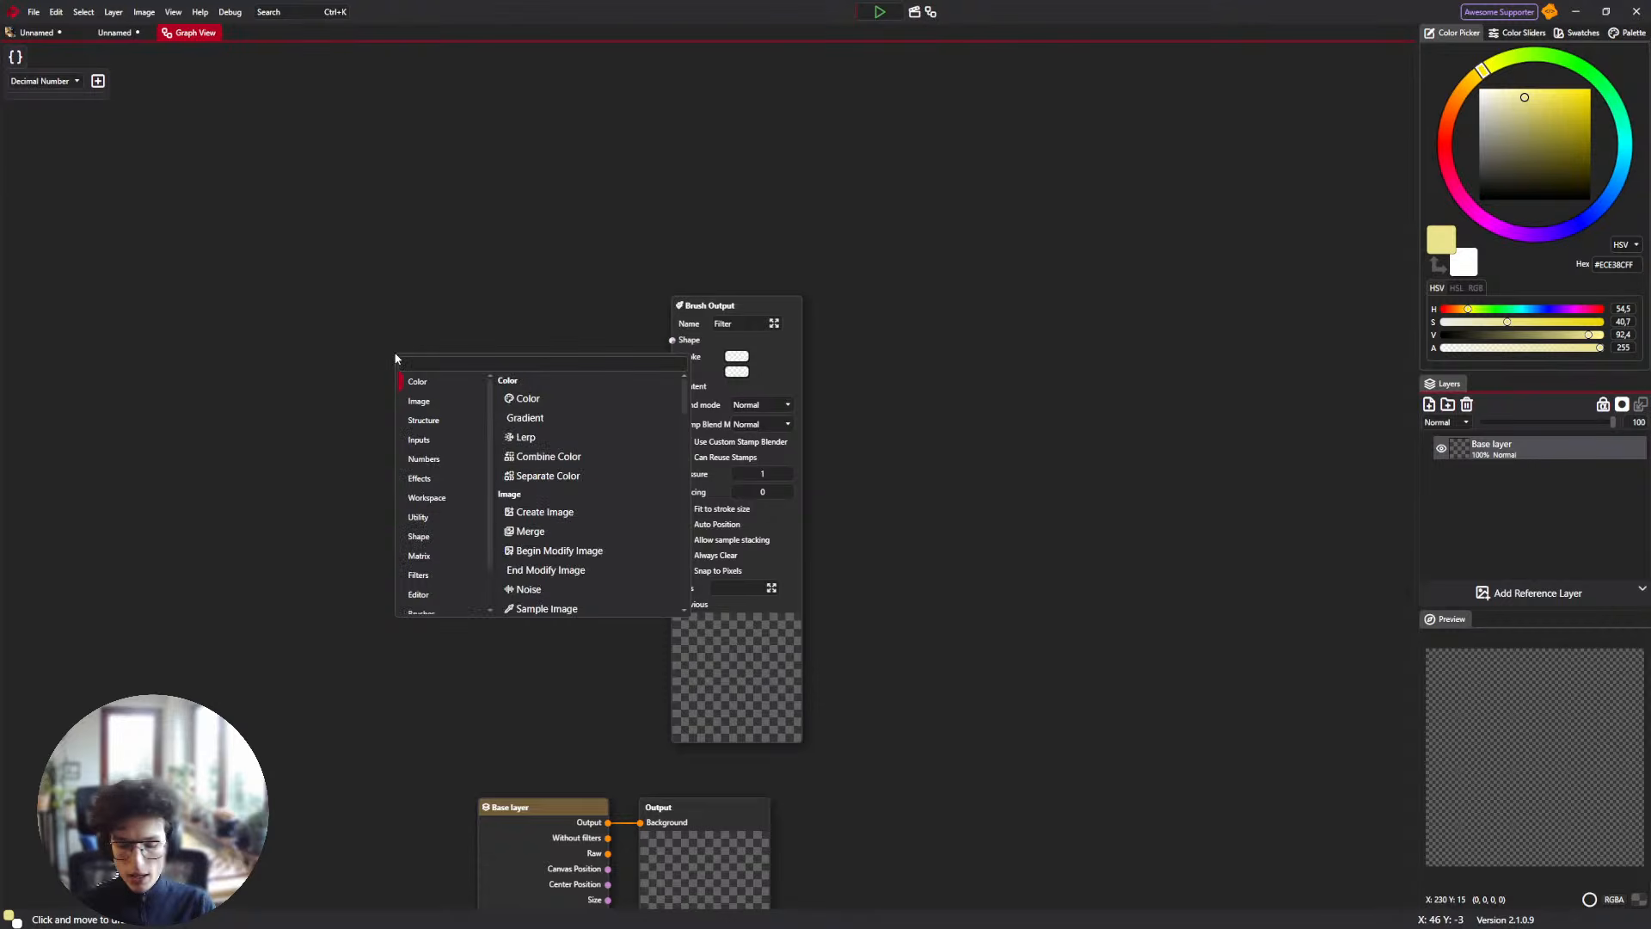
# Add an Ellipse node and connect its output to the Shape input of the Brush Output node.
pyautogui.write('ellipse')
pyautogui.press('Return')
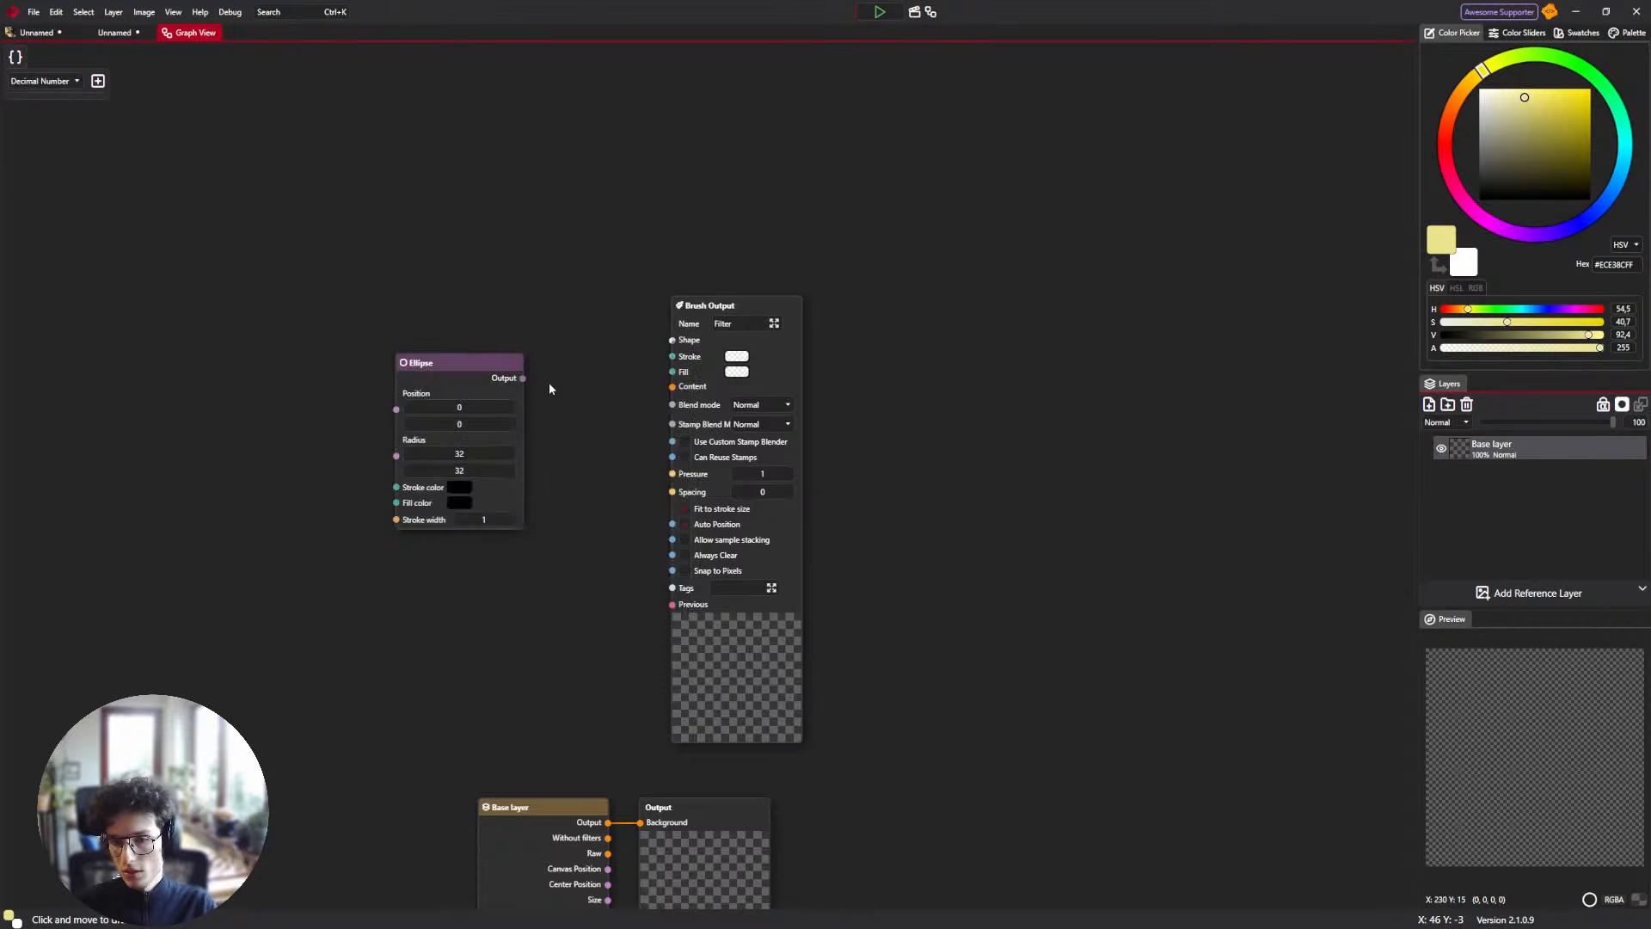
pyautogui.moveTo(627, 359); pyautogui.dragTo(672, 339)
pyautogui.moveTo(449, 364); pyautogui.dragTo(457, 276)
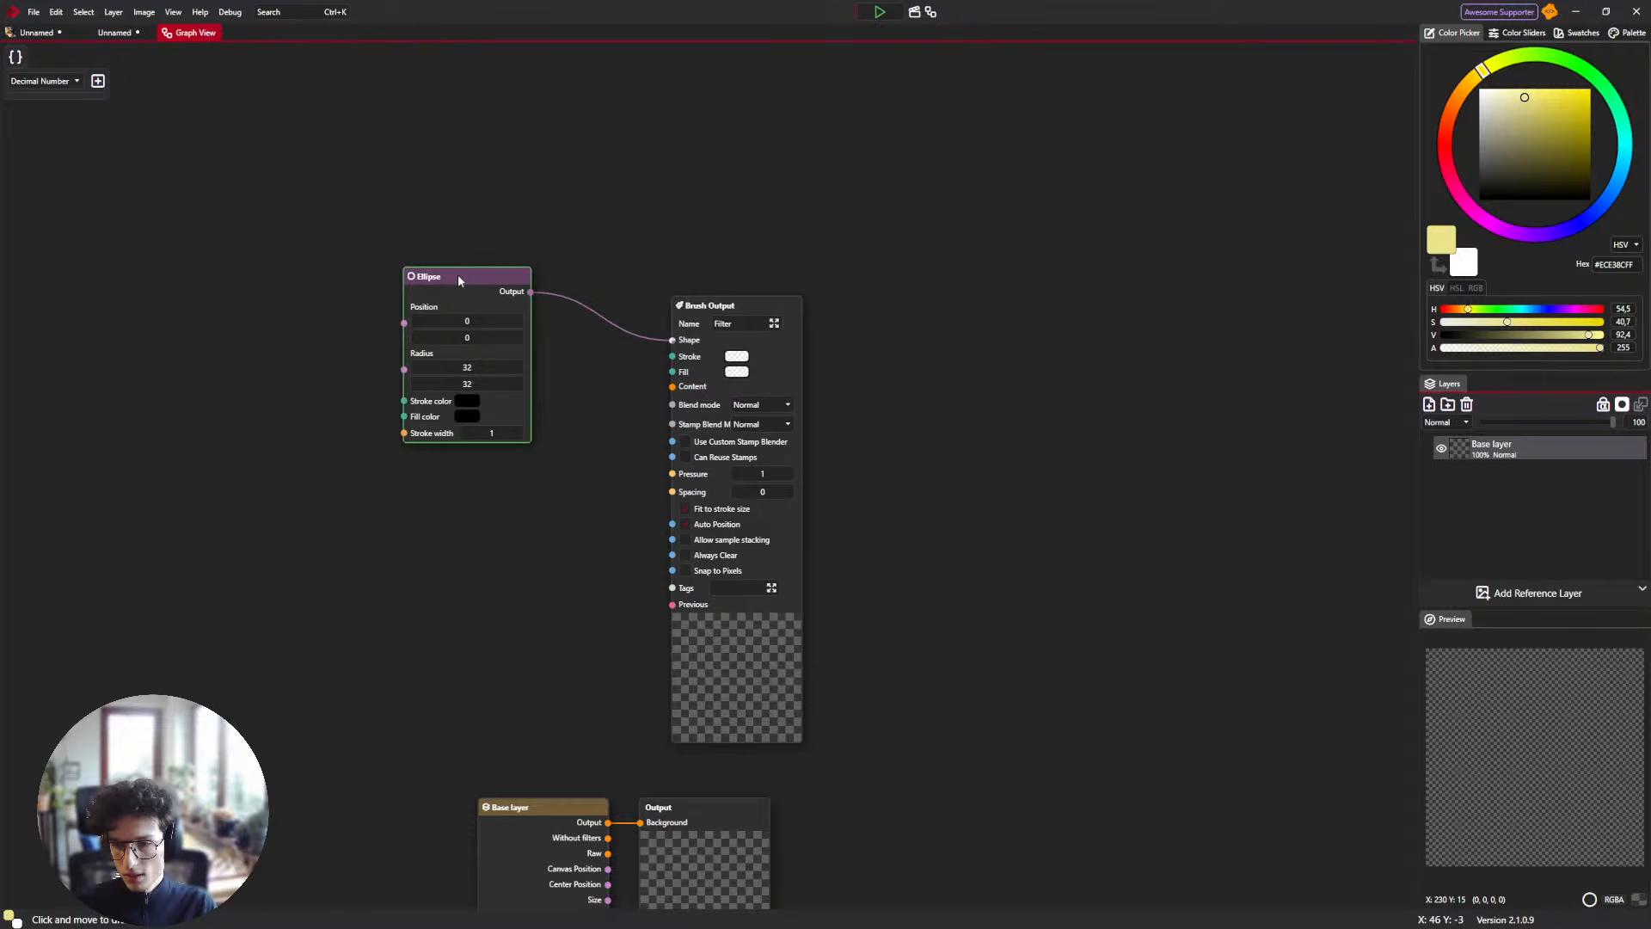
# Add a Sepia Filter node and place it below and left of the Ellipse node.
pyautogui.rightClick(365, 528)
pyautogui.press('BackSpace')
pyautogui.press('BackSpace')
pyautogui.press('BackSpace')
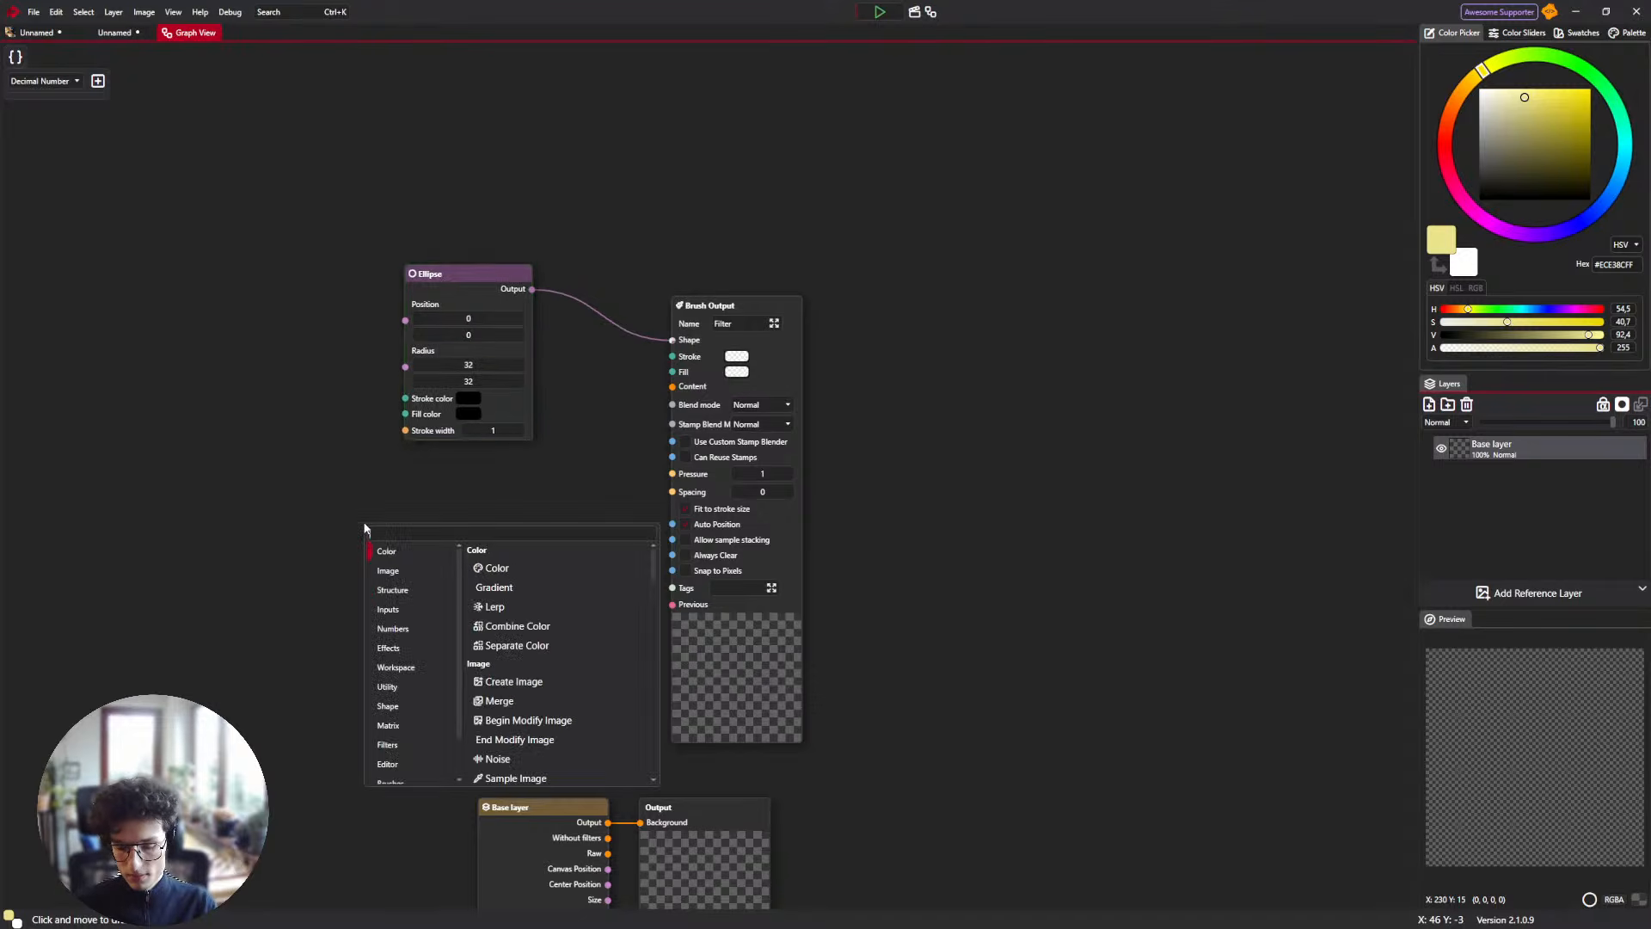
pyautogui.scroll(-20, 365, 529)
pyautogui.write('stor')
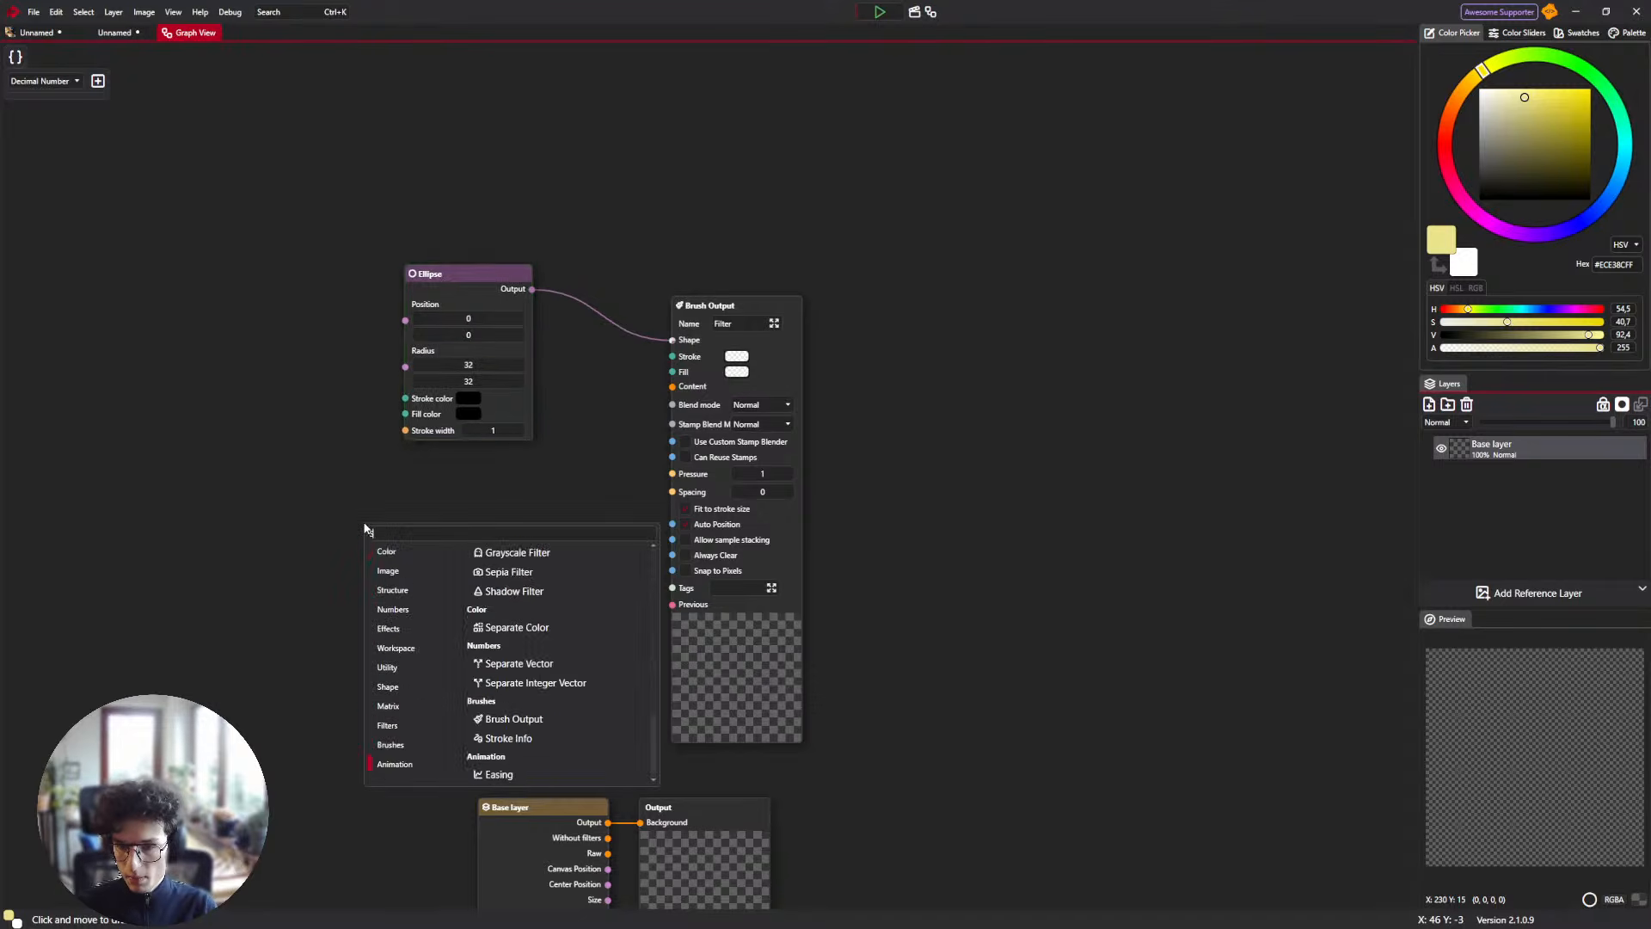
pyautogui.press('BackSpace')
pyautogui.press('BackSpace')
pyautogui.press('BackSpace')
pyautogui.write('epia')
pyautogui.press('Return')
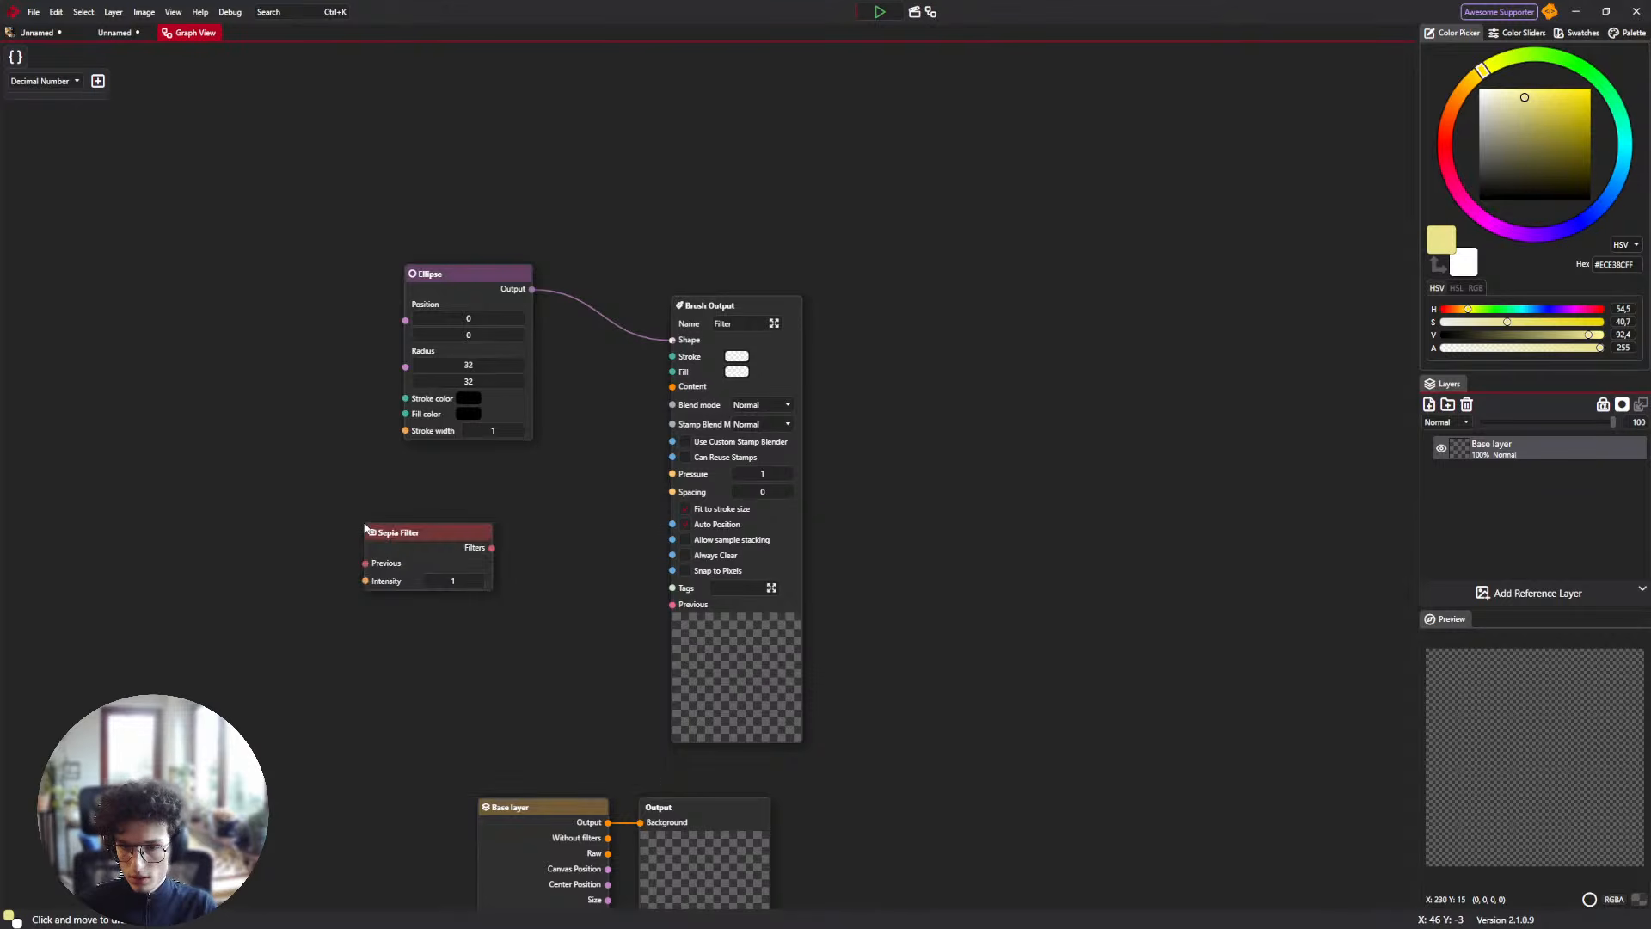
pyautogui.moveTo(384, 535); pyautogui.dragTo(192, 508)
# Add an Apply Filter node and connect the Sepia Filter's output to its Filter input.
pyautogui.rightClick(364, 520)
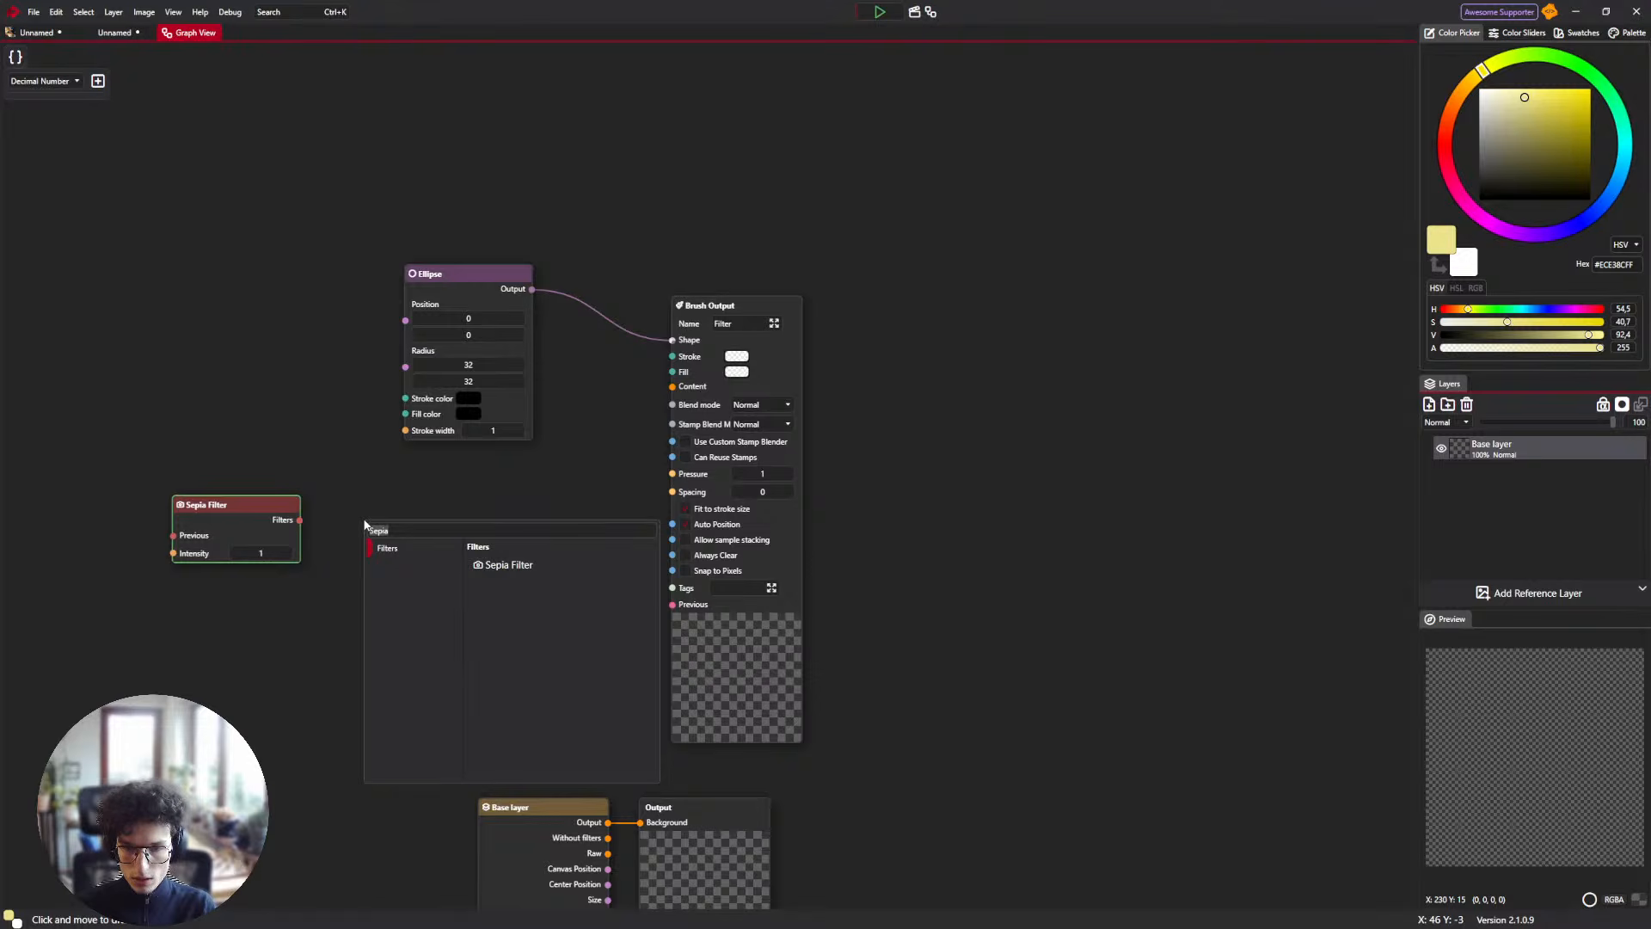
pyautogui.write('apply')
pyautogui.press('Return')
pyautogui.moveTo(372, 528); pyautogui.dragTo(480, 526)
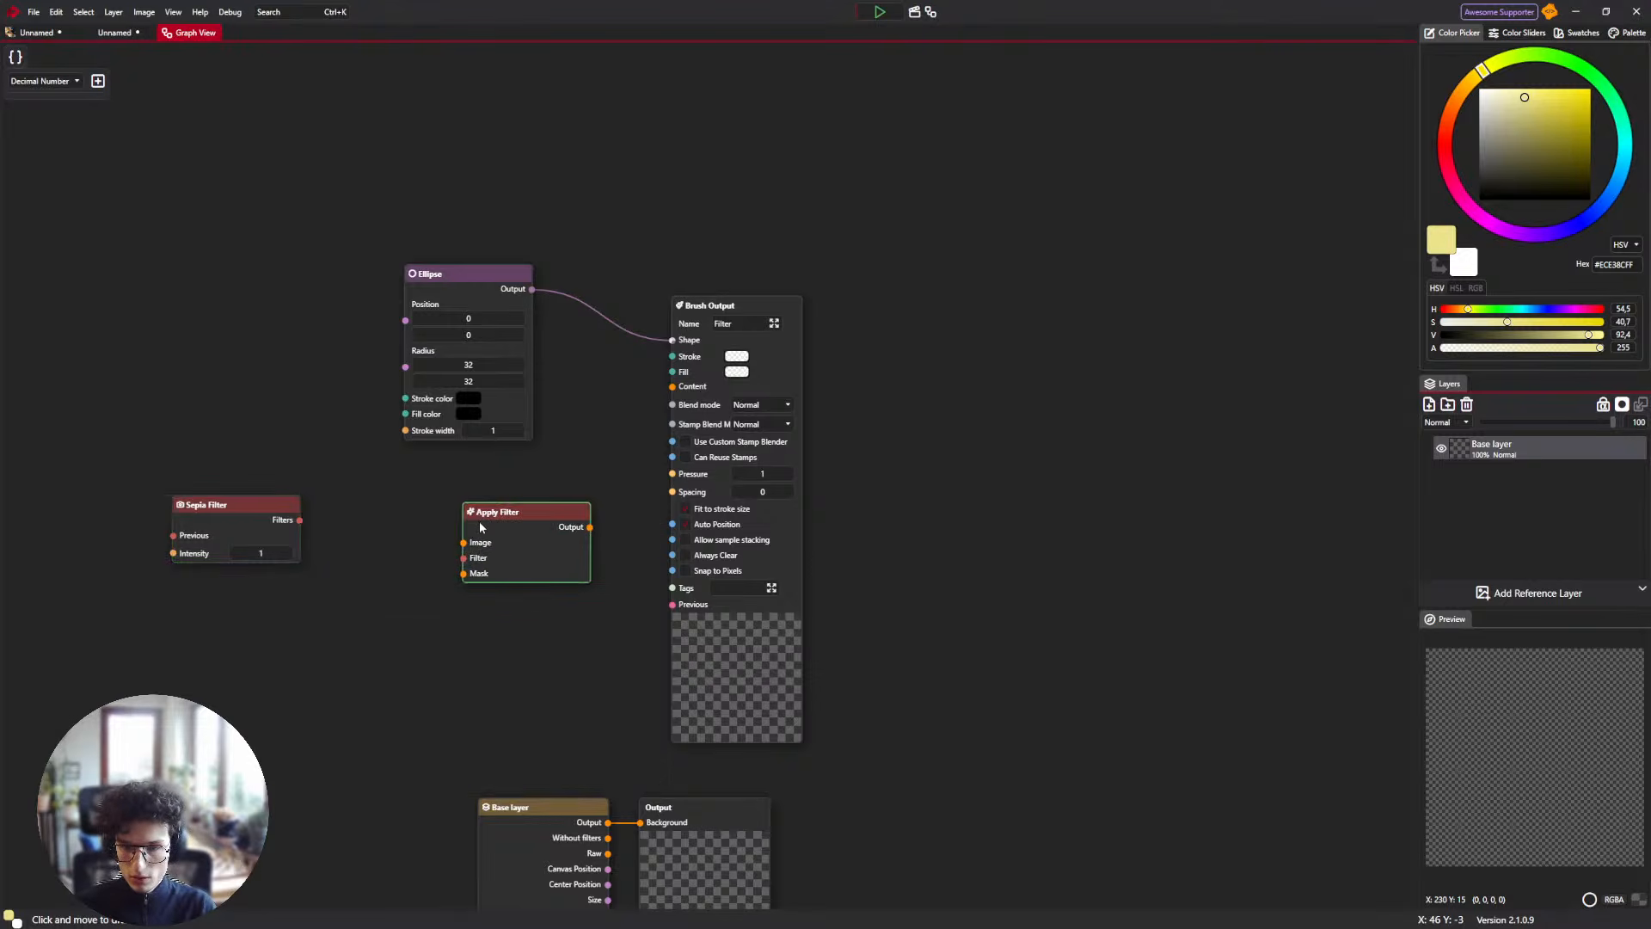
pyautogui.moveTo(299, 520); pyautogui.dragTo(370, 642)
pyautogui.moveTo(517, 517); pyautogui.dragTo(488, 529)
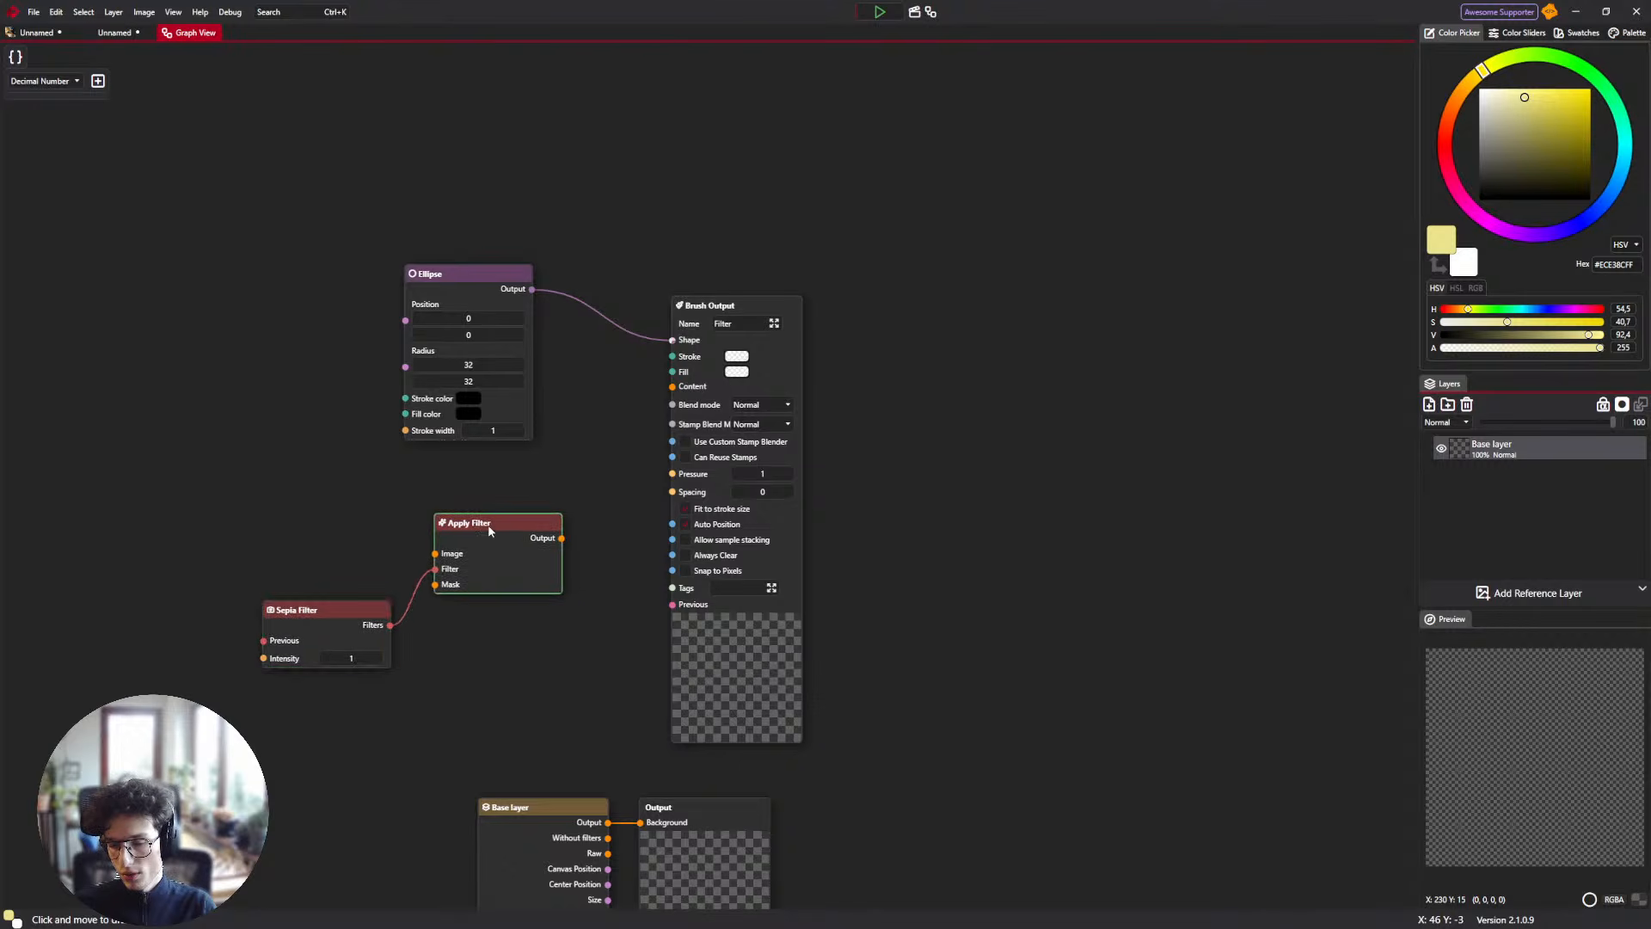
pyautogui.rightClick(234, 445)
pyautogui.write('Apply')
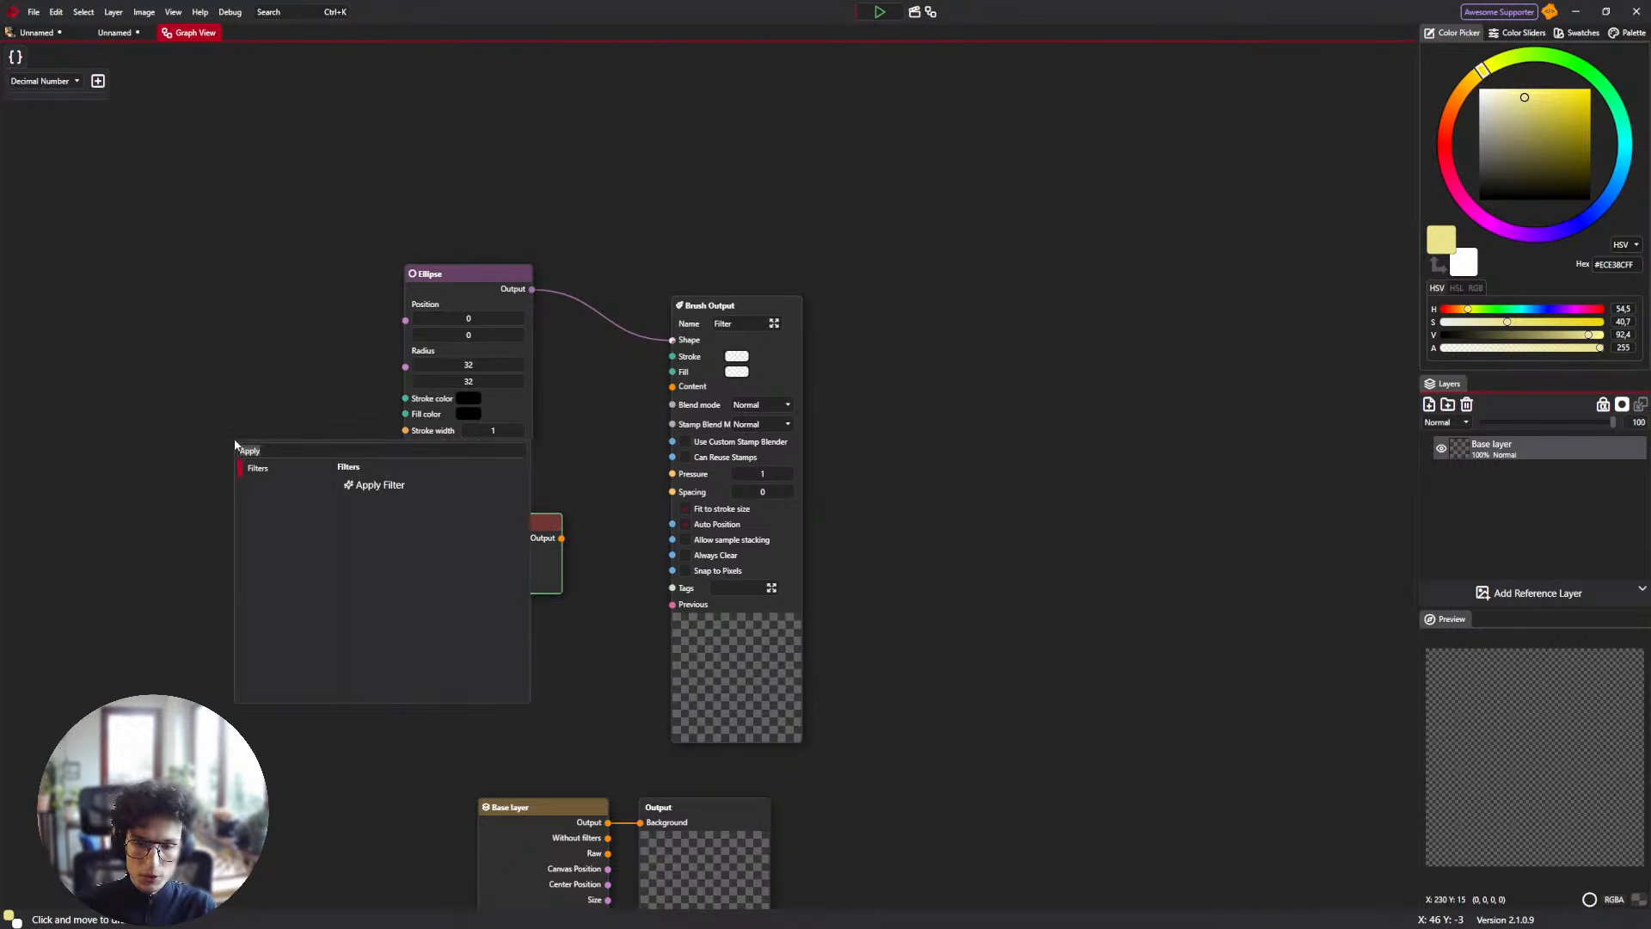
pyautogui.press('Escape')
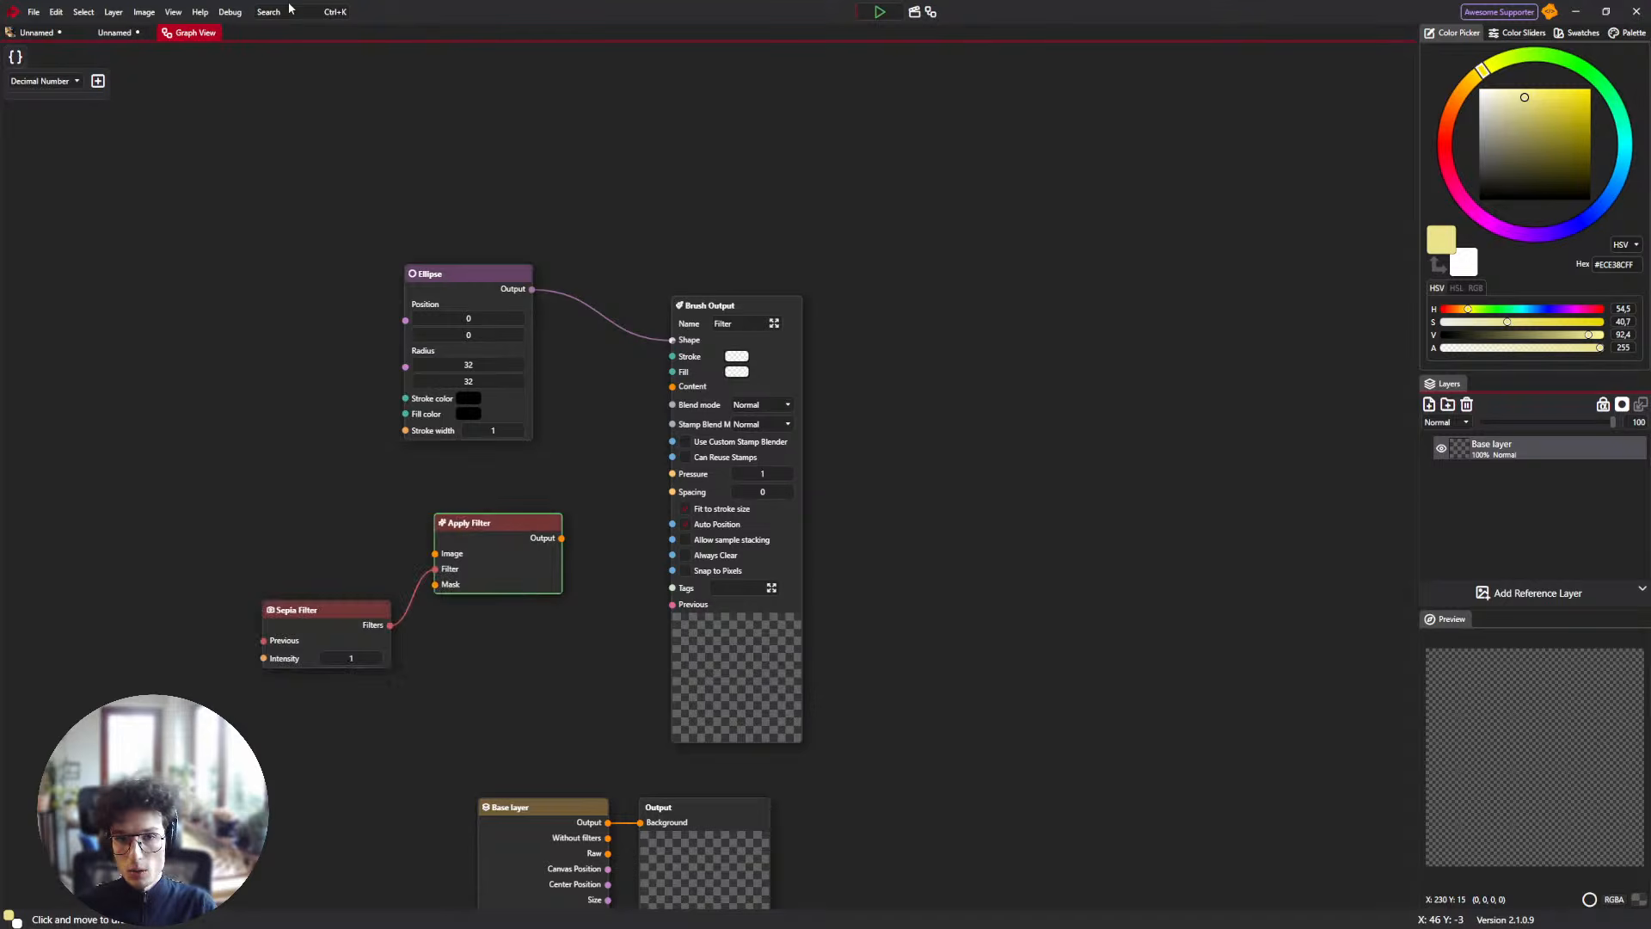
# Switch to the dog photo document and increase the Pen's tool size to 77 px.
pyautogui.click(36, 31)
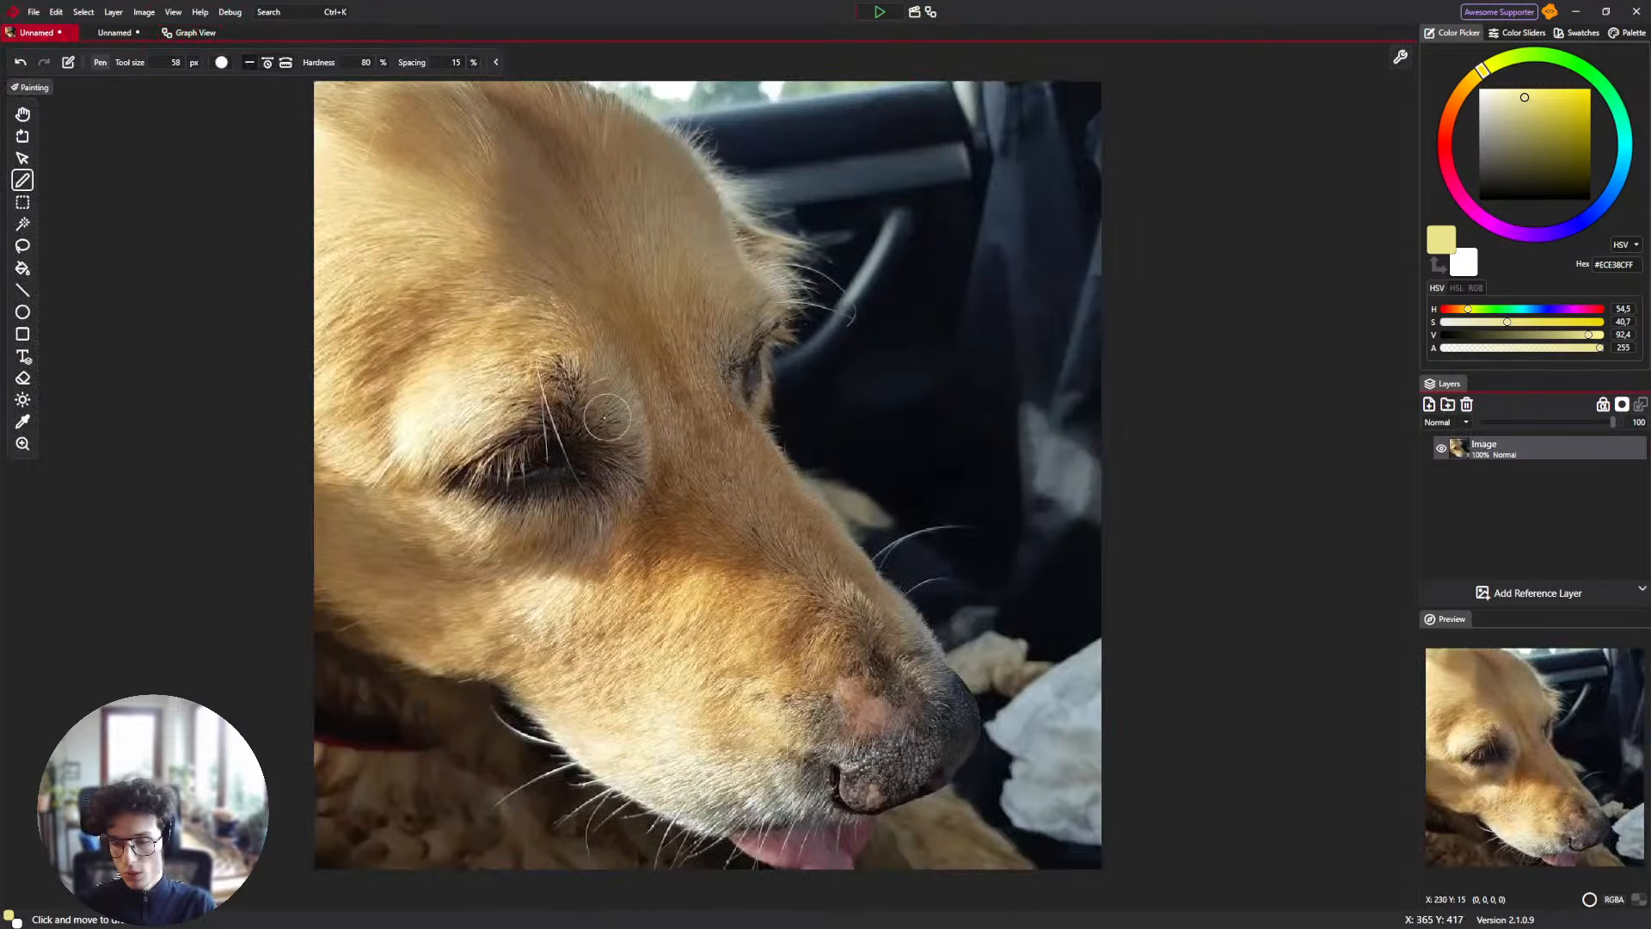
pyautogui.scroll(10, 606, 430)
pyautogui.scroll(-10, 596, 439)
pyautogui.press(']')
pyautogui.press(']')
pyautogui.press(']')
pyautogui.press(']')
pyautogui.press(']')
pyautogui.press(']')
pyautogui.press(']')
pyautogui.press(']')
pyautogui.press(']')
pyautogui.press(']')
pyautogui.press(']')
pyautogui.press(']')
pyautogui.press(']')
pyautogui.press(']')
pyautogui.press(']')
pyautogui.press(']')
pyautogui.press(']')
pyautogui.press(']')
pyautogui.press(']')
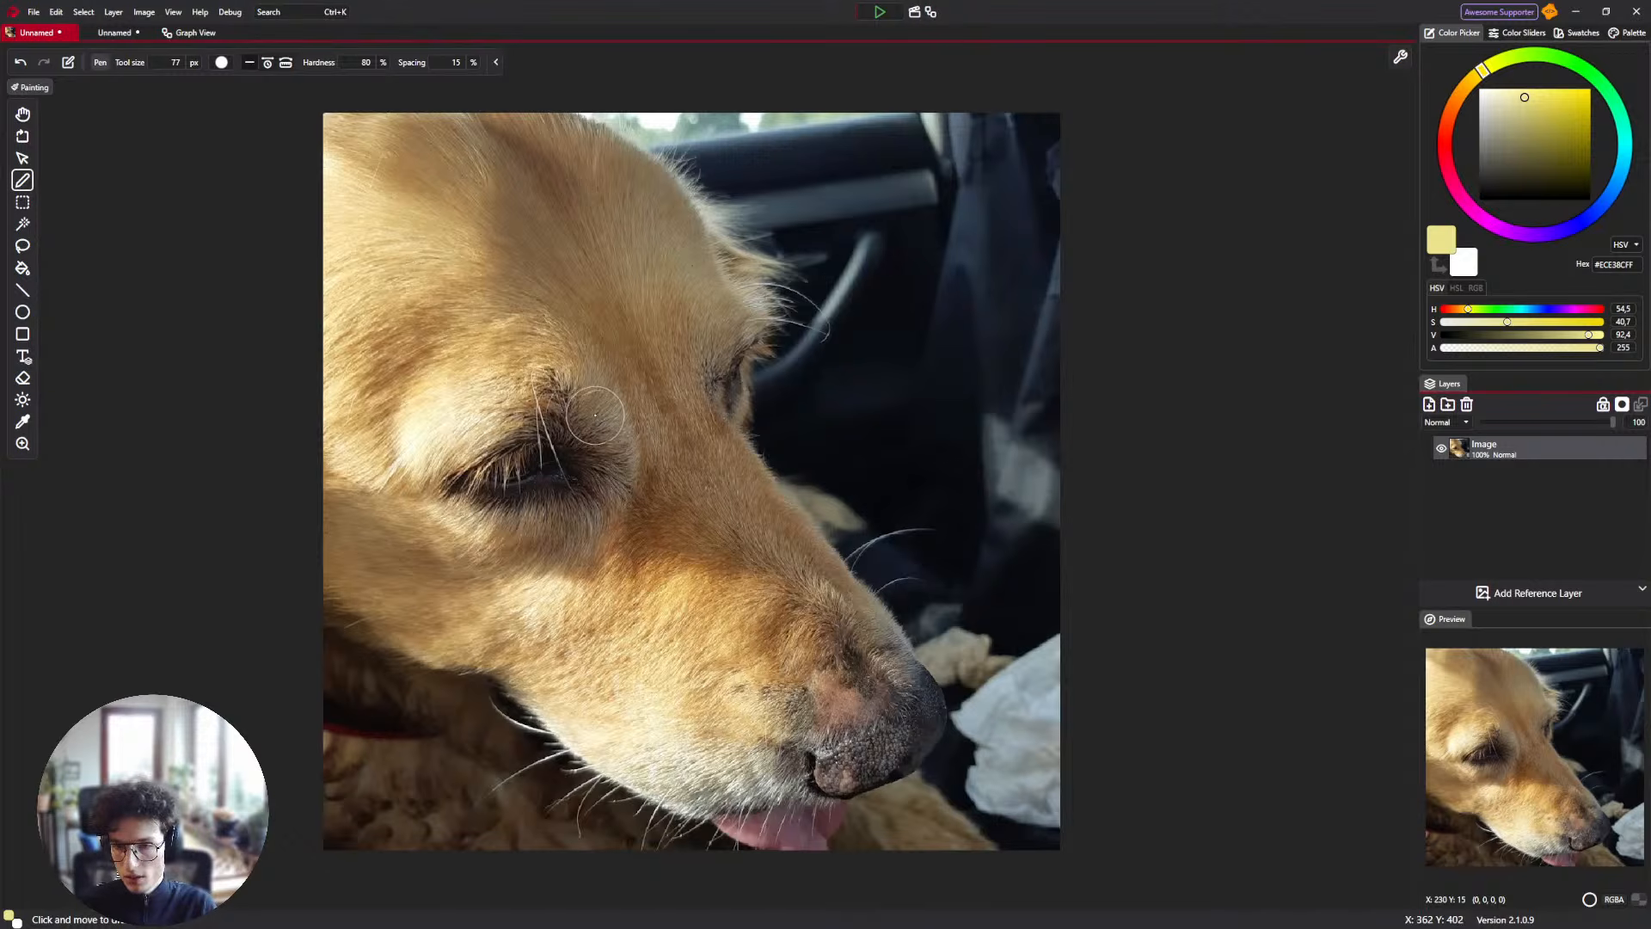
pyautogui.scroll(5, 615, 379)
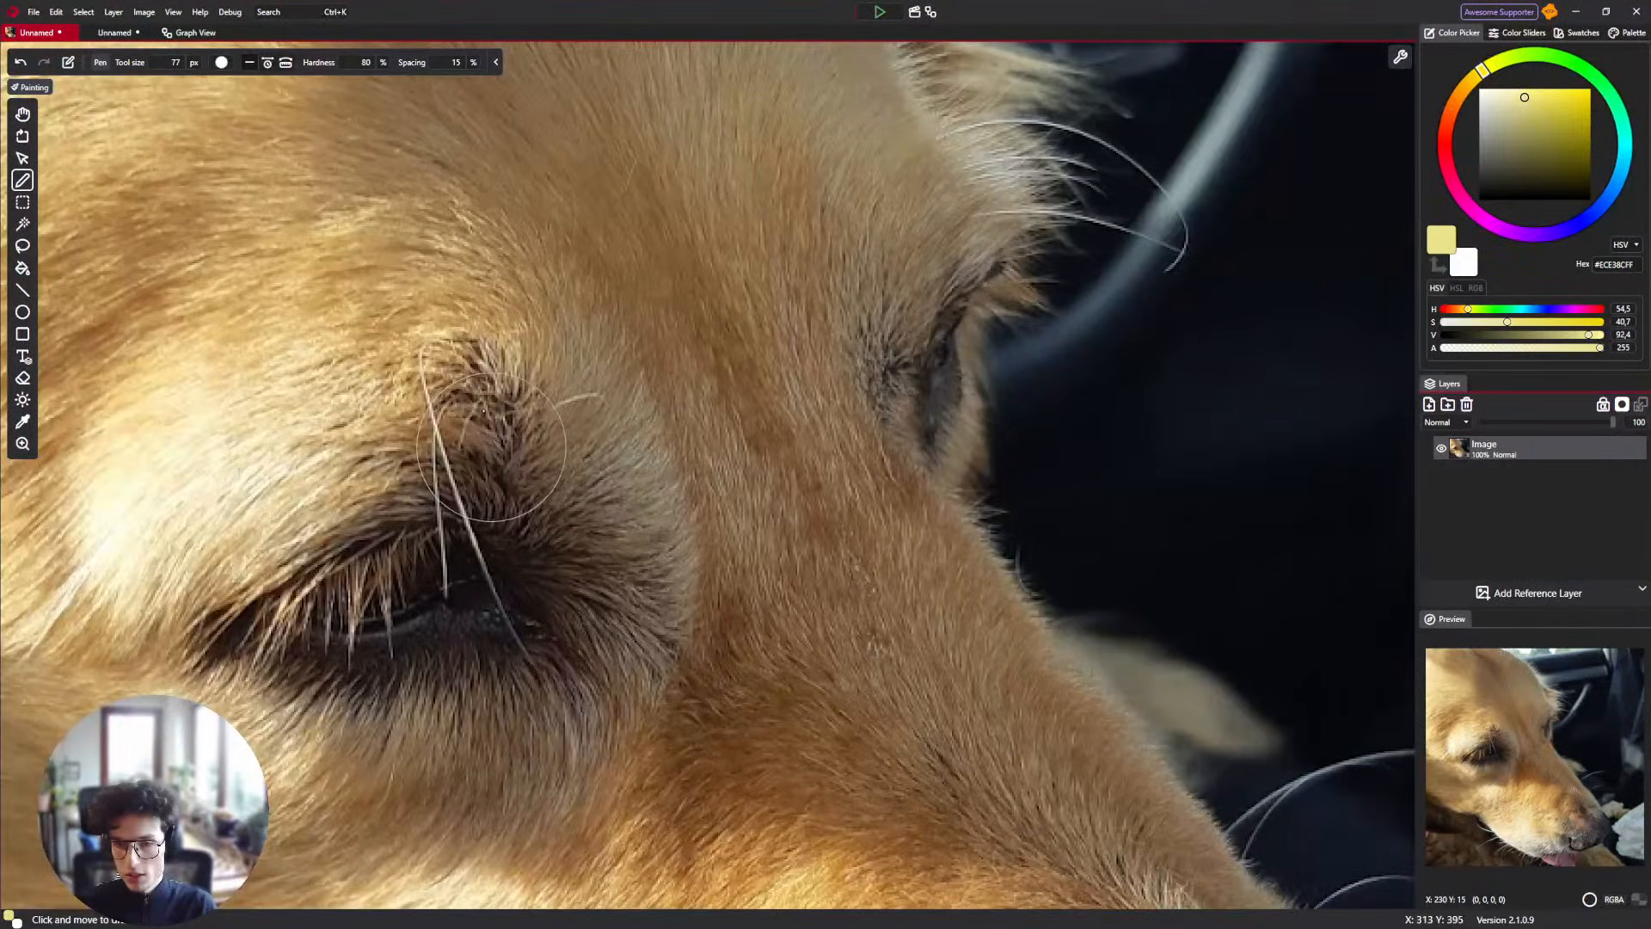
pyautogui.moveTo(493, 449); pyautogui.dragTo(629, 583)
pyautogui.moveTo(250, 189); pyautogui.dragTo(462, 499)
pyautogui.moveTo(849, 484); pyautogui.dragTo(365, 353)
pyautogui.moveTo(1028, 467); pyautogui.dragTo(548, 315)
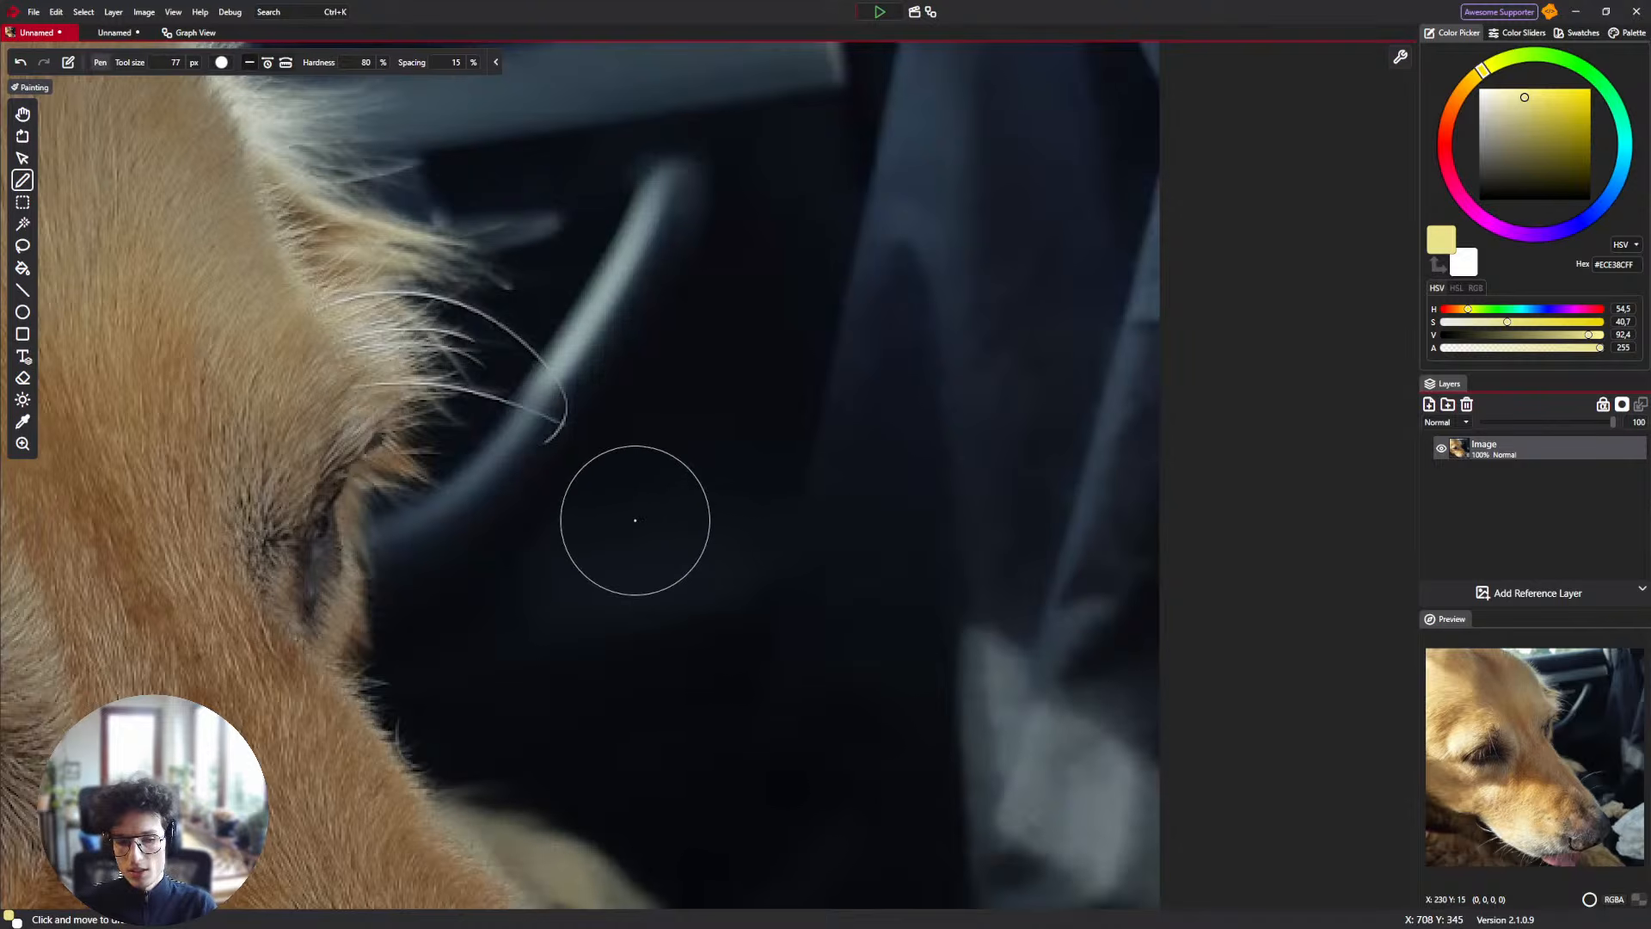
# Return to the brush document's node graph and add a Stroke Info node left of the Apply Filter node.
pyautogui.click(116, 31)
pyautogui.click(188, 32)
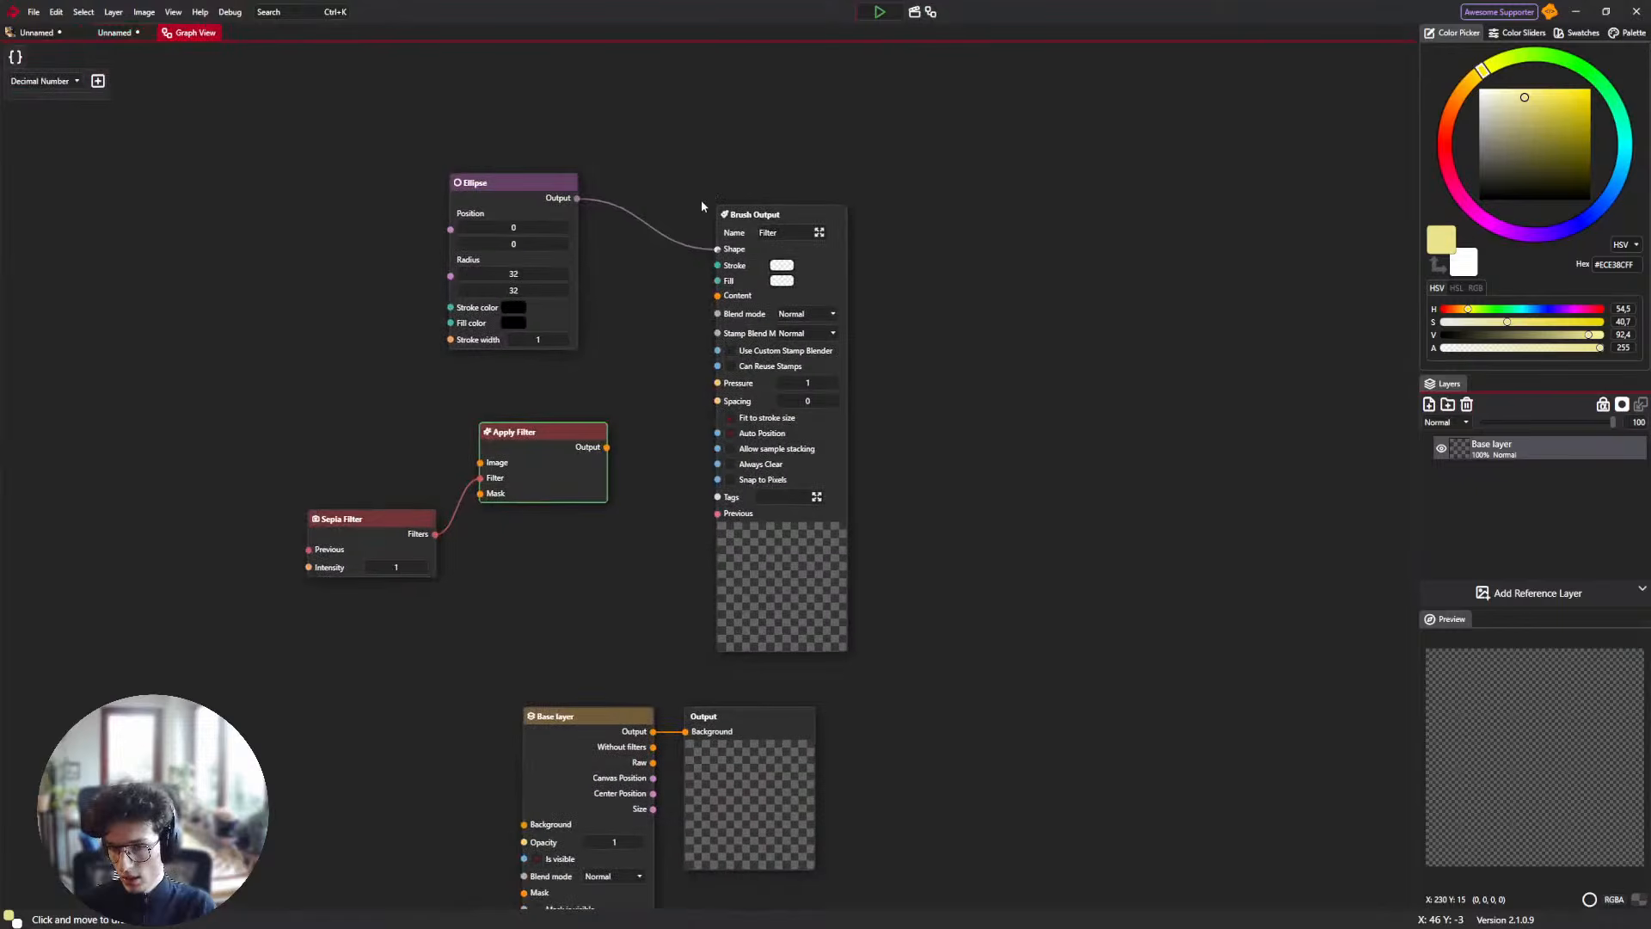
pyautogui.rightClick(258, 424)
pyautogui.write('Stroke')
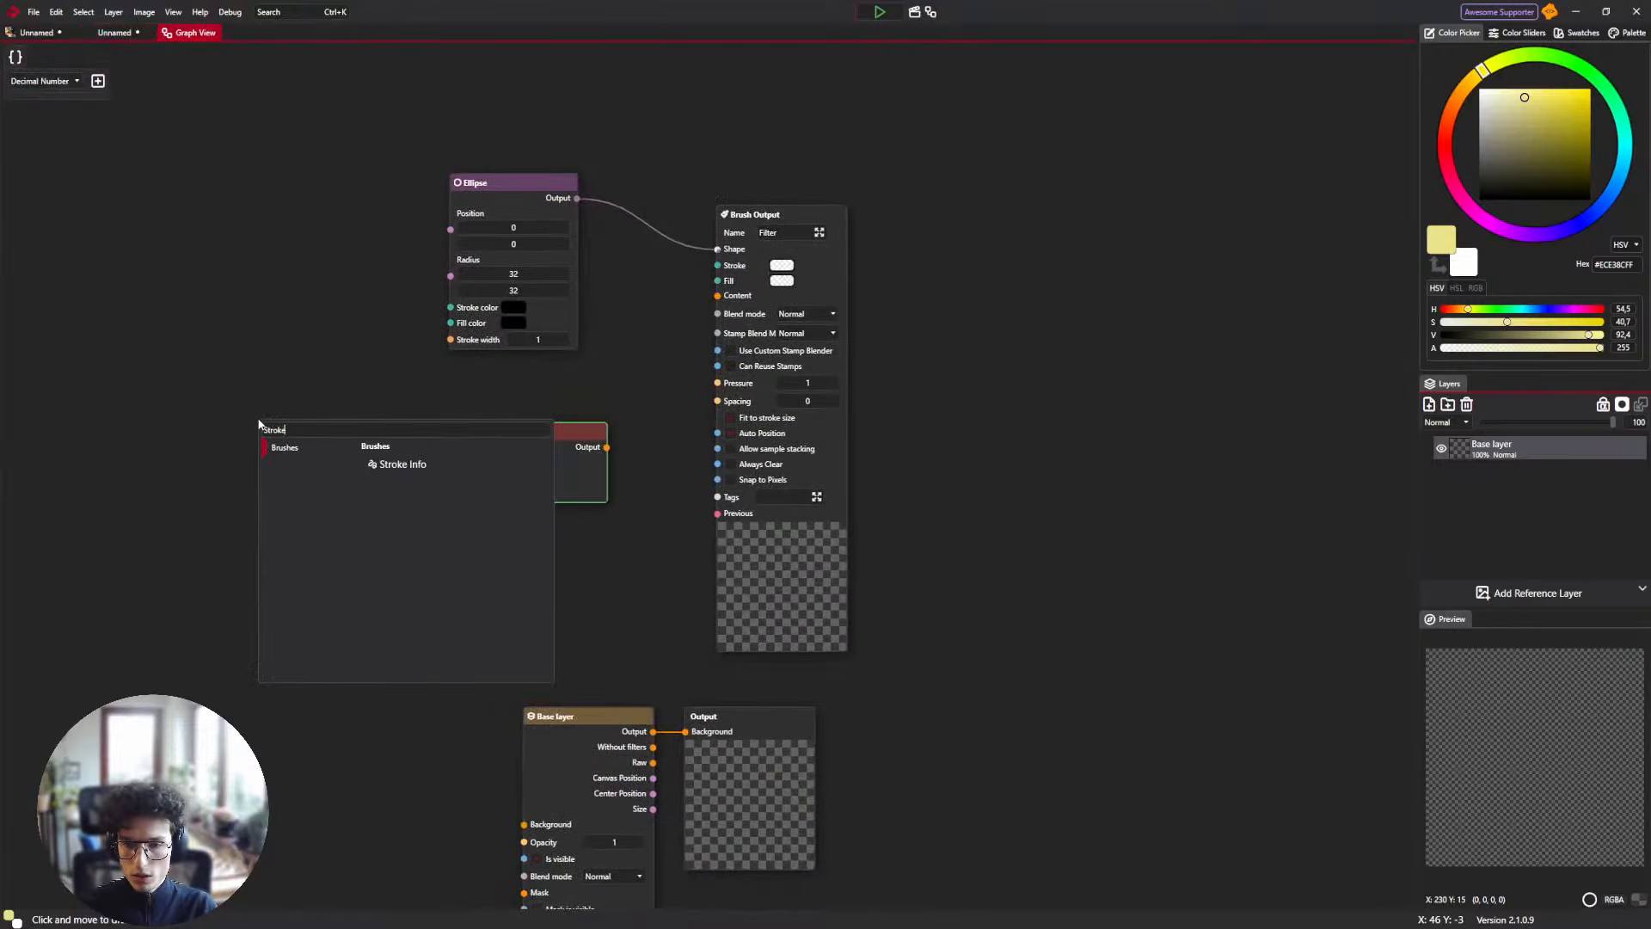
pyautogui.press('Return')
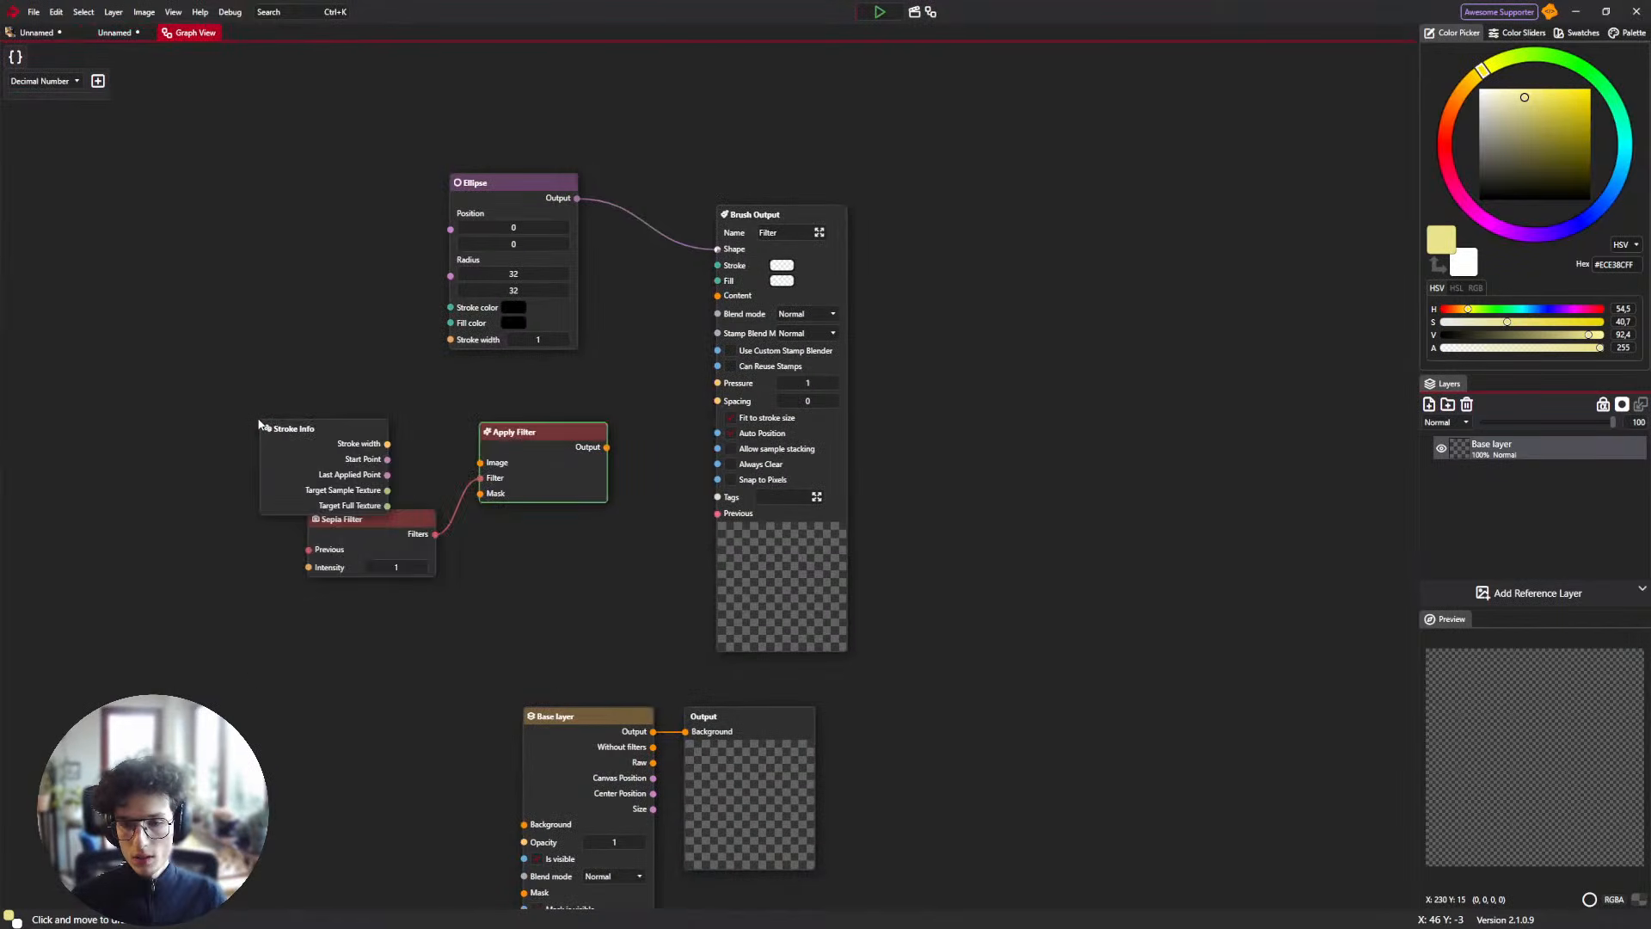
pyautogui.moveTo(281, 433); pyautogui.dragTo(249, 364)
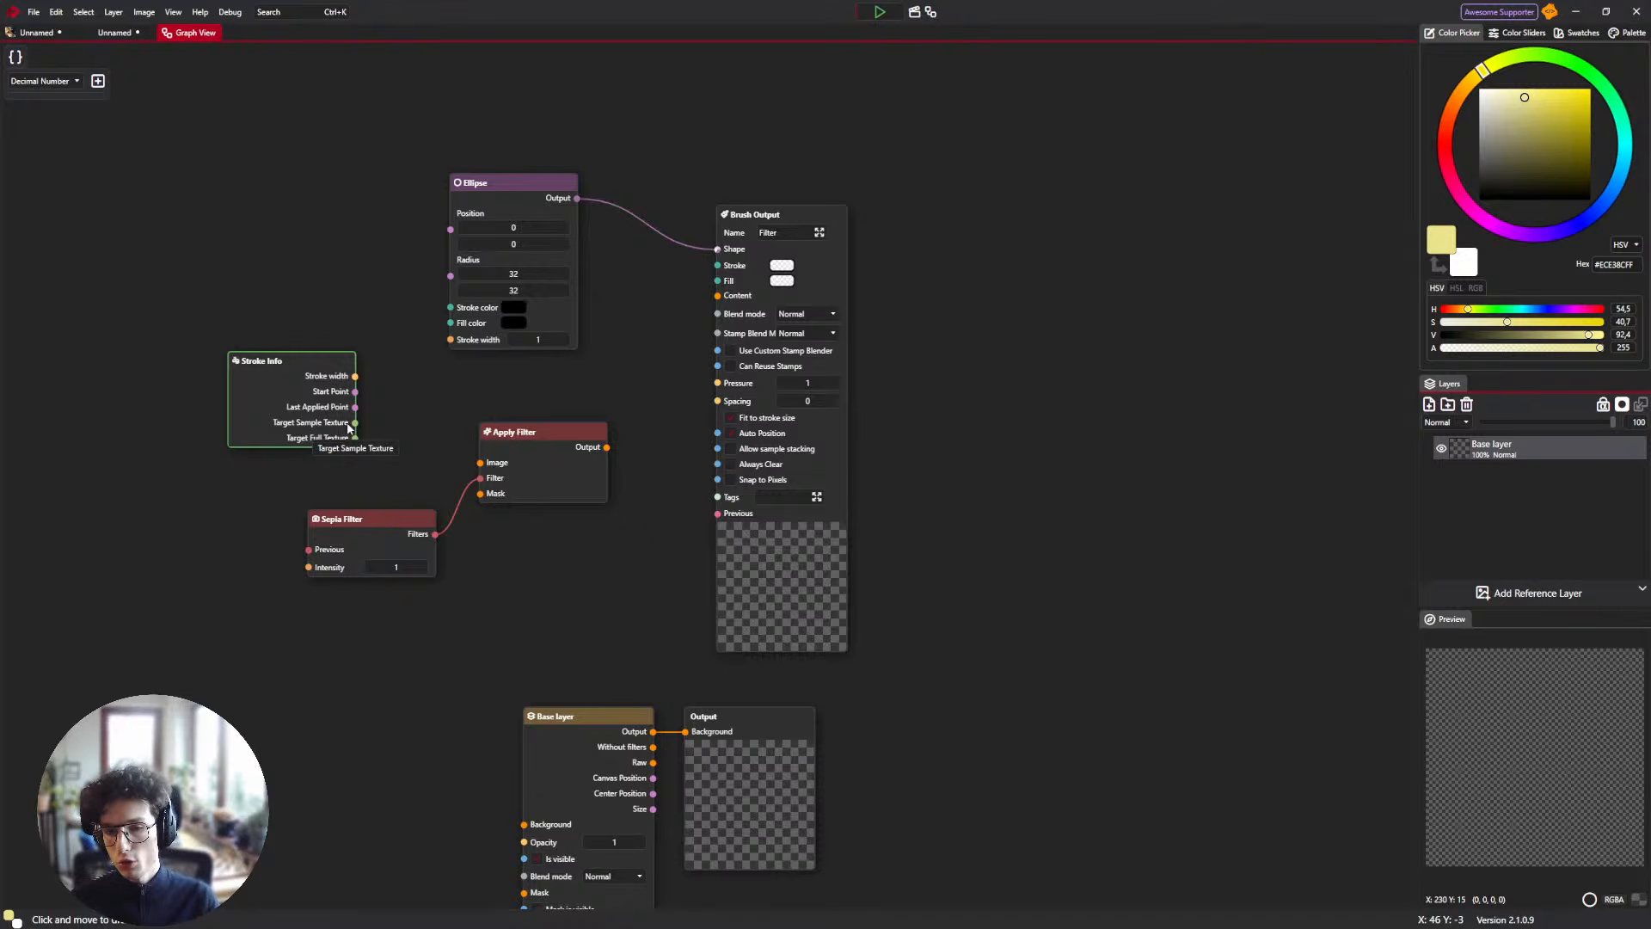
# Connect Stroke Info's Target Sample Texture to the Apply Filter's Image input, and the Apply Filter's output to the Brush Output's Content.
pyautogui.moveTo(341, 381)
pyautogui.mouseDown()
pyautogui.moveTo(153, 381)
pyautogui.moveTo(537, 476)
pyautogui.mouseUp()
pyautogui.rightClick(240, 385)
pyautogui.press('Escape')
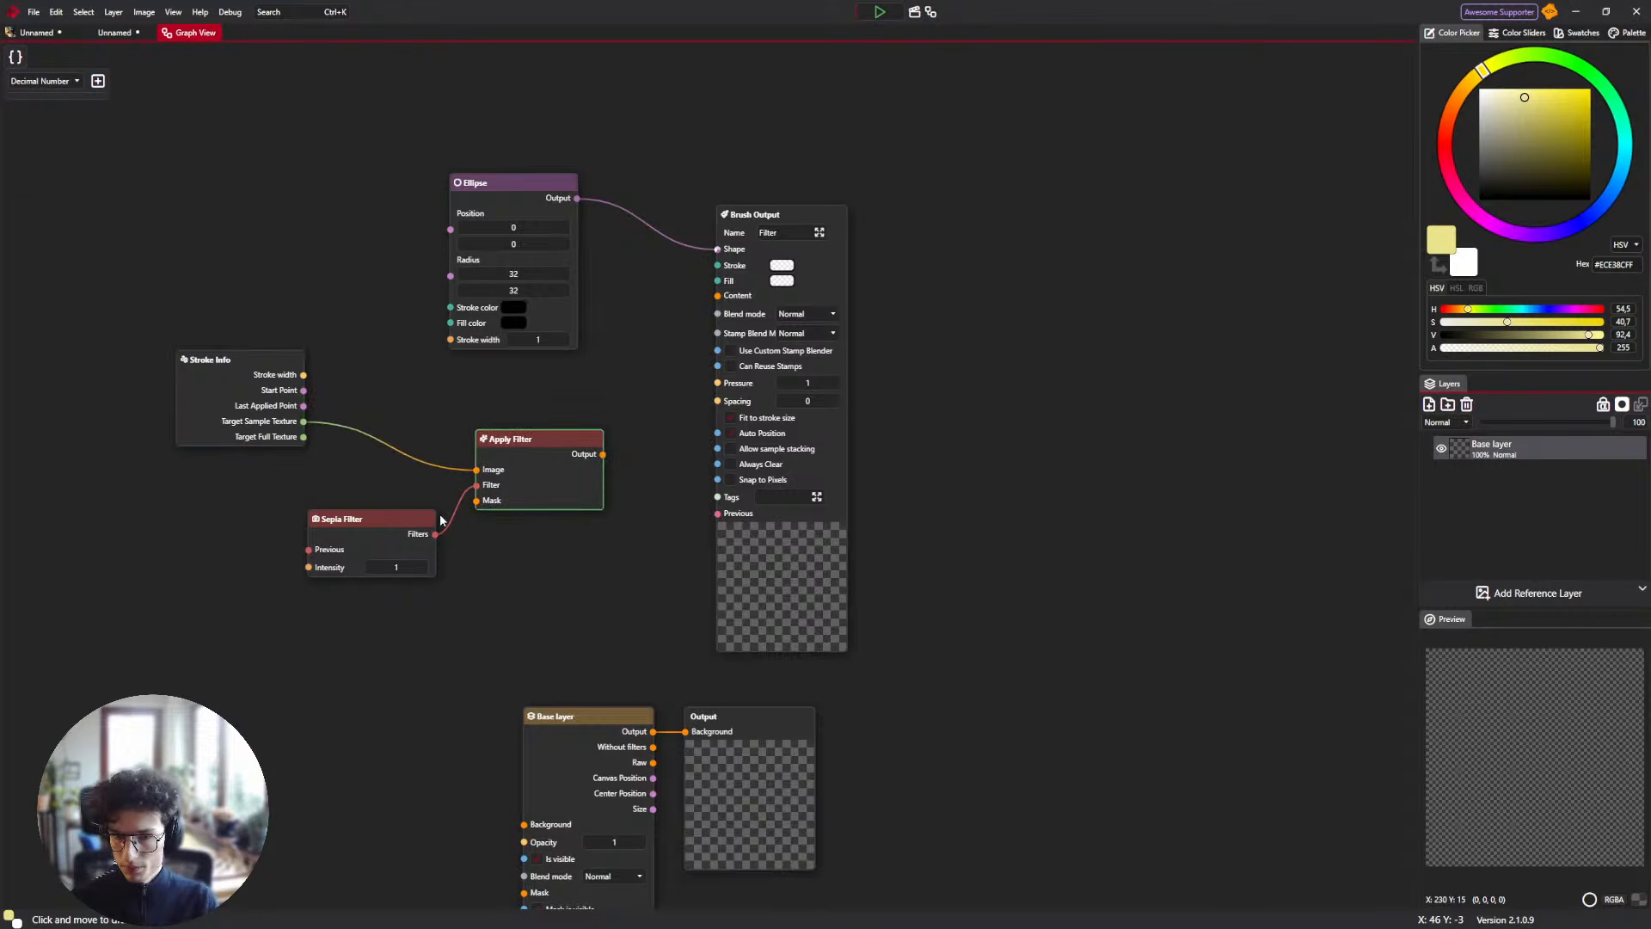
pyautogui.moveTo(379, 520); pyautogui.dragTo(301, 516)
pyautogui.moveTo(603, 455); pyautogui.dragTo(717, 295)
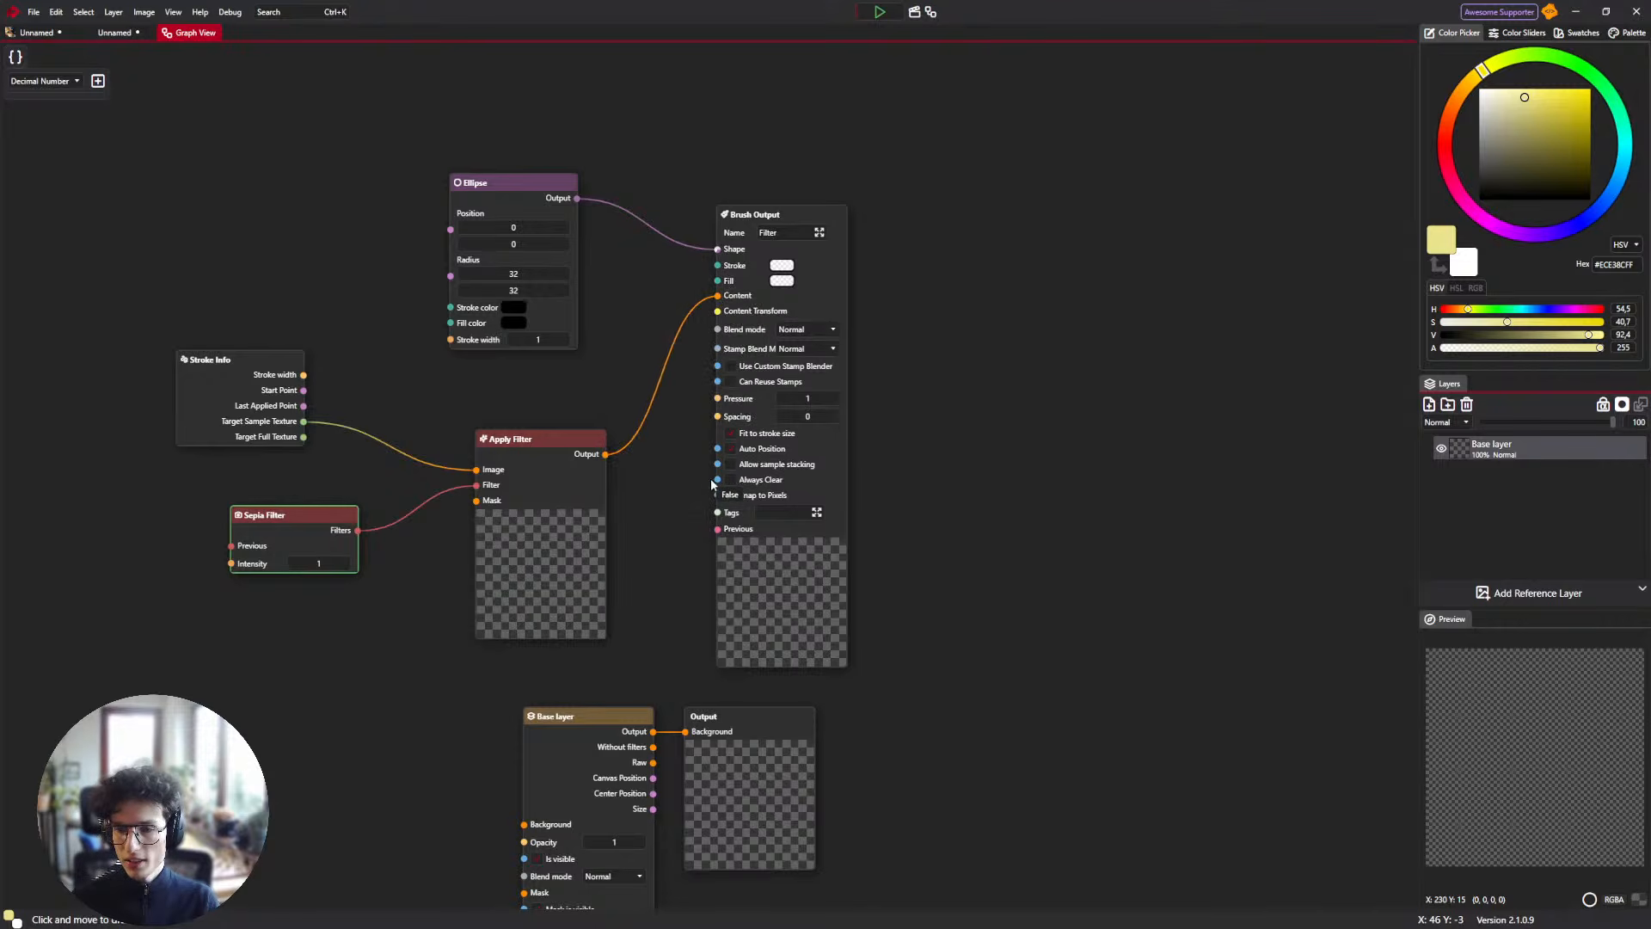
pyautogui.click(35, 33)
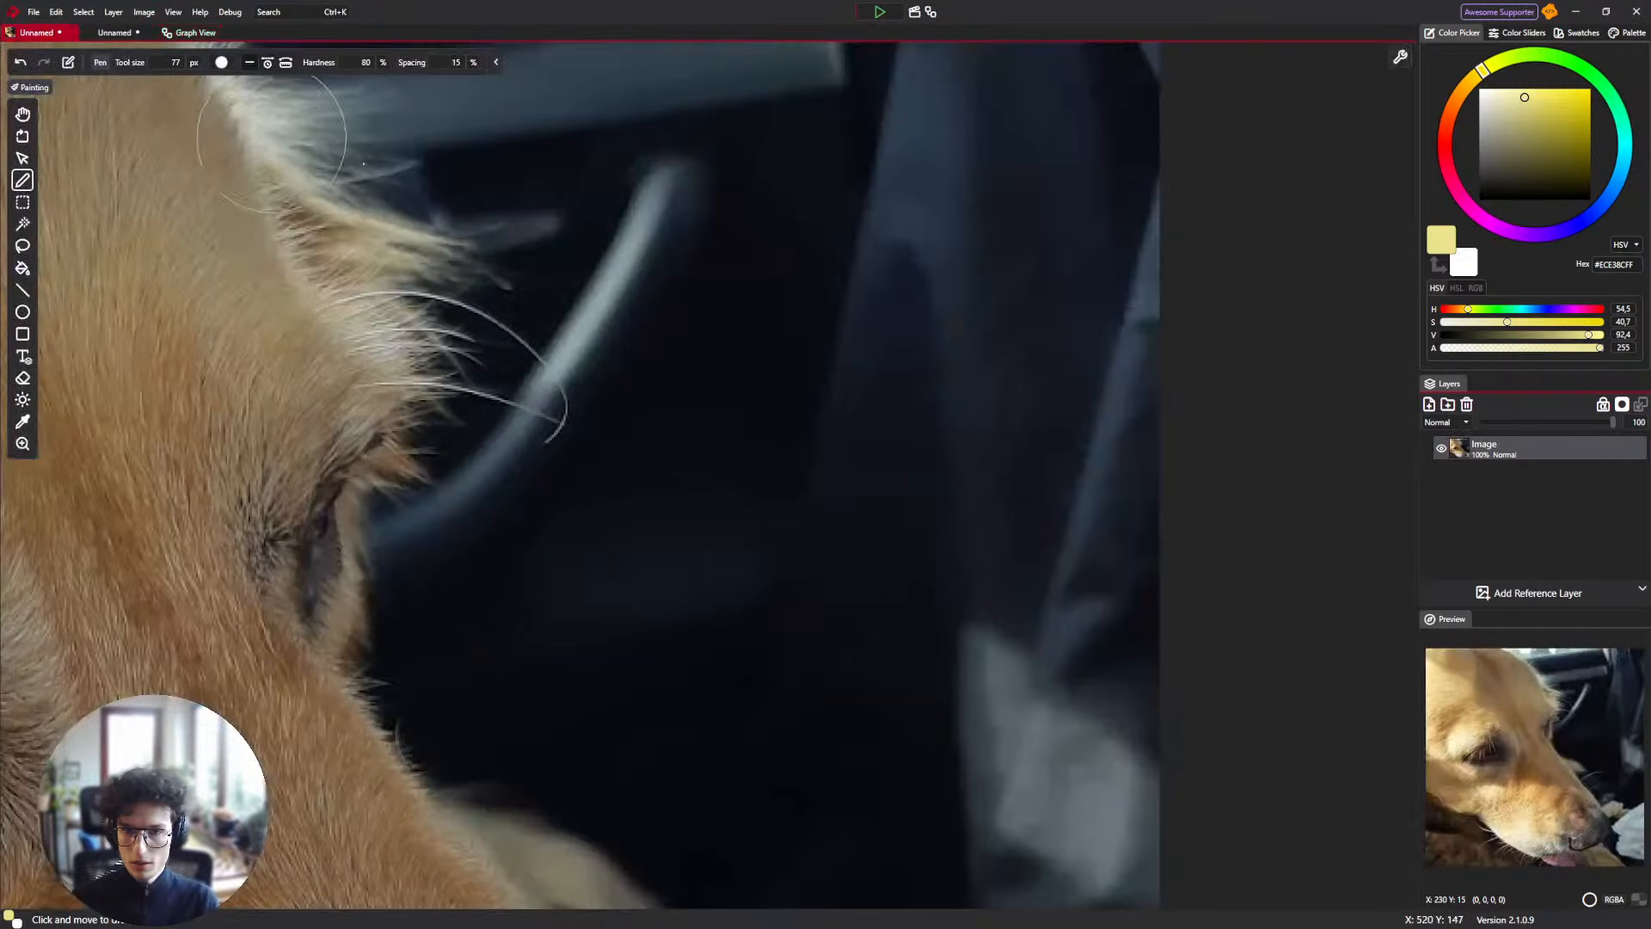
pyautogui.click(189, 32)
pyautogui.click(36, 34)
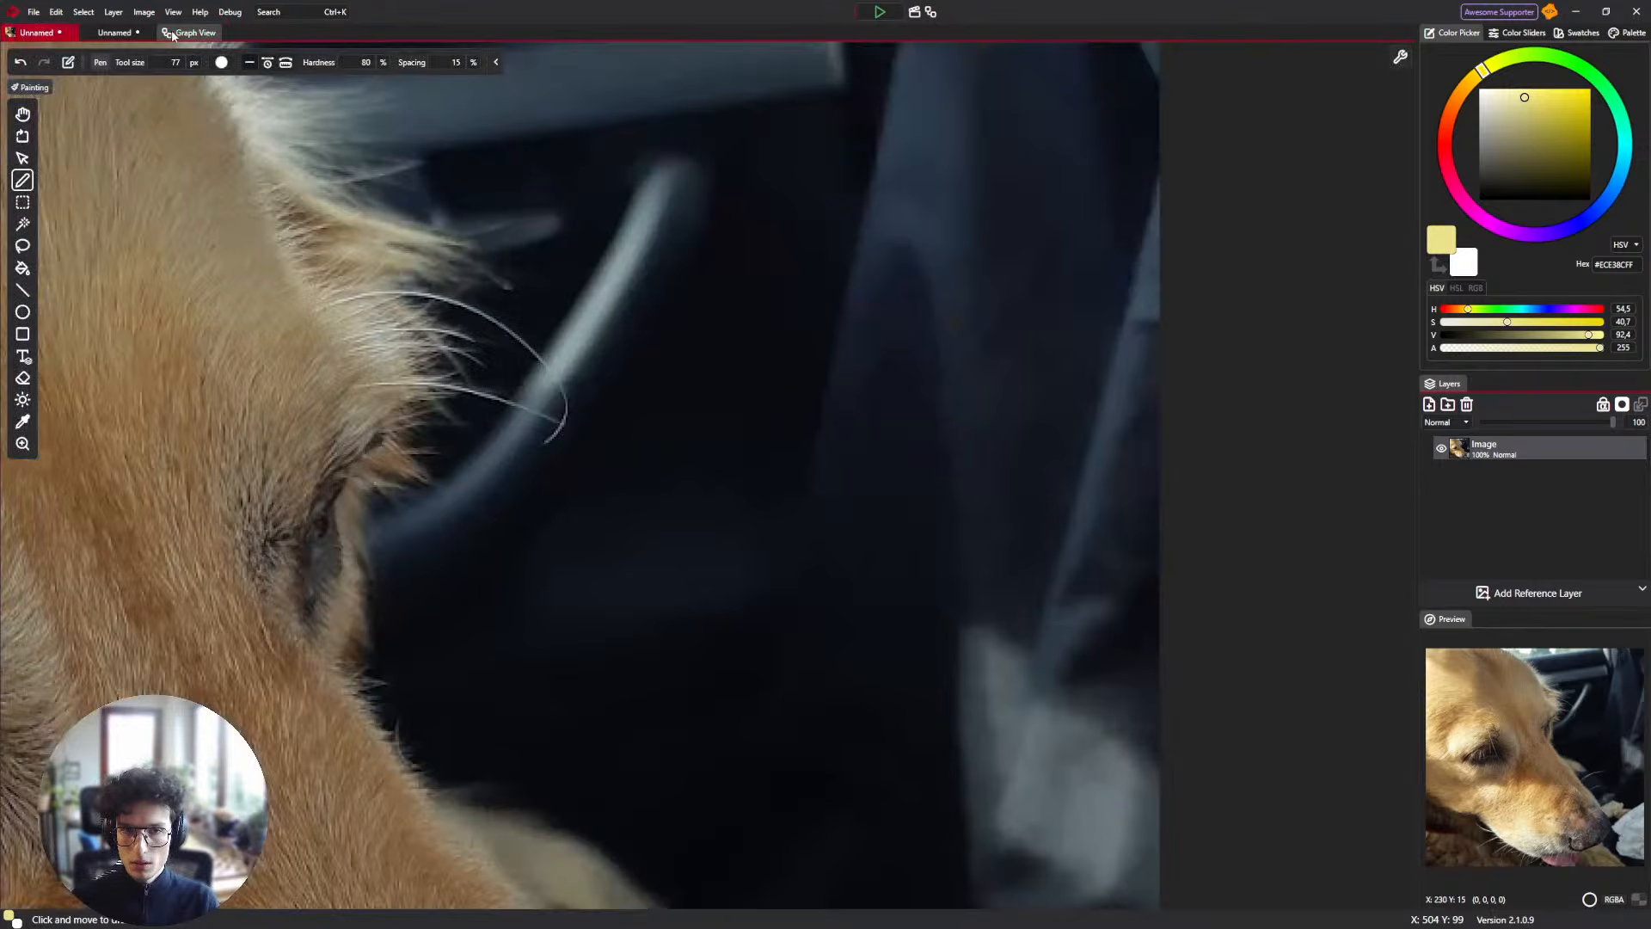
pyautogui.click(116, 34)
pyautogui.click(174, 34)
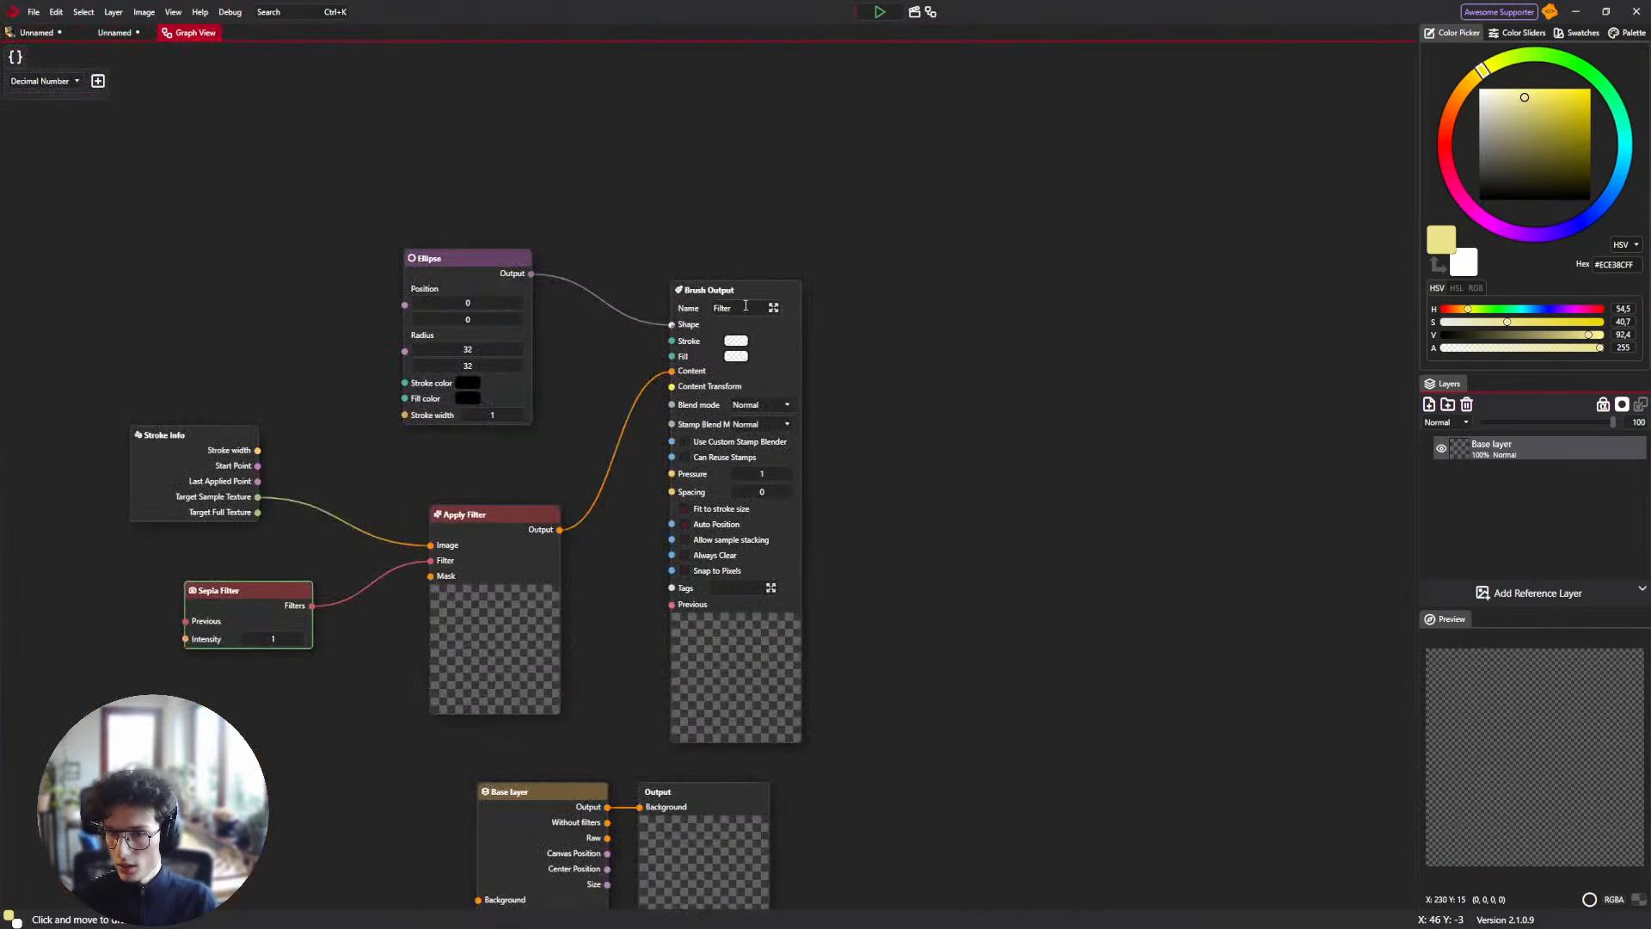
# Switch to the dog photo document and choose the Filter brush for the Pen tool.
pyautogui.click(35, 32)
pyautogui.scroll(3, 221, 77)
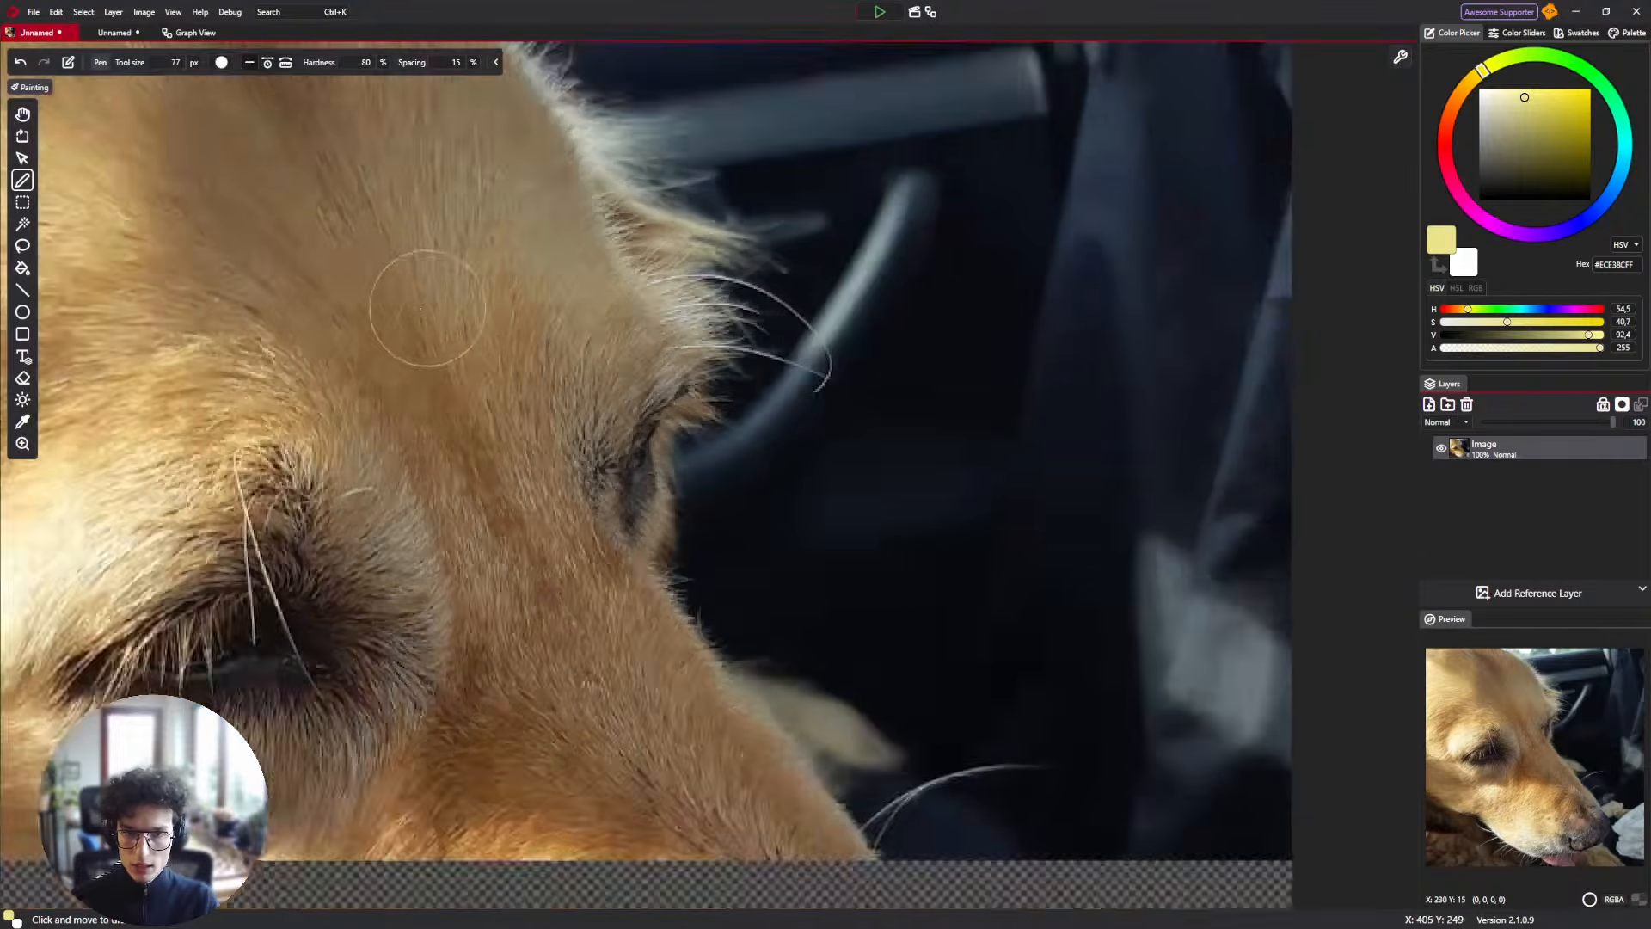
pyautogui.click(221, 64)
pyautogui.scroll(-5, 274, 170)
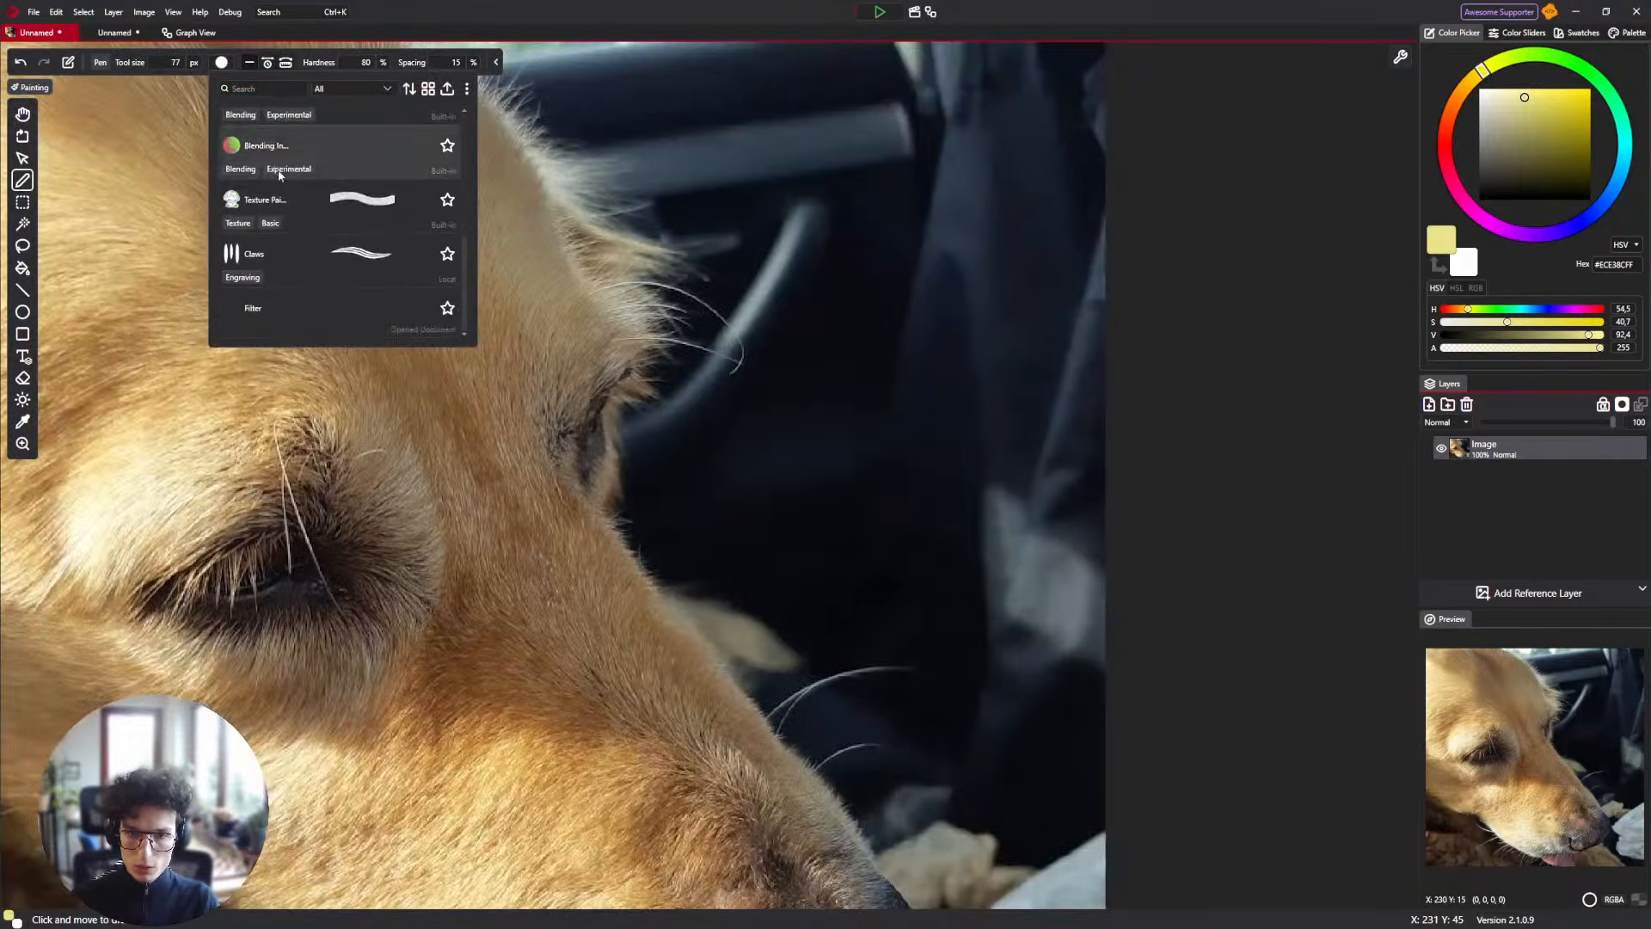
pyautogui.click(296, 318)
# Try painting test strokes with the Filter brush on the dog's head, and undo them.
pyautogui.moveTo(430, 365); pyautogui.dragTo(569, 305)
pyautogui.moveTo(538, 376)
pyautogui.mouseDown()
pyautogui.moveTo(289, 421)
pyautogui.moveTo(388, 555)
pyautogui.moveTo(701, 632)
pyautogui.mouseUp()
pyautogui.moveTo(551, 482); pyautogui.dragTo(502, 453)
pyautogui.hotkey('ctrl', 'z')
pyautogui.moveTo(377, 333)
pyautogui.mouseDown()
pyautogui.moveTo(509, 440)
pyautogui.moveTo(435, 287)
pyautogui.mouseUp()
pyautogui.hotkey('ctrl', 'z')
pyautogui.hotkey('ctrl', 'z')
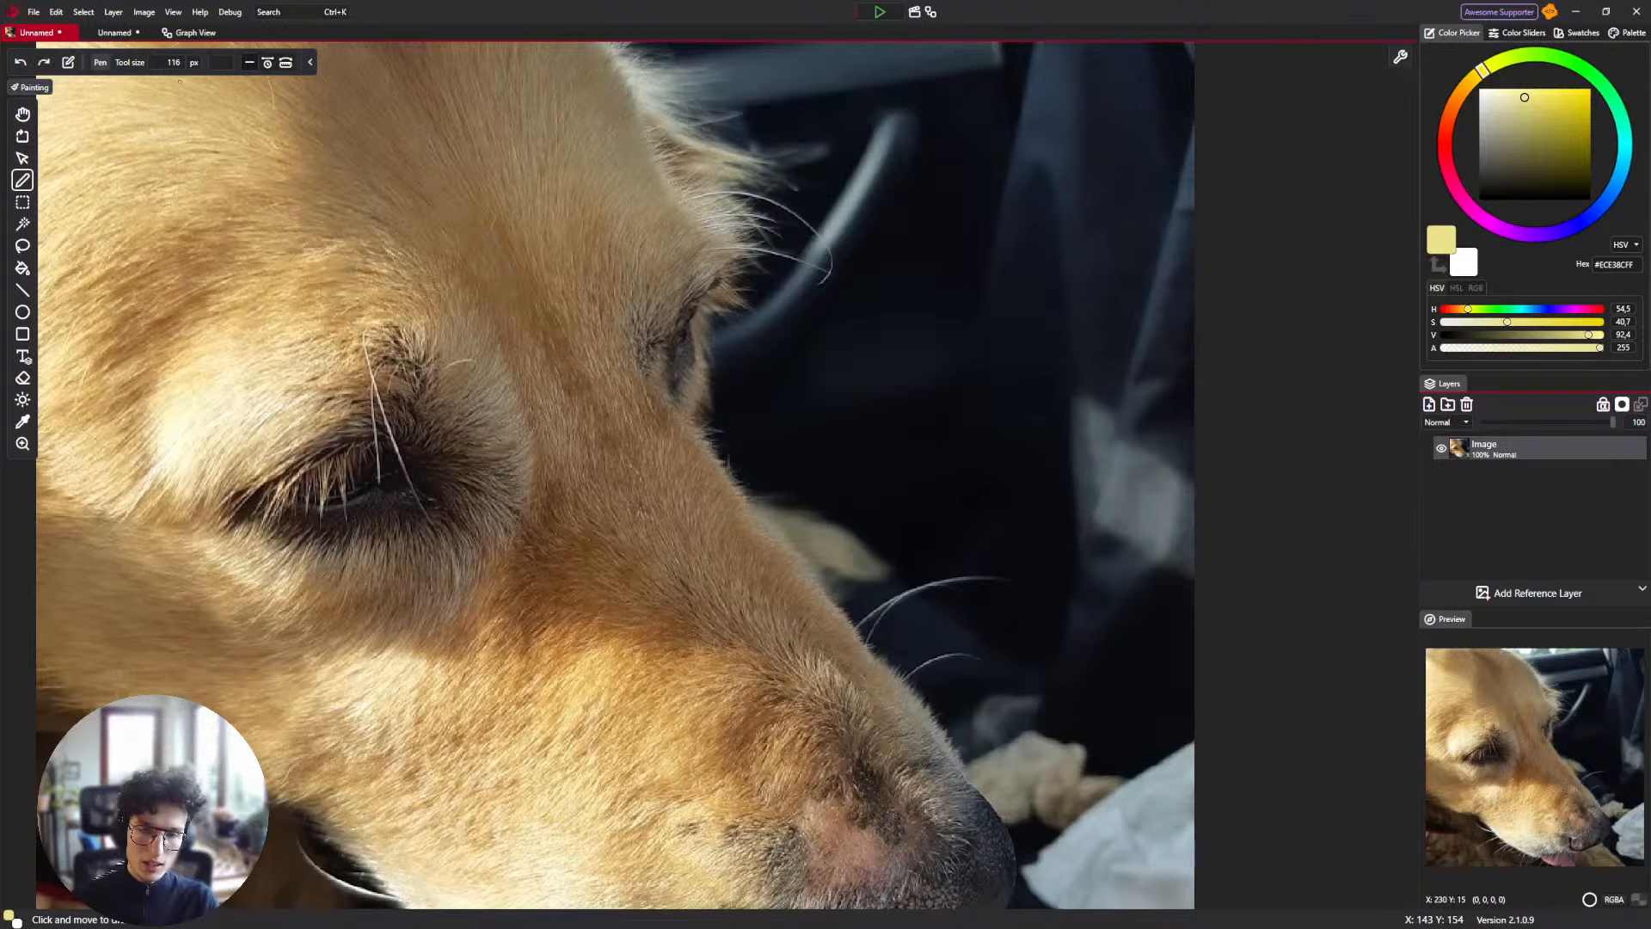
# Enable Snap to Pixels on the Brush Output node in the brush document's graph.
pyautogui.click(197, 34)
pyautogui.scroll(-3, 637, 525)
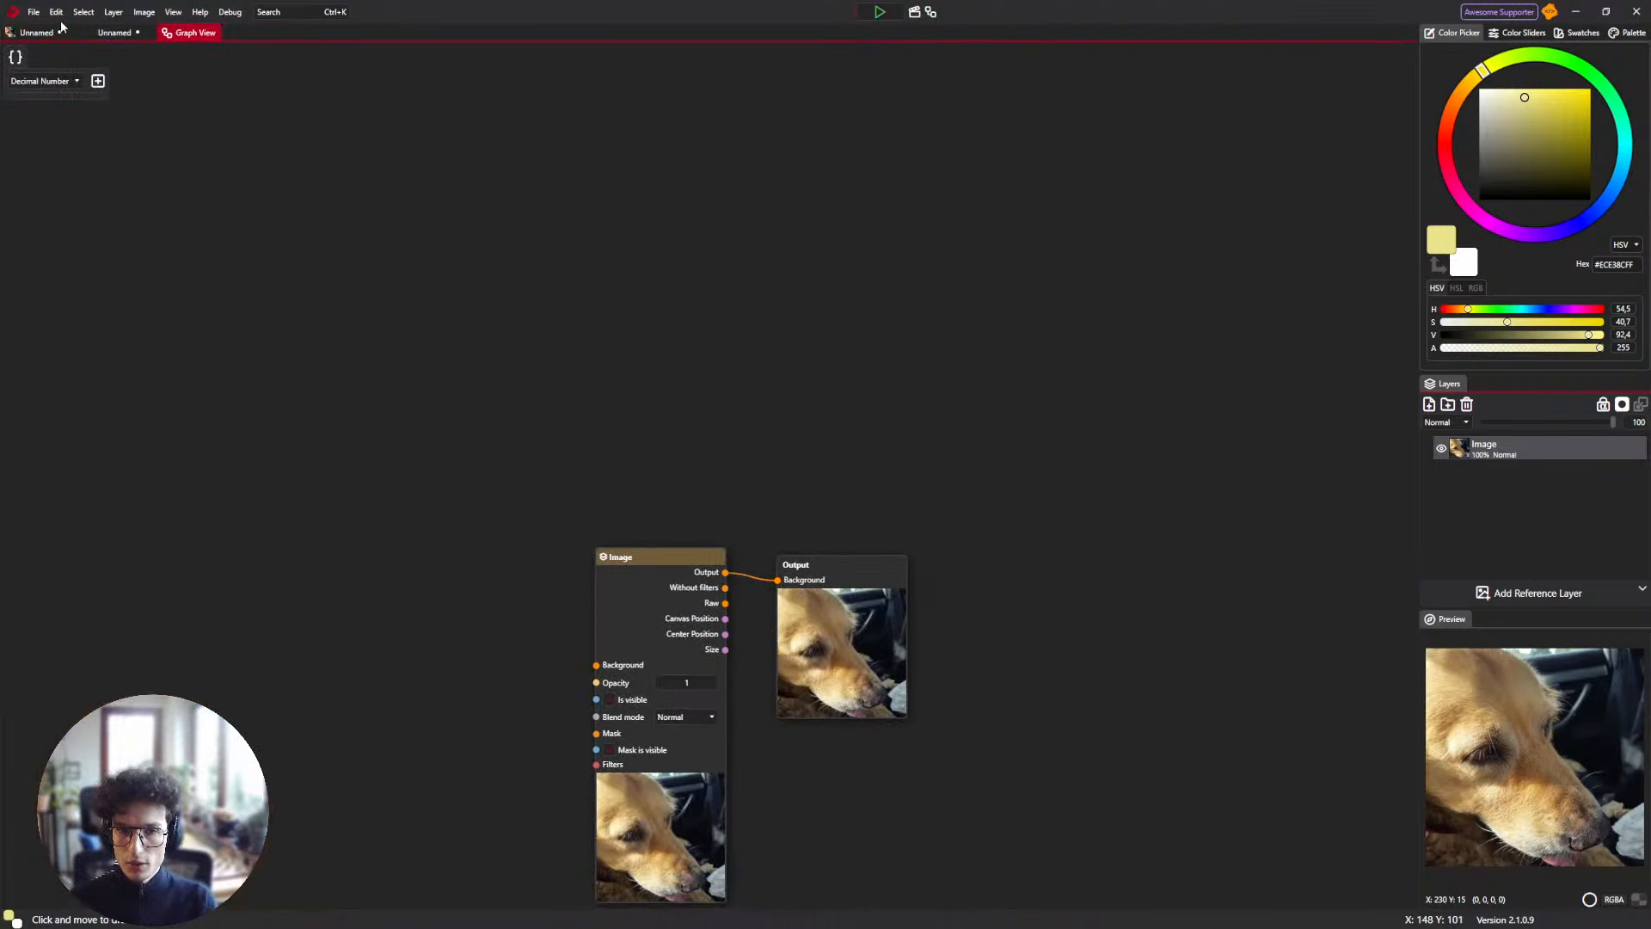
pyautogui.click(116, 33)
pyautogui.click(191, 35)
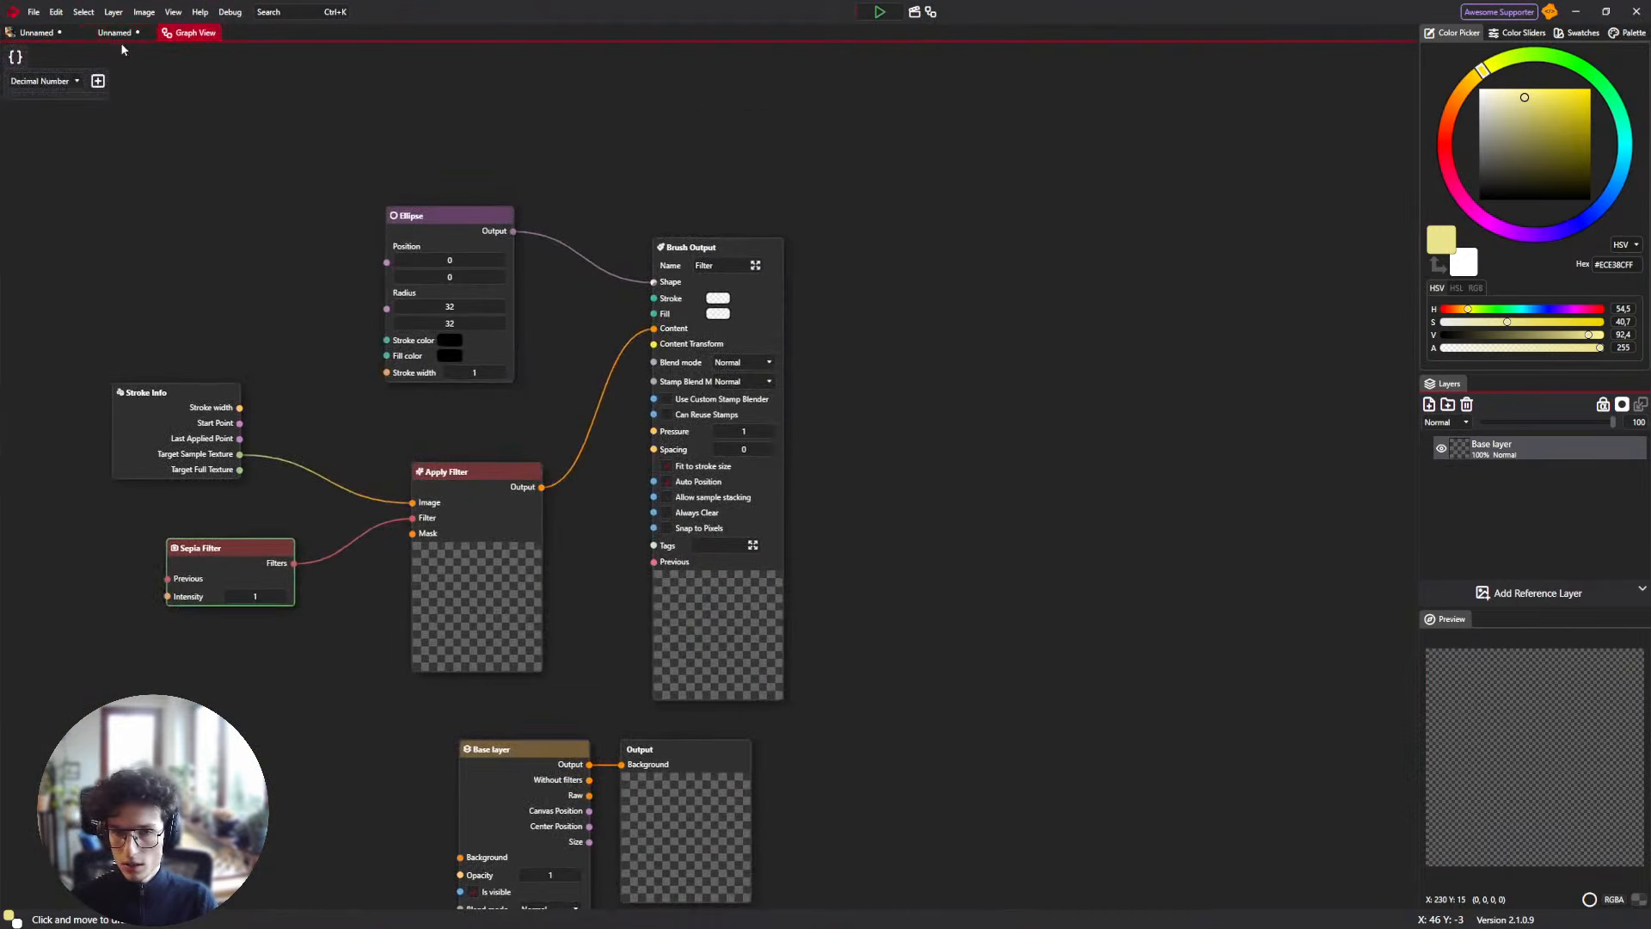
pyautogui.scroll(5, 680, 532)
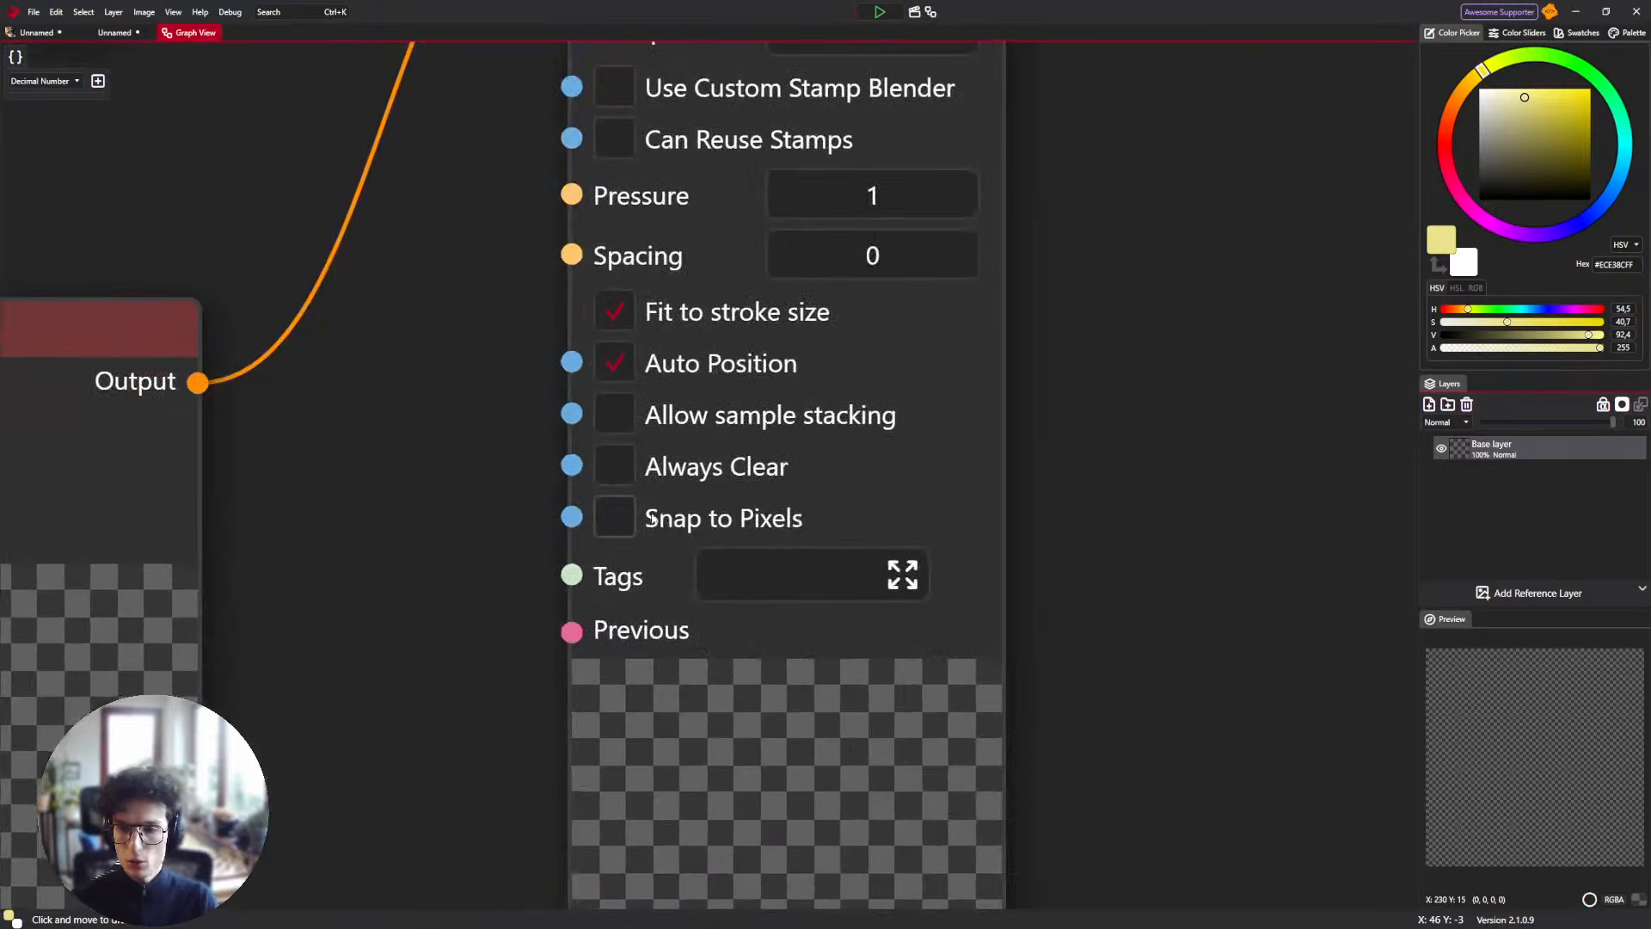
pyautogui.click(615, 517)
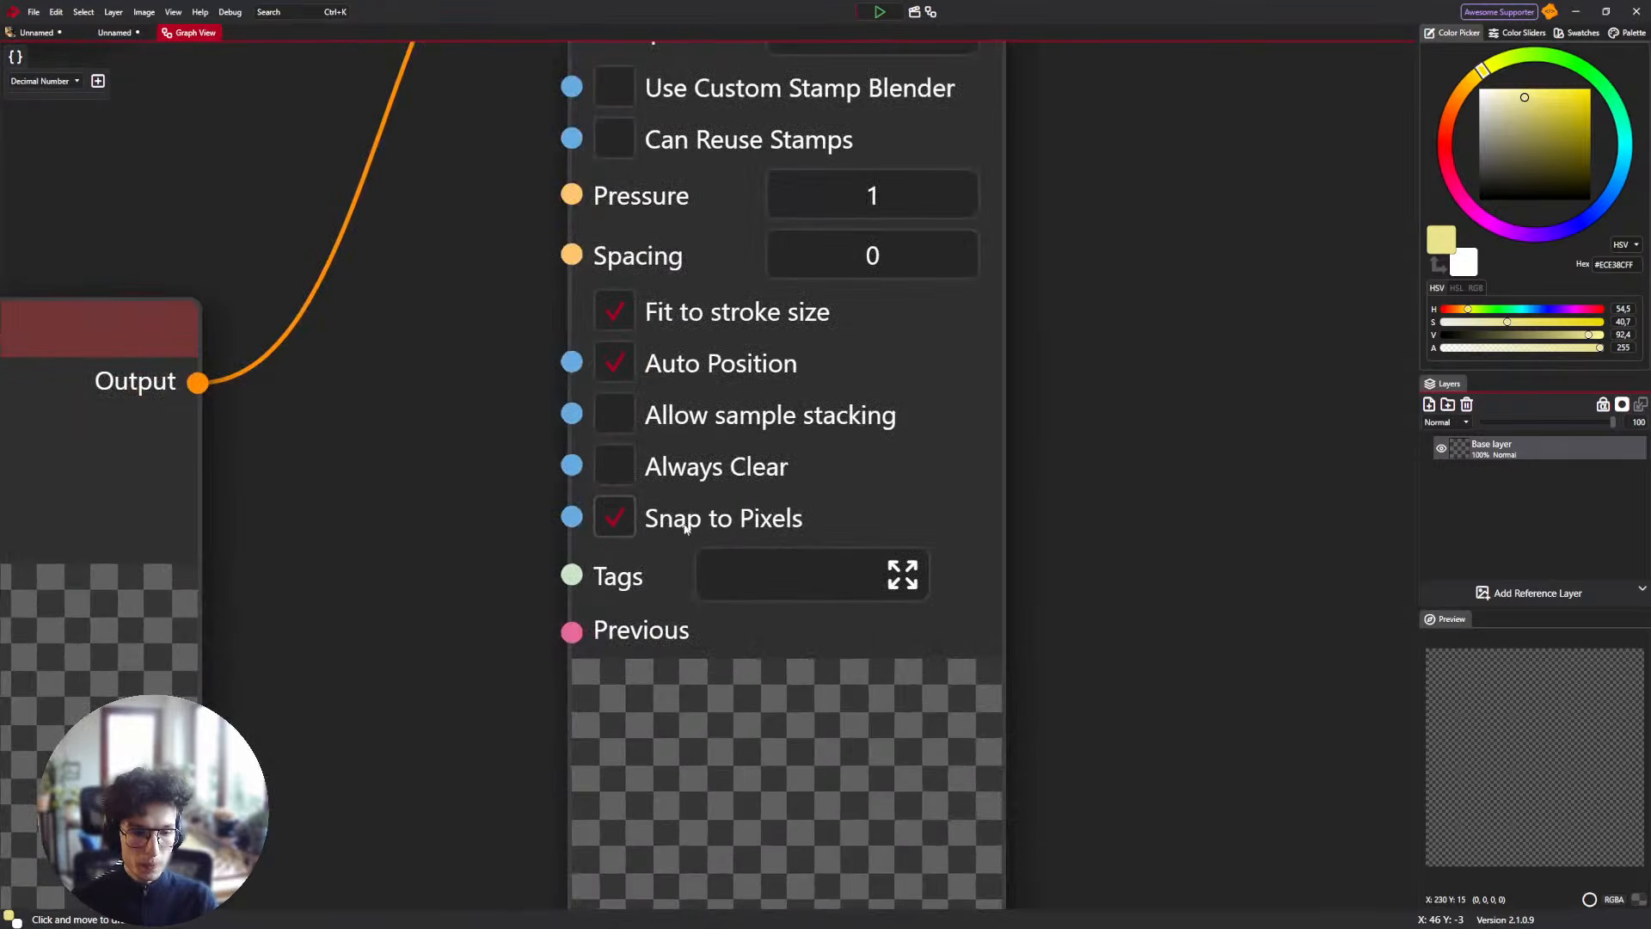
pyautogui.scroll(-2, 757, 534)
pyautogui.scroll(-1, 757, 534)
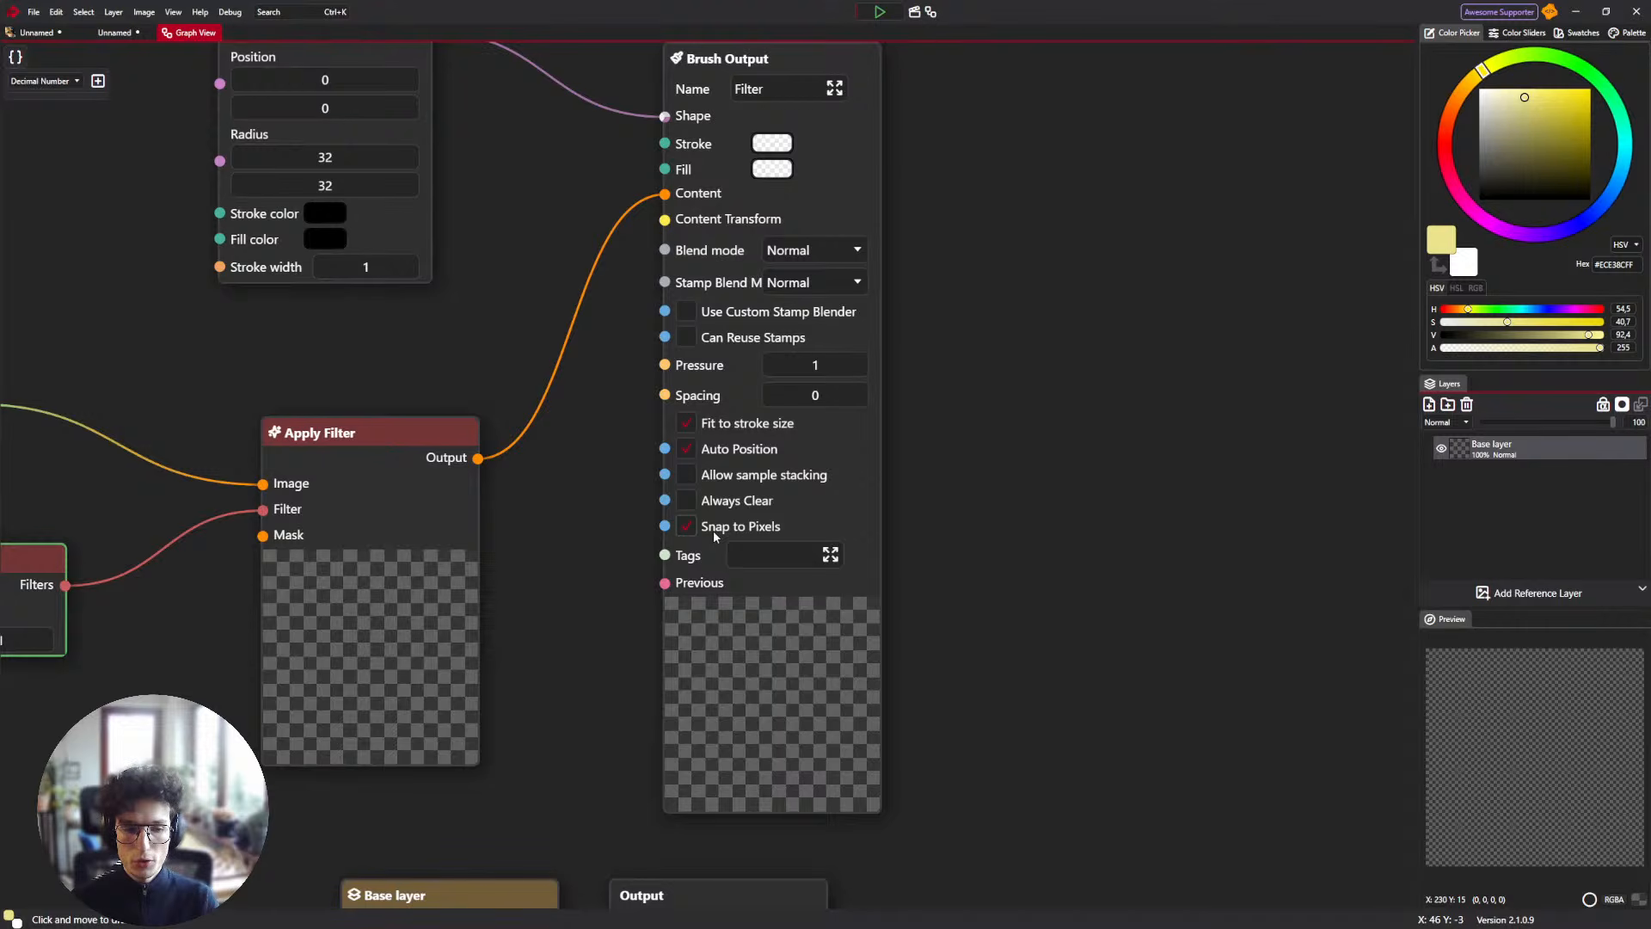
pyautogui.moveTo(920, 368); pyautogui.dragTo(912, 415)
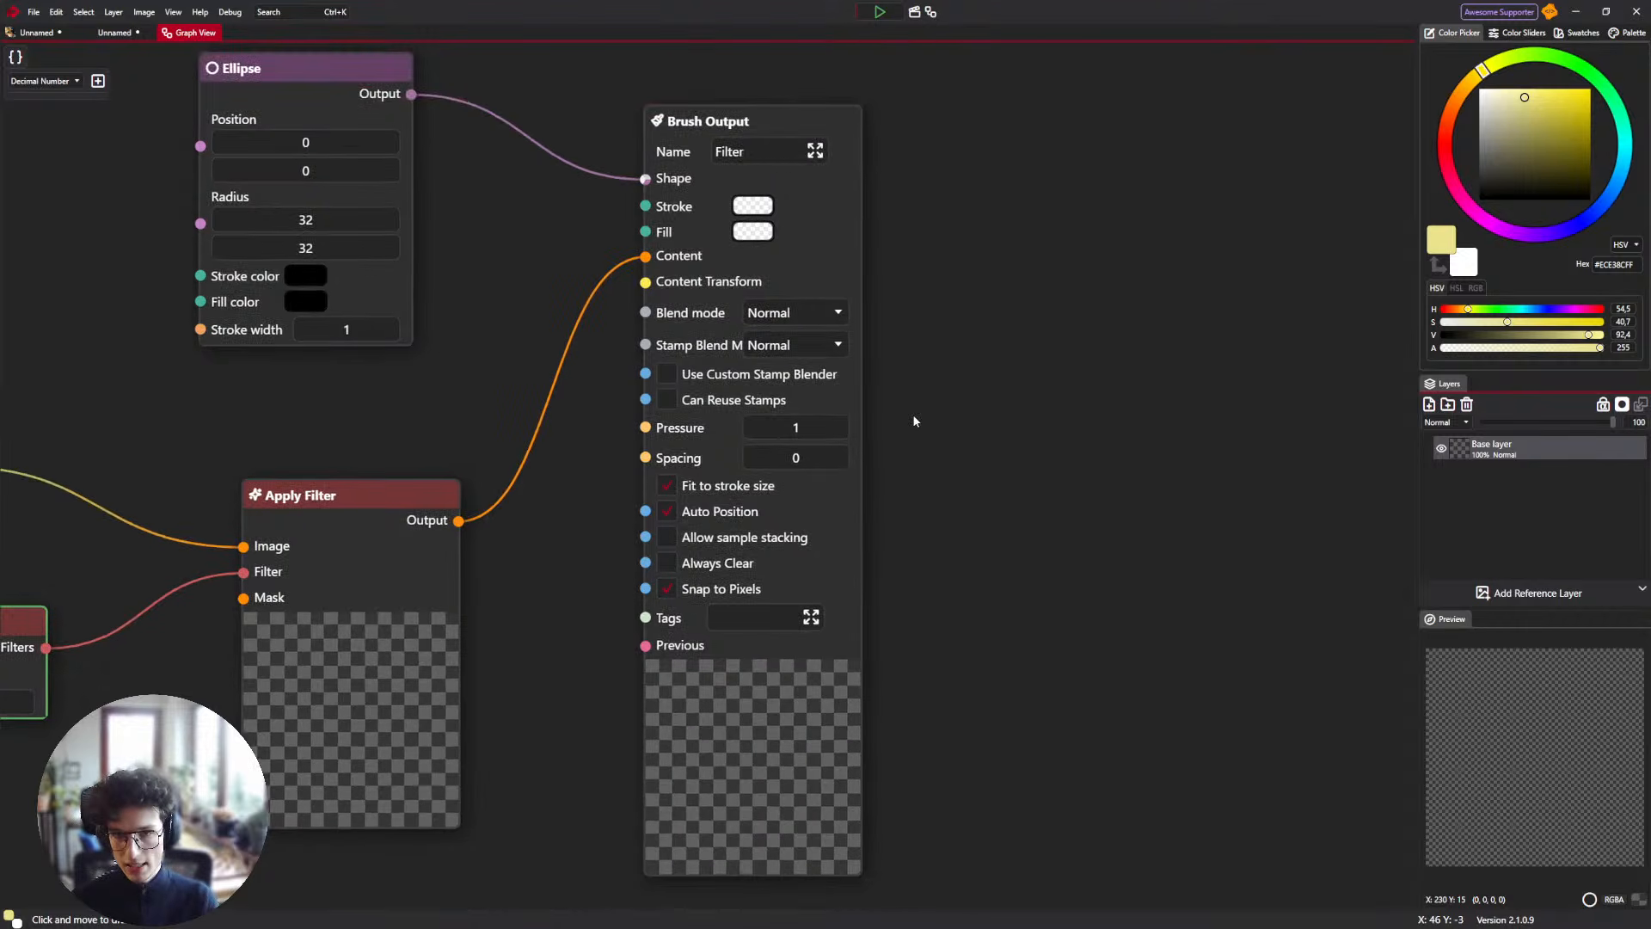
# Test the Filter brush's sepia effect across the dog's eye and muzzle in the photo document, and undo the strokes.
pyautogui.click(36, 31)
pyautogui.scroll(-1, 509, 338)
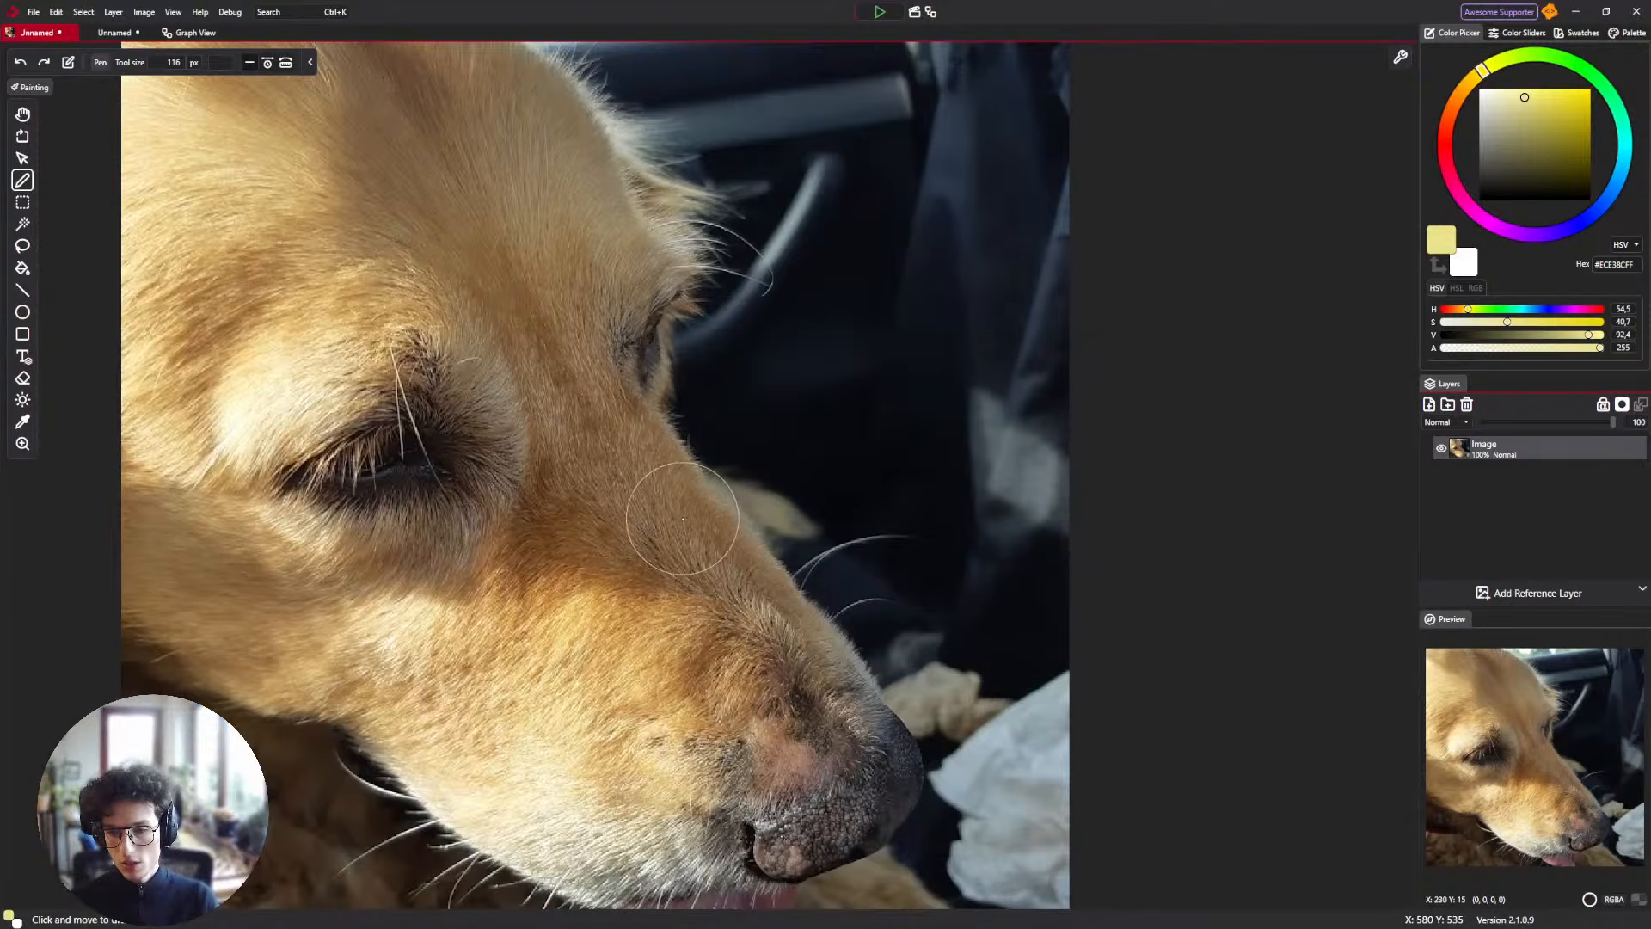
pyautogui.scroll(1, 684, 532)
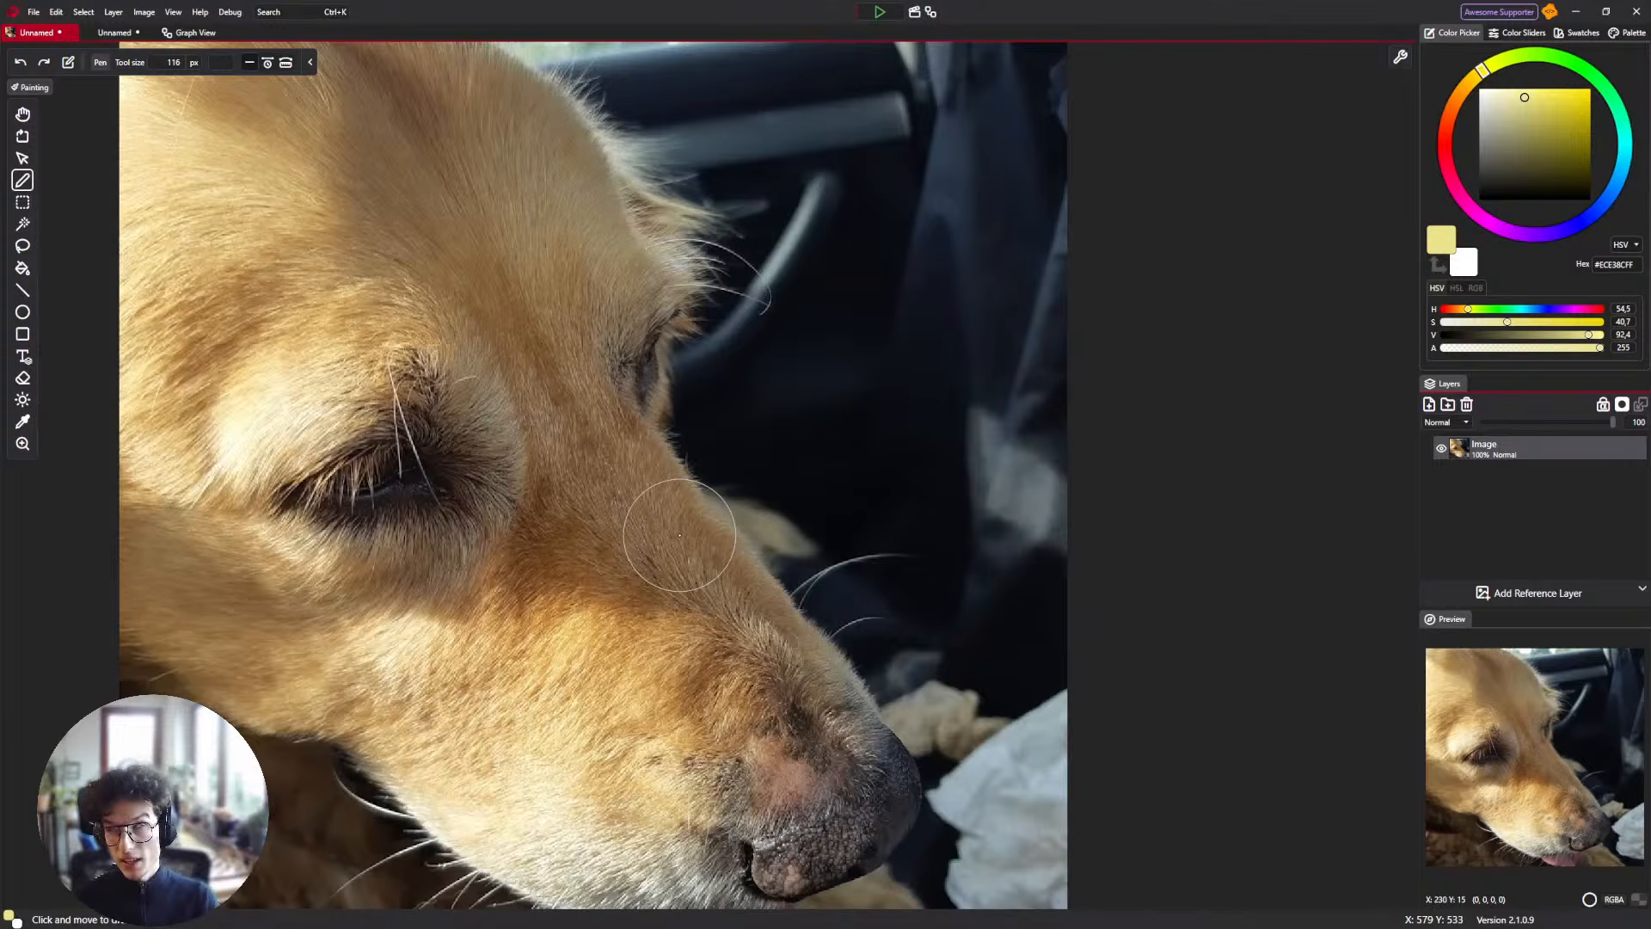
pyautogui.scroll(-3, 577, 524)
pyautogui.moveTo(573, 521); pyautogui.dragTo(578, 461)
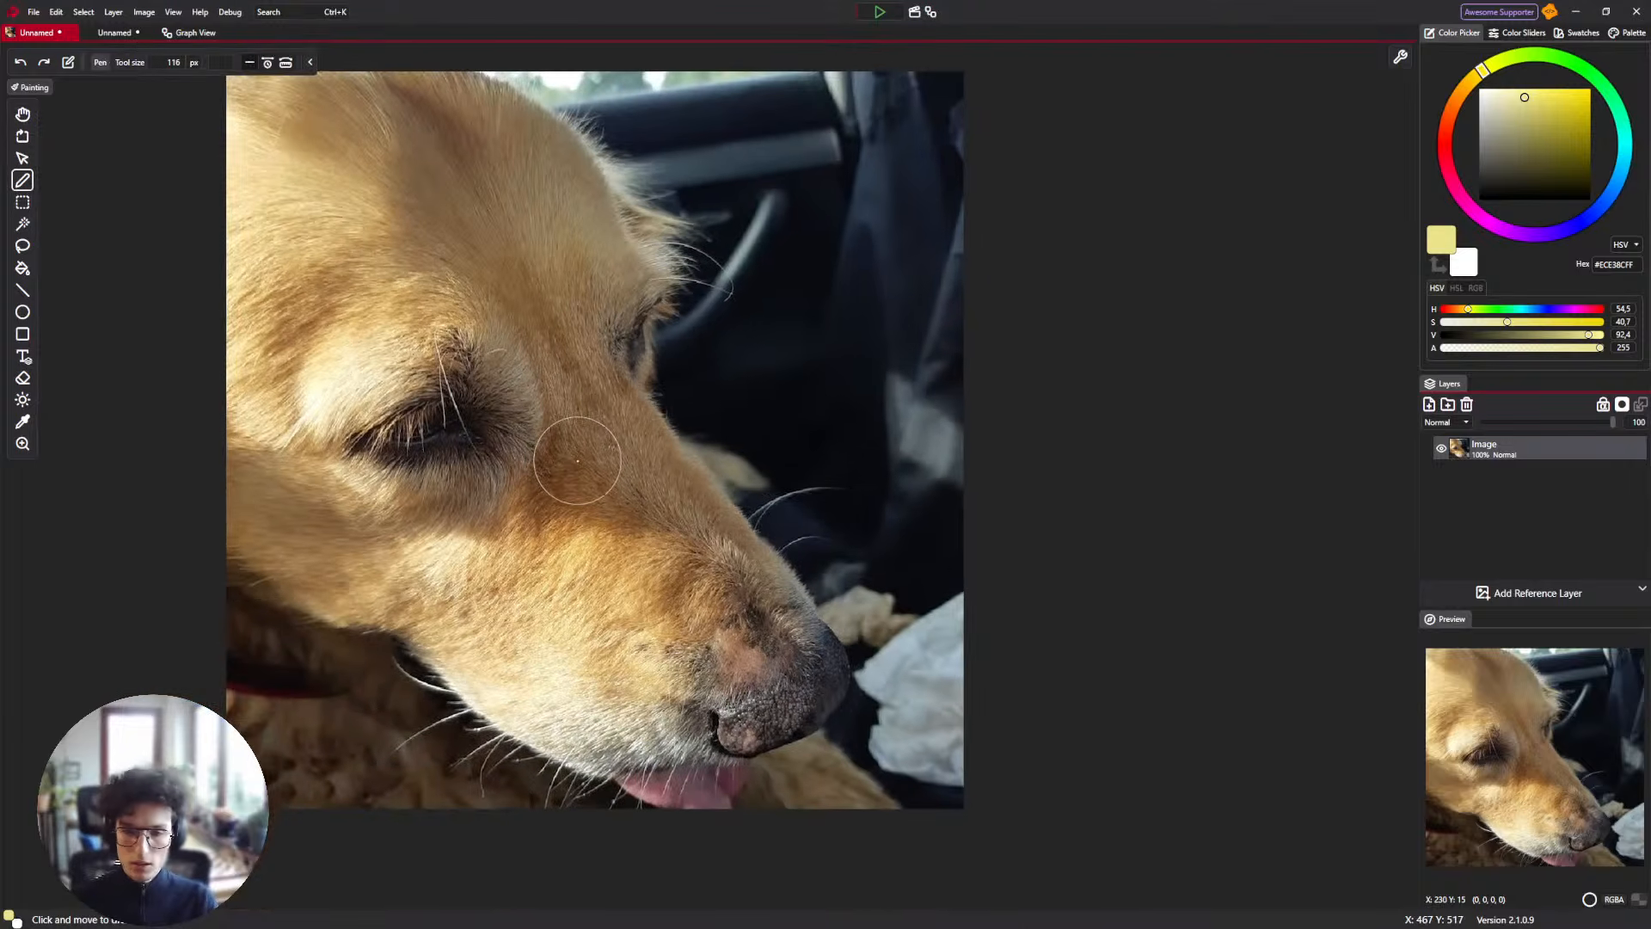
pyautogui.moveTo(561, 404); pyautogui.dragTo(561, 444)
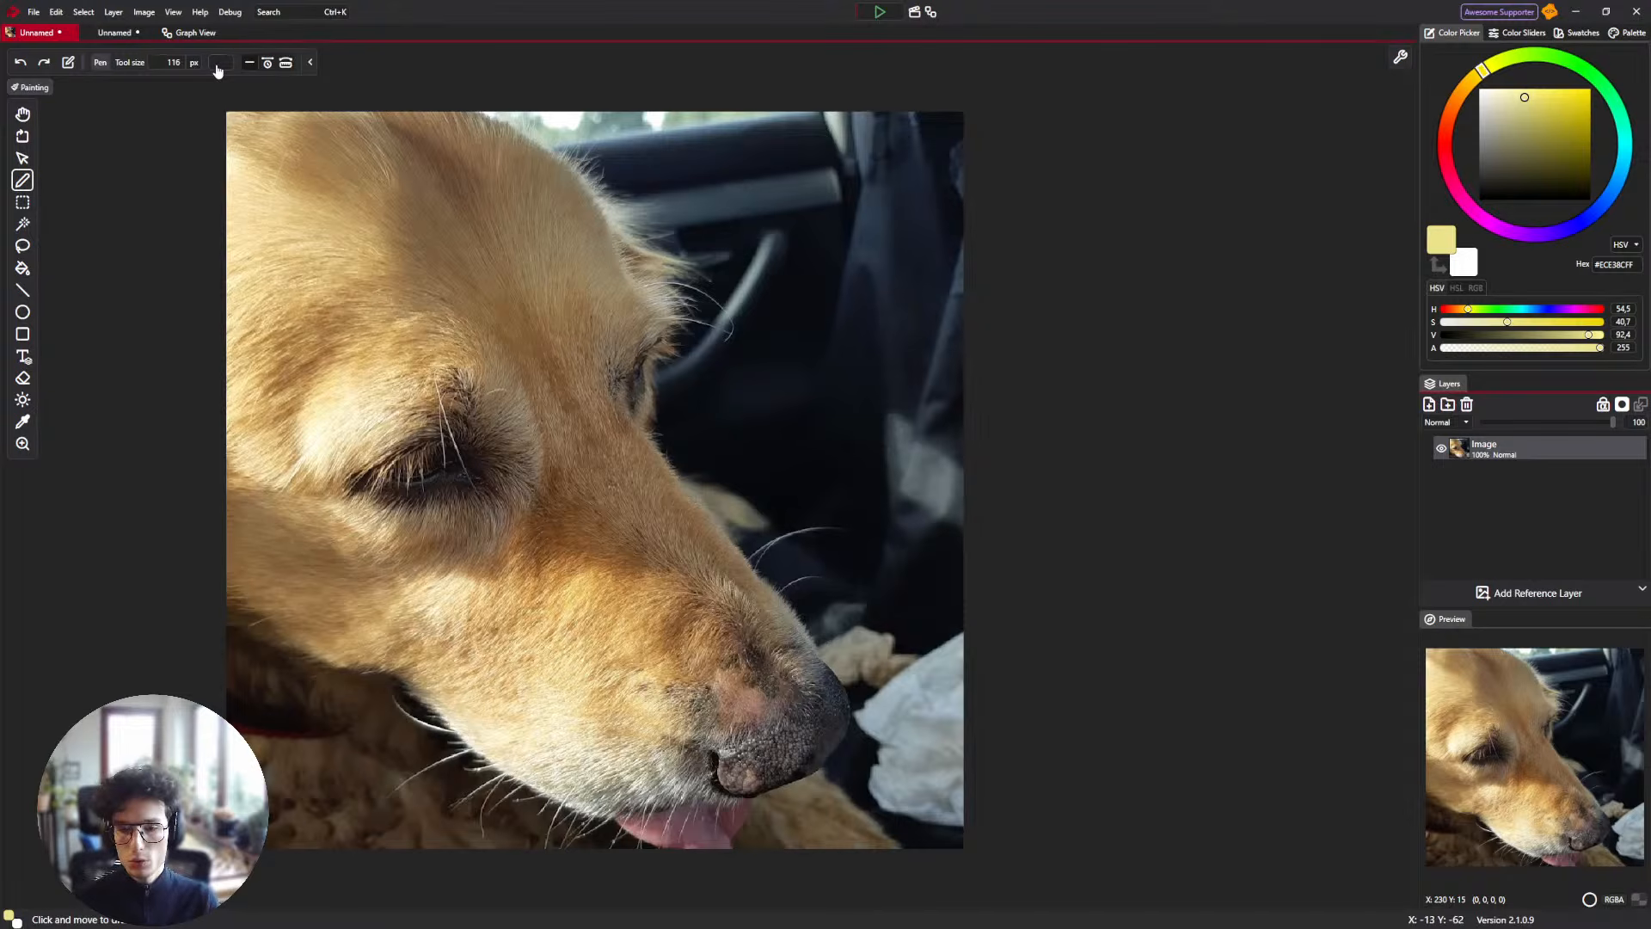
pyautogui.moveTo(600, 420); pyautogui.dragTo(605, 373)
pyautogui.moveTo(552, 318); pyautogui.dragTo(552, 353)
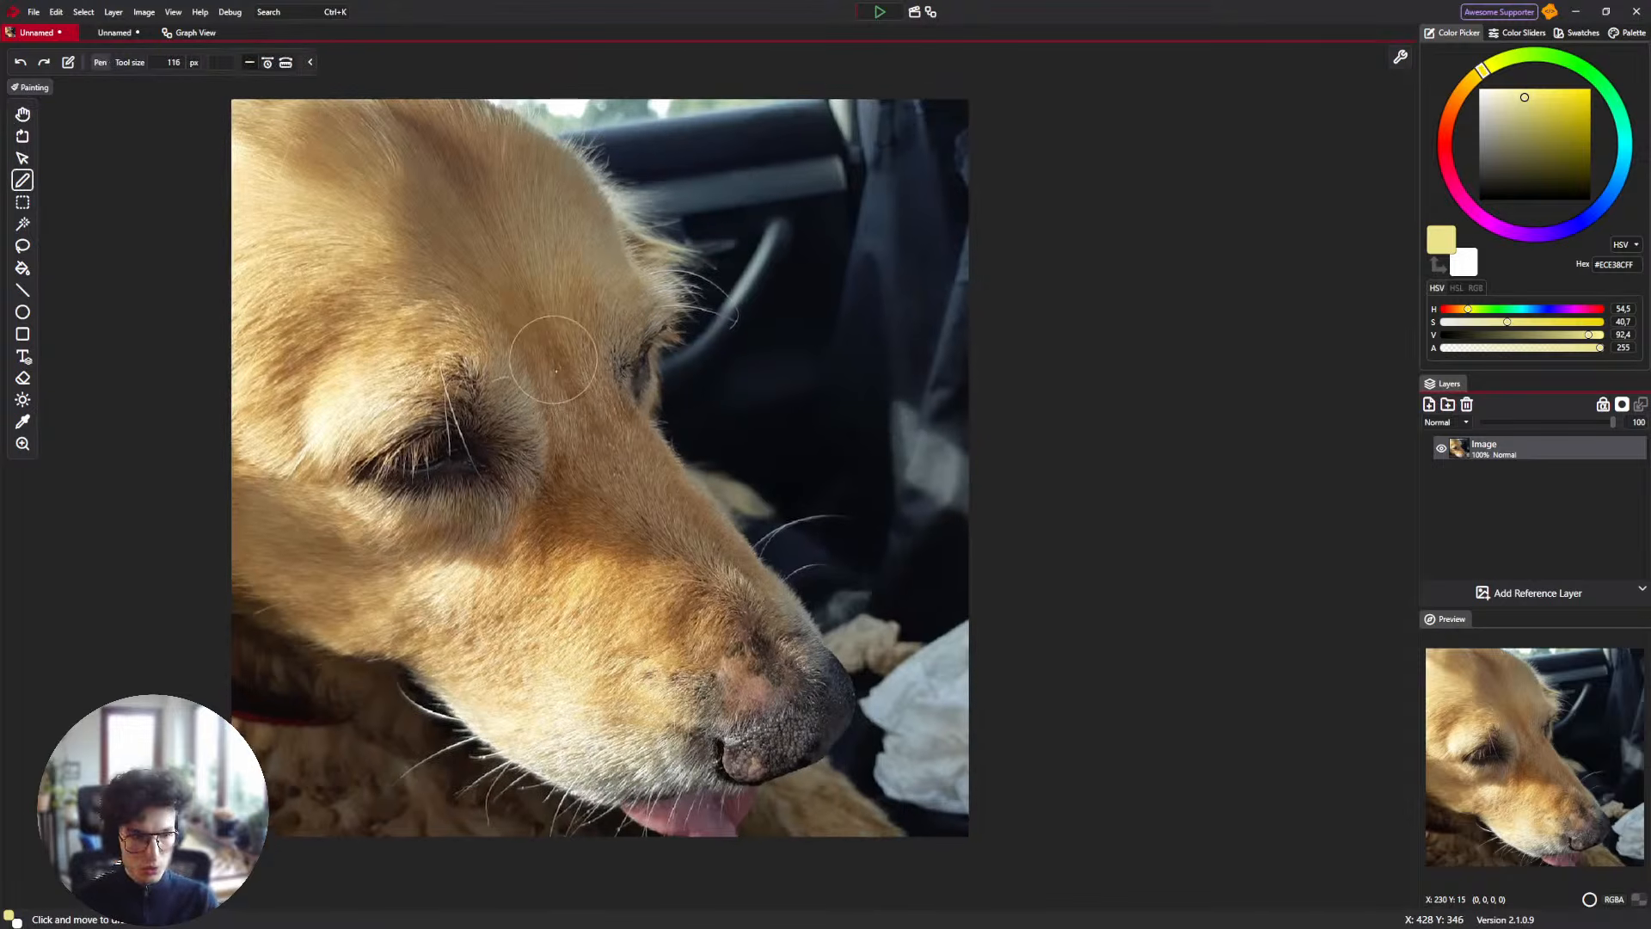
pyautogui.moveTo(568, 430)
pyautogui.mouseDown()
pyautogui.moveTo(436, 413)
pyautogui.moveTo(520, 434)
pyautogui.moveTo(507, 475)
pyautogui.moveTo(432, 523)
pyautogui.moveTo(497, 454)
pyautogui.moveTo(441, 432)
pyautogui.moveTo(446, 452)
pyautogui.moveTo(482, 424)
pyautogui.moveTo(517, 358)
pyautogui.moveTo(585, 301)
pyautogui.moveTo(808, 671)
pyautogui.moveTo(453, 676)
pyautogui.moveTo(594, 521)
pyautogui.mouseUp()
pyautogui.hotkey('ctrl', 'z')
pyautogui.hotkey('ctrl', 'z')
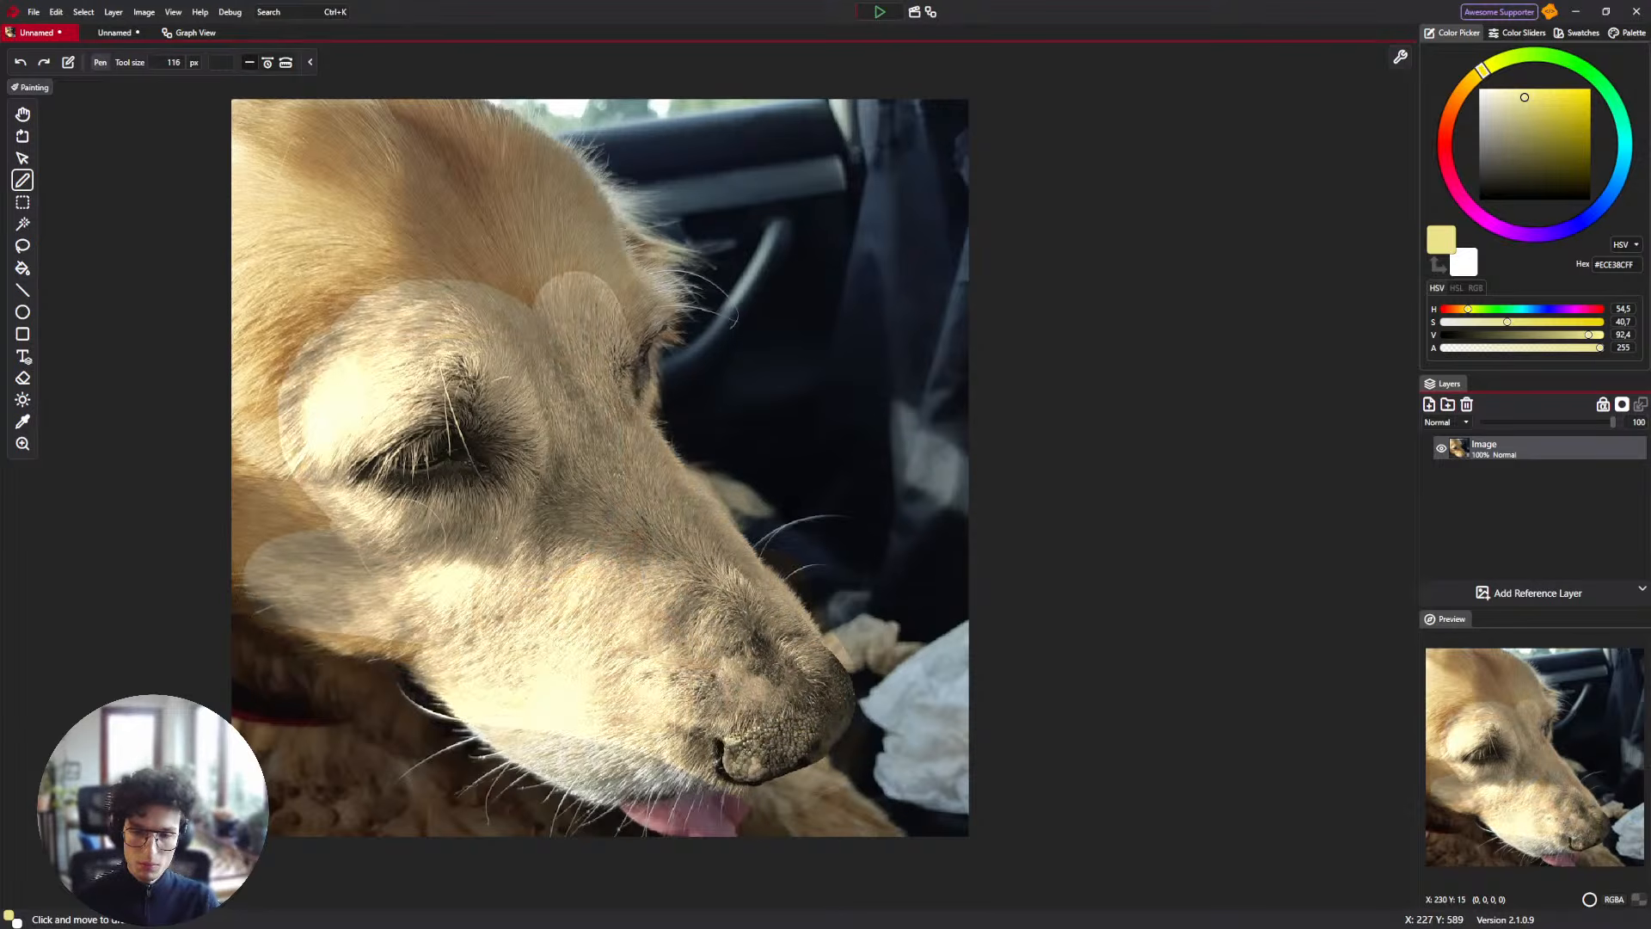
pyautogui.hotkey('ctrl', 'z')
# Add a Shadow Filter node to the brush graph and connect its Filters output to Apply Filter's Filter input in place of Sepia Filter.
pyautogui.click(191, 32)
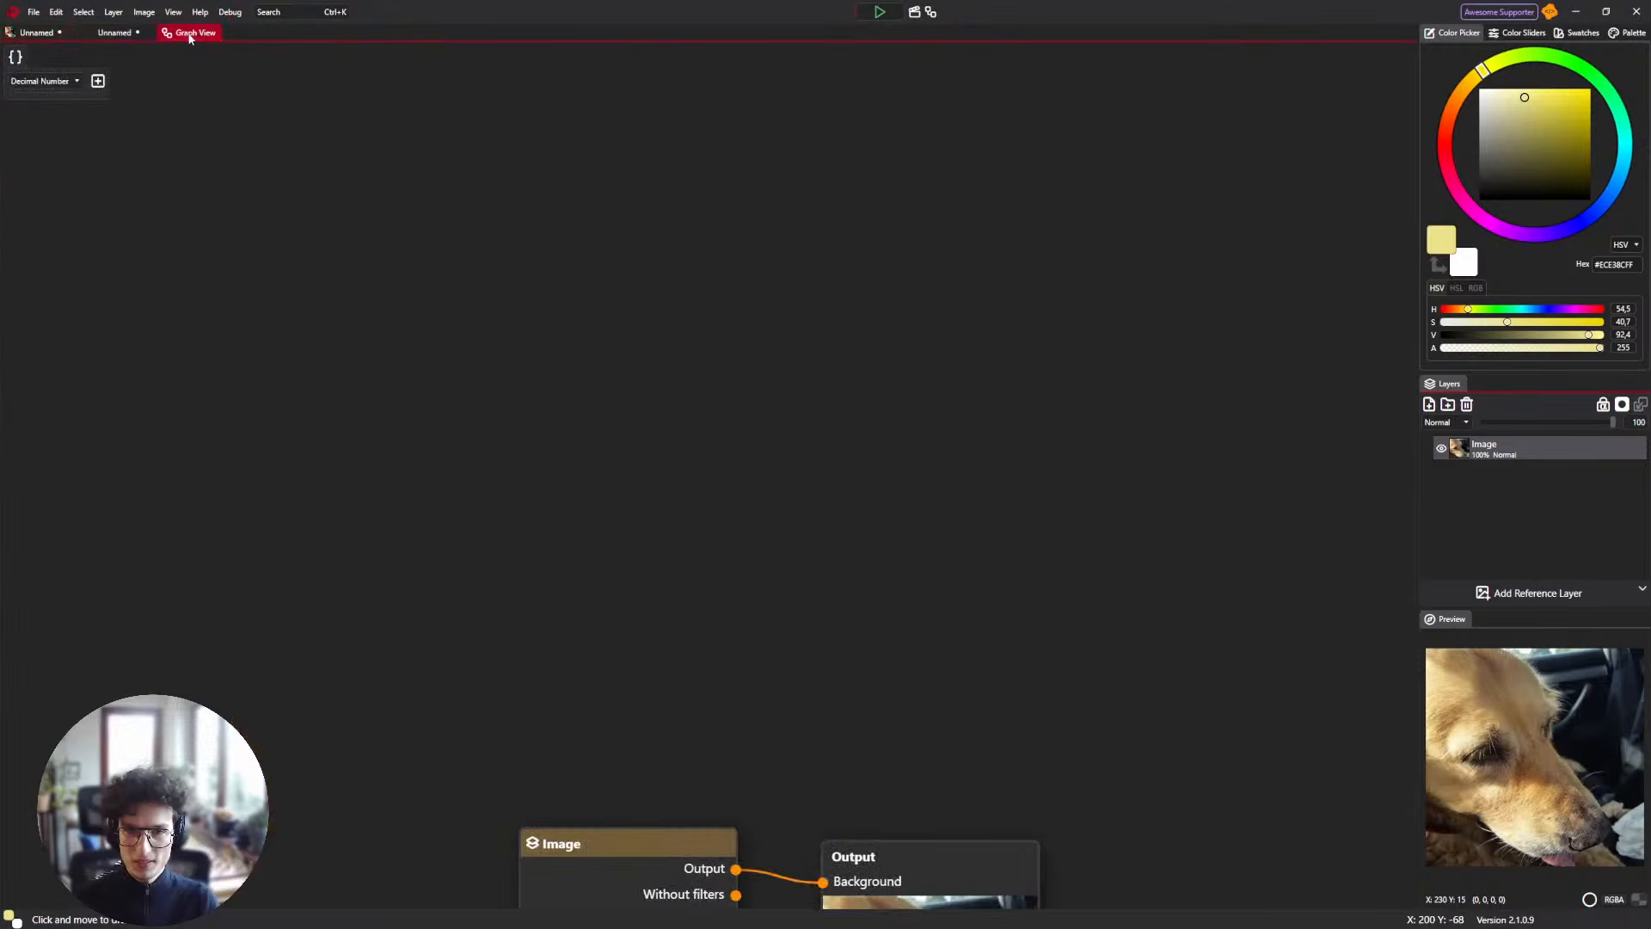
pyautogui.click(73, 33)
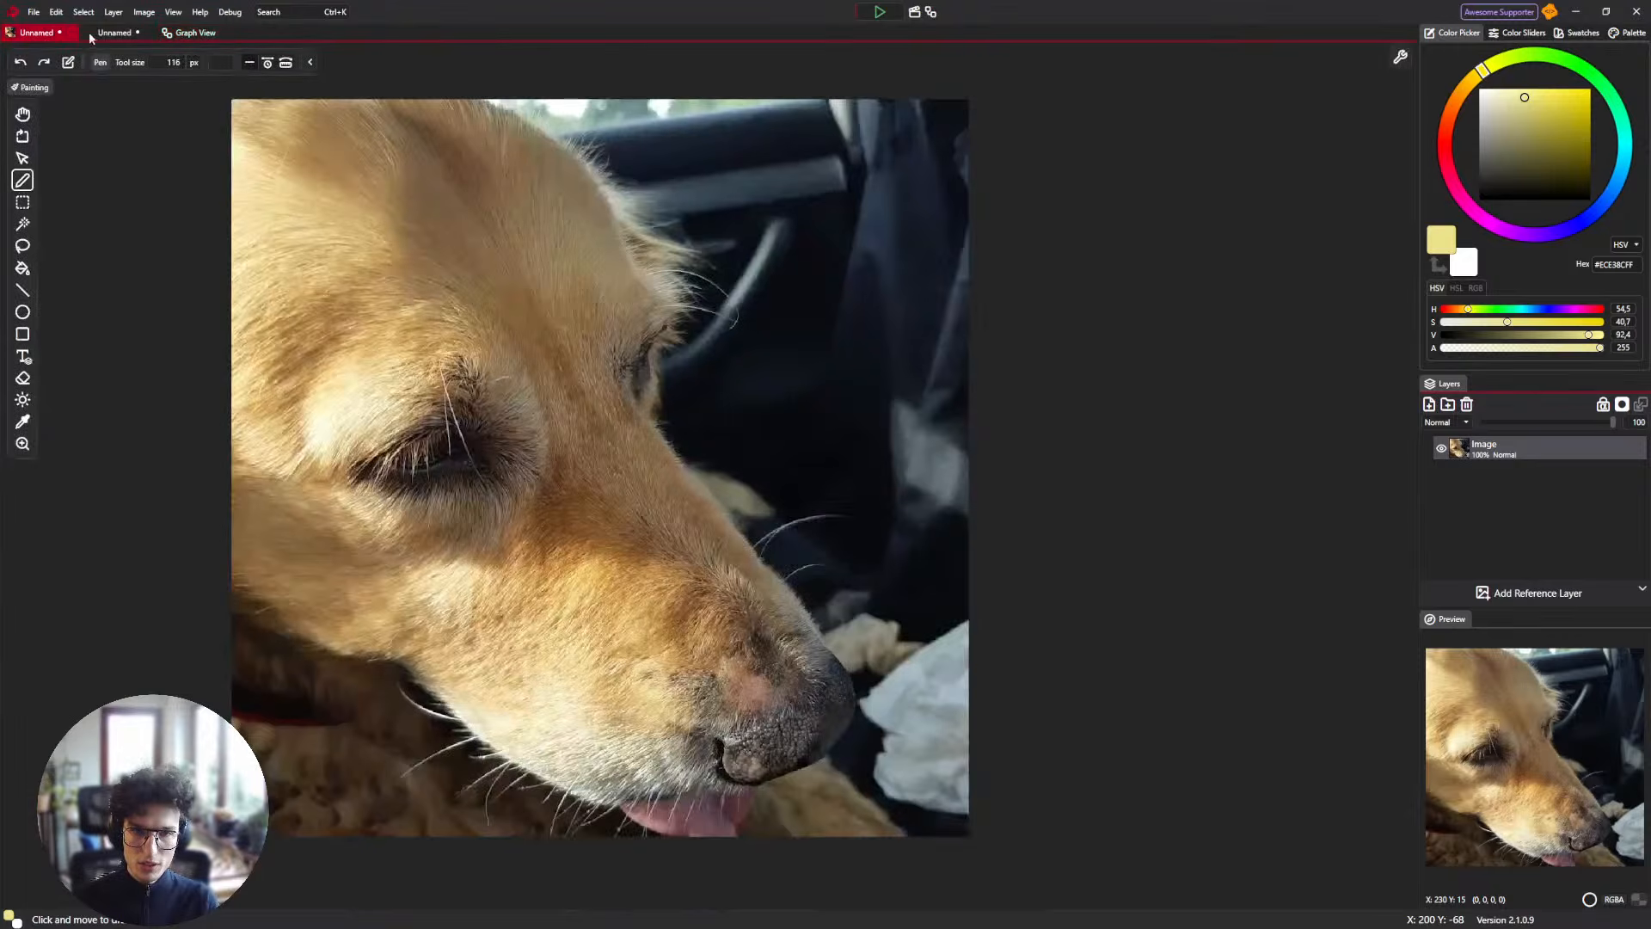
pyautogui.click(115, 32)
pyautogui.click(191, 33)
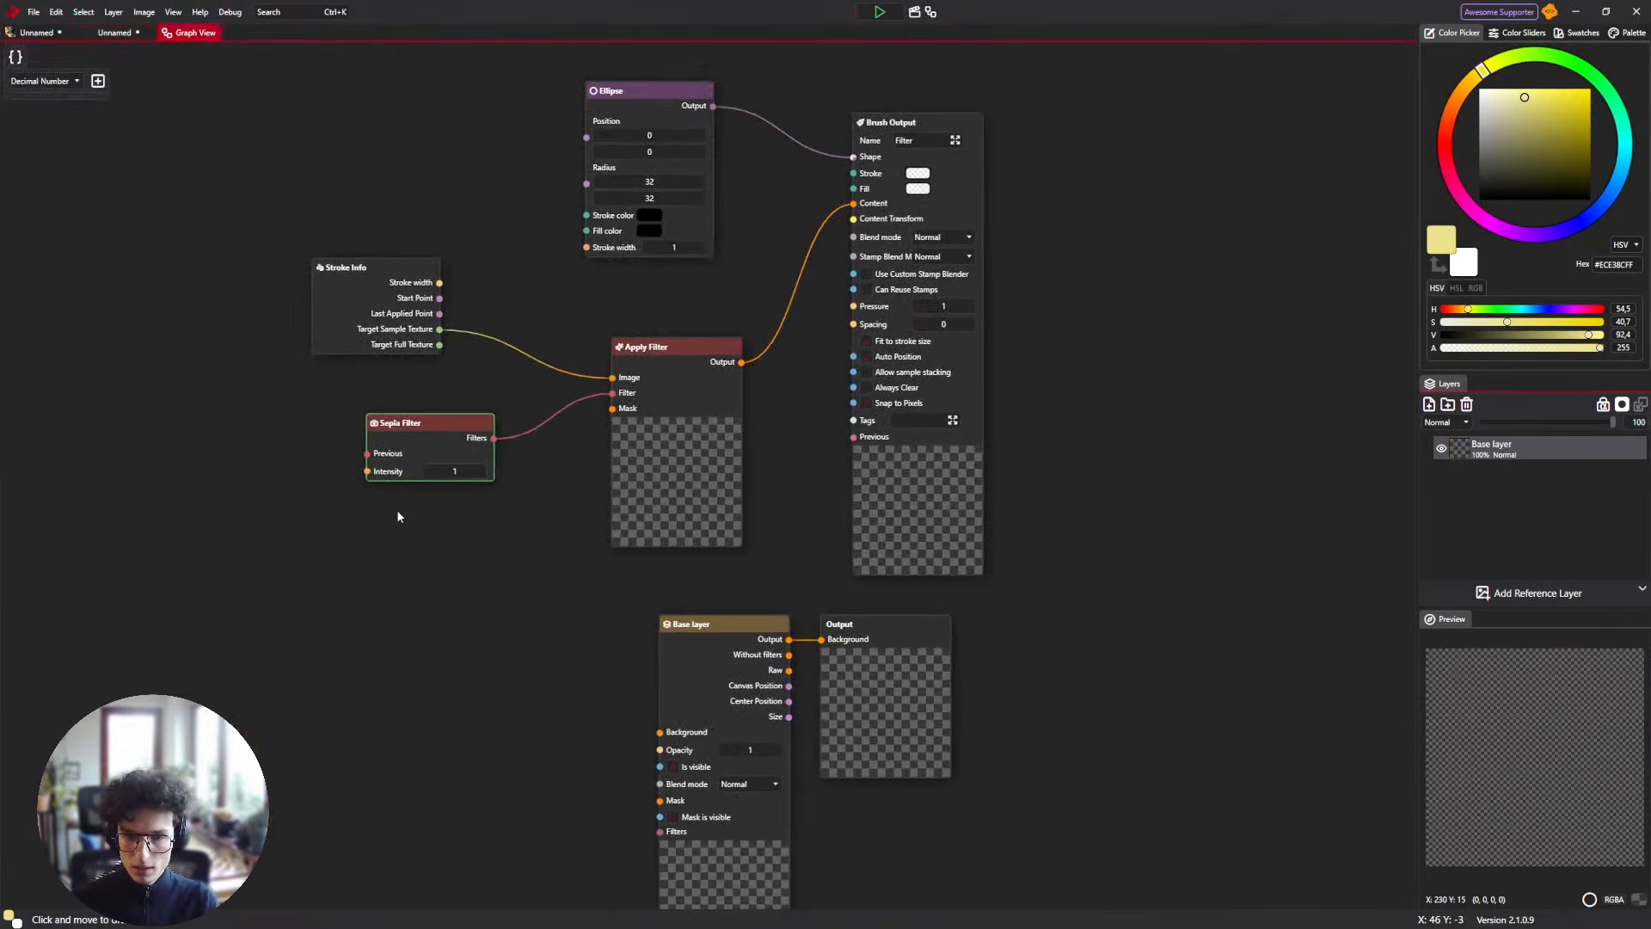
pyautogui.rightClick(398, 514)
pyautogui.write('Sha')
pyautogui.press('Down')
pyautogui.press('Down')
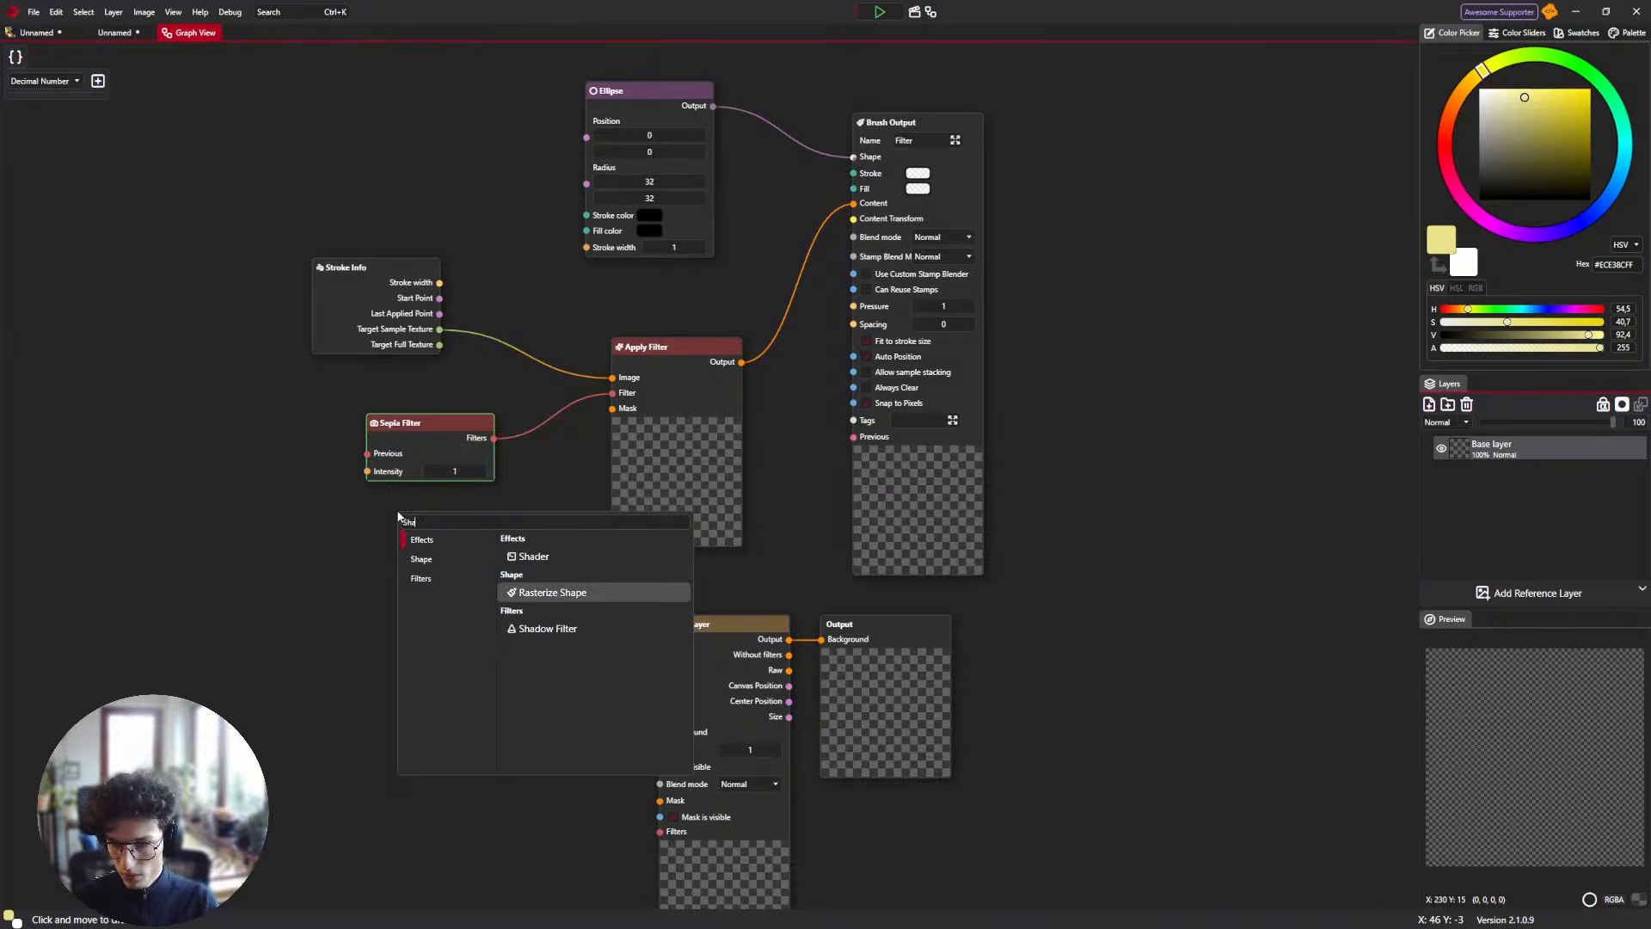
pyautogui.press('Return')
pyautogui.moveTo(524, 535); pyautogui.dragTo(456, 507)
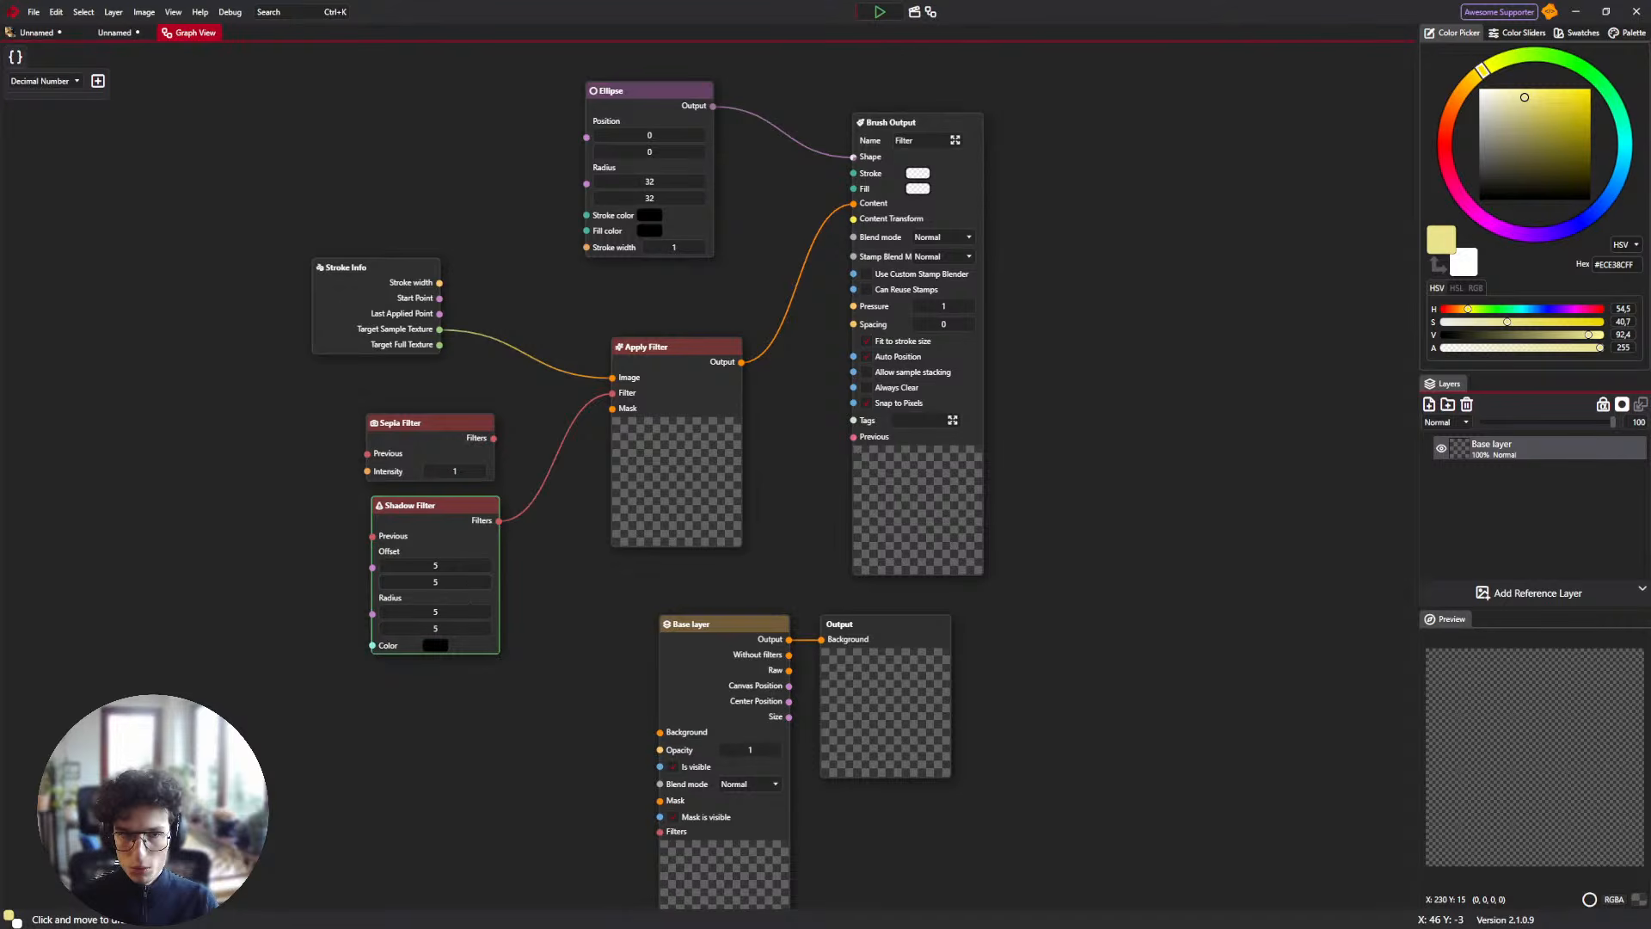
# Erase a broad band across the dog's cheek and muzzle in the photo document.
pyautogui.click(36, 32)
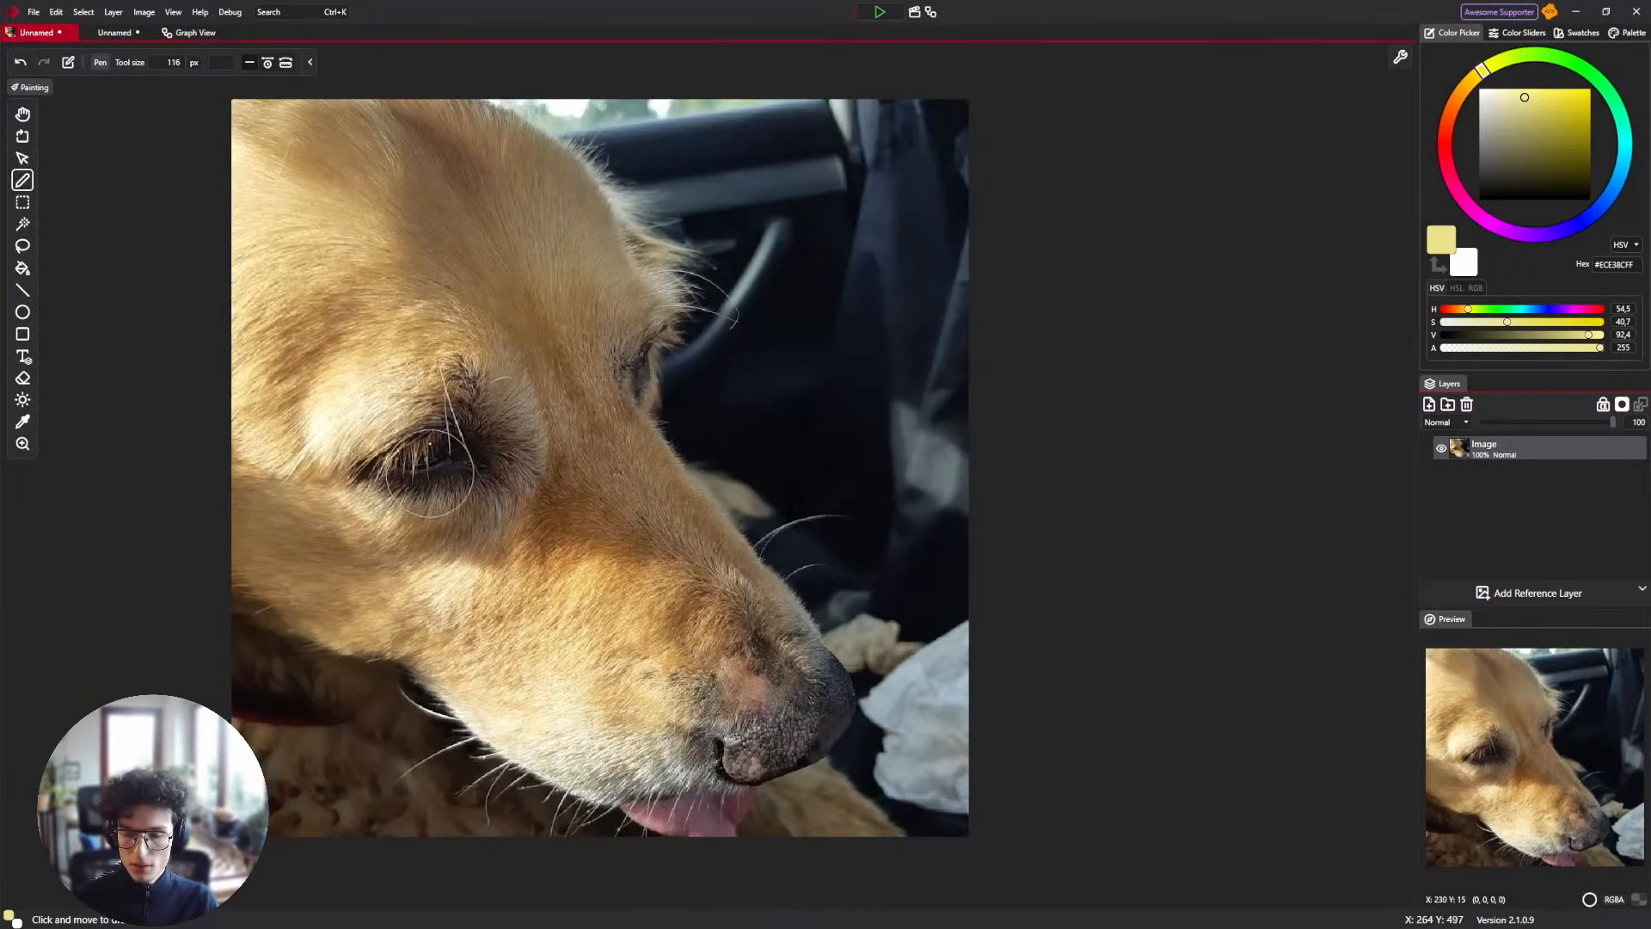
pyautogui.scroll(1, 517, 499)
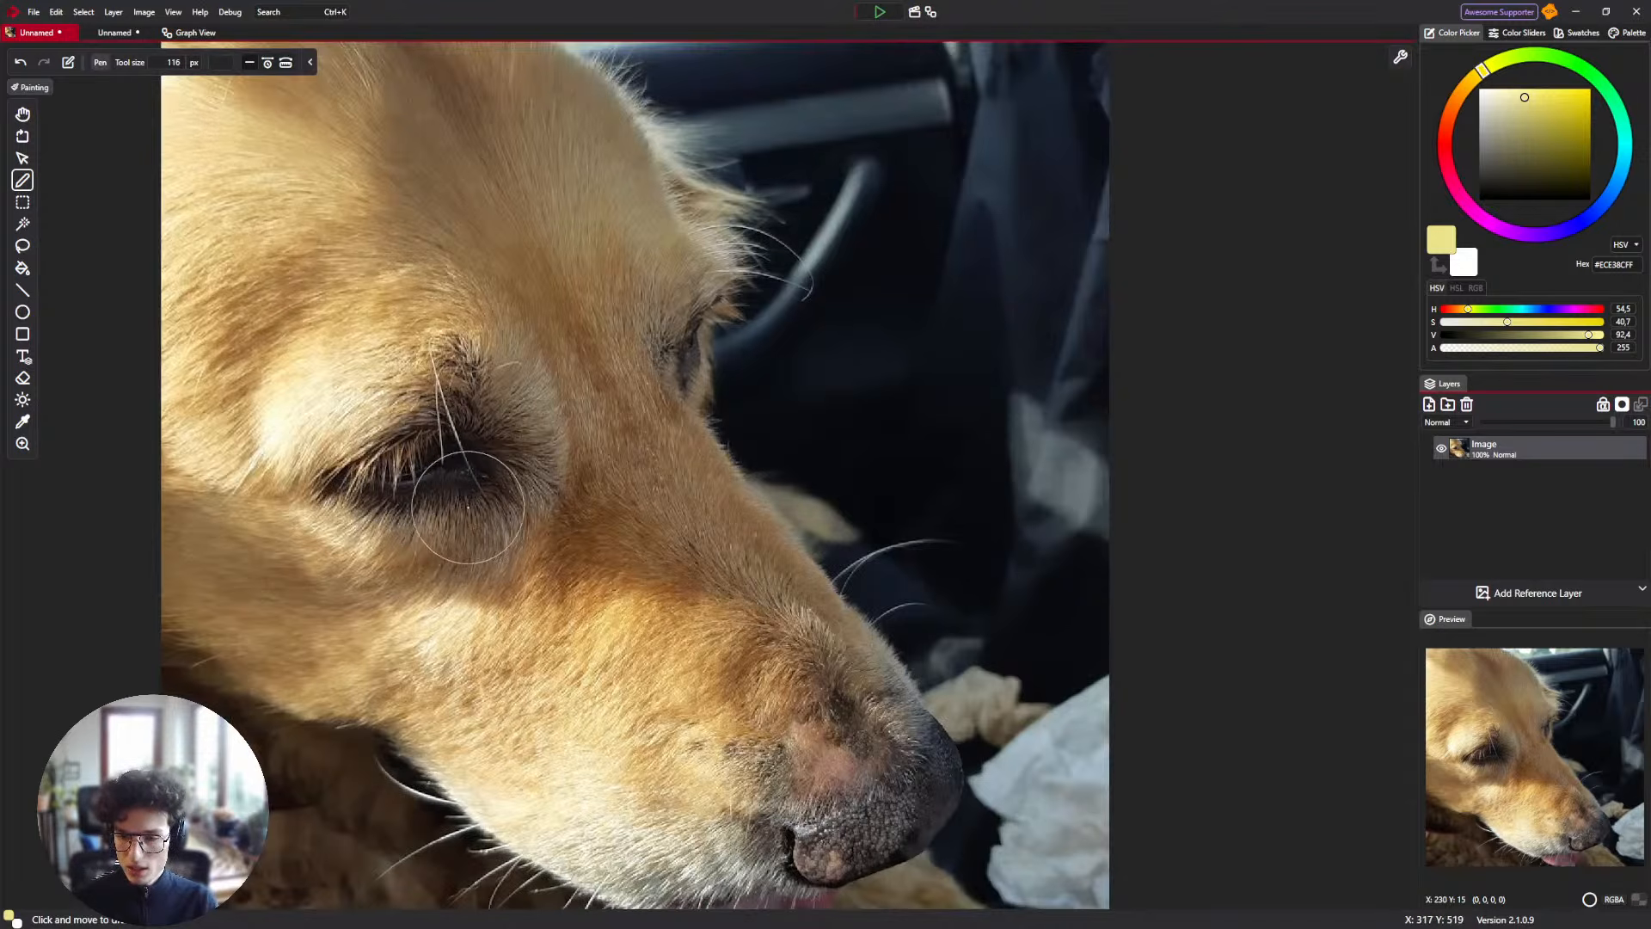
pyautogui.moveTo(459, 494); pyautogui.dragTo(449, 443)
pyautogui.scroll(-2, 408, 350)
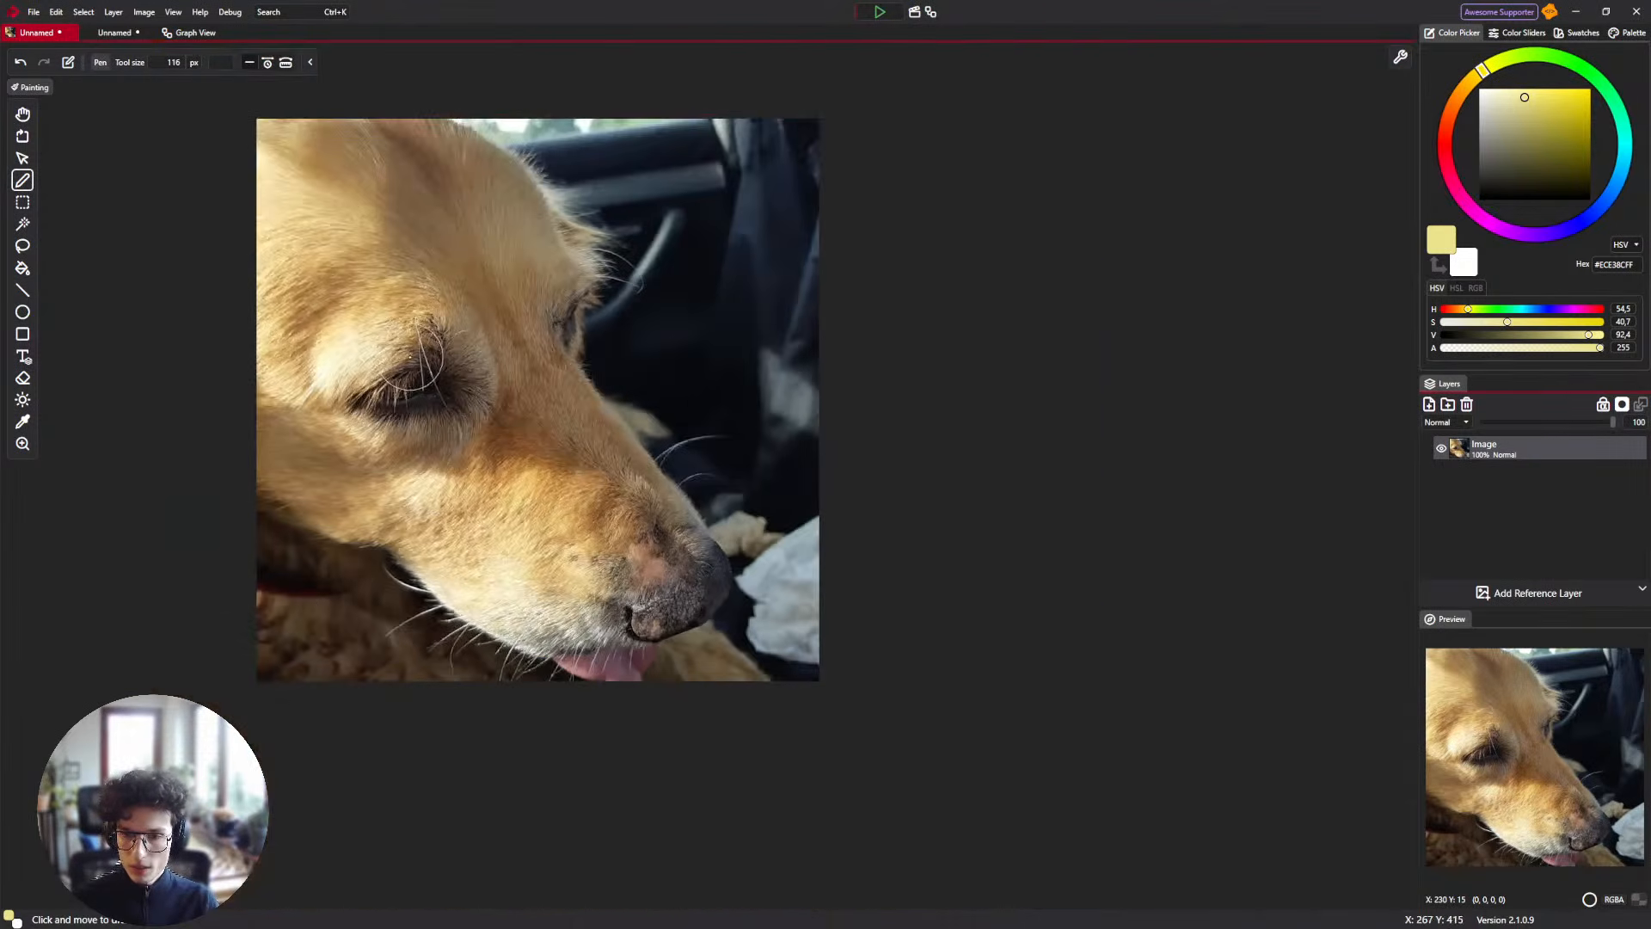
pyautogui.scroll(2, 505, 380)
pyautogui.moveTo(863, 409); pyautogui.dragTo(930, 388)
pyautogui.press('e')
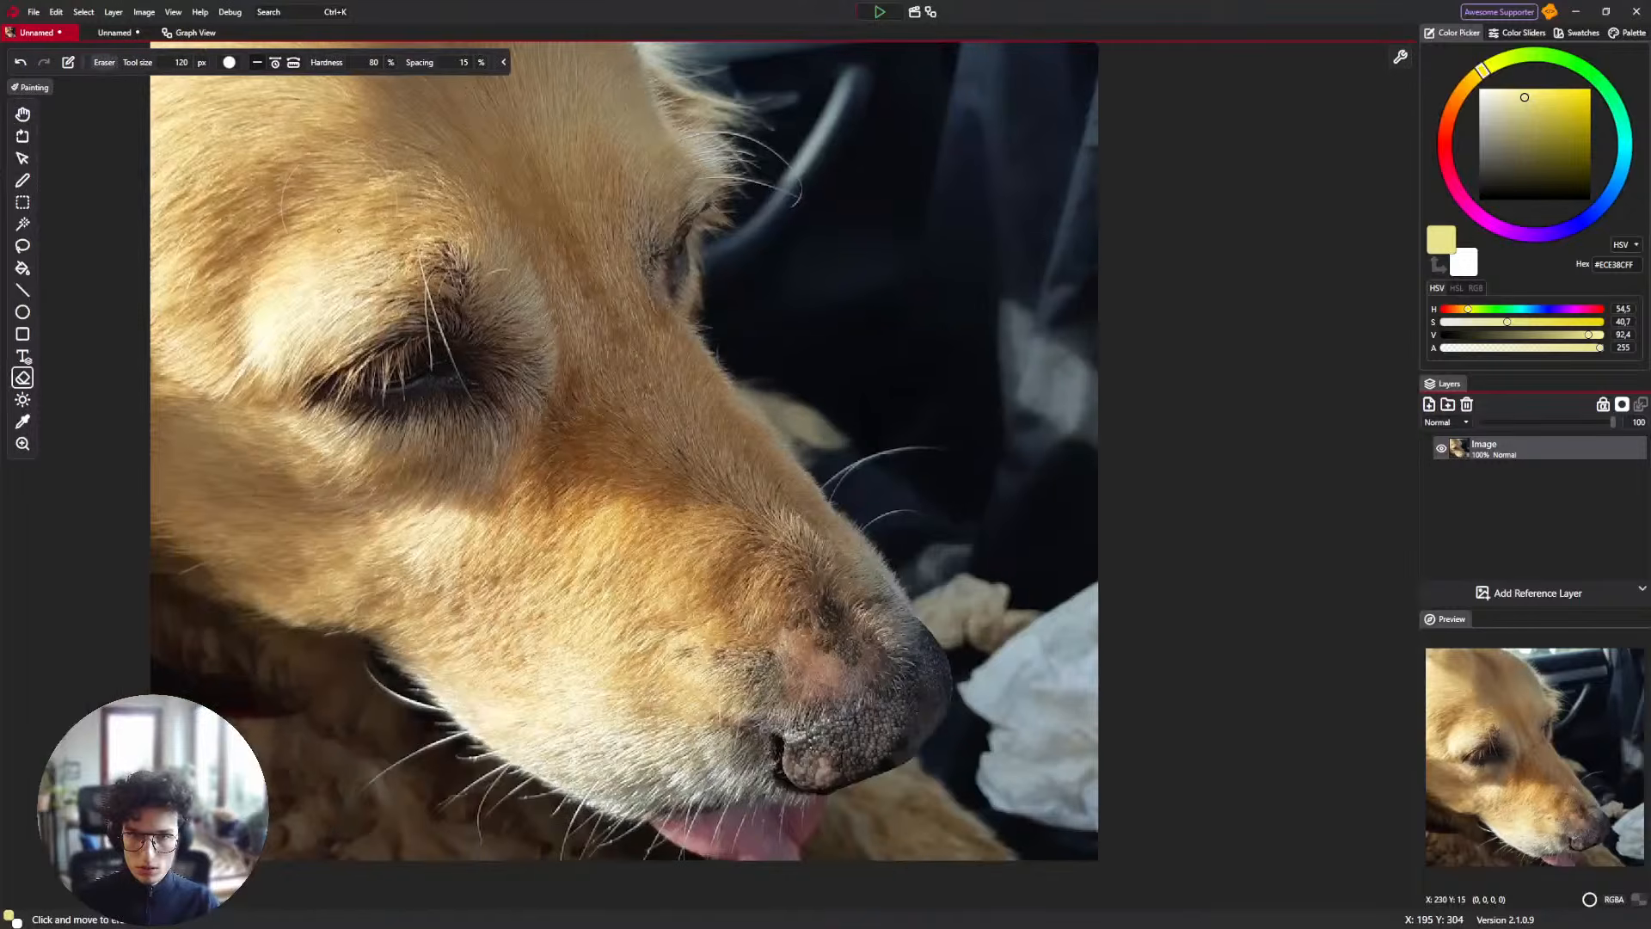
pyautogui.moveTo(258, 534)
pyautogui.mouseDown()
pyautogui.moveTo(693, 622)
pyautogui.moveTo(529, 657)
pyautogui.moveTo(135, 647)
pyautogui.mouseUp()
# Choose the Filter brush for the Pen tool and paint shadow strokes along the edges of the erased area.
pyautogui.press('b')
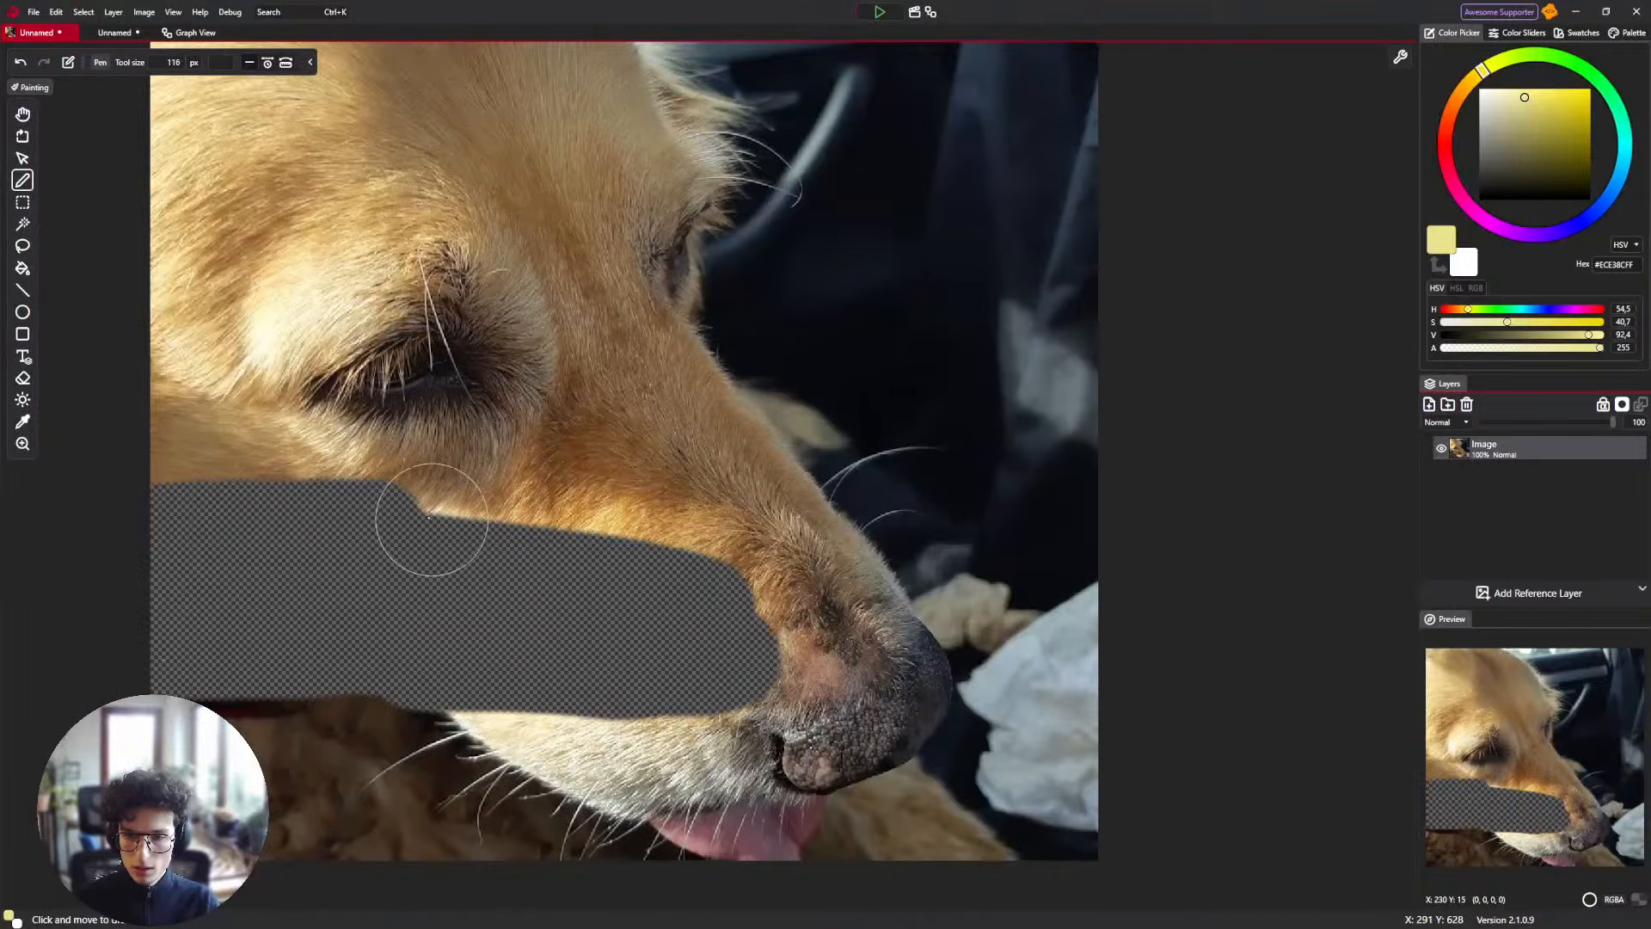
pyautogui.click(221, 62)
pyautogui.scroll(-6, 279, 326)
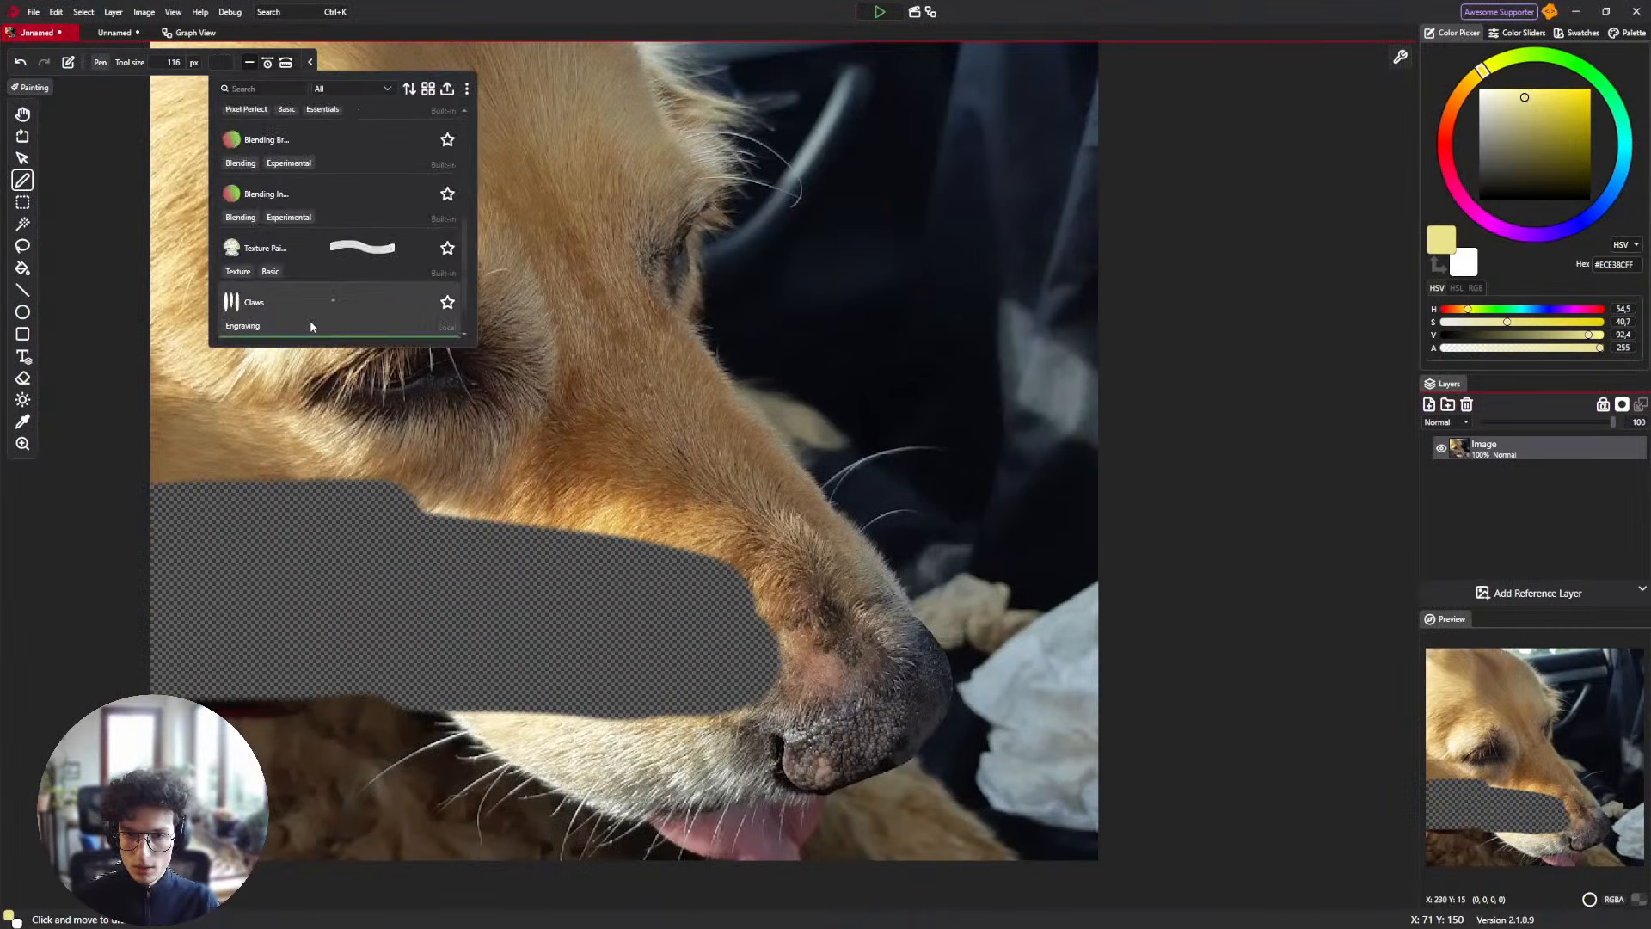
pyautogui.click(317, 315)
pyautogui.moveTo(660, 554)
pyautogui.mouseDown()
pyautogui.moveTo(500, 527)
pyautogui.moveTo(808, 563)
pyautogui.moveTo(570, 504)
pyautogui.moveTo(225, 468)
pyautogui.moveTo(457, 538)
pyautogui.moveTo(780, 597)
pyautogui.moveTo(834, 675)
pyautogui.moveTo(571, 710)
pyautogui.moveTo(229, 701)
pyautogui.mouseUp()
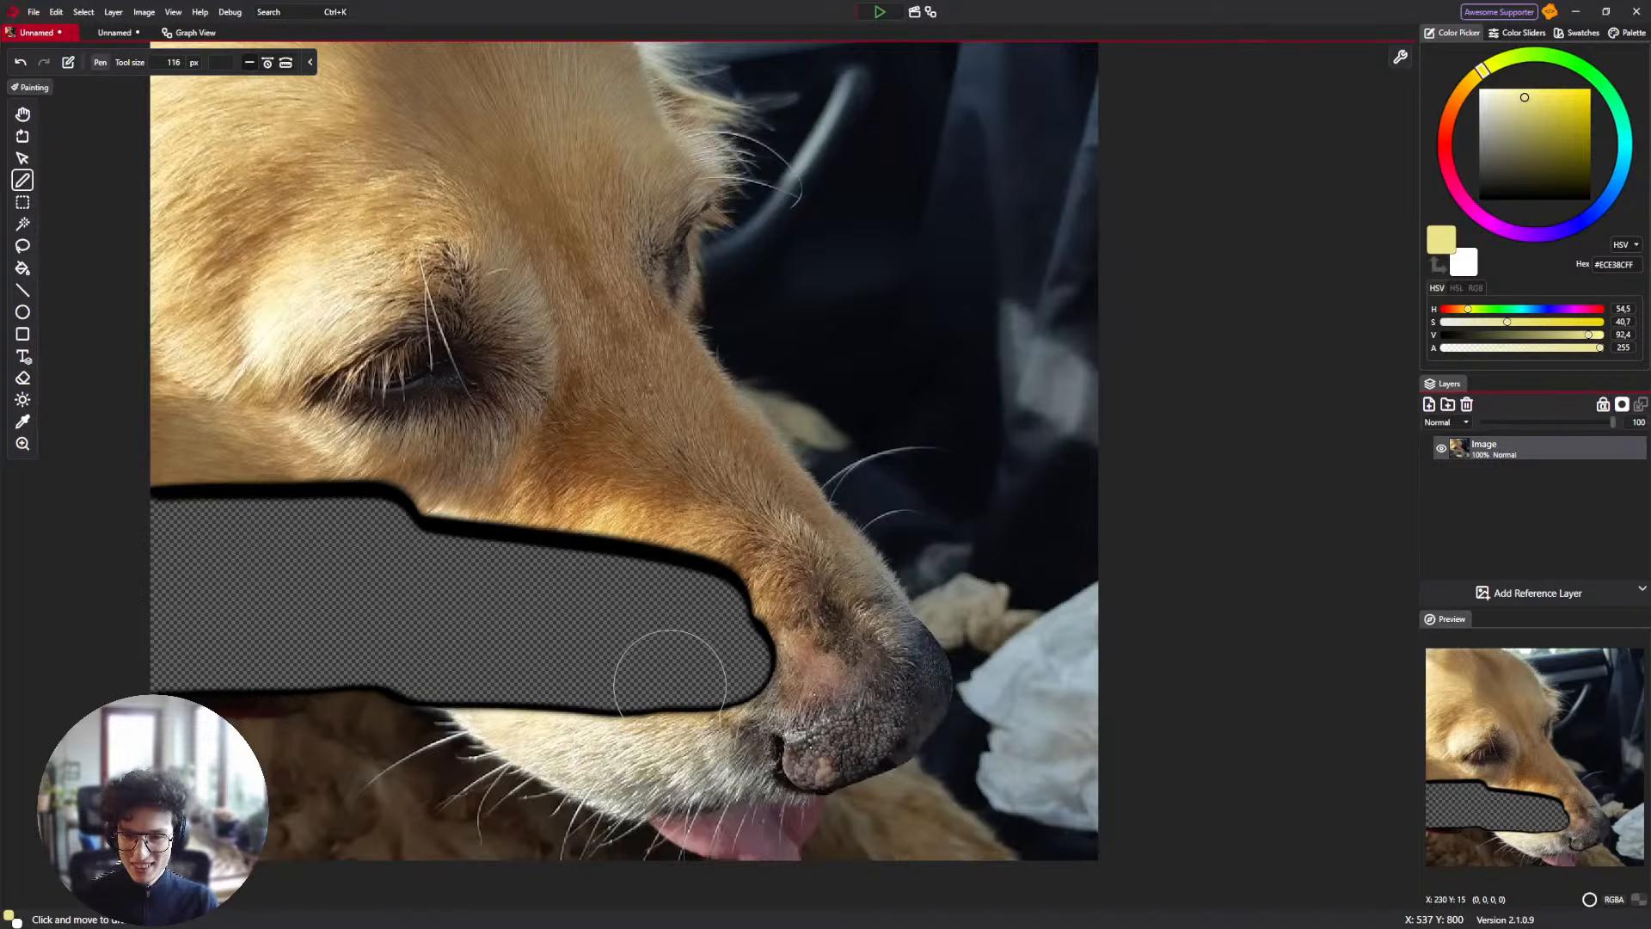
pyautogui.hotkey('ctrl', 'z')
pyautogui.moveTo(758, 579); pyautogui.dragTo(184, 479)
pyautogui.moveTo(714, 684); pyautogui.dragTo(172, 692)
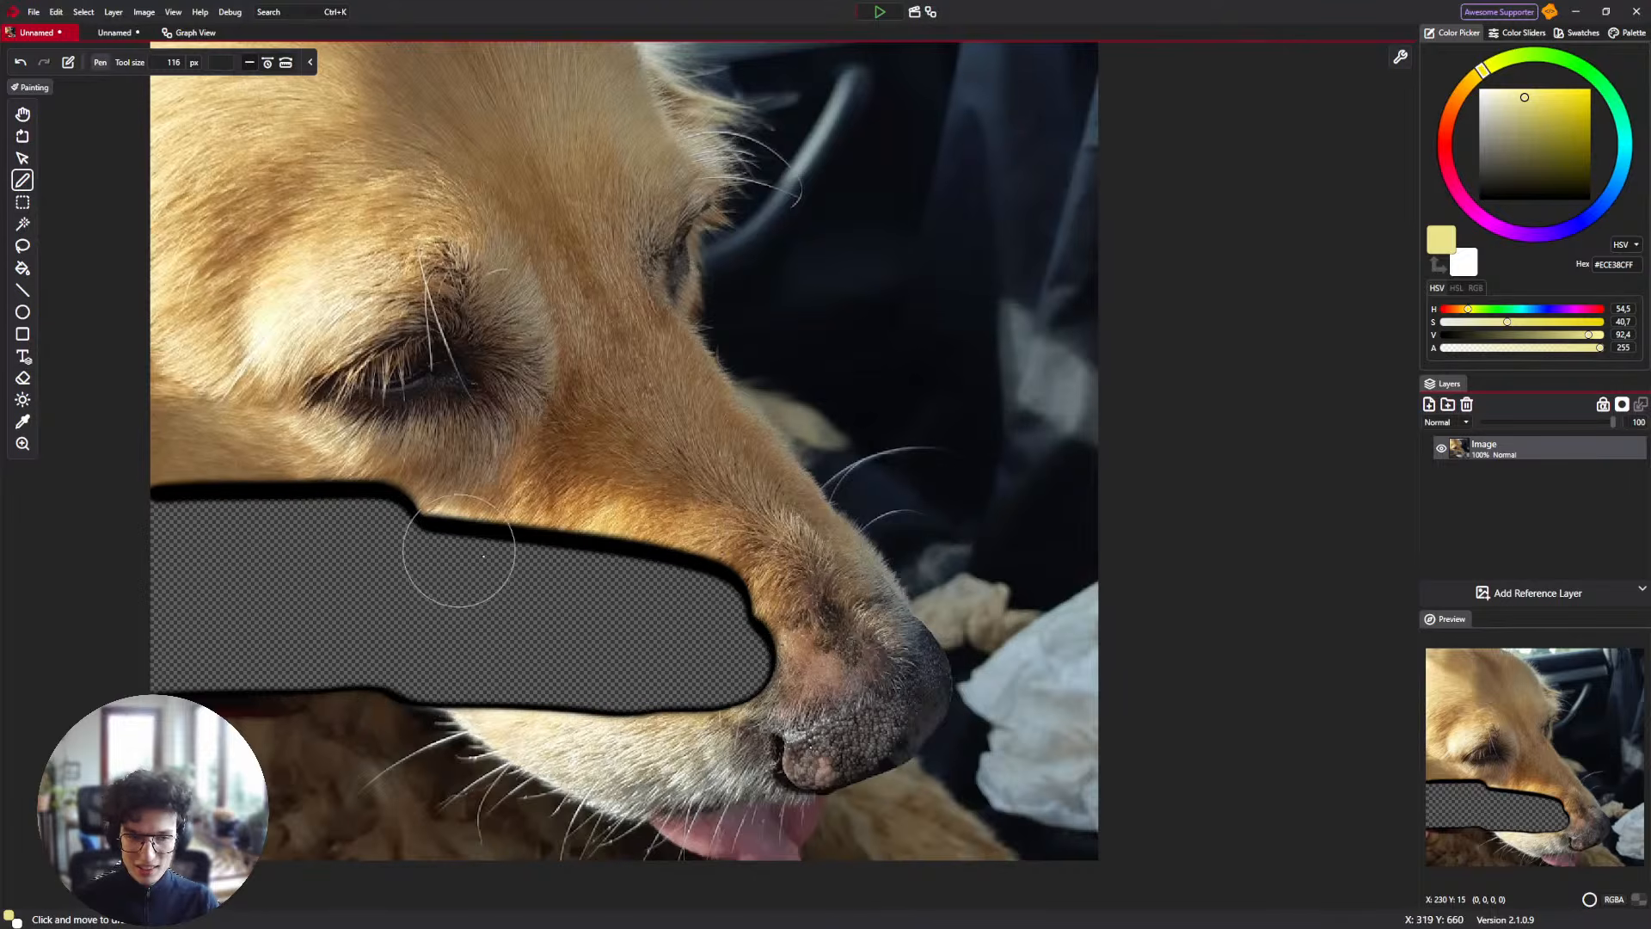
# Undo the last shadow painting and repaint with the Filter brush along the erased area's upper edge.
pyautogui.scroll(-2, 481, 551)
pyautogui.scroll(4, 486, 546)
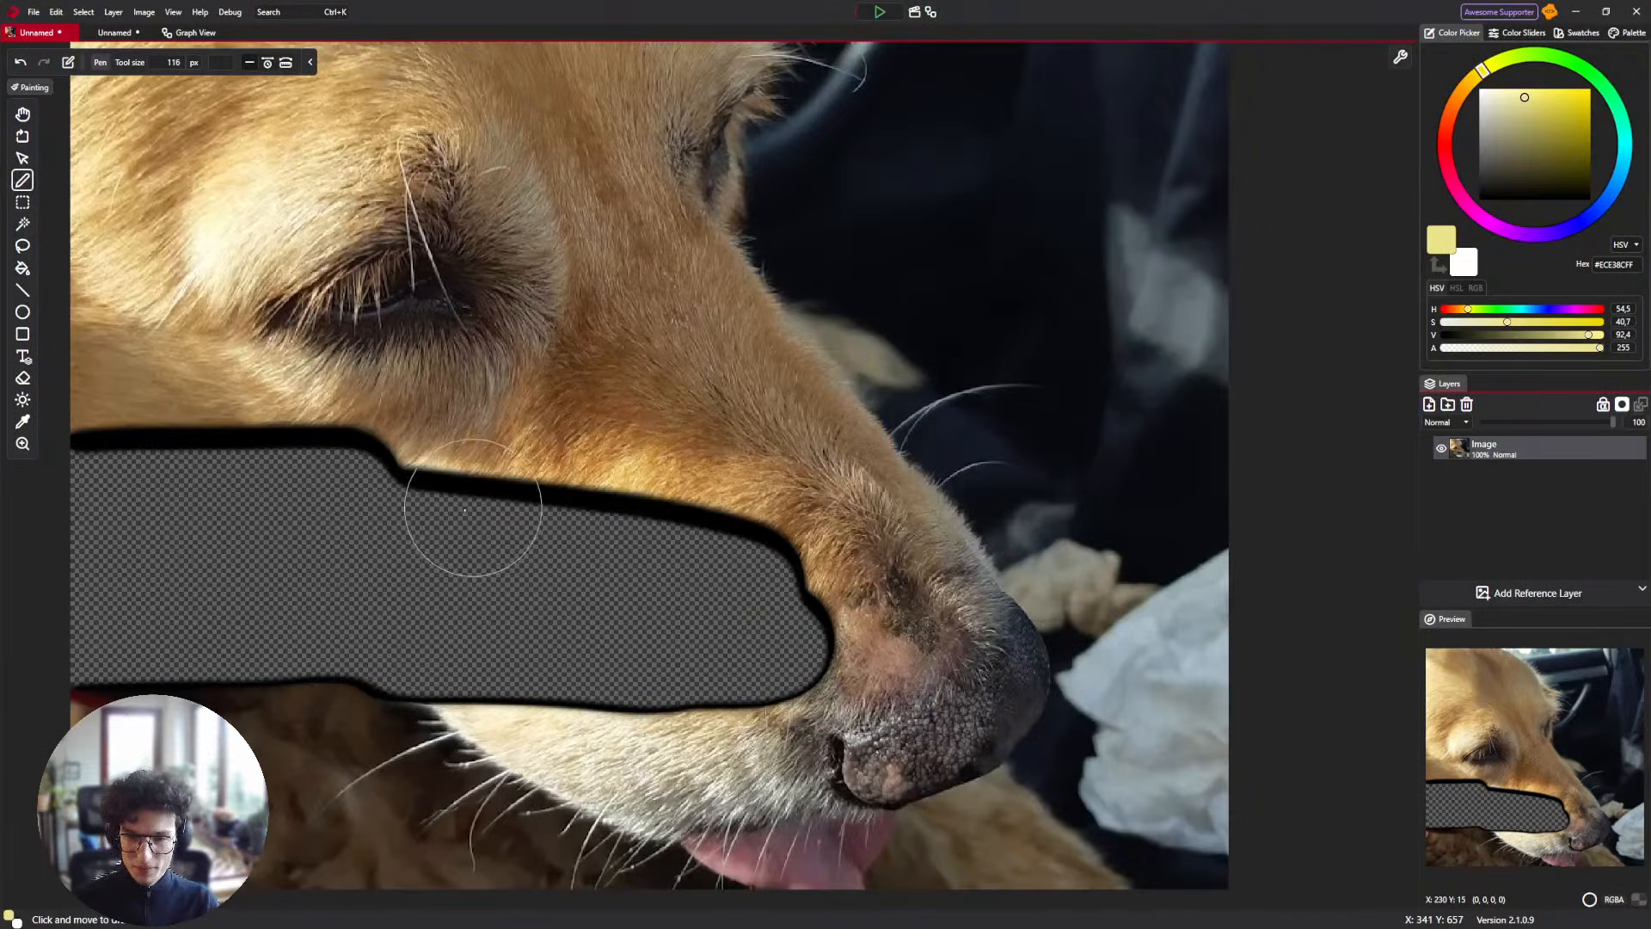
pyautogui.scroll(4, 465, 486)
pyautogui.scroll(-3, 474, 477)
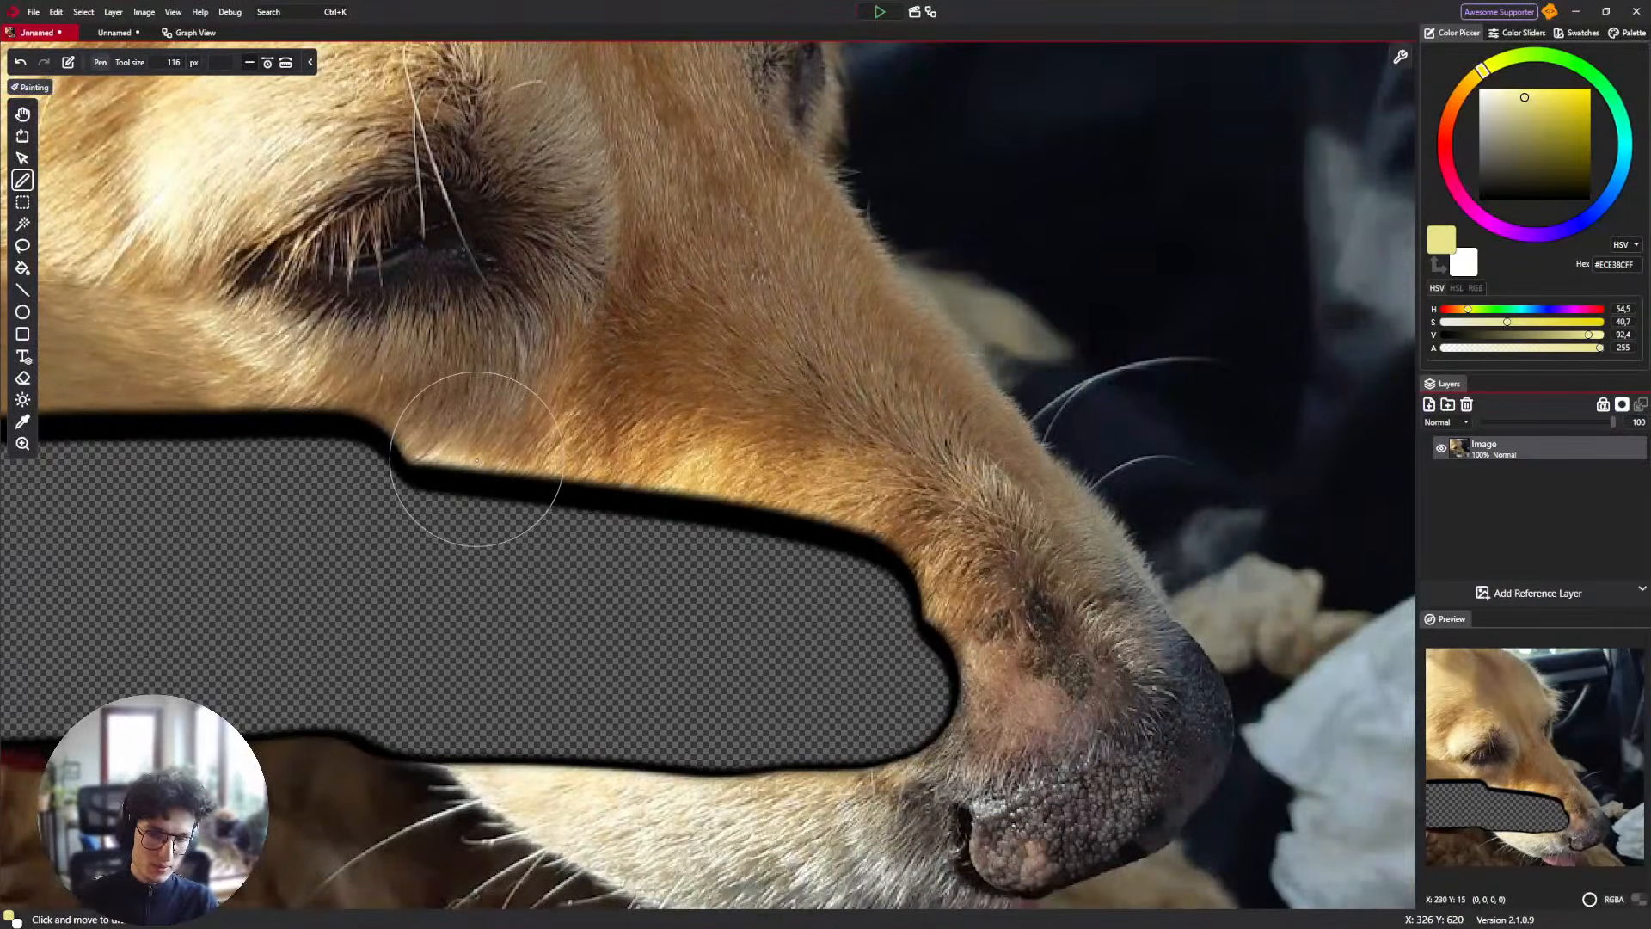
pyautogui.moveTo(481, 439); pyautogui.dragTo(504, 488)
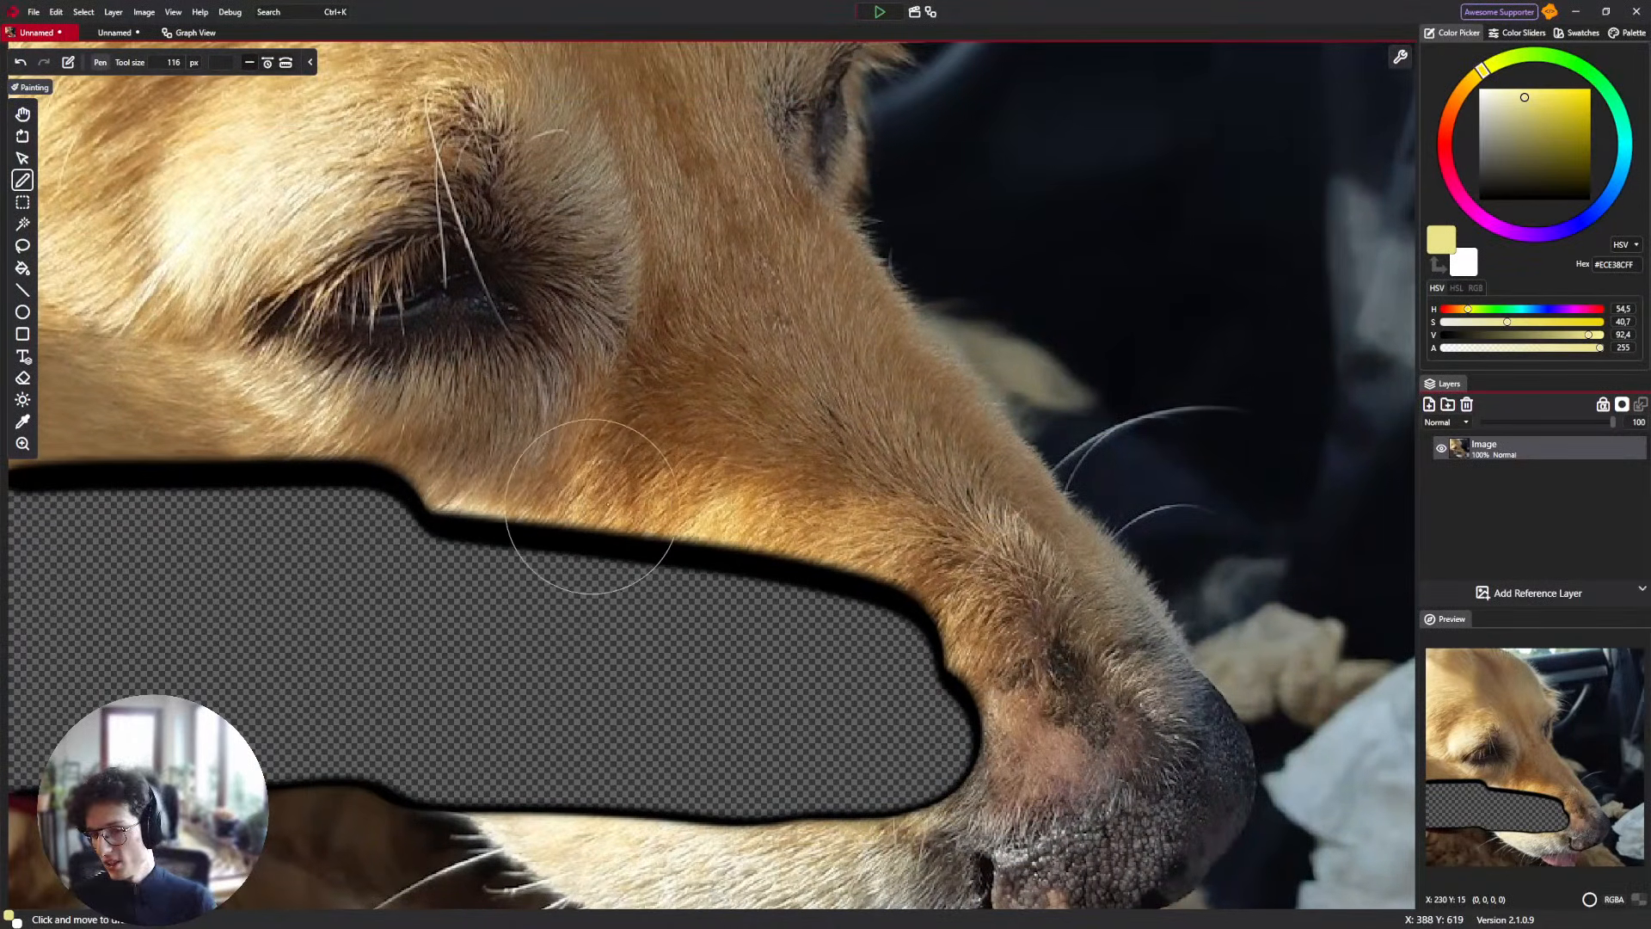
pyautogui.hotkey('ctrl', 'z')
pyautogui.moveTo(534, 509)
pyautogui.mouseDown()
pyautogui.moveTo(899, 581)
pyautogui.moveTo(962, 665)
pyautogui.moveTo(277, 455)
pyautogui.moveTo(494, 505)
pyautogui.mouseUp()
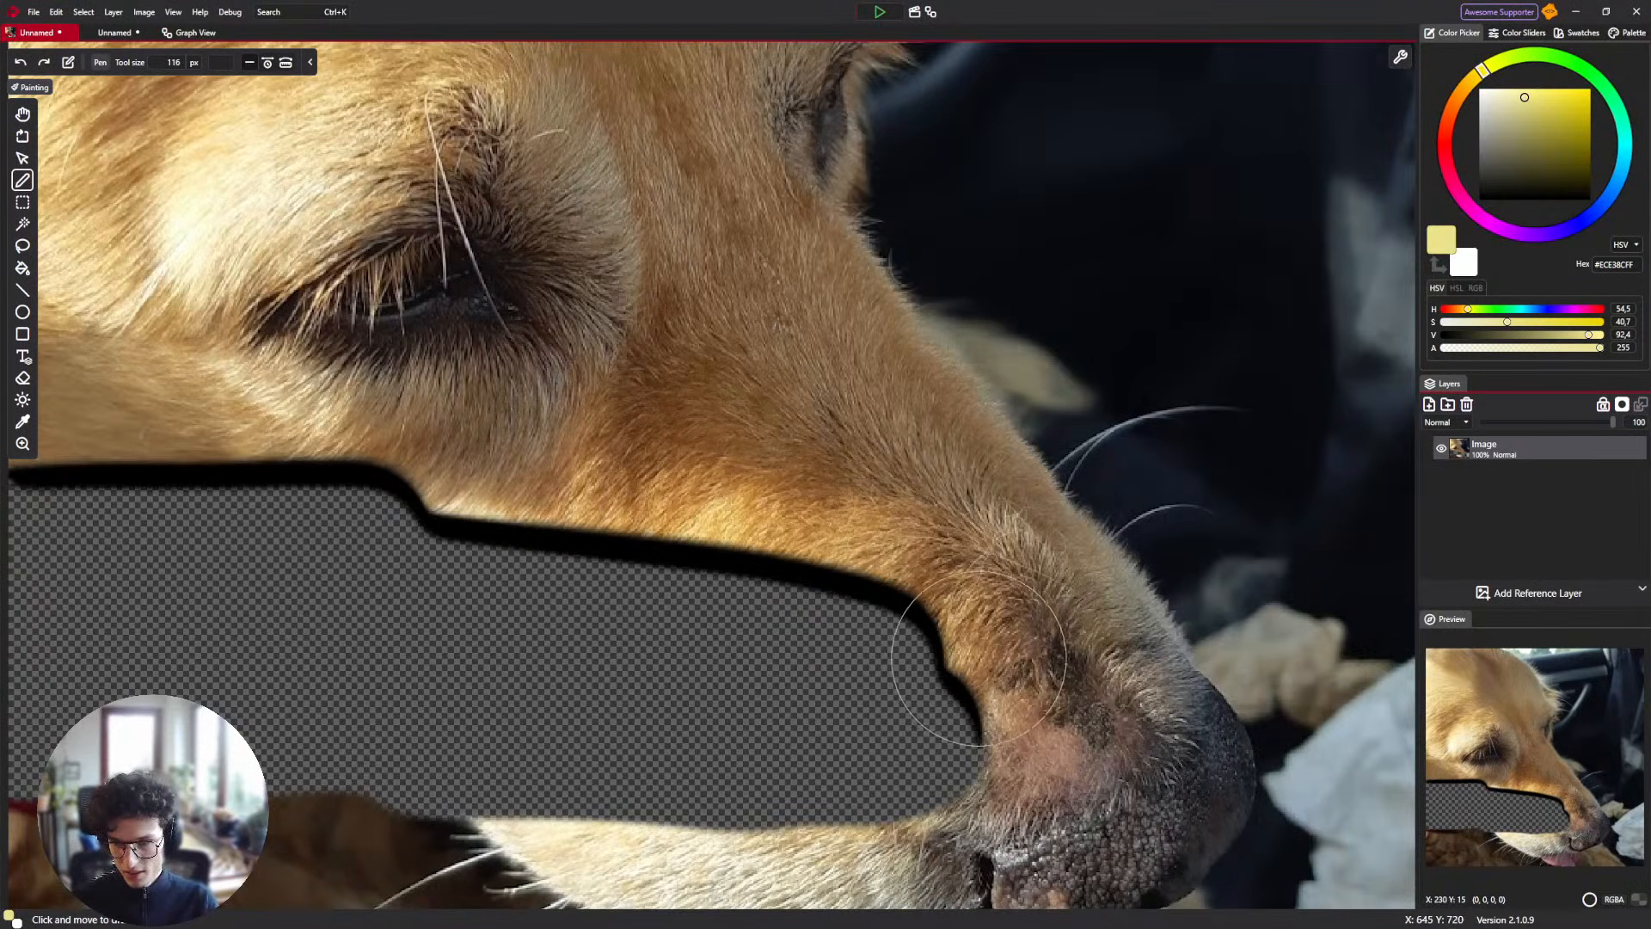
# Return to the brush document's graph and delete the unused Sepia Filter node.
pyautogui.click(177, 32)
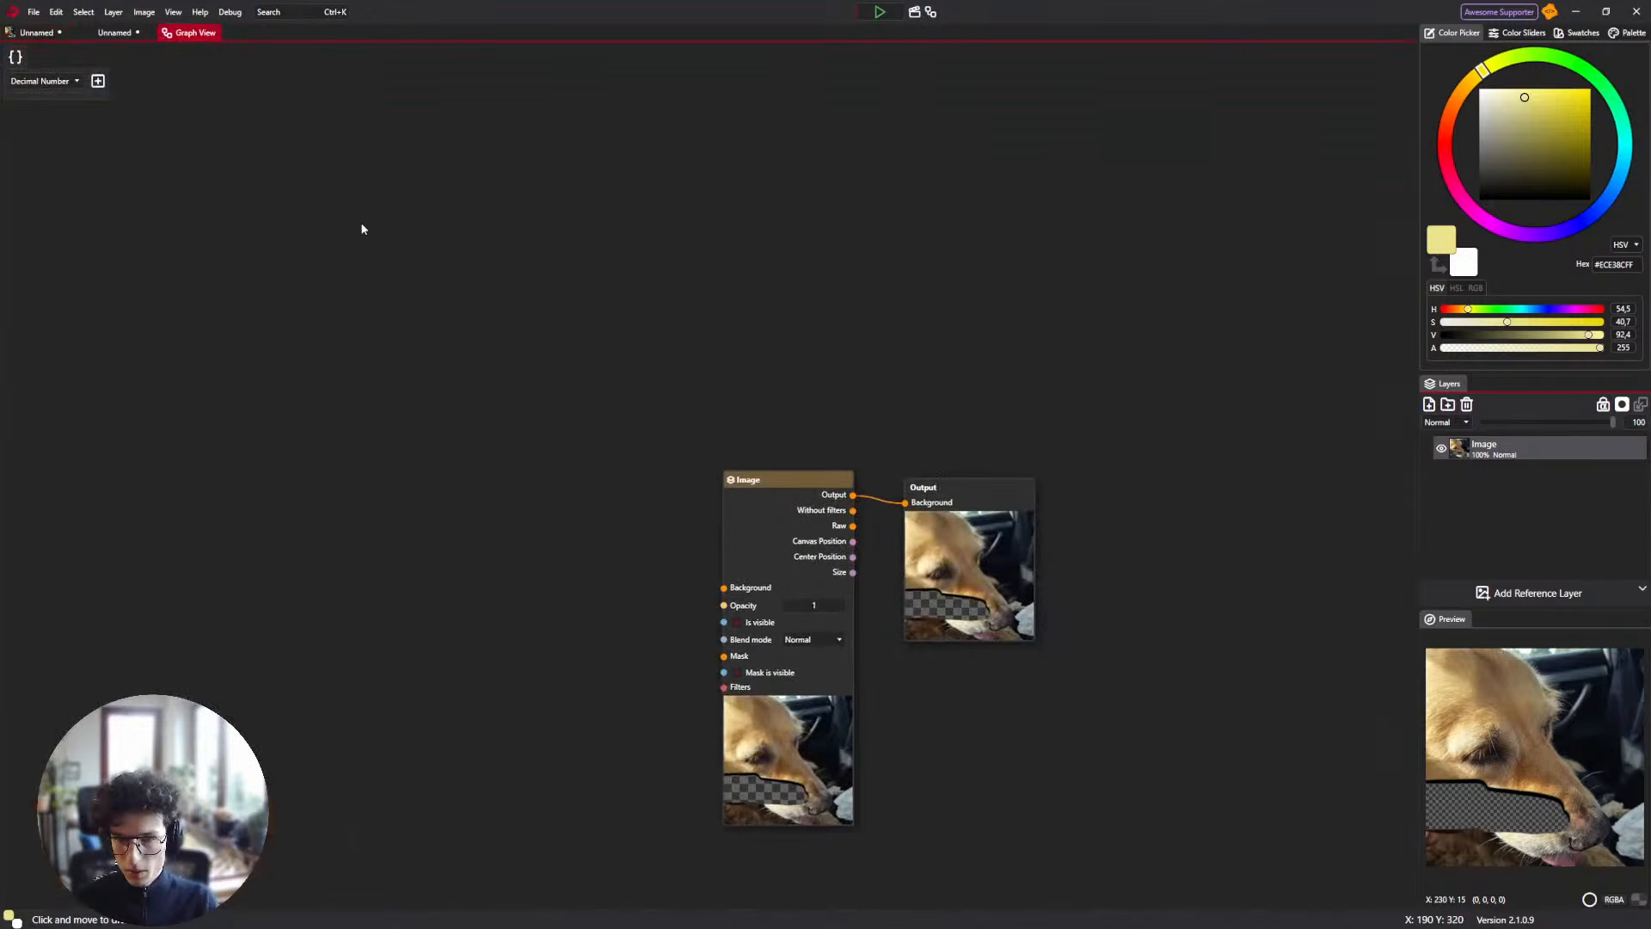
pyautogui.click(129, 33)
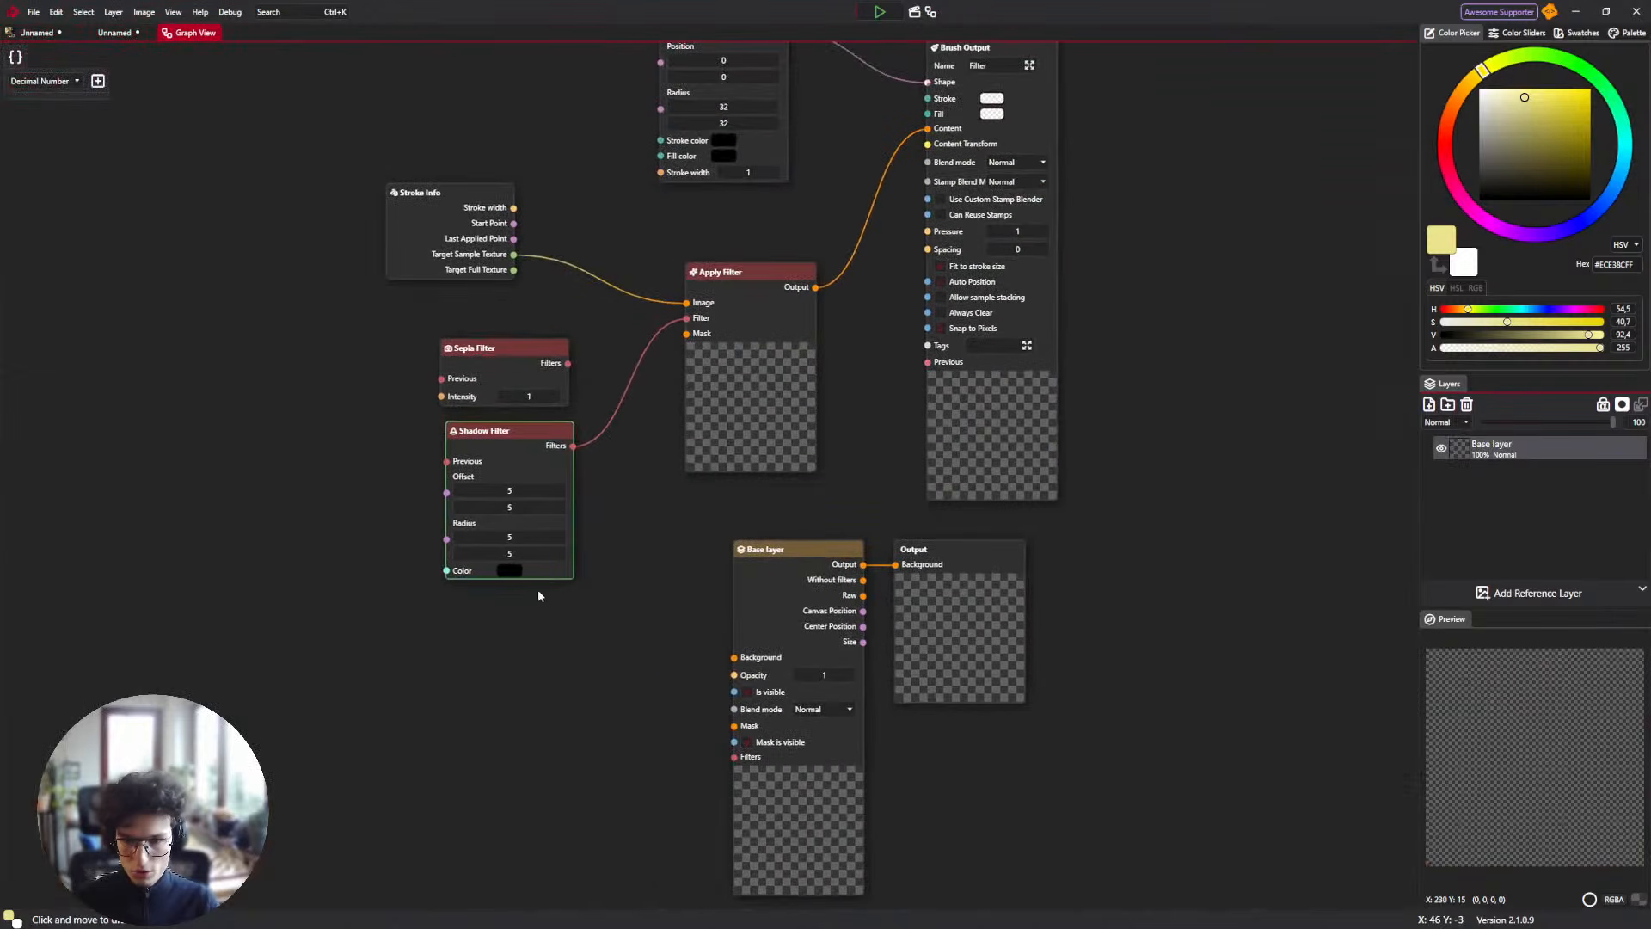
pyautogui.moveTo(565, 626); pyautogui.dragTo(673, 633)
pyautogui.rightClick(340, 418)
pyautogui.click(394, 381)
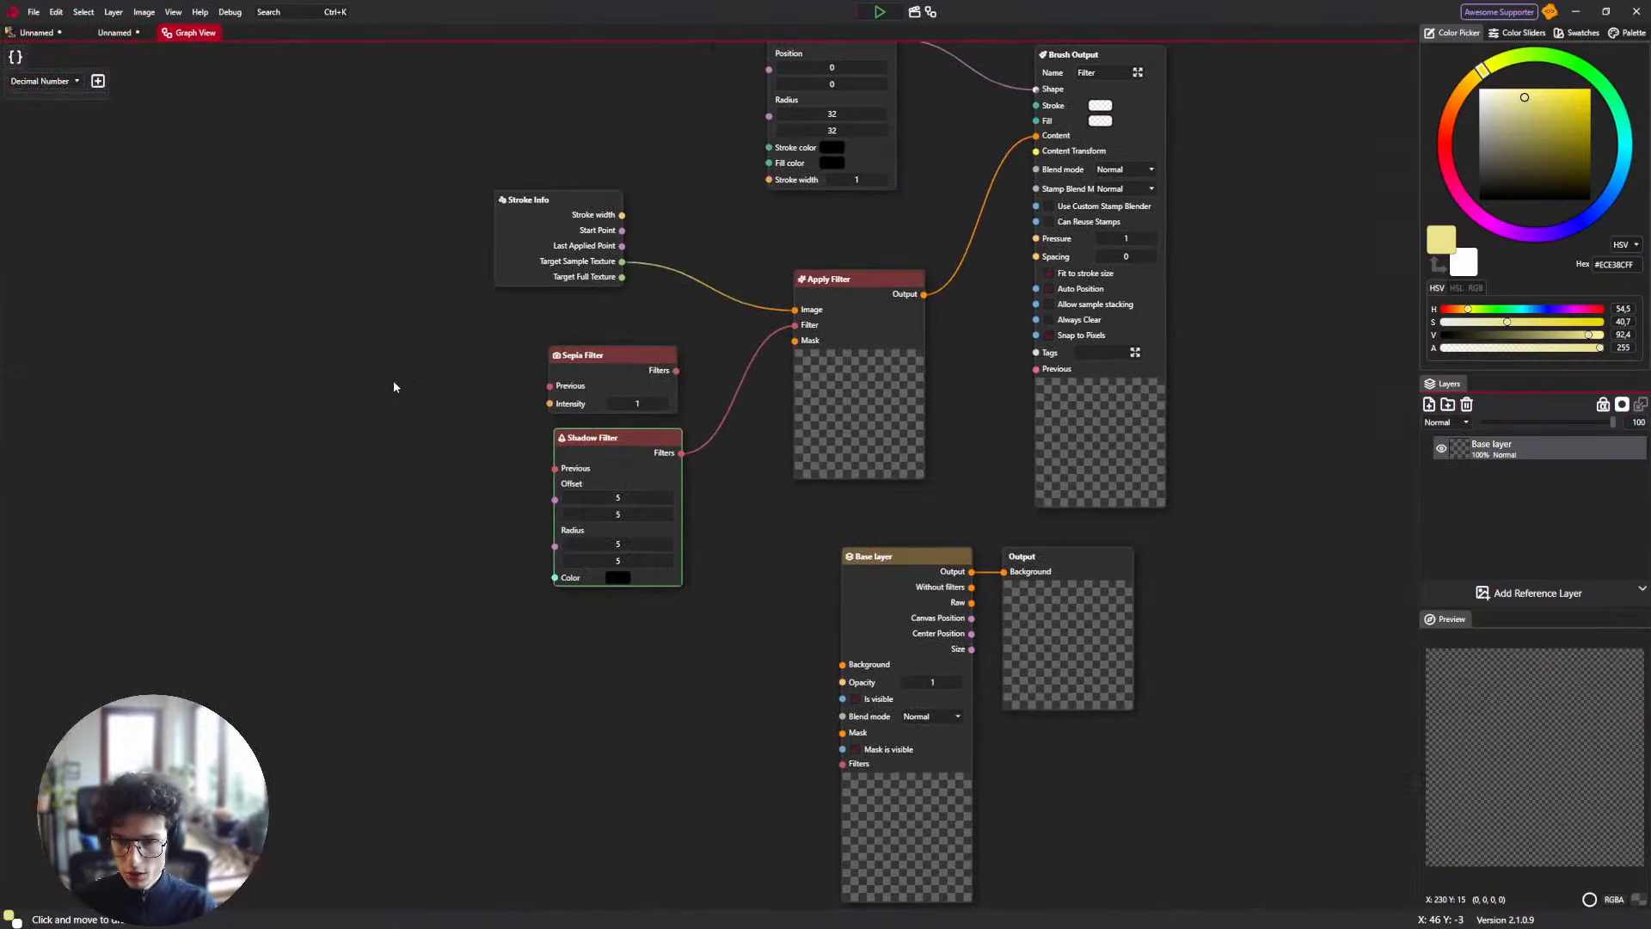
pyautogui.click(590, 368)
pyautogui.press('Delete')
# Add a Sample Image node beside the Shadow Filter and connect Stroke Info's Target Sample Texture to its Image input.
pyautogui.rightClick(324, 476)
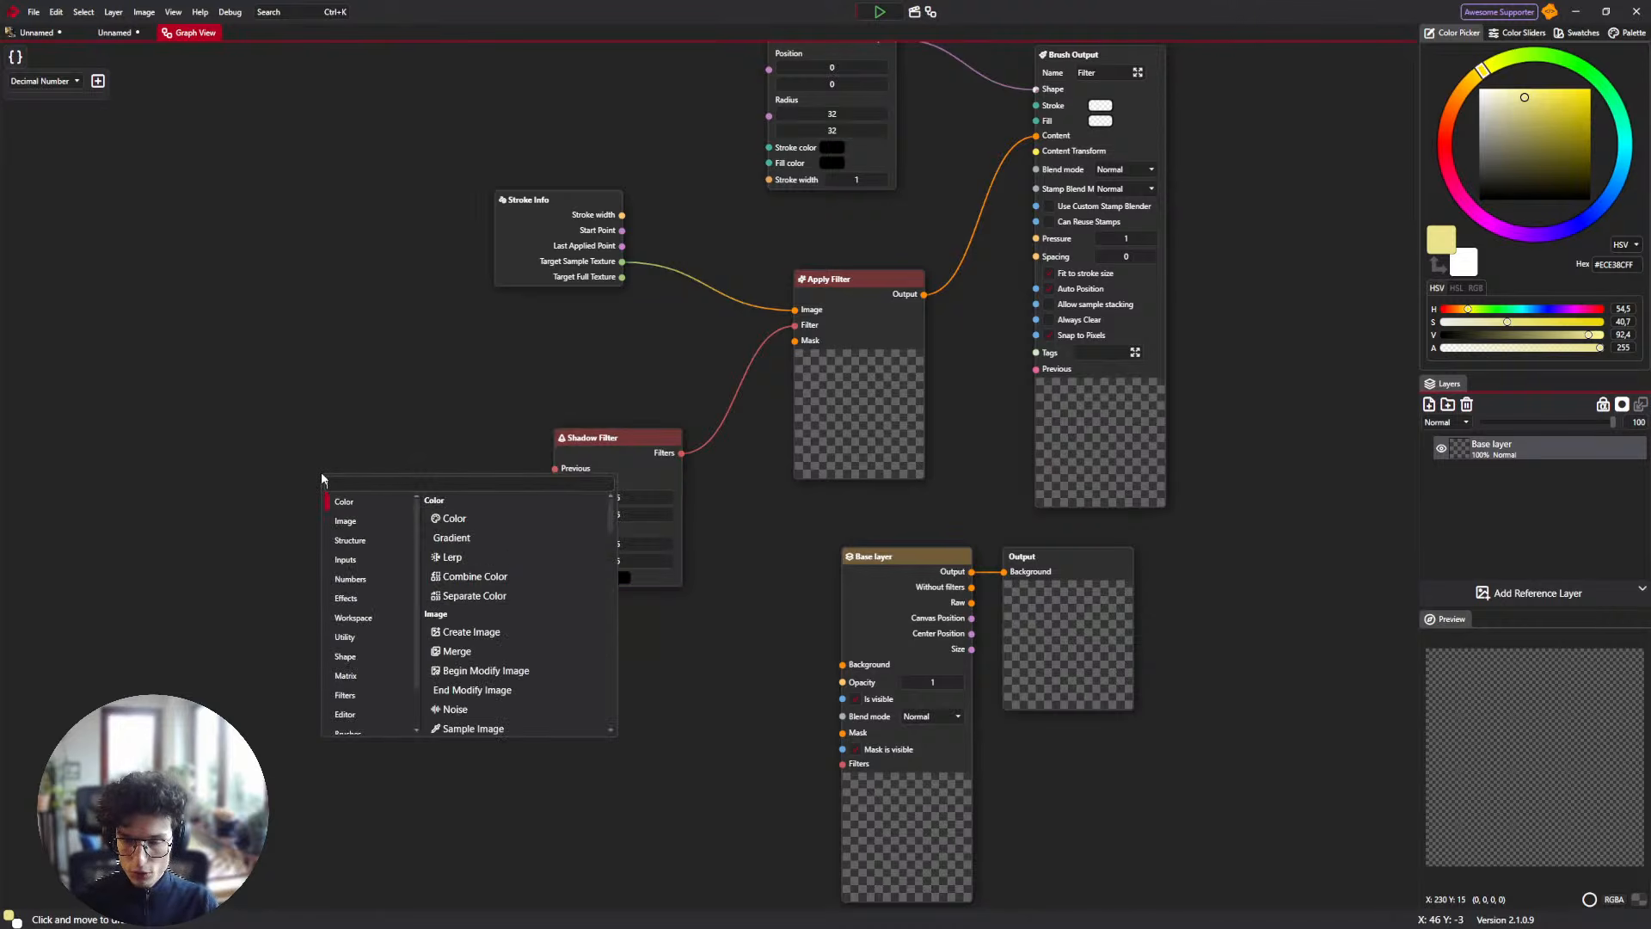
pyautogui.write('sample')
pyautogui.press('Return')
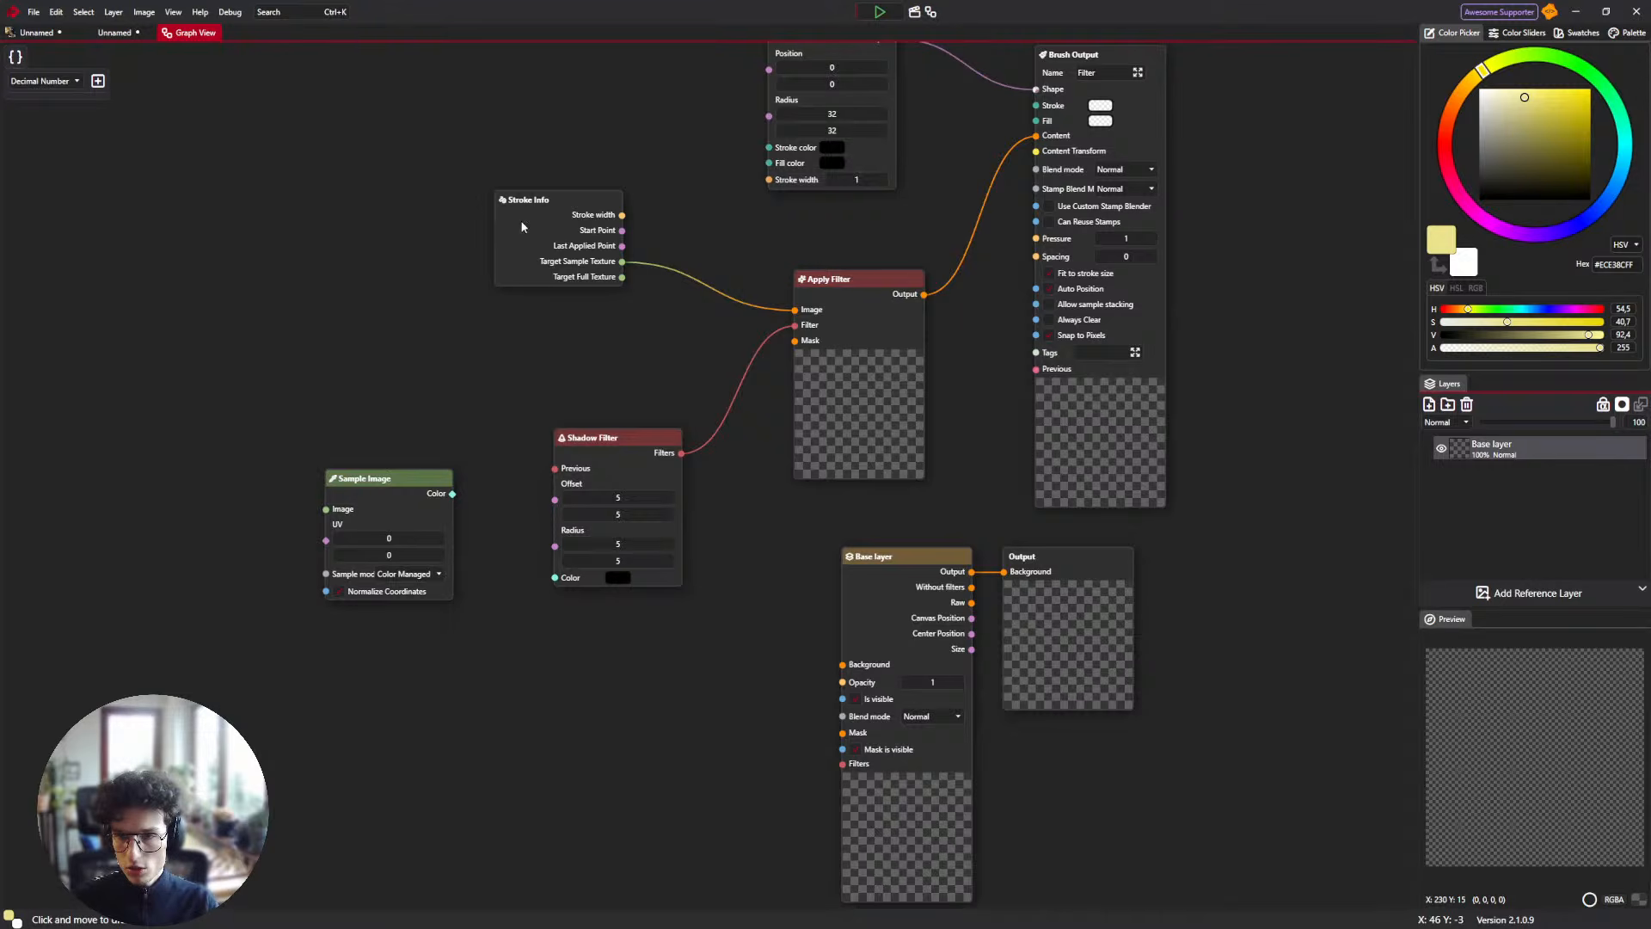
pyautogui.moveTo(522, 227); pyautogui.dragTo(201, 273)
pyautogui.moveTo(378, 486); pyautogui.dragTo(397, 379)
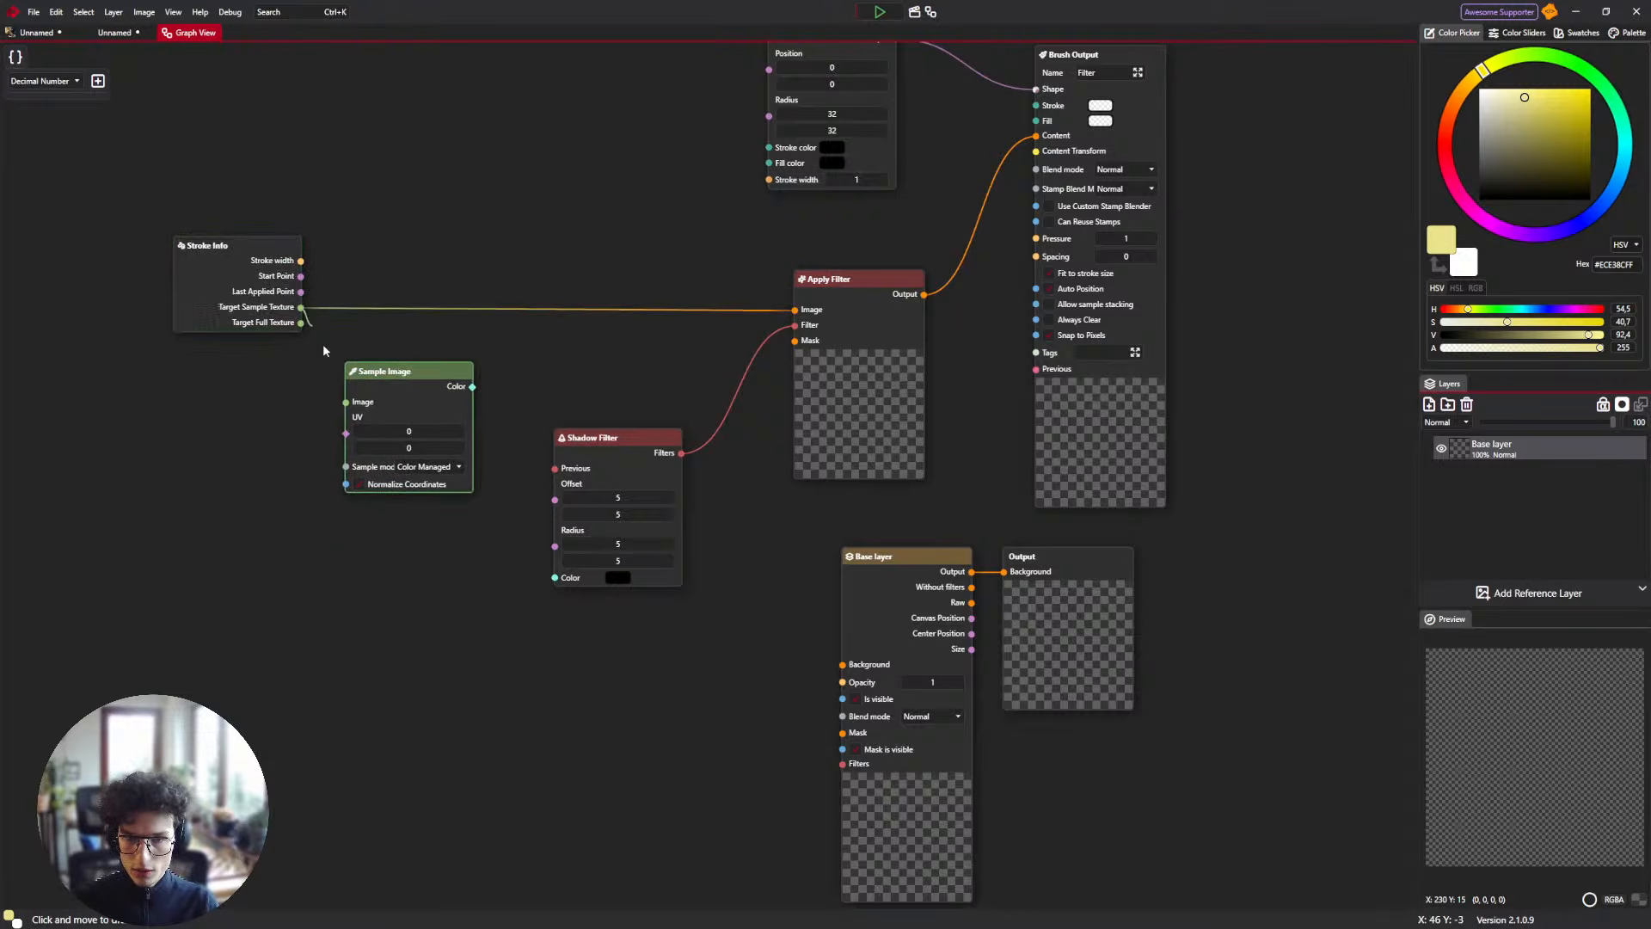
pyautogui.moveTo(323, 351); pyautogui.dragTo(346, 402)
# Add a Pointer Info node and place it below Stroke Info, clear of the Sample Image node.
pyautogui.rightClick(172, 454)
pyautogui.write('Po')
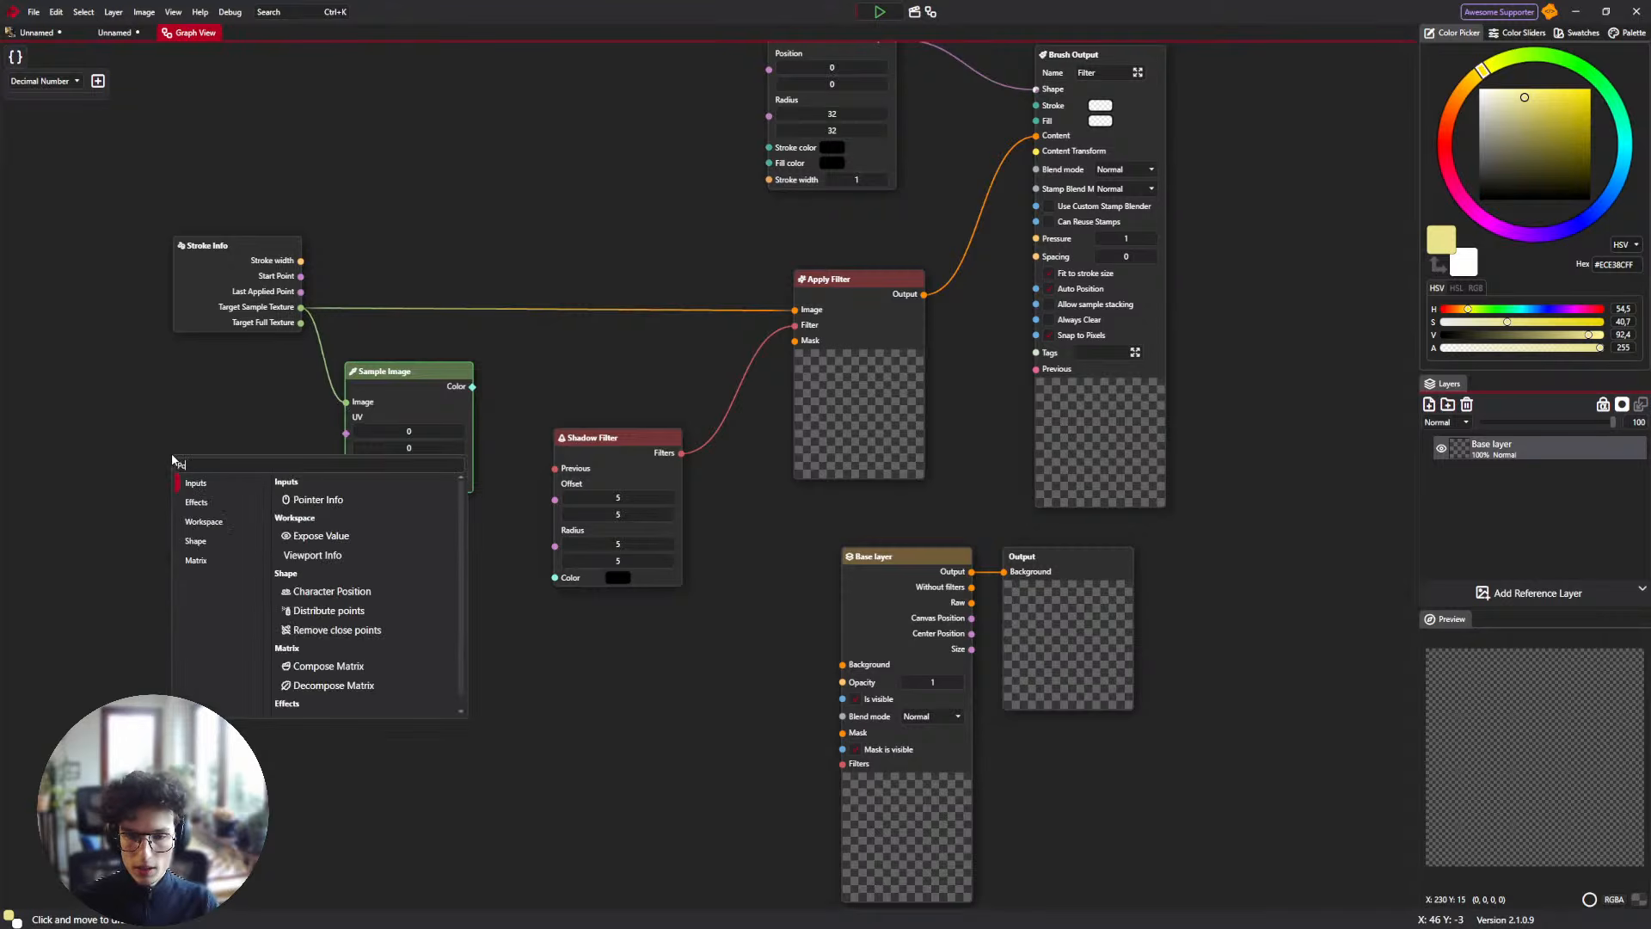
pyautogui.write('i')
pyautogui.press('Return')
pyautogui.moveTo(184, 468); pyautogui.dragTo(107, 467)
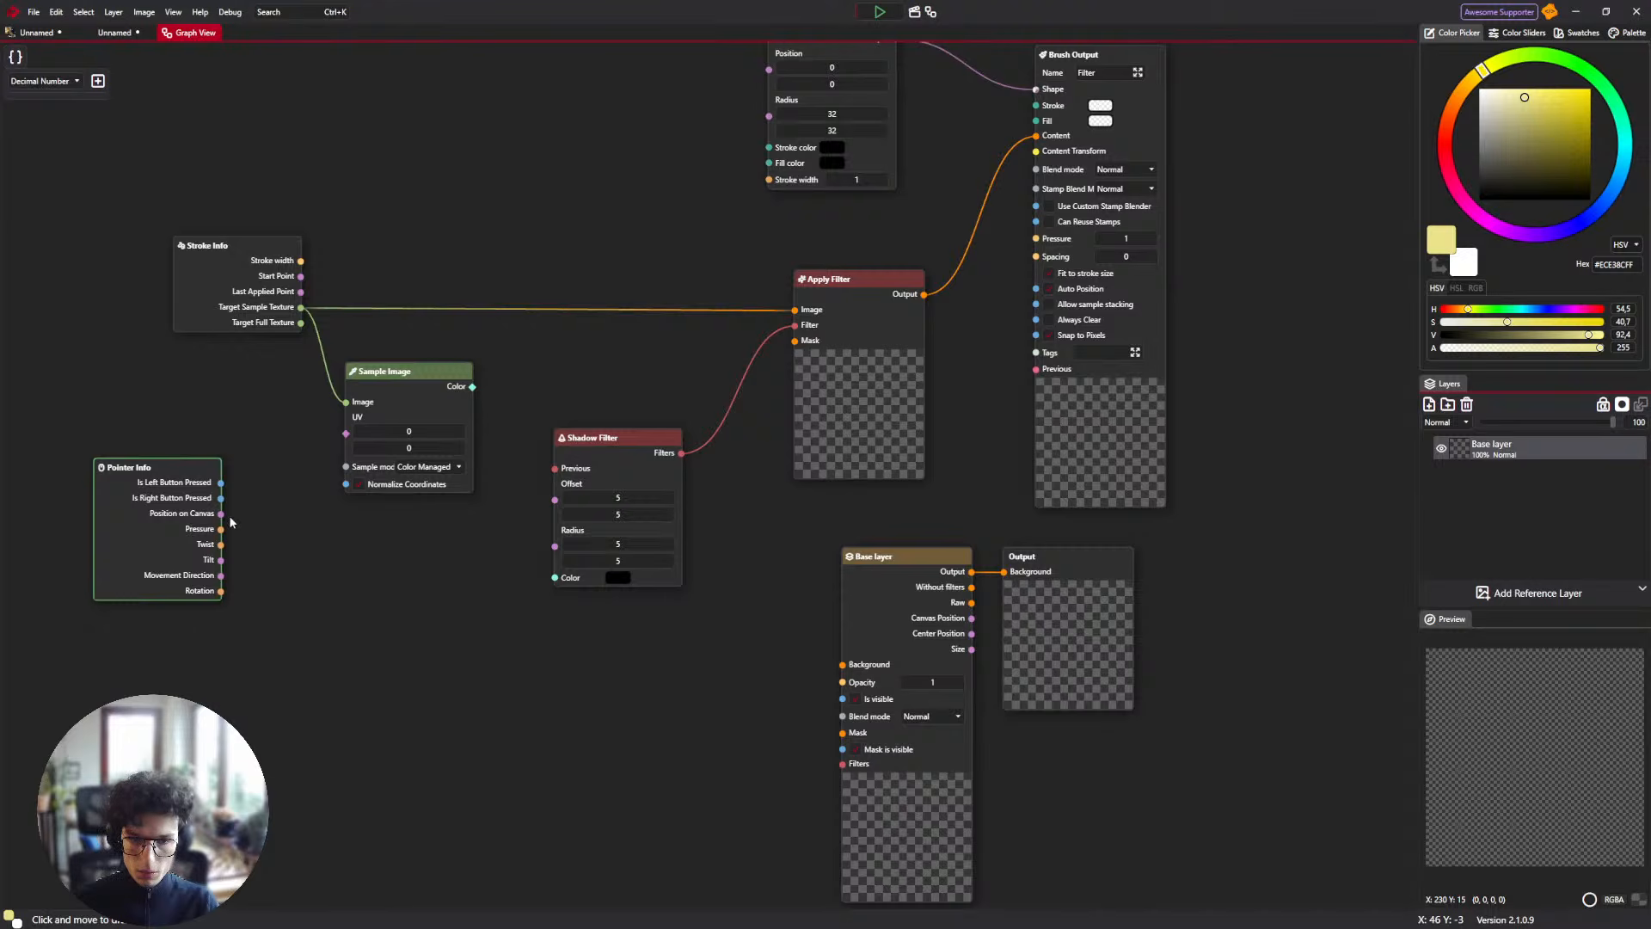
pyautogui.moveTo(146, 467); pyautogui.dragTo(409, 495)
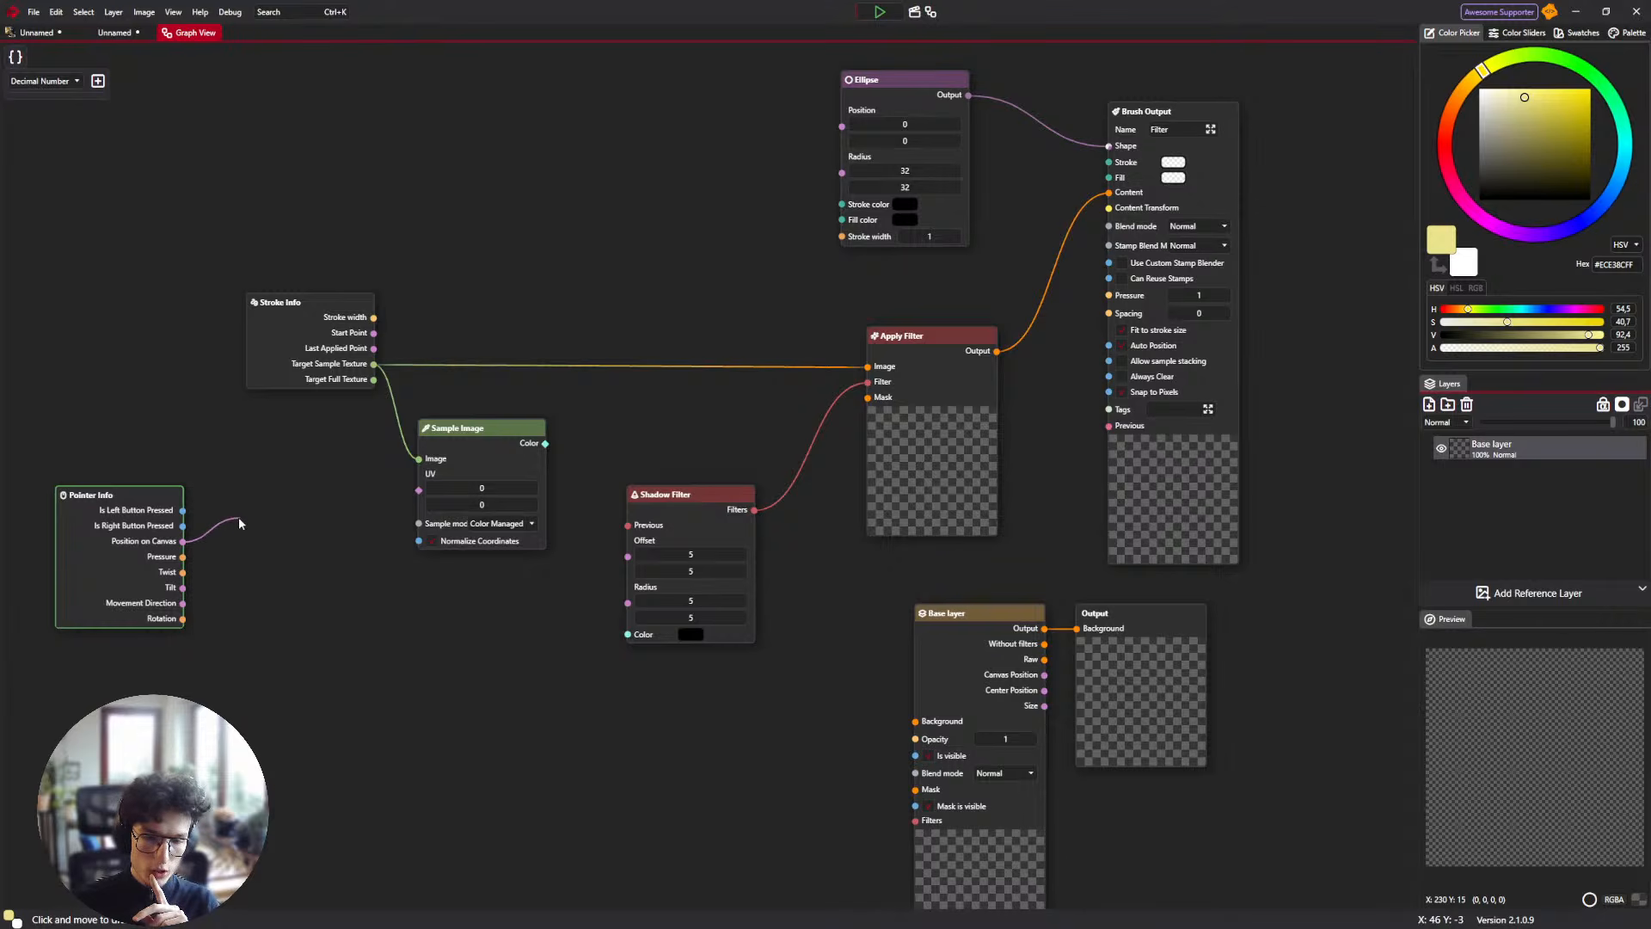
# Try wiring Pointer Info's Position on Canvas to Sample Image's UV, and reconnect its Image input to Stroke Info's Target Full Texture.
pyautogui.moveTo(239, 519); pyautogui.dragTo(182, 545)
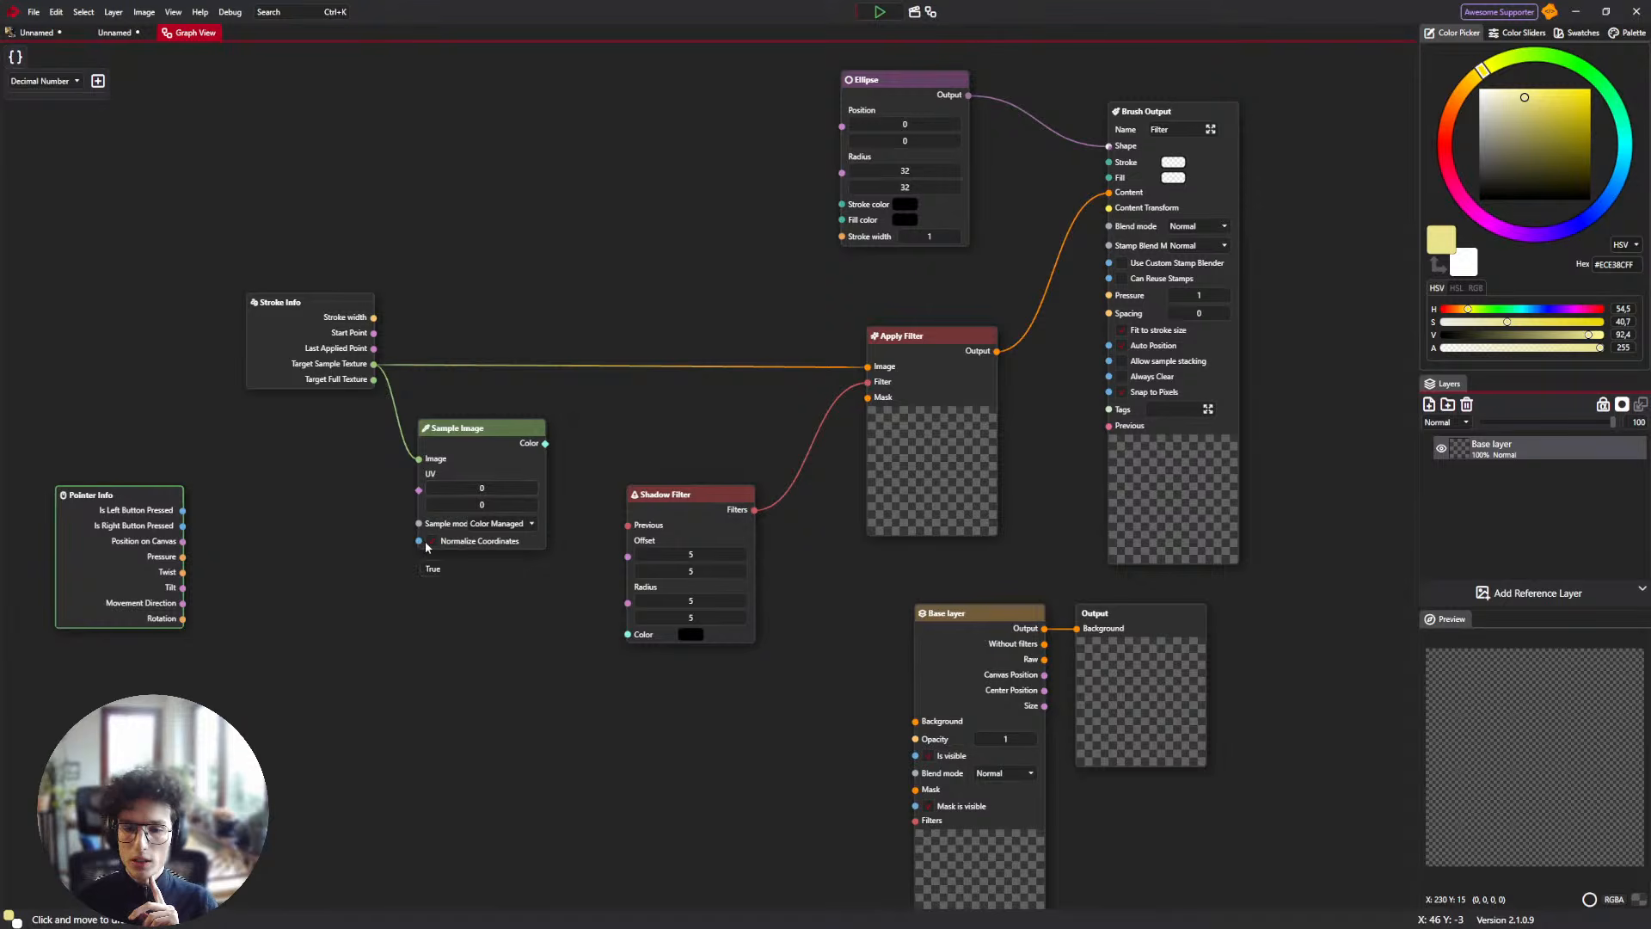
pyautogui.moveTo(181, 541); pyautogui.dragTo(418, 480)
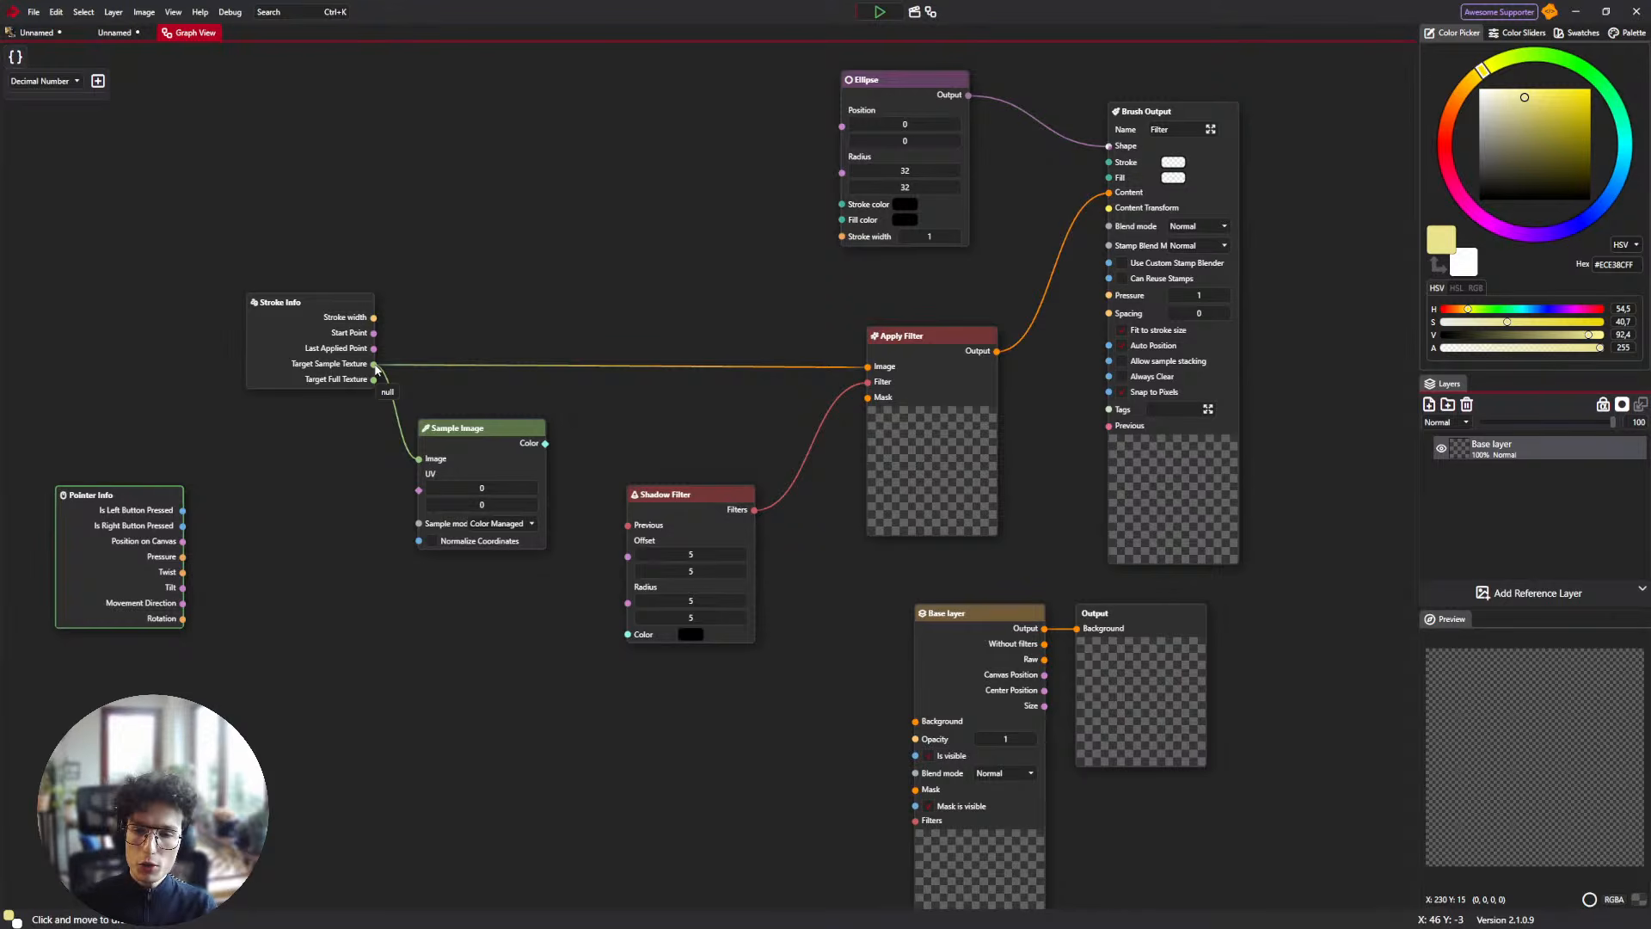
pyautogui.moveTo(376, 368); pyautogui.dragTo(420, 465)
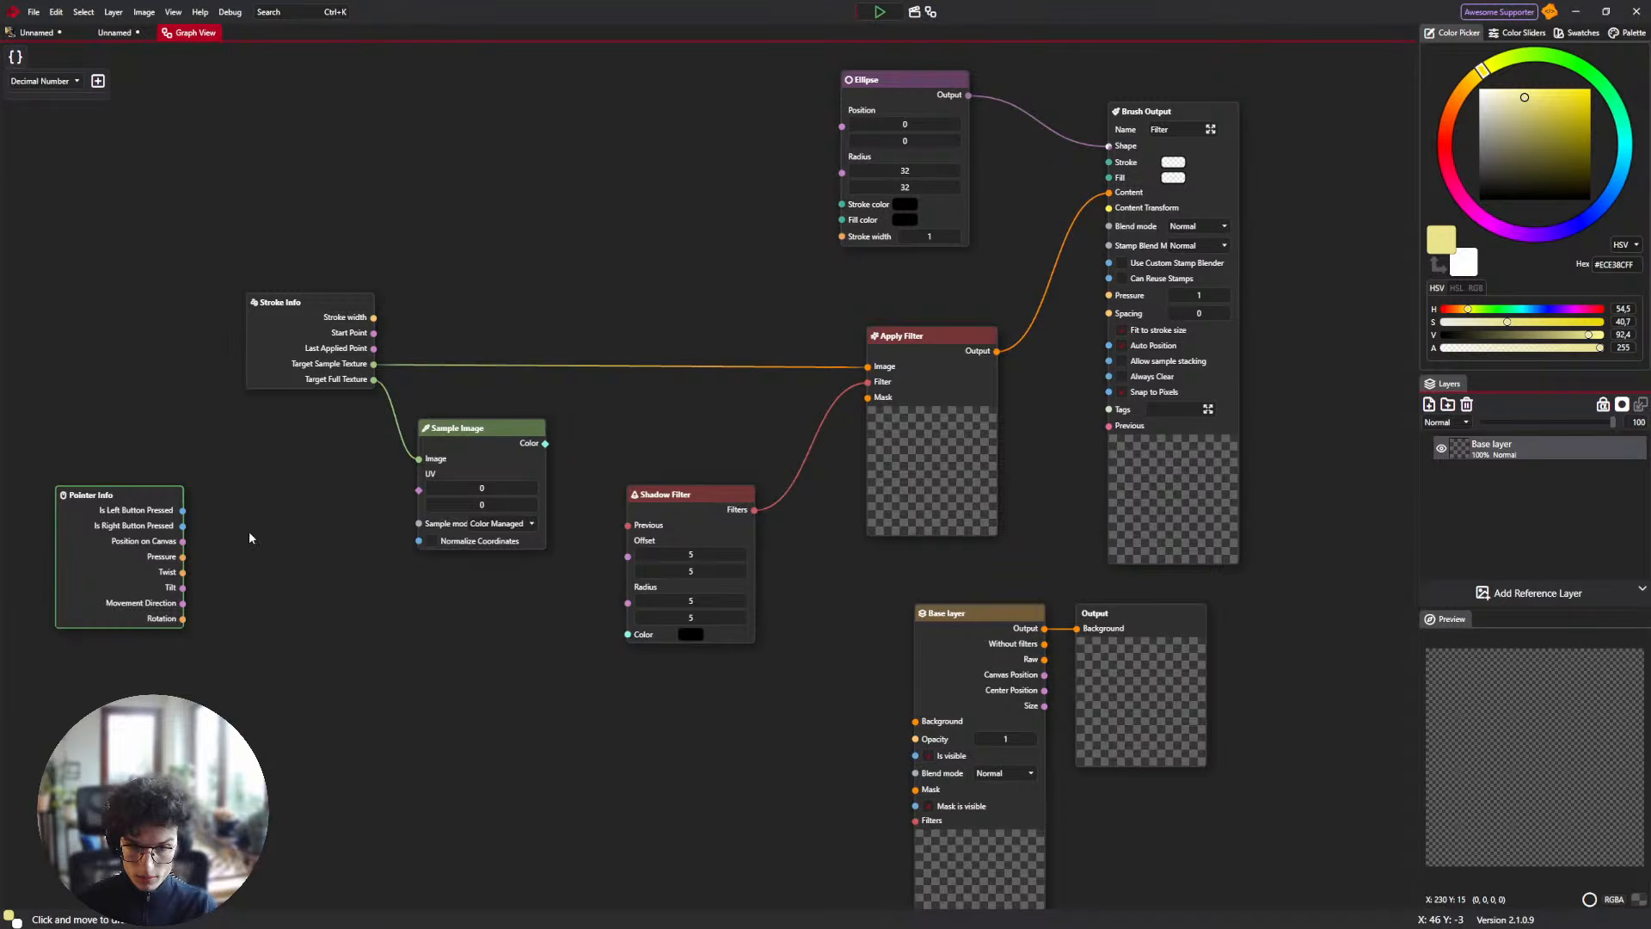
# Connect Pointer Info's Position on Canvas to Sample Image's UV and its Color output to Shadow Filter's Color, spacing the nodes apart.
pyautogui.moveTo(183, 541); pyautogui.dragTo(420, 492)
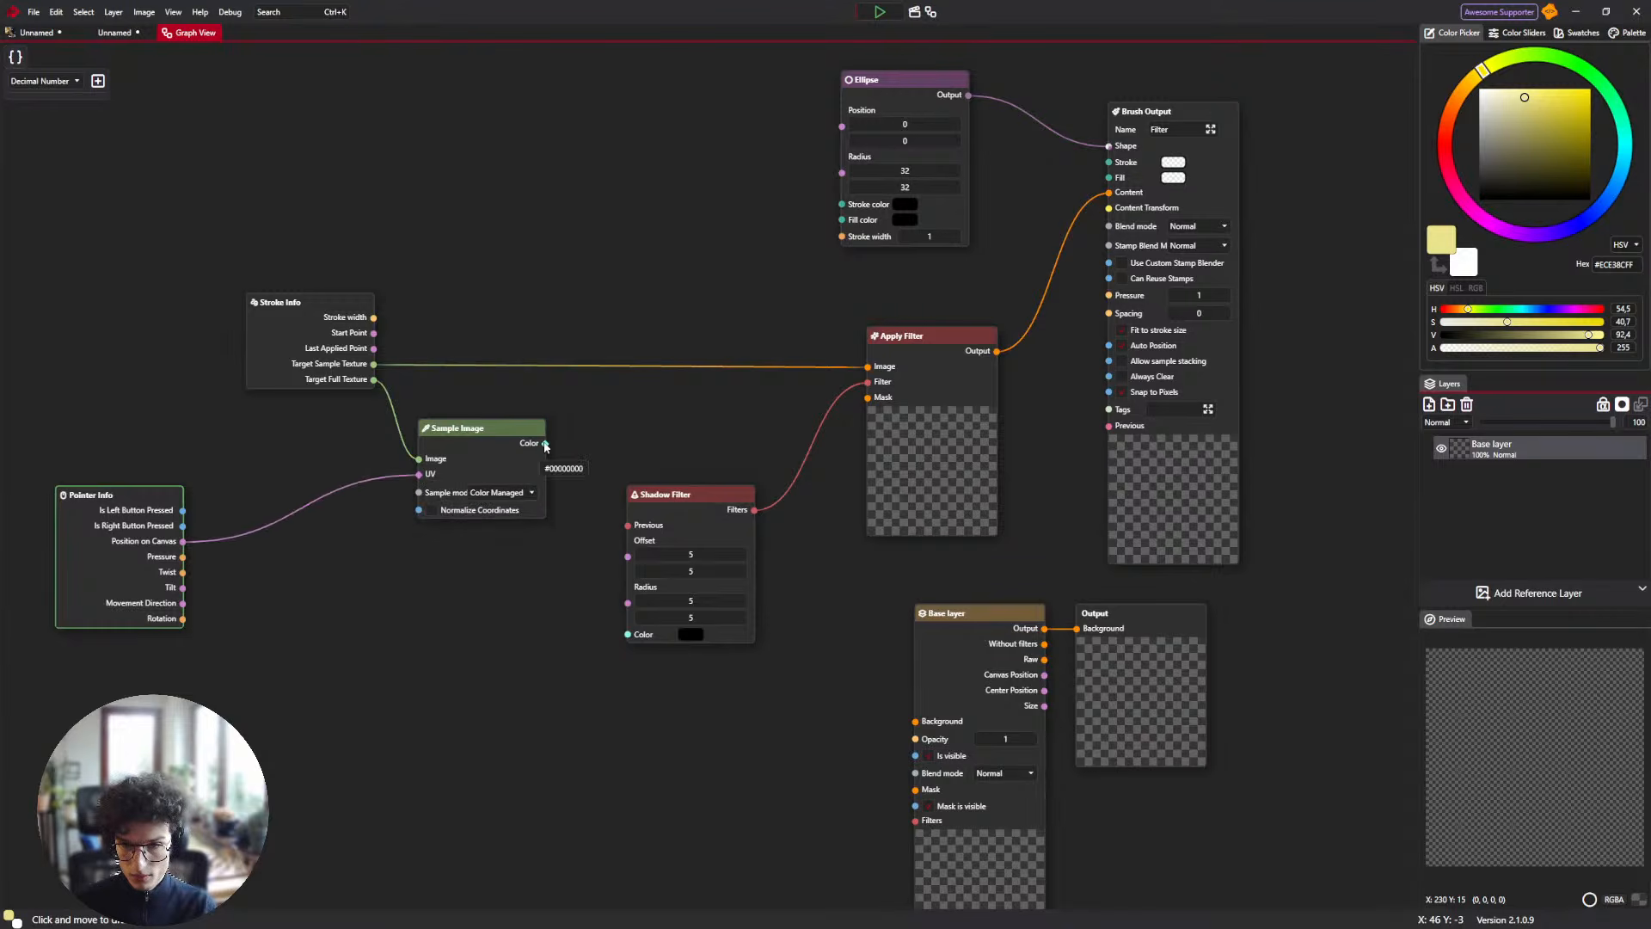
pyautogui.moveTo(614, 602); pyautogui.dragTo(629, 635)
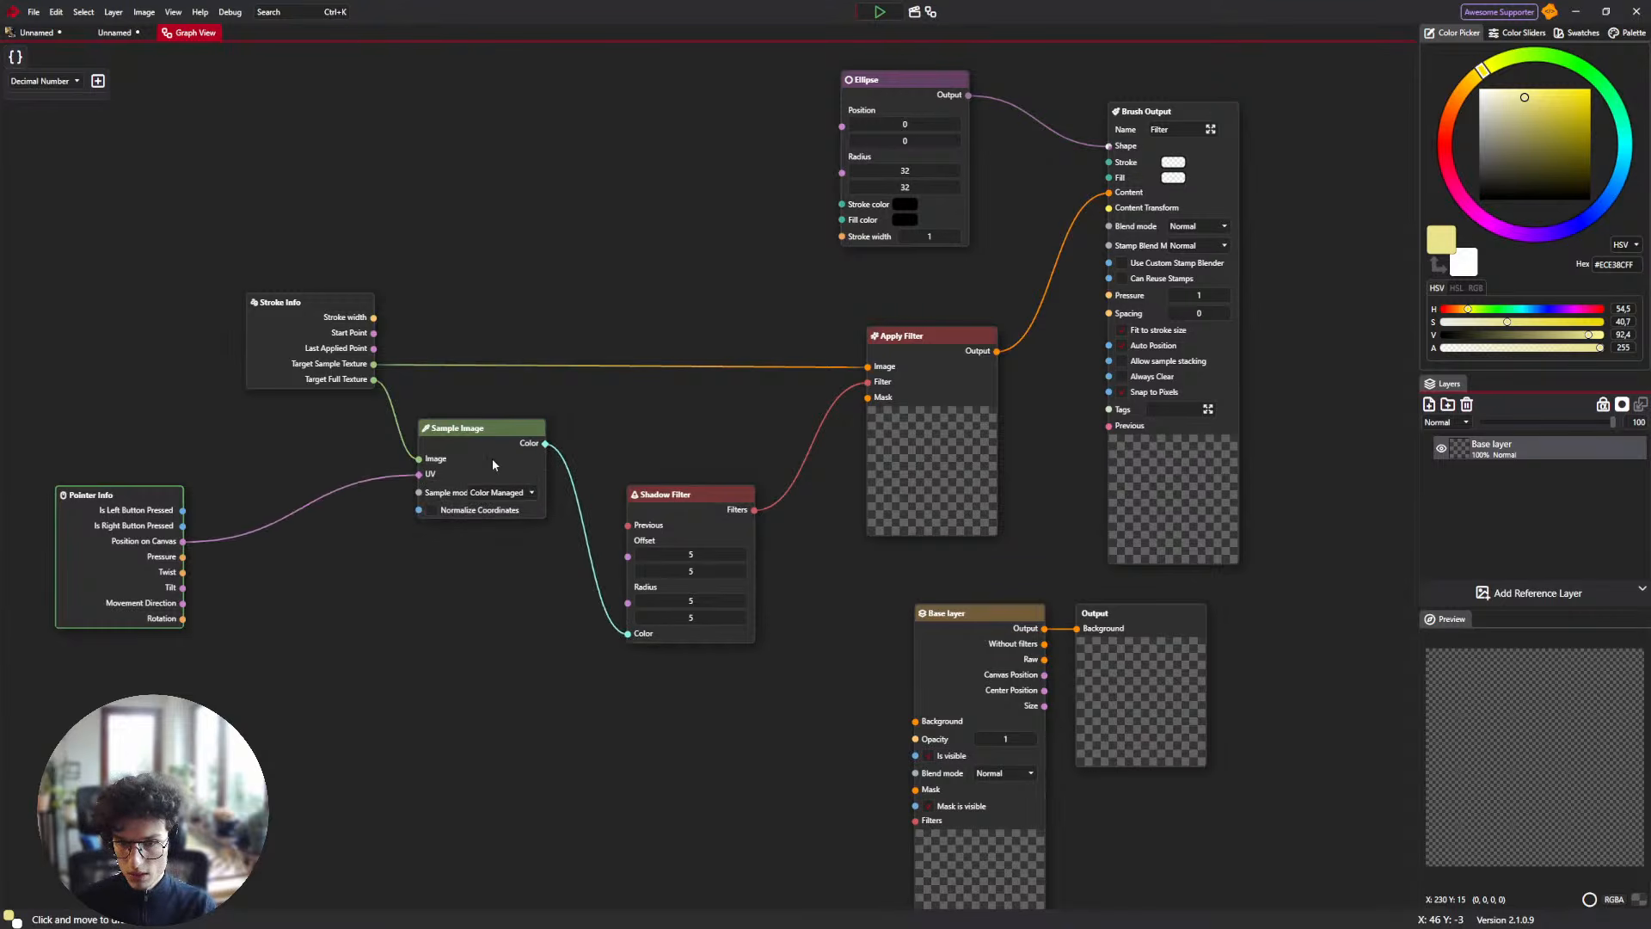
pyautogui.moveTo(492, 465); pyautogui.dragTo(479, 466)
pyautogui.moveTo(335, 327); pyautogui.dragTo(207, 319)
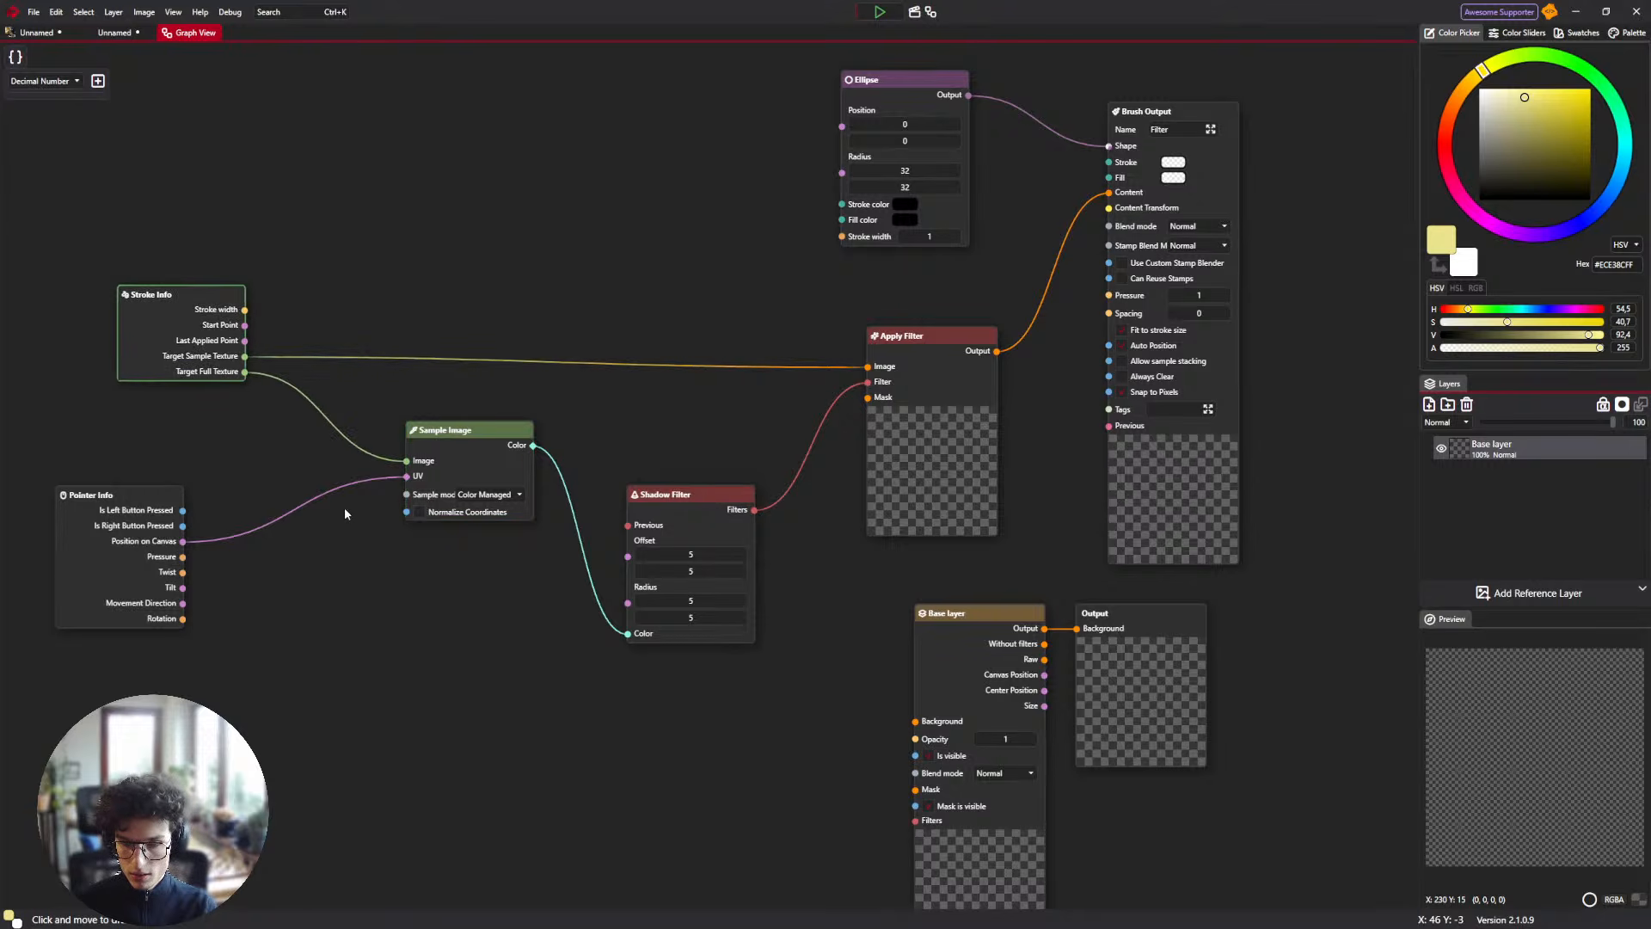
# Return to the dog photo and erase the black shadow edge above the transparent hole with a 128 px eraser.
pyautogui.click(39, 33)
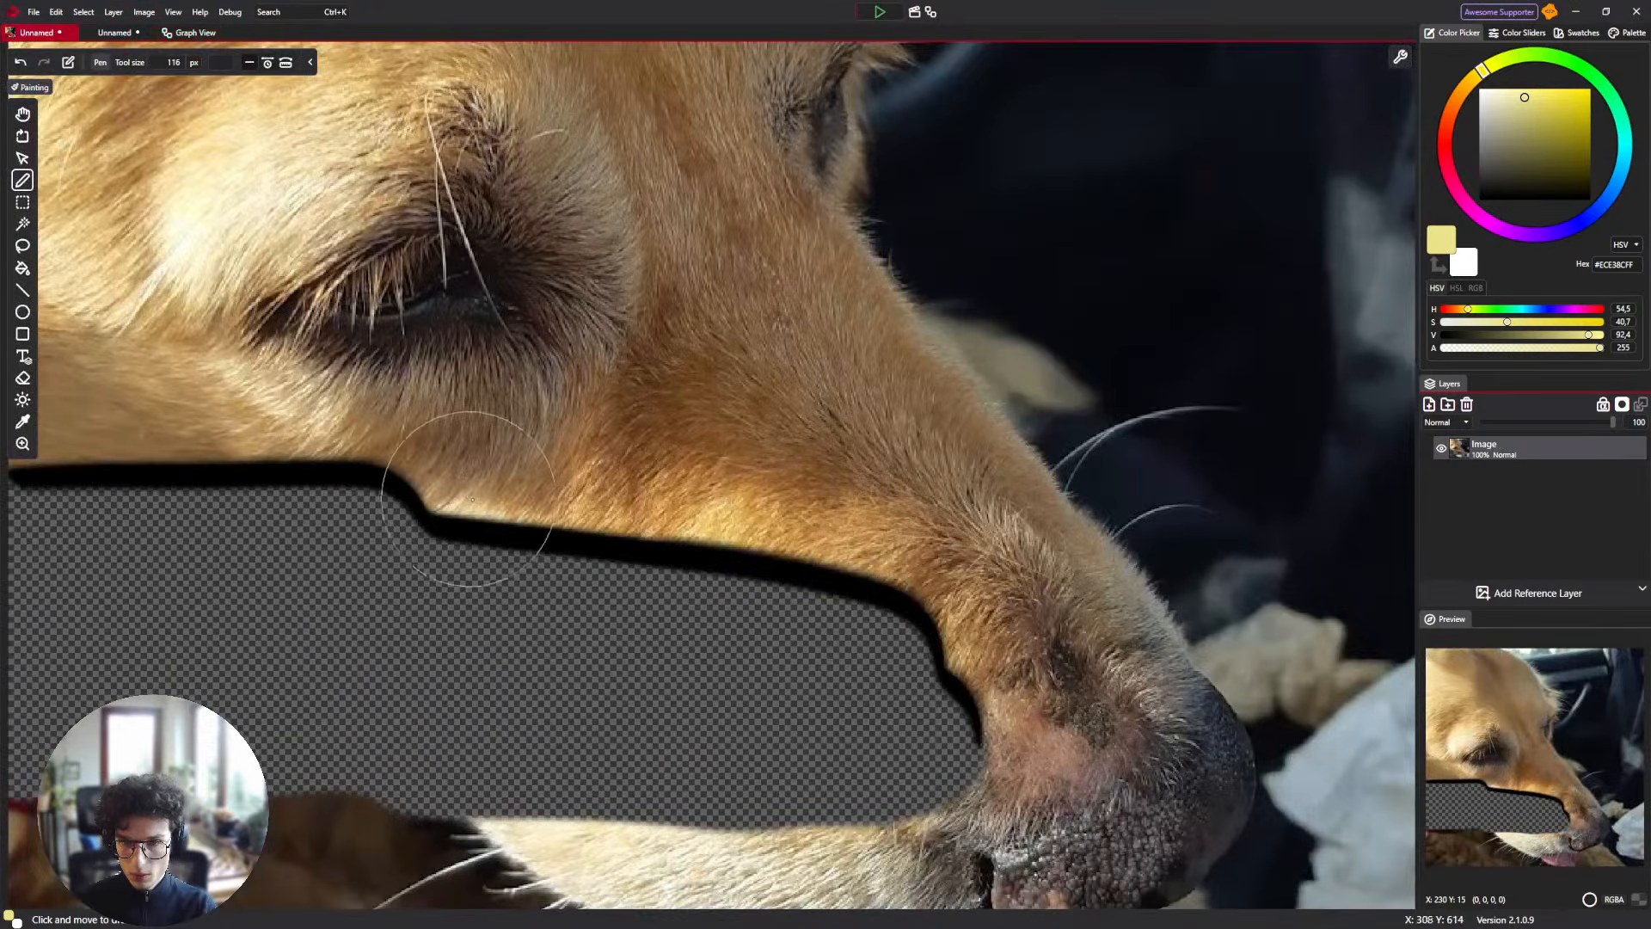
pyautogui.scroll(-2, 574, 502)
pyautogui.scroll(-2, 575, 501)
pyautogui.moveTo(444, 340); pyautogui.dragTo(449, 318)
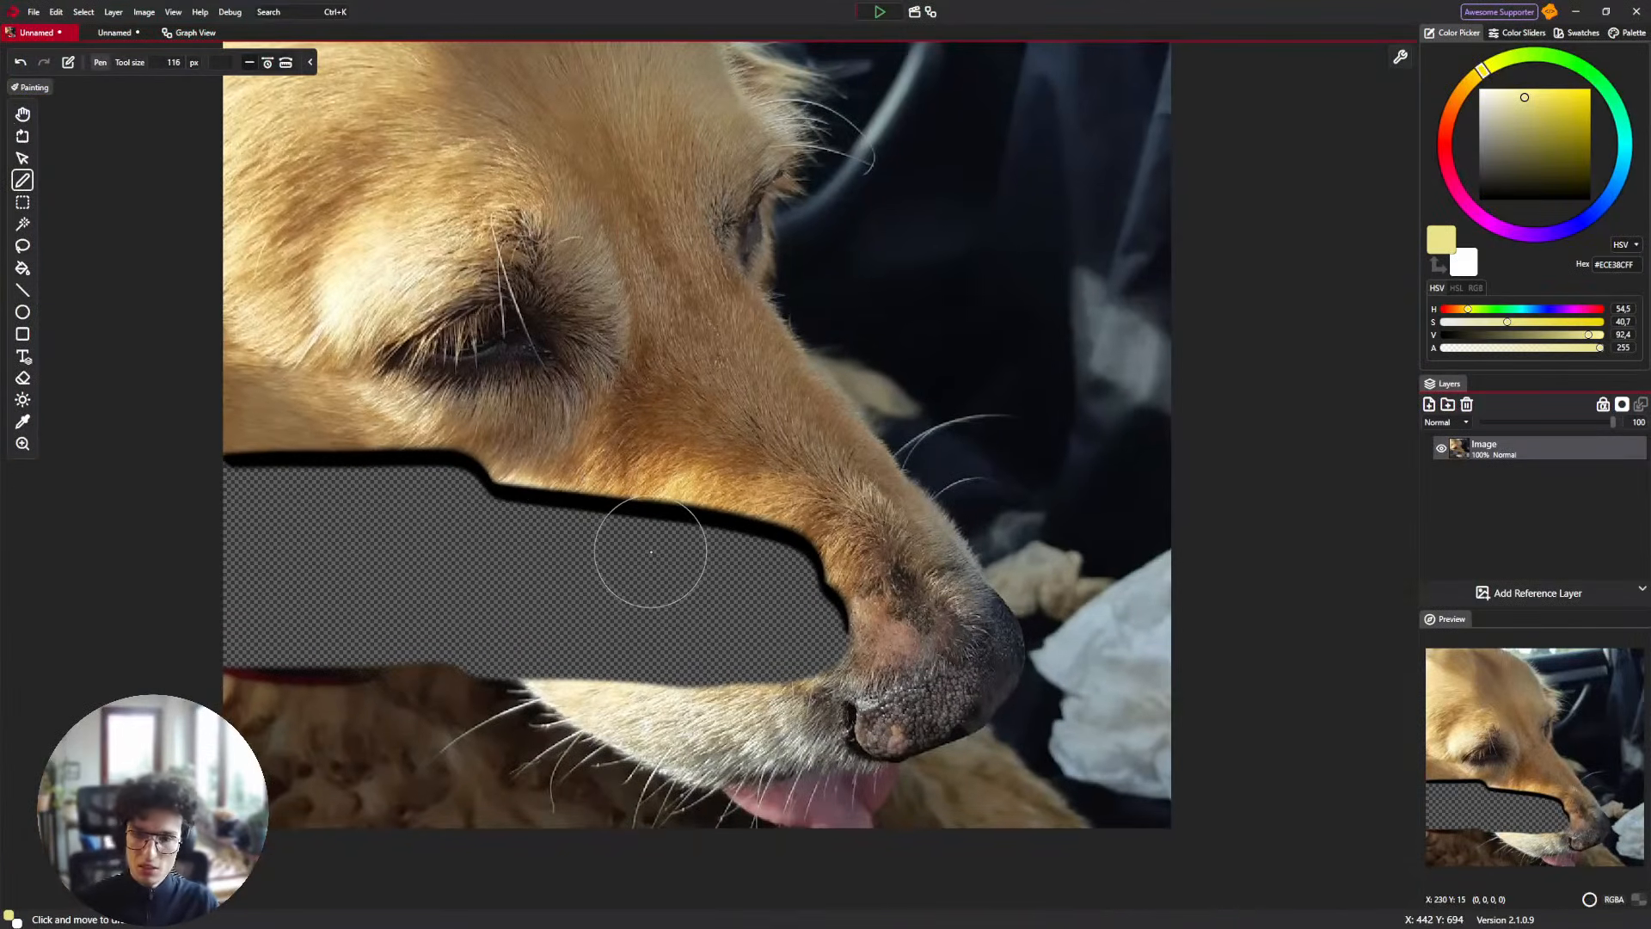
pyautogui.press('e')
pyautogui.press(']')
pyautogui.press(']')
pyautogui.press(']')
pyautogui.press(']')
pyautogui.moveTo(768, 548)
pyautogui.mouseDown()
pyautogui.moveTo(514, 494)
pyautogui.moveTo(414, 494)
pyautogui.mouseUp()
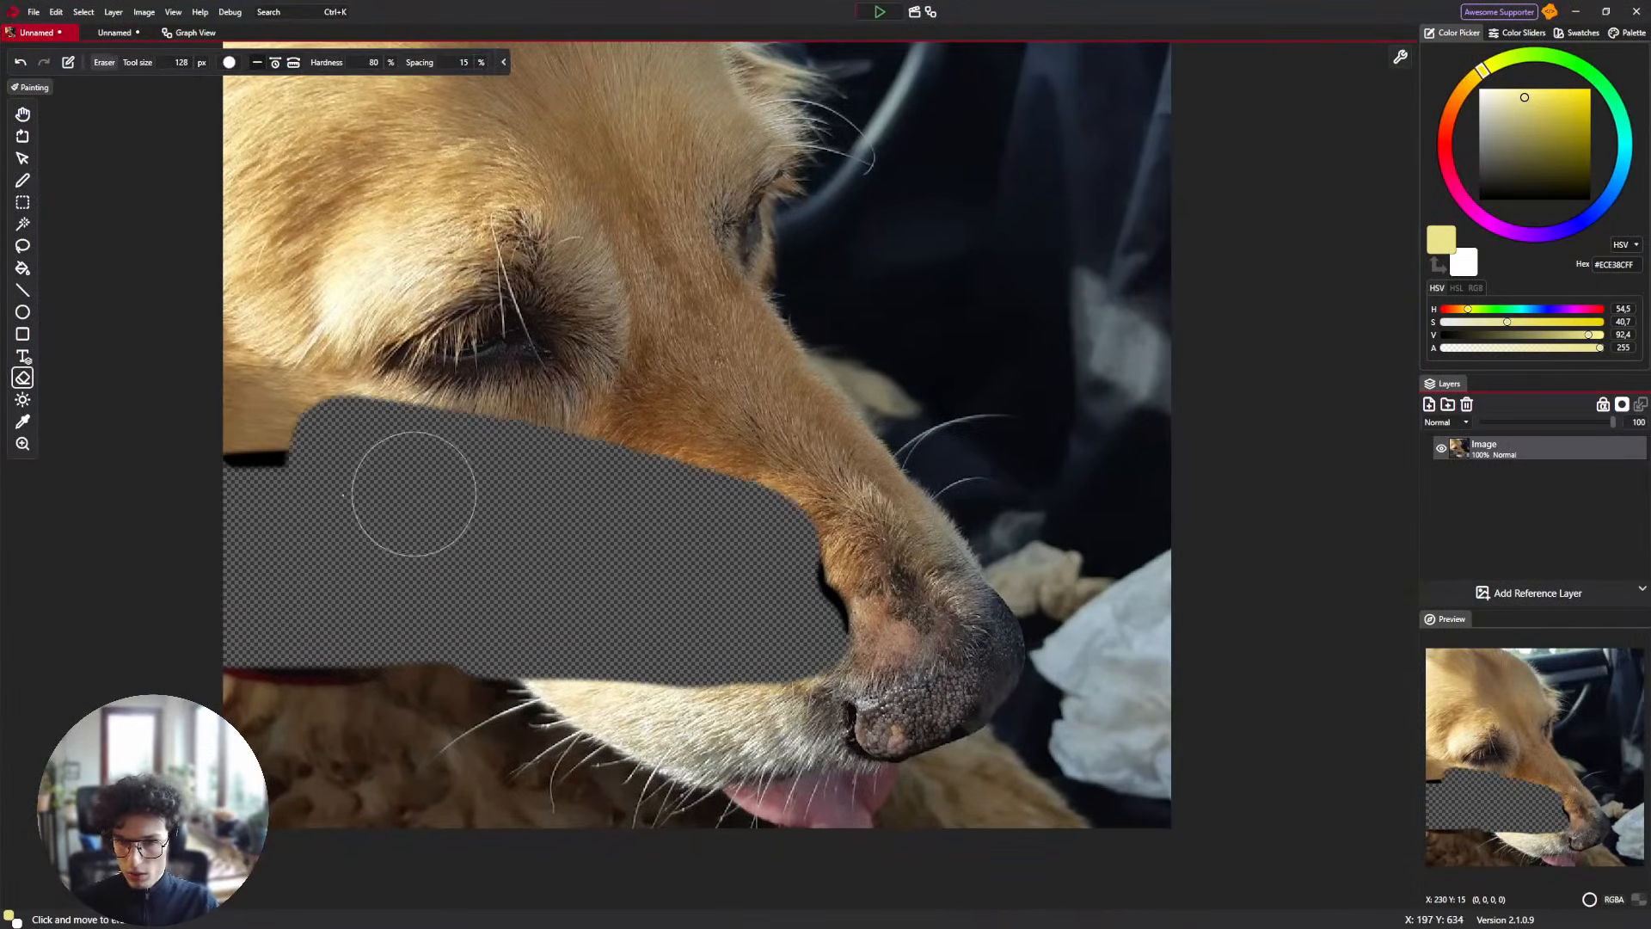
pyautogui.hotkey('ctrl', 'z')
pyautogui.moveTo(253, 492)
pyautogui.mouseDown()
pyautogui.moveTo(472, 507)
pyautogui.moveTo(859, 631)
pyautogui.mouseUp()
# Try the color-sampled Filter brush along the hole's upper edge and undo the test strokes.
pyautogui.press('b')
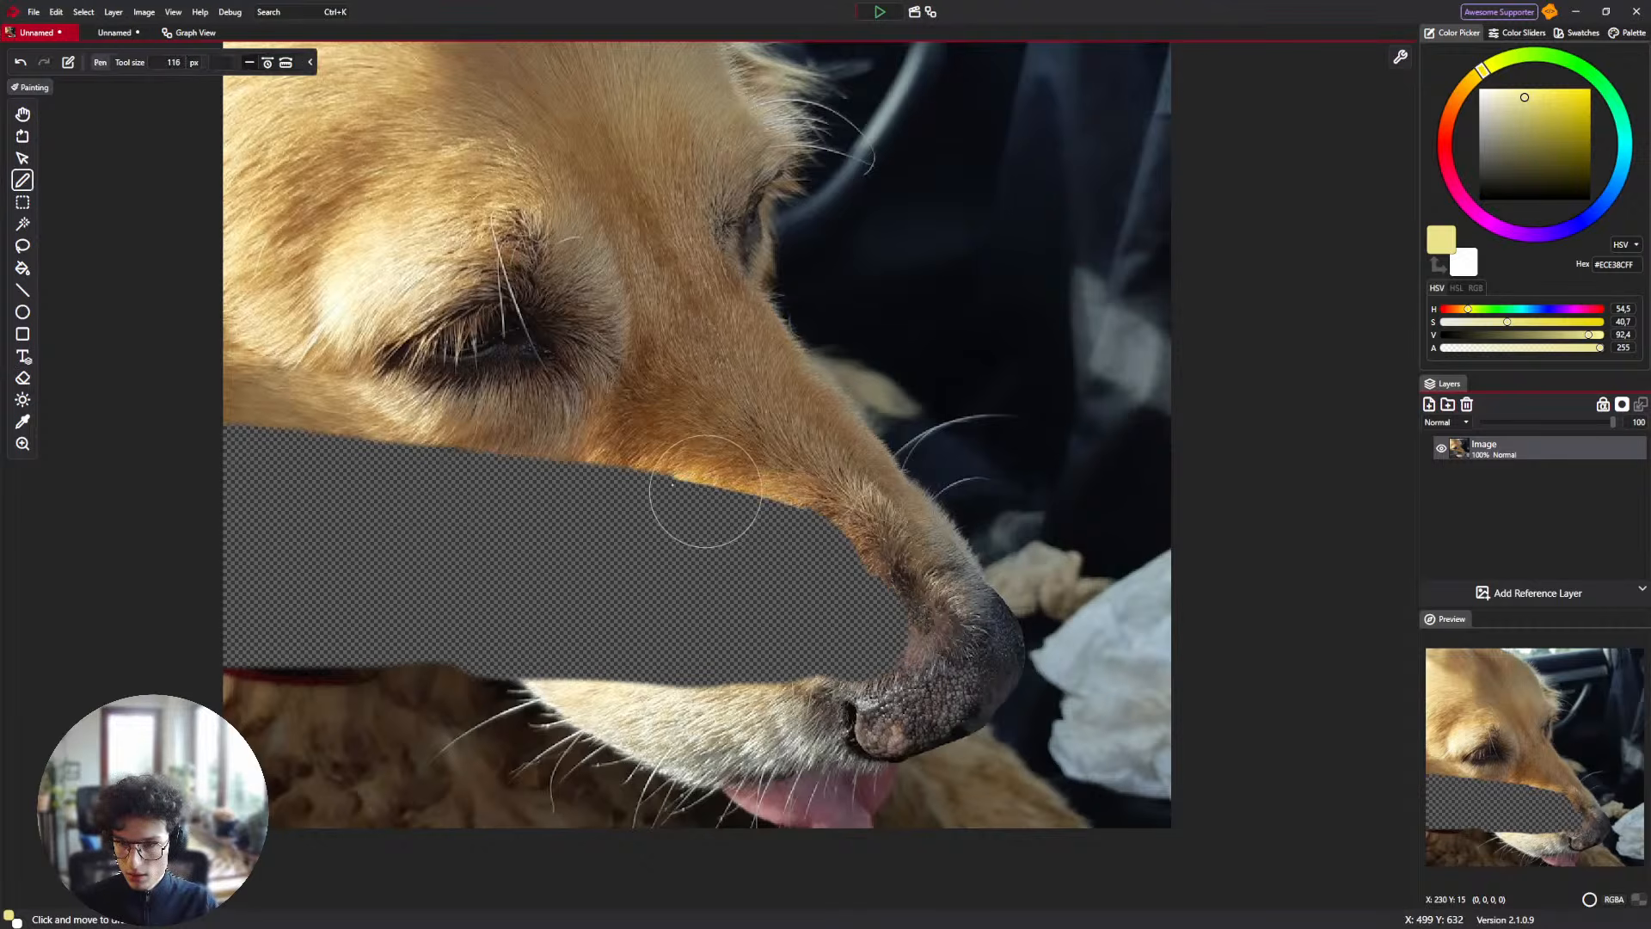
pyautogui.hotkey('ctrl', 'z')
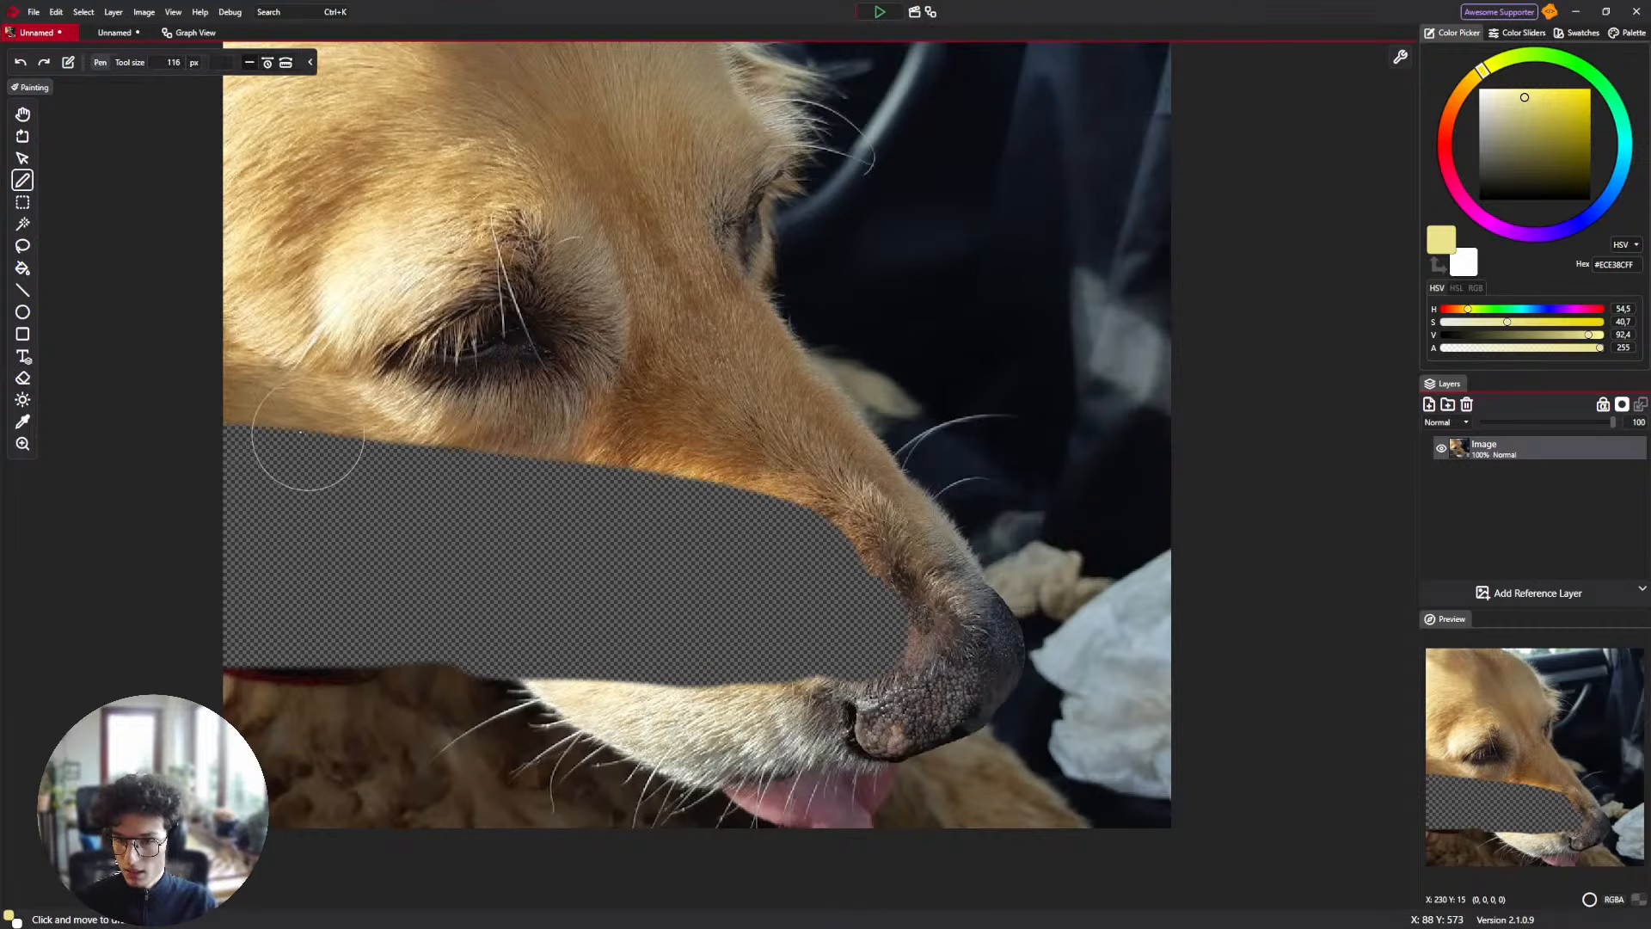
pyautogui.hotkey('ctrl', 'z')
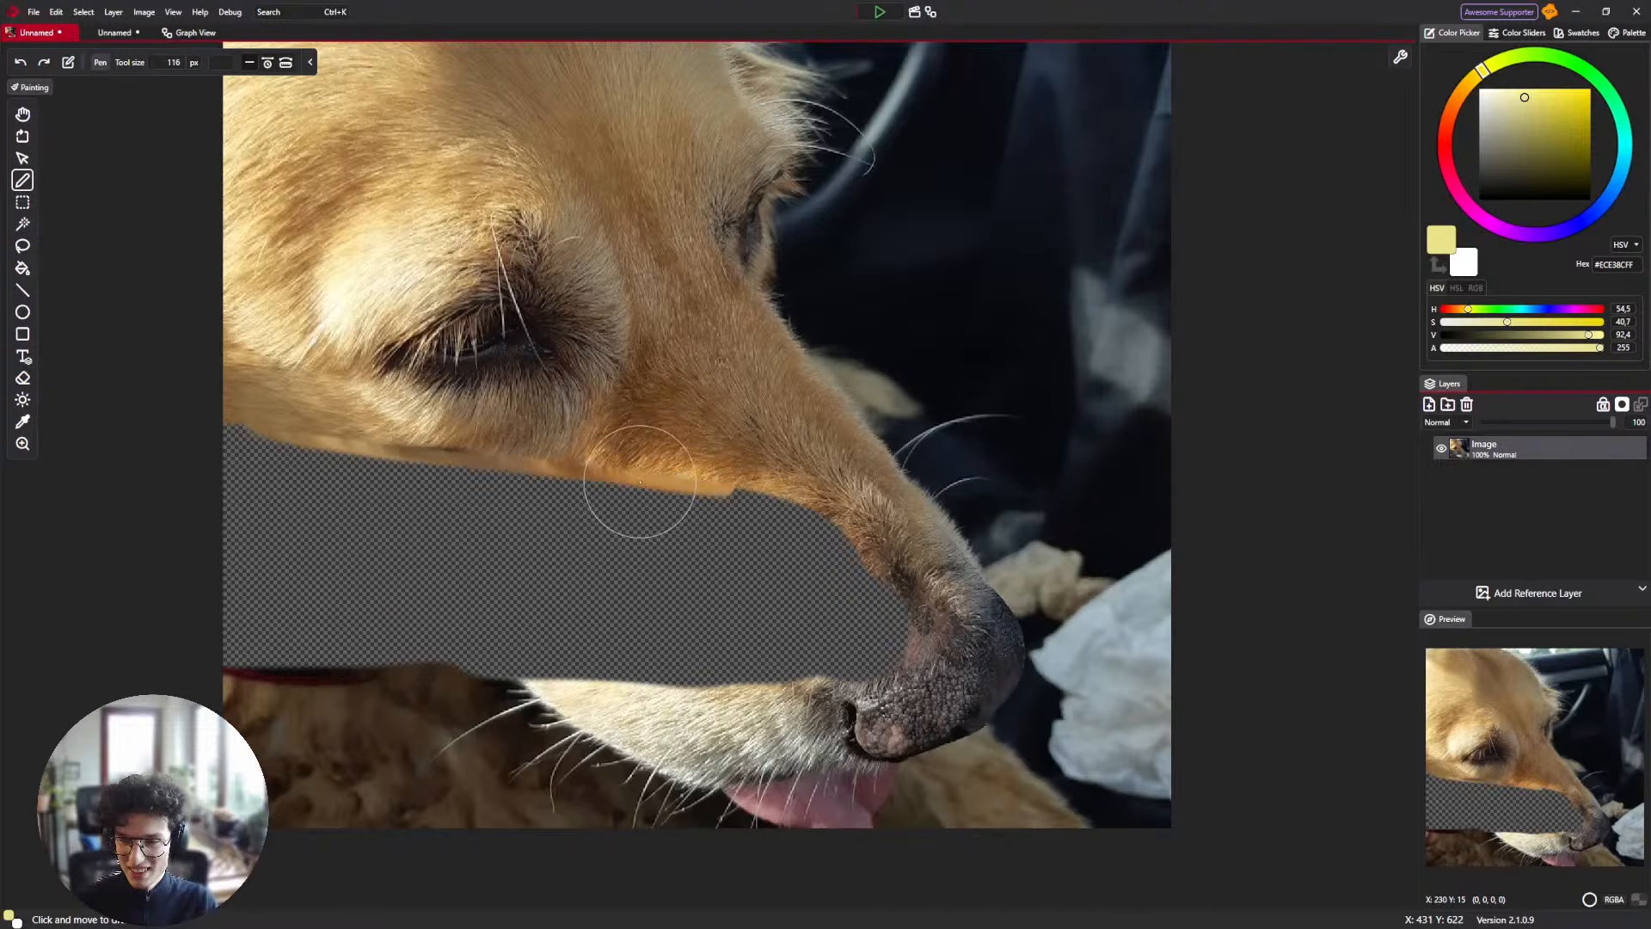
pyautogui.scroll(3, 609, 441)
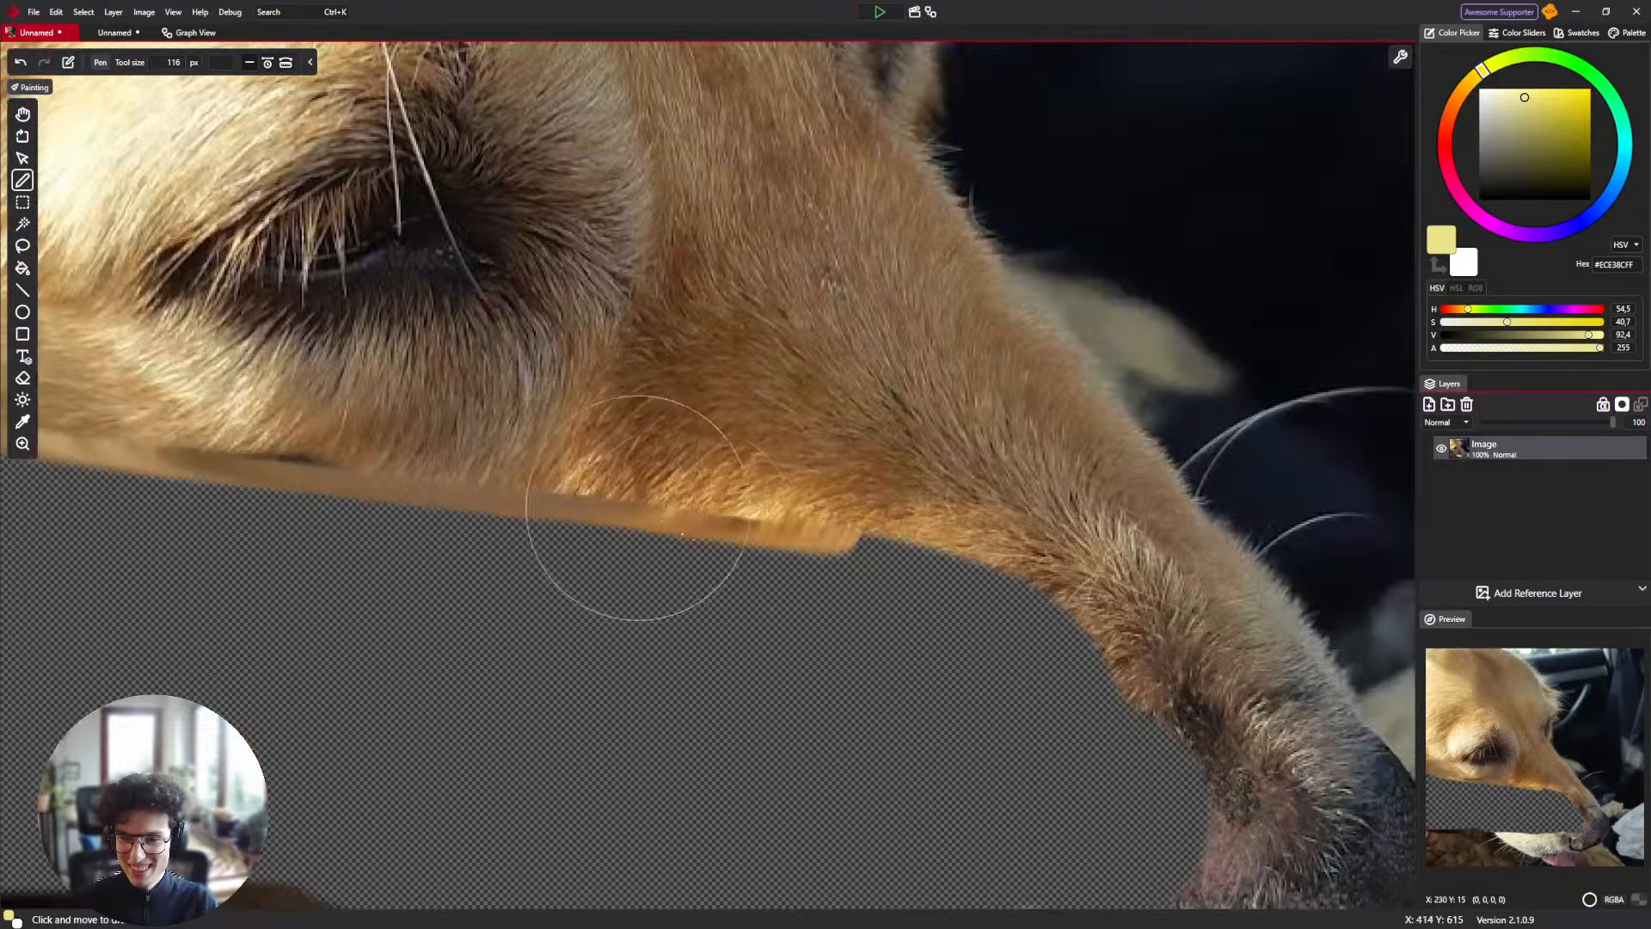
pyautogui.scroll(-2, 636, 512)
pyautogui.hotkey('ctrl', 'z')
# Set the Spacing of the Filter brush's Brush Output node to 15.
pyautogui.click(189, 33)
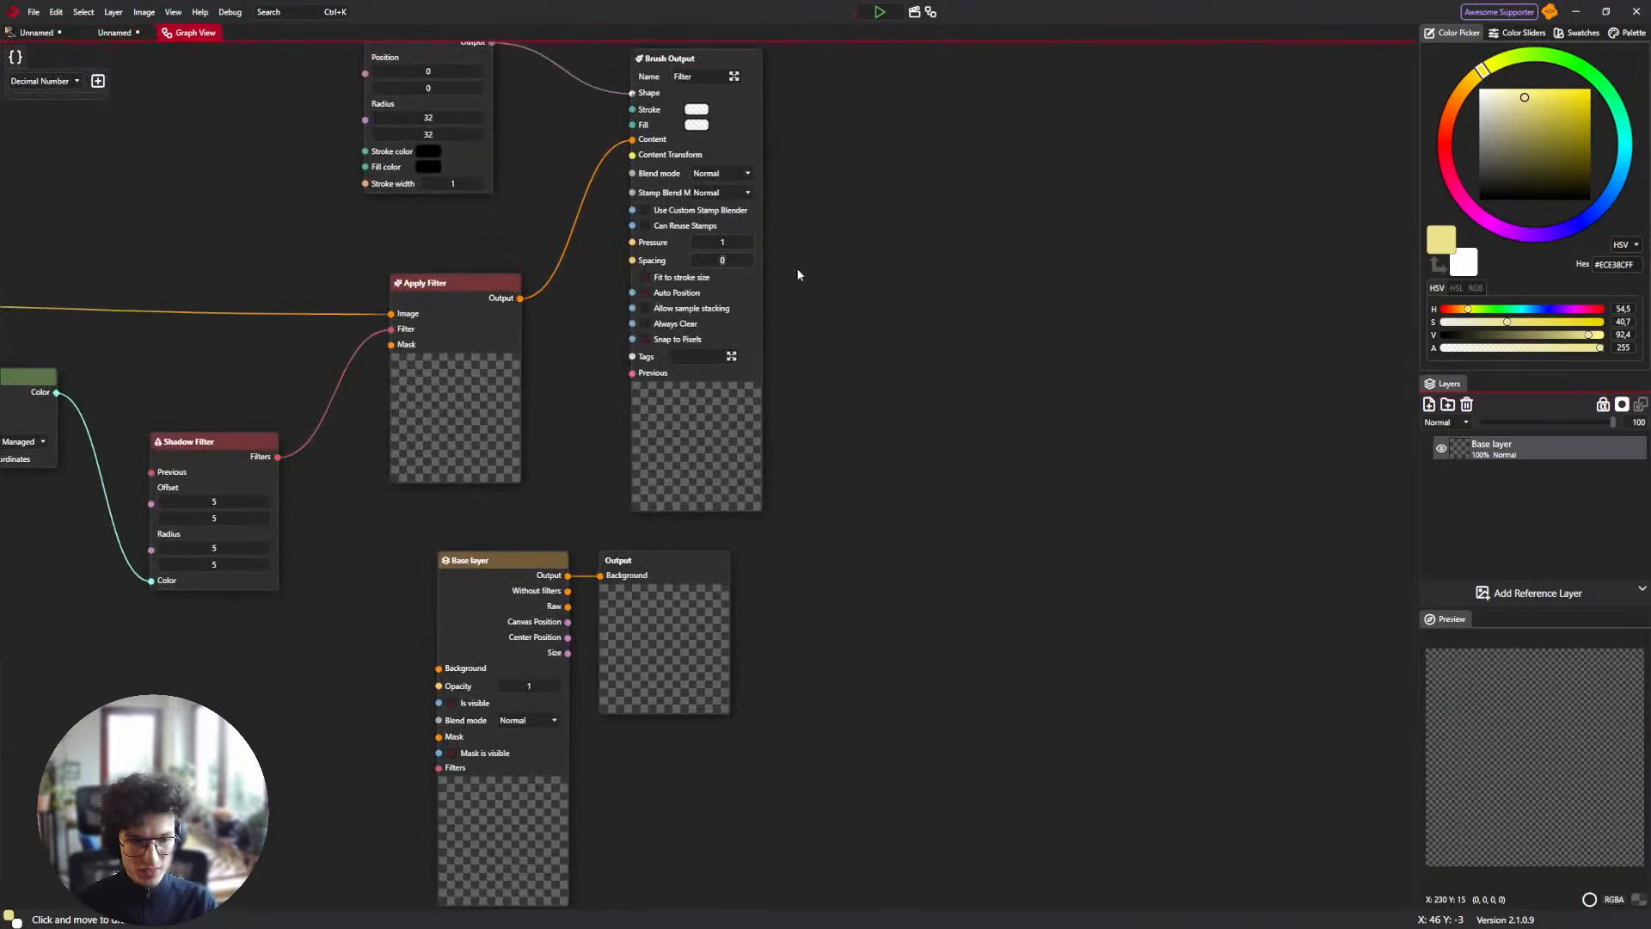
pyautogui.write('15')
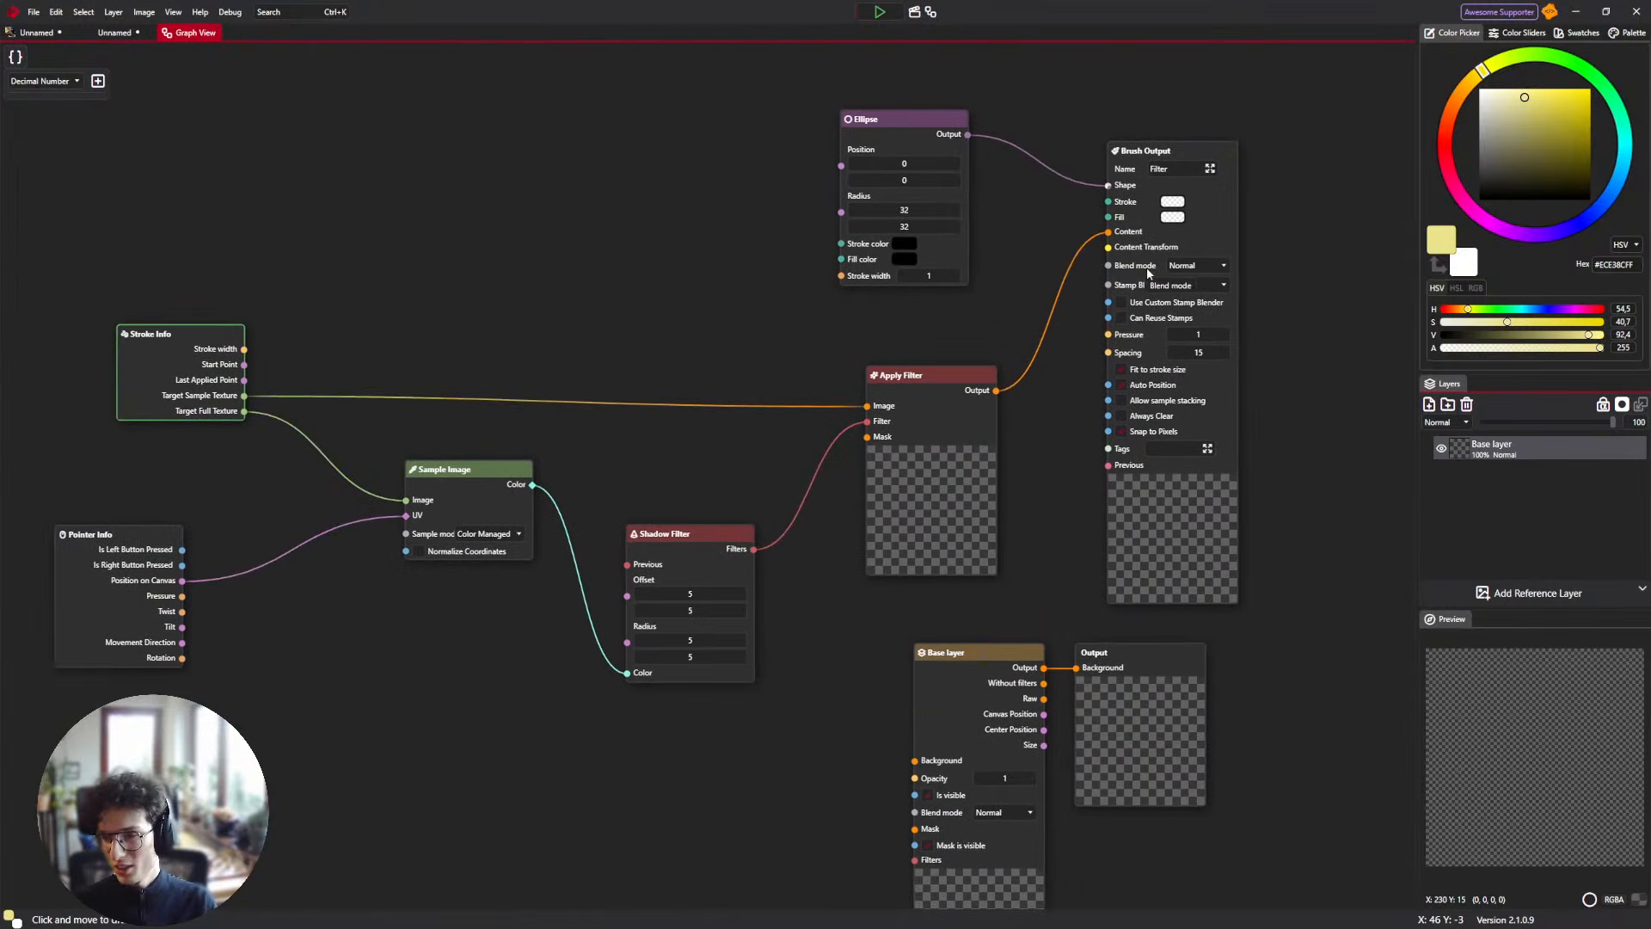
pyautogui.moveTo(675, 315); pyautogui.dragTo(609, 322)
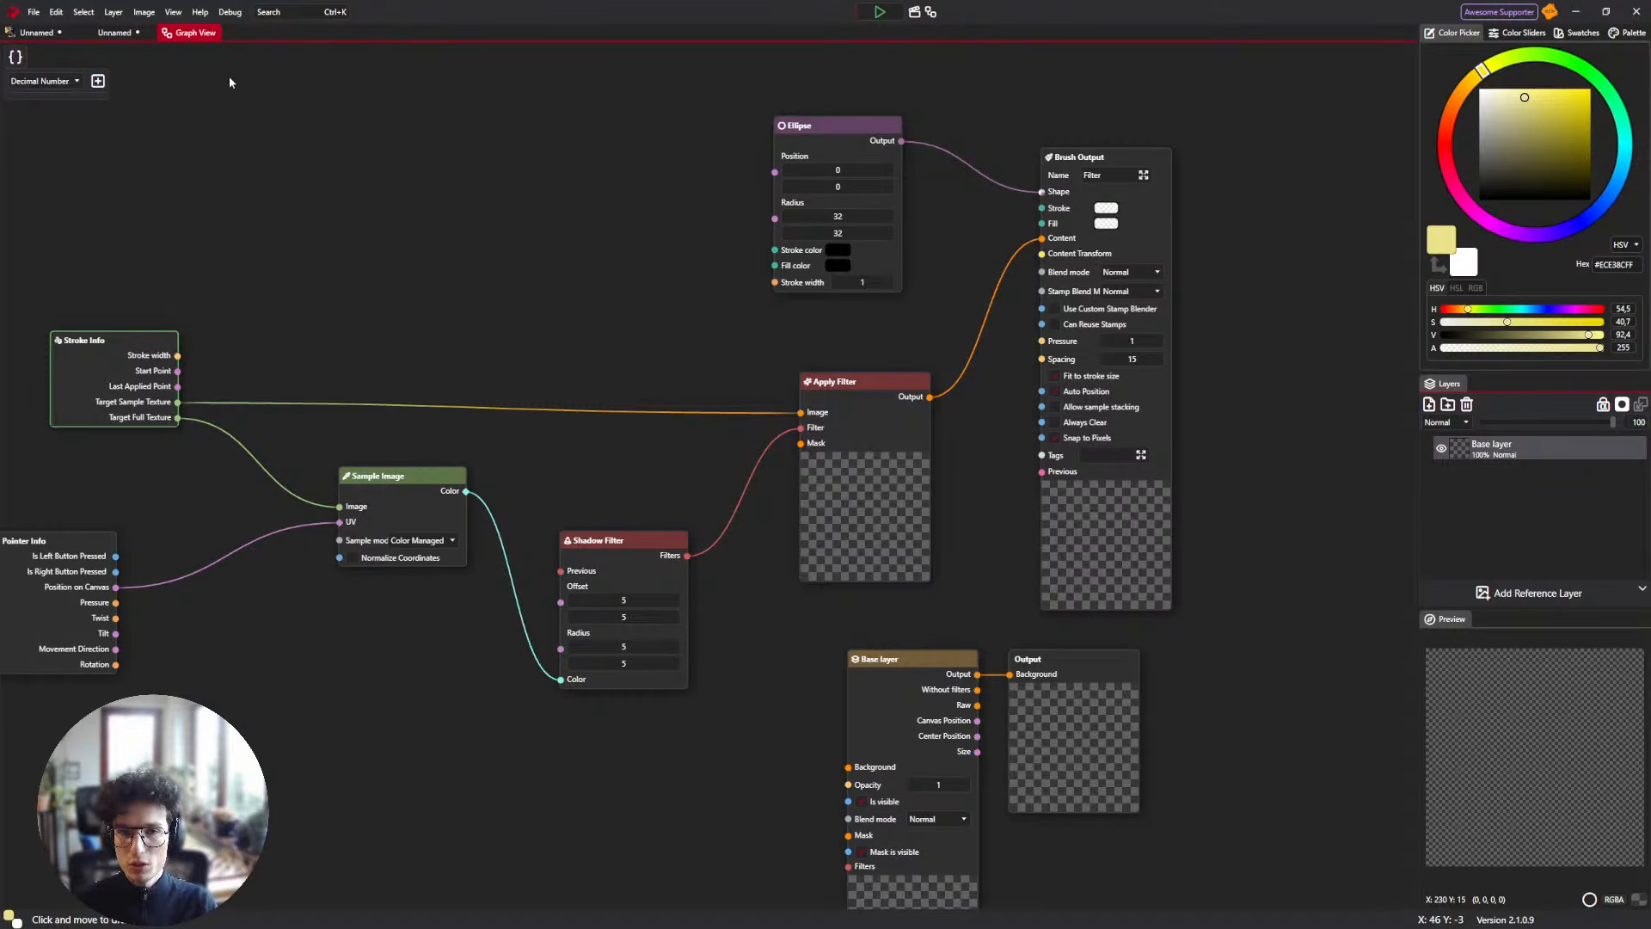
# Paint with the Filter brush along the upper and lower edges of the transparent hole in the dog photo.
pyautogui.click(36, 33)
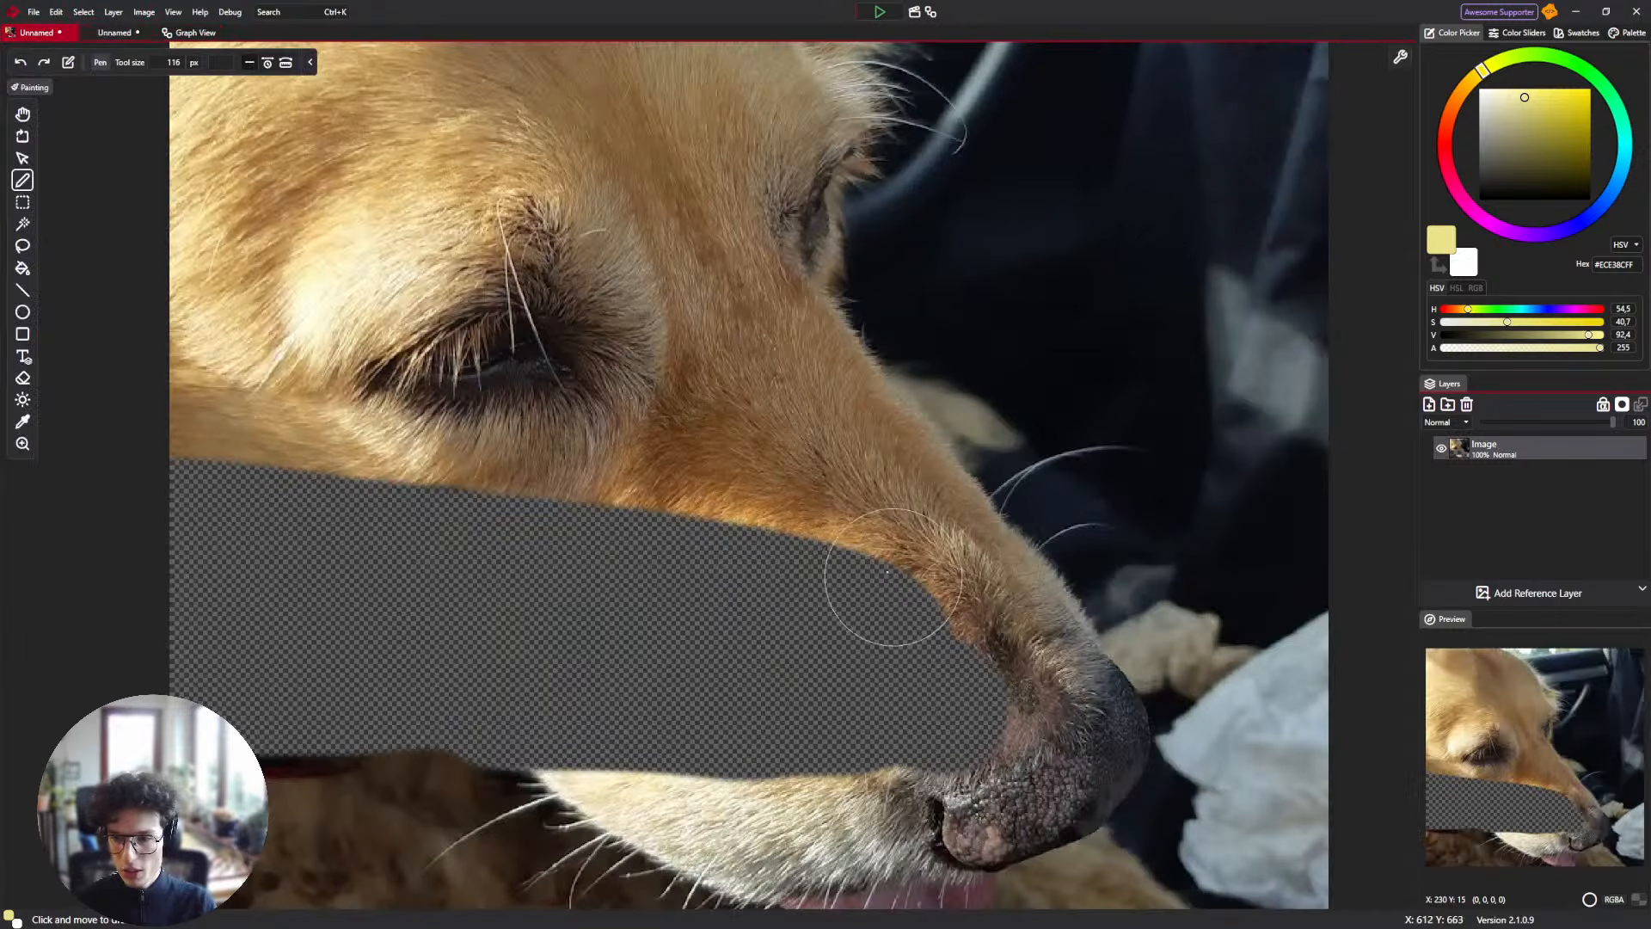
pyautogui.moveTo(222, 471); pyautogui.dragTo(444, 497)
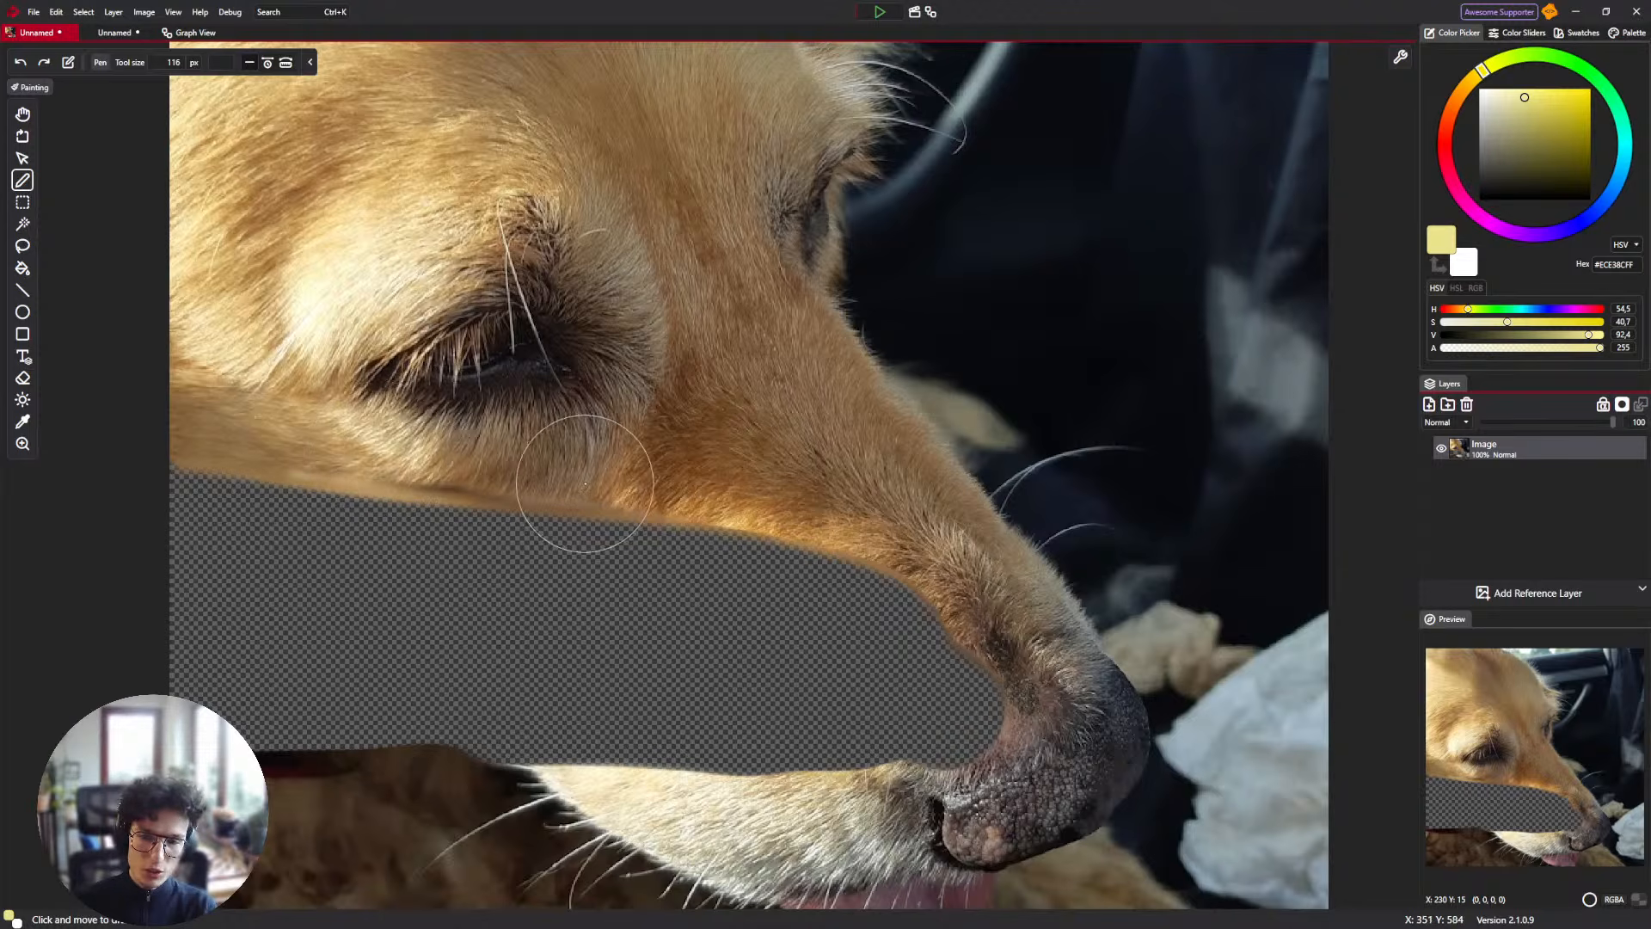
pyautogui.scroll(3, 628, 470)
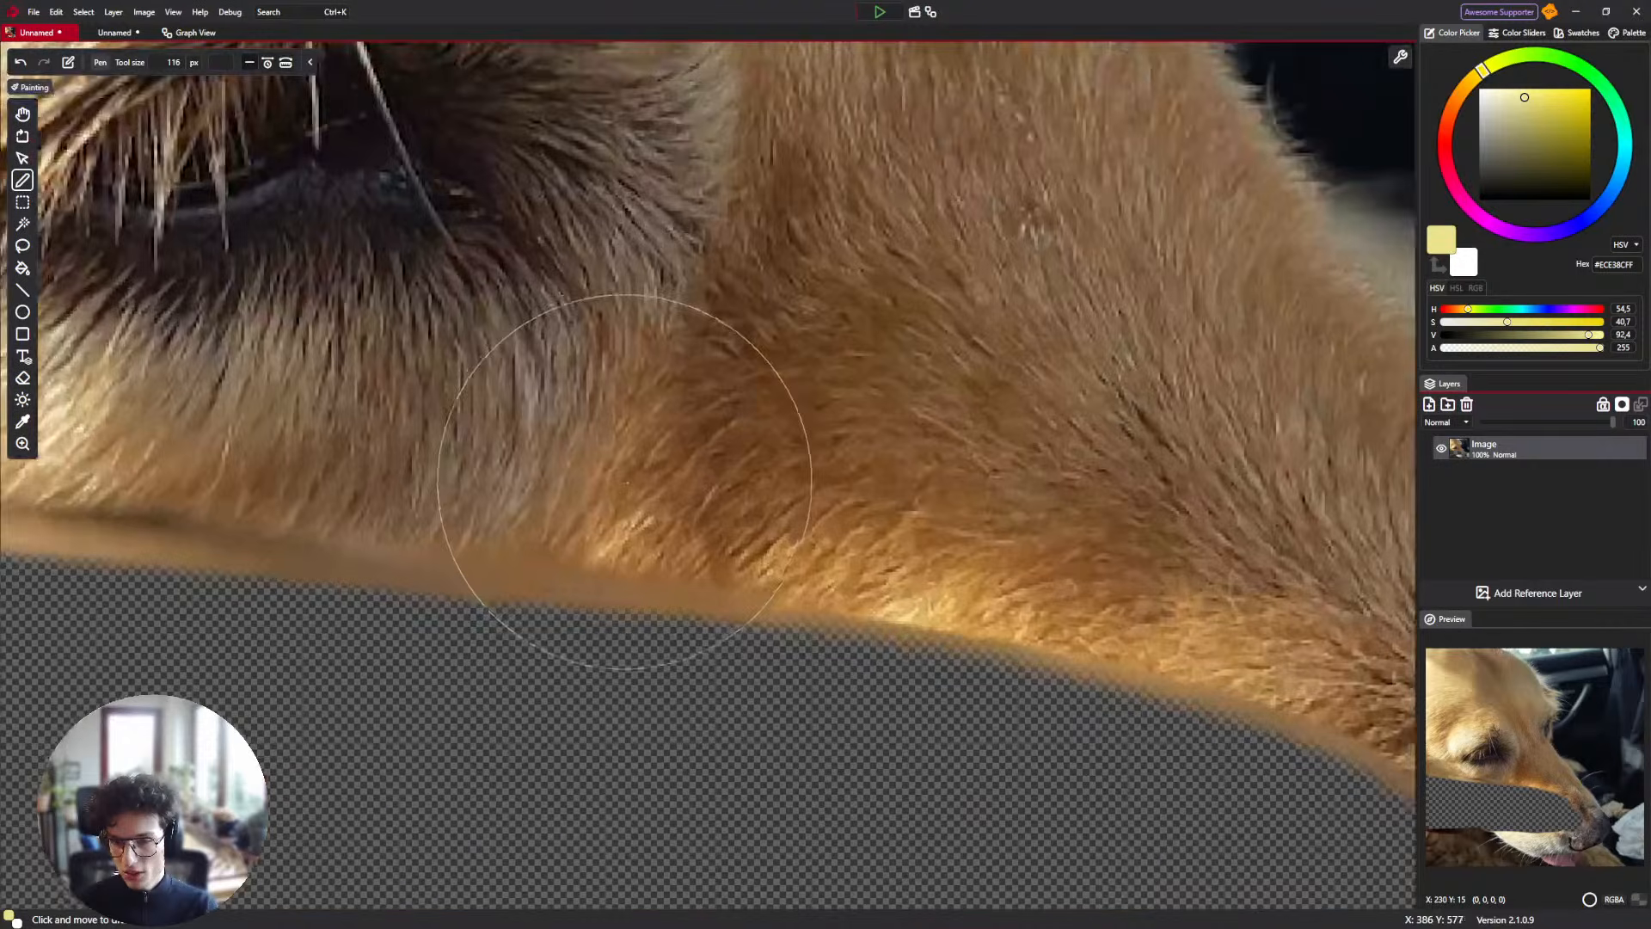
pyautogui.scroll(-3, 624, 477)
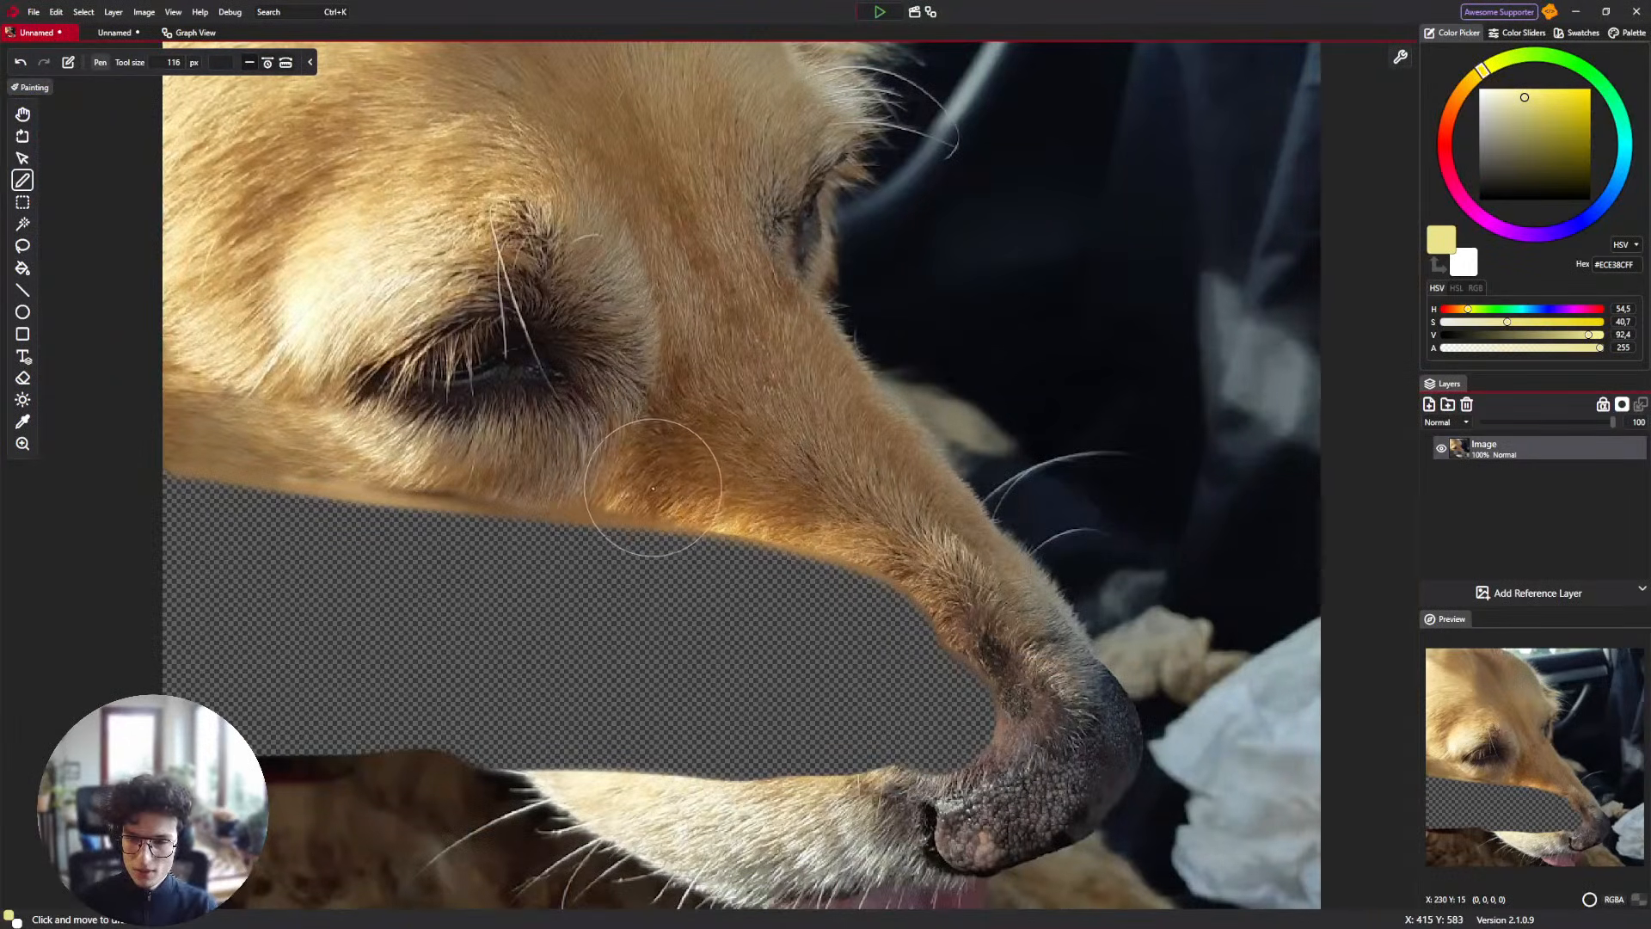
pyautogui.moveTo(645, 473); pyautogui.dragTo(834, 571)
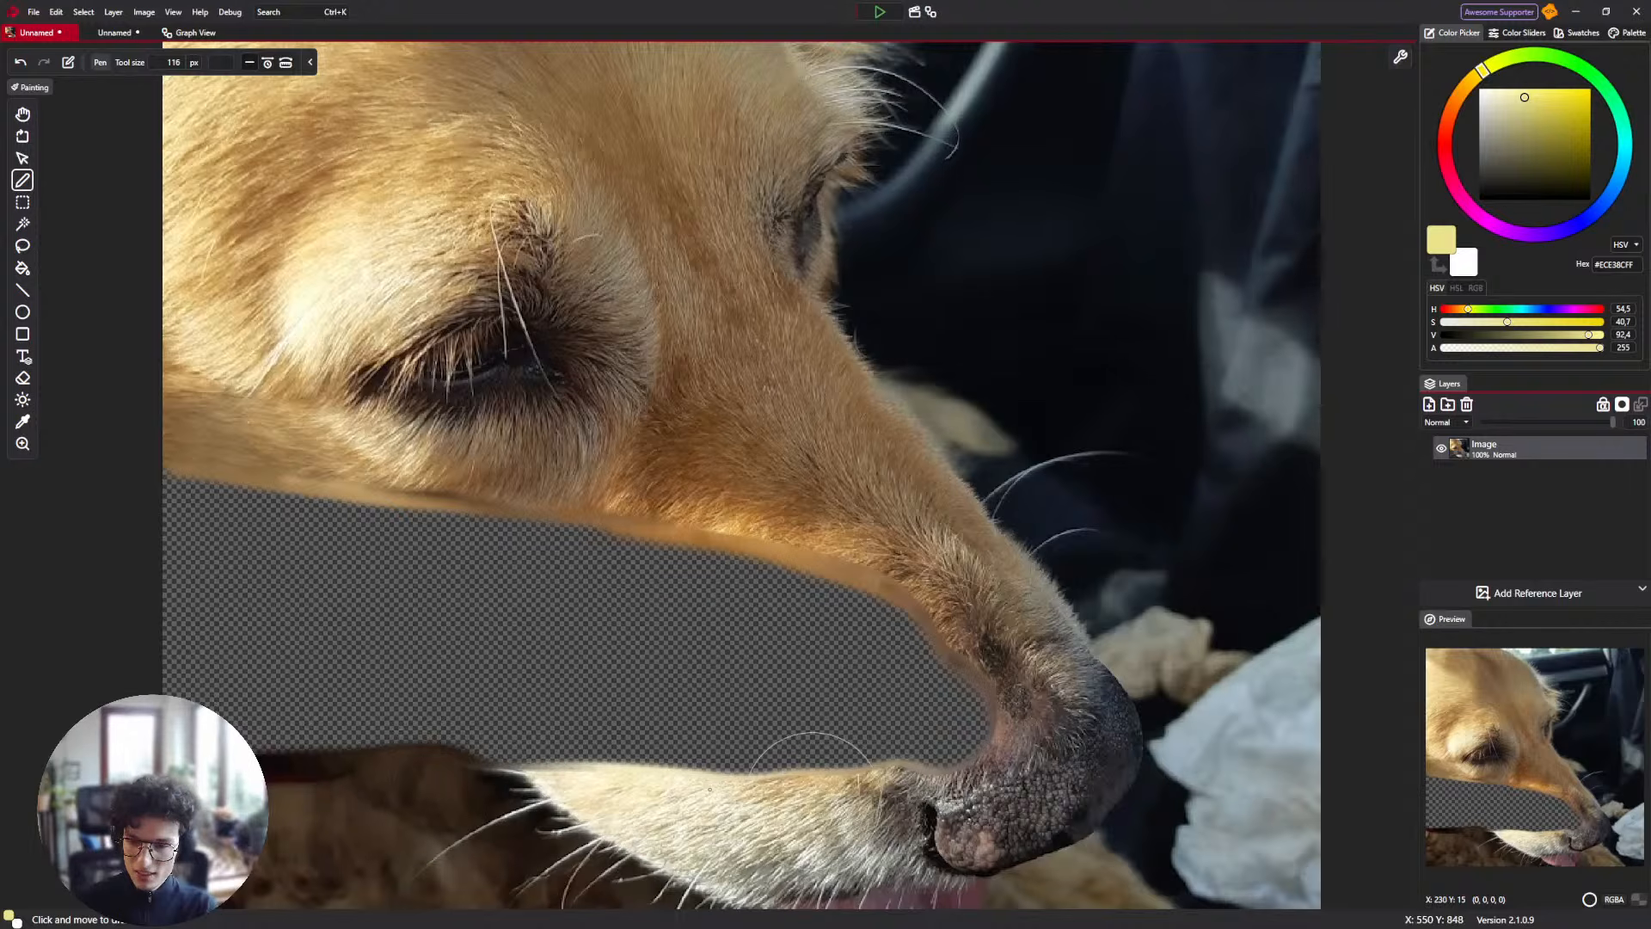
# Greatly increase the Shadow Filter's second Radius value and brush around the hole in the dog photo to extend its edges inward.
pyautogui.click(191, 33)
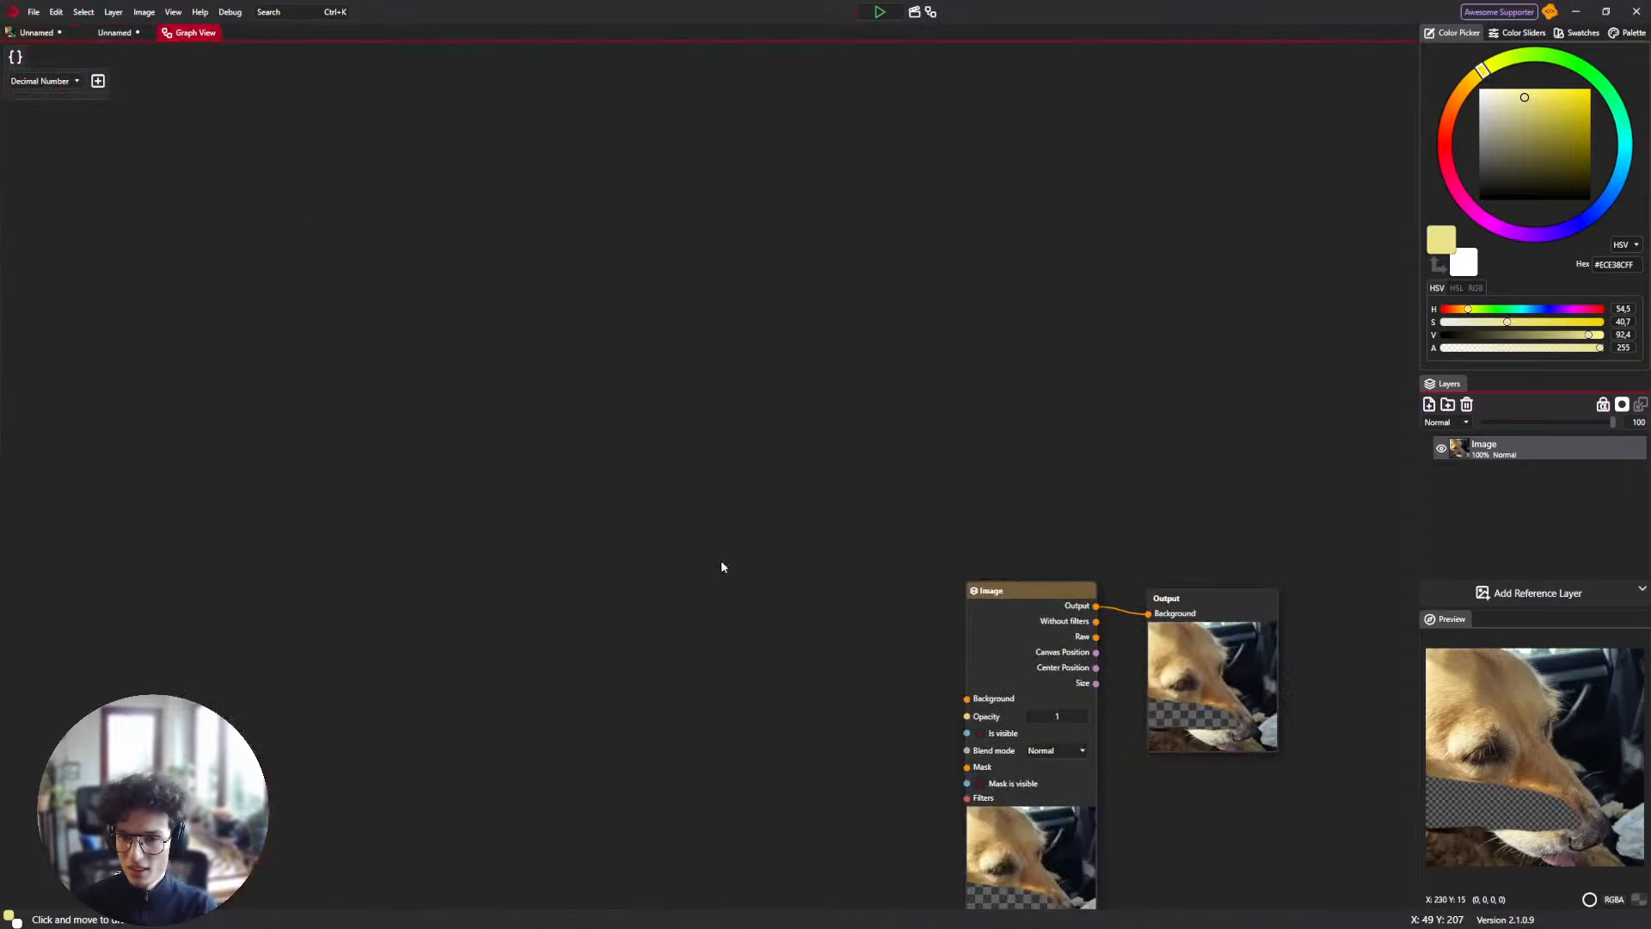
pyautogui.click(85, 32)
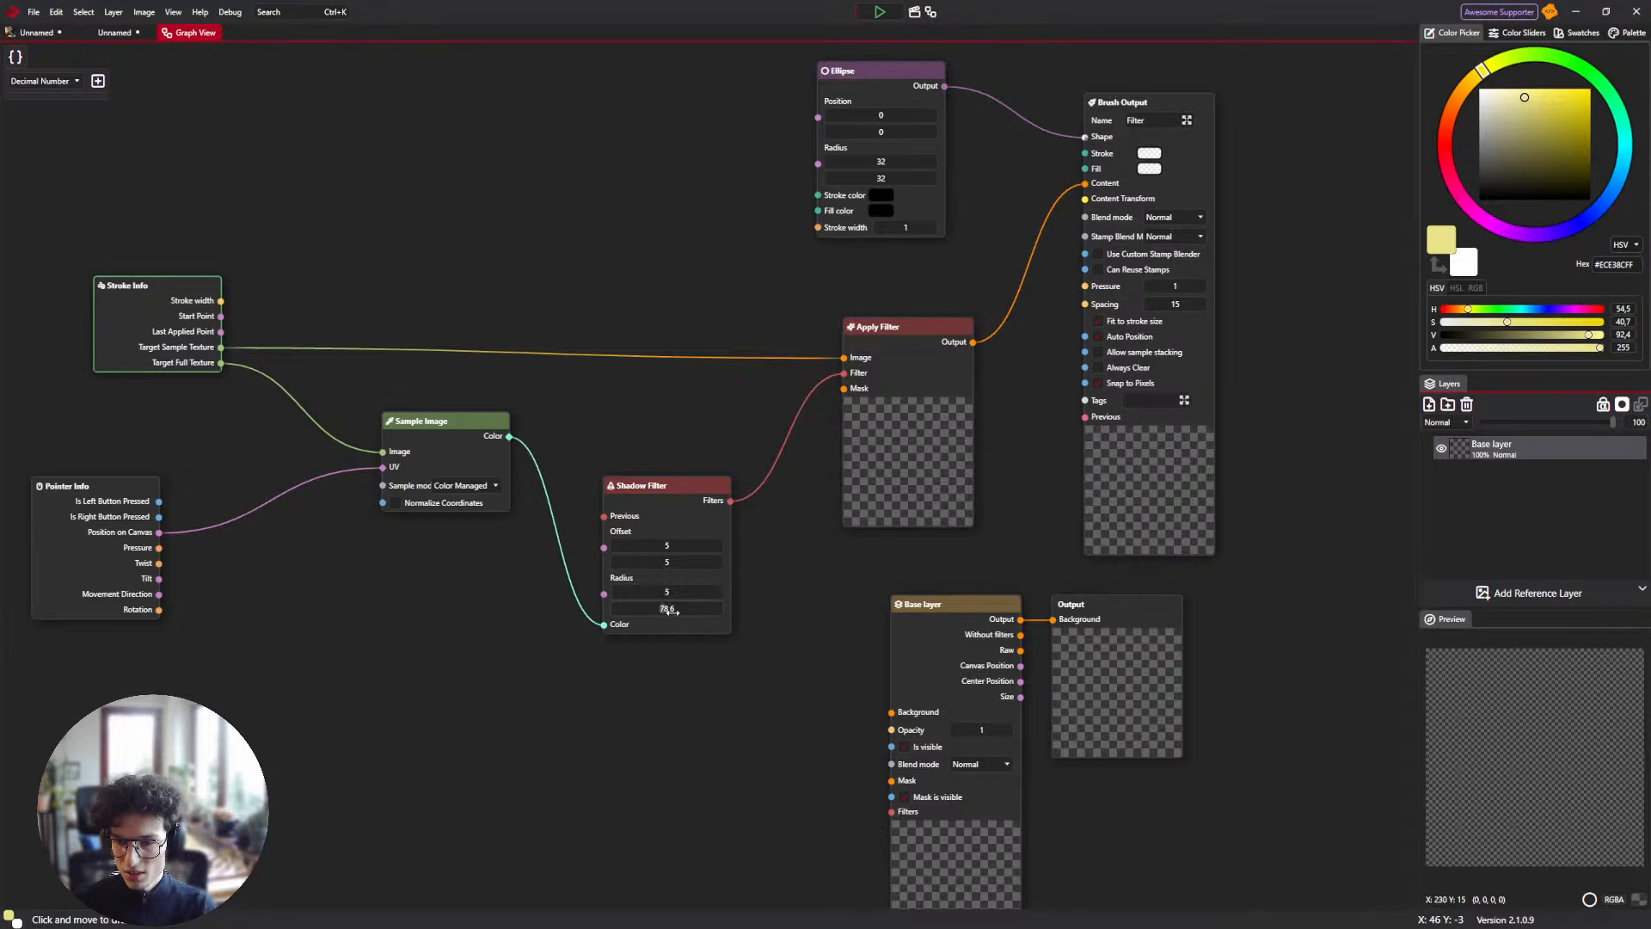
pyautogui.click(36, 32)
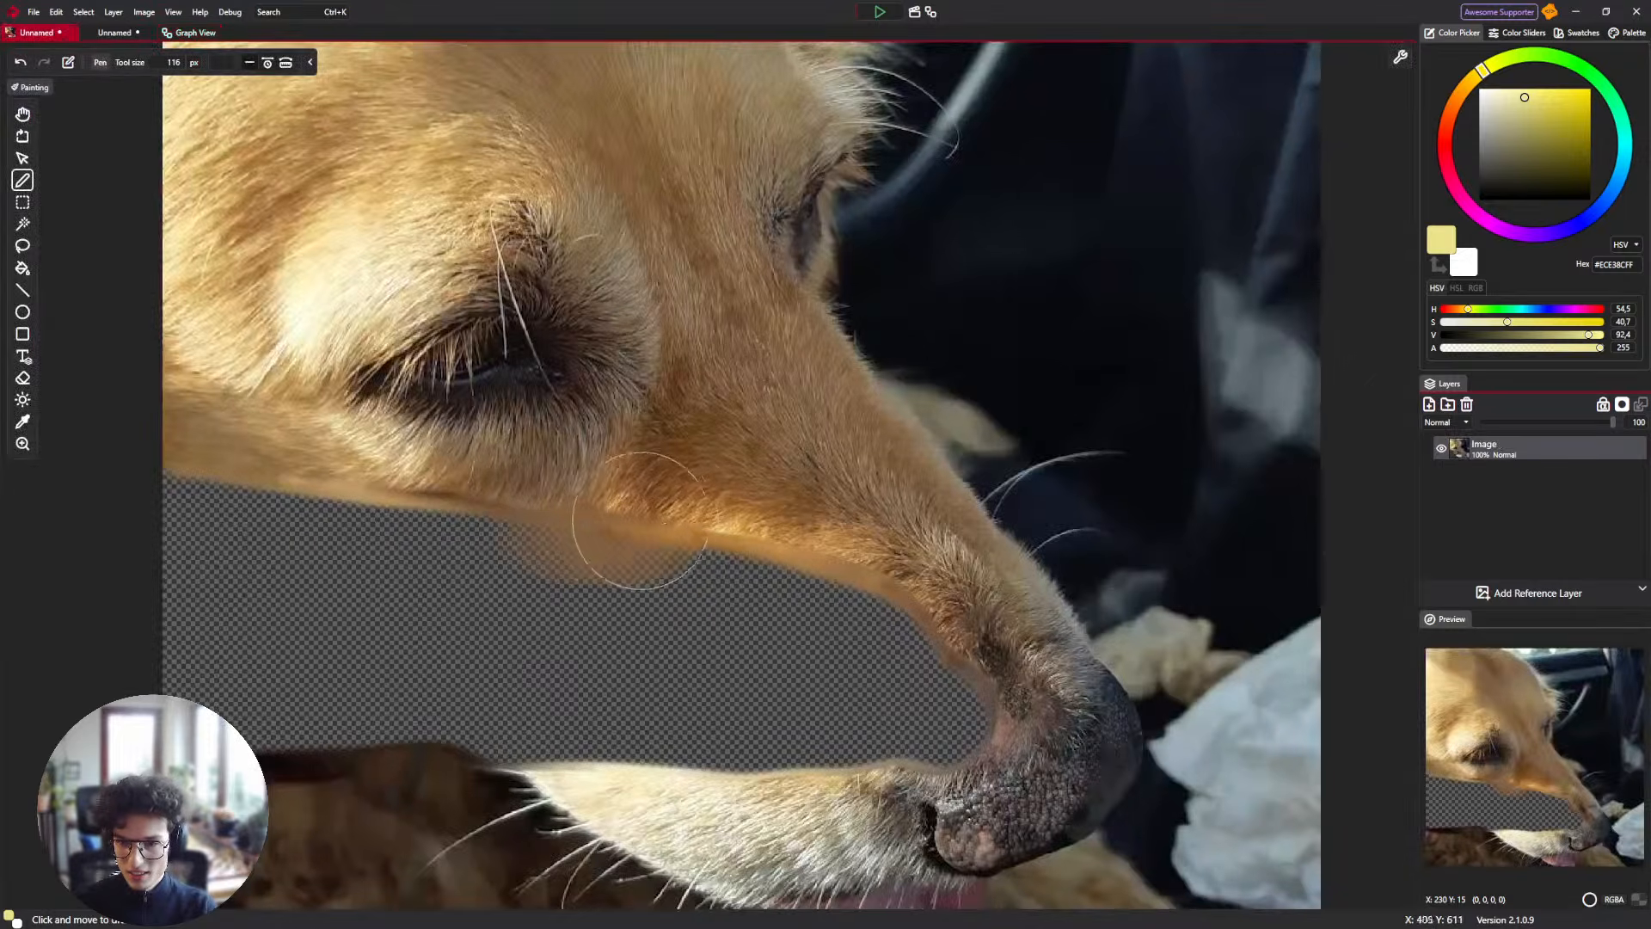
pyautogui.moveTo(383, 501)
pyautogui.mouseDown()
pyautogui.moveTo(683, 511)
pyautogui.moveTo(909, 554)
pyautogui.moveTo(1008, 702)
pyautogui.moveTo(953, 788)
pyautogui.moveTo(727, 744)
pyautogui.moveTo(426, 776)
pyautogui.moveTo(218, 769)
pyautogui.moveTo(1023, 704)
pyautogui.moveTo(750, 548)
pyautogui.moveTo(544, 552)
pyautogui.moveTo(729, 579)
pyautogui.moveTo(205, 466)
pyautogui.moveTo(1090, 667)
pyautogui.moveTo(920, 575)
pyautogui.moveTo(1055, 763)
pyautogui.moveTo(943, 788)
pyautogui.moveTo(342, 746)
pyautogui.moveTo(260, 762)
pyautogui.moveTo(998, 817)
pyautogui.mouseUp()
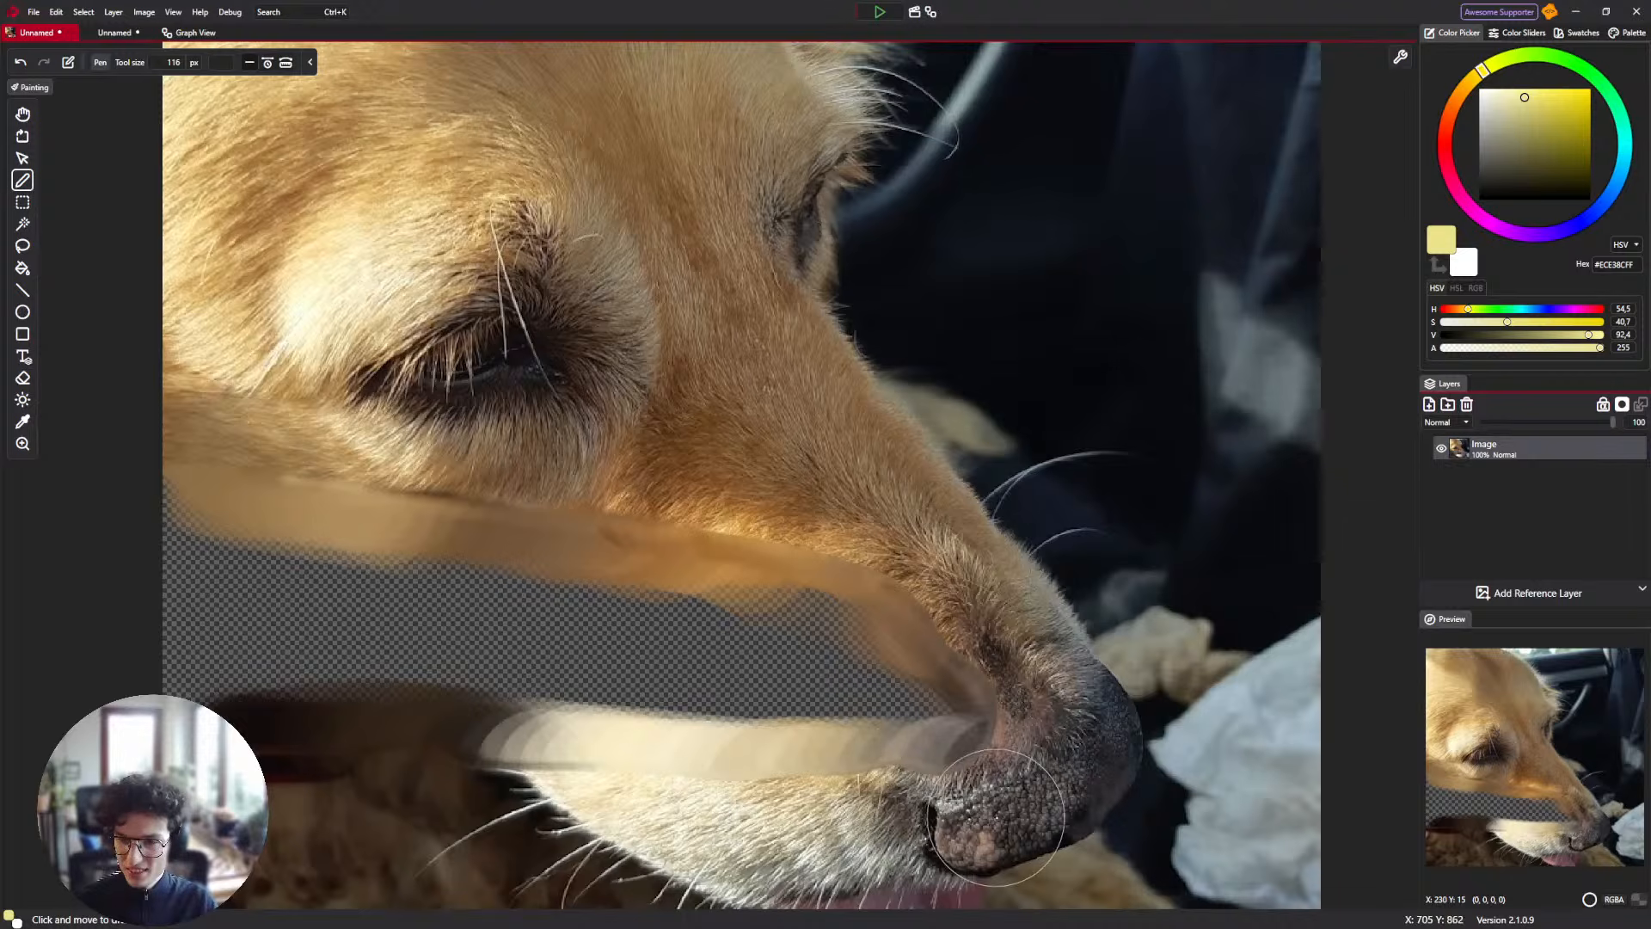
# Switch to the "Blending In..." brush and smooth the painted fur around the hole and muzzle.
pyautogui.click(221, 62)
pyautogui.scroll(-3, 324, 277)
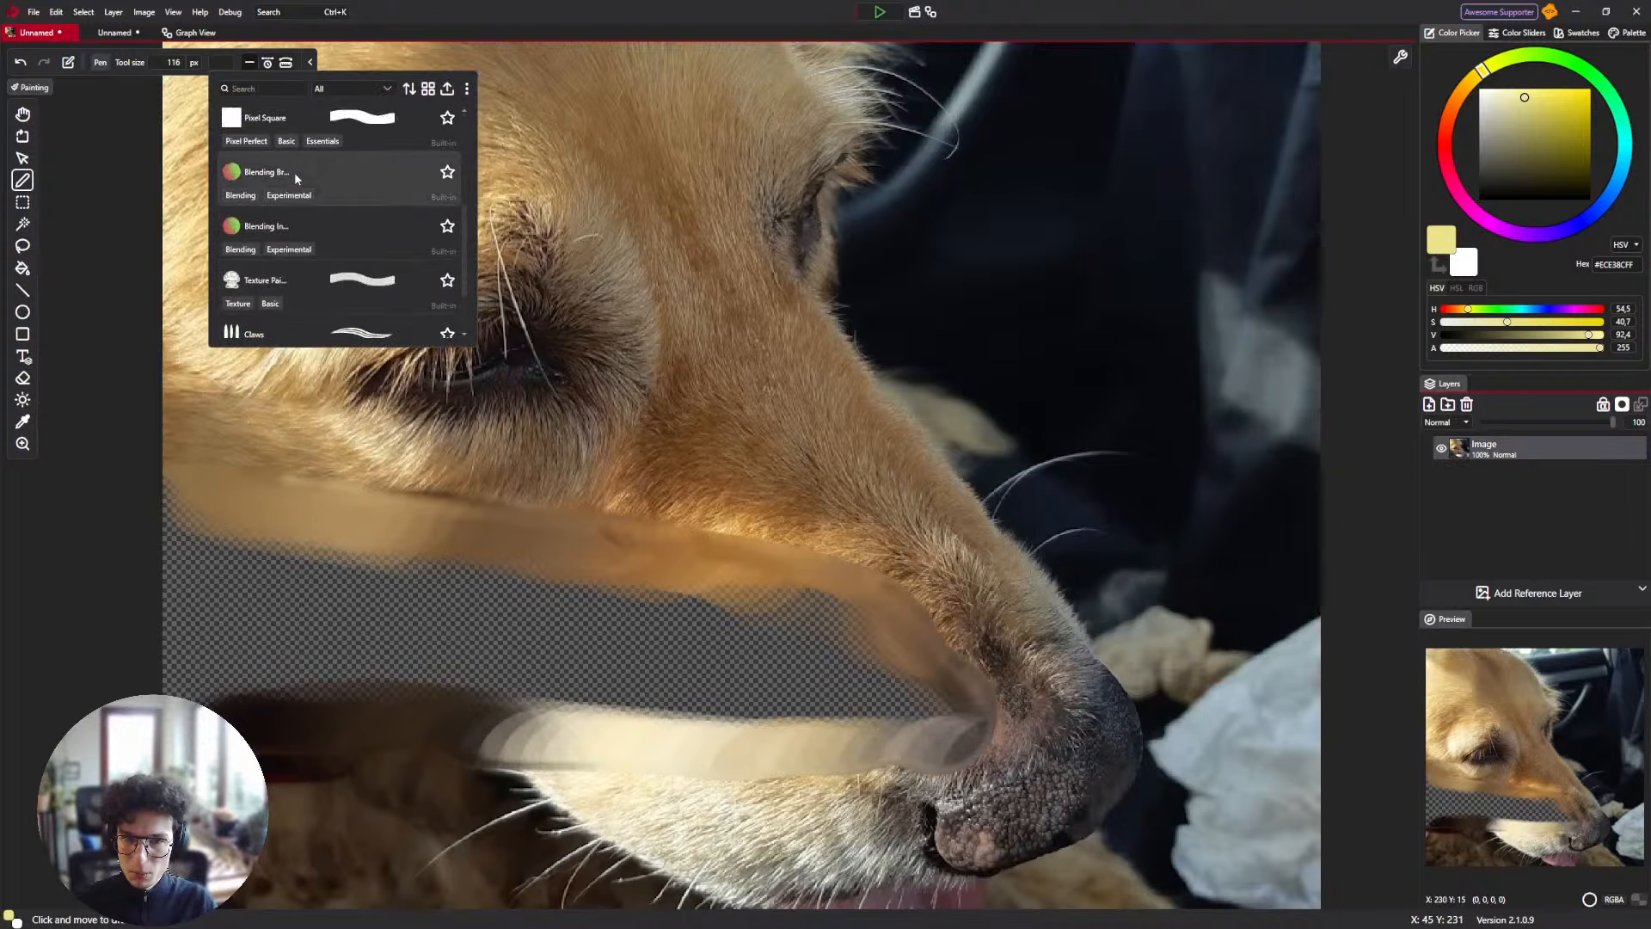
pyautogui.click(297, 225)
pyautogui.moveTo(638, 672)
pyautogui.mouseDown()
pyautogui.moveTo(451, 697)
pyautogui.moveTo(540, 727)
pyautogui.moveTo(359, 706)
pyautogui.moveTo(461, 682)
pyautogui.moveTo(790, 693)
pyautogui.moveTo(747, 711)
pyautogui.moveTo(920, 727)
pyautogui.mouseUp()
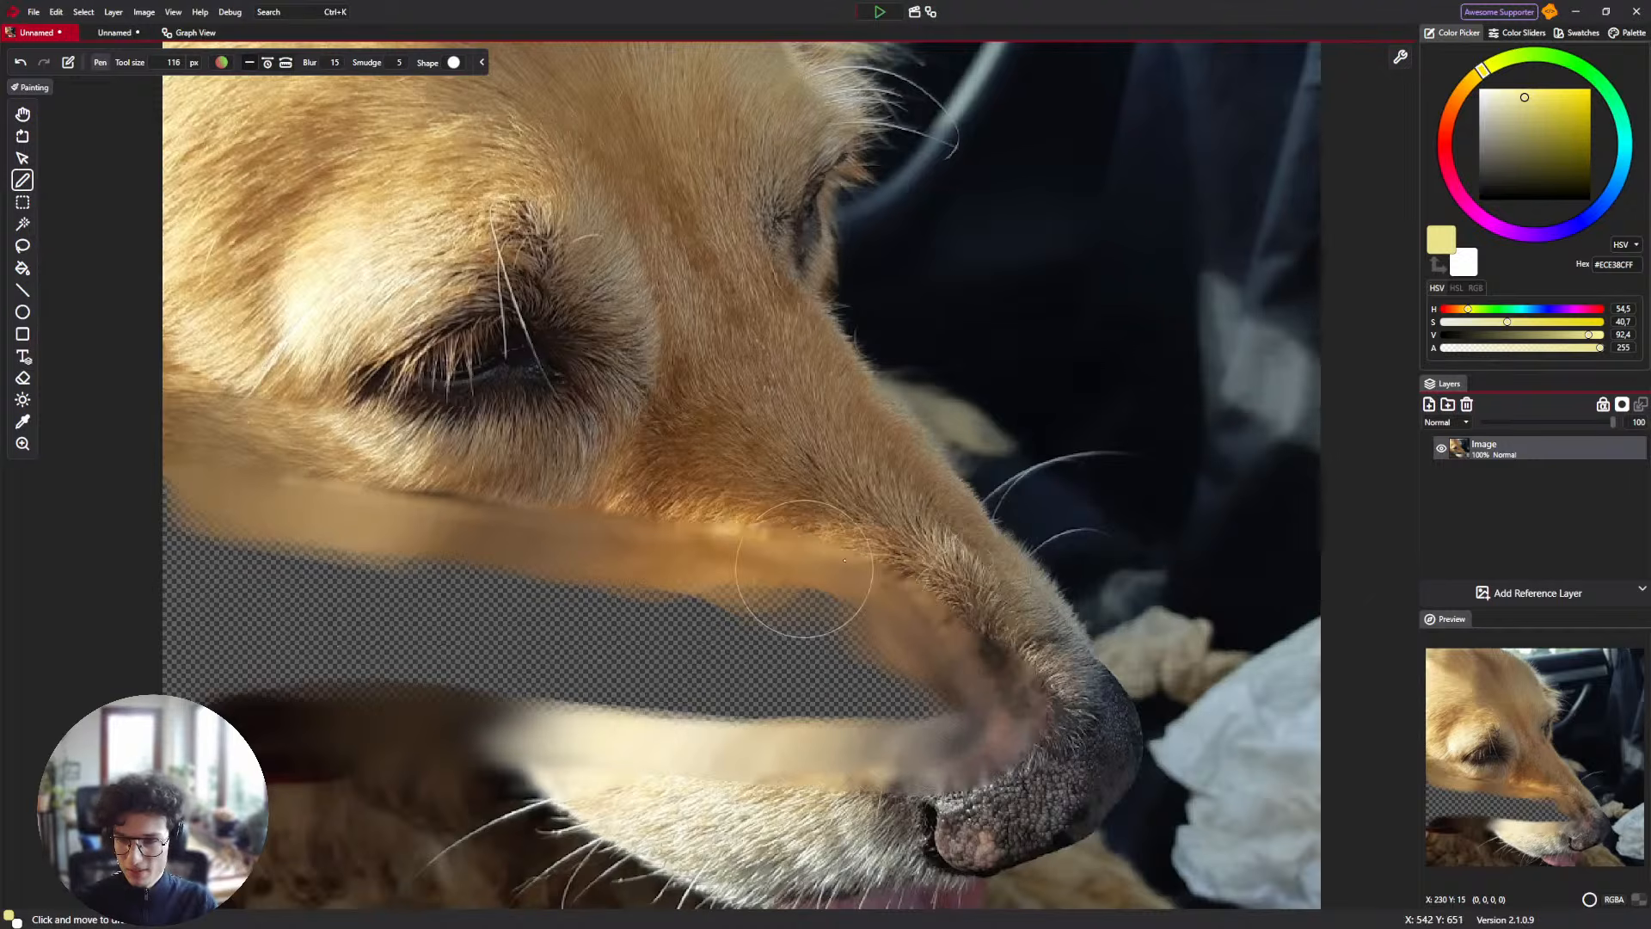
pyautogui.scroll(-5, 899, 549)
pyautogui.moveTo(899, 548); pyautogui.dragTo(661, 428)
pyautogui.scroll(5, 661, 429)
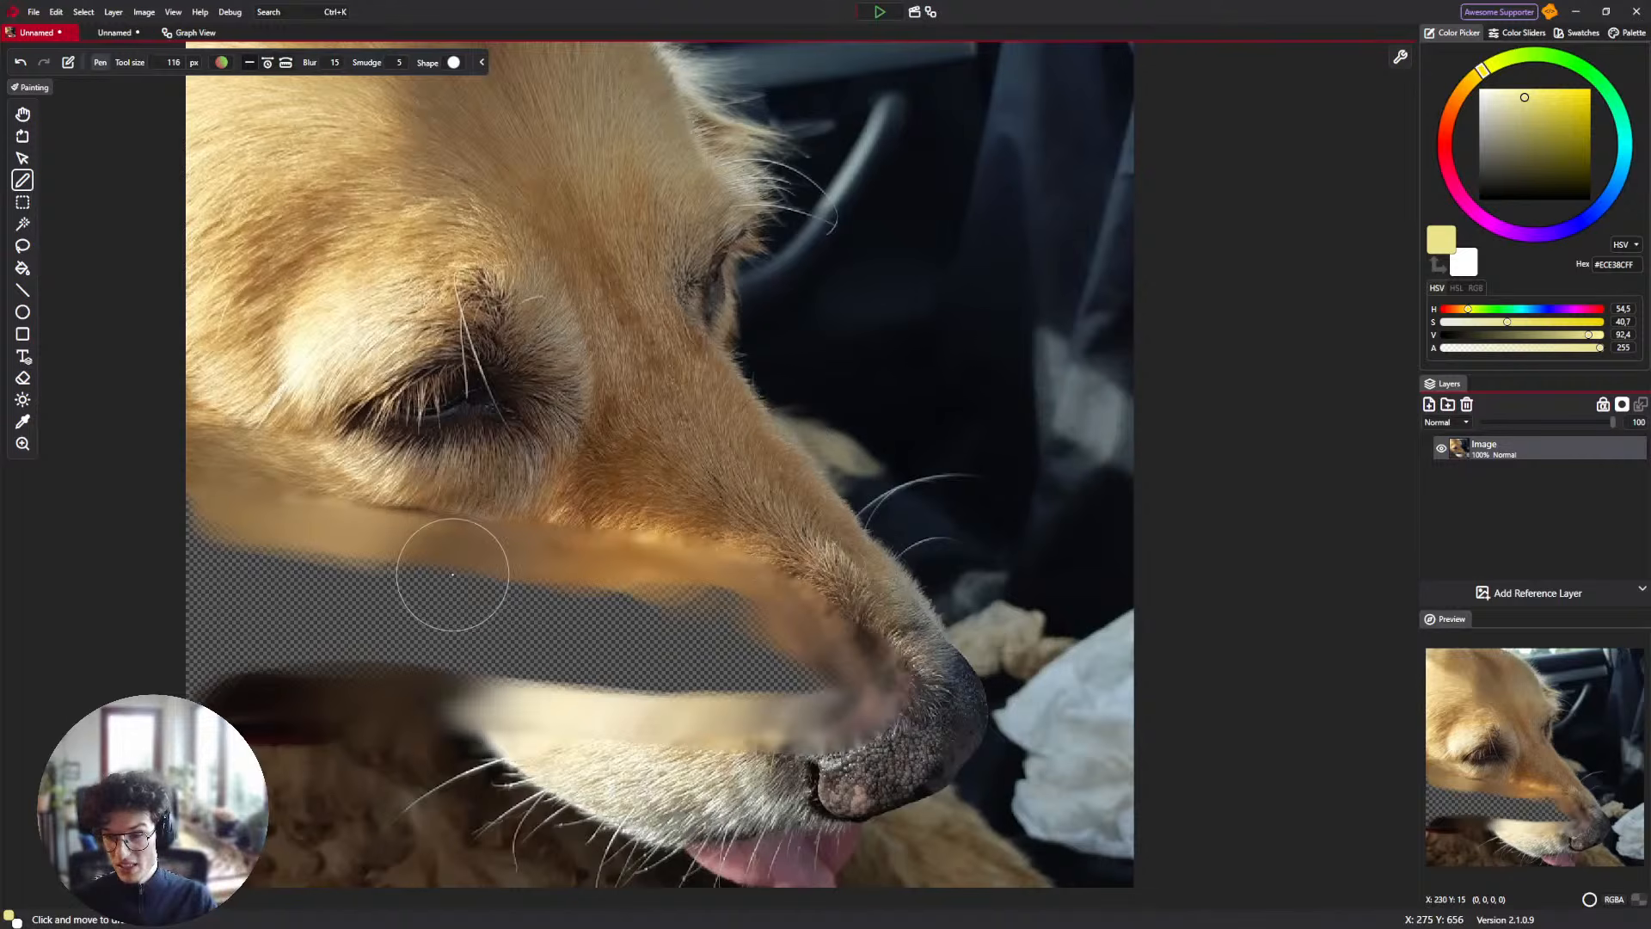
pyautogui.scroll(-2, 530, 574)
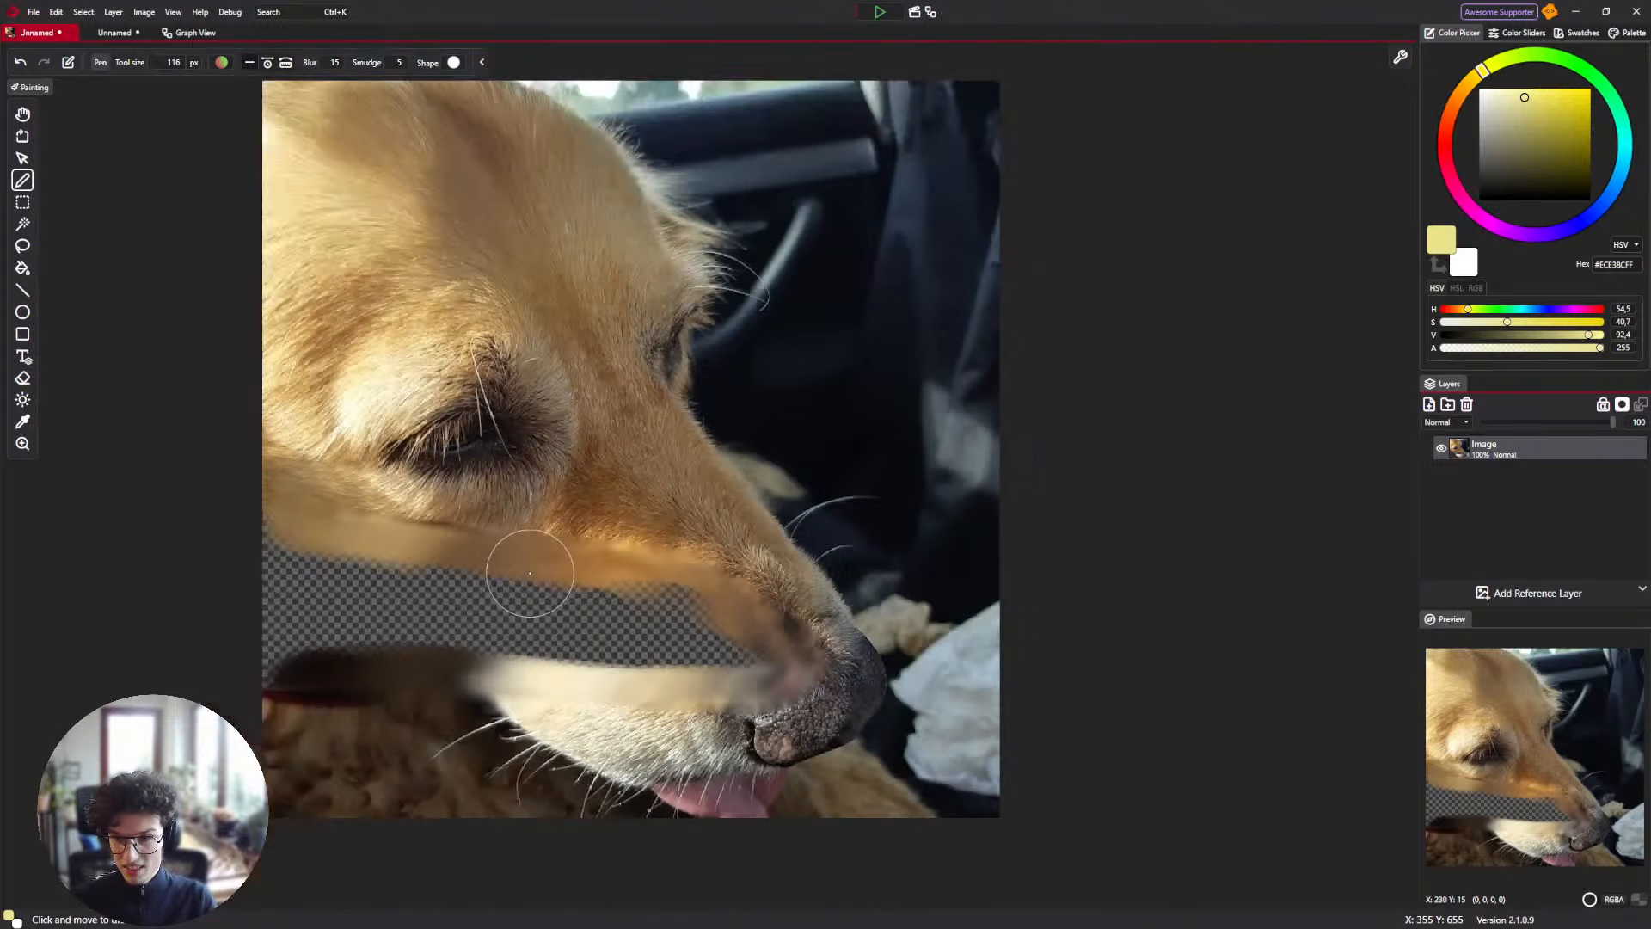
pyautogui.scroll(1, 529, 574)
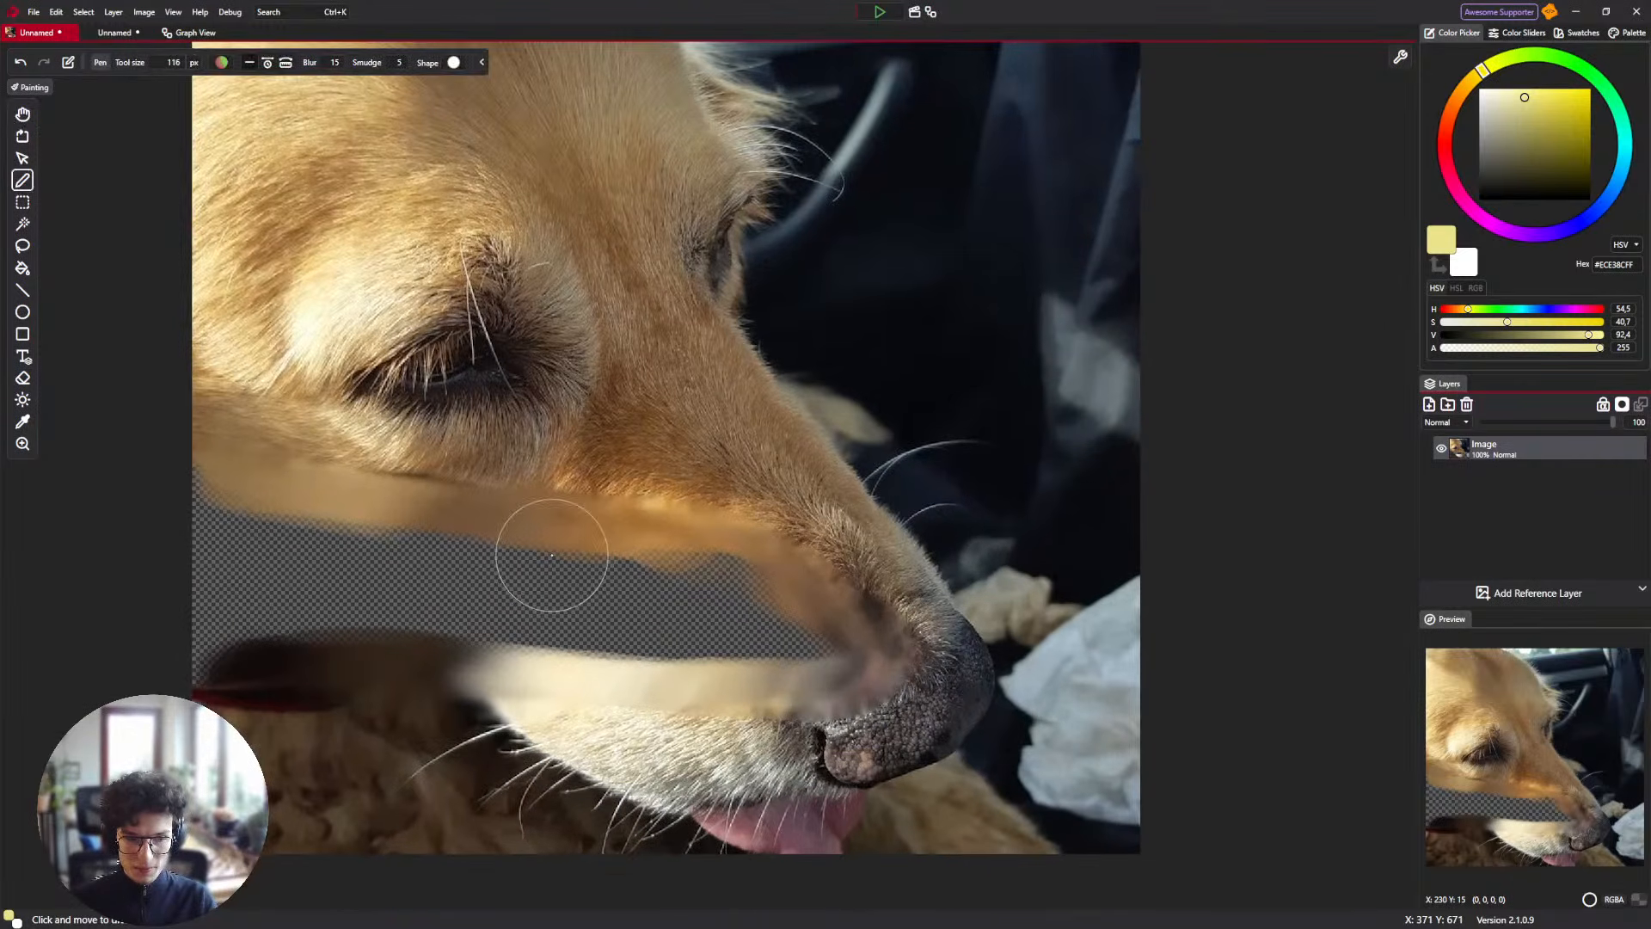
pyautogui.scroll(1, 568, 559)
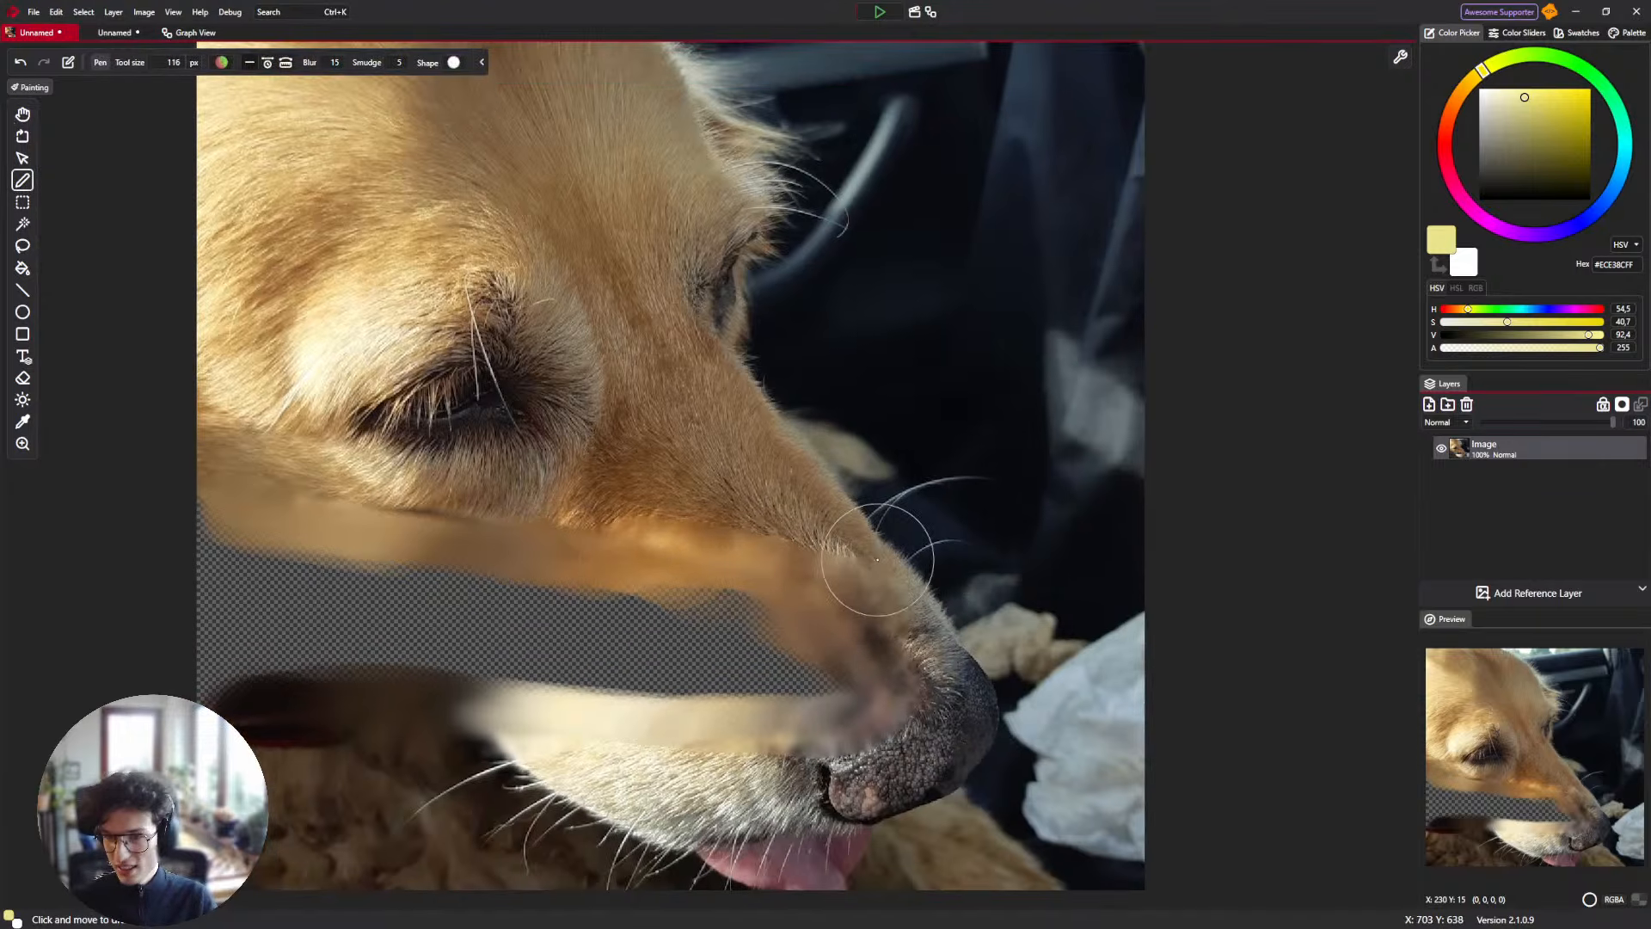
pyautogui.scroll(-1, 647, 667)
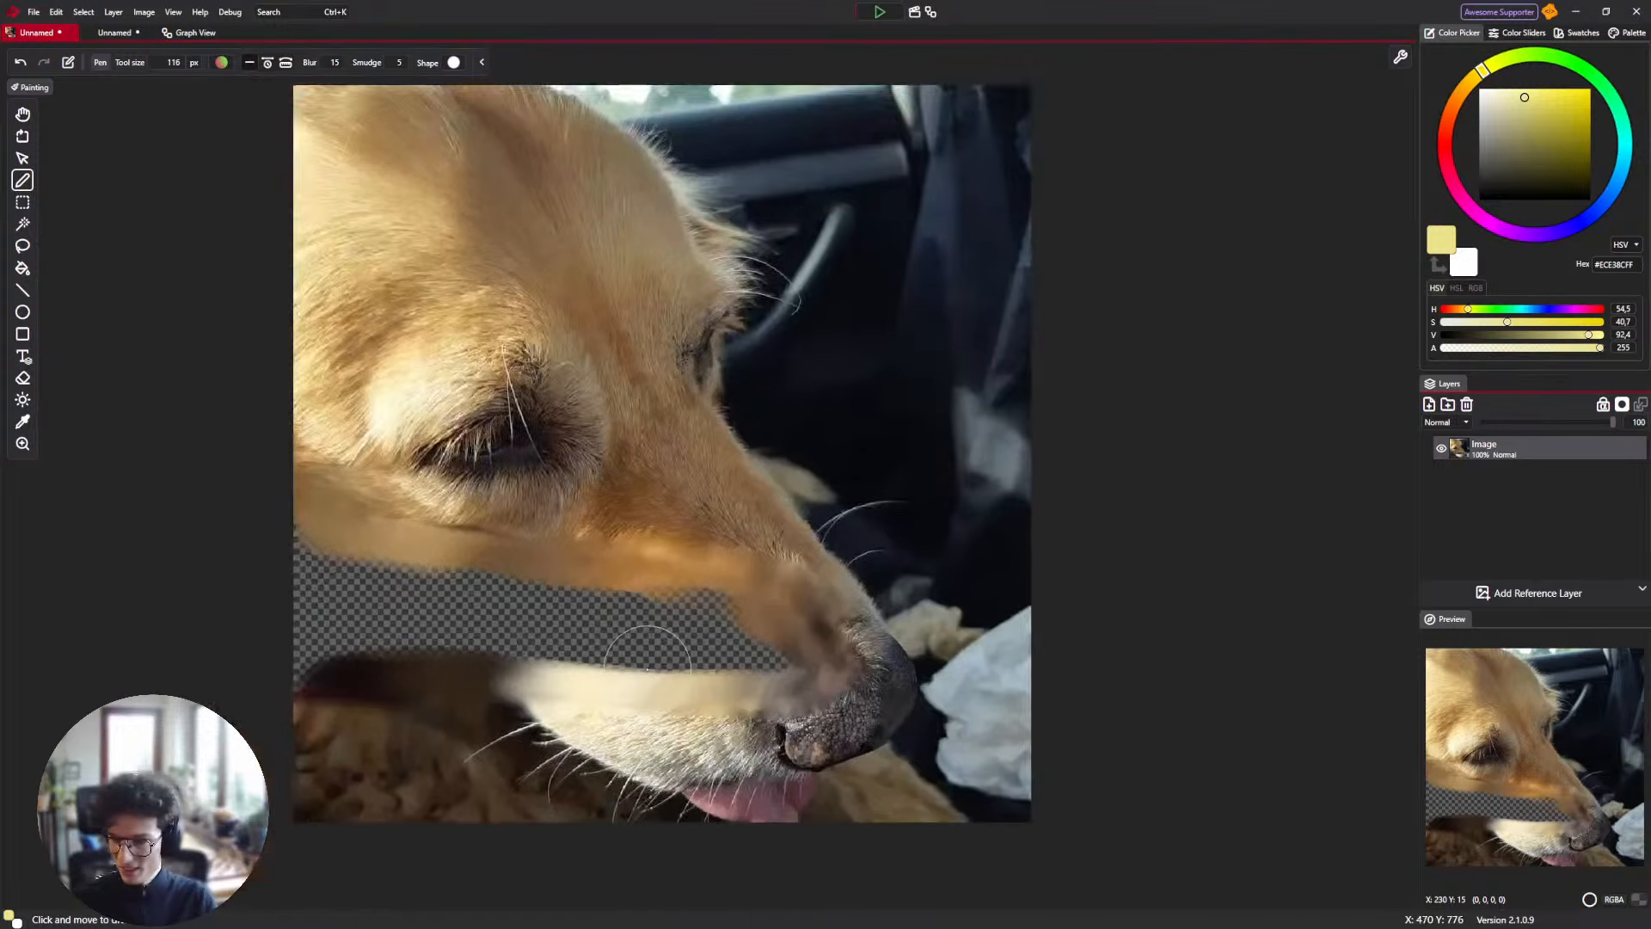
pyautogui.moveTo(648, 668); pyautogui.dragTo(606, 651)
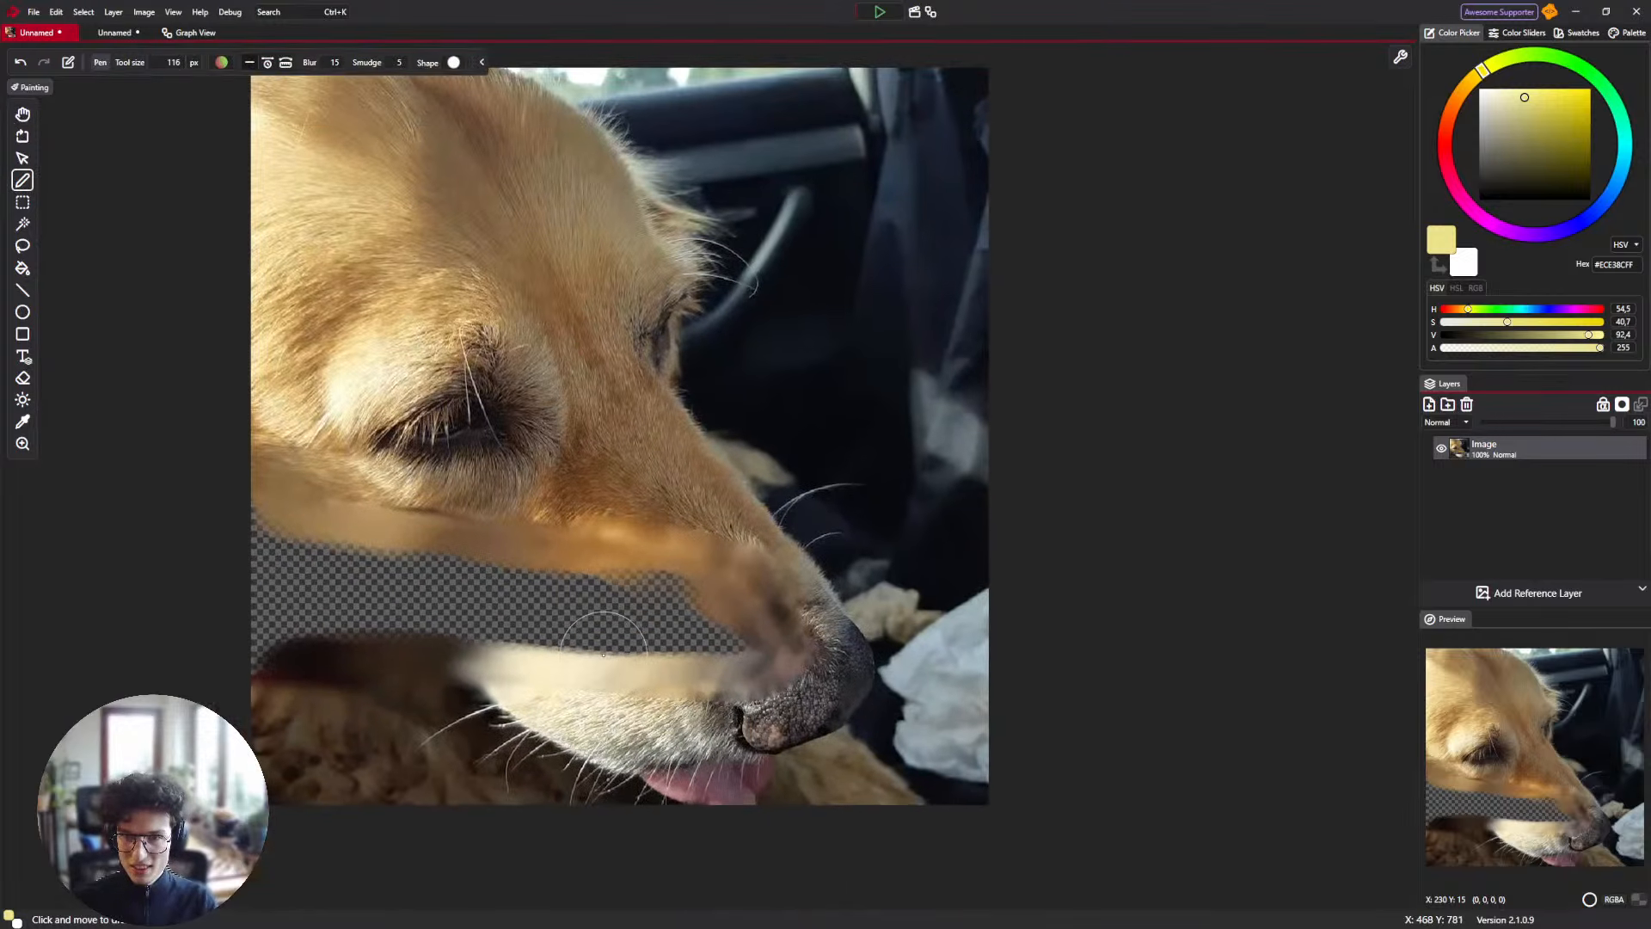
# Open the node graph of the Filter brush document, browse the available nodes and add a Kernel Filter node.
pyautogui.click(176, 37)
pyautogui.click(120, 36)
pyautogui.click(50, 36)
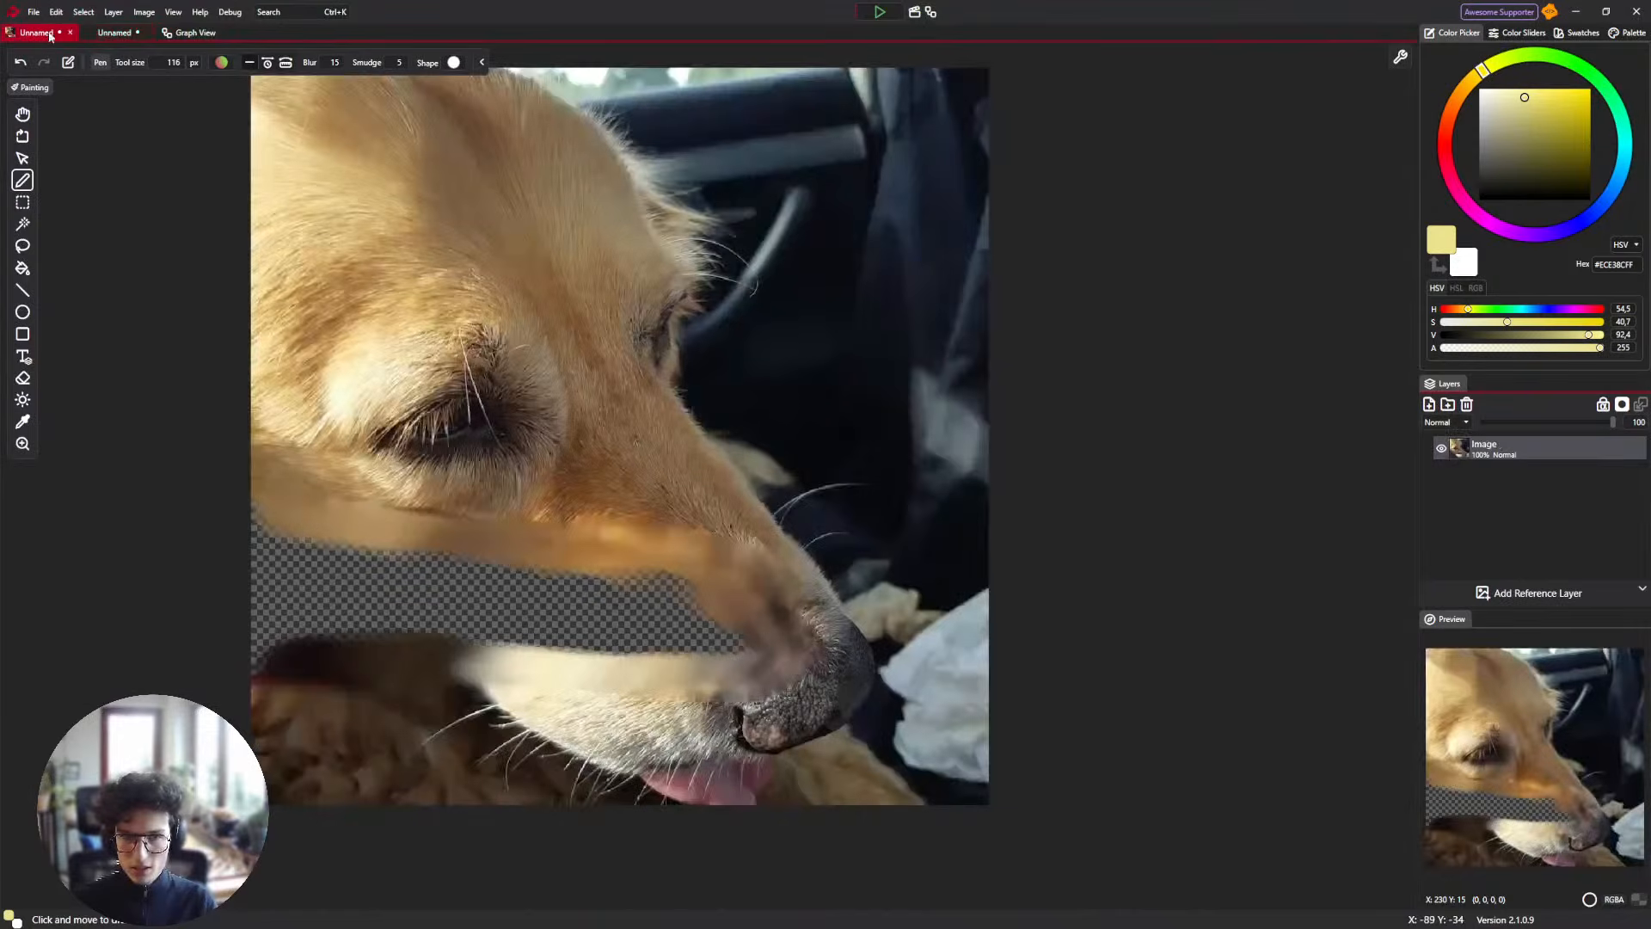
pyautogui.click(187, 33)
pyautogui.click(119, 35)
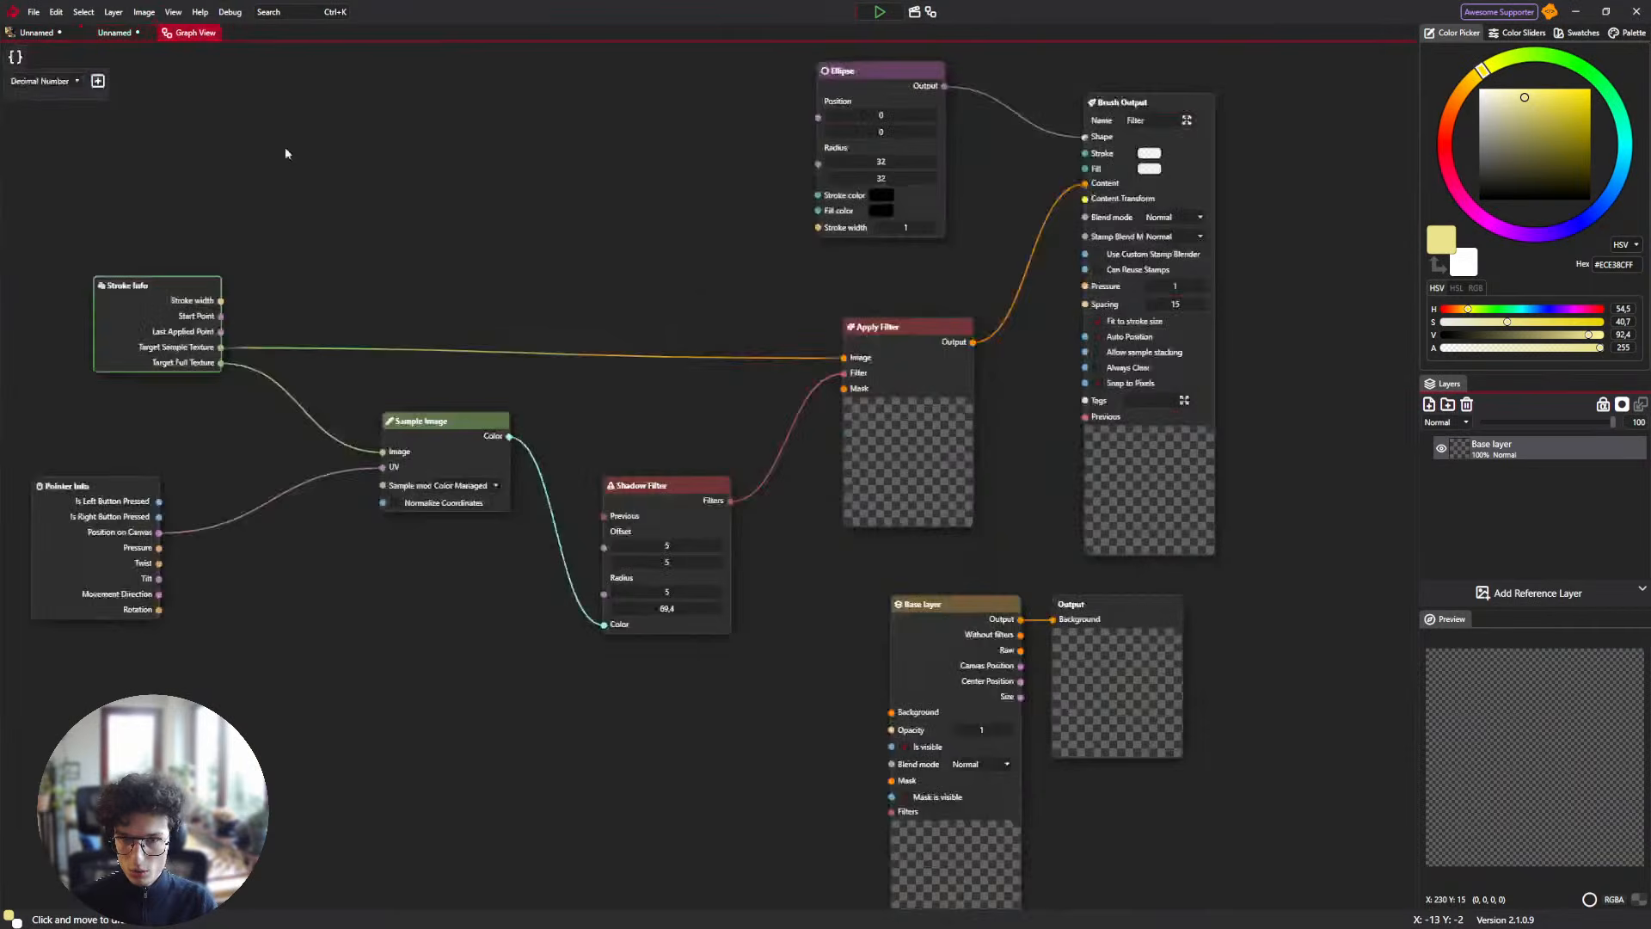
pyautogui.rightClick(528, 709)
pyautogui.write('Poi')
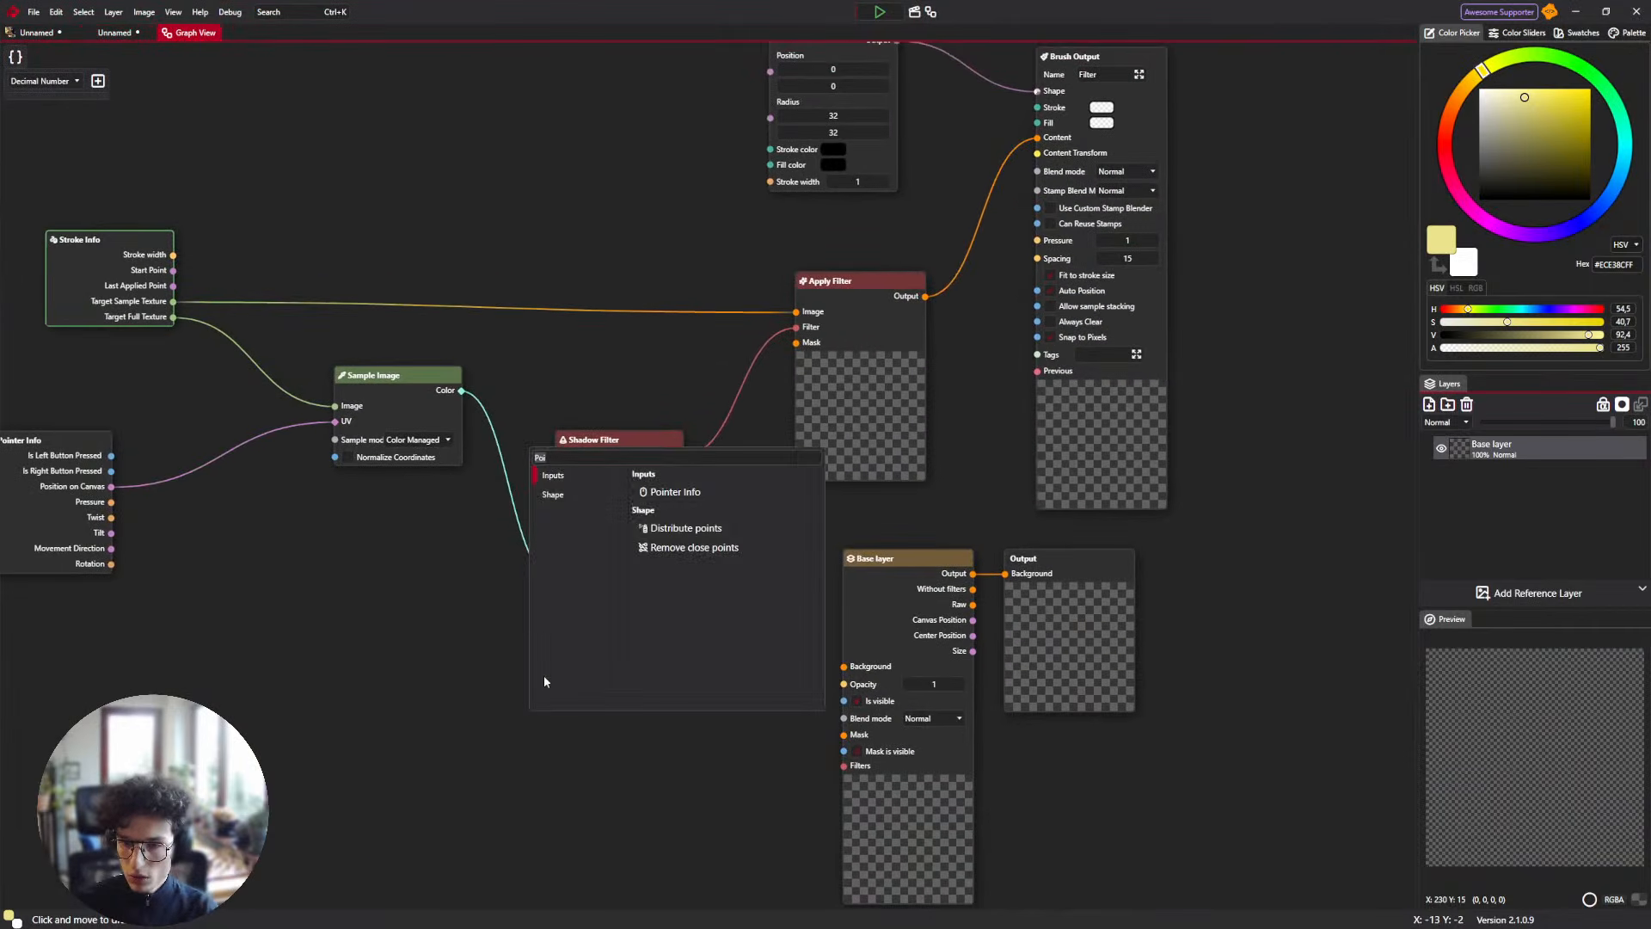
pyautogui.press('BackSpace')
pyautogui.press('BackSpace')
pyautogui.press('BackSpace')
pyautogui.click(577, 623)
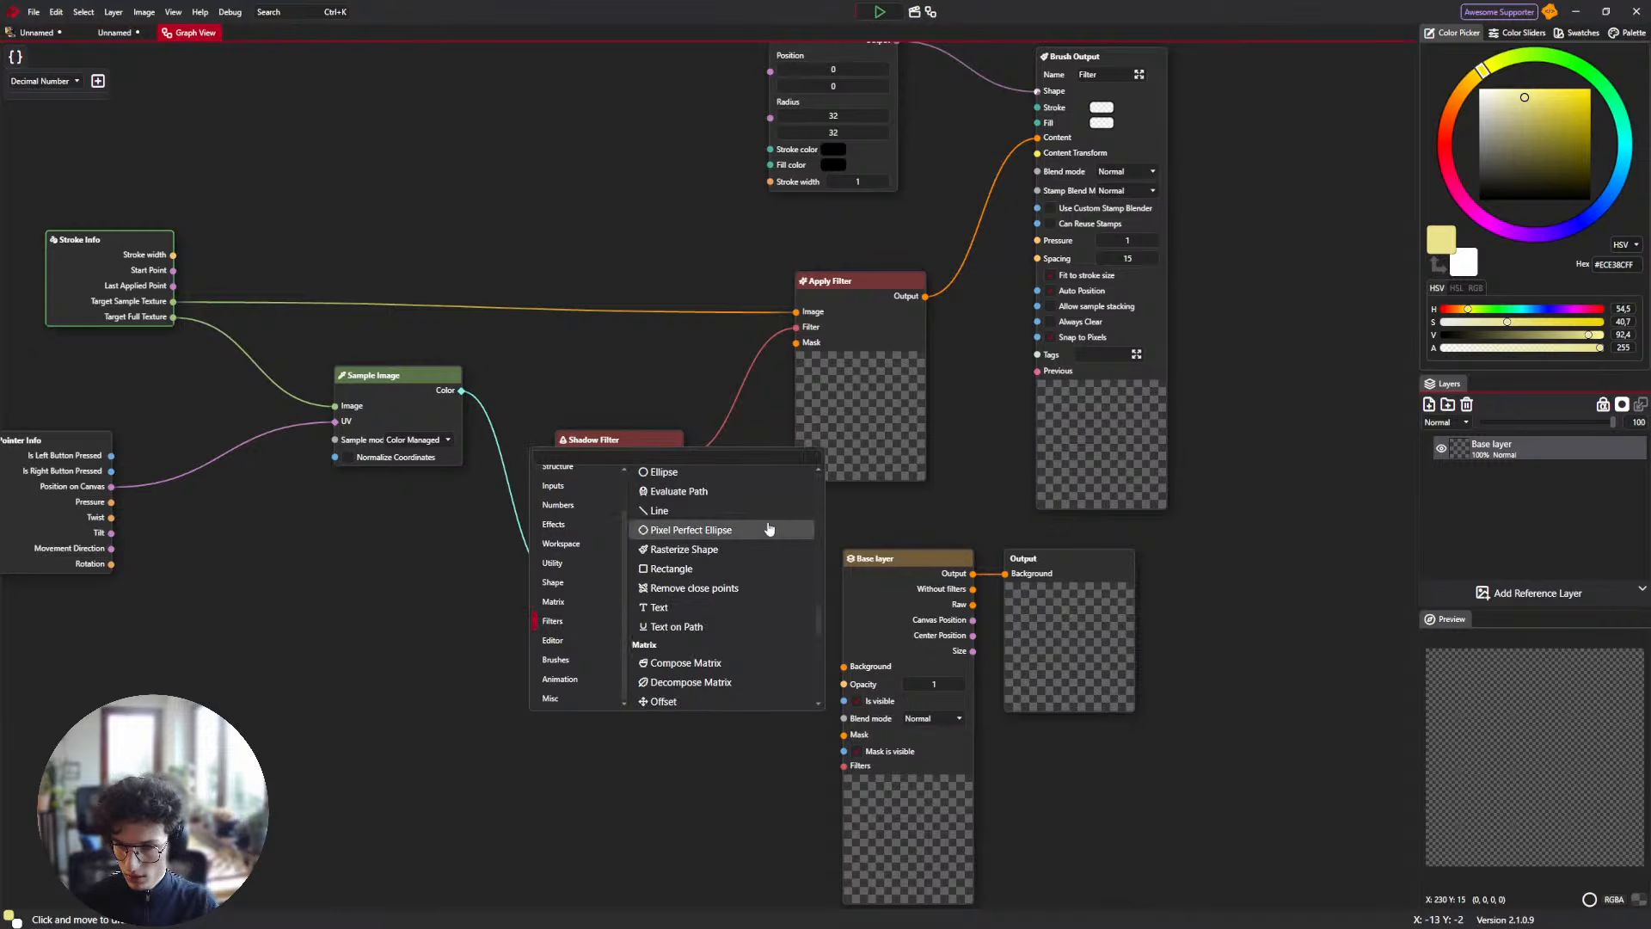
pyautogui.scroll(-3, 737, 534)
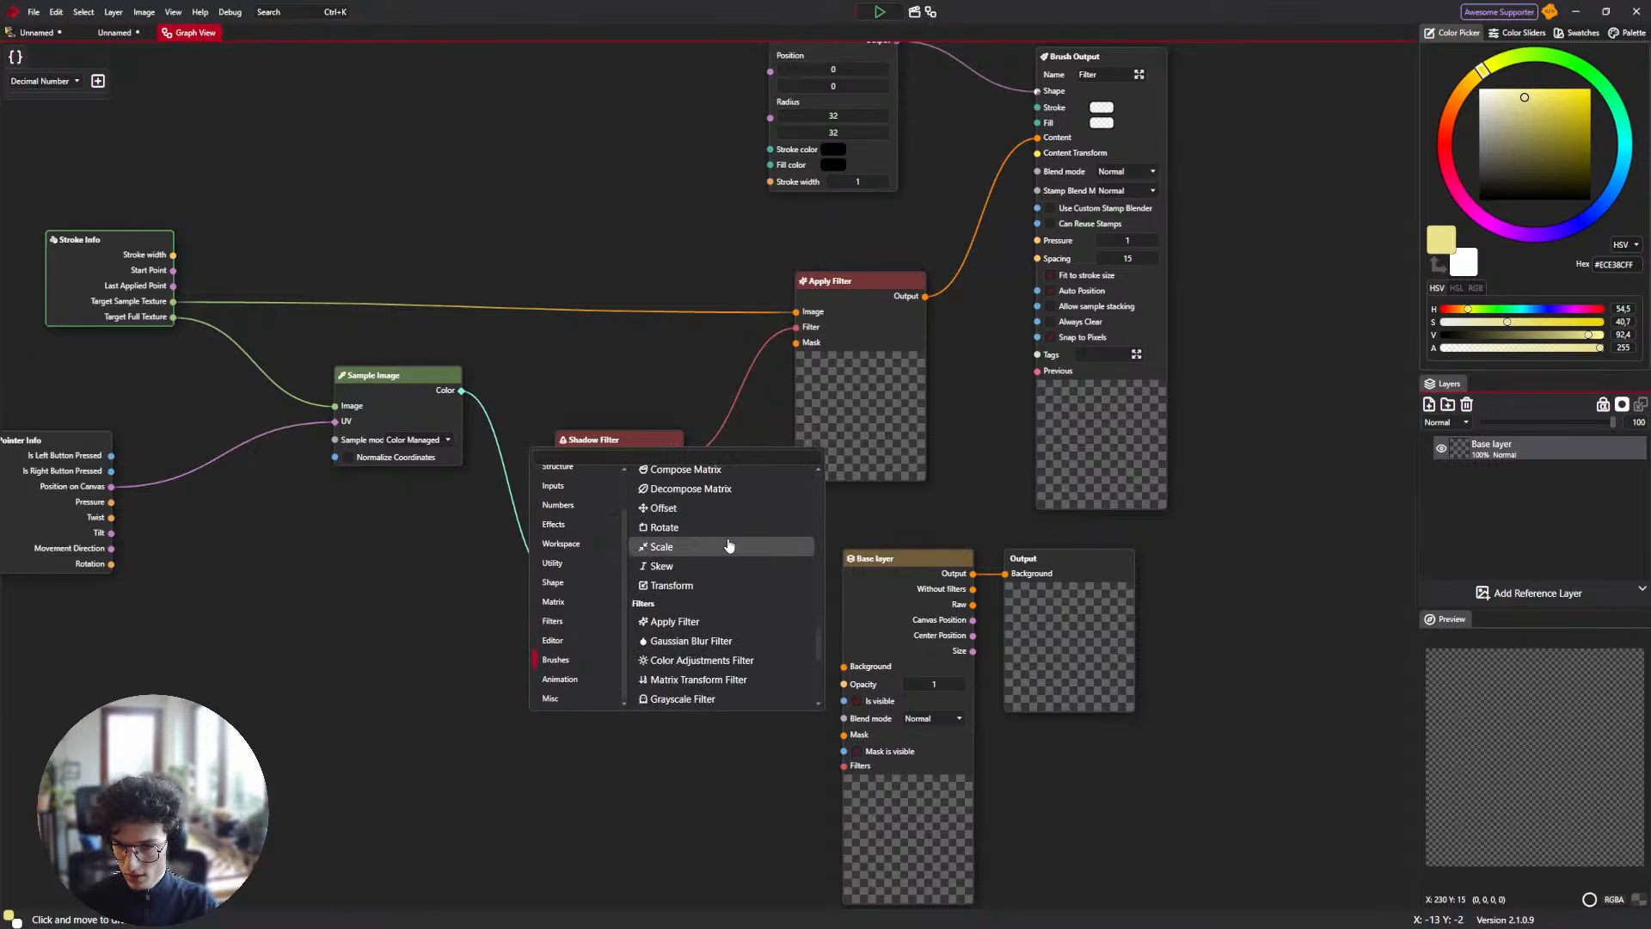
pyautogui.scroll(-3, 727, 550)
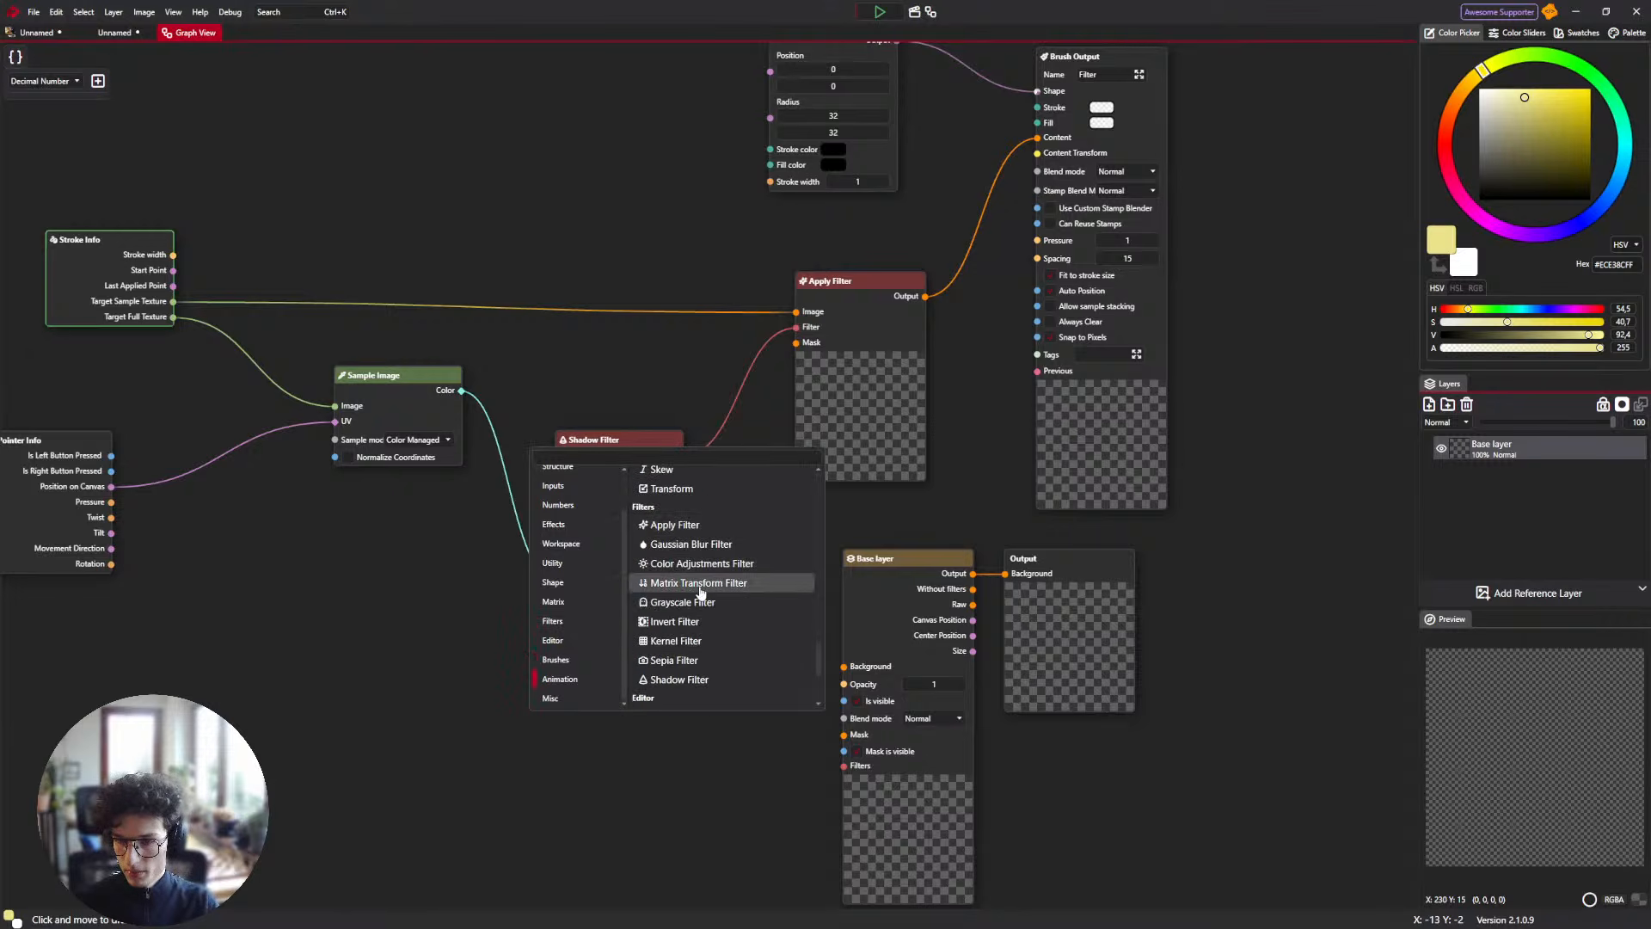
pyautogui.scroll(-1, 705, 592)
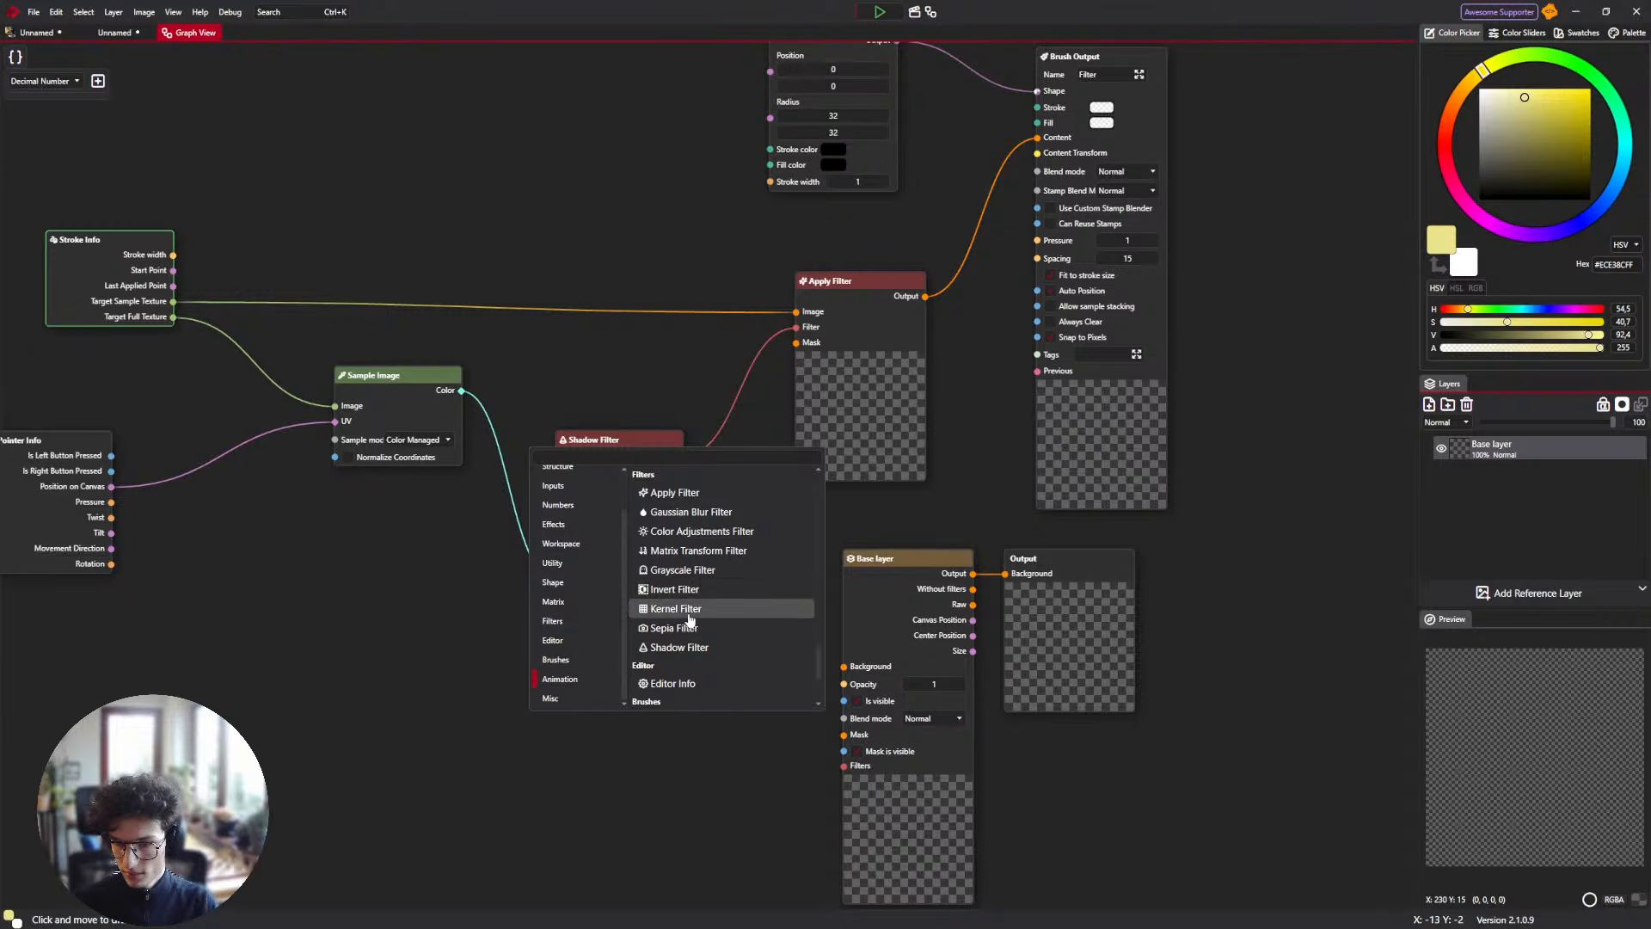
pyautogui.click(700, 609)
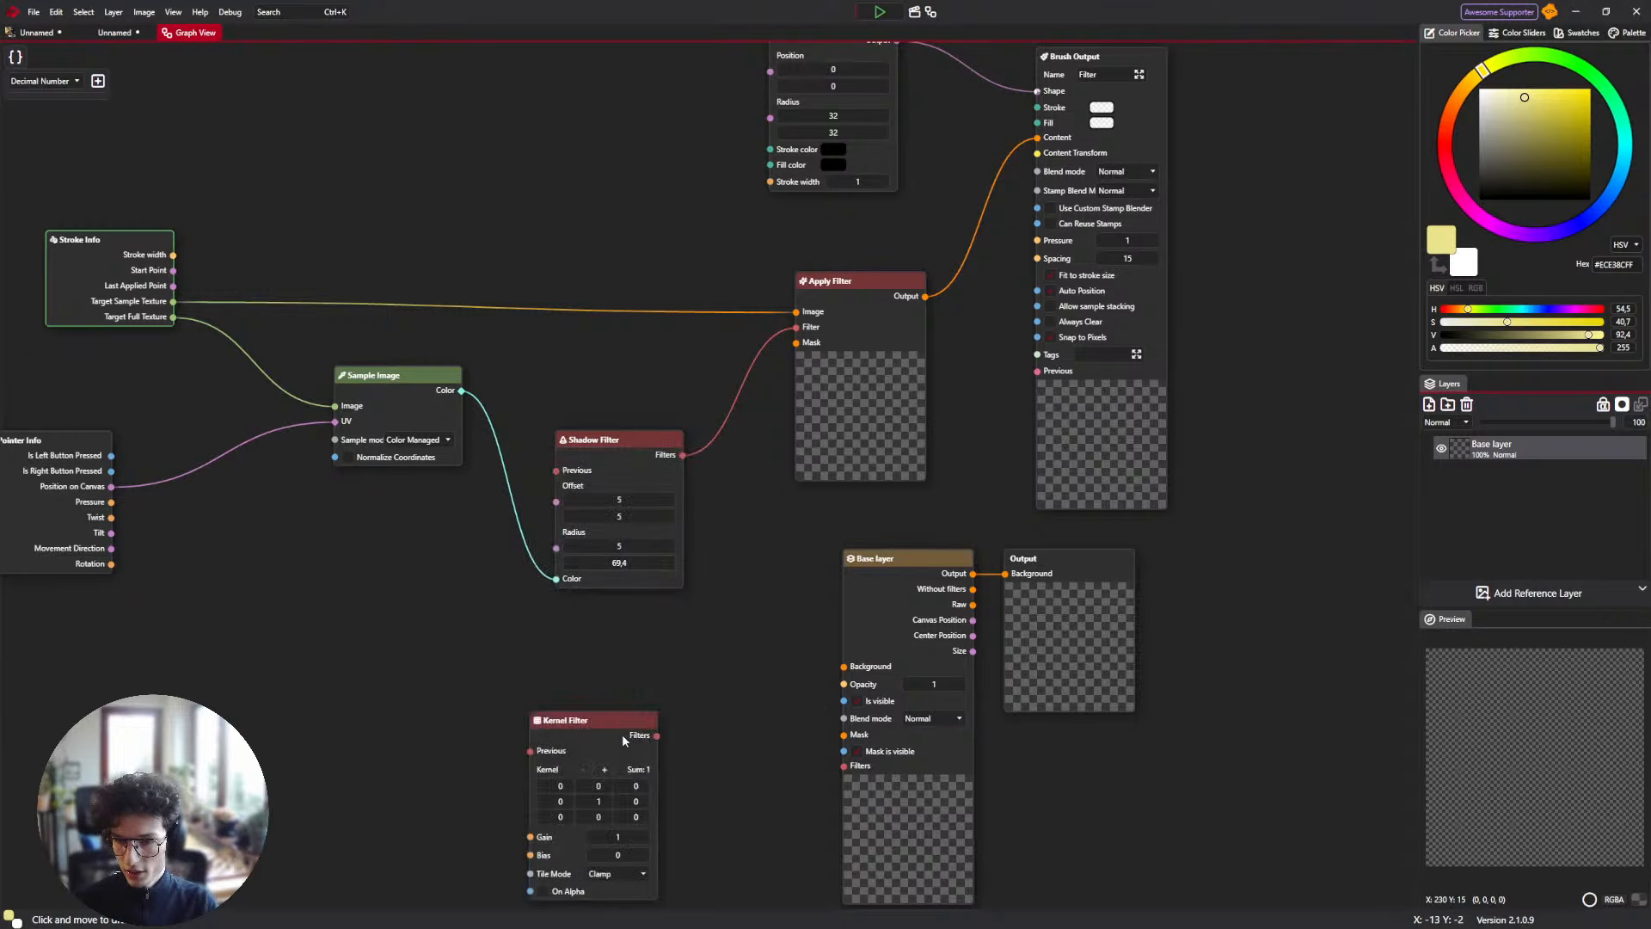
# Delete the Shadow Filter node and put the Kernel Filter node in its place, connected to Apply Filter's Filter input.
pyautogui.moveTo(623, 740); pyautogui.dragTo(762, 477)
pyautogui.moveTo(629, 473); pyautogui.dragTo(620, 505)
pyautogui.press('Delete')
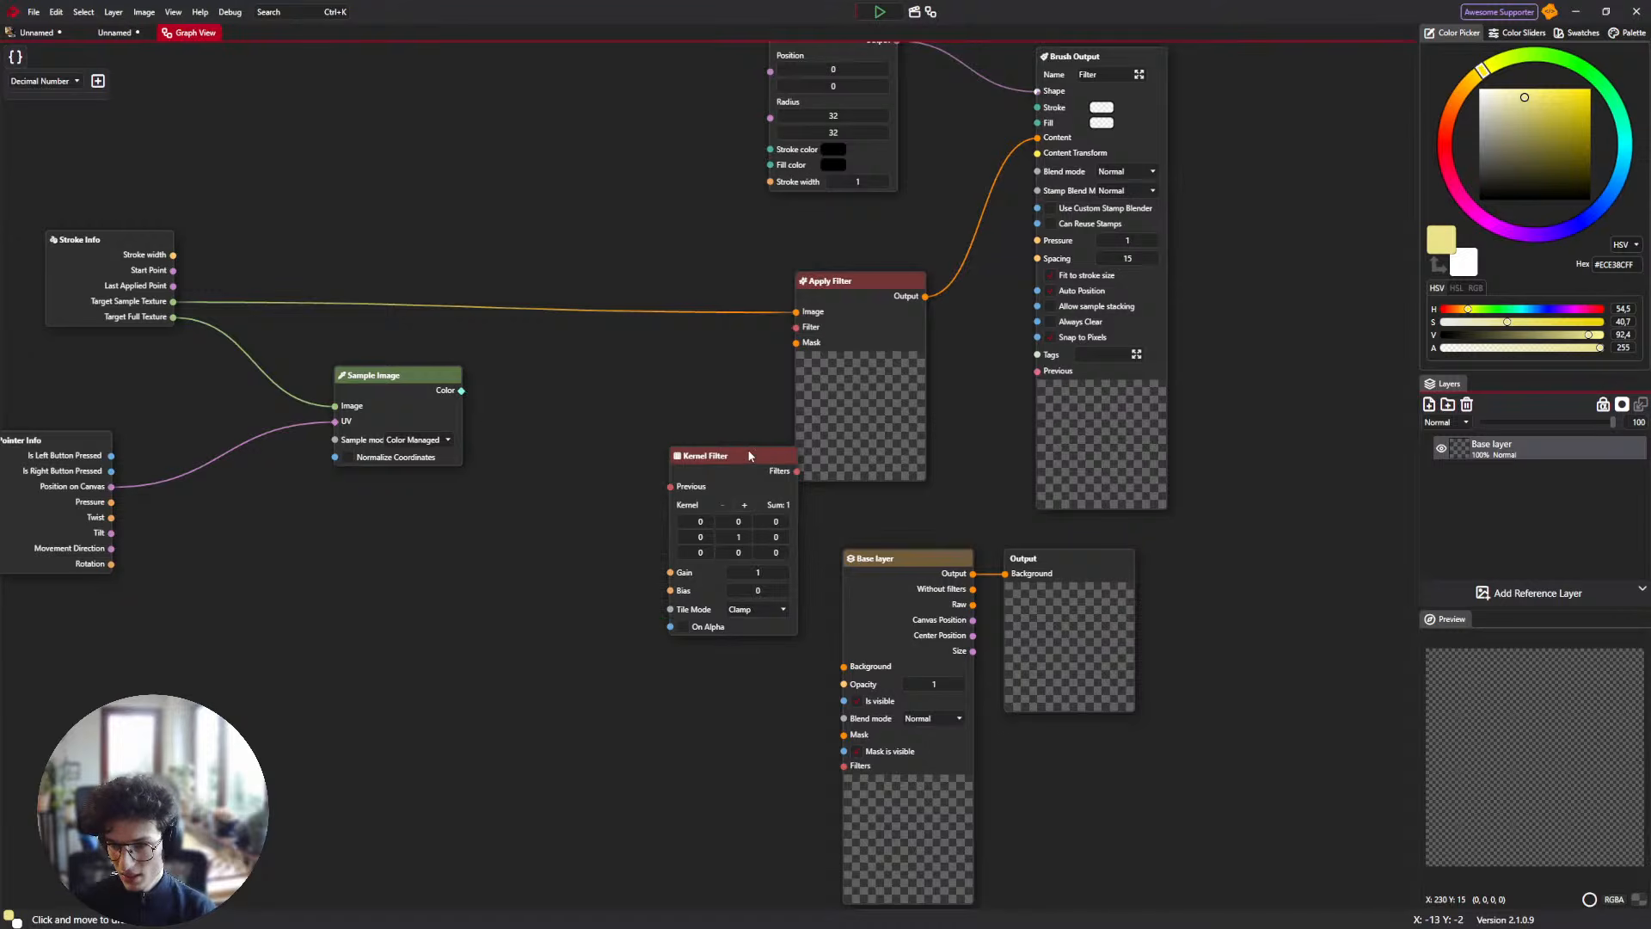
pyautogui.moveTo(749, 457); pyautogui.dragTo(701, 505)
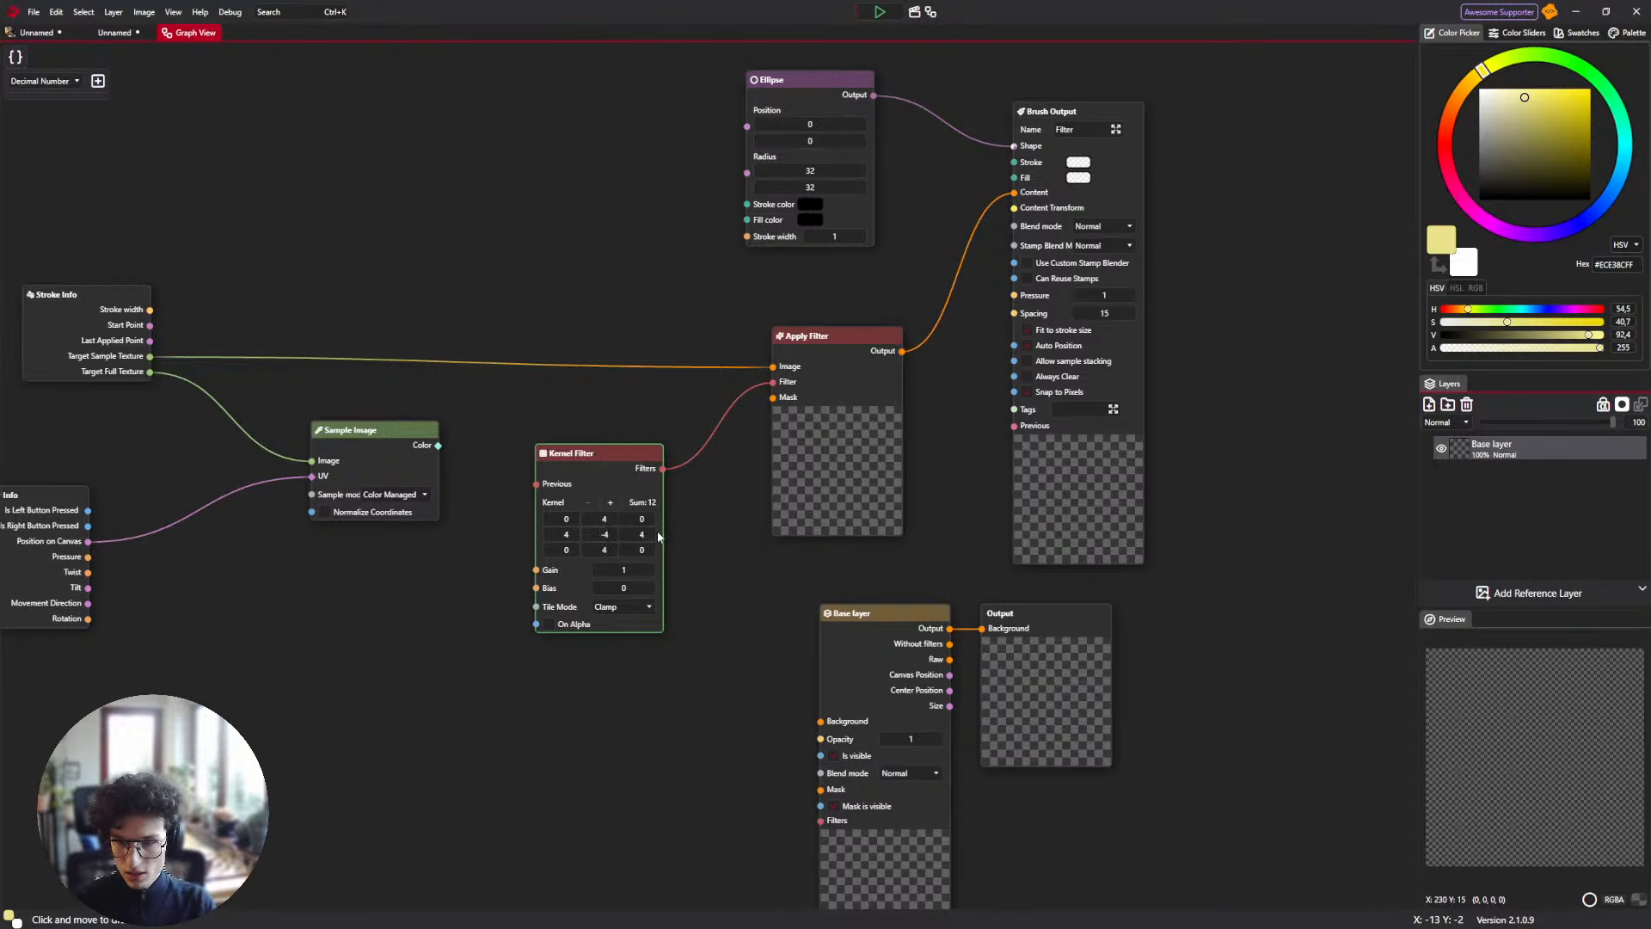
# Set the four corner values of the Kernel Filter's kernel to -4 and move the node closer to Apply Filter.
pyautogui.click(643, 550)
pyautogui.write('-4')
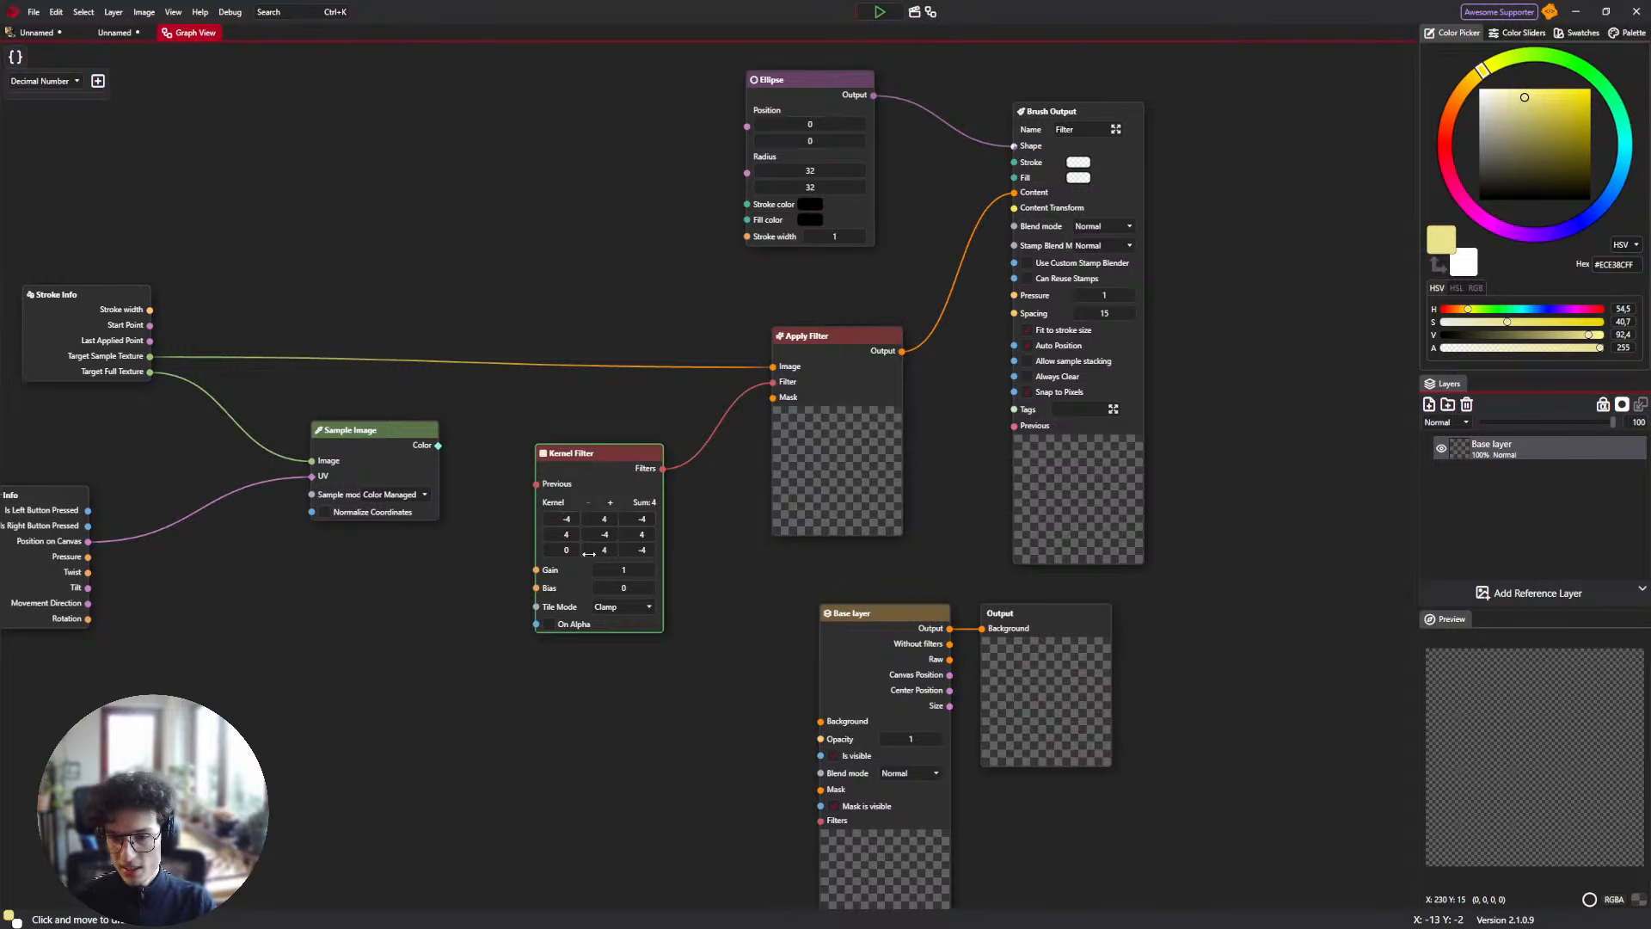
pyautogui.write('-4')
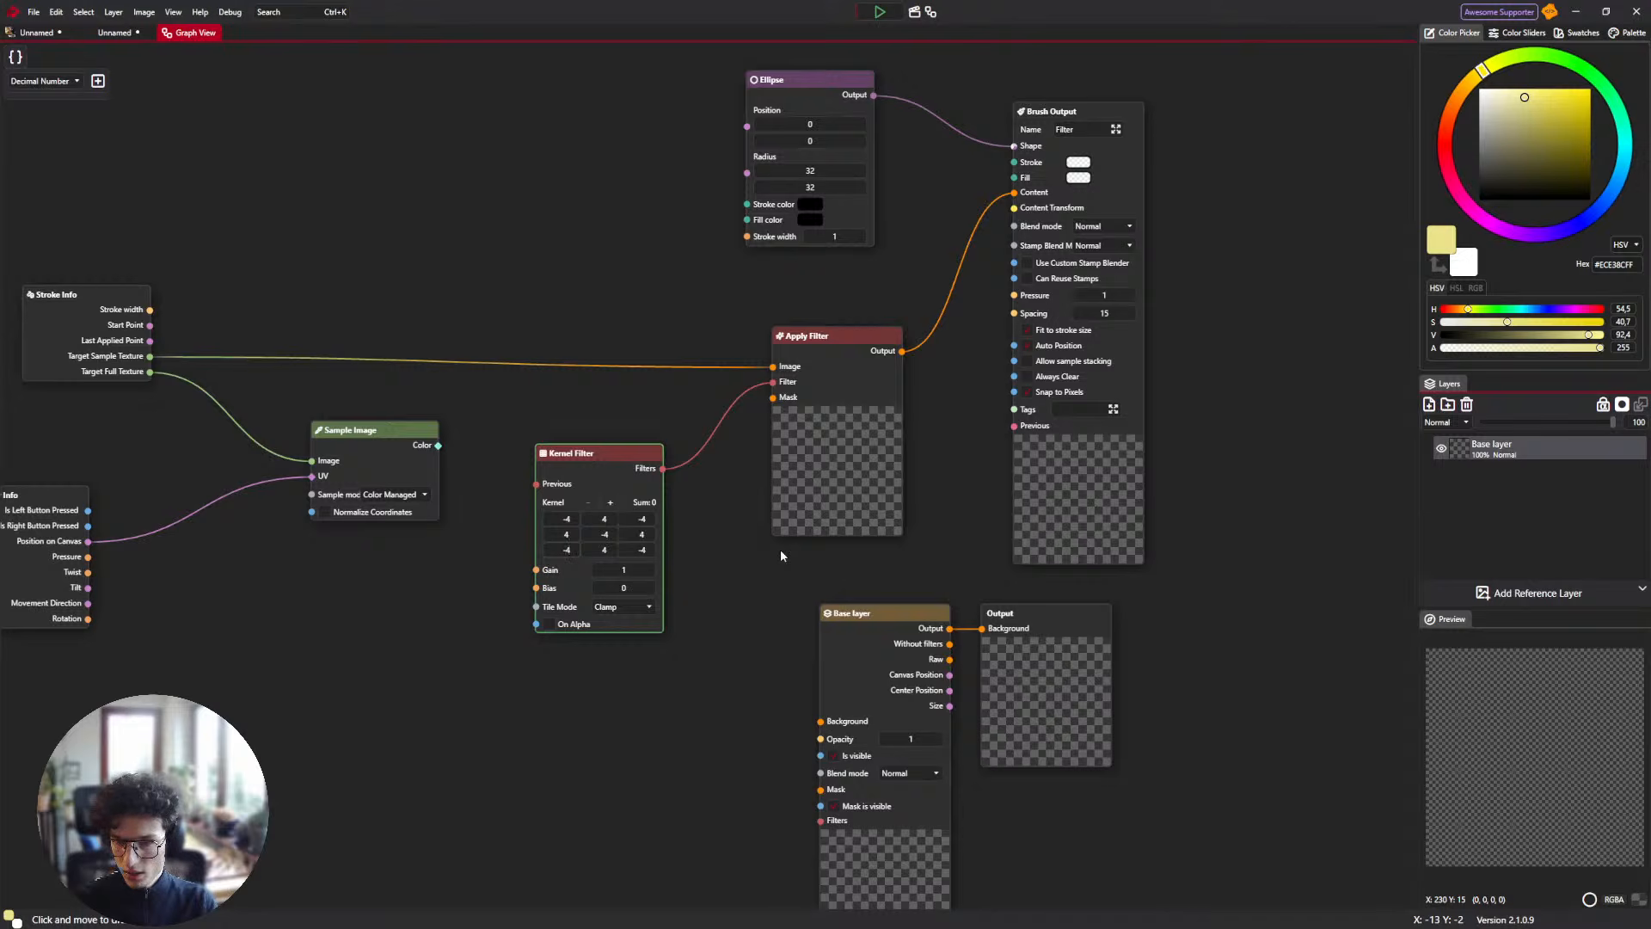
pyautogui.press('Return')
pyautogui.moveTo(569, 464); pyautogui.dragTo(595, 457)
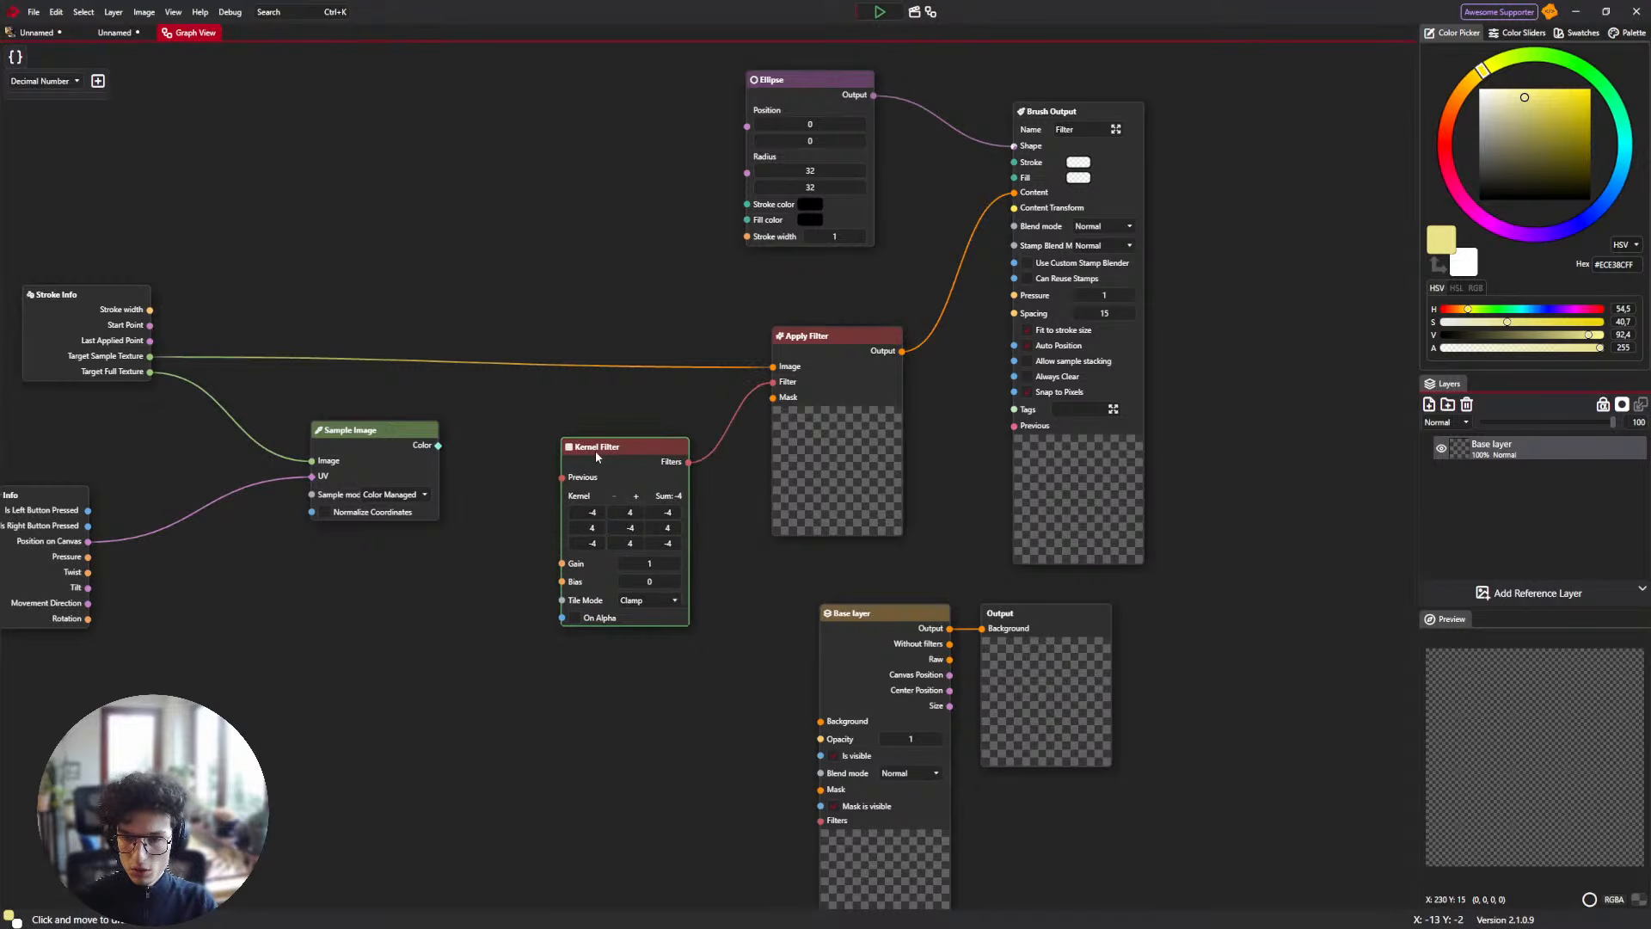
pyautogui.moveTo(508, 406); pyautogui.dragTo(507, 446)
# In the dog photo, try the "Blending In..." brush on the muzzle and around the eye, undoing each stroke.
pyautogui.click(98, 35)
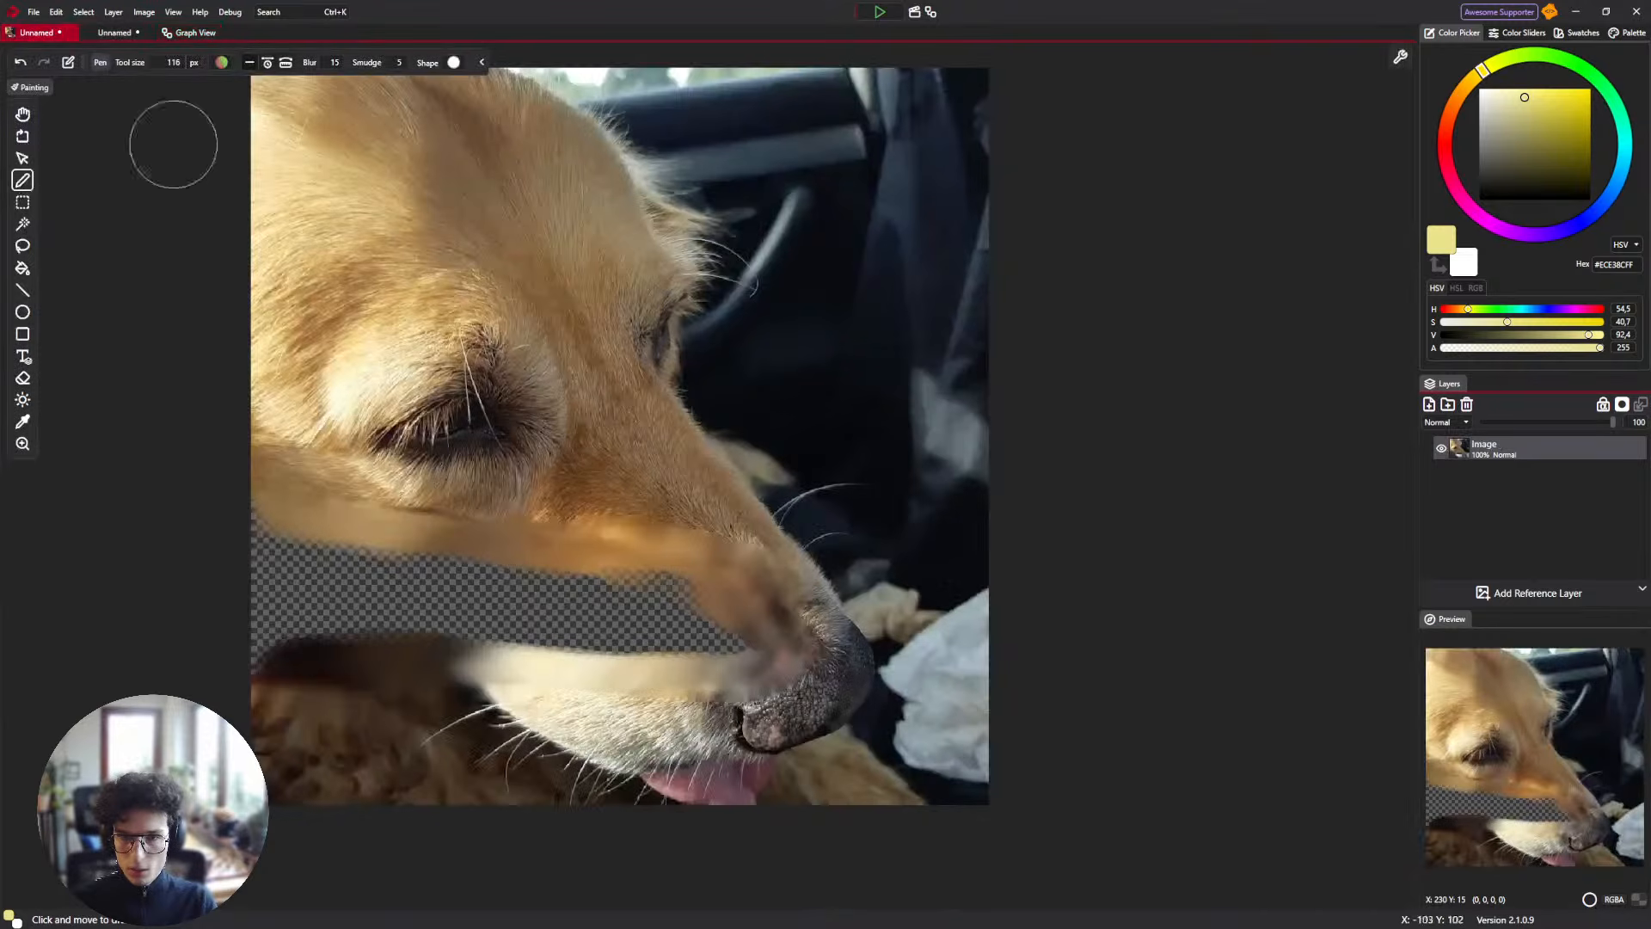
pyautogui.moveTo(670, 647)
pyautogui.mouseDown()
pyautogui.moveTo(795, 651)
pyautogui.moveTo(637, 732)
pyautogui.moveTo(779, 778)
pyautogui.moveTo(907, 667)
pyautogui.mouseUp()
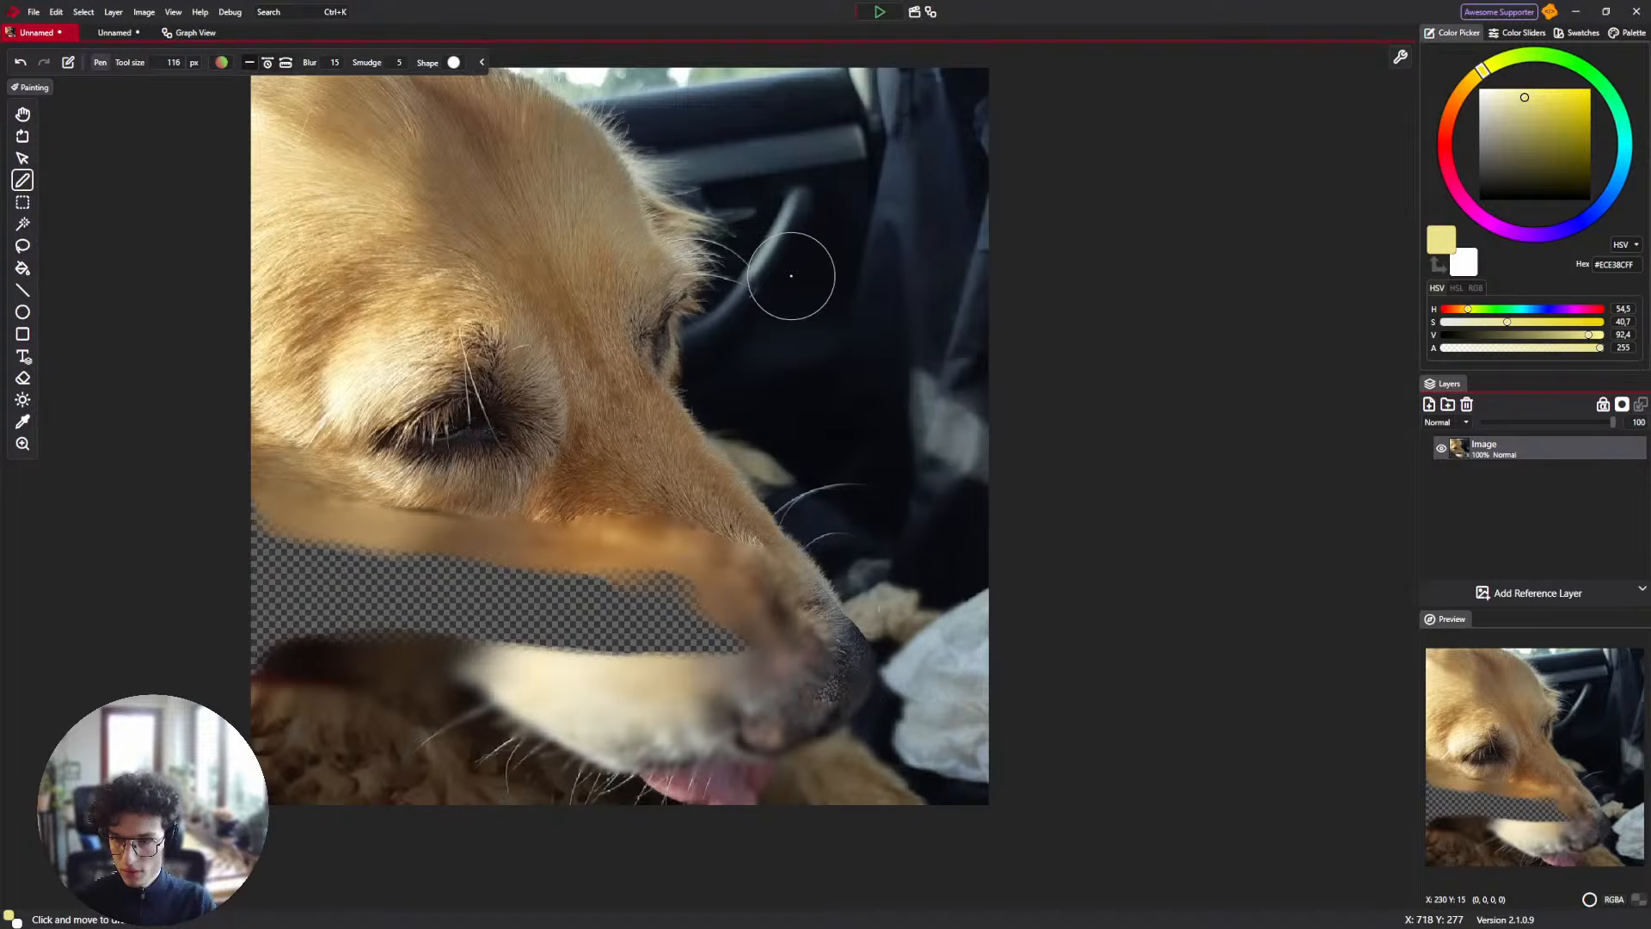
pyautogui.hotkey('ctrl', 'z')
pyautogui.moveTo(453, 423)
pyautogui.mouseDown()
pyautogui.moveTo(413, 404)
pyautogui.moveTo(481, 335)
pyautogui.moveTo(430, 387)
pyautogui.moveTo(428, 315)
pyautogui.mouseUp()
pyautogui.hotkey('ctrl', 'z')
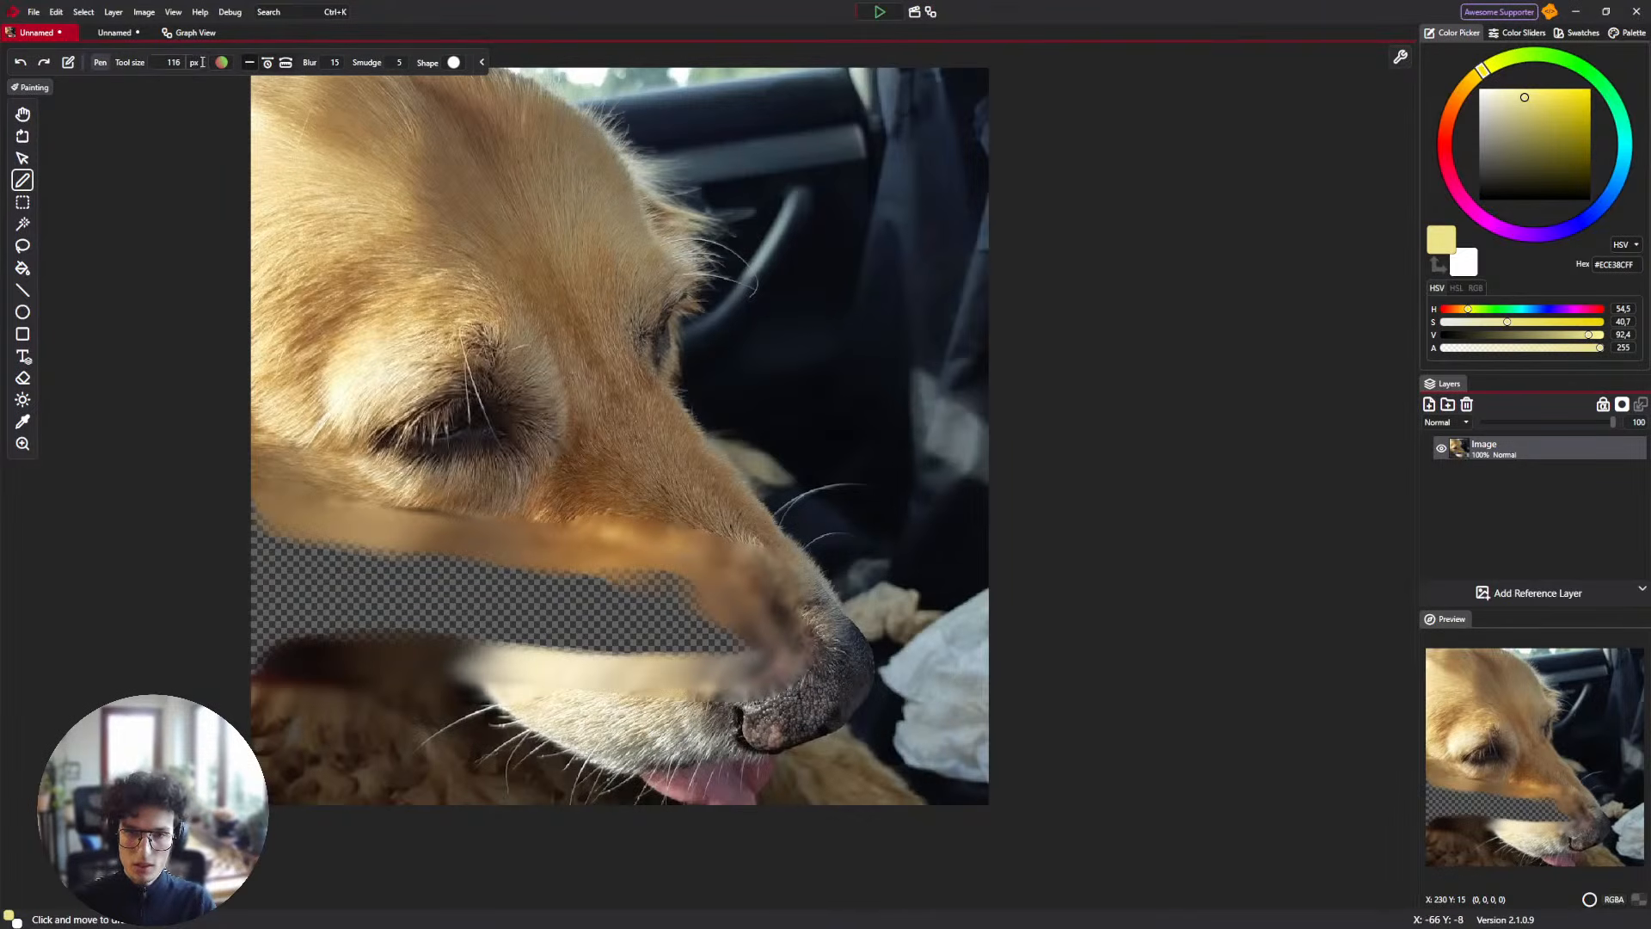
# Switch to the Filter brush and try its kernel effect on the fur around the dog's eye, undoing each stroke.
pyautogui.click(222, 62)
pyautogui.scroll(-2, 315, 301)
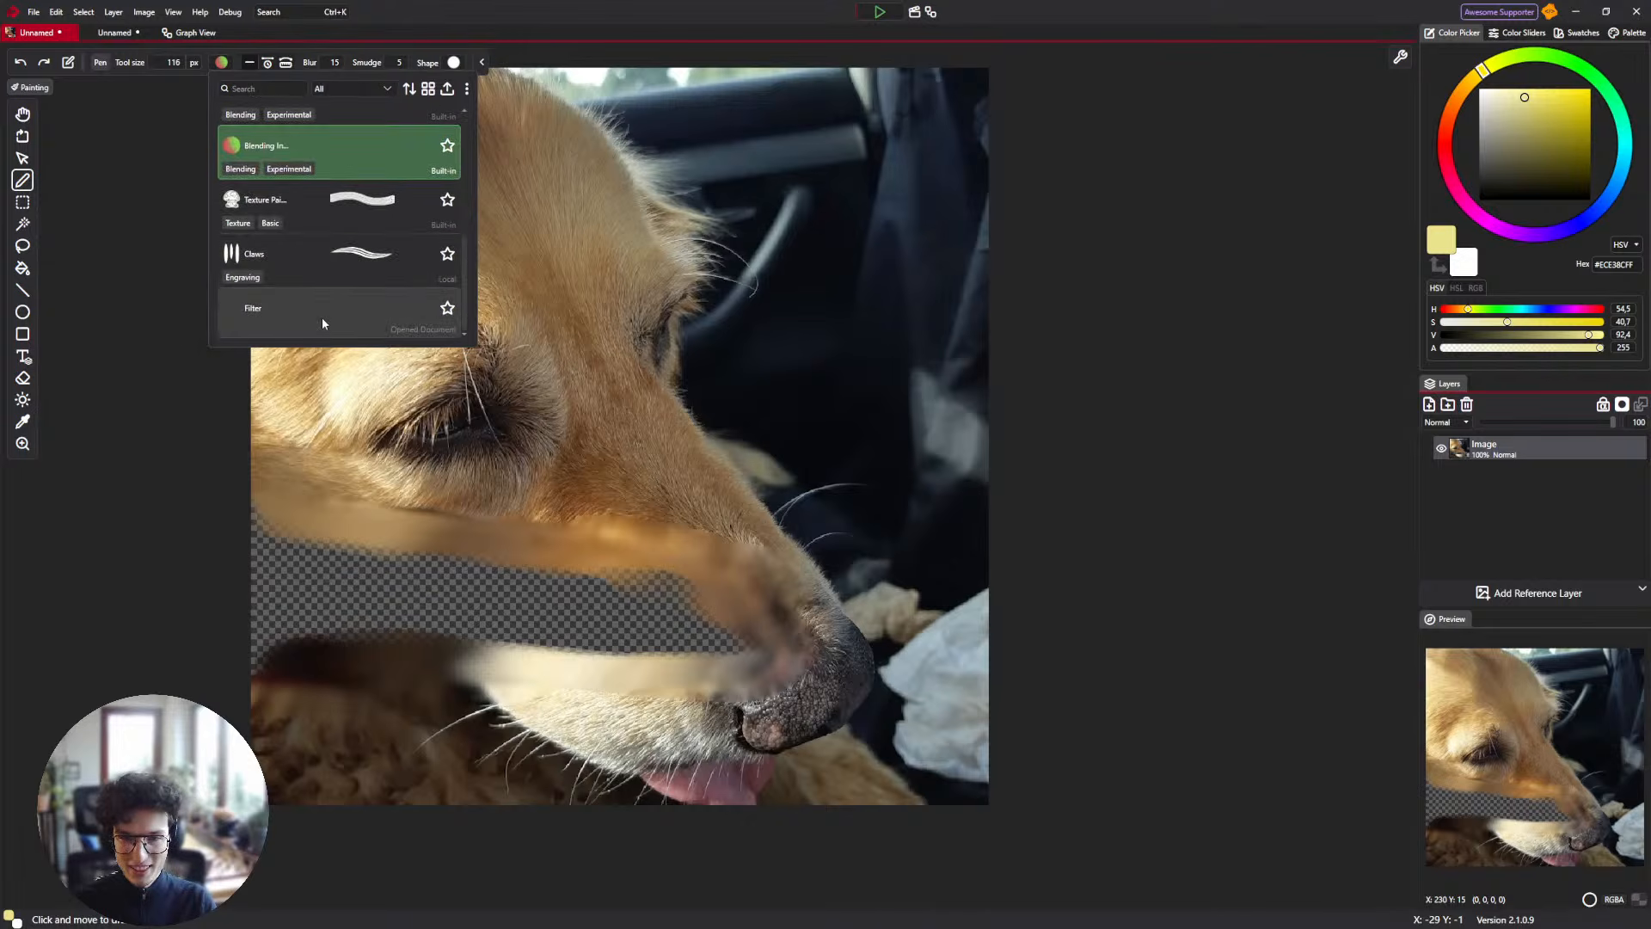
pyautogui.click(322, 317)
pyautogui.moveTo(538, 363)
pyautogui.mouseDown()
pyautogui.moveTo(448, 444)
pyautogui.moveTo(497, 425)
pyautogui.mouseUp()
pyautogui.hotkey('ctrl', 'z')
pyautogui.moveTo(366, 482)
pyautogui.mouseDown()
pyautogui.moveTo(590, 490)
pyautogui.moveTo(443, 449)
pyautogui.moveTo(482, 399)
pyautogui.mouseUp()
pyautogui.hotkey('ctrl', 'z')
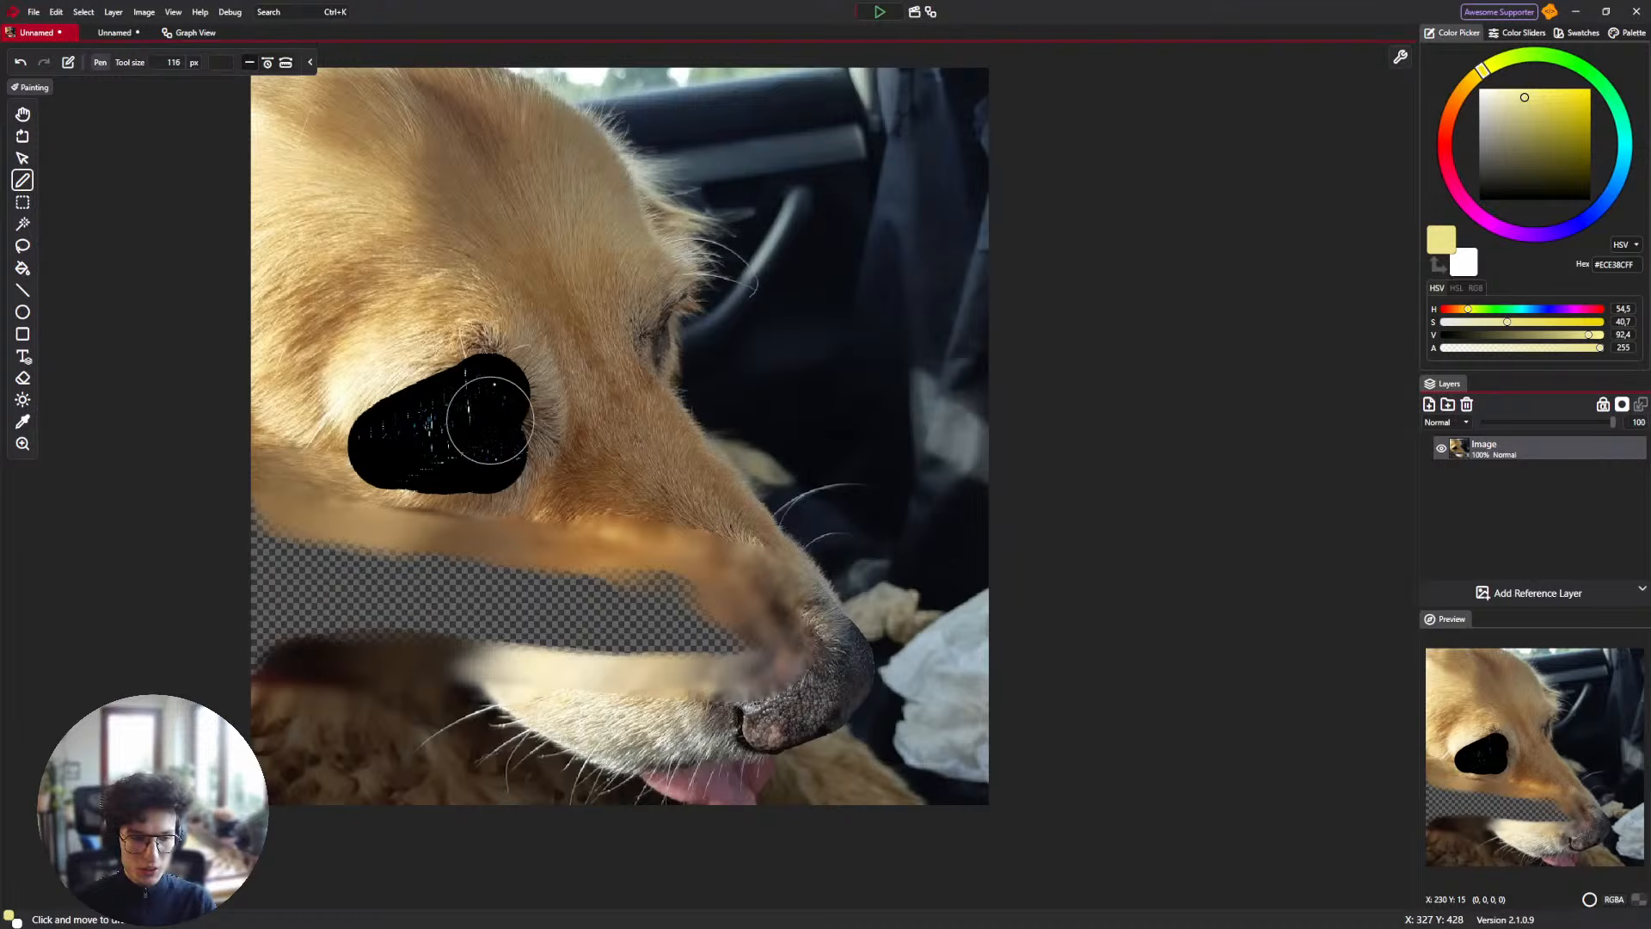
pyautogui.hotkey('ctrl', 'z')
# In the Filter brush's graph, set the Kernel Filter's centre value to 8 and all surrounding values to -1.
pyautogui.click(189, 33)
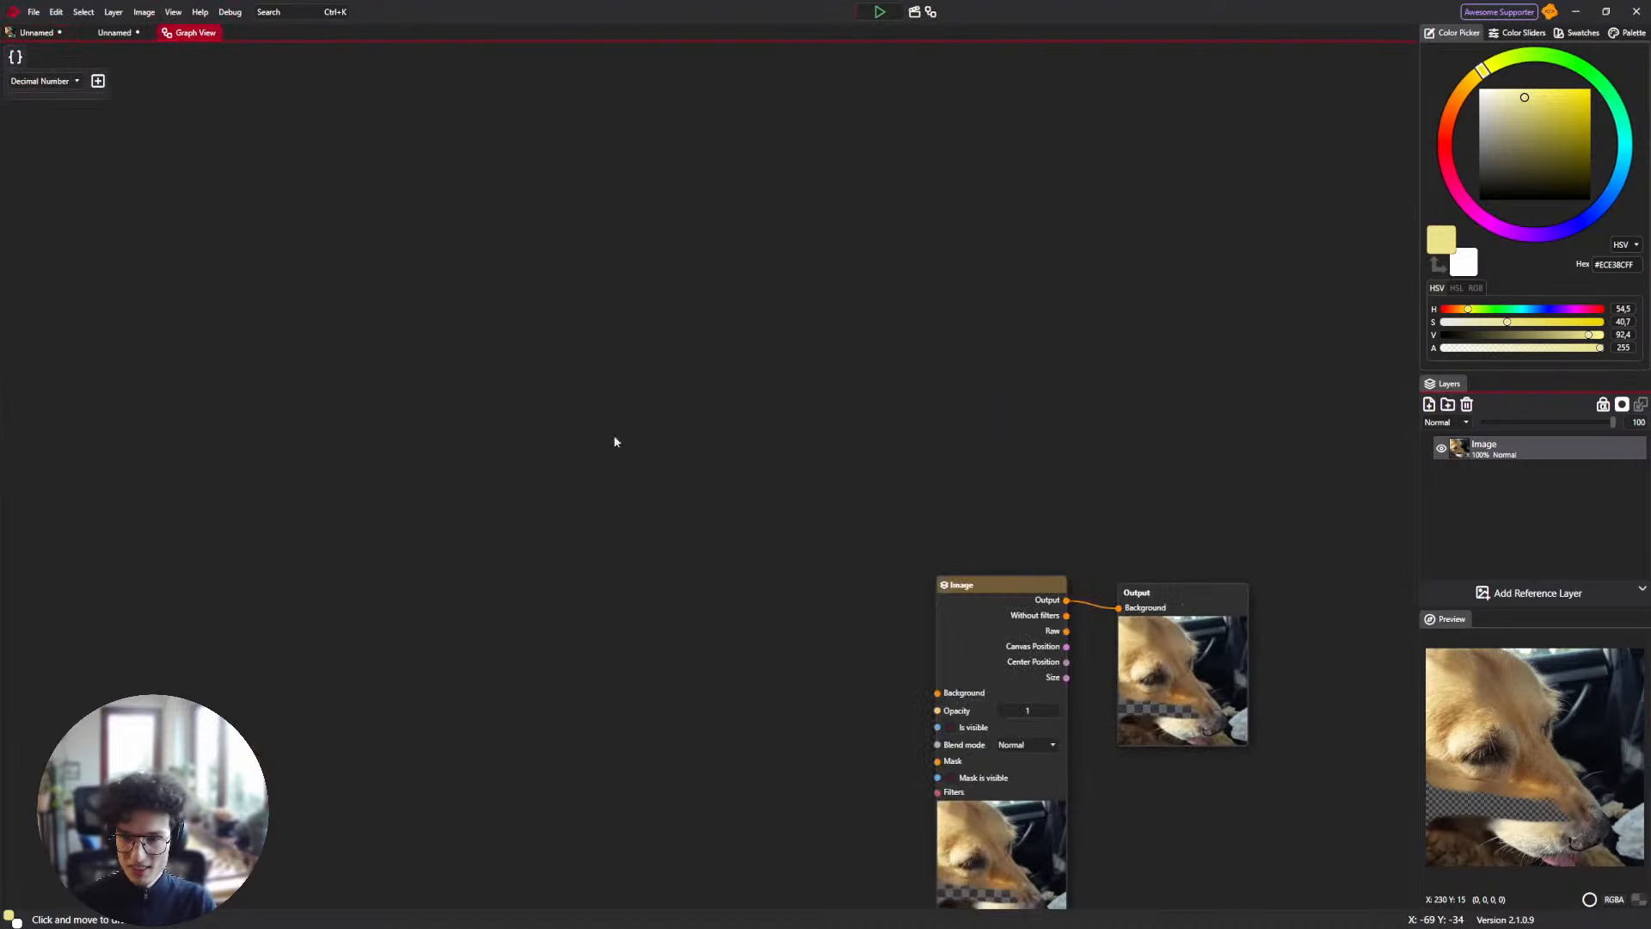
pyautogui.click(123, 34)
pyautogui.click(189, 33)
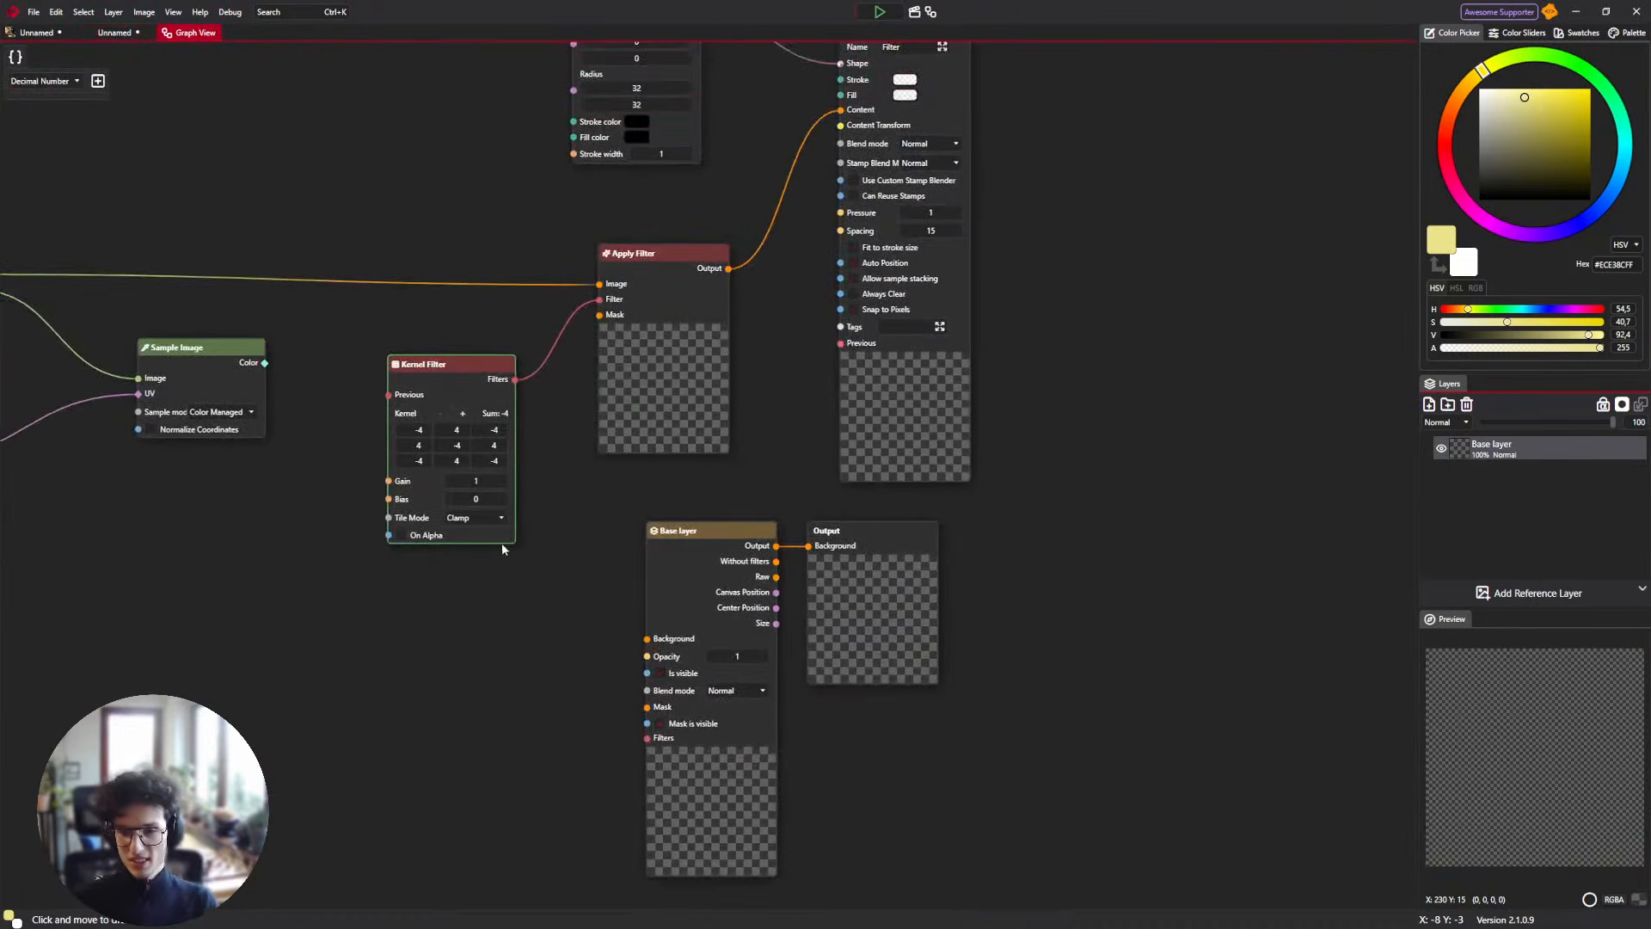
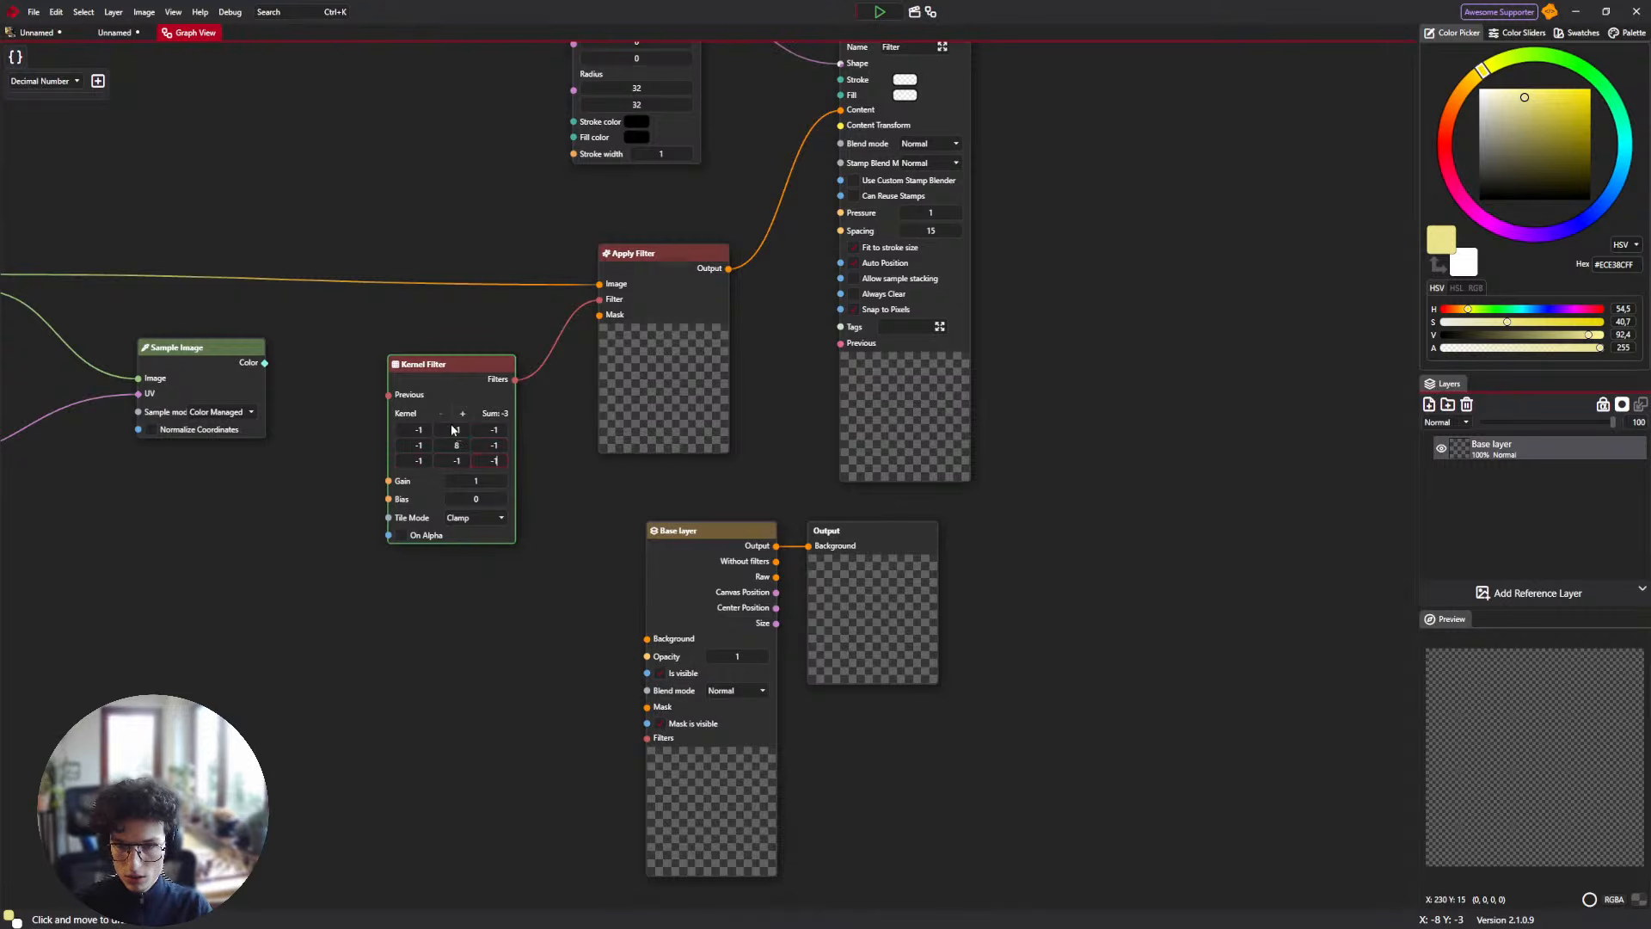
pyautogui.click(436, 369)
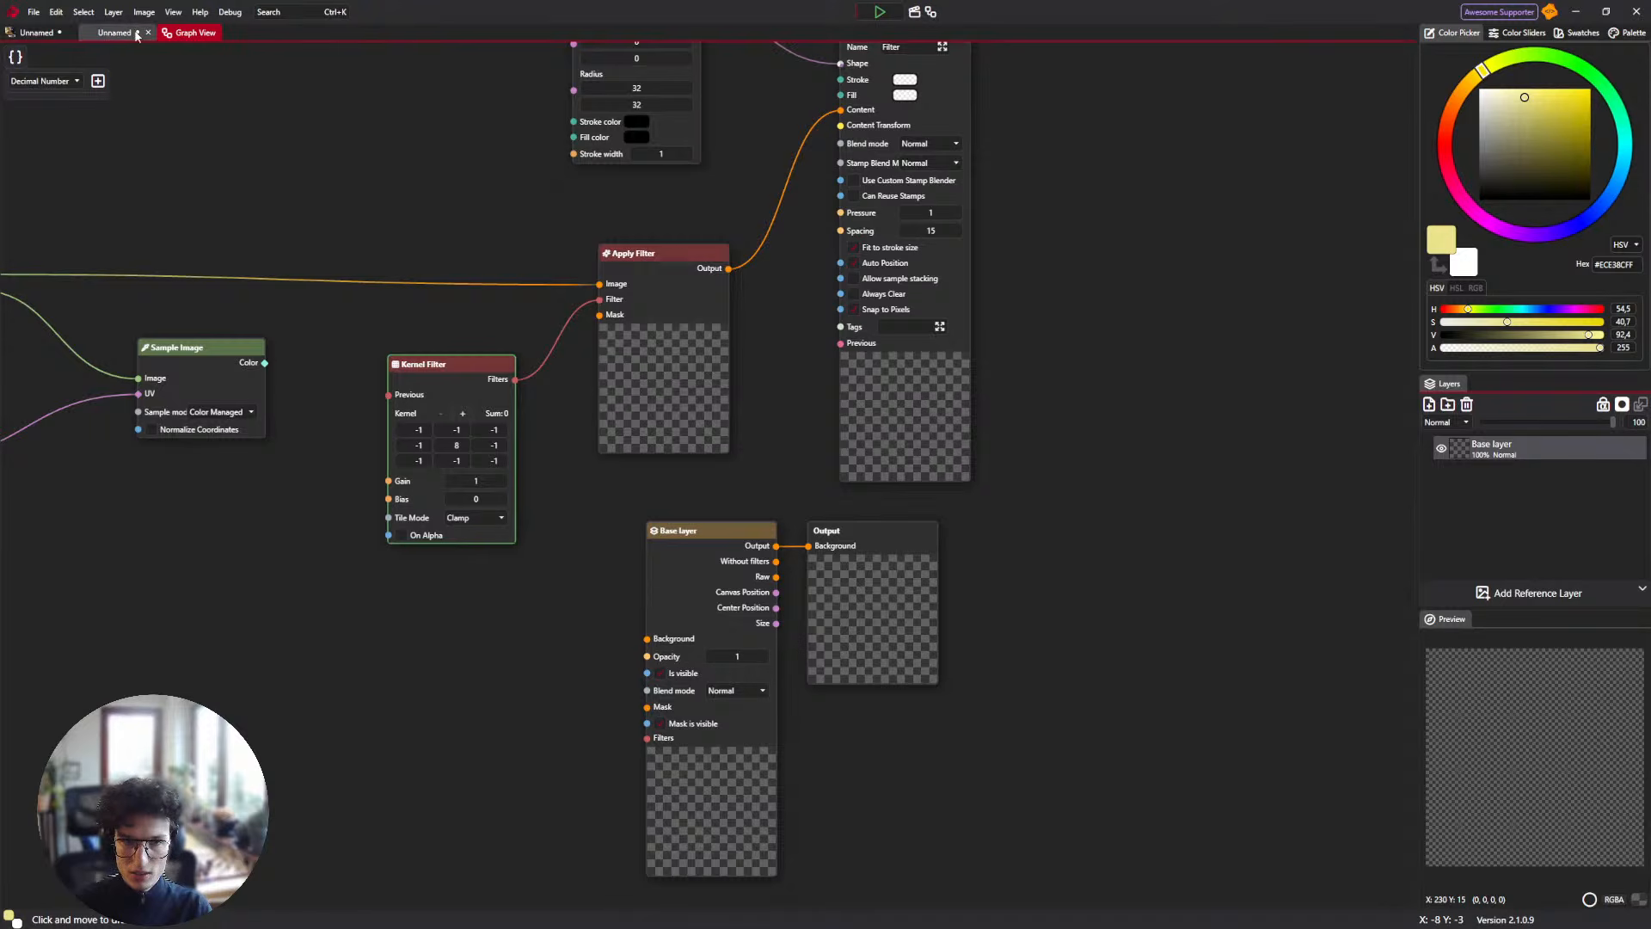
# Brush the revised kernel effect across the dog's head and muzzle, inspect it up close and undo the strokes.
pyautogui.click(36, 32)
pyautogui.moveTo(731, 550)
pyautogui.mouseDown()
pyautogui.moveTo(481, 542)
pyautogui.moveTo(573, 510)
pyautogui.moveTo(539, 465)
pyautogui.moveTo(398, 406)
pyautogui.moveTo(613, 412)
pyautogui.moveTo(514, 433)
pyautogui.moveTo(487, 463)
pyautogui.moveTo(438, 439)
pyautogui.moveTo(490, 456)
pyautogui.moveTo(361, 473)
pyautogui.moveTo(258, 335)
pyautogui.mouseUp()
pyautogui.hotkey('ctrl', 'z')
pyautogui.hotkey('ctrl', 'z')
pyautogui.scroll(4, 488, 440)
pyautogui.hotkey('ctrl', 'z')
pyautogui.hotkey('ctrl', 'z')
pyautogui.scroll(-4, 451, 439)
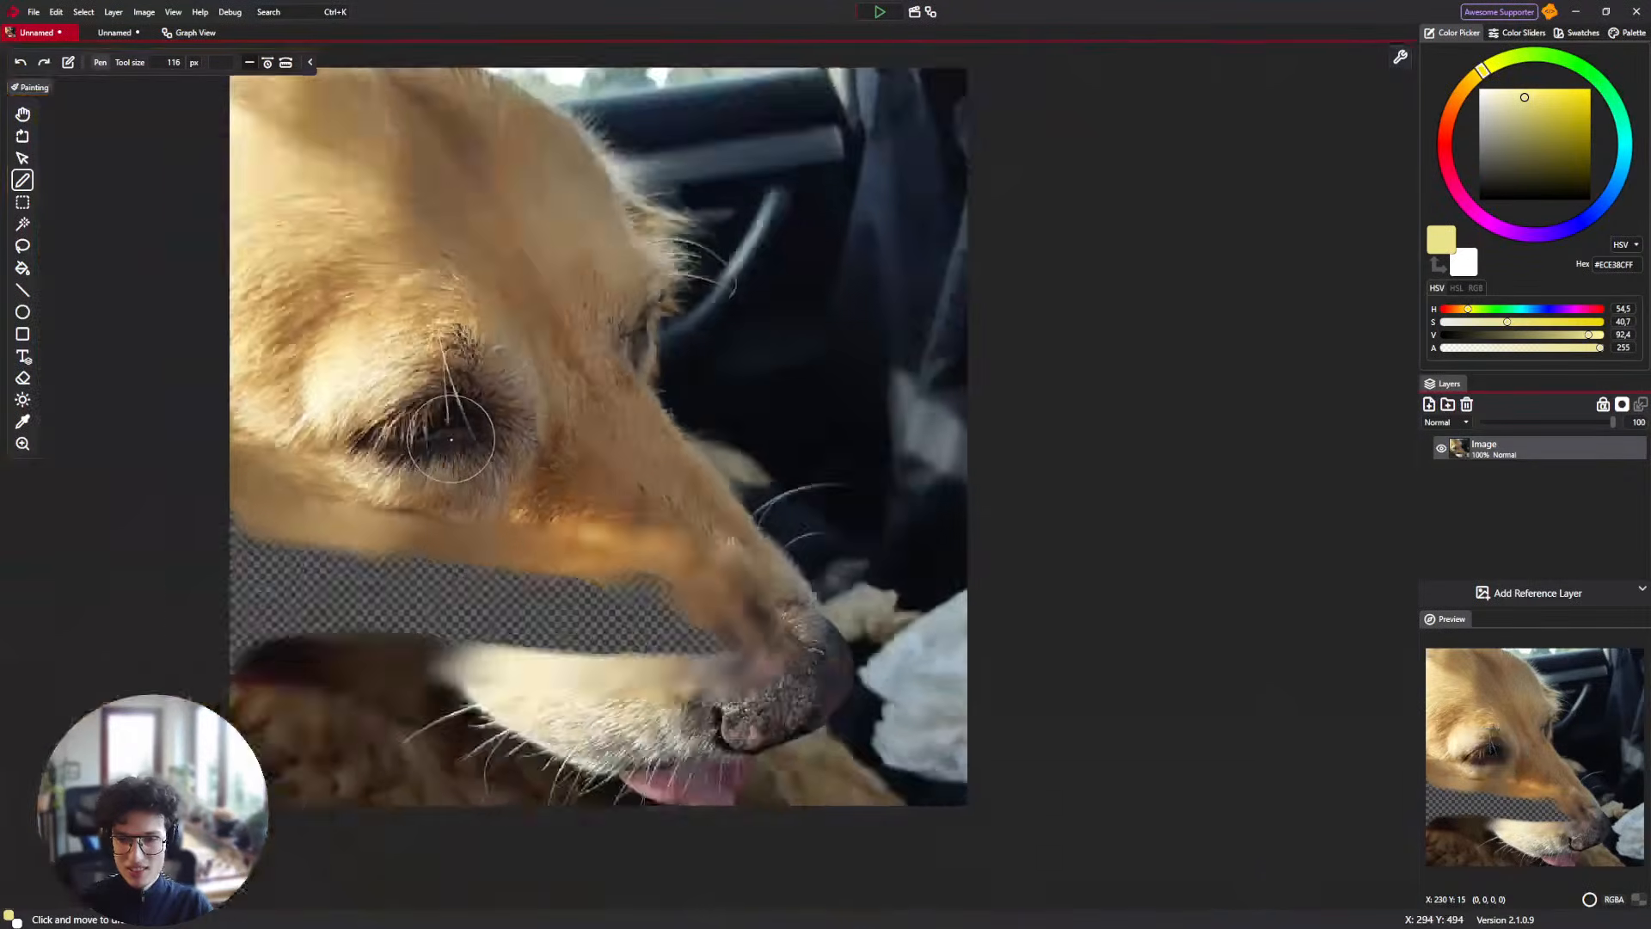
pyautogui.scroll(-3, 451, 439)
pyautogui.moveTo(451, 456)
pyautogui.mouseDown()
pyautogui.moveTo(479, 412)
pyautogui.moveTo(428, 417)
pyautogui.moveTo(410, 442)
pyautogui.moveTo(492, 454)
pyautogui.moveTo(621, 509)
pyautogui.moveTo(646, 561)
pyautogui.moveTo(638, 595)
pyautogui.moveTo(552, 621)
pyautogui.moveTo(333, 610)
pyautogui.moveTo(506, 585)
pyautogui.moveTo(578, 531)
pyautogui.moveTo(376, 402)
pyautogui.moveTo(418, 320)
pyautogui.moveTo(509, 365)
pyautogui.moveTo(565, 318)
pyautogui.moveTo(548, 427)
pyautogui.moveTo(329, 338)
pyautogui.moveTo(297, 251)
pyautogui.moveTo(455, 263)
pyautogui.moveTo(655, 328)
pyautogui.moveTo(669, 235)
pyautogui.mouseUp()
pyautogui.scroll(9, 500, 269)
pyautogui.scroll(-10, 453, 291)
pyautogui.hotkey('ctrl', 'z')
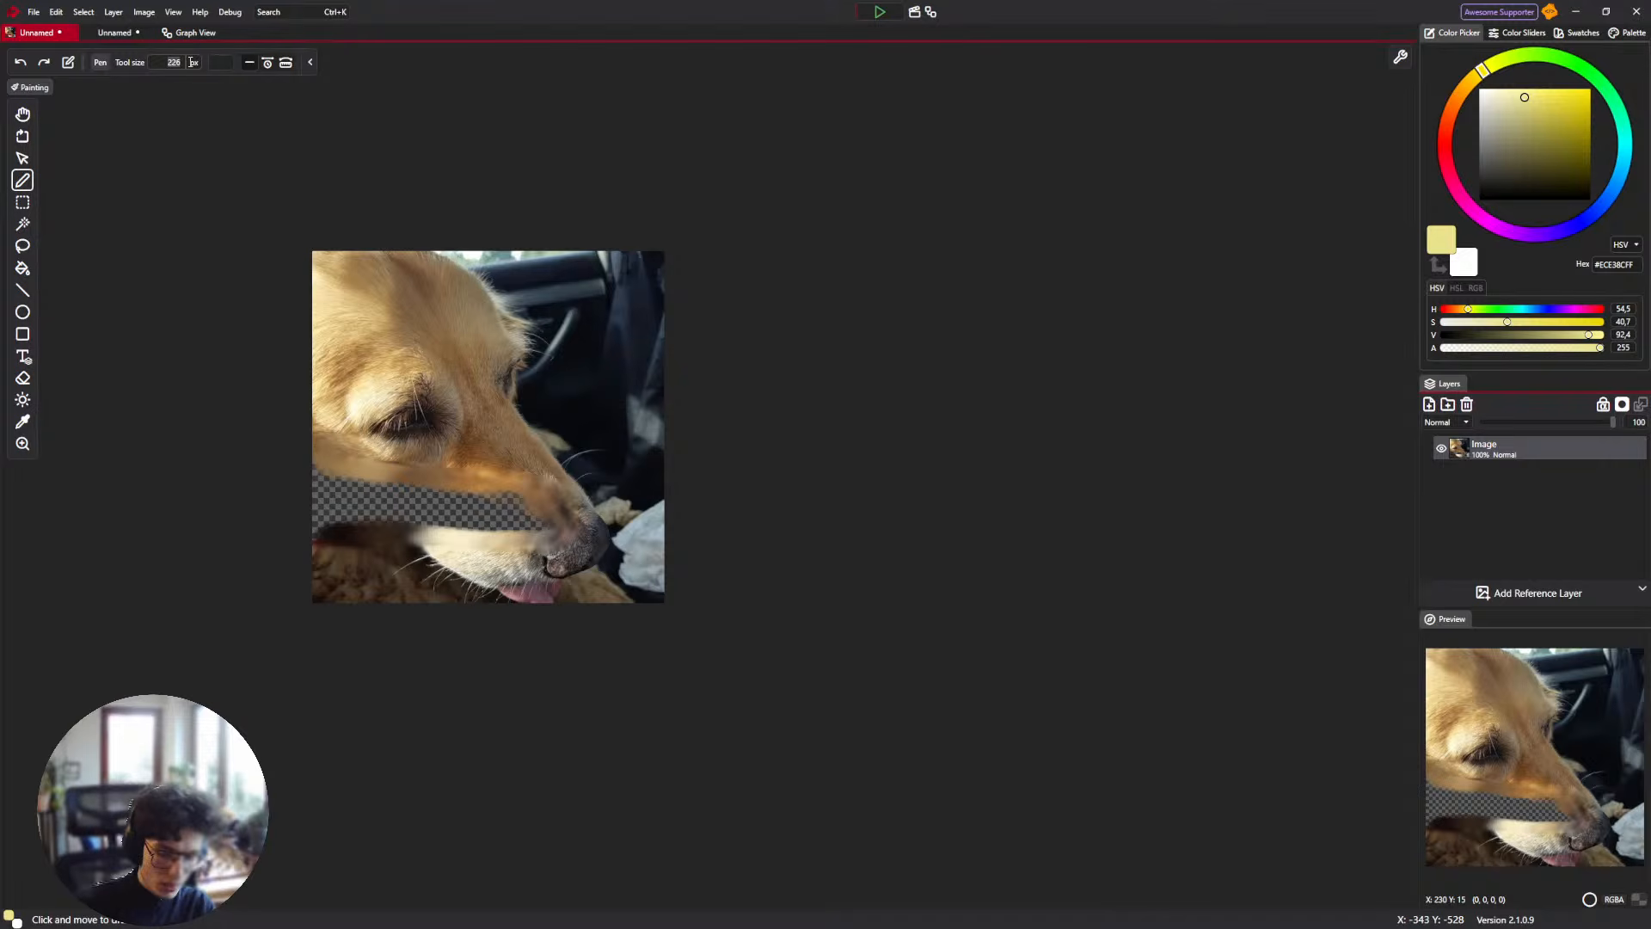
# Stamp the Filter brush at a tool size of 1024 px over the dog's head, examine the edge detail and undo it.
pyautogui.click(502, 456)
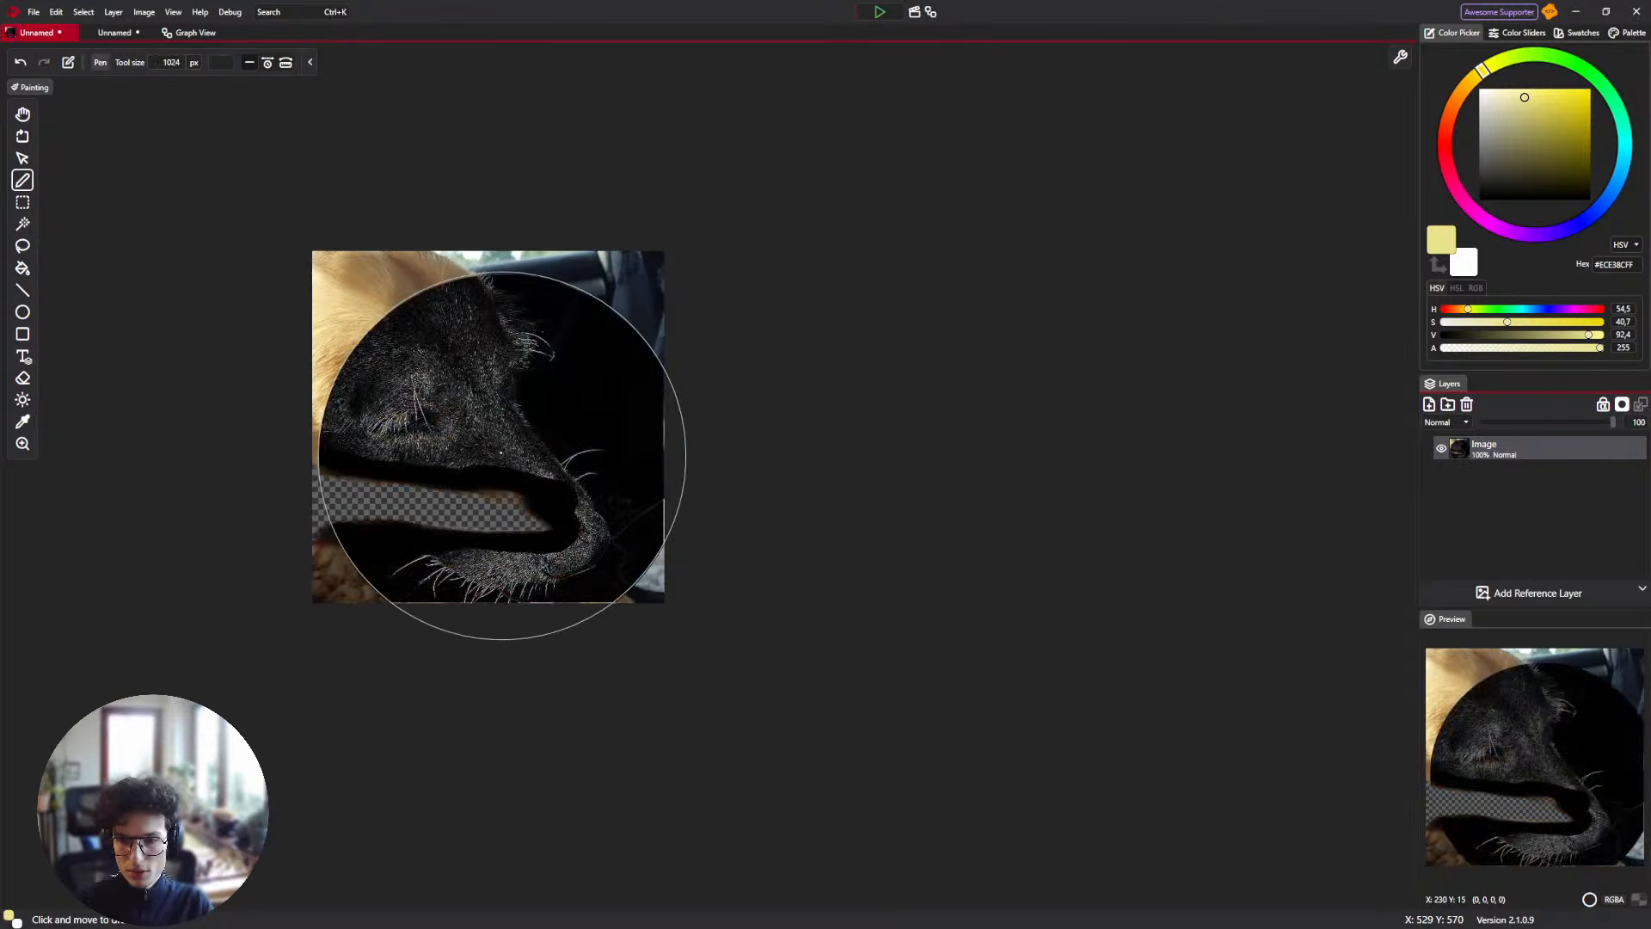
pyautogui.hotkey('ctrl', 'z')
pyautogui.click(474, 414)
pyautogui.scroll(8, 477, 434)
pyautogui.scroll(-10, 370, 395)
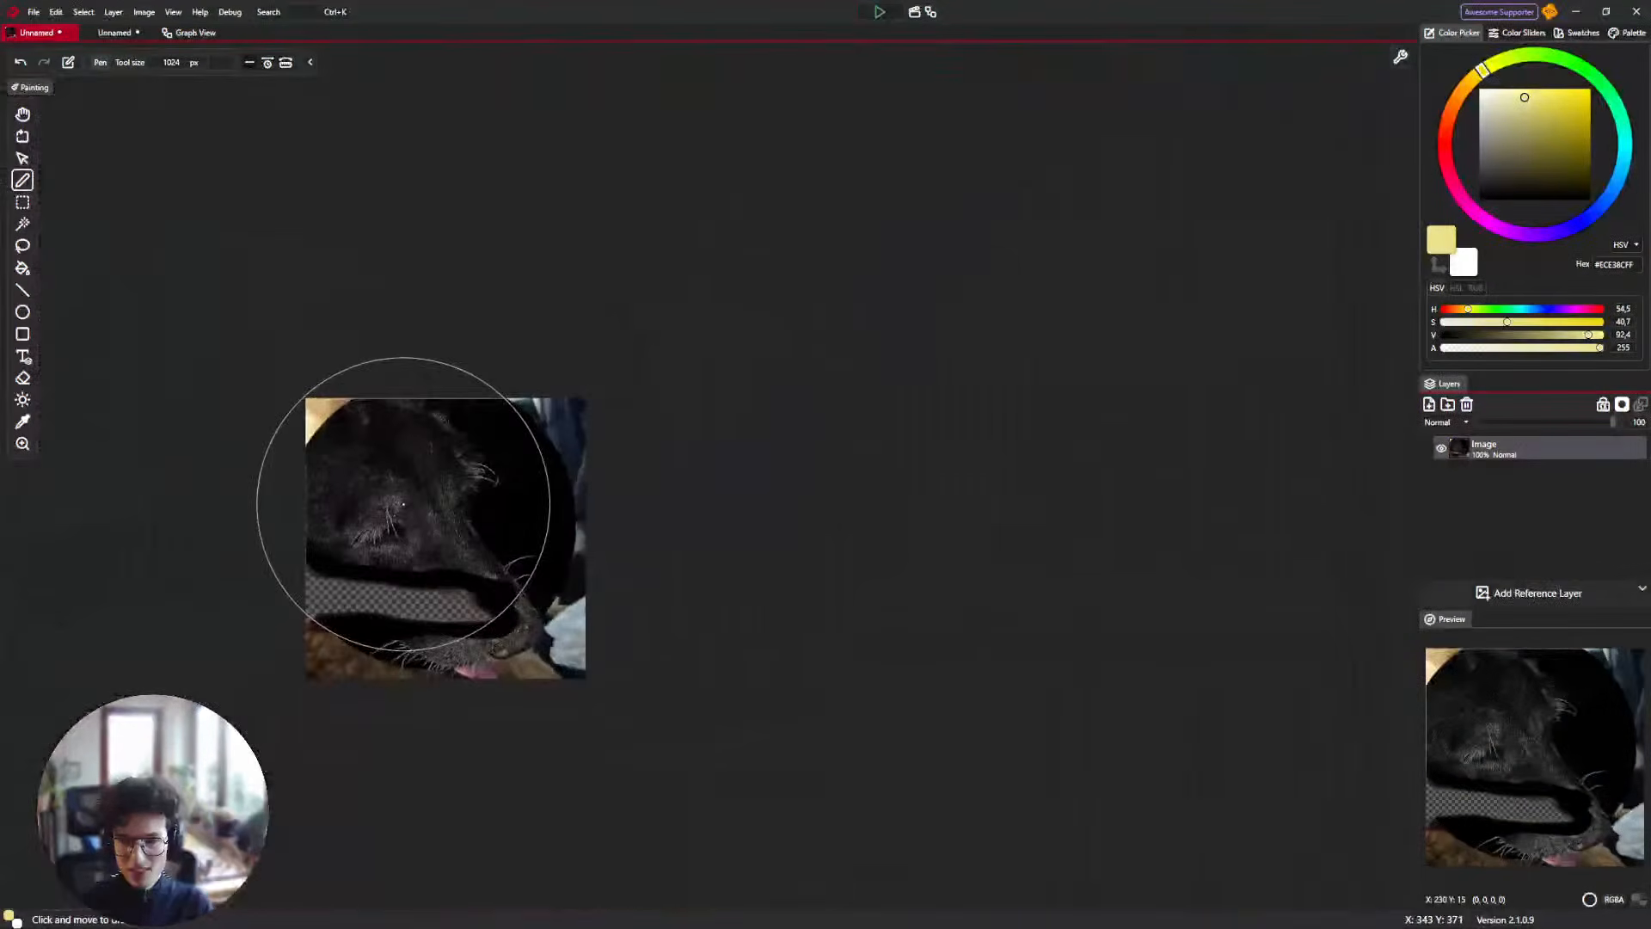
pyautogui.scroll(5, 420, 427)
pyautogui.press('[')
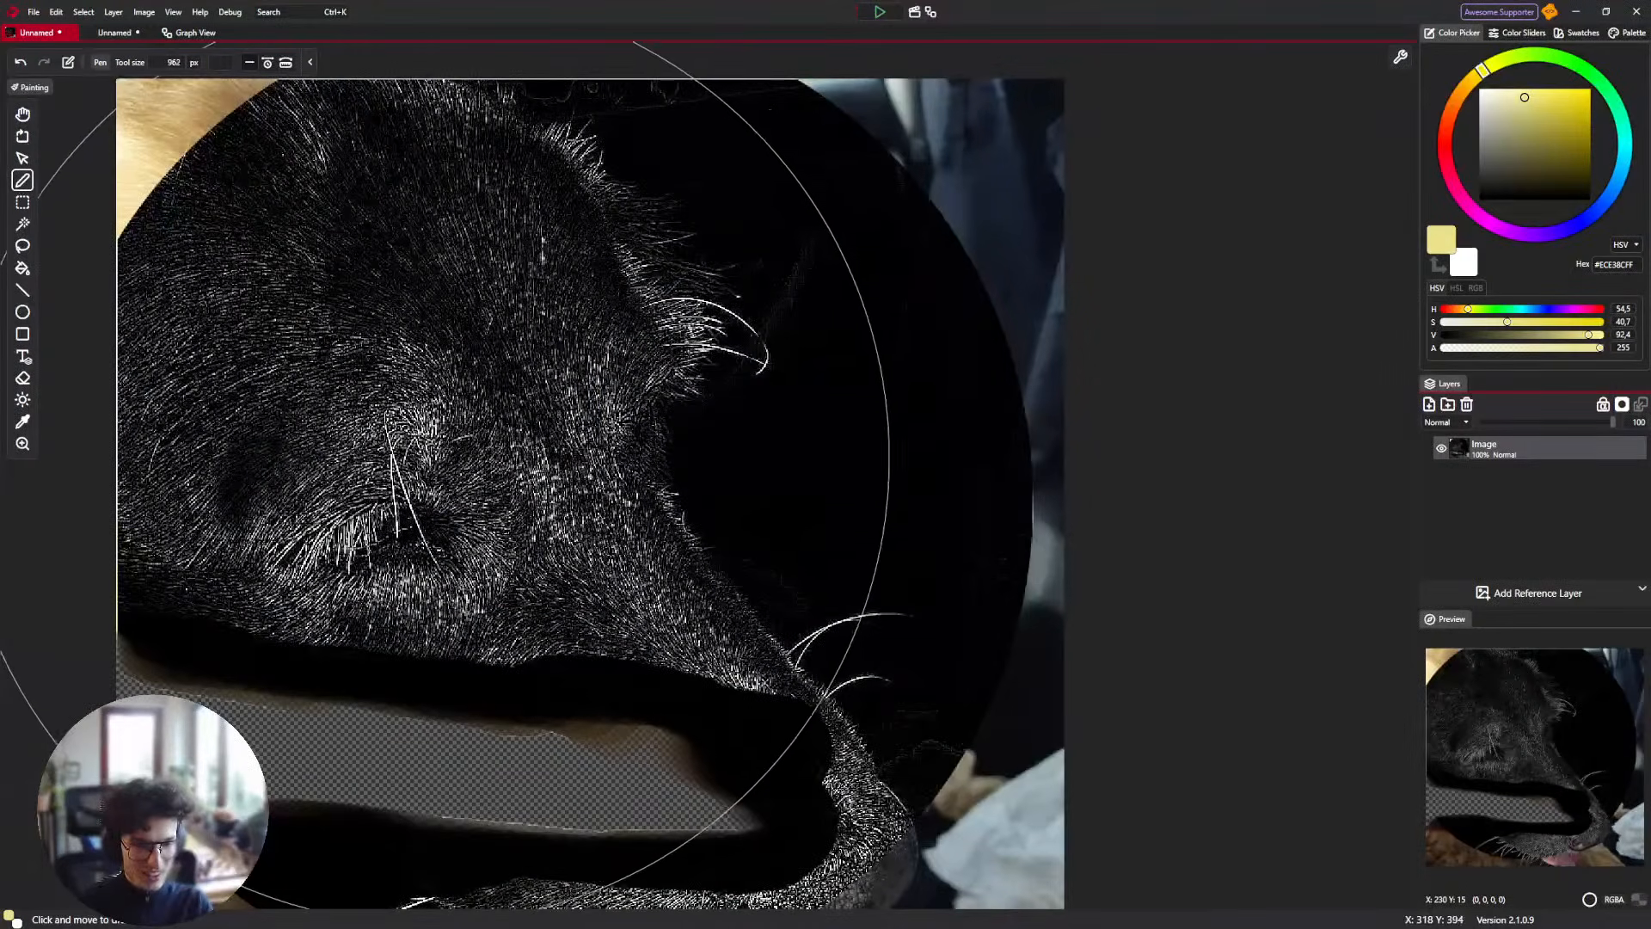
pyautogui.moveTo(438, 440); pyautogui.dragTo(454, 417)
pyautogui.scroll(-3, 452, 413)
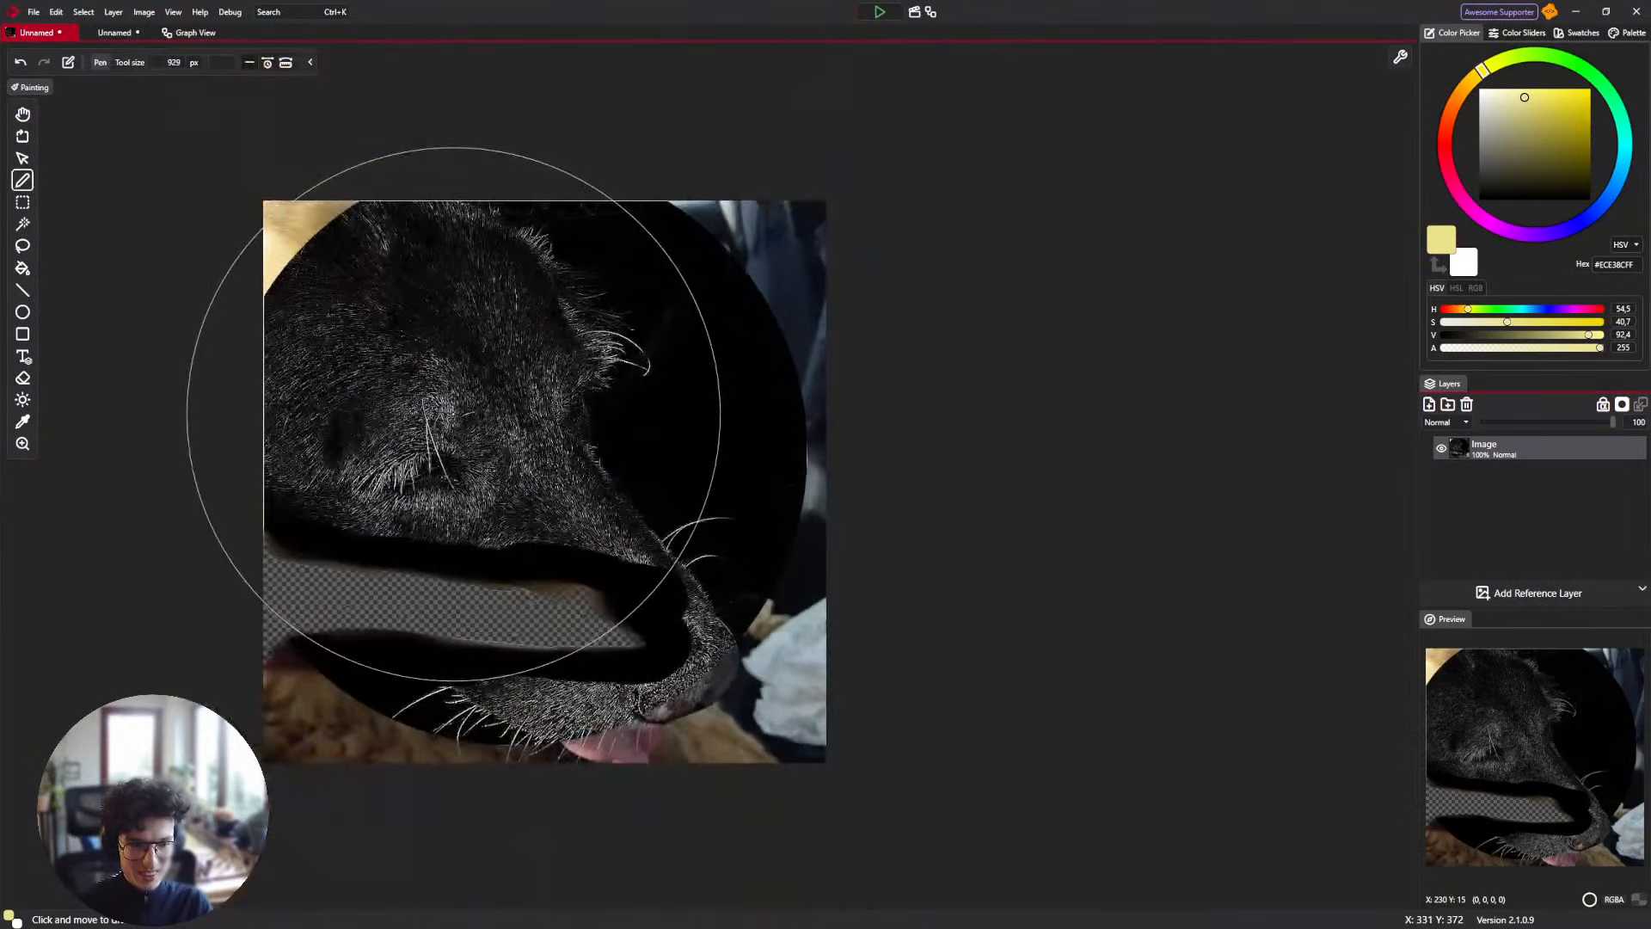
pyautogui.scroll(4, 462, 412)
pyautogui.hotkey('ctrl', 'z')
pyautogui.press('[')
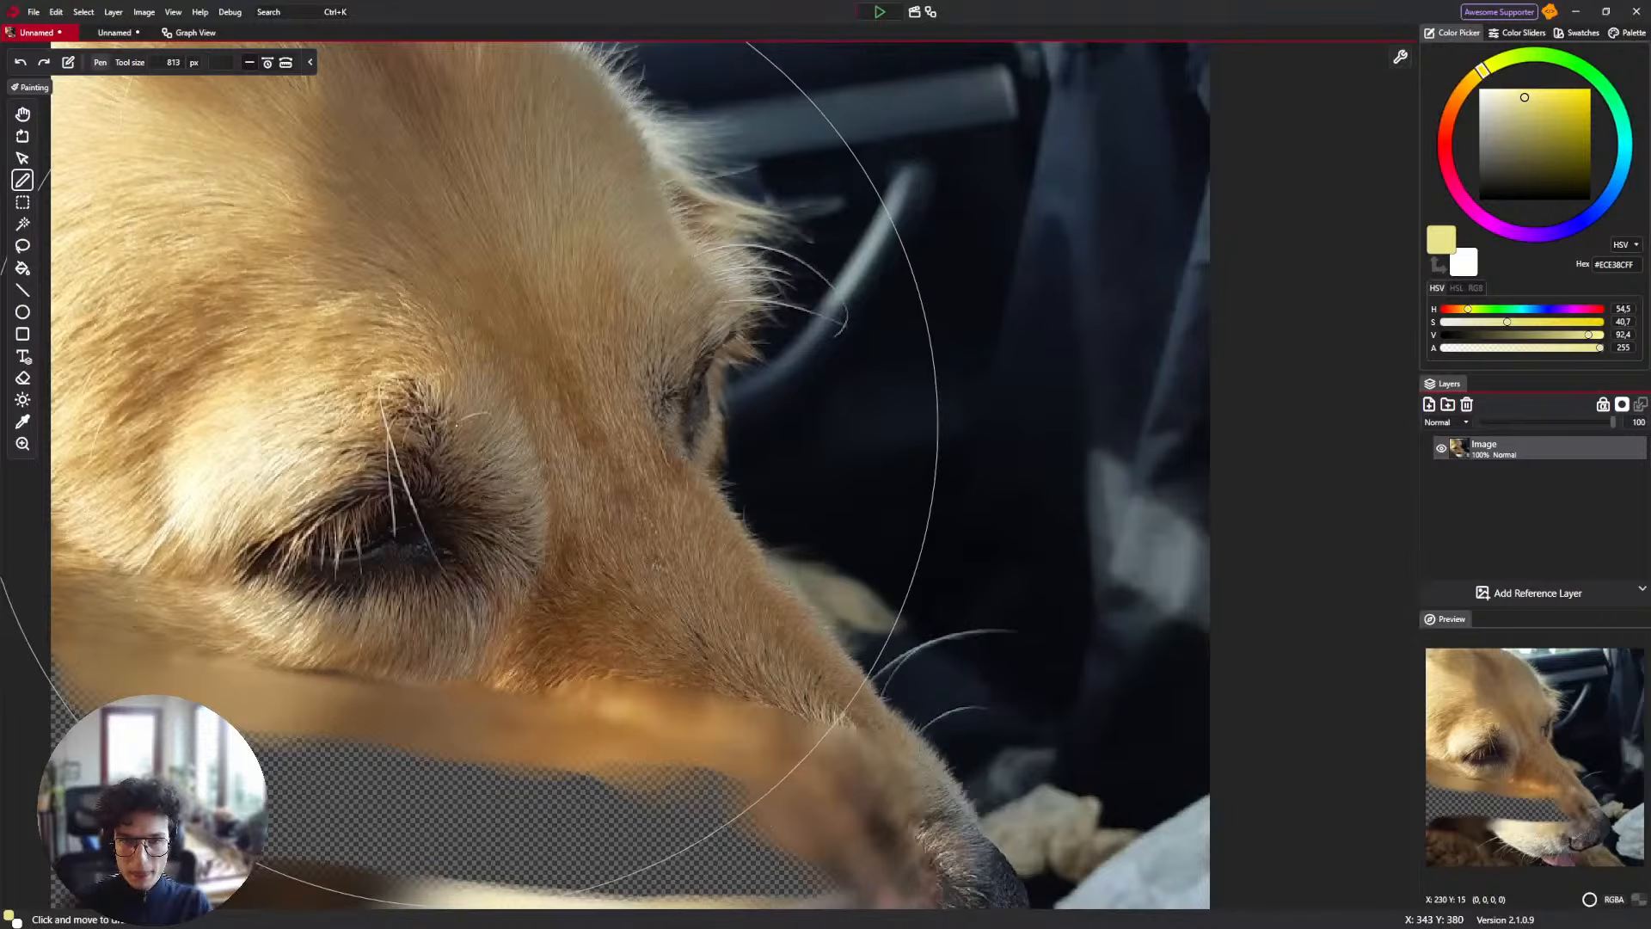
# Delete the Kernel Filter node from the Filter brush's graph and return to the dog photo.
pyautogui.click(193, 33)
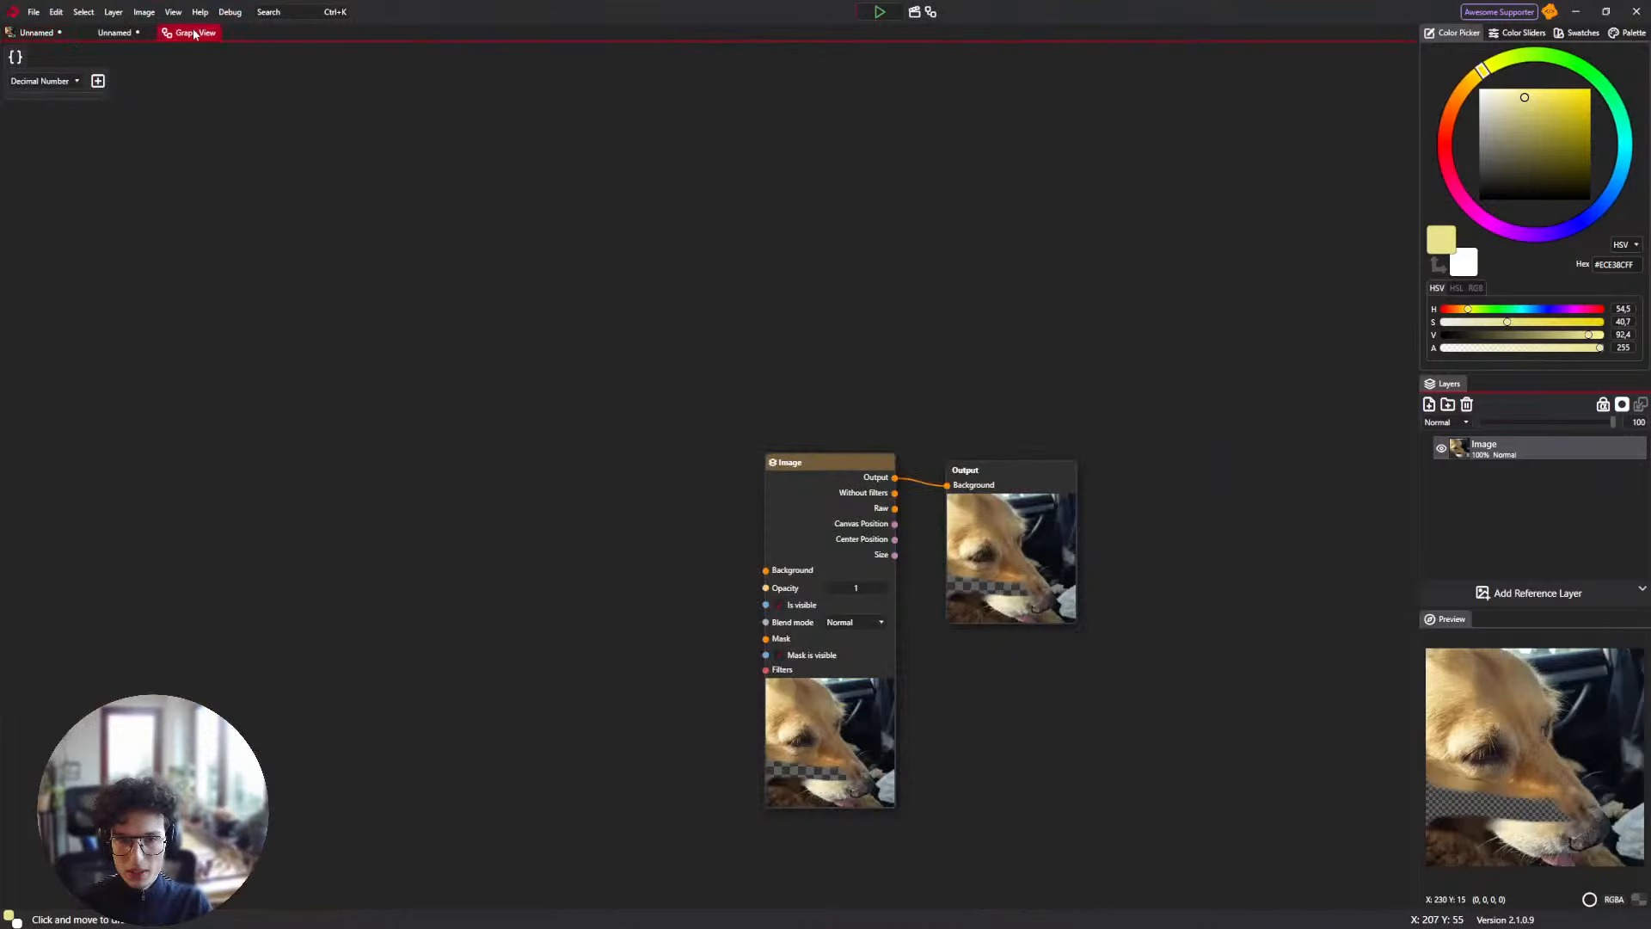
pyautogui.click(123, 34)
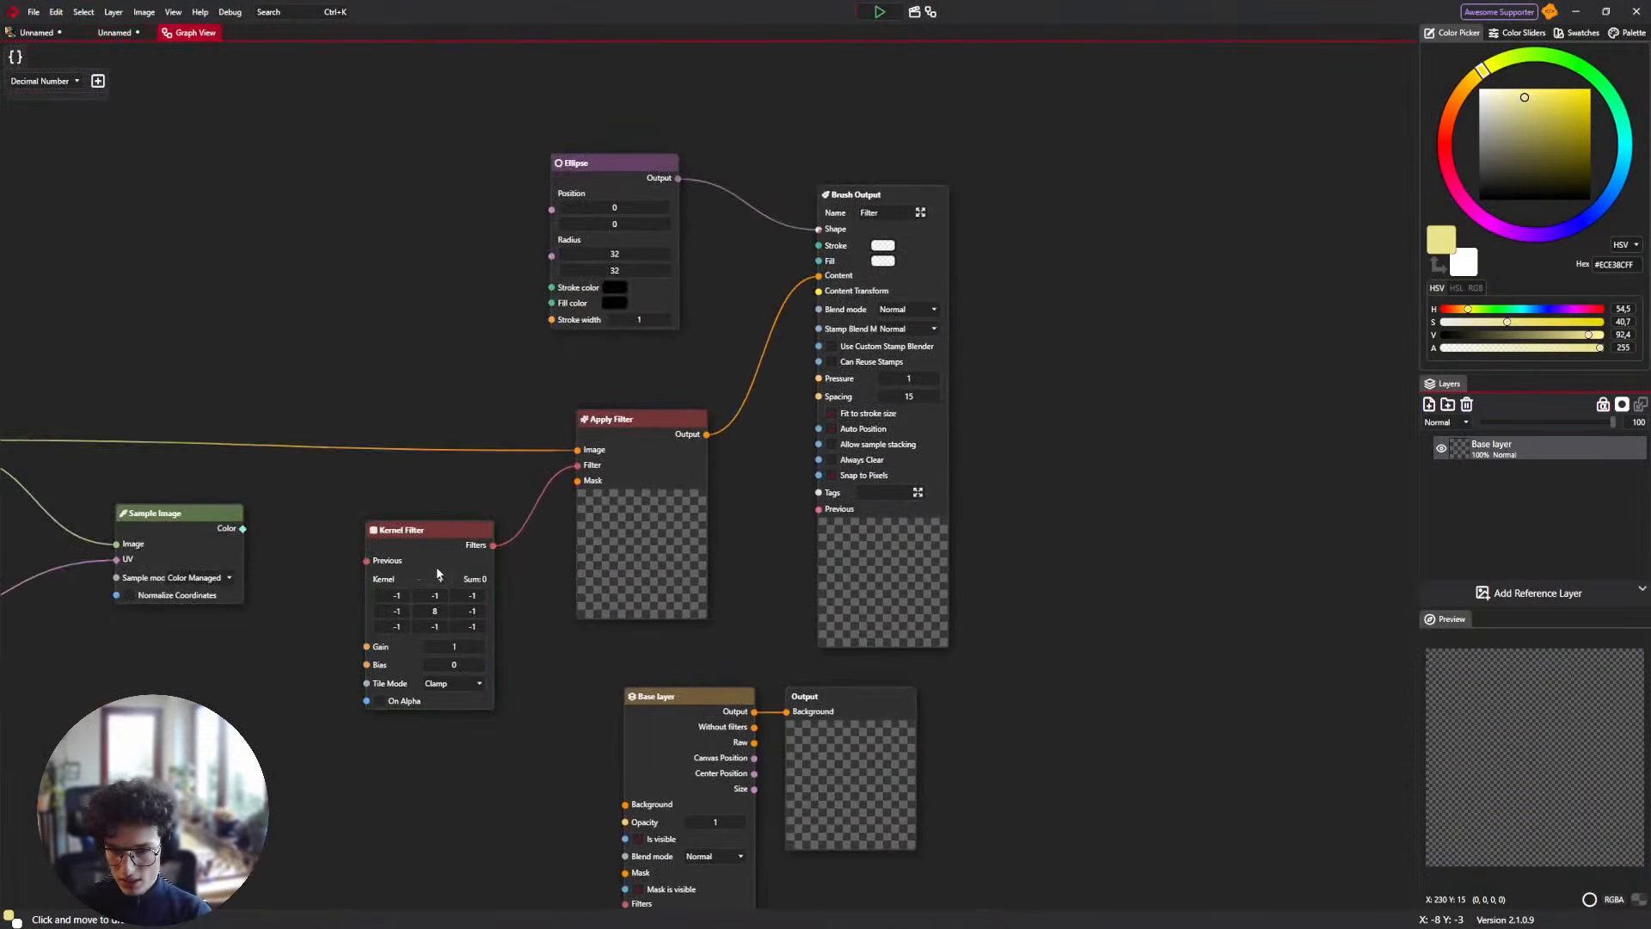
pyautogui.press('Delete')
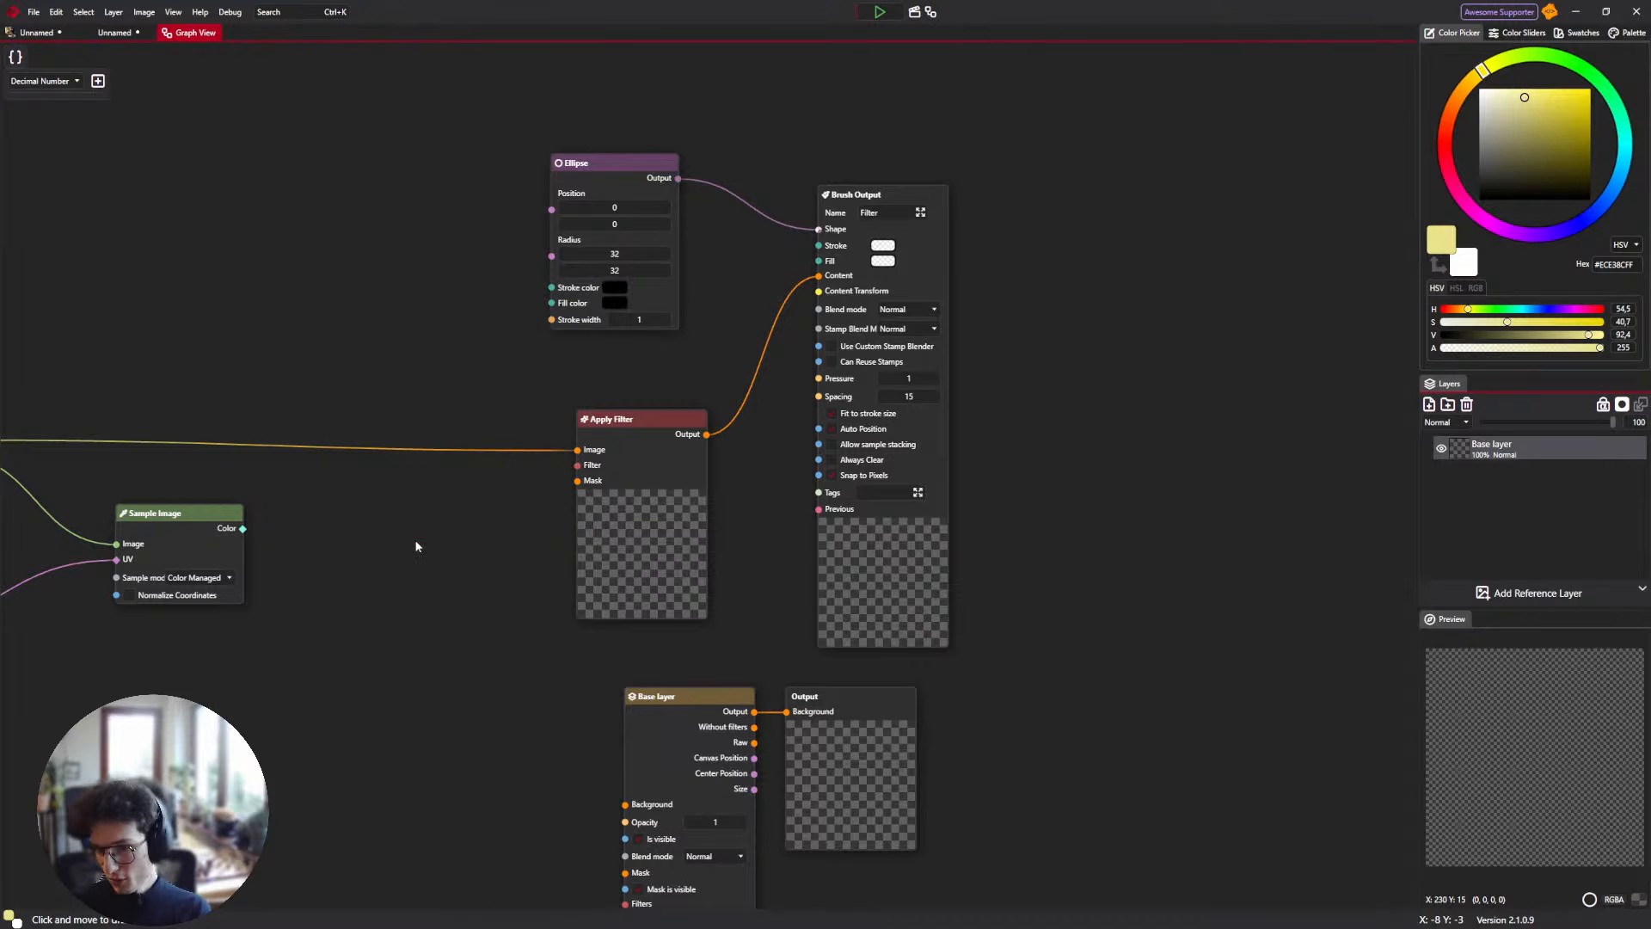
pyautogui.moveTo(415, 542); pyautogui.dragTo(417, 544)
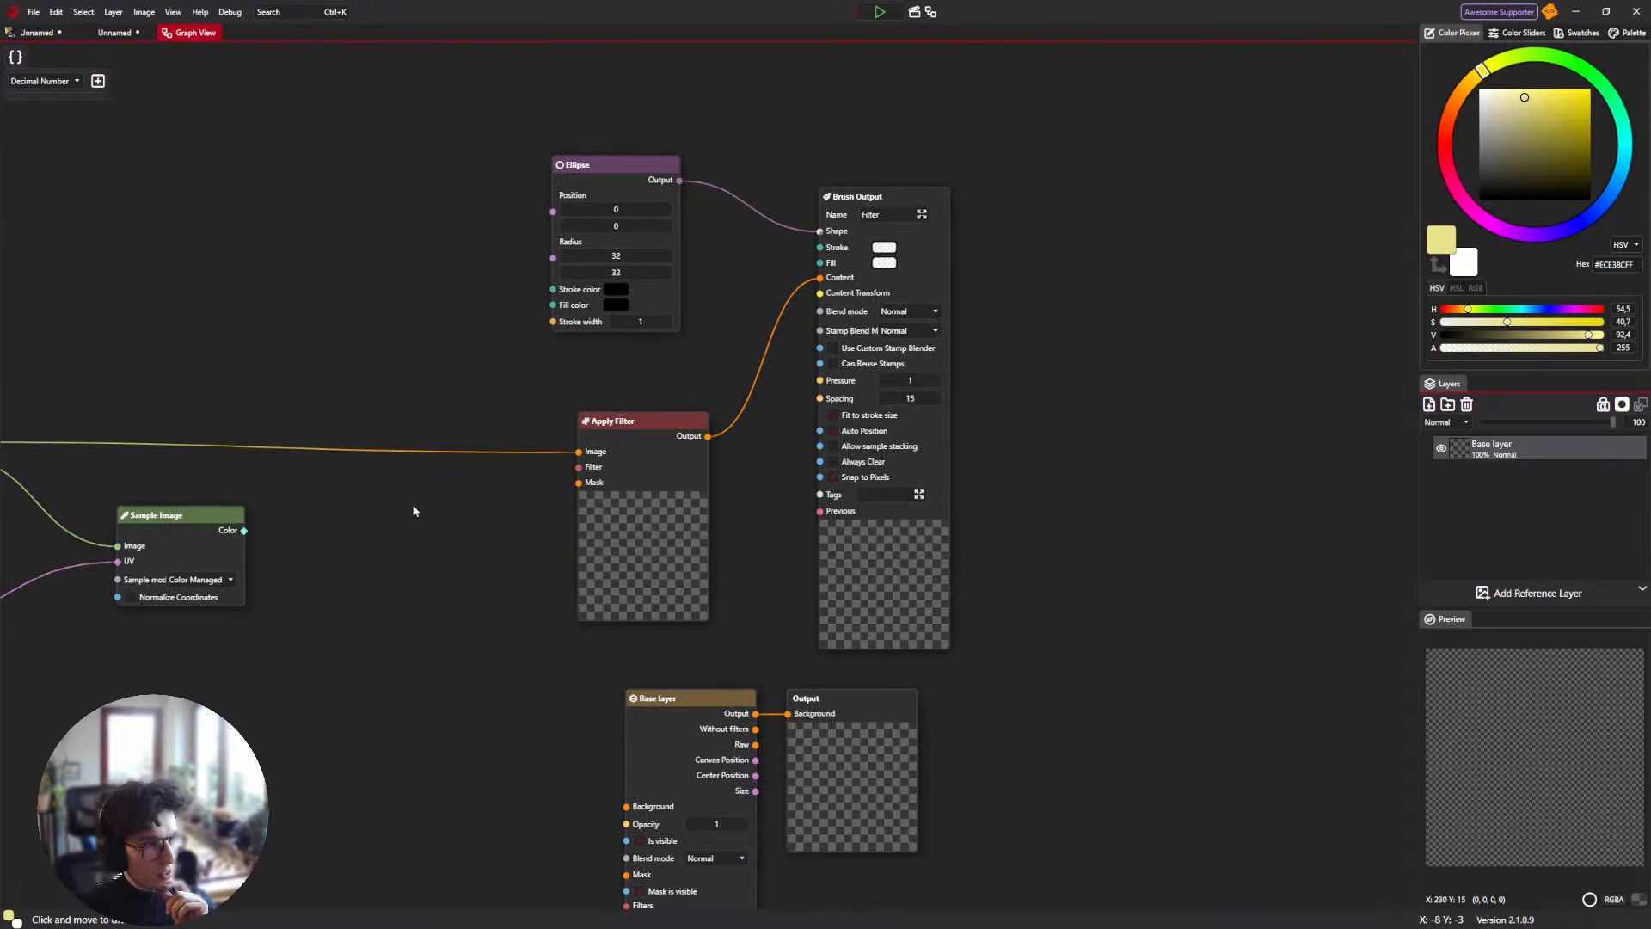
pyautogui.rightClick(479, 521)
pyautogui.press('Escape')
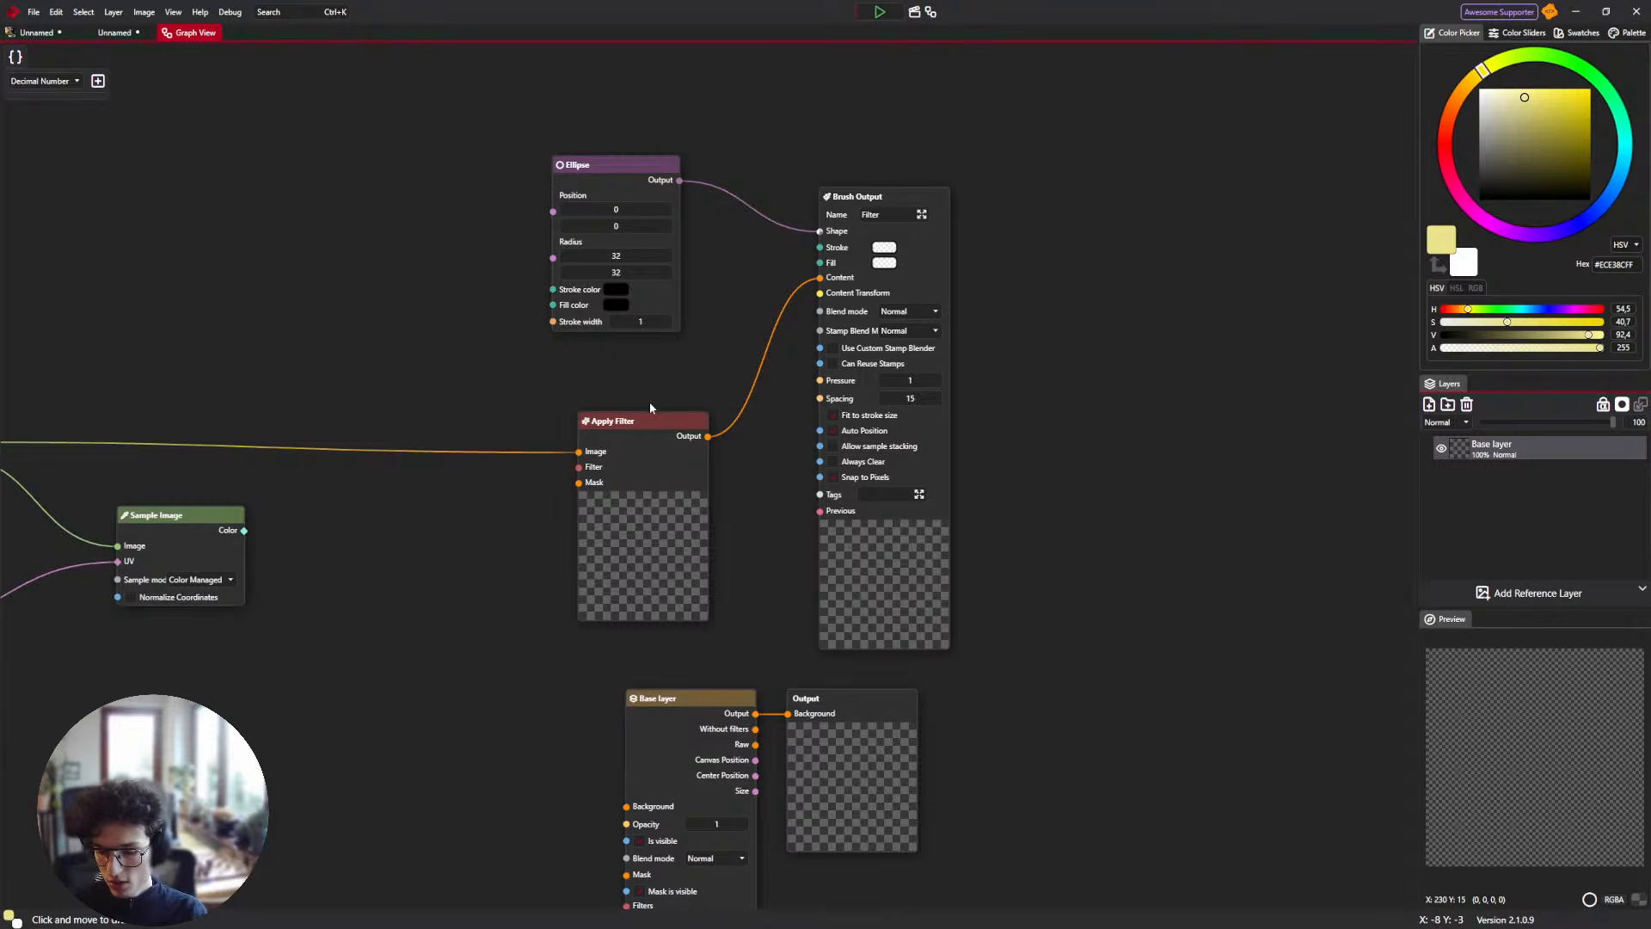
pyautogui.click(36, 31)
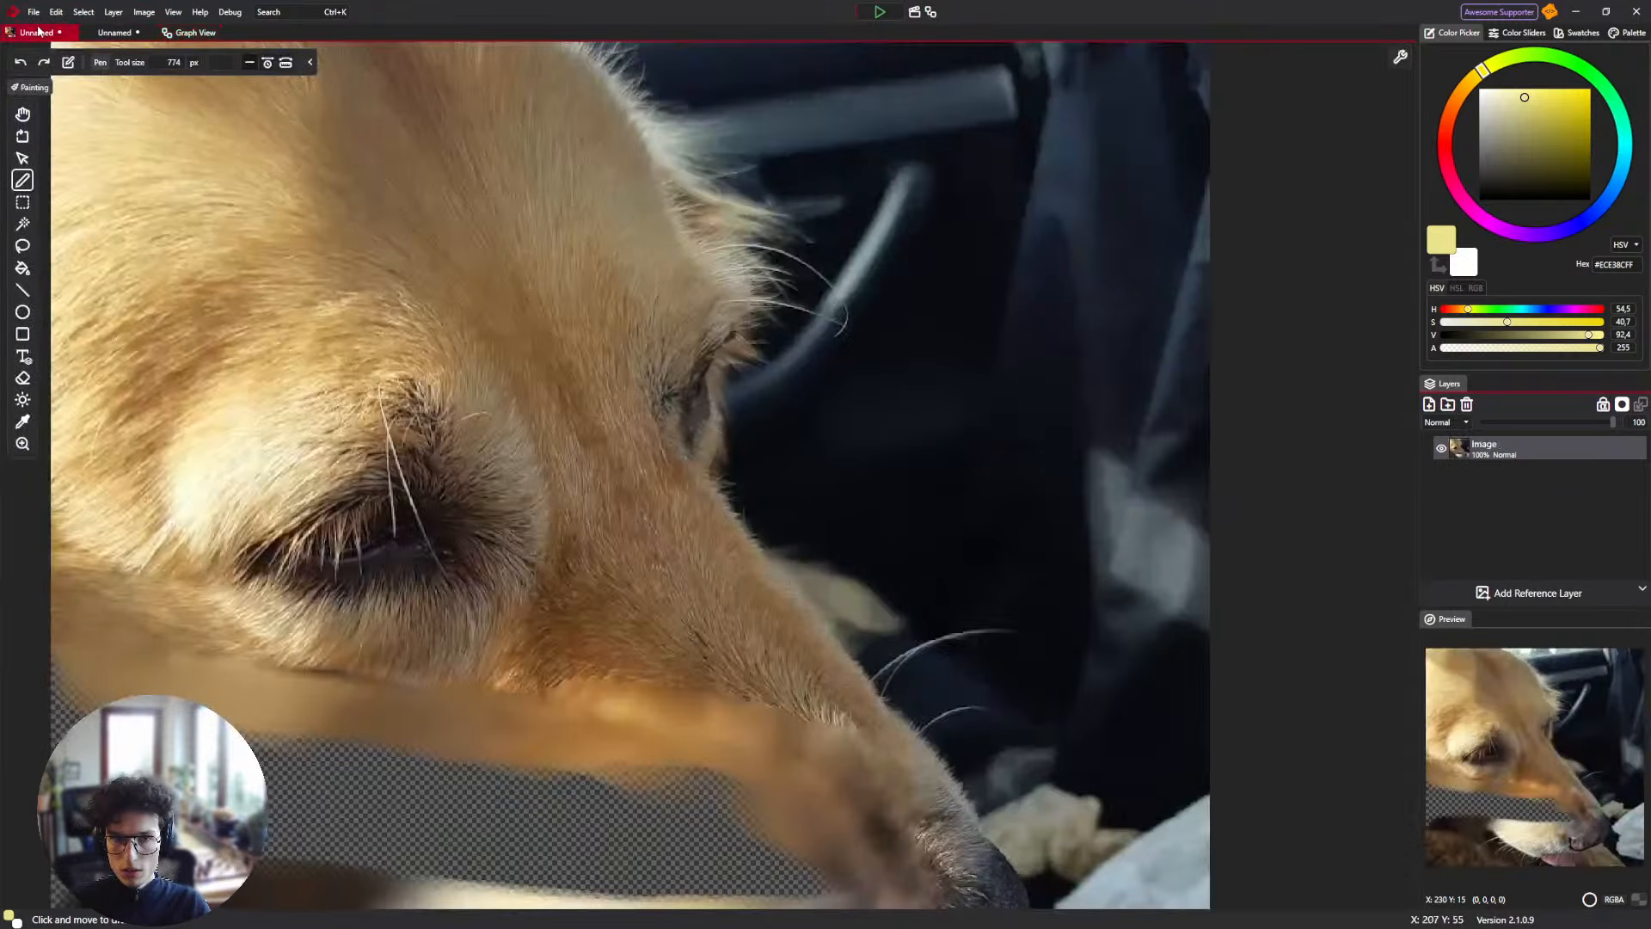
# Reduce the Filter brush's tool size to 692 px over the dog photo.
pyautogui.scroll(-3, 431, 331)
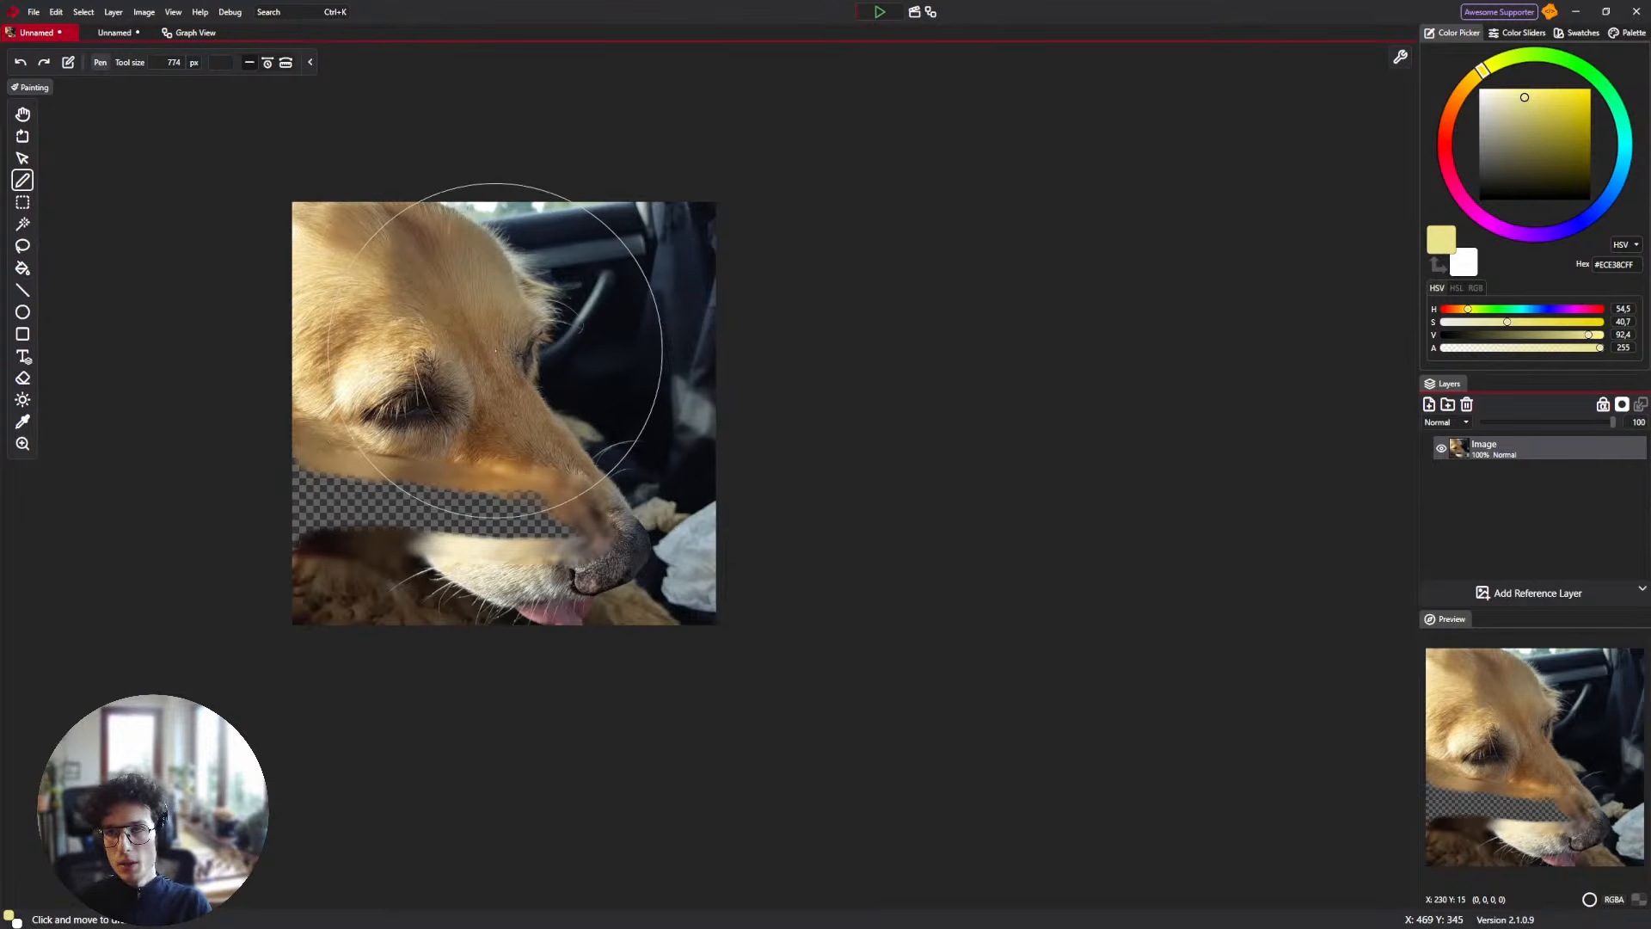
pyautogui.moveTo(496, 357); pyautogui.dragTo(497, 379)
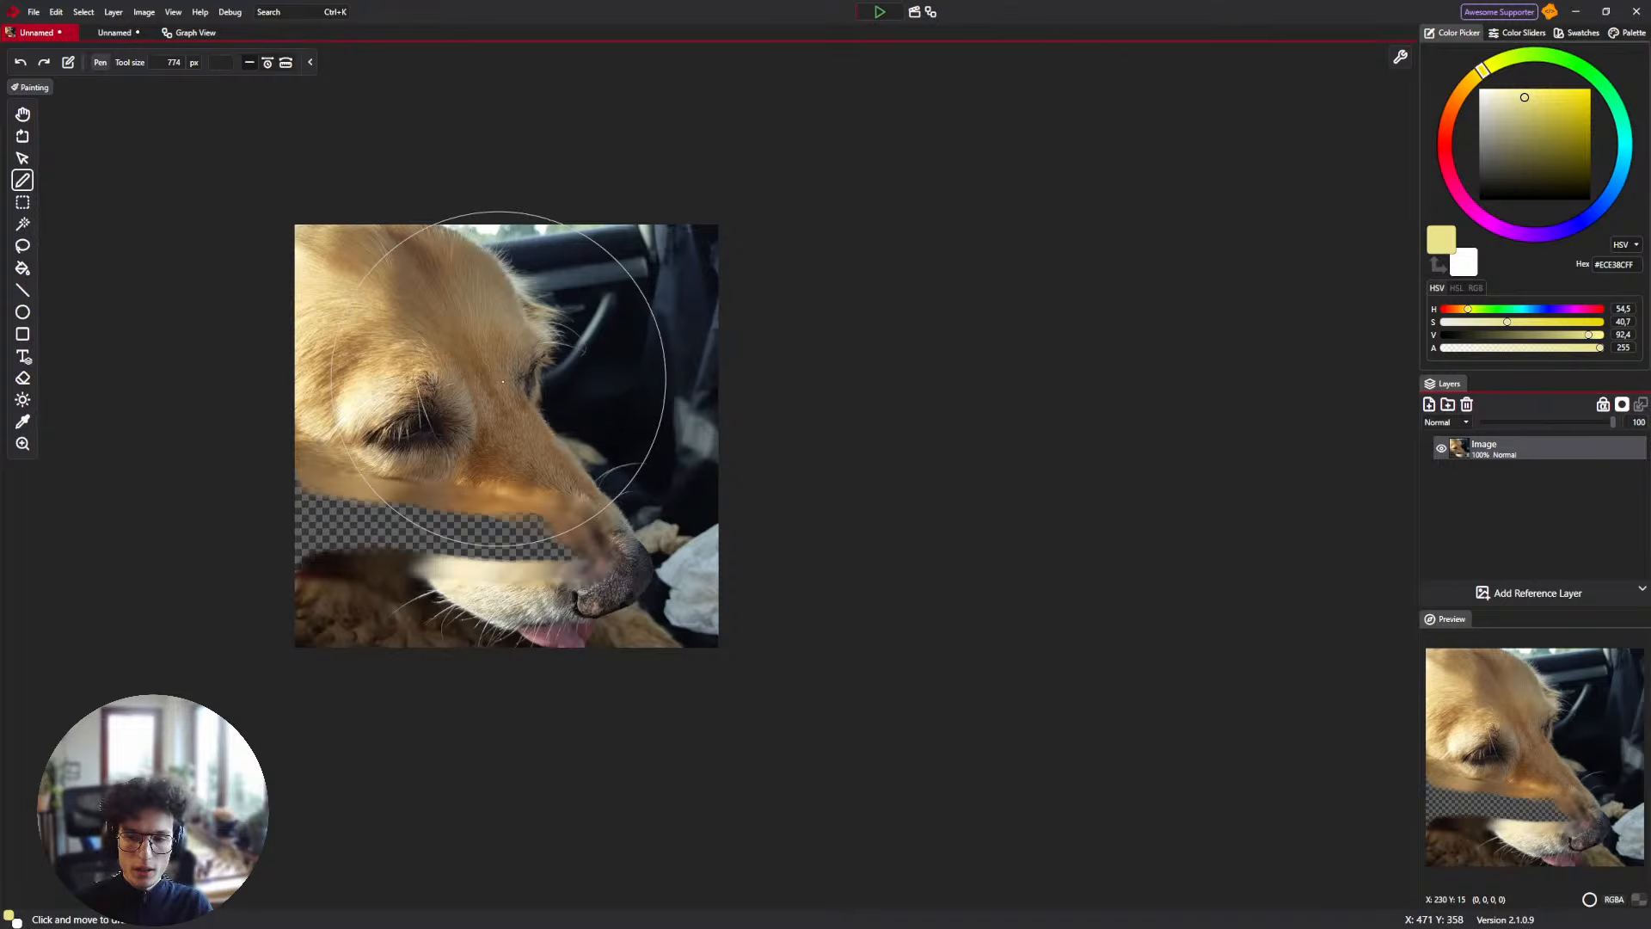
pyautogui.moveTo(526, 428); pyautogui.dragTo(511, 444)
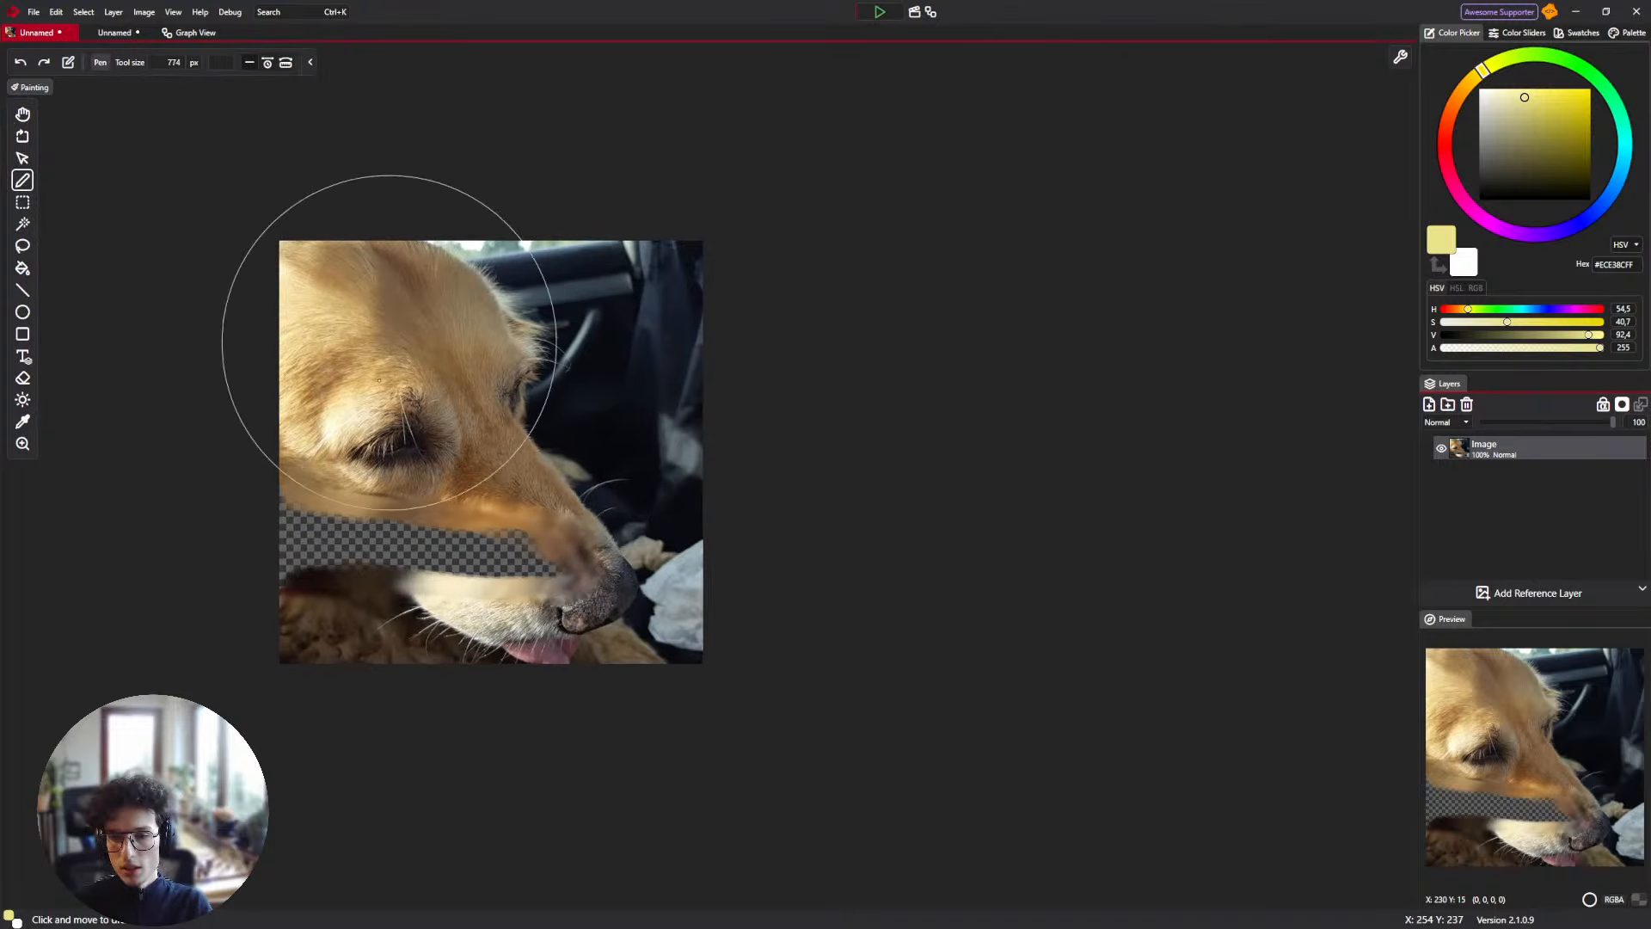
pyautogui.press('[')
pyautogui.press('[')
pyautogui.press('[')
pyautogui.press('[')
pyautogui.press('[')
pyautogui.press('[')
pyautogui.press('[')
pyautogui.press('[')
pyautogui.press('[')
pyautogui.press('[')
pyautogui.press('[')
pyautogui.press('[')
pyautogui.press('[')
pyautogui.press('[')
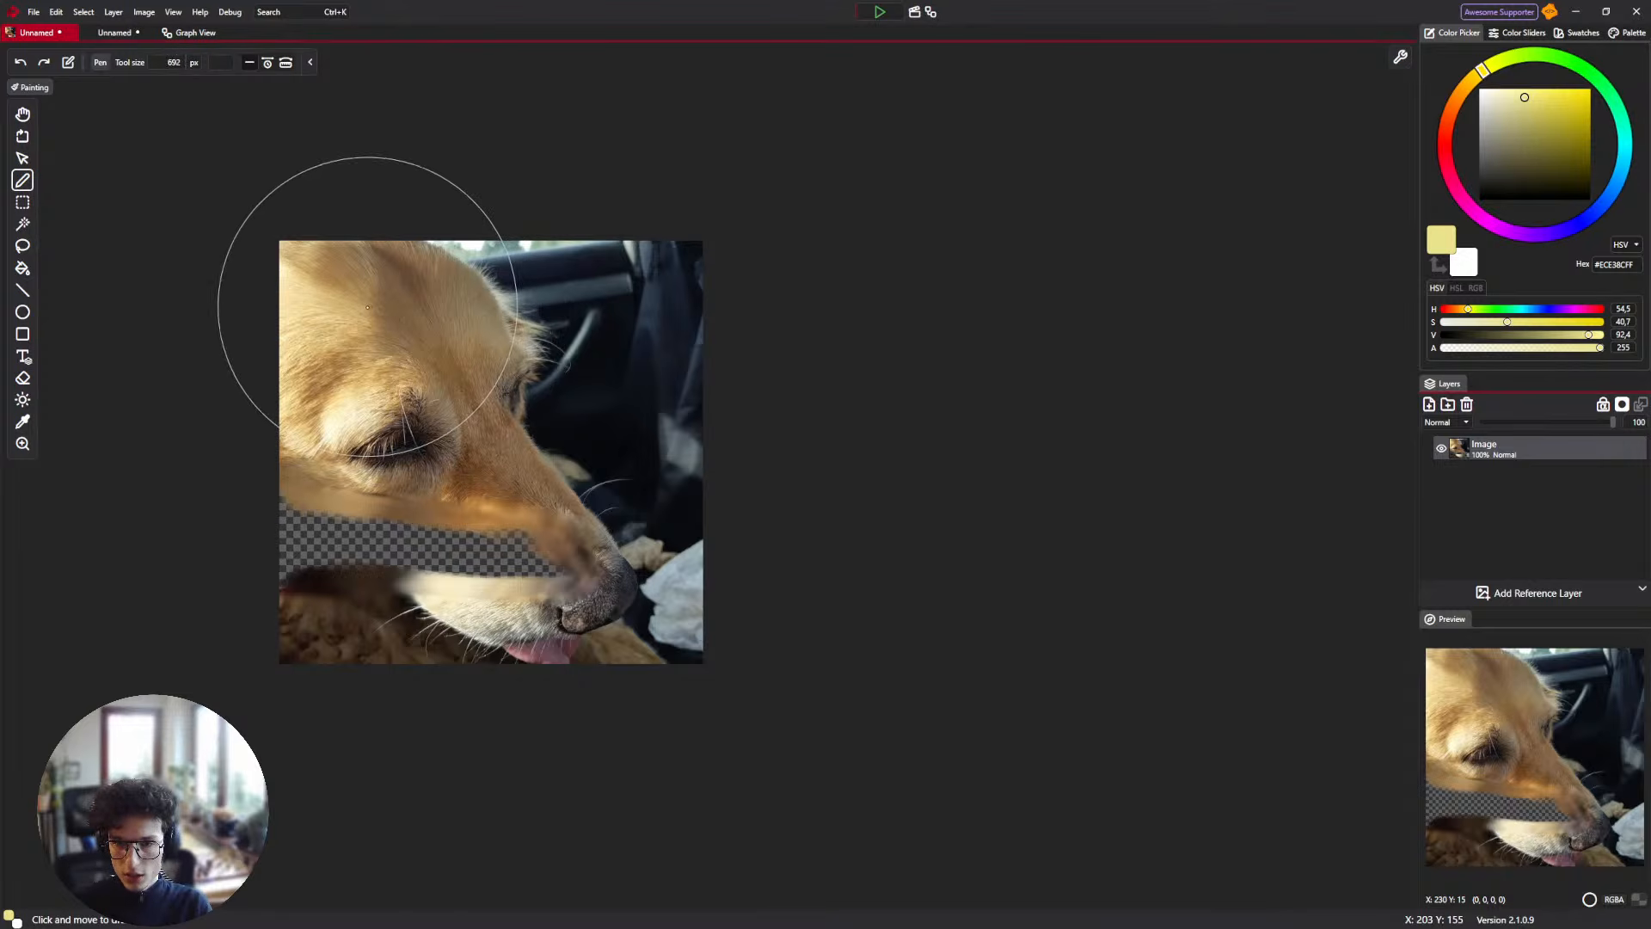
pyautogui.moveTo(368, 306)
pyautogui.mouseDown()
pyautogui.moveTo(432, 301)
pyautogui.moveTo(467, 273)
pyautogui.mouseUp()
pyautogui.scroll(3, 434, 308)
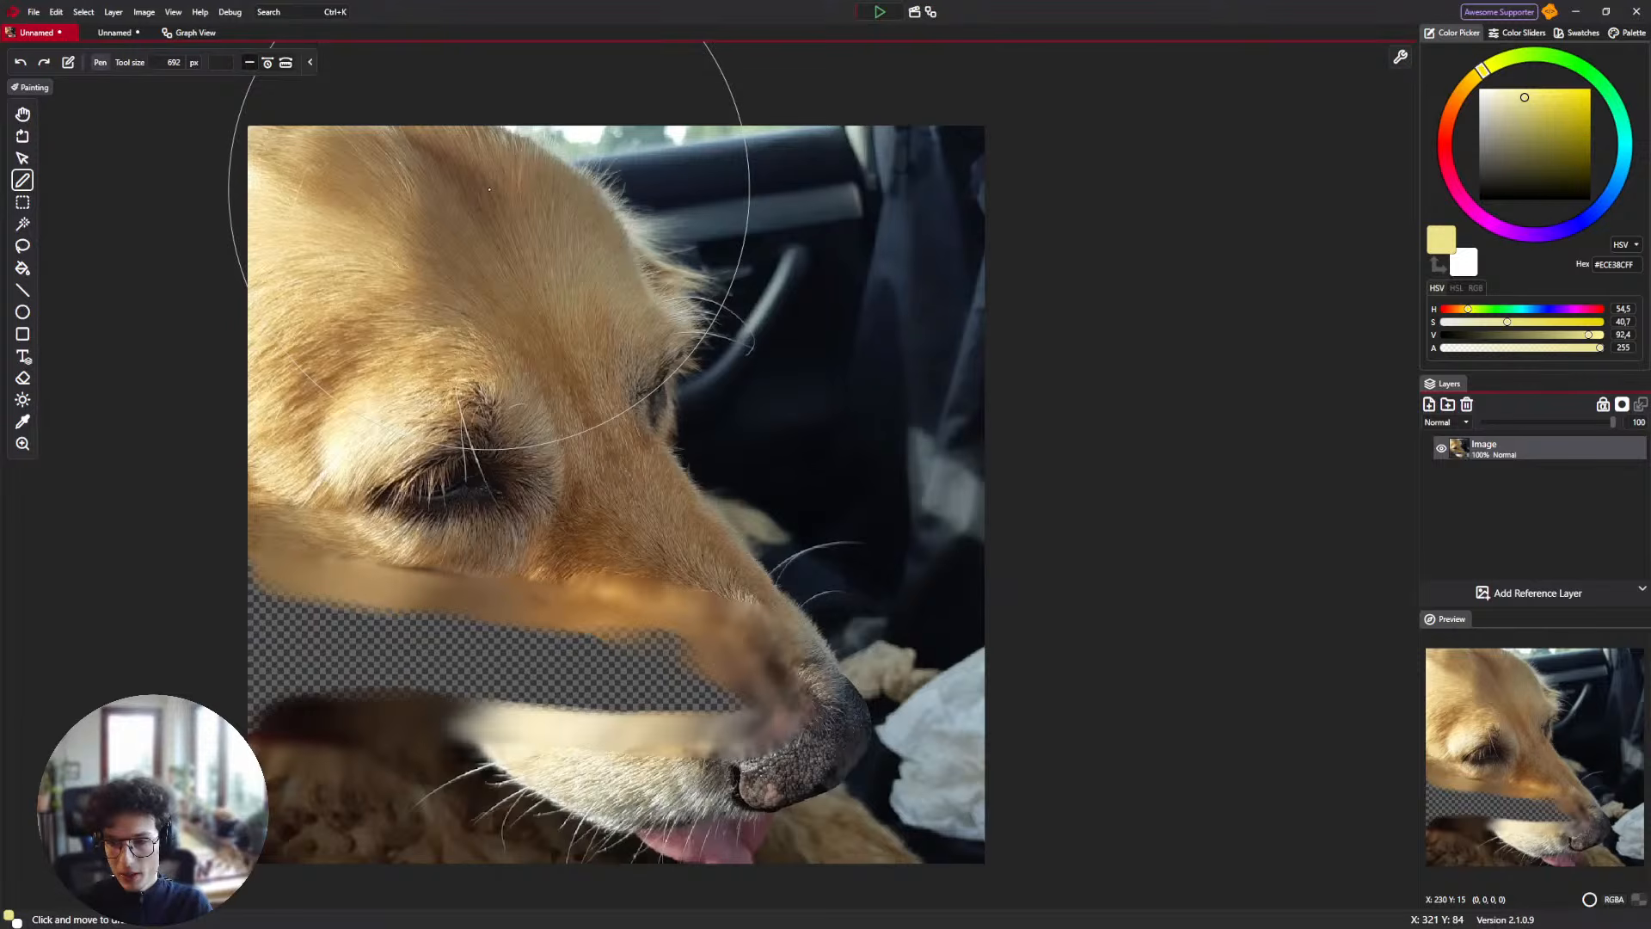
# Delete the Apply Filter node from the Filter brush's graph and add a Posterize node.
pyautogui.click(210, 33)
pyautogui.moveTo(538, 267); pyautogui.dragTo(435, 122)
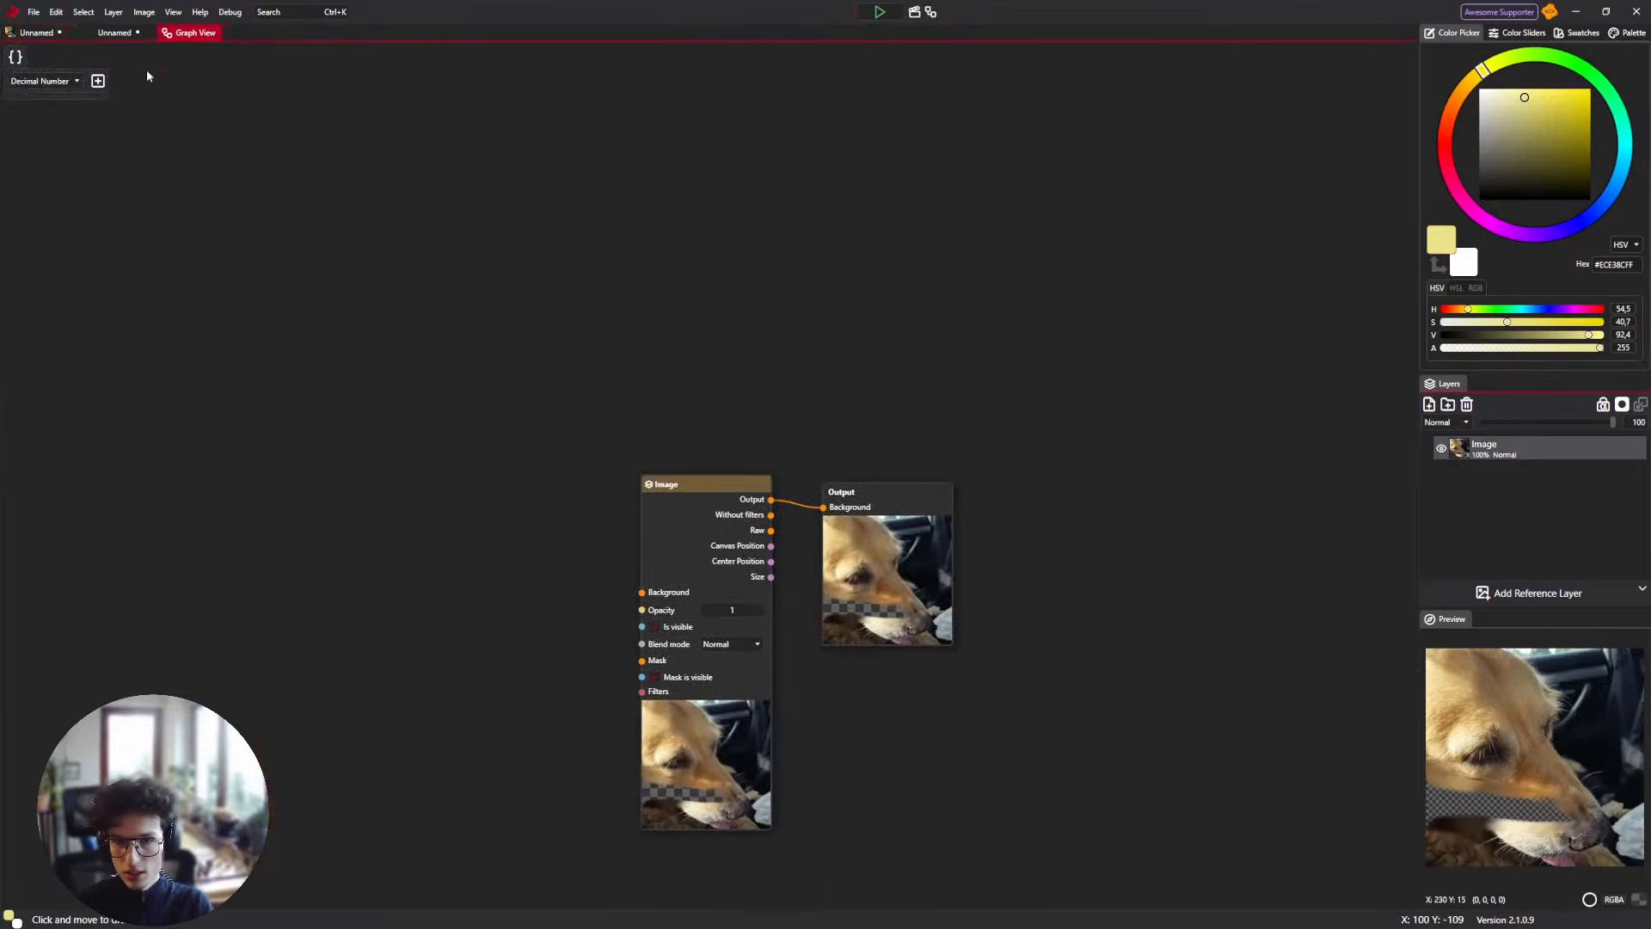
pyautogui.click(114, 33)
pyautogui.click(191, 32)
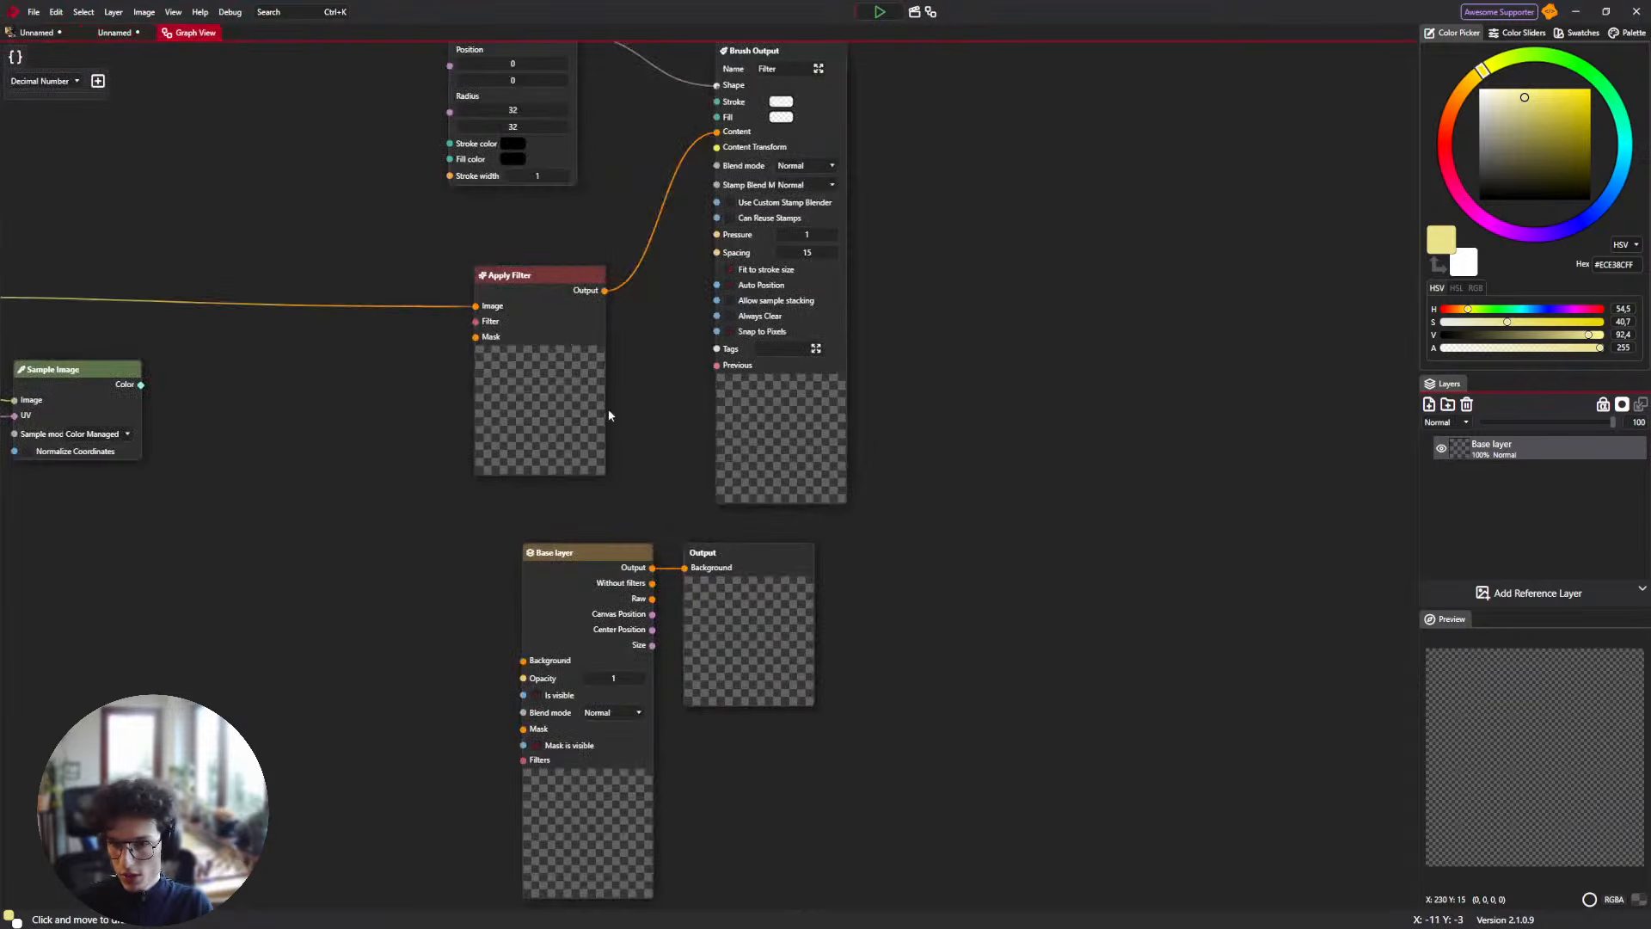
pyautogui.press('Delete')
pyautogui.rightClick(434, 536)
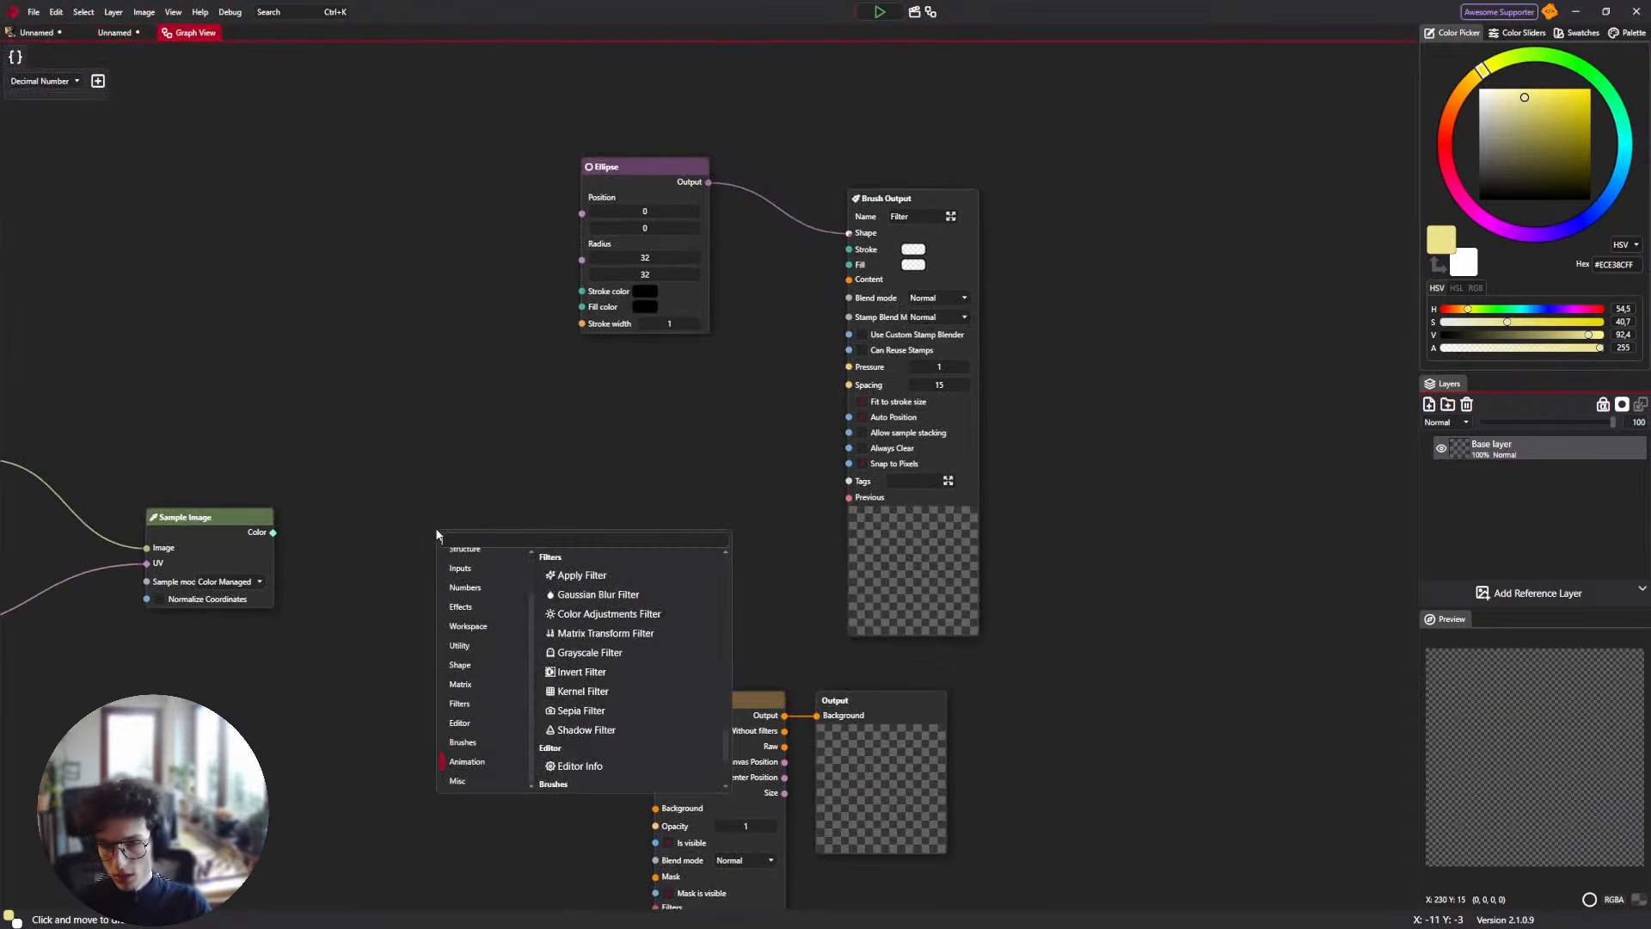
pyautogui.write('Posn')
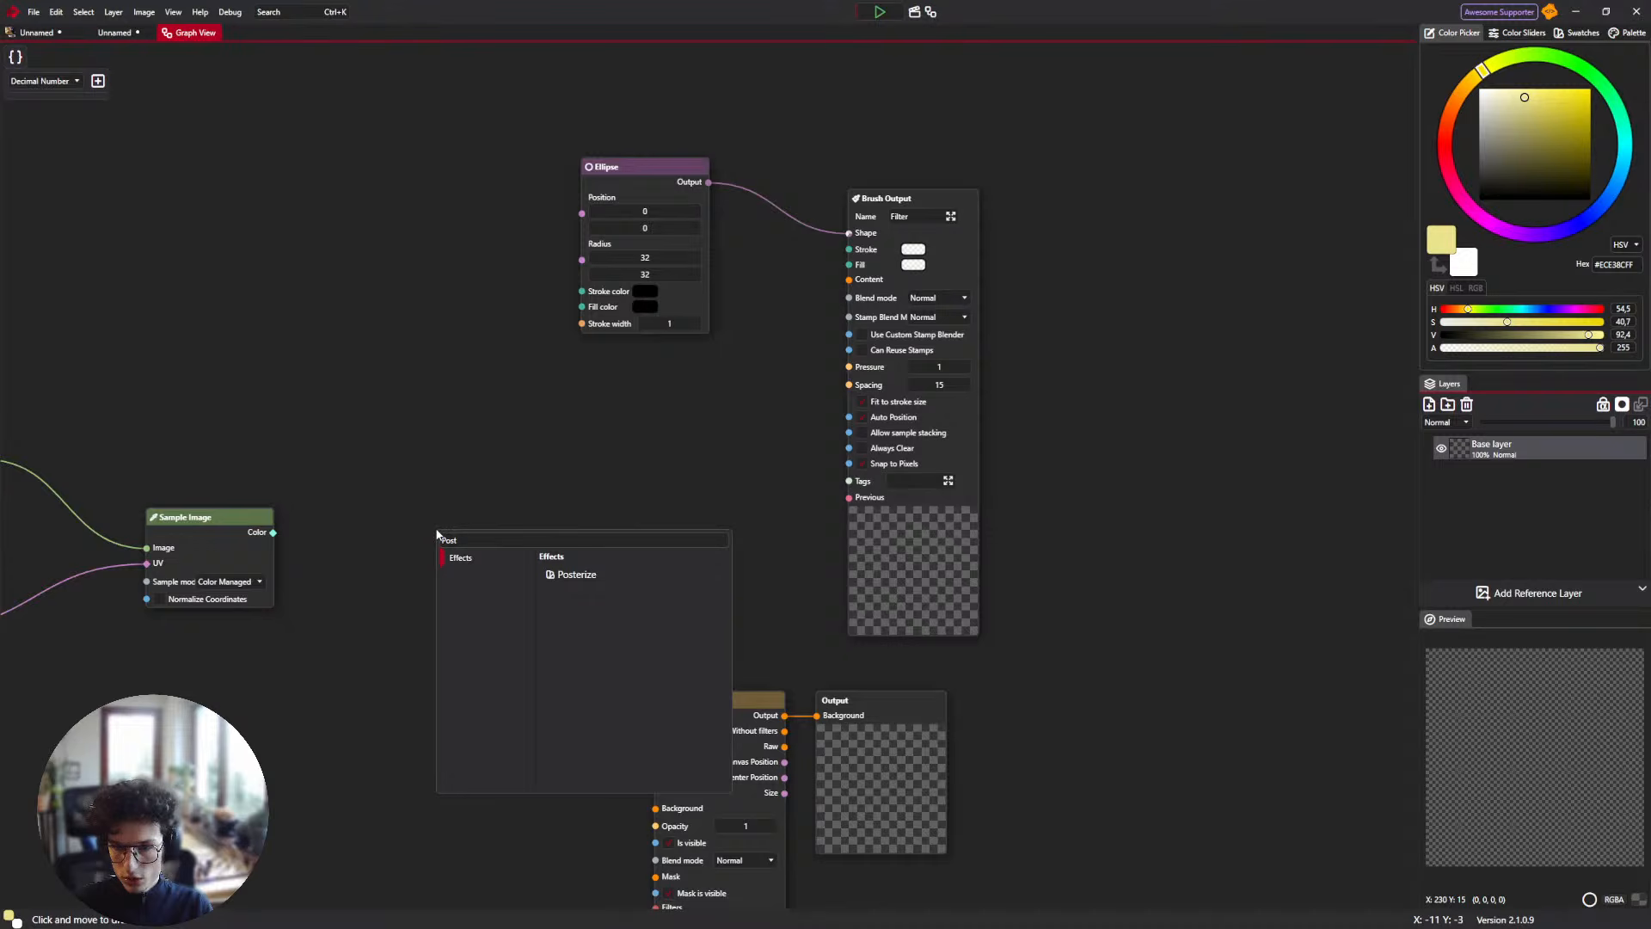
pyautogui.press('Return')
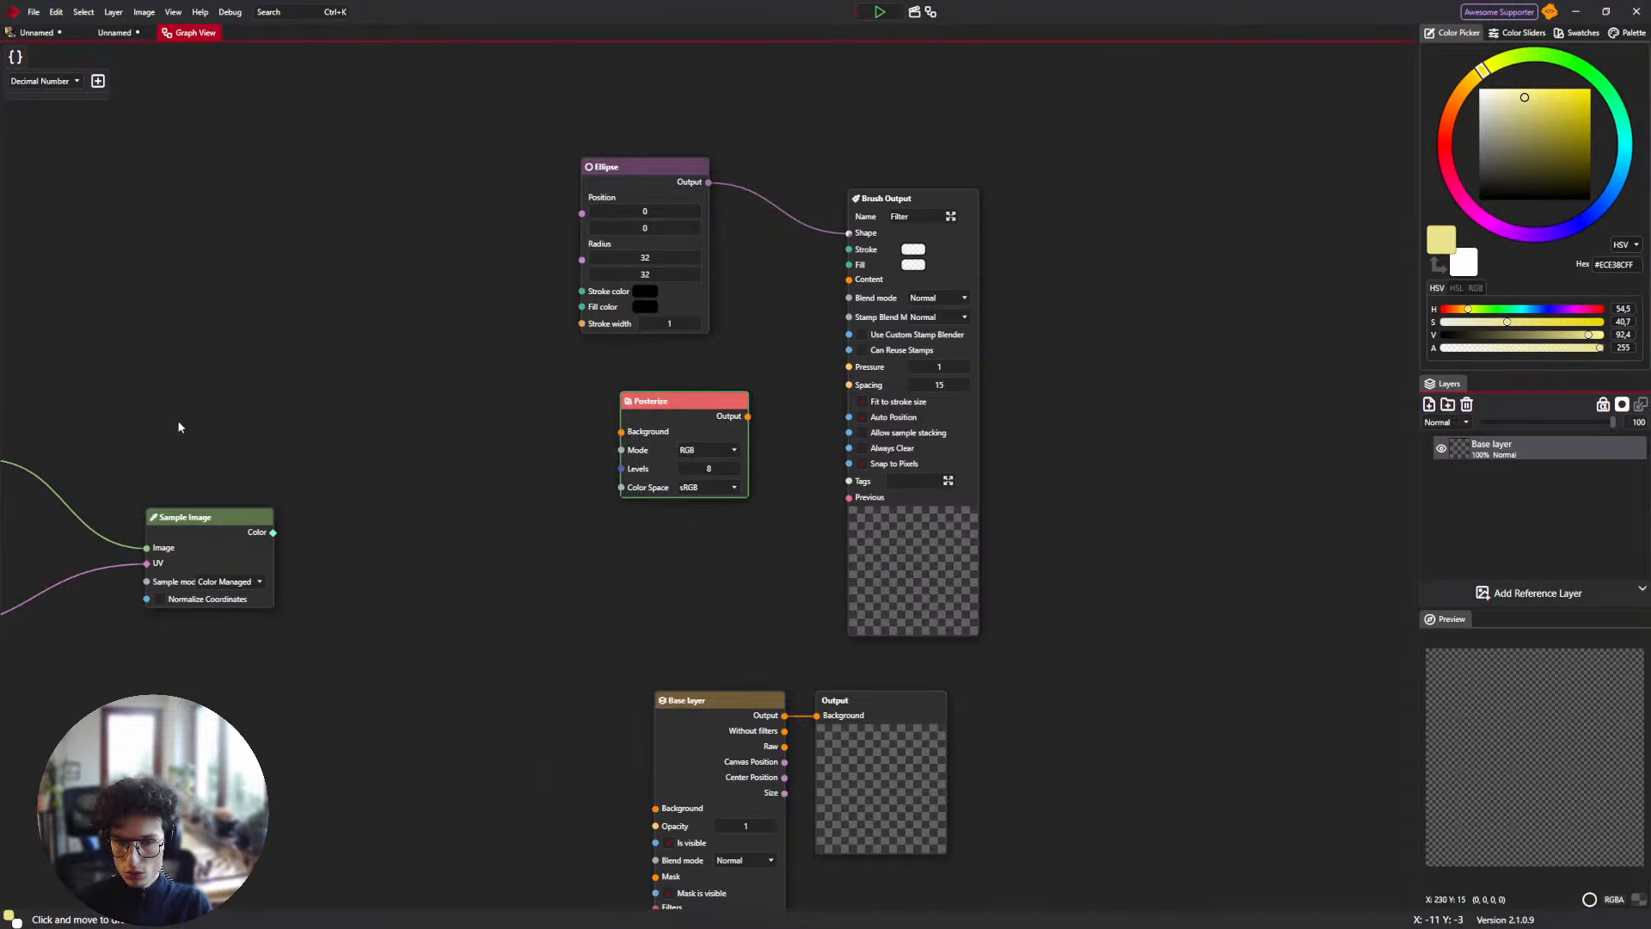
# Delete the Sample Image and Pointer Info nodes from the Filter brush's graph.
pyautogui.moveTo(179, 428); pyautogui.dragTo(589, 388)
pyautogui.moveTo(228, 756); pyautogui.dragTo(768, 524)
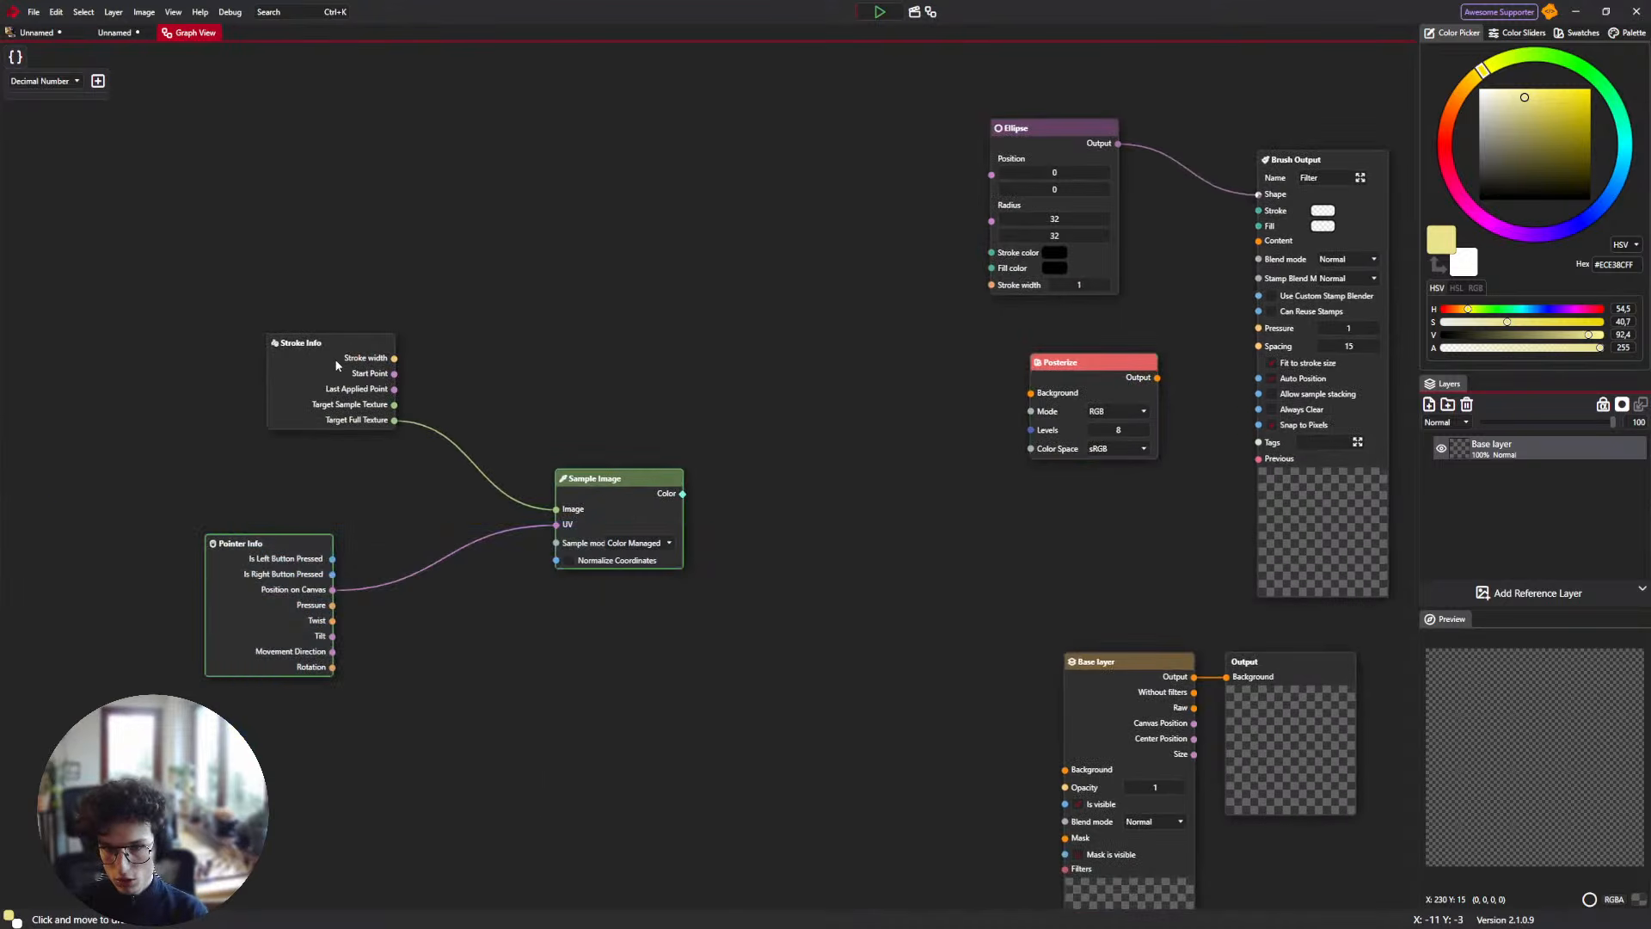
pyautogui.moveTo(692, 437); pyautogui.dragTo(637, 498)
pyautogui.press('Delete')
# Move Stroke Info closer, connect its Target Sample Texture to Posterize's Background, and link Posterize's output to Brush Output's Content.
pyautogui.moveTo(297, 343); pyautogui.dragTo(744, 332)
pyautogui.moveTo(1015, 362); pyautogui.dragTo(643, 415)
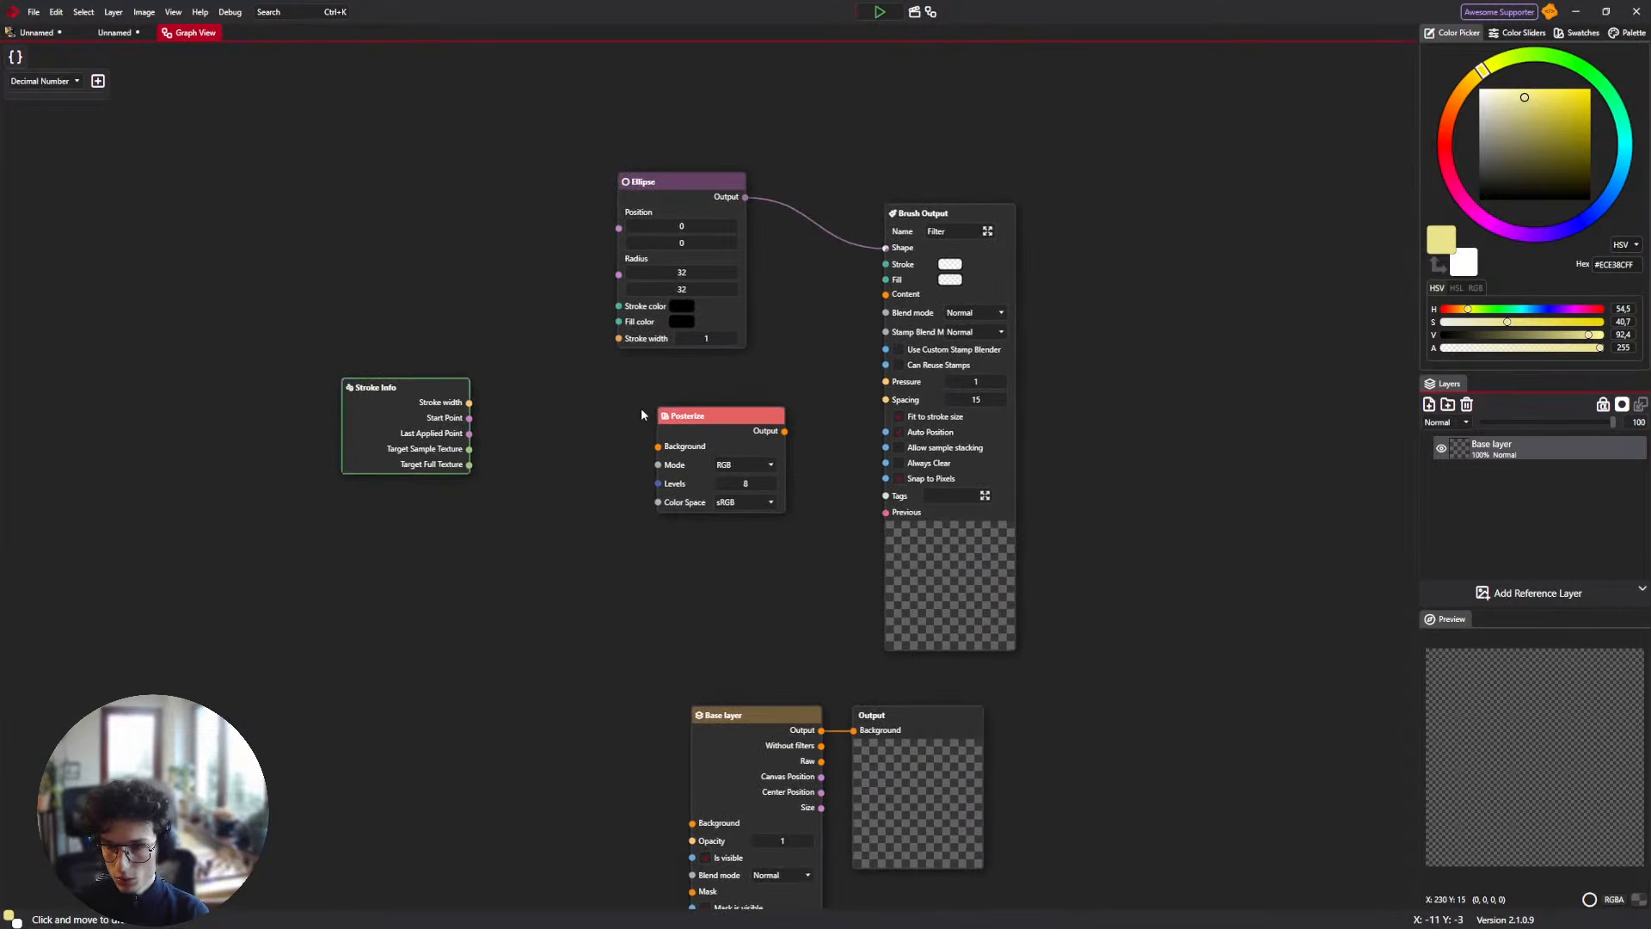
pyautogui.moveTo(469, 448)
pyautogui.mouseDown()
pyautogui.moveTo(678, 444)
pyautogui.moveTo(586, 457)
pyautogui.mouseUp()
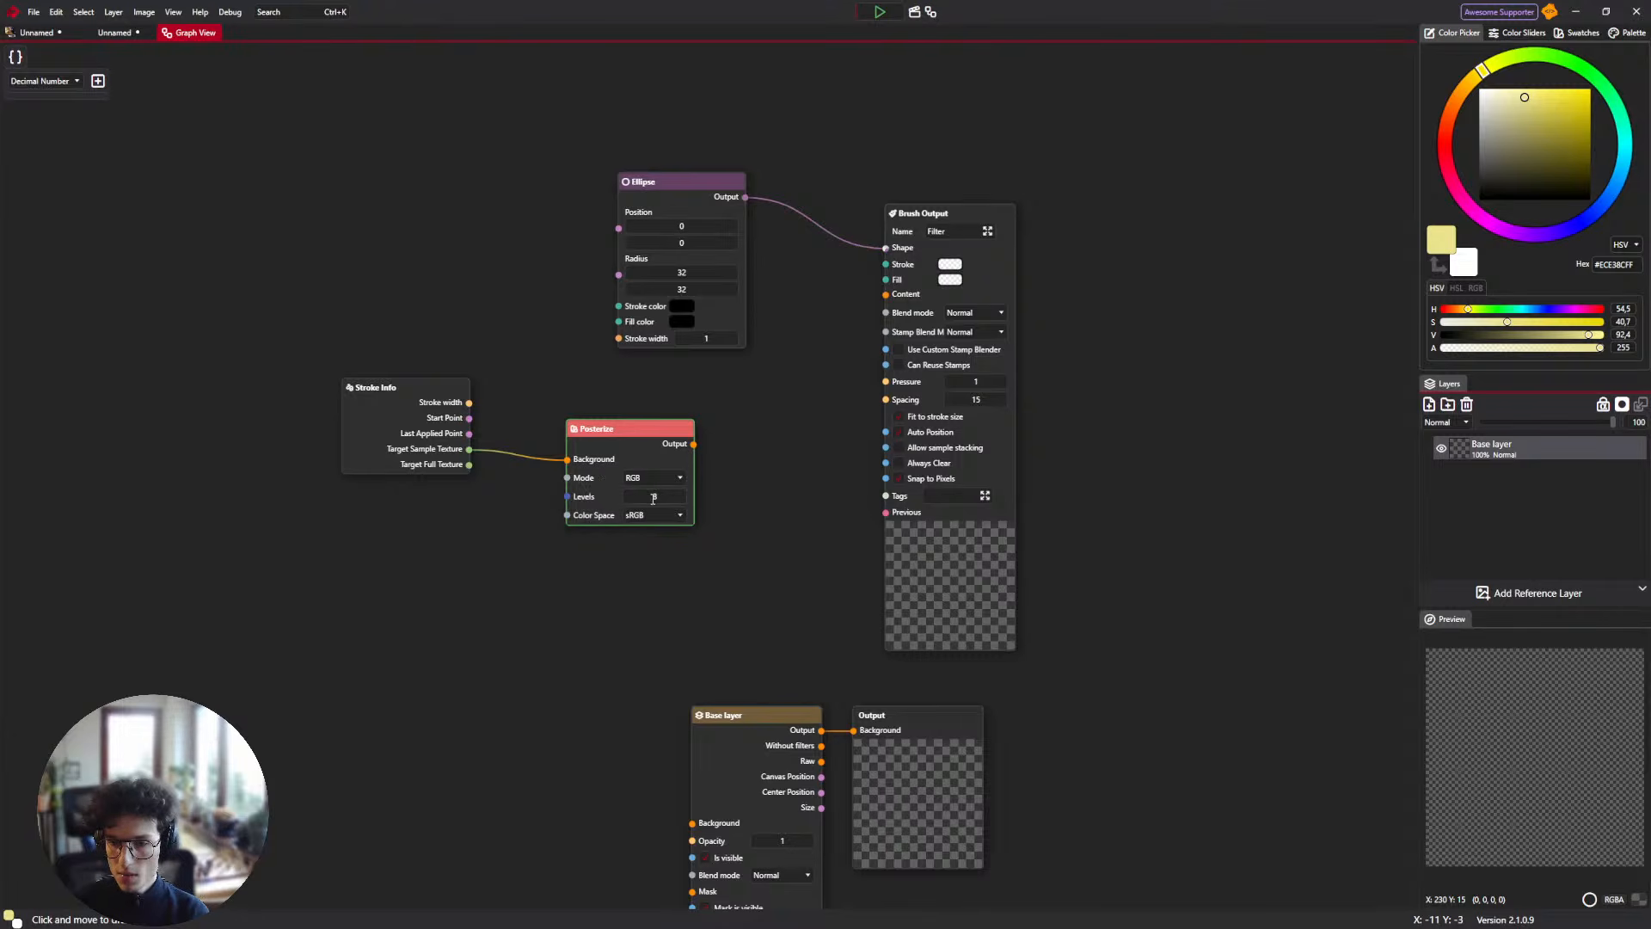
pyautogui.moveTo(694, 443)
pyautogui.mouseDown()
pyautogui.moveTo(757, 370)
pyautogui.moveTo(886, 294)
pyautogui.mouseUp()
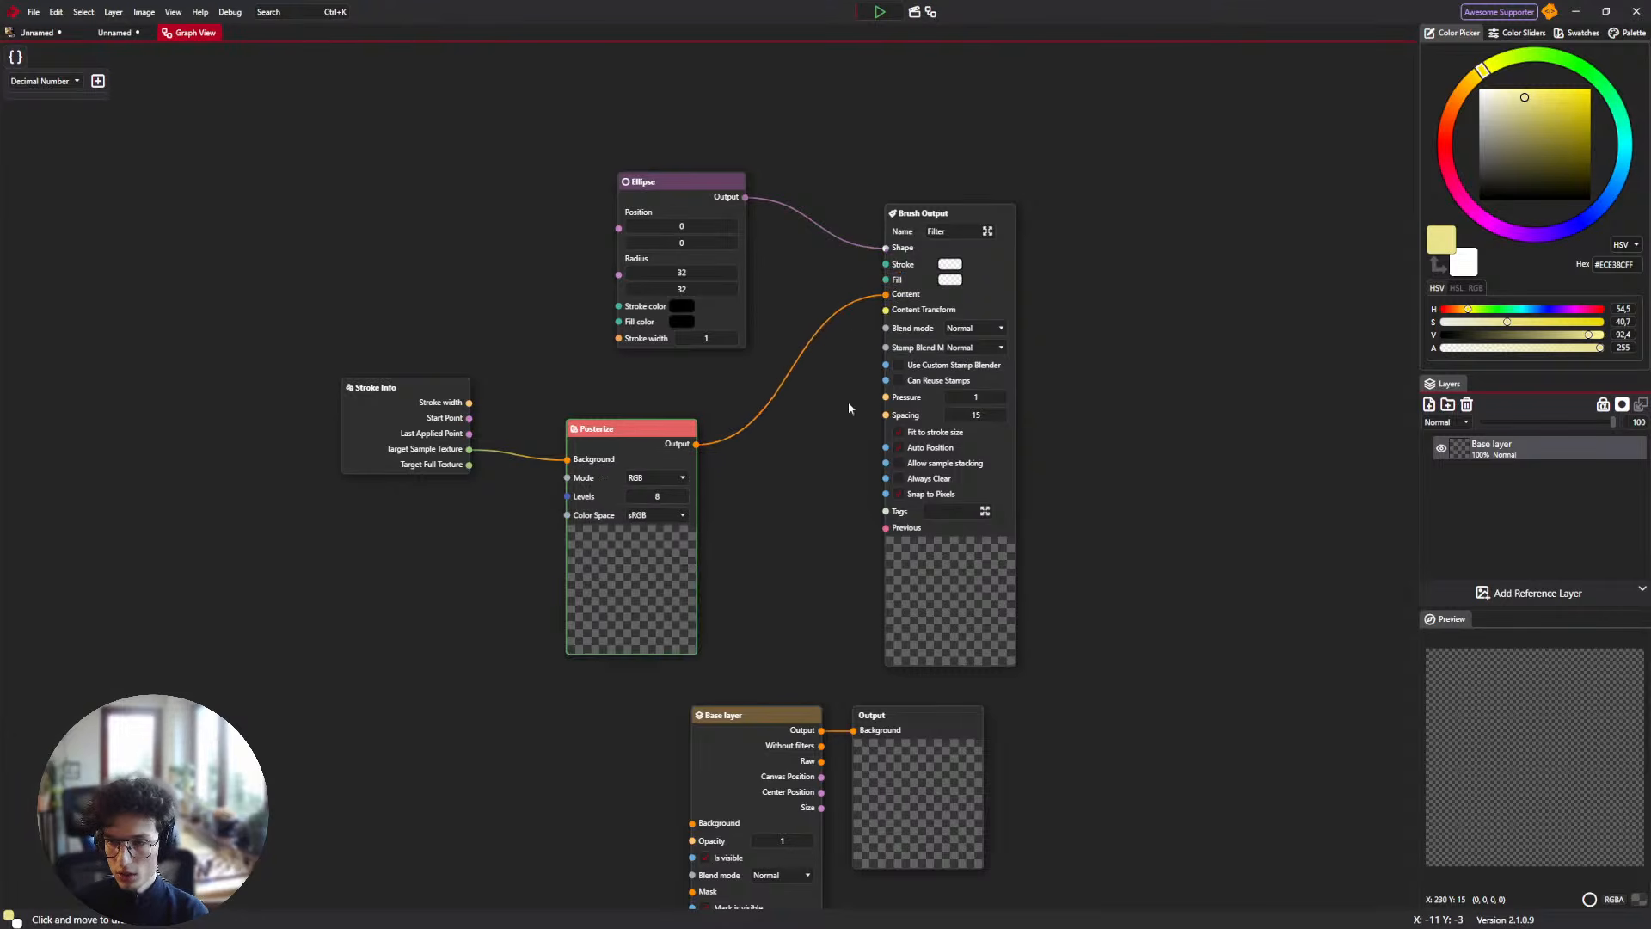
# Test the posterizing Filter brush over the dog's head and muzzle and undo the strokes.
pyautogui.click(36, 33)
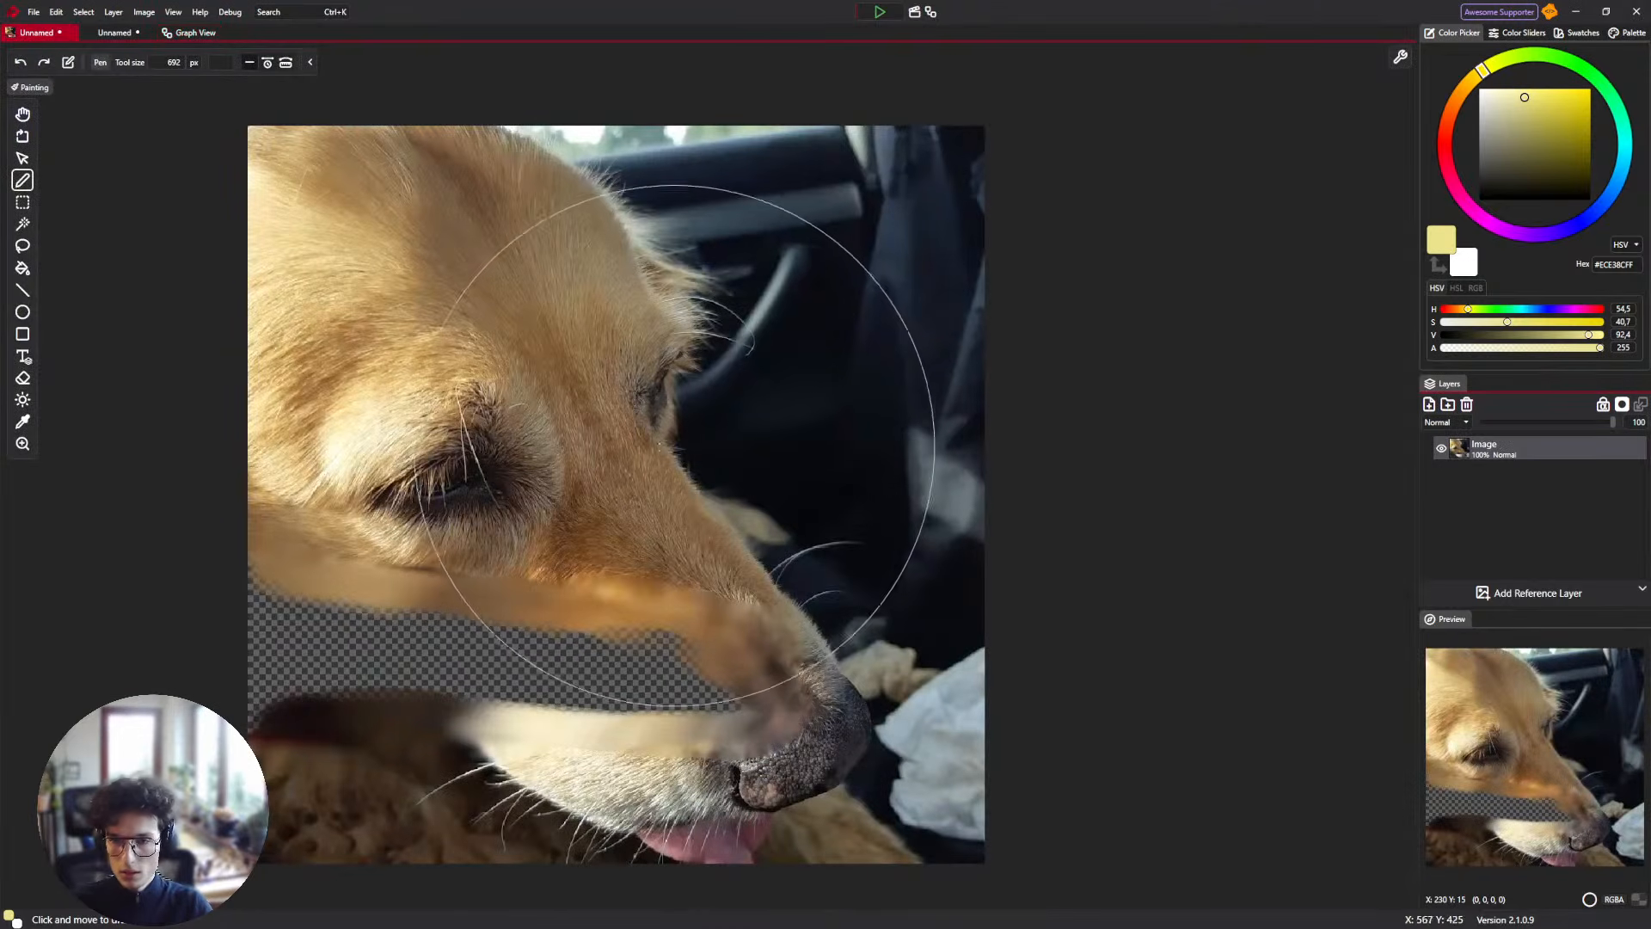
pyautogui.click(688, 612)
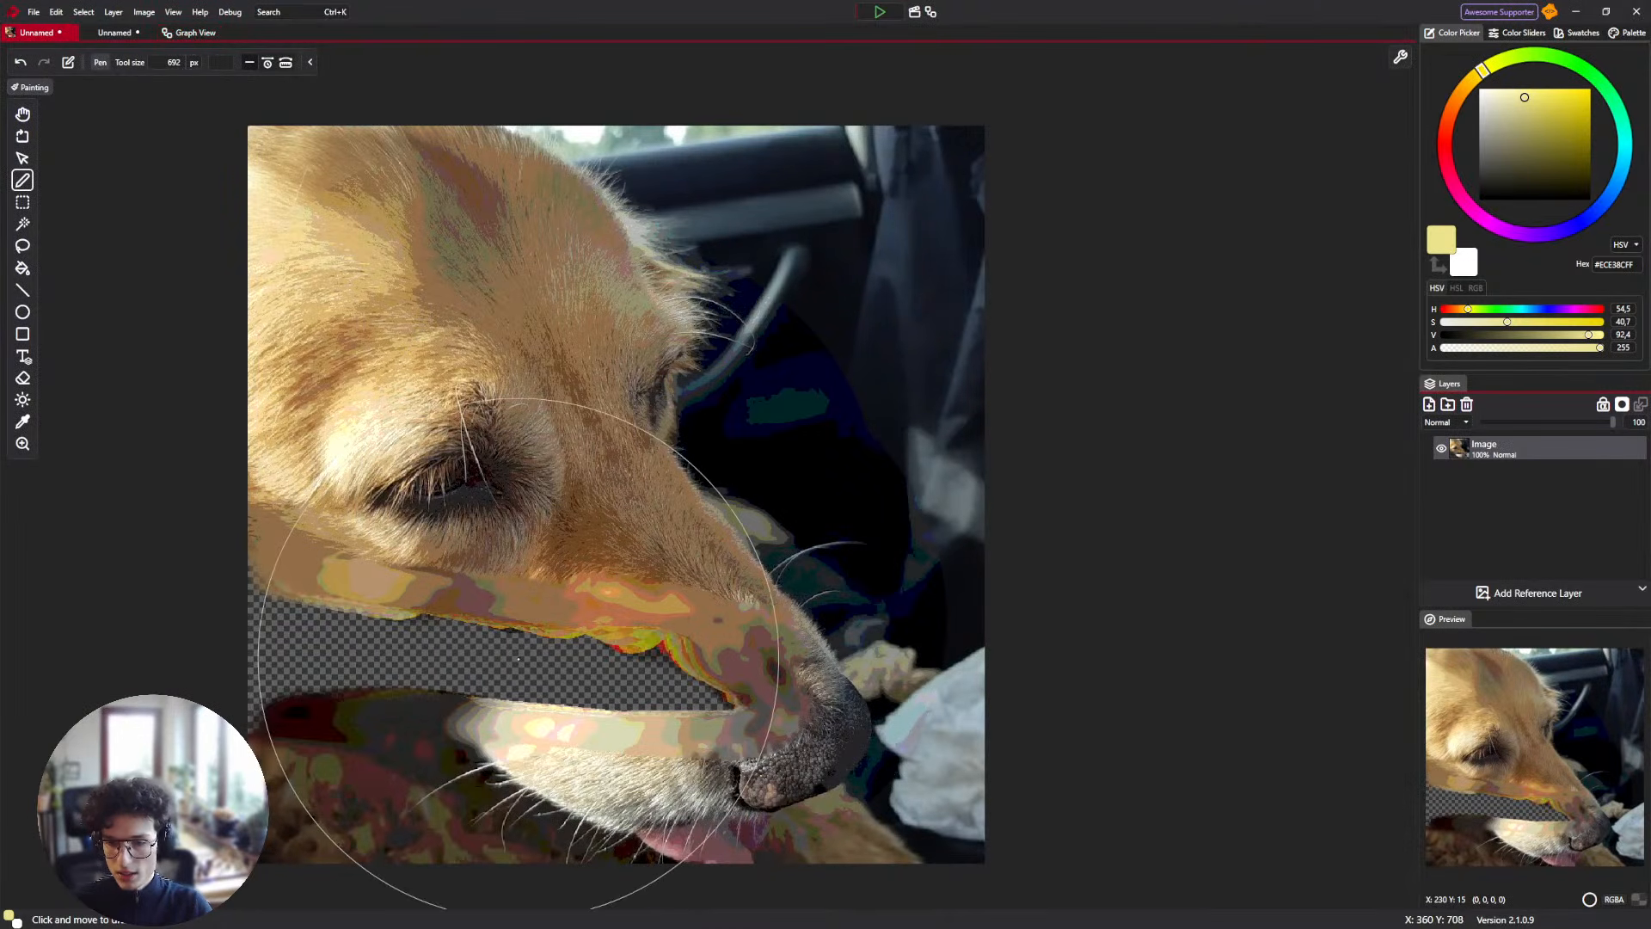
pyautogui.hotkey('ctrl', 'z')
pyautogui.hotkey('ctrl', 'z')
pyautogui.hotkey('ctrl', 'z')
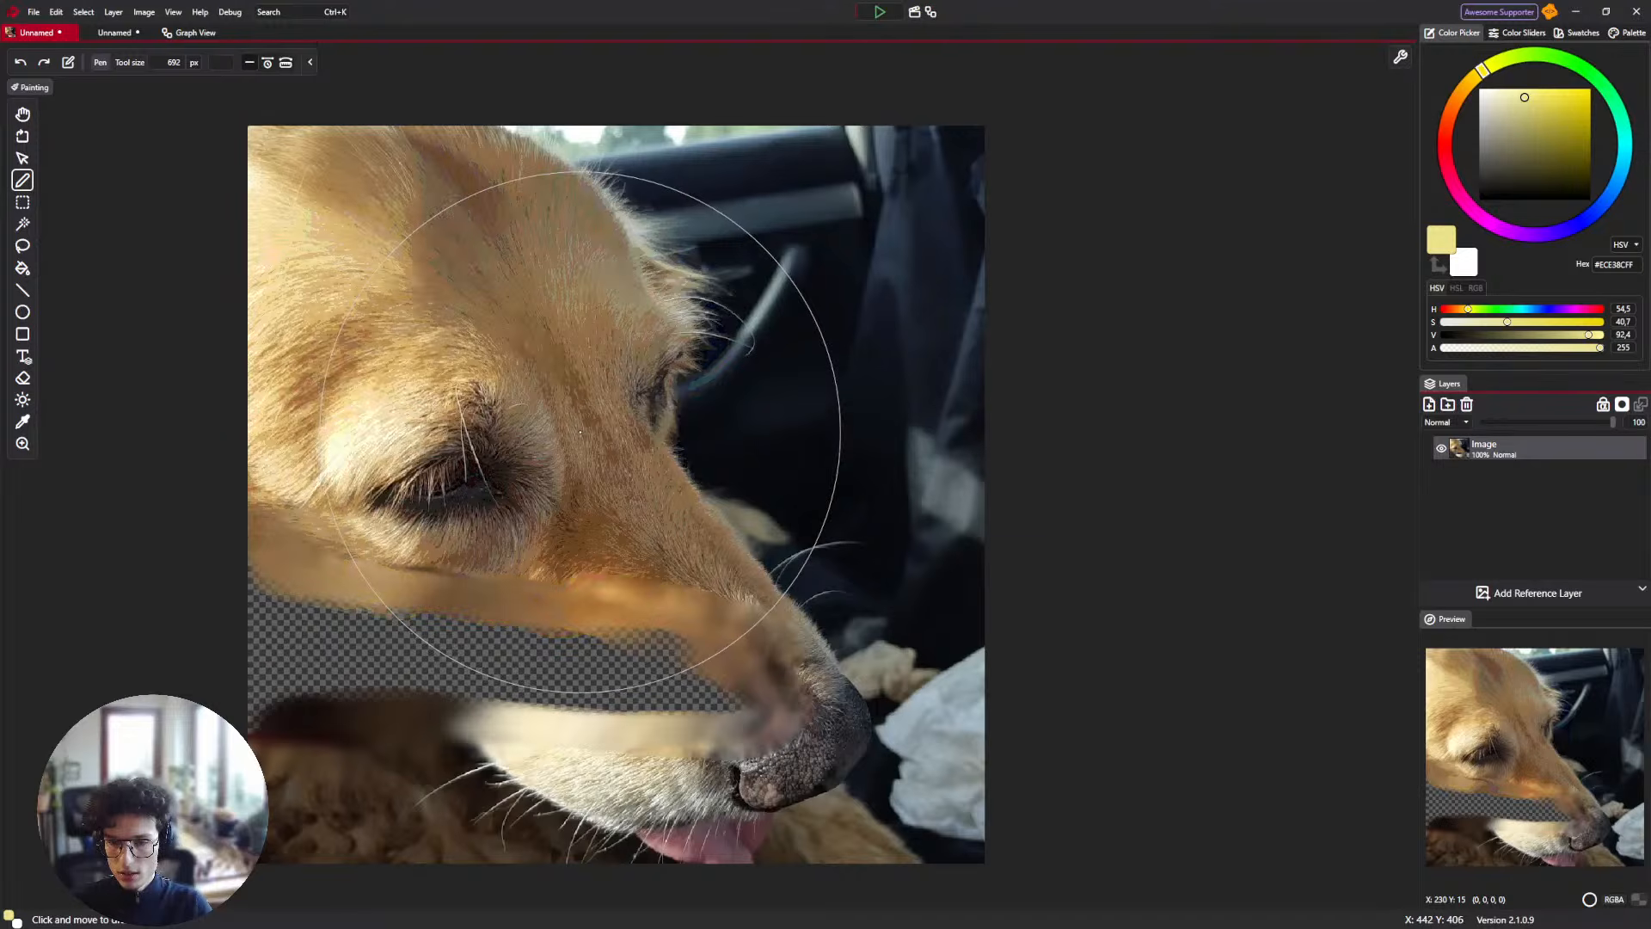
pyautogui.click(549, 413)
pyautogui.hotkey('ctrl', 'z')
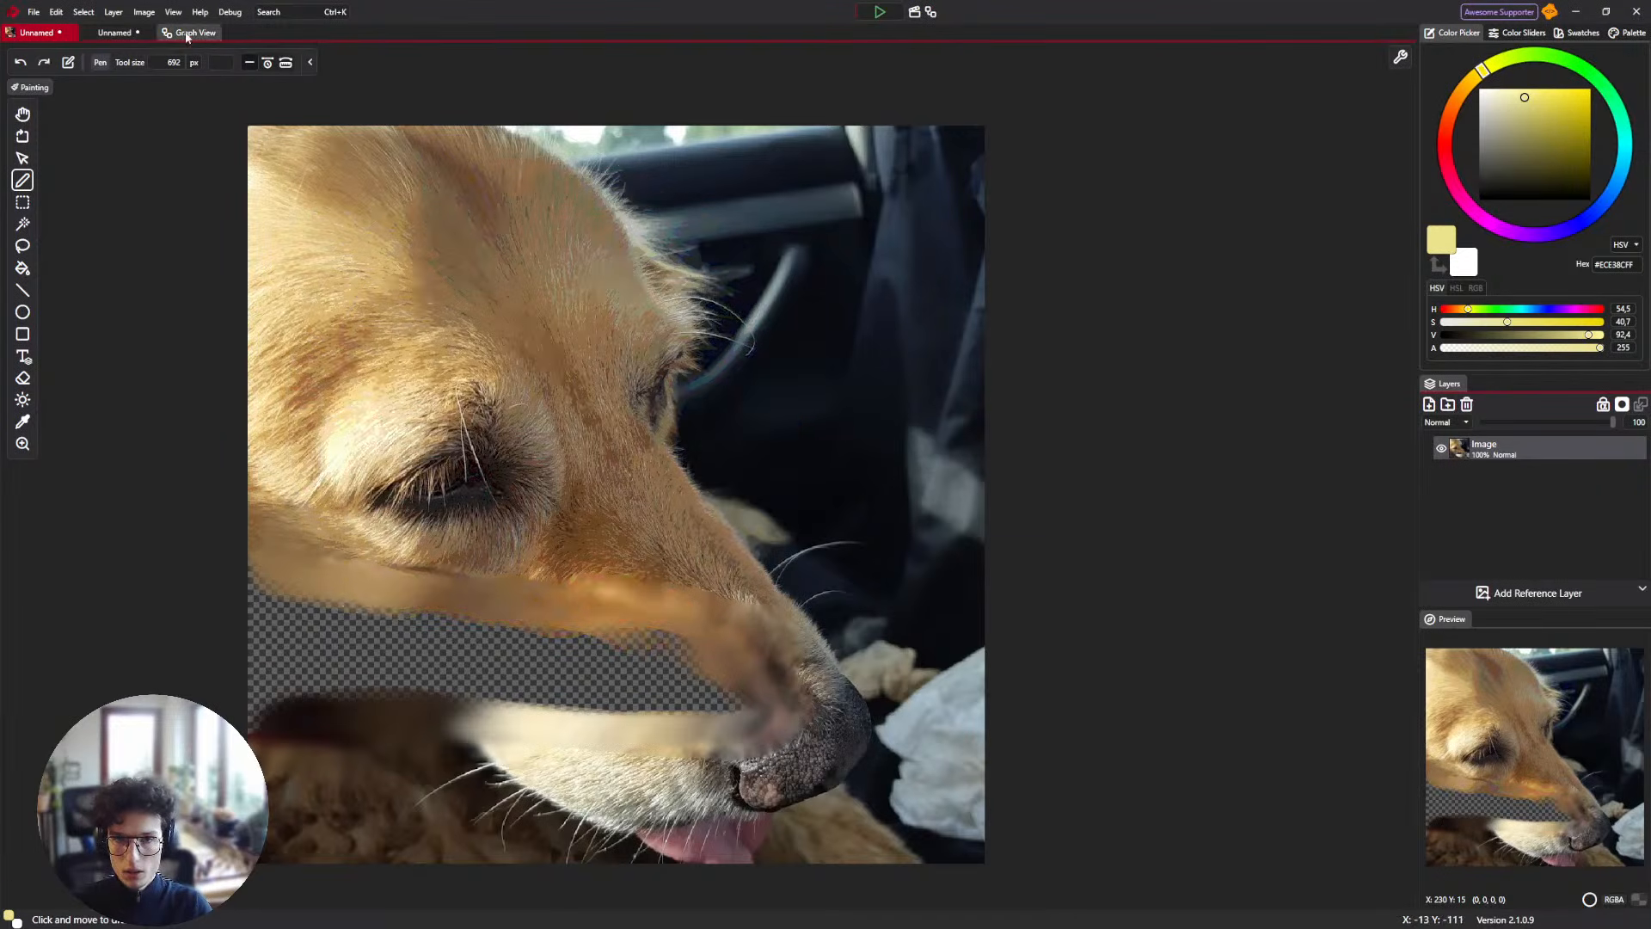
# Add a Whole Number variable named Levels with the value 5 to the Filter brush's graph.
pyautogui.click(189, 33)
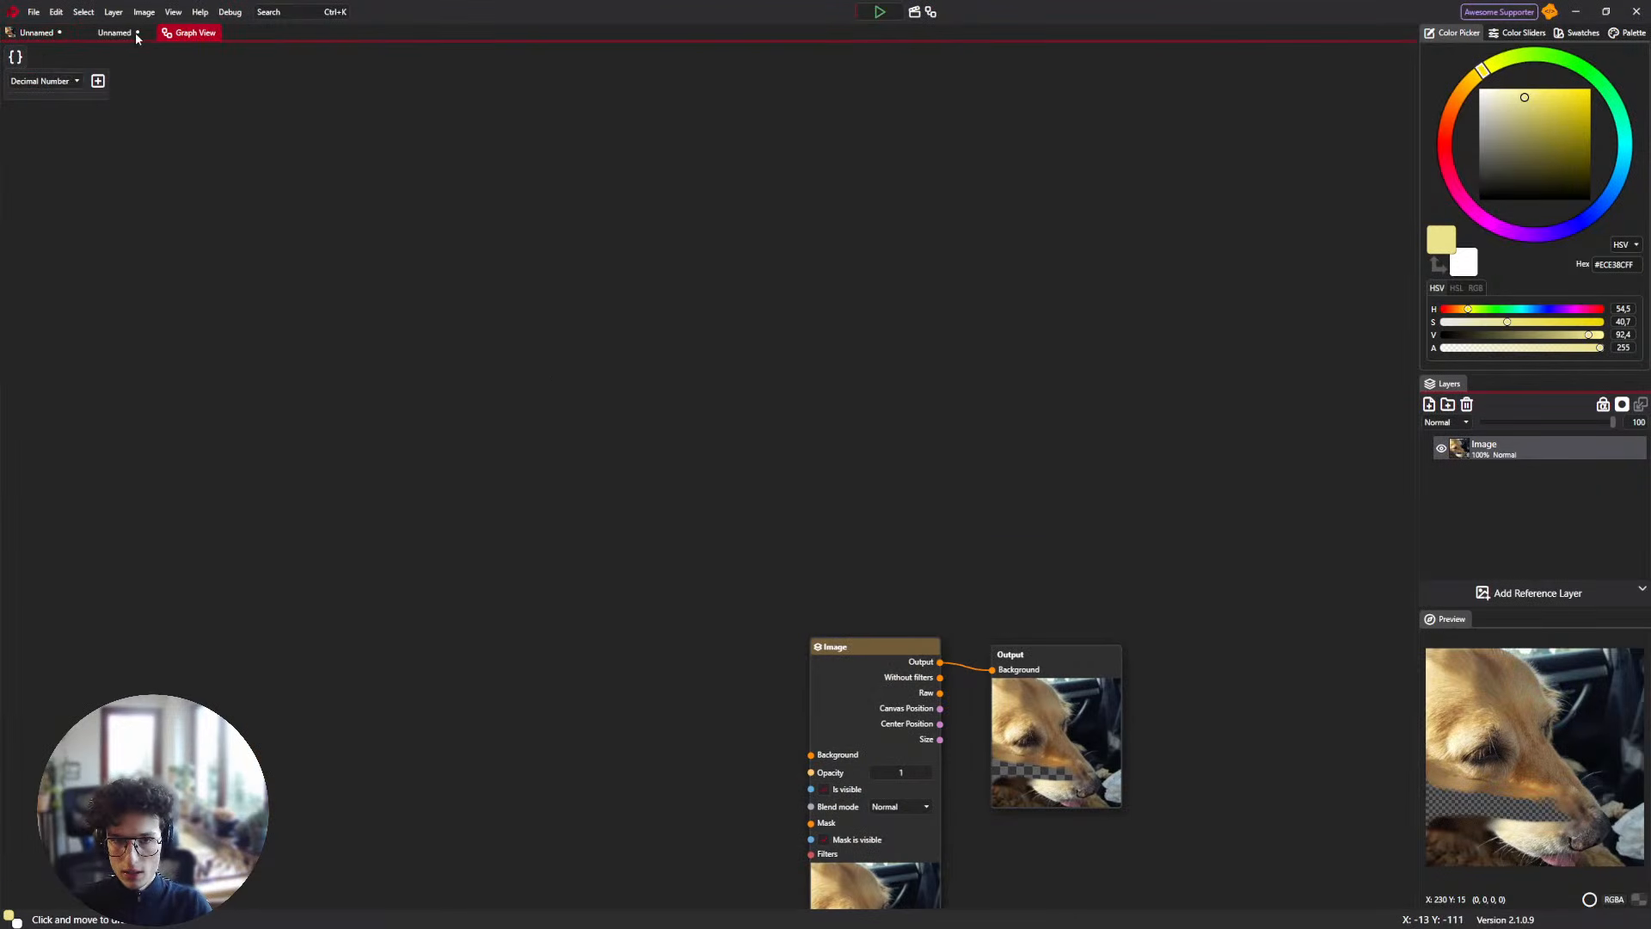
pyautogui.click(117, 33)
pyautogui.click(189, 33)
pyautogui.click(72, 81)
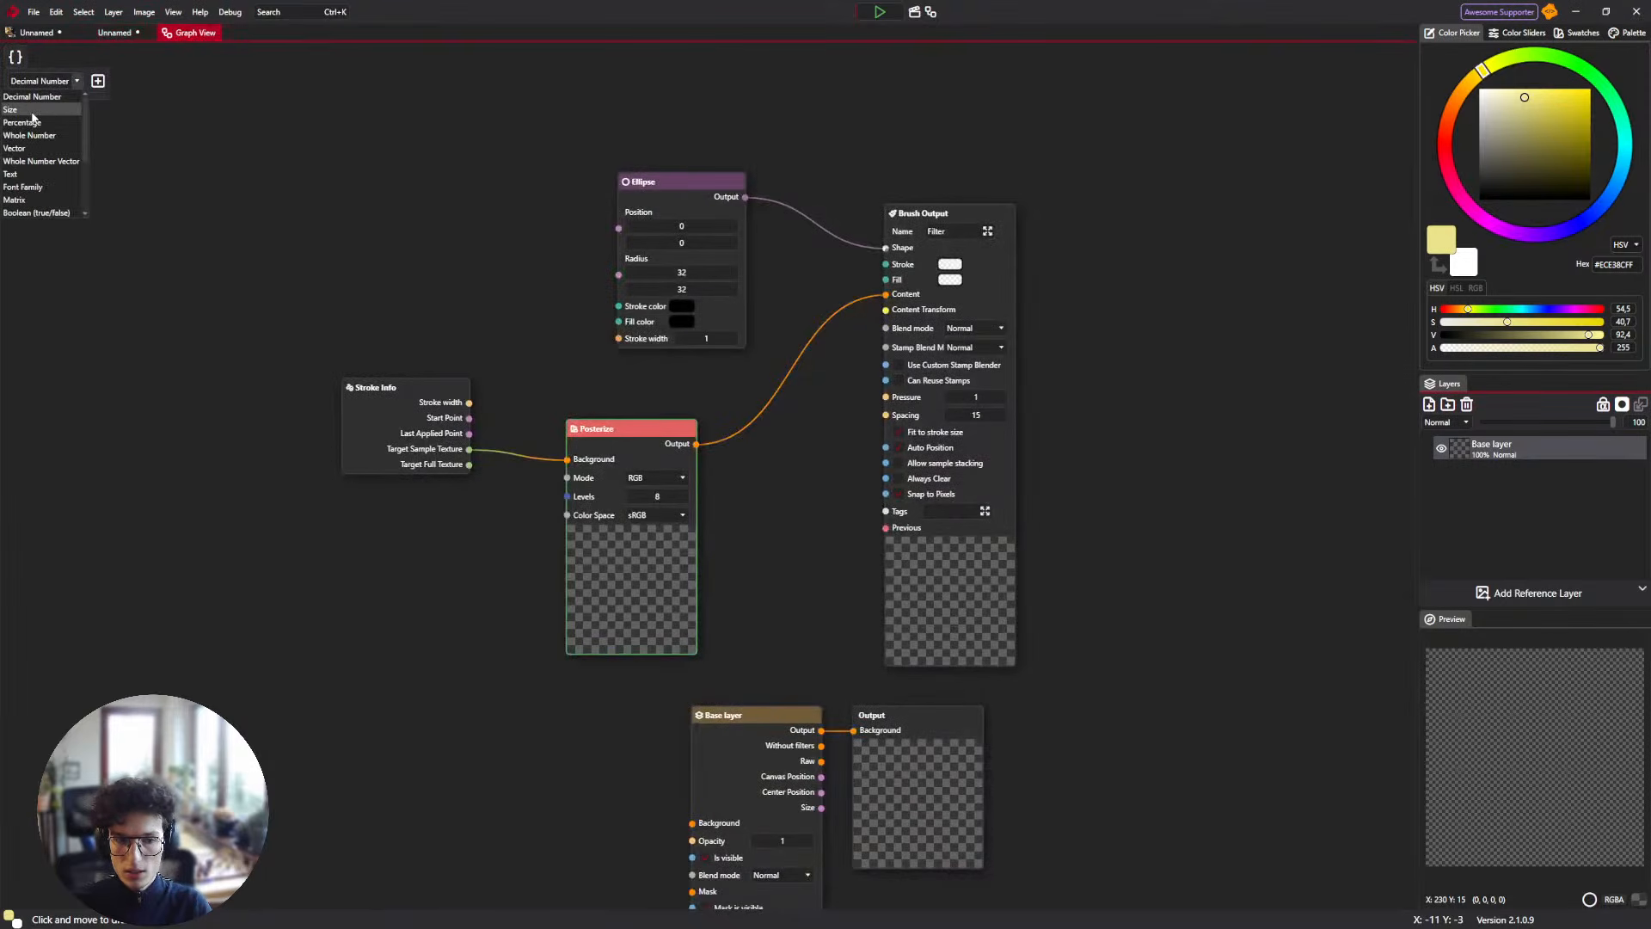
pyautogui.click(32, 110)
pyautogui.click(24, 81)
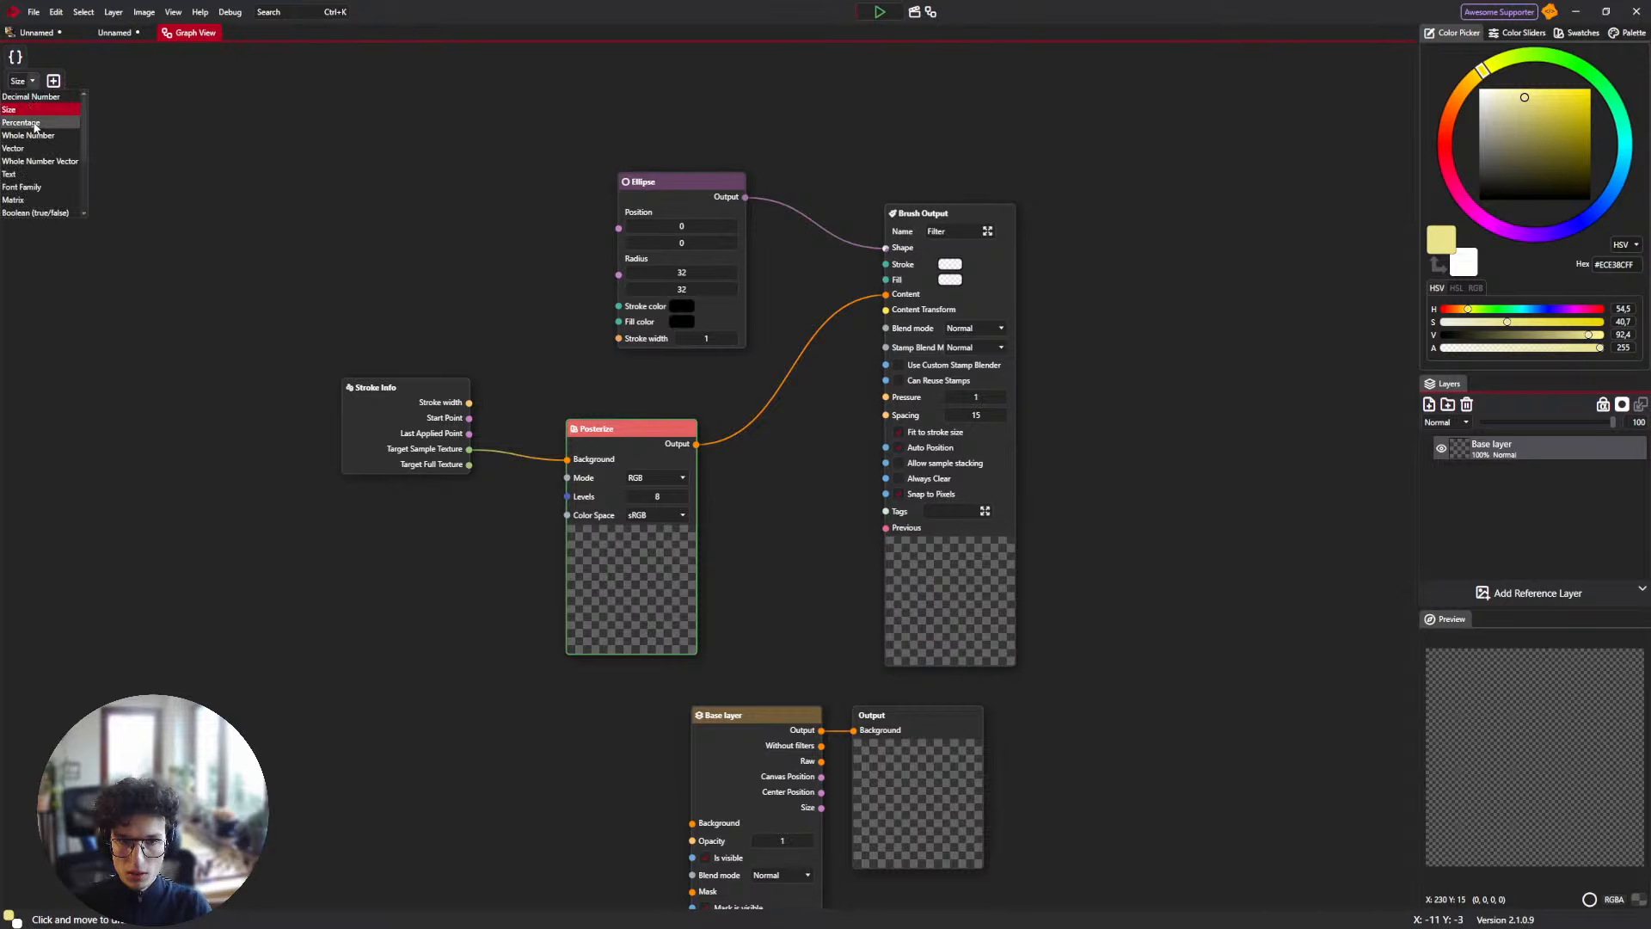
pyautogui.click(38, 136)
pyautogui.click(105, 81)
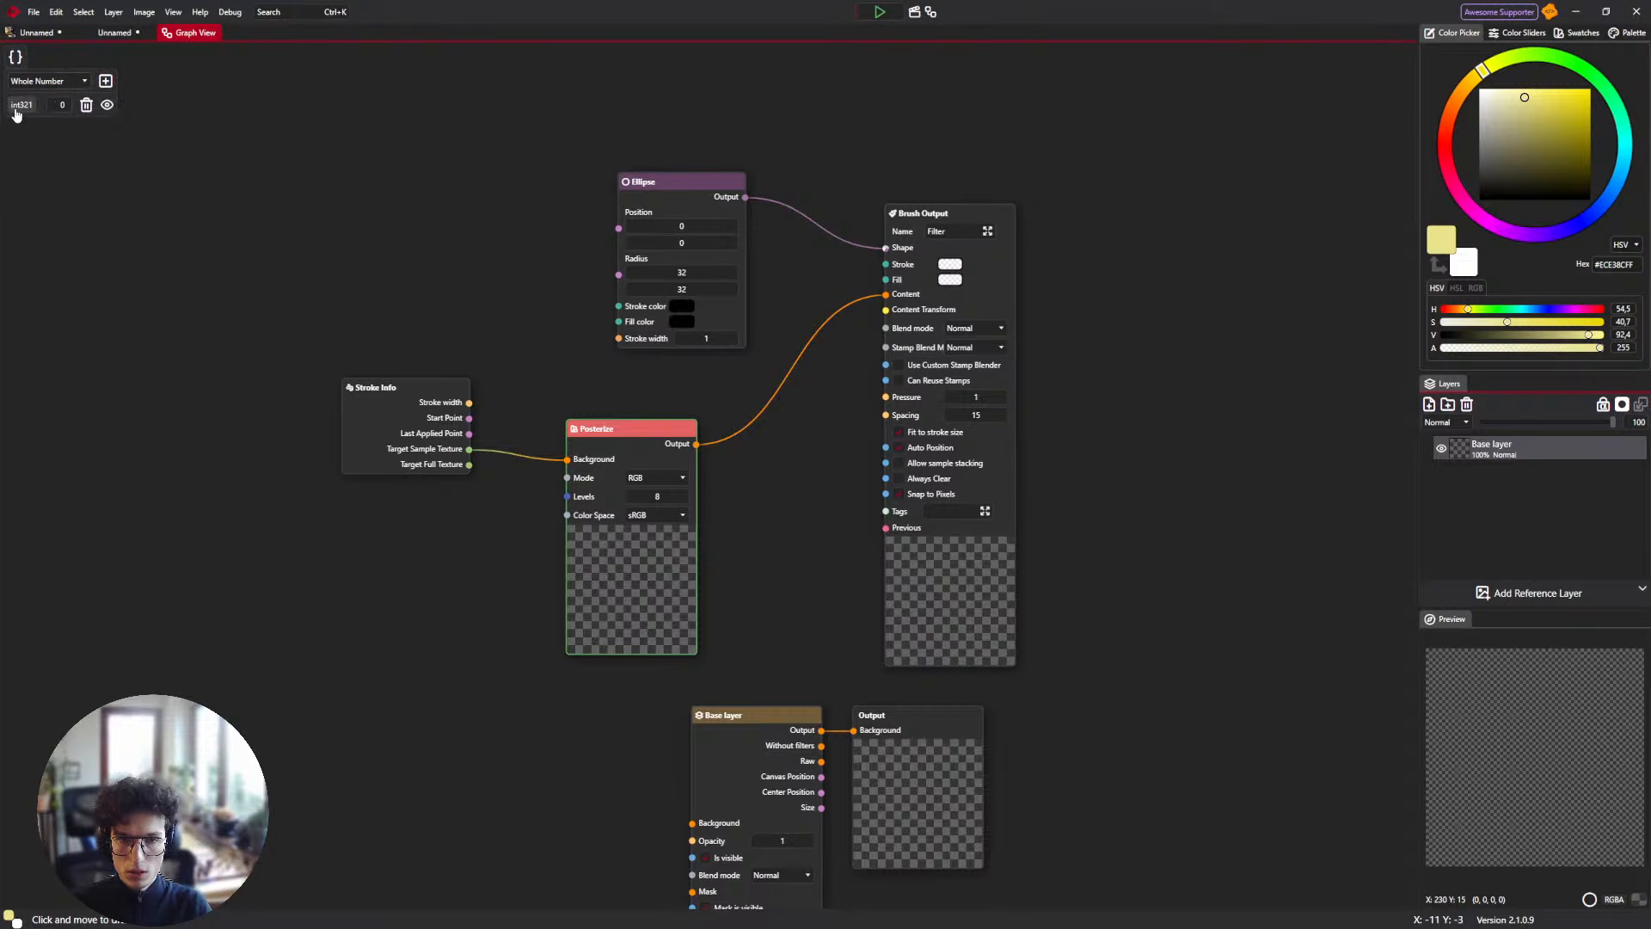
pyautogui.click(26, 106)
pyautogui.write('L')
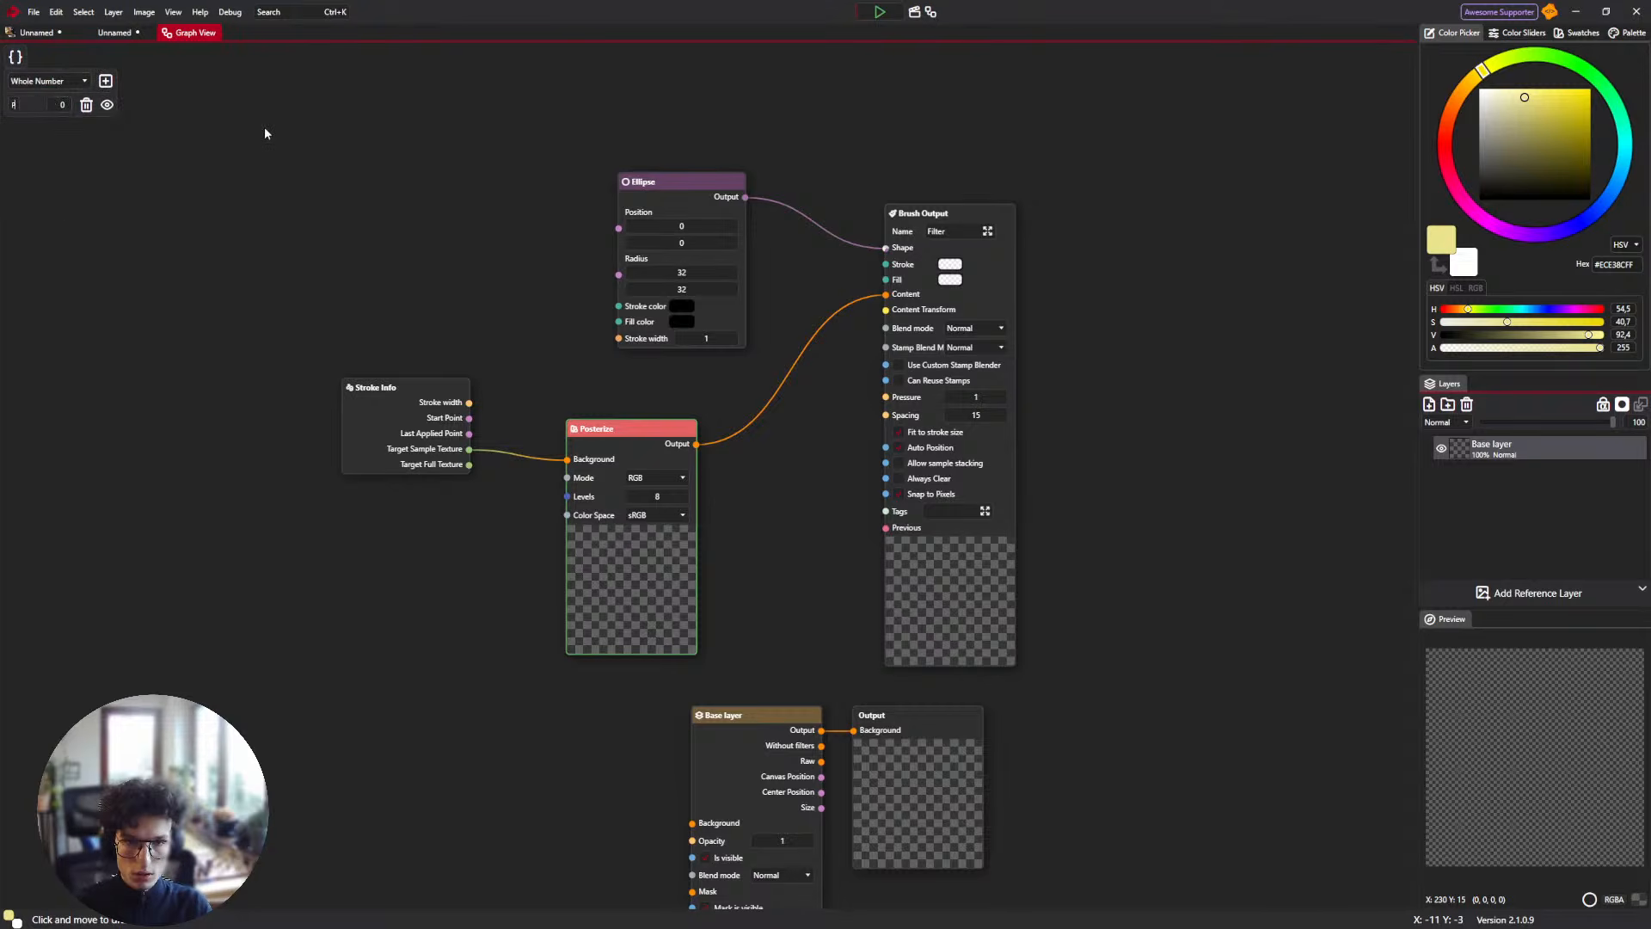
pyautogui.write('evels')
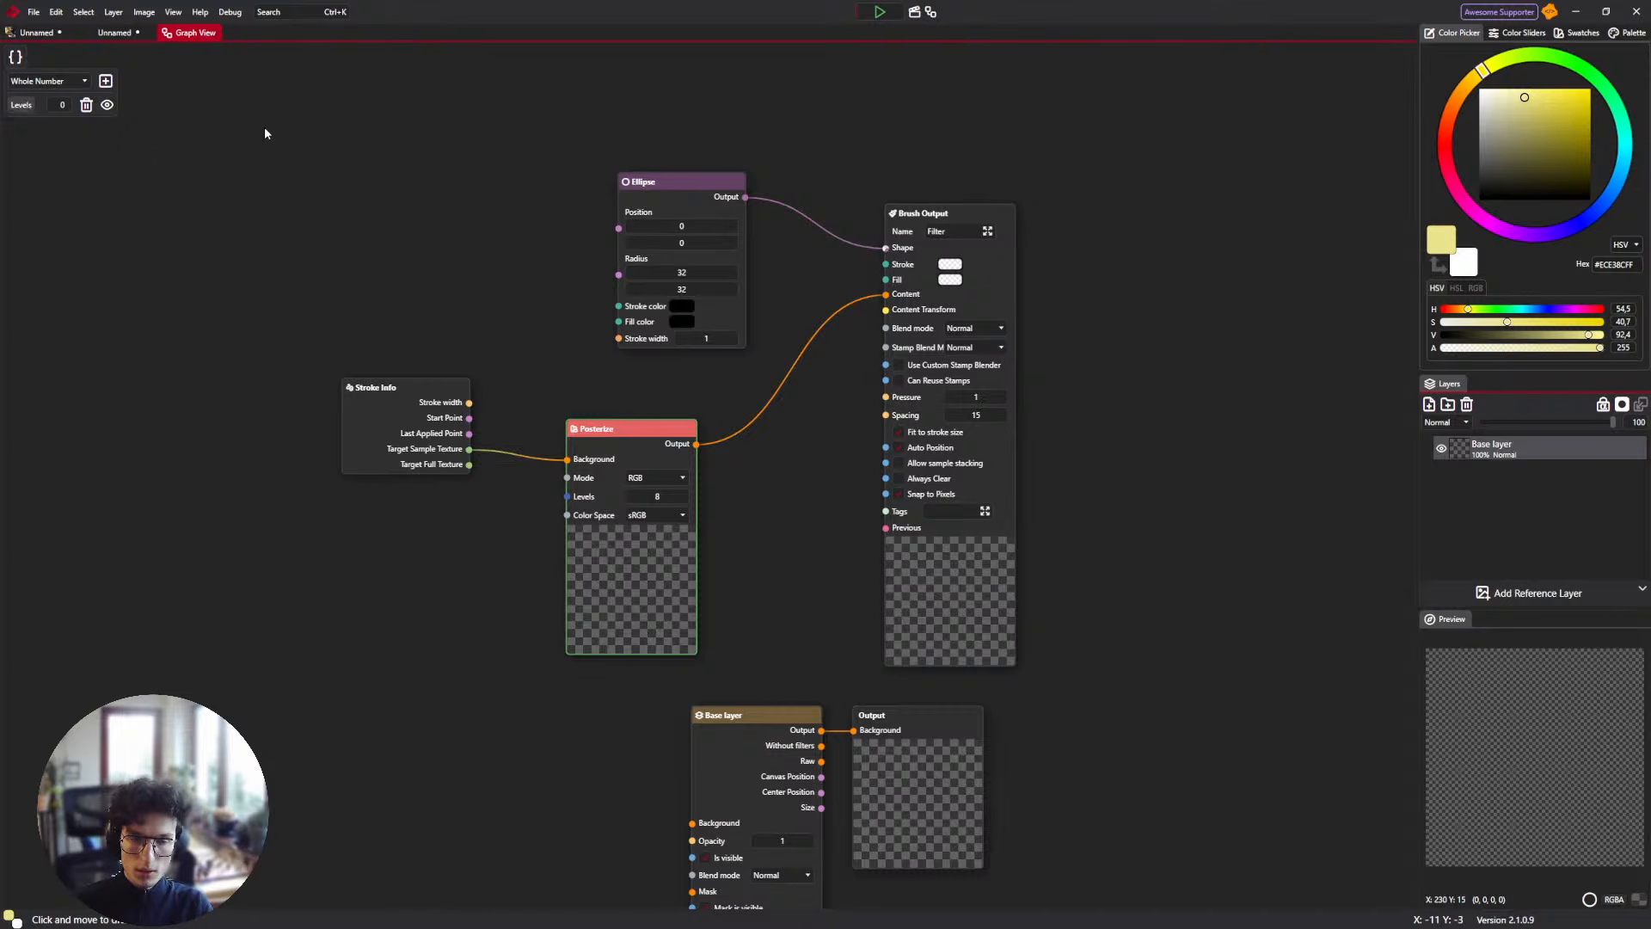
pyautogui.press('Tab')
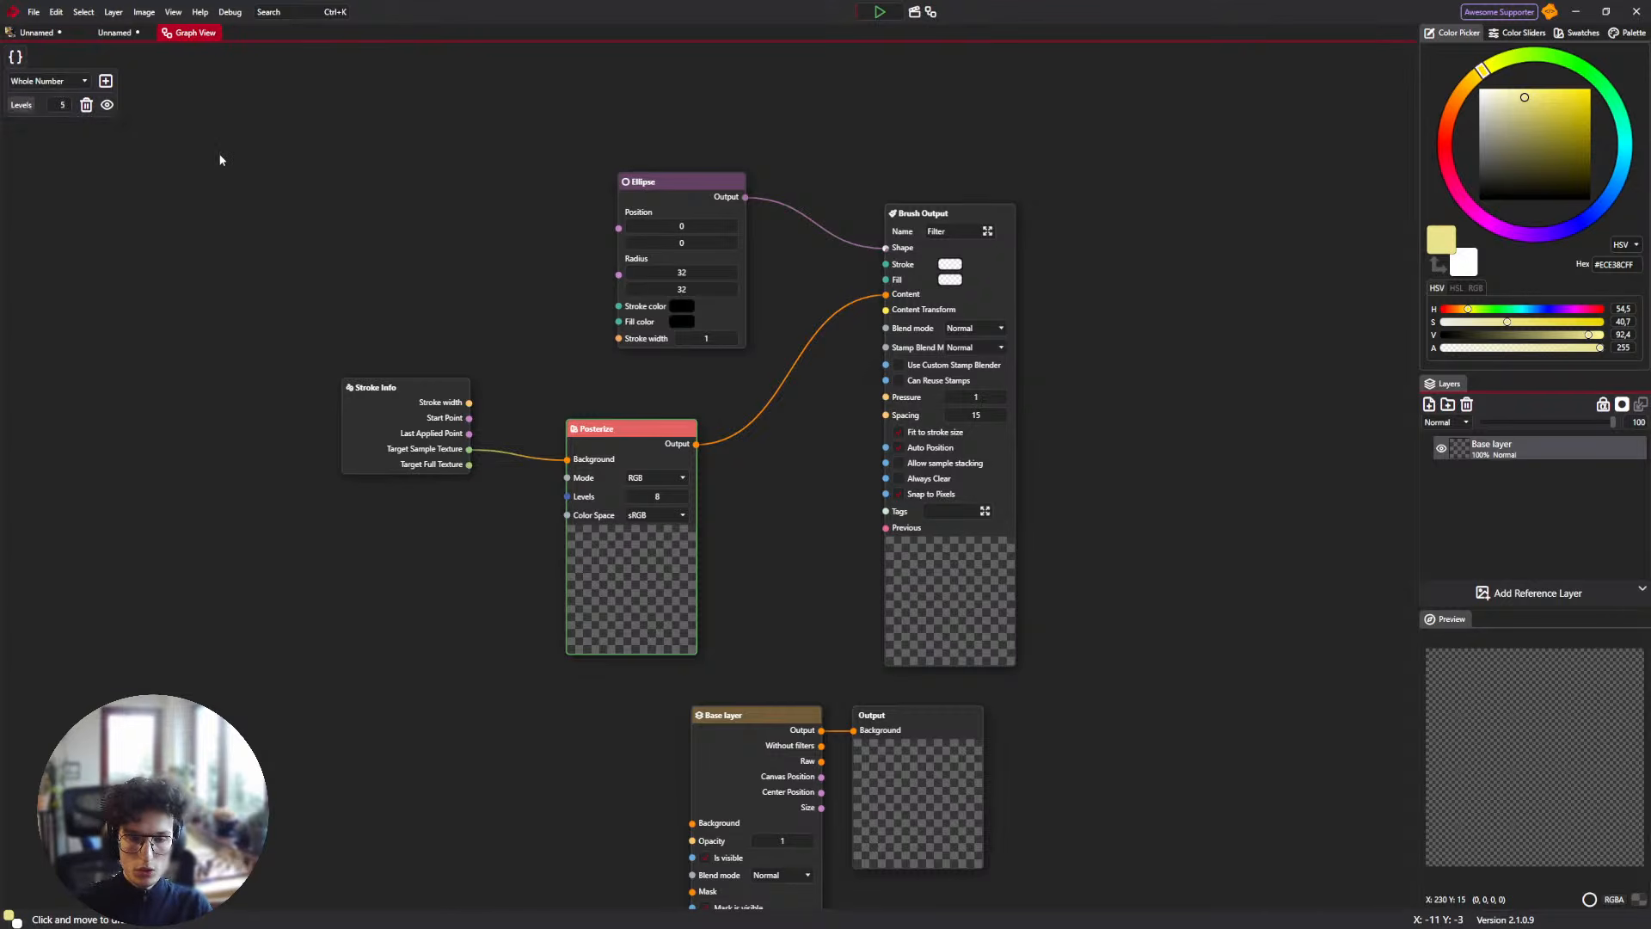
pyautogui.moveTo(276, 231); pyautogui.dragTo(140, 114)
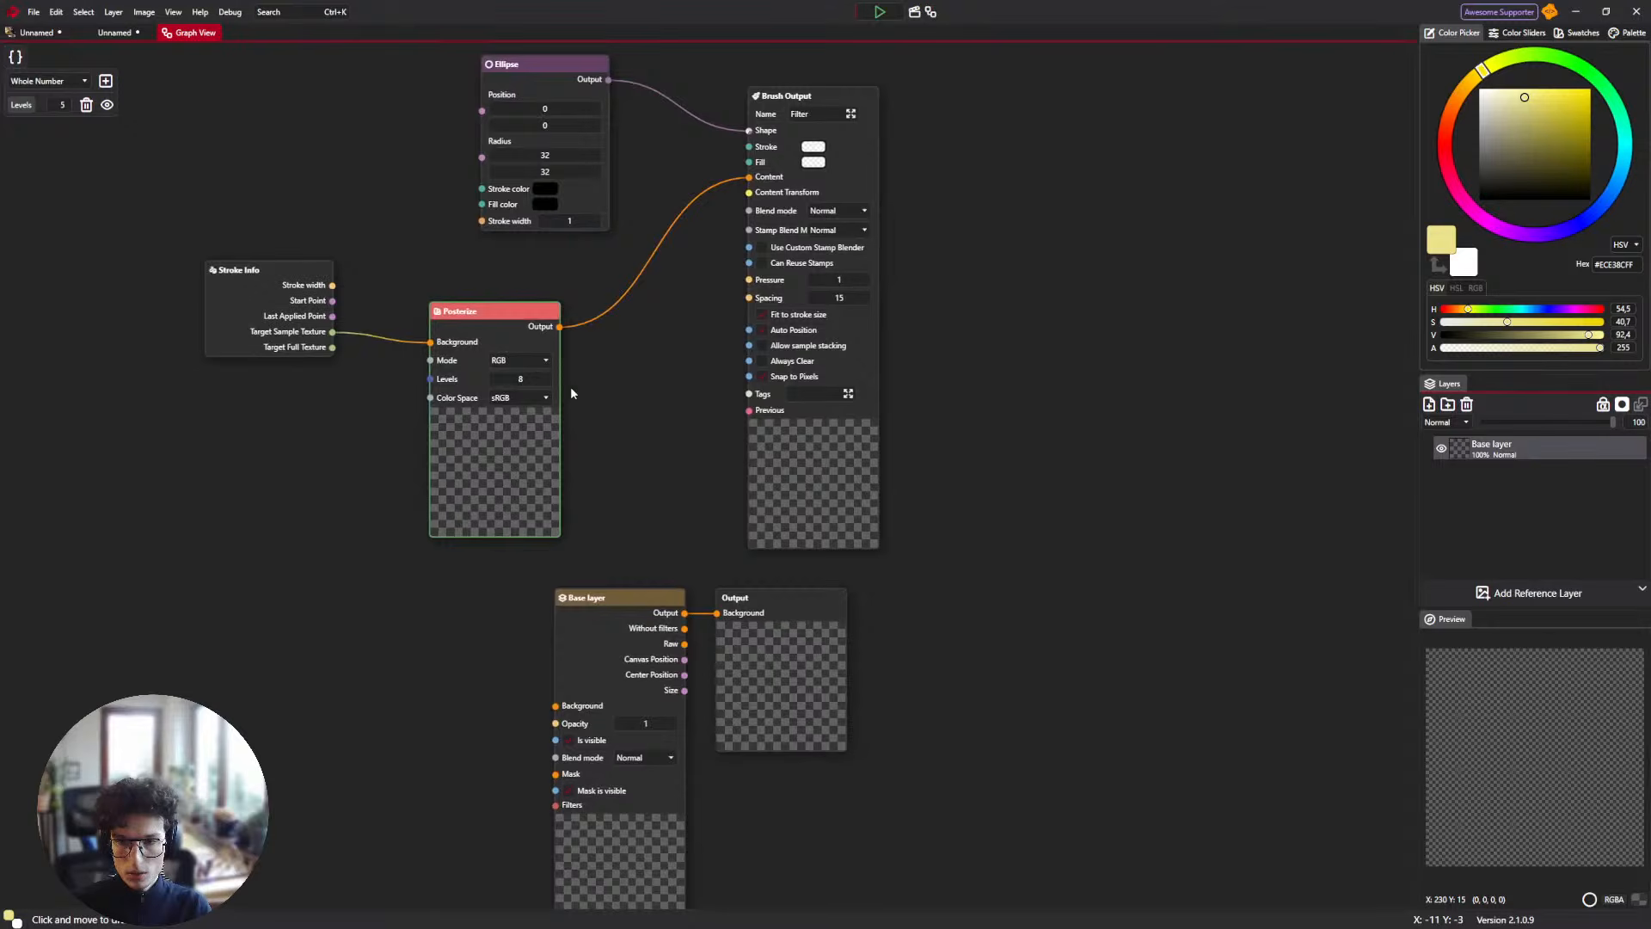
pyautogui.rightClick(224, 519)
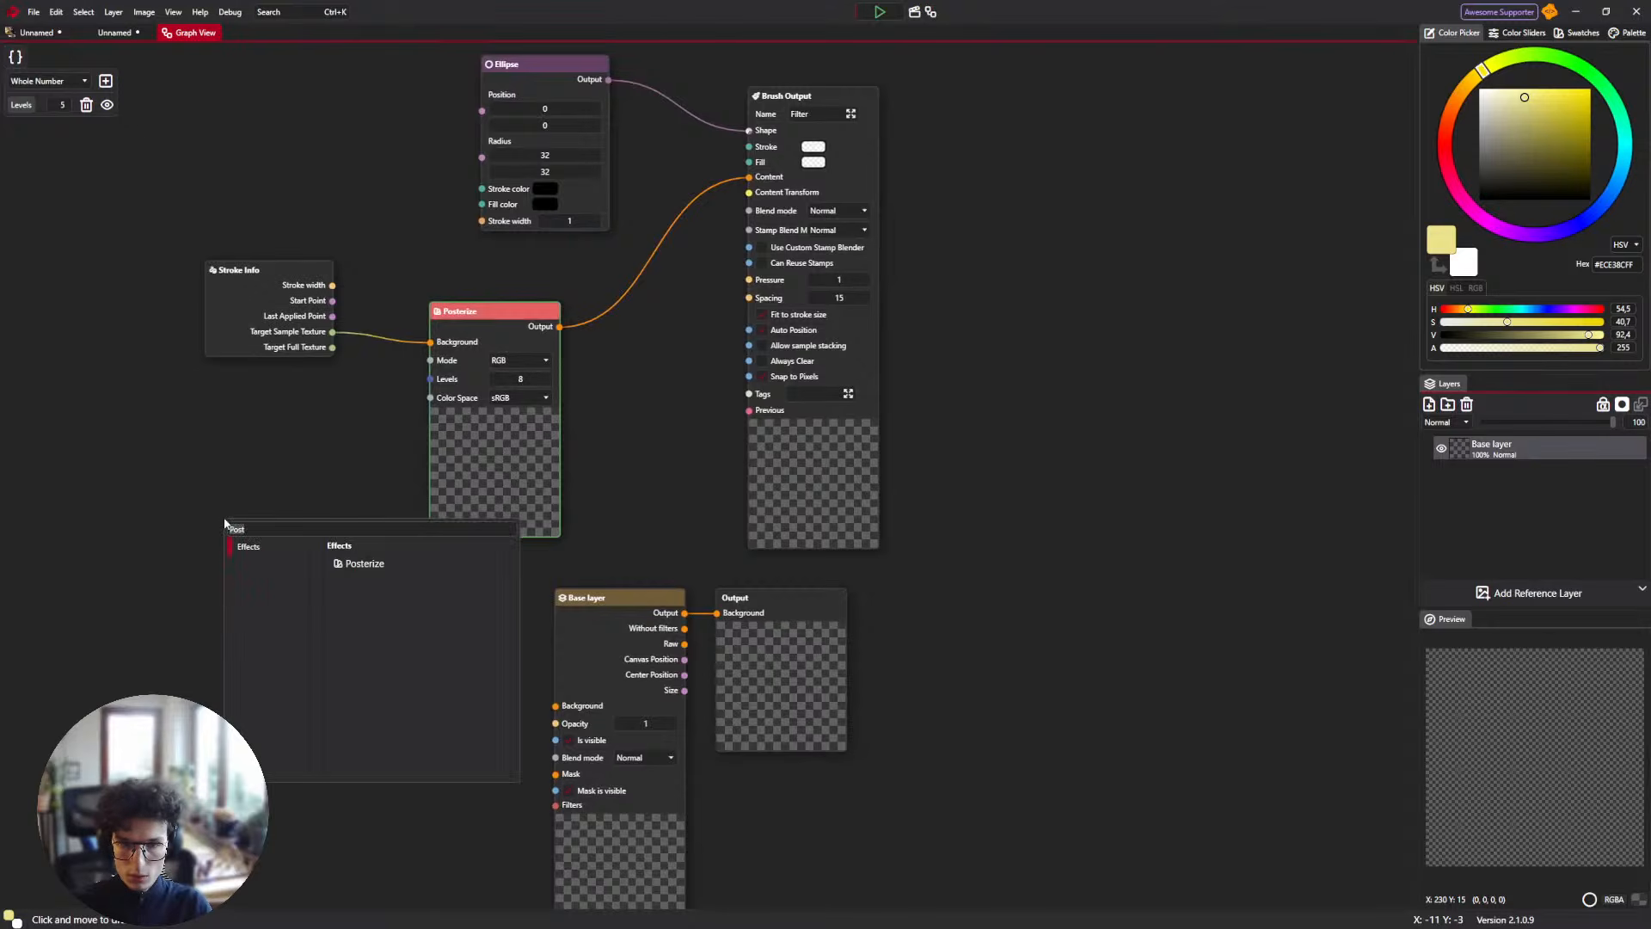
pyautogui.write('expo')
pyautogui.press('Return')
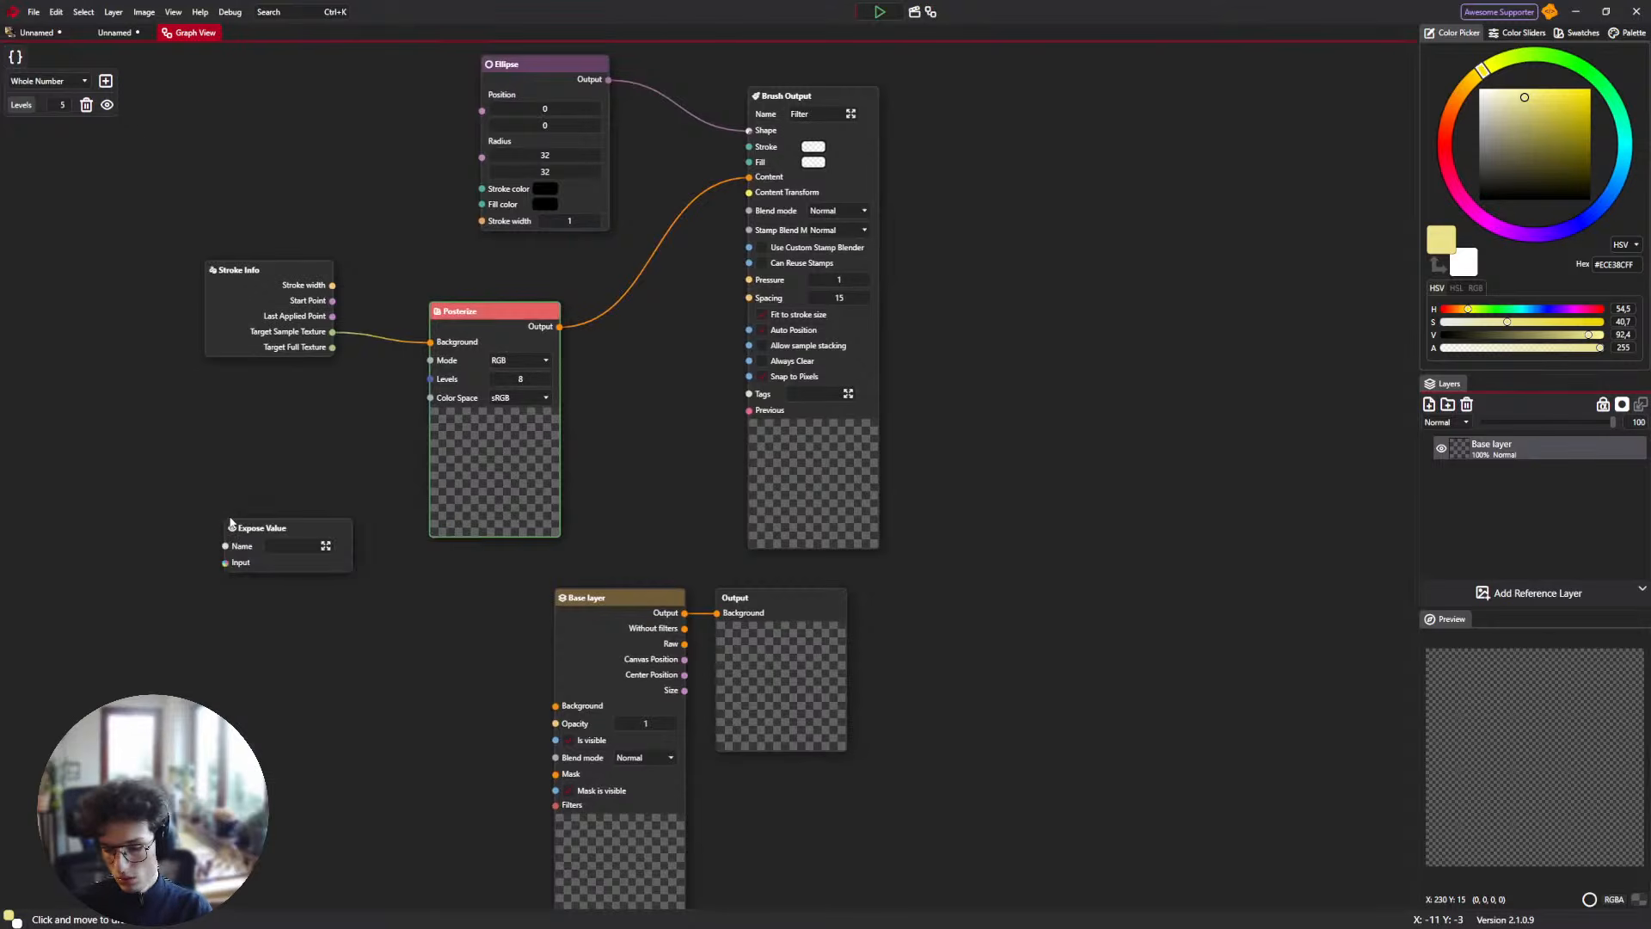
pyautogui.click(231, 522)
pyautogui.press('Delete')
# Add a Blackboard Variable Value node reading the Levels variable and connect its value to the Posterize node's Levels input.
pyautogui.rightClick(281, 471)
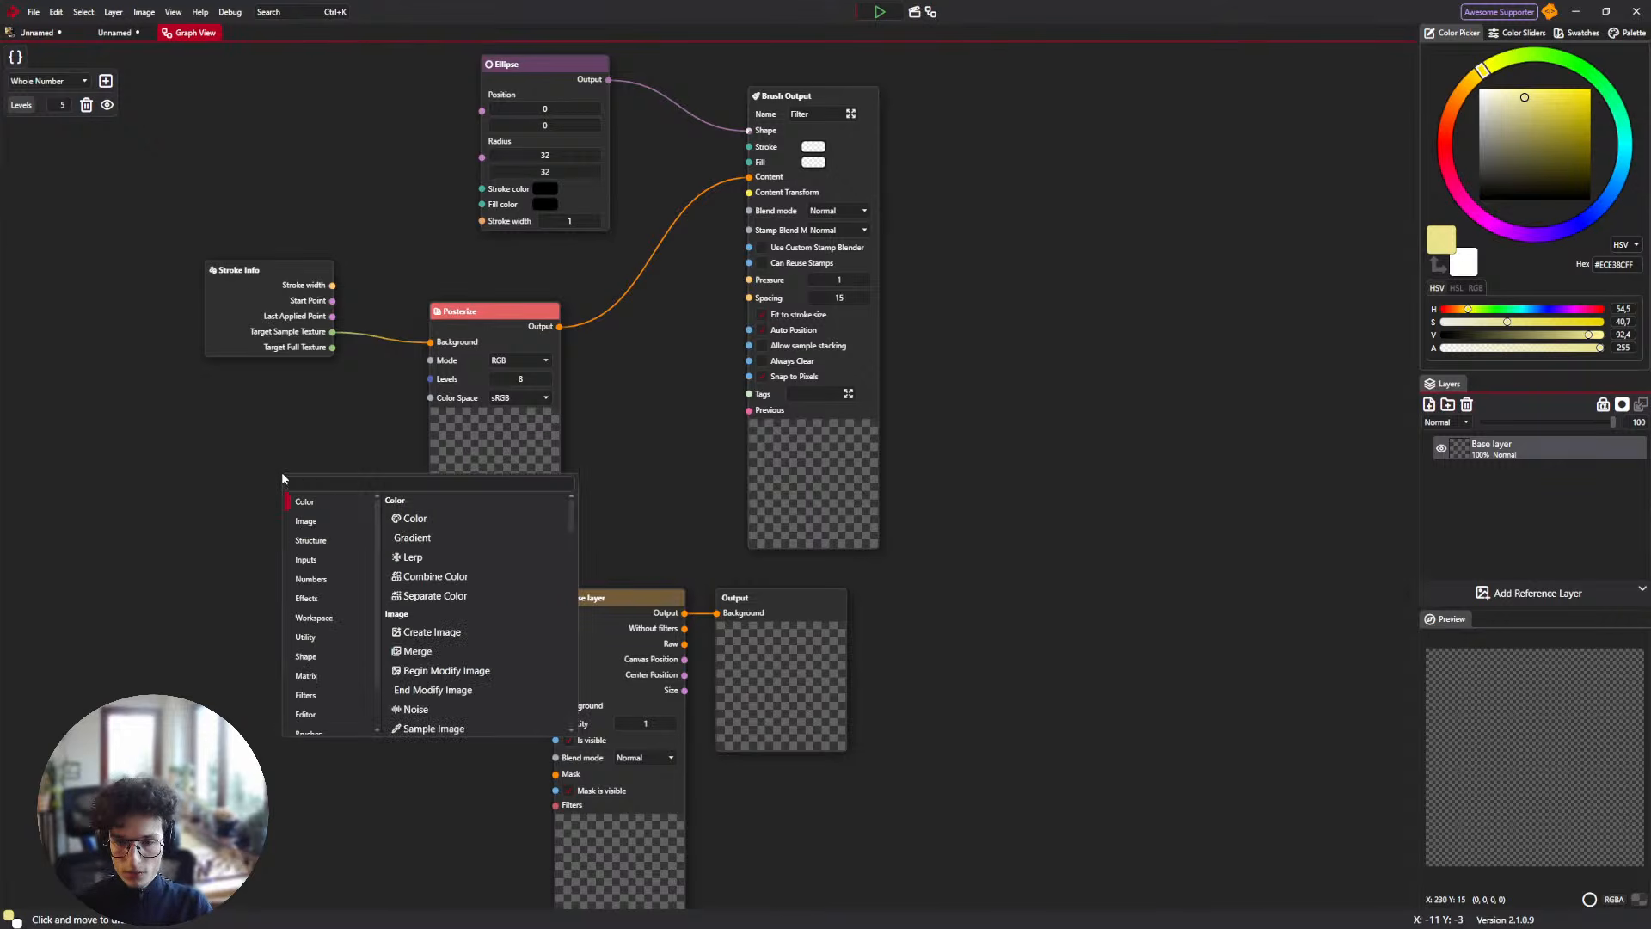
pyautogui.write('var')
pyautogui.press('Return')
pyautogui.moveTo(296, 482); pyautogui.dragTo(209, 434)
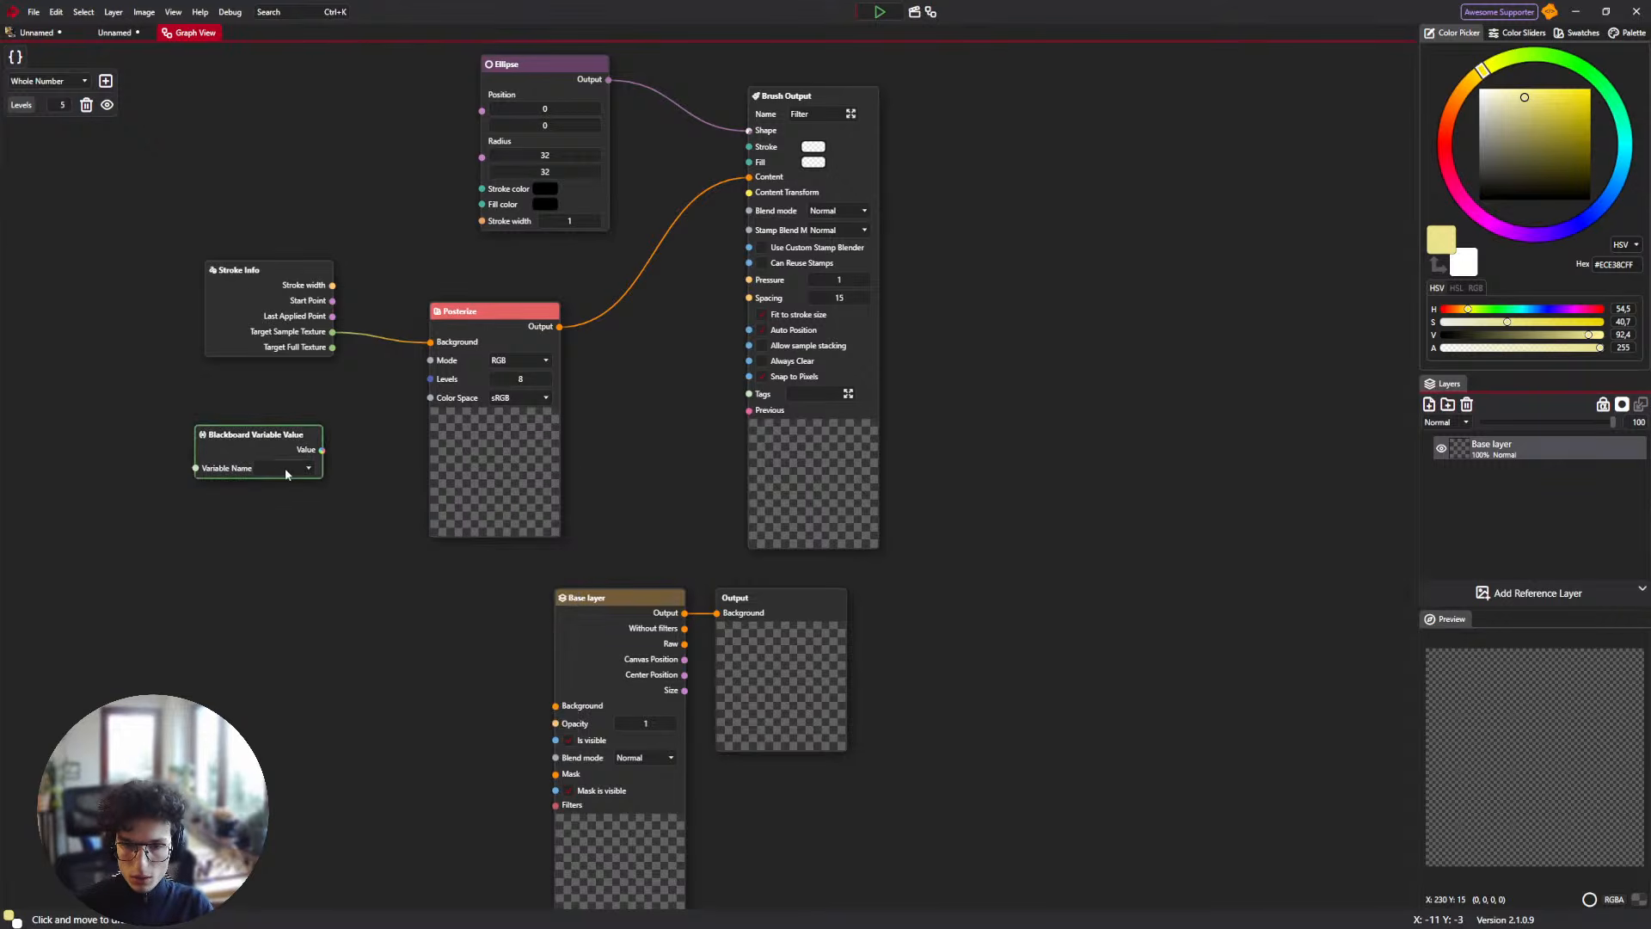
pyautogui.click(286, 471)
pyautogui.click(276, 487)
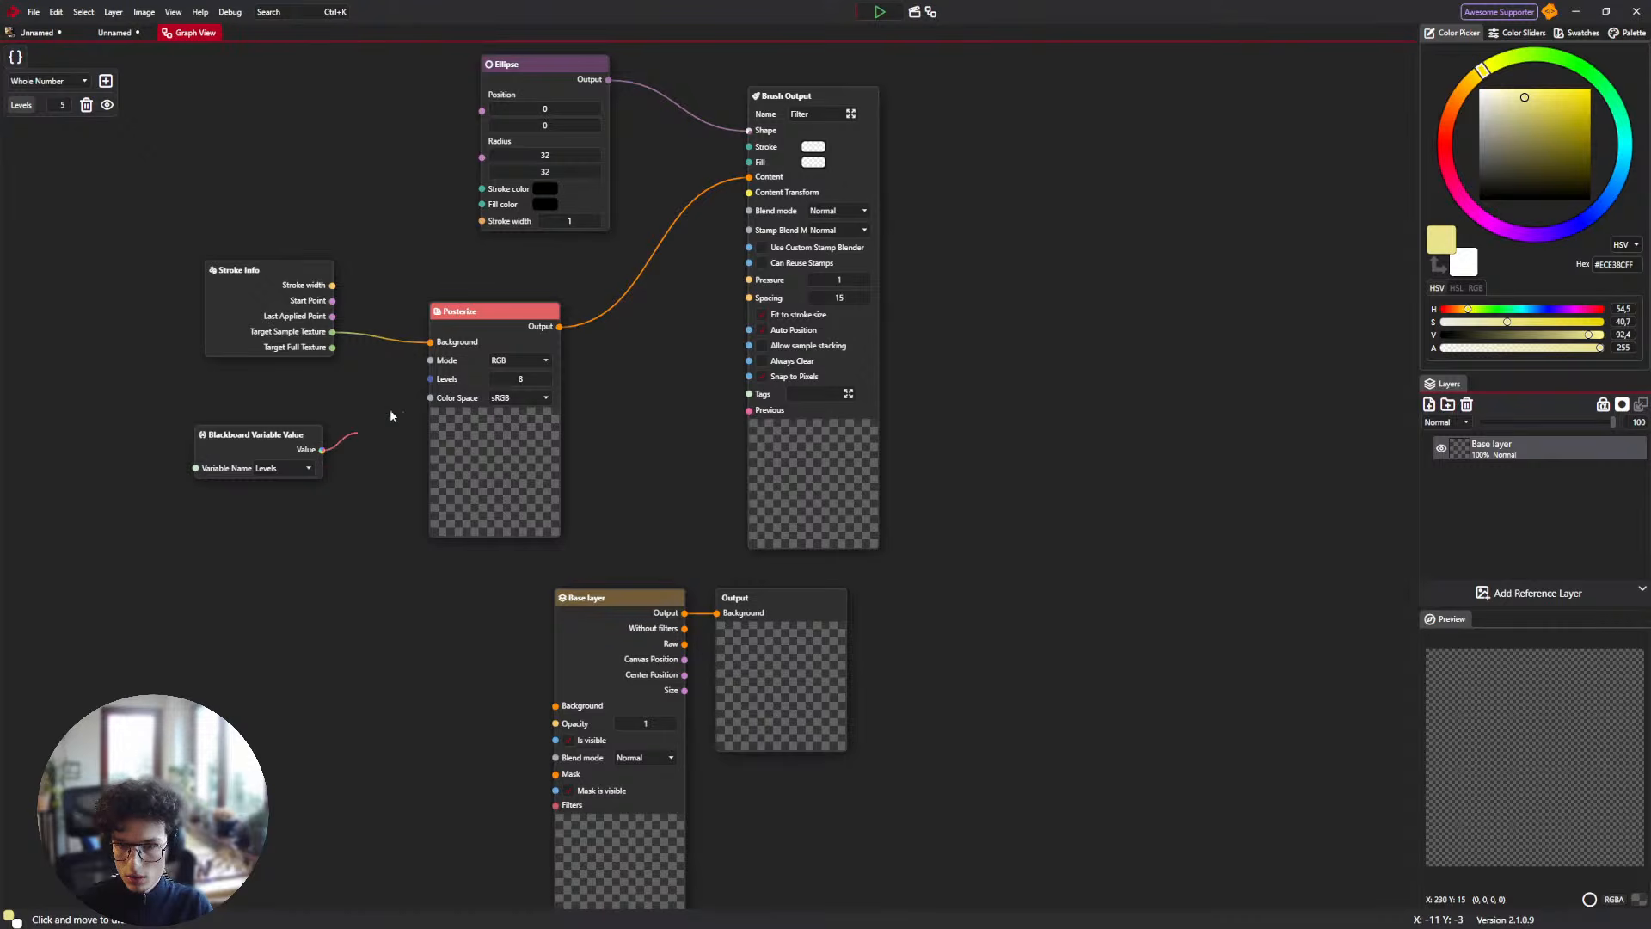
pyautogui.moveTo(390, 410); pyautogui.dragTo(367, 445)
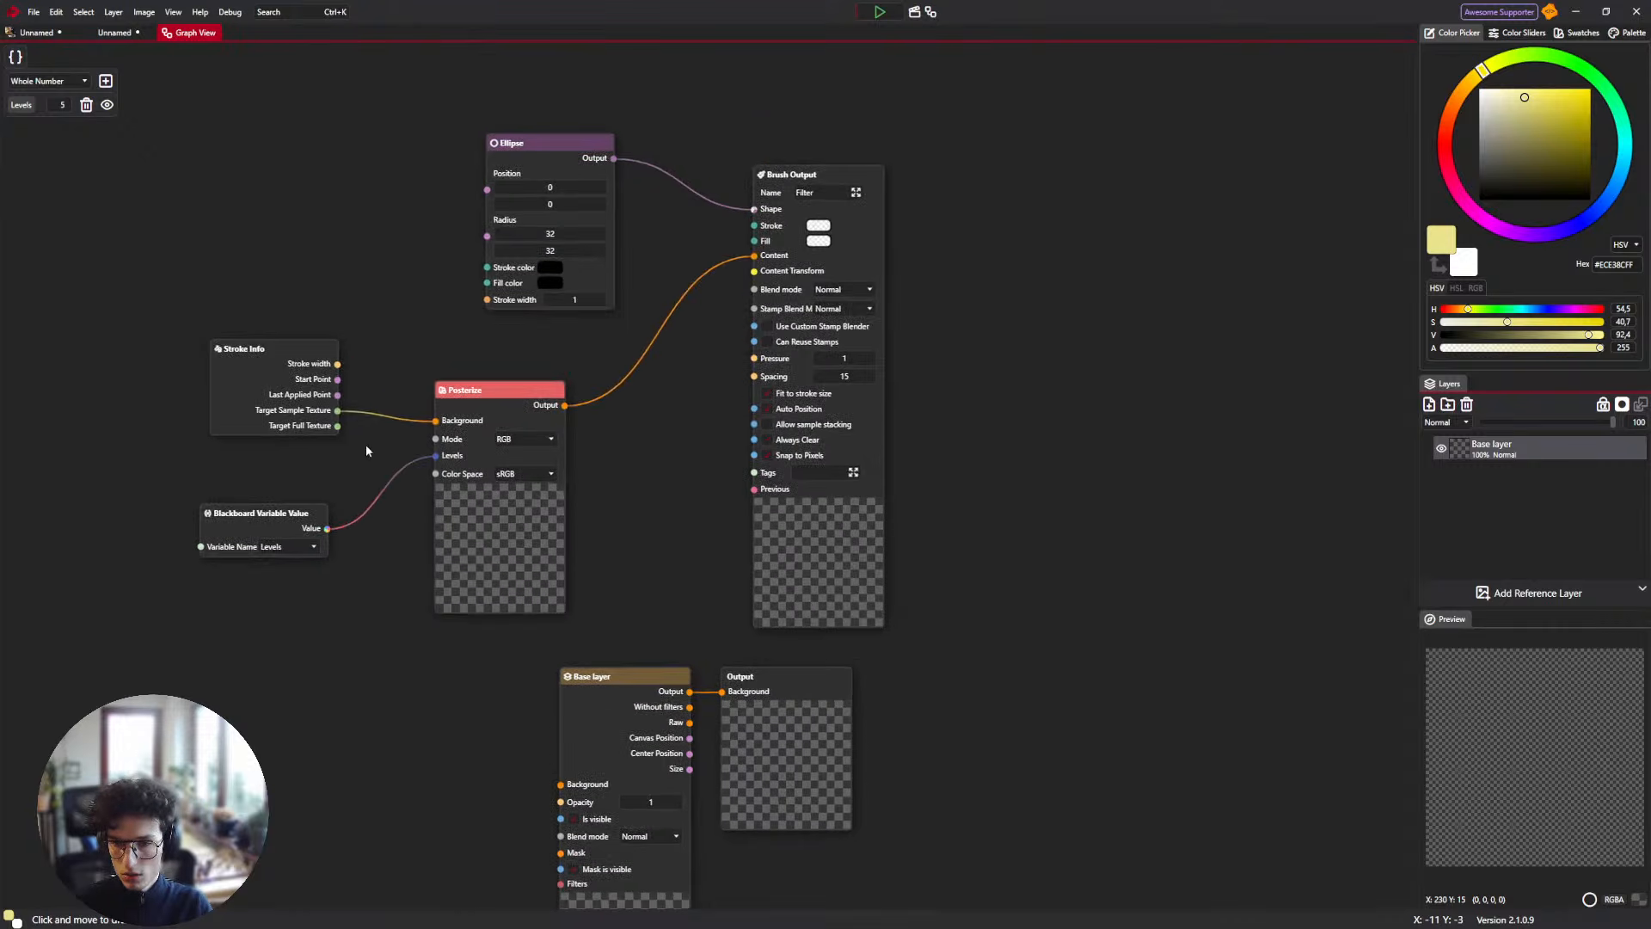
# Brush the variable-driven posterize effect from the dog's forehead down to its muzzle and undo the strokes.
pyautogui.click(76, 35)
pyautogui.moveTo(482, 284)
pyautogui.mouseDown()
pyautogui.moveTo(553, 240)
pyautogui.moveTo(700, 479)
pyautogui.moveTo(695, 552)
pyautogui.mouseUp()
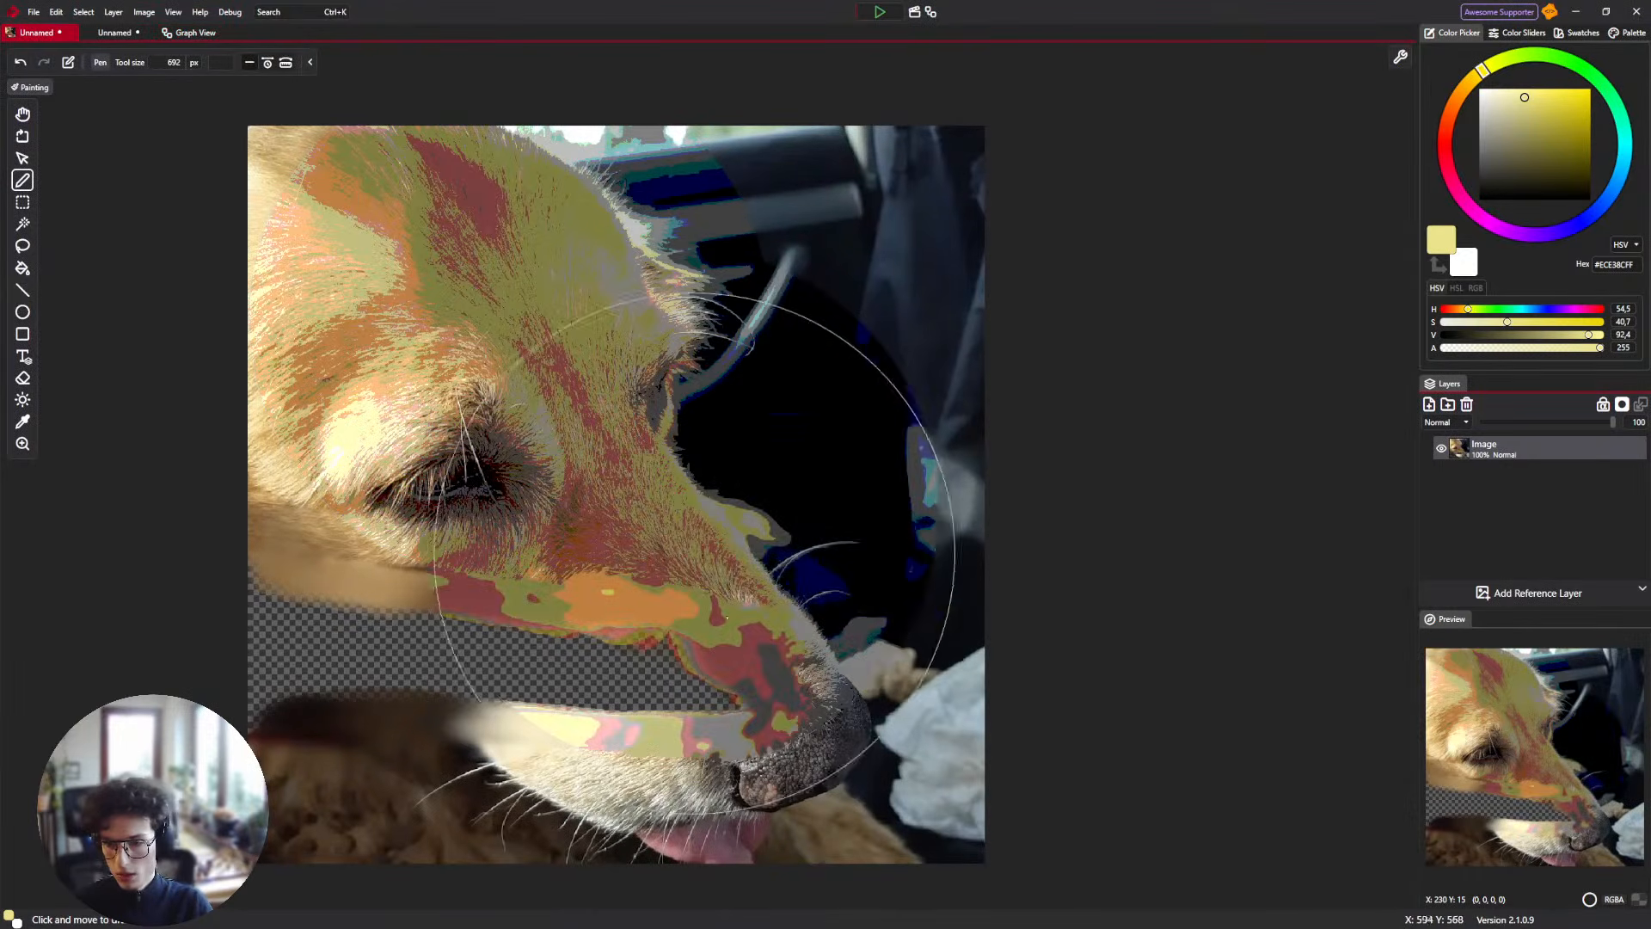
pyautogui.hotkey('ctrl', 'z')
pyautogui.hotkey('ctrl', 'z')
pyautogui.hotkey('ctrl', 'z')
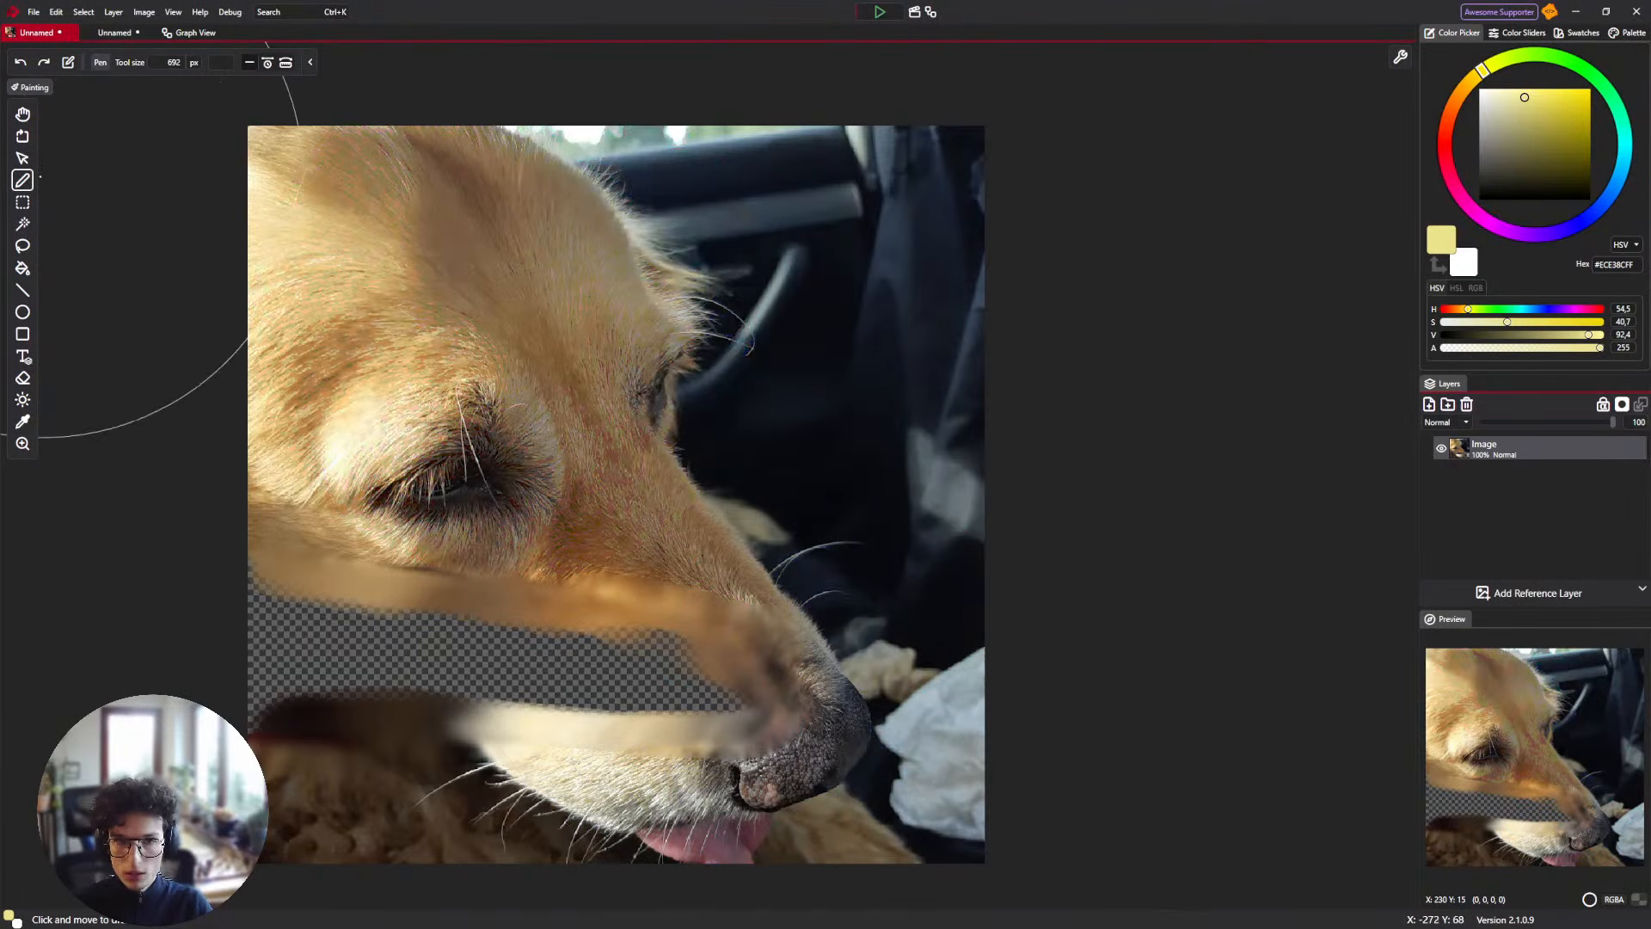
# Reload the Filter brush by switching to the Claws brush and back to Filter.
pyautogui.click(221, 62)
pyautogui.scroll(1, 287, 257)
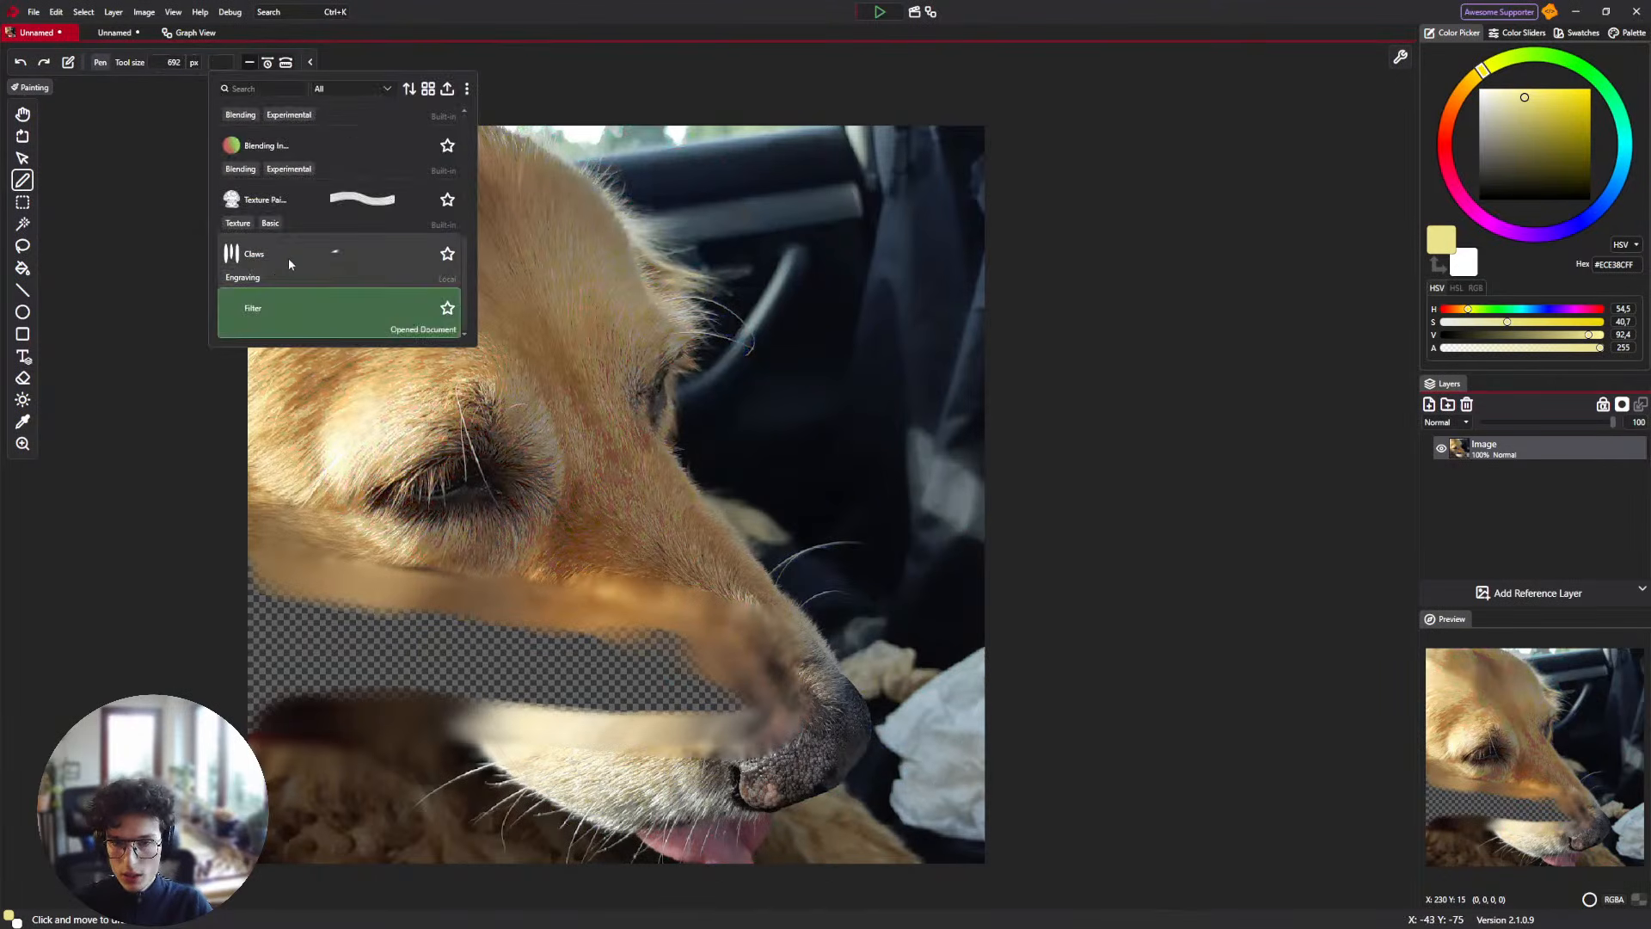
pyautogui.click(289, 264)
pyautogui.click(221, 63)
pyautogui.click(303, 309)
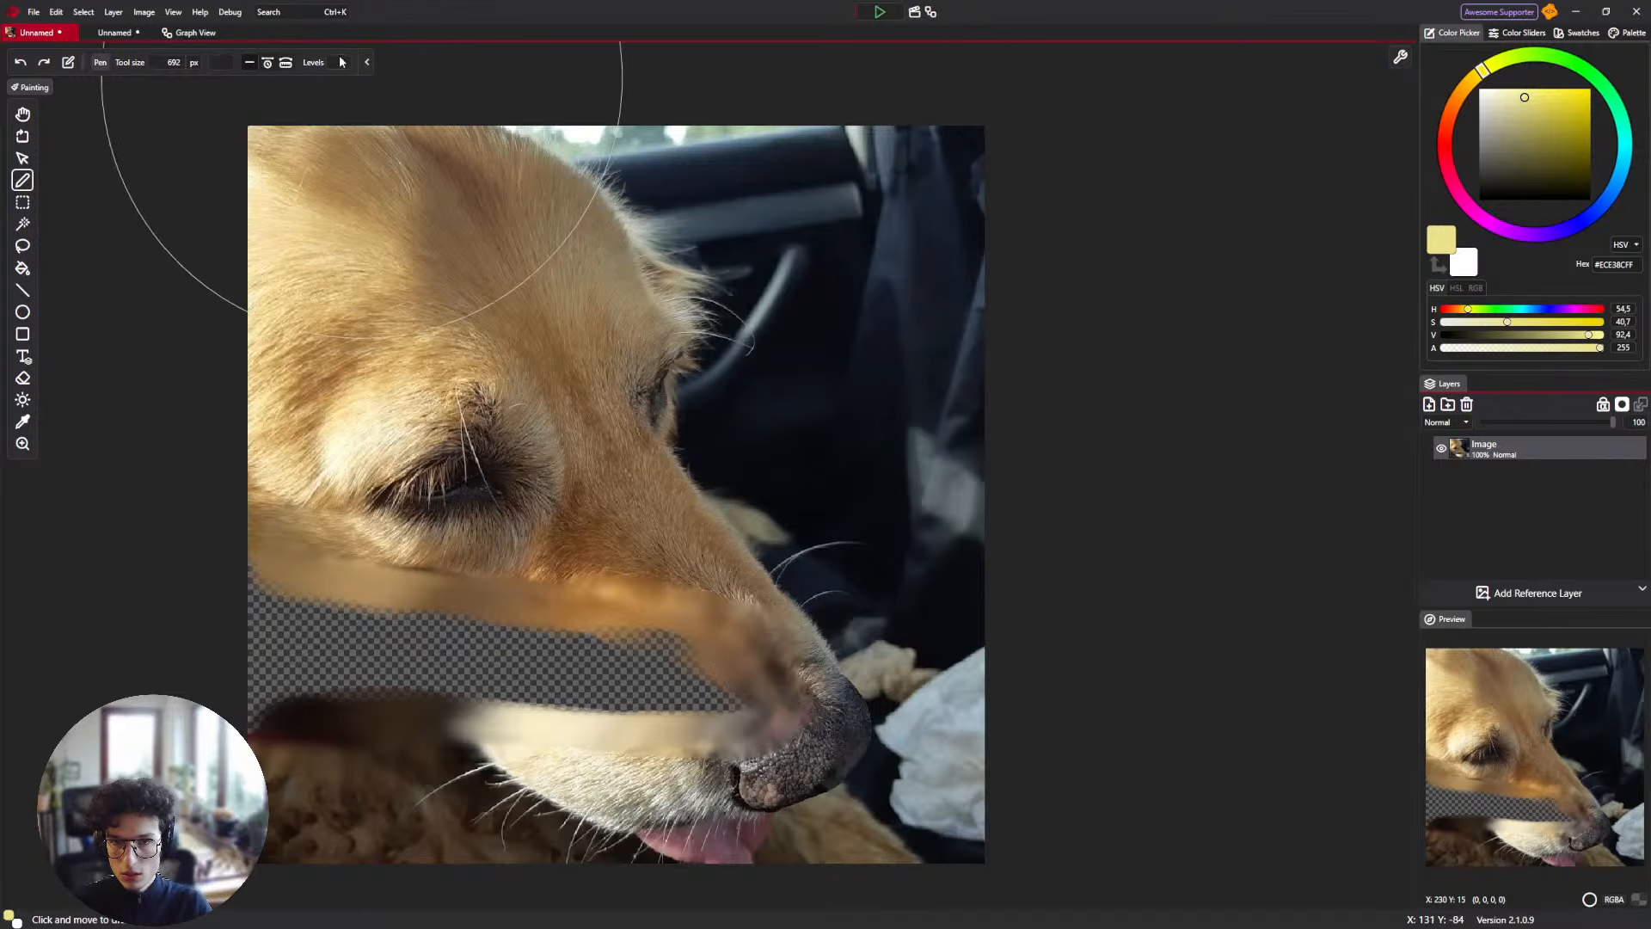
# Set the Filter brush's Levels to 67, test it on the dog's head and undo the stroke.
pyautogui.moveTo(330, 62); pyautogui.dragTo(354, 62)
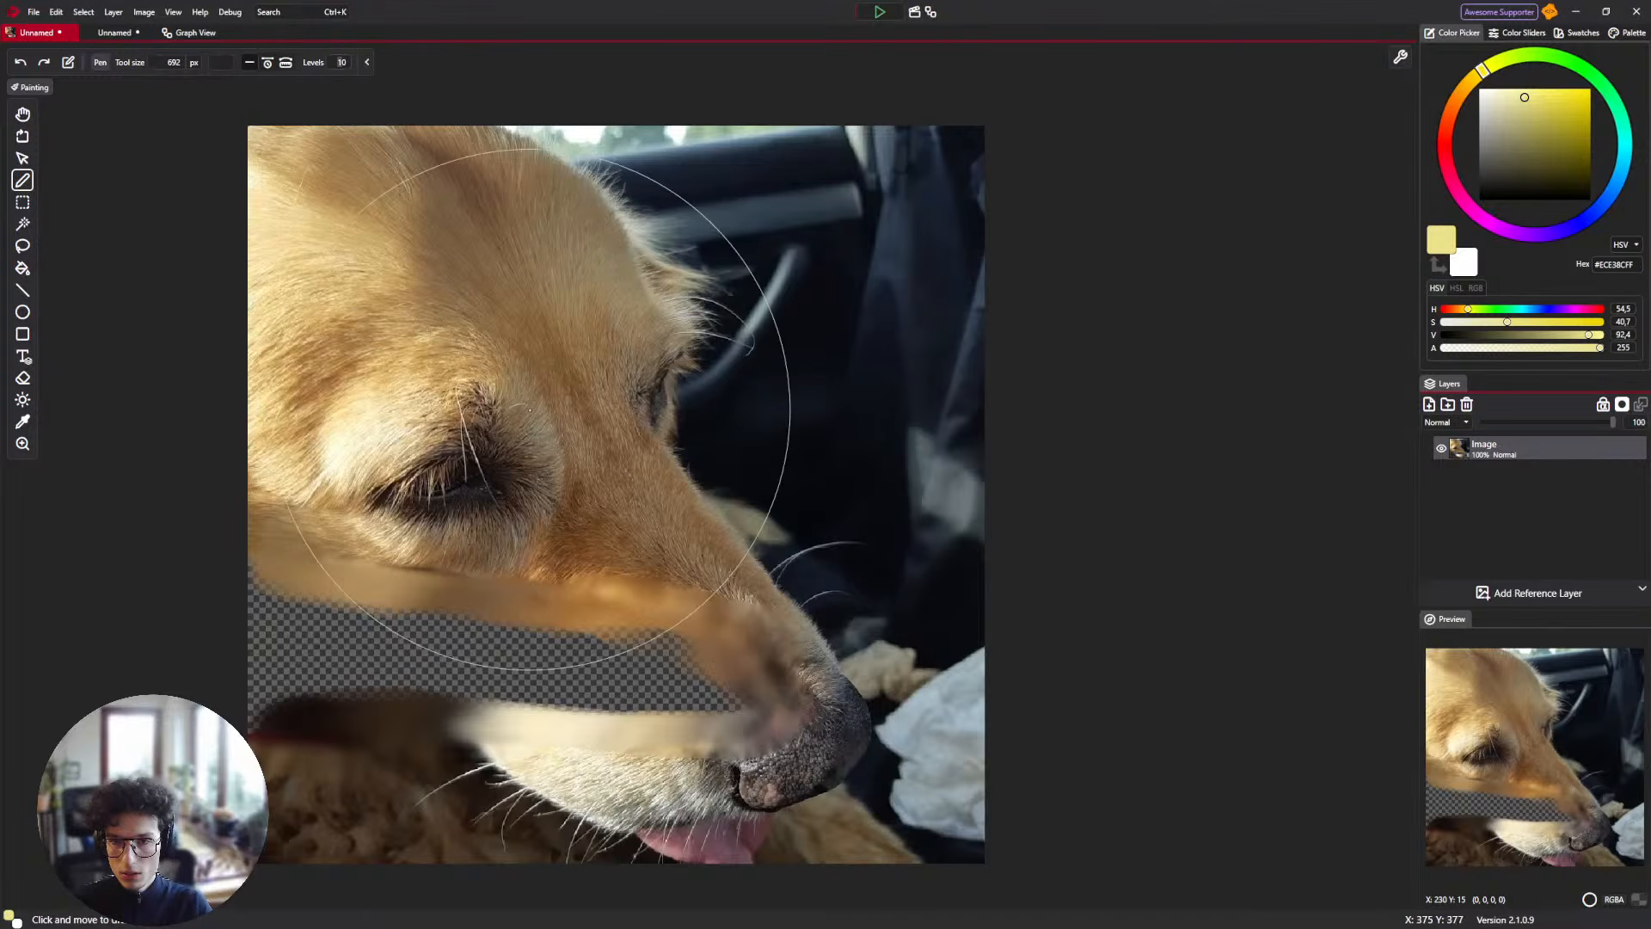
pyautogui.click(635, 407)
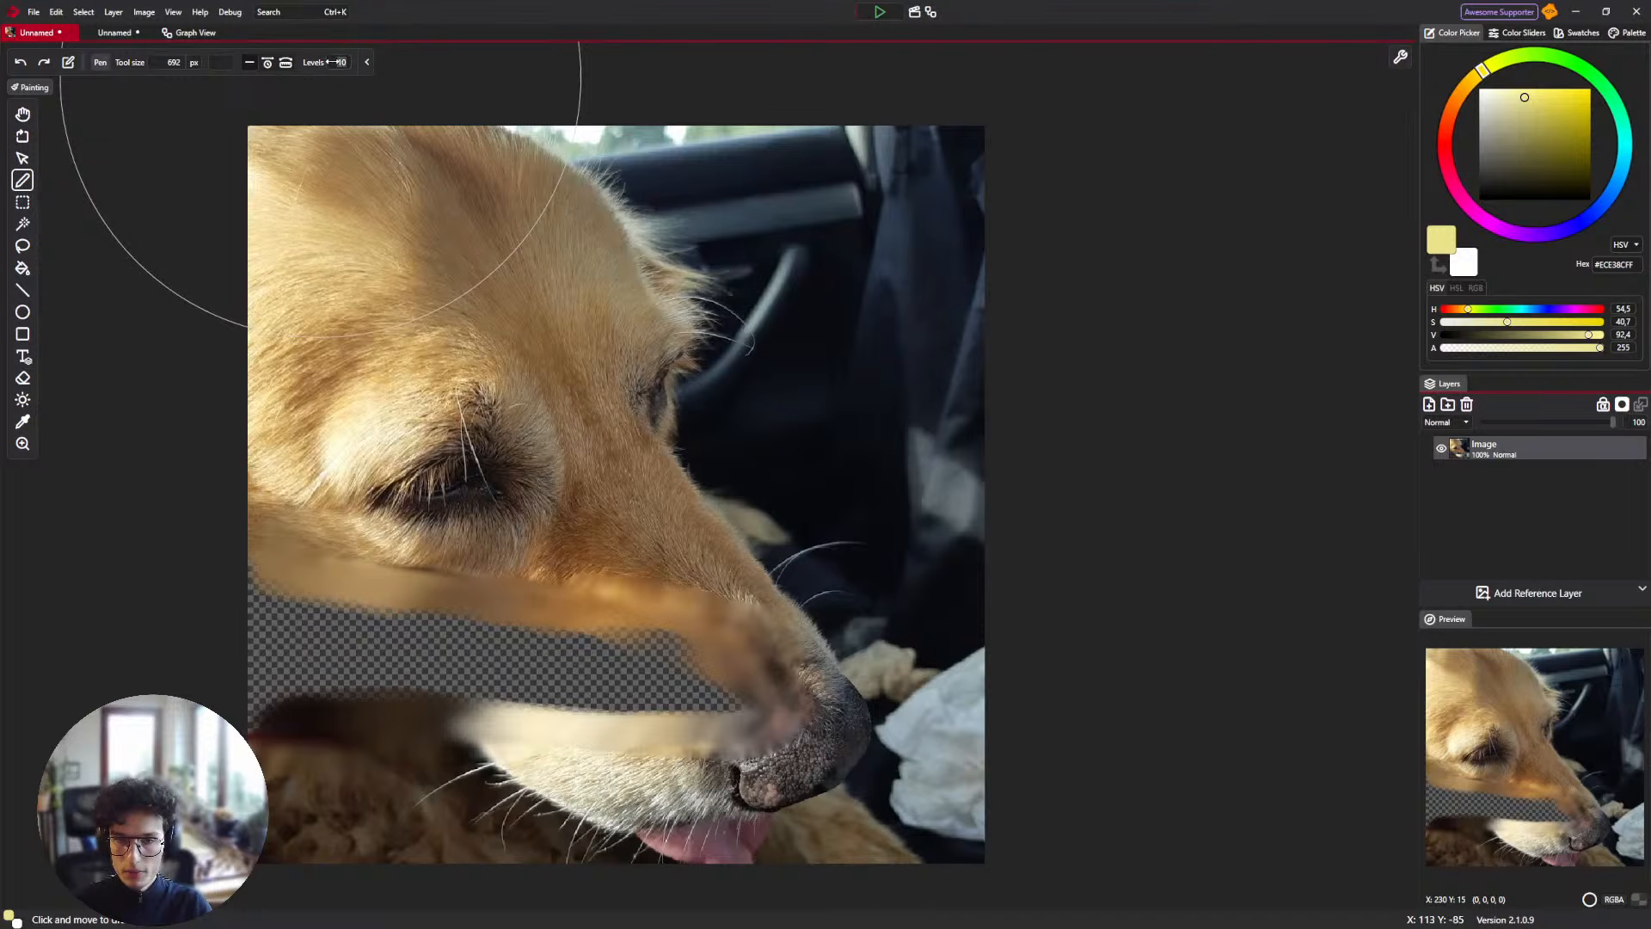
pyautogui.write('67')
pyautogui.click(739, 351)
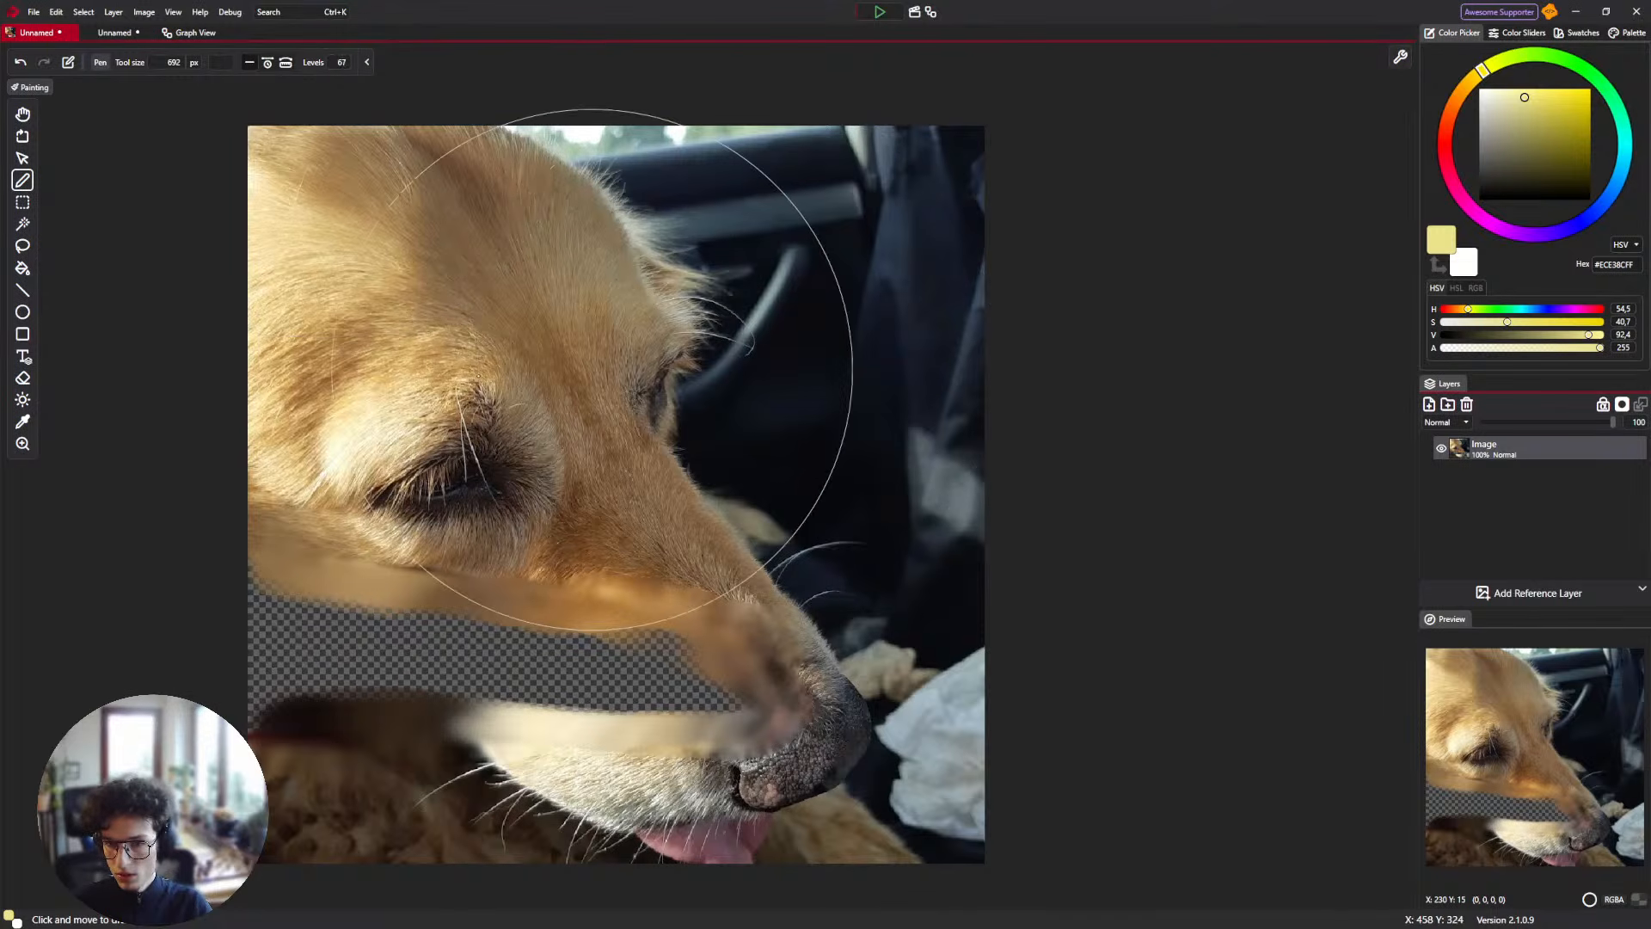
pyautogui.hotkey('ctrl', 'z')
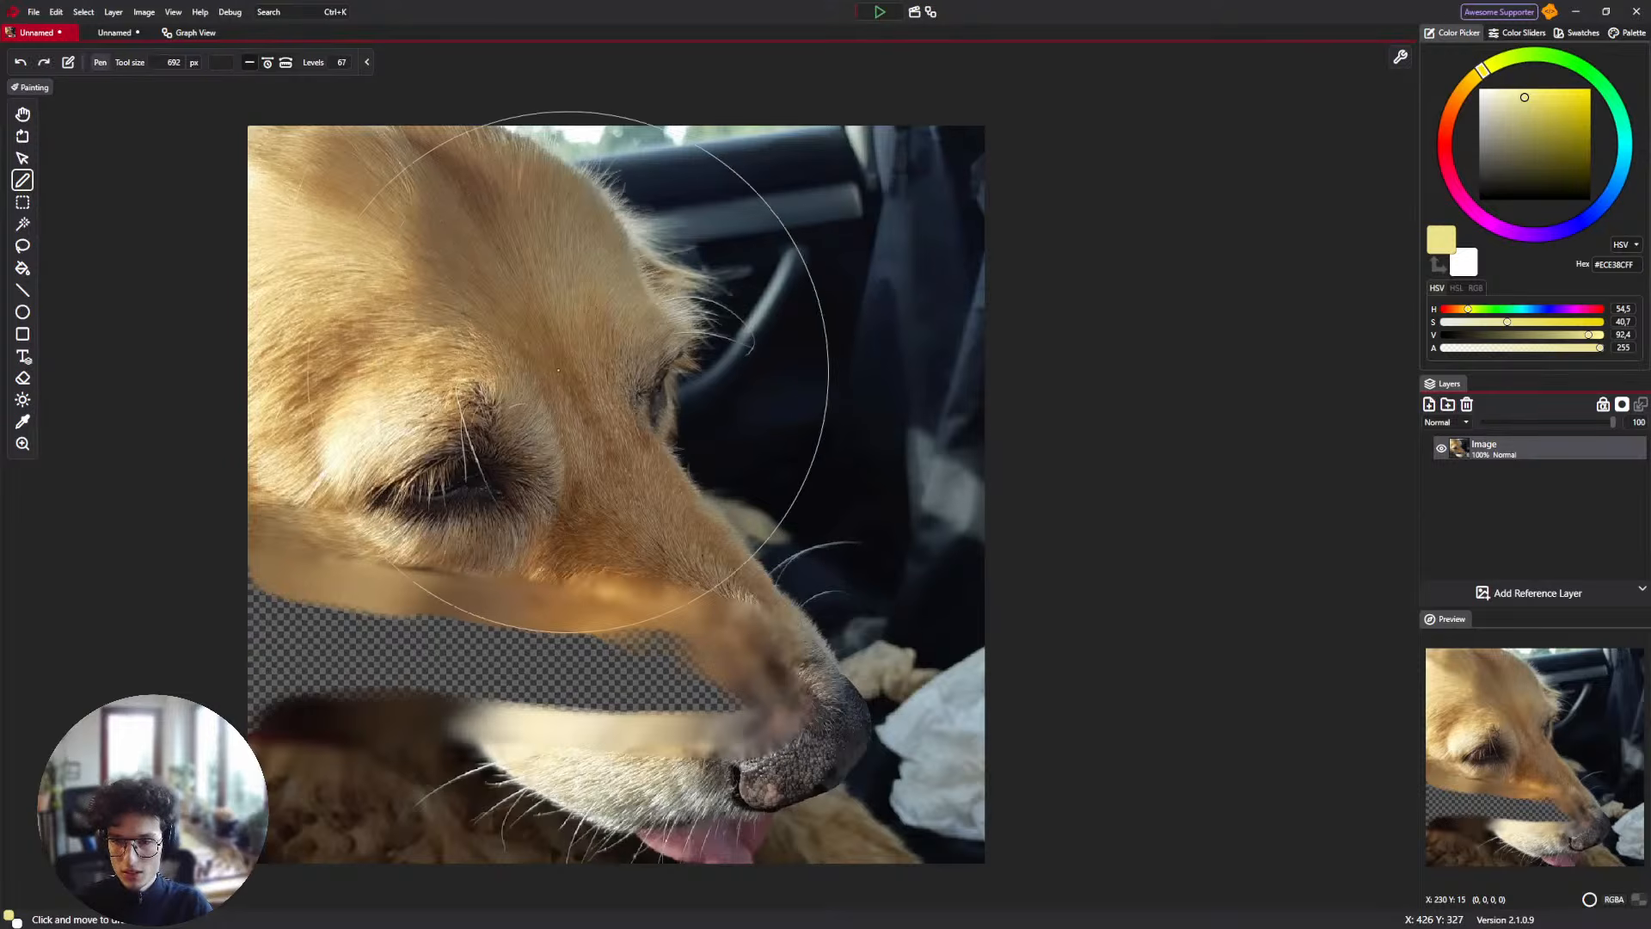
# Set the brush's Levels to 1, test it over the dog's head and muzzle, and undo all the strokes.
pyautogui.moveTo(569, 372); pyautogui.dragTo(568, 382)
pyautogui.click(344, 64)
pyautogui.write('1')
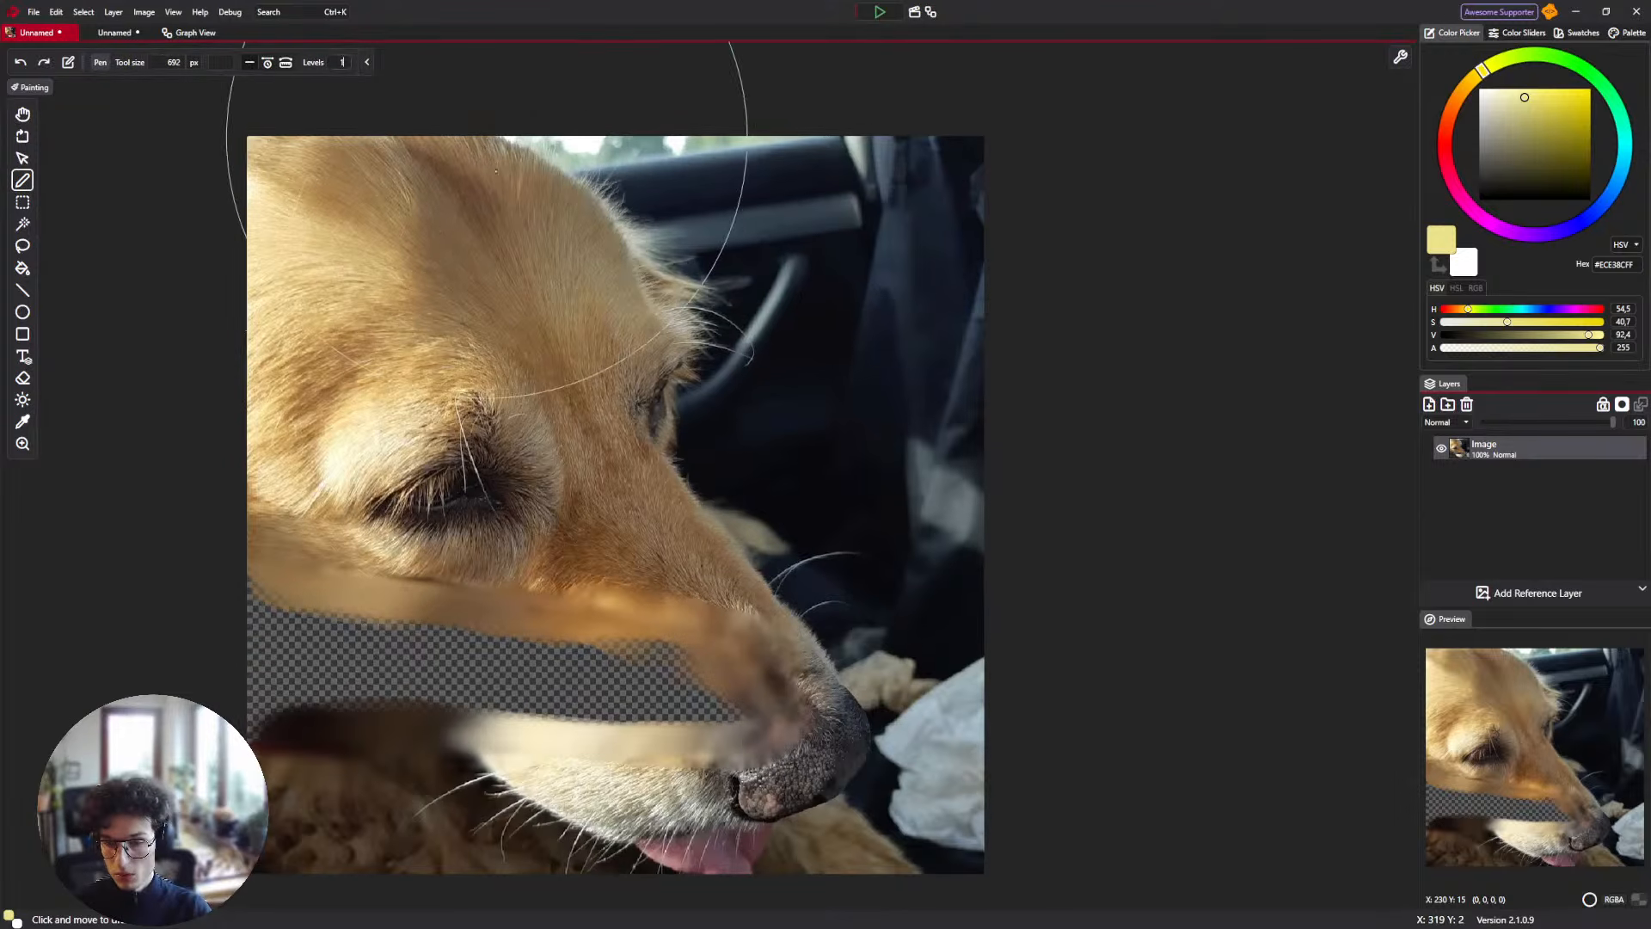
pyautogui.click(581, 341)
pyautogui.scroll(-3, 555, 407)
pyautogui.hotkey('ctrl', 'z')
pyautogui.click(474, 384)
pyautogui.click(634, 480)
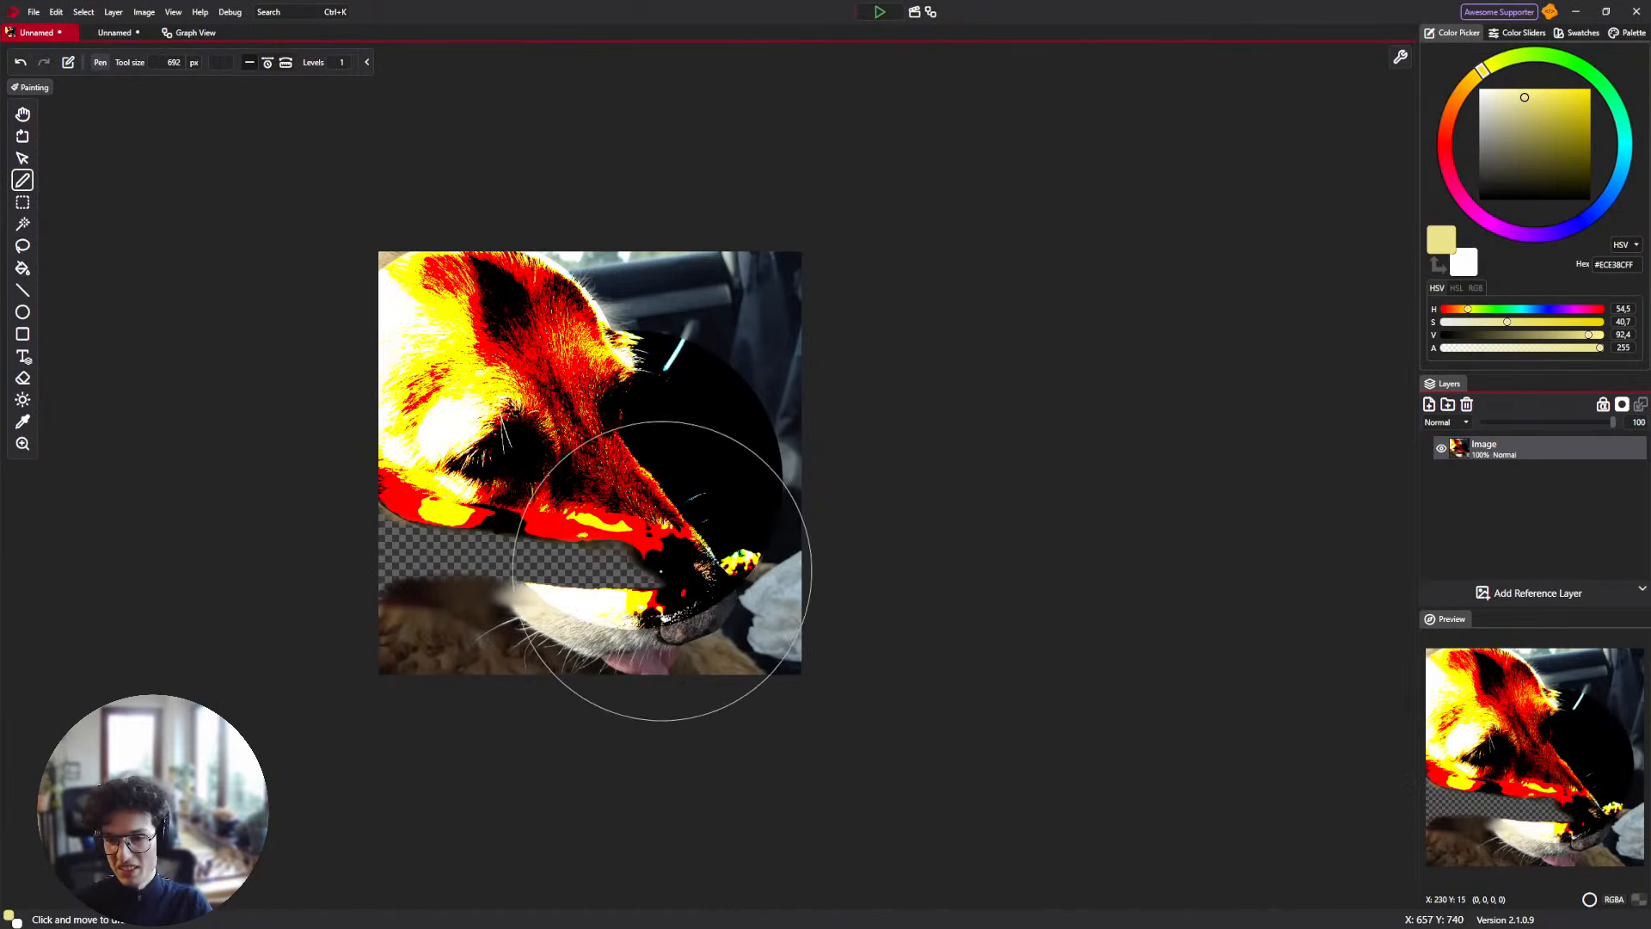
pyautogui.click(497, 590)
pyautogui.hotkey('ctrl', 'z')
pyautogui.hotkey('ctrl', 'z')
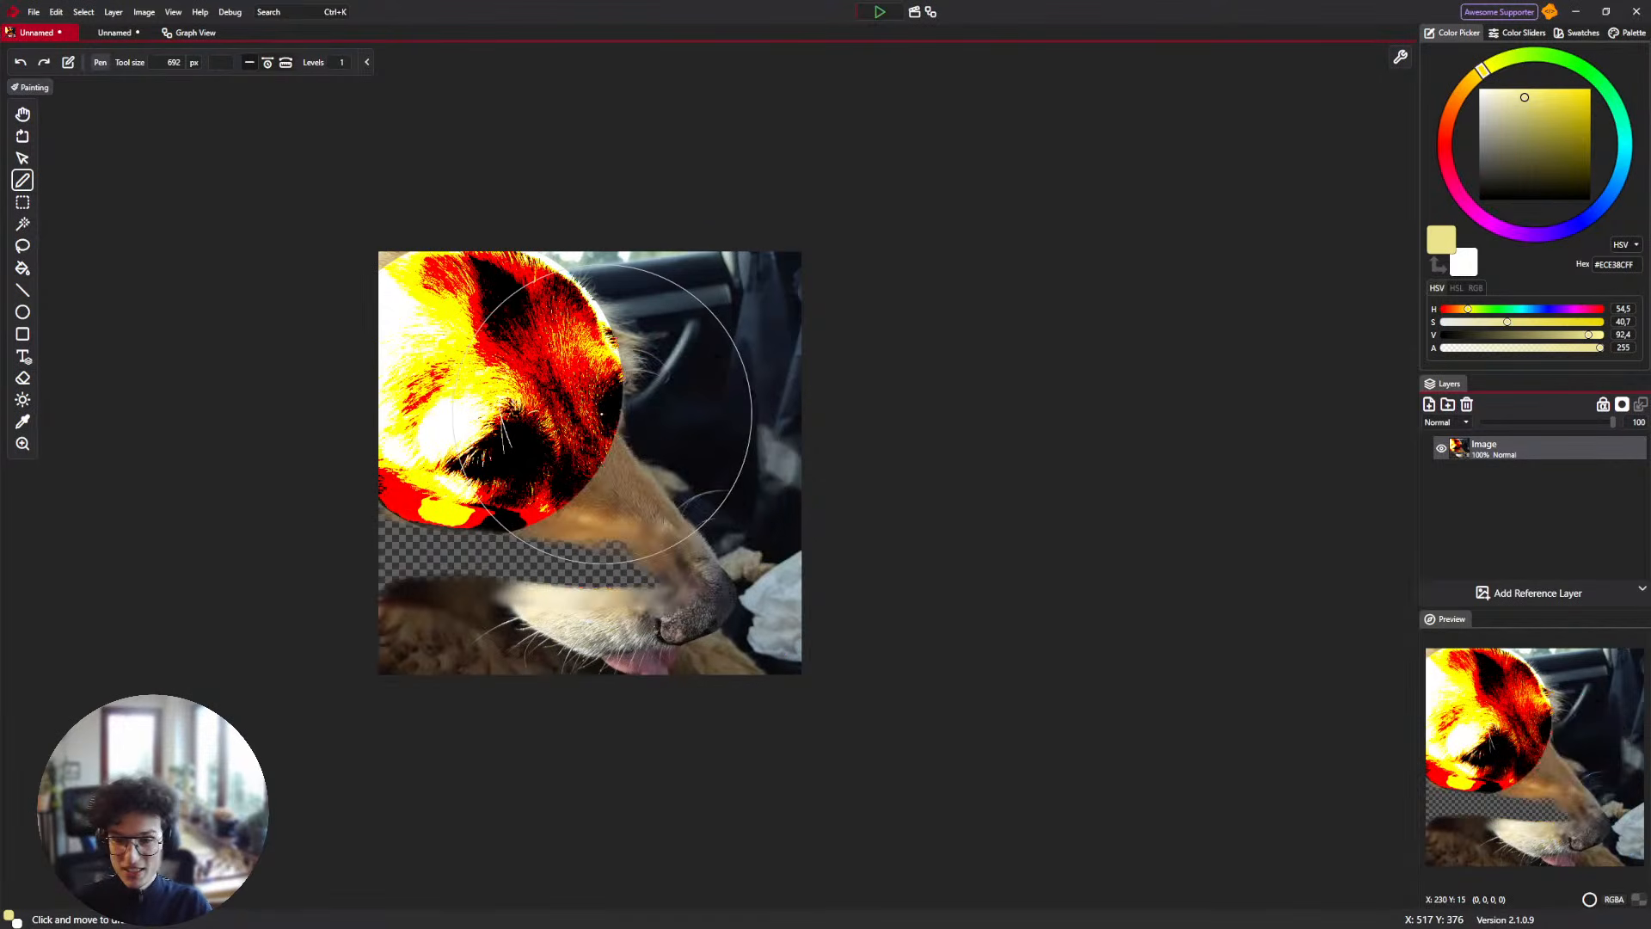
pyautogui.scroll(3, 602, 413)
pyautogui.hotkey('ctrl', 'z')
# Set the brush's Levels to 2, stamp it once over the dog's eye and forehead, and undo it.
pyautogui.moveTo(592, 453); pyautogui.dragTo(588, 386)
pyautogui.click(341, 63)
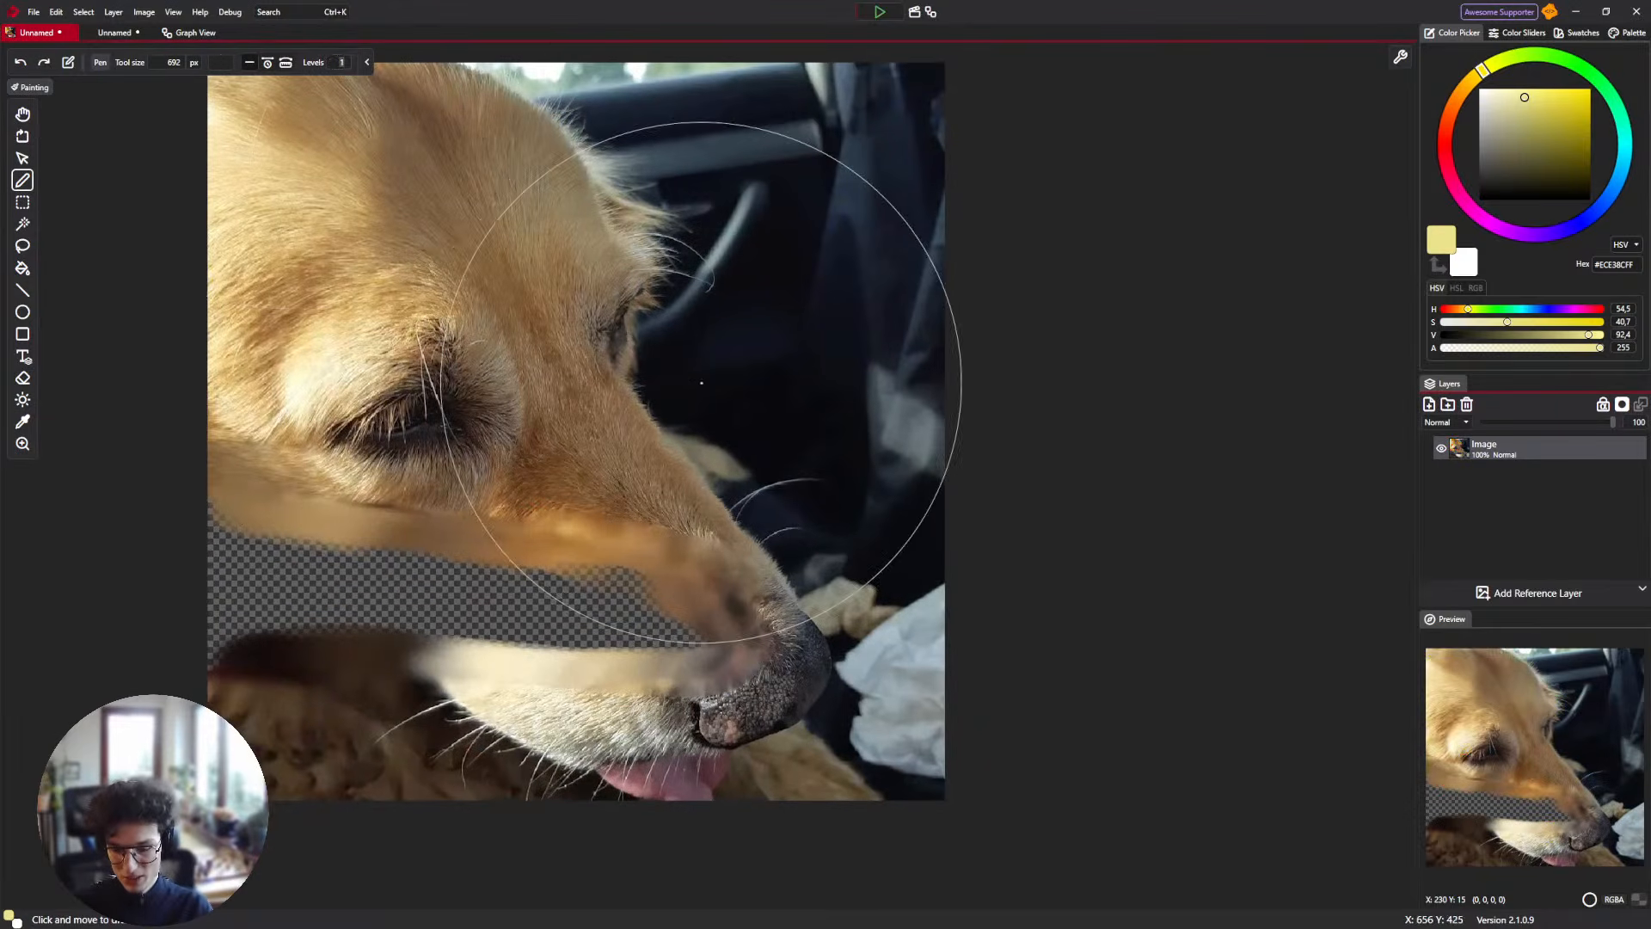
pyautogui.write('2')
pyautogui.click(404, 292)
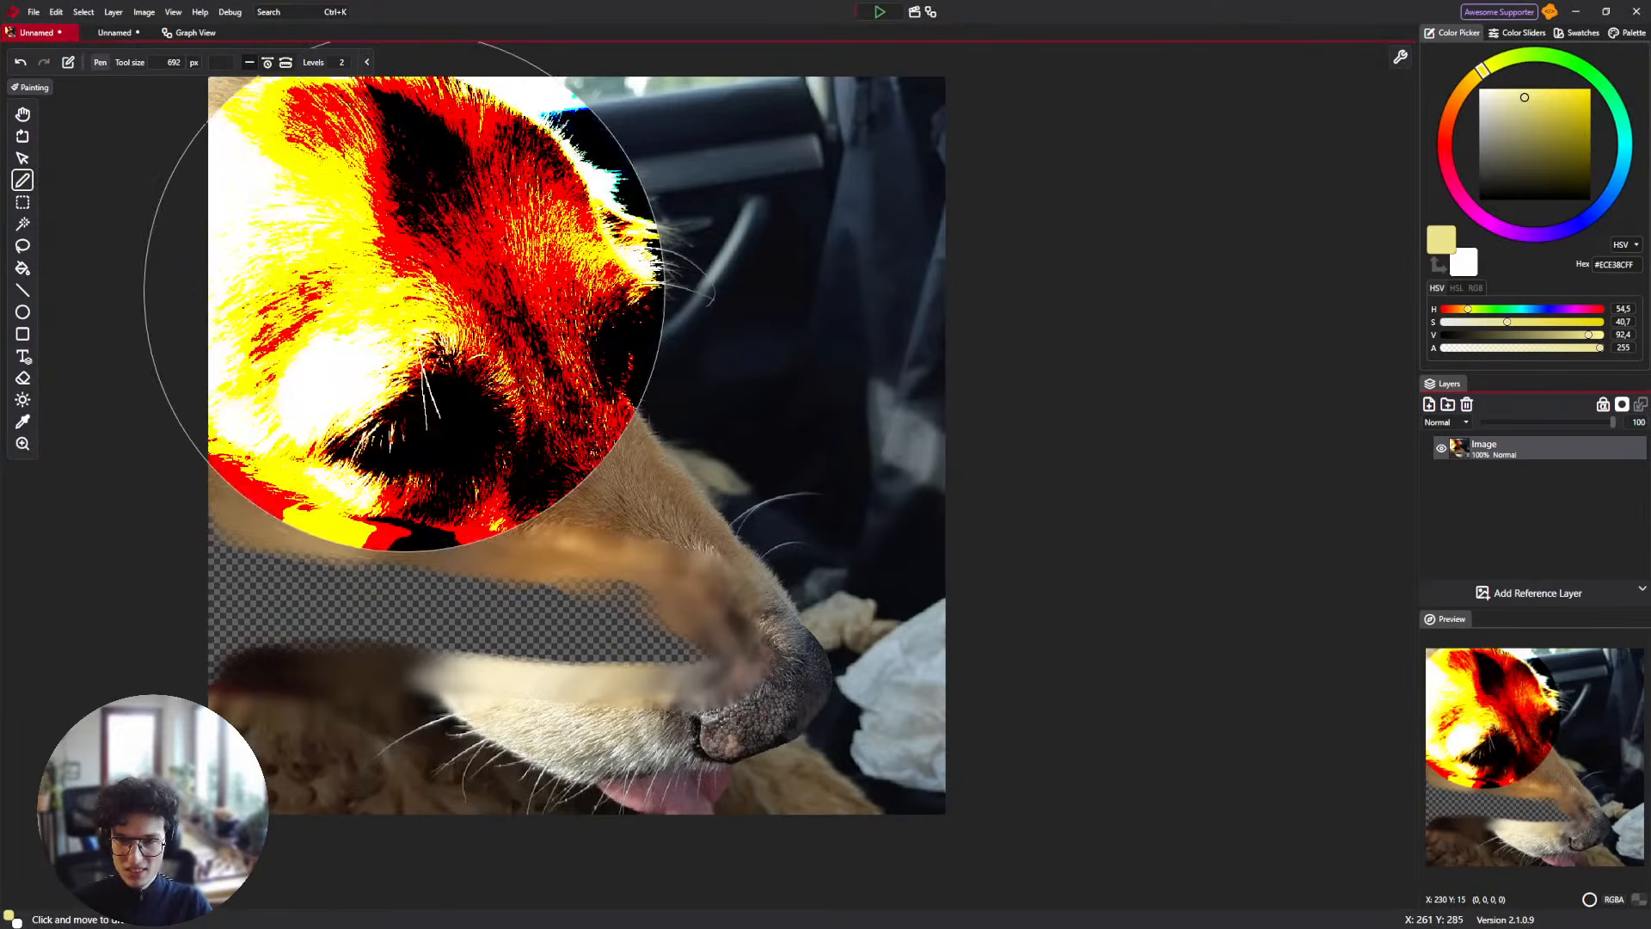
pyautogui.hotkey('ctrl', 'z')
# Test the brush on the dog's face with Levels at 5 and at 3, undoing each stamp.
pyautogui.click(342, 63)
pyautogui.write('5')
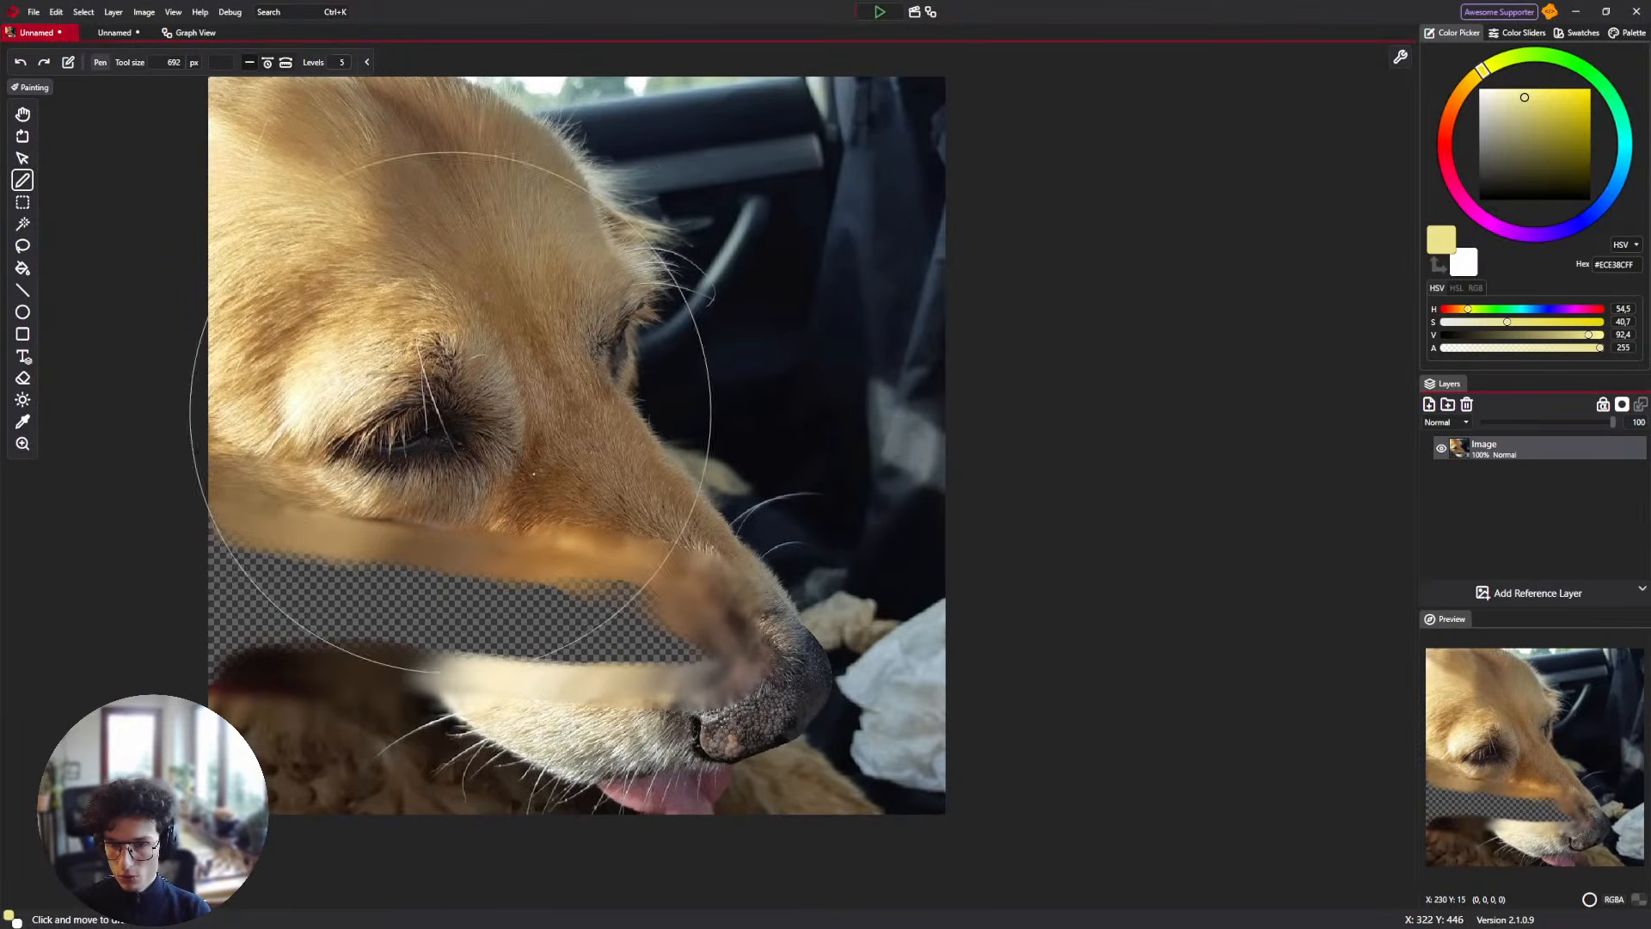
pyautogui.click(541, 297)
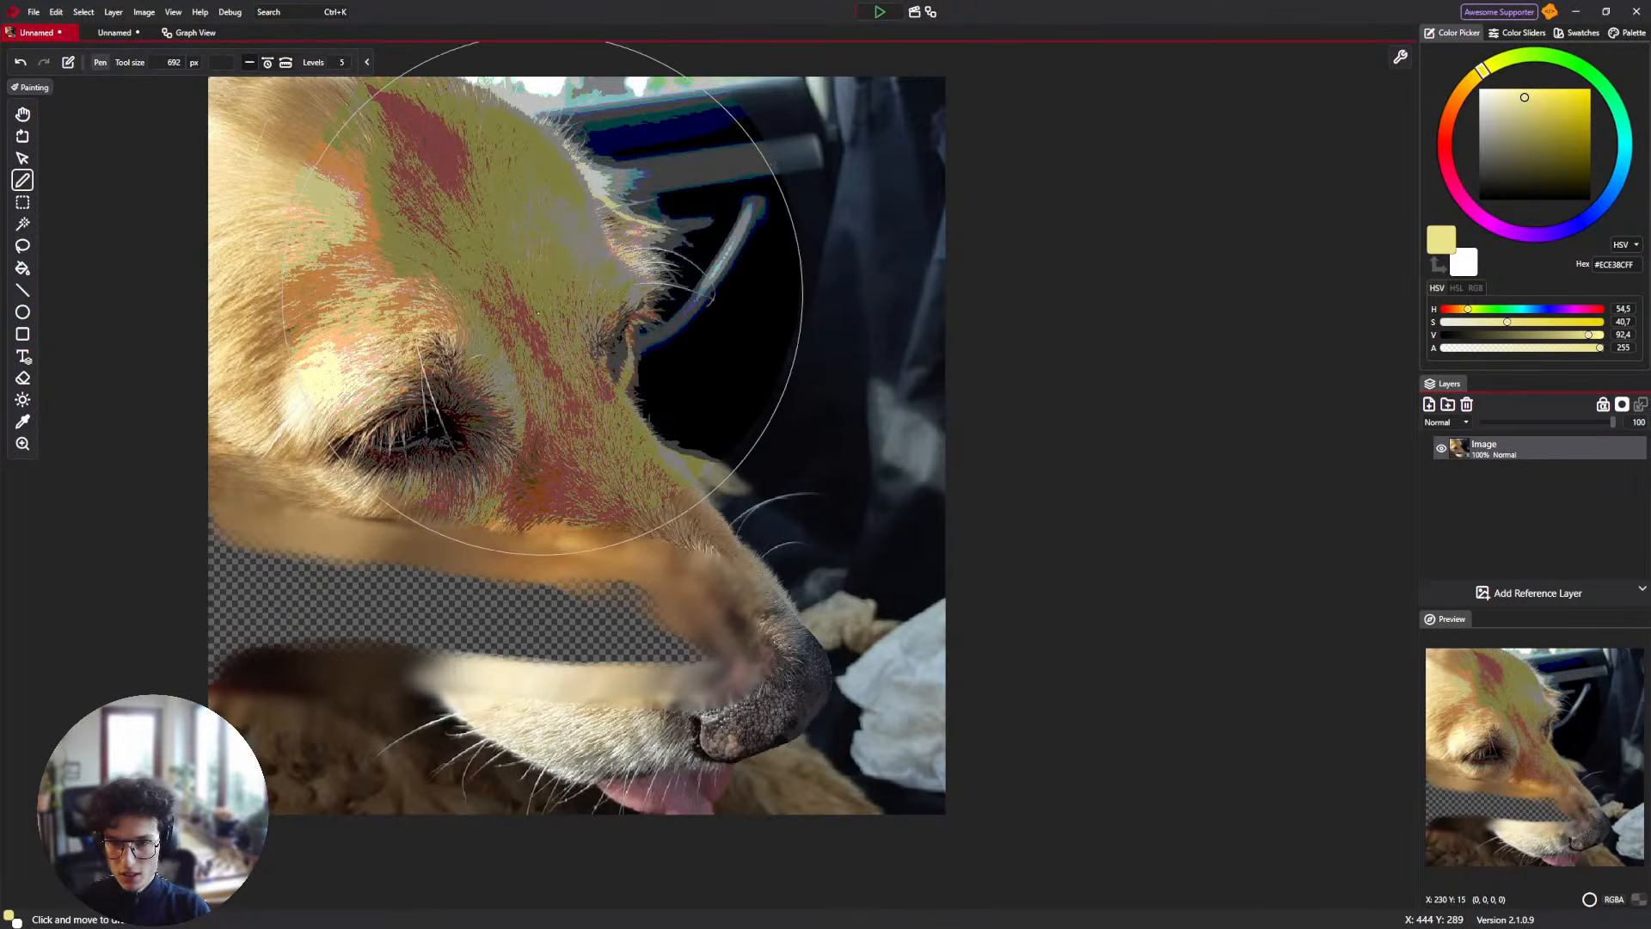
pyautogui.moveTo(543, 295); pyautogui.dragTo(556, 355)
pyautogui.hotkey('ctrl', 'z')
pyautogui.scroll(-2, 341, 62)
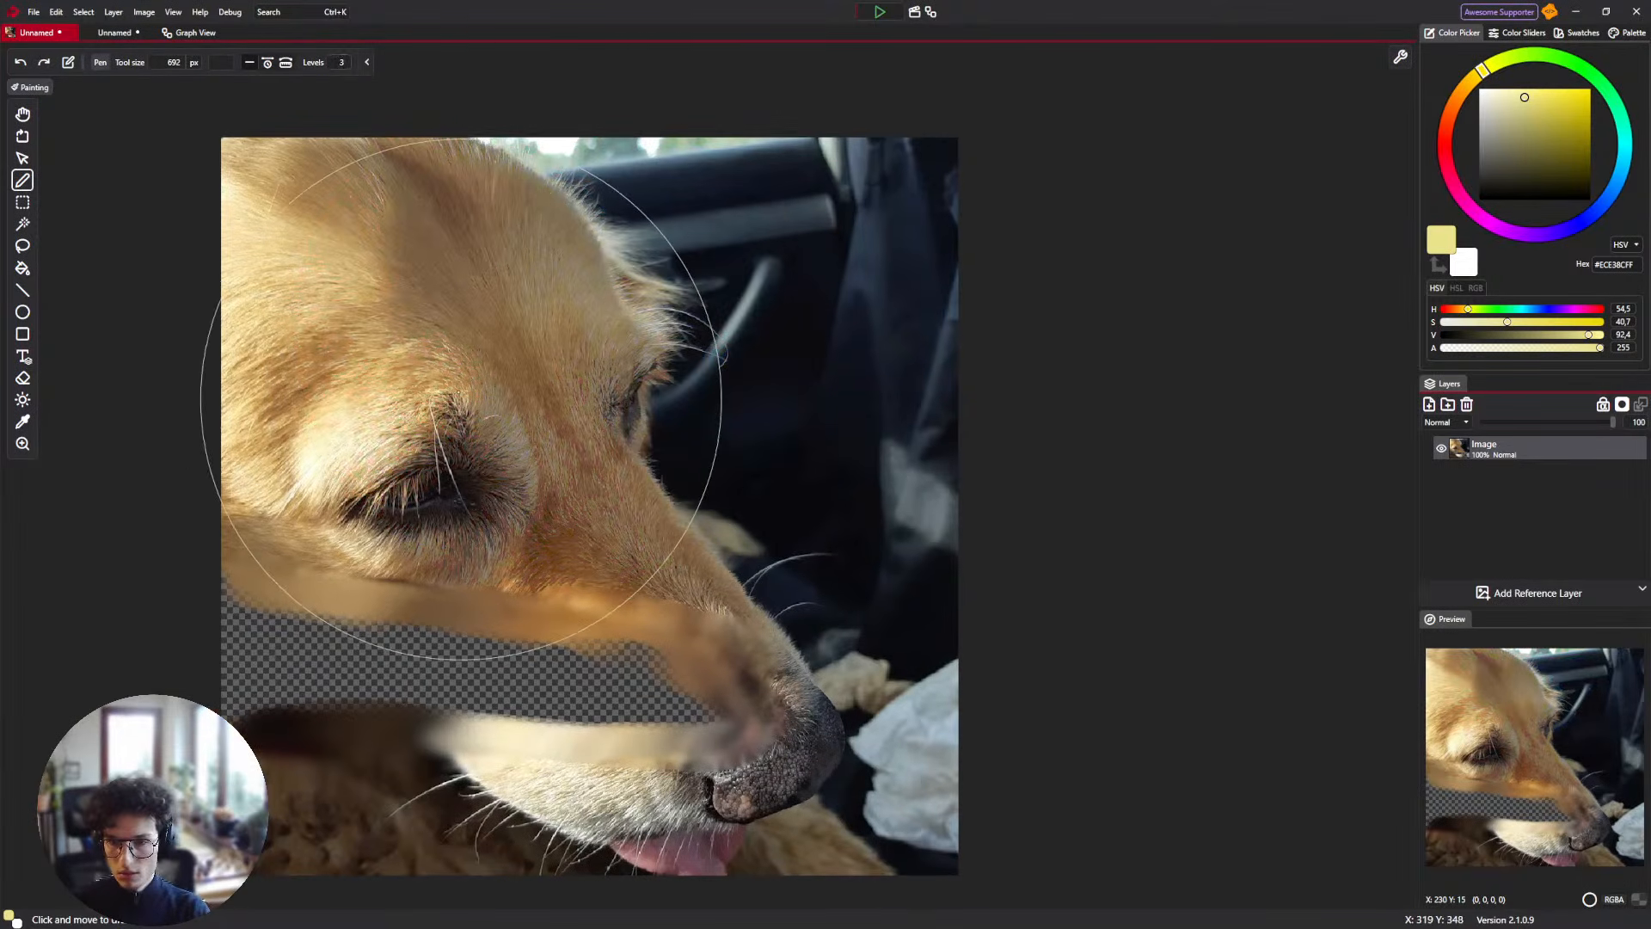
pyautogui.click(461, 398)
pyautogui.hotkey('ctrl', 'z')
# Set the Posterize node's mode to Luminance in the Filter brush's graph.
pyautogui.click(191, 34)
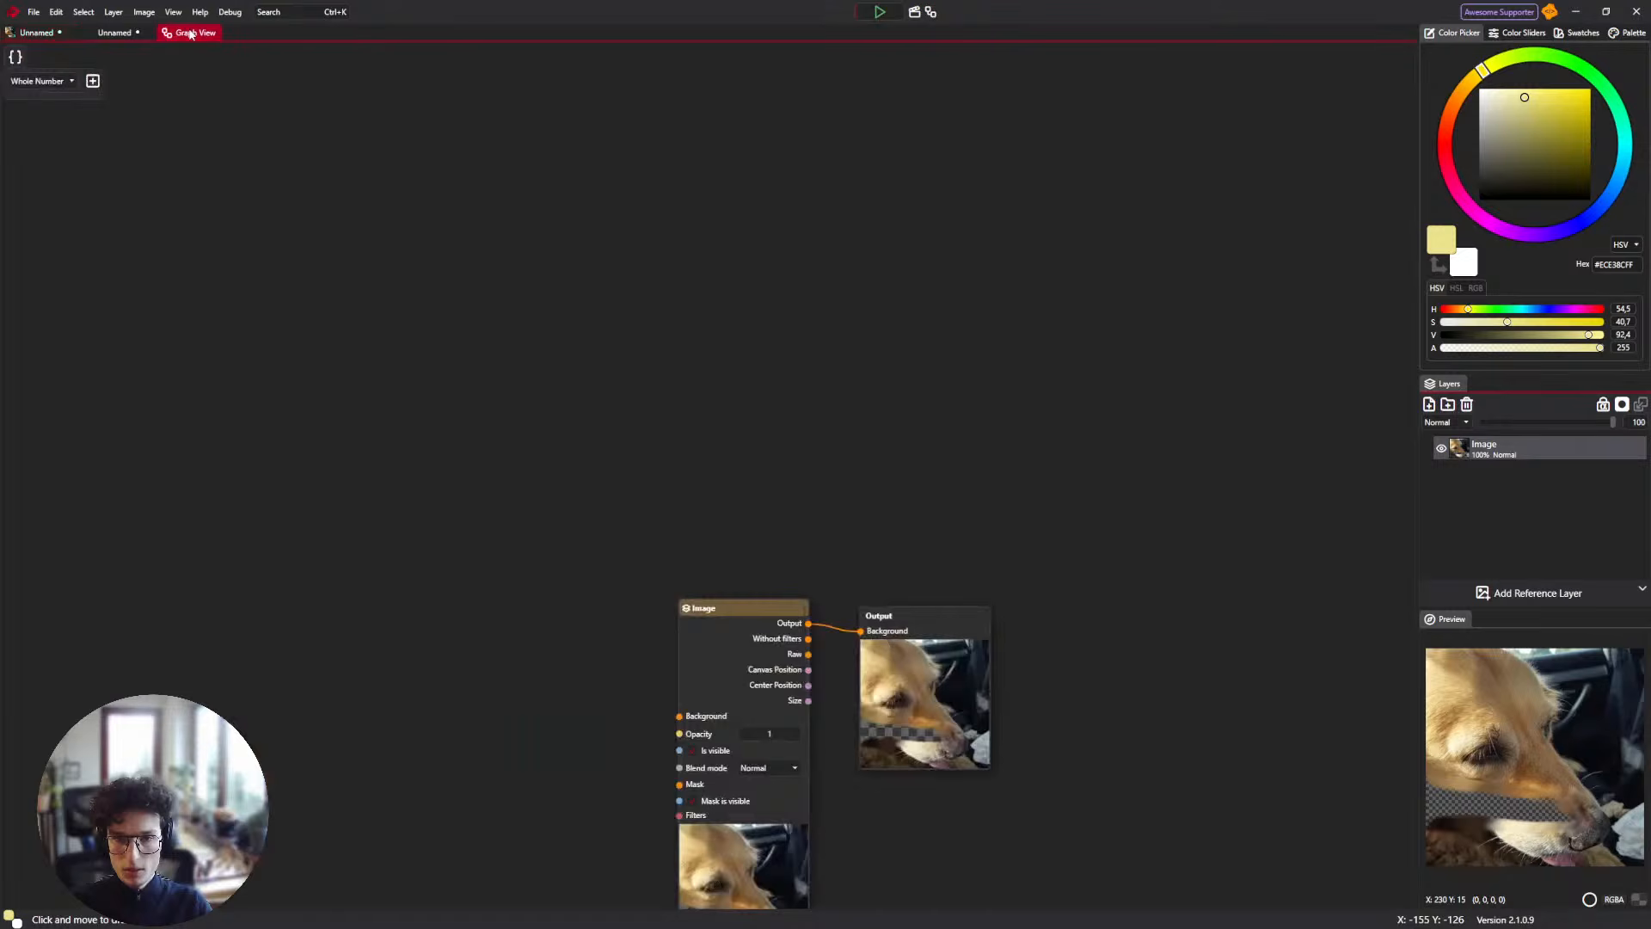
pyautogui.click(133, 35)
pyautogui.click(191, 35)
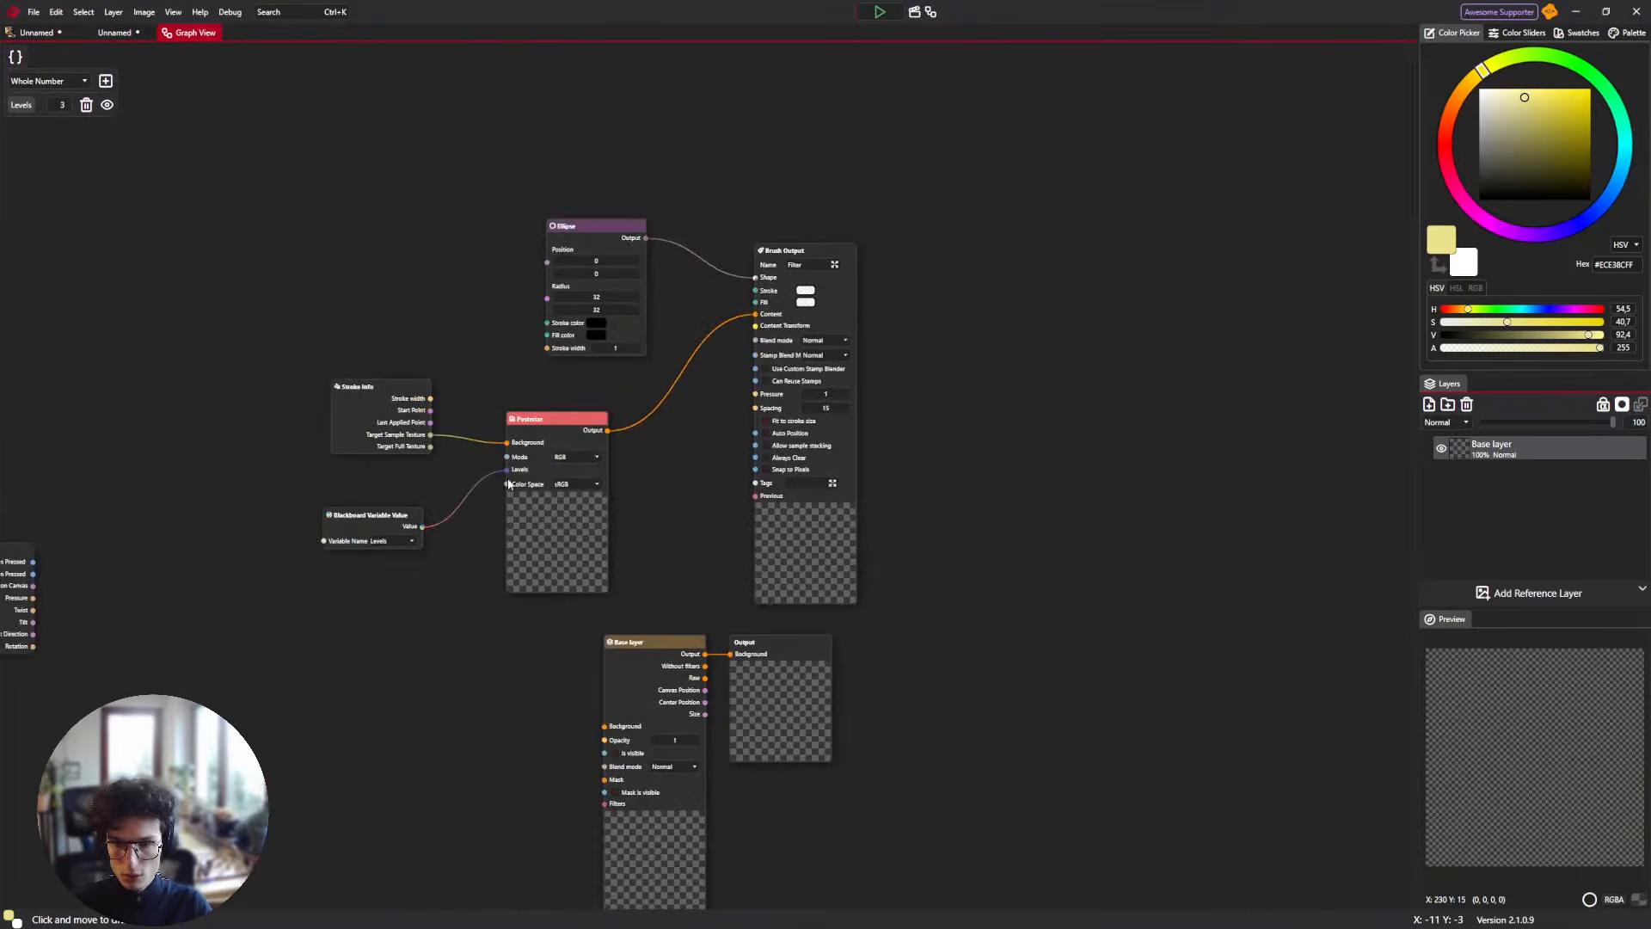
pyautogui.scroll(3, 555, 475)
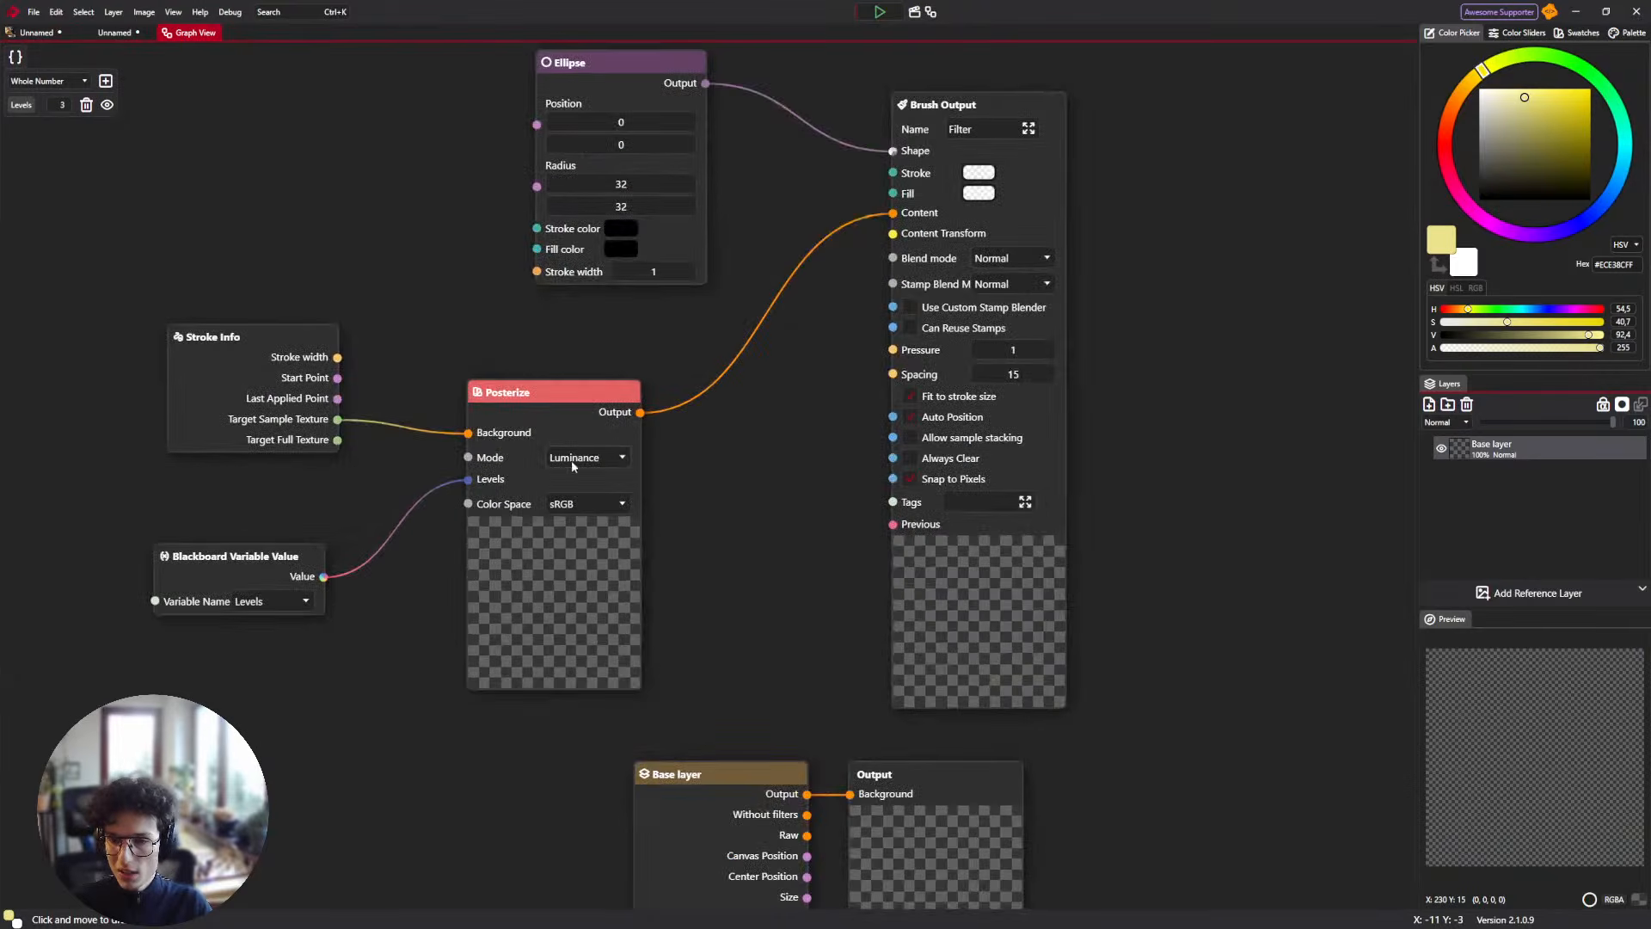
# Test the Luminance posterize effect with a stroke over the dog's face in the photo and undo it.
pyautogui.click(36, 33)
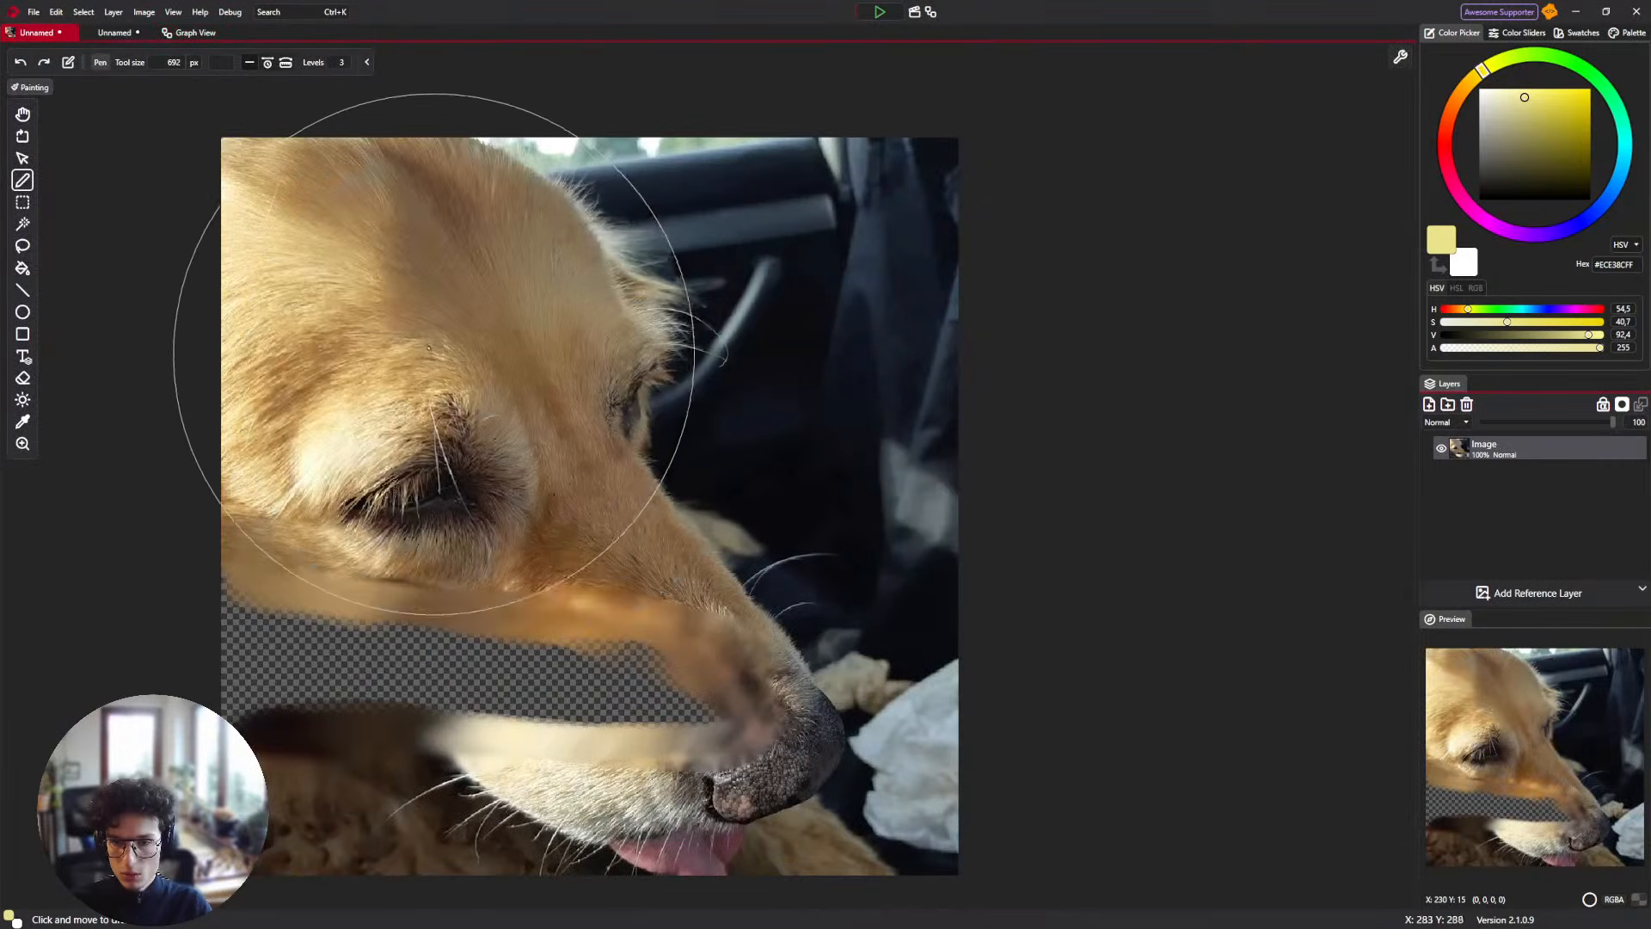
pyautogui.moveTo(406, 340)
pyautogui.mouseDown()
pyautogui.moveTo(358, 303)
pyautogui.moveTo(645, 616)
pyautogui.moveTo(405, 811)
pyautogui.moveTo(481, 442)
pyautogui.mouseUp()
pyautogui.hotkey('ctrl', 'z')
pyautogui.hotkey('ctrl', 'z')
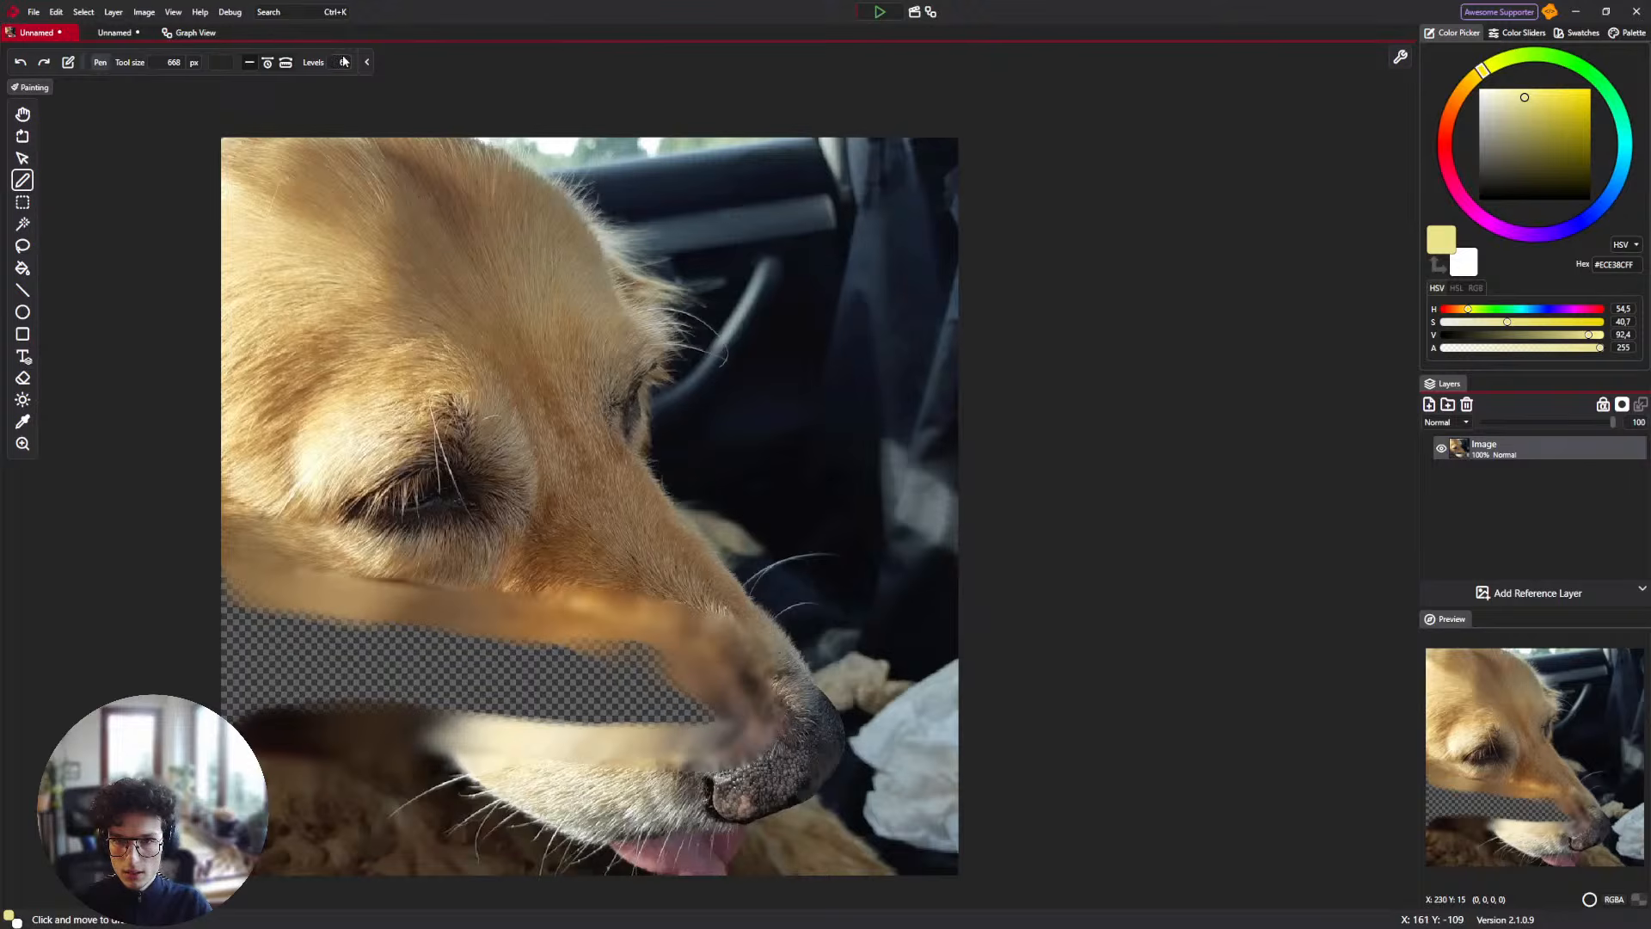
# Set the brush's Levels to 6, test it over the dog's head and muzzle, and undo the test stamps.
pyautogui.click(446, 266)
pyautogui.click(589, 468)
pyautogui.hotkey('ctrl', 'z')
pyautogui.hotkey('ctrl', 'z')
pyautogui.click(474, 401)
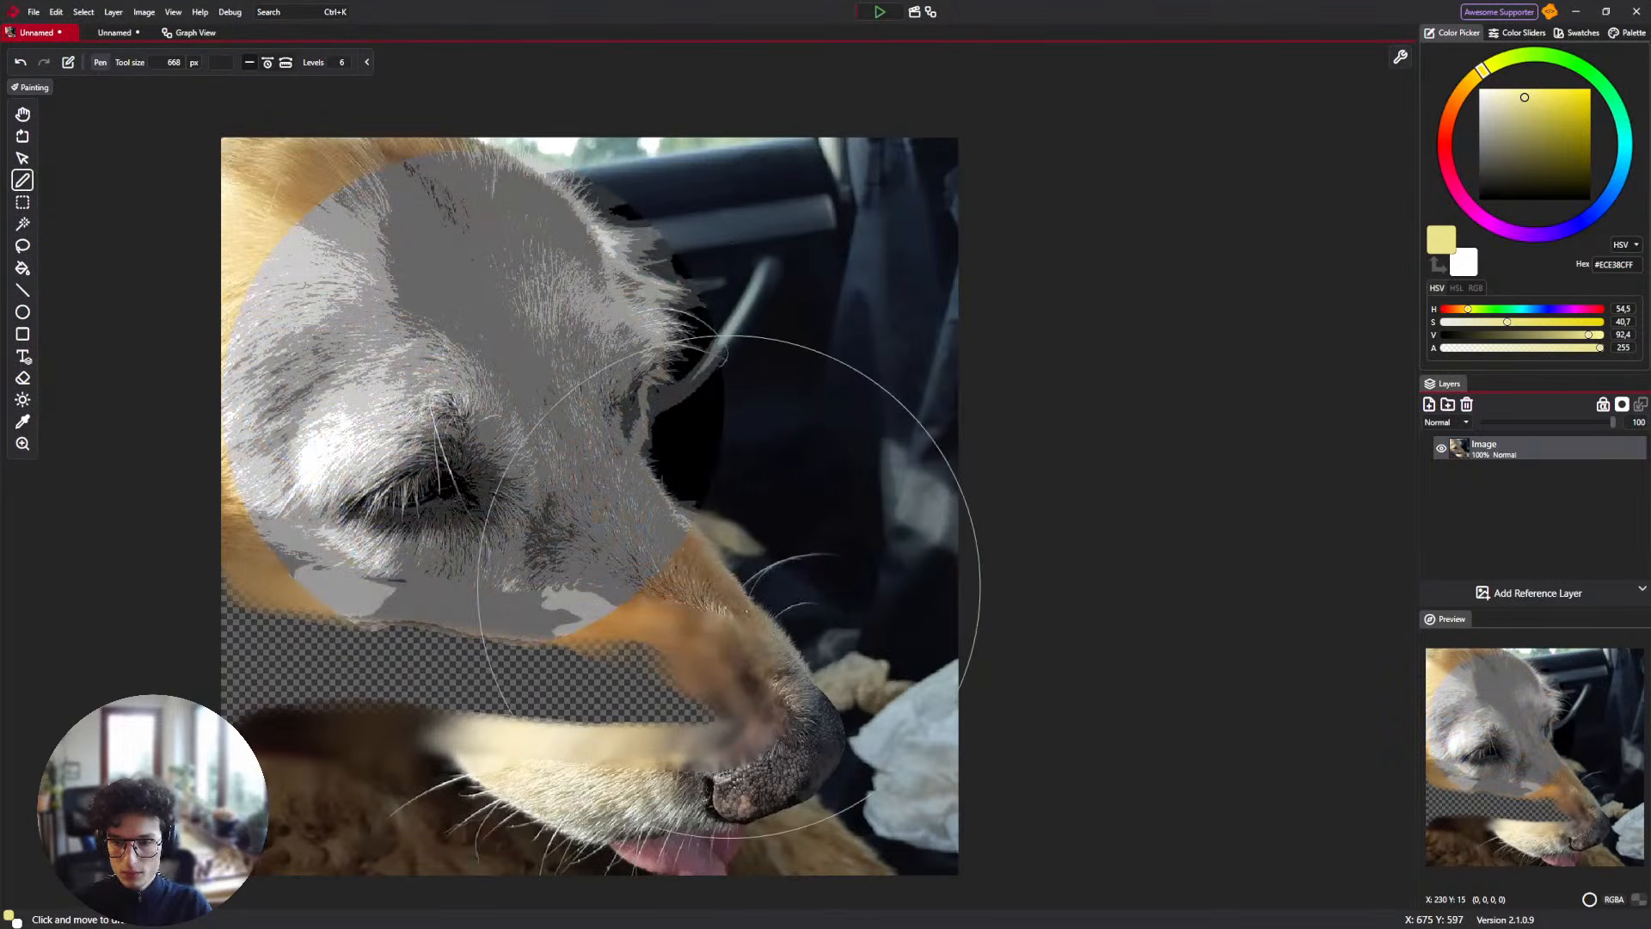
pyautogui.click(728, 587)
pyautogui.hotkey('ctrl', 'z')
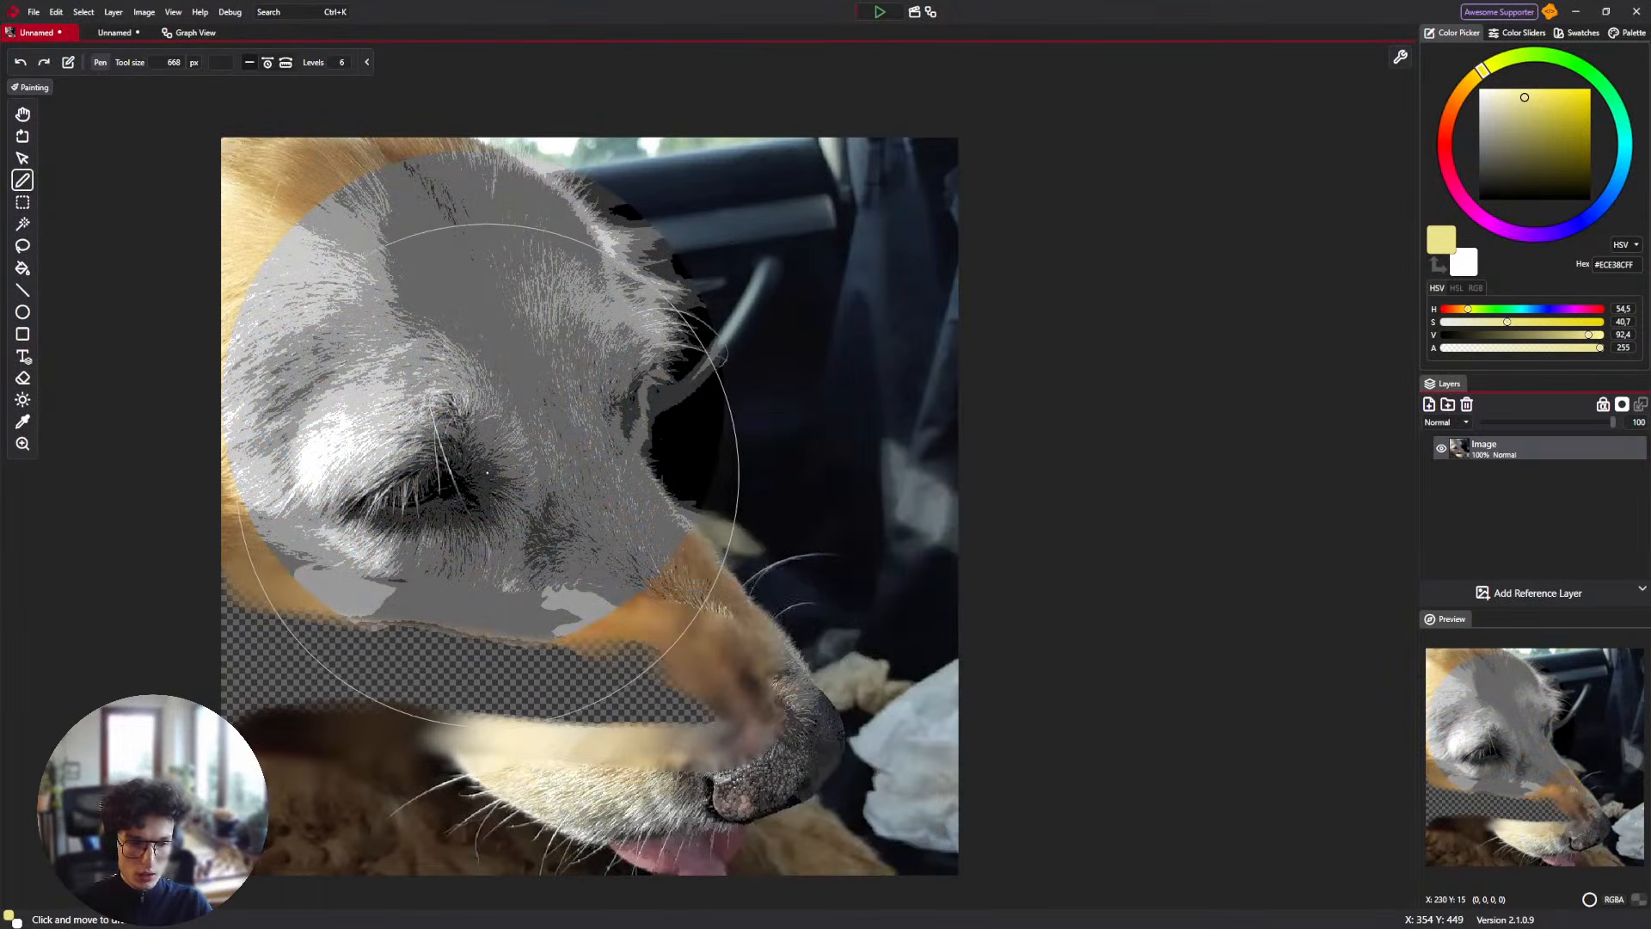
pyautogui.hotkey('ctrl', 'z')
# Stamp the six-level luminance posterize effect over the dog's head, muzzle and the lower part of the photo.
pyautogui.click(490, 401)
pyautogui.scroll(5, 483, 375)
pyautogui.scroll(-9, 484, 379)
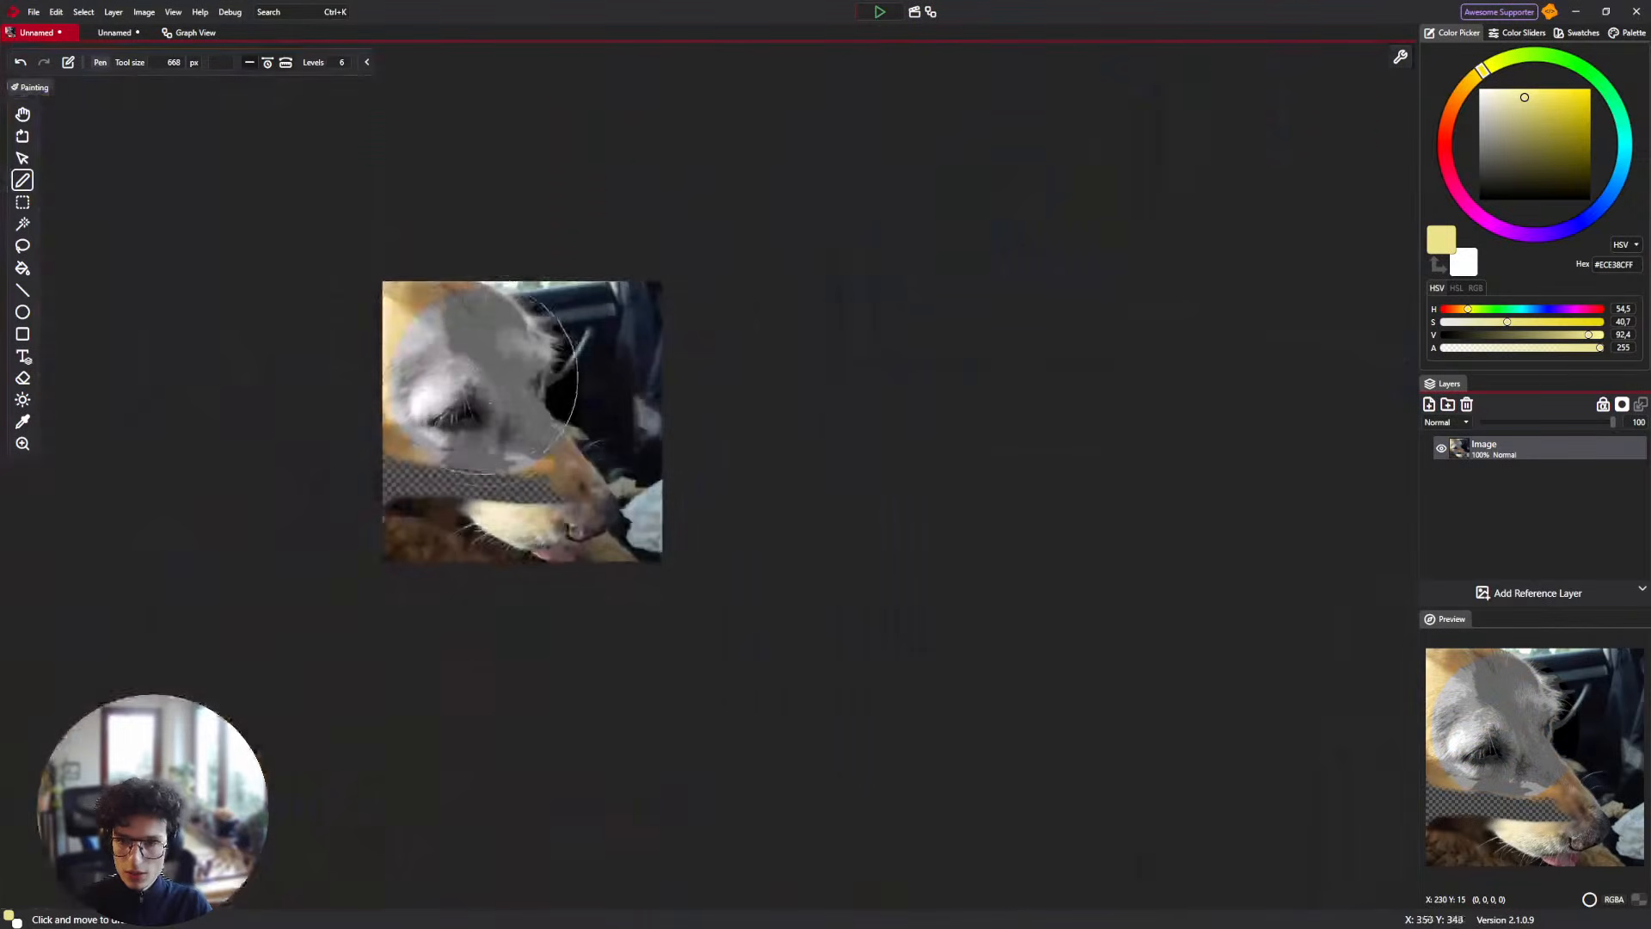
pyautogui.click(562, 497)
pyautogui.click(443, 512)
pyautogui.scroll(10, 572, 508)
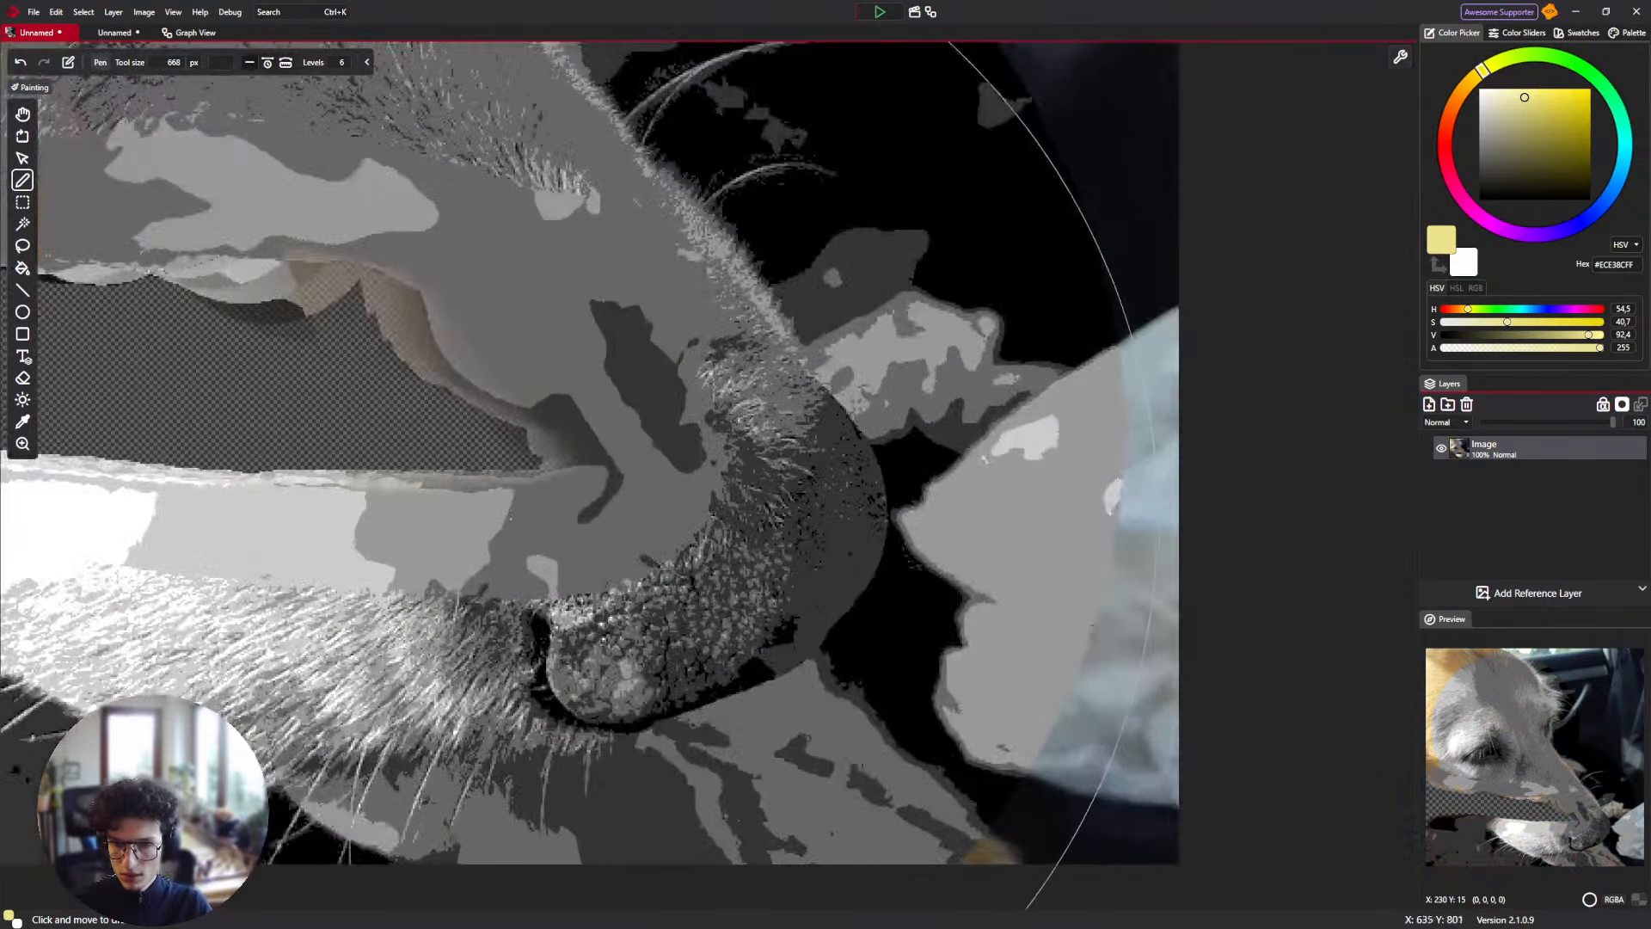
pyautogui.scroll(-3, 464, 529)
pyautogui.scroll(8, 589, 448)
pyautogui.scroll(-8, 590, 448)
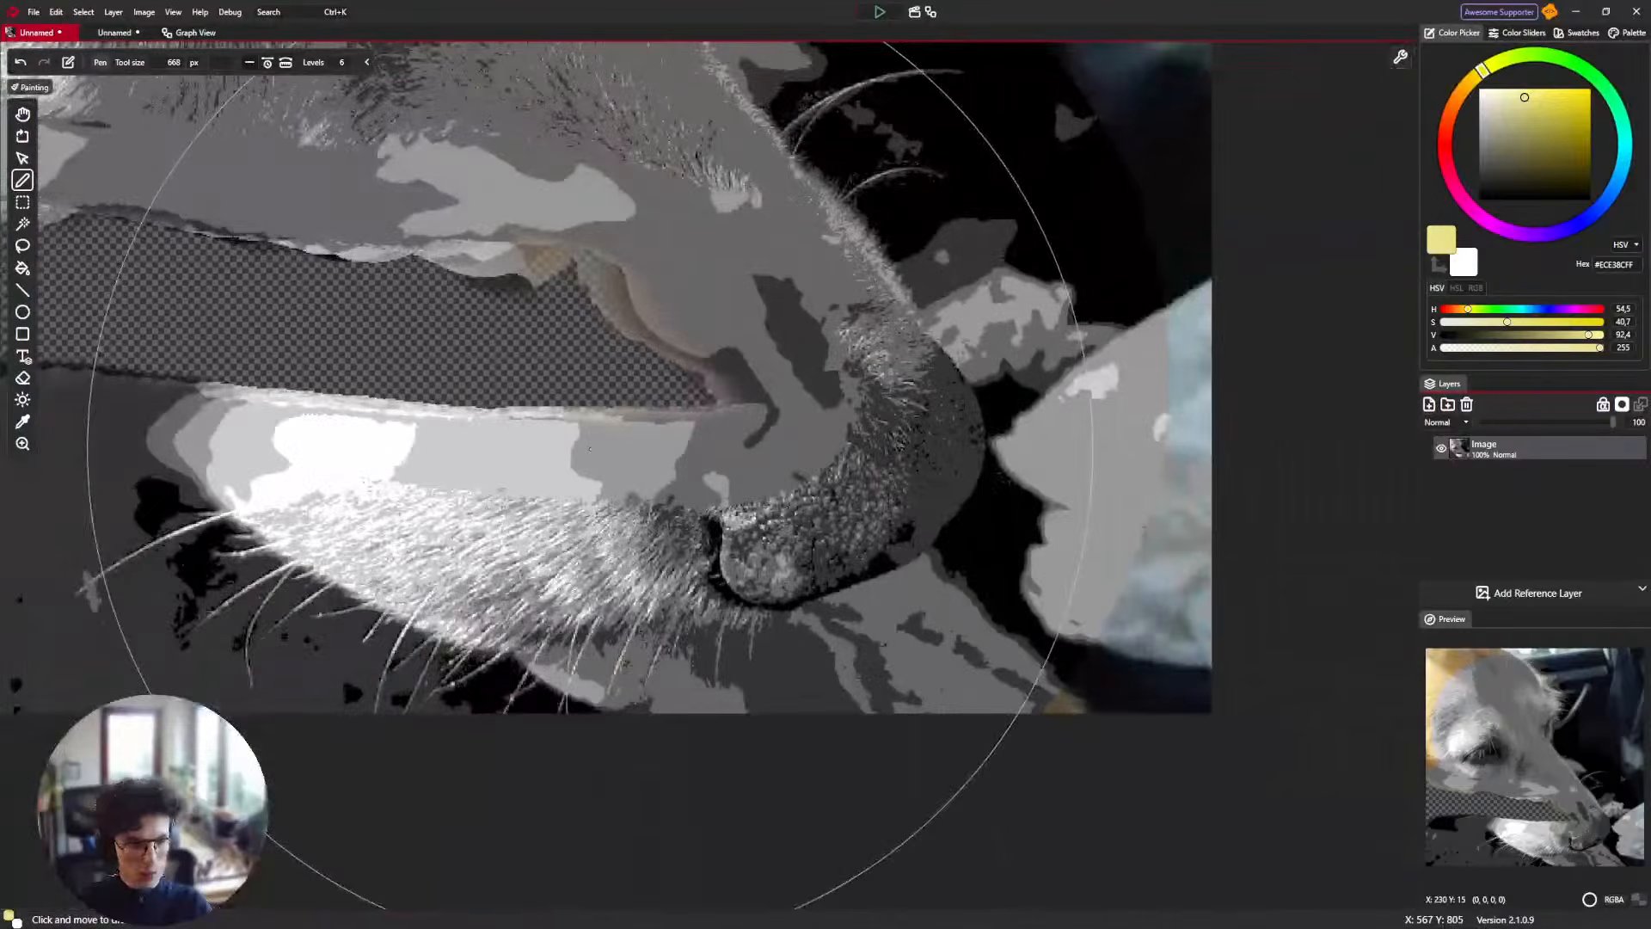
pyautogui.scroll(-8, 590, 448)
# Examine the Posterize setup in the Filter brush's graph and compare it with the painted dog photo.
pyautogui.click(176, 34)
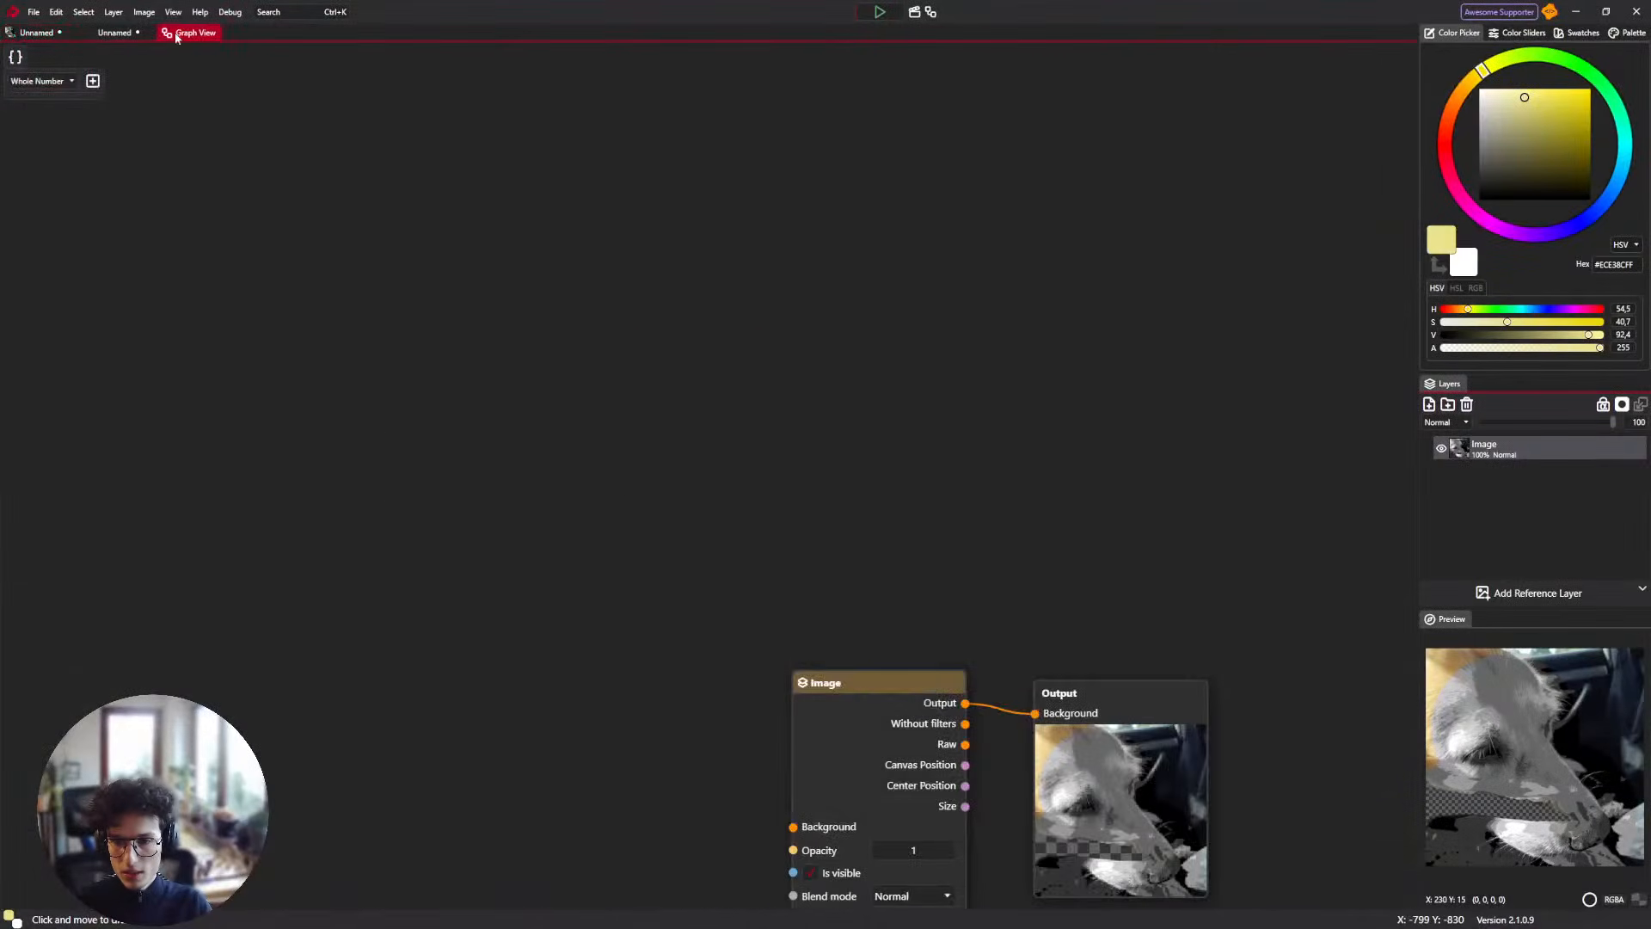
pyautogui.click(117, 33)
pyautogui.click(203, 33)
pyautogui.moveTo(695, 451); pyautogui.dragTo(633, 413)
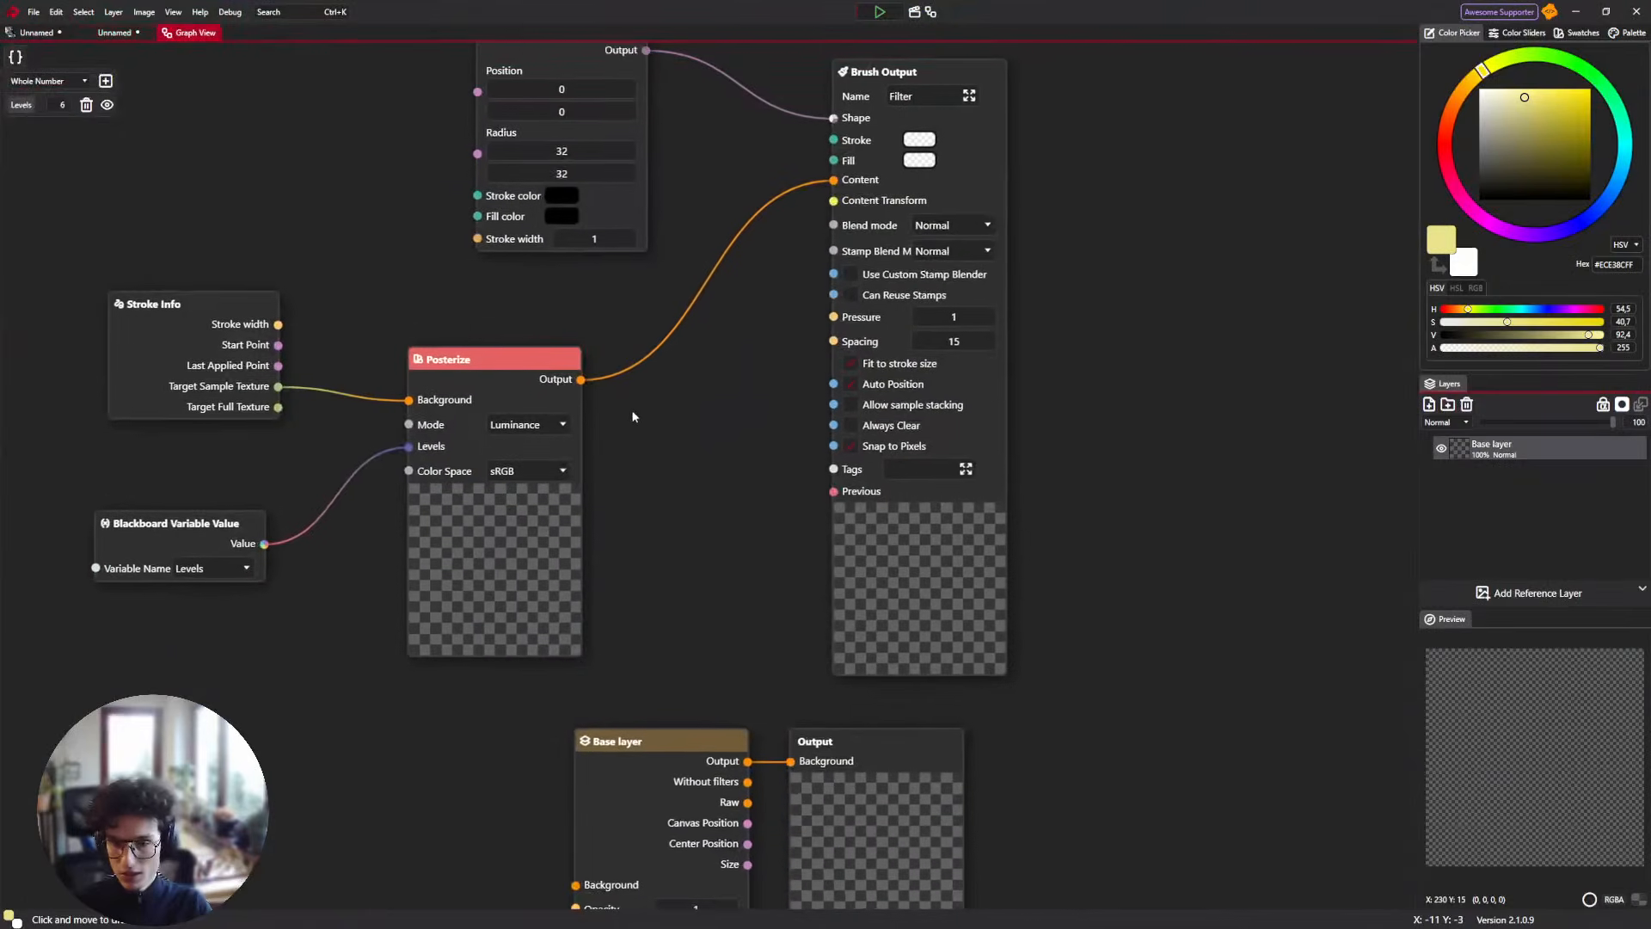
pyautogui.click(38, 33)
pyautogui.scroll(3, 557, 421)
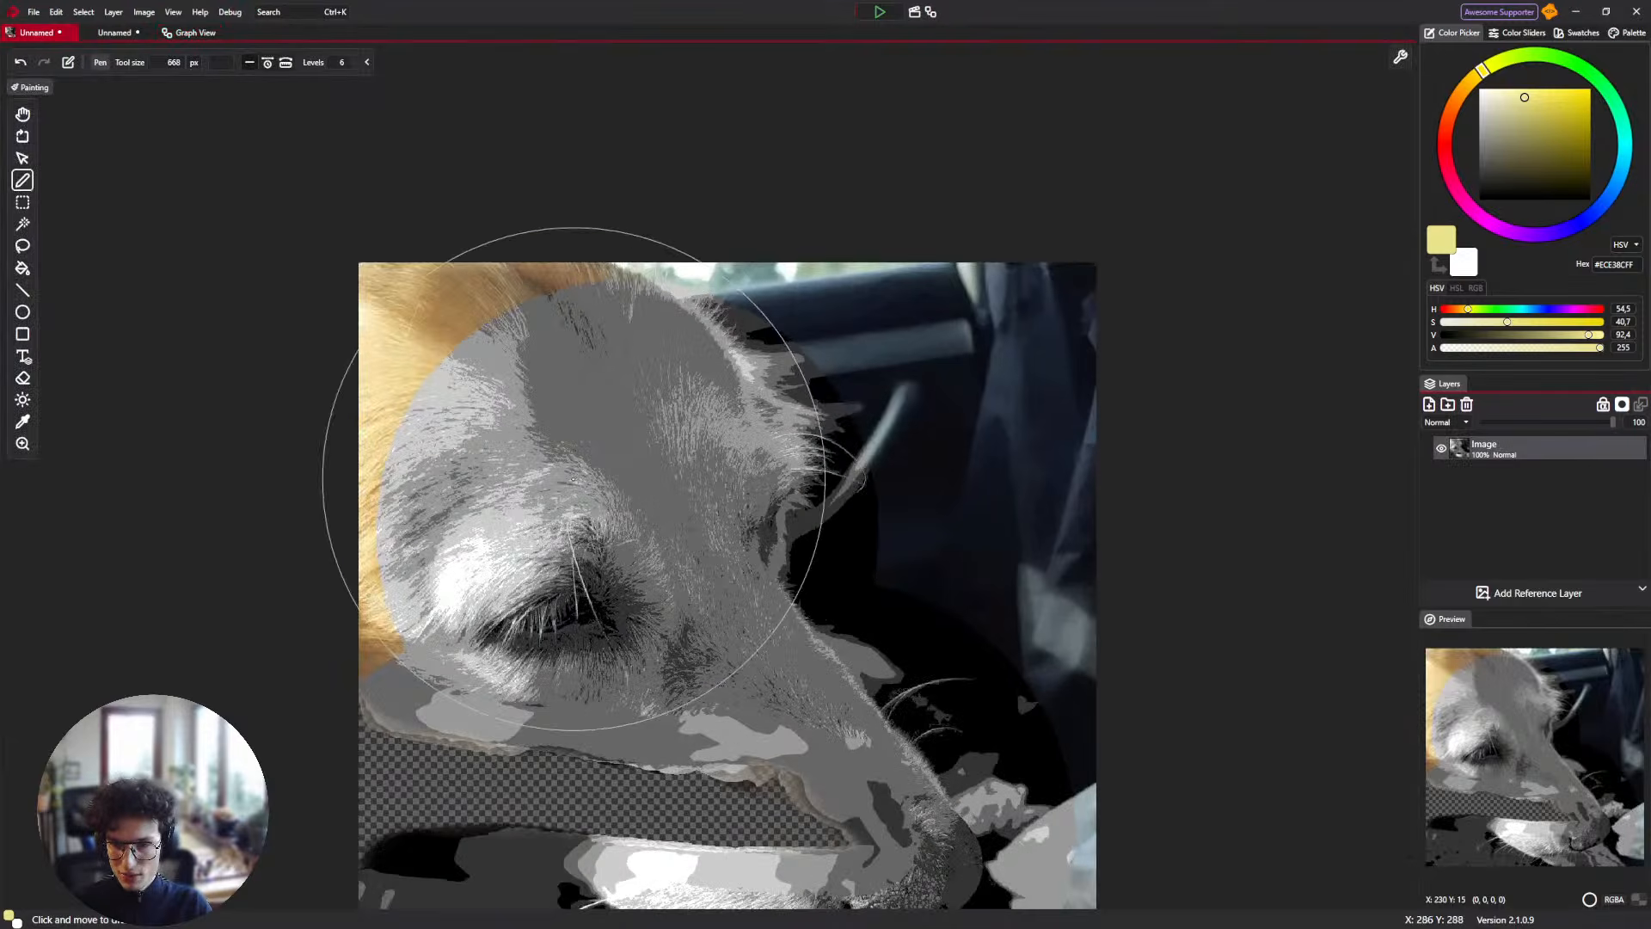
pyautogui.moveTo(1015, 683); pyautogui.dragTo(948, 646)
pyautogui.moveTo(442, 430); pyautogui.dragTo(418, 418)
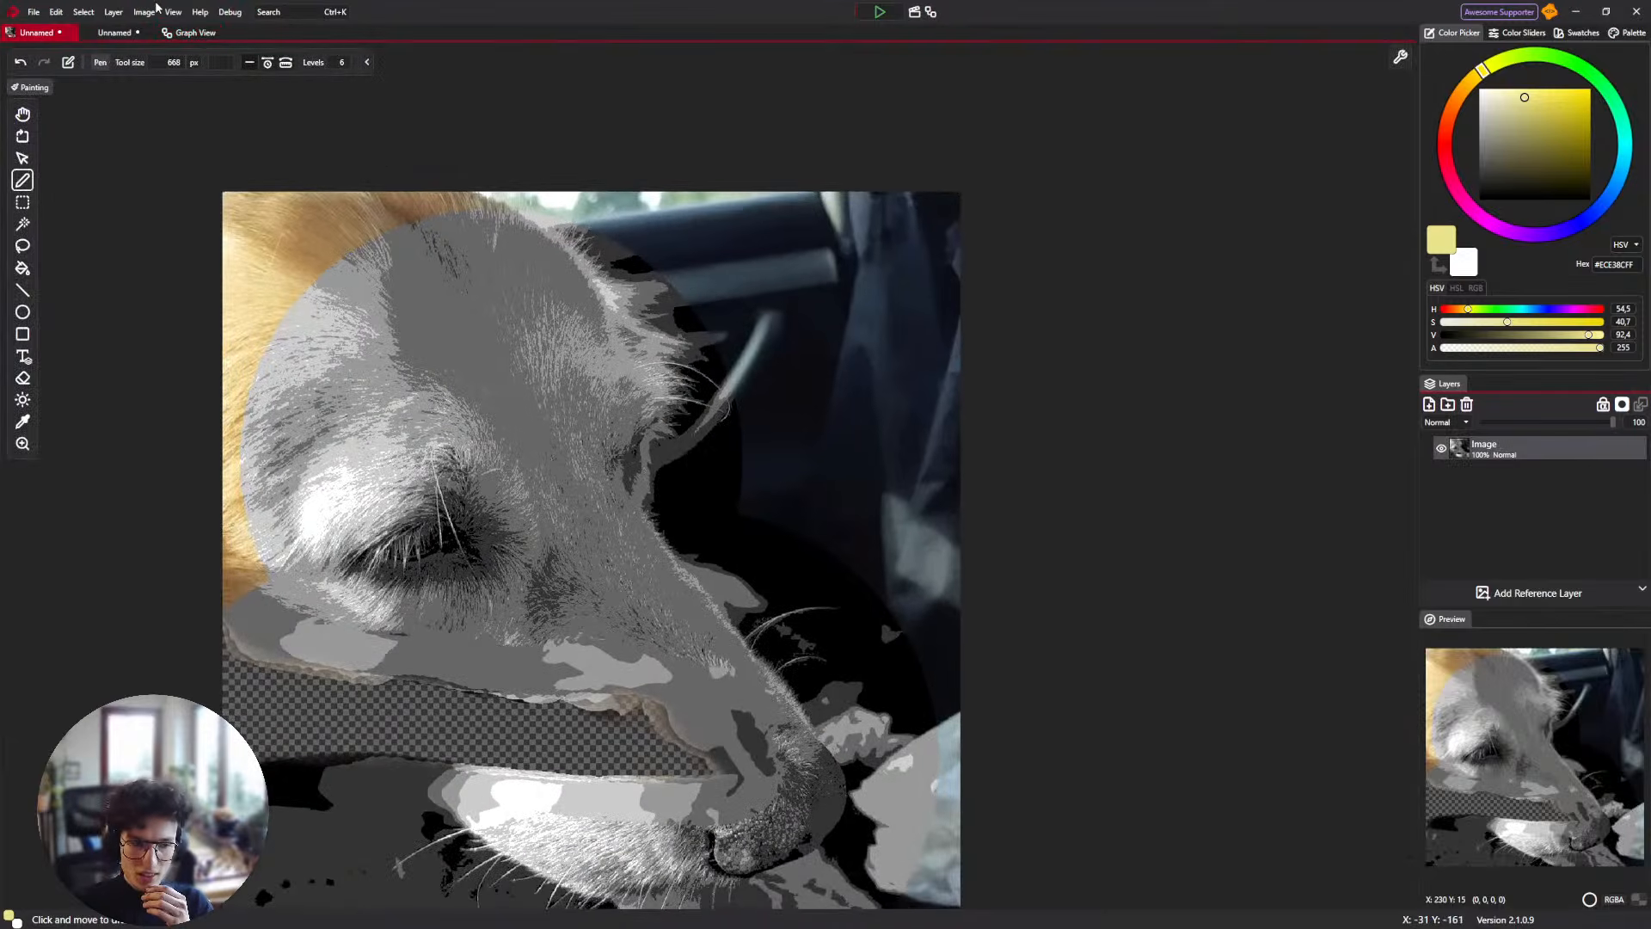
# Review the Filter brush's whole node graph, from Stroke Info and the Levels variable to Brush Output.
pyautogui.click(185, 33)
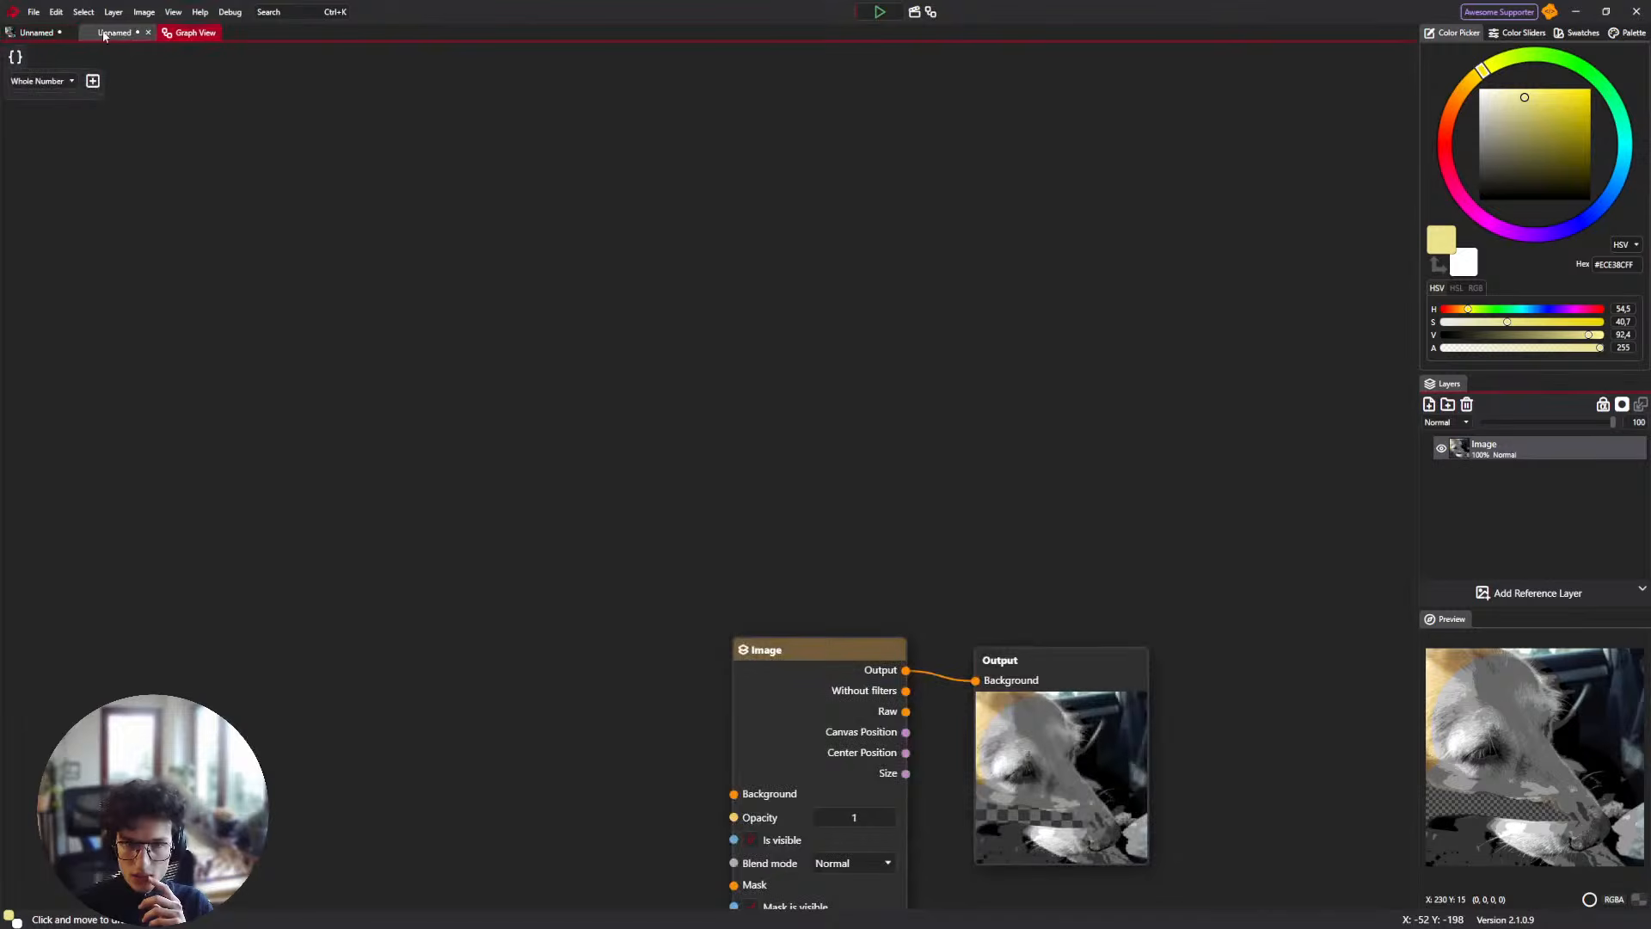
pyautogui.click(116, 32)
pyautogui.click(189, 33)
pyautogui.moveTo(457, 287); pyautogui.dragTo(475, 437)
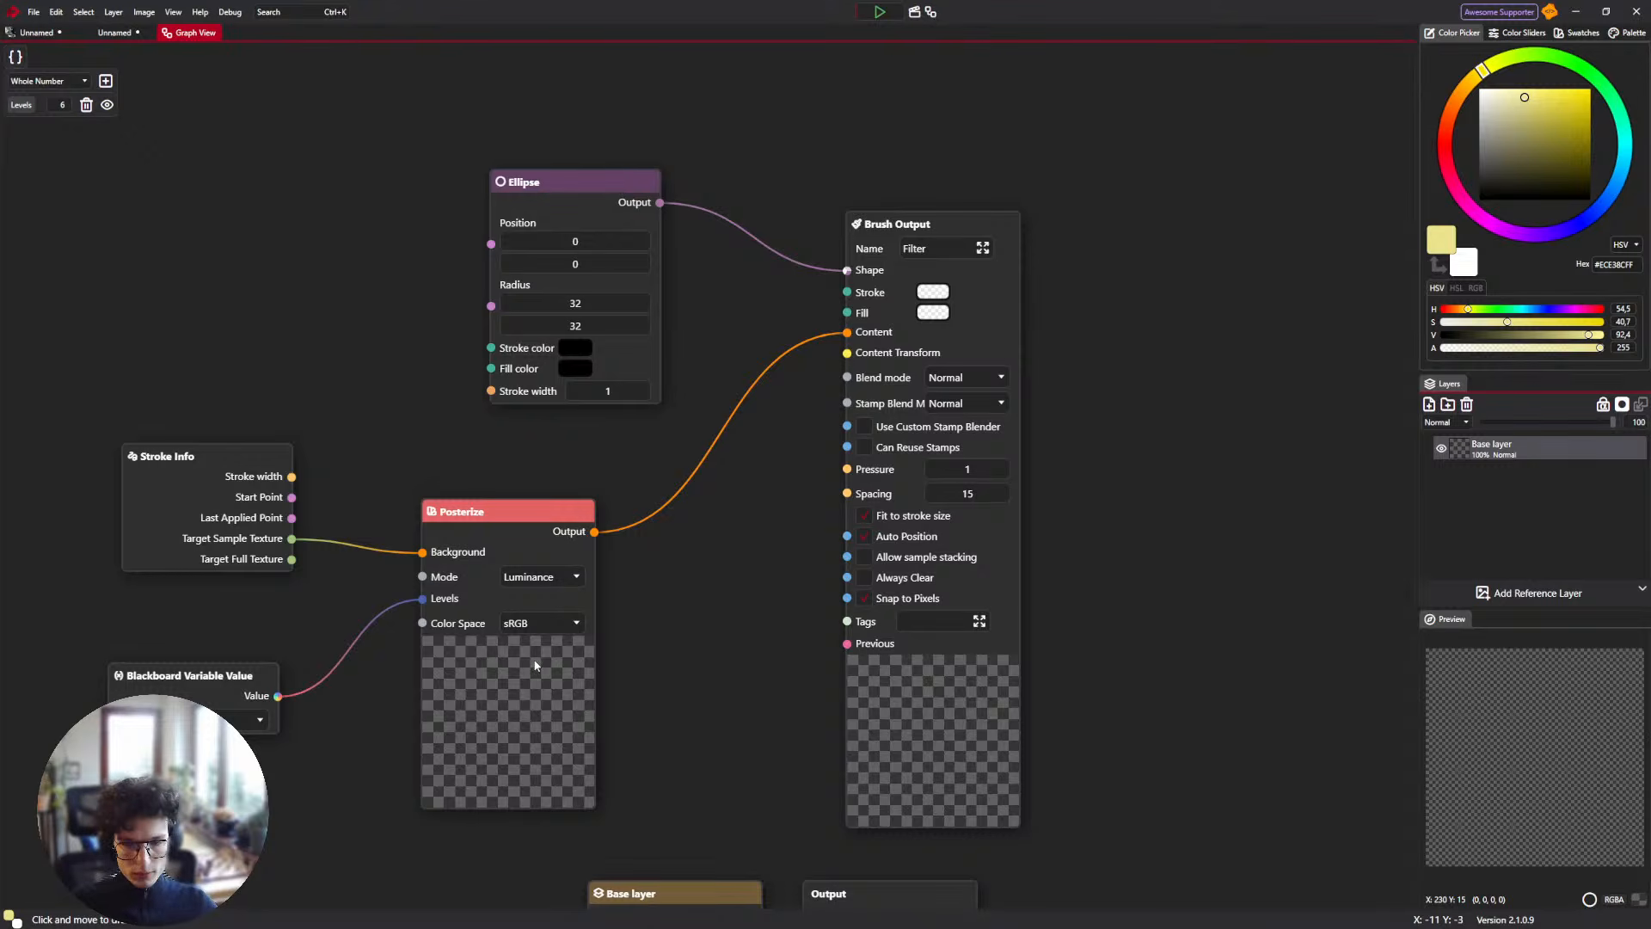
pyautogui.moveTo(712, 635); pyautogui.dragTo(634, 597)
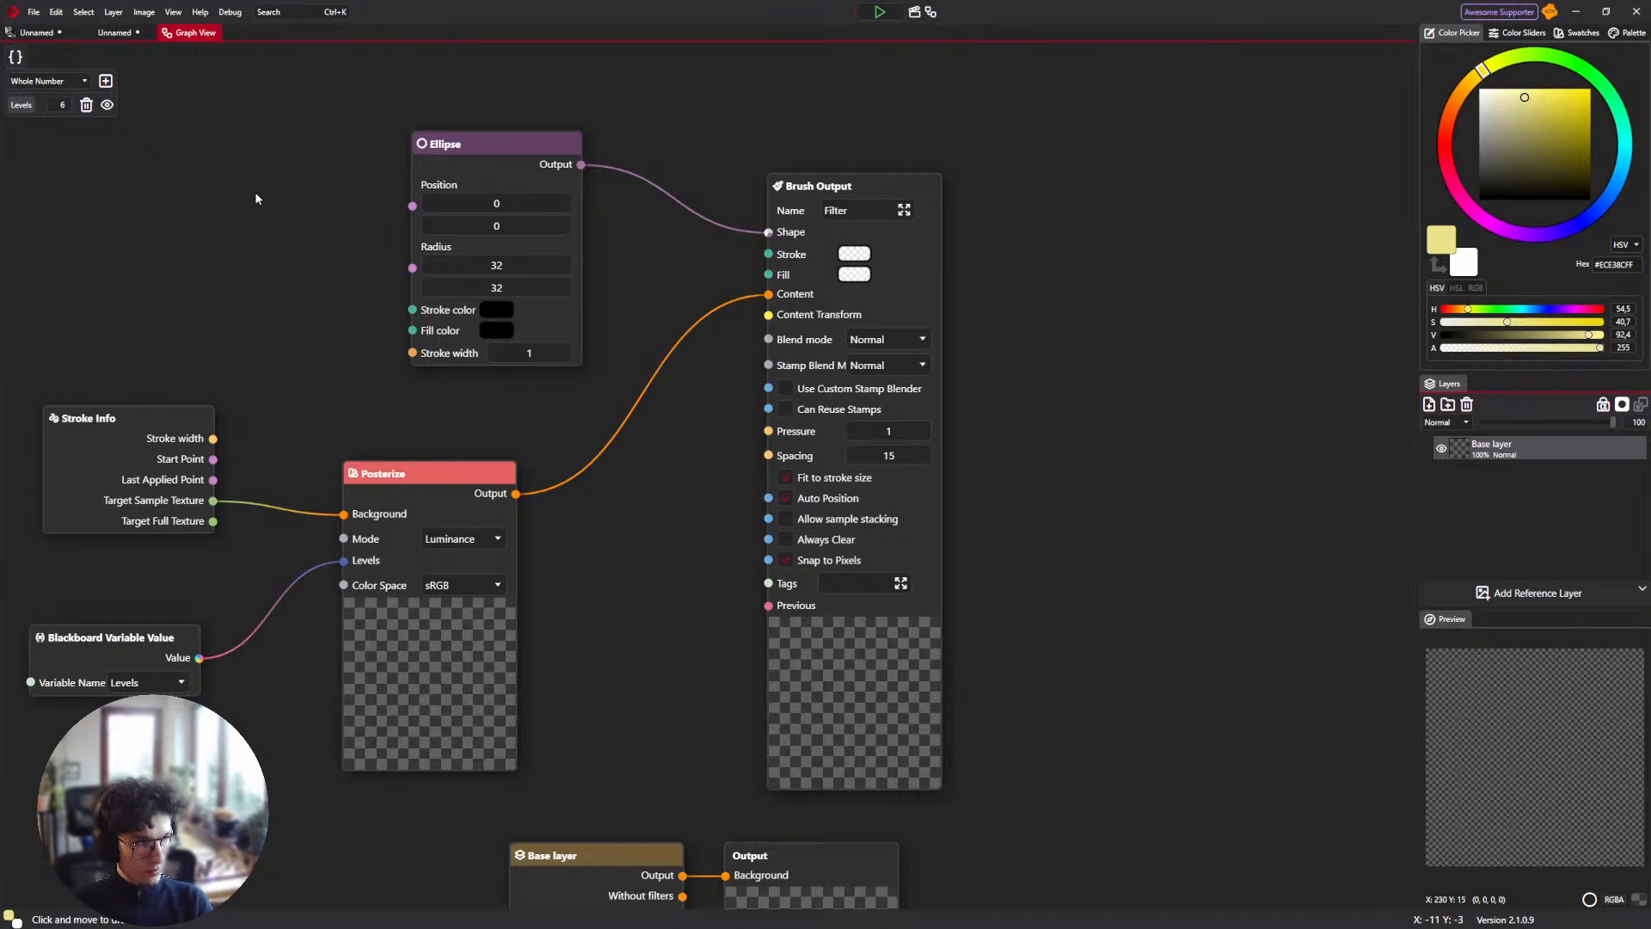
pyautogui.moveTo(255, 198); pyautogui.dragTo(372, 303)
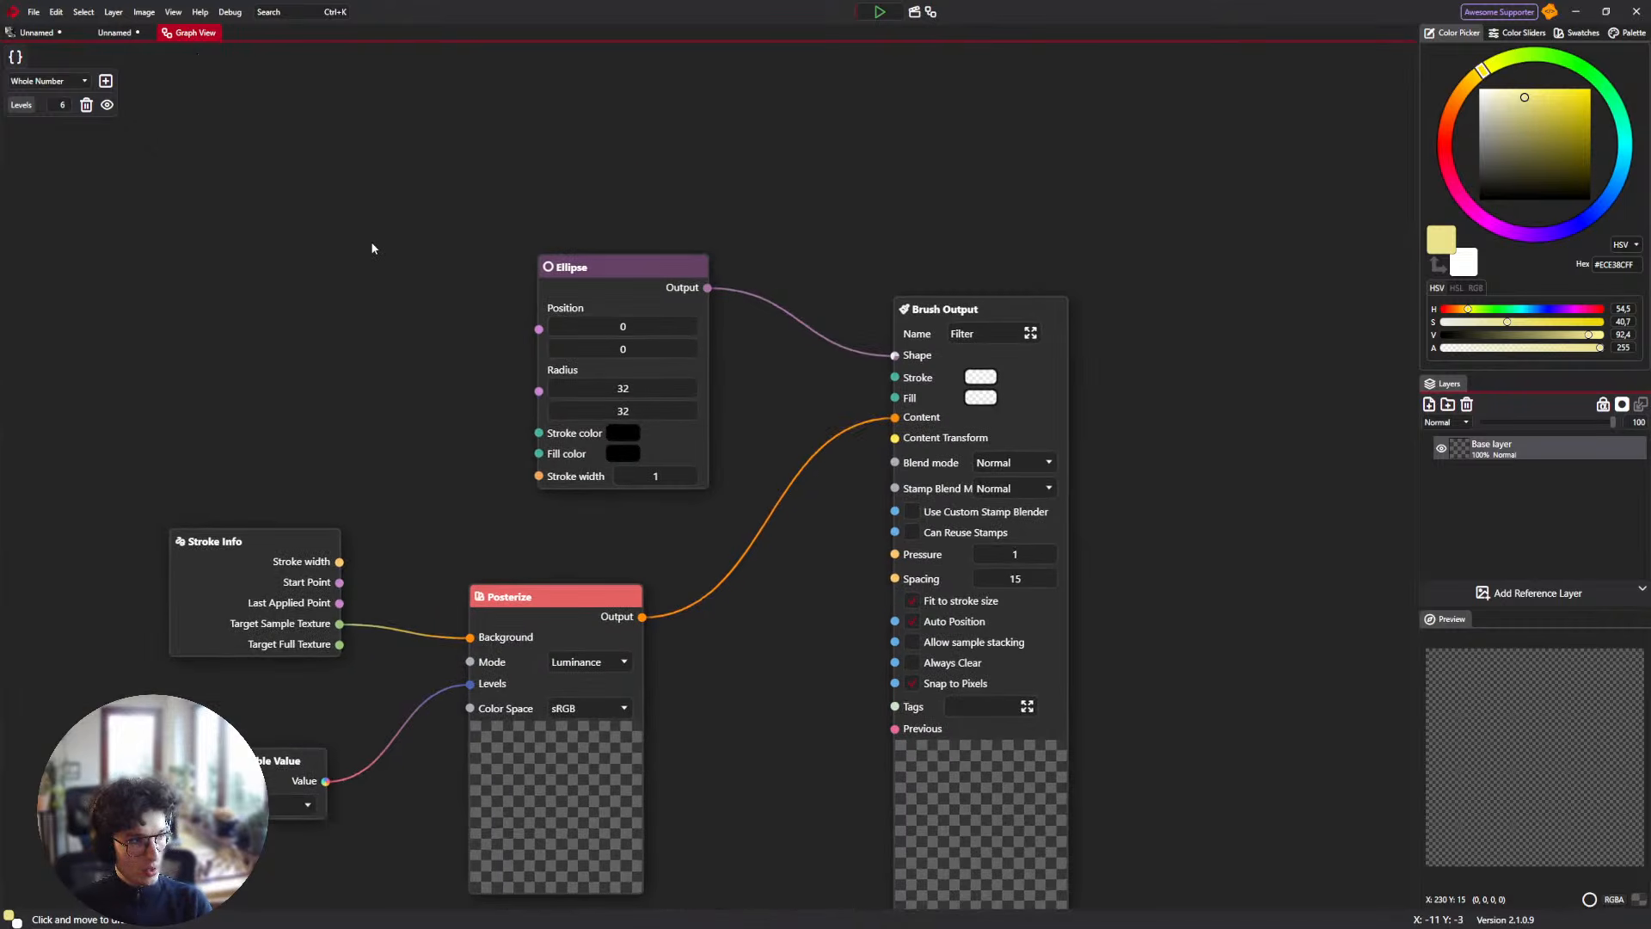
# Return to the dog photo, try to close the brush document and cancel the closing.
pyautogui.click(86, 32)
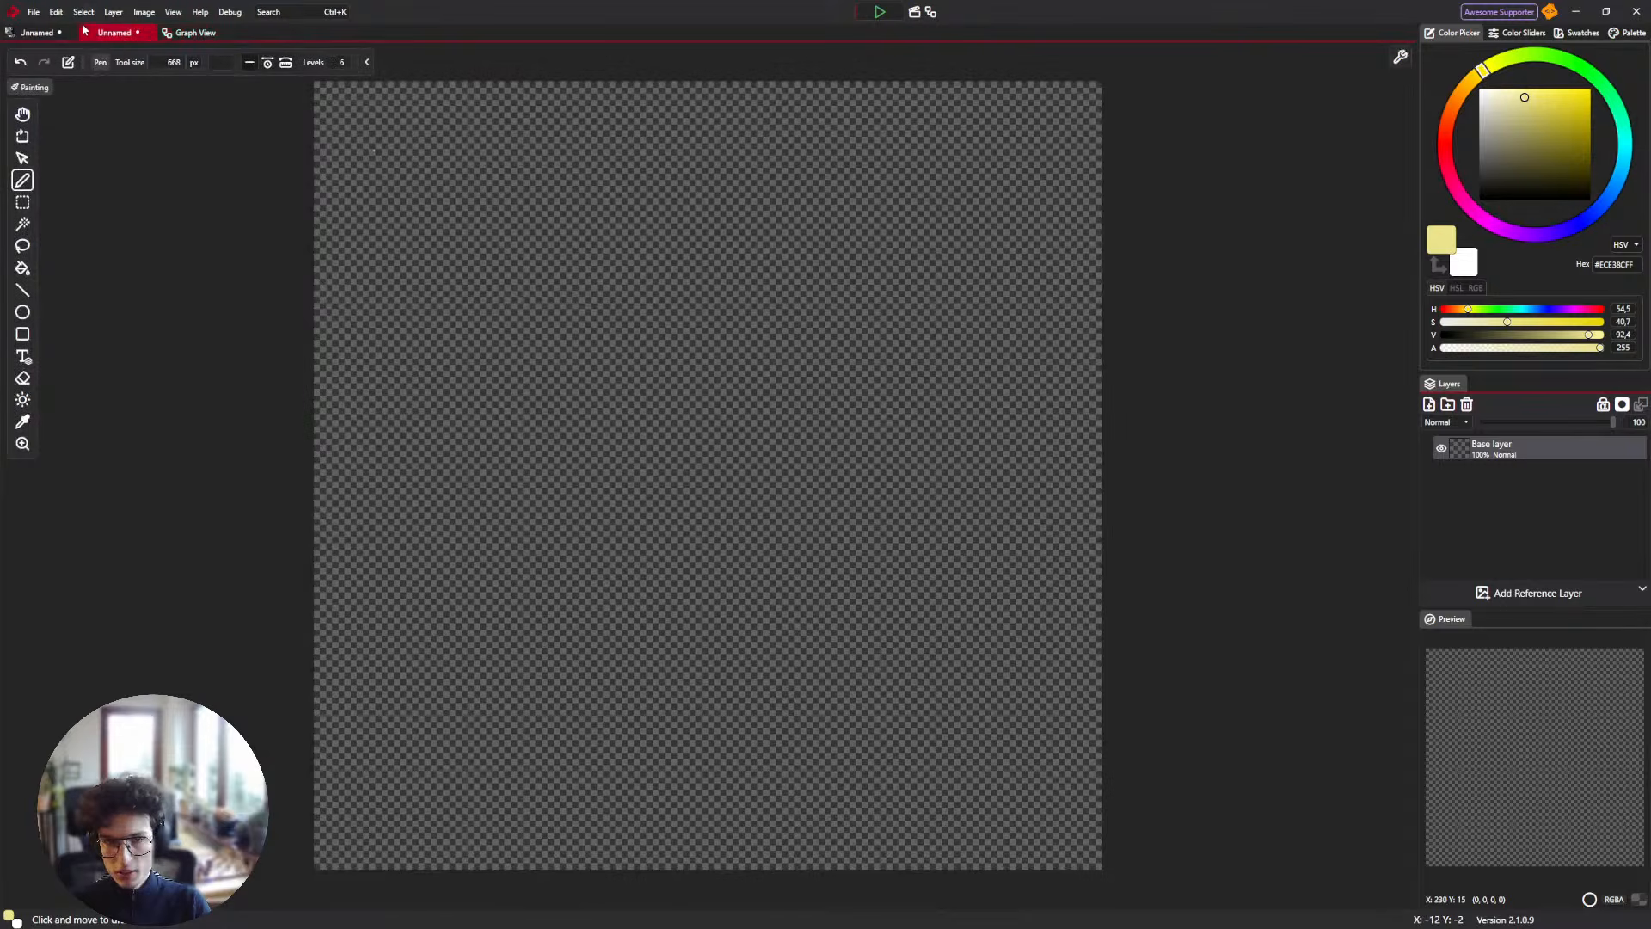
pyautogui.click(39, 32)
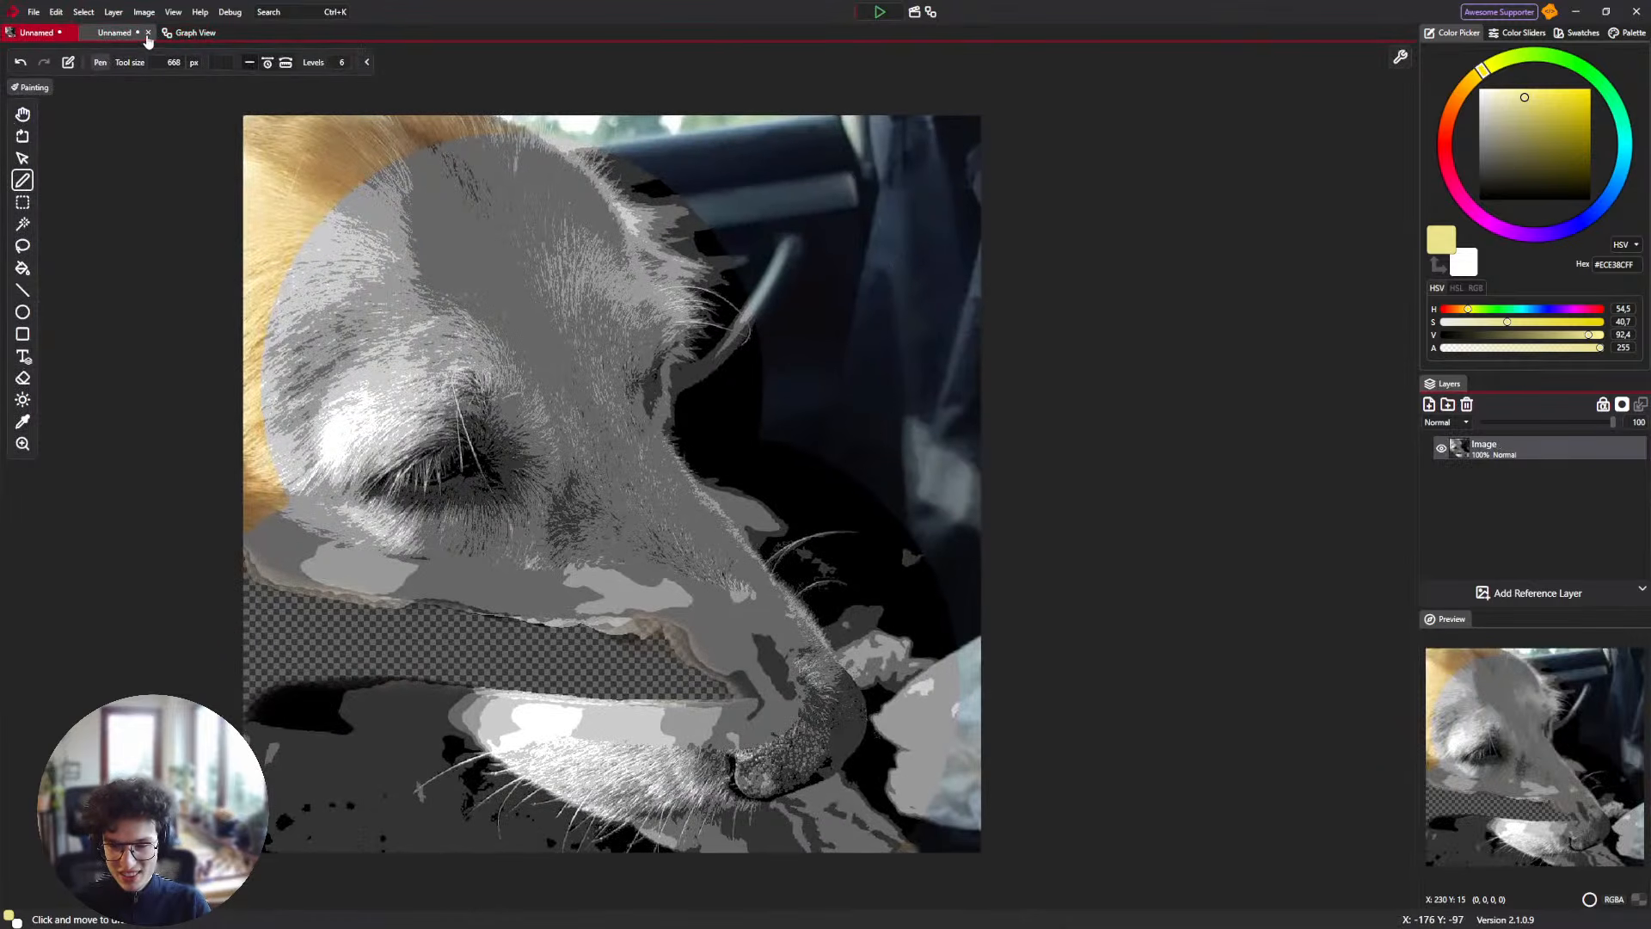
pyautogui.click(148, 33)
pyautogui.click(871, 509)
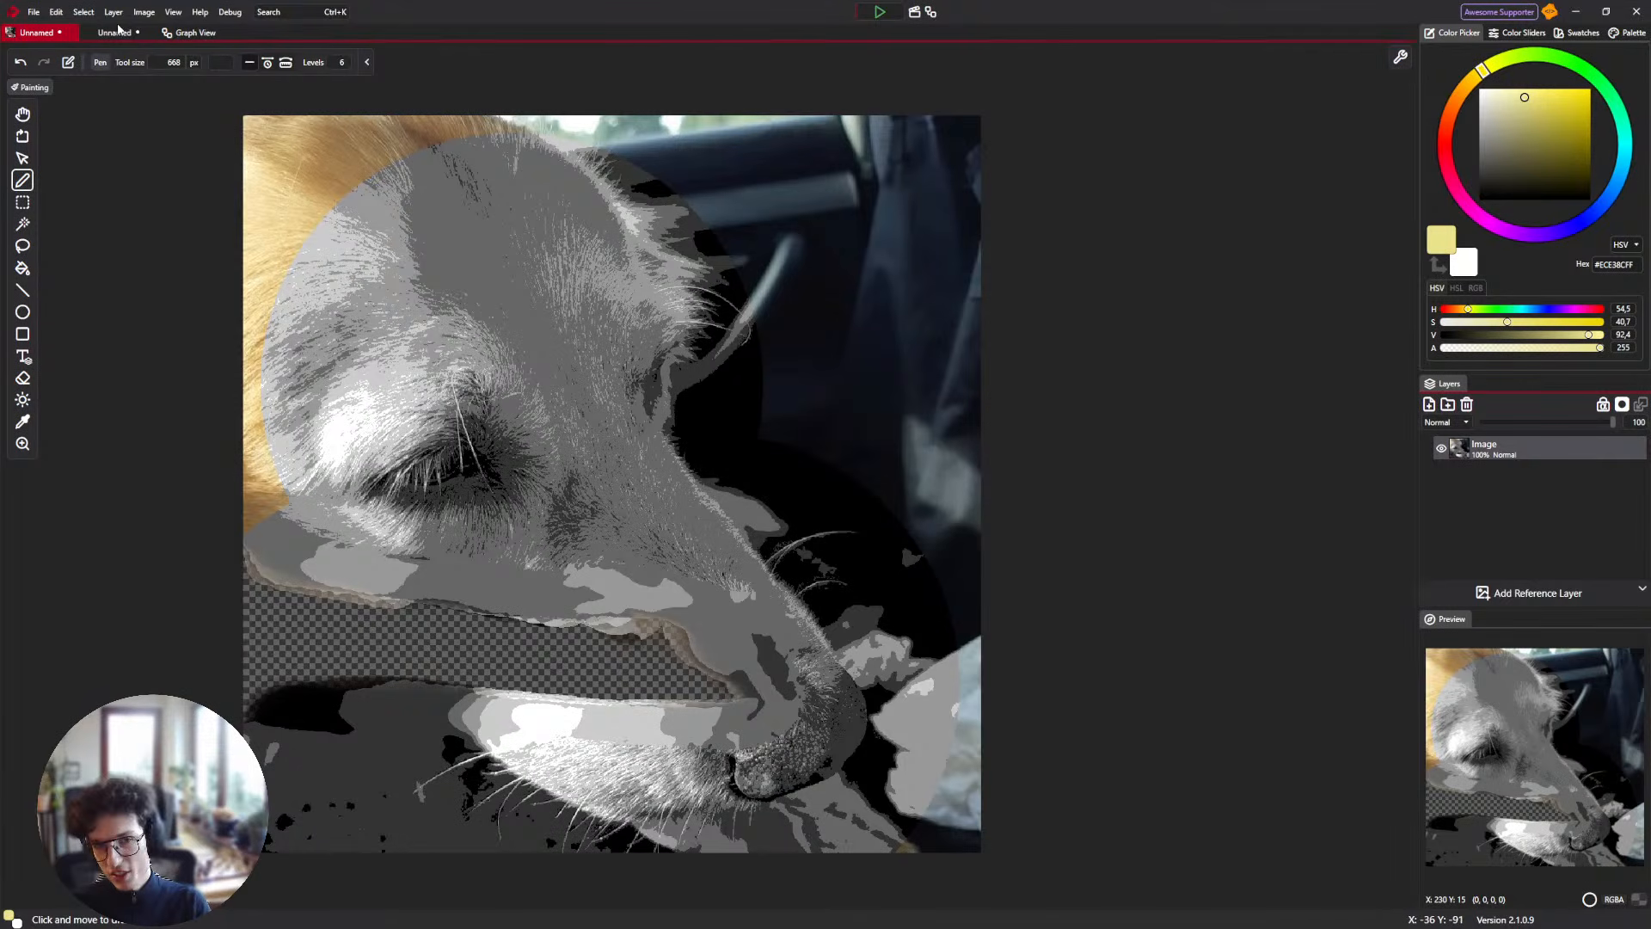
# Delete the Ellipse, Stroke Info, Posterize, Blackboard Variable Value and Pointer Info nodes from the brush graph, keeping Brush Output and the base layer nodes.
pyautogui.click(118, 31)
pyautogui.click(929, 14)
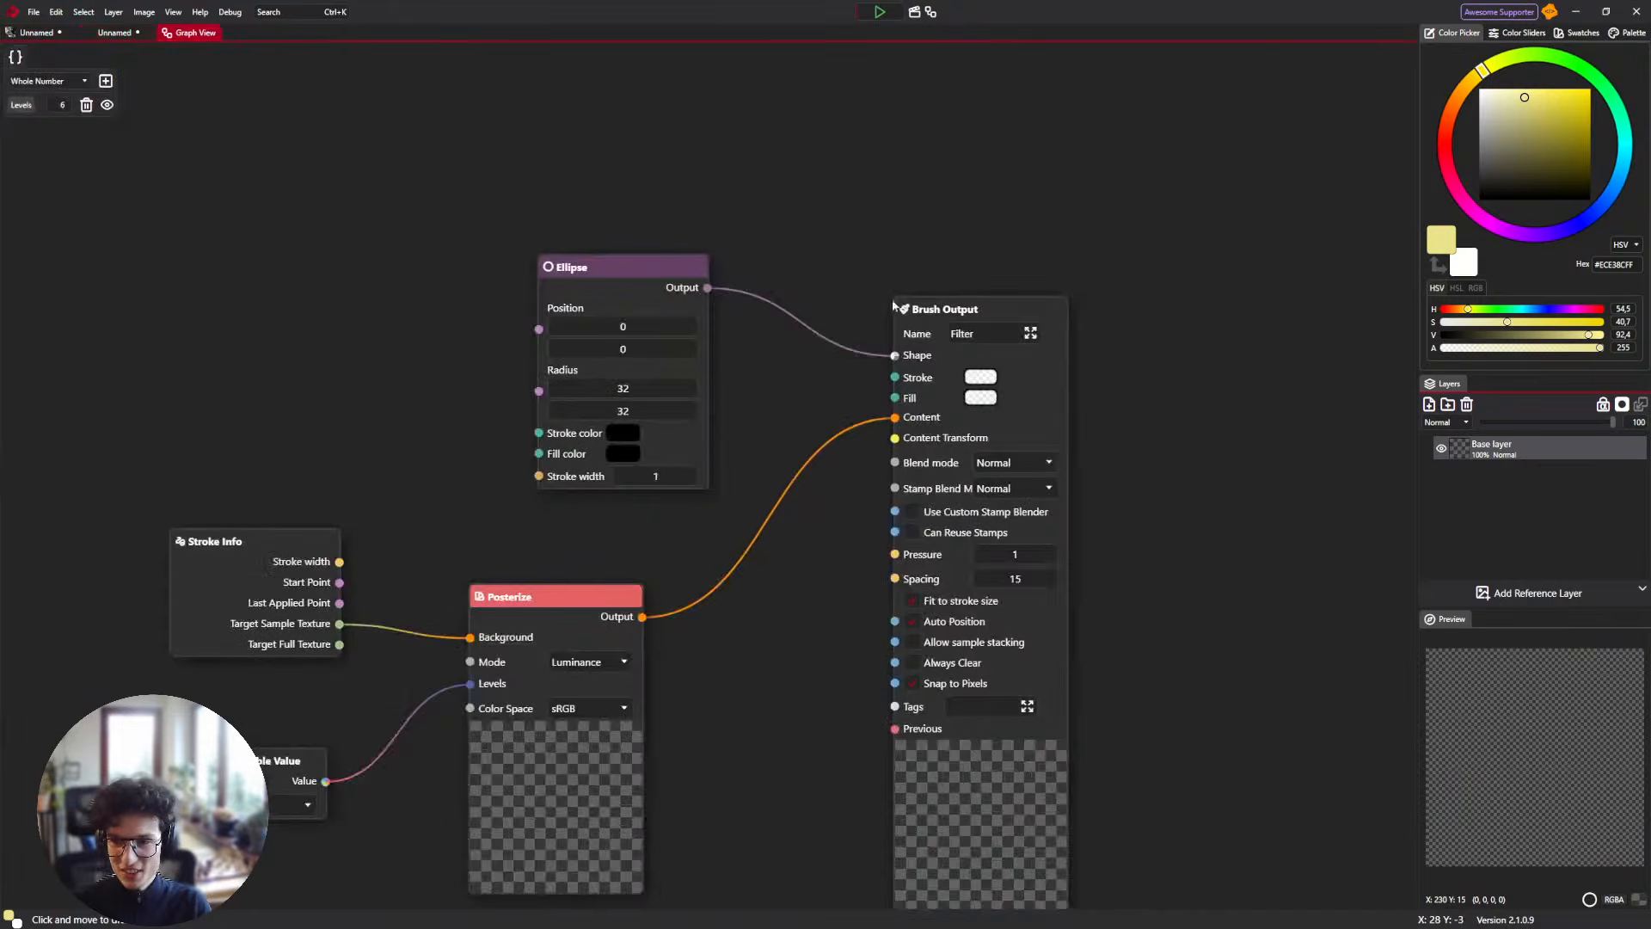
pyautogui.scroll(-5, 679, 220)
pyautogui.scroll(2, 508, 246)
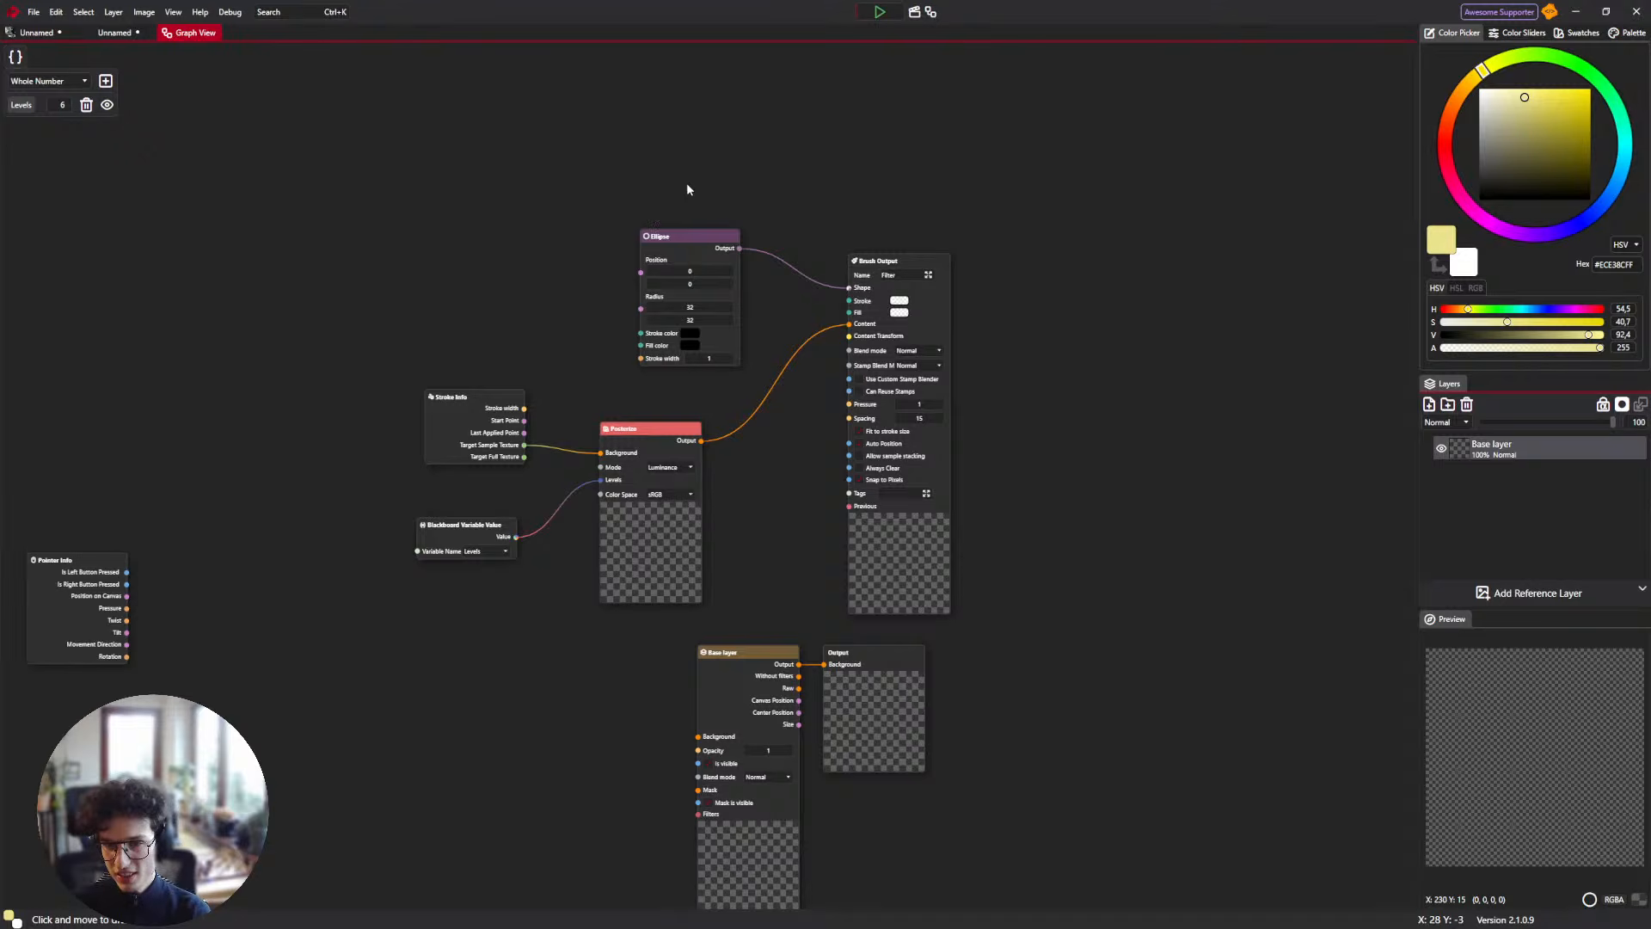
pyautogui.moveTo(688, 176); pyautogui.dragTo(92, 597)
pyautogui.press('Delete')
pyautogui.rightClick(492, 332)
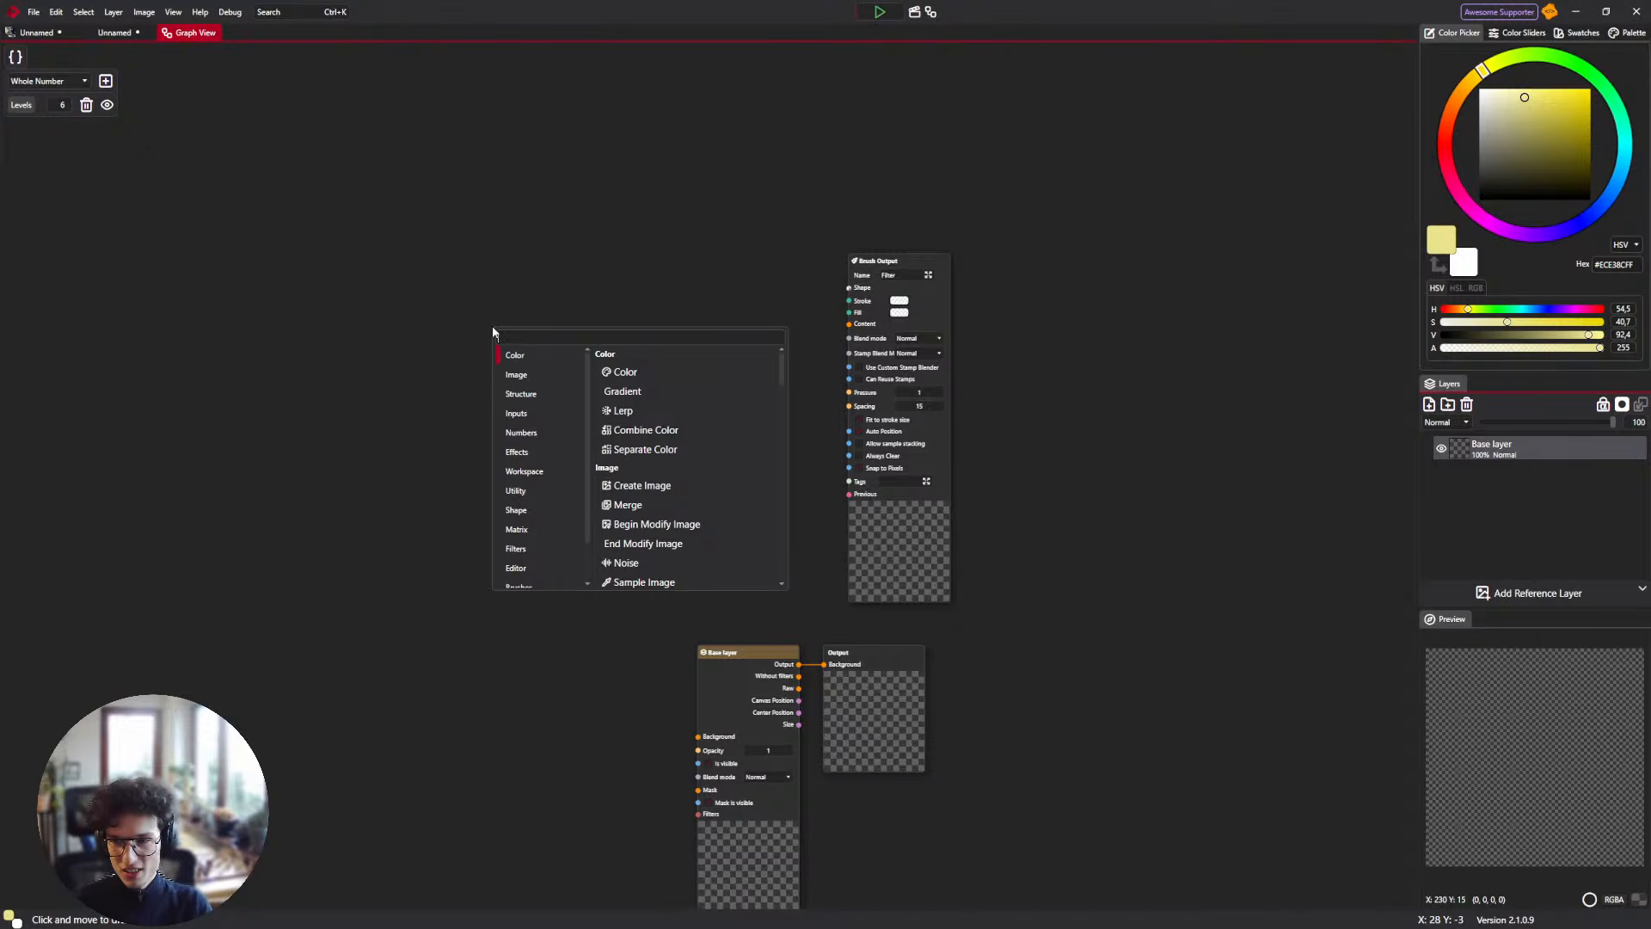
pyautogui.click(573, 217)
# Rename the brush in the Brush Output node as Color Previewer.
pyautogui.scroll(5, 1050, 264)
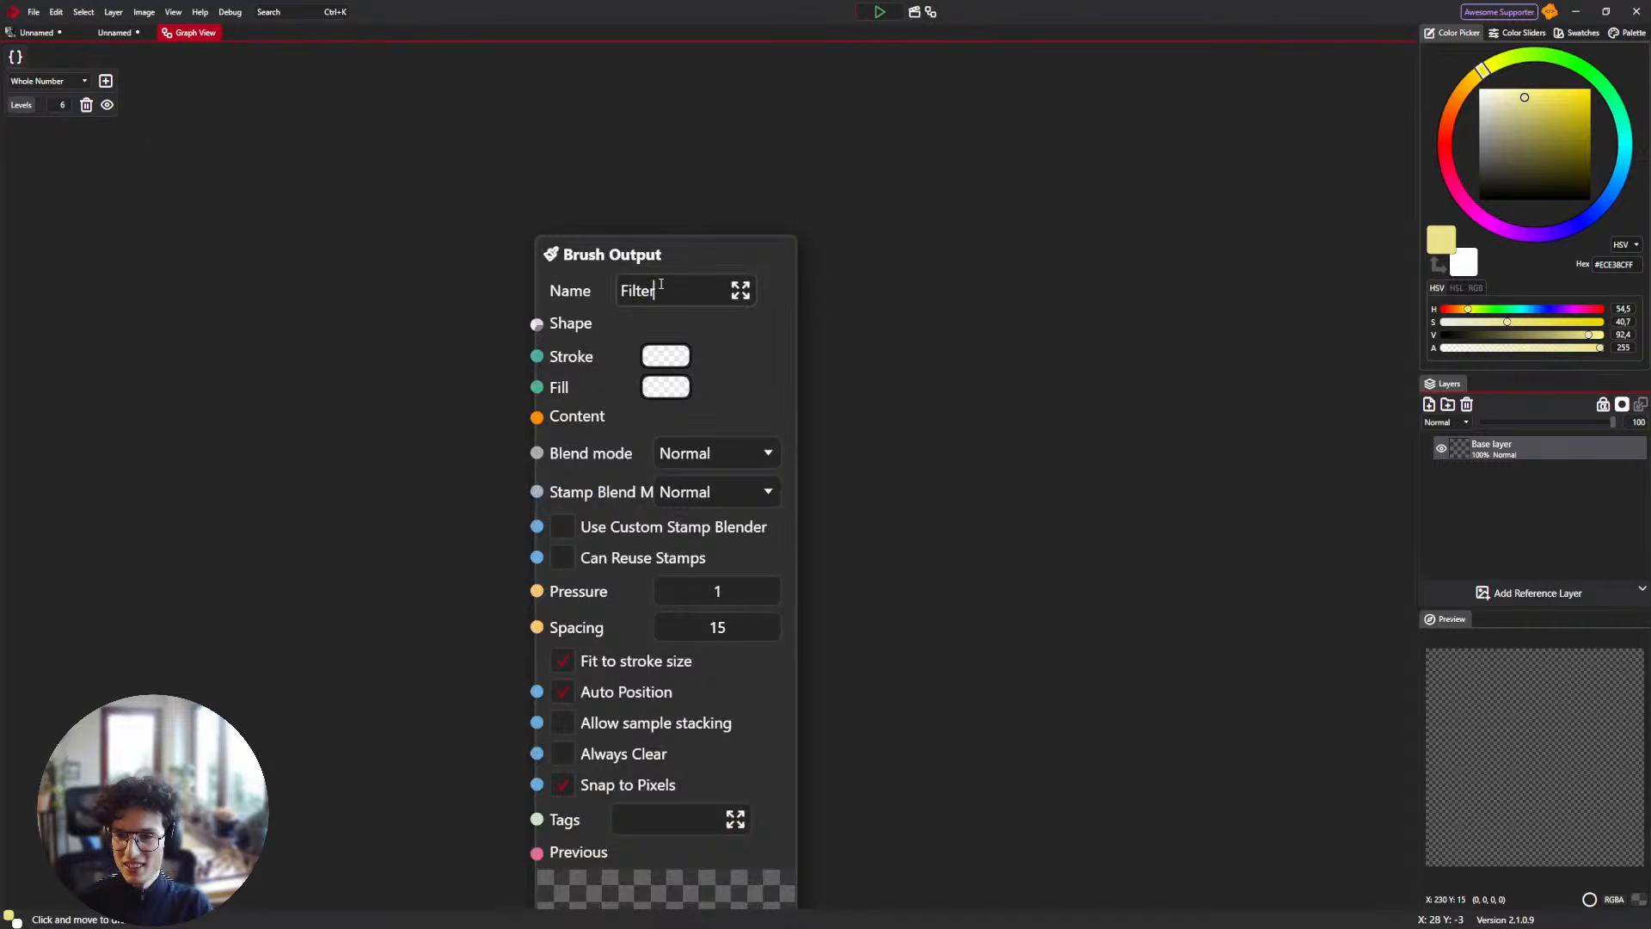
pyautogui.moveTo(621, 289); pyautogui.dragTo(830, 284)
pyautogui.press('BackSpace')
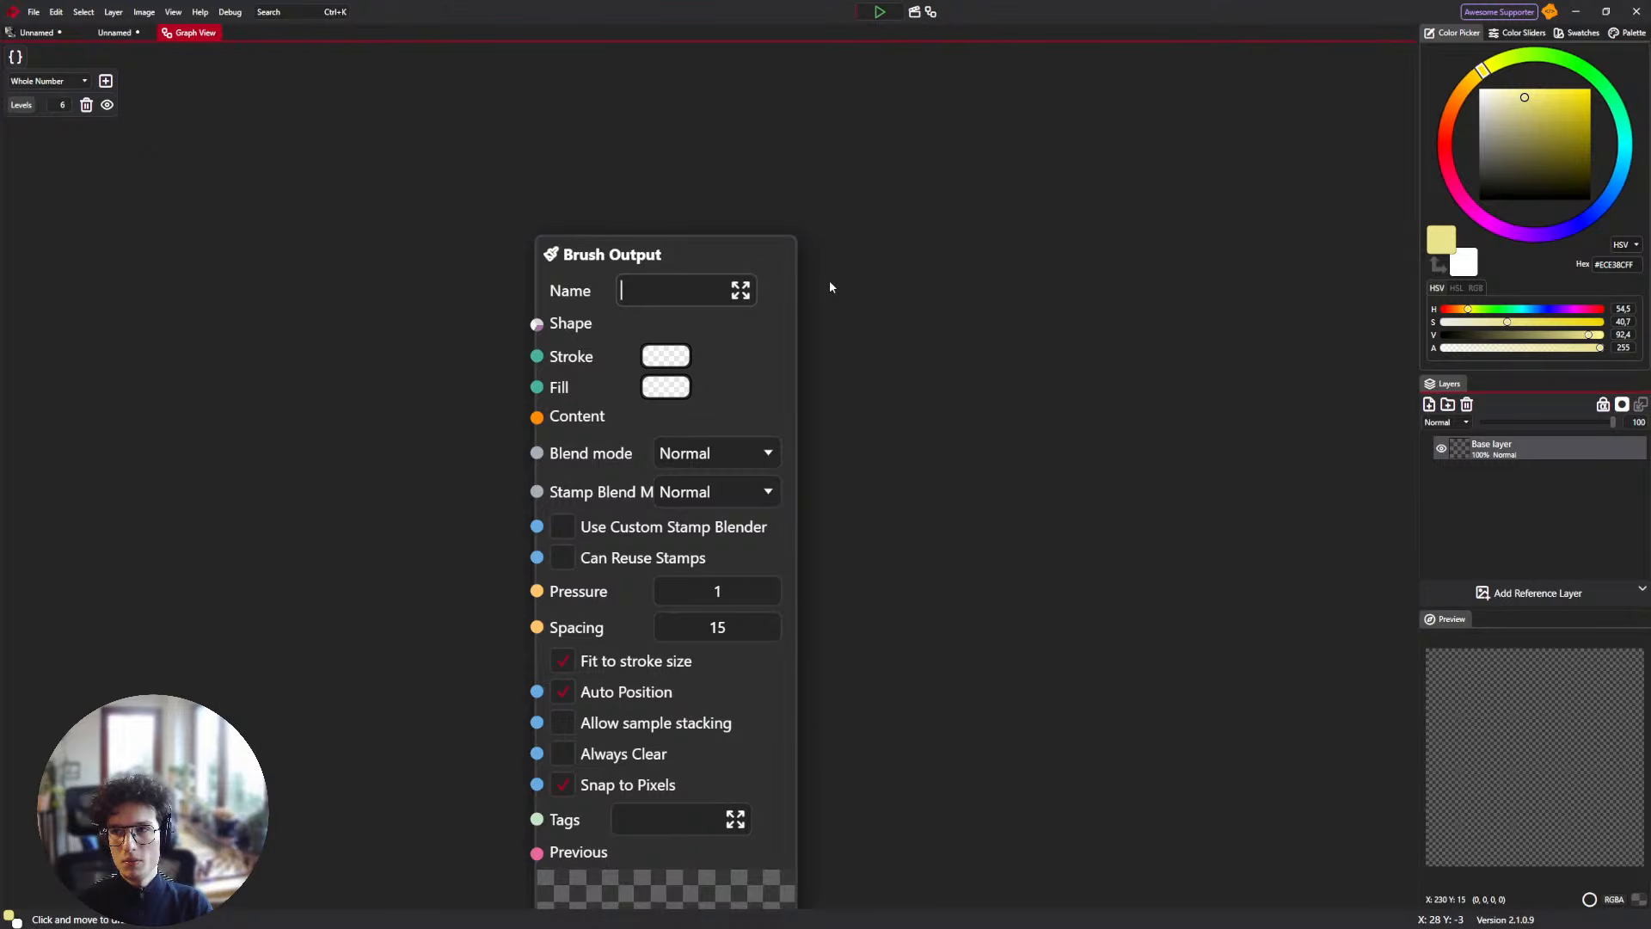
pyautogui.write('Pre')
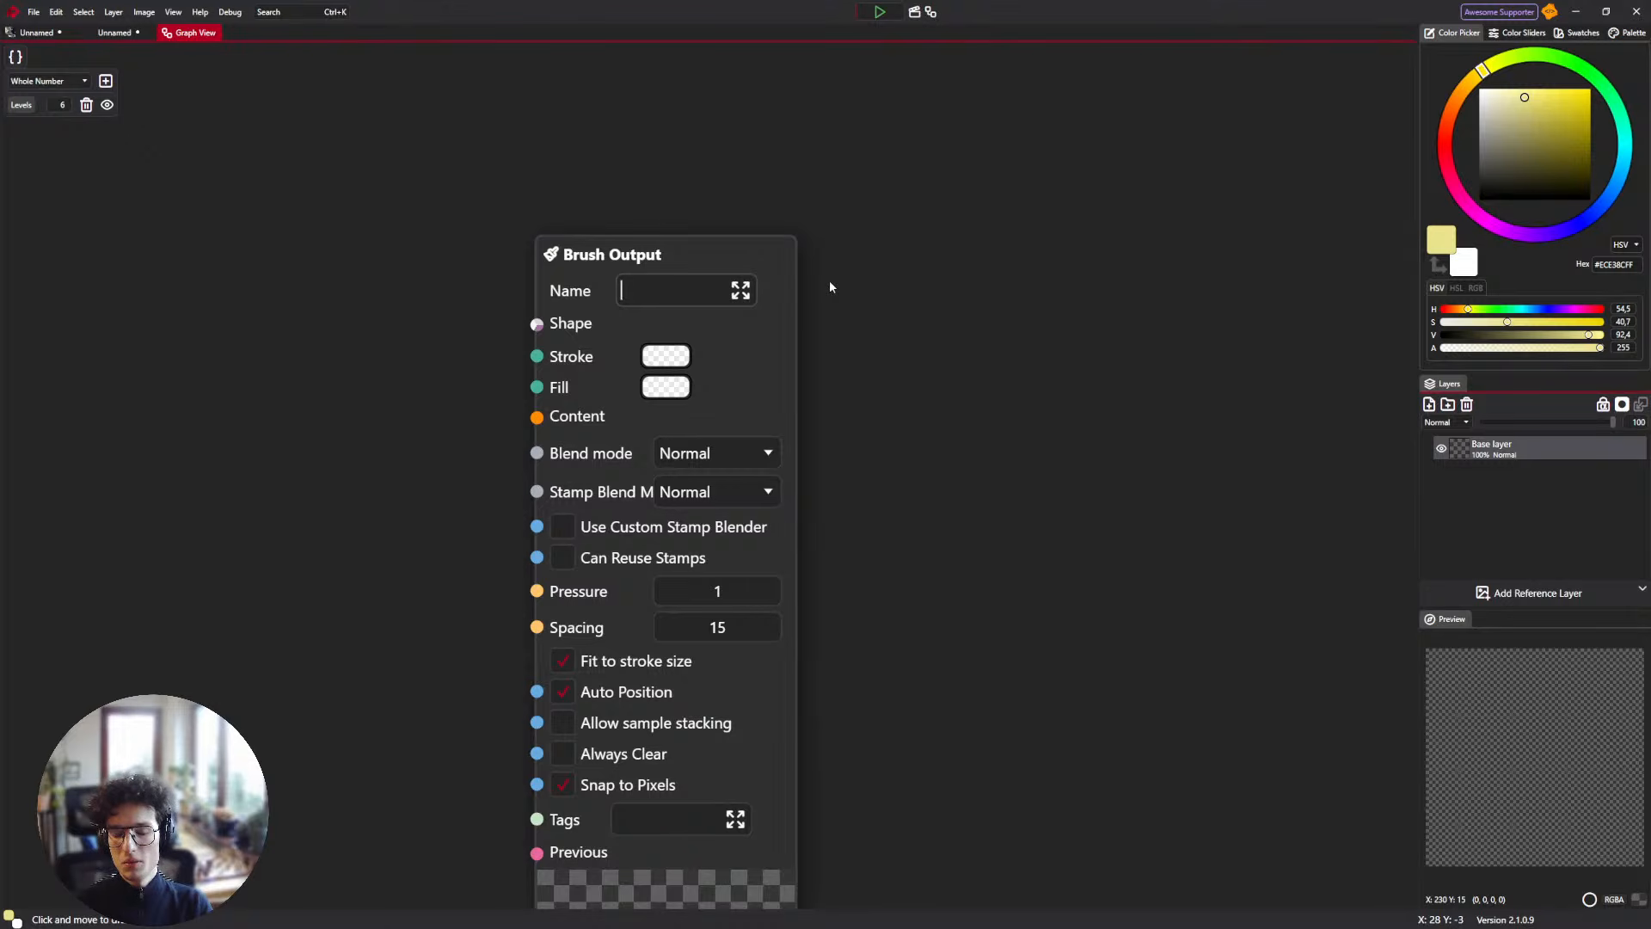
pyautogui.write('viewer')
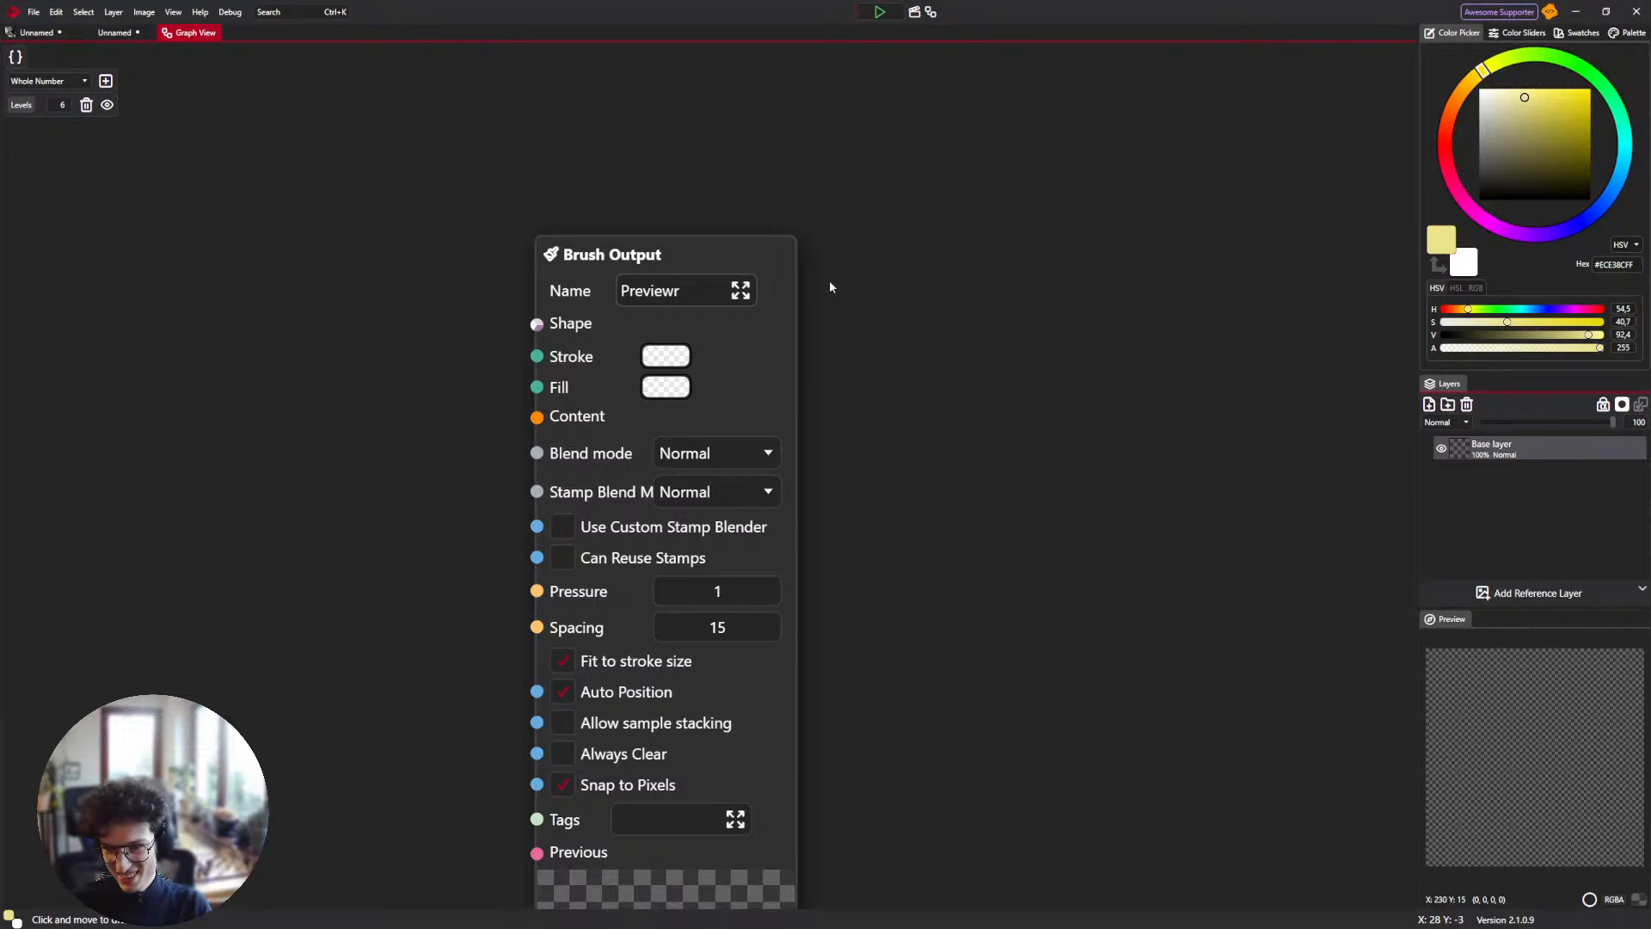
pyautogui.press('Left')
pyautogui.press('Left')
pyautogui.press('Left')
pyautogui.press('Left')
pyautogui.press('Left')
pyautogui.press('Left')
pyautogui.press('Left')
pyautogui.press('Left')
pyautogui.press('Left')
pyautogui.write('Color')
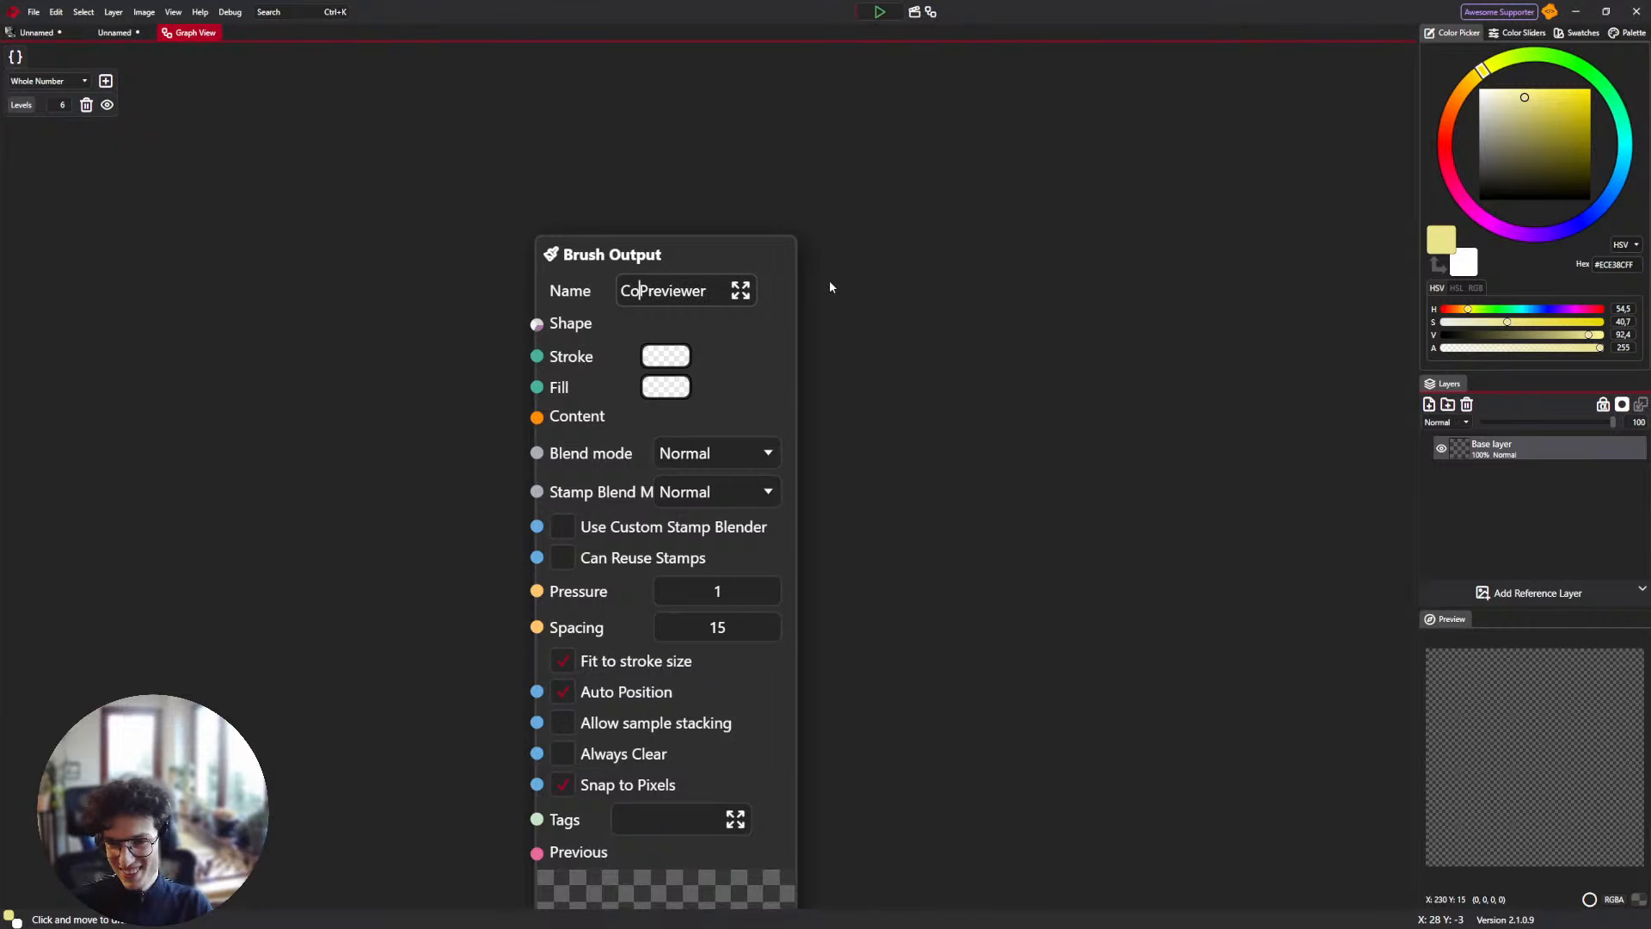
# Add a Text node before Brush Output and connect its Output to the brush's Shape input.
pyautogui.scroll(-1, 338, 375)
pyautogui.moveTo(340, 373); pyautogui.dragTo(581, 396)
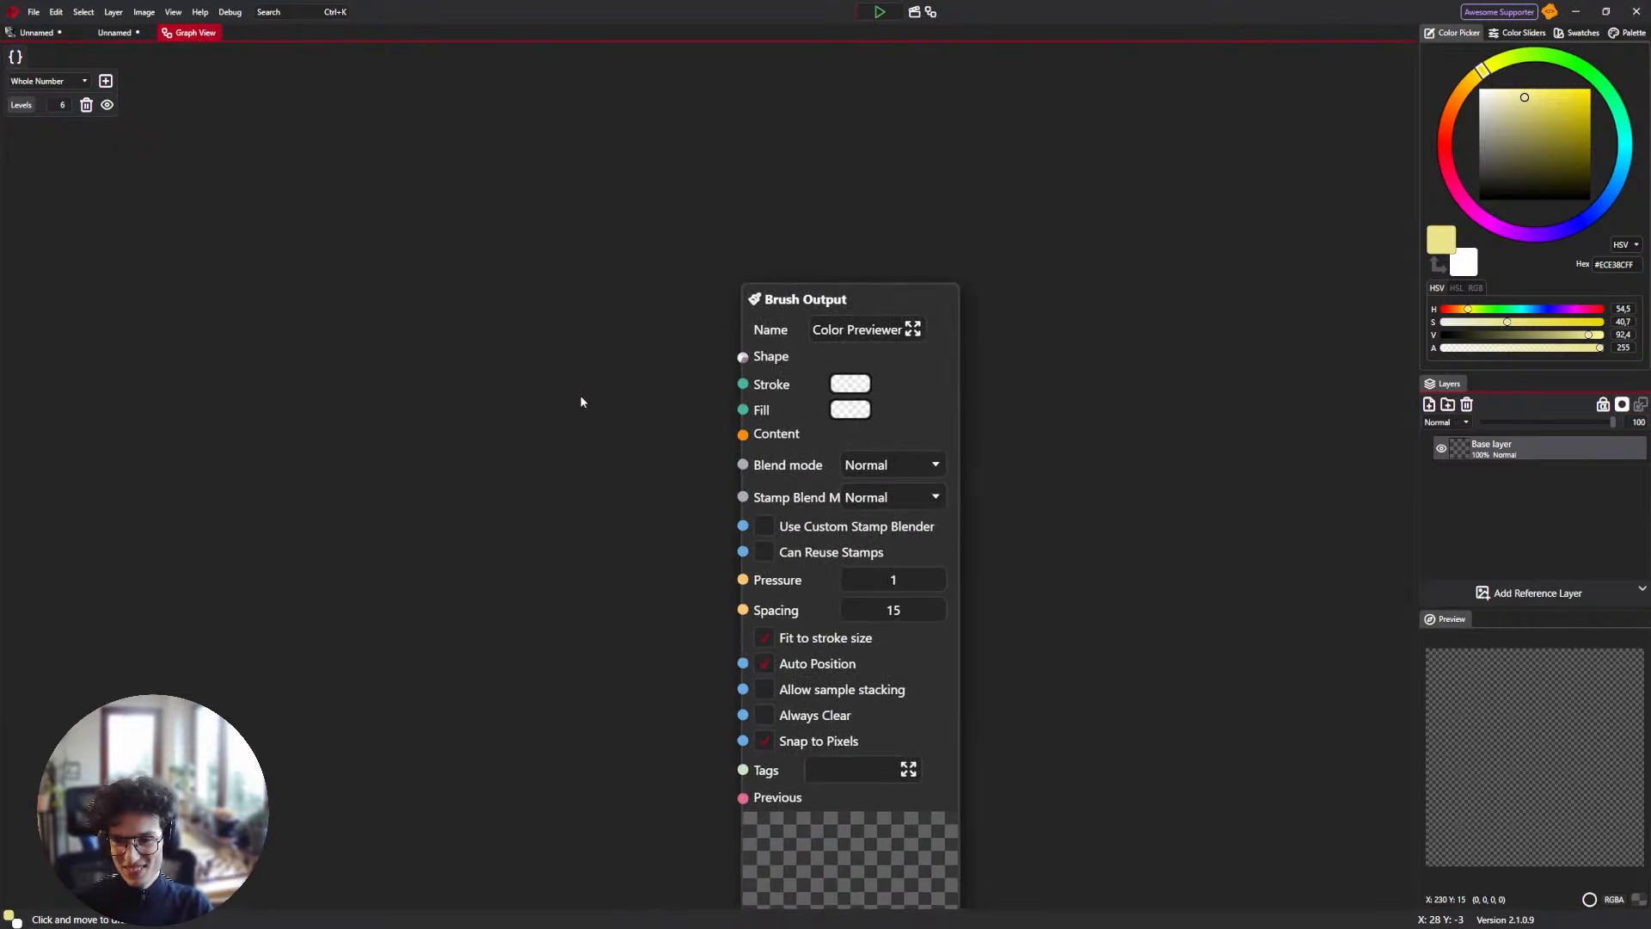
pyautogui.rightClick(163, 260)
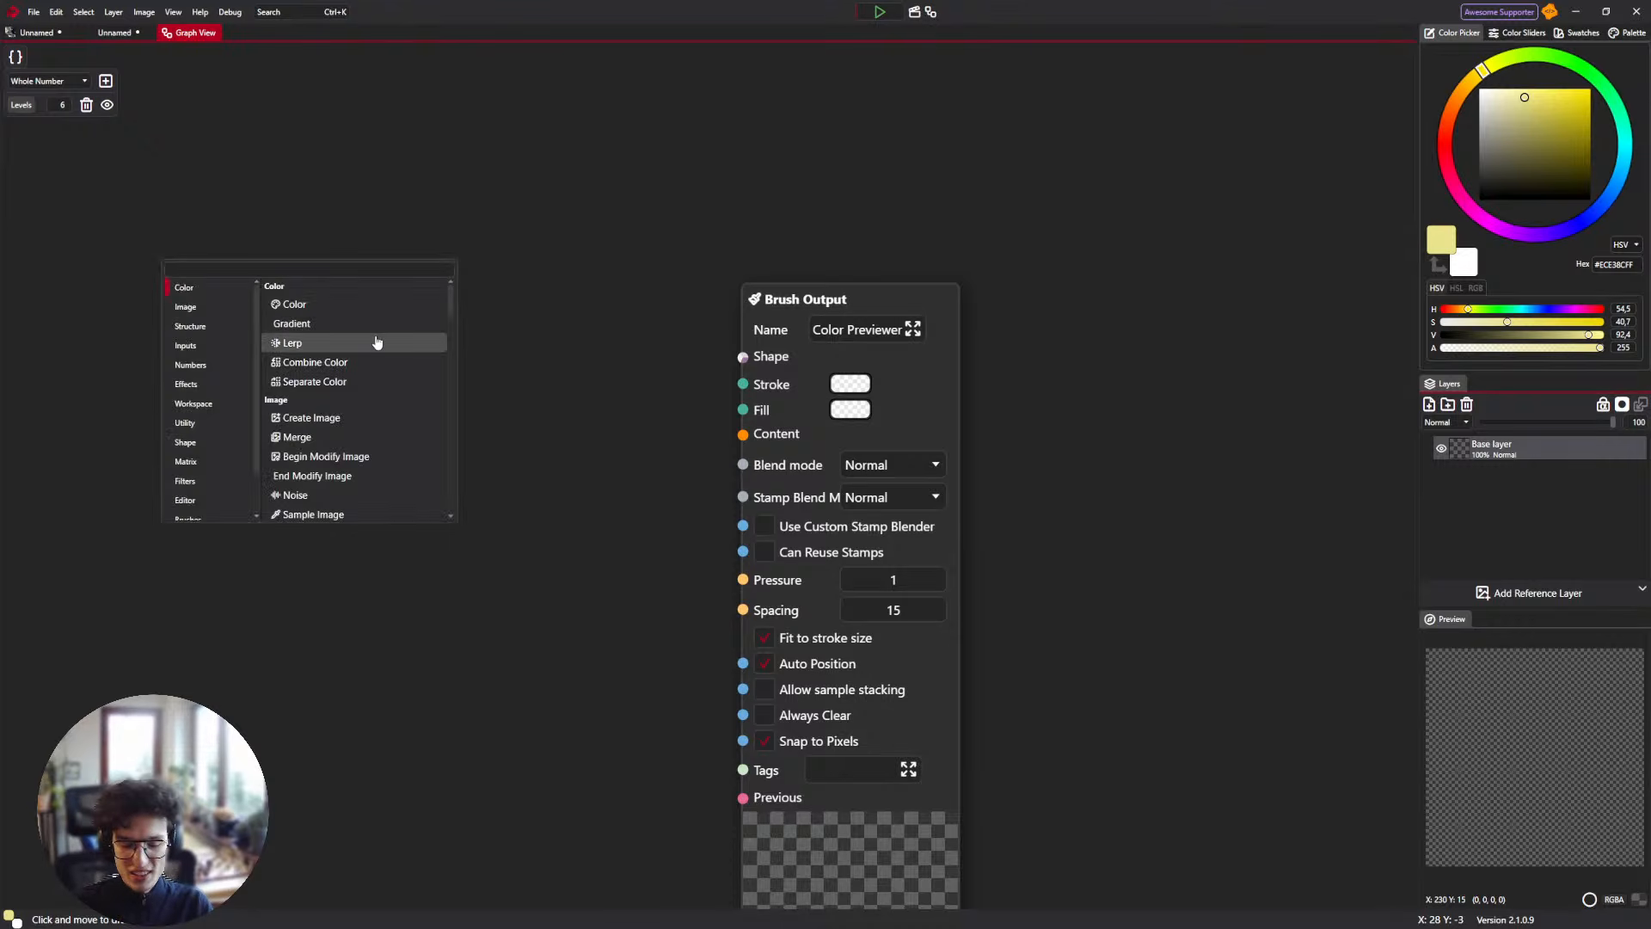
pyautogui.write('Text')
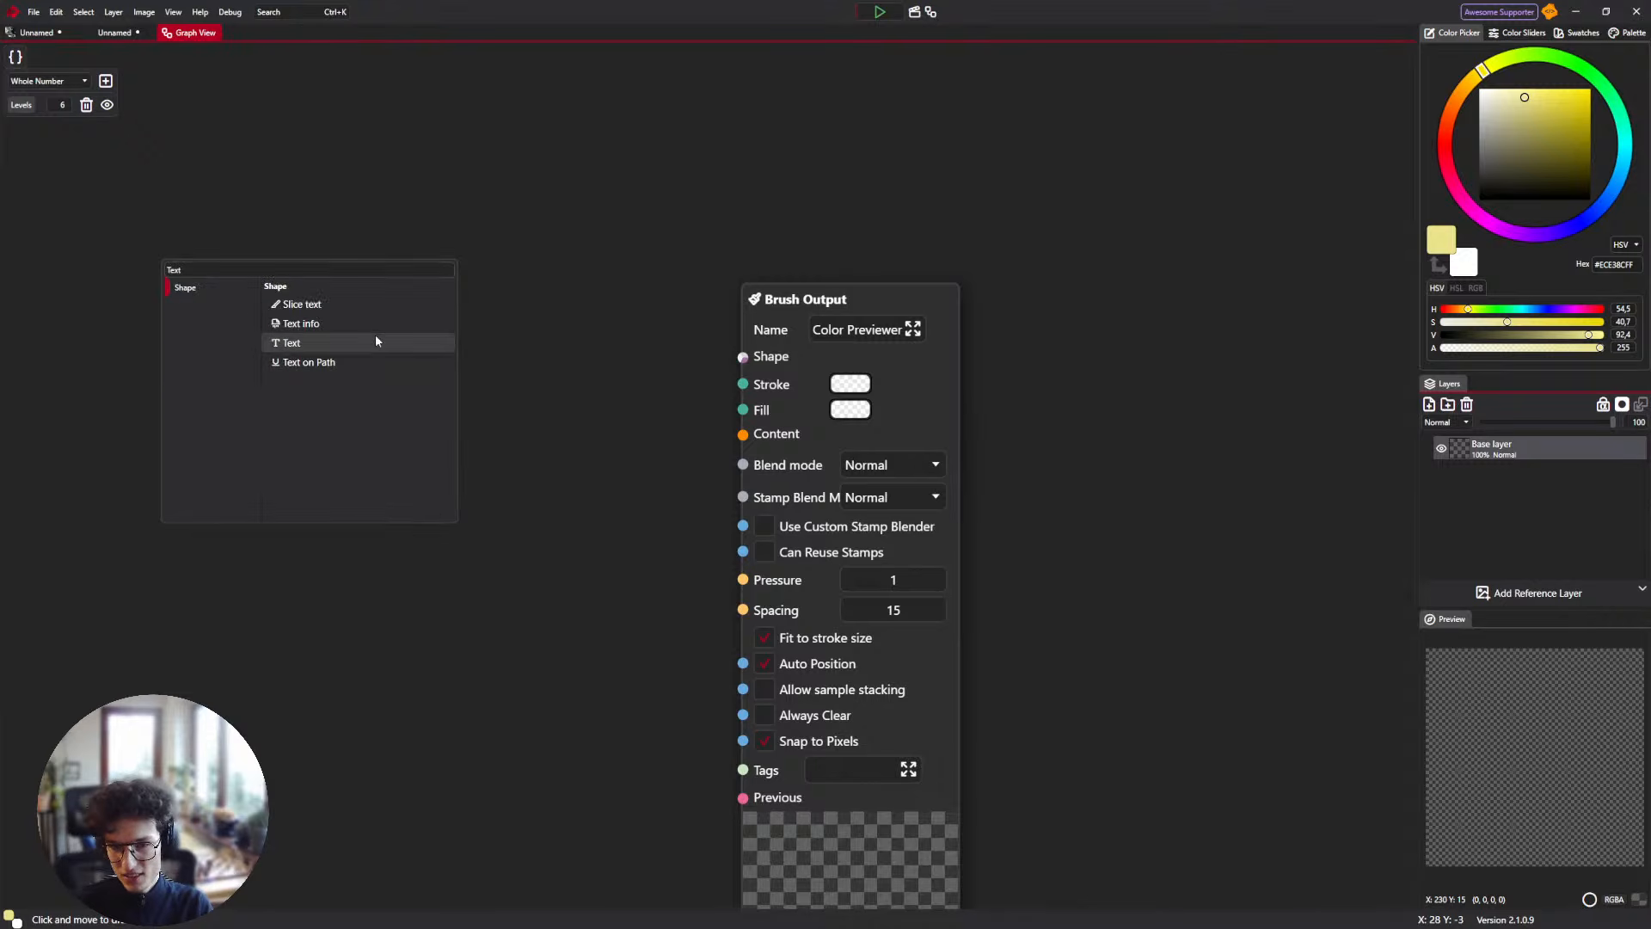
pyautogui.click(377, 342)
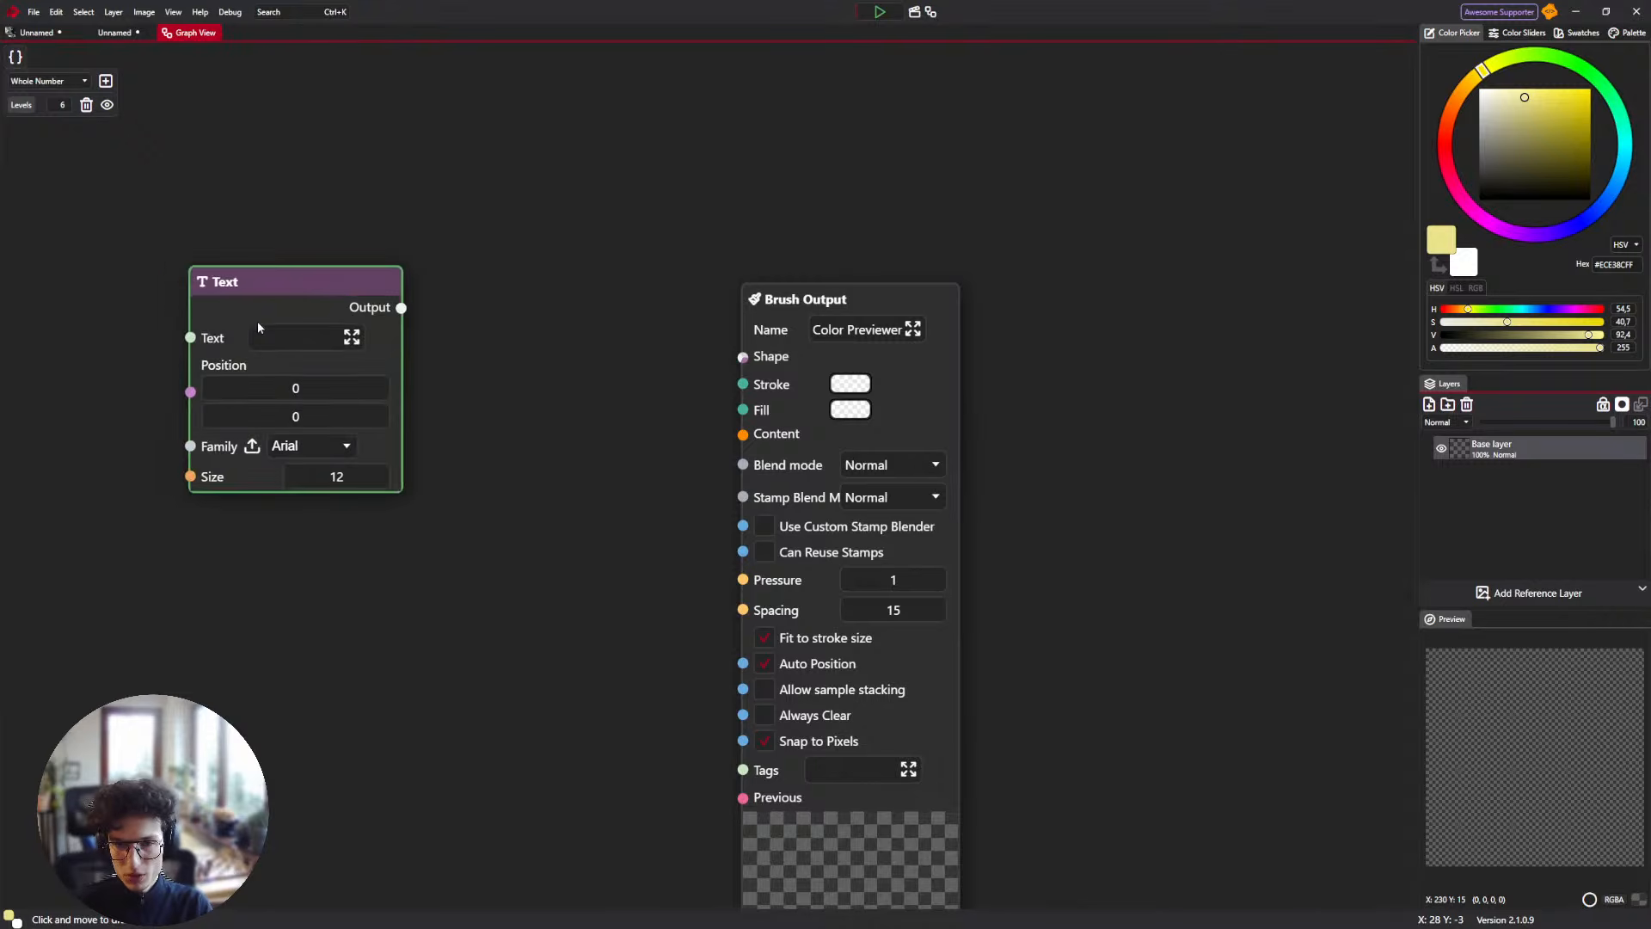
pyautogui.moveTo(257, 322); pyautogui.dragTo(381, 362)
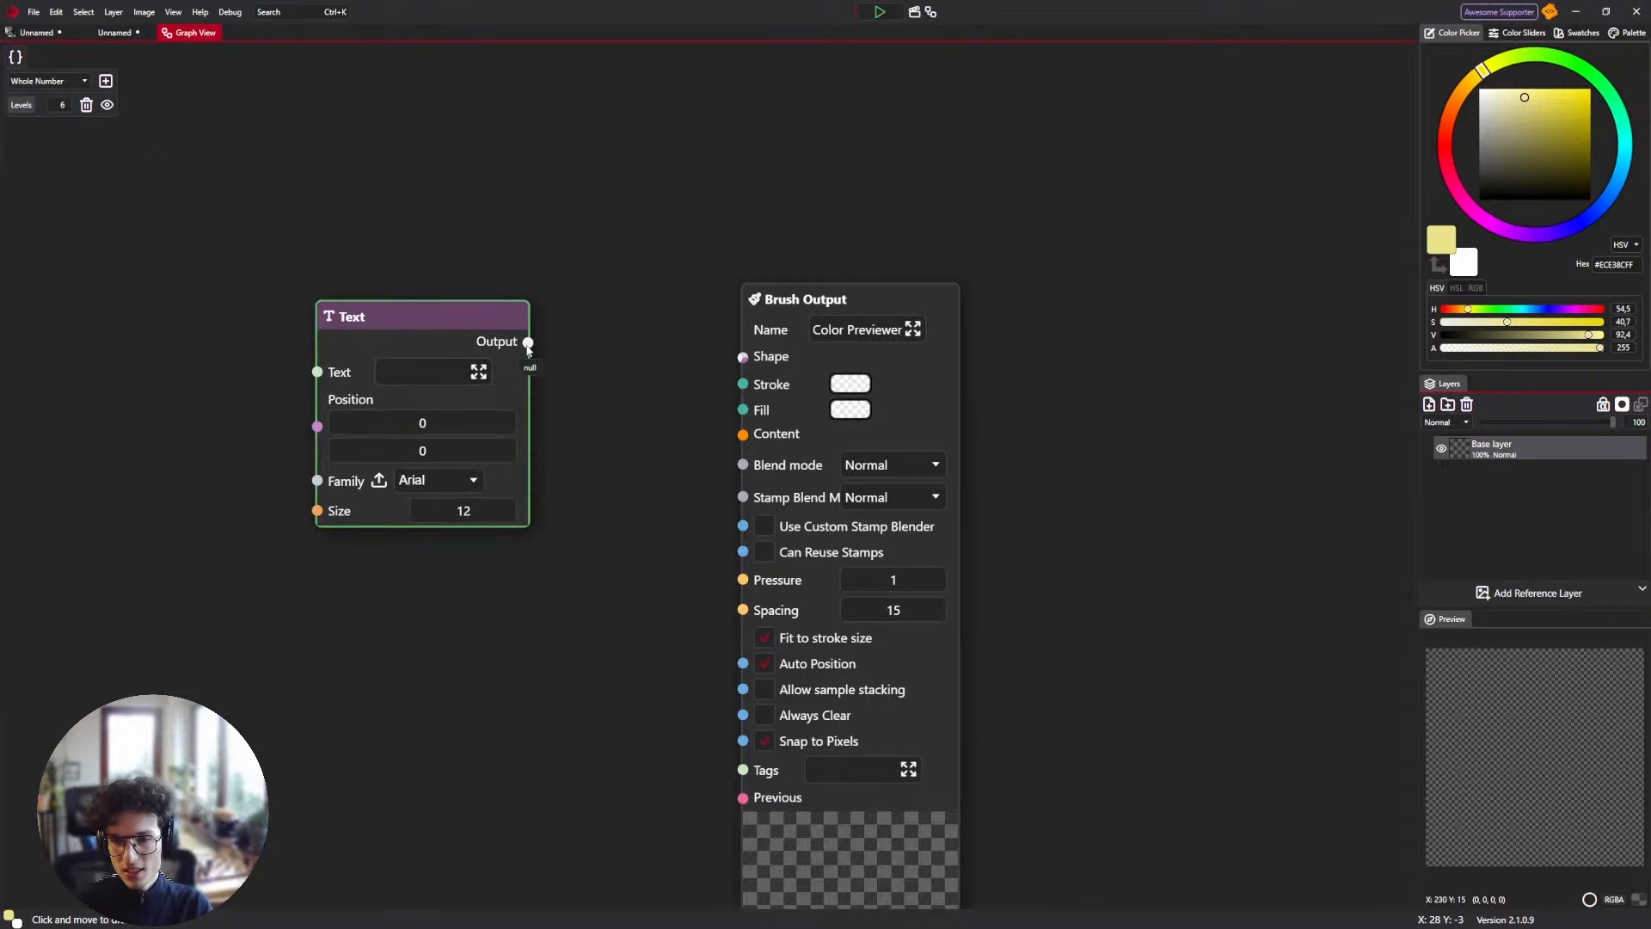
pyautogui.moveTo(528, 343); pyautogui.dragTo(743, 357)
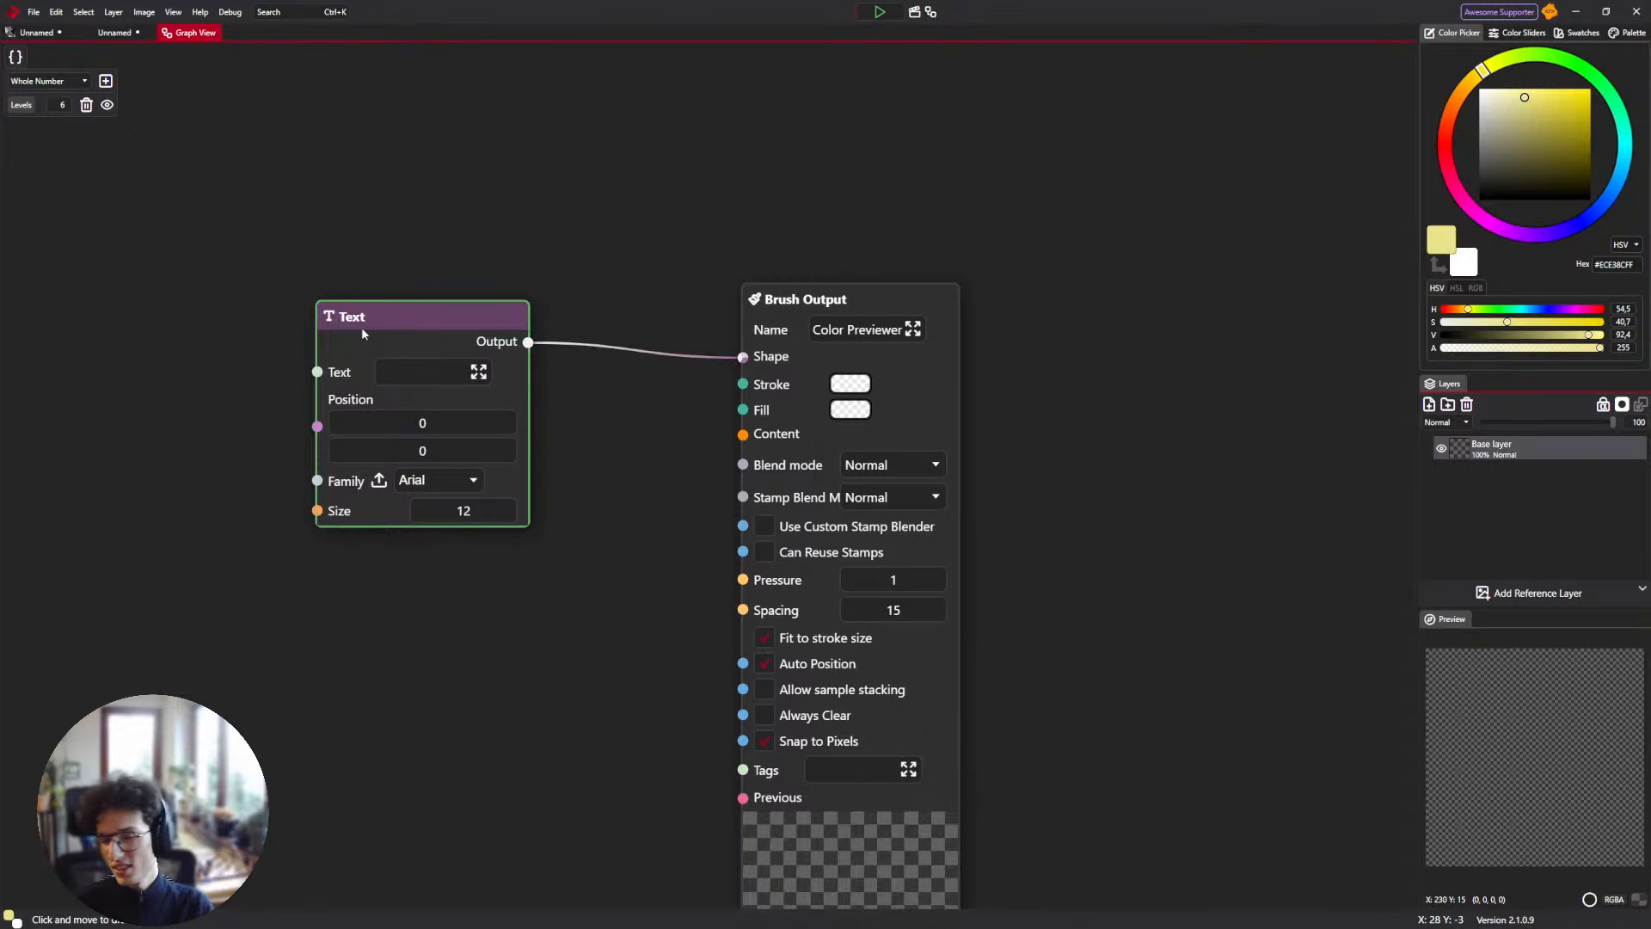
# Enter ASd as the Text node's sample text and set its font family to Malgun Gothic.
pyautogui.press('BackSpace')
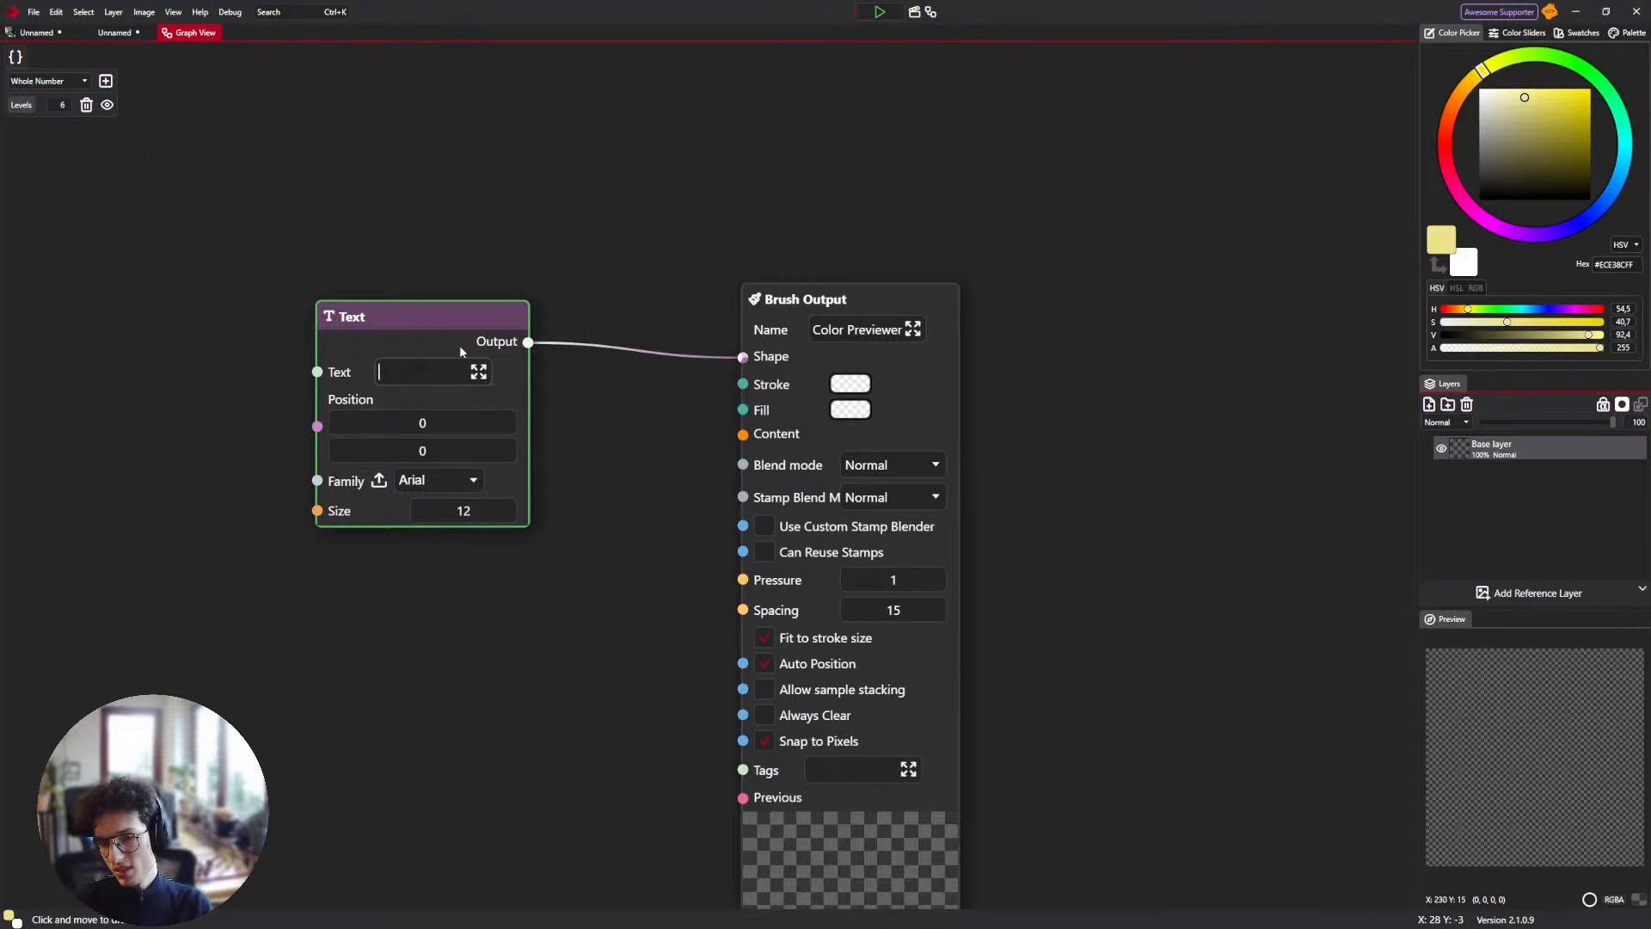
pyautogui.write('ASd')
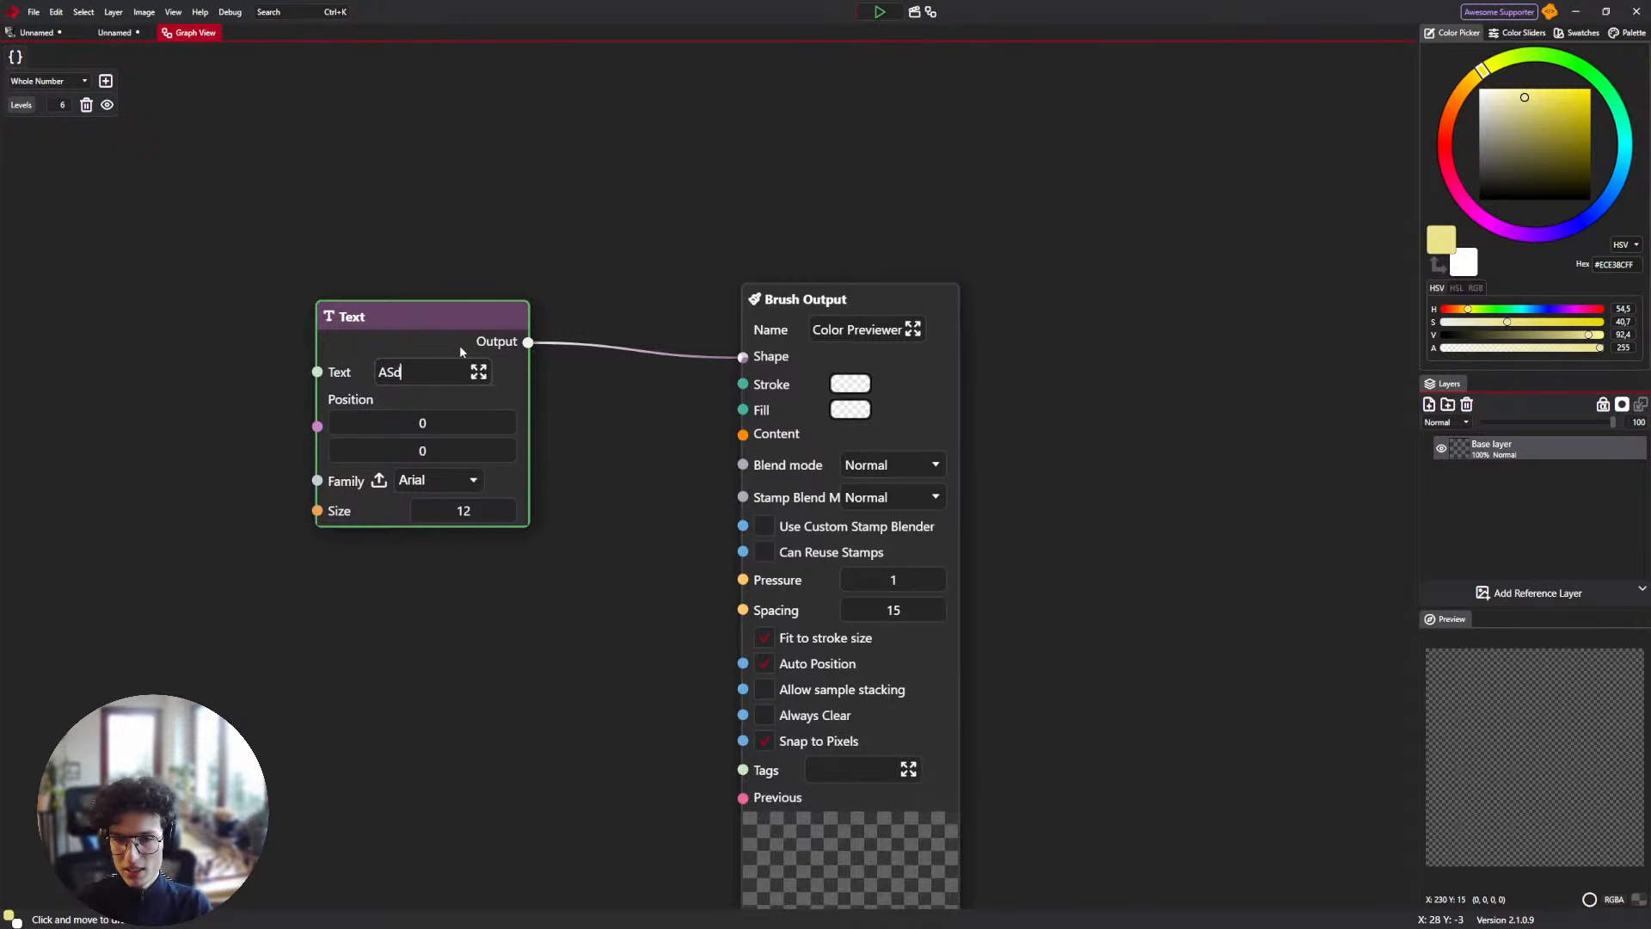
pyautogui.click(473, 480)
pyautogui.scroll(-5, 438, 551)
pyautogui.click(422, 525)
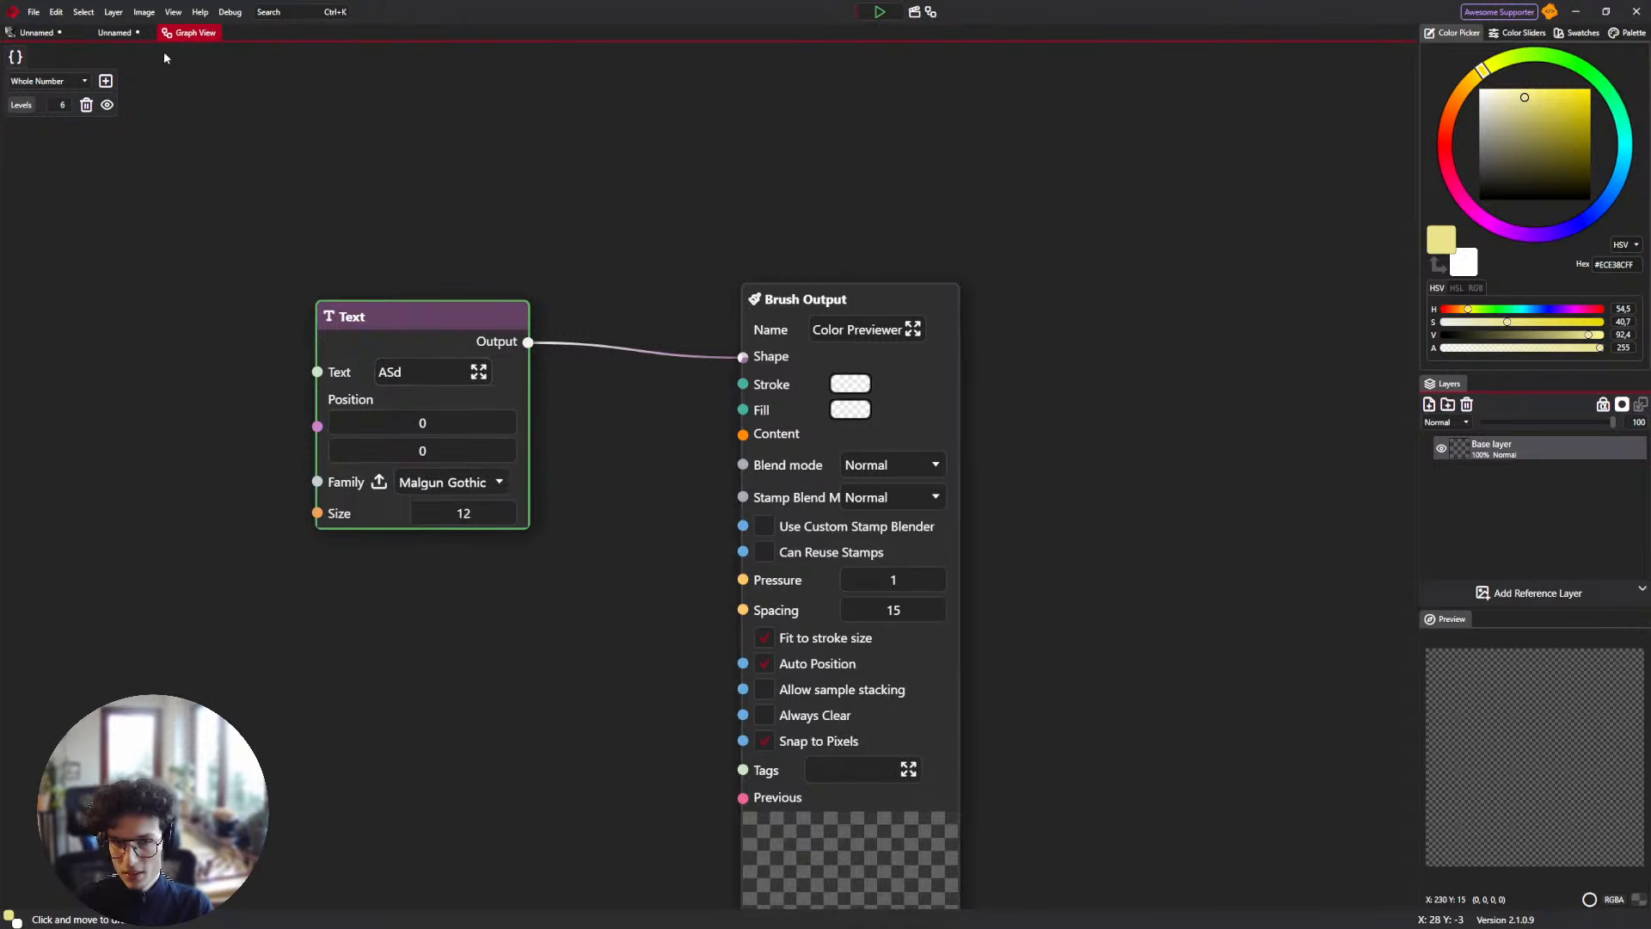
# Check the text-shaped brush outline over the dog photo.
pyautogui.click(43, 33)
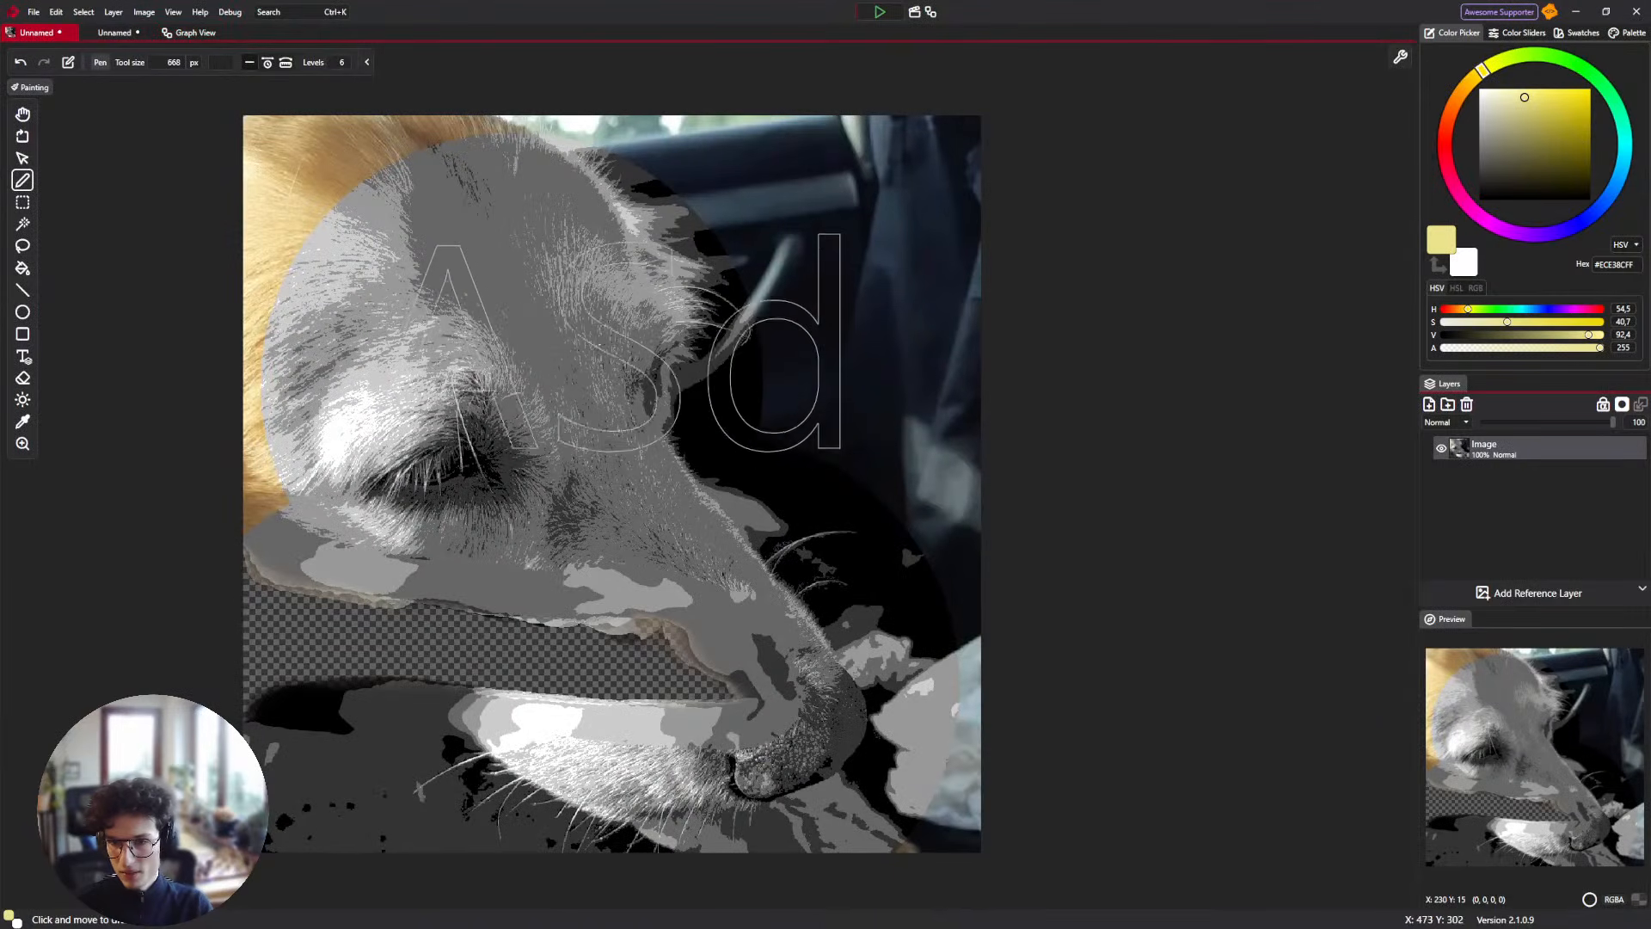
pyautogui.click(189, 33)
pyautogui.click(43, 33)
pyautogui.click(115, 33)
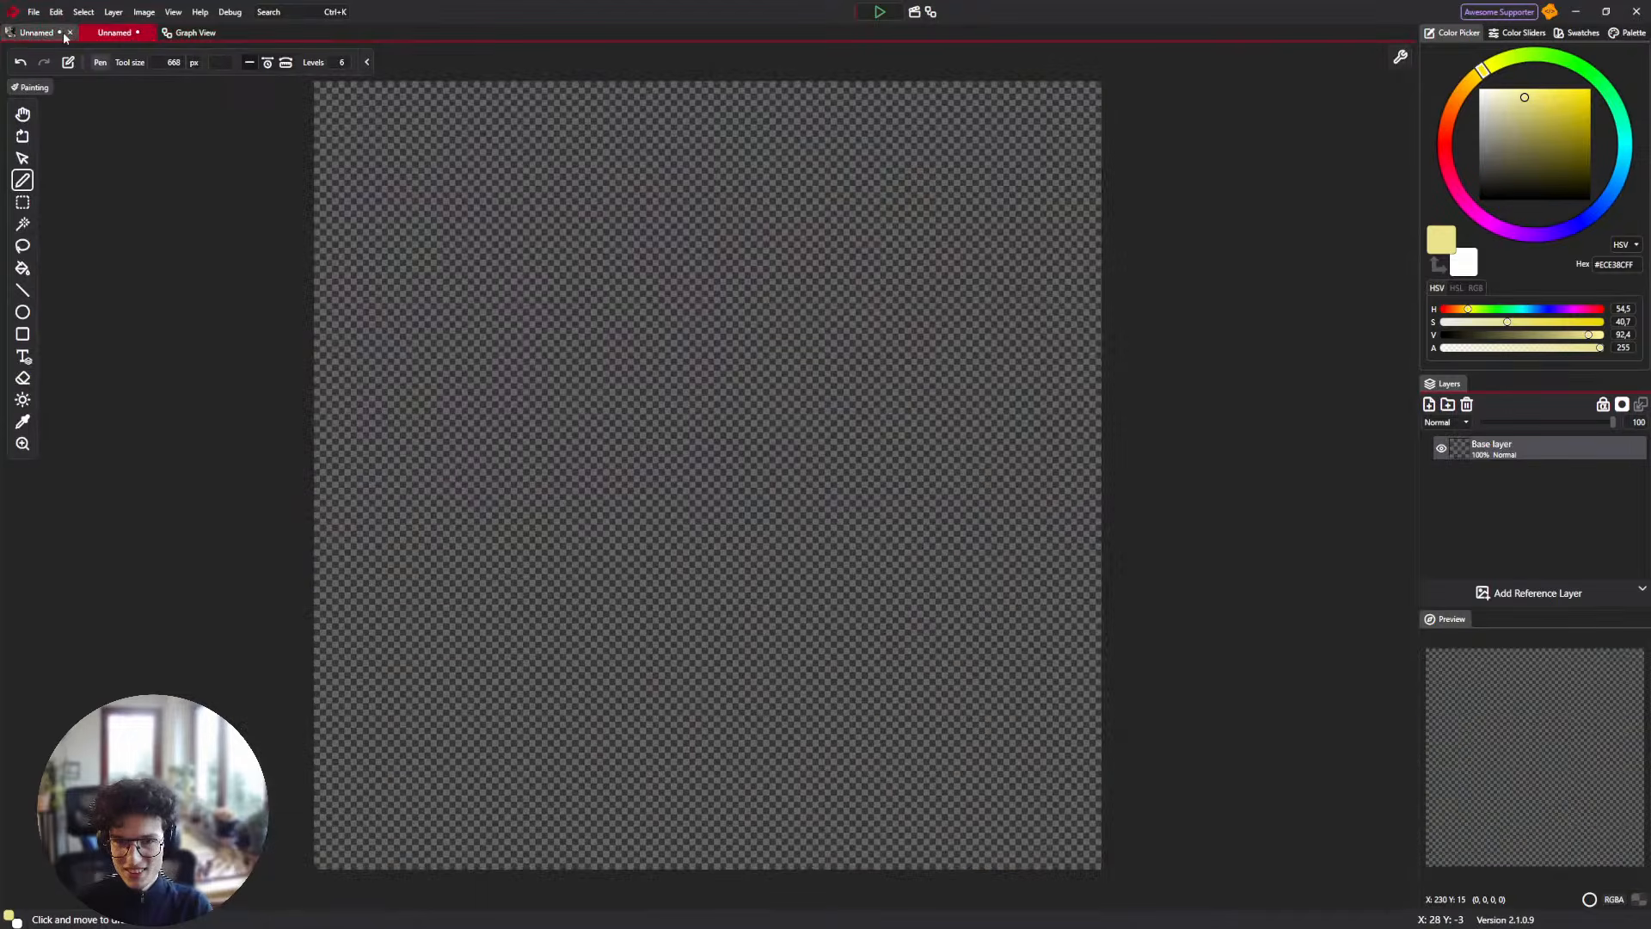
# Clear the Text node's sample text and add a Stroke Info node well ahead of it in the graph.
pyautogui.click(189, 33)
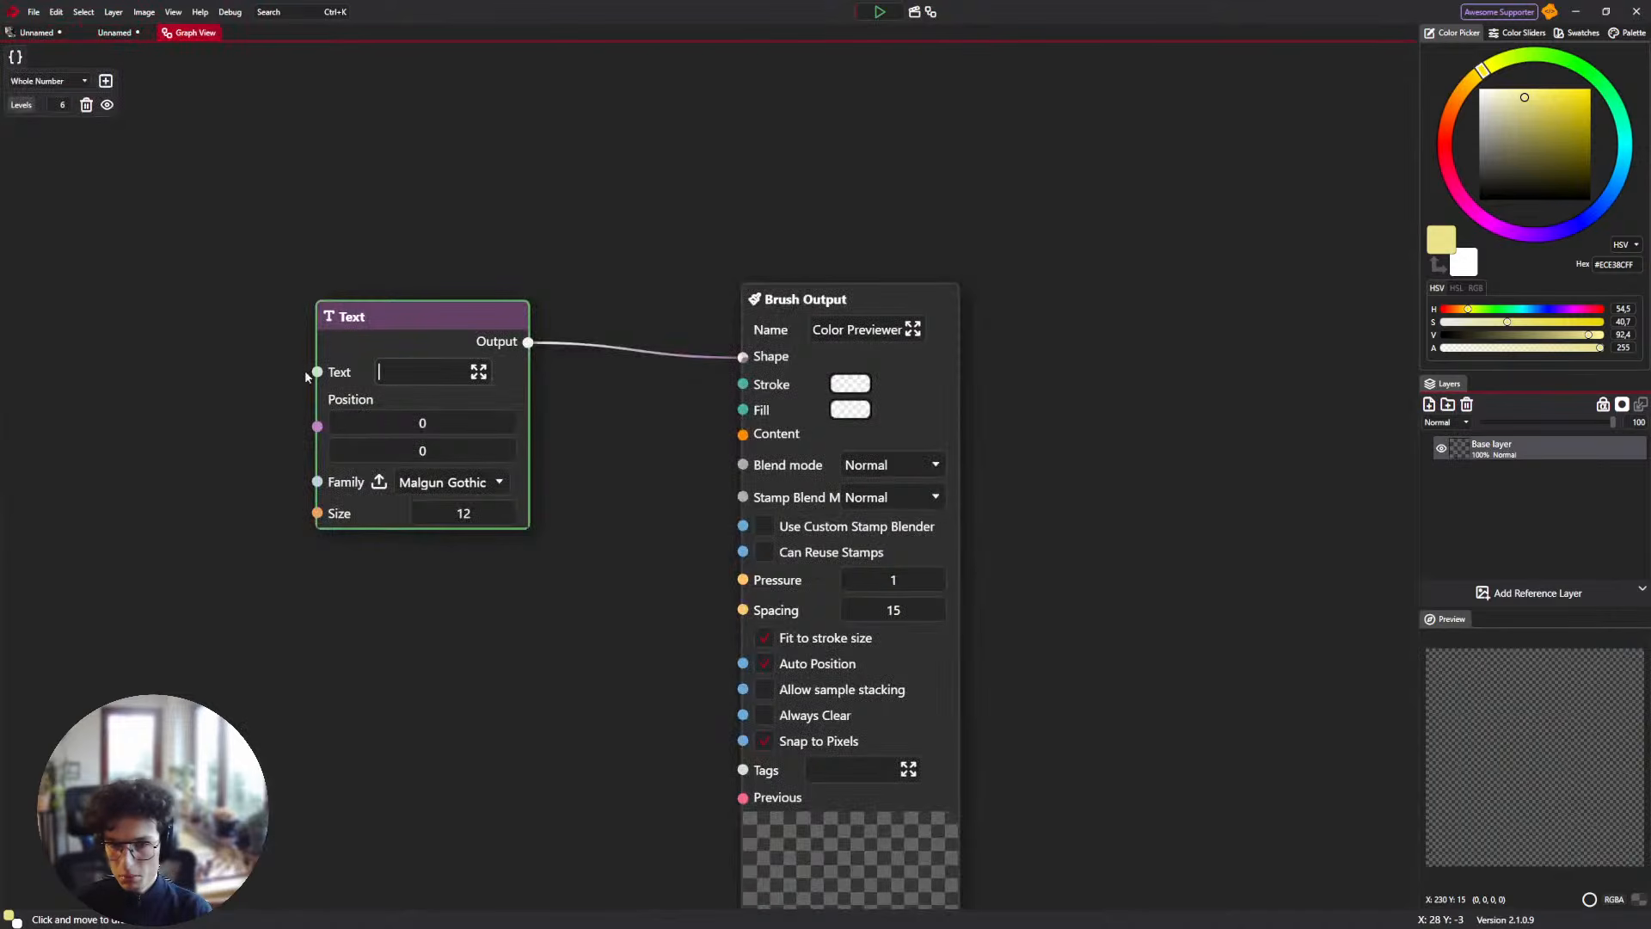
pyautogui.moveTo(705, 345); pyautogui.dragTo(420, 268)
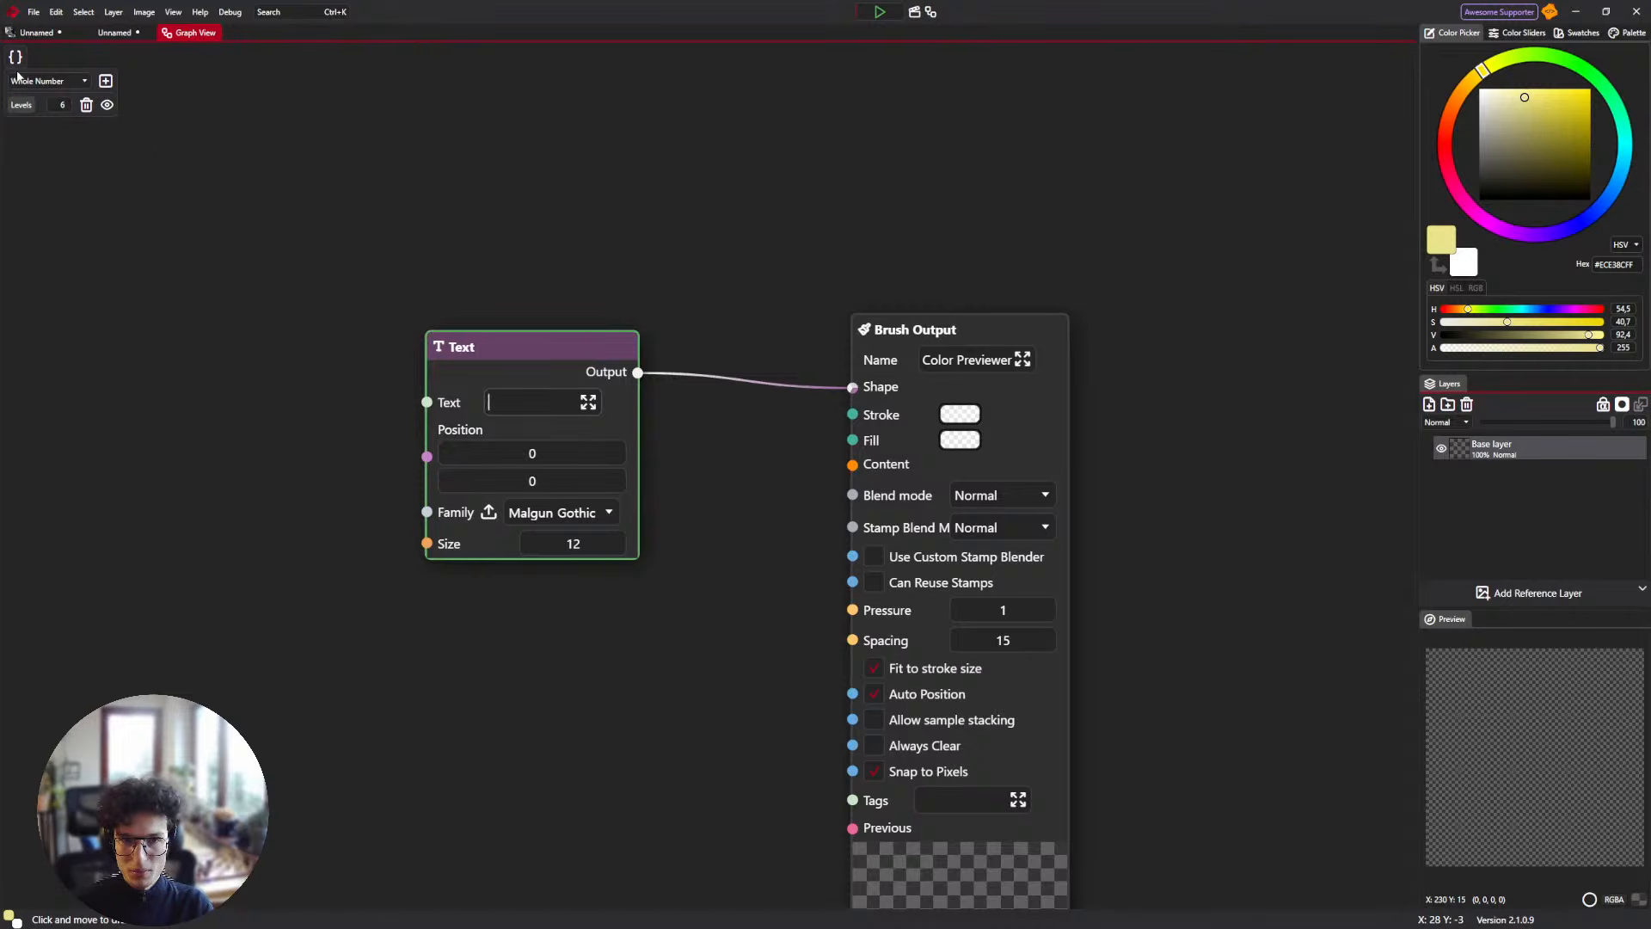
pyautogui.moveTo(198, 333); pyautogui.dragTo(288, 355)
pyautogui.rightClick(288, 356)
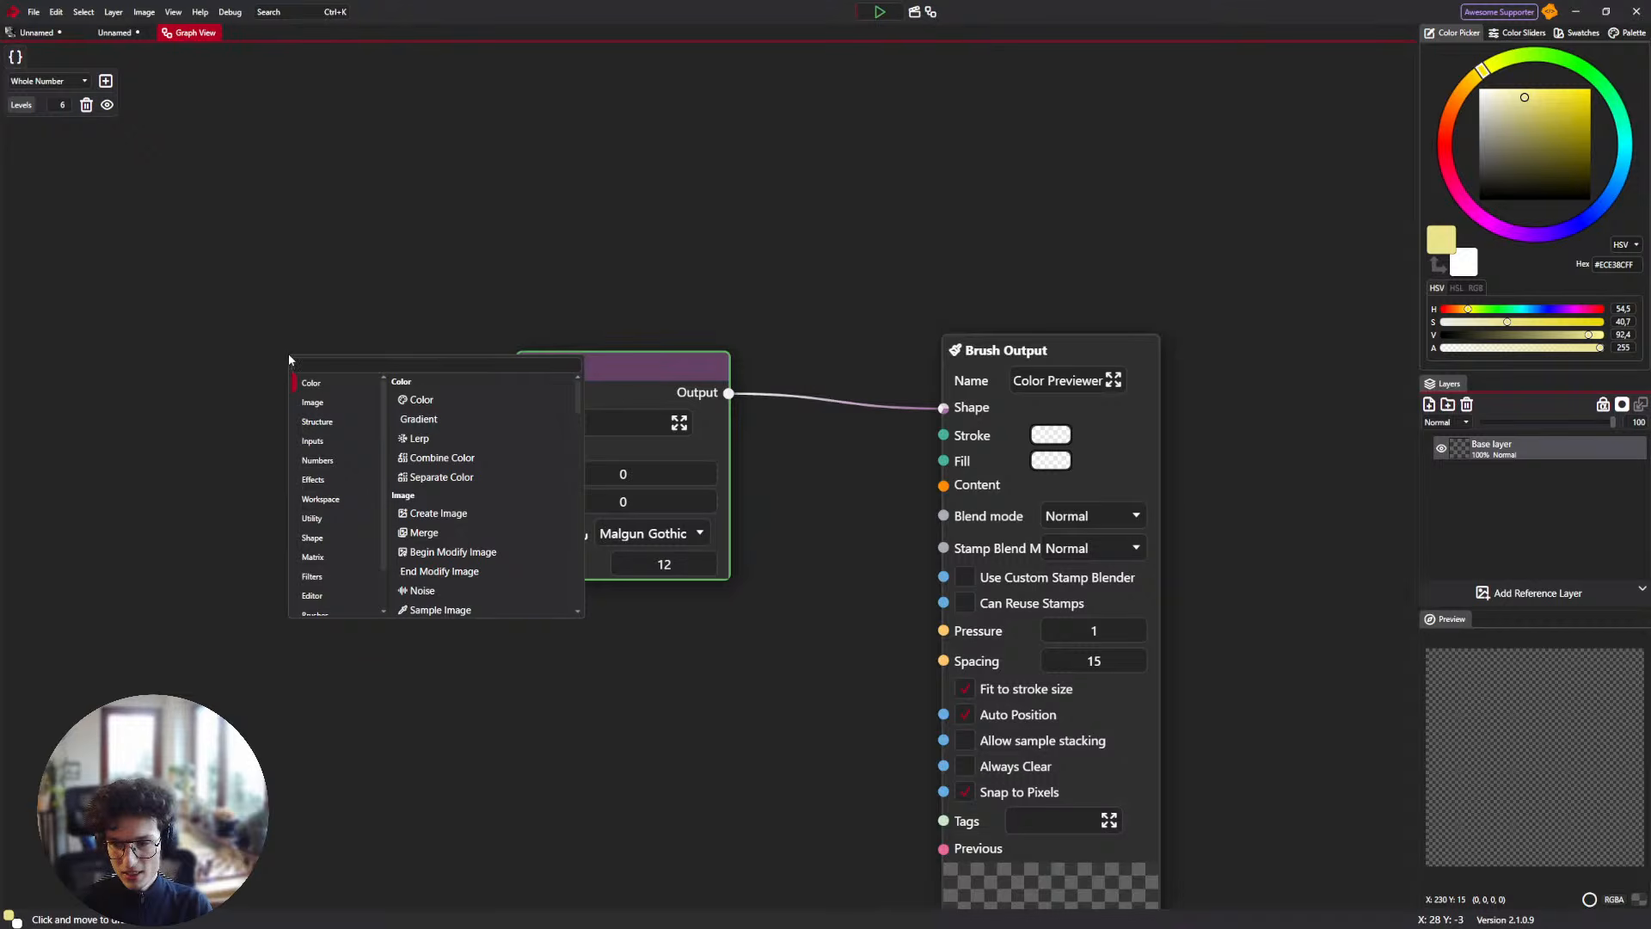
pyautogui.write('stroke')
pyautogui.press('Return')
pyautogui.moveTo(367, 362); pyautogui.dragTo(0, 351)
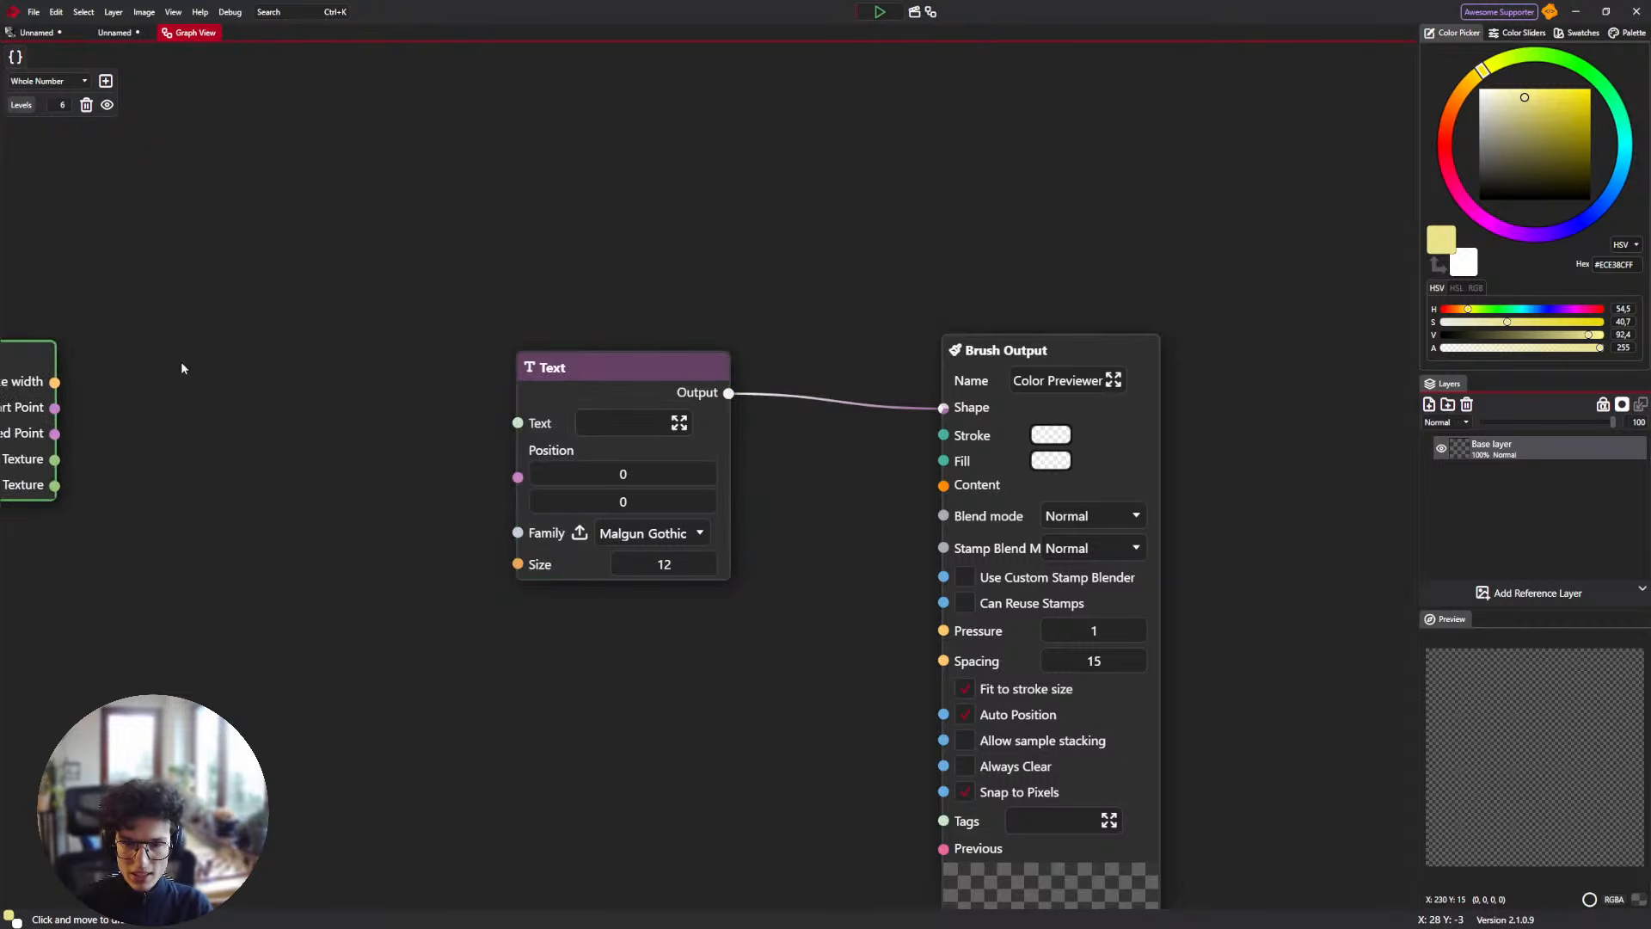
# Add a Sample Image node and connect Stroke Info's Target Sample Texture to its Image input.
pyautogui.moveTo(181, 368); pyautogui.dragTo(306, 363)
pyautogui.rightClick(362, 379)
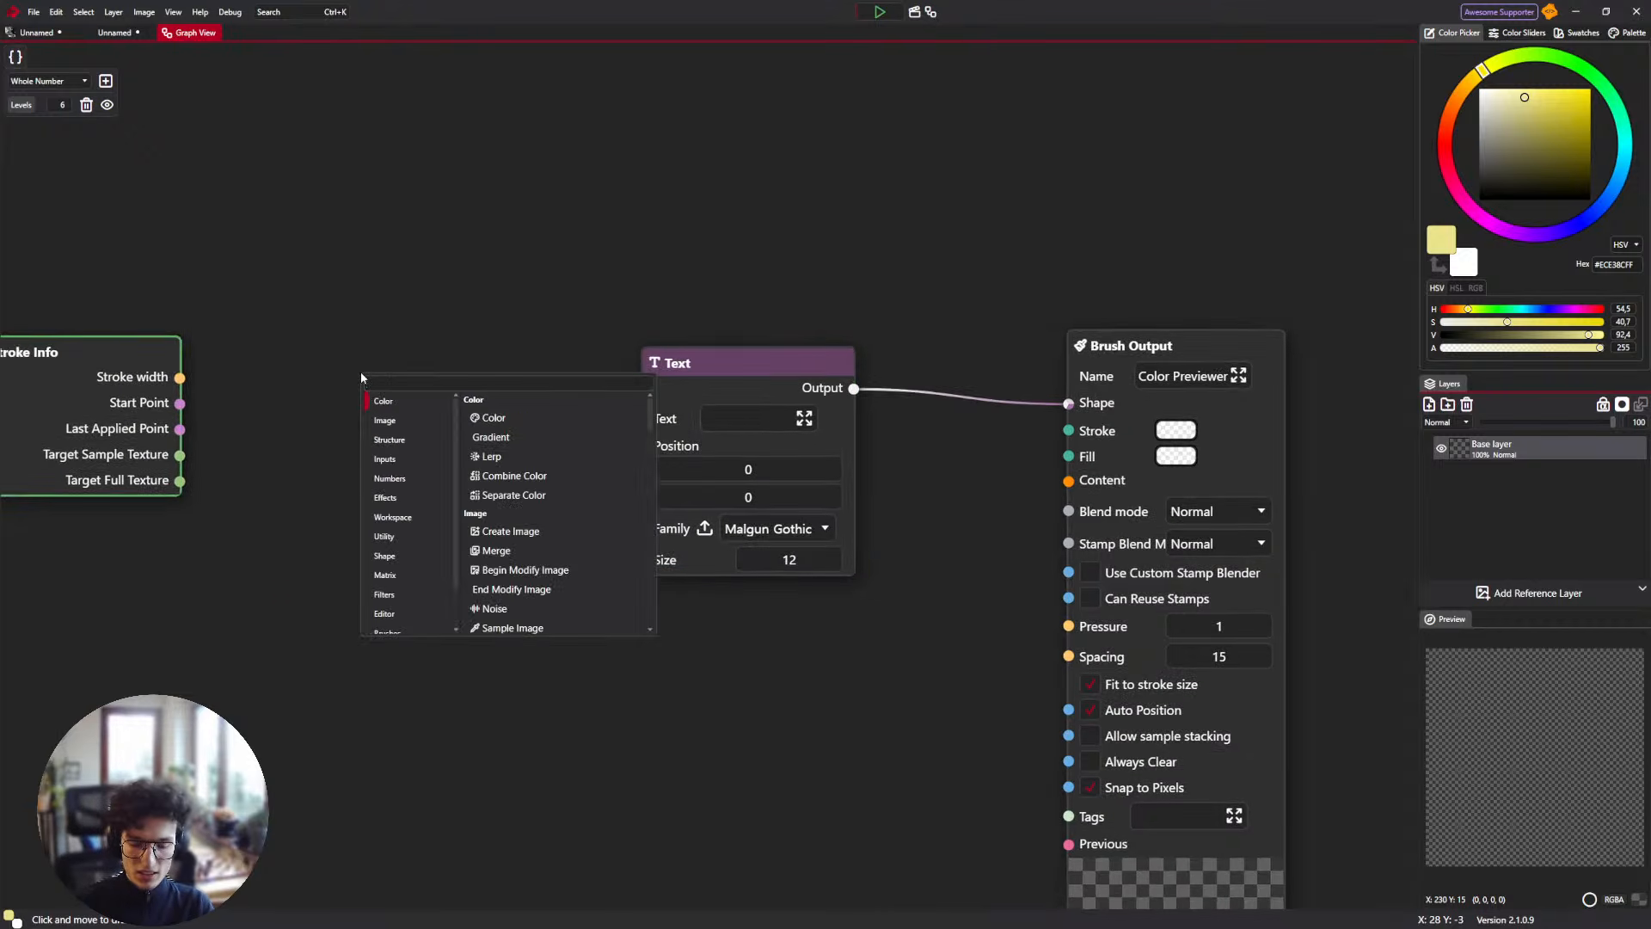
pyautogui.write('sa')
pyautogui.press('Return')
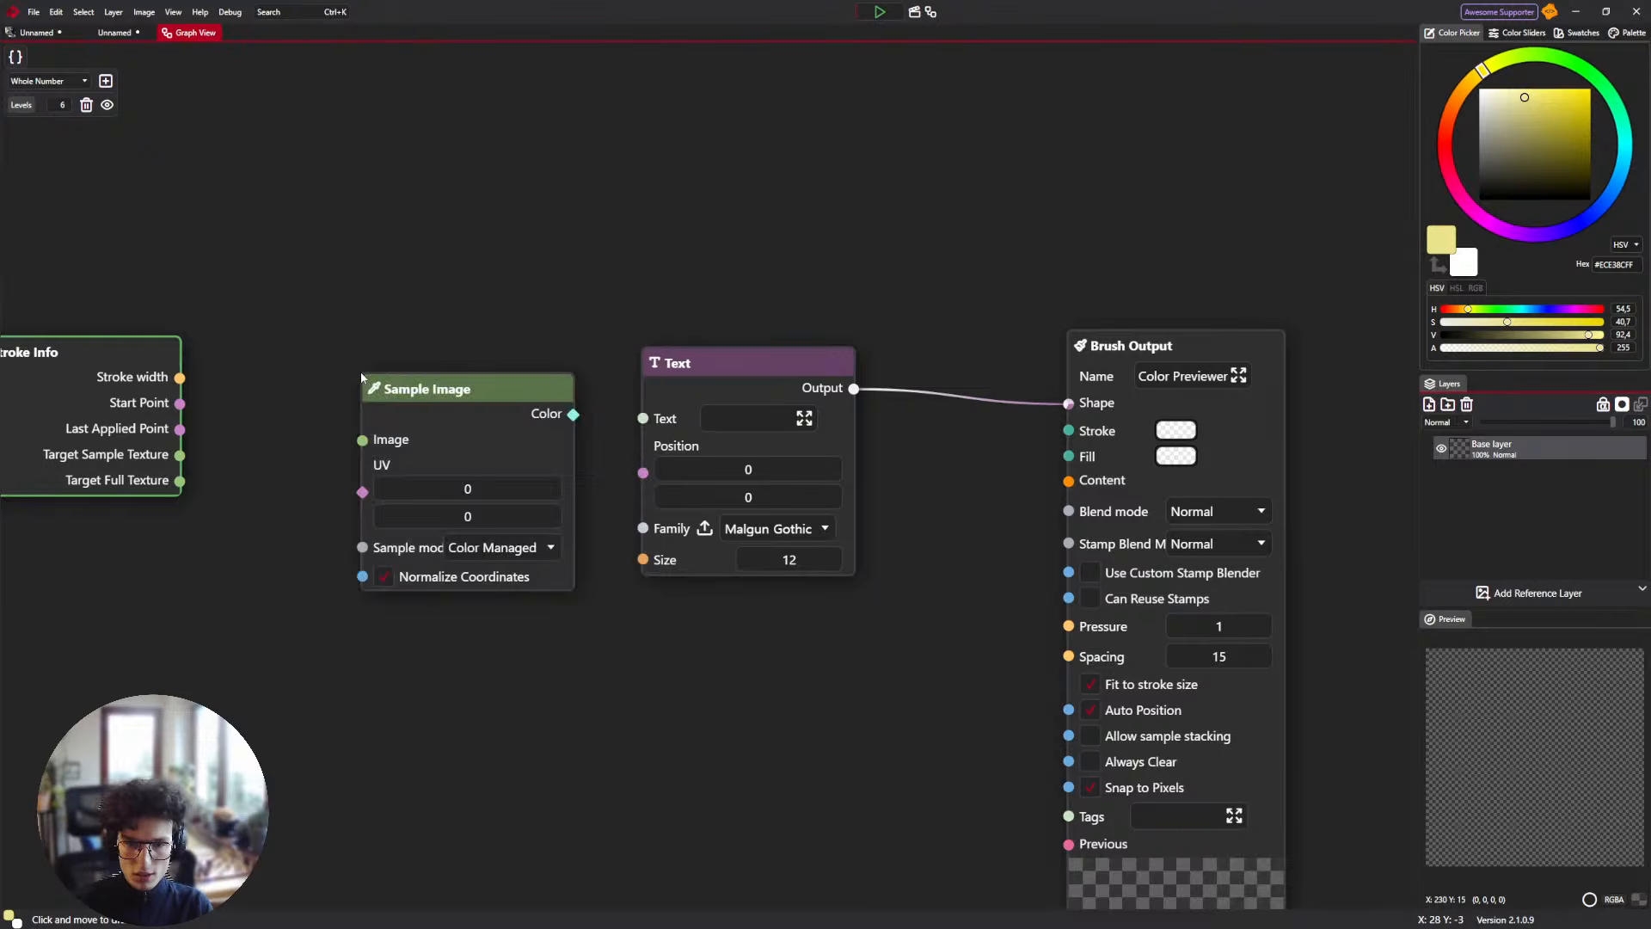
pyautogui.moveTo(179, 454)
pyautogui.mouseDown()
pyautogui.moveTo(252, 468)
pyautogui.moveTo(363, 441)
pyautogui.mouseUp()
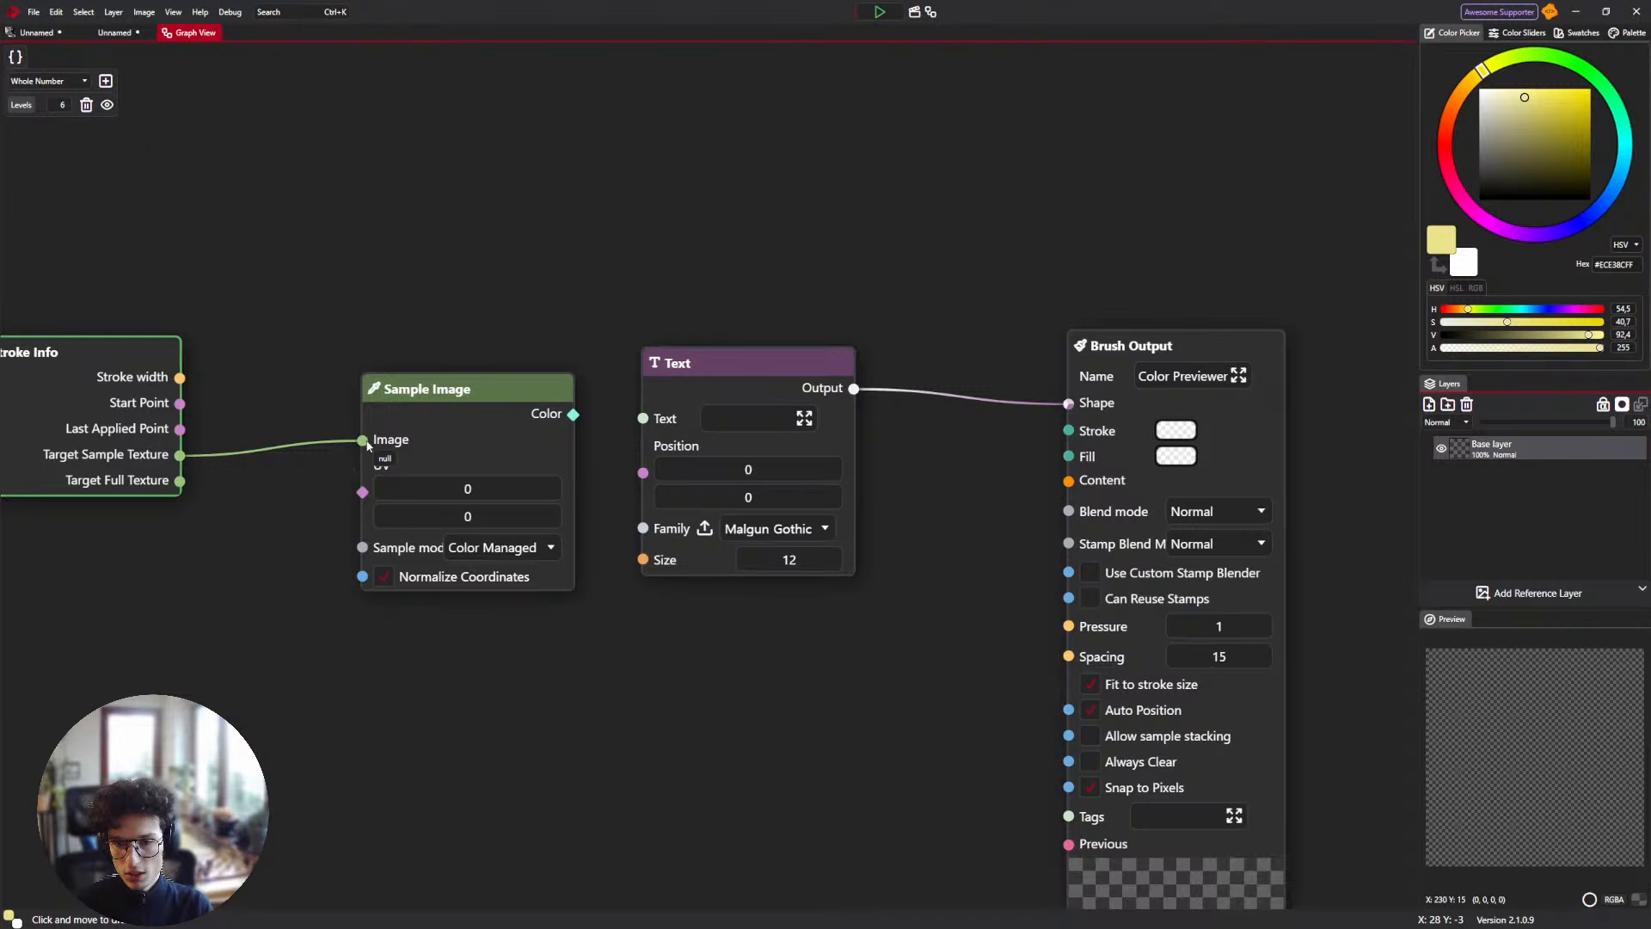
# Set the Sample Image node's UV to 0,5 and 0,5, and shift it with Stroke Info away from the Text node.
pyautogui.moveTo(367, 445); pyautogui.dragTo(376, 375)
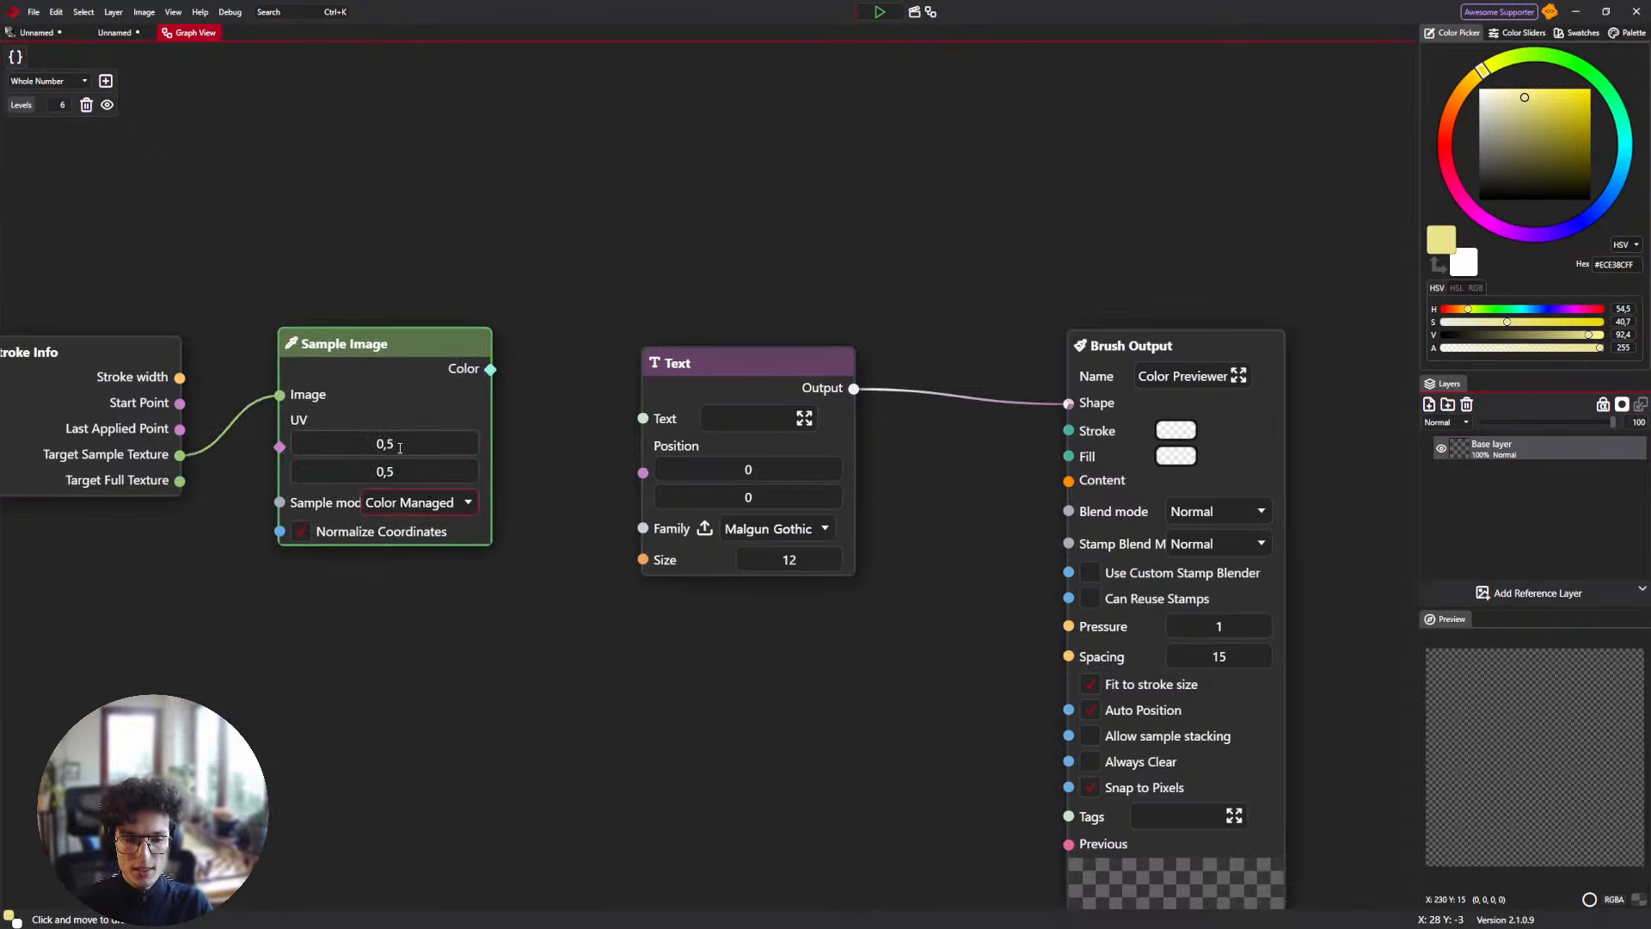
pyautogui.moveTo(416, 277); pyautogui.dragTo(159, 387)
pyautogui.moveTo(405, 355); pyautogui.dragTo(266, 381)
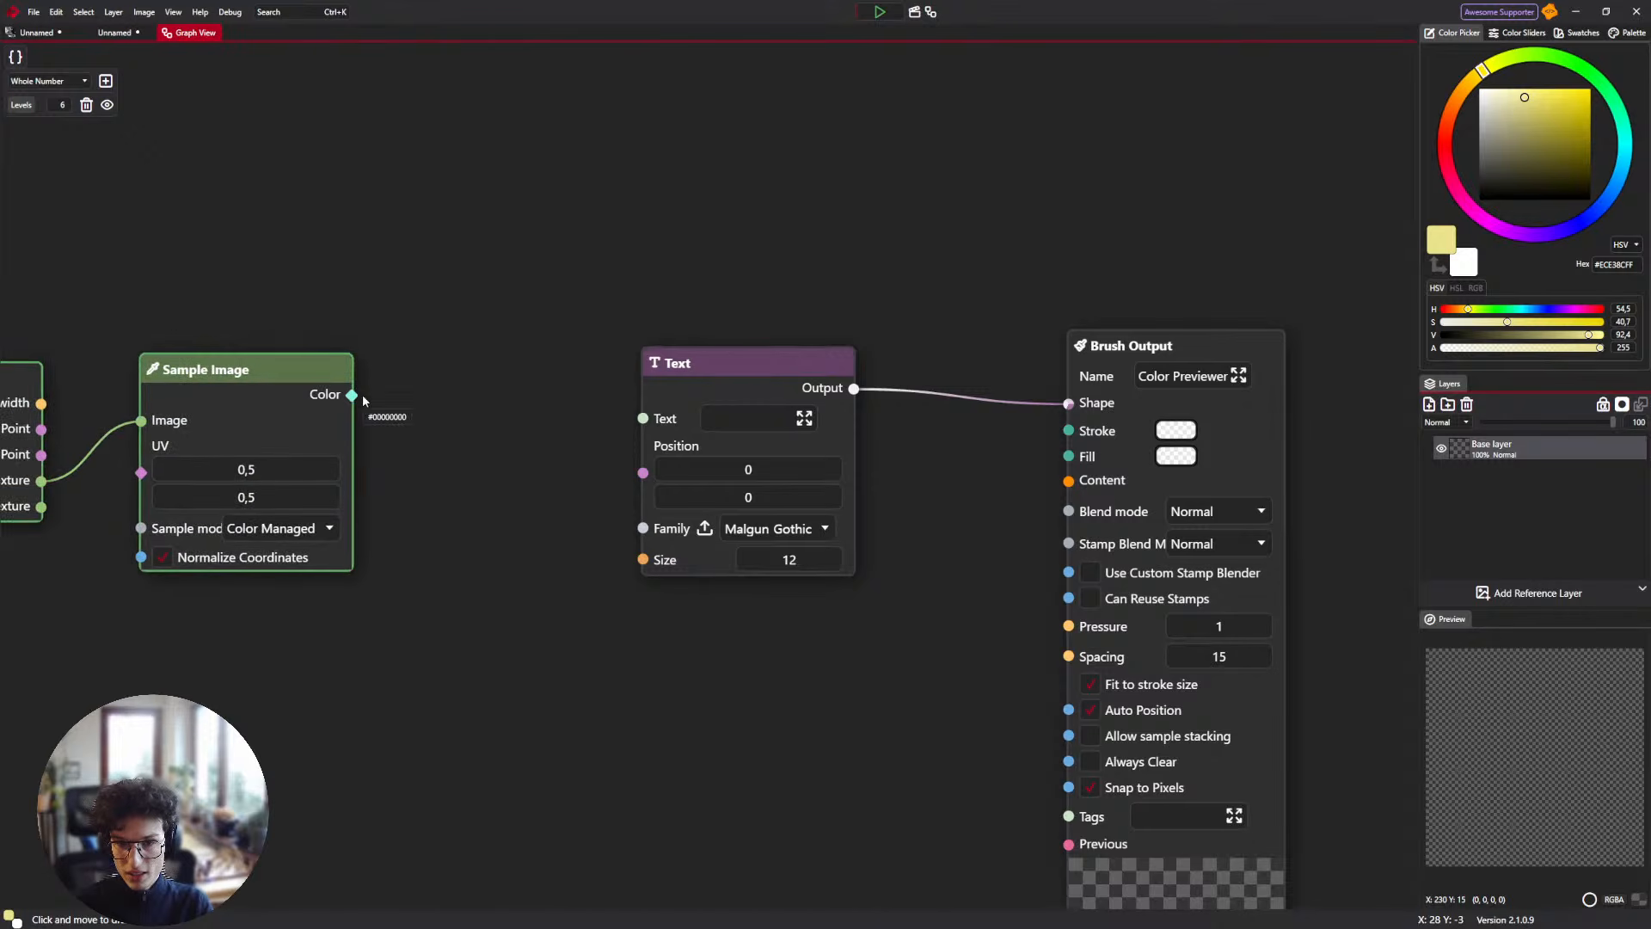
pyautogui.moveTo(364, 400); pyautogui.dragTo(519, 399)
pyautogui.moveTo(504, 279); pyautogui.dragTo(143, 437)
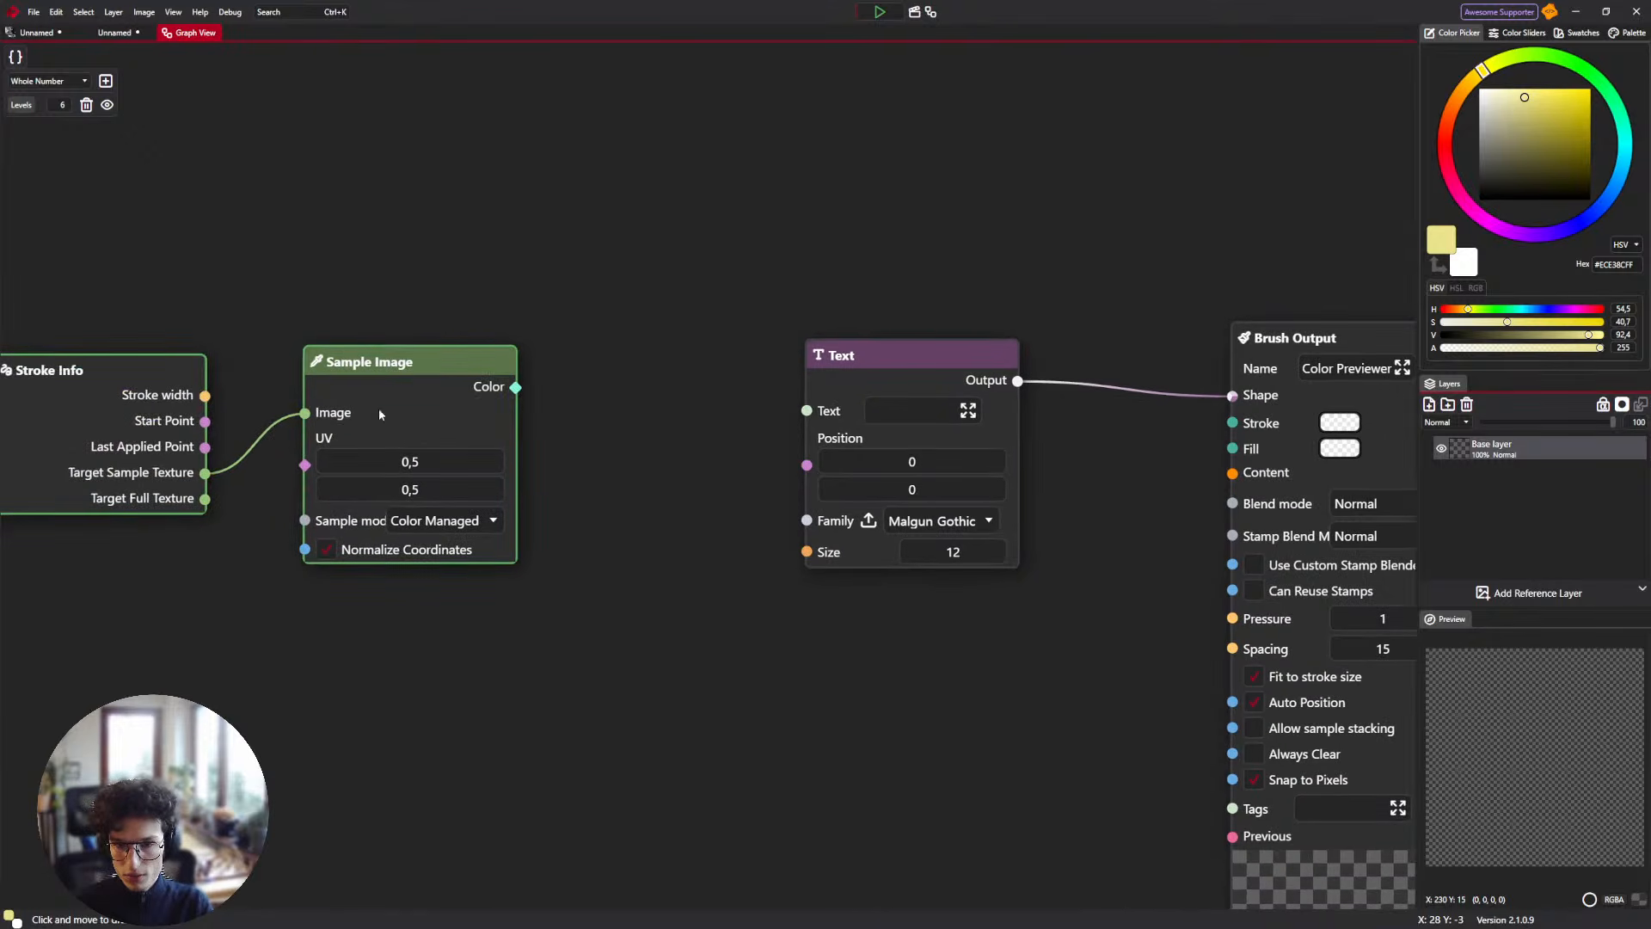
pyautogui.moveTo(379, 411); pyautogui.dragTo(212, 453)
# Add a Separate Color node in RGB mode, feed it the sampled Color and connect its R output to the Text input.
pyautogui.rightClick(423, 445)
pyautogui.write('Sepa')
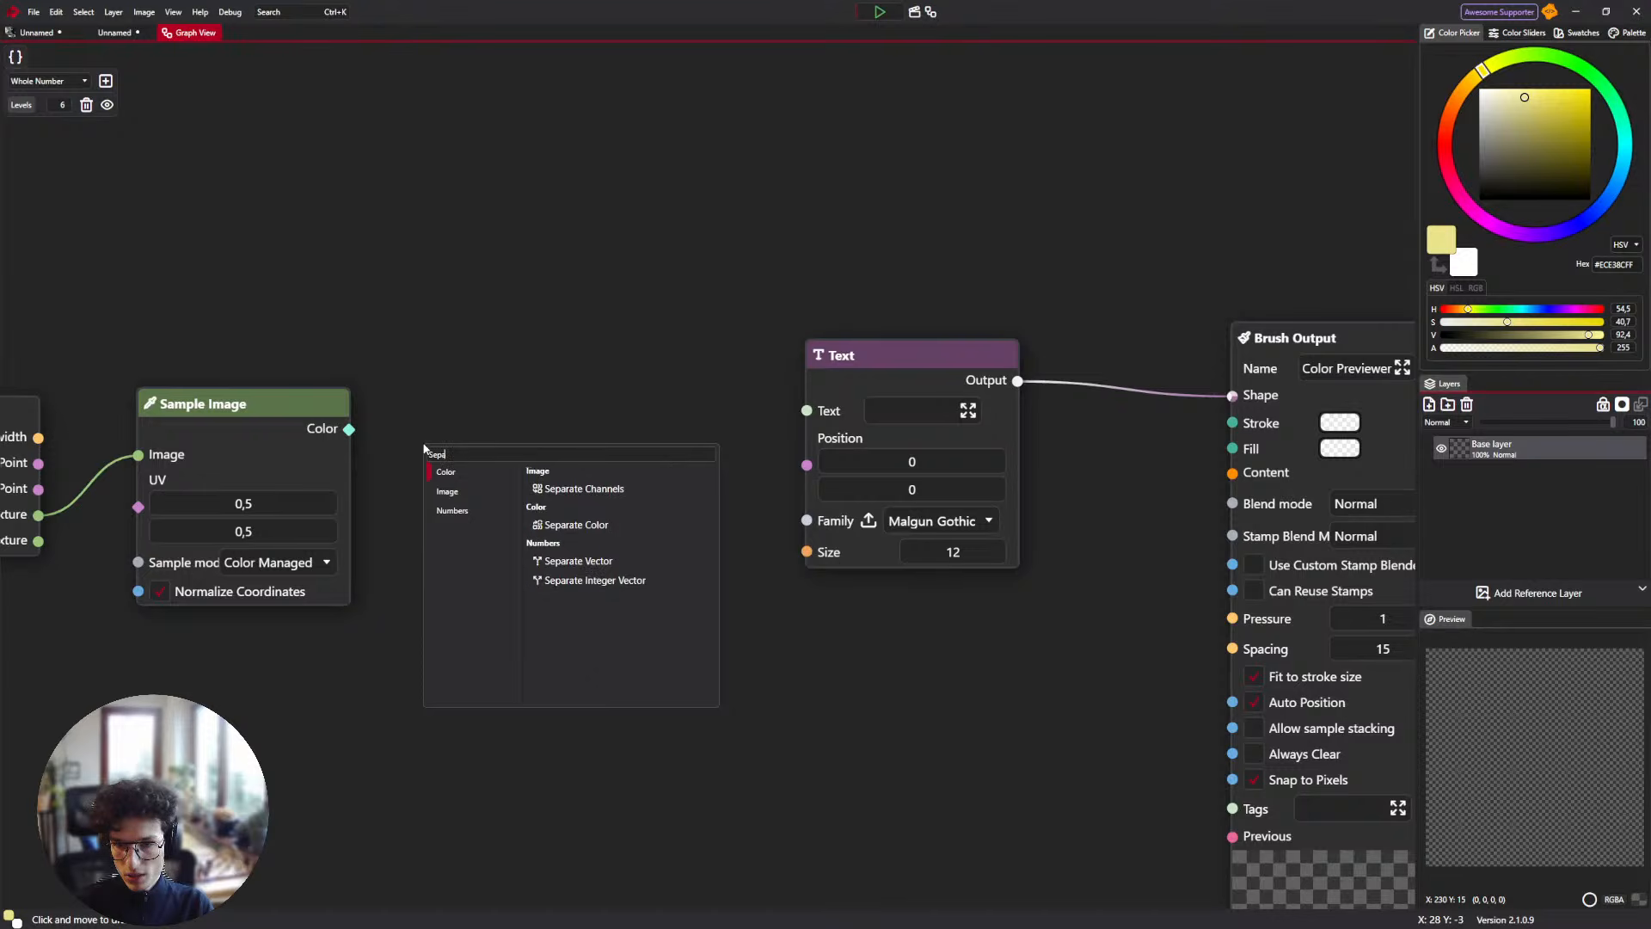
pyautogui.press('Down')
pyautogui.press('Down')
pyautogui.press('Return')
pyautogui.moveTo(447, 462); pyautogui.dragTo(447, 380)
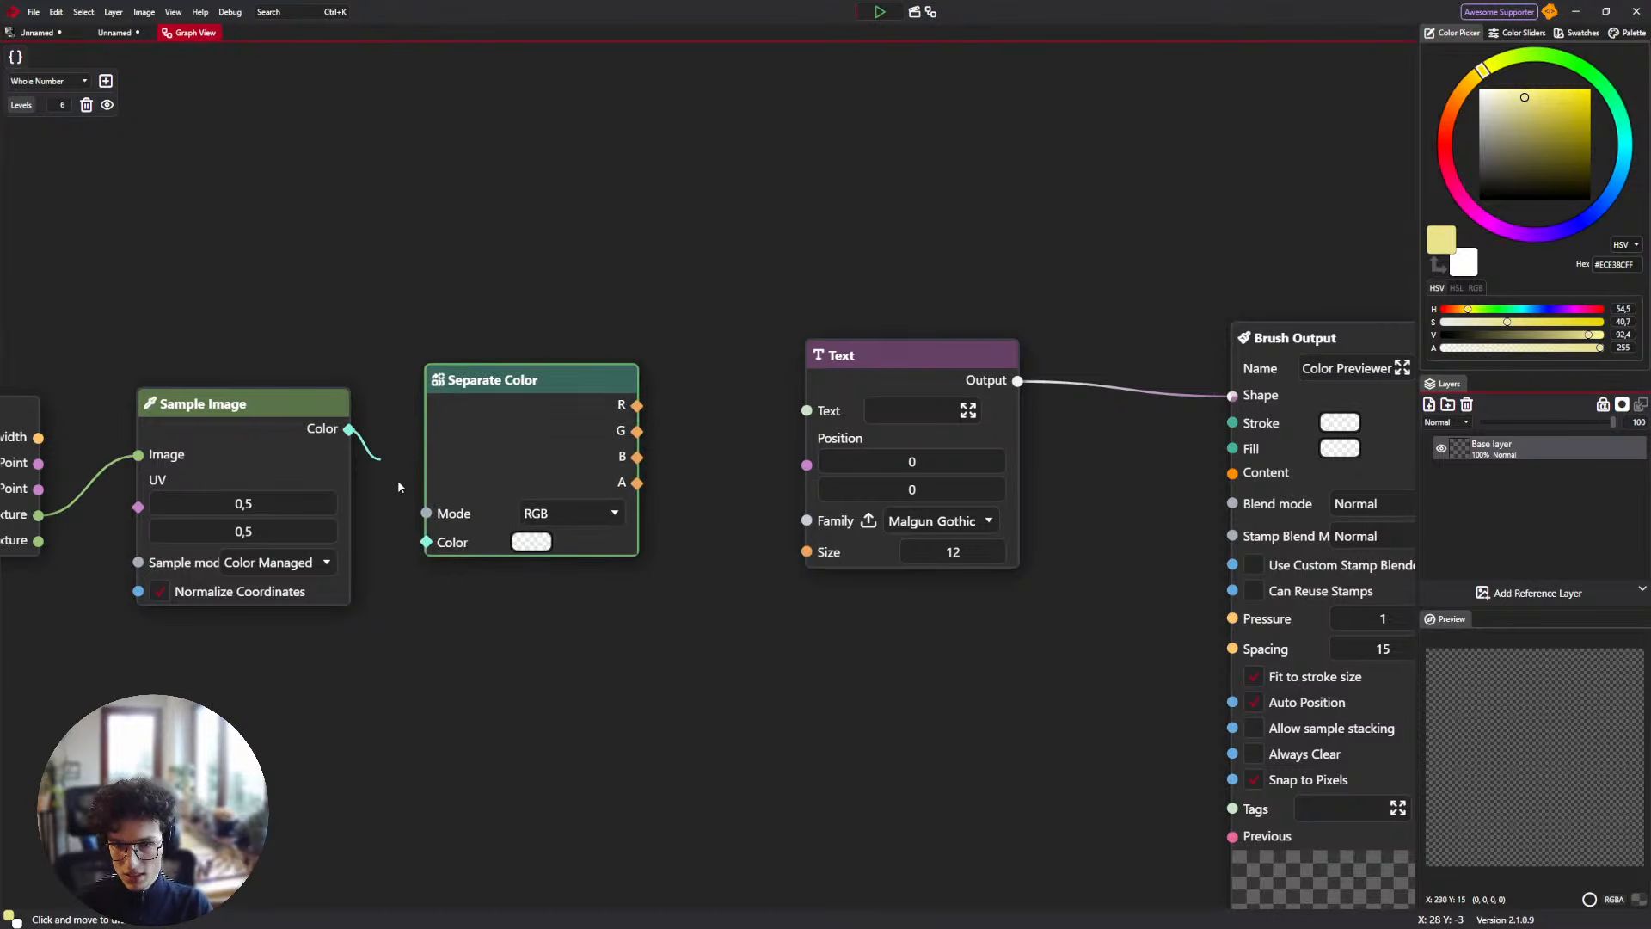
pyautogui.moveTo(745, 444); pyautogui.dragTo(808, 411)
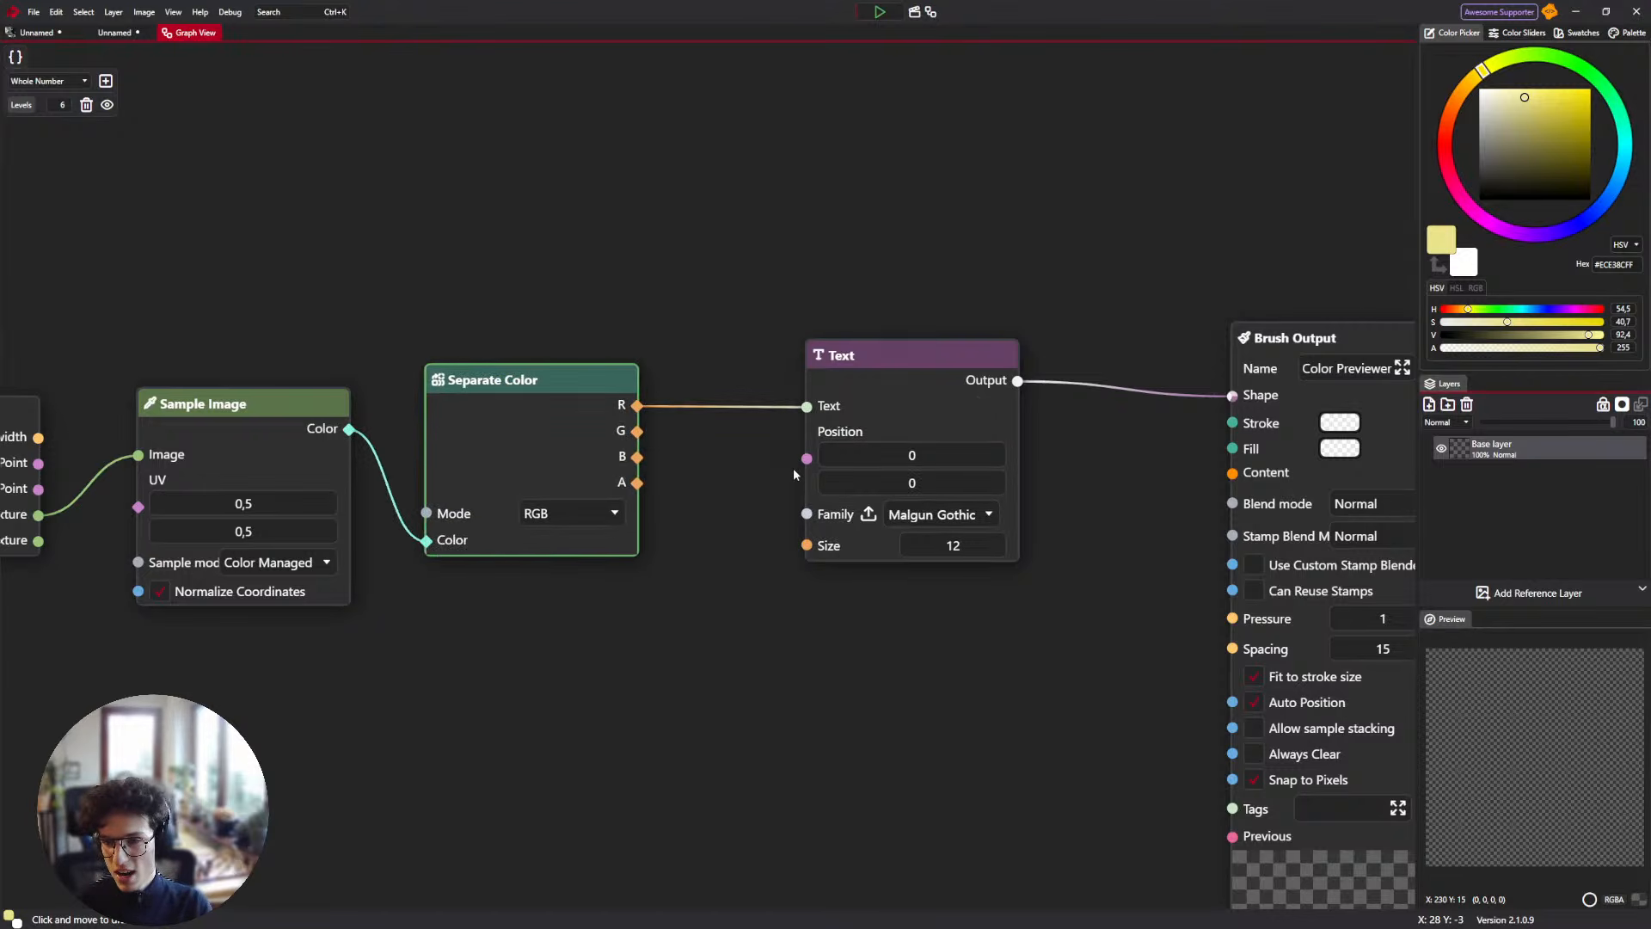
# Review the finished node chain and check the red-channel text brush over the dog photo.
pyautogui.moveTo(594, 415); pyautogui.dragTo(487, 426)
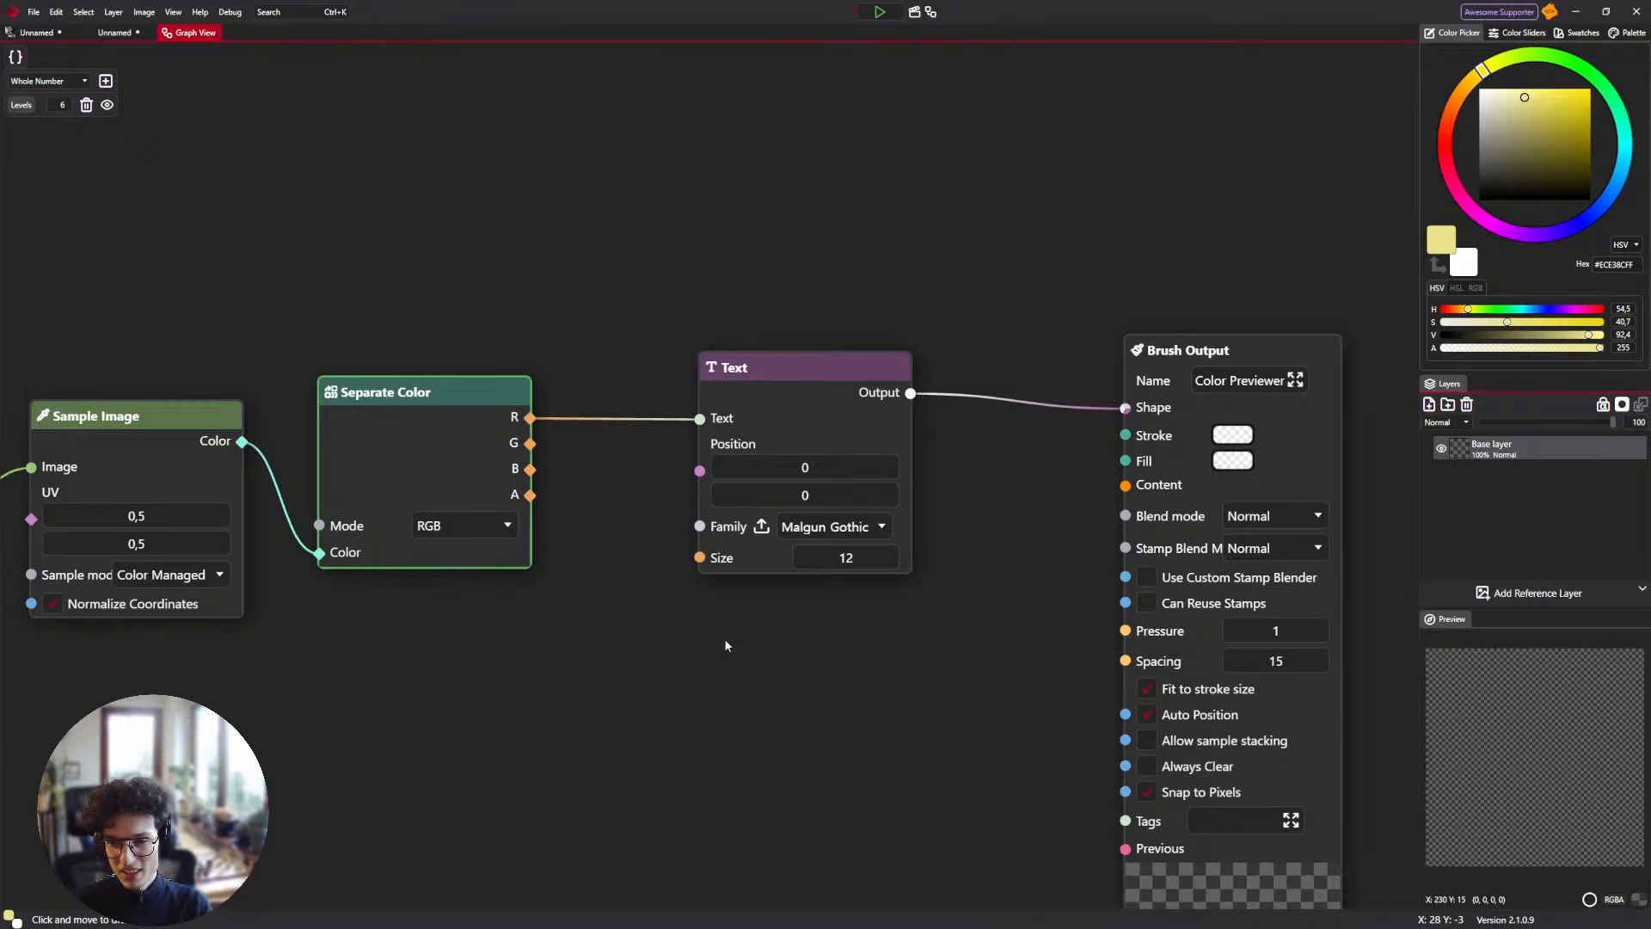
pyautogui.scroll(-5, 724, 638)
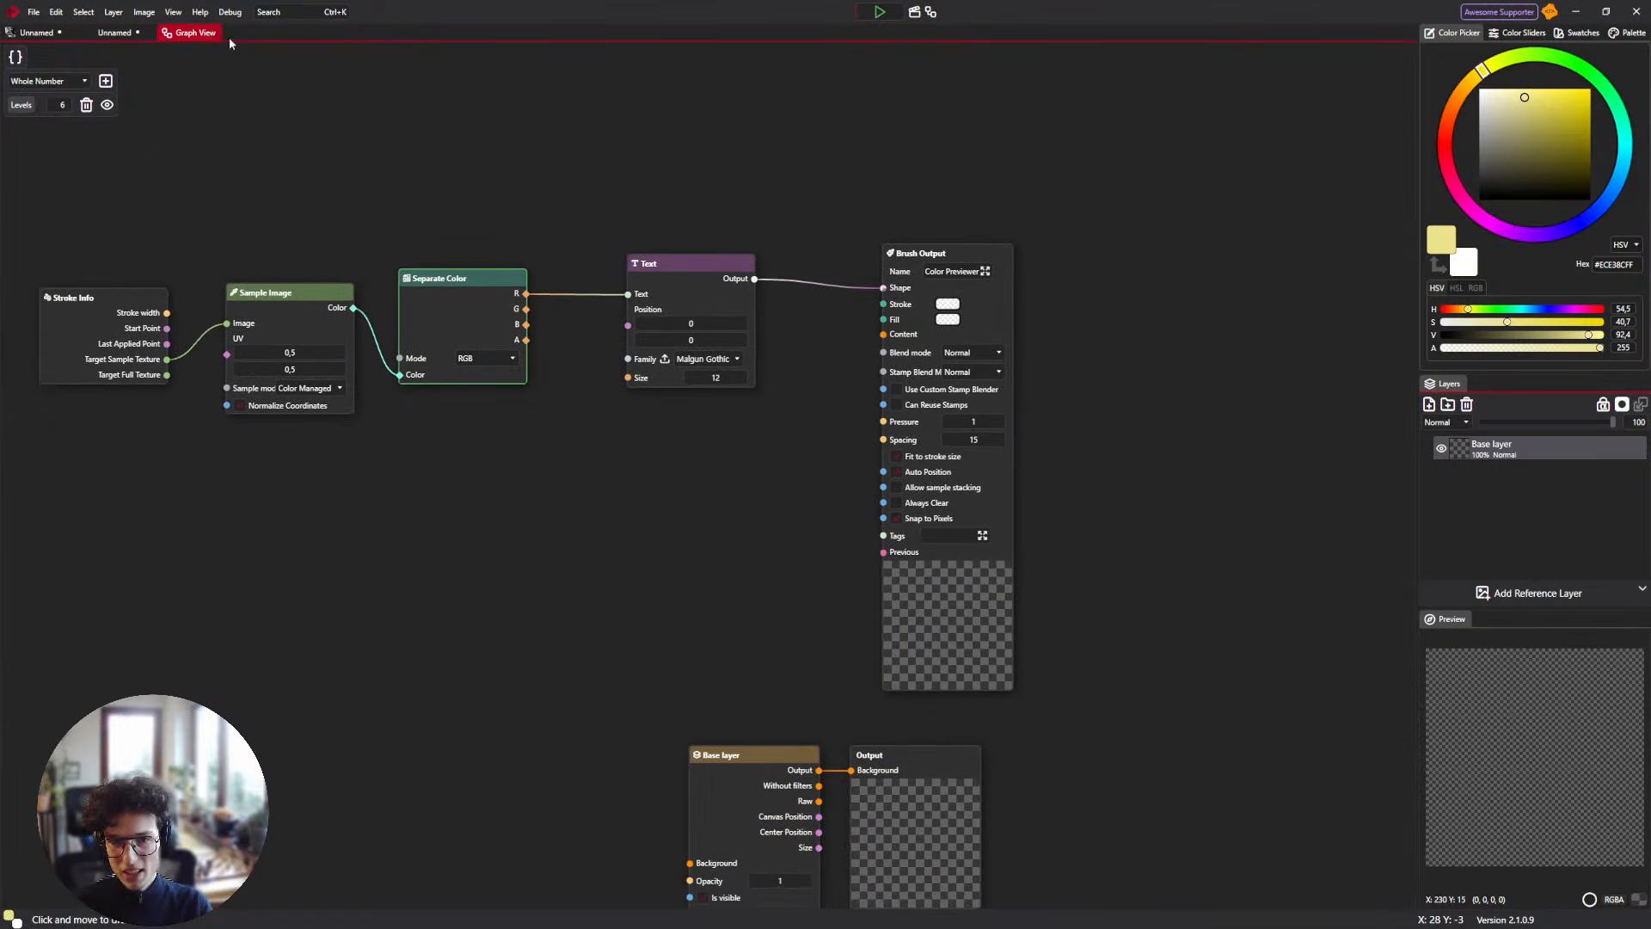
pyautogui.click(38, 33)
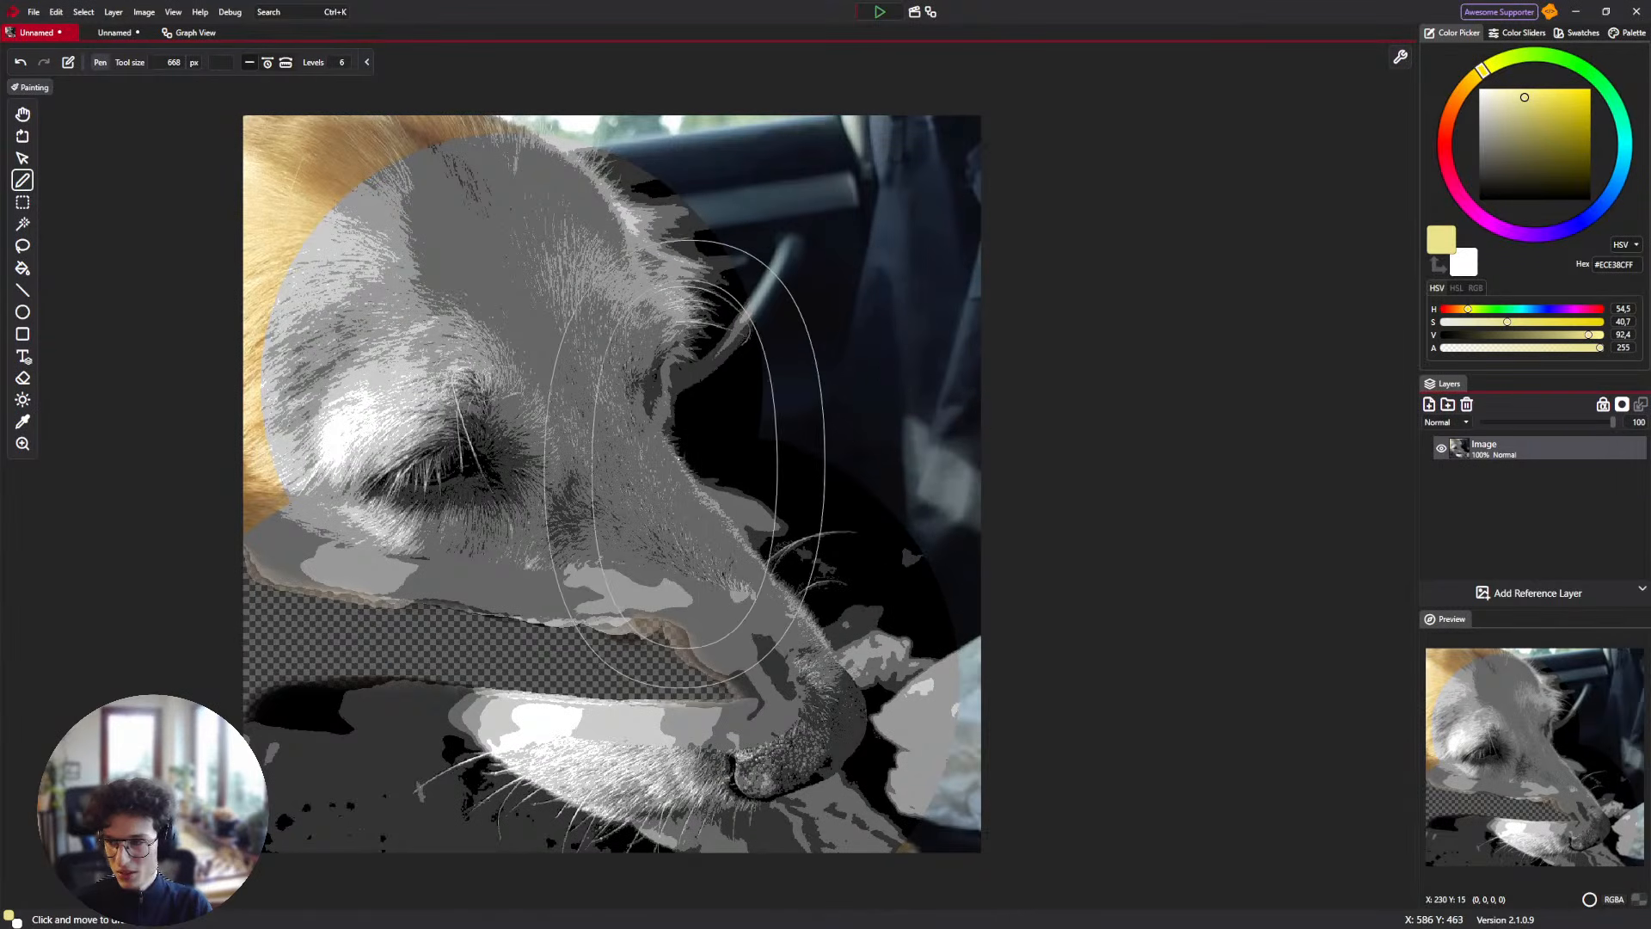
# Clear the posterised dog photo from the Image layer to leave an empty canvas.
pyautogui.scroll(2, 556, 396)
pyautogui.moveTo(966, 565); pyautogui.dragTo(1281, 731)
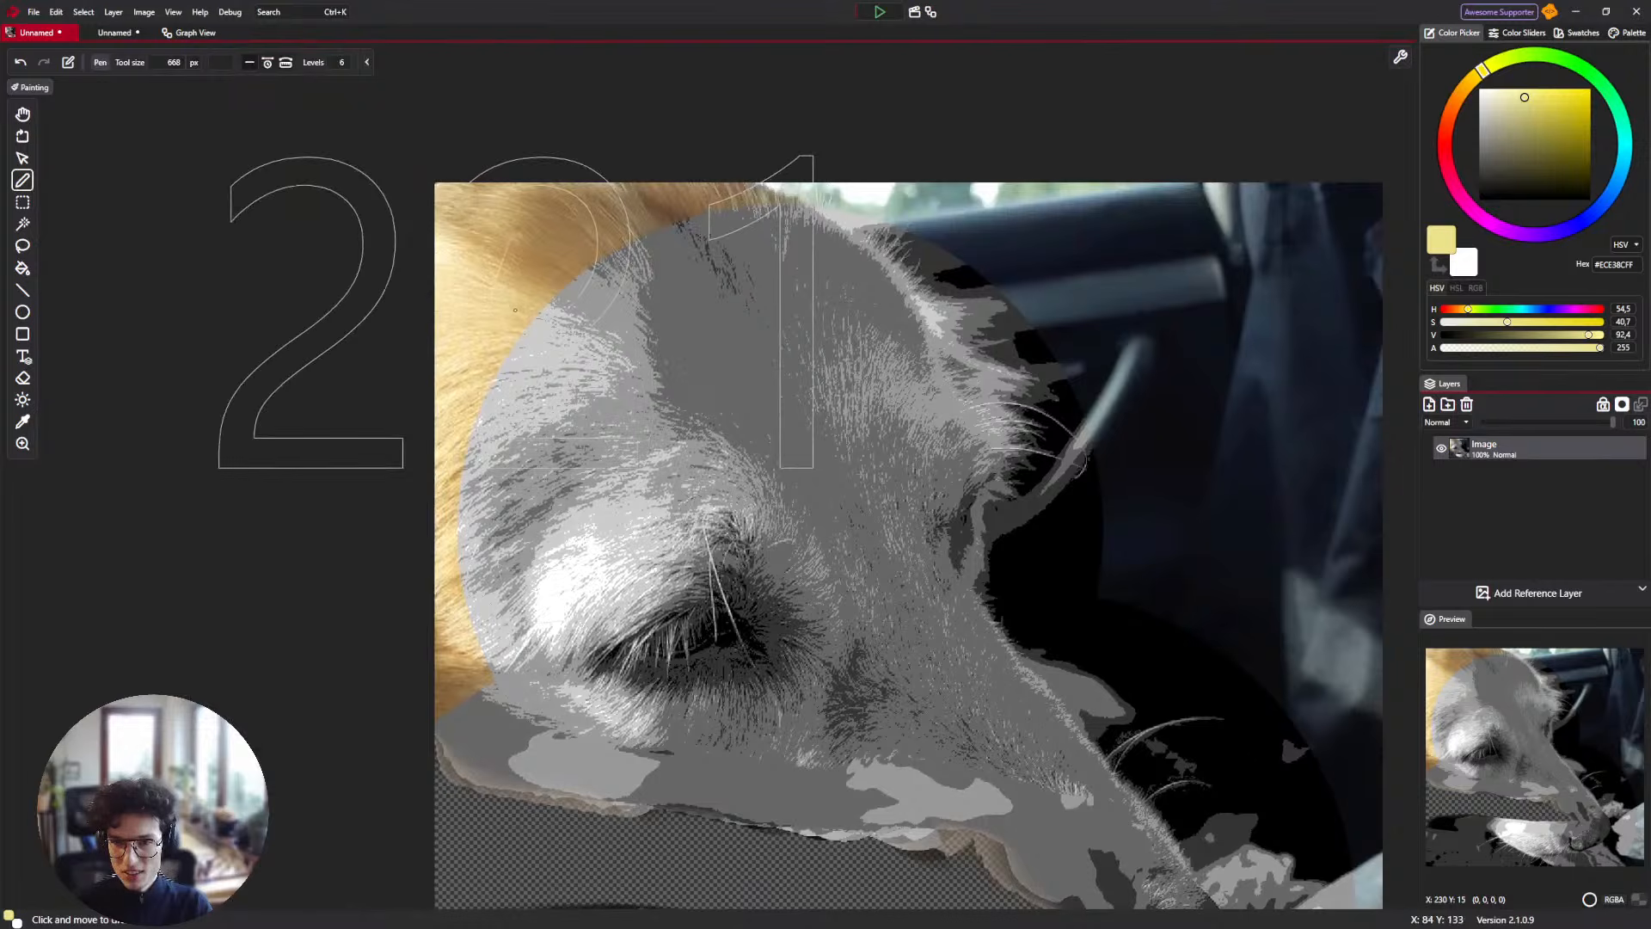
pyautogui.scroll(1, 538, 361)
pyautogui.moveTo(711, 386); pyautogui.dragTo(585, 438)
pyautogui.scroll(-1, 538, 361)
pyautogui.press('Delete')
# Switch the Pen tool to the round brush with 80% hardness and 15% spacing.
pyautogui.scroll(3, 538, 362)
pyautogui.scroll(-2, 585, 438)
pyautogui.click(222, 63)
pyautogui.click(233, 118)
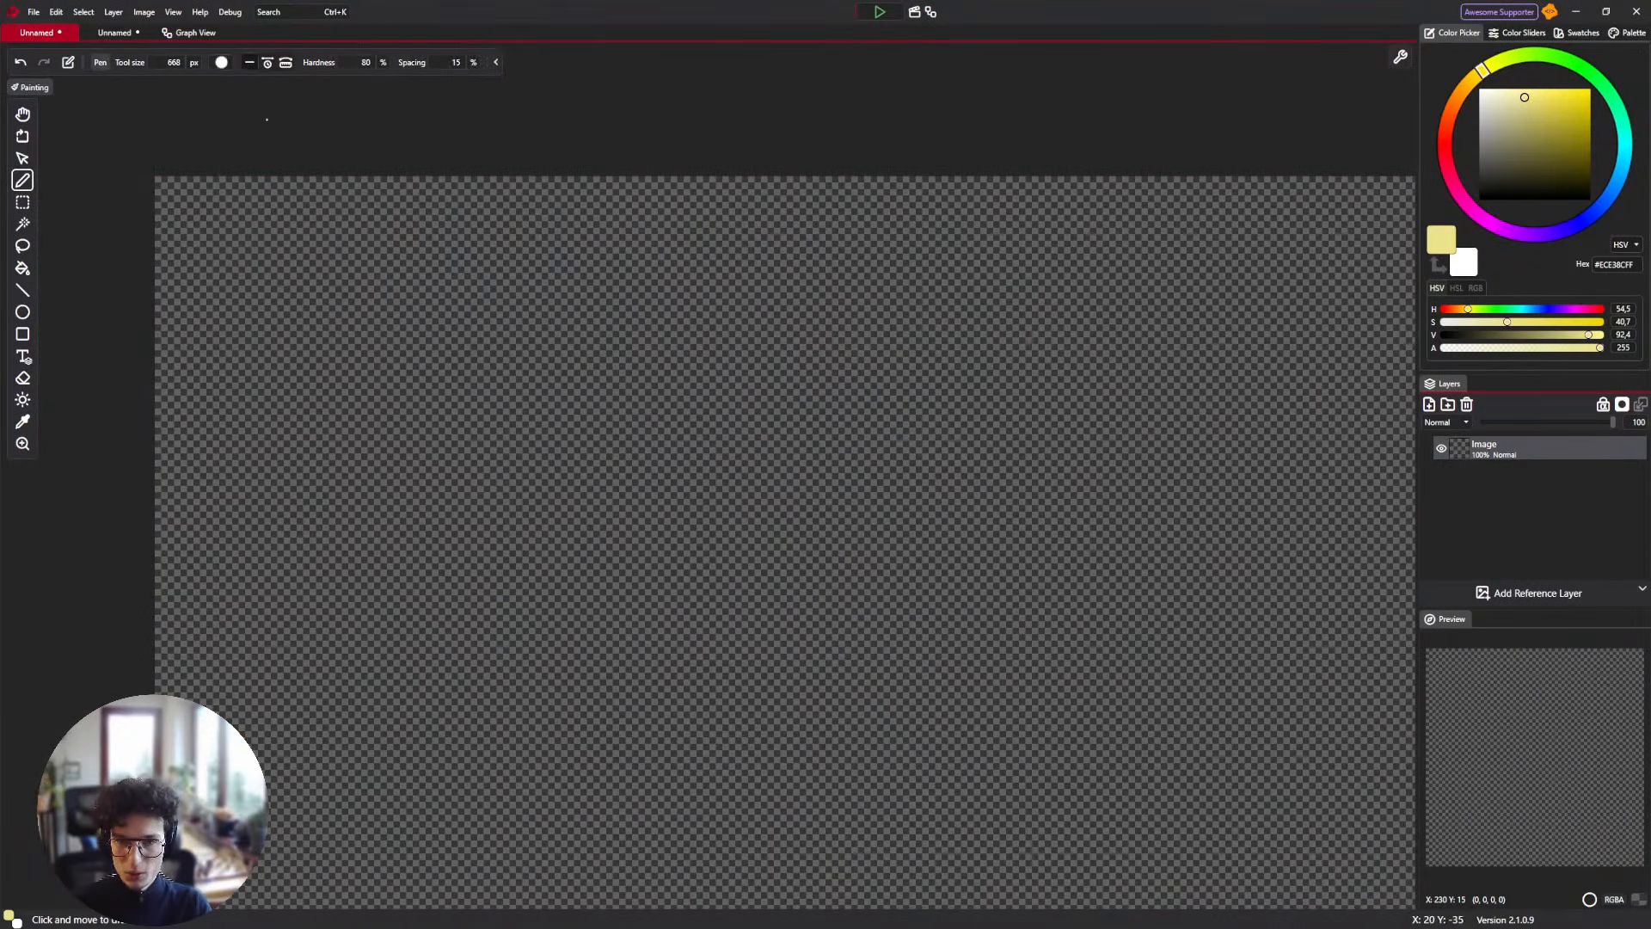
pyautogui.moveTo(295, 154); pyautogui.dragTo(684, 453)
pyautogui.scroll(1, 684, 453)
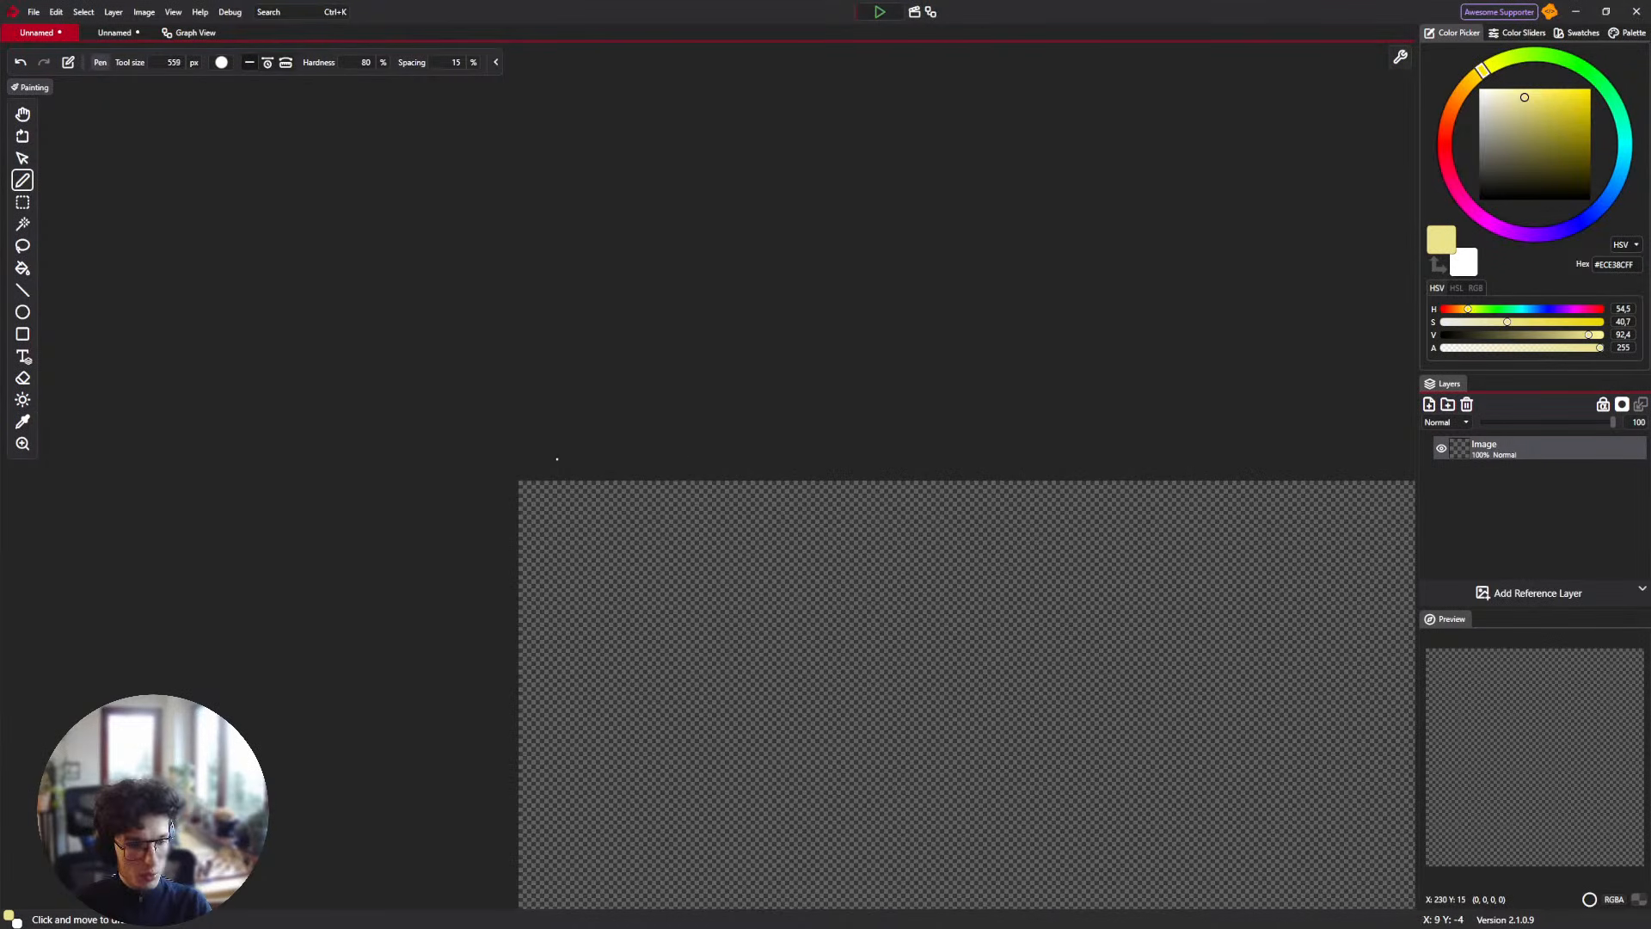
pyautogui.moveTo(553, 509); pyautogui.dragTo(476, 356)
pyautogui.scroll(1, 534, 376)
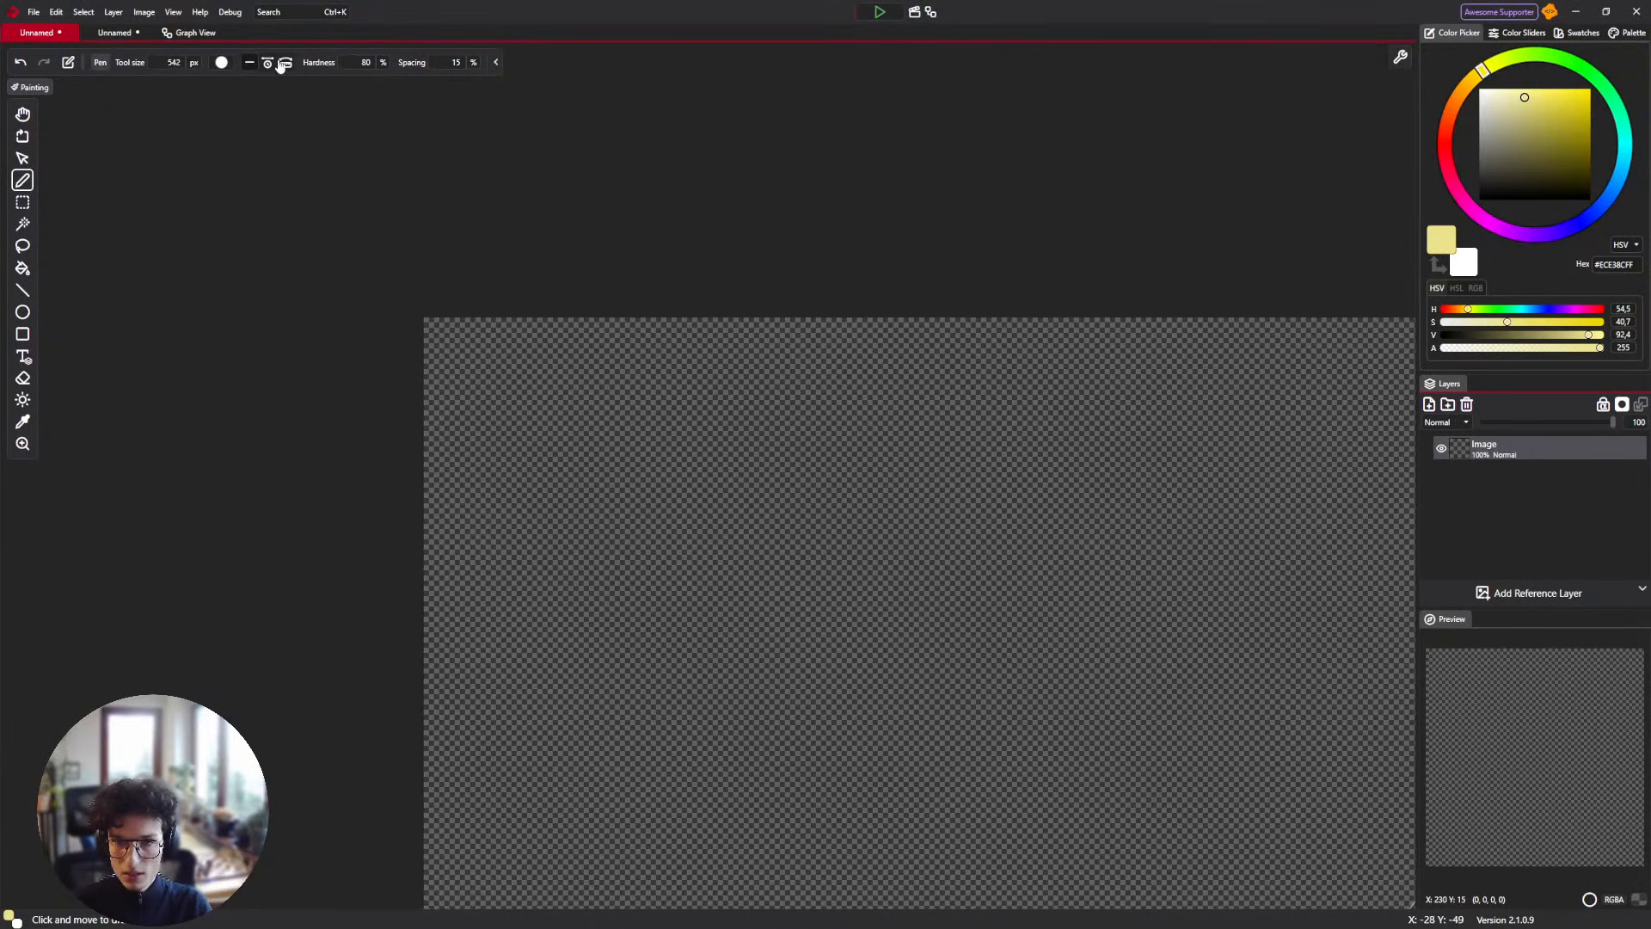
pyautogui.click(221, 64)
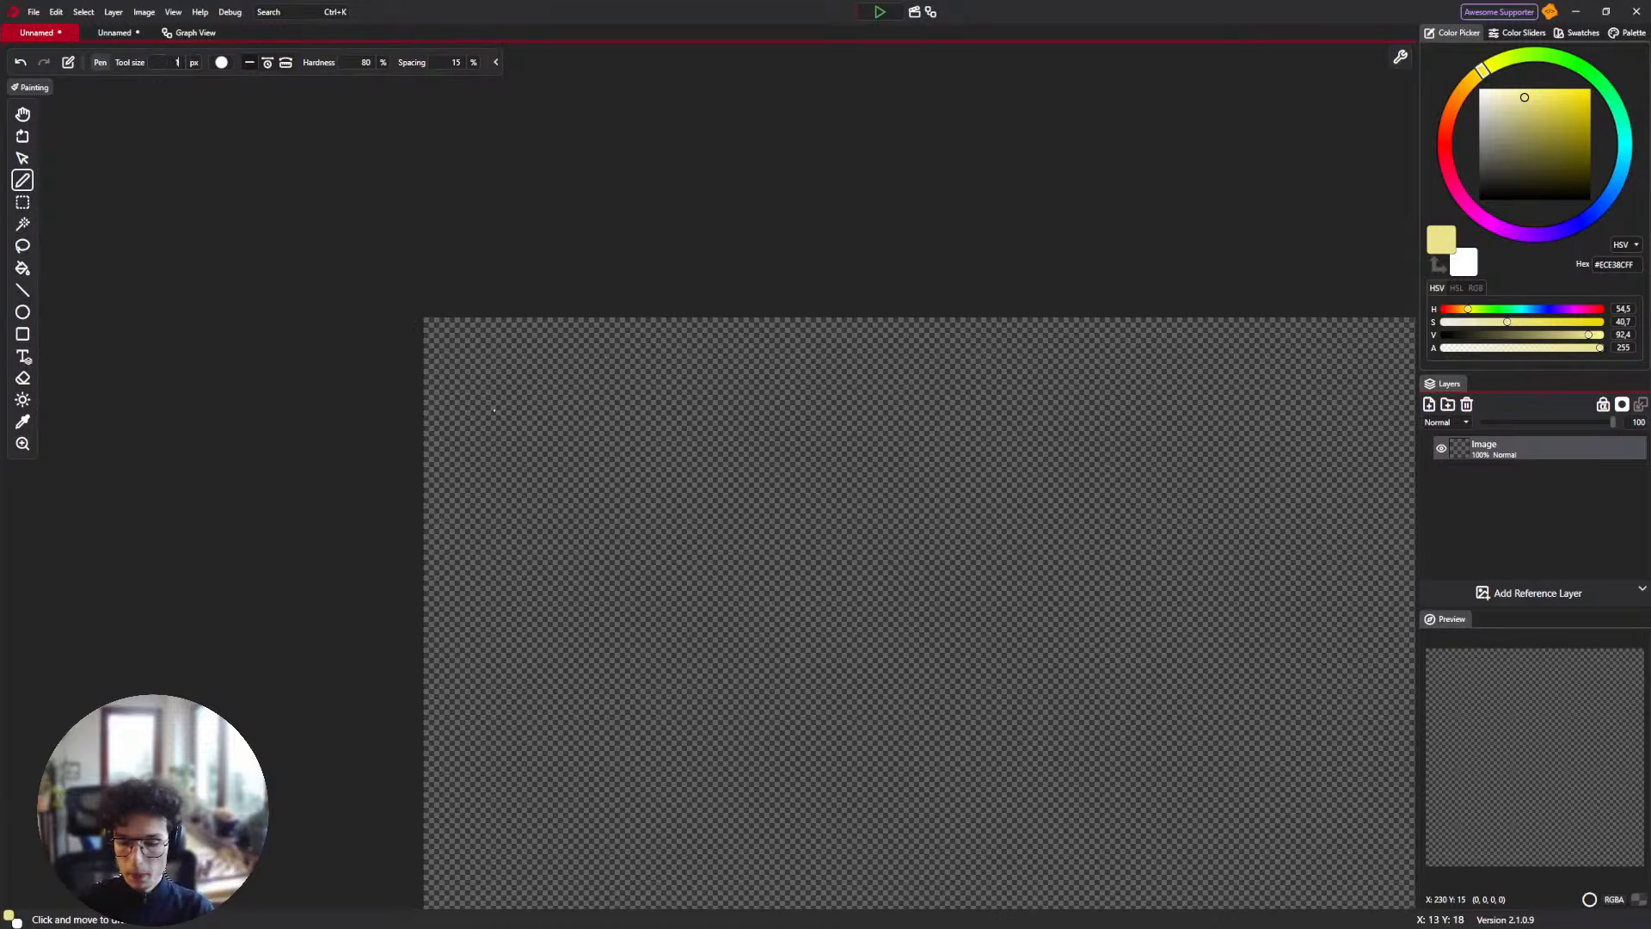
# Change the toolset from Painting to Pixel Art and choose the square brush for the Pen tool.
pyautogui.click(30, 87)
pyautogui.click(78, 90)
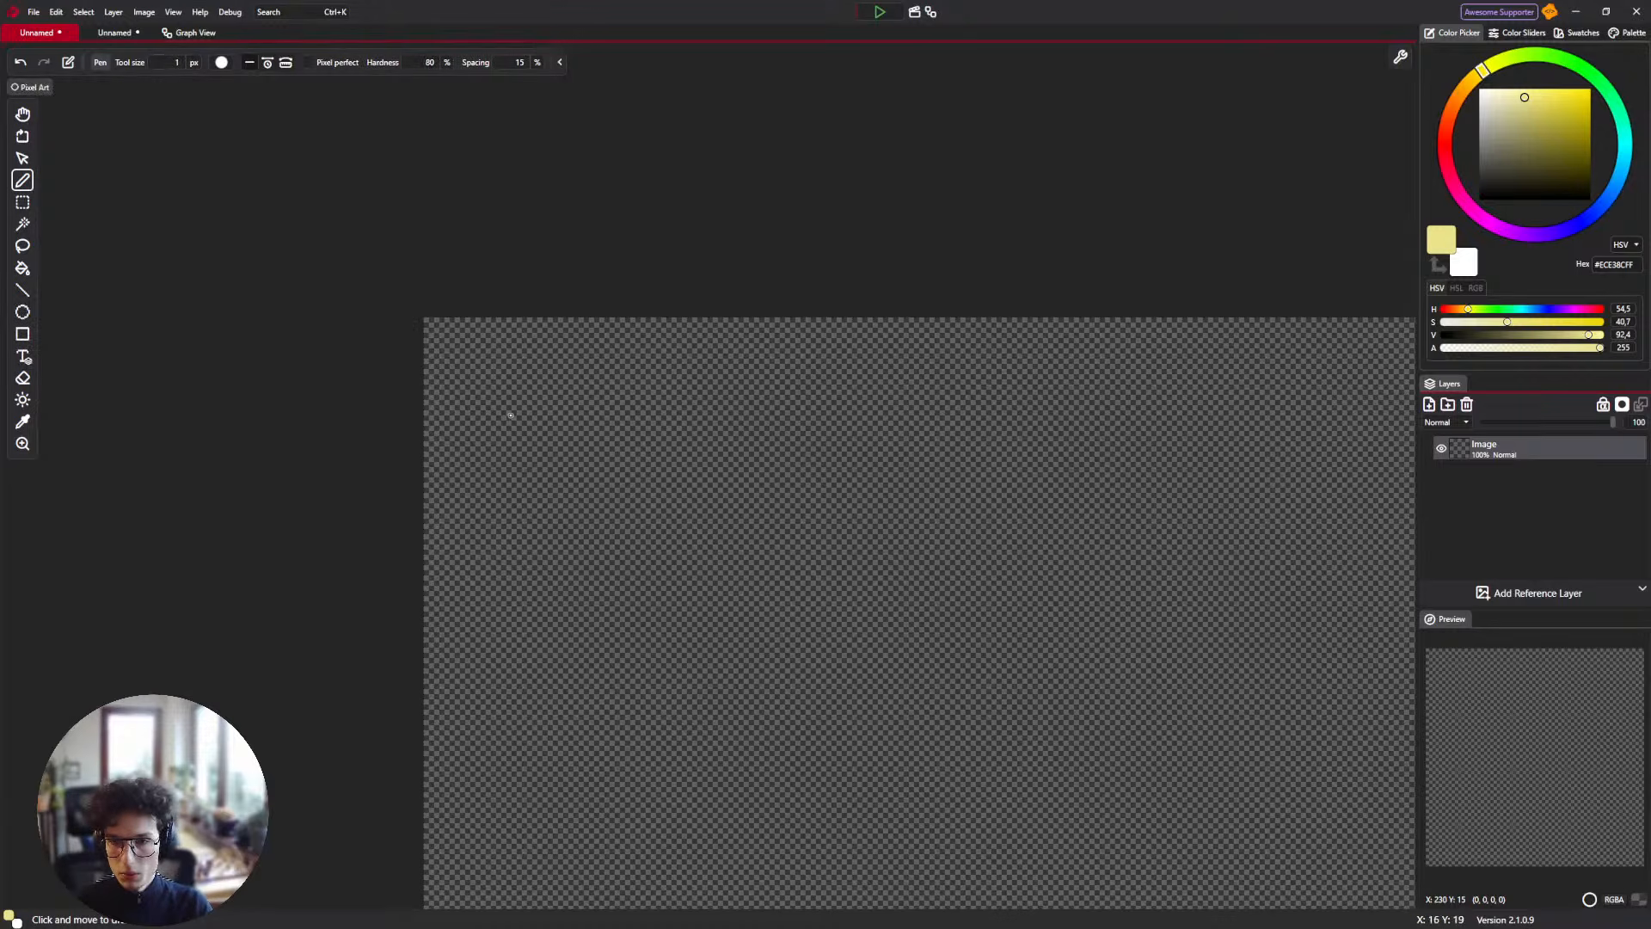
pyautogui.click(221, 64)
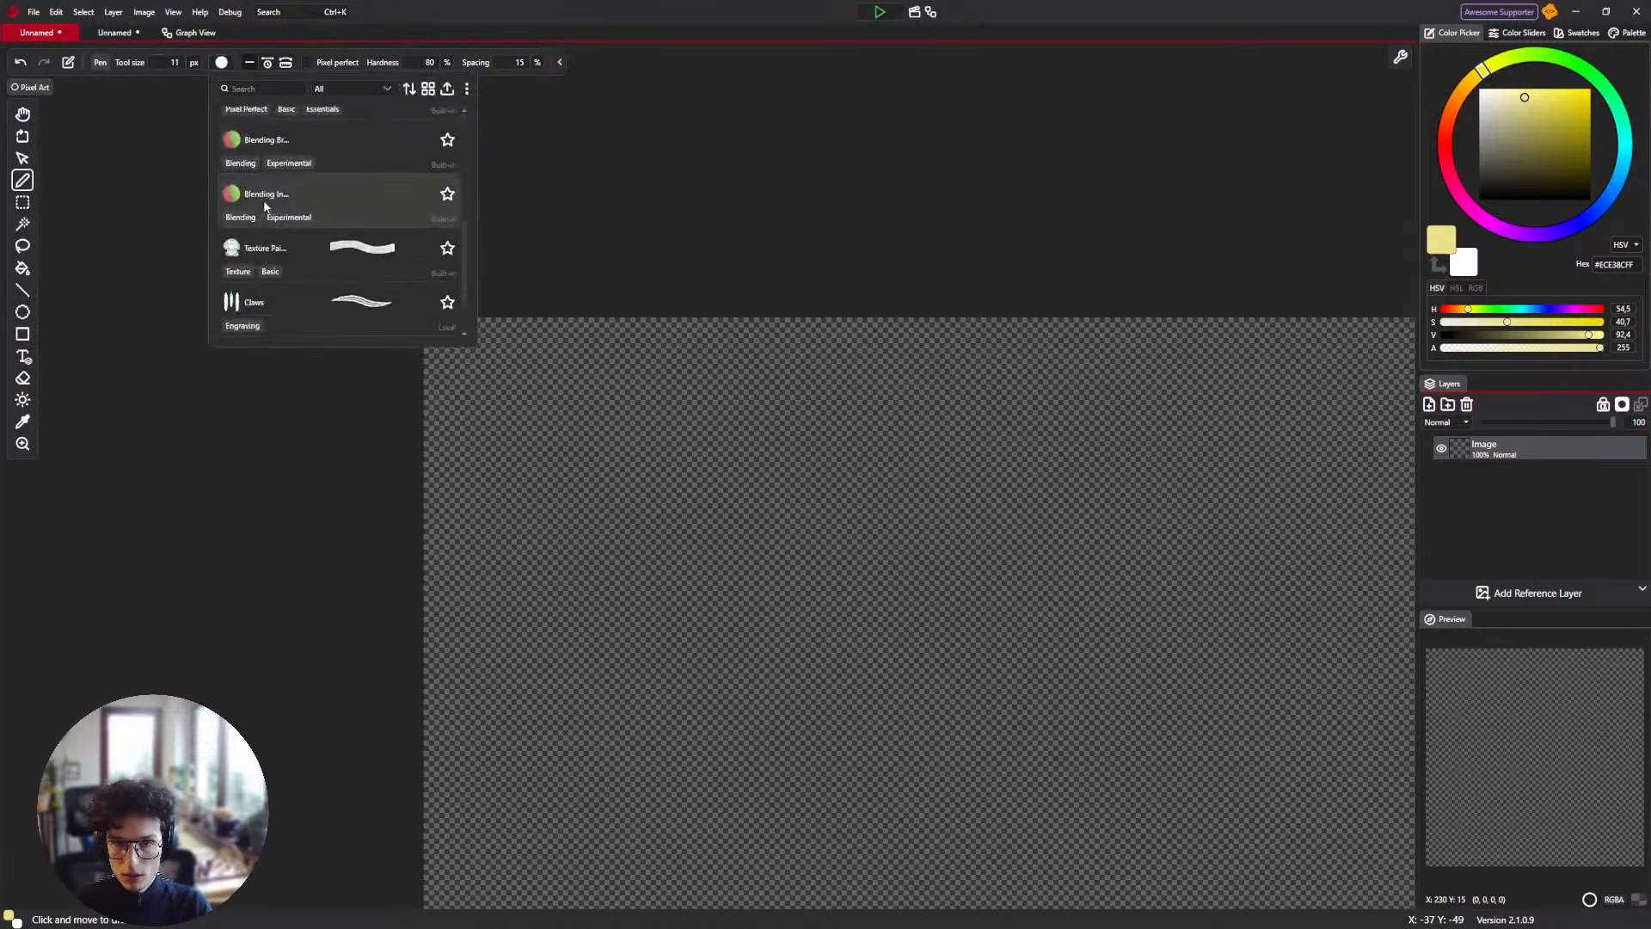
pyautogui.scroll(1, 305, 219)
pyautogui.scroll(-2, 301, 225)
pyautogui.scroll(2, 301, 228)
pyautogui.click(301, 226)
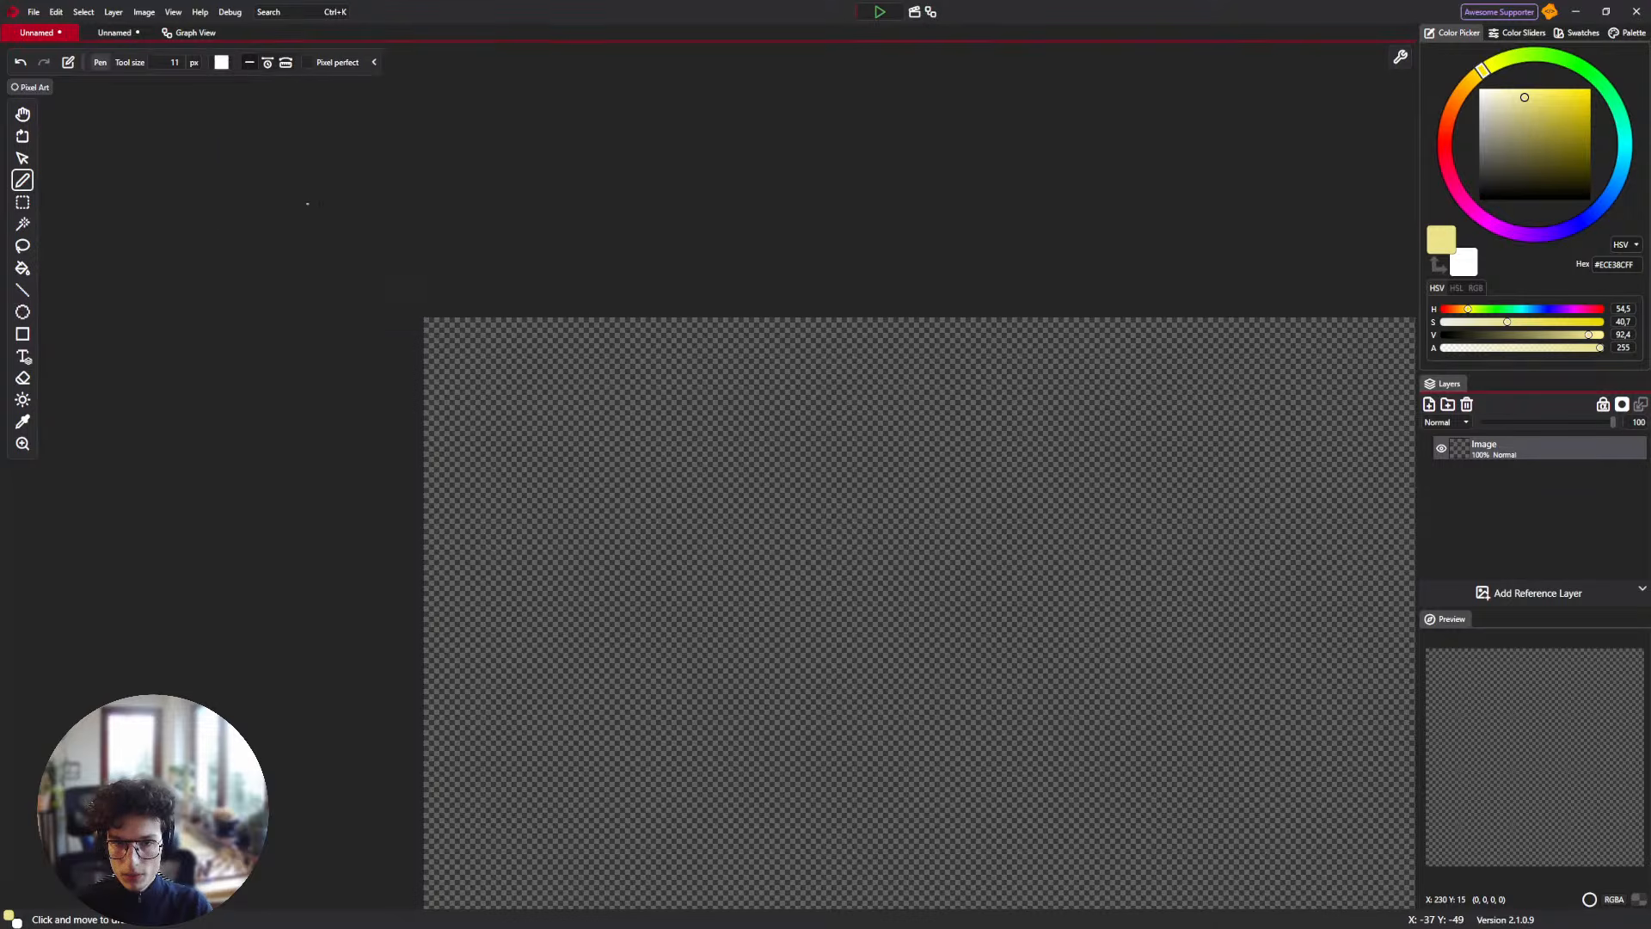
# Set the primary colour to RGB 0, 0, 0 and stamp a 14 px square near the canvas's upper-left corner.
pyautogui.moveTo(1512, 140); pyautogui.dragTo(1477, 107)
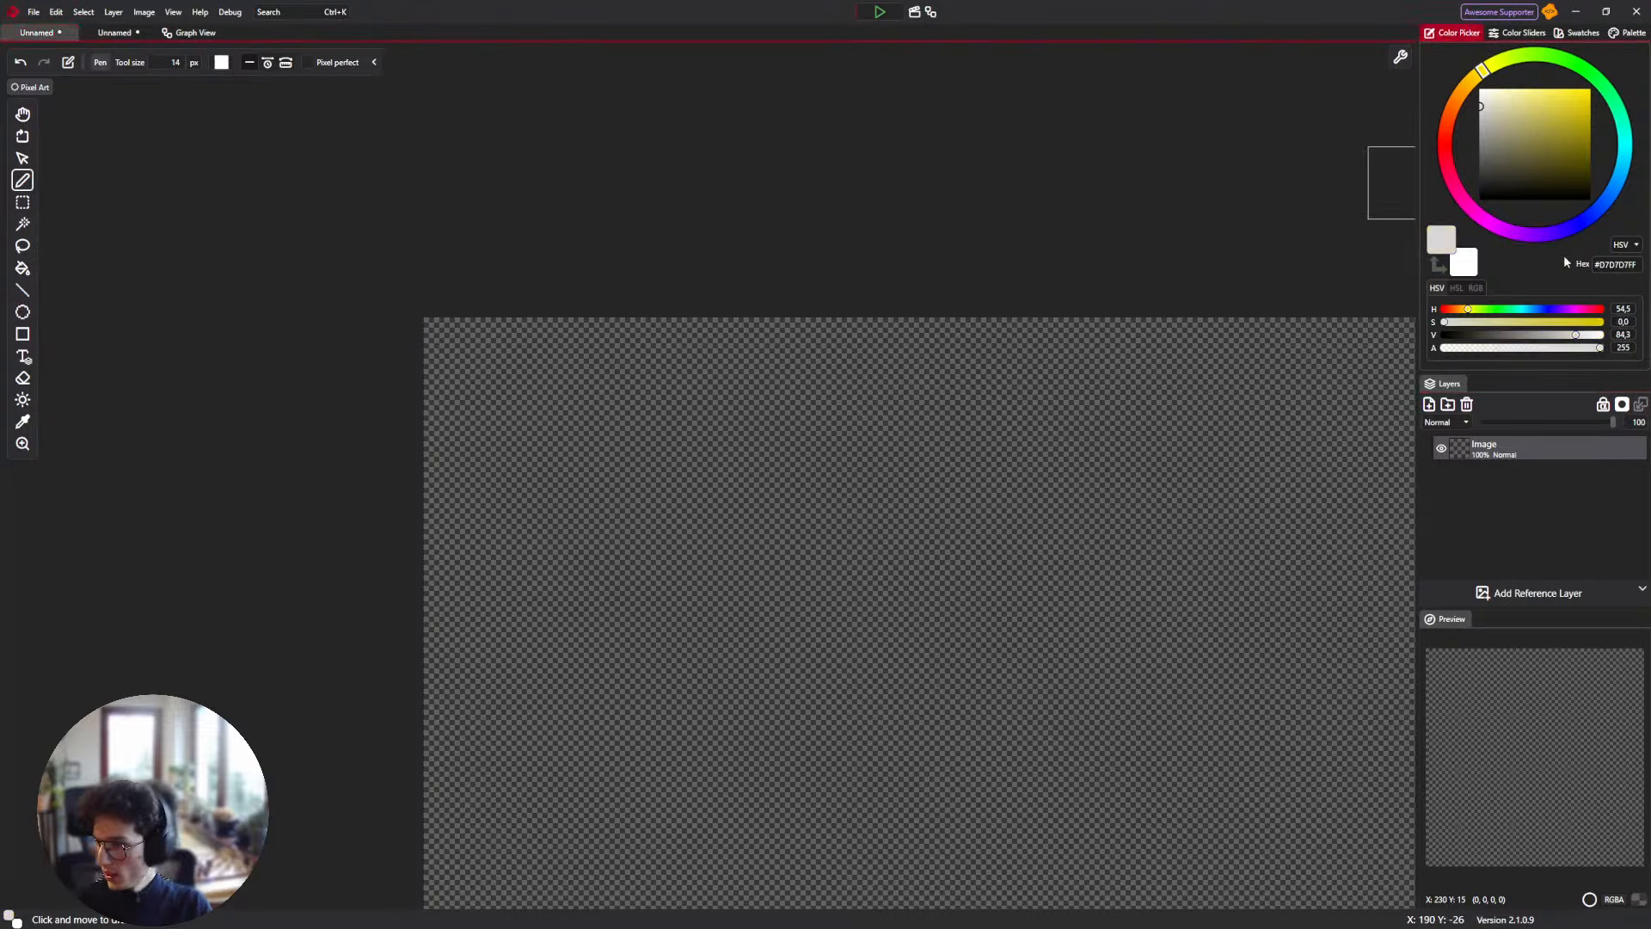
pyautogui.moveTo(1572, 308); pyautogui.dragTo(1605, 308)
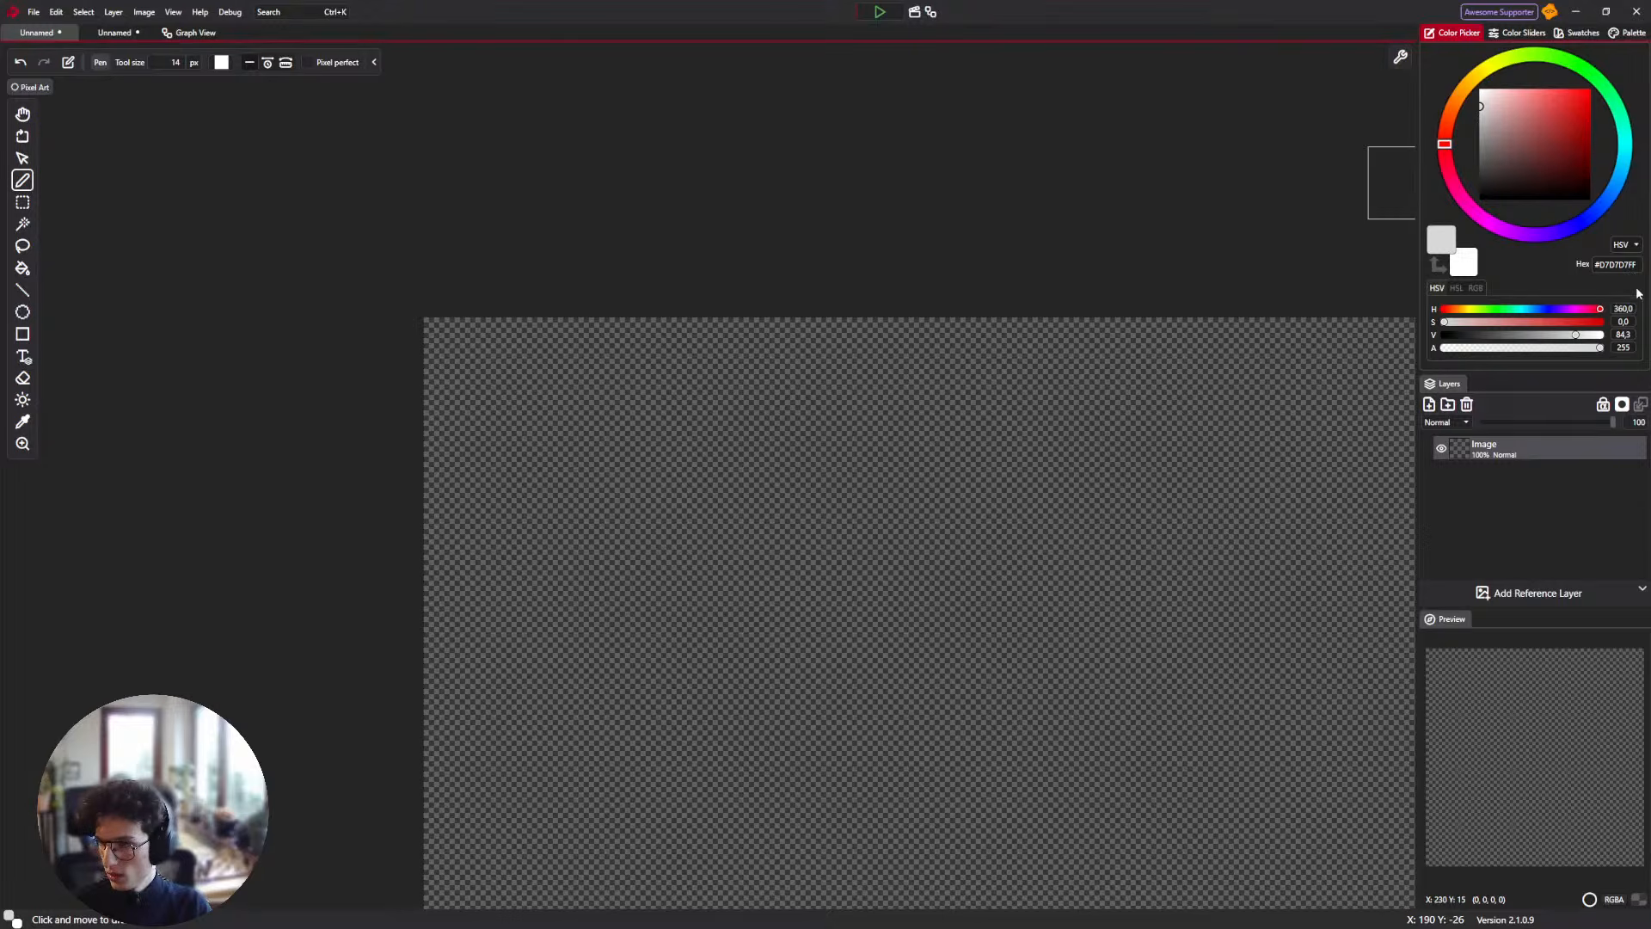
pyautogui.click(1476, 288)
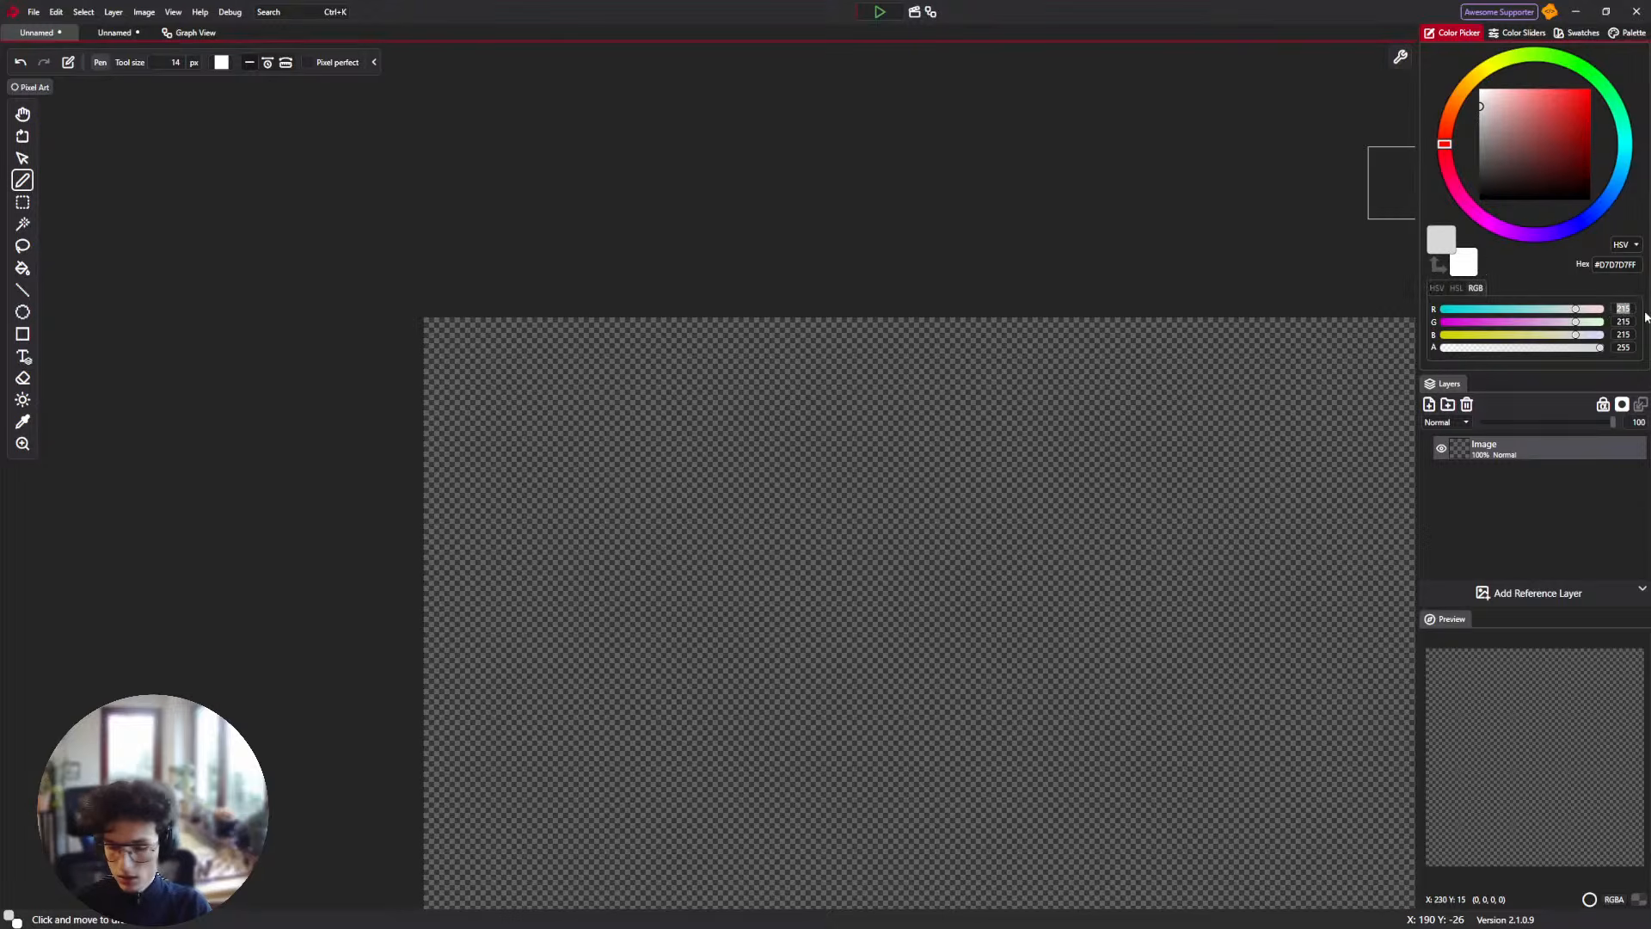
pyautogui.write('0')
pyautogui.press('Tab')
pyautogui.write('0')
pyautogui.press('Tab')
pyautogui.write('0')
pyautogui.press('Tab')
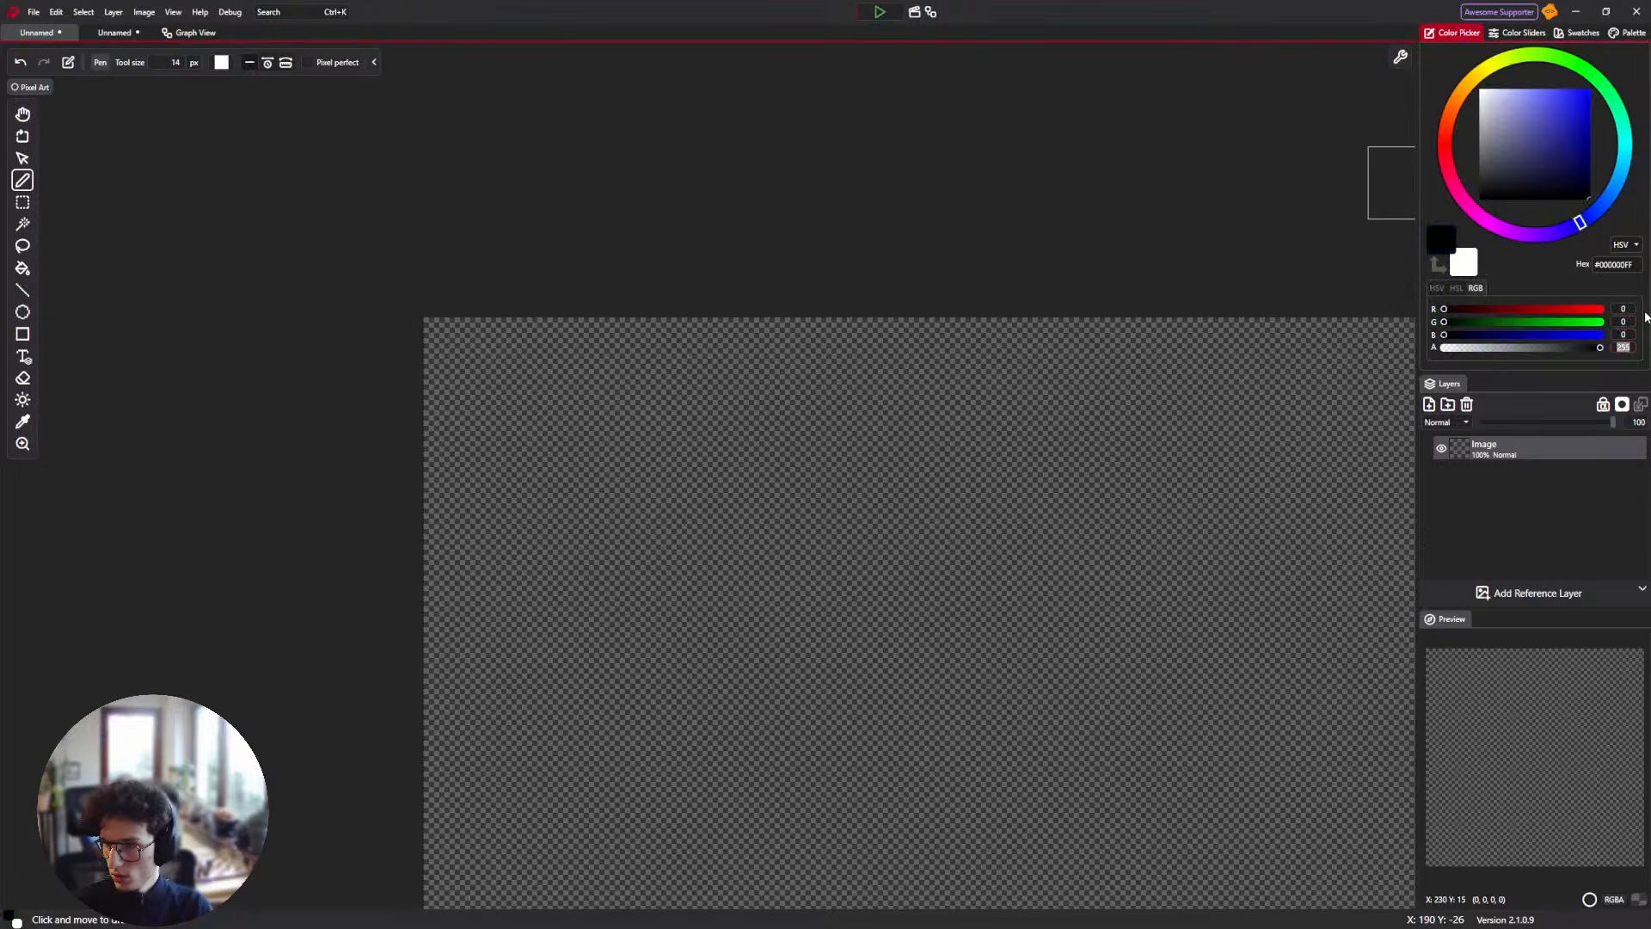
pyautogui.click(538, 410)
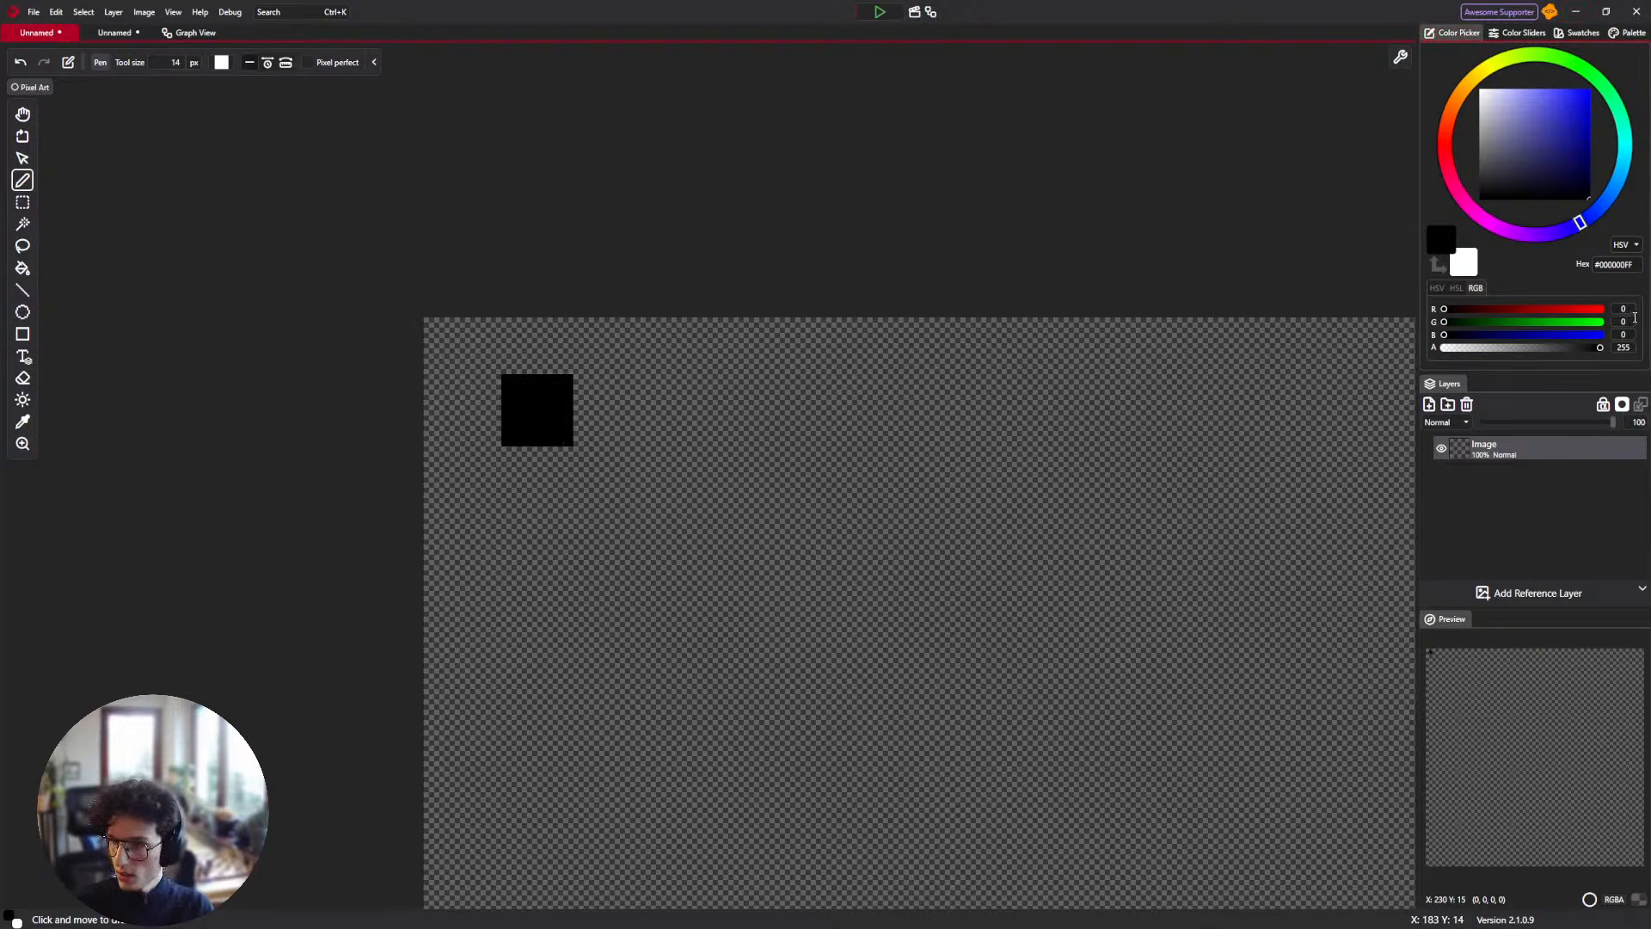
# Stamp two more squares in a row beside the black one, with red values of 15 and 50.
pyautogui.click(1625, 309)
pyautogui.write('15')
pyautogui.press('Tab')
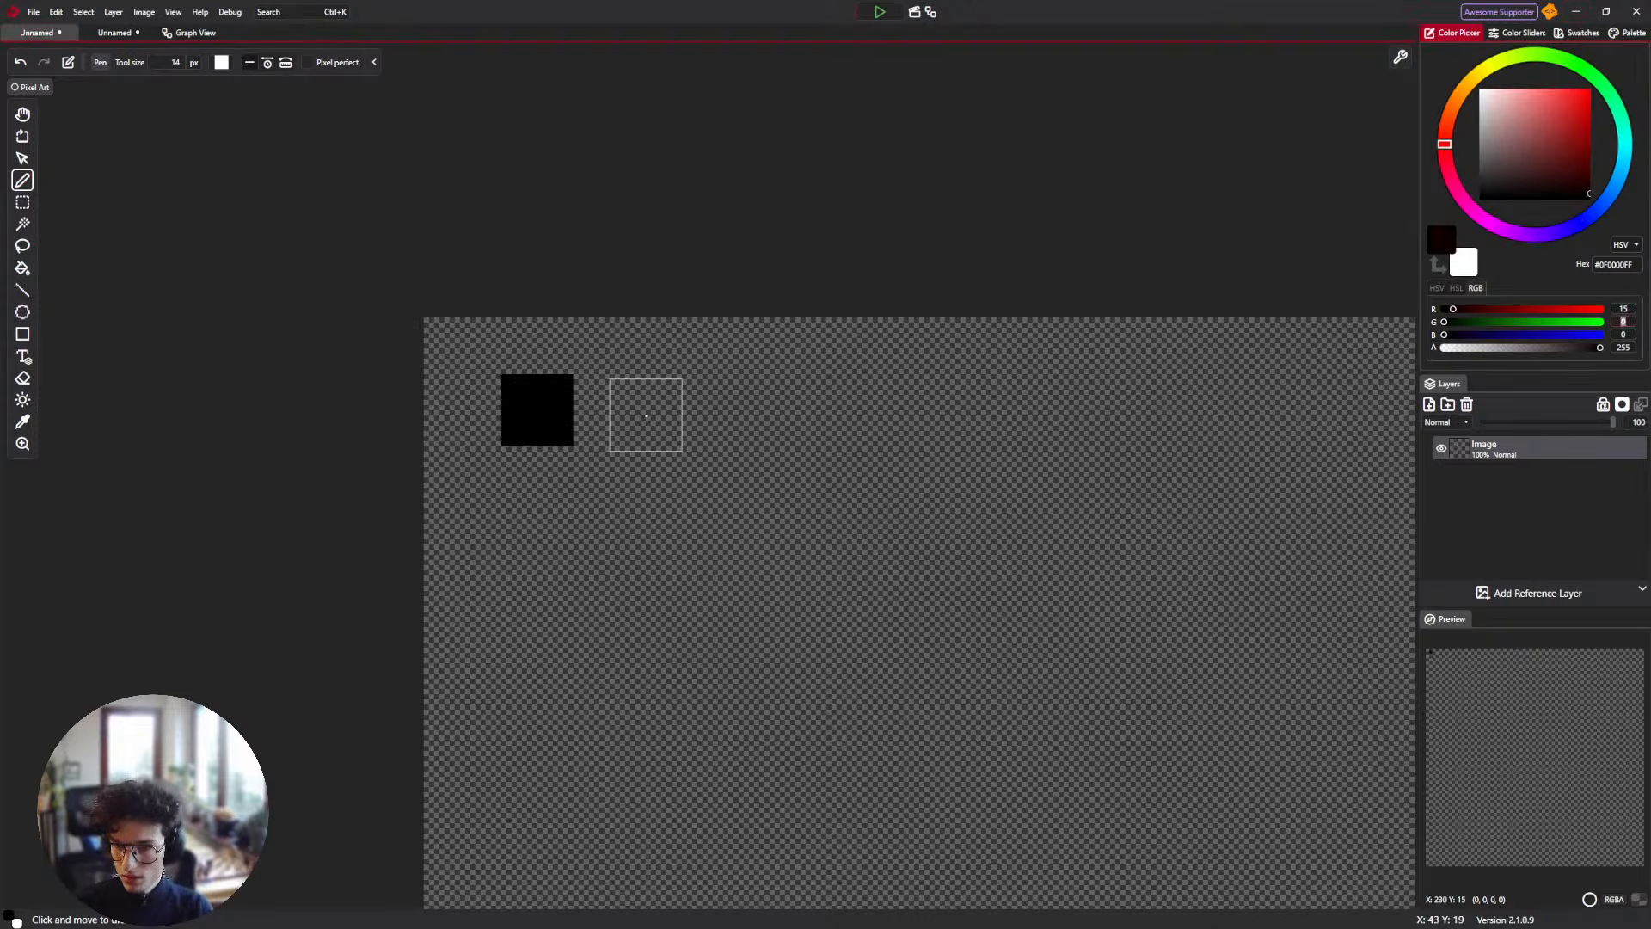
pyautogui.click(646, 415)
pyautogui.click(1624, 307)
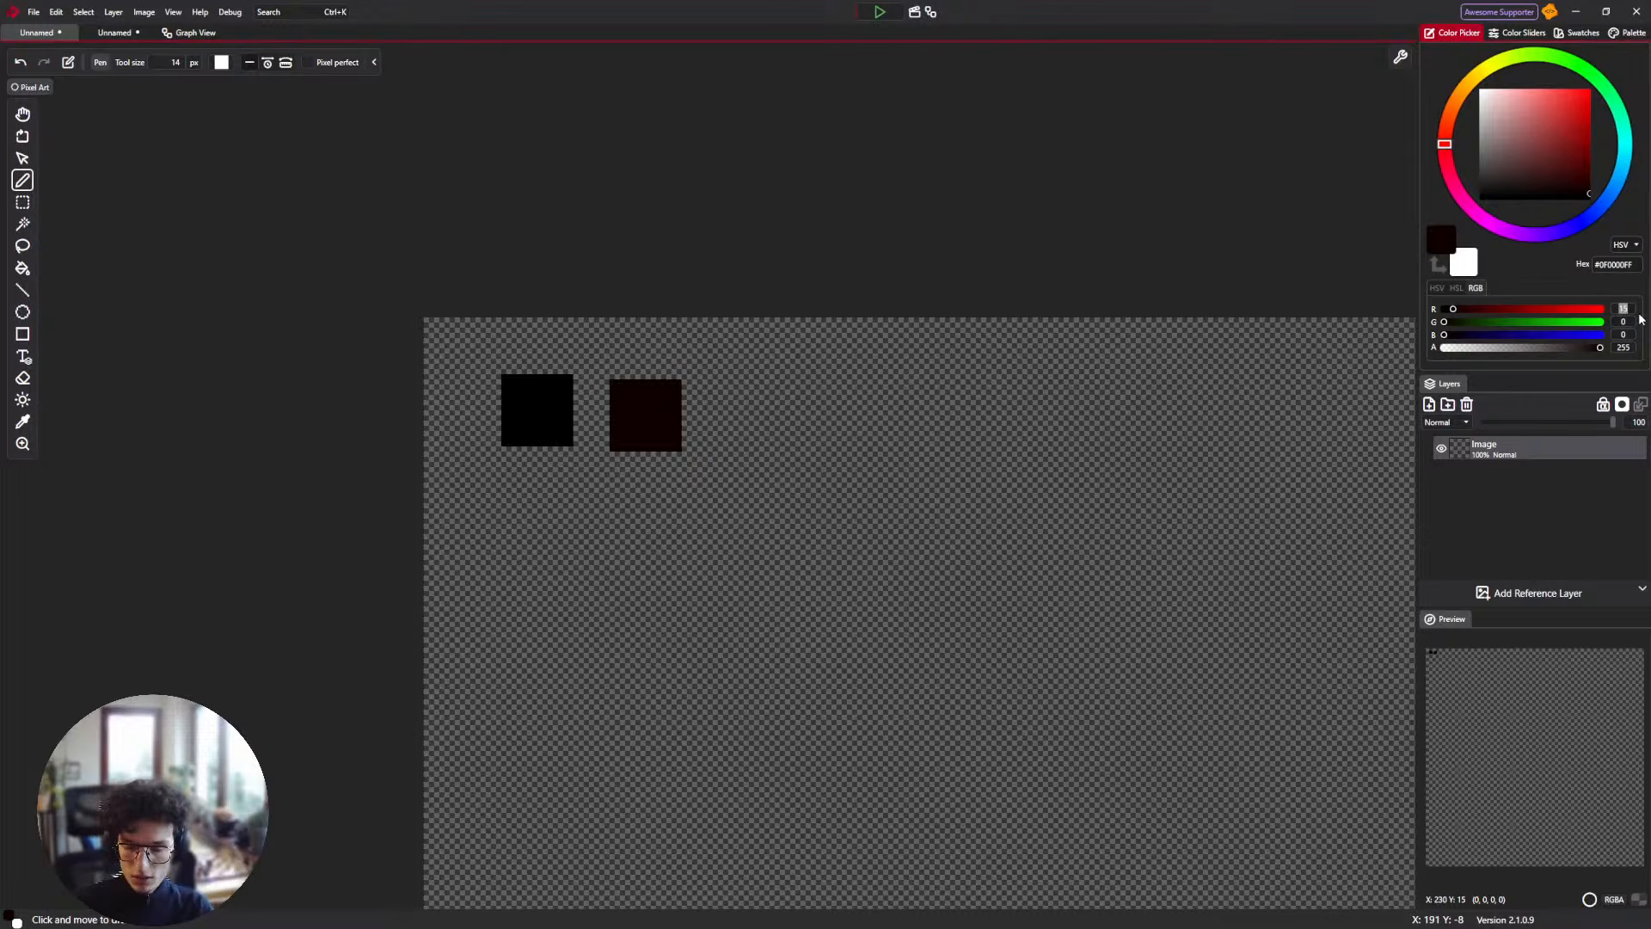
pyautogui.click(755, 411)
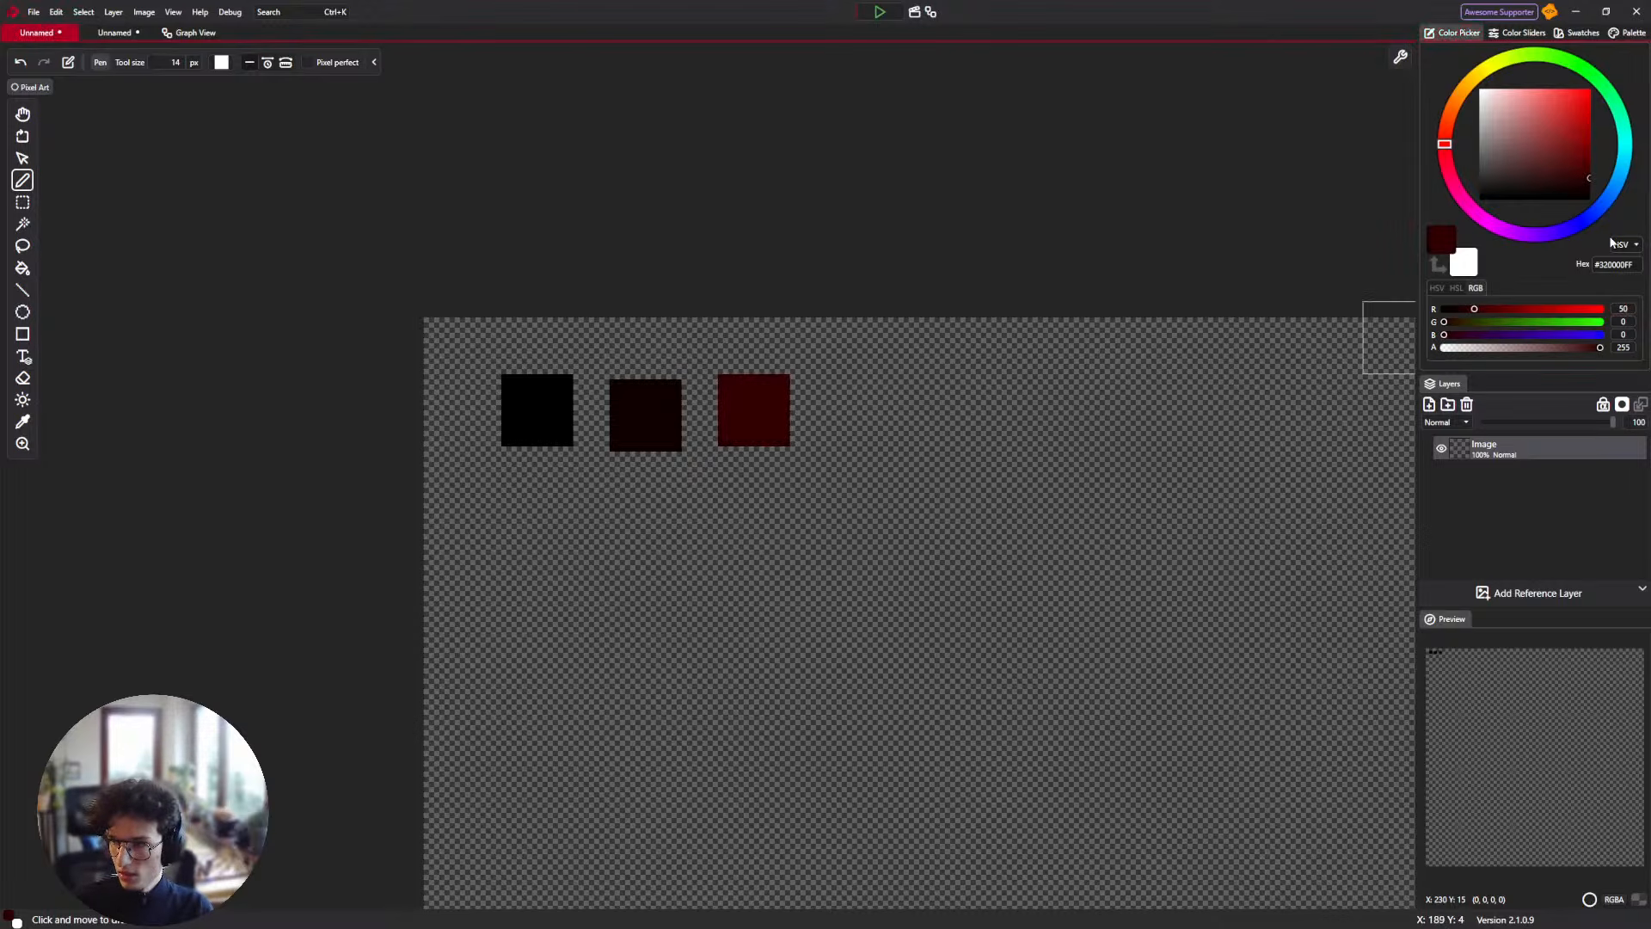
# Extend the row with two more squares using red values of 150 and 255.
pyautogui.click(1630, 311)
pyautogui.write('150')
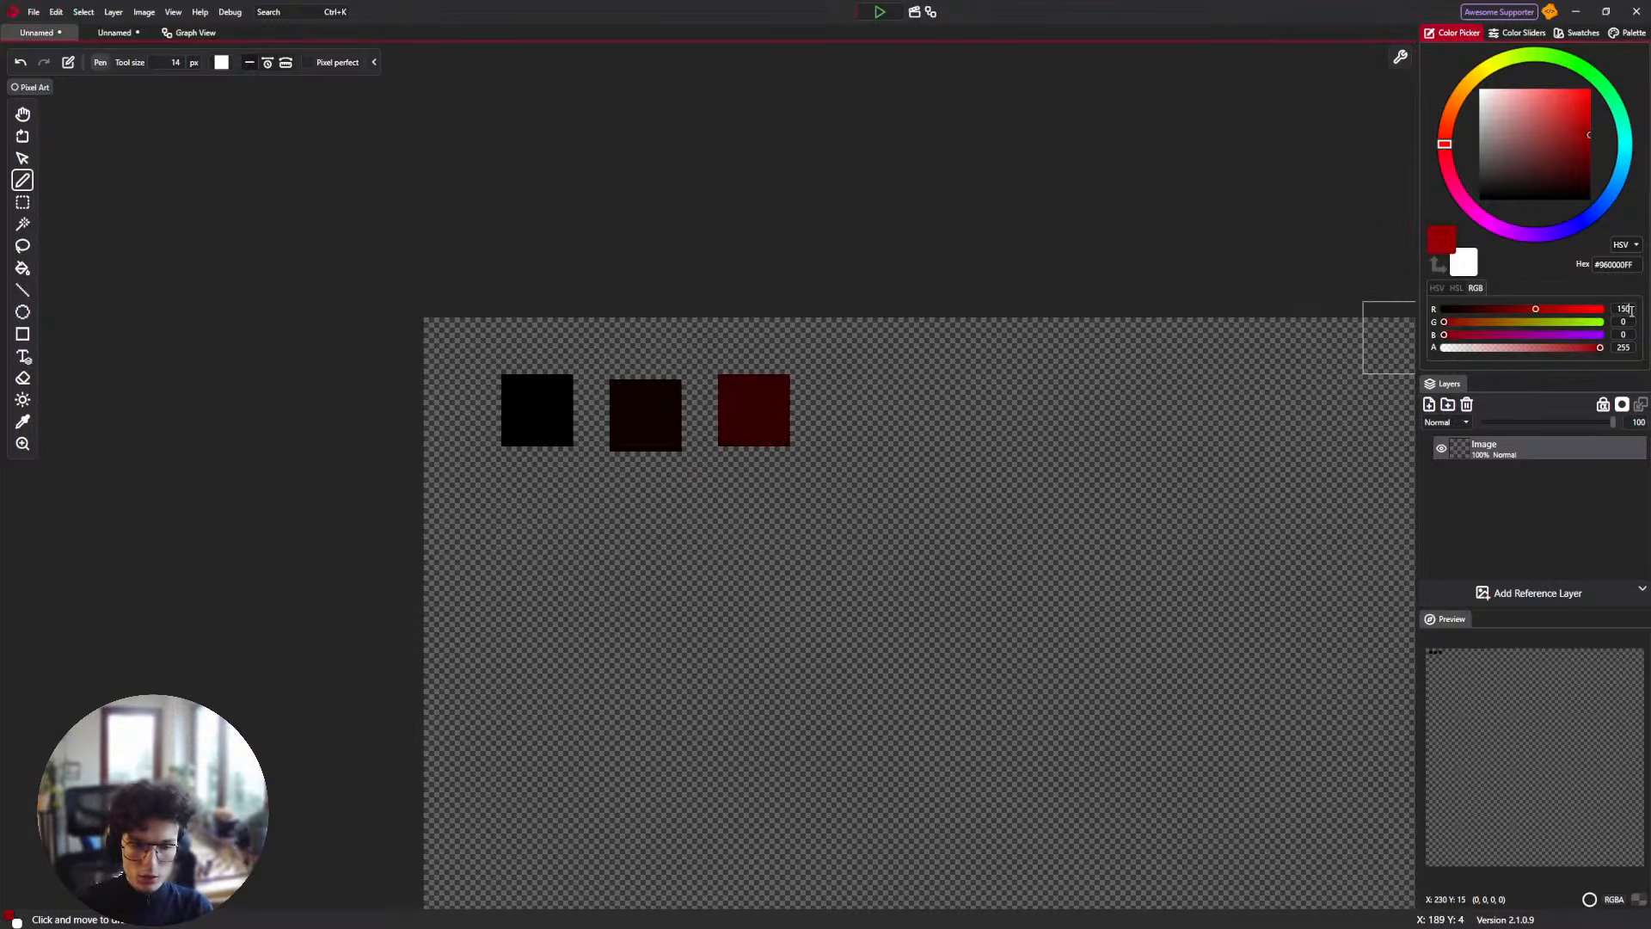
pyautogui.click(868, 413)
pyautogui.moveTo(1117, 439); pyautogui.dragTo(893, 418)
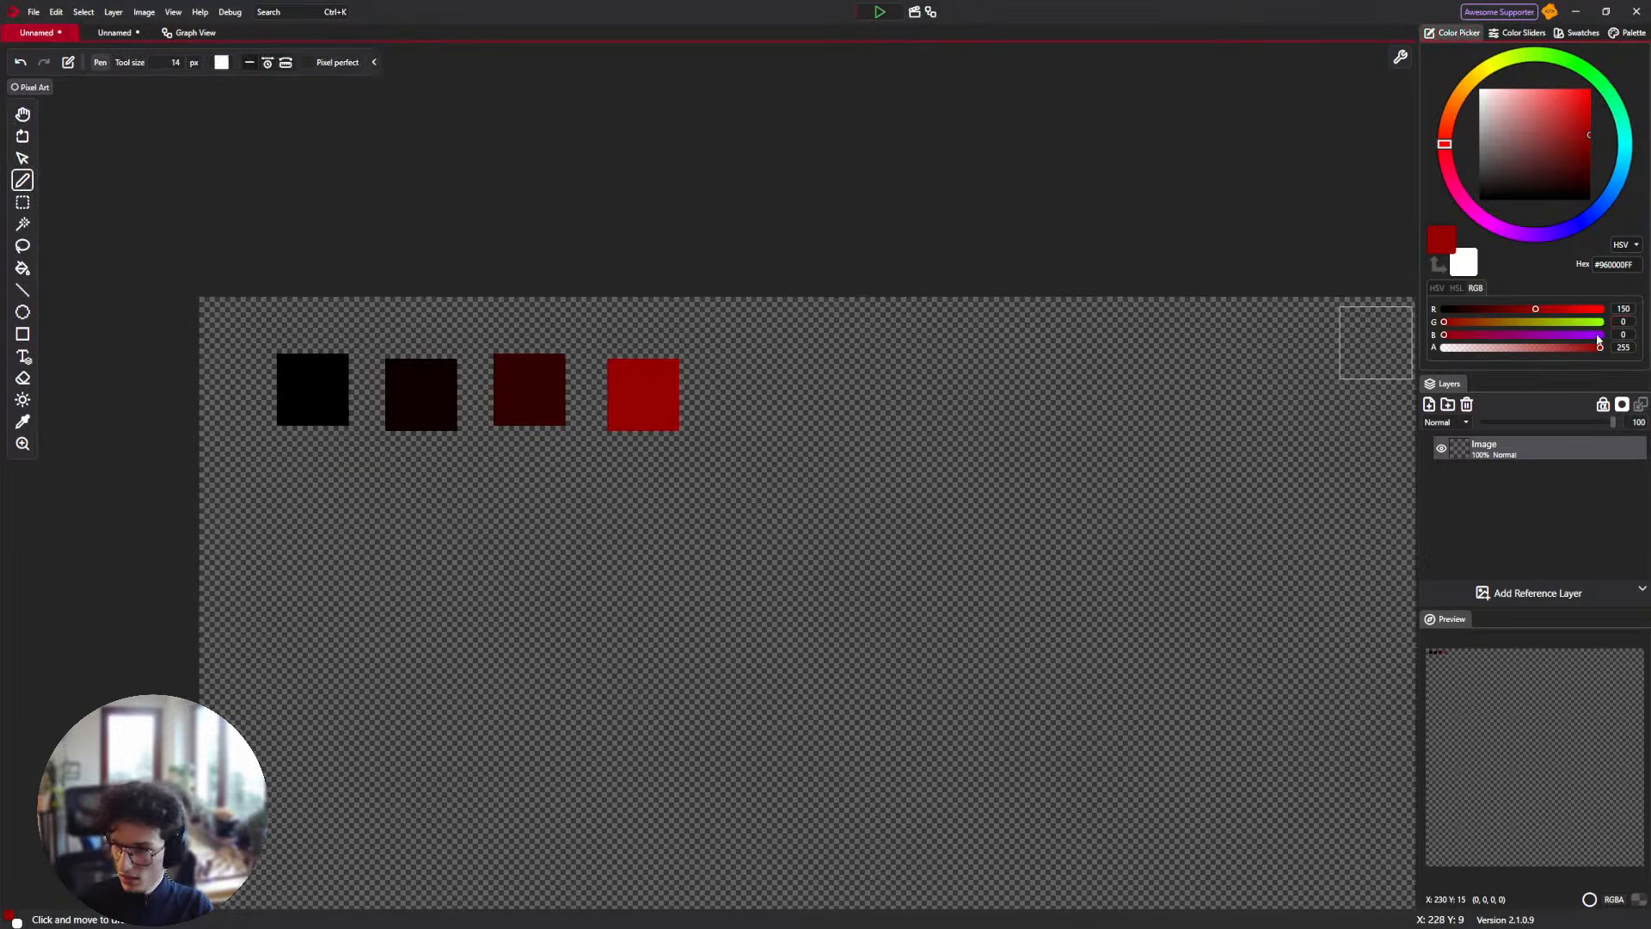
pyautogui.click(1630, 310)
pyautogui.write('255')
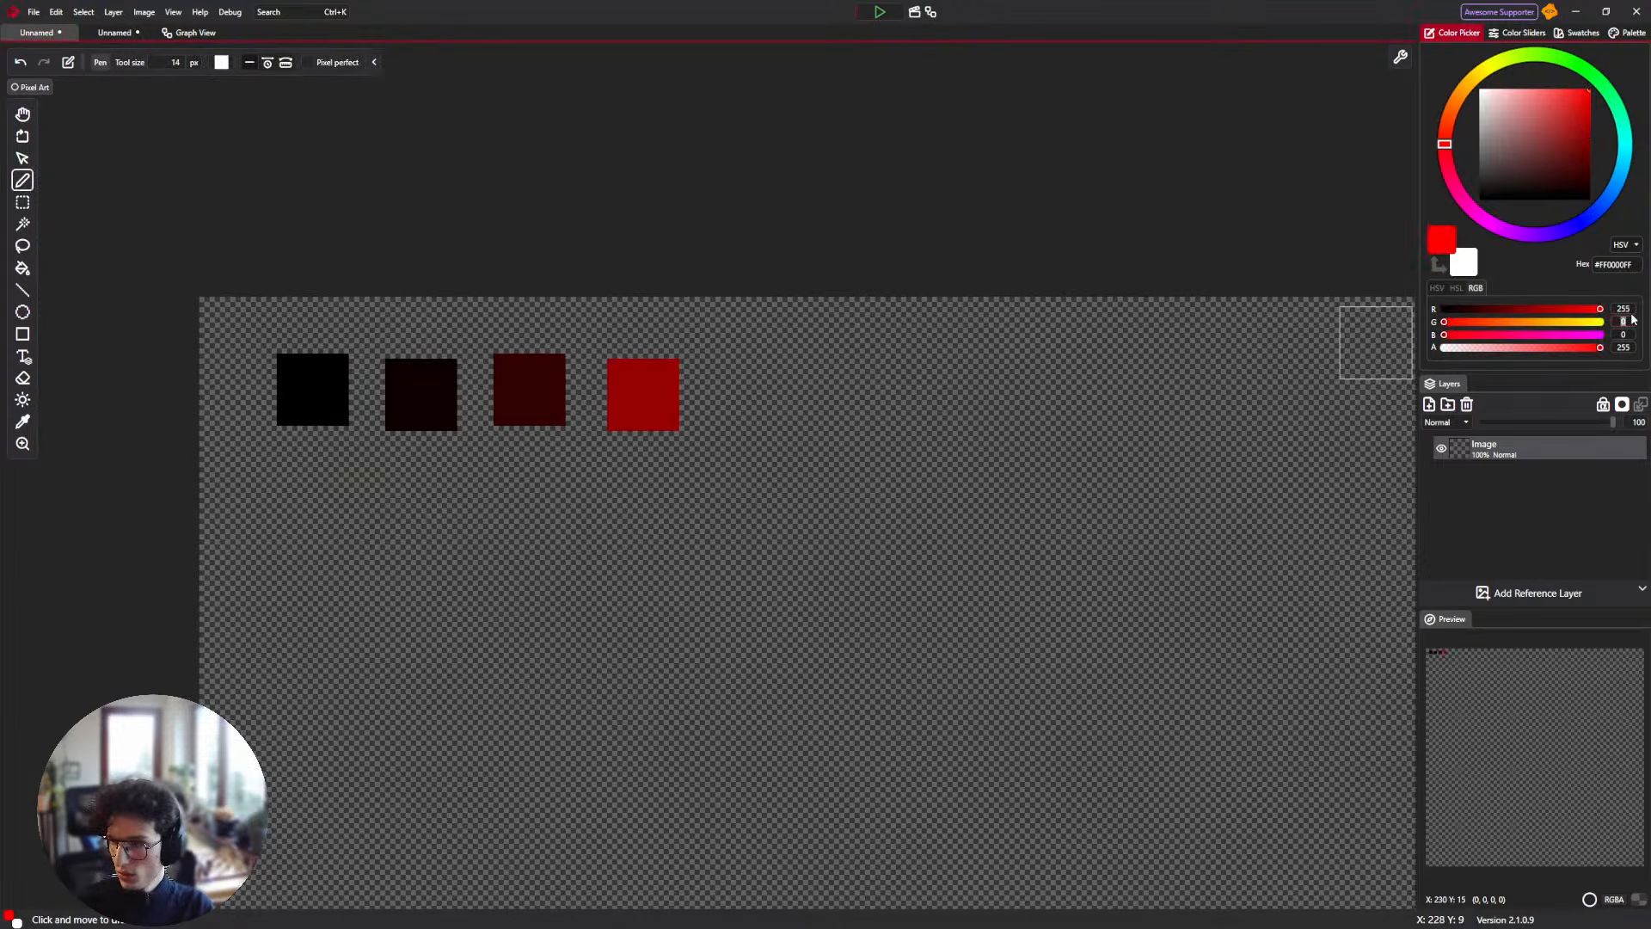
pyautogui.click(764, 395)
pyautogui.scroll(-2, 765, 395)
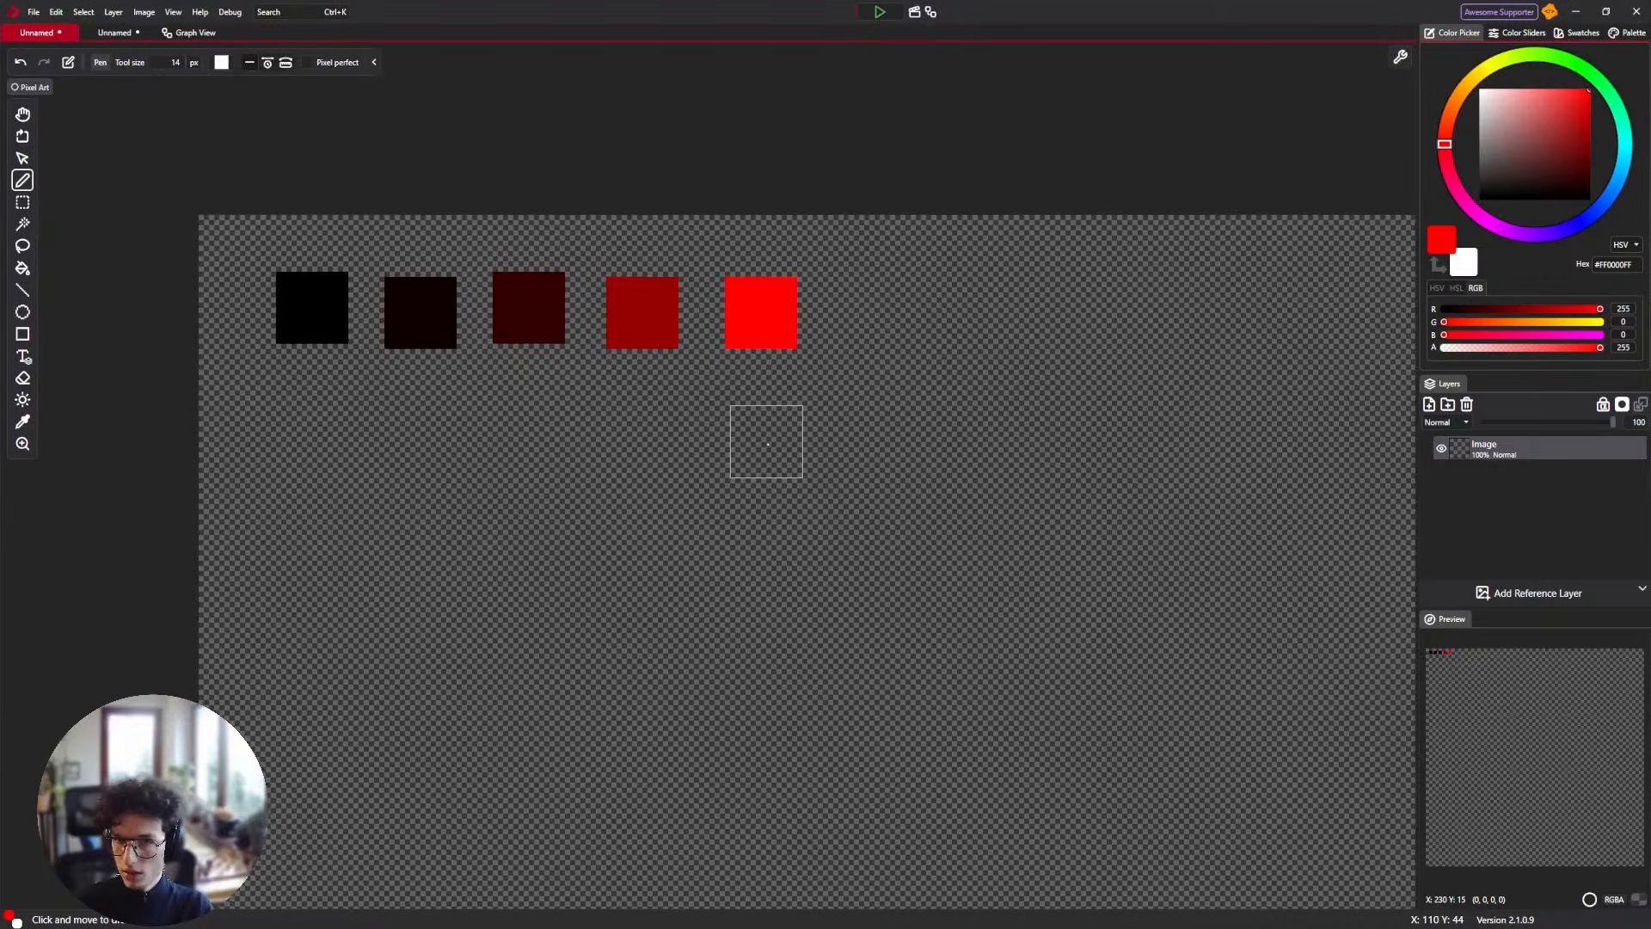
# Select the Color Previewer brush and check its red-channel text over the row of squares.
pyautogui.click(221, 63)
pyautogui.scroll(-3, 297, 236)
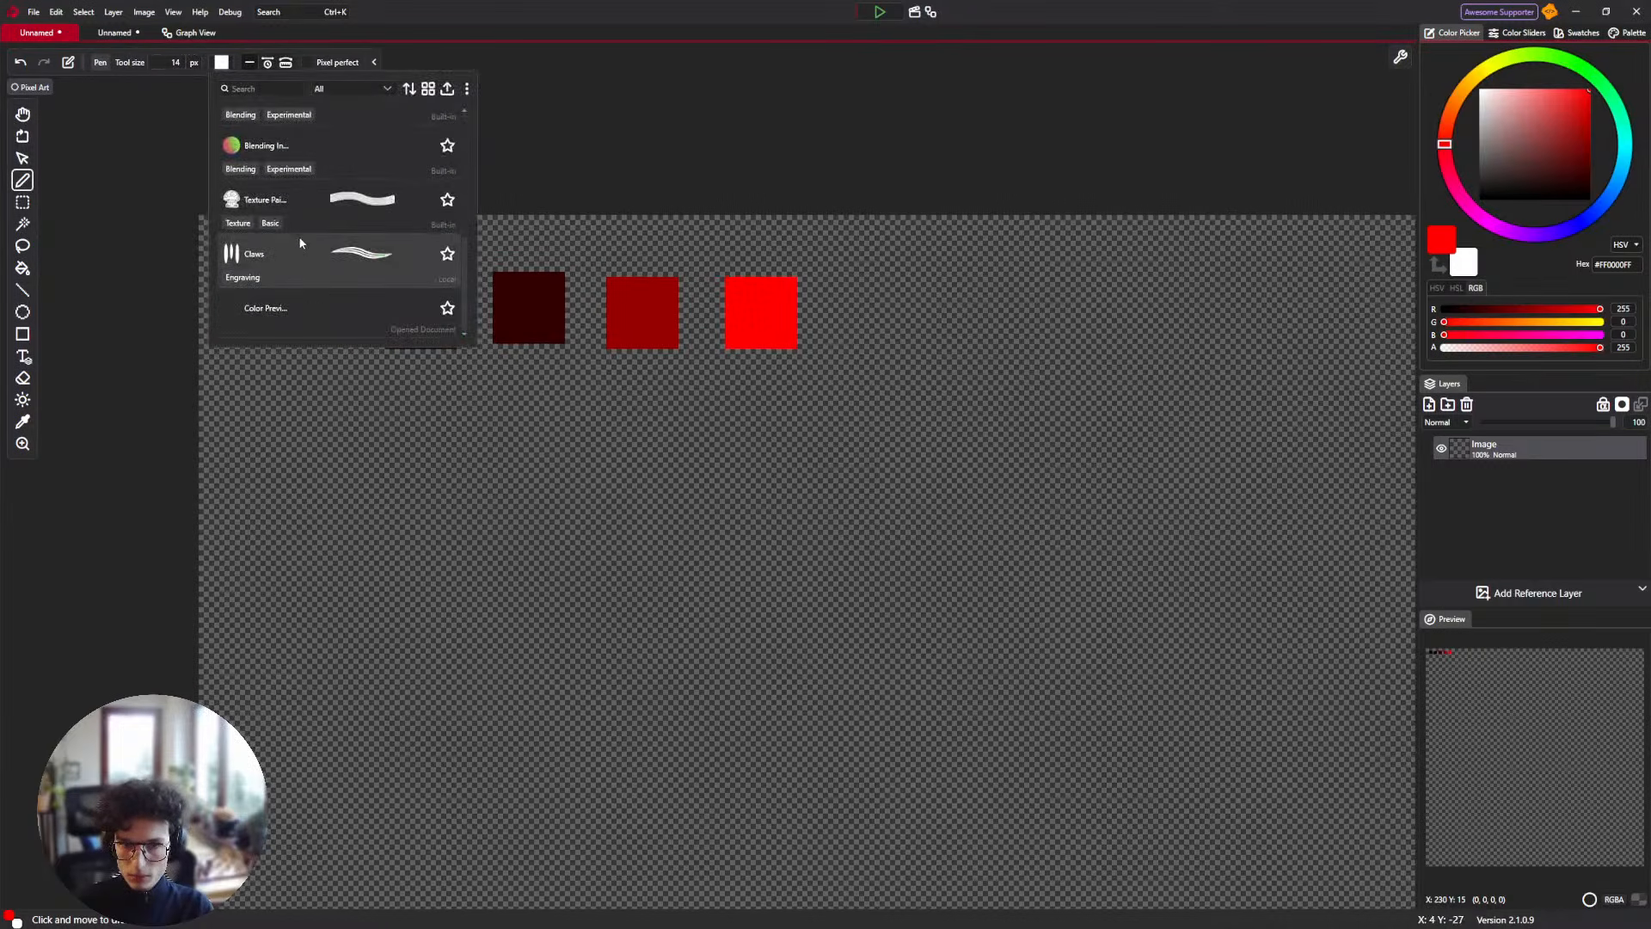
pyautogui.click(311, 314)
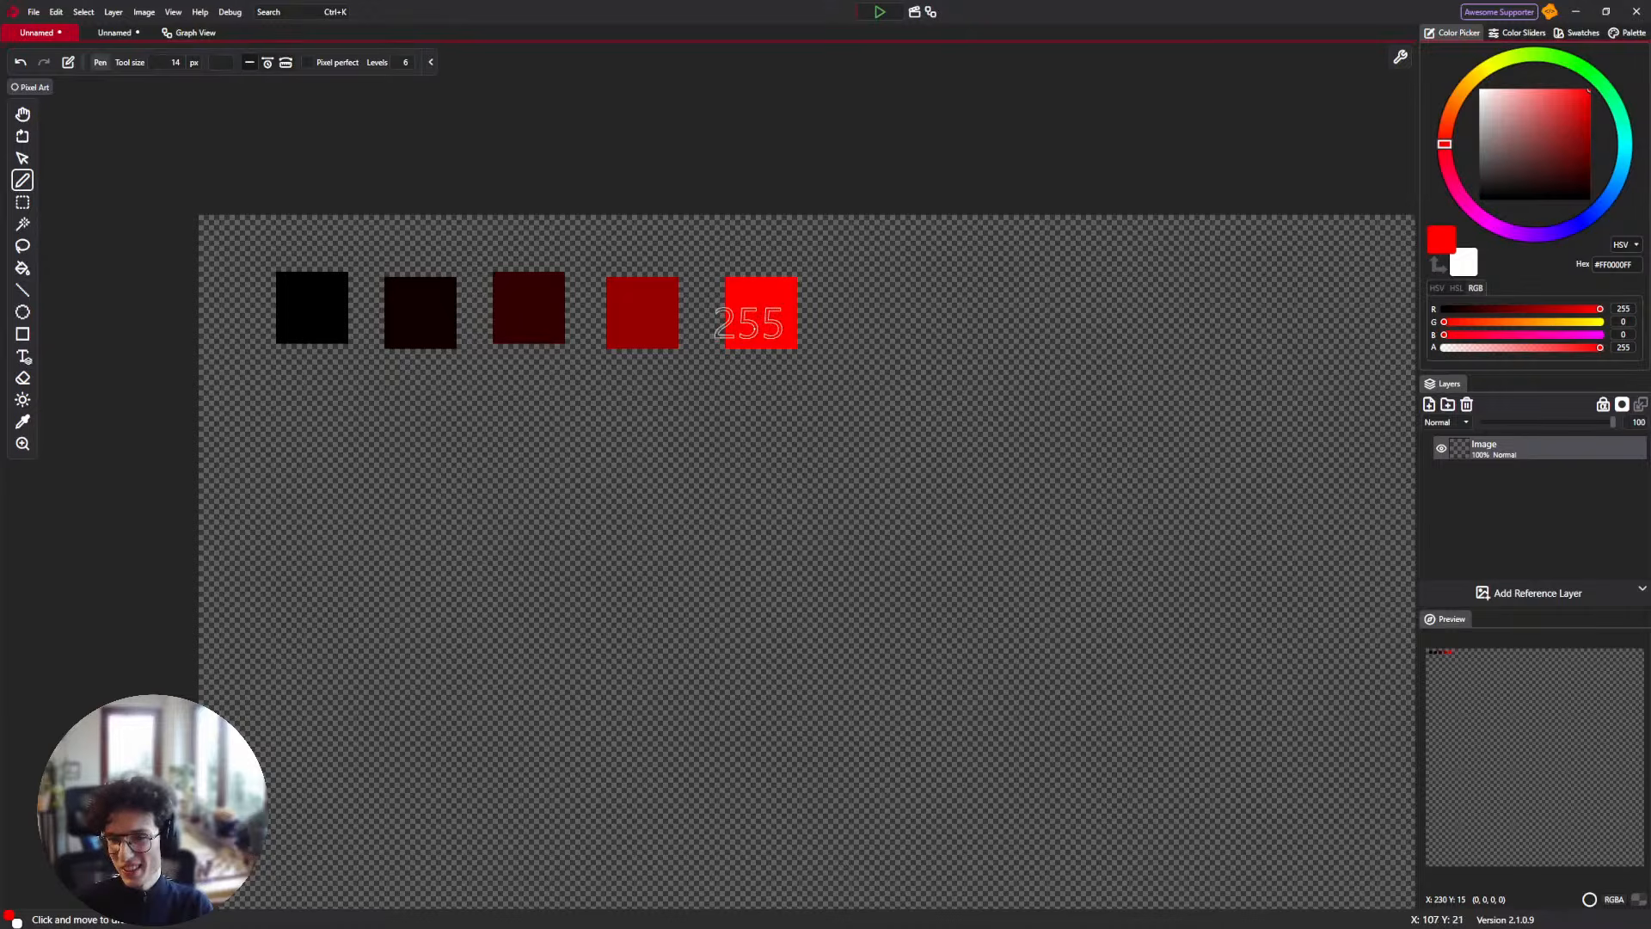
pyautogui.scroll(1, 763, 314)
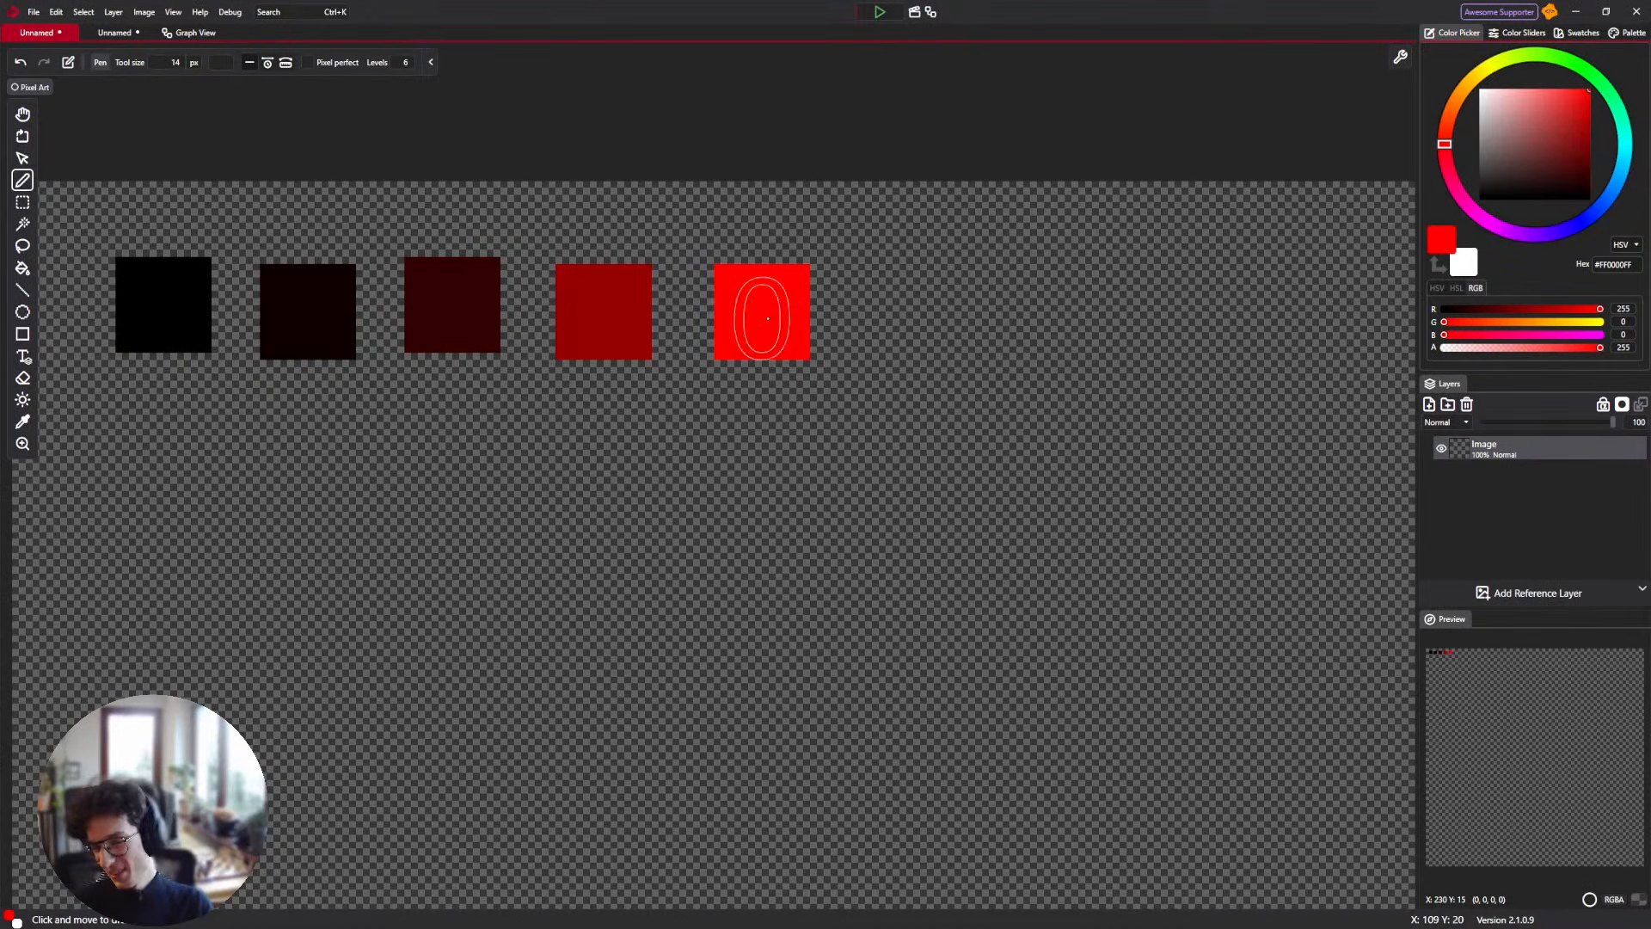
pyautogui.scroll(-2, 761, 314)
pyautogui.scroll(1, 764, 311)
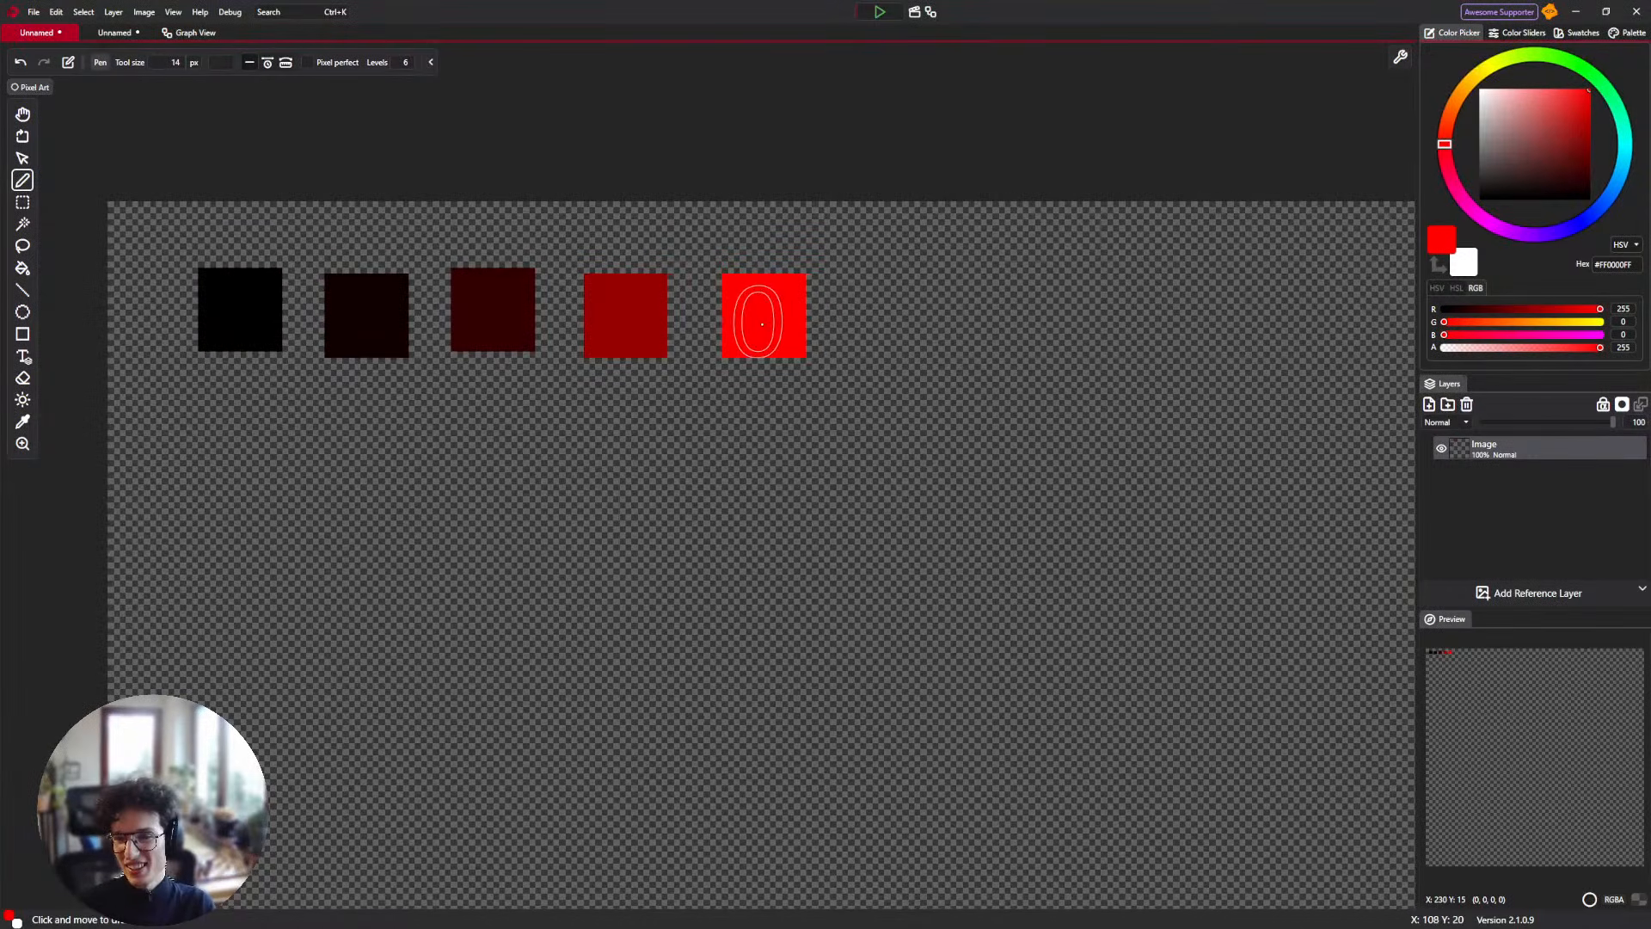
pyautogui.scroll(-1, 766, 314)
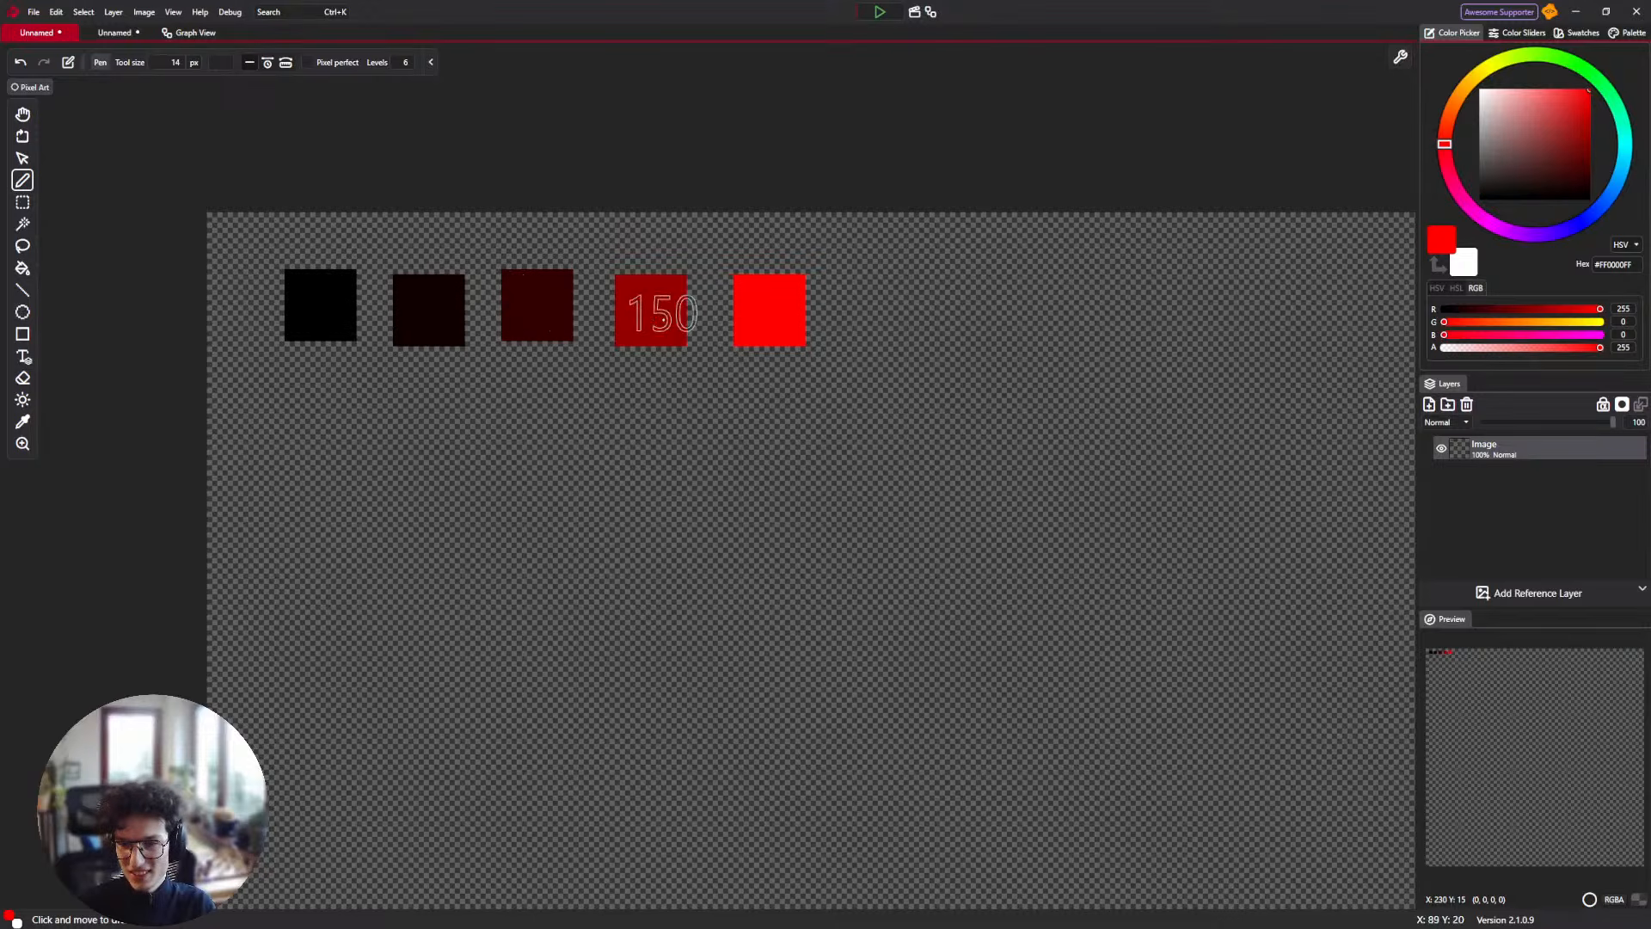
# Set the Fill of the Color Previewer's Brush Output node to the muted red #AC5353.
pyautogui.click(167, 35)
pyautogui.moveTo(546, 430); pyautogui.dragTo(280, 144)
pyautogui.click(115, 32)
pyautogui.click(194, 34)
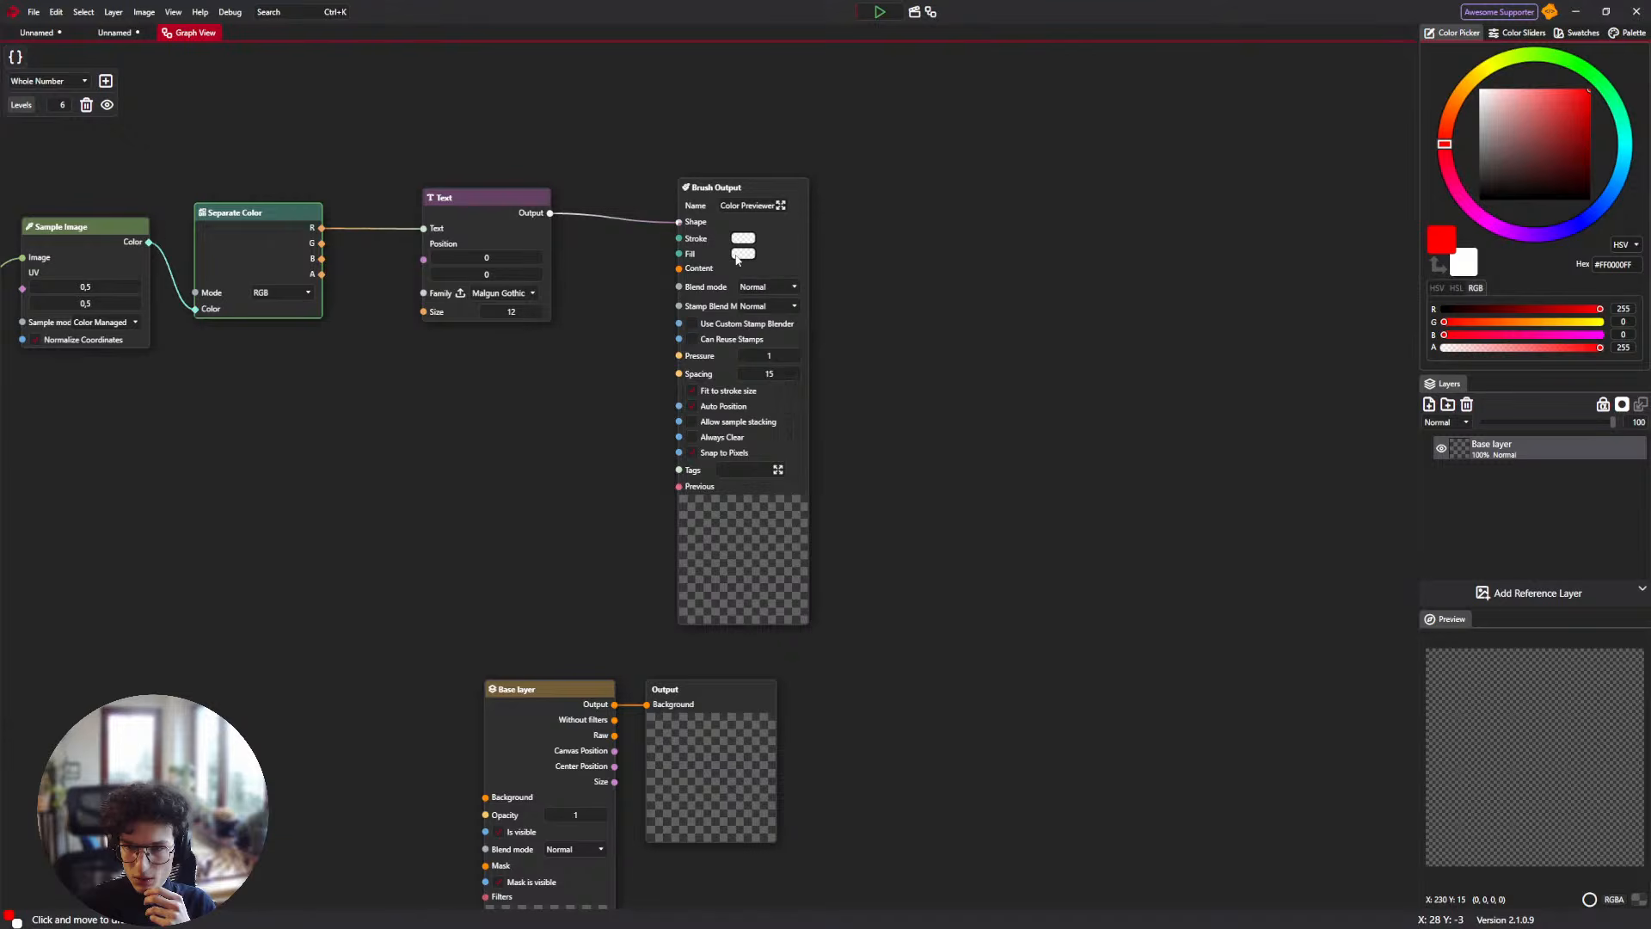
pyautogui.click(741, 253)
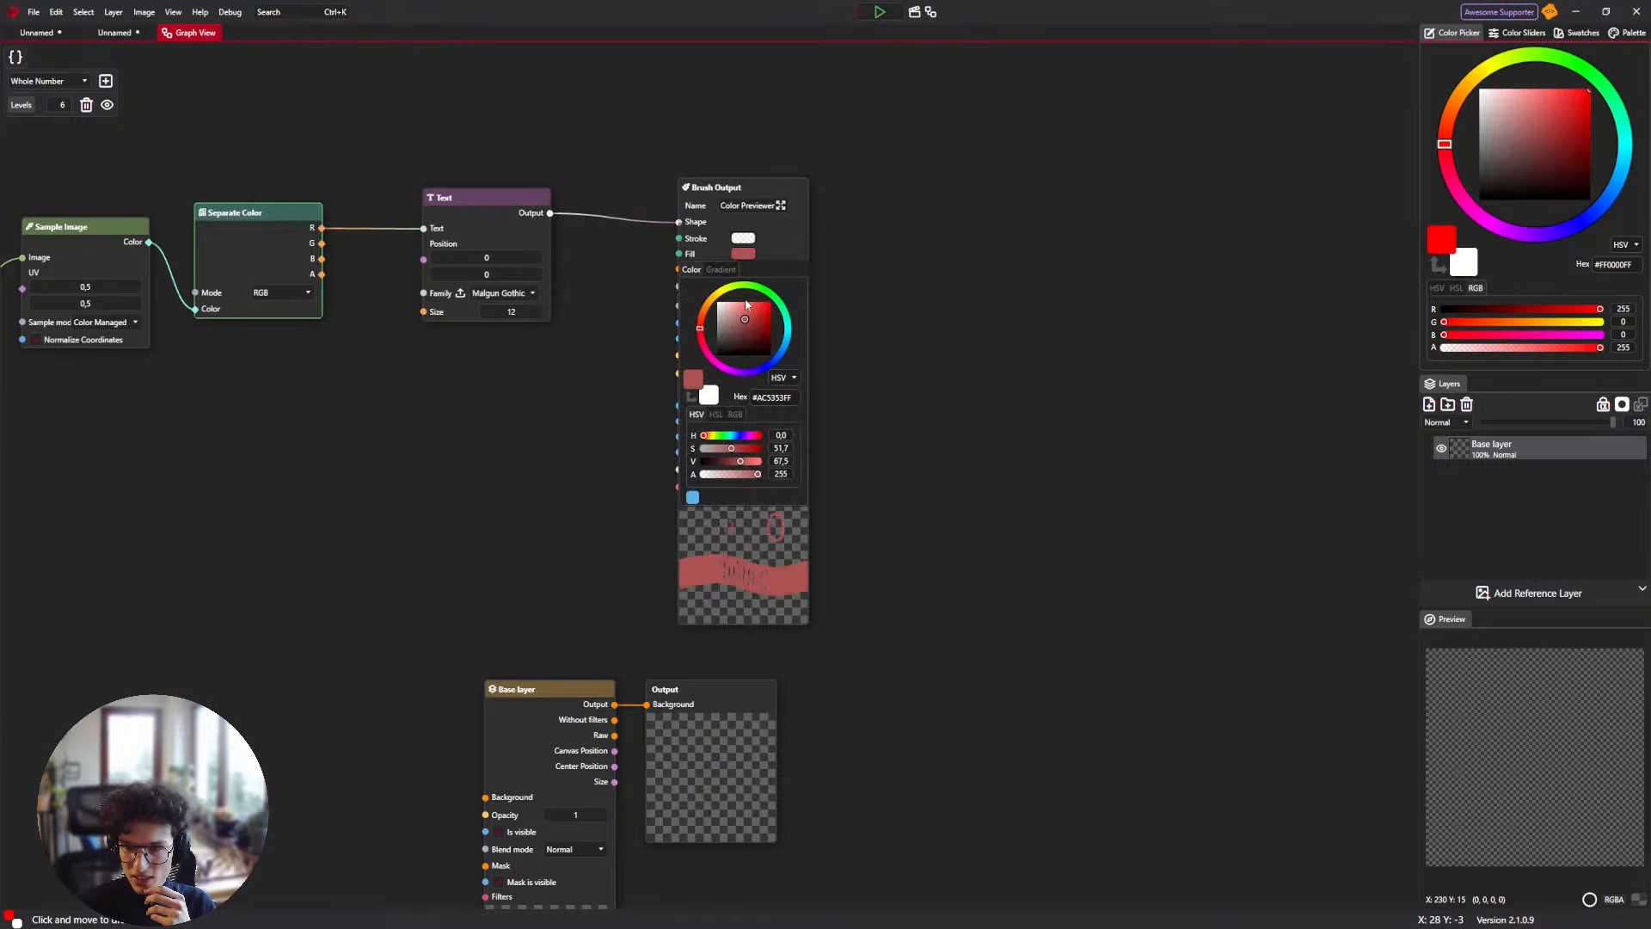
pyautogui.click(876, 256)
# Paint a test stroke across the row of squares with the Color Previewer brush, and undo it.
pyautogui.click(96, 38)
pyautogui.click(53, 35)
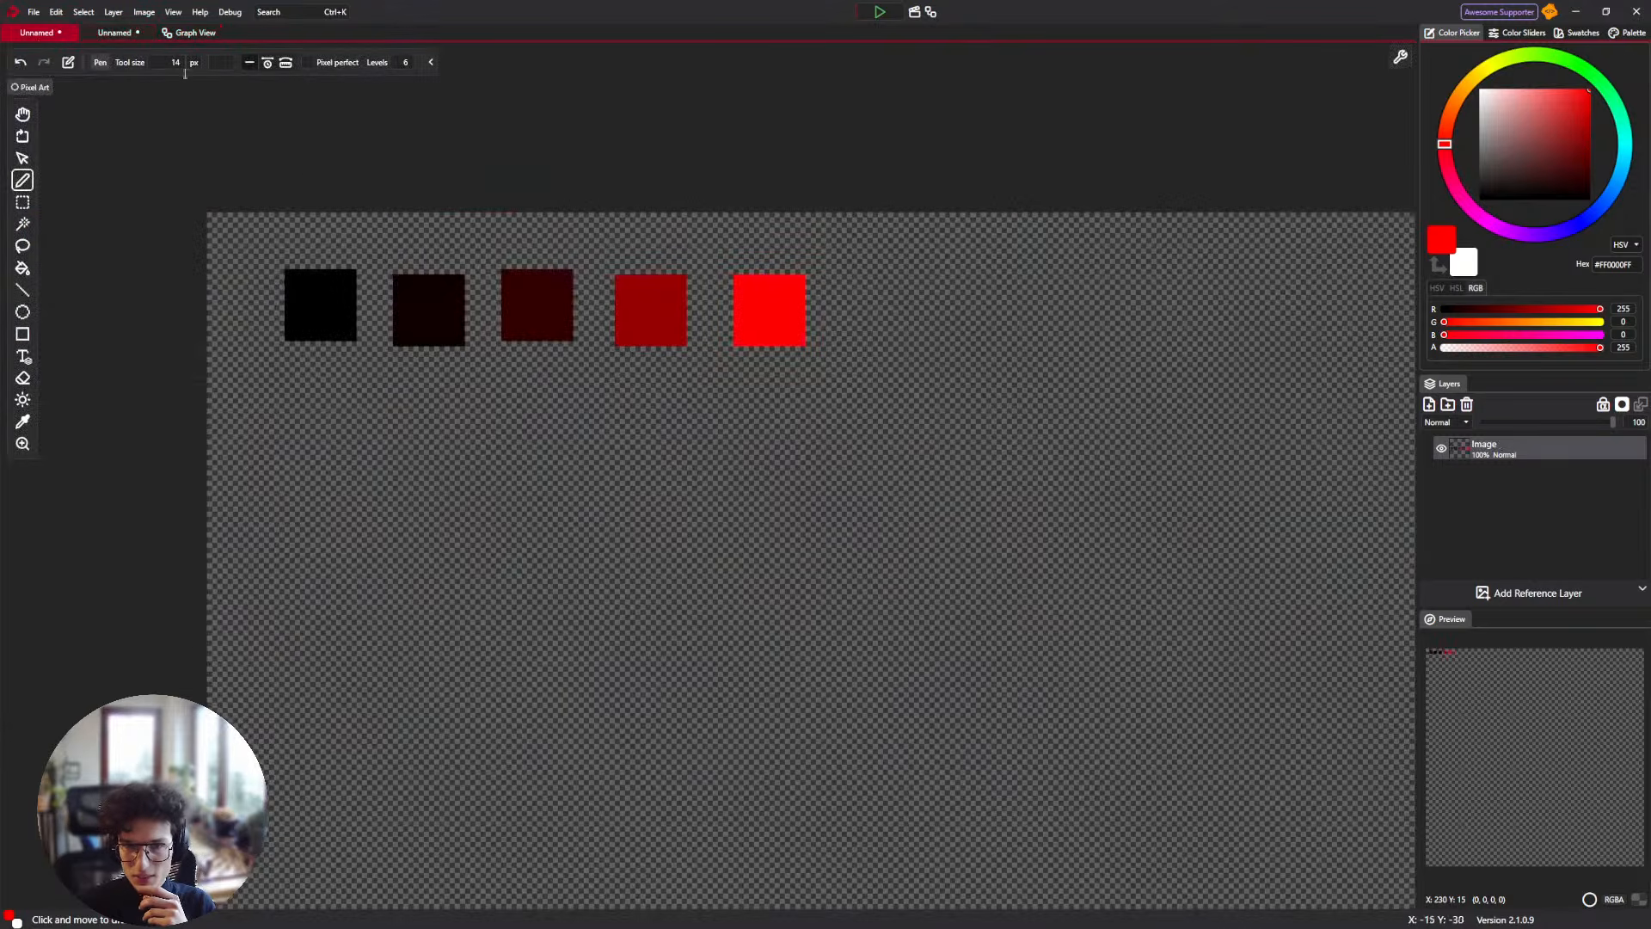
pyautogui.moveTo(418, 301)
pyautogui.mouseDown()
pyautogui.moveTo(551, 316)
pyautogui.moveTo(814, 297)
pyautogui.moveTo(291, 314)
pyautogui.mouseUp()
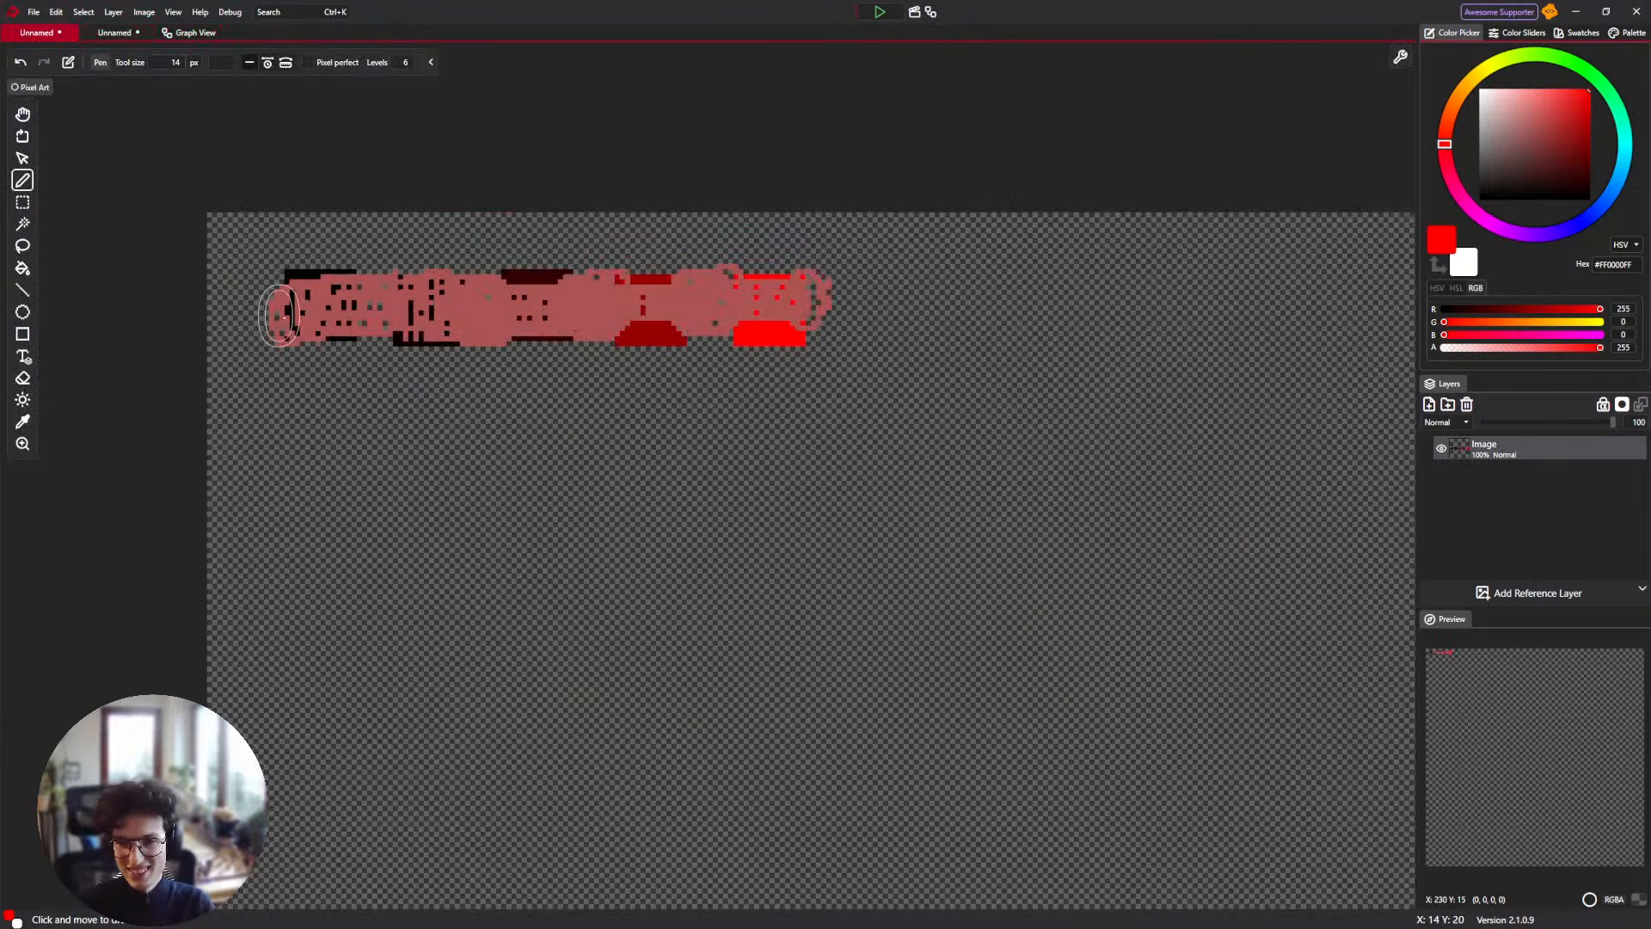
pyautogui.hotkey('ctrl', 'z')
# Review the Brush Output node's settings, make a test stamp below the brightest red square, and undo it.
pyautogui.click(190, 36)
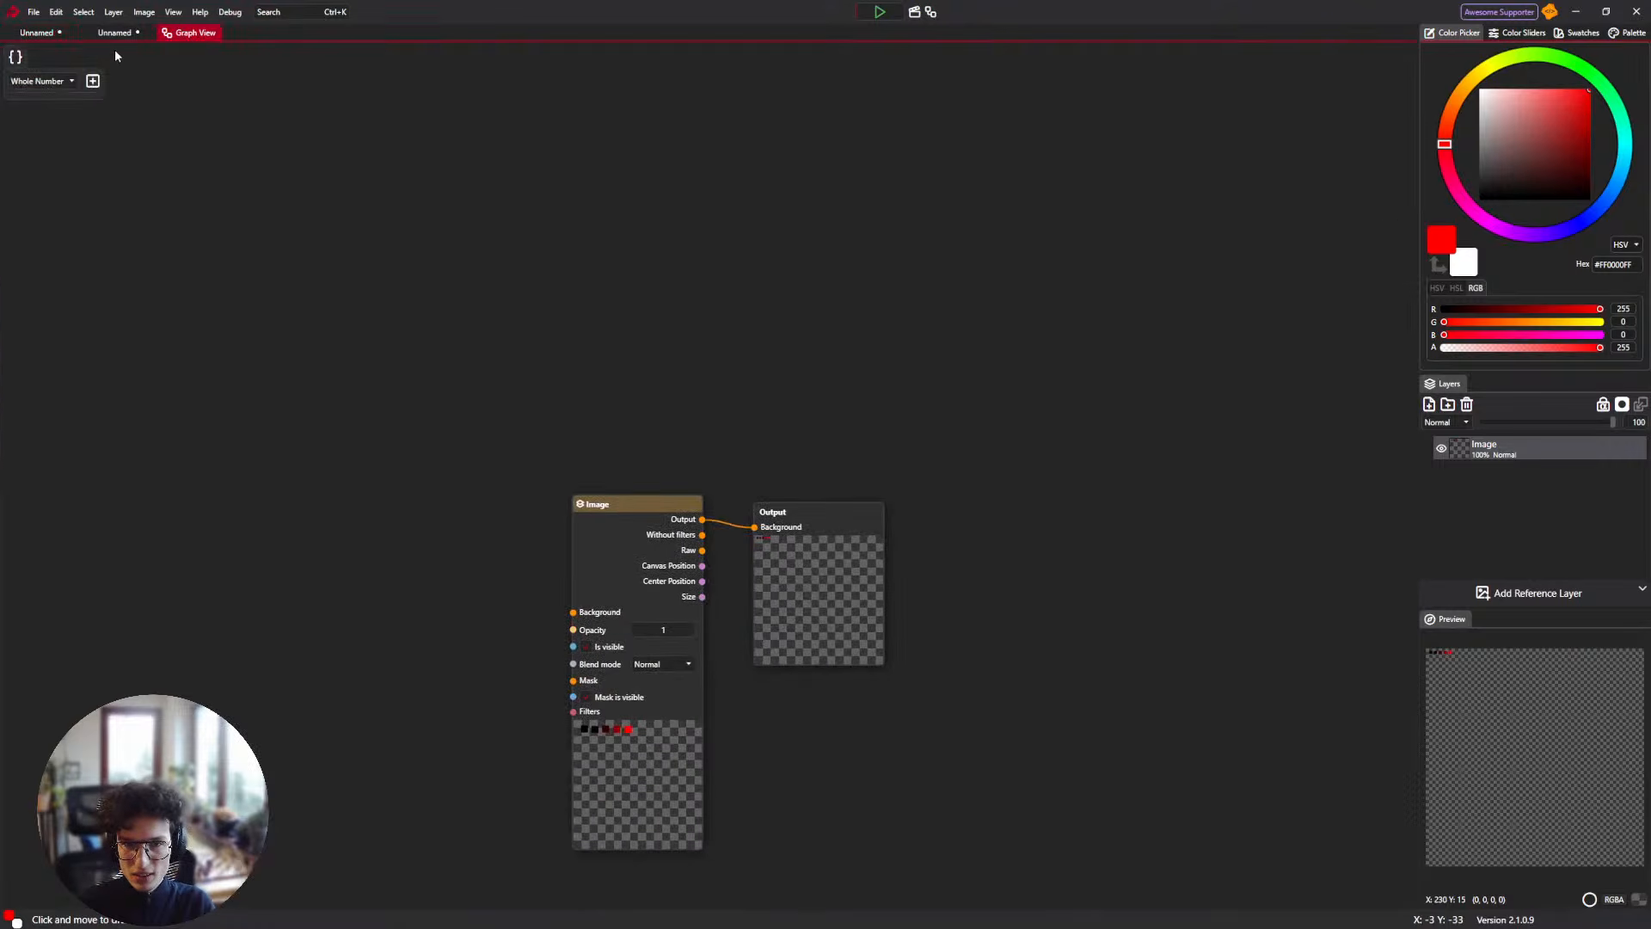
pyautogui.click(115, 32)
pyautogui.click(179, 35)
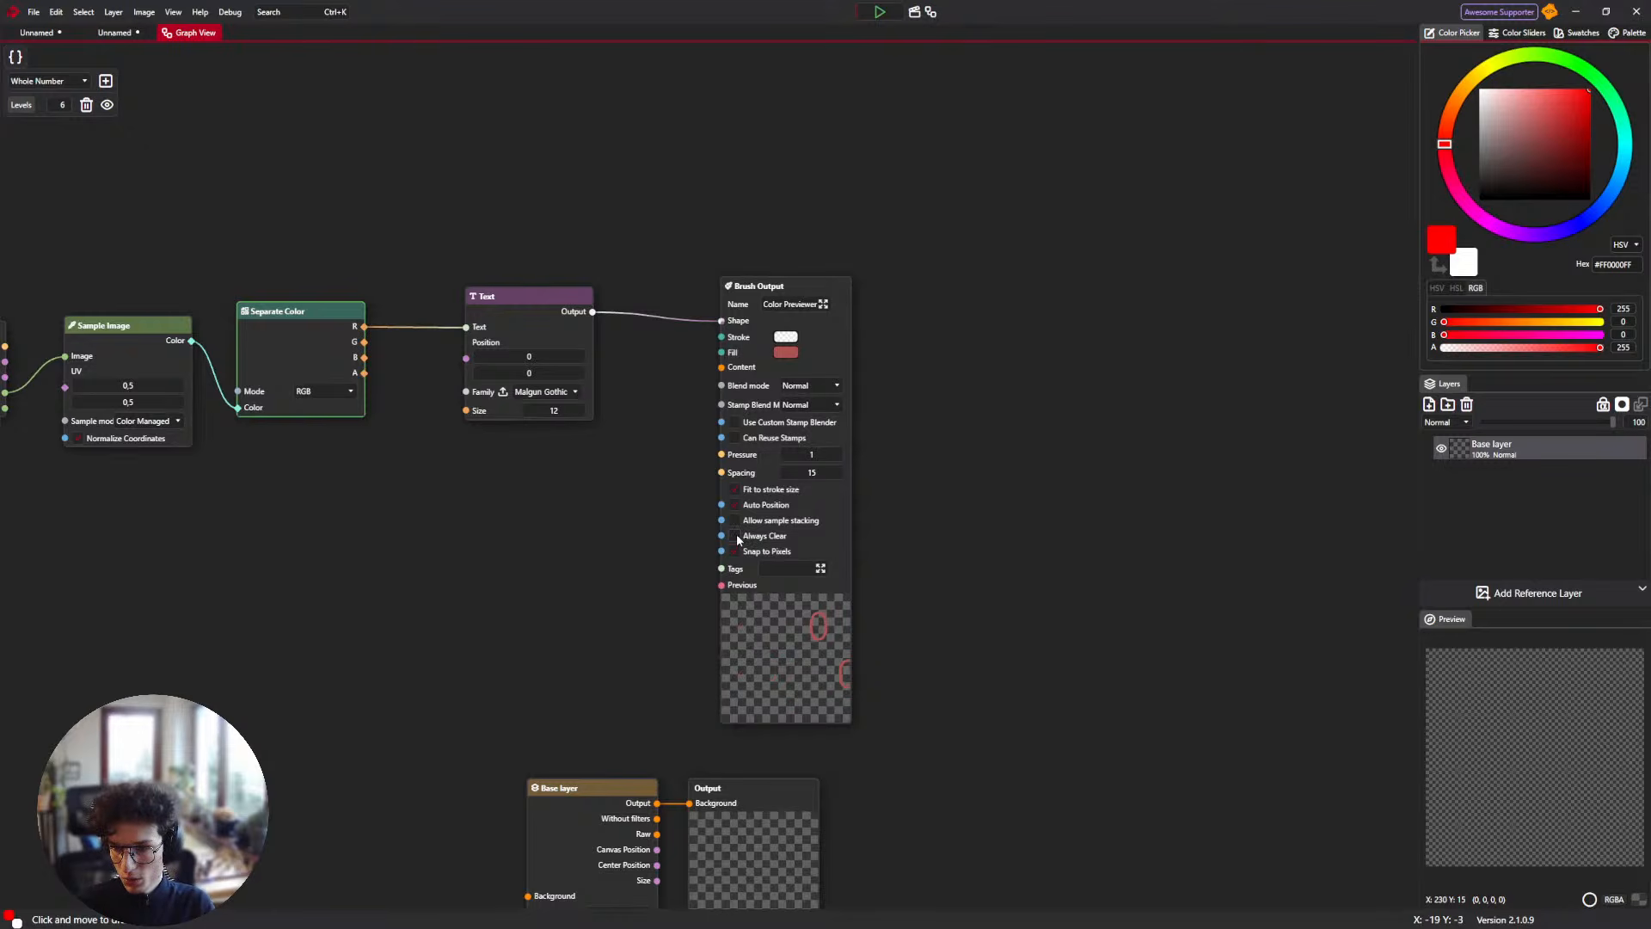
pyautogui.click(34, 32)
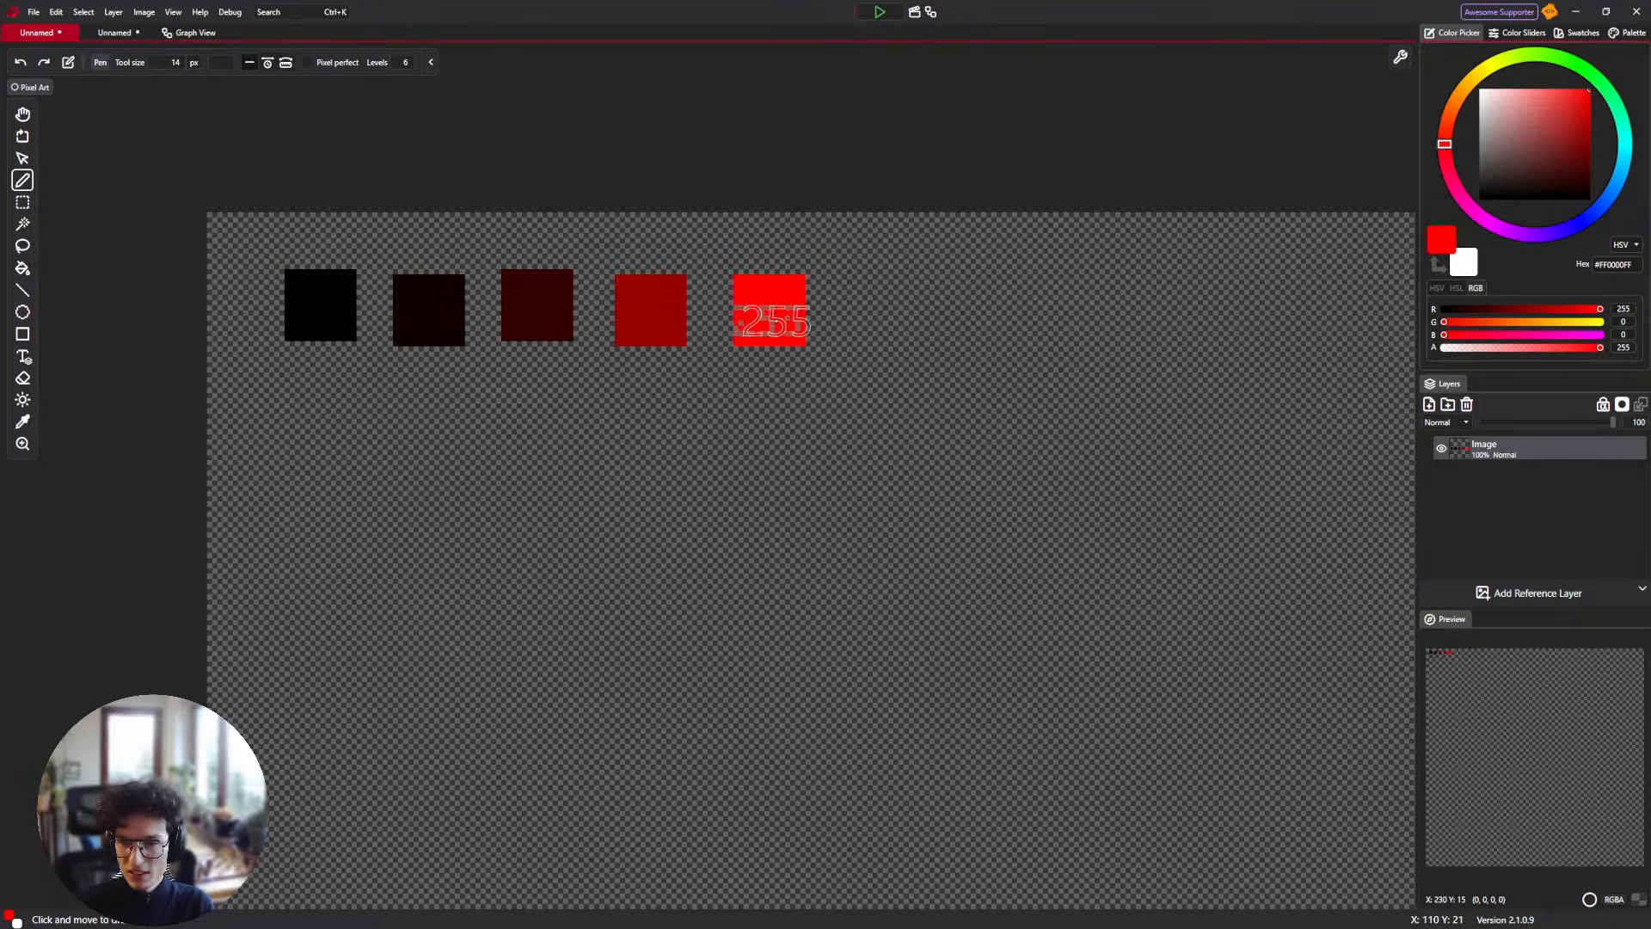
pyautogui.click(815, 419)
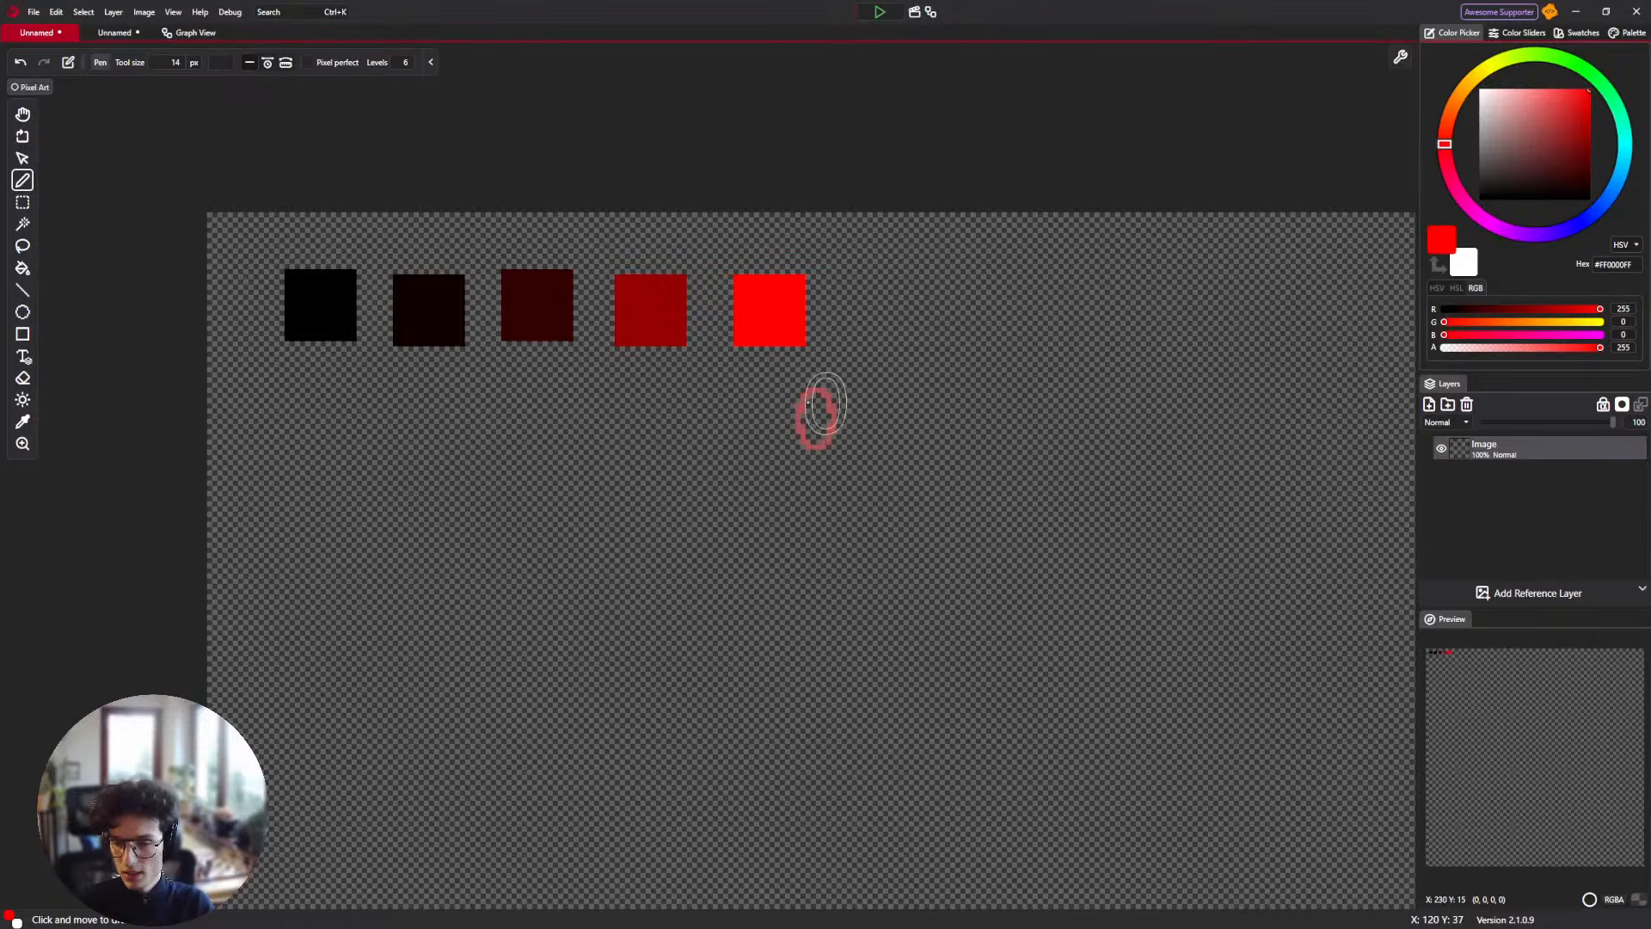
pyautogui.hotkey('ctrl', 'z')
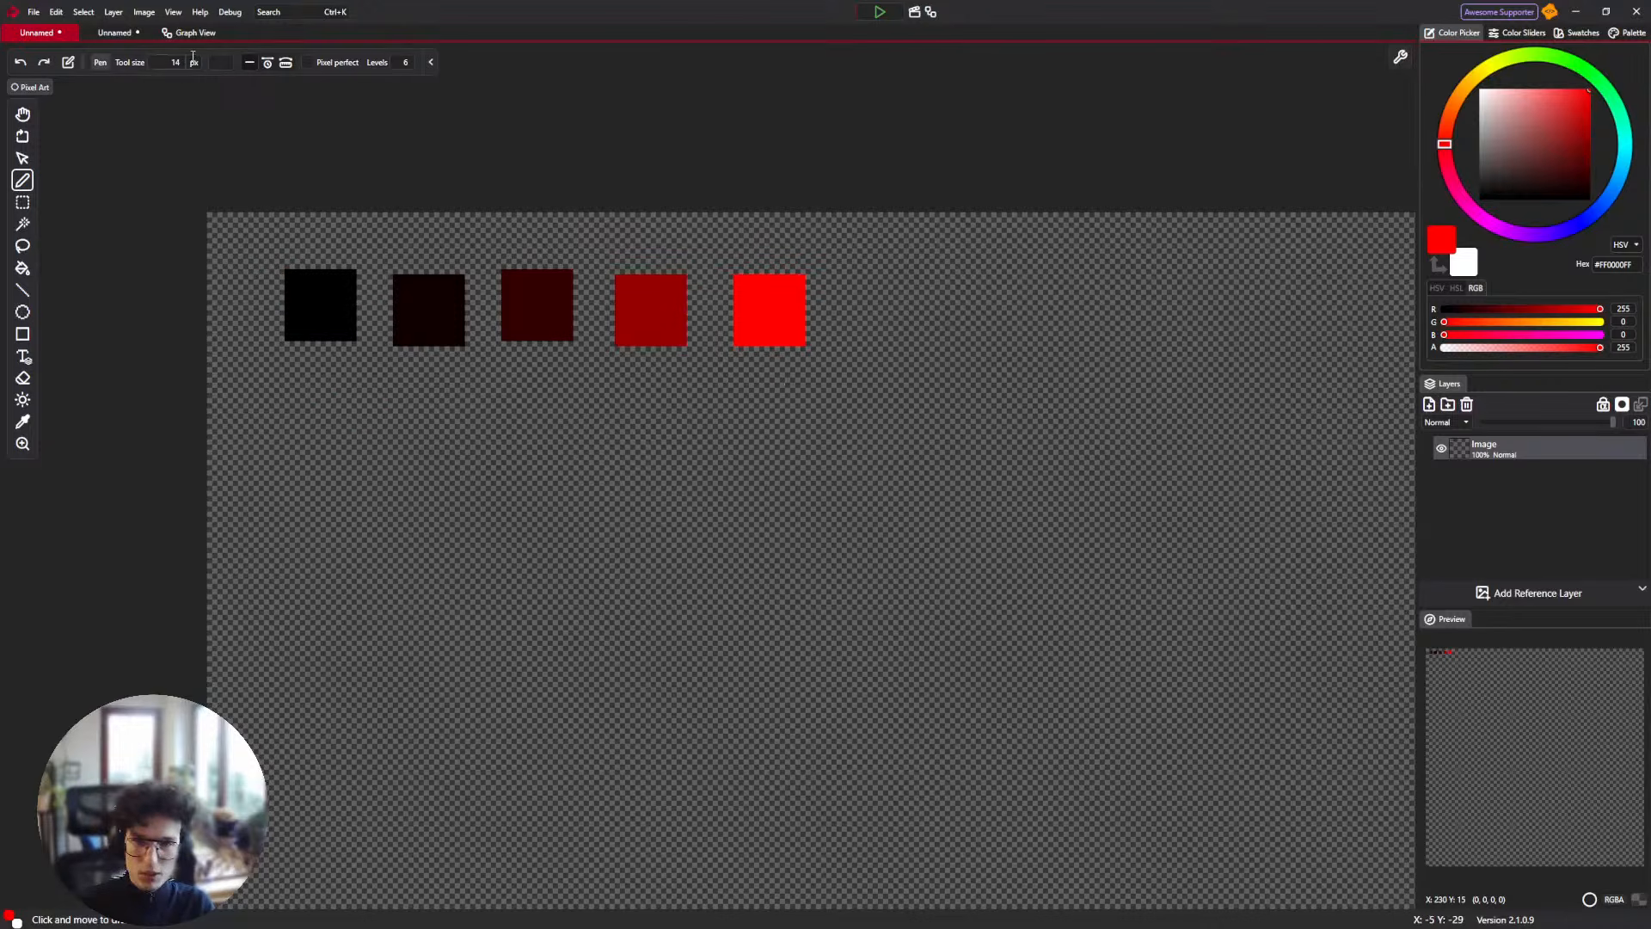
# Review the Color Previewer brush's entry in the brush list and its node graph, including the Text node's font family options.
pyautogui.click(220, 63)
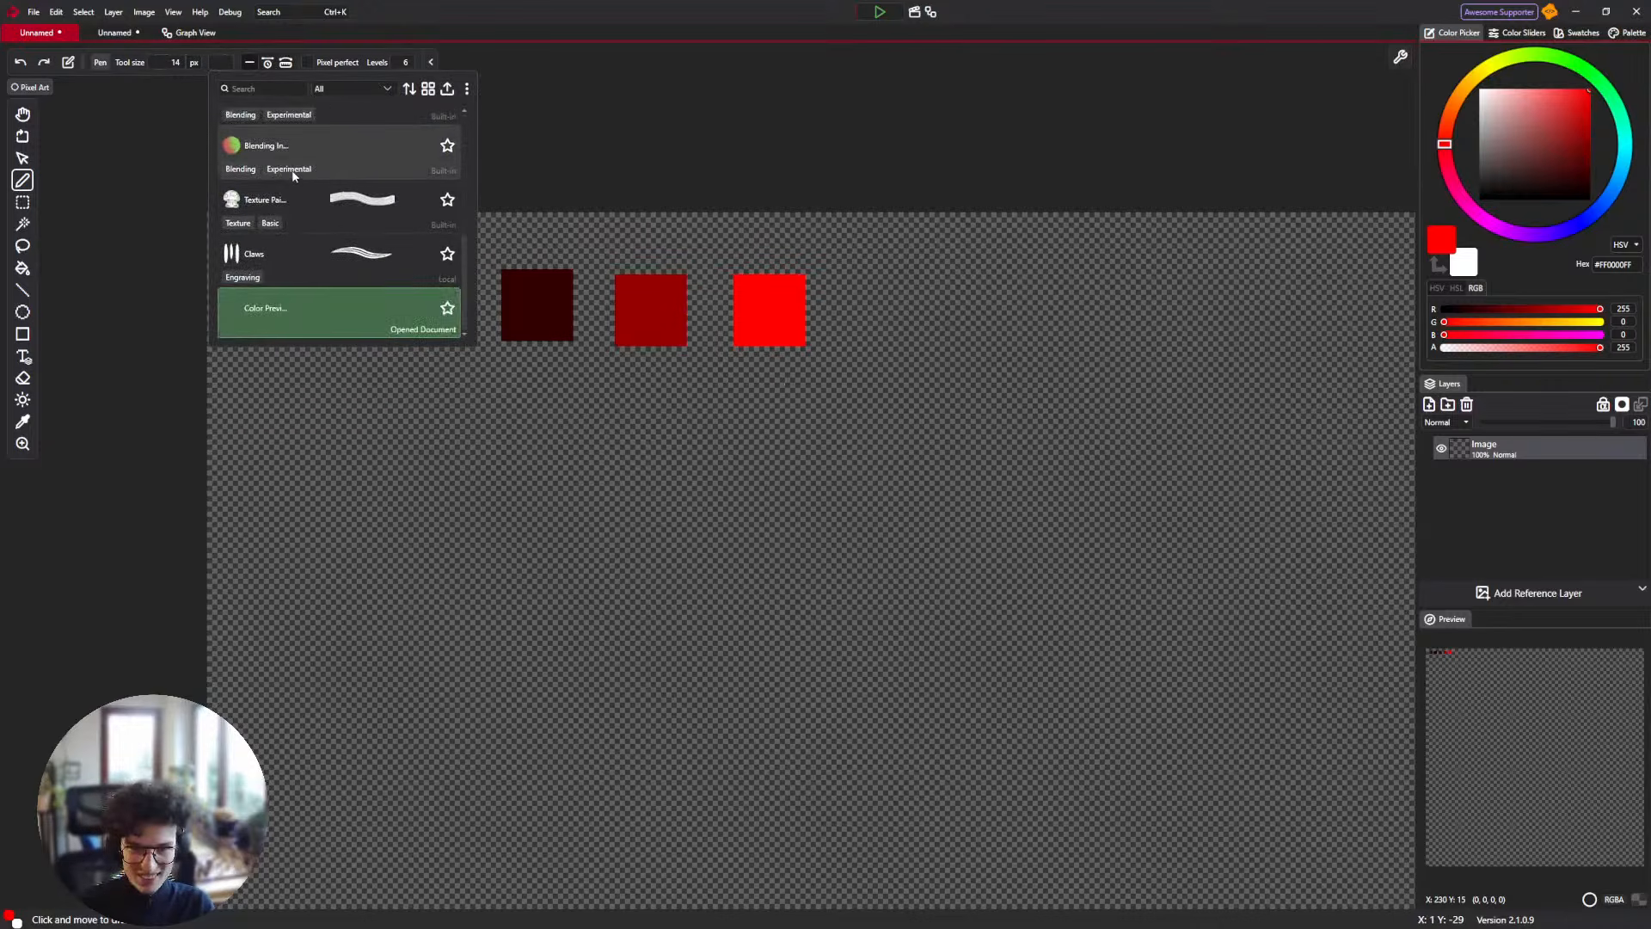
pyautogui.click(190, 34)
pyautogui.click(54, 33)
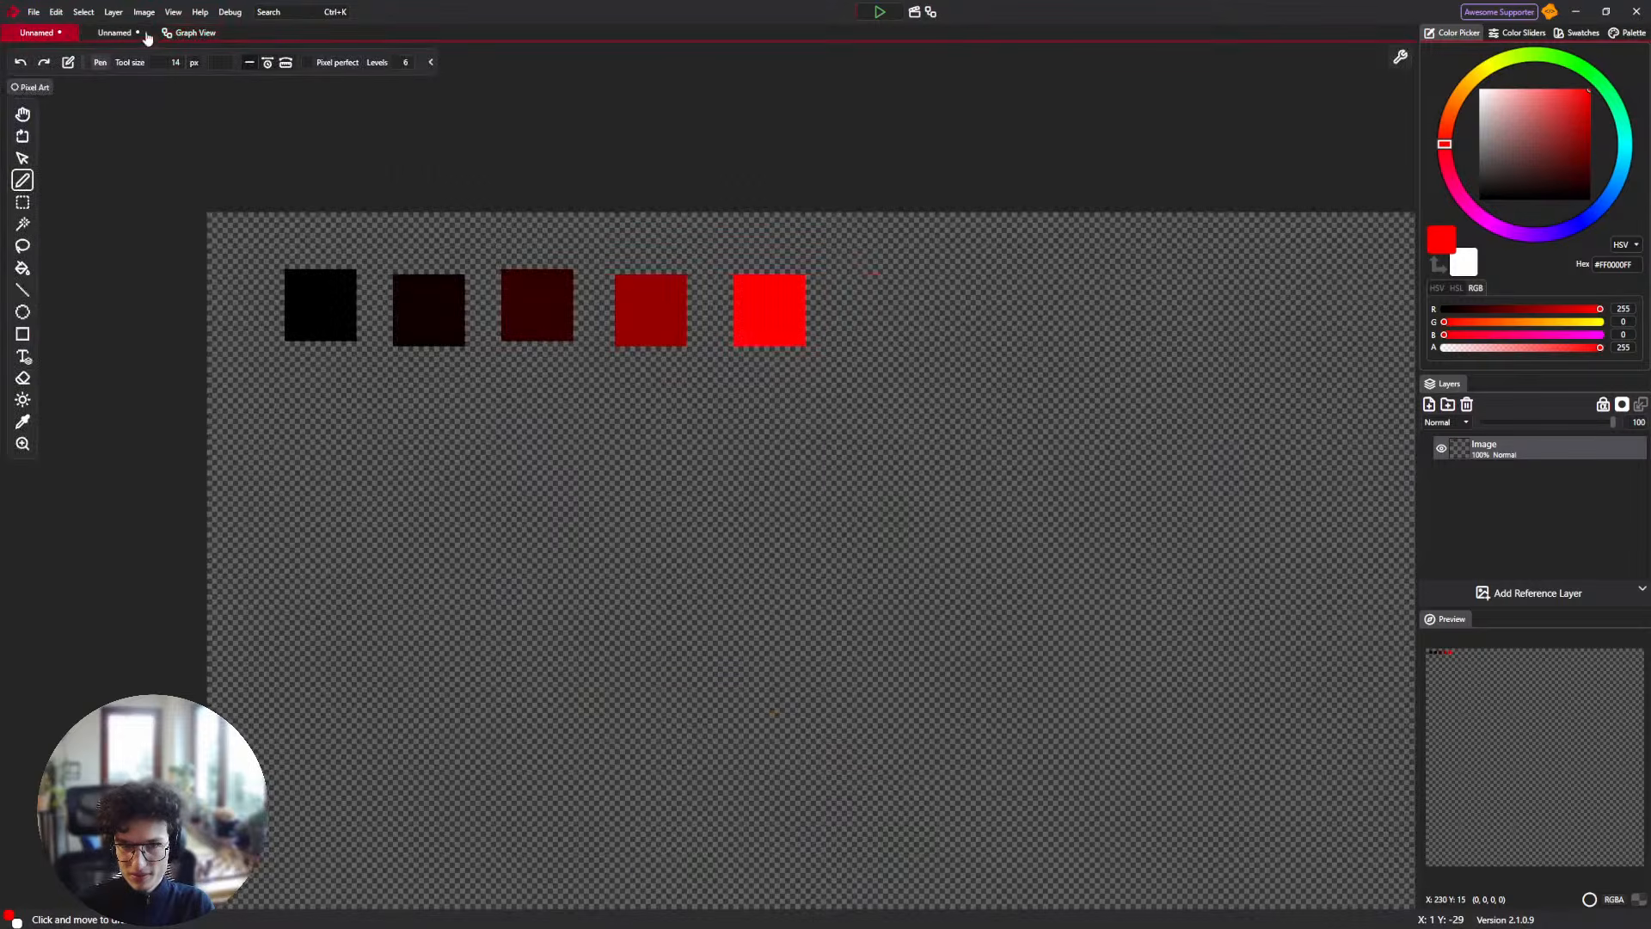
pyautogui.click(114, 33)
pyautogui.click(190, 35)
pyautogui.moveTo(796, 632); pyautogui.dragTo(814, 526)
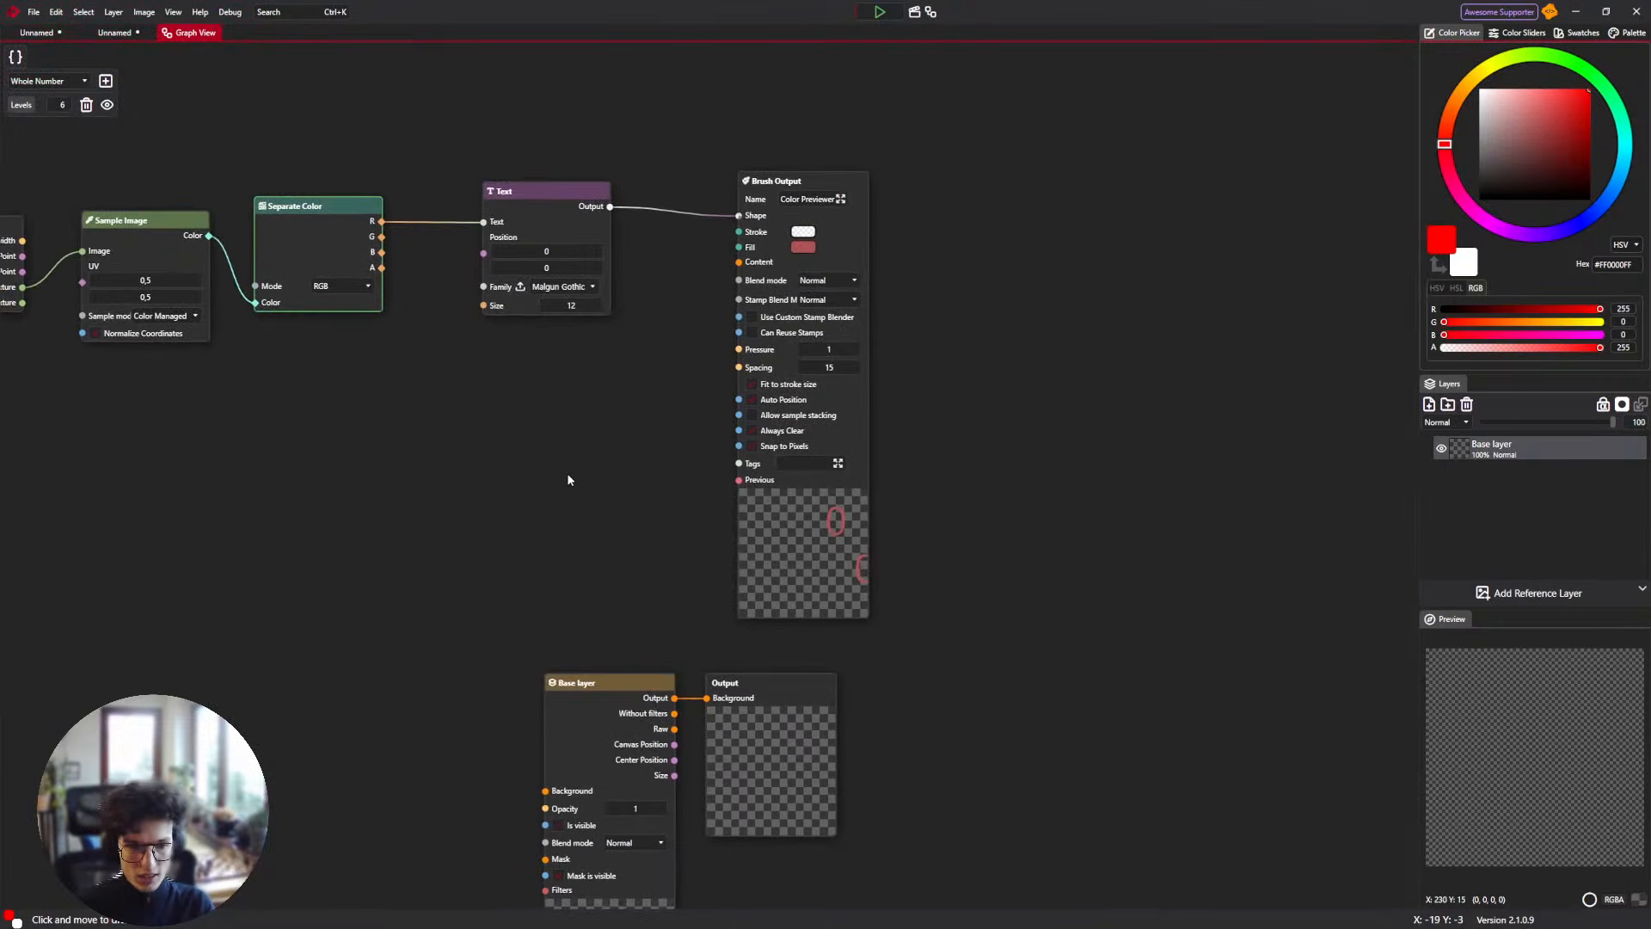
pyautogui.moveTo(519, 390)
pyautogui.mouseDown()
pyautogui.moveTo(633, 575)
pyautogui.moveTo(777, 446)
pyautogui.mouseUp()
pyautogui.click(812, 387)
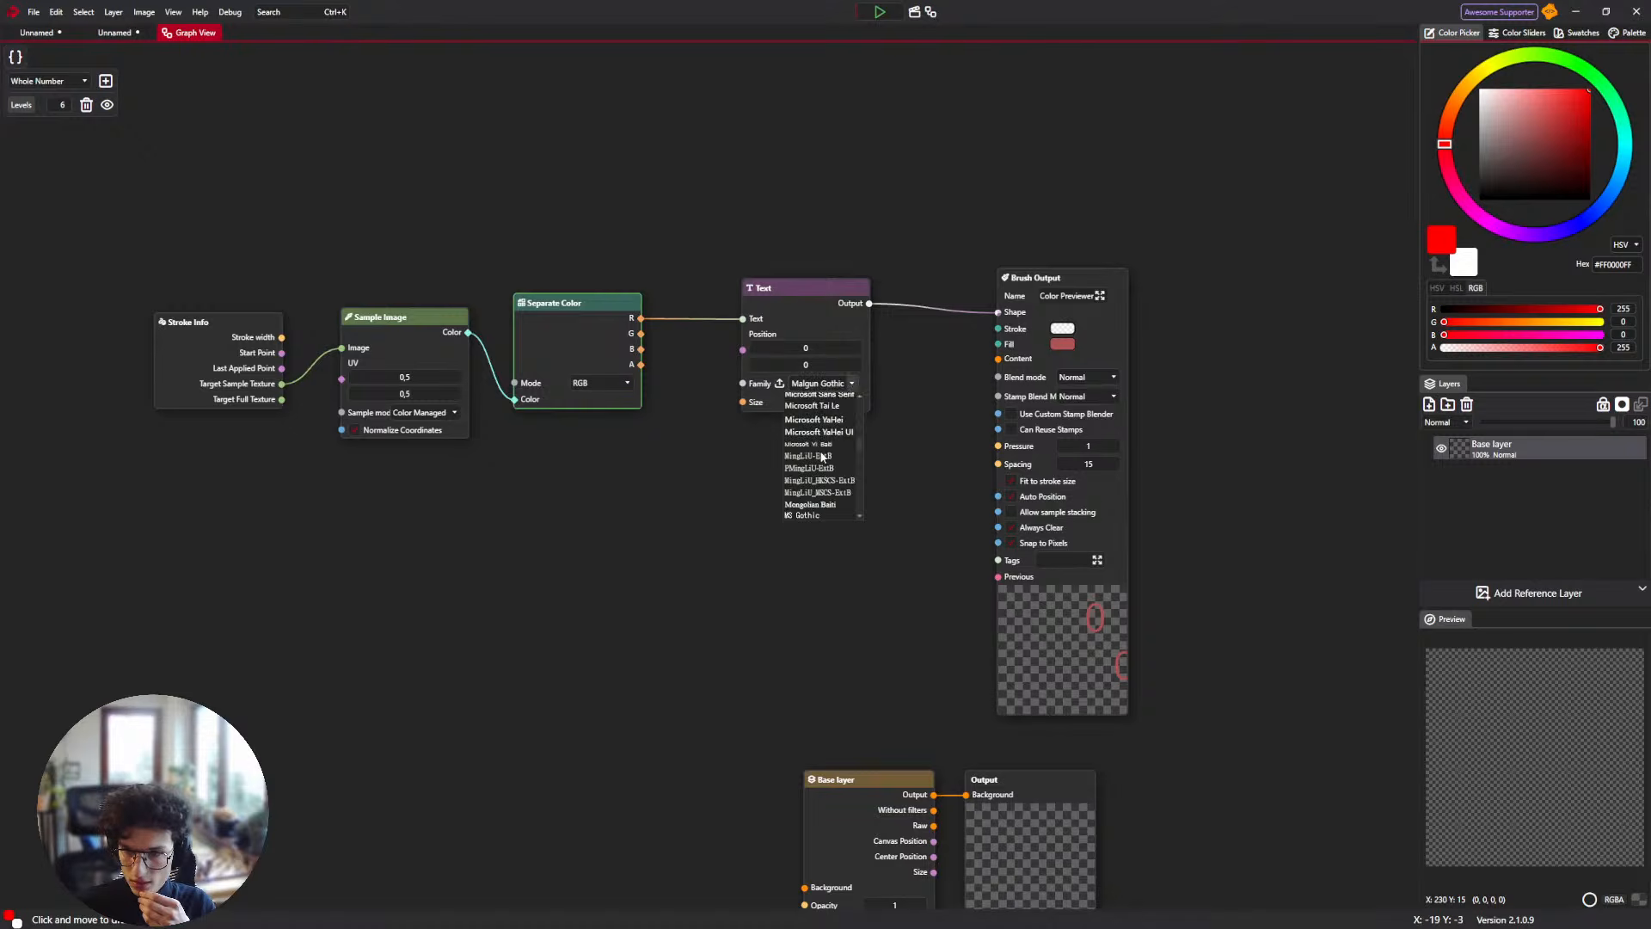
pyautogui.scroll(-5, 821, 465)
pyautogui.click(891, 499)
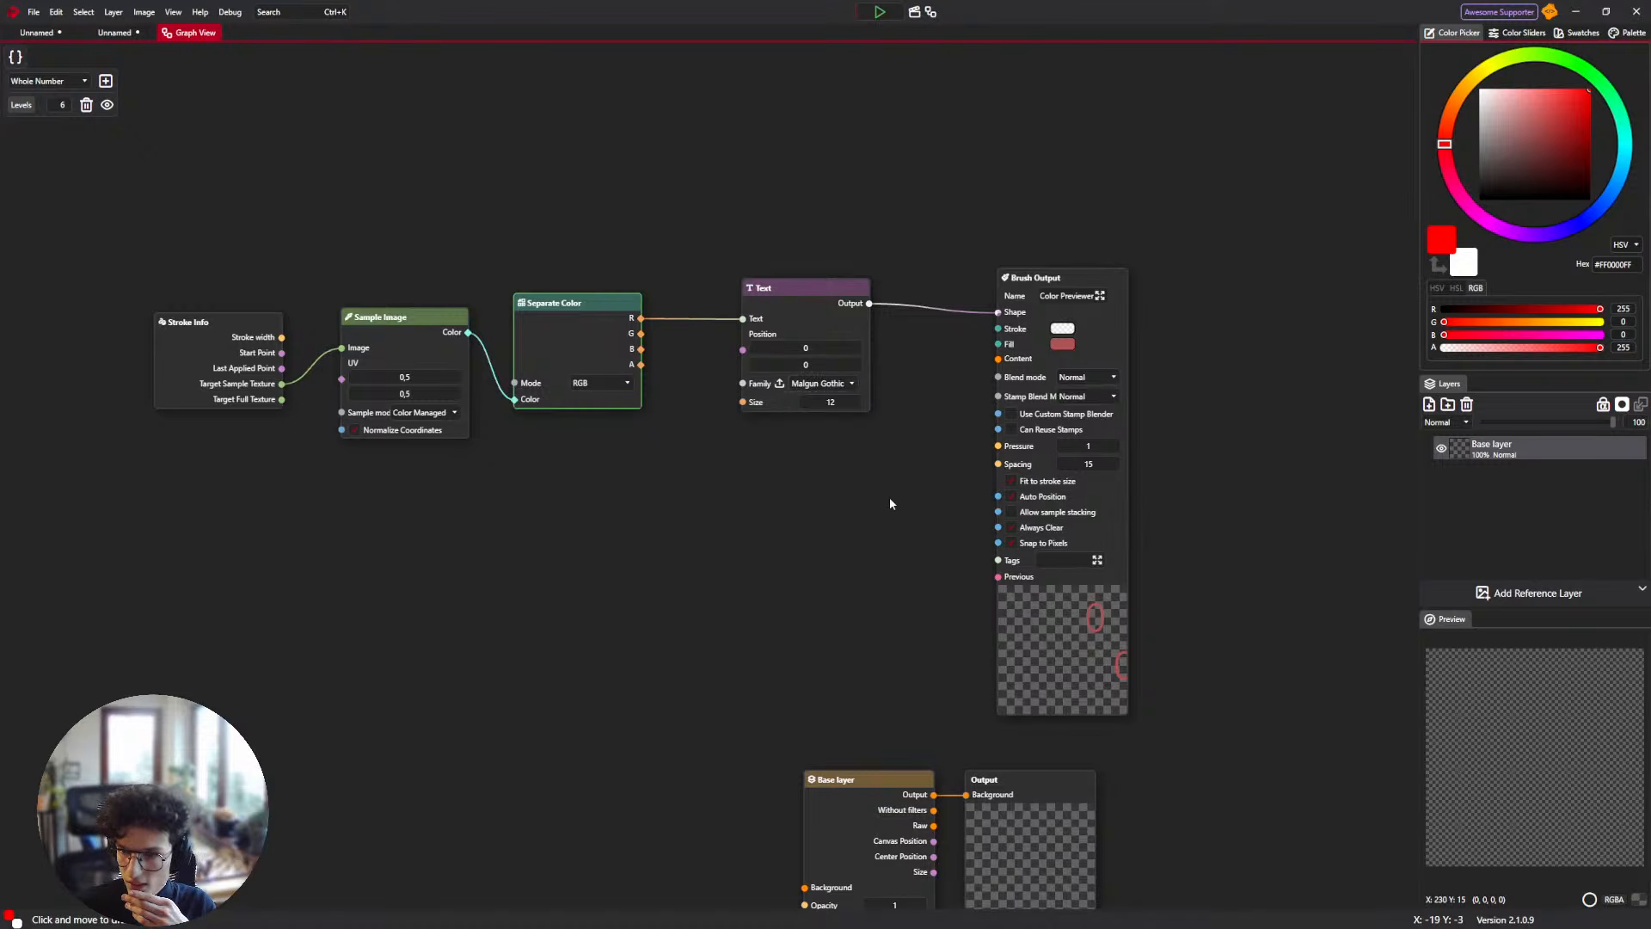
pyautogui.moveTo(868, 477); pyautogui.dragTo(689, 459)
pyautogui.moveTo(455, 402); pyautogui.dragTo(588, 415)
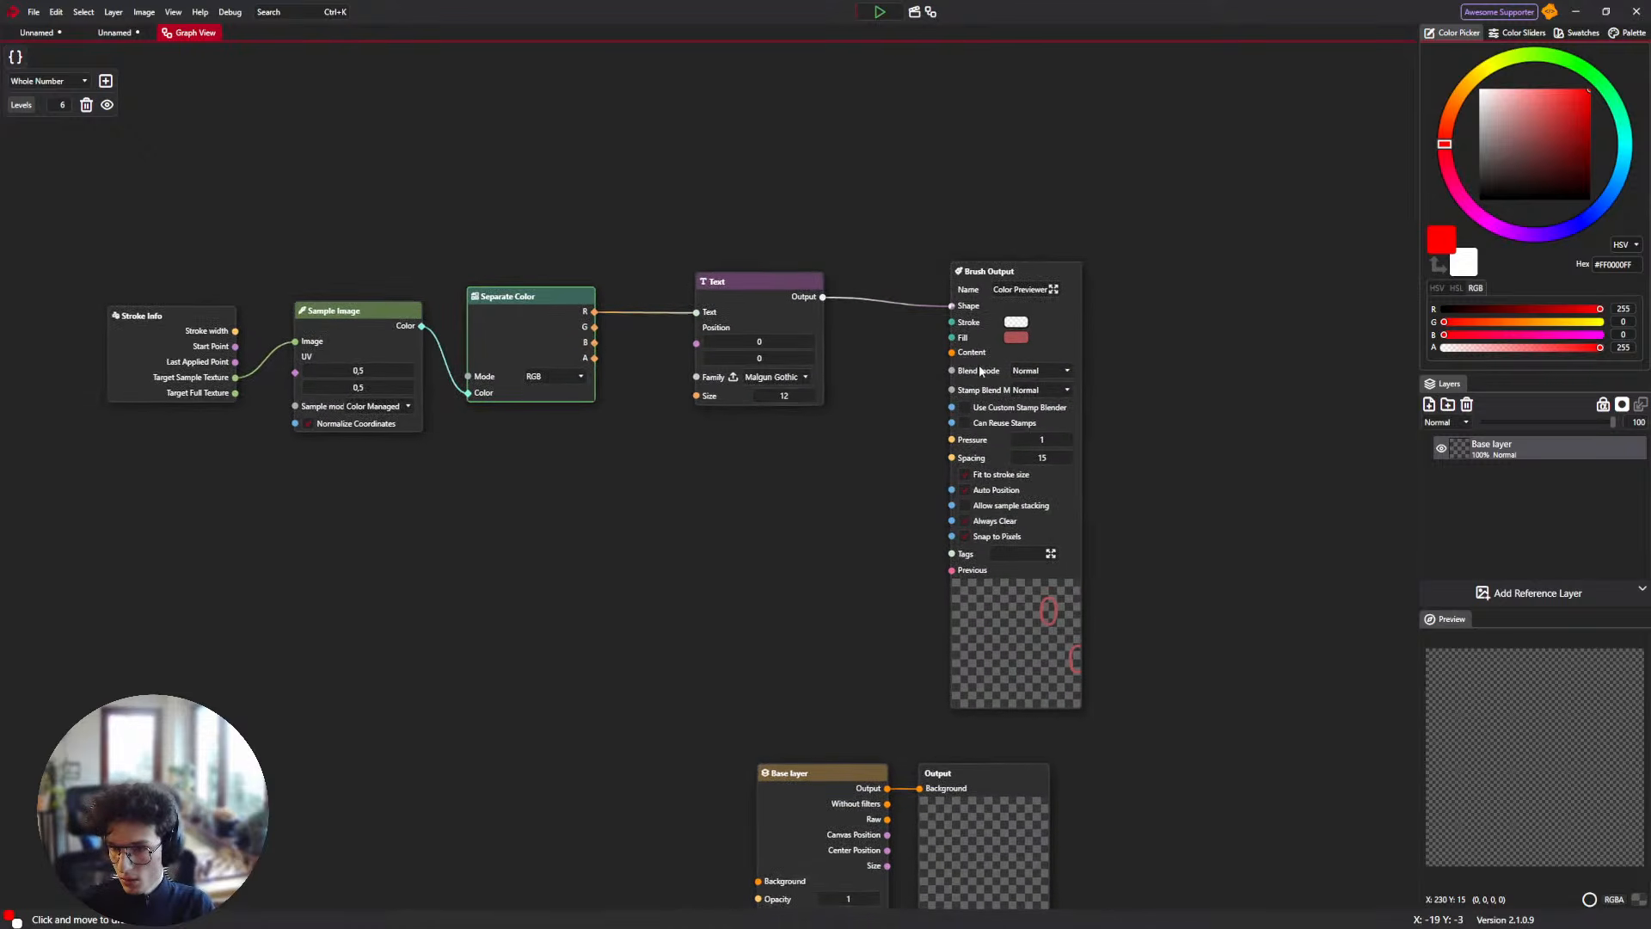
pyautogui.moveTo(882, 377); pyautogui.dragTo(832, 479)
pyautogui.scroll(-1, 833, 471)
pyautogui.scroll(1, 832, 471)
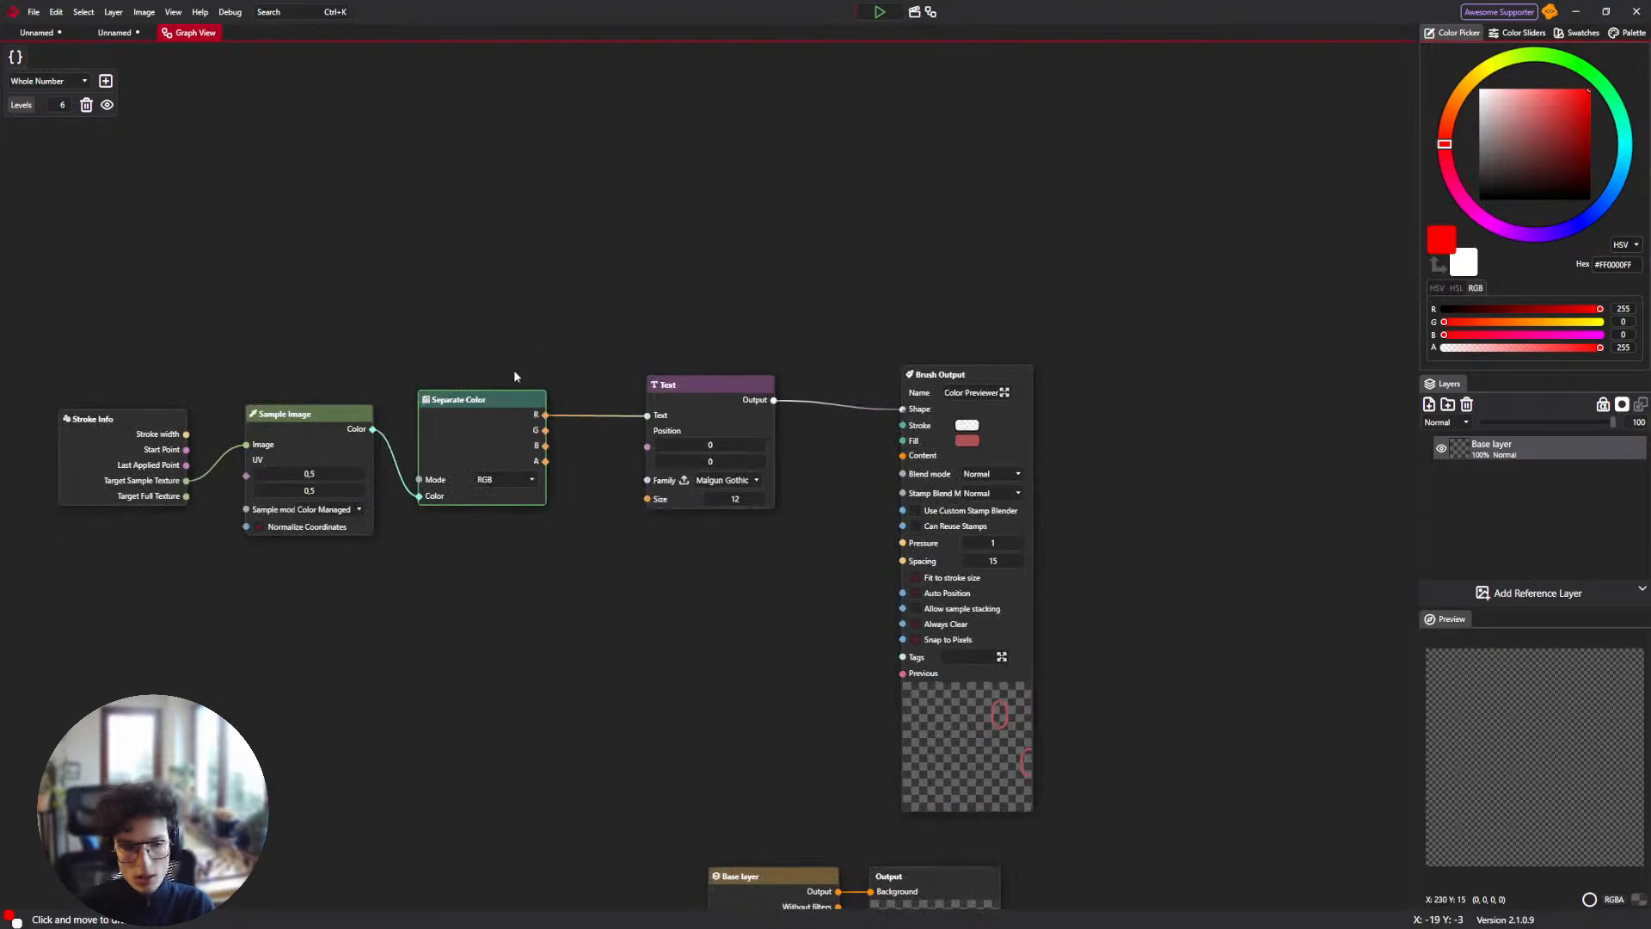
# Test the Brightness tool at 15 px on the dark red squares, lightening and darkening them, and undo the strokes.
pyautogui.click(50, 35)
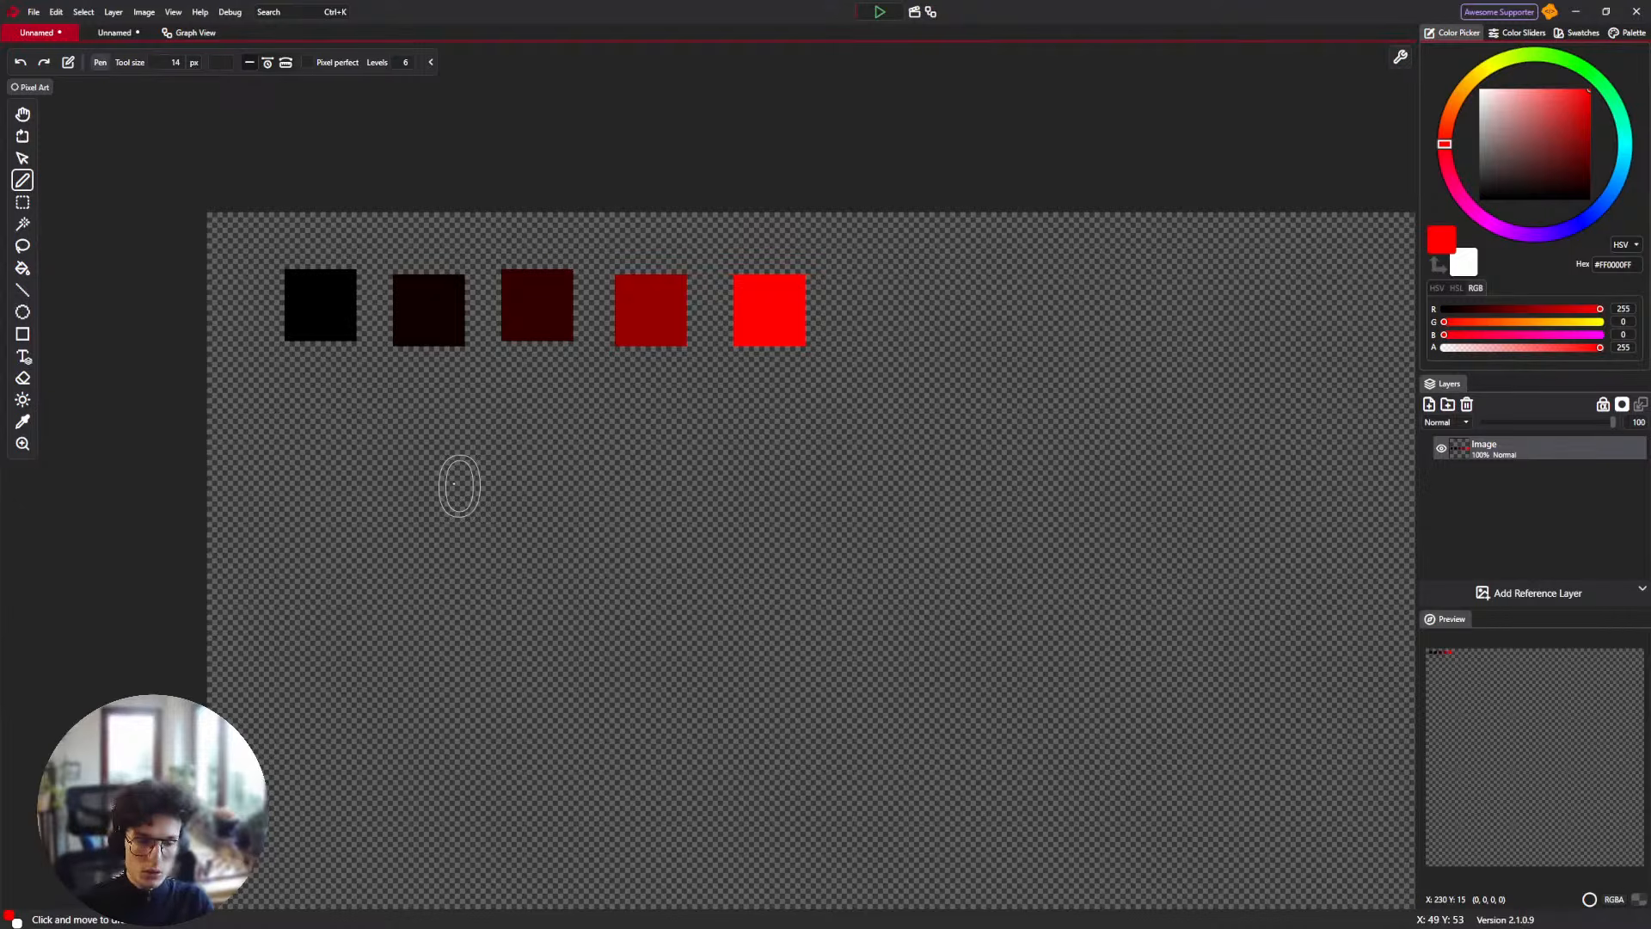
pyautogui.click(23, 401)
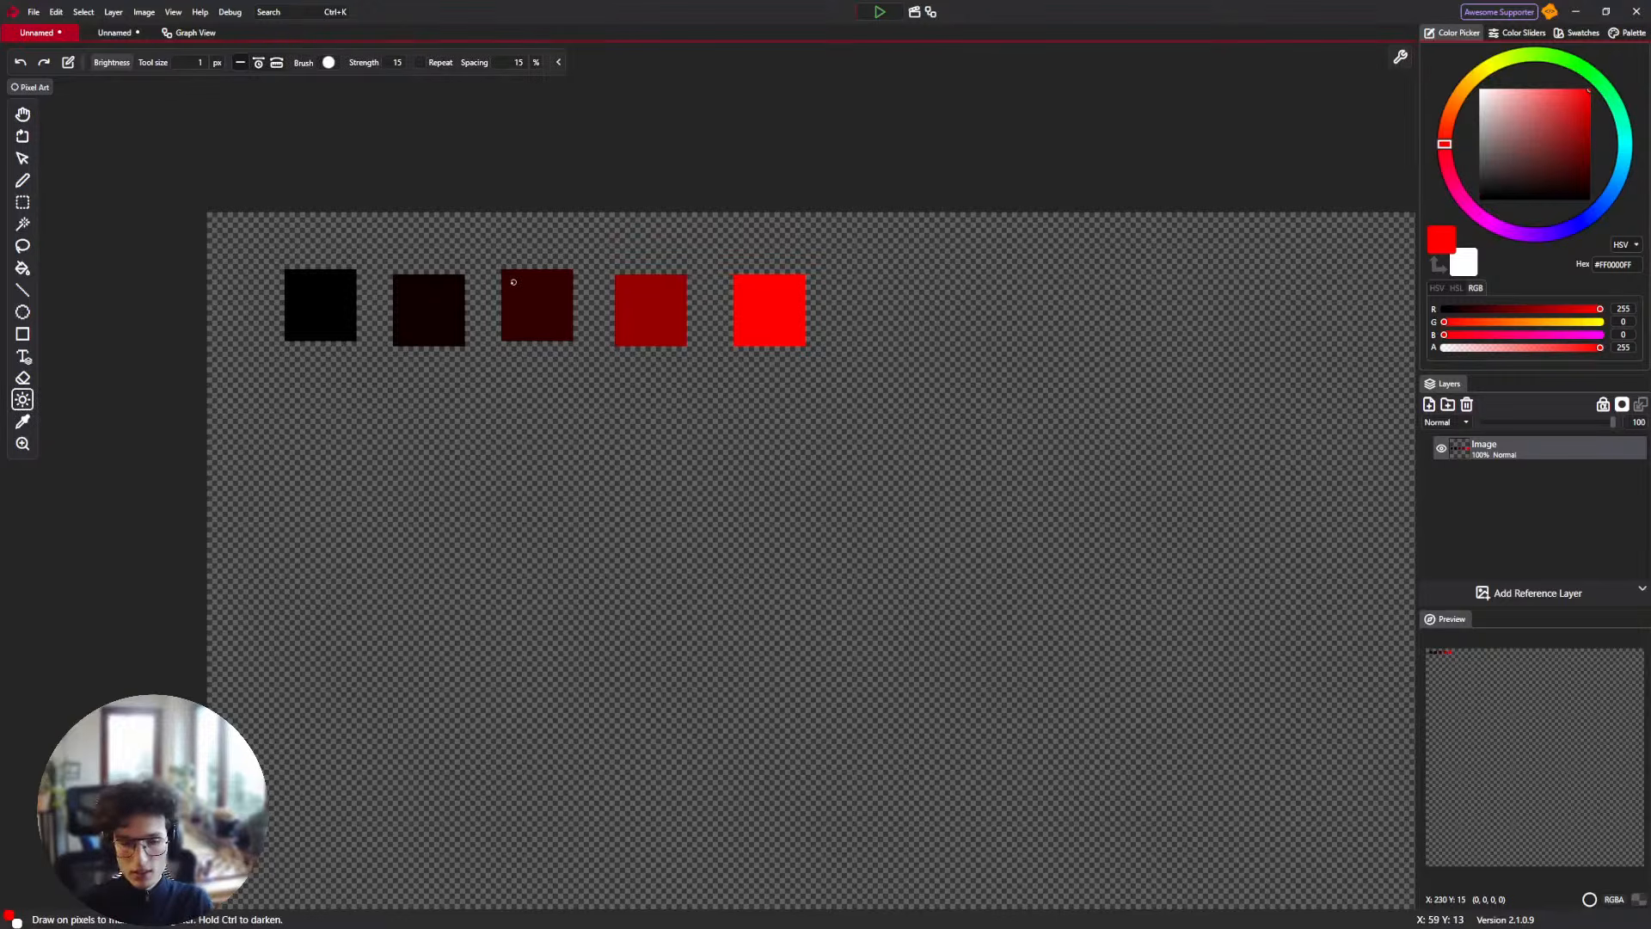
pyautogui.moveTo(465, 301); pyautogui.dragTo(446, 393)
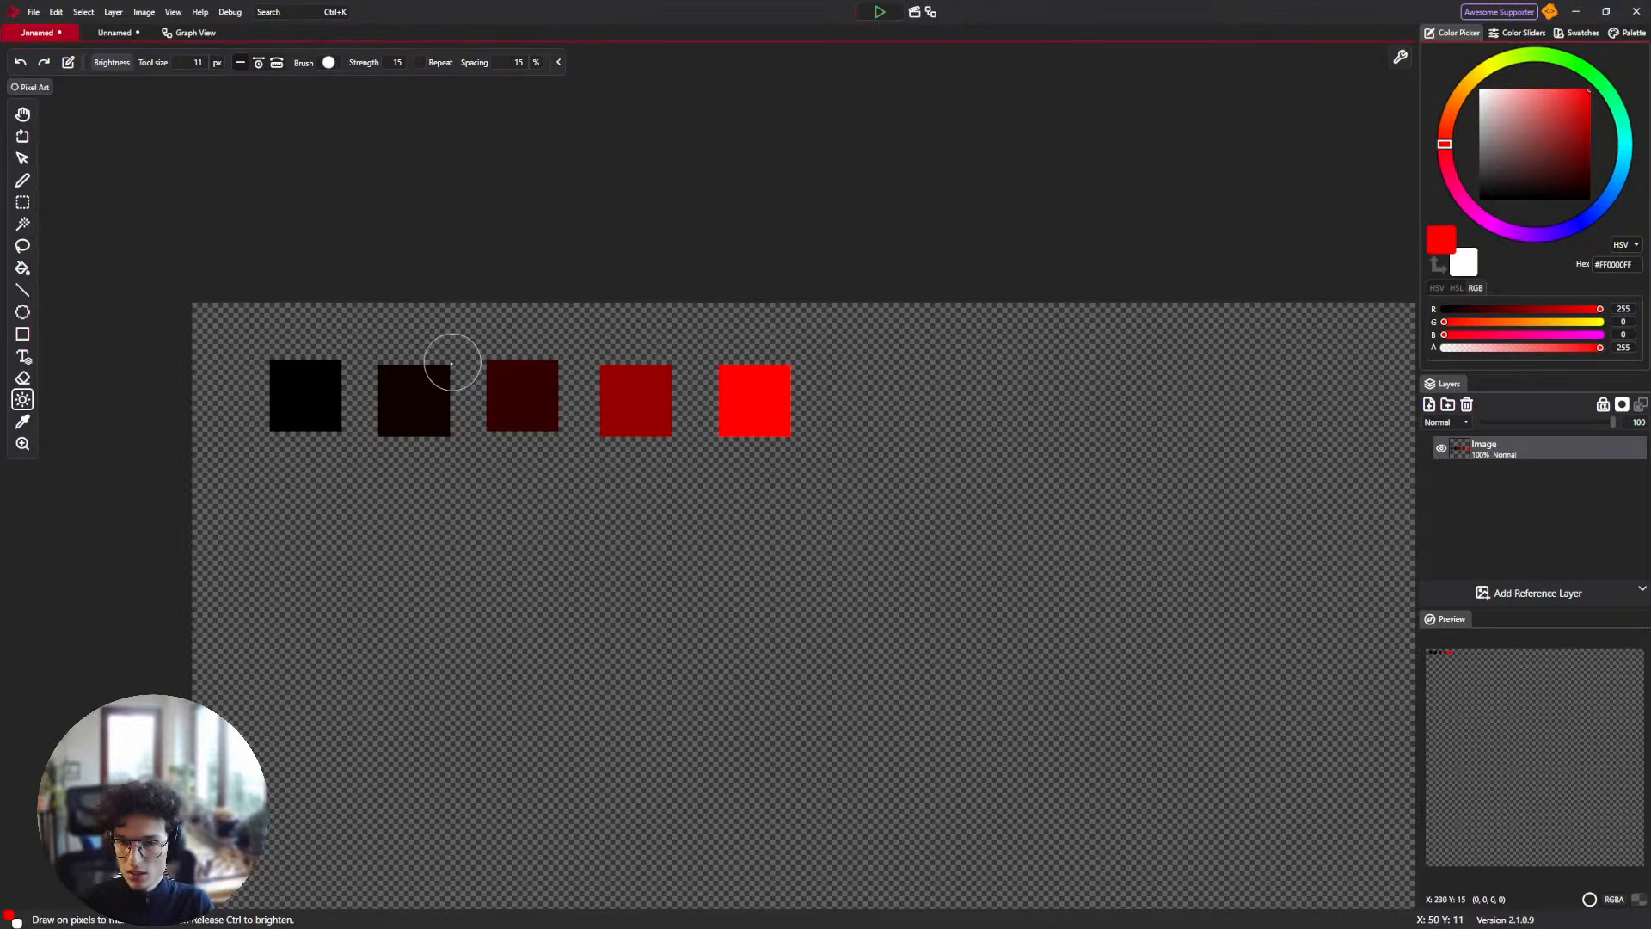
pyautogui.scroll(4, 452, 363)
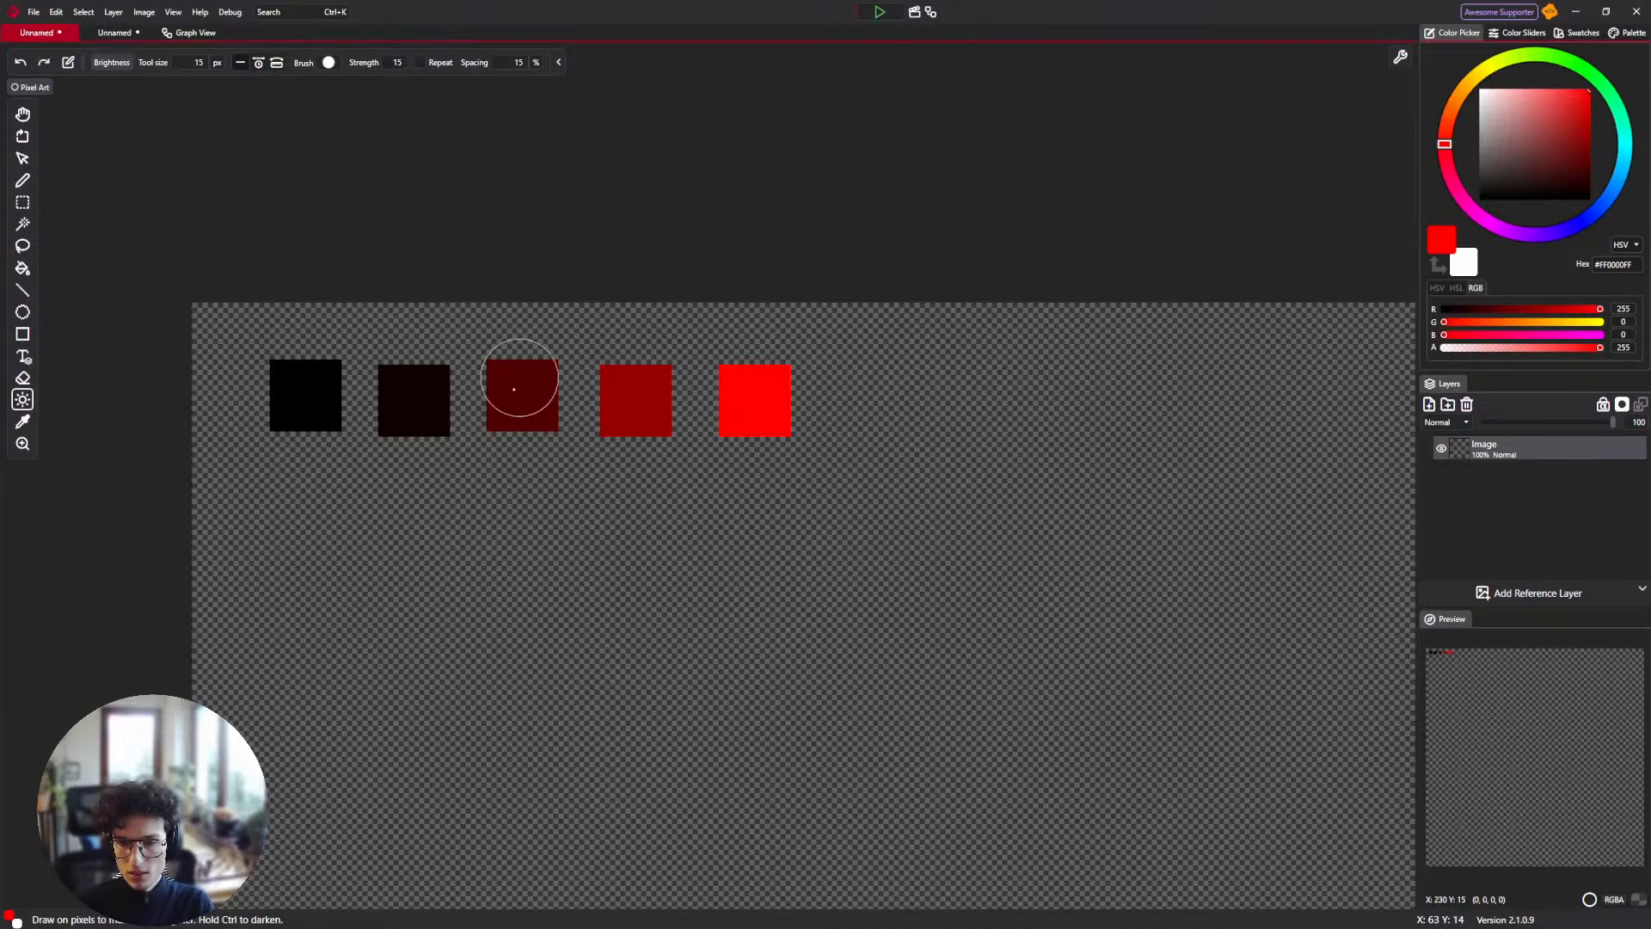
pyautogui.hotkey('ctrl', 'z')
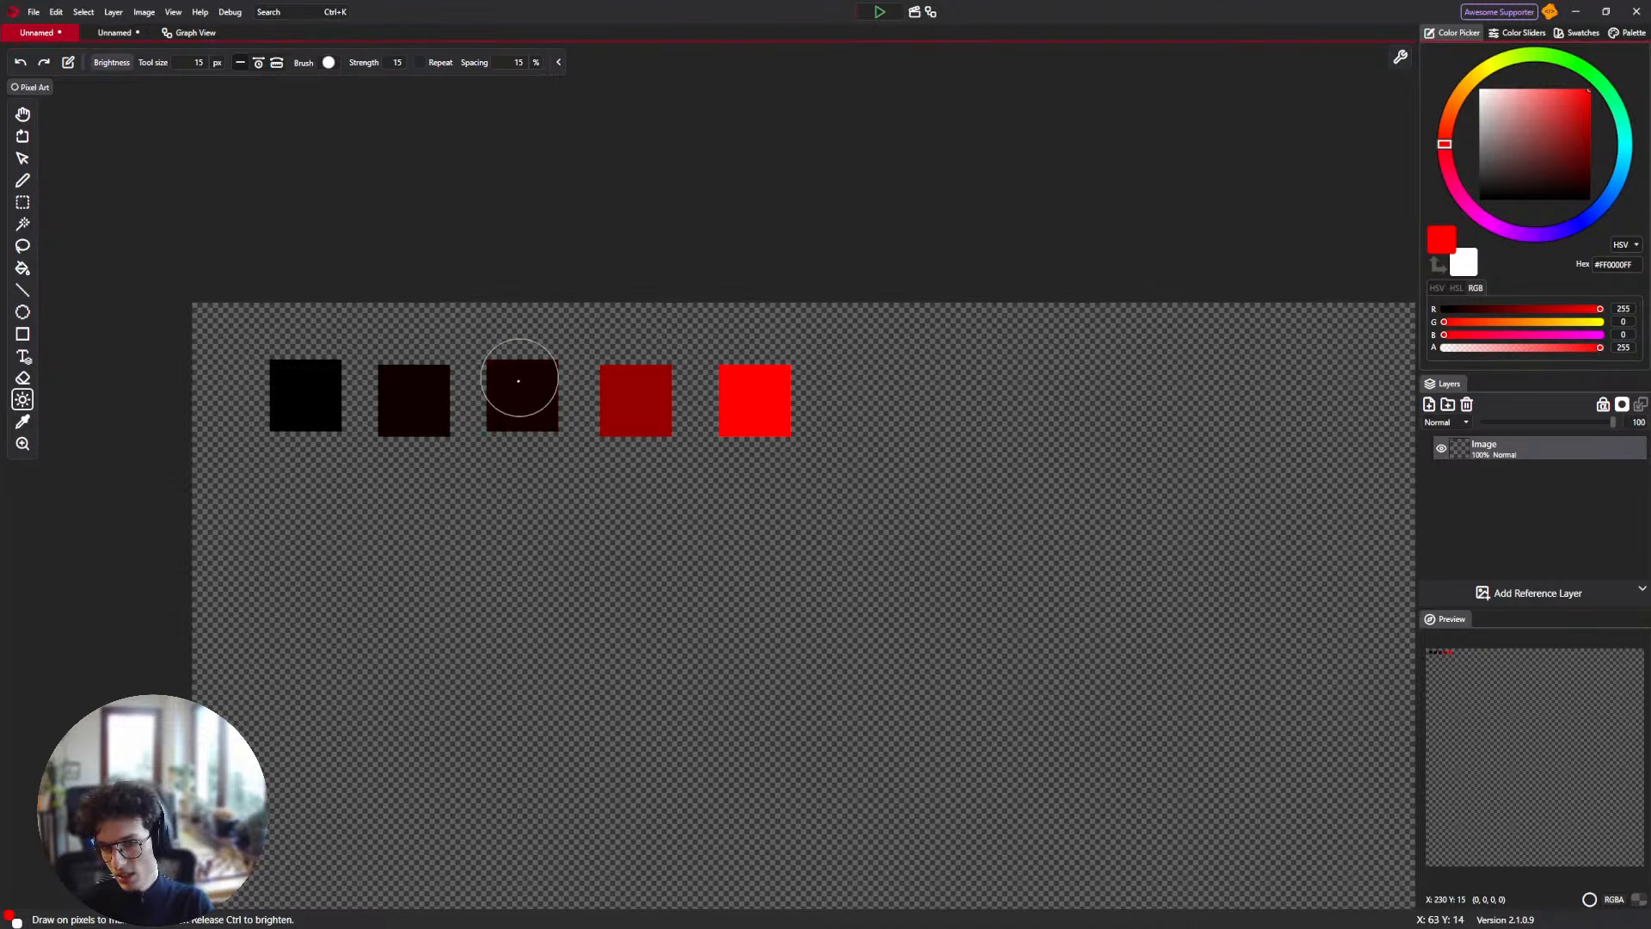
pyautogui.moveTo(542, 390)
pyautogui.mouseDown()
pyautogui.moveTo(498, 398)
pyautogui.moveTo(476, 435)
pyautogui.moveTo(543, 407)
pyautogui.mouseUp()
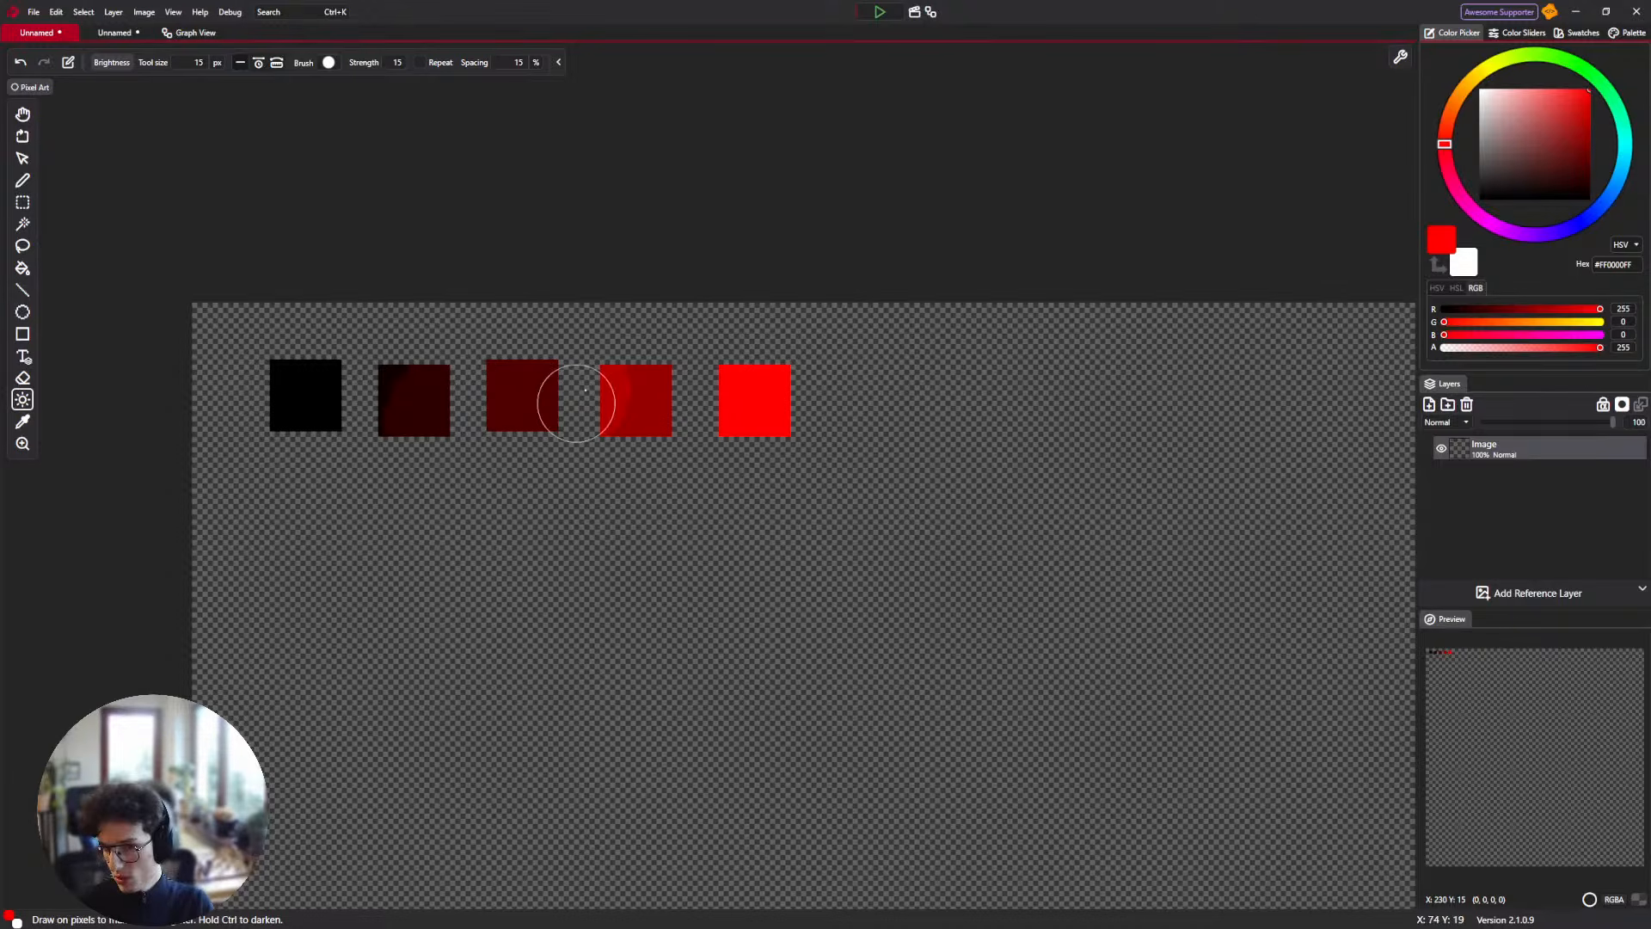
pyautogui.hotkey('ctrl', 'z')
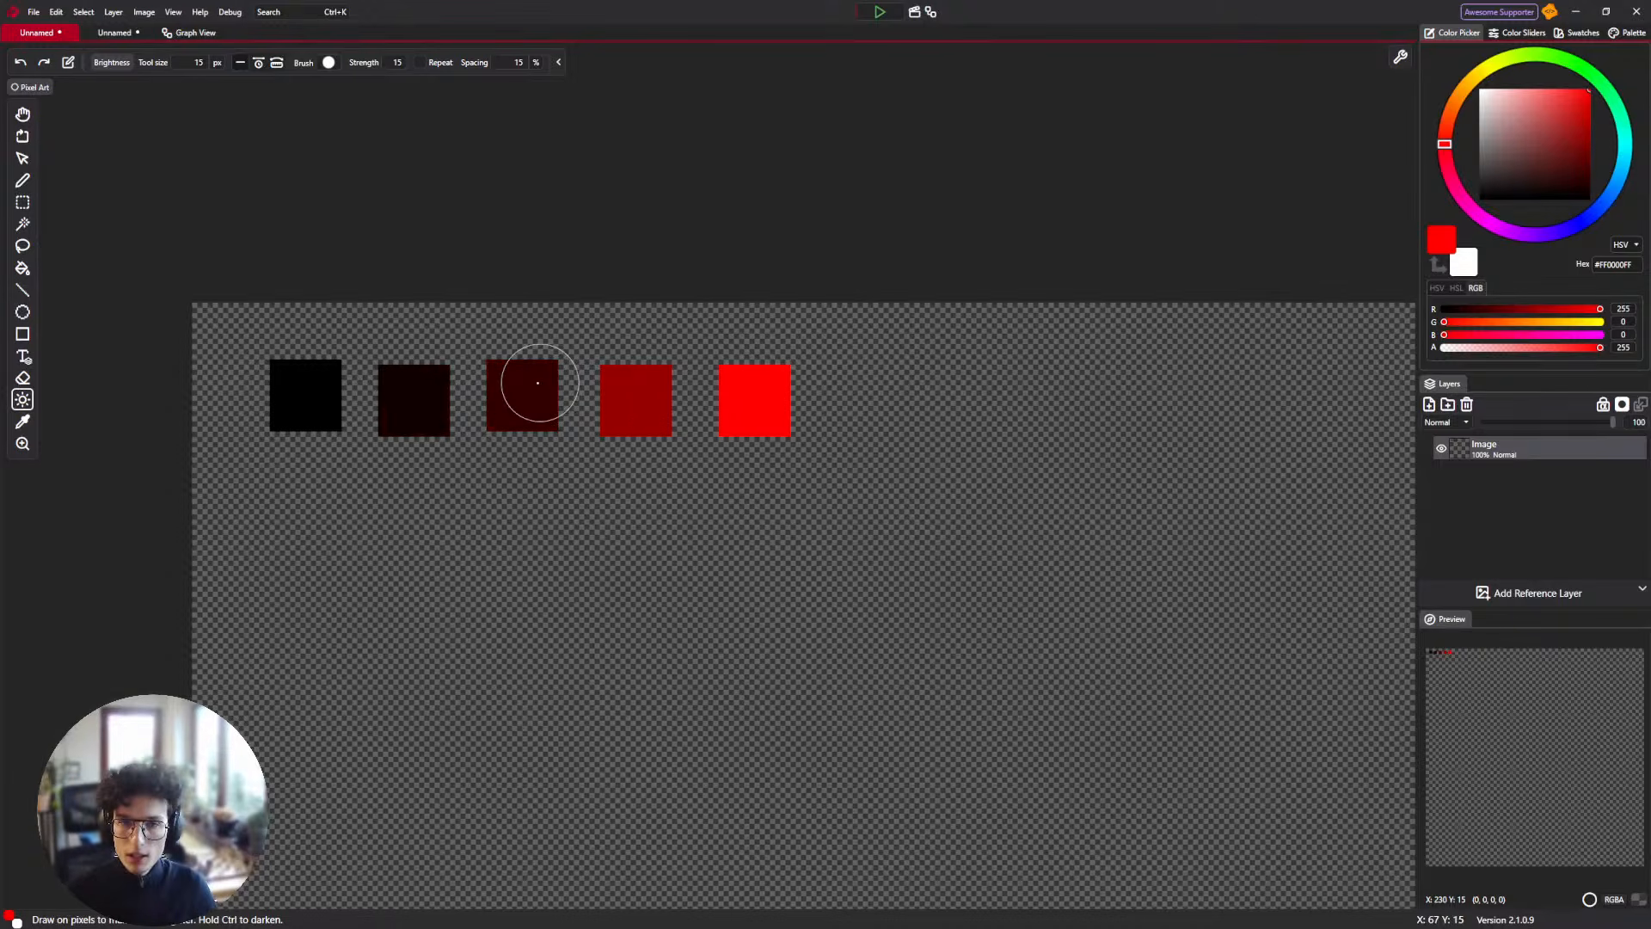
# Add a Keyboard Info node to the node graph of the document with the red squares.
pyautogui.click(189, 33)
pyautogui.rightClick(474, 392)
pyautogui.write('Sepa')
pyautogui.press('BackSpace')
pyautogui.press('BackSpace')
pyautogui.press('BackSpace')
pyautogui.press('BackSpace')
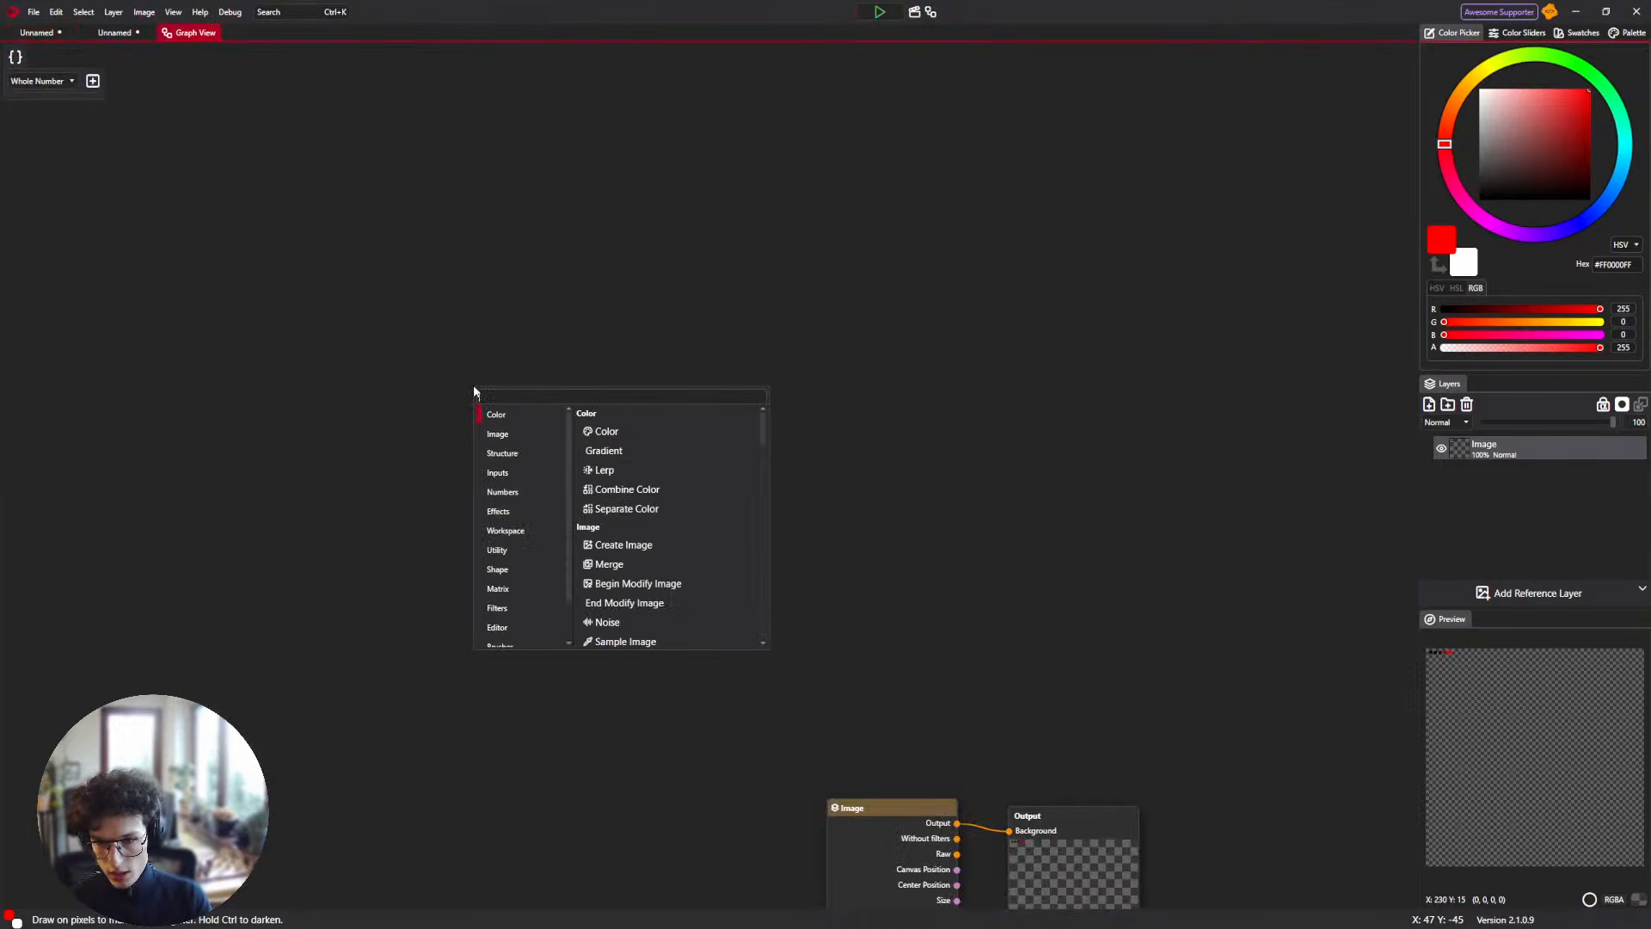
pyautogui.write('Ed')
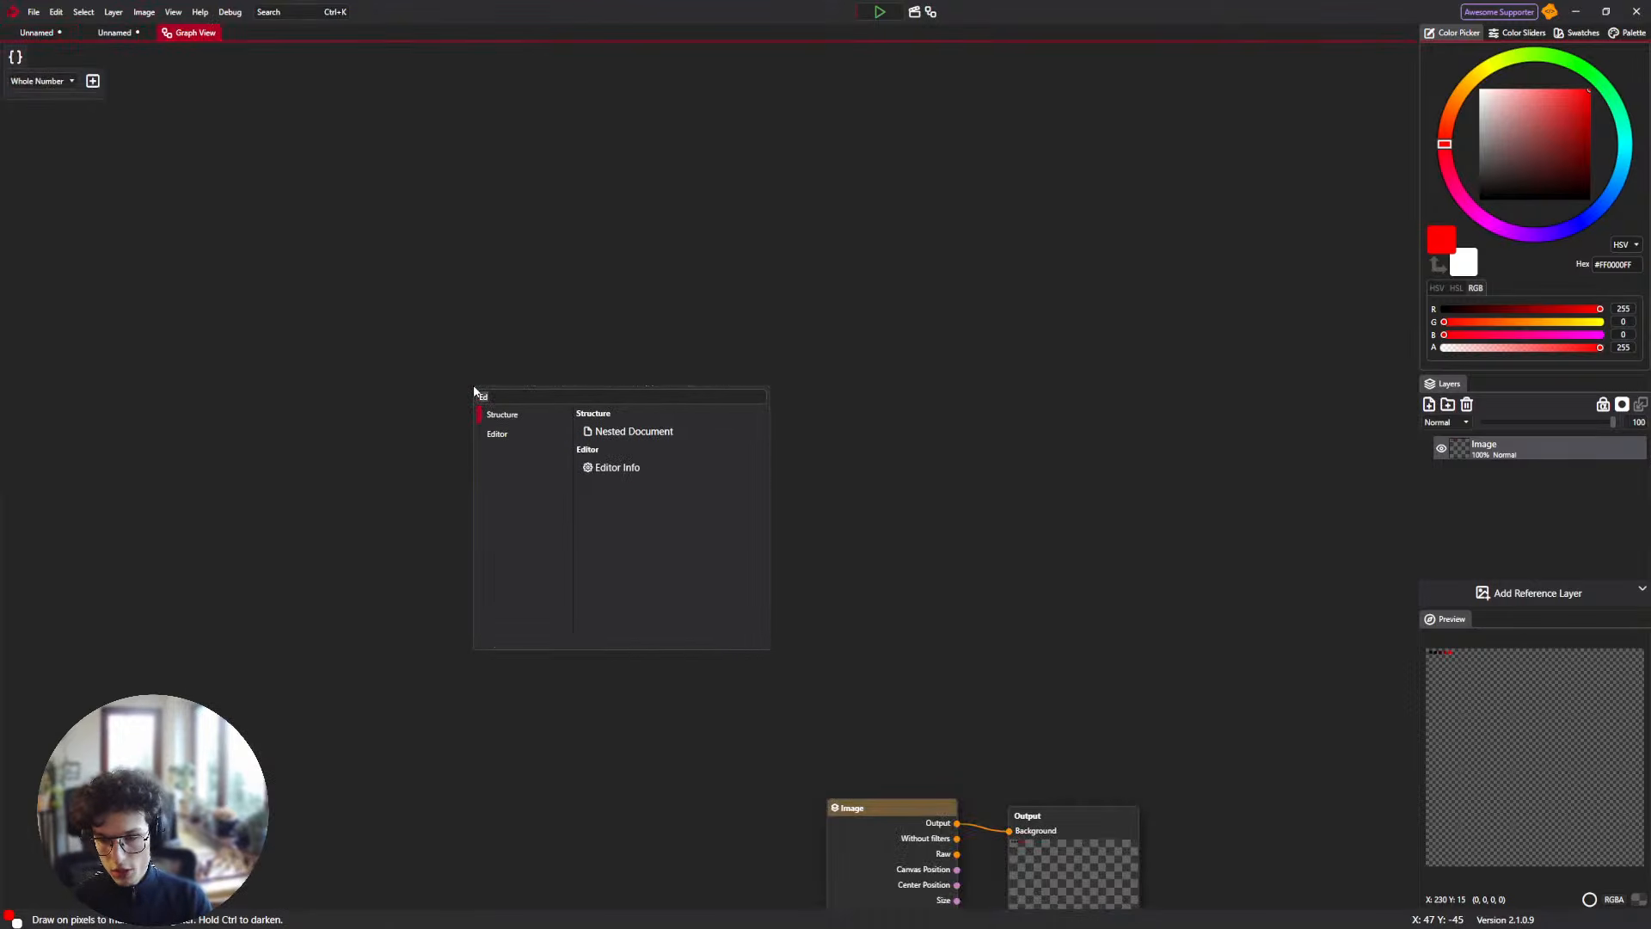
pyautogui.press('BackSpace')
pyautogui.press('BackSpace')
pyautogui.write('S')
pyautogui.press('BackSpace')
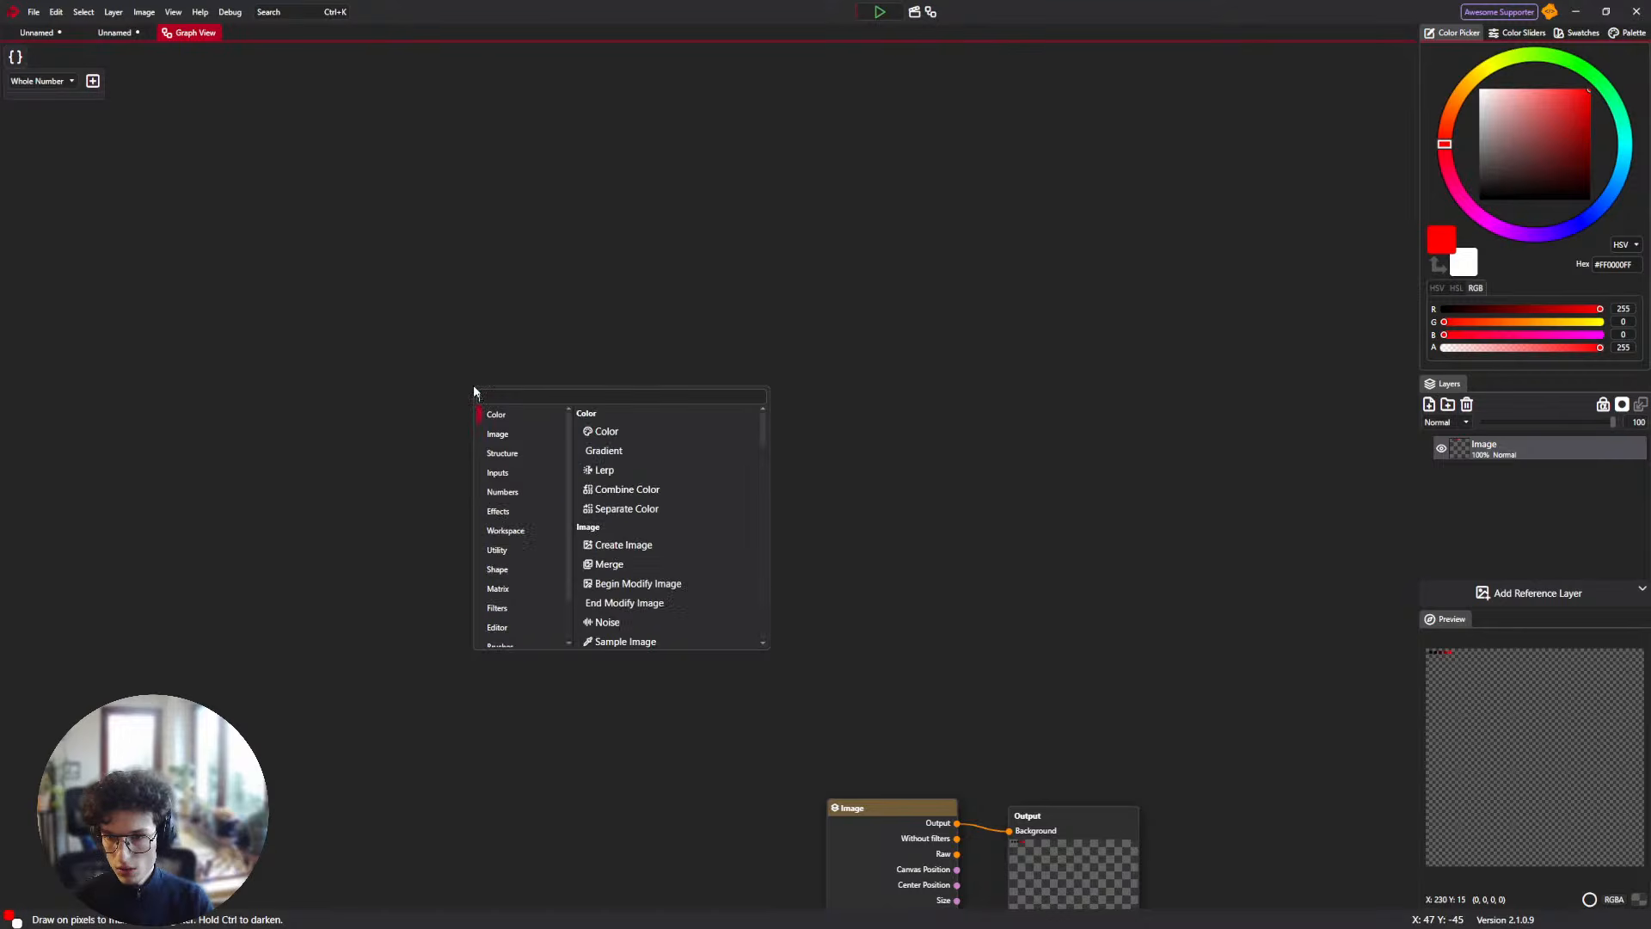
pyautogui.write('Key')
pyautogui.press('Return')
pyautogui.scroll(3, 577, 378)
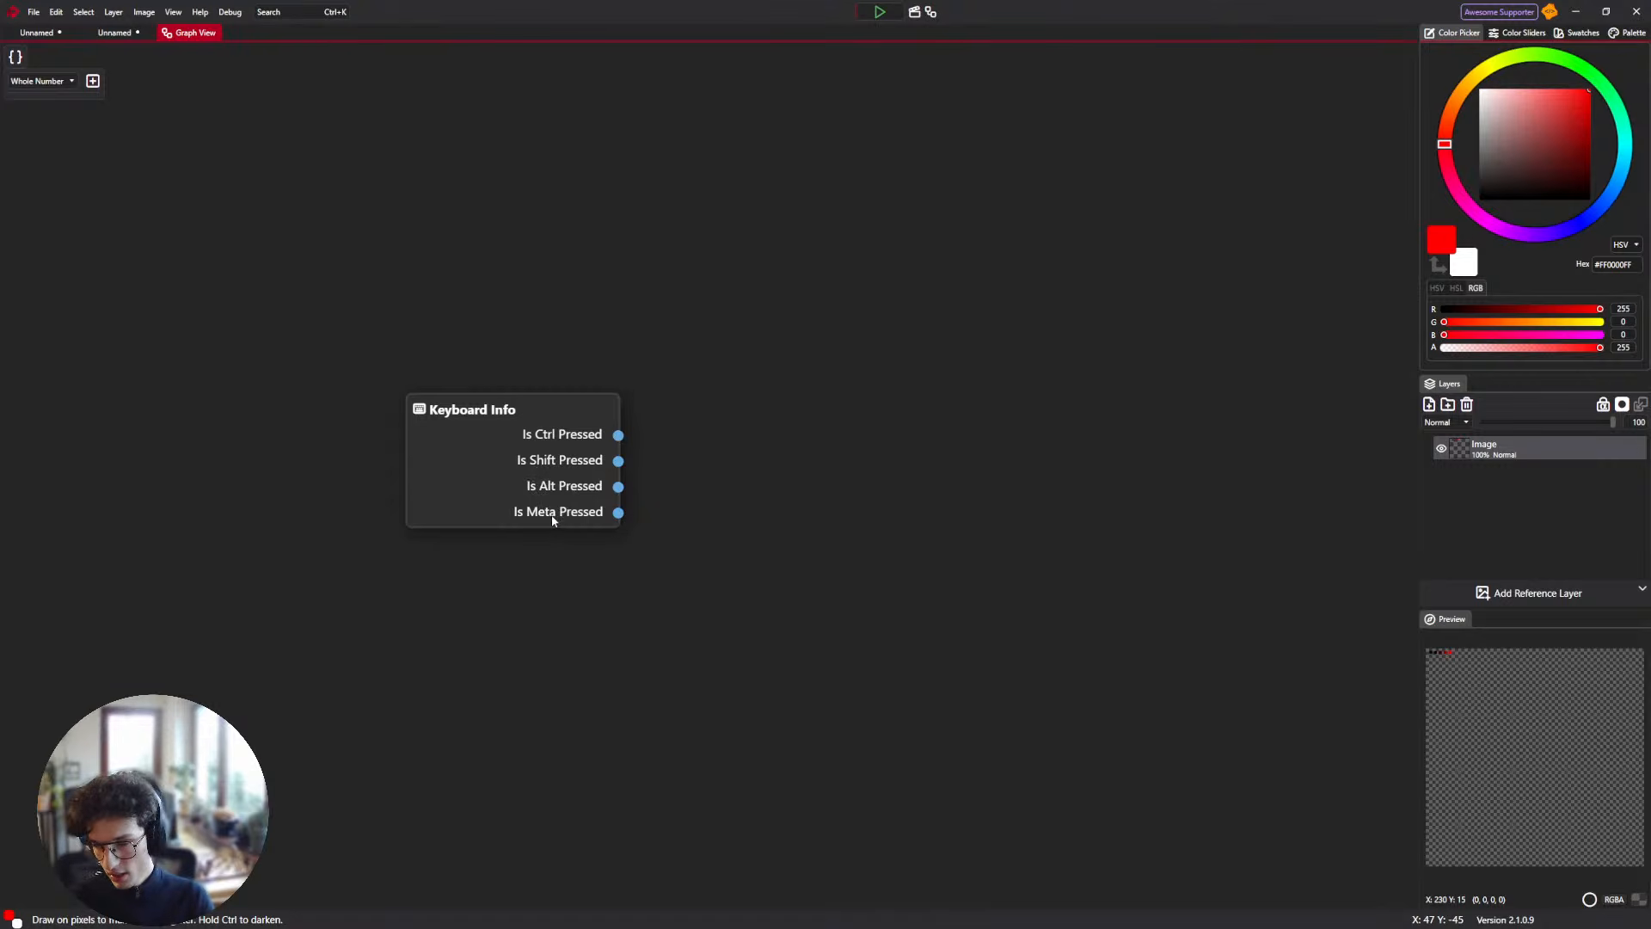
# Look over the Keyboard Info node's outputs, reposition it above the Image node, and delete it.
pyautogui.moveTo(642, 314); pyautogui.dragTo(571, 190)
pyautogui.scroll(-3, 571, 190)
pyautogui.moveTo(487, 251); pyautogui.dragTo(505, 435)
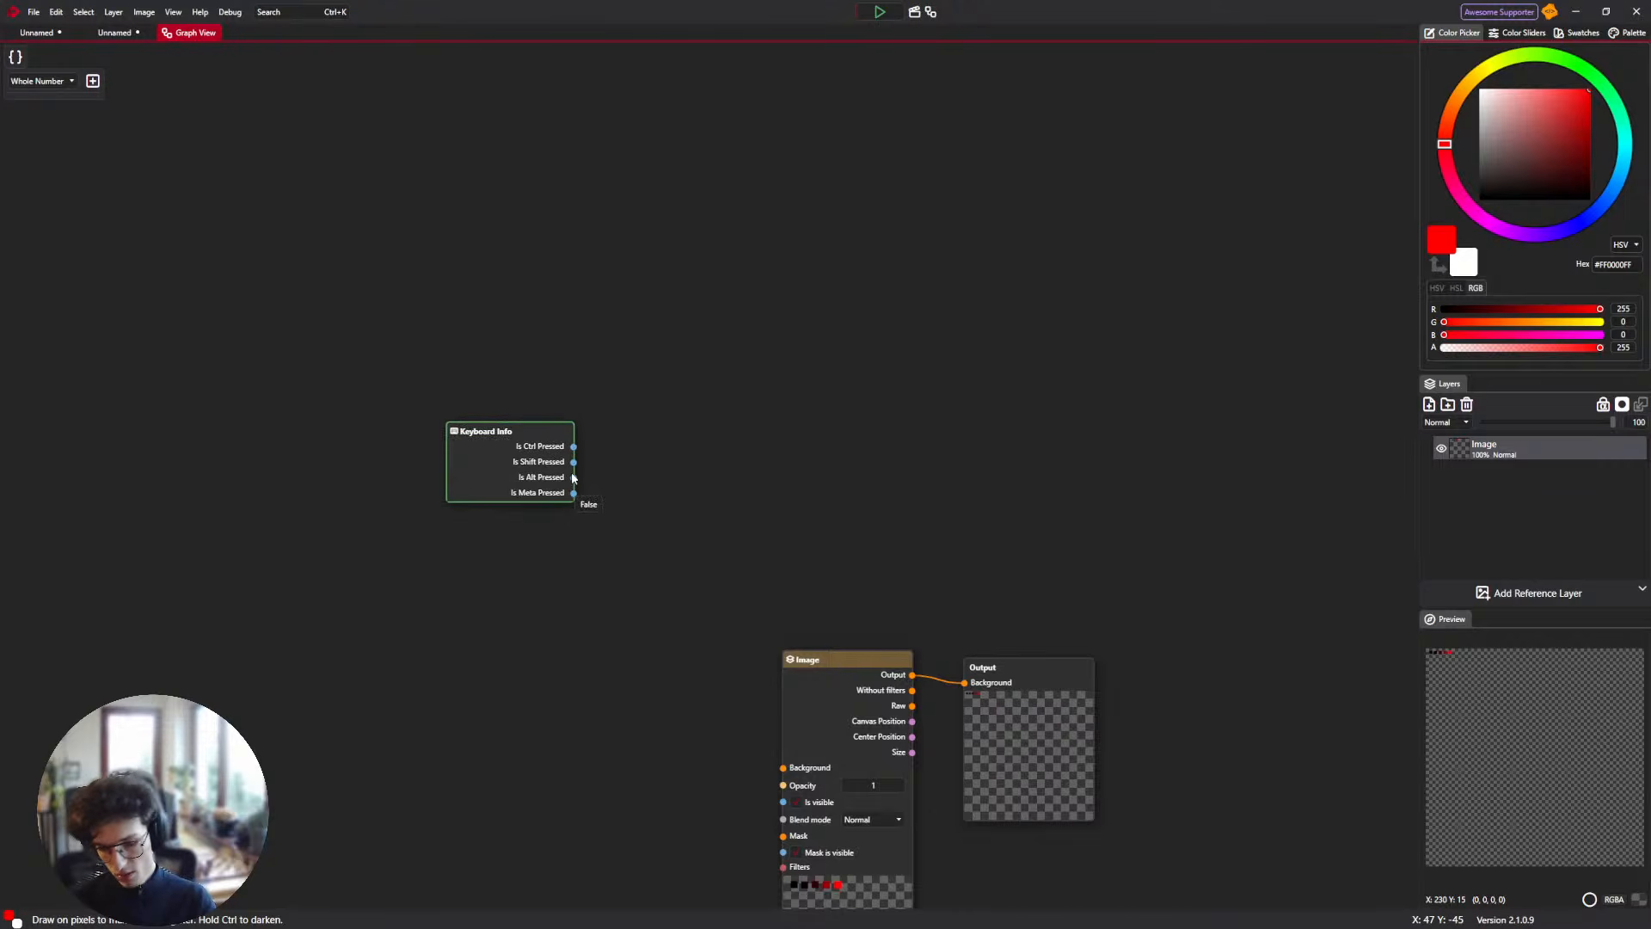
pyautogui.press('Delete')
# Return to the canvas with the squares, switch to the Painting toolset, and look over the Brightness tool's brush list.
pyautogui.click(37, 32)
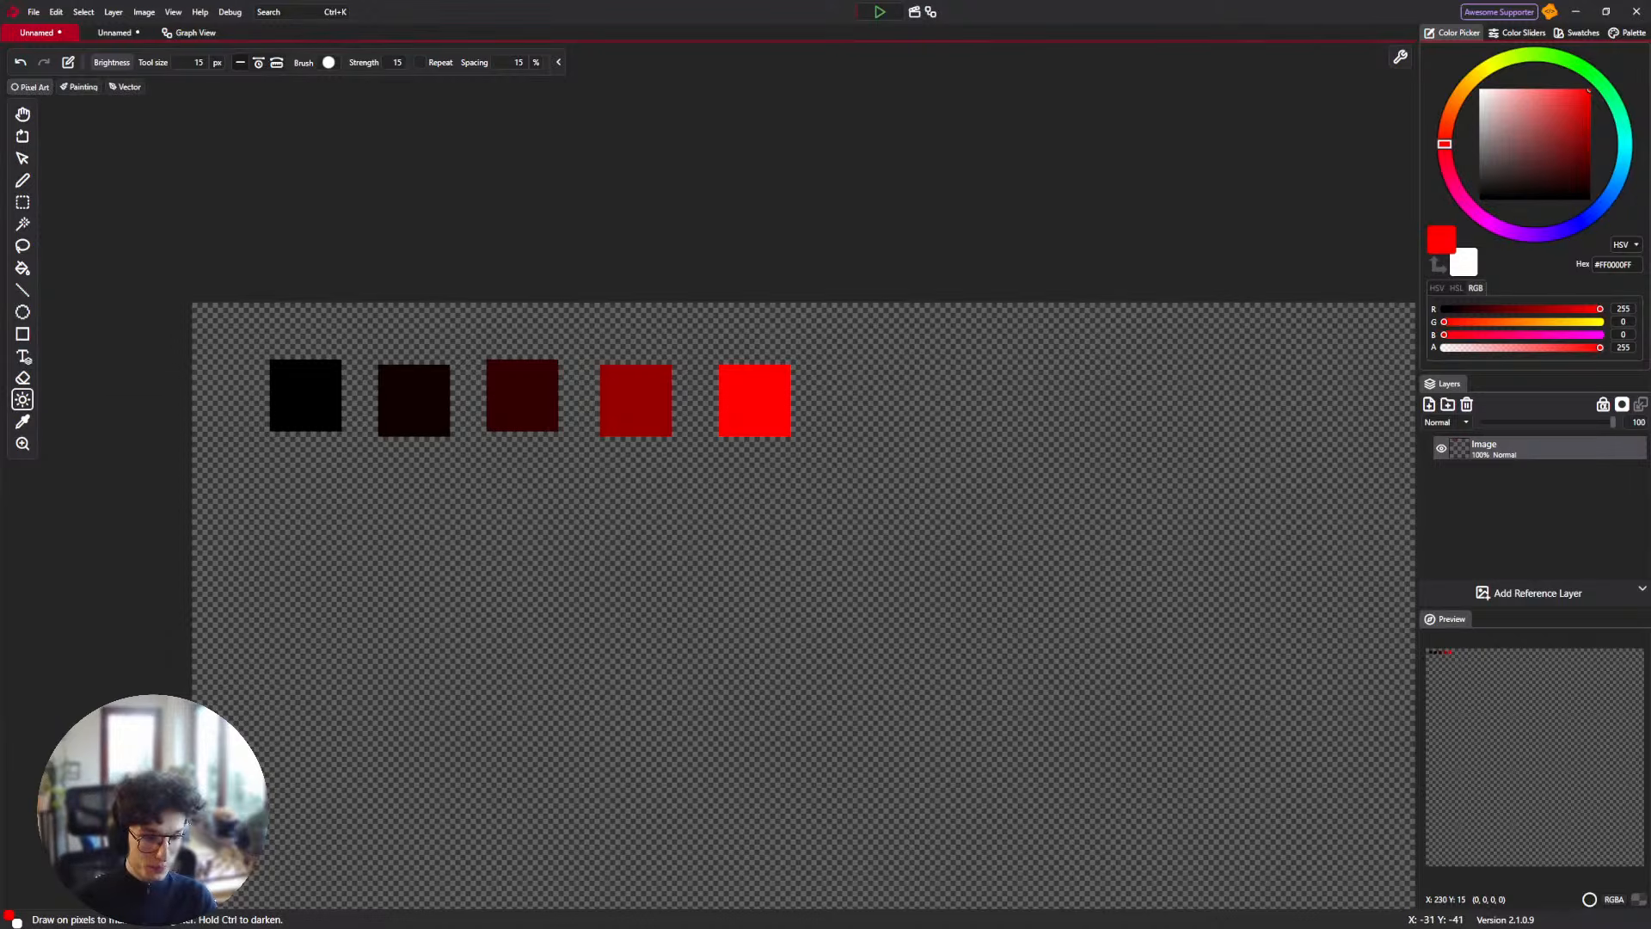
pyautogui.click(79, 87)
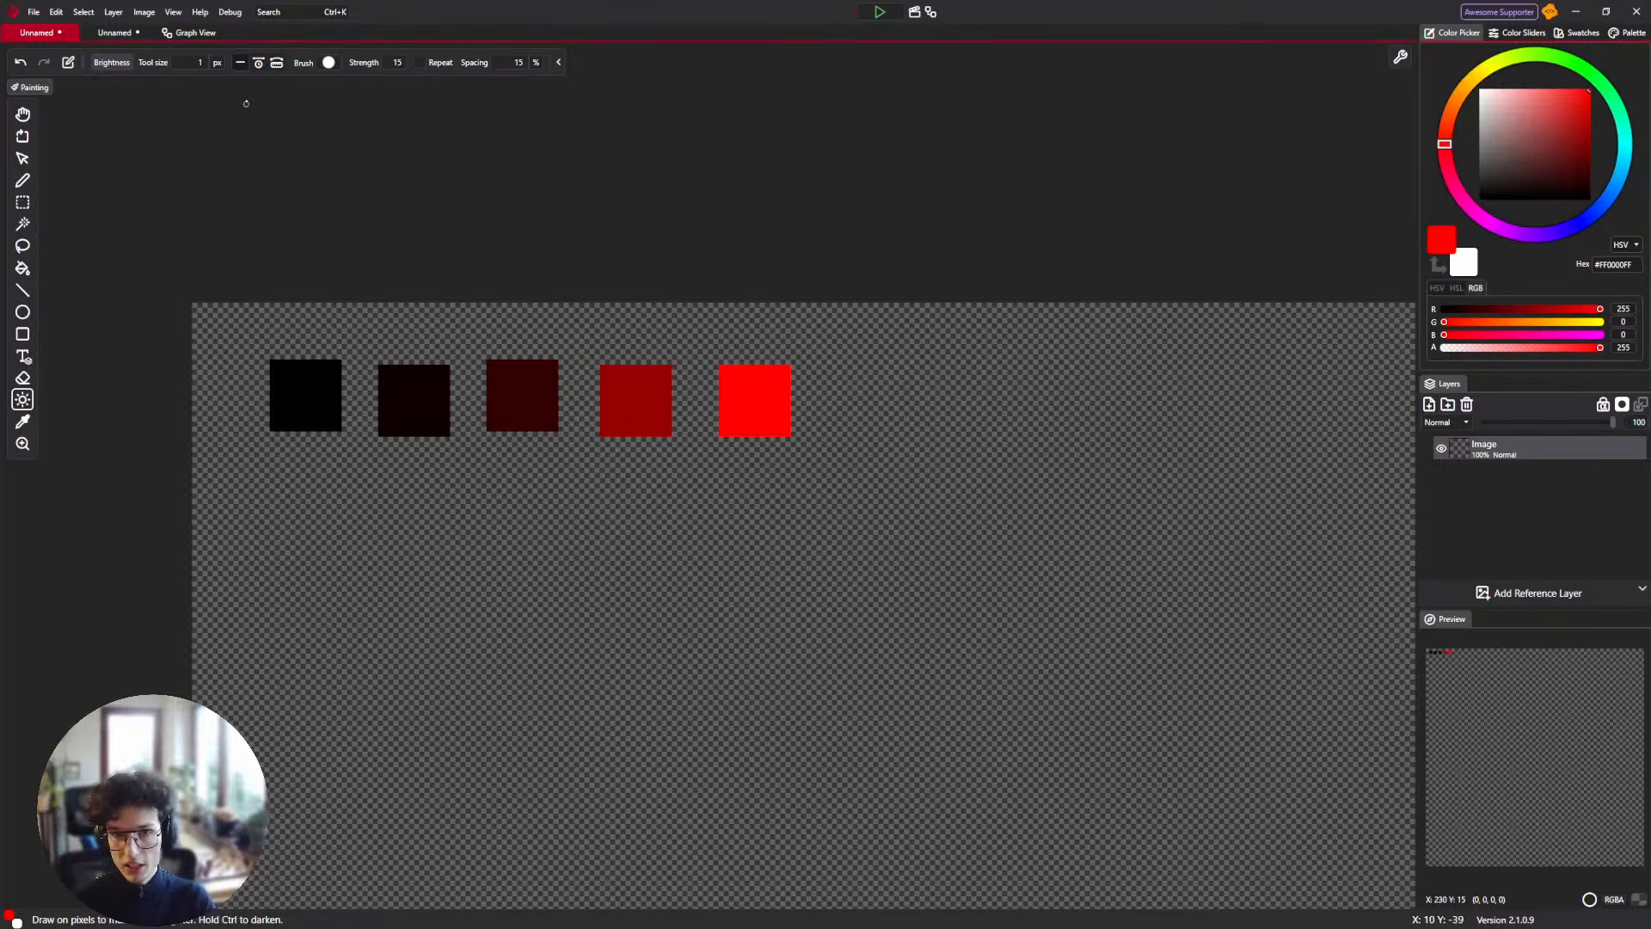
pyautogui.click(330, 63)
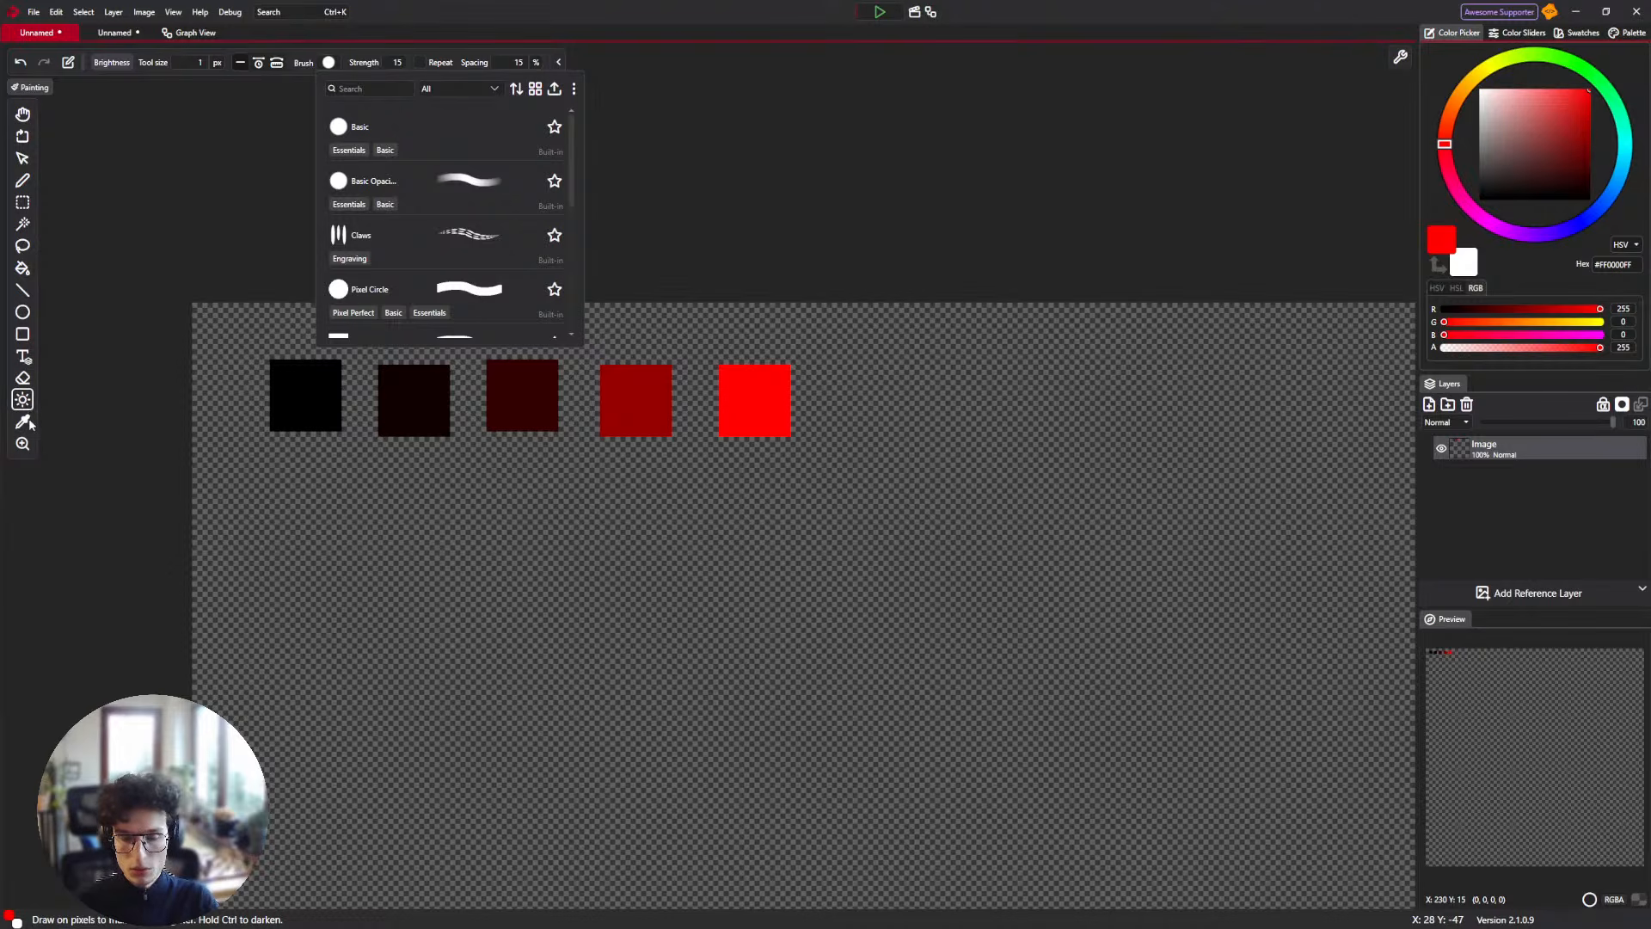
pyautogui.click(329, 63)
# Switch to the Pen tool and increase its size to 10 px.
pyautogui.moveTo(619, 491); pyautogui.dragTo(576, 408)
pyautogui.press('b')
pyautogui.press(']')
pyautogui.press(']')
pyautogui.press(']')
pyautogui.press(']')
pyautogui.press(']')
pyautogui.press(']')
pyautogui.press(']')
pyautogui.press(']')
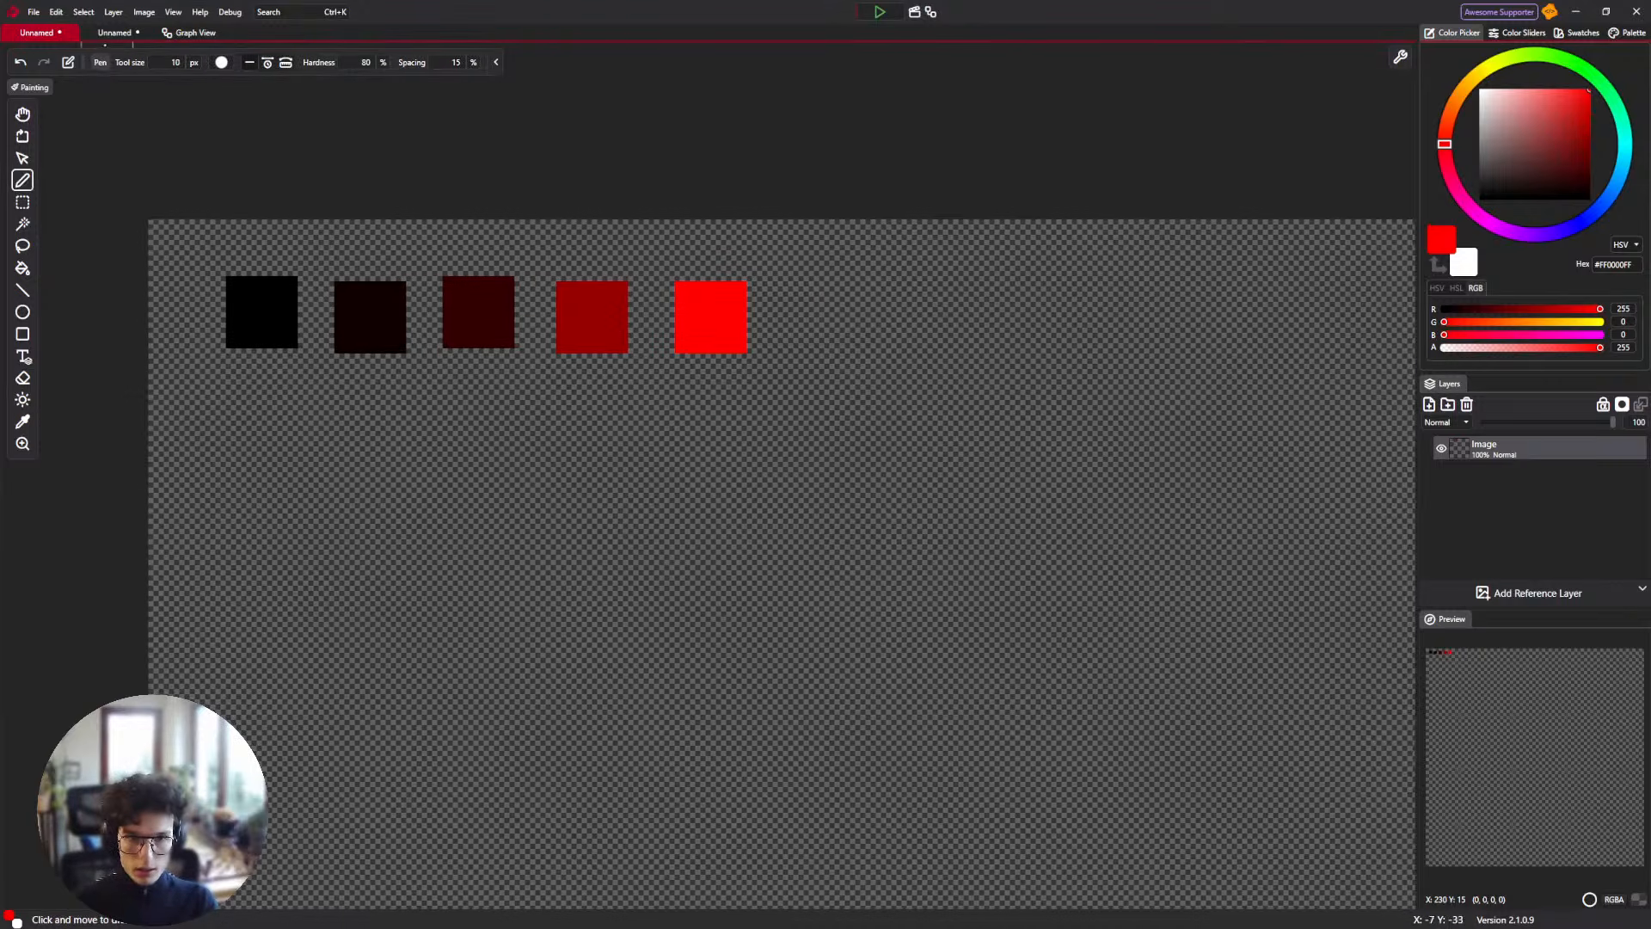
# Close both open documents without saving changes and create a new 64 x 64 px image.
pyautogui.click(136, 33)
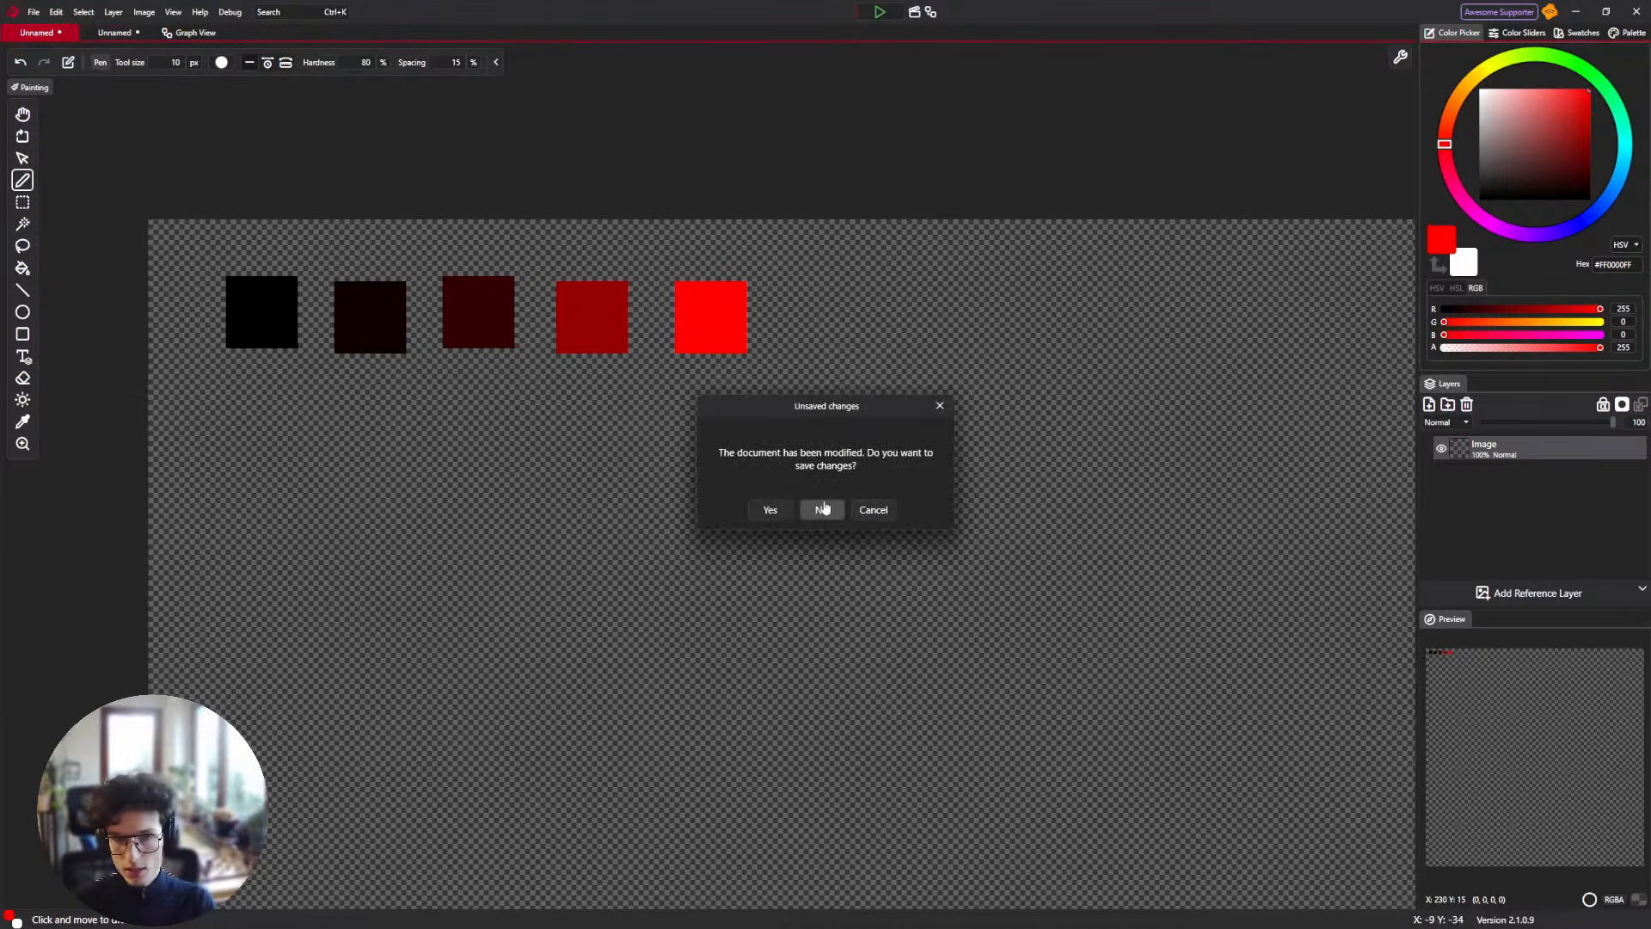
pyautogui.click(824, 508)
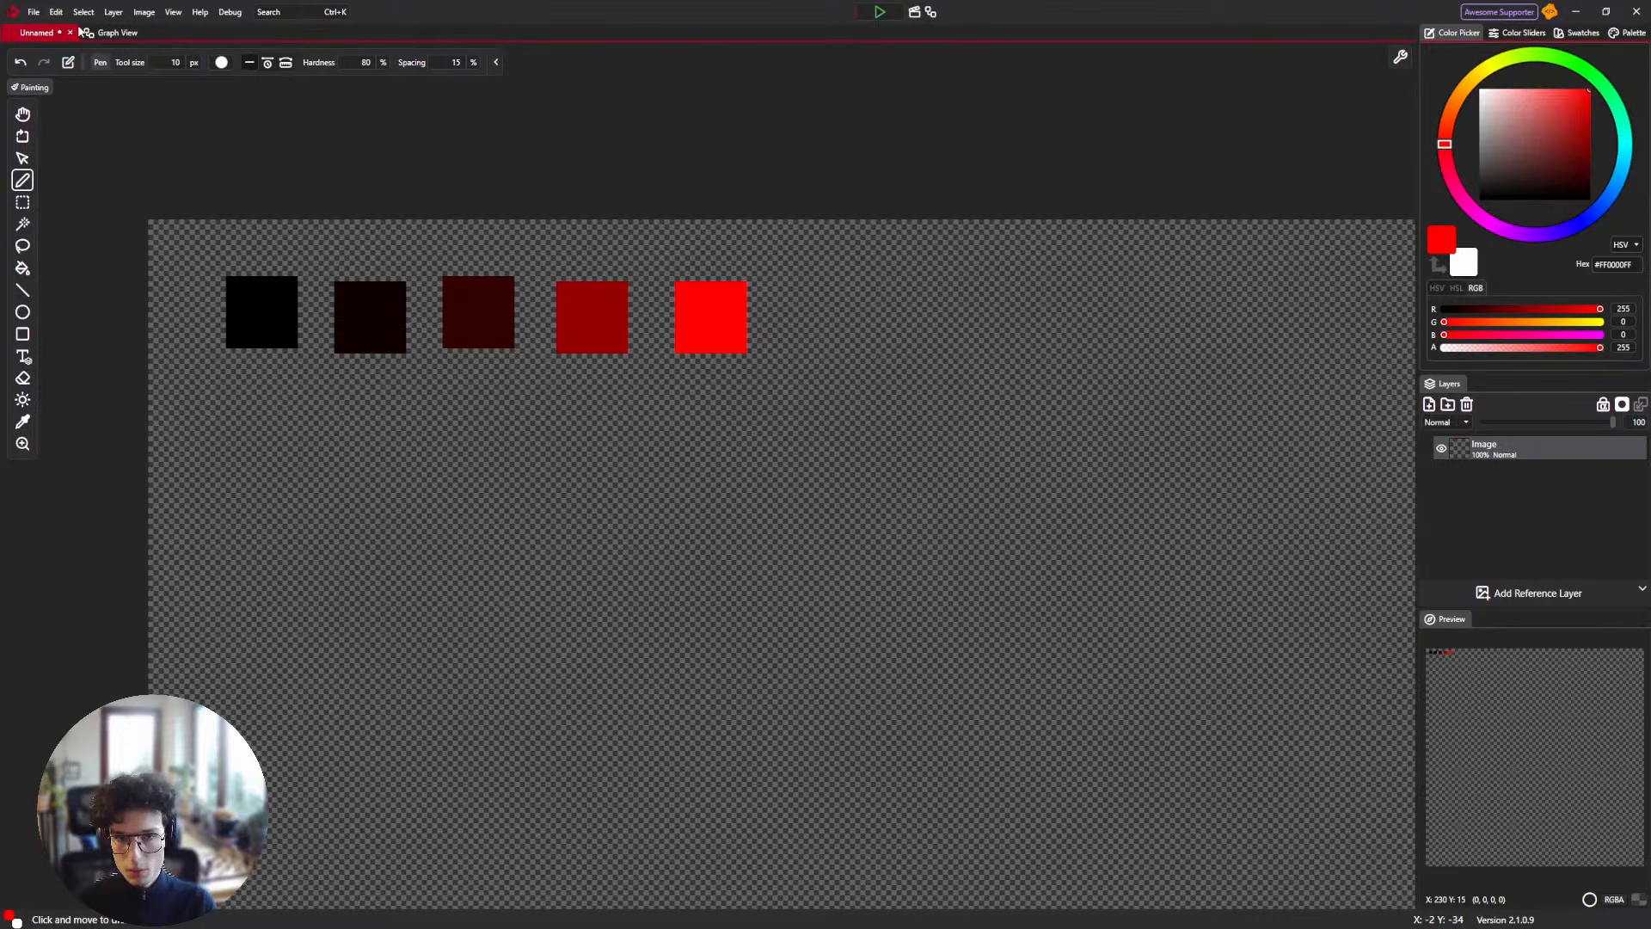
pyautogui.click(72, 33)
pyautogui.click(823, 511)
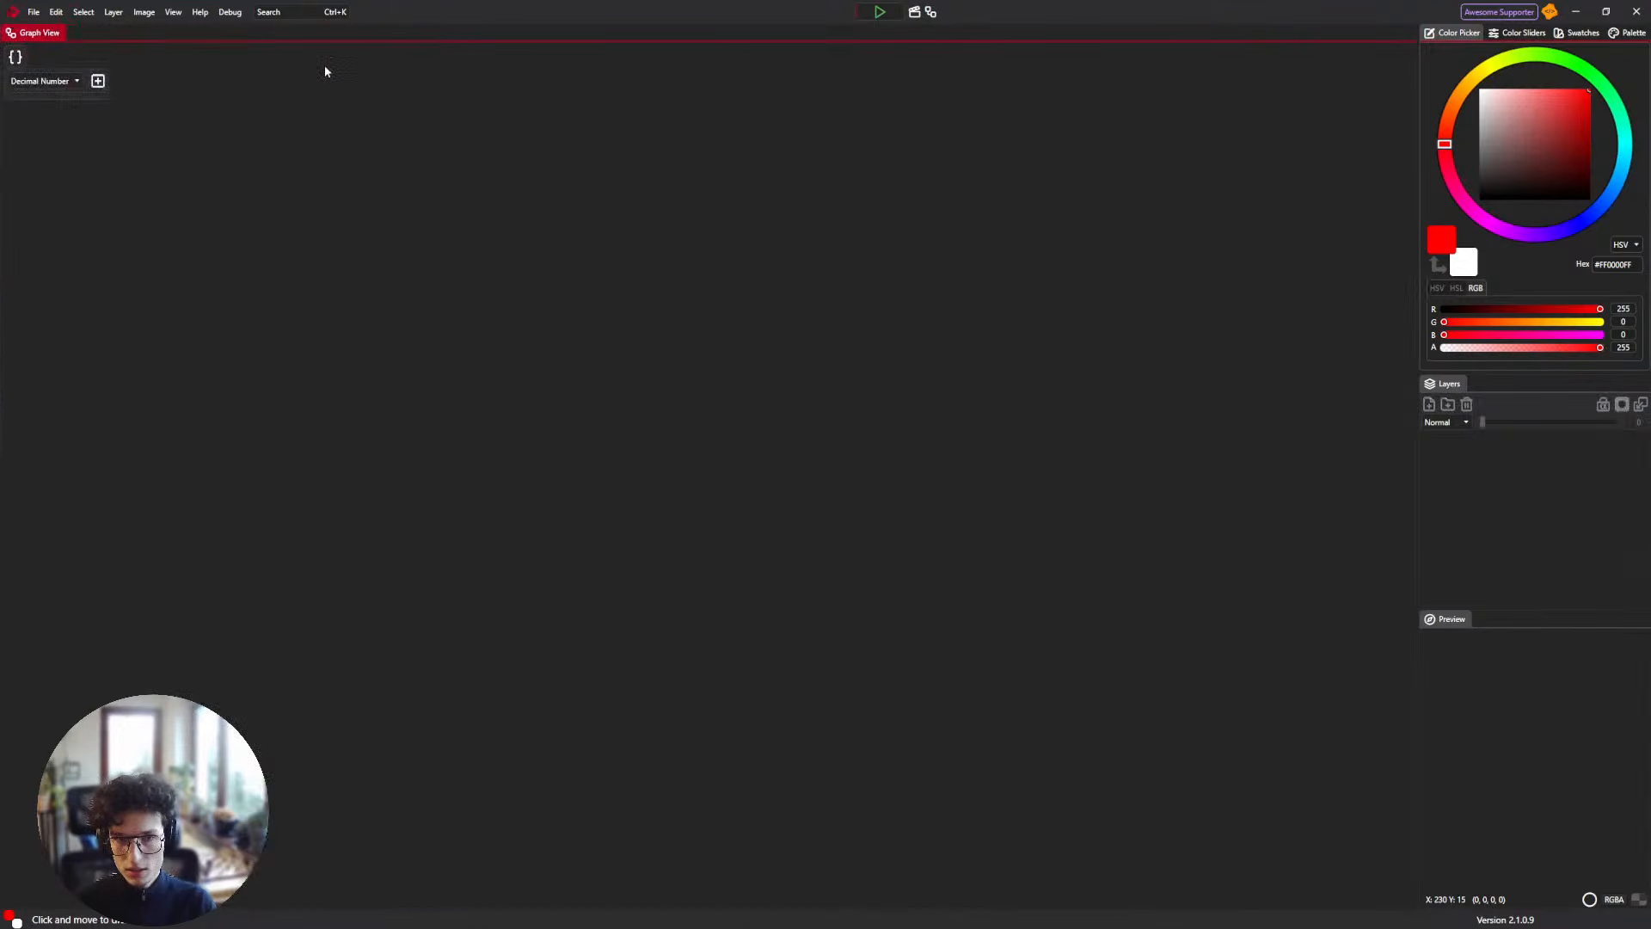
pyautogui.hotkey('ctrl', 'n')
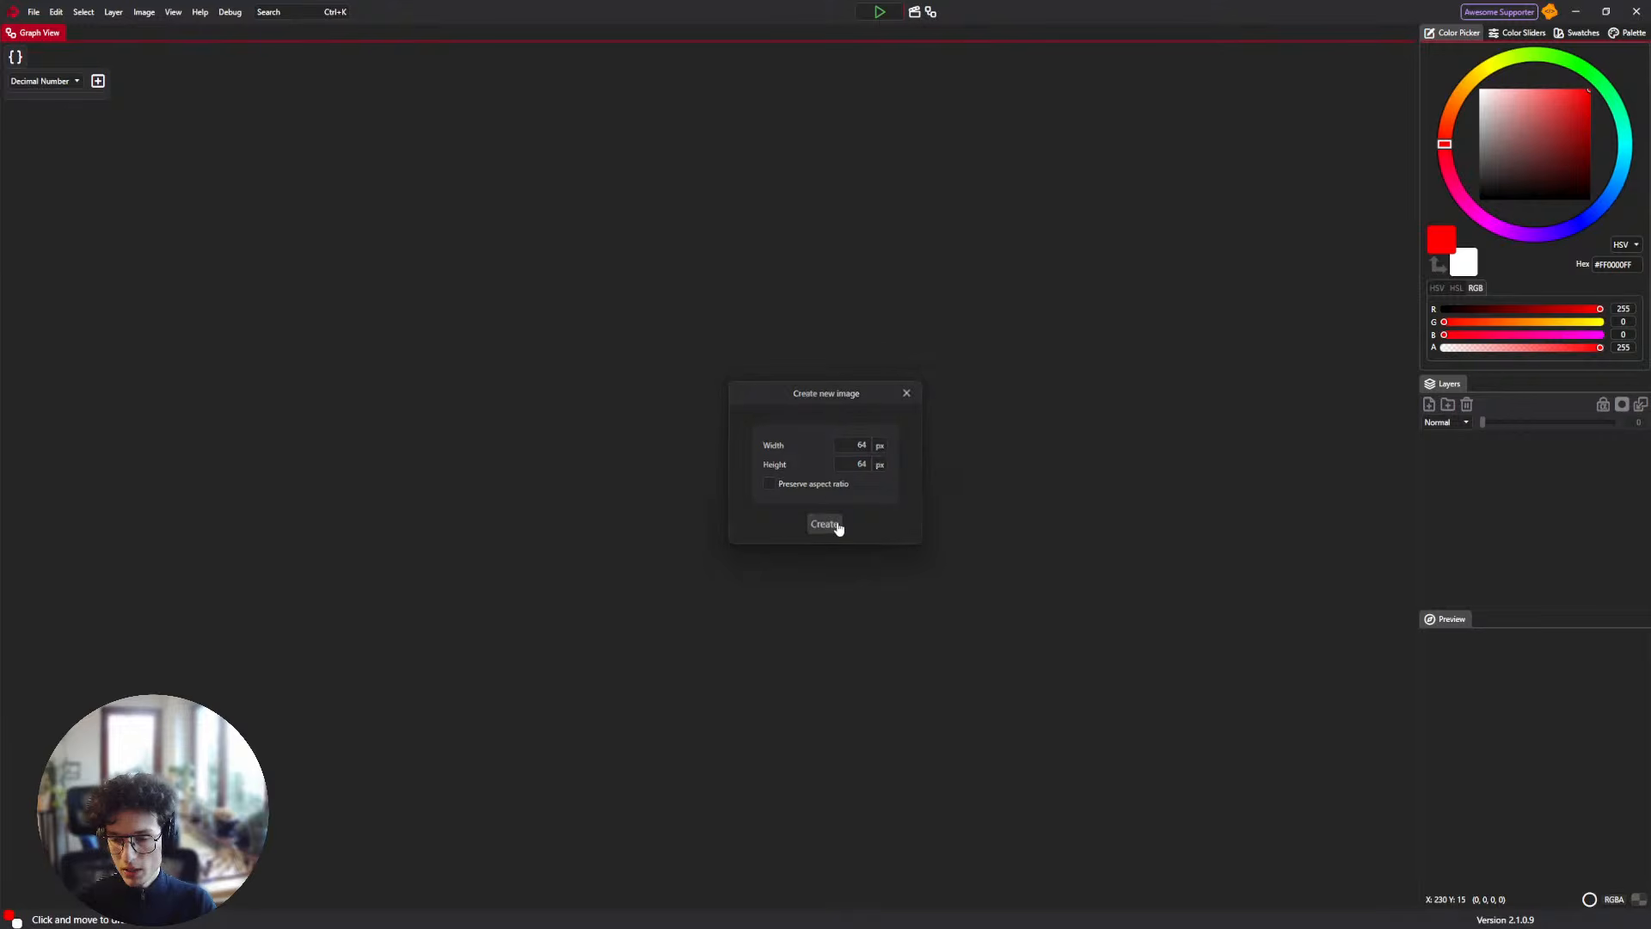
pyautogui.click(834, 524)
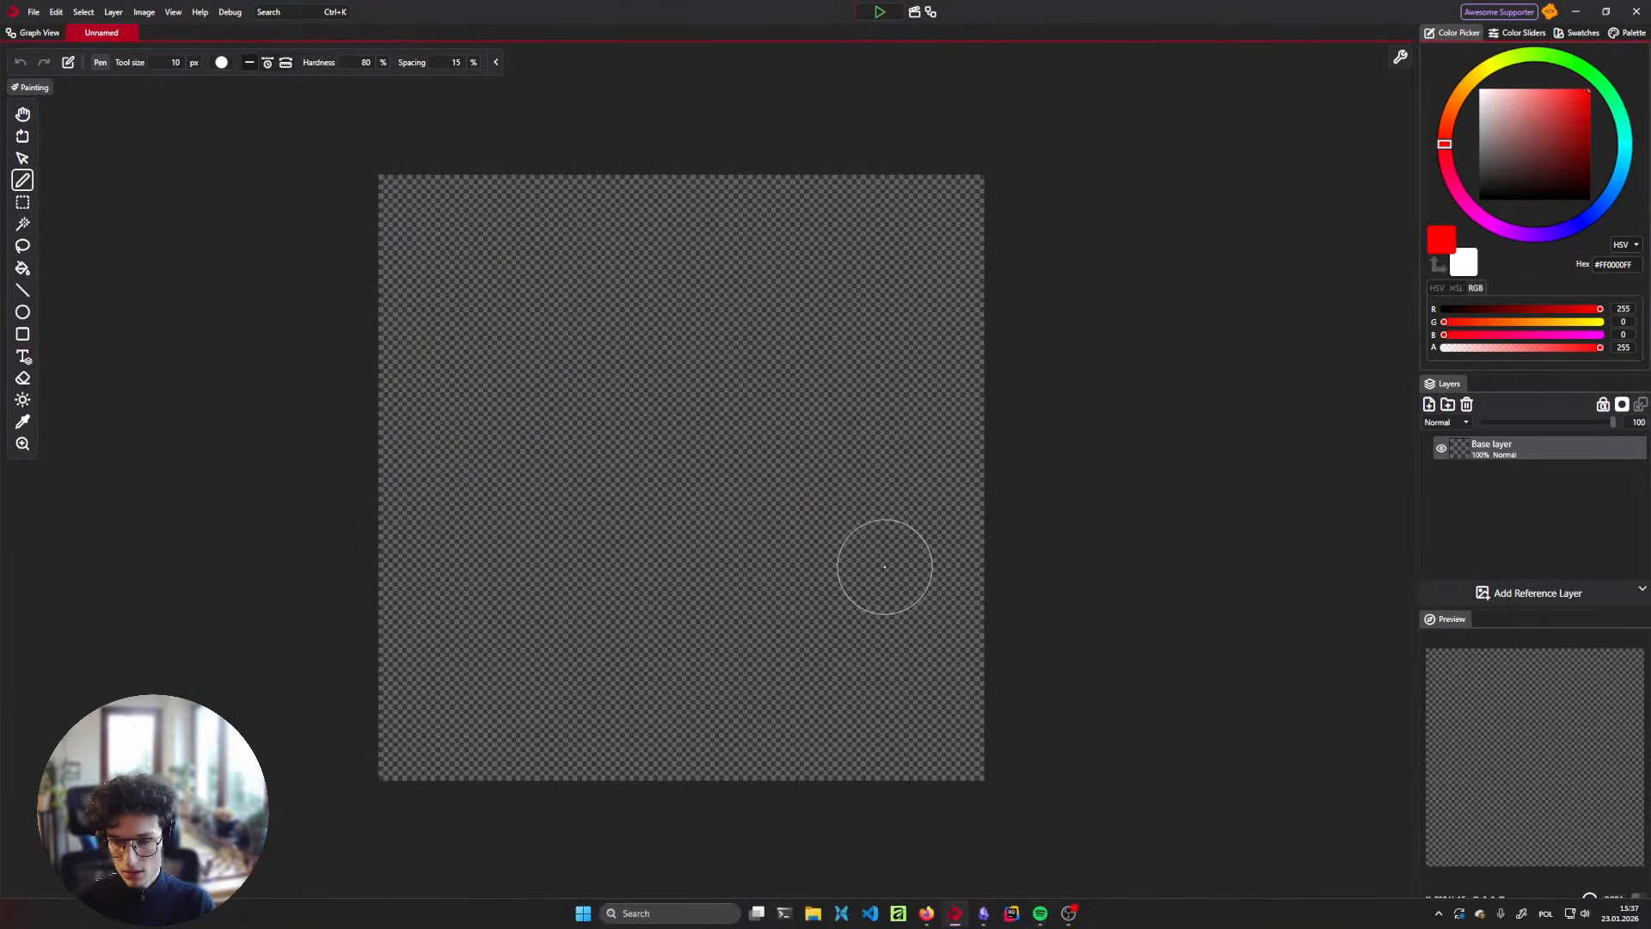
# Launch Affinity, resize its Welcome window, and open the Live Adjustments and Filters sample document.
pyautogui.press('super')
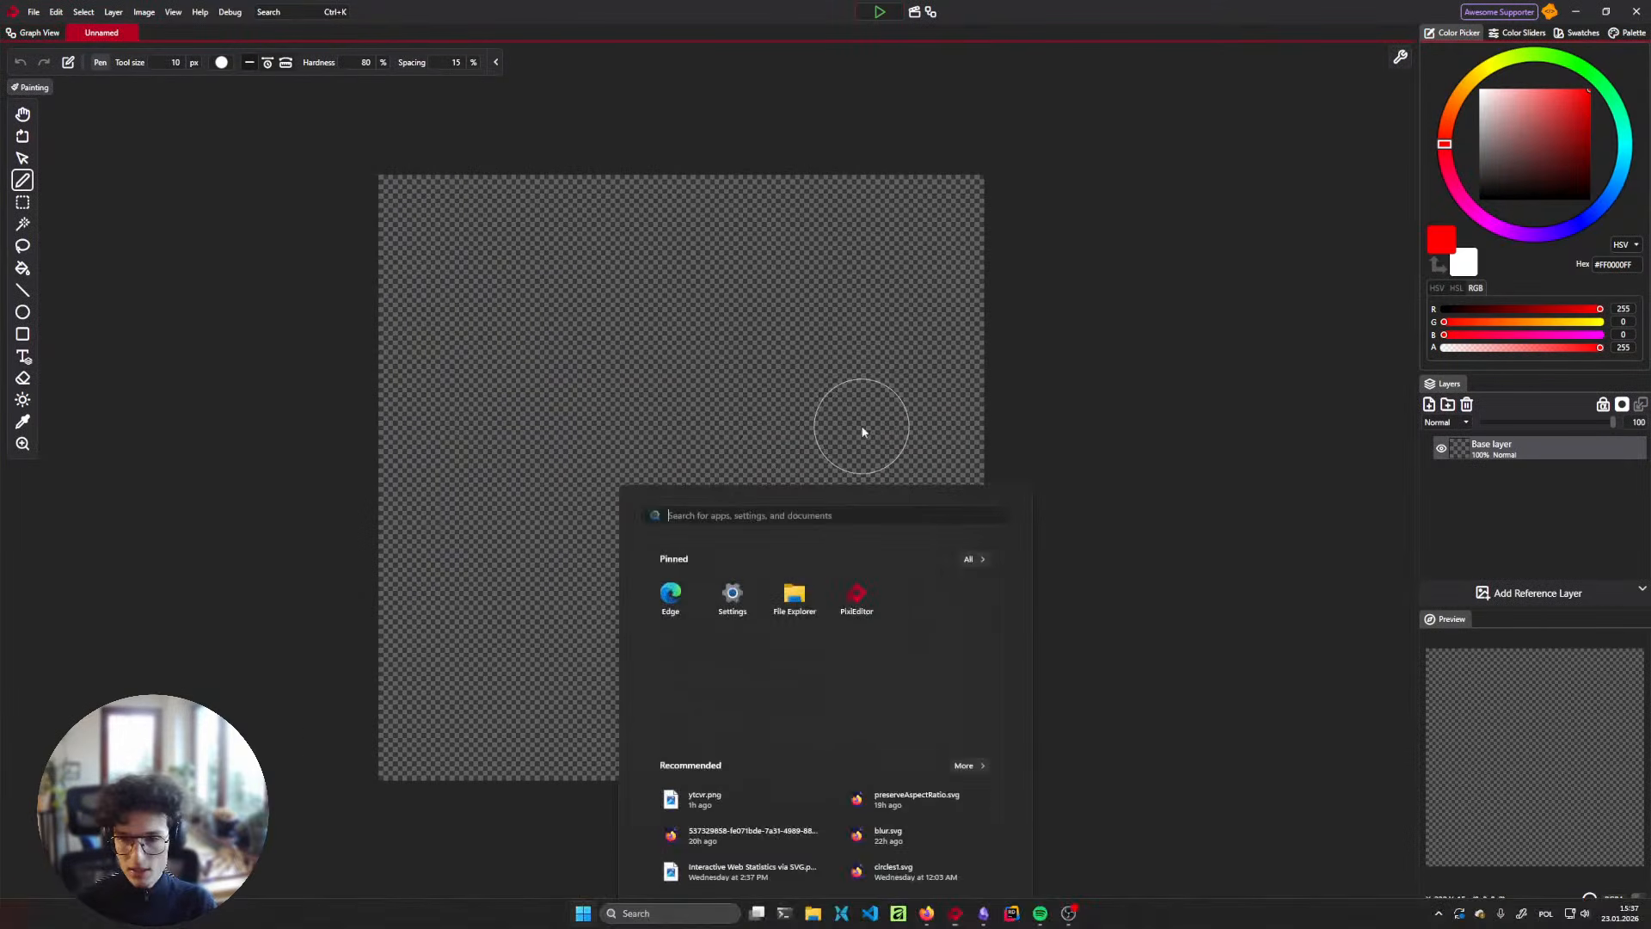
pyautogui.write('affinity')
pyautogui.press('Return')
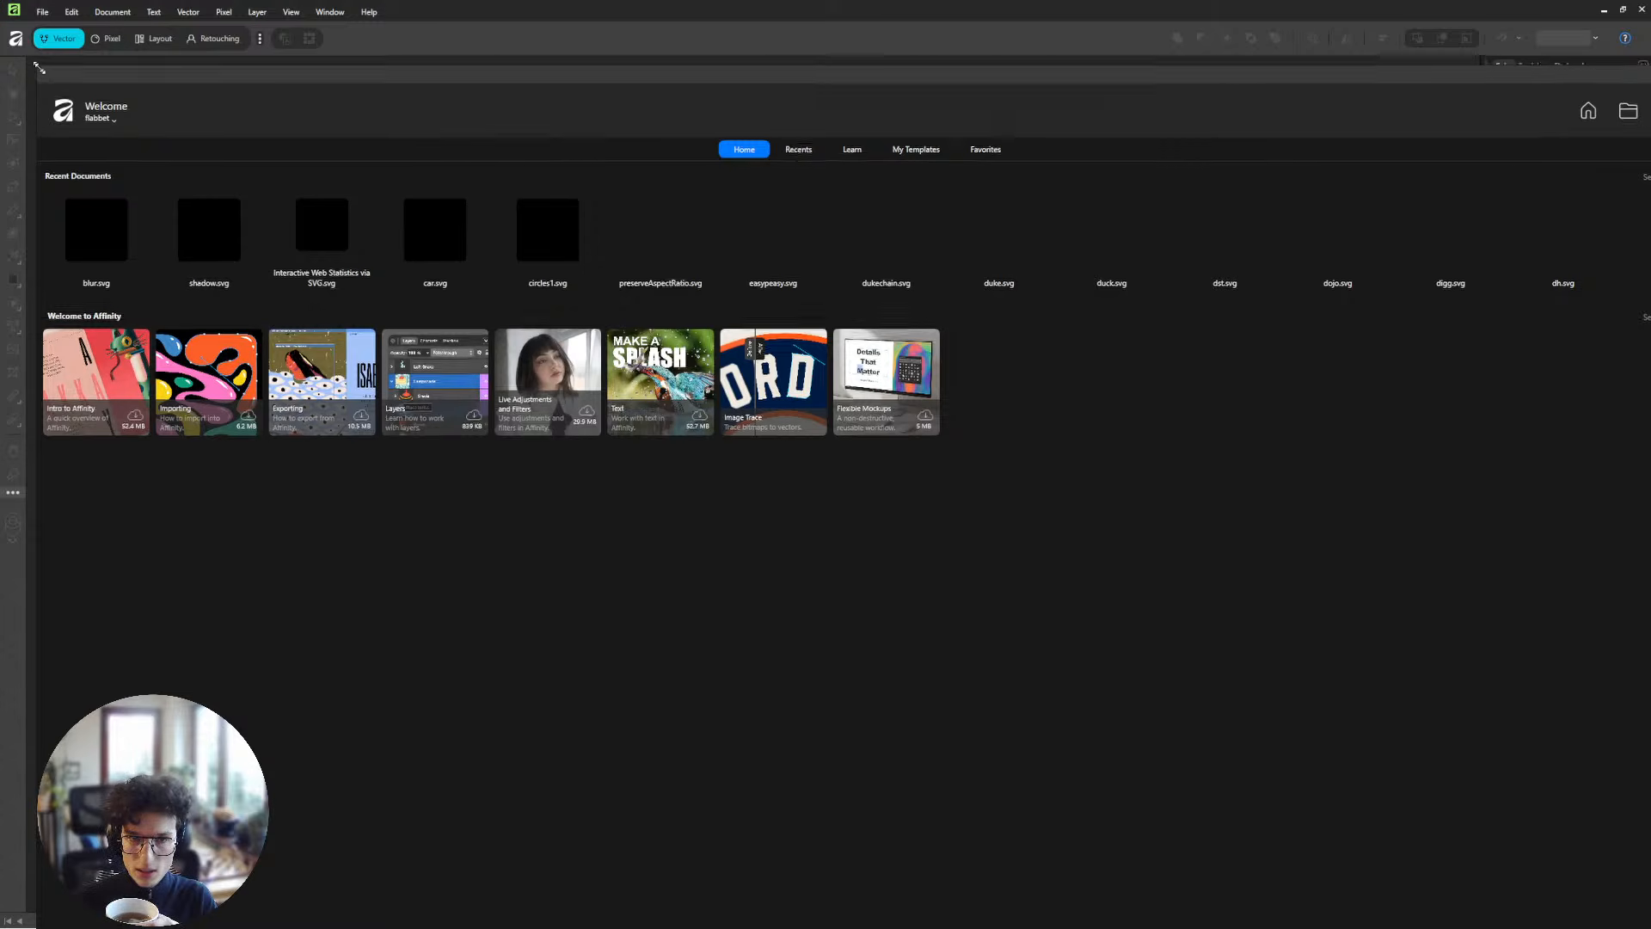
pyautogui.moveTo(38, 65); pyautogui.dragTo(278, 155)
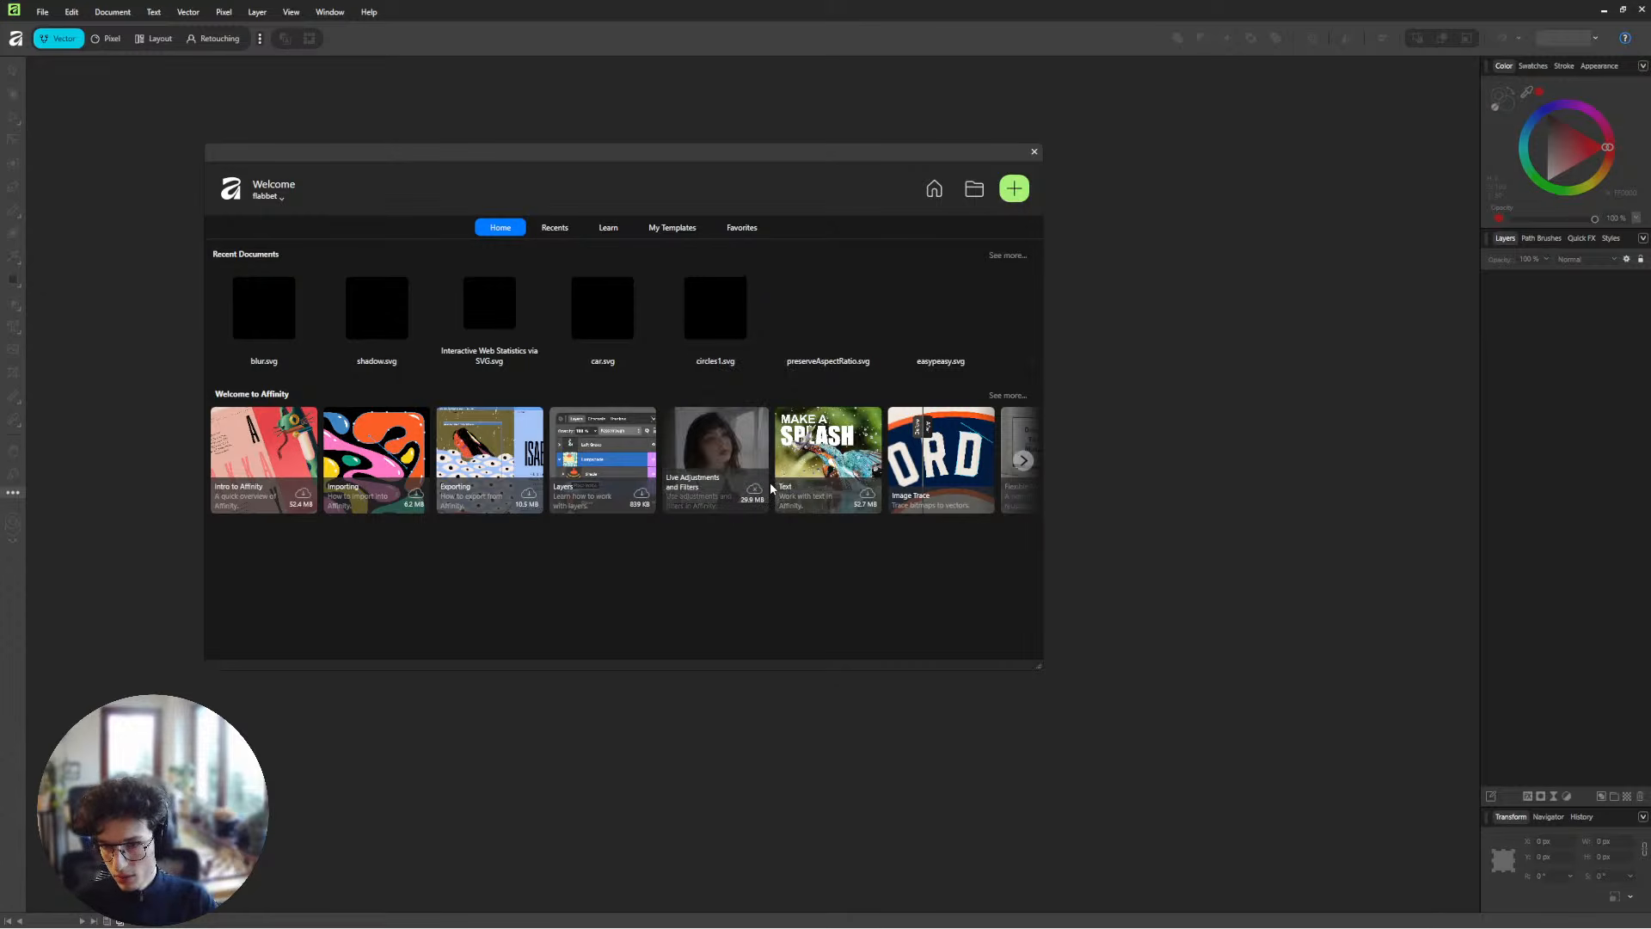
pyautogui.click(724, 425)
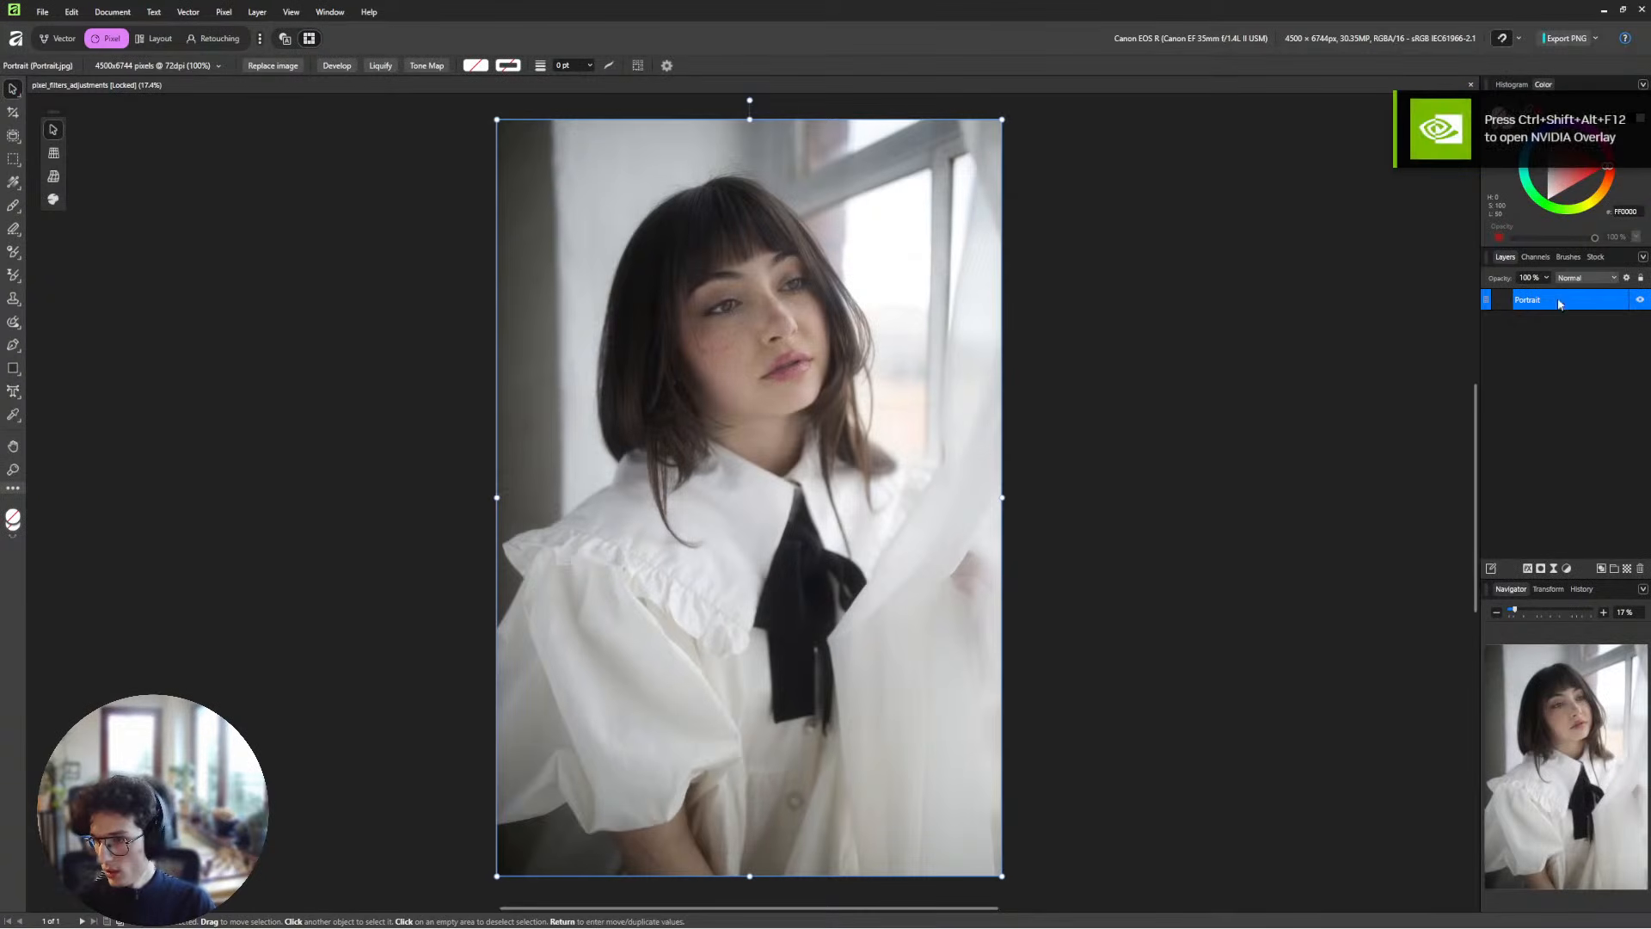
# Select the Paint Brush Tool, enlarge its brush over the portrait, and compare it with the Paint Mixer Brush.
pyautogui.moveTo(729, 286); pyautogui.dragTo(622, 451)
pyautogui.scroll(4, 688, 270)
pyautogui.scroll(-4, 623, 452)
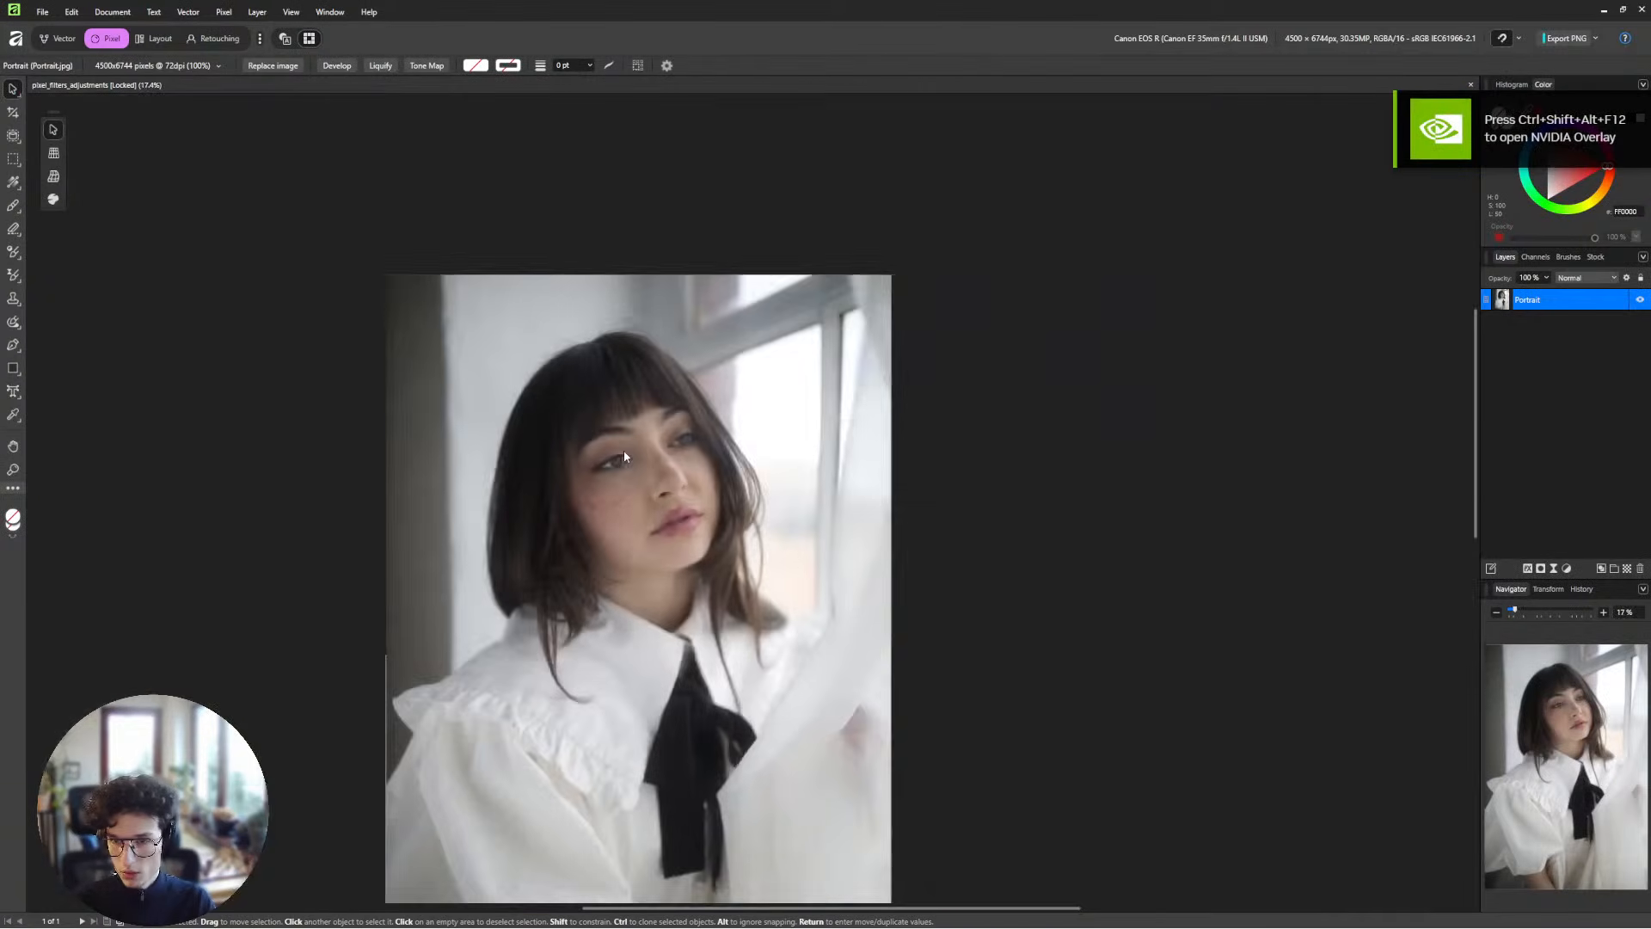
pyautogui.scroll(3, 625, 456)
pyautogui.scroll(-3, 581, 433)
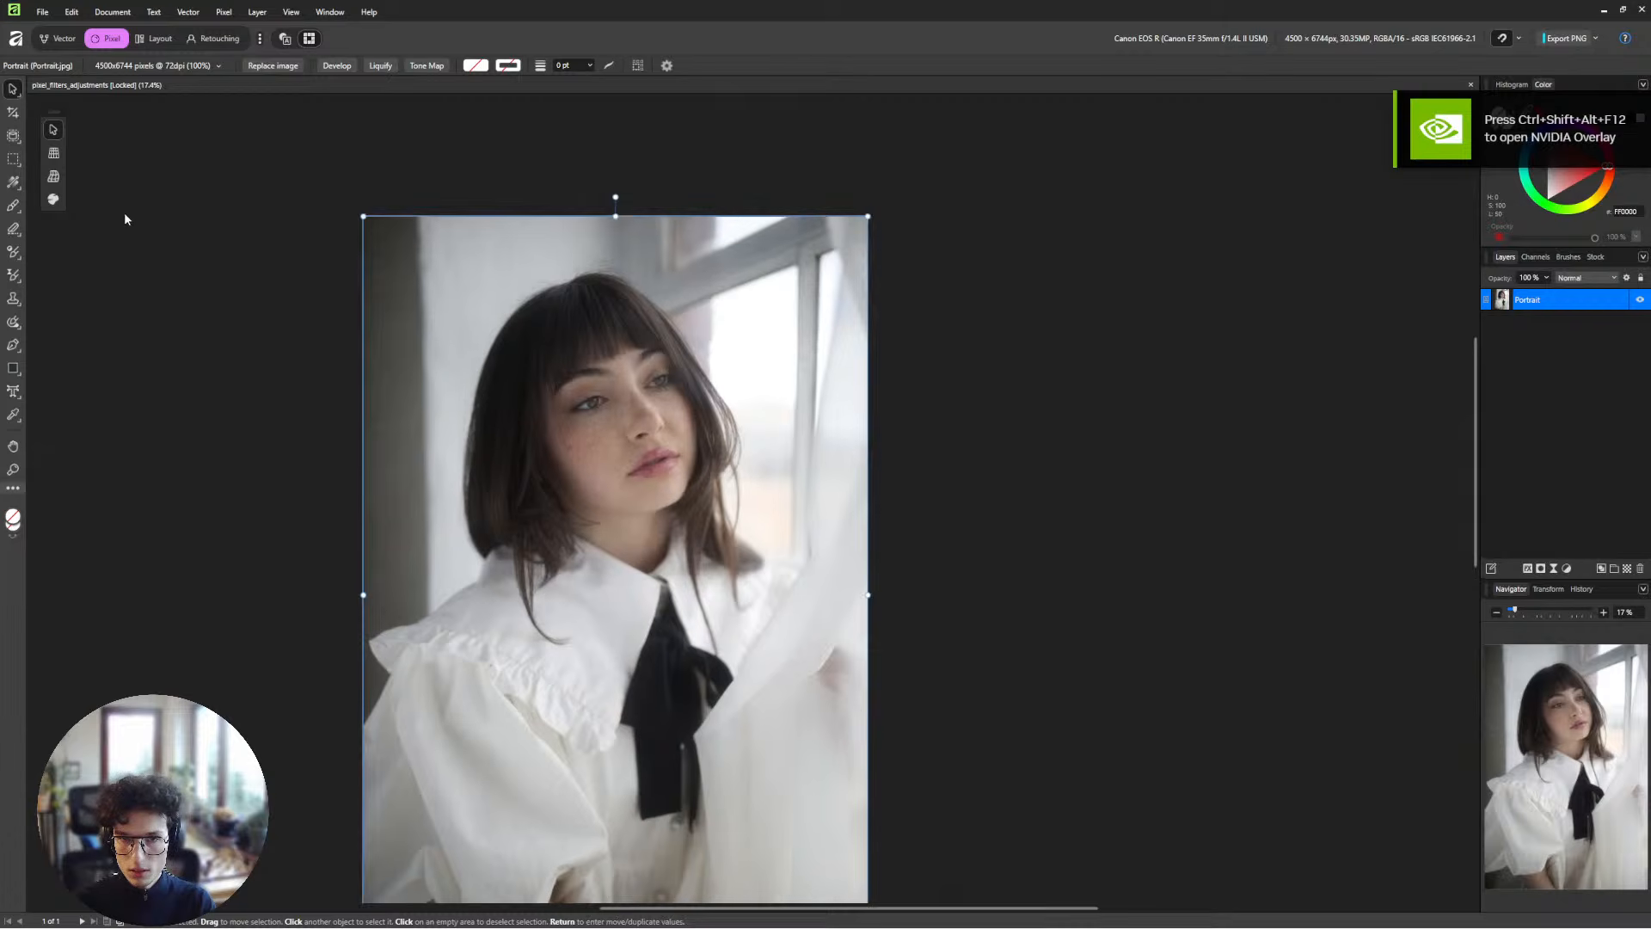
pyautogui.press('b')
pyautogui.click(13, 207)
pyautogui.scroll(4, 556, 269)
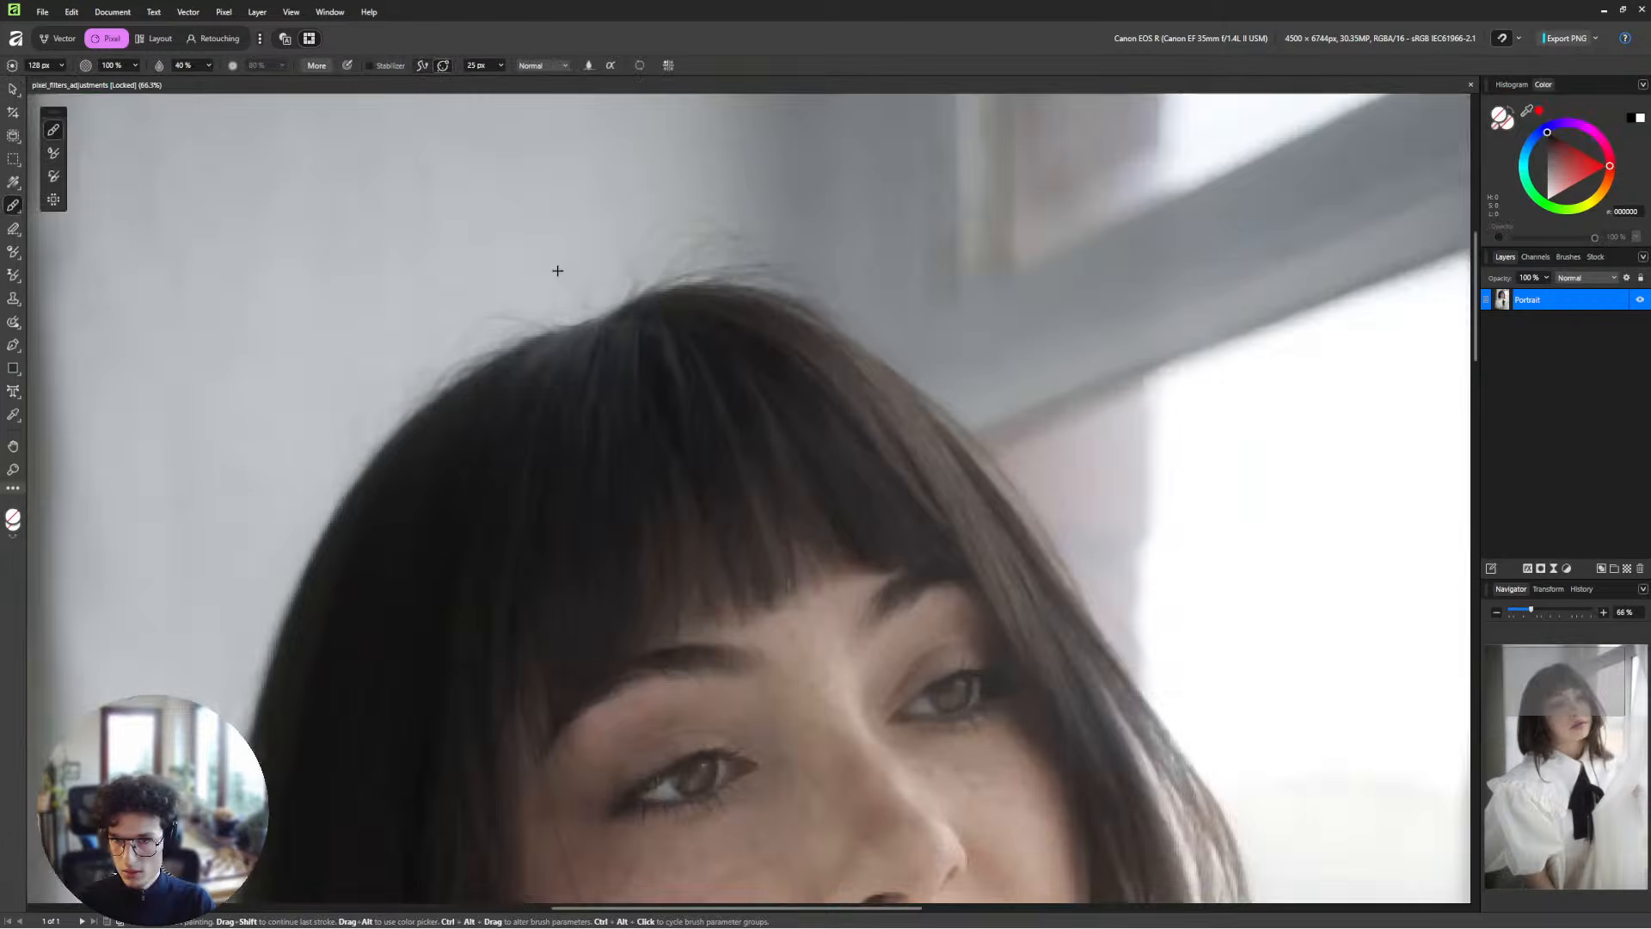
pyautogui.scroll(-4, 539, 281)
pyautogui.scroll(1, 536, 283)
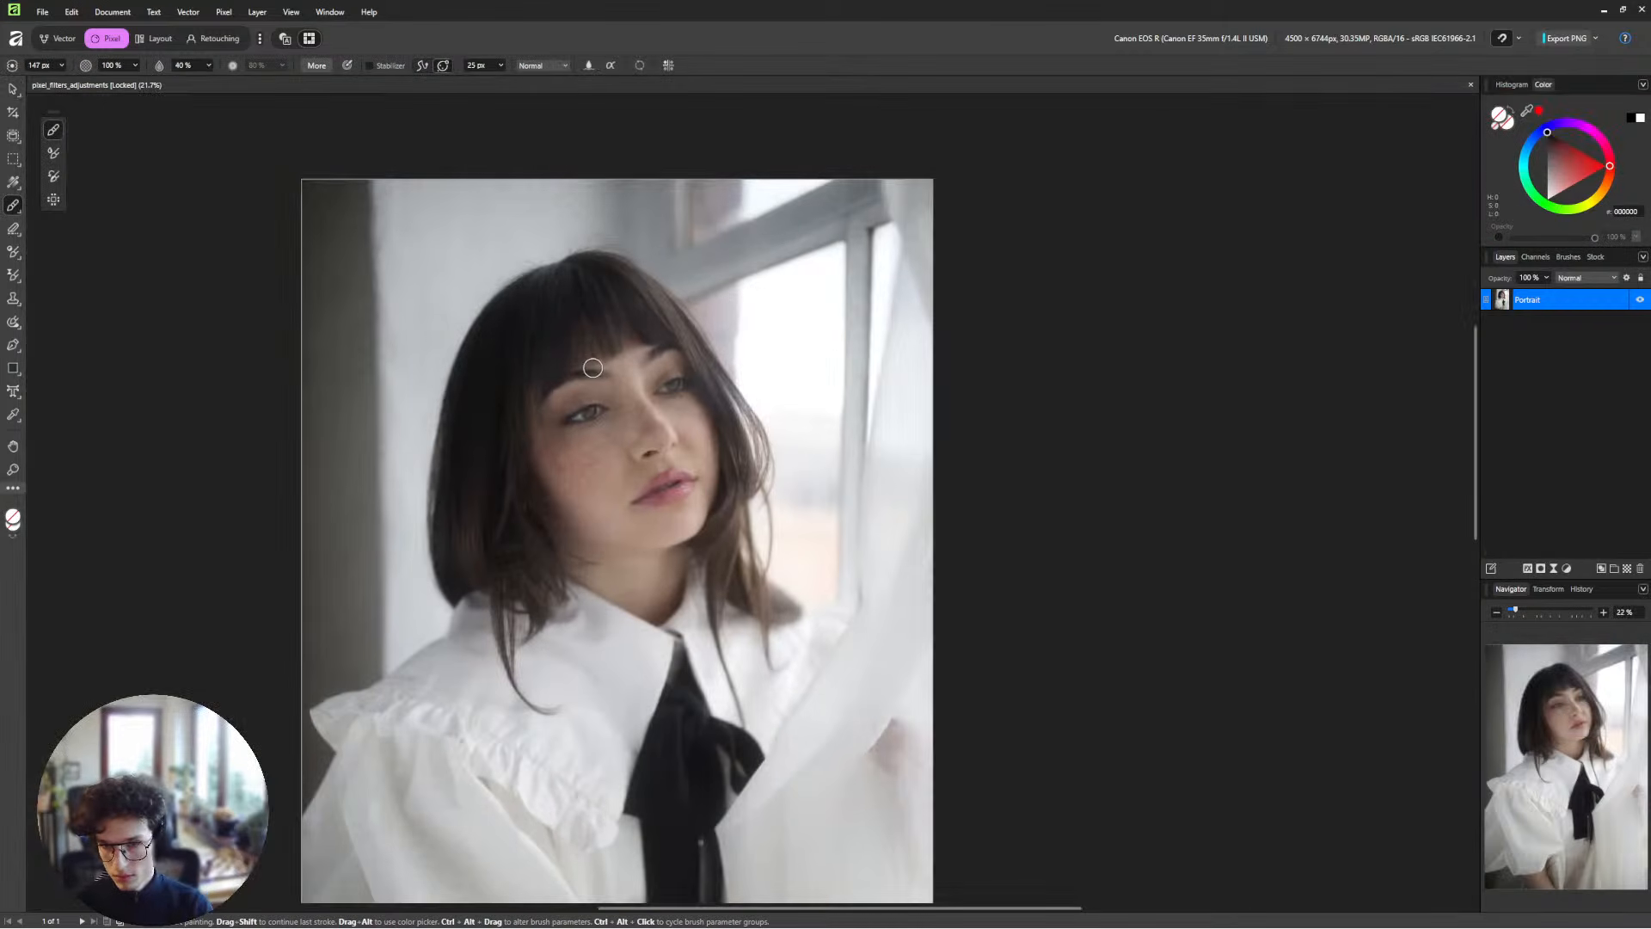
pyautogui.moveTo(592, 367); pyautogui.dragTo(1469, 291)
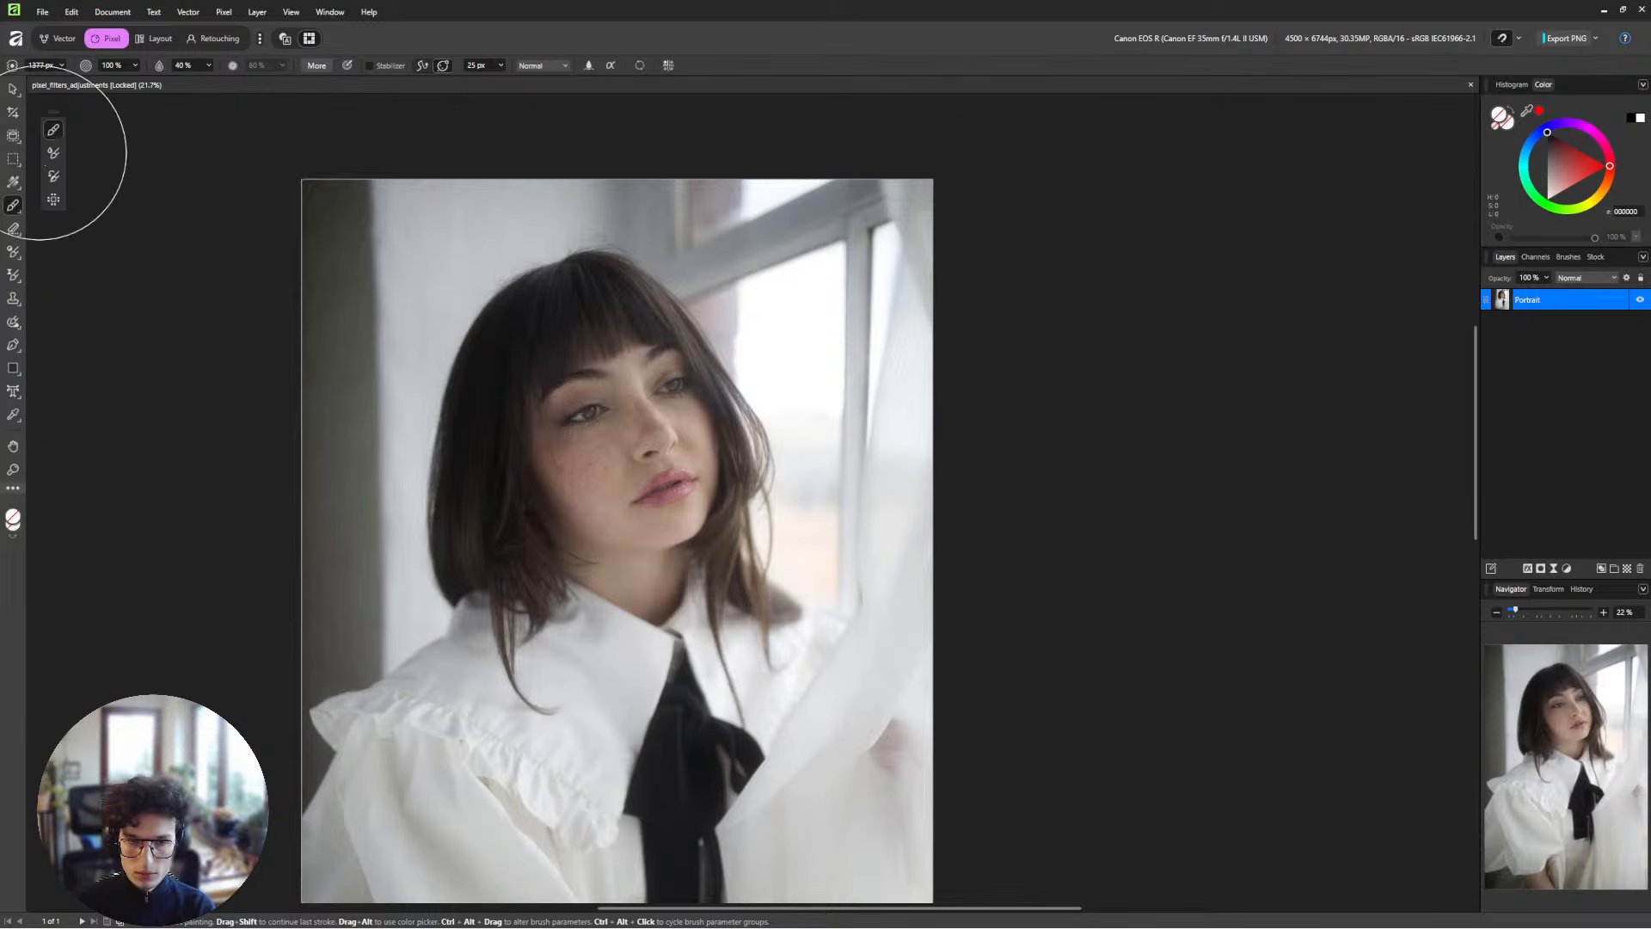
pyautogui.click(28, 220)
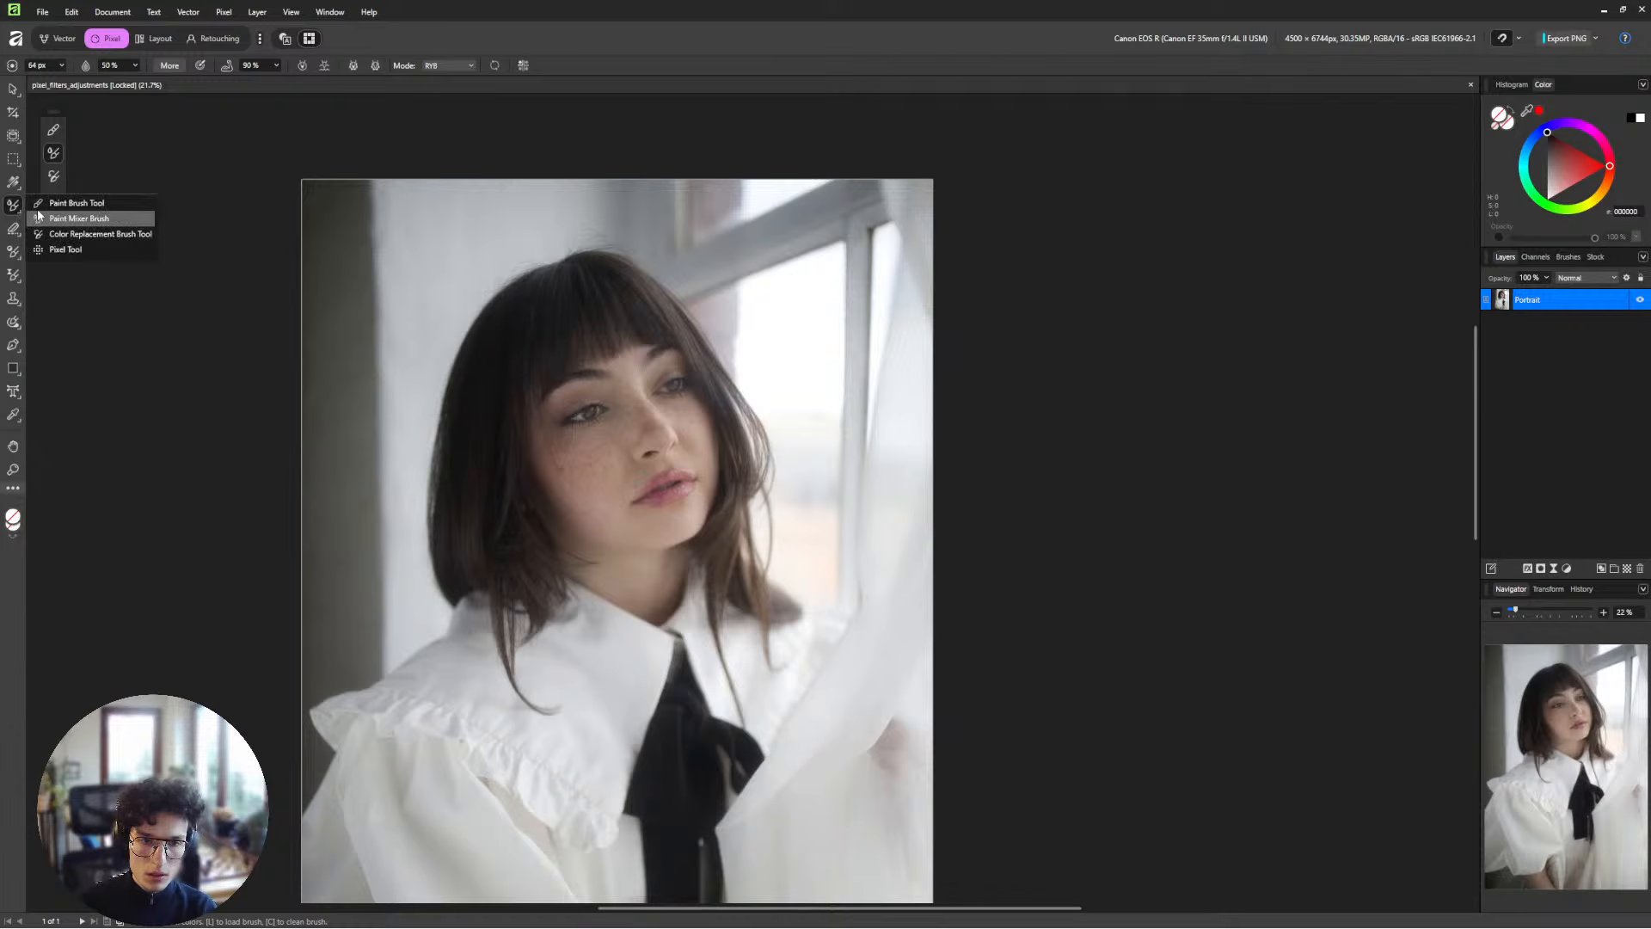
pyautogui.click(42, 205)
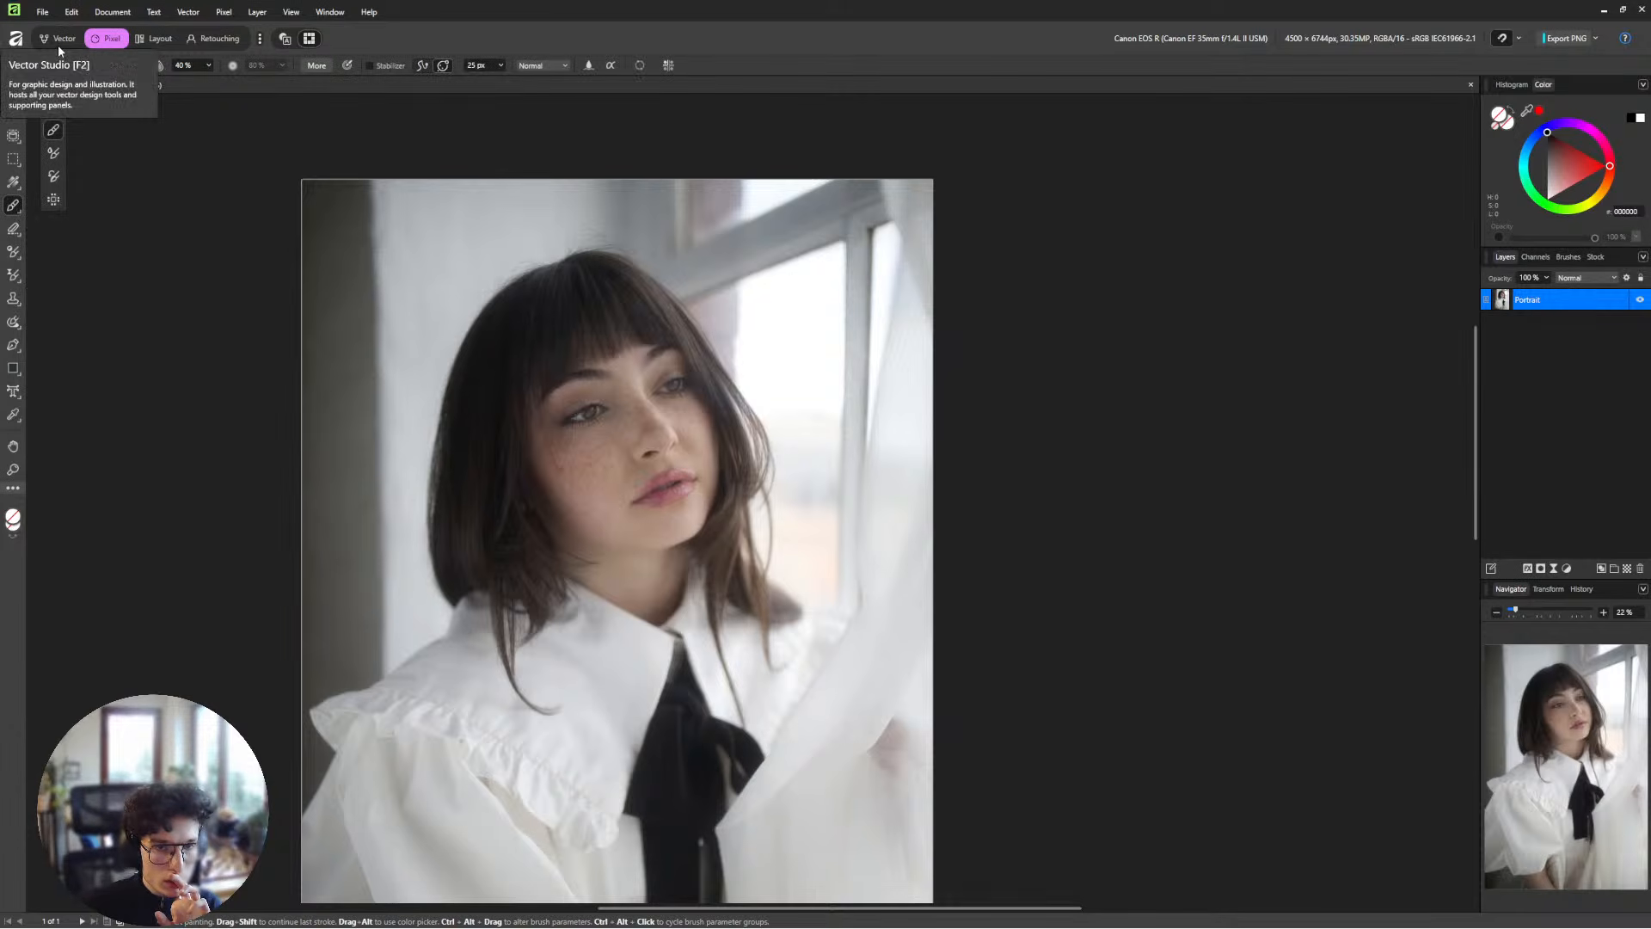
# Switch to the Retouching workspace and choose the Healing Brush Tool for the freckled cheek below the eye.
pyautogui.click(216, 41)
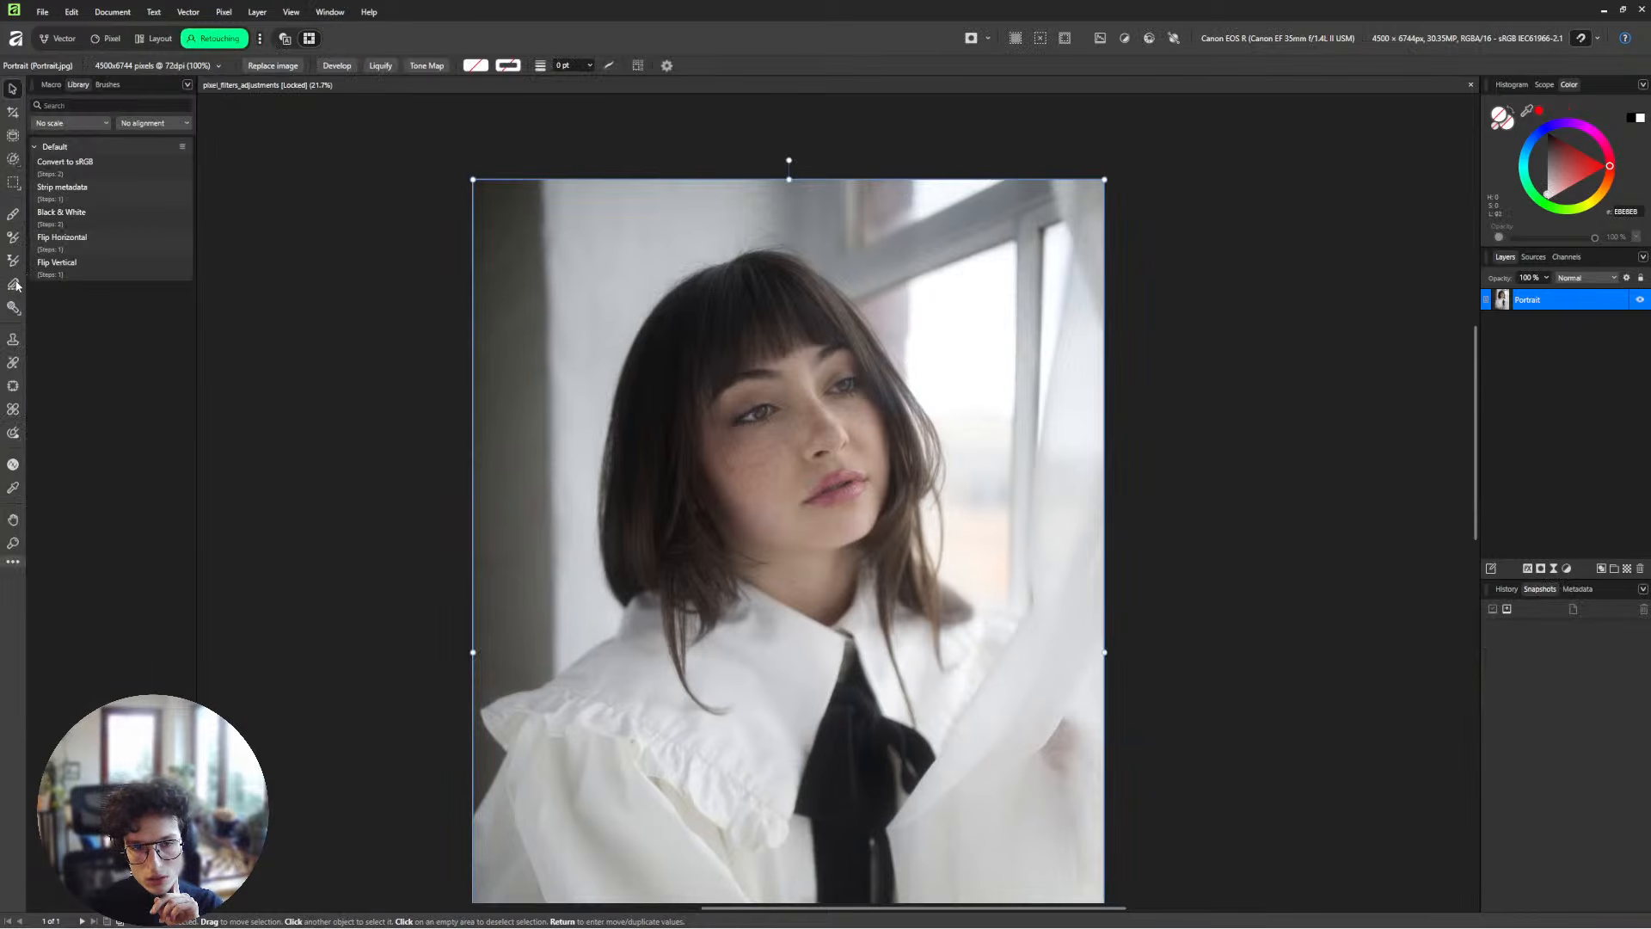
pyautogui.click(12, 363)
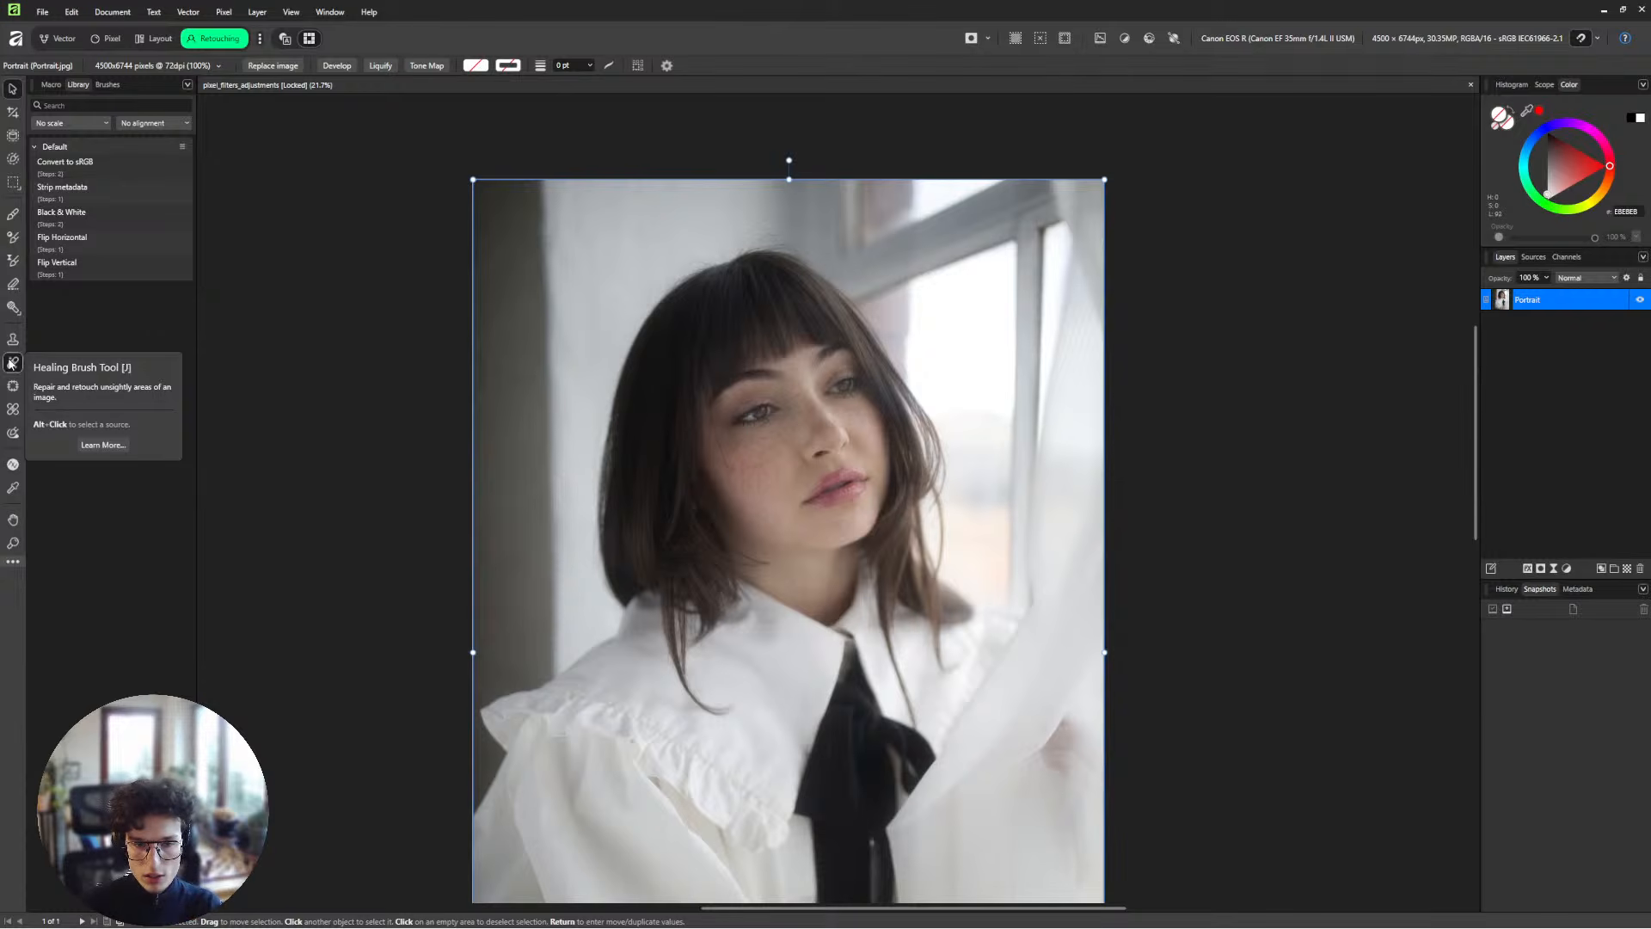
pyautogui.scroll(5, 836, 429)
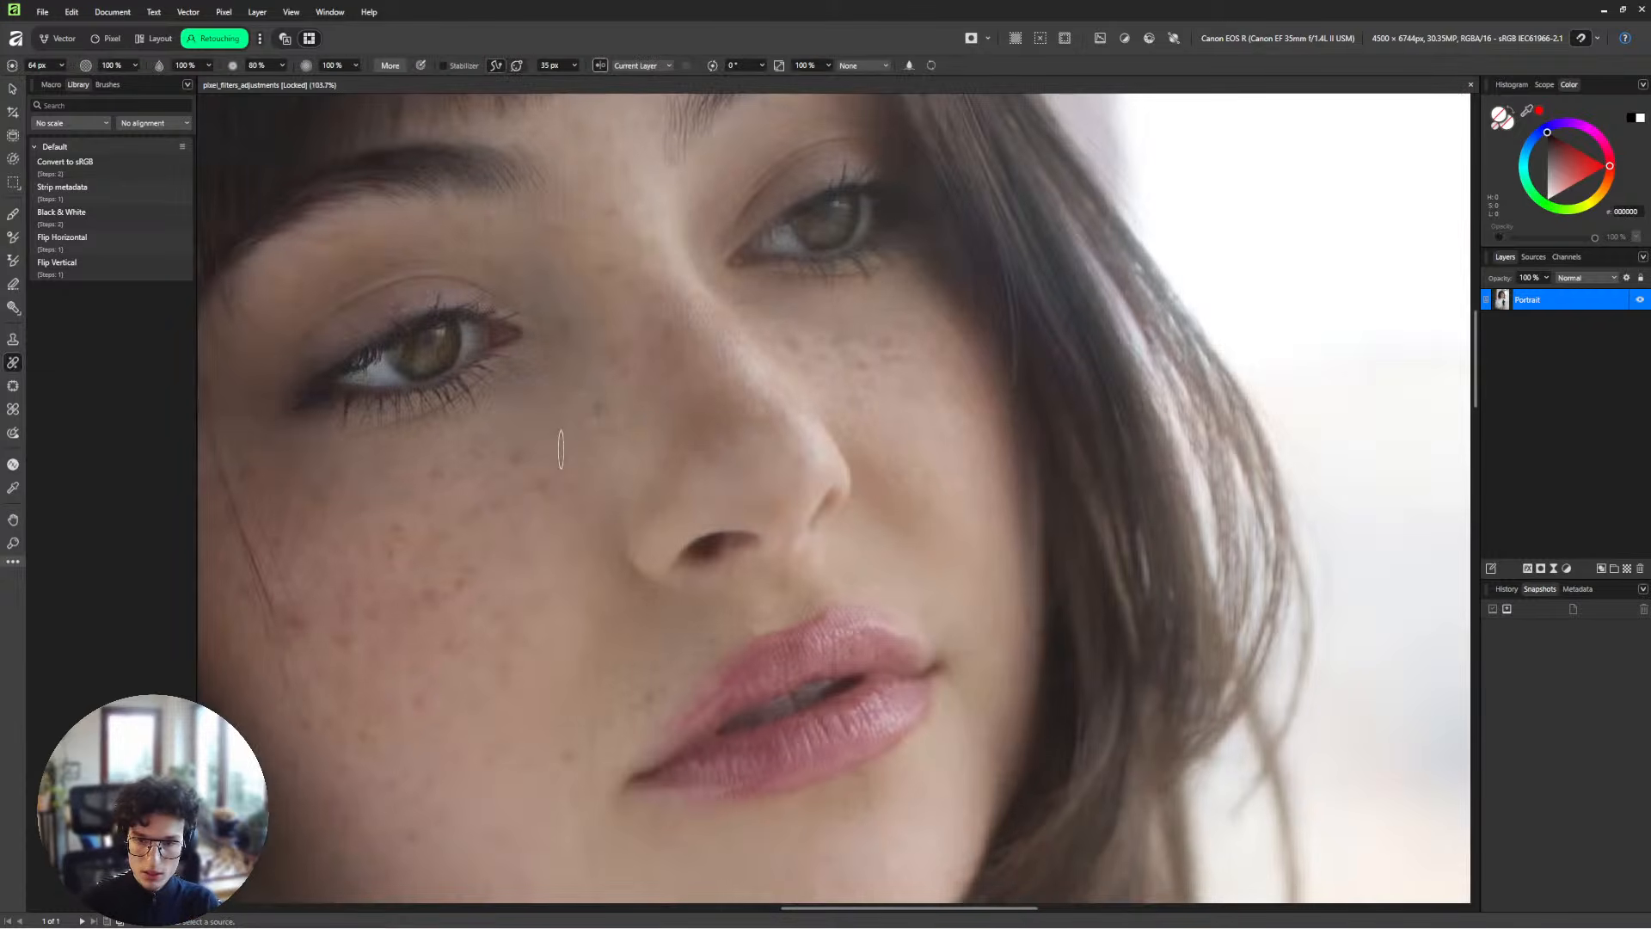
pyautogui.scroll(4, 580, 429)
pyautogui.scroll(-2, 652, 401)
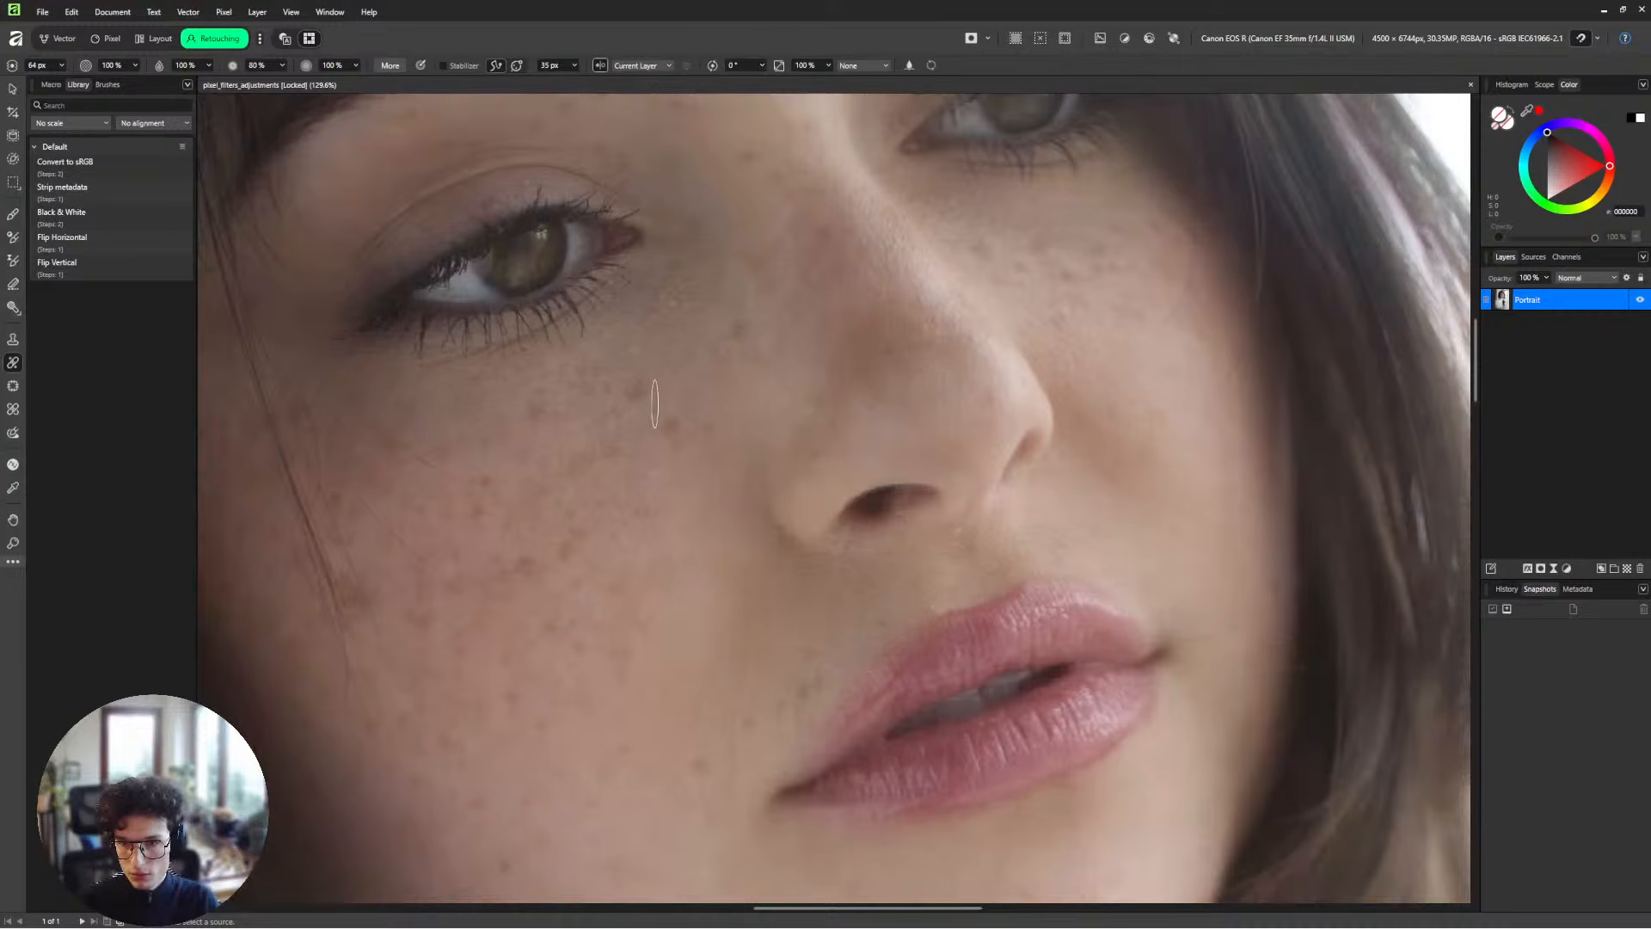
# Set a healing source on the skin below the inner corner of the eye and heal the area beside it.
pyautogui.press('super')
pyautogui.click(680, 380)
pyautogui.click(661, 387)
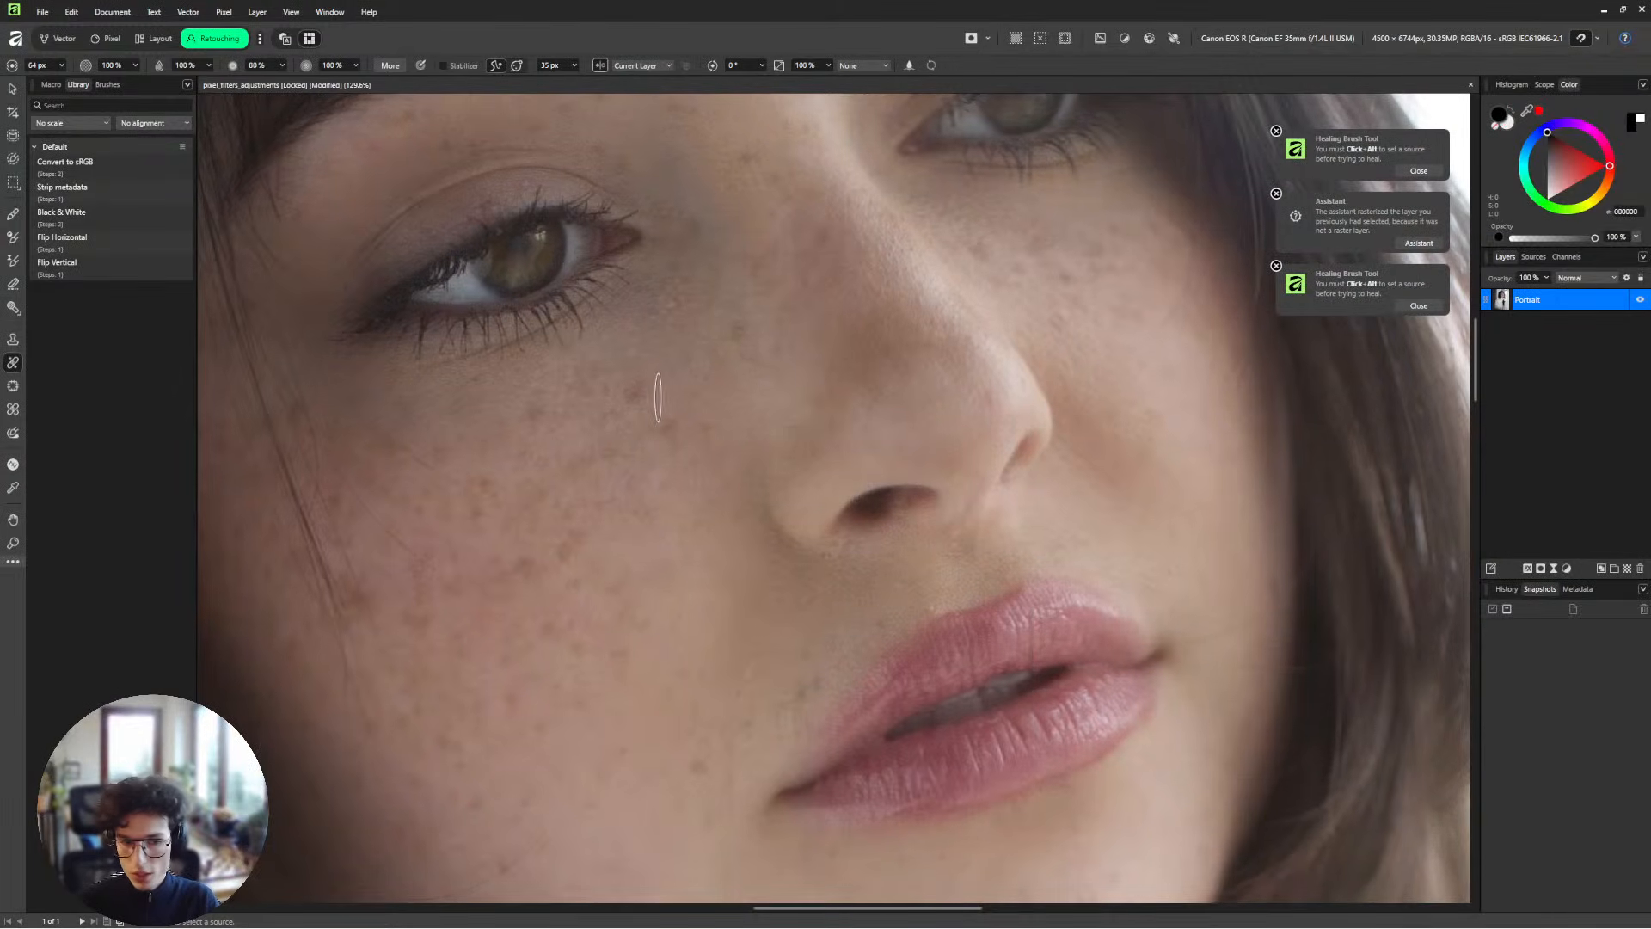
pyautogui.keyDown('alt'); pyautogui.click(672, 392); pyautogui.keyUp('alt')
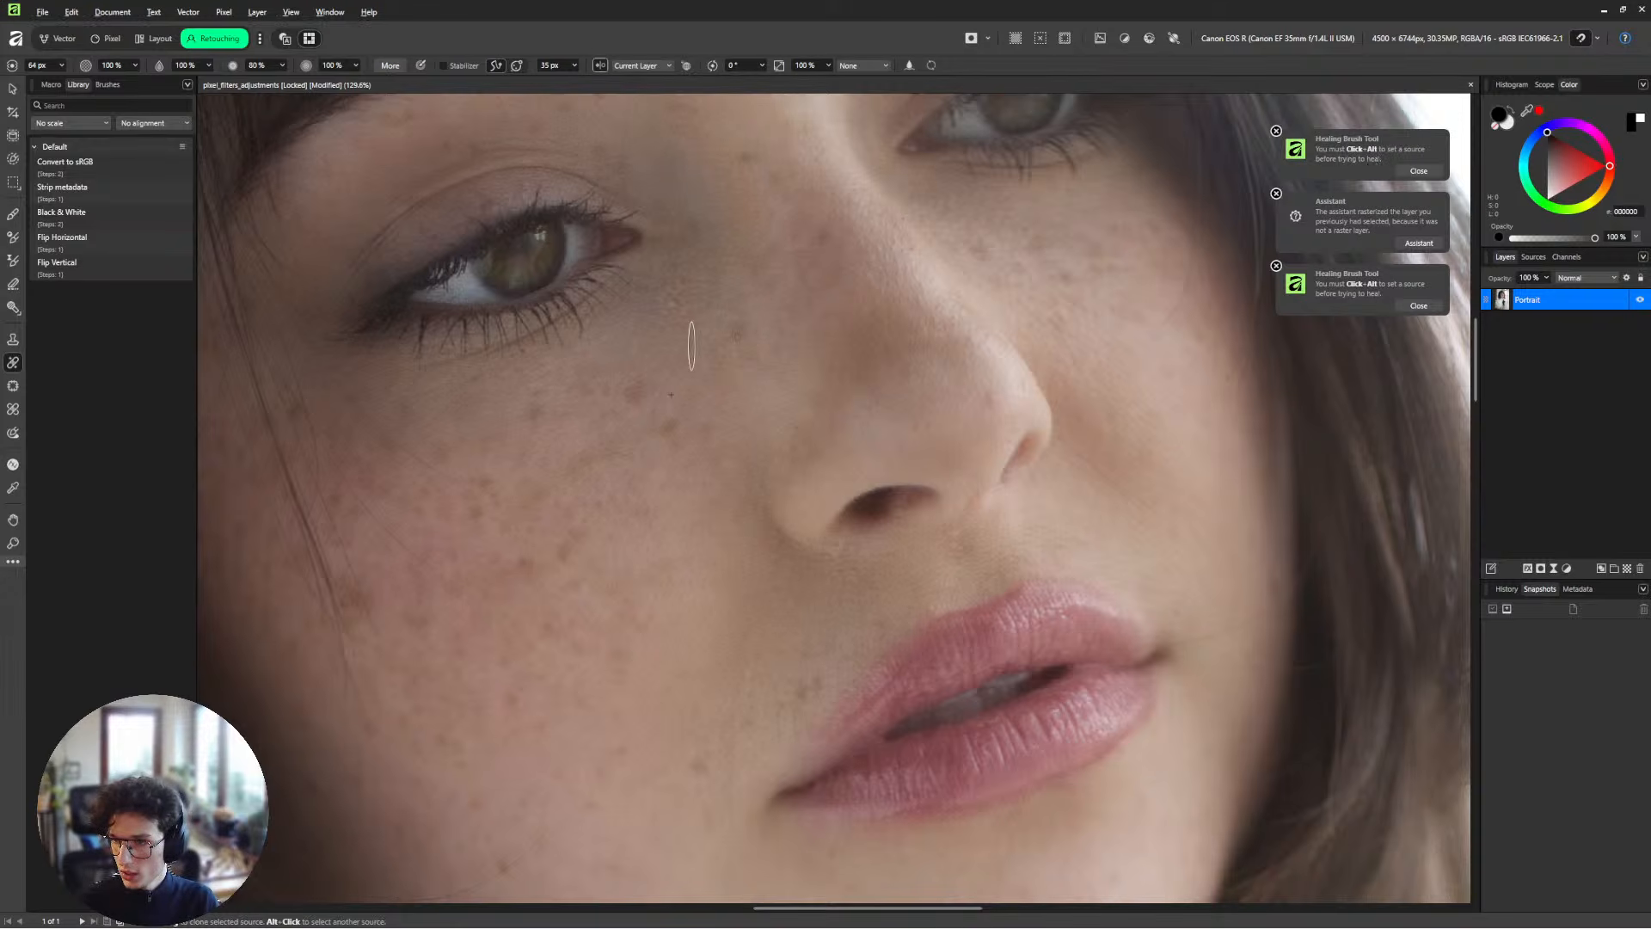
pyautogui.moveTo(664, 393); pyautogui.dragTo(661, 412)
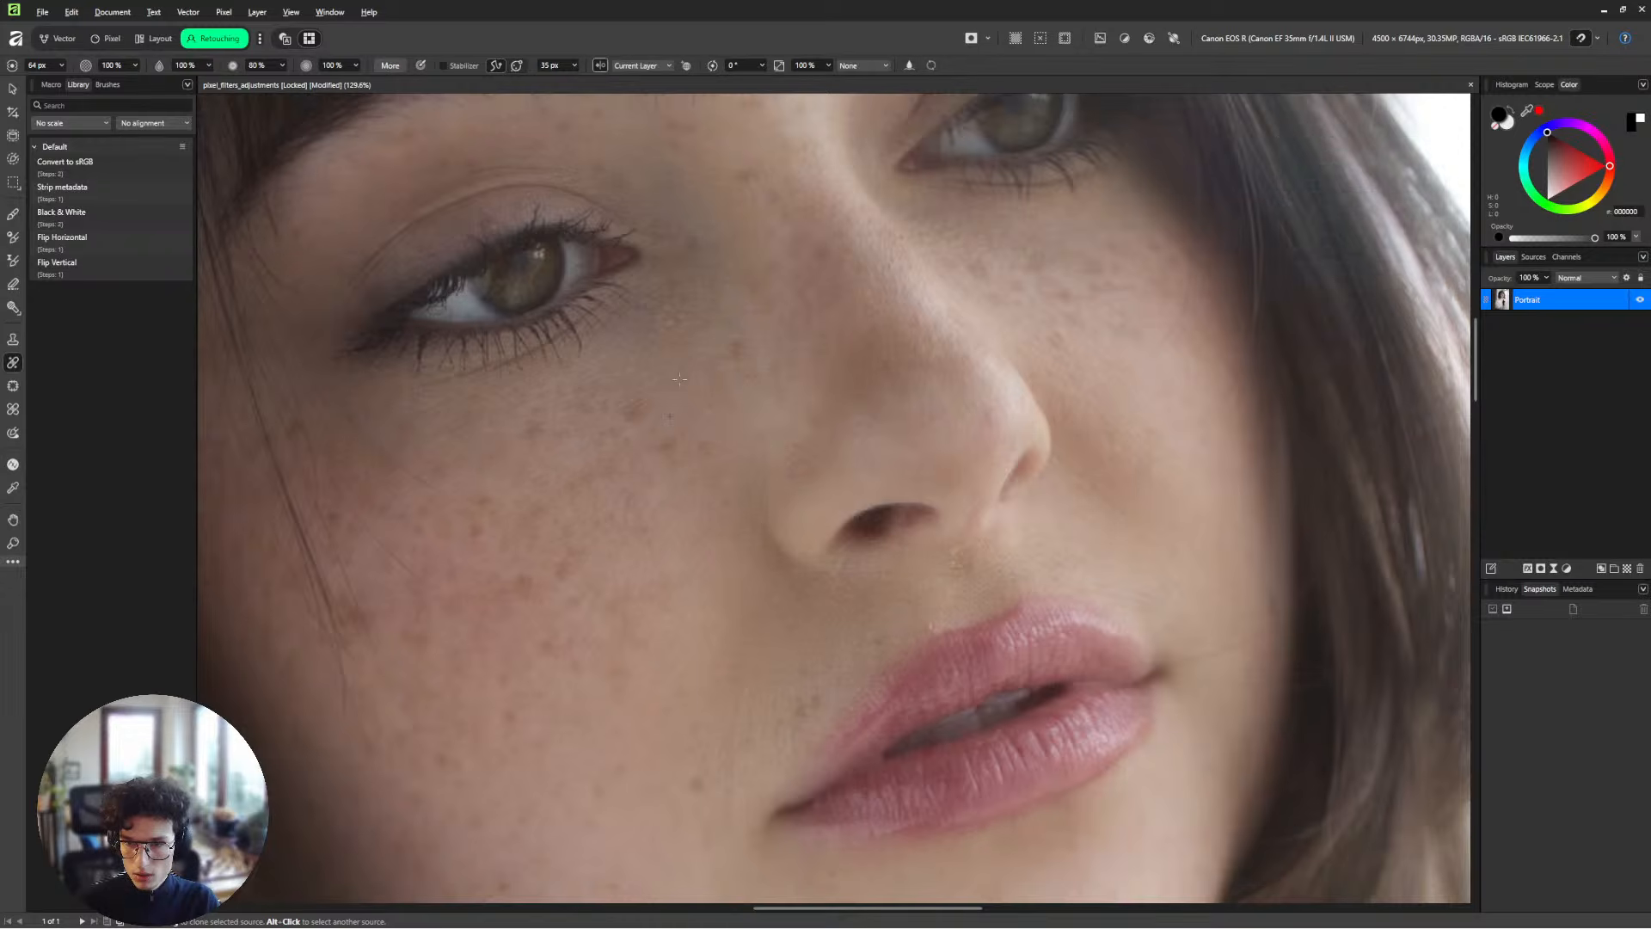
# Adjust the healing brush to about 170 px wide with 100% hardness over the area beside the nose.
pyautogui.scroll(1, 674, 399)
pyautogui.scroll(-2, 674, 398)
pyautogui.scroll(2, 674, 397)
pyautogui.scroll(-1, 675, 397)
pyautogui.moveTo(674, 402); pyautogui.dragTo(676, 319)
pyautogui.scroll(1, 676, 405)
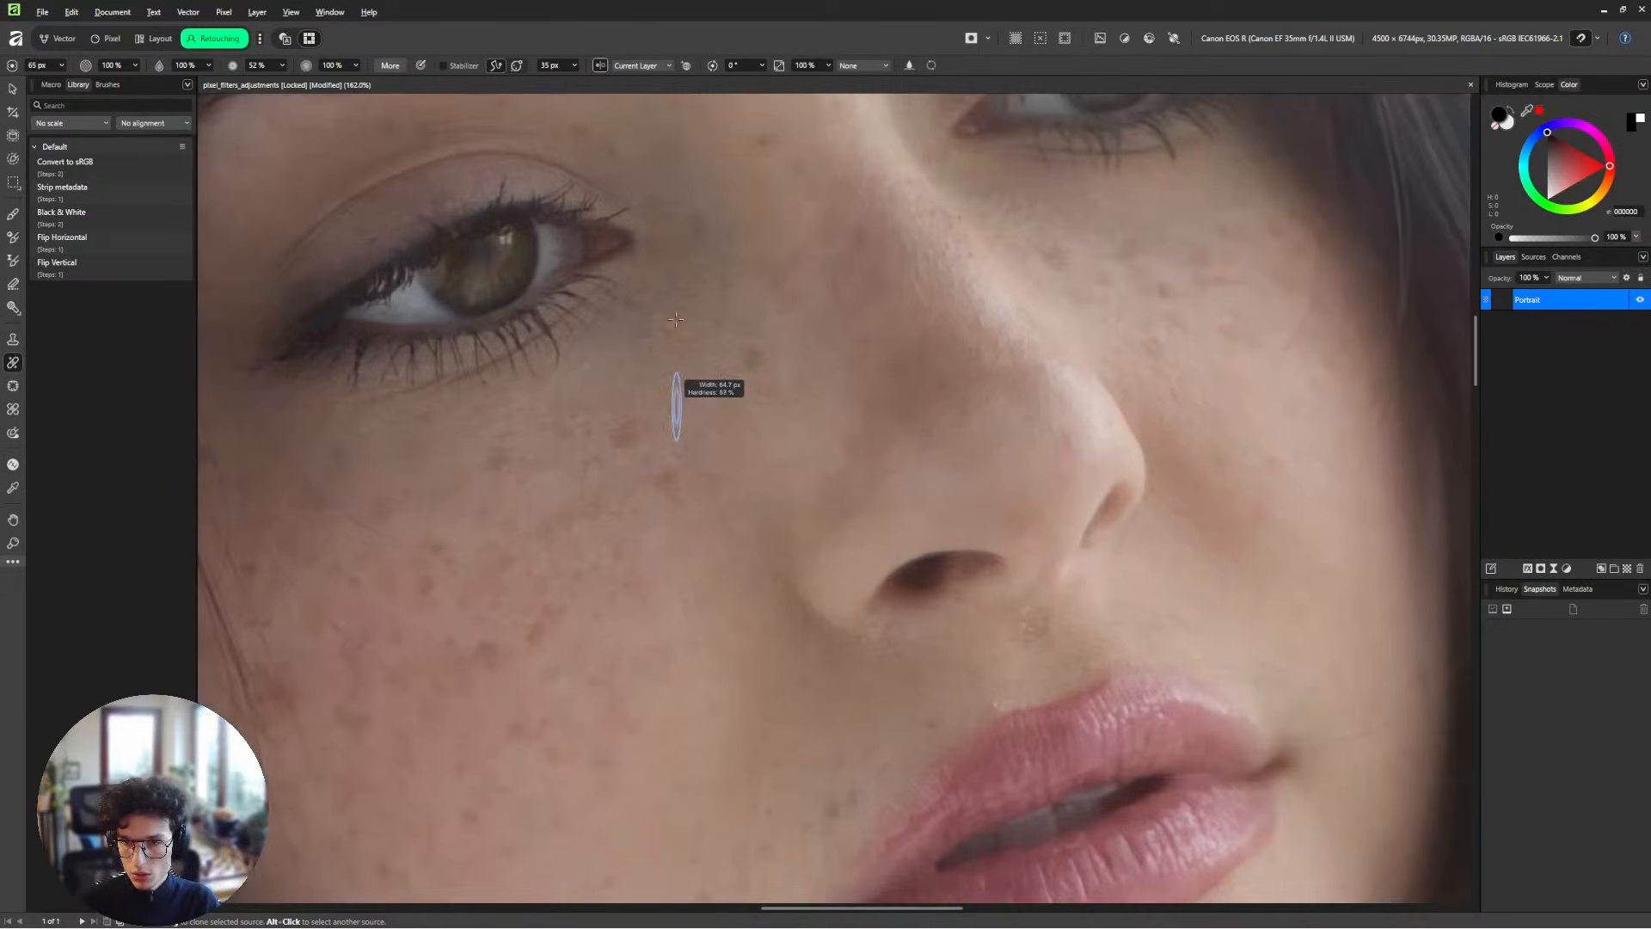
pyautogui.moveTo(648, 412); pyautogui.dragTo(689, 394)
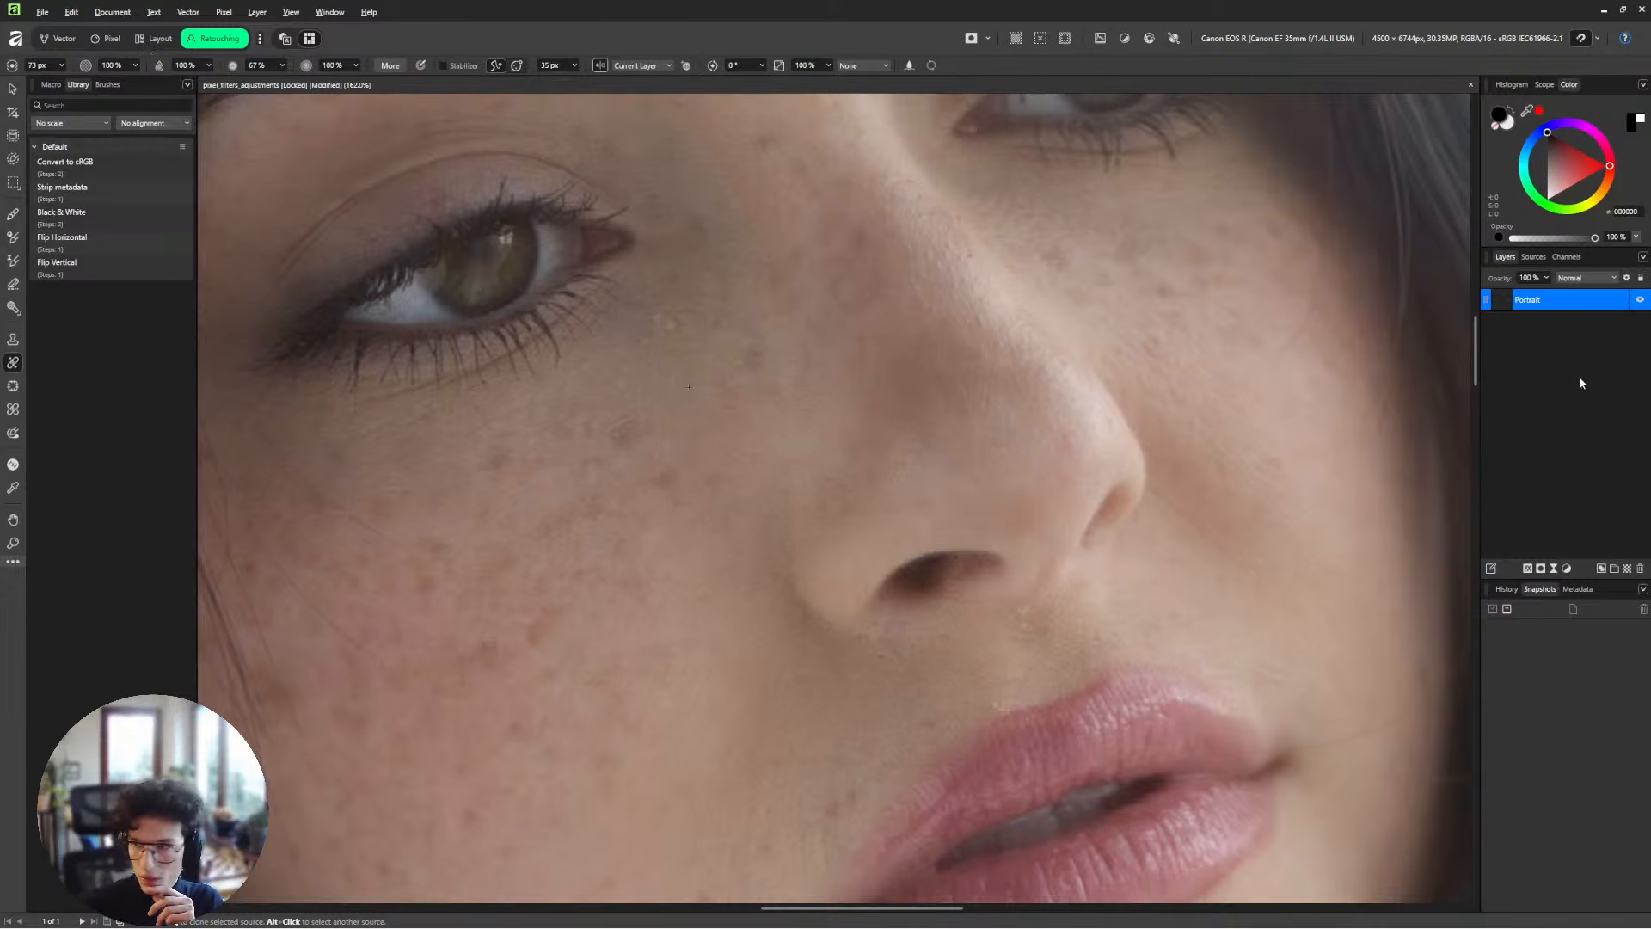
pyautogui.moveTo(774, 335)
pyautogui.mouseDown()
pyautogui.moveTo(734, 370)
pyautogui.moveTo(723, 221)
pyautogui.moveTo(723, 412)
pyautogui.moveTo(843, 435)
pyautogui.moveTo(732, 387)
pyautogui.moveTo(860, 387)
pyautogui.moveTo(617, 361)
pyautogui.moveTo(741, 368)
pyautogui.mouseUp()
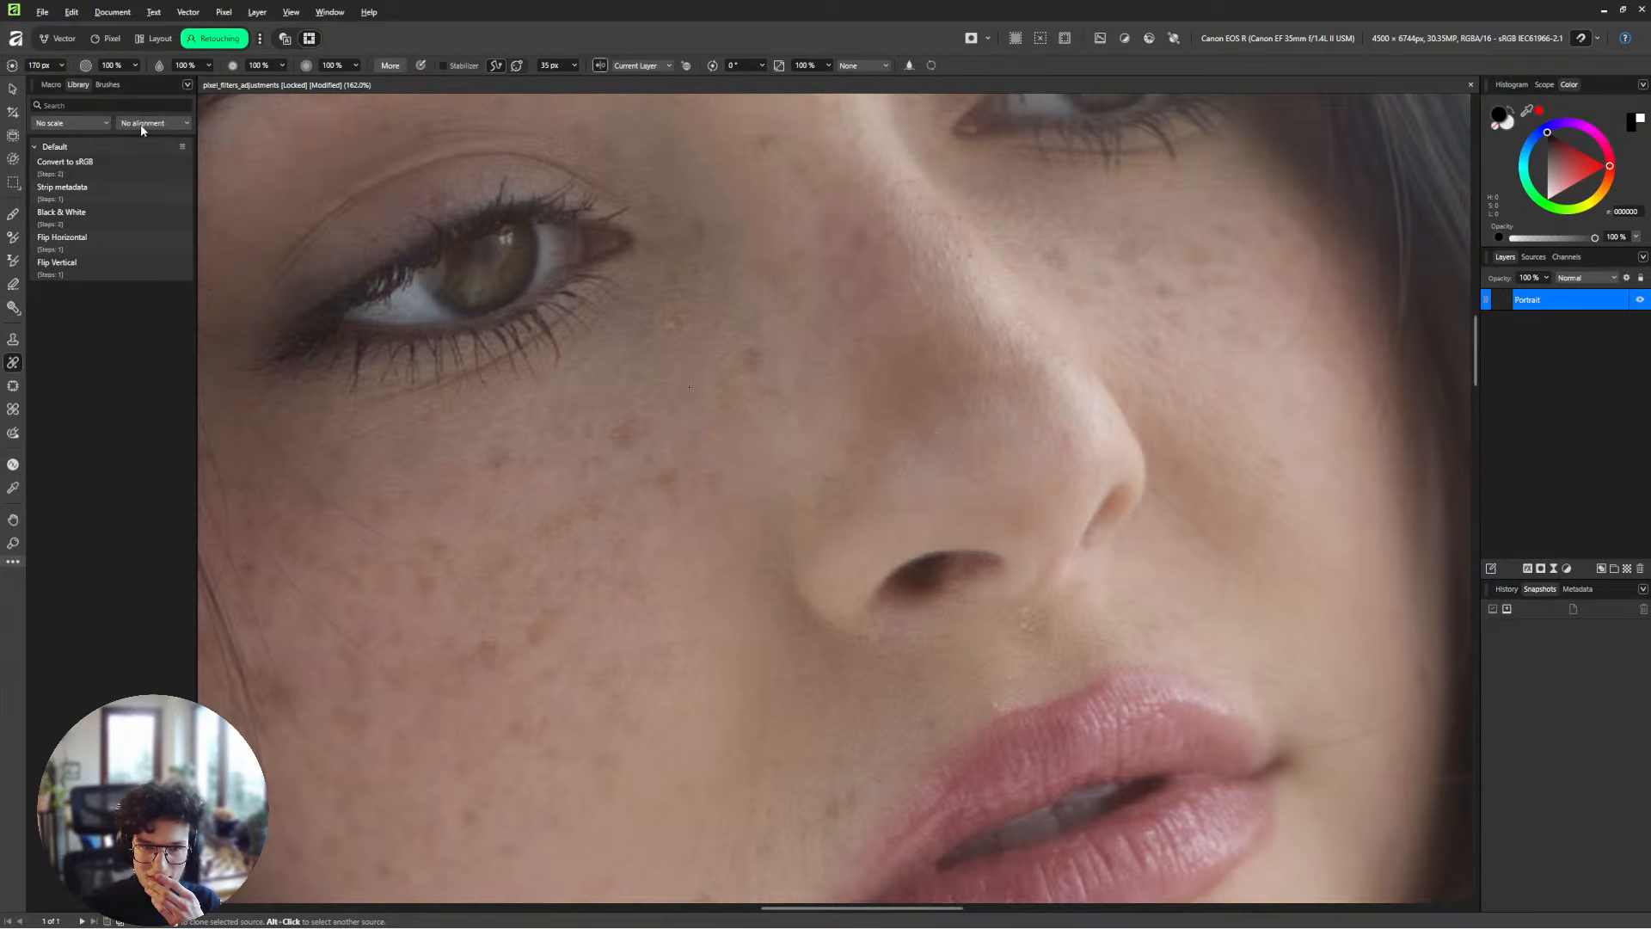
# Try the first Acrylics brush, then load the 16 px Round Brush from the Basic category.
pyautogui.click(109, 84)
pyautogui.click(100, 150)
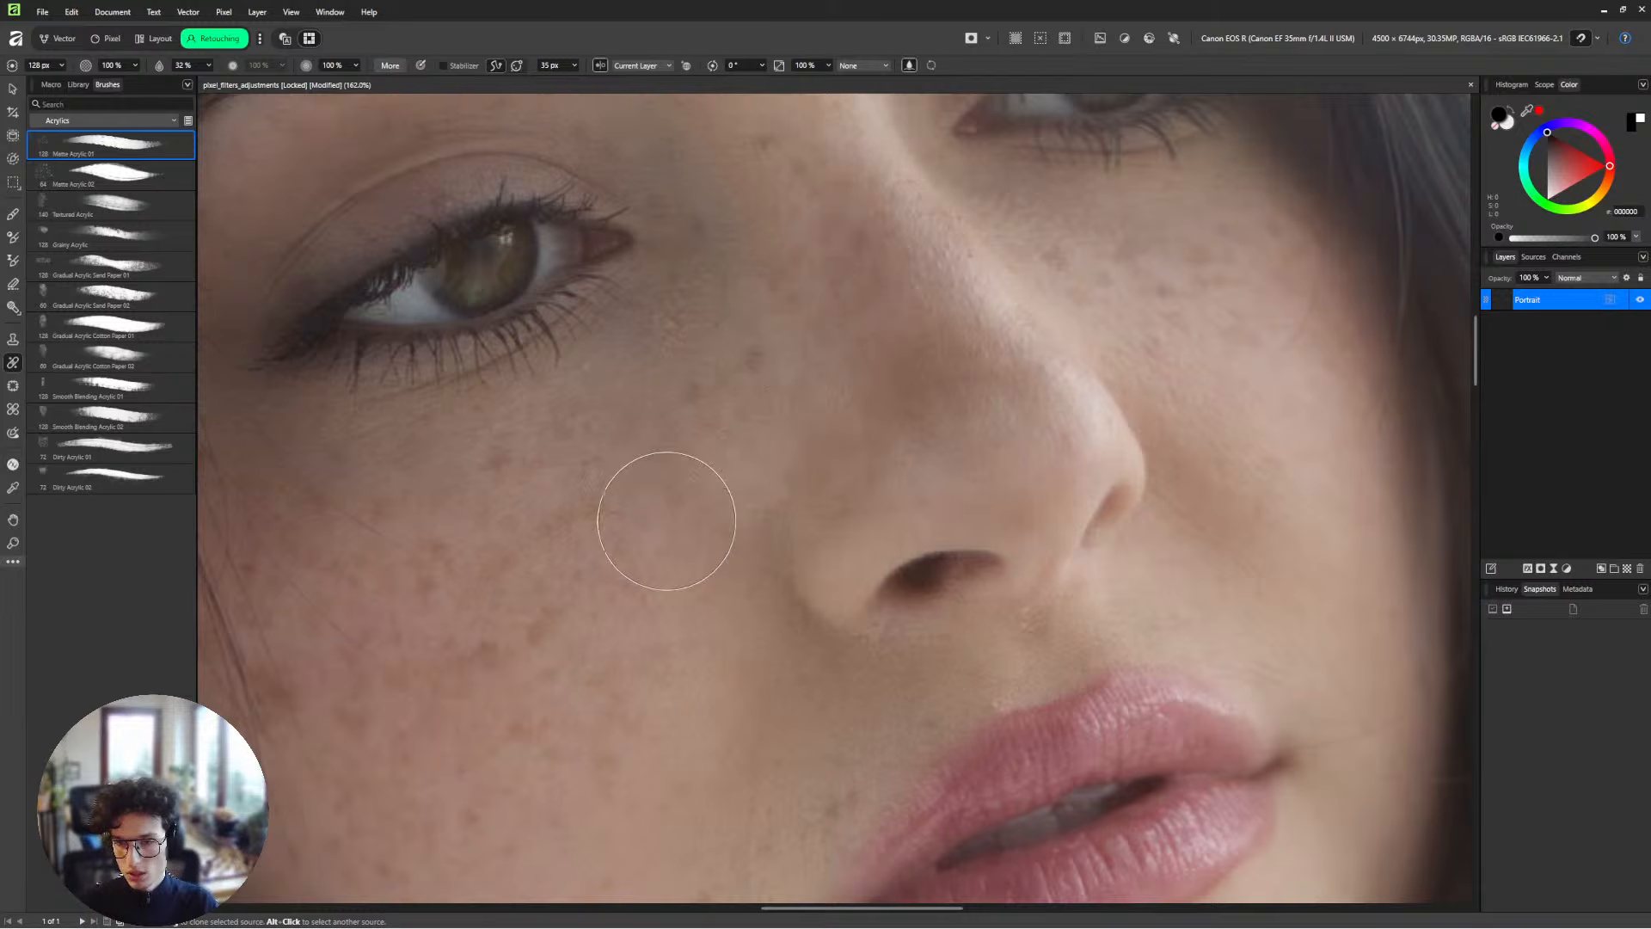
pyautogui.click(56, 122)
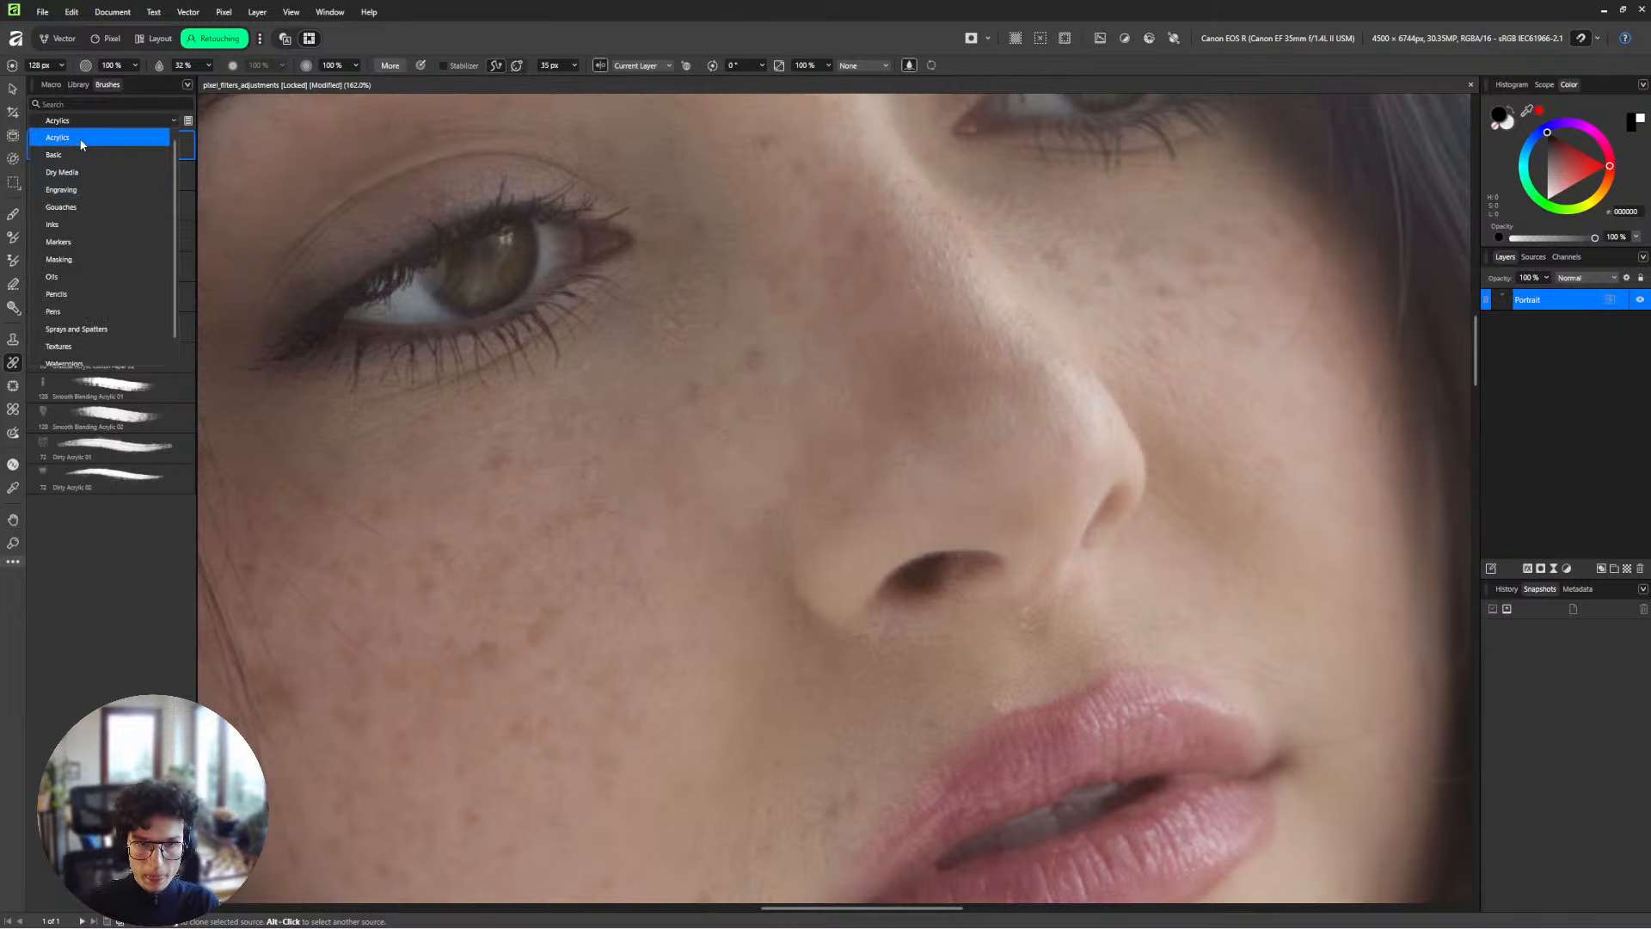
pyautogui.click(73, 155)
pyautogui.click(112, 269)
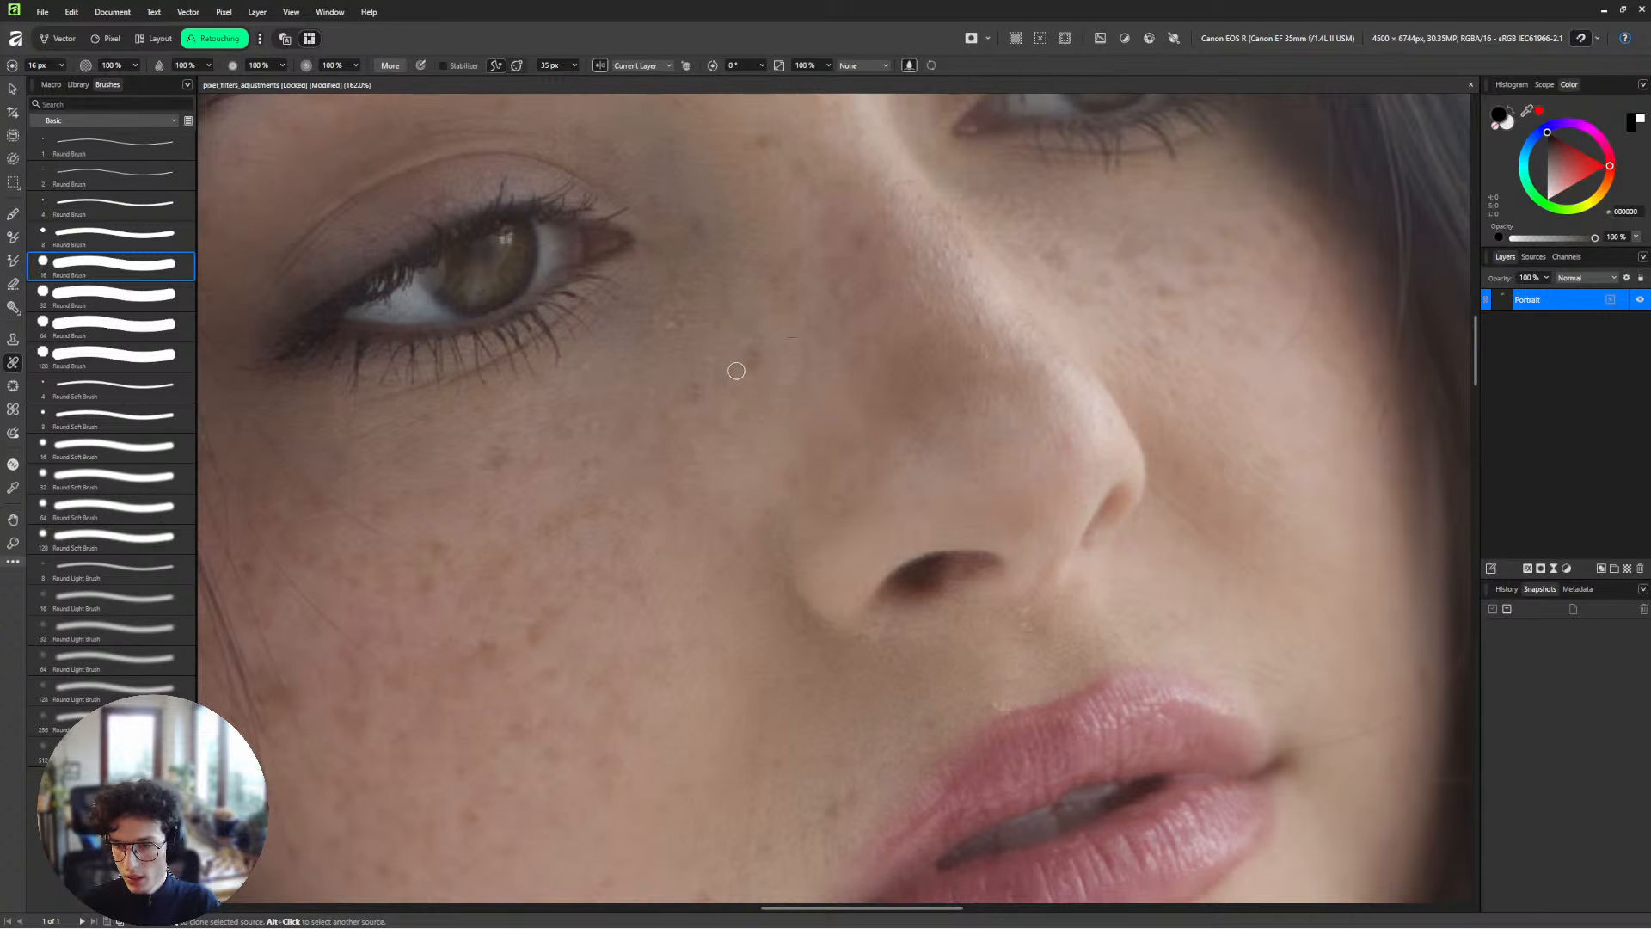
# Heal small freckles and blemishes on the nose, between the brows and on the cheek with the round brush.
pyautogui.scroll(3, 781, 358)
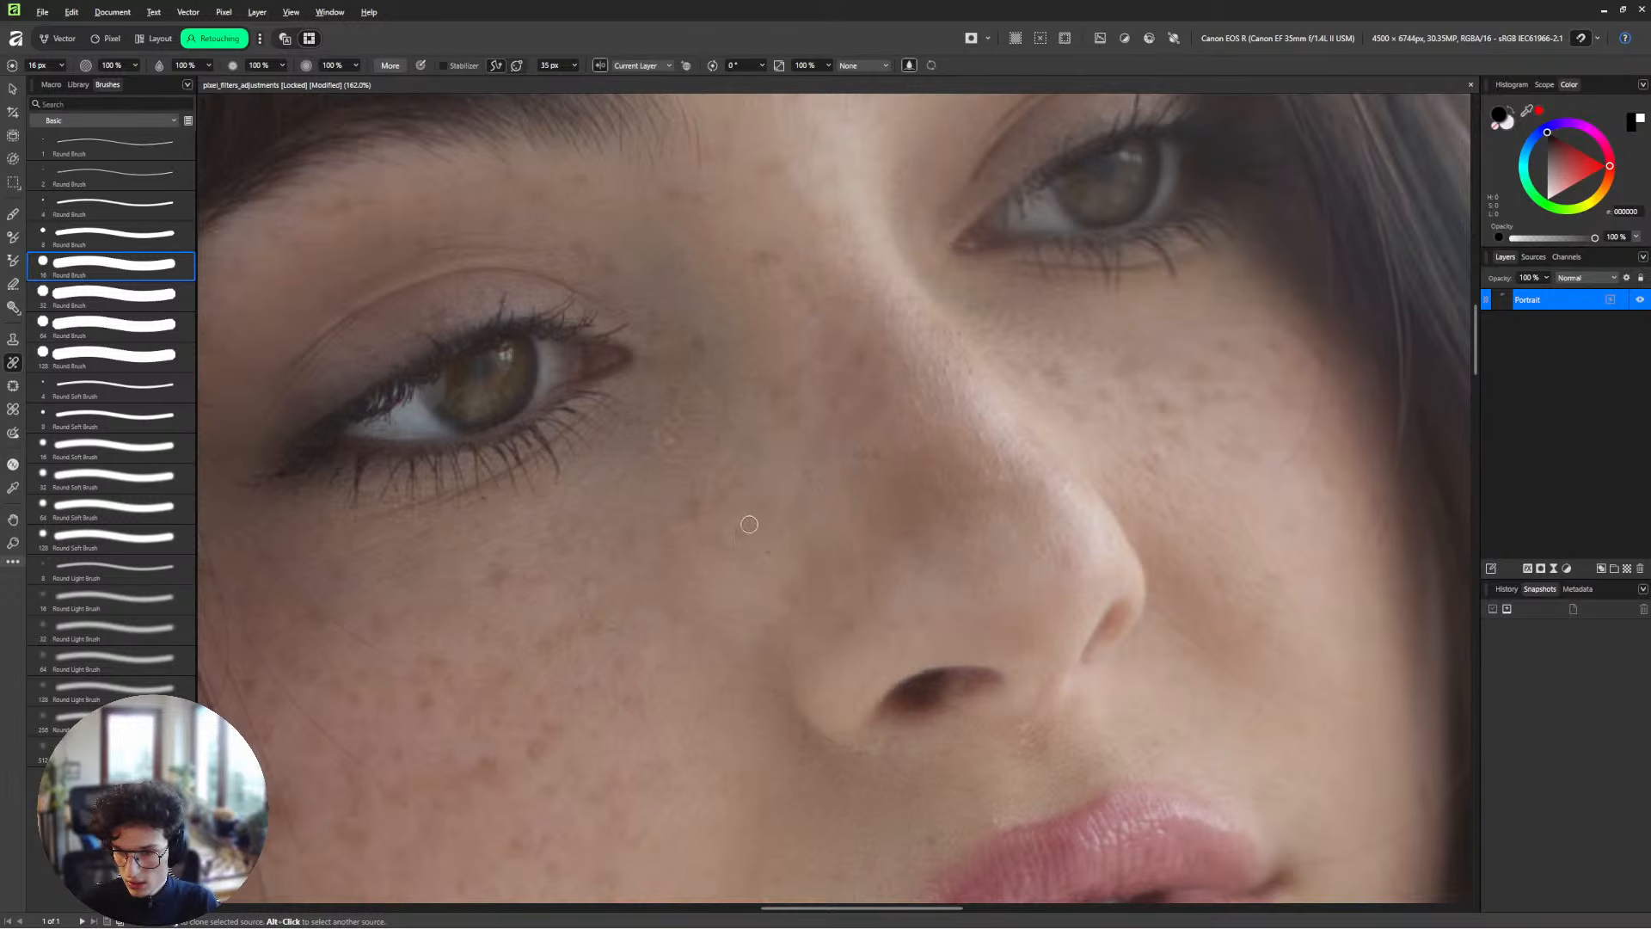
pyautogui.hscroll(1, 749, 524)
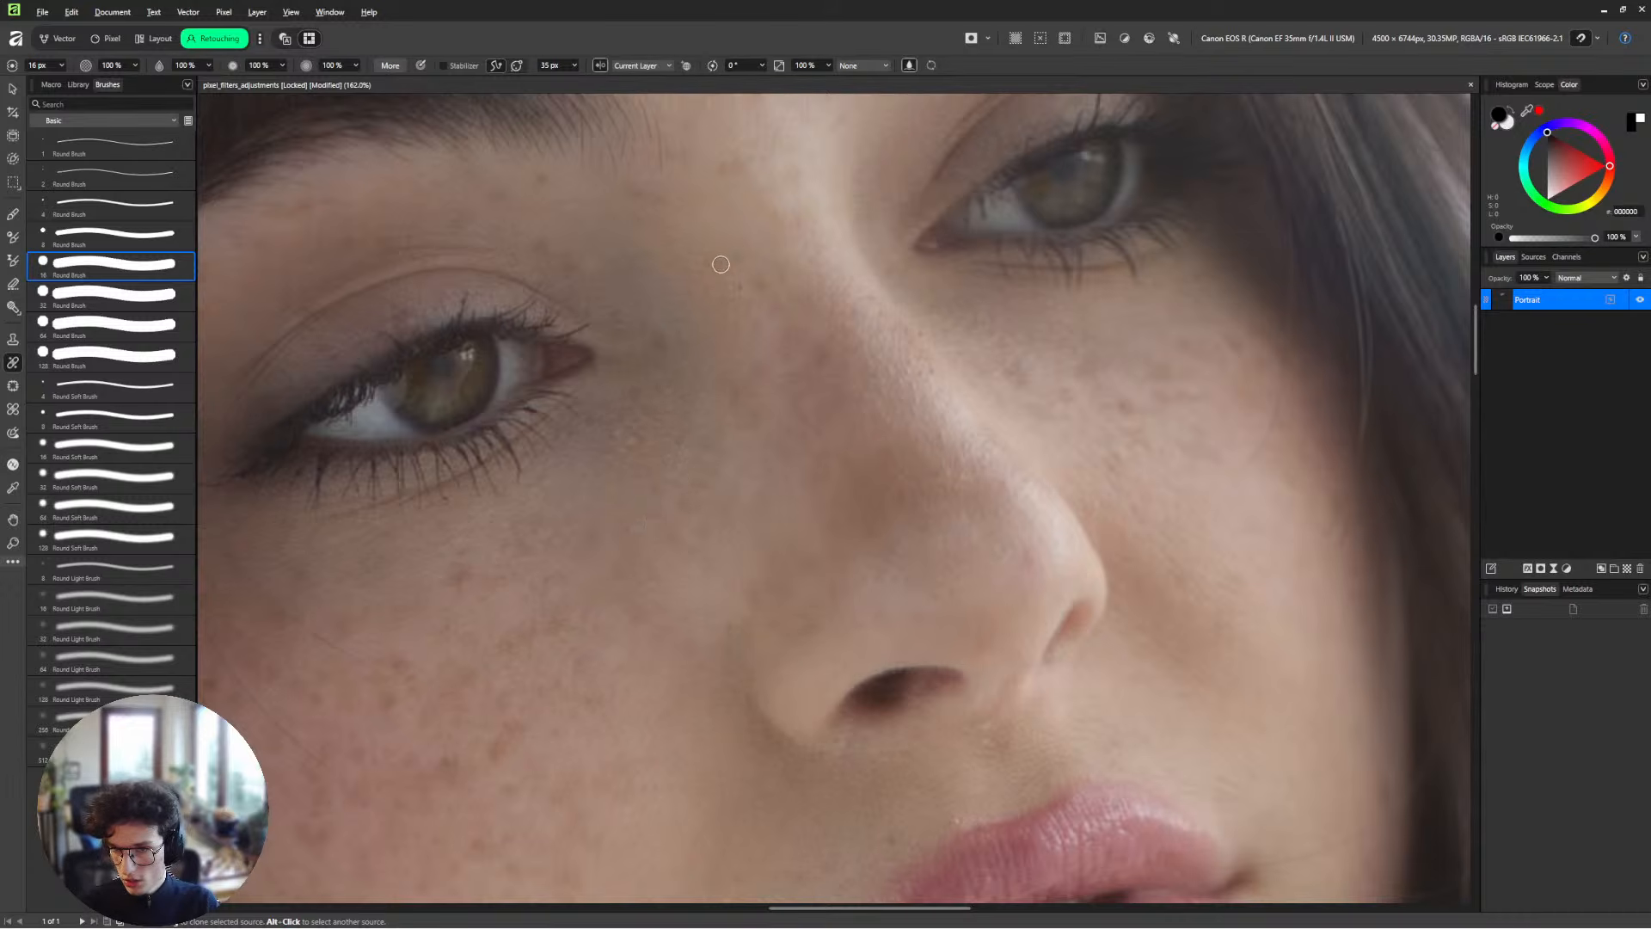
pyautogui.scroll(3, 730, 255)
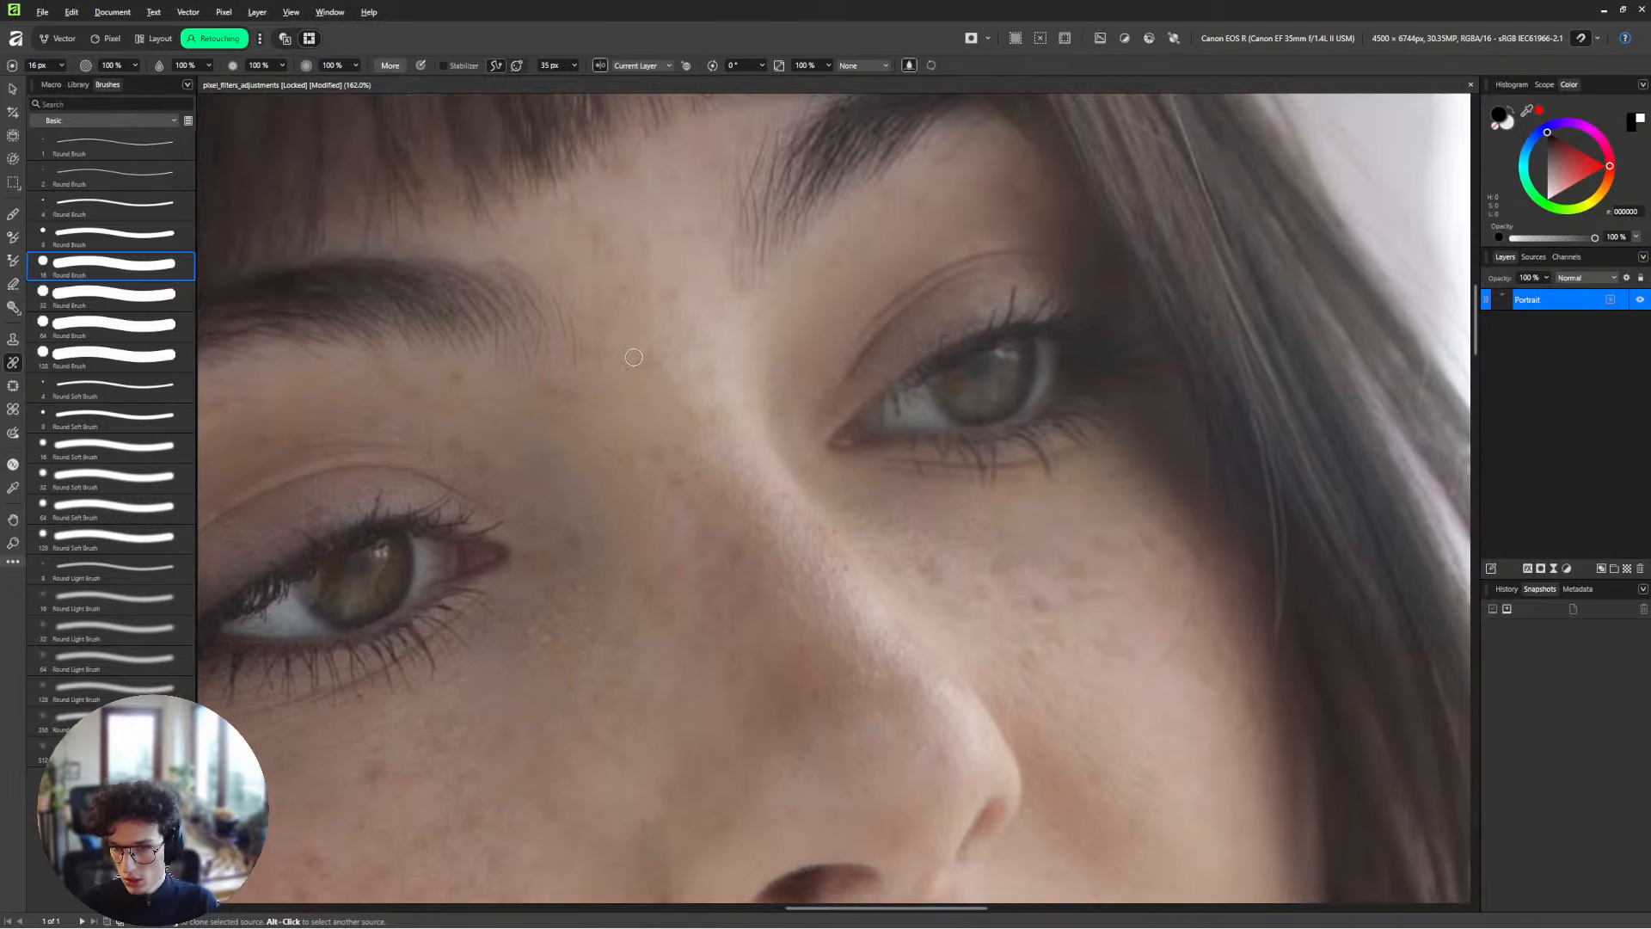
pyautogui.scroll(-5, 630, 269)
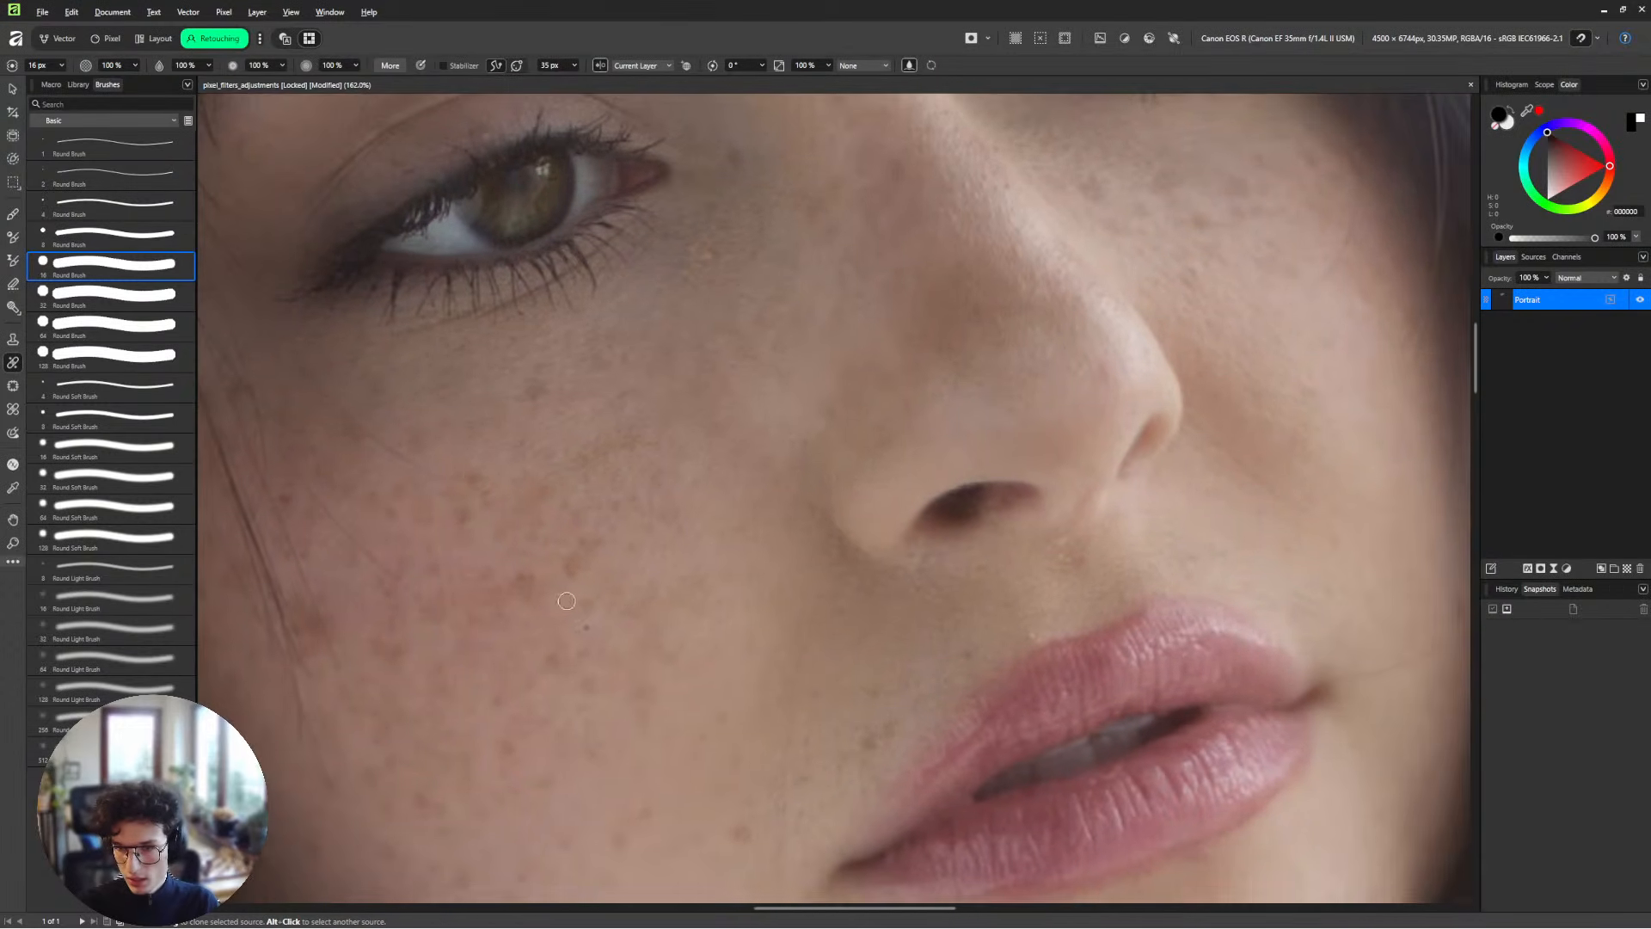
pyautogui.moveTo(567, 601); pyautogui.dragTo(729, 535)
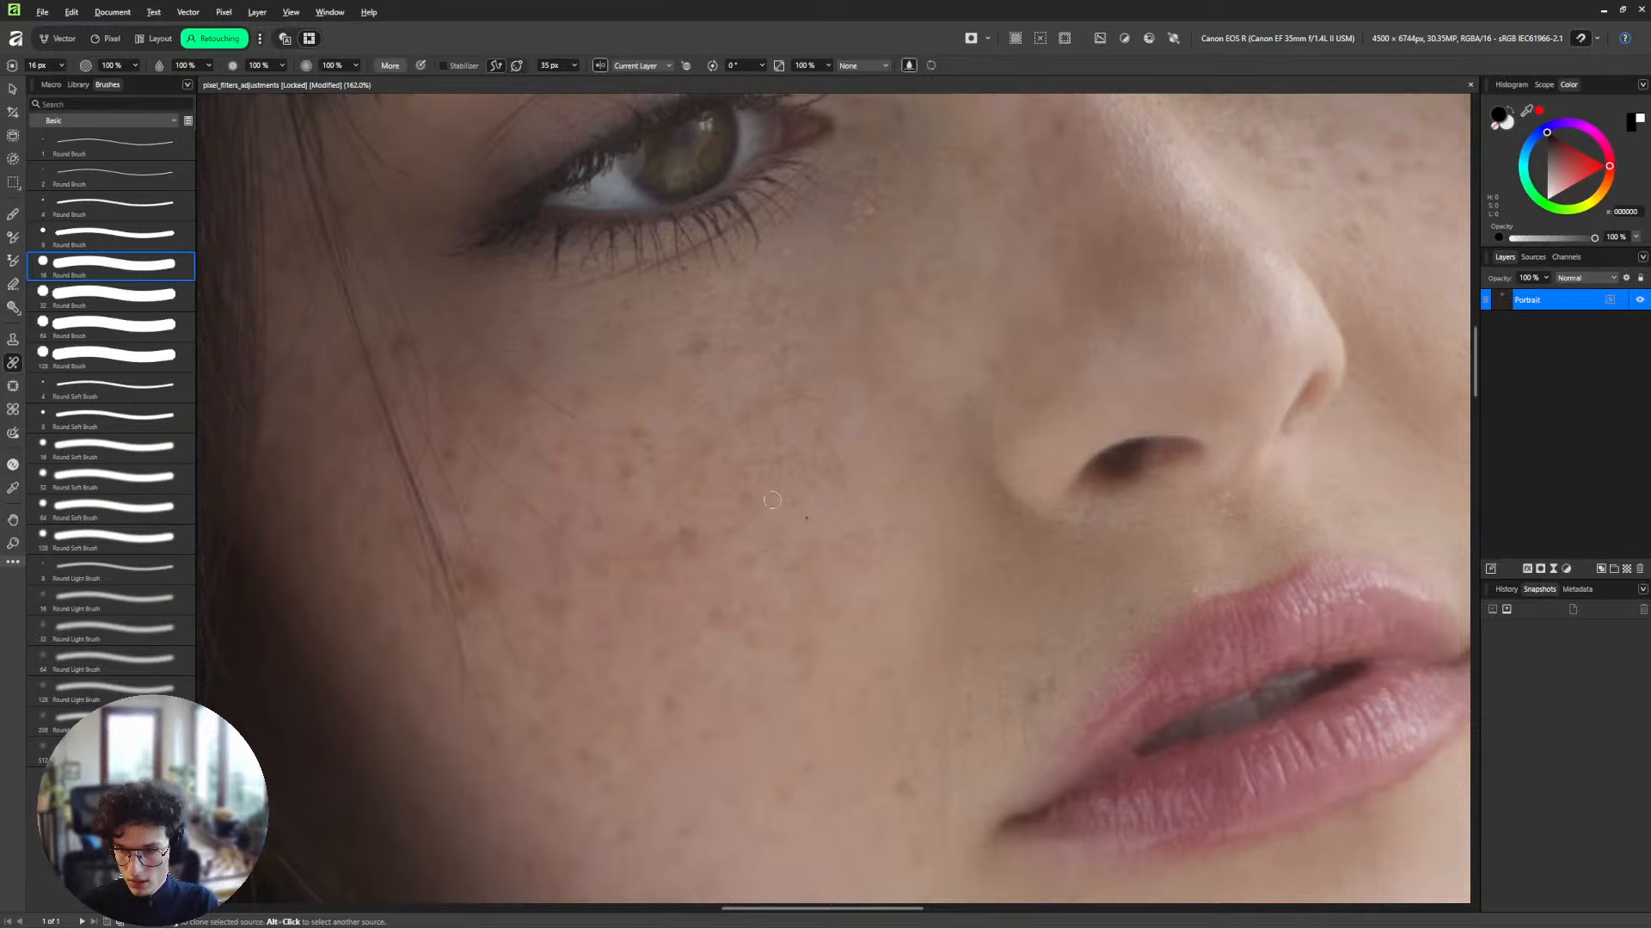
pyautogui.scroll(-2, 736, 508)
pyautogui.moveTo(779, 375)
pyautogui.mouseDown()
pyautogui.moveTo(721, 435)
pyautogui.moveTo(575, 468)
pyautogui.mouseUp()
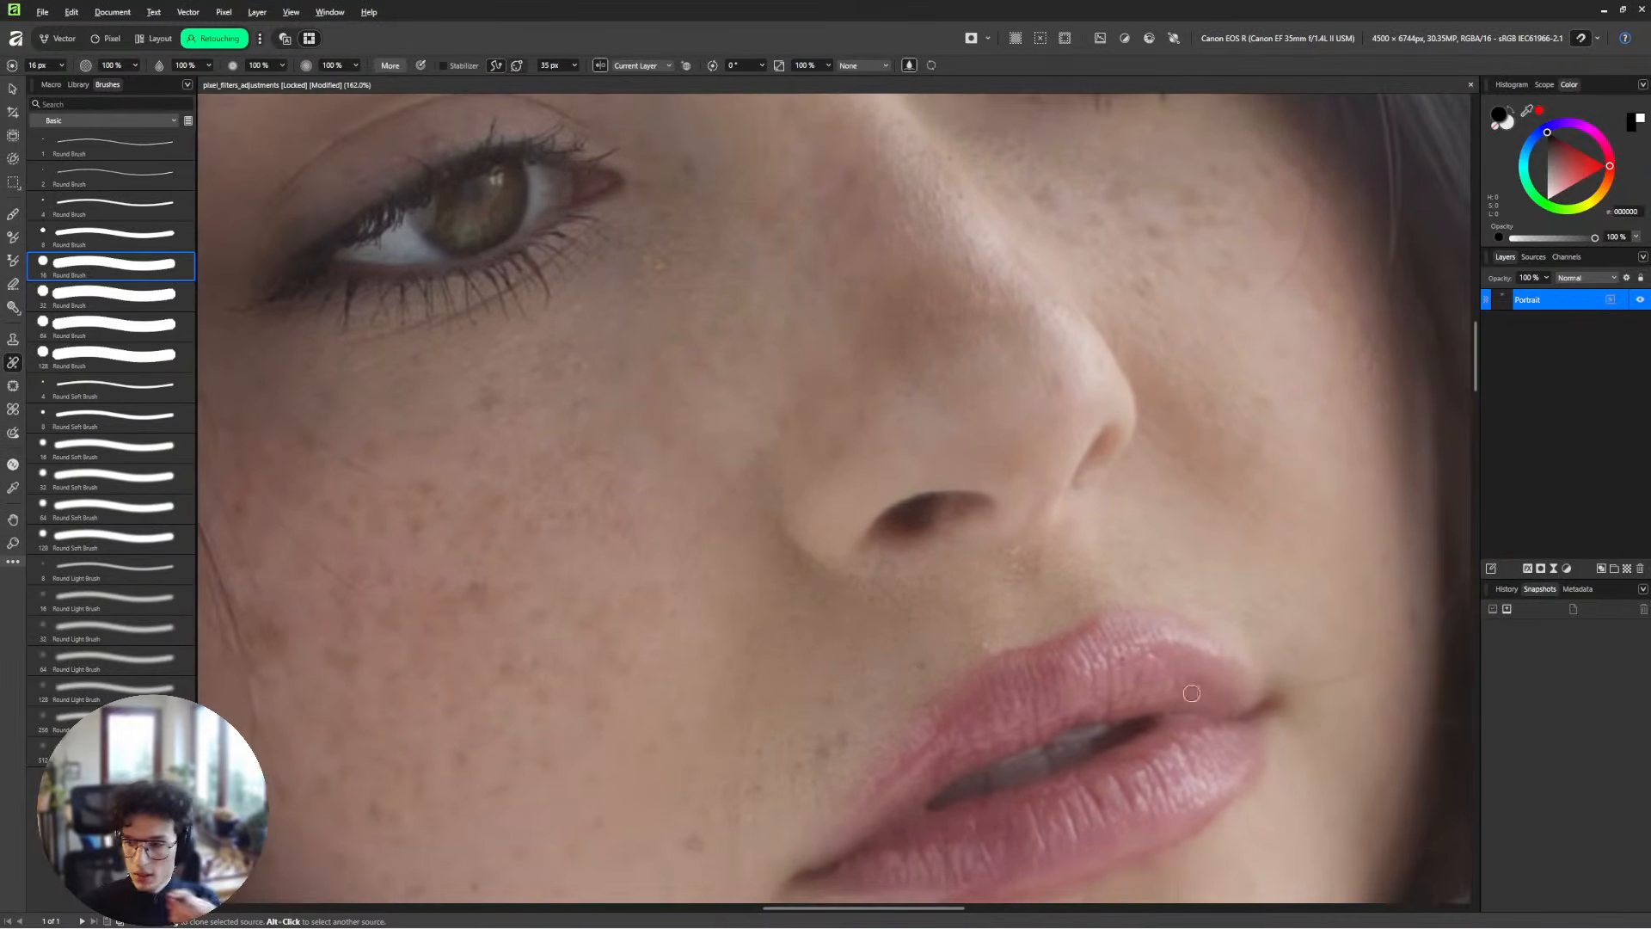
# Brush long strokes across the whole portrait with the Healing Brush, covering the areas displayed as transparent.
pyautogui.scroll(-5, 550, 471)
pyautogui.scroll(-3, 502, 476)
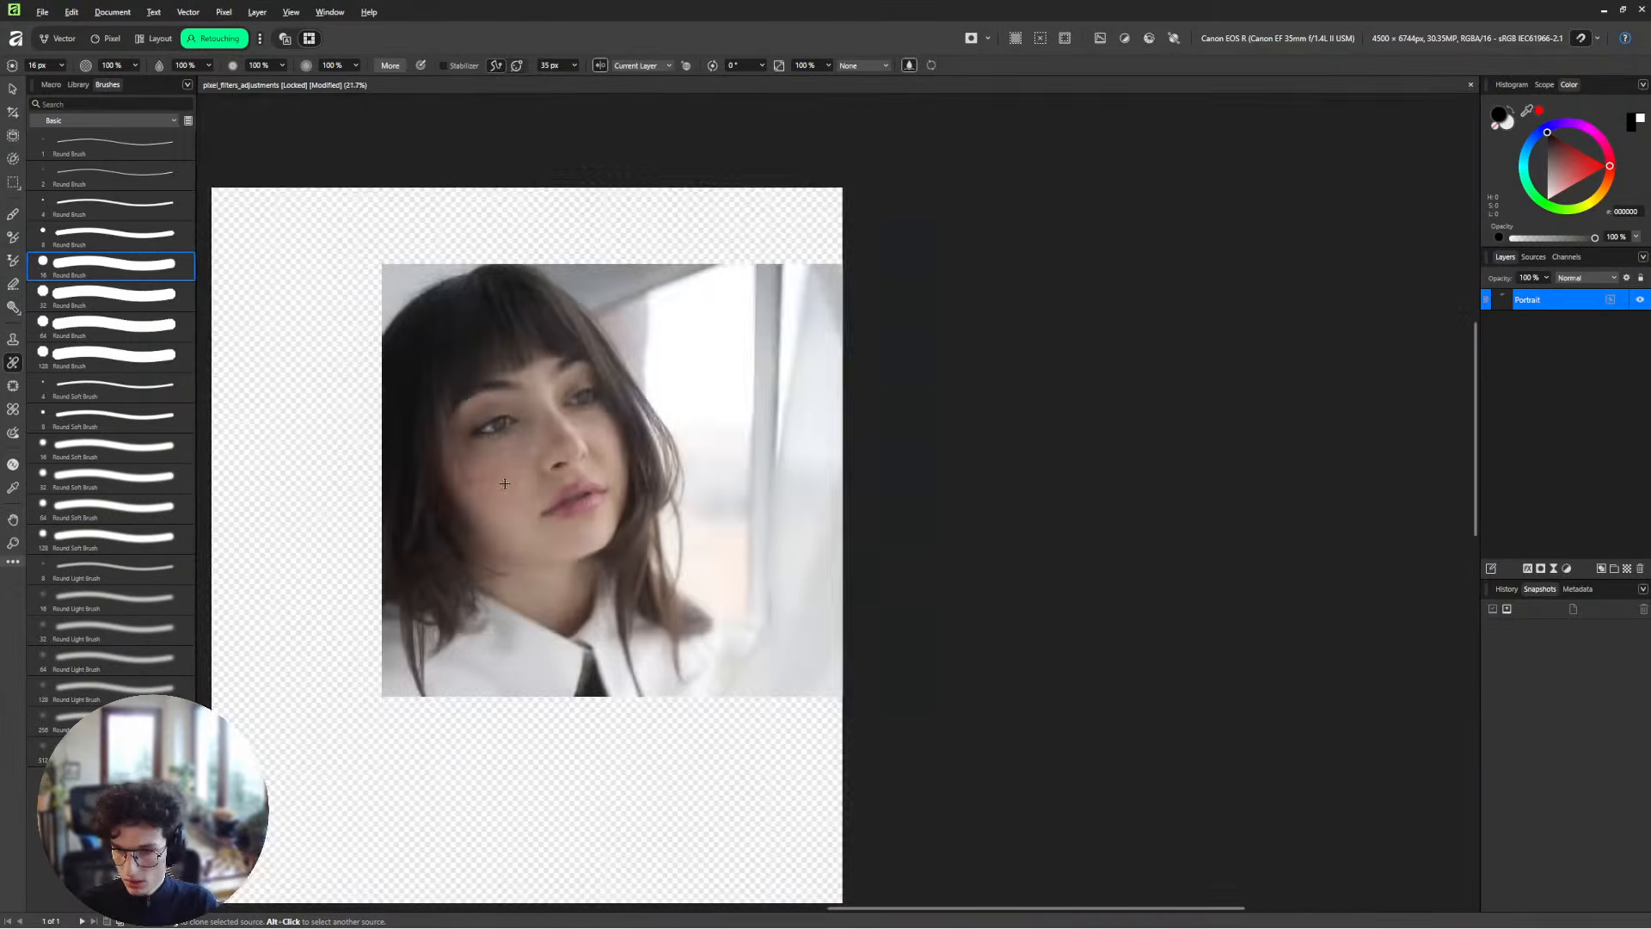
pyautogui.scroll(4, 503, 478)
pyautogui.scroll(-3, 504, 480)
pyautogui.scroll(3, 505, 483)
pyautogui.scroll(-8, 505, 483)
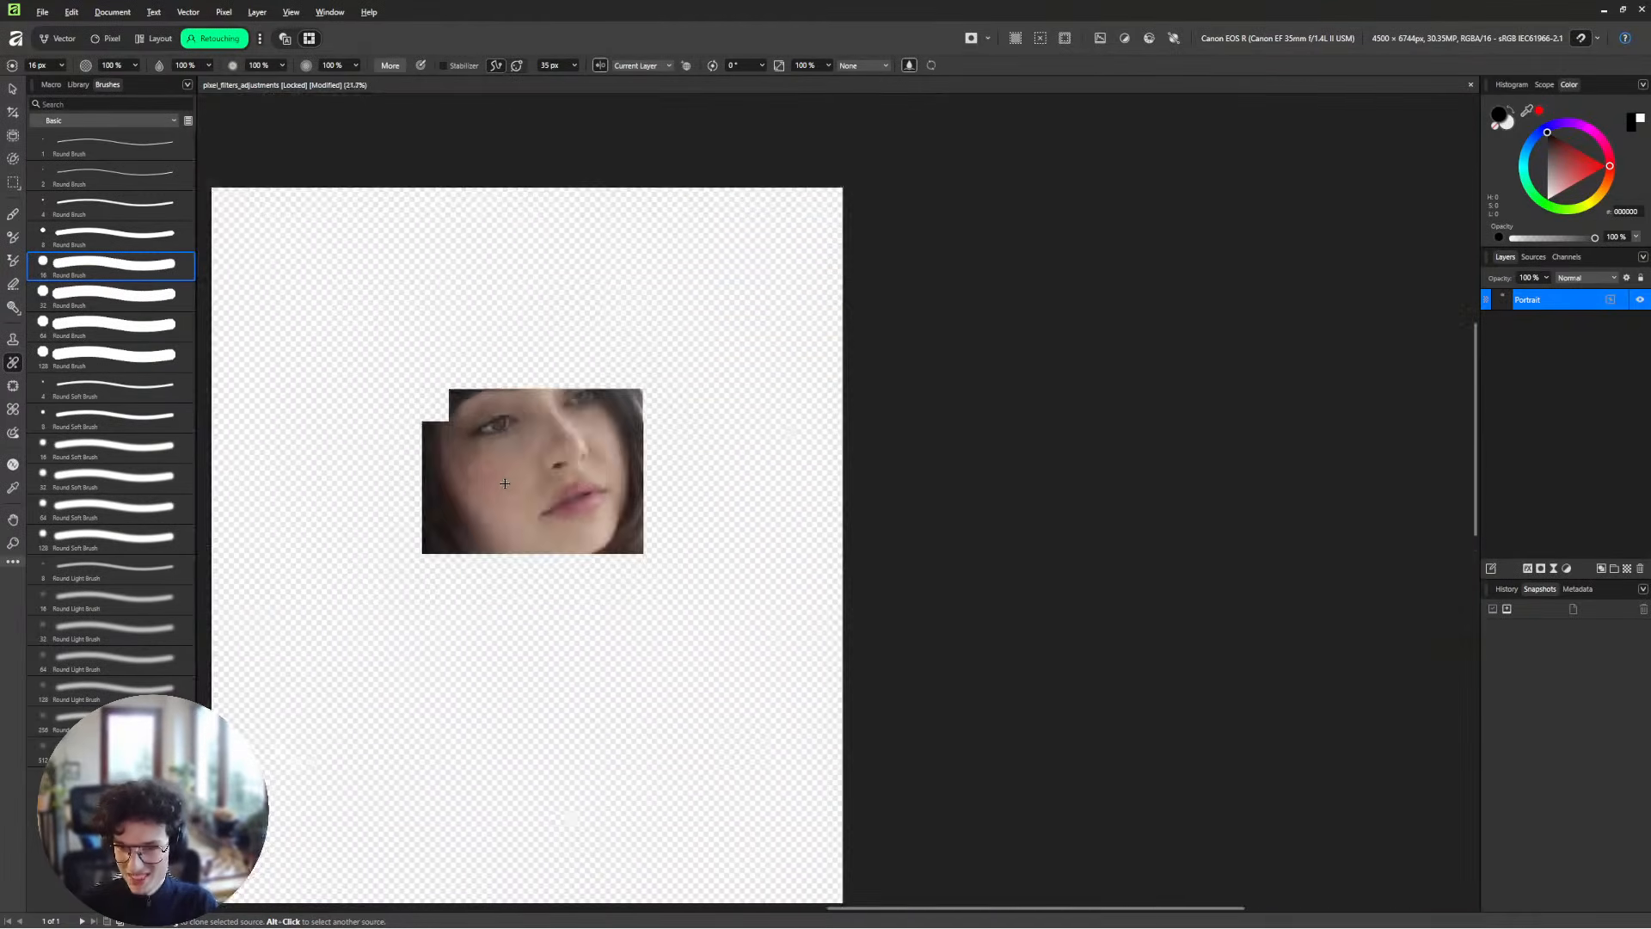
pyautogui.moveTo(634, 535); pyautogui.dragTo(711, 469)
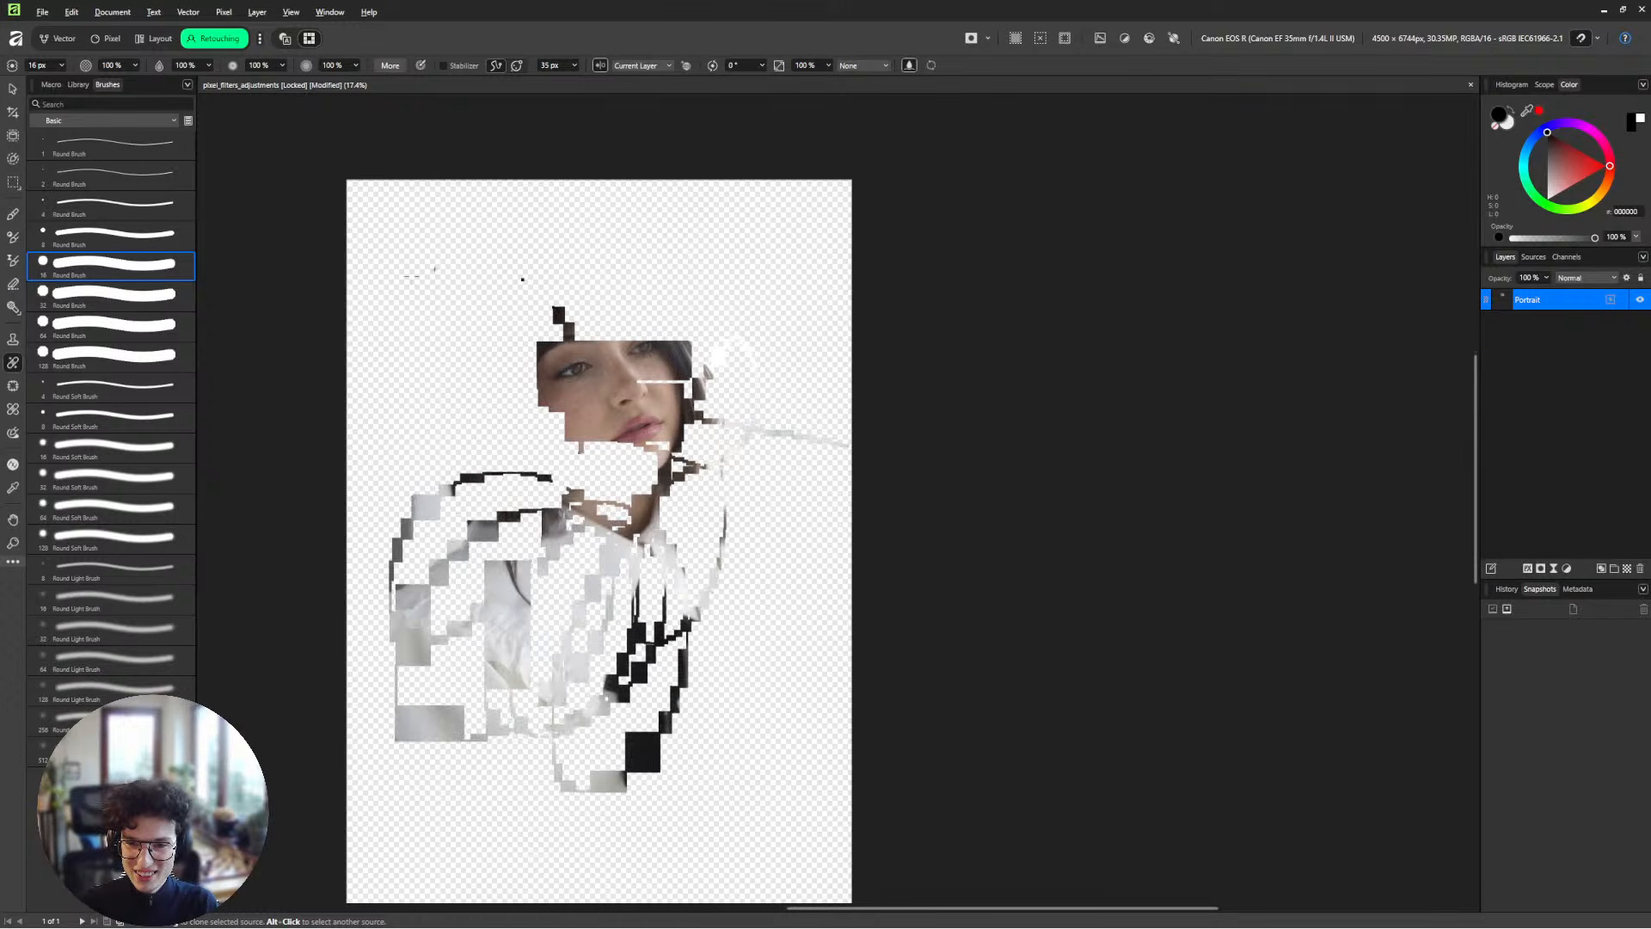
pyautogui.scroll(-3, 781, 242)
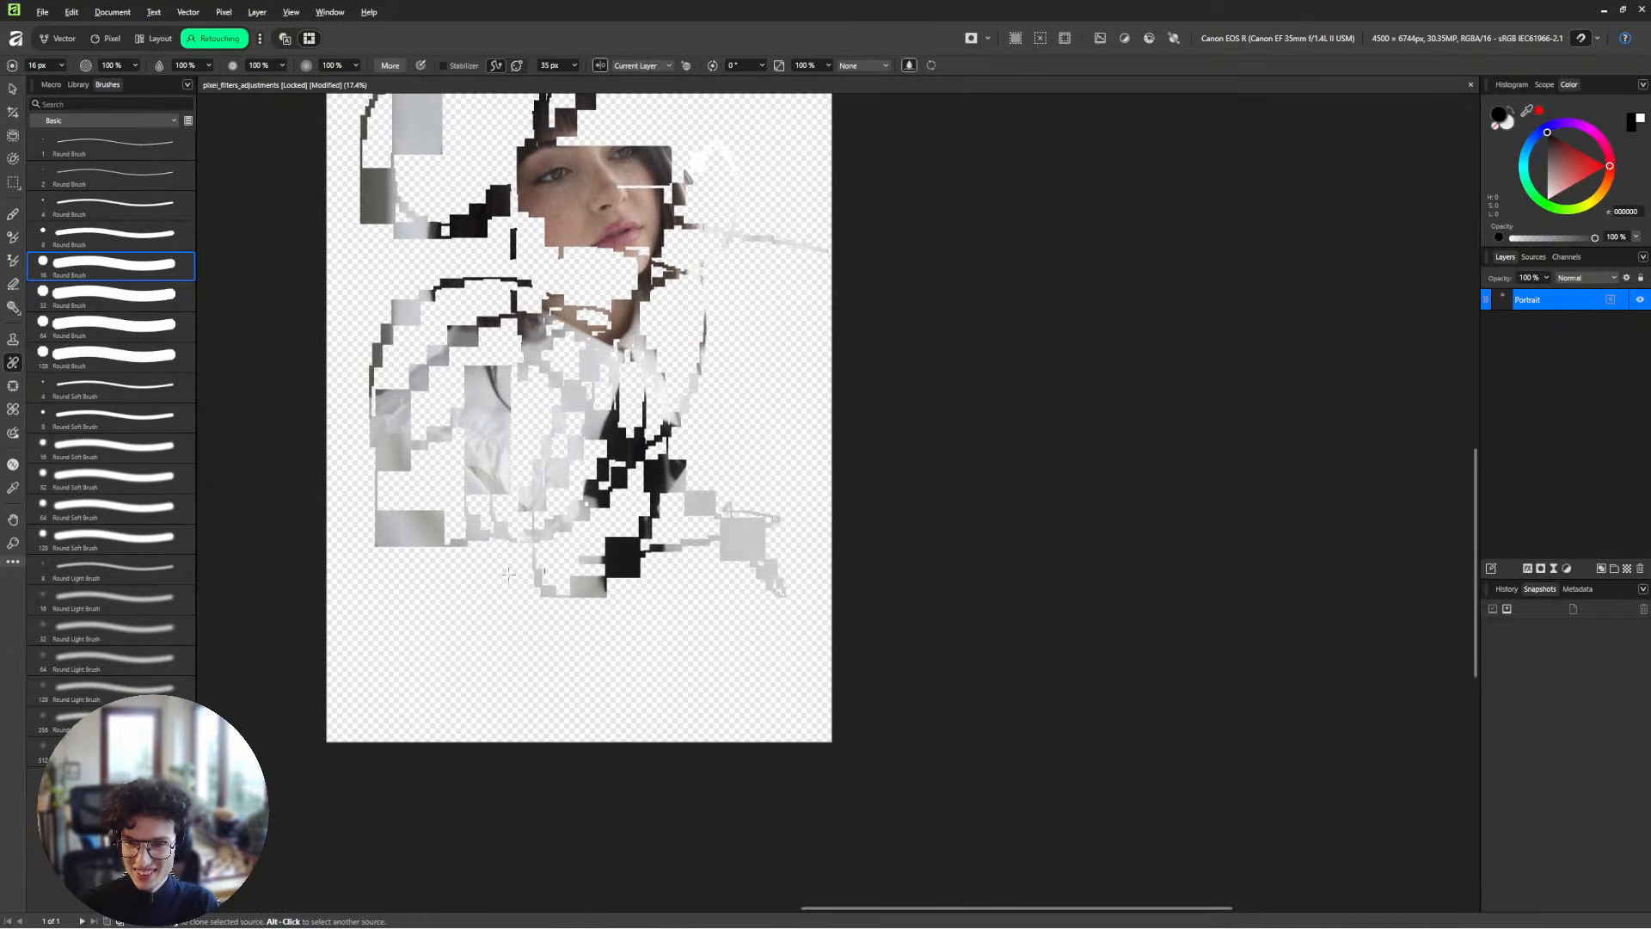
pyautogui.moveTo(672, 451); pyautogui.dragTo(700, 698)
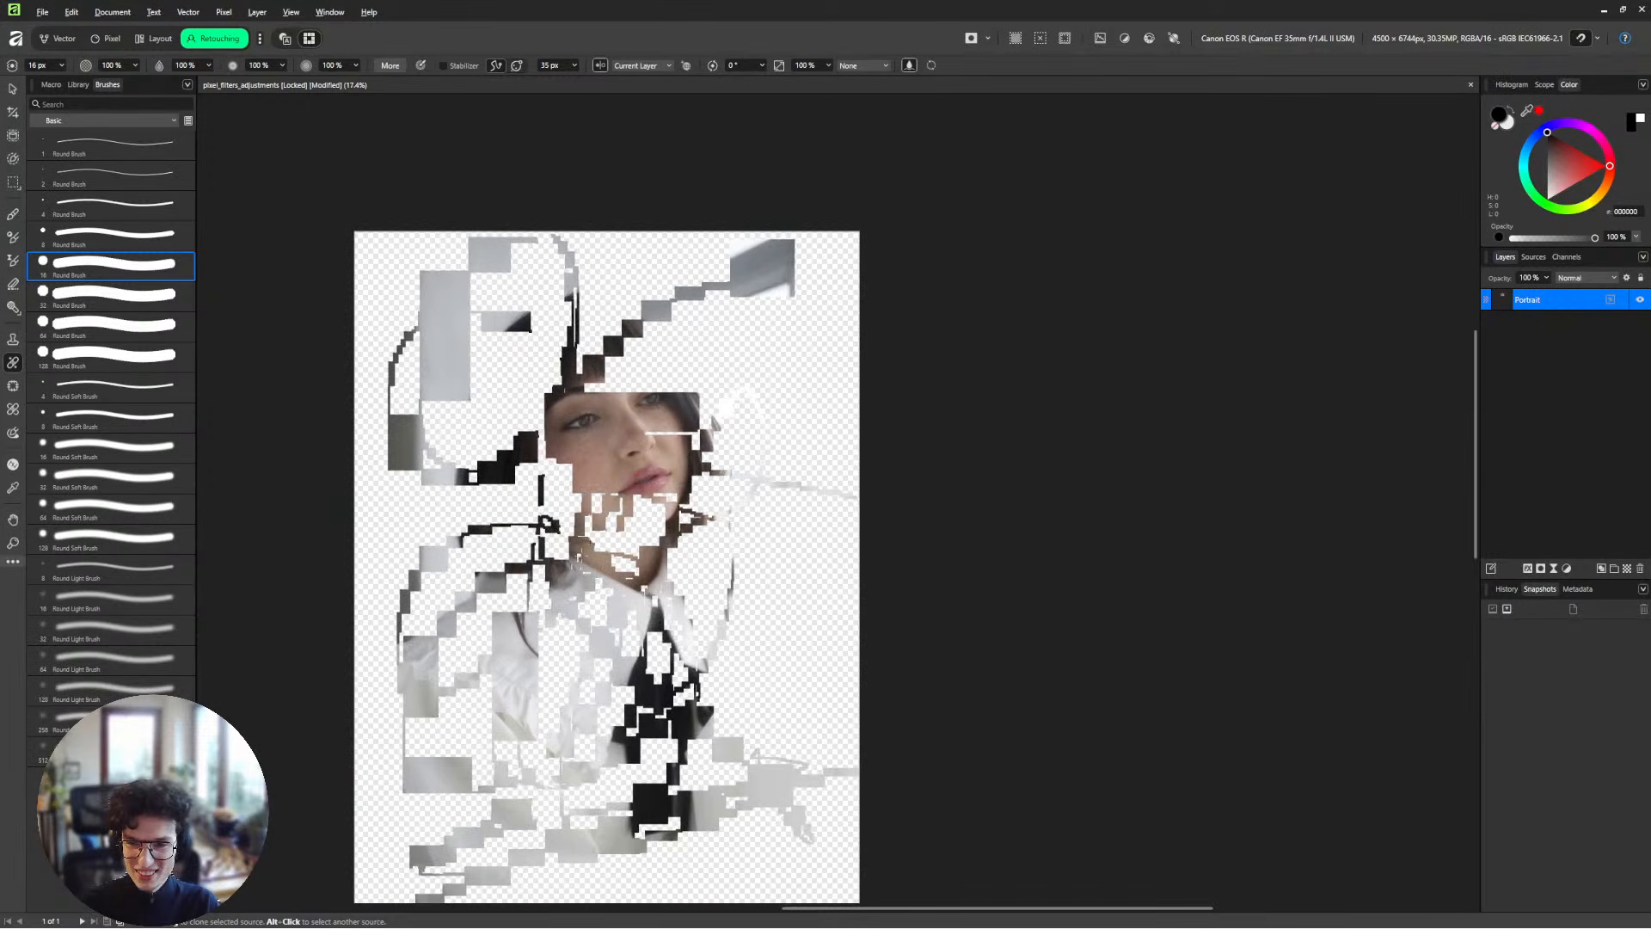
pyautogui.moveTo(637, 631)
pyautogui.mouseDown()
pyautogui.moveTo(622, 415)
pyautogui.moveTo(564, 461)
pyautogui.moveTo(583, 505)
pyautogui.mouseUp()
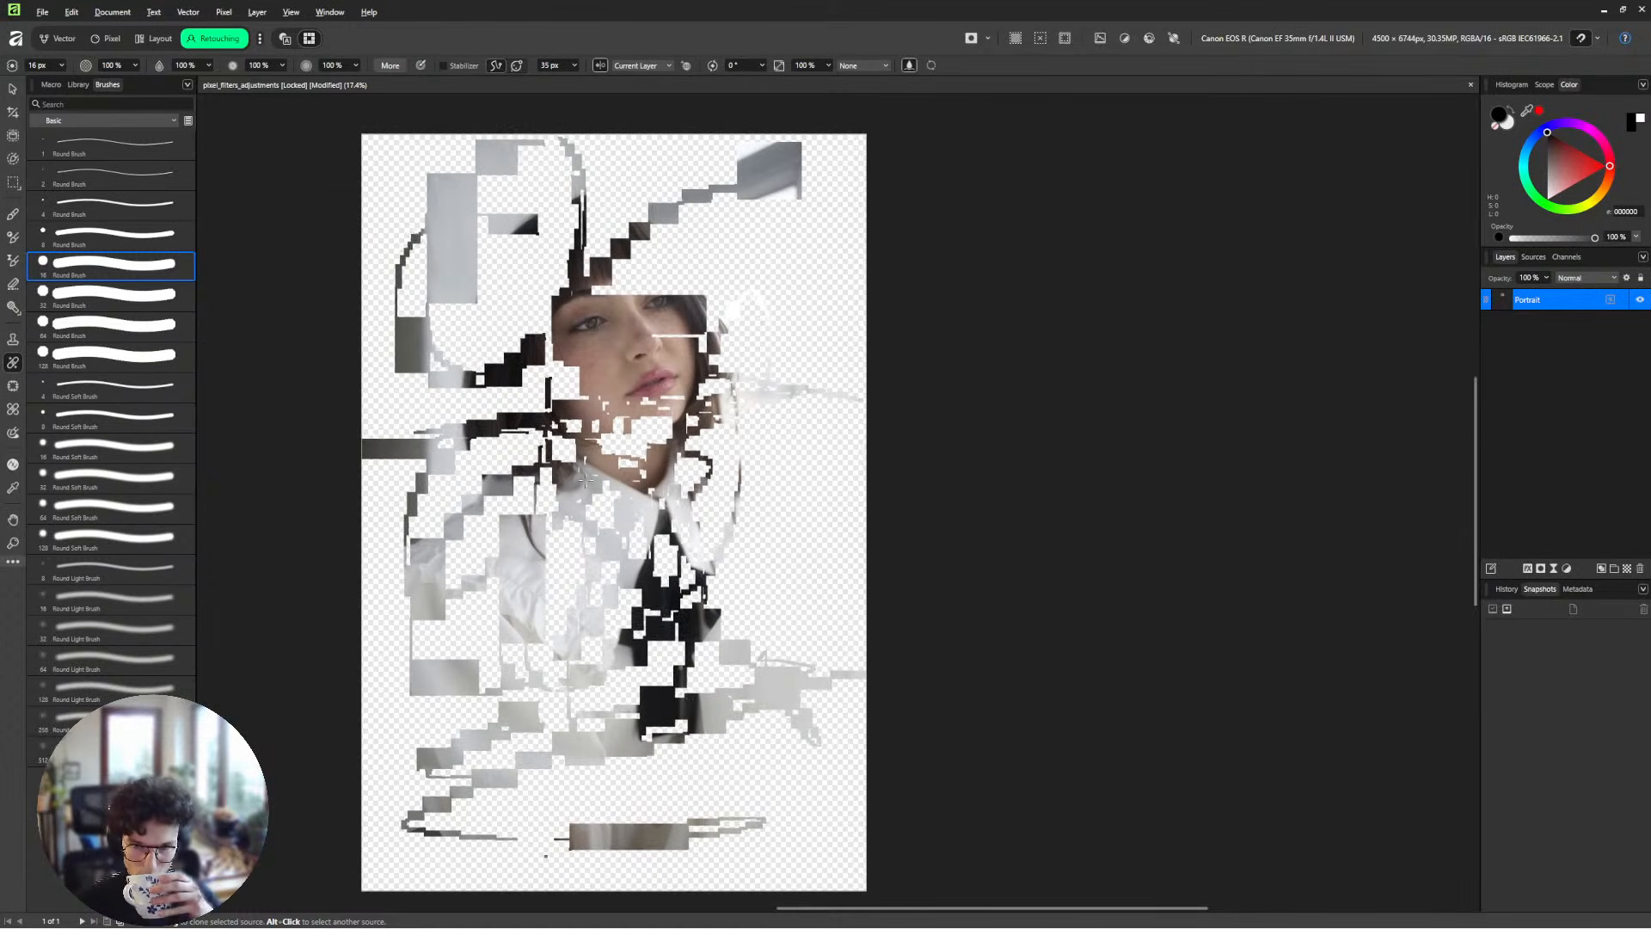
pyautogui.moveTo(539, 397)
pyautogui.mouseDown()
pyautogui.moveTo(488, 542)
pyautogui.moveTo(466, 361)
pyautogui.moveTo(478, 397)
pyautogui.moveTo(504, 403)
pyautogui.moveTo(448, 344)
pyautogui.moveTo(498, 449)
pyautogui.moveTo(641, 163)
pyautogui.moveTo(602, 215)
pyautogui.moveTo(370, 220)
pyautogui.moveTo(364, 139)
pyautogui.mouseUp()
# Try to export the retouched sample document.
pyautogui.click(41, 12)
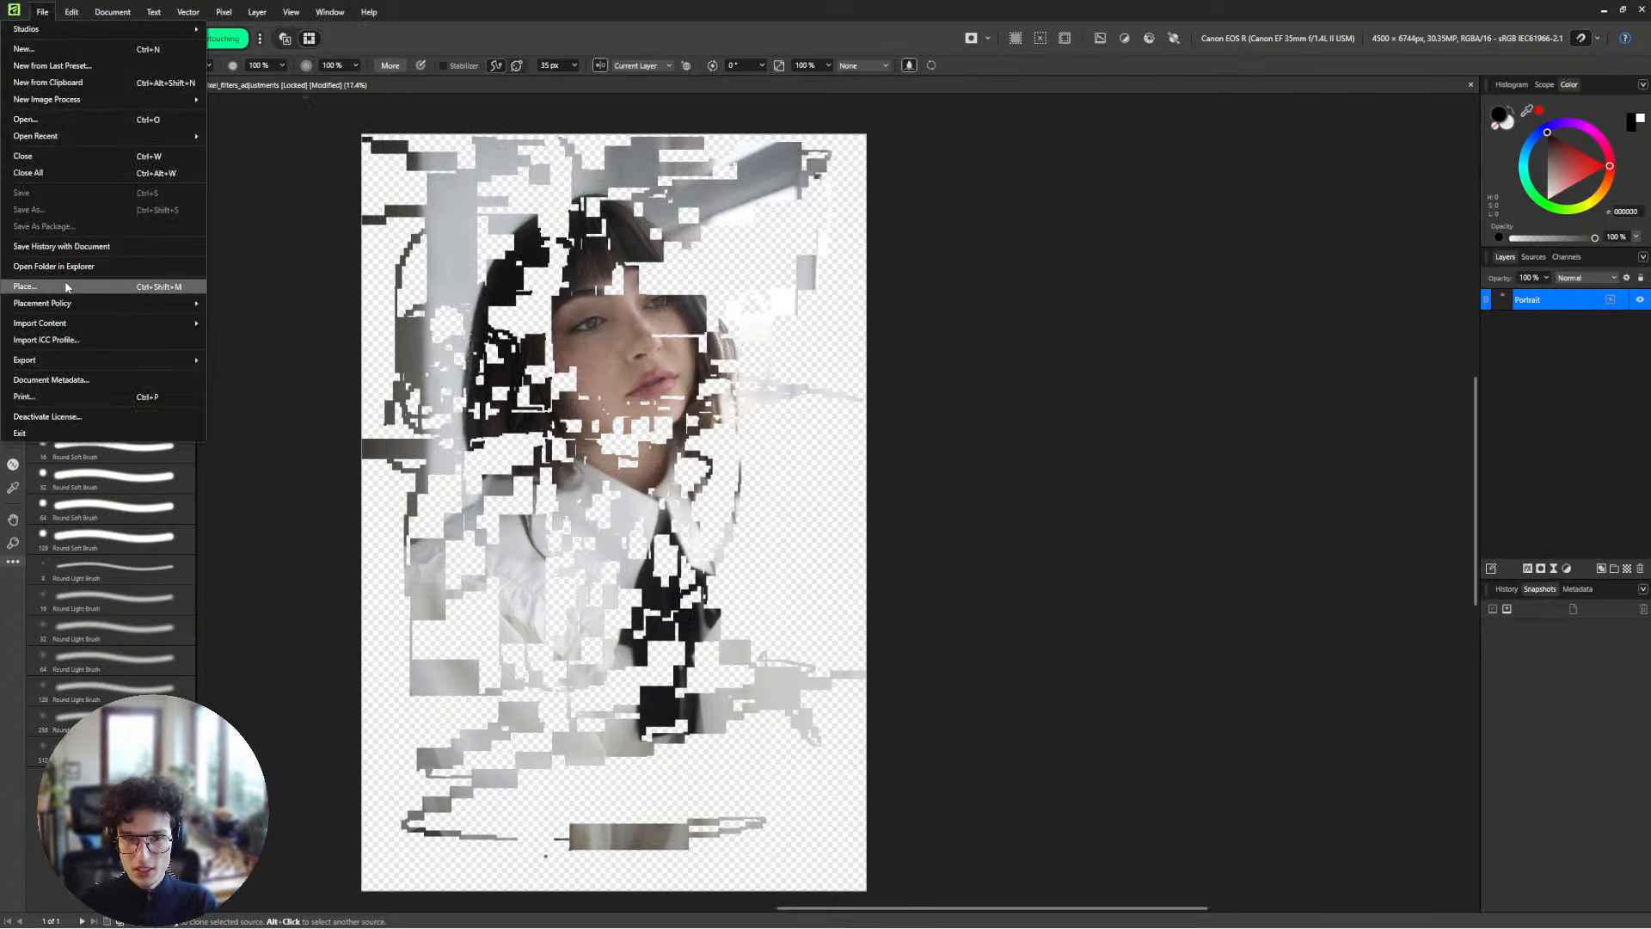
pyautogui.moveTo(129, 360)
pyautogui.click(281, 366)
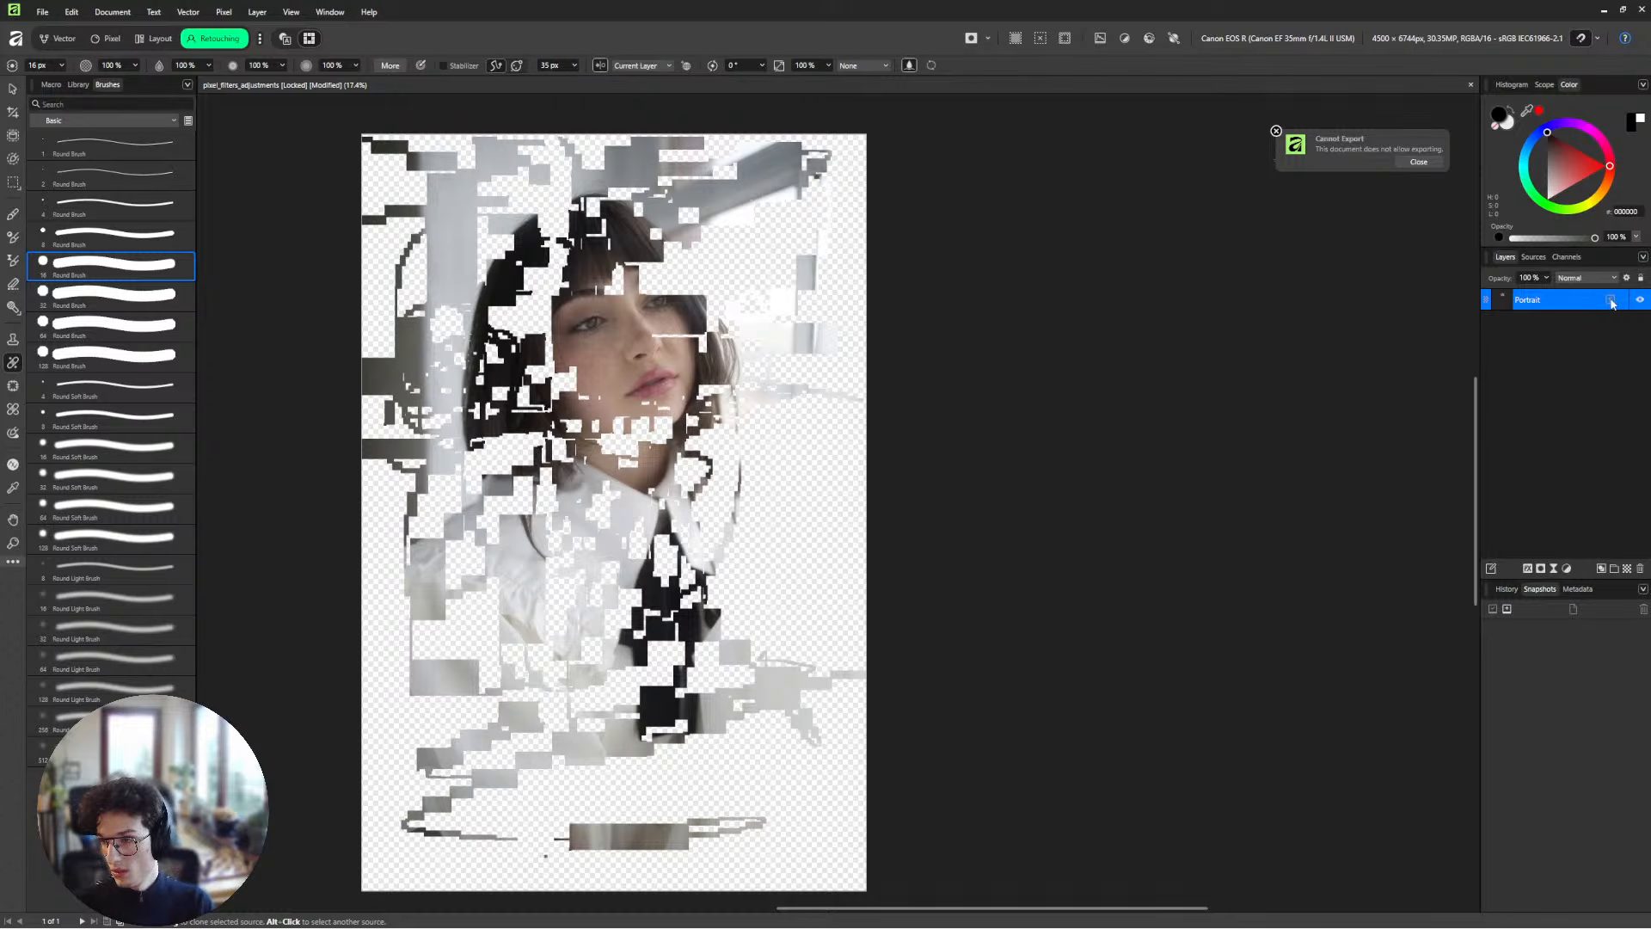
# Open and dismiss the Portrait layer's options, and deselect the layer.
pyautogui.rightClick(1563, 303)
pyautogui.click(1563, 303)
pyautogui.click(1486, 301)
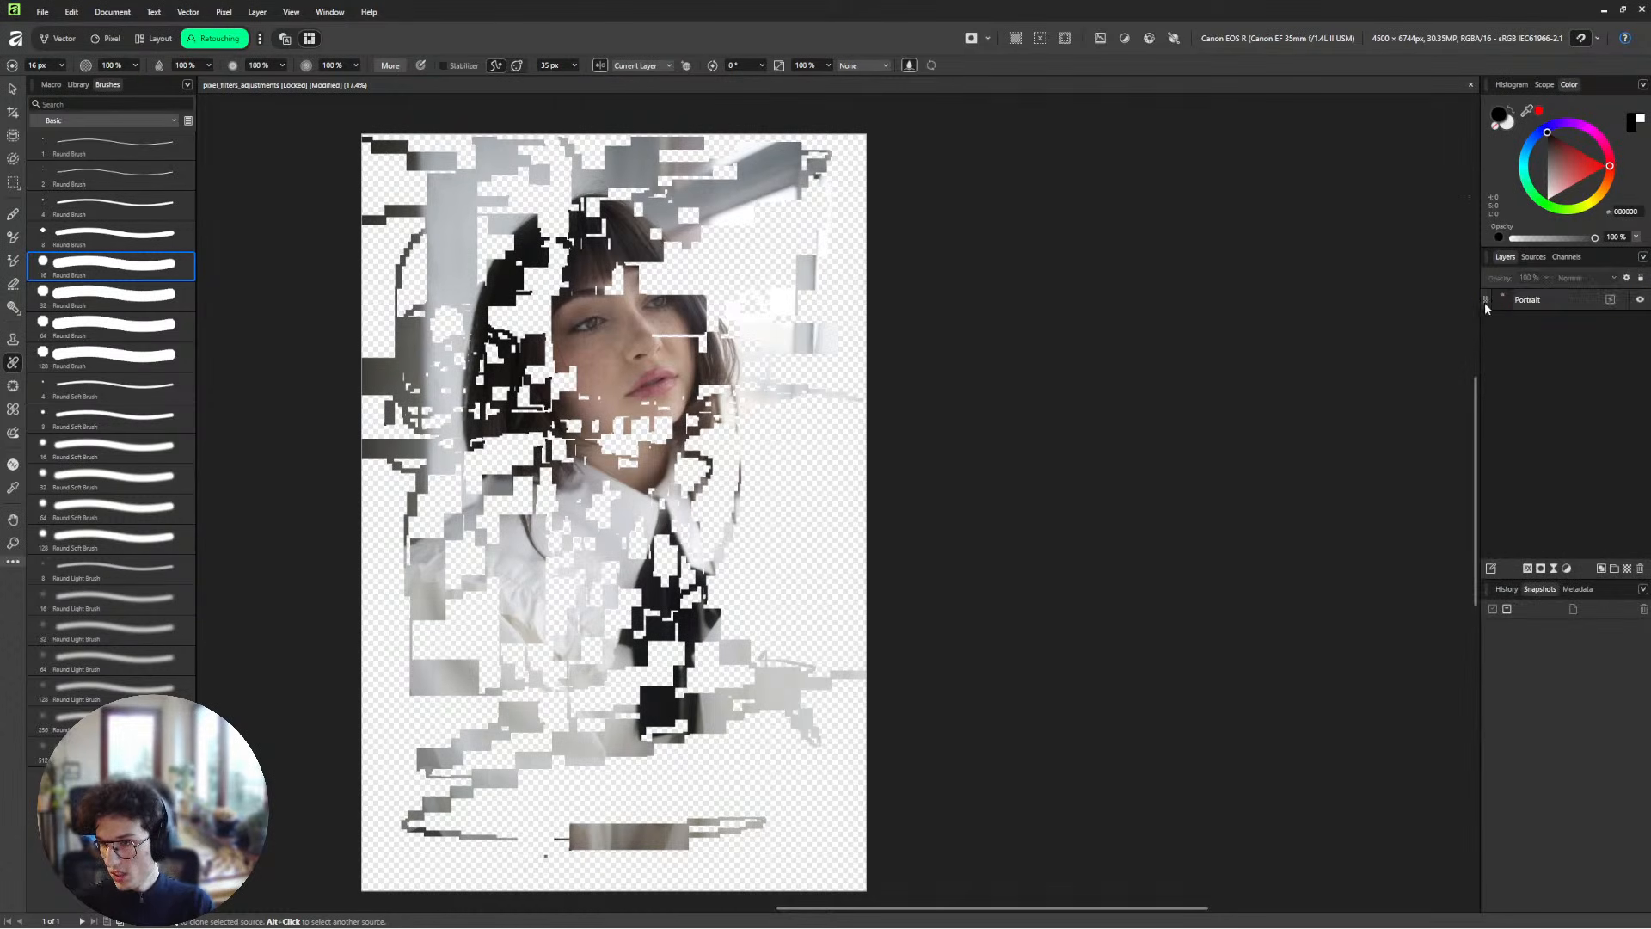
# Select the Portrait layer and toggle its visibility off and back on.
pyautogui.click(1488, 301)
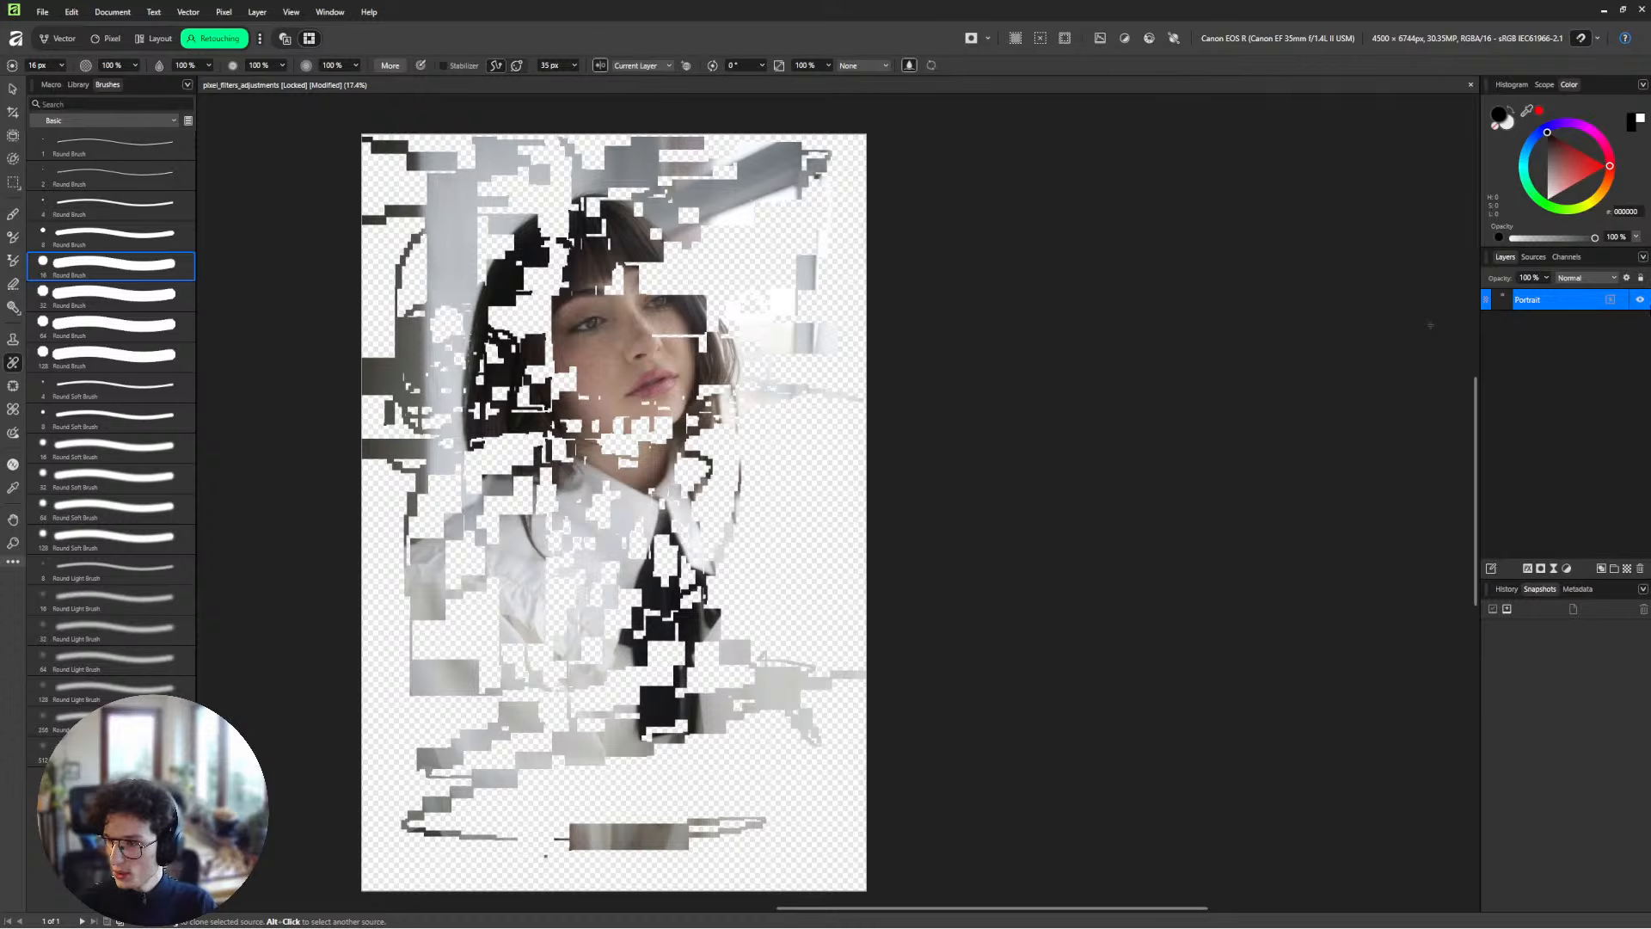
pyautogui.click(1640, 300)
pyautogui.click(1640, 300)
pyautogui.rightClick(1596, 304)
pyautogui.click(1571, 299)
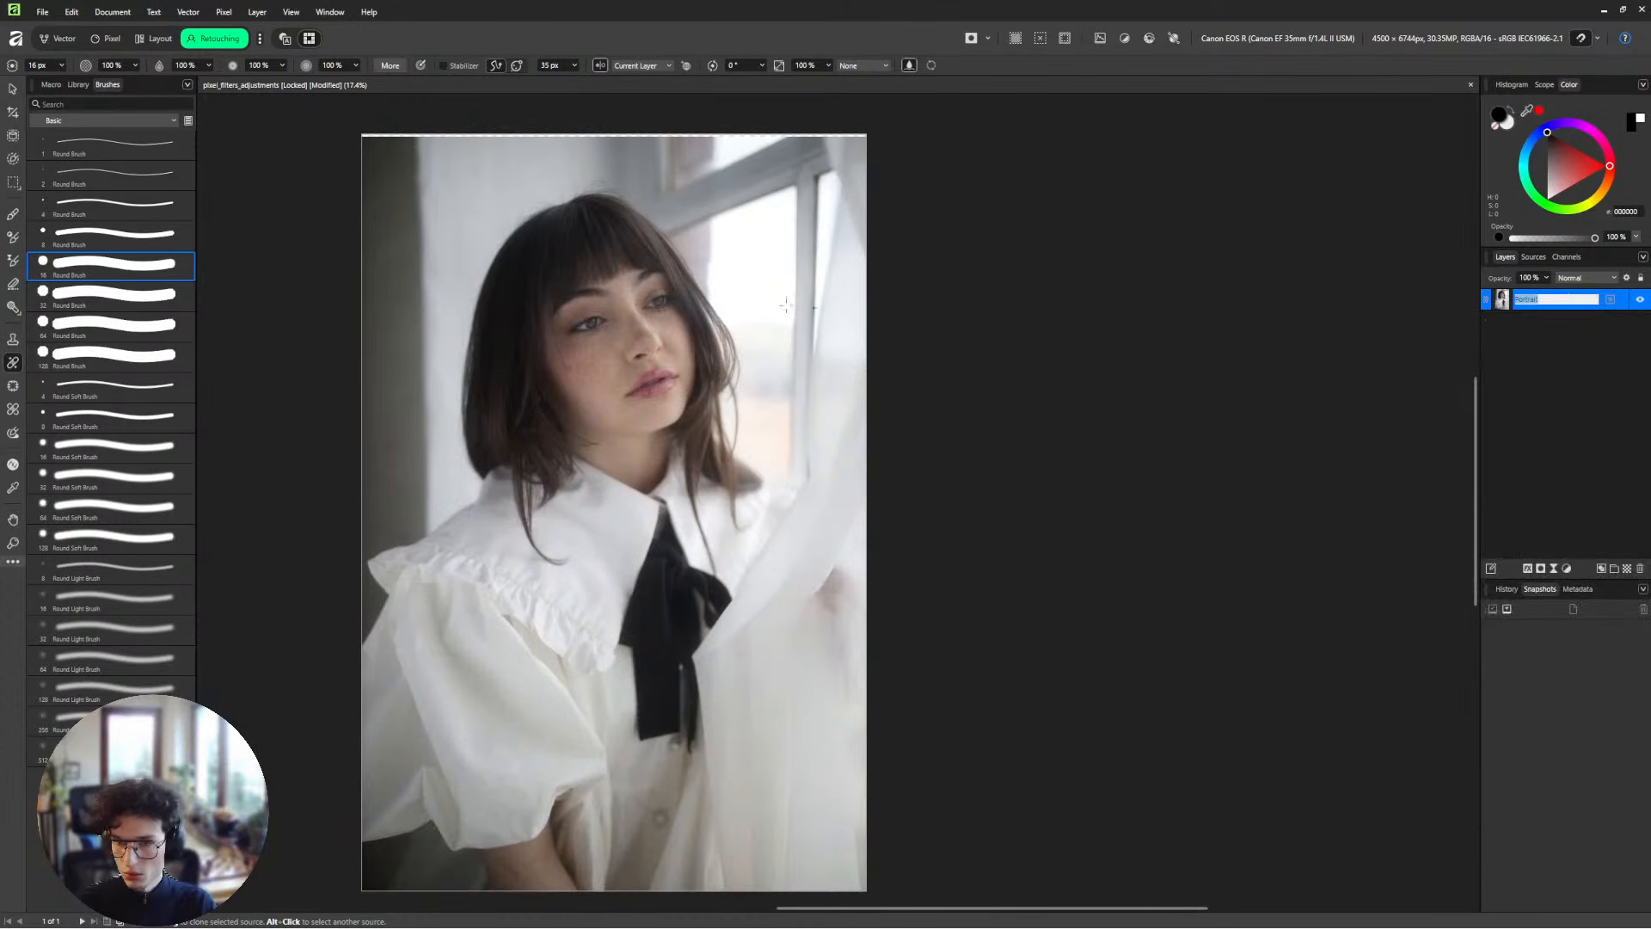
# Examine how the portrait renders at different zoom levels, from the whole image down to fine skin texture around the cheek, nose and lips.
pyautogui.moveTo(579, 328); pyautogui.dragTo(587, 367)
pyautogui.scroll(8, 586, 366)
pyautogui.scroll(-9, 586, 366)
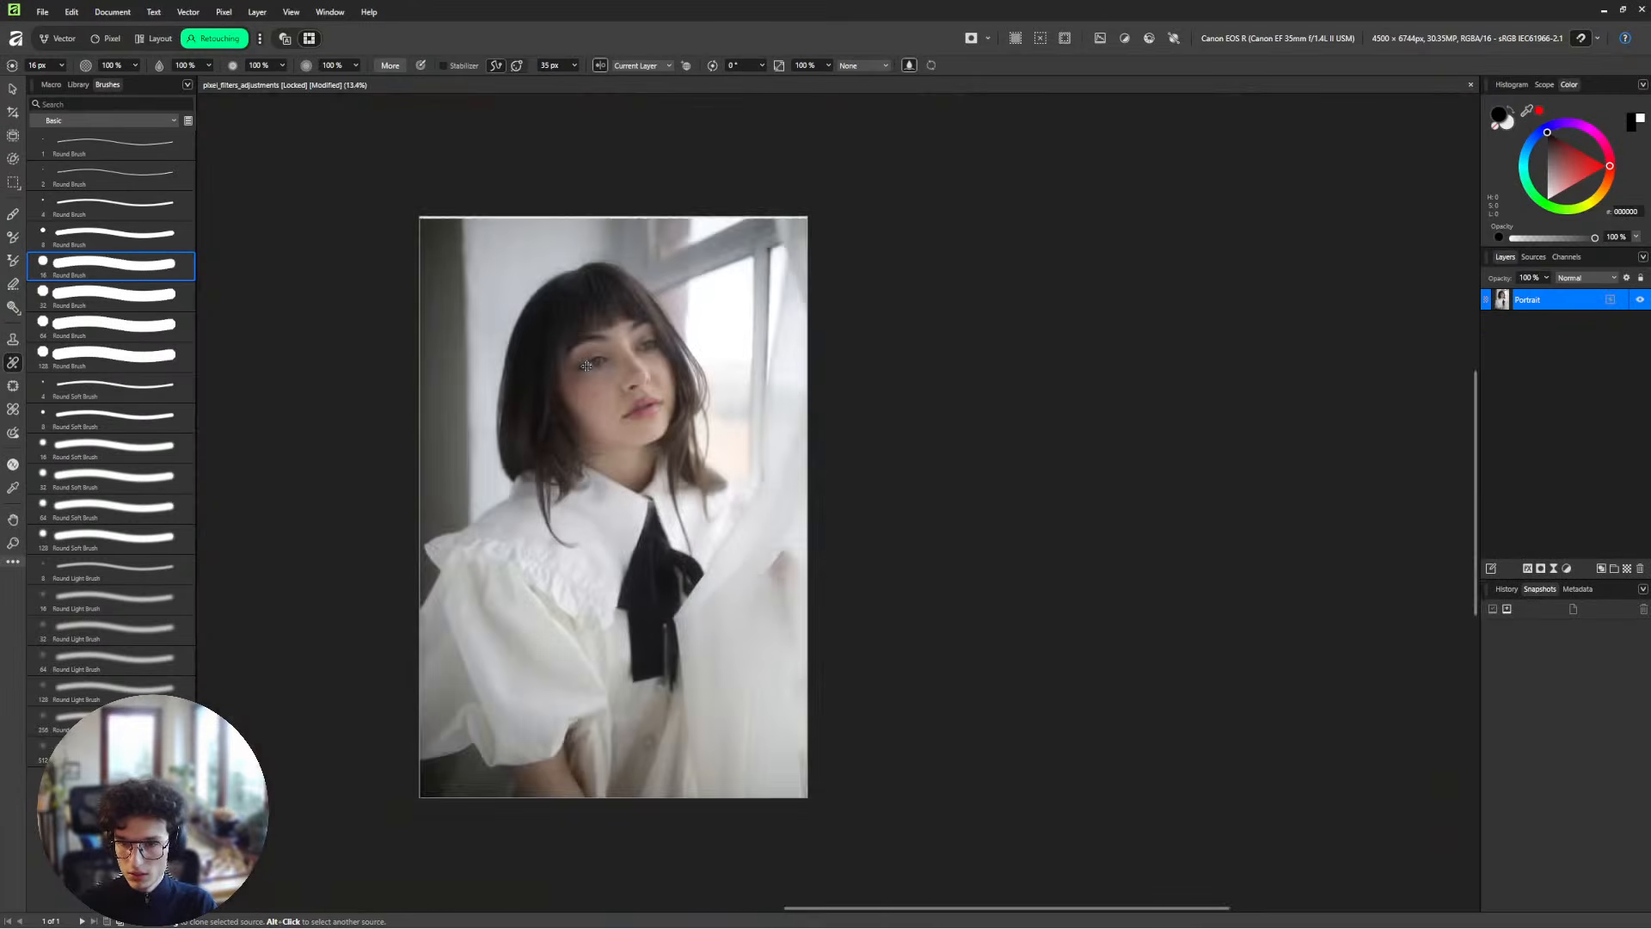
pyautogui.scroll(8, 586, 366)
pyautogui.scroll(-10, 611, 421)
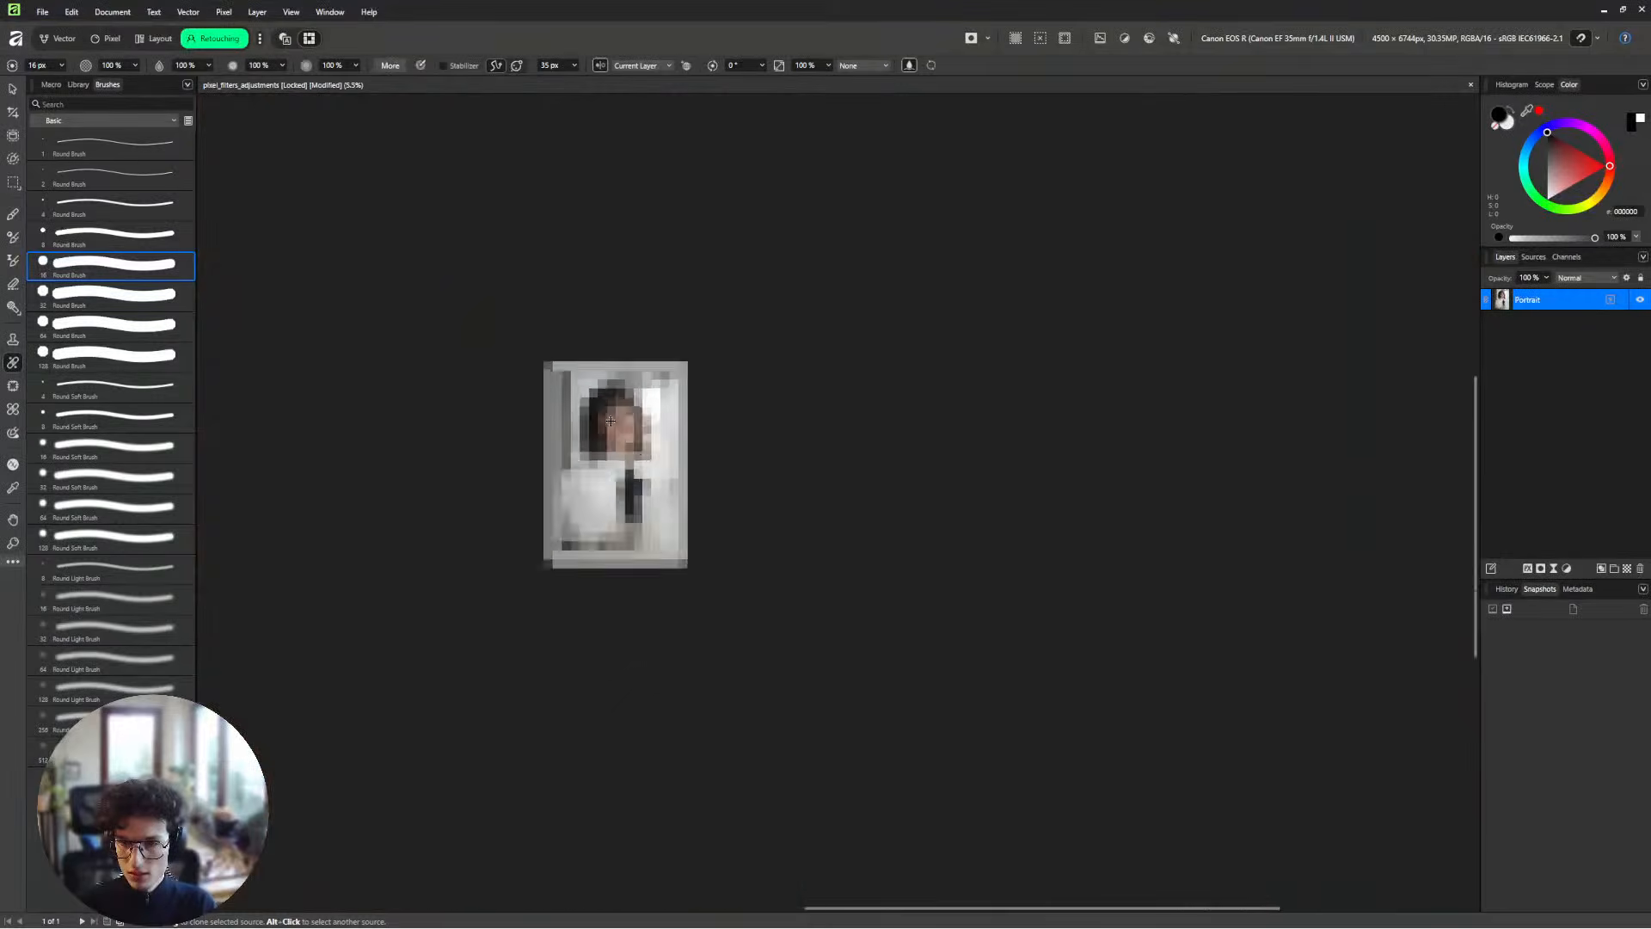
pyautogui.scroll(8, 611, 421)
pyautogui.scroll(-7, 611, 421)
pyautogui.scroll(7, 610, 420)
pyautogui.scroll(-12, 610, 422)
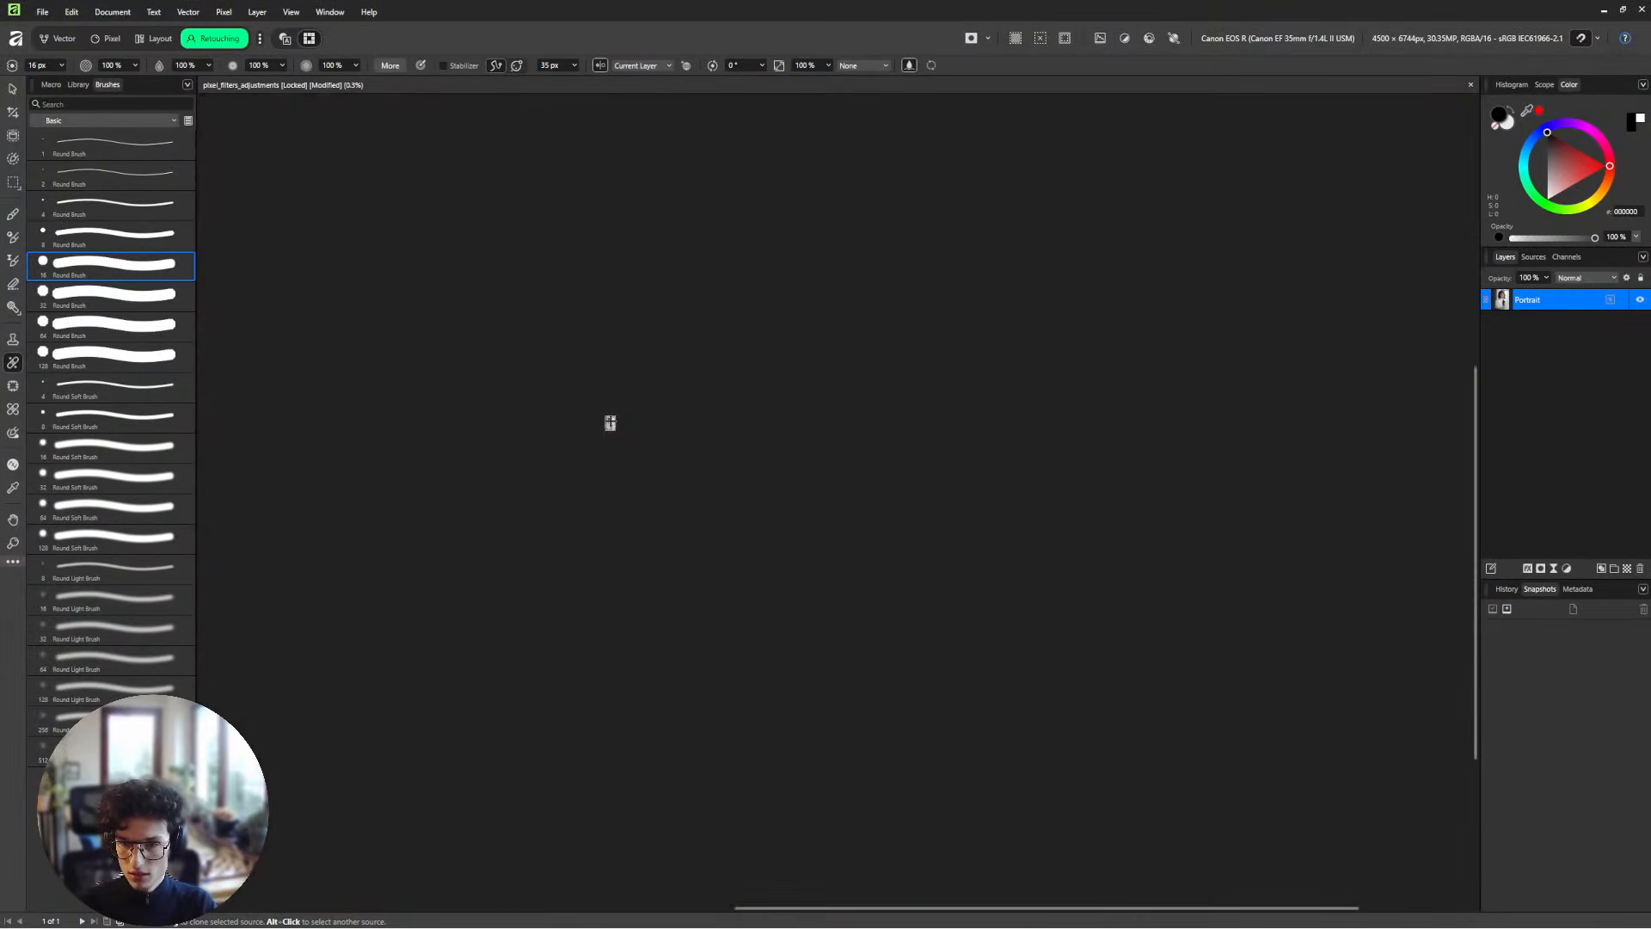
pyautogui.scroll(14, 610, 422)
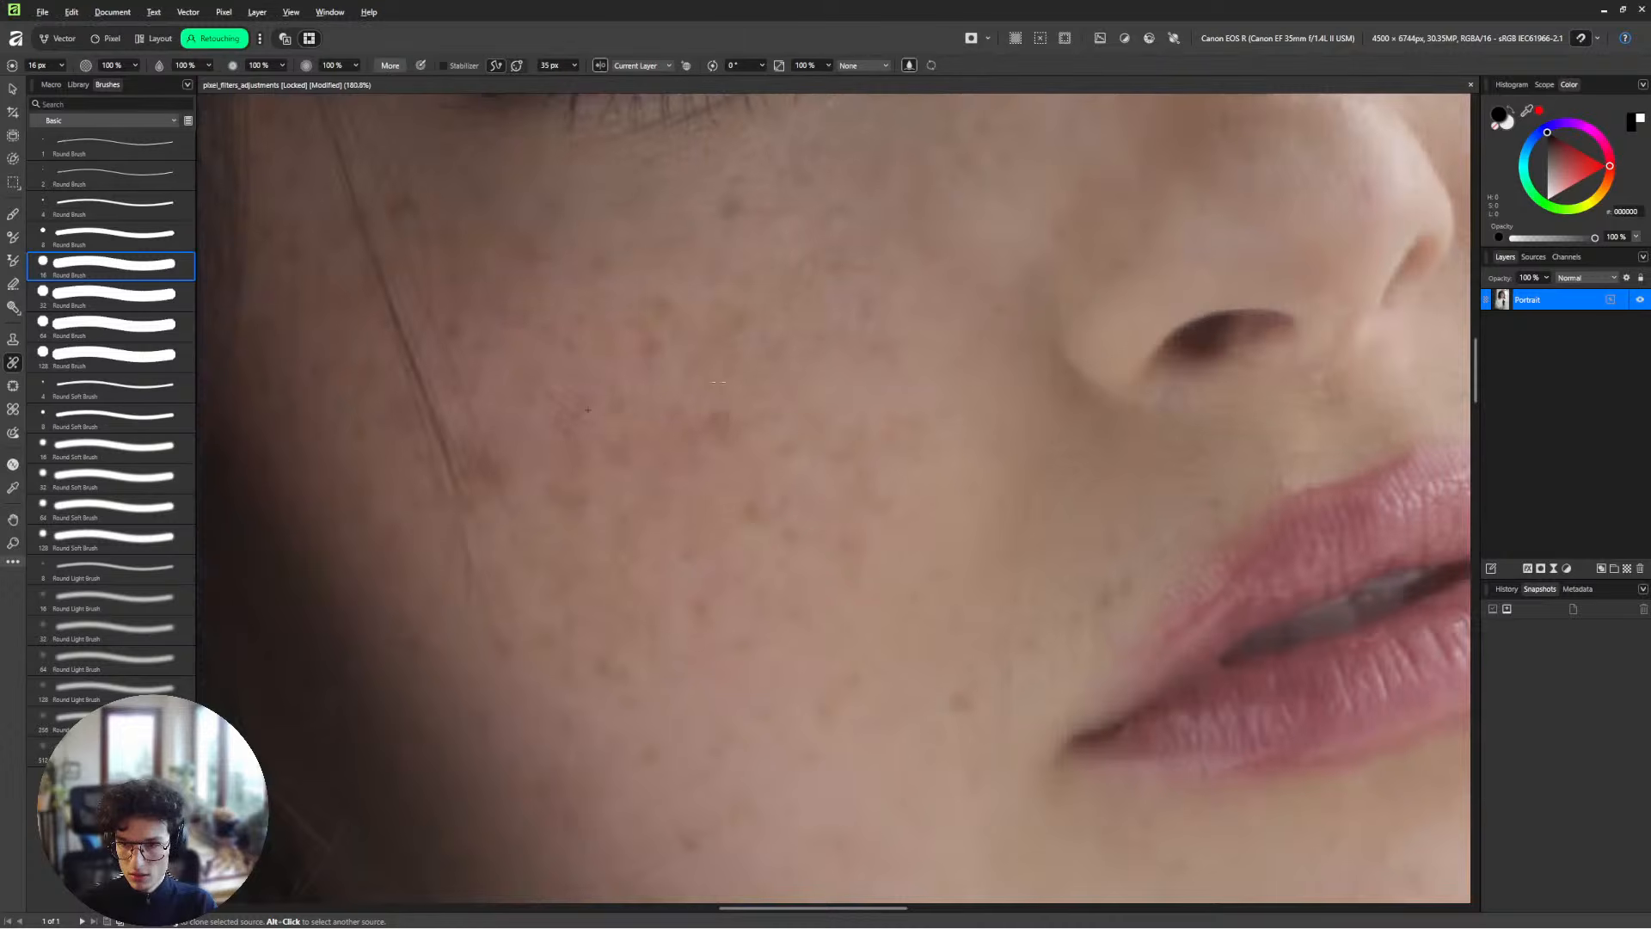
pyautogui.moveTo(568, 377); pyautogui.dragTo(568, 184)
pyautogui.moveTo(719, 393); pyautogui.dragTo(258, 700)
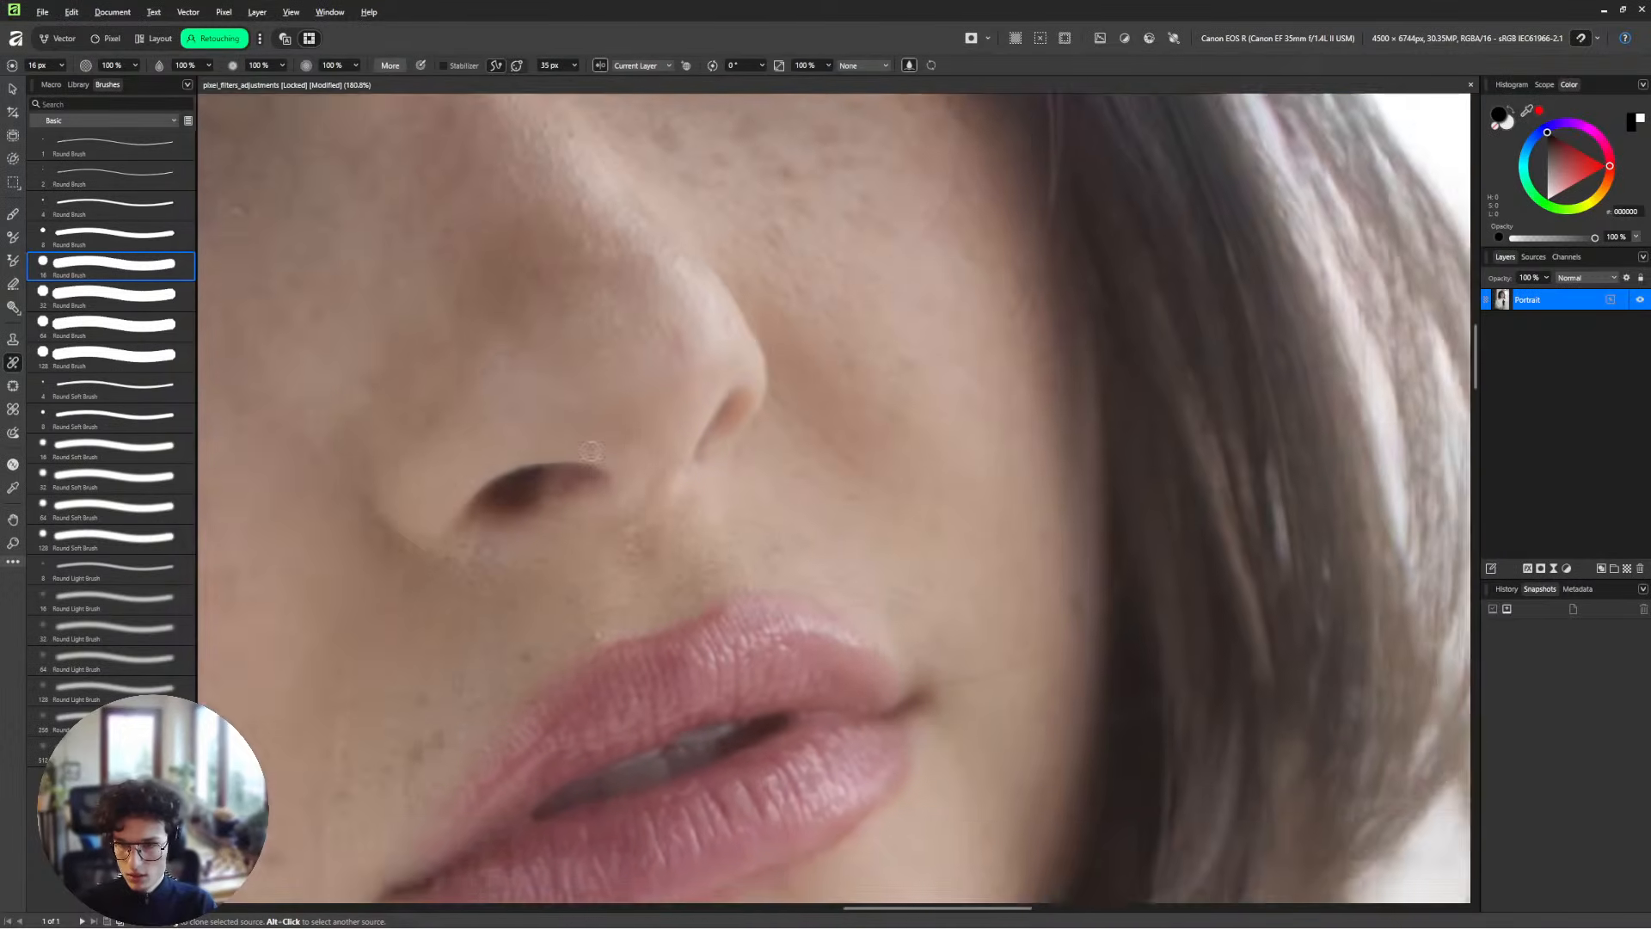
pyautogui.moveTo(773, 398); pyautogui.dragTo(1105, 269)
pyautogui.scroll(-4, 579, 475)
pyautogui.scroll(-5, 579, 475)
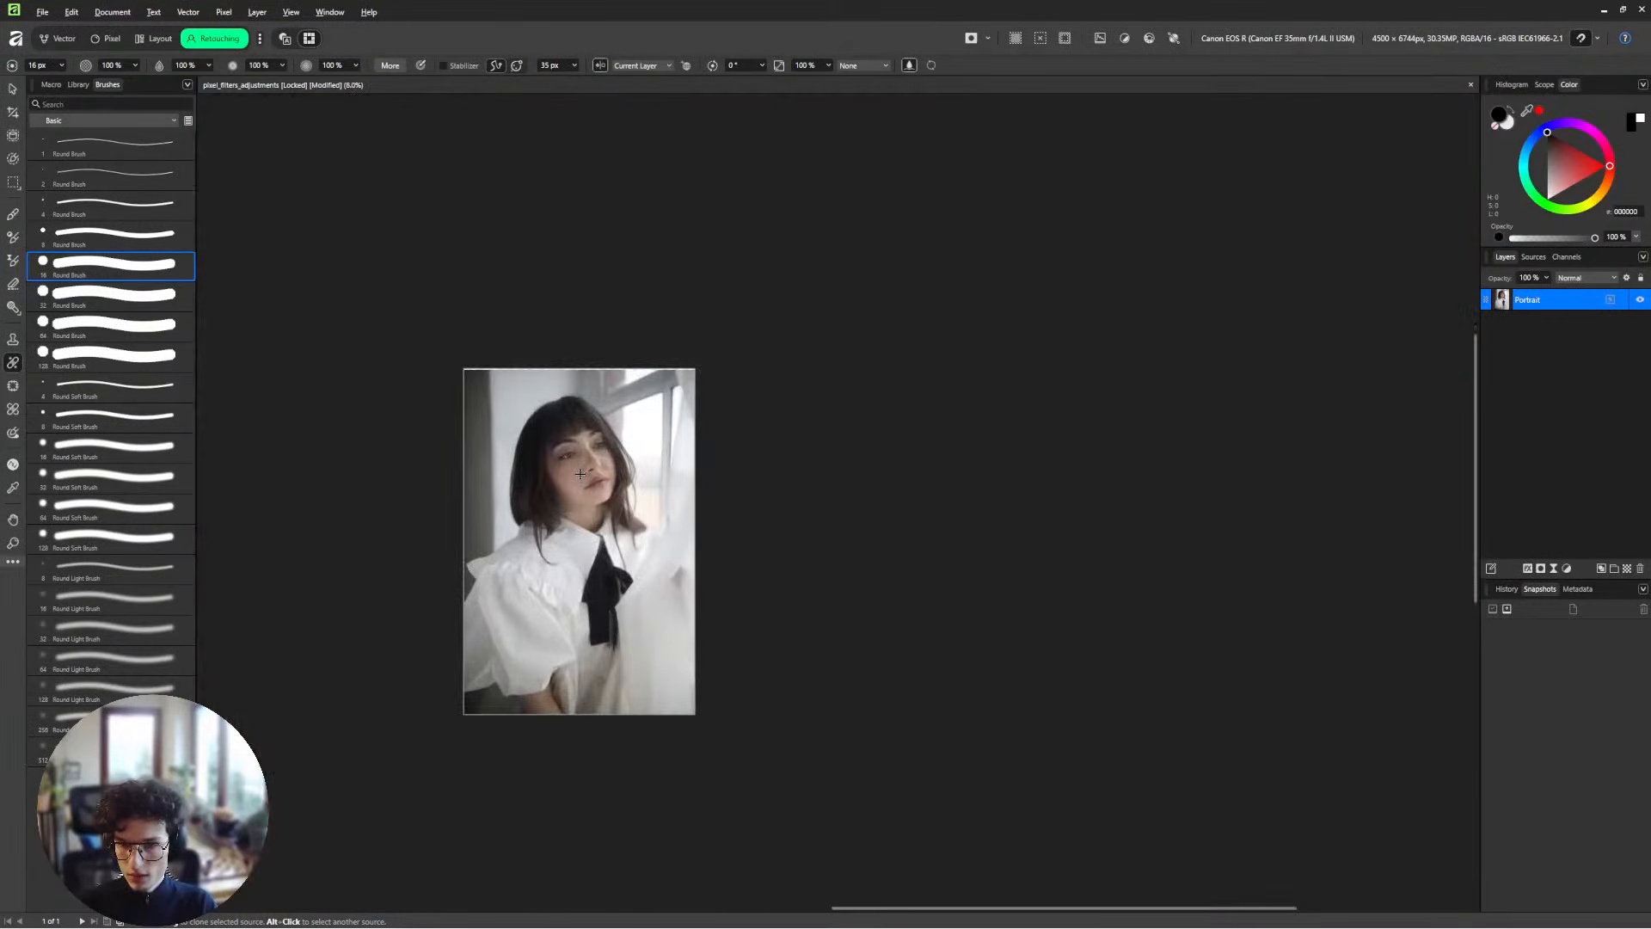
pyautogui.scroll(12, 580, 474)
pyautogui.scroll(-10, 579, 474)
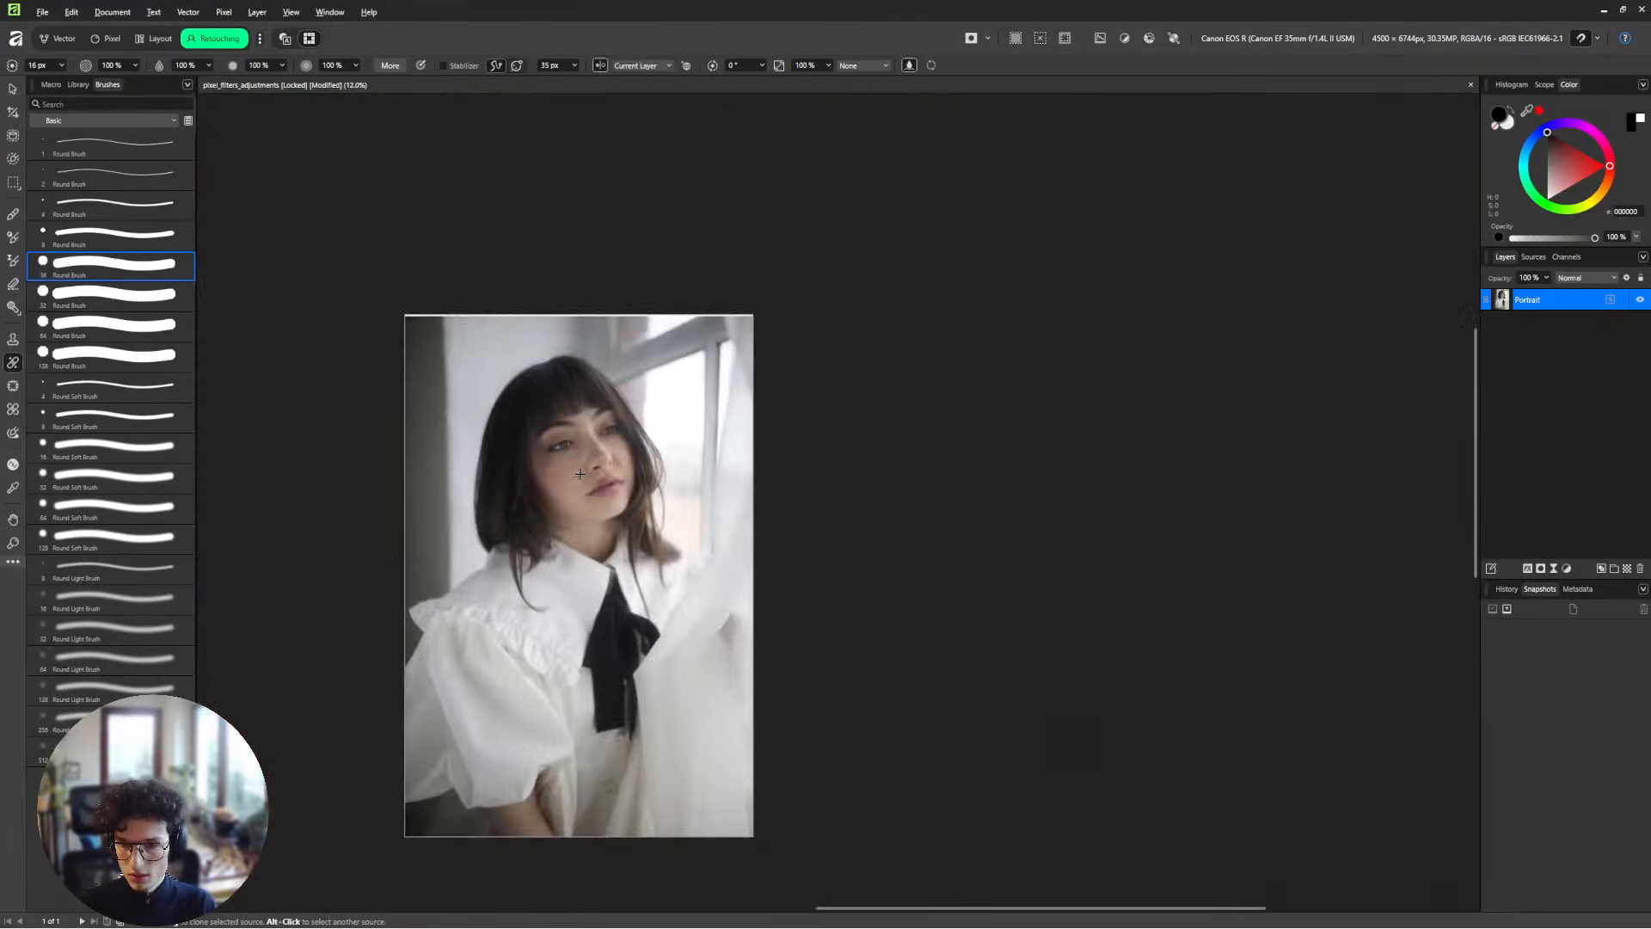
pyautogui.scroll(-3, 580, 474)
pyautogui.scroll(3, 580, 474)
pyautogui.scroll(8, 580, 474)
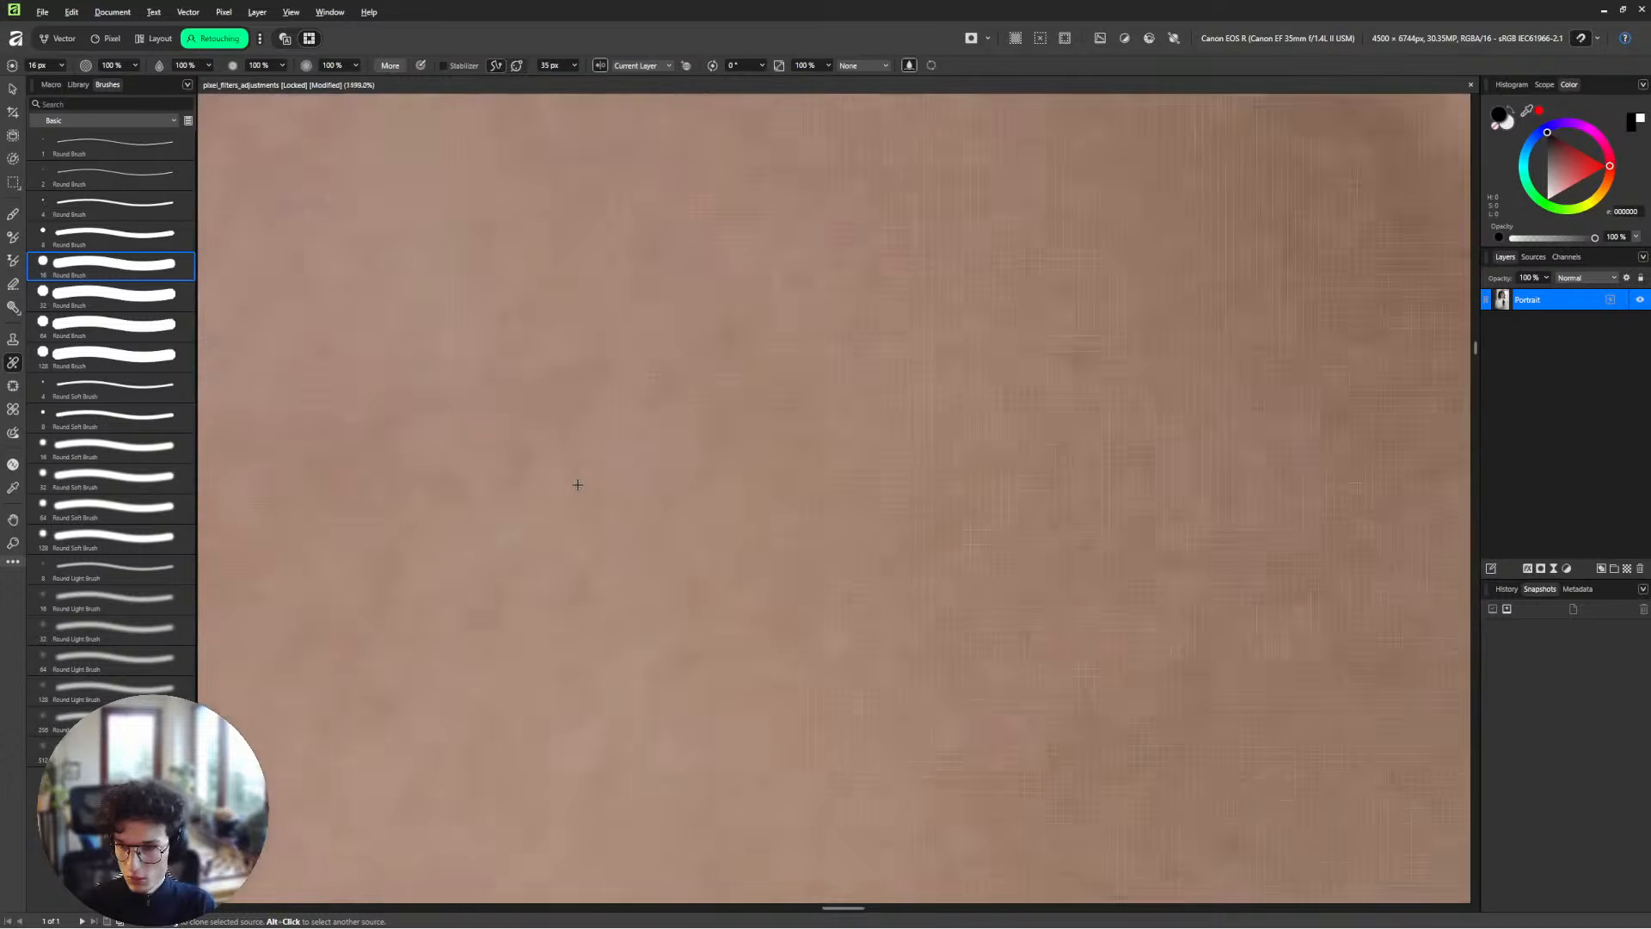
pyautogui.scroll(-12, 576, 480)
pyautogui.scroll(7, 608, 449)
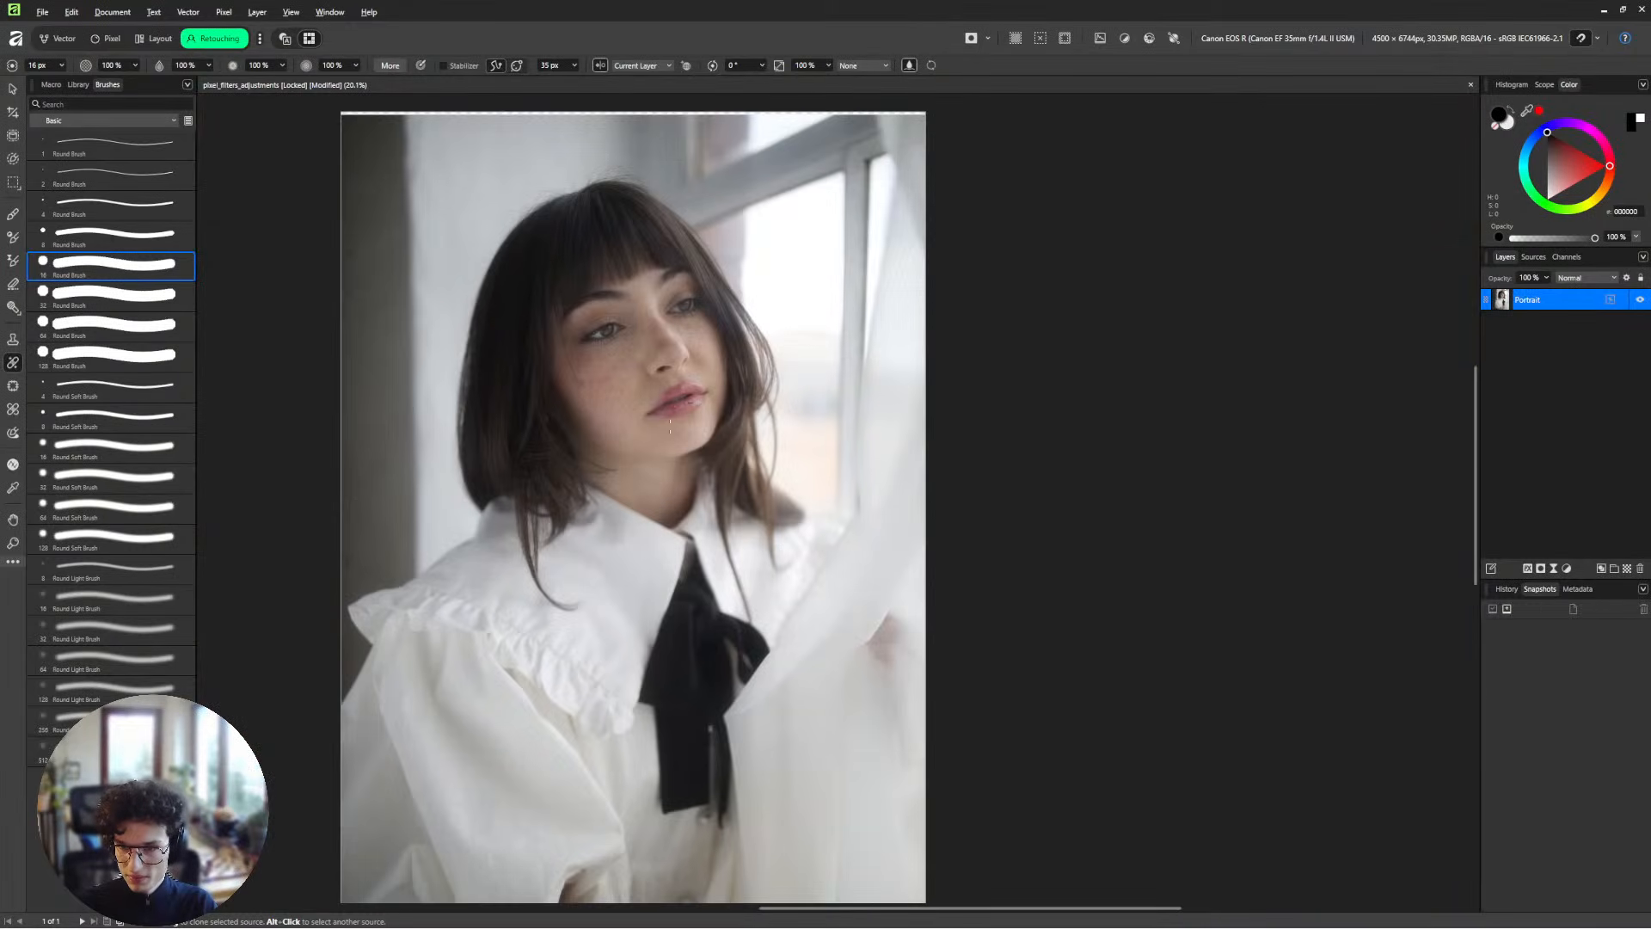
pyautogui.moveTo(738, 351); pyautogui.dragTo(714, 417)
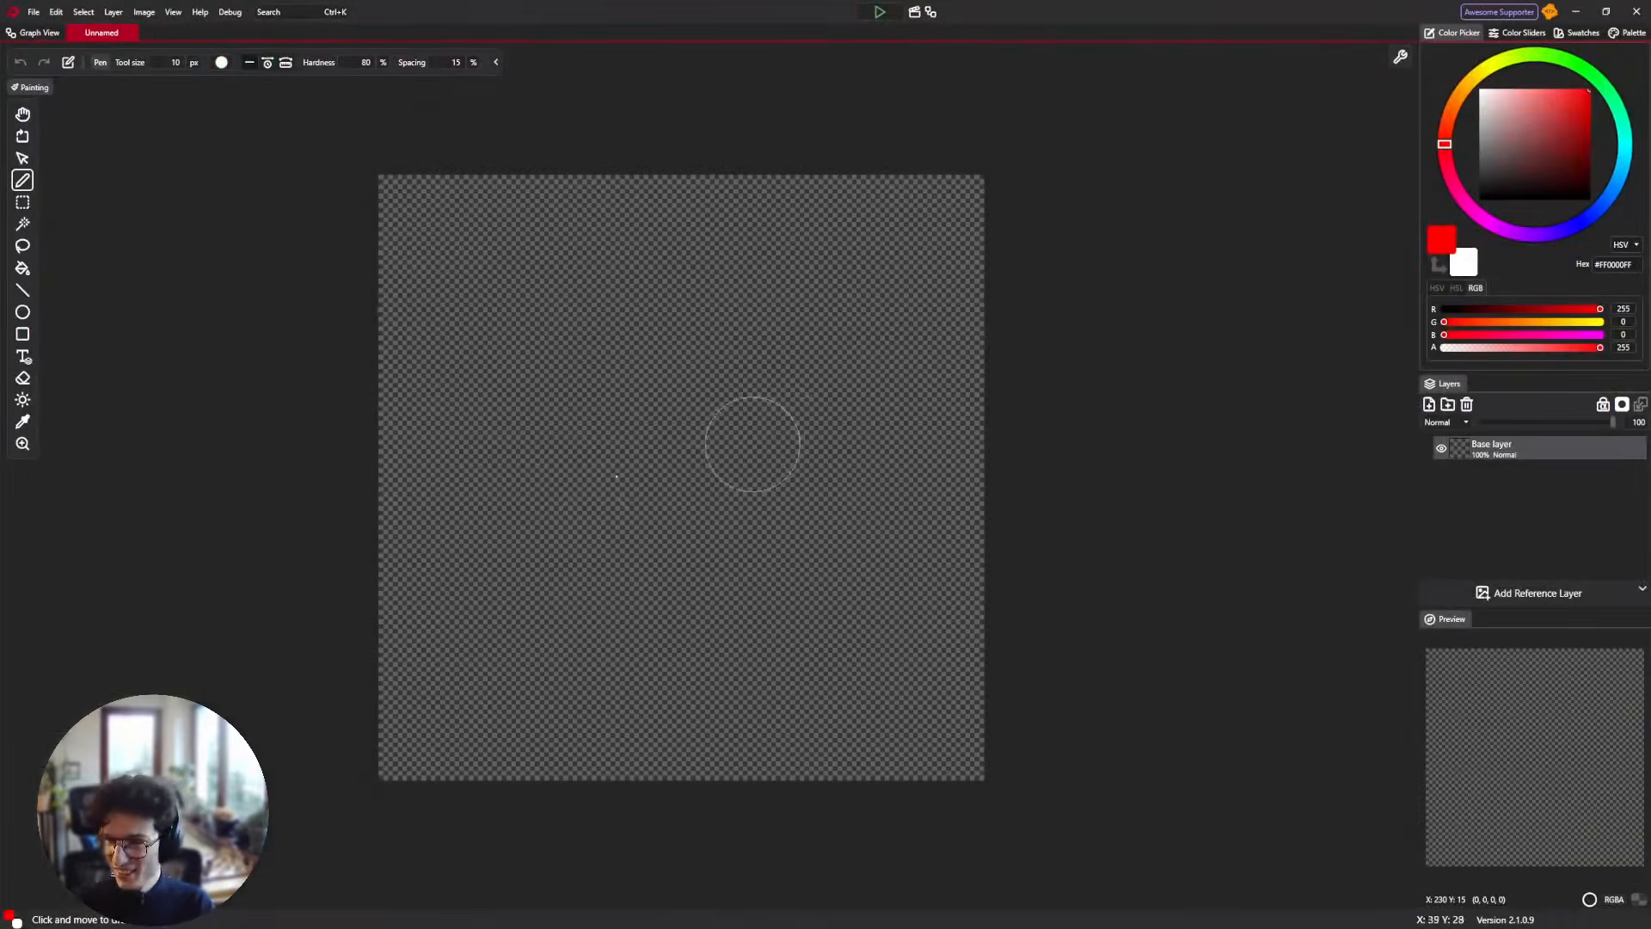
# Switch to PixiEditor and add a Brush Output node to the blank document's node graph, placed above the Base layer node.
pyautogui.moveTo(532, 405); pyautogui.dragTo(562, 467)
pyautogui.moveTo(654, 538)
pyautogui.mouseDown()
pyautogui.moveTo(528, 360)
pyautogui.moveTo(504, 381)
pyautogui.mouseUp()
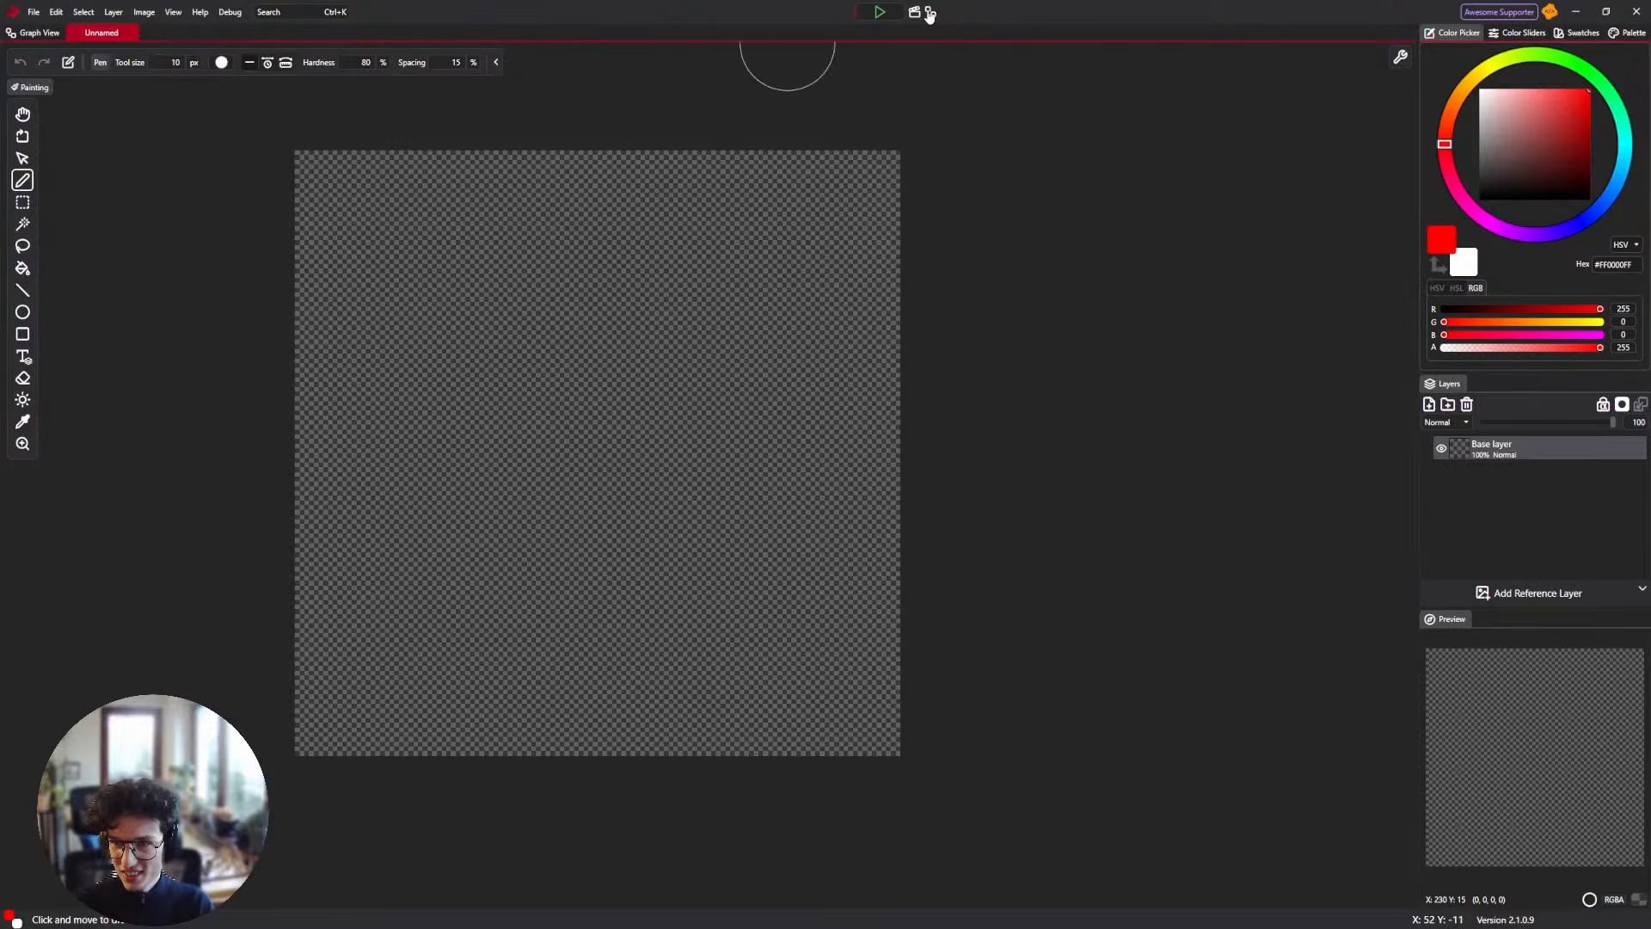
pyautogui.click(931, 12)
pyautogui.rightClick(663, 443)
pyautogui.write('bru')
pyautogui.press('Return')
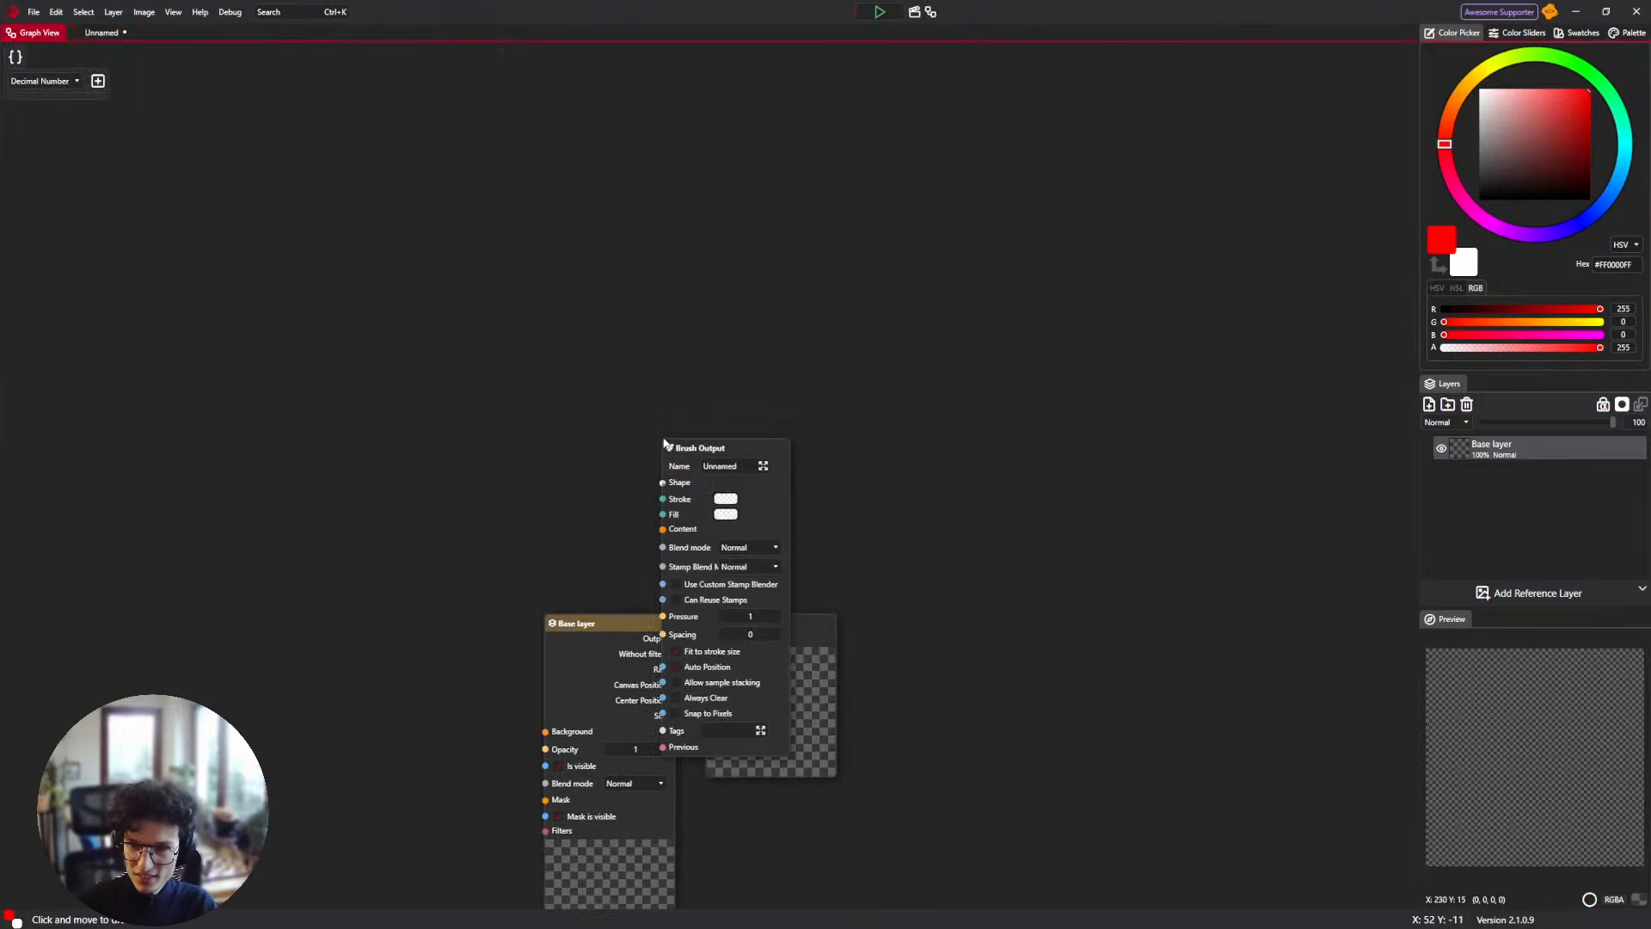
pyautogui.moveTo(668, 448); pyautogui.dragTo(713, 219)
# Name the brush in the Brush Output node "Healing".
pyautogui.moveTo(713, 262); pyautogui.dragTo(657, 471)
pyautogui.scroll(3, 676, 480)
pyautogui.moveTo(579, 434)
pyautogui.mouseDown()
pyautogui.moveTo(553, 339)
pyautogui.moveTo(685, 341)
pyautogui.mouseUp()
pyautogui.click(838, 322)
pyautogui.doubleClick(838, 322)
pyautogui.write('Healing')
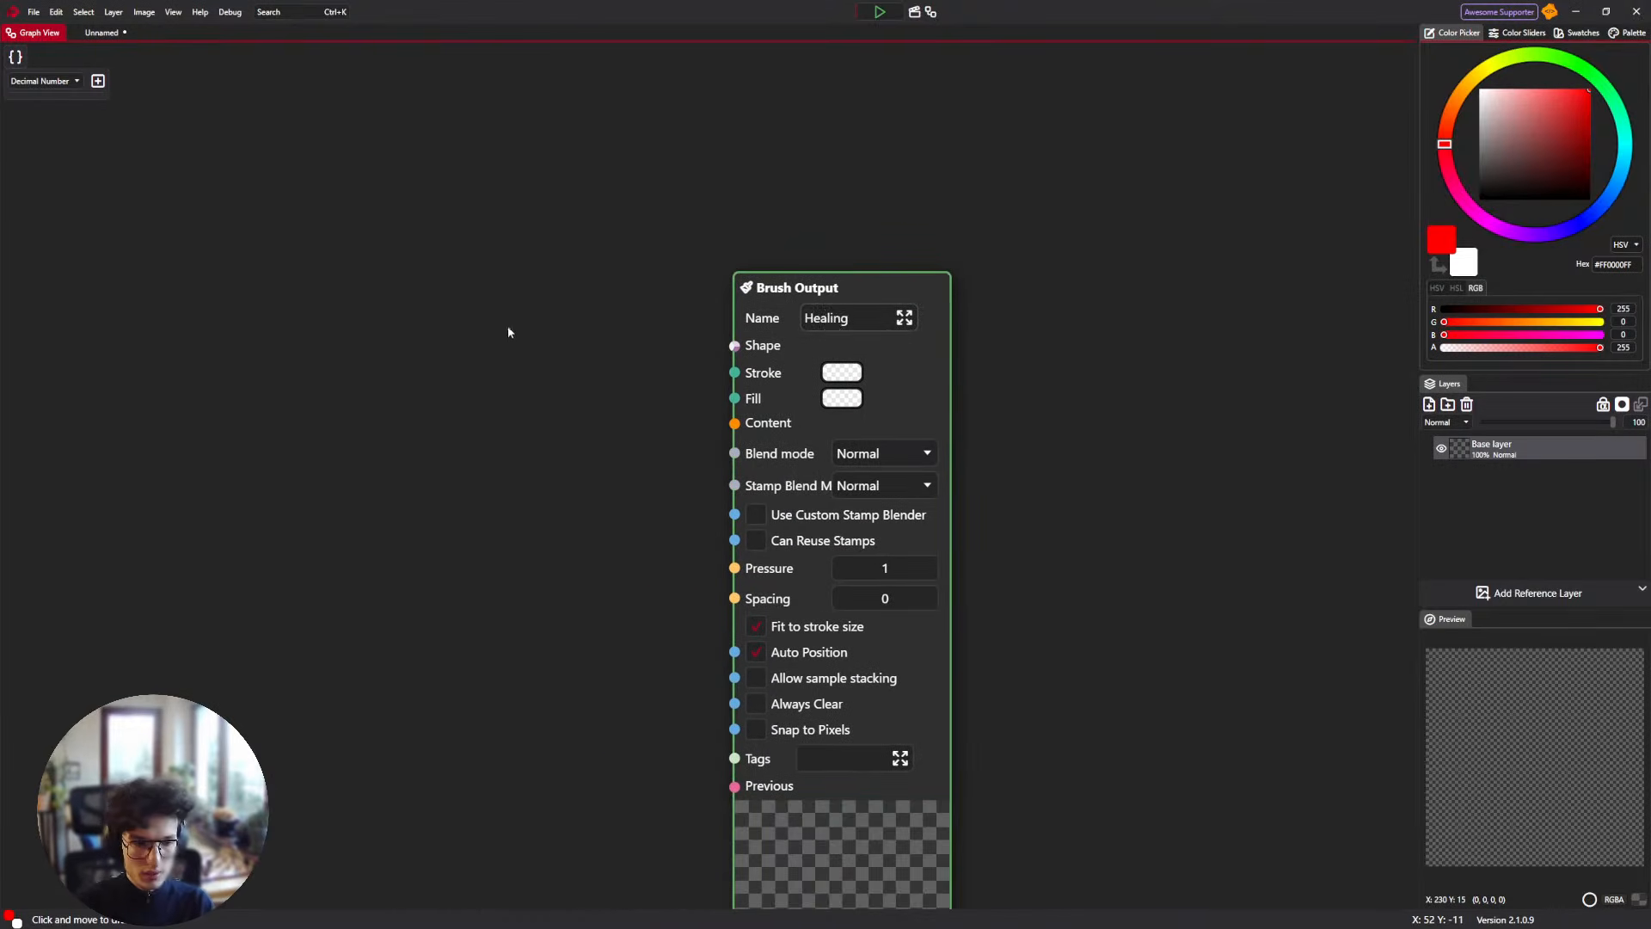
# Add a Stroke Info node and place it well to the left of the Brush Output node.
pyautogui.scroll(-2, 587, 298)
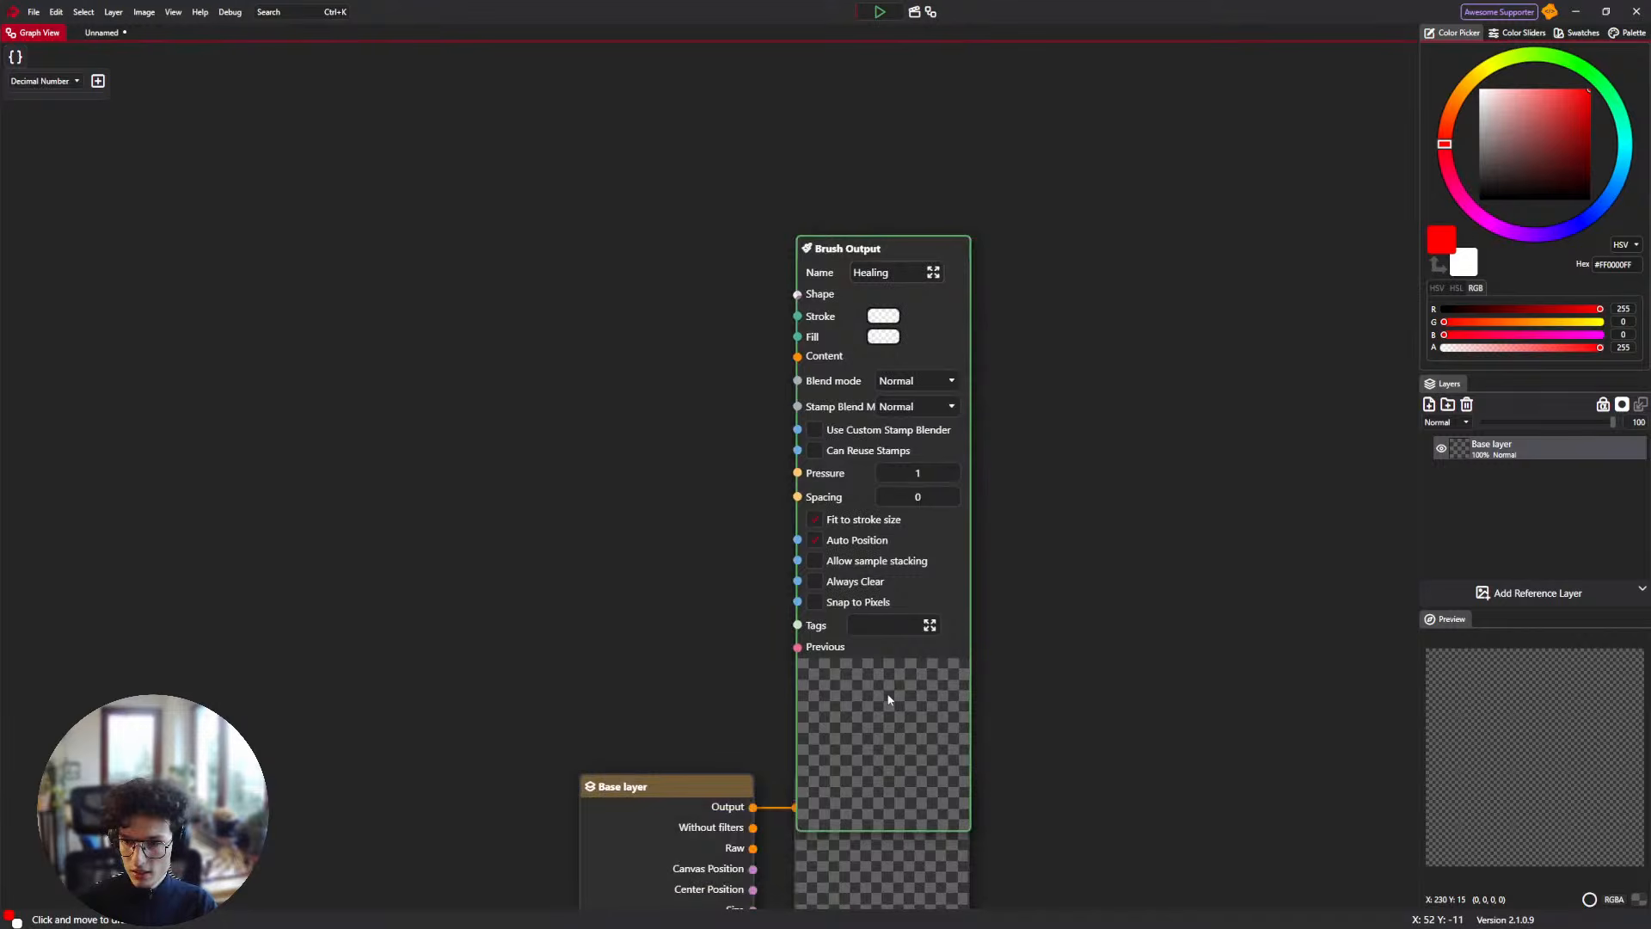
pyautogui.rightClick(534, 424)
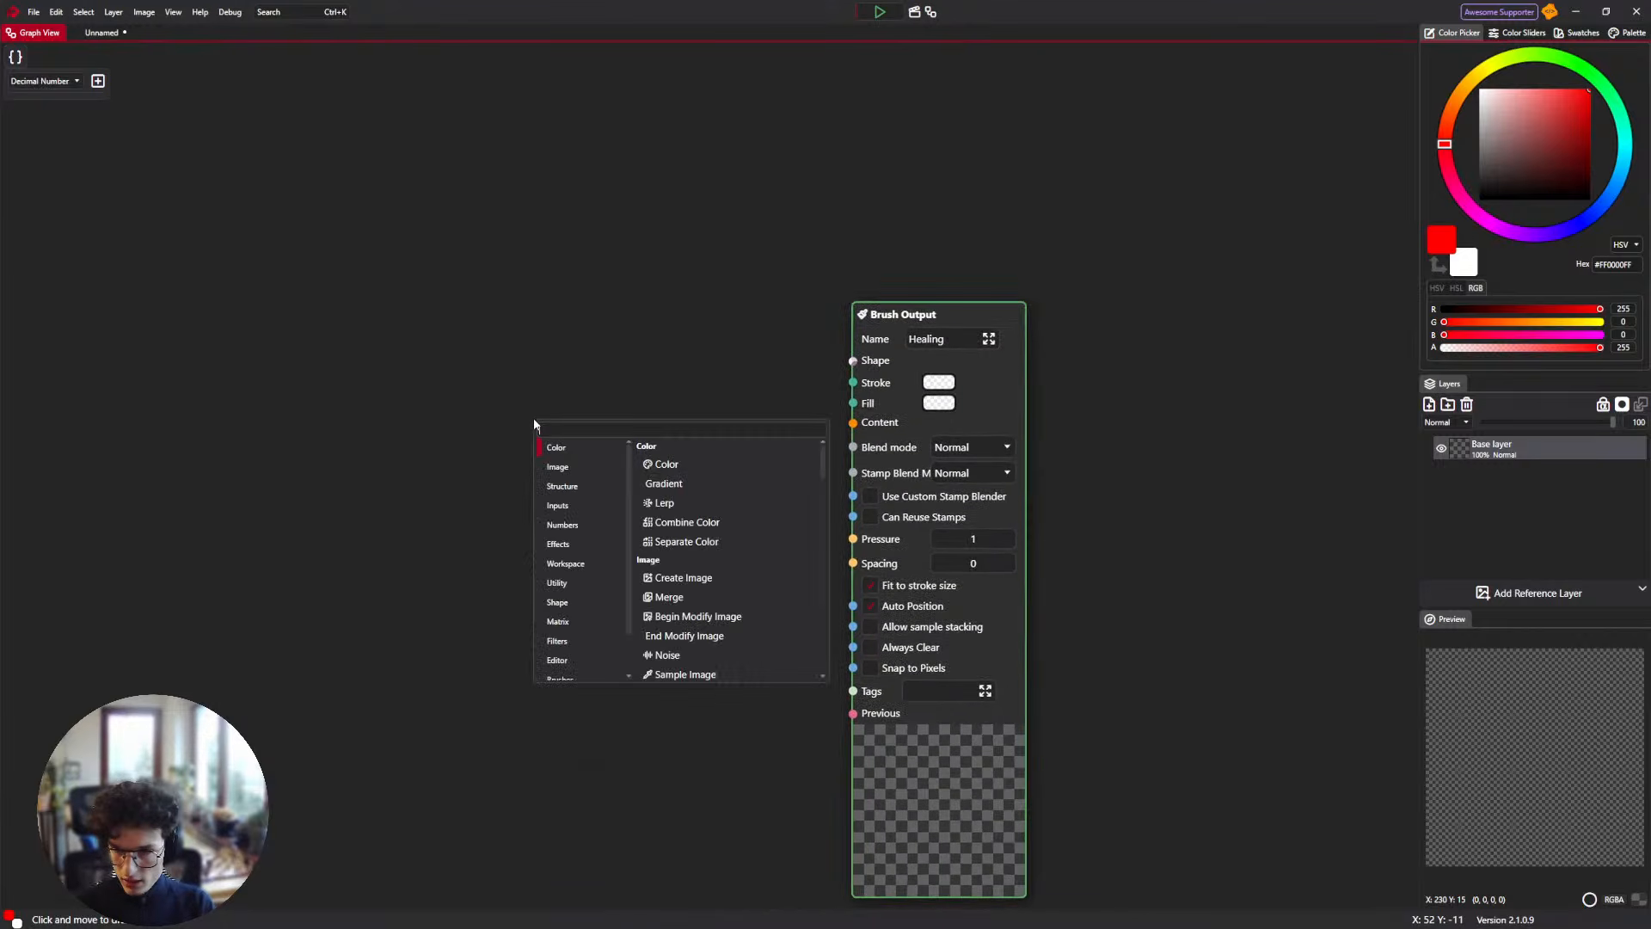
pyautogui.write('stro')
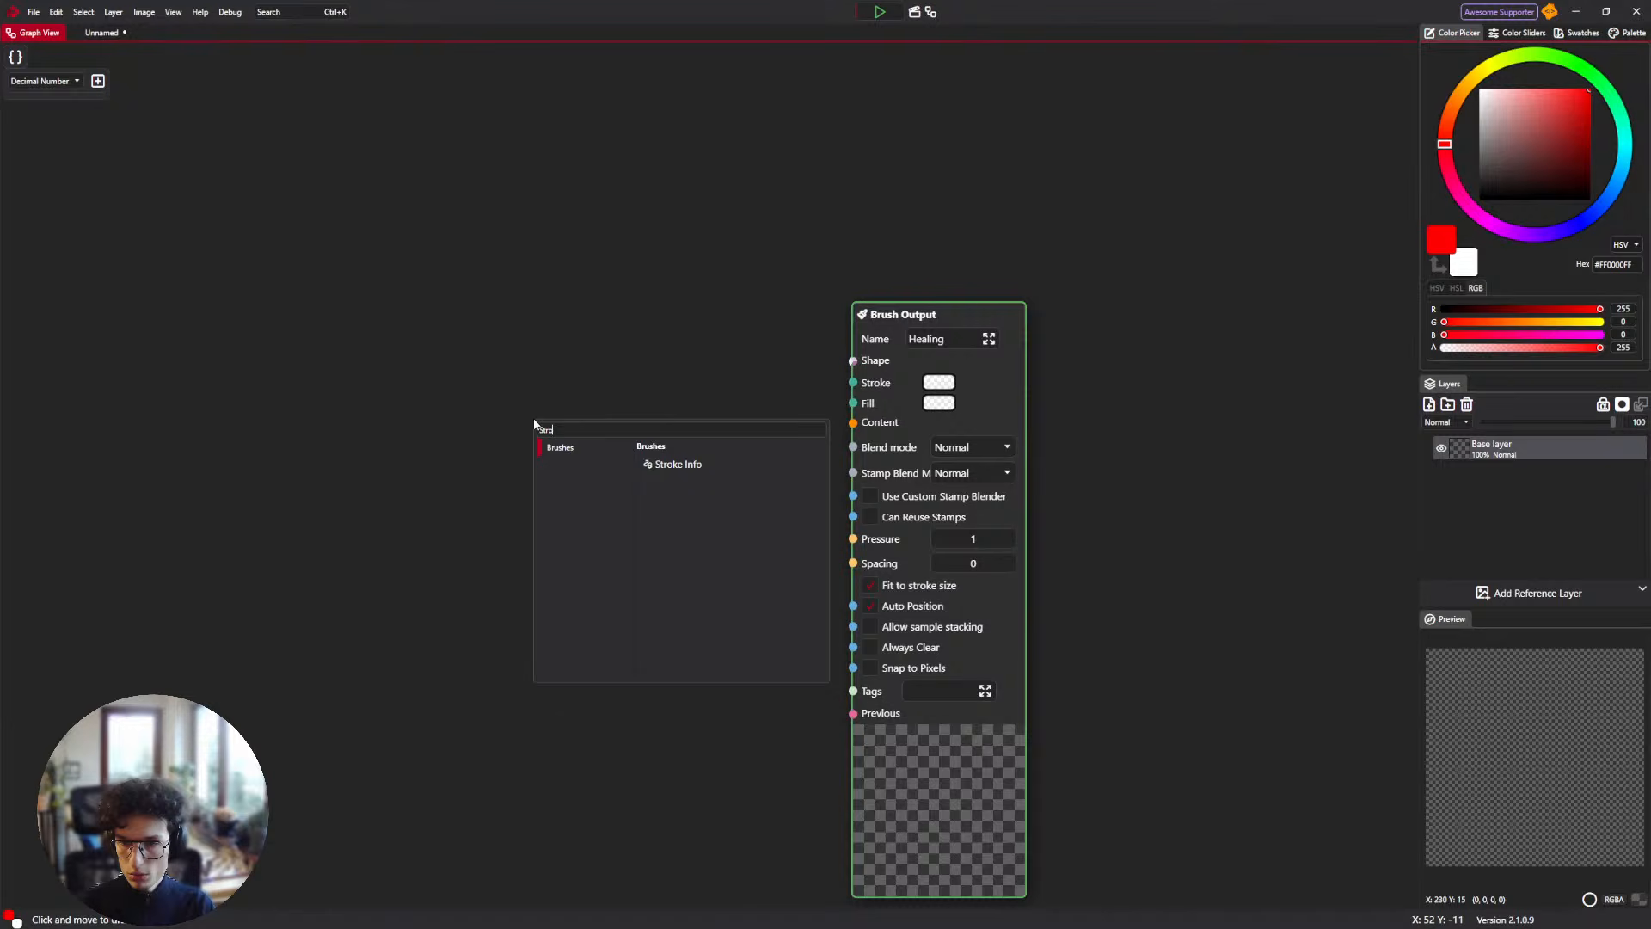
pyautogui.press('Return')
pyautogui.moveTo(663, 438); pyautogui.dragTo(278, 396)
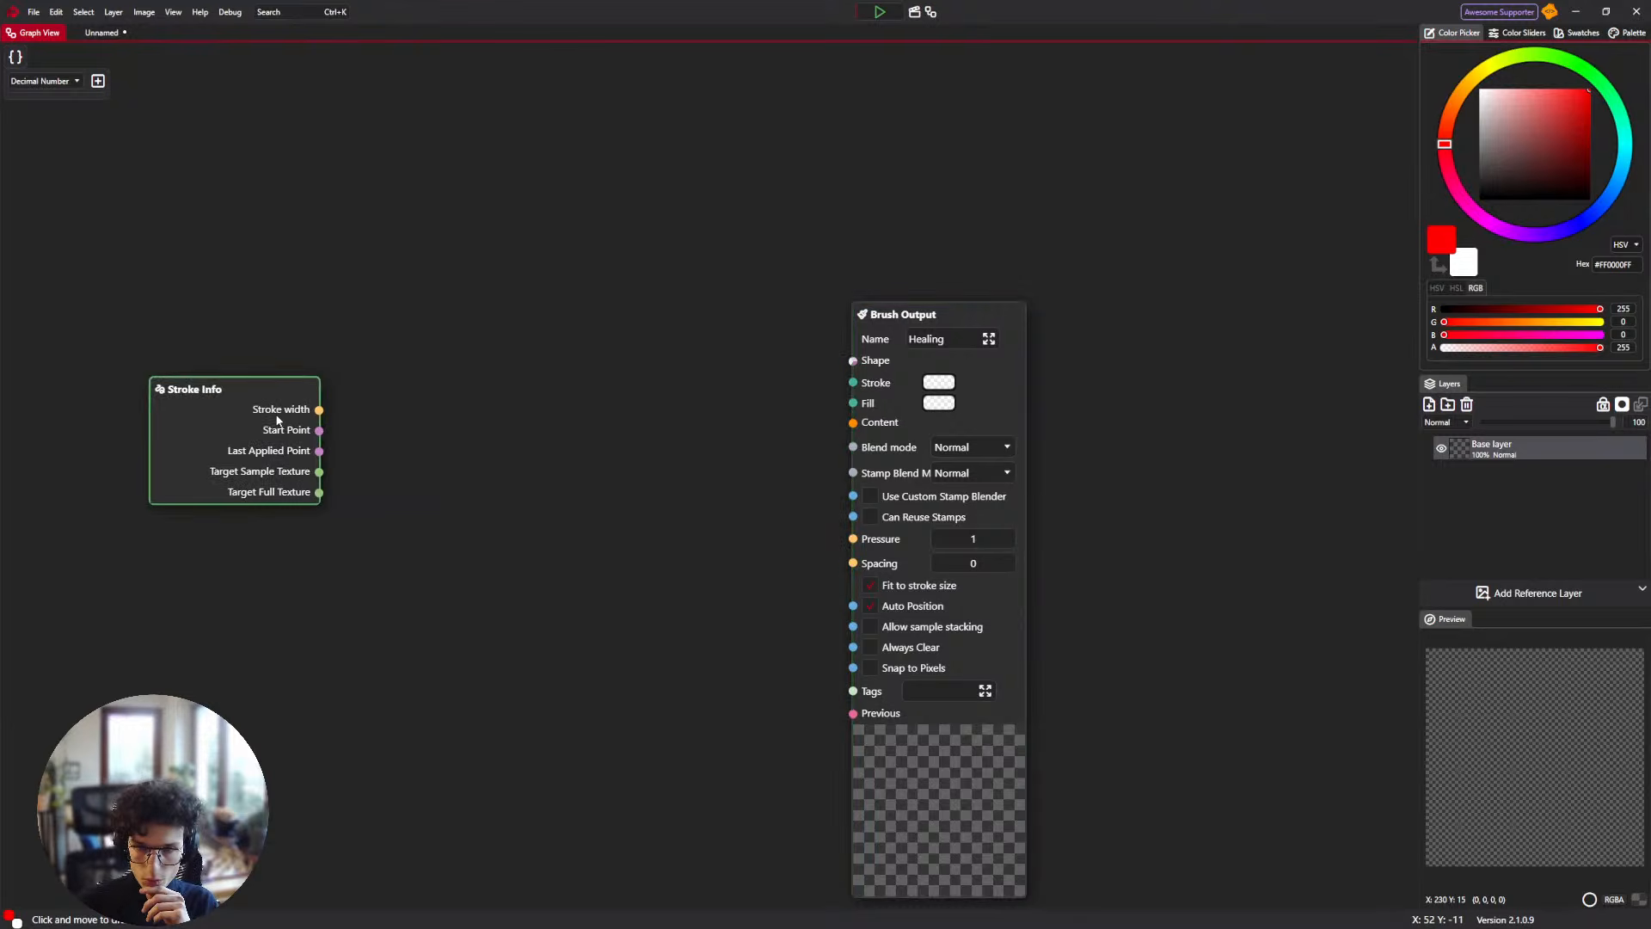
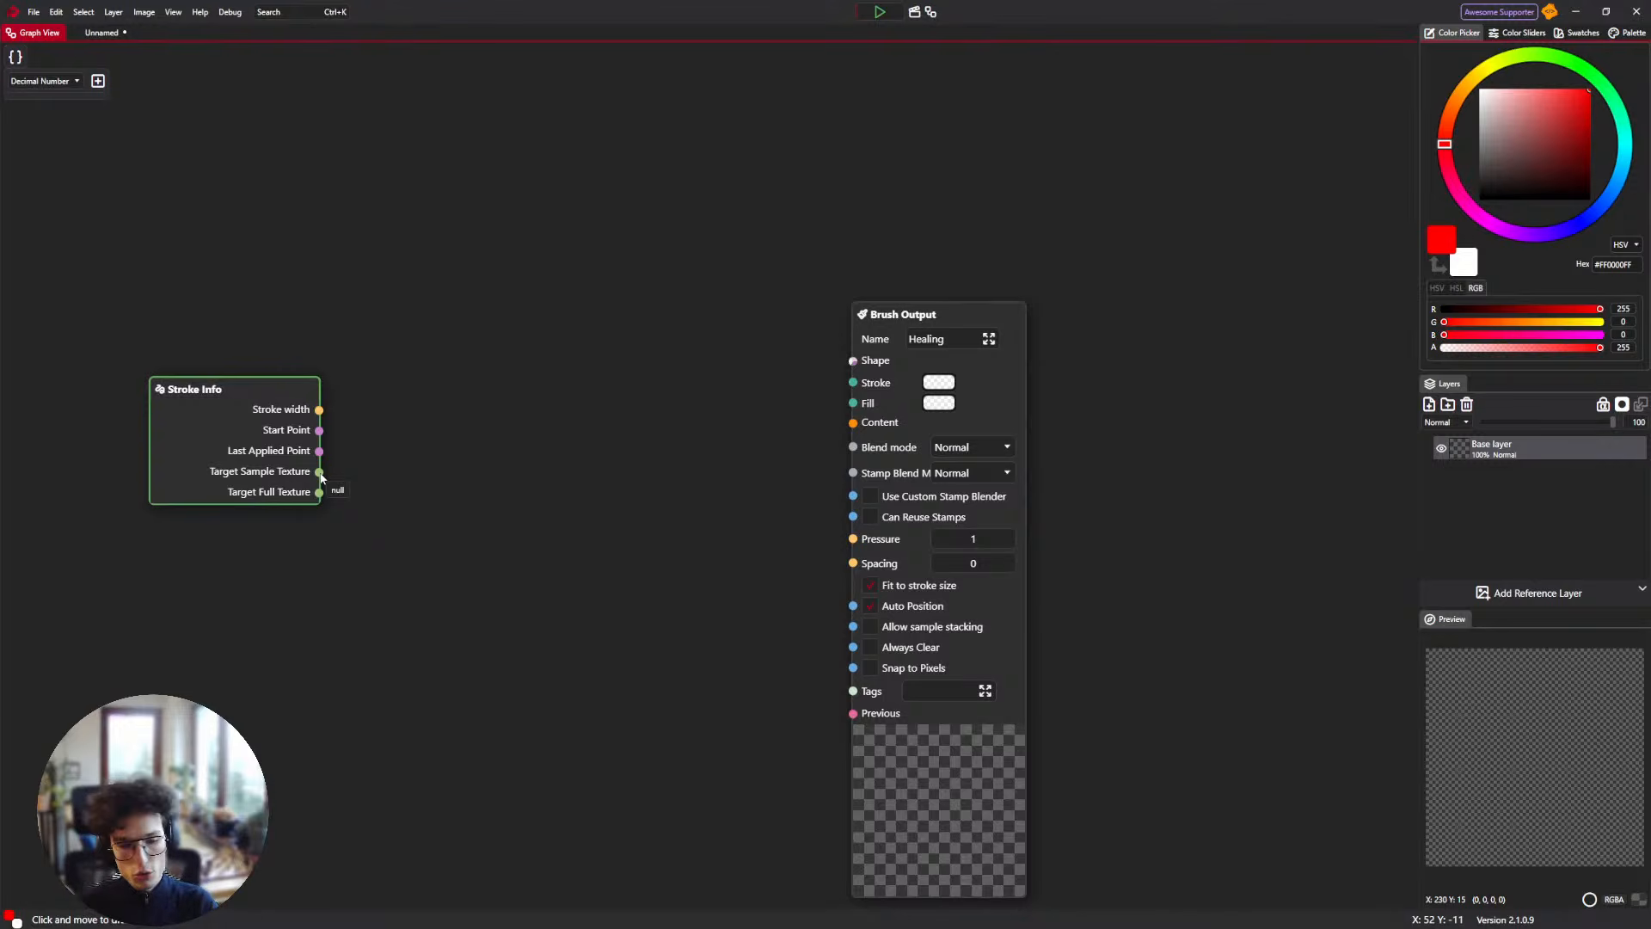
pyautogui.click(101, 32)
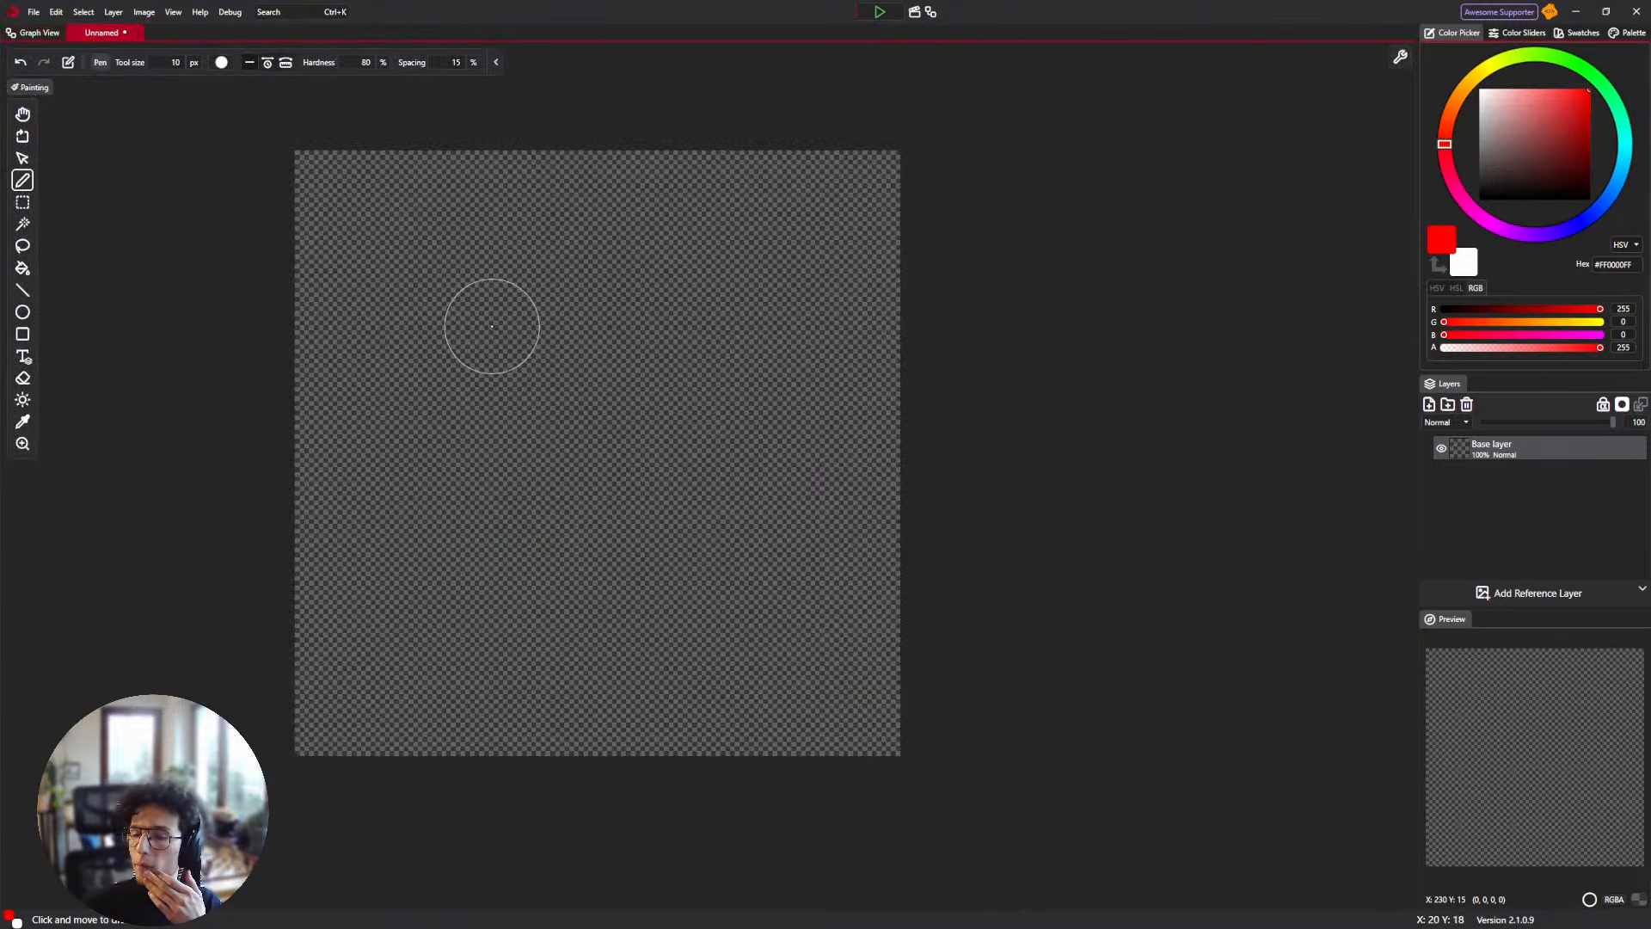
pyautogui.press('h')
pyautogui.moveTo(491, 328); pyautogui.dragTo(520, 405)
pyautogui.moveTo(570, 512); pyautogui.dragTo(646, 417)
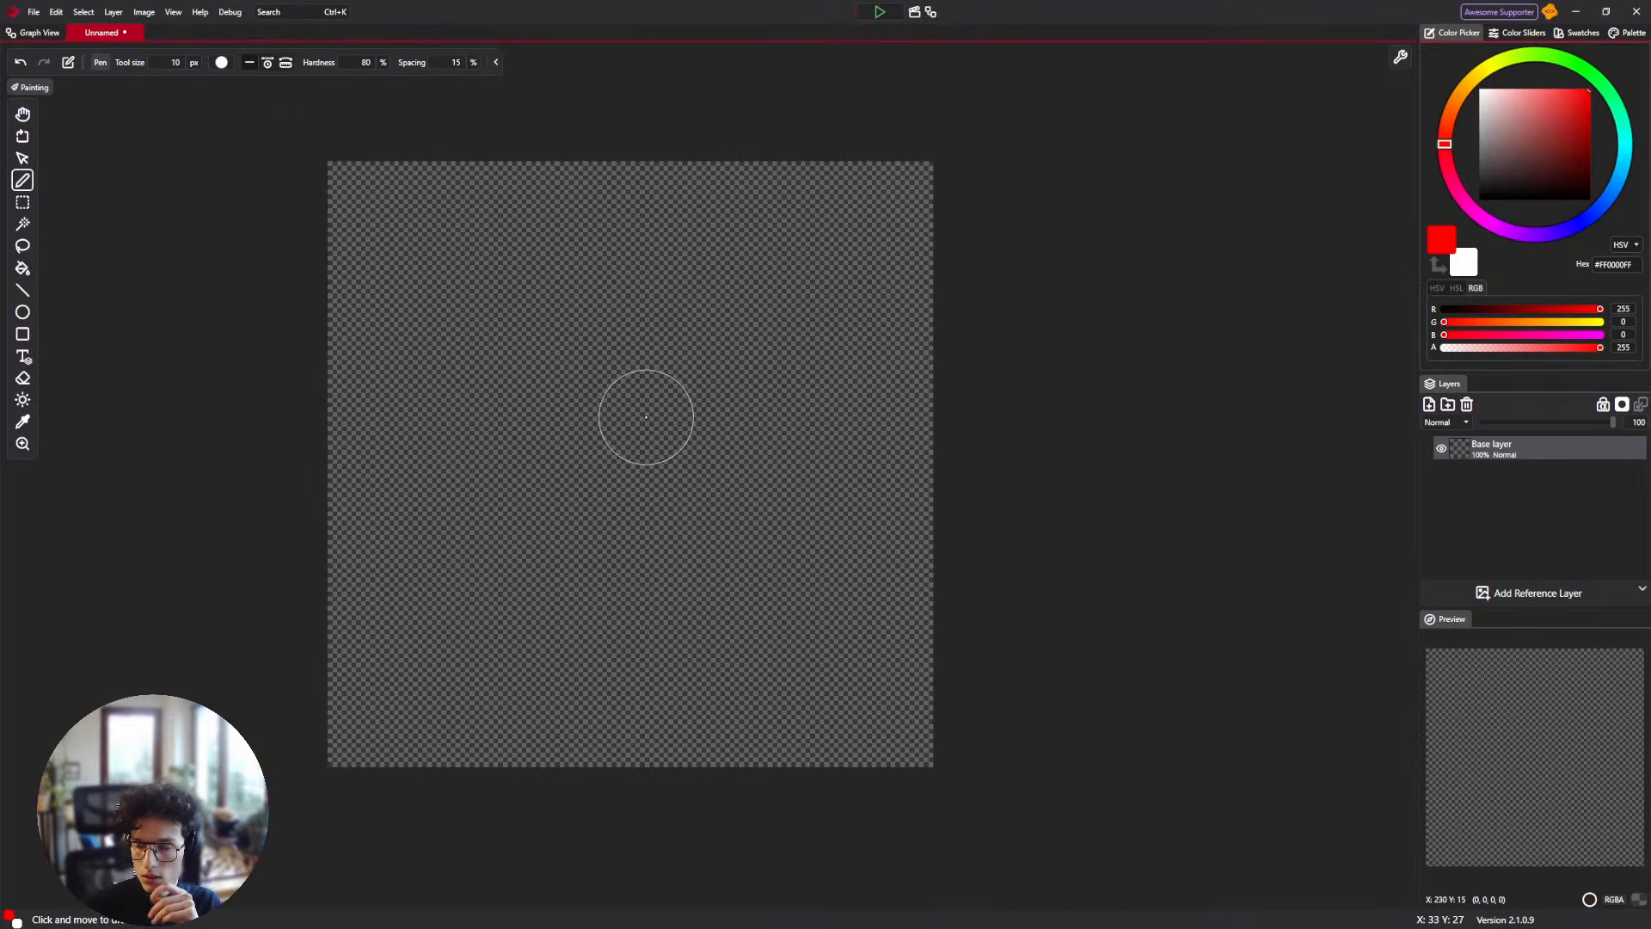
pyautogui.click(31, 33)
pyautogui.rightClick(454, 437)
pyautogui.press('BackSpace')
pyautogui.press('Escape')
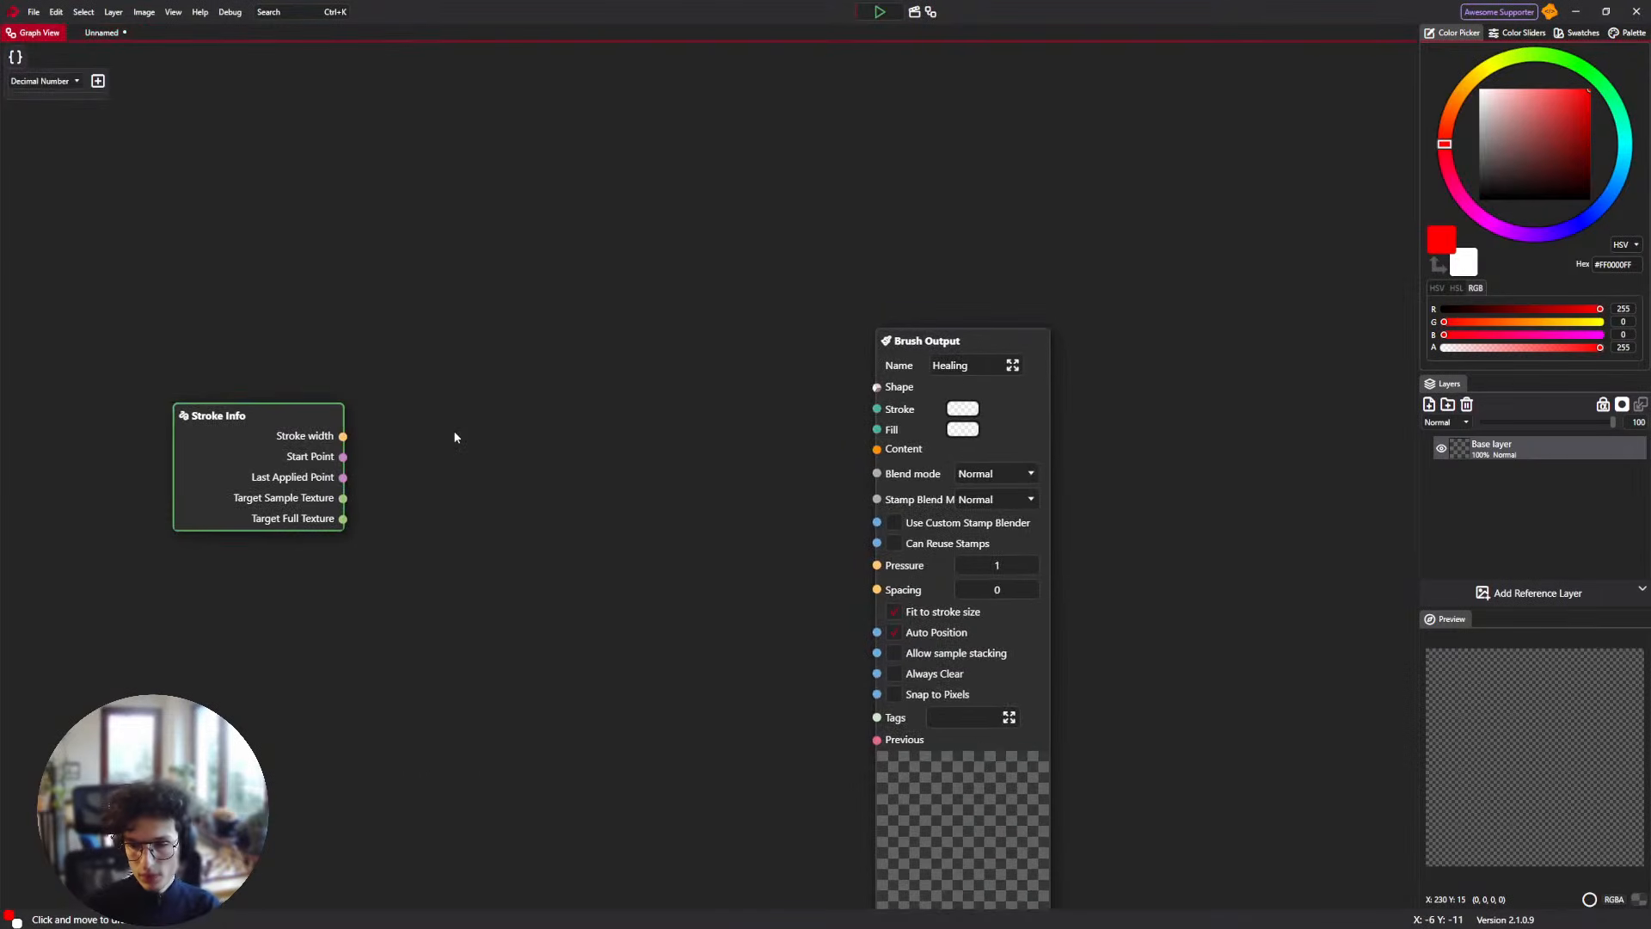
pyautogui.click(100, 34)
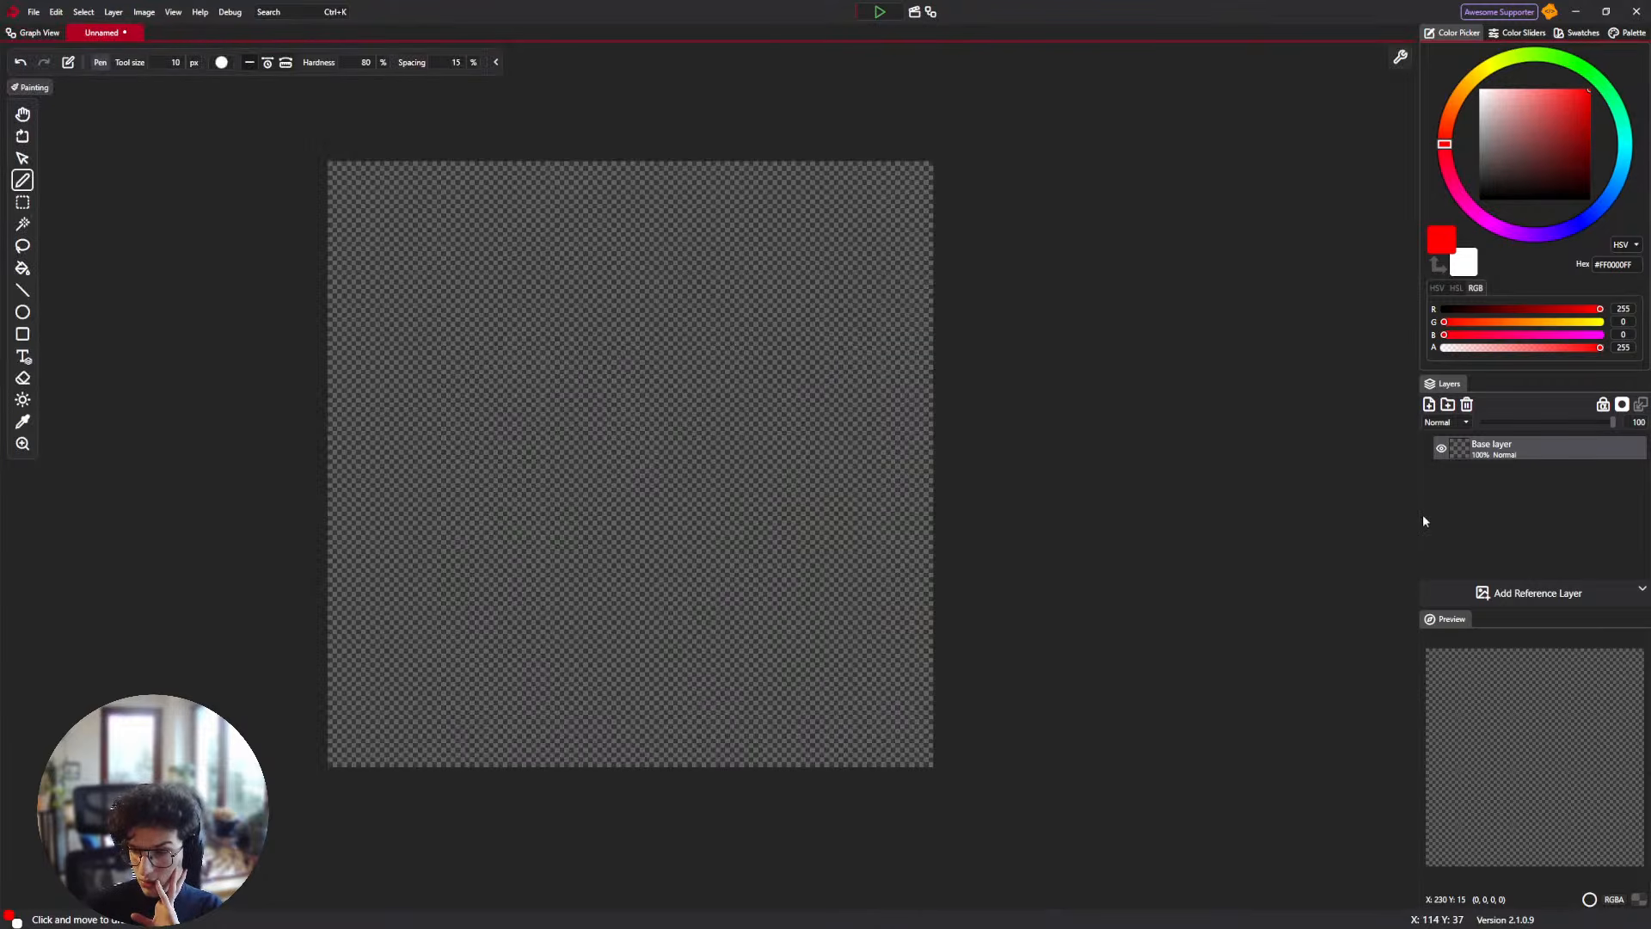
pyautogui.click(31, 33)
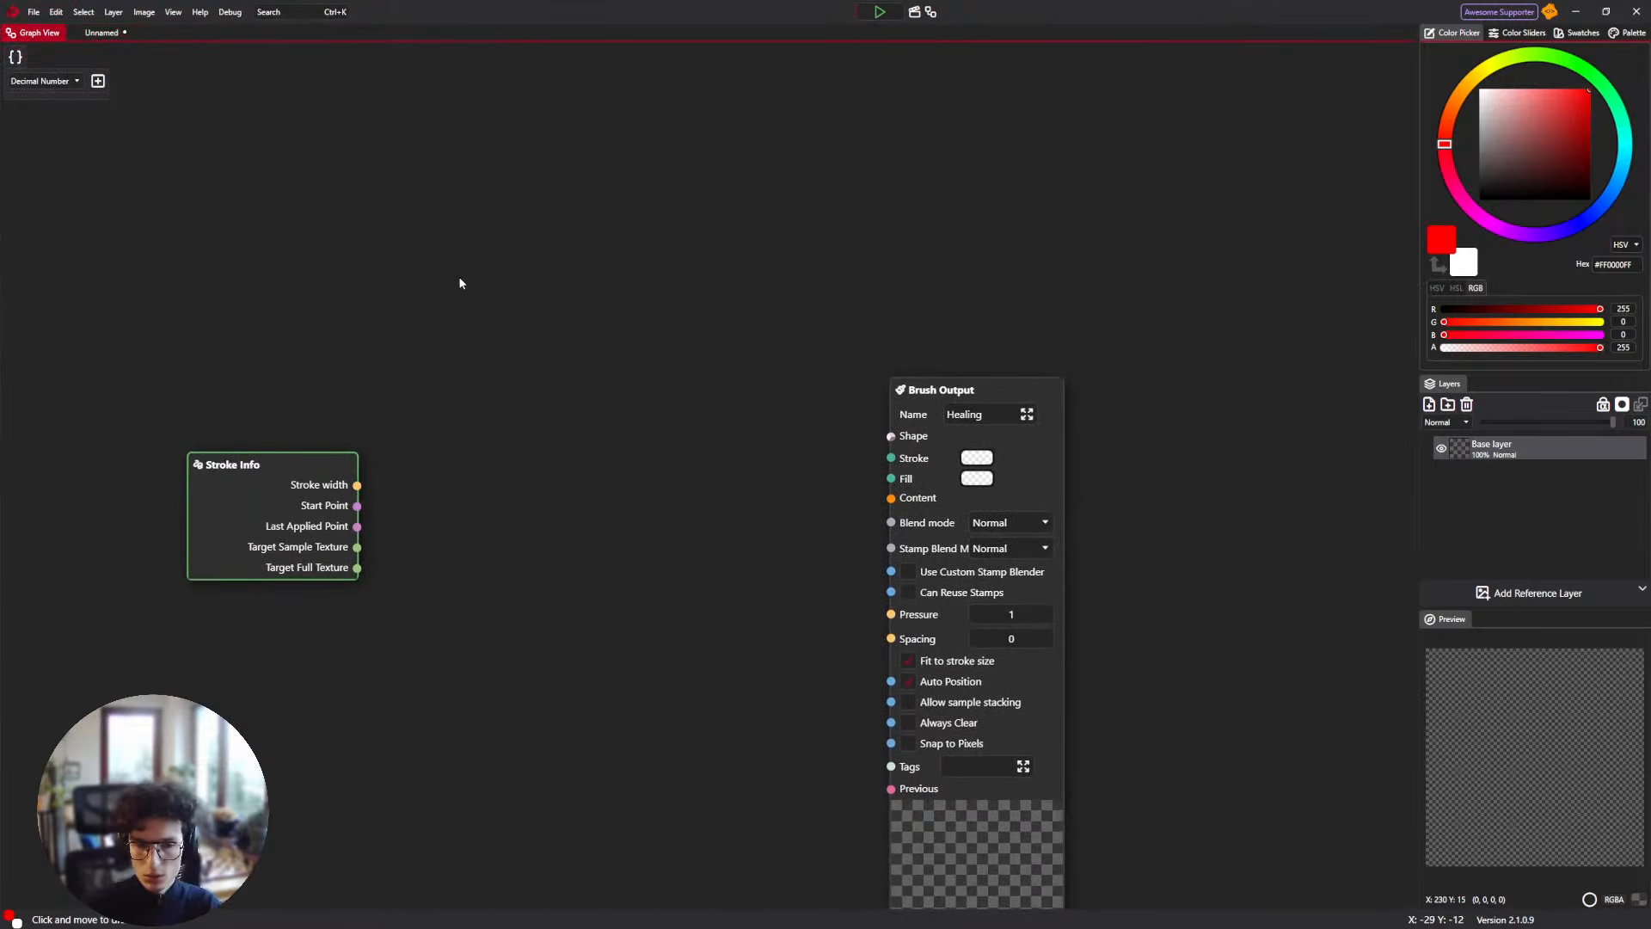
pyautogui.moveTo(439, 373); pyautogui.dragTo(431, 350)
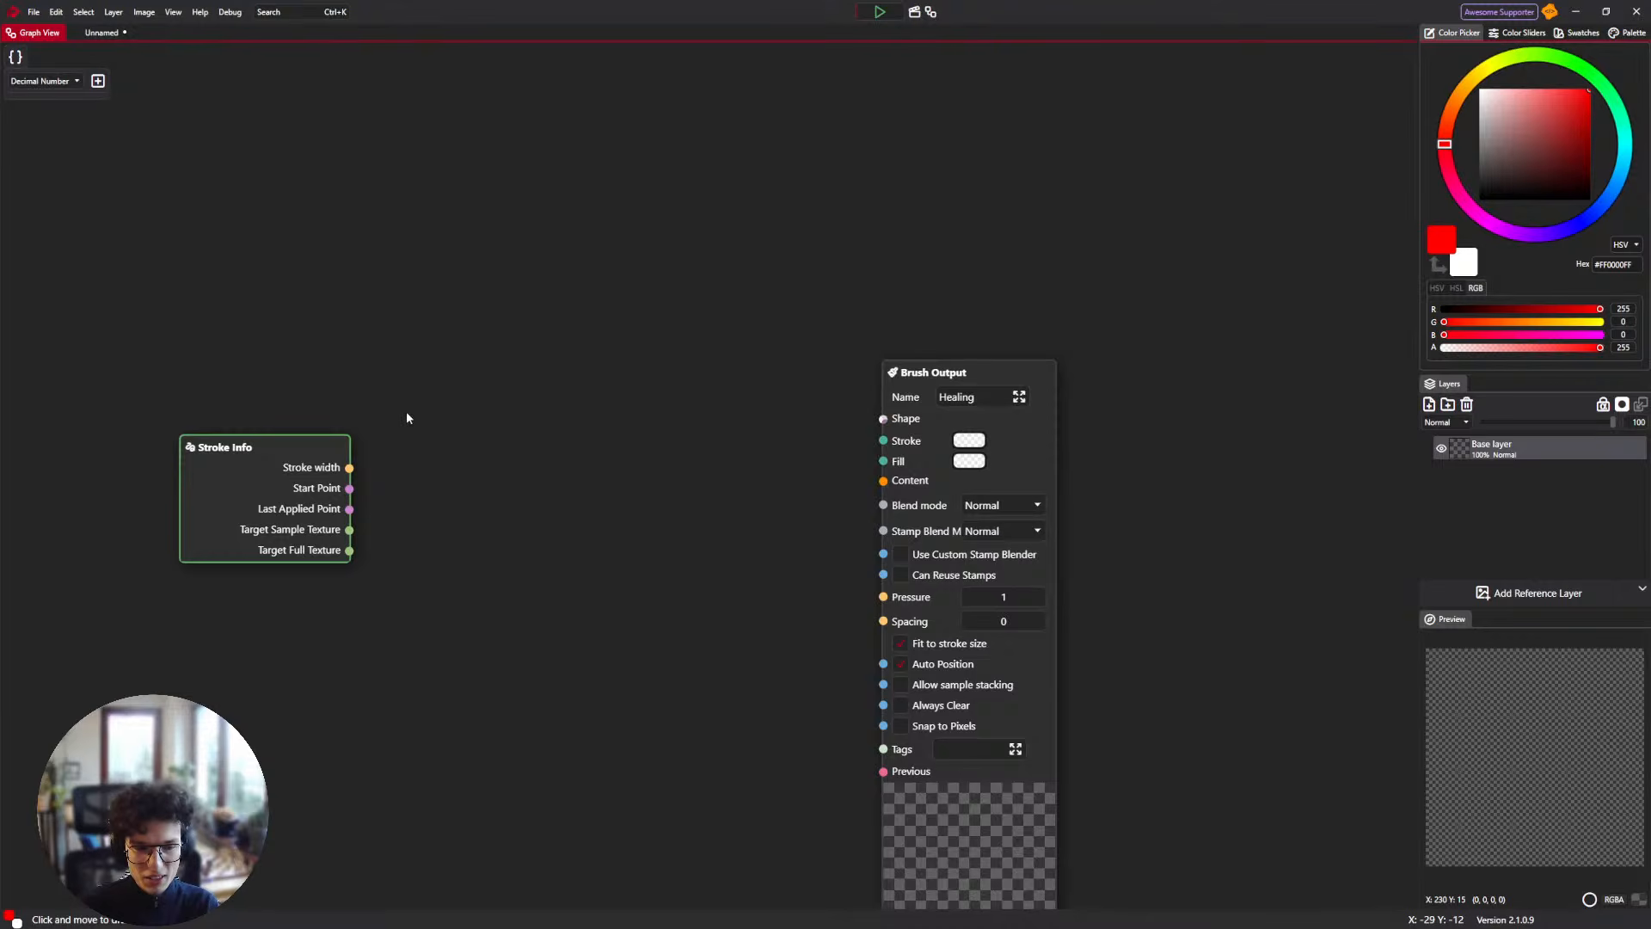
pyautogui.moveTo(408, 418); pyautogui.dragTo(405, 384)
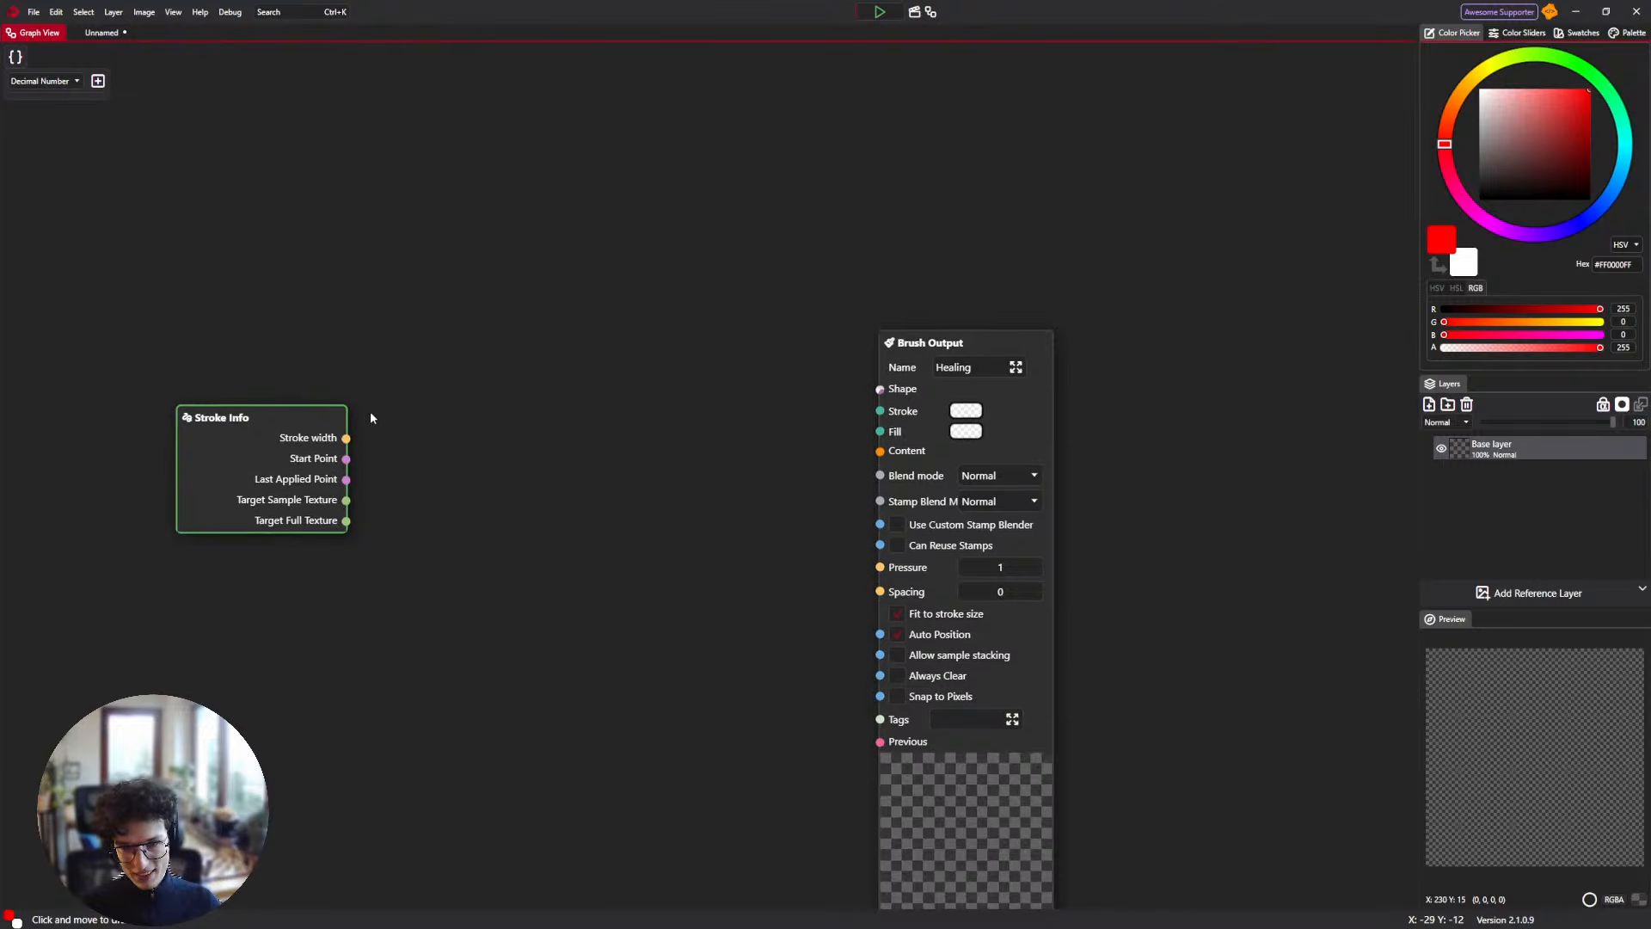
# Add a Sample Image node between Stroke Info and Brush Output.
pyautogui.rightClick(409, 431)
pyautogui.scroll(-3, 635, 536)
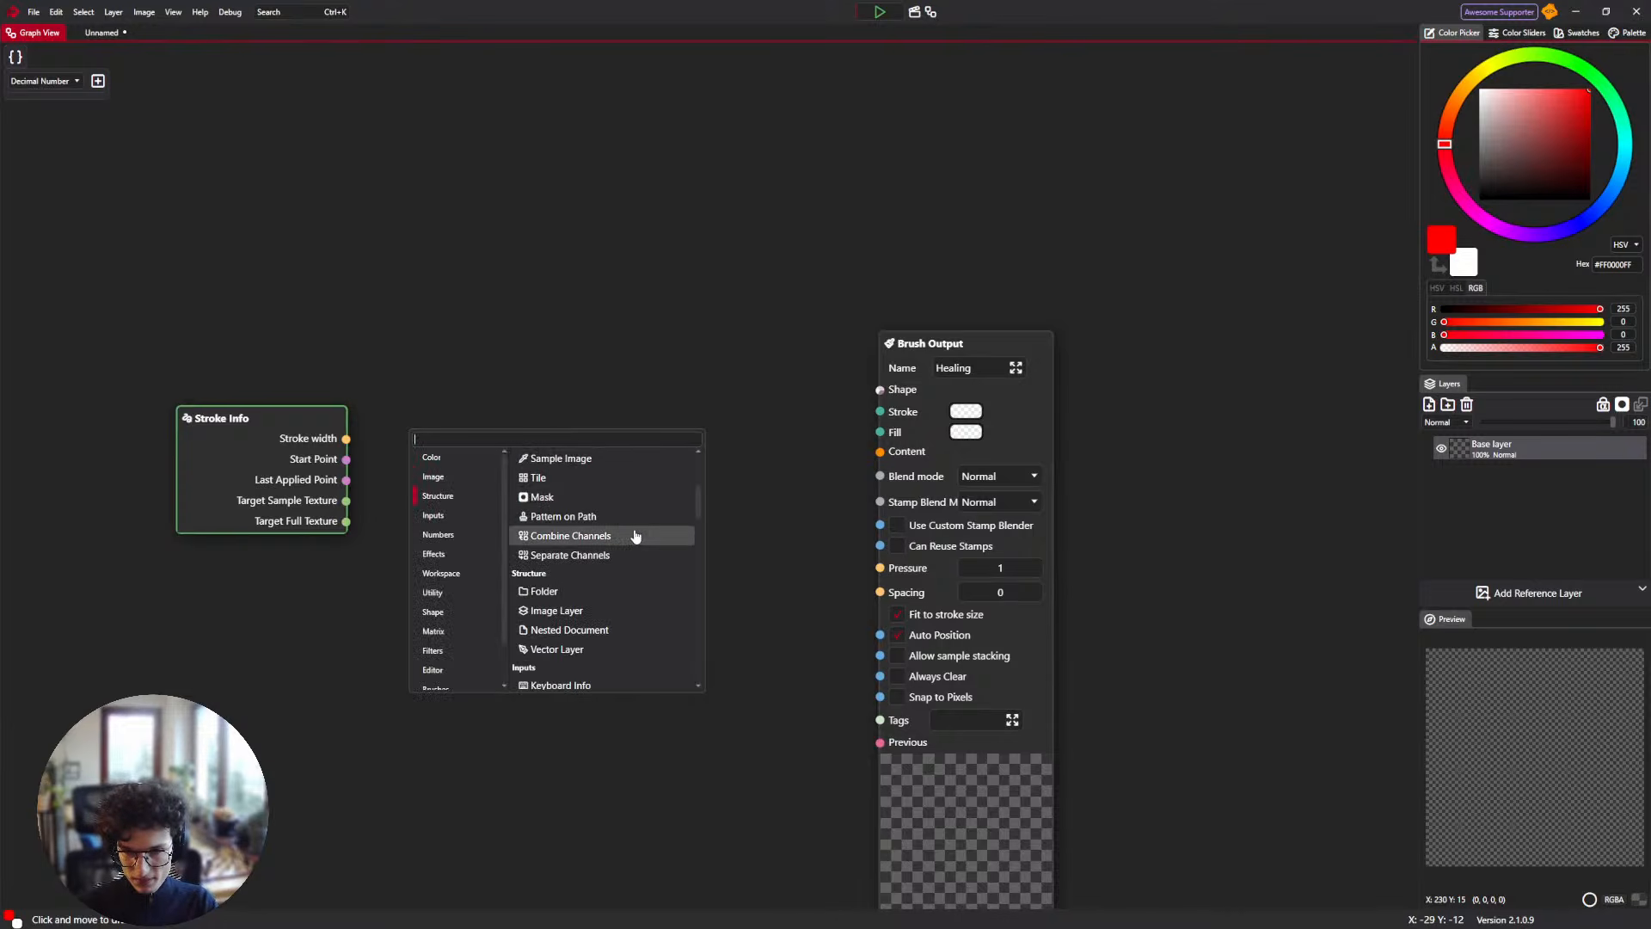
pyautogui.write('Sample')
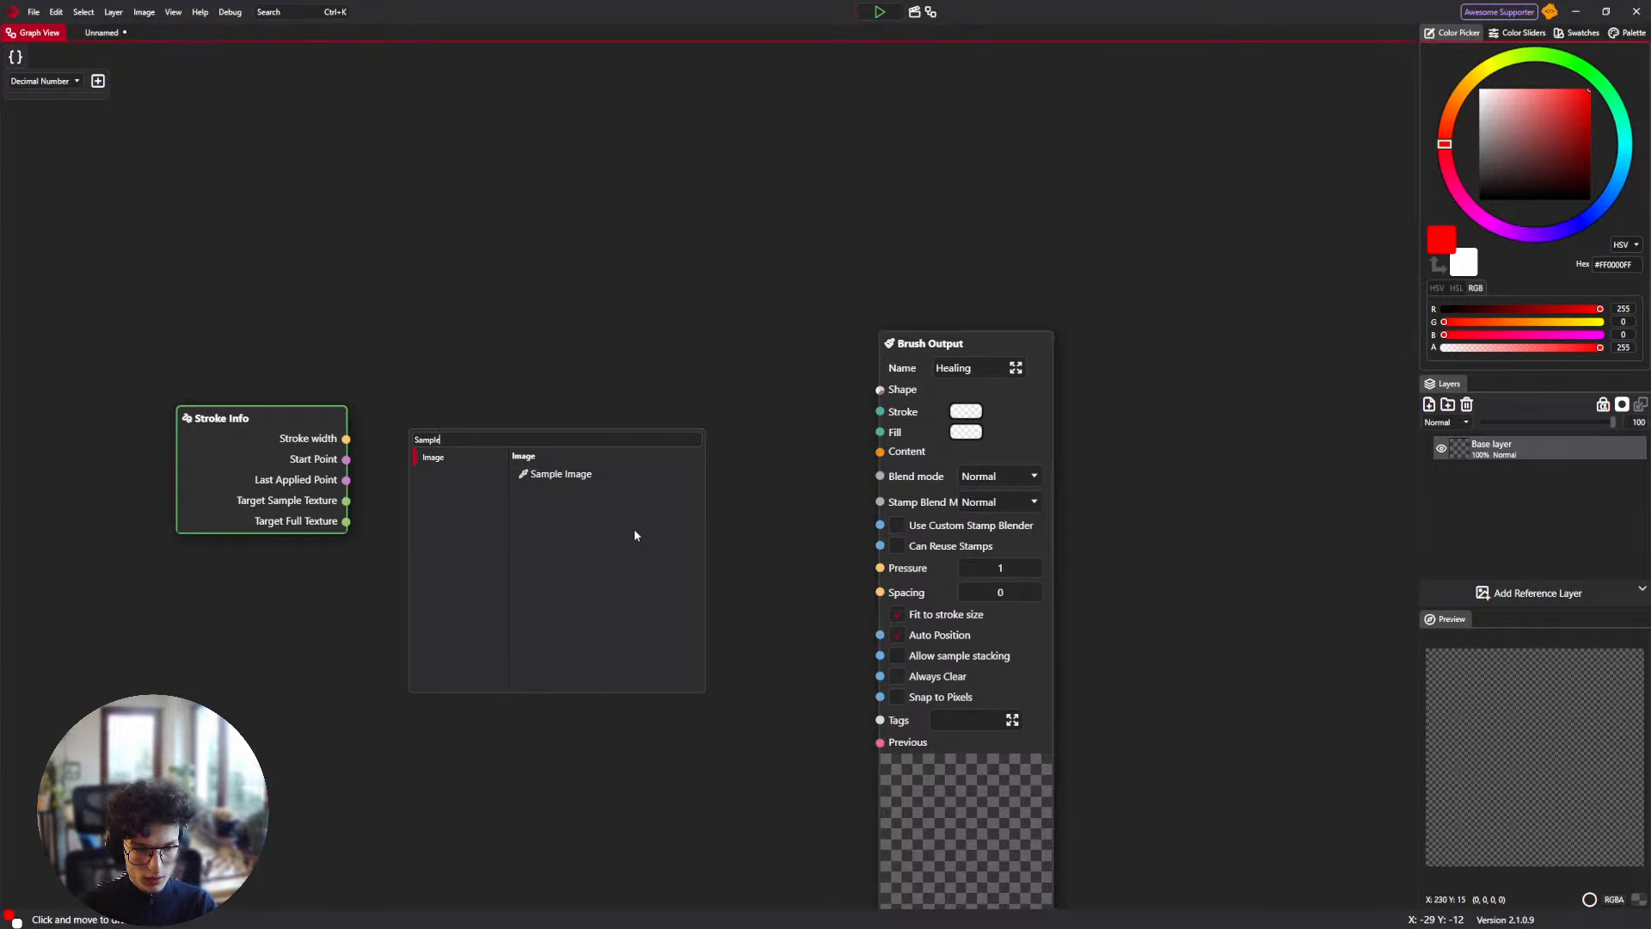
pyautogui.press('Return')
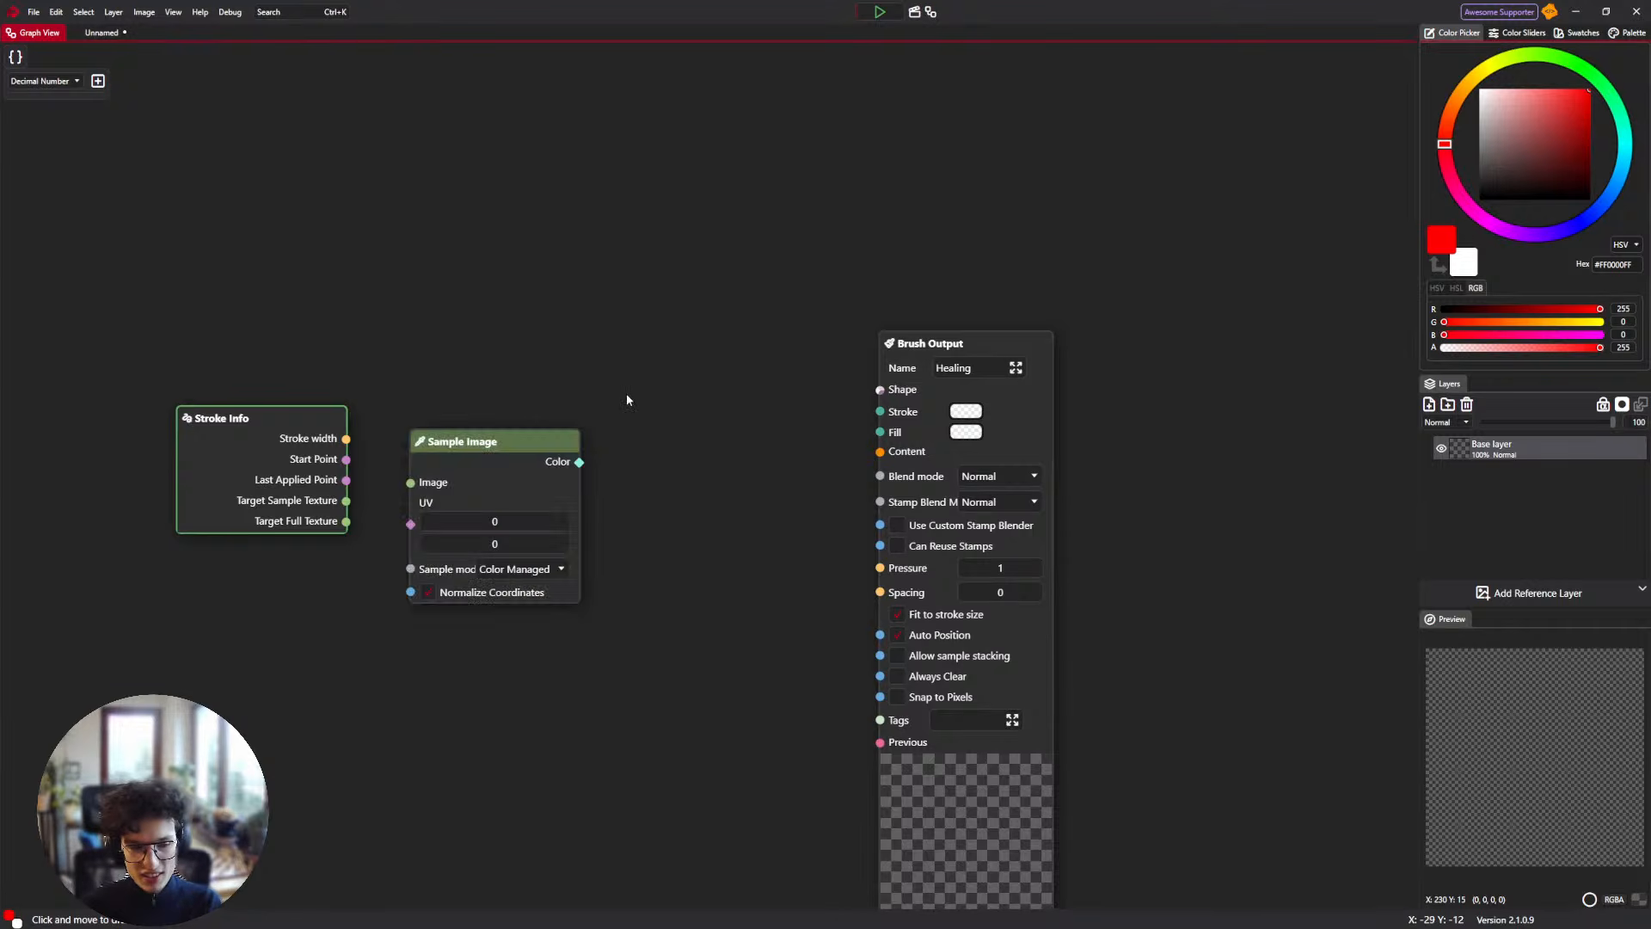
pyautogui.moveTo(609, 498)
pyautogui.mouseDown()
pyautogui.moveTo(598, 455)
pyautogui.moveTo(609, 488)
pyautogui.mouseUp()
pyautogui.moveTo(456, 426)
pyautogui.mouseDown()
pyautogui.moveTo(463, 386)
pyautogui.moveTo(503, 435)
pyautogui.mouseUp()
pyautogui.moveTo(309, 508); pyautogui.dragTo(278, 424)
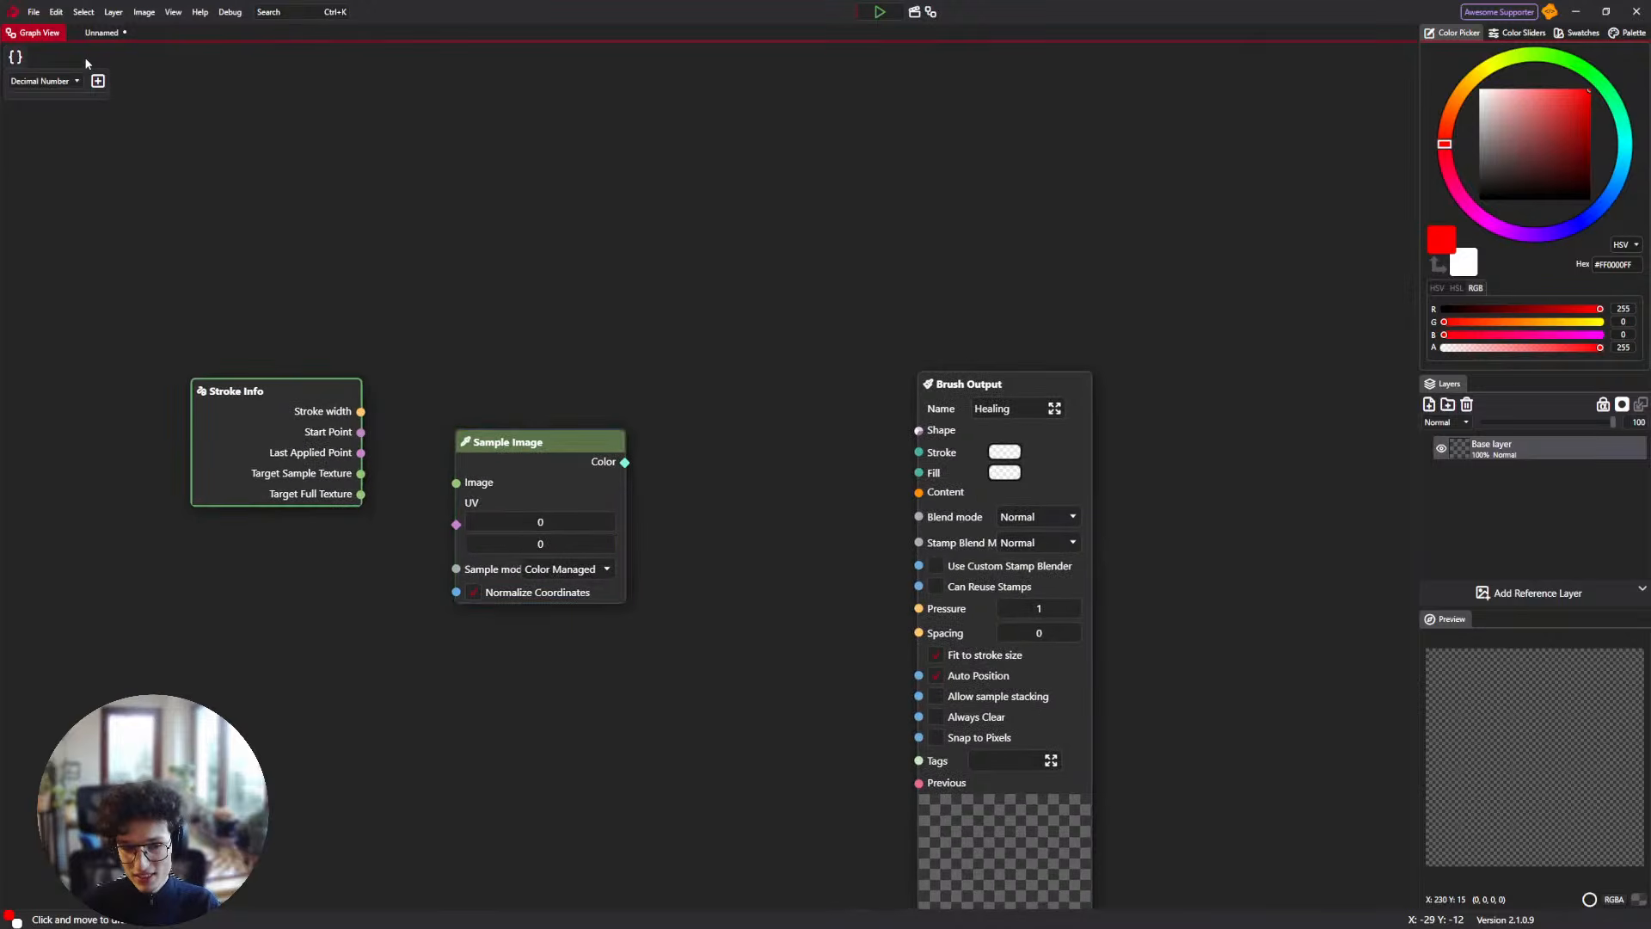
# Connect Stroke Info's Target Sample Texture output to the Sample Image node's Image input and position the node.
pyautogui.moveTo(349, 369); pyautogui.dragTo(286, 269)
pyautogui.moveTo(417, 362); pyautogui.dragTo(454, 340)
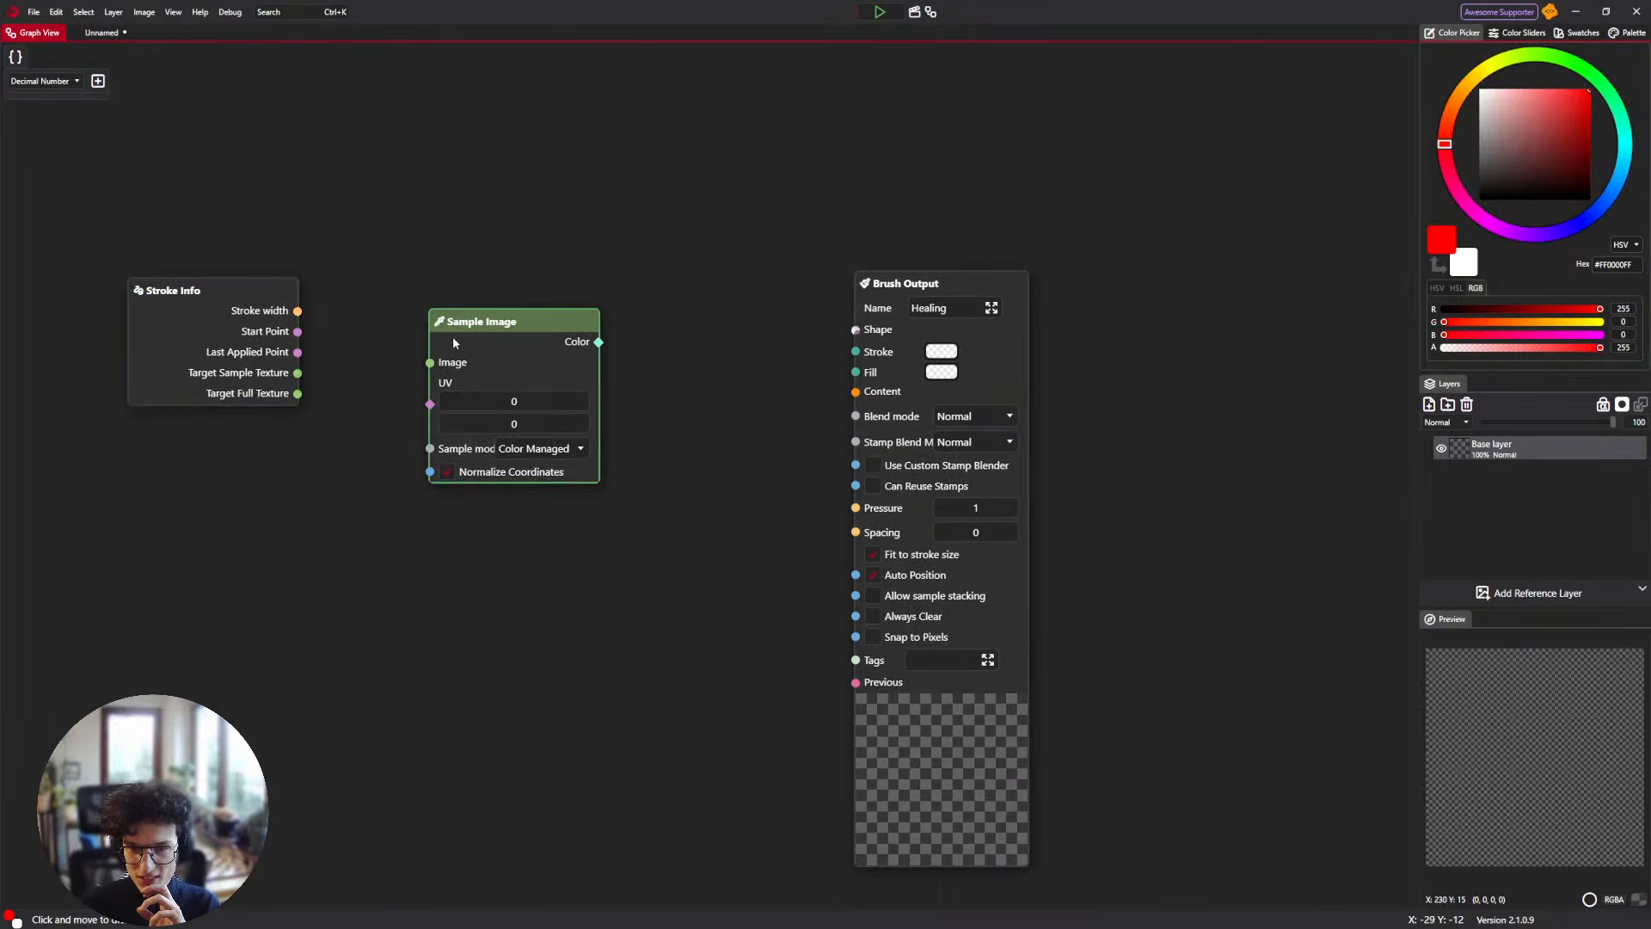
pyautogui.moveTo(296, 372)
pyautogui.mouseDown()
pyautogui.moveTo(430, 362)
pyautogui.moveTo(441, 393)
pyautogui.mouseUp()
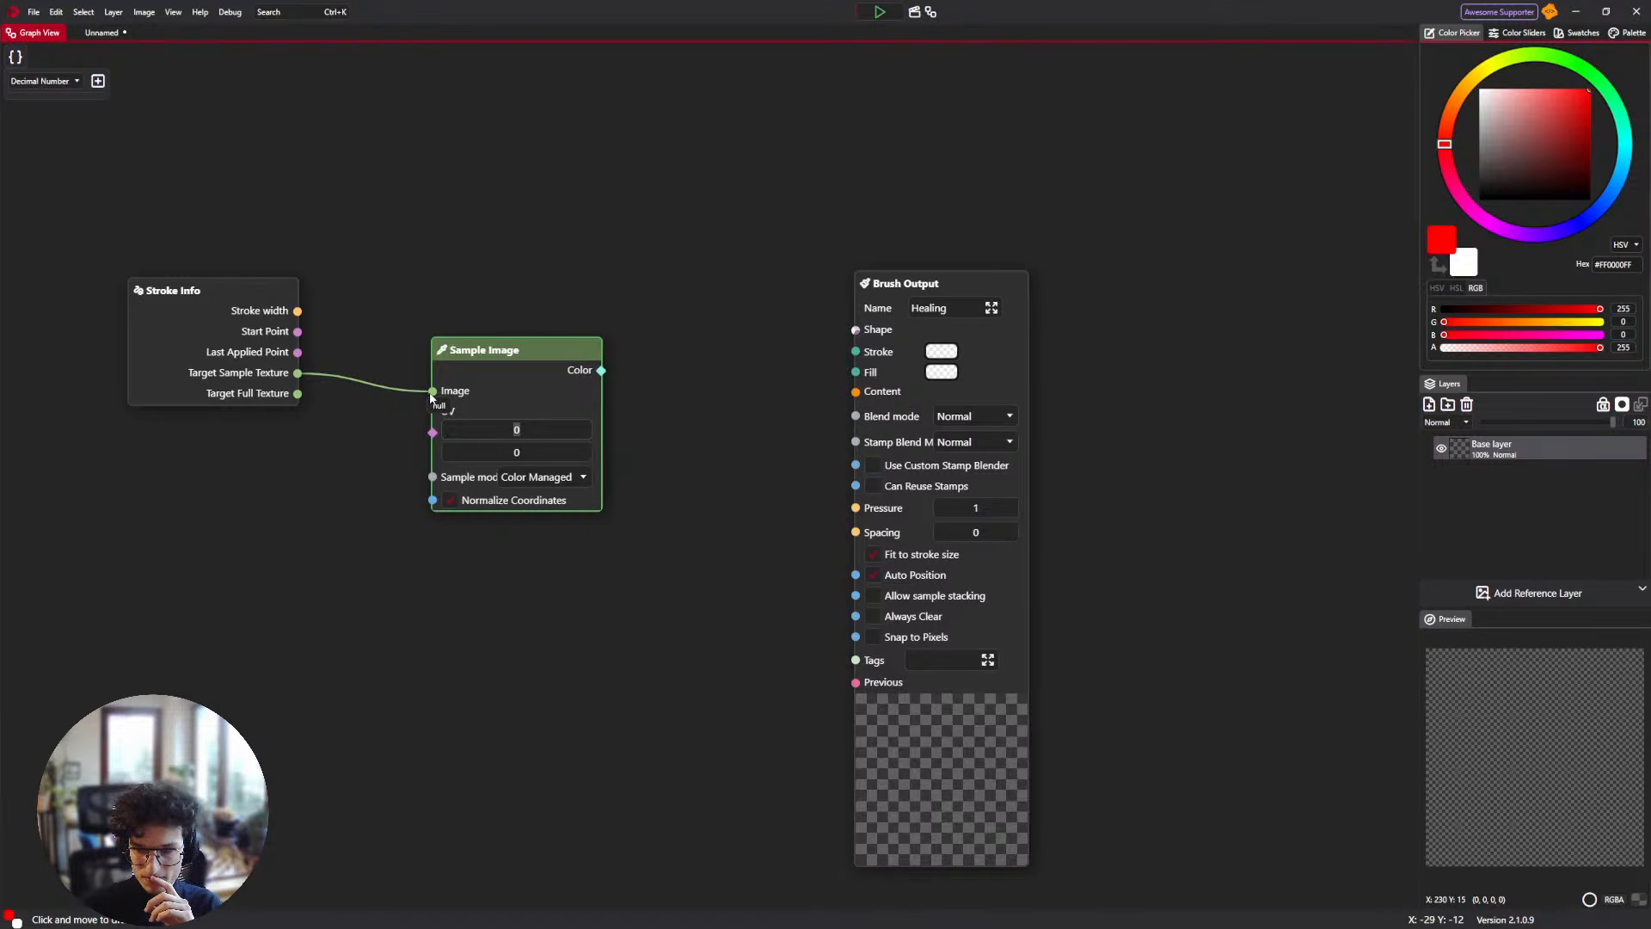
pyautogui.moveTo(354, 410)
pyautogui.mouseDown()
pyautogui.moveTo(367, 375)
pyautogui.moveTo(563, 334)
pyautogui.mouseUp()
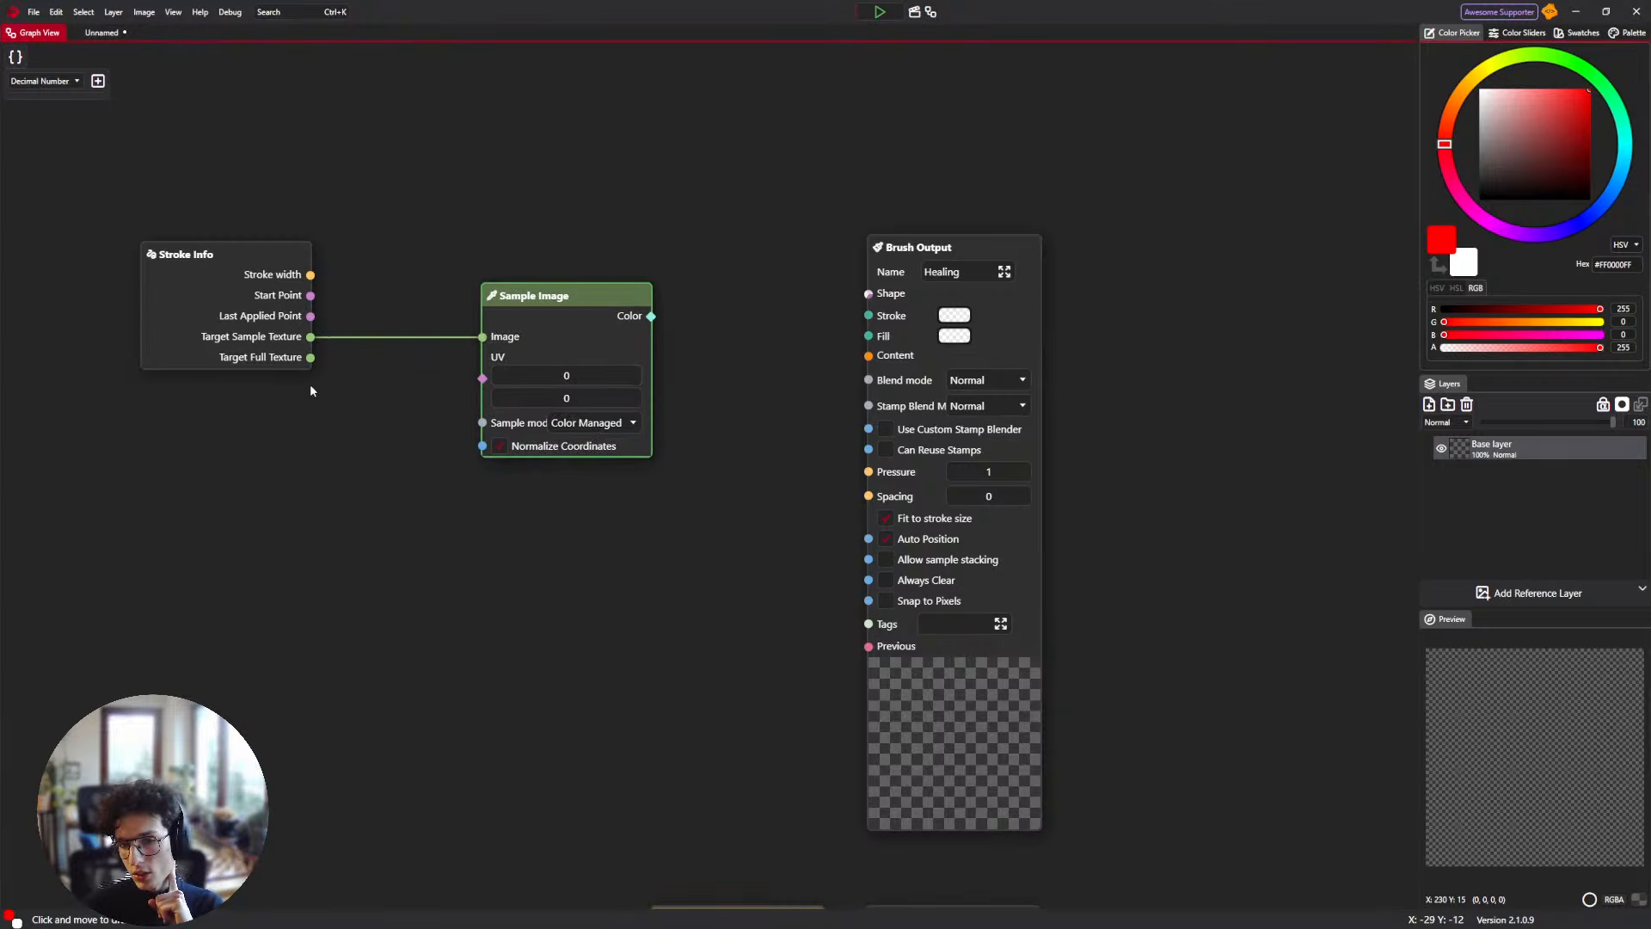
pyautogui.rightClick(293, 411)
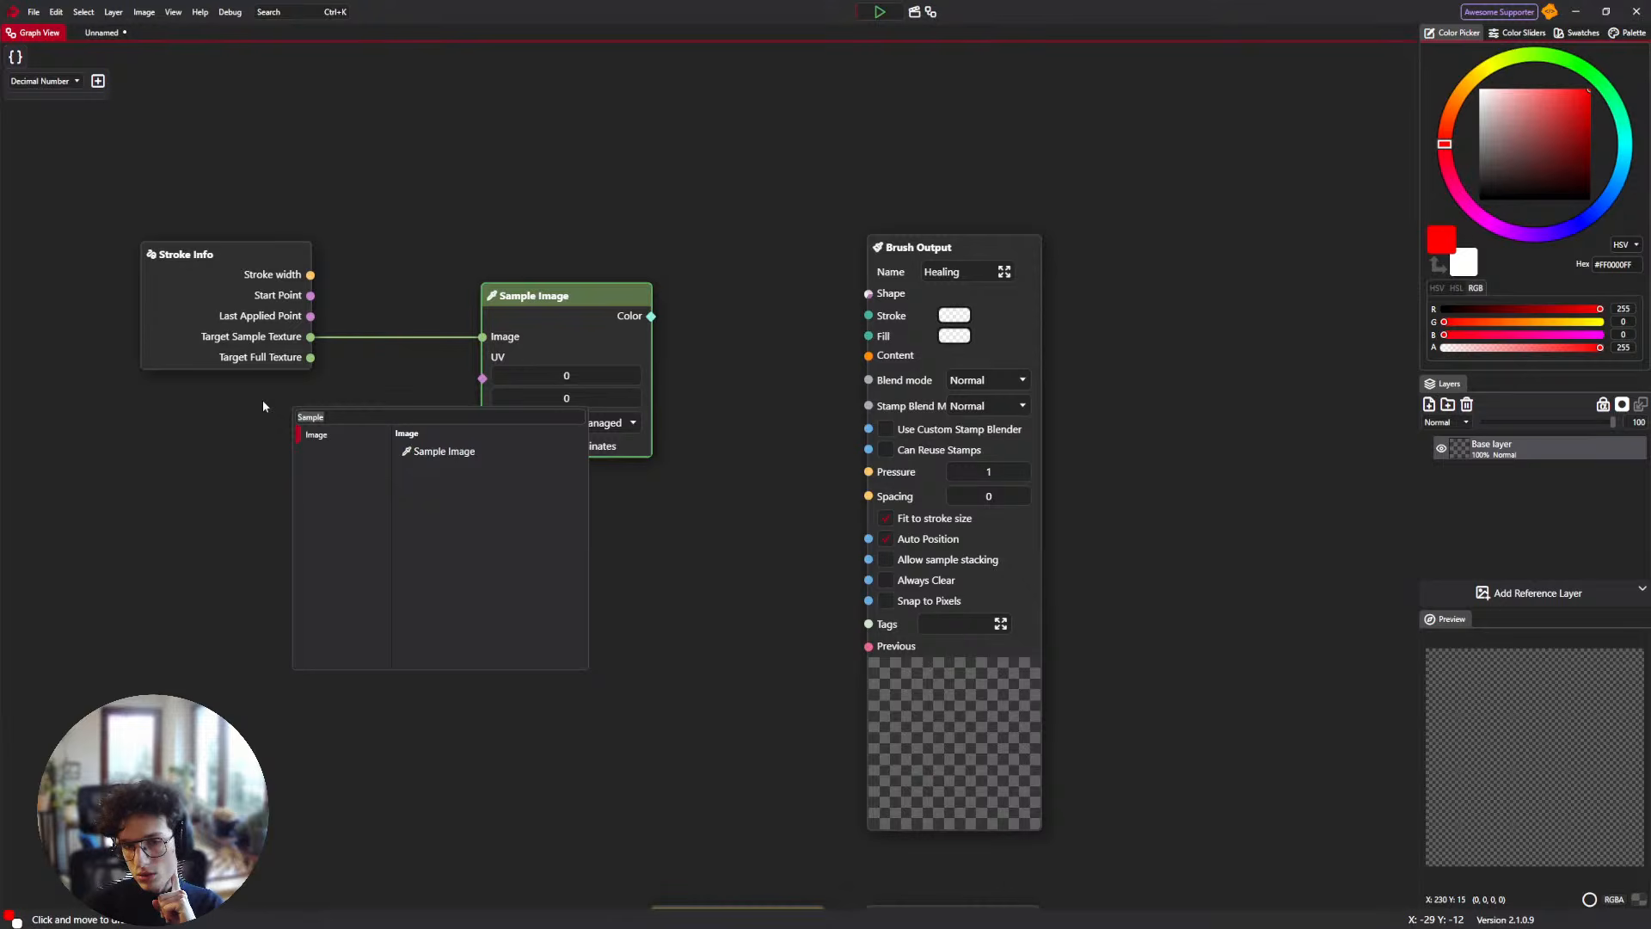
pyautogui.press('BackSpace')
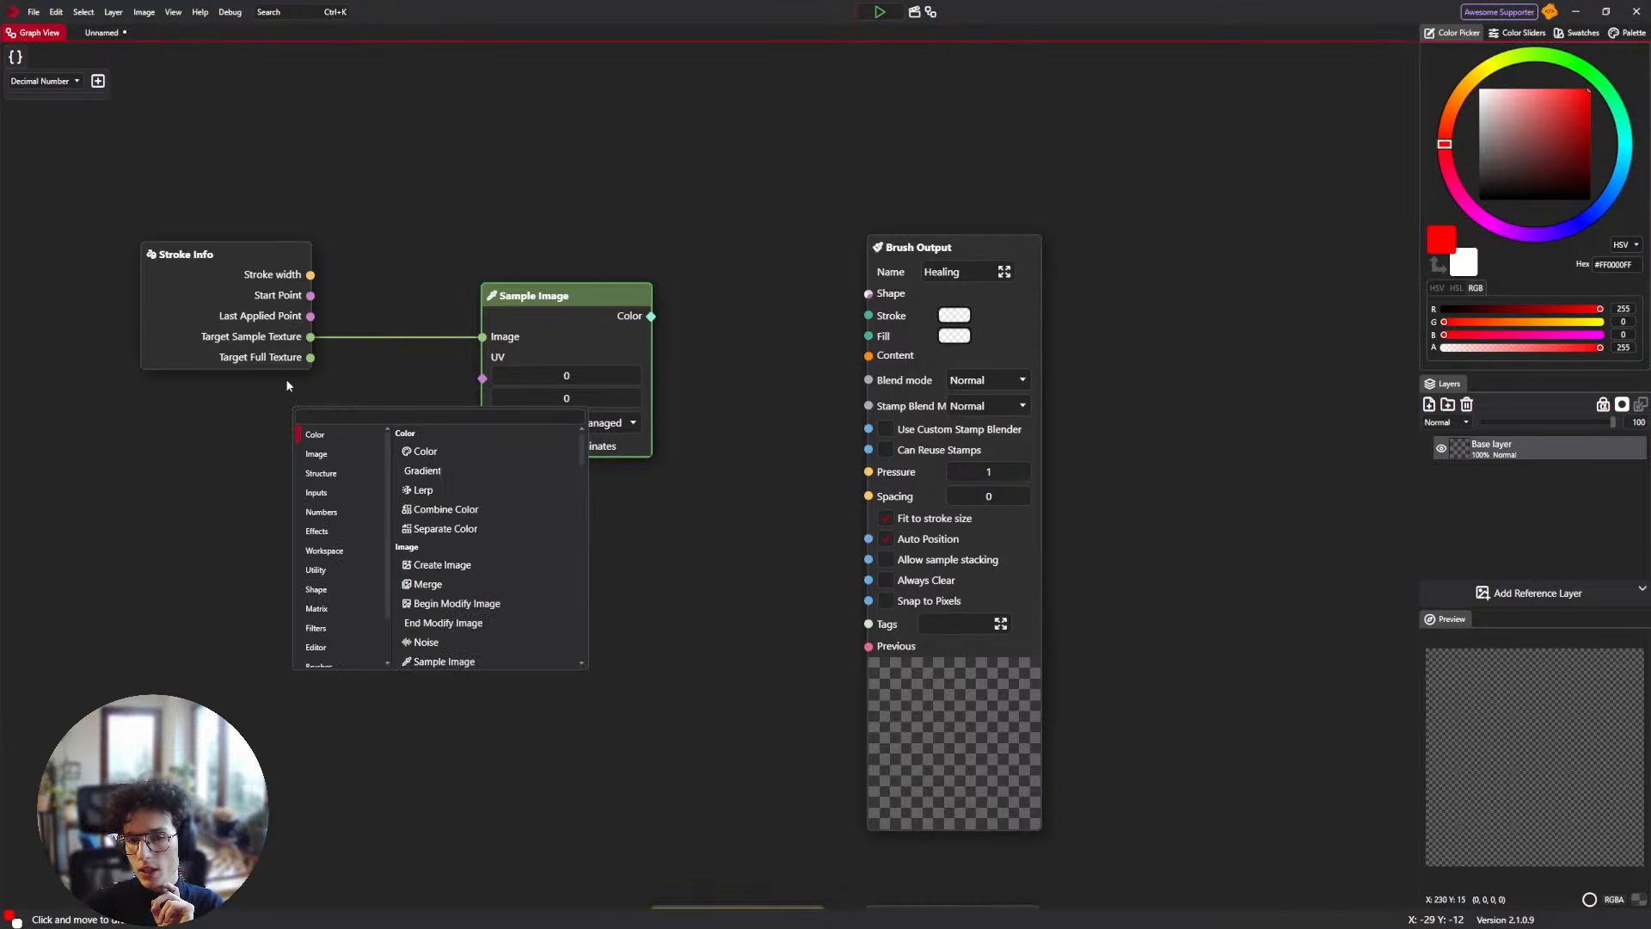
pyautogui.click(289, 385)
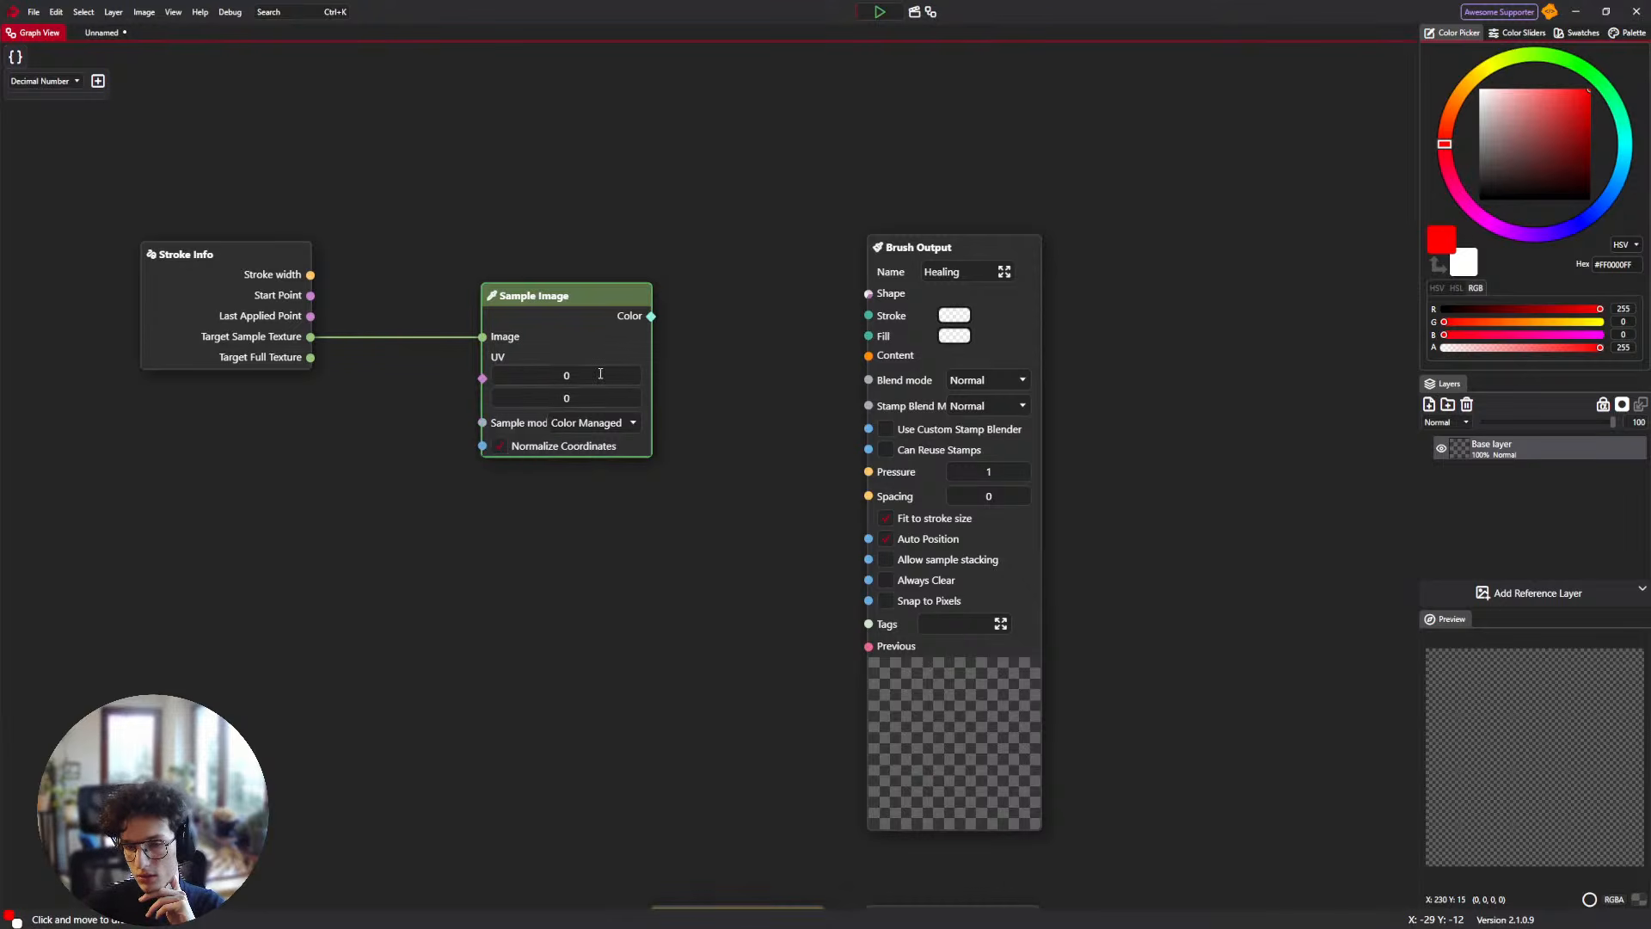
# Set the Sample Image node's UV coordinates to 0 and 0,5.
pyautogui.click(600, 373)
pyautogui.write('0.5')
pyautogui.press('Tab')
pyautogui.write('0.5')
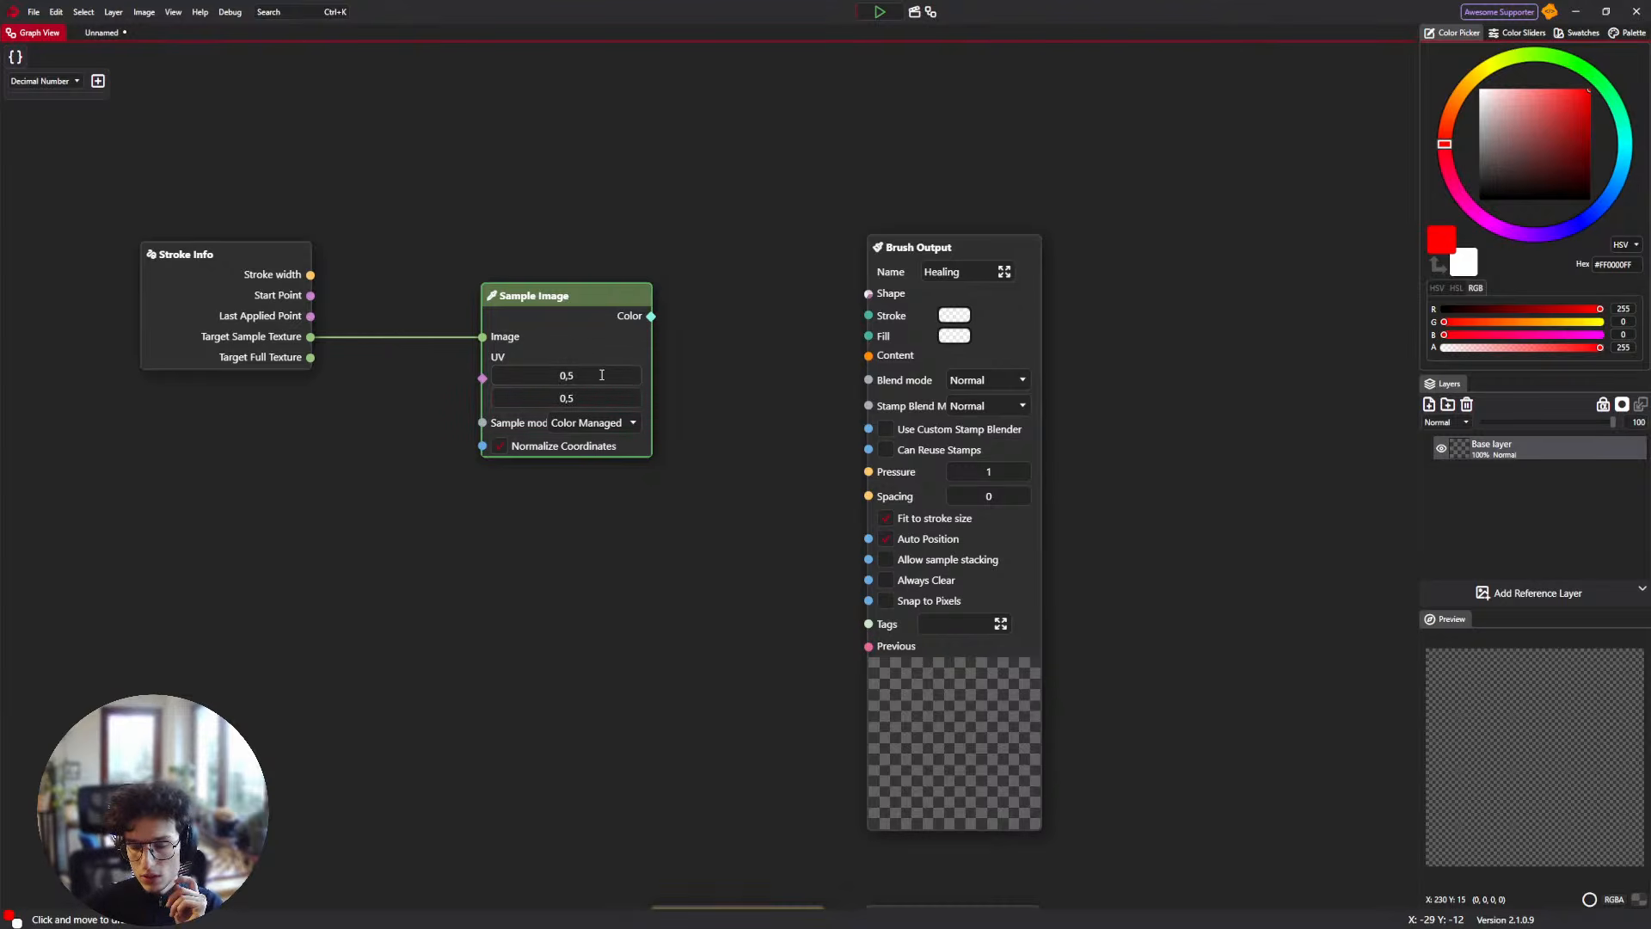
pyautogui.click(602, 369)
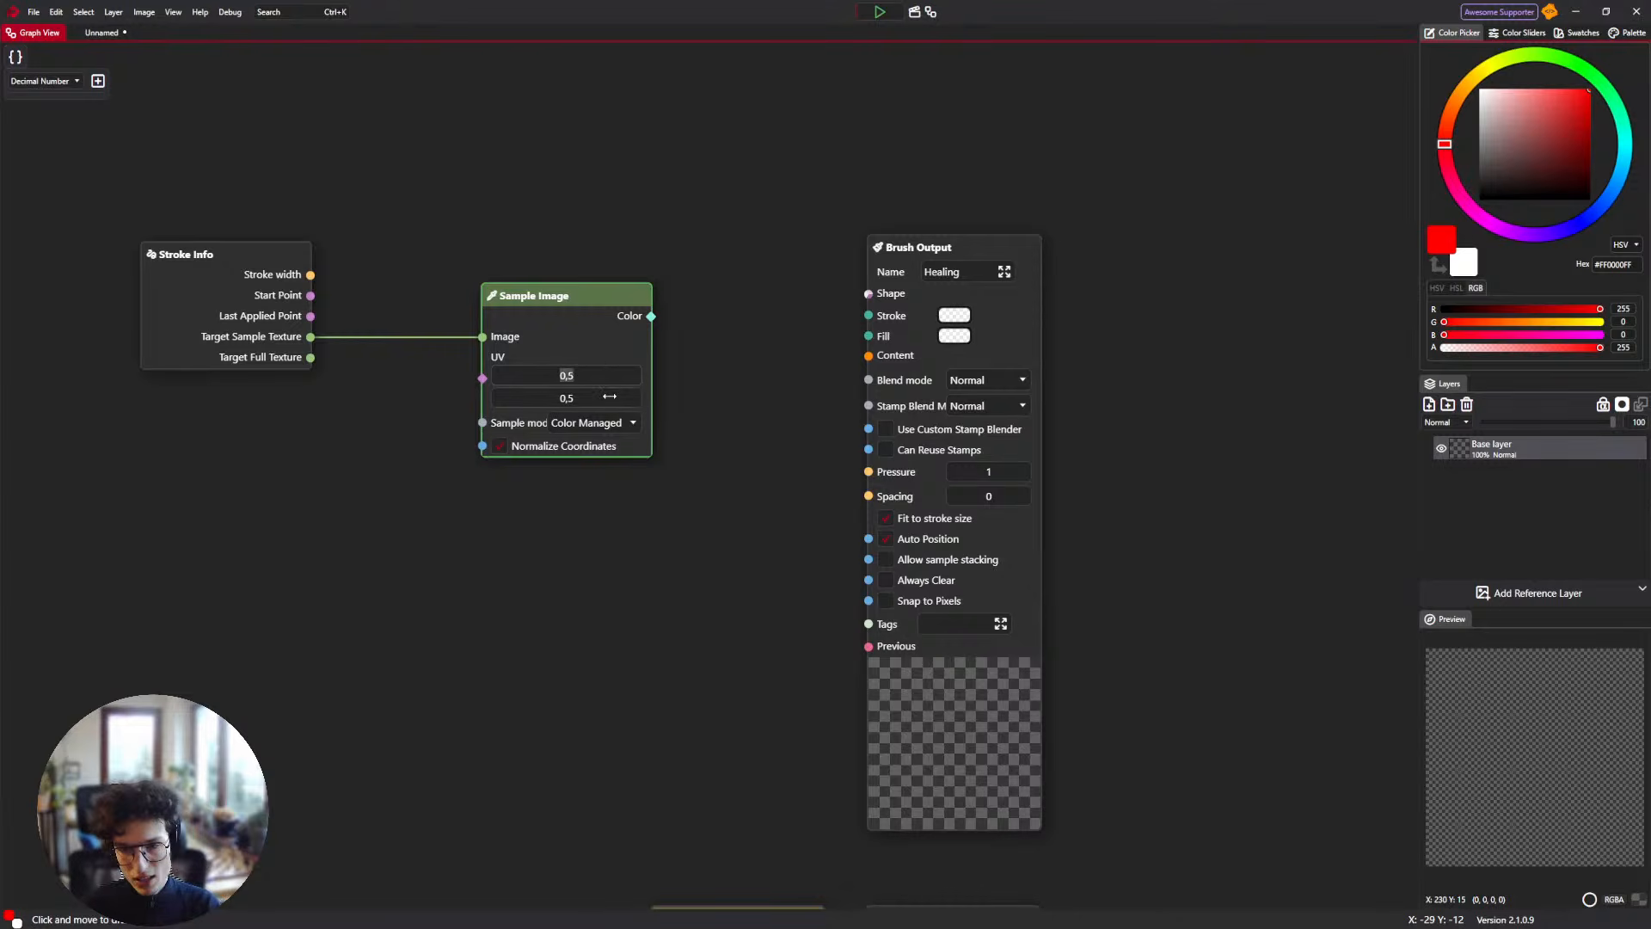
pyautogui.write('0')
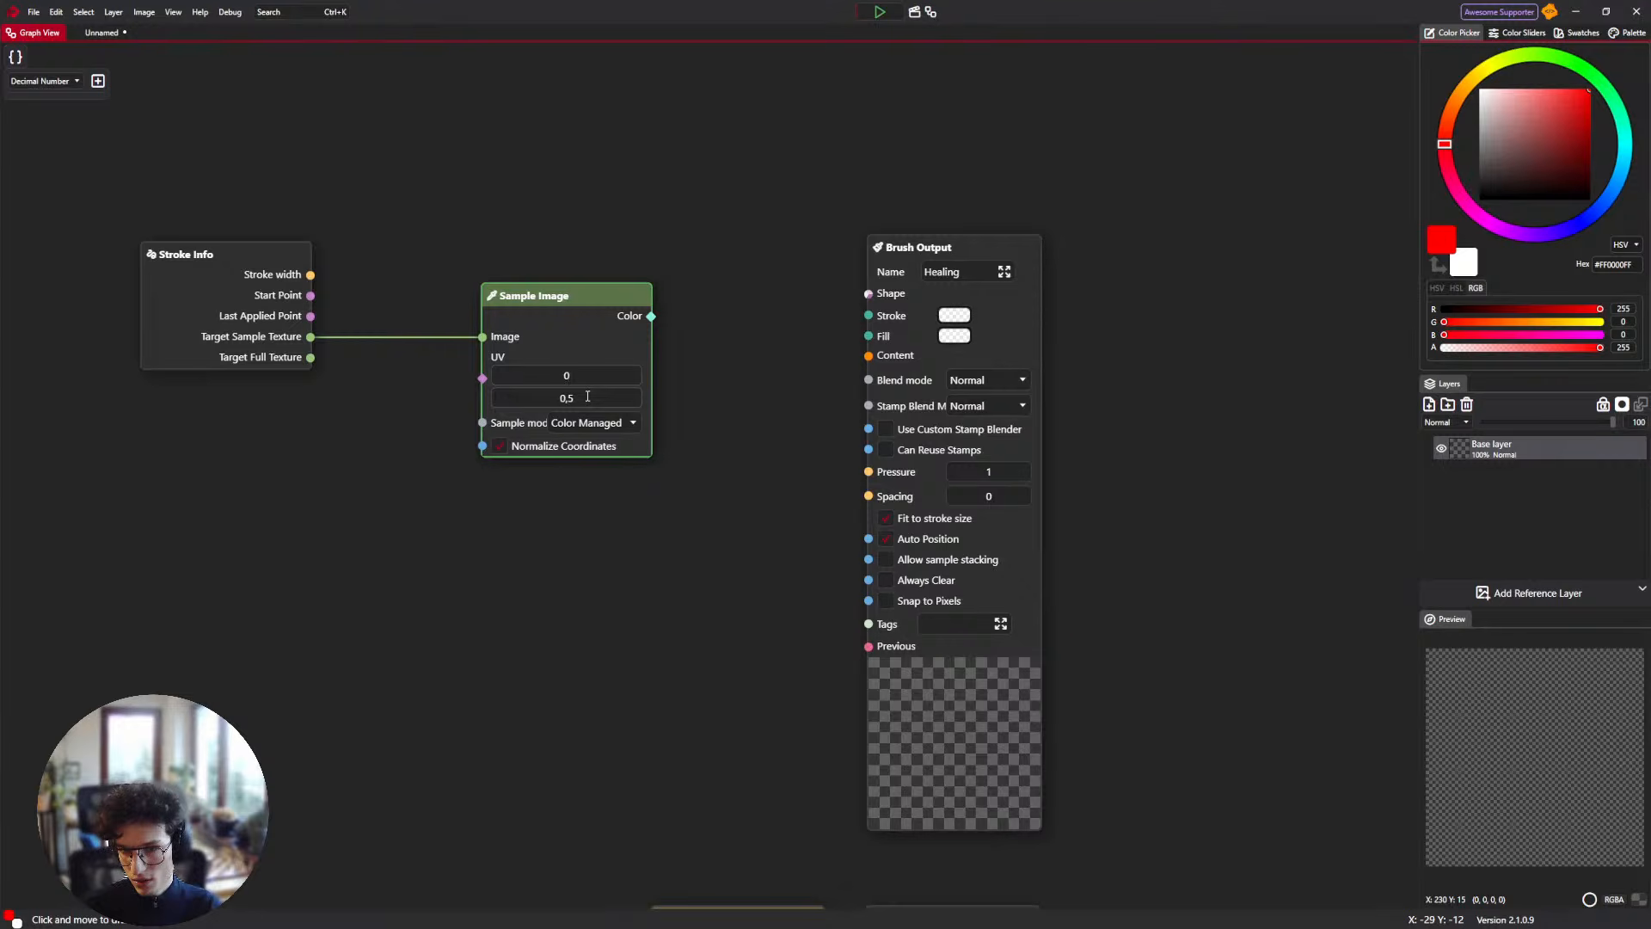
# Paint red test strokes with the Pen at the canvas's left edge and near its middle.
pyautogui.click(104, 35)
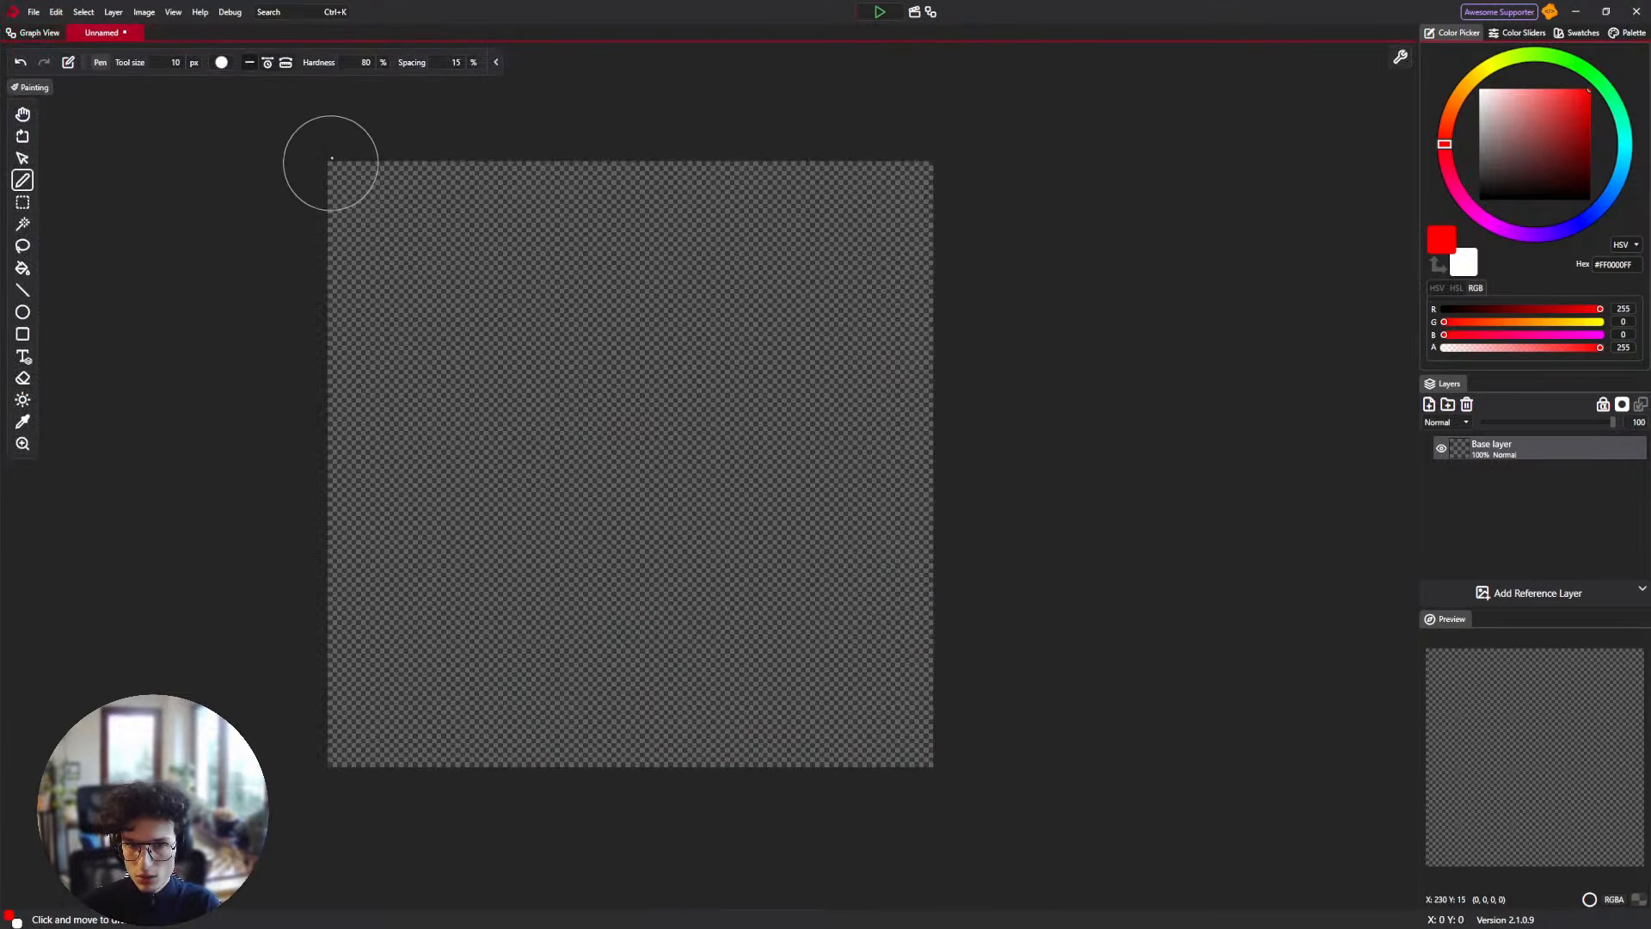
pyautogui.click(339, 449)
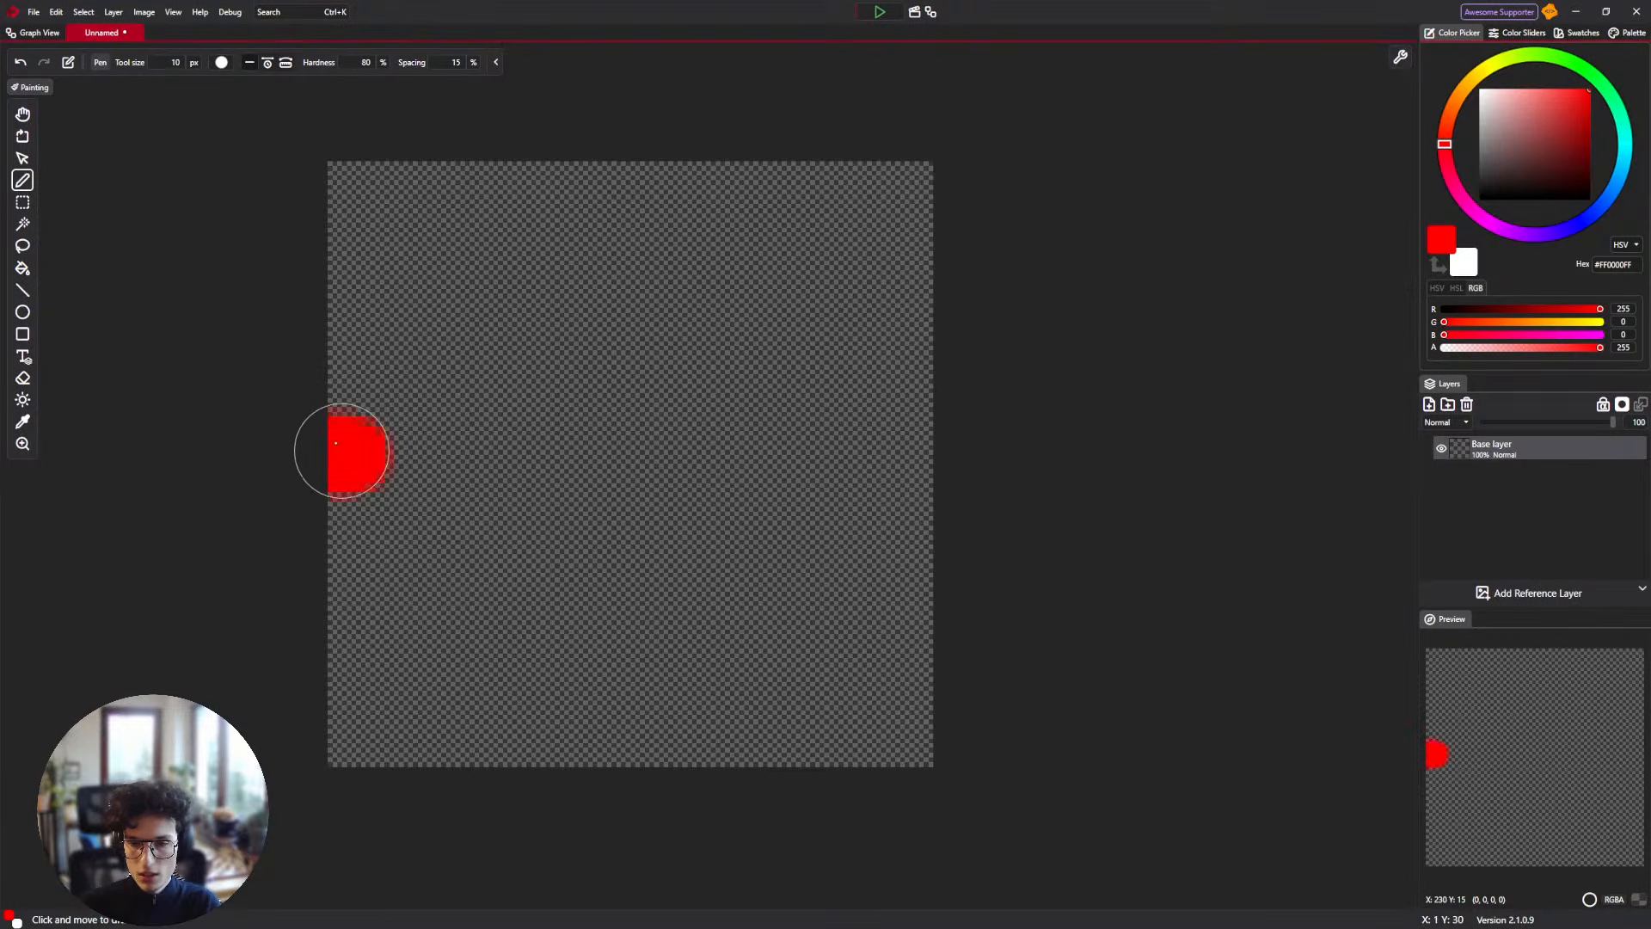
pyautogui.moveTo(341, 450); pyautogui.dragTo(354, 439)
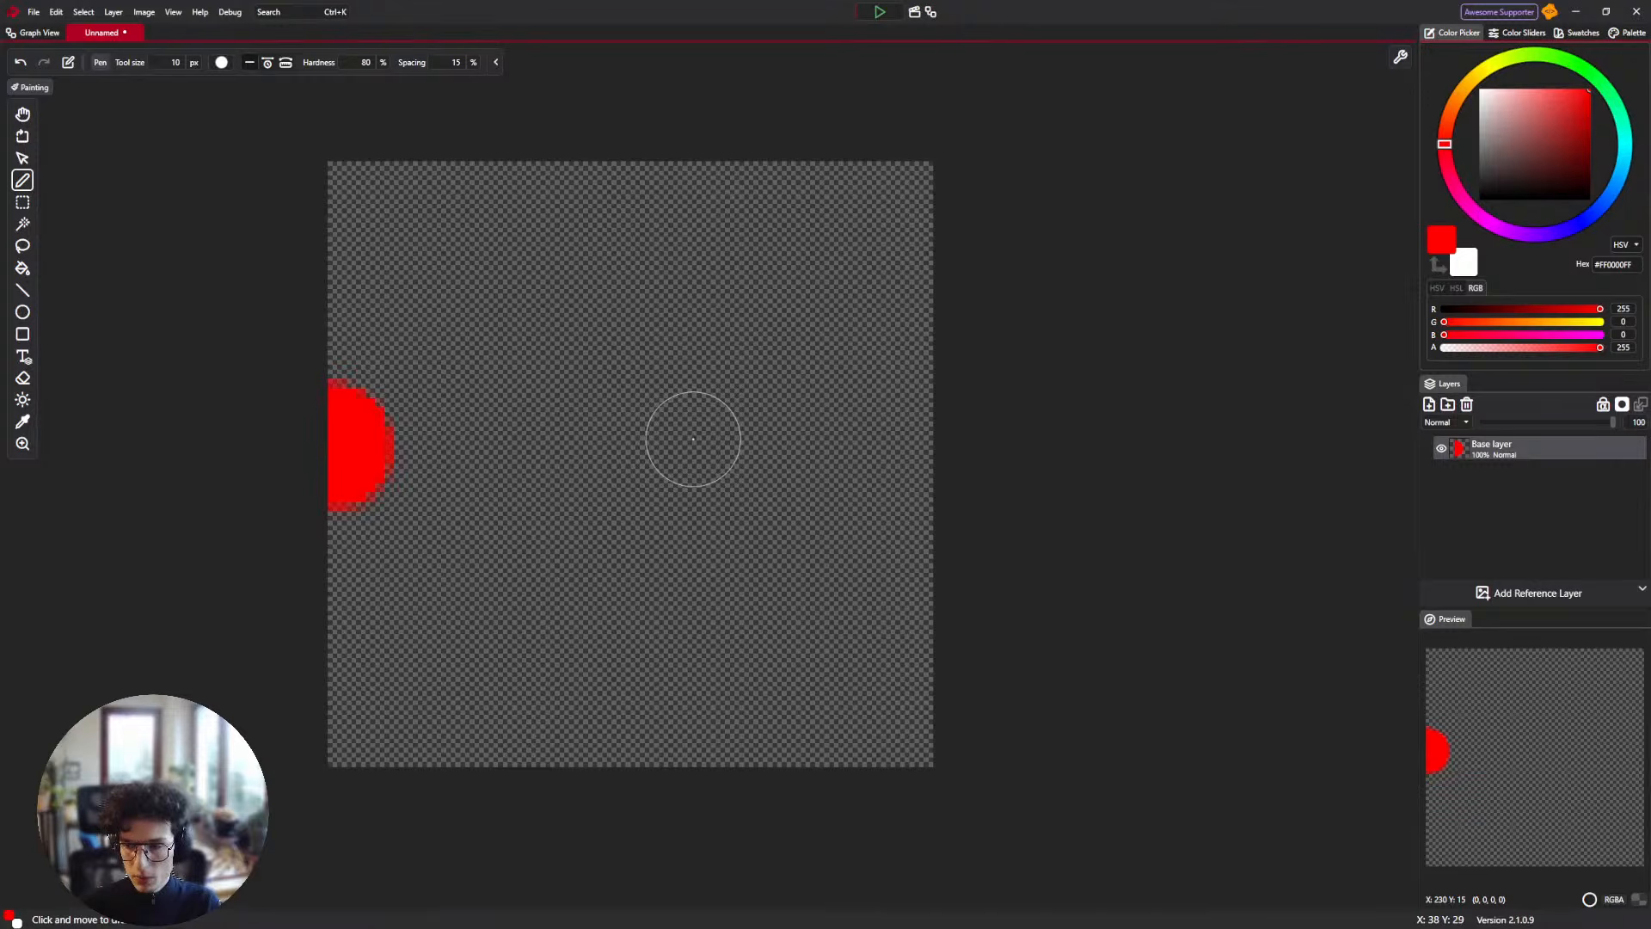
pyautogui.moveTo(693, 440)
pyautogui.mouseDown()
pyautogui.moveTo(610, 442)
pyautogui.moveTo(645, 447)
pyautogui.mouseUp()
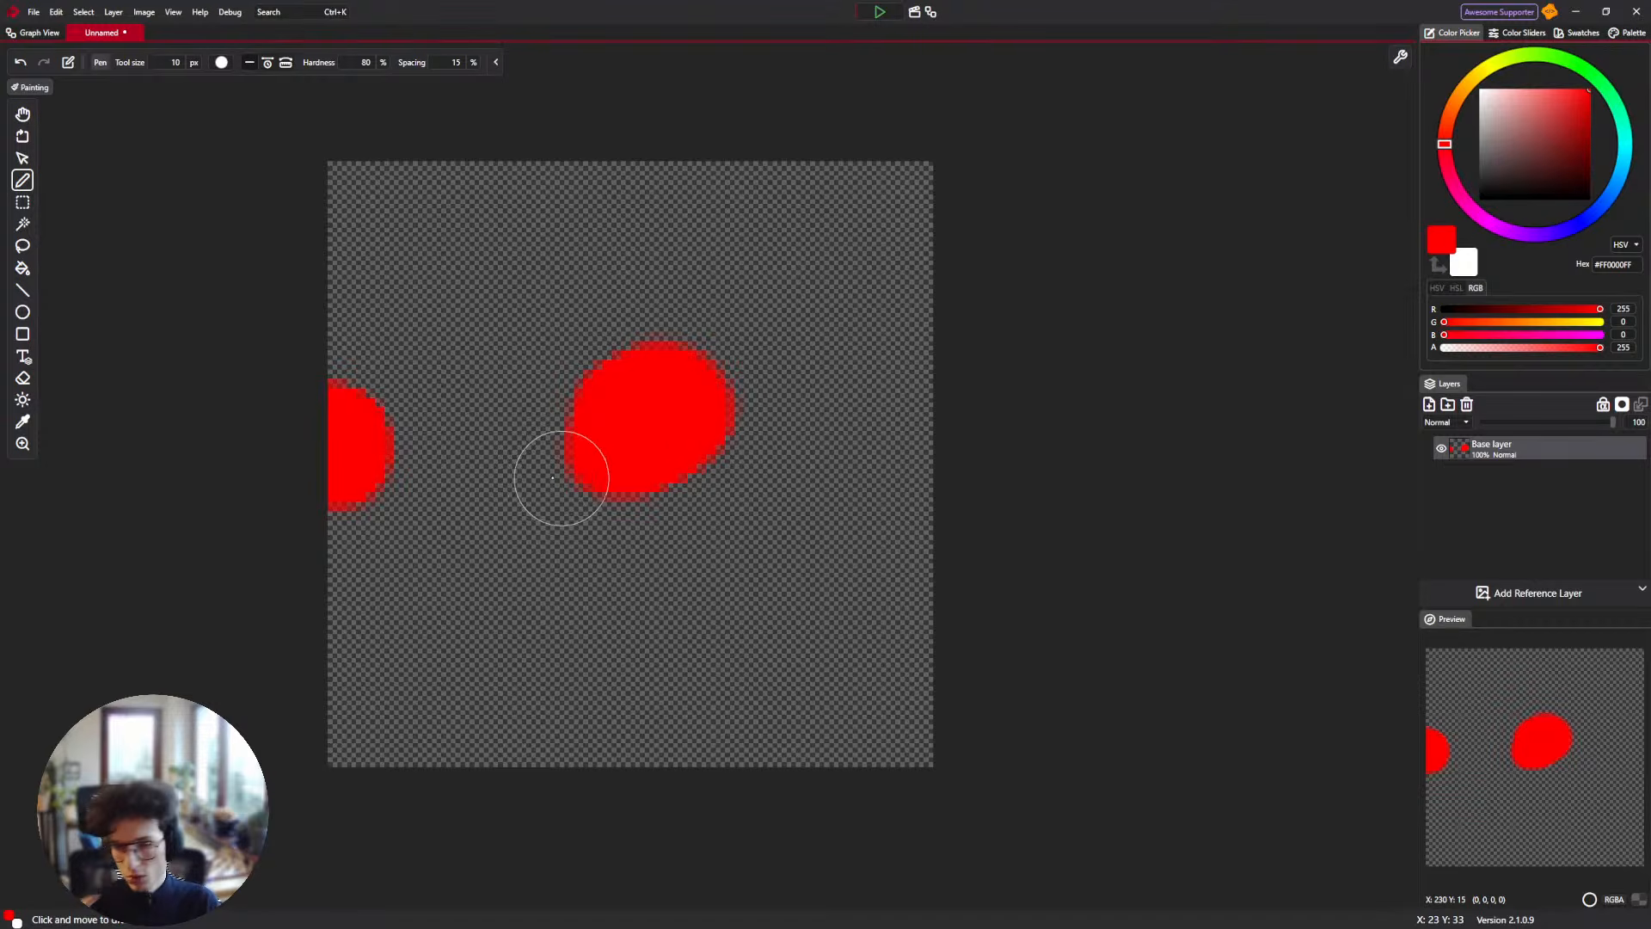
# Undo the red test strokes and return to the brush's node graph.
pyautogui.hotkey('ctrl', 'z')
pyautogui.press('h')
pyautogui.hotkey('ctrl', 'z')
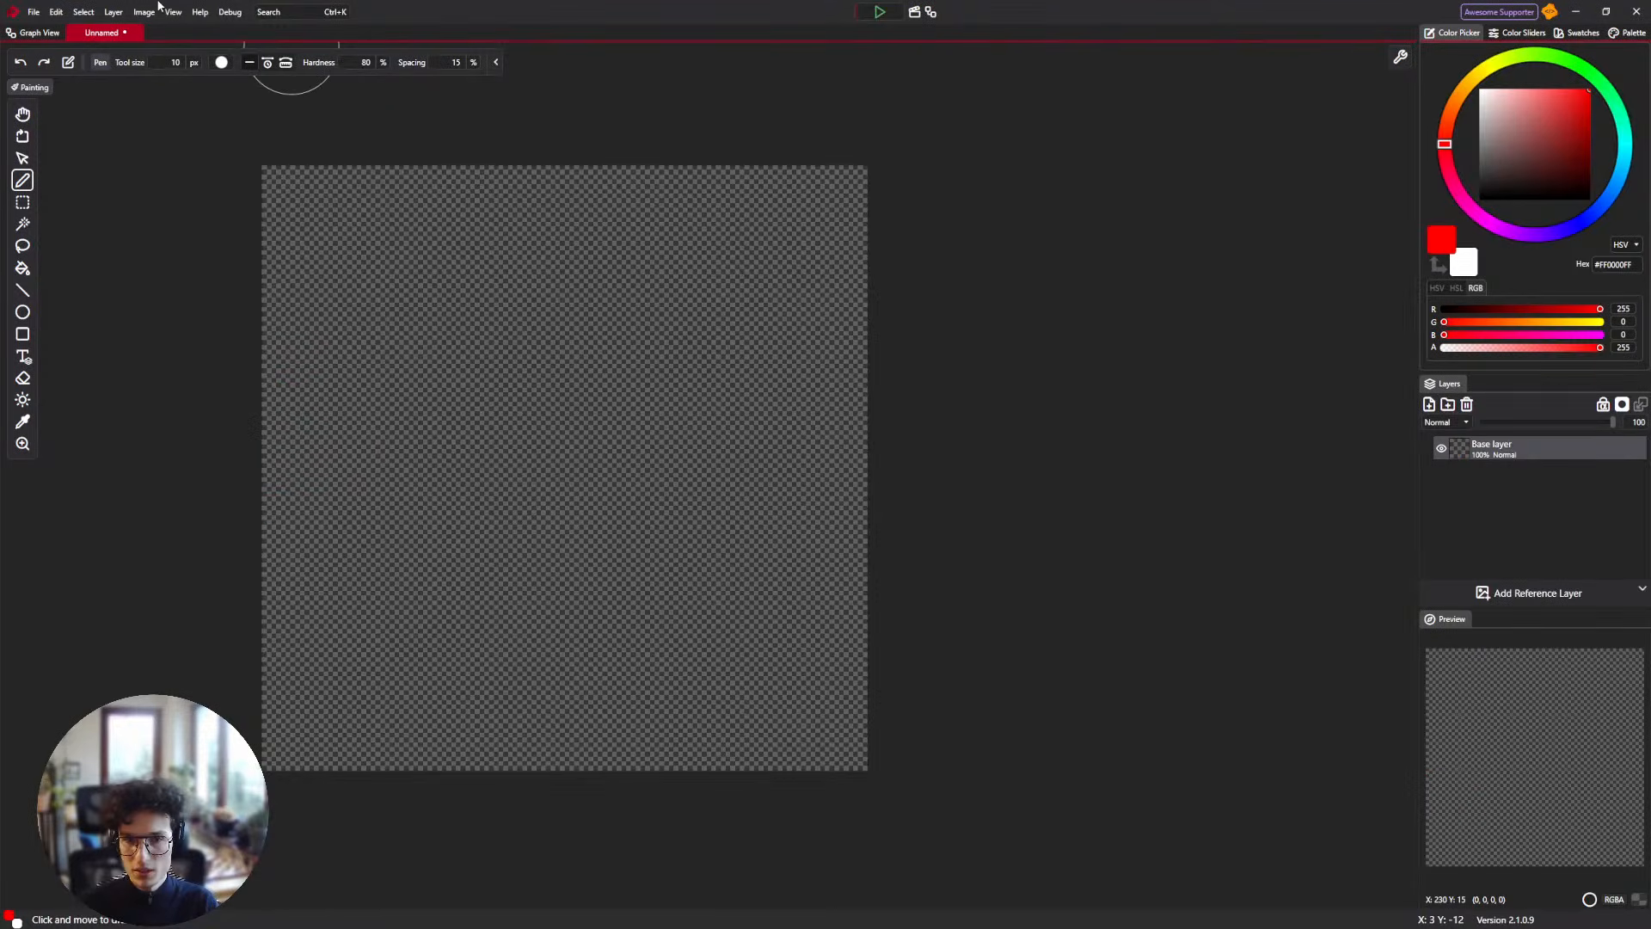
pyautogui.click(39, 32)
# Try placing a Merge node between Sample Image and Brush Output.
pyautogui.moveTo(472, 226); pyautogui.dragTo(444, 224)
pyautogui.moveTo(584, 328); pyautogui.dragTo(503, 338)
pyautogui.moveTo(210, 211); pyautogui.dragTo(547, 475)
pyautogui.moveTo(502, 328)
pyautogui.mouseDown()
pyautogui.moveTo(310, 336)
pyautogui.moveTo(483, 332)
pyautogui.mouseUp()
pyautogui.click(464, 318)
pyautogui.rightClick(542, 385)
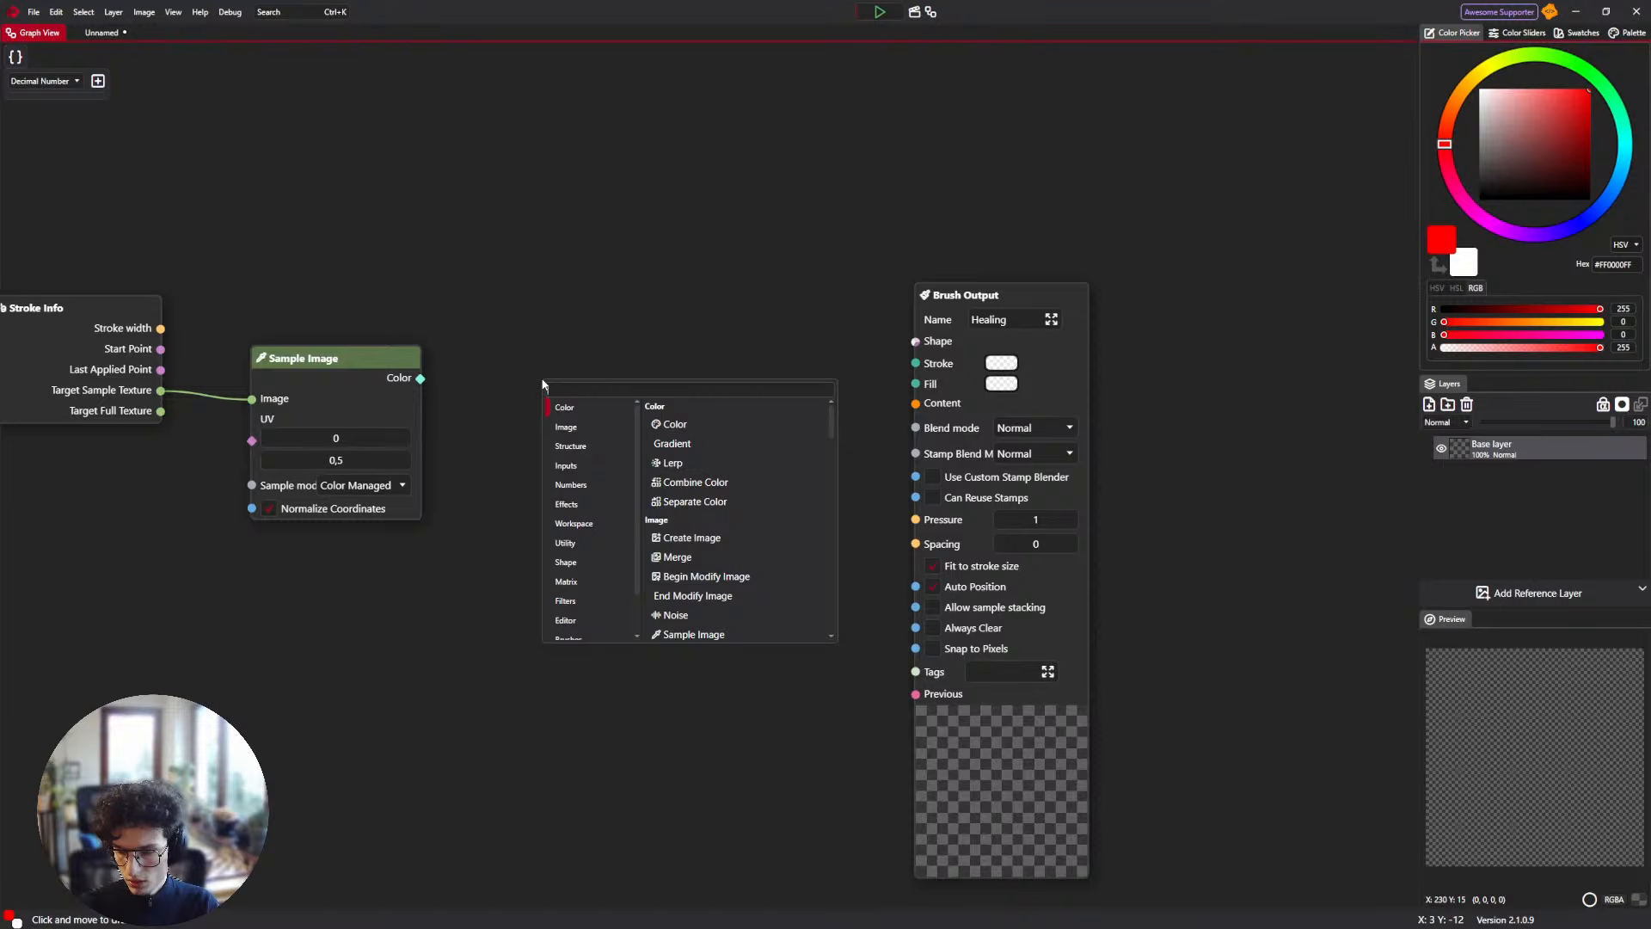
pyautogui.write('Mer')
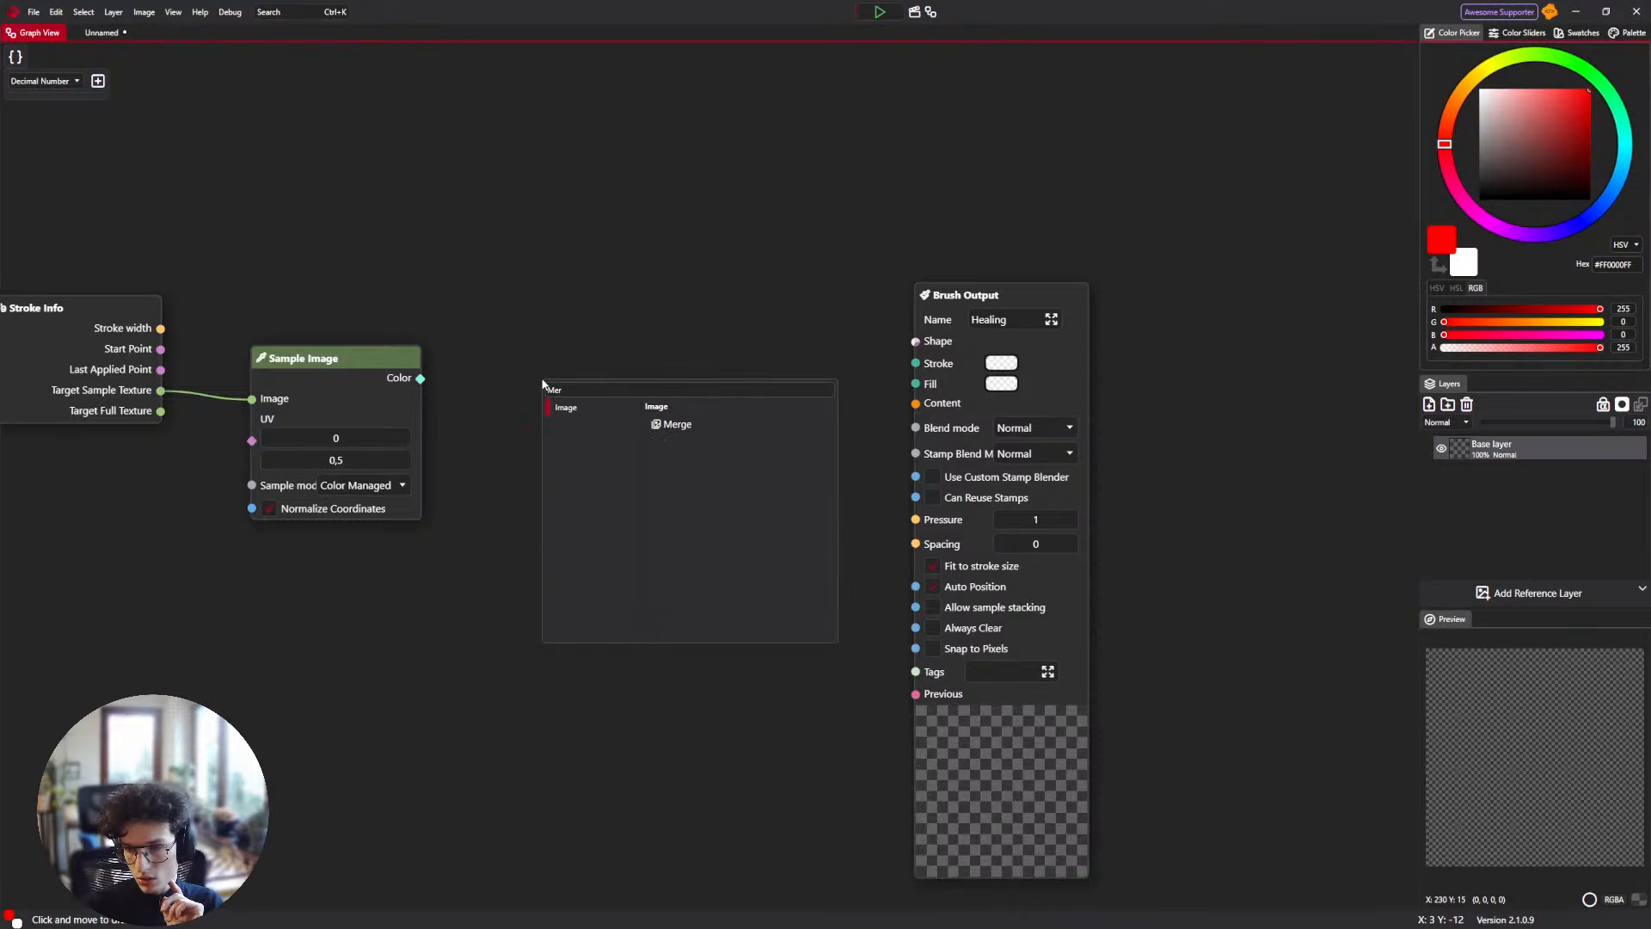
pyautogui.press('BackSpace')
pyautogui.press('BackSpace')
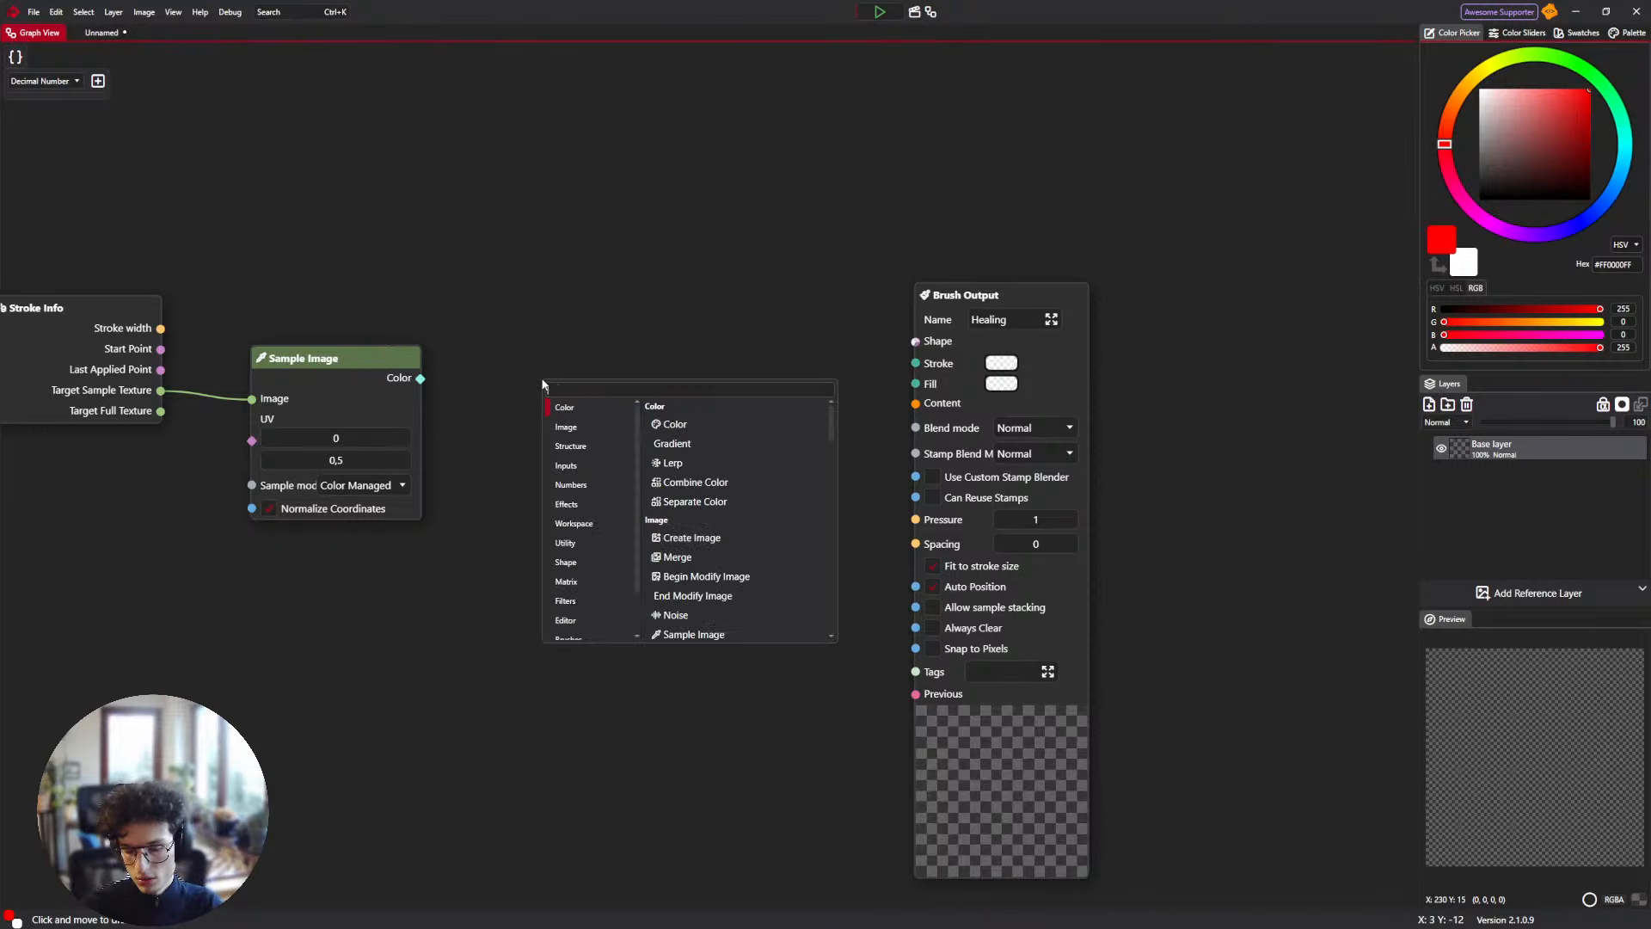
pyautogui.write('e')
pyautogui.press('Return')
pyautogui.click(553, 385)
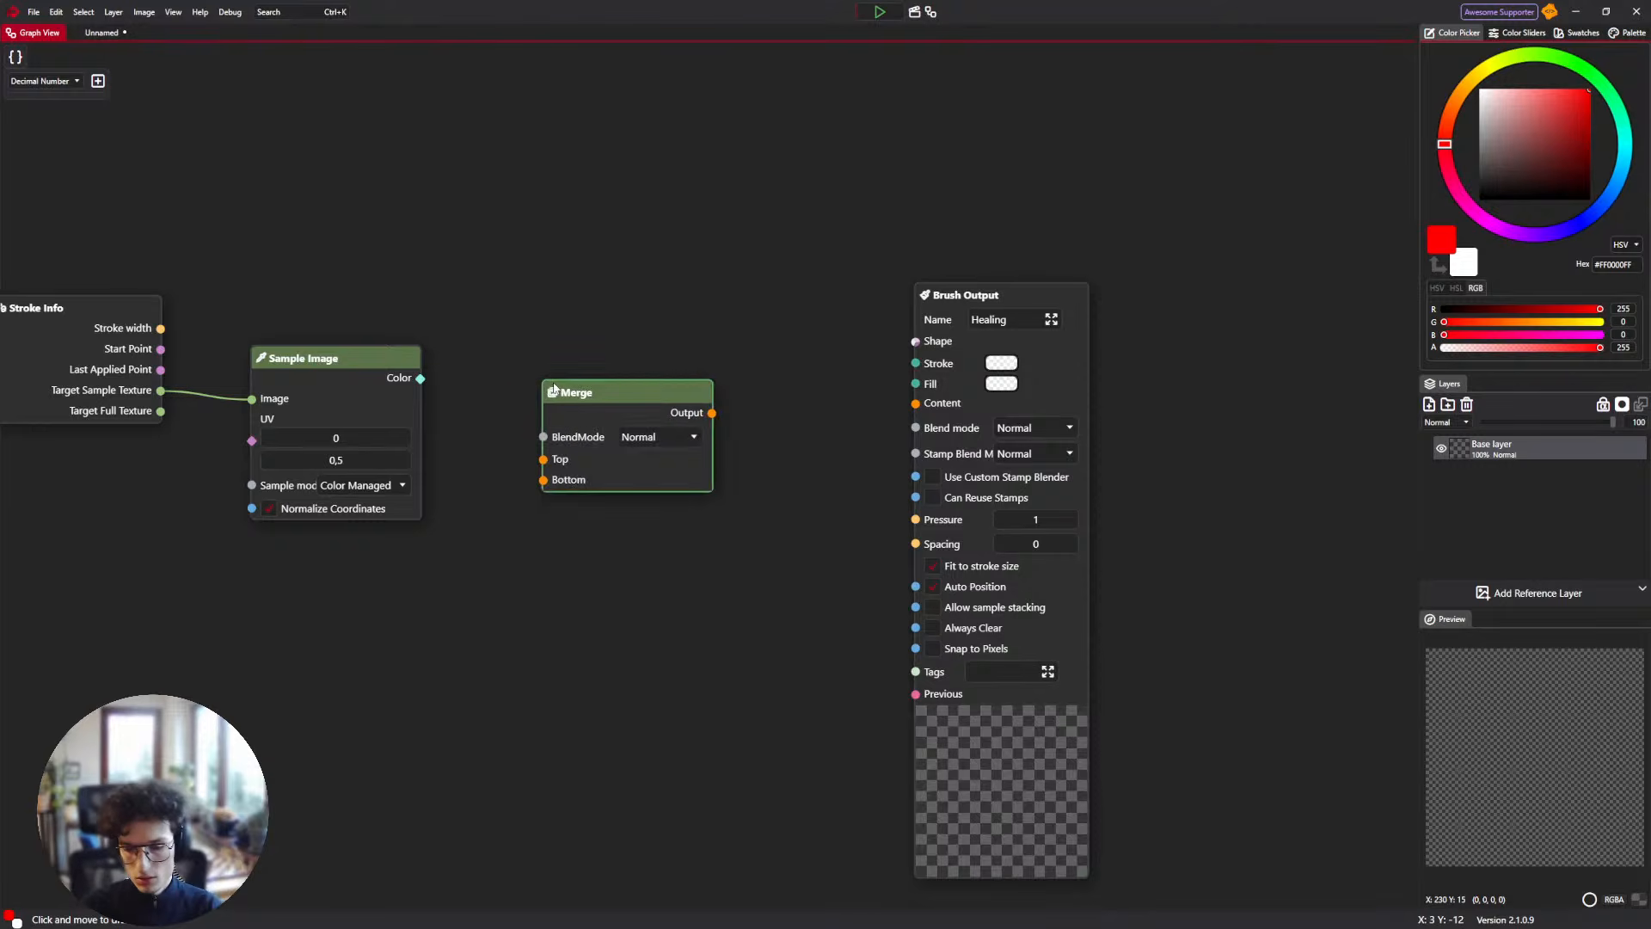
pyautogui.press('Delete')
# Add a Create Image node beside Sample Image and feed the sampled Color output into its Fill.
pyautogui.rightClick(553, 383)
pyautogui.press('BackSpace')
pyautogui.press('BackSpace')
pyautogui.press('BackSpace')
pyautogui.write('cre')
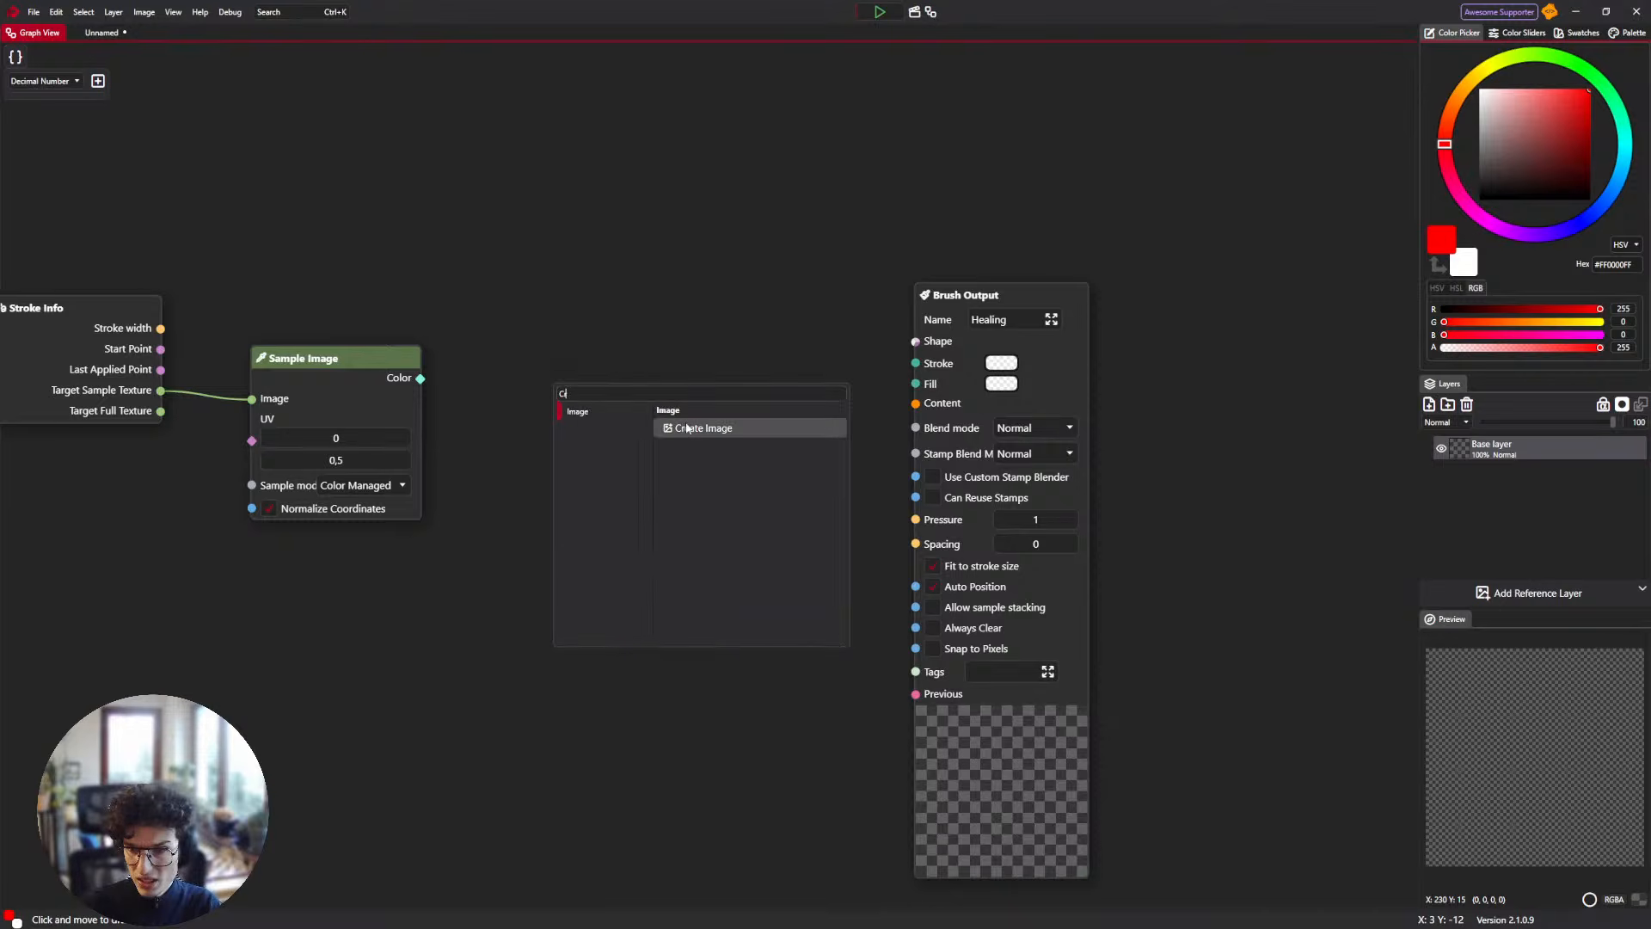
pyautogui.press('Return')
pyautogui.moveTo(571, 397); pyautogui.dragTo(494, 323)
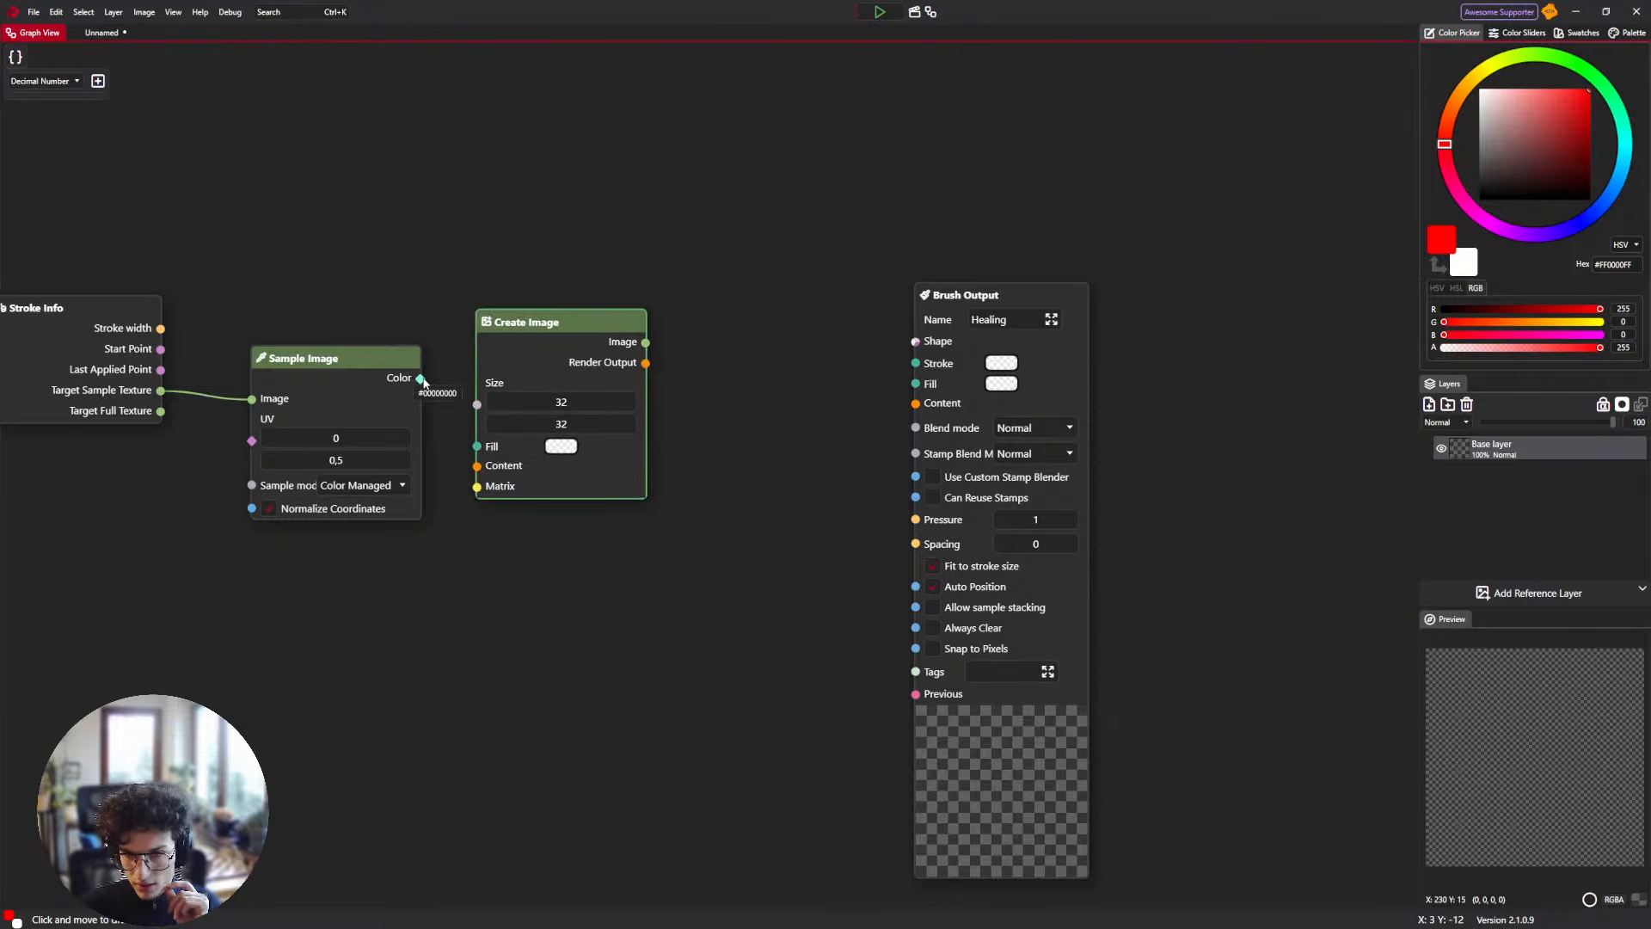
pyautogui.moveTo(420, 378); pyautogui.dragTo(477, 445)
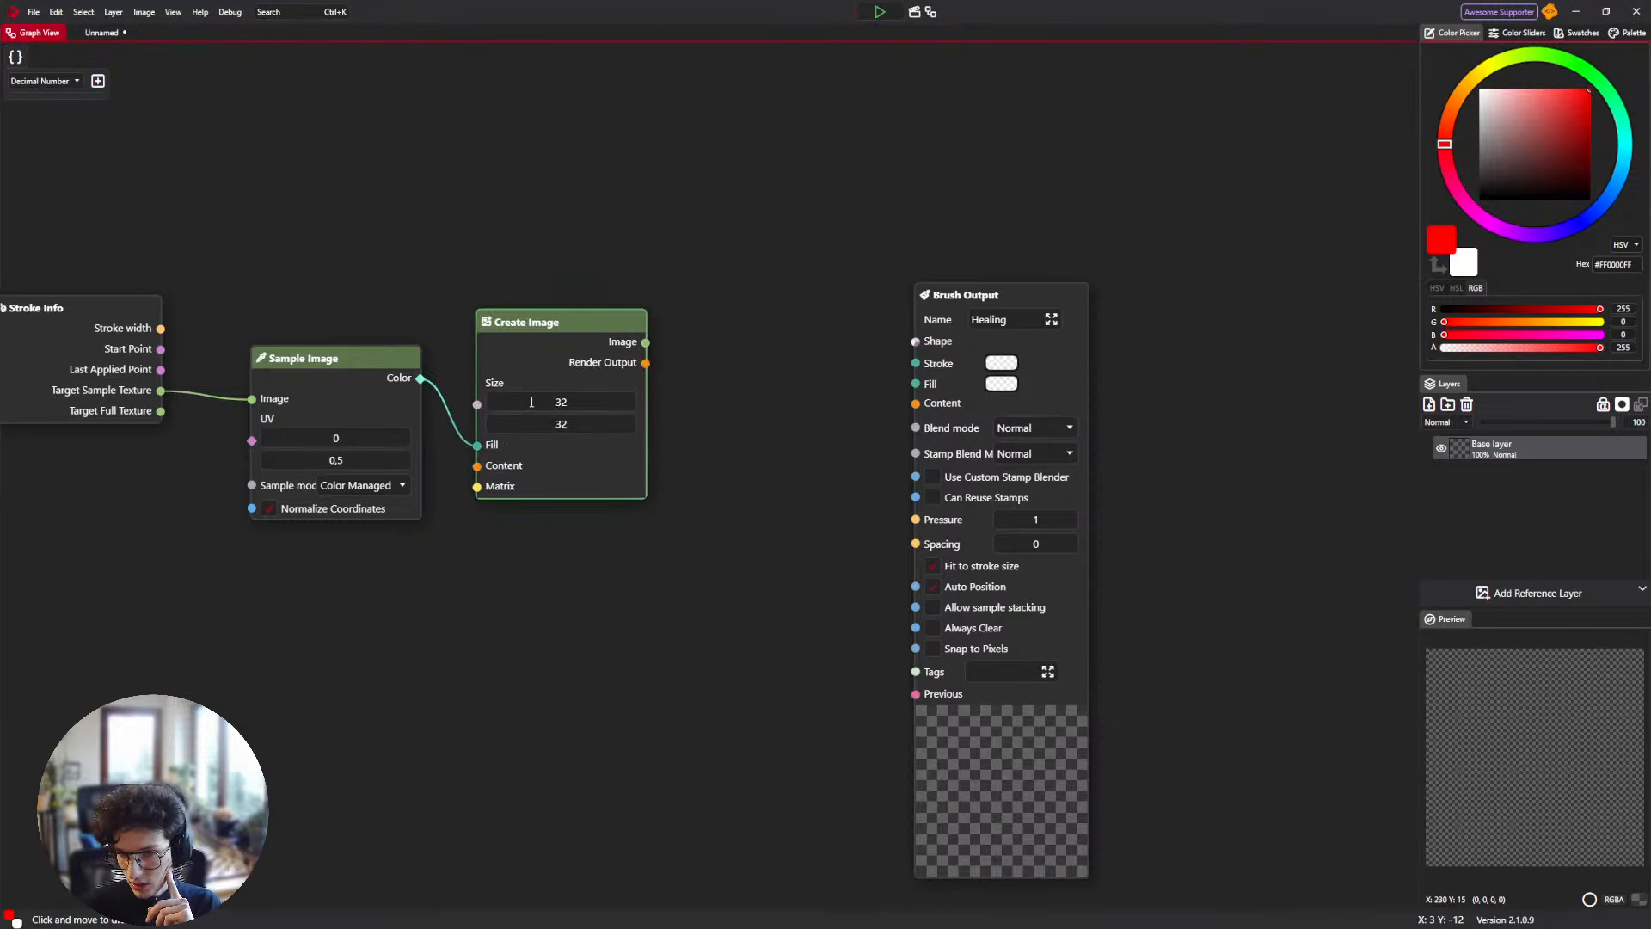
# Set the Create Image node's size to 4 by 4.
pyautogui.moveTo(543, 284); pyautogui.dragTo(571, 330)
pyautogui.click(601, 447)
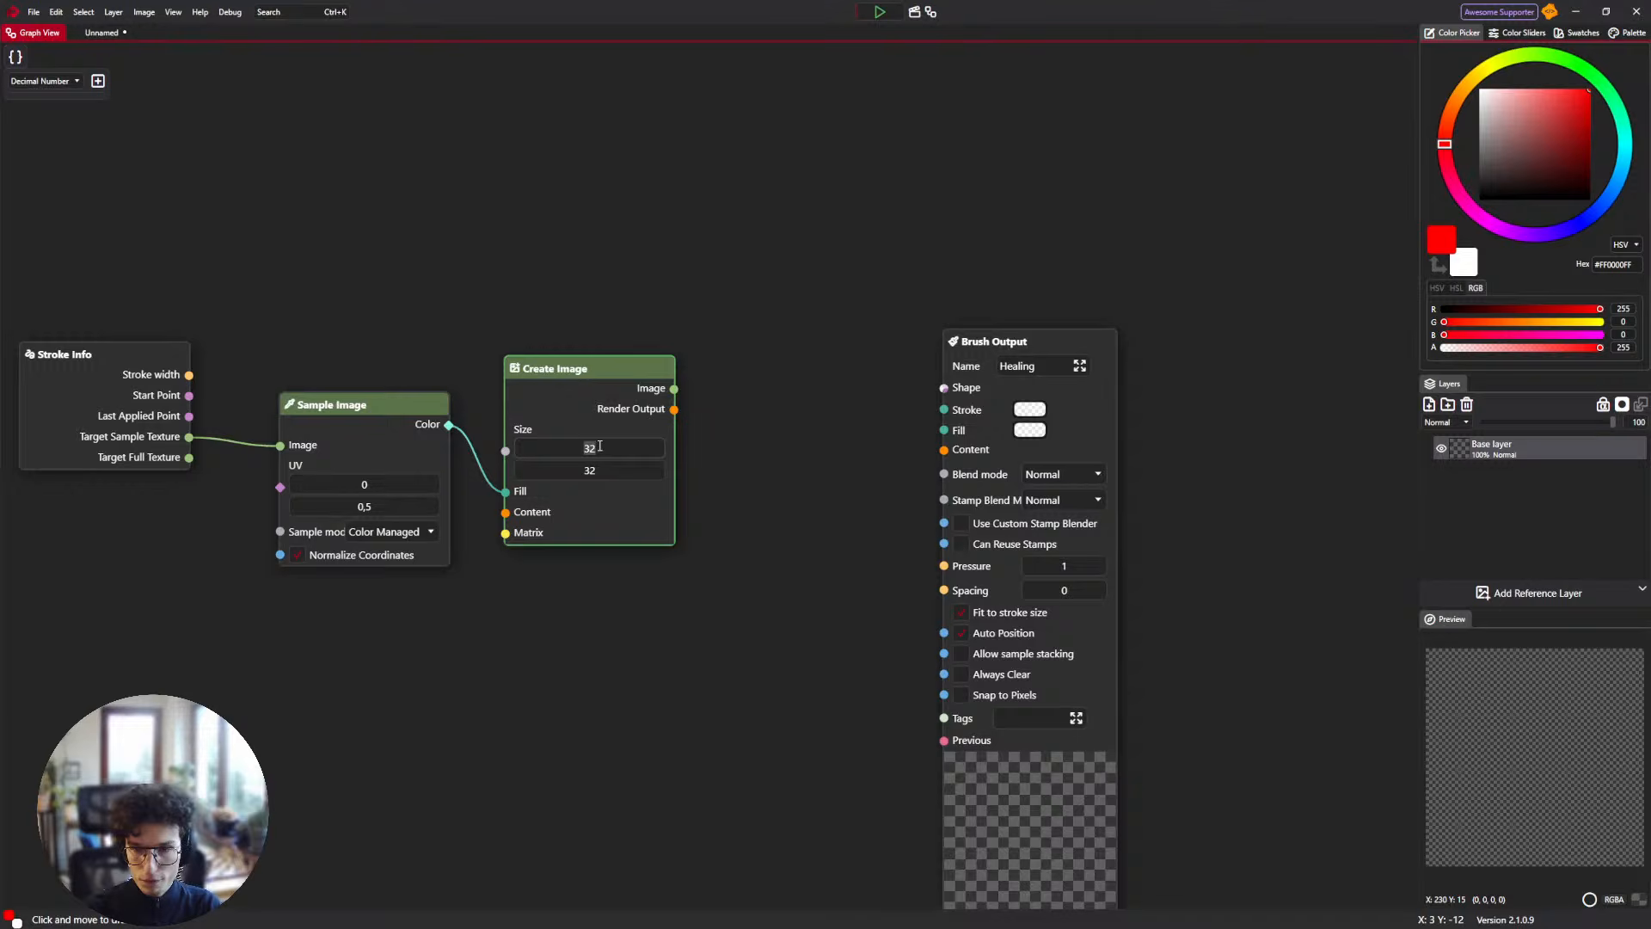
pyautogui.write('4')
pyautogui.press('Tab')
pyautogui.write('4')
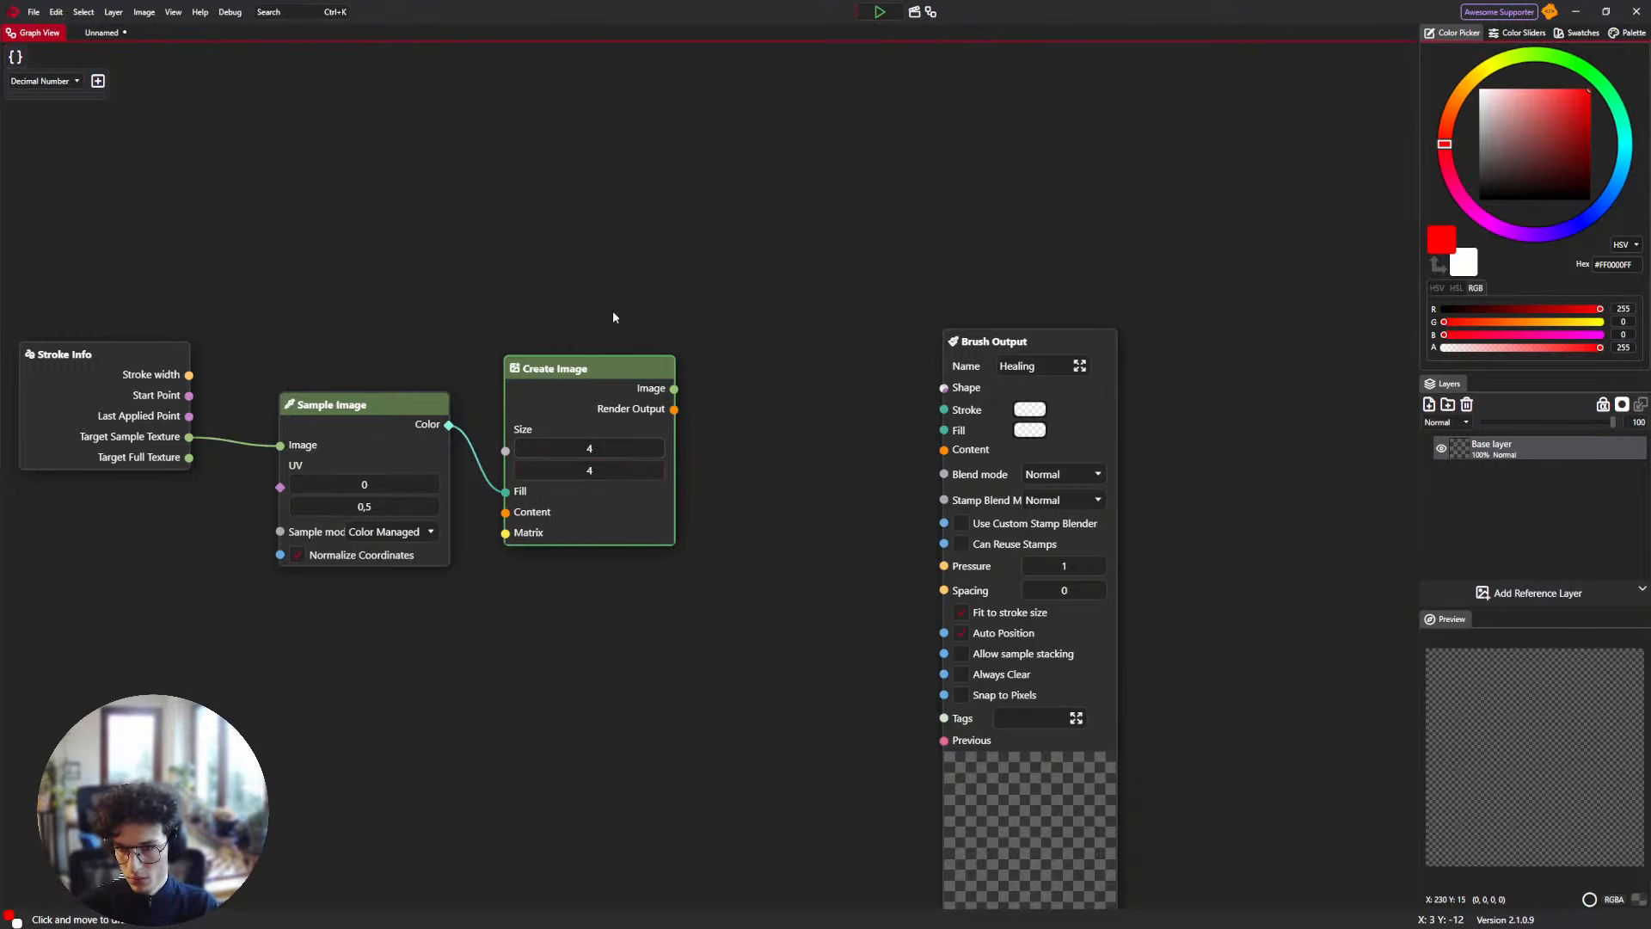
# Try adding a Pointer Info node above the Sample Image node.
pyautogui.moveTo(604, 297); pyautogui.dragTo(551, 238)
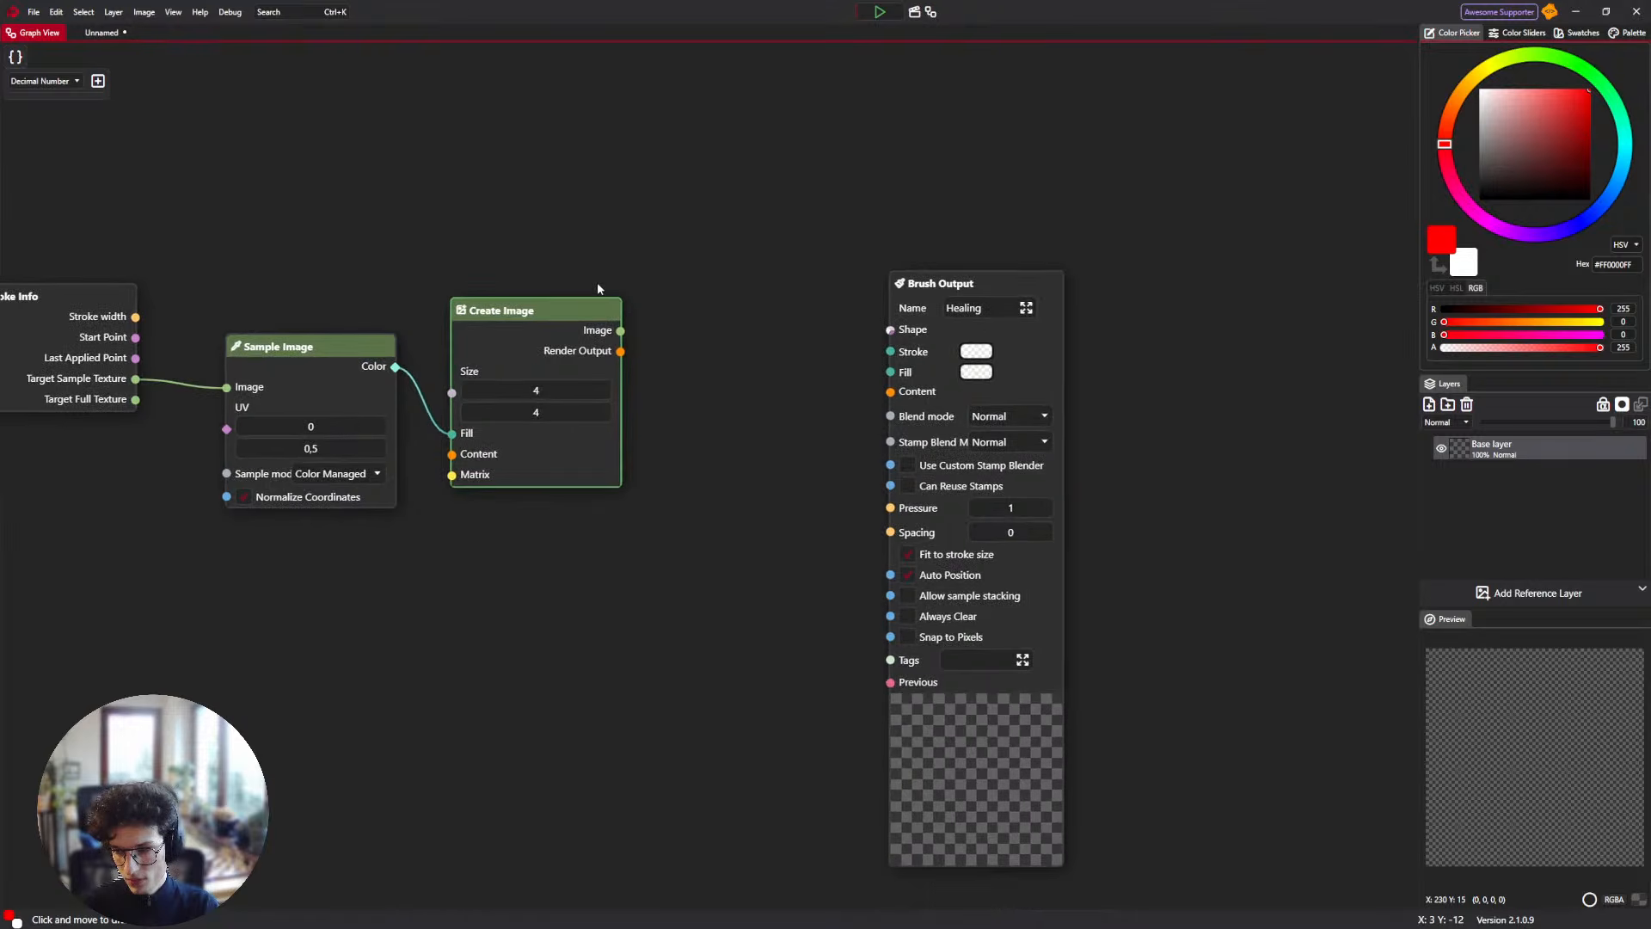
pyautogui.rightClick(435, 265)
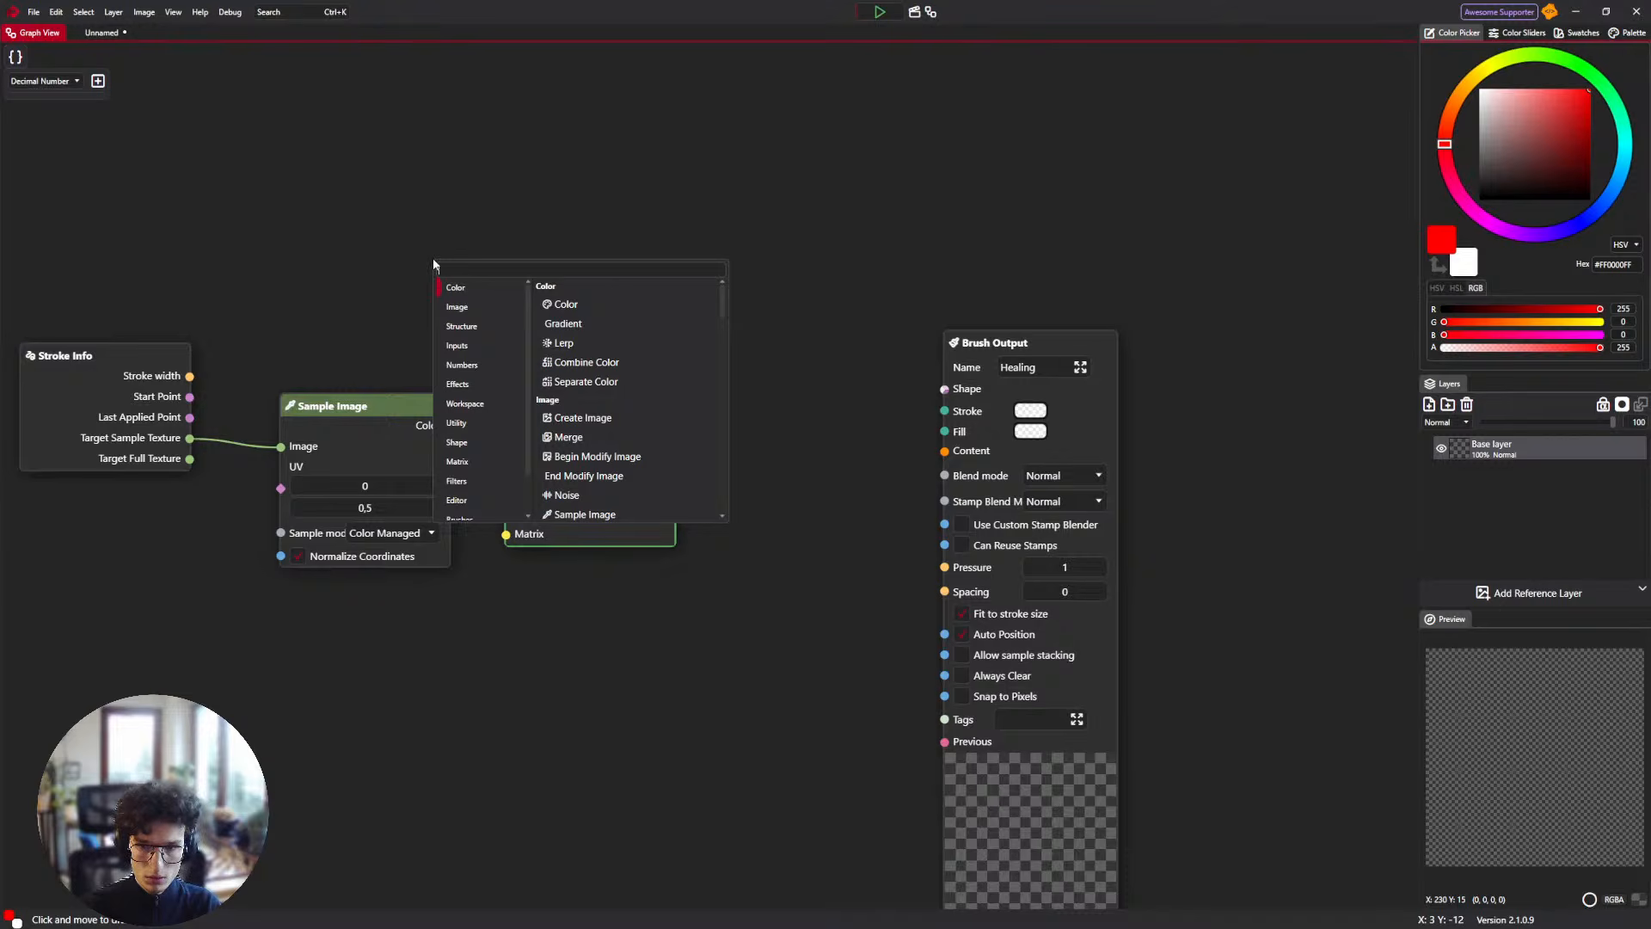
pyautogui.write('Ed')
pyautogui.press('BackSpace')
pyautogui.press('BackSpace')
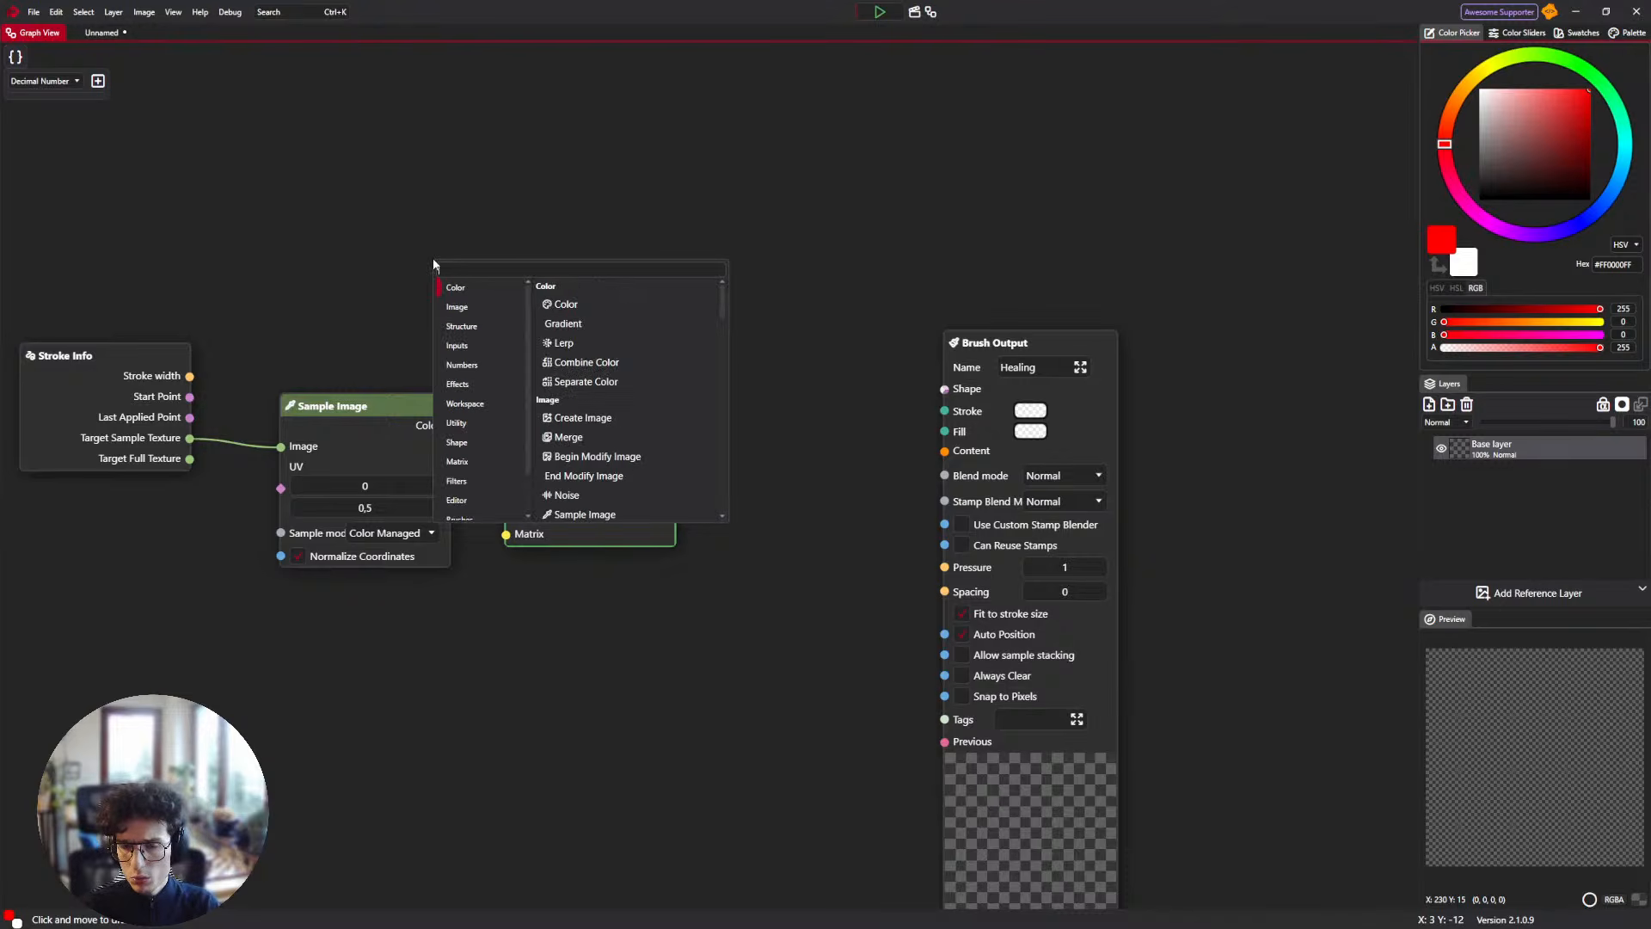
pyautogui.scroll(-3, 582, 384)
pyautogui.write('Po')
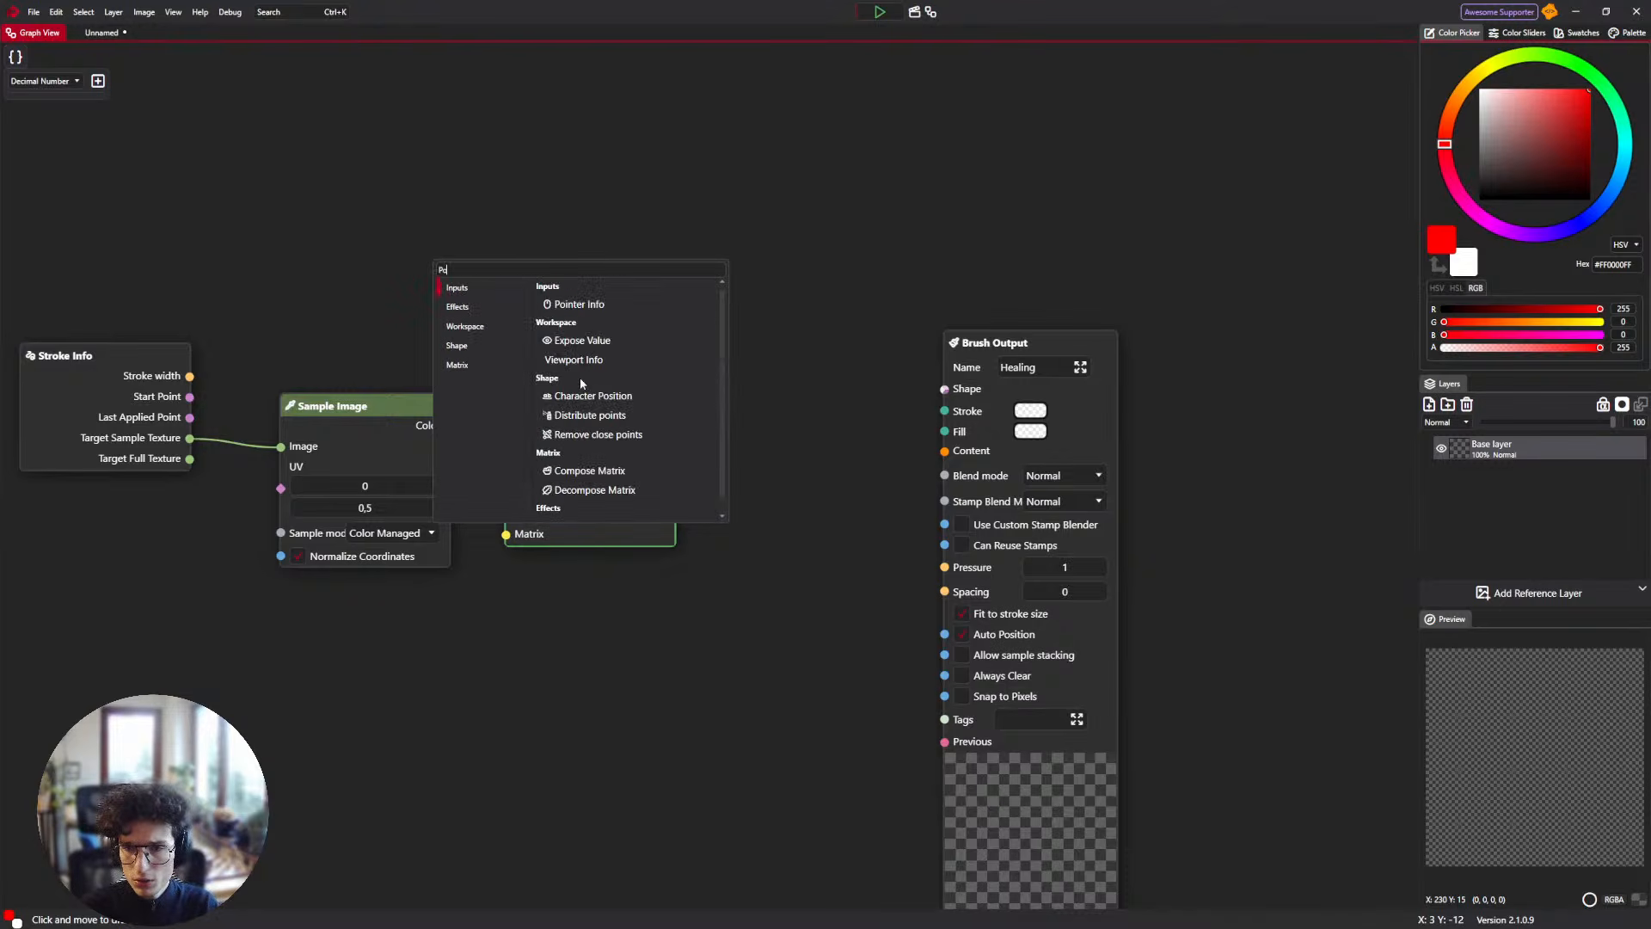
pyautogui.press('Return')
pyautogui.moveTo(741, 285); pyautogui.dragTo(776, 473)
pyautogui.moveTo(534, 476); pyautogui.dragTo(425, 263)
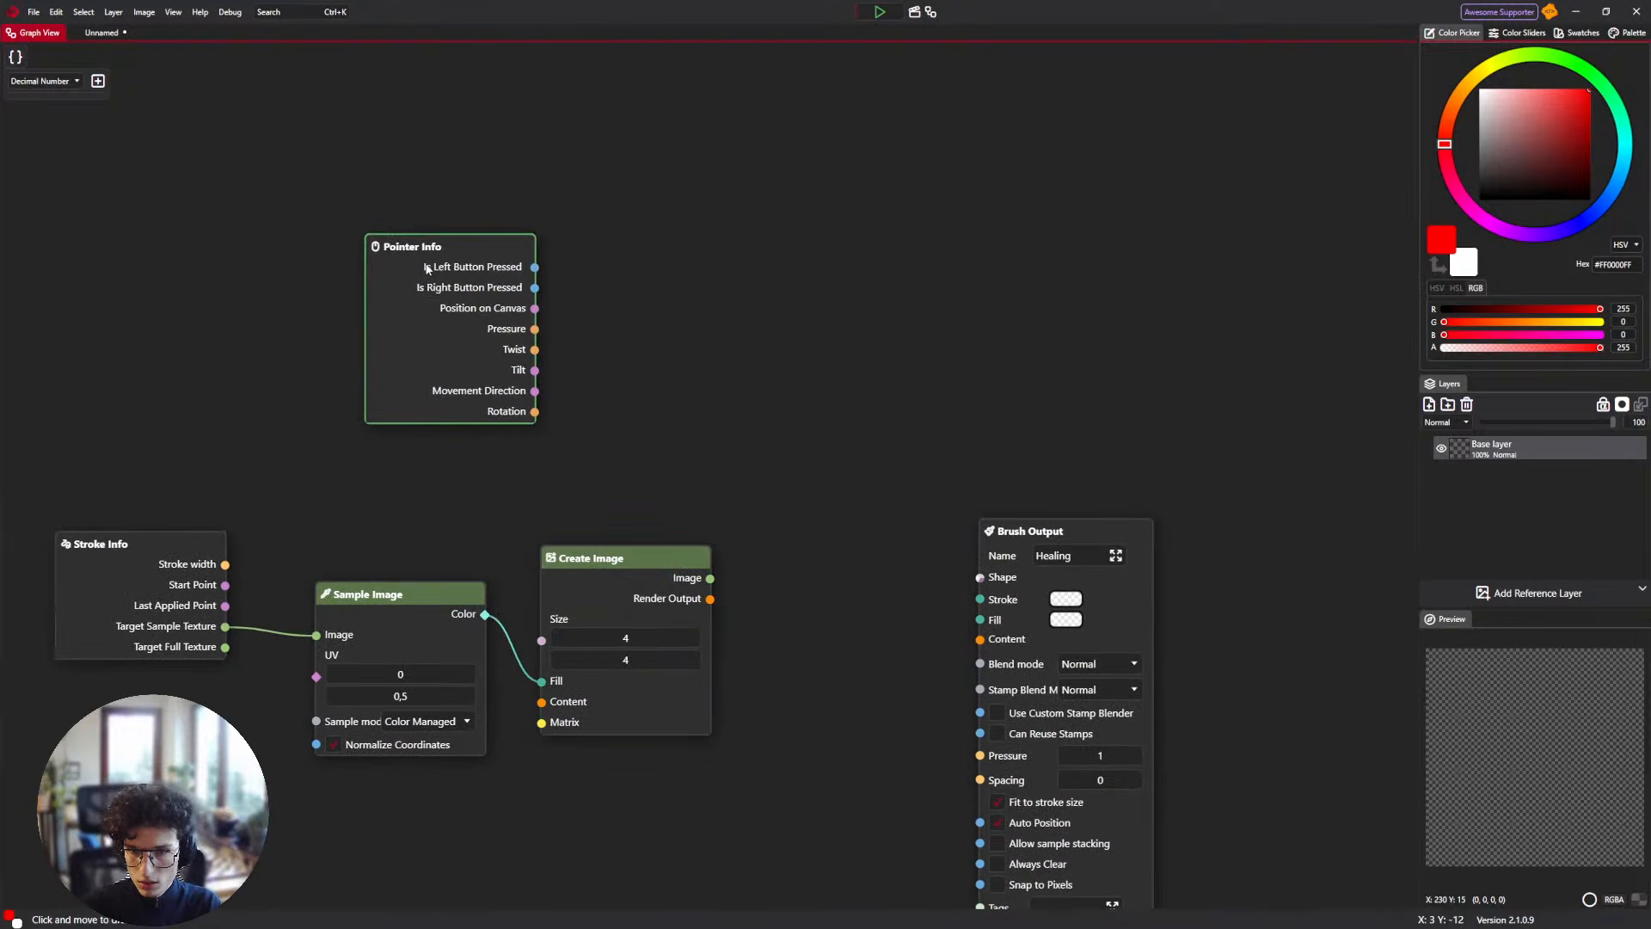
pyautogui.moveTo(535, 247); pyautogui.dragTo(658, 286)
# Add a second Stroke Info node above the existing one and delete the Pointer Info node.
pyautogui.rightClick(338, 254)
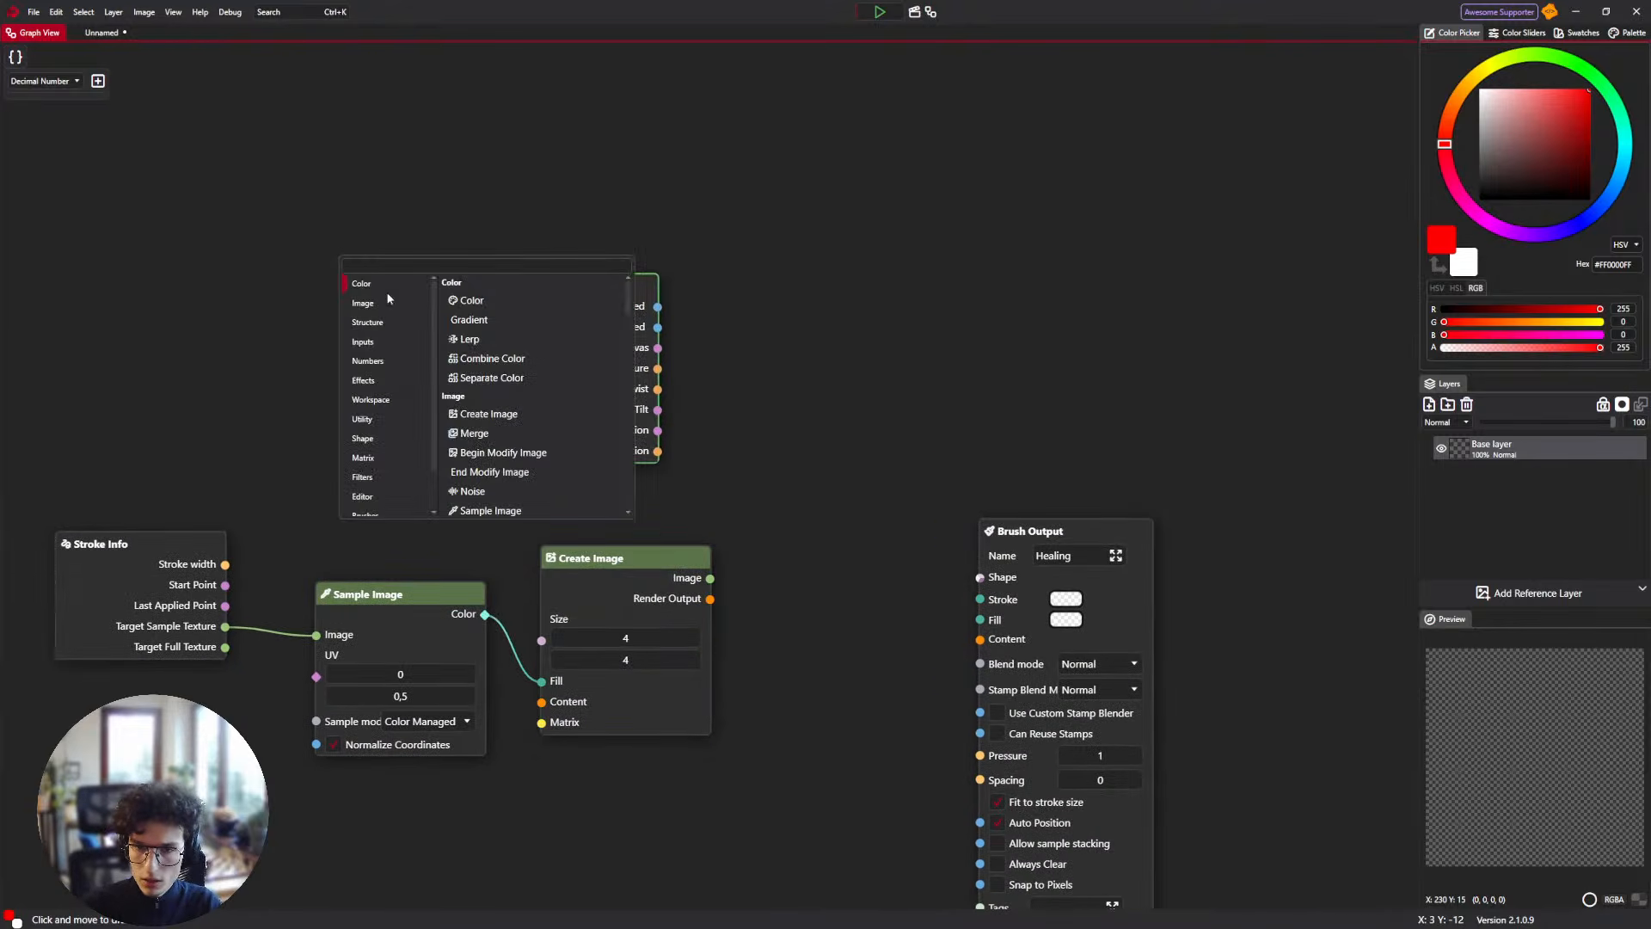
pyautogui.scroll(-2, 417, 413)
pyautogui.scroll(-6, 556, 431)
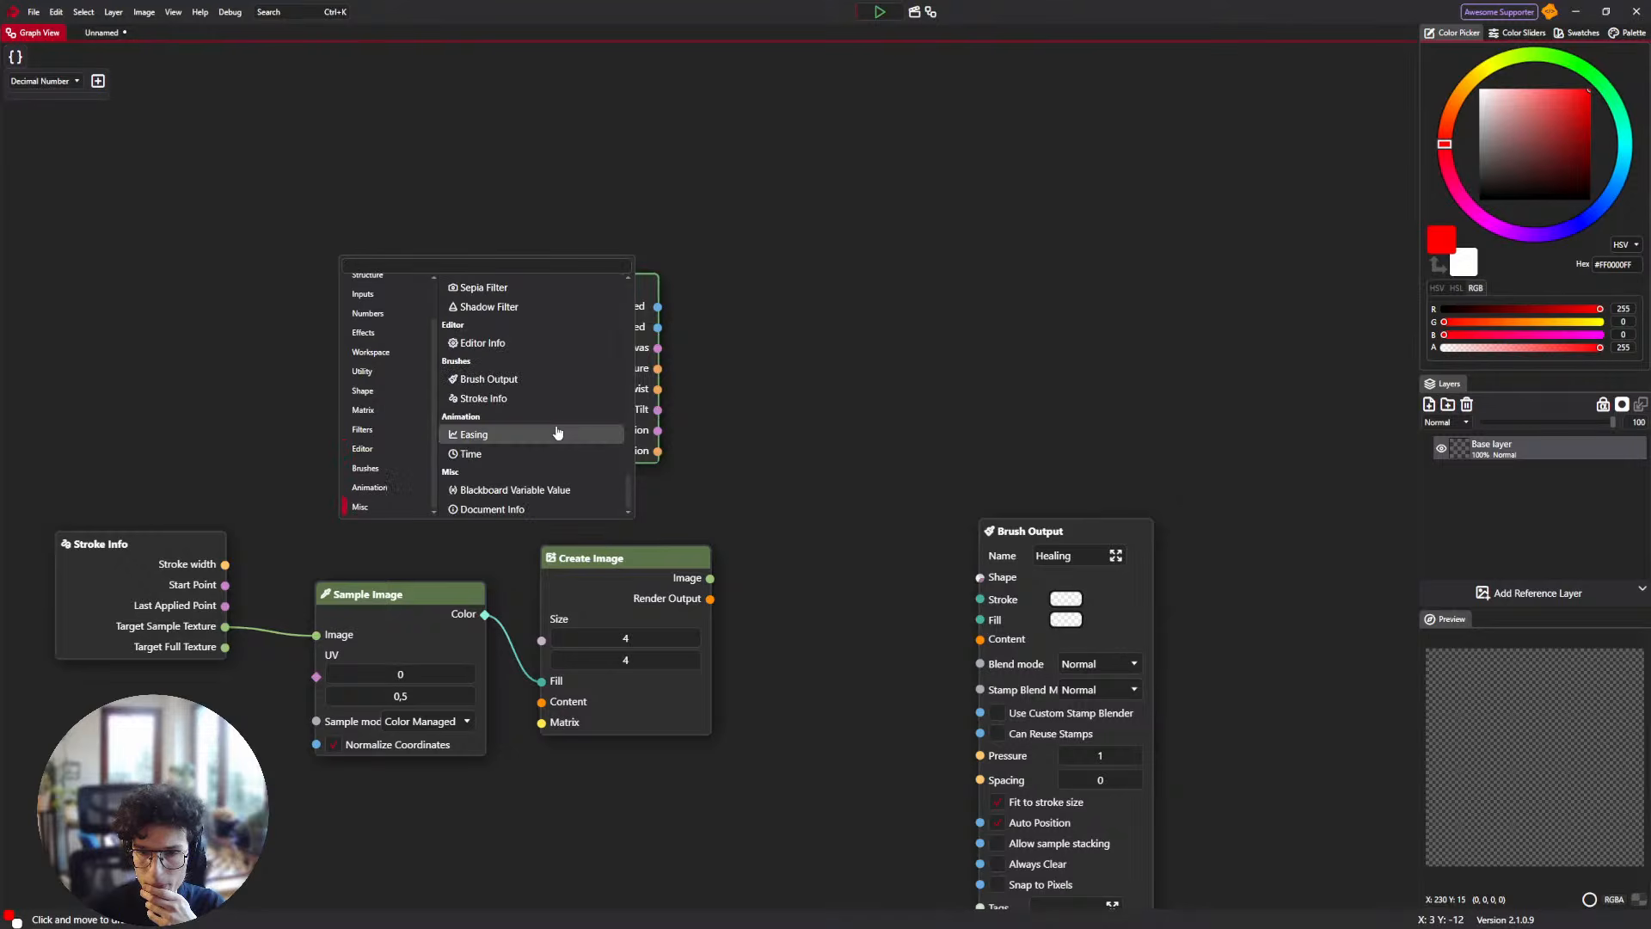
pyautogui.click(559, 396)
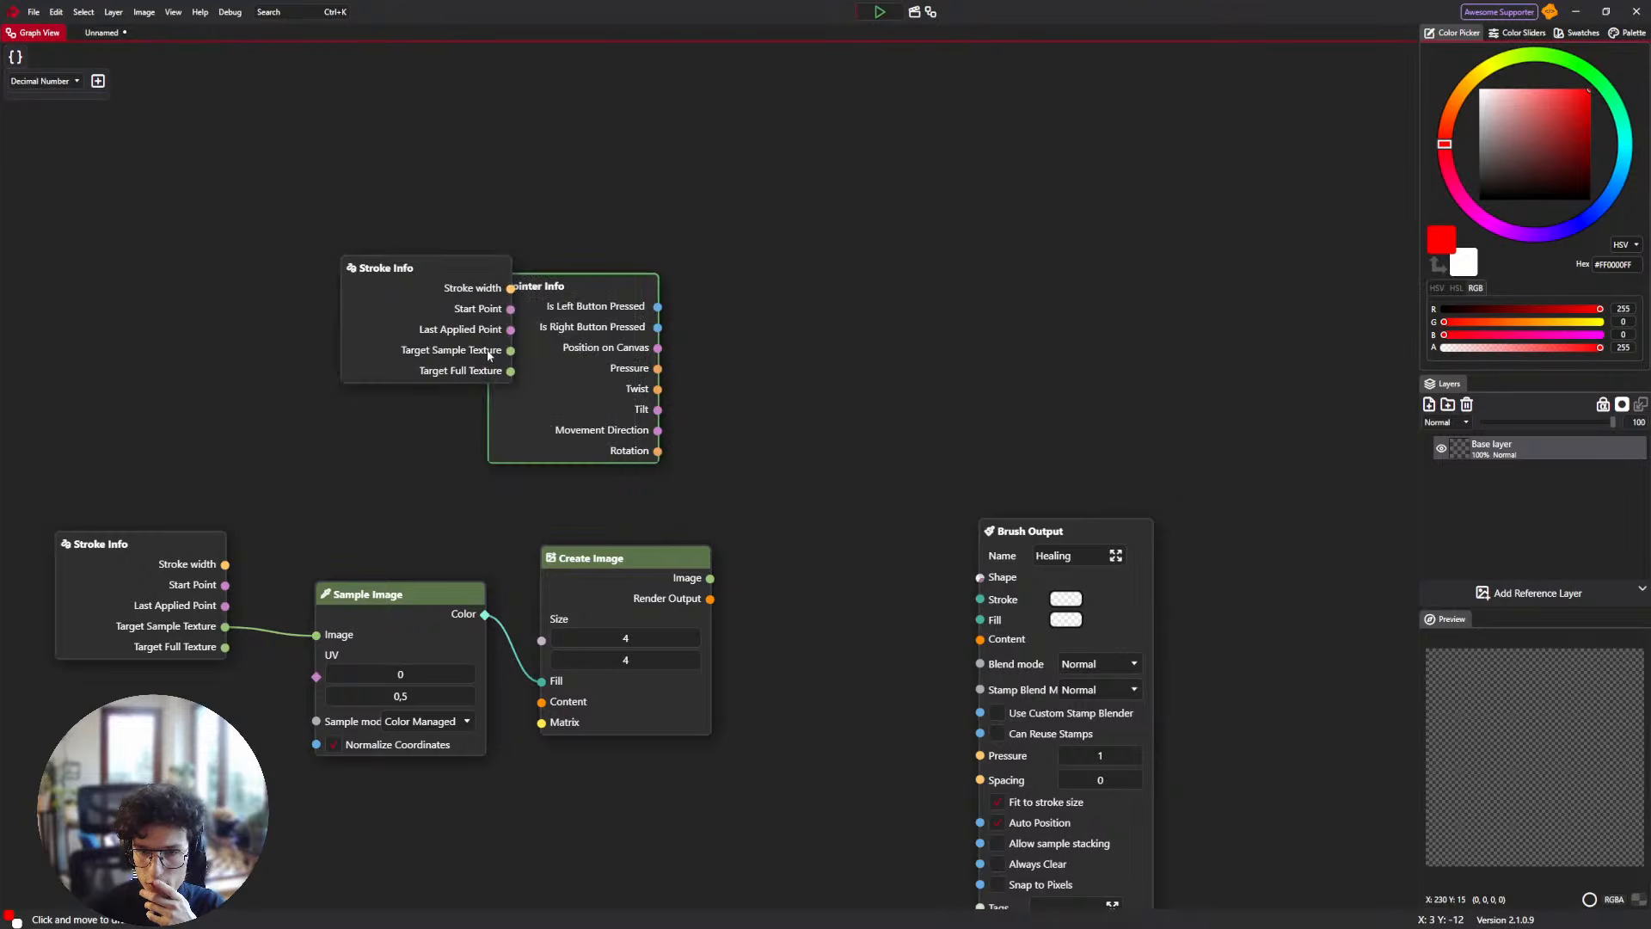
pyautogui.moveTo(425, 276); pyautogui.dragTo(347, 263)
pyautogui.moveTo(491, 332); pyautogui.dragTo(477, 224)
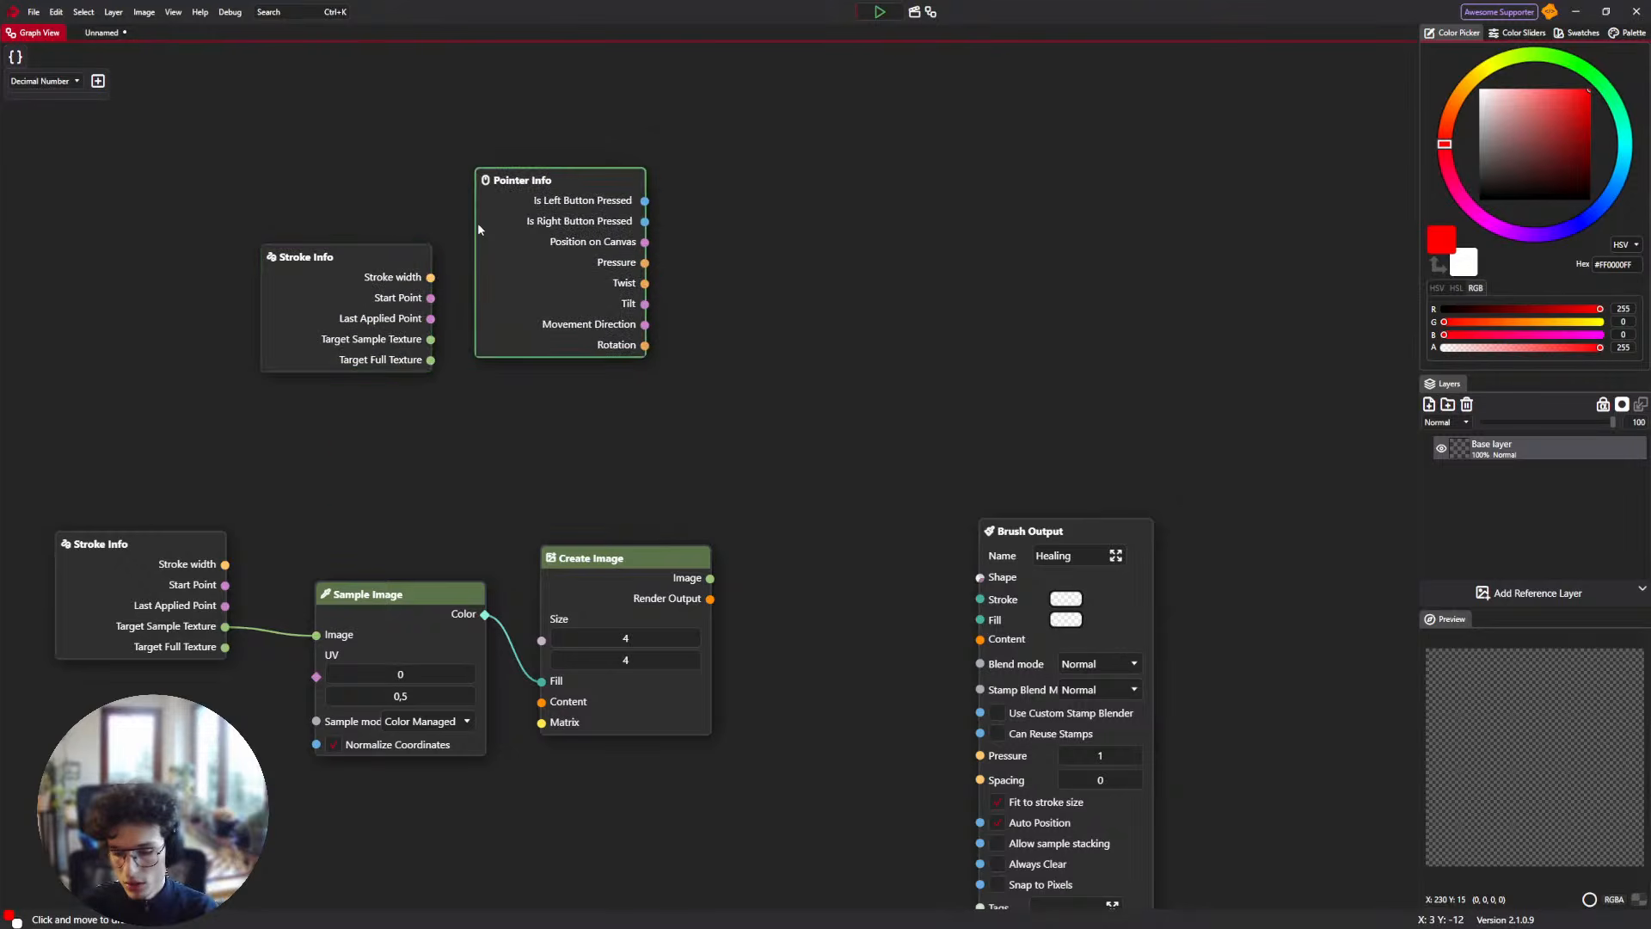
pyautogui.press('Delete')
pyautogui.moveTo(358, 274)
pyautogui.mouseDown()
pyautogui.moveTo(395, 423)
pyautogui.moveTo(120, 354)
pyautogui.mouseUp()
# Add a Math node in Divide mode and feed the upper Stroke Info's Stroke width into its X.
pyautogui.rightClick(334, 344)
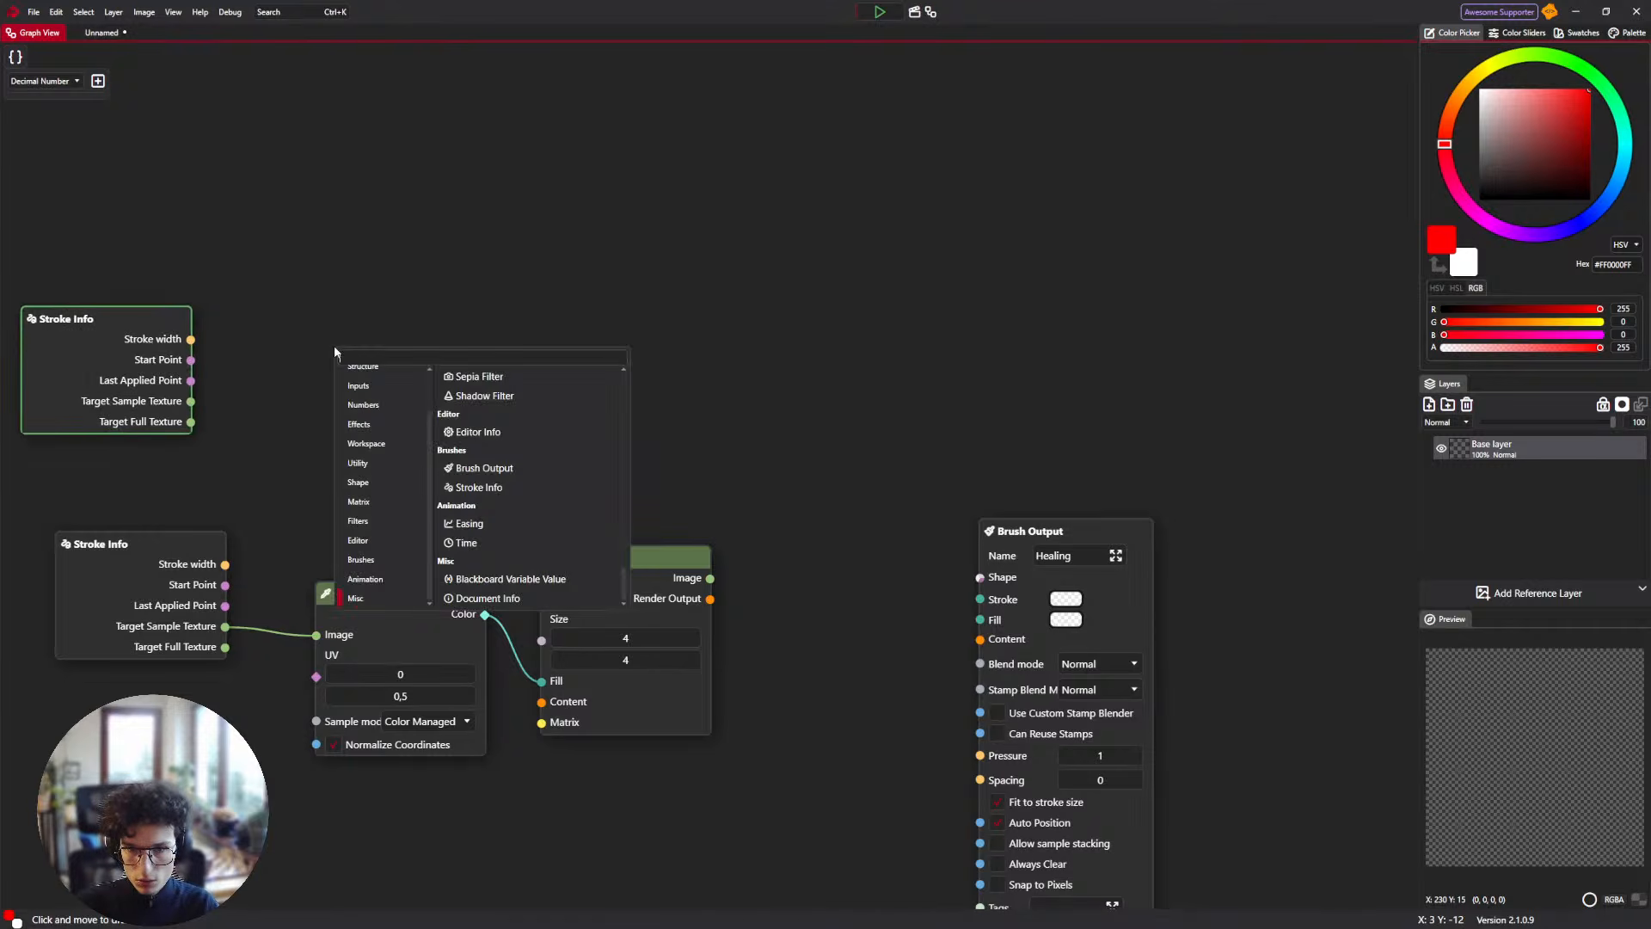
pyautogui.write('Mat')
pyautogui.press('Return')
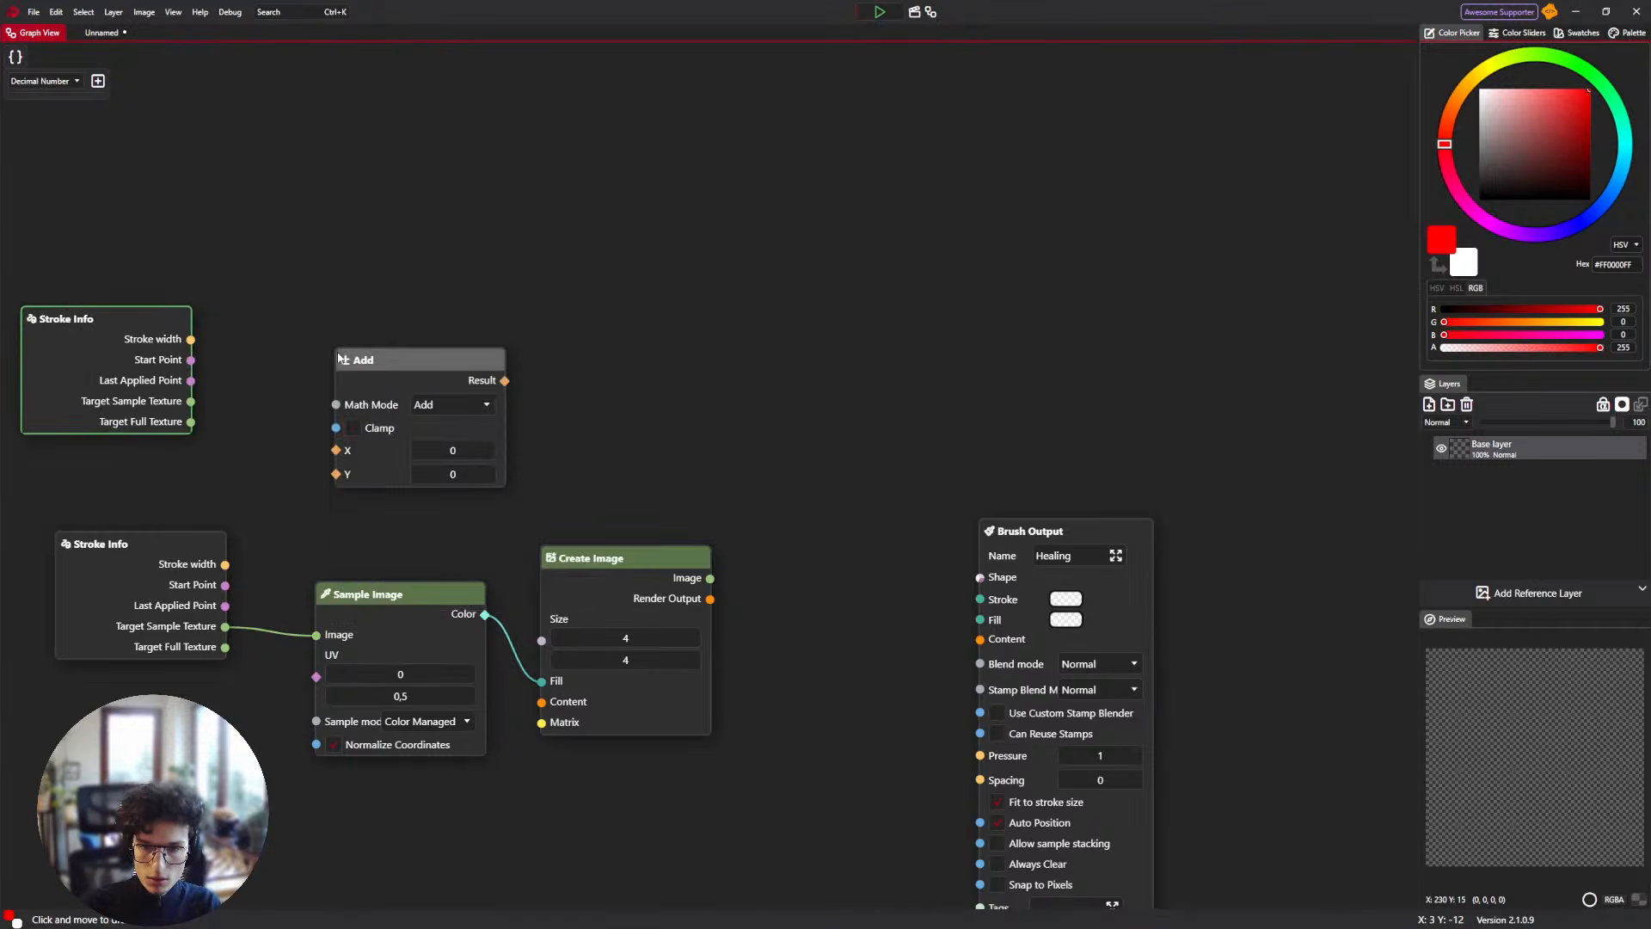
pyautogui.moveTo(191, 340)
pyautogui.mouseDown()
pyautogui.moveTo(302, 452)
pyautogui.moveTo(337, 448)
pyautogui.mouseUp()
pyautogui.click(449, 404)
pyautogui.click(424, 461)
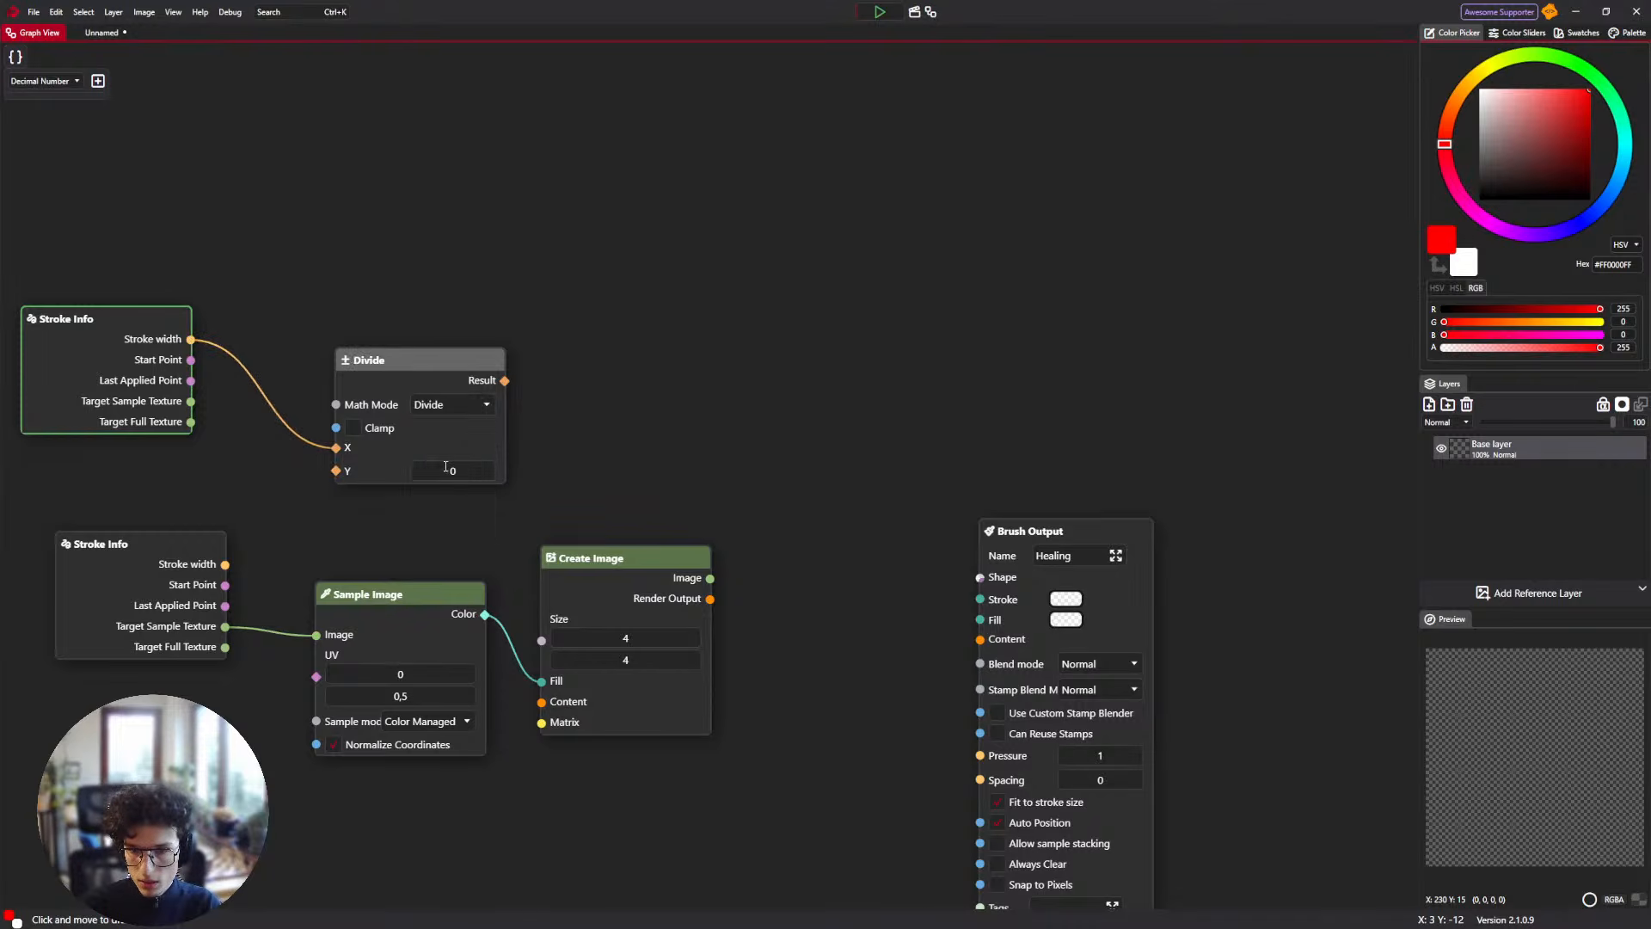
# Set the Divide node's Y to 4 and connect its Result to Create Image's Size.
pyautogui.moveTo(413, 376)
pyautogui.mouseDown()
pyautogui.moveTo(291, 344)
pyautogui.moveTo(548, 640)
pyautogui.mouseUp()
pyautogui.moveTo(397, 349)
pyautogui.moveTo(580, 562); pyautogui.dragTo(587, 560)
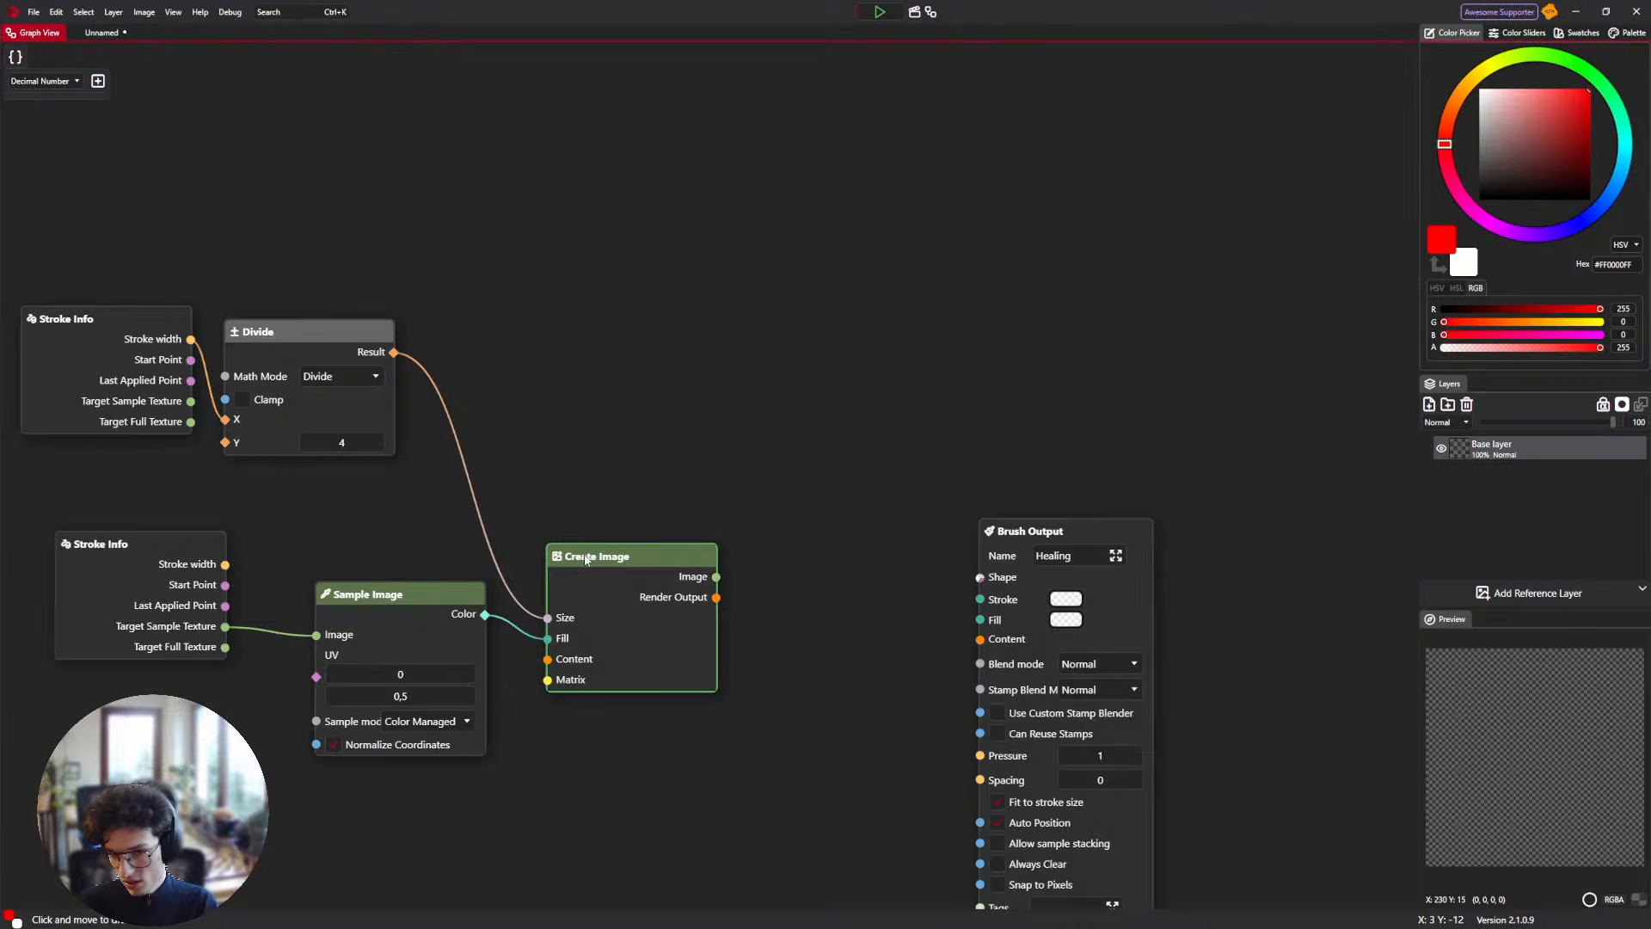
# Move the lower Stroke Info, Sample Image and Create Image nodes together, farther away from Brush Output.
pyautogui.moveTo(659, 373); pyautogui.dragTo(644, 371)
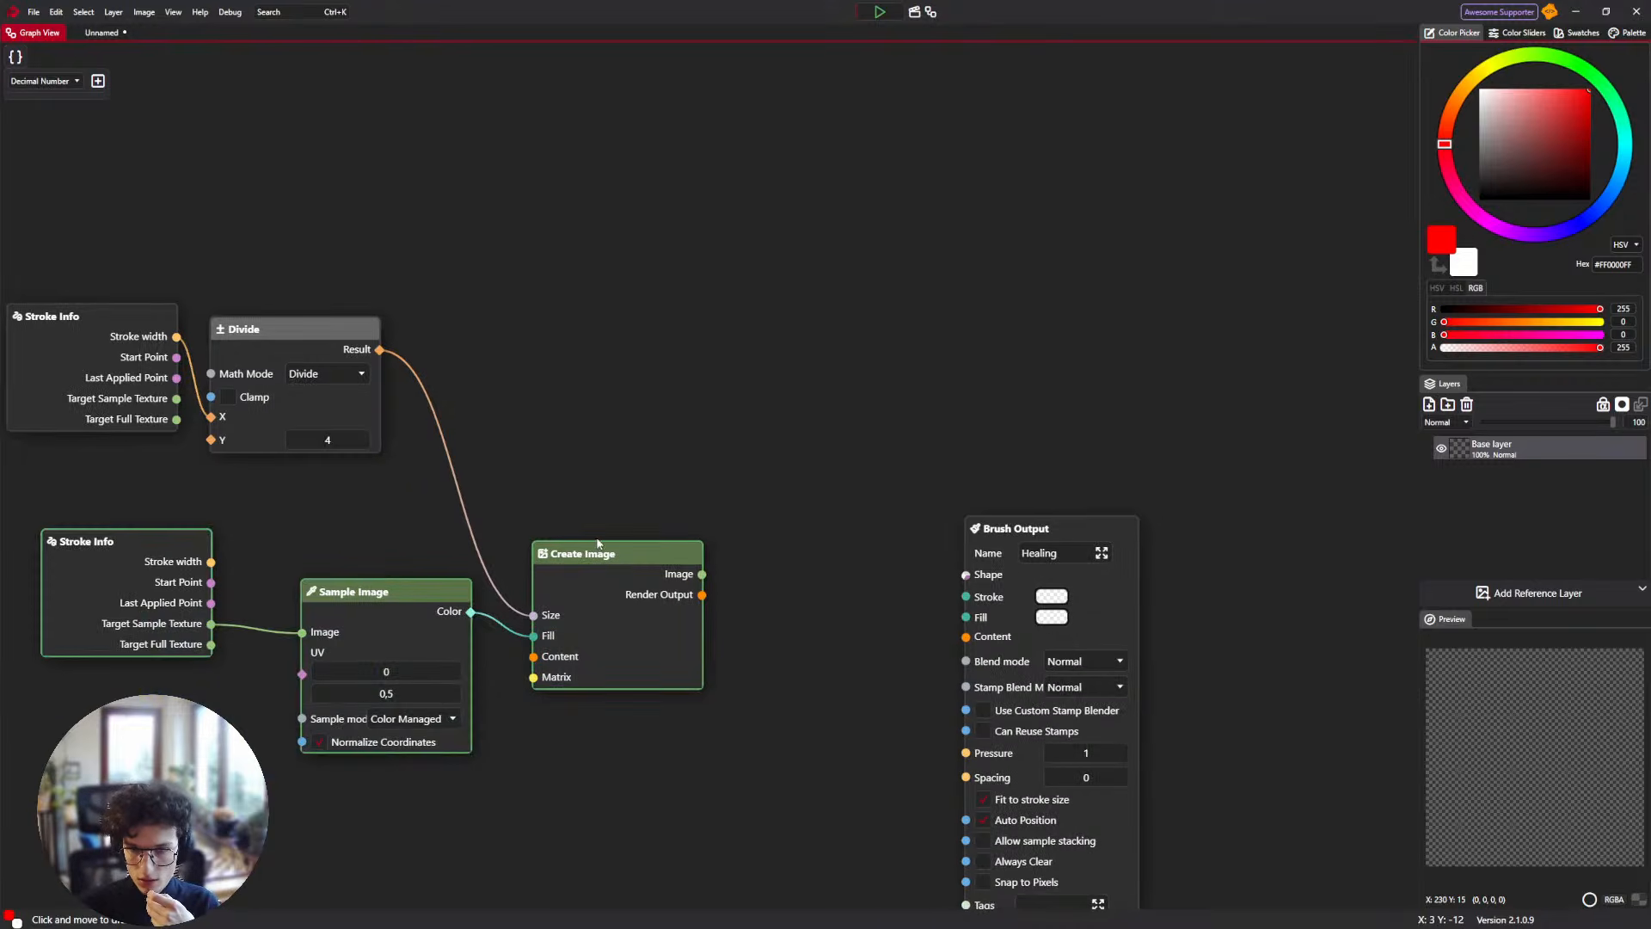
pyautogui.moveTo(708, 497); pyautogui.dragTo(39, 633)
pyautogui.moveTo(600, 607); pyautogui.dragTo(399, 599)
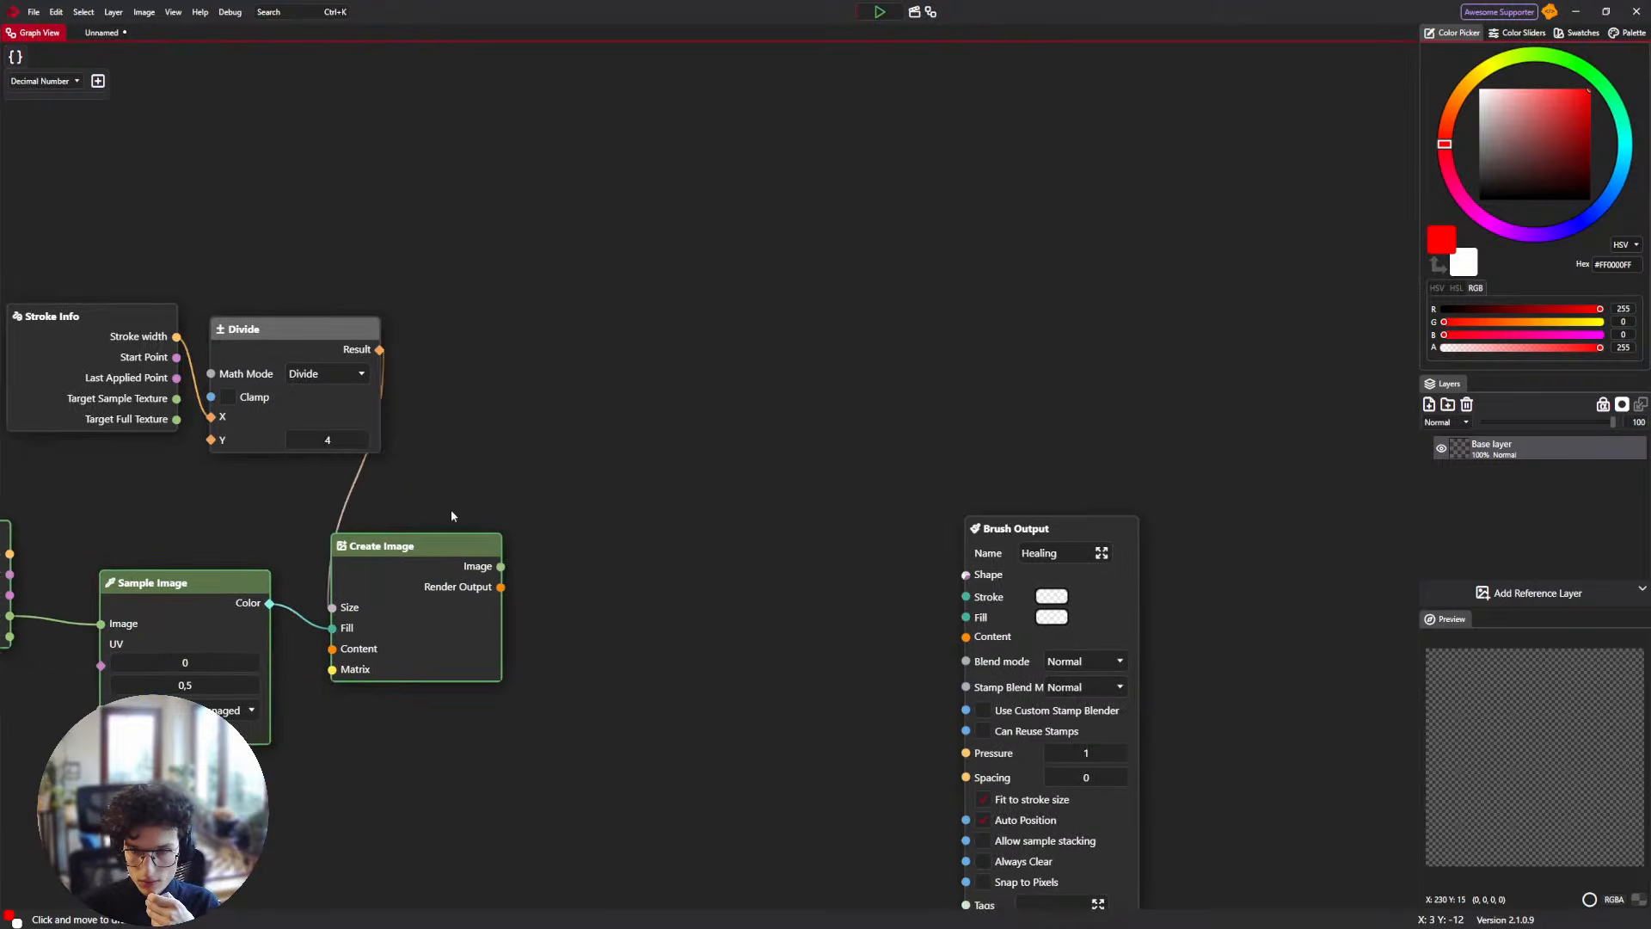
pyautogui.click(397, 451)
pyautogui.rightClick(487, 350)
pyautogui.click(597, 346)
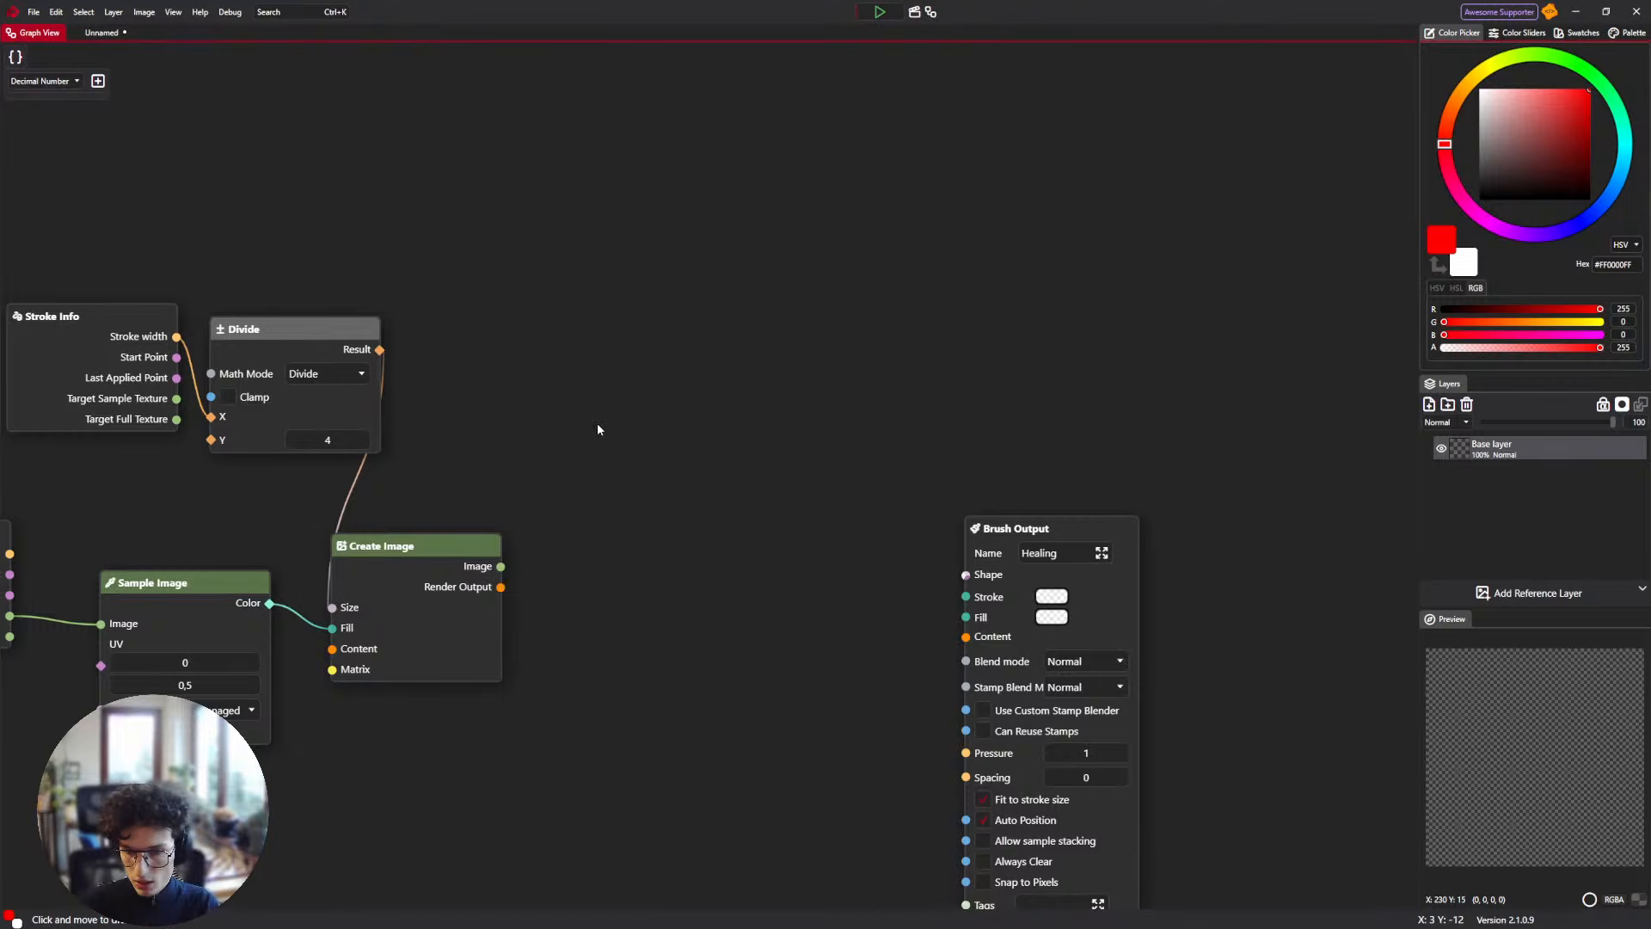
pyautogui.rightClick(598, 424)
pyautogui.click(590, 380)
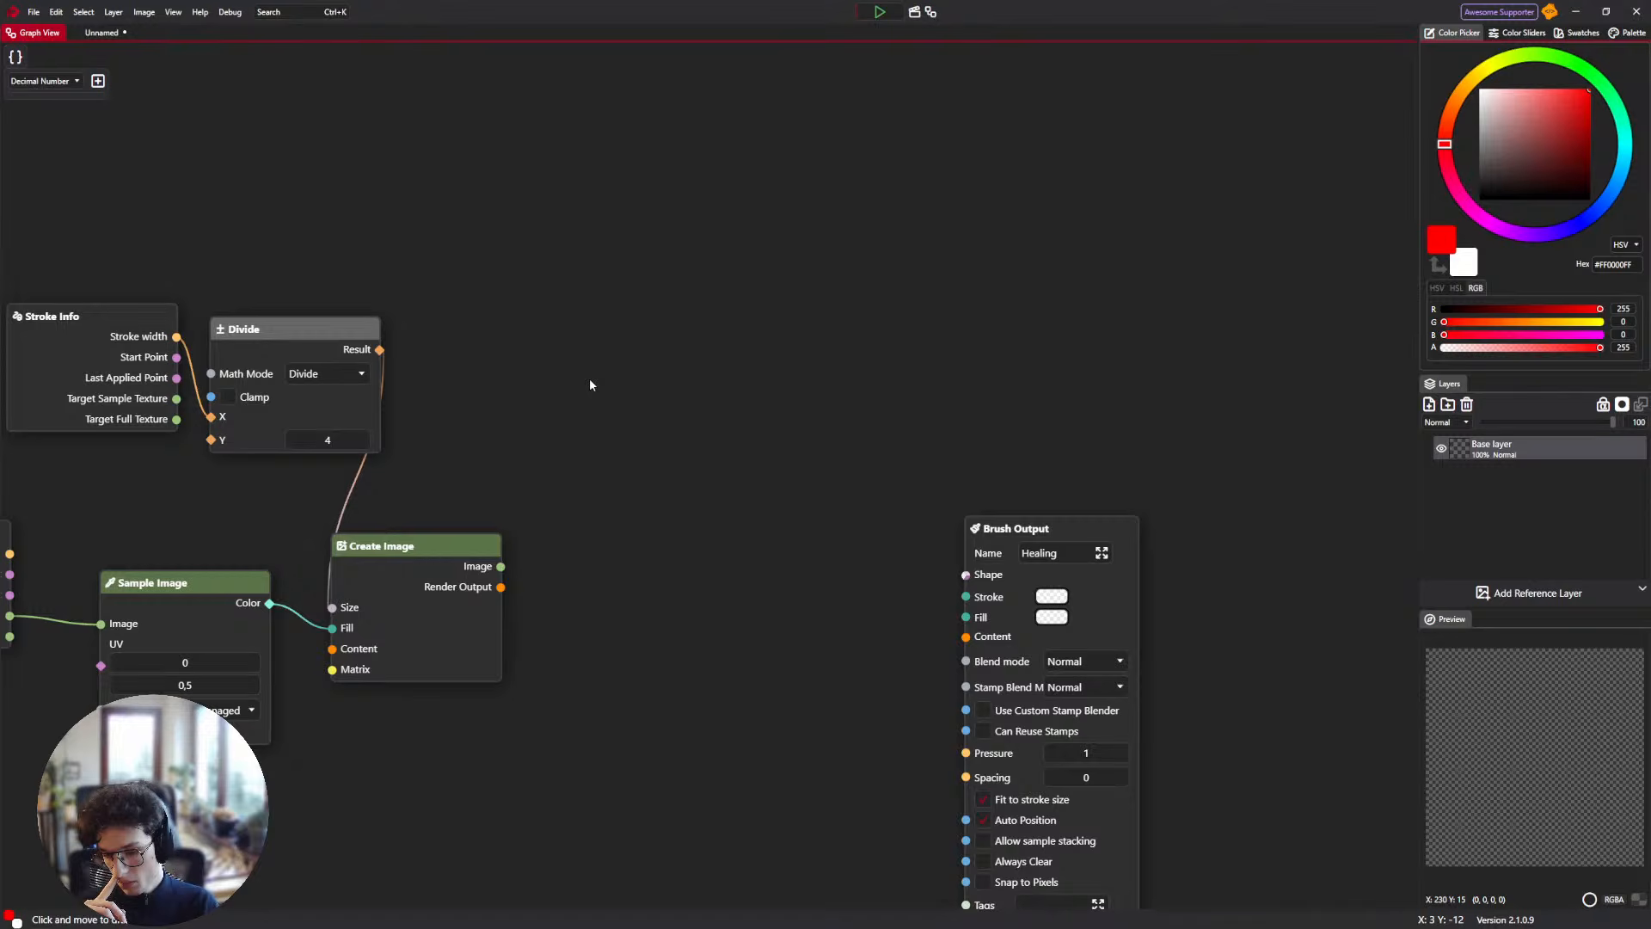
pyautogui.rightClick(590, 380)
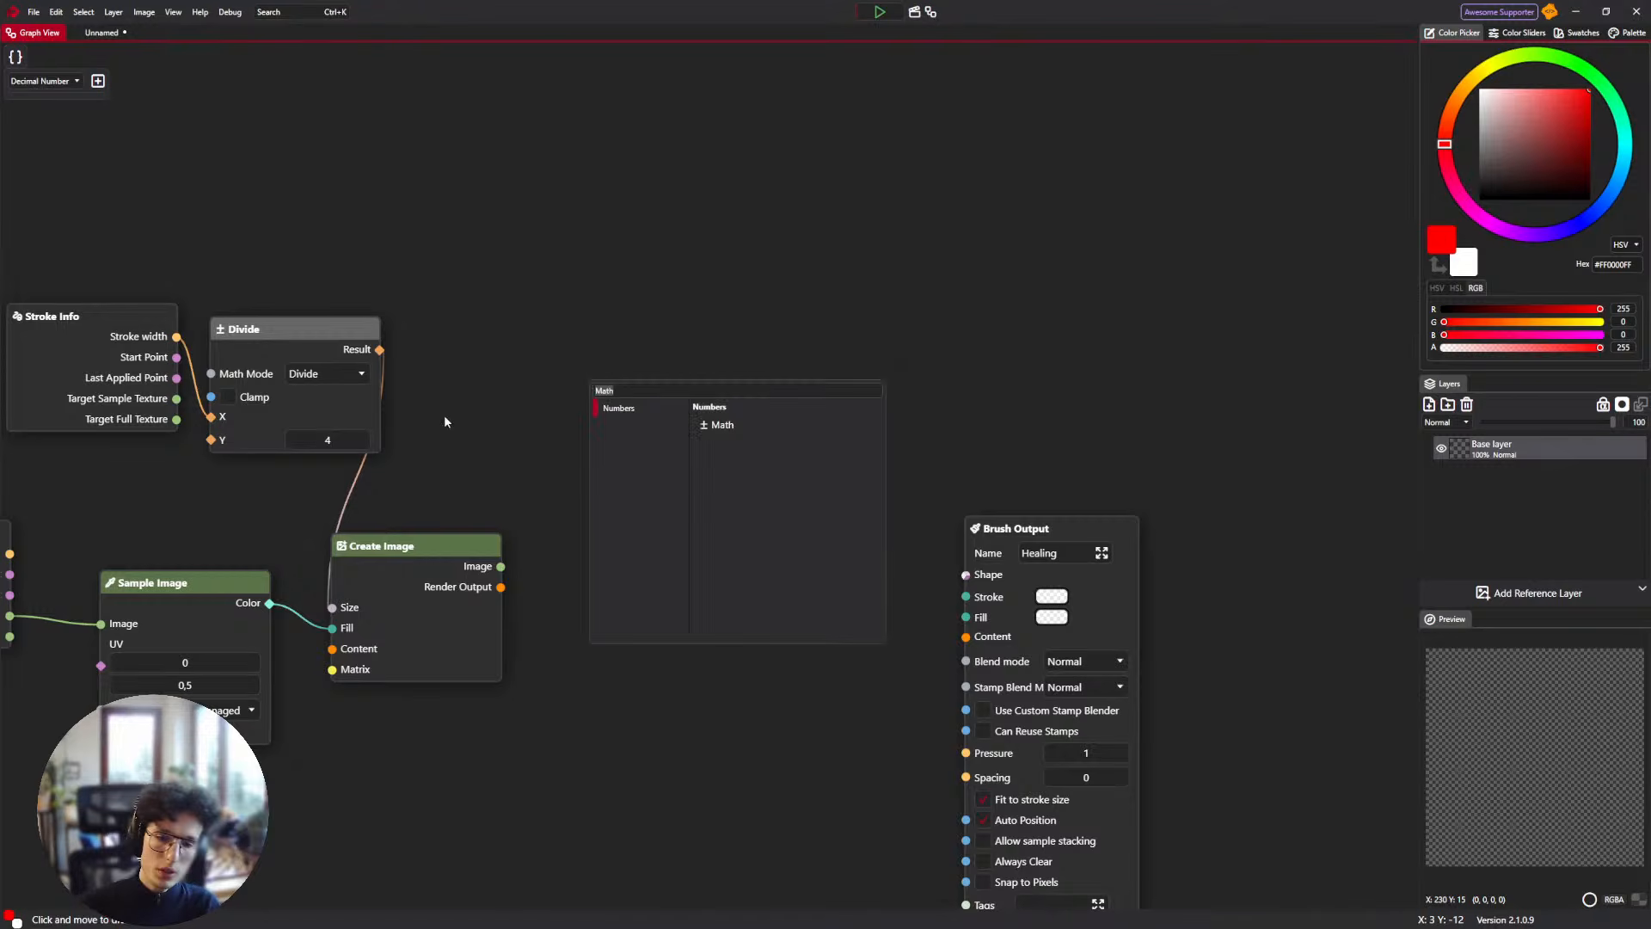
pyautogui.moveTo(382, 443); pyautogui.dragTo(504, 402)
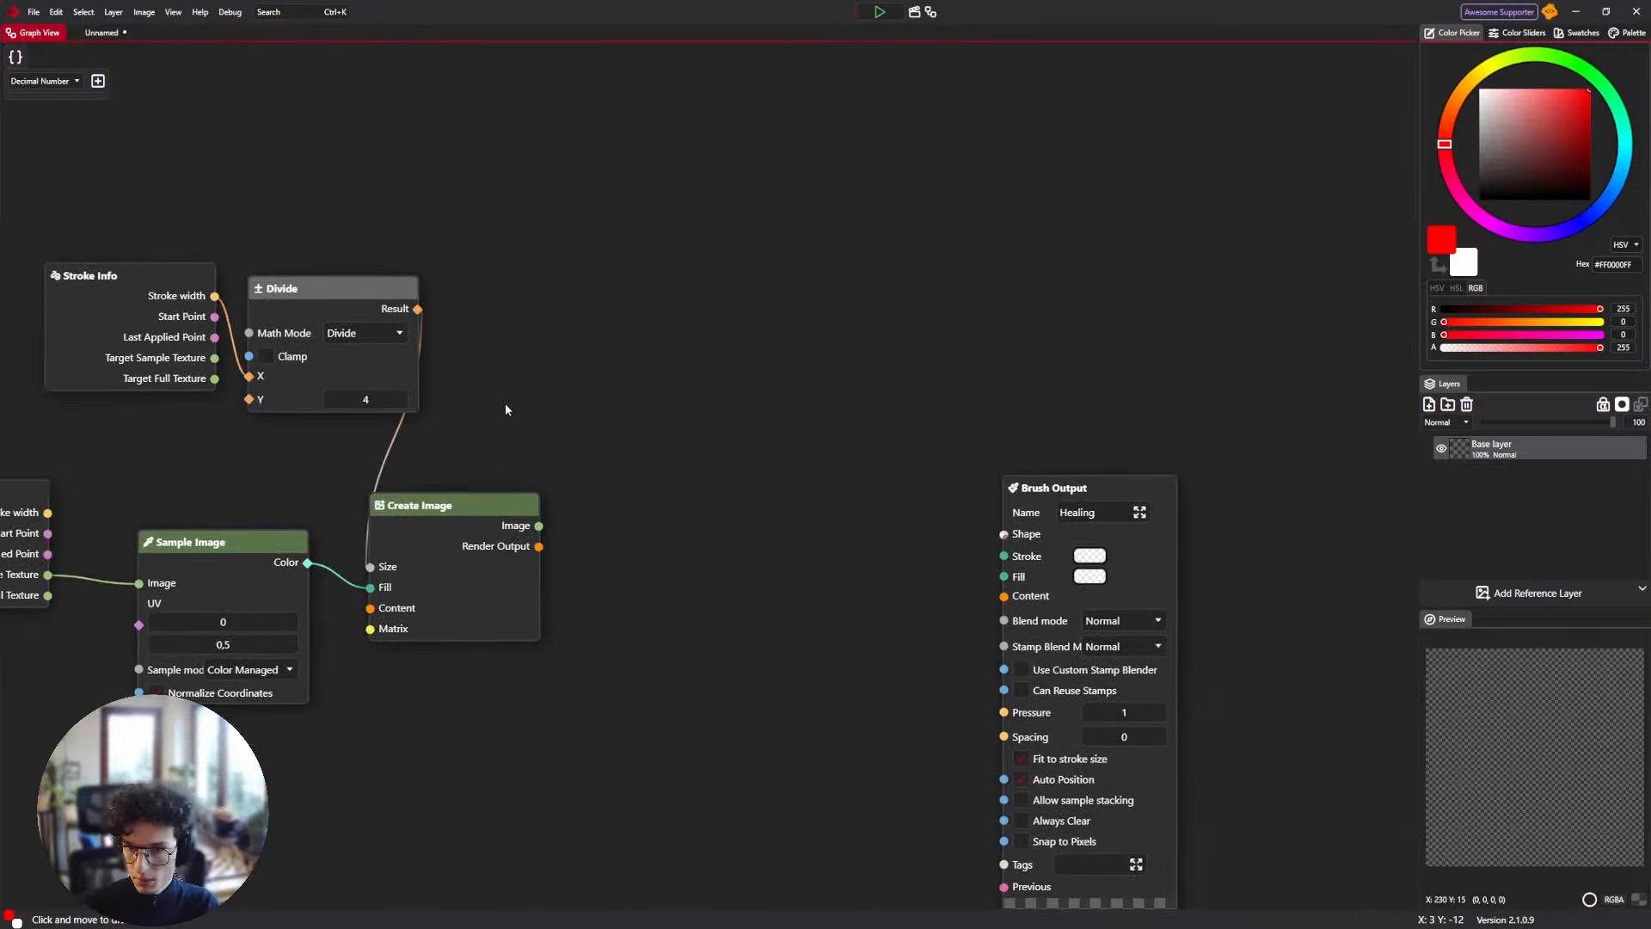
pyautogui.rightClick(504, 402)
pyautogui.click(616, 396)
# Add a Merge node between Create Image and Brush Output, keeping its blend mode Normal.
pyautogui.rightClick(615, 396)
pyautogui.press('BackSpace')
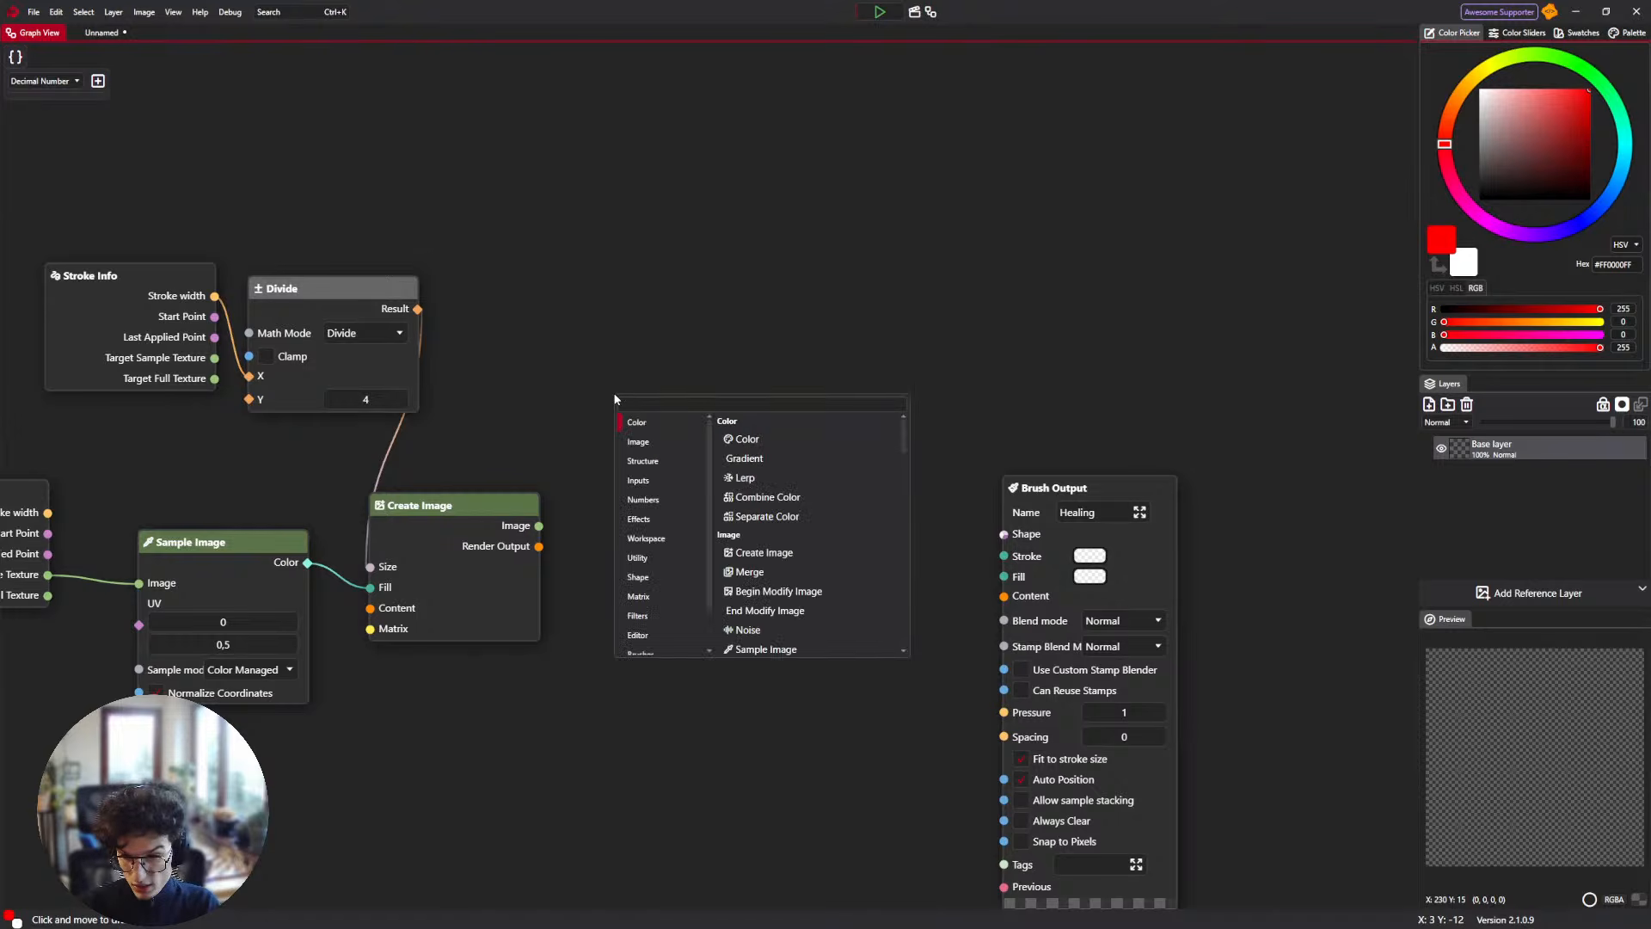
pyautogui.write('me')
pyautogui.press('Return')
pyautogui.moveTo(781, 453); pyautogui.dragTo(816, 482)
pyautogui.click(800, 483)
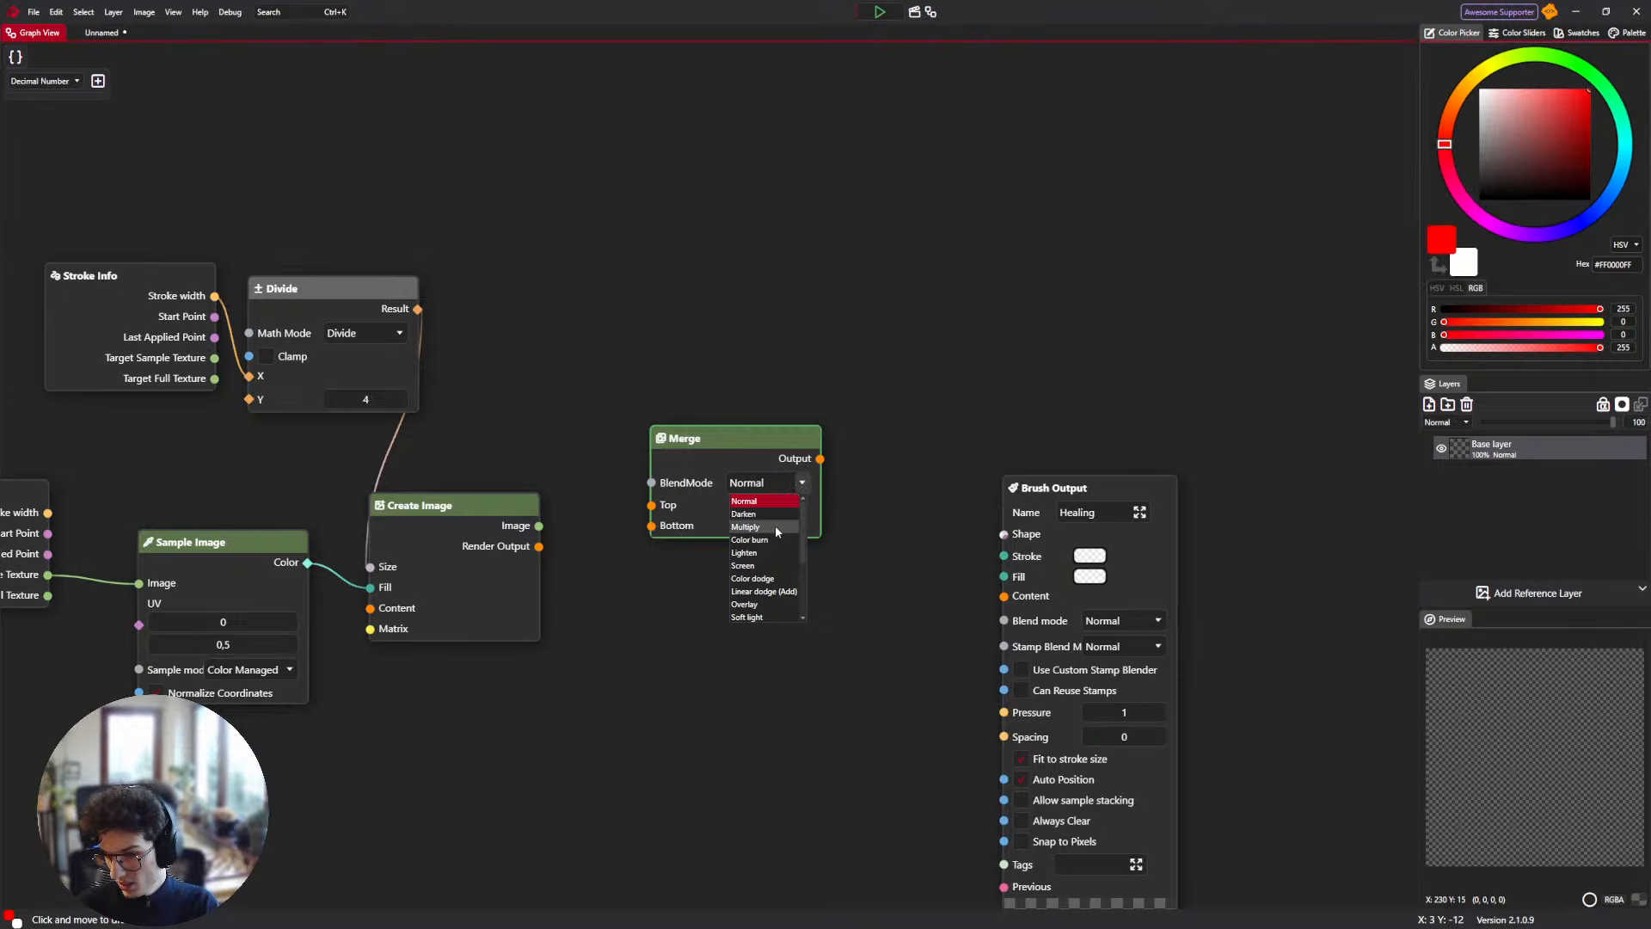
pyautogui.scroll(-3, 776, 524)
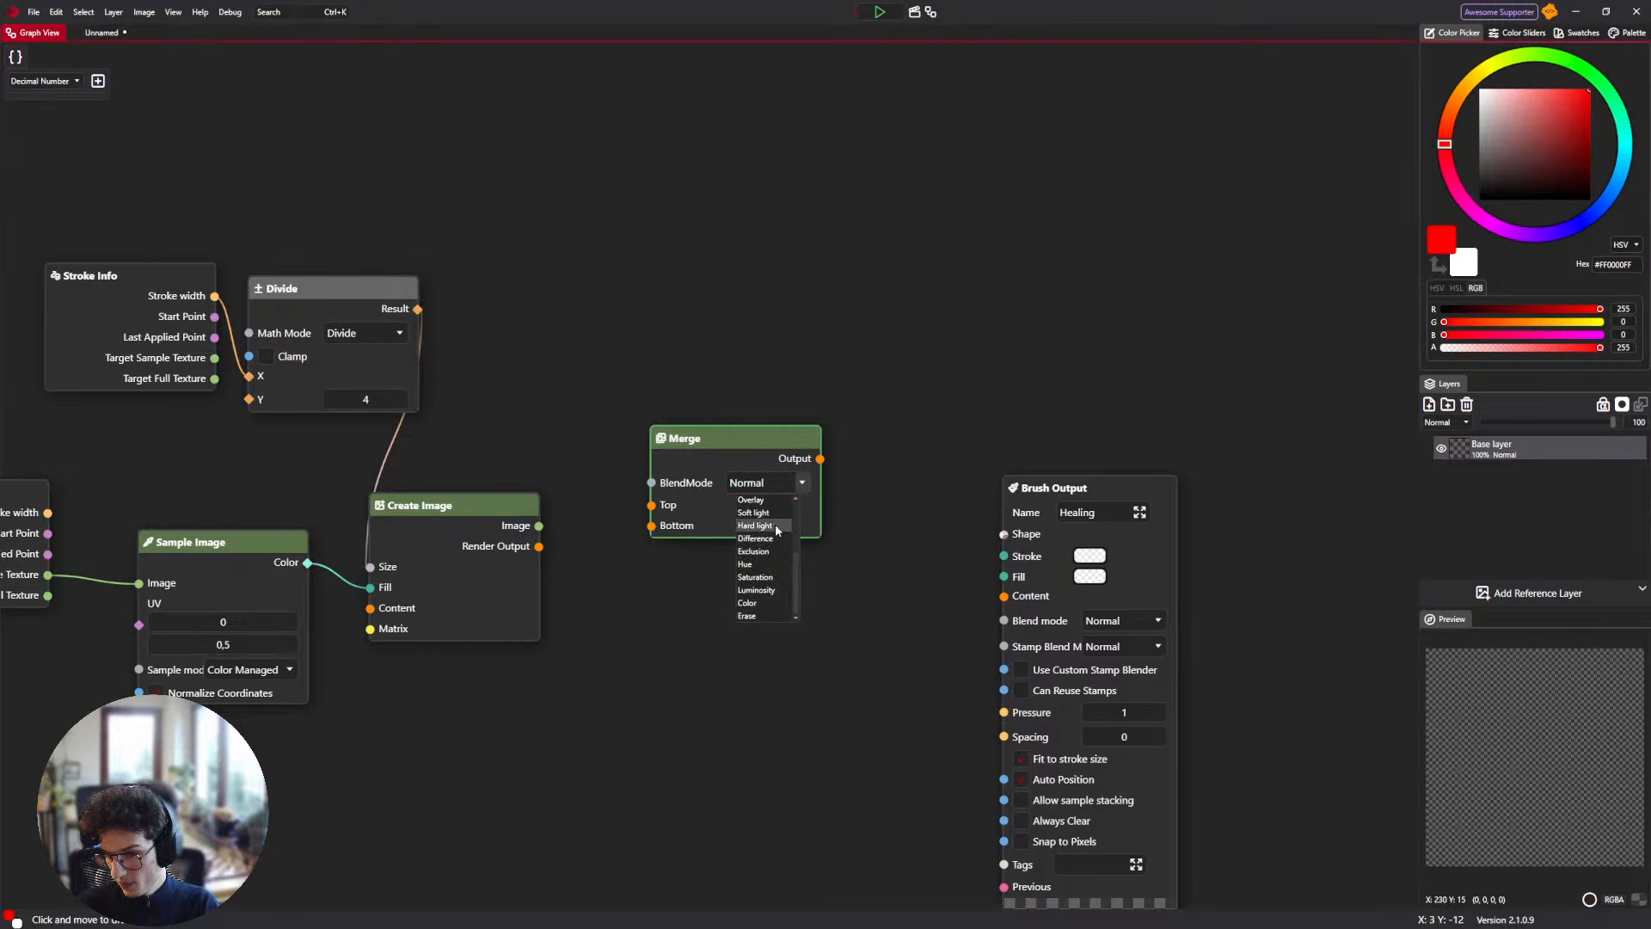
pyautogui.scroll(3, 776, 559)
pyautogui.click(732, 445)
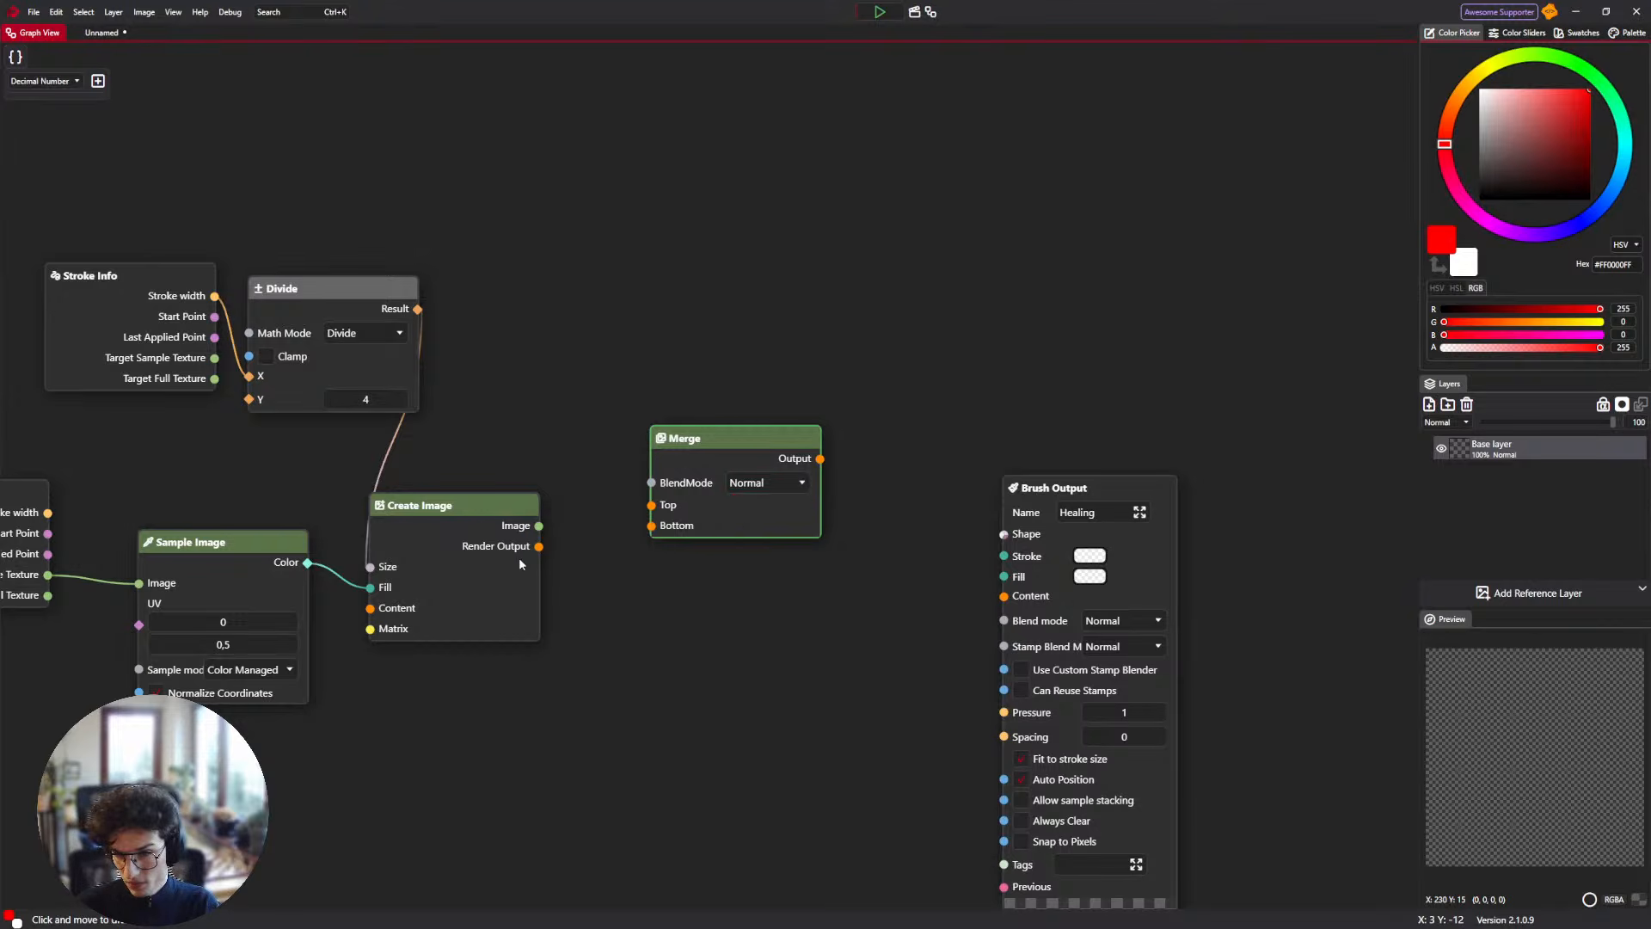
# Connect Create Image's Render Output to Merge's Top, Target Sample Texture to its Bottom, and Merge's Output to Brush Output's Content.
pyautogui.moveTo(539, 547); pyautogui.dragTo(637, 518)
pyautogui.moveTo(612, 583); pyautogui.dragTo(689, 528)
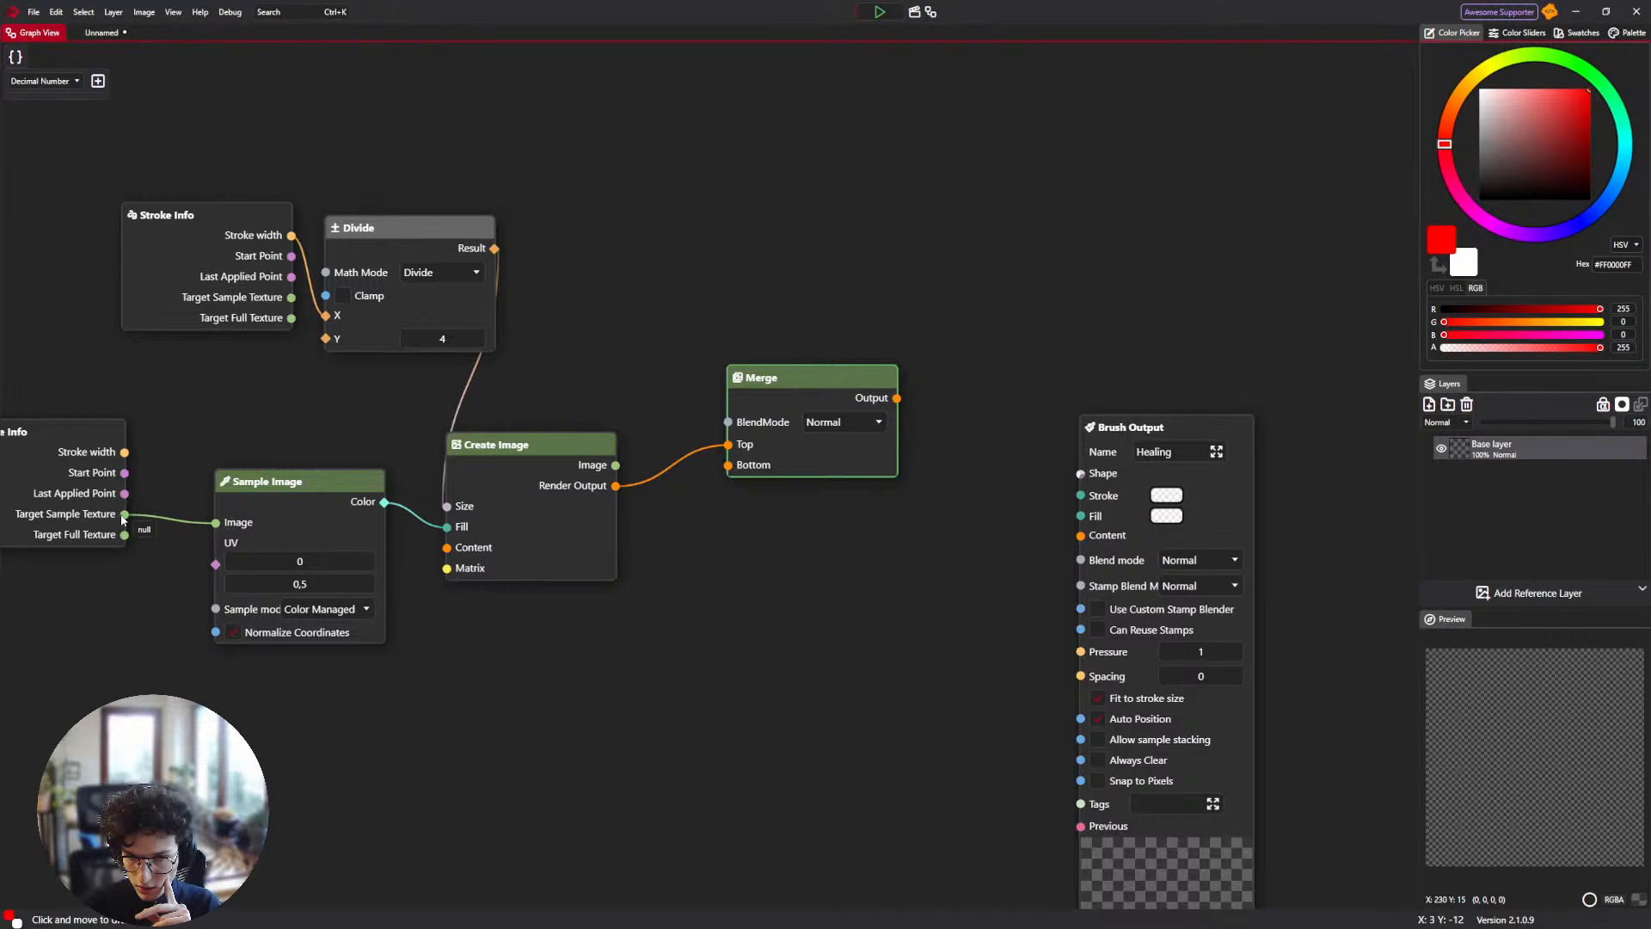
pyautogui.moveTo(122, 516)
pyautogui.mouseDown()
pyautogui.moveTo(720, 491)
pyautogui.moveTo(727, 471)
pyautogui.mouseUp()
pyautogui.moveTo(897, 398); pyautogui.dragTo(1081, 535)
# Add an Ellipse node above the Merge node and connect its Output to Brush Output's Shape.
pyautogui.rightClick(773, 86)
pyautogui.write('Mer')
pyautogui.press('BackSpace')
pyautogui.press('BackSpace')
pyautogui.press('BackSpace')
pyautogui.write('El')
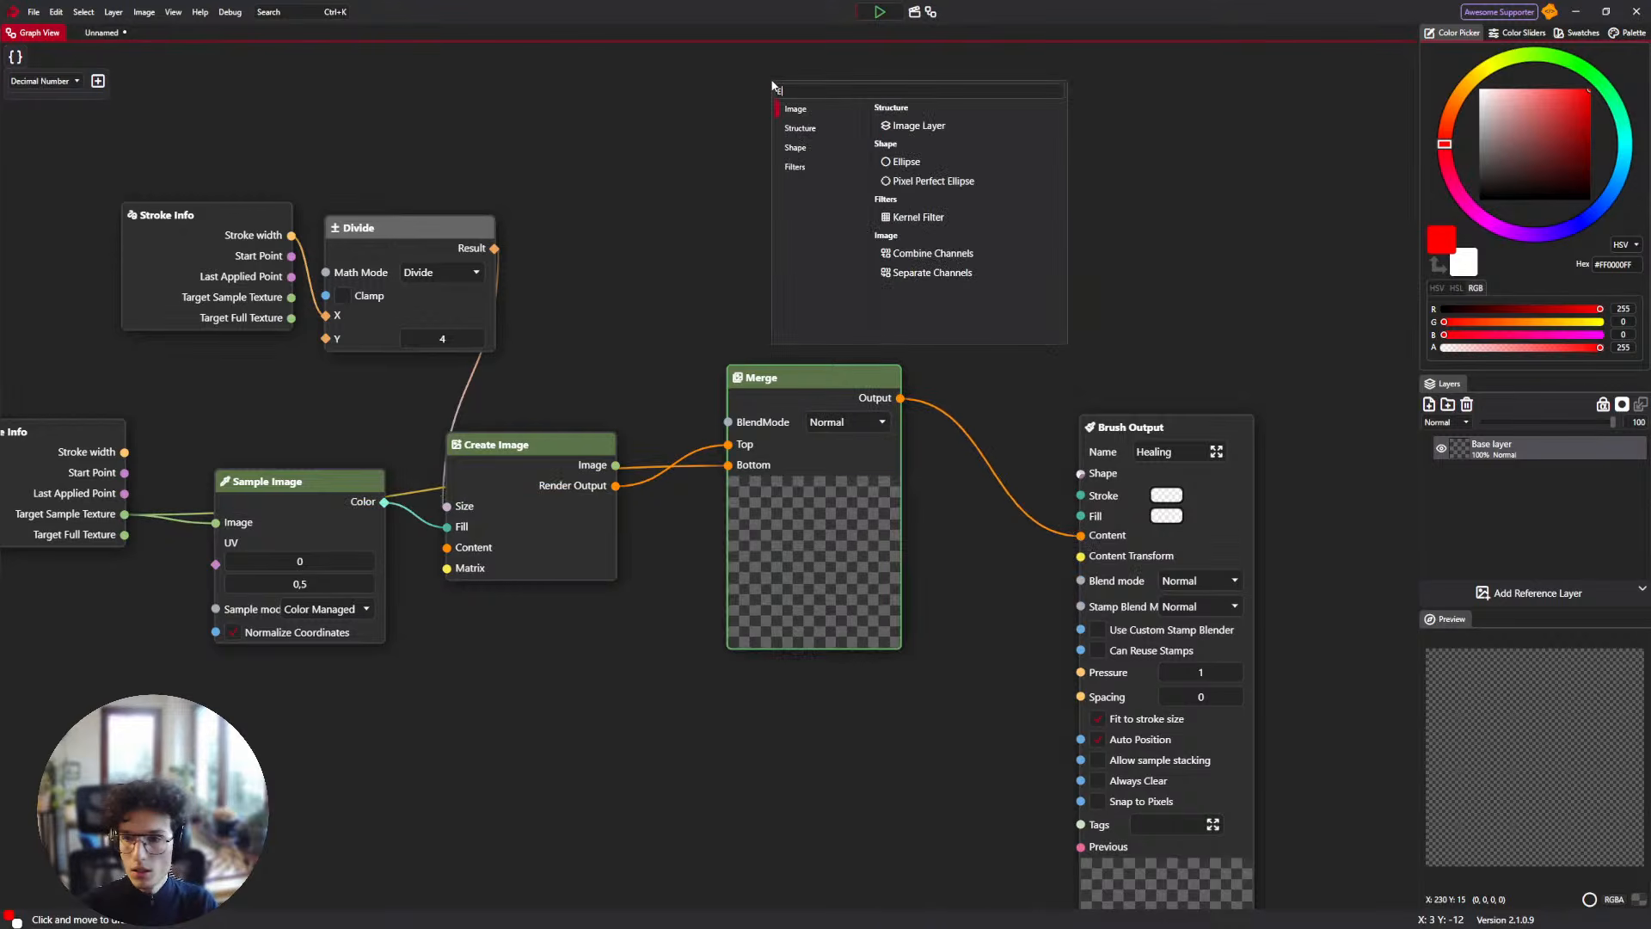
pyautogui.press('Down')
pyautogui.press('Down')
pyautogui.press('Return')
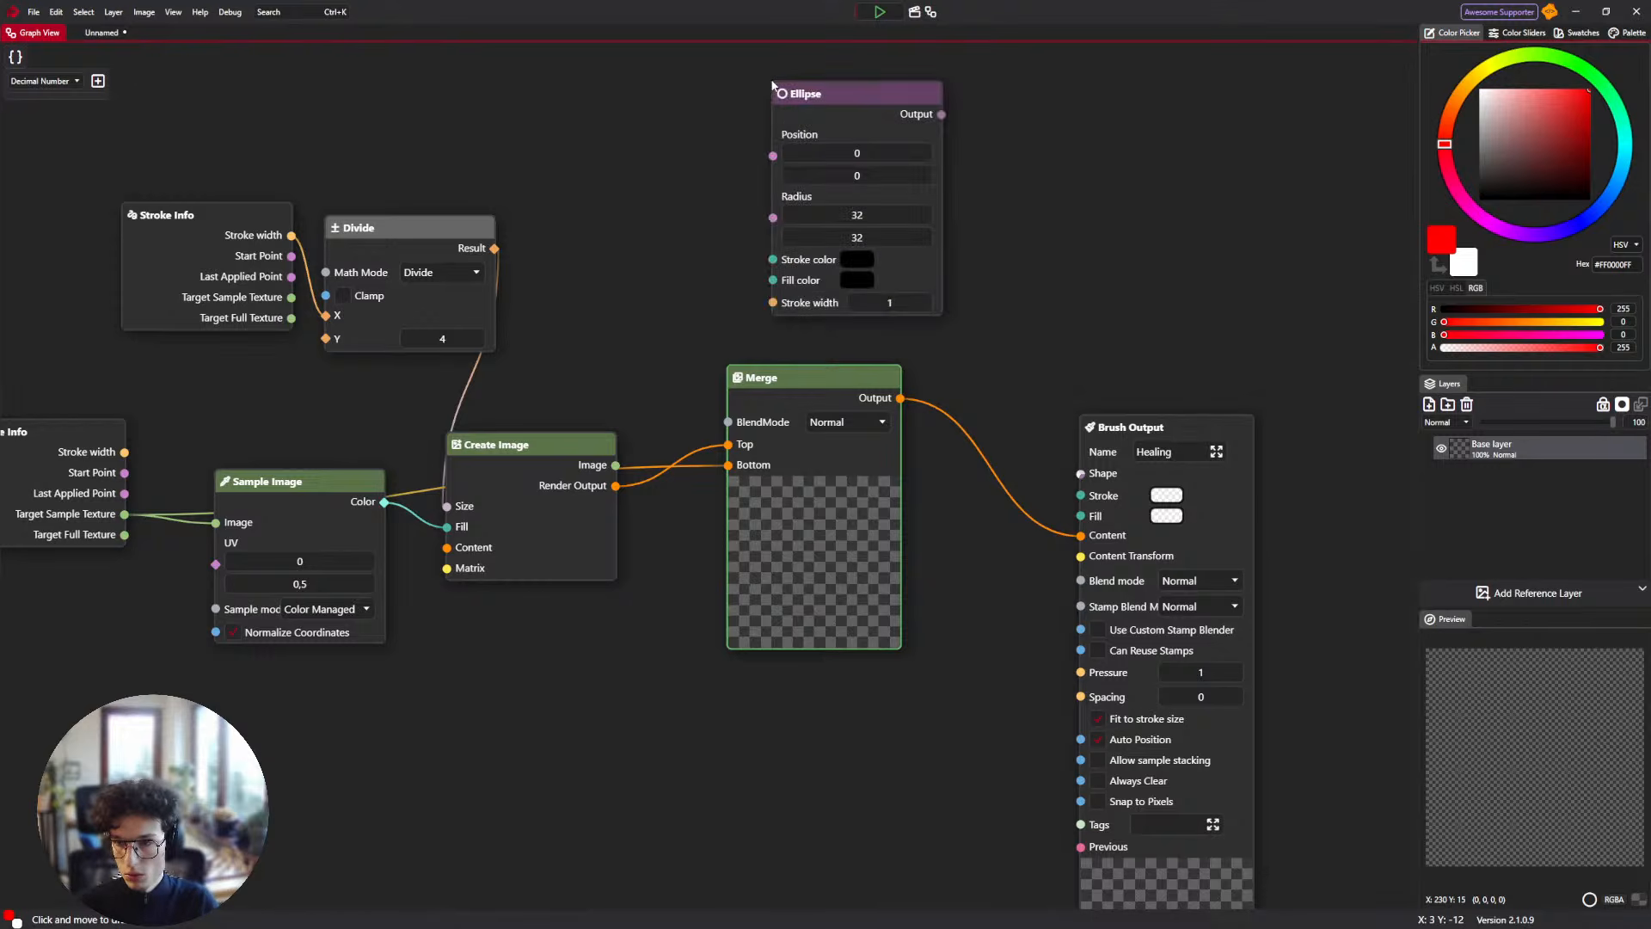
pyautogui.moveTo(941, 115)
pyautogui.mouseDown()
pyautogui.moveTo(1060, 460)
pyautogui.moveTo(1081, 473)
pyautogui.mouseUp()
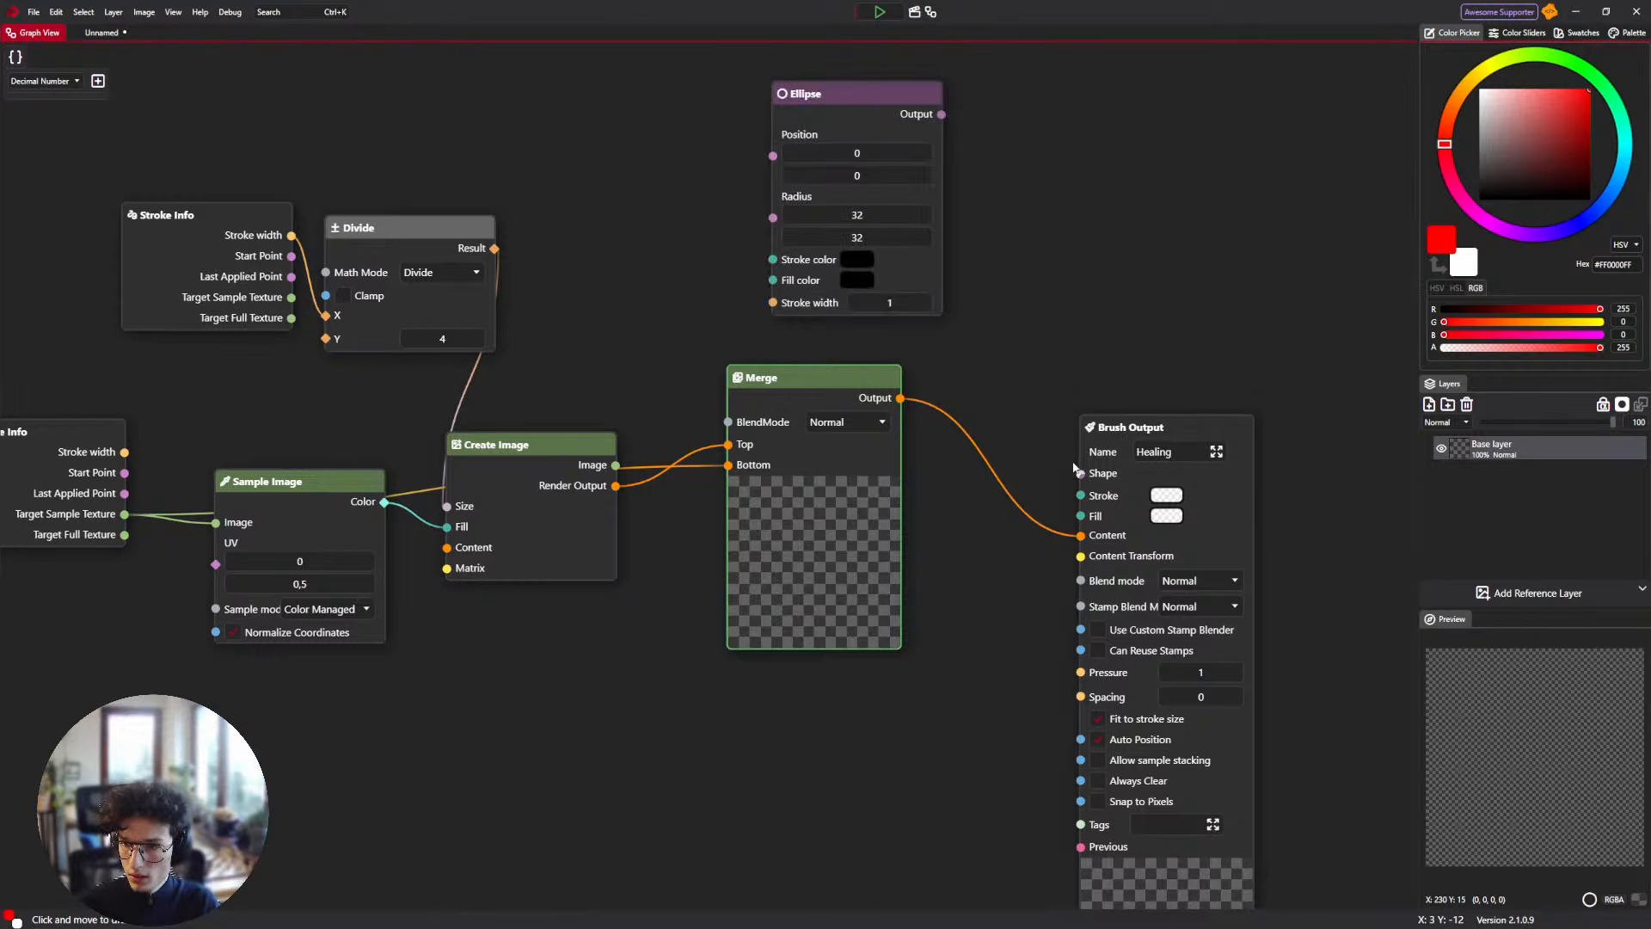
pyautogui.moveTo(1040, 160); pyautogui.dragTo(829, 213)
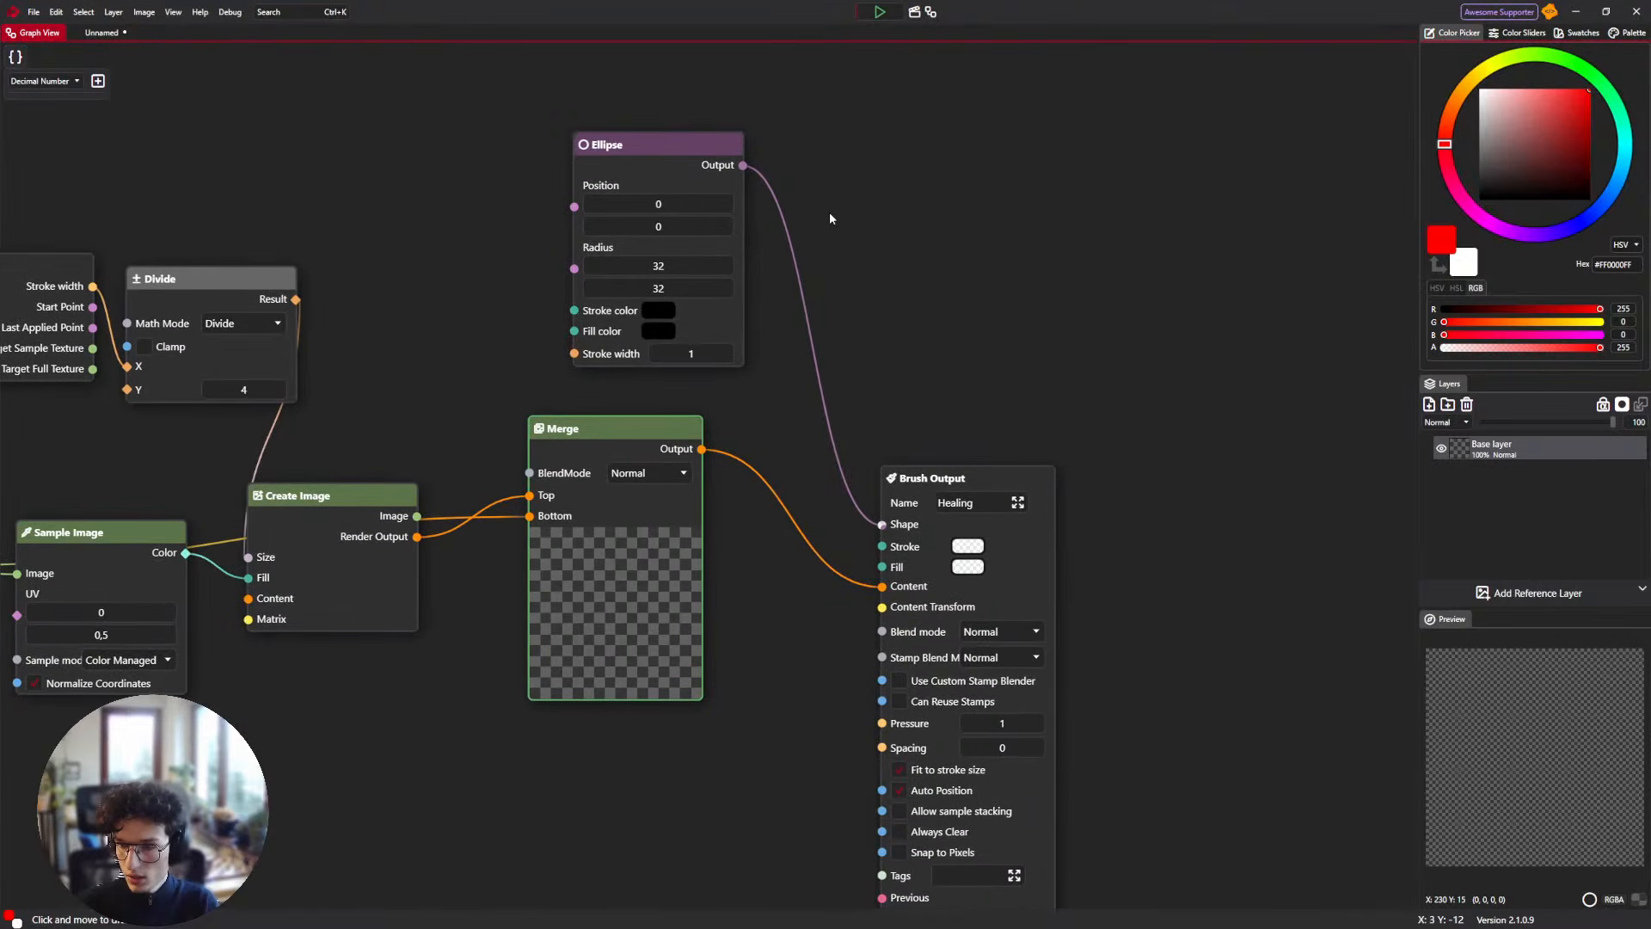
pyautogui.scroll(-3, 746, 323)
pyautogui.moveTo(725, 318); pyautogui.dragTo(689, 327)
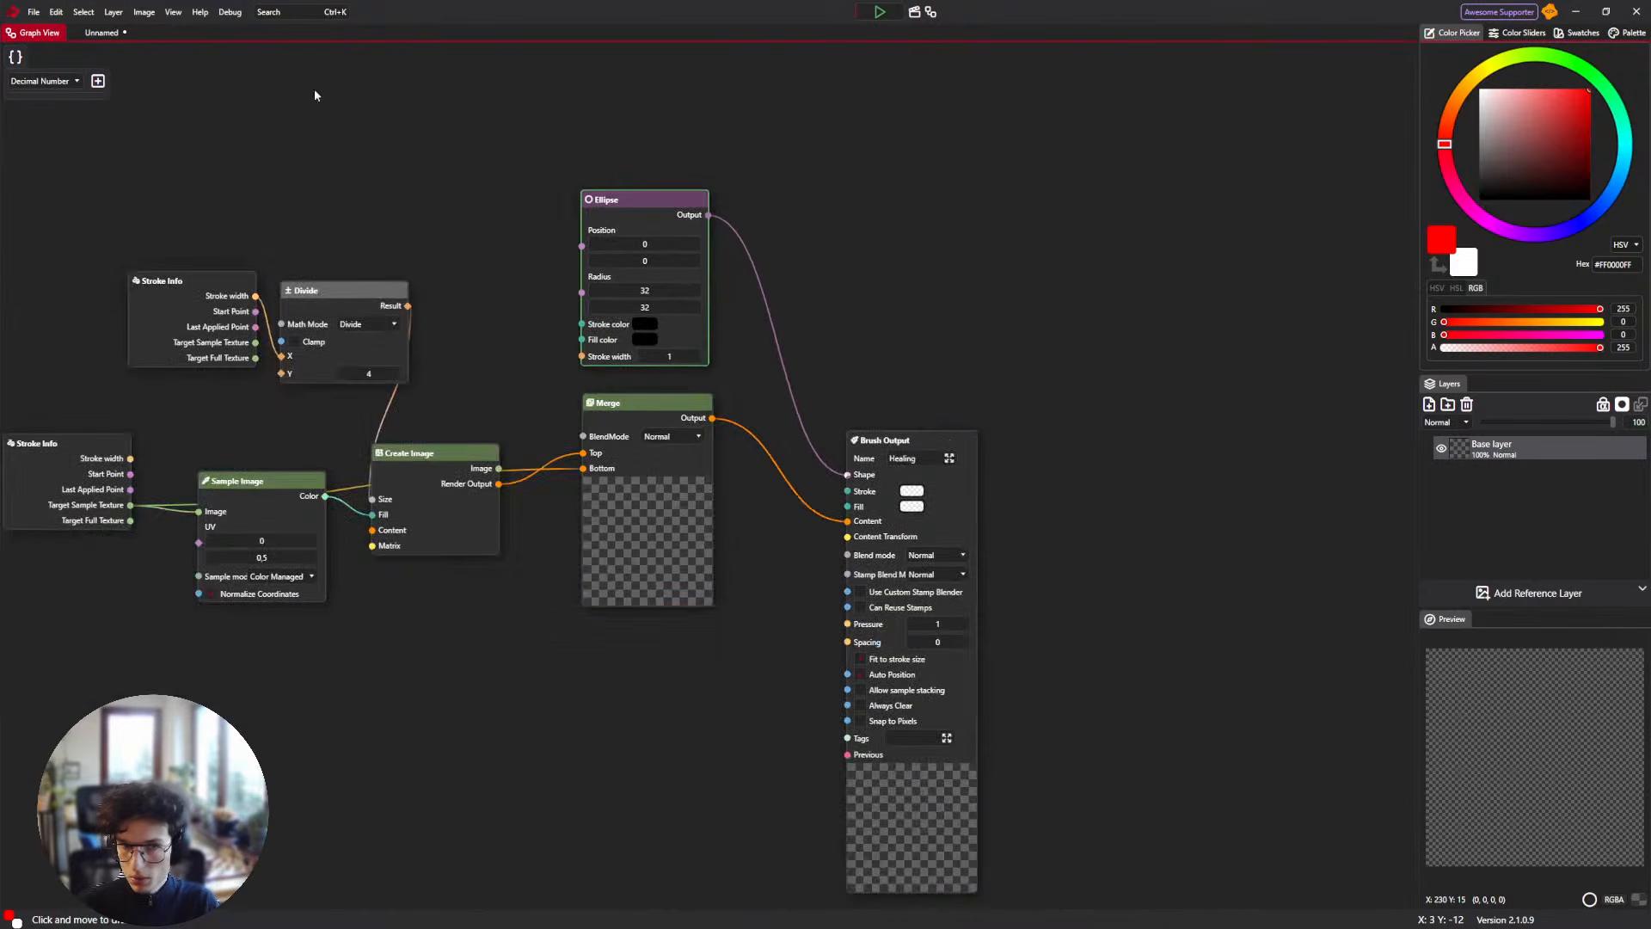
# Return to the Unnamed document's empty canvas.
pyautogui.click(101, 34)
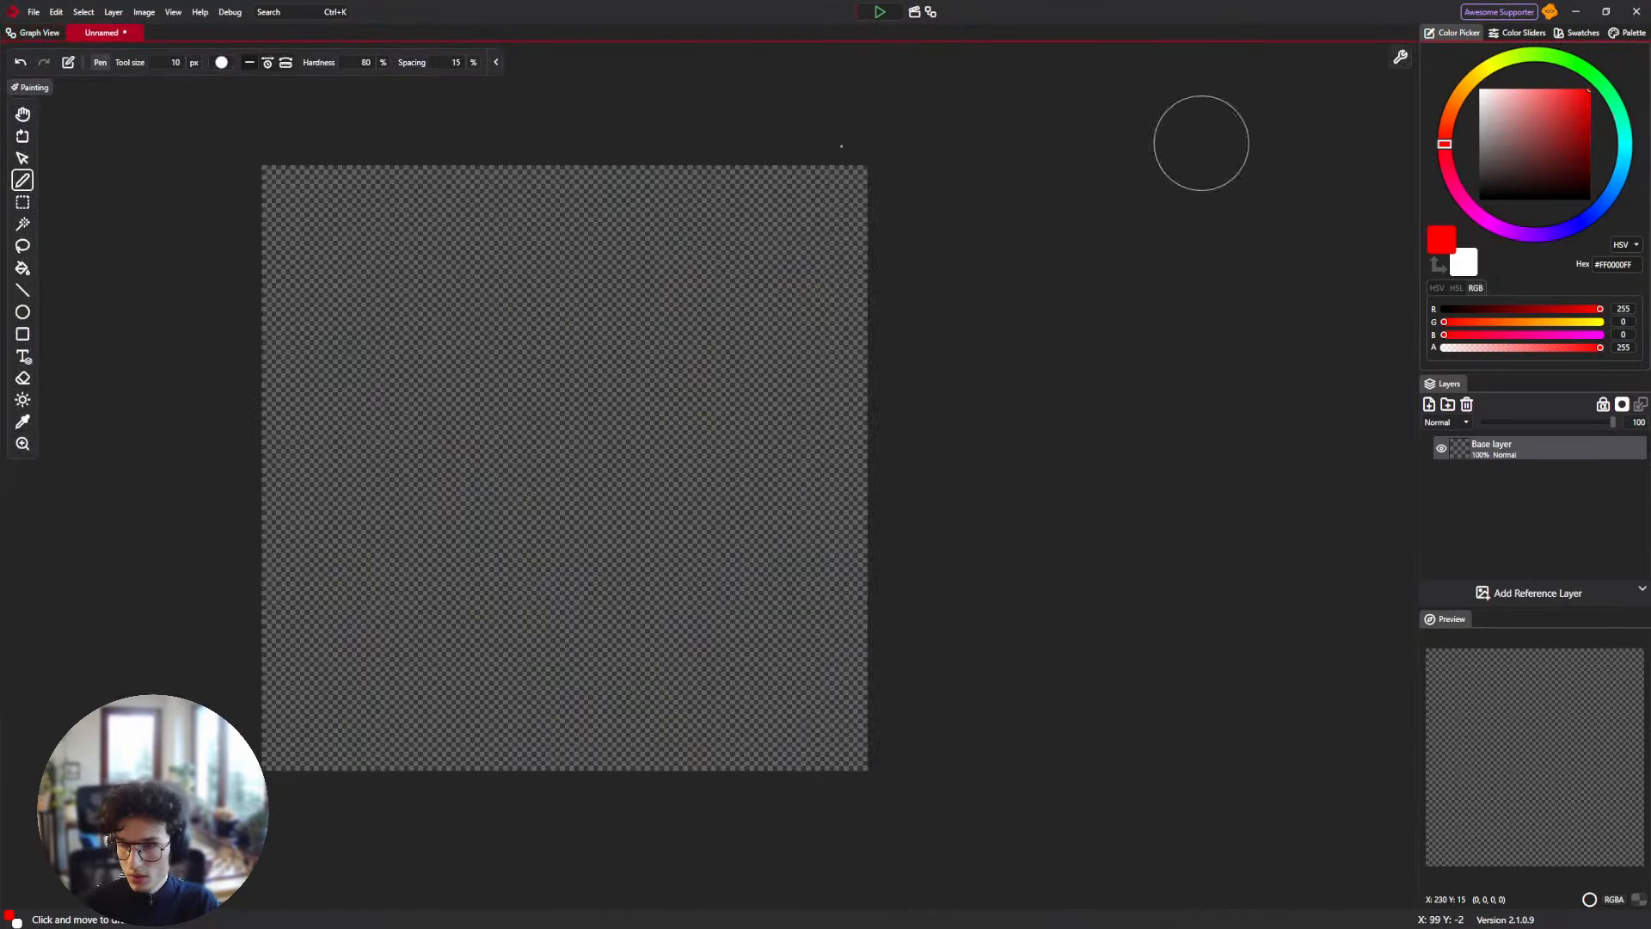
pyautogui.moveTo(734, 397); pyautogui.dragTo(770, 363)
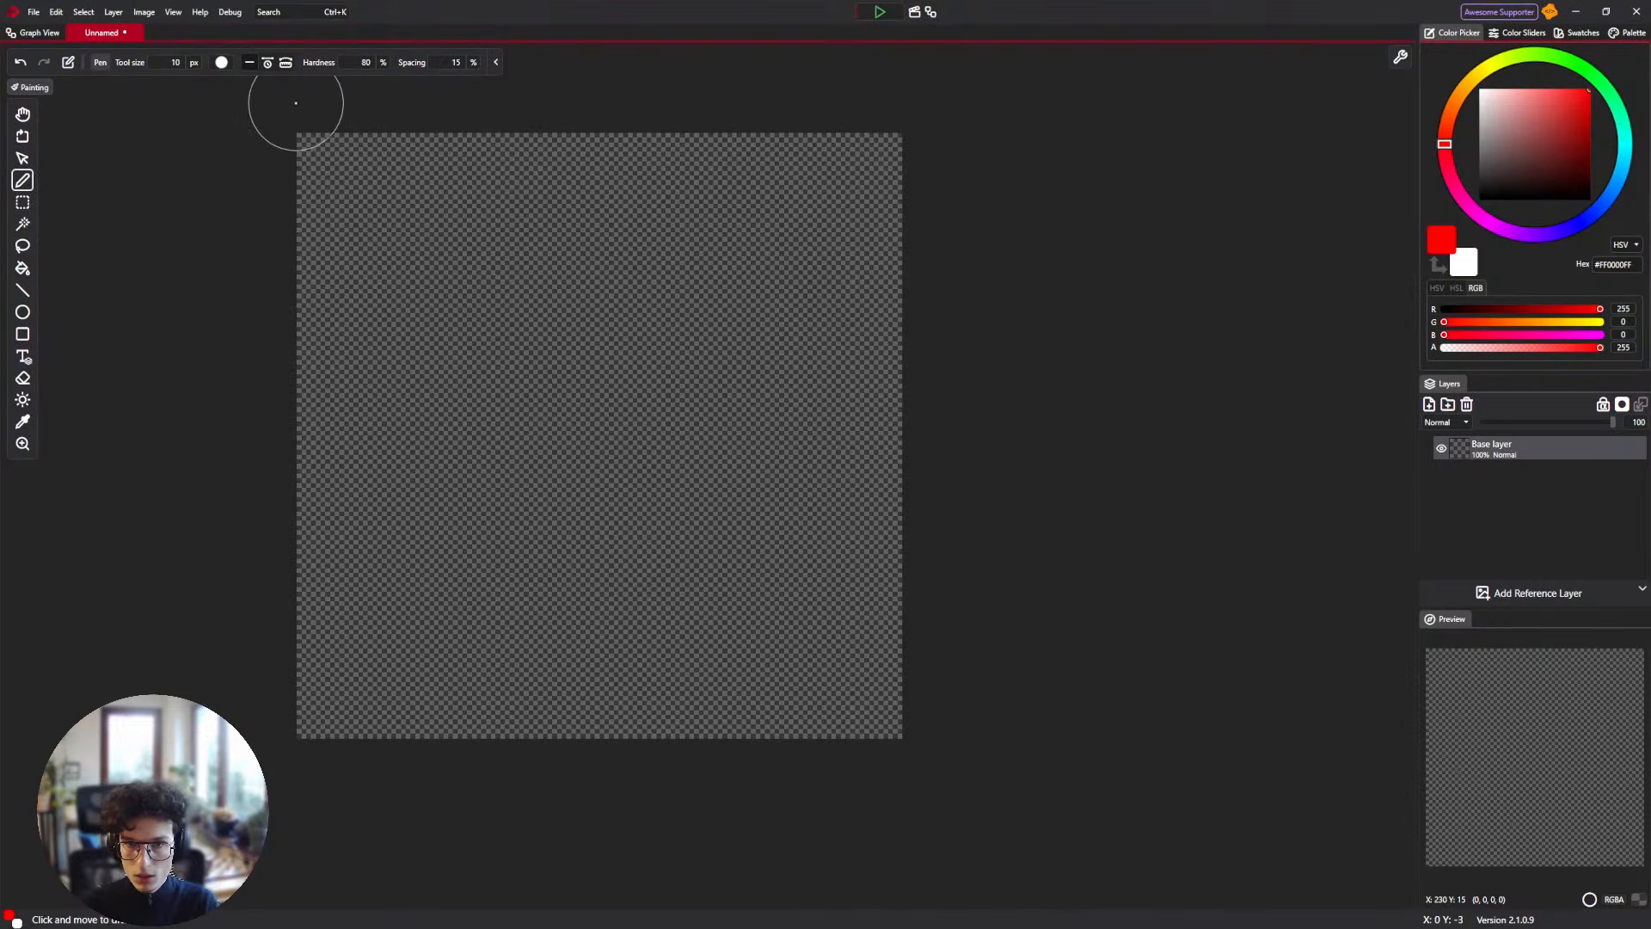
pyautogui.moveTo(297, 104); pyautogui.dragTo(349, 128)
pyautogui.moveTo(926, 912)
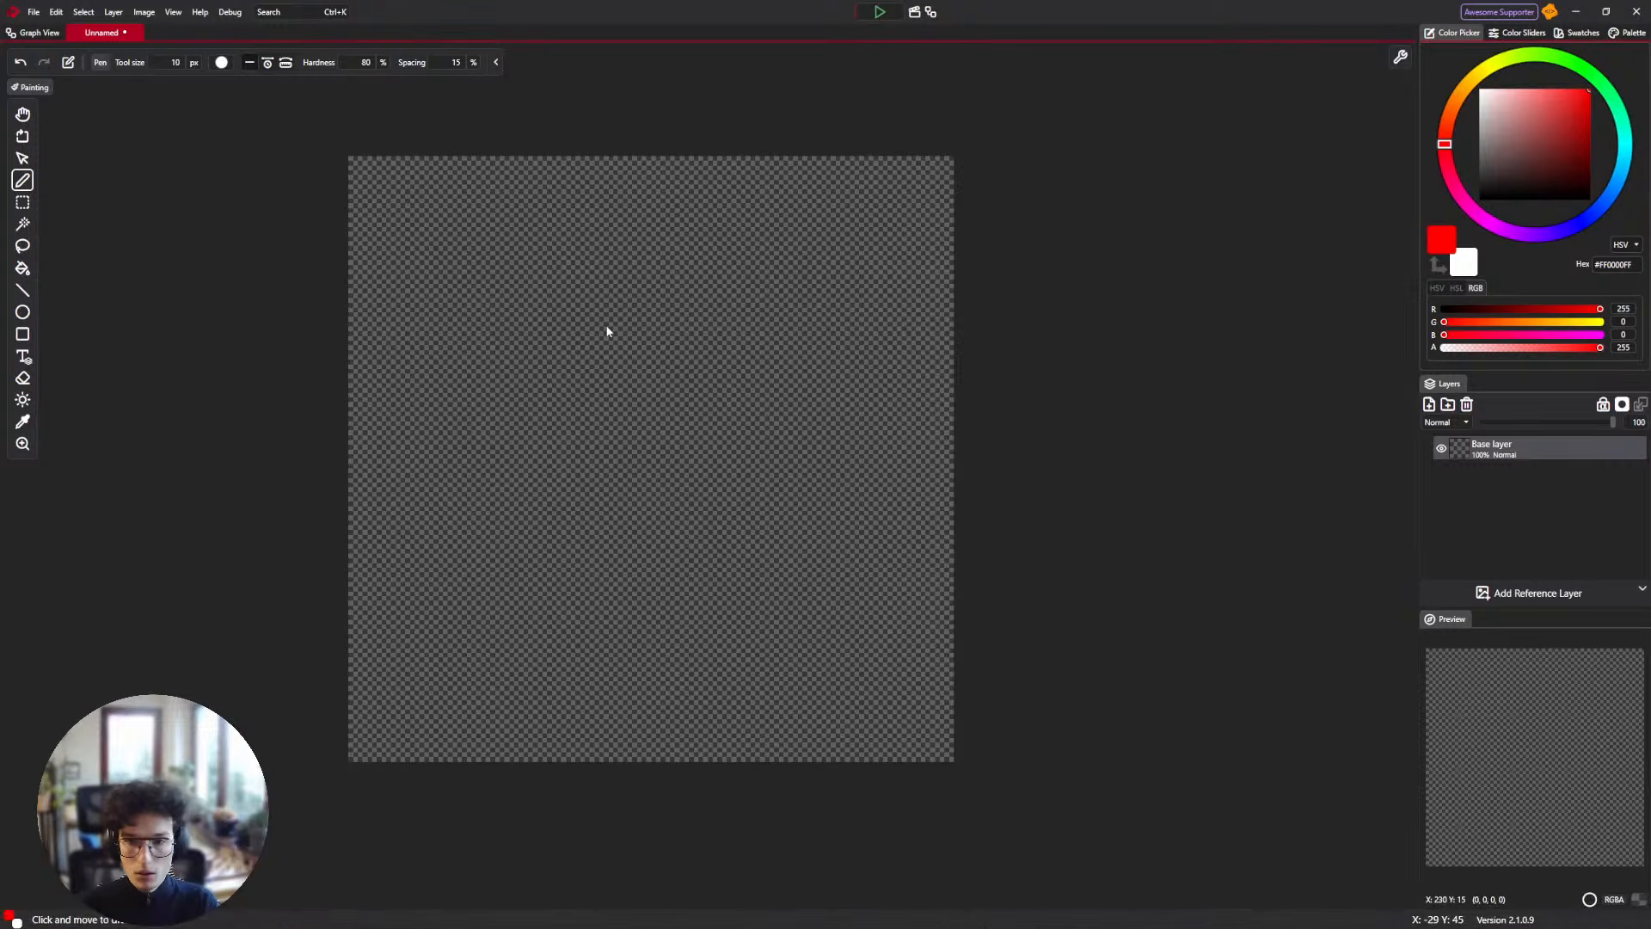
# Switch to the web browser and search Google Images for "freckles".
pyautogui.hotkey('alt', 'Tab')
pyautogui.click(406, 24)
pyautogui.write('frec')
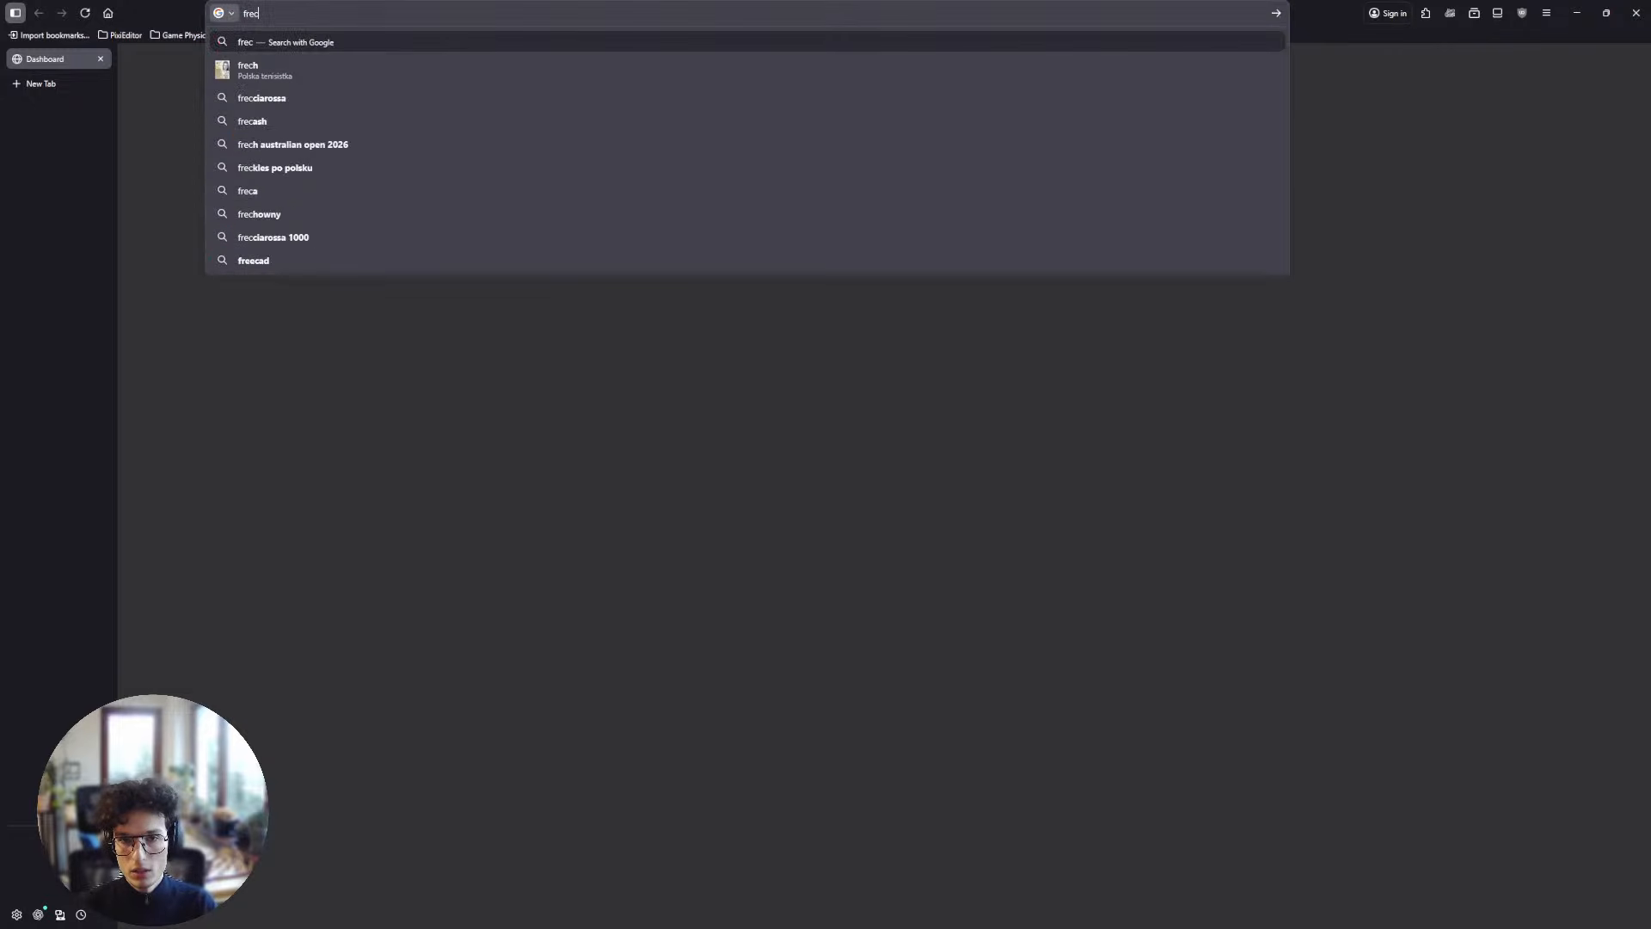
pyautogui.write('kles')
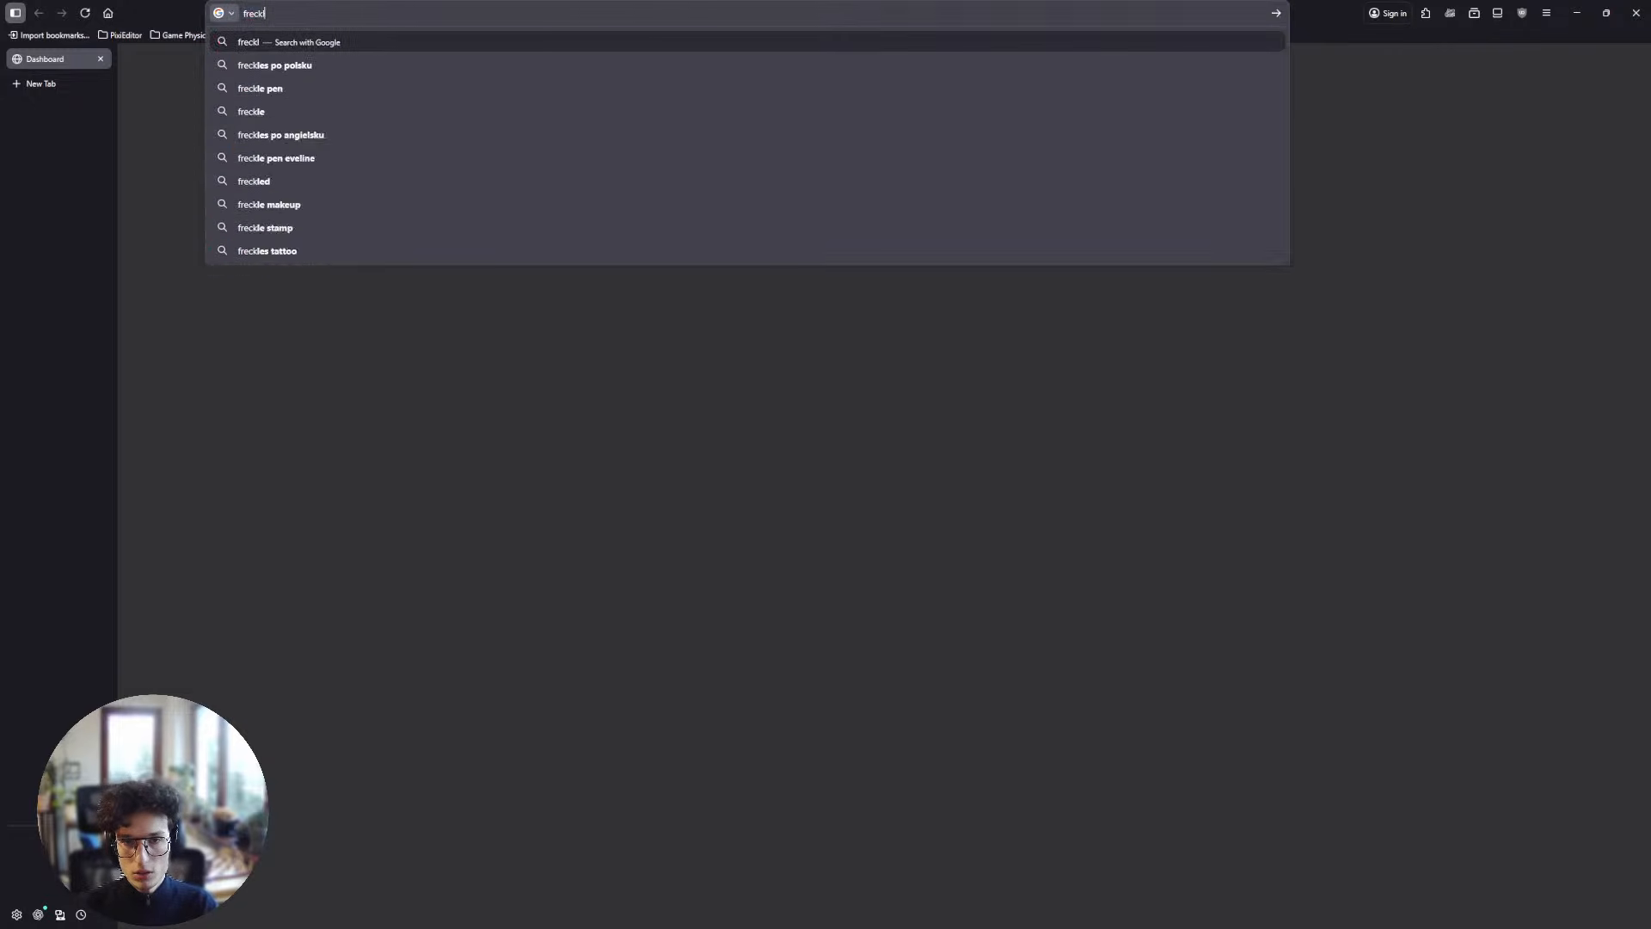
pyautogui.press('Return')
pyautogui.click(384, 118)
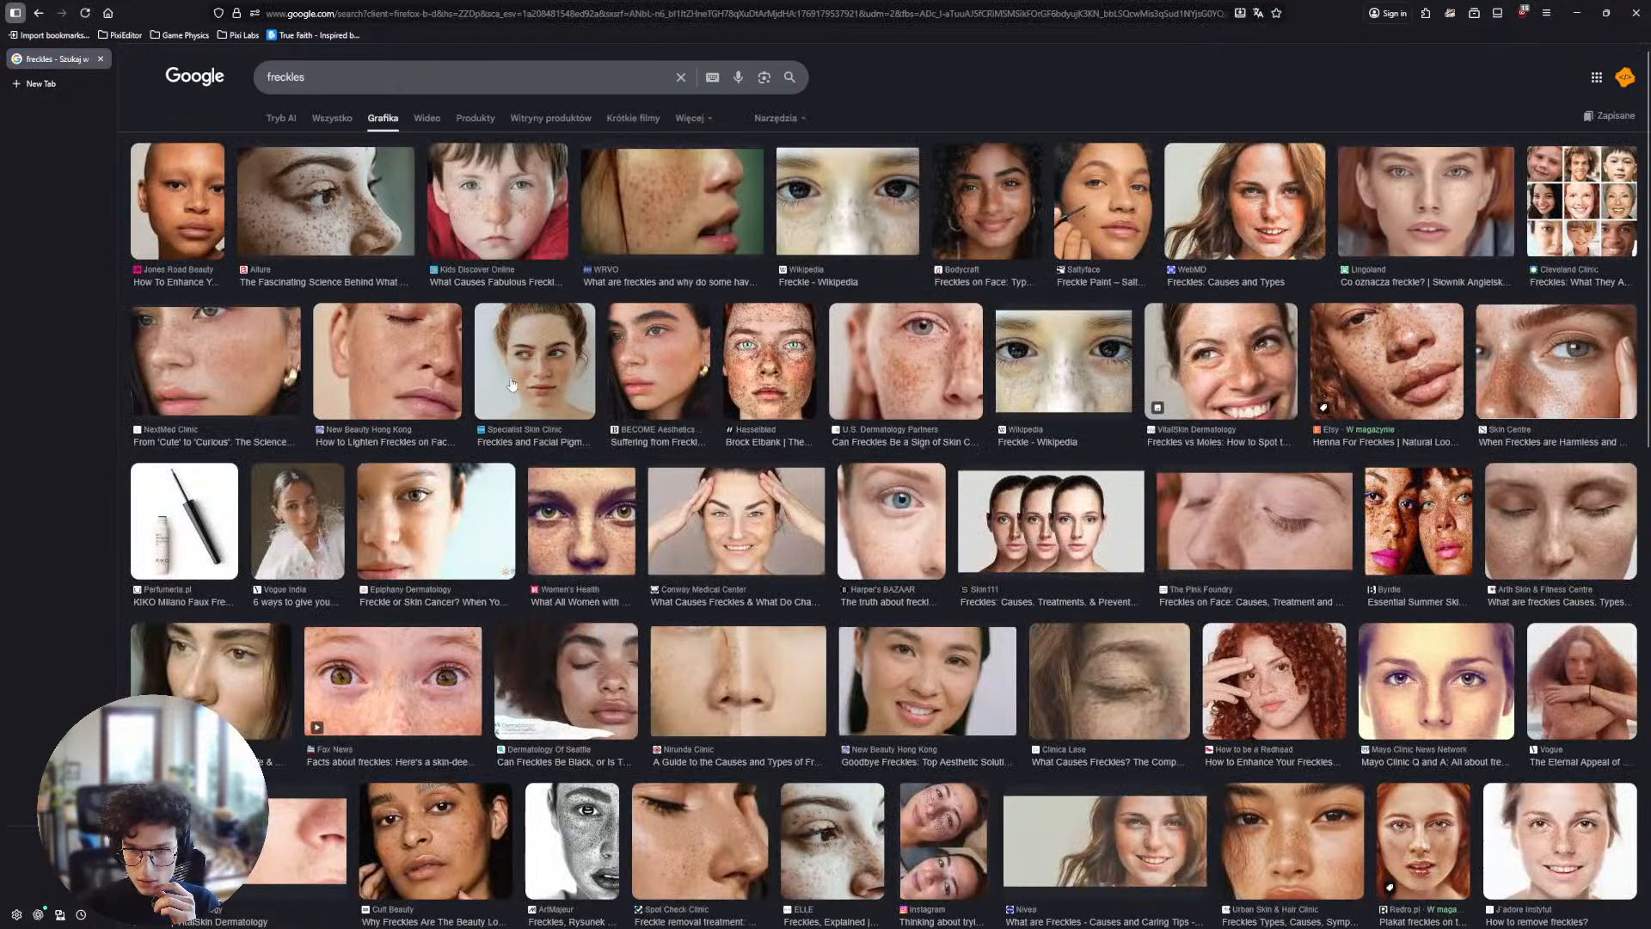
# Open the Specialist Skin Clinic freckles photo in the image results and copy its image link.
pyautogui.click(555, 383)
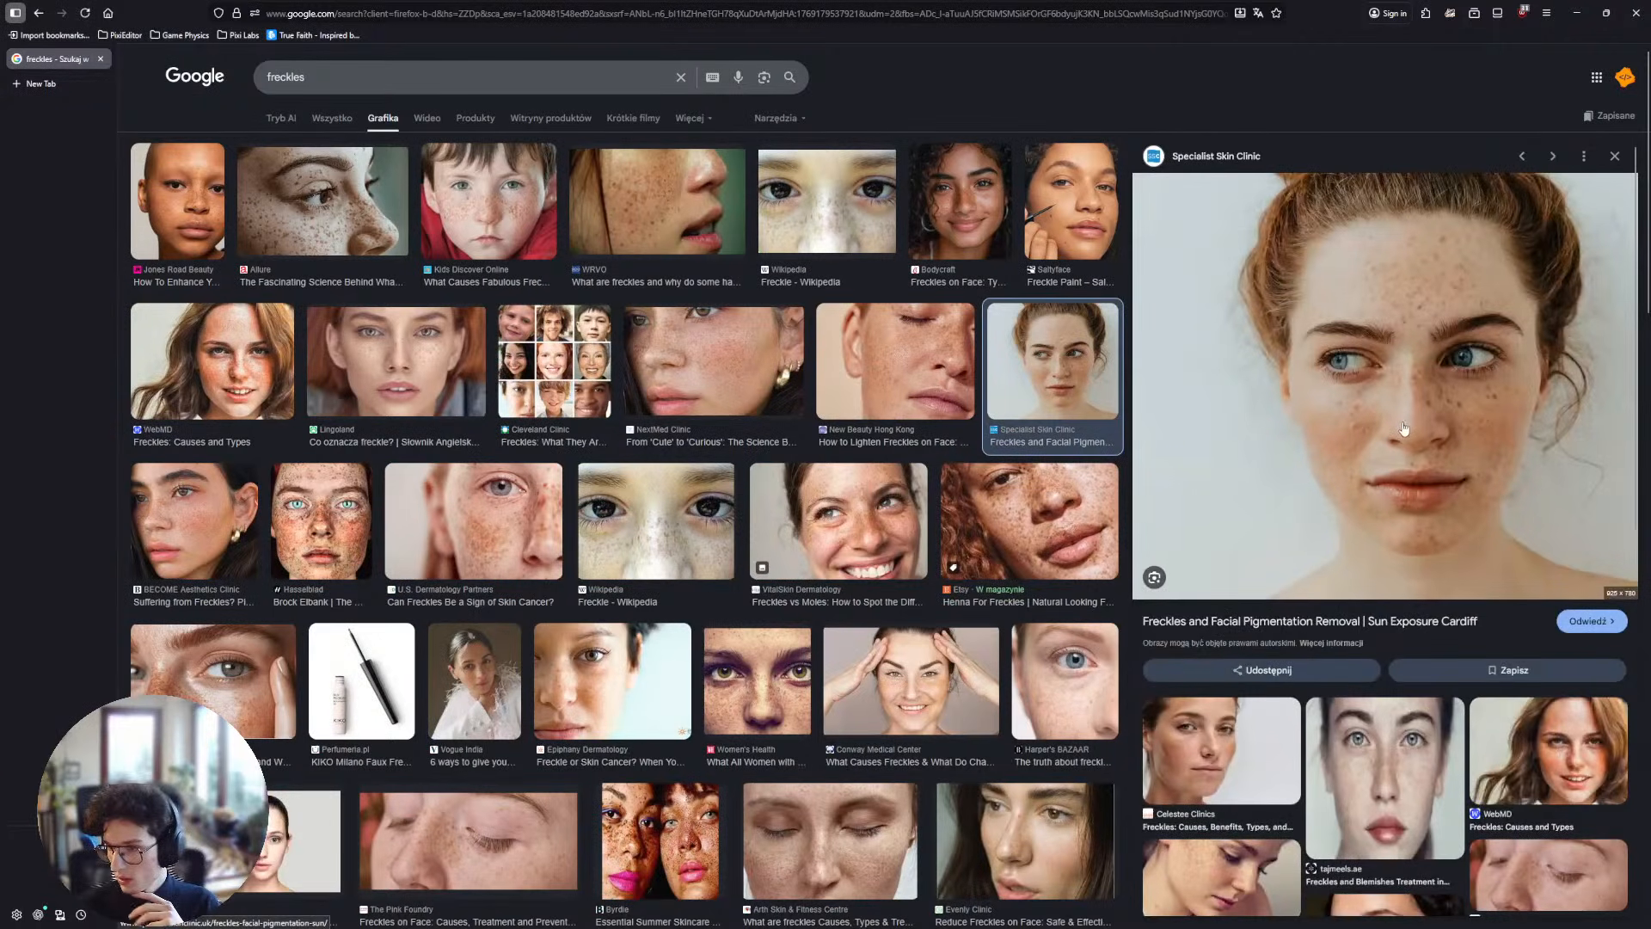
pyautogui.rightClick(1412, 352)
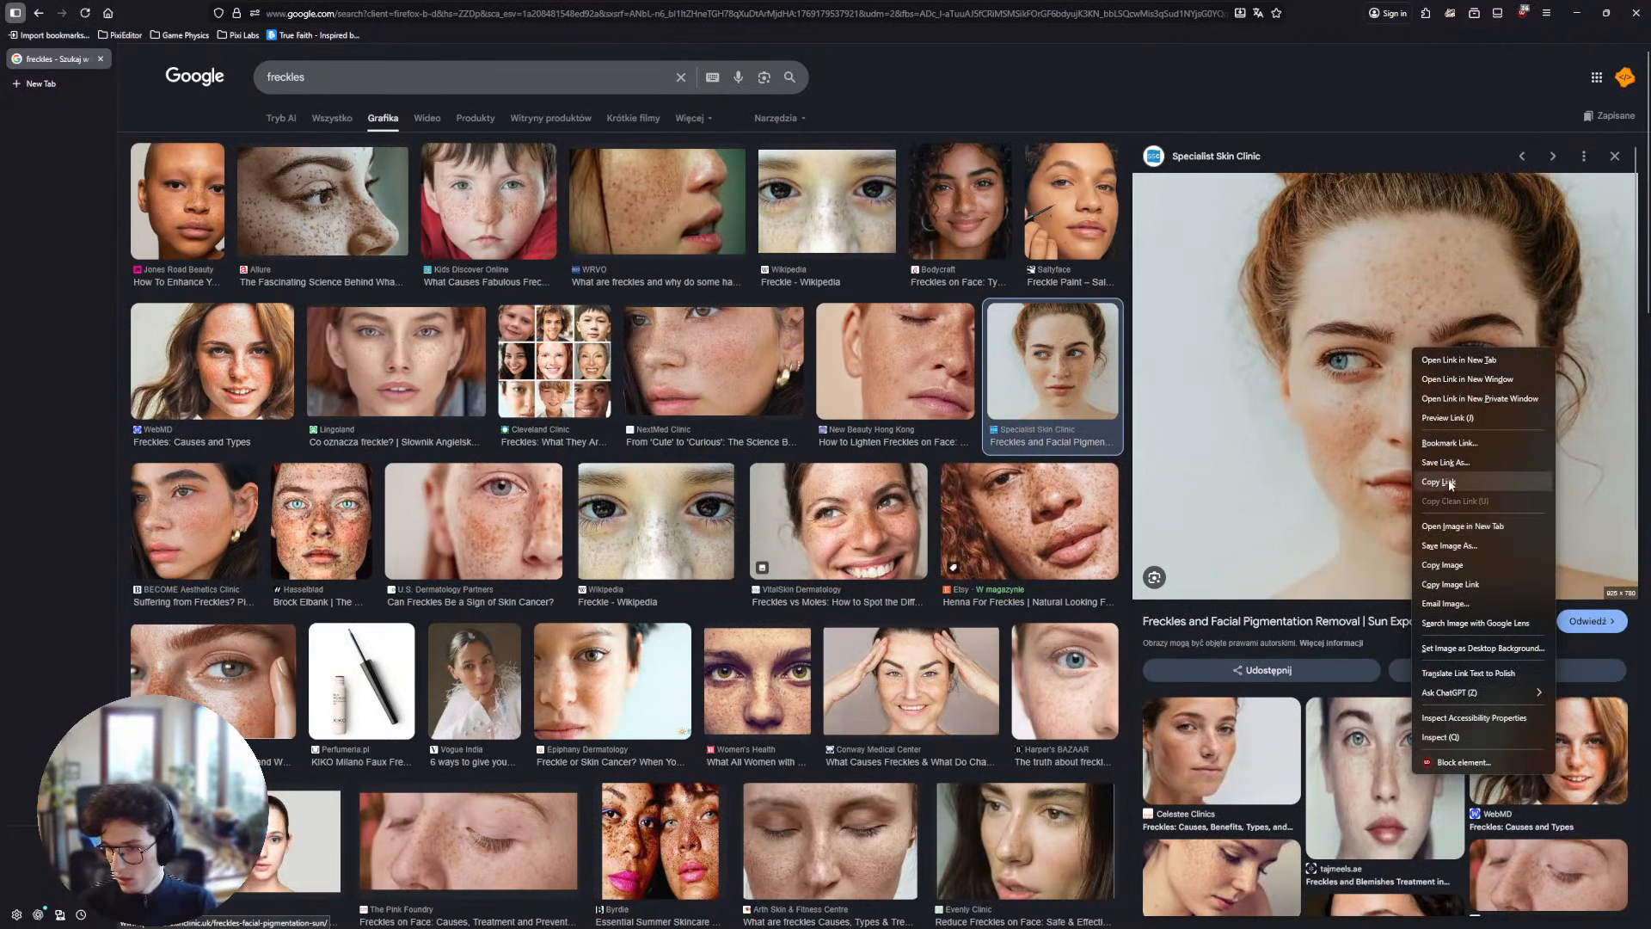
pyautogui.click(1468, 582)
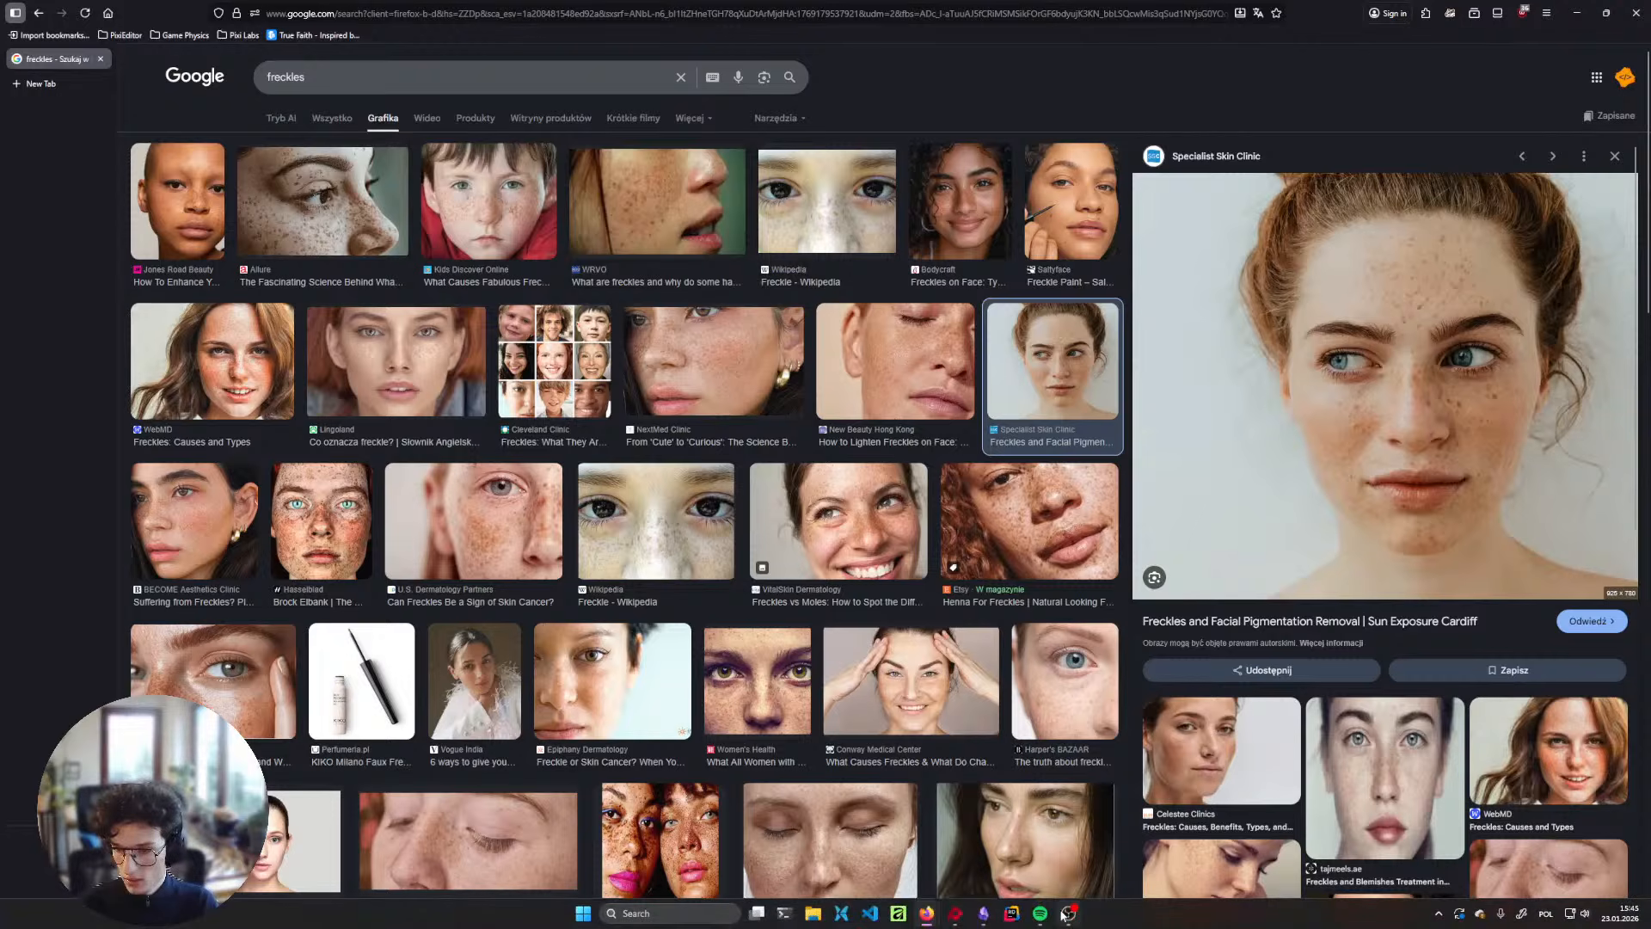
# Switch to PixiEditor, try pasting the copied image onto the Unnamed canvas, and undo the paste.
pyautogui.click(957, 914)
pyautogui.hotkey('ctrl', 'v')
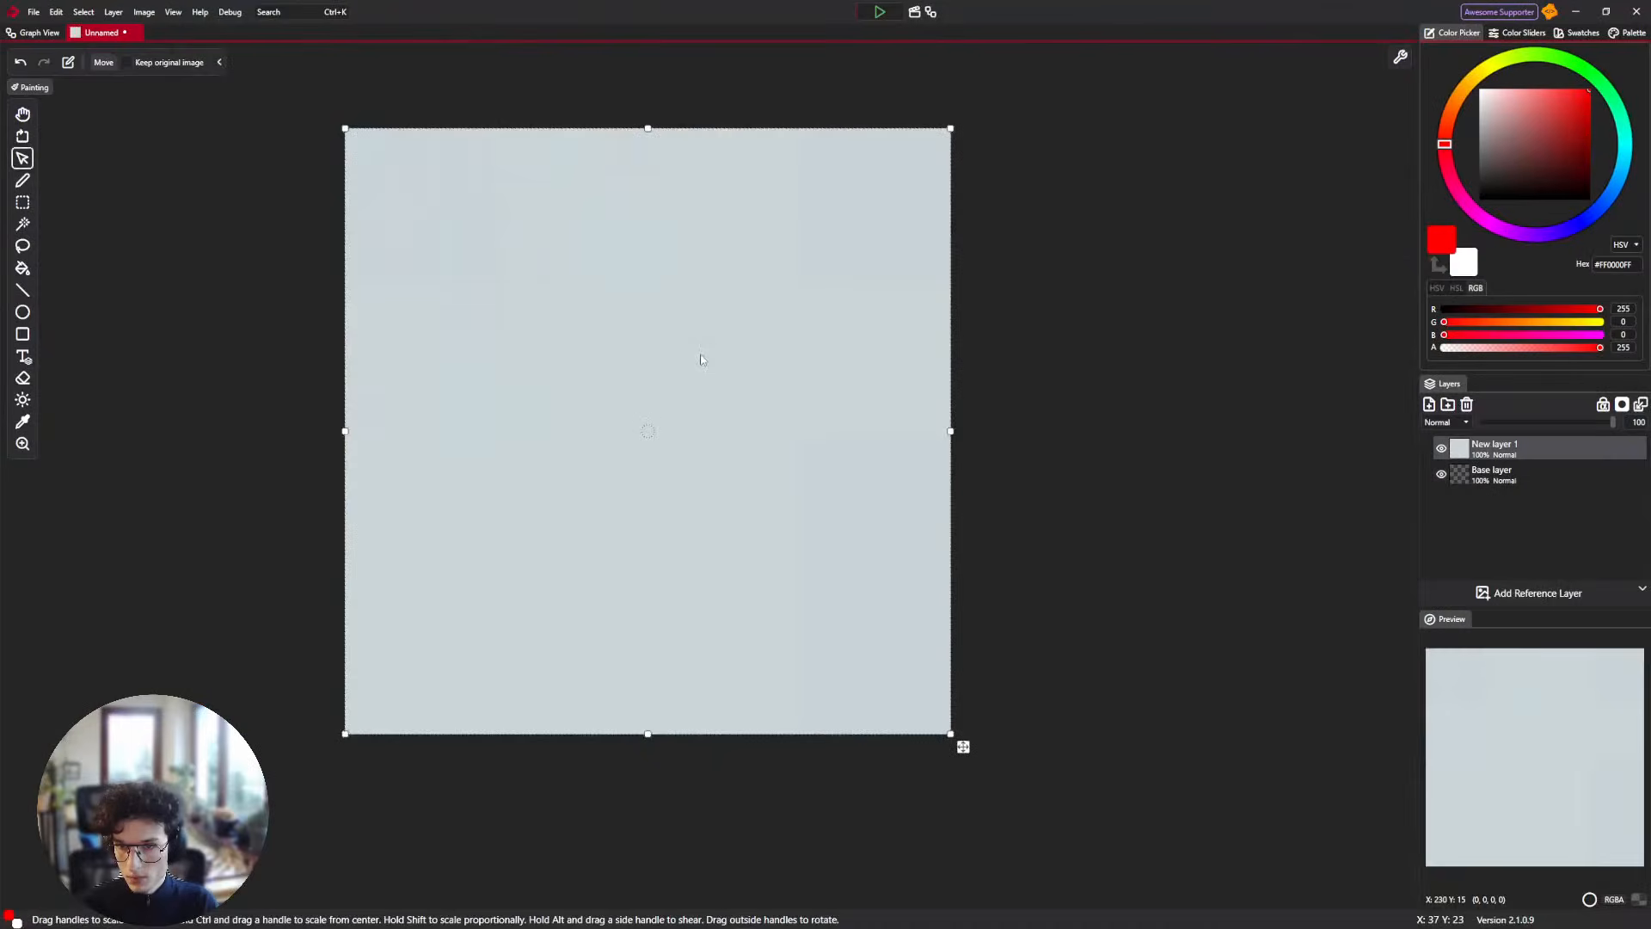
pyautogui.scroll(-3, 637, 335)
pyautogui.moveTo(758, 500); pyautogui.dragTo(706, 463)
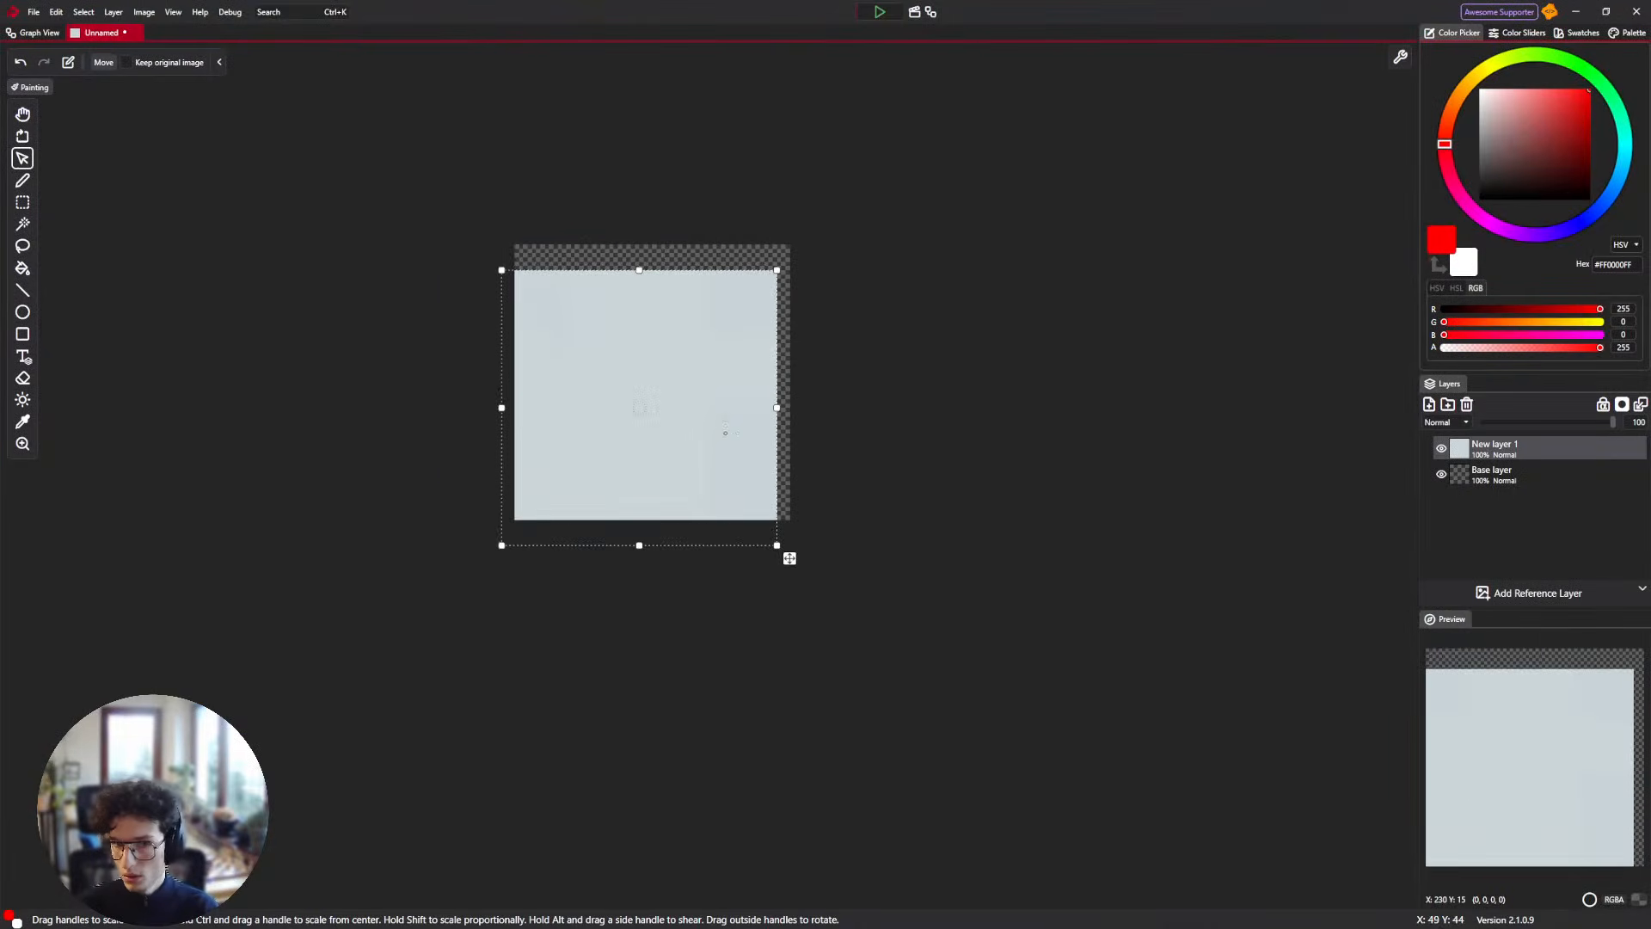
pyautogui.press('b')
pyautogui.hotkey('ctrl', 'z')
pyautogui.hotkey('ctrl', 'z')
# Bring the Specialist Skin Clinic photo from the browser into PixiEditor as a new file.
pyautogui.hotkey('alt', 'Tab')
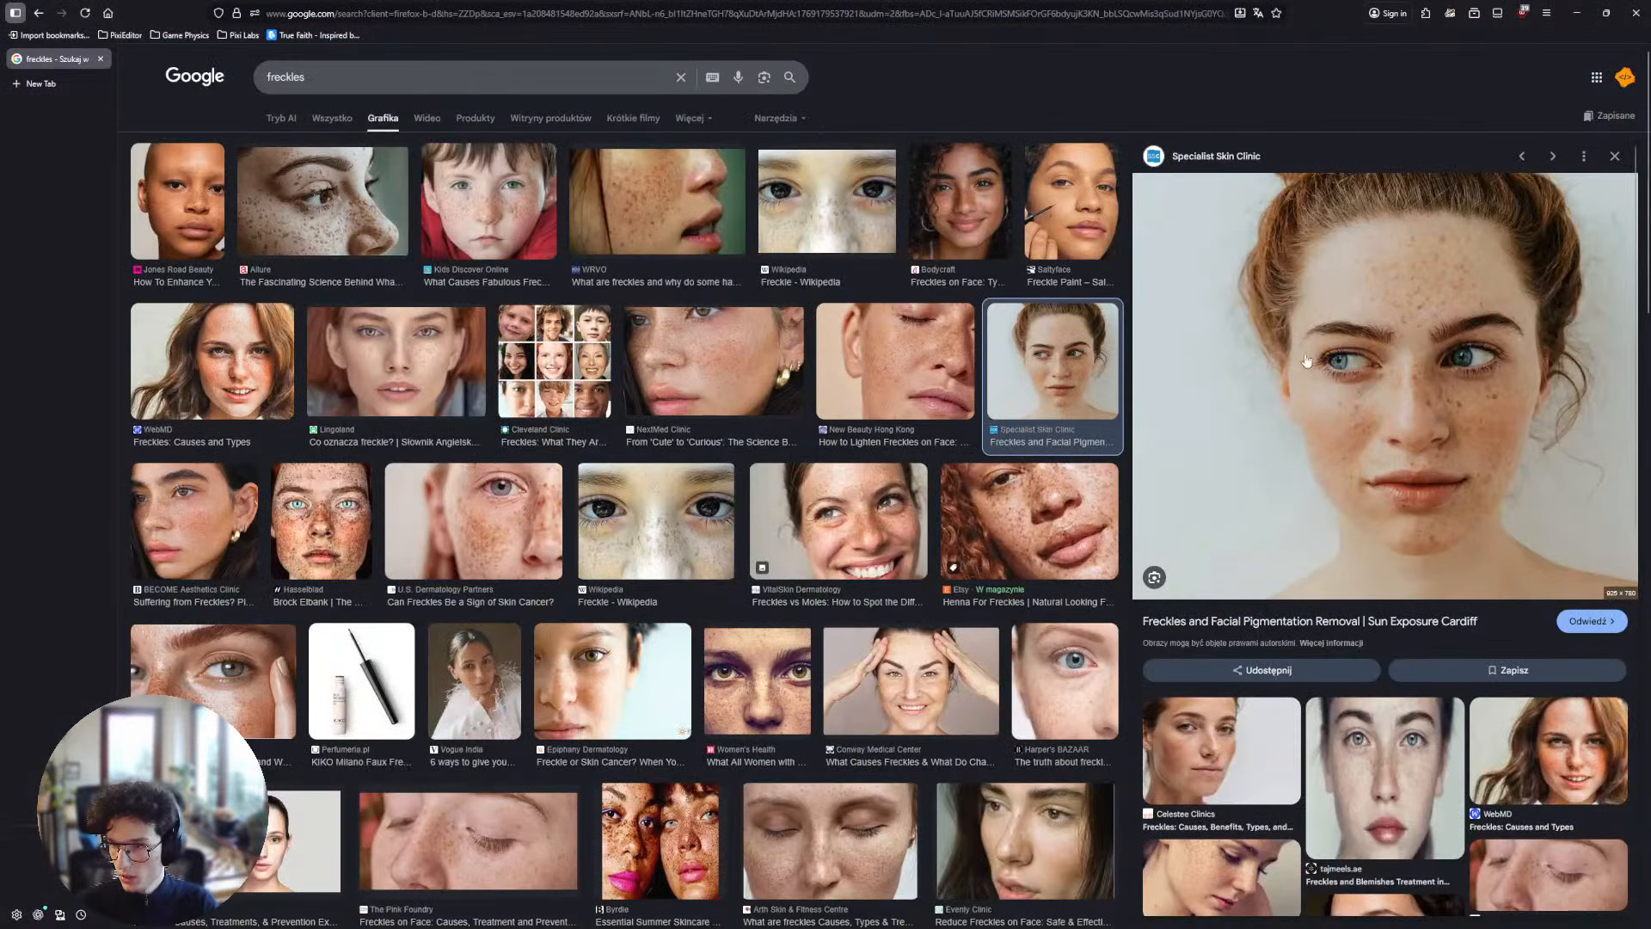
pyautogui.hotkey('alt', 'Tab')
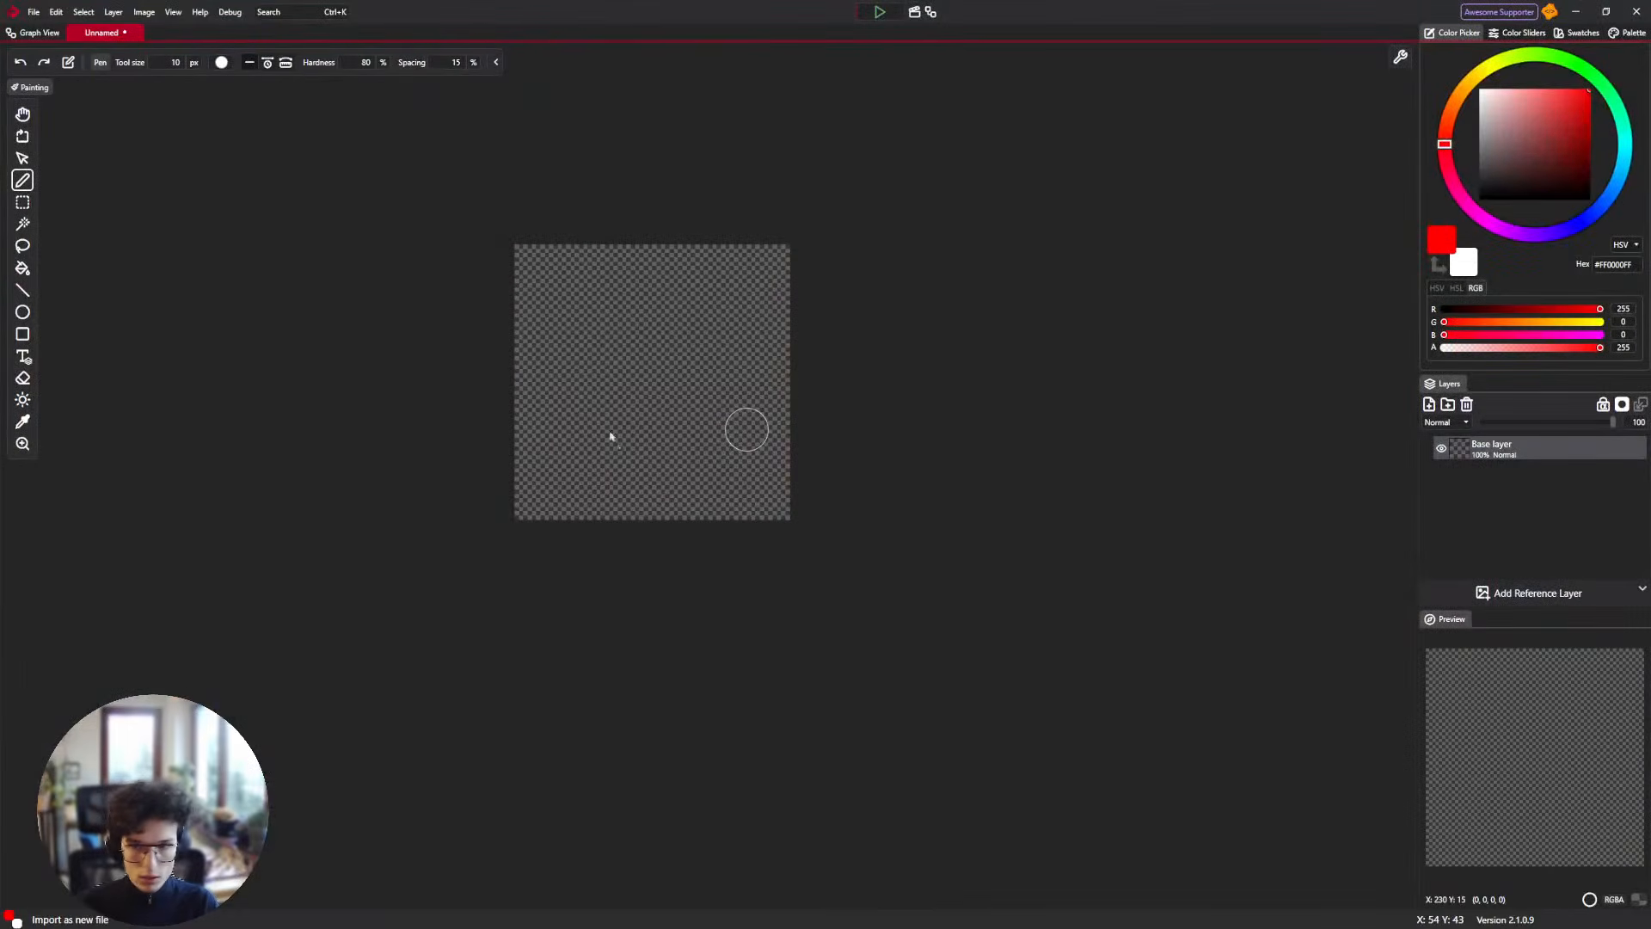
pyautogui.moveTo(610, 437); pyautogui.dragTo(729, 400)
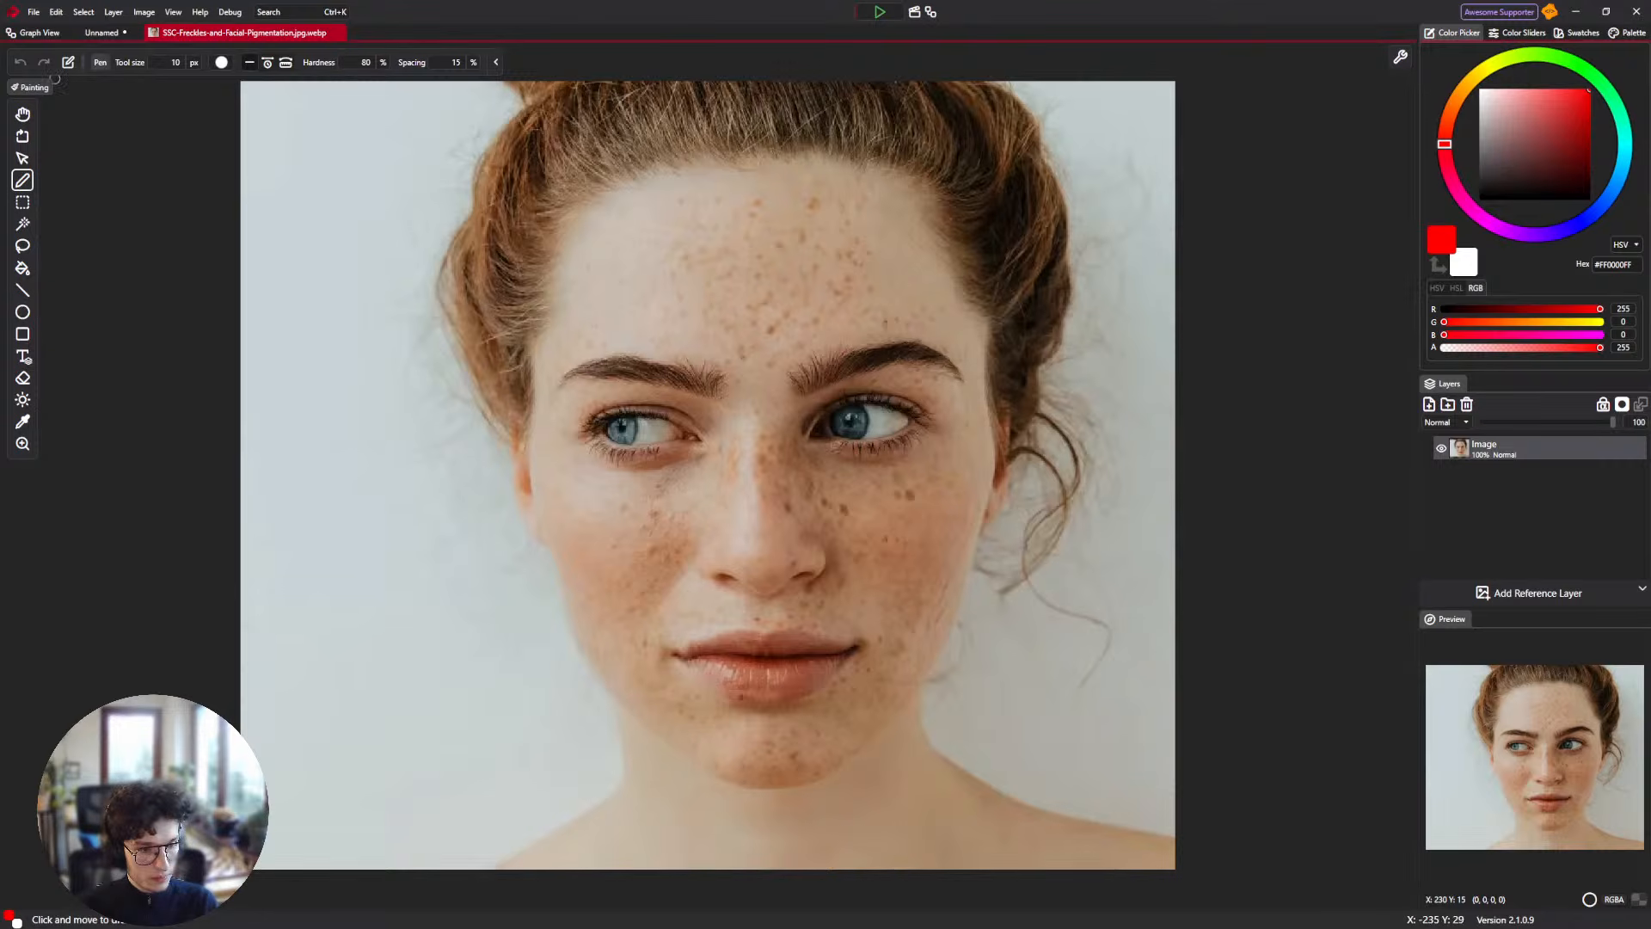
pyautogui.moveTo(987, 396); pyautogui.dragTo(960, 418)
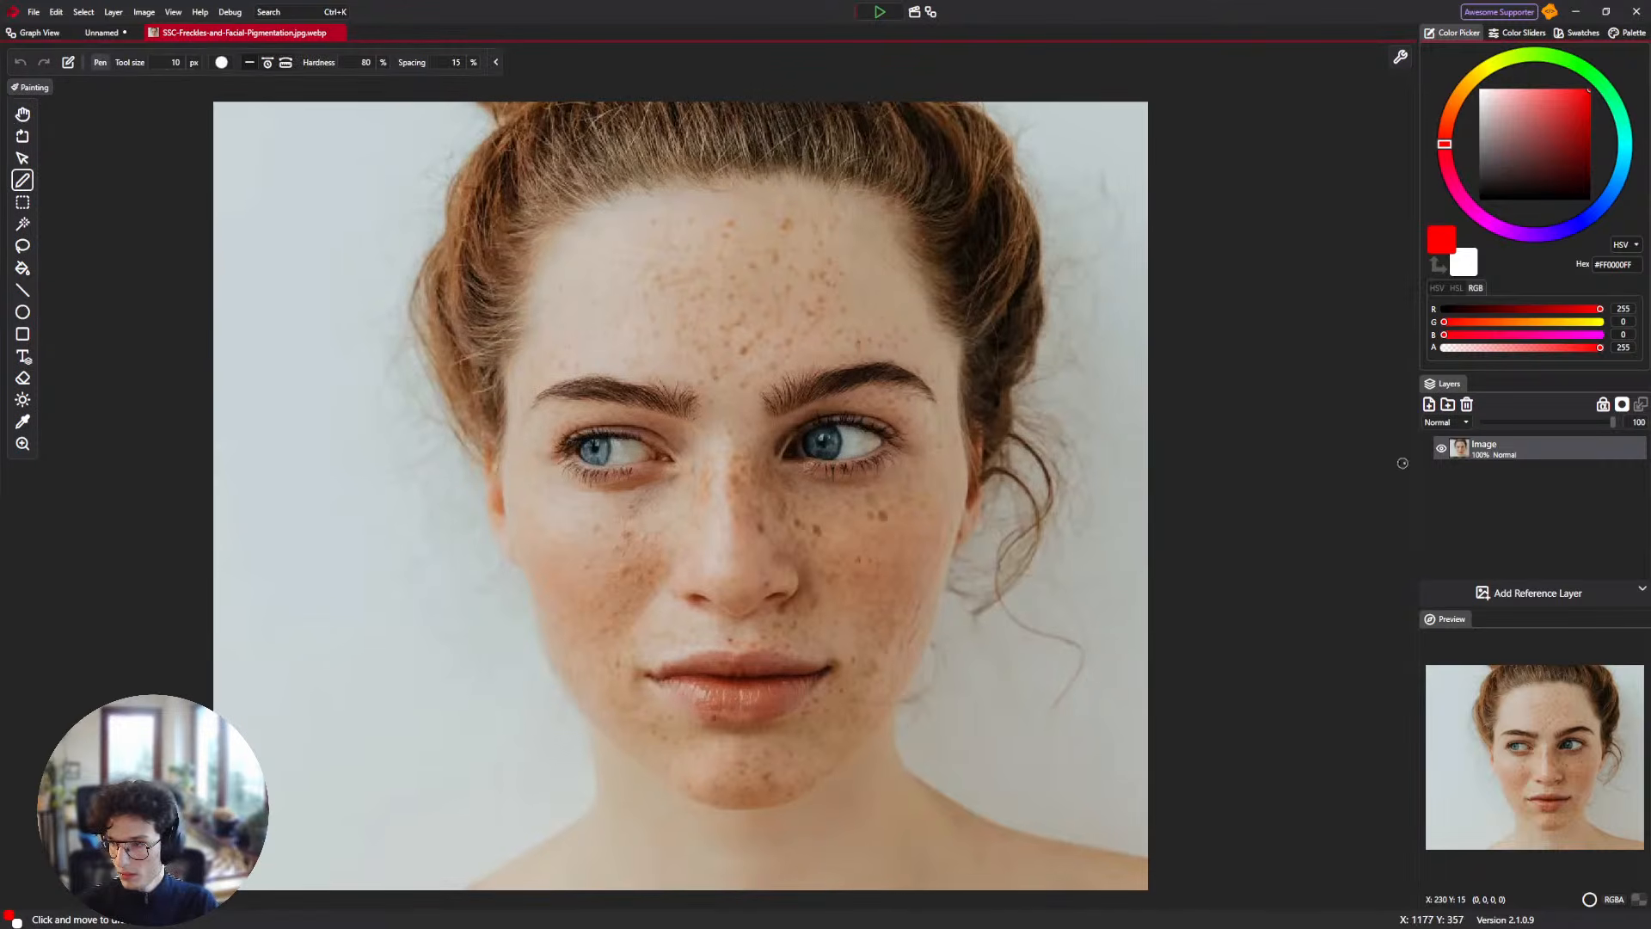
# Choose the custom Healing brush for the Pen tool.
pyautogui.click(228, 69)
pyautogui.scroll(-4, 268, 228)
pyautogui.click(291, 308)
pyautogui.scroll(4, 683, 329)
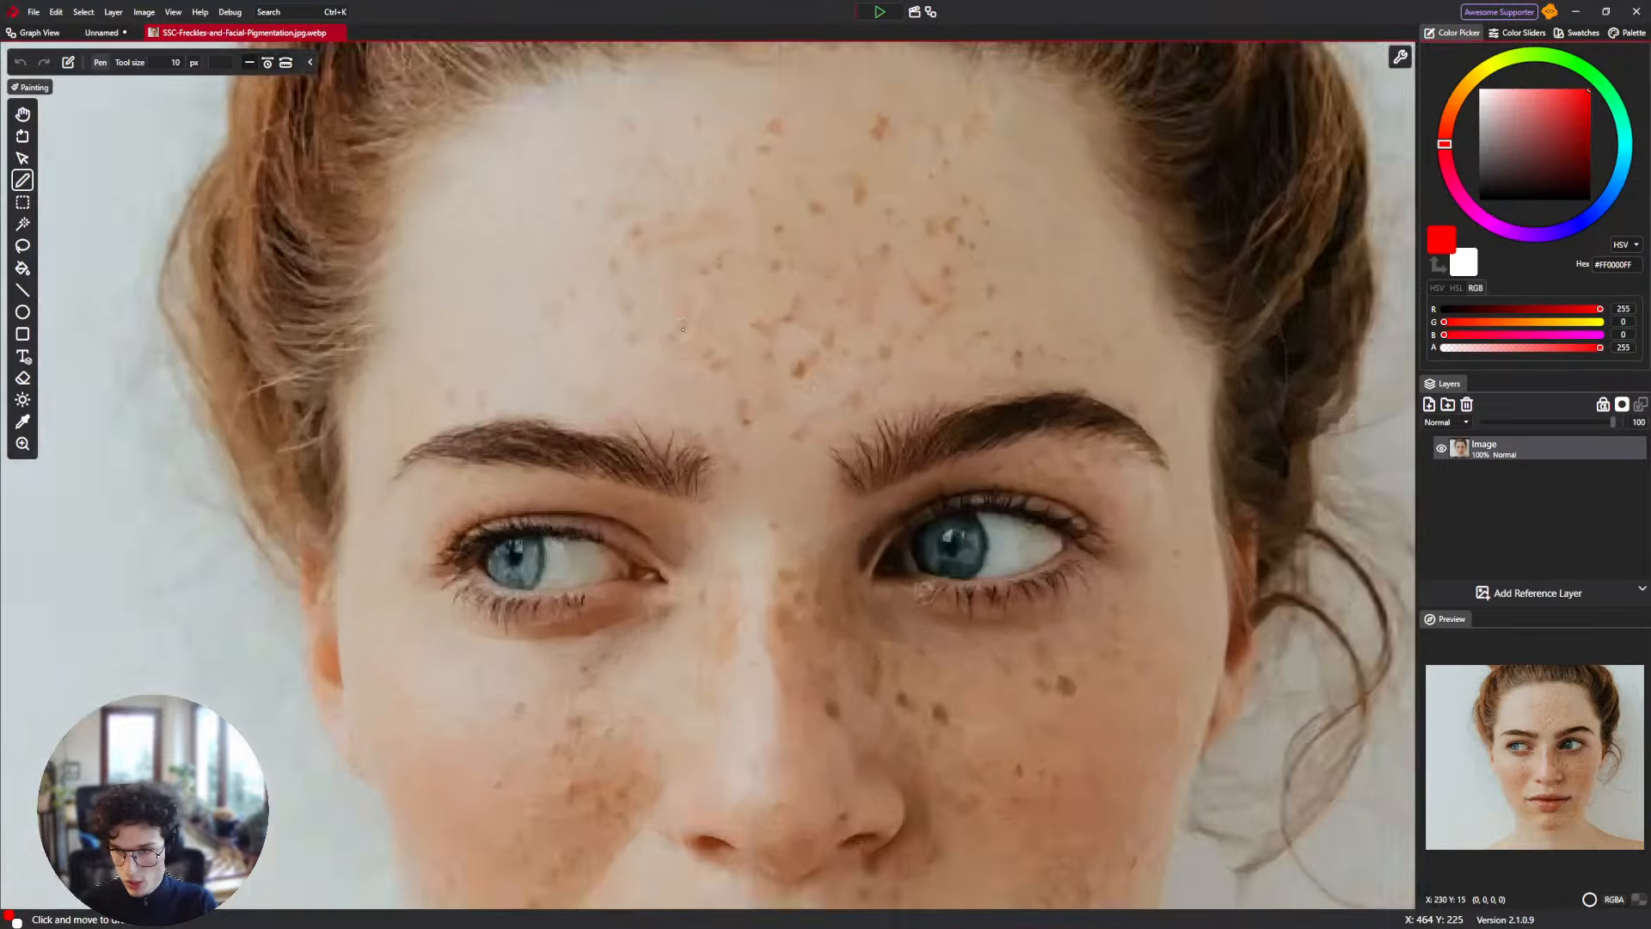
# Set the Pen's tool size to 29 px for working on the forehead freckles.
pyautogui.scroll(5, 683, 327)
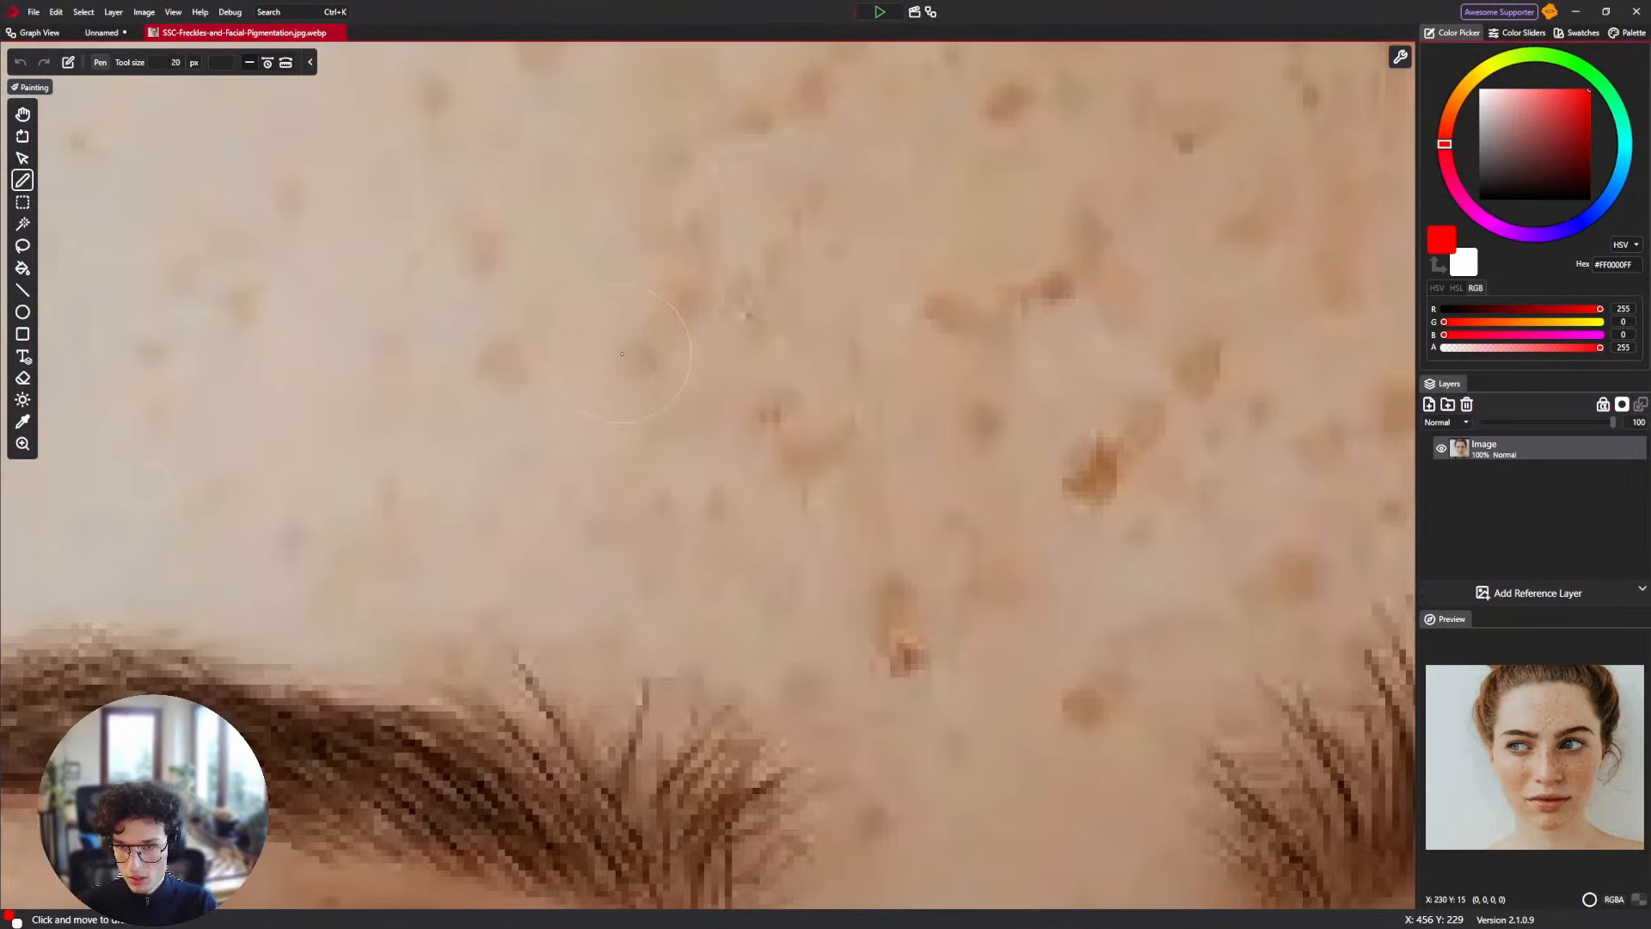
pyautogui.press(']')
pyautogui.press(']')
pyautogui.press(']')
pyautogui.press(']')
pyautogui.press(']')
pyautogui.press(']')
pyautogui.press(']')
pyautogui.press(']')
pyautogui.press(']')
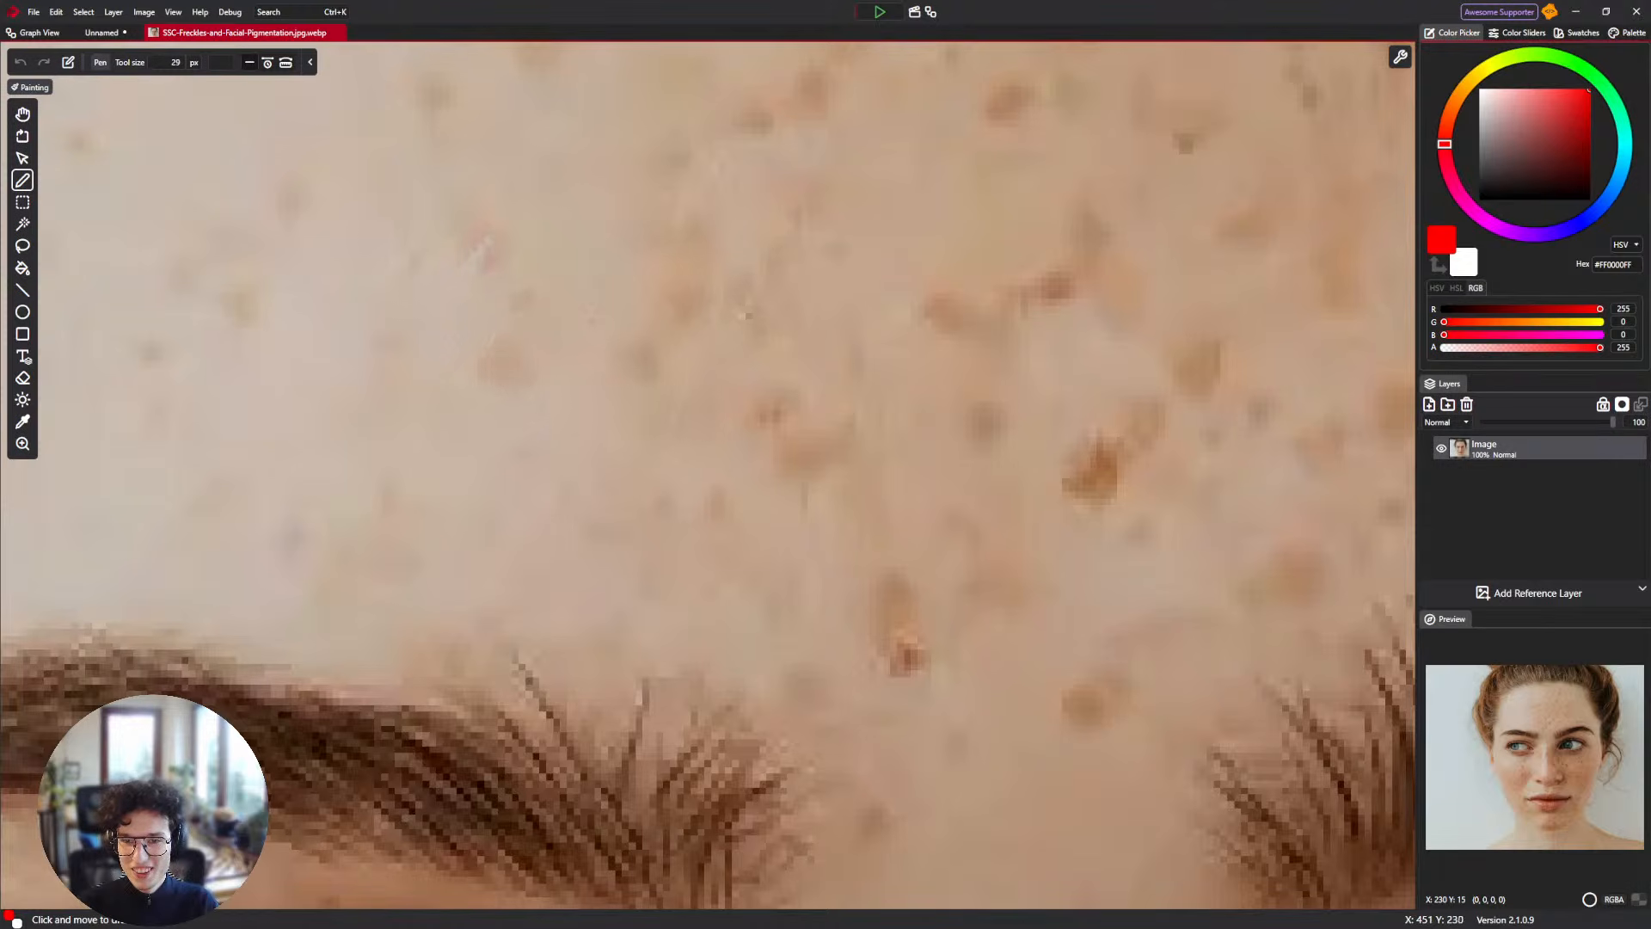
# Paint test strokes over the forehead freckles with the Healing brush and undo them.
pyautogui.moveTo(592, 321); pyautogui.dragTo(586, 374)
pyautogui.scroll(-1, 586, 377)
pyautogui.hotkey('ctrl', 'z')
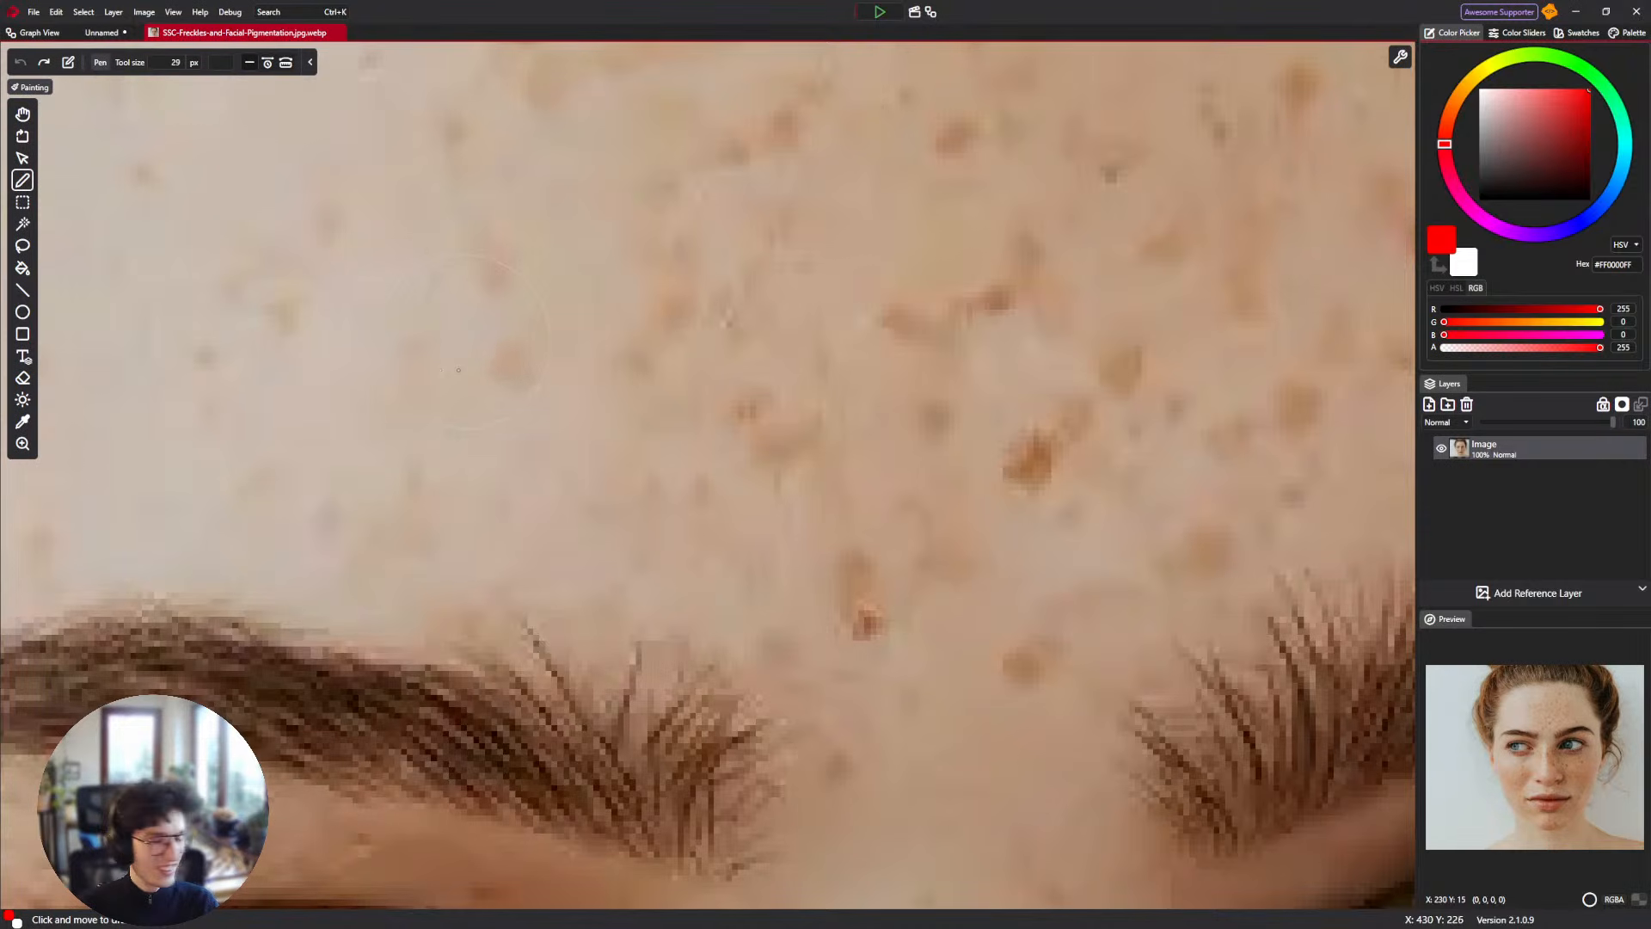
pyautogui.scroll(-2, 467, 332)
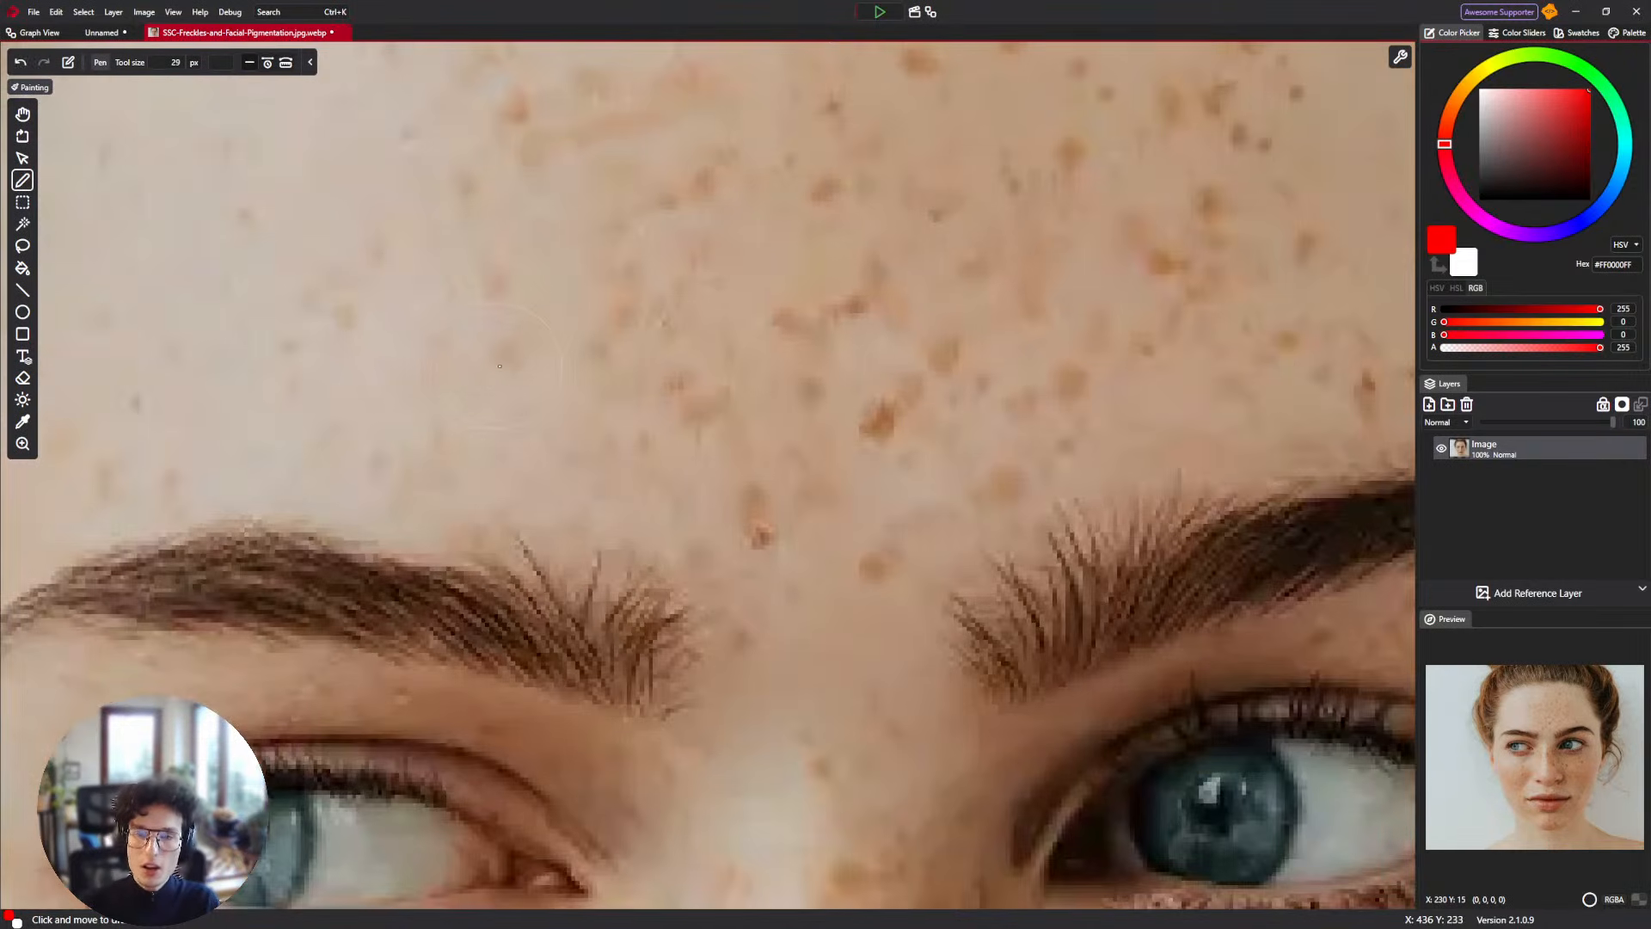
pyautogui.moveTo(497, 352)
pyautogui.mouseDown()
pyautogui.moveTo(520, 324)
pyautogui.moveTo(507, 352)
pyautogui.moveTo(471, 361)
pyautogui.mouseUp()
pyautogui.hotkey('ctrl', 'z')
pyautogui.hotkey('ctrl', 'z')
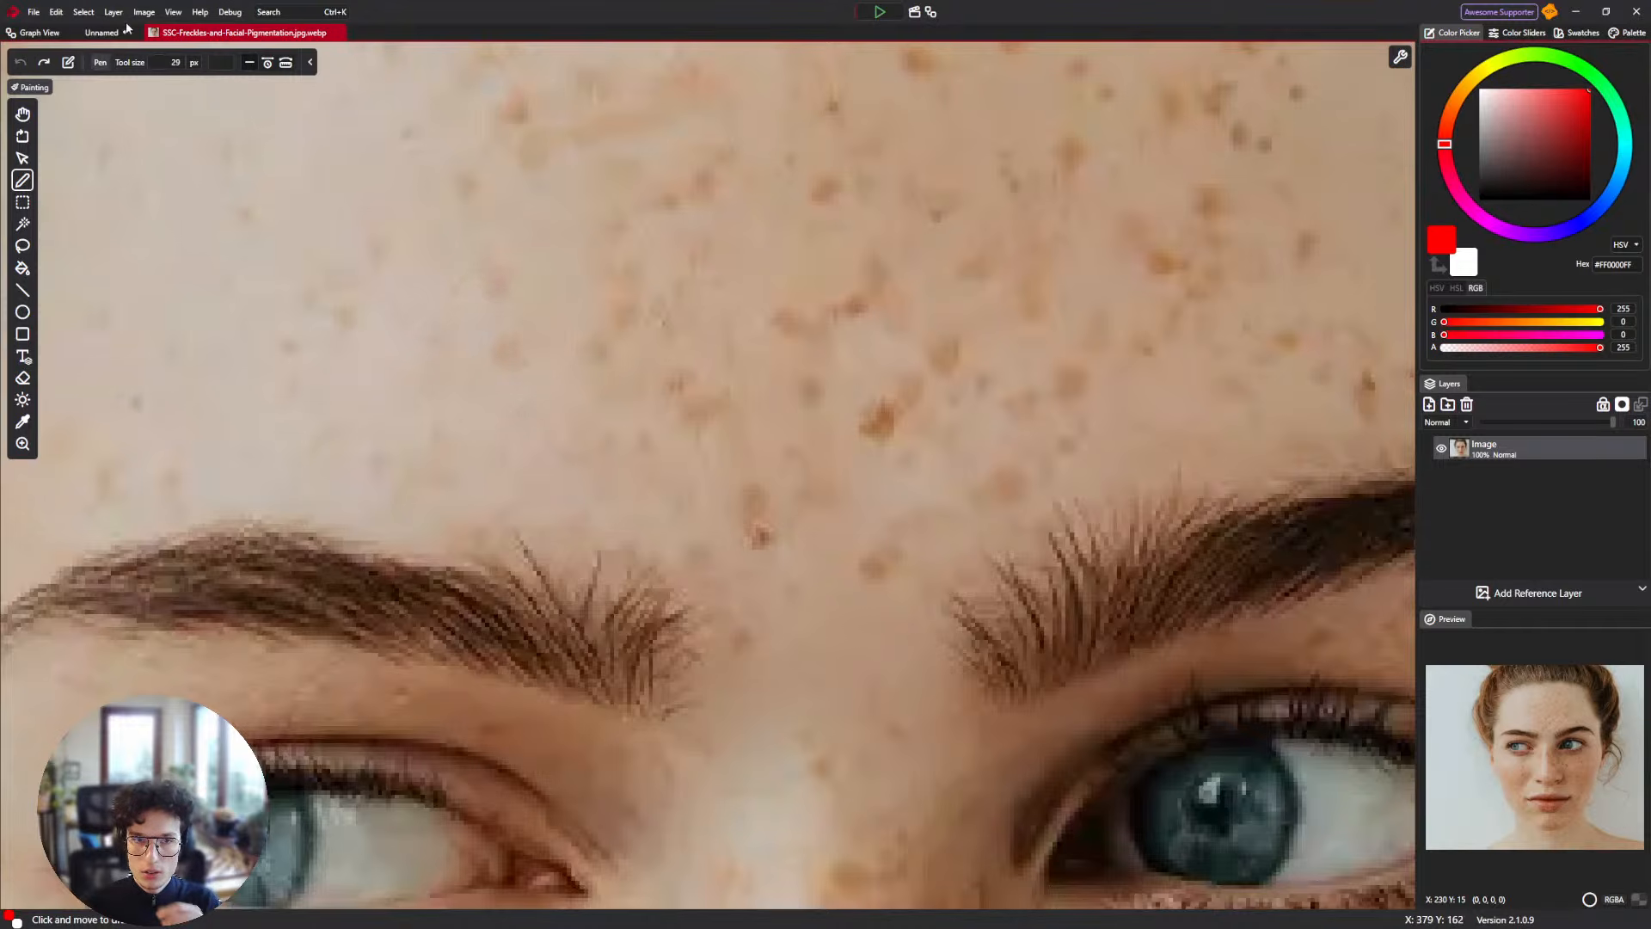
# Return to the Unnamed document and open its node graph at the Healing brush nodes.
pyautogui.click(13, 32)
pyautogui.click(21, 32)
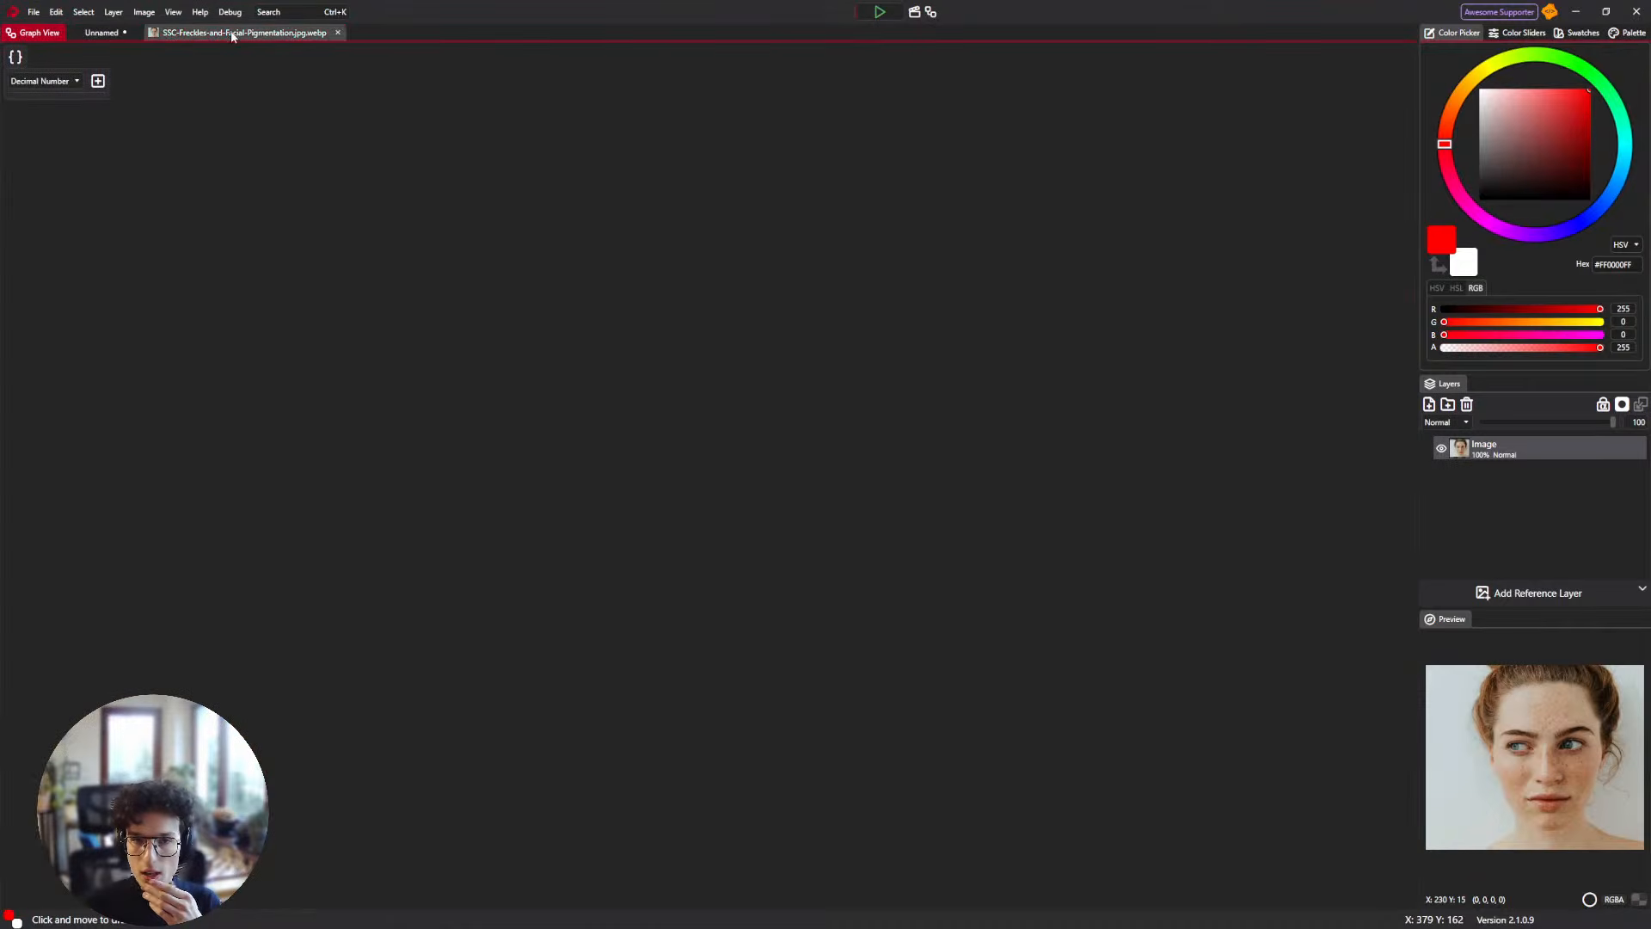
pyautogui.click(90, 34)
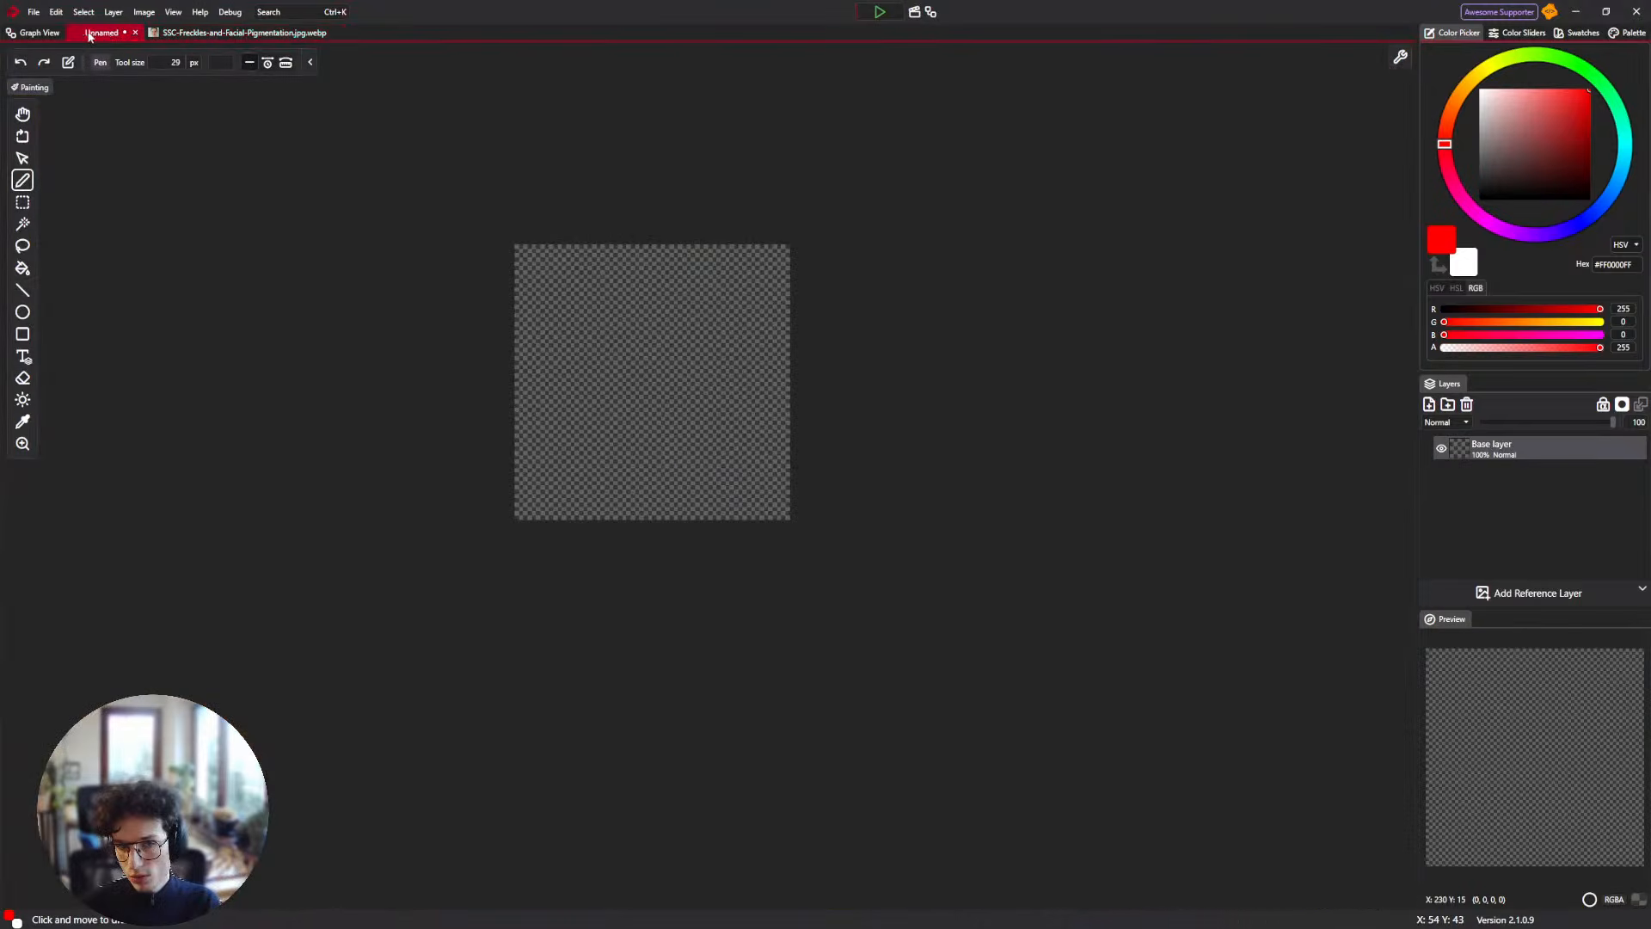
pyautogui.click(931, 12)
pyautogui.moveTo(721, 152); pyautogui.dragTo(726, 171)
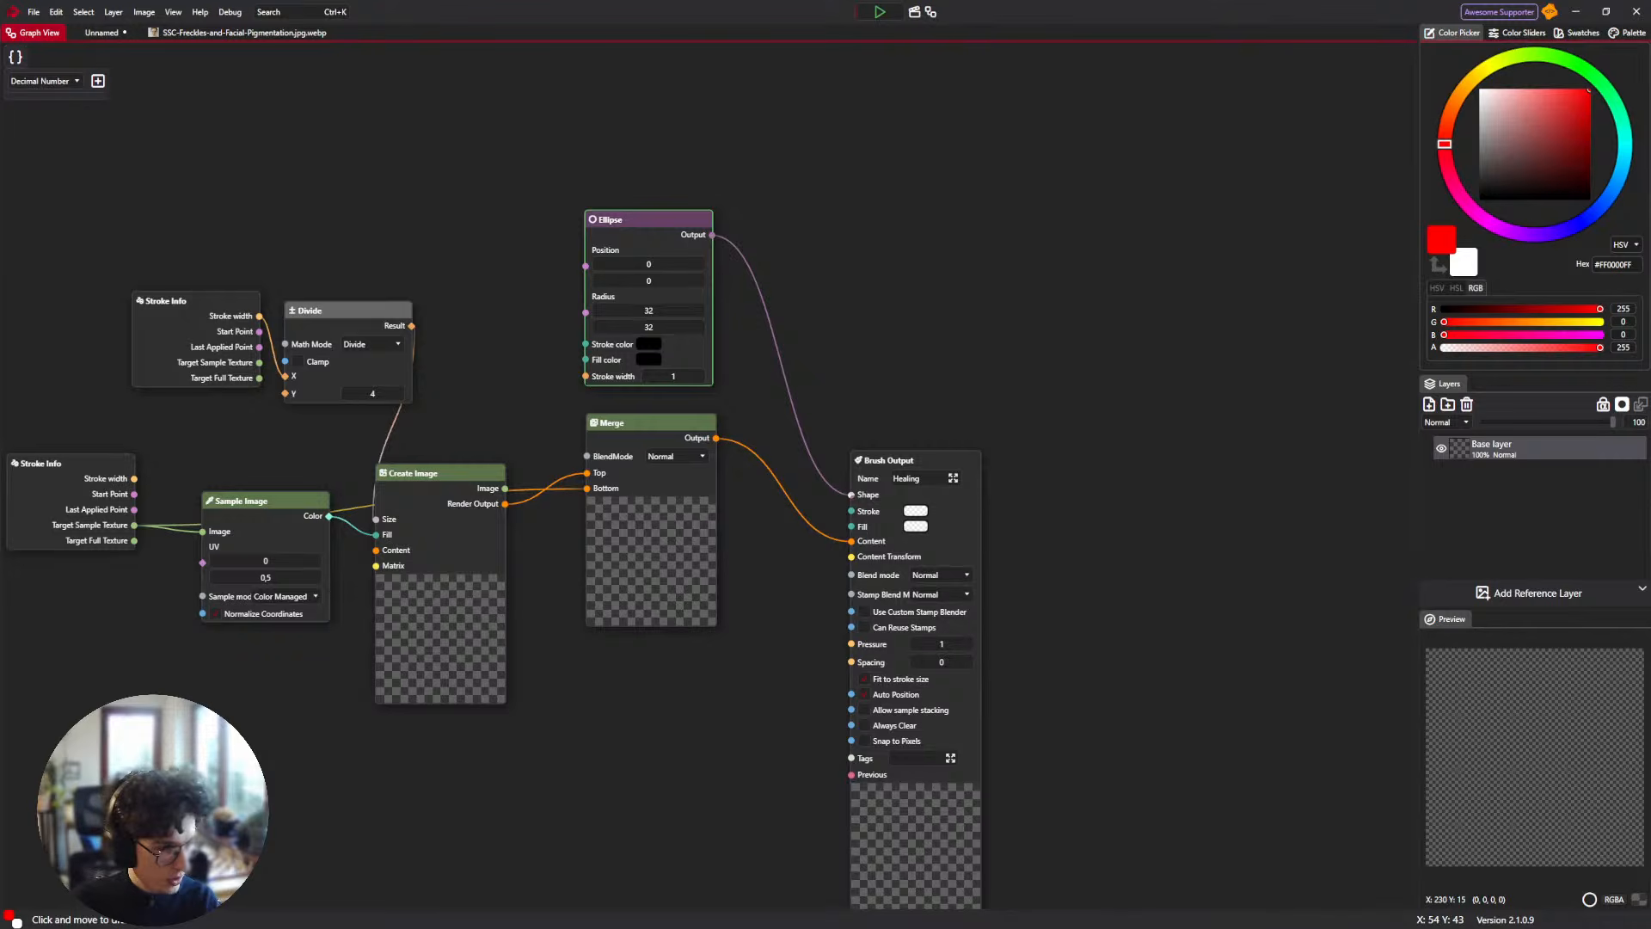
pyautogui.moveTo(864, 345); pyautogui.dragTo(975, 344)
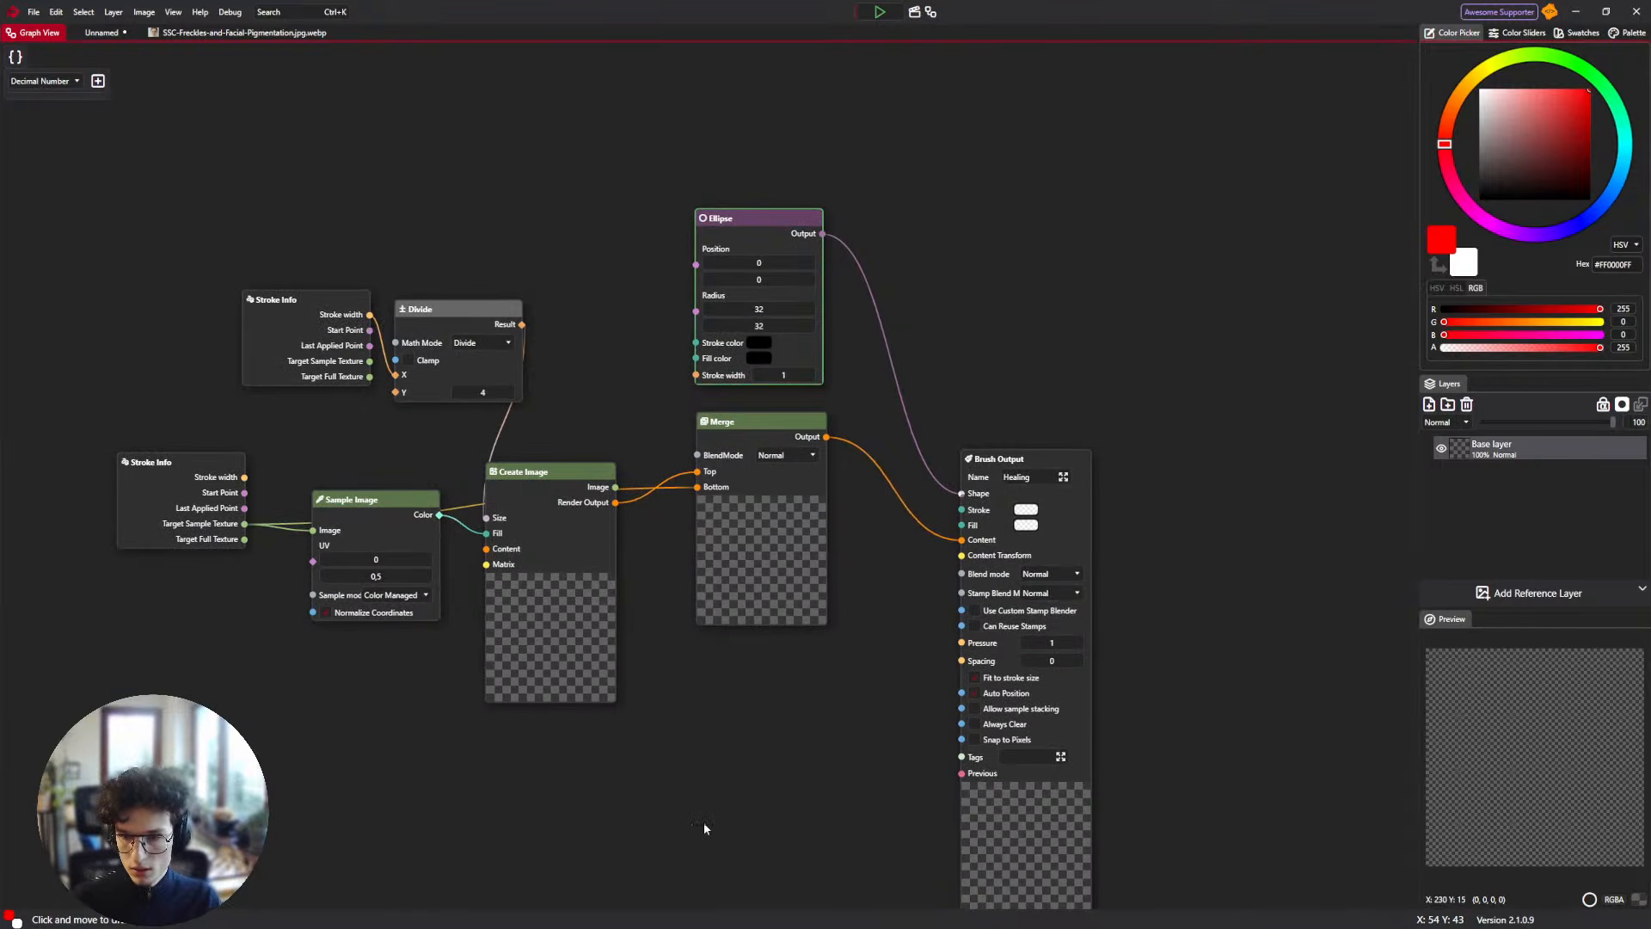
# Move the lower Stroke Info, Sample Image and Create Image nodes away from Merge to make room between them.
pyautogui.moveTo(608, 789)
pyautogui.mouseDown()
pyautogui.moveTo(261, 712)
pyautogui.moveTo(148, 535)
pyautogui.mouseUp()
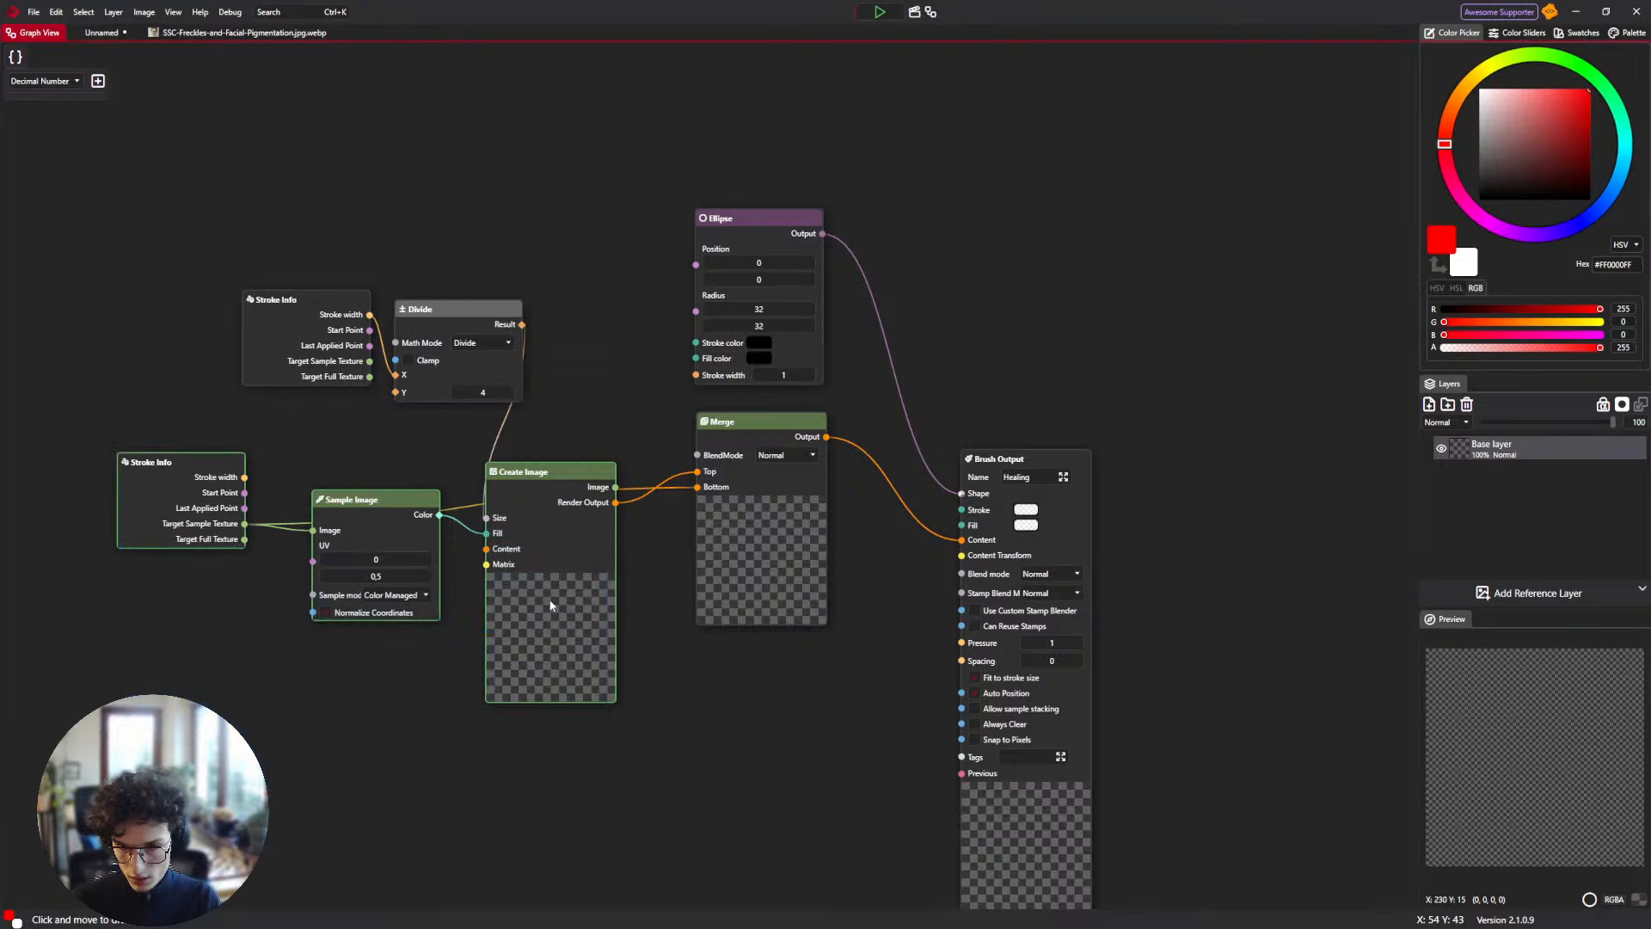
pyautogui.moveTo(550, 605); pyautogui.dragTo(198, 610)
pyautogui.click(471, 580)
pyautogui.rightClick(497, 535)
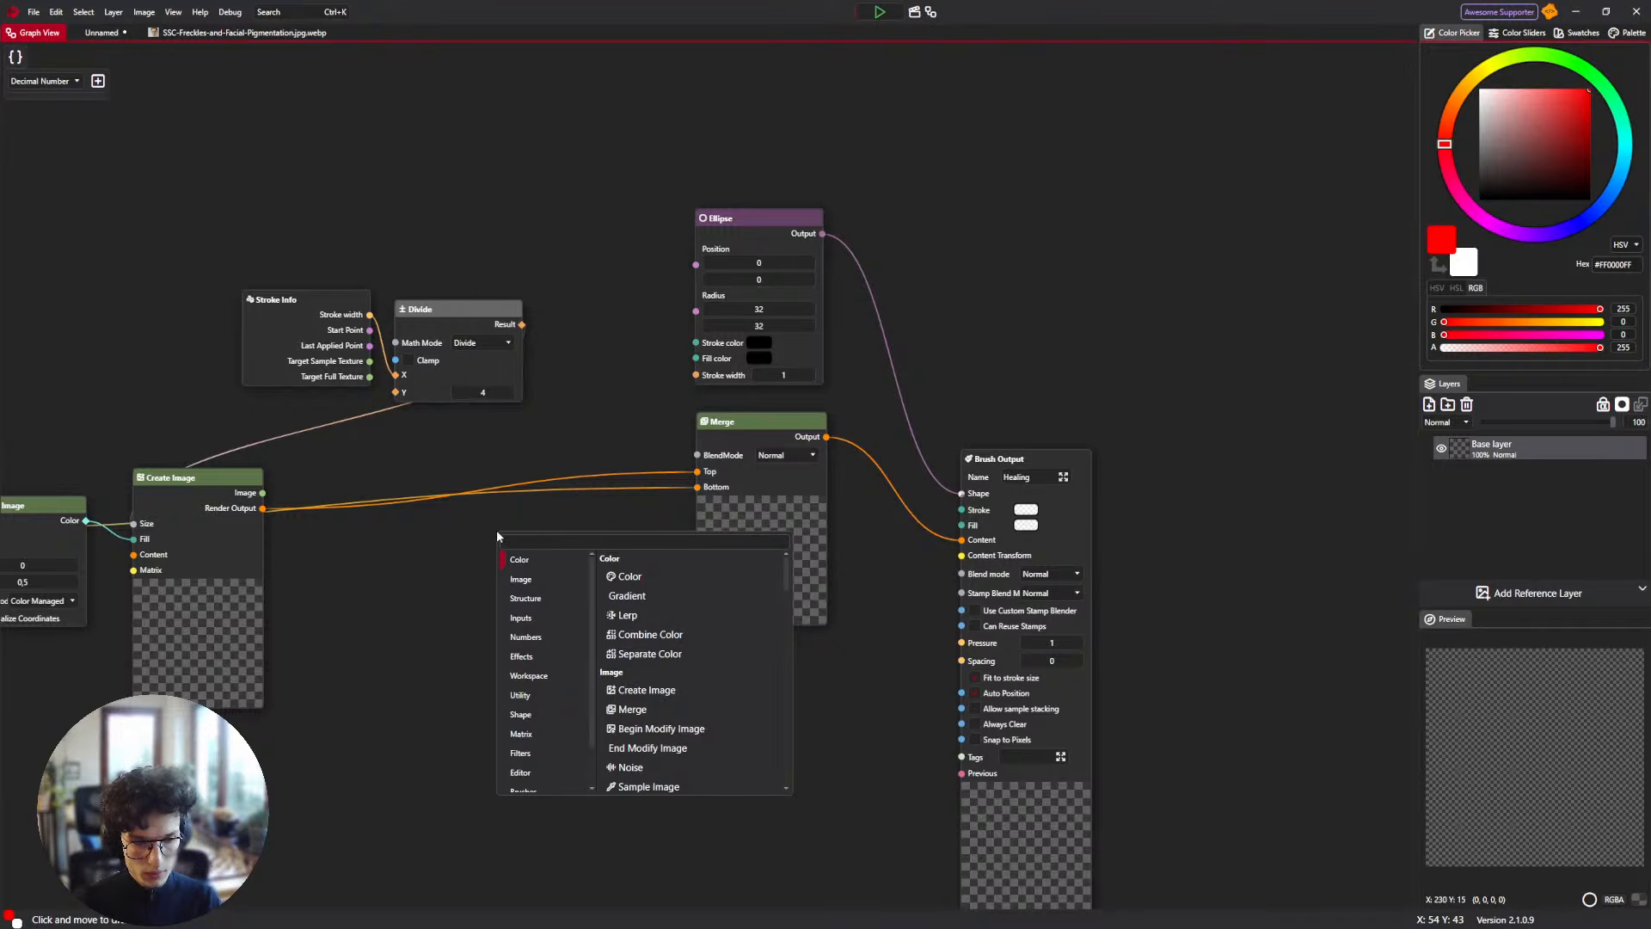
pyautogui.rightClick(513, 551)
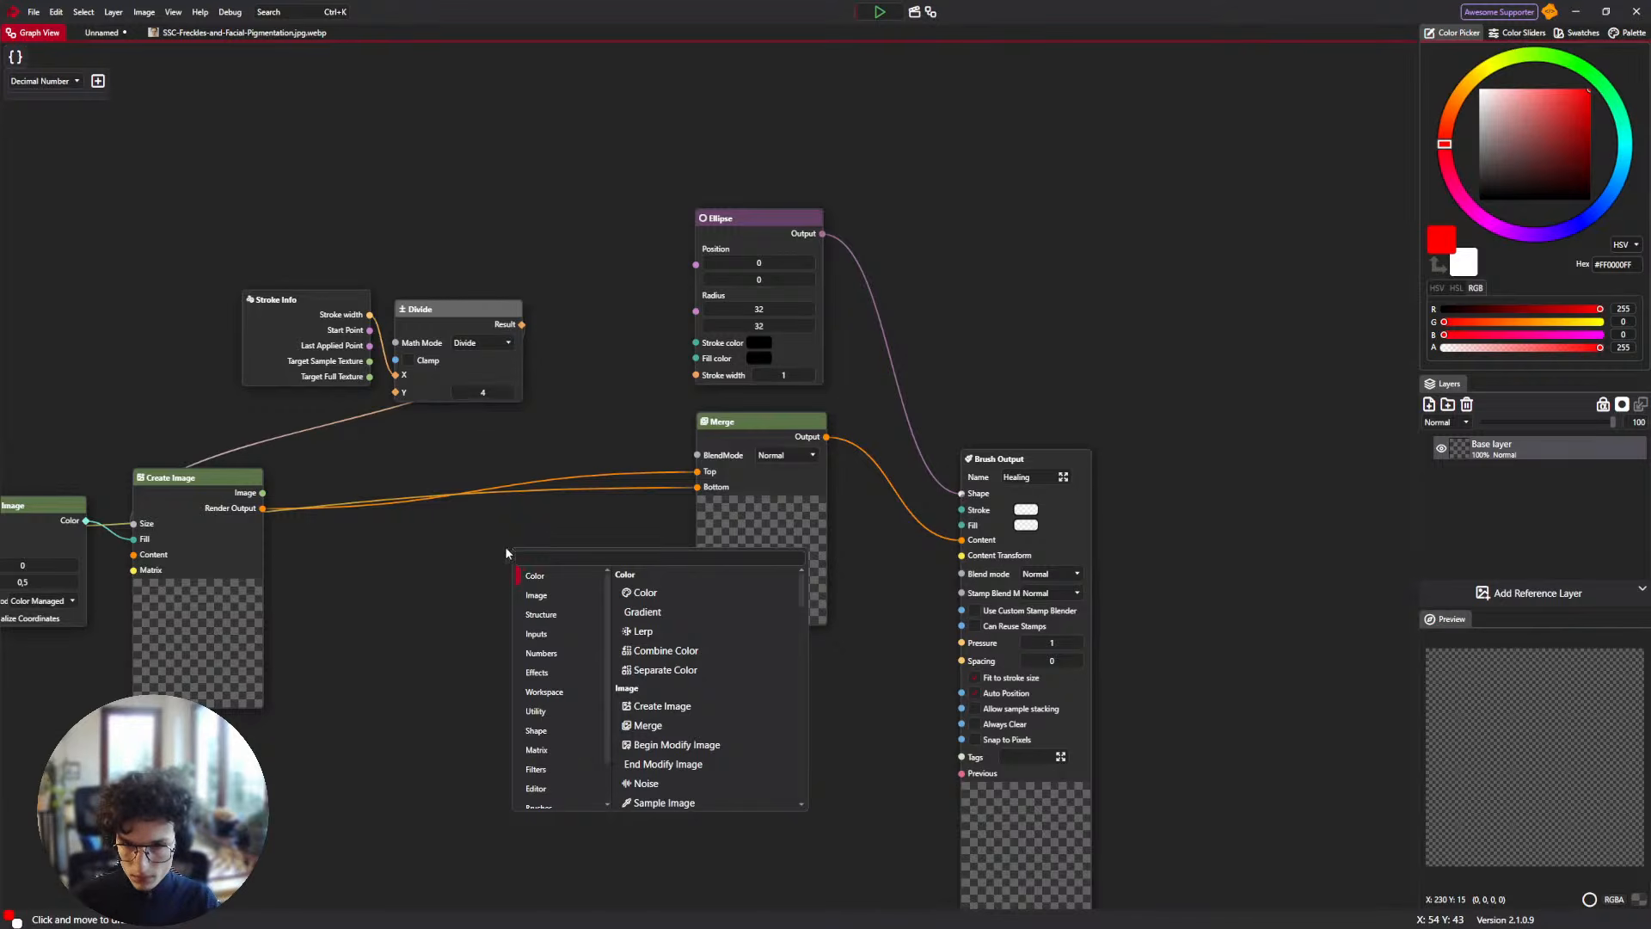
pyautogui.moveTo(504, 548); pyautogui.dragTo(743, 462)
pyautogui.moveTo(55, 567); pyautogui.dragTo(551, 429)
pyautogui.moveTo(479, 545); pyautogui.dragTo(697, 546)
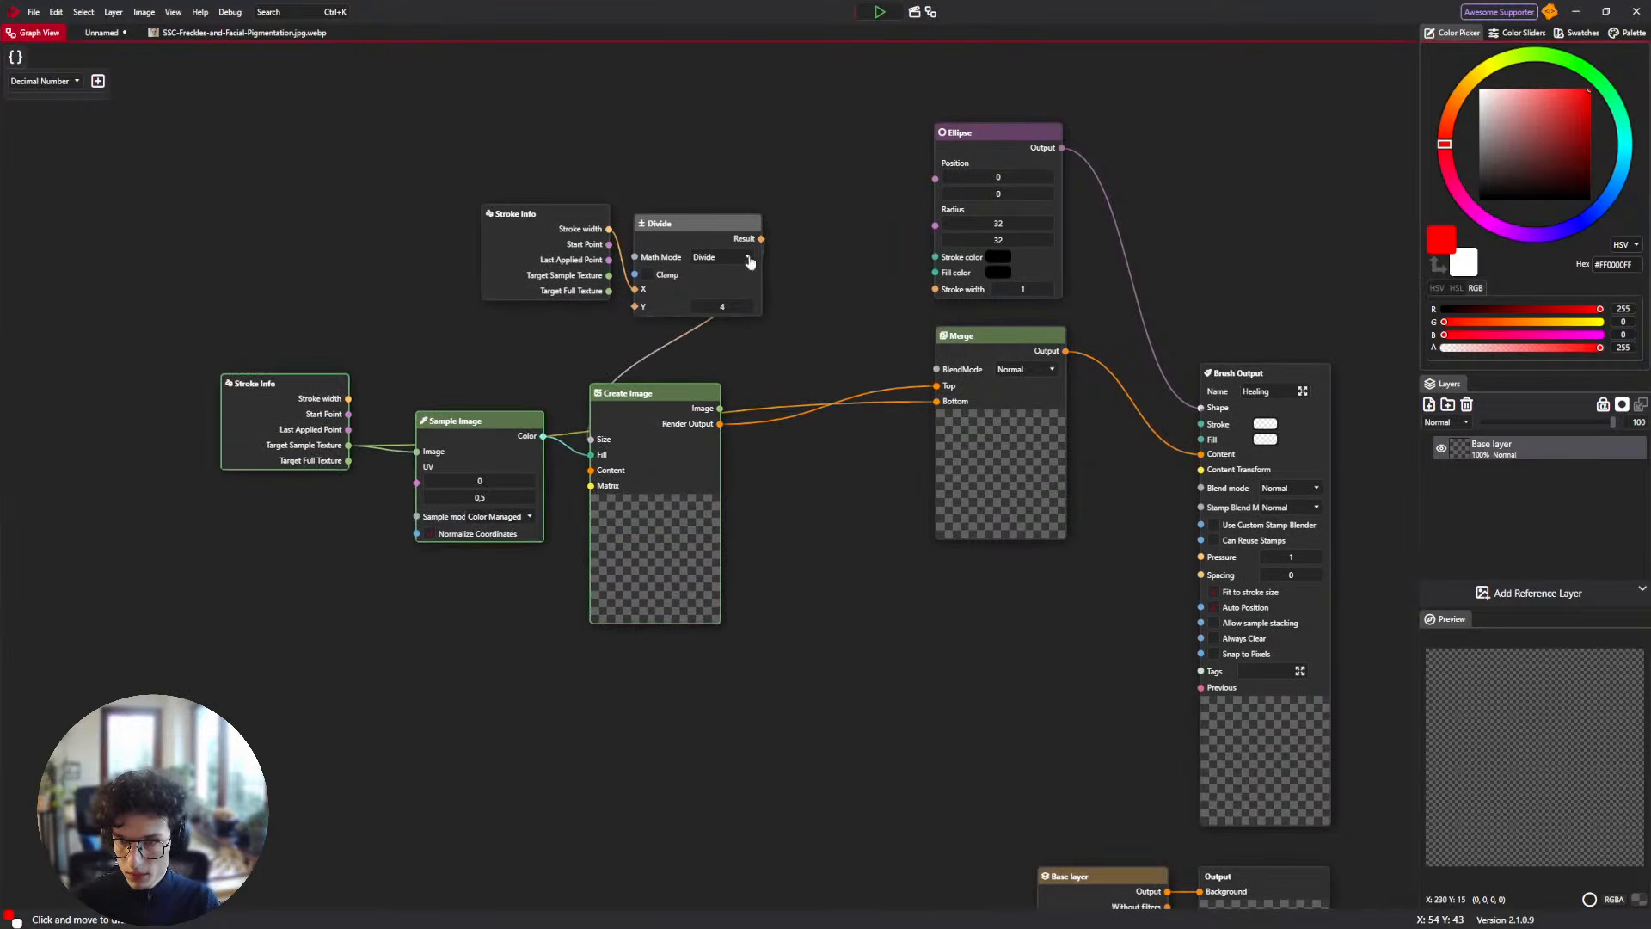
# Move the upper Stroke Info and Divide nodes left so they sit above Sample Image, and nudge Create Image slightly.
pyautogui.moveTo(784, 150); pyautogui.dragTo(503, 226)
pyautogui.moveTo(707, 222); pyautogui.dragTo(398, 212)
pyautogui.moveTo(744, 268); pyautogui.dragTo(502, 275)
pyautogui.moveTo(443, 535); pyautogui.dragTo(358, 535)
pyautogui.rightClick(504, 473)
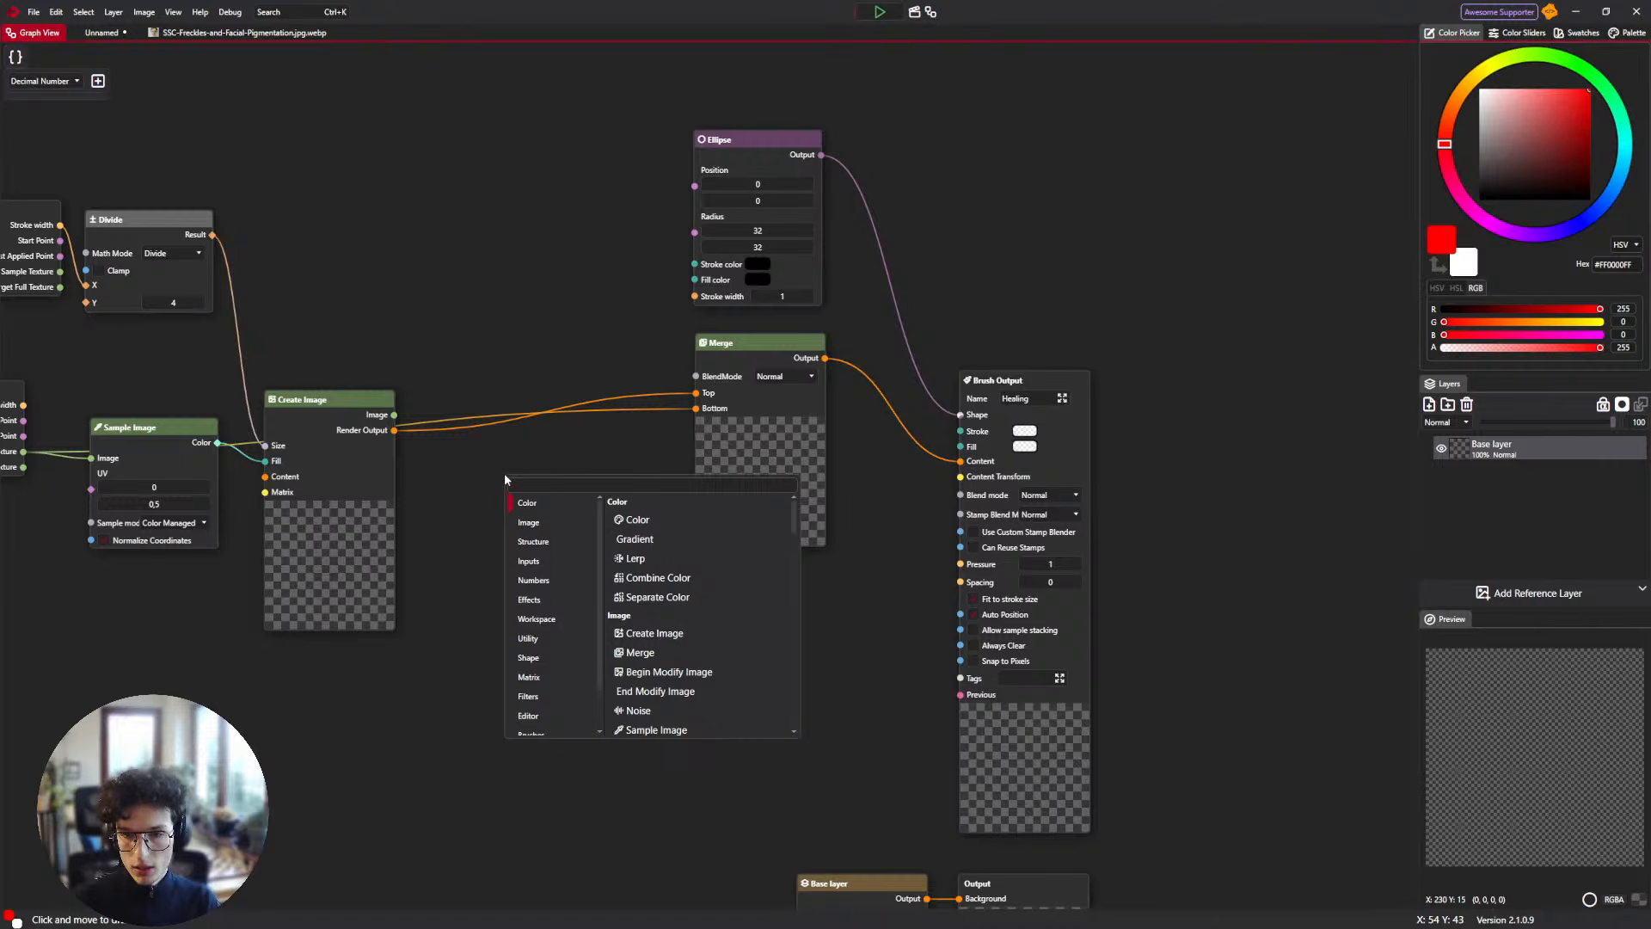
pyautogui.click(532, 427)
pyautogui.moveTo(507, 497); pyautogui.dragTo(502, 581)
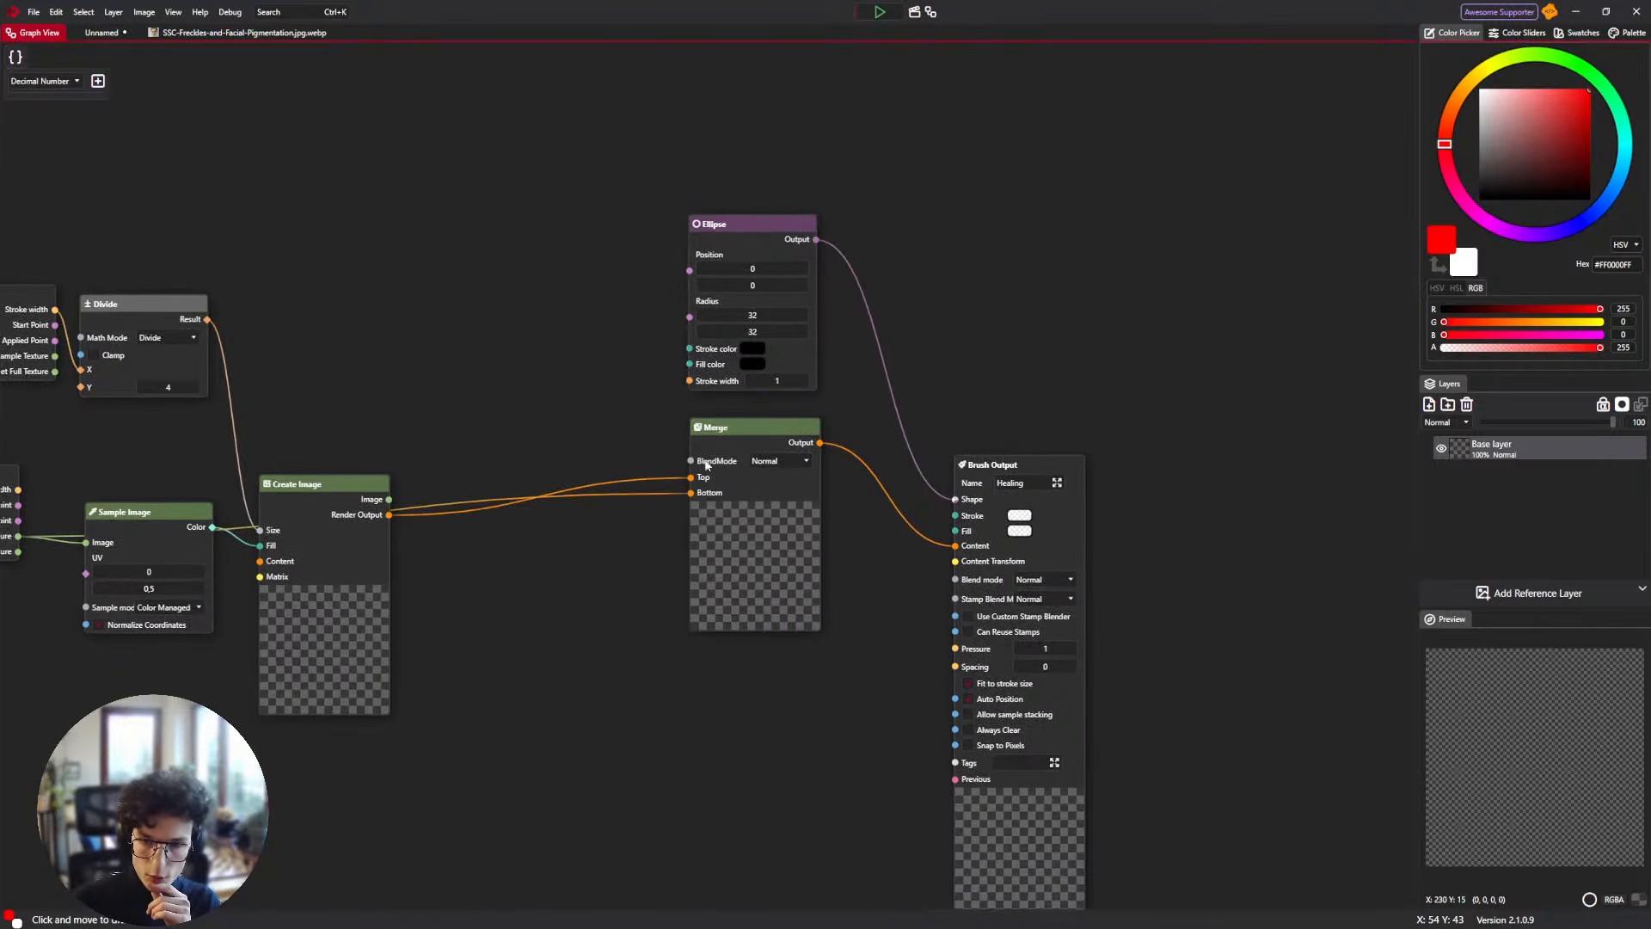
pyautogui.moveTo(473, 460); pyautogui.dragTo(570, 413)
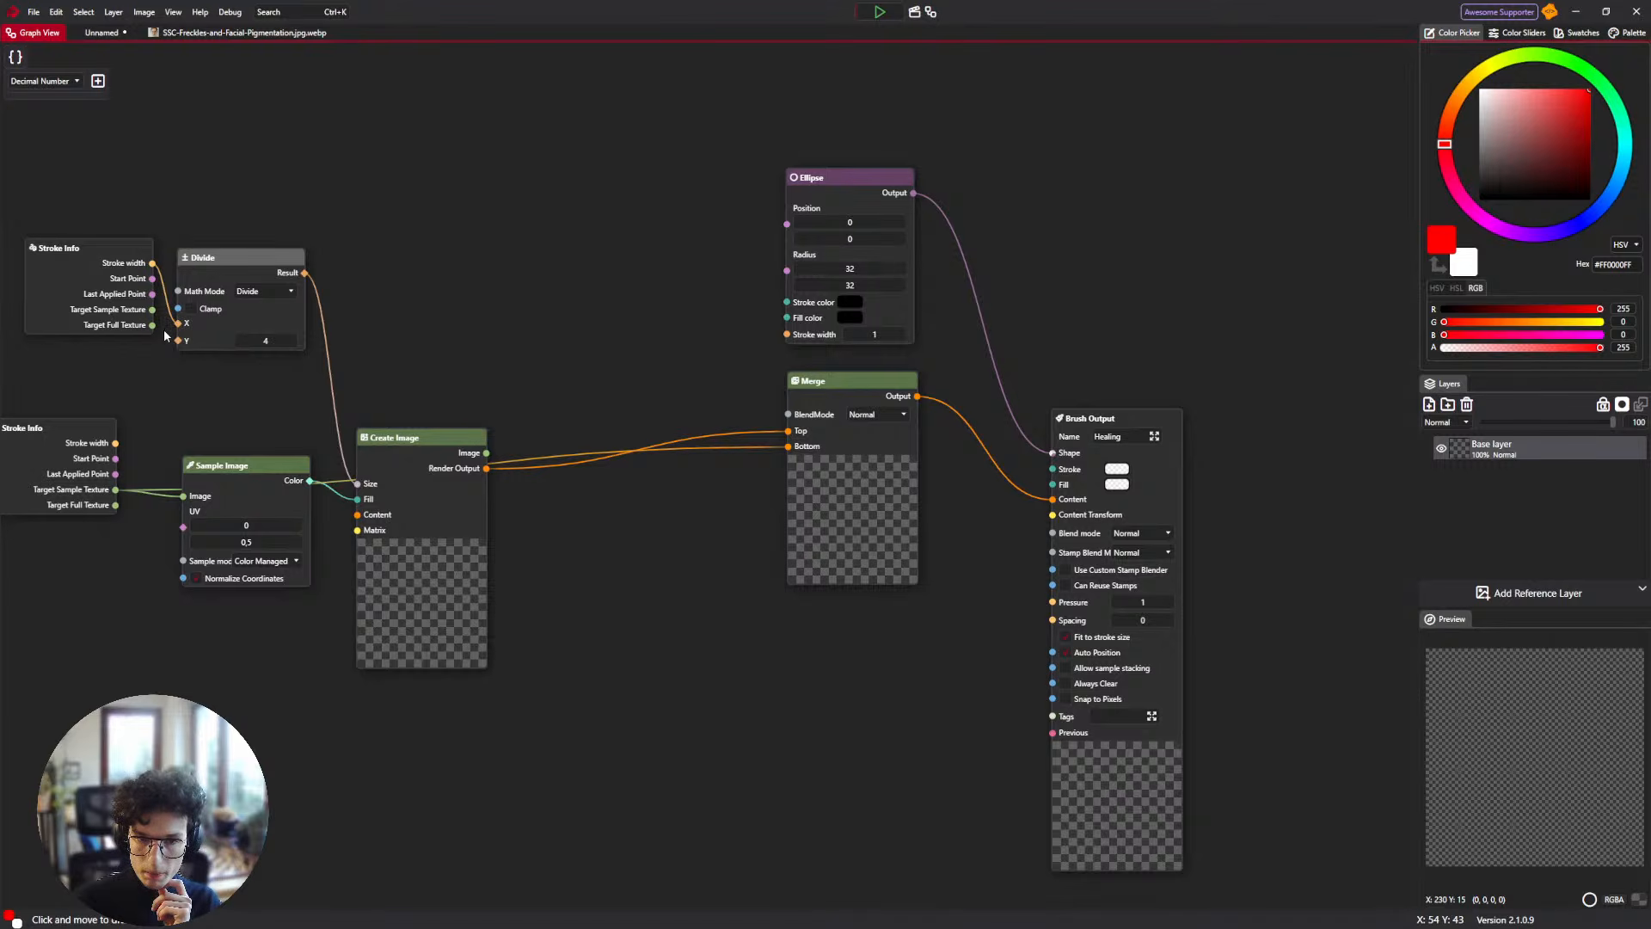
pyautogui.moveTo(153, 269)
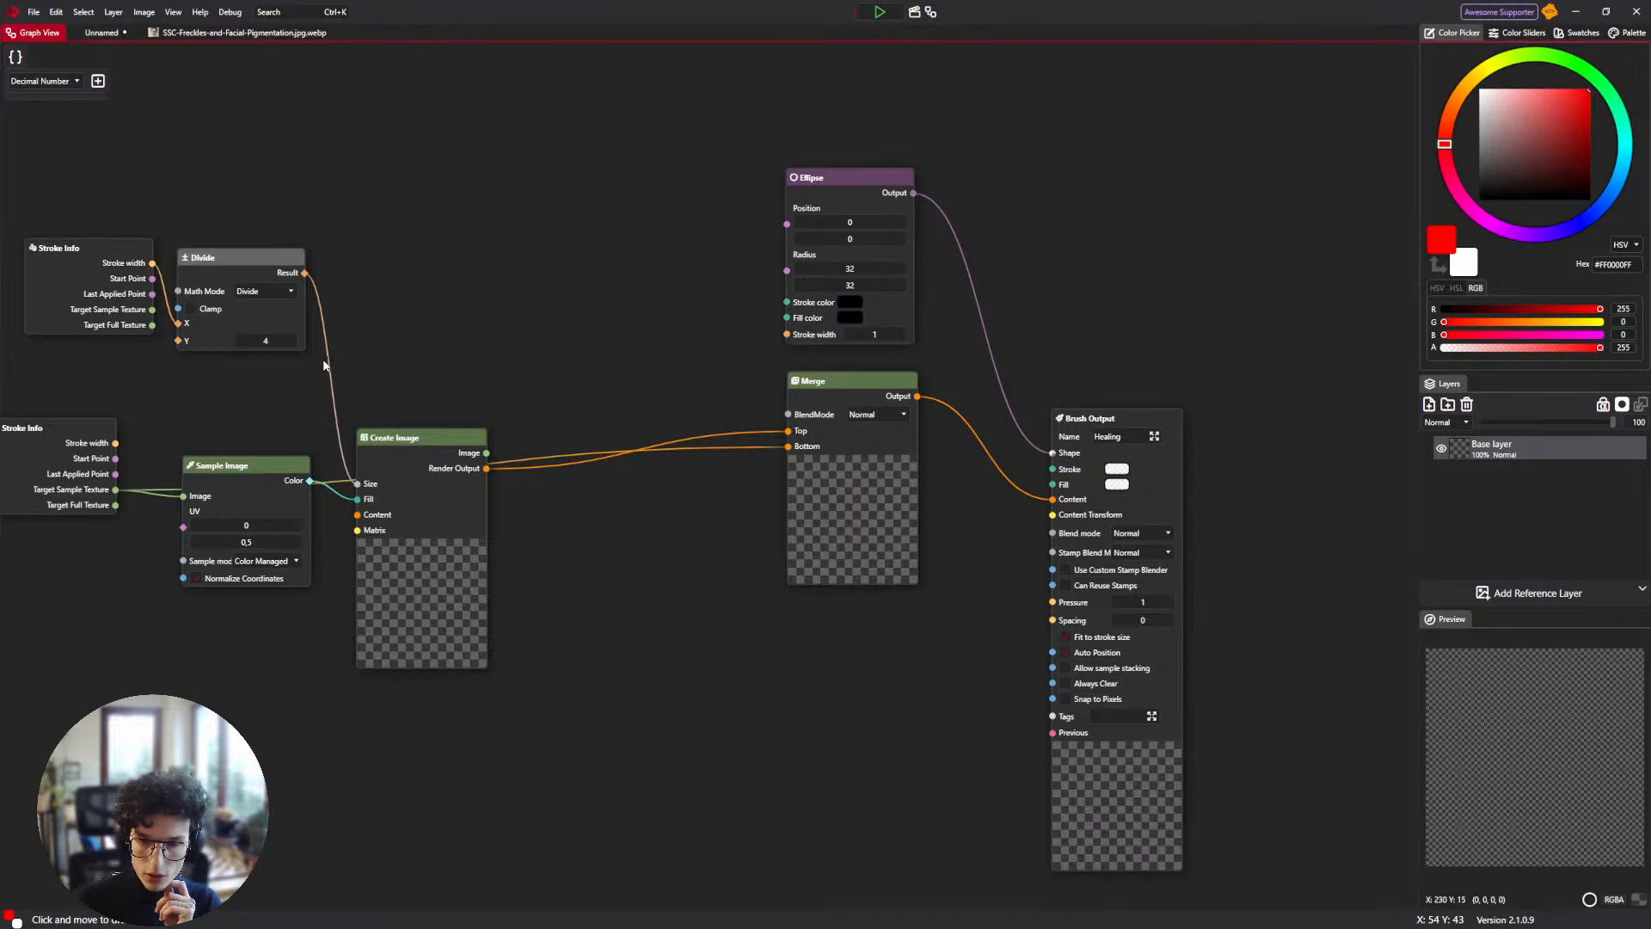
pyautogui.moveTo(406, 499); pyautogui.dragTo(409, 502)
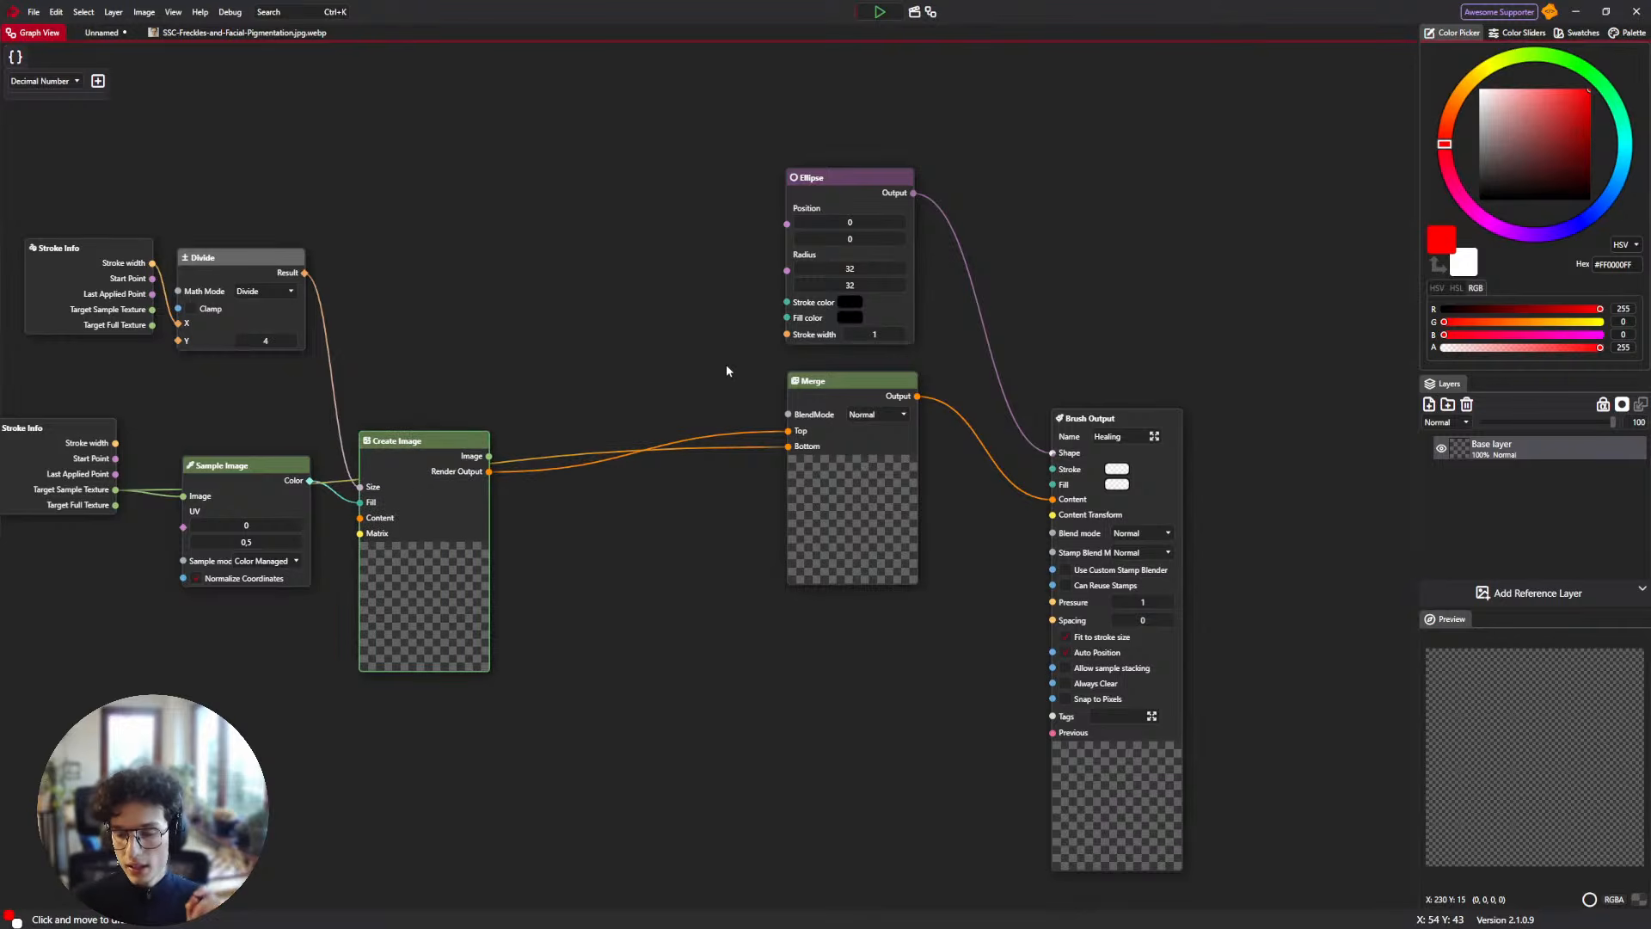
# Look over the forehead freckles in the photo with the Pen tool active and return to the Unnamed document's node graph.
pyautogui.click(244, 32)
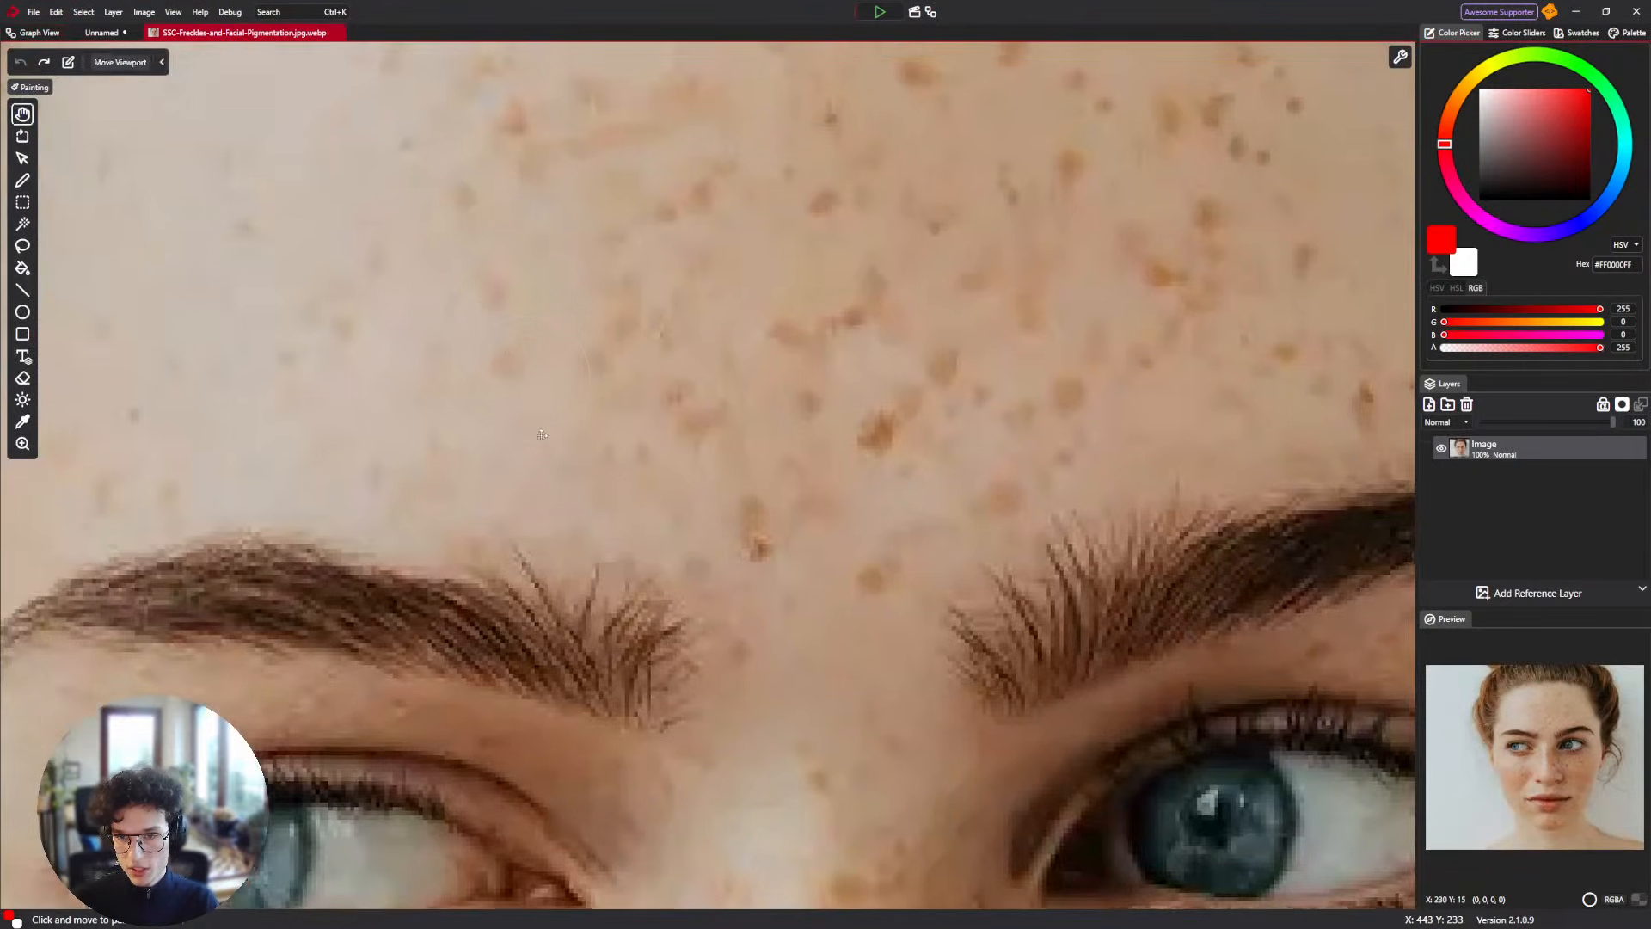
pyautogui.press('b')
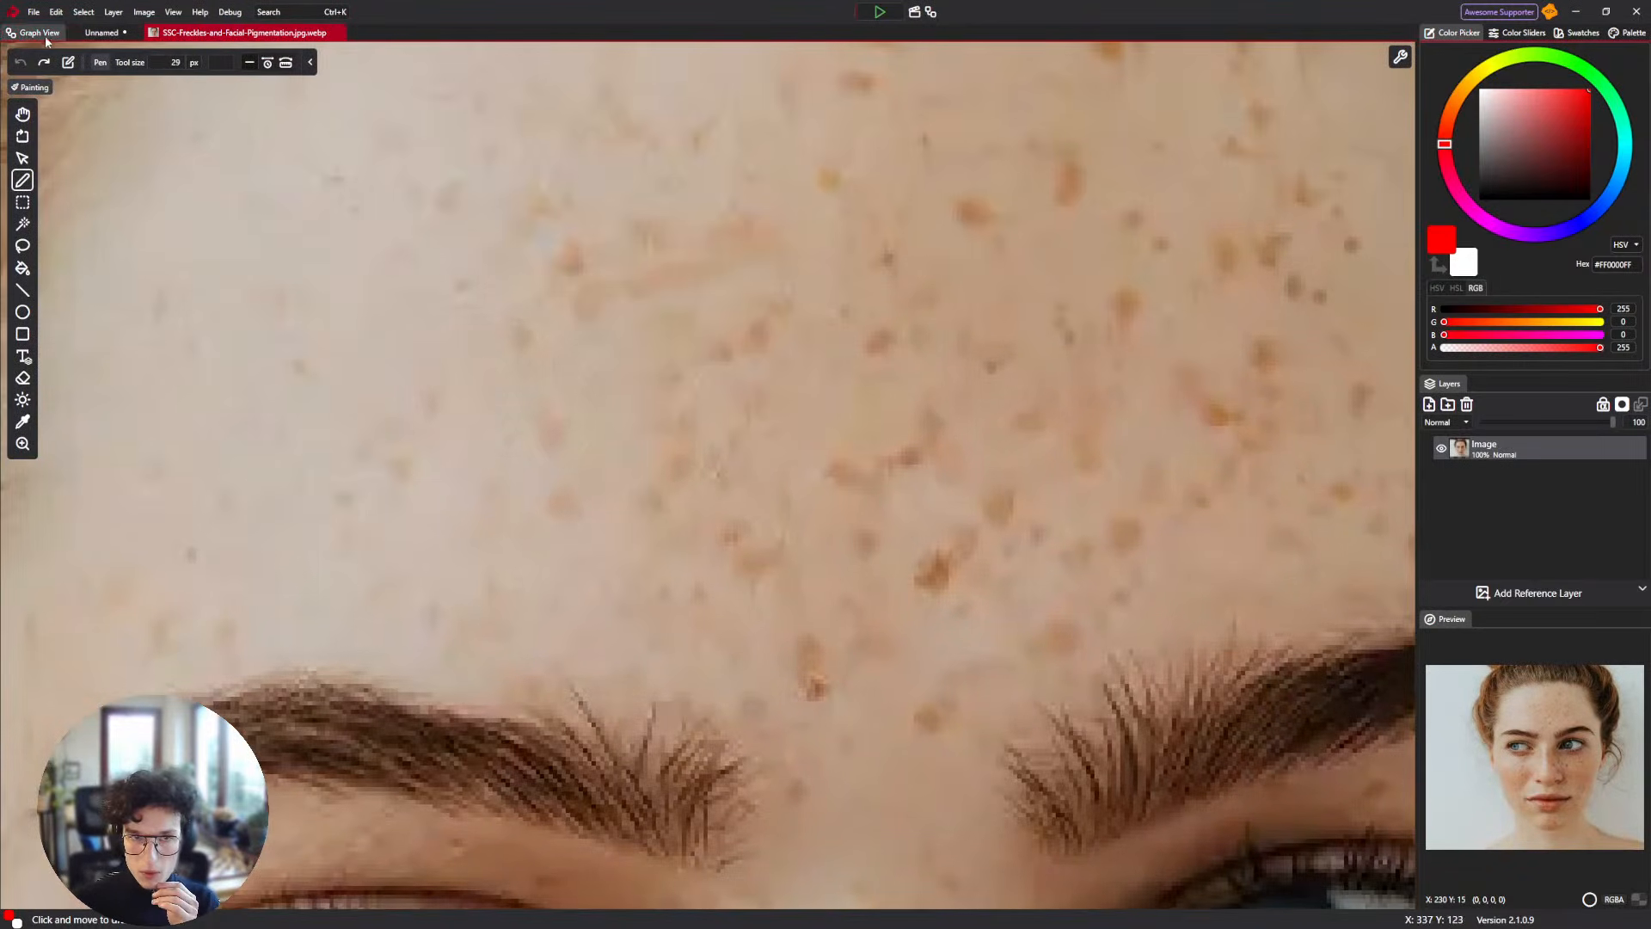
pyautogui.click(102, 32)
pyautogui.click(173, 38)
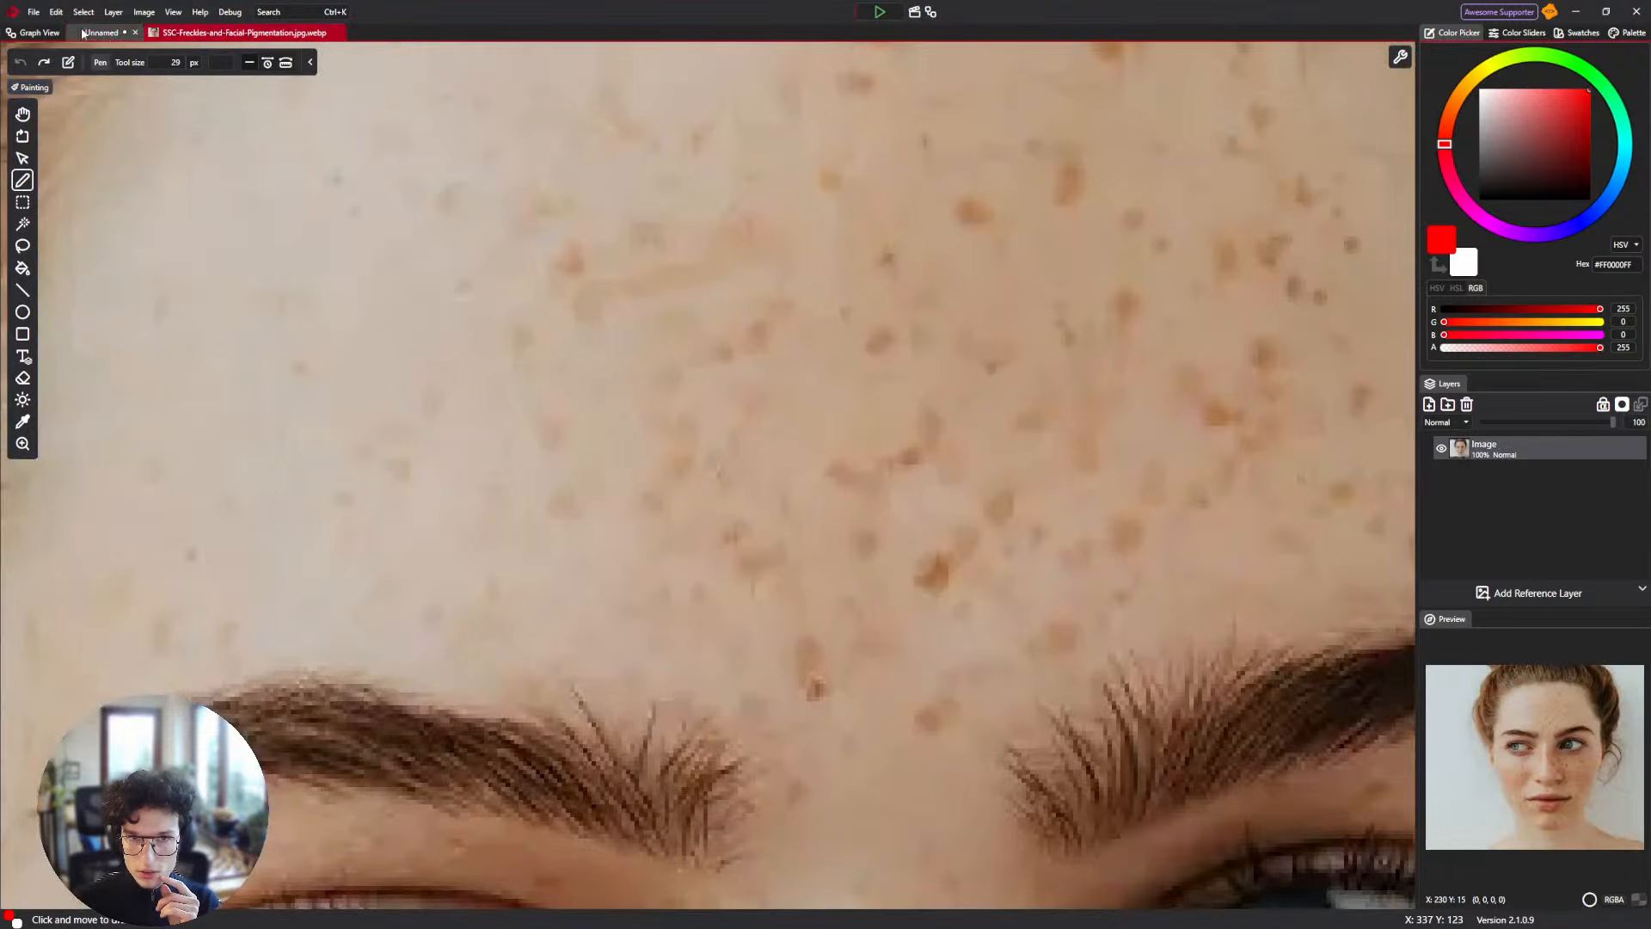
pyautogui.click(96, 34)
pyautogui.click(40, 38)
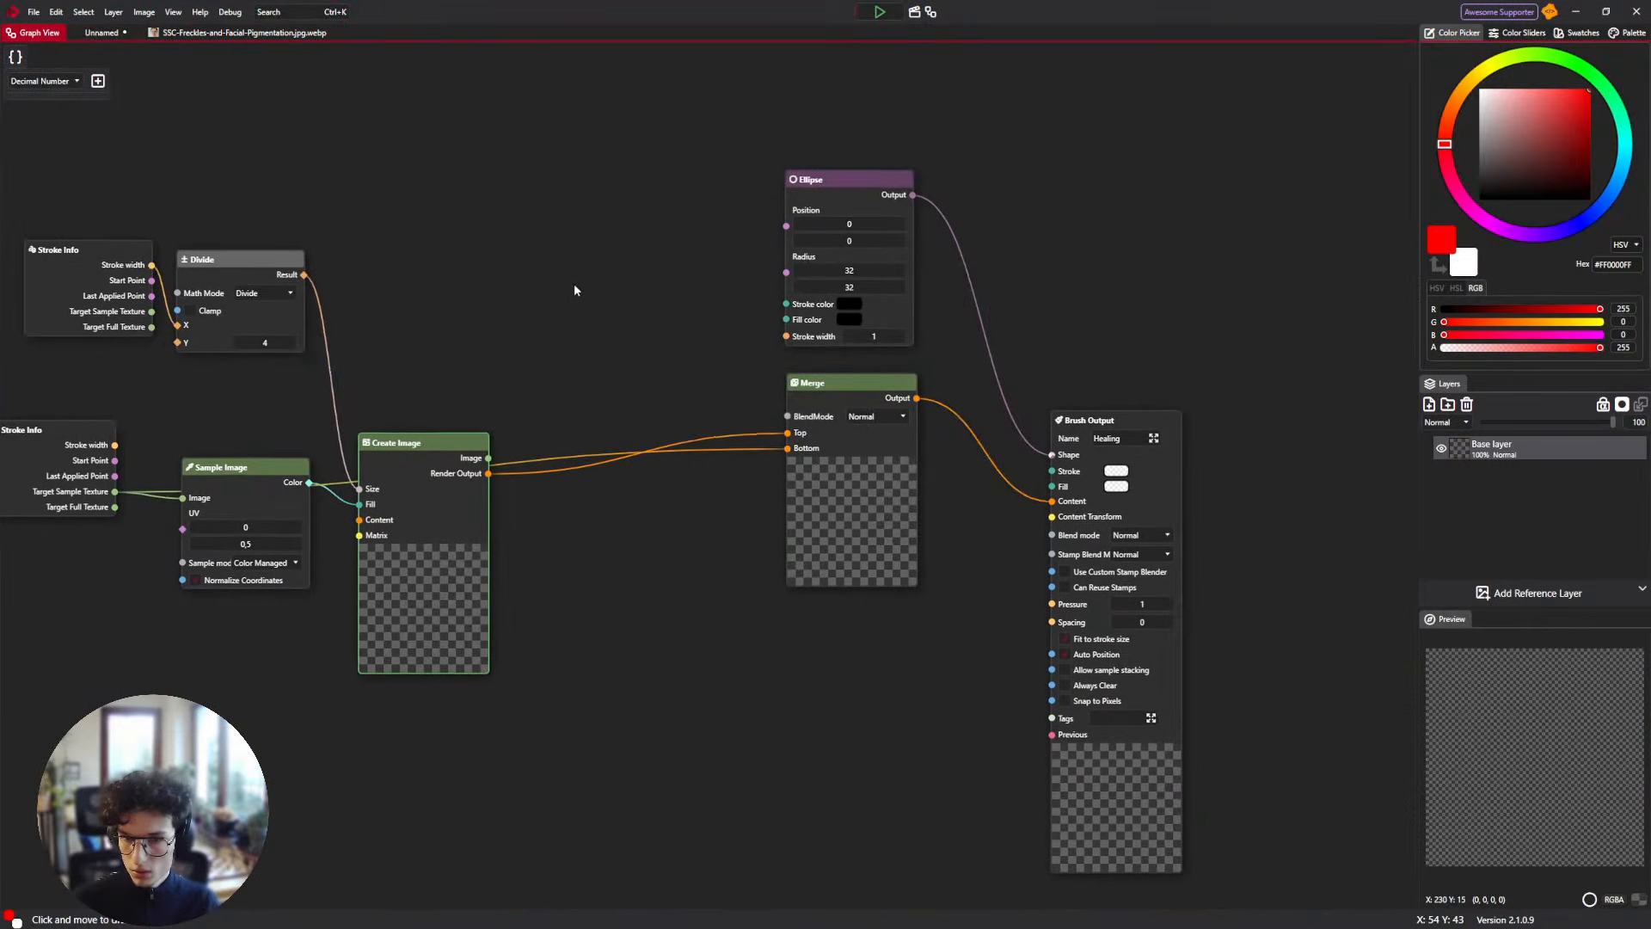
# Add an Offset node in the space between the Create Image and Merge nodes.
pyautogui.rightClick(629, 374)
pyautogui.click(557, 342)
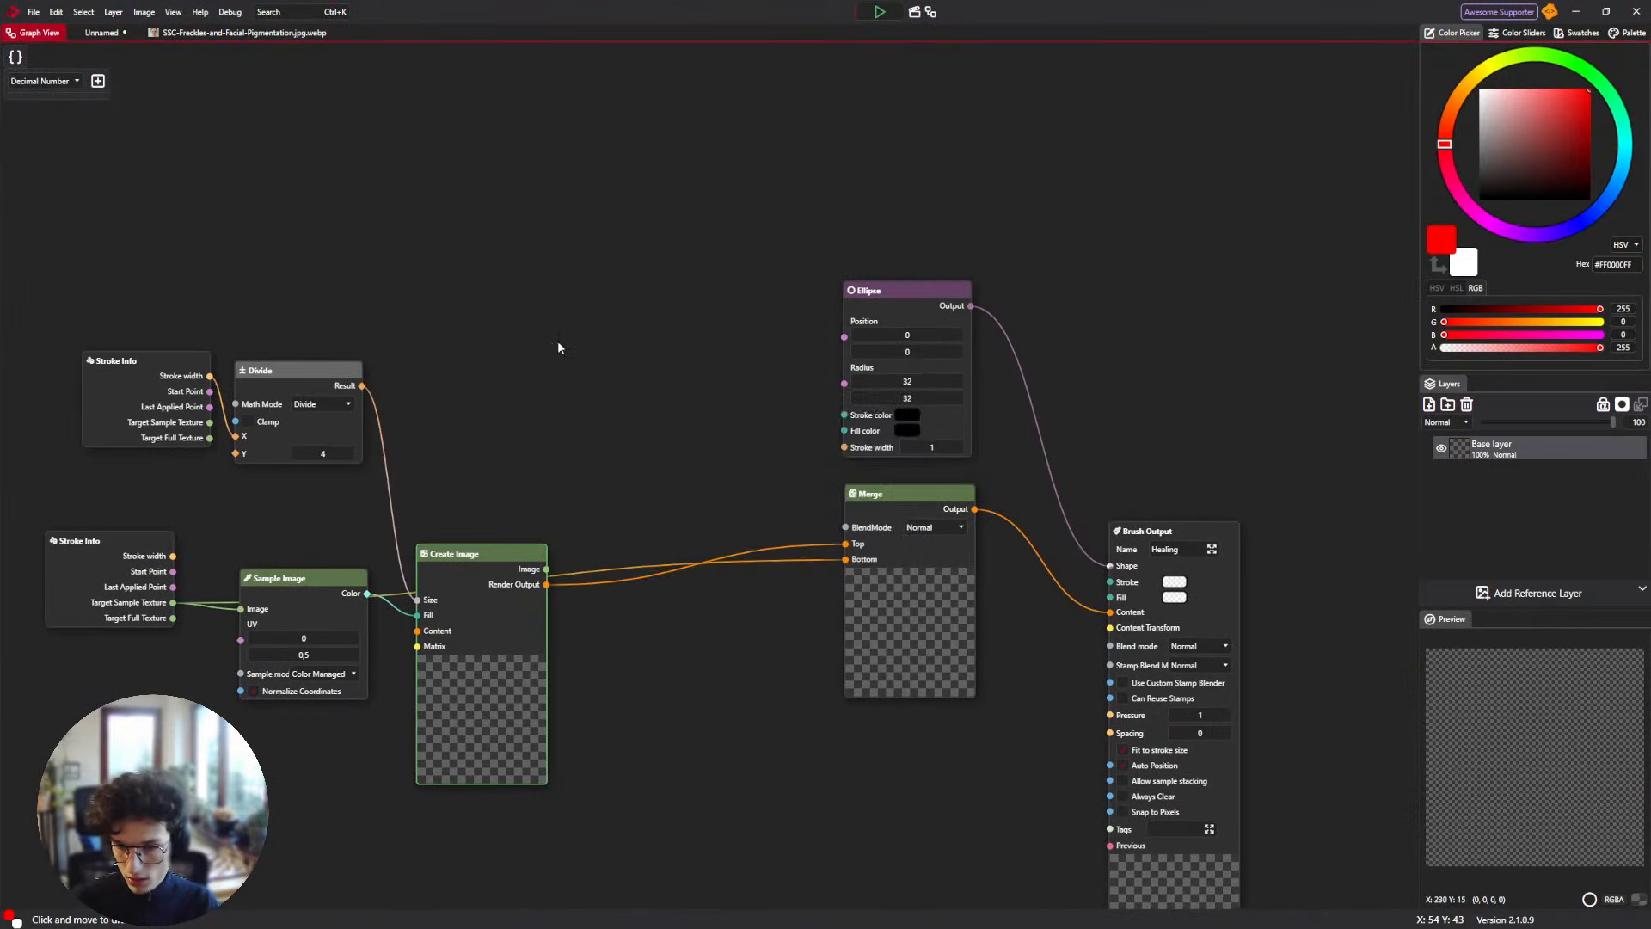
pyautogui.moveTo(522, 409); pyautogui.dragTo(634, 517)
pyautogui.rightClick(550, 375)
pyautogui.write('off')
pyautogui.press('Return')
# Route Create Image's Render Output through Offset's Image input into Merge's Top, and place the Offset node above that connection.
pyautogui.moveTo(535, 541); pyautogui.dragTo(666, 613)
pyautogui.moveTo(732, 570); pyautogui.dragTo(795, 563)
pyautogui.moveTo(673, 570); pyautogui.dragTo(835, 502)
pyautogui.moveTo(674, 612); pyautogui.dragTo(676, 249)
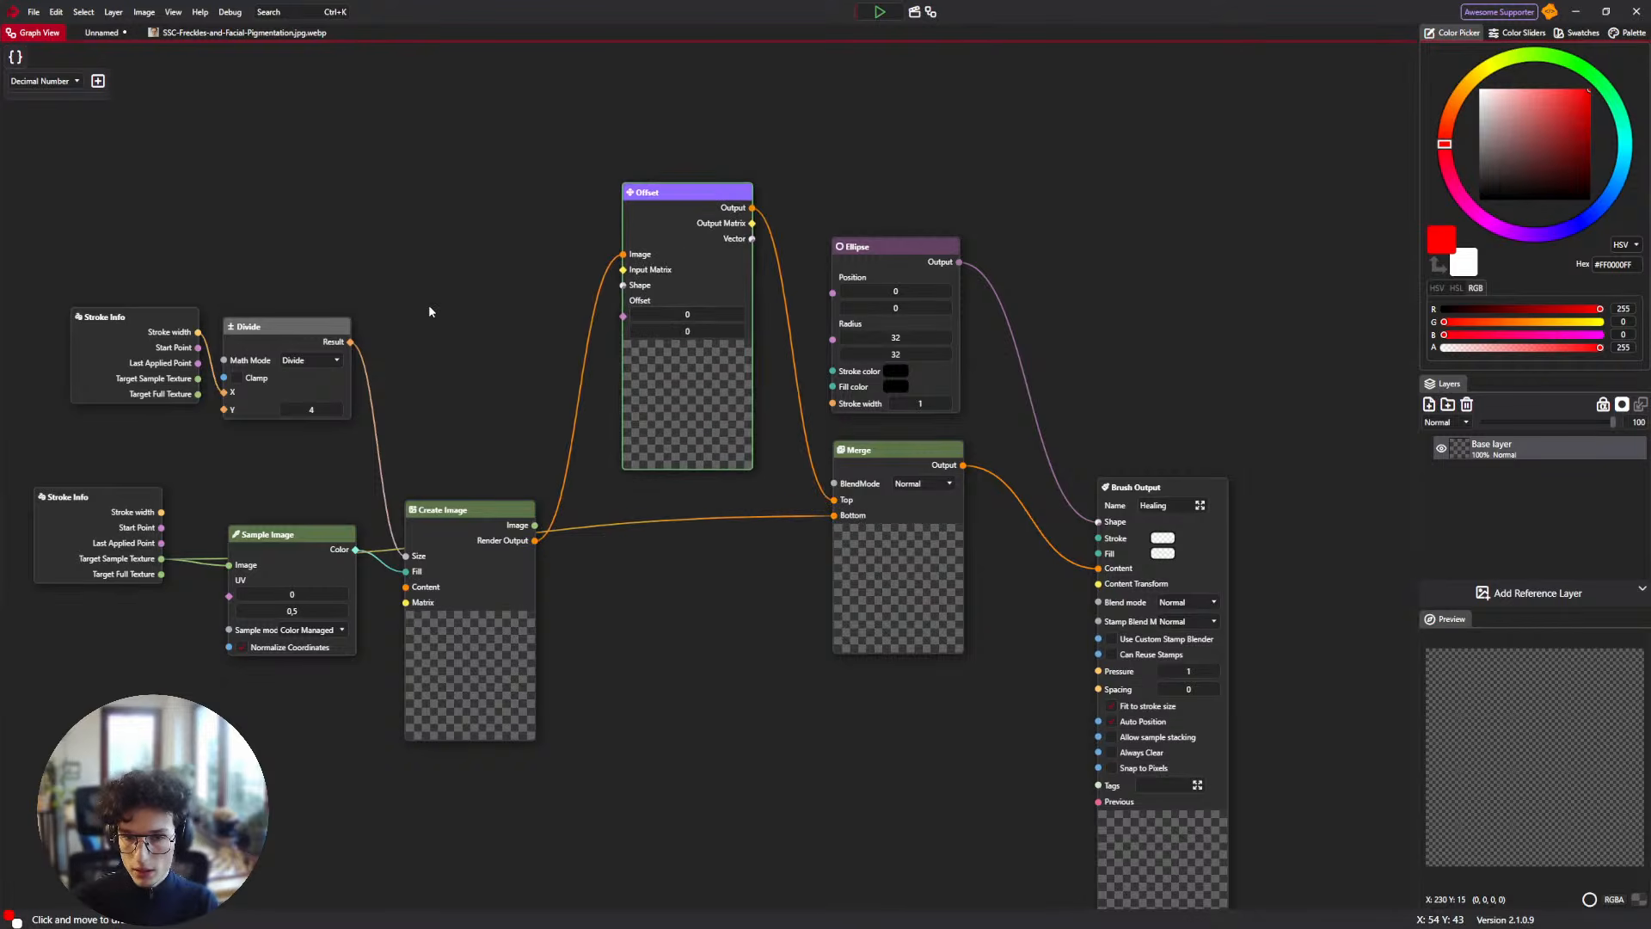
# Connect Divide's Result to the Offset node's Offset input and switch to the freckles photo.
pyautogui.moveTo(350, 342); pyautogui.dragTo(623, 300)
pyautogui.click(237, 32)
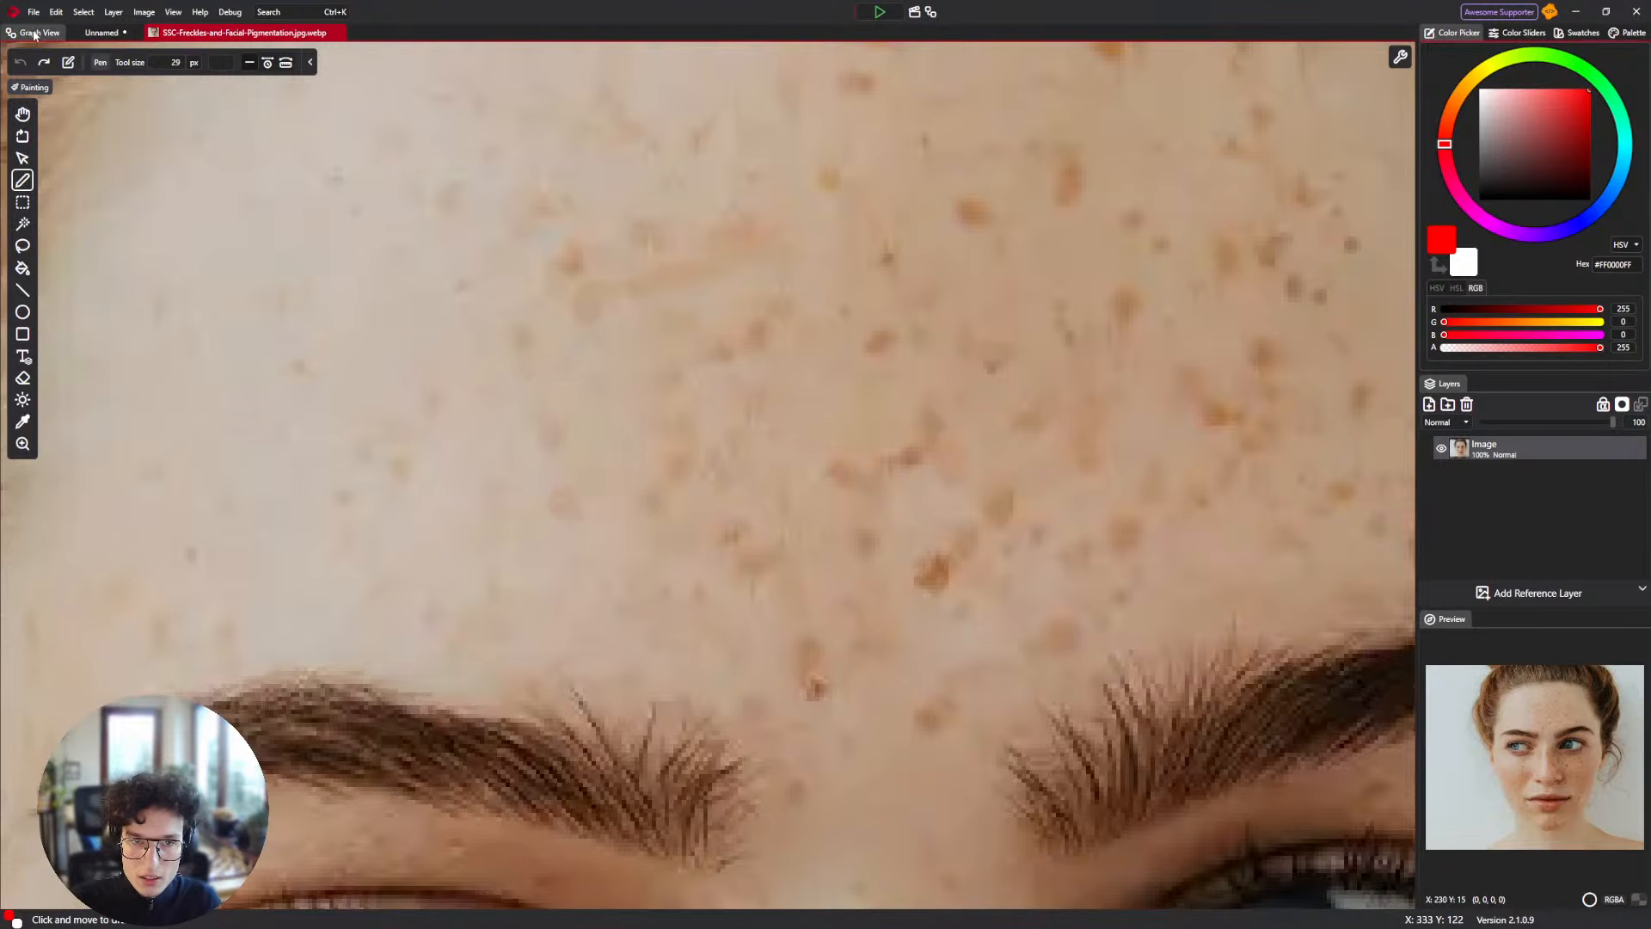
# In the Unnamed document's node graph, add a Math node between Divide and Offset and feed Divide's Result into its X input.
pyautogui.click(101, 33)
pyautogui.click(45, 34)
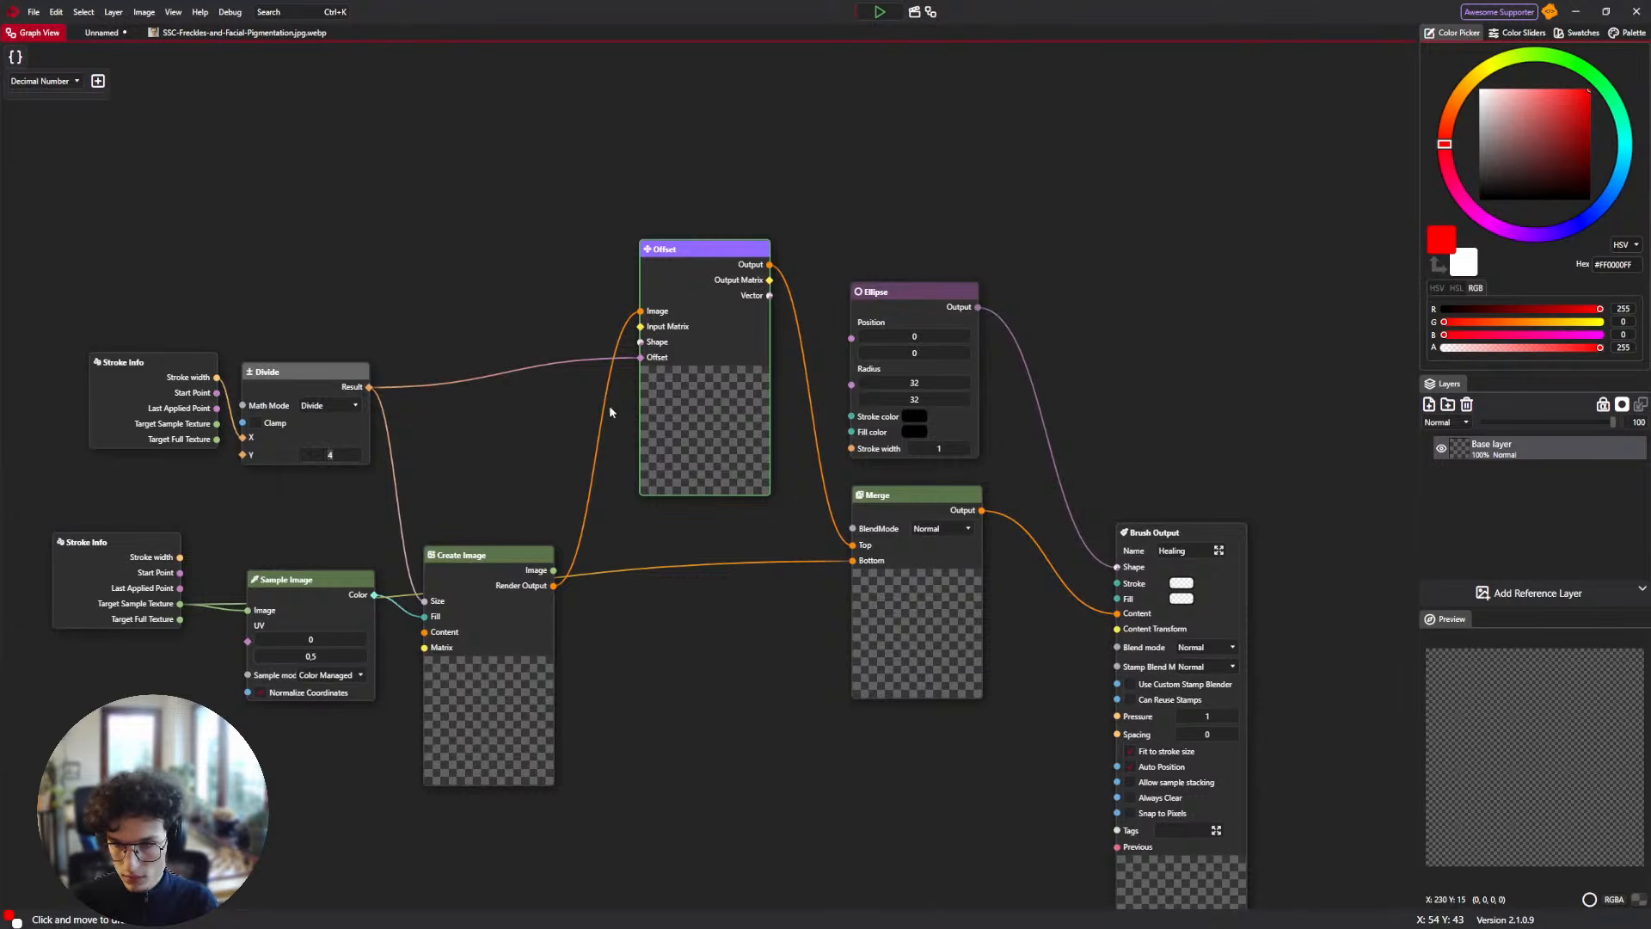
pyautogui.rightClick(383, 314)
pyautogui.write('Ma')
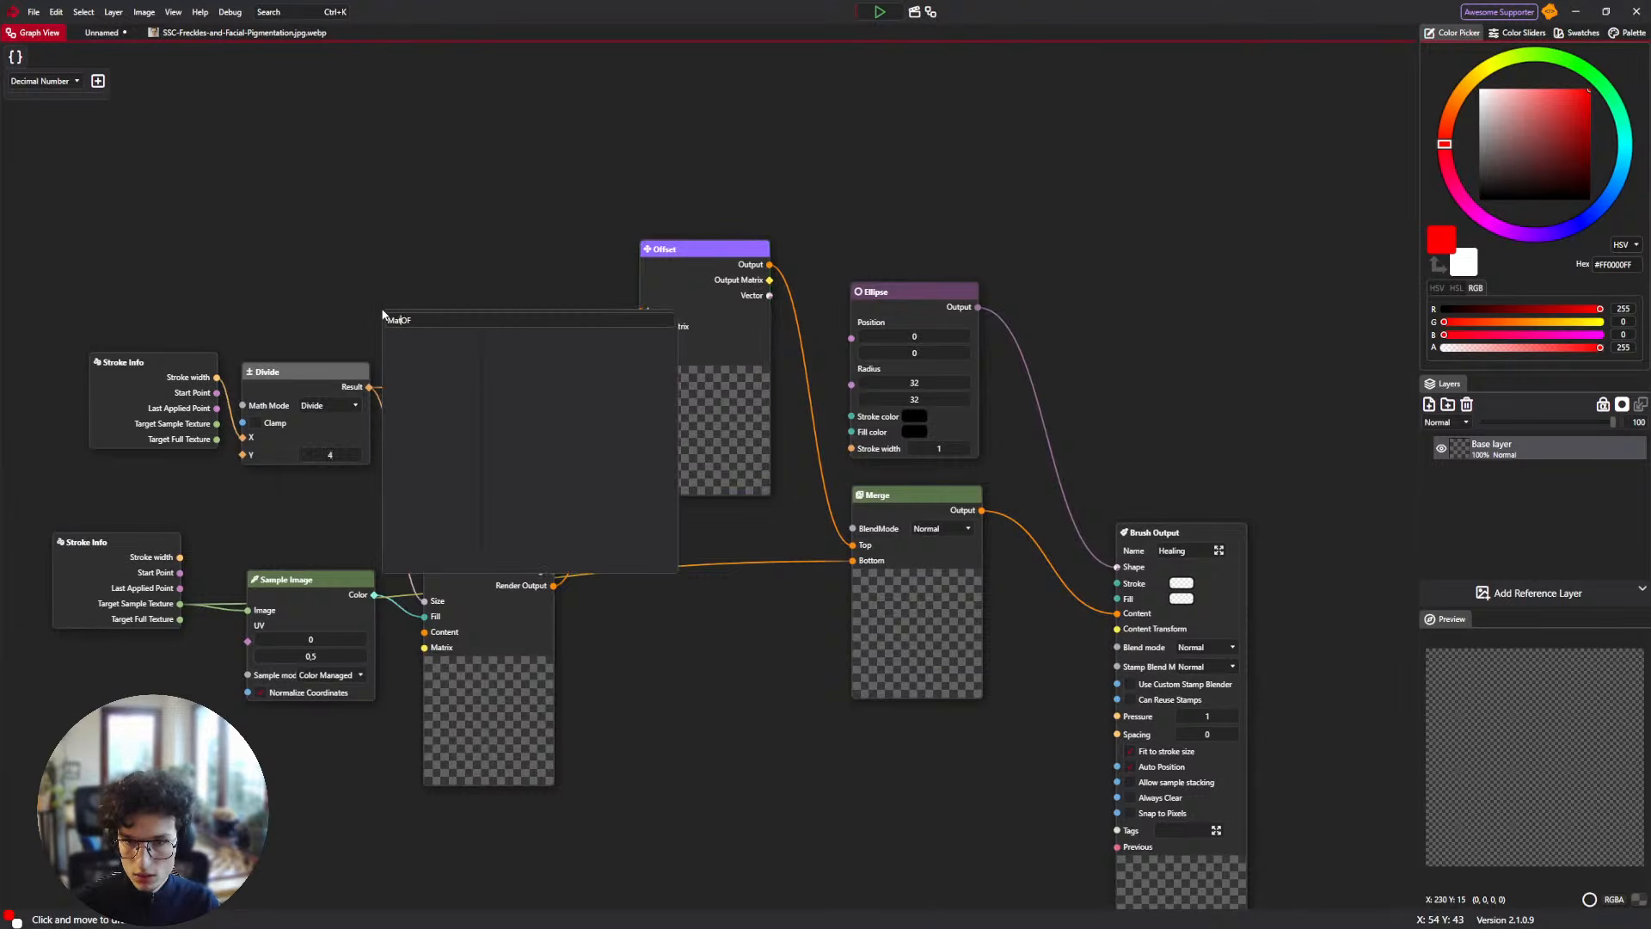
pyautogui.write('th')
pyautogui.press('Return')
pyautogui.moveTo(404, 322); pyautogui.dragTo(349, 384)
pyautogui.moveTo(365, 388); pyautogui.dragTo(410, 419)
pyautogui.moveTo(450, 348); pyautogui.dragTo(468, 354)
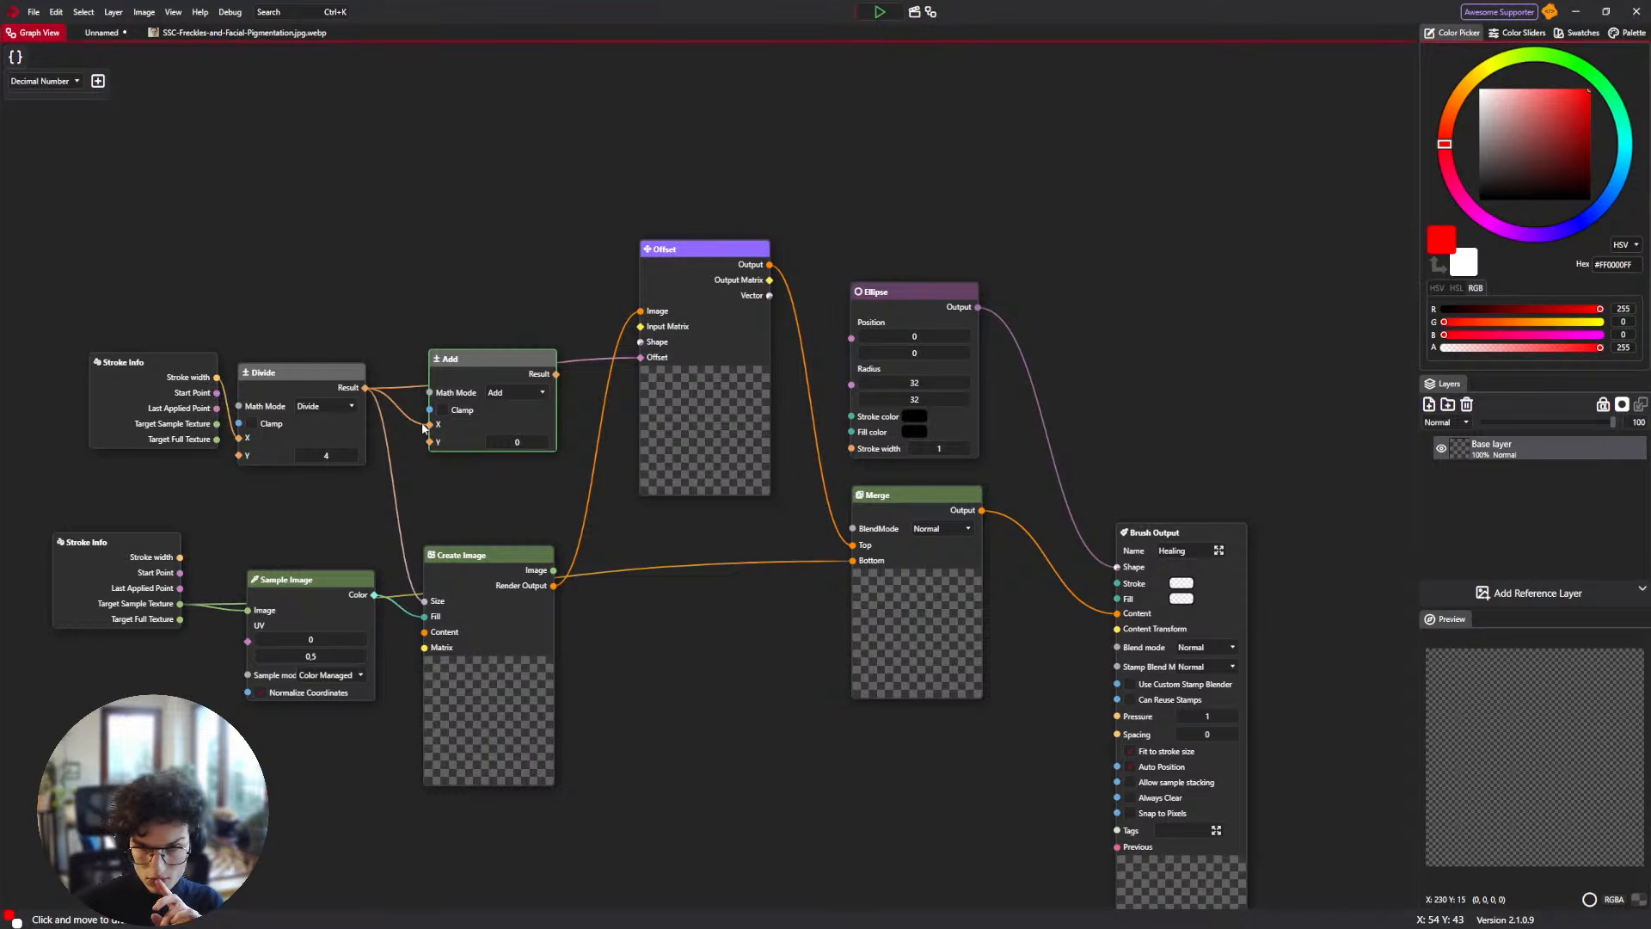
pyautogui.moveTo(462, 384); pyautogui.dragTo(465, 385)
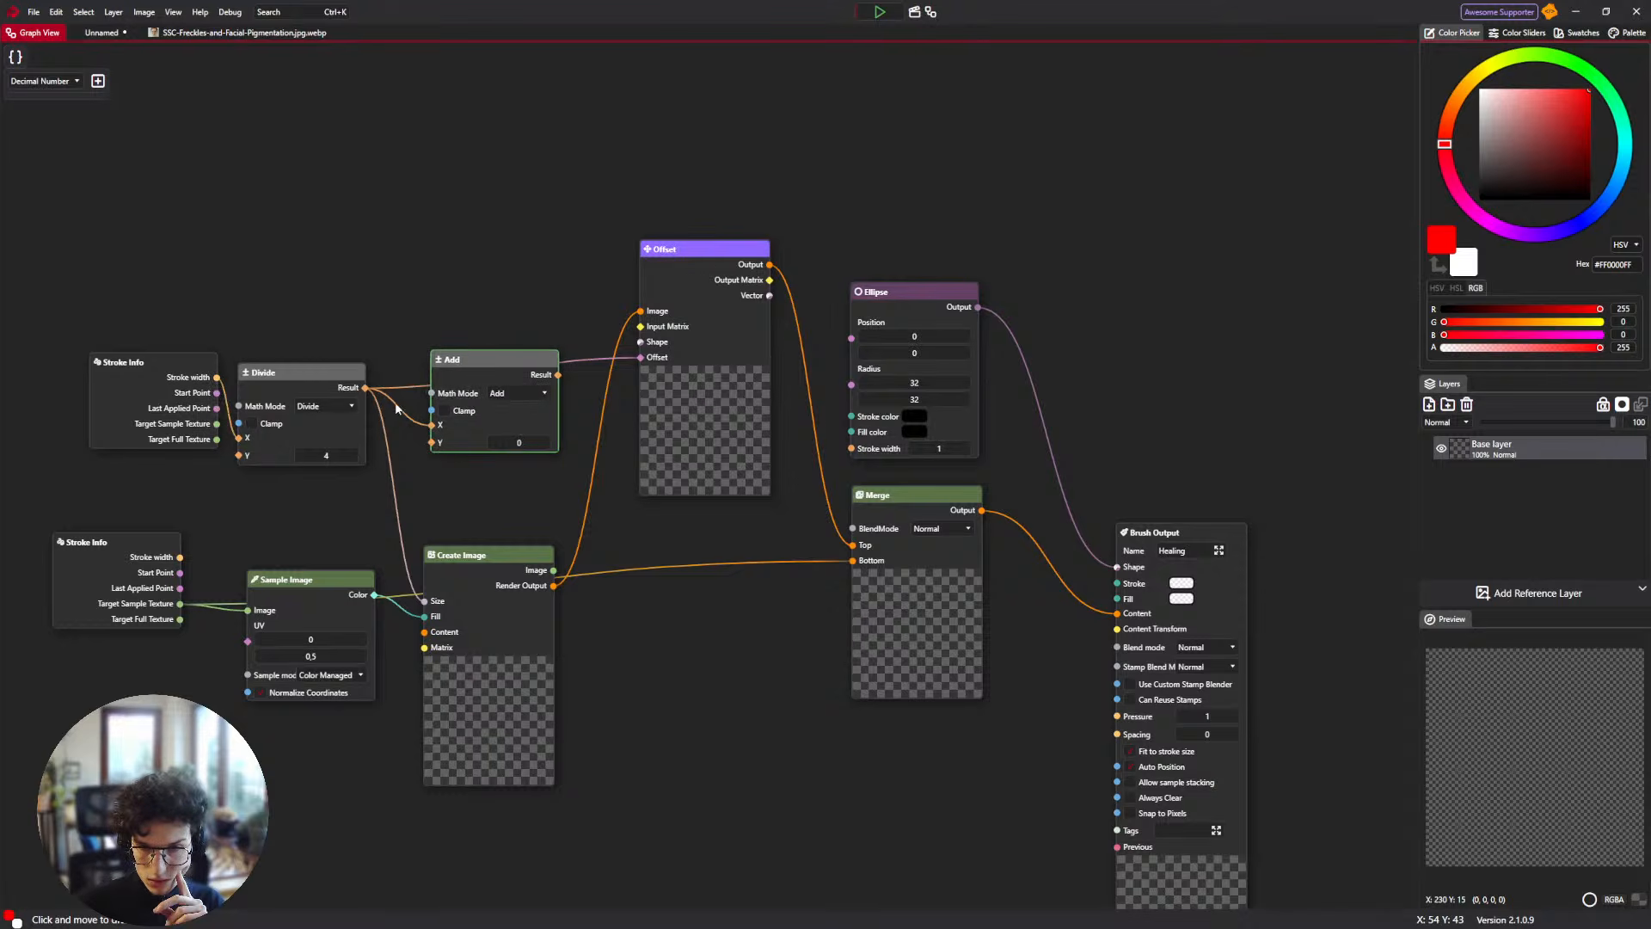
# Set the new Math node to Multiply with a Y value of 2 and connect its Result to Offset's Offset input.
pyautogui.click(516, 393)
pyautogui.click(526, 440)
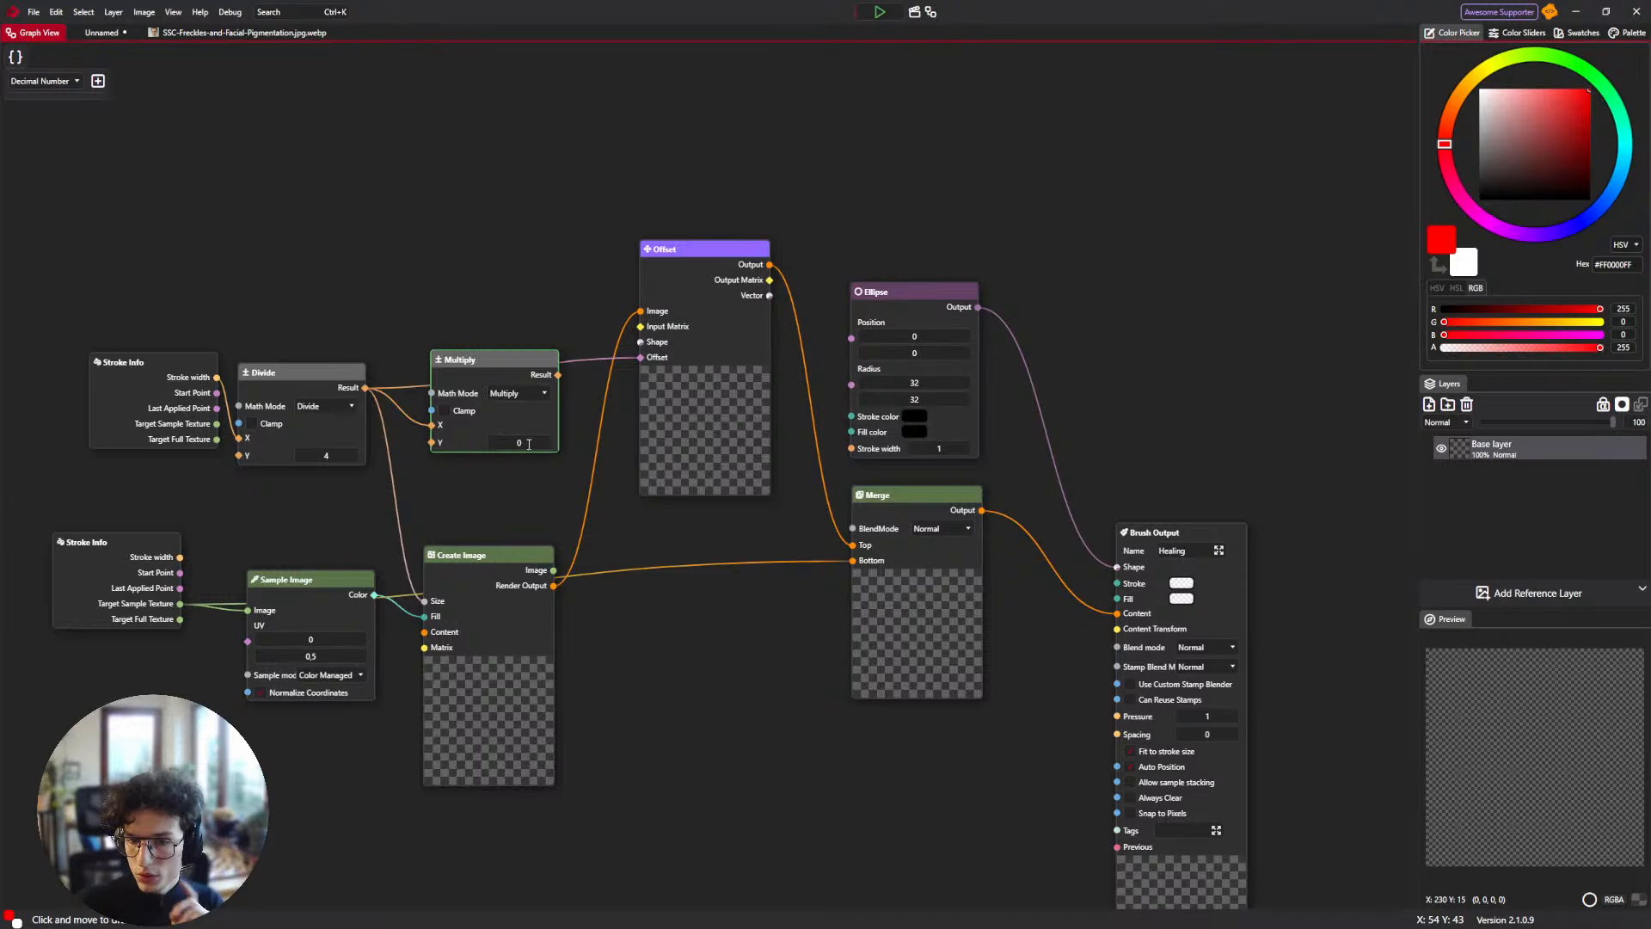
pyautogui.write('2')
pyautogui.click(543, 314)
pyautogui.moveTo(558, 375); pyautogui.dragTo(641, 358)
# Test the brush on the forehead in the freckles photo, undo the stroke and return to the Unnamed document's node graph.
pyautogui.click(225, 32)
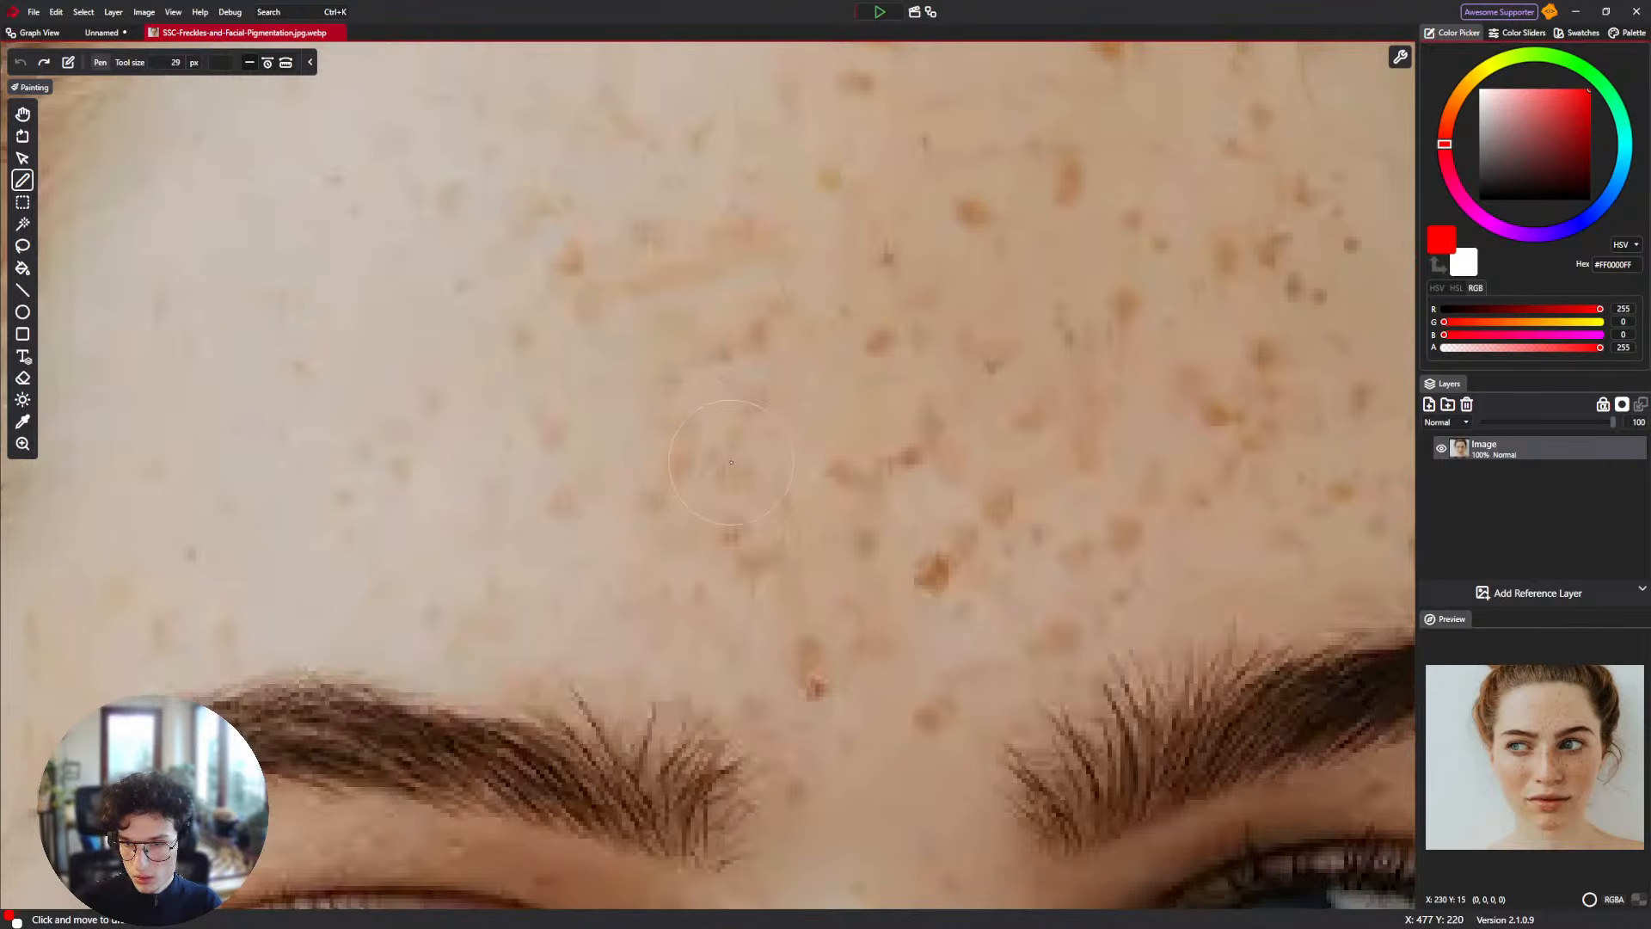
pyautogui.hotkey('ctrl', 'z')
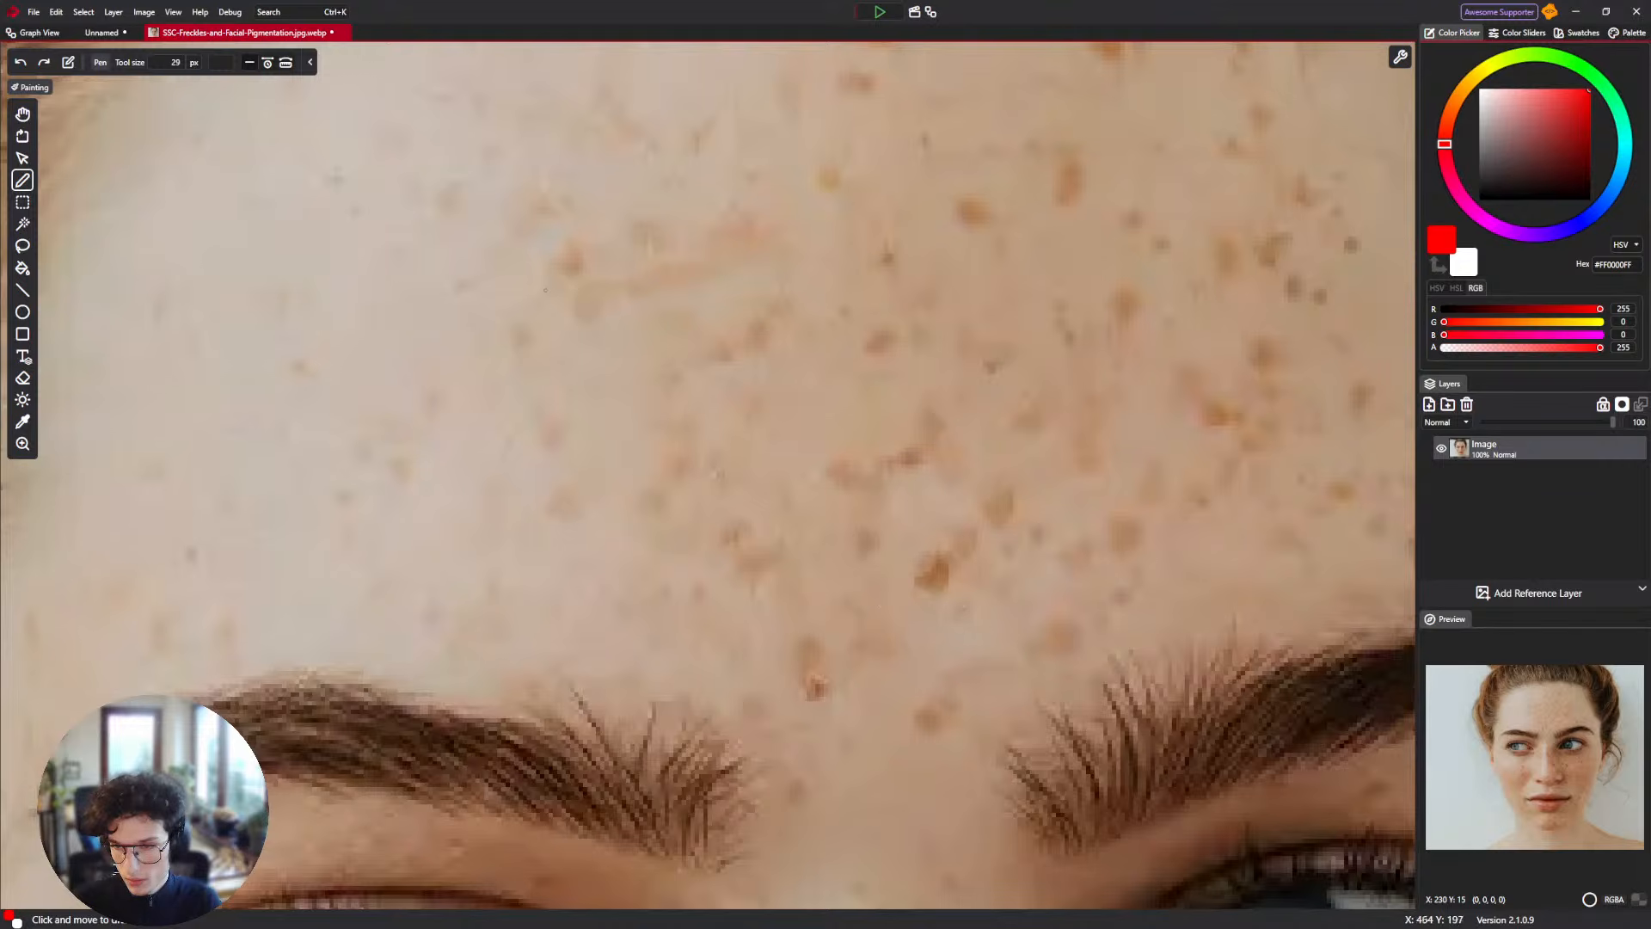
pyautogui.click(34, 33)
pyautogui.click(204, 37)
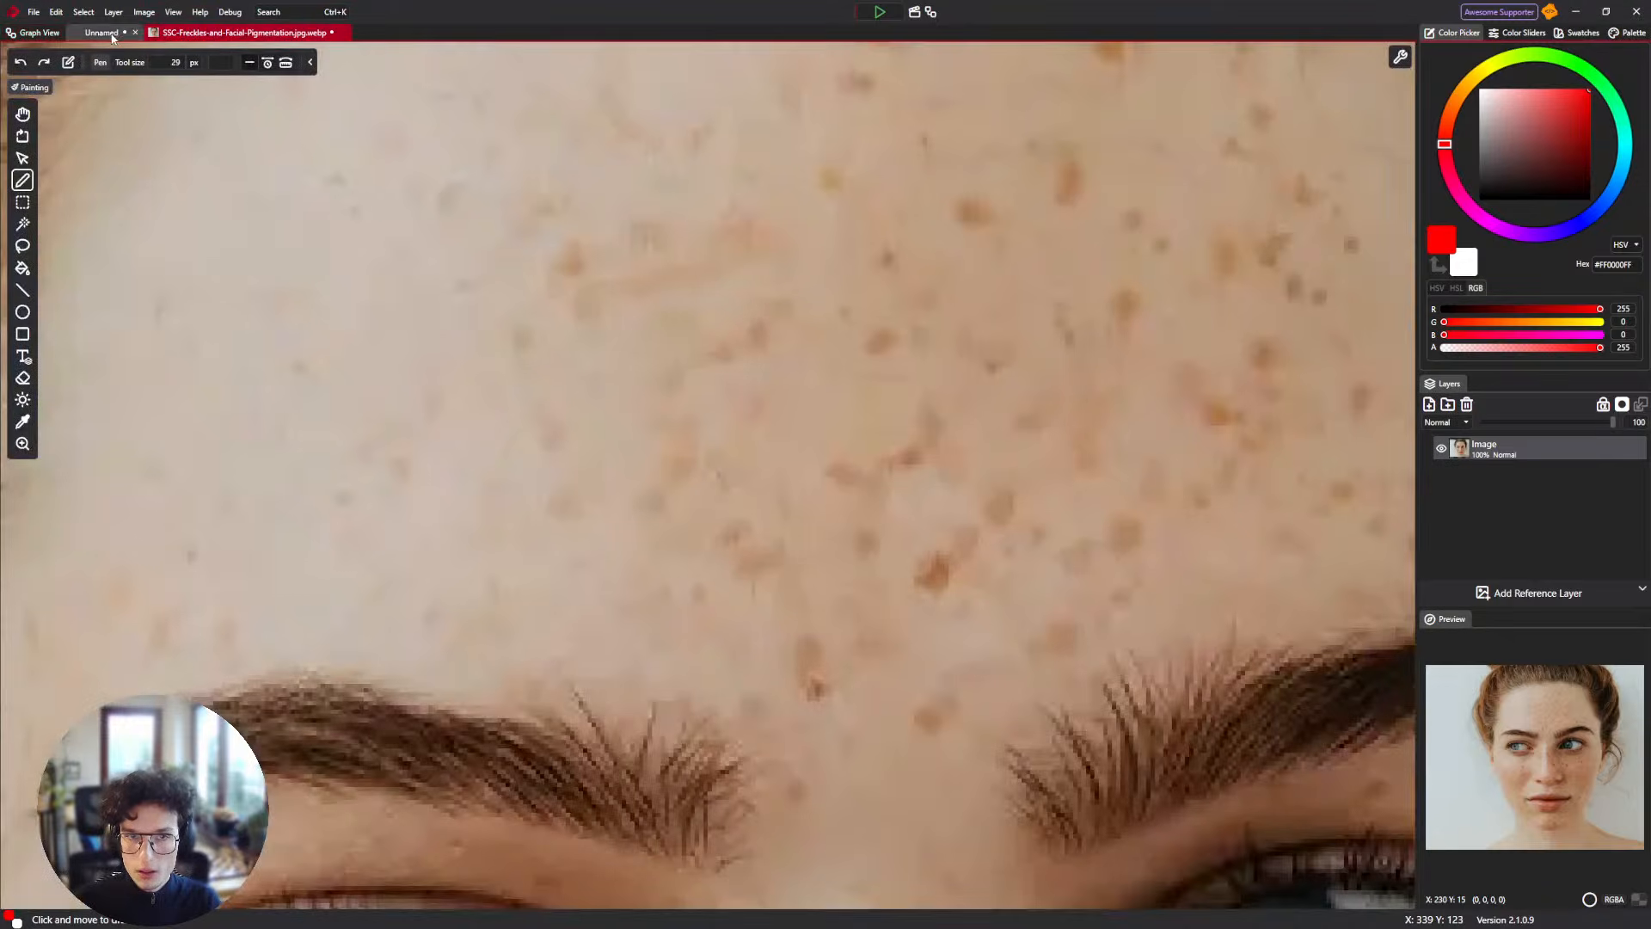
pyautogui.click(110, 34)
pyautogui.click(48, 34)
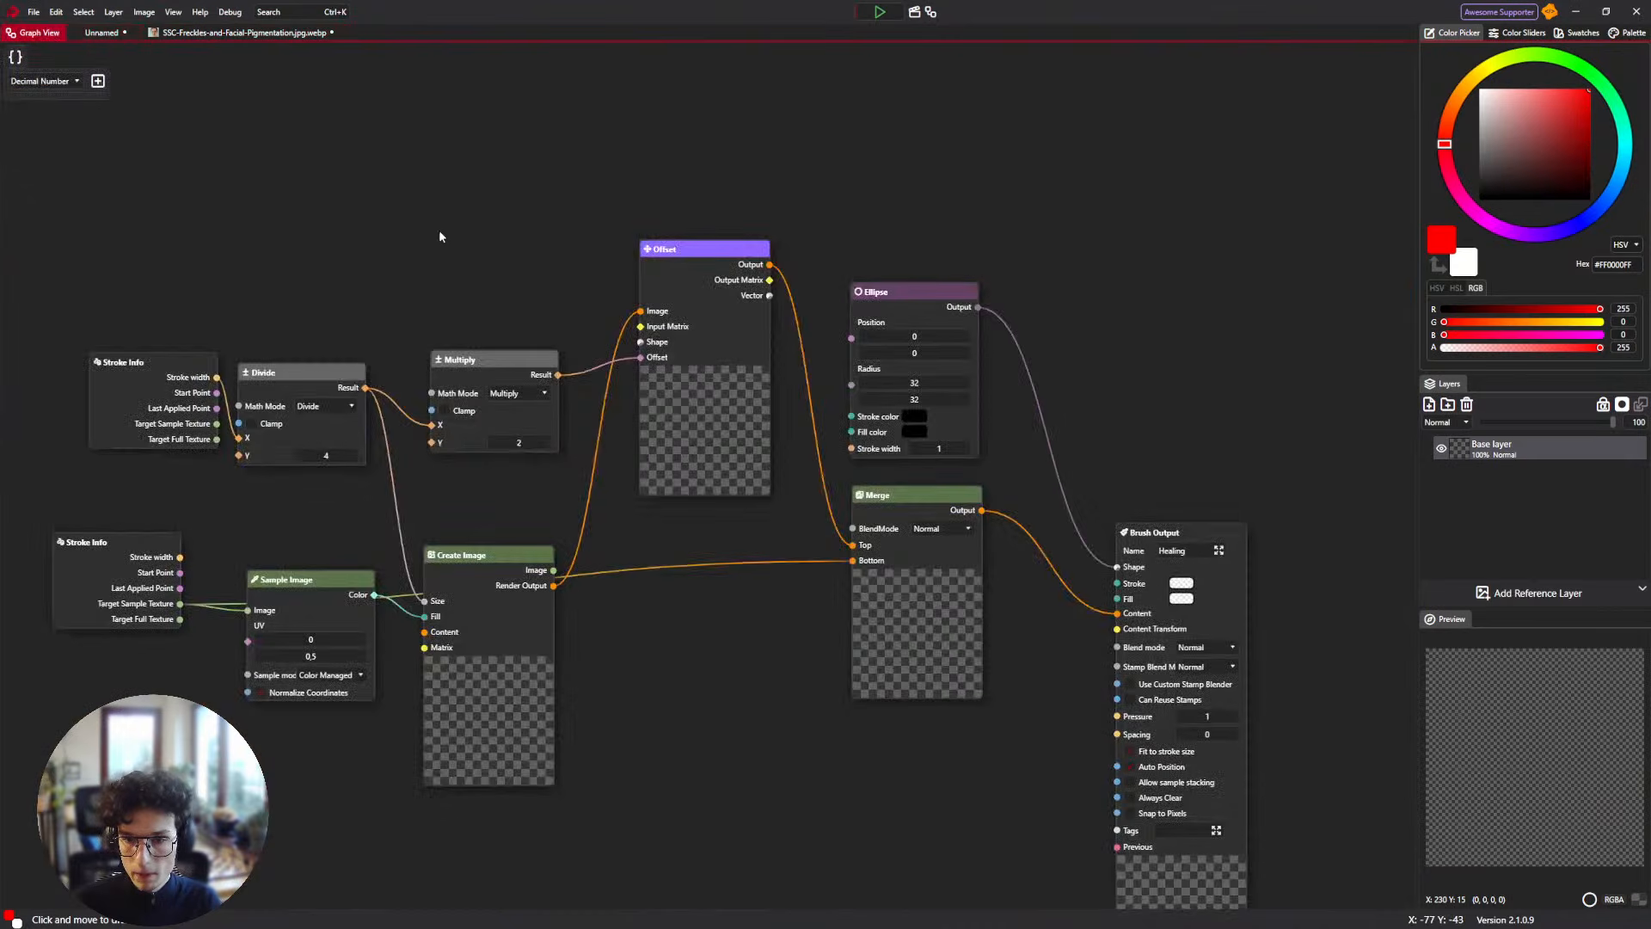
# Try a Y value of 2 in the Divide node and check the brush on the freckles photo.
pyautogui.moveTo(440, 237); pyautogui.dragTo(472, 284)
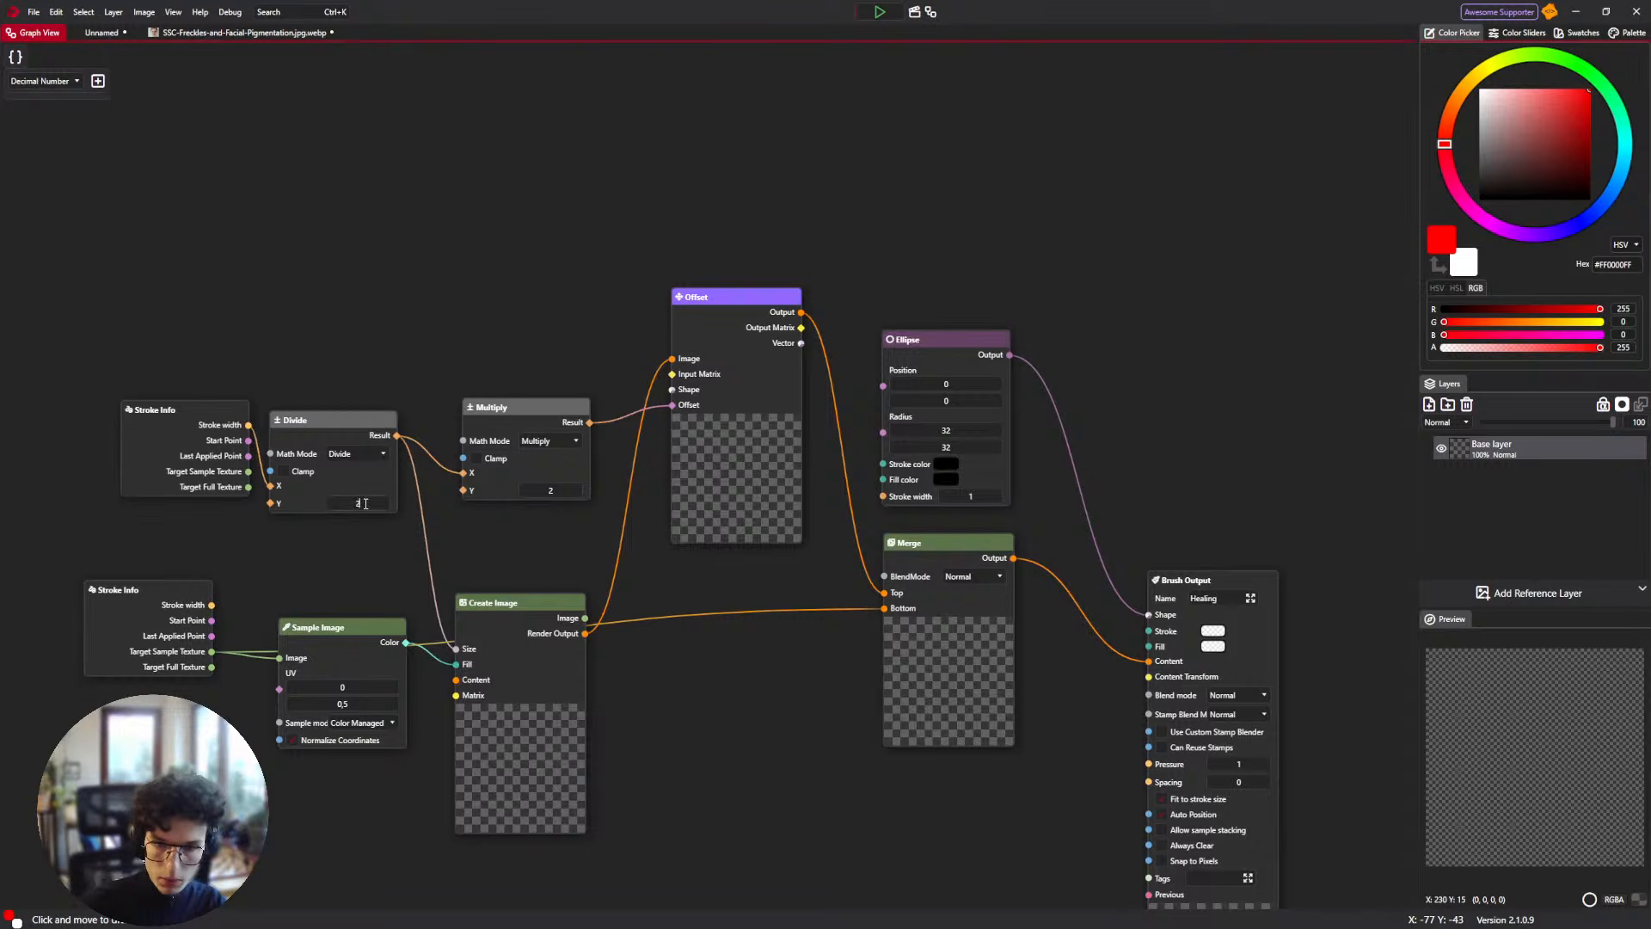
pyautogui.click(241, 32)
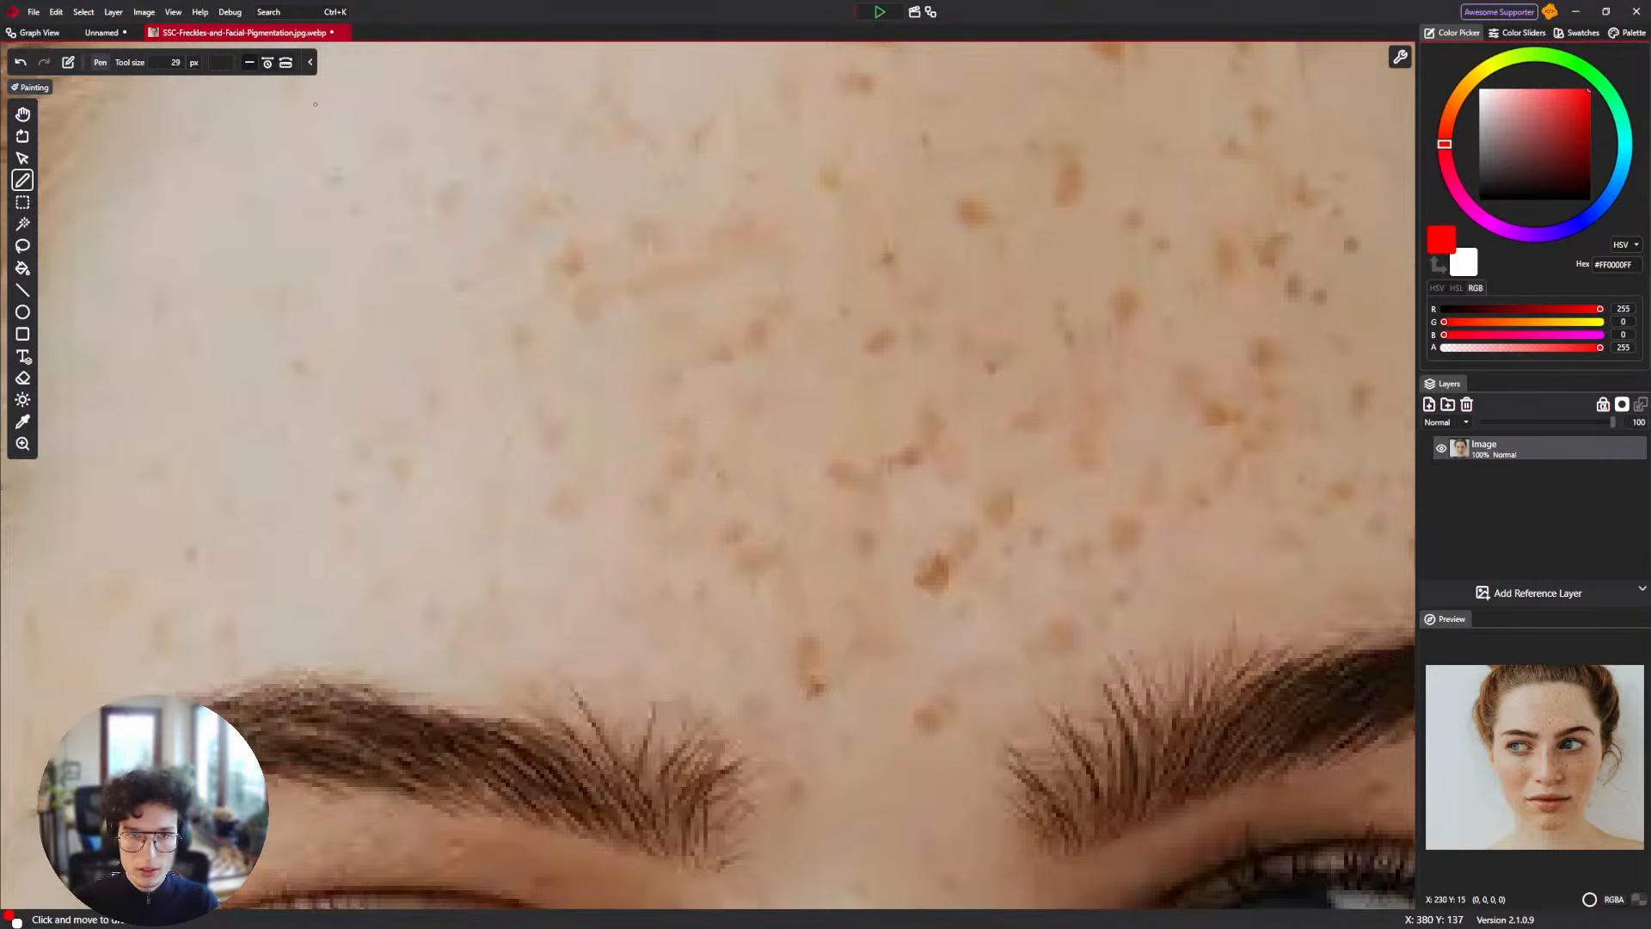
pyautogui.click(105, 33)
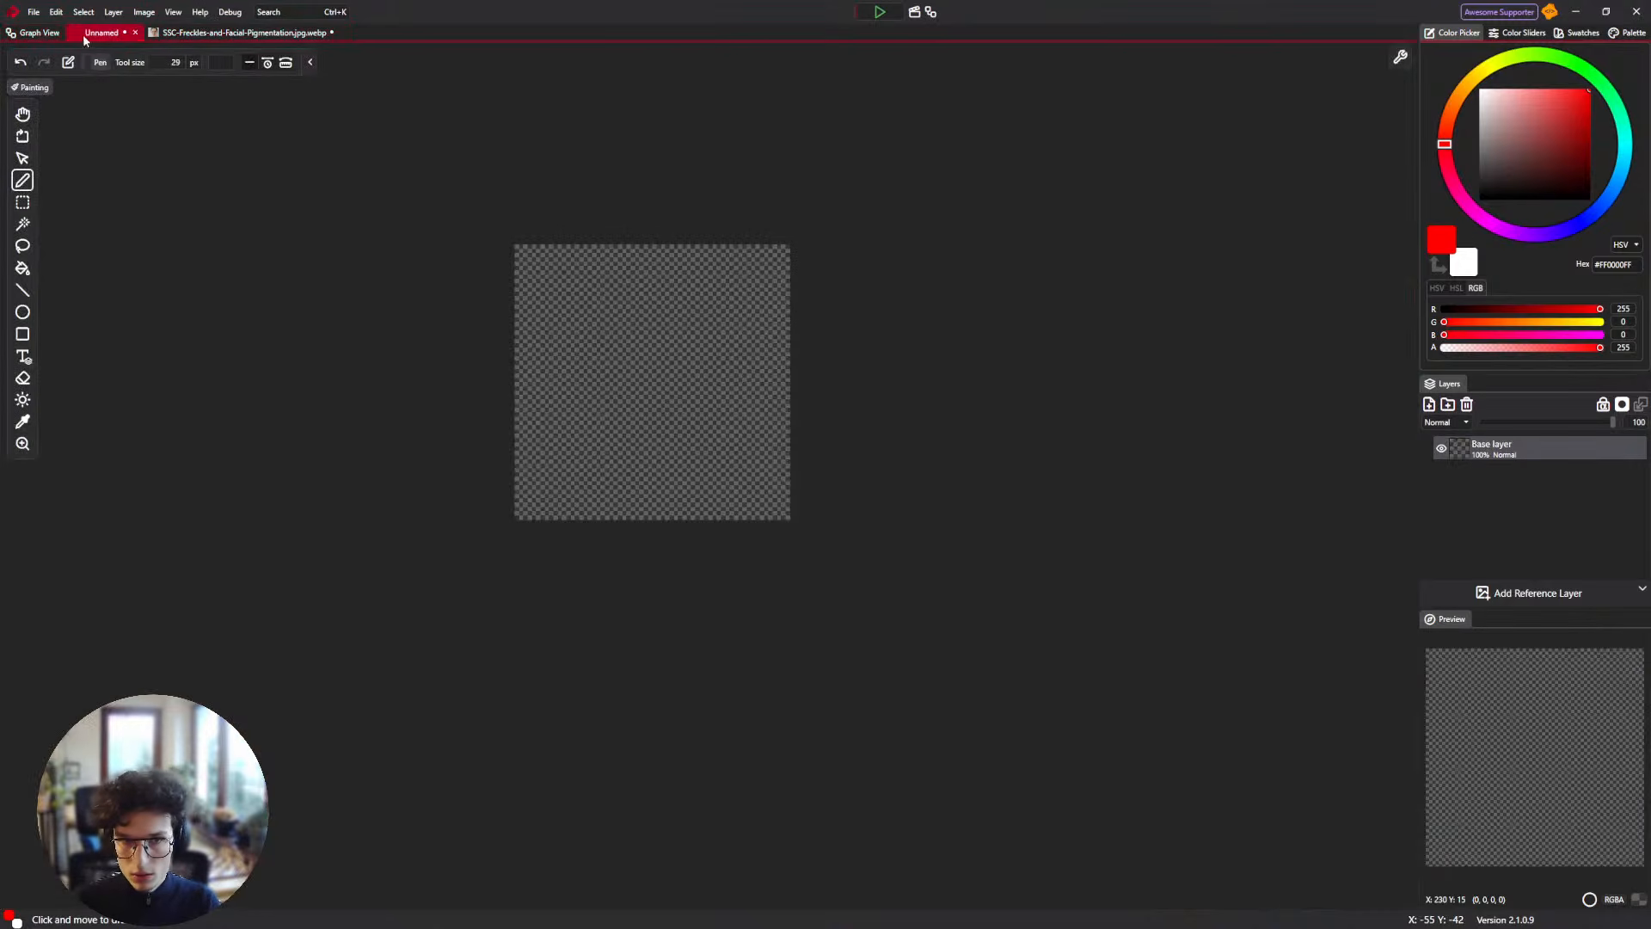
# Set the Multiply node's Y to 1,5, test the brush on a forehead freckle in the photo and undo the stroke.
pyautogui.click(34, 33)
pyautogui.moveTo(566, 432); pyautogui.dragTo(519, 416)
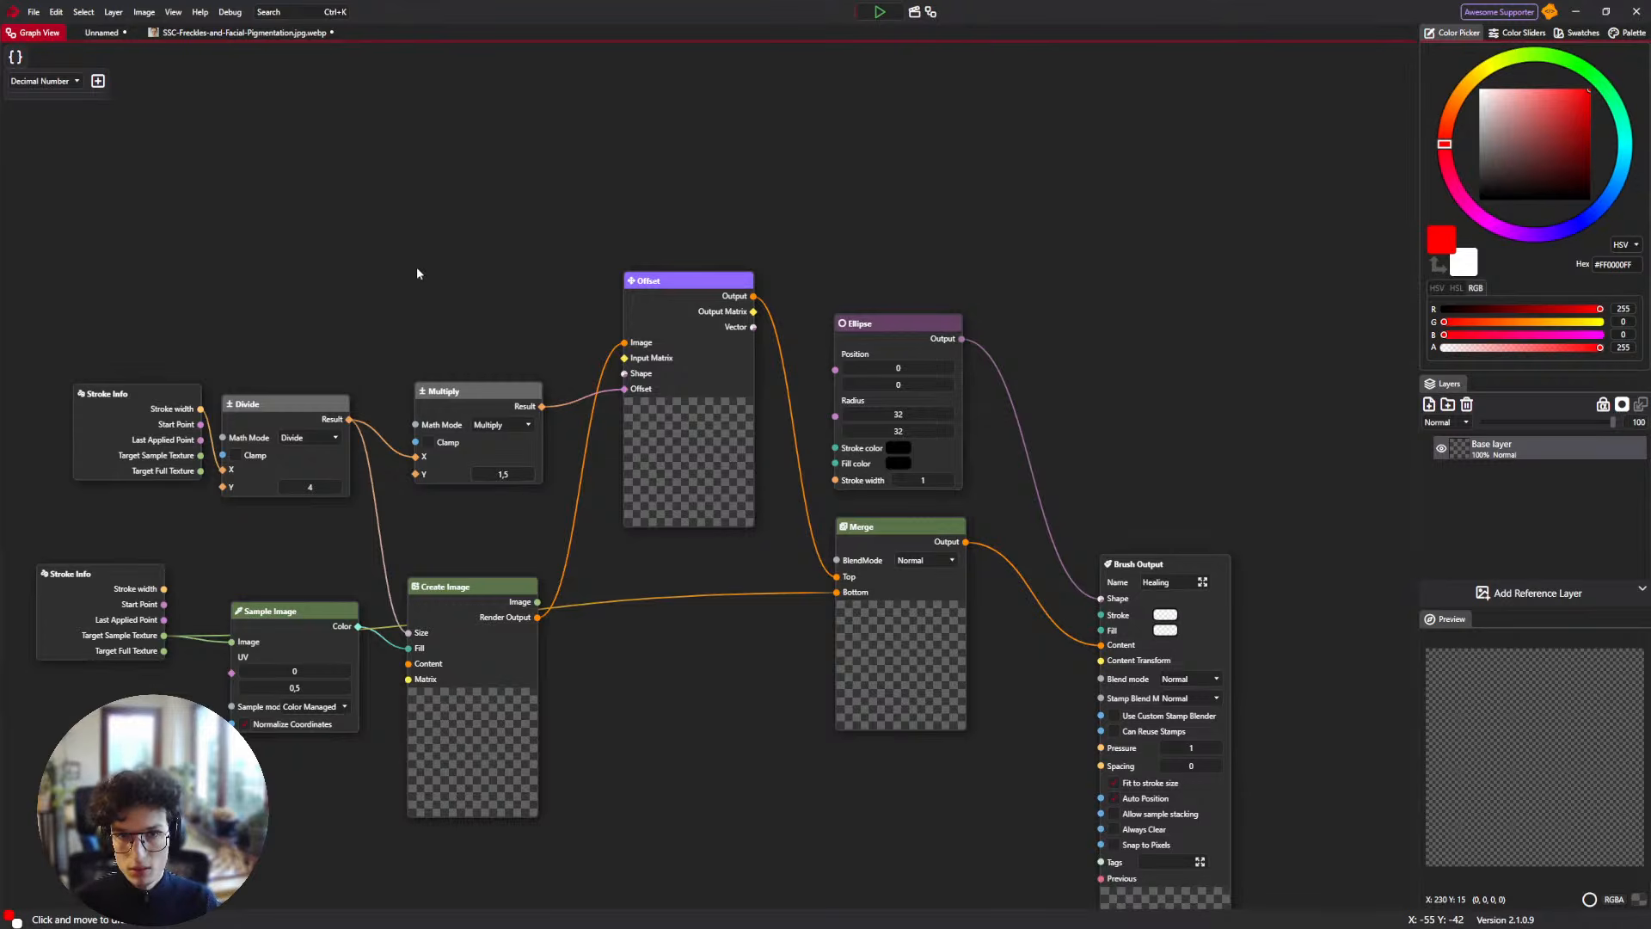
pyautogui.click(203, 32)
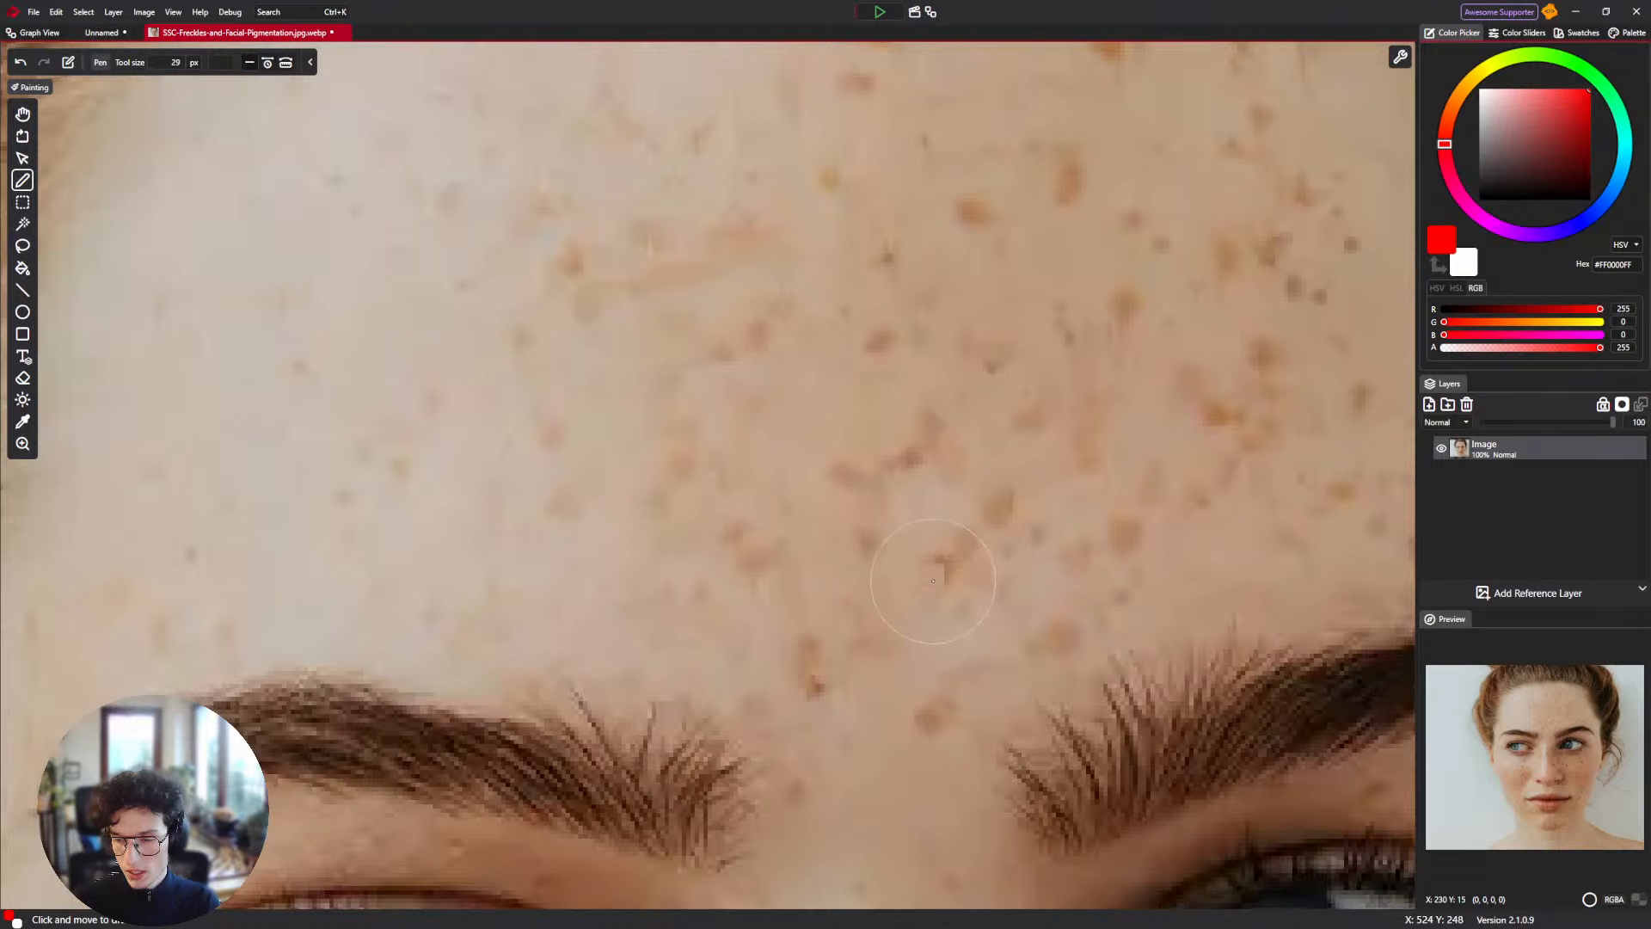
pyautogui.hotkey('ctrl', 'z')
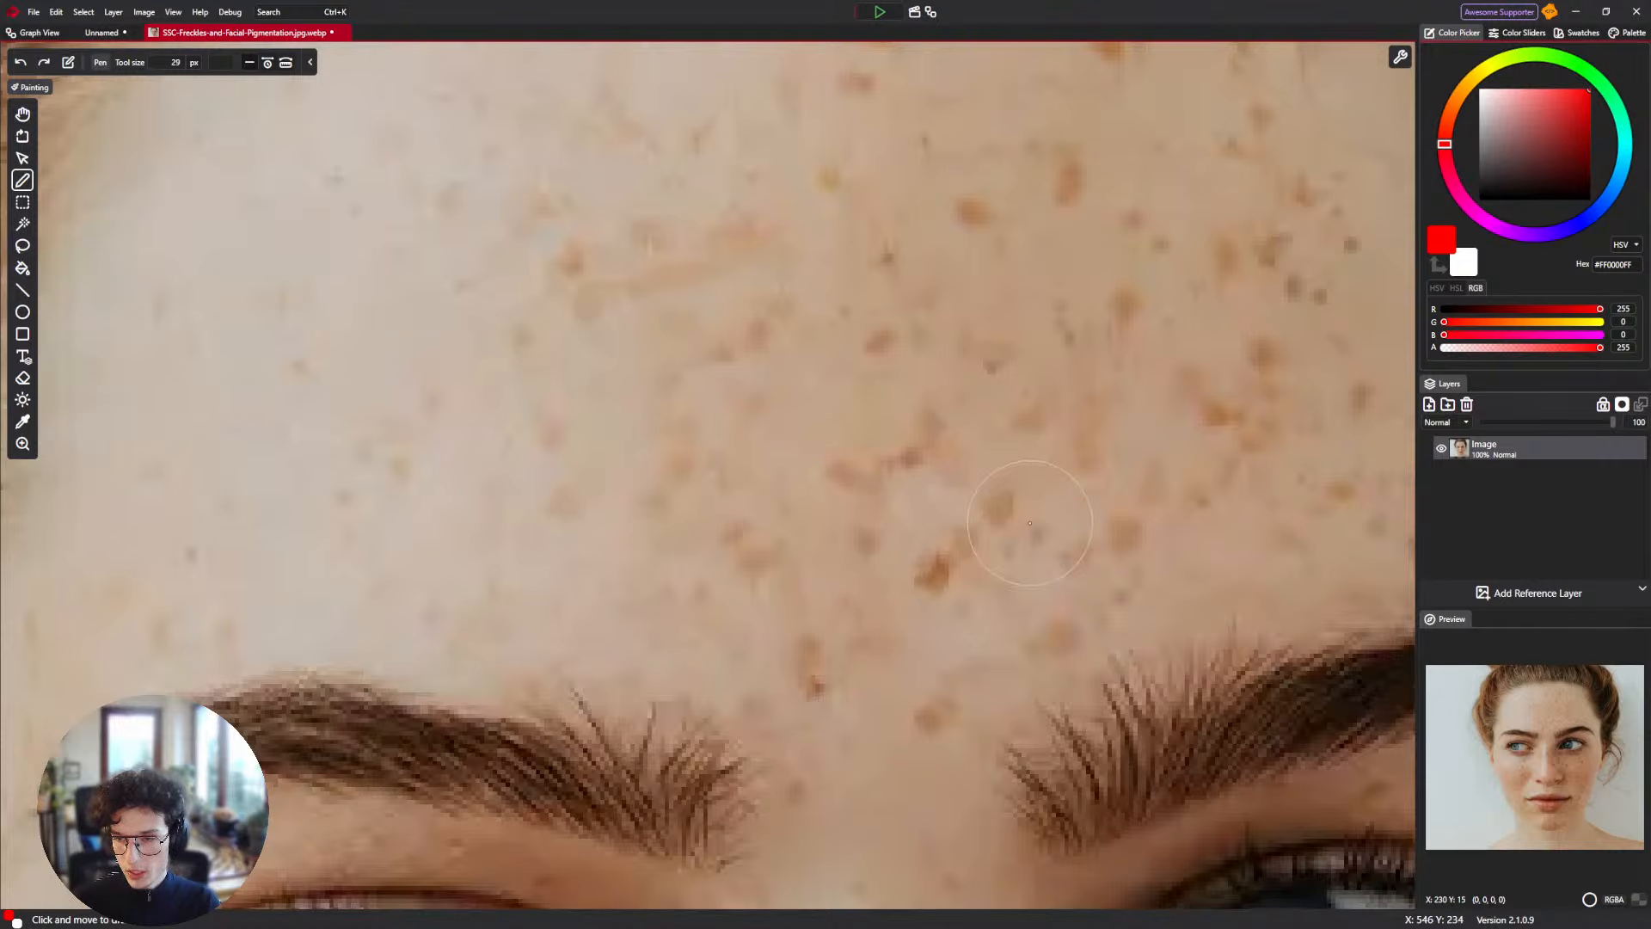
# Shift the upper Stroke Info, Divide, Multiply and Offset nodes away from Merge and add a Scale node in the freed space.
pyautogui.click(50, 35)
pyautogui.click(52, 38)
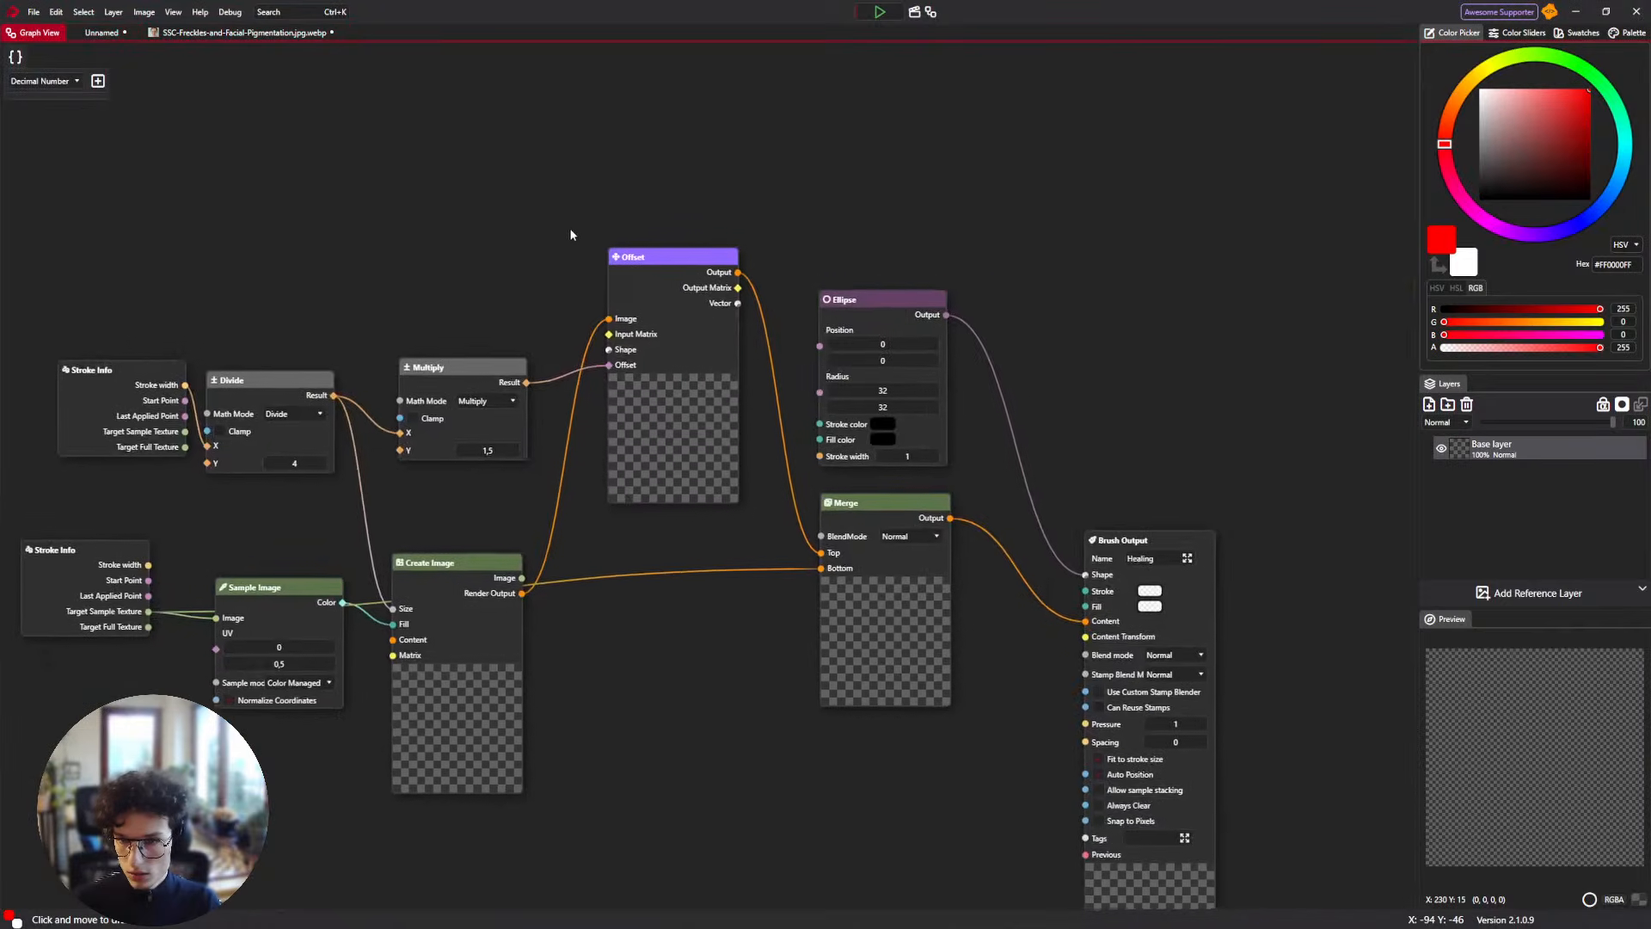
pyautogui.moveTo(173, 147)
pyautogui.mouseDown()
pyautogui.moveTo(701, 472)
pyautogui.moveTo(661, 454)
pyautogui.moveTo(705, 442)
pyautogui.mouseUp()
pyautogui.moveTo(709, 430); pyautogui.dragTo(465, 414)
pyautogui.rightClick(673, 316)
pyautogui.write('Sc')
pyautogui.press('Return')
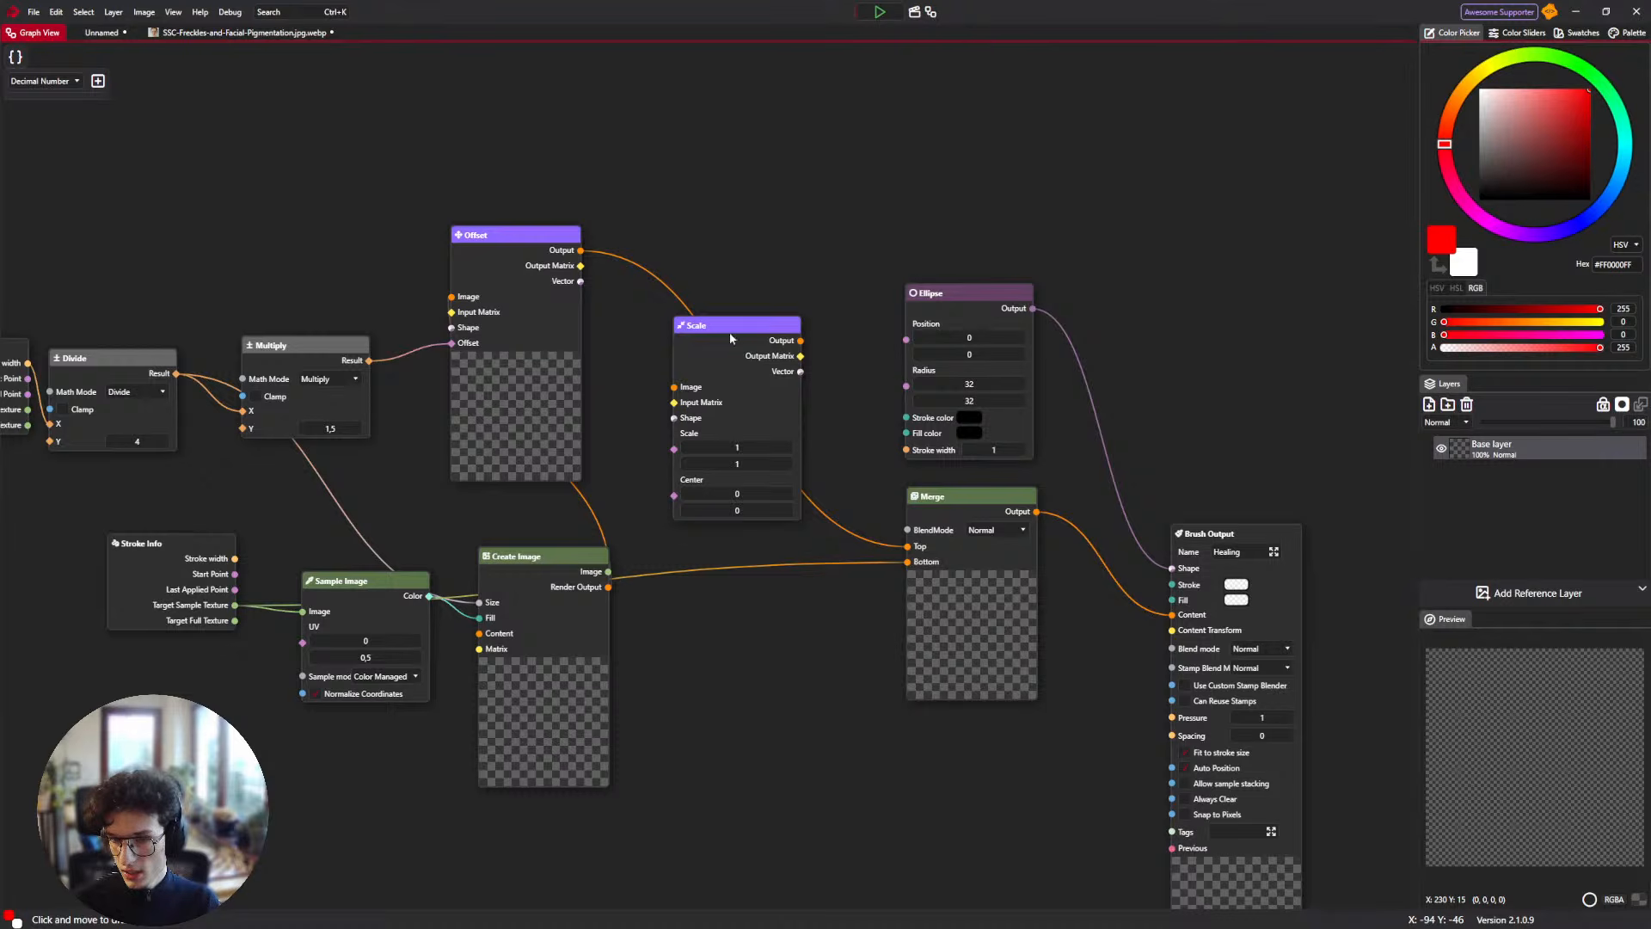
pyautogui.moveTo(731, 338); pyautogui.dragTo(743, 305)
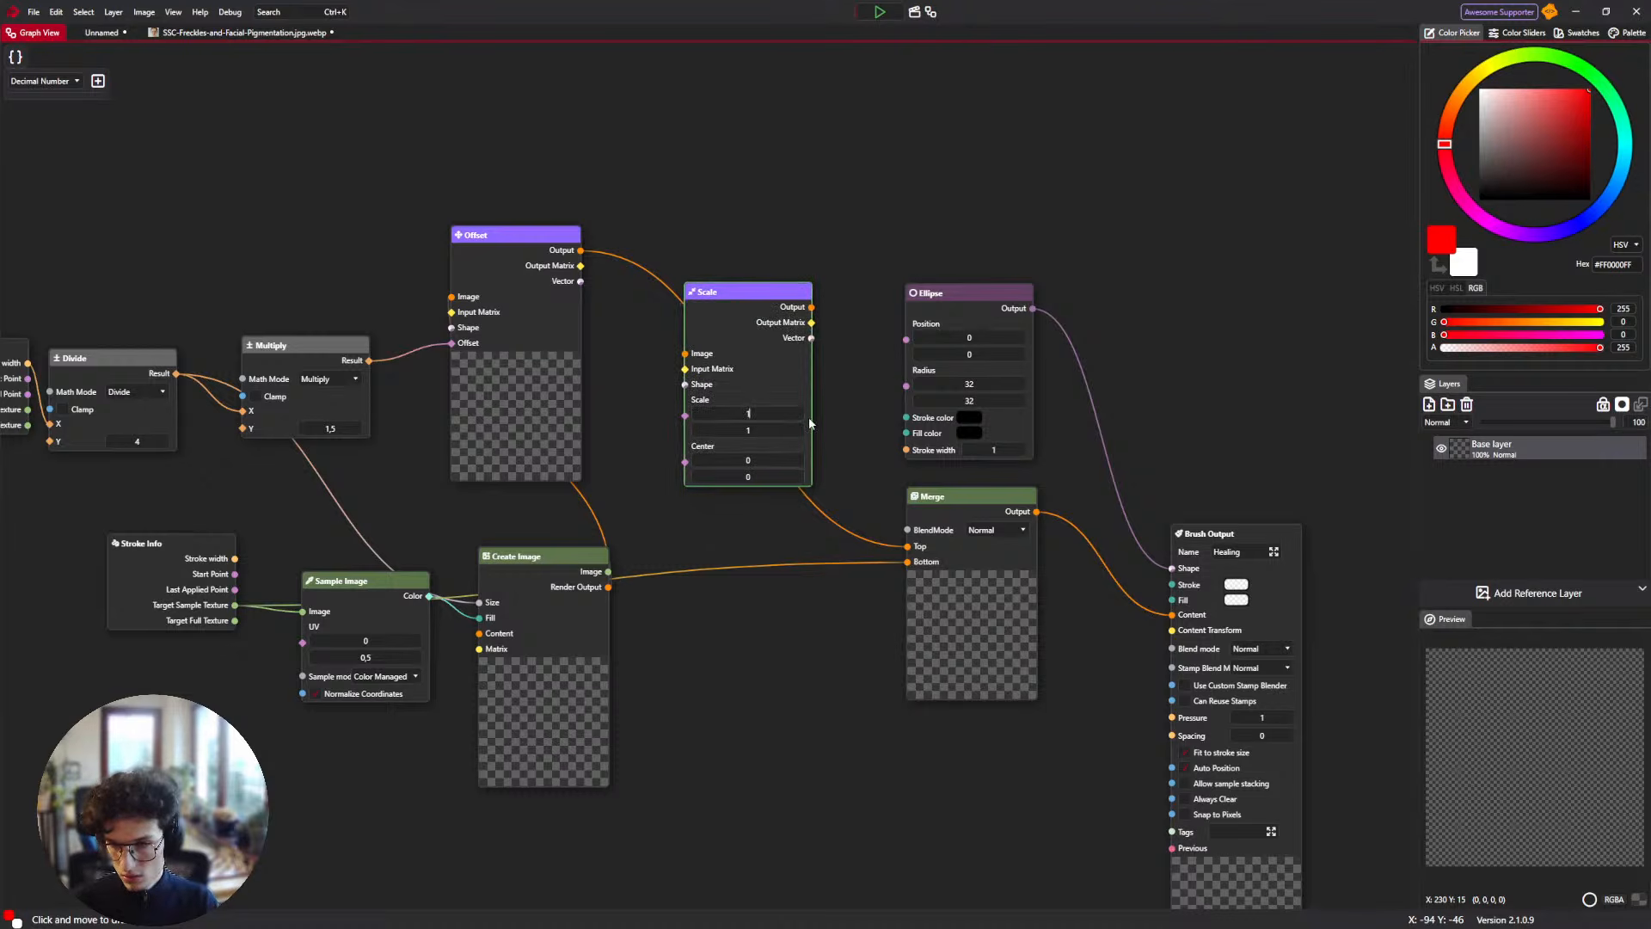
# Set the Scale node's scale to 1,5 by 1,5 and connect Multiply's Result to its Center input.
pyautogui.write('1,5')
pyautogui.press('Tab')
pyautogui.write('1,5')
pyautogui.press('Tab')
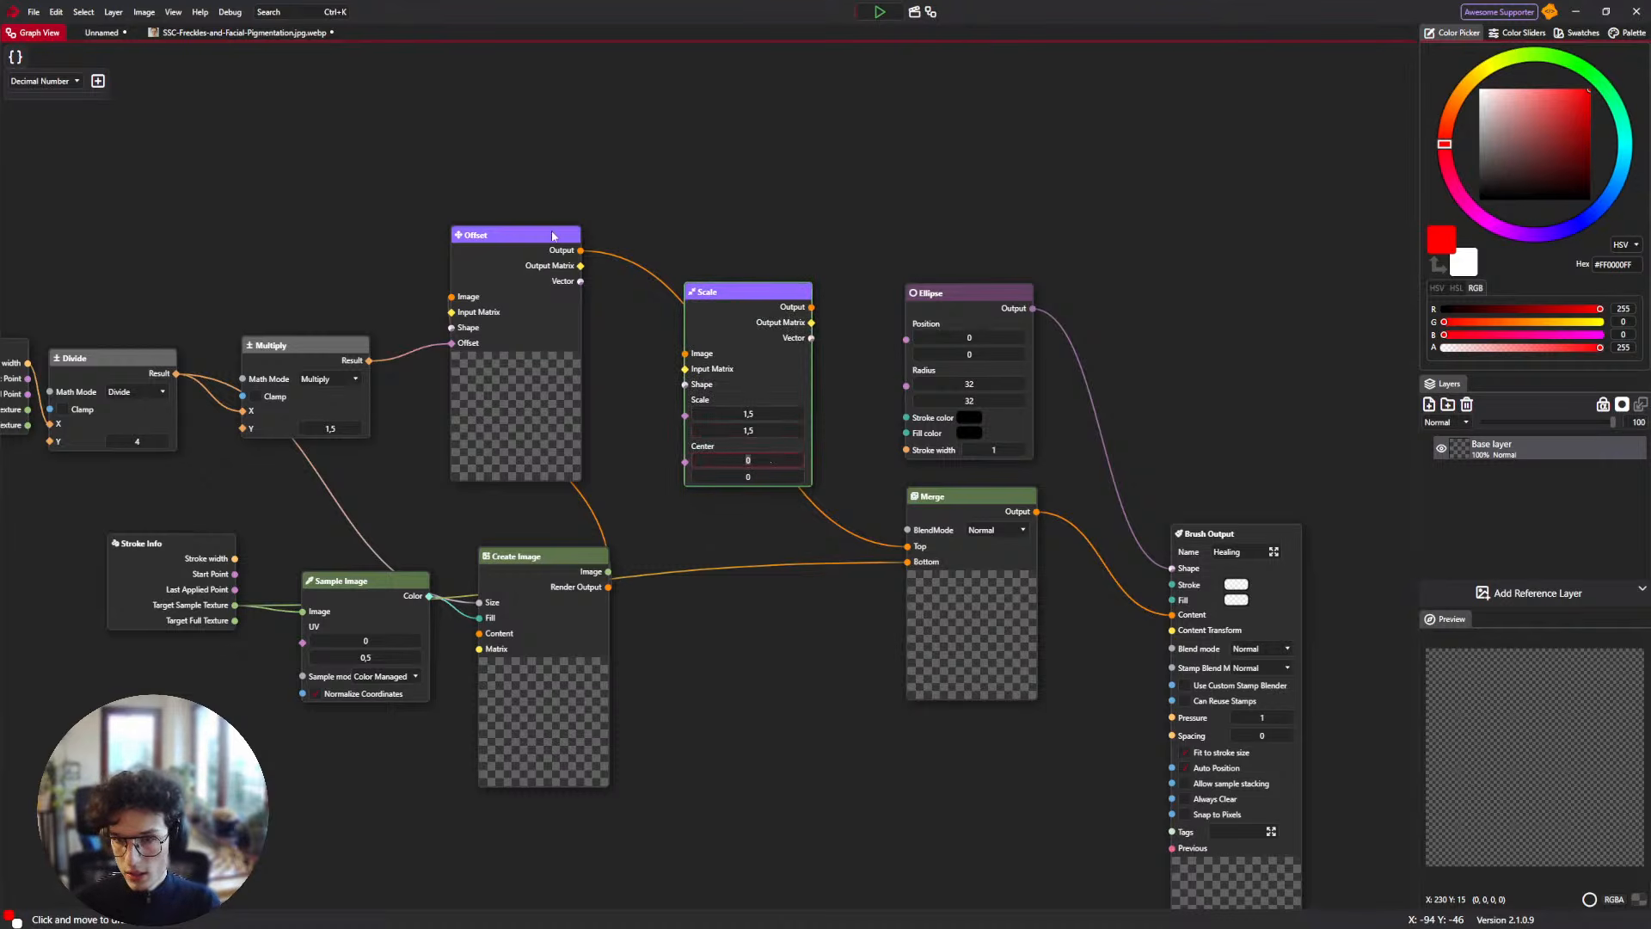
pyautogui.moveTo(375, 360)
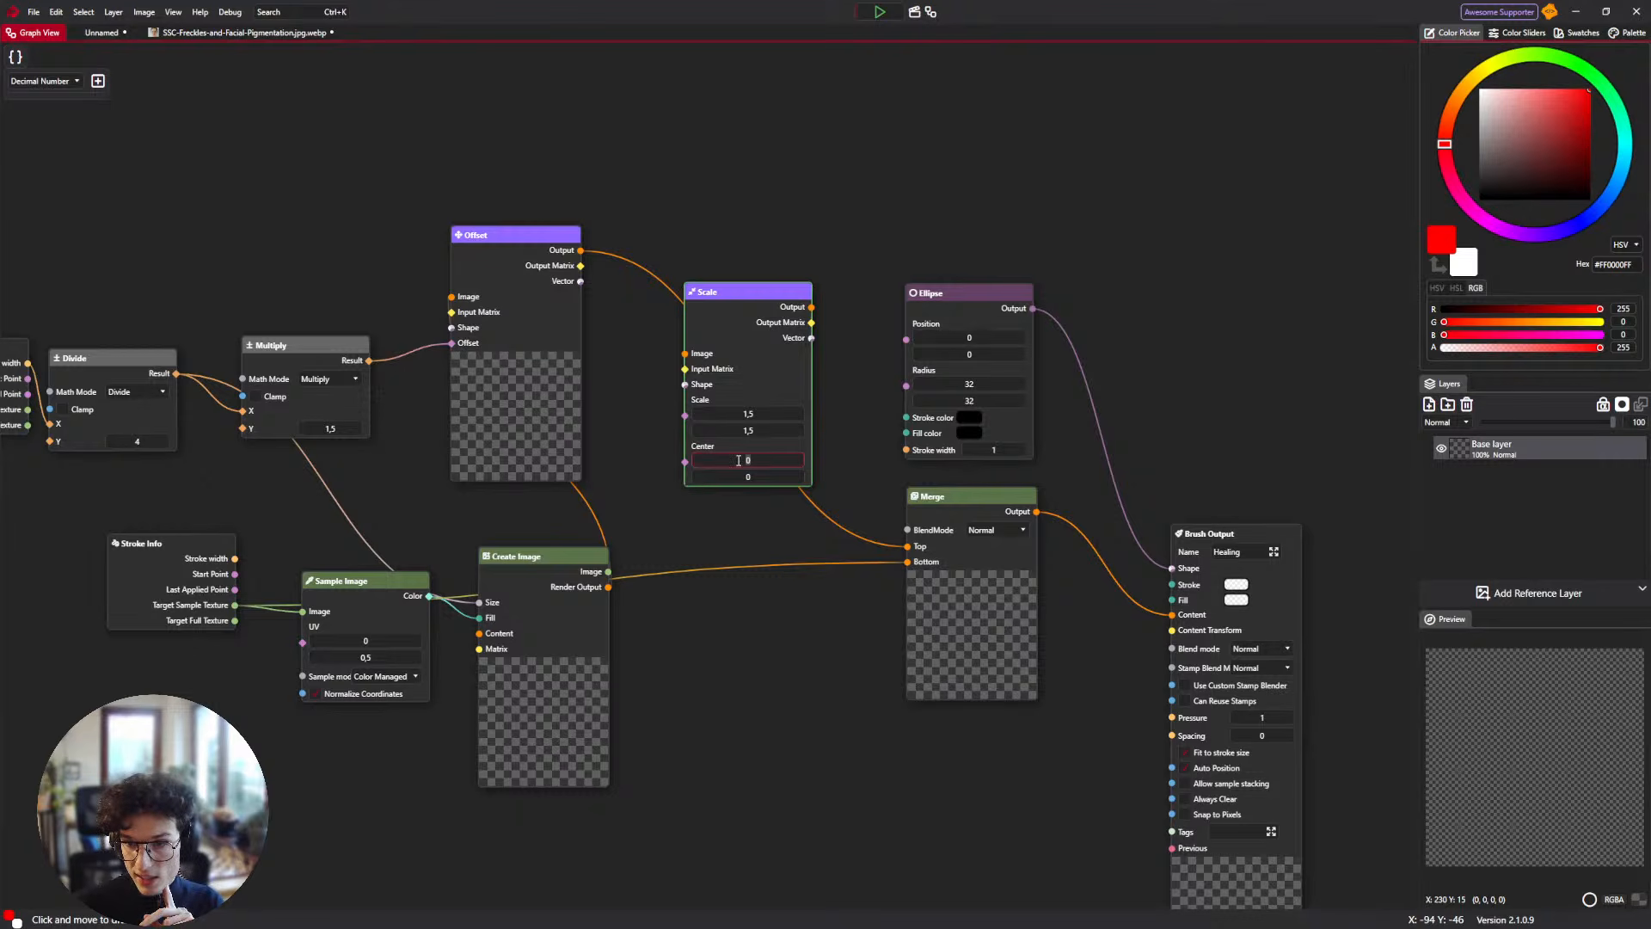
pyautogui.moveTo(369, 360); pyautogui.dragTo(685, 467)
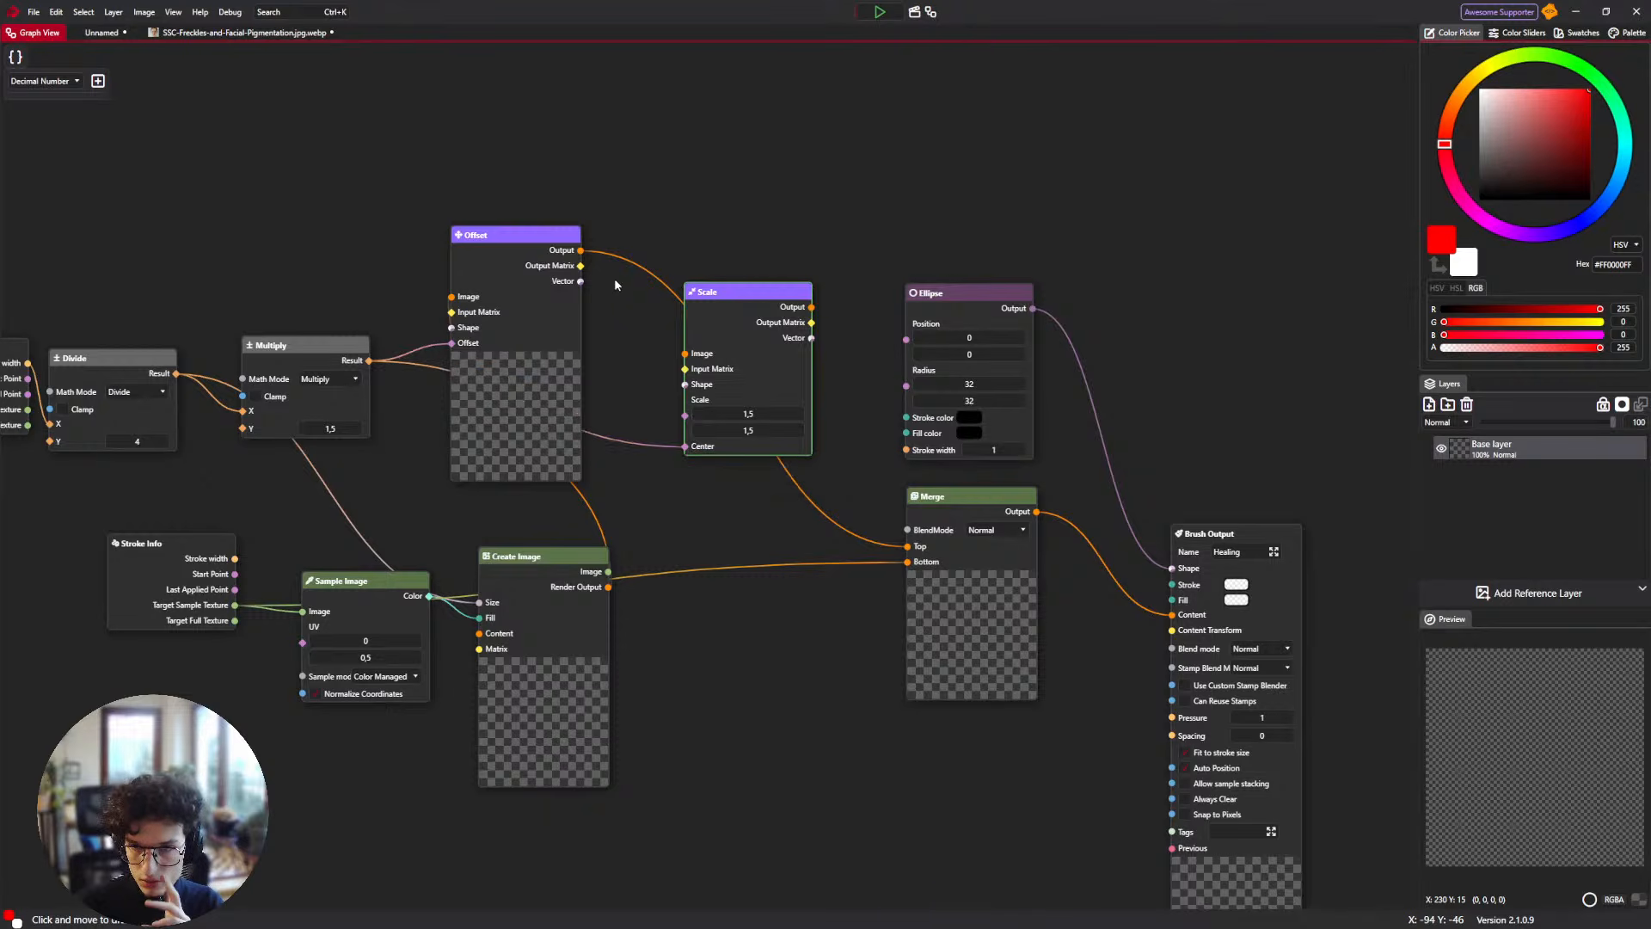
# Route Offset's Output through the Scale node's Image input and connect Scale's Output to Merge's Top.
pyautogui.moveTo(740, 340); pyautogui.dragTo(759, 333)
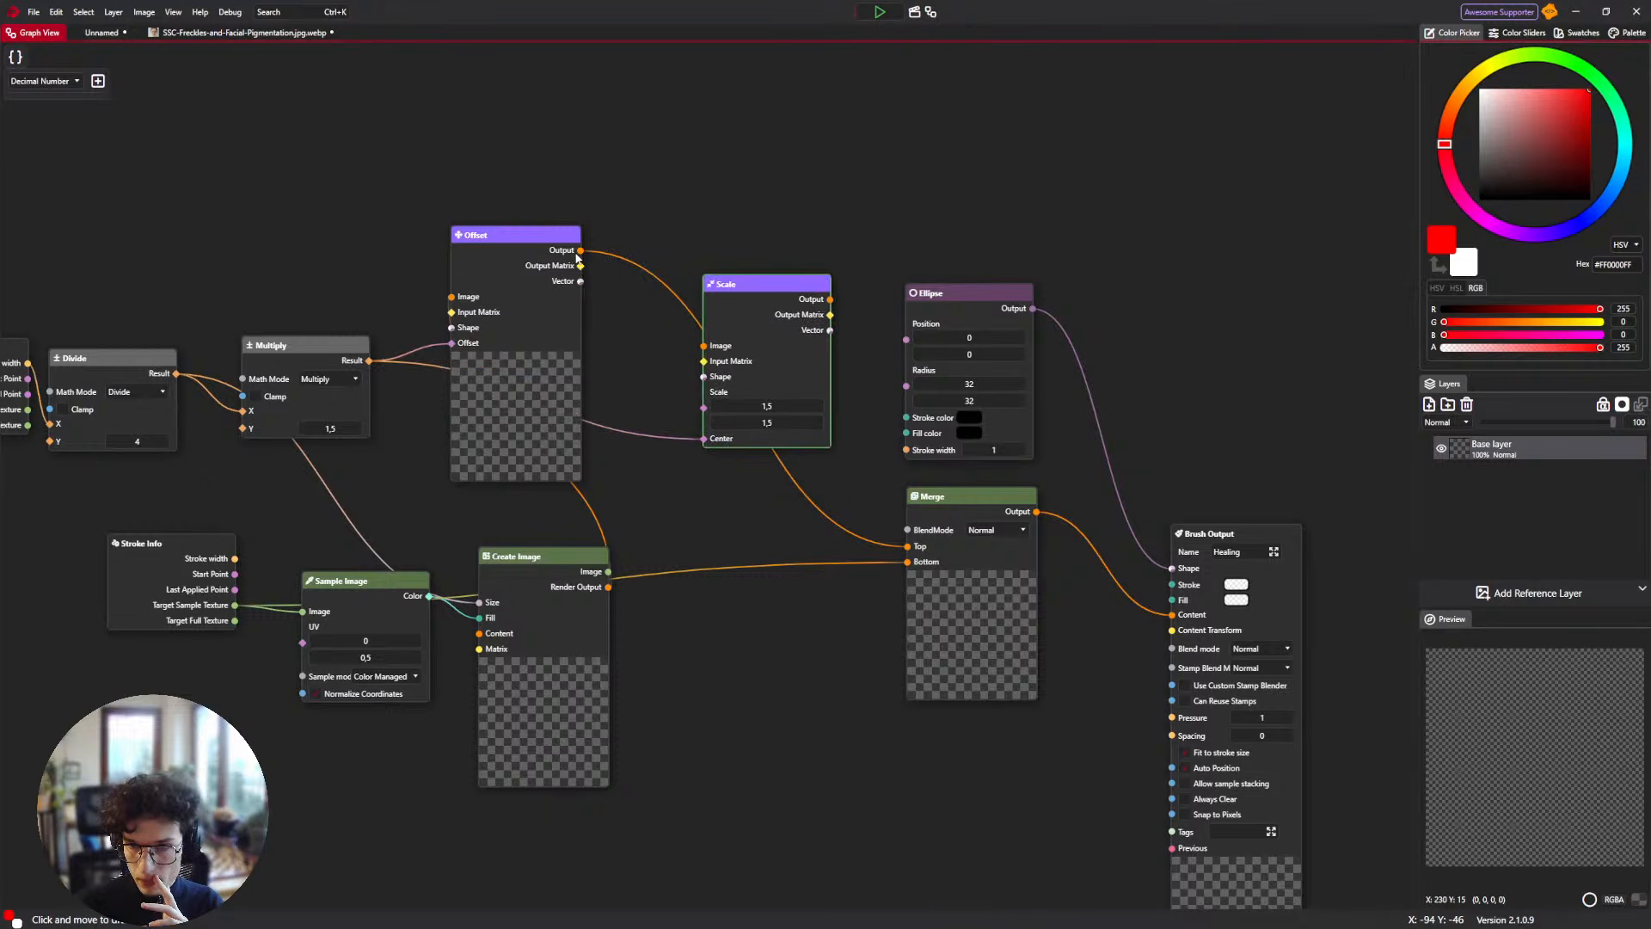
pyautogui.moveTo(580, 251); pyautogui.dragTo(706, 348)
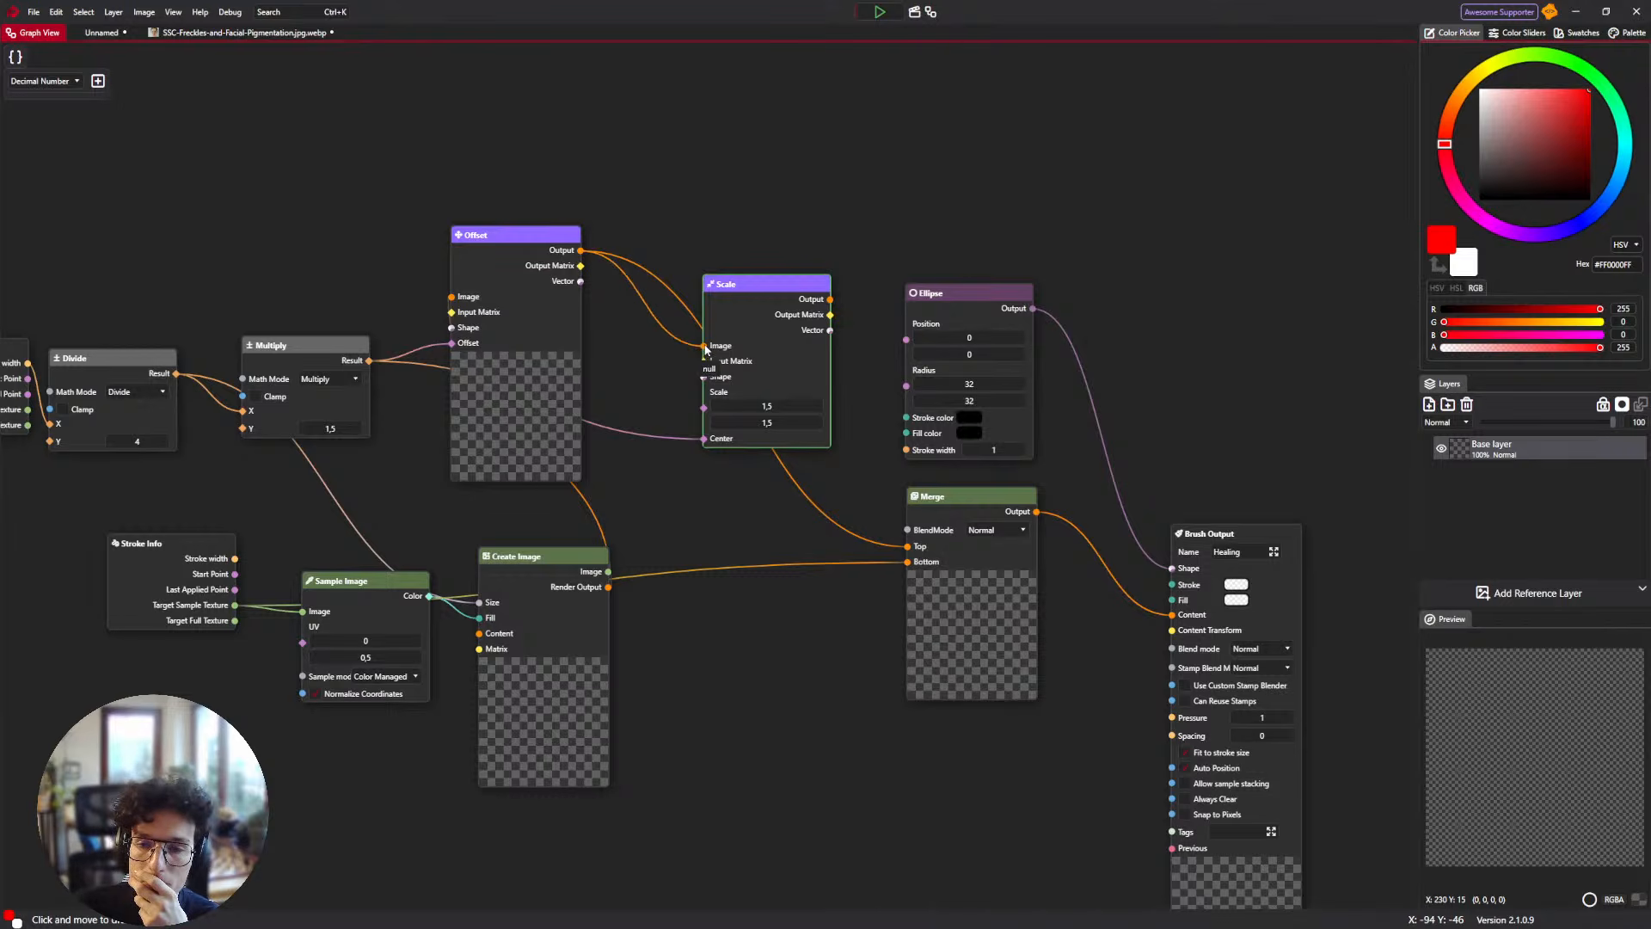
pyautogui.moveTo(830, 300); pyautogui.dragTo(907, 547)
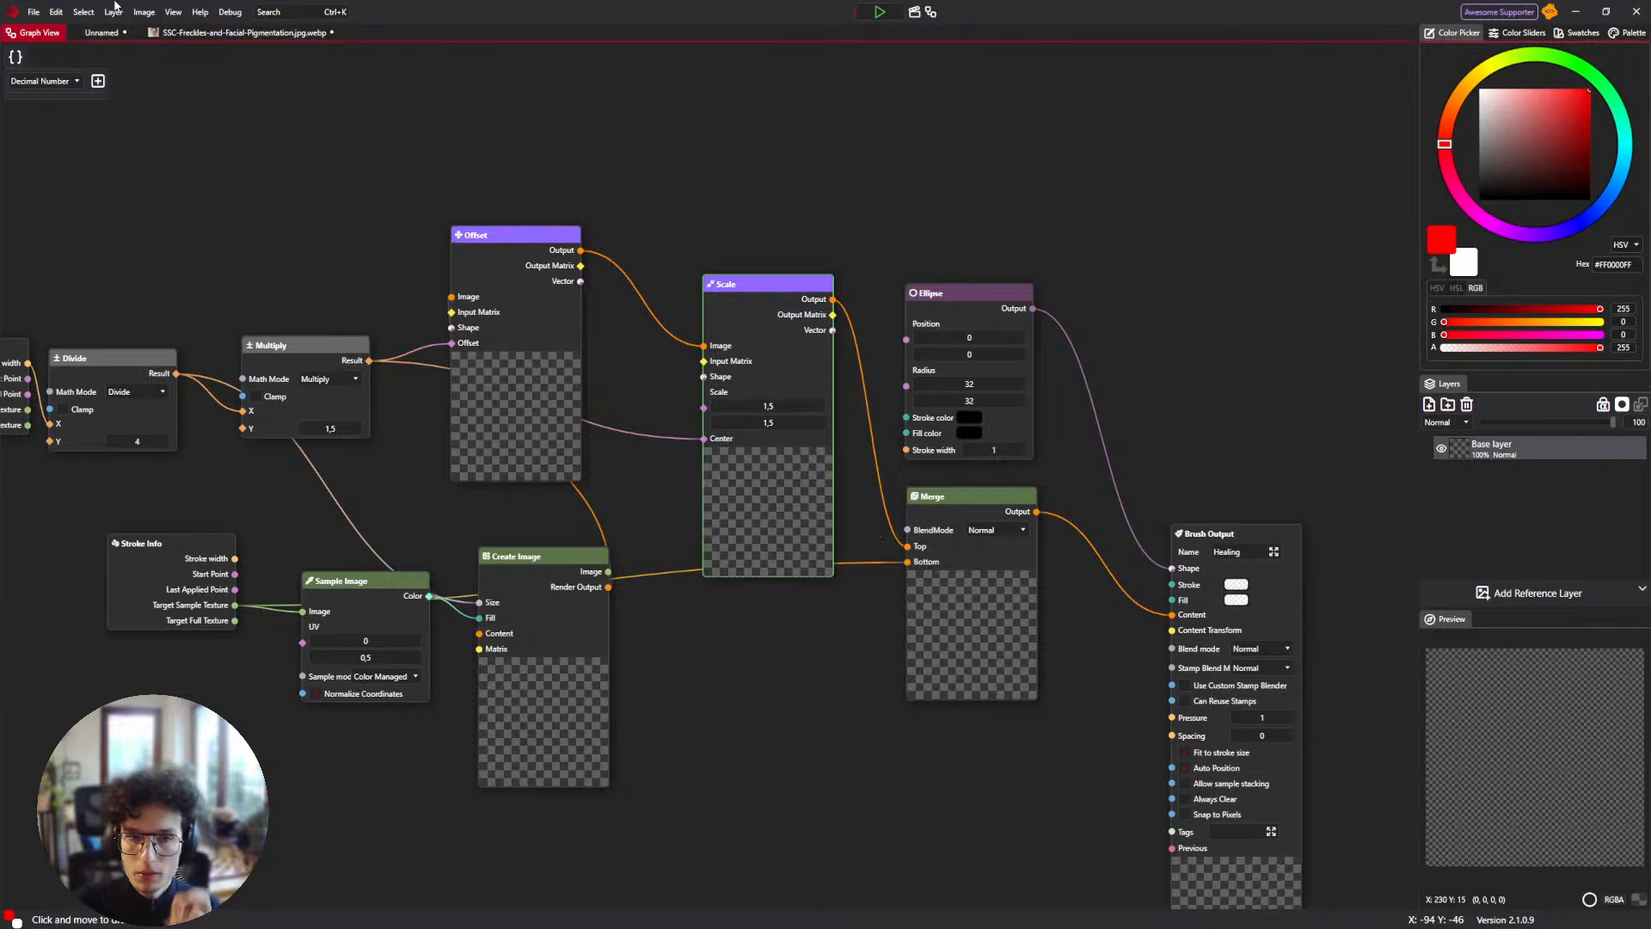
# Check the scaled brush on the freckles photo and return to the Unnamed document's node graph.
pyautogui.click(197, 31)
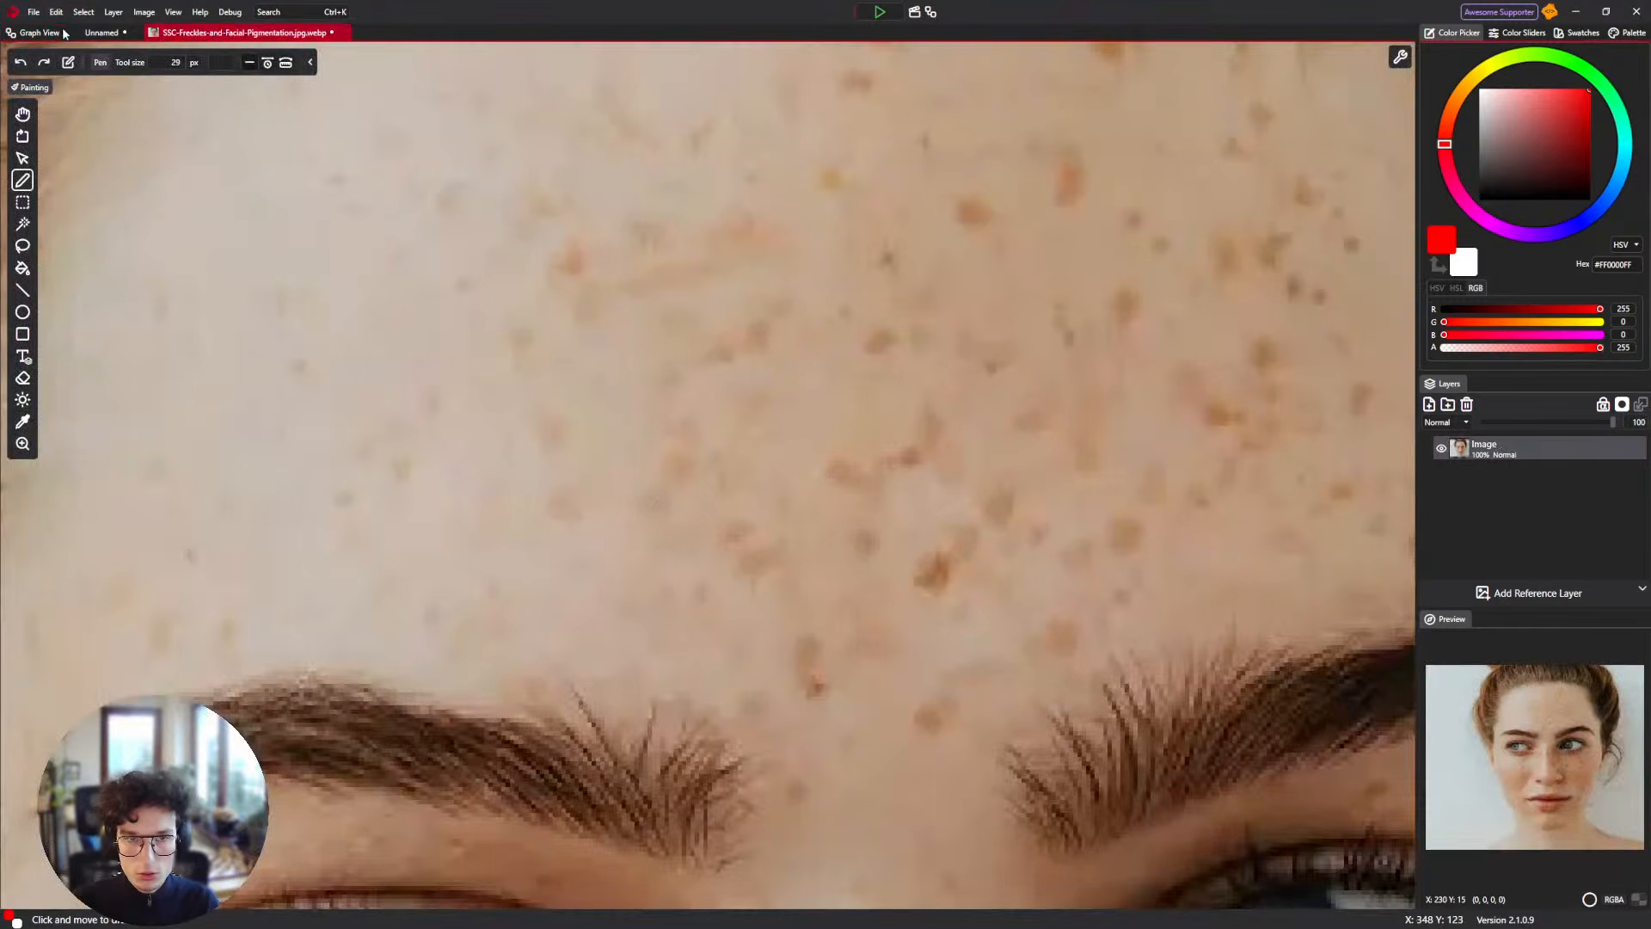
pyautogui.click(127, 39)
pyautogui.click(127, 39)
pyautogui.click(29, 16)
pyautogui.click(25, 19)
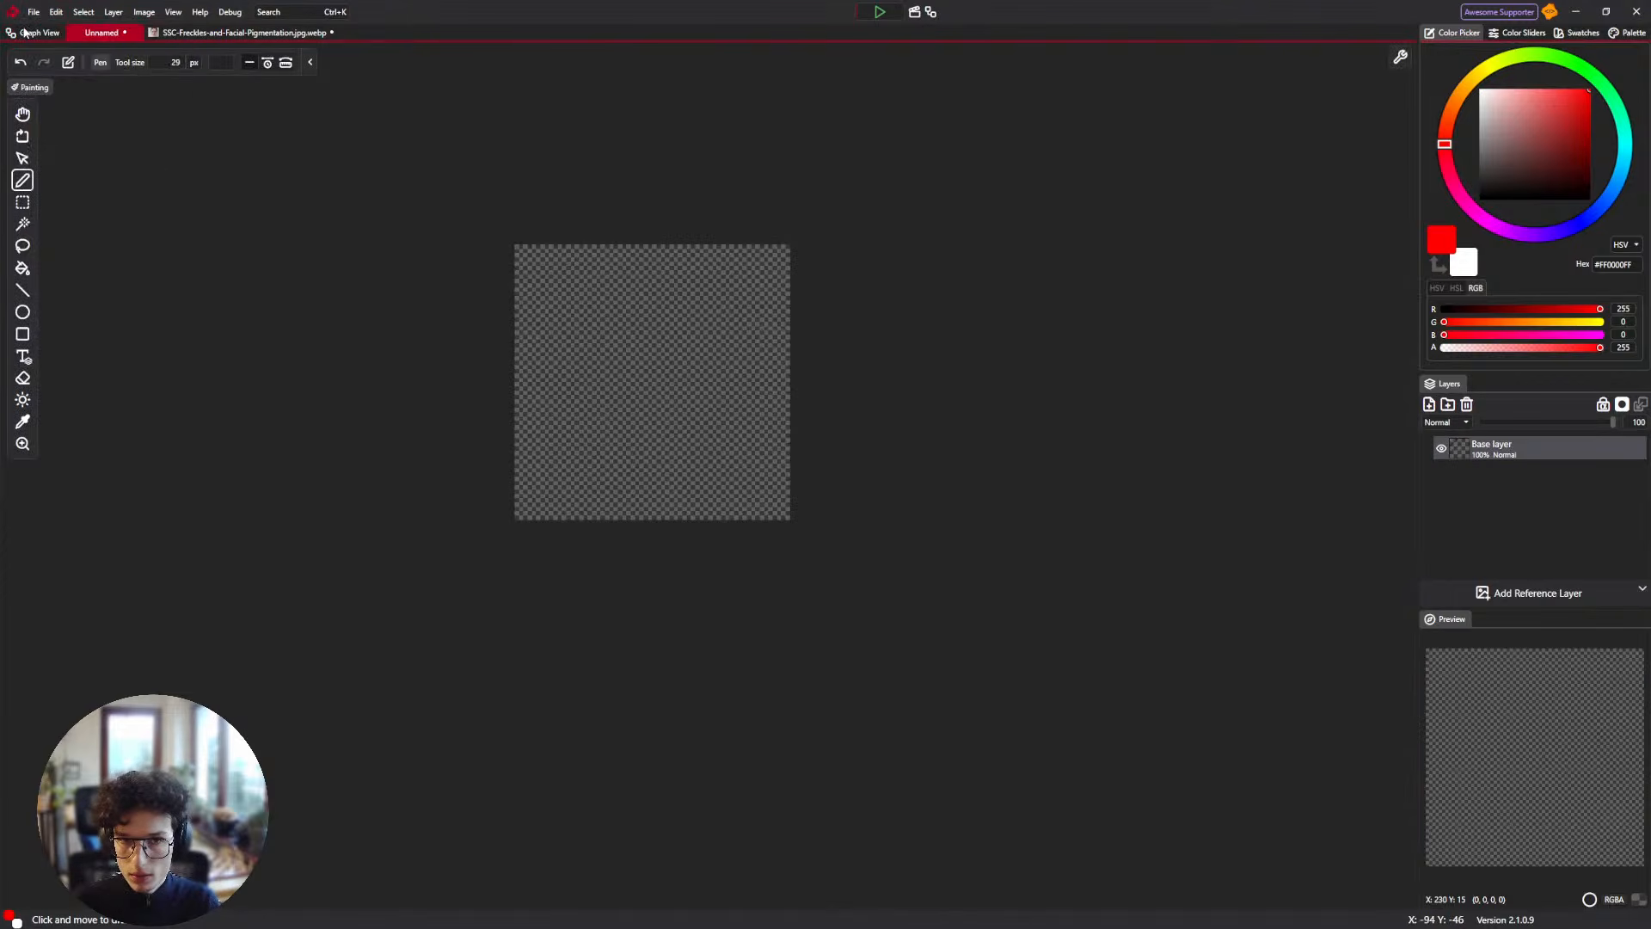
pyautogui.click(25, 31)
# Line up the Scale node with Offset, raise the Divide node and connect Divide's Result to Scale's Center input.
pyautogui.moveTo(657, 243); pyautogui.dragTo(593, 256)
pyautogui.moveTo(670, 303); pyautogui.dragTo(663, 254)
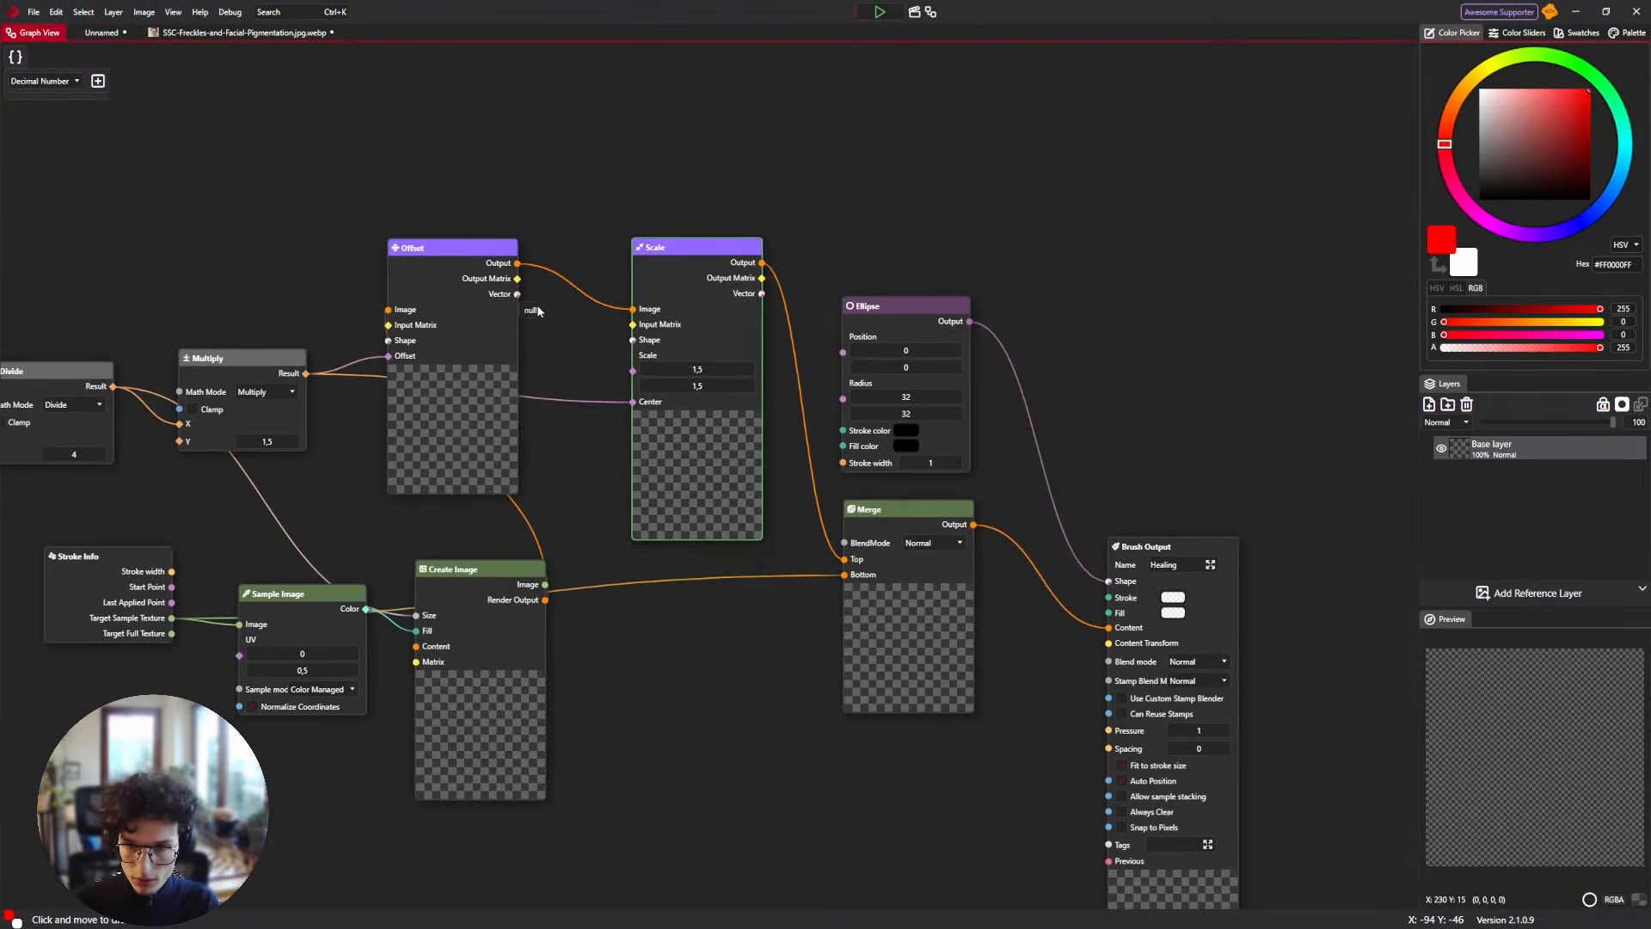
pyautogui.moveTo(534, 311); pyautogui.dragTo(571, 344)
pyautogui.moveTo(234, 419); pyautogui.dragTo(383, 412)
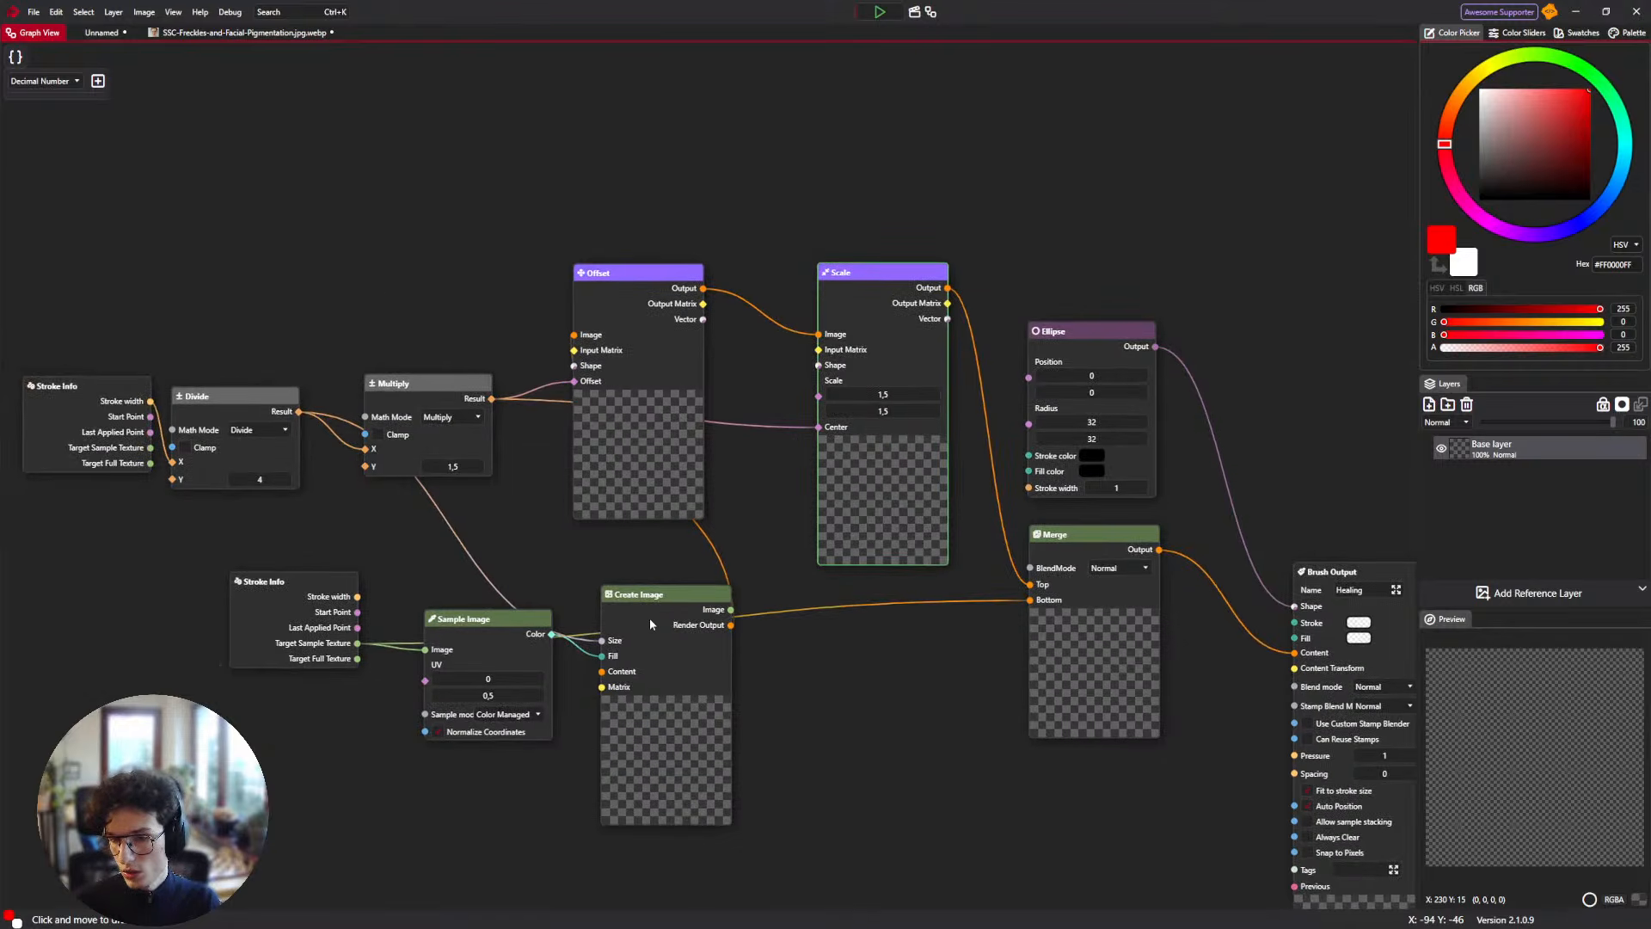
pyautogui.moveTo(602, 644)
pyautogui.moveTo(223, 396); pyautogui.dragTo(819, 429)
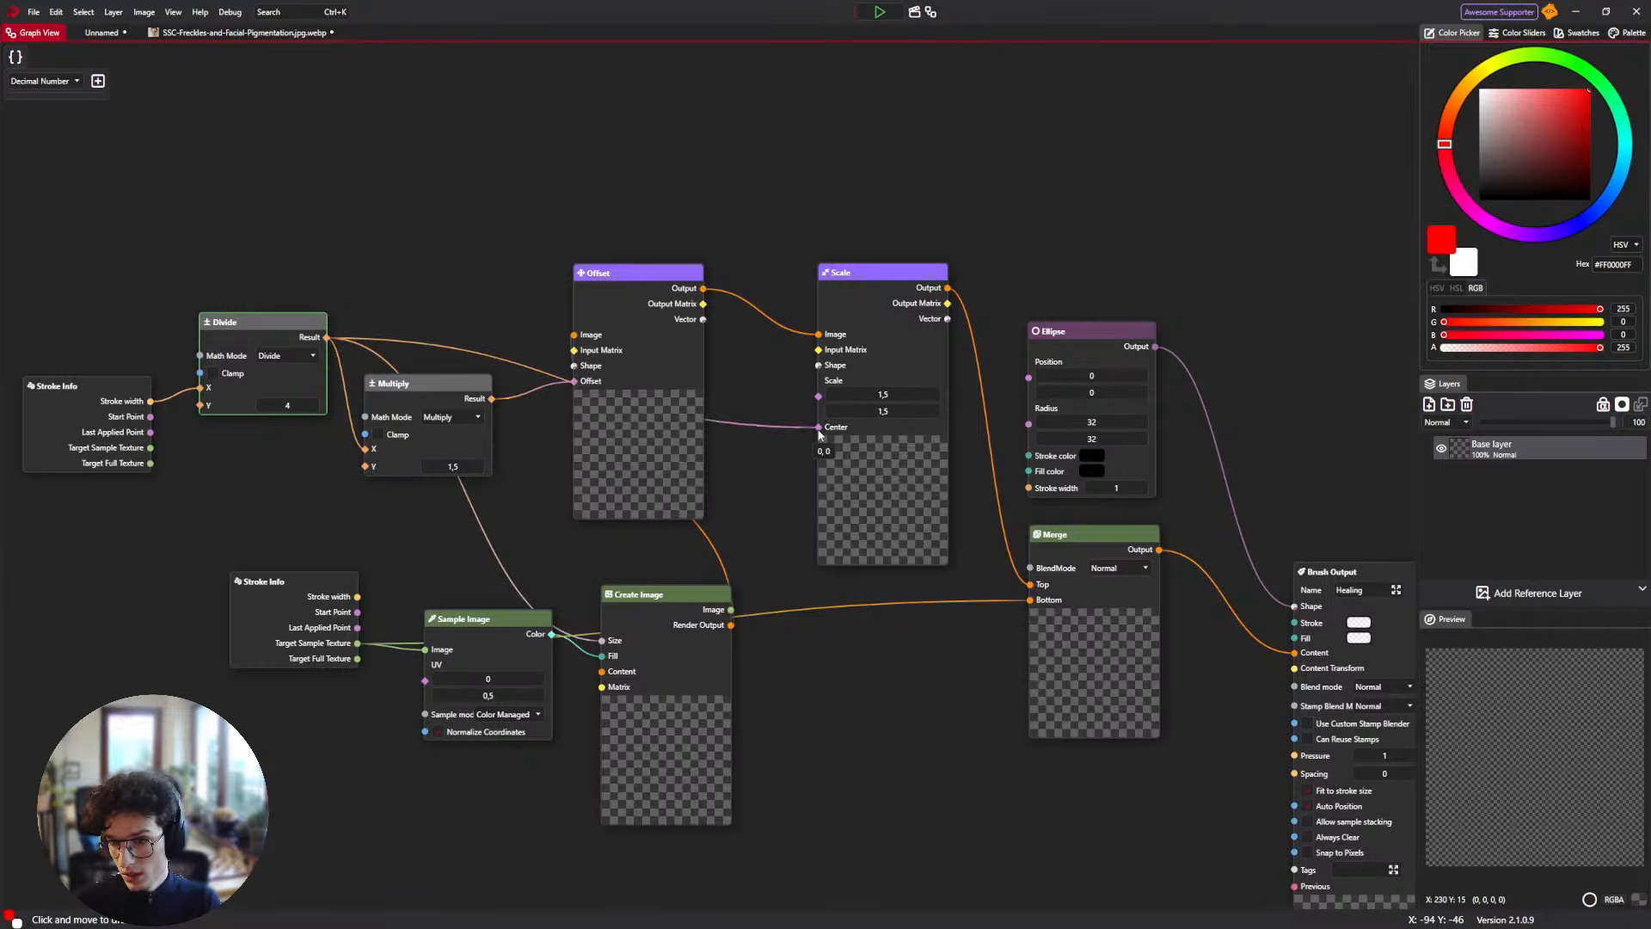
# Check how the brush behaves on the freckles photo with Divide driving the scale center, and go back to the graph.
pyautogui.click(245, 33)
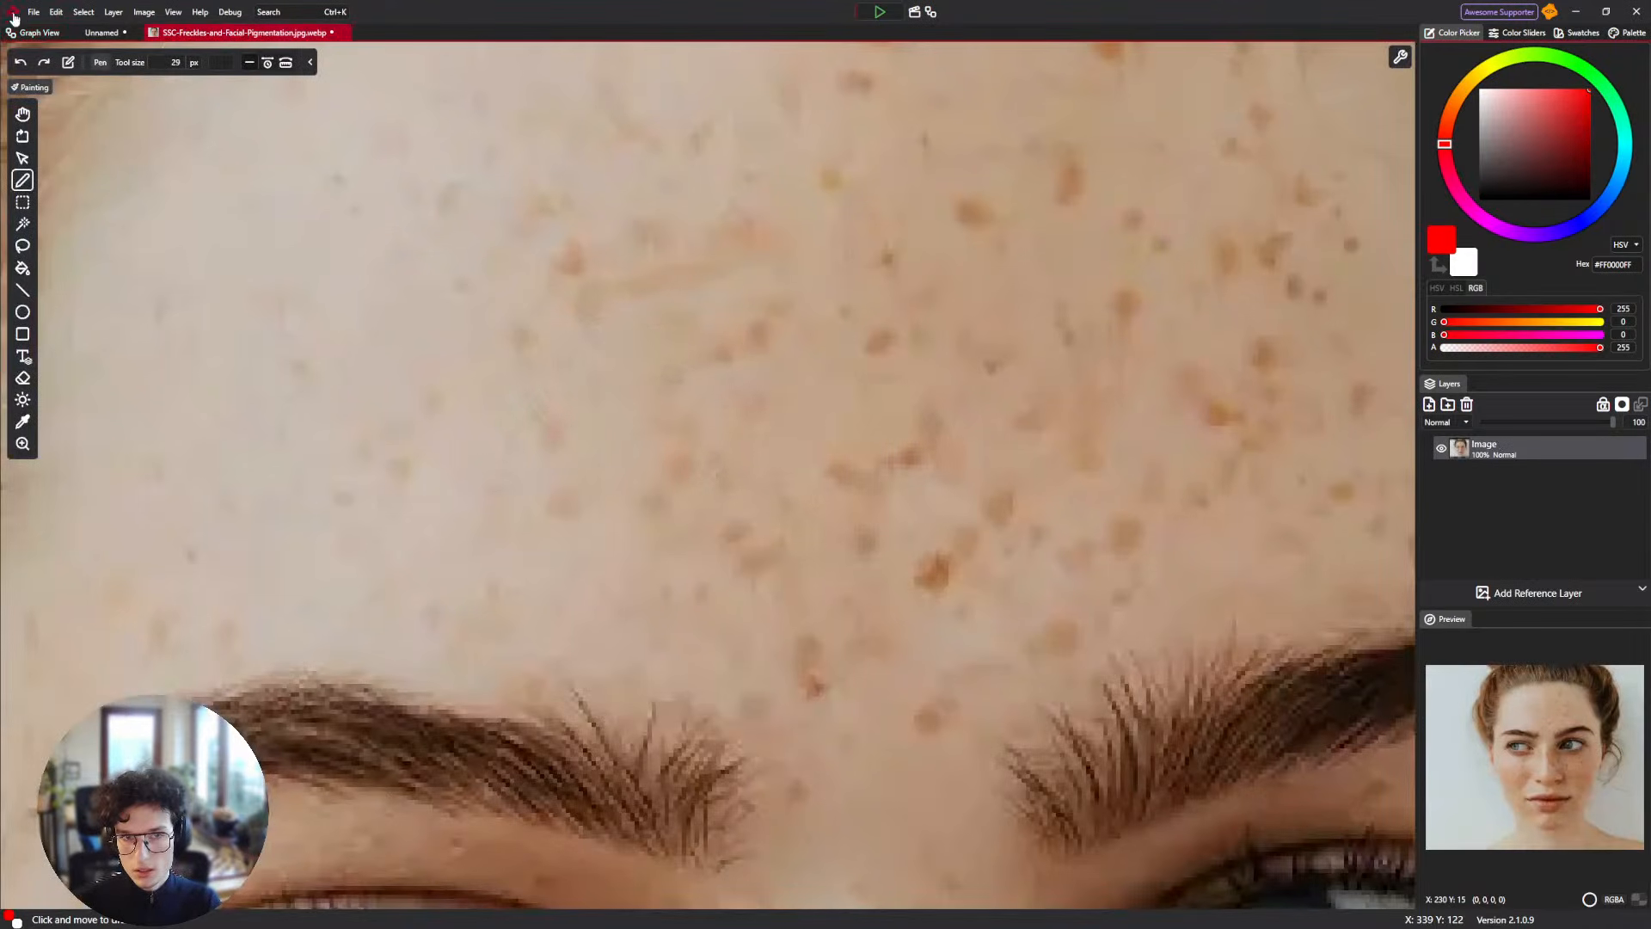
pyautogui.click(30, 33)
pyautogui.click(96, 32)
pyautogui.click(34, 32)
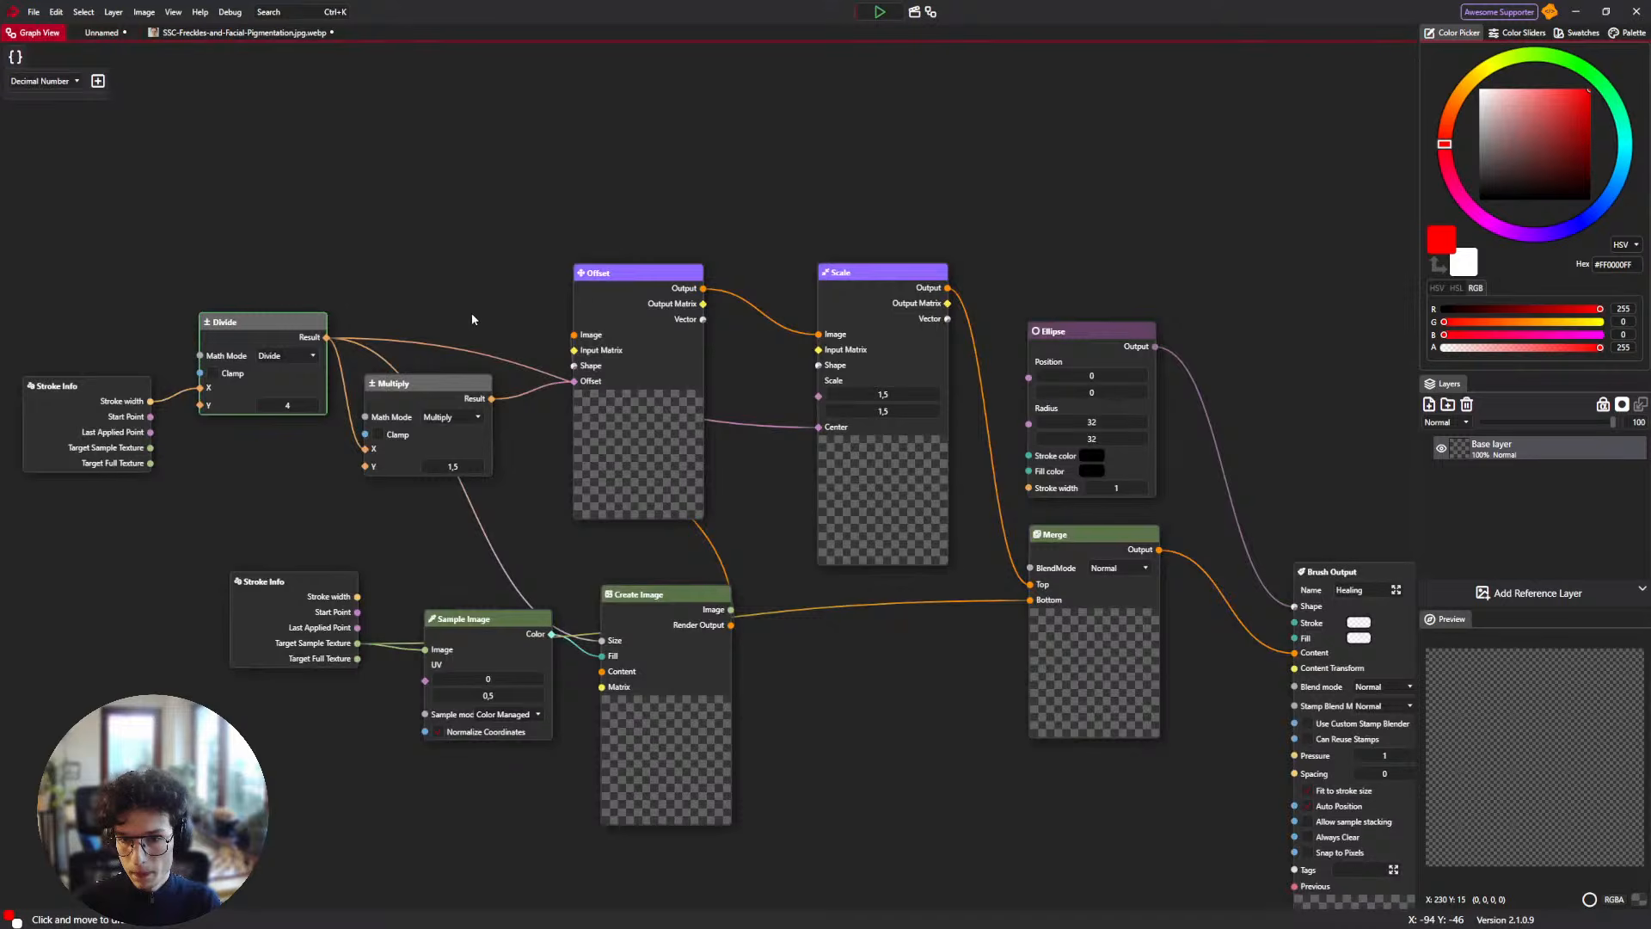
pyautogui.rightClick(460, 239)
pyautogui.press('Escape')
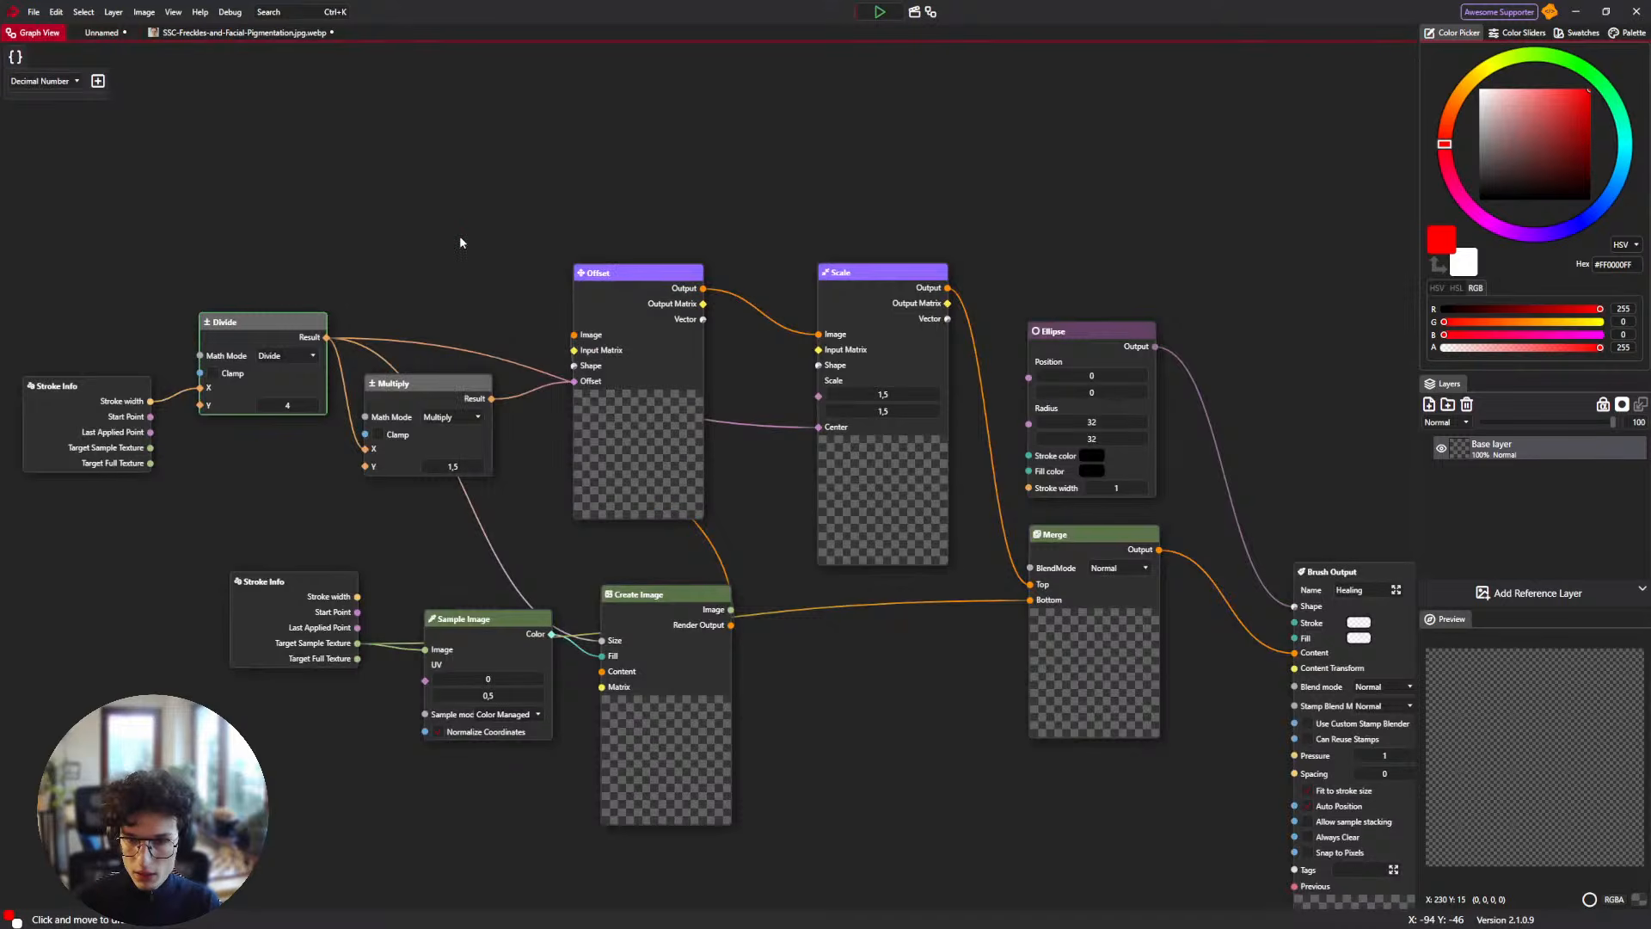
# Duplicate the Multiply node, place the copy above the original and connect Divide's Result to its X input.
pyautogui.click(425, 396)
pyautogui.hotkey('ctrl', 'c')
pyautogui.hotkey('ctrl', 'v')
pyautogui.moveTo(421, 398); pyautogui.dragTo(414, 250)
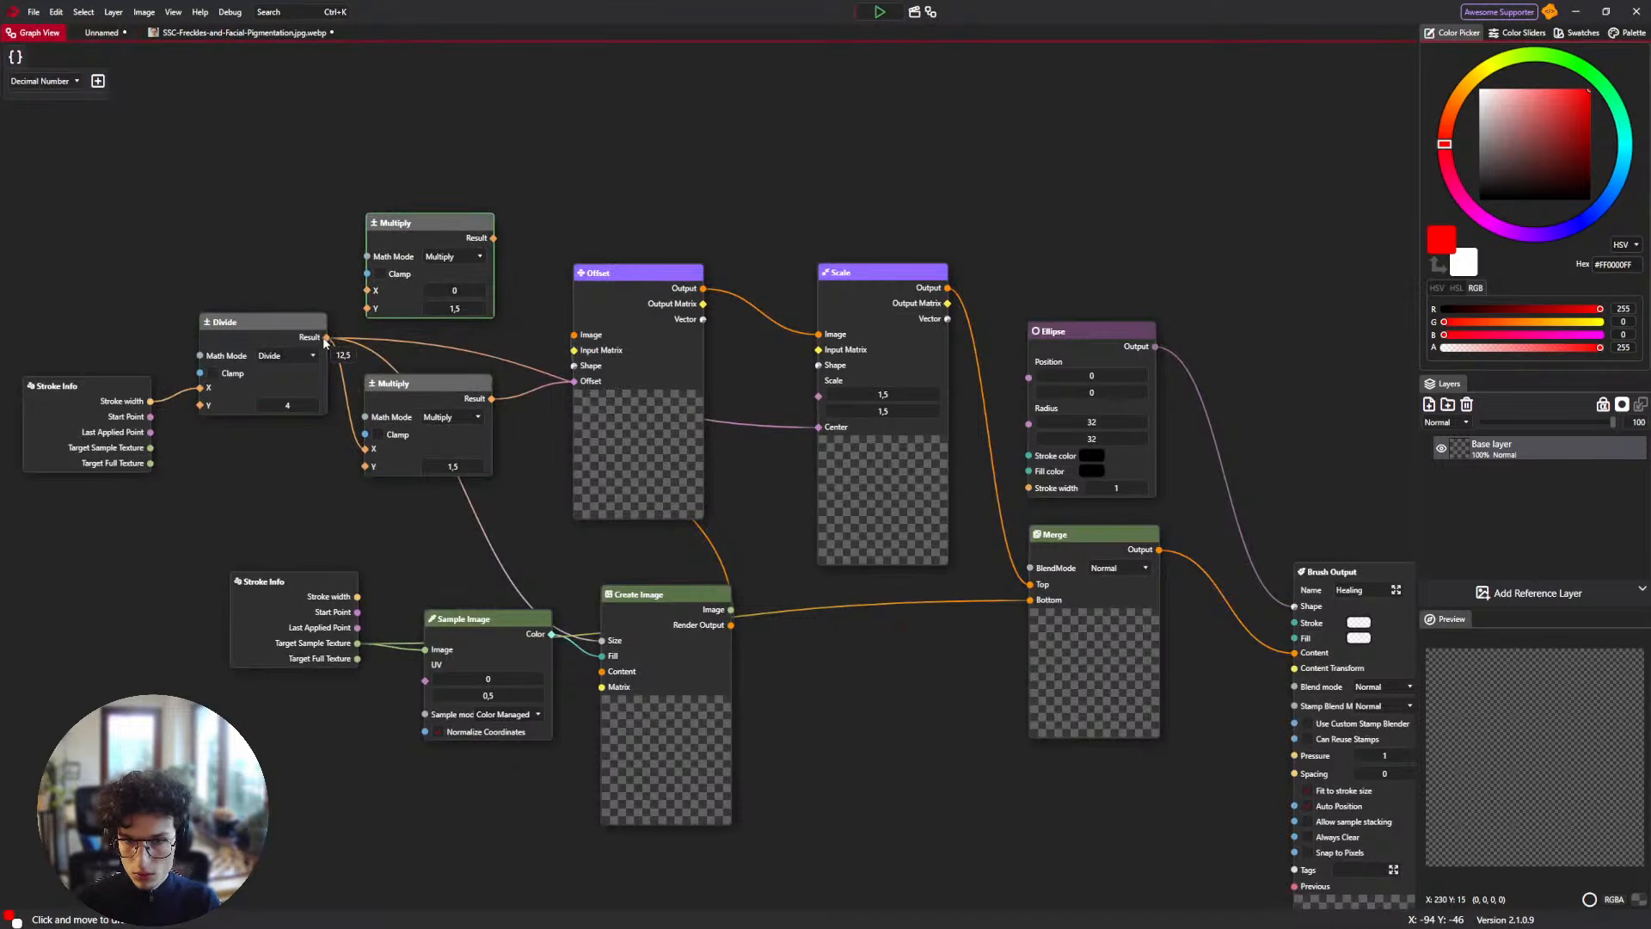
pyautogui.moveTo(327, 338); pyautogui.dragTo(371, 290)
# Set the copied Multiply node's Y to 2 and connect its Result to Scale's Center input.
pyautogui.click(455, 307)
pyautogui.write('2')
pyautogui.moveTo(489, 242); pyautogui.dragTo(823, 429)
# Paint a test stroke over the forehead freckles in the photo and undo it.
pyautogui.click(207, 32)
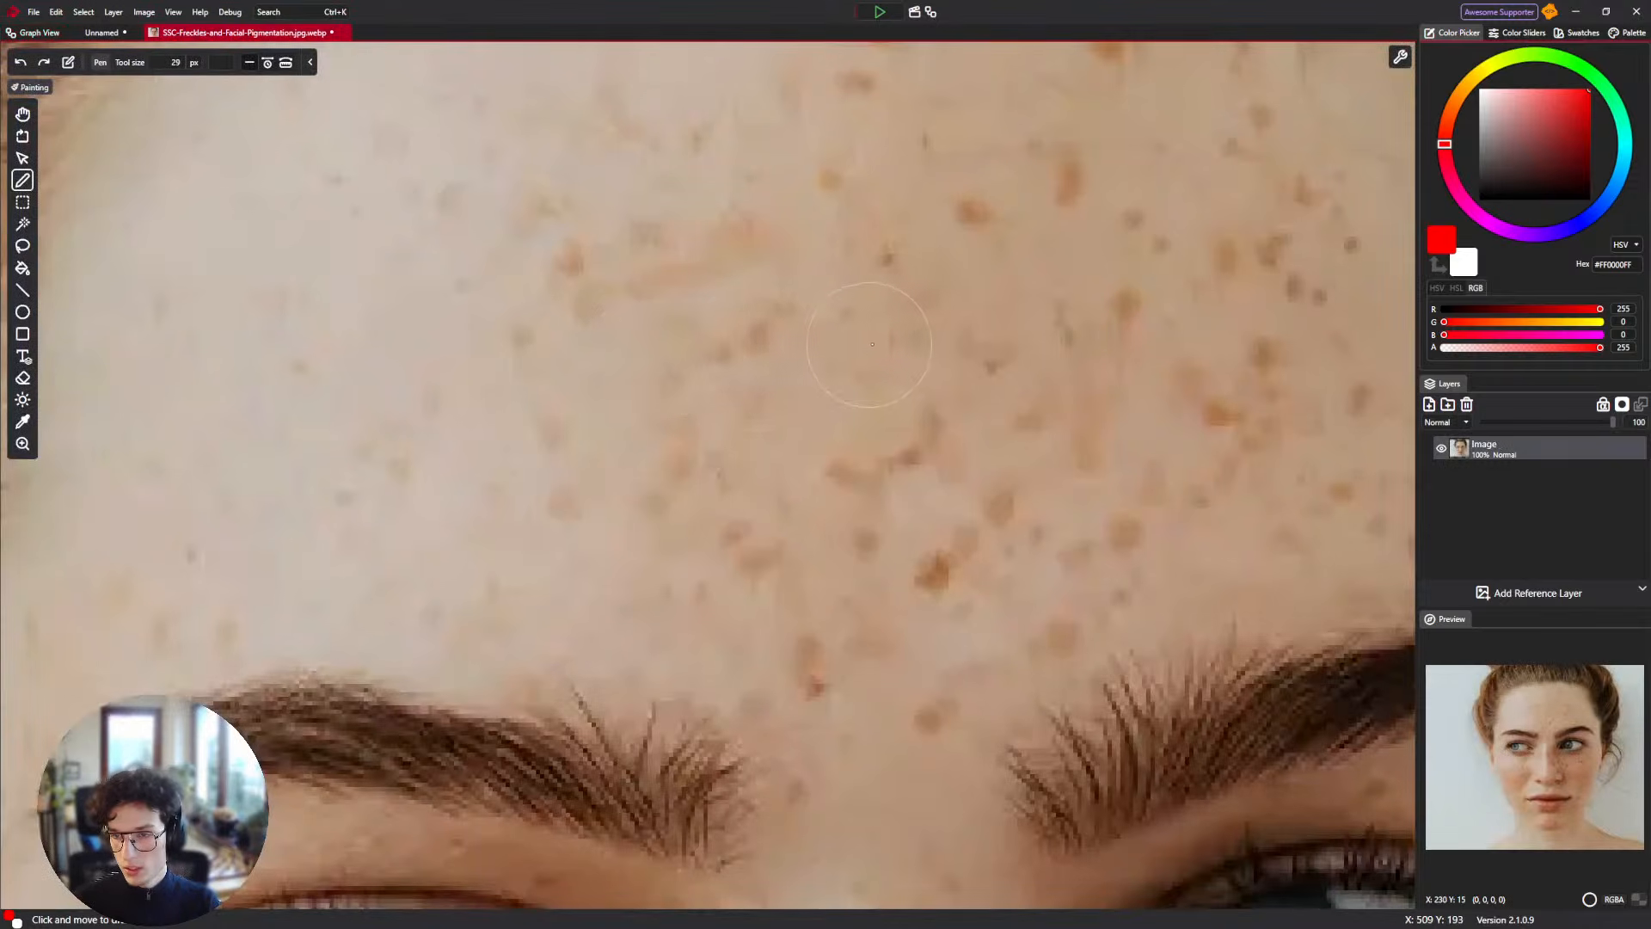
pyautogui.scroll(-5, 854, 525)
pyautogui.moveTo(854, 525); pyautogui.dragTo(735, 467)
pyautogui.hotkey('ctrl', 'z')
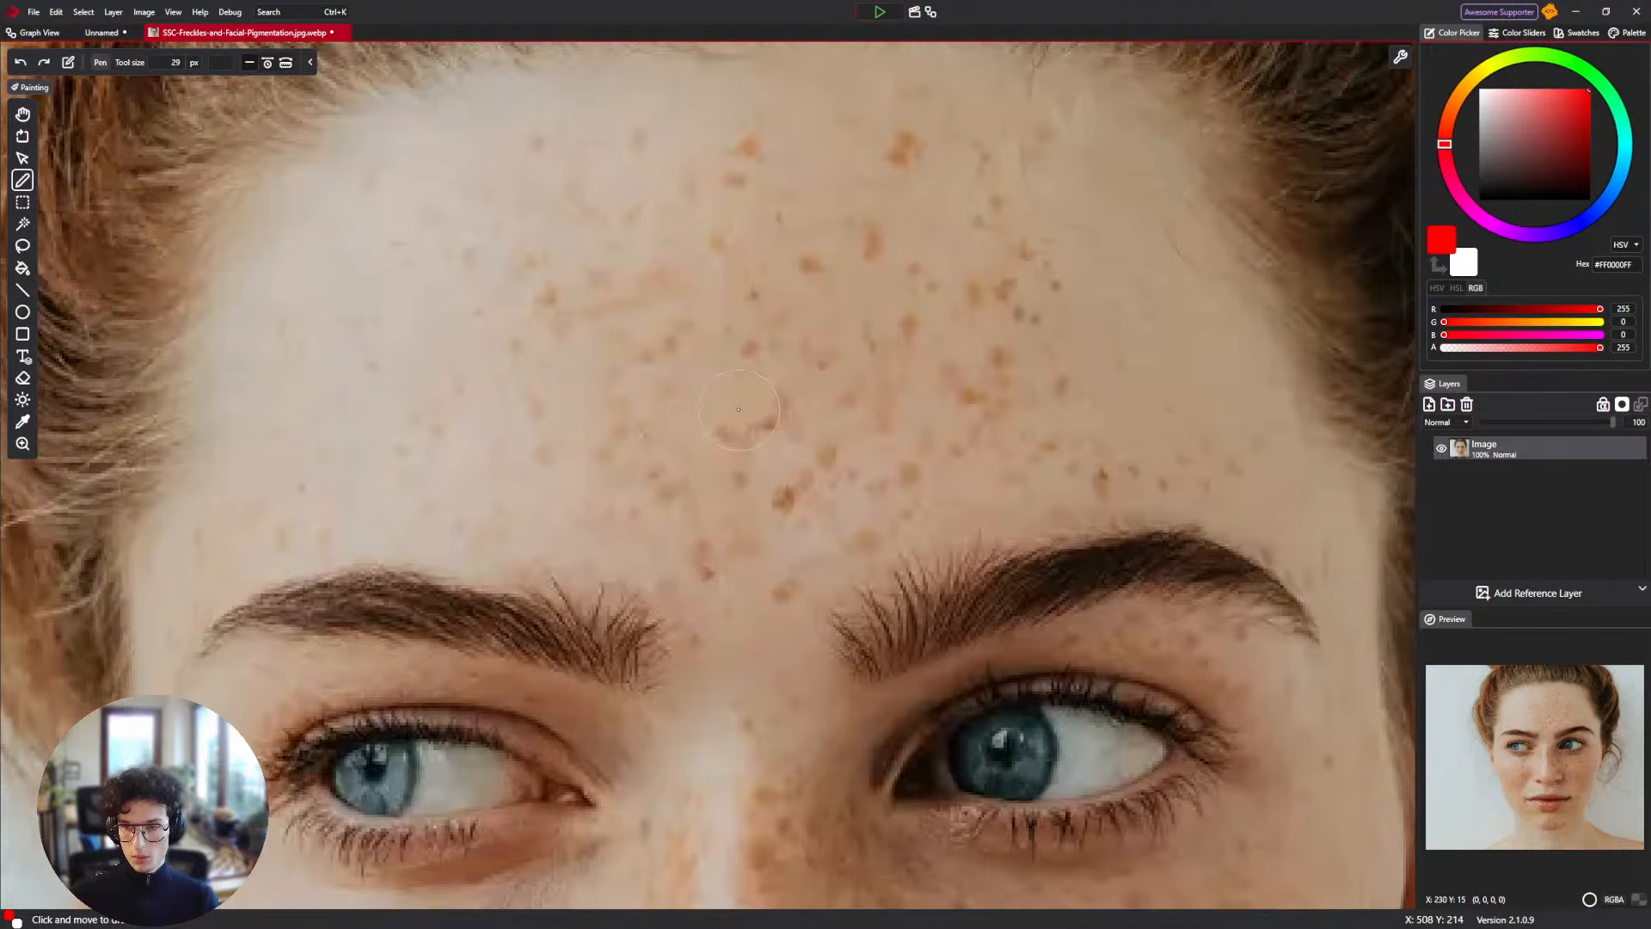
# Dab the brush on the freckles at two spots of the forehead, inspect the painted patch up close and undo the dabs.
pyautogui.hotkey('ctrl', 'z')
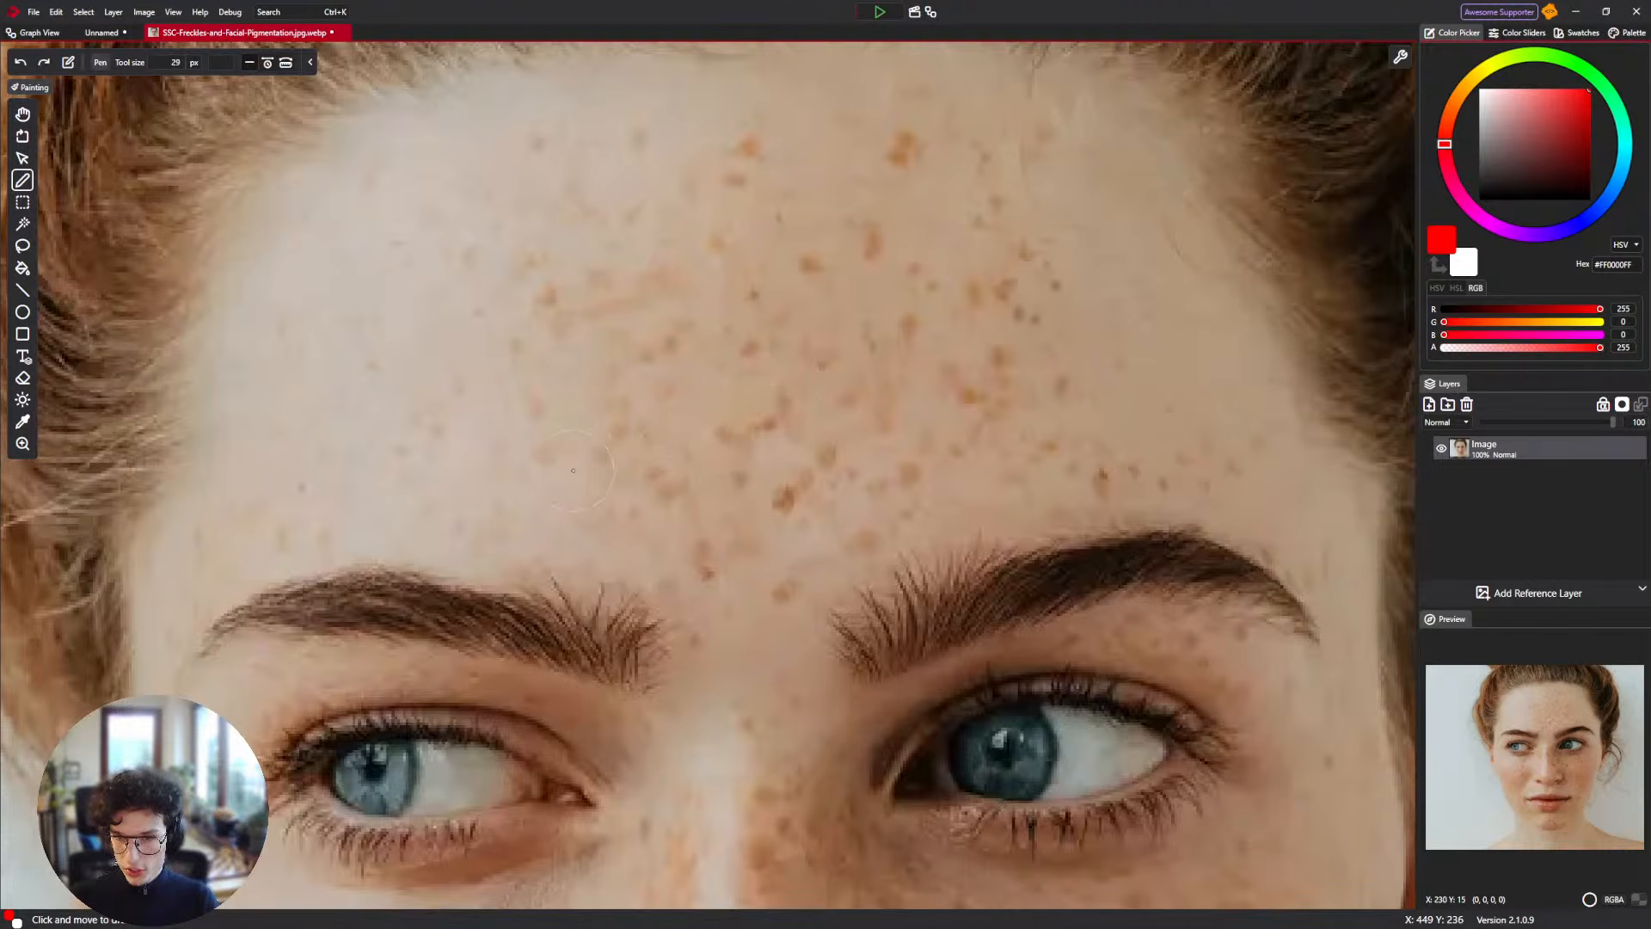
pyautogui.click(544, 460)
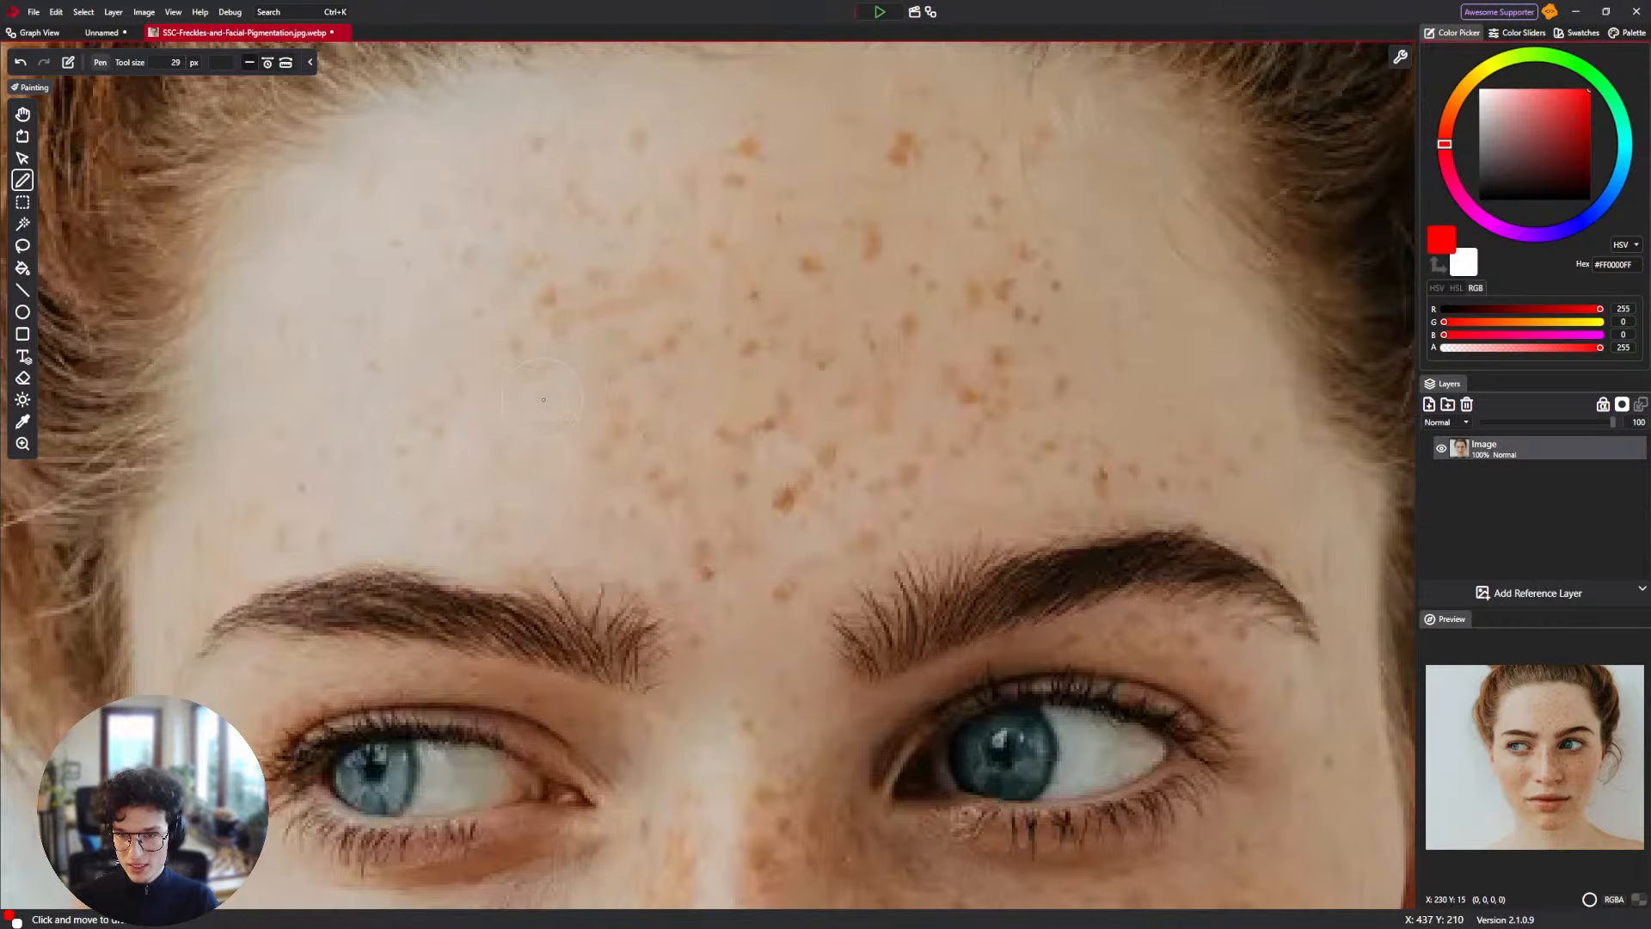
pyautogui.click(545, 299)
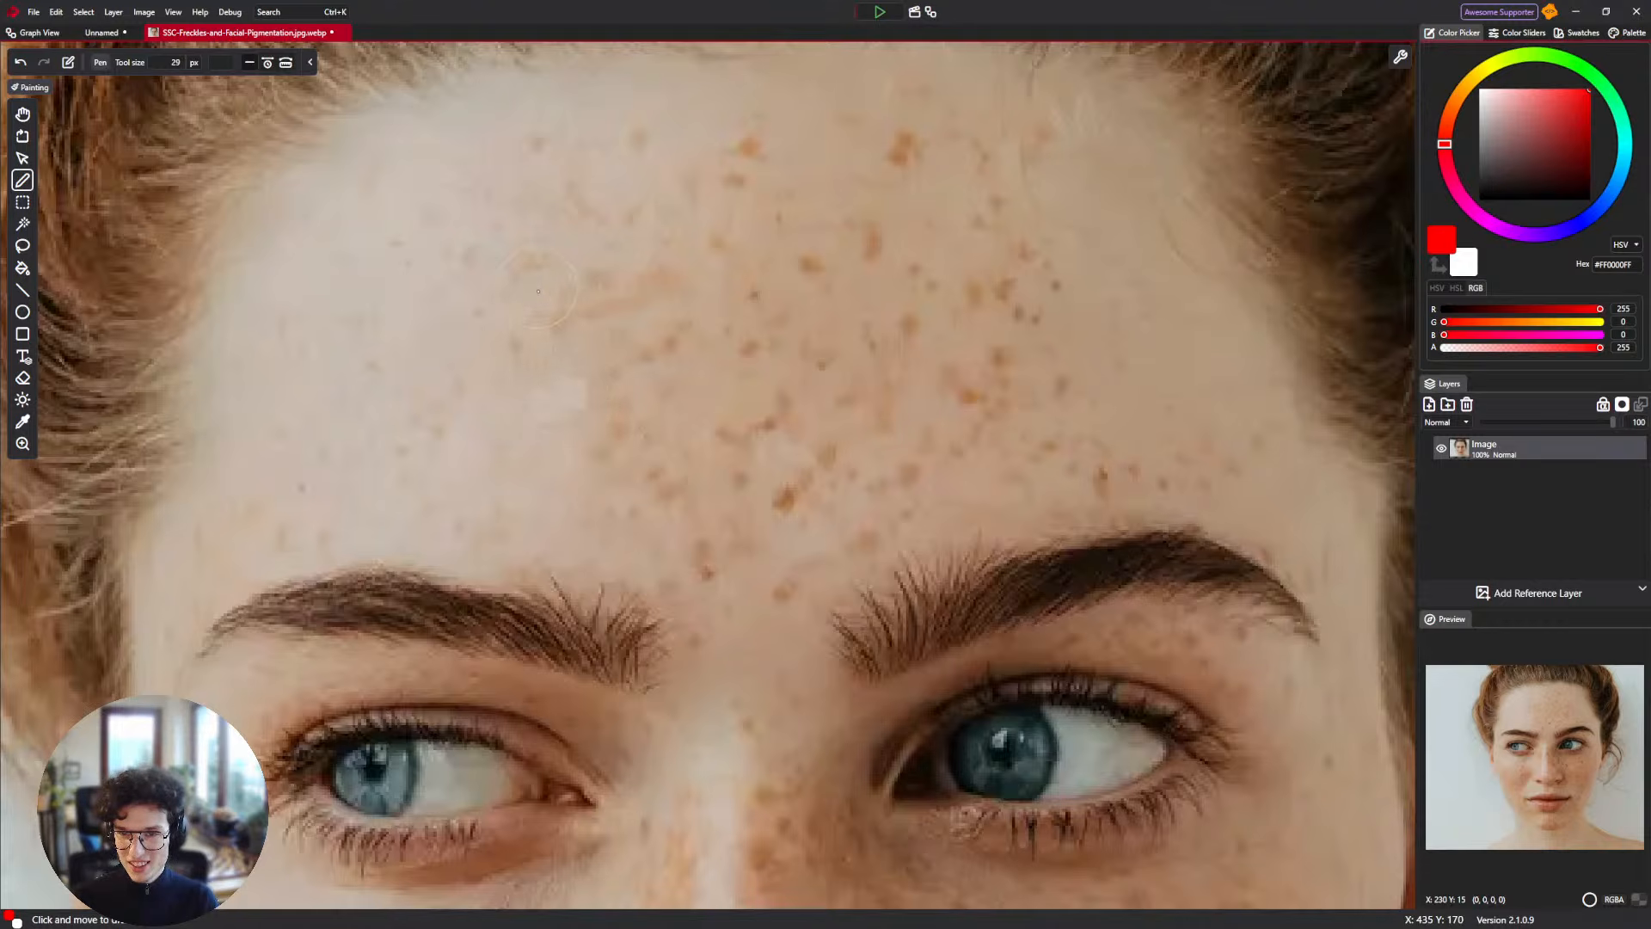
pyautogui.scroll(-3, 641, 424)
pyautogui.scroll(8, 593, 412)
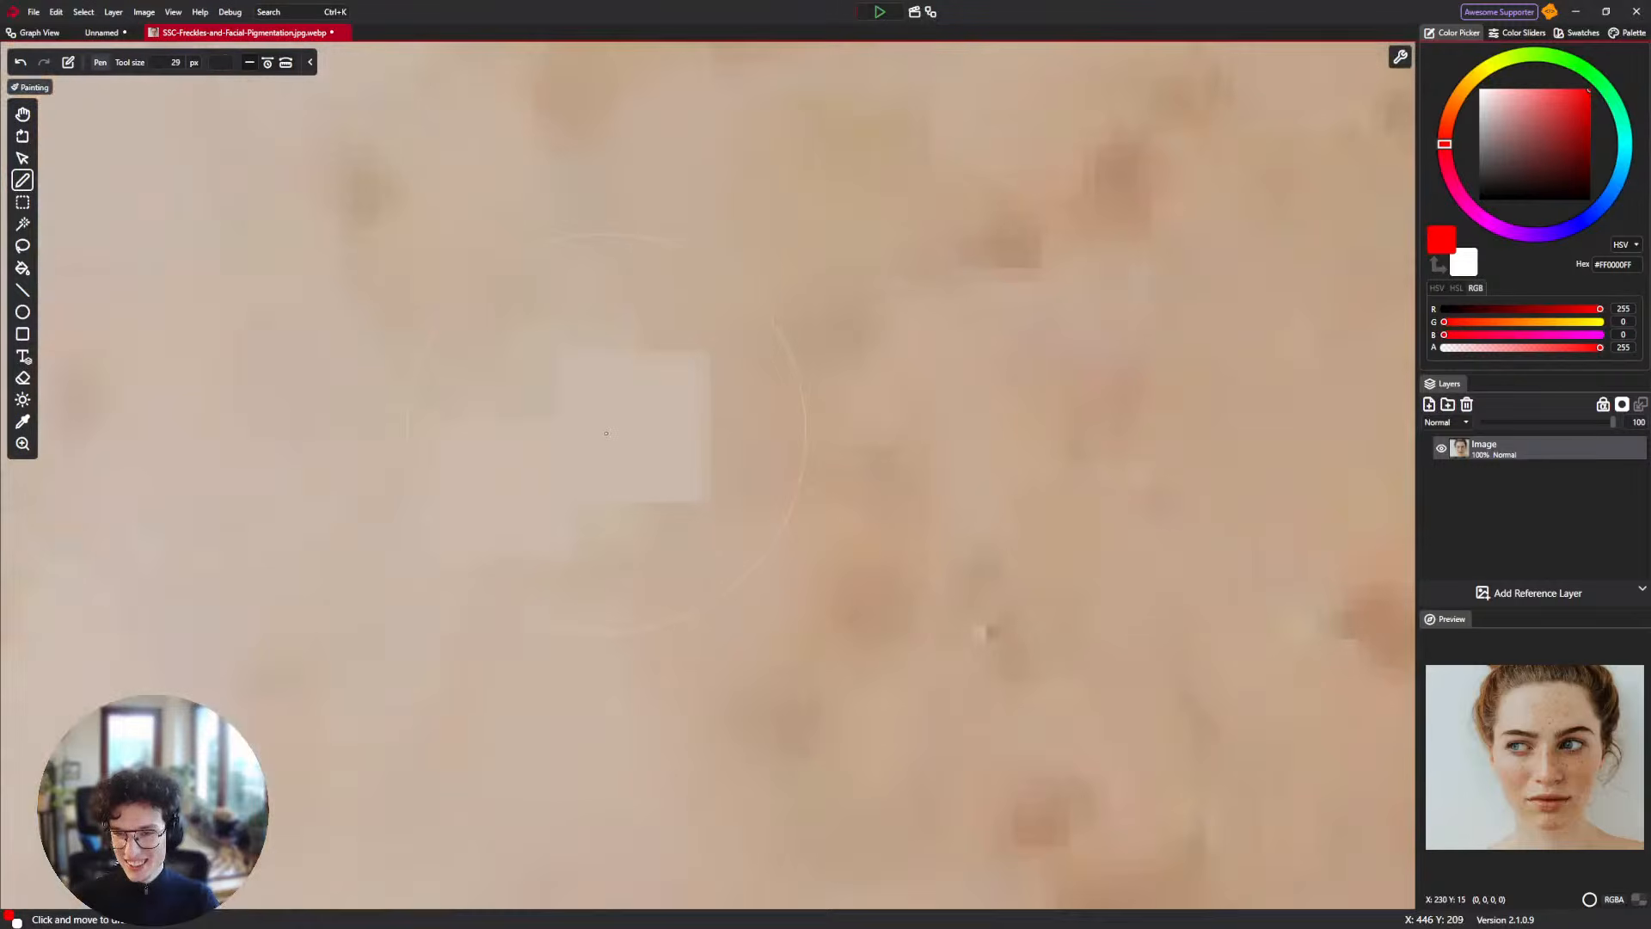
pyautogui.hotkey('ctrl', 'z')
pyautogui.hotkey('ctrl', 'z')
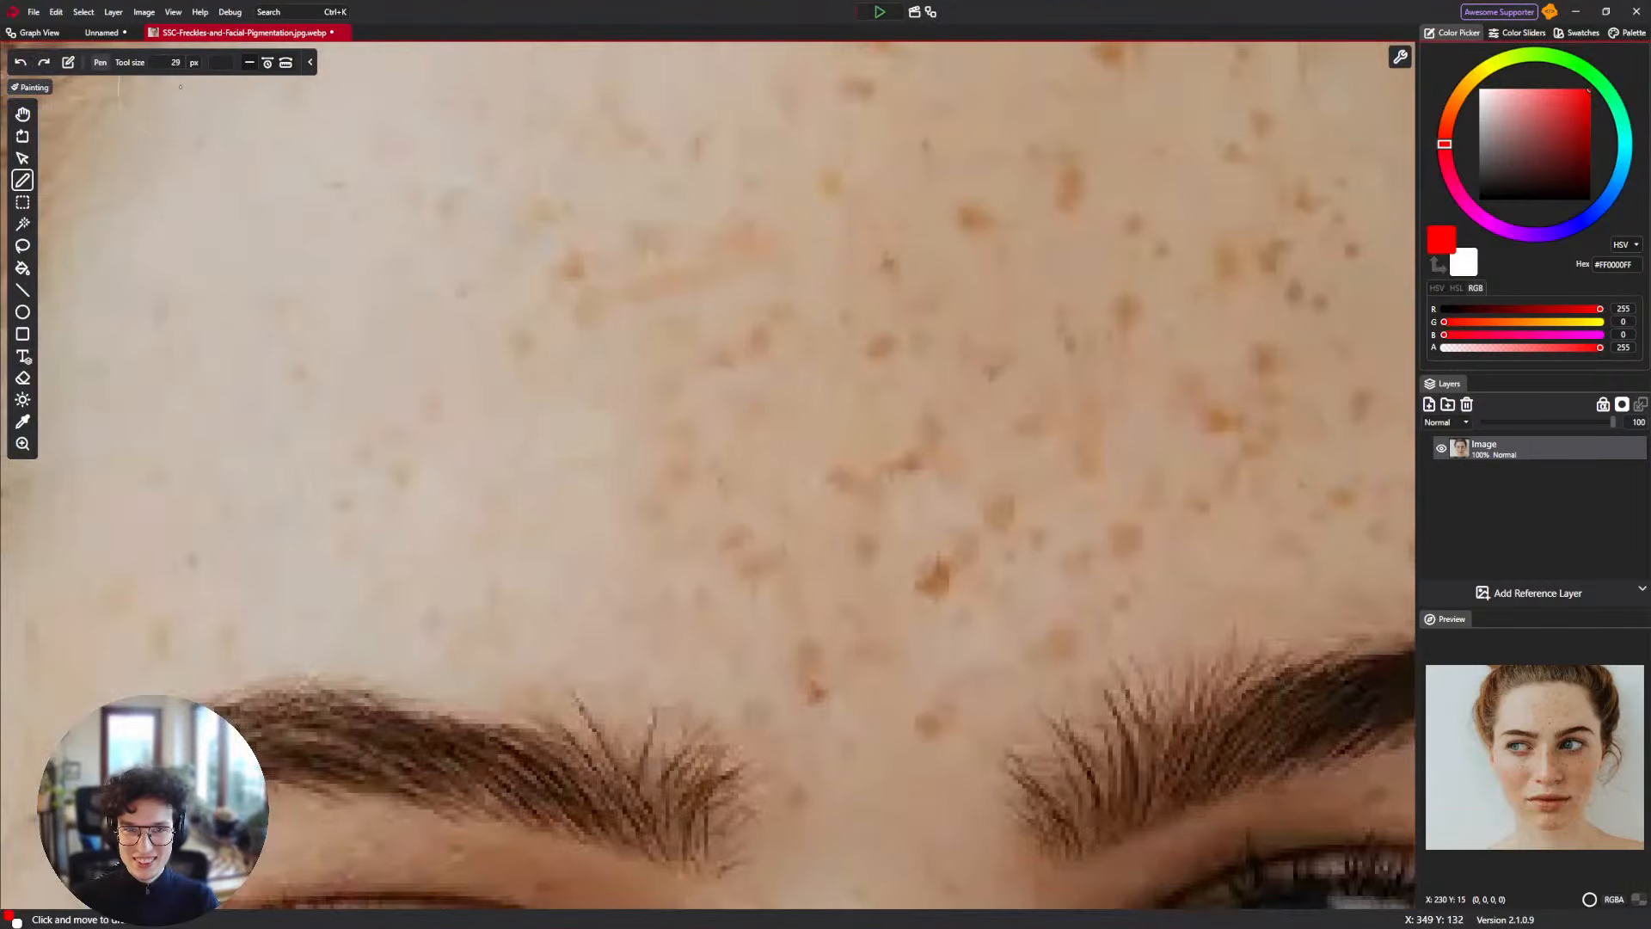
# Go back to the graph and move the Offset node closer to the Scale node.
pyautogui.click(35, 33)
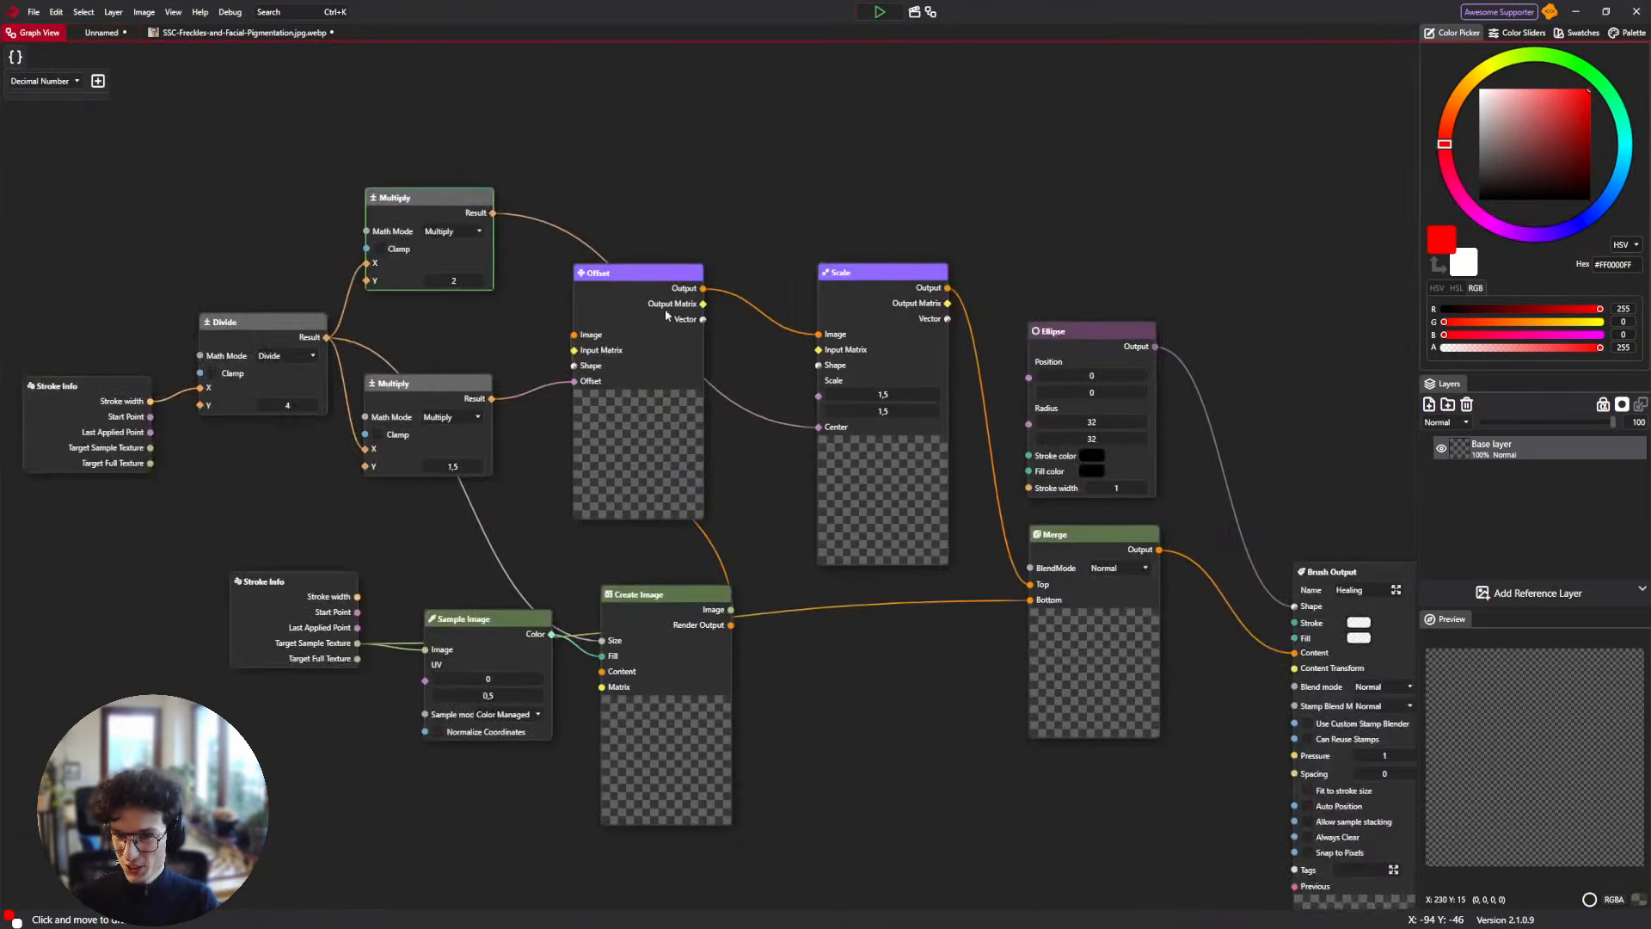
pyautogui.moveTo(666, 310); pyautogui.dragTo(605, 417)
pyautogui.moveTo(582, 472); pyautogui.dragTo(623, 463)
pyautogui.moveTo(679, 259); pyautogui.dragTo(880, 216)
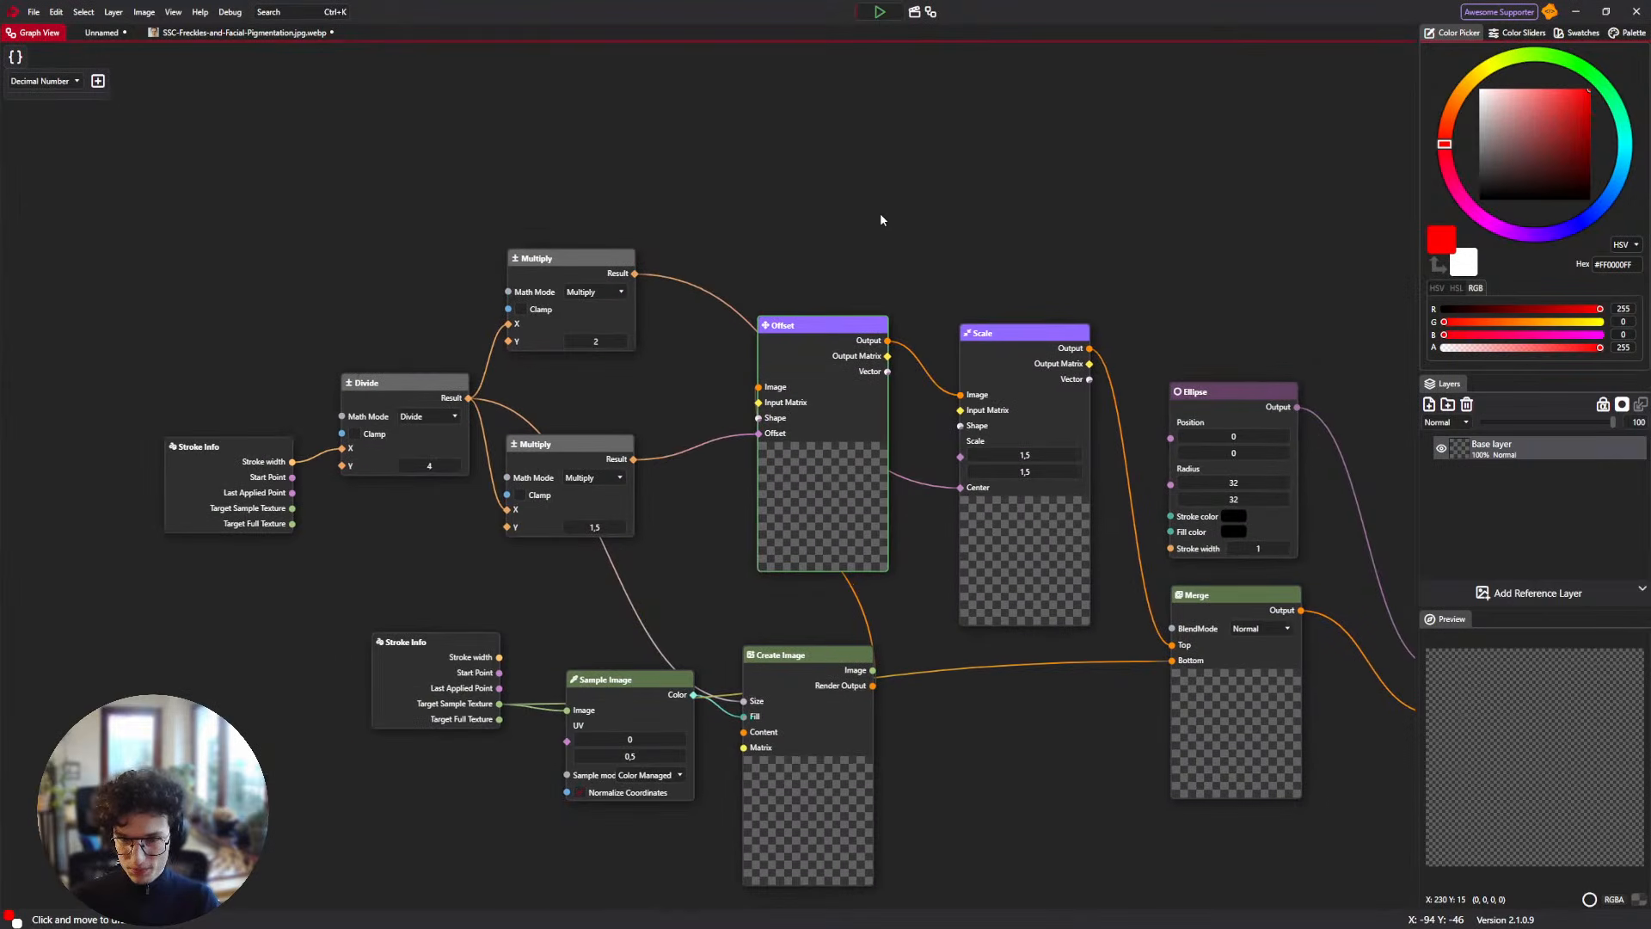
pyautogui.rightClick(811, 177)
pyautogui.write('Scal')
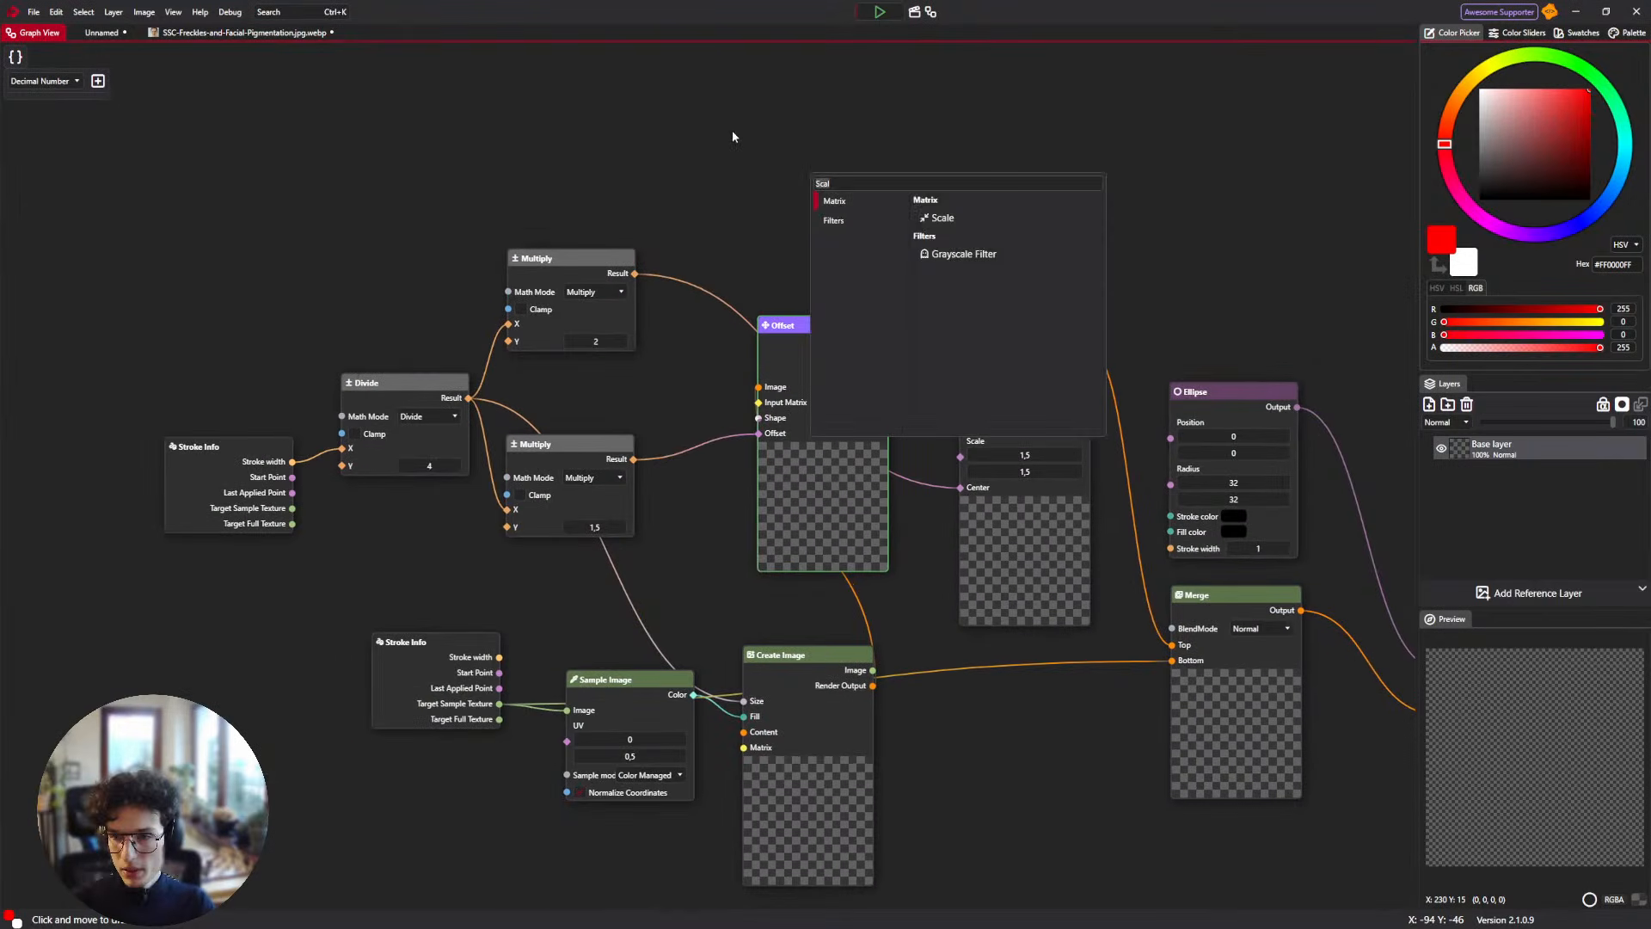
pyautogui.press('BackSpace')
pyautogui.press('BackSpace')
pyautogui.press('BackSpace')
pyautogui.press('BackSpace')
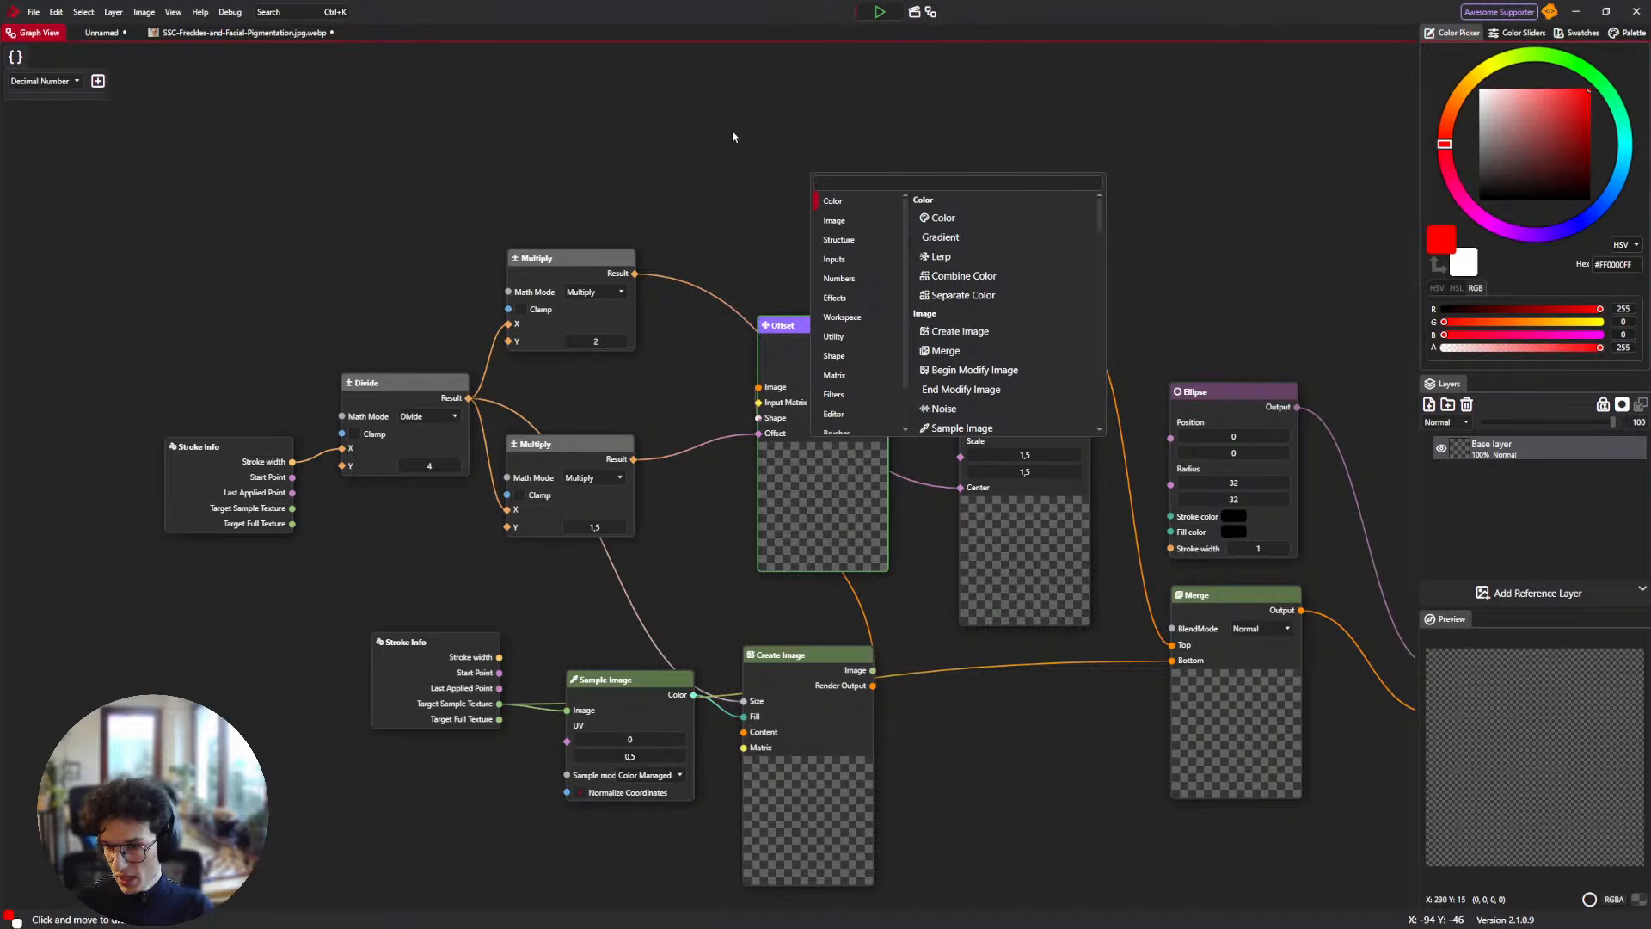
pyautogui.click(733, 133)
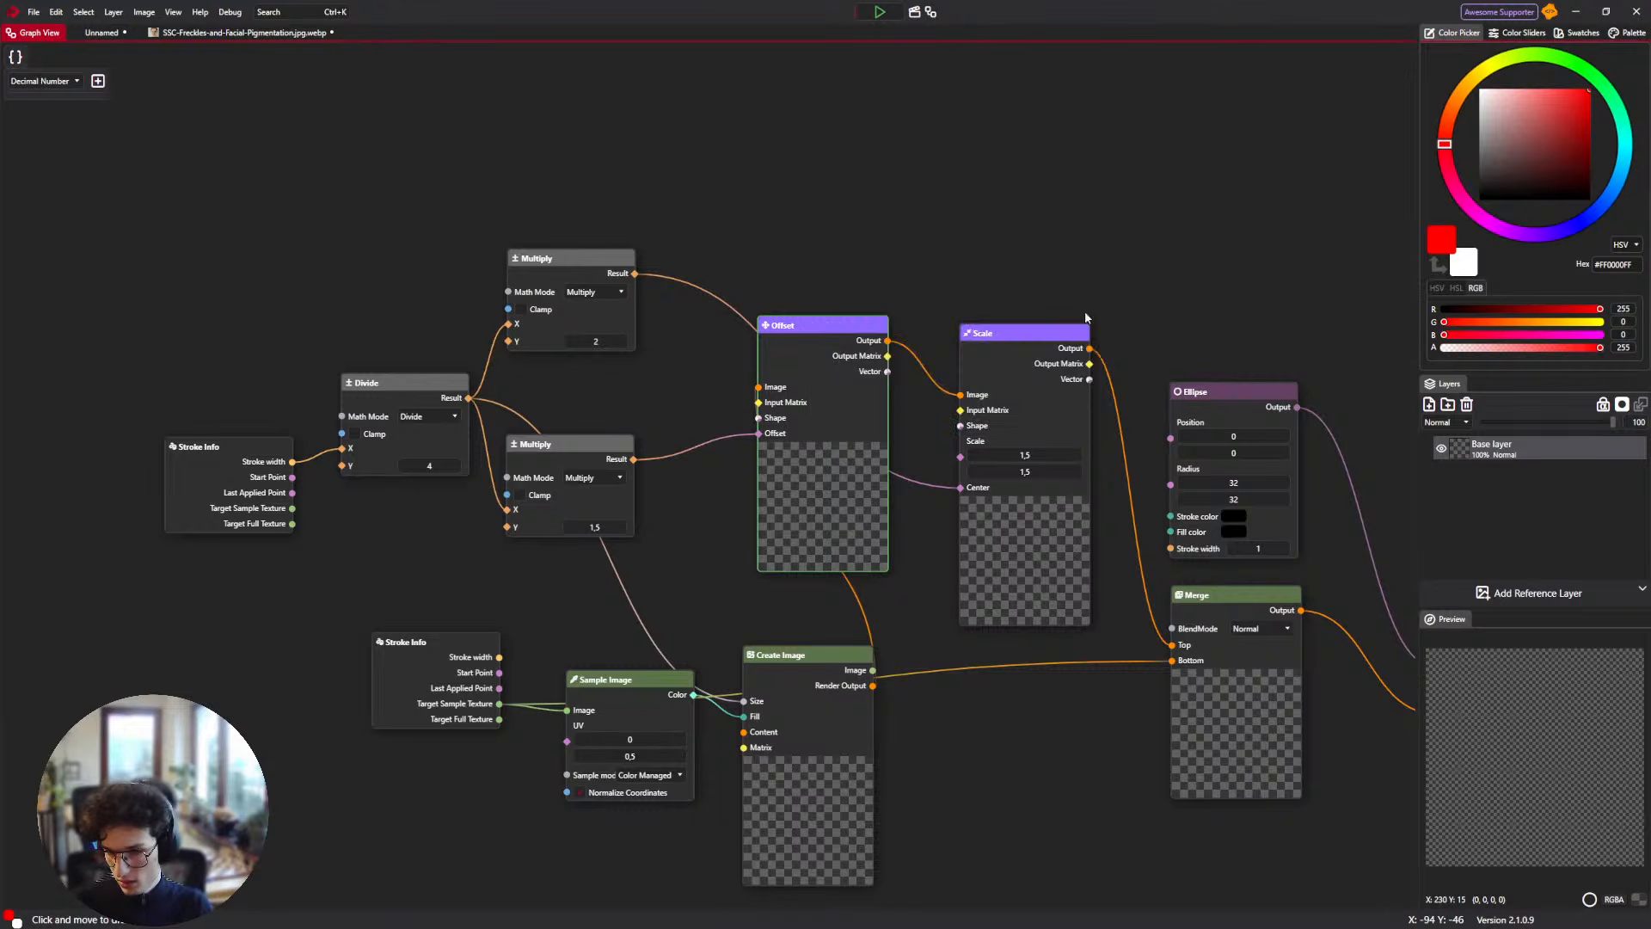
# Add a Mask node in the free area above the Offset node.
pyautogui.scroll(-2, 1106, 315)
pyautogui.moveTo(1106, 314); pyautogui.dragTo(452, 175)
pyautogui.moveTo(681, 273); pyautogui.dragTo(881, 424)
pyautogui.moveTo(564, 173); pyautogui.dragTo(788, 235)
pyautogui.rightClick(764, 240)
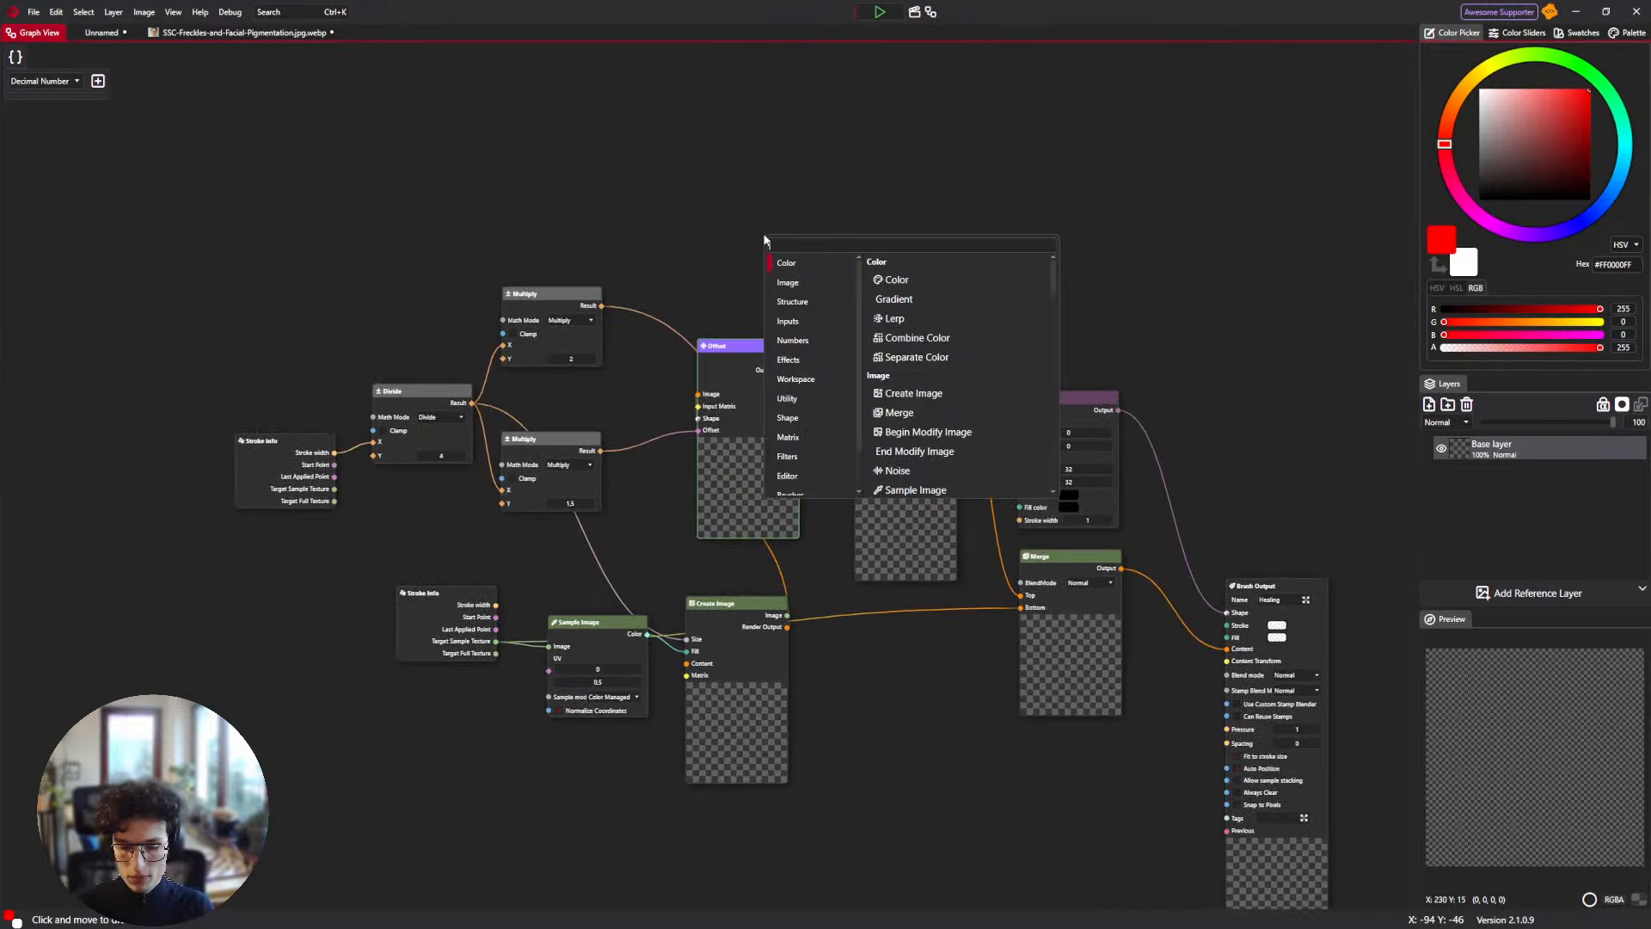
pyautogui.write('mask')
pyautogui.press('Return')
pyautogui.scroll(4, 753, 238)
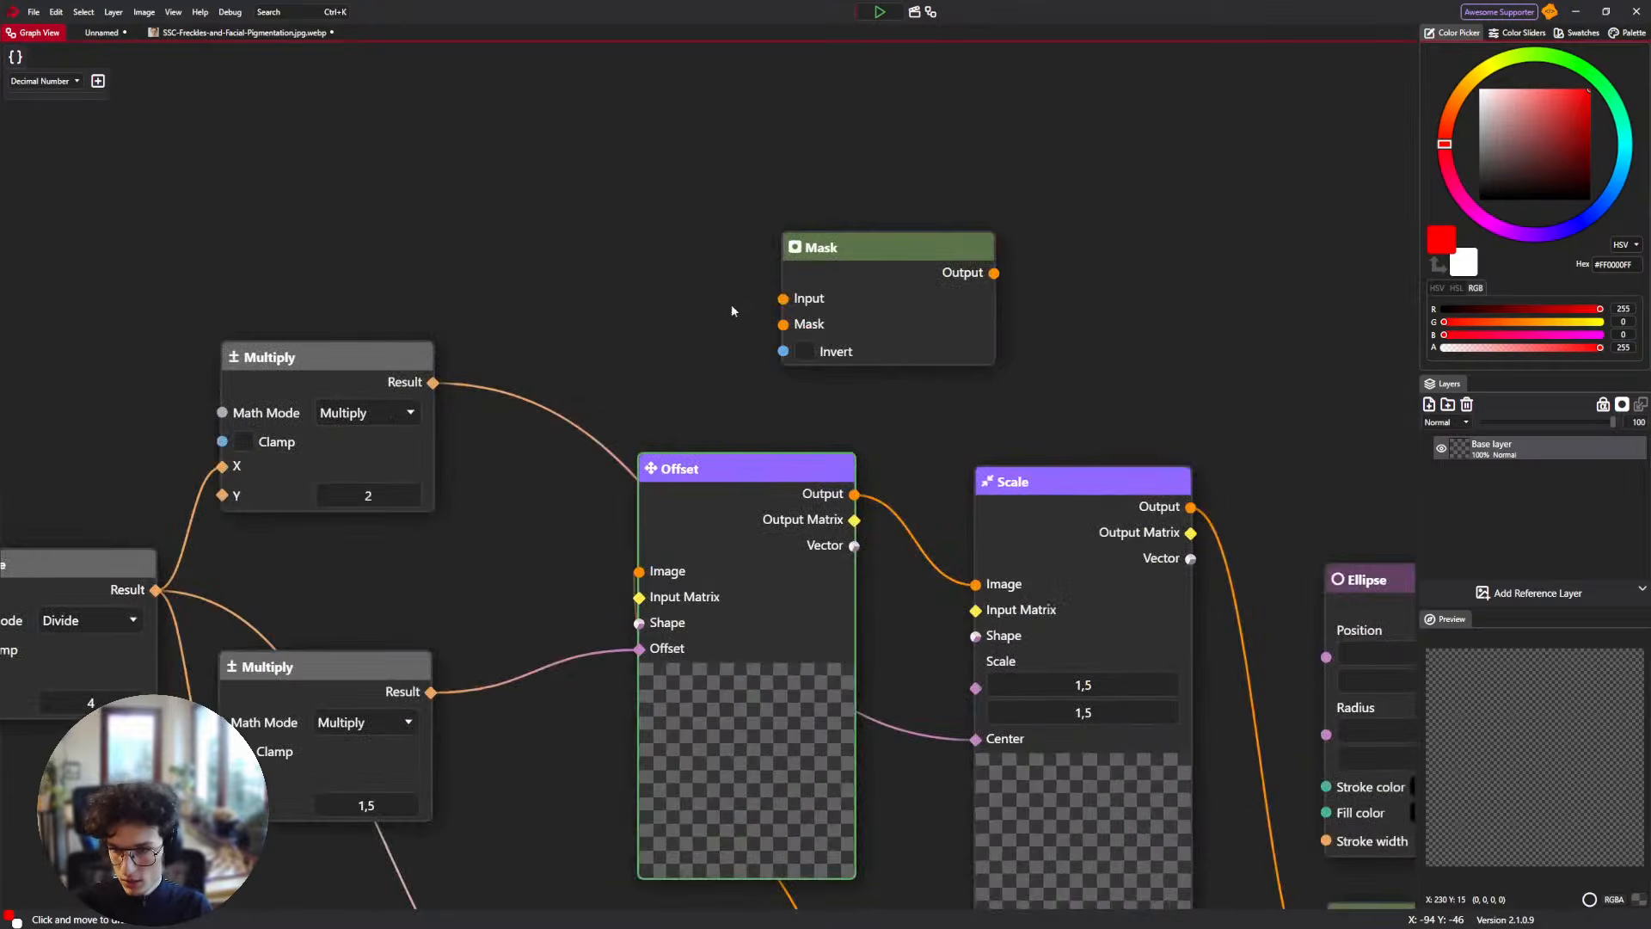
# Add an Ellipse node and place it above the Multiply node whose Y is 2.
pyautogui.moveTo(707, 301); pyautogui.dragTo(727, 239)
pyautogui.rightClick(521, 197)
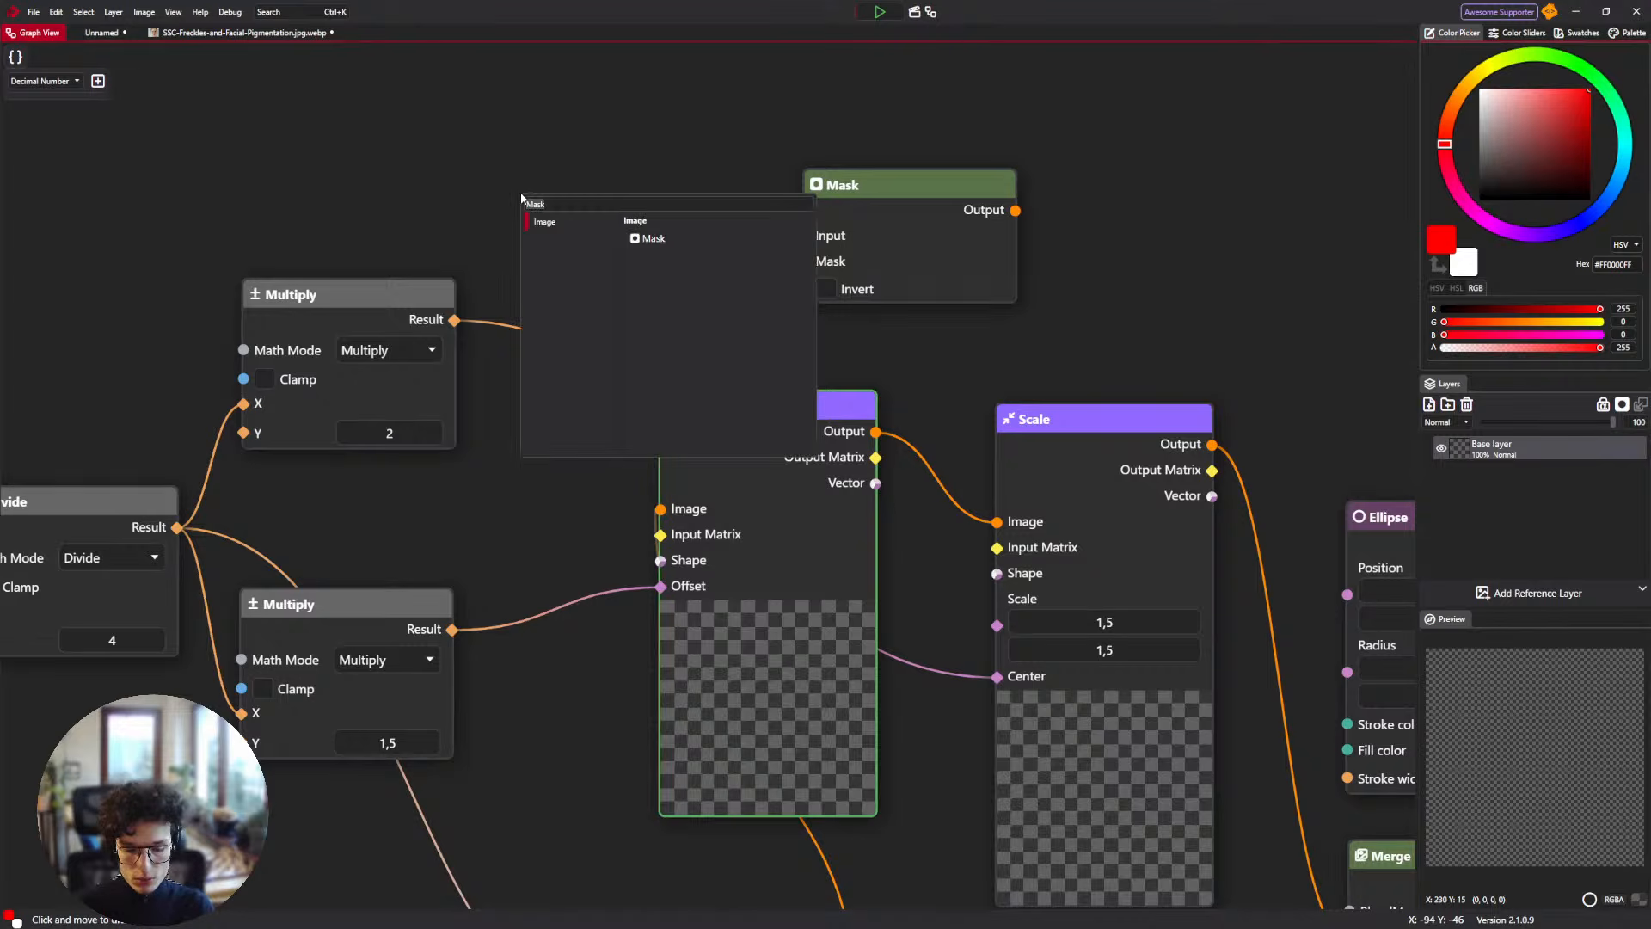
pyautogui.write('ellipse')
pyautogui.press('Return')
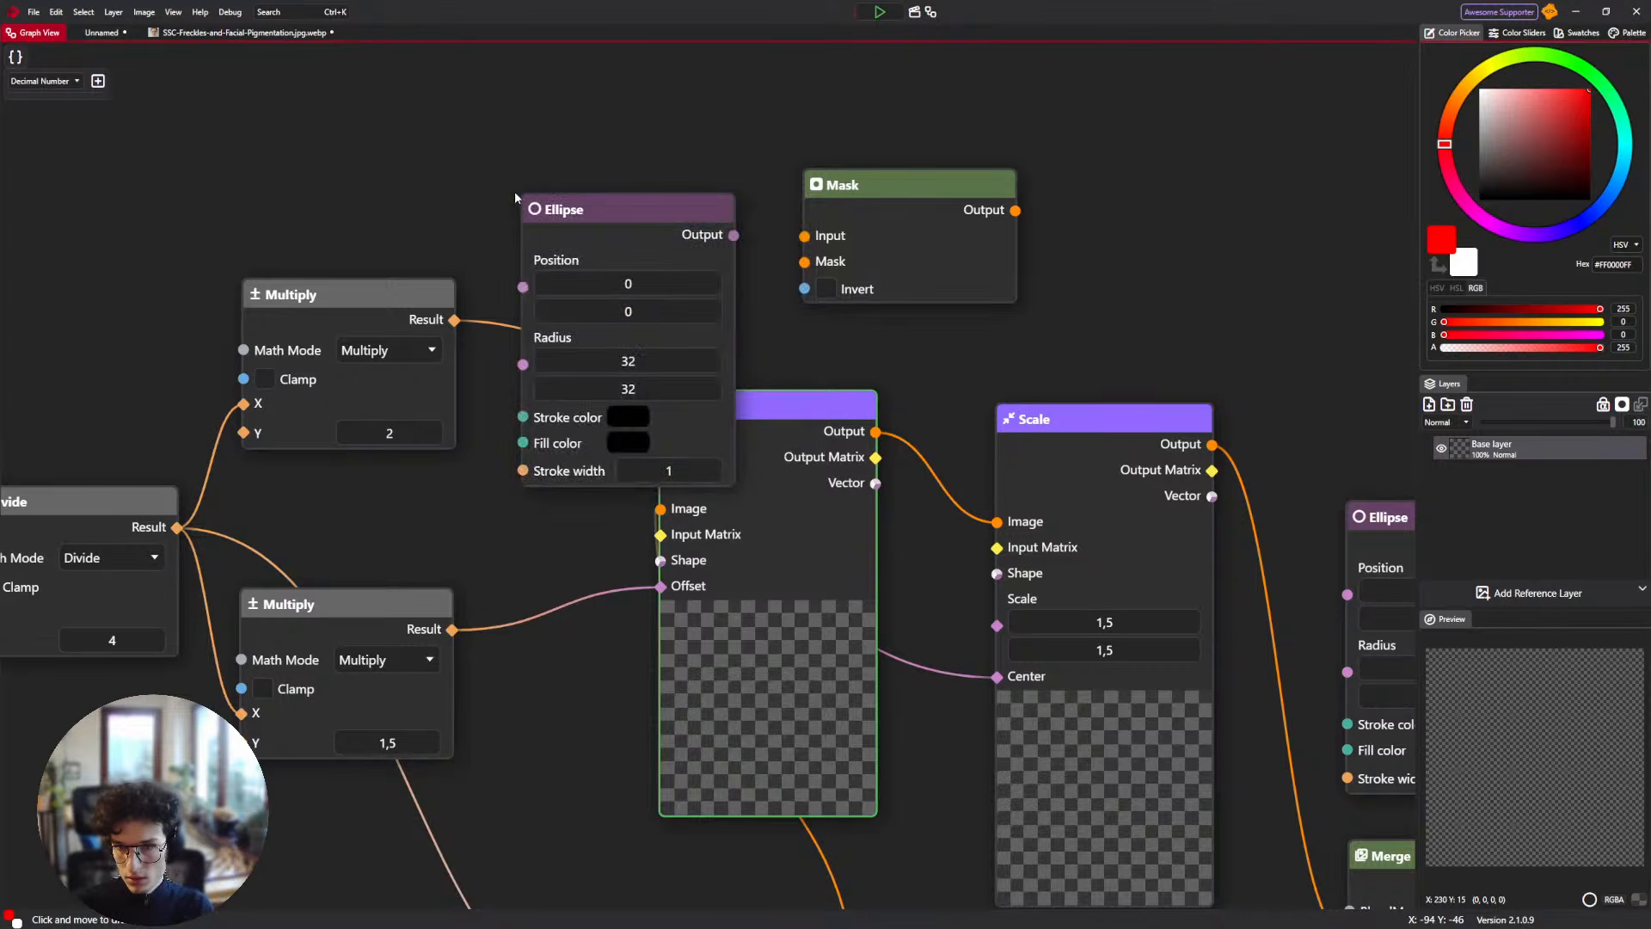
pyautogui.moveTo(555, 215); pyautogui.dragTo(358, 98)
pyautogui.moveTo(647, 257); pyautogui.dragTo(714, 482)
pyautogui.moveTo(525, 324); pyautogui.dragTo(366, 199)
# Add a Rasterize Shape node, feed the new Ellipse's Output into its Shape and connect its Output to the Mask node's Mask input.
pyautogui.rightClick(592, 314)
pyautogui.write('Raste')
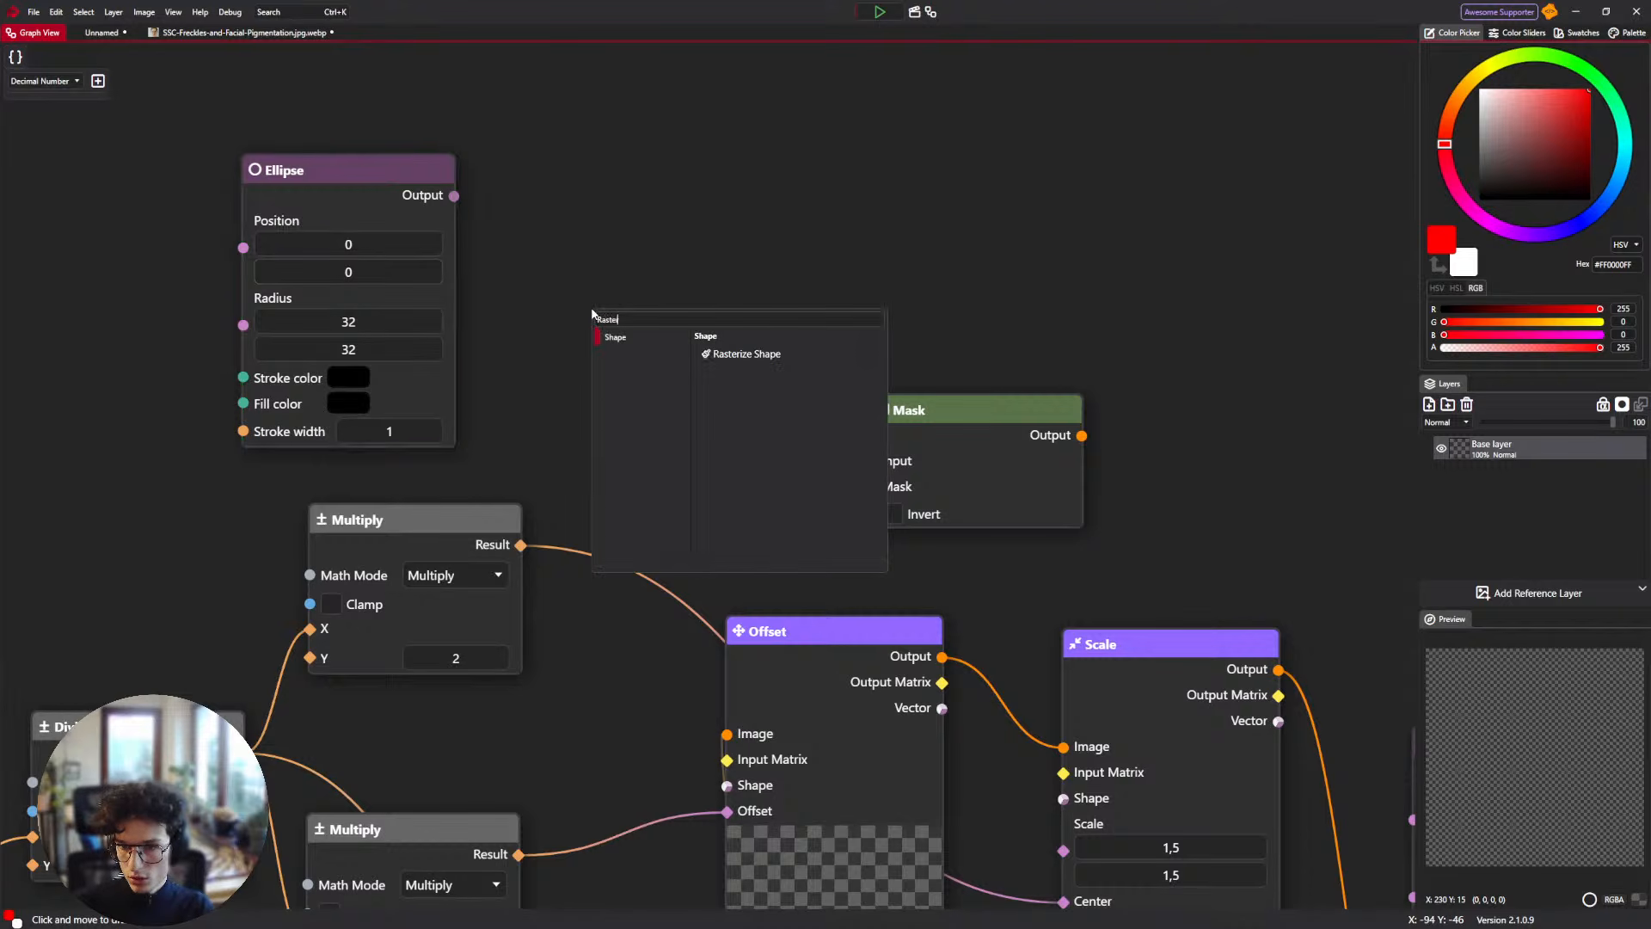
pyautogui.press('Return')
pyautogui.moveTo(453, 195); pyautogui.dragTo(534, 376)
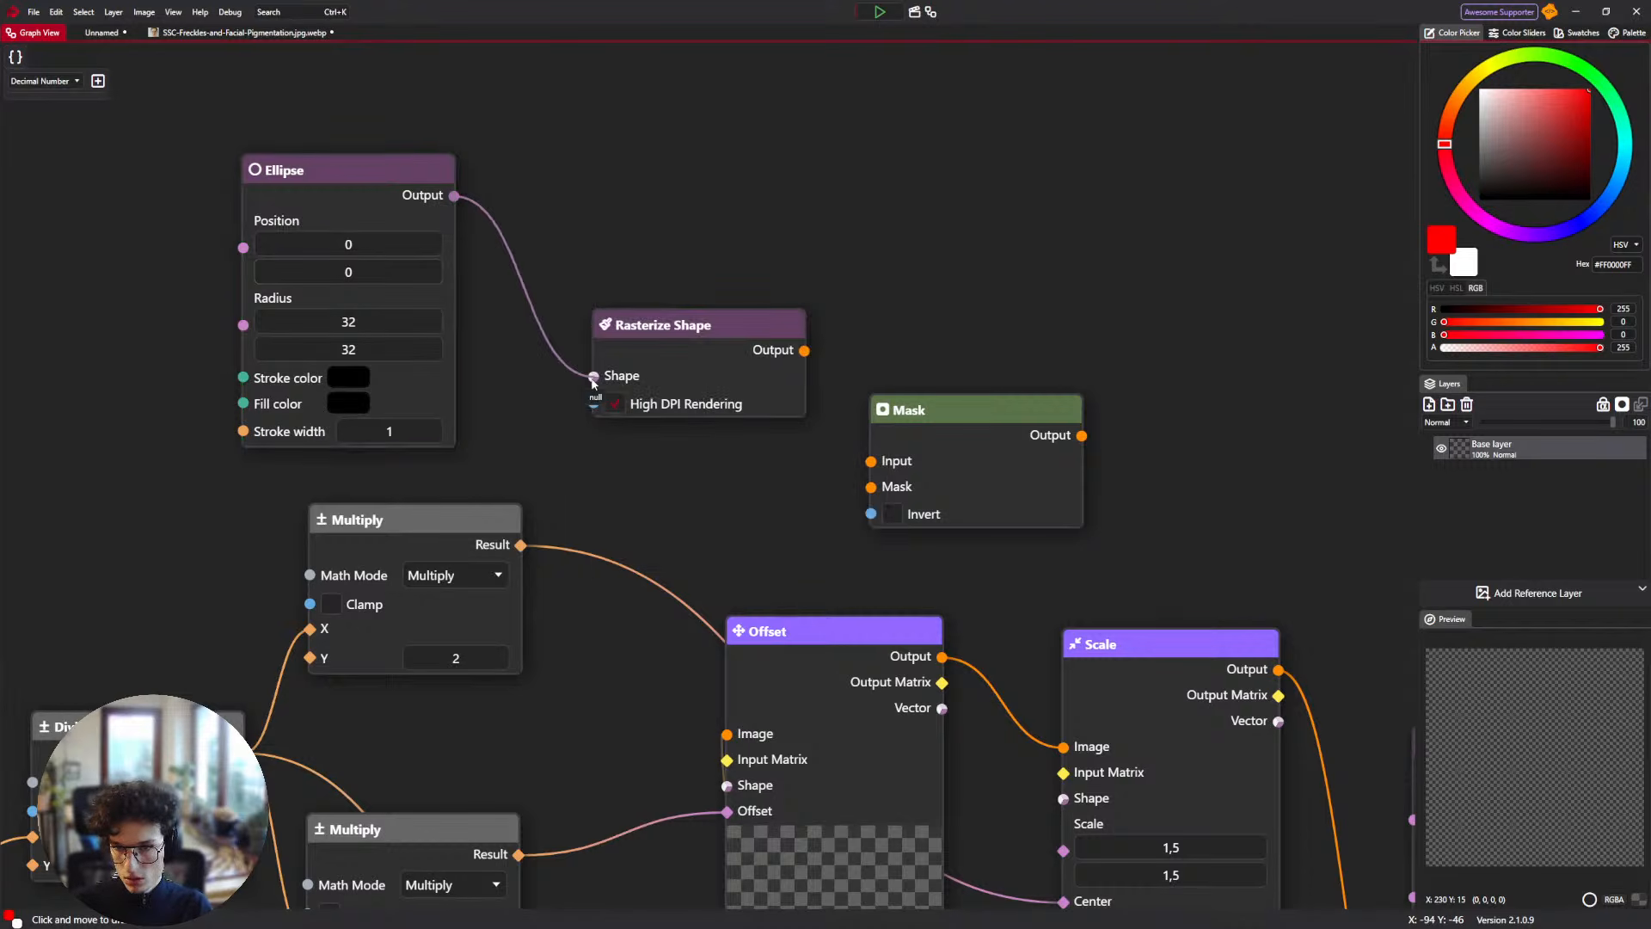
pyautogui.moveTo(745, 352); pyautogui.dragTo(871, 486)
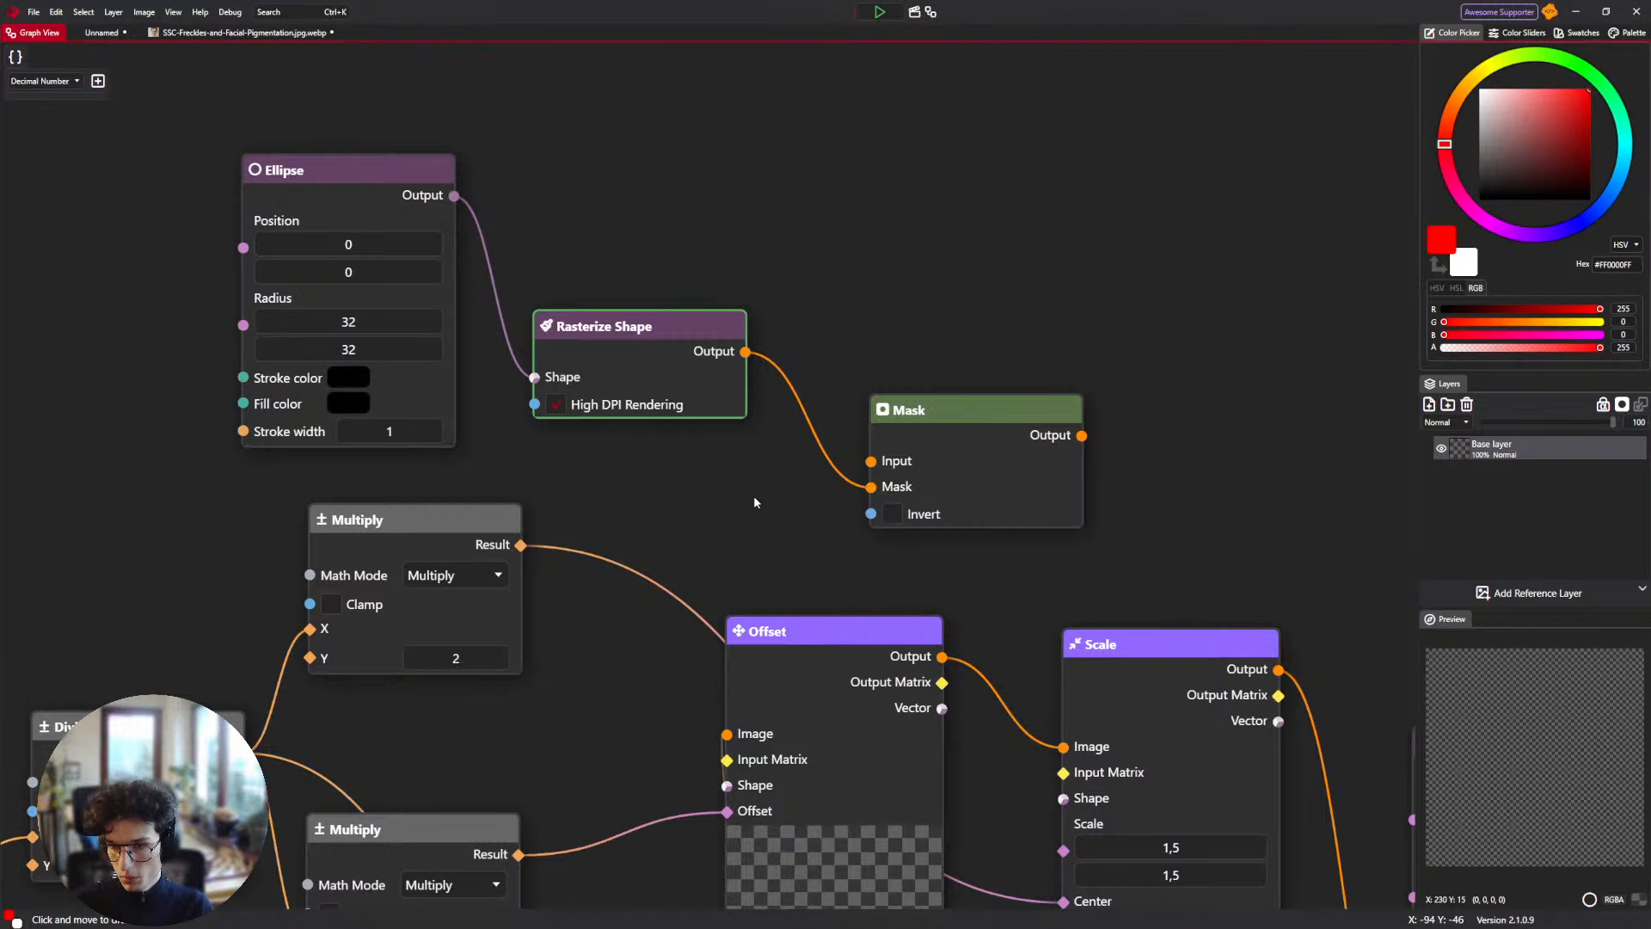
# Connect the Divide node's Result to the new Ellipse's Radius input.
pyautogui.moveTo(639, 506); pyautogui.dragTo(615, 377)
pyautogui.scroll(-1, 615, 382)
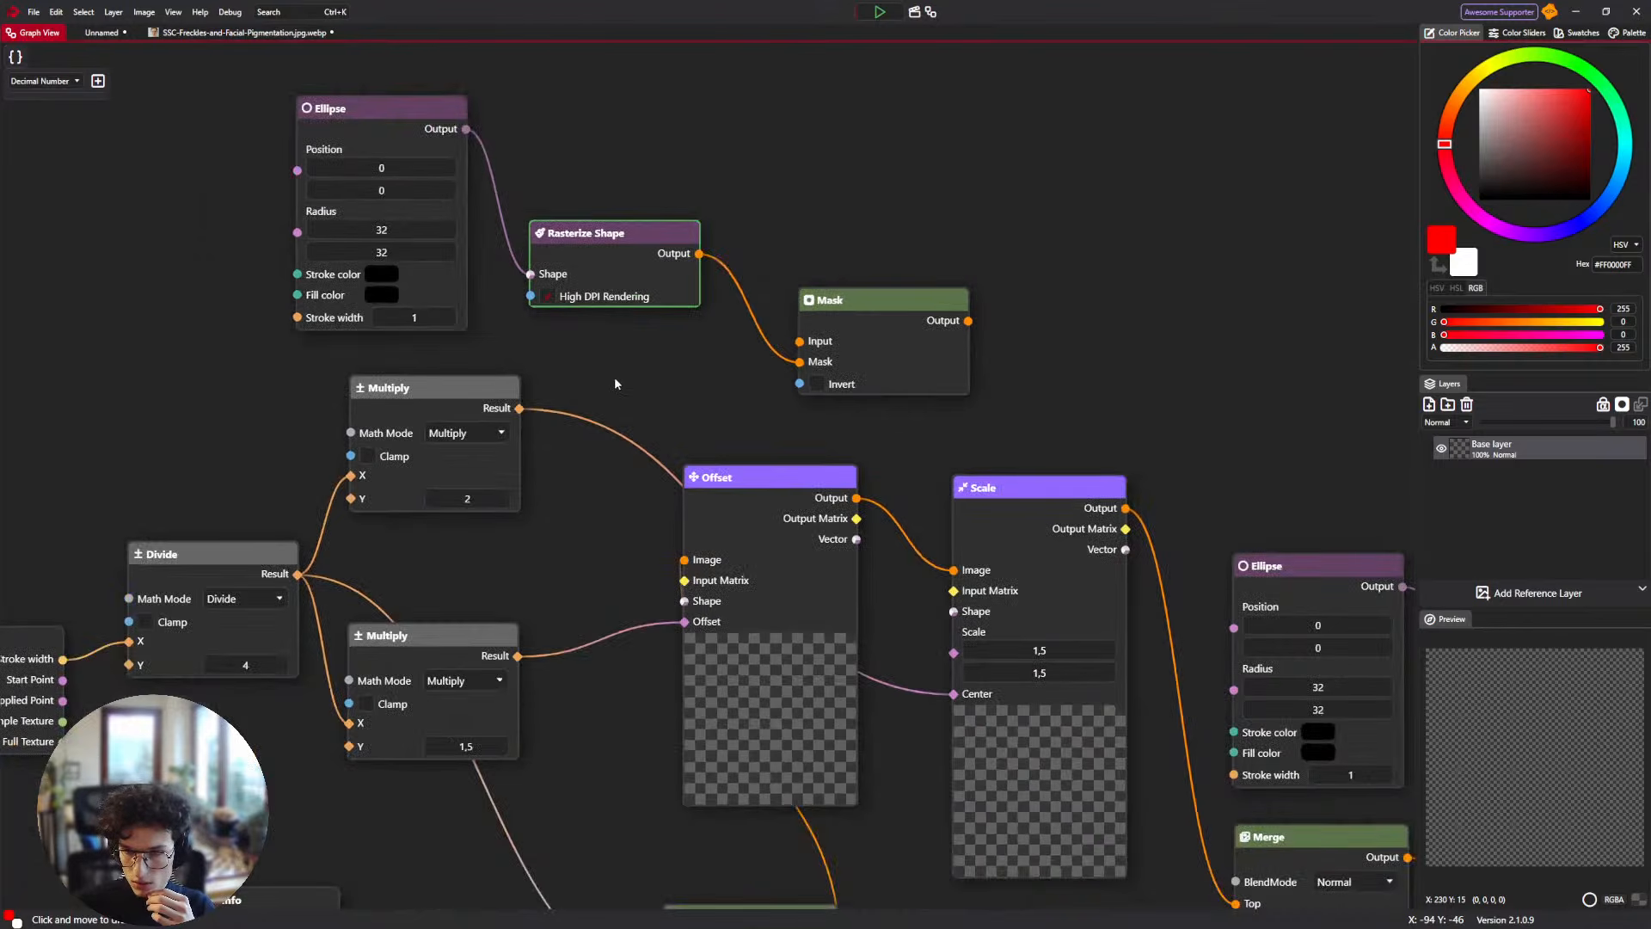
pyautogui.moveTo(600, 390); pyautogui.dragTo(601, 366)
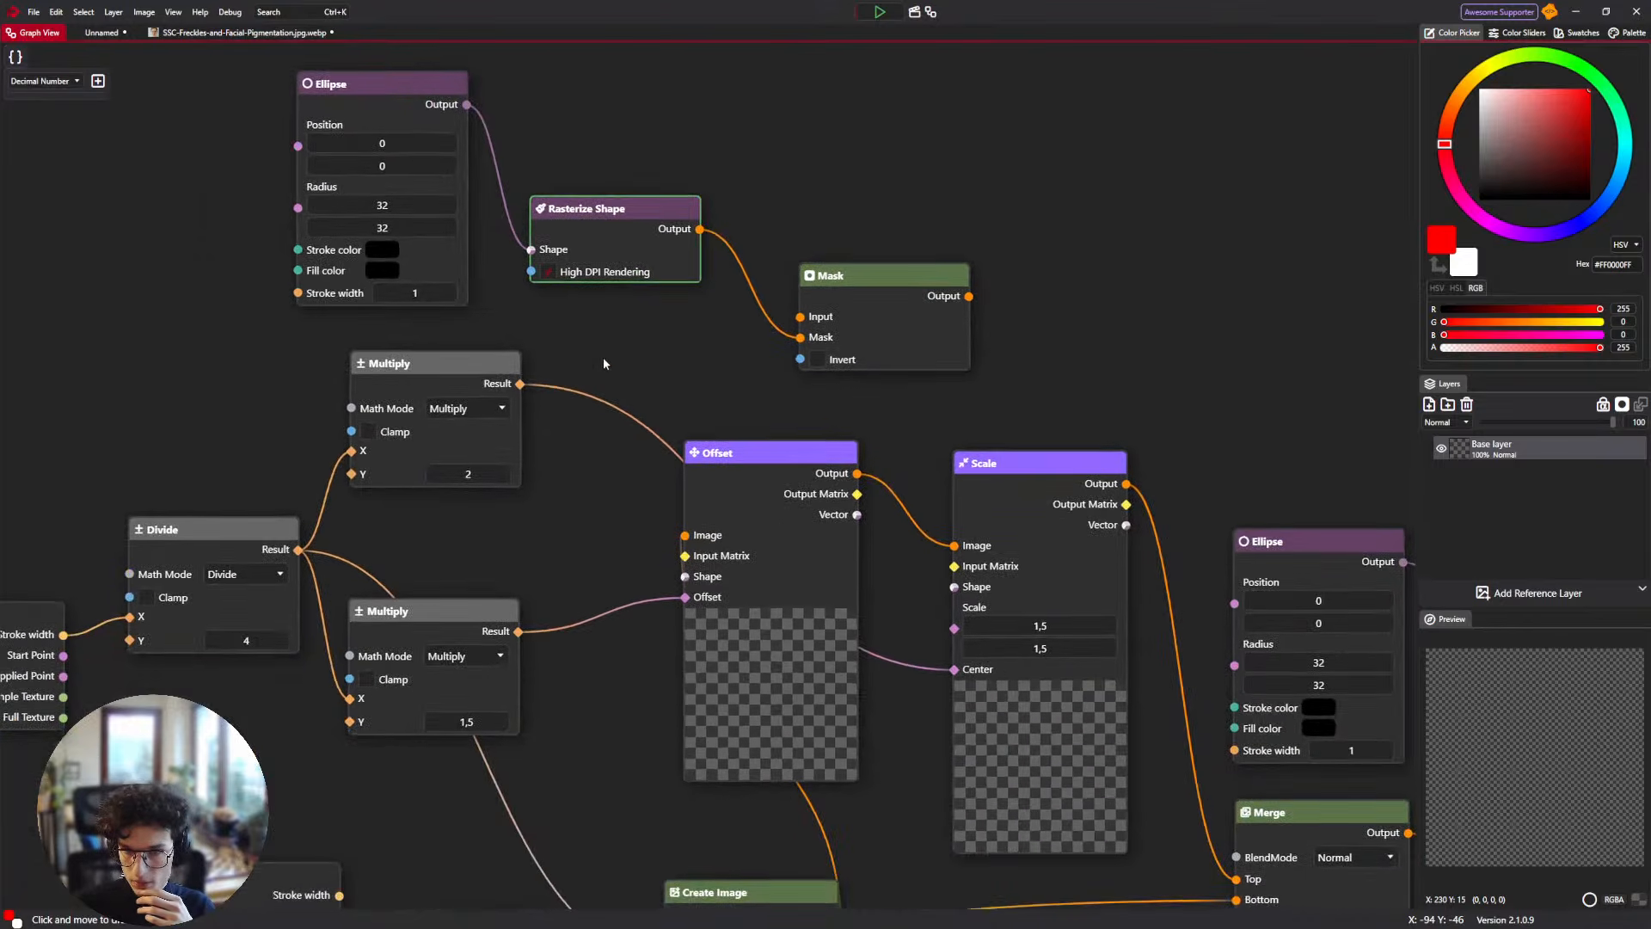
pyautogui.moveTo(201, 273)
pyautogui.mouseDown()
pyautogui.moveTo(325, 255)
pyautogui.moveTo(335, 224)
pyautogui.mouseUp()
pyautogui.moveTo(444, 529); pyautogui.dragTo(468, 184)
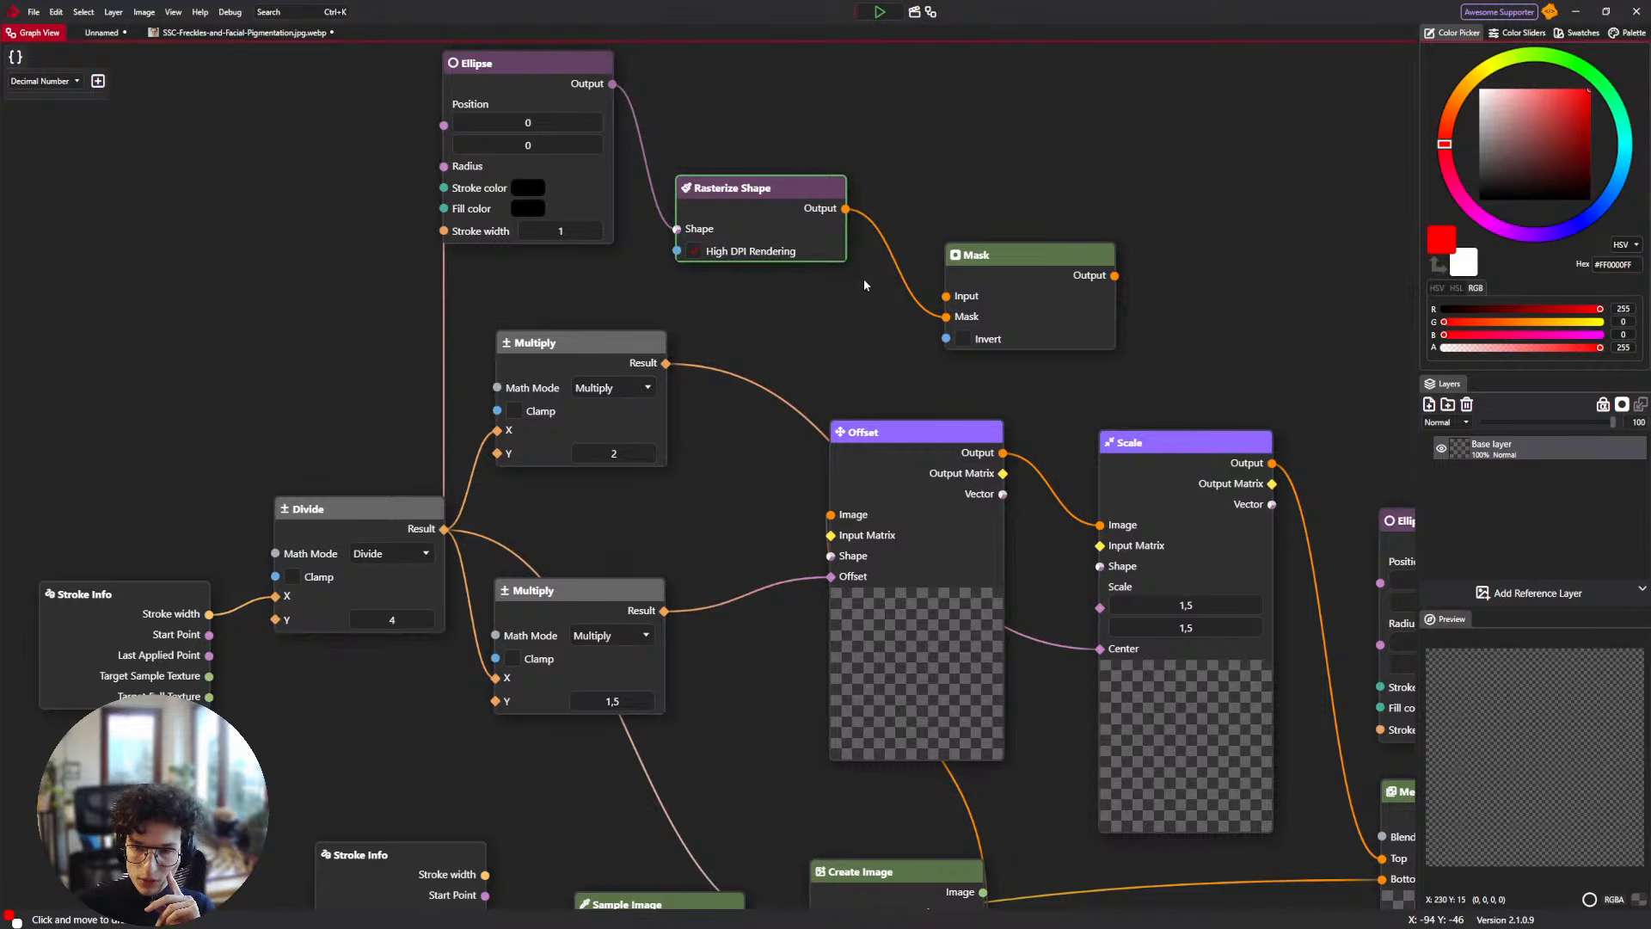
# Move the Sample Image and Create Image nodes with their Stroke Info node to the left, freeing space beside Create Image.
pyautogui.moveTo(890, 279); pyautogui.dragTo(828, 225)
pyautogui.scroll(-6, 854, 313)
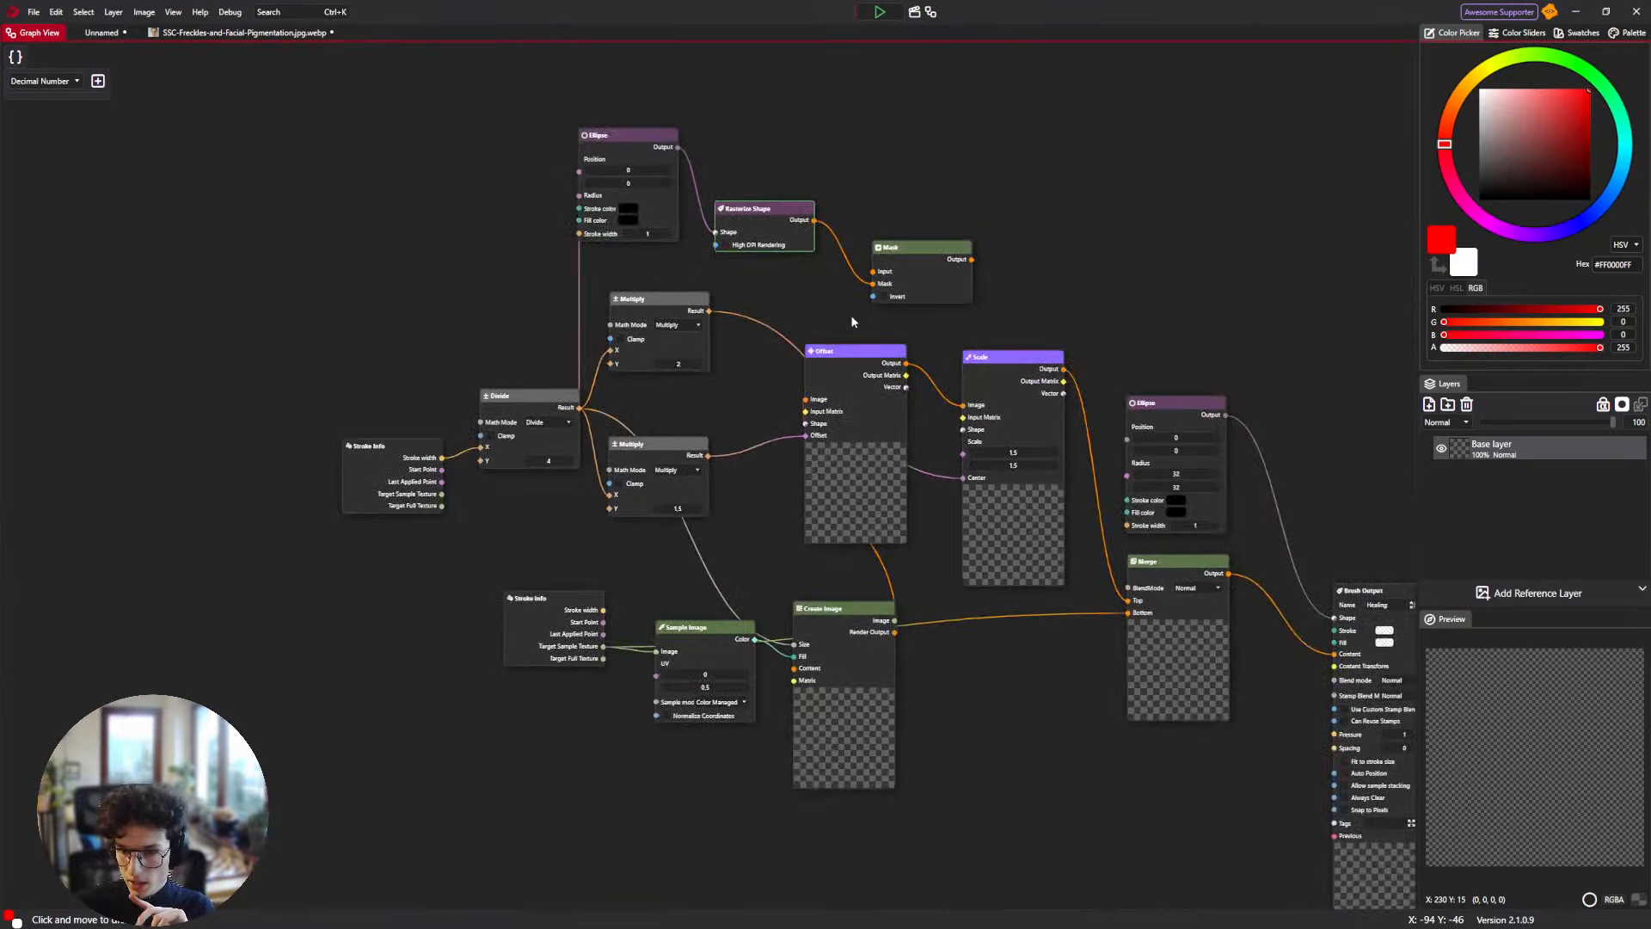
pyautogui.scroll(3, 851, 315)
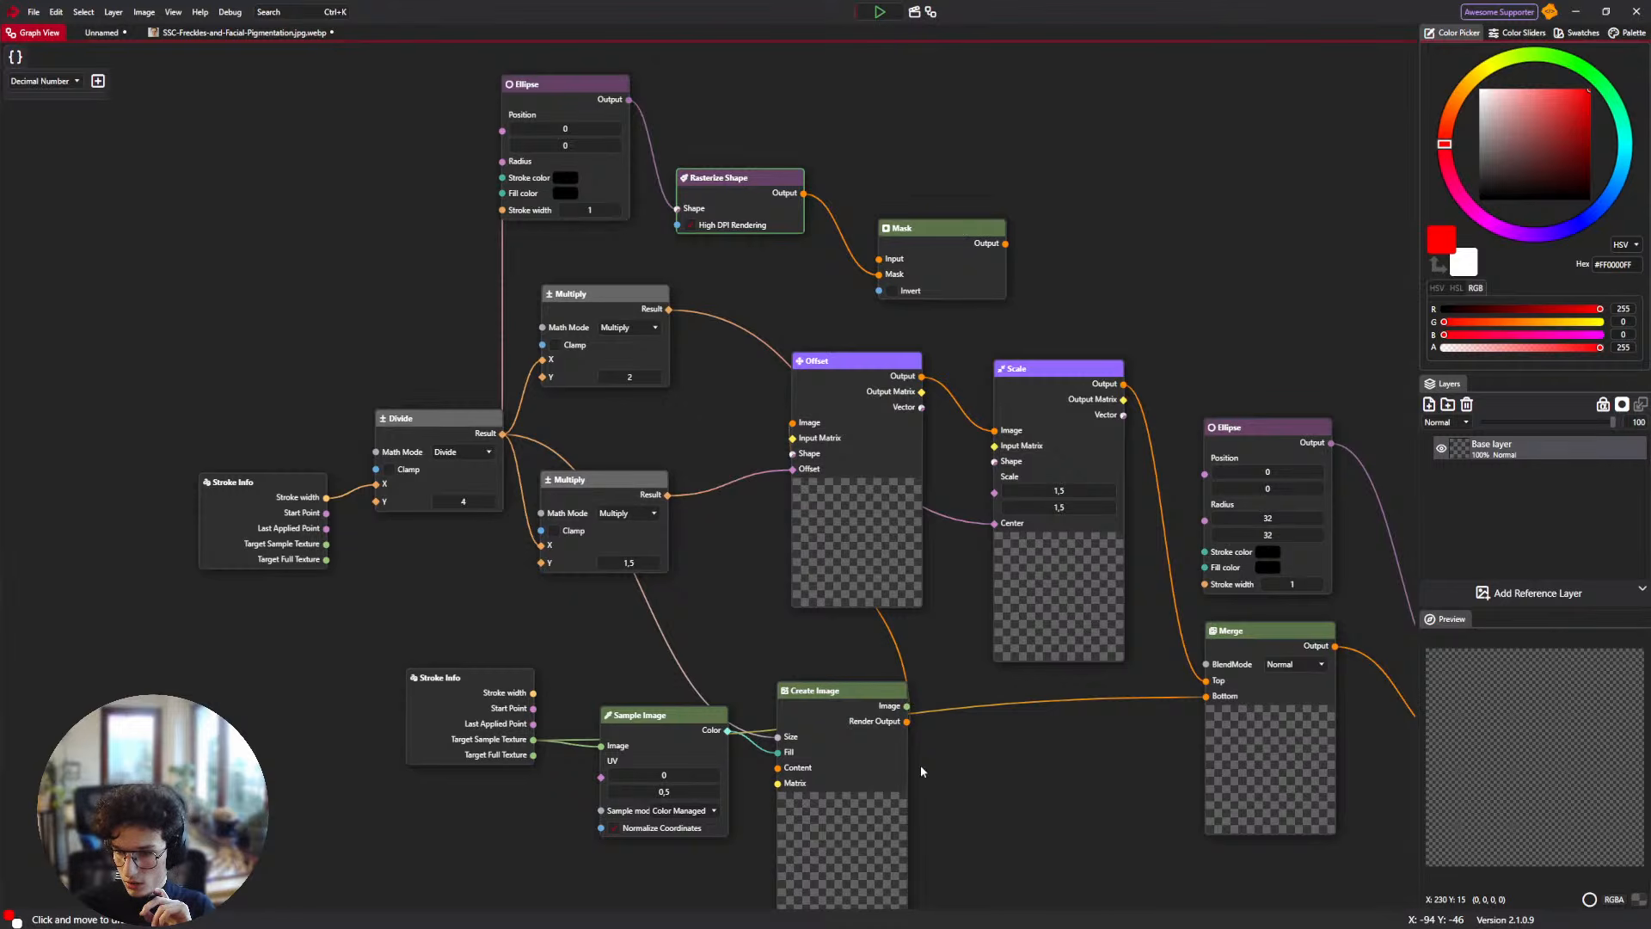
pyautogui.moveTo(884, 794); pyautogui.dragTo(865, 826)
pyautogui.moveTo(405, 824); pyautogui.dragTo(816, 826)
pyautogui.moveTo(816, 826); pyautogui.dragTo(535, 790)
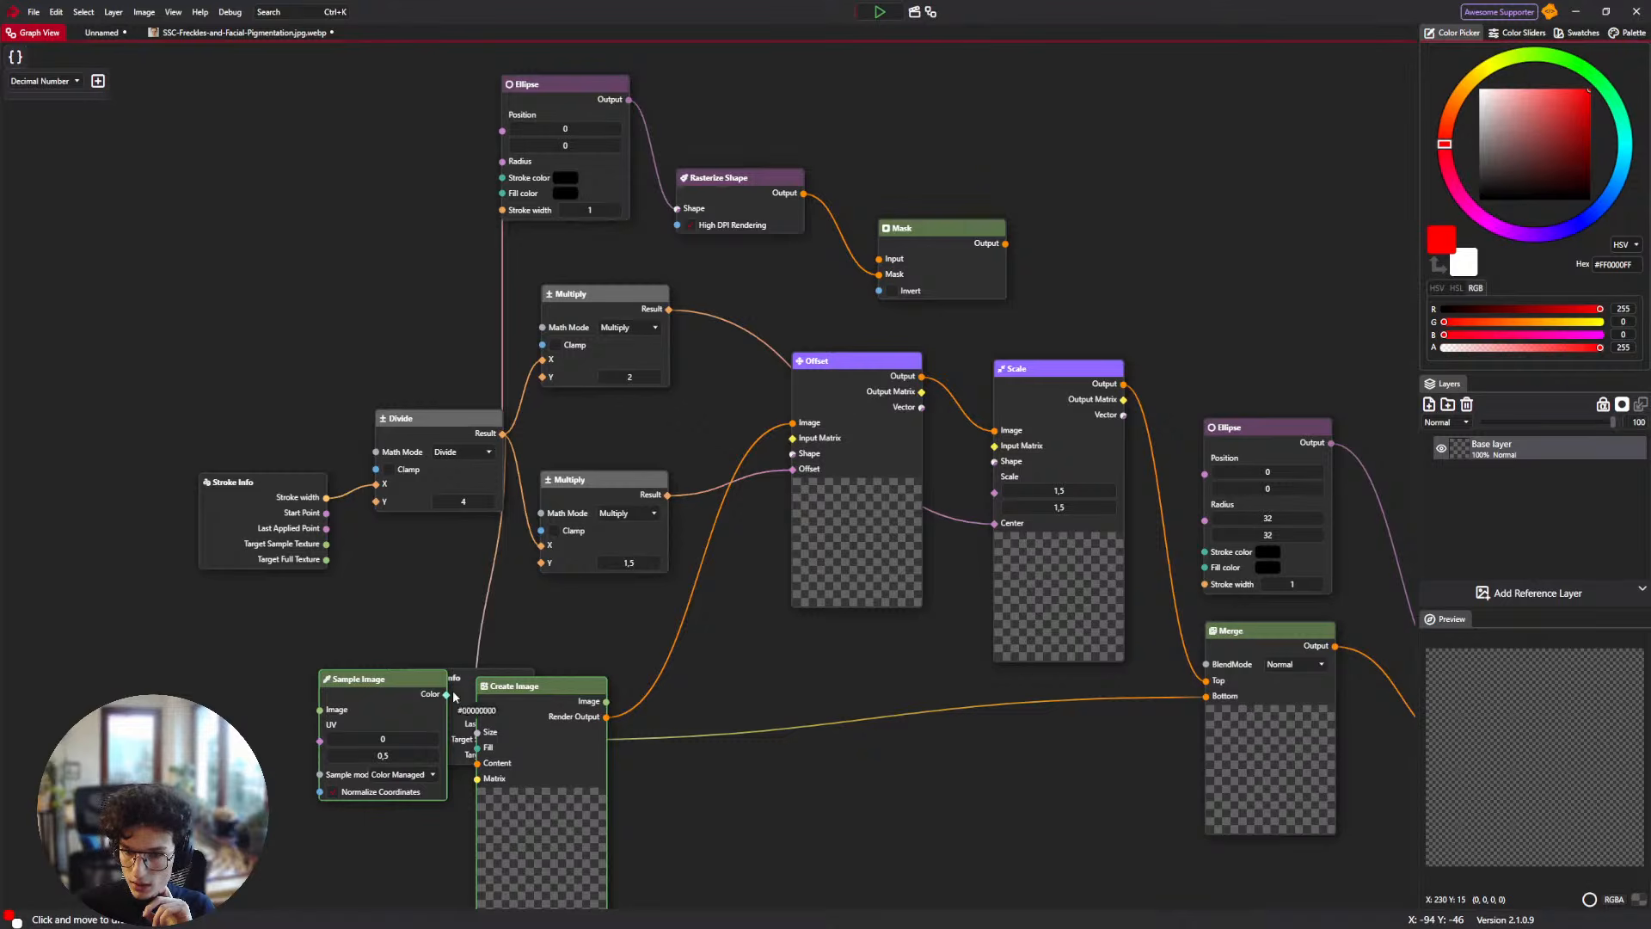
pyautogui.moveTo(454, 698)
pyautogui.mouseDown()
pyautogui.moveTo(252, 600)
pyautogui.moveTo(584, 564)
pyautogui.moveTo(74, 641)
pyautogui.moveTo(114, 589)
pyautogui.moveTo(102, 622)
pyautogui.mouseUp()
# Move the new Ellipse, Rasterize Shape and Mask nodes below the main chain, with Mask directly beside Create Image.
pyautogui.moveTo(1005, 158)
pyautogui.mouseDown()
pyautogui.moveTo(445, 174)
pyautogui.moveTo(513, 293)
pyautogui.mouseUp()
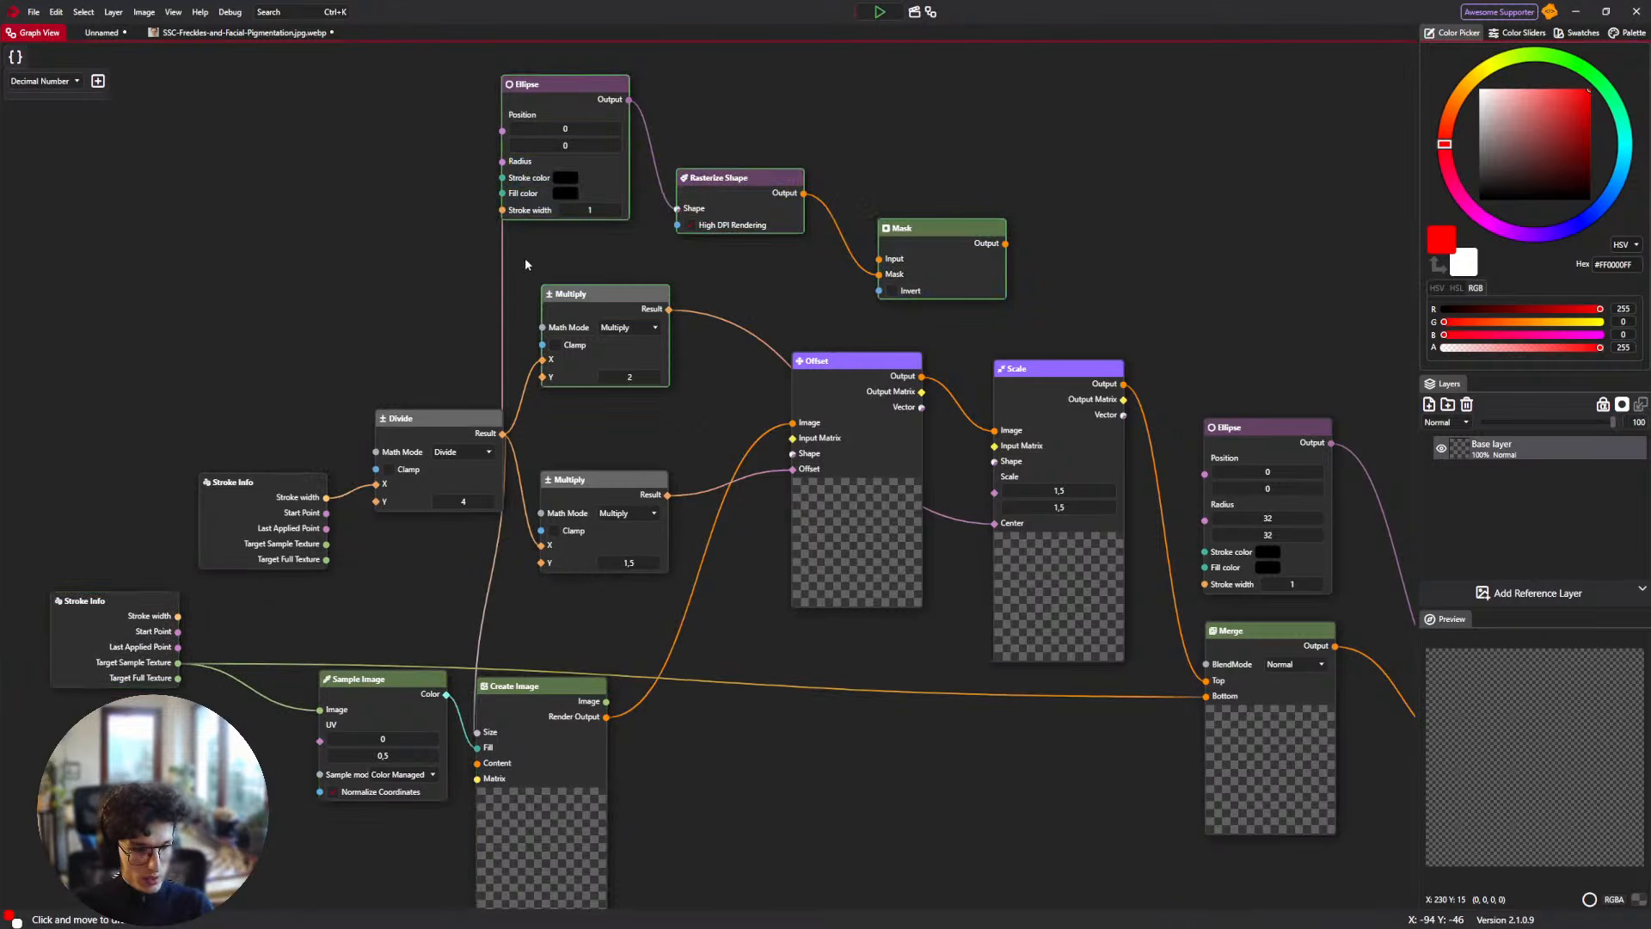
pyautogui.click(910, 247)
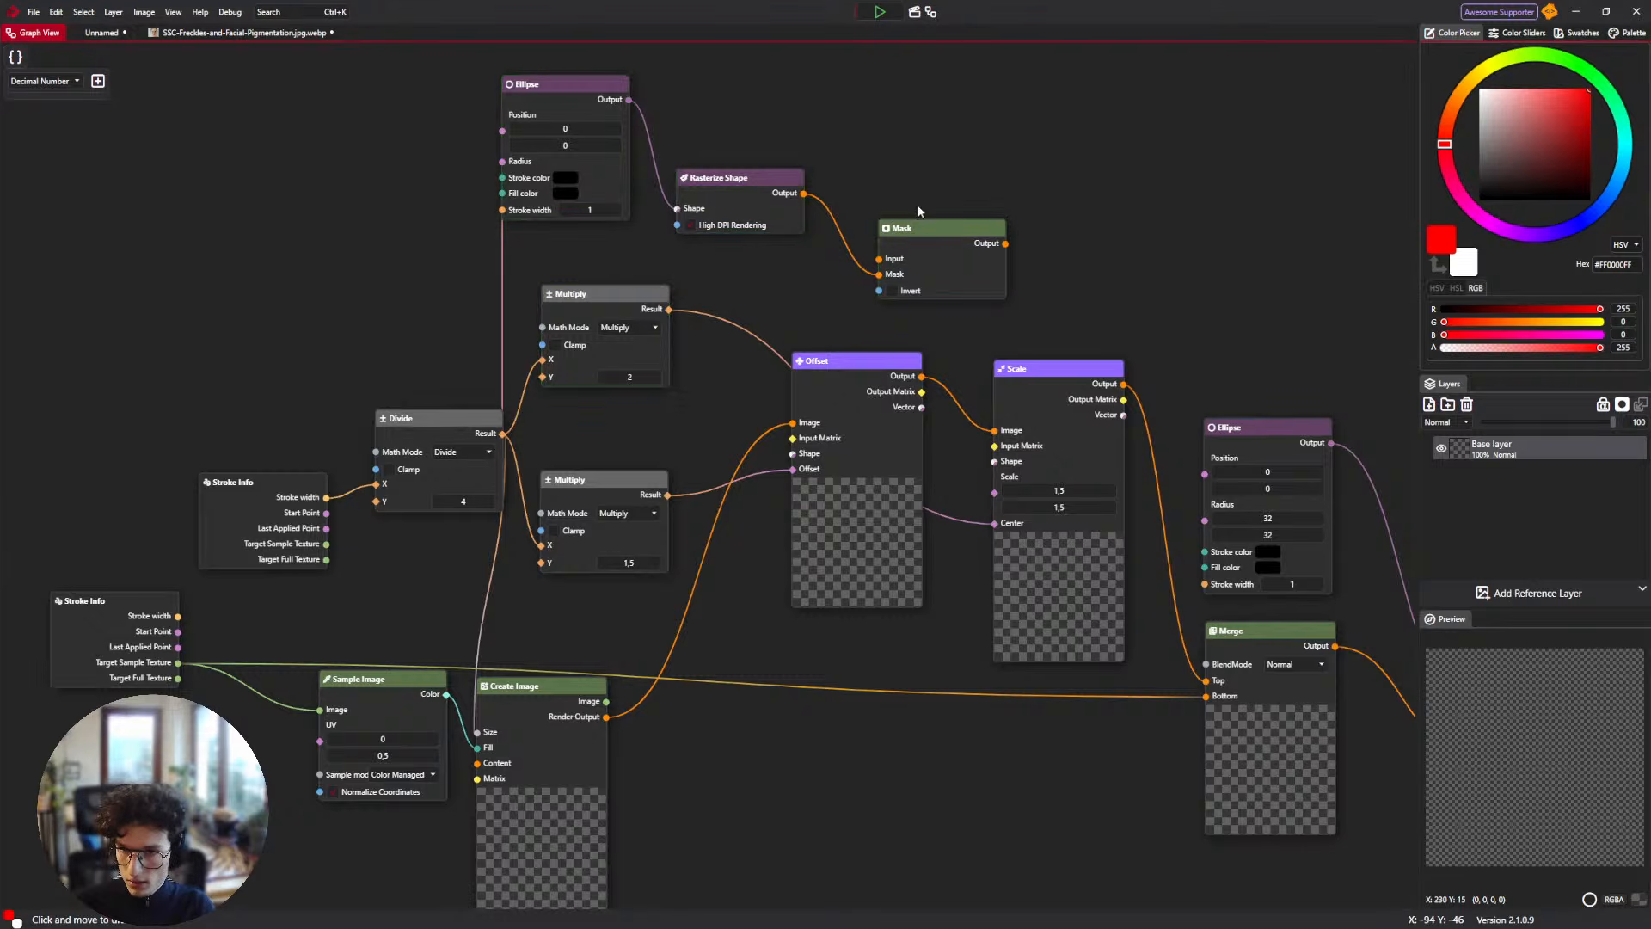
pyautogui.moveTo(983, 118); pyautogui.dragTo(450, 203)
pyautogui.moveTo(1025, 139); pyautogui.dragTo(797, 265)
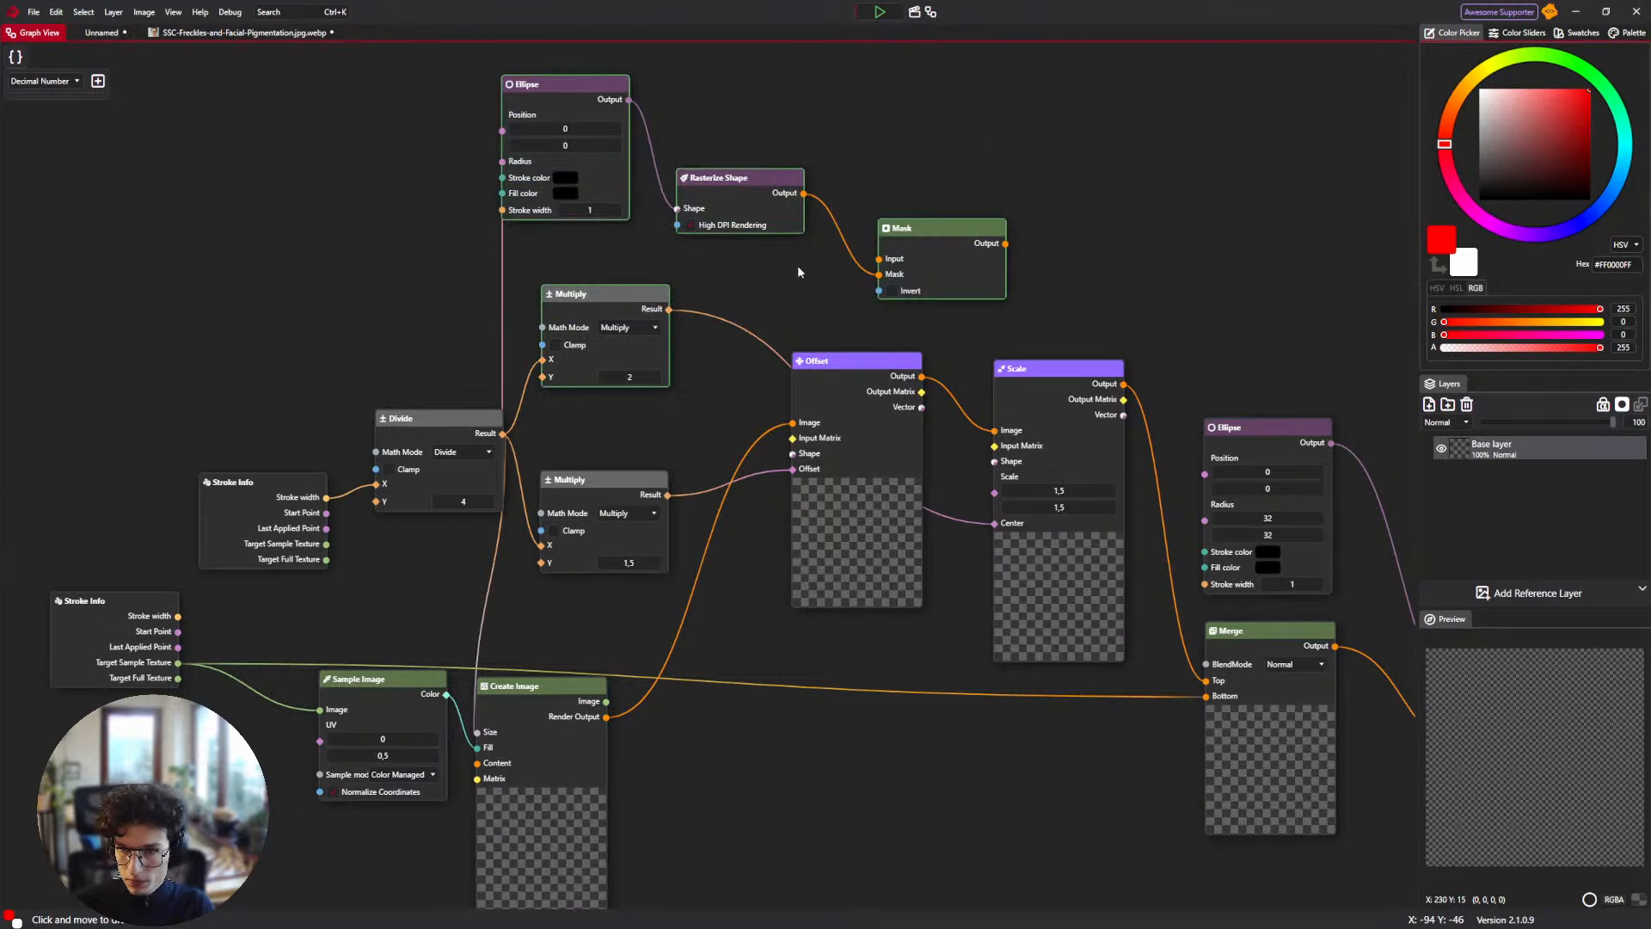
pyautogui.moveTo(1023, 101); pyautogui.dragTo(563, 297)
pyautogui.moveTo(932, 249); pyautogui.dragTo(823, 868)
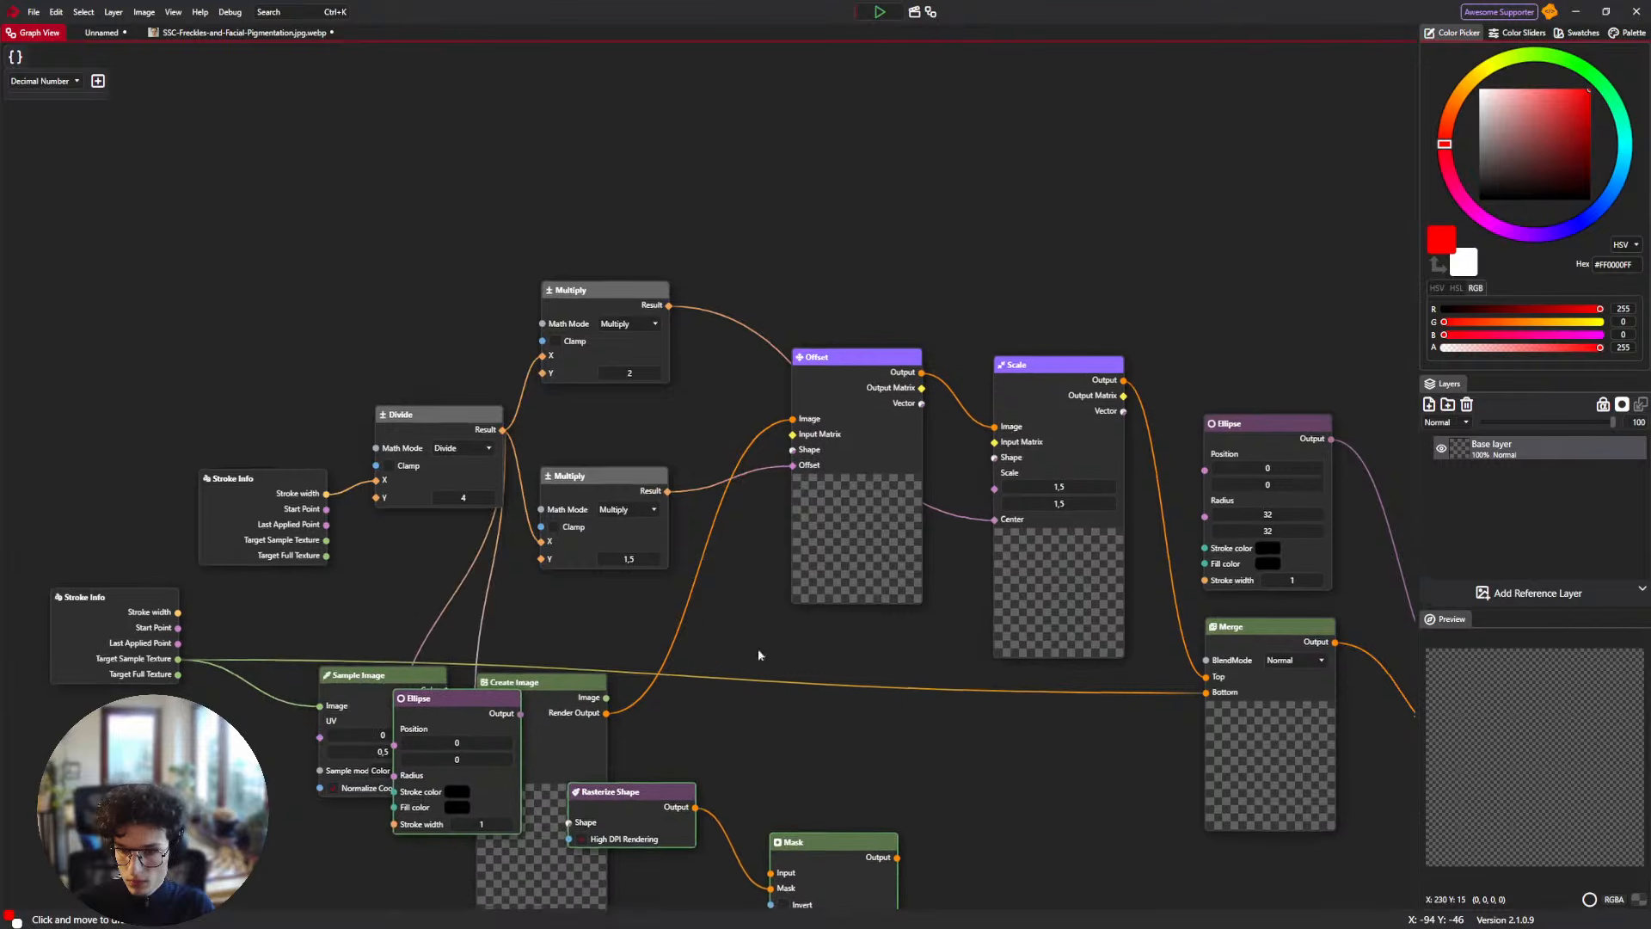
pyautogui.moveTo(757, 650); pyautogui.dragTo(870, 448)
pyautogui.moveTo(906, 701); pyautogui.dragTo(958, 518)
pyautogui.click(1004, 809)
# Connect Create Image's Render Output to Mask's Input and Mask's Output to Offset's Image input.
pyautogui.moveTo(719, 513); pyautogui.dragTo(412, 471)
pyautogui.moveTo(568, 463); pyautogui.dragTo(575, 503)
pyautogui.moveTo(504, 497); pyautogui.dragTo(741, 234)
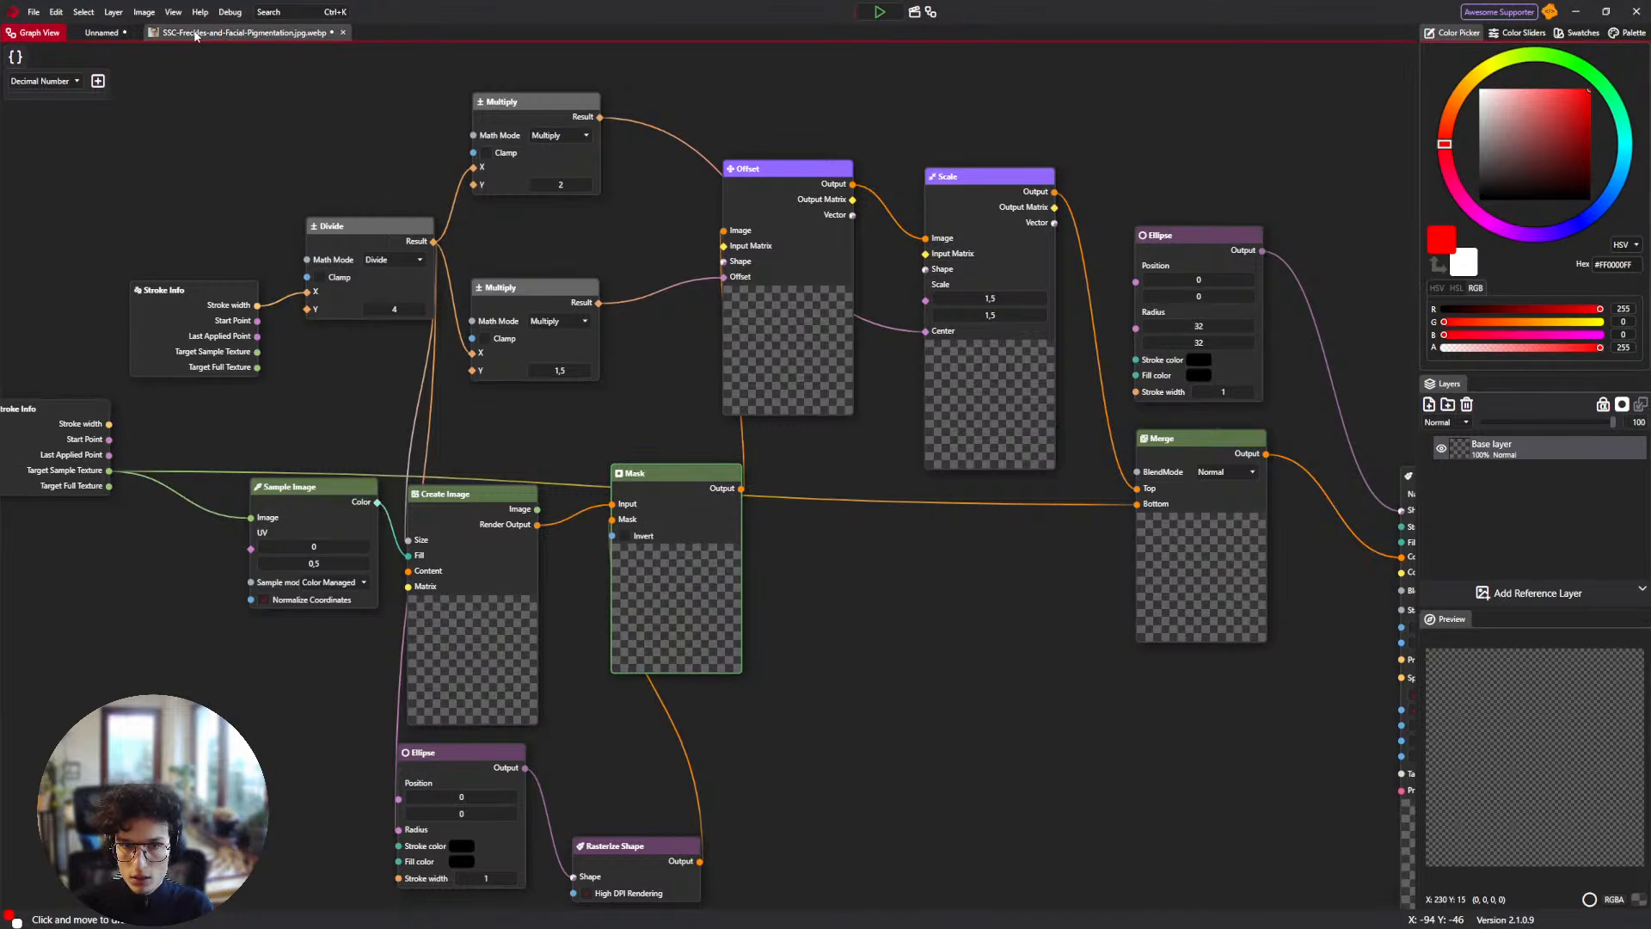
# Check how the masked brush behaves on the forehead in the freckles photo.
pyautogui.click(241, 33)
pyautogui.scroll(2, 791, 343)
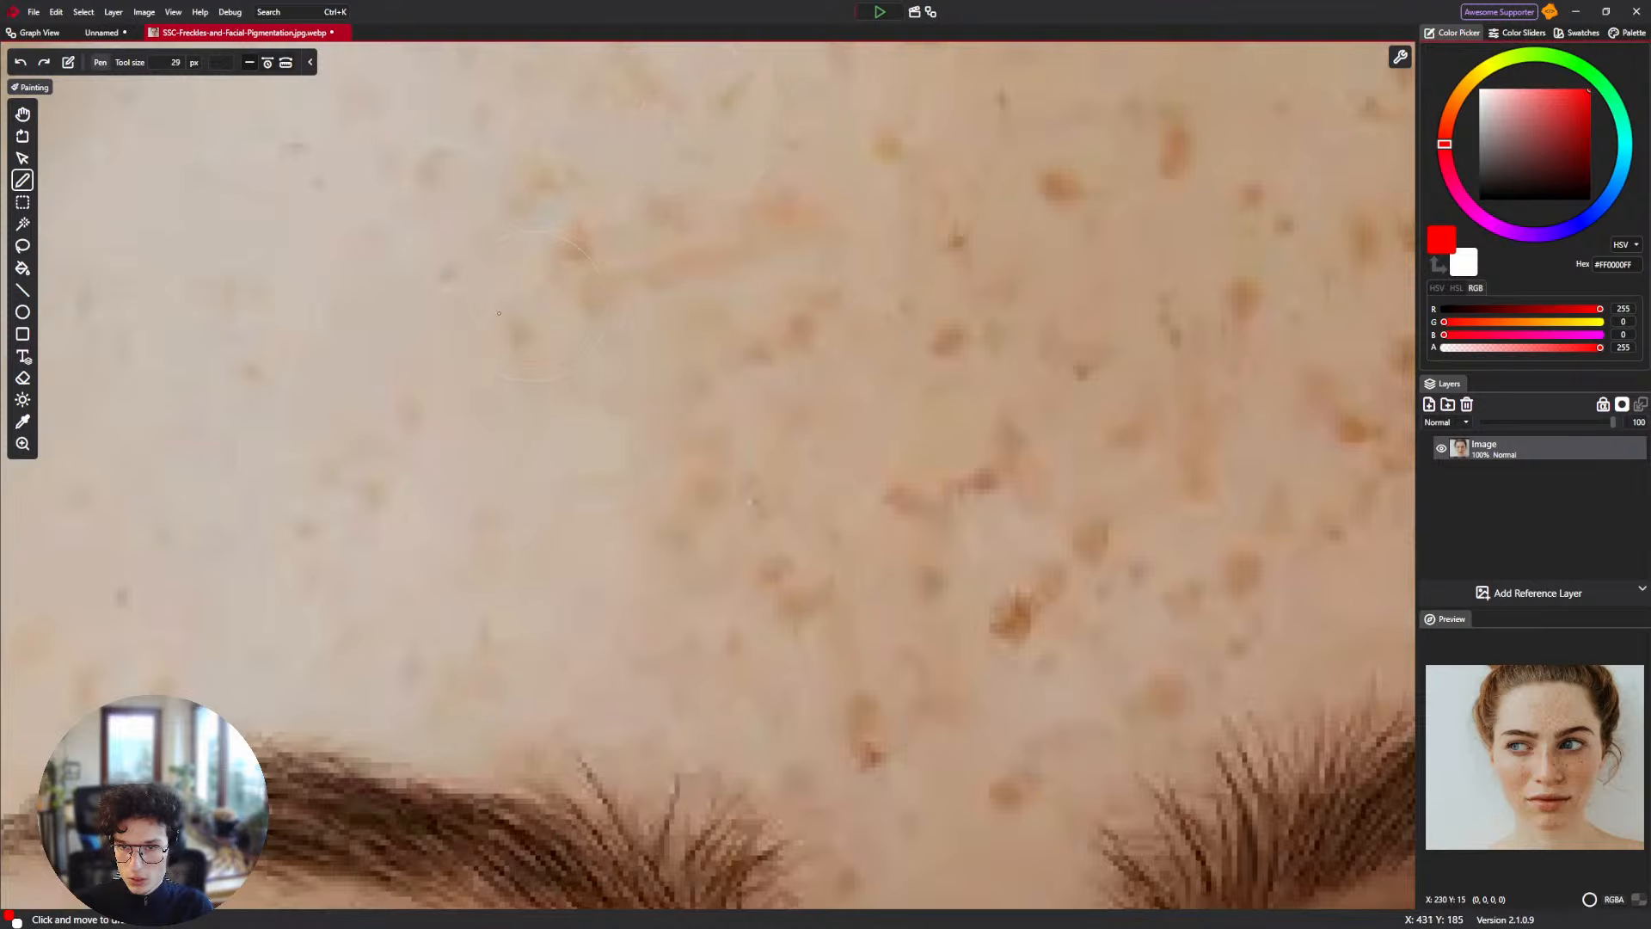
pyautogui.press('h')
pyautogui.scroll(-3, 577, 312)
pyautogui.scroll(-2, 576, 313)
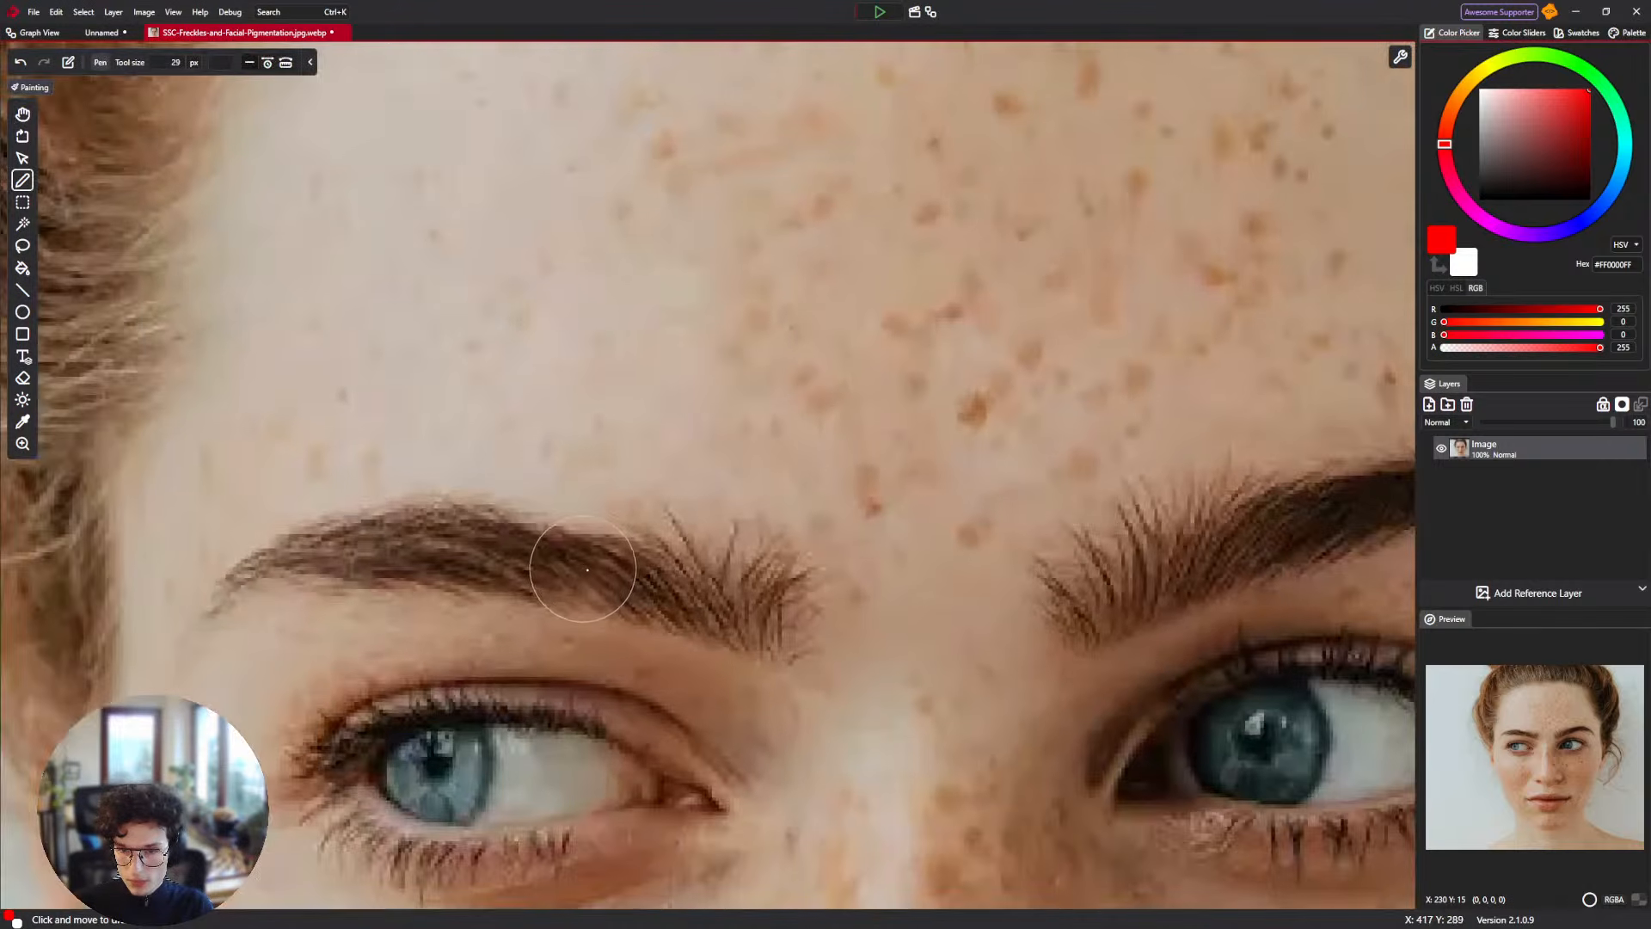
# Return to the Unnamed document and show its node graph.
pyautogui.click(26, 32)
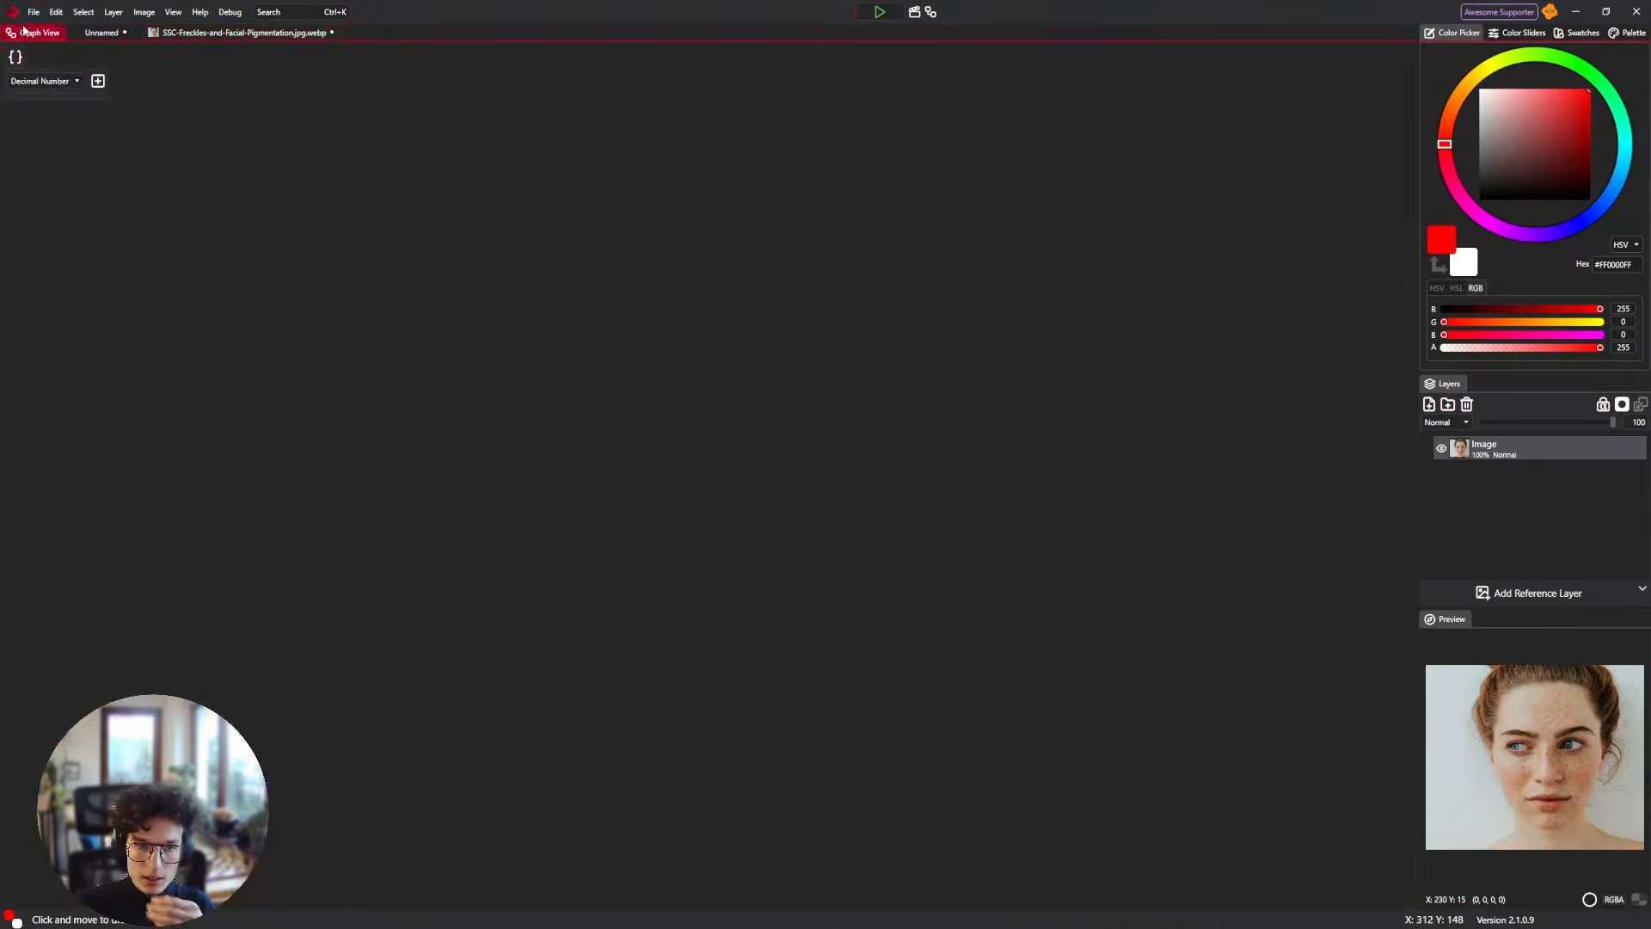
pyautogui.click(109, 35)
pyautogui.click(181, 33)
pyautogui.click(36, 33)
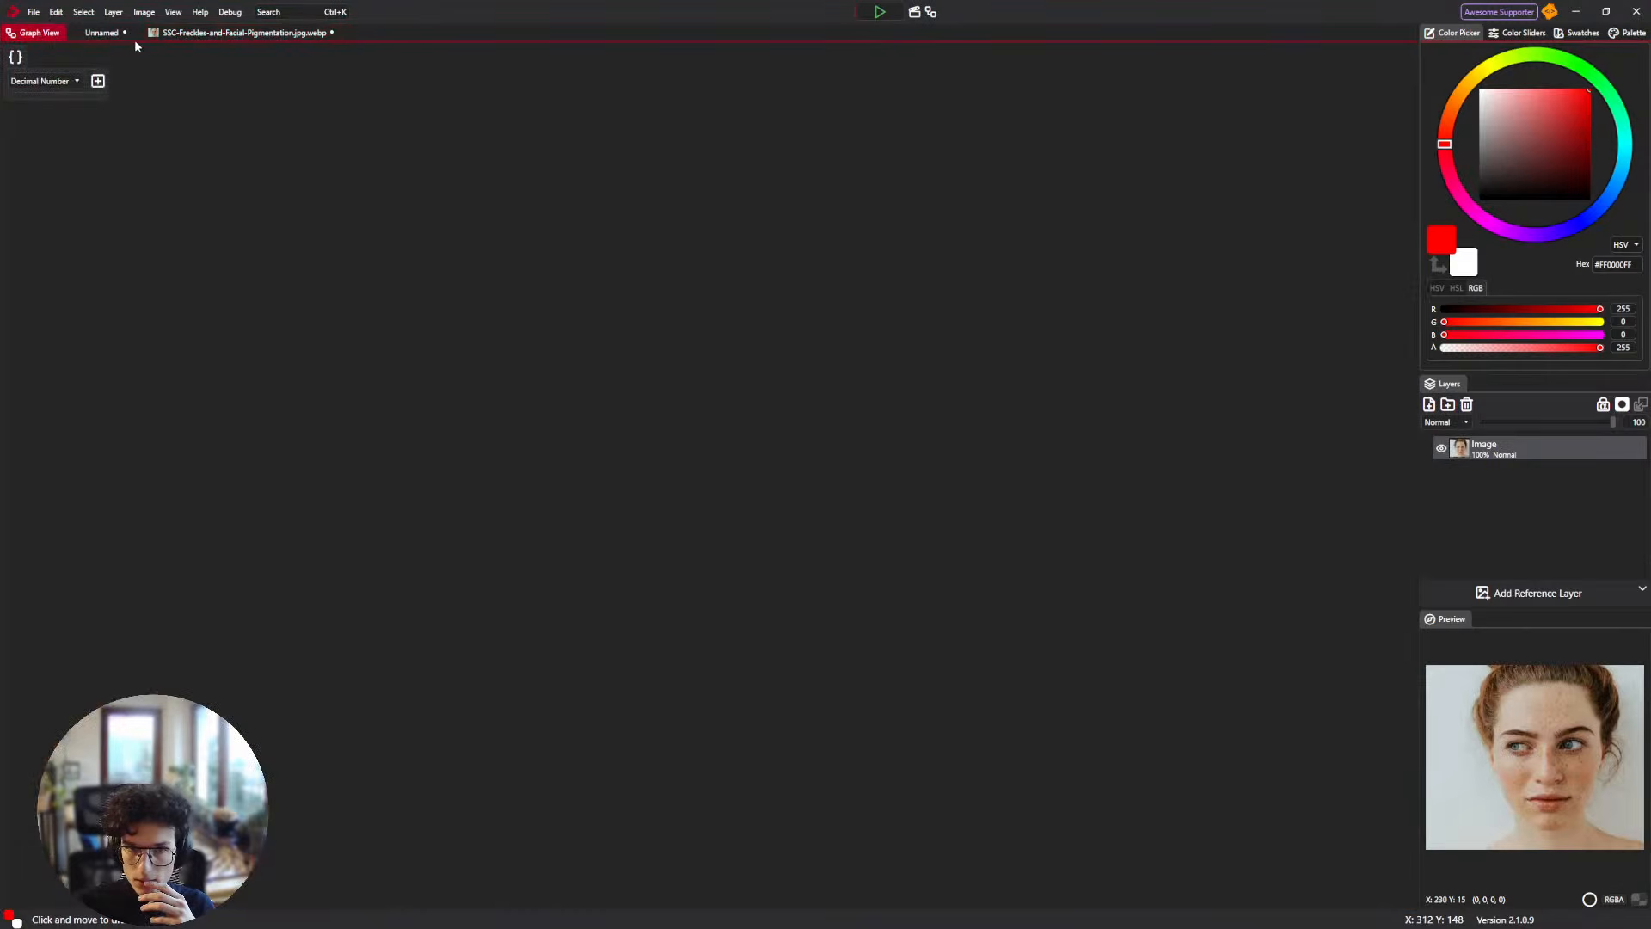
pyautogui.click(109, 34)
pyautogui.click(43, 34)
# Set the fill color of the Ellipse feeding Rasterize Shape to white (#FFFFFFFF).
pyautogui.moveTo(639, 413); pyautogui.dragTo(645, 303)
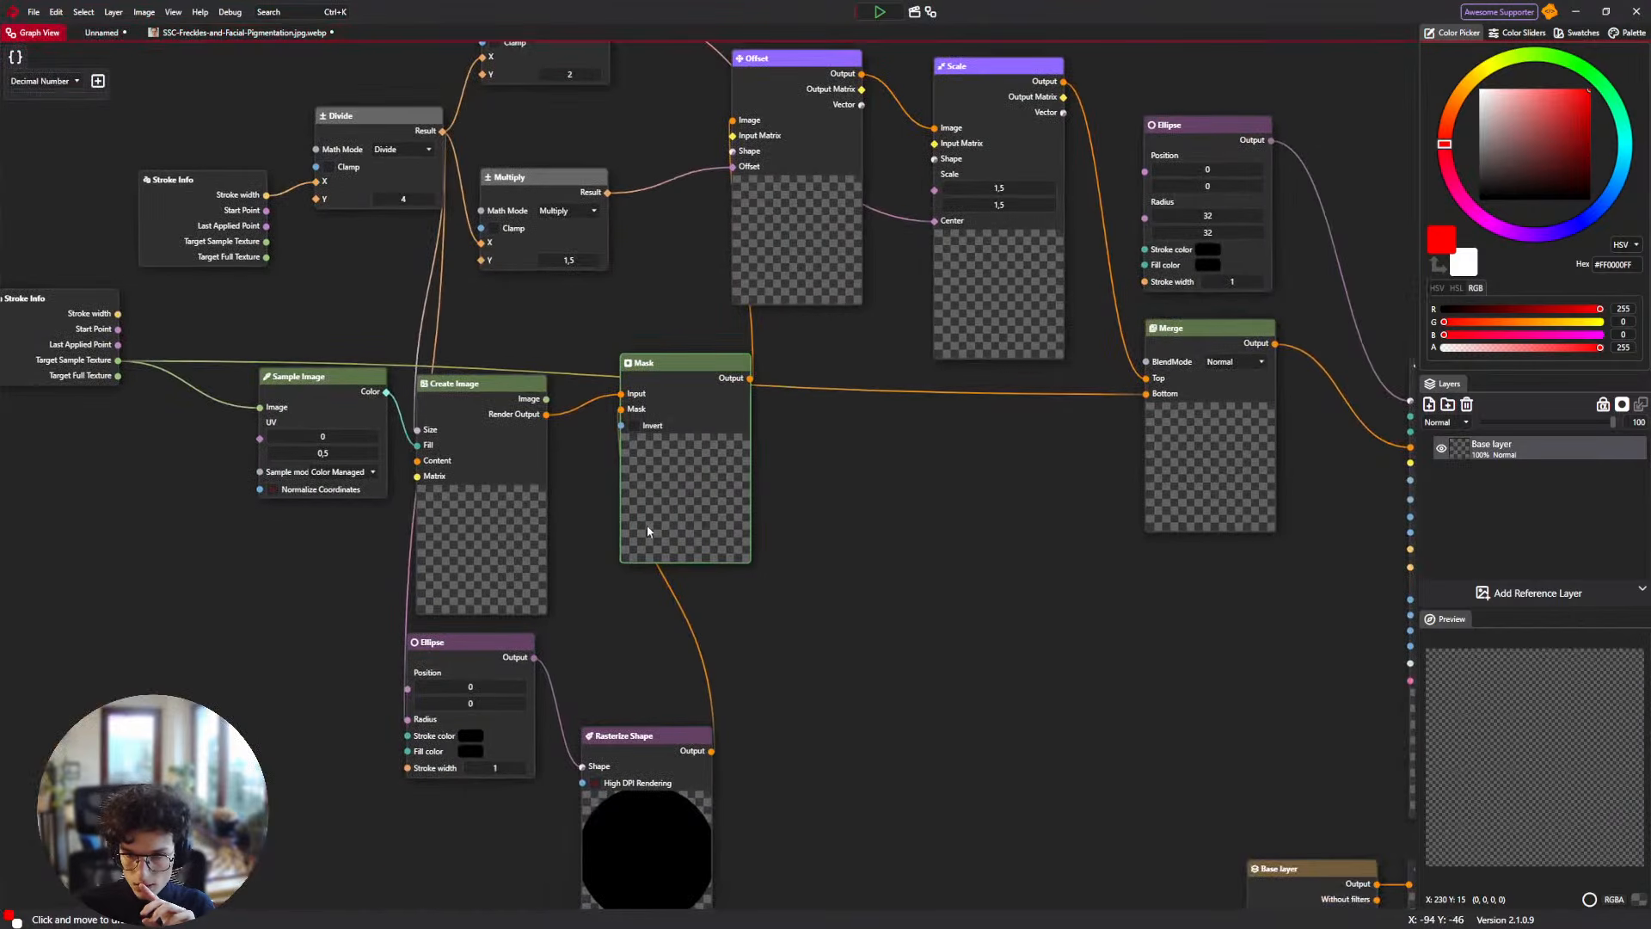
pyautogui.moveTo(799, 489); pyautogui.dragTo(963, 425)
pyautogui.scroll(-3, 964, 425)
pyautogui.scroll(3, 812, 684)
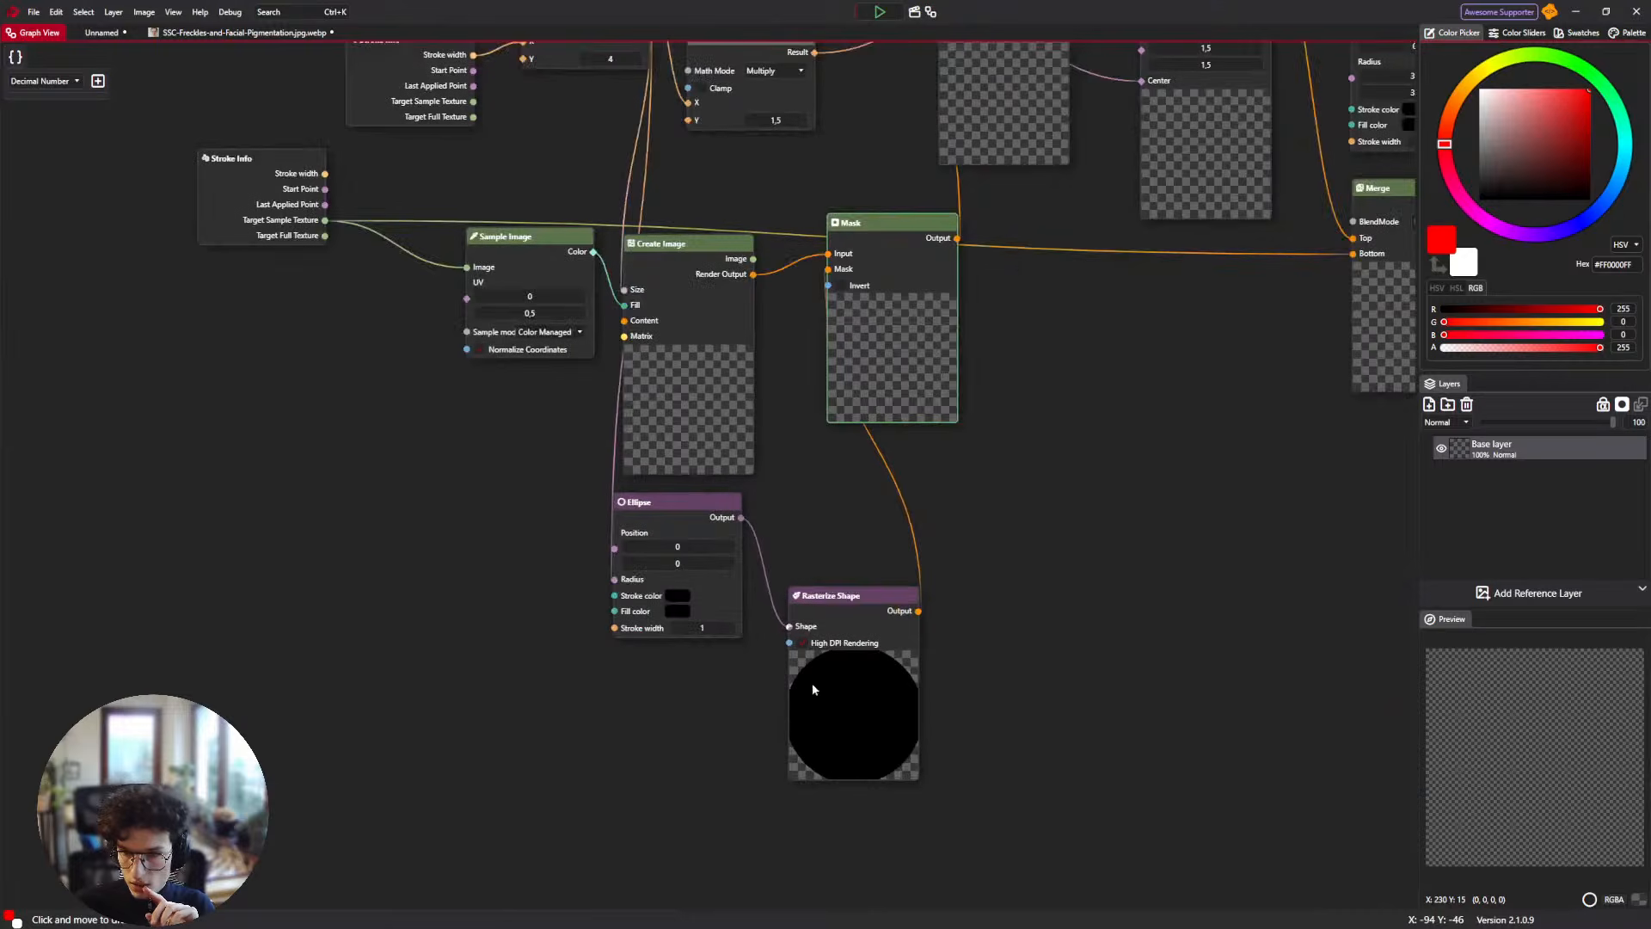
pyautogui.click(682, 609)
pyautogui.moveTo(688, 665); pyautogui.dragTo(564, 600)
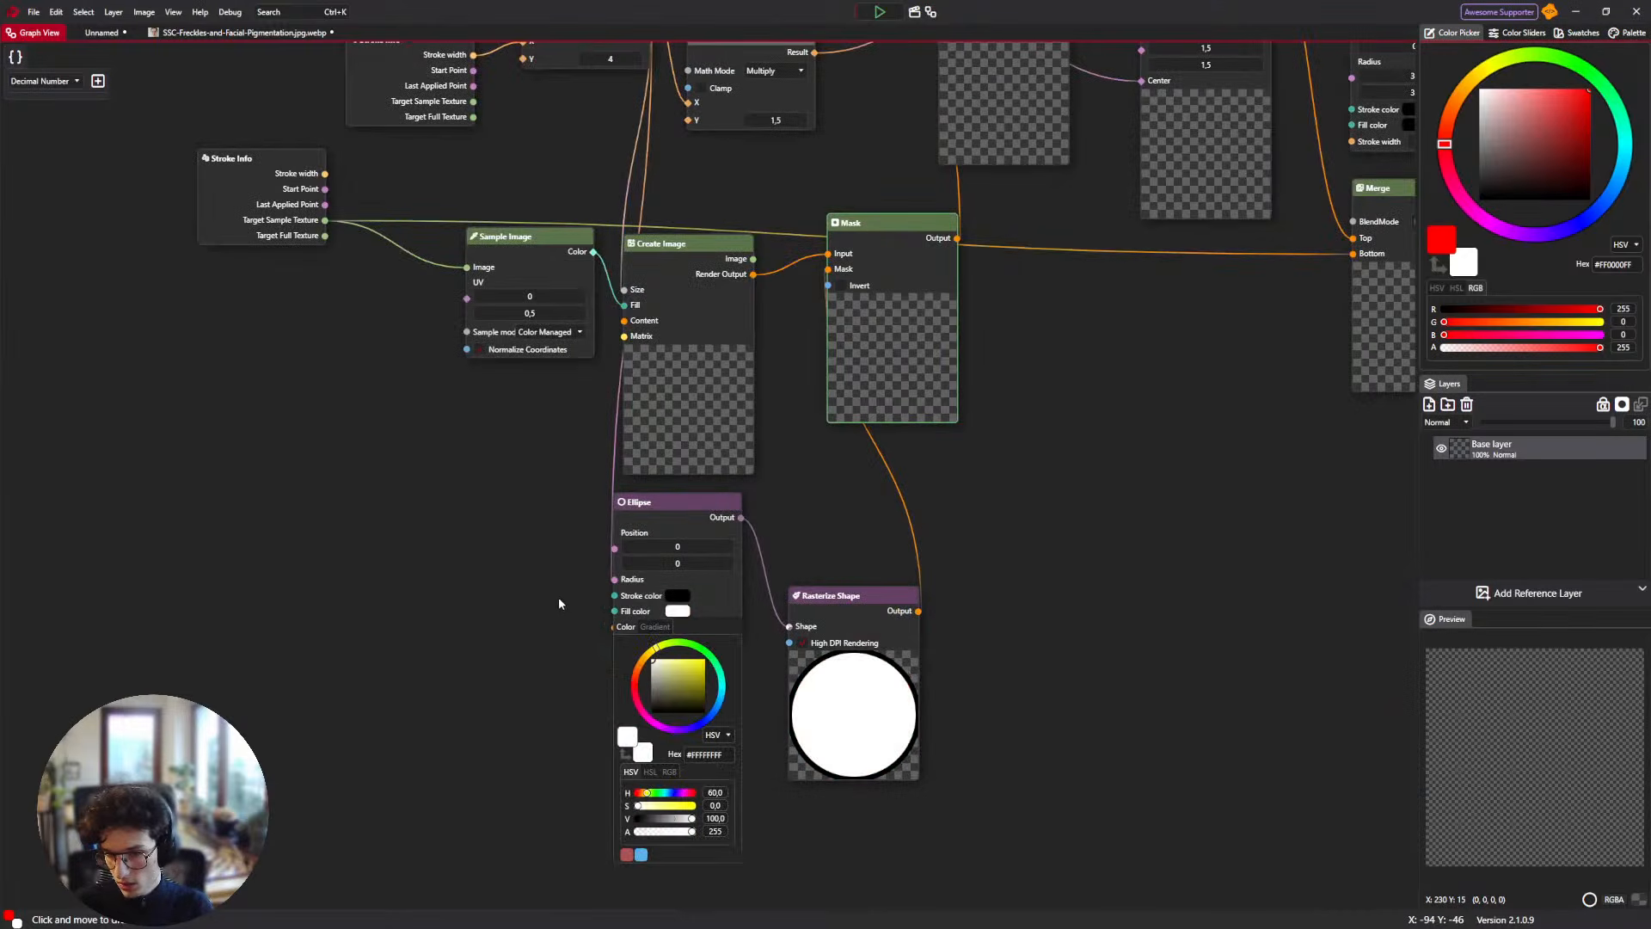
# Set the stroke color of the Ellipse feeding Rasterize Shape to white and its stroke width to 0.
pyautogui.click(681, 599)
pyautogui.click(682, 599)
pyautogui.moveTo(683, 664); pyautogui.dragTo(425, 517)
pyautogui.click(1036, 554)
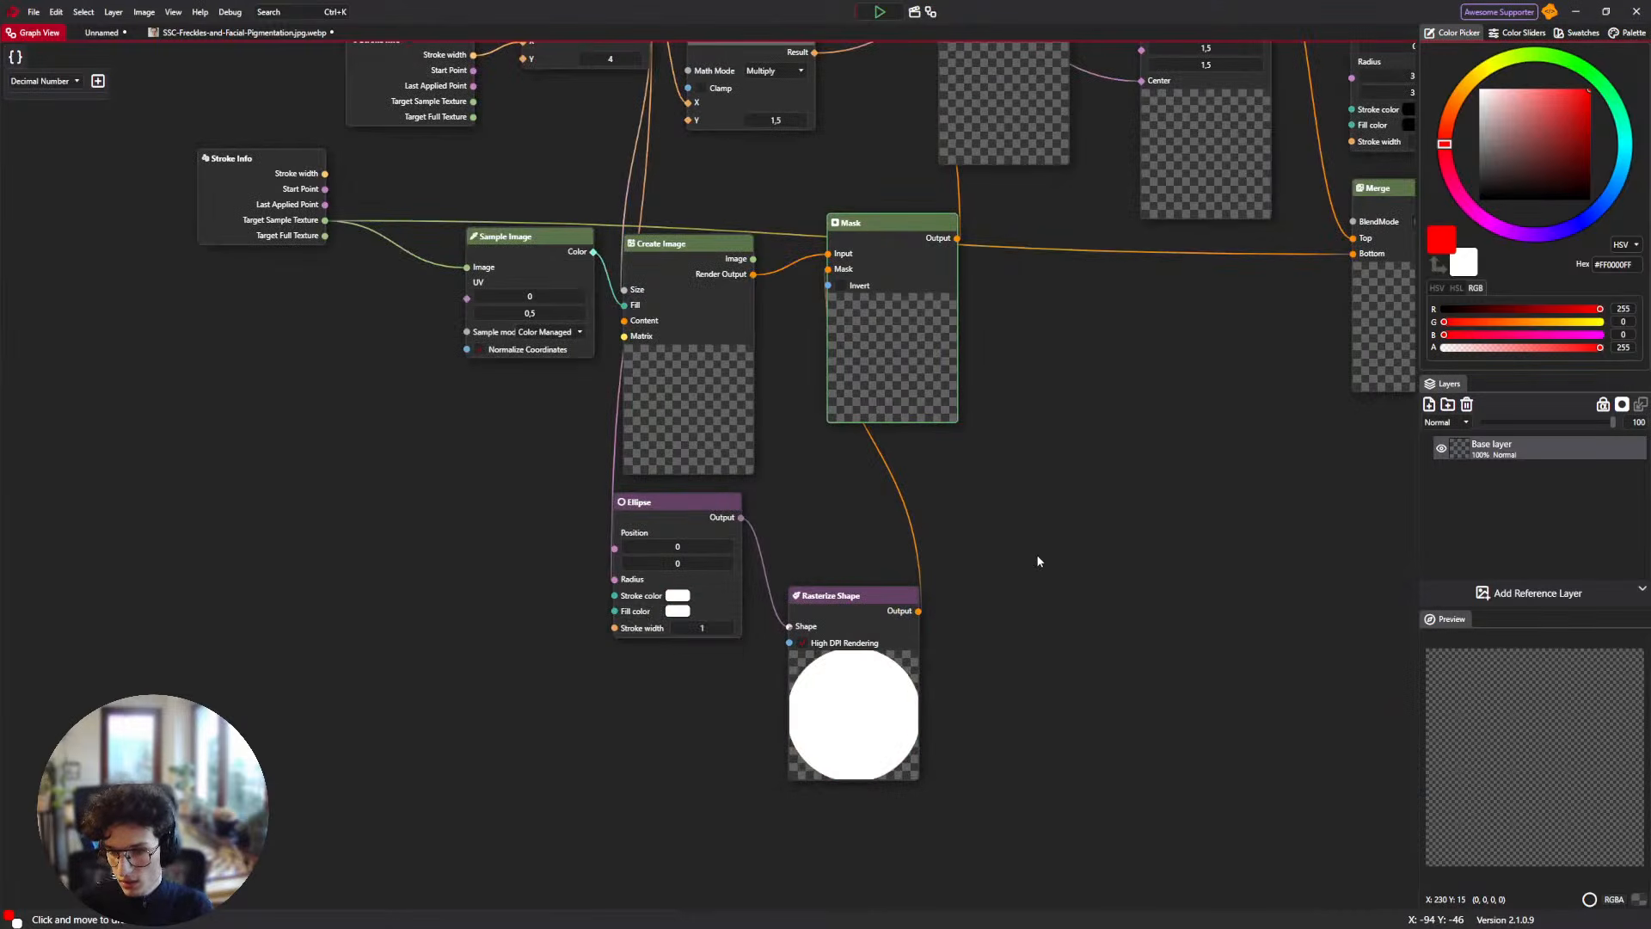
pyautogui.click(122, 34)
pyautogui.click(52, 33)
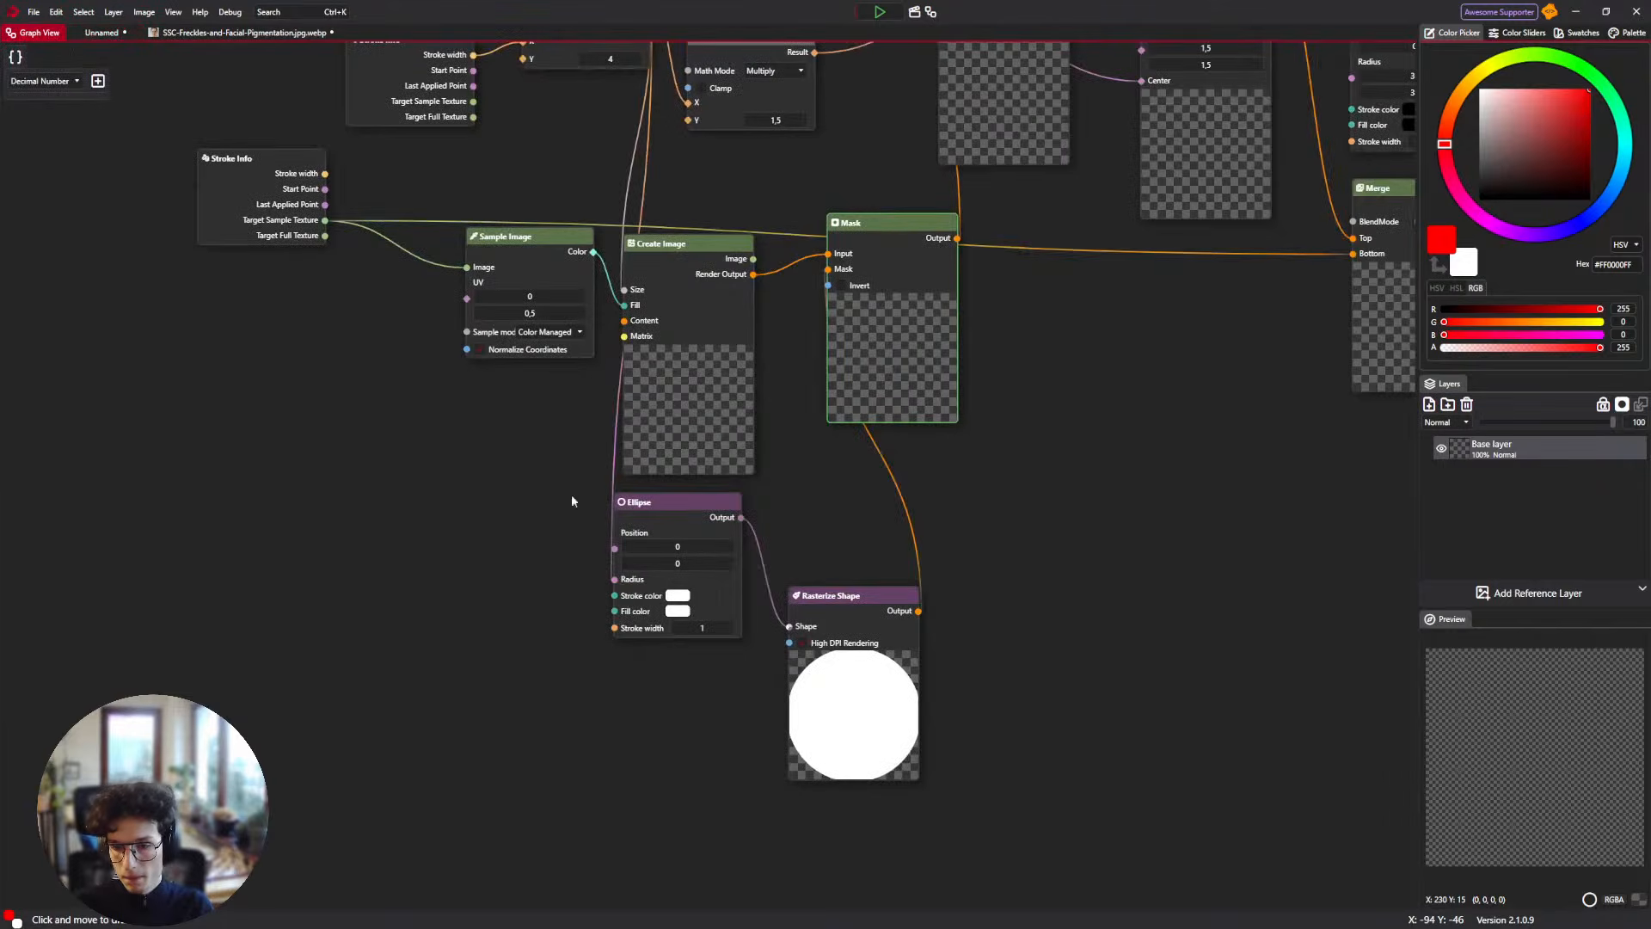
pyautogui.write('0')
pyautogui.click(1024, 641)
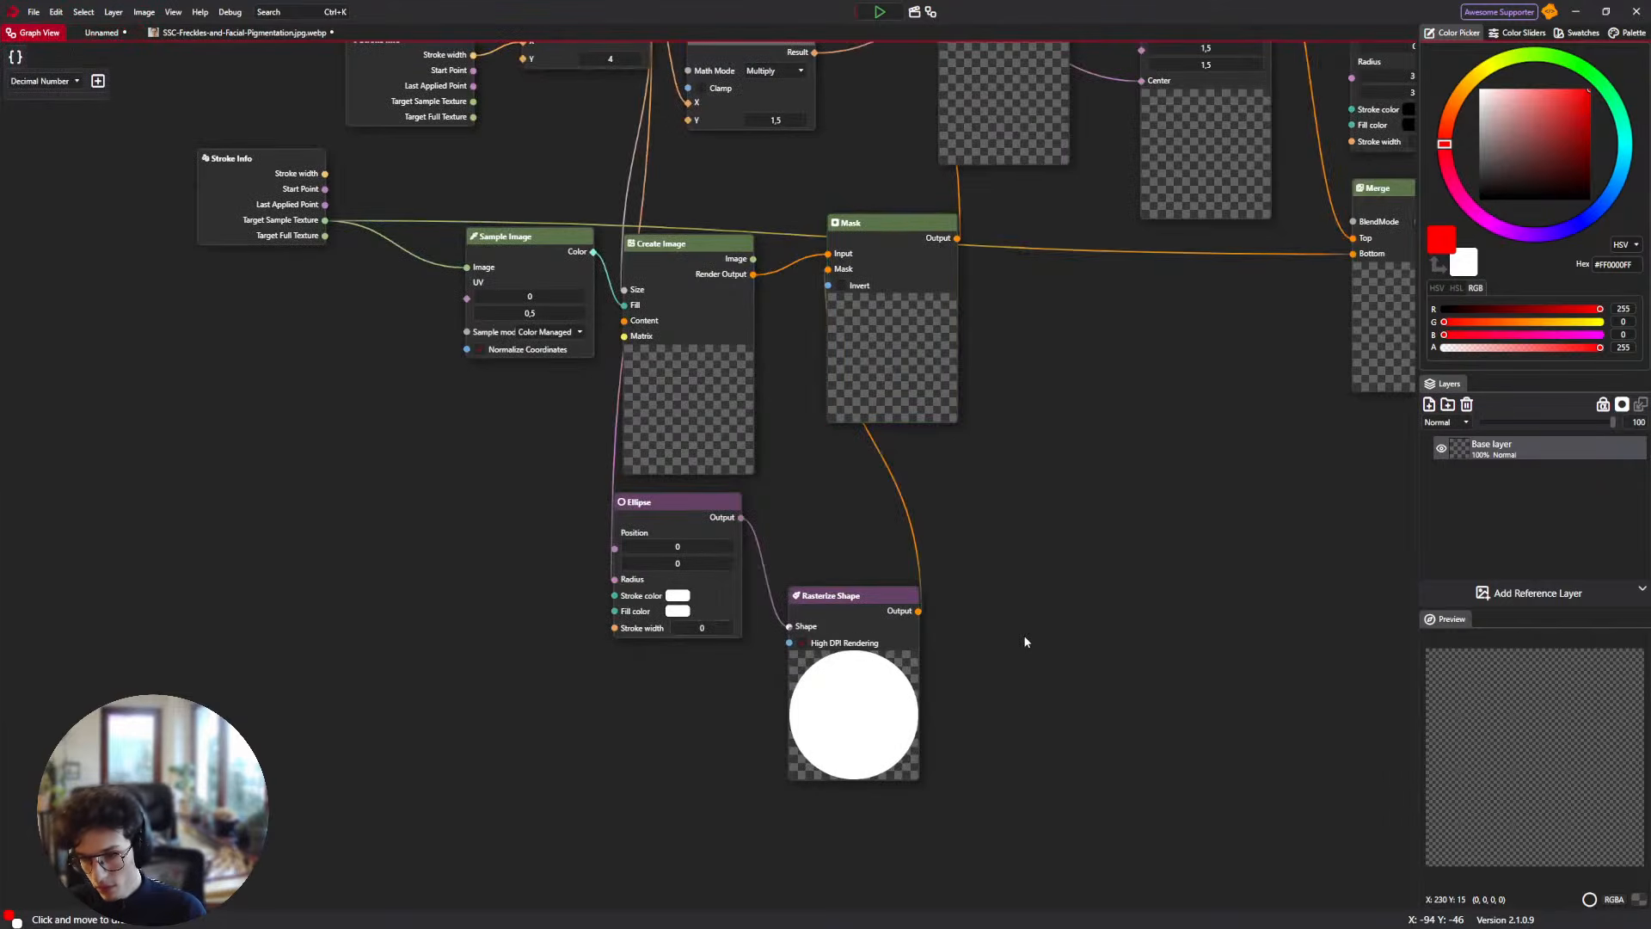
# Check the brush on the forehead in the freckles photo and undo the last test stroke.
pyautogui.click(258, 33)
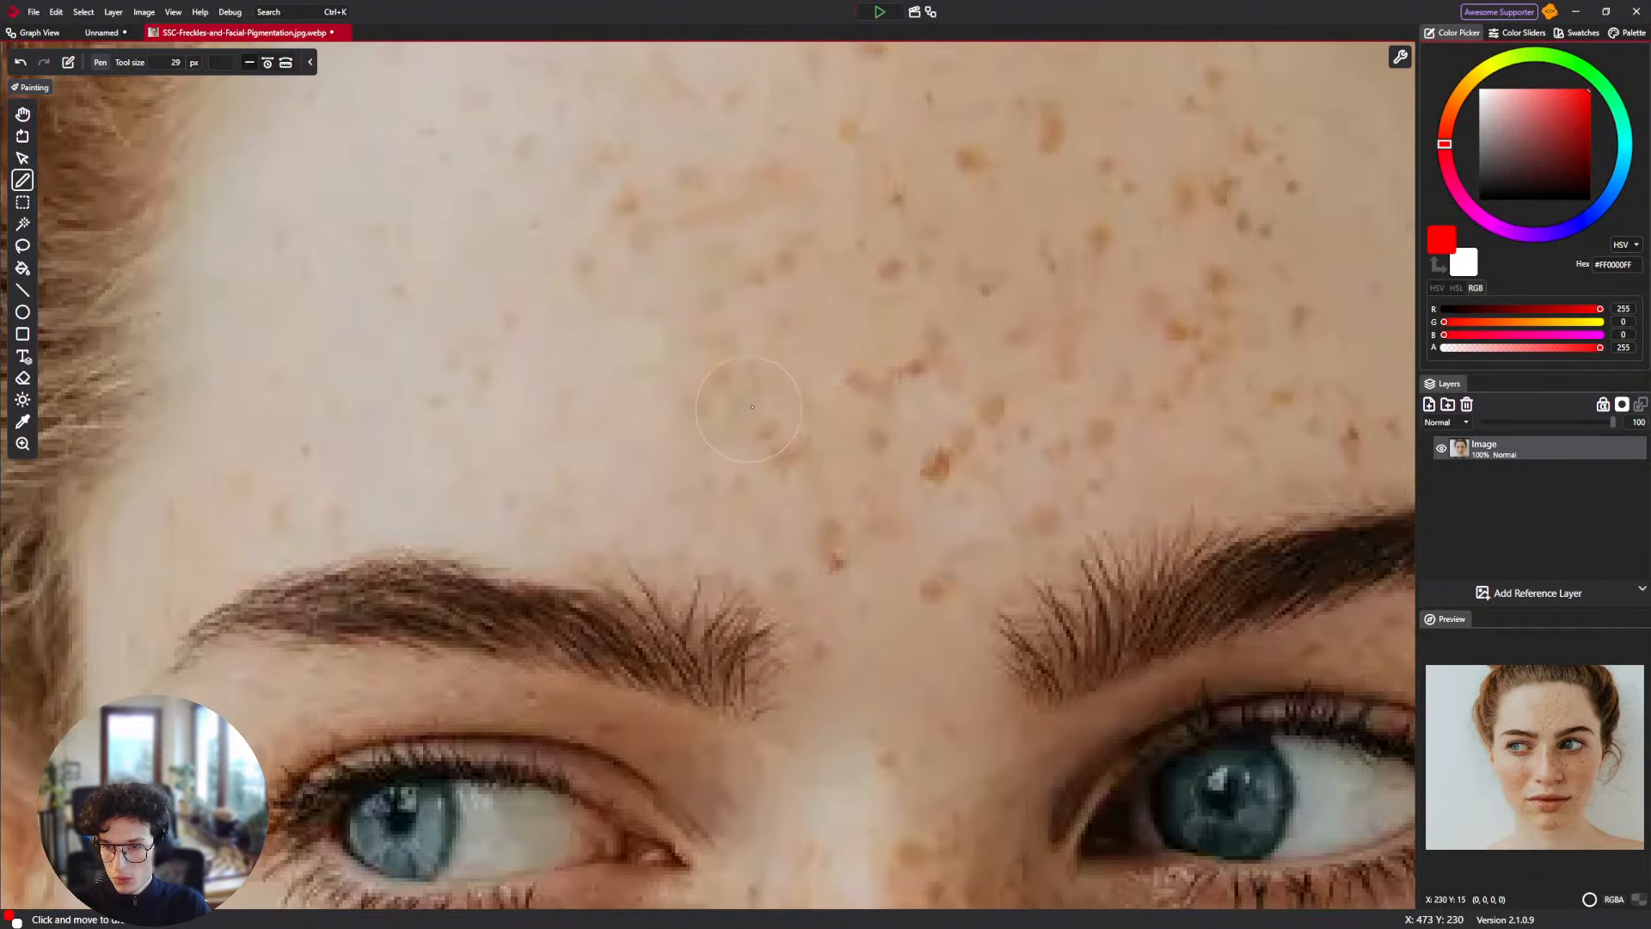
pyautogui.scroll(5, 748, 387)
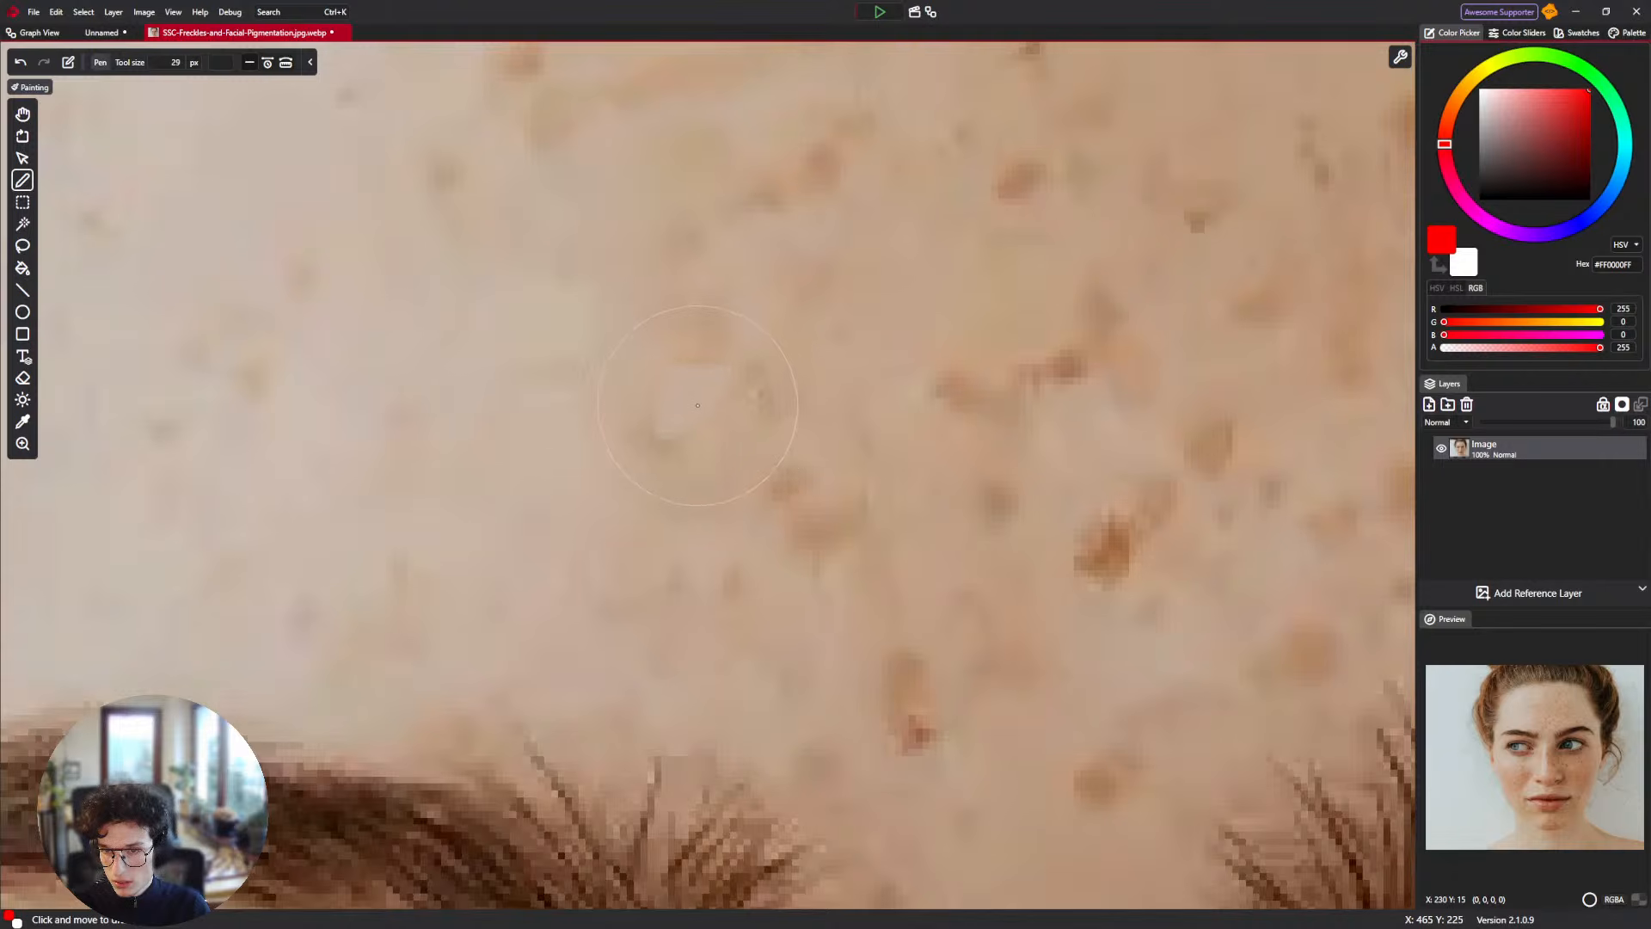
pyautogui.hotkey('ctrl', 'z')
# Return to the Unnamed document's node graph and move the Ellipse node lower, beside Rasterize Shape.
pyautogui.click(37, 34)
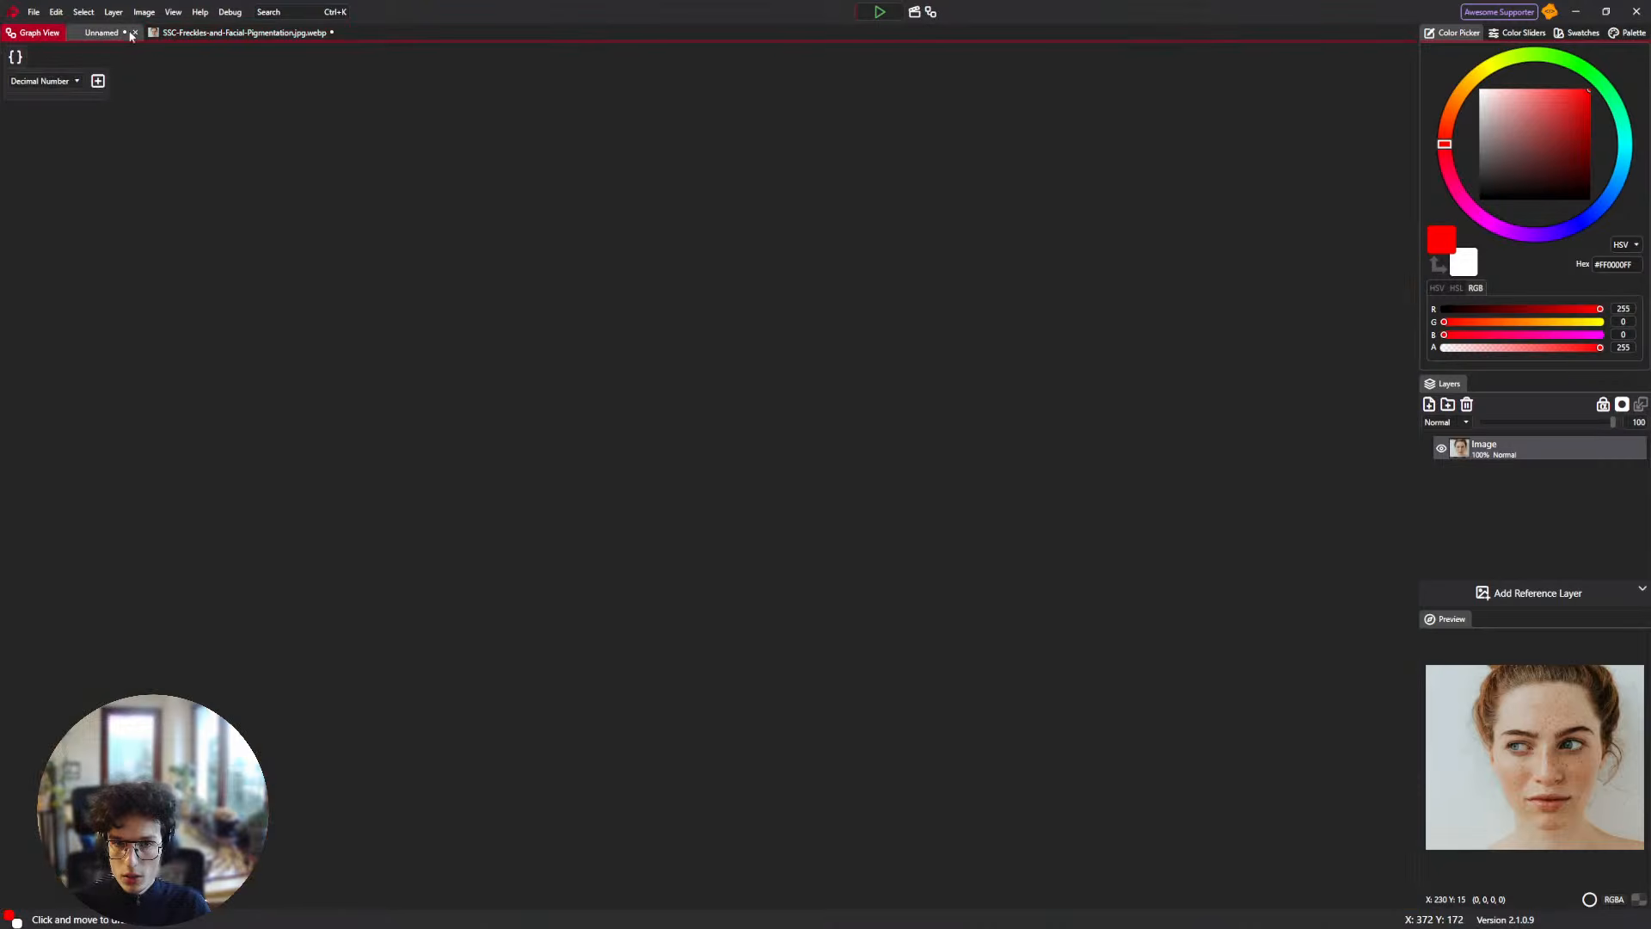
pyautogui.moveTo(658, 392); pyautogui.dragTo(515, 485)
pyautogui.moveTo(514, 534); pyautogui.dragTo(651, 549)
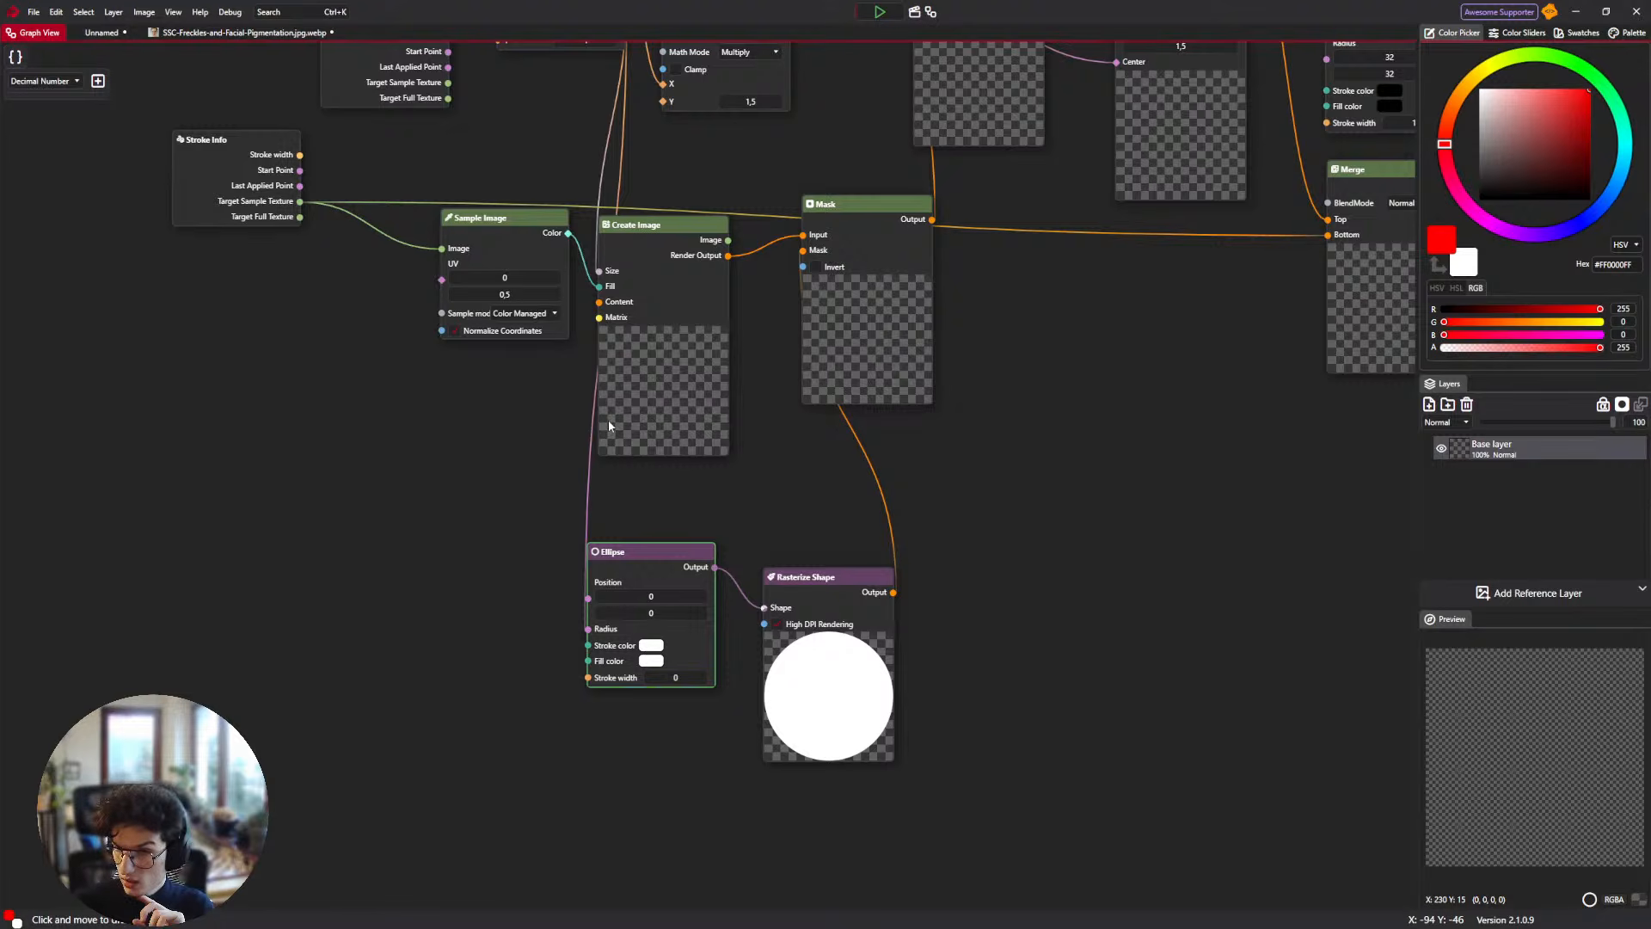
pyautogui.moveTo(436, 344); pyautogui.dragTo(196, 532)
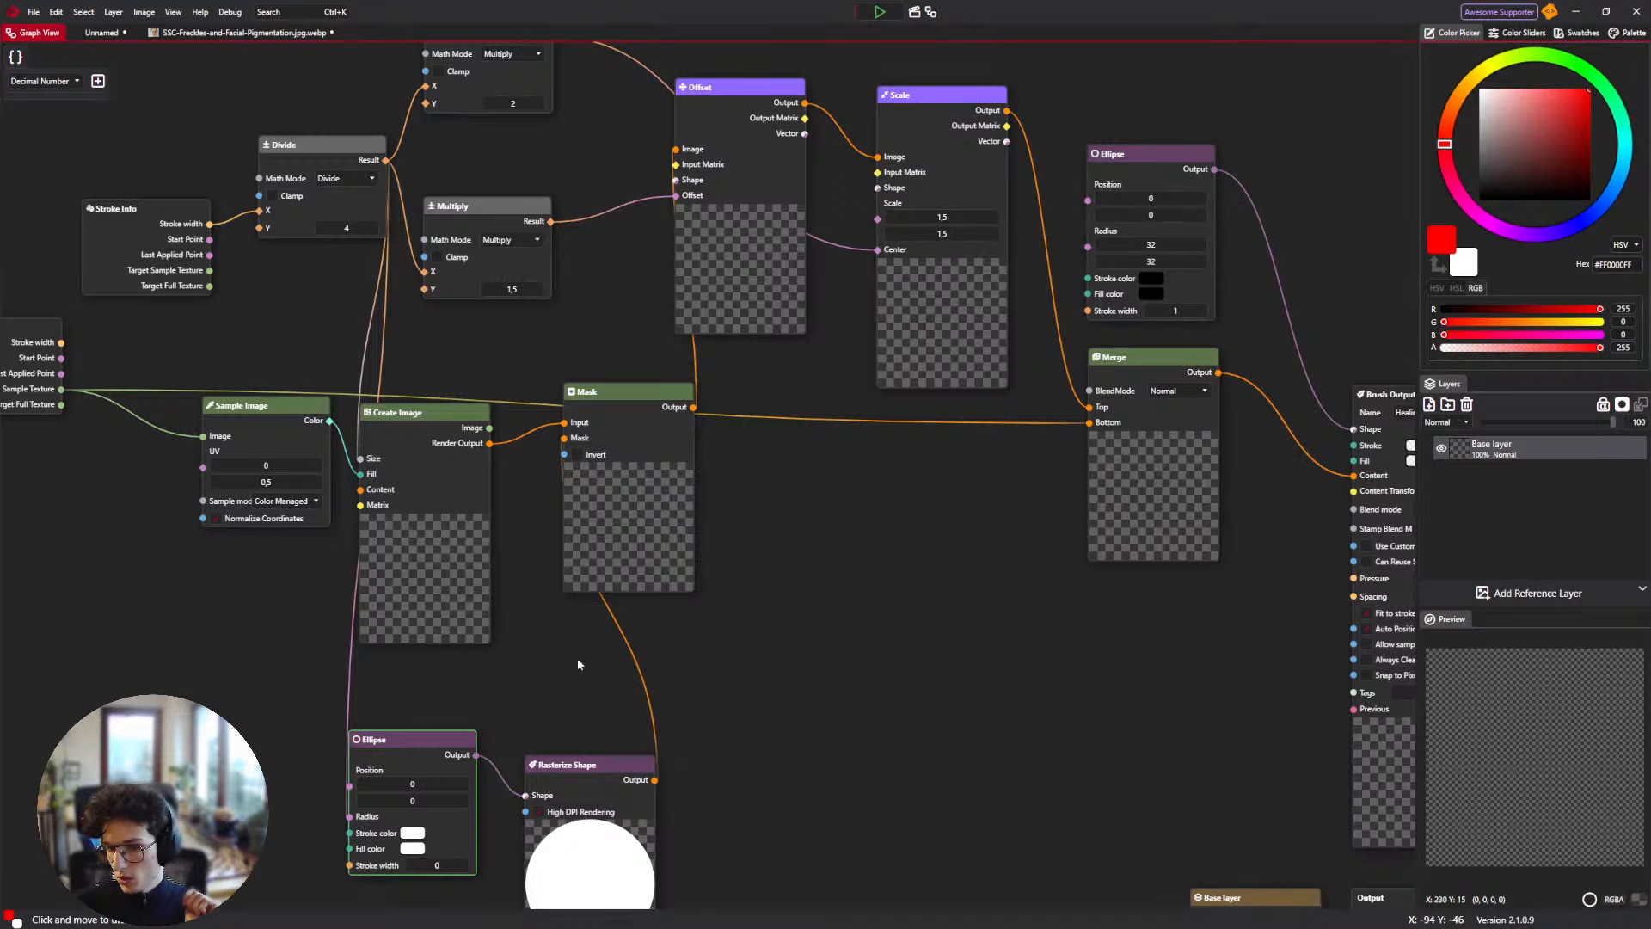
pyautogui.moveTo(578, 664); pyautogui.dragTo(656, 576)
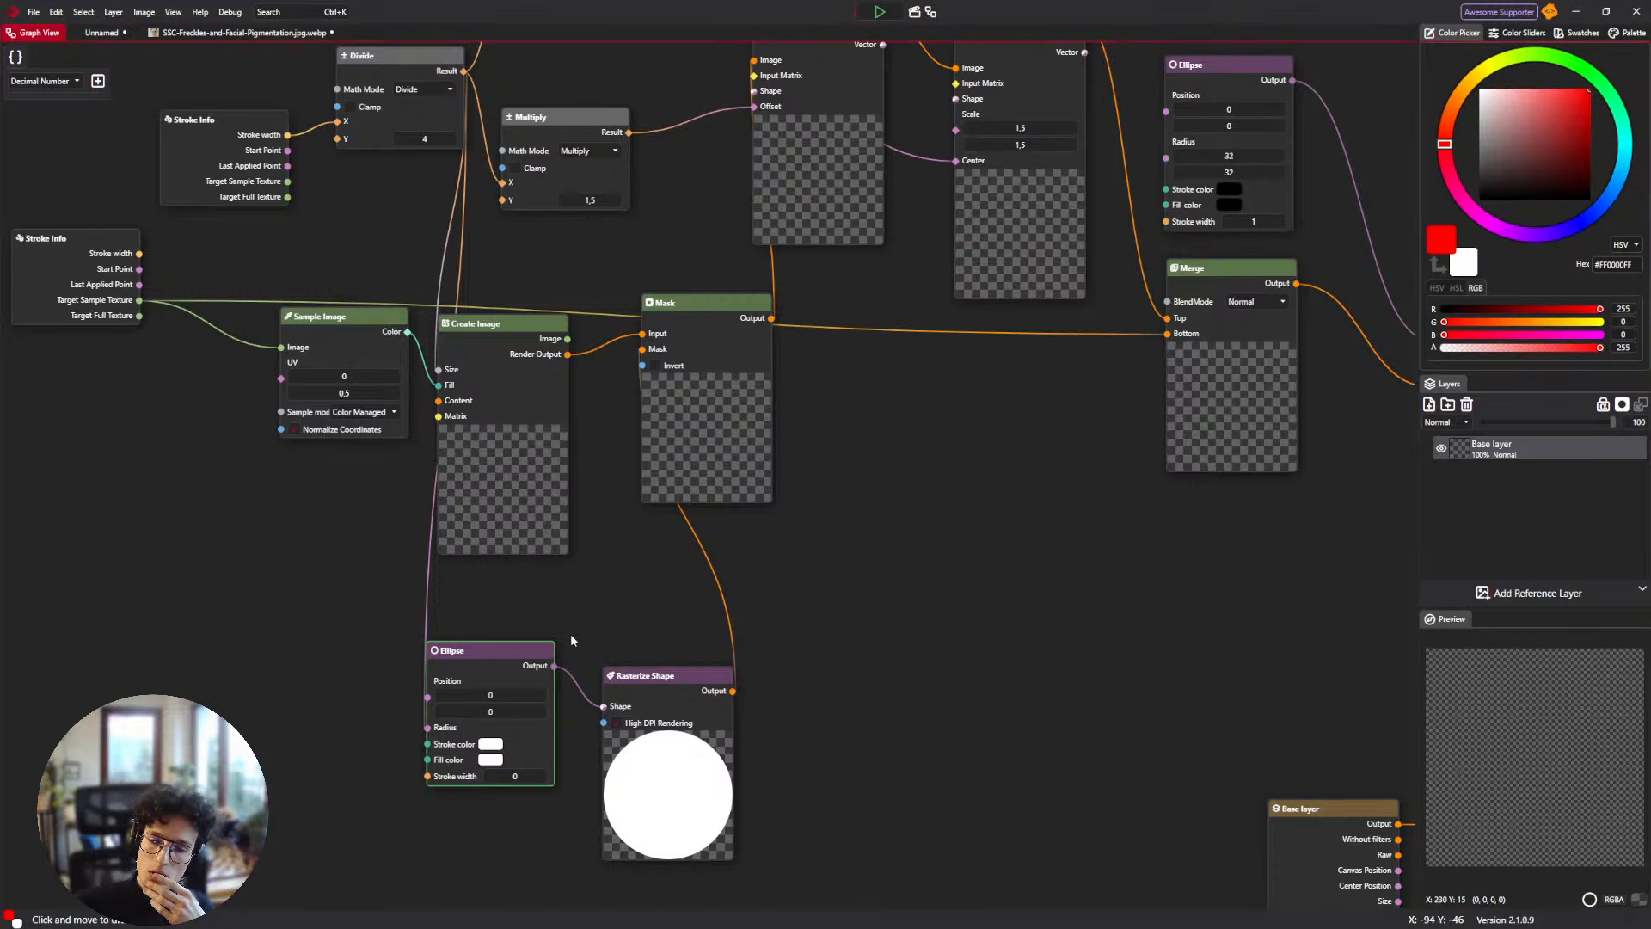
# Add a Math node that divides the existing Divide node's Result by 2, and connect its Result to the Ellipse's Radius.
pyautogui.rightClick(308, 662)
pyautogui.write('Rastermat')
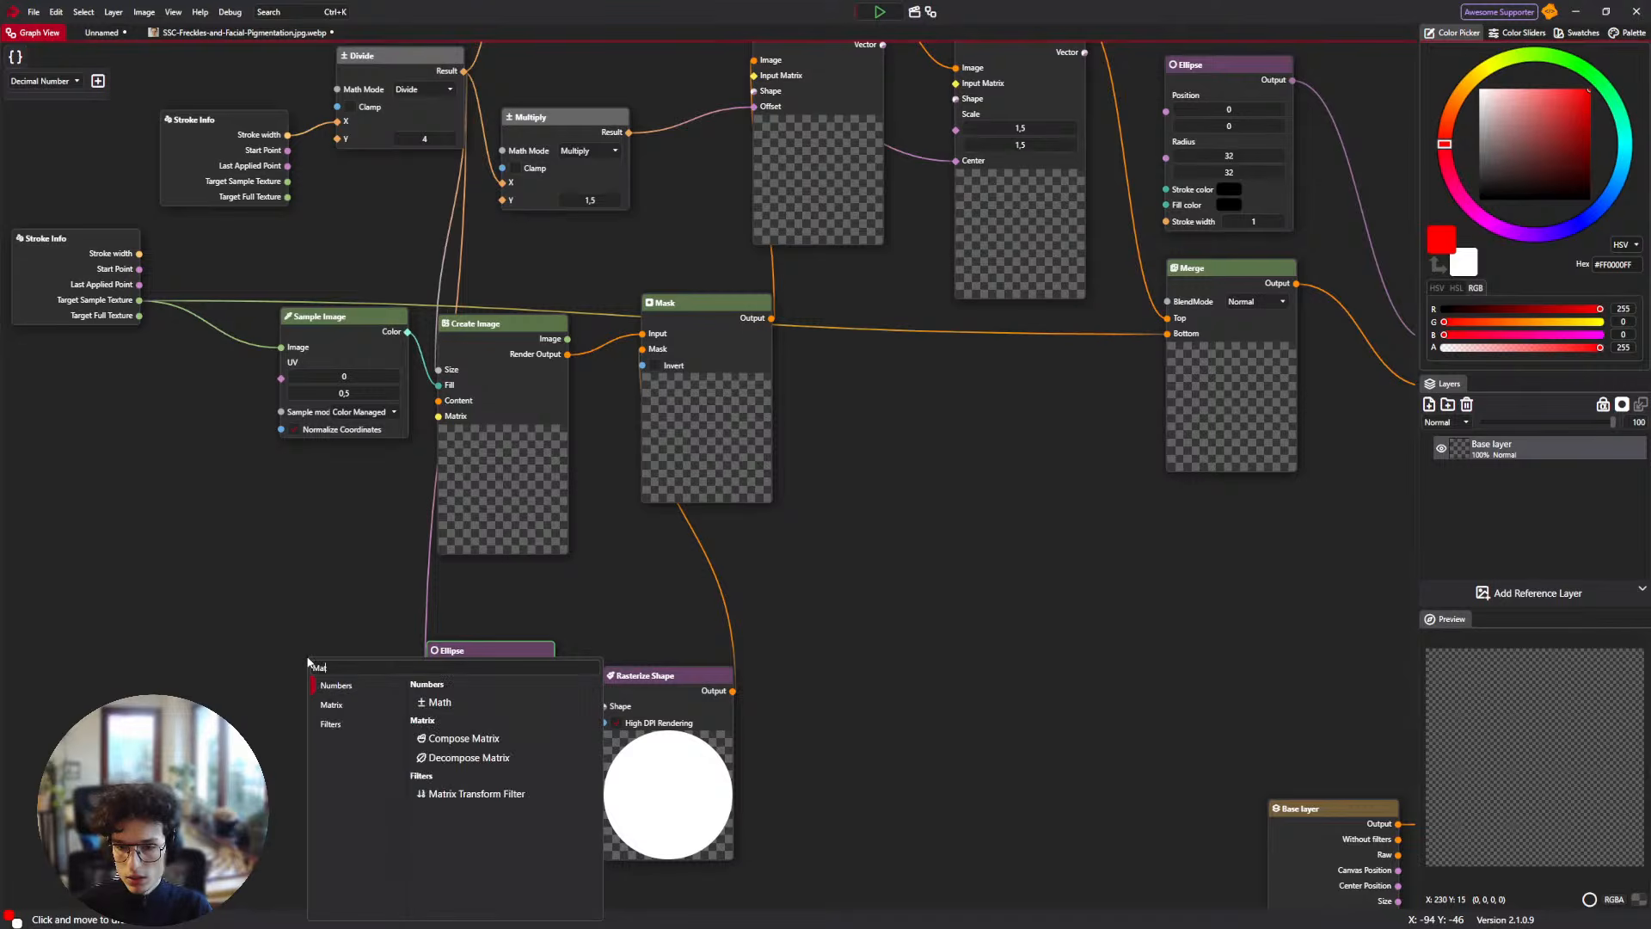
pyautogui.press('Return')
pyautogui.moveTo(324, 666); pyautogui.dragTo(274, 651)
pyautogui.click(341, 667)
pyautogui.click(327, 714)
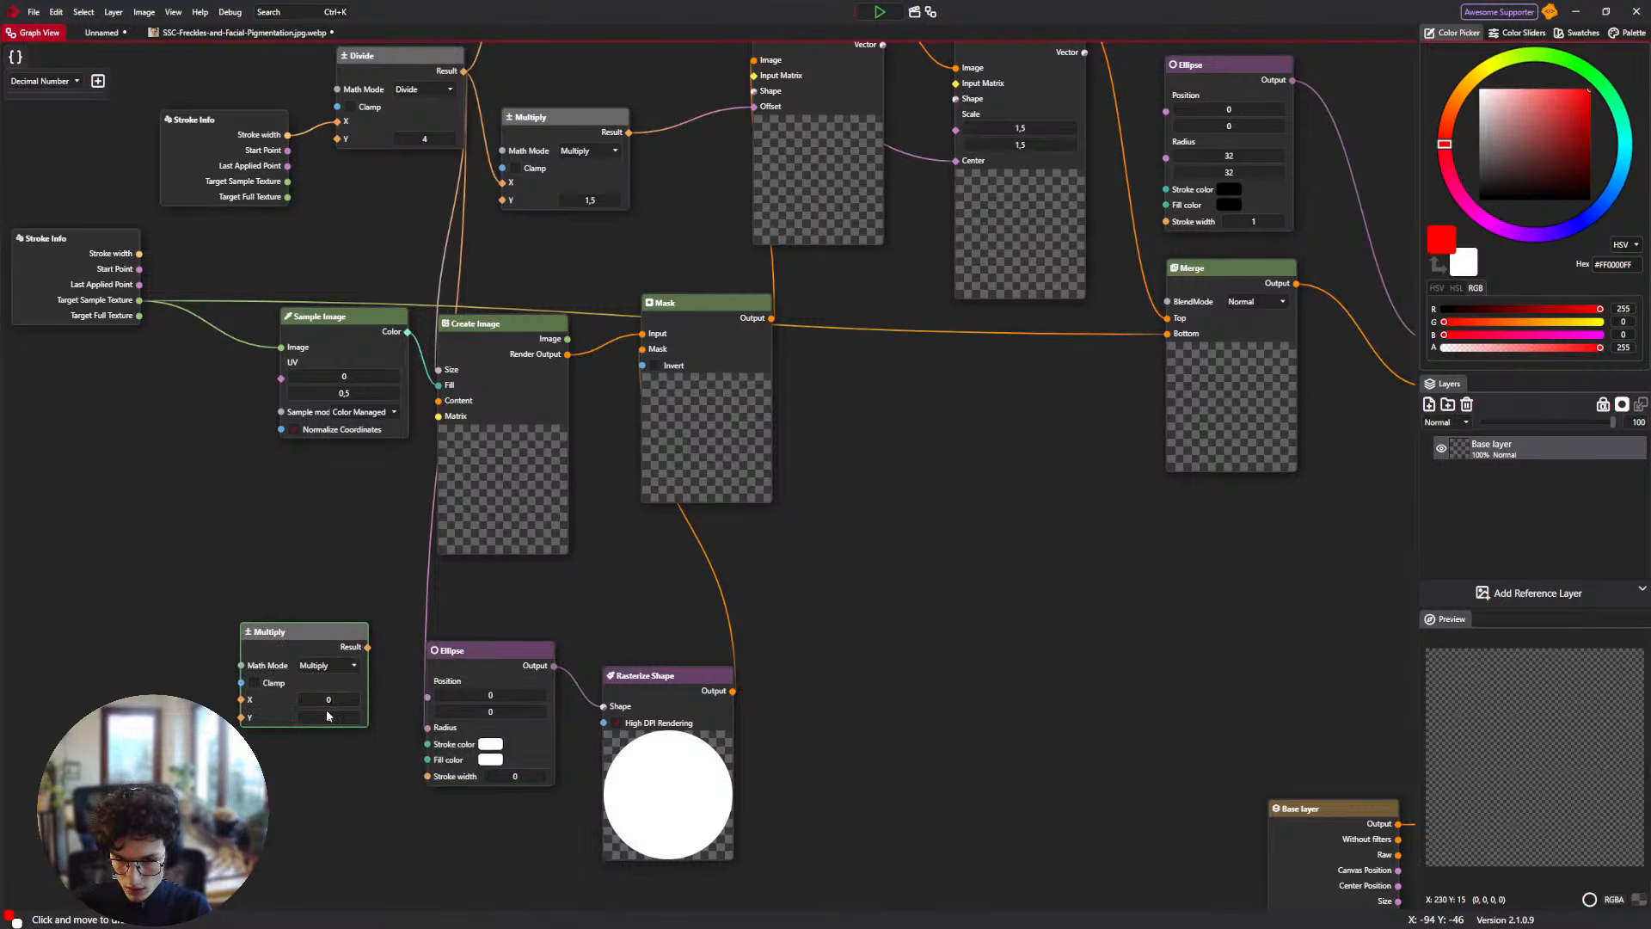
pyautogui.click(345, 669)
pyautogui.click(318, 720)
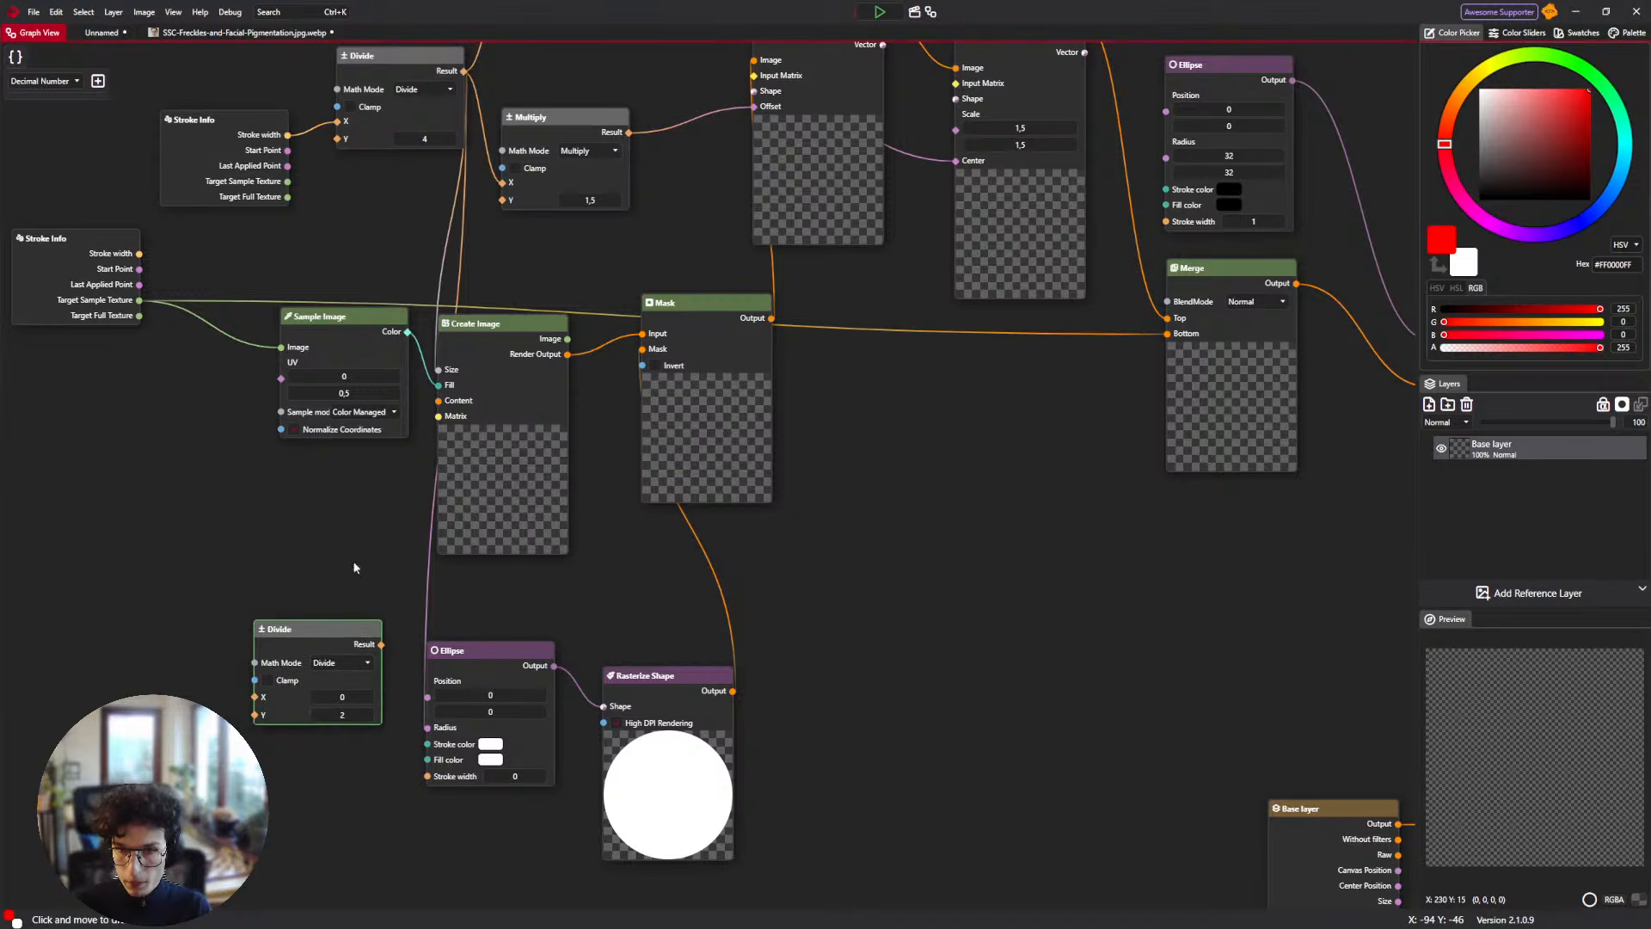
pyautogui.moveTo(464, 70); pyautogui.dragTo(256, 695)
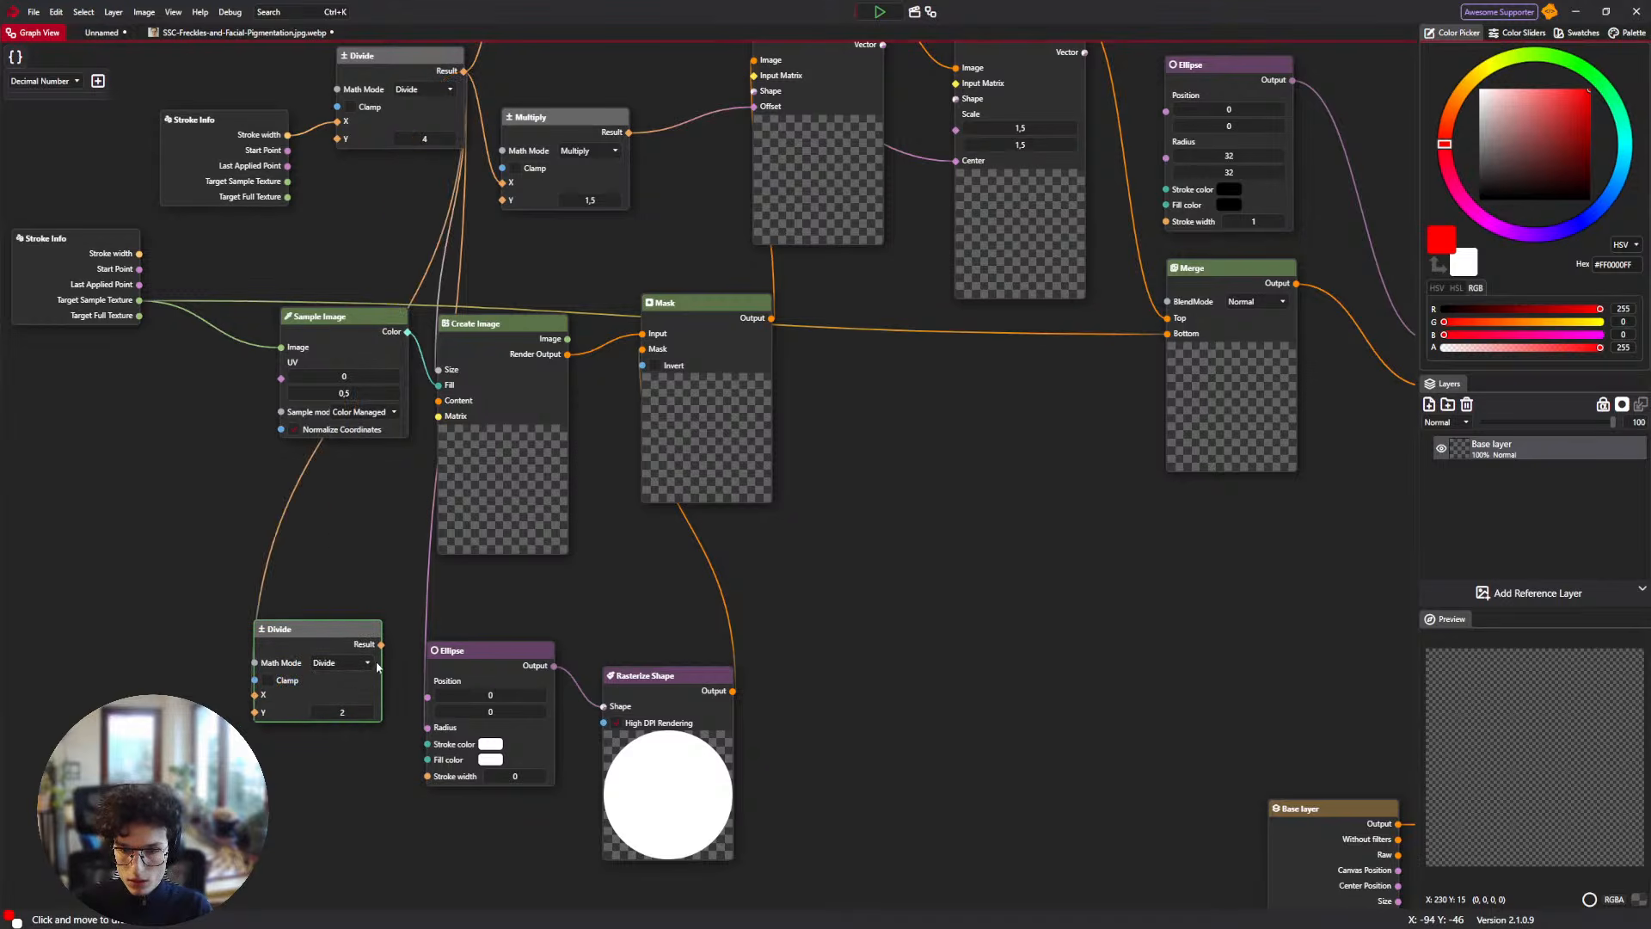
pyautogui.moveTo(381, 644); pyautogui.dragTo(427, 728)
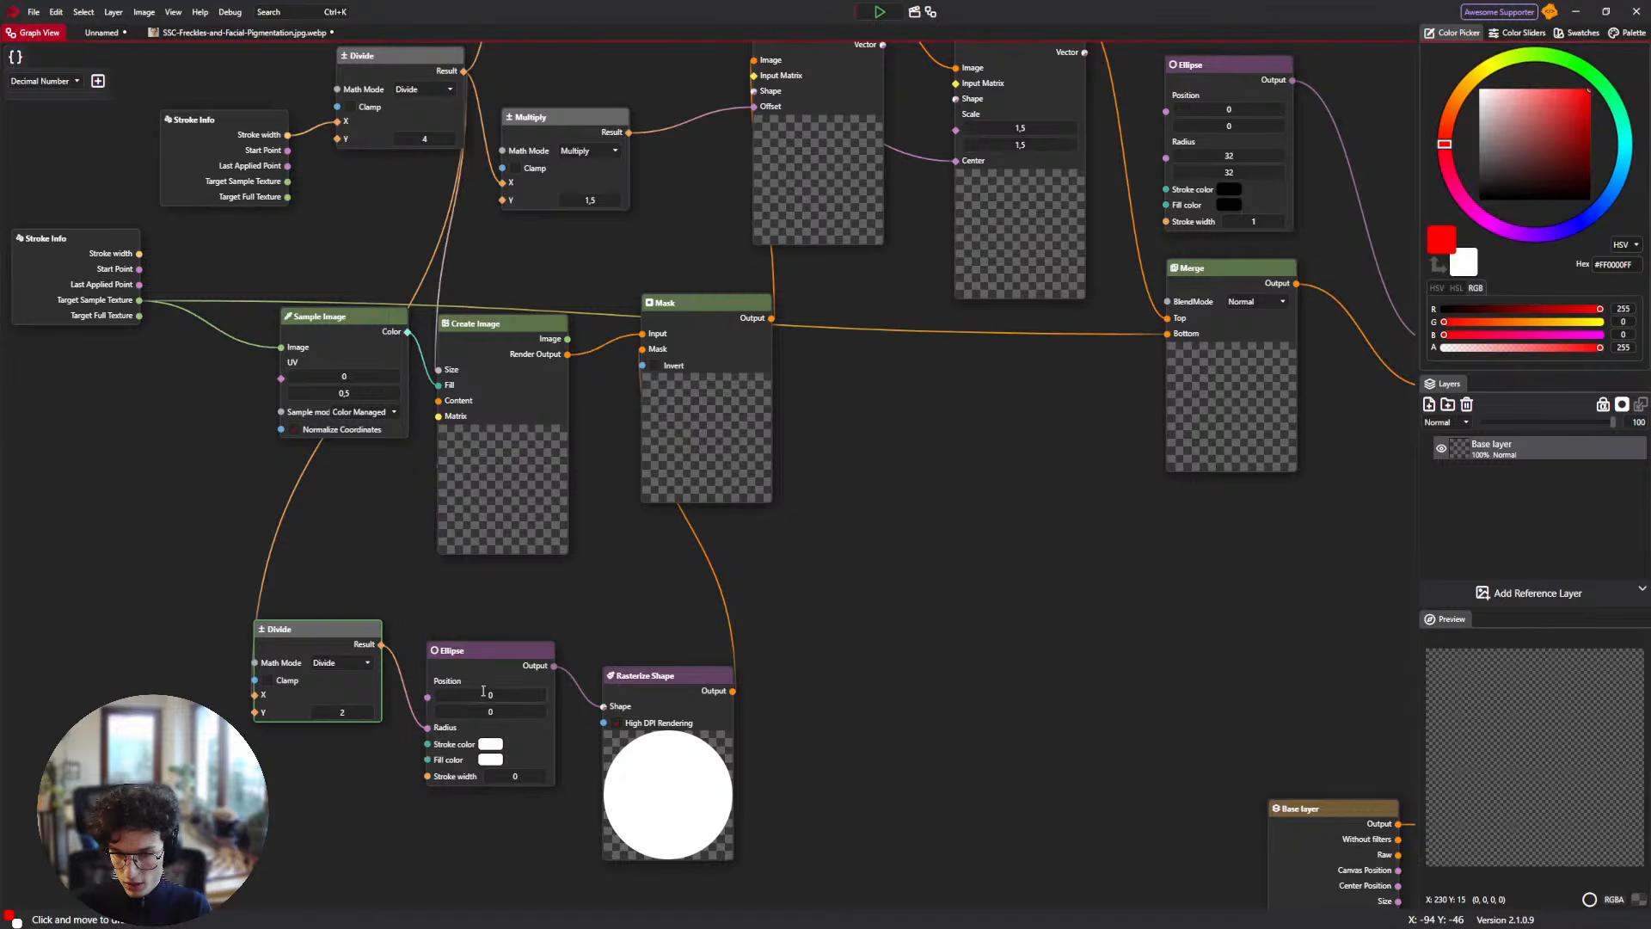
# Examine how the brush with the halved mask radius behaves on the forehead in the freckles photo.
pyautogui.click(184, 33)
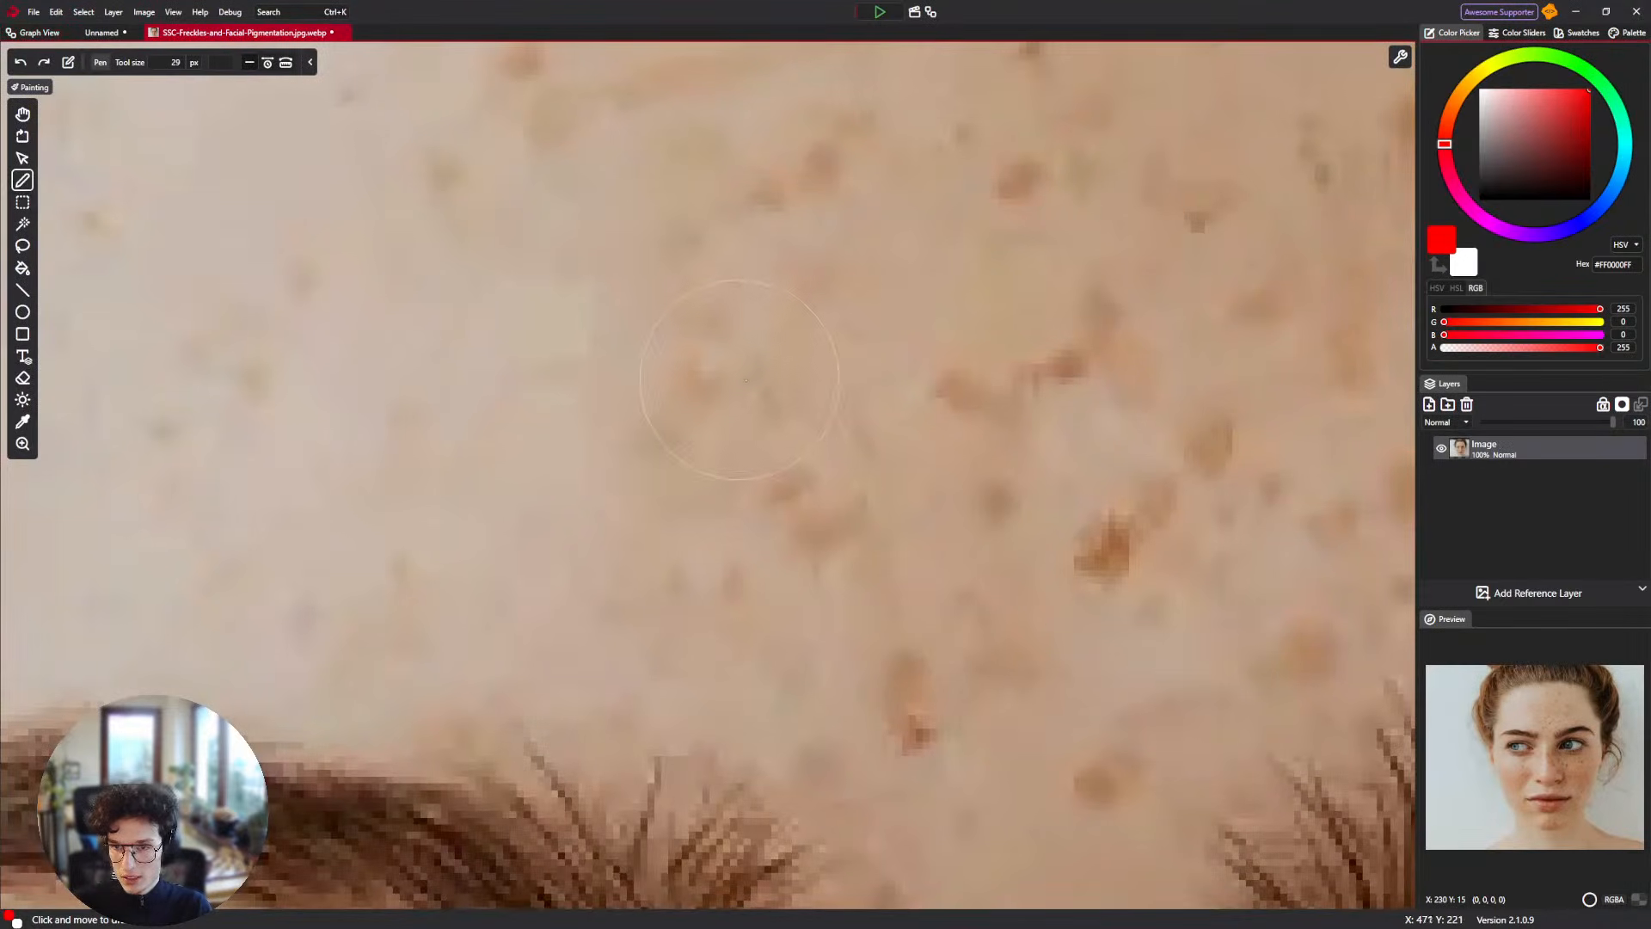
pyautogui.scroll(-2, 655, 424)
pyautogui.scroll(2, 658, 429)
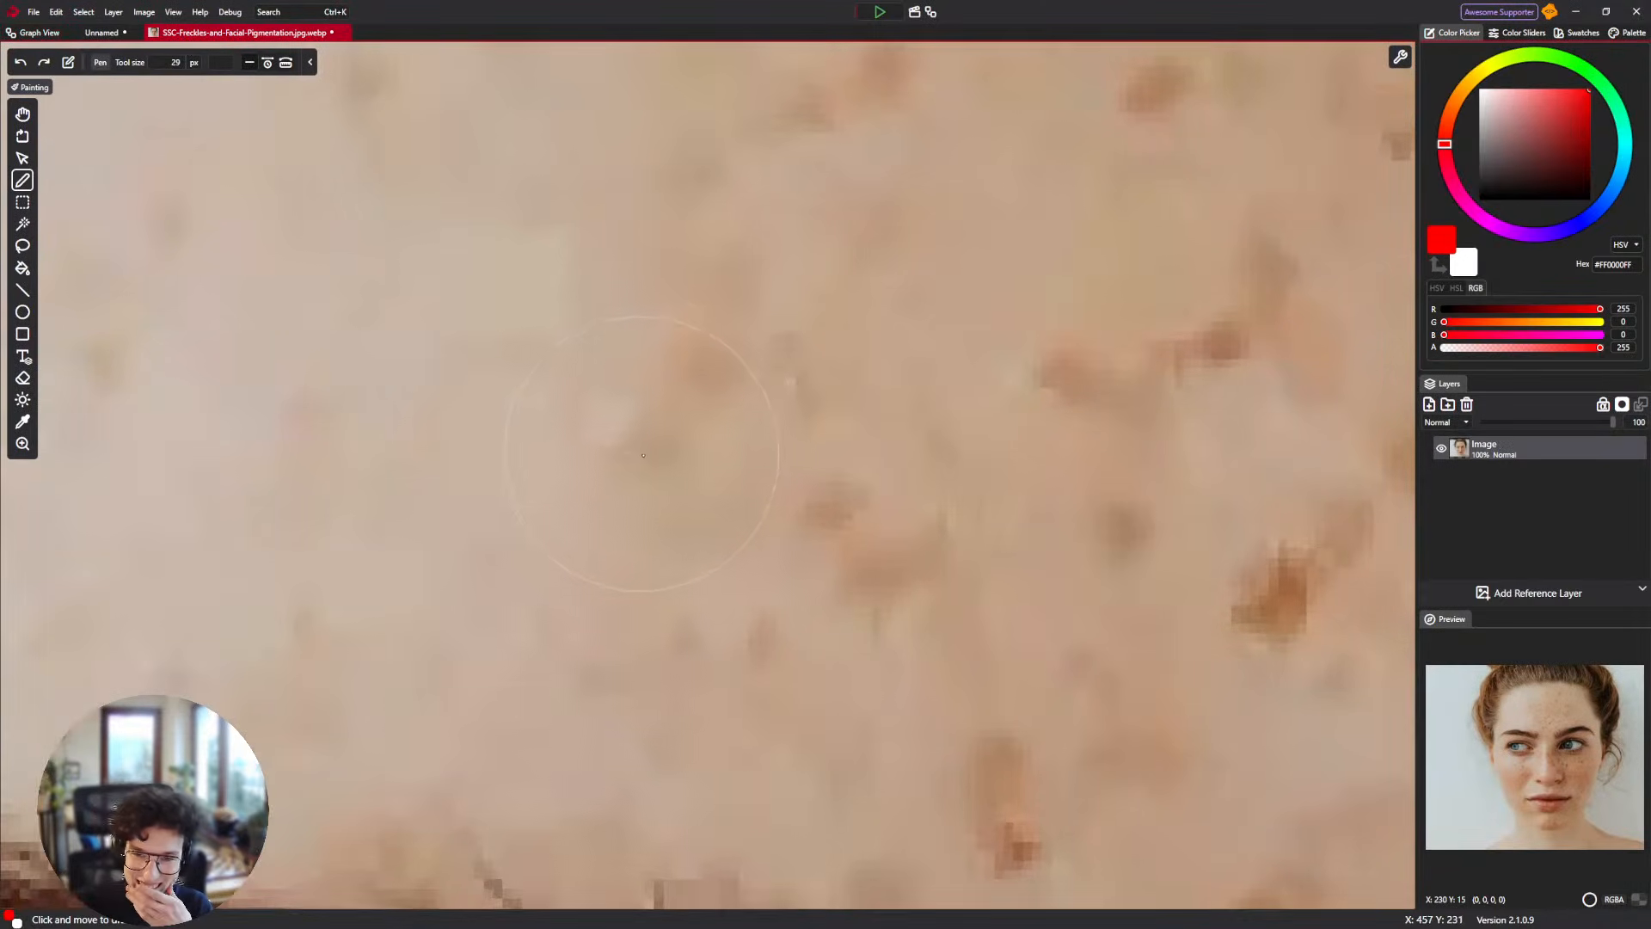
pyautogui.scroll(-1, 683, 394)
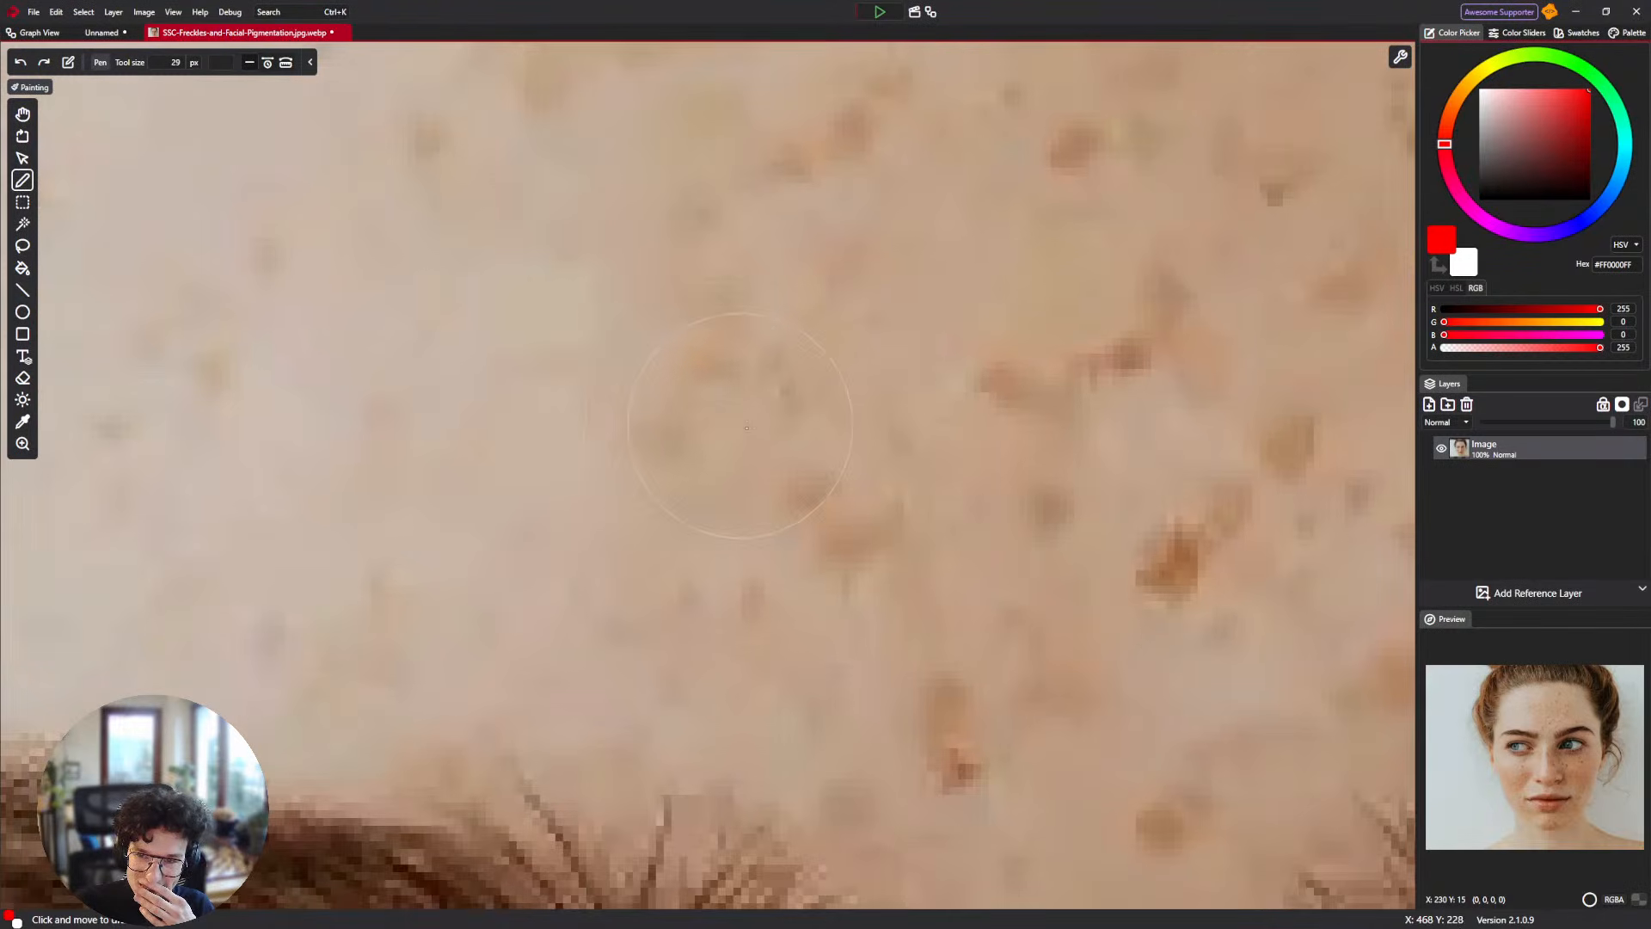
pyautogui.scroll(-2, 795, 556)
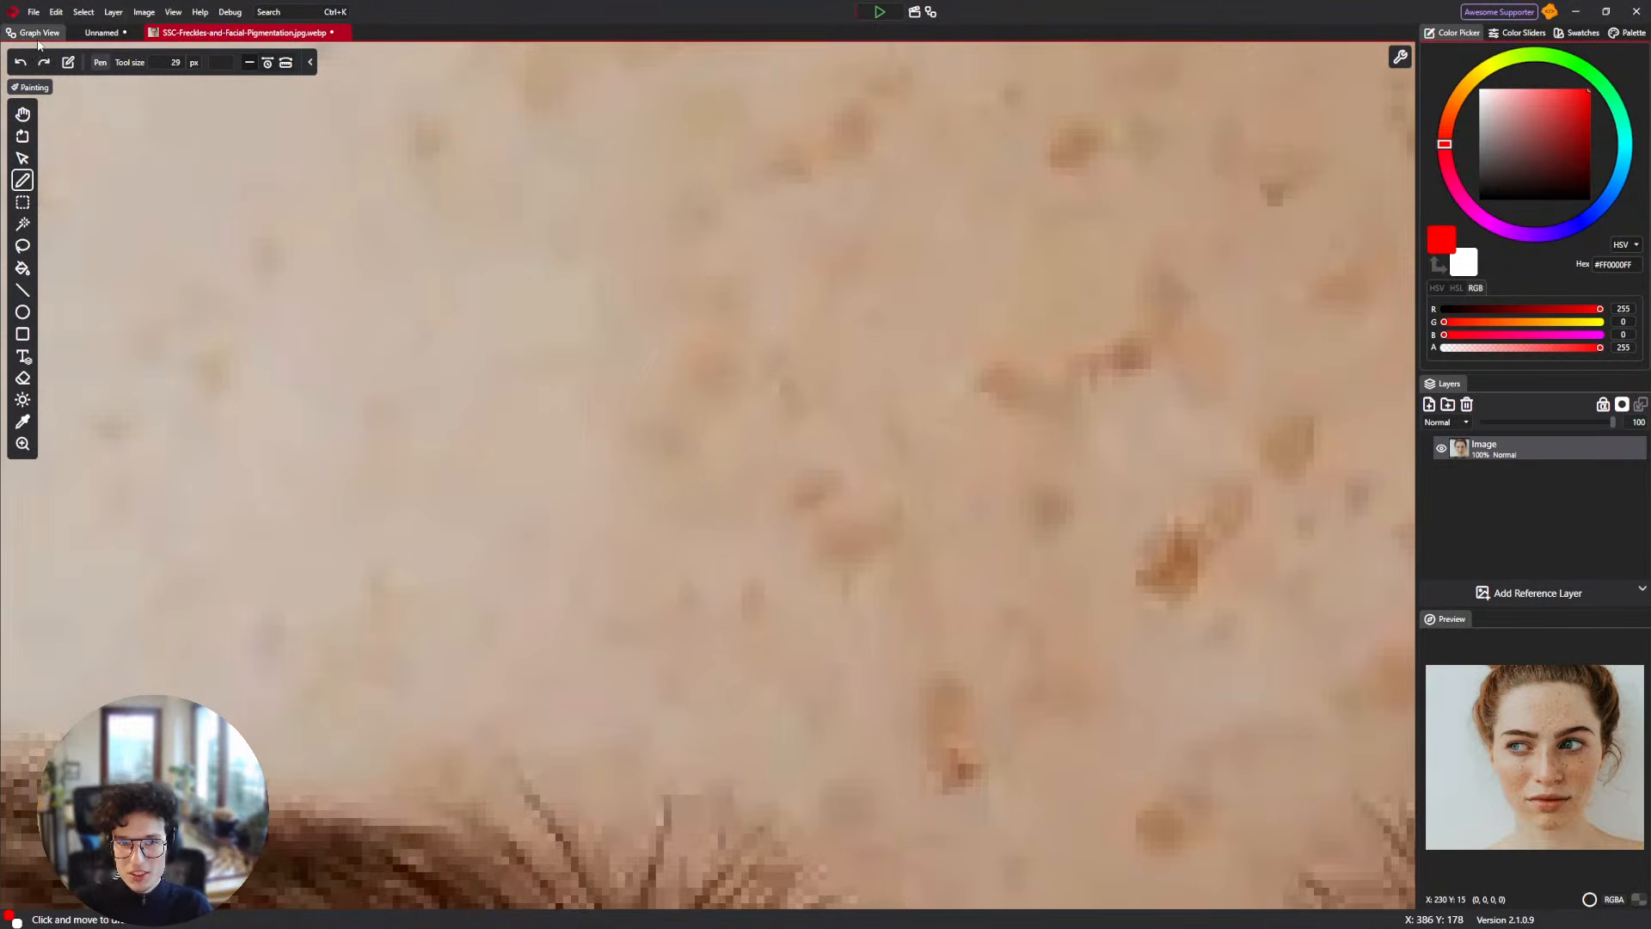
# Return to the Unnamed document's node graph and switch the Math node feeding the Ellipse's Radius to Multiply.
pyautogui.click(96, 33)
pyautogui.click(34, 33)
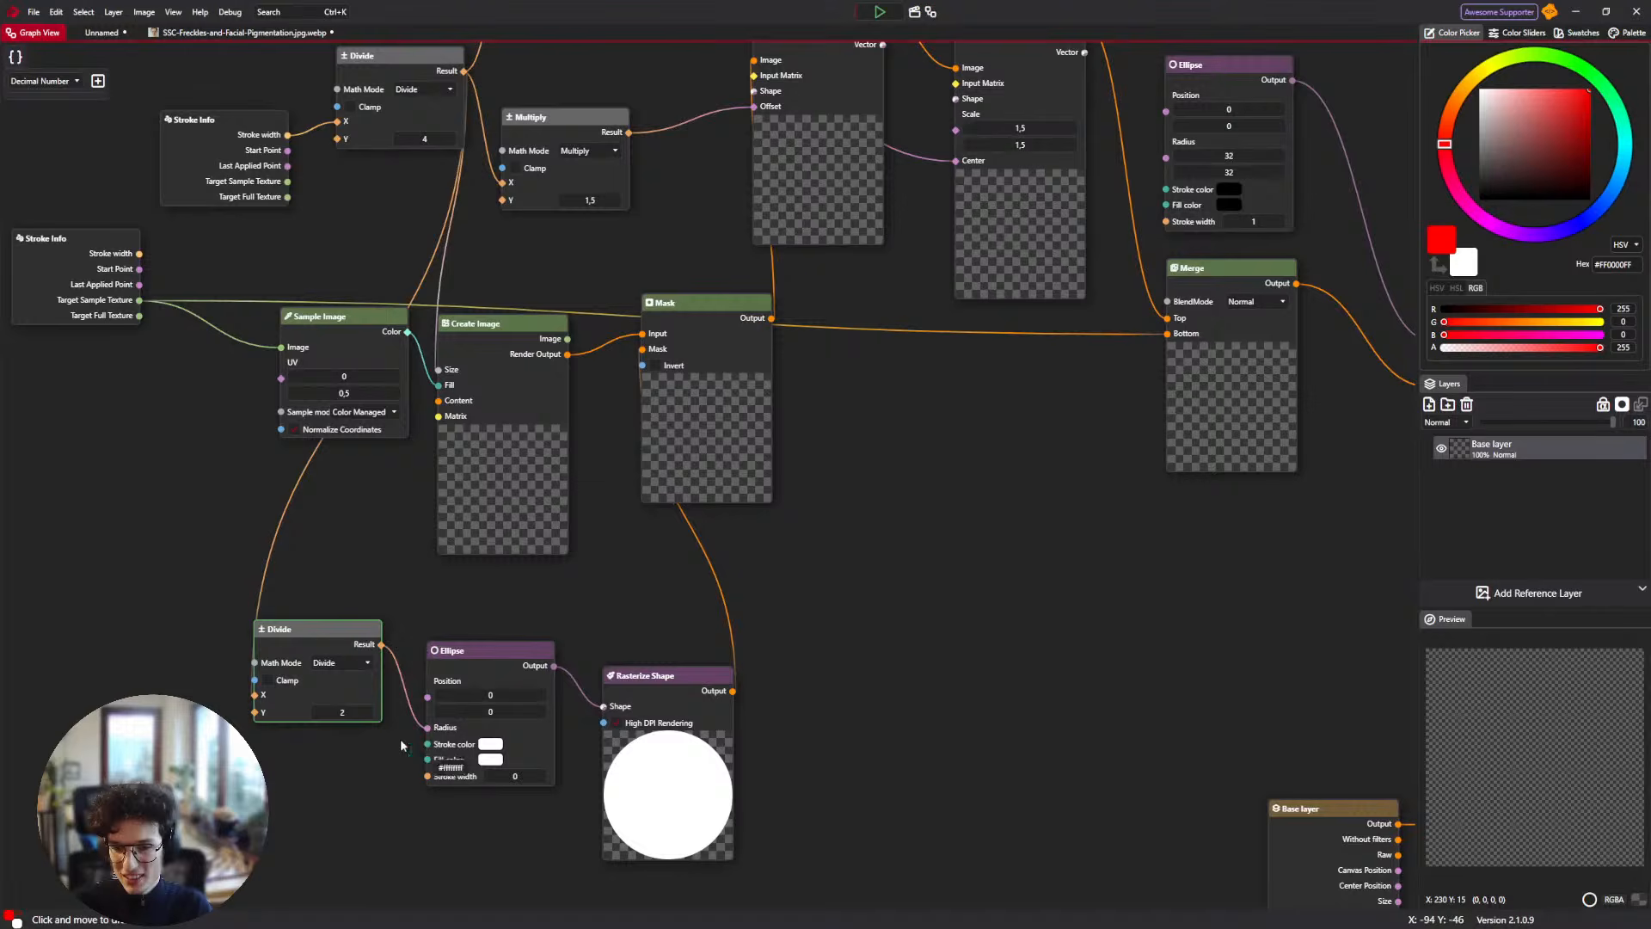
pyautogui.click(354, 663)
pyautogui.click(331, 710)
# Check the brush with the multiplied mask radius on the photo and return to the Unnamed document's node graph.
pyautogui.click(226, 33)
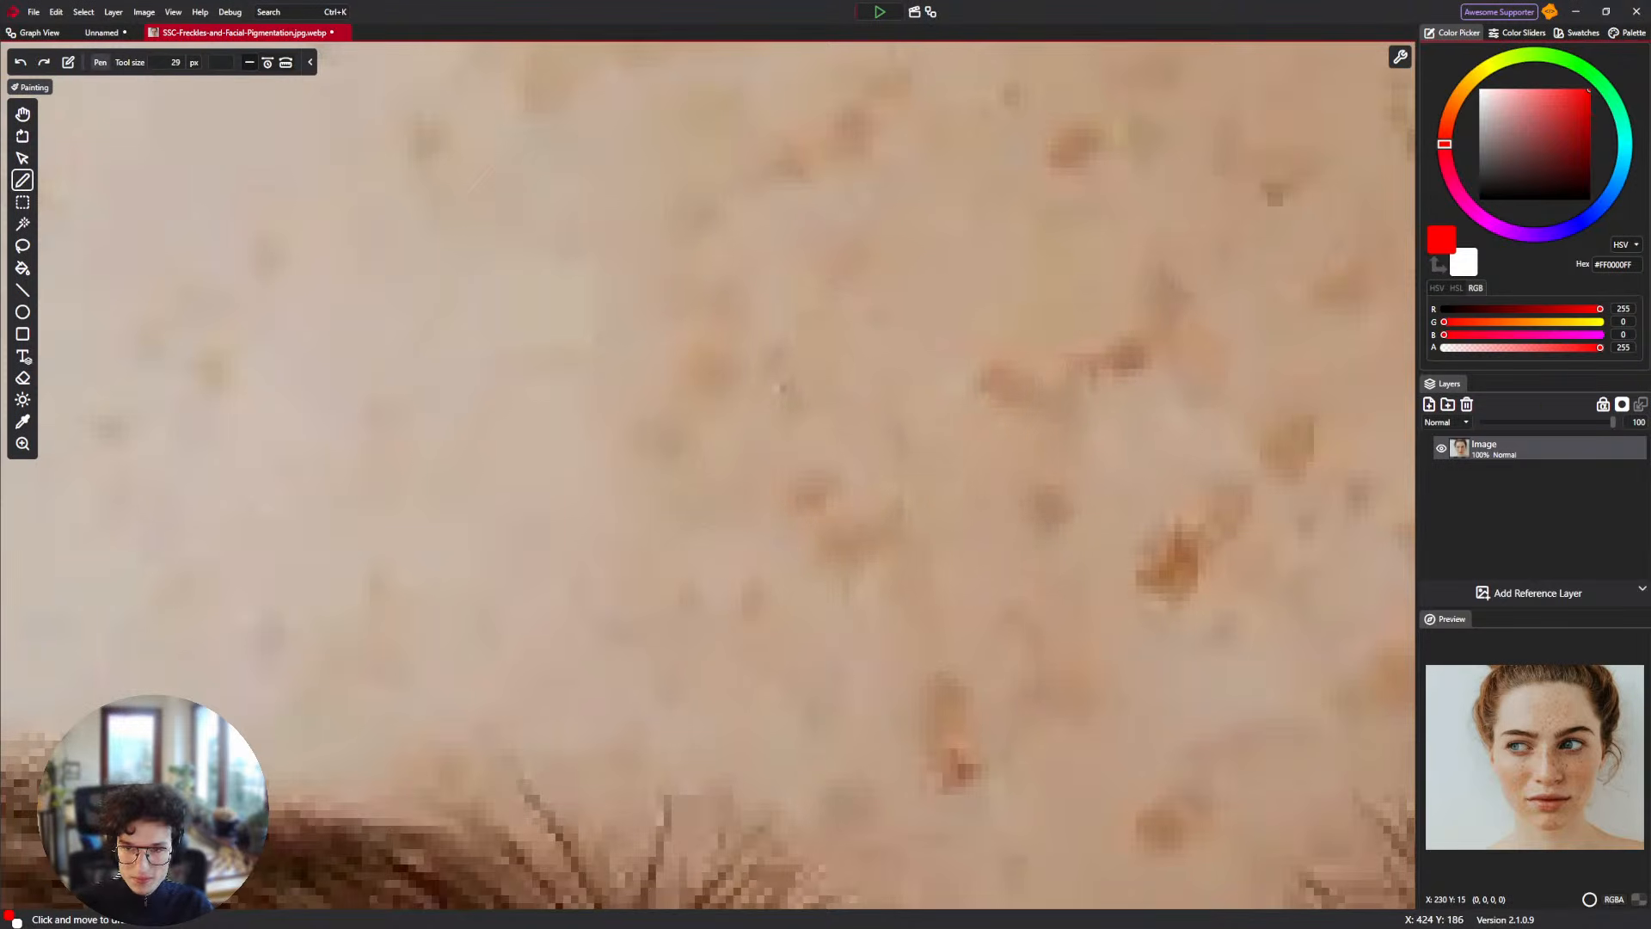
pyautogui.click(29, 33)
pyautogui.click(112, 32)
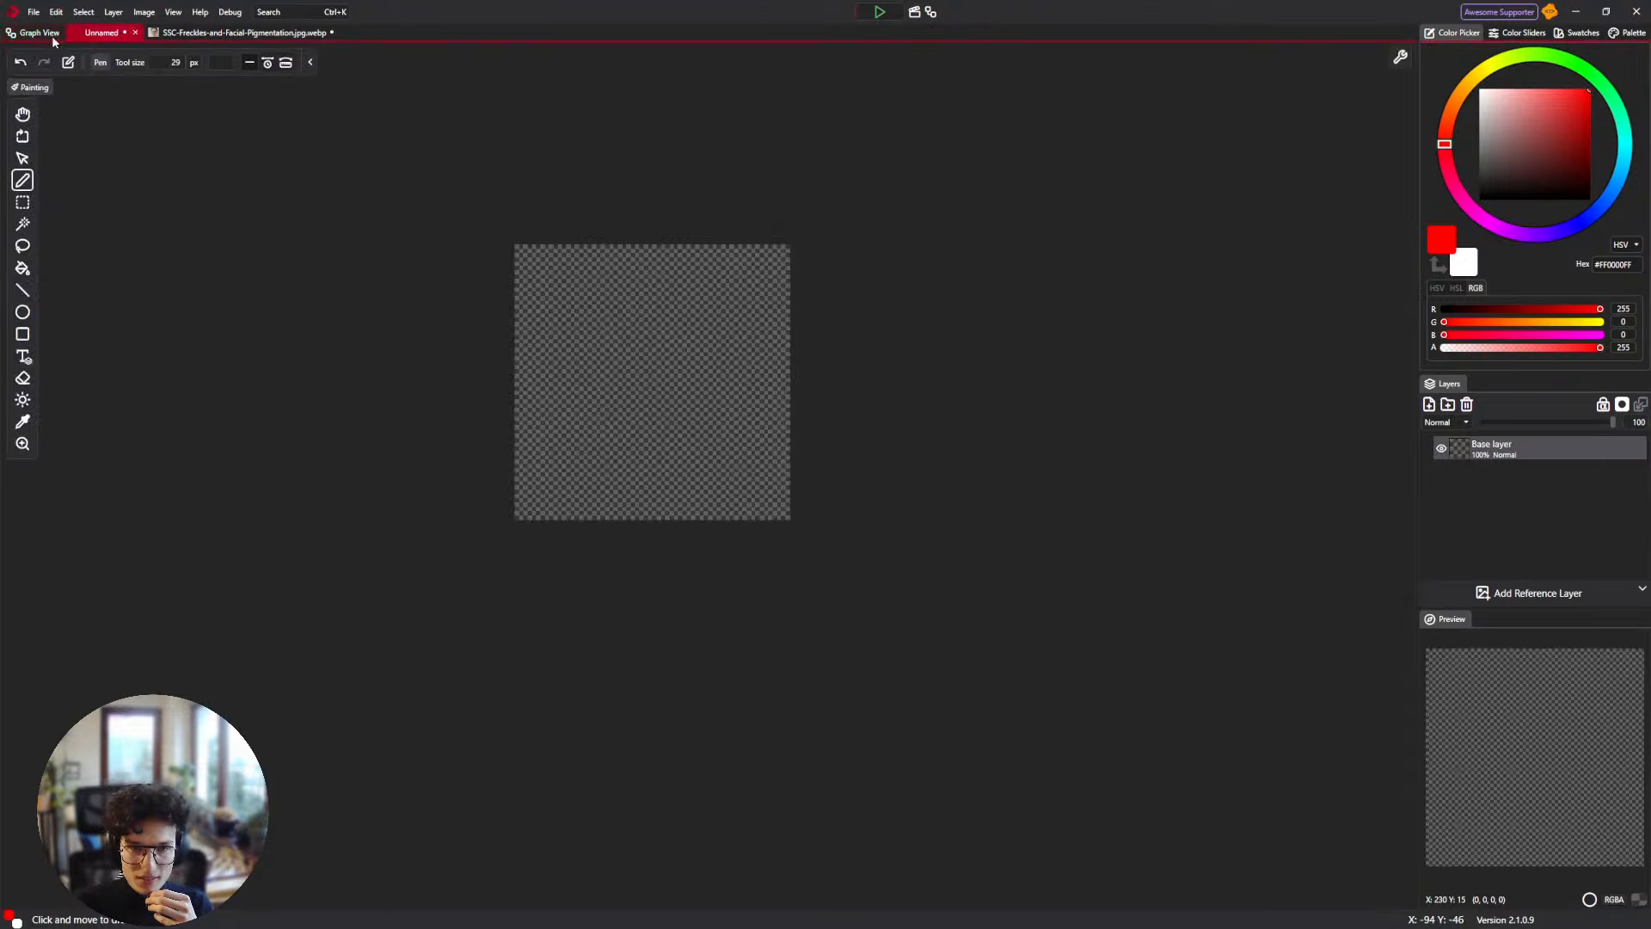
pyautogui.click(51, 34)
# Connect the Result of the Divide node with Y 4 directly to the Ellipse's Radius, bypassing the Multiply node.
pyautogui.moveTo(414, 592); pyautogui.dragTo(471, 561)
pyautogui.click(435, 520)
pyautogui.click(440, 454)
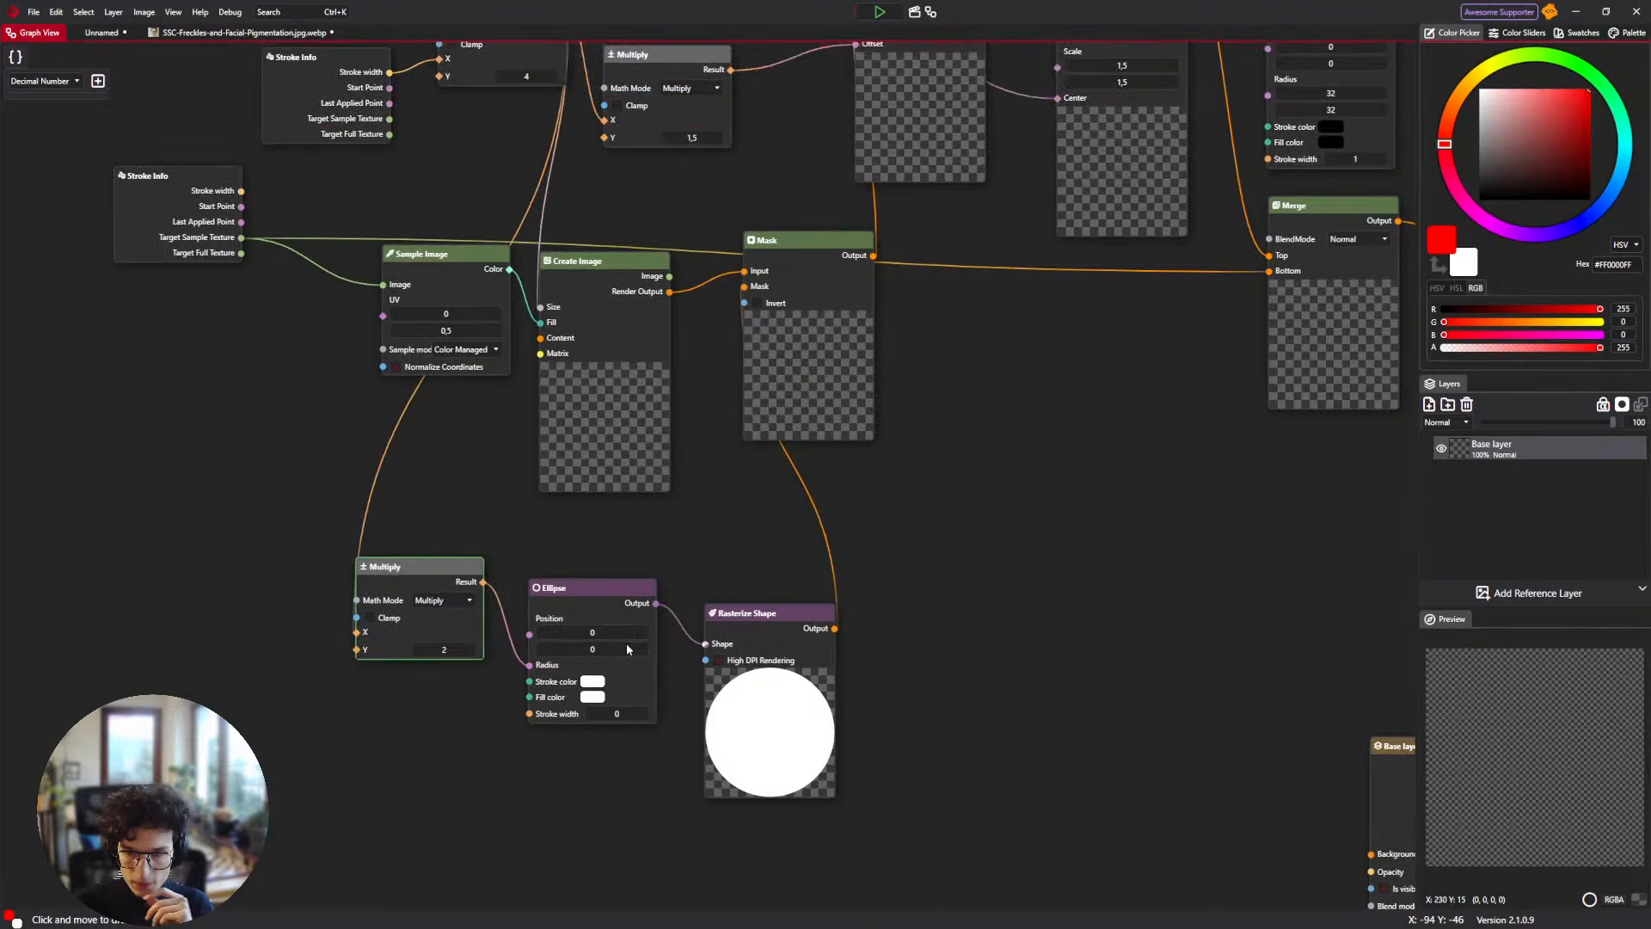
pyautogui.click(458, 603)
pyautogui.click(455, 600)
pyautogui.moveTo(411, 514); pyautogui.dragTo(529, 665)
pyautogui.moveTo(508, 184); pyautogui.dragTo(455, 276)
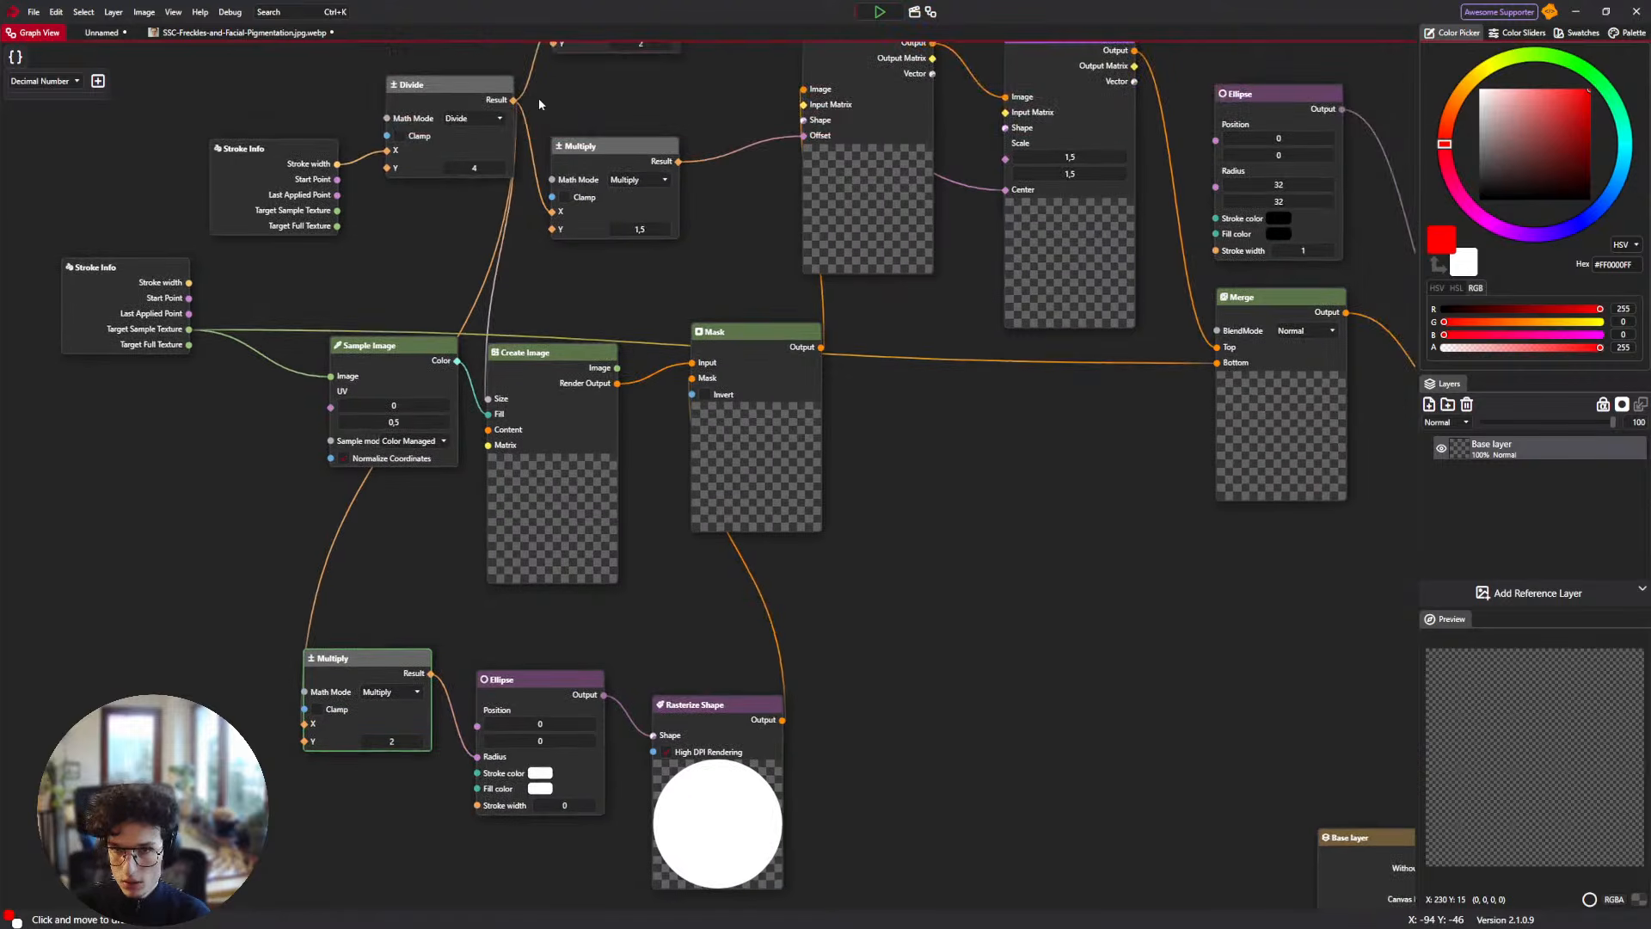
pyautogui.moveTo(513, 99); pyautogui.dragTo(478, 756)
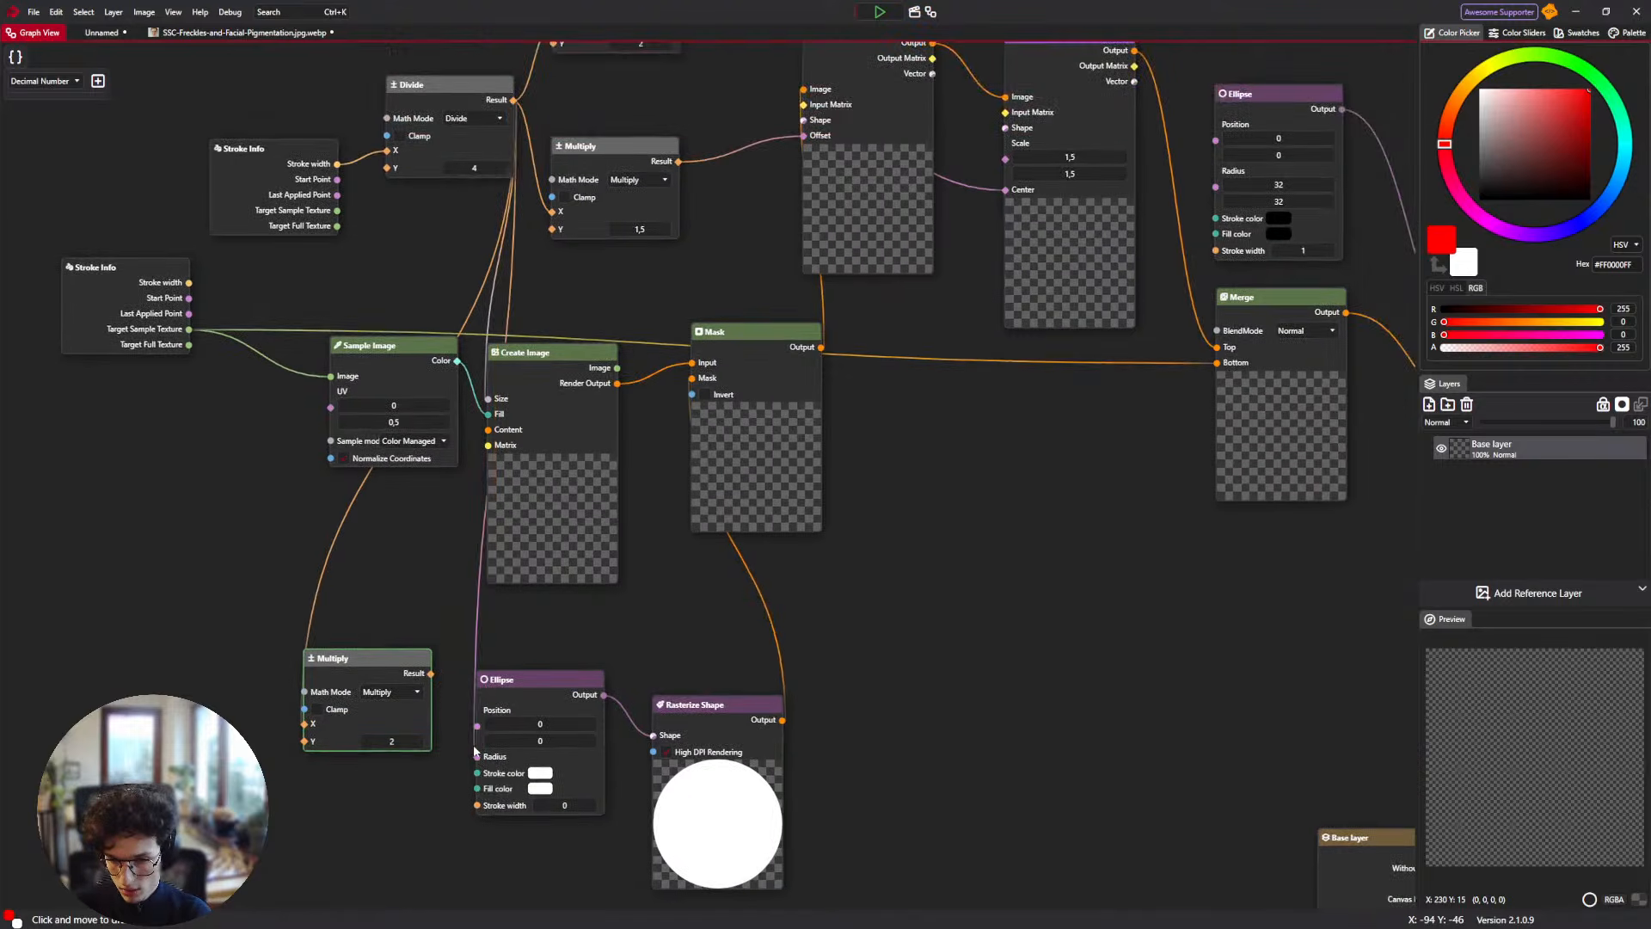
pyautogui.moveTo(500, 695); pyautogui.dragTo(510, 697)
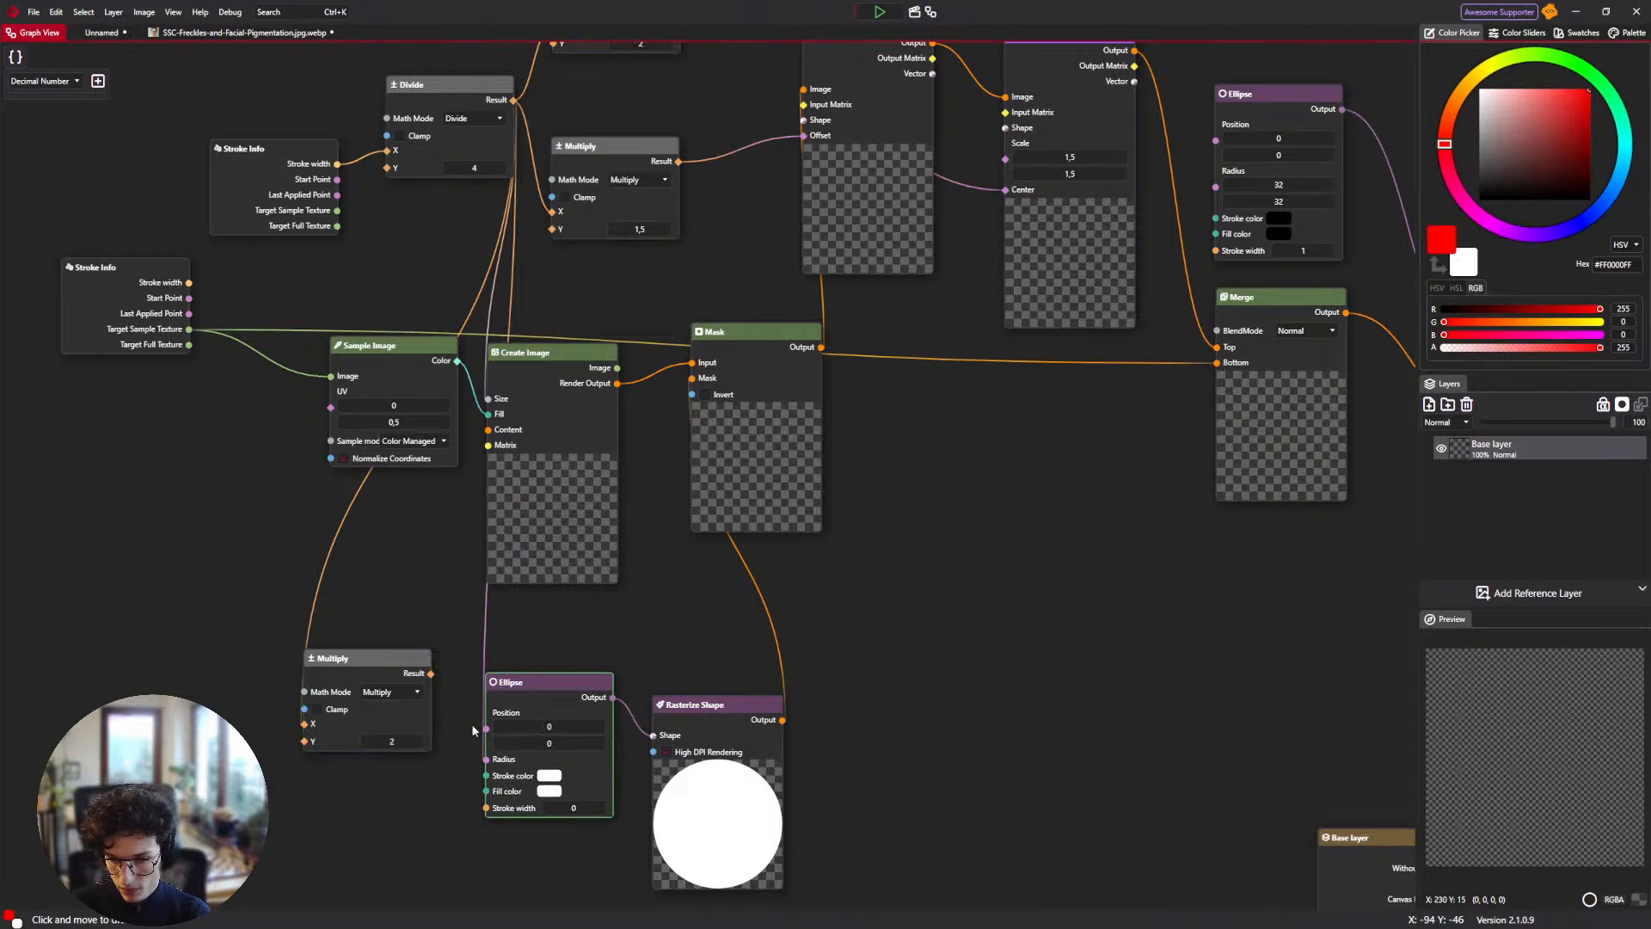
# Check the directly connected mask radius on the freckles photo and return to the Unnamed document's node graph.
pyautogui.click(243, 32)
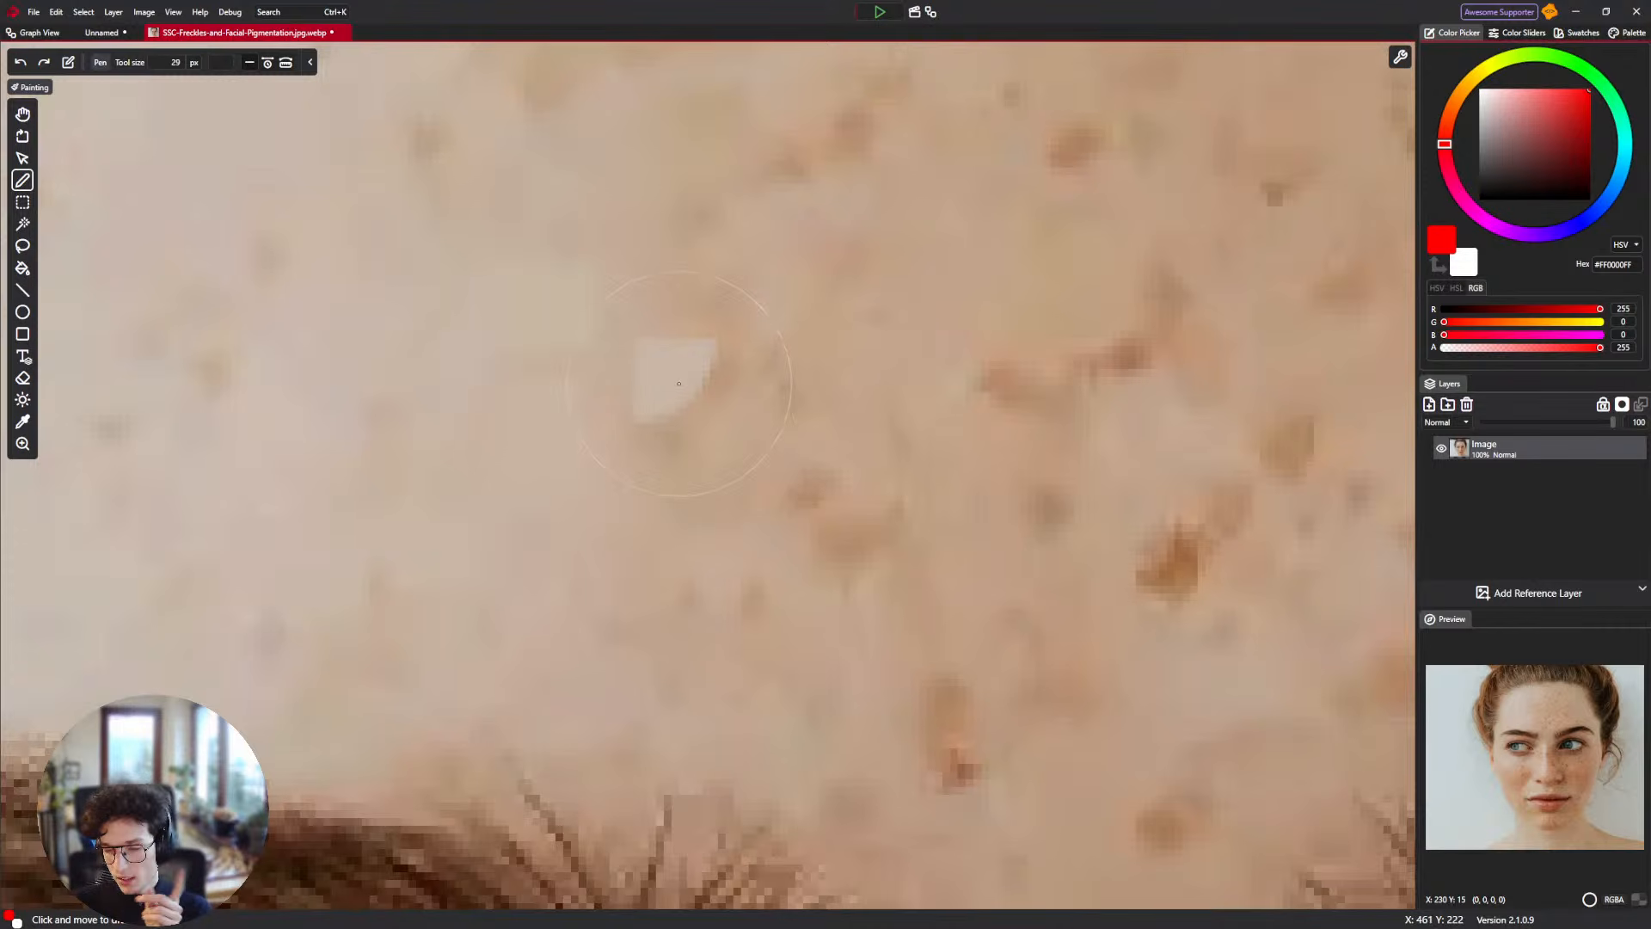
pyautogui.click(30, 29)
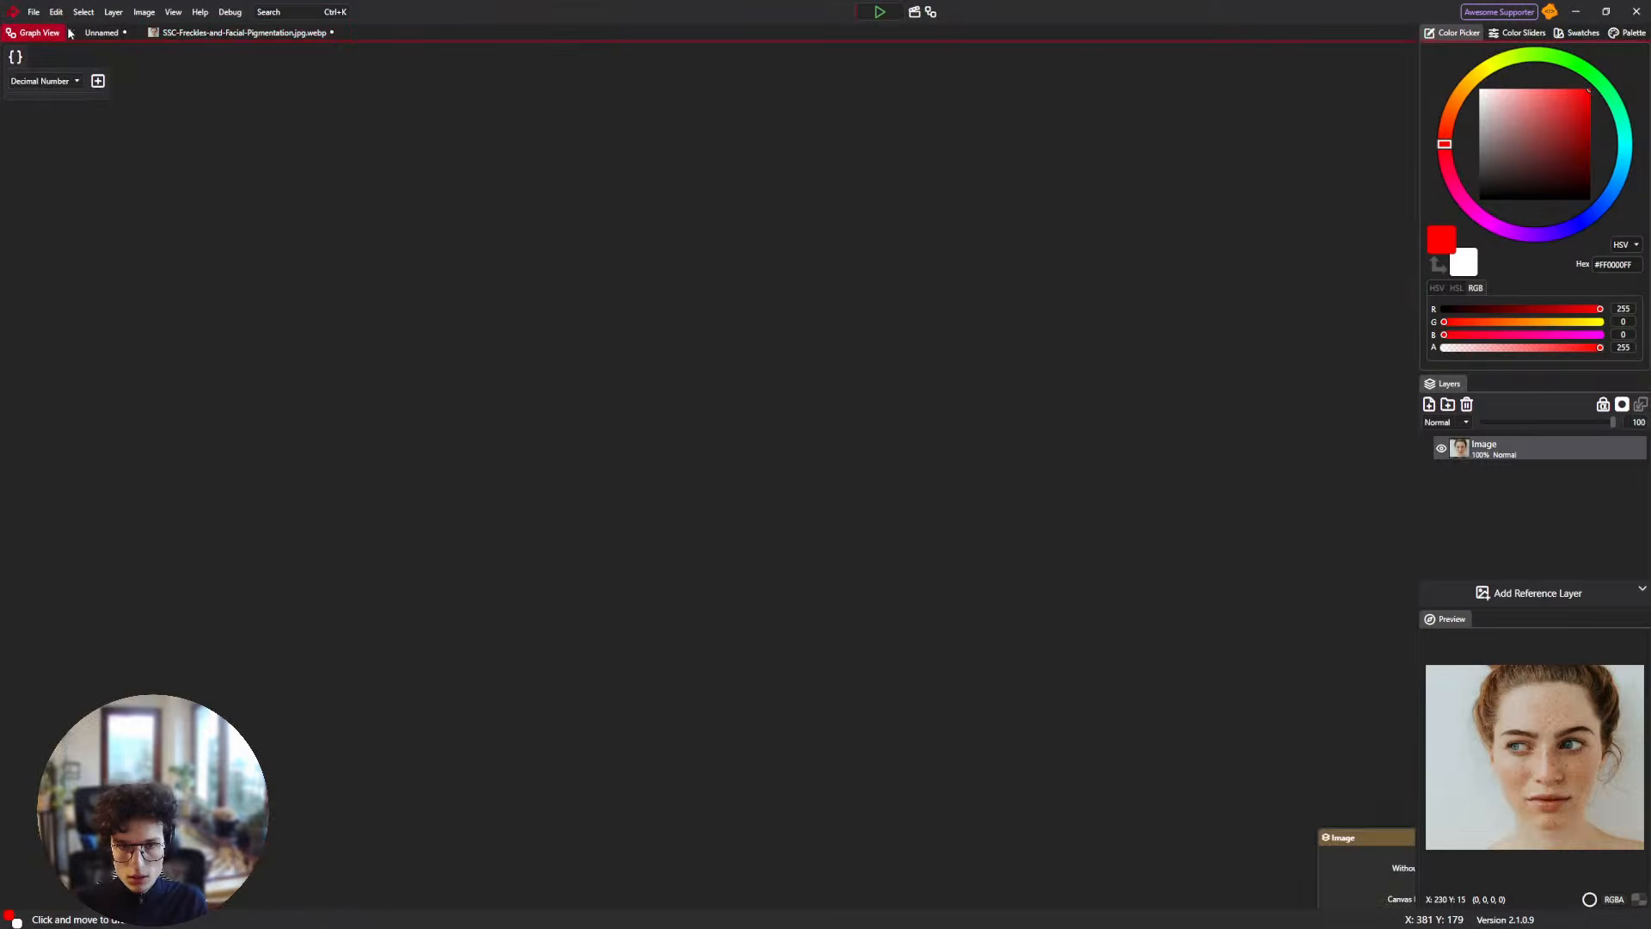
pyautogui.click(110, 32)
pyautogui.click(35, 31)
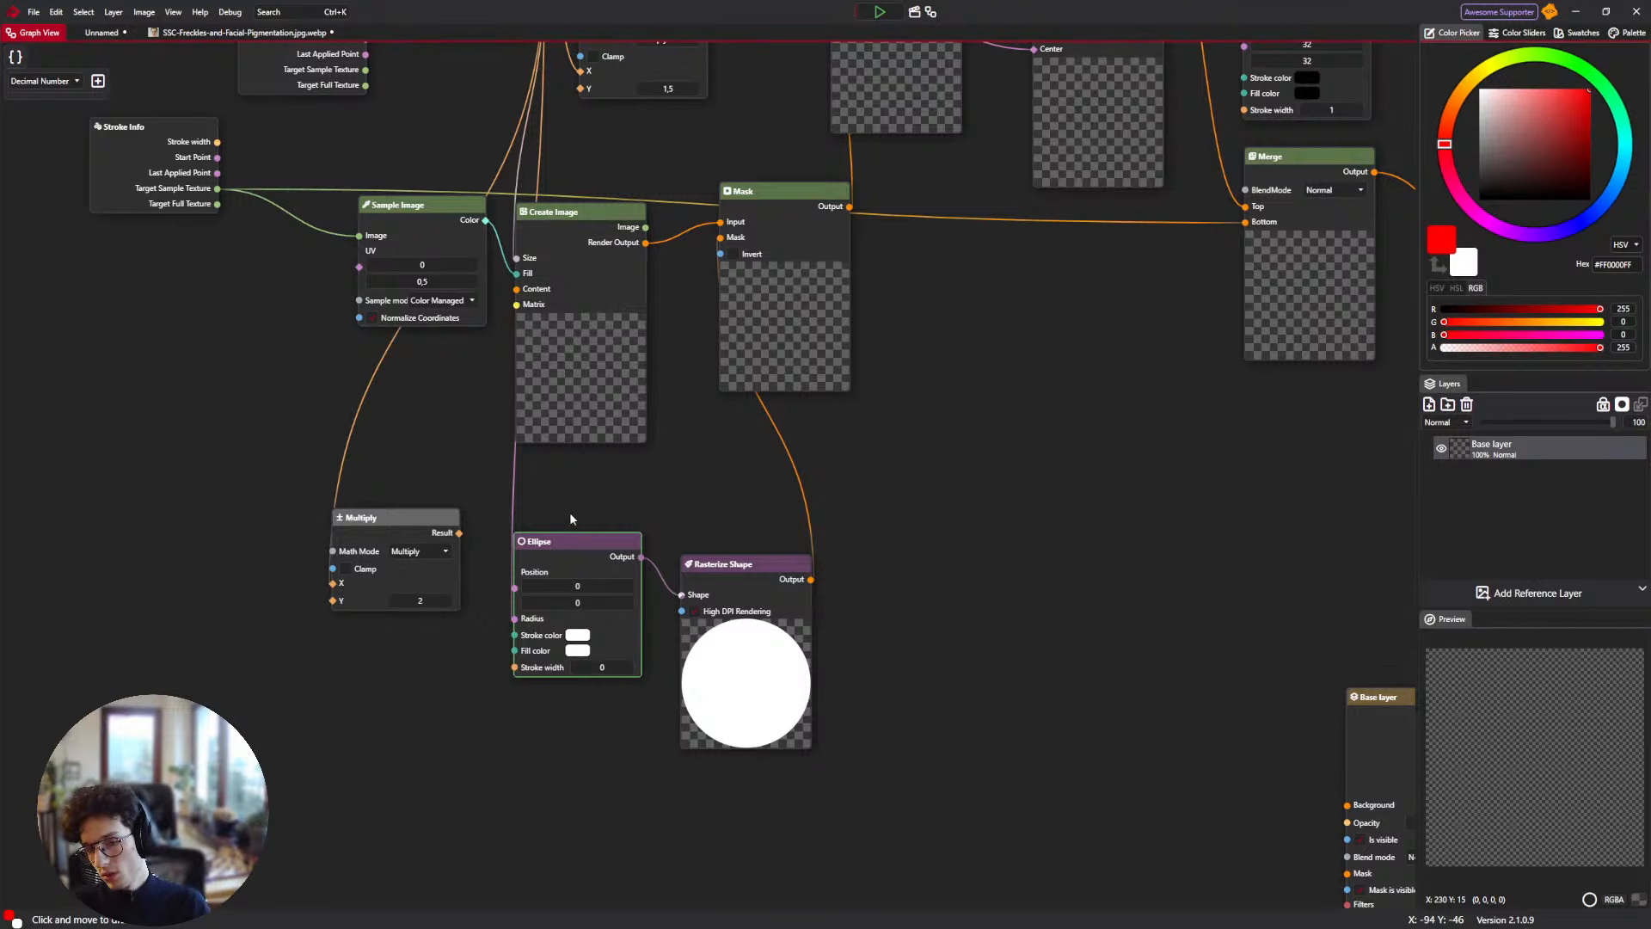
# Set the Math node beside the Ellipse to Divide and connect its Result to the Ellipse's Radius.
pyautogui.click(438, 552)
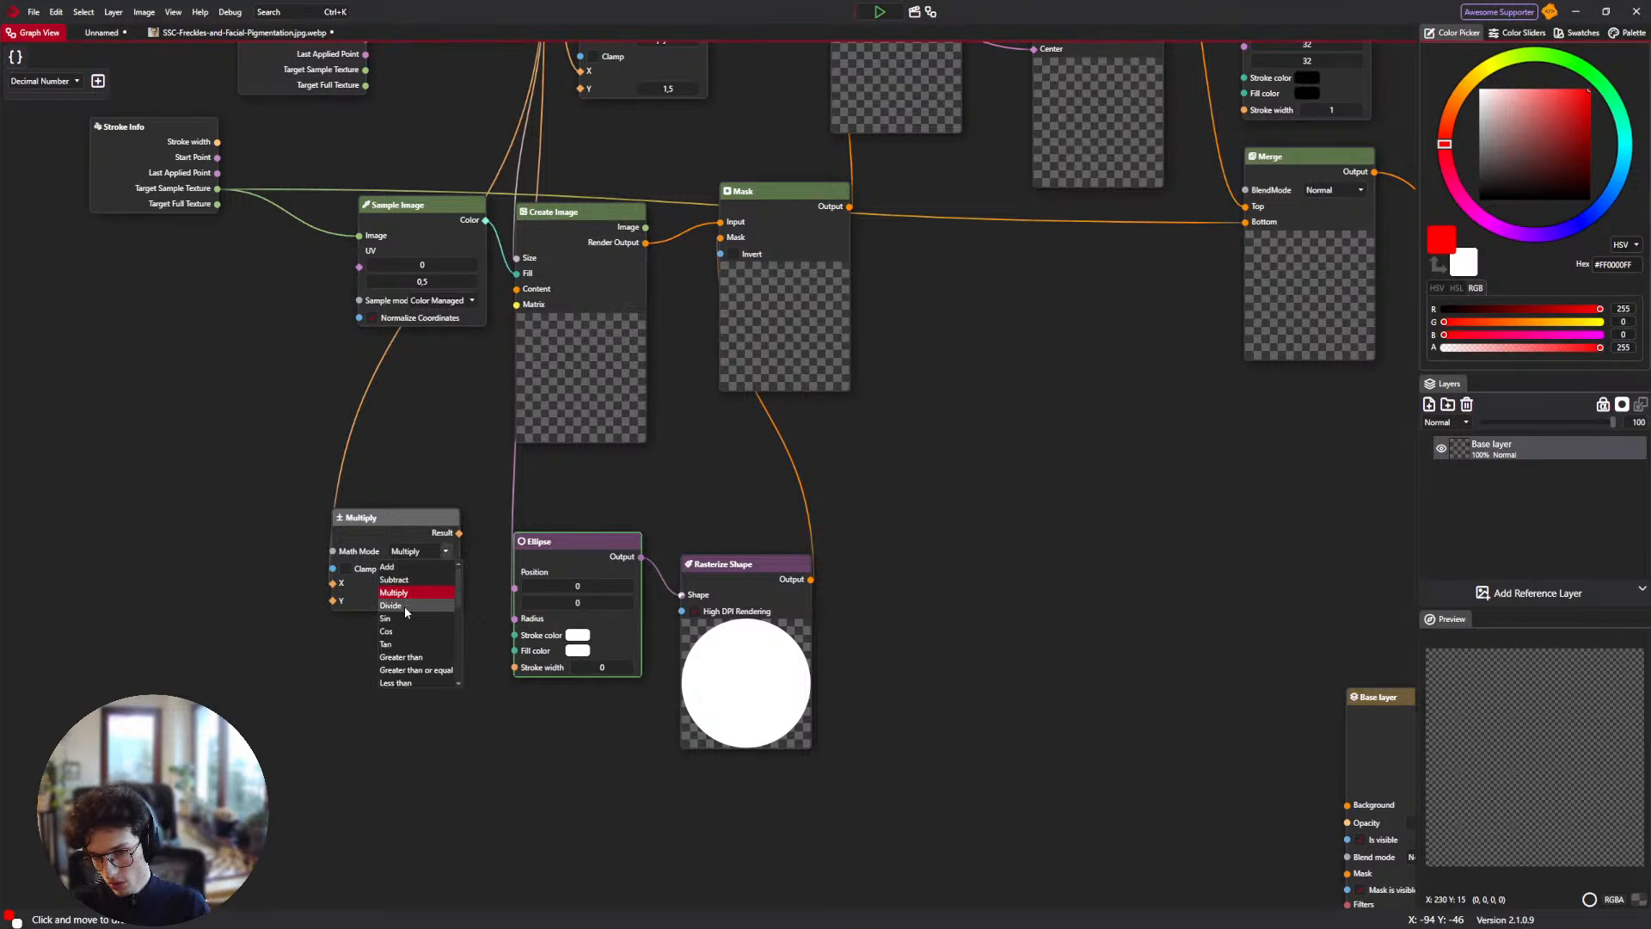
pyautogui.click(391, 606)
pyautogui.moveTo(459, 533); pyautogui.dragTo(514, 618)
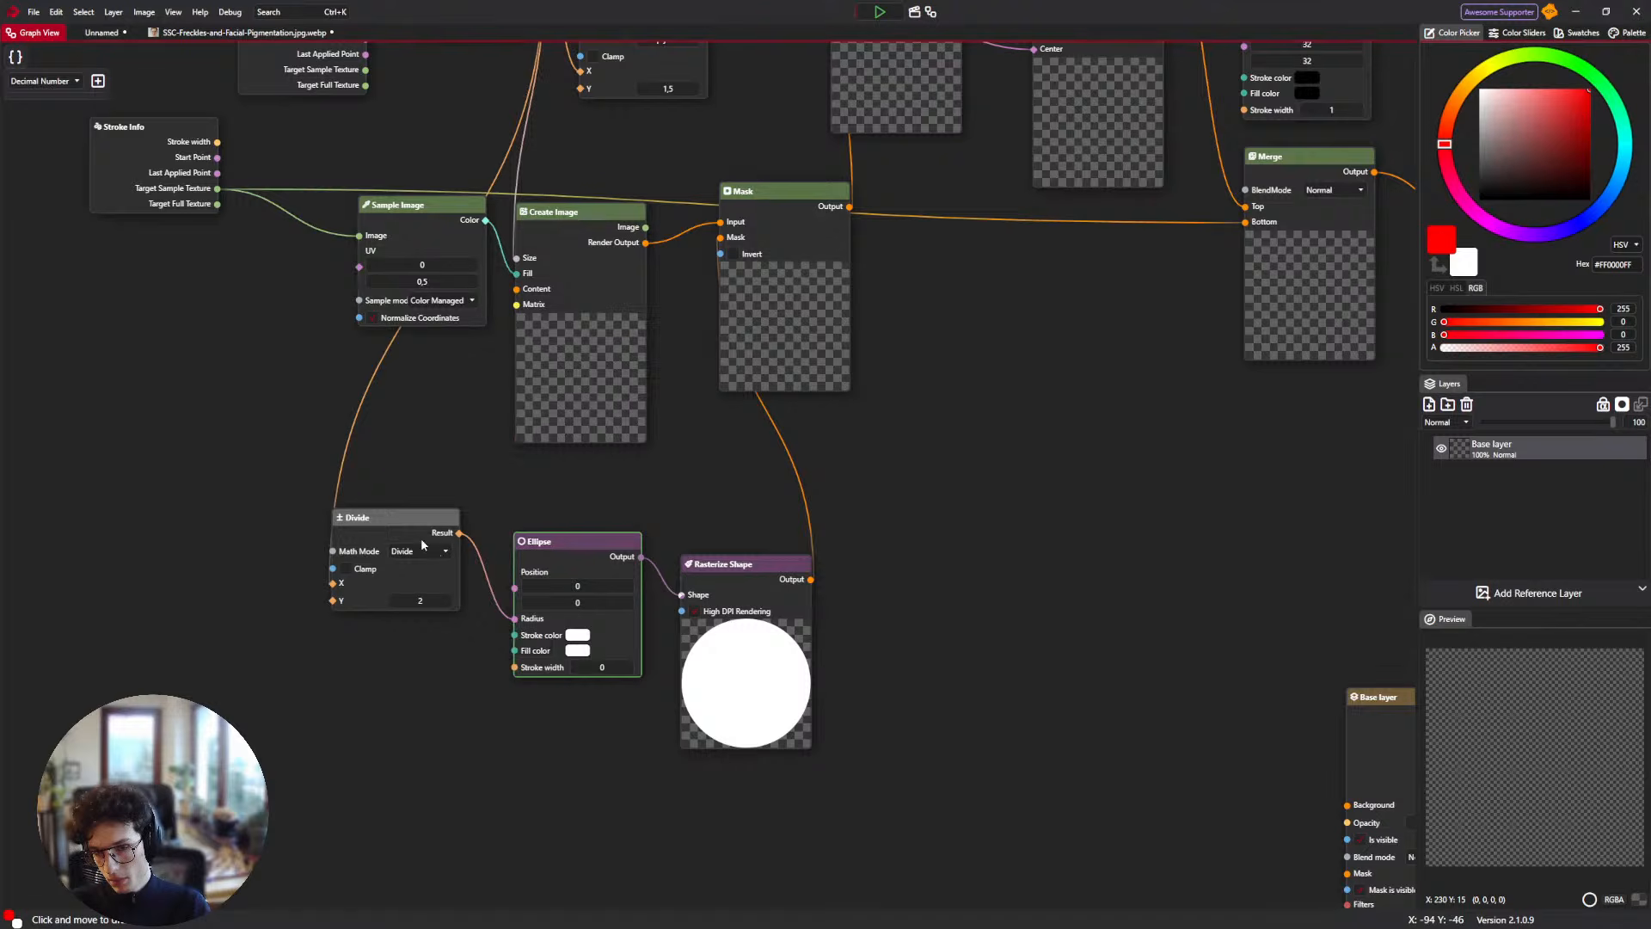
# Duplicate the Divide node beside the Ellipse and set the unconnected copy's math mode to Multiply.
pyautogui.moveTo(404, 518); pyautogui.dragTo(439, 421)
pyautogui.hotkey('ctrl', 'c')
pyautogui.hotkey('ctrl', 'v')
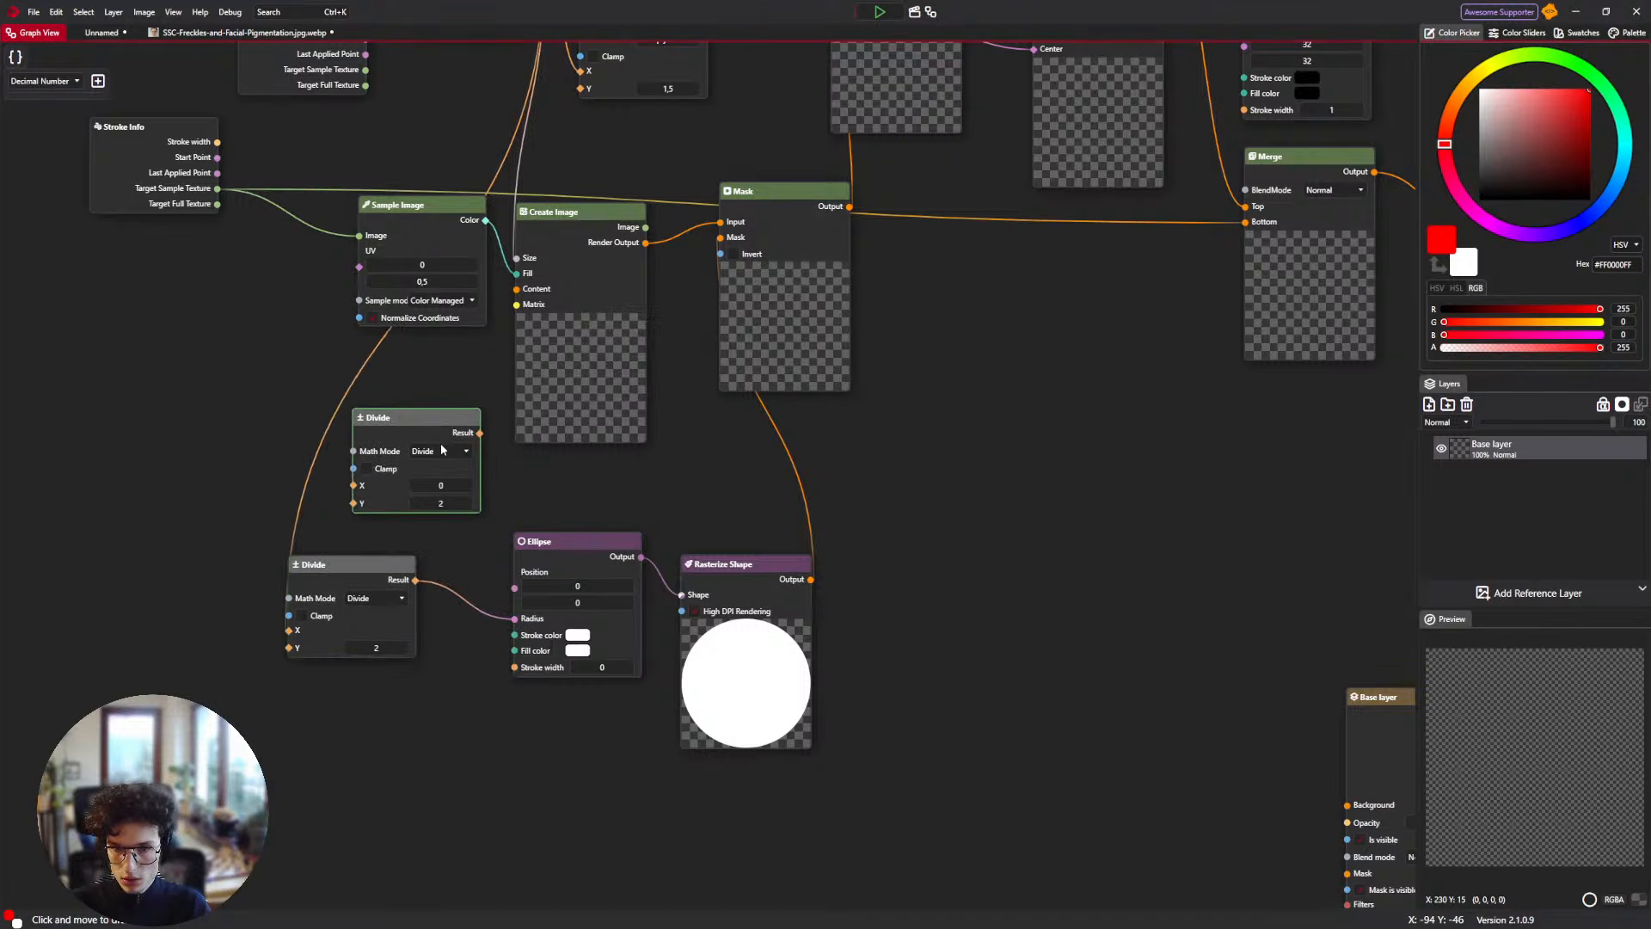
pyautogui.click(443, 451)
pyautogui.click(429, 494)
# Connect the Result of the Divide node with Y 4 to the Ellipse's Position.
pyautogui.moveTo(494, 270); pyautogui.dragTo(463, 437)
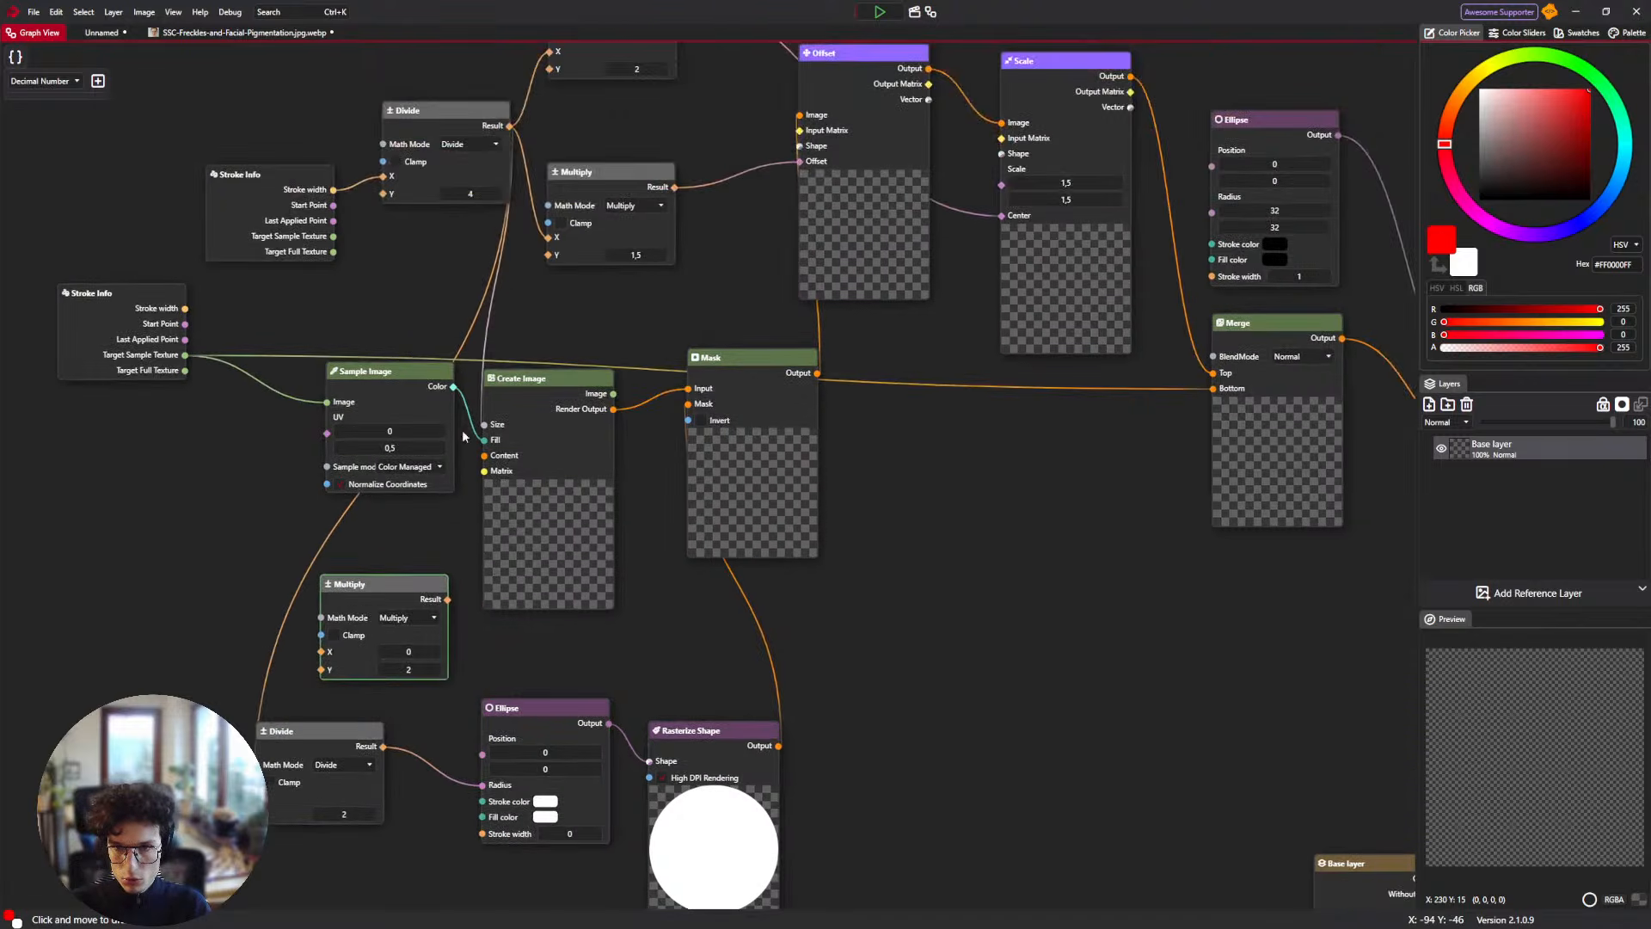
pyautogui.moveTo(510, 126); pyautogui.dragTo(482, 754)
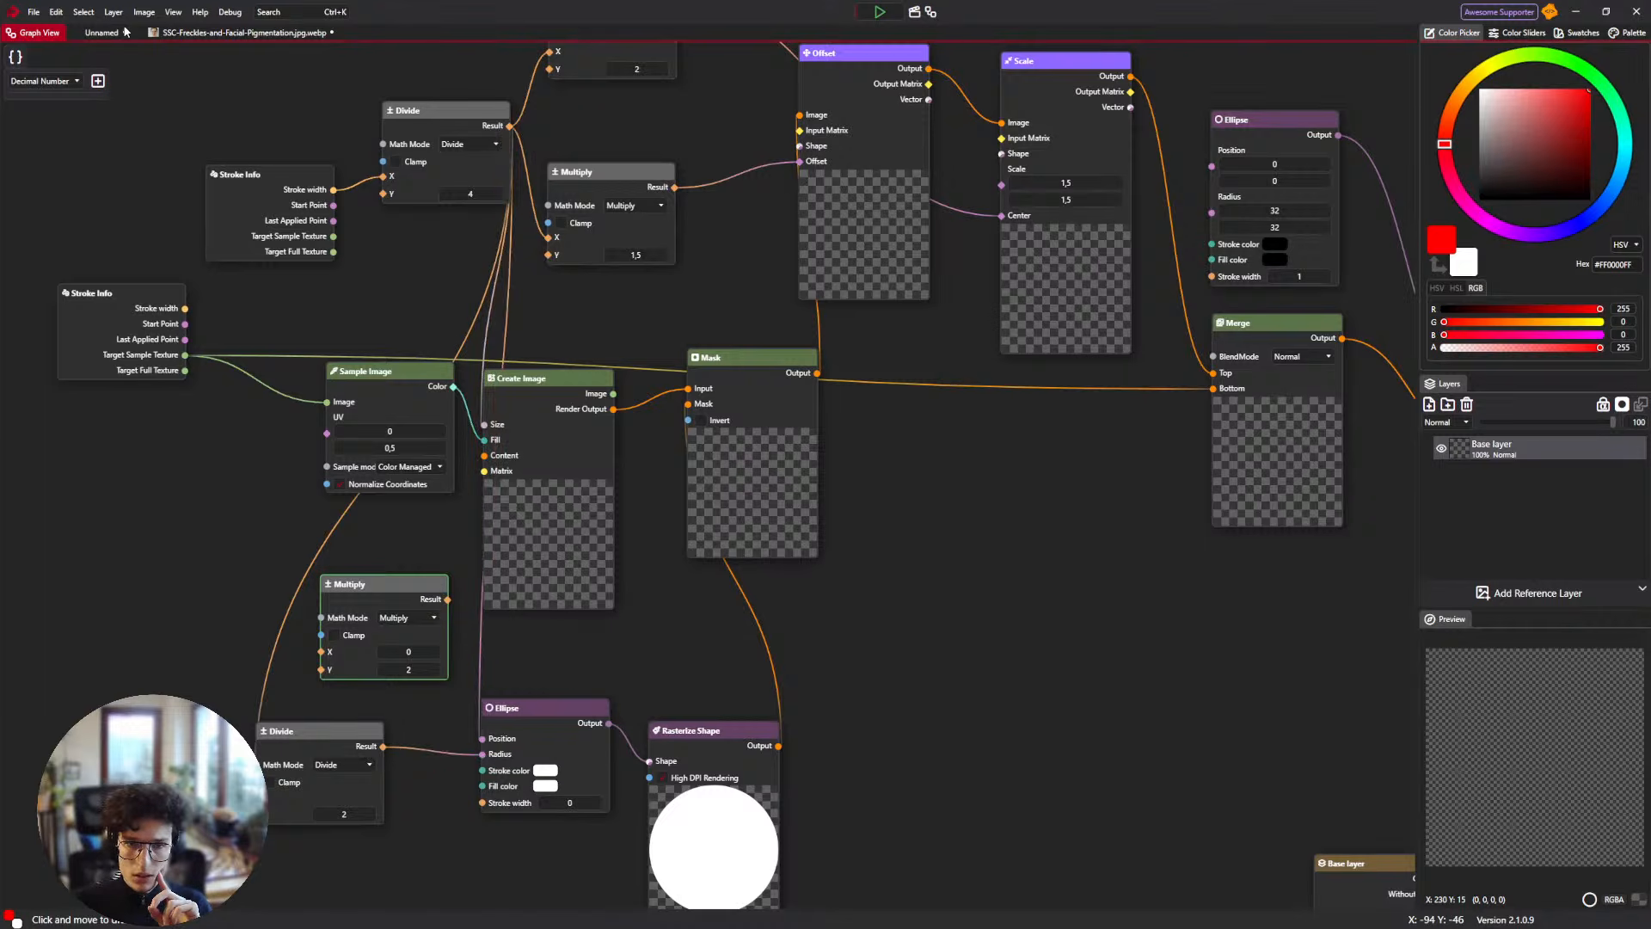
# Check the repositioned mask on the freckles photo, undo the last test stroke, and return to the Unnamed document's node graph.
pyautogui.click(241, 32)
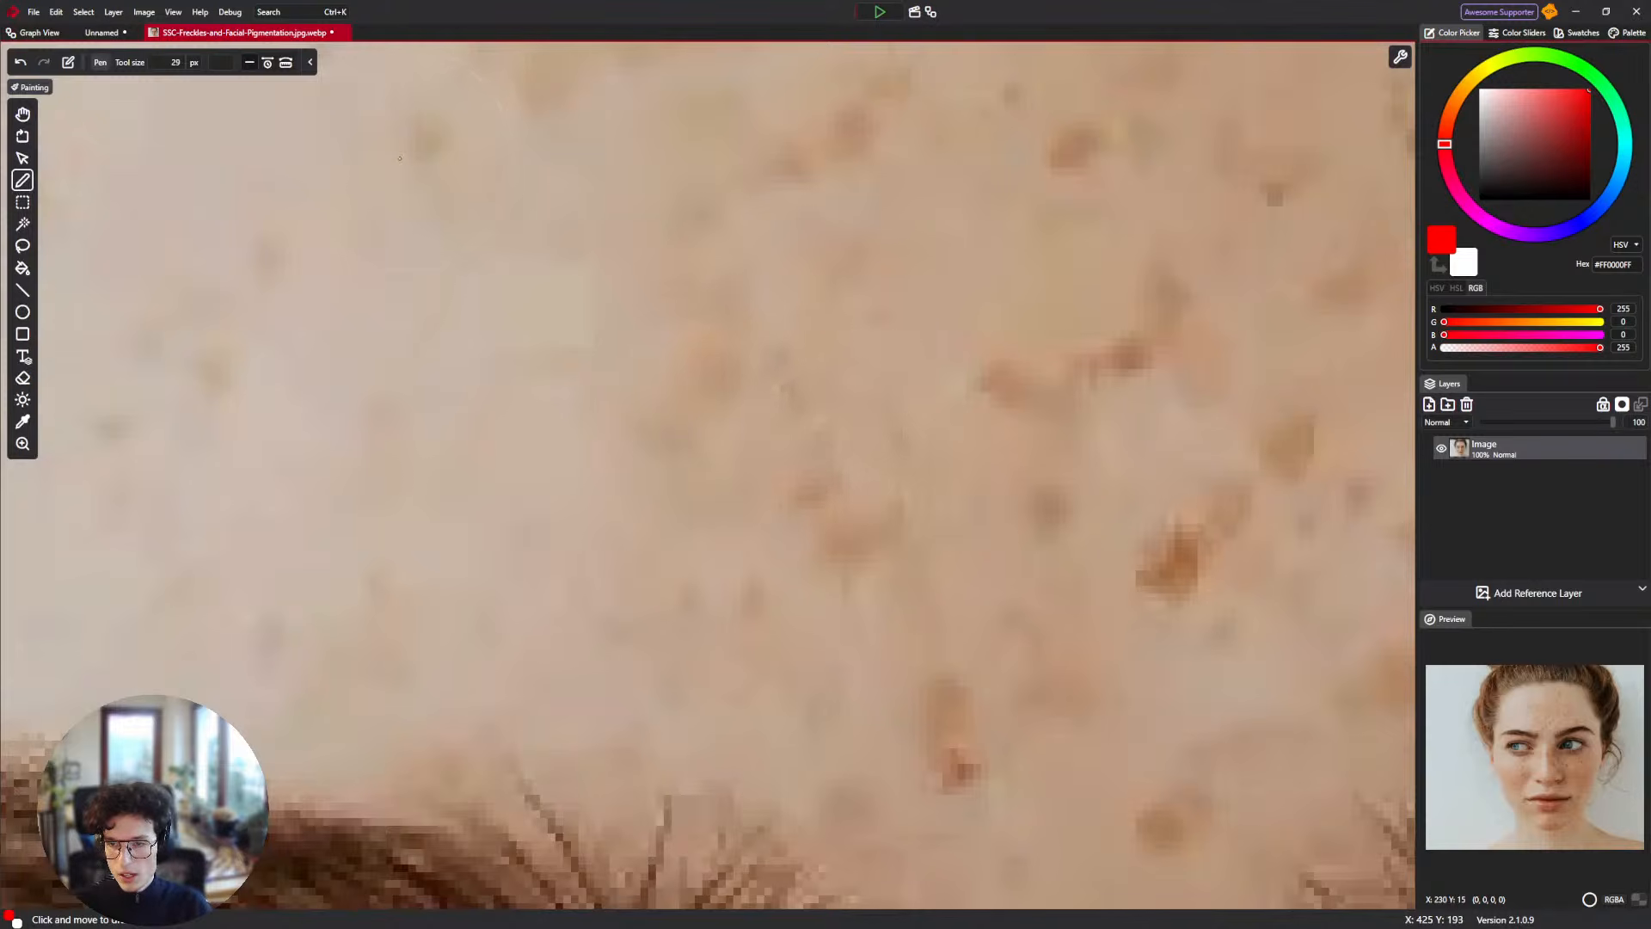
pyautogui.hotkey('ctrl', 'z')
pyautogui.click(52, 33)
pyautogui.click(99, 33)
pyautogui.click(57, 35)
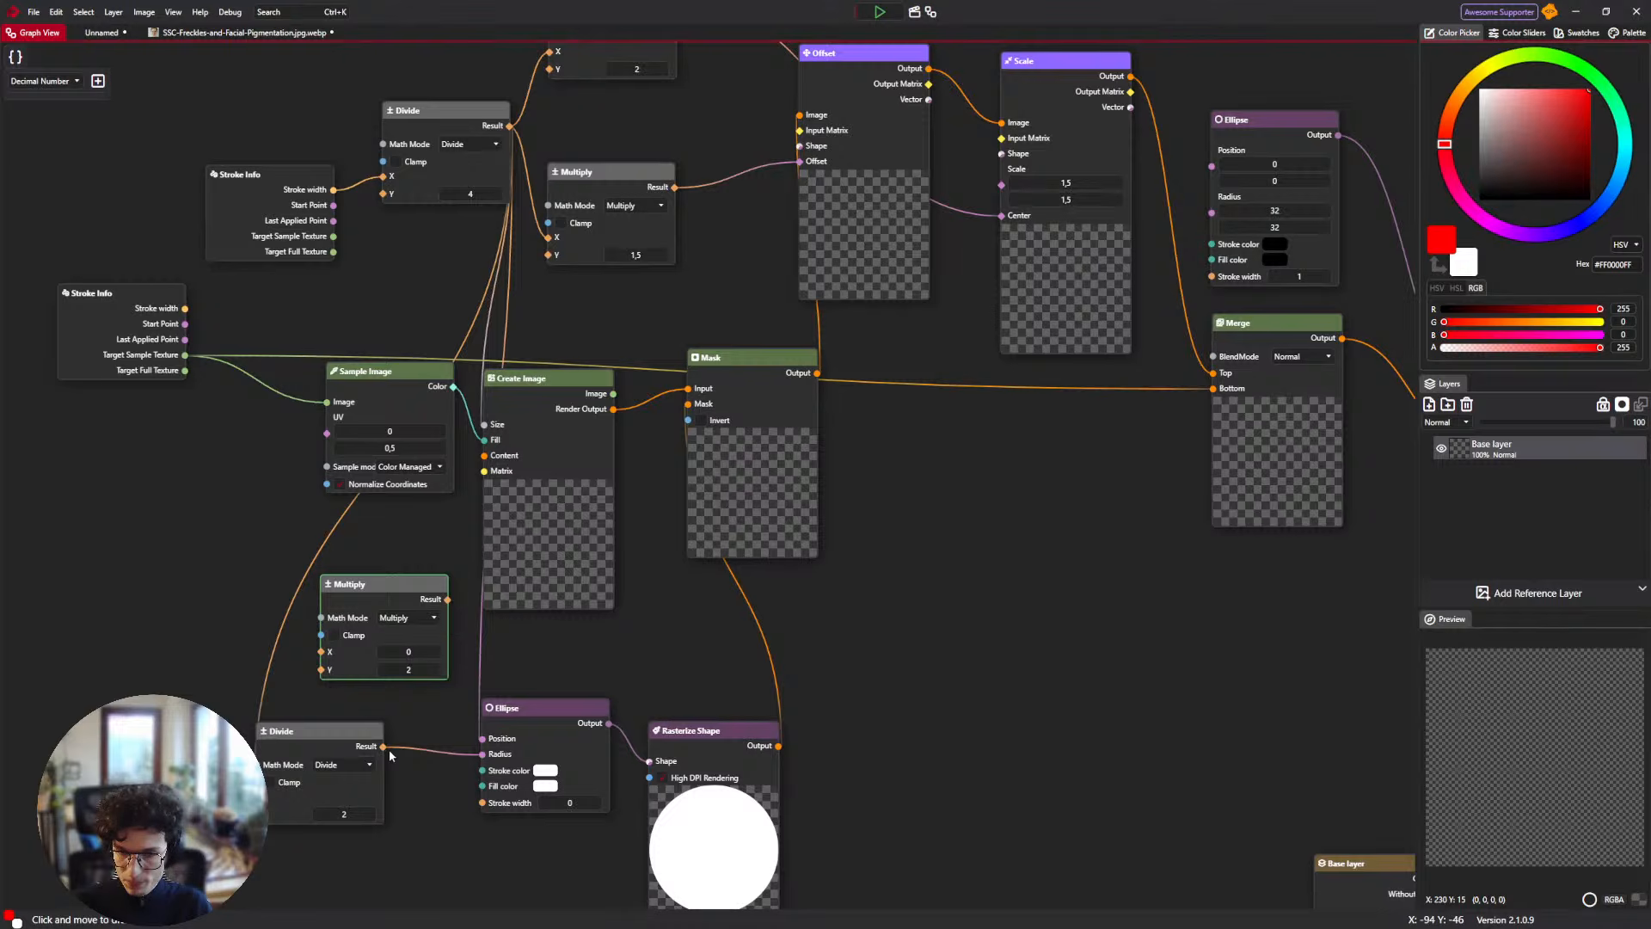
# Connect the Result of the Divide node with Y 2 to the Ellipse's Position and check the mask on the freckles photo.
pyautogui.moveTo(383, 747); pyautogui.dragTo(483, 738)
pyautogui.click(234, 32)
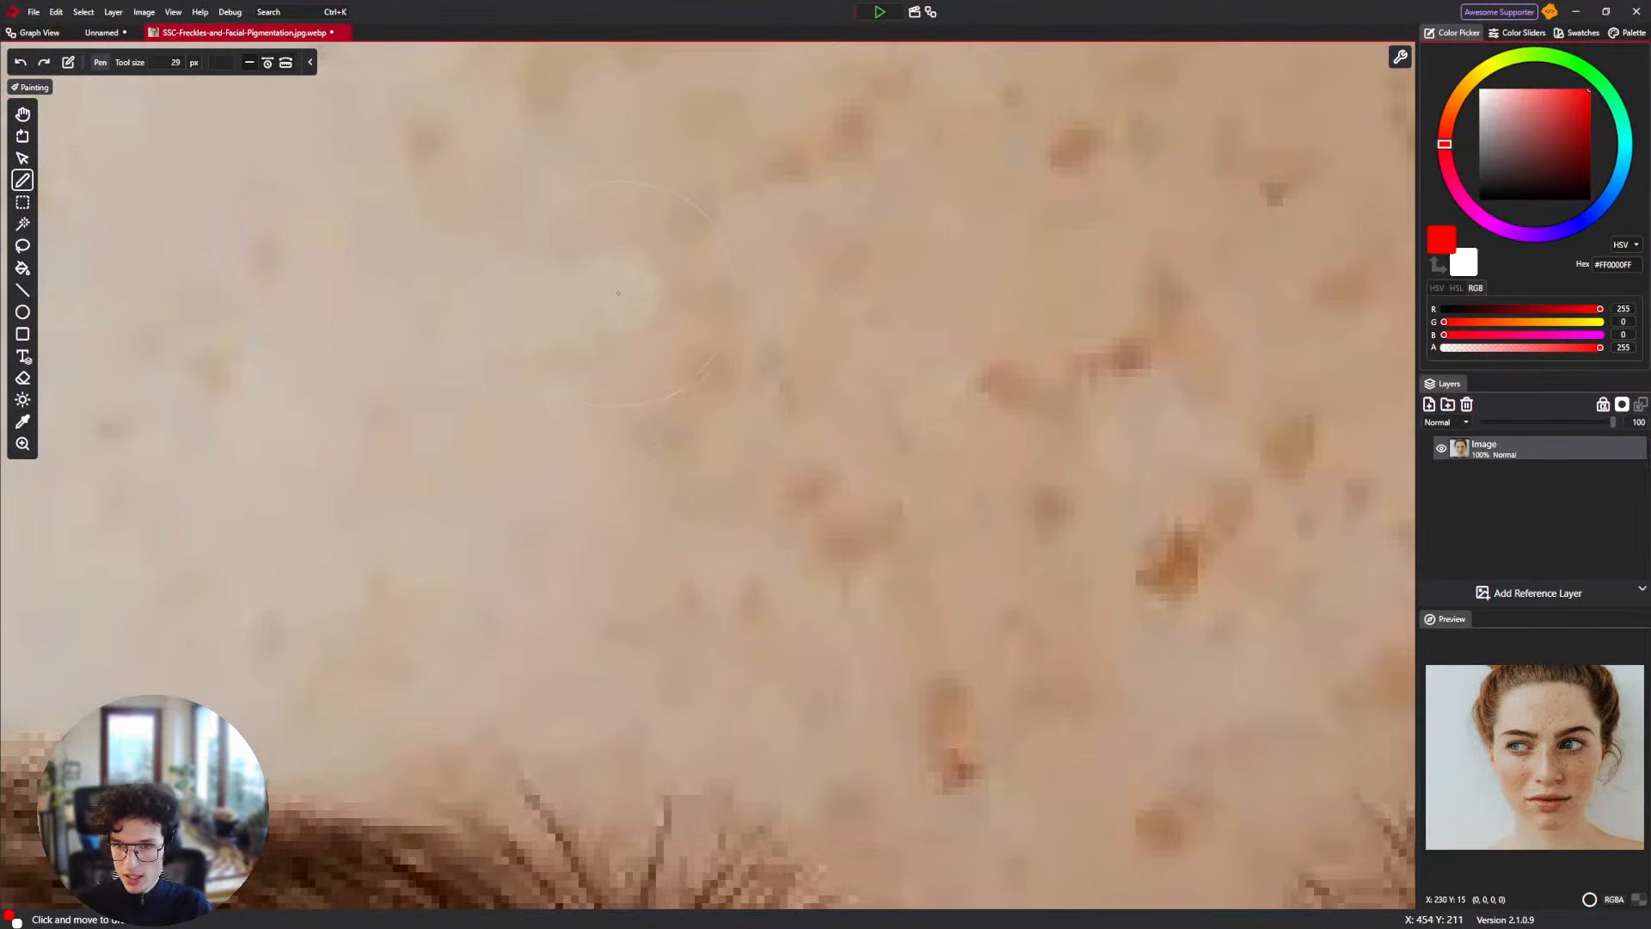
pyautogui.scroll(-4, 678, 357)
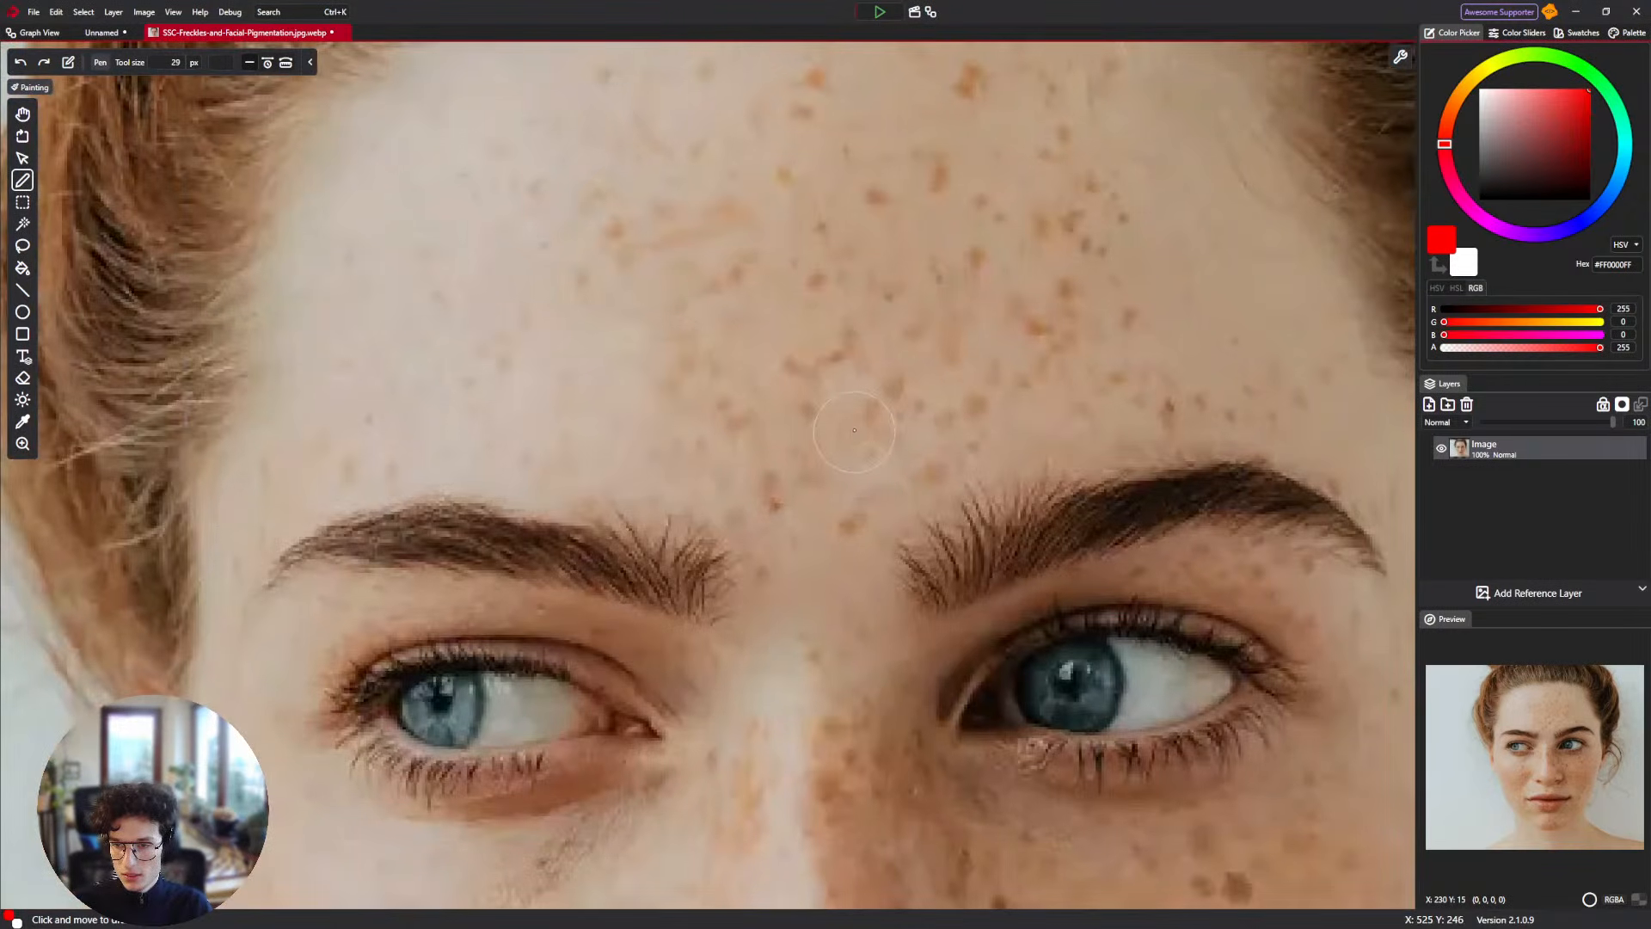
# Return to the Unnamed document's node graph and move the Sample Image node and the Divide node with Y 4 further left.
pyautogui.click(43, 33)
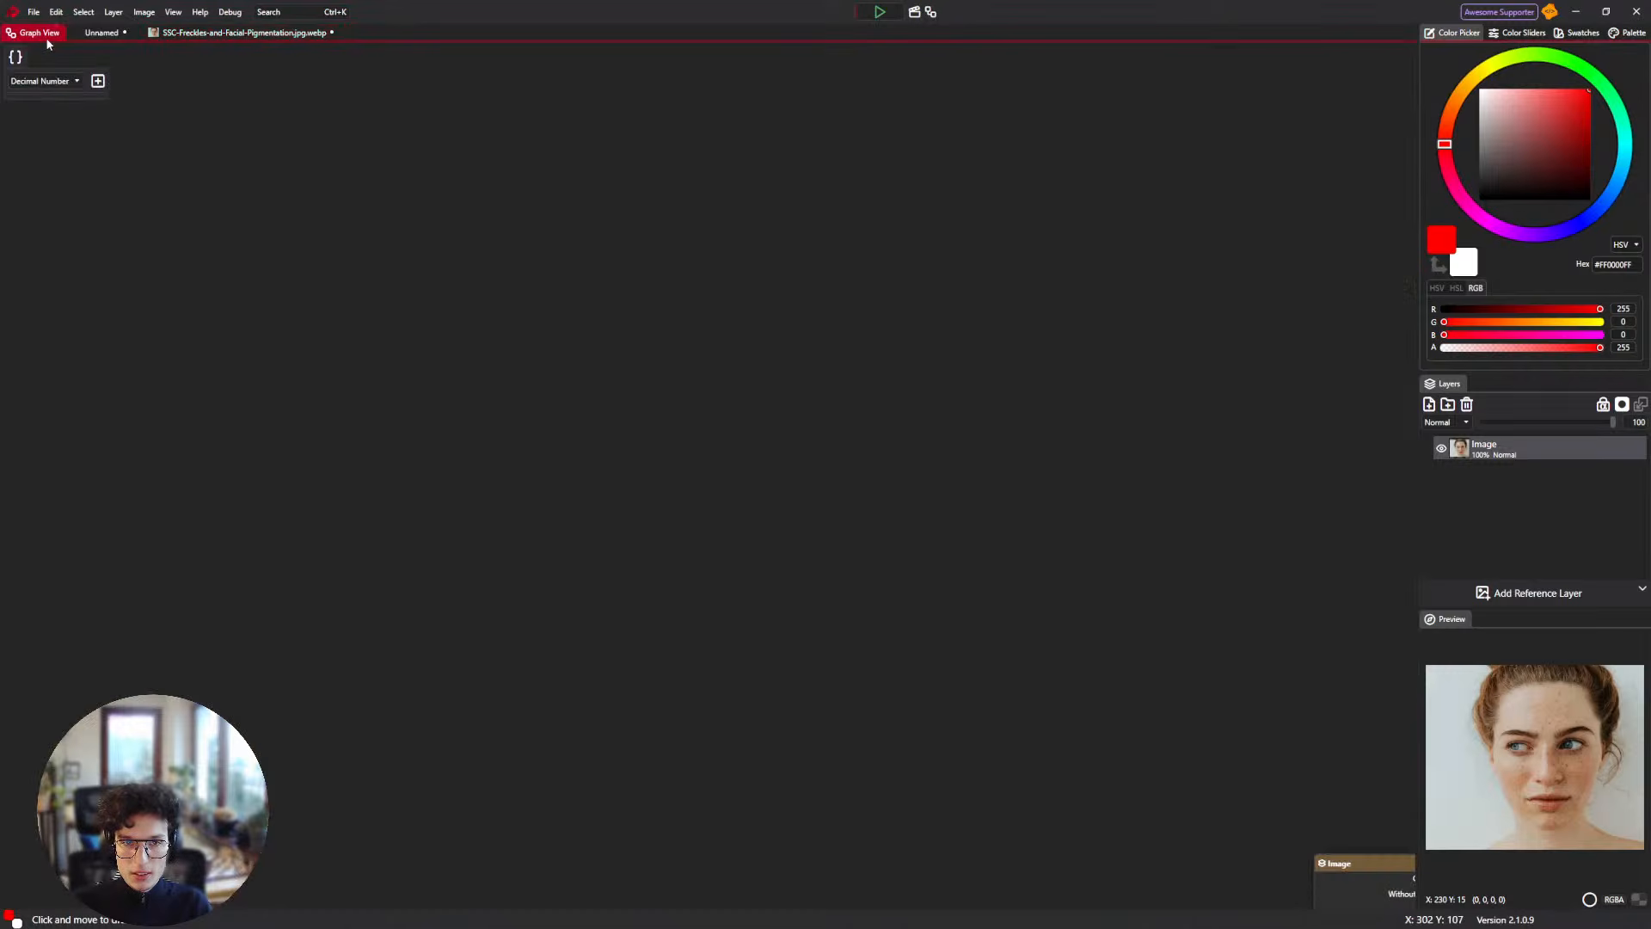
pyautogui.click(102, 33)
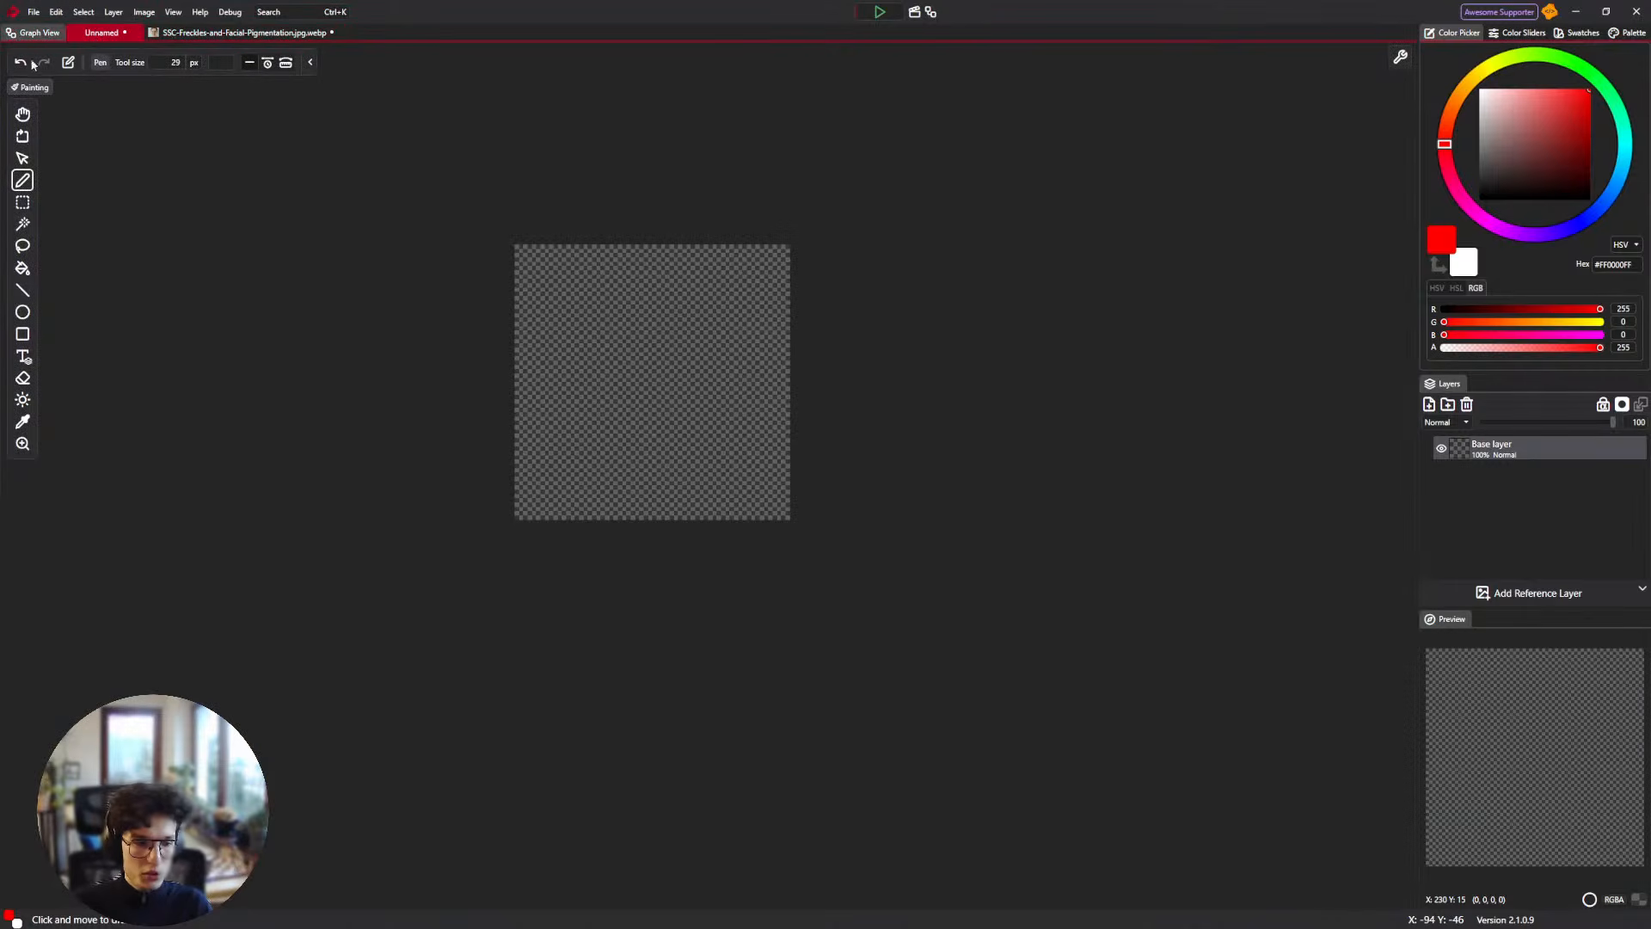
pyautogui.click(34, 34)
pyautogui.moveTo(512, 701); pyautogui.dragTo(560, 649)
pyautogui.moveTo(401, 807); pyautogui.dragTo(642, 644)
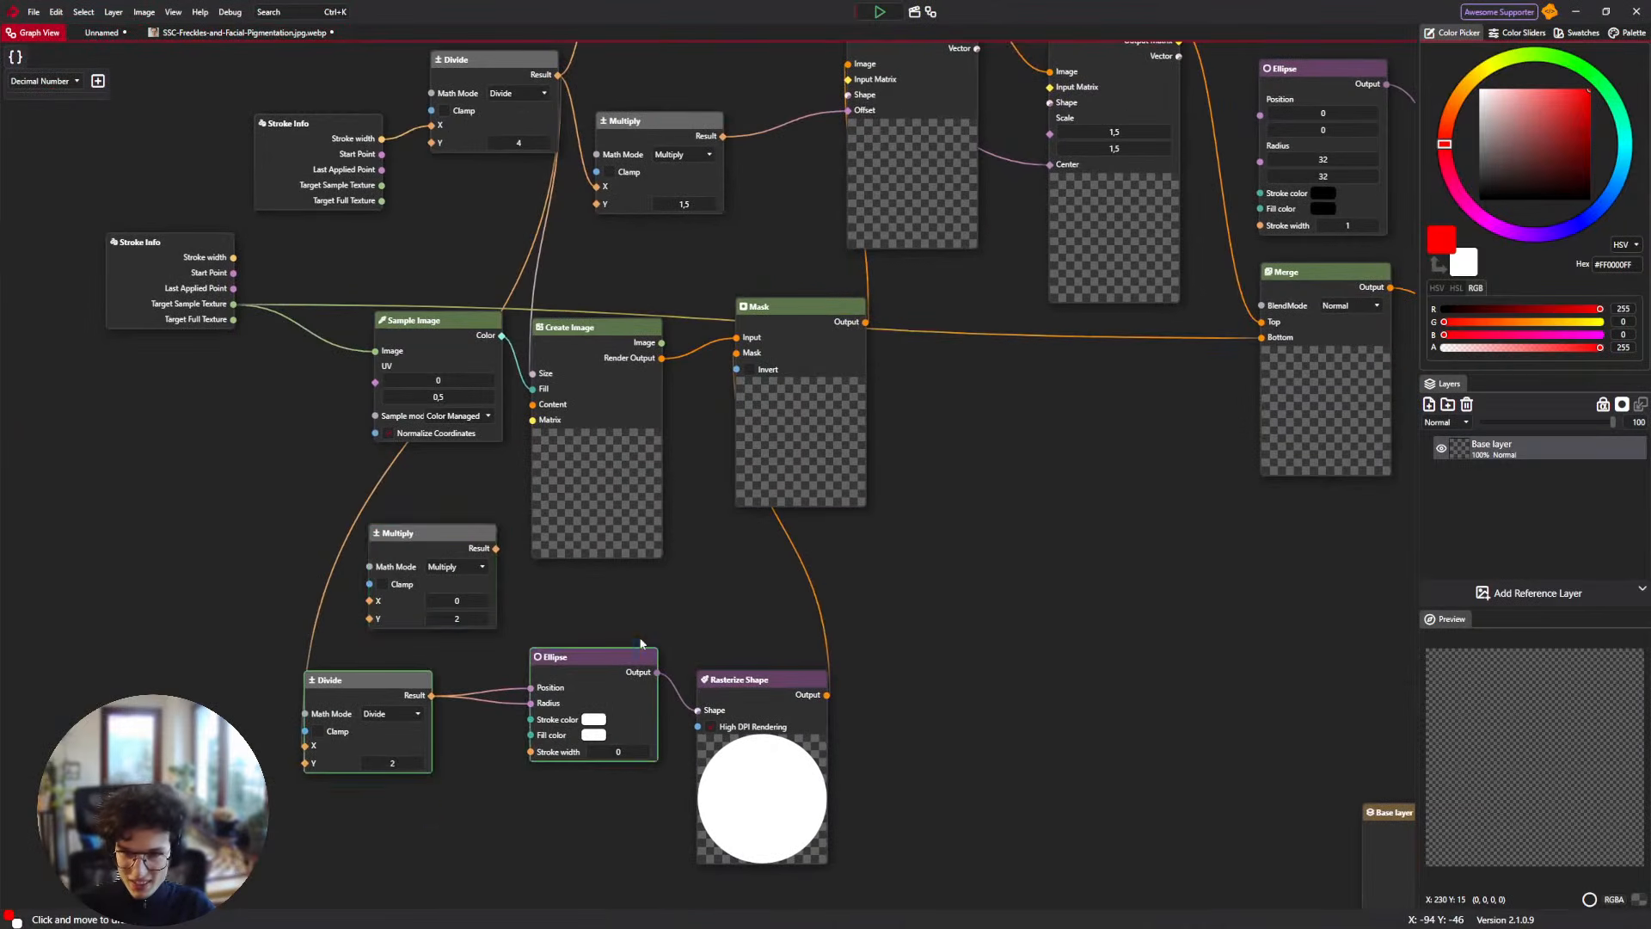
pyautogui.moveTo(431, 320); pyautogui.dragTo(338, 644)
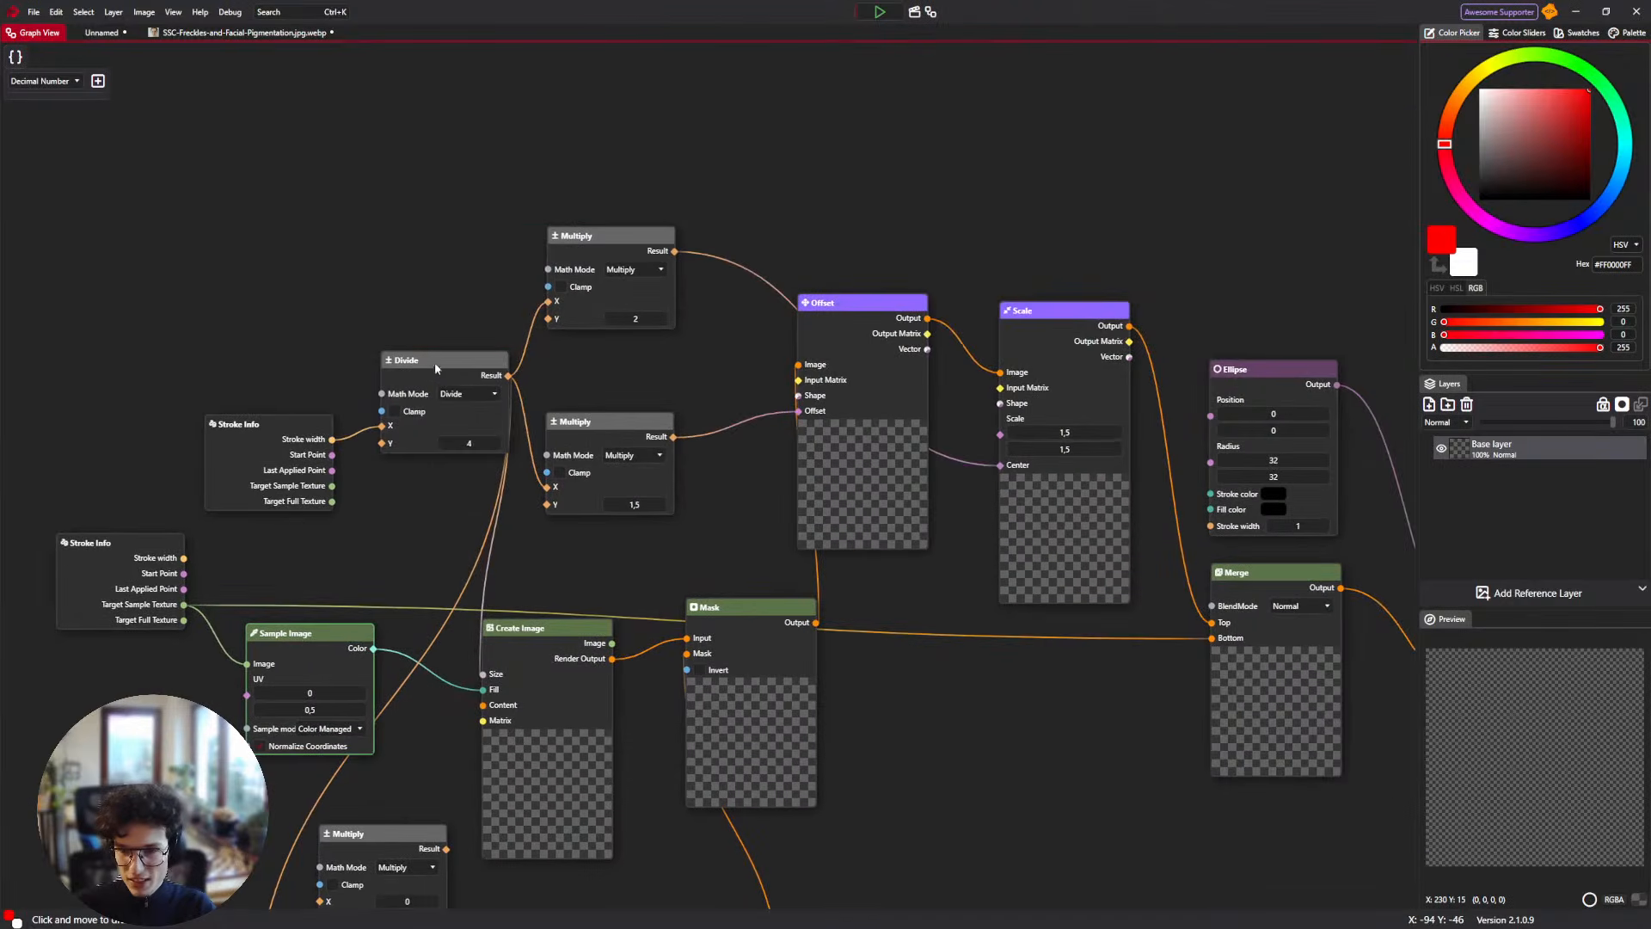
pyautogui.moveTo(435, 363); pyautogui.dragTo(374, 345)
# Test the brush on the forehead freckles in the photo and examine the edges of its dabs up close and from afar.
pyautogui.click(112, 35)
pyautogui.click(226, 33)
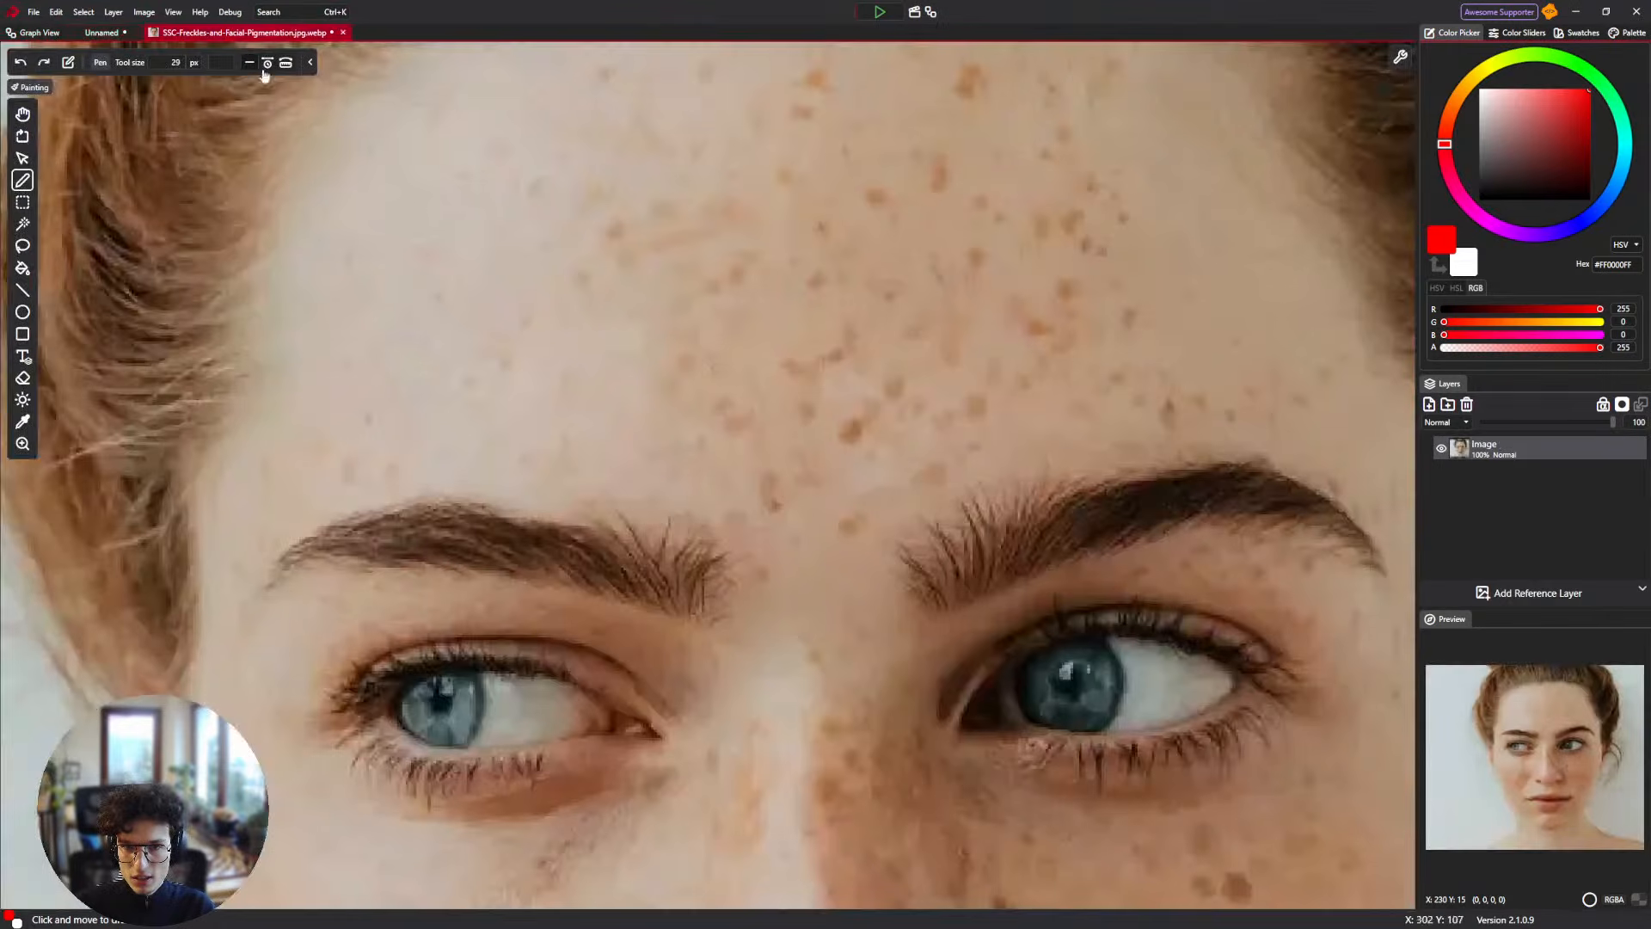
pyautogui.scroll(3, 654, 477)
pyautogui.scroll(-3, 655, 477)
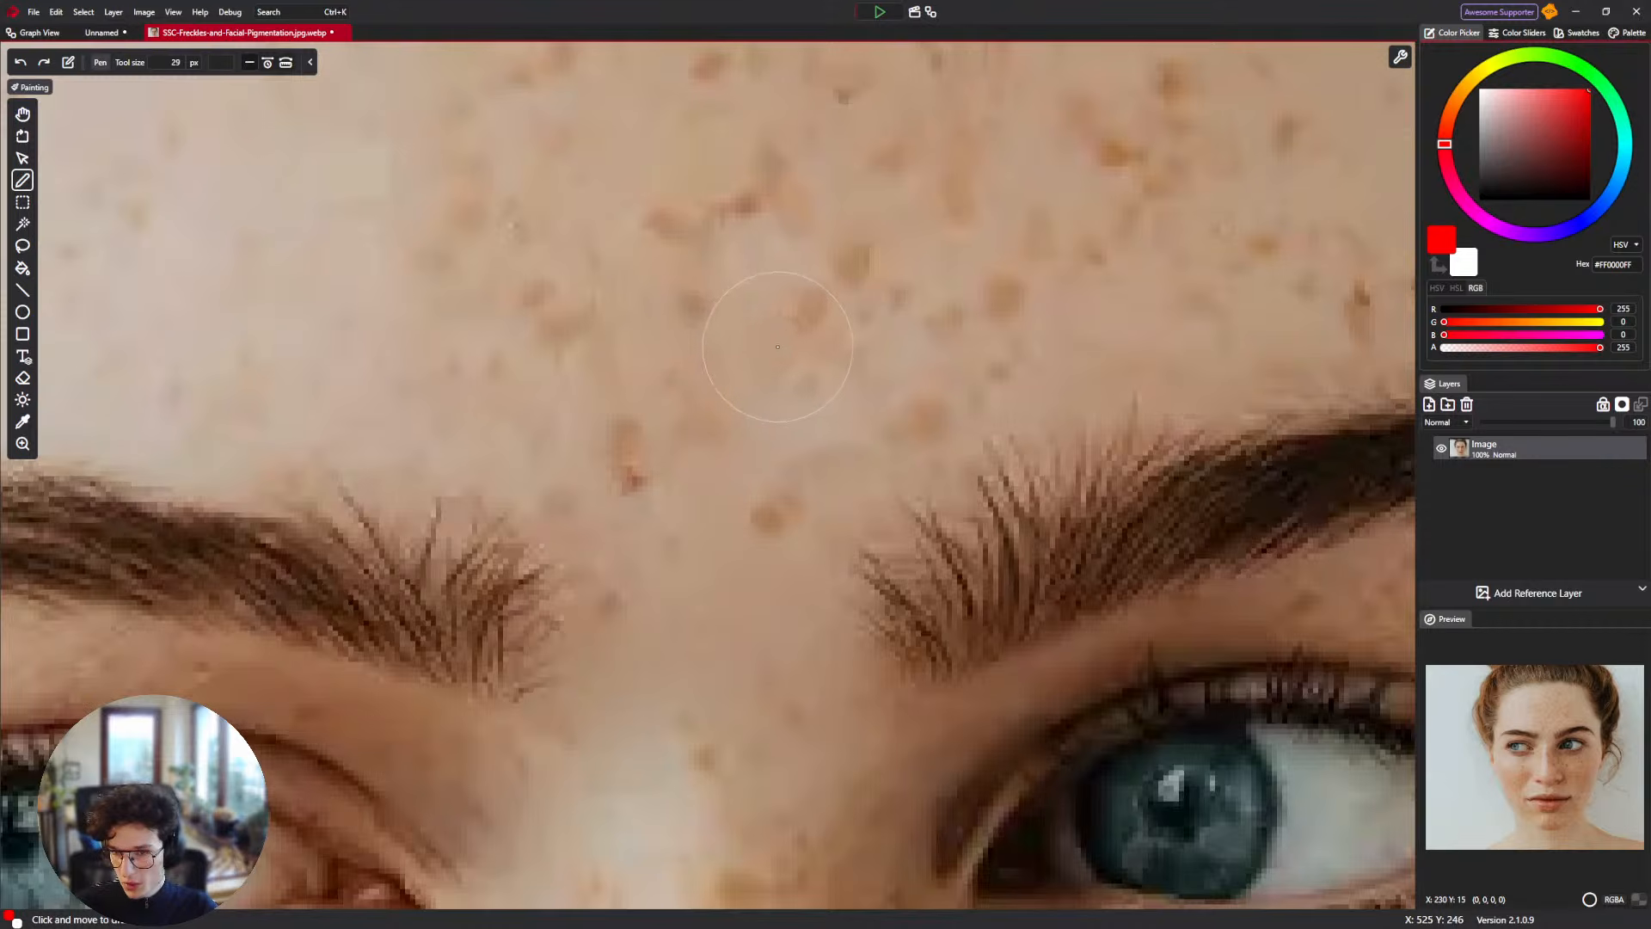
pyautogui.scroll(-3, 778, 345)
pyautogui.scroll(6, 800, 378)
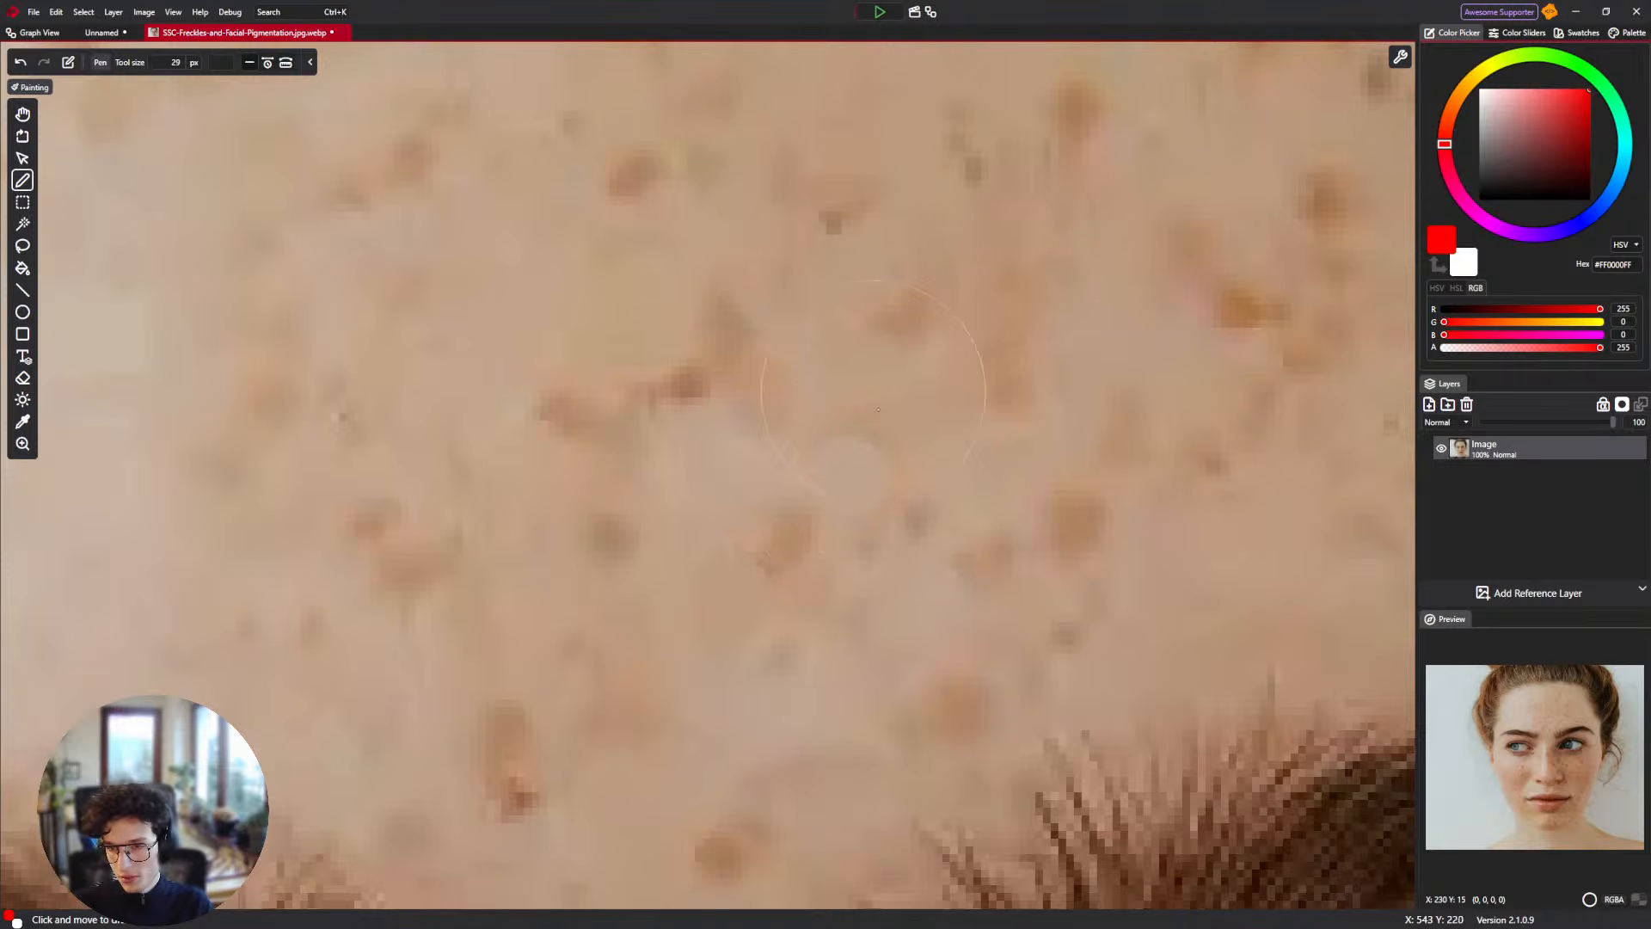
pyautogui.scroll(-2, 847, 499)
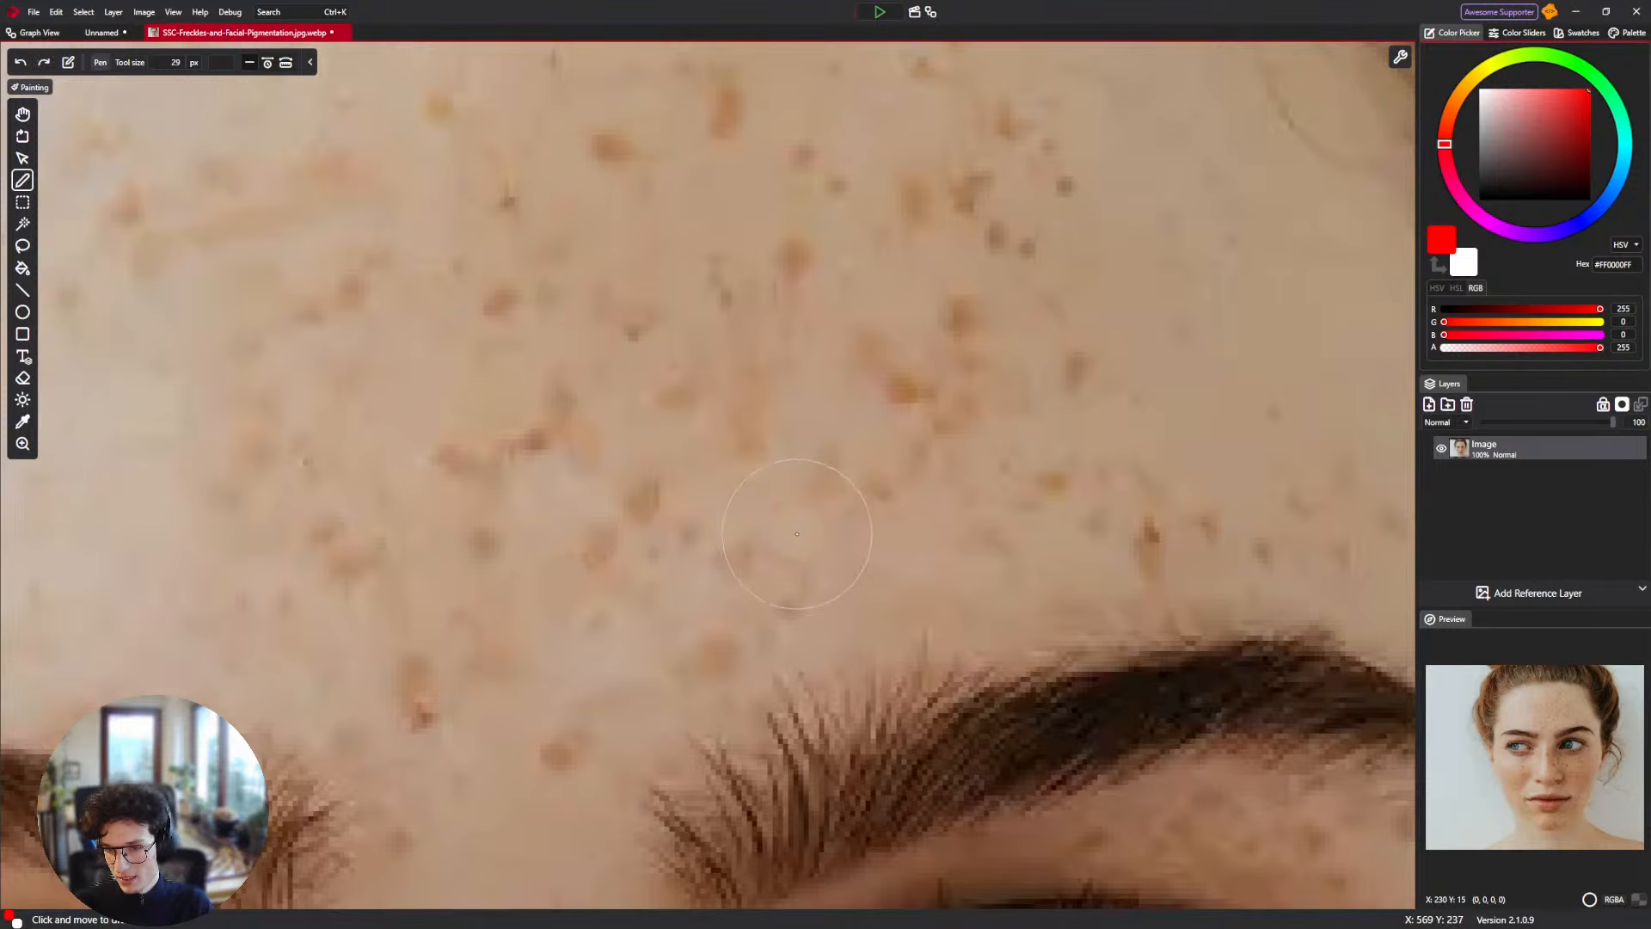
pyautogui.scroll(-3, 795, 536)
pyautogui.scroll(3, 773, 389)
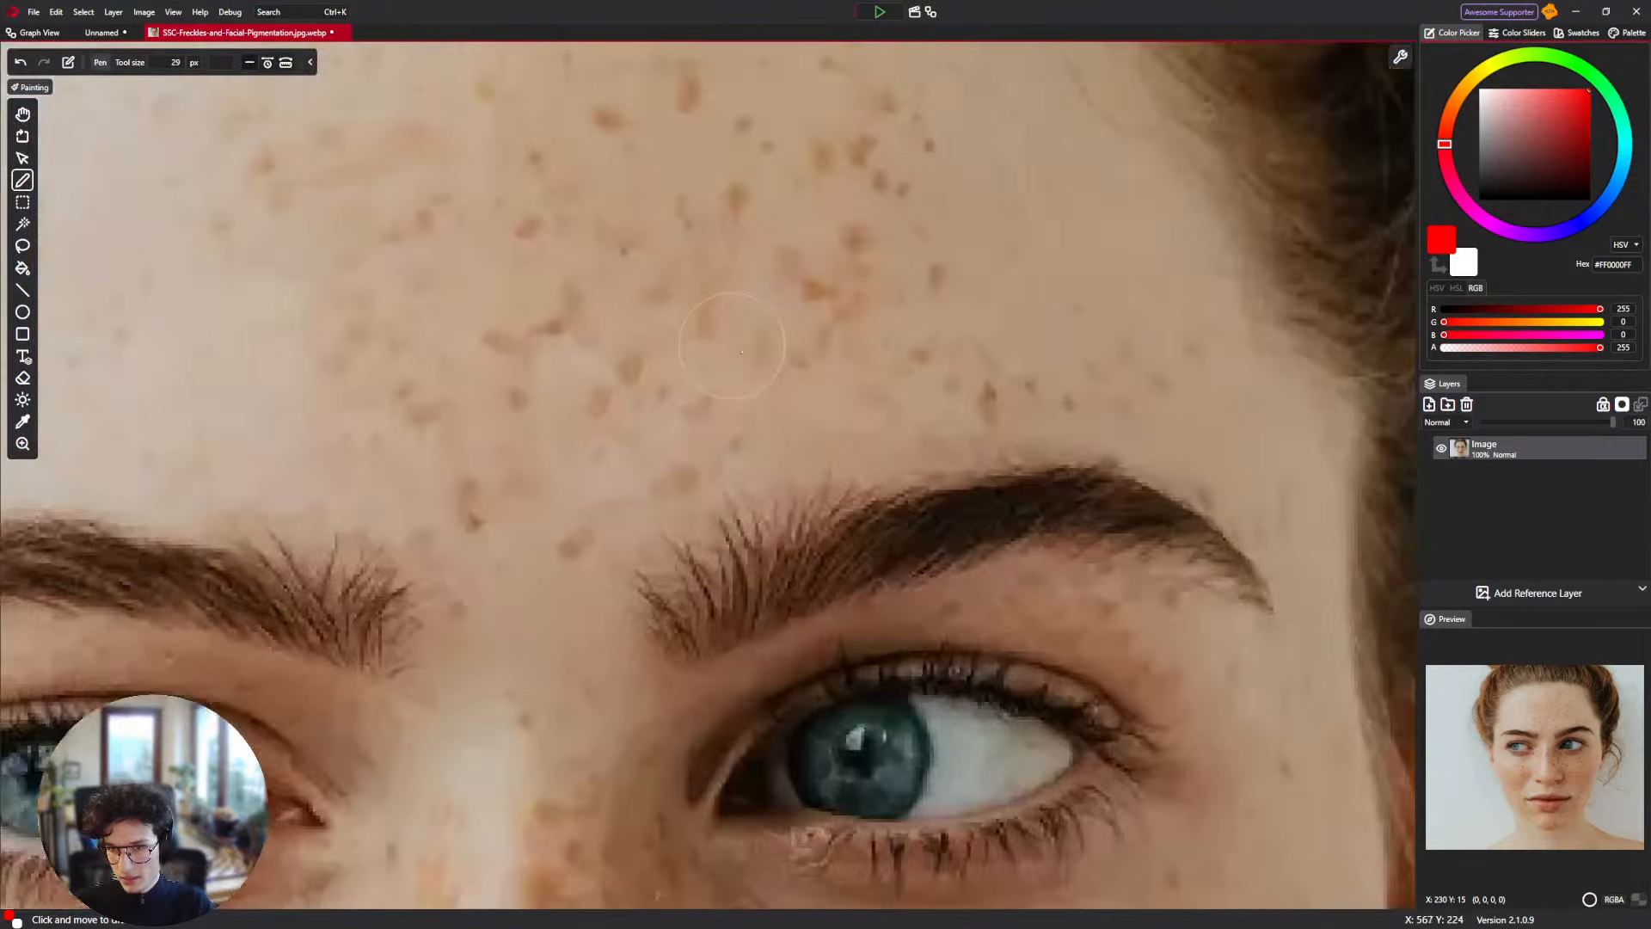
pyautogui.scroll(-2, 774, 389)
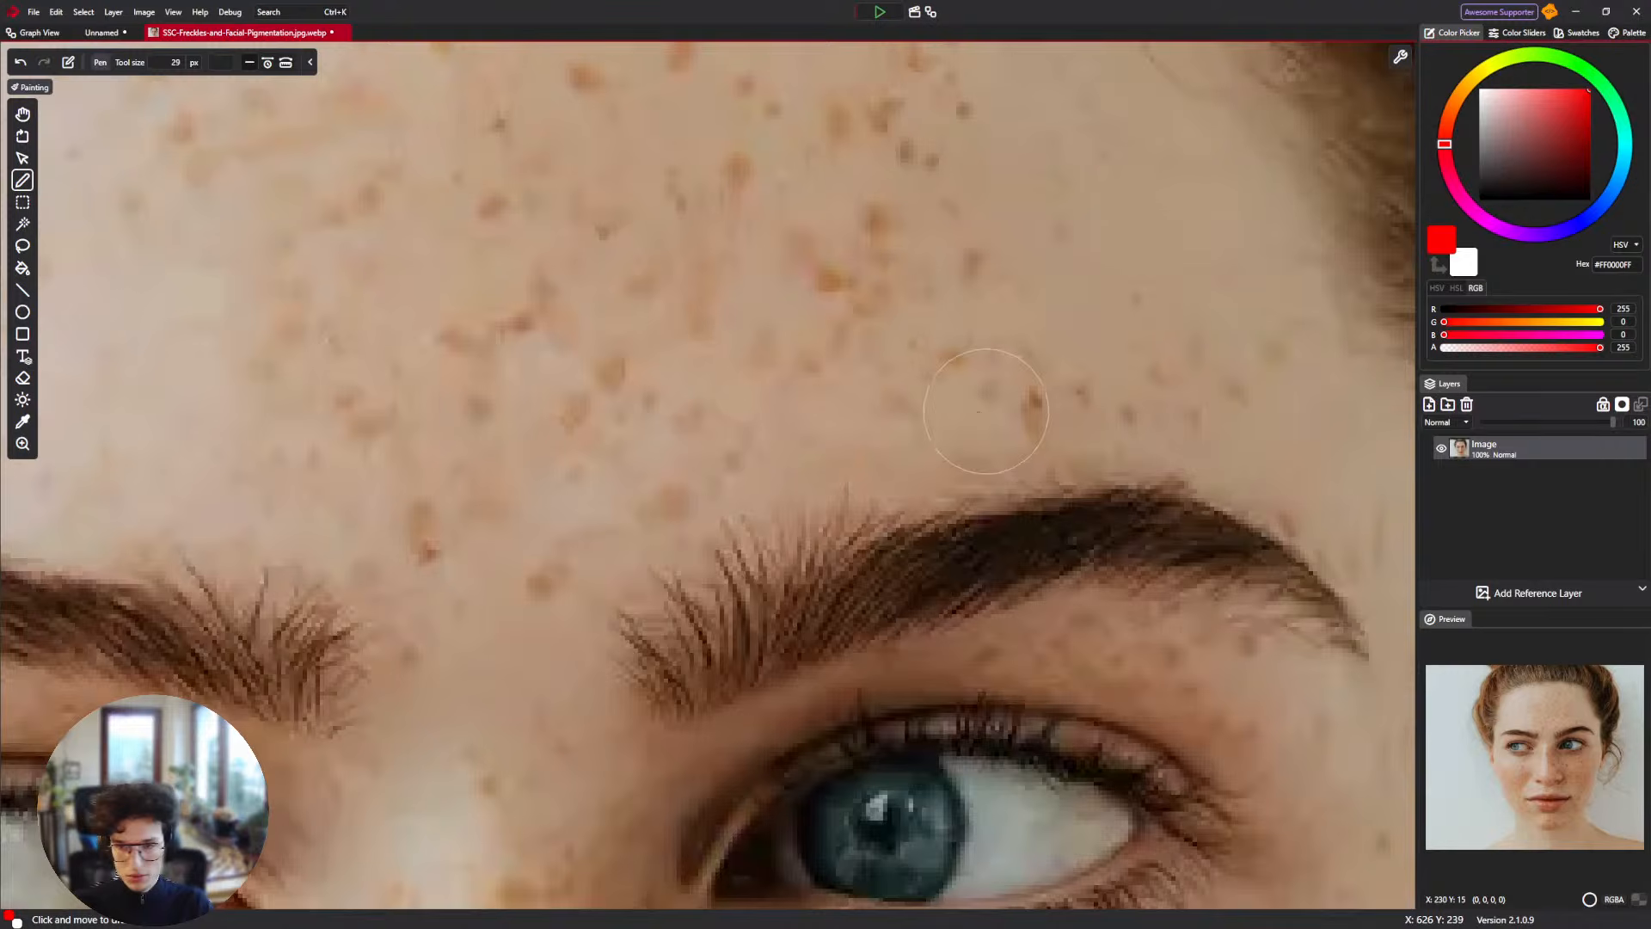
pyautogui.scroll(-1, 813, 423)
pyautogui.scroll(2, 812, 423)
# In the Unnamed document's node graph, change the Ellipse's fill color to a Radial gradient.
pyautogui.click(34, 33)
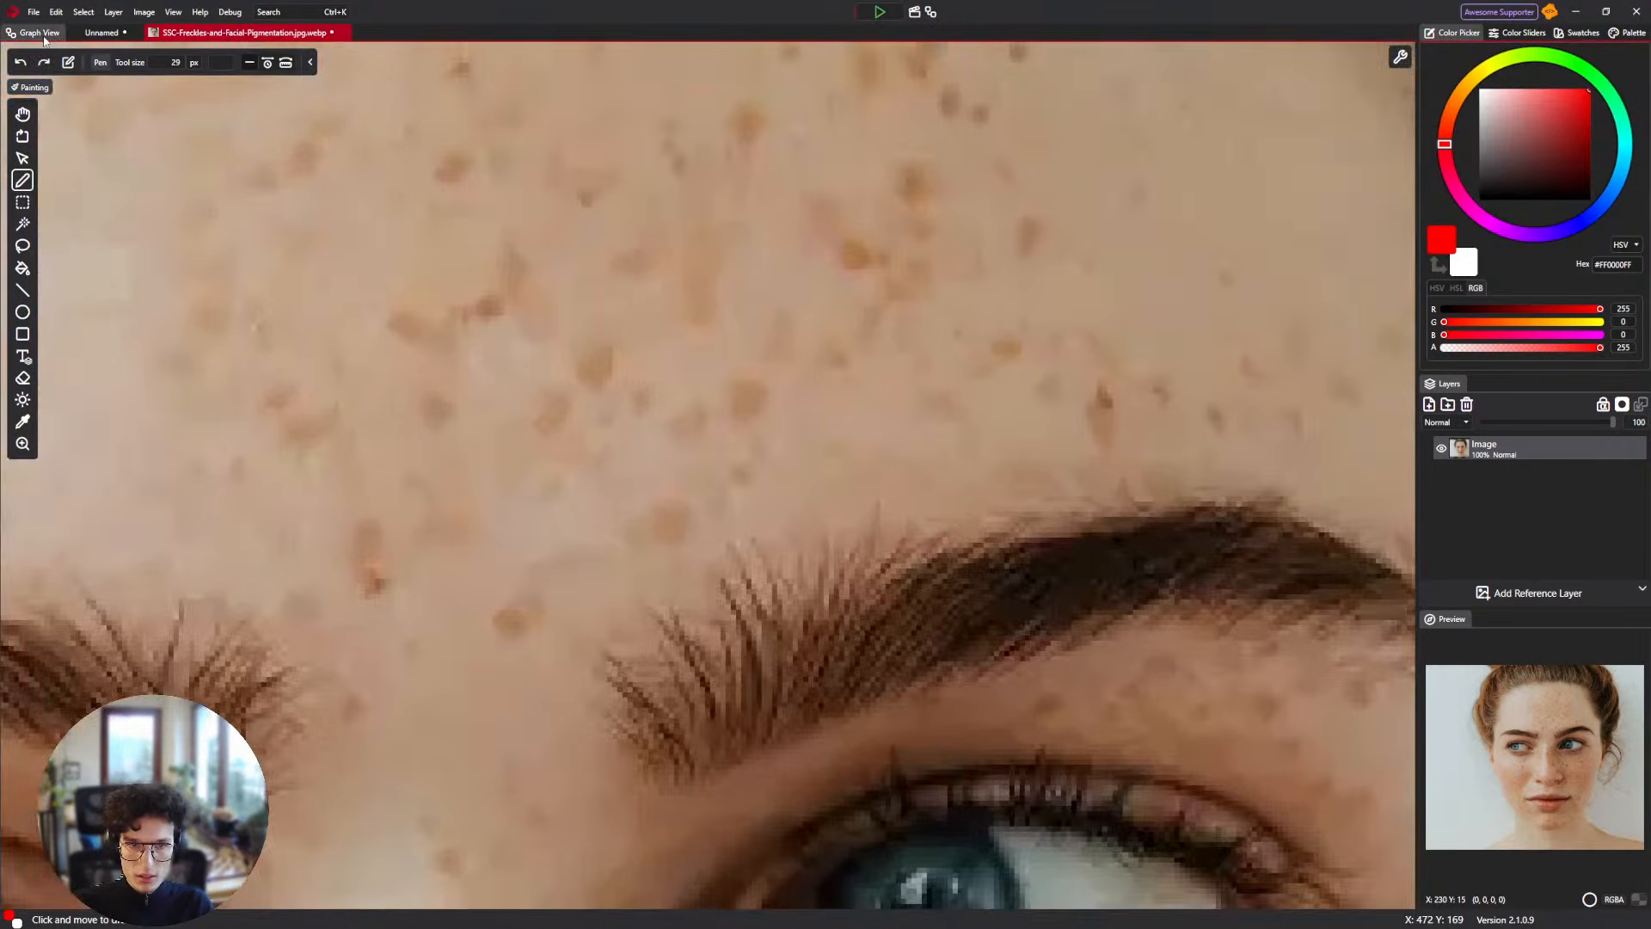
pyautogui.click(120, 34)
pyautogui.click(38, 34)
pyautogui.moveTo(612, 484); pyautogui.dragTo(563, 8)
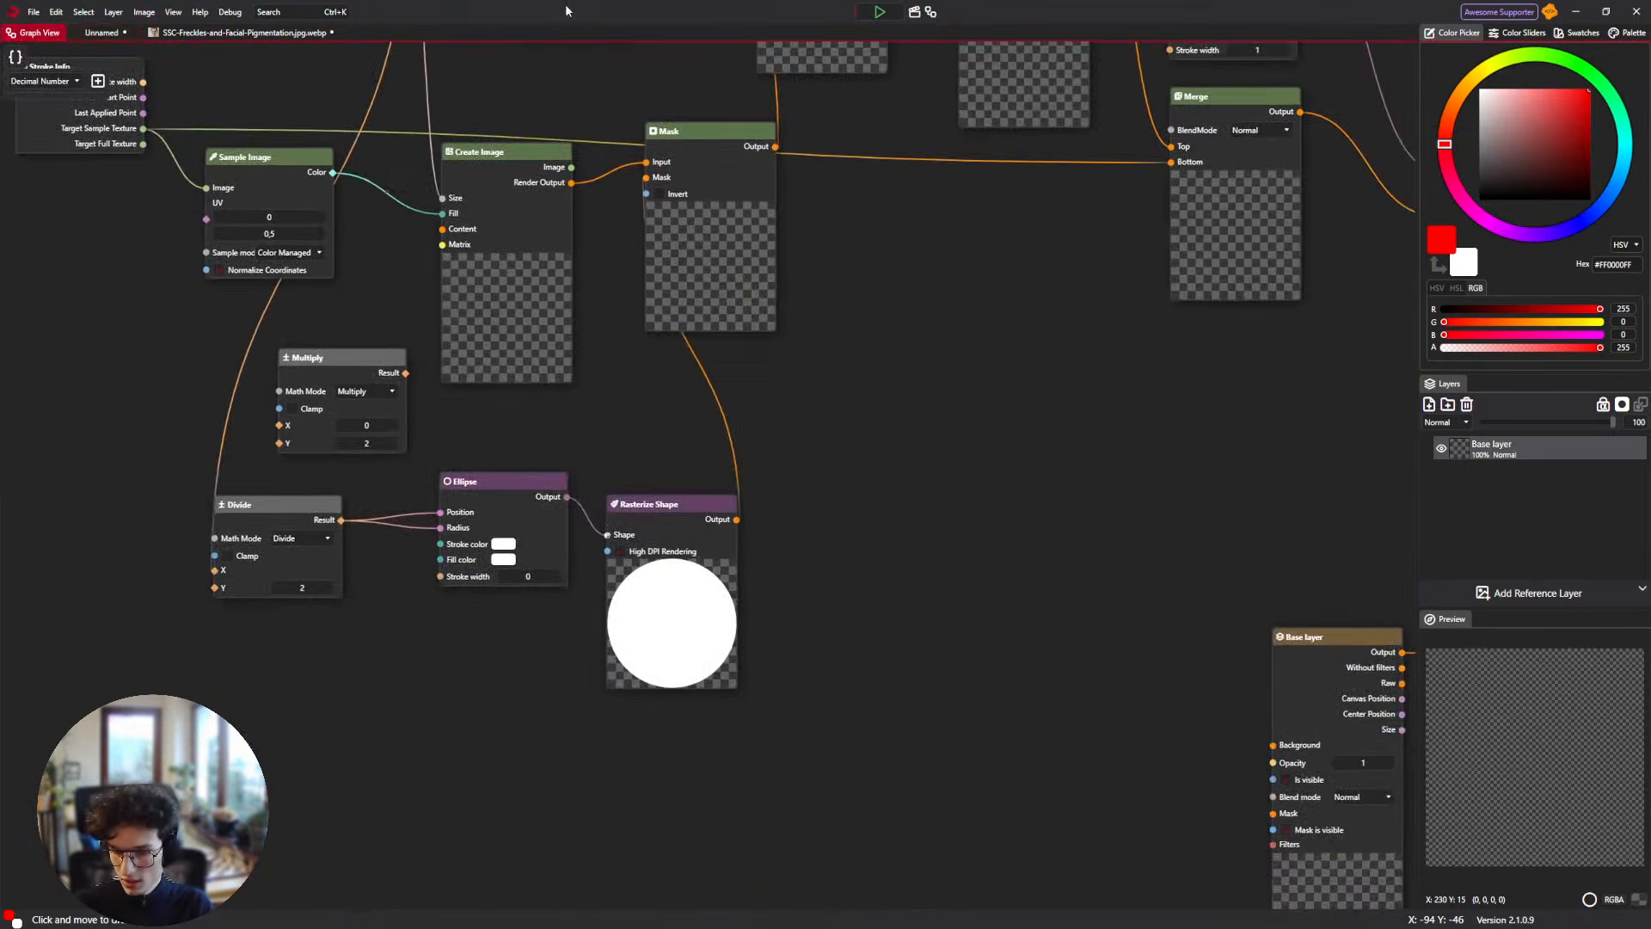
pyautogui.moveTo(384, 608); pyautogui.dragTo(406, 589)
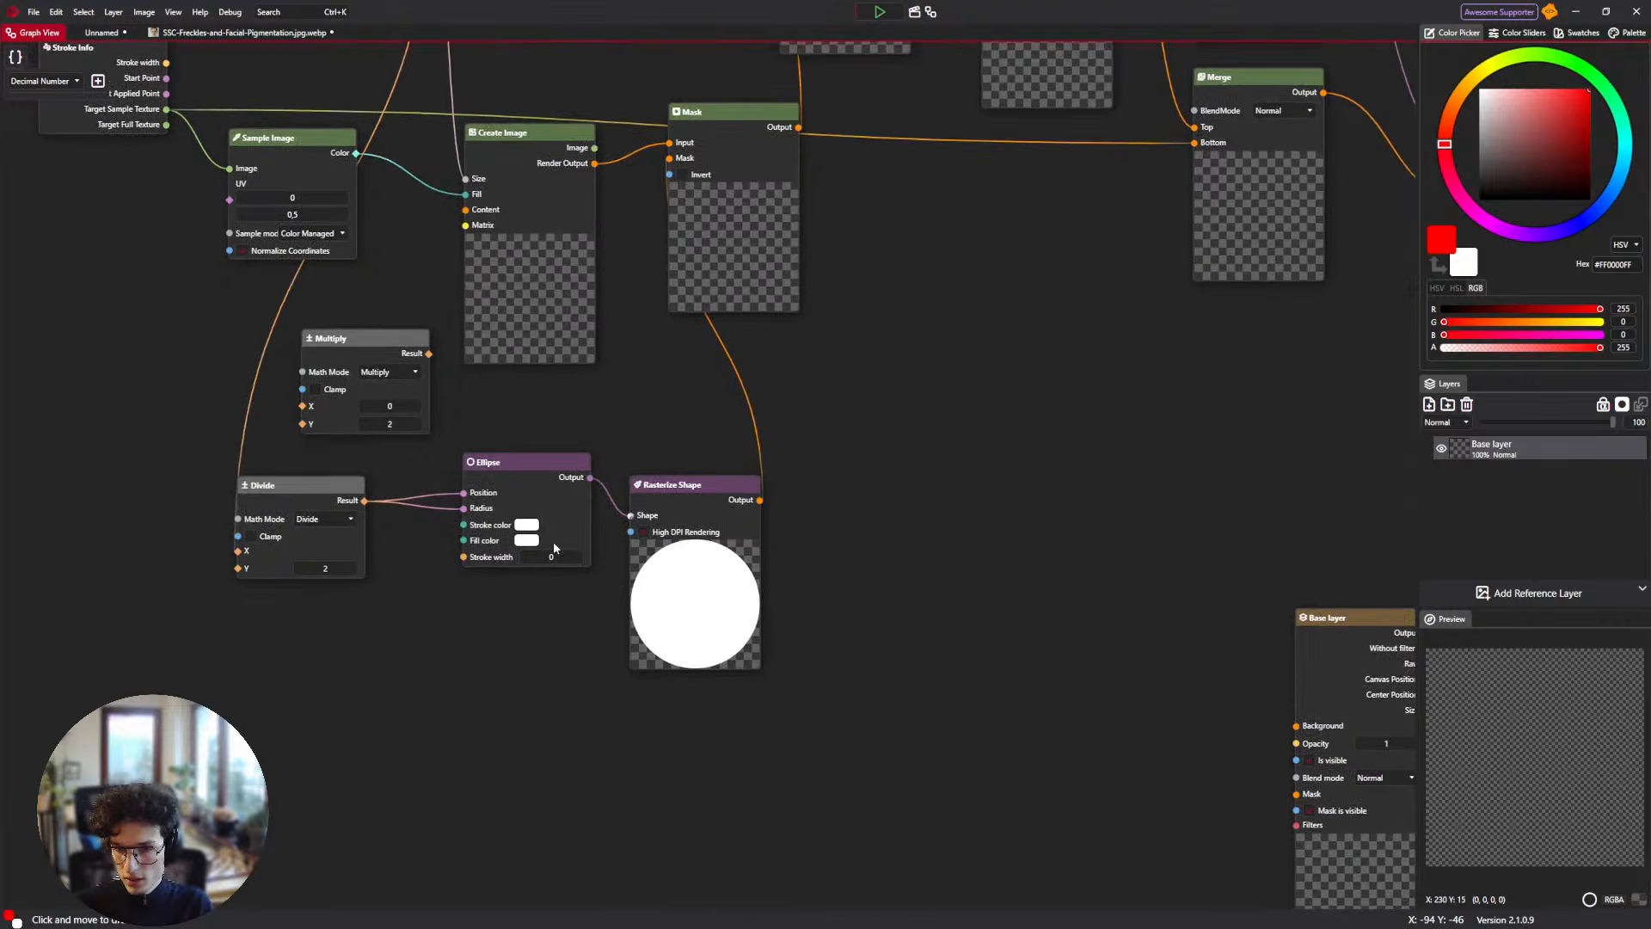
pyautogui.click(522, 540)
pyautogui.click(504, 555)
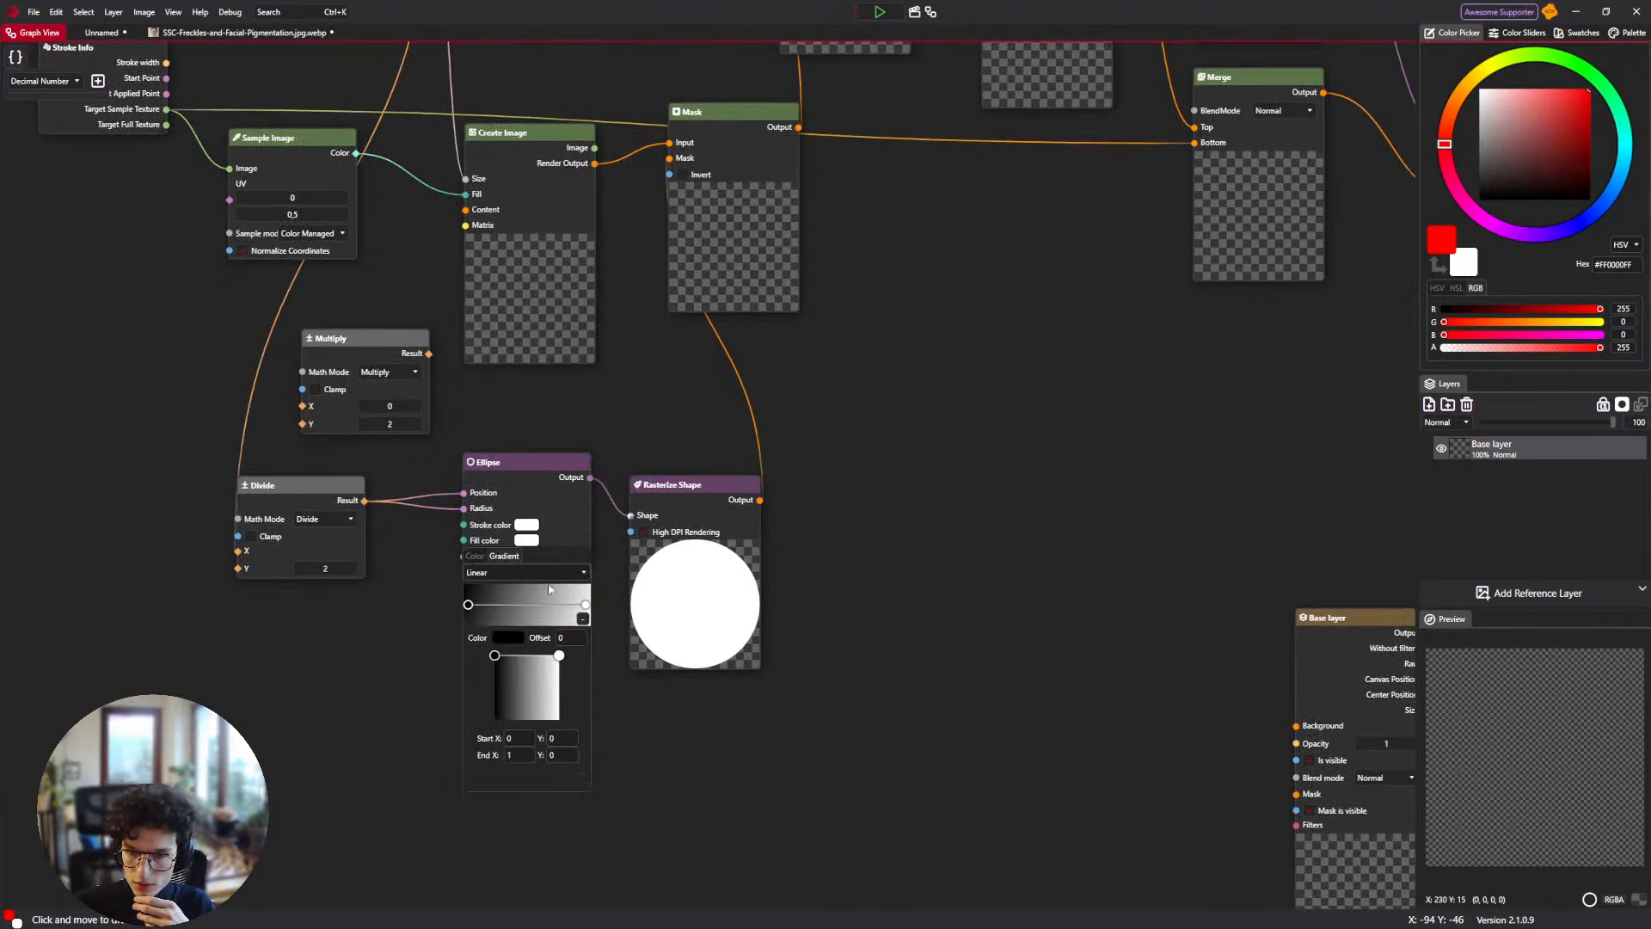
pyautogui.click(571, 574)
pyautogui.click(525, 595)
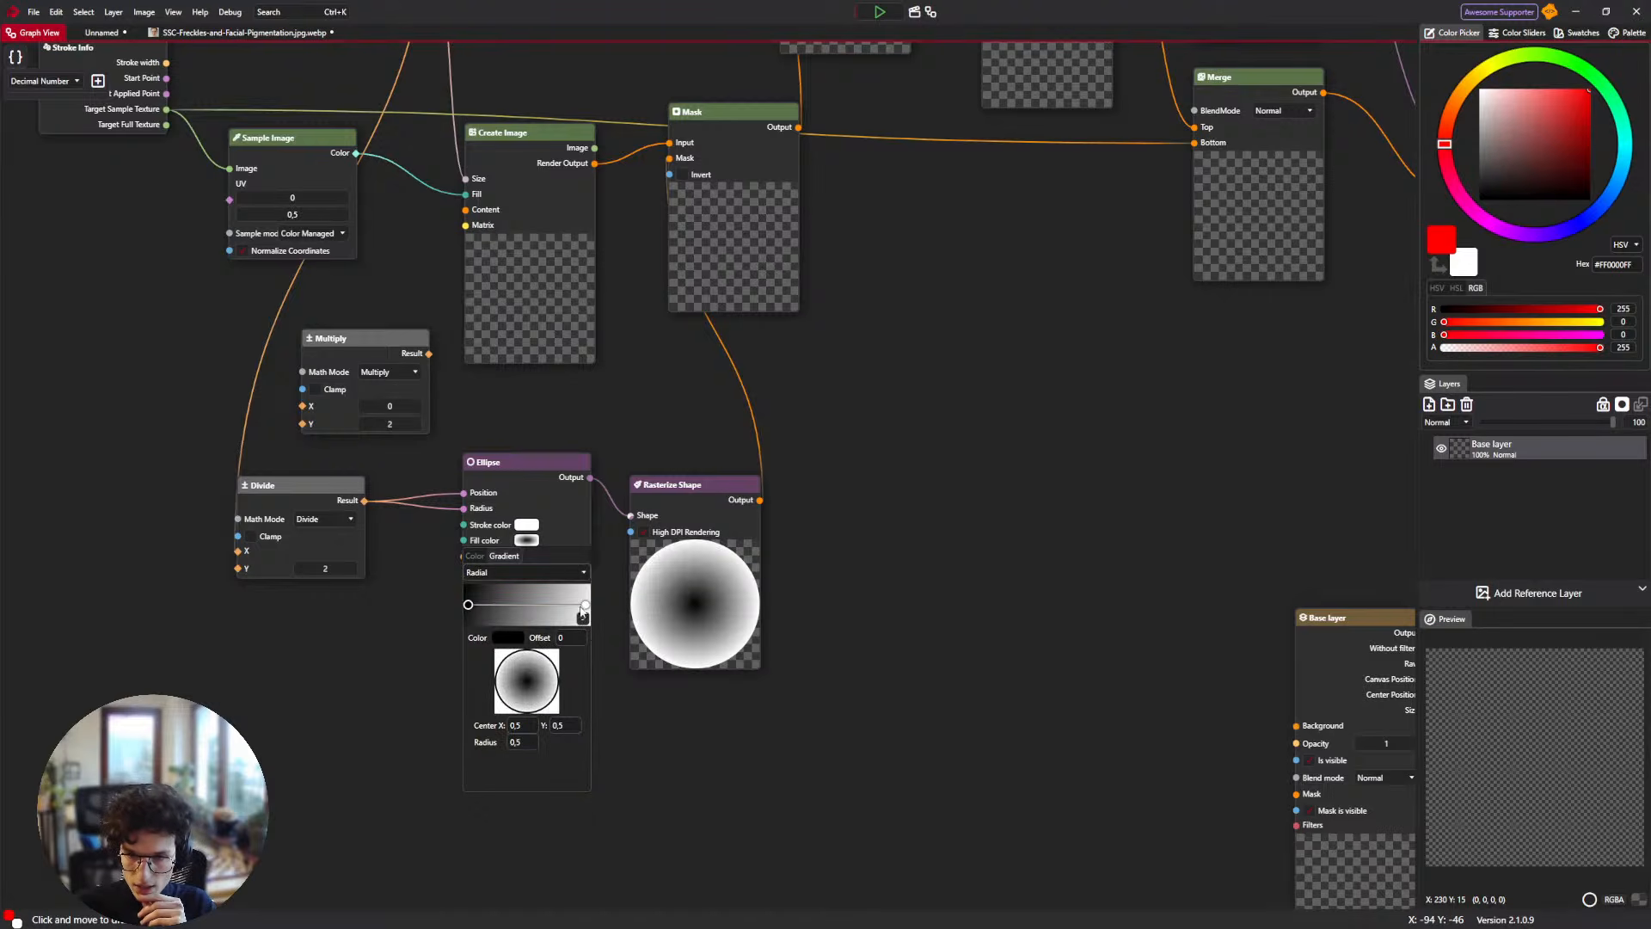
# Set the Ellipse's radial gradient to white at its center stop and black at its outer stop.
pyautogui.click(513, 638)
pyautogui.moveTo(522, 712); pyautogui.dragTo(462, 750)
pyautogui.click(584, 604)
pyautogui.click(508, 637)
pyautogui.click(678, 755)
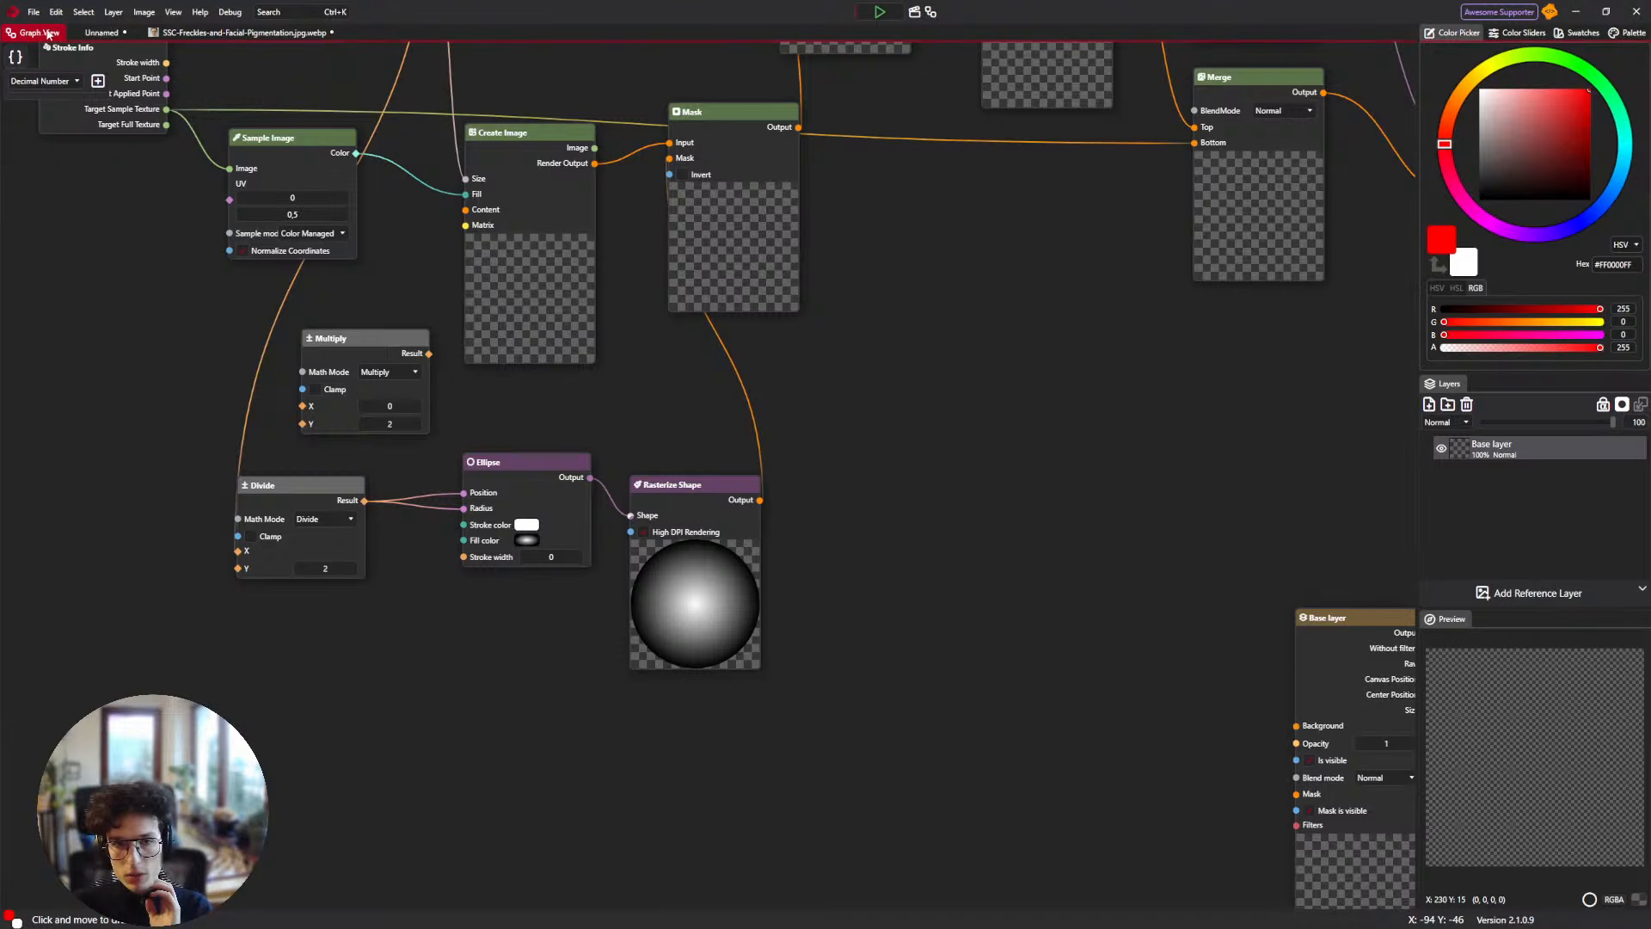
# Test the radial gradient mask on the photo's forehead freckles and return to the Unnamed document's node graph.
pyautogui.click(241, 32)
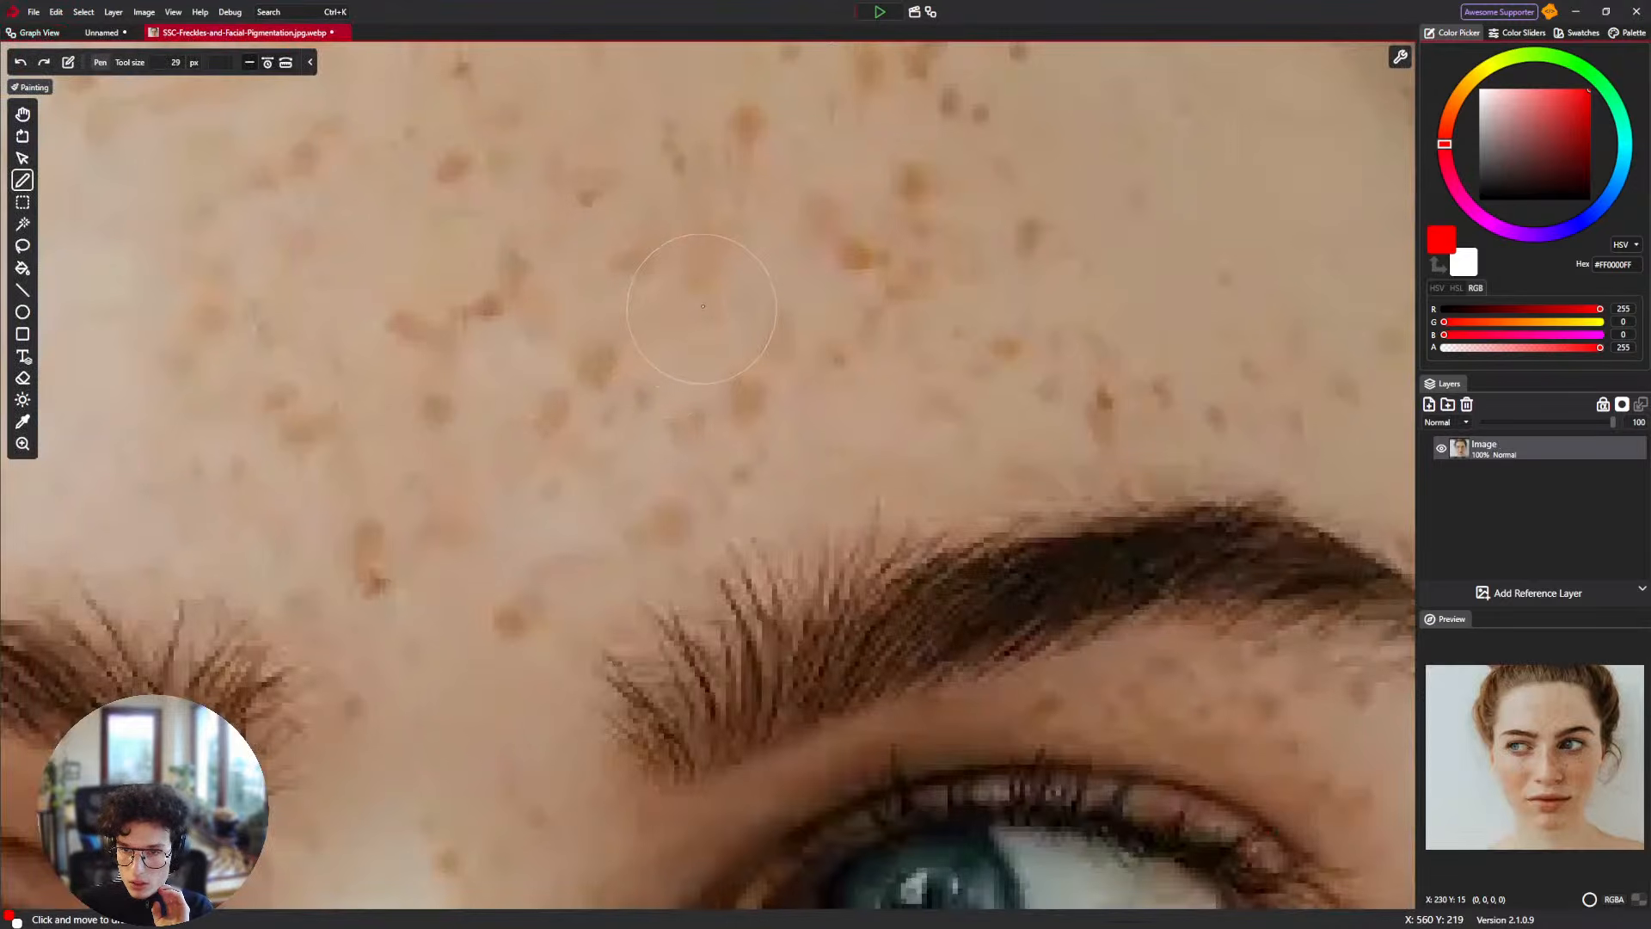
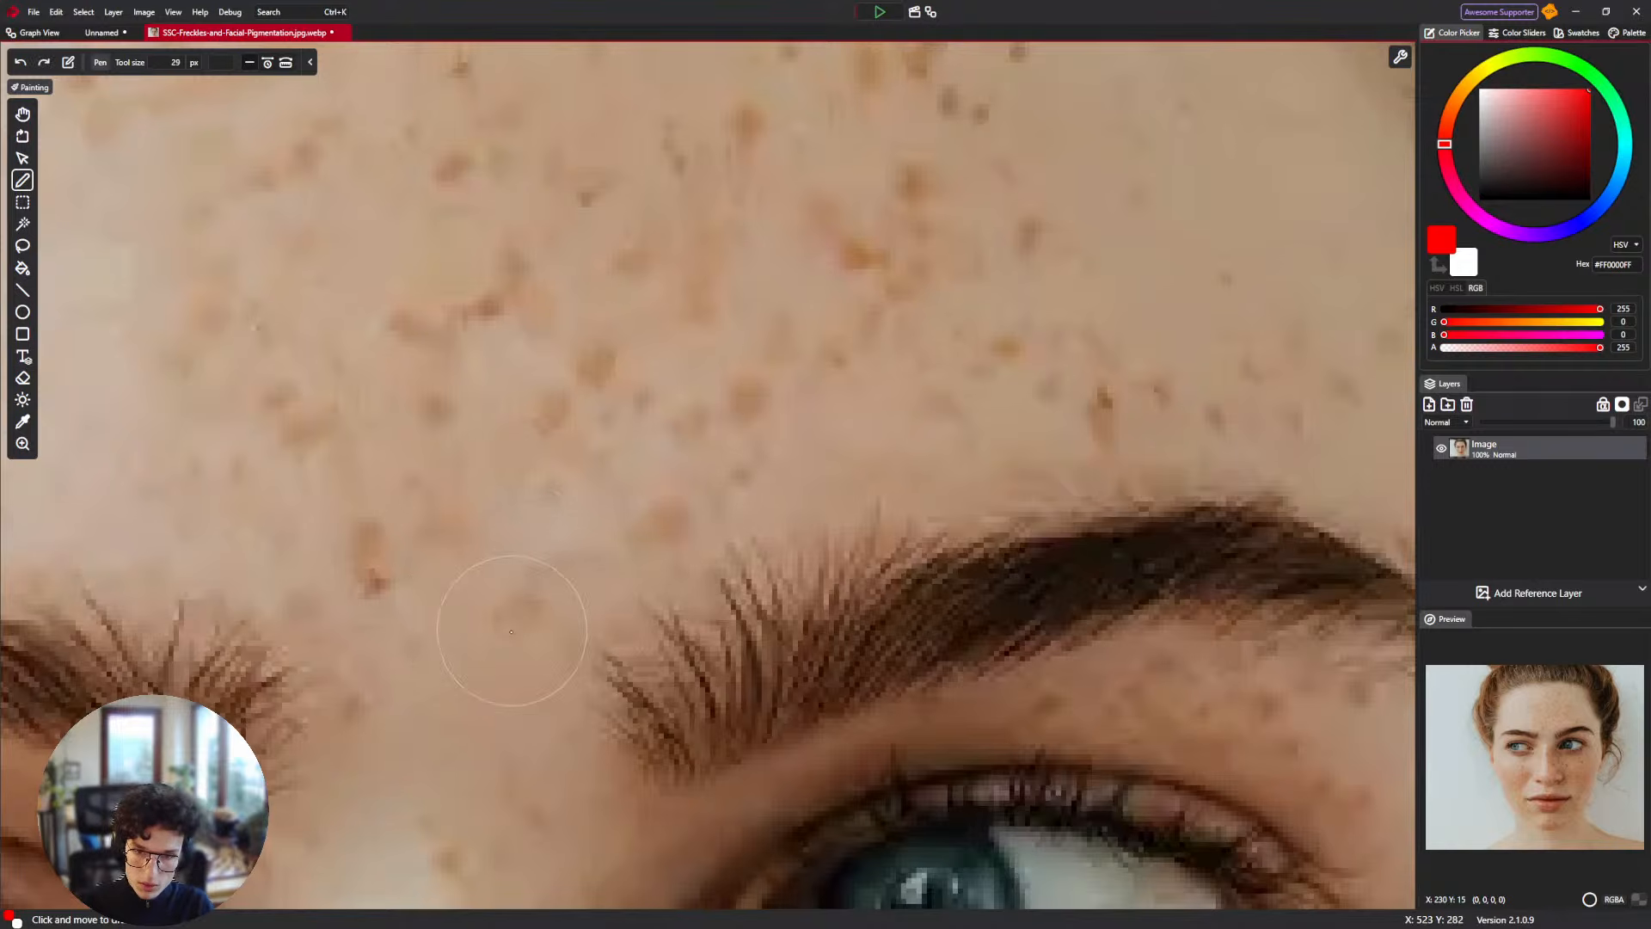
pyautogui.click(29, 35)
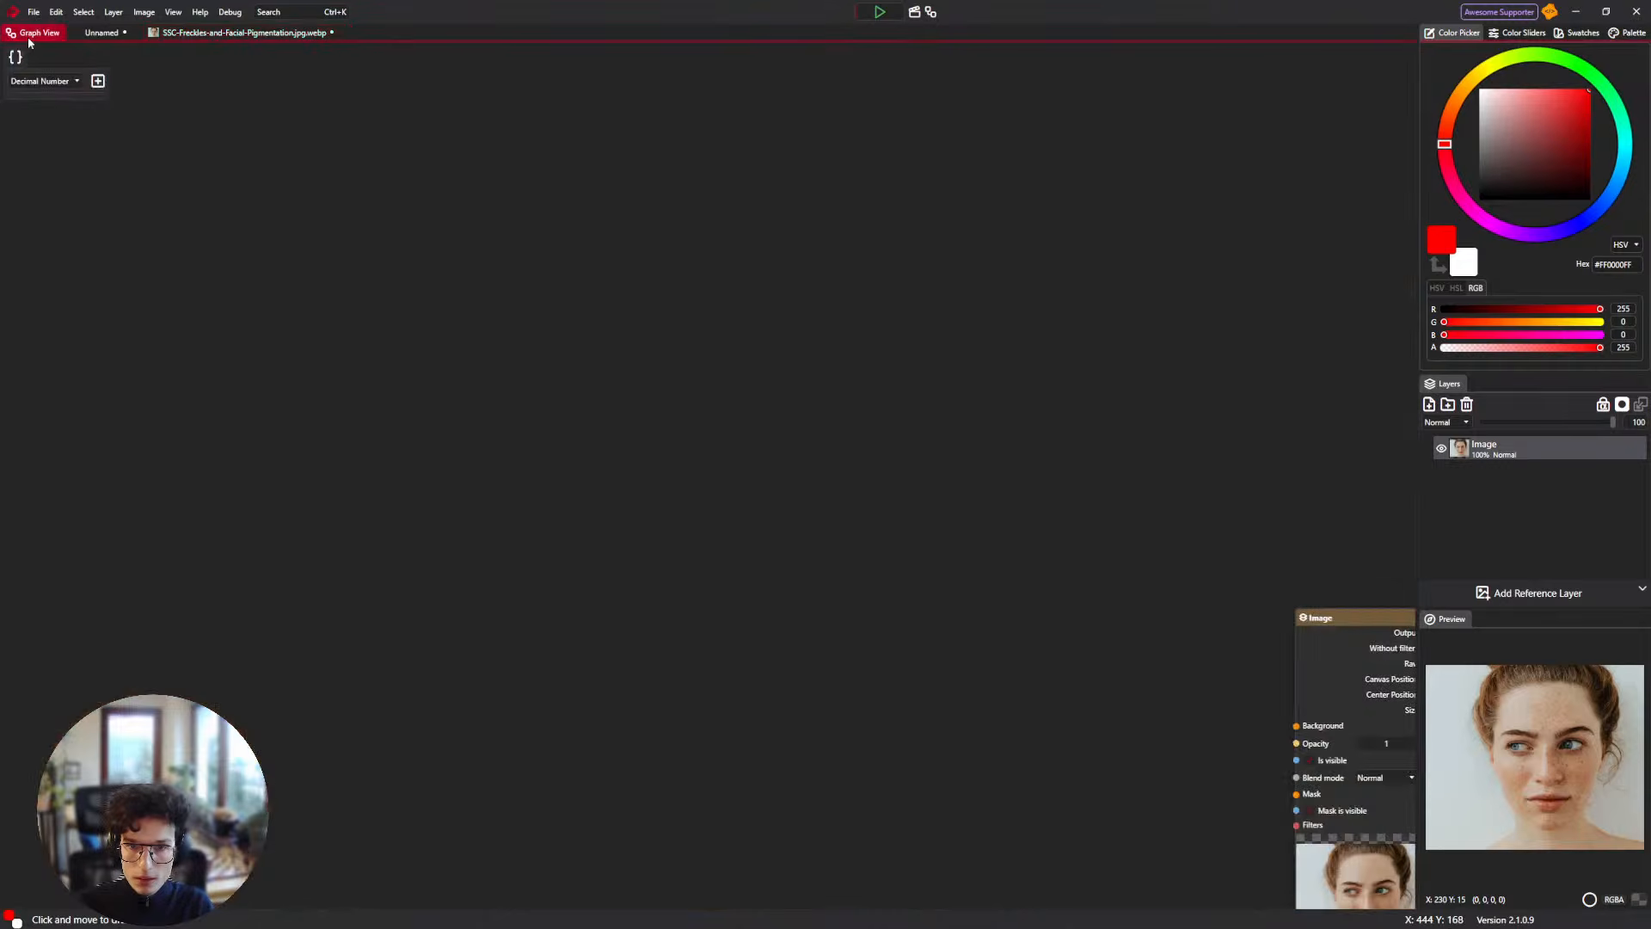
pyautogui.click(102, 33)
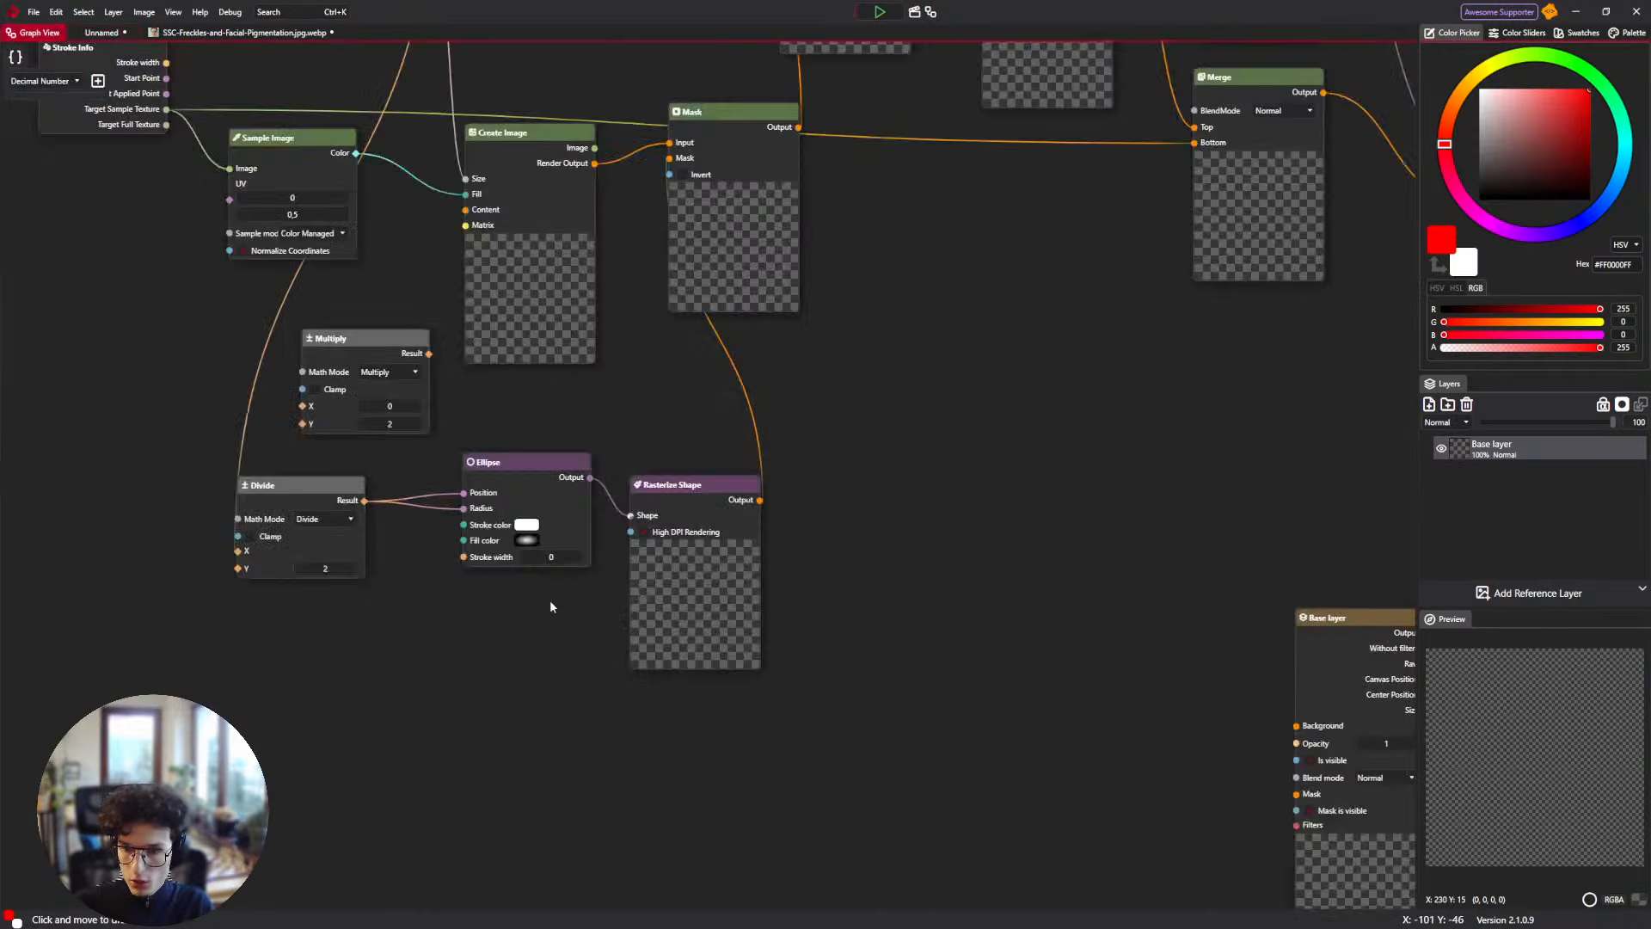
# Set the radius of the Ellipse's radial fill gradient to 1.
pyautogui.scroll(2, 537, 581)
pyautogui.click(510, 419)
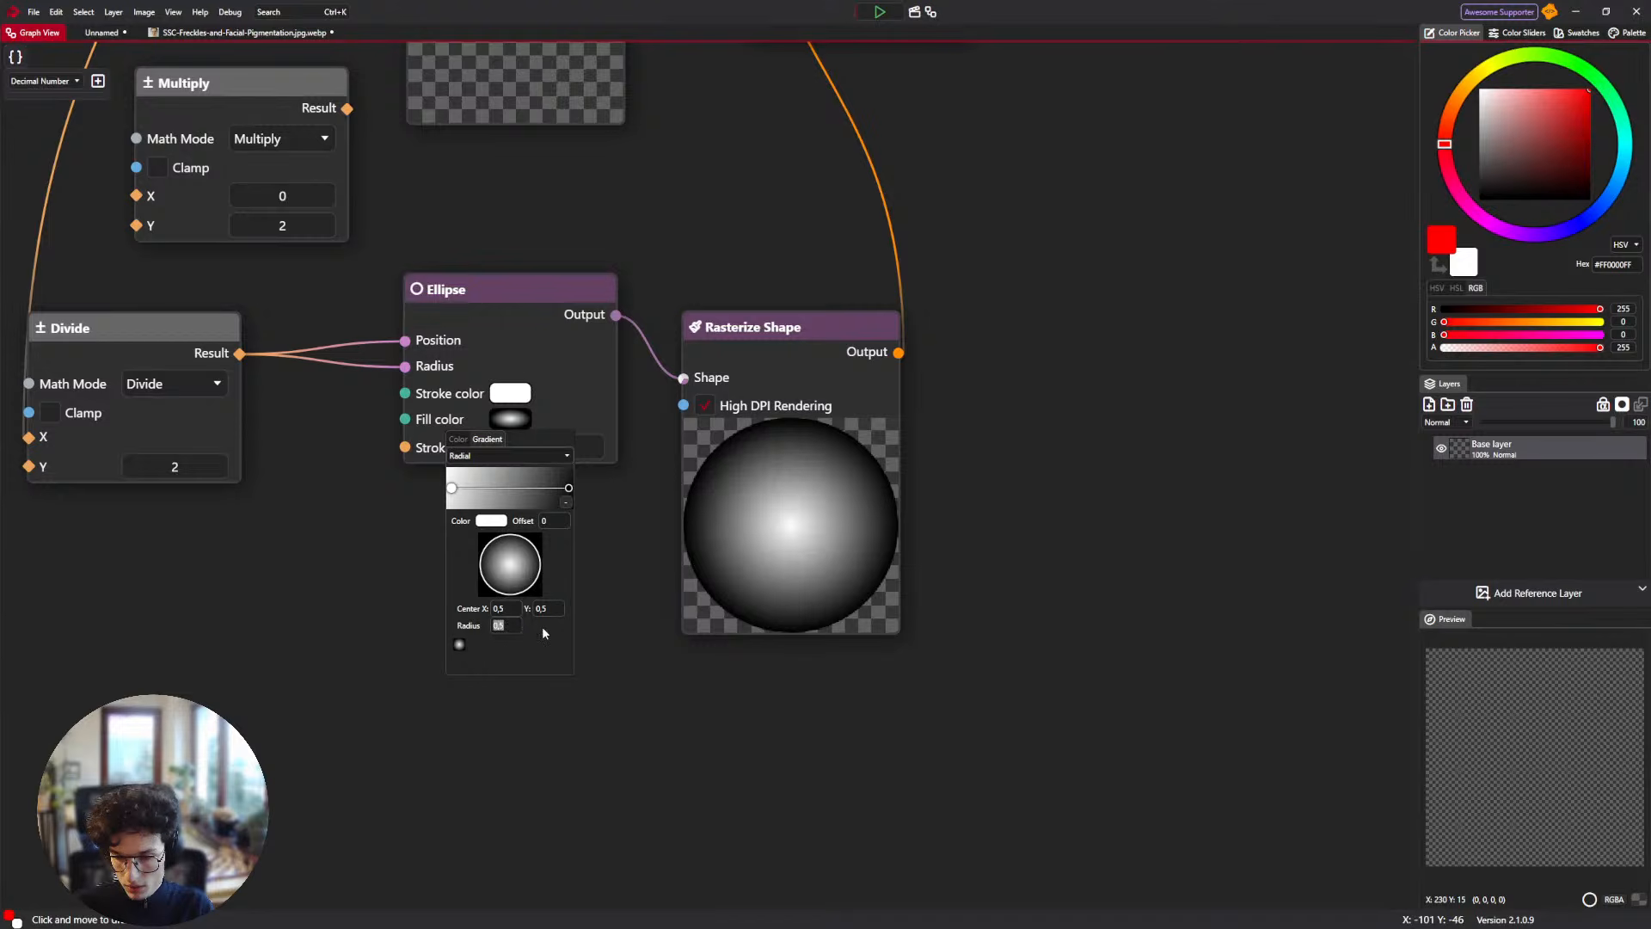
pyautogui.write('1')
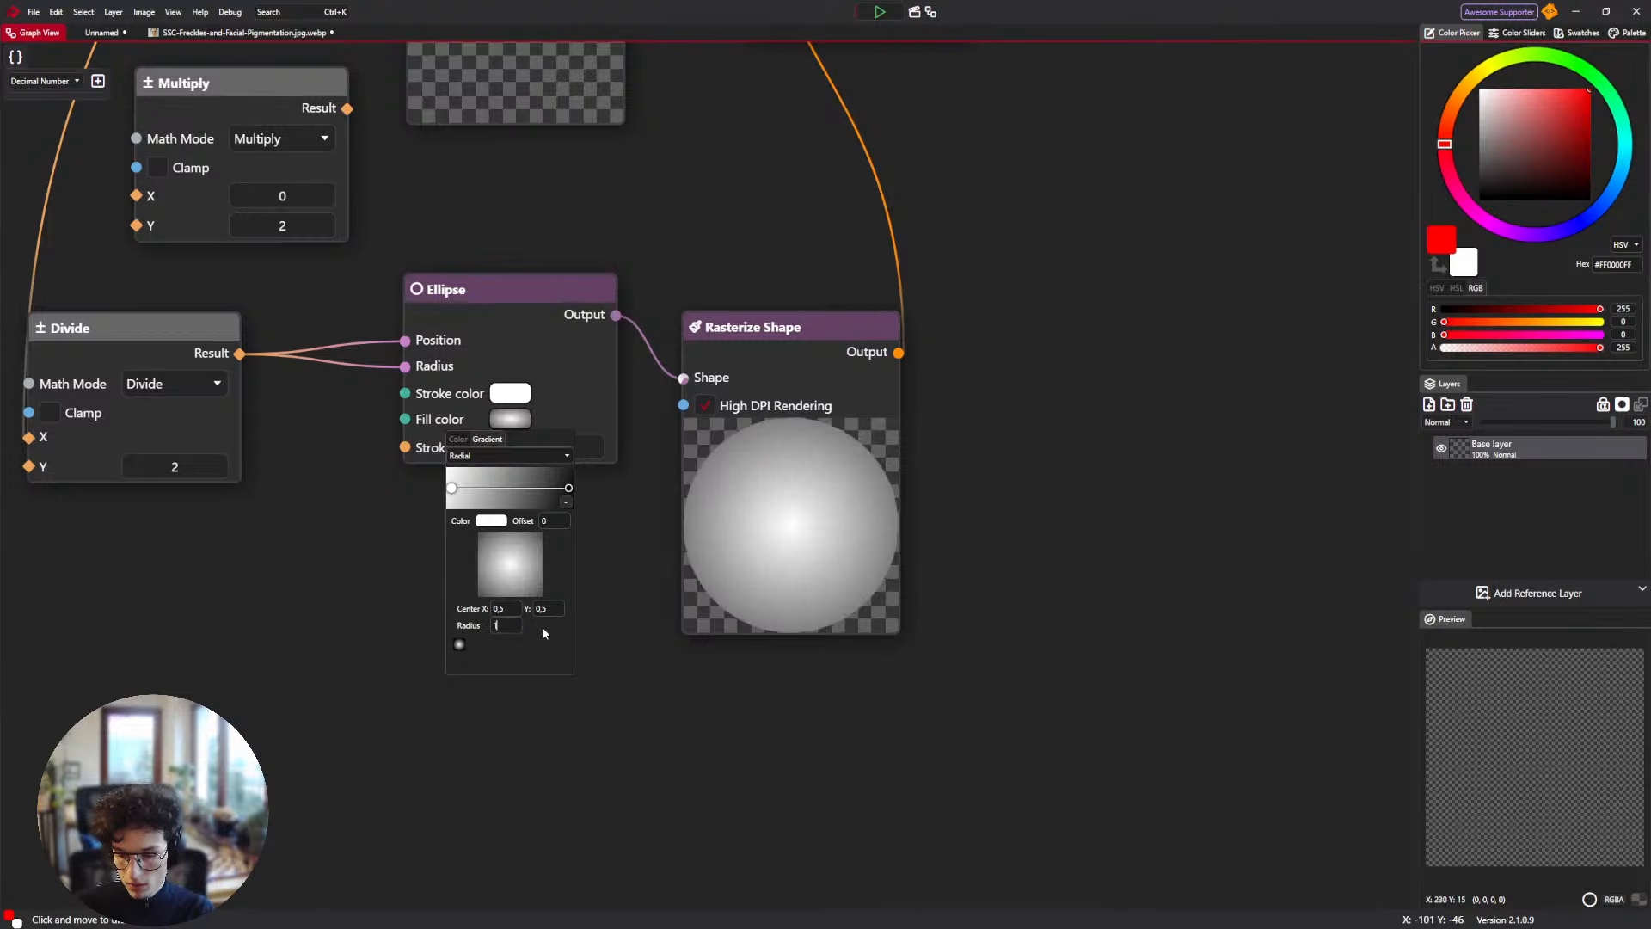
pyautogui.click(629, 657)
pyautogui.scroll(-2, 585, 537)
pyautogui.moveTo(582, 537); pyautogui.dragTo(530, 612)
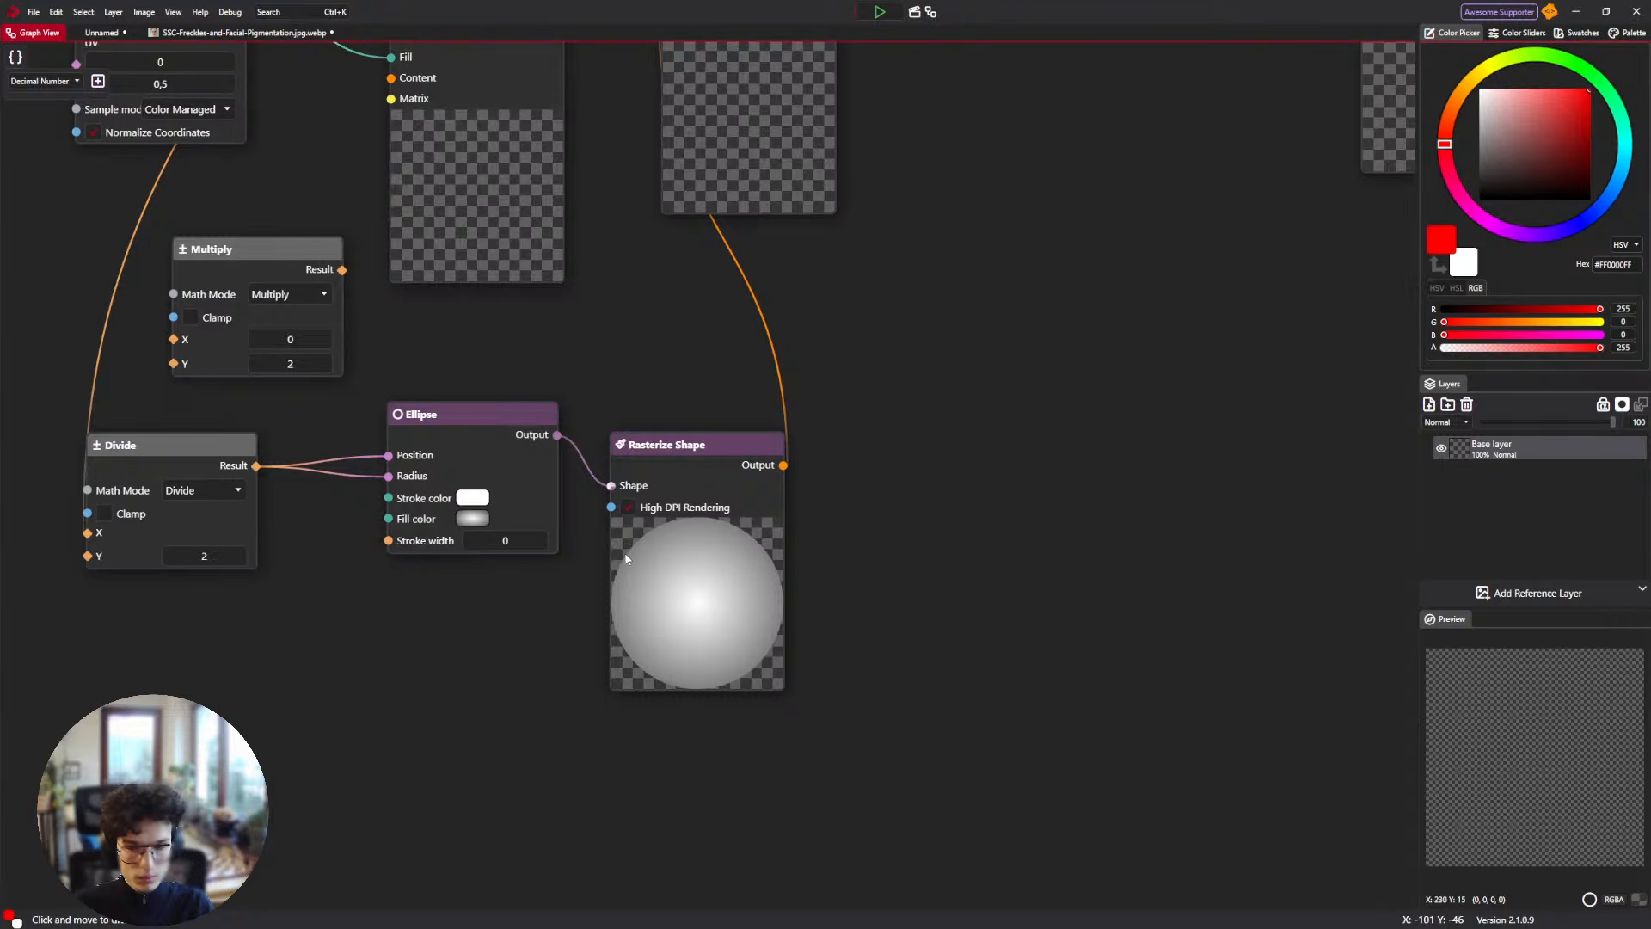
# Test the brush with the widened gradient on the photo's forehead and check how its dabs blend into the skin.
pyautogui.click(101, 33)
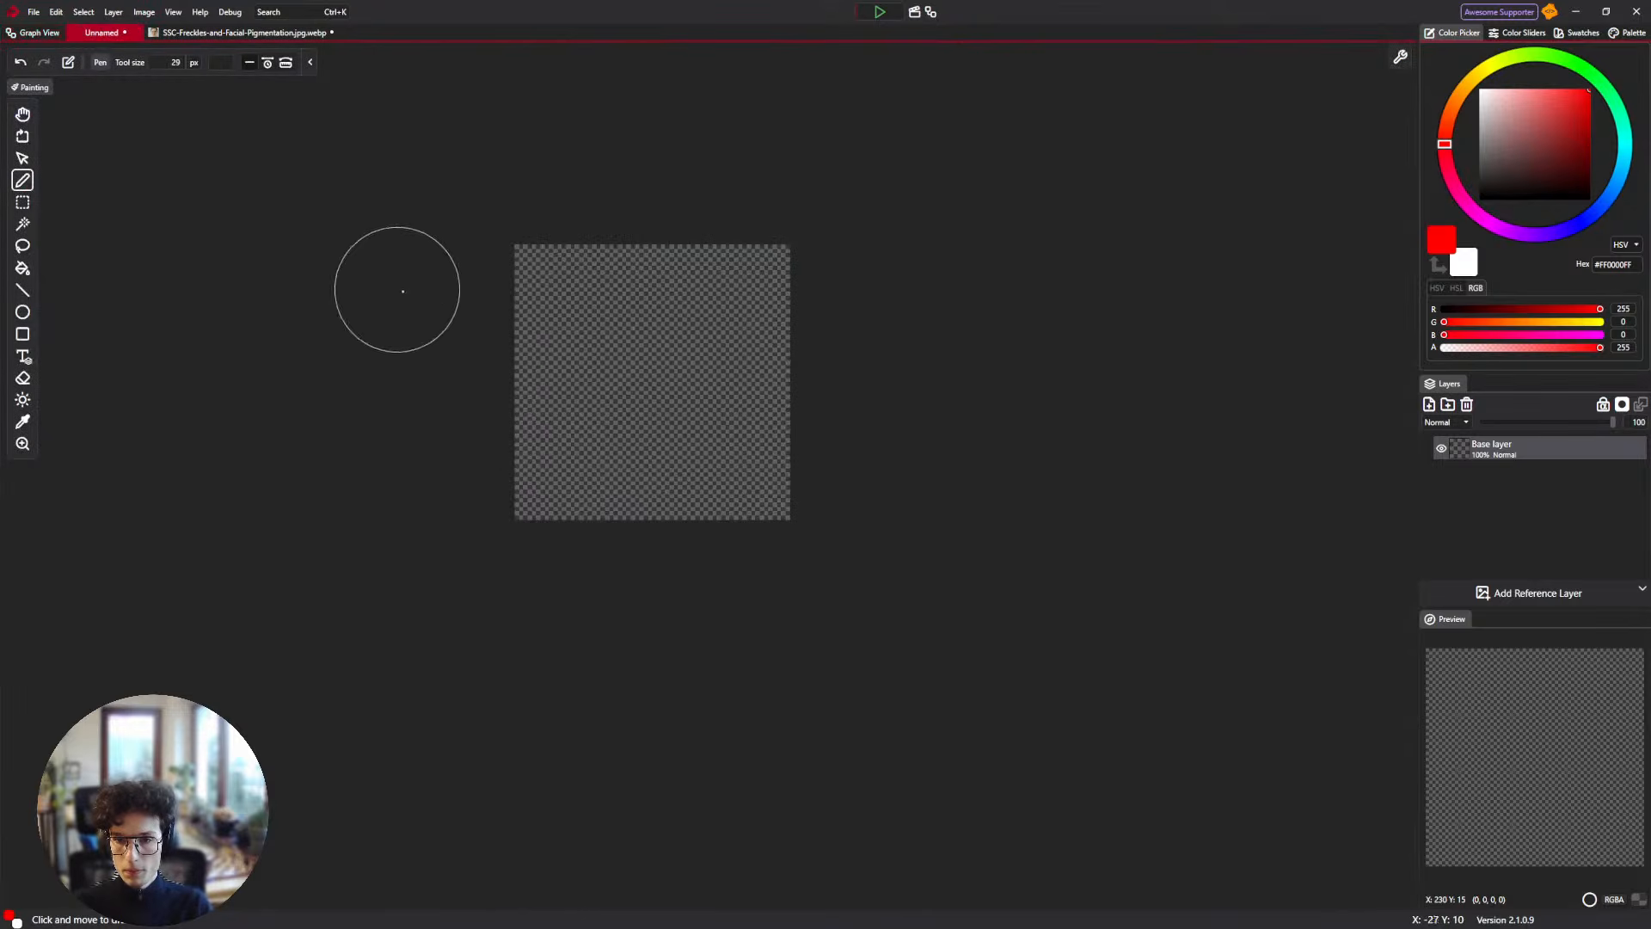
pyautogui.click(241, 33)
pyautogui.scroll(2, 601, 379)
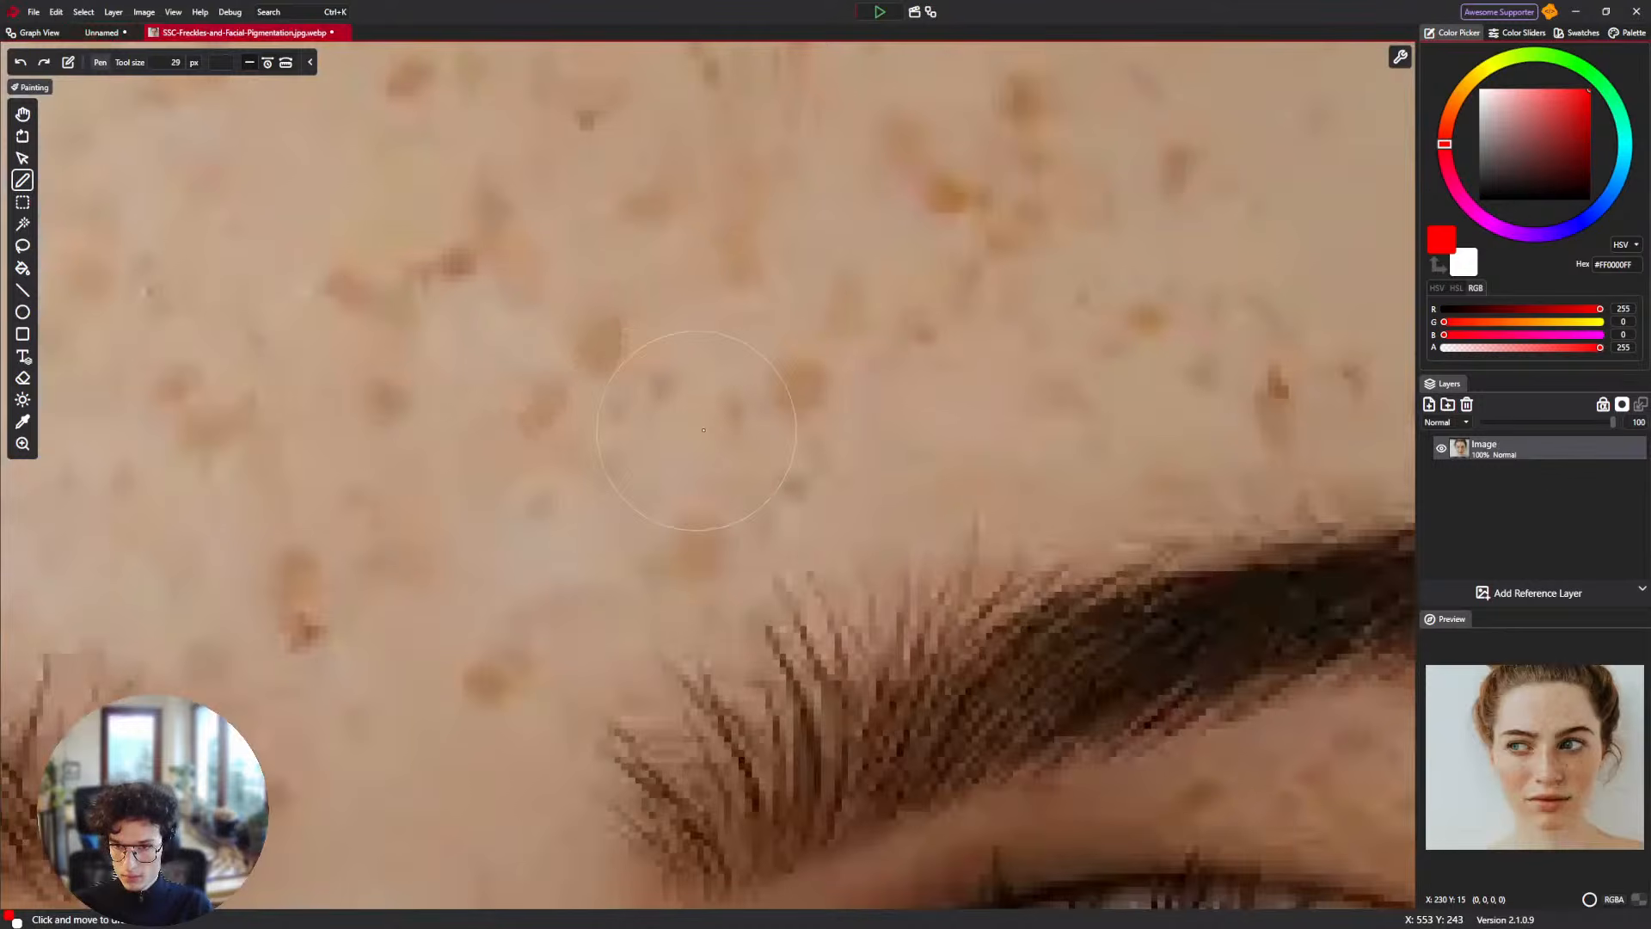
pyautogui.scroll(-2, 738, 413)
pyautogui.scroll(-1, 799, 498)
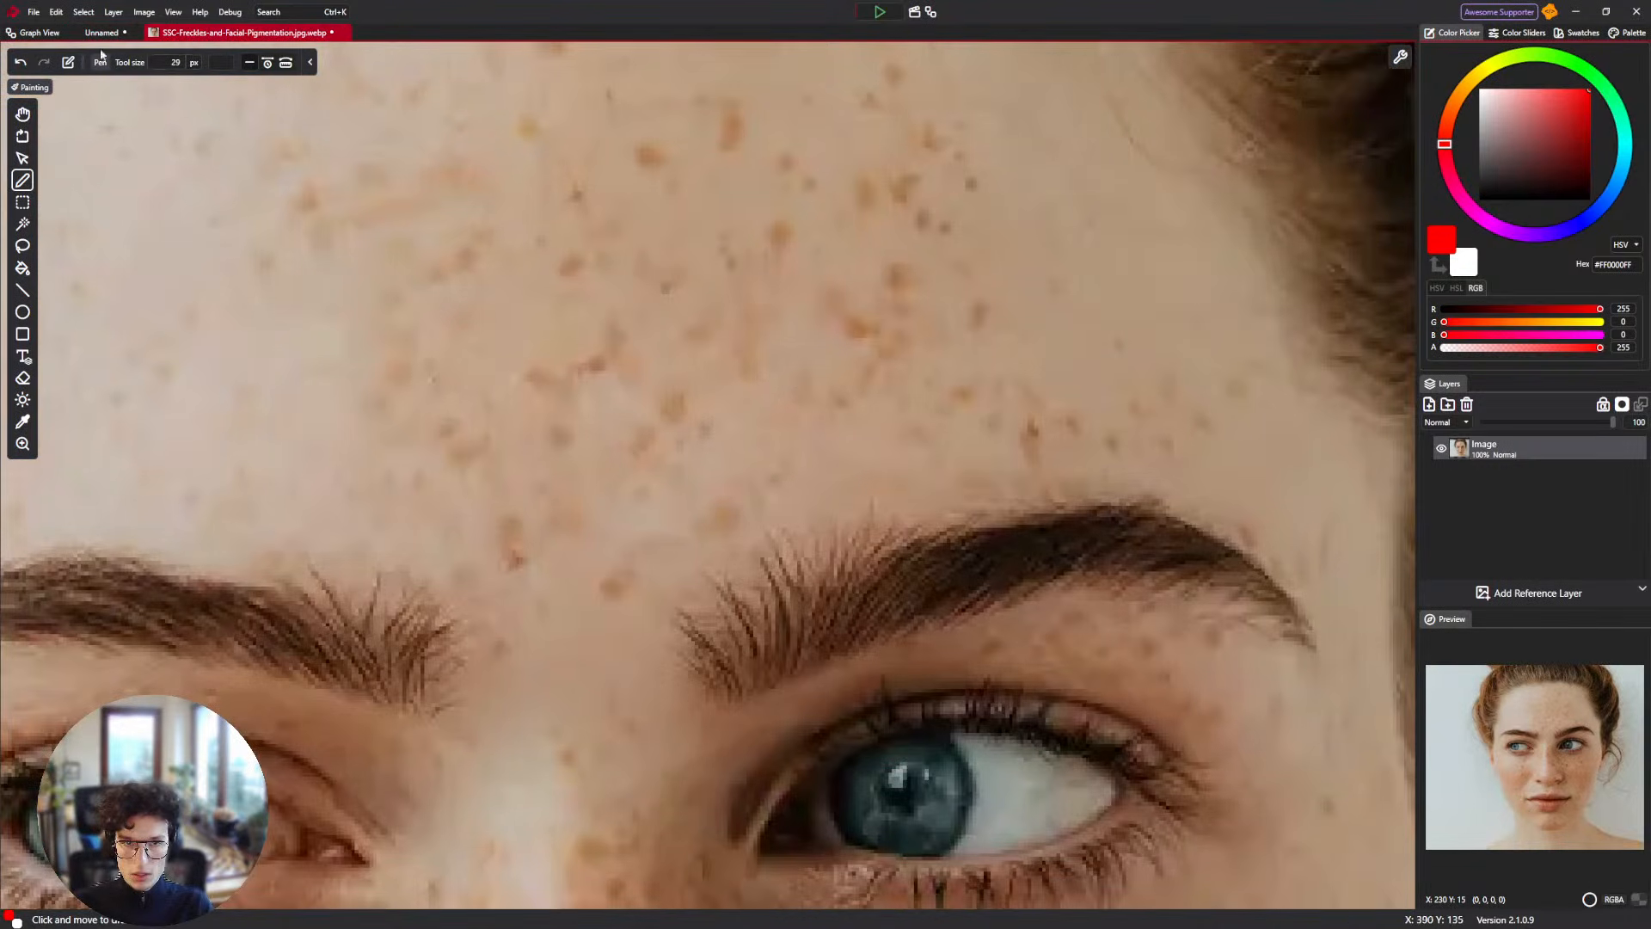
# Examine the settings of the Healing brush's Brush Output node in the Unnamed document's node graph.
pyautogui.click(38, 33)
pyautogui.click(103, 34)
pyautogui.click(35, 32)
pyautogui.moveTo(1052, 630)
pyautogui.mouseDown()
pyautogui.moveTo(1026, 656)
pyautogui.moveTo(469, 843)
pyautogui.mouseUp()
pyautogui.scroll(-2, 672, 566)
pyautogui.moveTo(774, 669); pyautogui.dragTo(661, 601)
pyautogui.scroll(5, 836, 650)
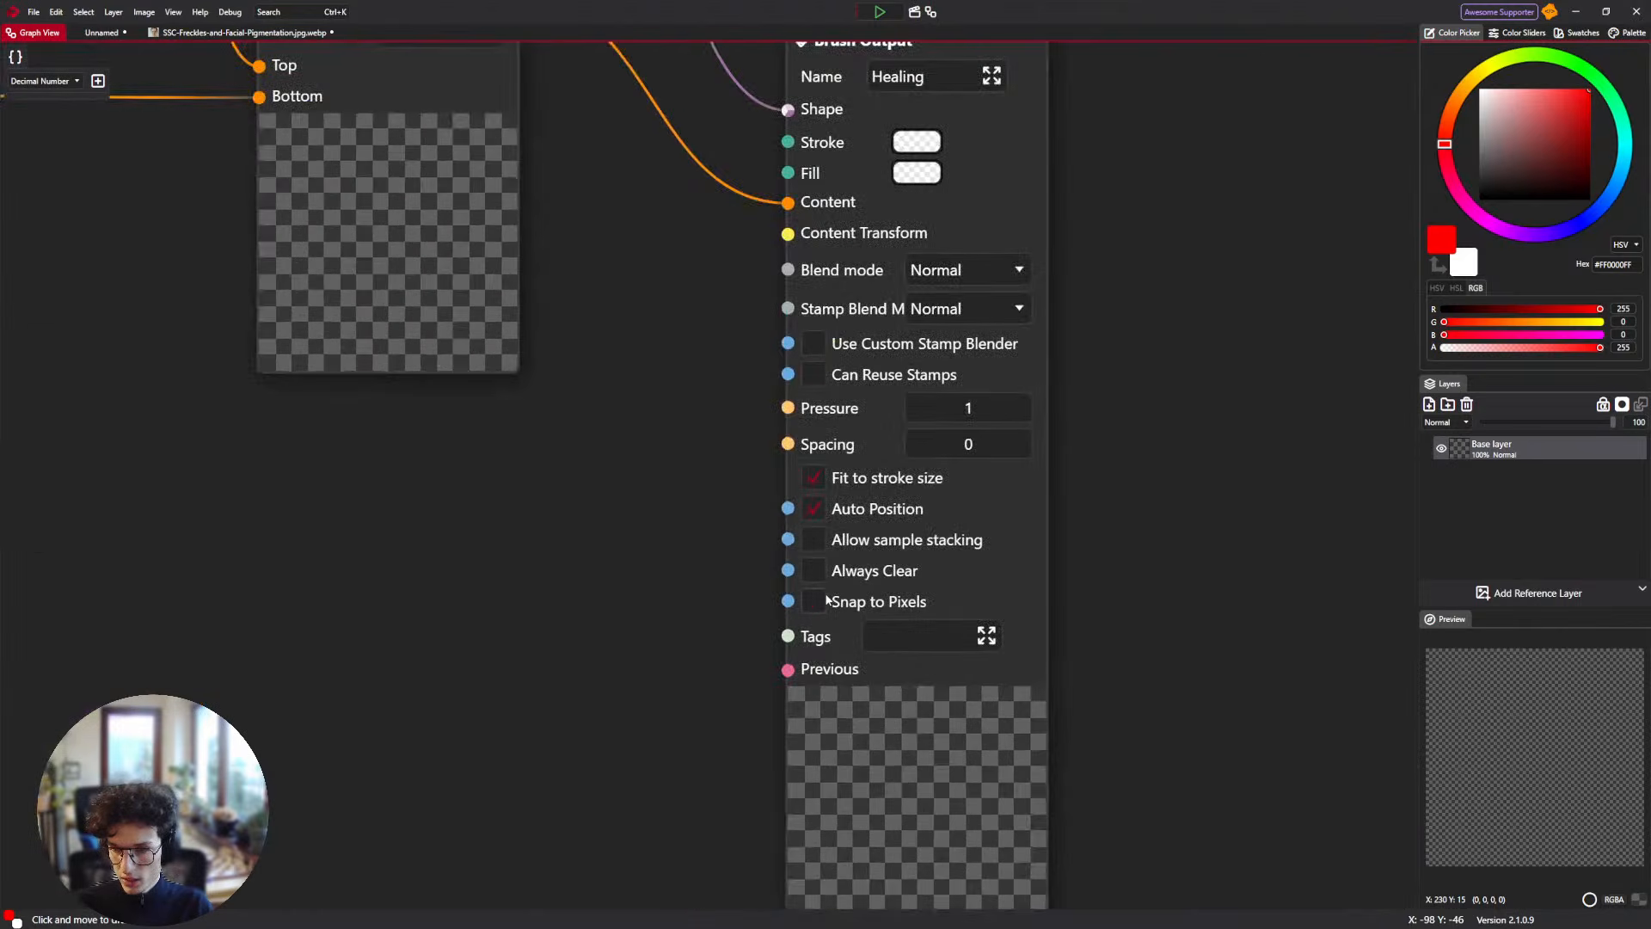
# Try the brush on the freckles above the eyebrow in the photo and undo the last stroke.
pyautogui.click(240, 33)
pyautogui.scroll(4, 658, 427)
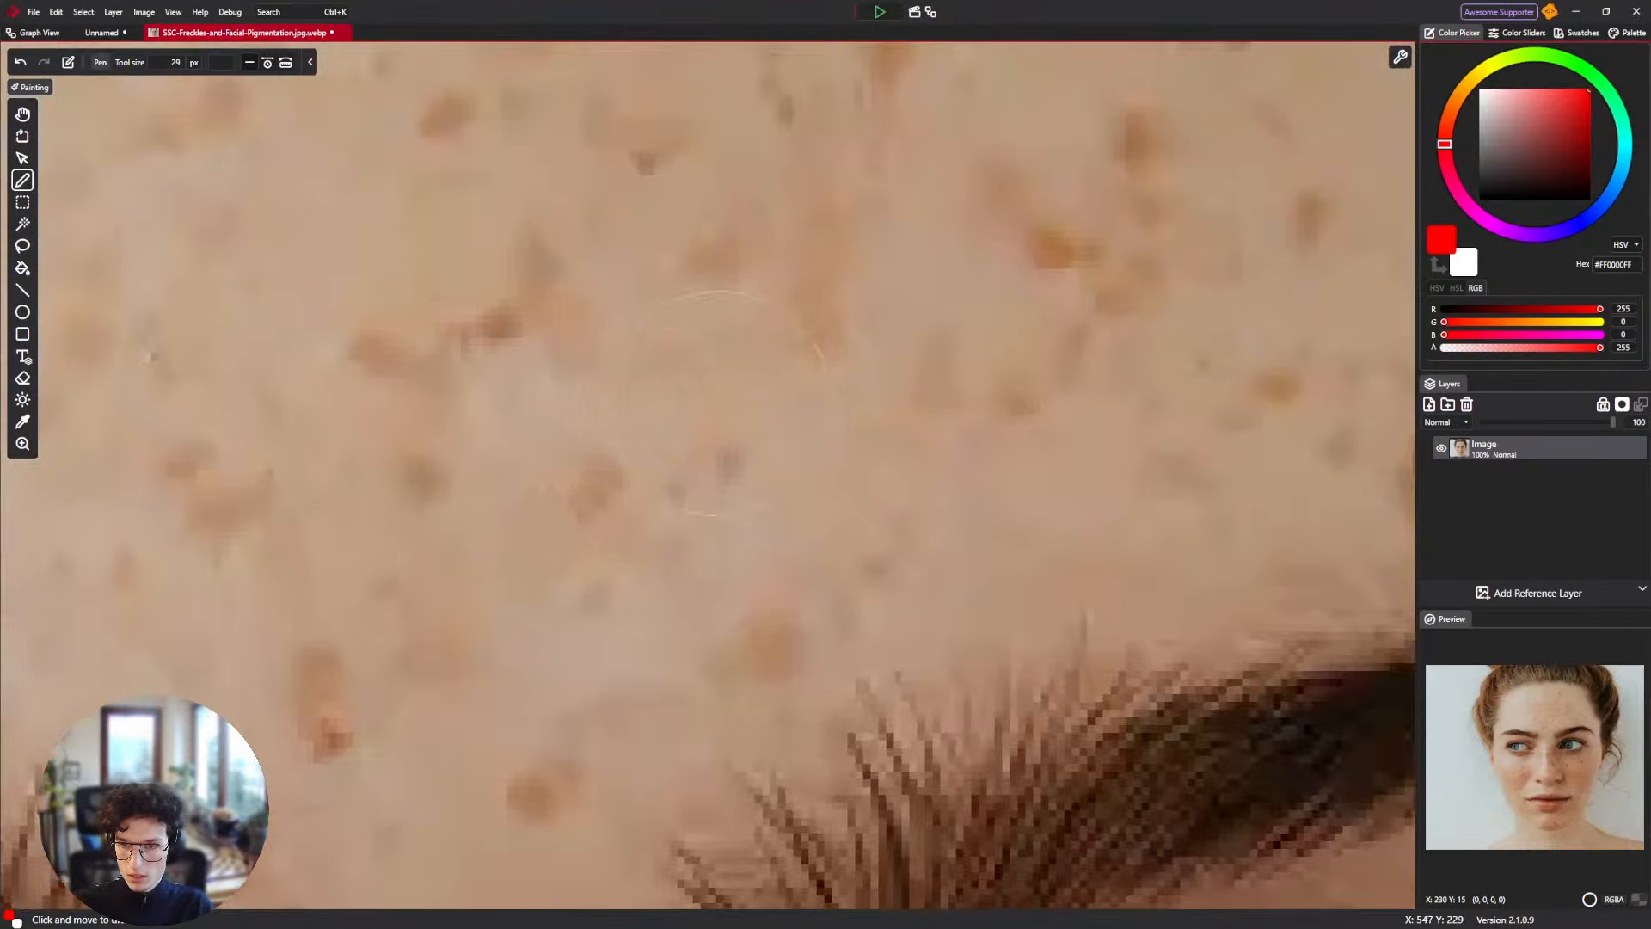
pyautogui.scroll(-5, 634, 398)
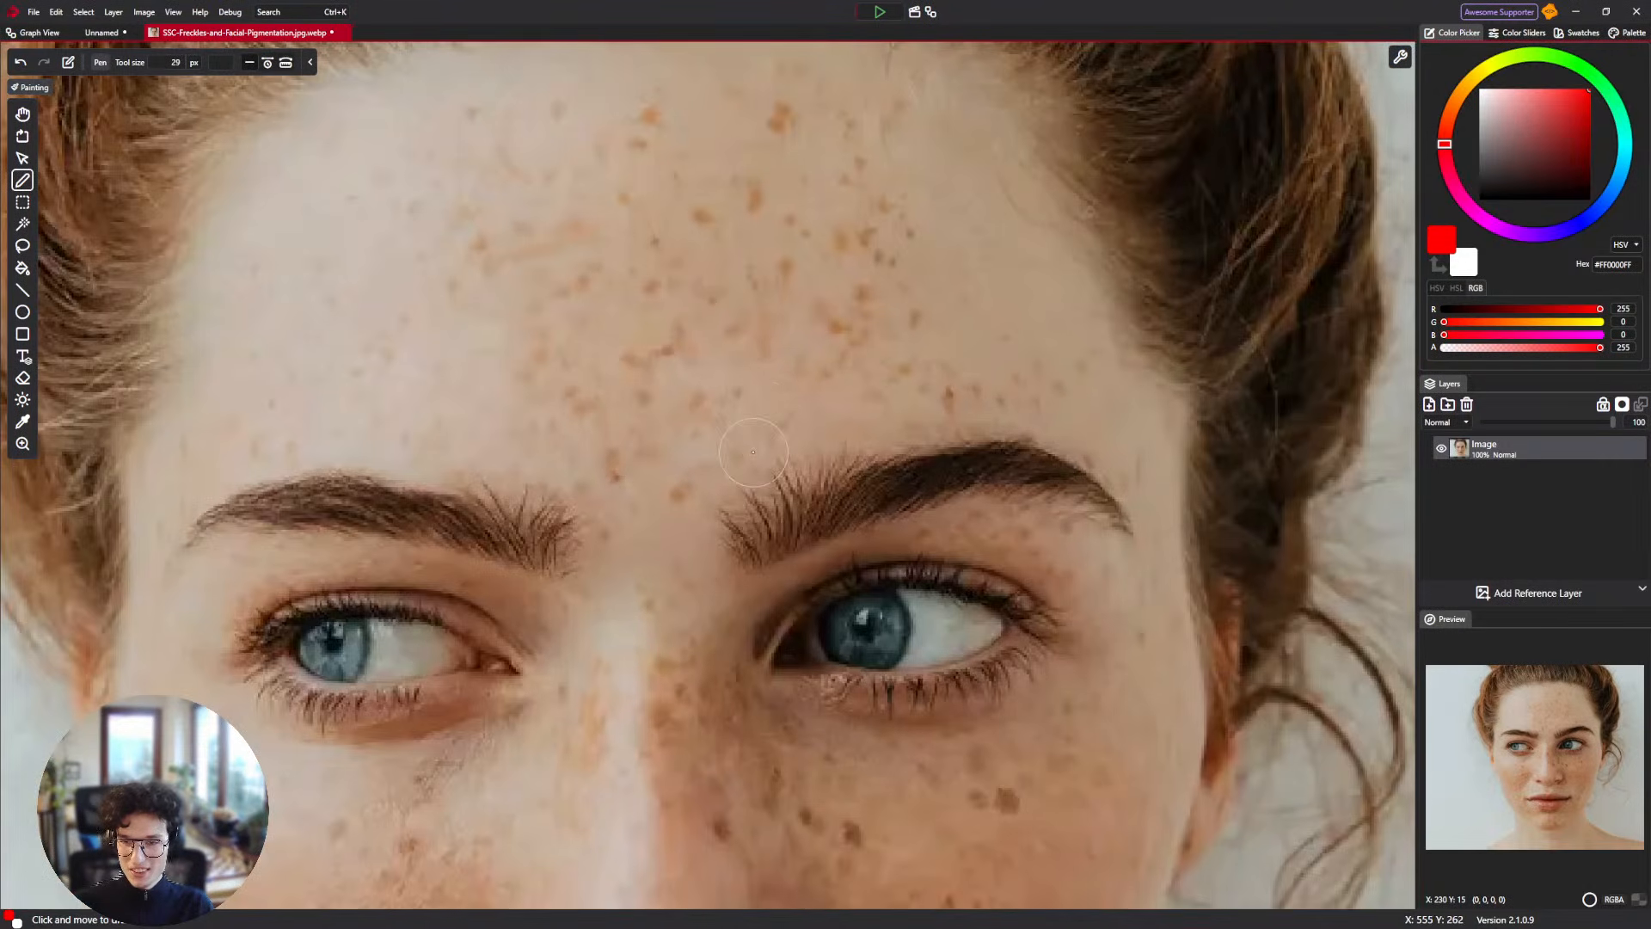
pyautogui.scroll(3, 740, 441)
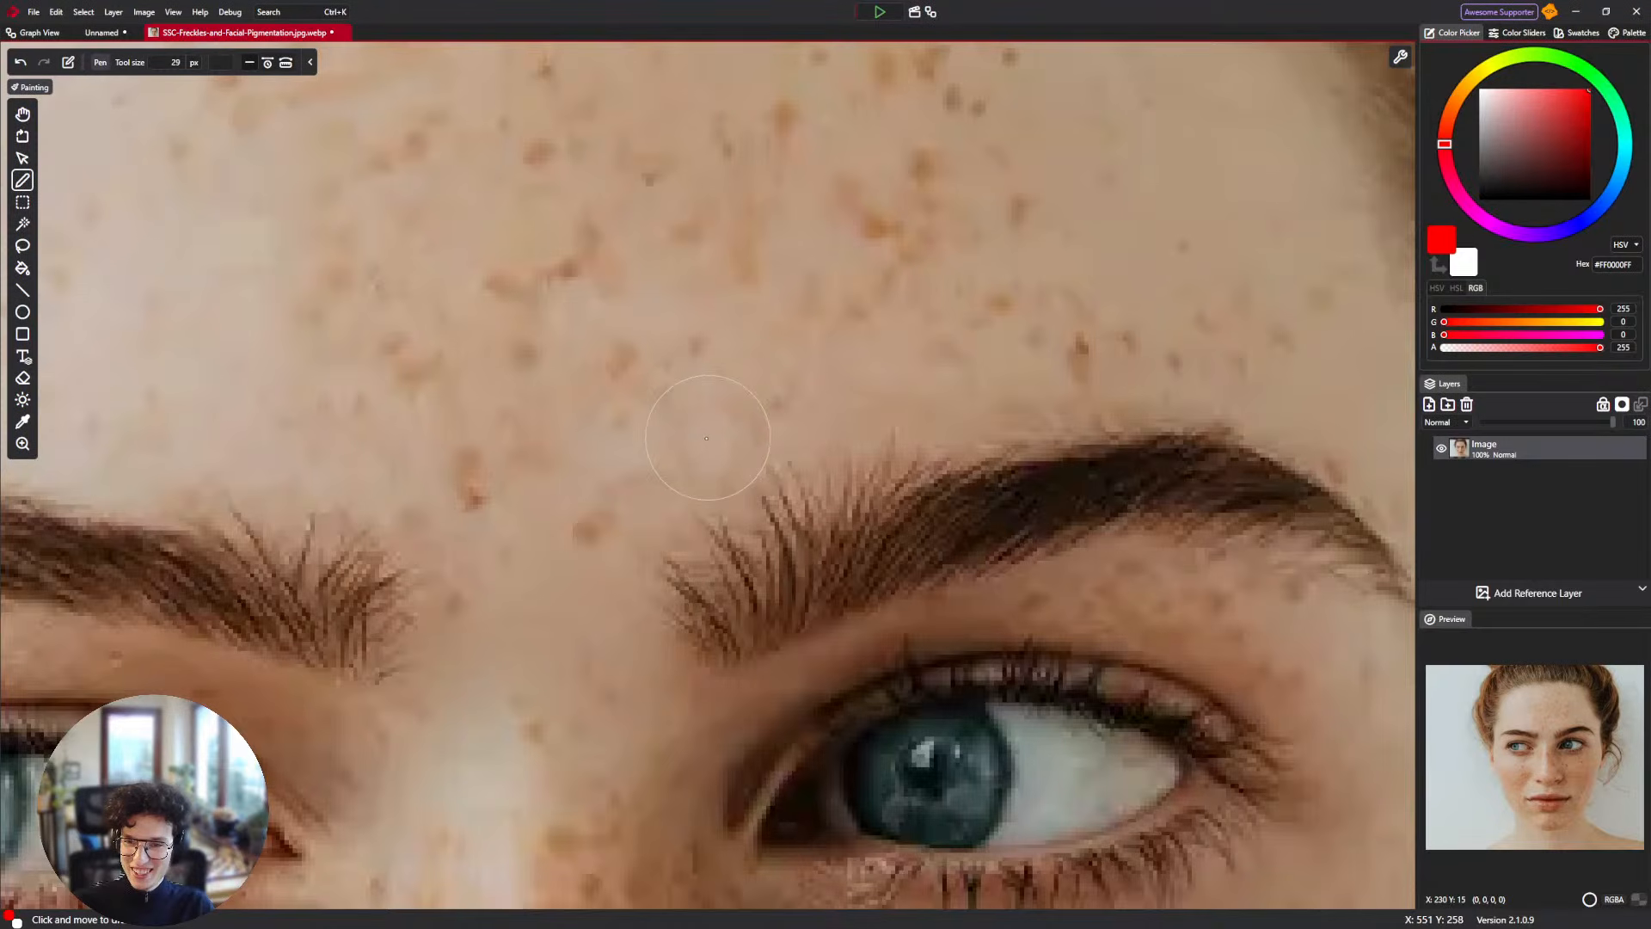
pyautogui.hotkey('ctrl', 'z')
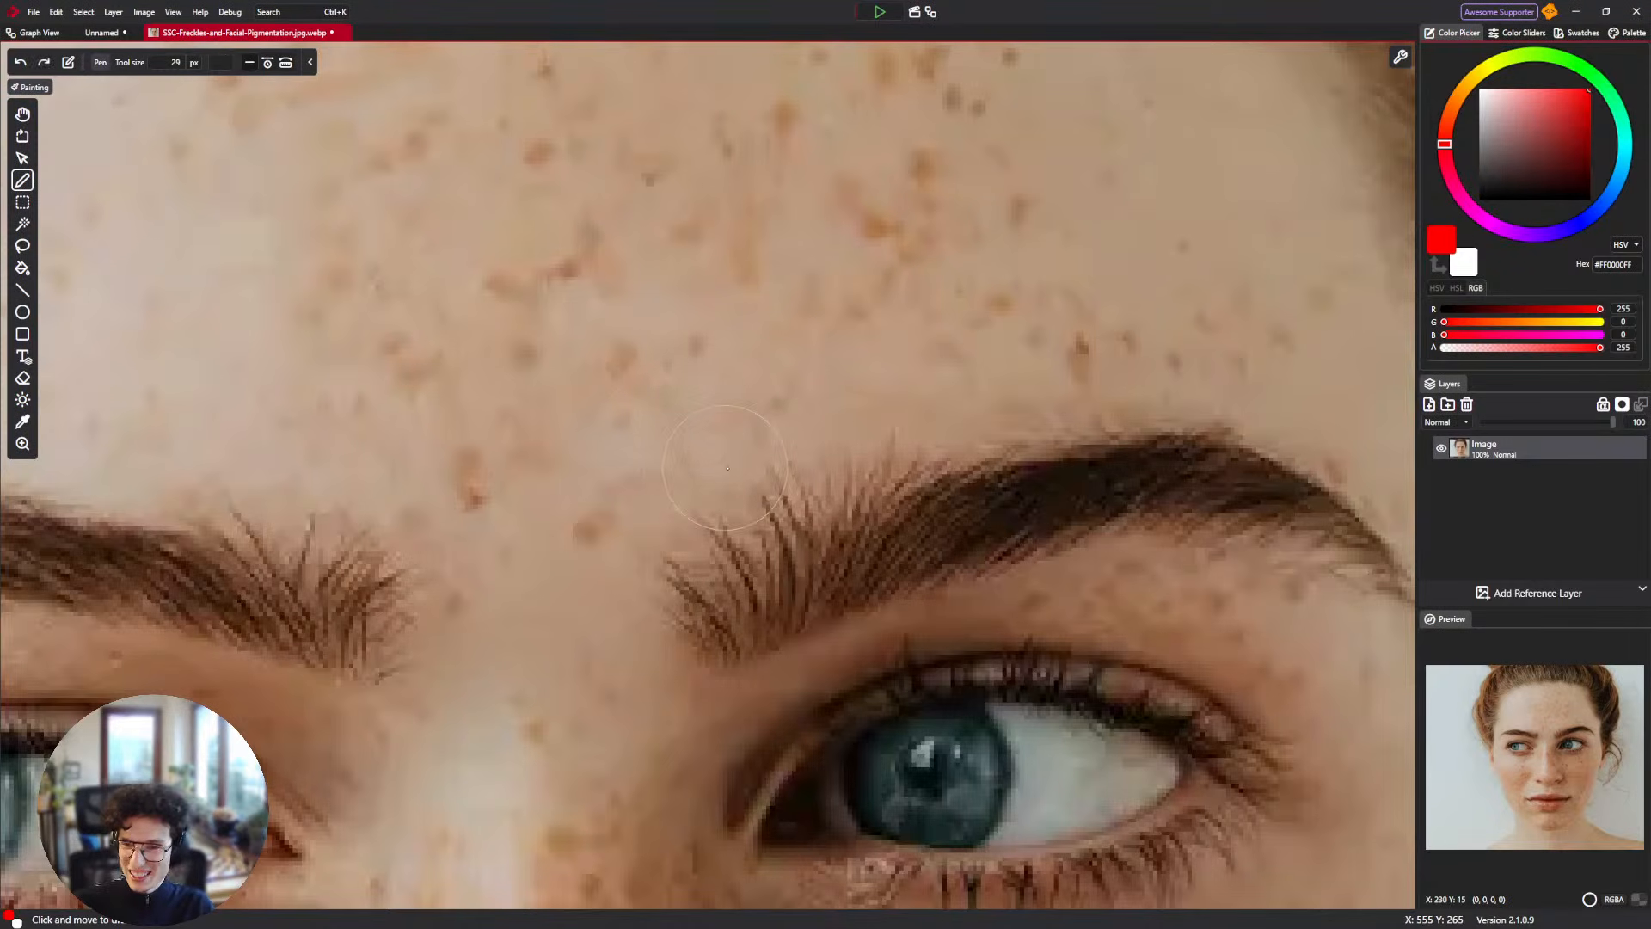
# Paint over the freckles between the eyebrows with the Healing brush, check the blending, and go back to the graph view.
pyautogui.moveTo(479, 475)
pyautogui.mouseDown()
pyautogui.moveTo(469, 490)
pyautogui.moveTo(472, 476)
pyautogui.mouseUp()
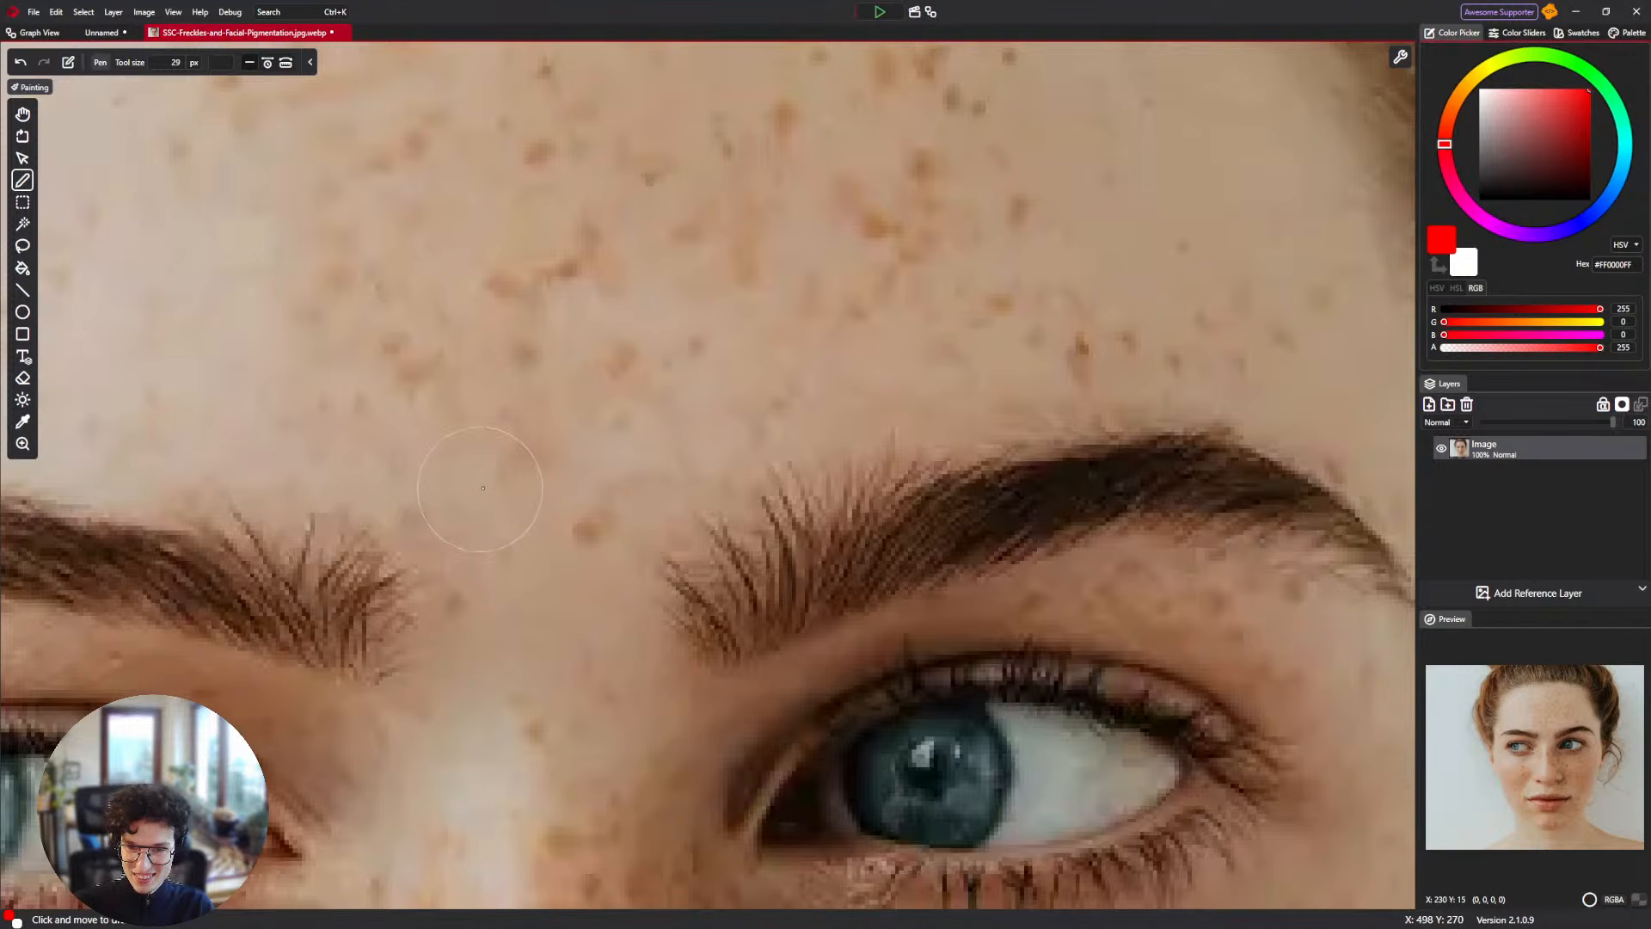
pyautogui.scroll(-5, 483, 488)
pyautogui.scroll(5, 415, 438)
pyautogui.moveTo(642, 494); pyautogui.dragTo(548, 400)
pyautogui.click(32, 34)
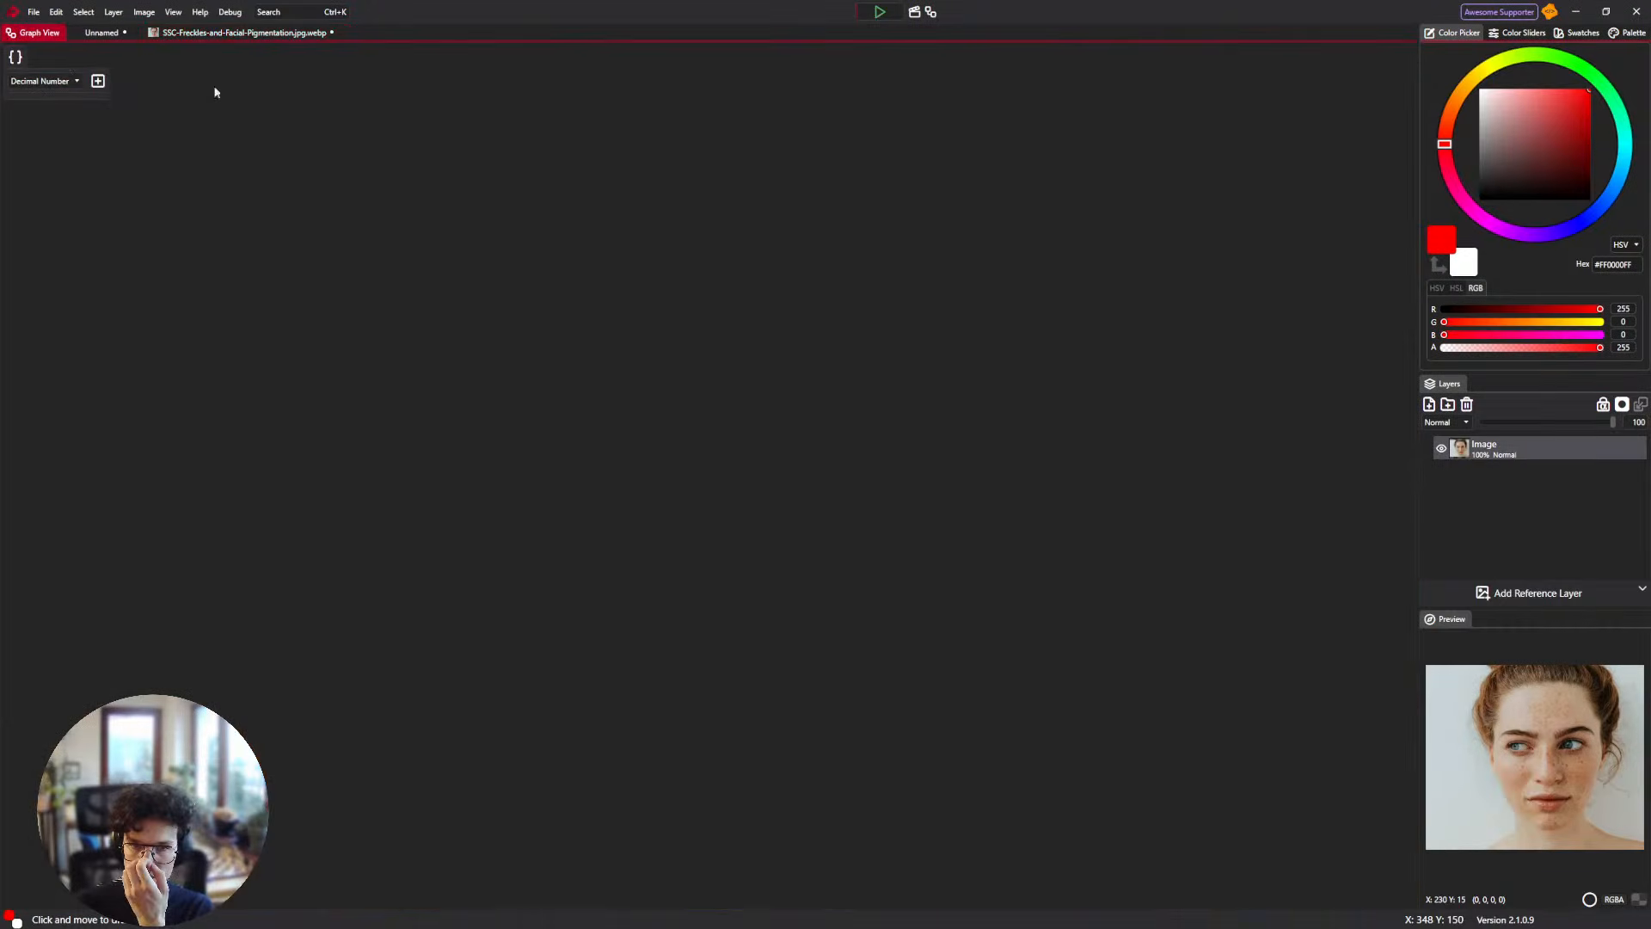
# Add a Gaussian Blur Filter node to the Unnamed document's node graph and arrange it beside the Merge node.
pyautogui.click(102, 32)
pyautogui.click(39, 32)
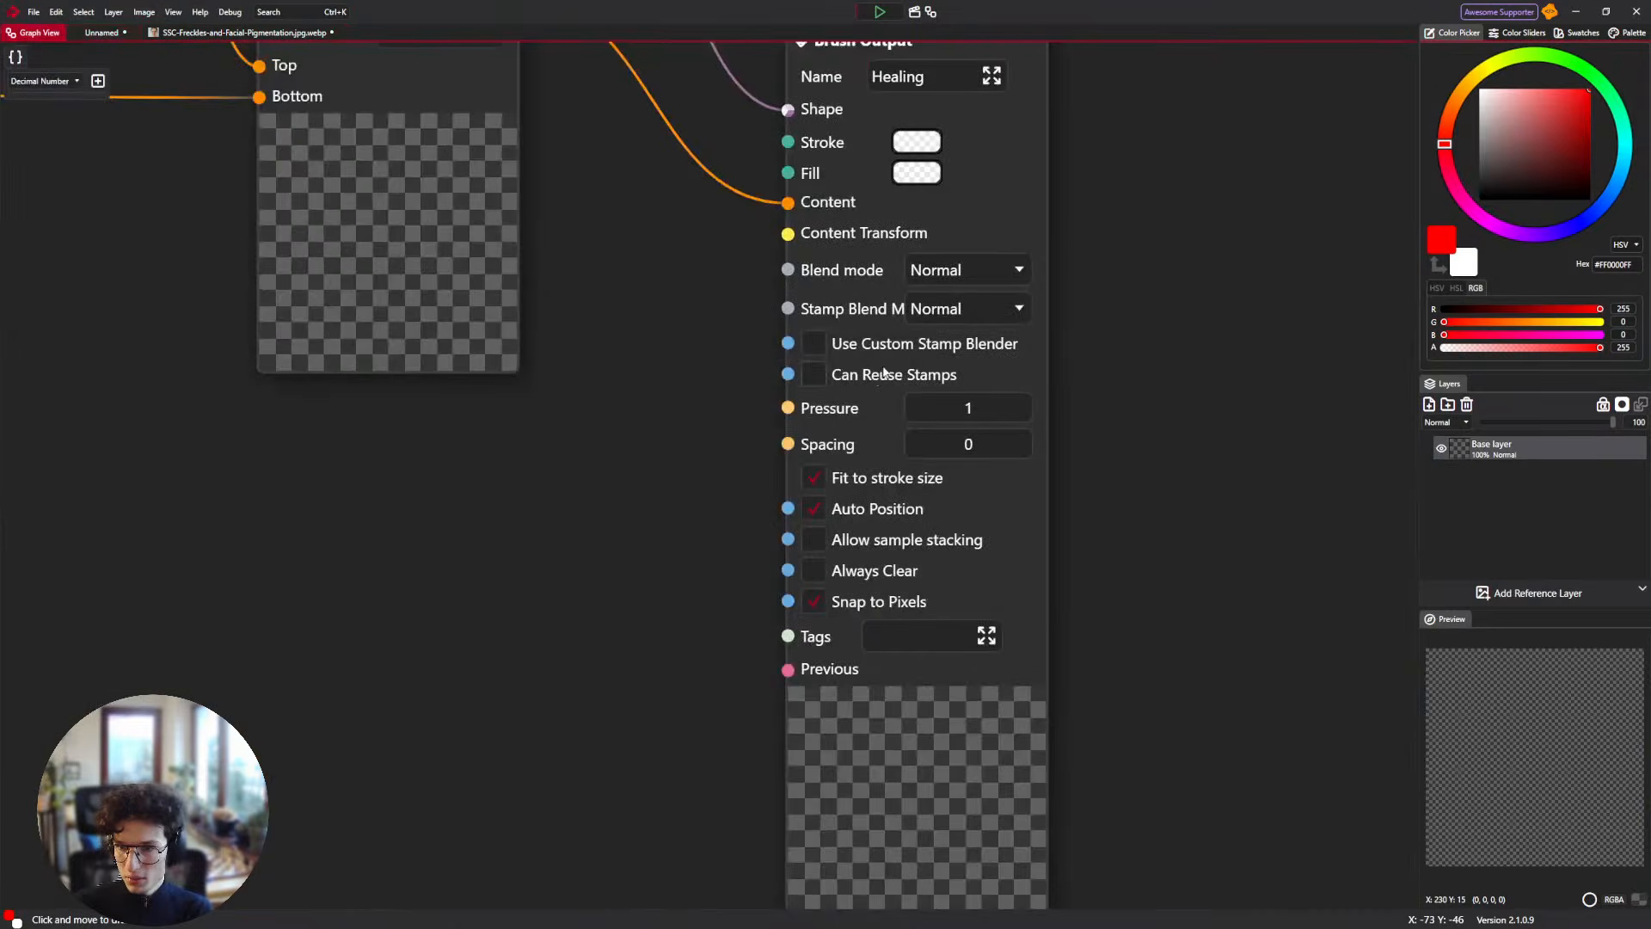
pyautogui.scroll(-3, 1054, 348)
pyautogui.rightClick(720, 446)
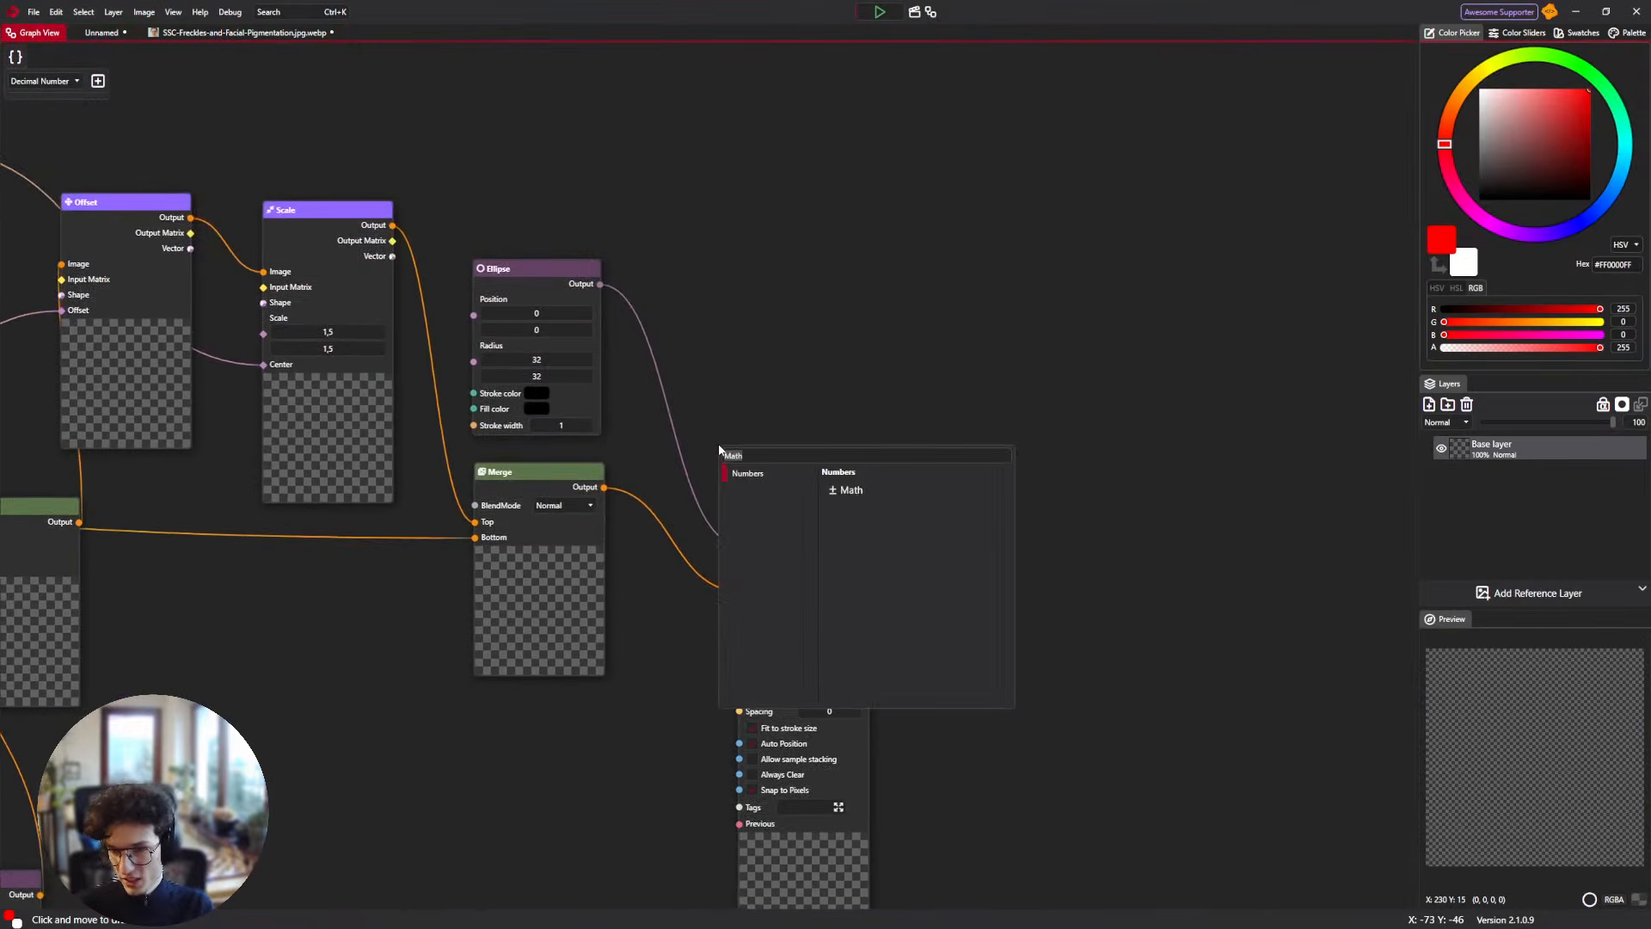
pyautogui.press('BackSpace')
pyautogui.write('bl')
pyautogui.press('Return')
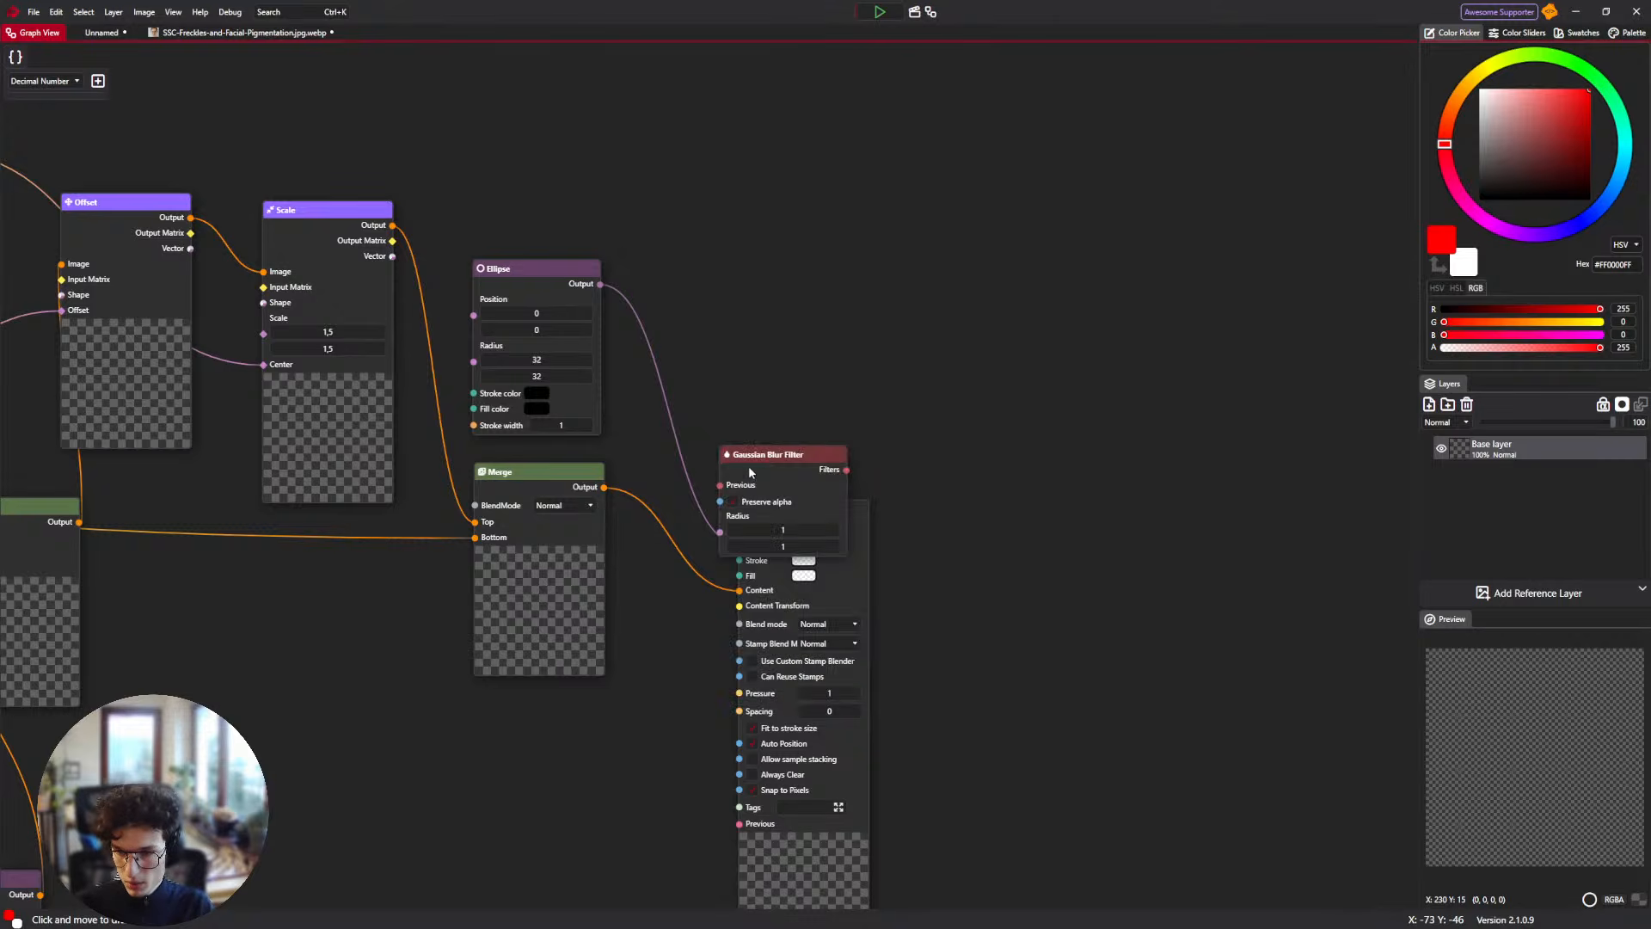
pyautogui.moveTo(751, 459); pyautogui.dragTo(678, 532)
pyautogui.moveTo(562, 472); pyautogui.dragTo(451, 553)
pyautogui.moveTo(667, 533); pyautogui.dragTo(618, 544)
# Insert an Apply Filter node between Merge and Brush Output's Content, and feed its Filter input from the Gaussian blur with radius 3 by 3.
pyautogui.rightClick(752, 407)
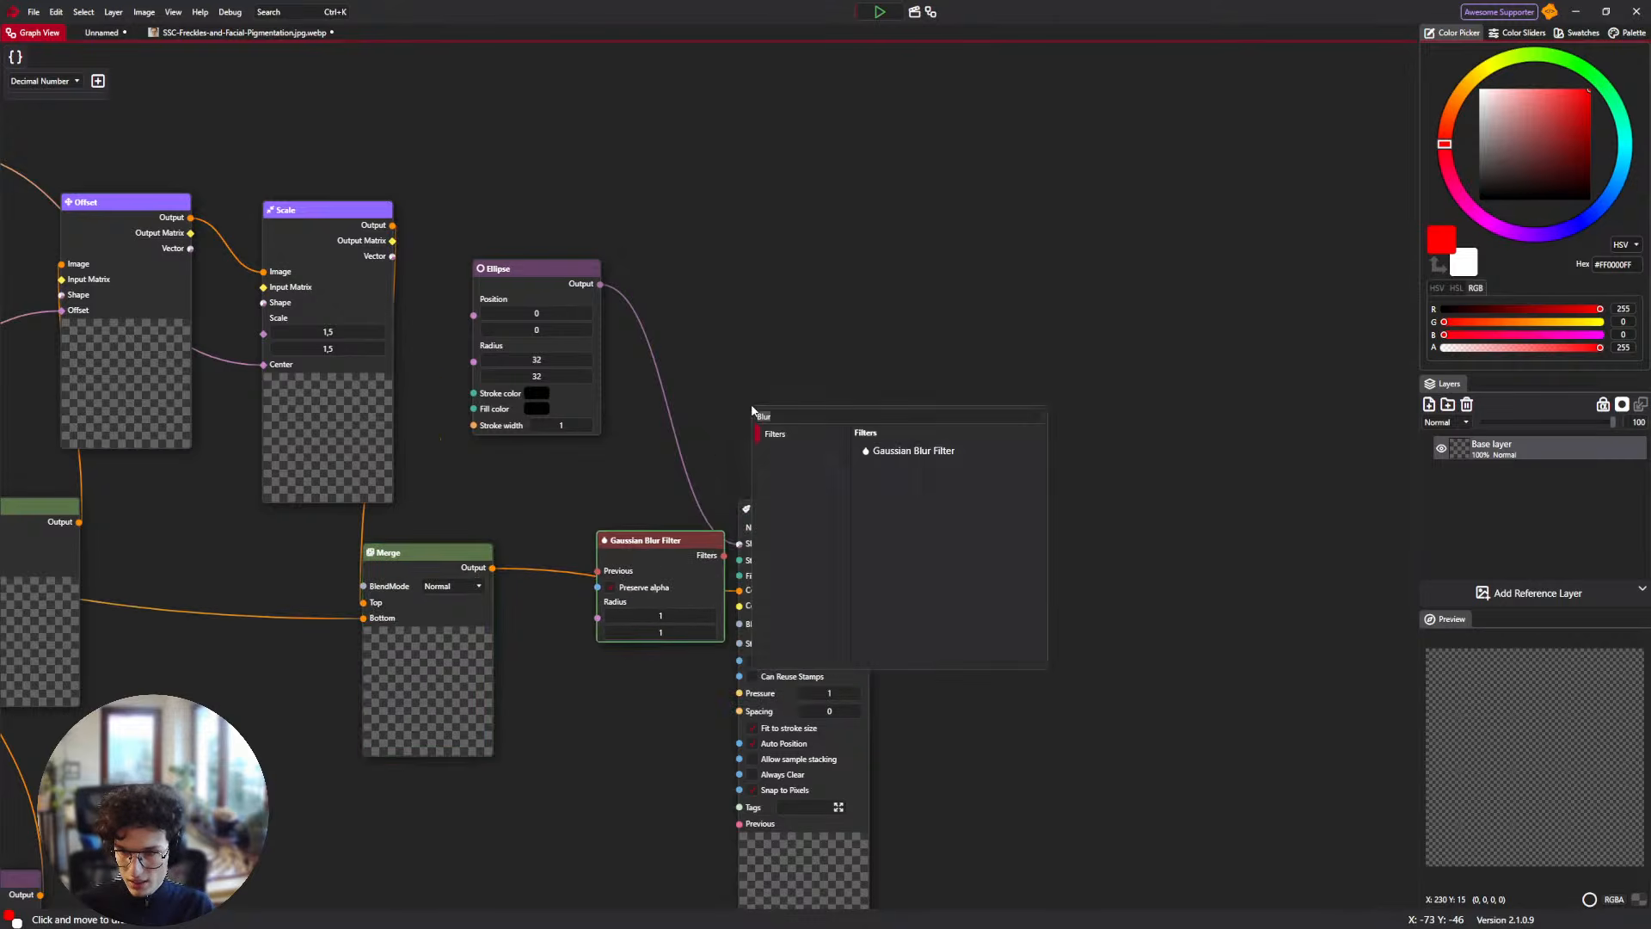
pyautogui.write('app')
pyautogui.press('Return')
pyautogui.moveTo(811, 425); pyautogui.dragTo(507, 610)
pyautogui.moveTo(627, 561); pyautogui.dragTo(386, 715)
pyautogui.moveTo(548, 598); pyautogui.dragTo(608, 580)
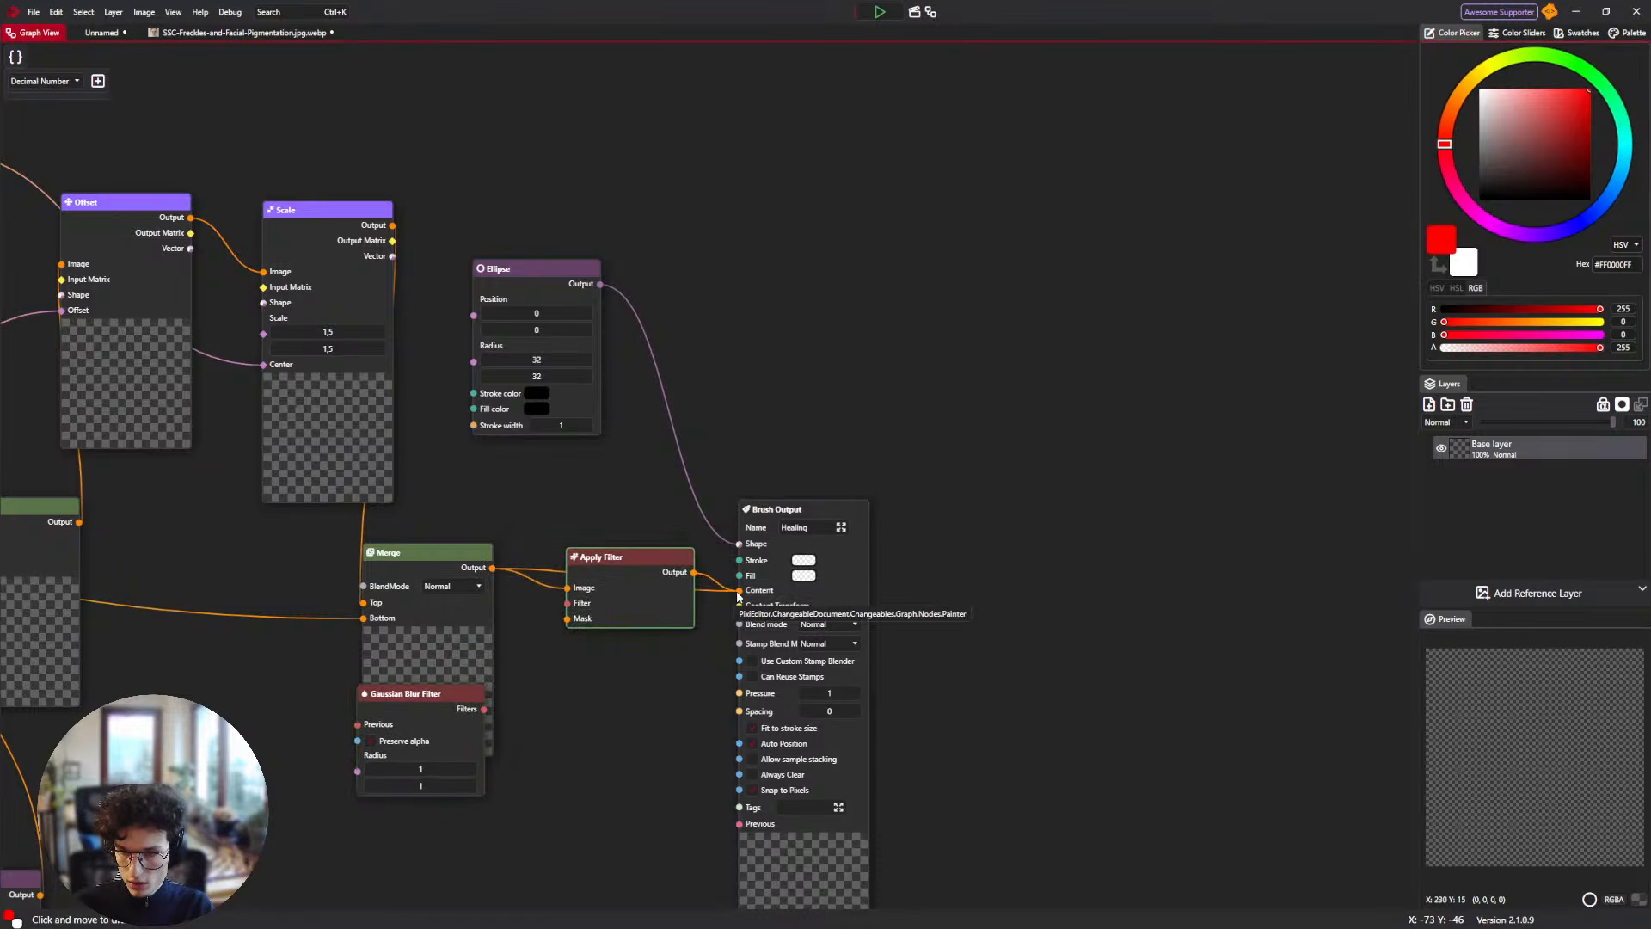
pyautogui.moveTo(484, 708); pyautogui.dragTo(567, 603)
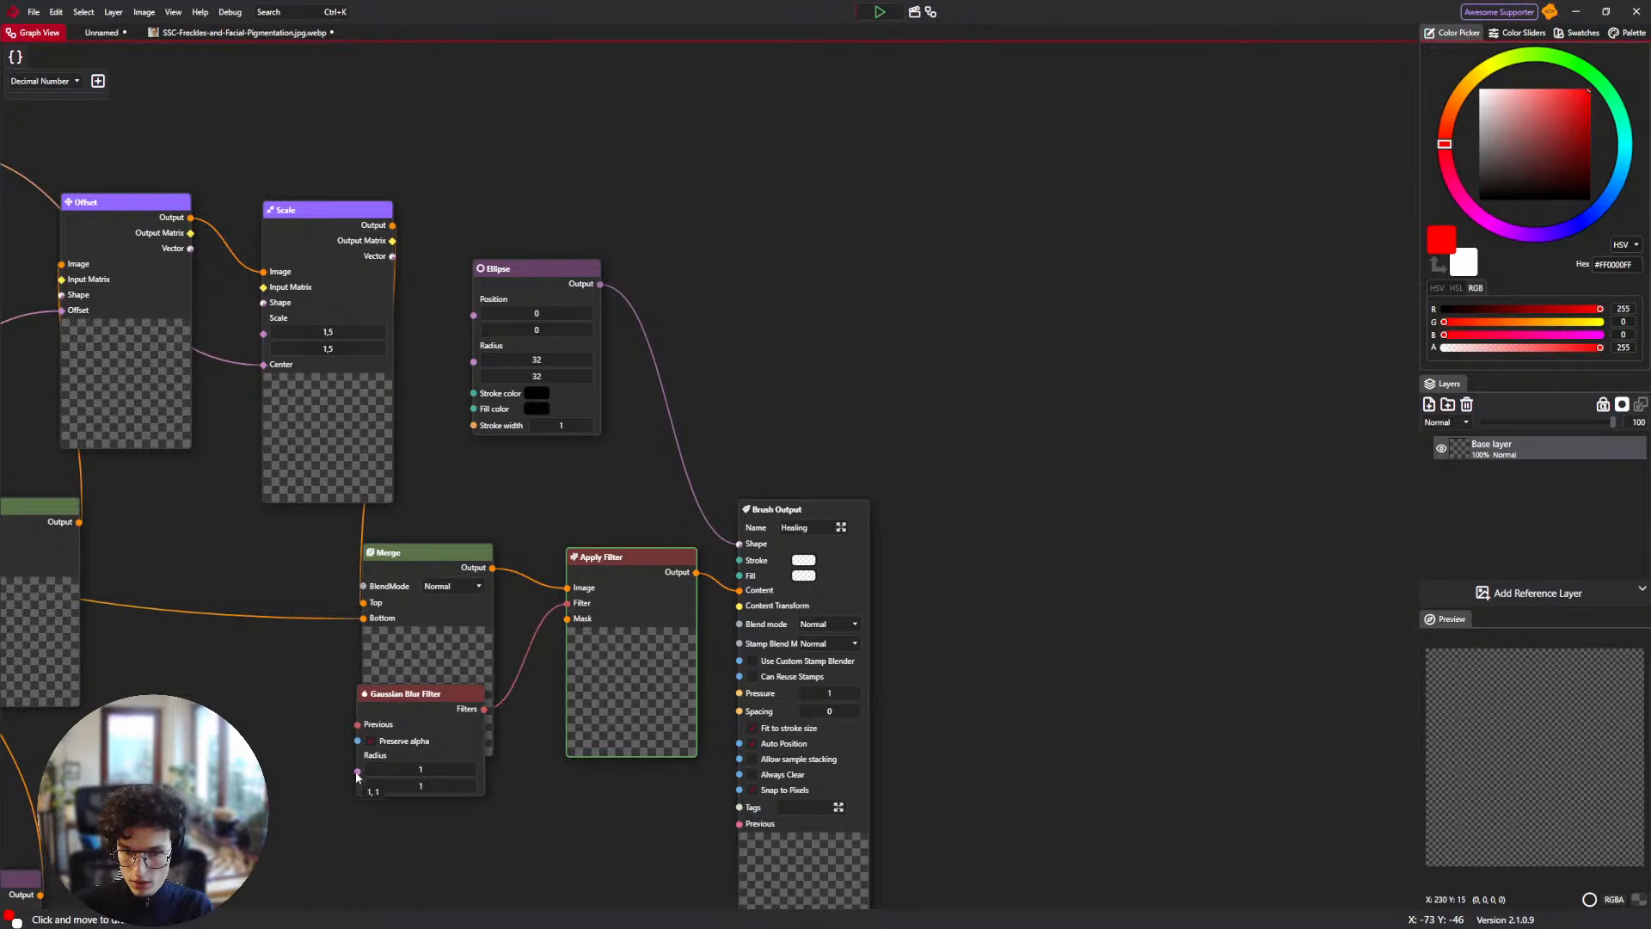
pyautogui.click(551, 821)
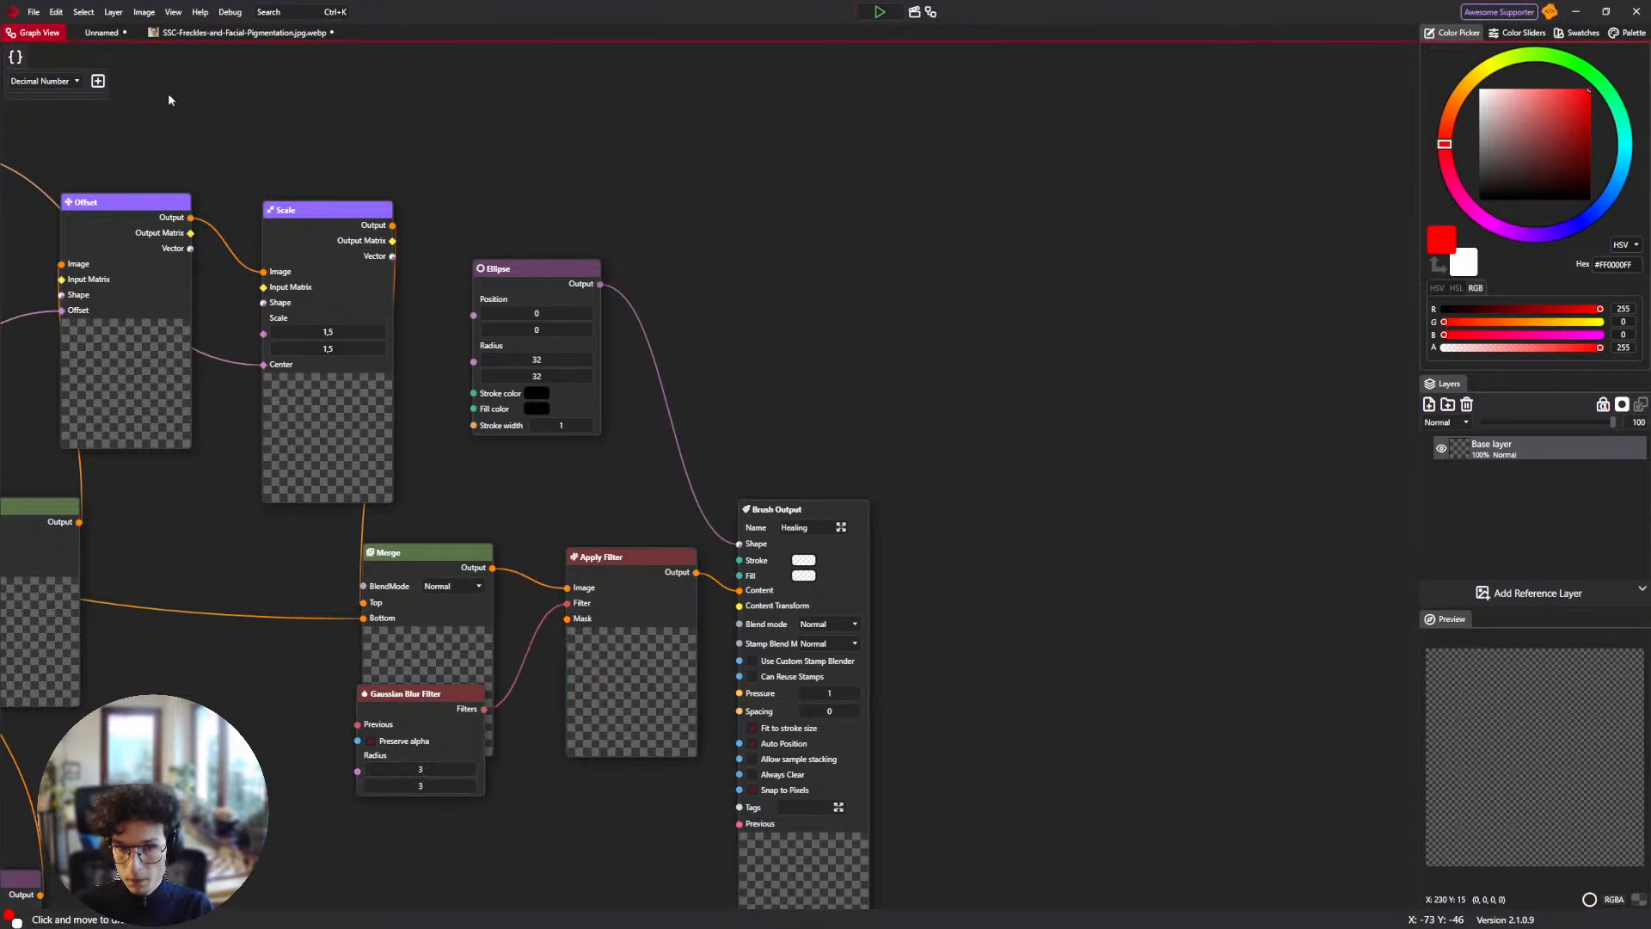
# Test the brush with the added blur on the photo's forehead freckles and undo the strokes.
pyautogui.click(205, 32)
pyautogui.scroll(2, 737, 324)
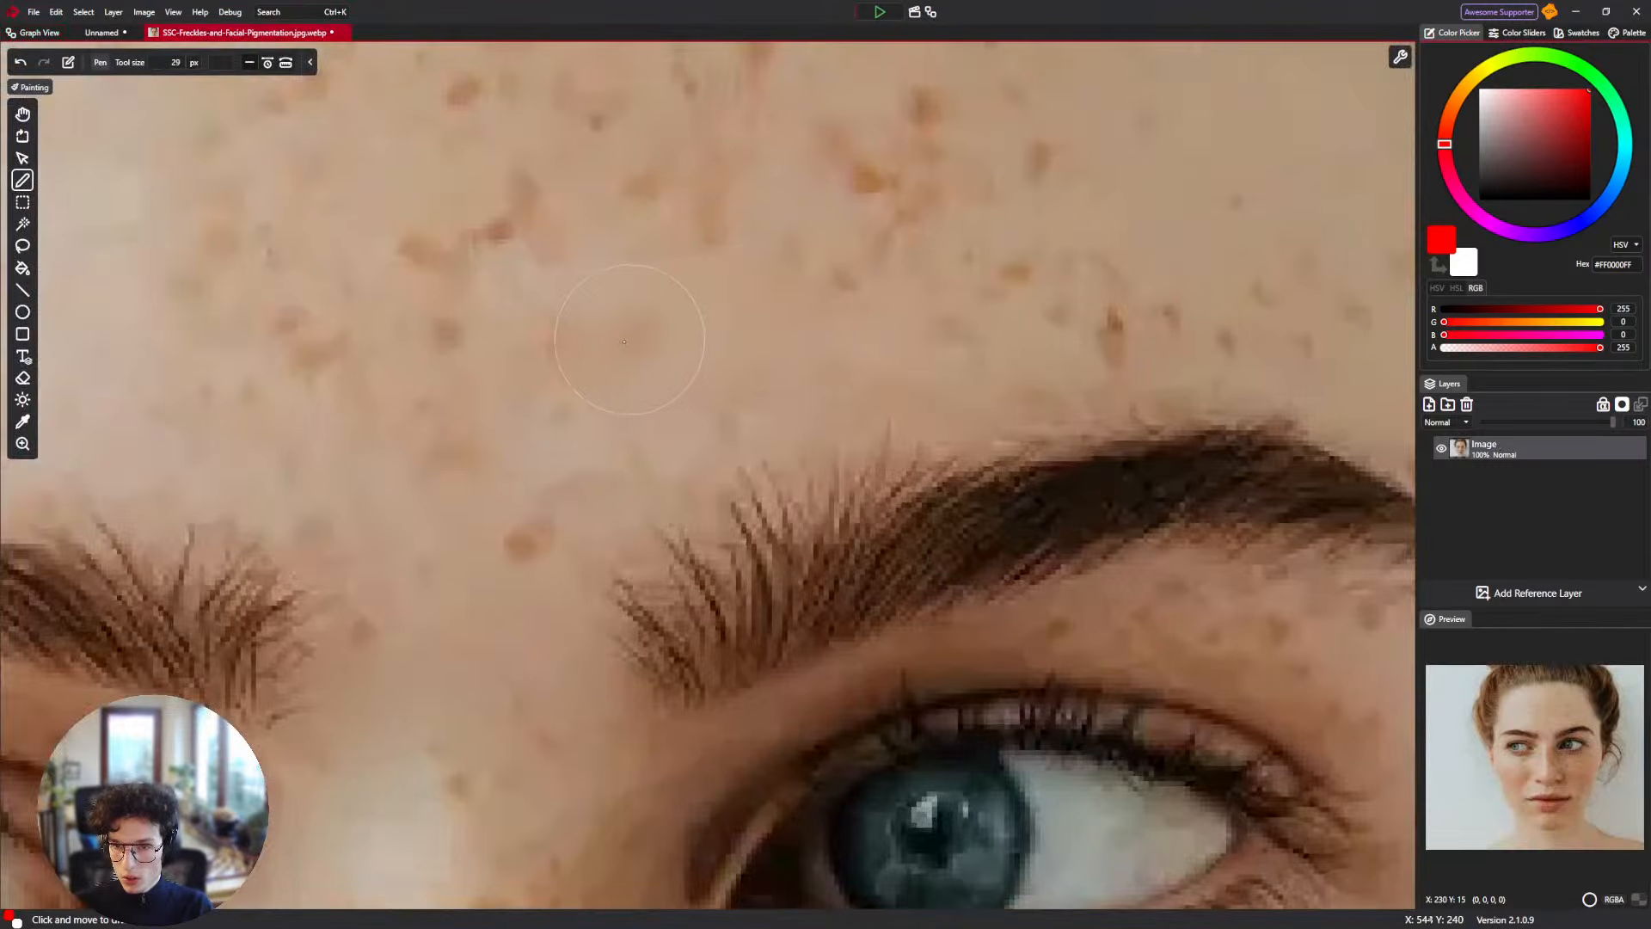
pyautogui.scroll(-2, 747, 268)
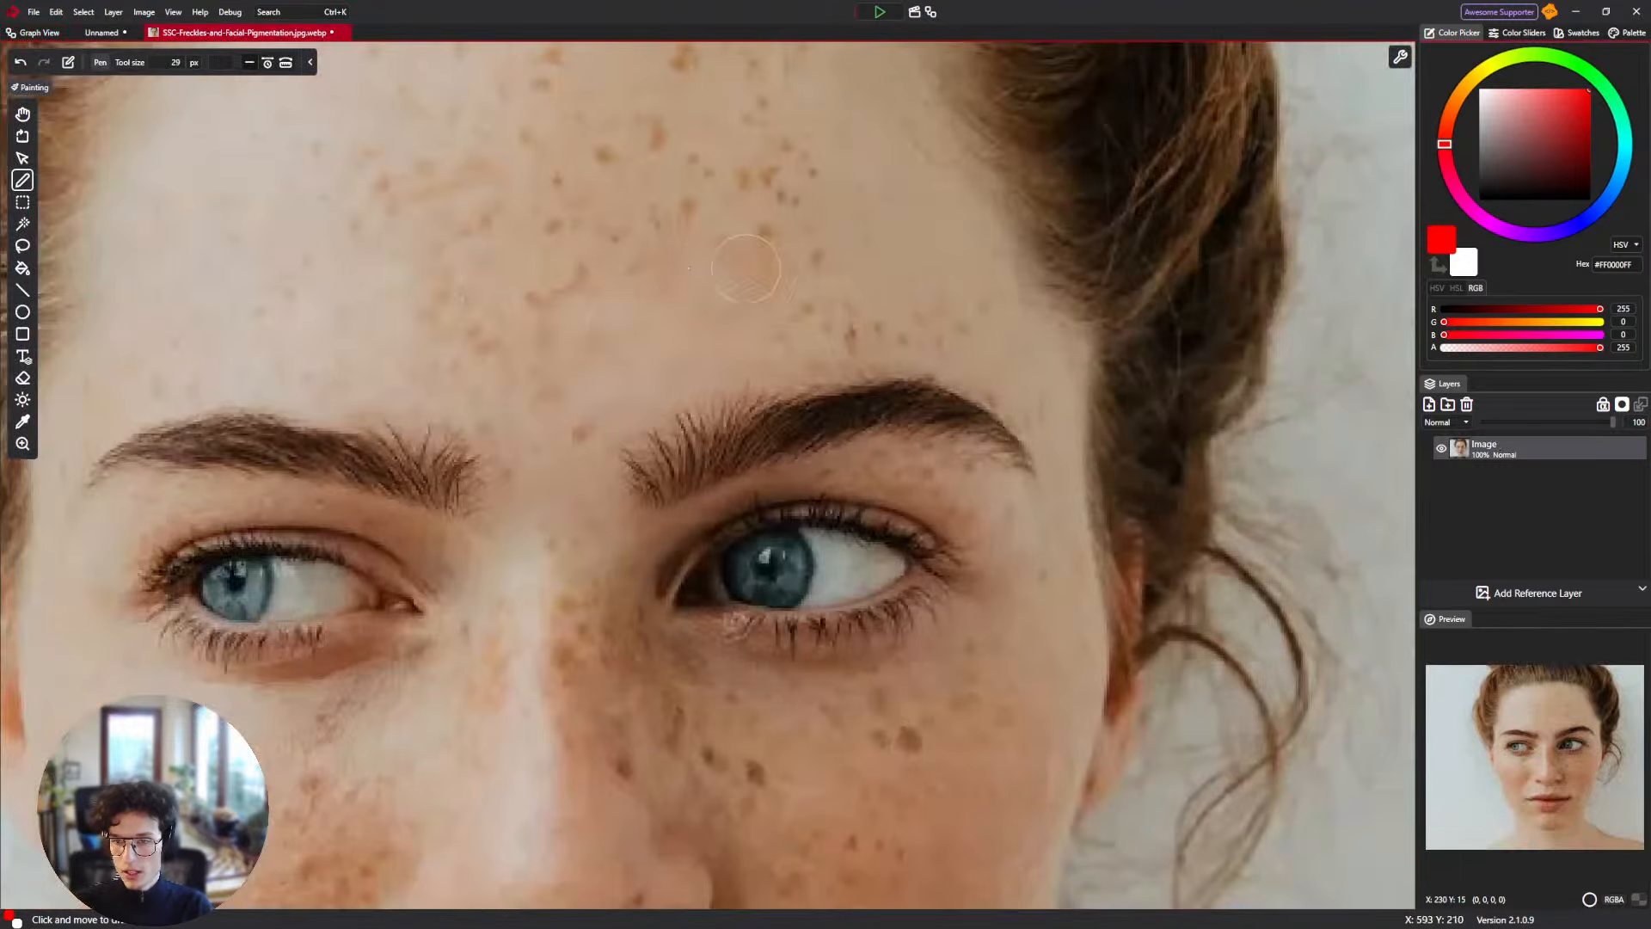
pyautogui.hotkey('ctrl', 'z')
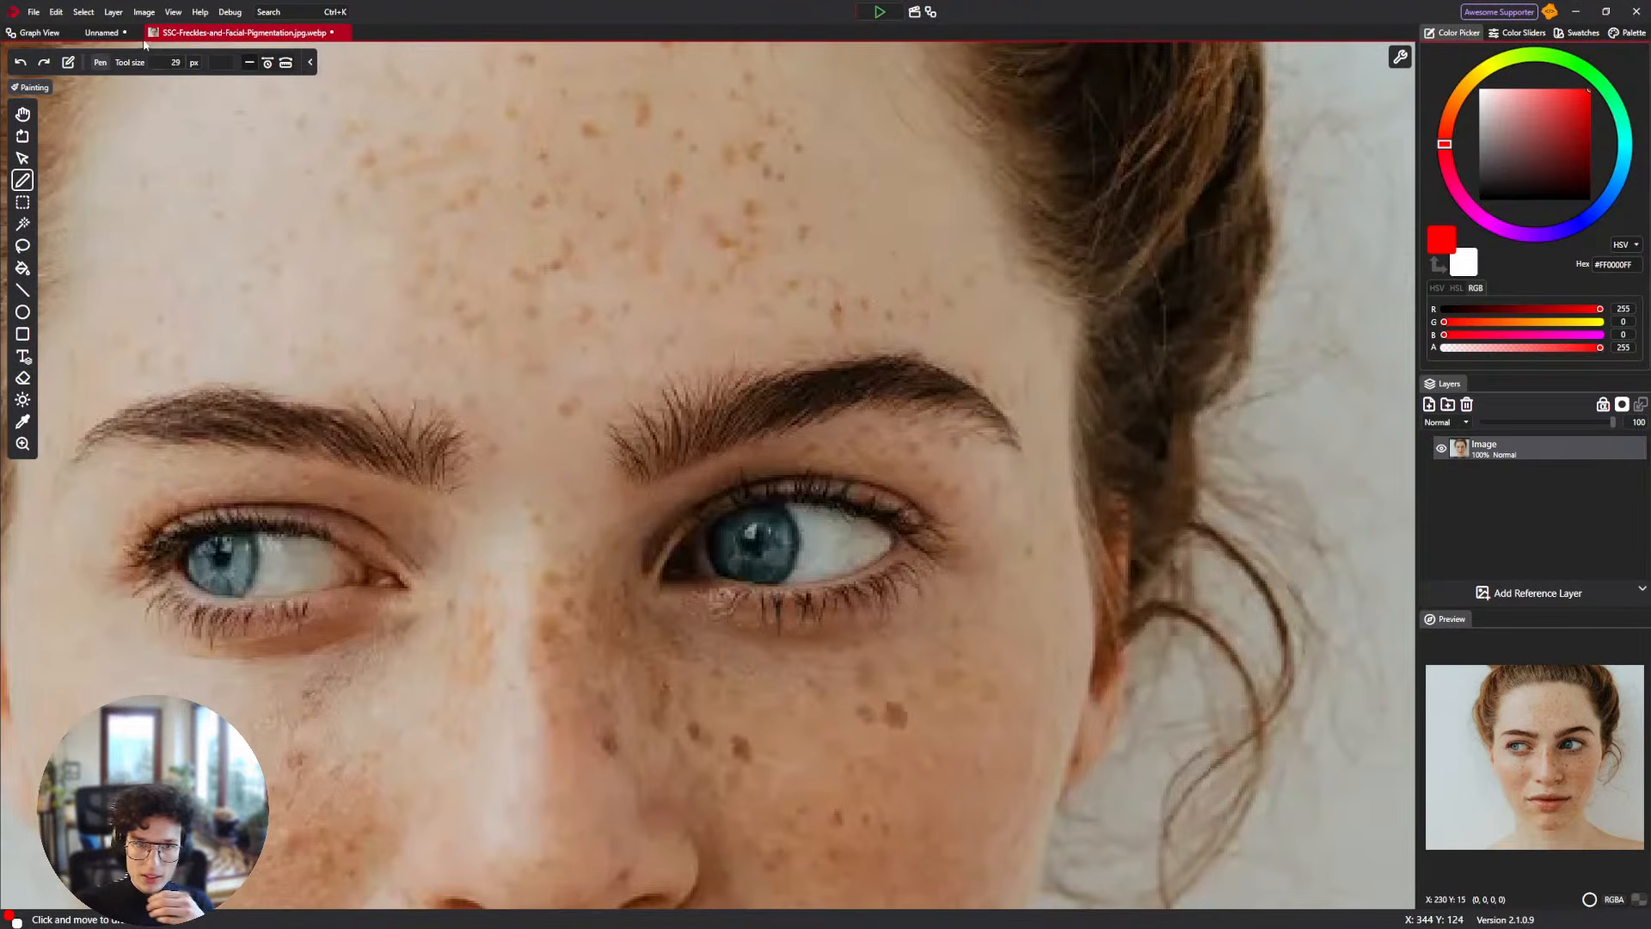
# Move the Gaussian Blur Filter node below Merge and connect the Rasterize Shape output to the Apply Filter node's Mask input.
pyautogui.click(103, 32)
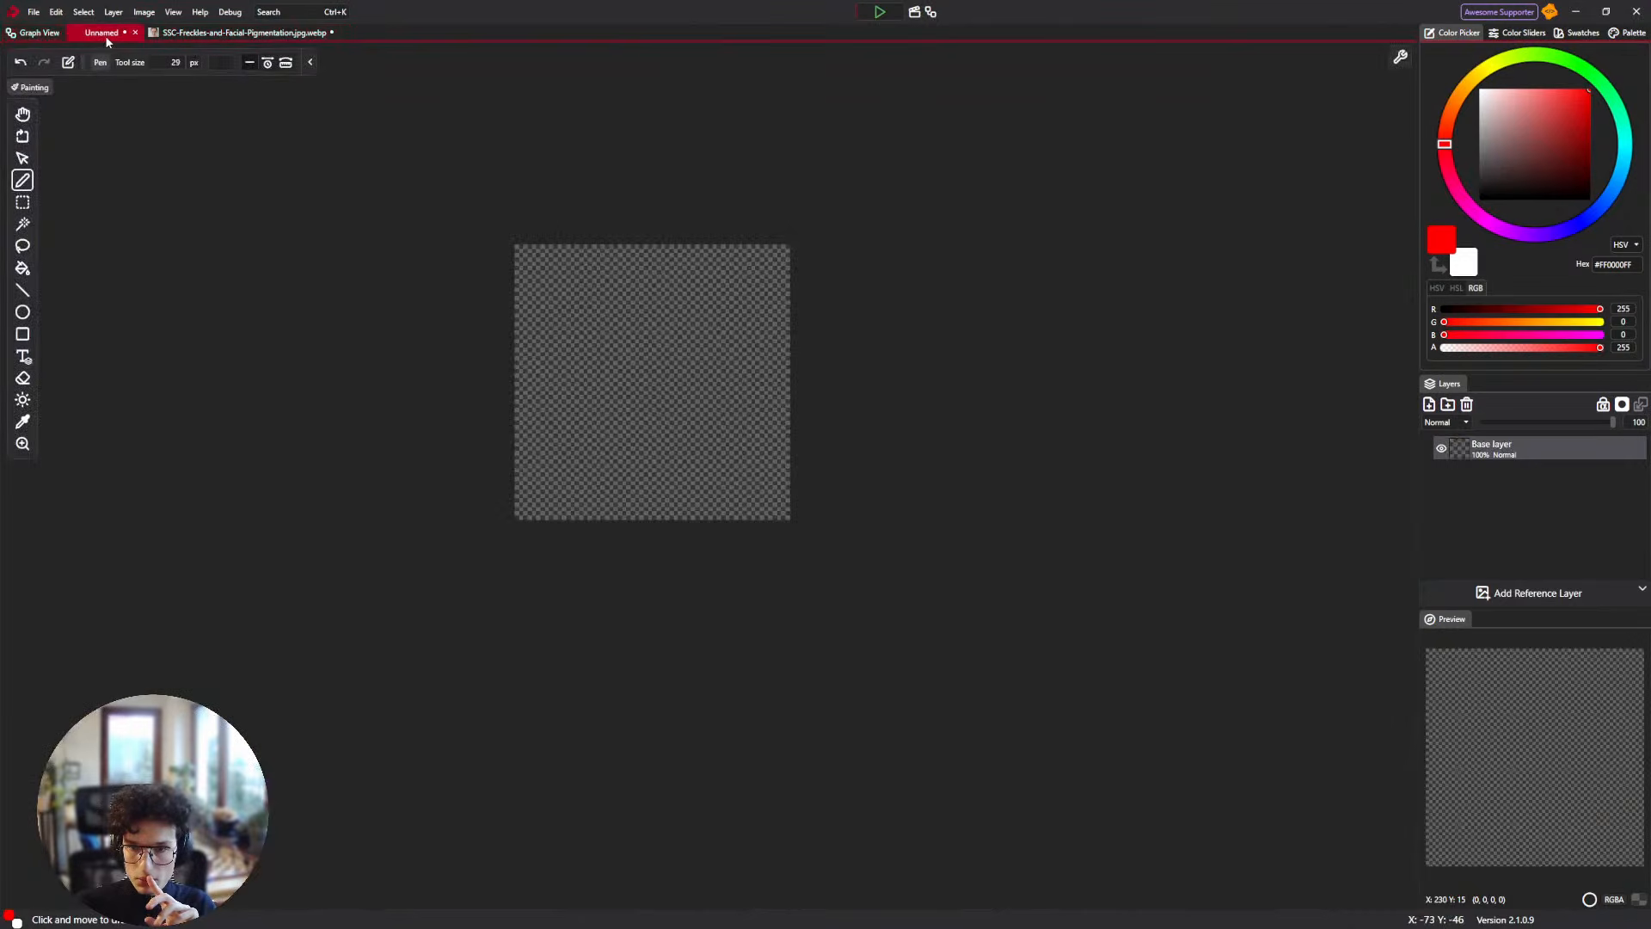
pyautogui.click(32, 33)
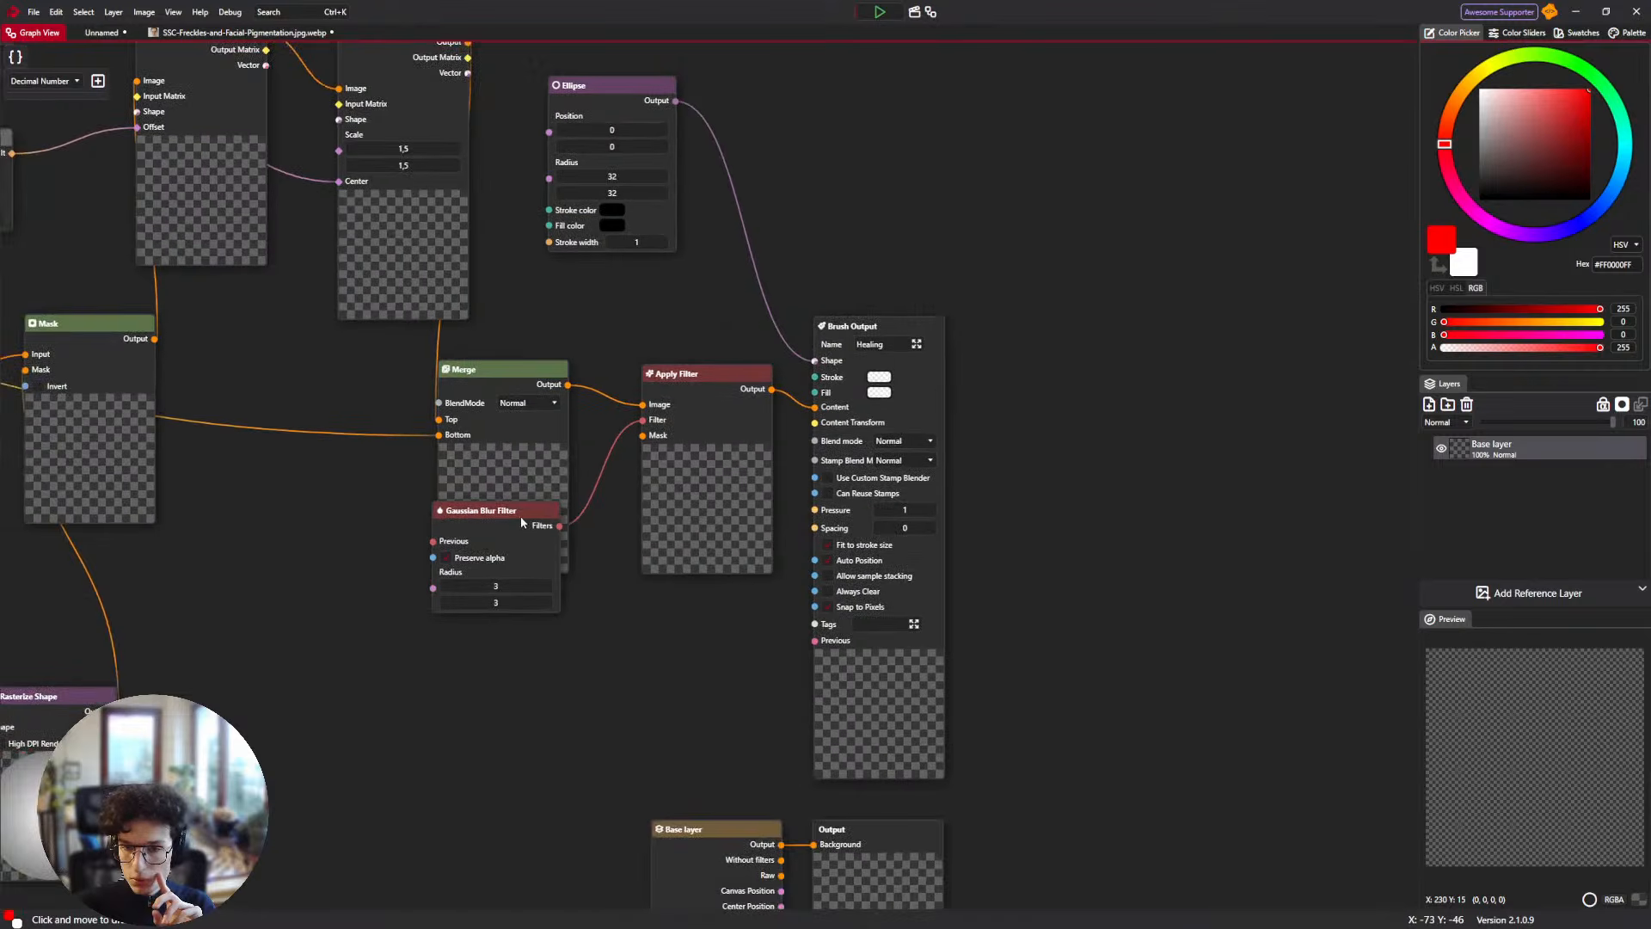
pyautogui.moveTo(521, 521); pyautogui.dragTo(505, 600)
pyautogui.moveTo(394, 493); pyautogui.dragTo(677, 346)
pyautogui.moveTo(467, 515); pyautogui.dragTo(319, 628)
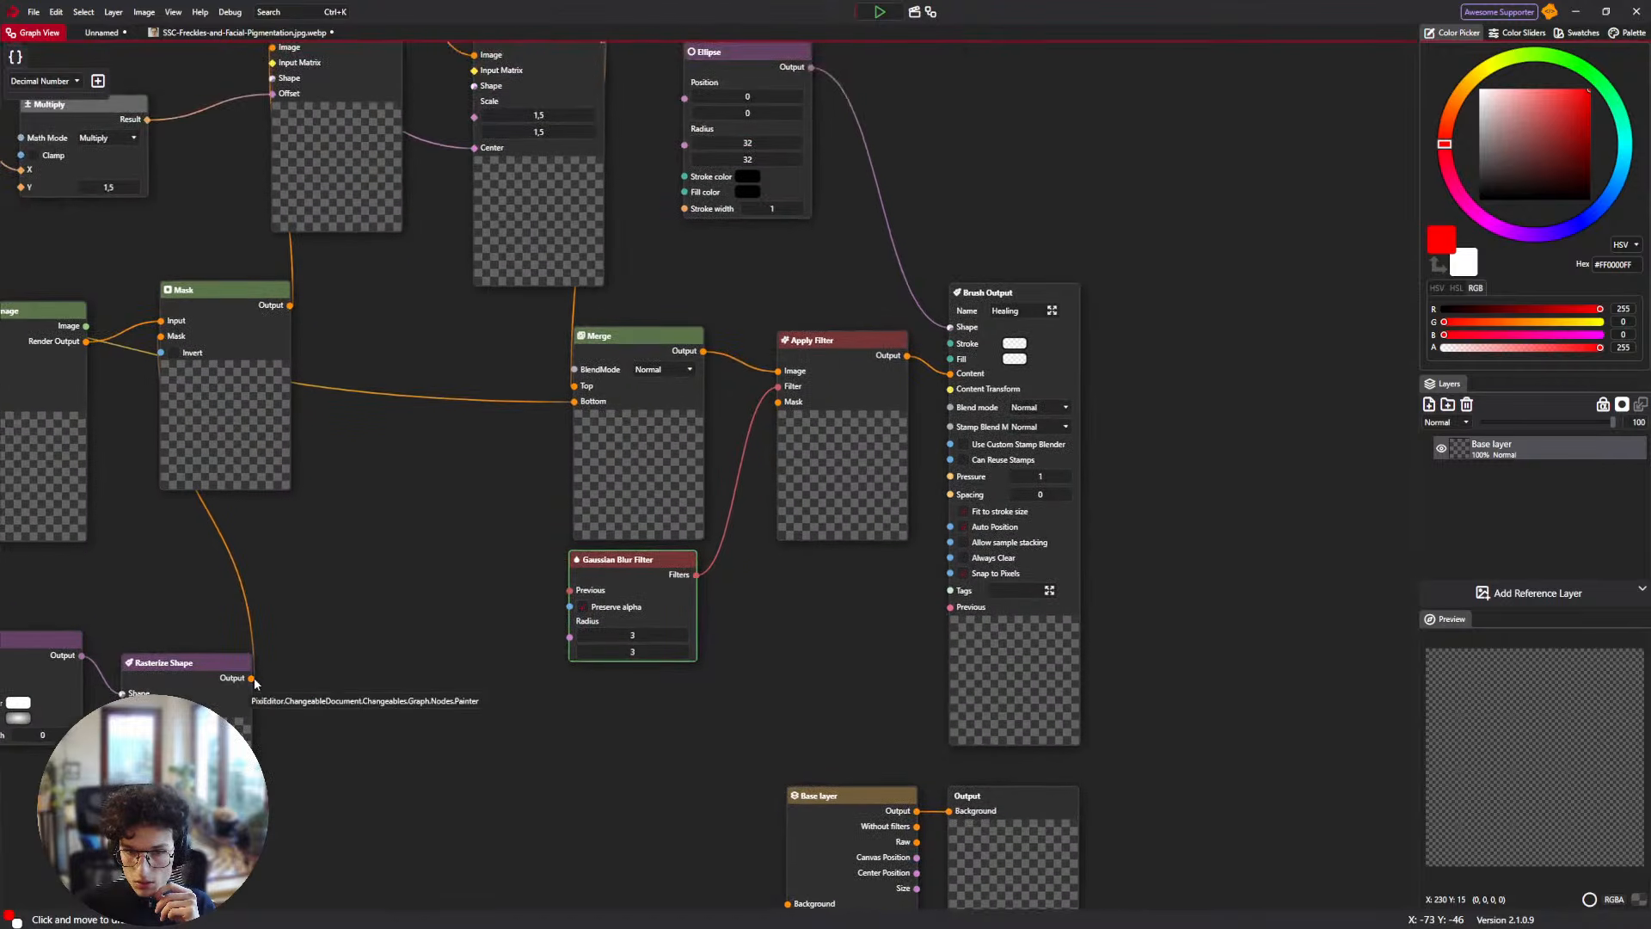
pyautogui.moveTo(252, 679); pyautogui.dragTo(779, 401)
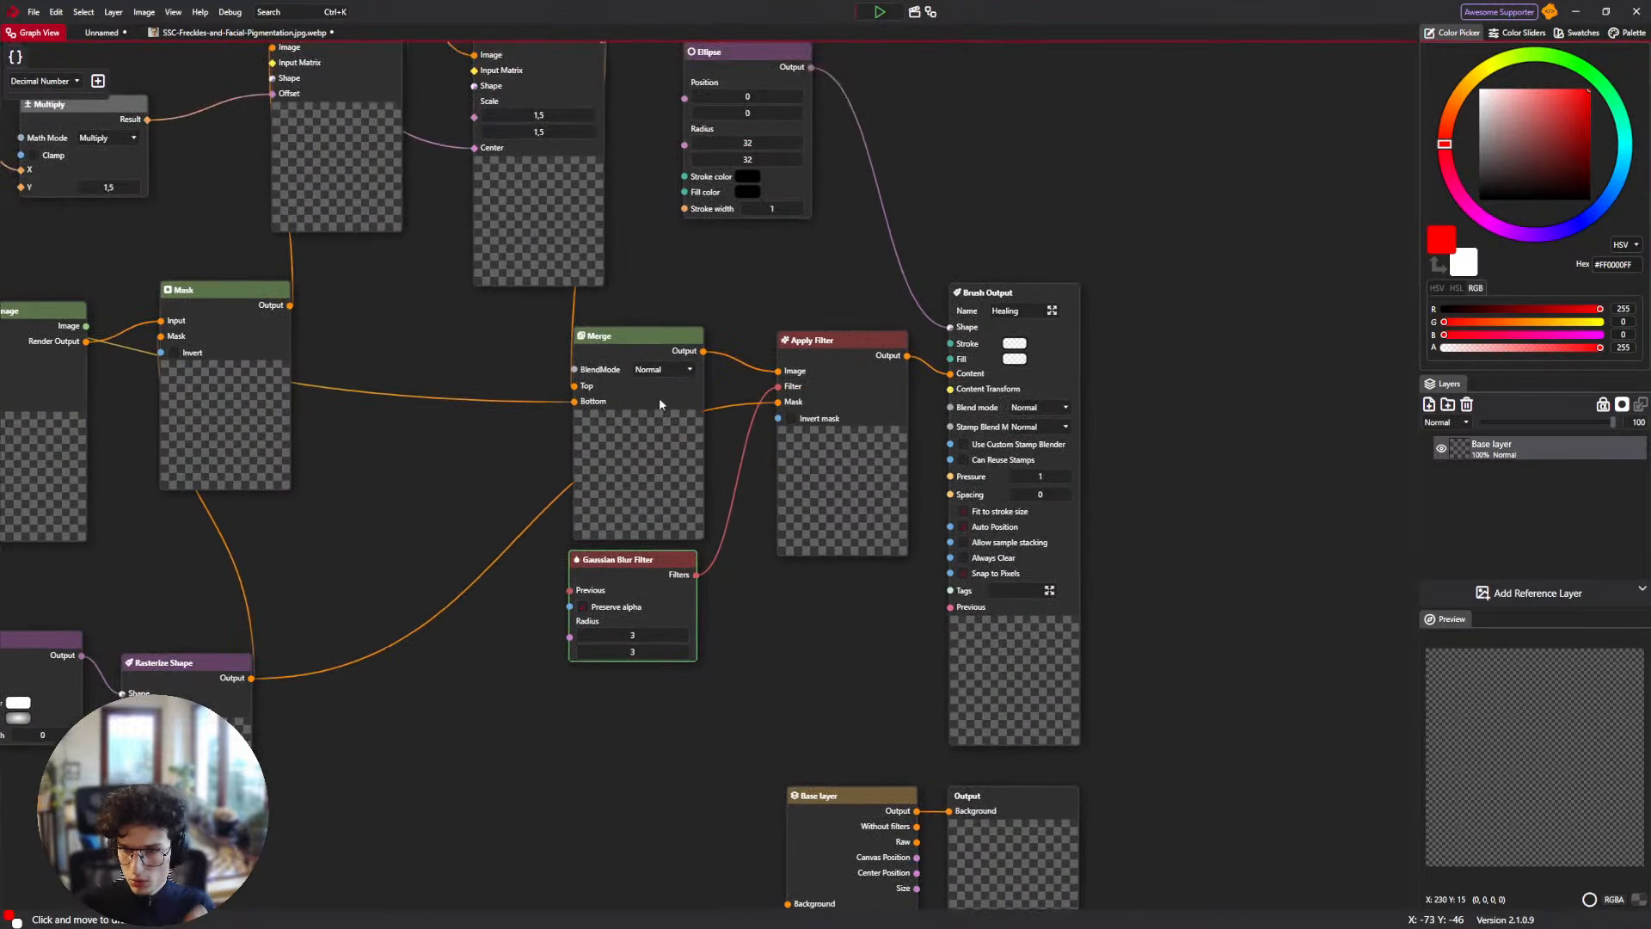
# Heal the freckles between the eyebrows and on the lower middle of the forehead in the photo with the masked-blur brush.
pyautogui.click(222, 33)
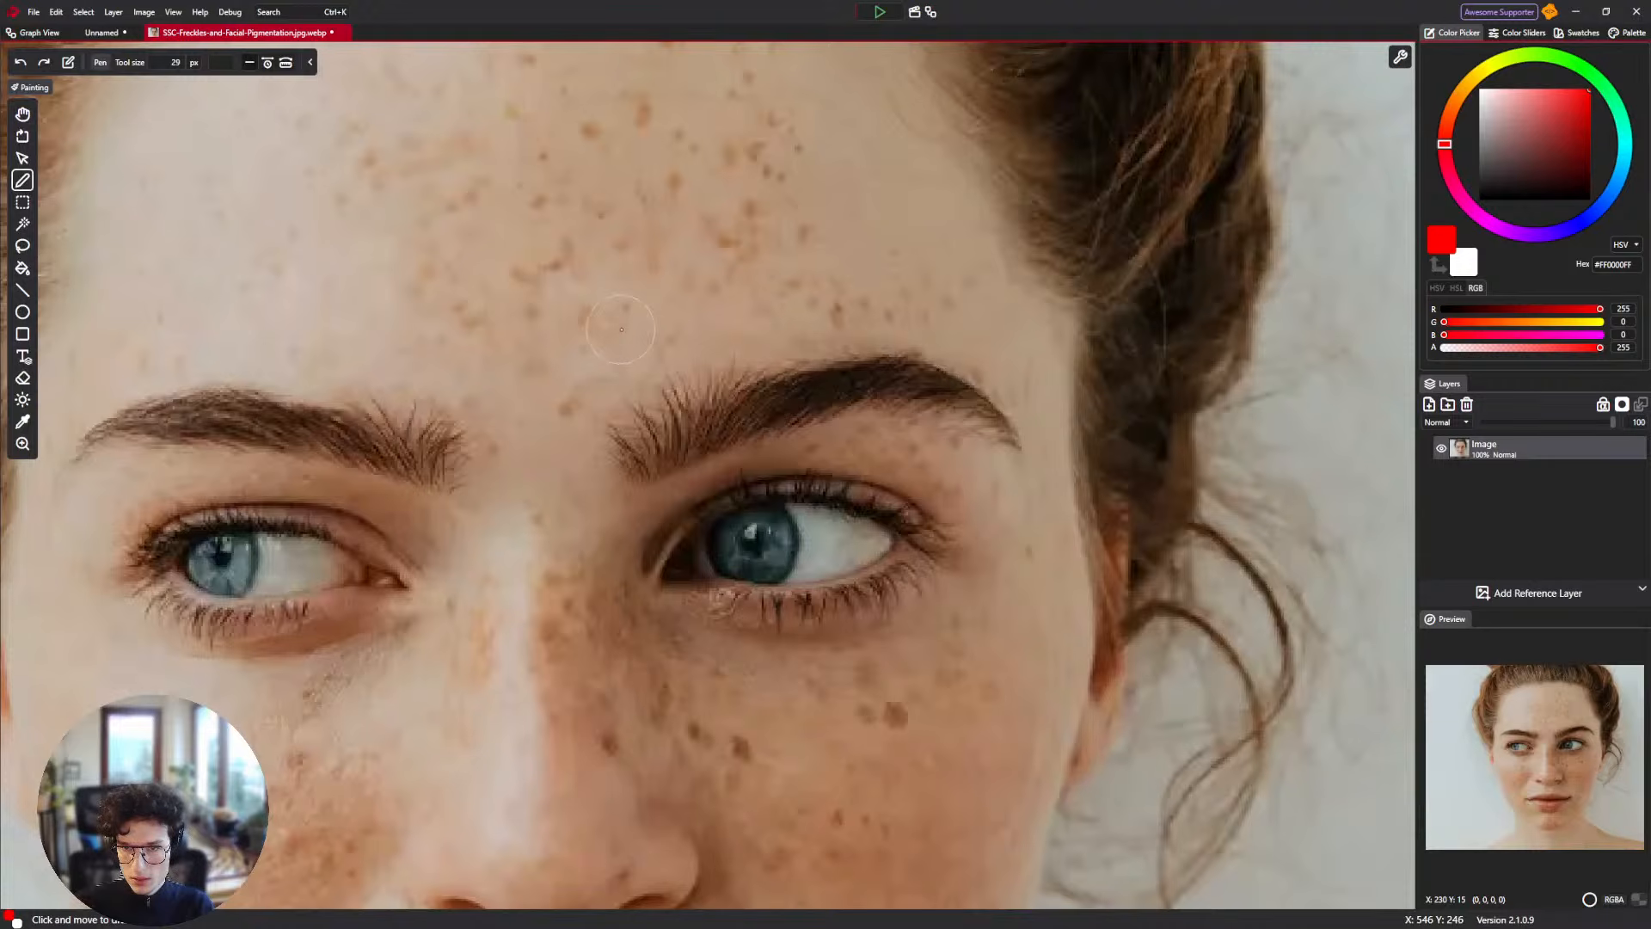
pyautogui.scroll(2, 621, 329)
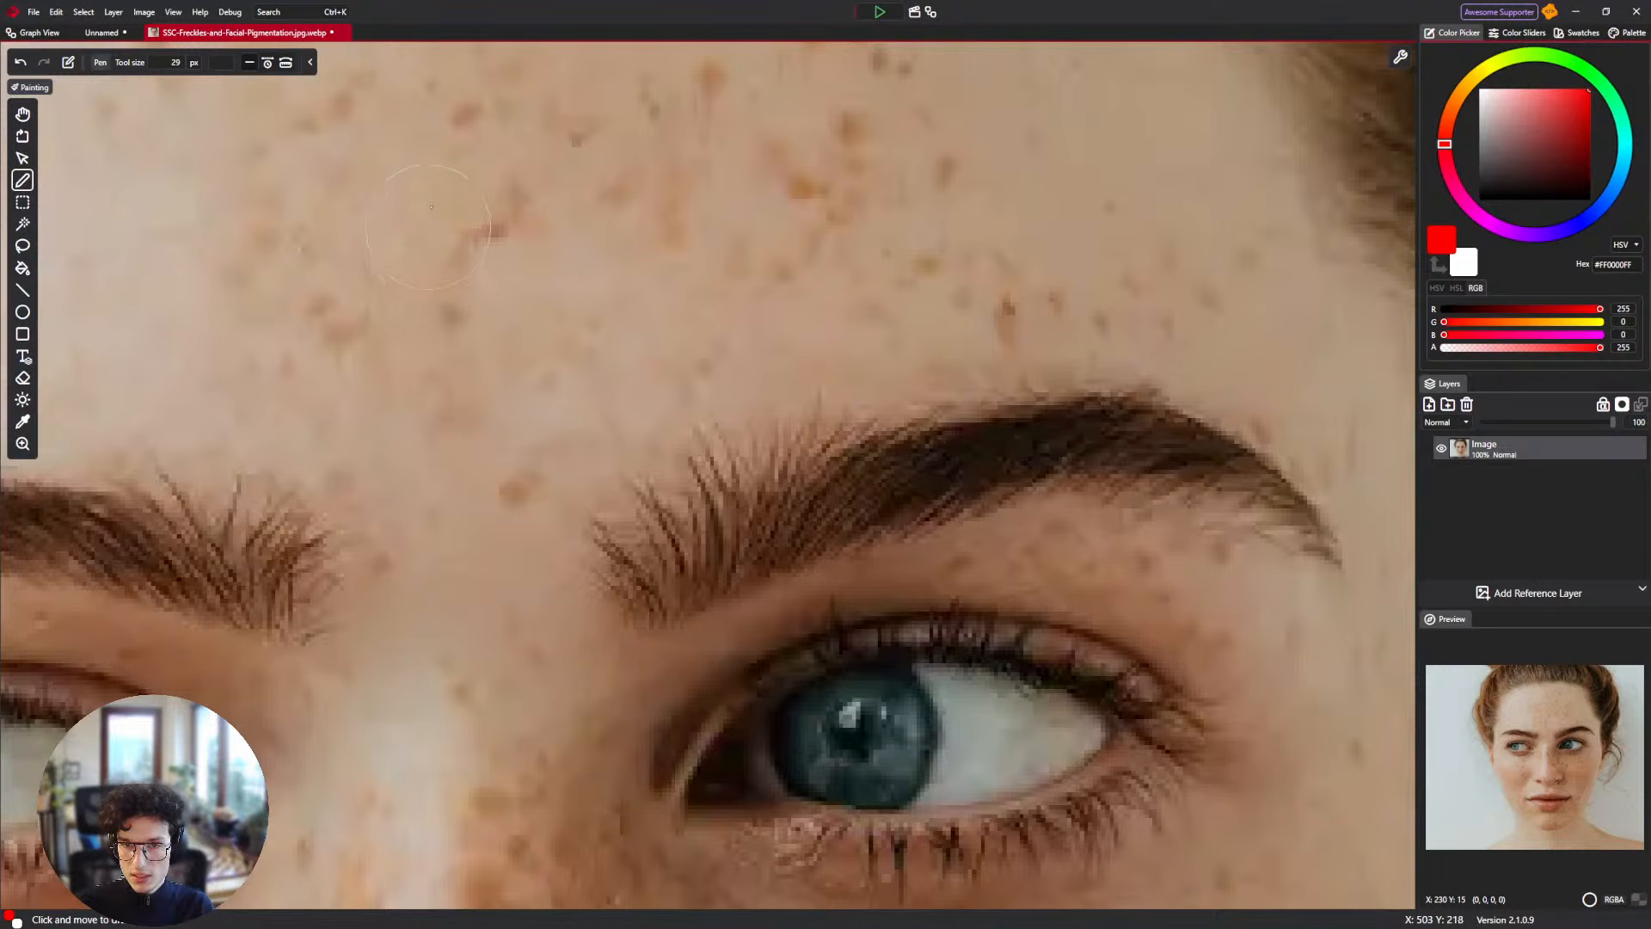
pyautogui.scroll(2, 465, 308)
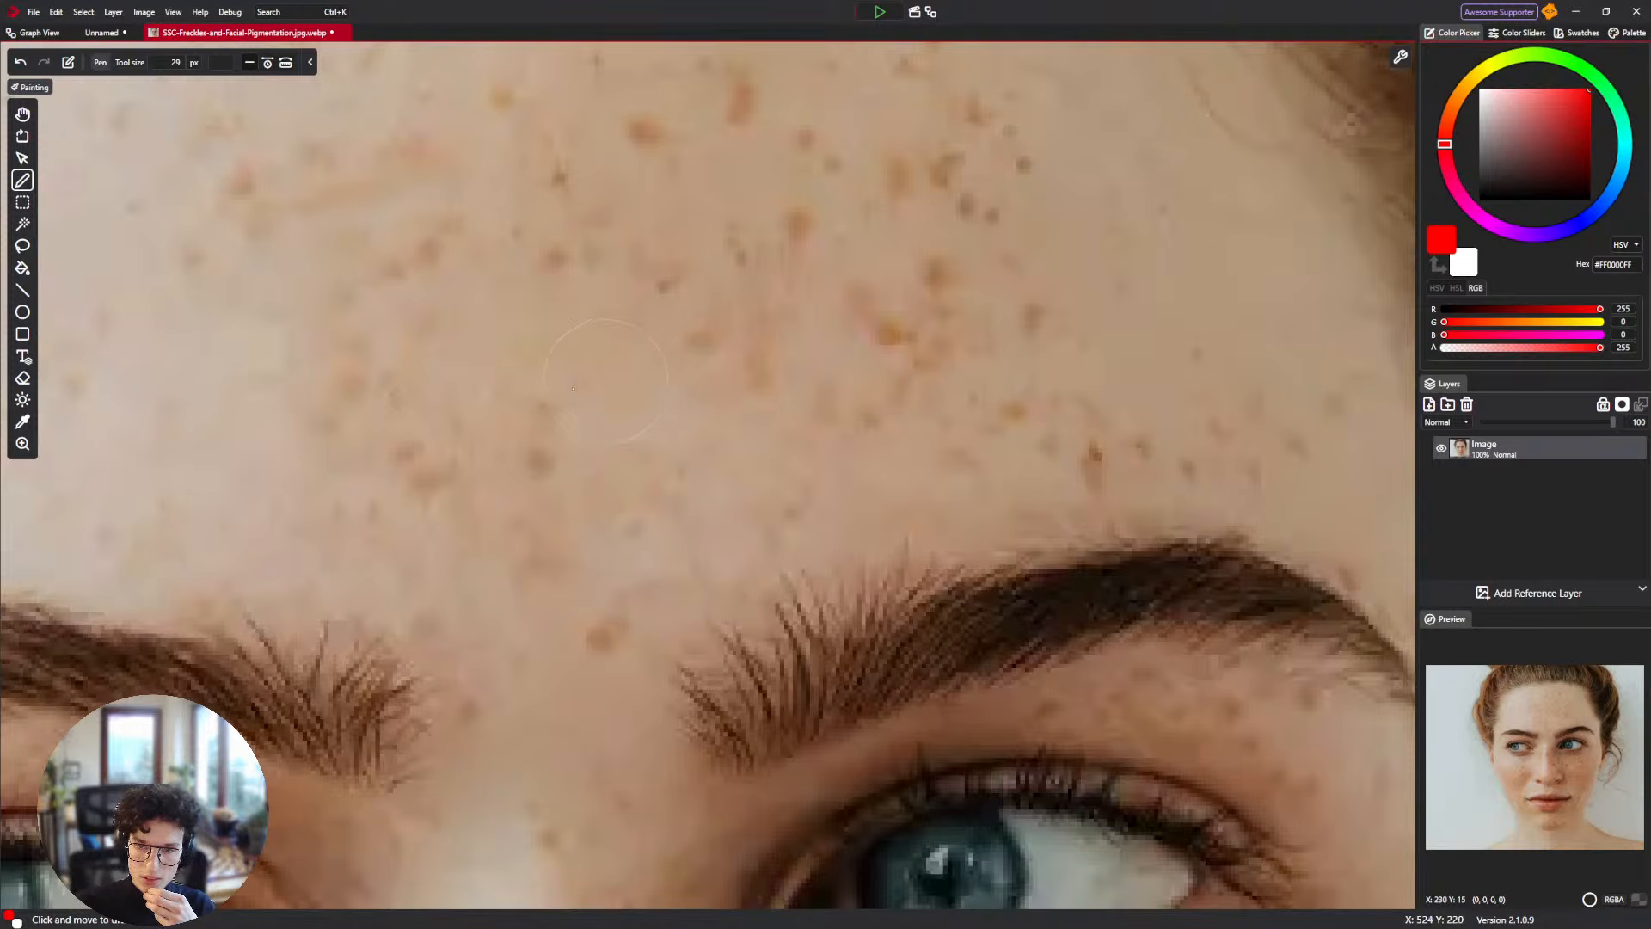
pyautogui.scroll(-2, 592, 389)
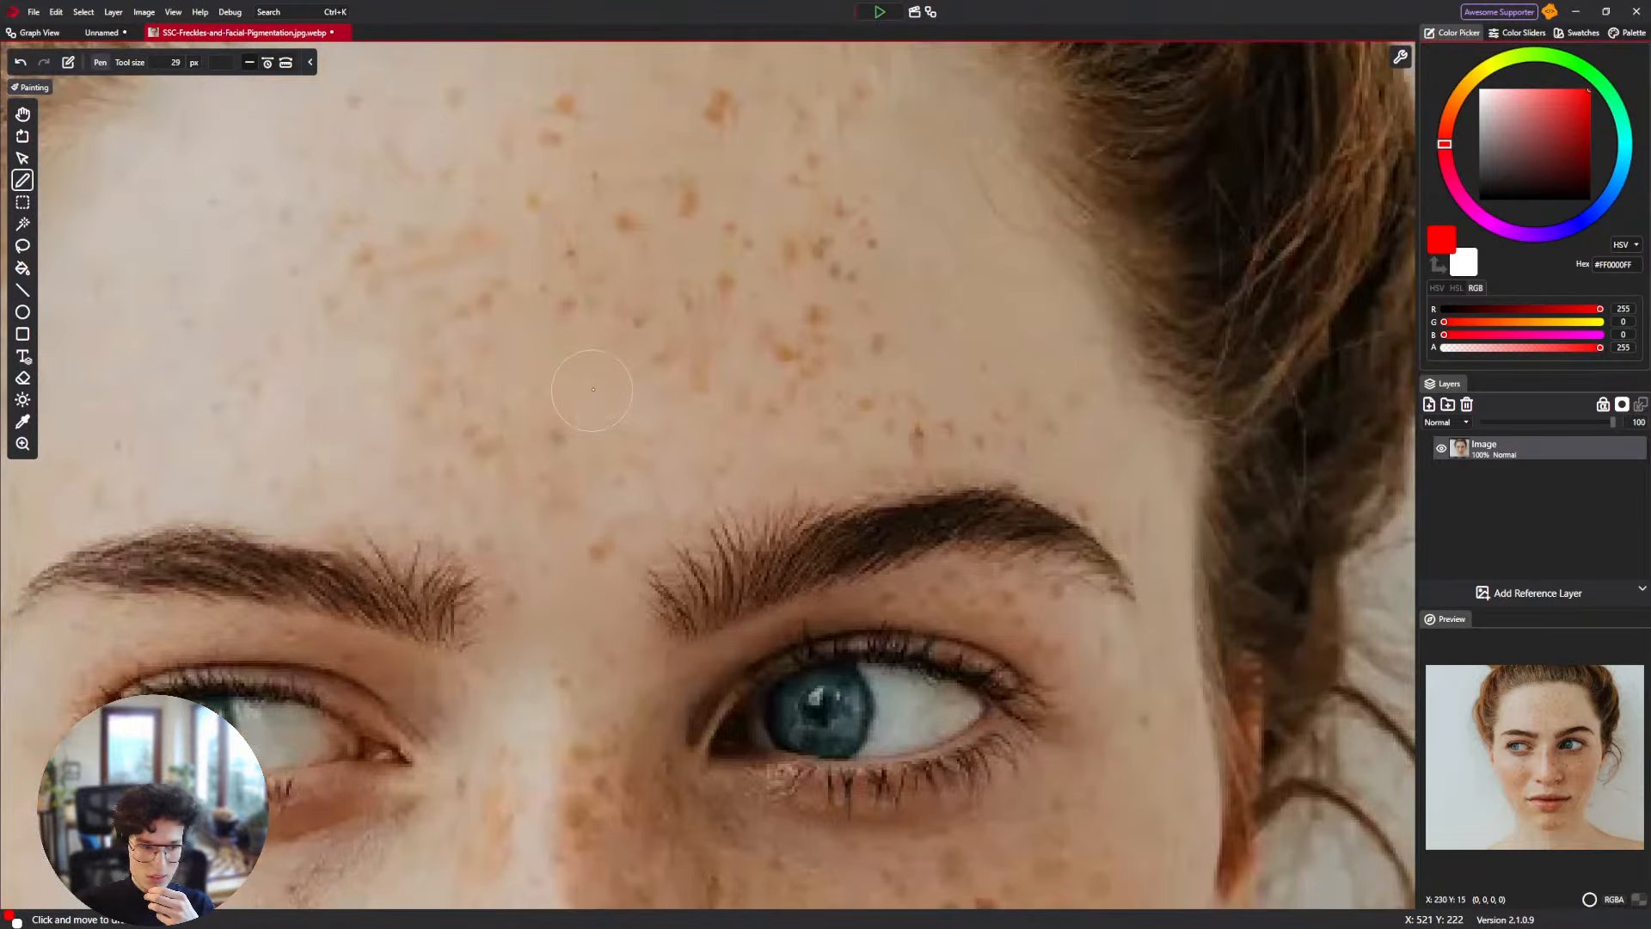
pyautogui.scroll(2, 593, 390)
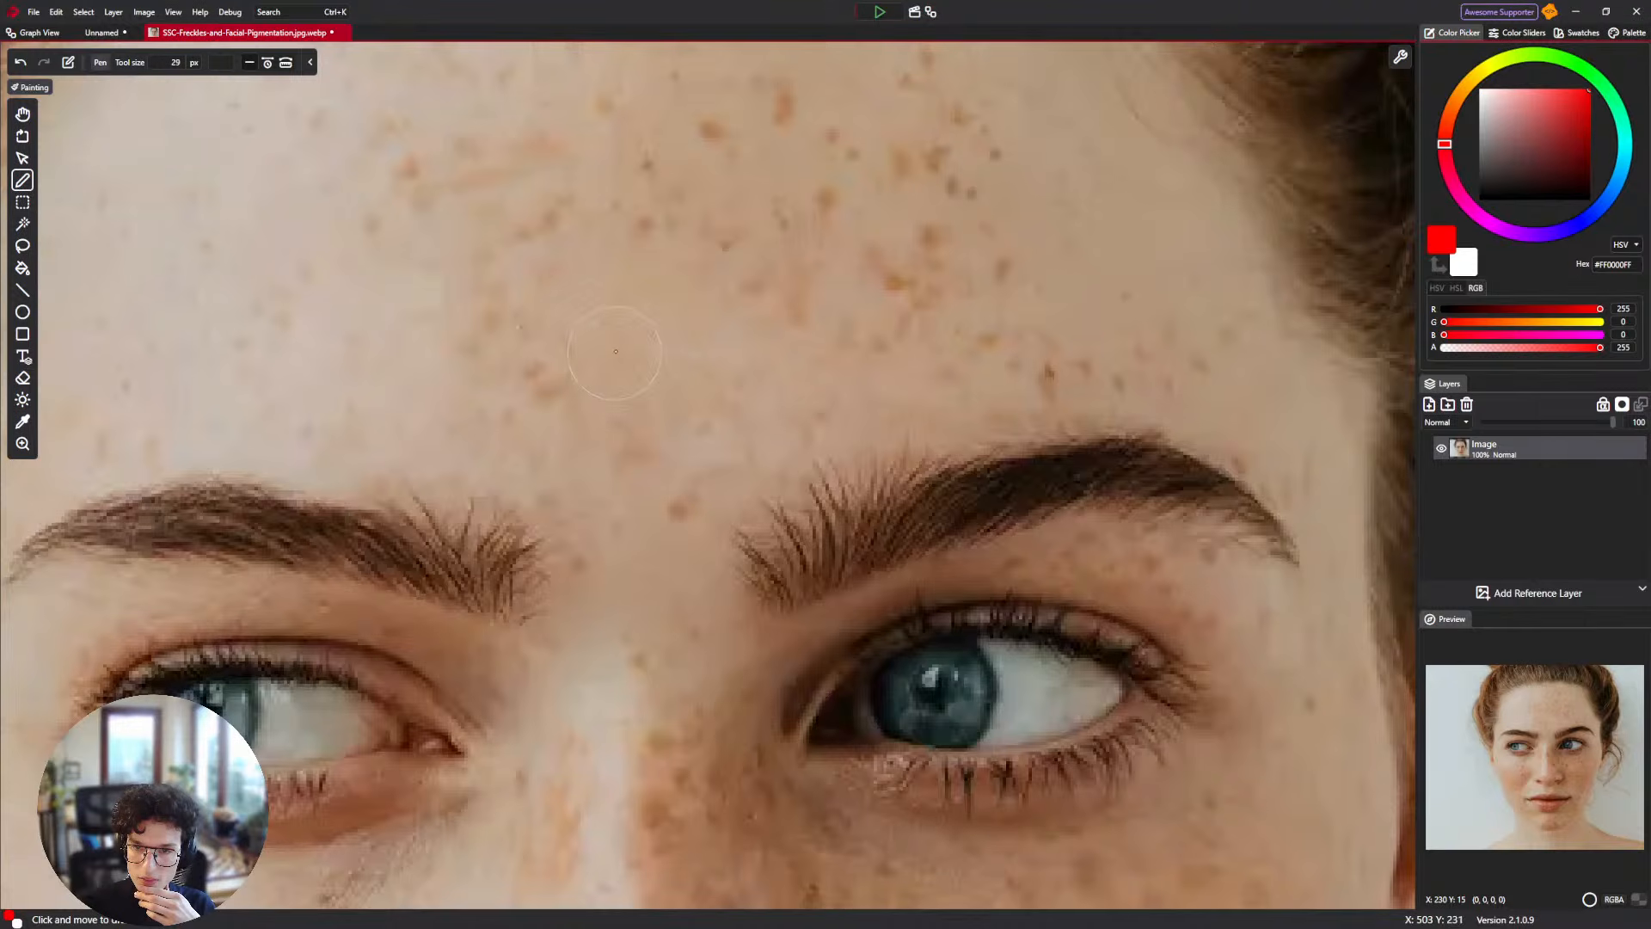
pyautogui.scroll(-2, 632, 497)
pyautogui.scroll(4, 632, 498)
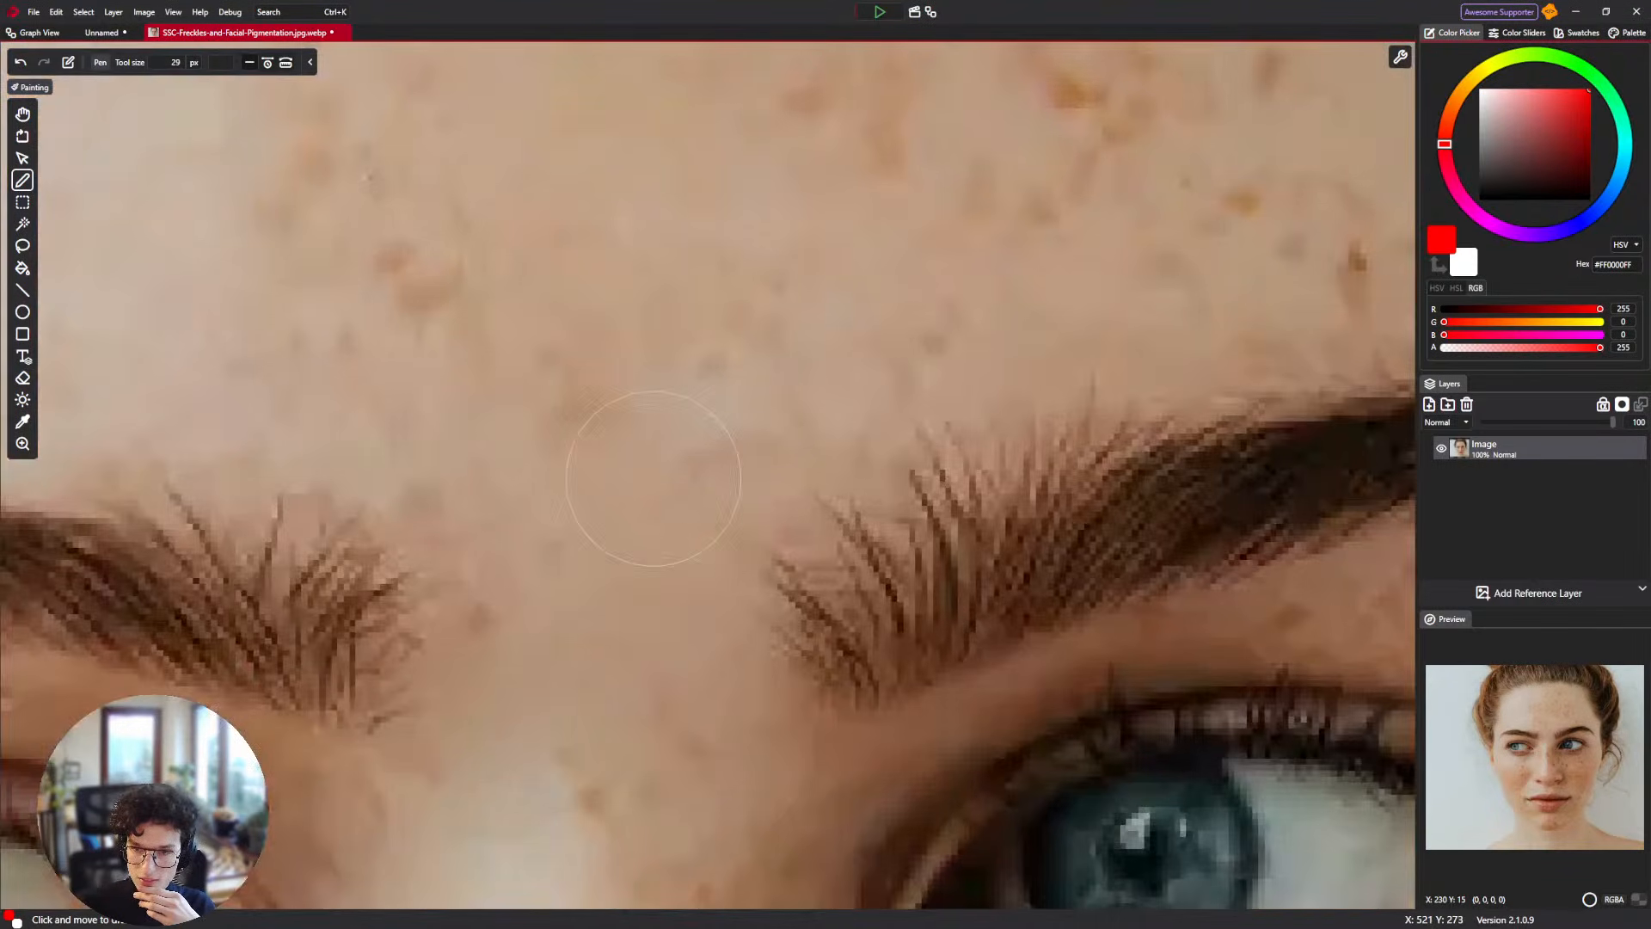
pyautogui.moveTo(437, 317); pyautogui.dragTo(619, 443)
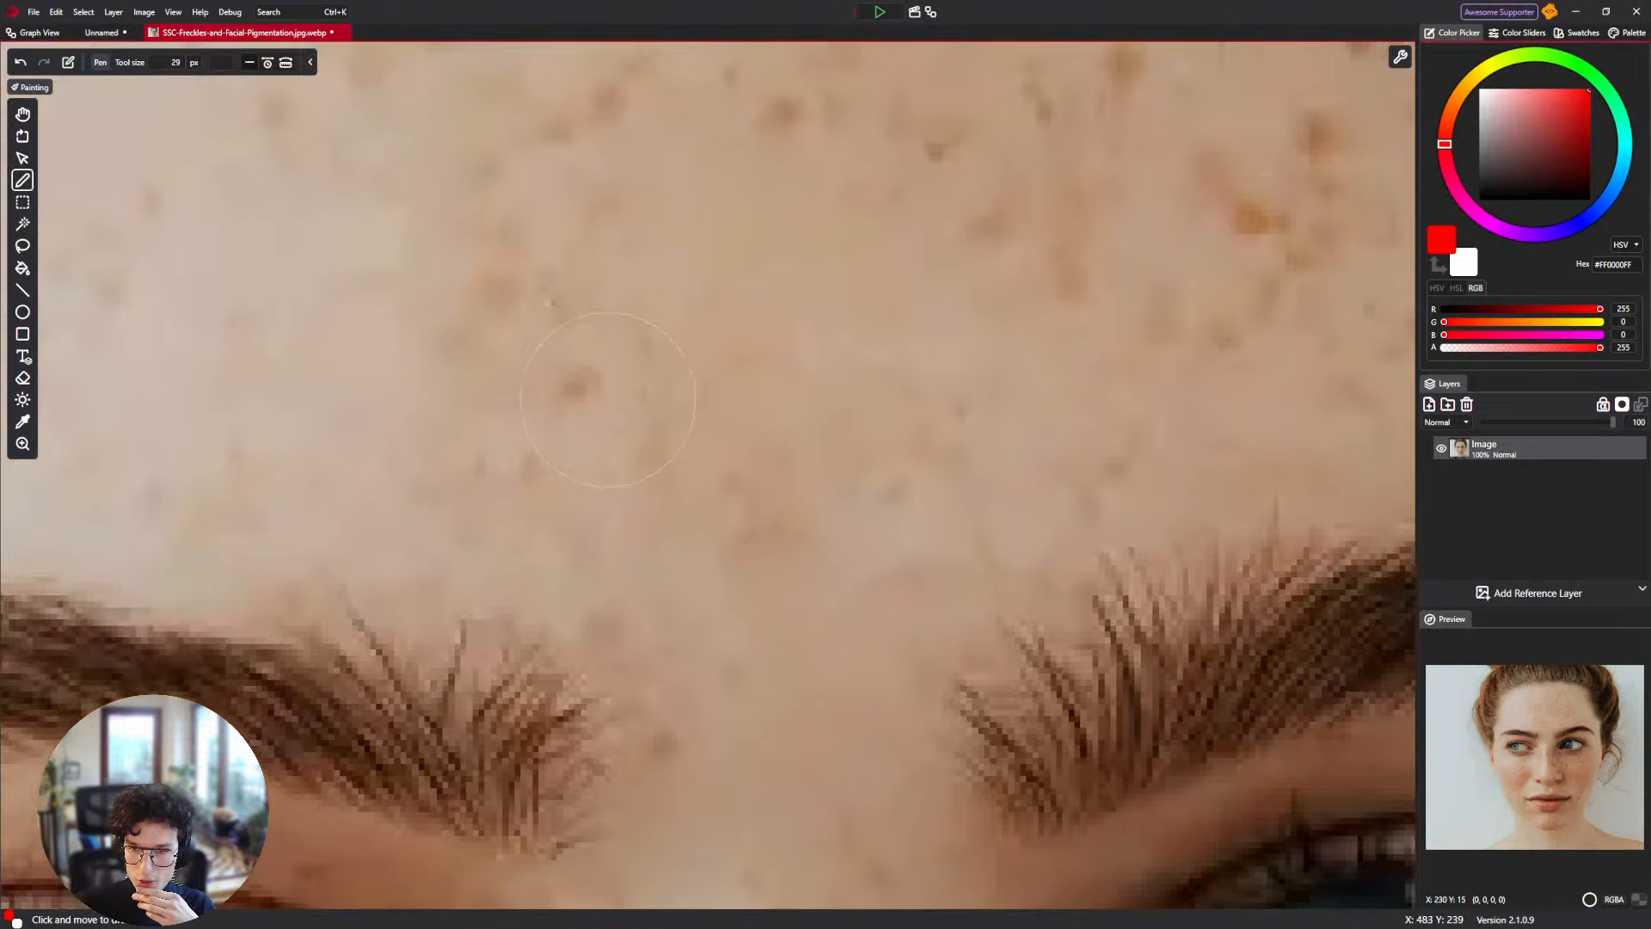
pyautogui.click(574, 389)
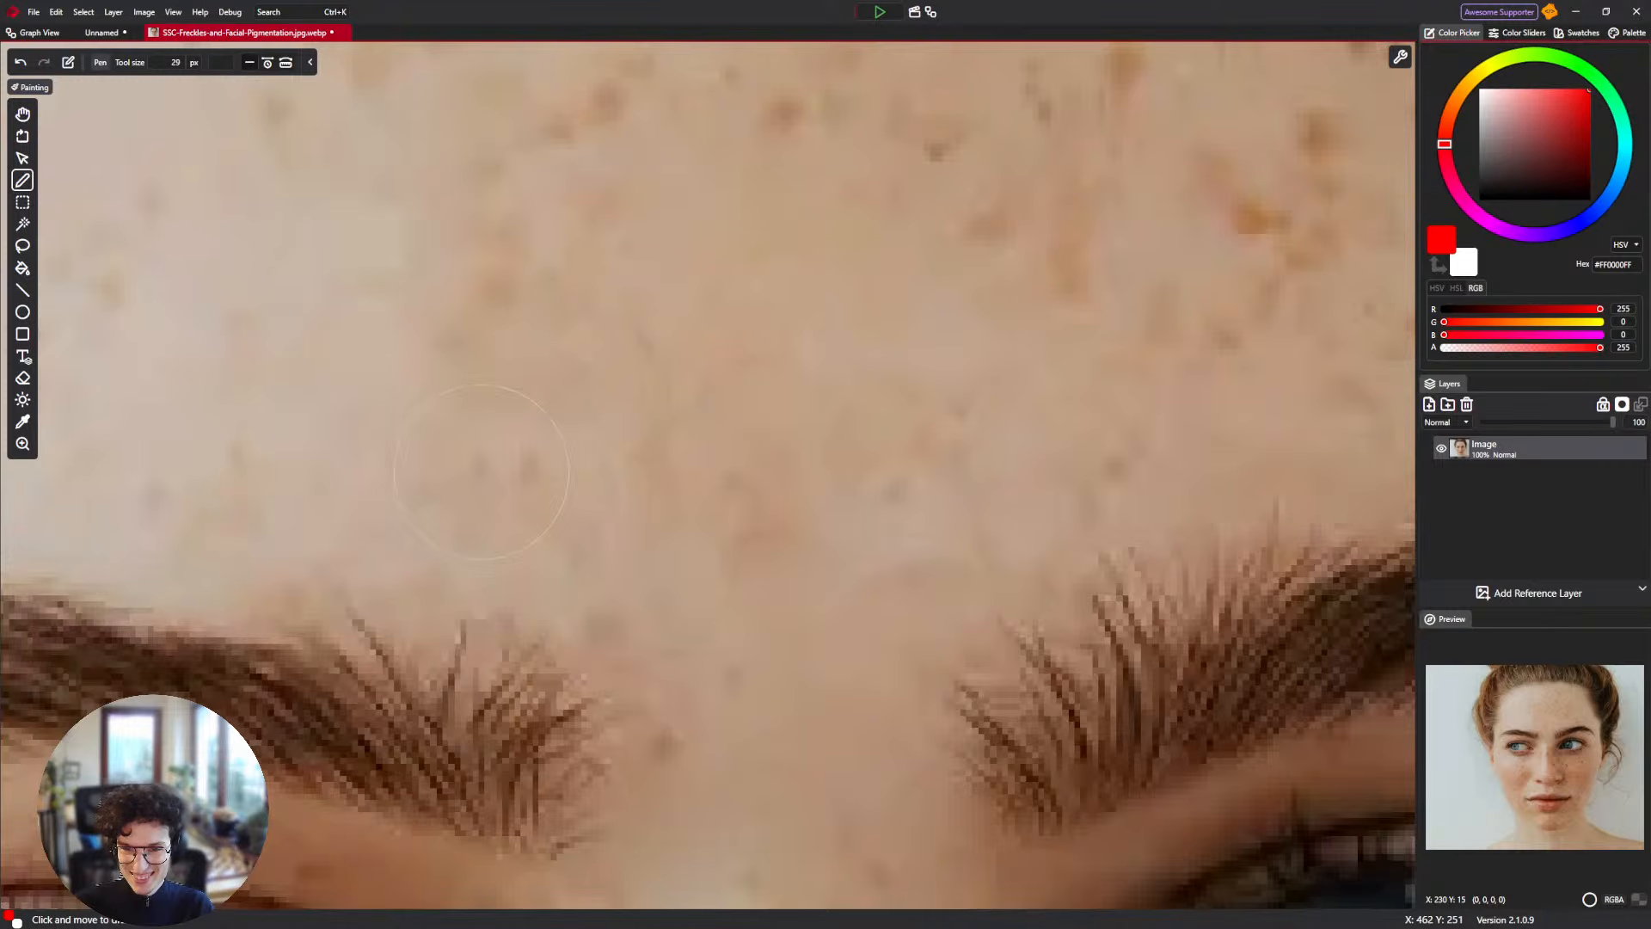
# Paint over the small spots on the forehead above the left-hand eyebrow in the photo.
pyautogui.scroll(2, 690, 404)
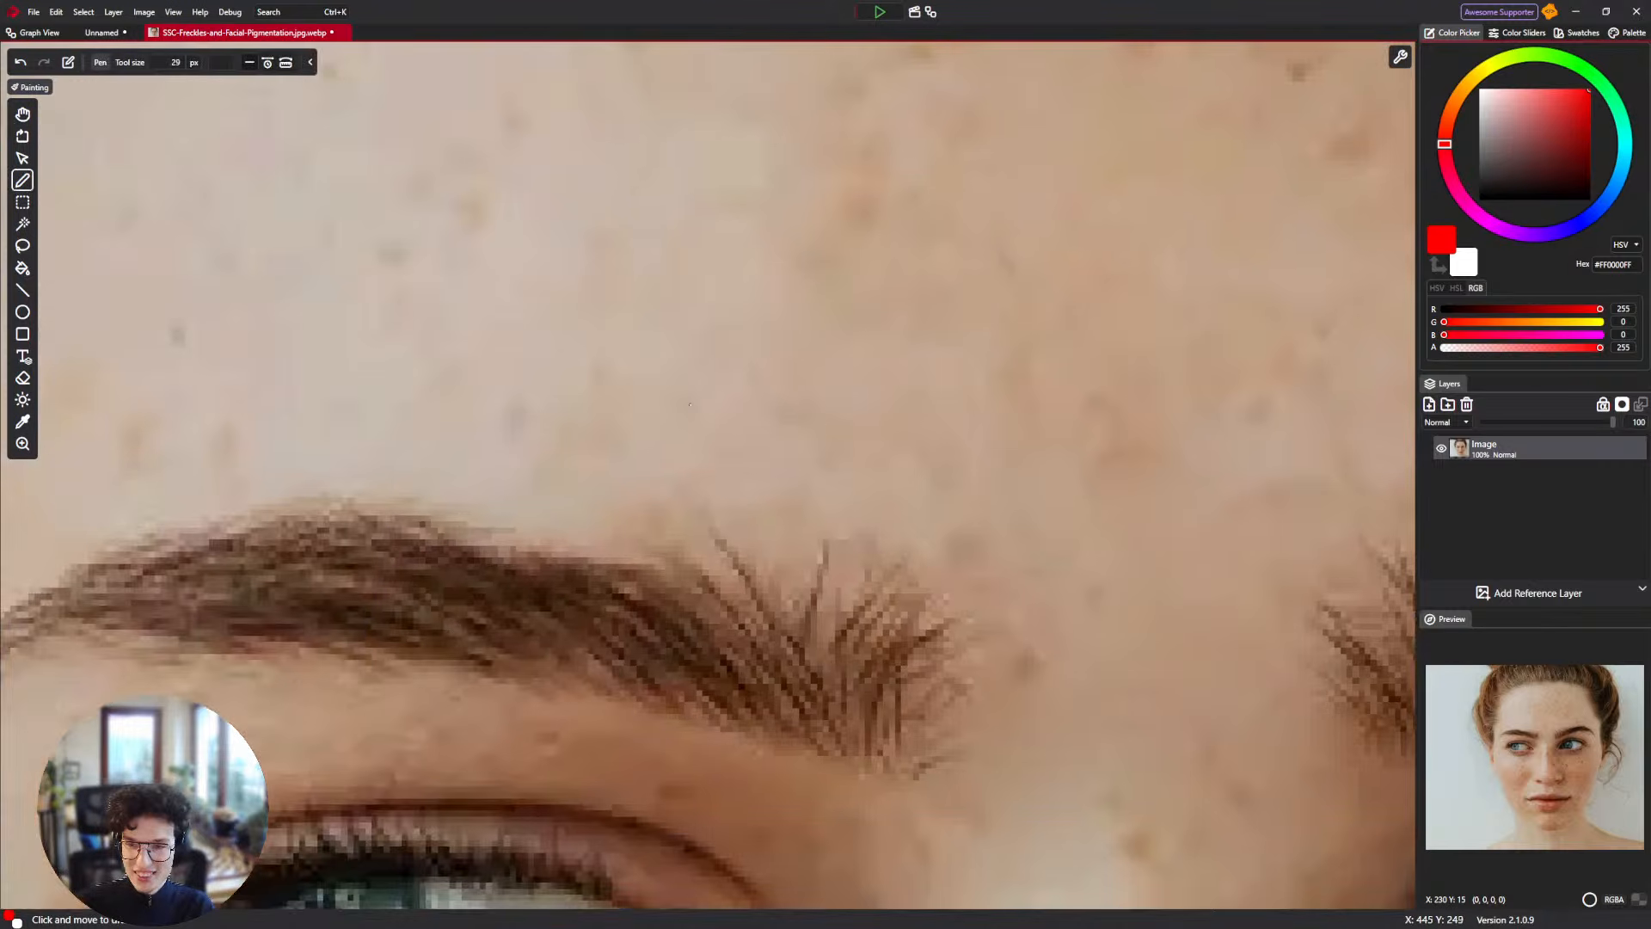
pyautogui.moveTo(452, 202); pyautogui.dragTo(473, 376)
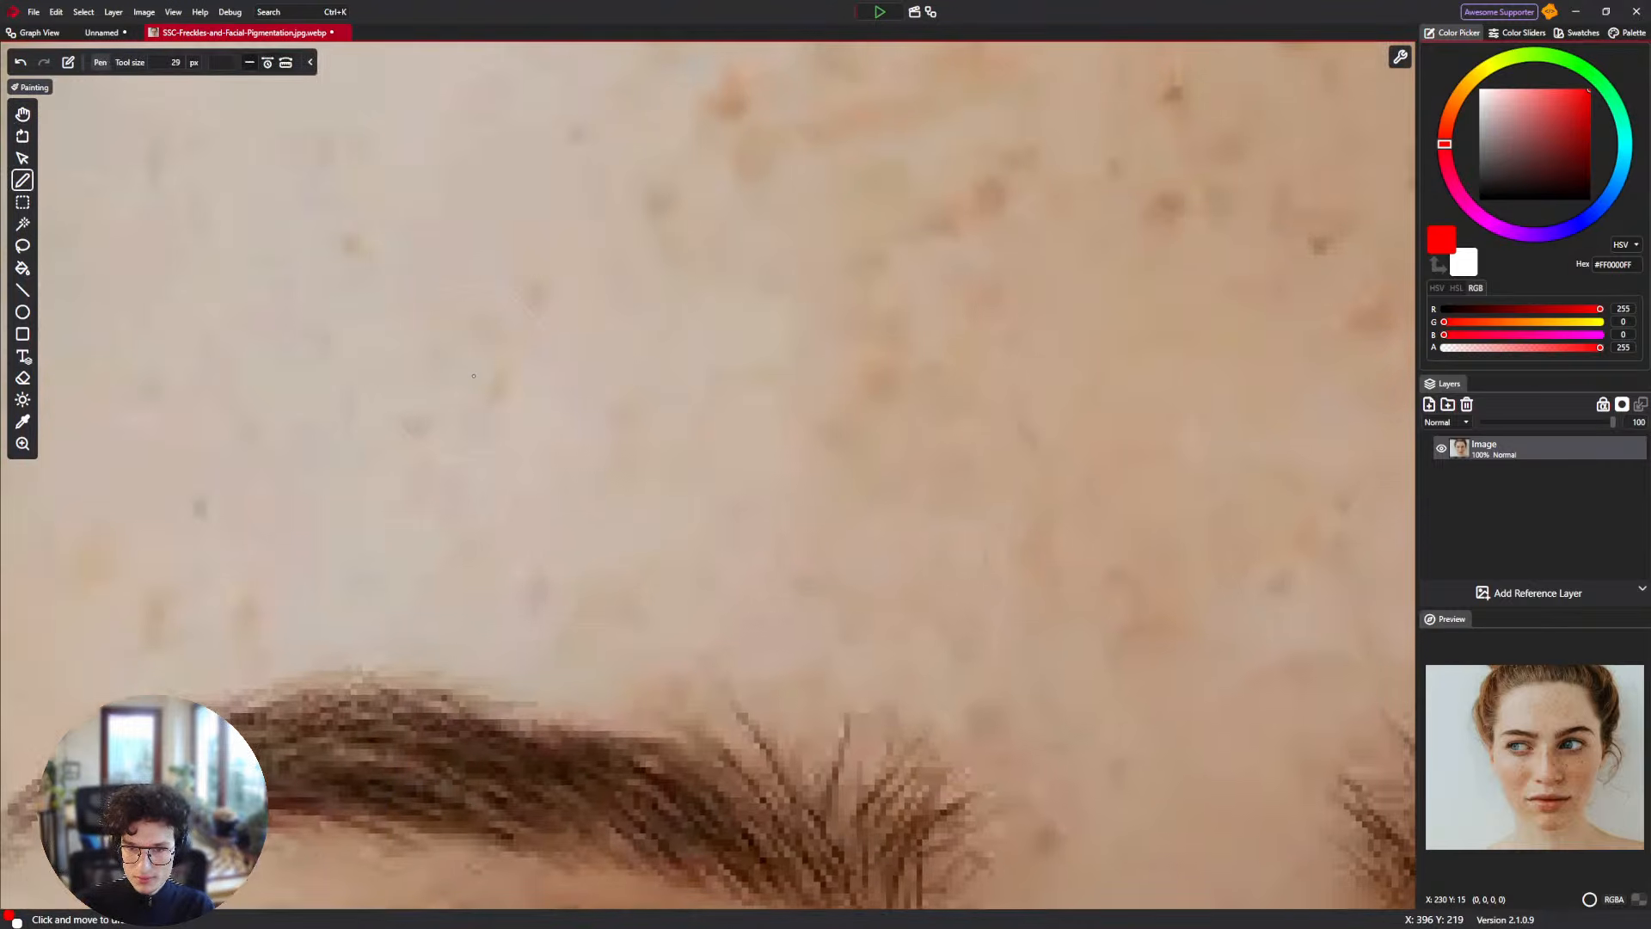
pyautogui.moveTo(489, 310); pyautogui.dragTo(522, 403)
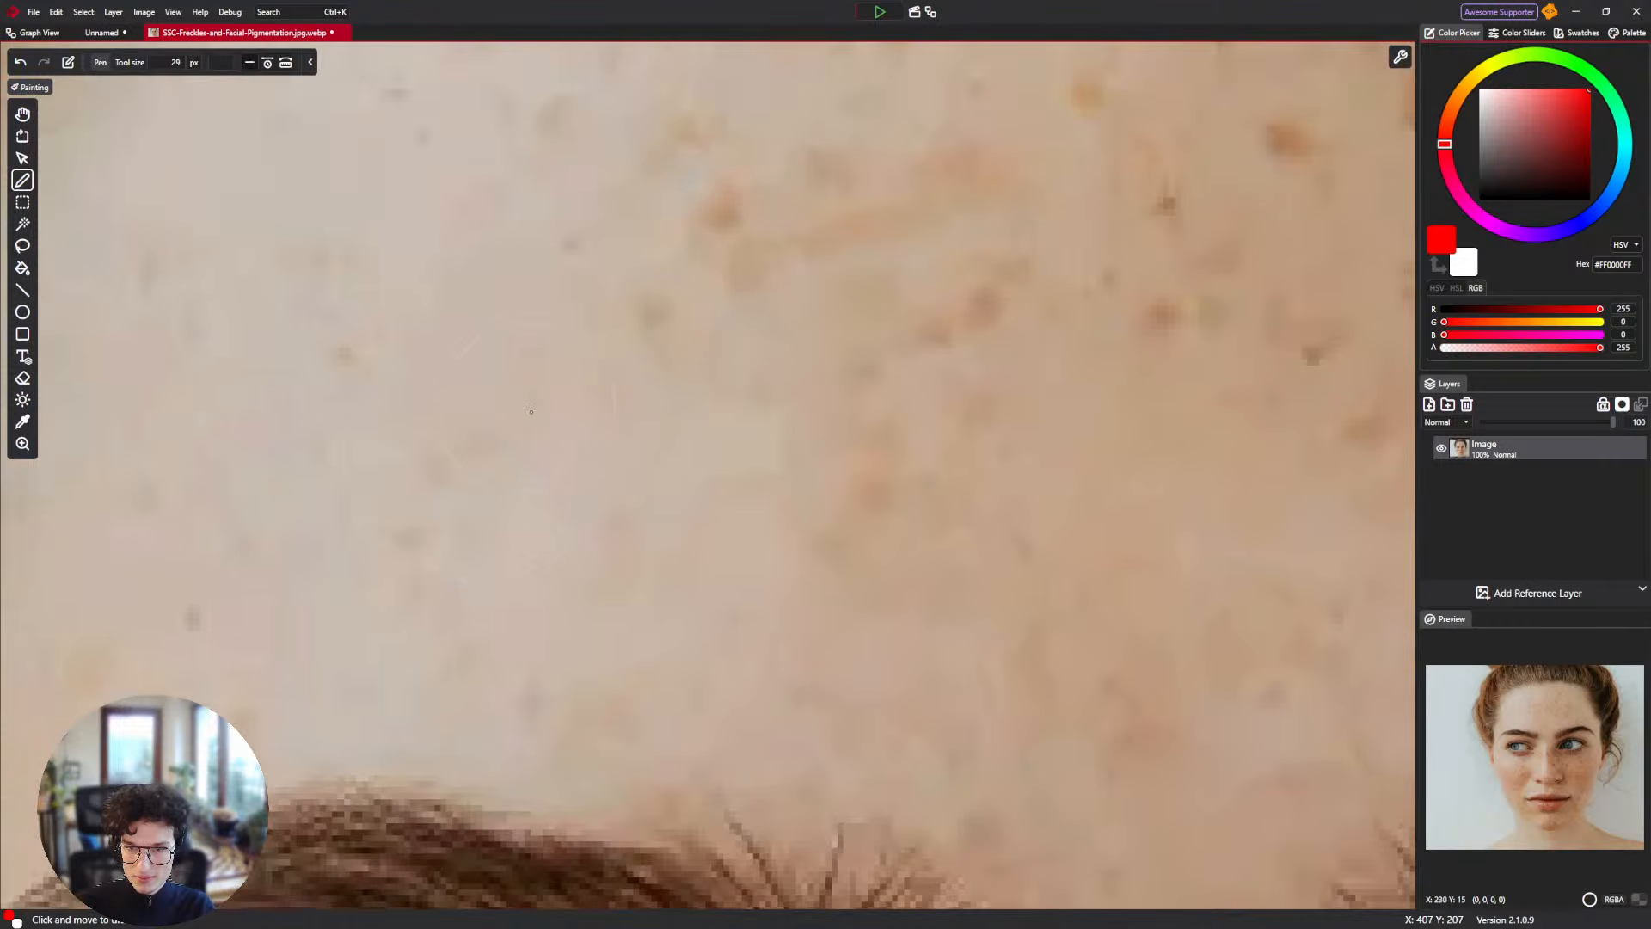
pyautogui.moveTo(654, 314); pyautogui.dragTo(662, 458)
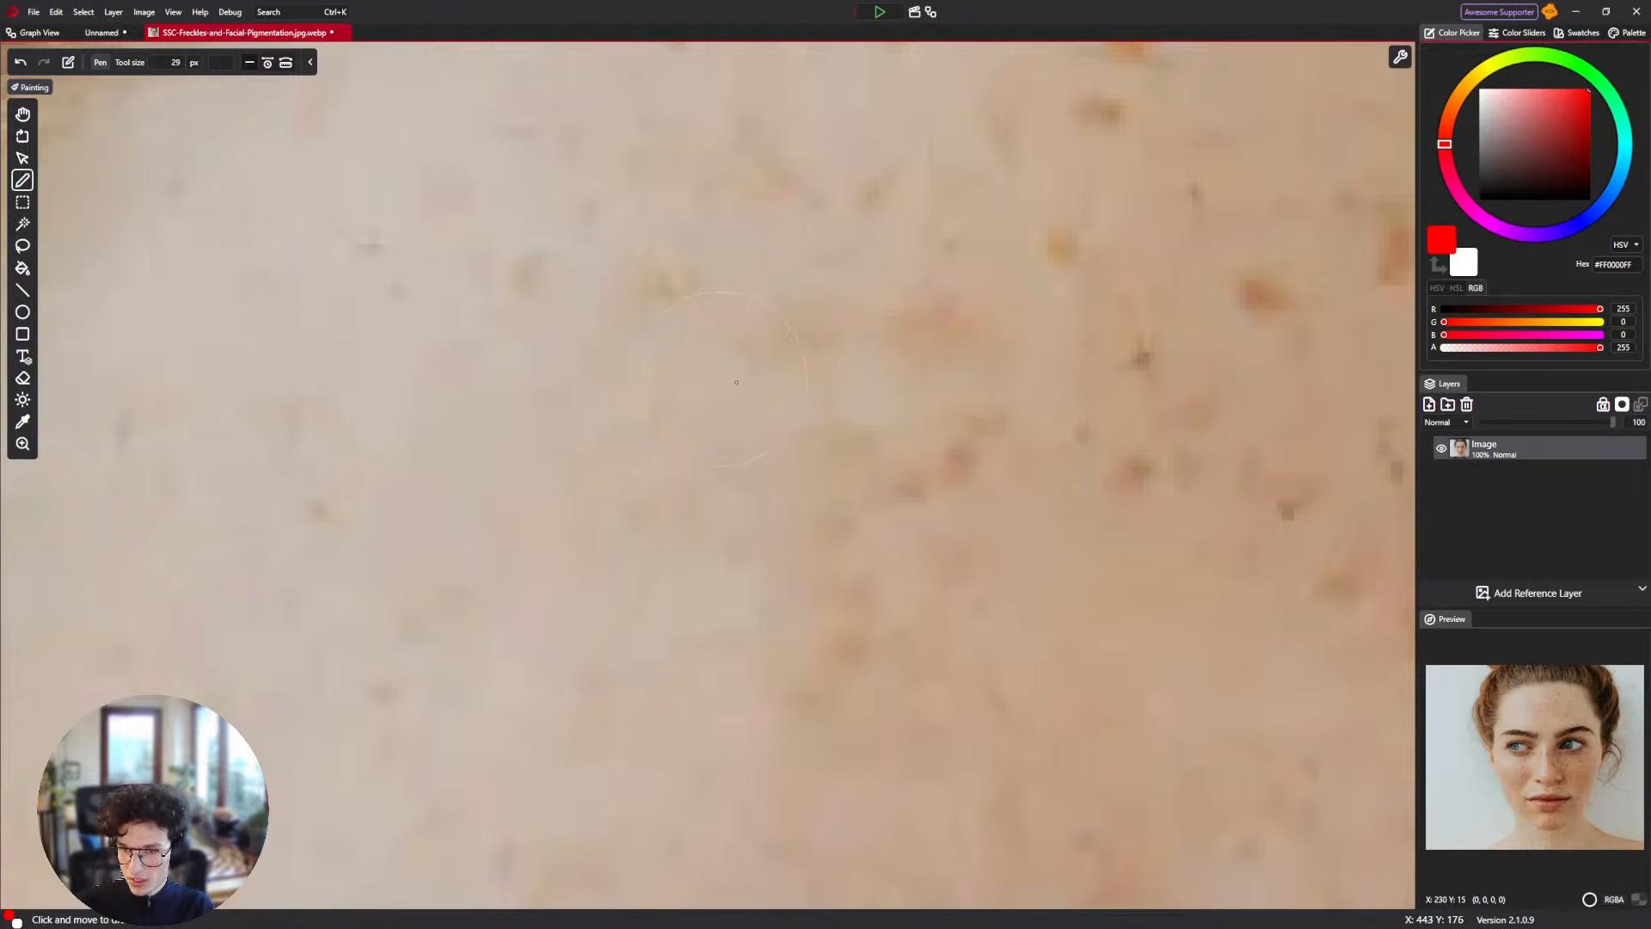
pyautogui.moveTo(779, 355); pyautogui.dragTo(465, 331)
pyautogui.scroll(-3, 571, 456)
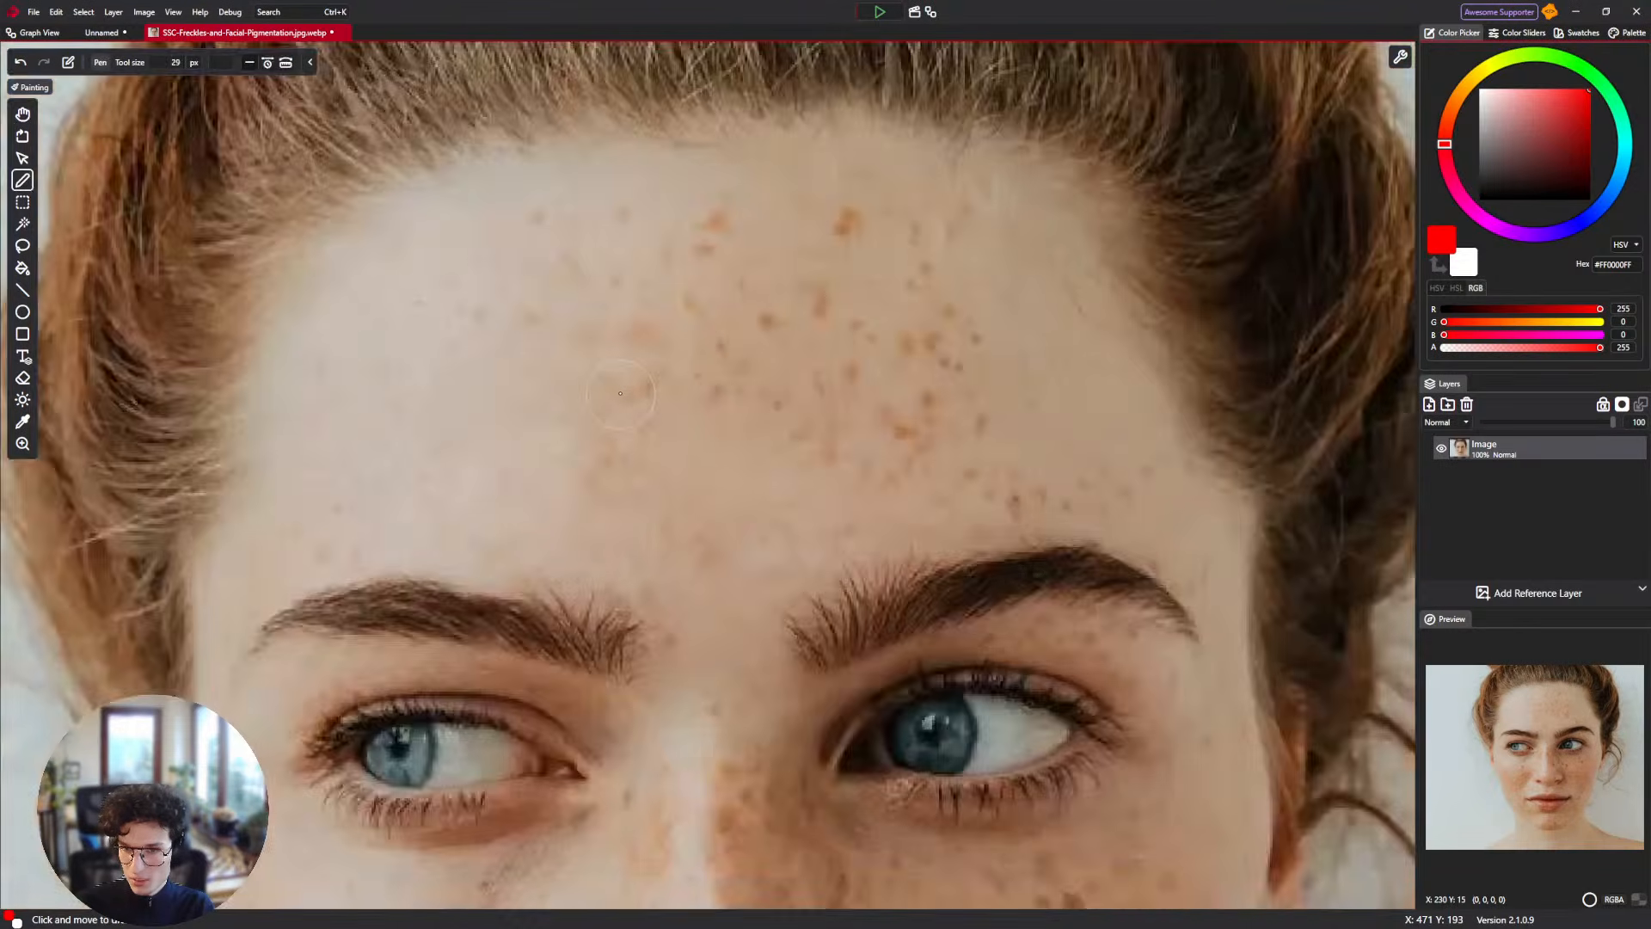
# Retouch the freckles in the middle of the forehead with the Healing brush and check the blending at several zoom levels.
pyautogui.scroll(4, 659, 415)
pyautogui.scroll(-2, 659, 415)
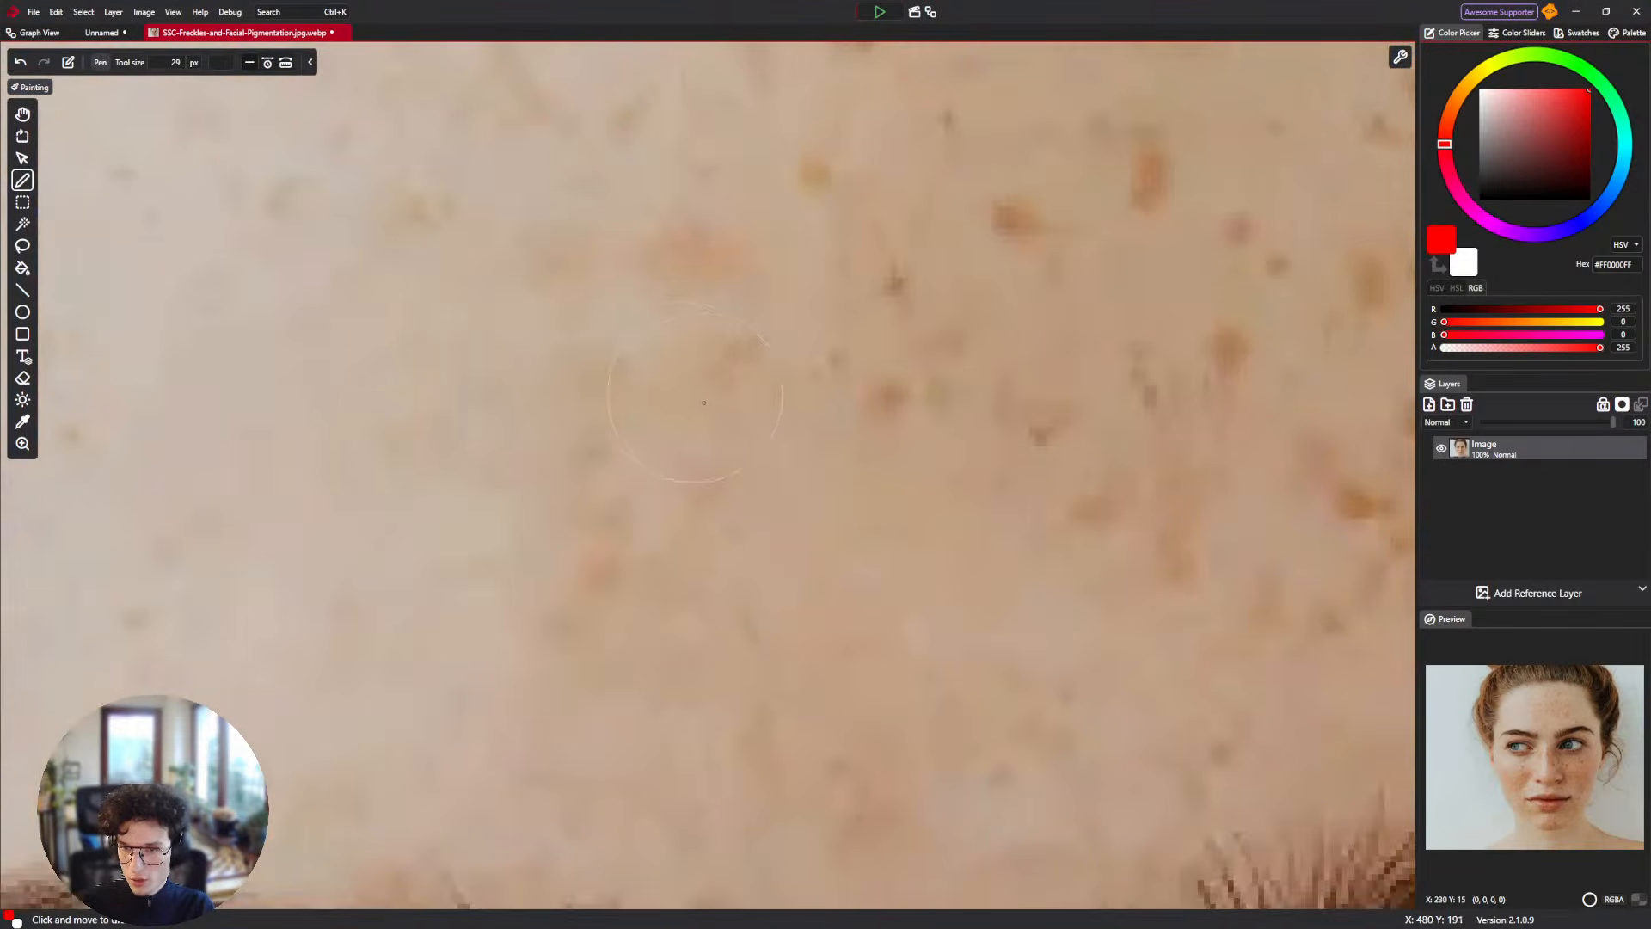
pyautogui.scroll(1, 701, 377)
pyautogui.scroll(-2, 753, 353)
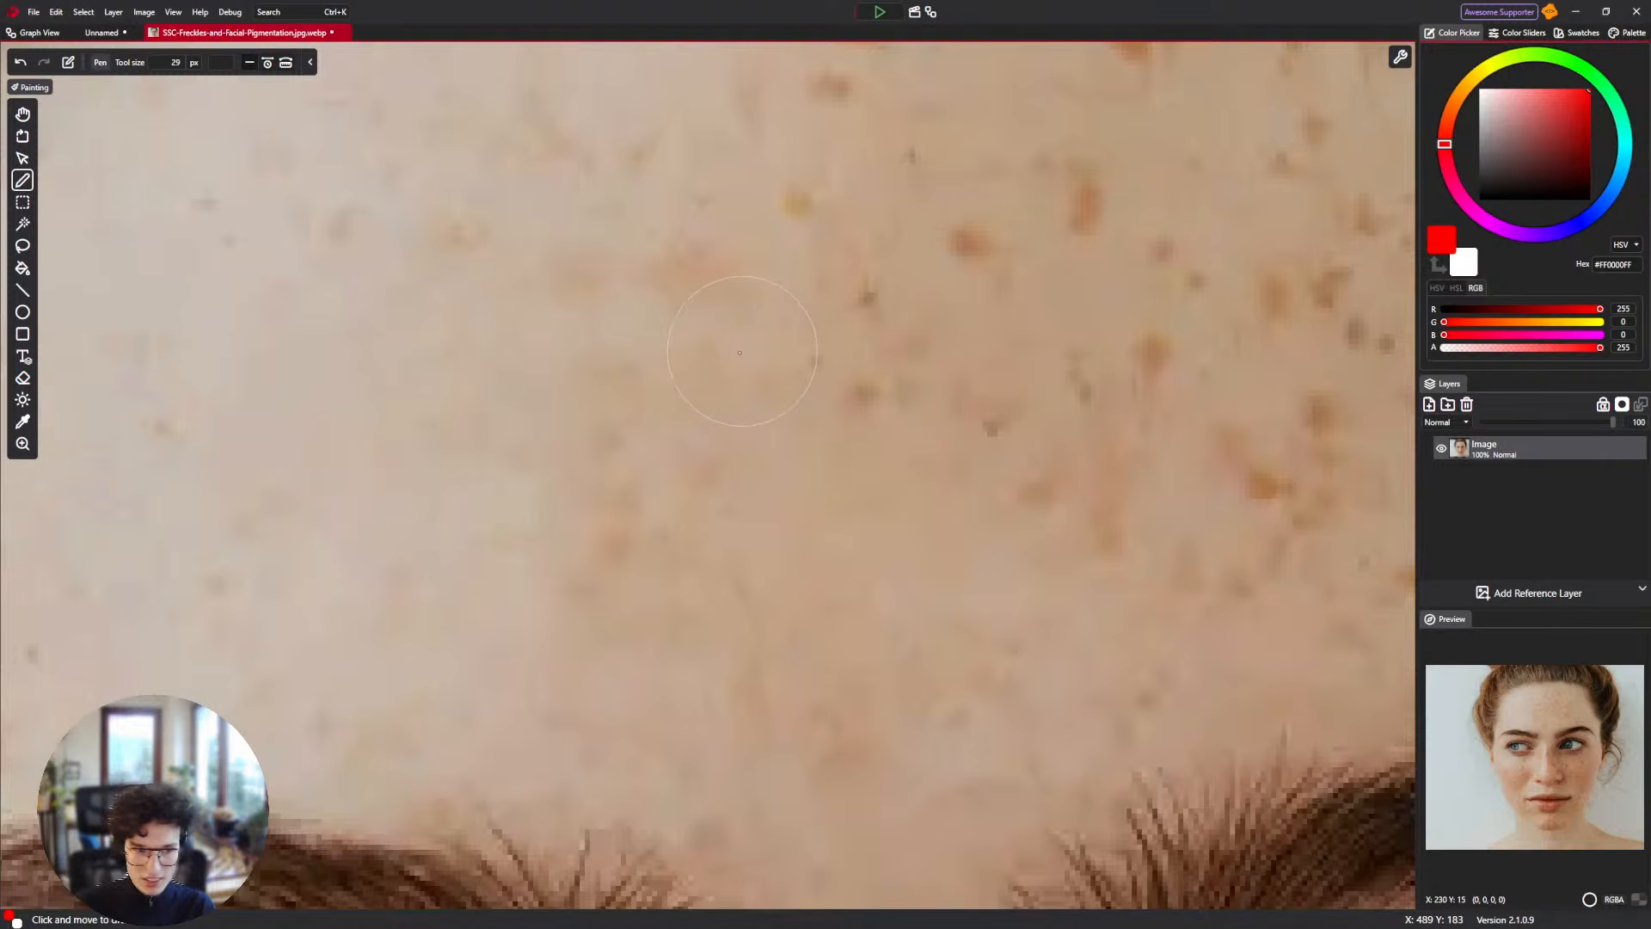
pyautogui.scroll(2, 690, 340)
pyautogui.scroll(1, 614, 342)
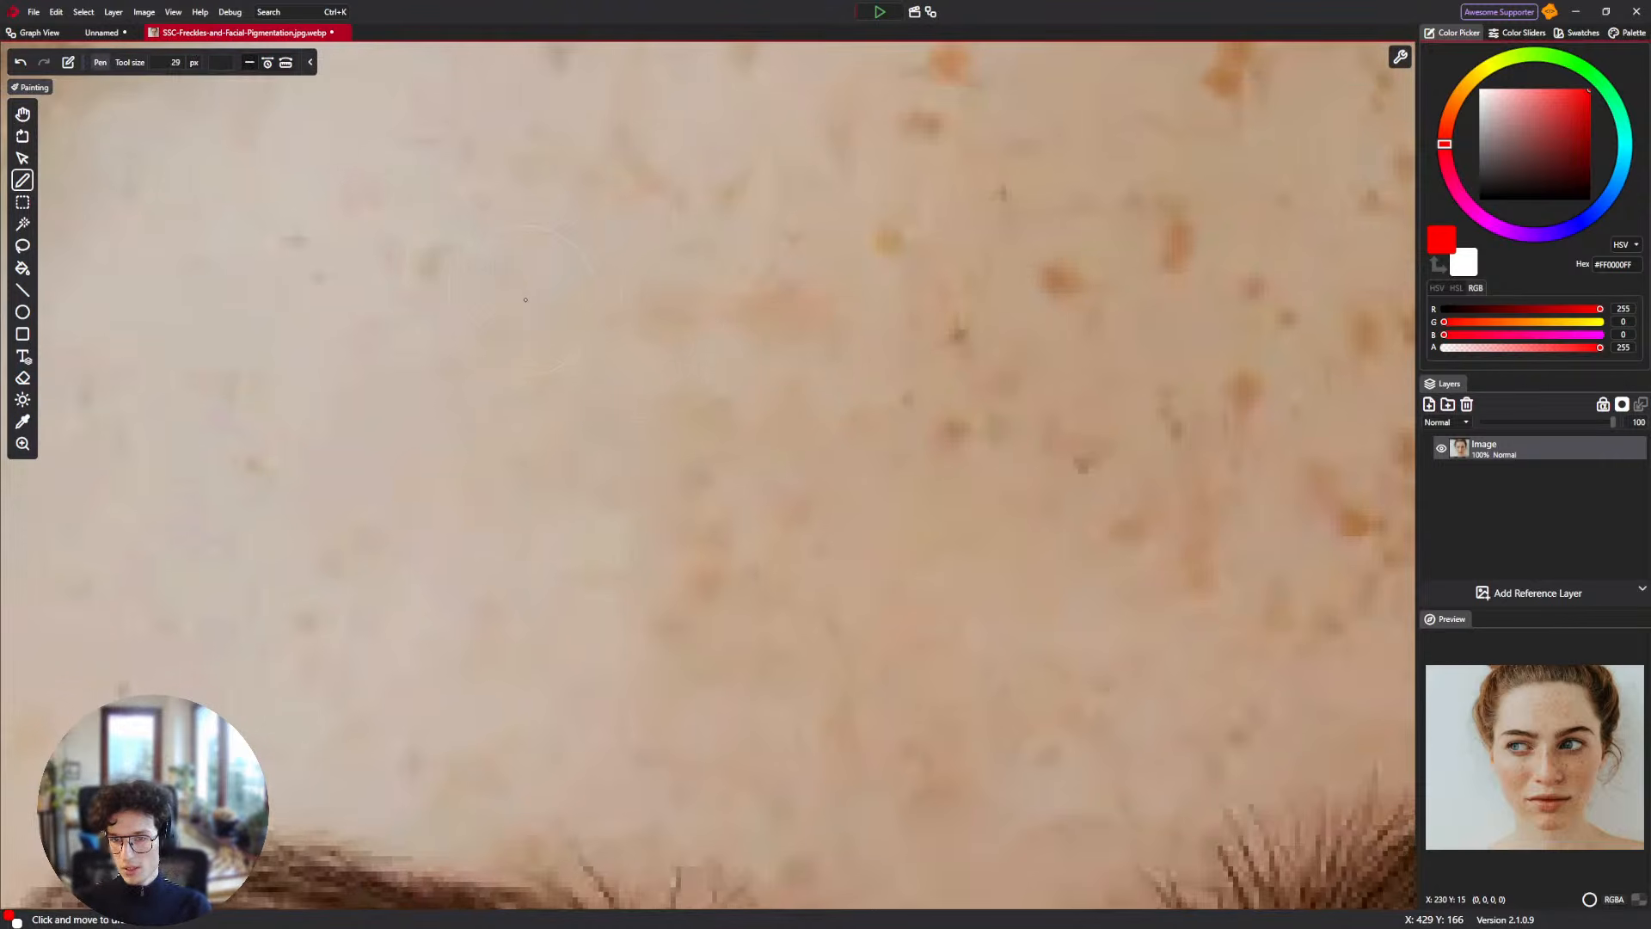
# Paint over the small spots on the left-hand upper forehead and below the hairline in the photo with the Healing brush.
pyautogui.moveTo(449, 271); pyautogui.dragTo(618, 431)
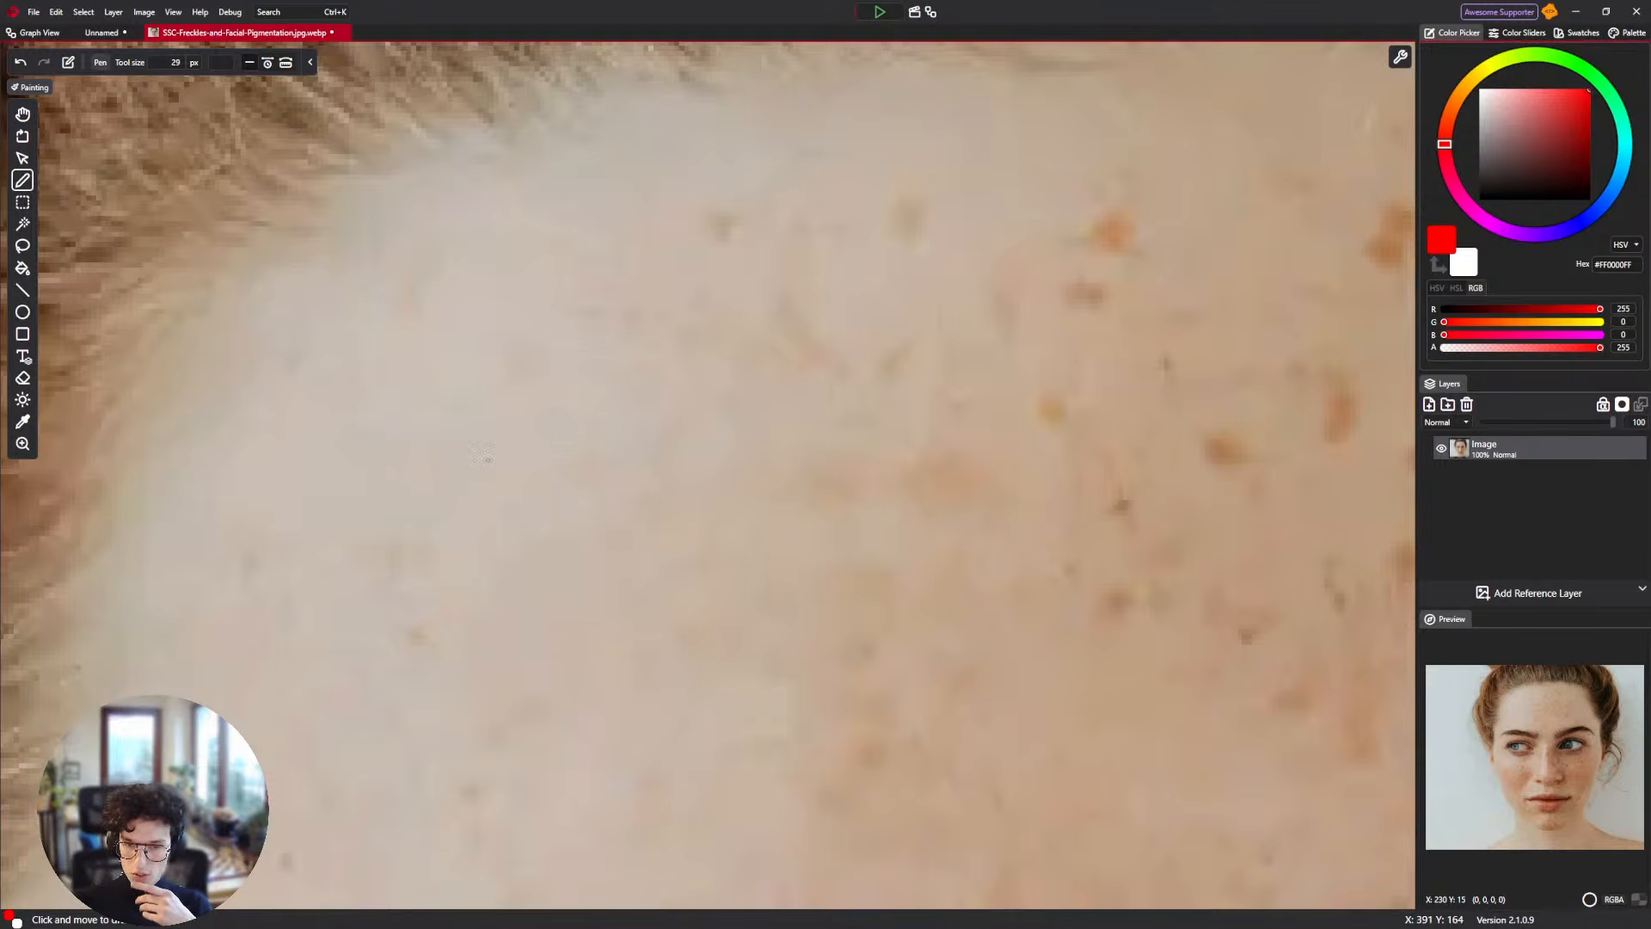
pyautogui.moveTo(417, 634); pyautogui.dragTo(470, 513)
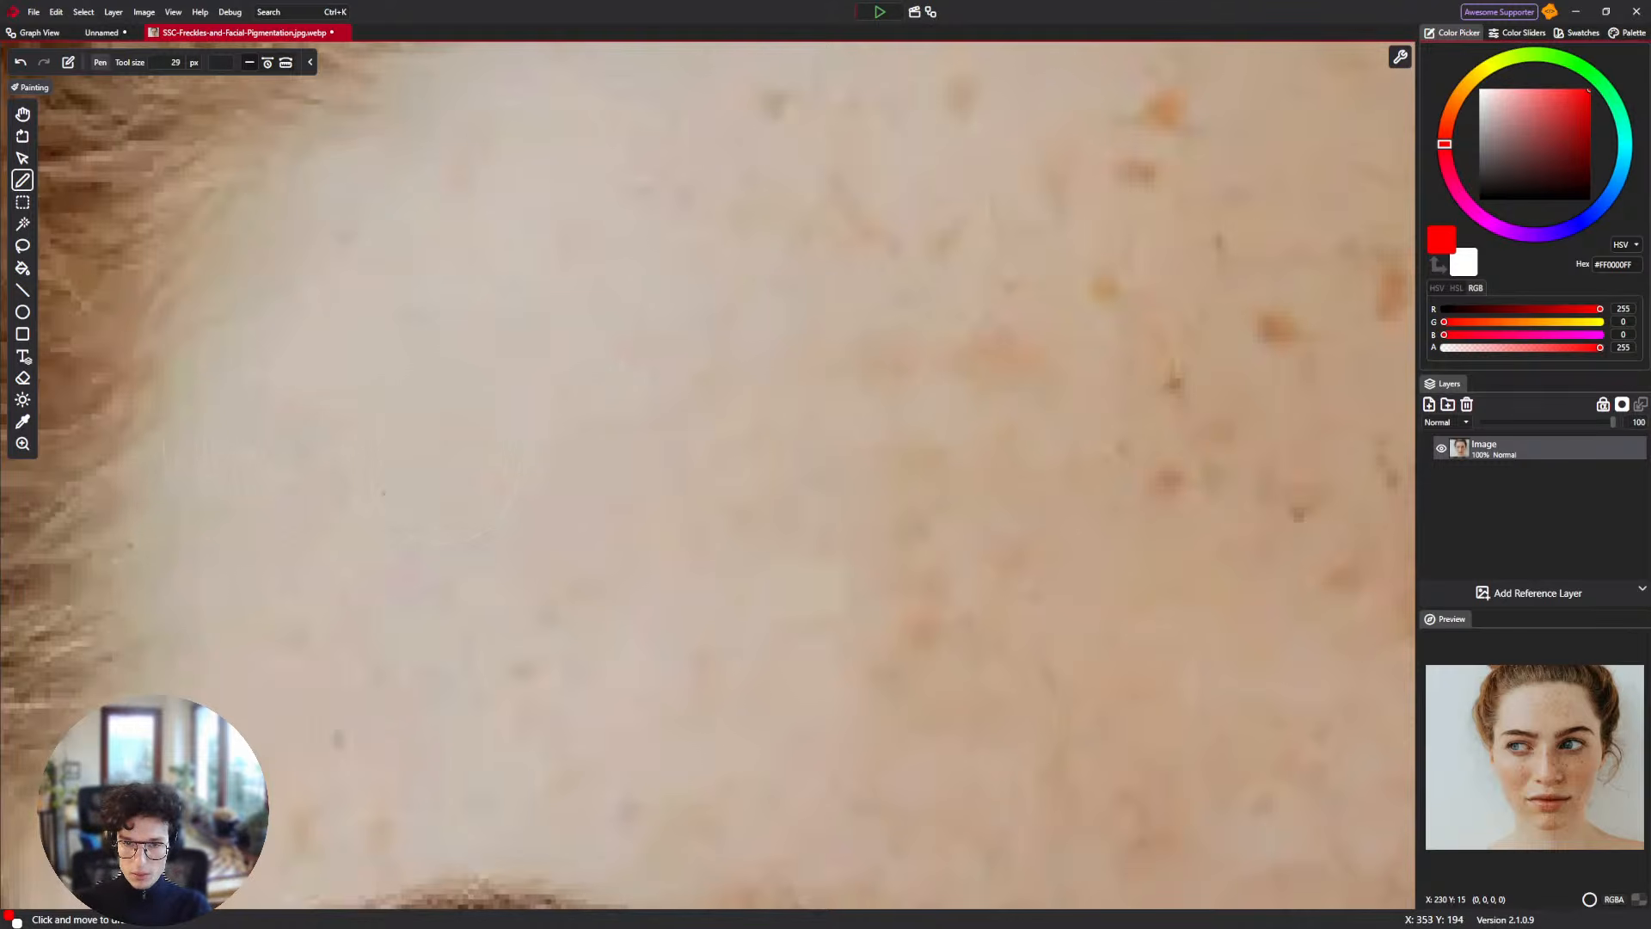
pyautogui.scroll(-5, 383, 492)
pyautogui.scroll(8, 549, 317)
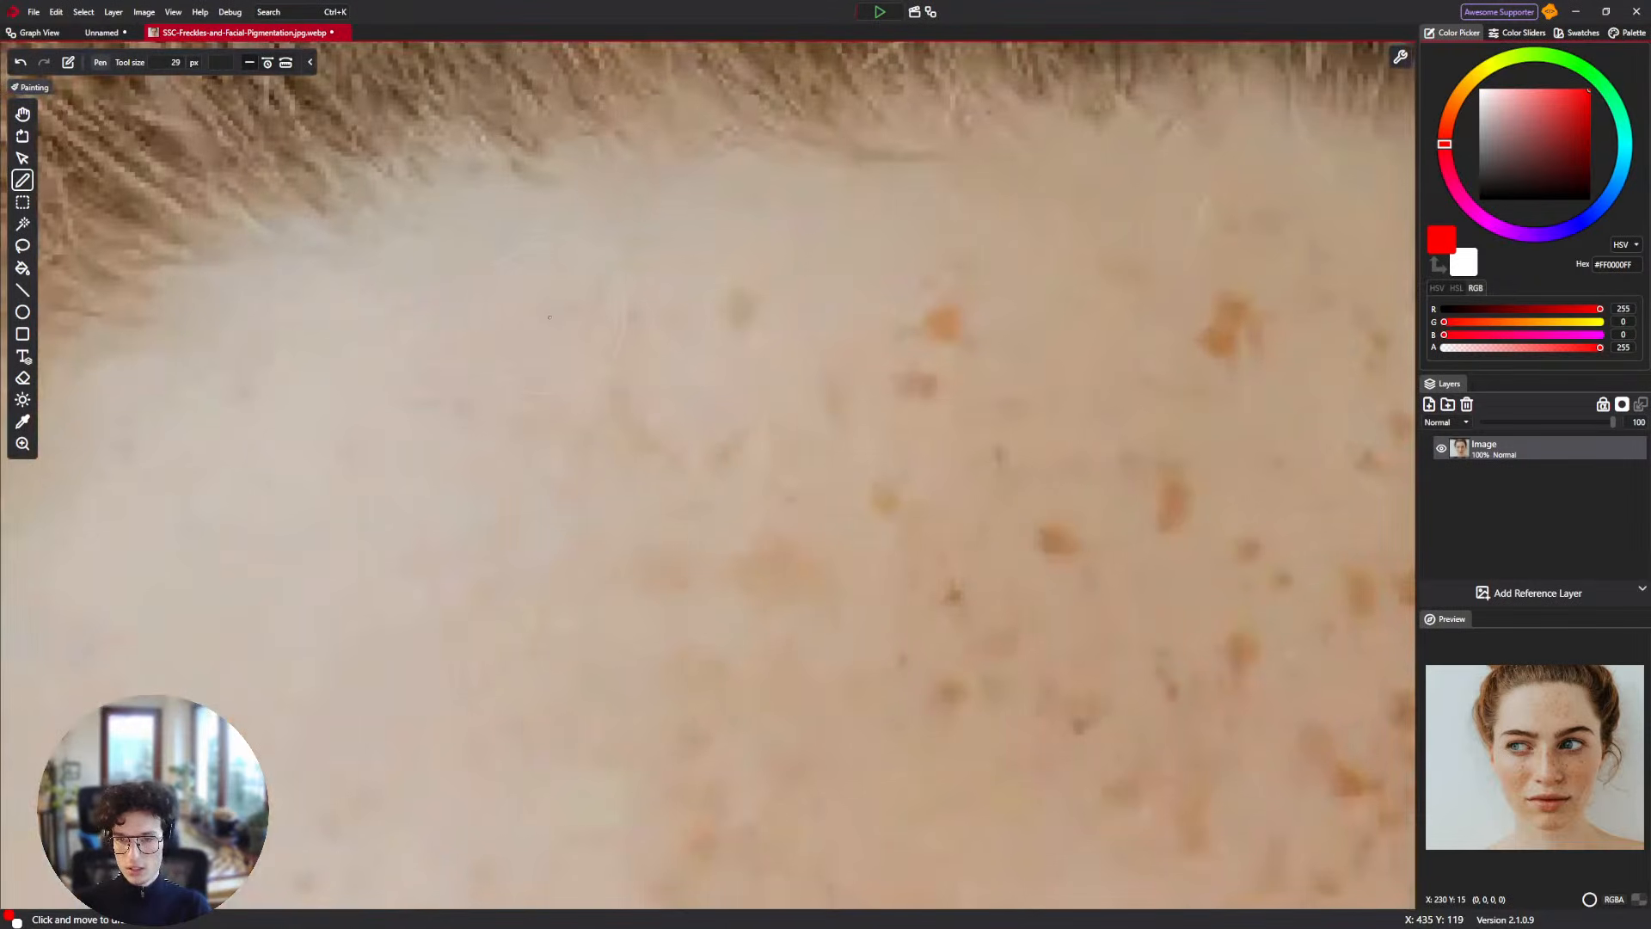
pyautogui.scroll(2, 742, 309)
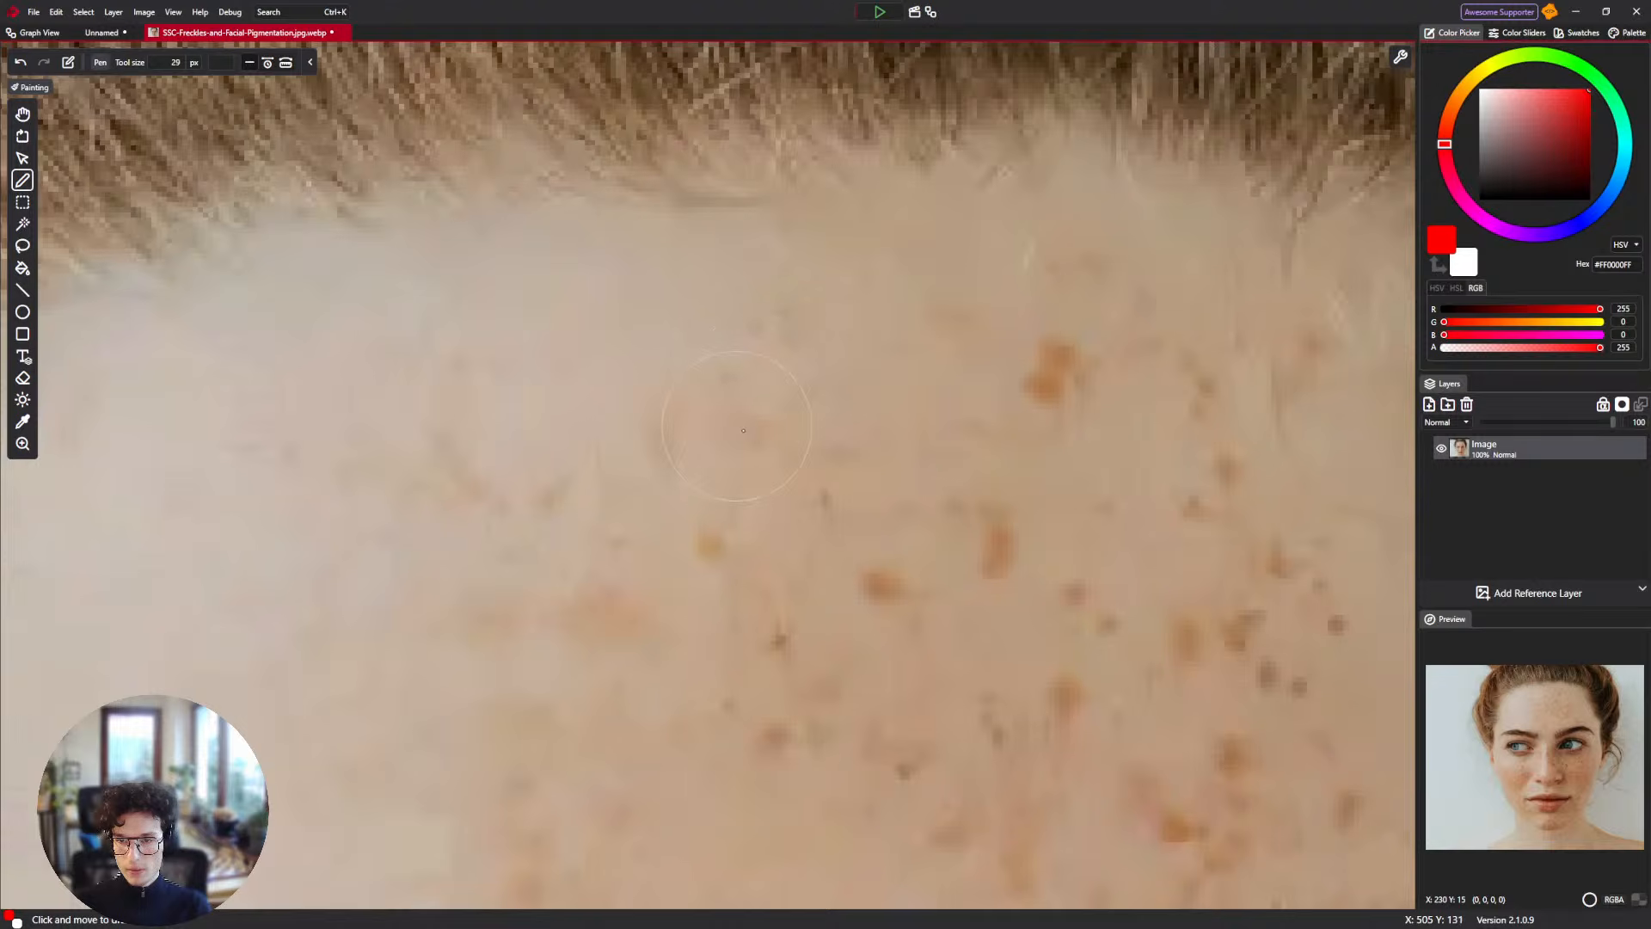
pyautogui.scroll(-1, 754, 427)
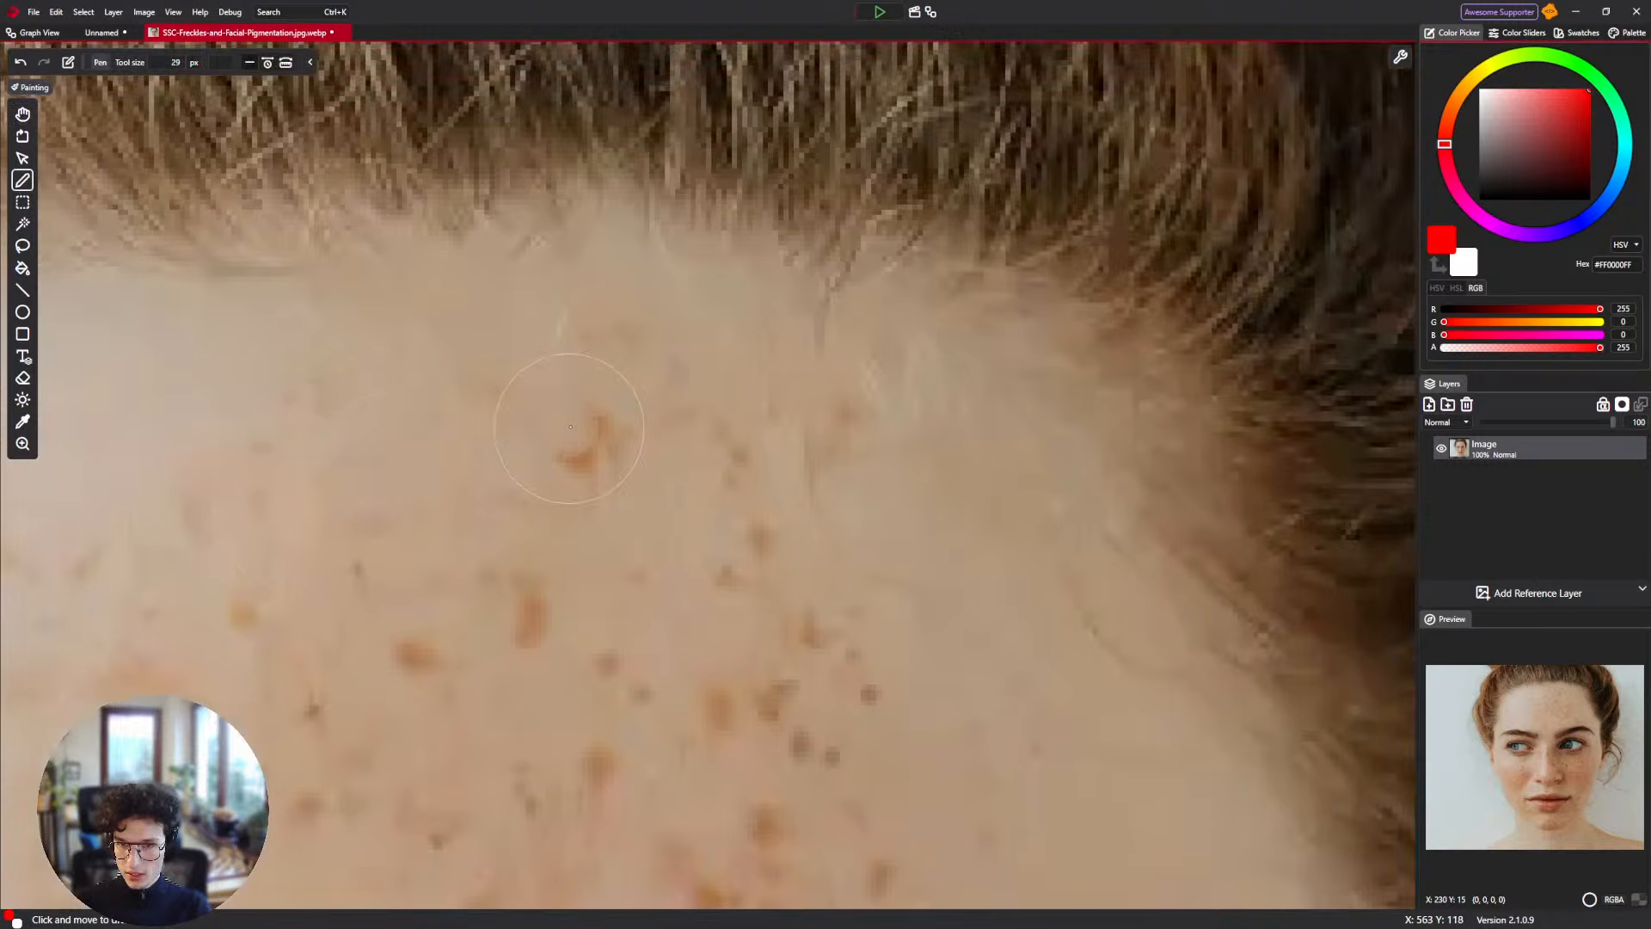
# Heal the freckles on the right-hand upper forehead just below the hairline with short brush strokes.
pyautogui.moveTo(553, 446)
pyautogui.mouseDown()
pyautogui.moveTo(534, 435)
pyautogui.moveTo(600, 460)
pyautogui.mouseUp()
pyautogui.moveTo(716, 445)
pyautogui.mouseDown()
pyautogui.moveTo(736, 460)
pyautogui.moveTo(718, 426)
pyautogui.mouseUp()
pyautogui.moveTo(748, 511); pyautogui.dragTo(725, 558)
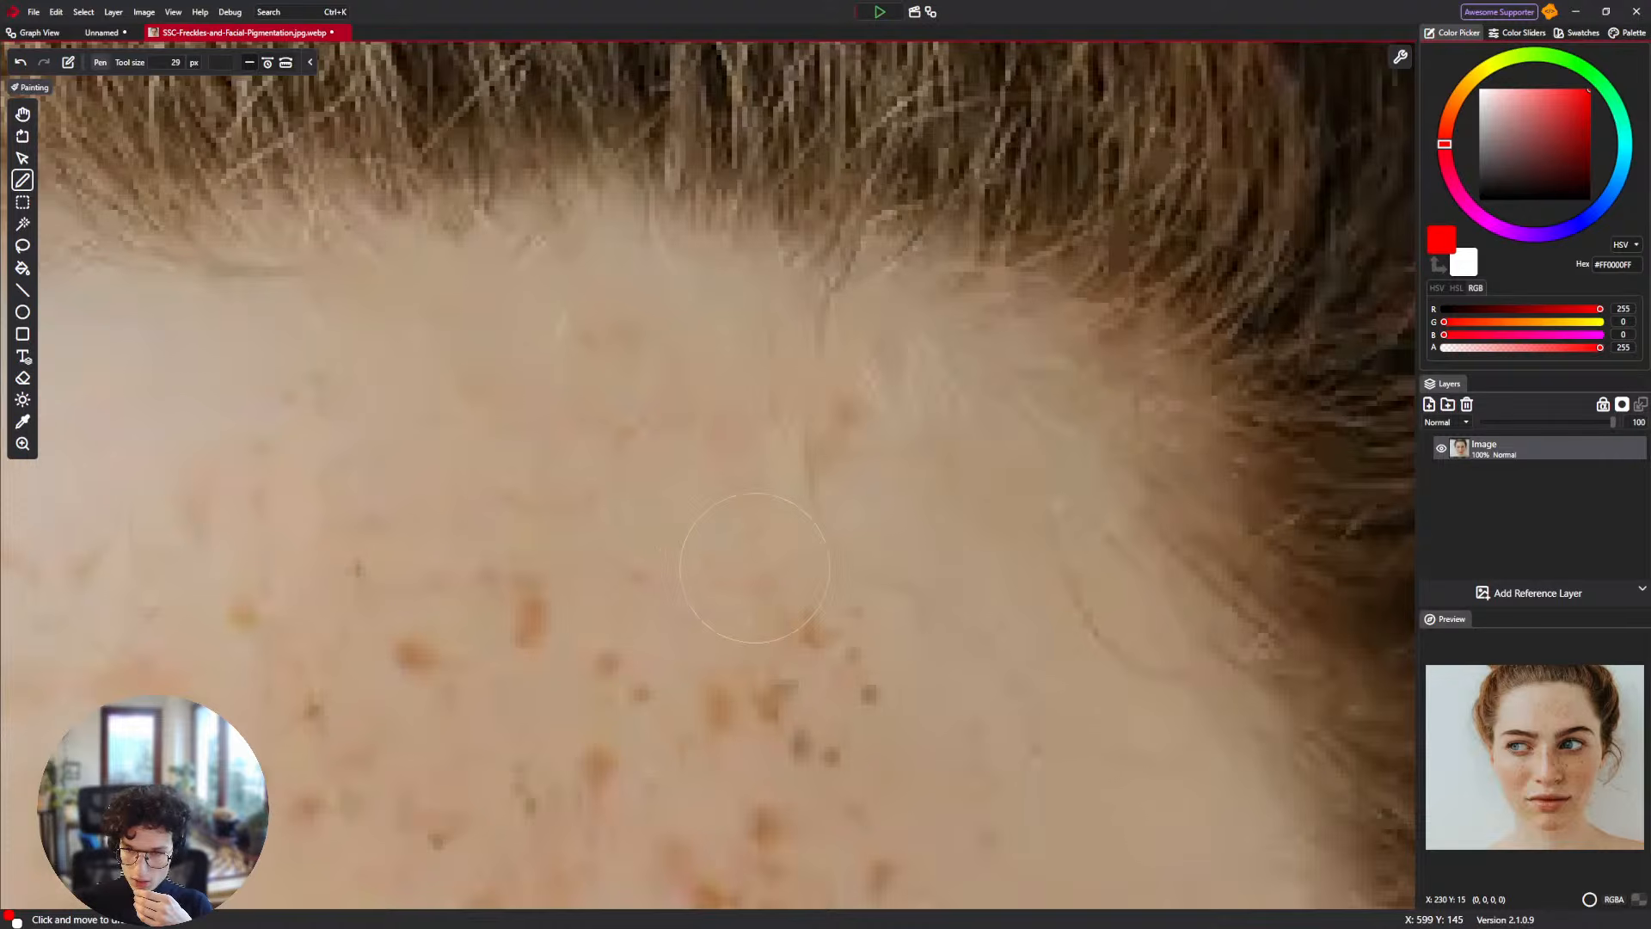
pyautogui.scroll(-3, 737, 579)
pyautogui.moveTo(744, 467)
pyautogui.mouseDown()
pyautogui.moveTo(677, 462)
pyautogui.moveTo(715, 438)
pyautogui.mouseUp()
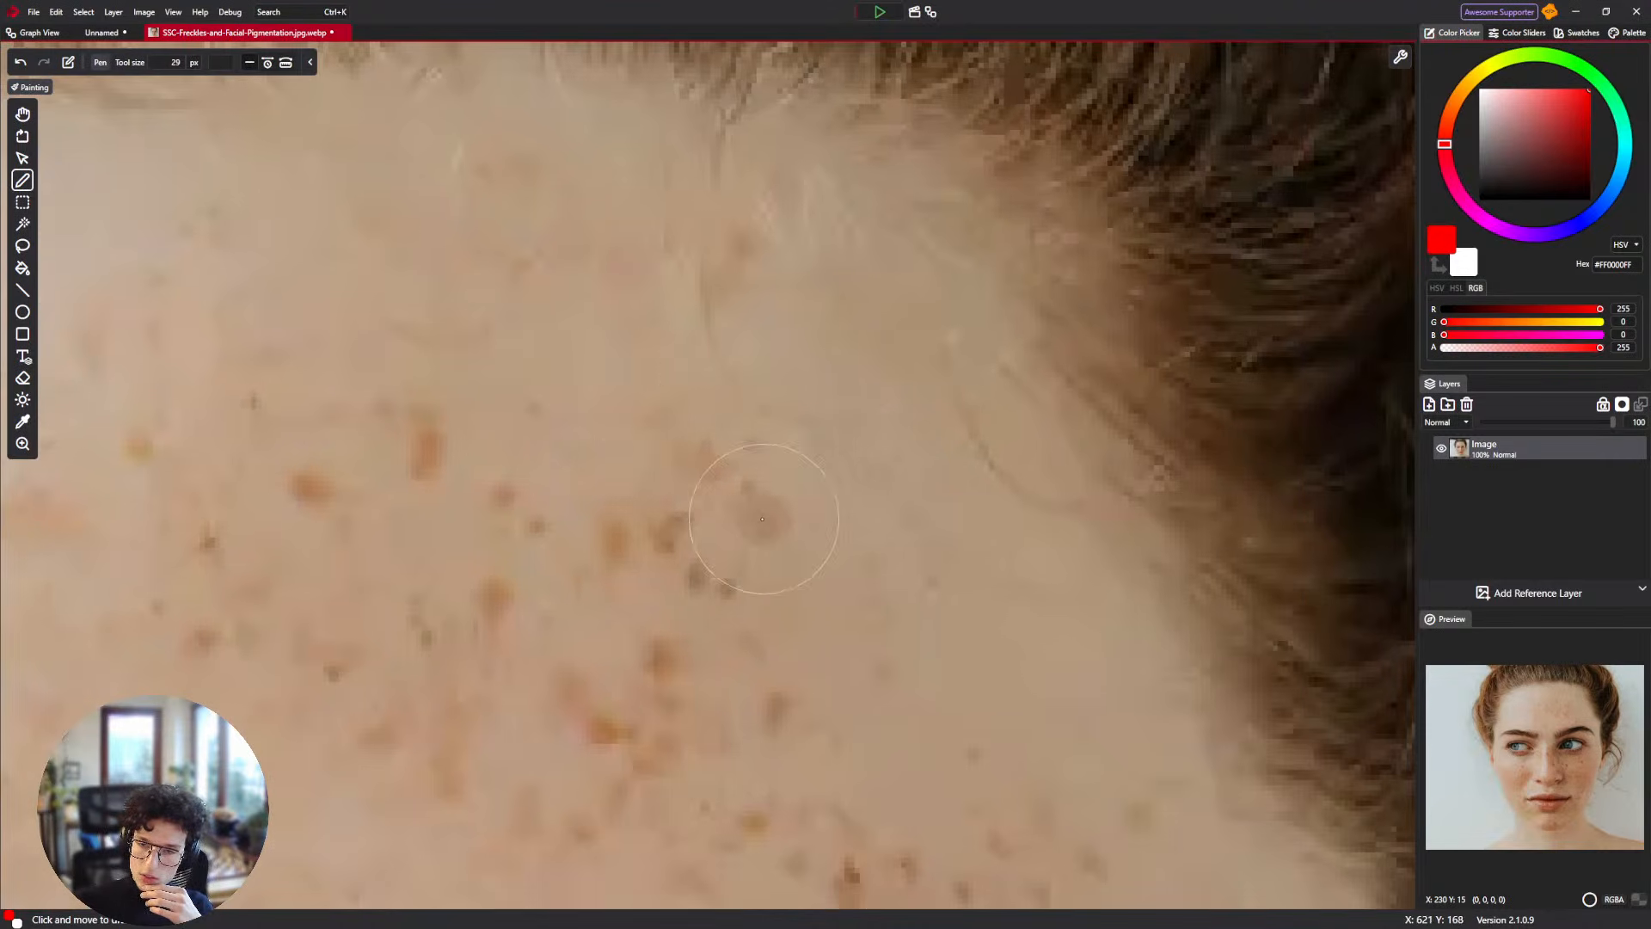
pyautogui.click(765, 521)
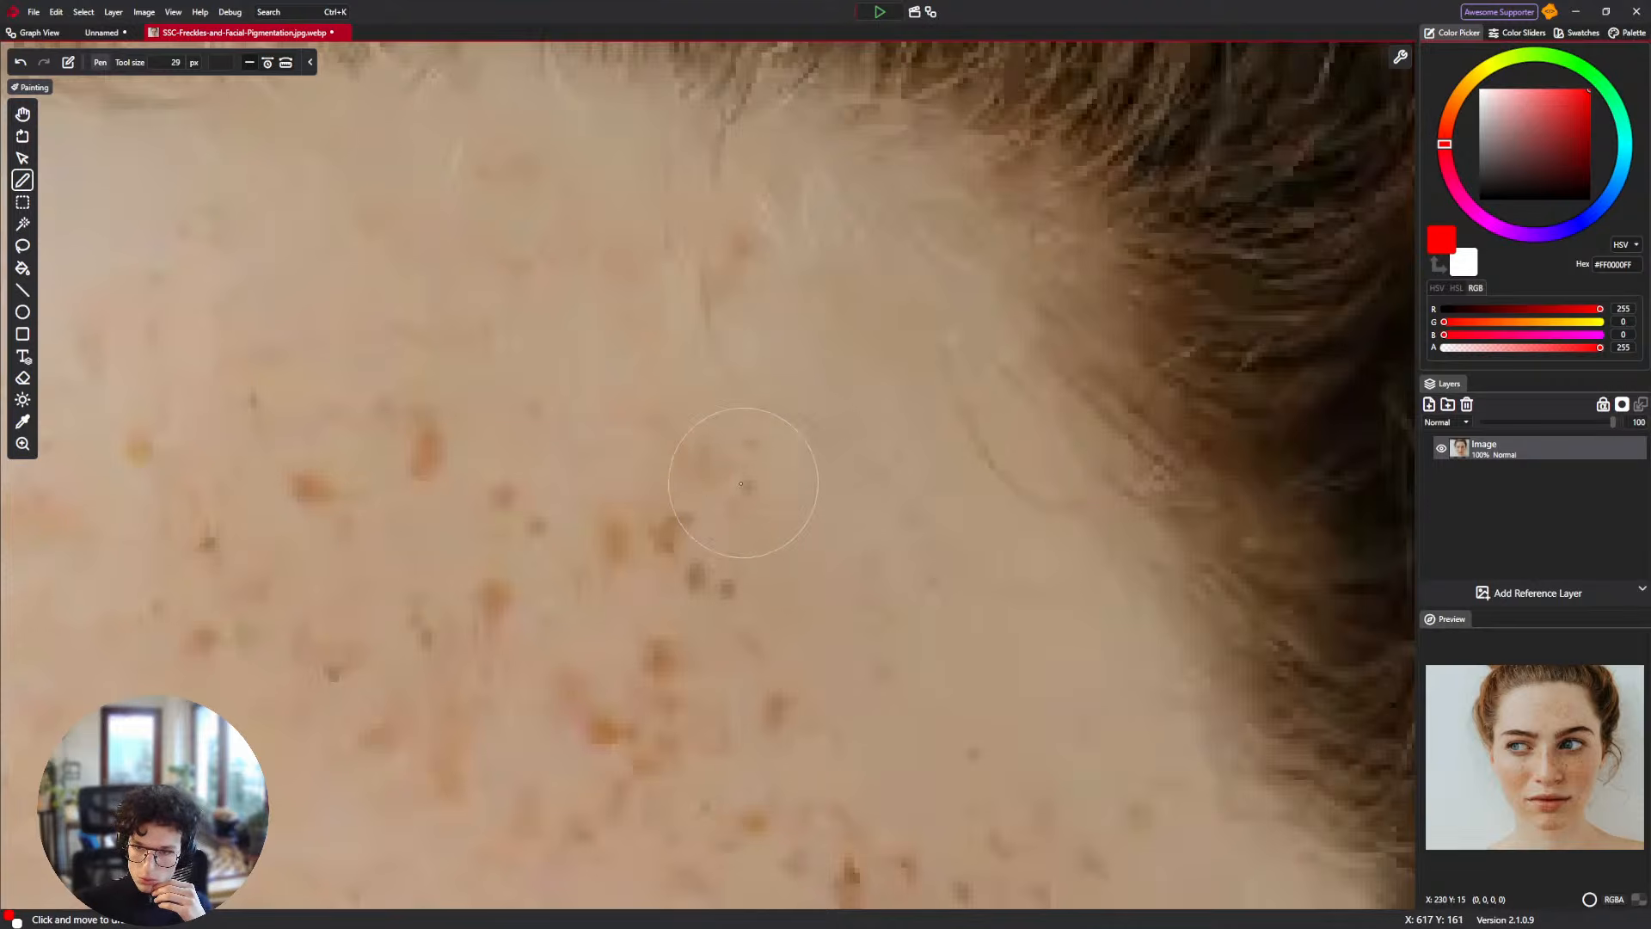
pyautogui.scroll(-2, 741, 463)
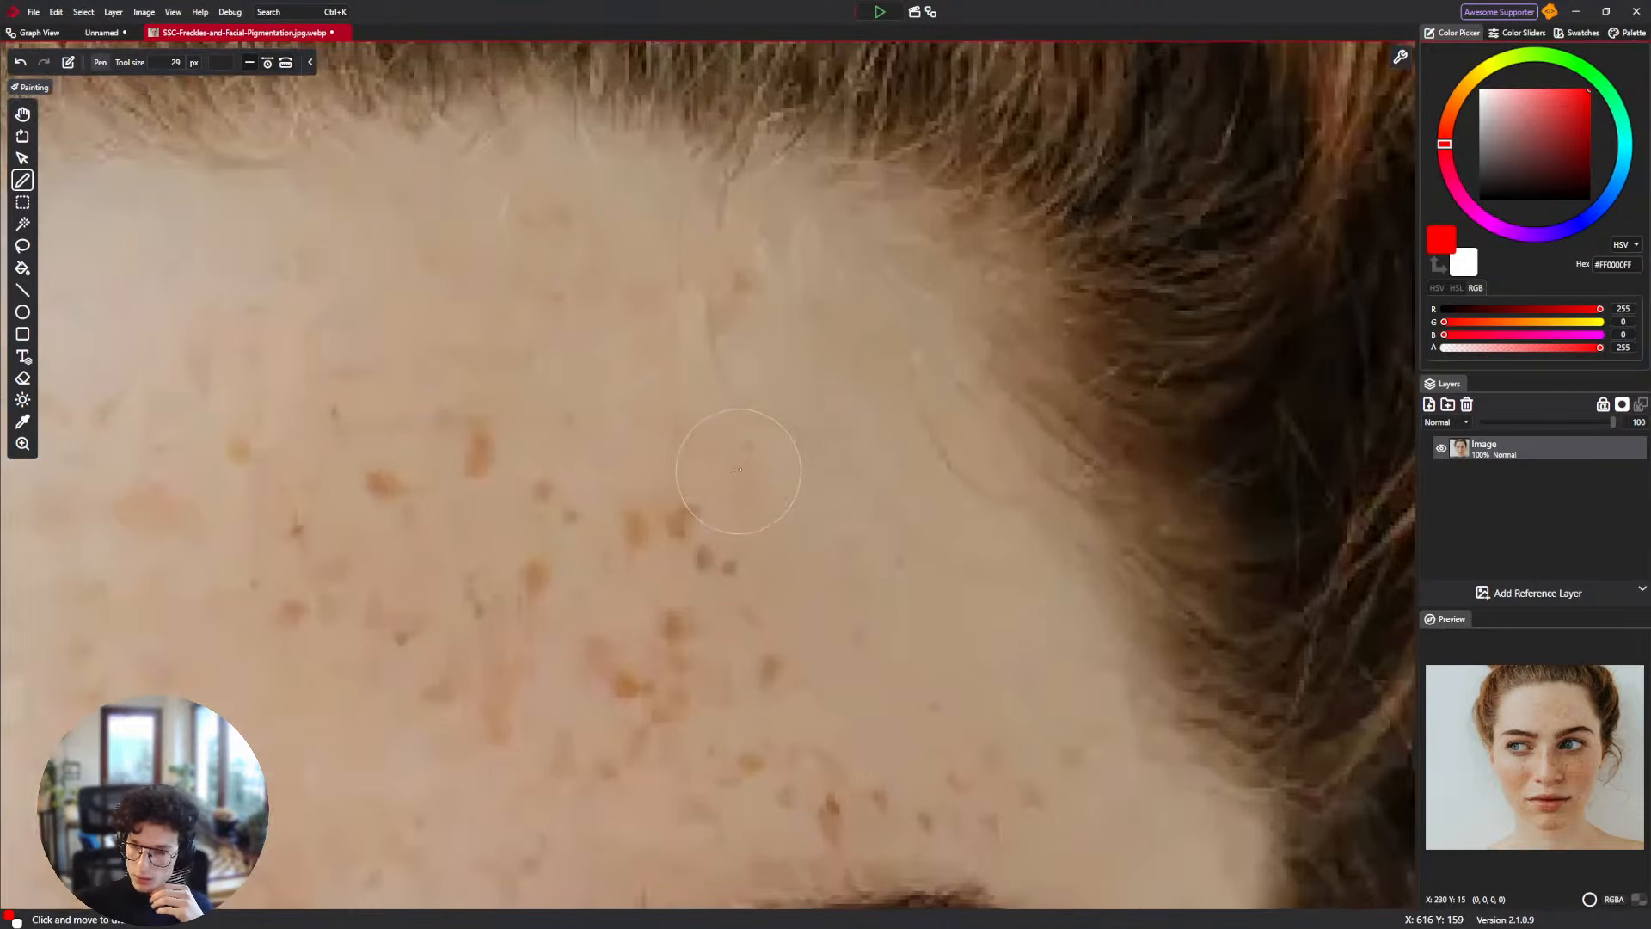
# Set the Healing brush's Spacing to 15 in the Brush Output node and try it on the right-hand forehead freckles in the photo.
pyautogui.click(43, 33)
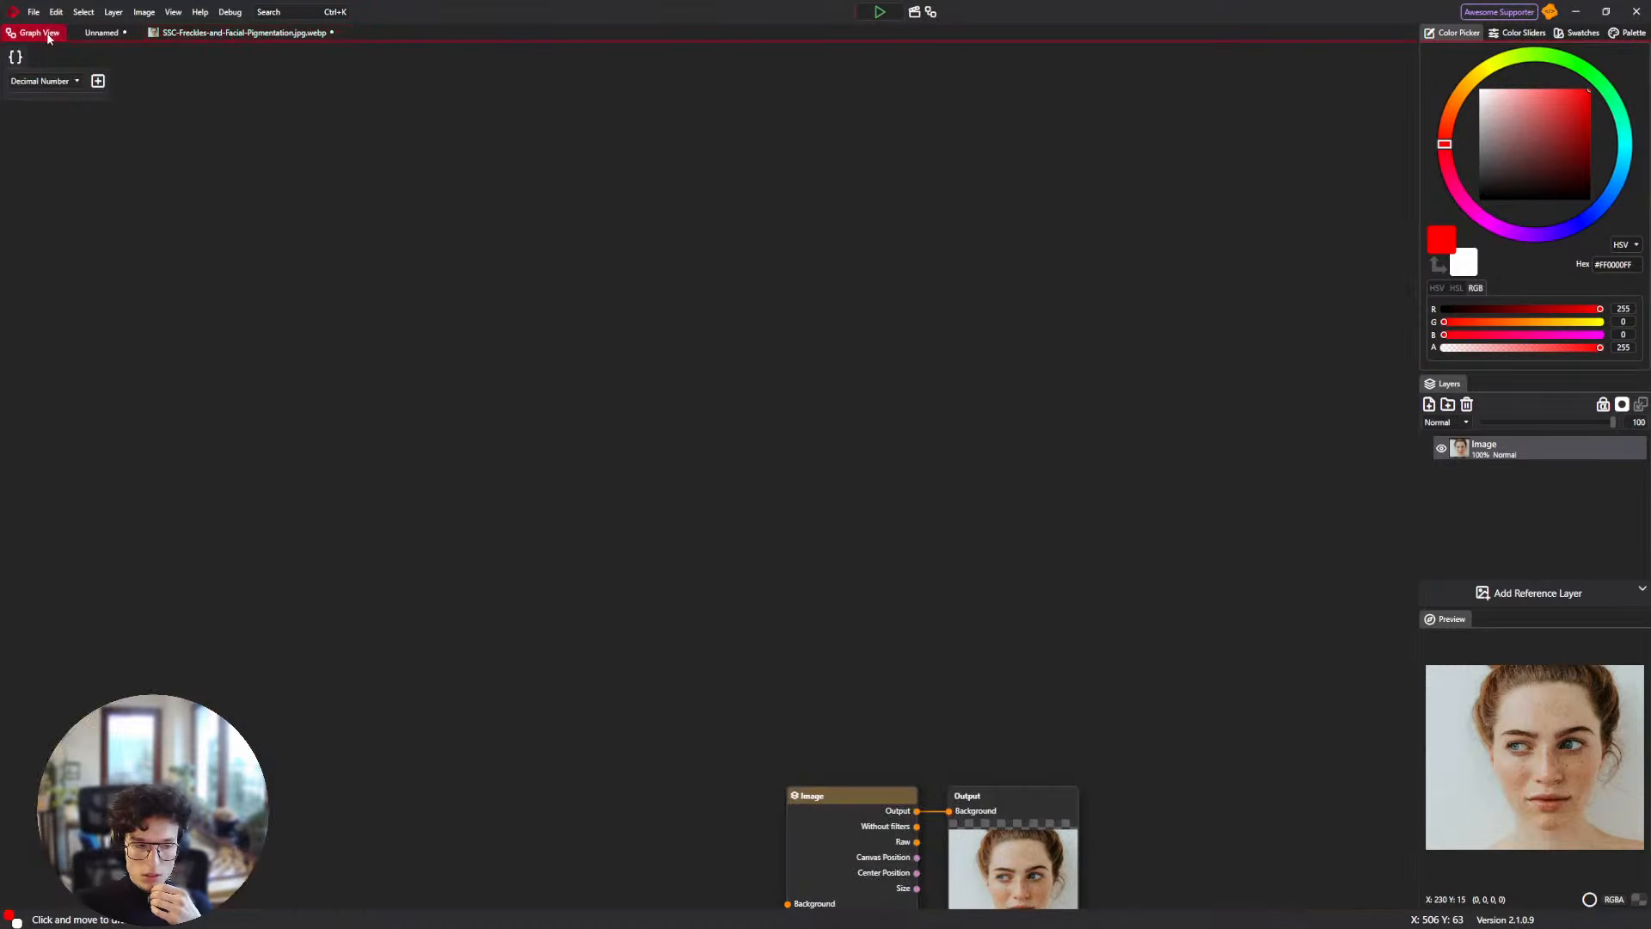
pyautogui.click(95, 33)
pyautogui.click(14, 33)
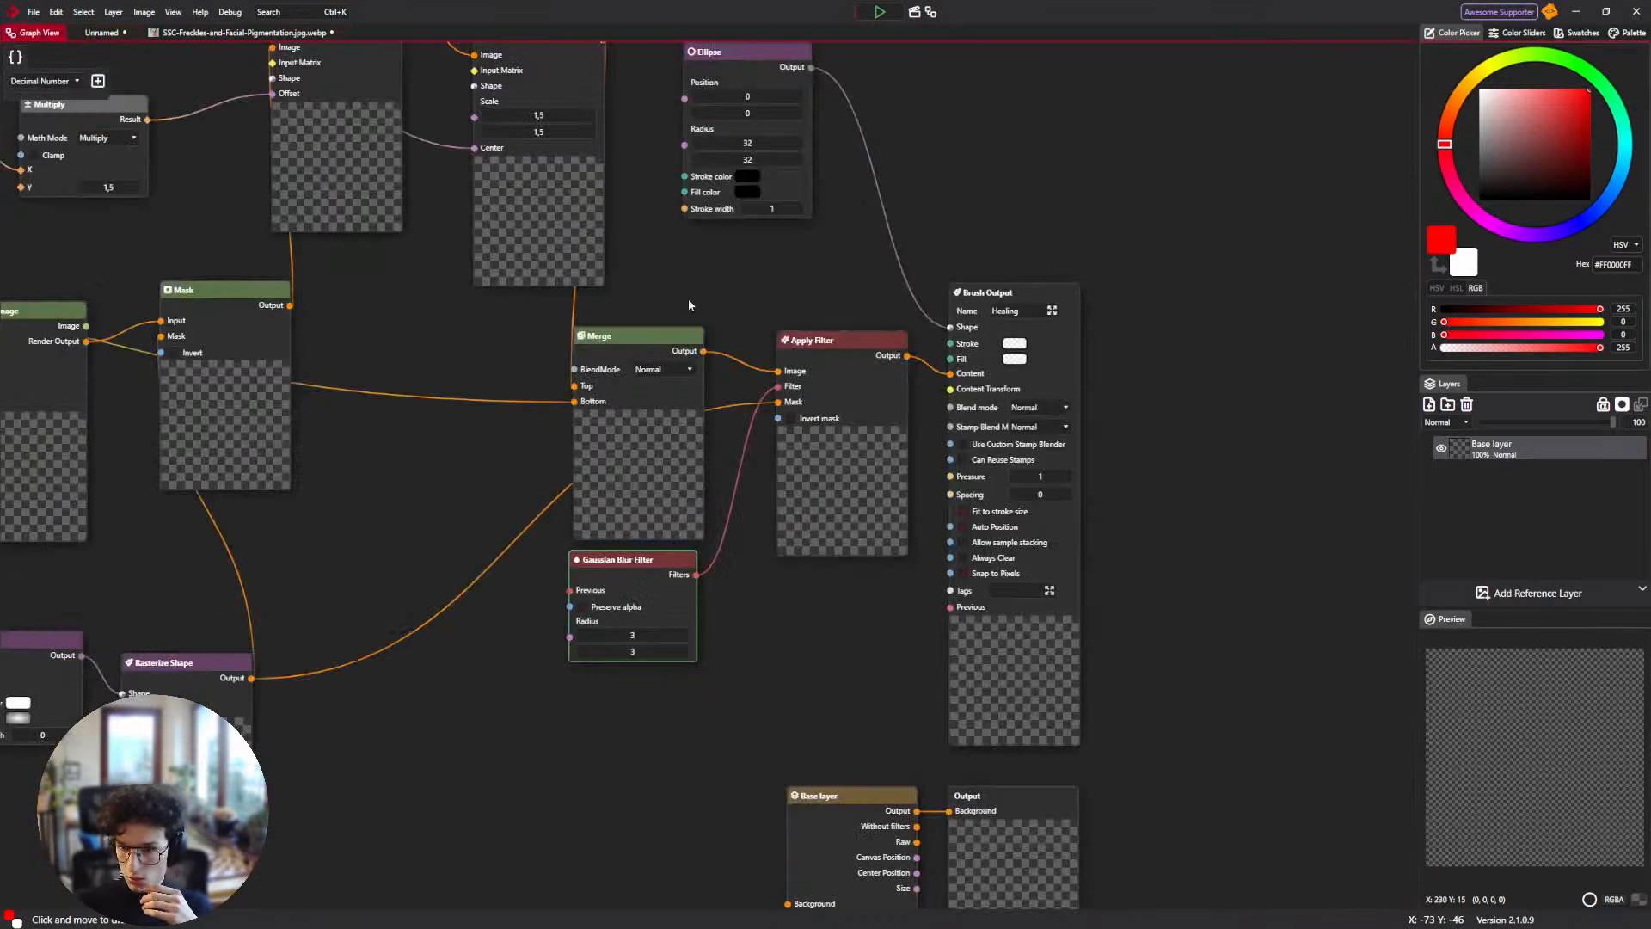
pyautogui.moveTo(755, 304); pyautogui.dragTo(578, 401)
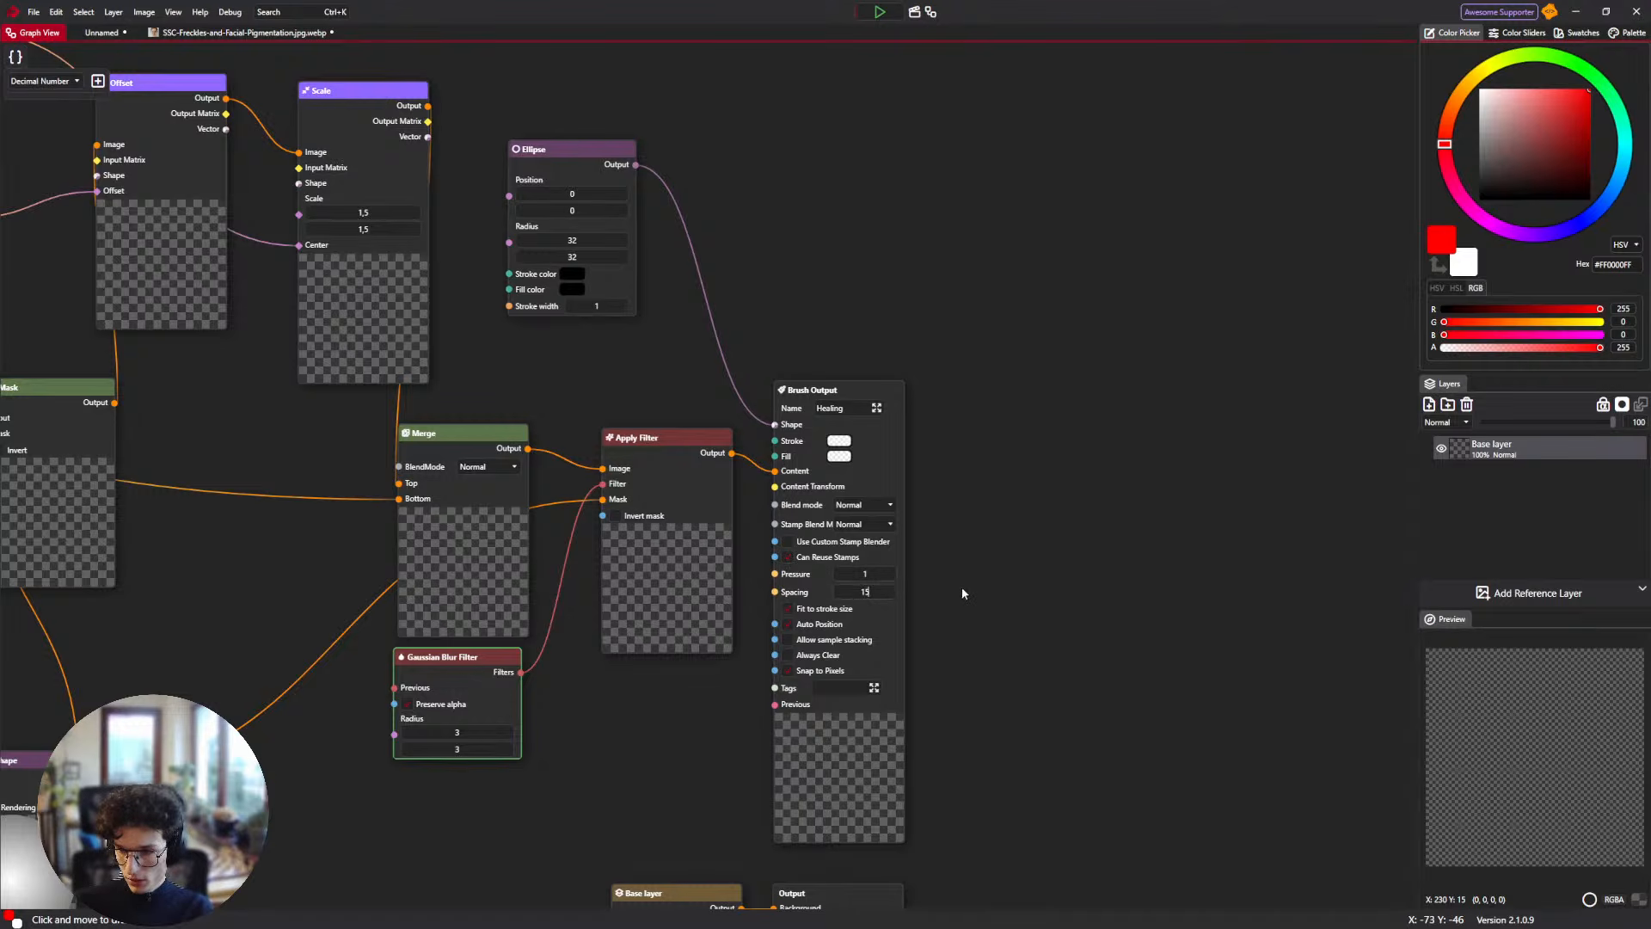
pyautogui.click(185, 33)
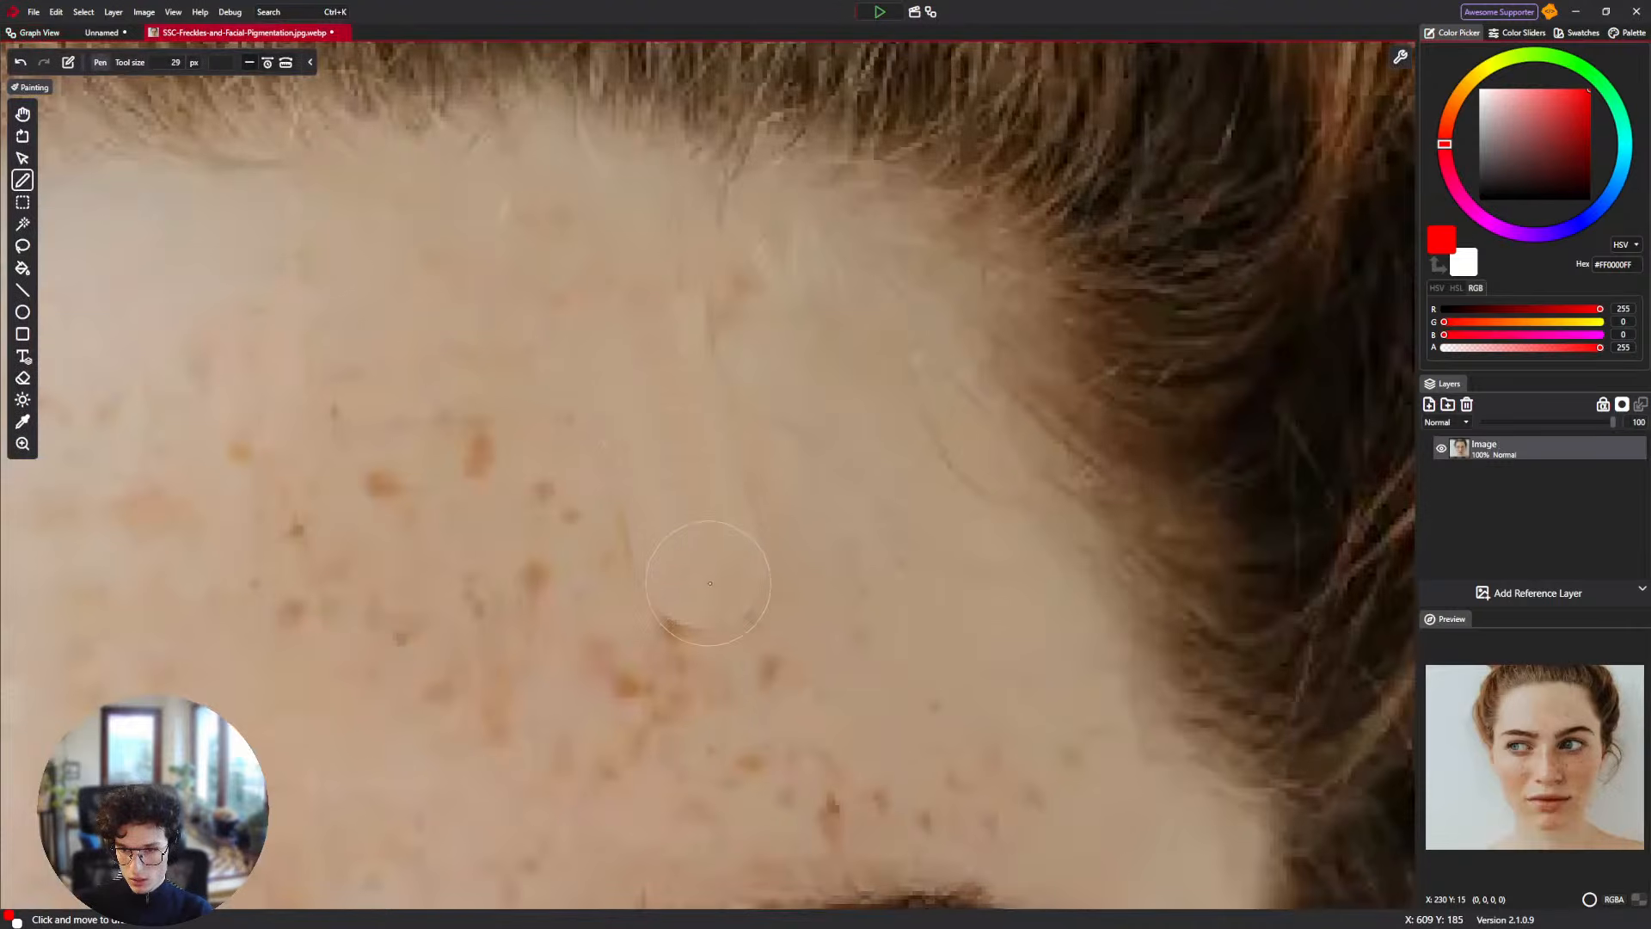
pyautogui.scroll(-3, 507, 447)
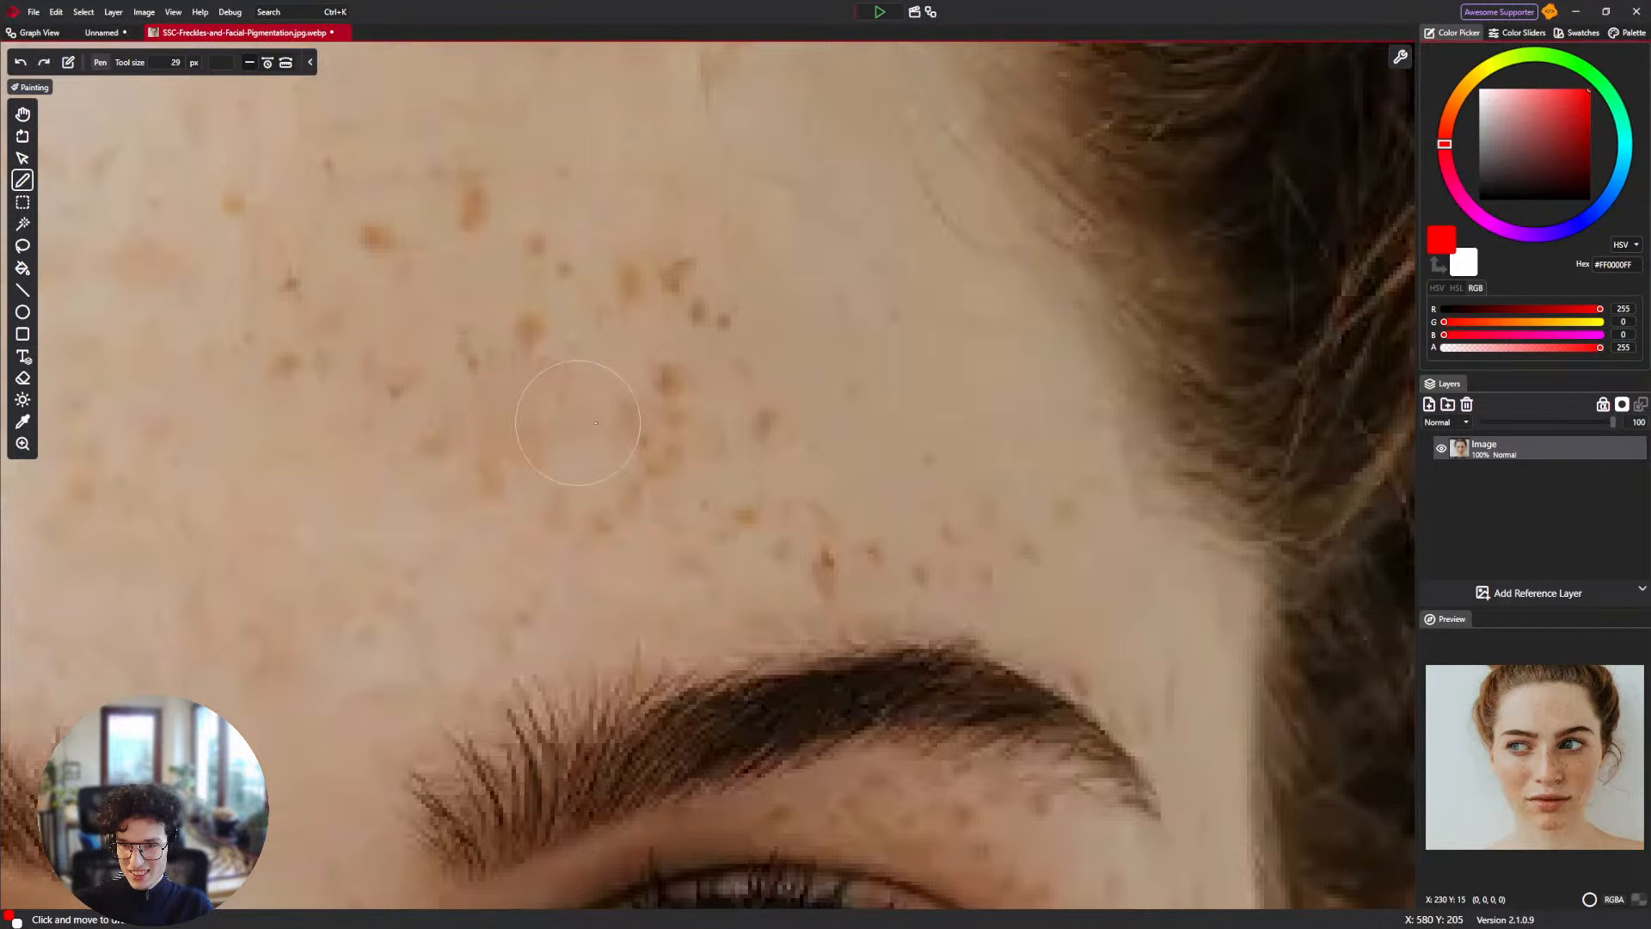
# Set the Spacing of the Brush Output node to 5 in the Unnamed document's node graph.
pyautogui.click(40, 33)
pyautogui.click(101, 33)
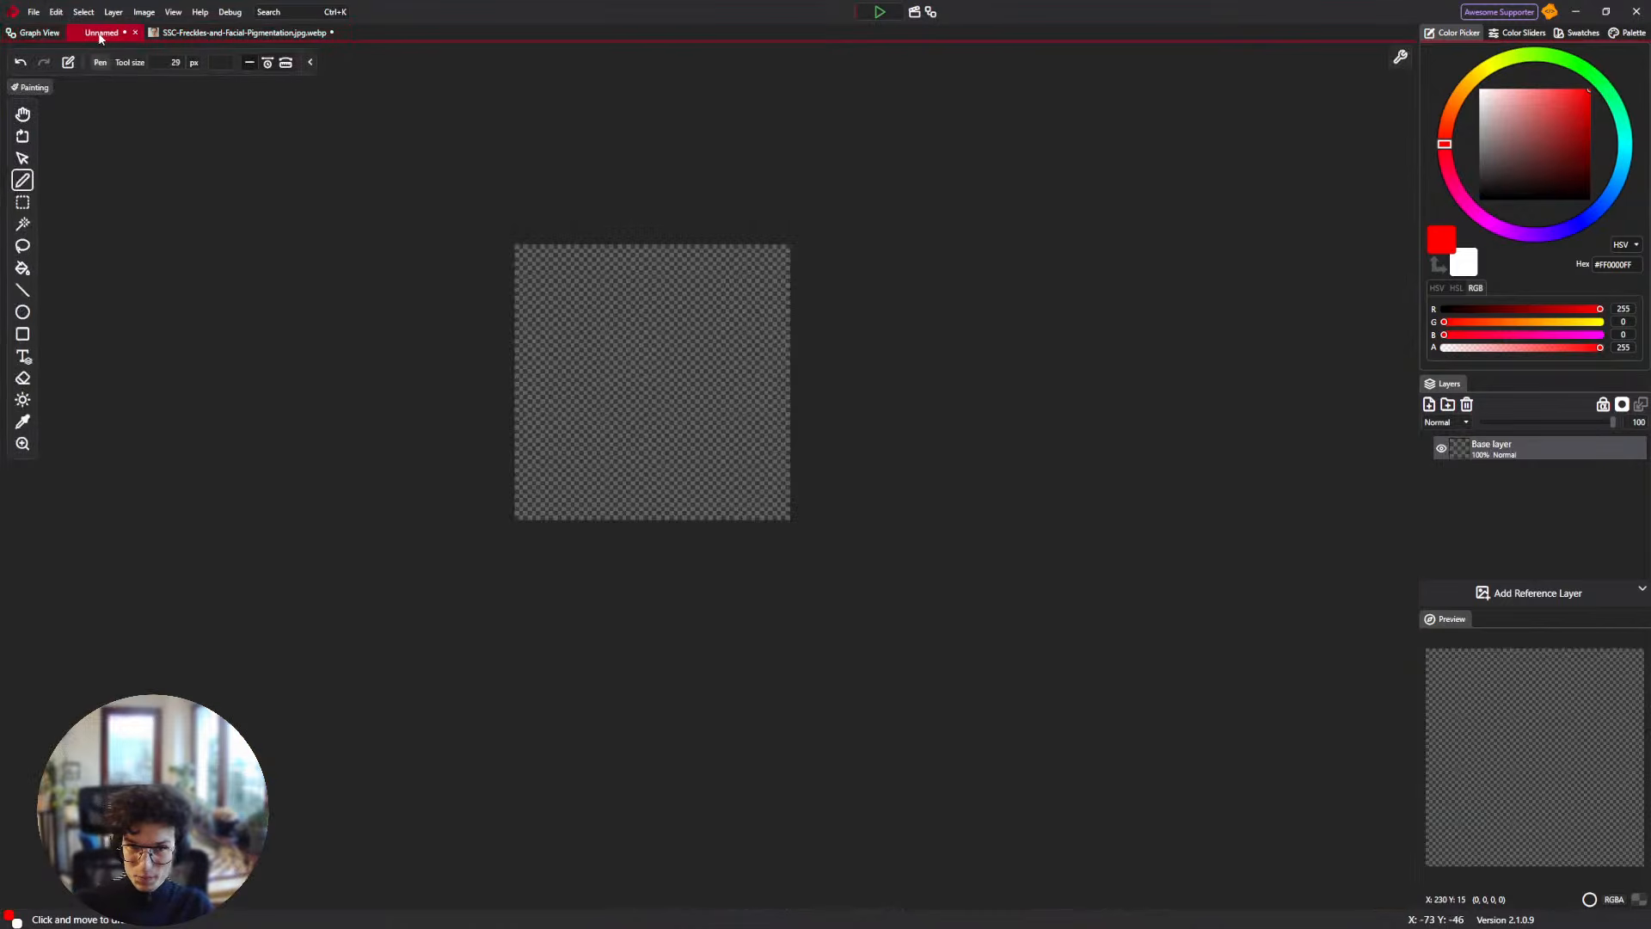
pyautogui.click(174, 33)
pyautogui.click(34, 32)
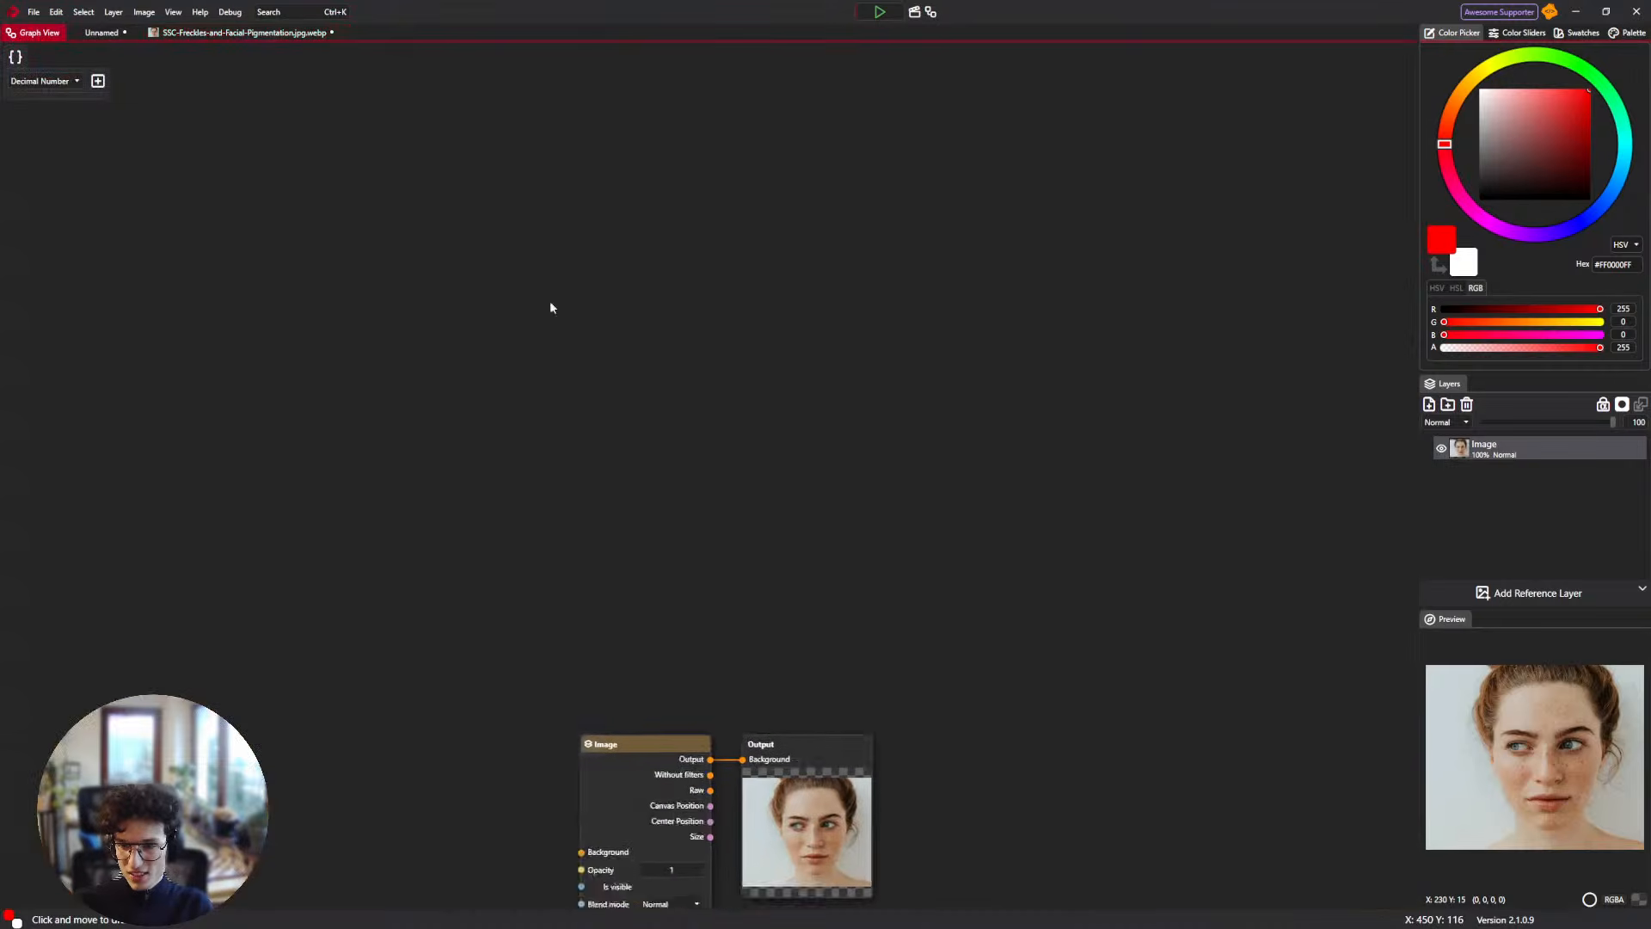
pyautogui.click(102, 33)
pyautogui.click(34, 32)
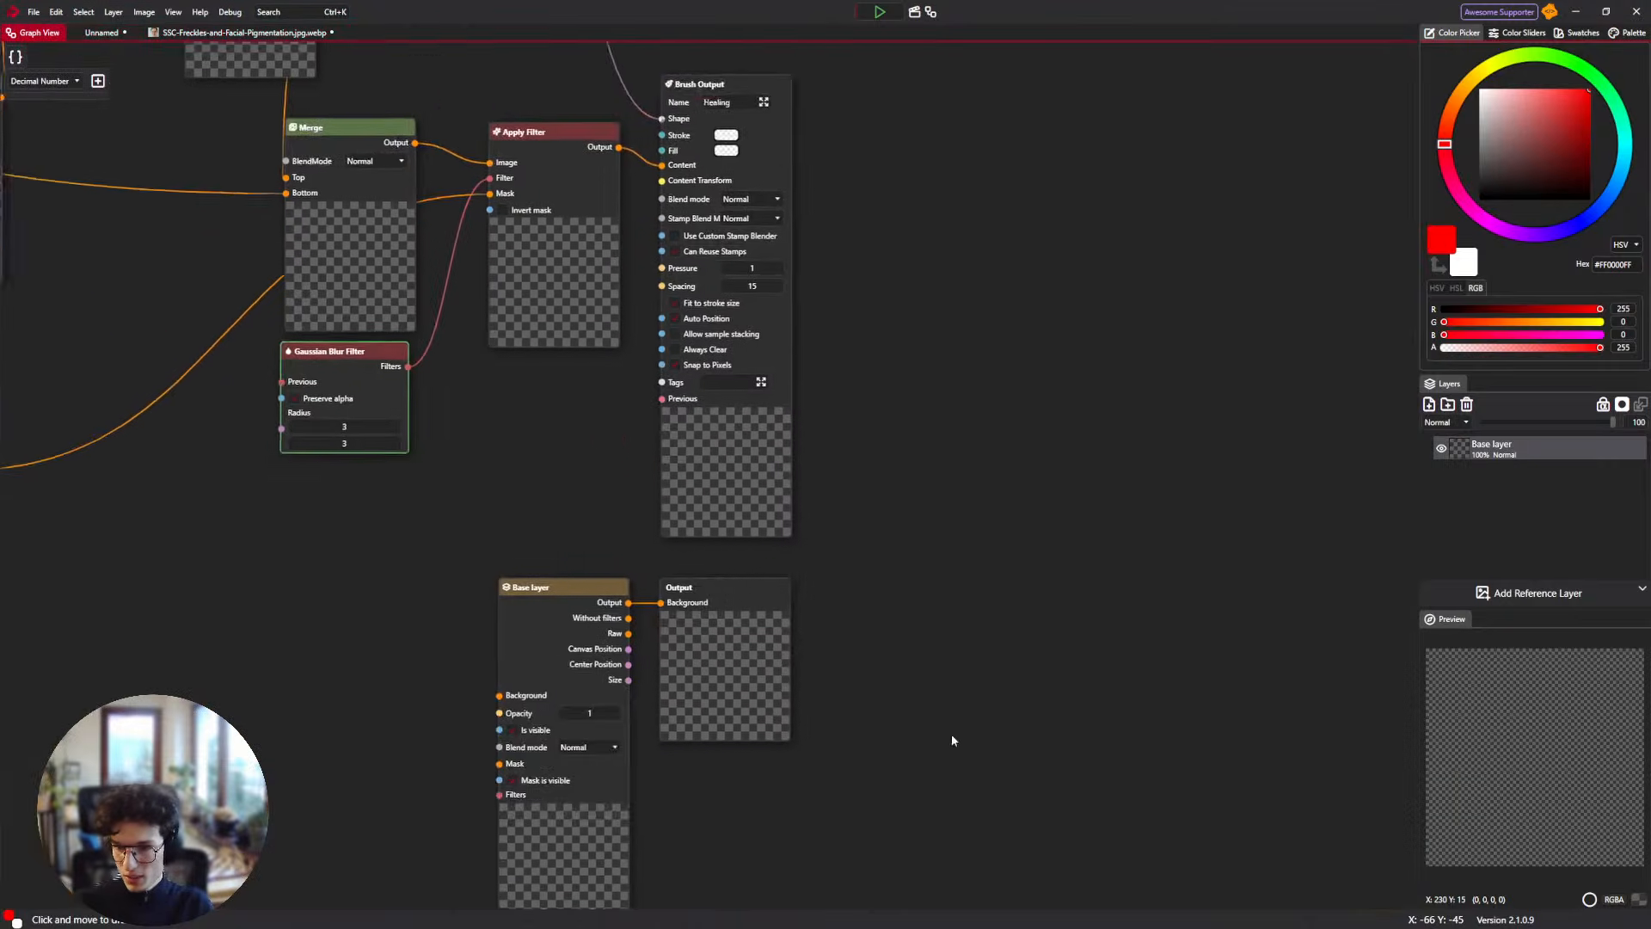
pyautogui.moveTo(792, 240); pyautogui.dragTo(895, 512)
pyautogui.scroll(3, 807, 537)
pyautogui.moveTo(1064, 579); pyautogui.dragTo(967, 474)
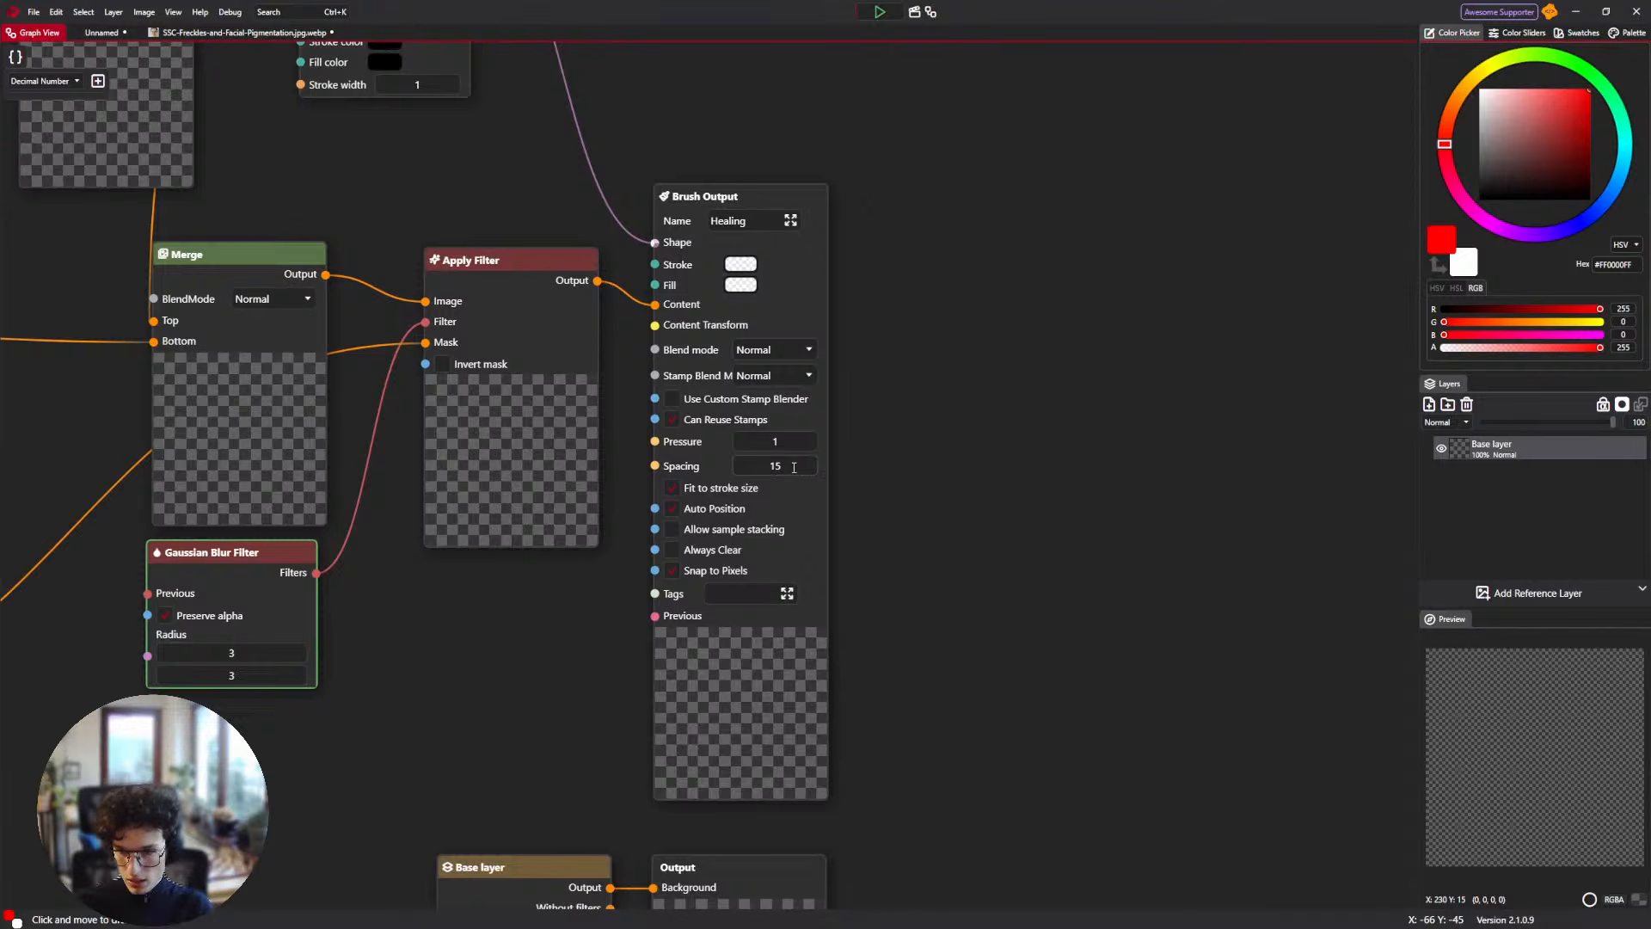
pyautogui.click(794, 467)
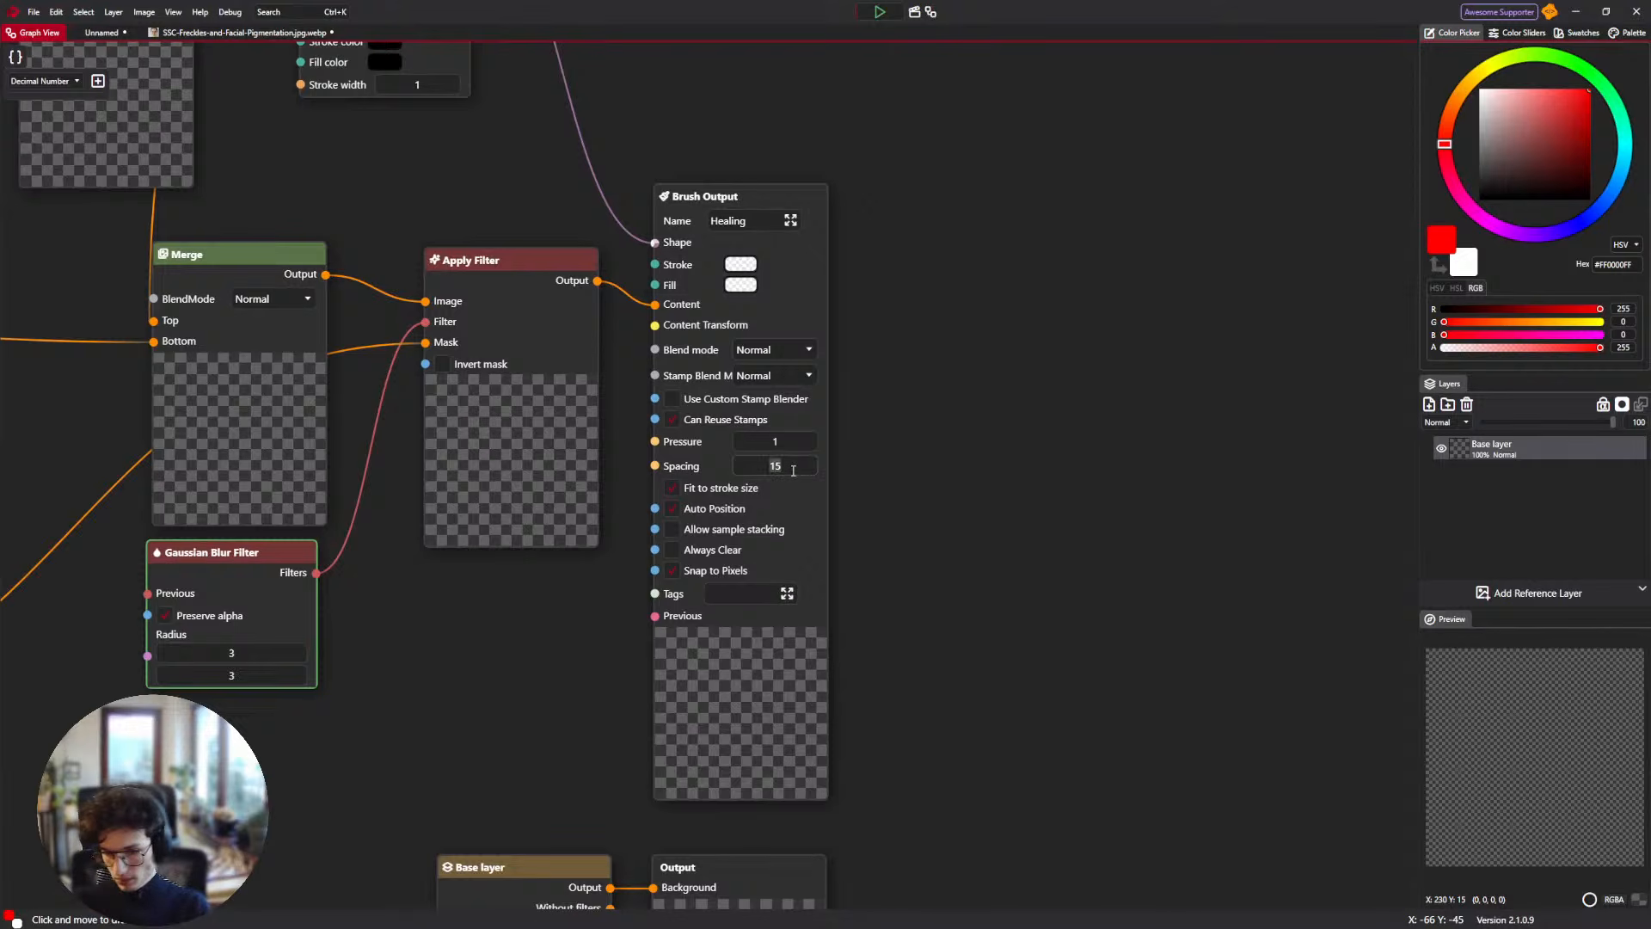
pyautogui.write('5')
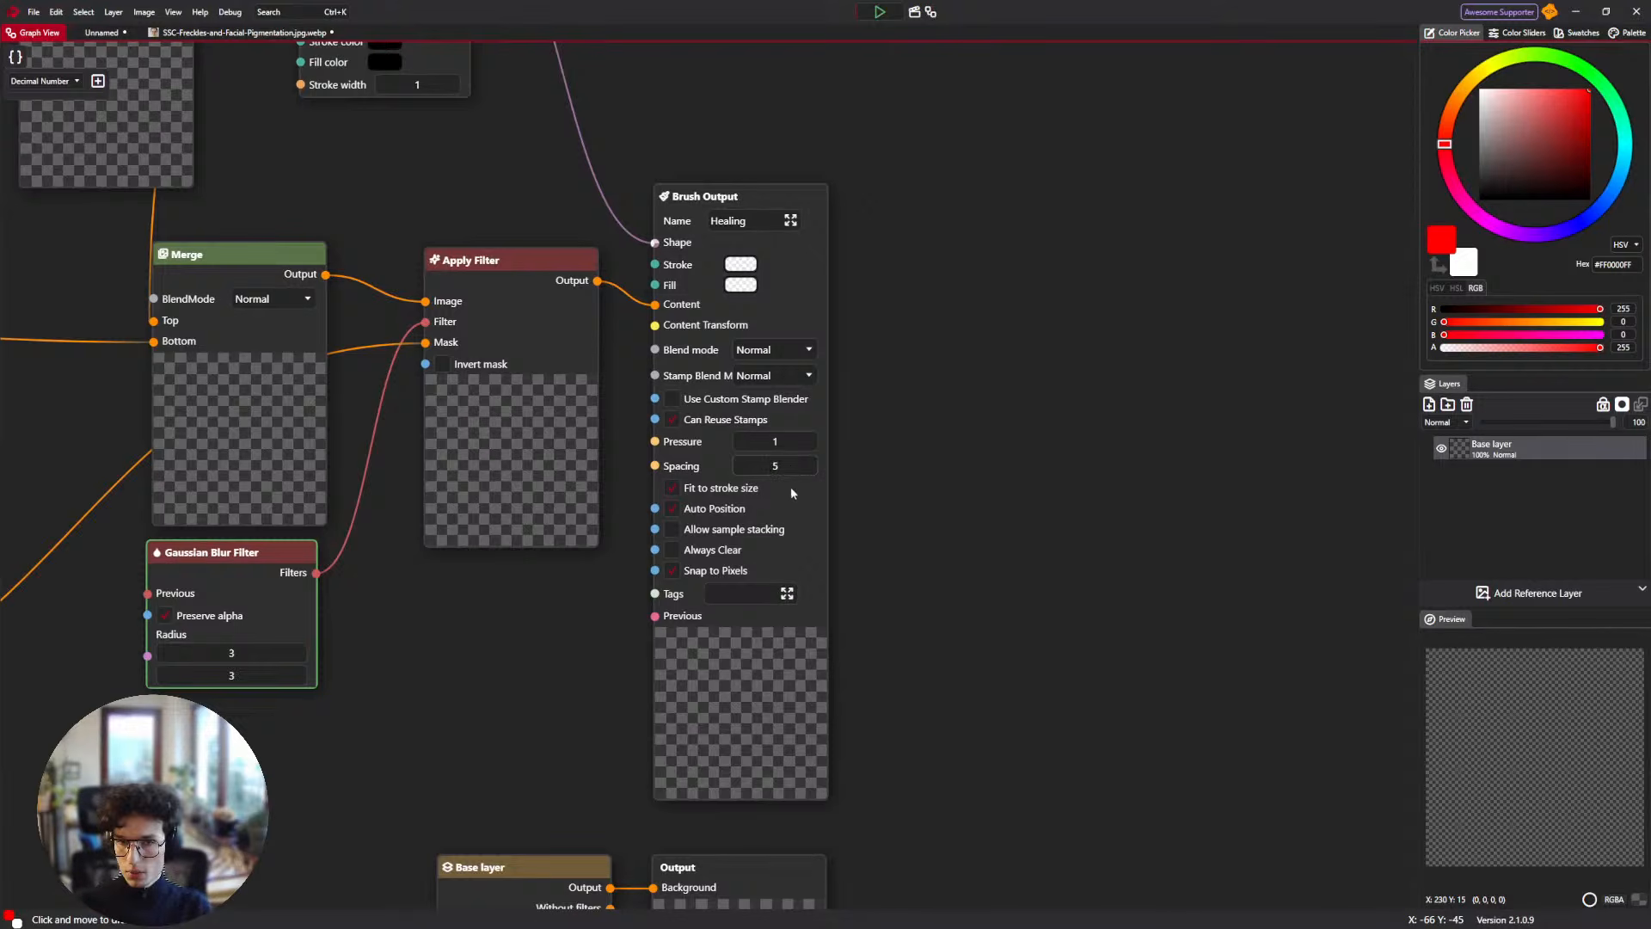
# Test the brush on the freckles above the right-hand eyebrow in the photo and undo the strokes.
pyautogui.click(103, 32)
pyautogui.click(183, 34)
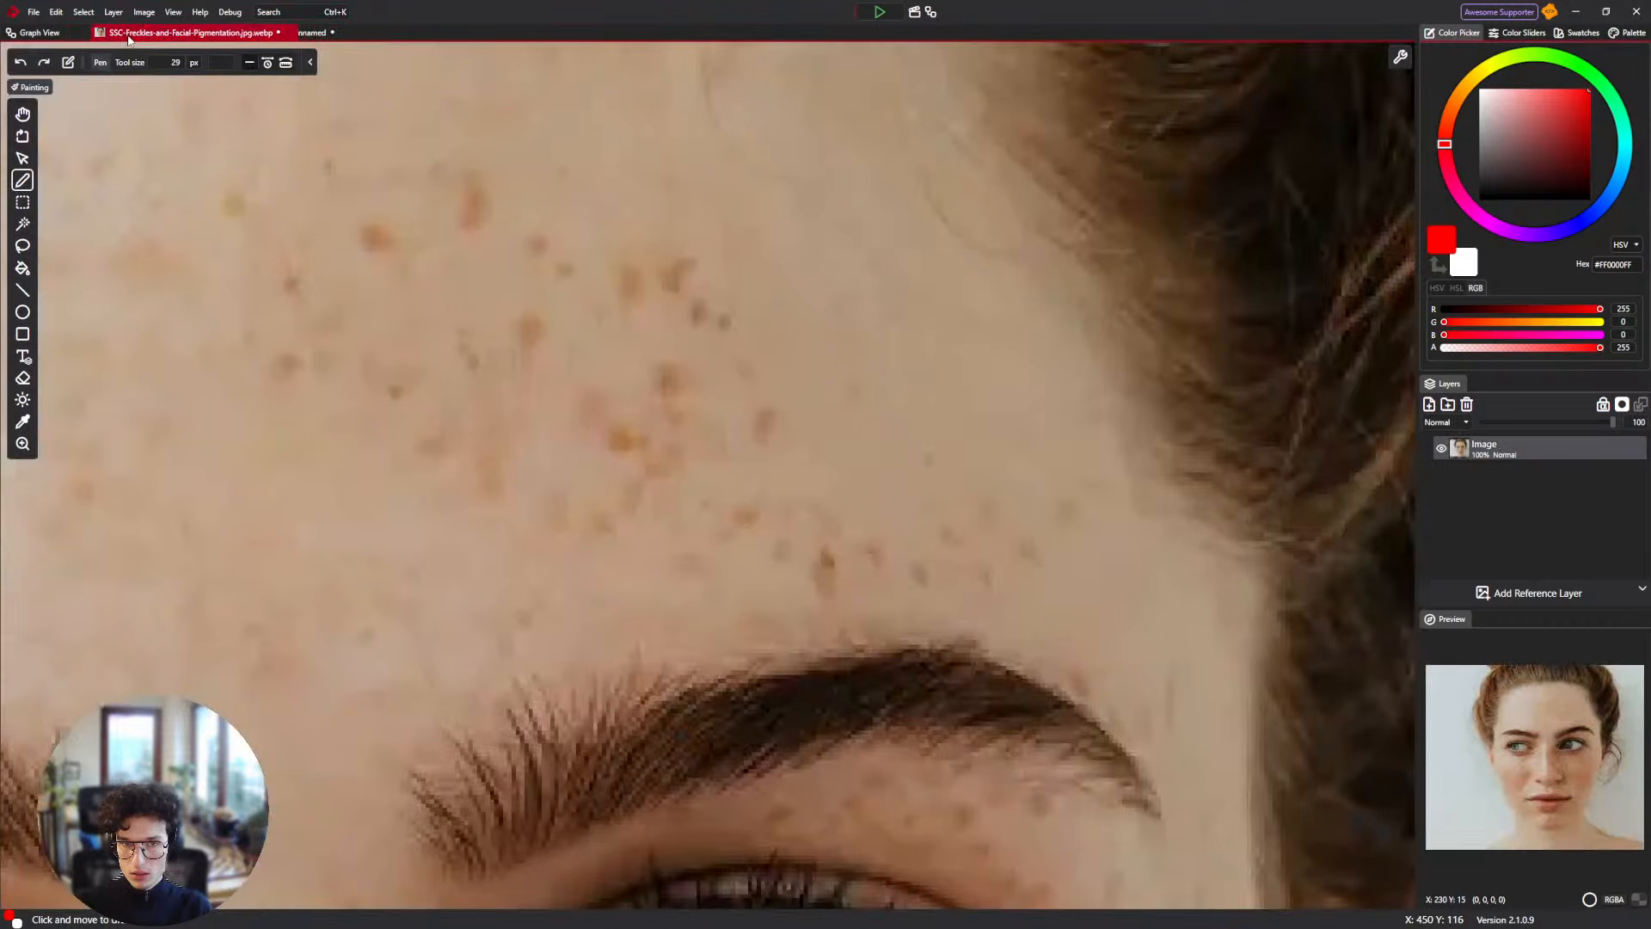
pyautogui.moveTo(824, 568)
pyautogui.mouseDown()
pyautogui.moveTo(864, 486)
pyautogui.moveTo(870, 385)
pyautogui.moveTo(698, 289)
pyautogui.mouseUp()
pyautogui.hotkey('ctrl', 'z')
pyautogui.hotkey('ctrl', 'z')
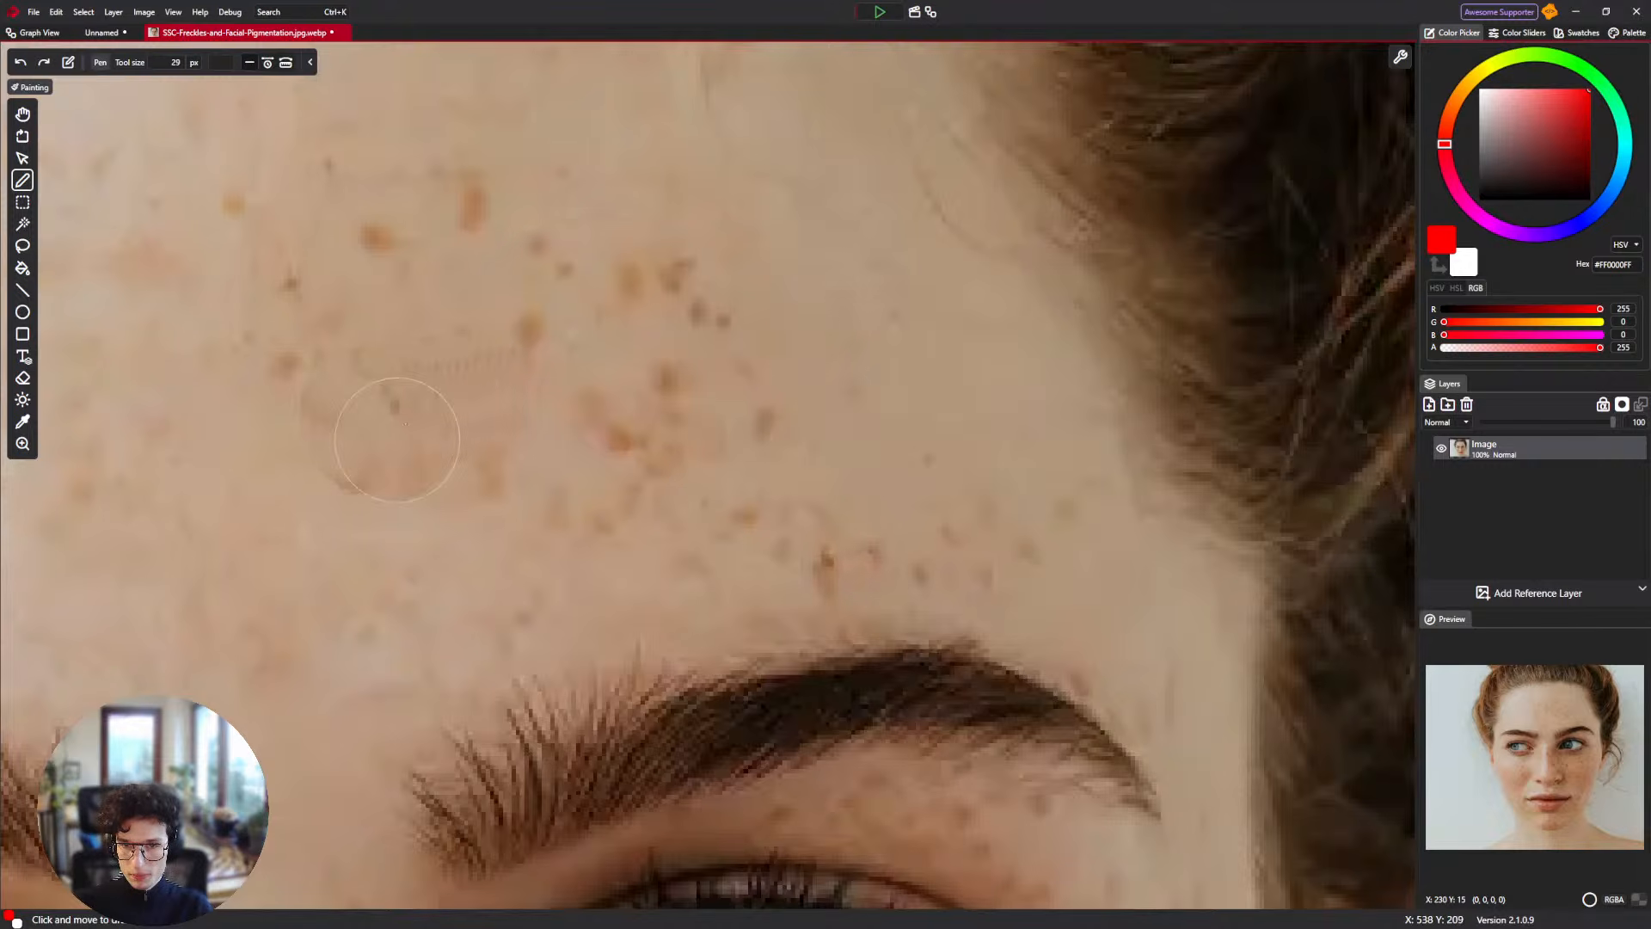
# Enable Allow sample stacking on the Brush Output node and test a stroke over the freckles above the right-hand eyebrow.
pyautogui.click(39, 32)
pyautogui.click(89, 33)
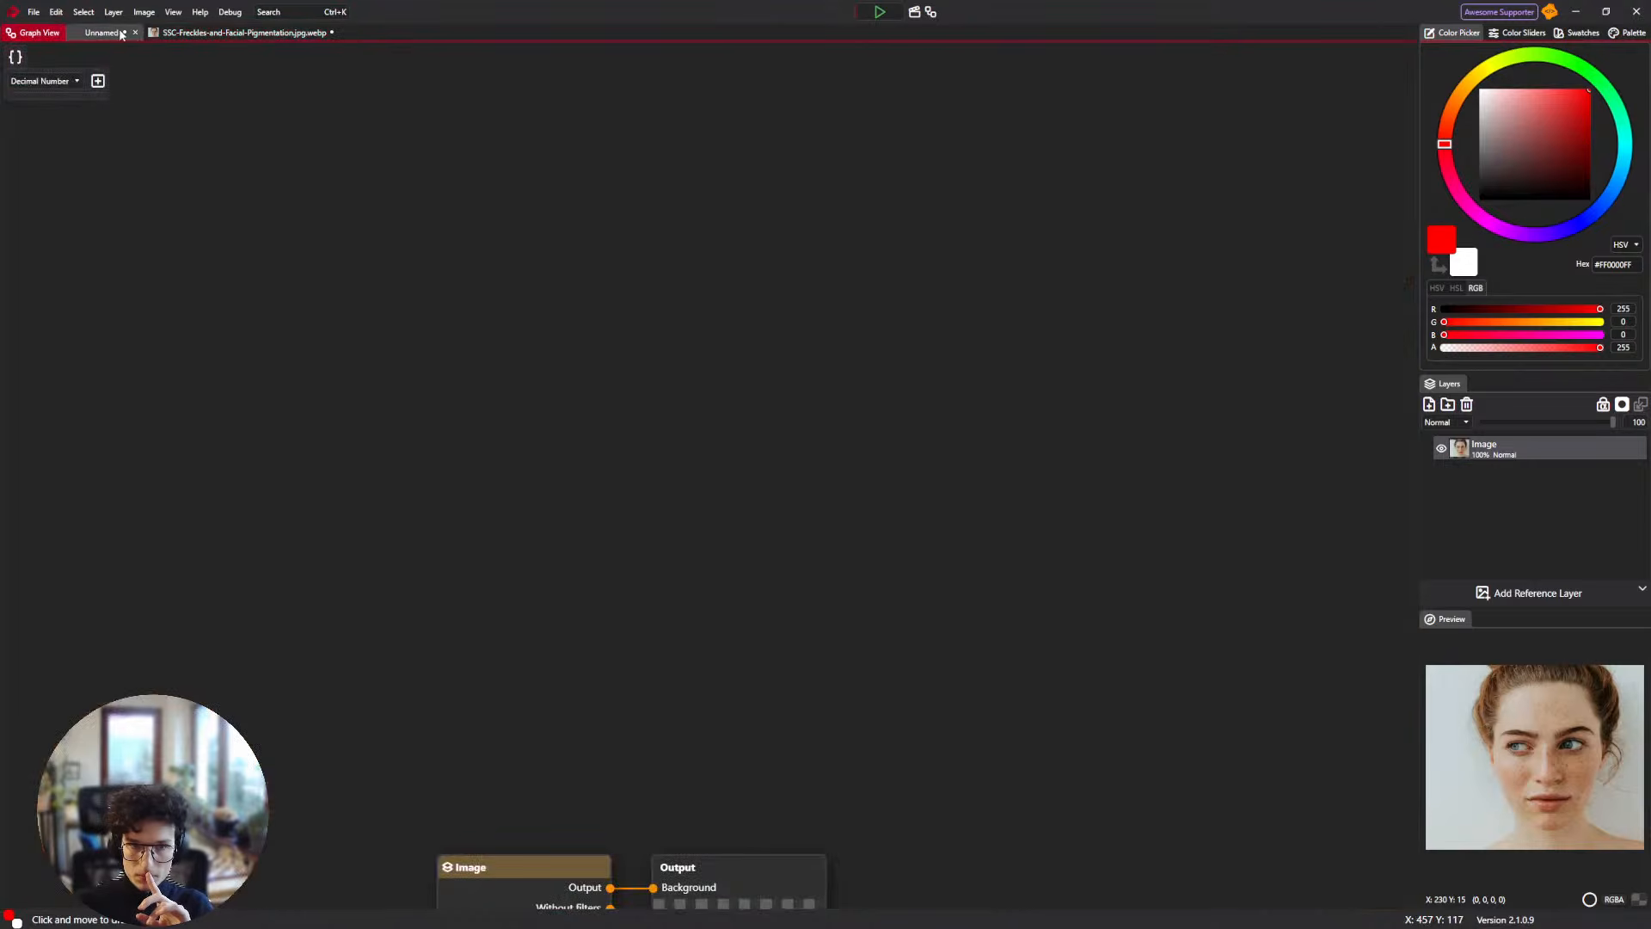
pyautogui.click(38, 34)
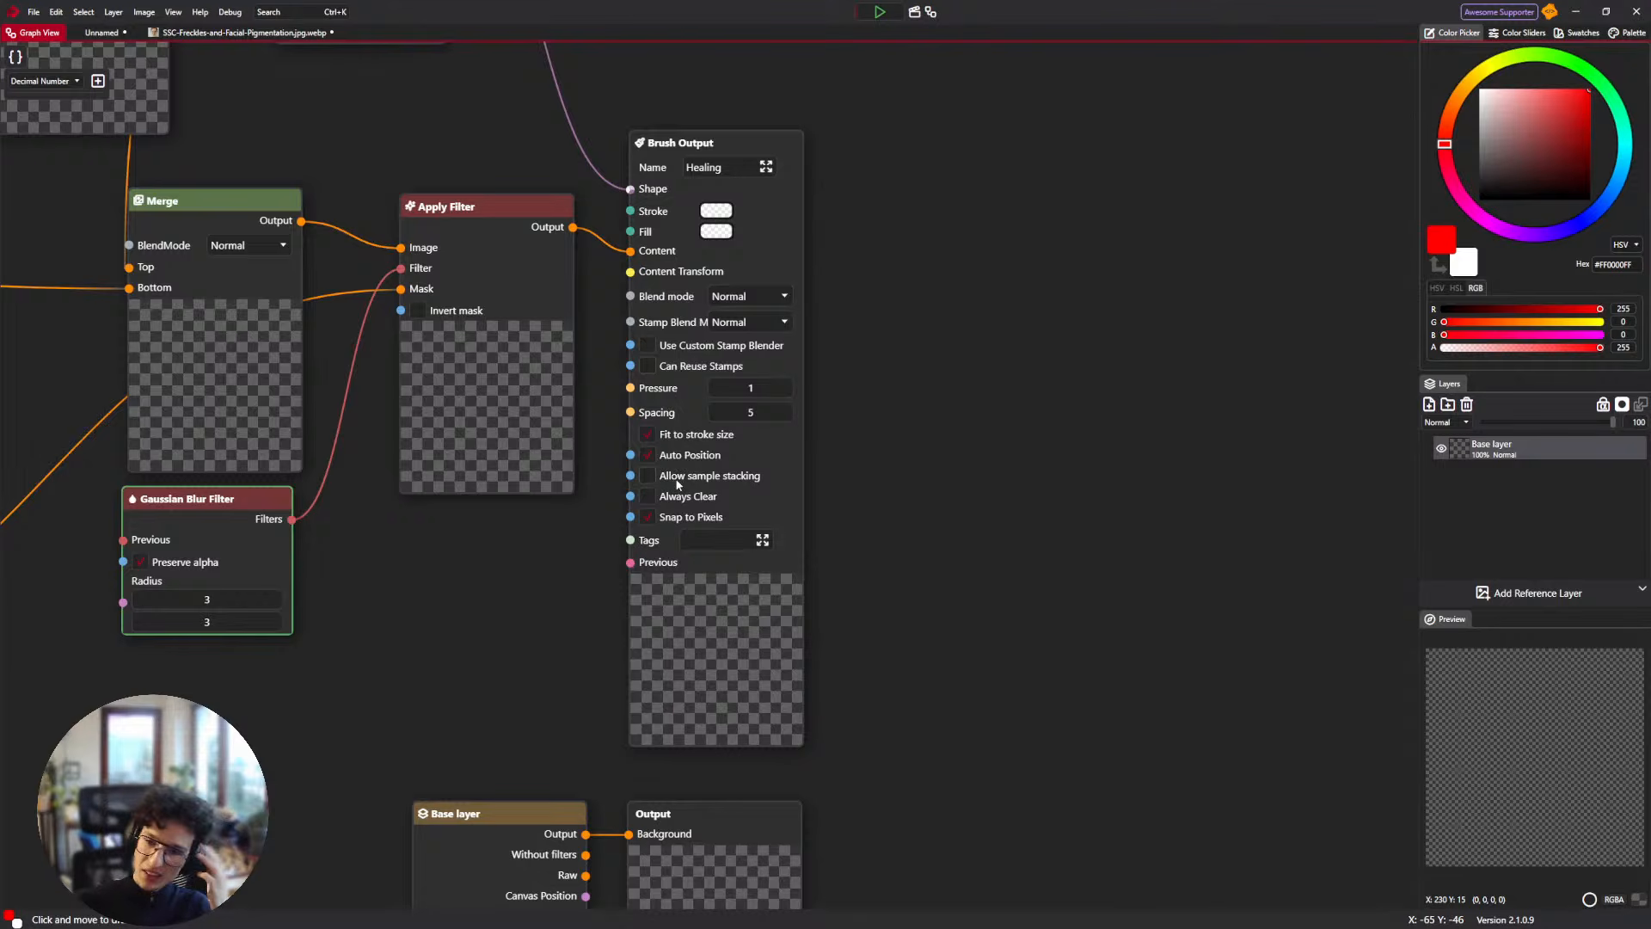
pyautogui.scroll(1, 966, 393)
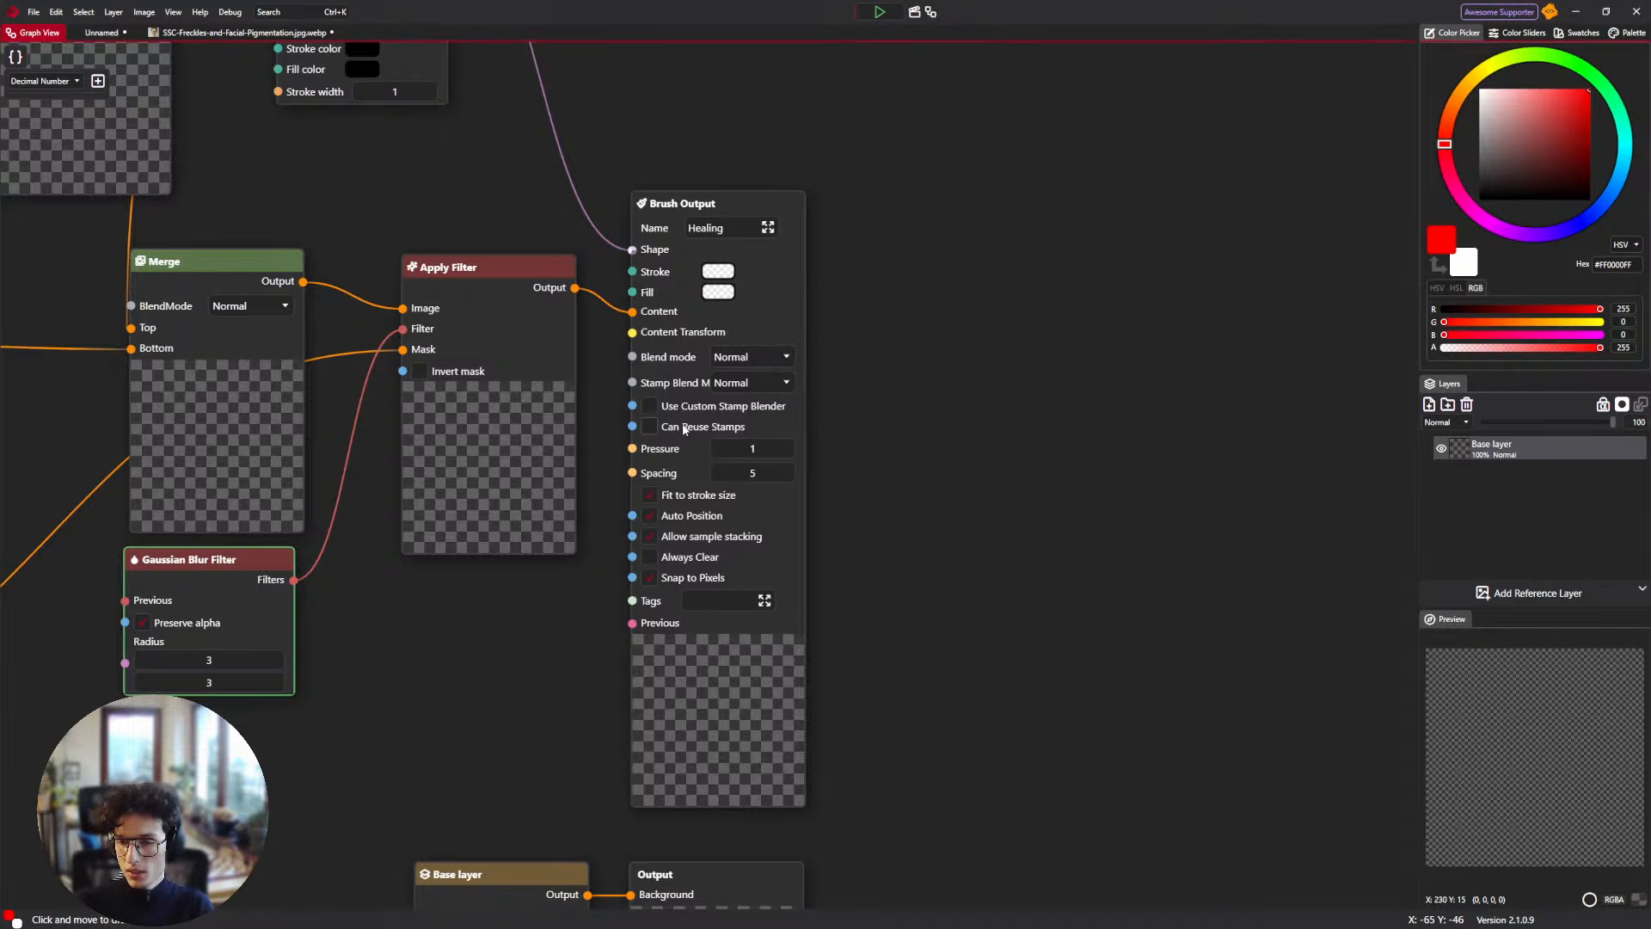
pyautogui.scroll(-5, 280, 526)
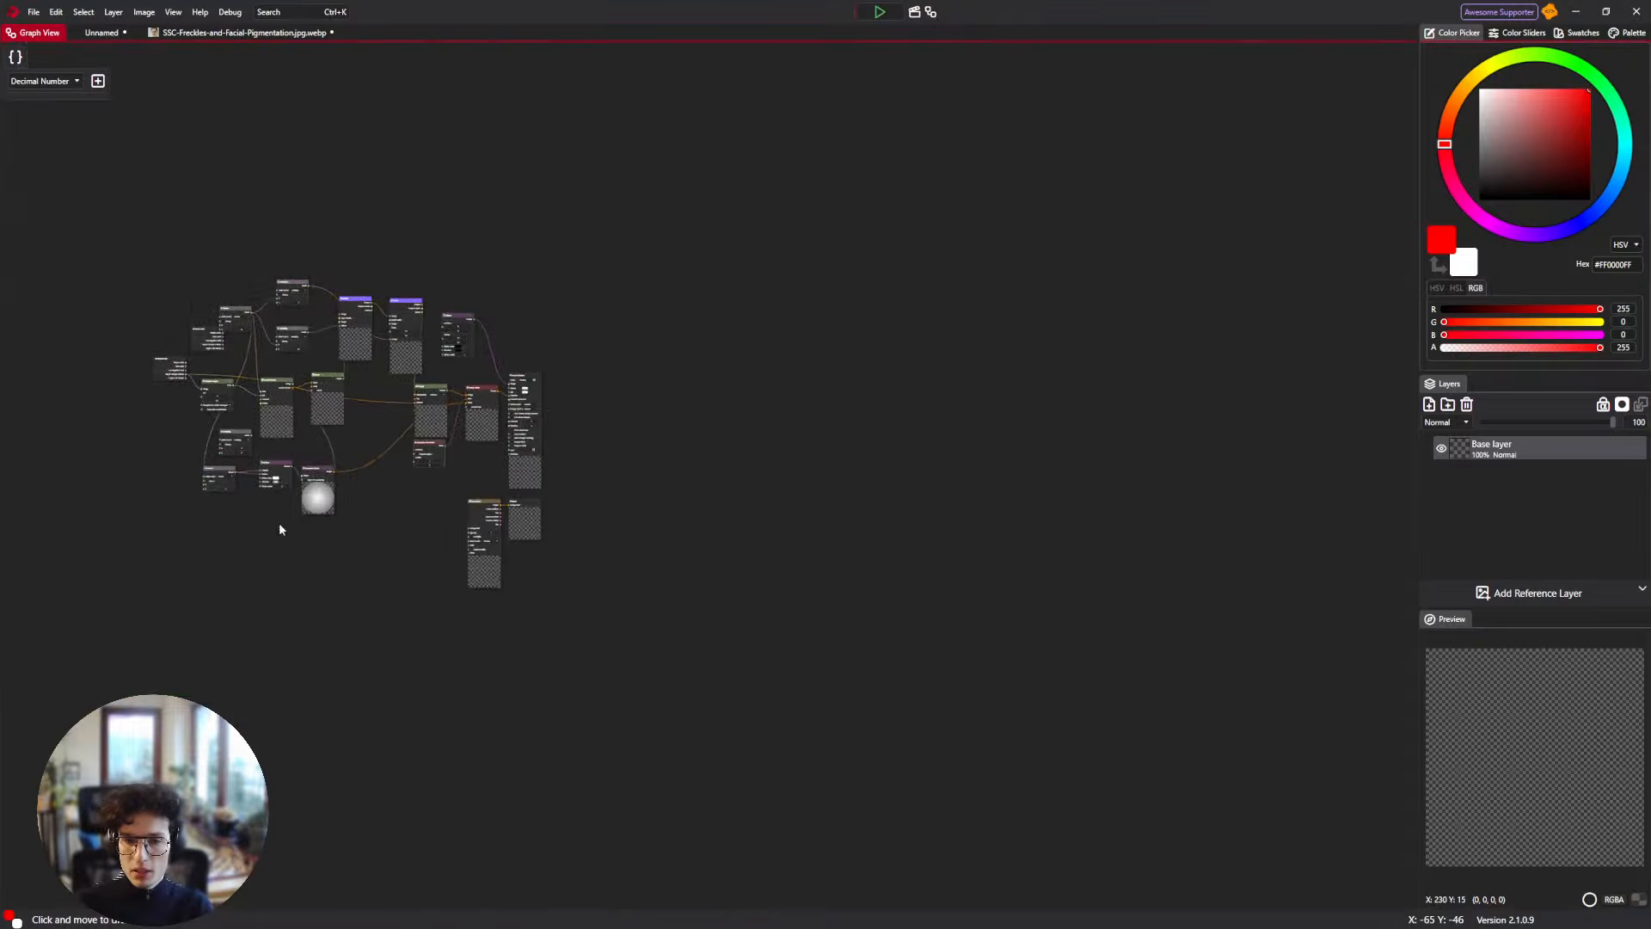
pyautogui.scroll(3, 371, 377)
pyautogui.scroll(4, 642, 335)
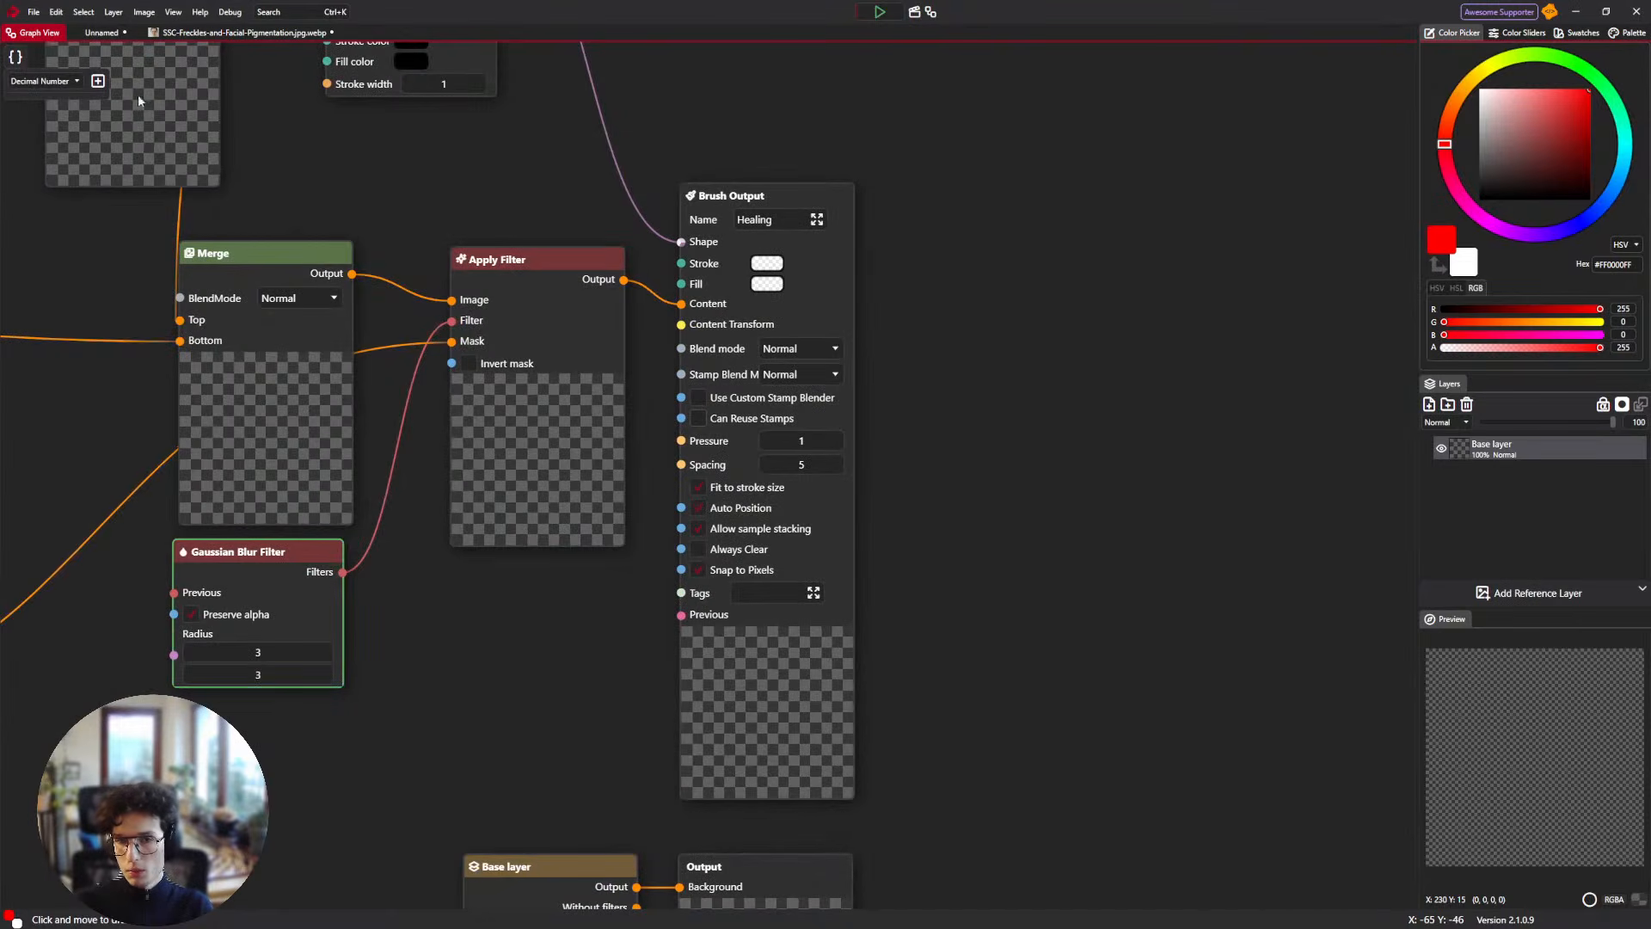
pyautogui.click(191, 33)
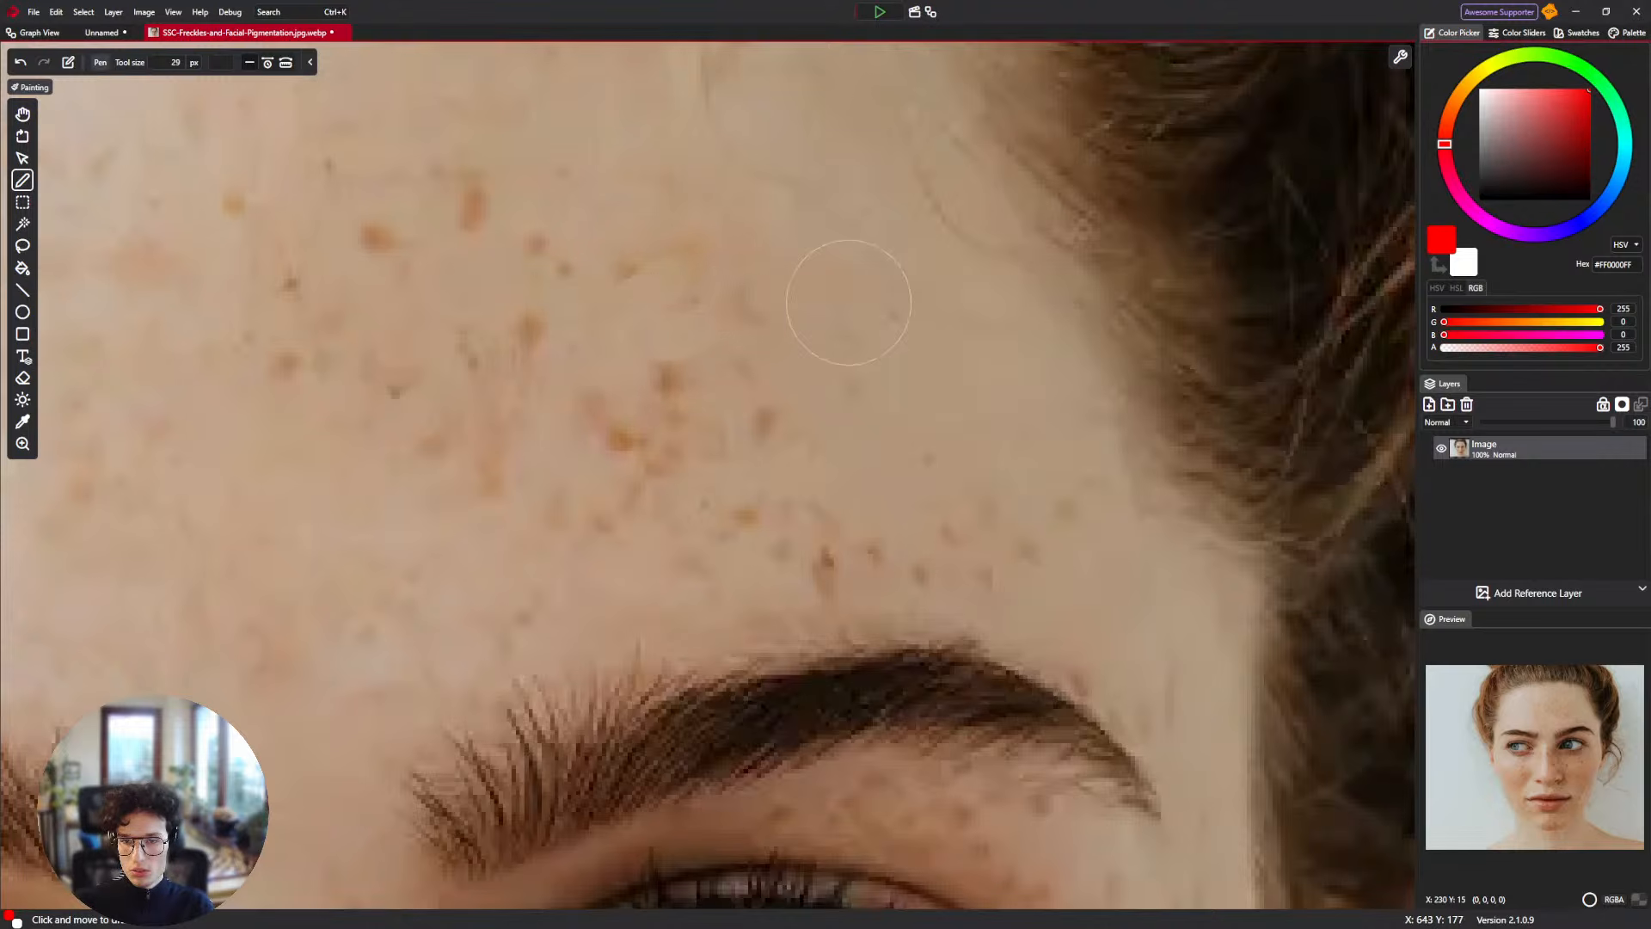
# Try the brush with Allow sample stacking turned off across the forehead freckles, undoing the stroke and restoring the option.
pyautogui.click(47, 34)
pyautogui.click(117, 34)
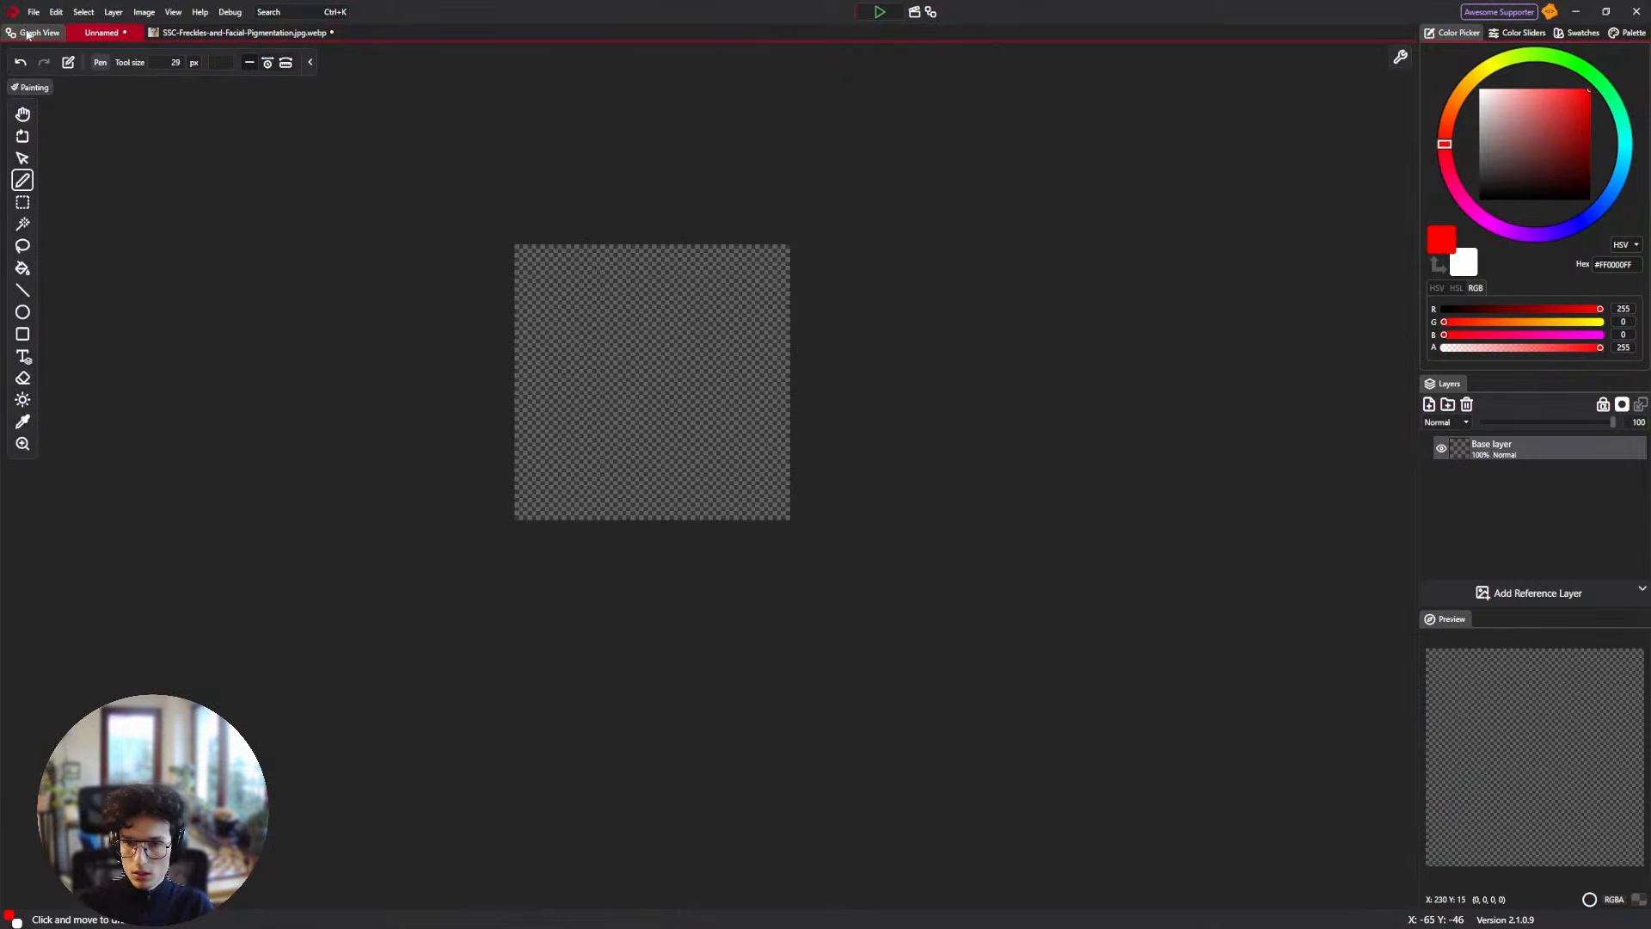
pyautogui.click(31, 32)
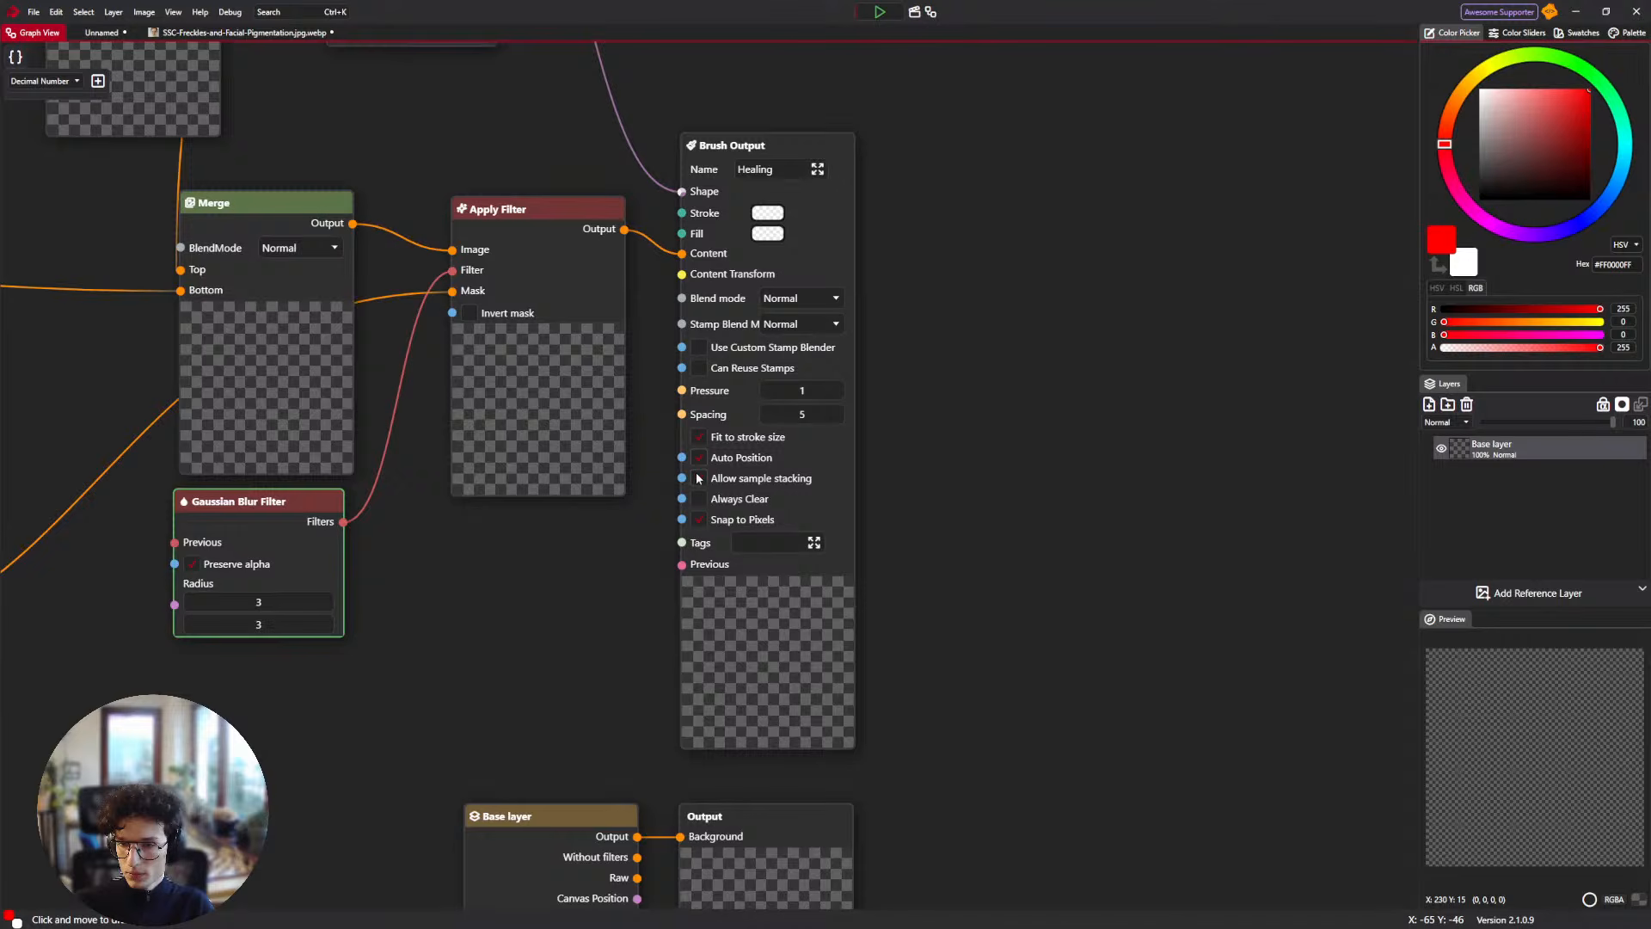
pyautogui.click(236, 33)
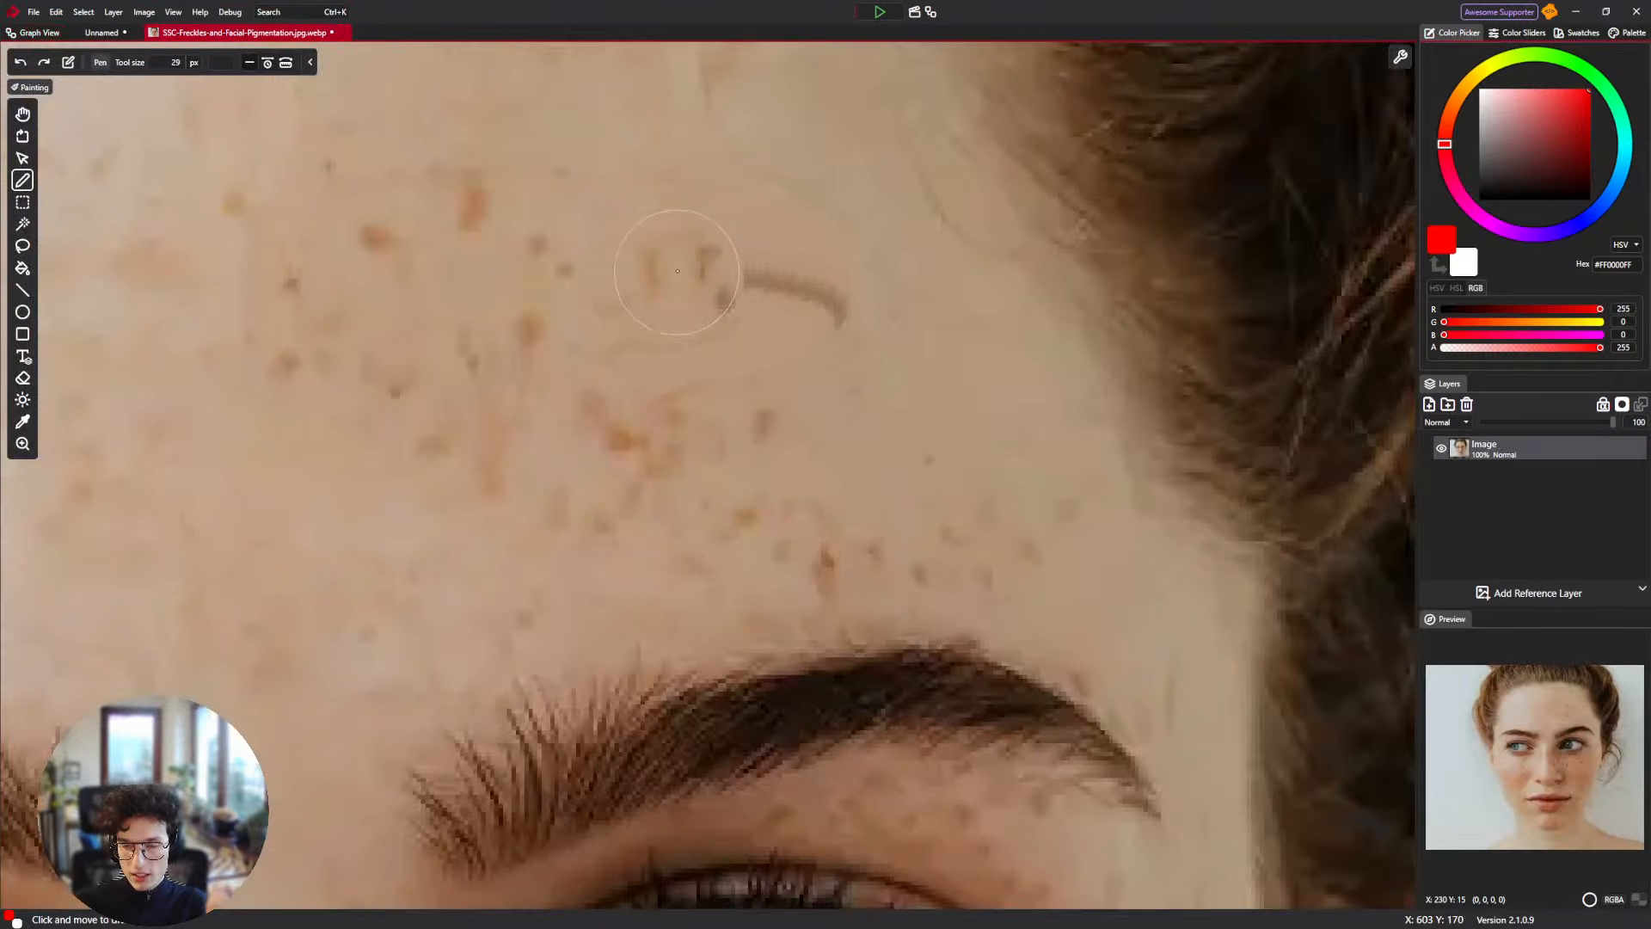
pyautogui.moveTo(676, 284)
pyautogui.mouseDown()
pyautogui.moveTo(620, 293)
pyautogui.moveTo(647, 295)
pyautogui.moveTo(585, 263)
pyautogui.moveTo(333, 286)
pyautogui.moveTo(230, 354)
pyautogui.moveTo(379, 349)
pyautogui.moveTo(514, 289)
pyautogui.moveTo(367, 315)
pyautogui.moveTo(423, 349)
pyautogui.moveTo(649, 395)
pyautogui.moveTo(574, 336)
pyautogui.moveTo(626, 341)
pyautogui.moveTo(567, 418)
pyautogui.moveTo(311, 298)
pyautogui.moveTo(577, 273)
pyautogui.mouseUp()
pyautogui.hotkey('ctrl', 'z')
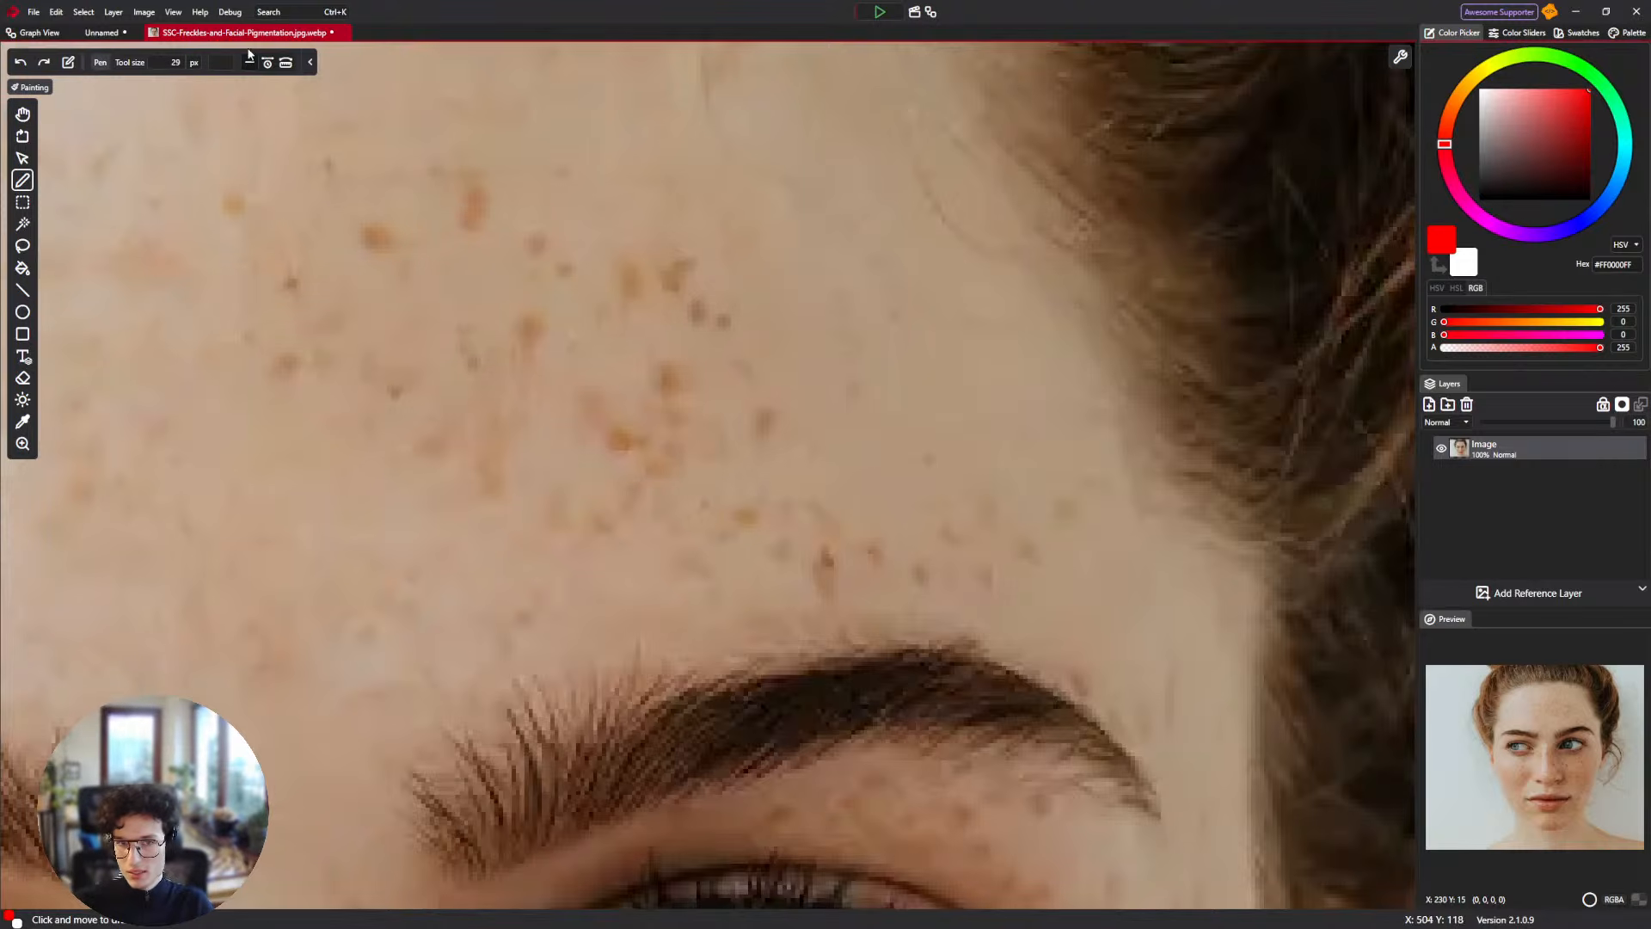
pyautogui.click(48, 33)
pyautogui.click(100, 32)
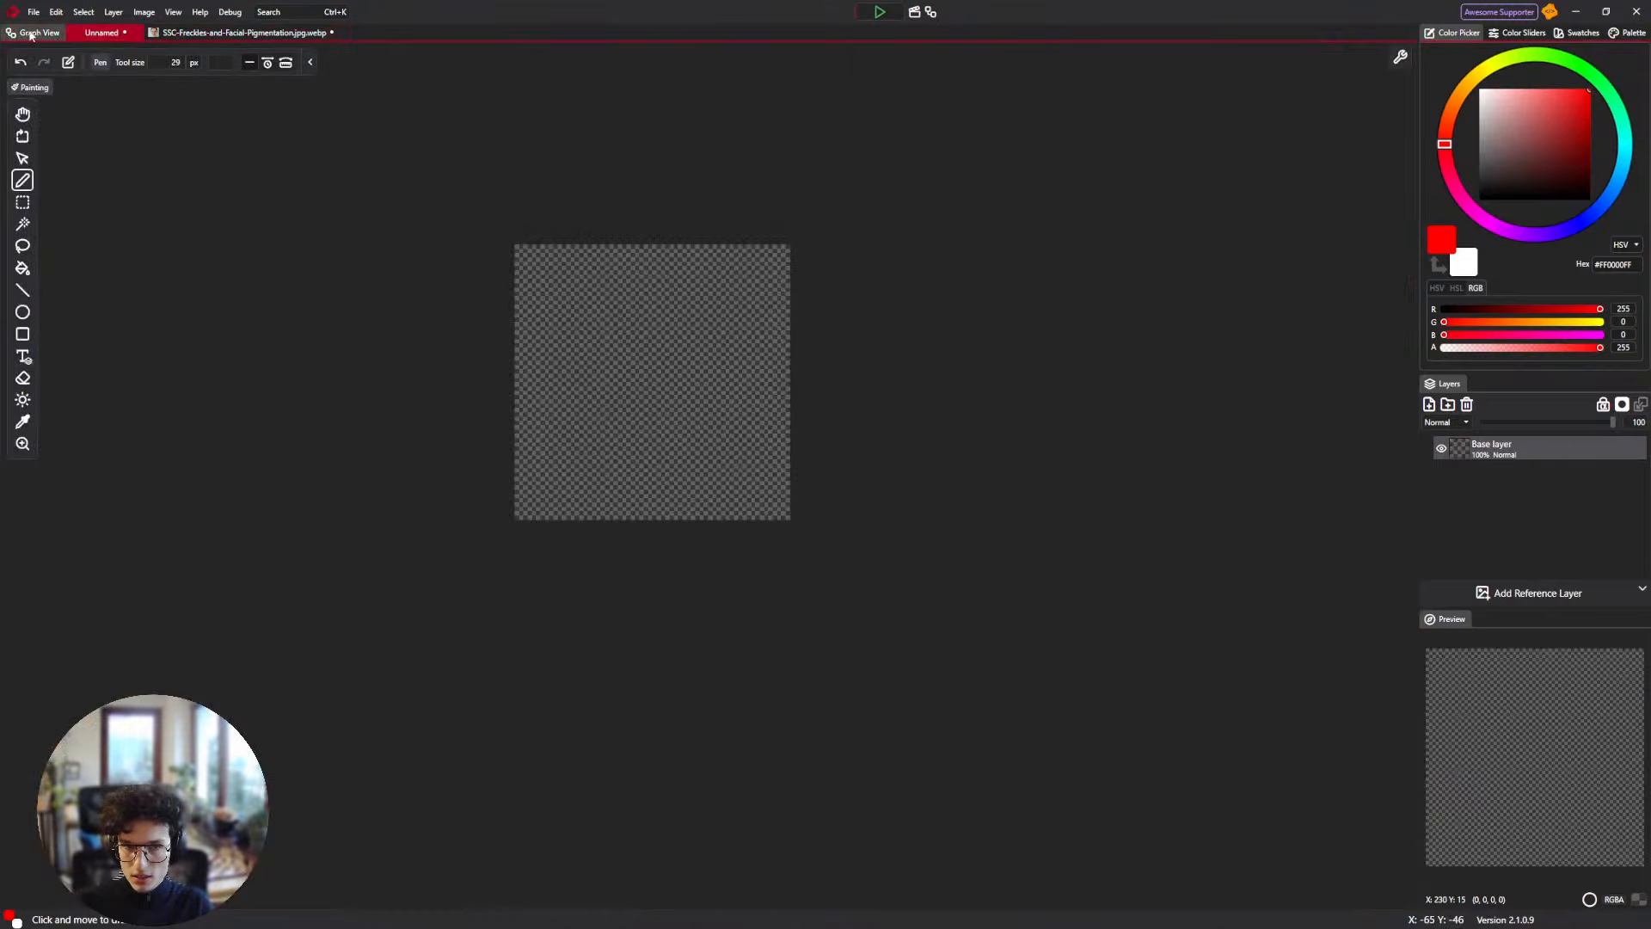
pyautogui.click(31, 35)
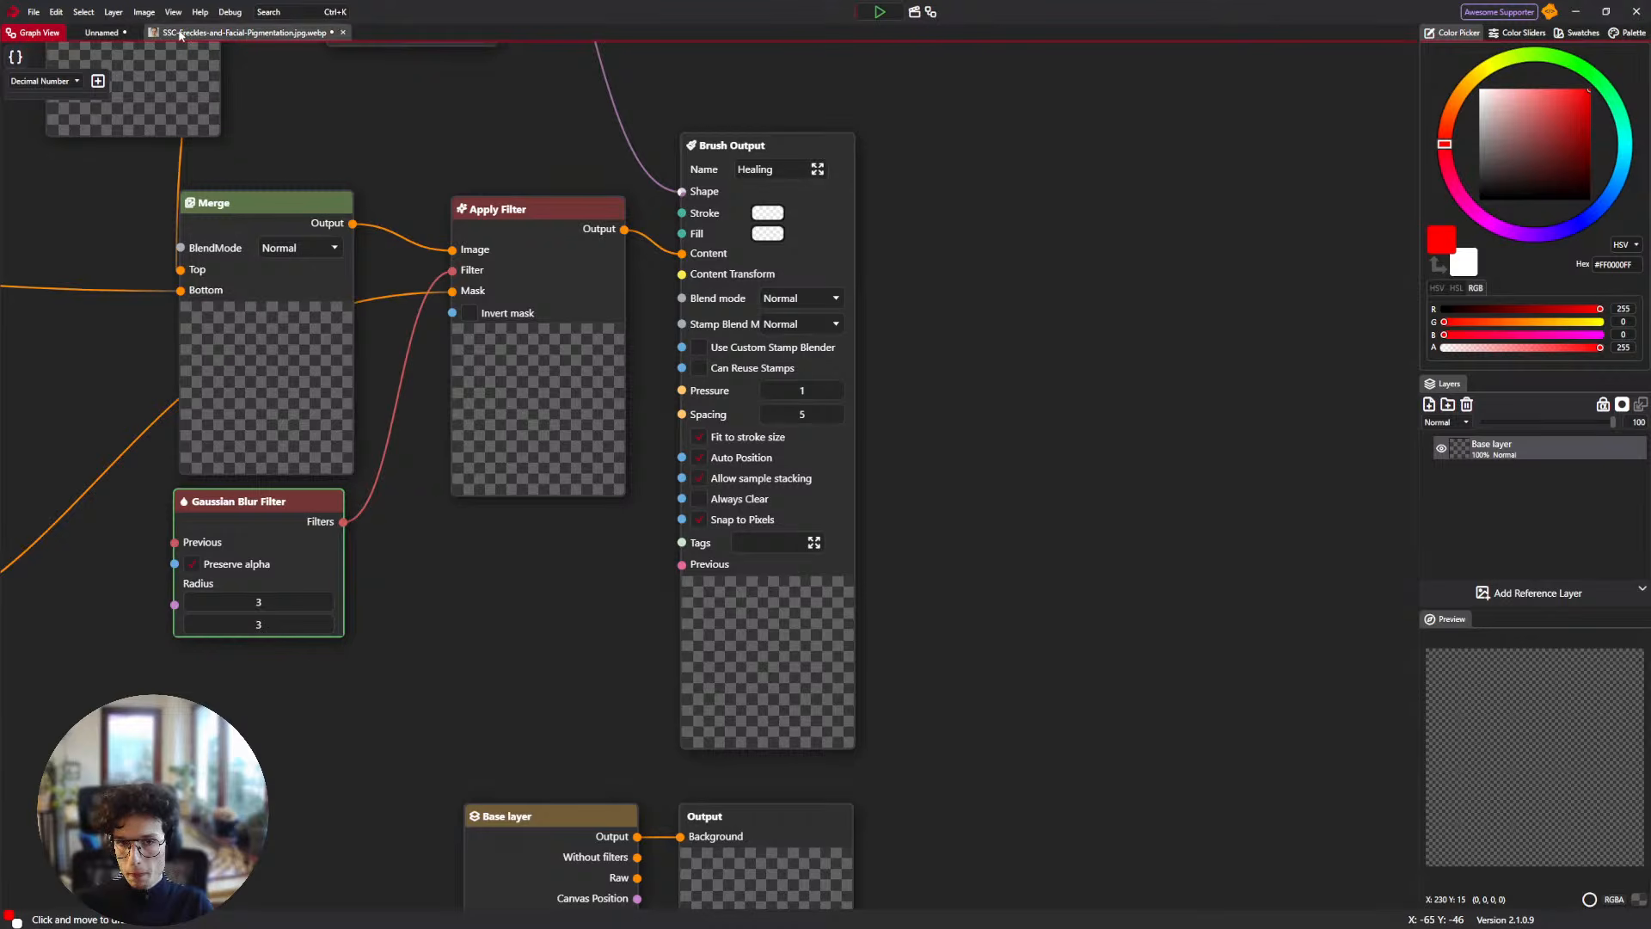
# Examine the Stroke Info node's Target Sample Texture output and its connections to the Sample Image and Create Image nodes.
pyautogui.moveTo(259, 198); pyautogui.dragTo(739, 241)
pyautogui.moveTo(404, 365); pyautogui.dragTo(774, 409)
pyautogui.moveTo(289, 435); pyautogui.dragTo(515, 446)
pyautogui.moveTo(398, 415); pyautogui.dragTo(672, 533)
pyautogui.moveTo(409, 318); pyautogui.dragTo(427, 425)
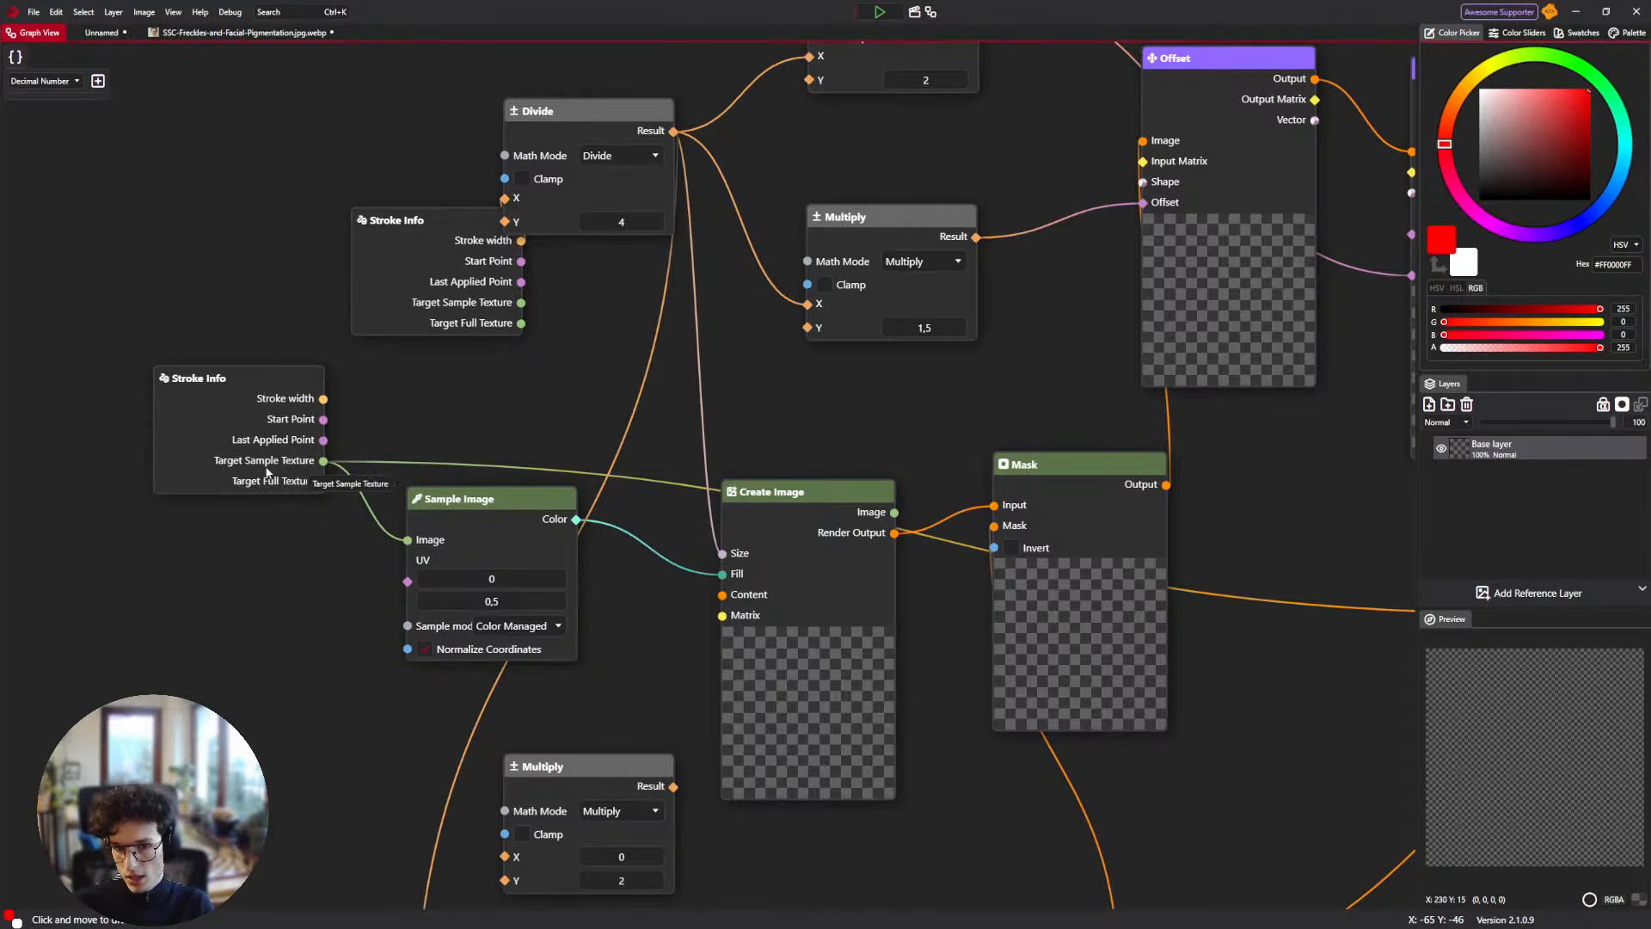
# Test a short brush stroke on the upper freckles above the right-hand eyebrow and undo it.
pyautogui.click(195, 34)
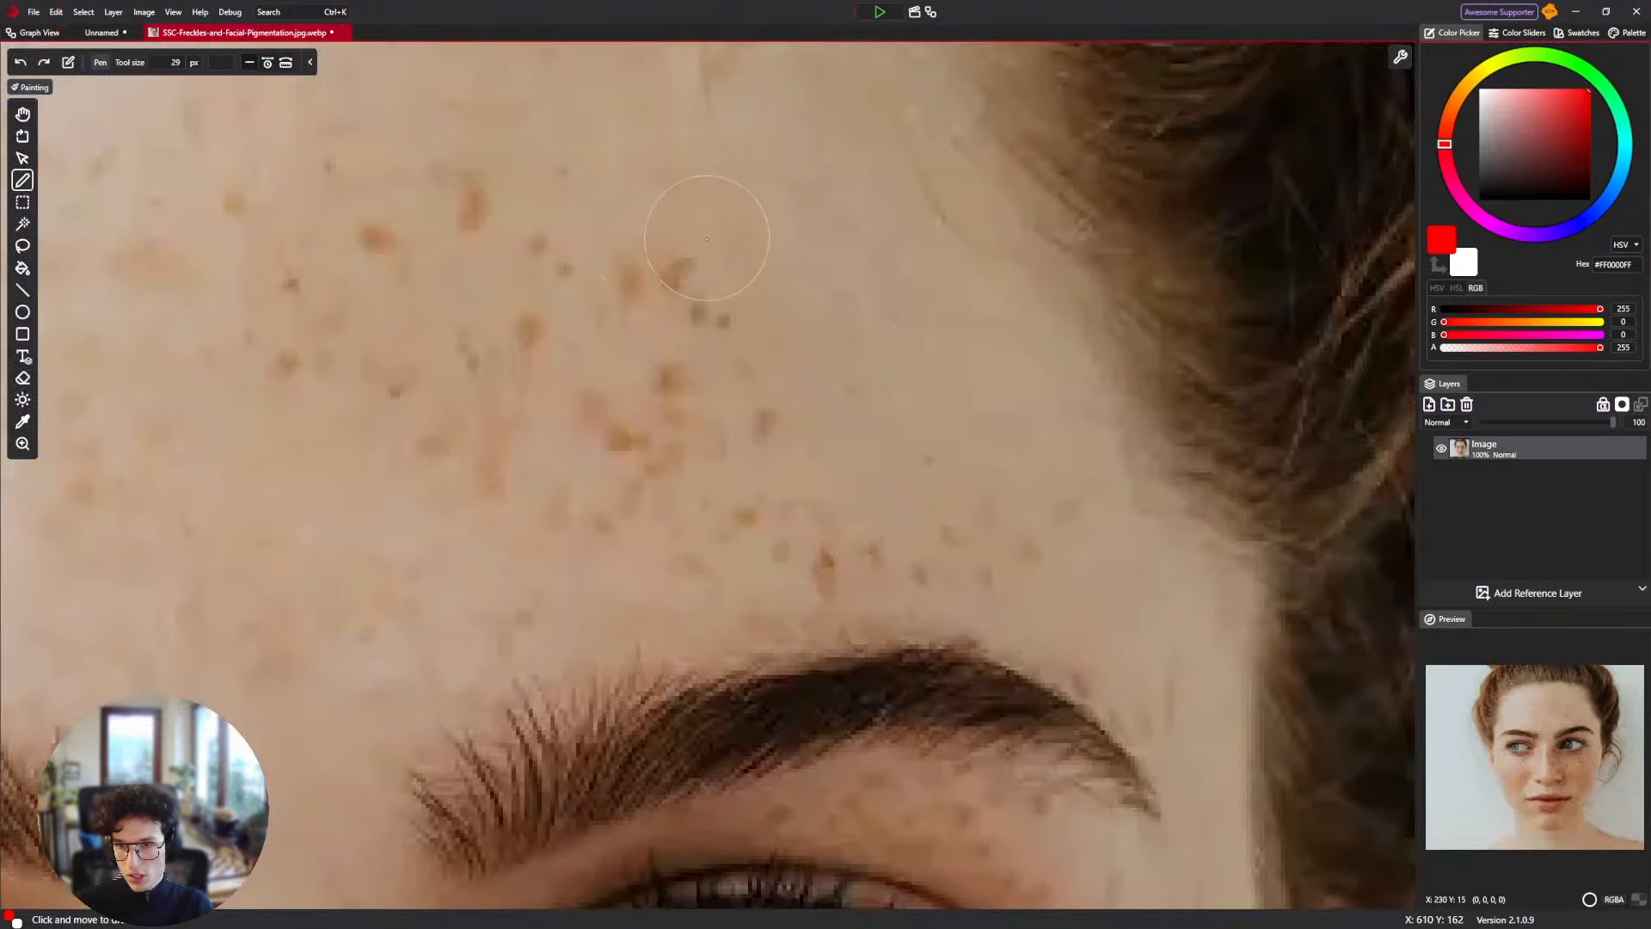
pyautogui.moveTo(676, 279); pyautogui.dragTo(691, 270)
pyautogui.hotkey('ctrl', 'z')
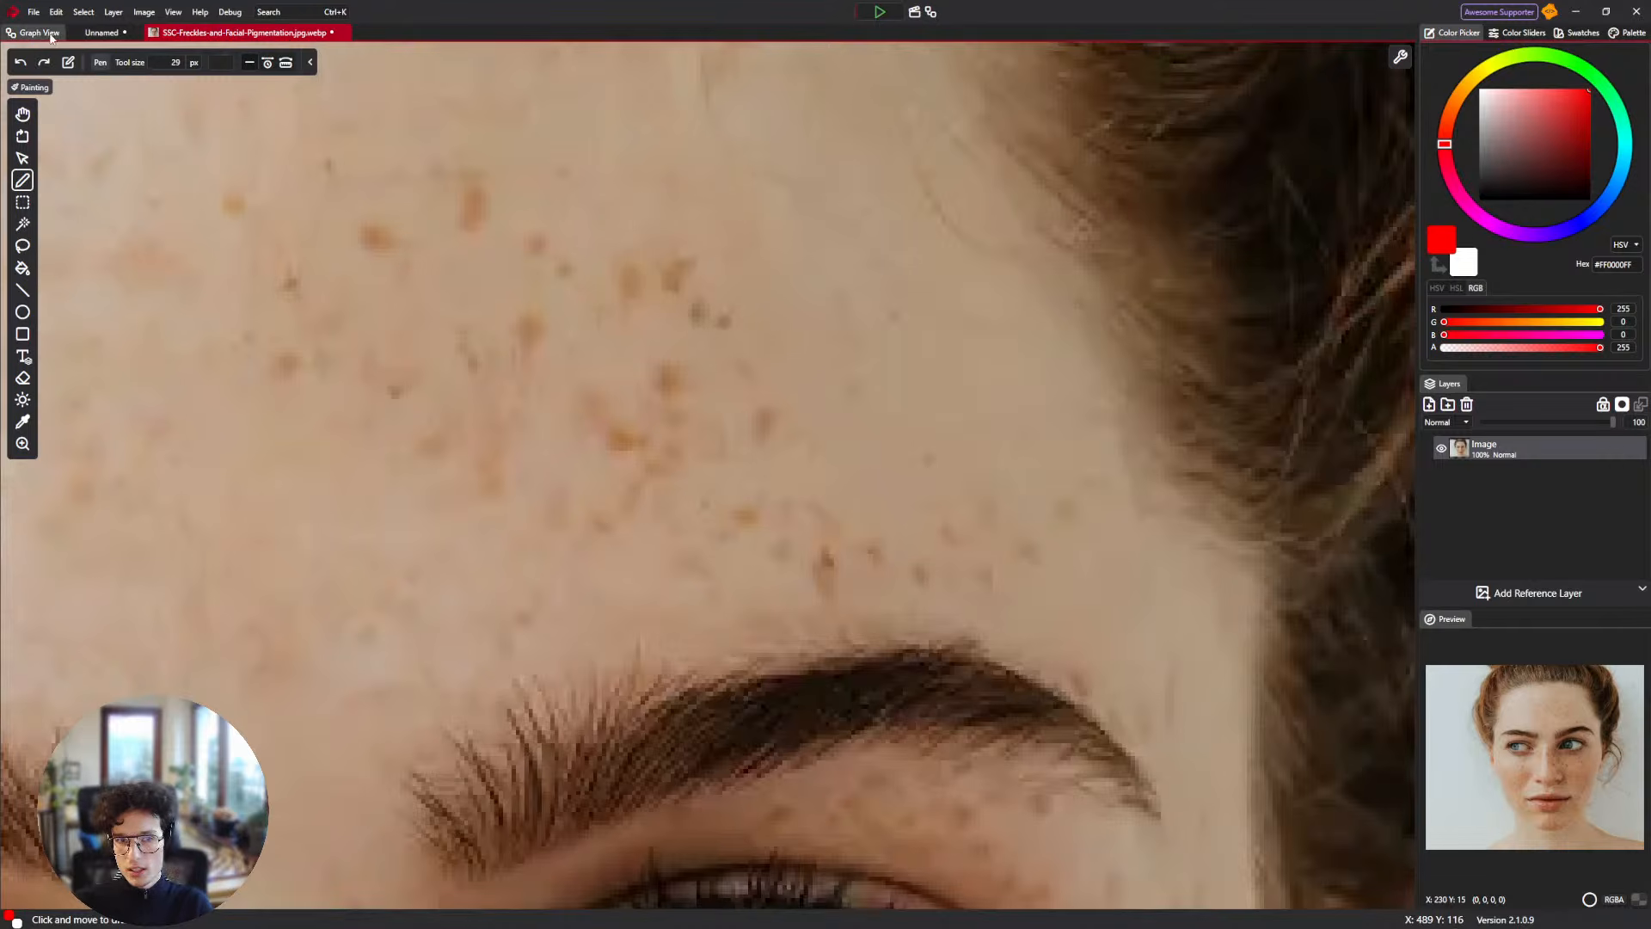
# Examine the Brush Output node's options and the Stroke Info, Sample Image, Create Image and Mask connections in the node graph.
pyautogui.click(50, 34)
pyautogui.click(194, 35)
pyautogui.click(40, 37)
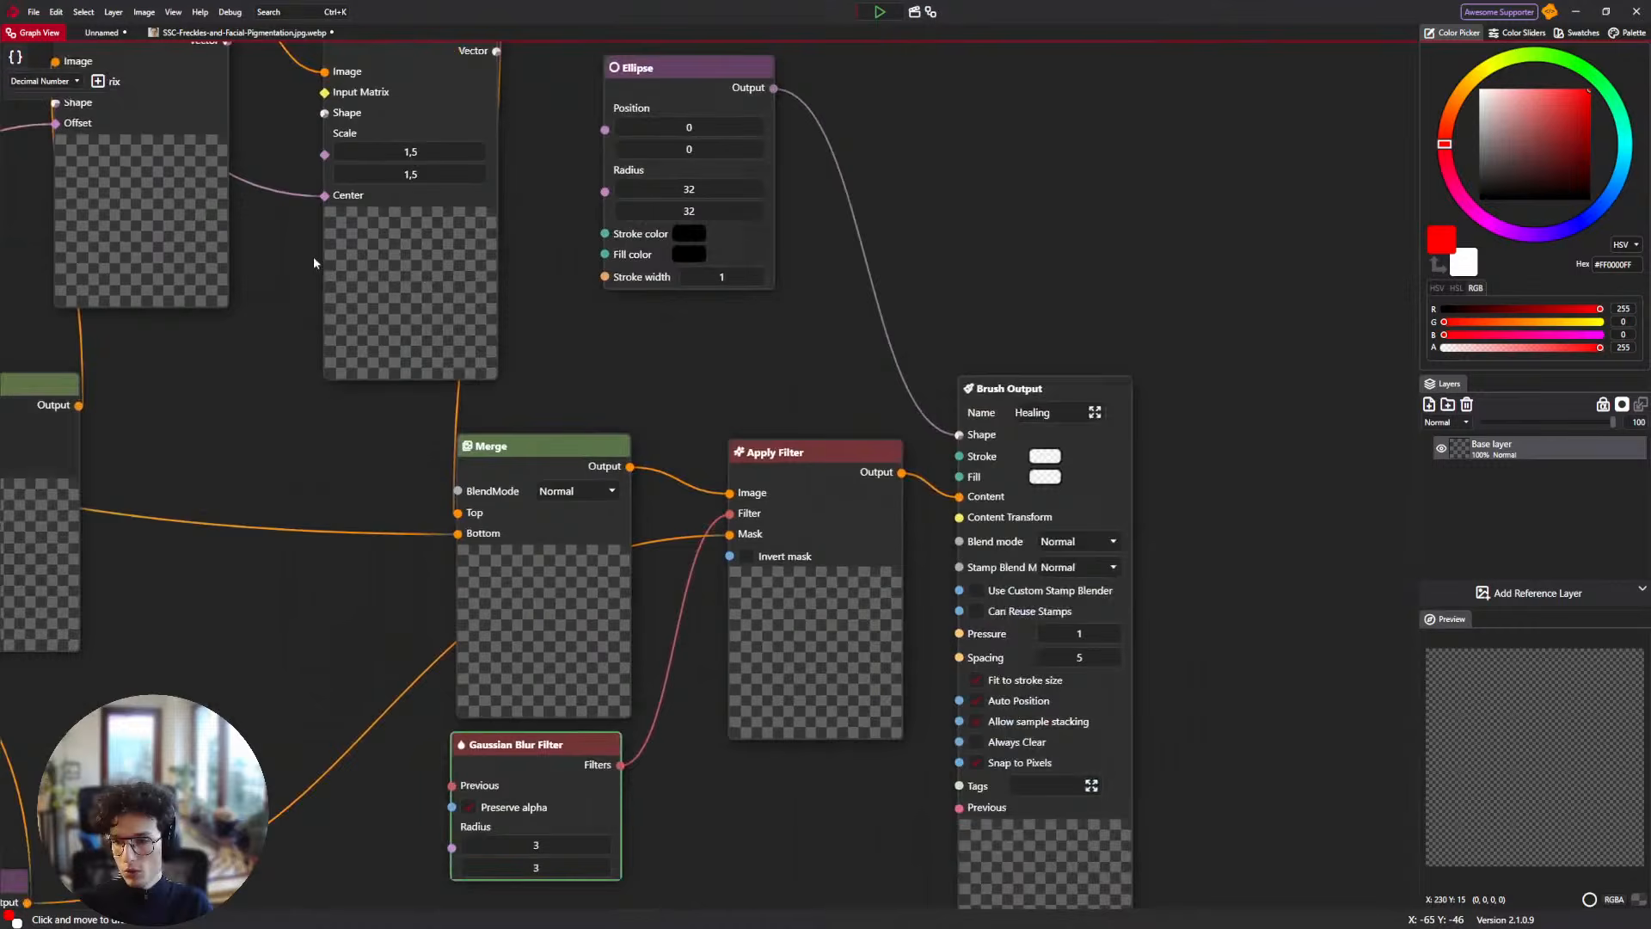
pyautogui.moveTo(854, 695); pyautogui.dragTo(556, 636)
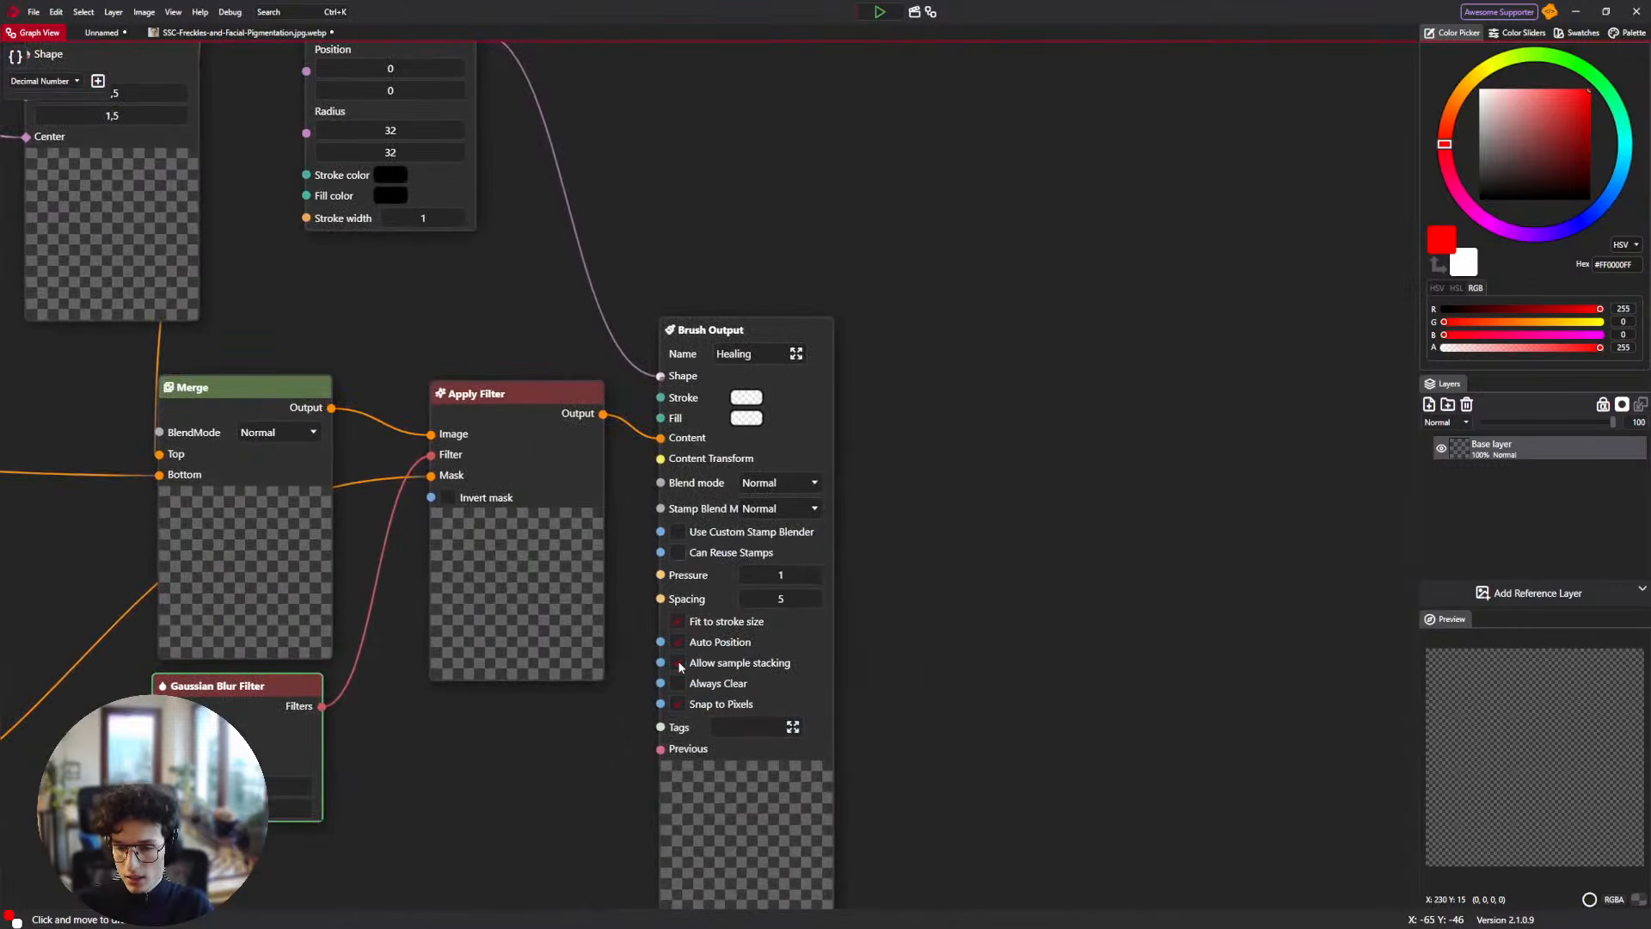
pyautogui.moveTo(242, 347)
pyautogui.mouseDown()
pyautogui.moveTo(508, 390)
pyautogui.moveTo(1024, 376)
pyautogui.mouseUp()
pyautogui.moveTo(313, 468); pyautogui.dragTo(863, 474)
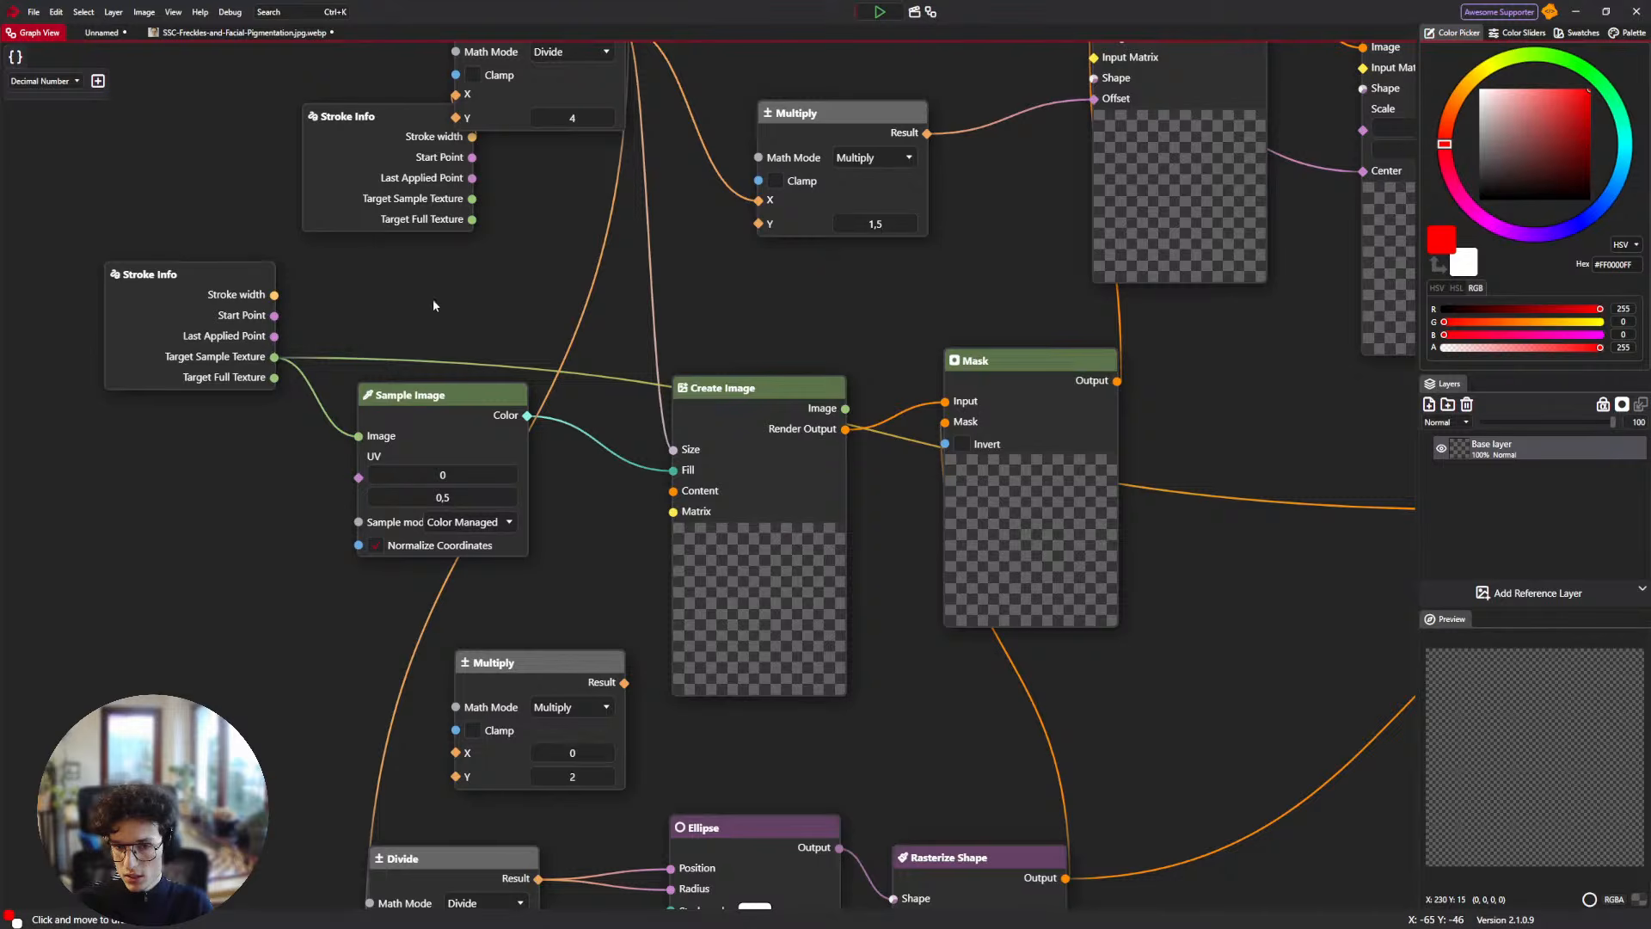
pyautogui.moveTo(431, 298); pyautogui.dragTo(335, 302)
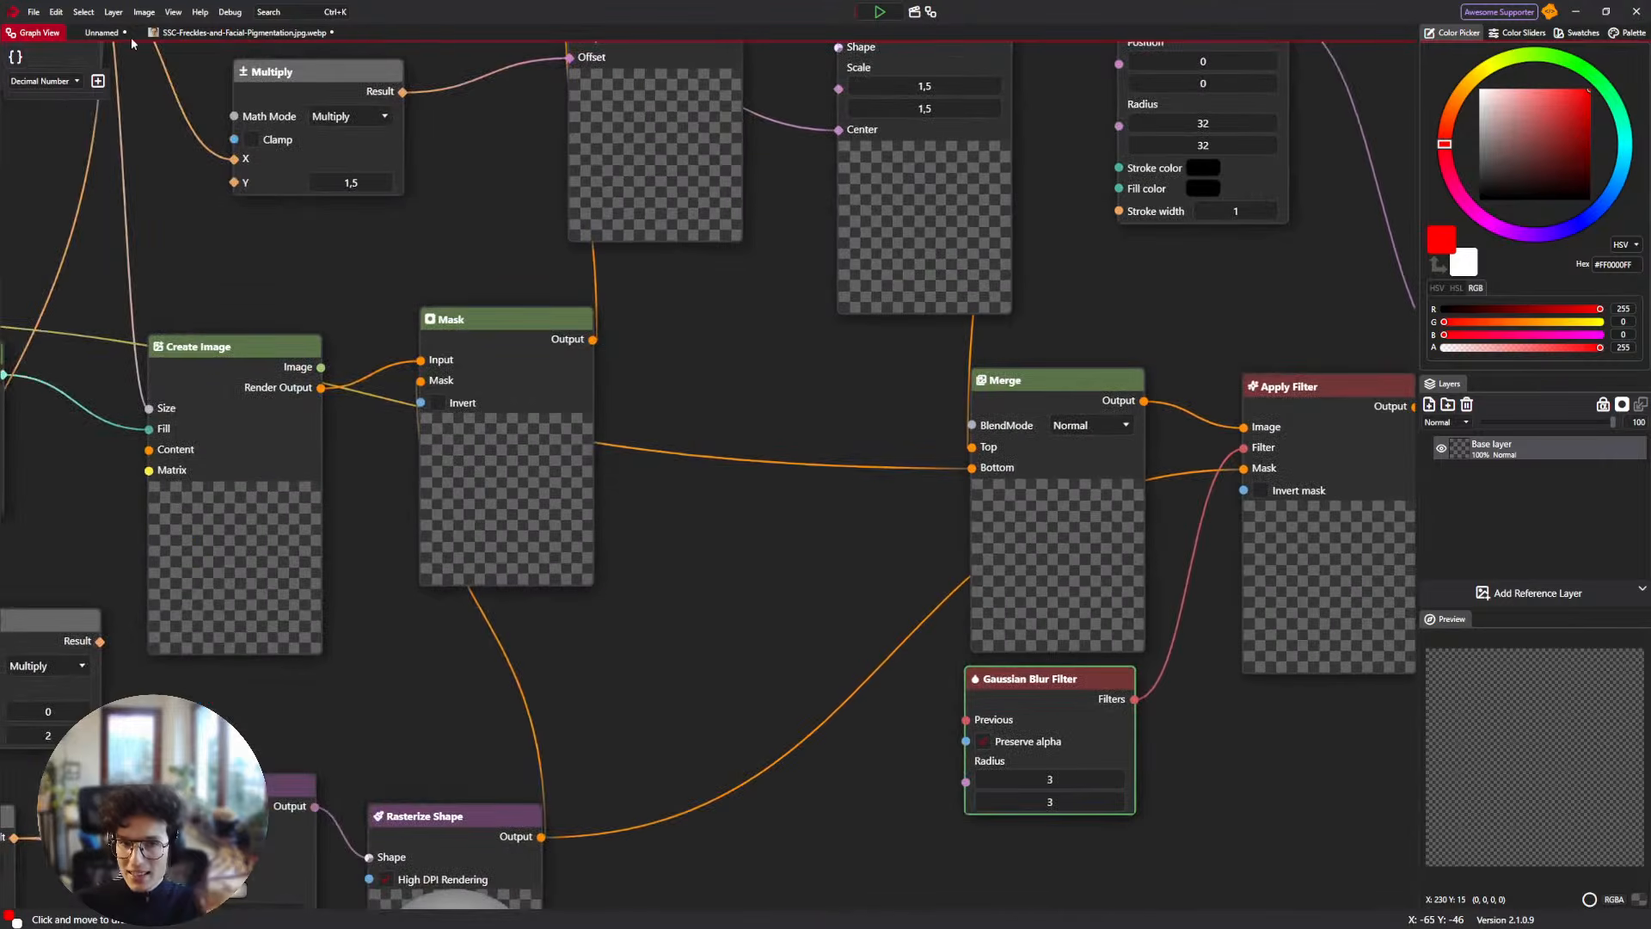
# Try continuous brush strokes over the freckle cluster above the right-hand eyebrow in the photo and undo them.
pyautogui.click(198, 33)
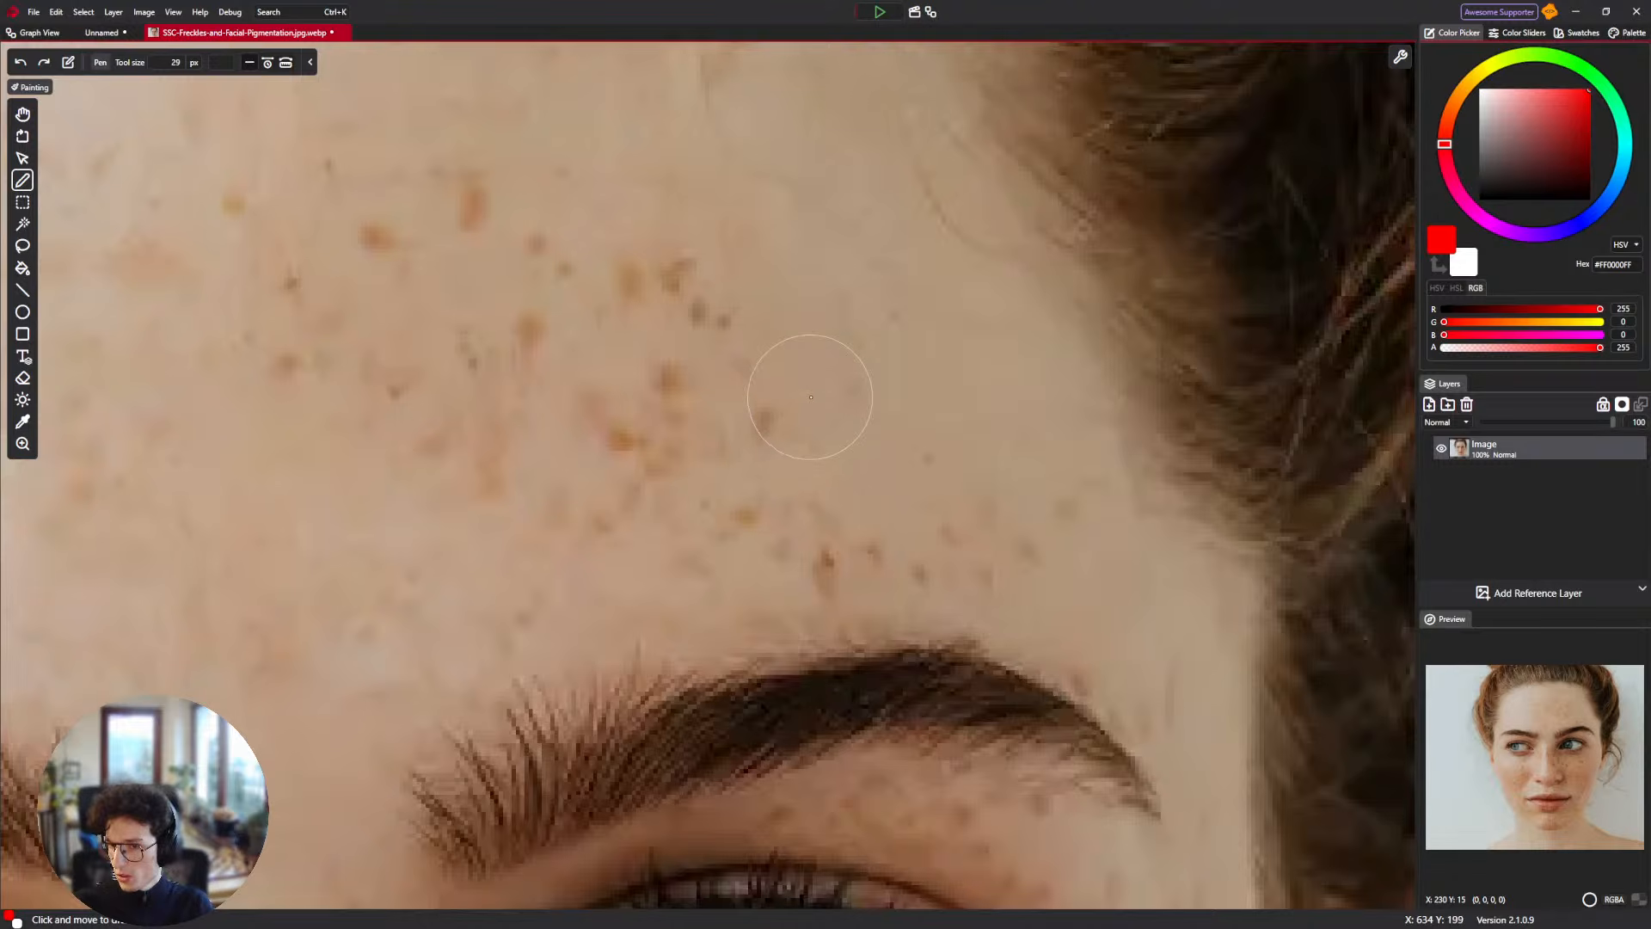
pyautogui.moveTo(808, 398)
pyautogui.mouseDown()
pyautogui.moveTo(788, 436)
pyautogui.moveTo(677, 341)
pyautogui.moveTo(680, 267)
pyautogui.moveTo(729, 320)
pyautogui.moveTo(643, 469)
pyautogui.moveTo(830, 510)
pyautogui.moveTo(782, 555)
pyautogui.moveTo(892, 564)
pyautogui.moveTo(849, 593)
pyautogui.moveTo(939, 569)
pyautogui.mouseUp()
pyautogui.moveTo(743, 501); pyautogui.dragTo(884, 538)
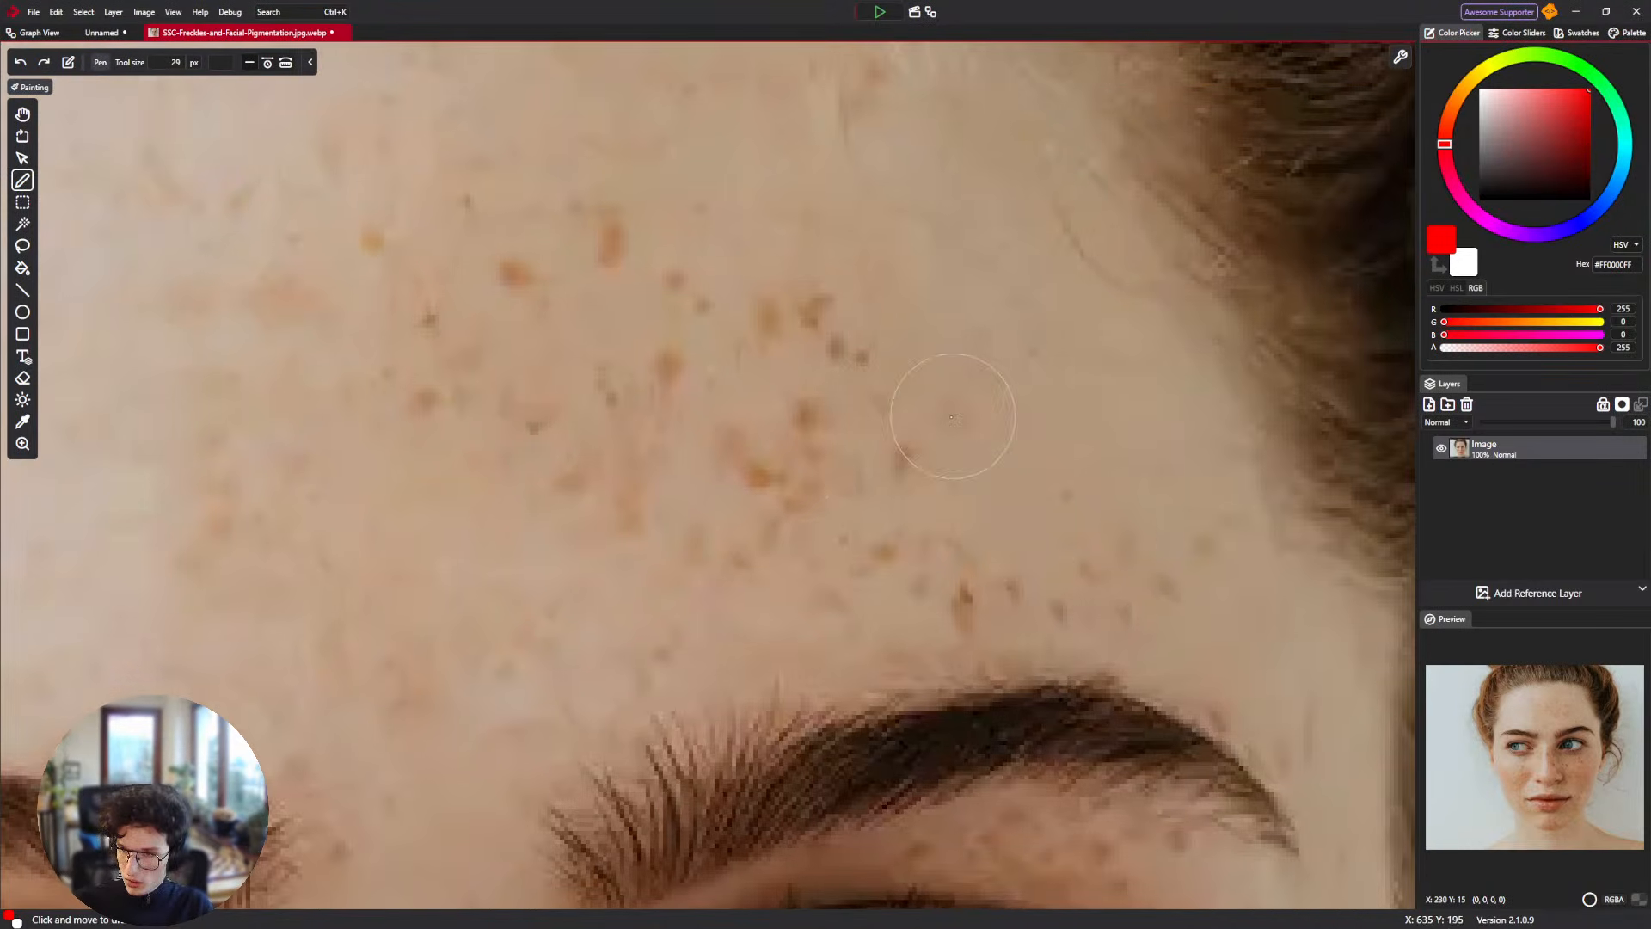
pyautogui.moveTo(846, 372)
pyautogui.mouseDown()
pyautogui.moveTo(827, 411)
pyautogui.moveTo(818, 327)
pyautogui.moveTo(804, 430)
pyautogui.moveTo(855, 478)
pyautogui.mouseUp()
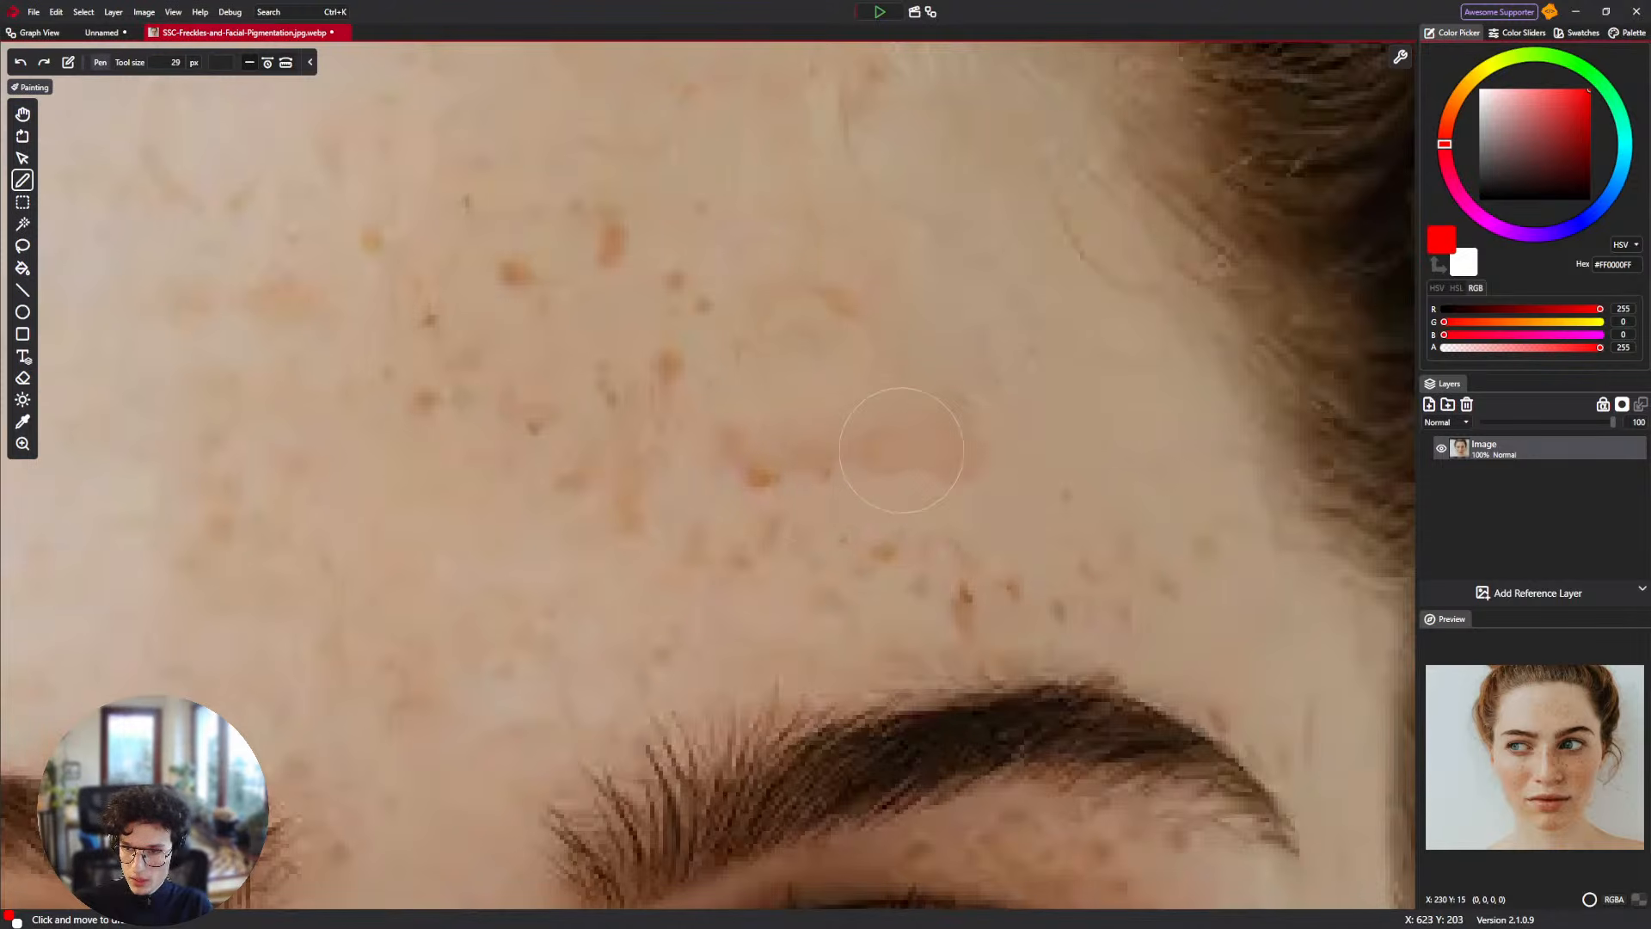
pyautogui.hotkey('ctrl', 'z')
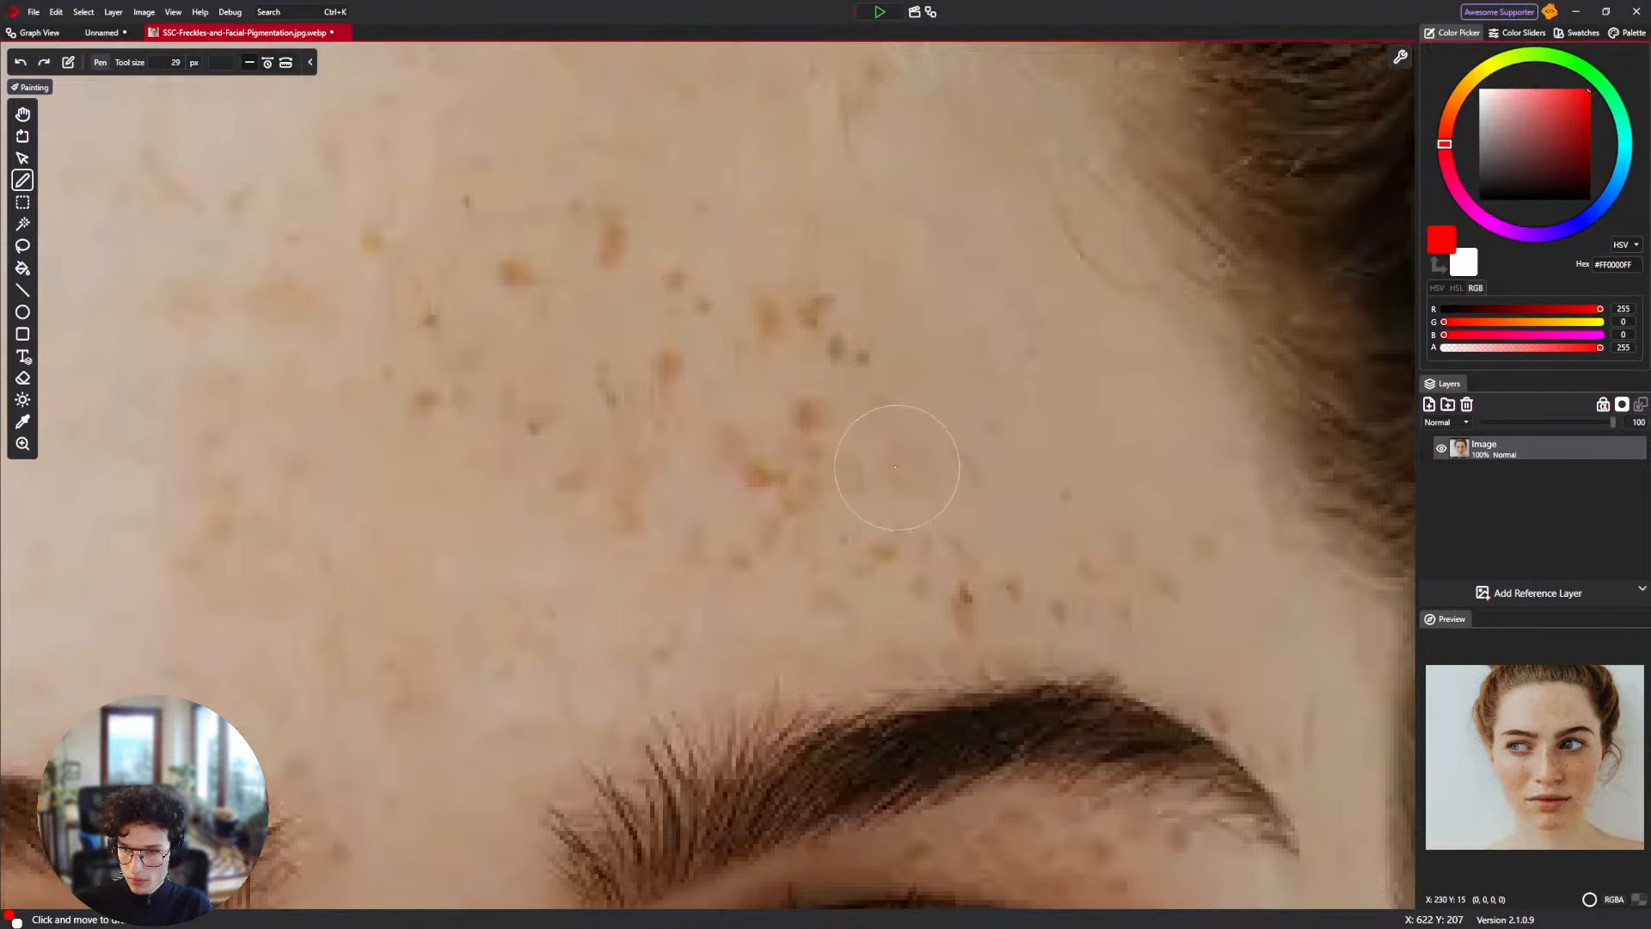
pyautogui.hotkey('ctrl', 'z')
# Try healing the upper forehead freckles with separate single dabs of the brush, then revert the dabs.
pyautogui.moveTo(563, 471)
pyautogui.mouseDown()
pyautogui.moveTo(755, 514)
pyautogui.moveTo(806, 576)
pyautogui.mouseUp()
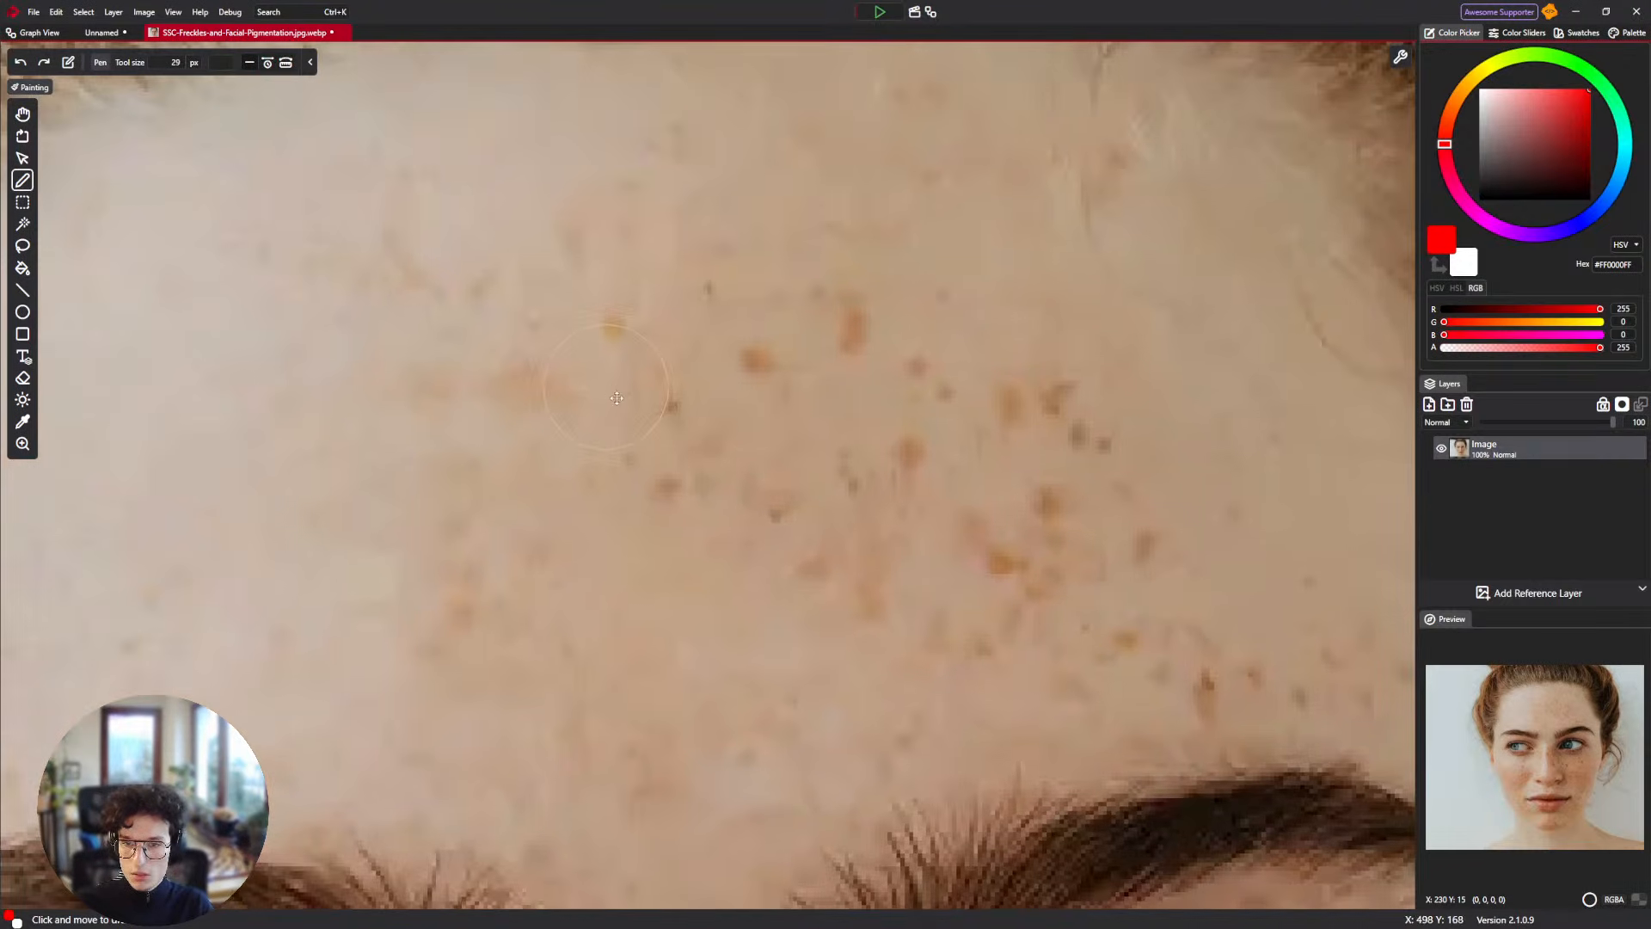
pyautogui.moveTo(551, 354); pyautogui.dragTo(629, 453)
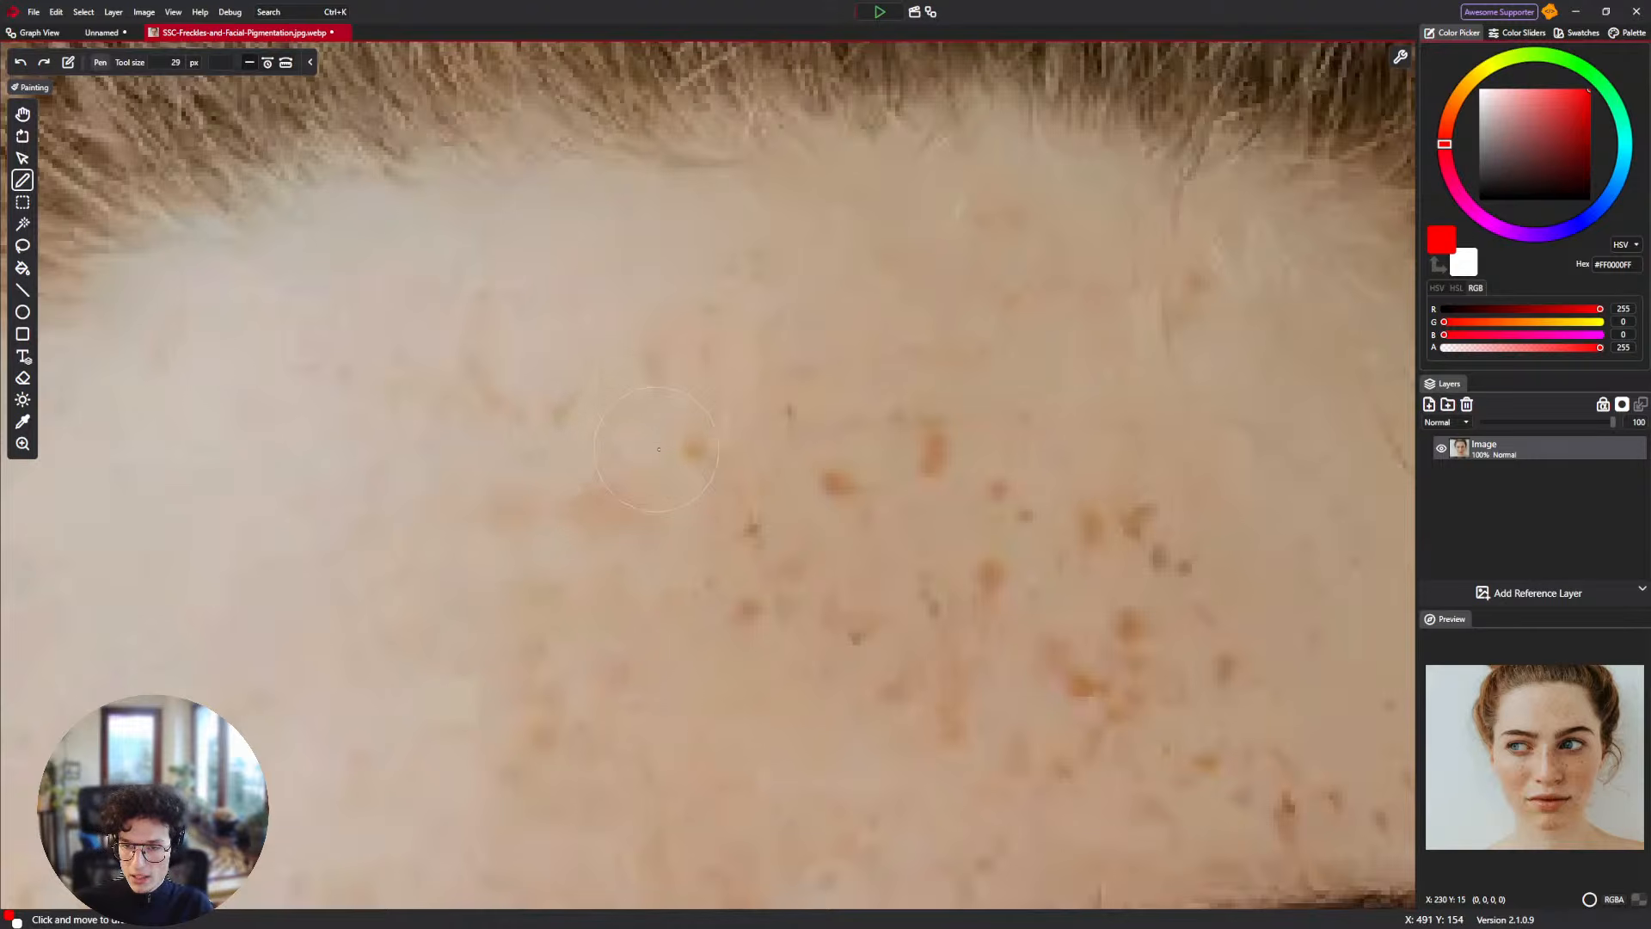
pyautogui.click(691, 450)
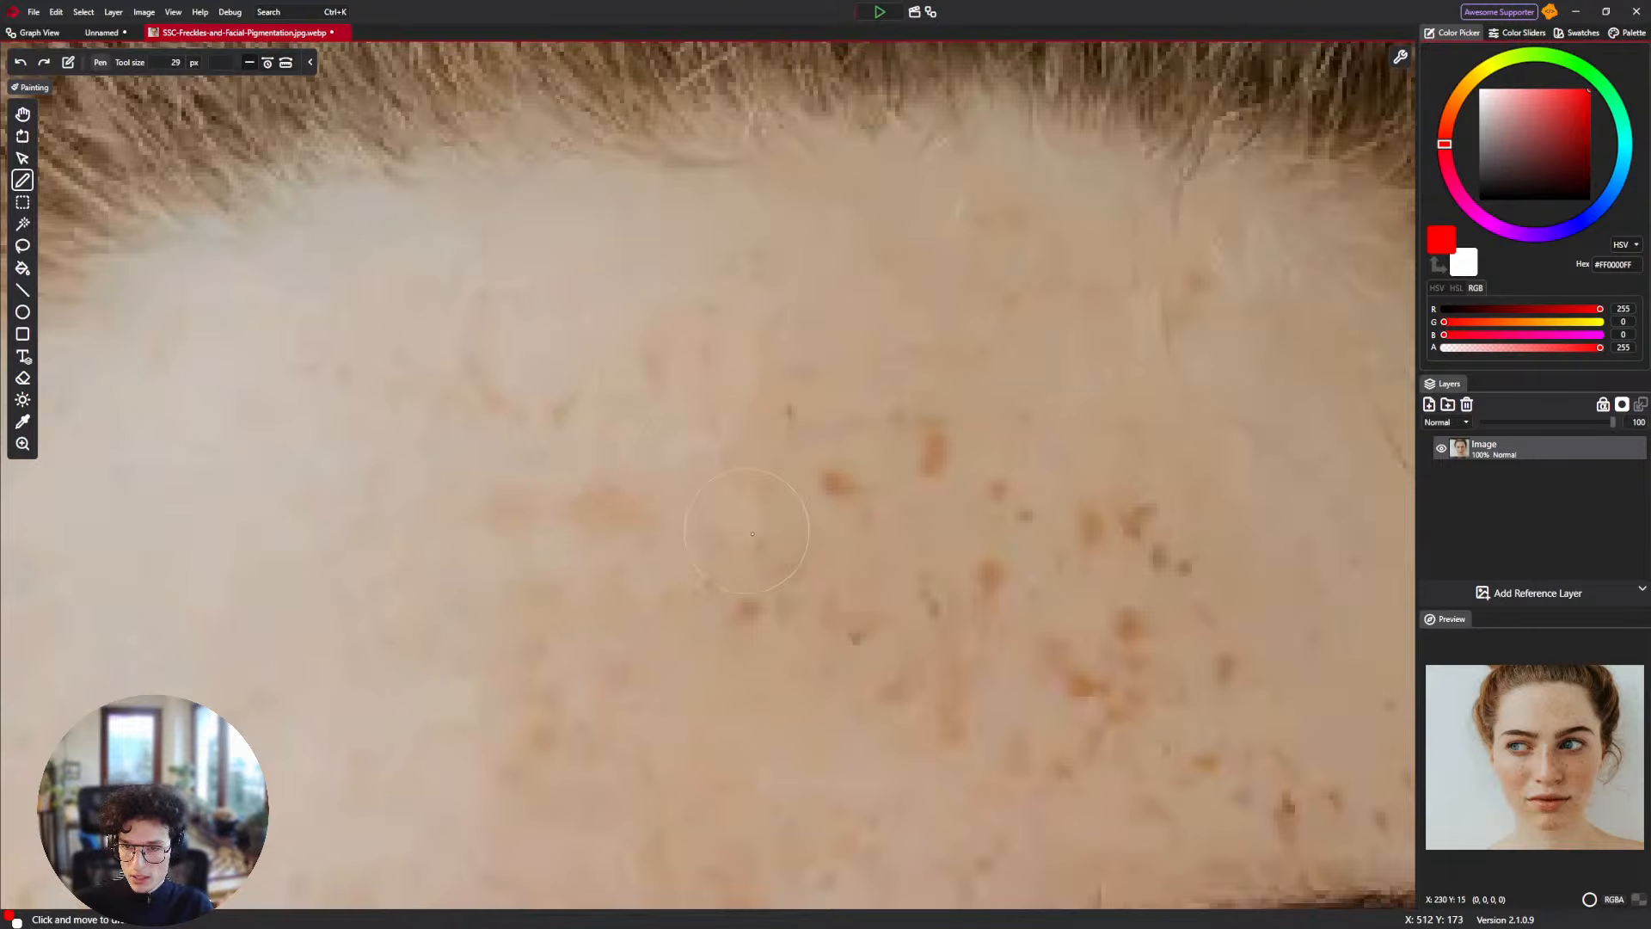
pyautogui.click(841, 484)
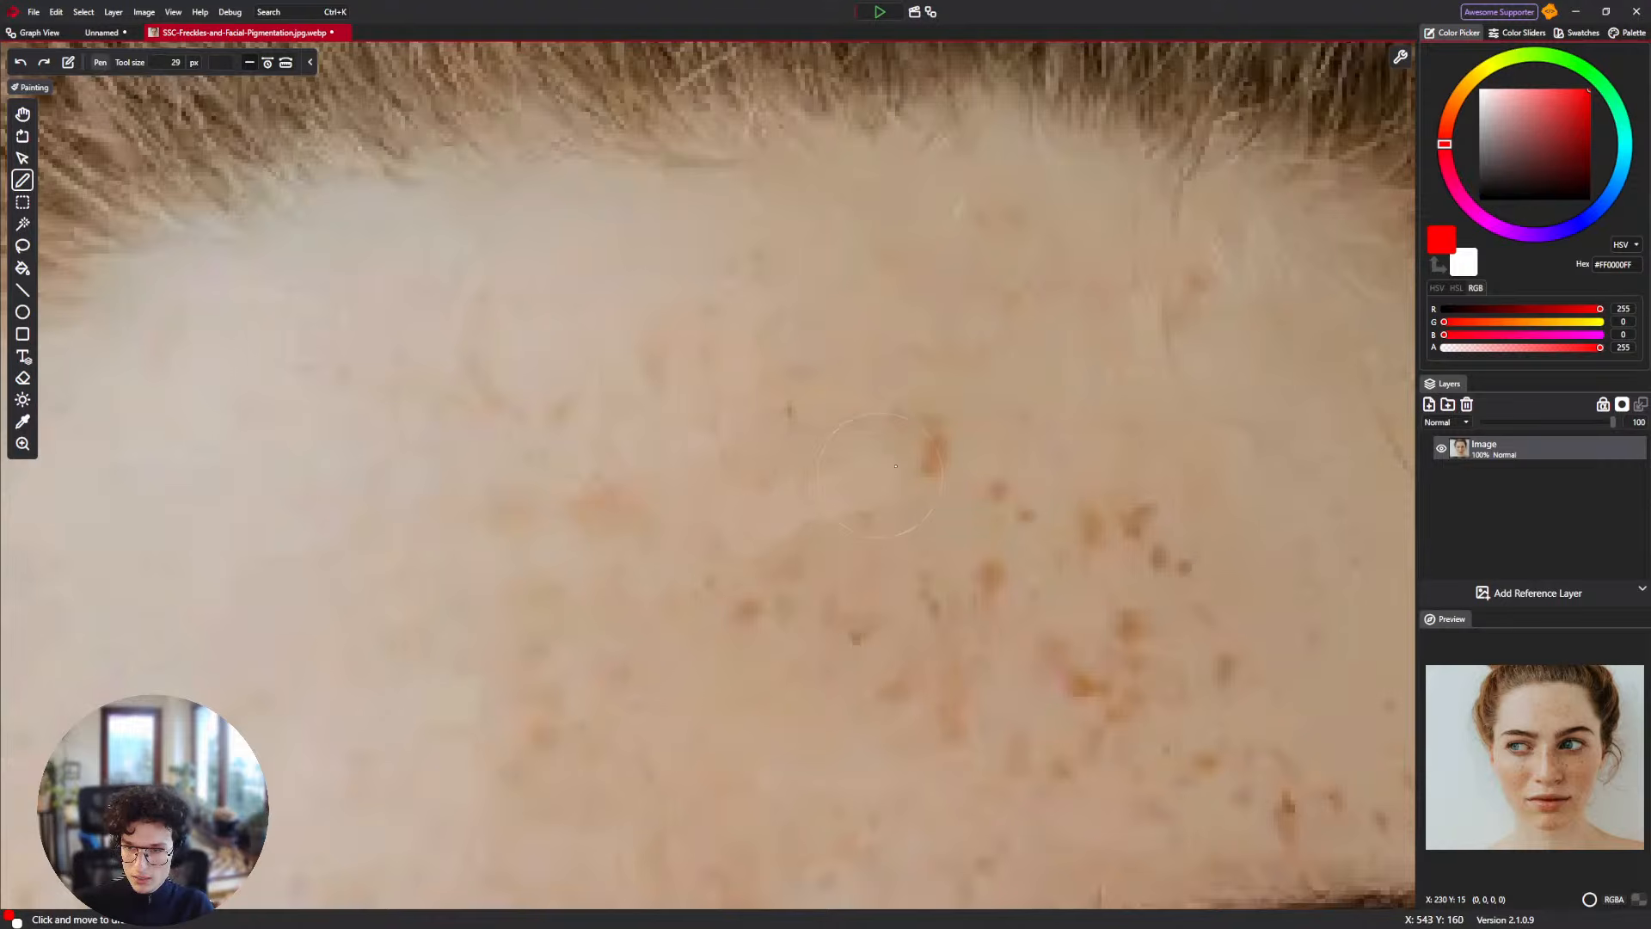
pyautogui.click(899, 467)
pyautogui.click(970, 479)
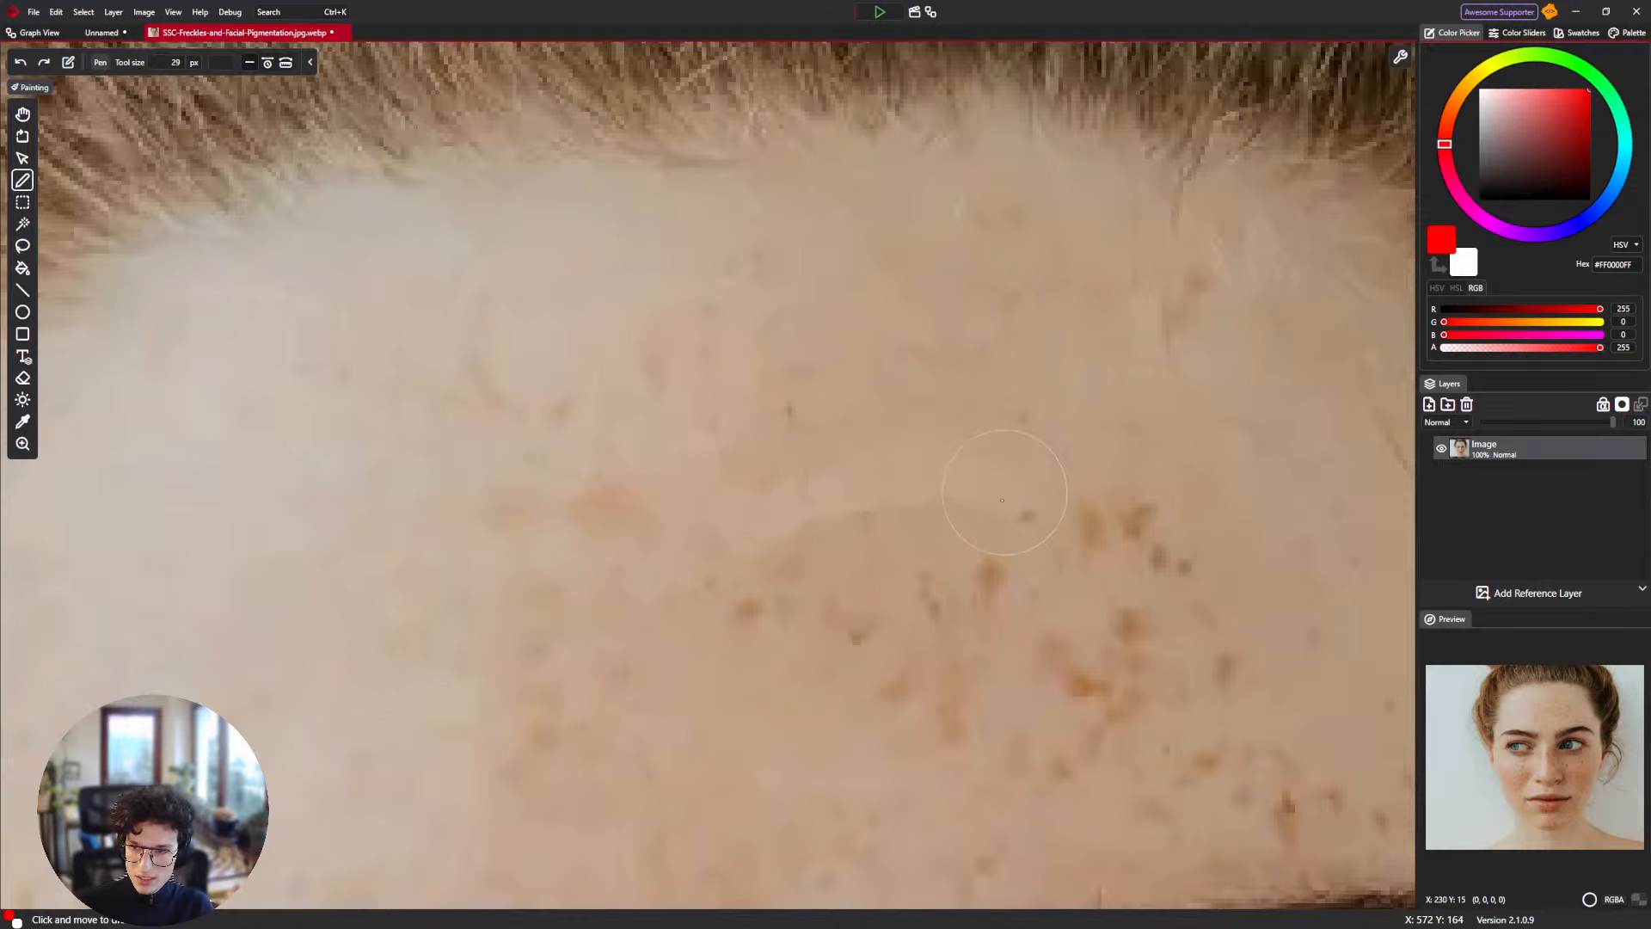
pyautogui.click(1004, 493)
pyautogui.click(981, 565)
pyautogui.scroll(-3, 912, 594)
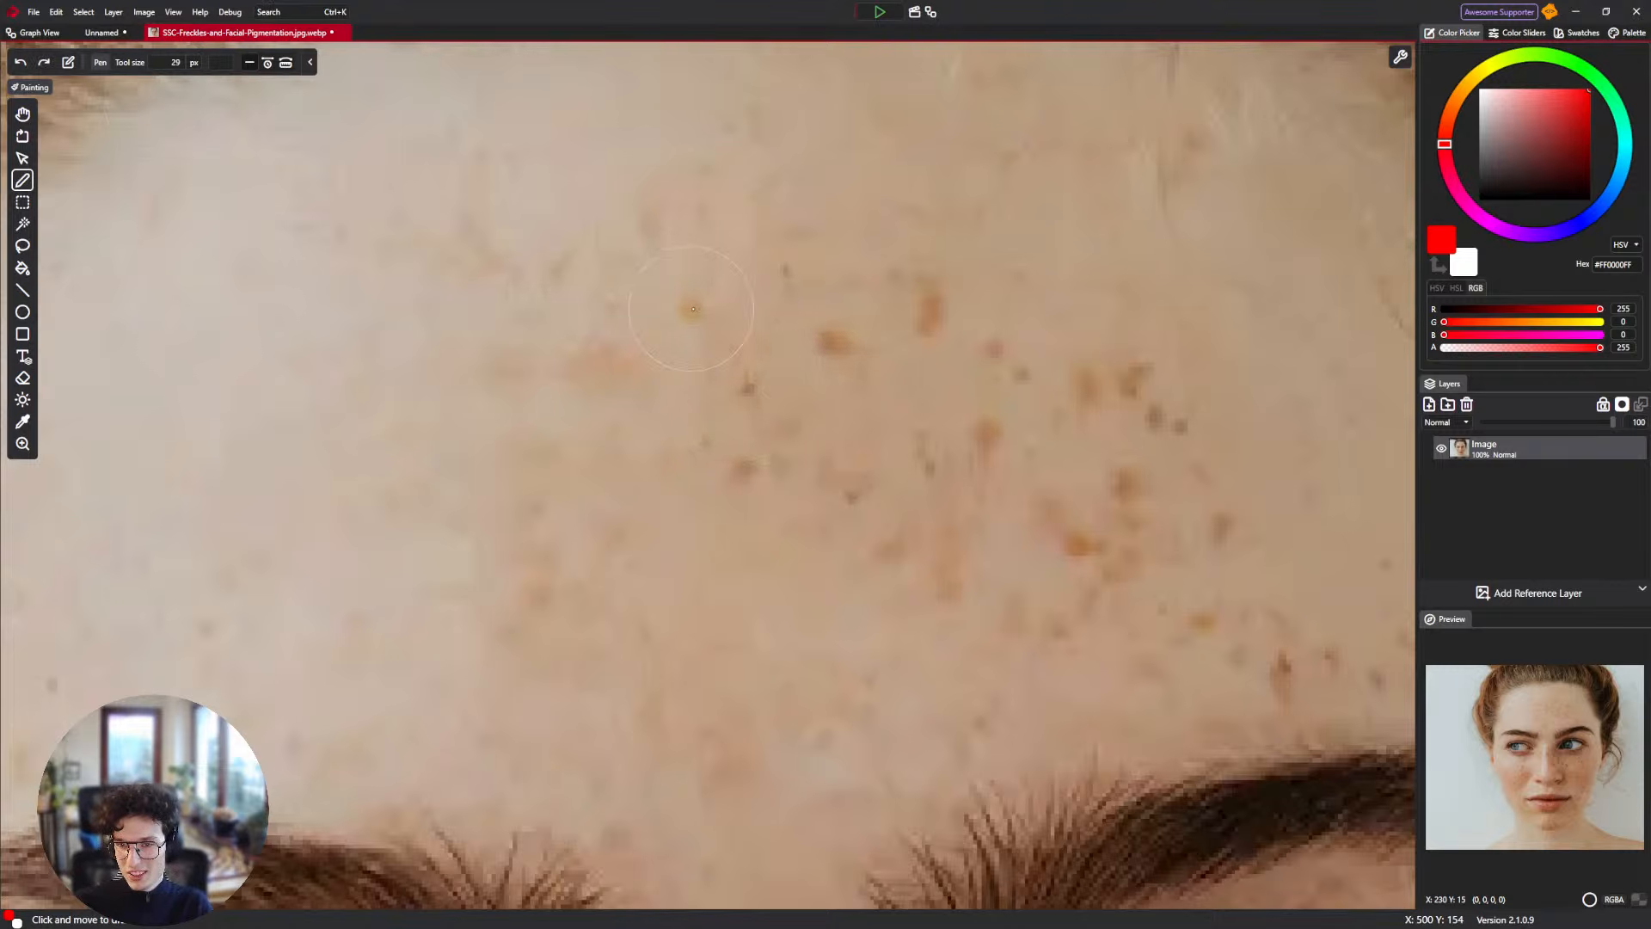
# Dab the brush over individual freckles in the middle of the forehead and check the effect on the whole face.
pyautogui.click(693, 310)
pyautogui.click(930, 312)
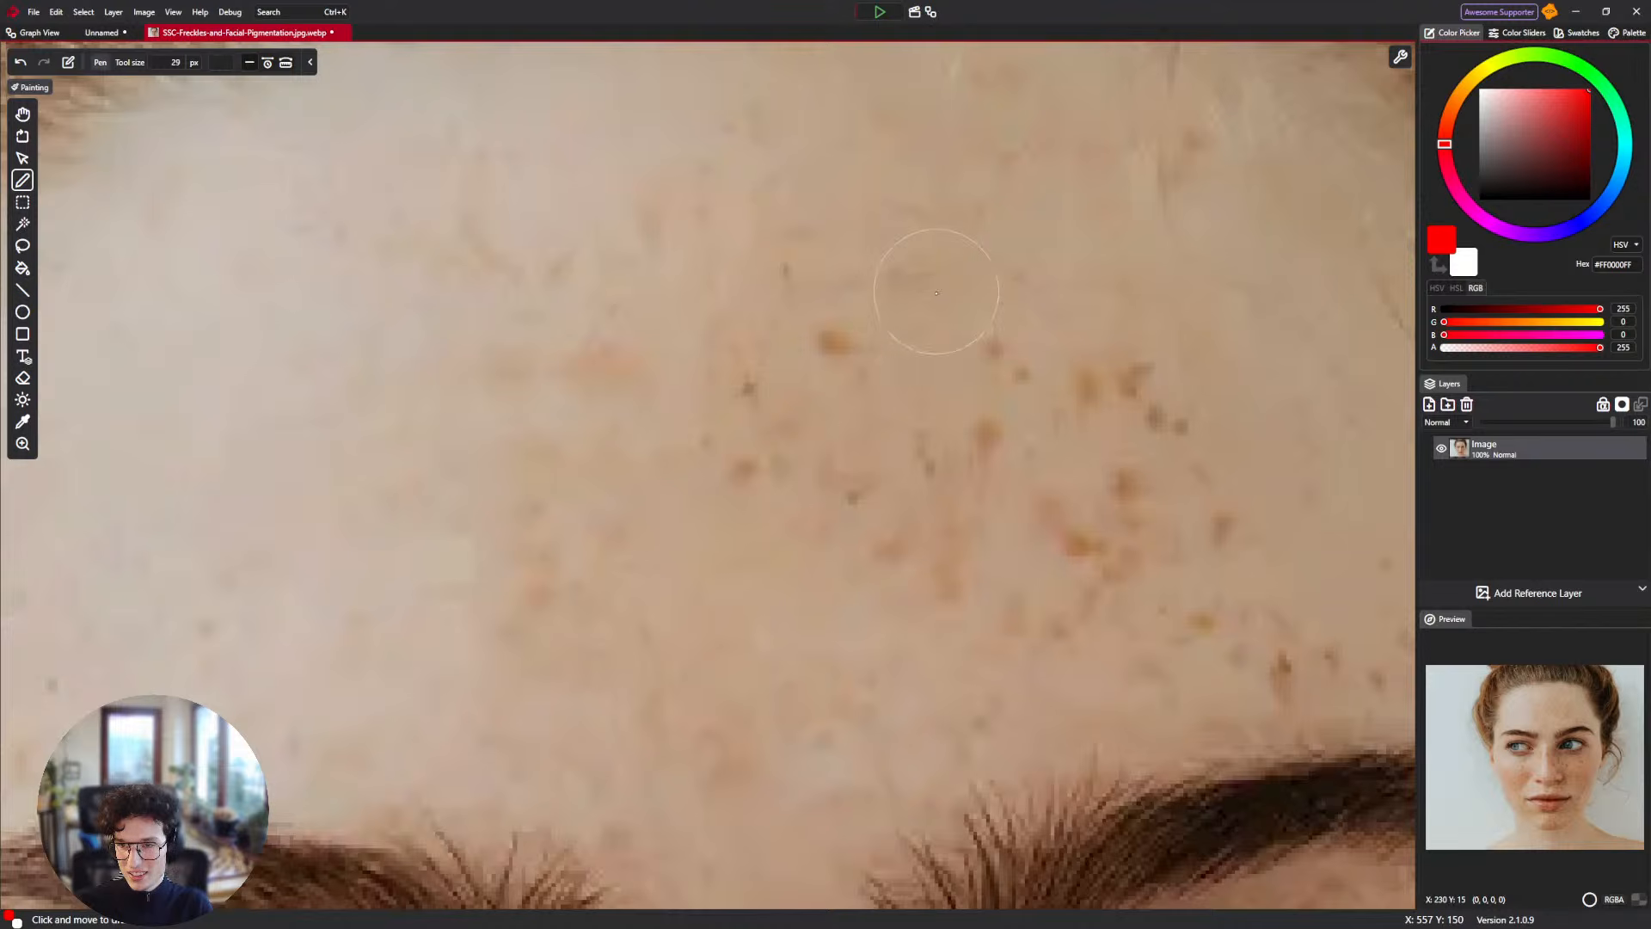
pyautogui.click(834, 344)
pyautogui.click(746, 383)
pyautogui.moveTo(847, 428)
pyautogui.mouseDown()
pyautogui.moveTo(1000, 428)
pyautogui.moveTo(997, 441)
pyautogui.moveTo(1113, 376)
pyautogui.moveTo(1092, 360)
pyautogui.moveTo(1135, 399)
pyautogui.mouseUp()
pyautogui.scroll(-3, 1051, 468)
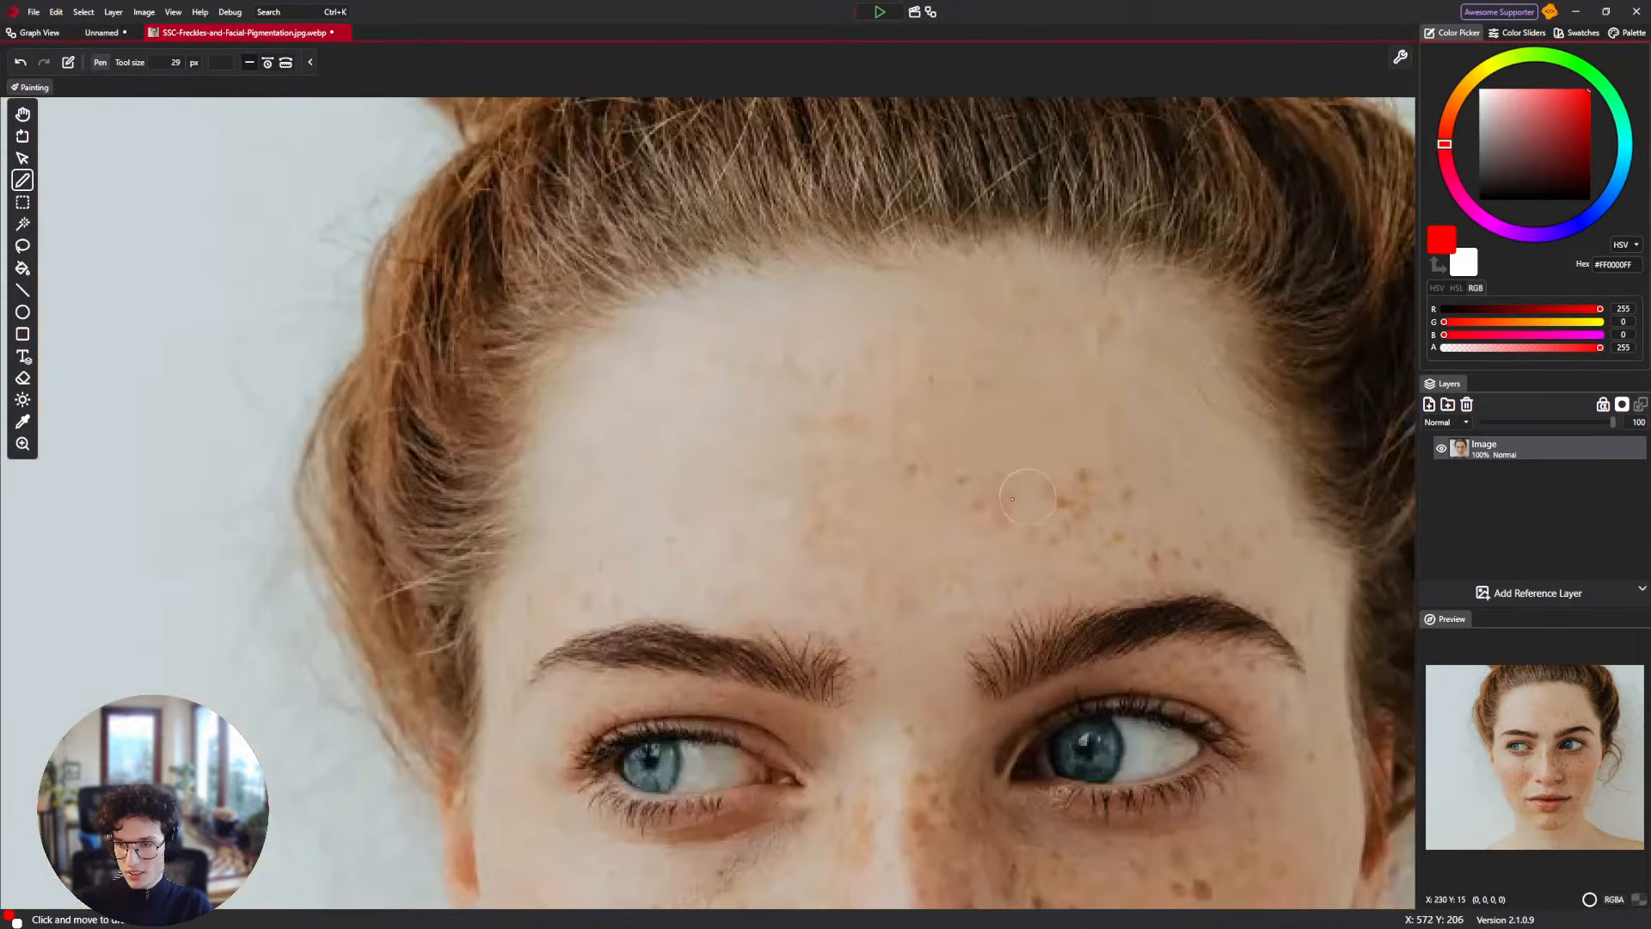
pyautogui.scroll(-3, 1014, 499)
pyautogui.scroll(-2, 764, 428)
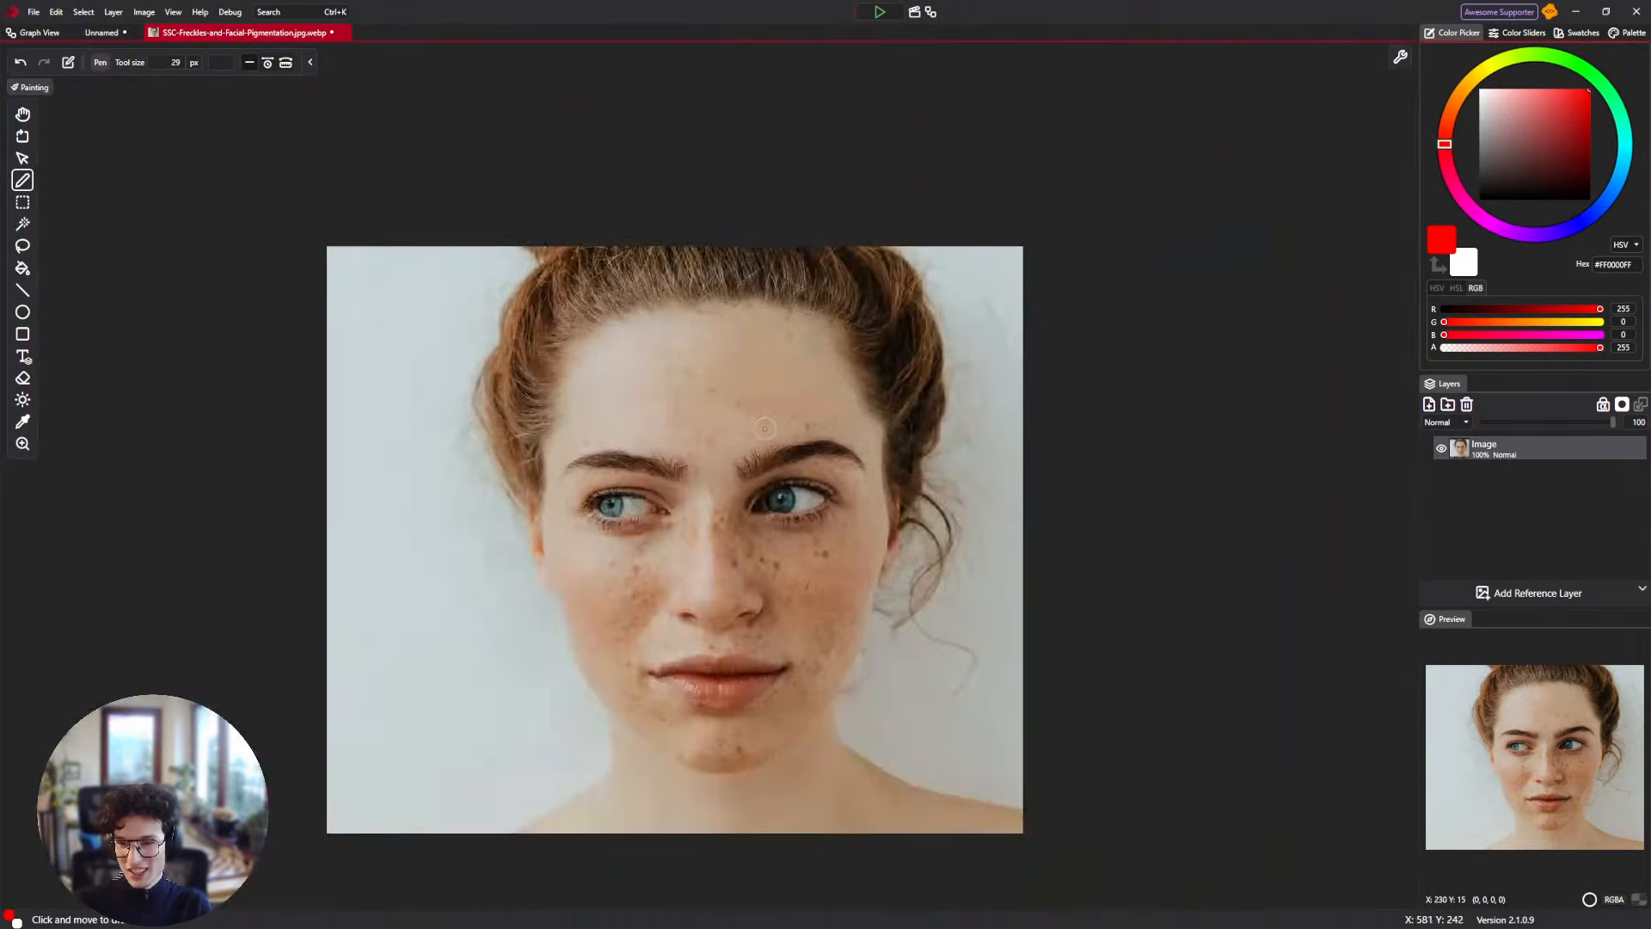
pyautogui.scroll(5, 765, 429)
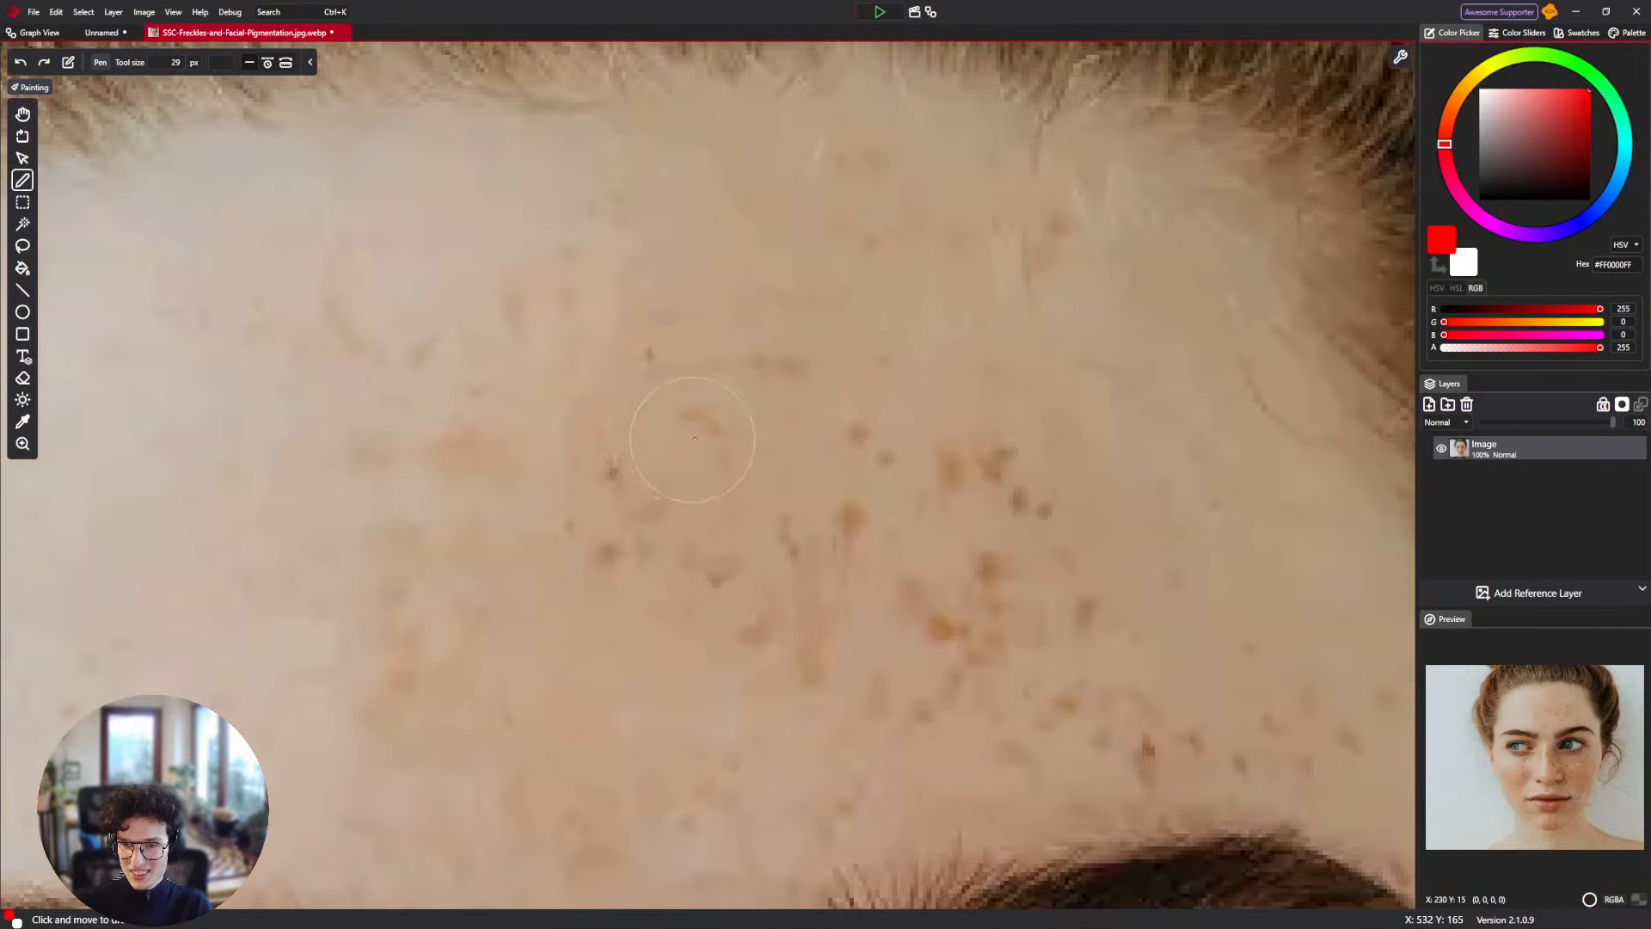
# Look through the Blend mode options available on the Brush Output node.
pyautogui.click(43, 33)
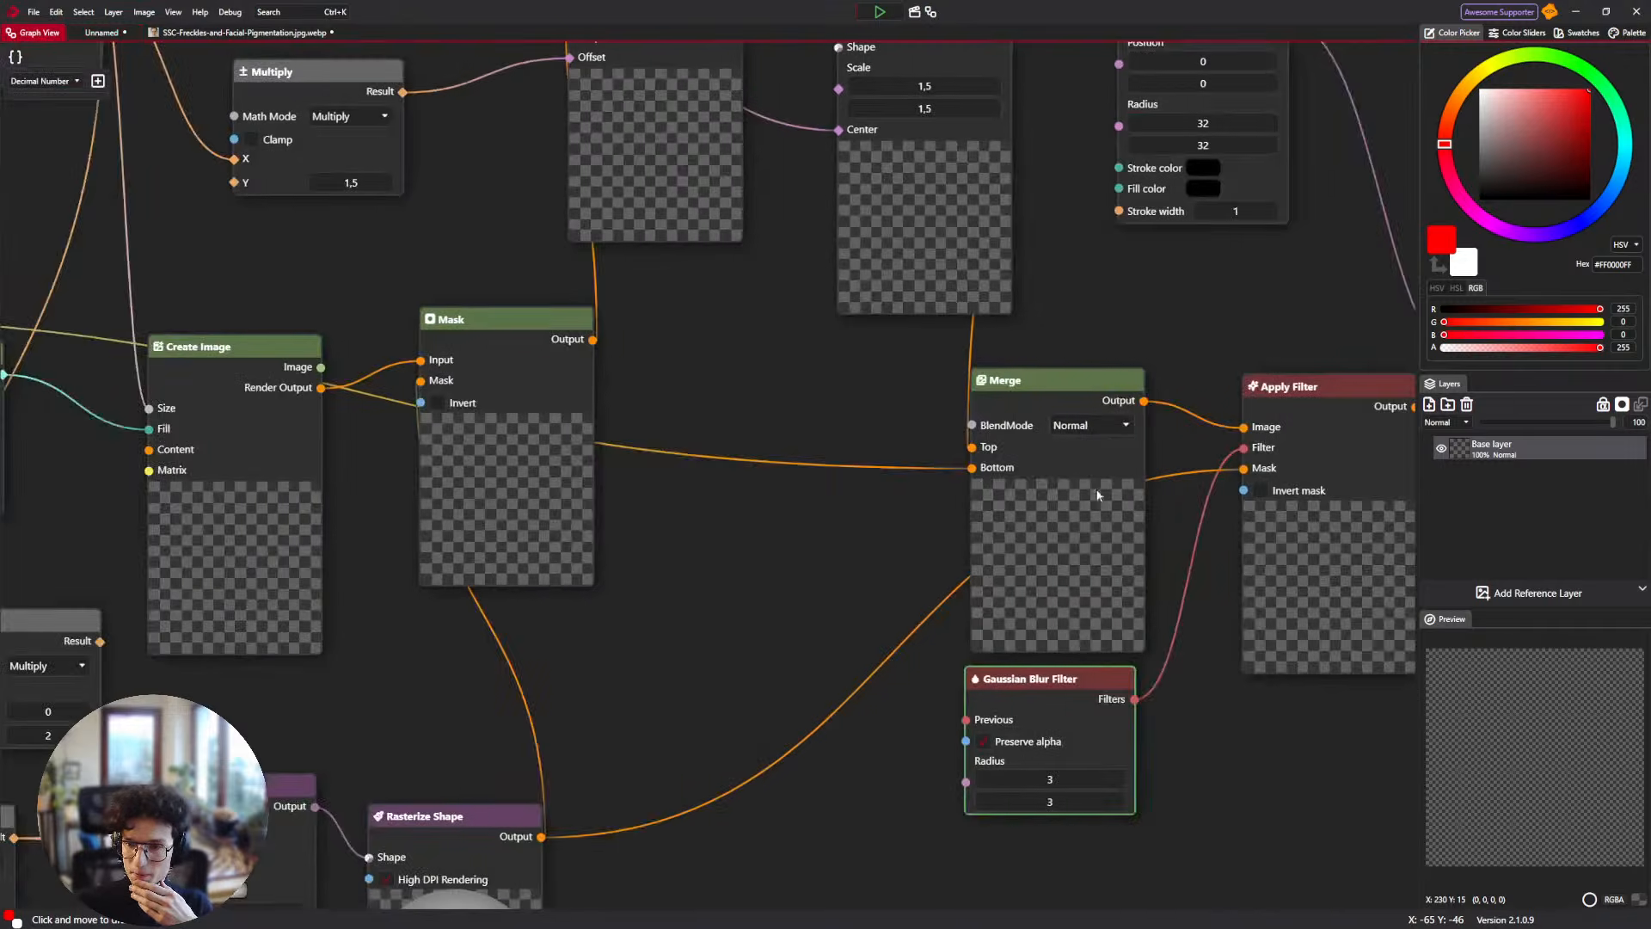
pyautogui.moveTo(1098, 496); pyautogui.dragTo(593, 505)
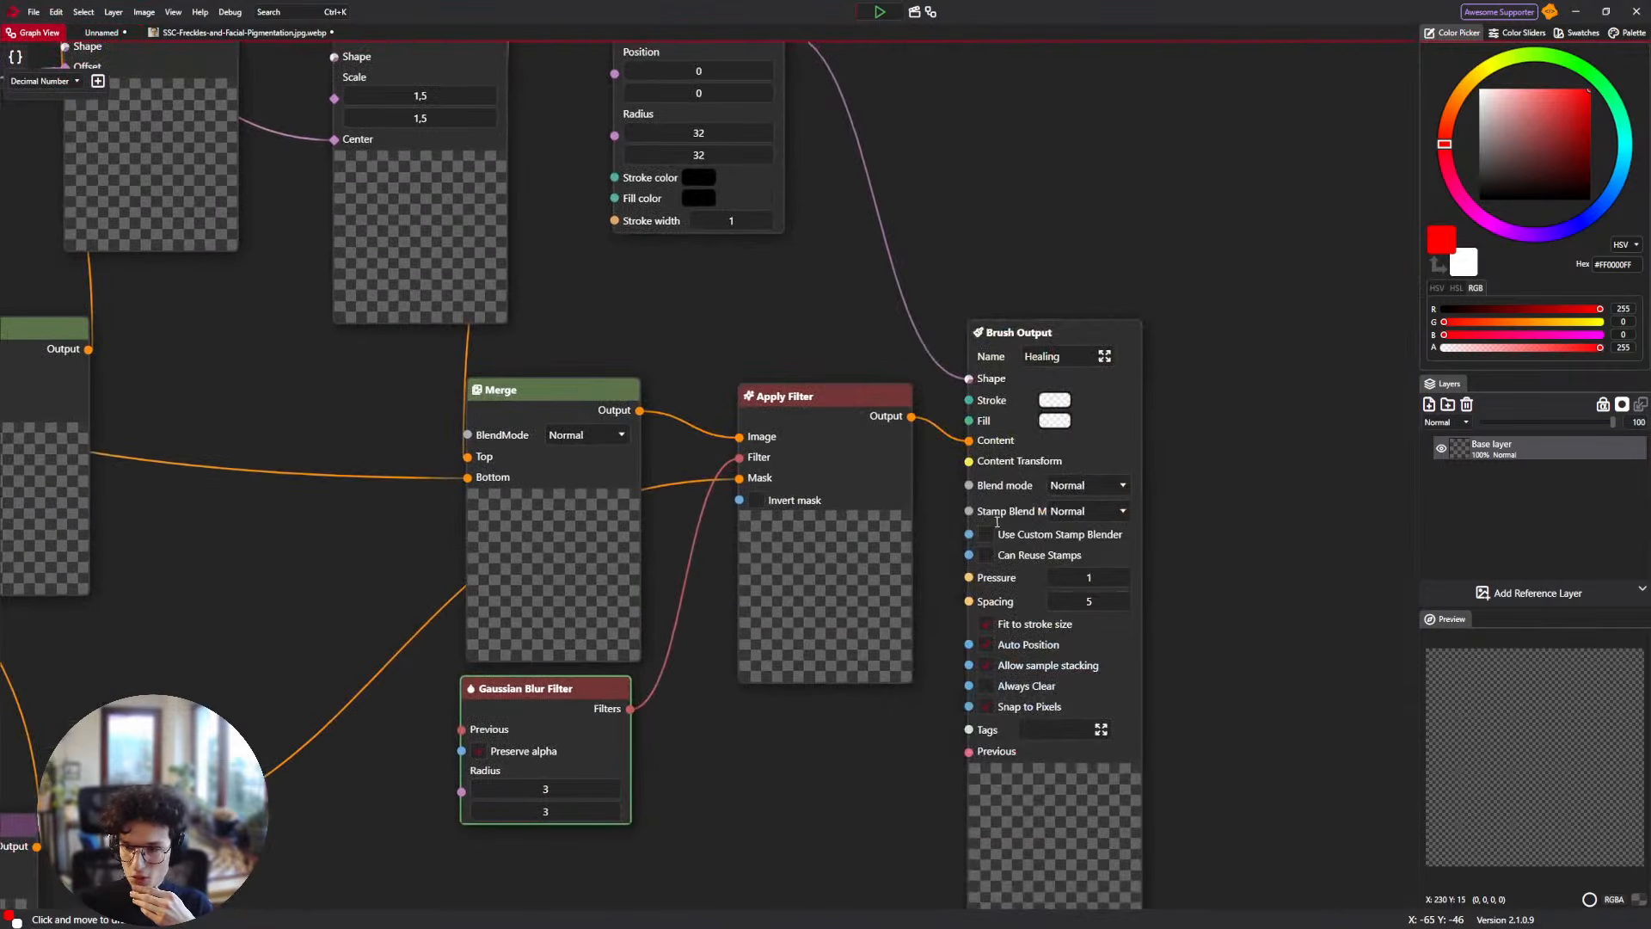
pyautogui.moveTo(1214, 673); pyautogui.dragTo(1186, 631)
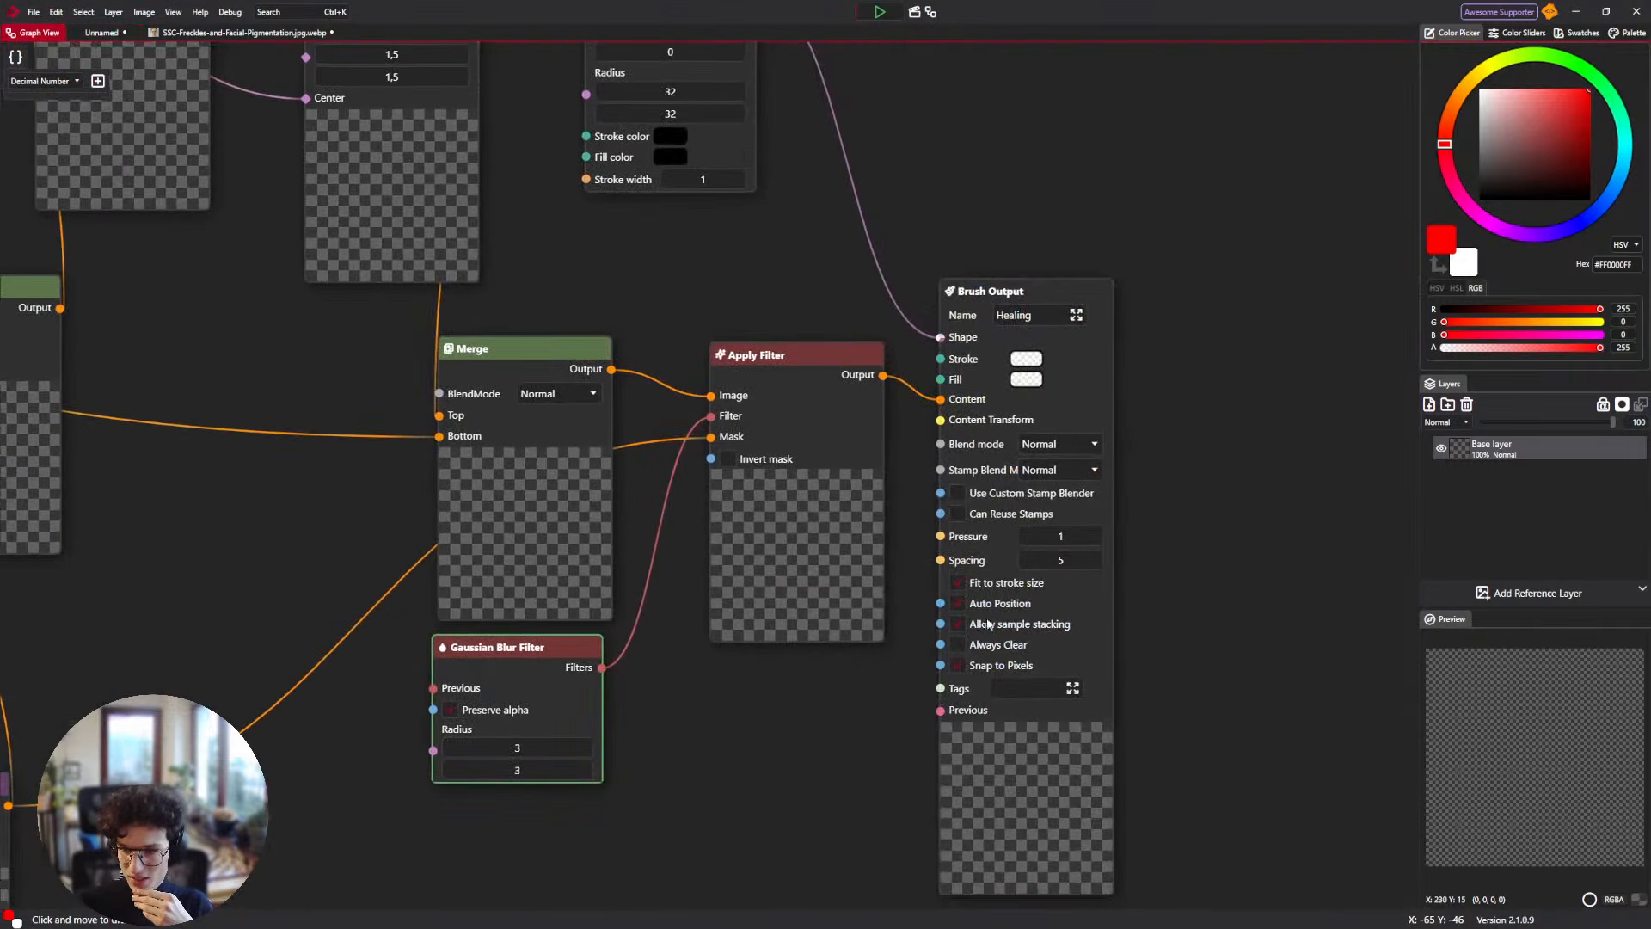
pyautogui.click(1062, 444)
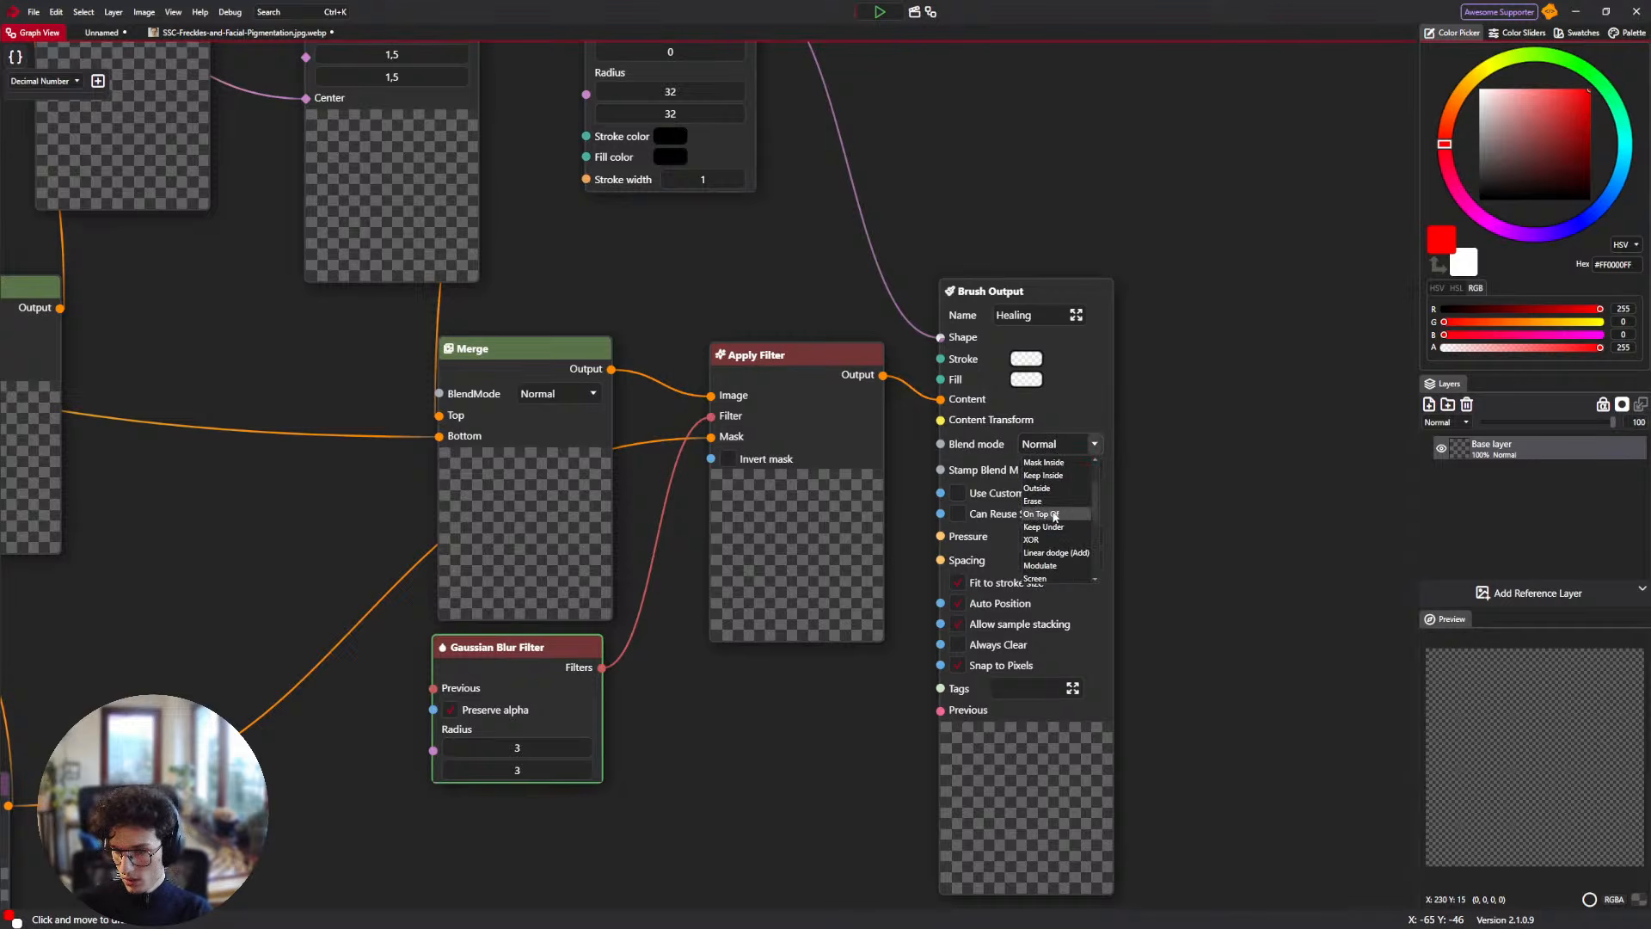
pyautogui.scroll(-1, 1054, 486)
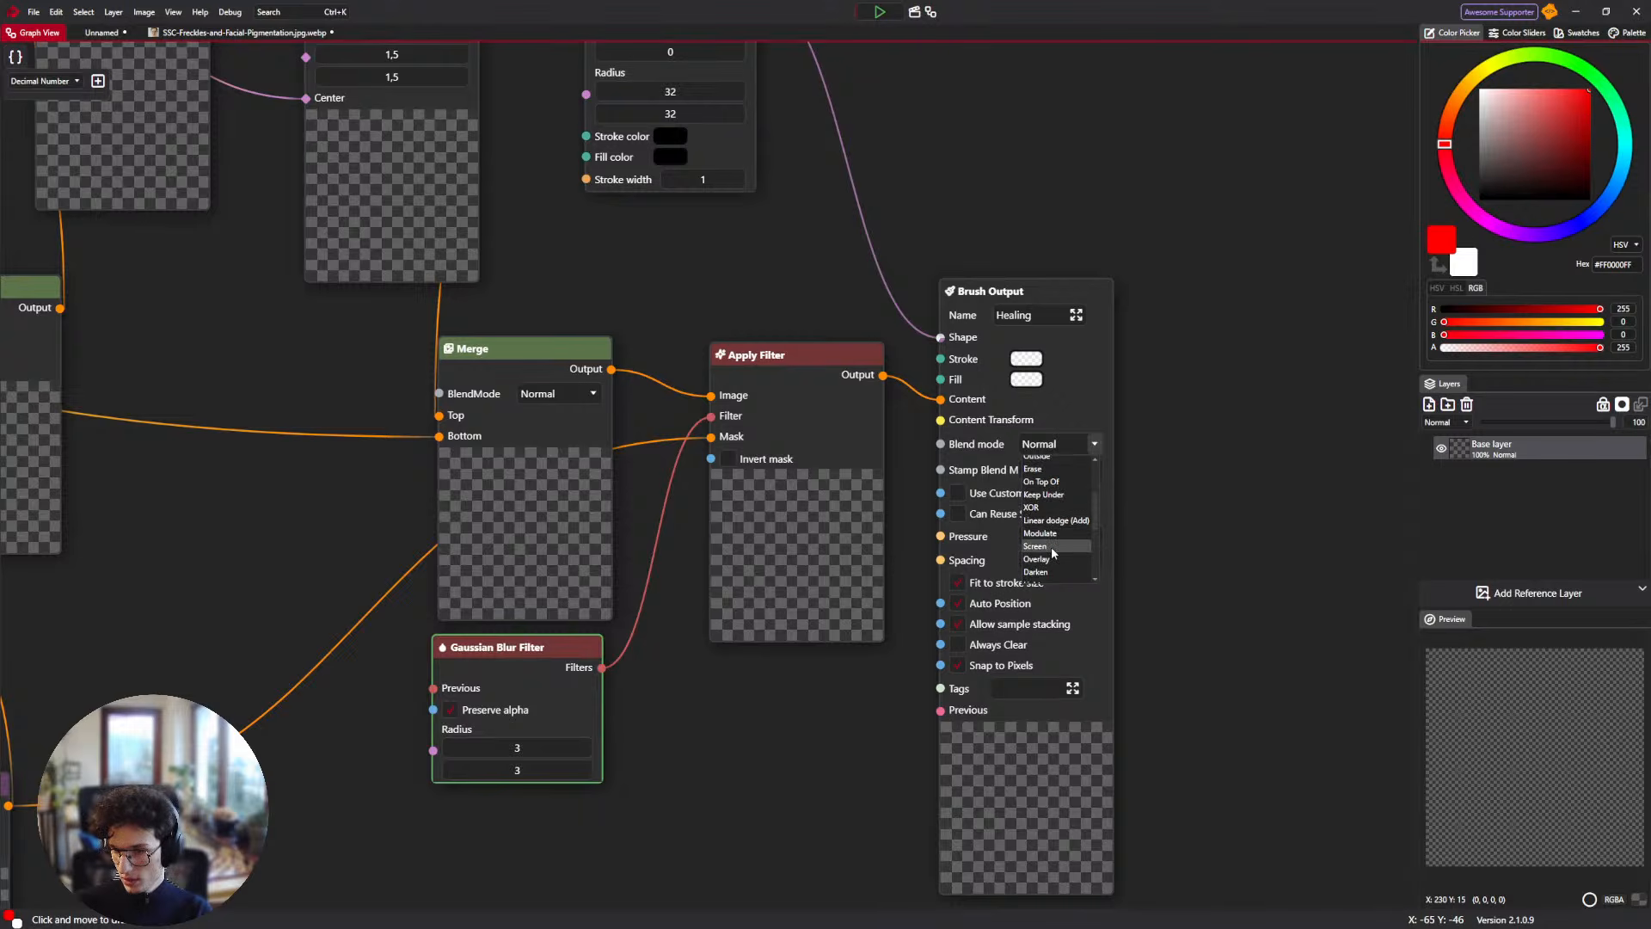
pyautogui.scroll(3, 1053, 550)
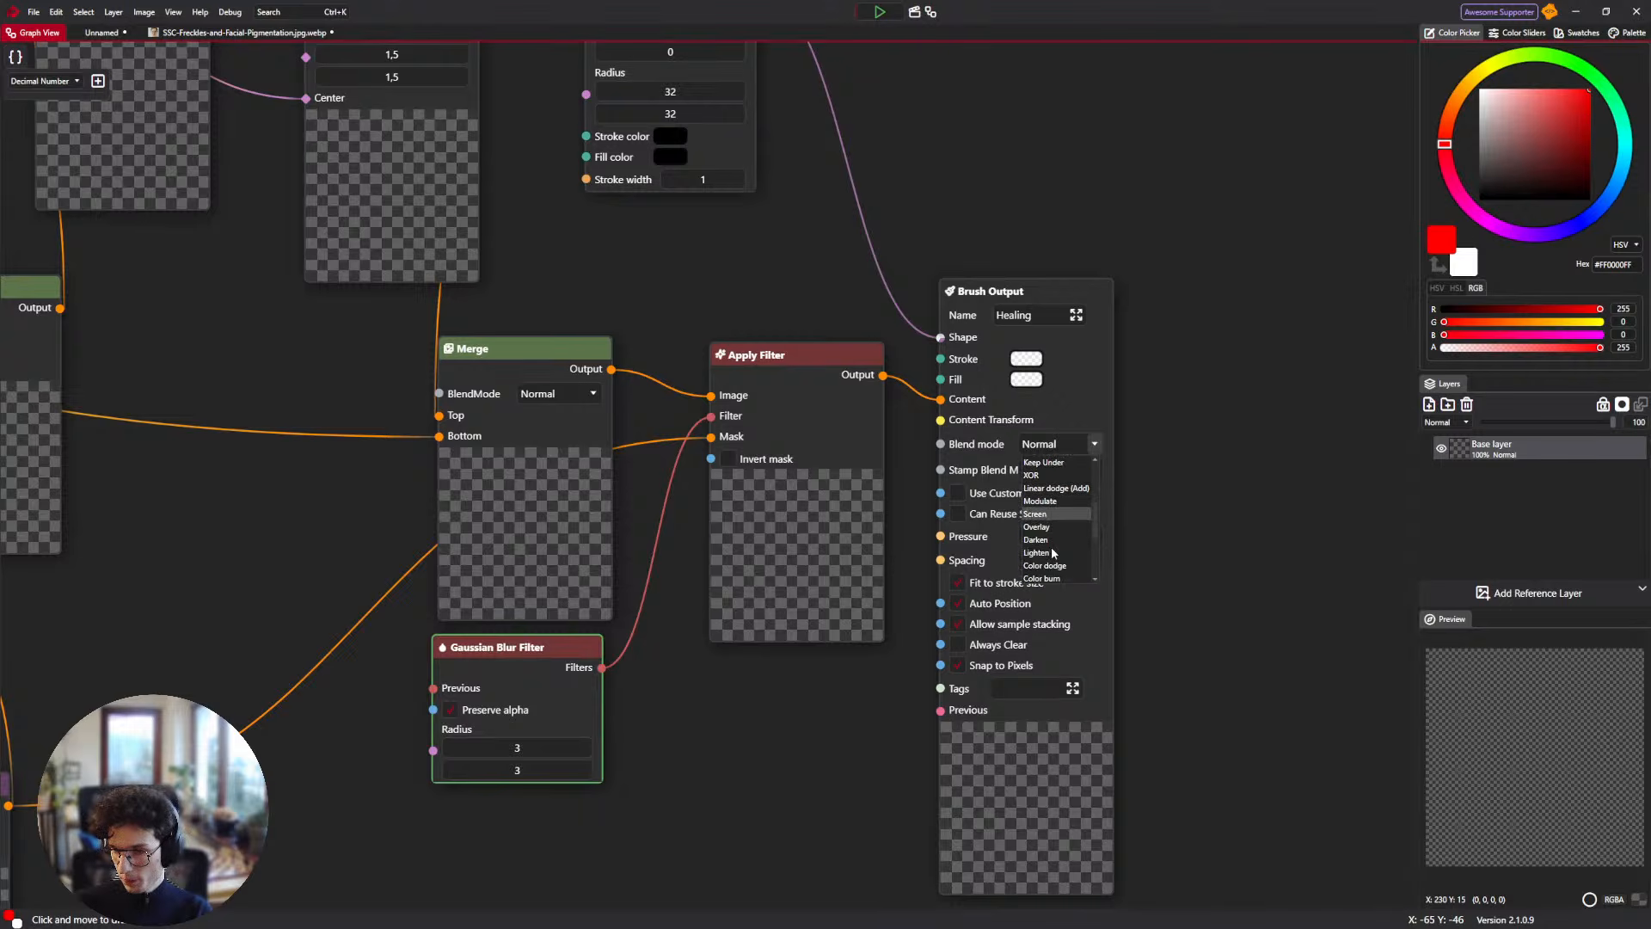
pyautogui.click(1059, 443)
# Check the photo and the Unnamed document, then try Behind as the Brush Output node's Blend mode.
pyautogui.click(250, 35)
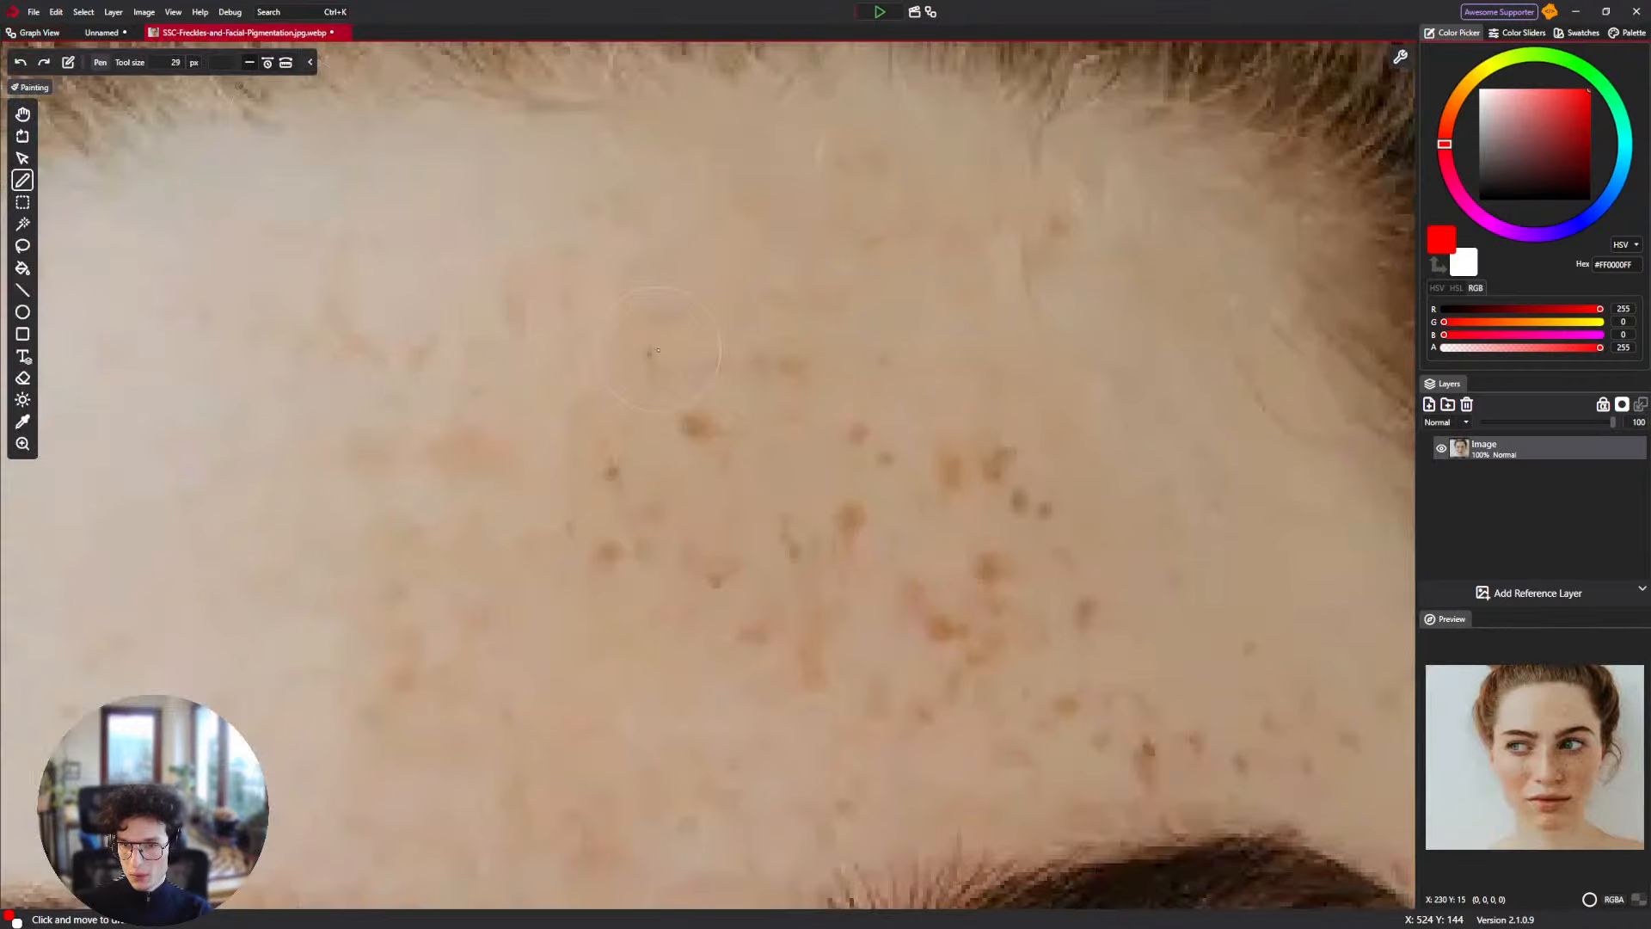
pyautogui.click(49, 35)
pyautogui.click(101, 33)
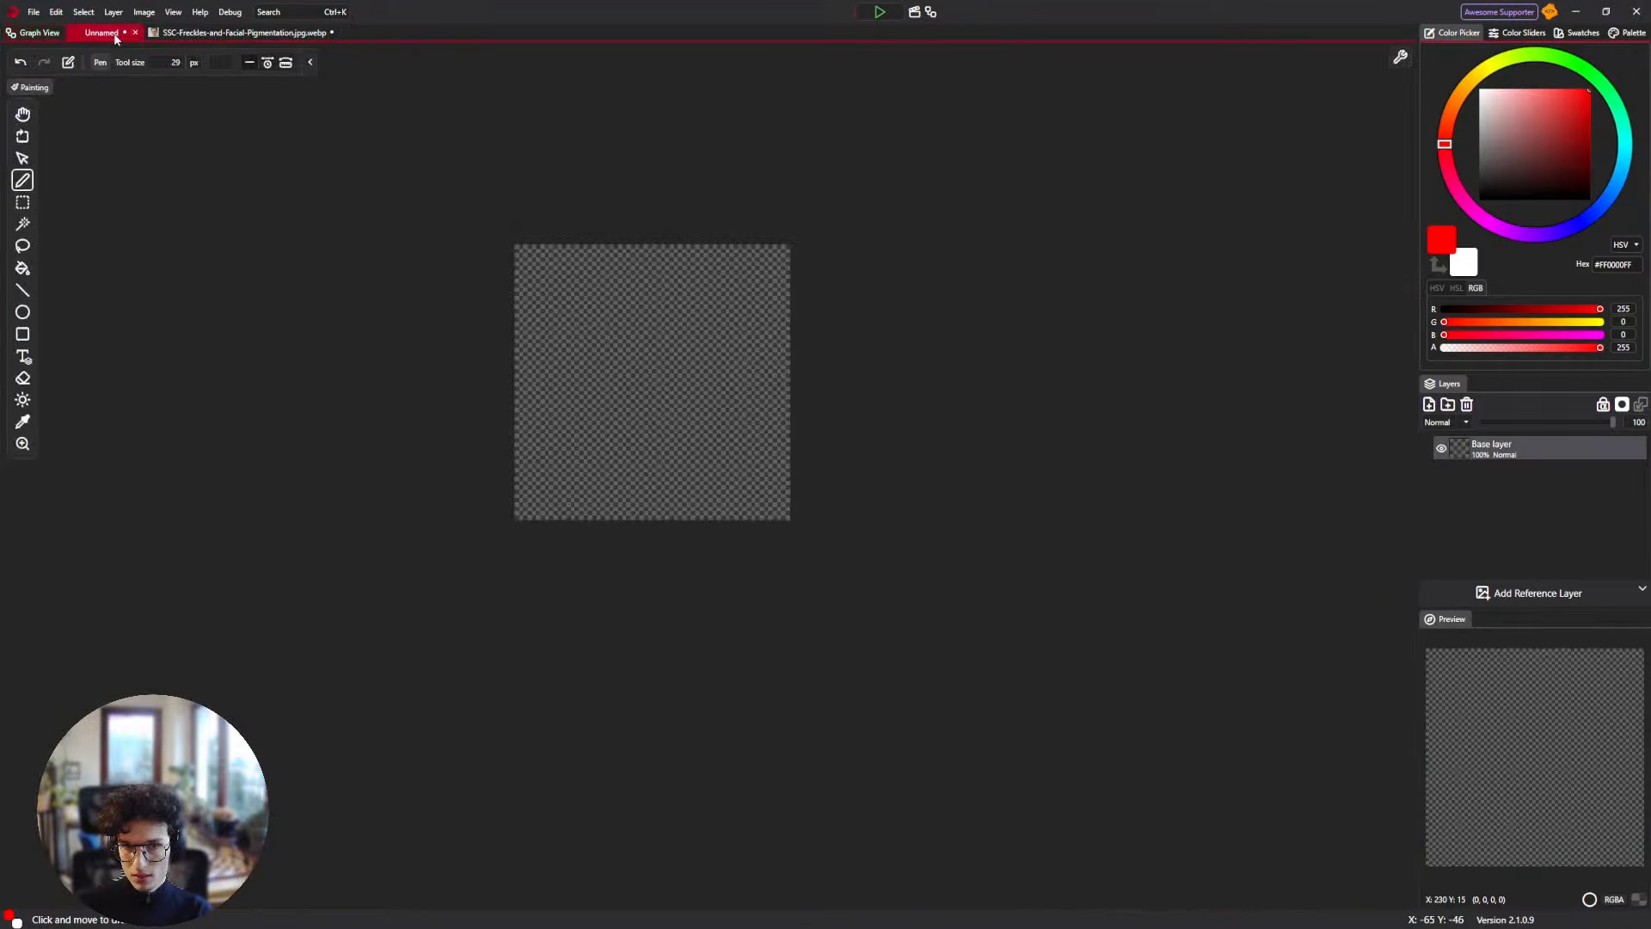
pyautogui.click(49, 34)
pyautogui.click(1058, 443)
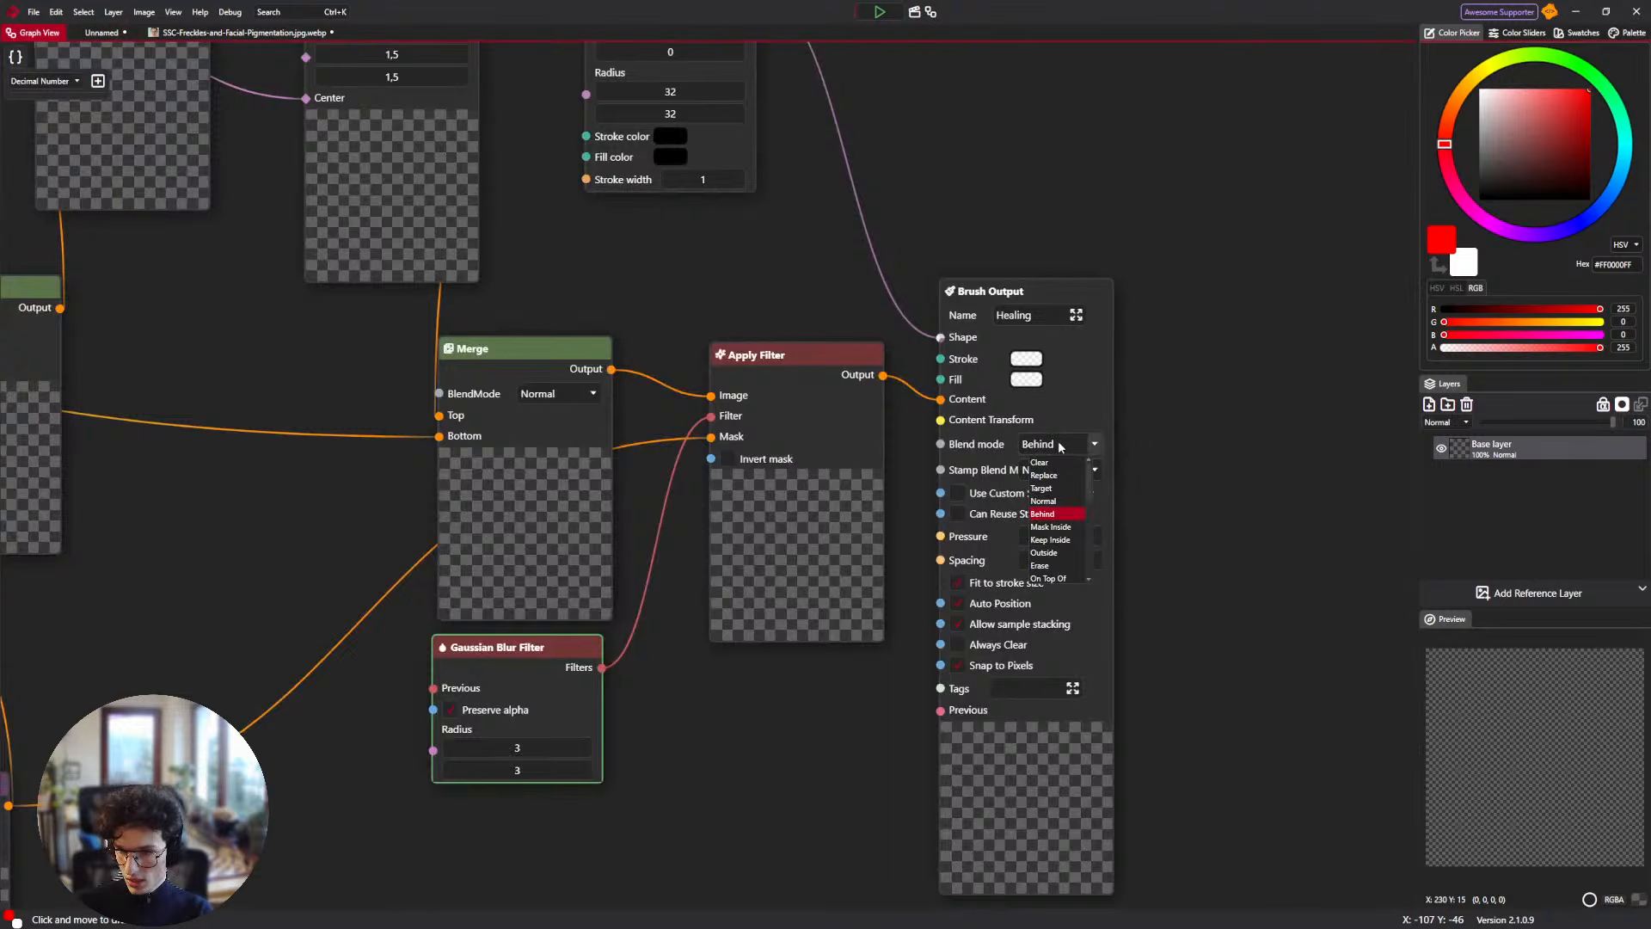
pyautogui.click(1058, 513)
pyautogui.scroll(3, 1060, 447)
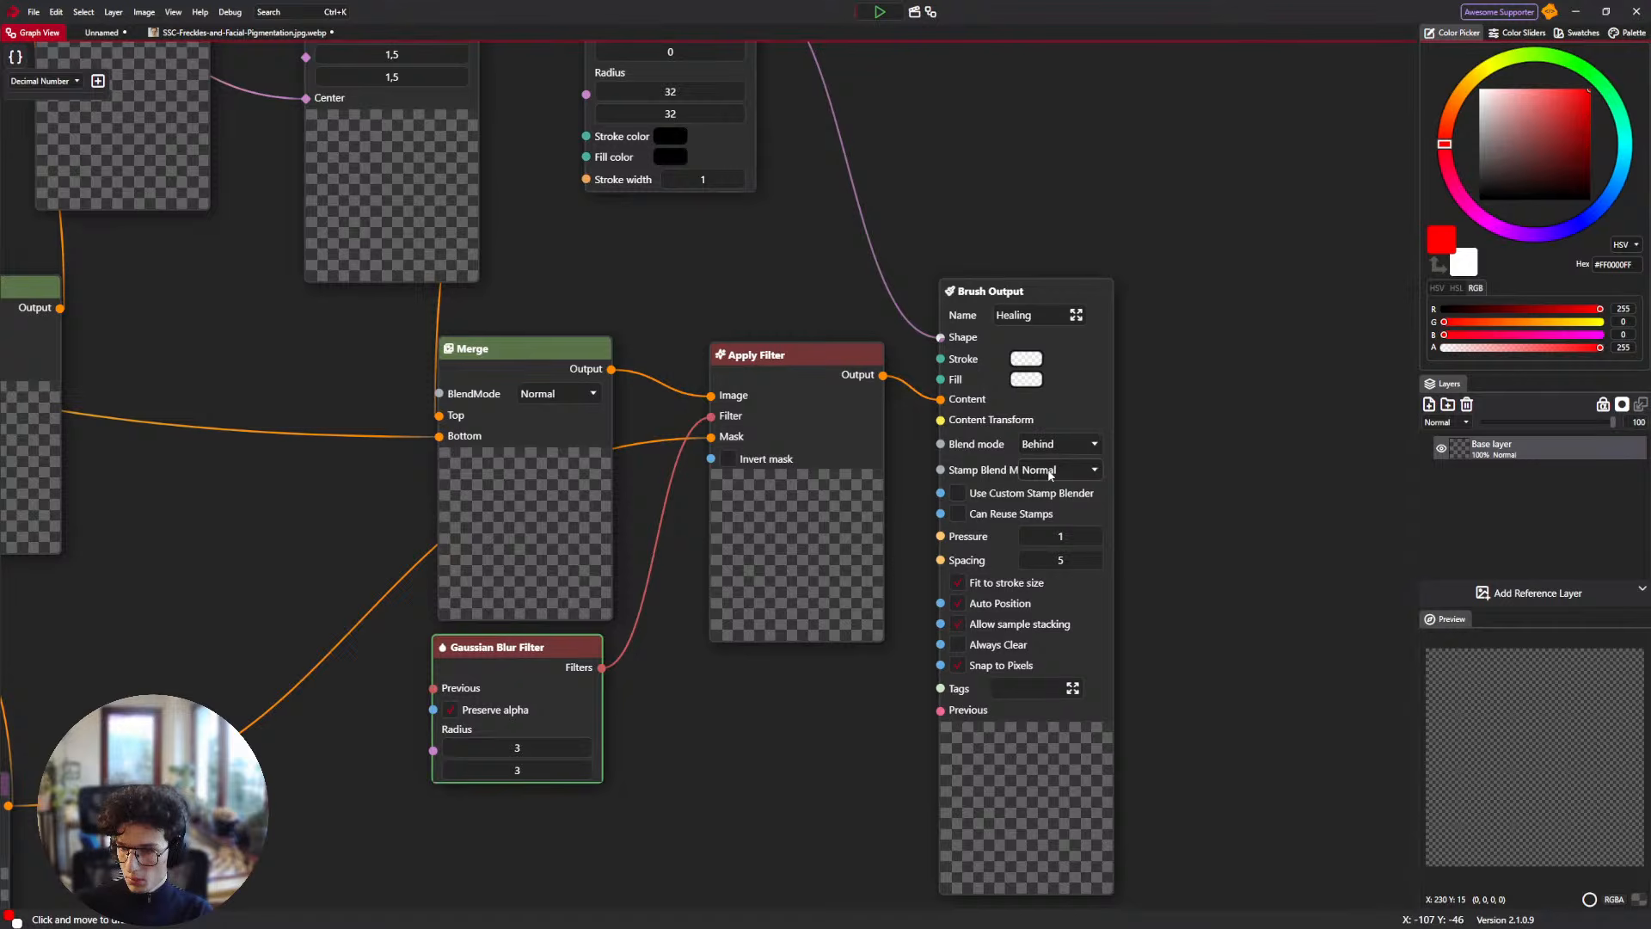
# Return the Brush Output node's Blend mode to Normal and set its Stamp Blend Mode to Lighten.
pyautogui.click(1051, 471)
pyautogui.click(1051, 470)
pyautogui.scroll(-1, 1056, 474)
pyautogui.click(1057, 475)
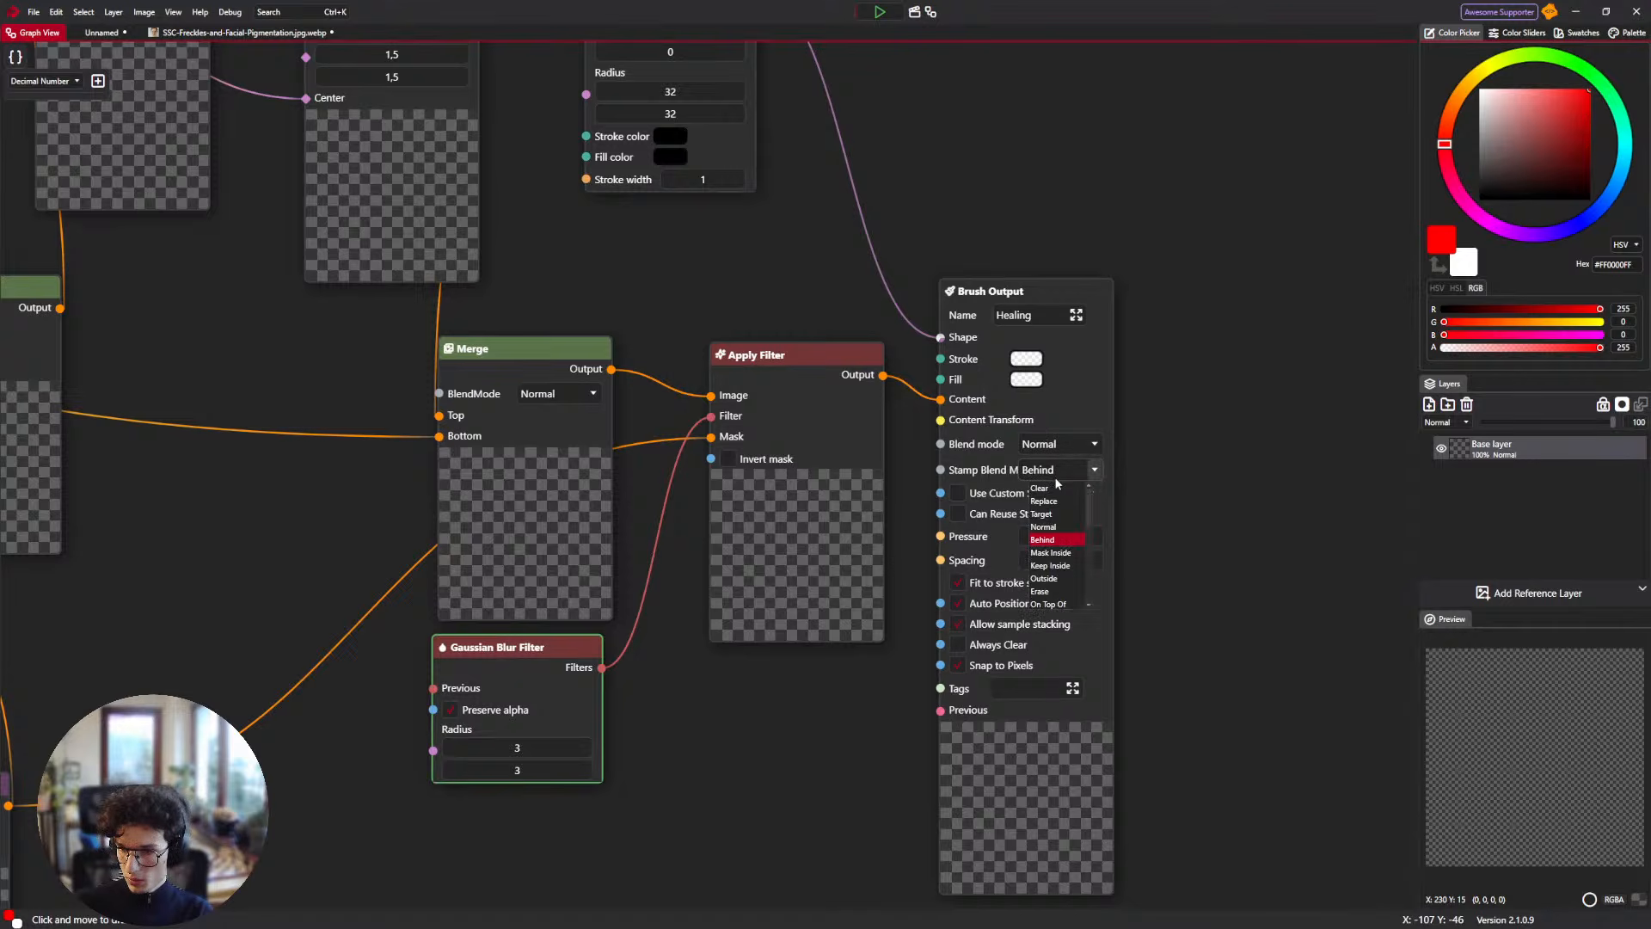
pyautogui.scroll(-5, 1064, 576)
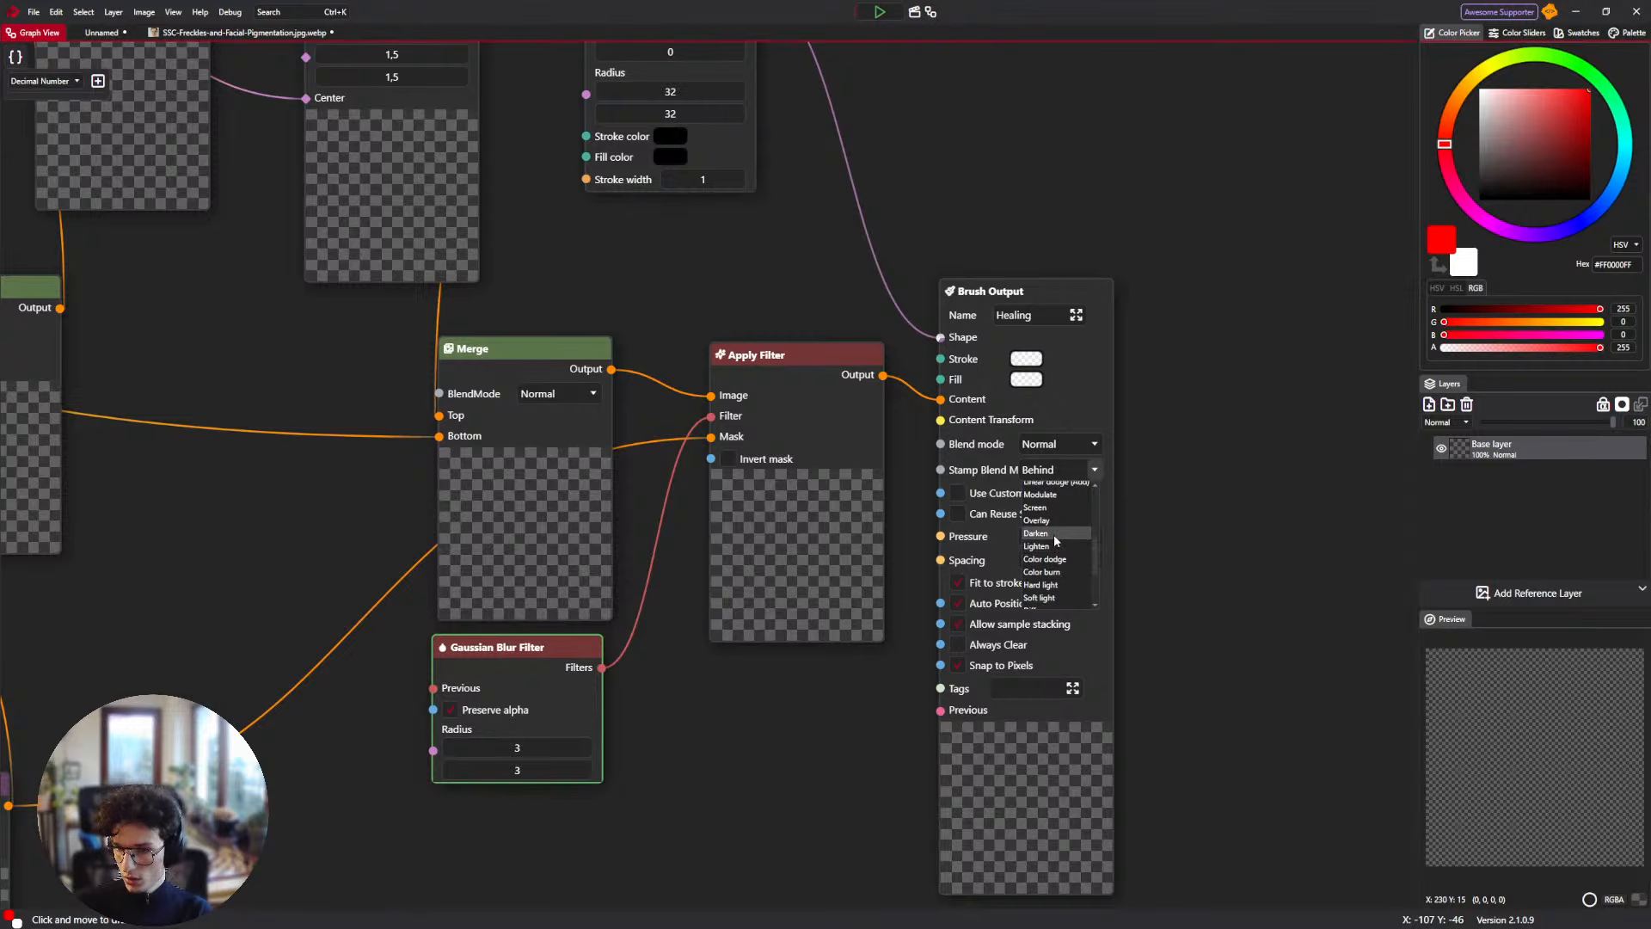
pyautogui.click(1057, 547)
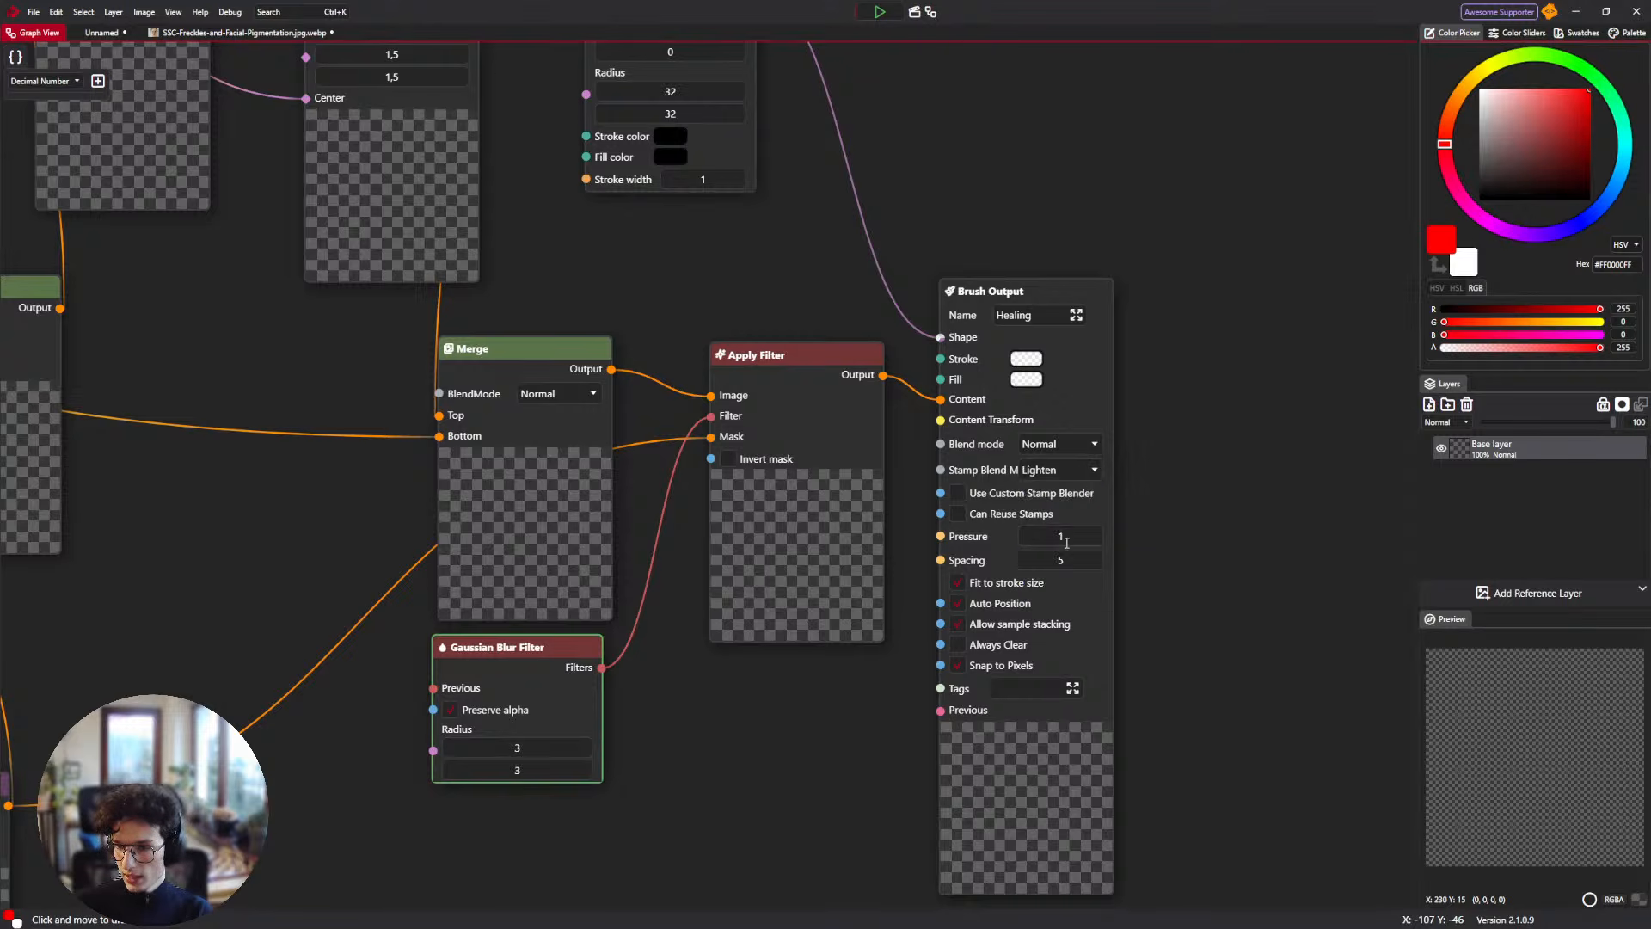
# Test the brush with Lighten stamp blending on the freckles across the middle of the forehead in the photo.
pyautogui.click(244, 32)
pyautogui.moveTo(955, 477)
pyautogui.mouseDown()
pyautogui.moveTo(1017, 515)
pyautogui.moveTo(914, 512)
pyautogui.moveTo(856, 429)
pyautogui.moveTo(886, 461)
pyautogui.moveTo(843, 526)
pyautogui.moveTo(873, 522)
pyautogui.moveTo(774, 556)
pyautogui.moveTo(779, 530)
pyautogui.moveTo(817, 529)
pyautogui.moveTo(769, 530)
pyautogui.moveTo(692, 569)
pyautogui.moveTo(749, 579)
pyautogui.moveTo(723, 540)
pyautogui.moveTo(999, 534)
pyautogui.moveTo(1005, 562)
pyautogui.moveTo(983, 578)
pyautogui.moveTo(1061, 534)
pyautogui.moveTo(1061, 508)
pyautogui.moveTo(920, 447)
pyautogui.mouseUp()
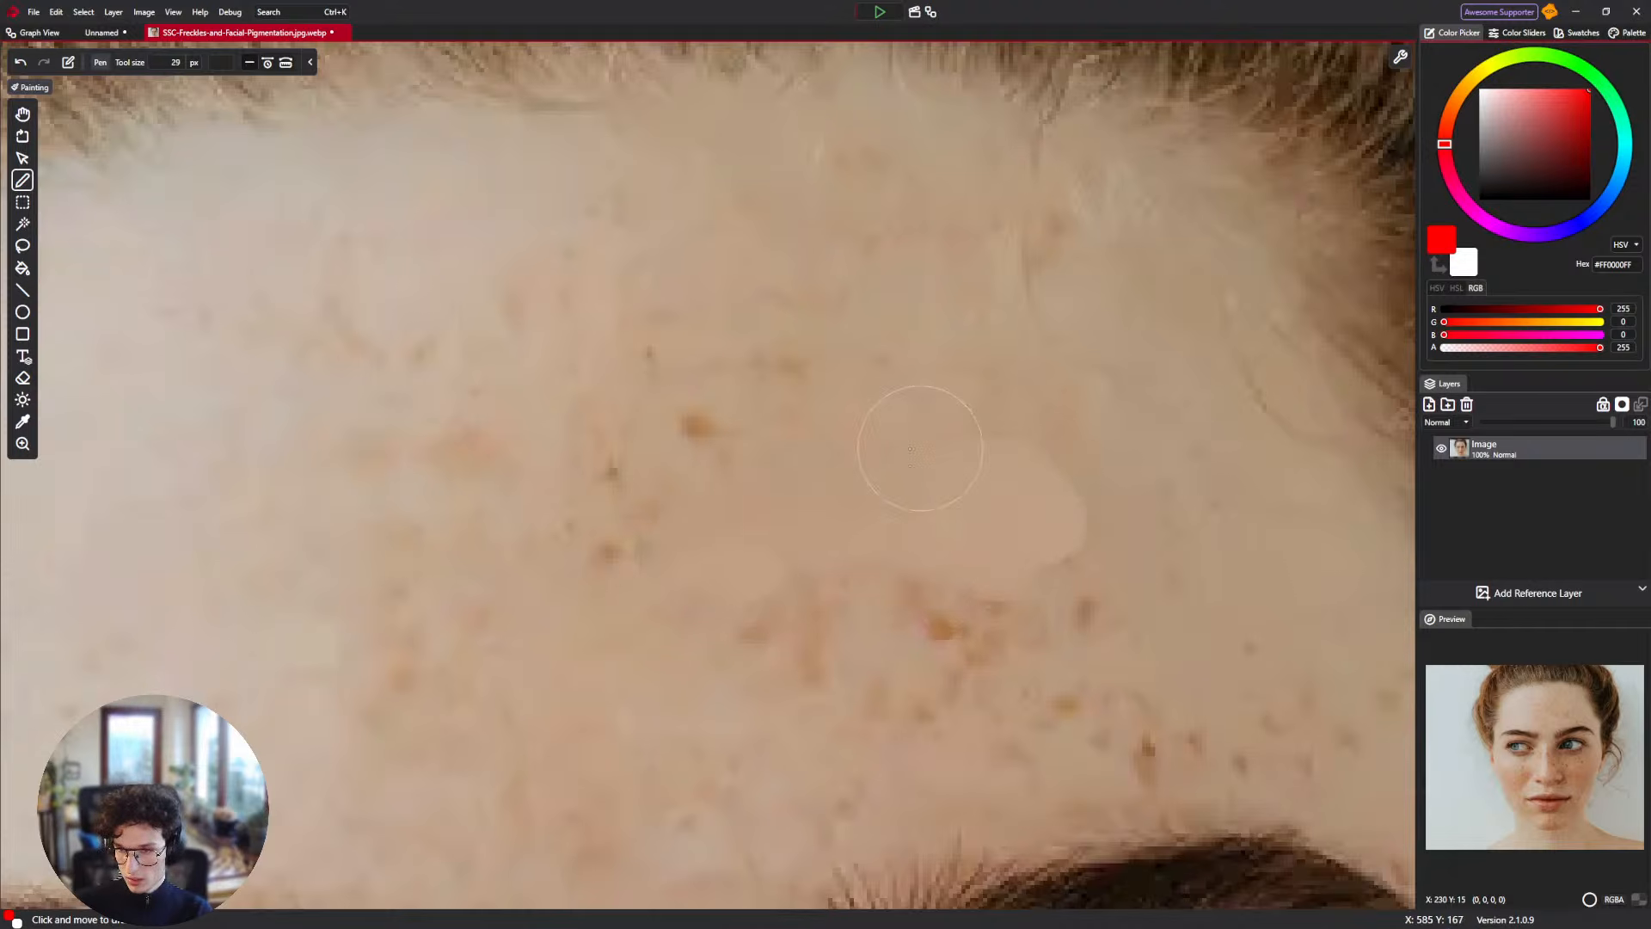
pyautogui.moveTo(769, 366); pyautogui.dragTo(815, 380)
pyautogui.click(698, 439)
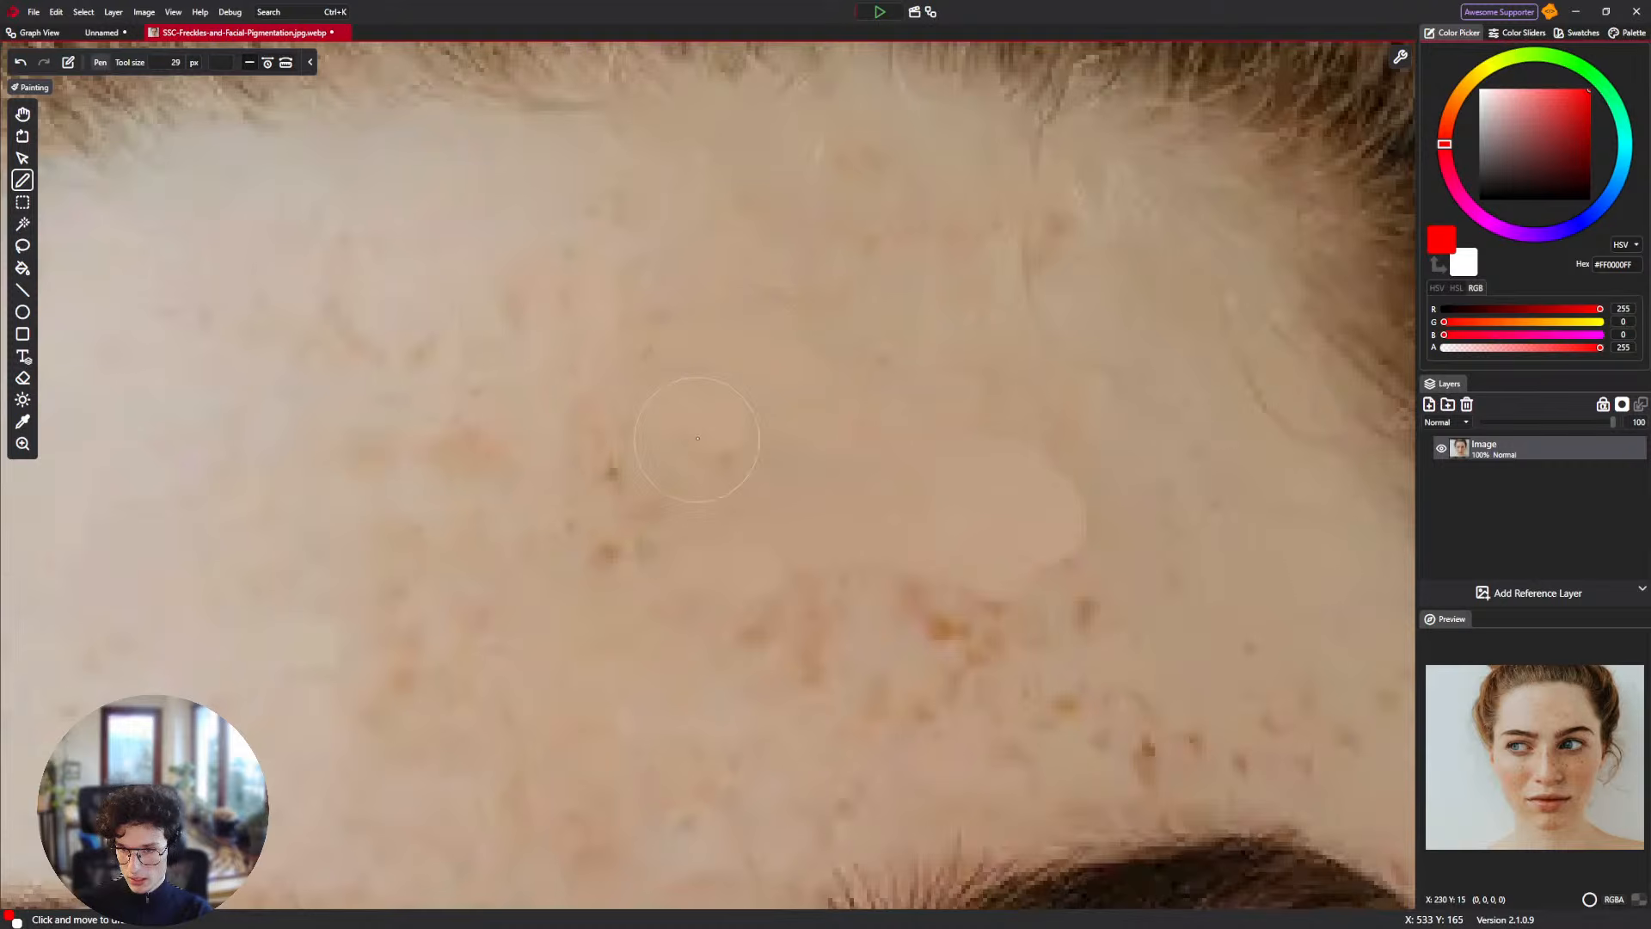
# Dab the Lighten-stamped brush over more freckles across the forehead and above the eyebrow, then undo the test strokes.
pyautogui.click(629, 475)
pyautogui.click(612, 569)
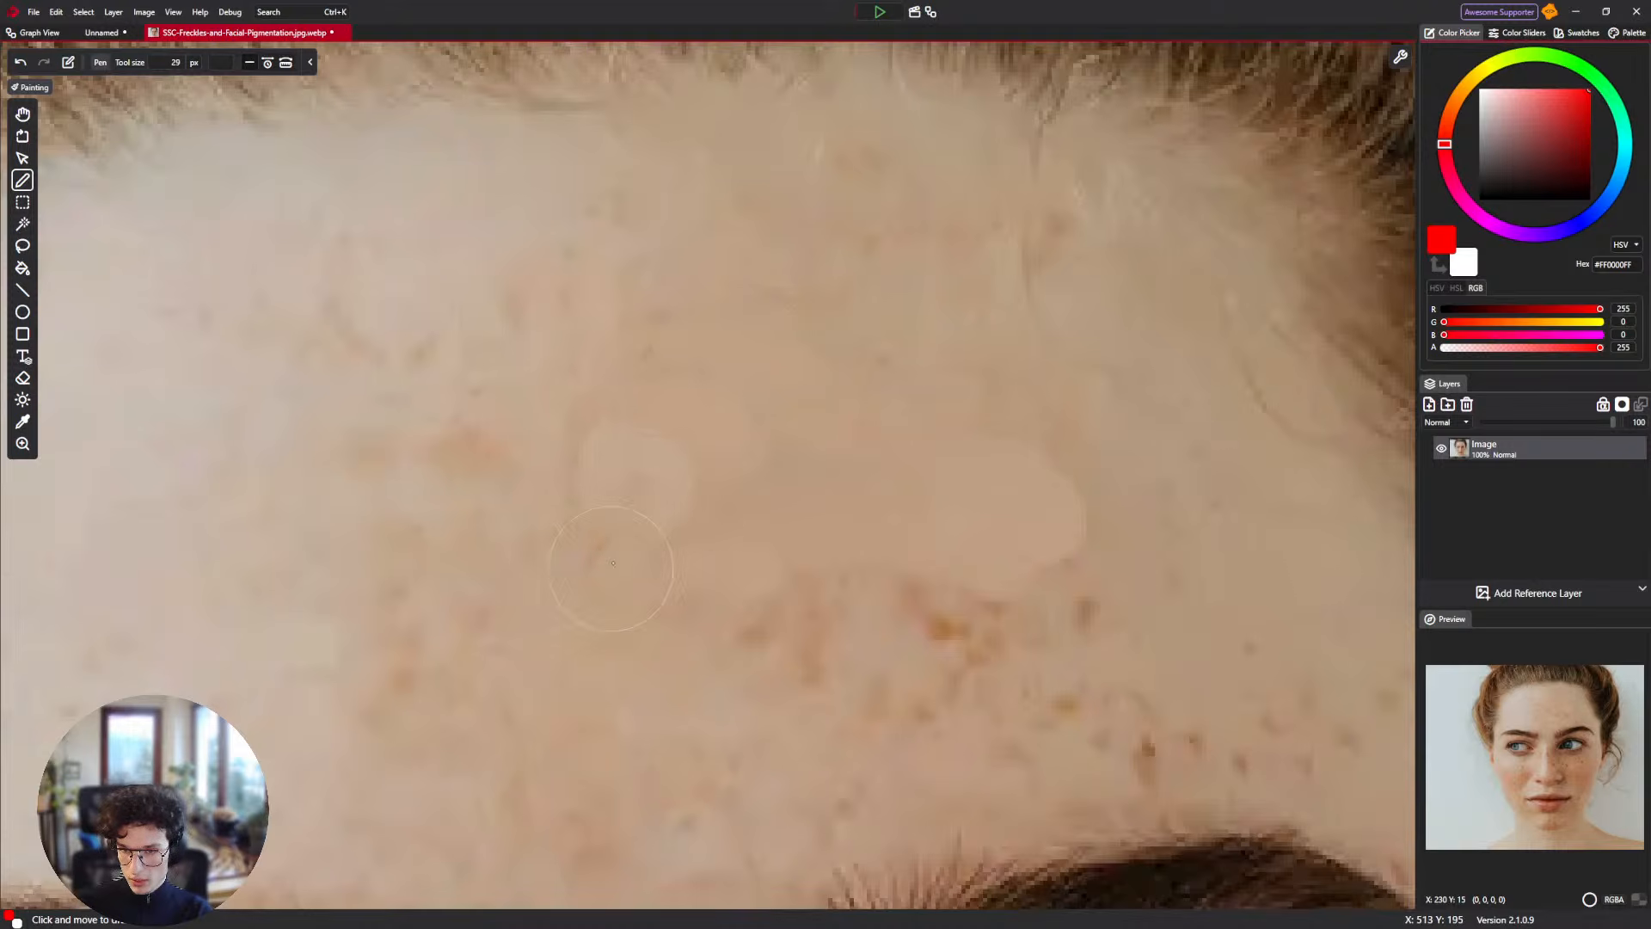
pyautogui.scroll(-5, 625, 571)
pyautogui.scroll(3, 639, 348)
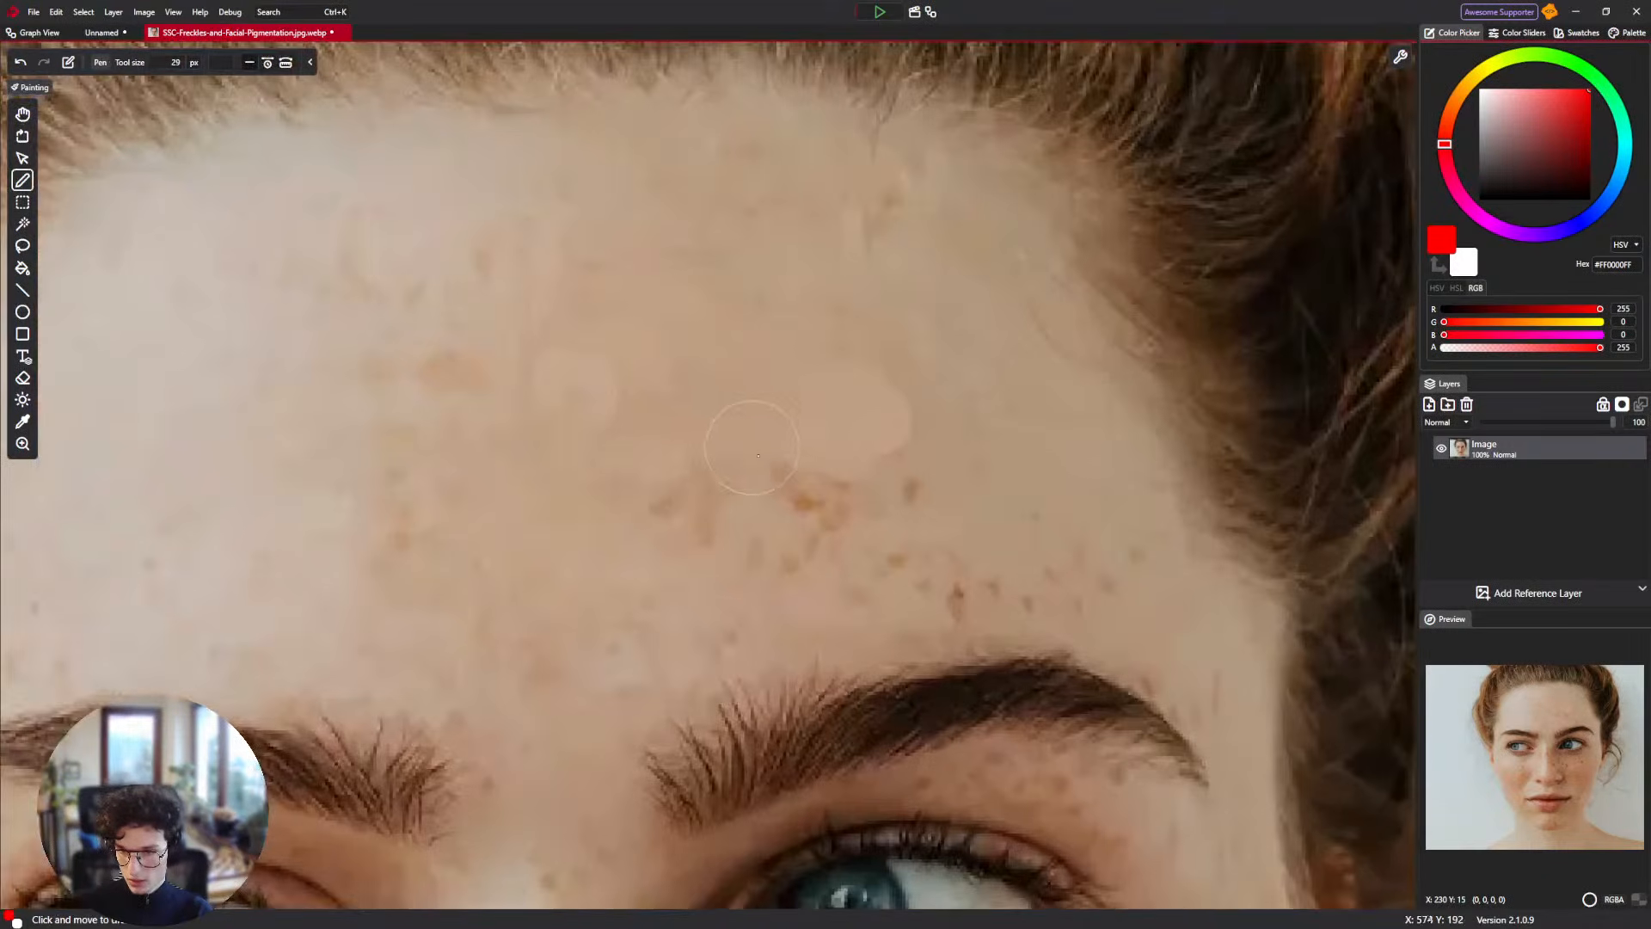
pyautogui.click(830, 517)
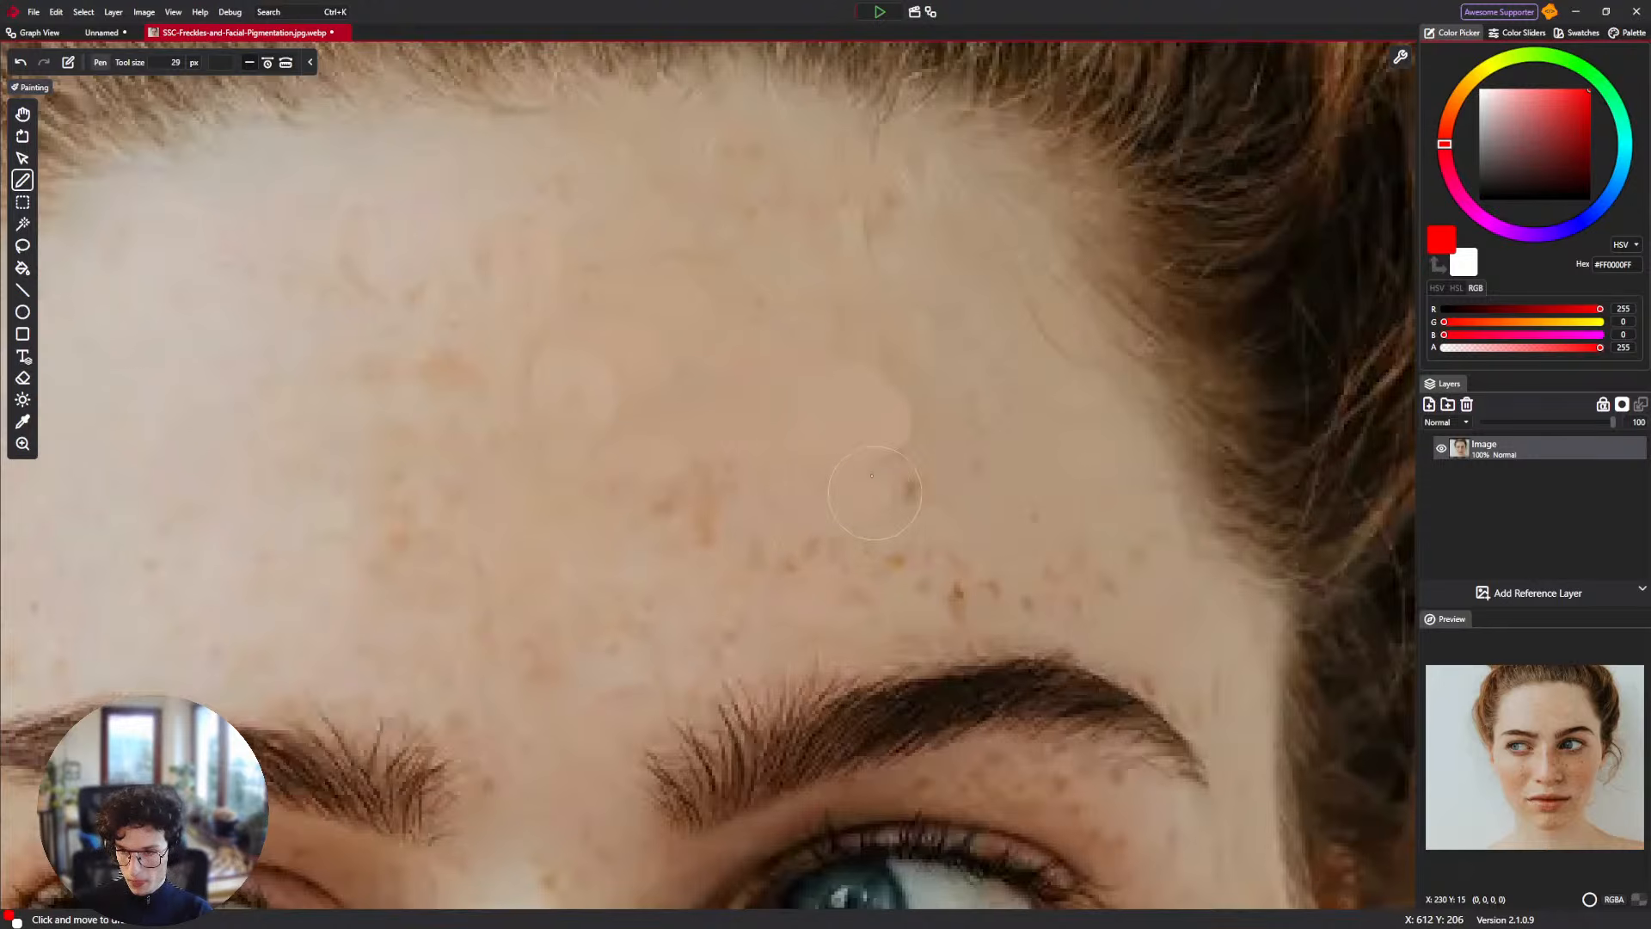
pyautogui.hotkey('ctrl', 'z')
pyautogui.hotkey('ctrl', 'z')
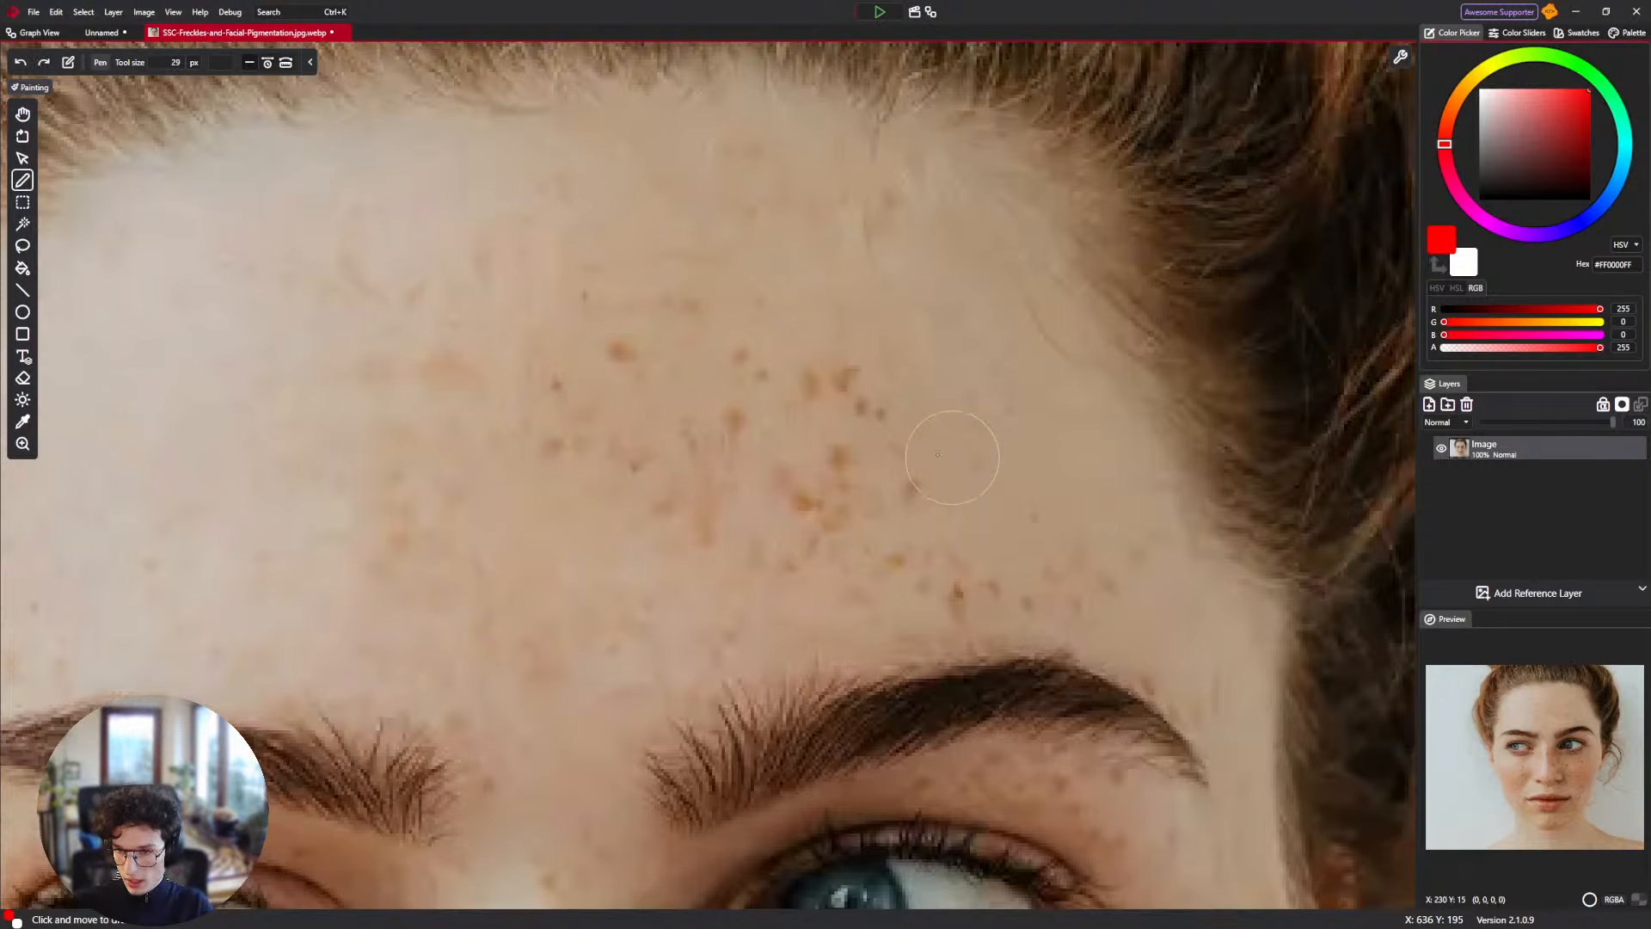
# In the Unnamed document's node graph, set the Brush Output node's Stamp Blend Mode to Color dodge.
pyautogui.click(63, 32)
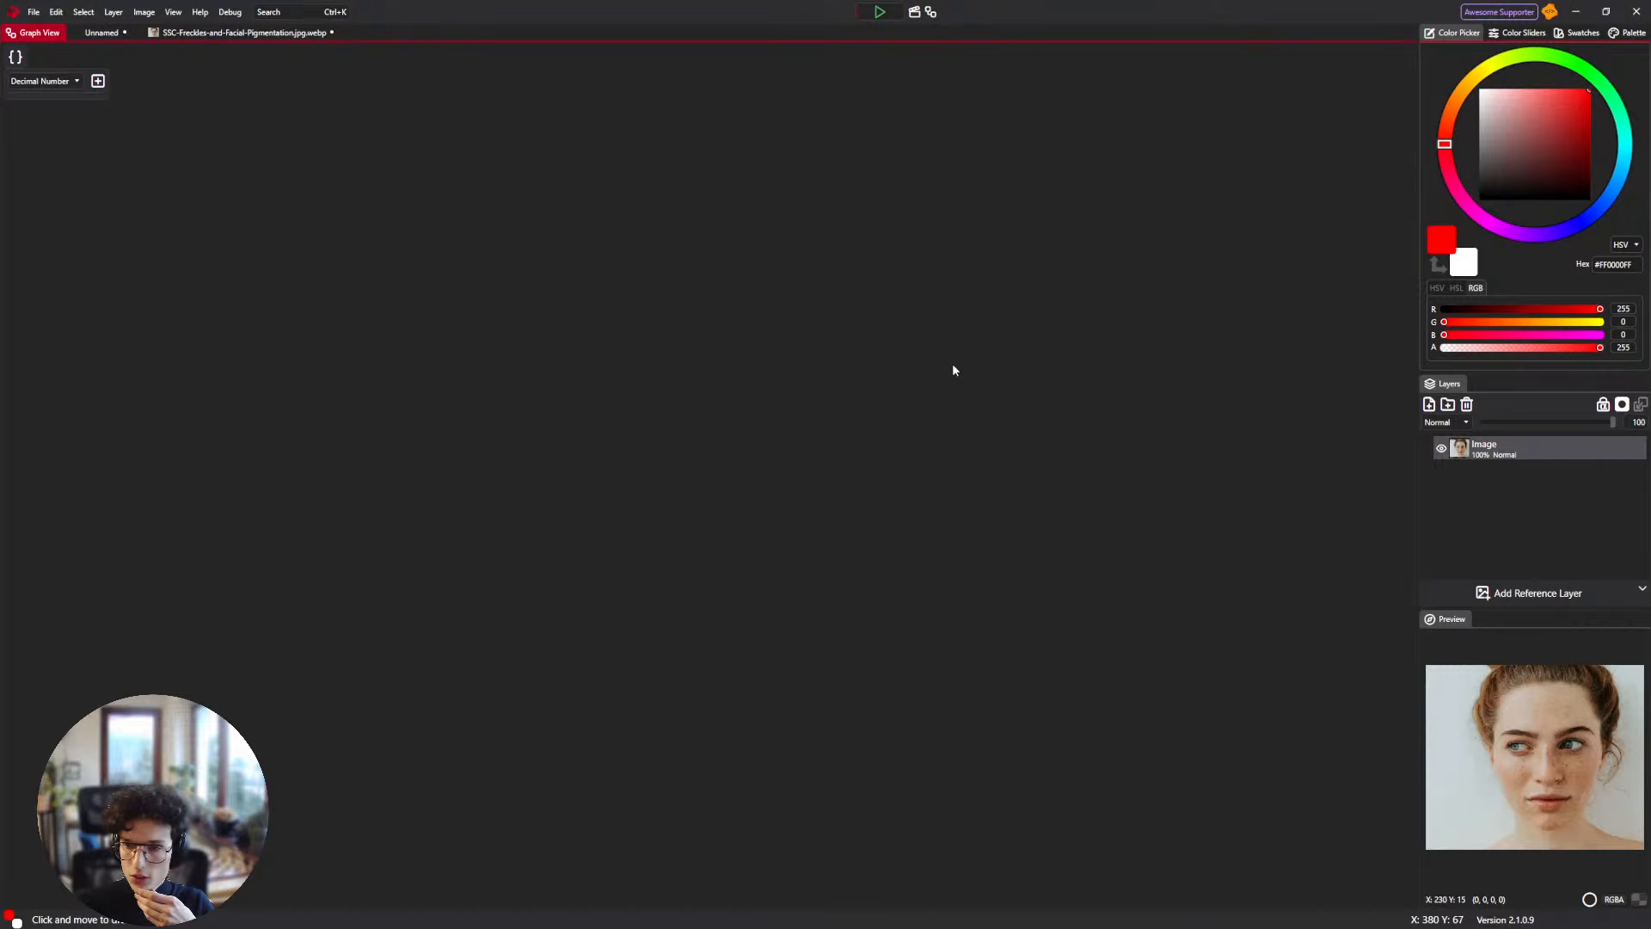
pyautogui.click(96, 33)
pyautogui.click(23, 35)
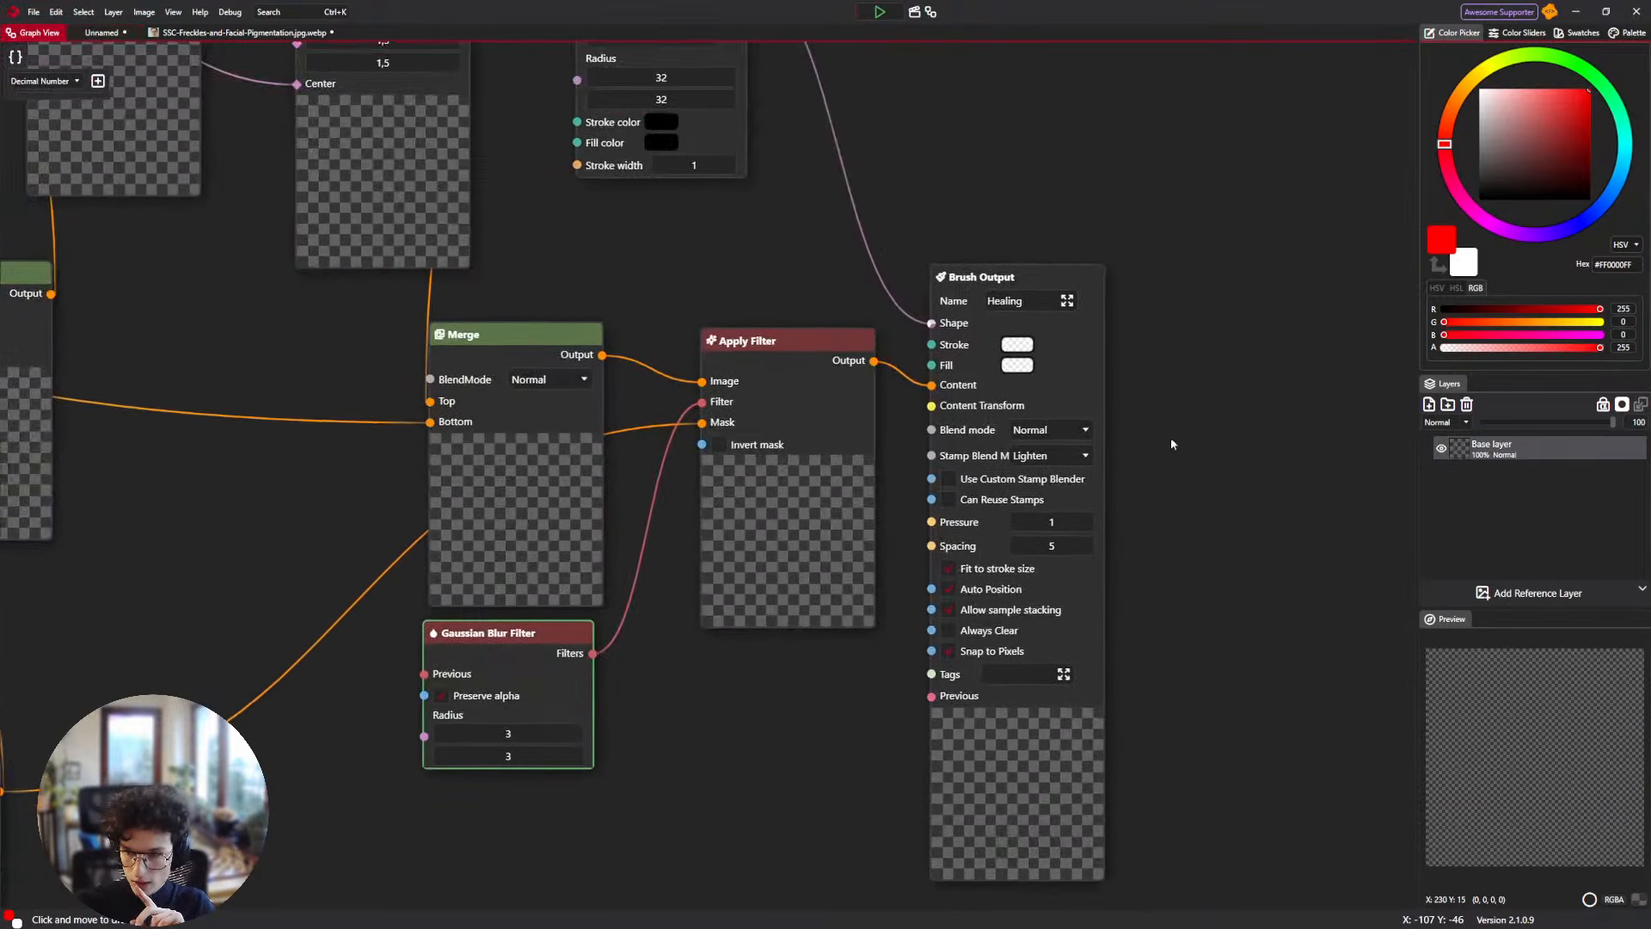
pyautogui.scroll(-1, 995, 369)
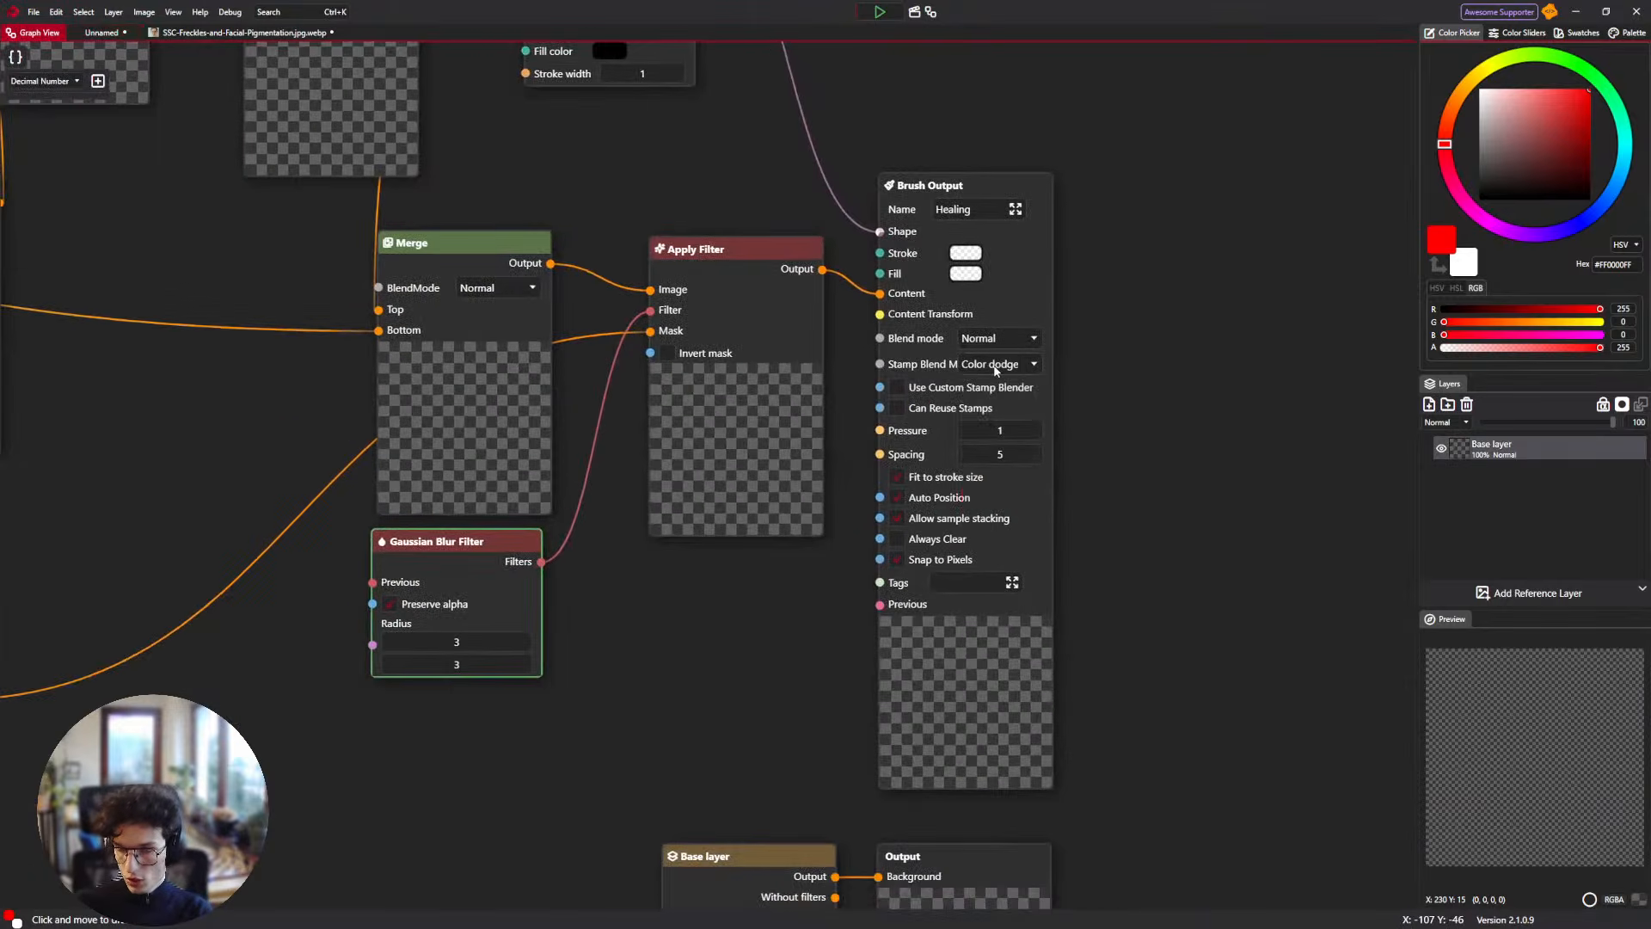
# Test the brush with Color dodge stamp blending on the forehead freckles in the photo and undo each stroke.
pyautogui.click(241, 33)
pyautogui.moveTo(658, 357)
pyautogui.mouseDown()
pyautogui.moveTo(746, 359)
pyautogui.moveTo(833, 413)
pyautogui.moveTo(903, 516)
pyautogui.moveTo(881, 567)
pyautogui.moveTo(527, 345)
pyautogui.moveTo(856, 566)
pyautogui.moveTo(885, 535)
pyautogui.mouseUp()
pyautogui.hotkey('ctrl', 'z')
pyautogui.moveTo(664, 306); pyautogui.dragTo(442, 415)
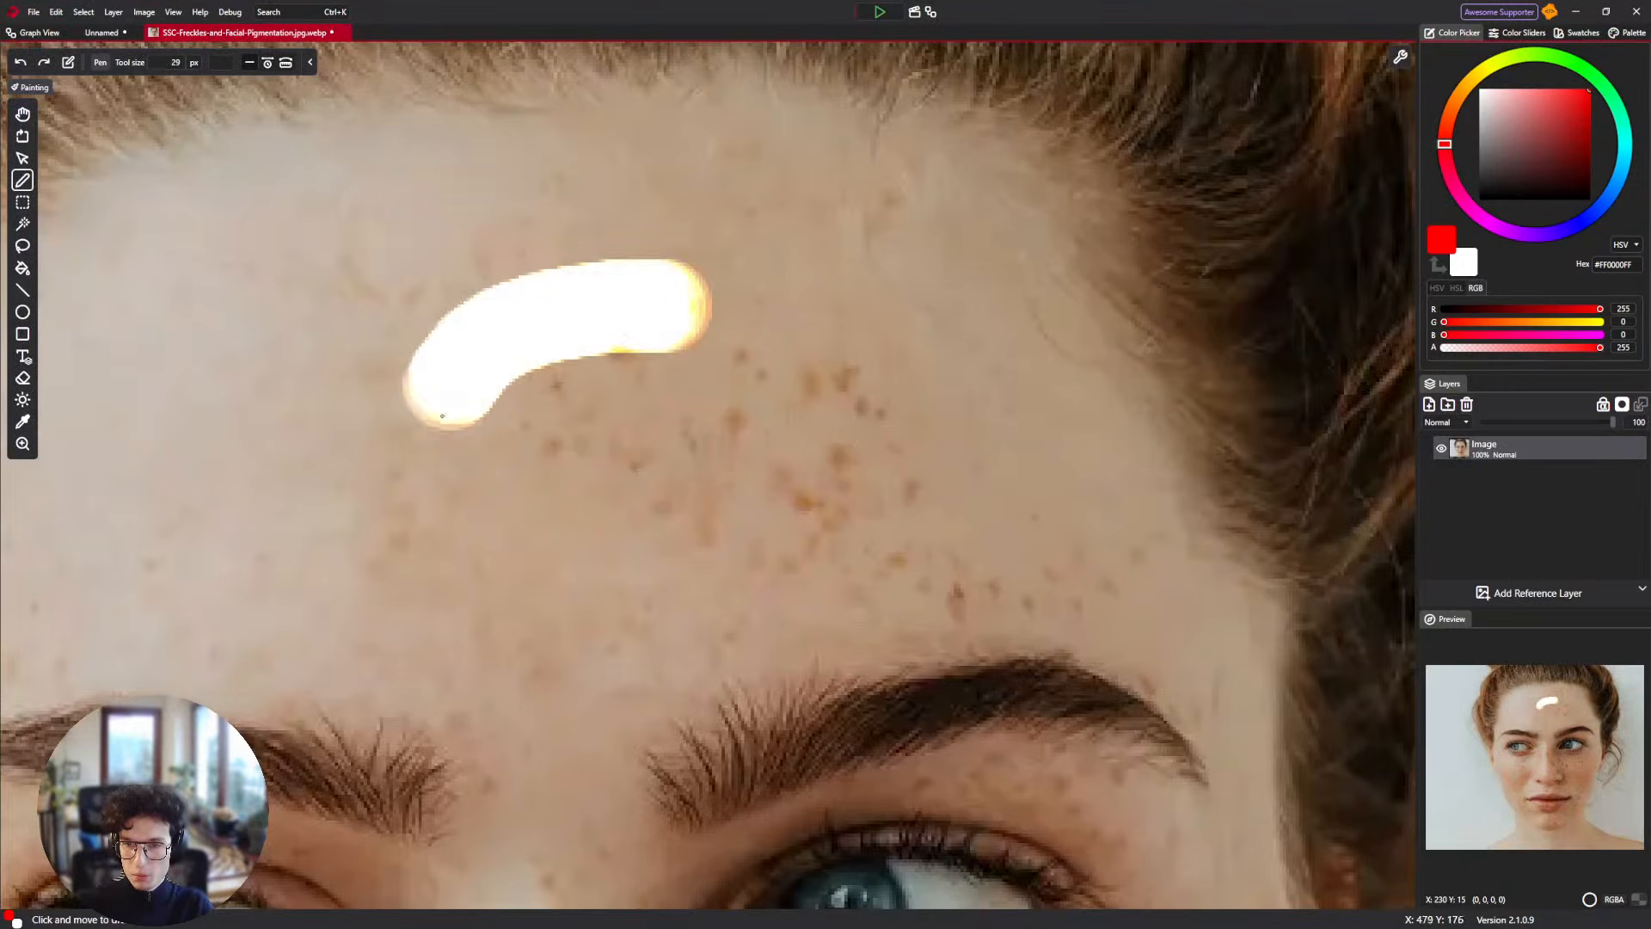
pyautogui.hotkey('ctrl', 'z')
# Return to the Unnamed document's graph and set the Brush Output node's Stamp Blend Mode to Color burn.
pyautogui.click(33, 33)
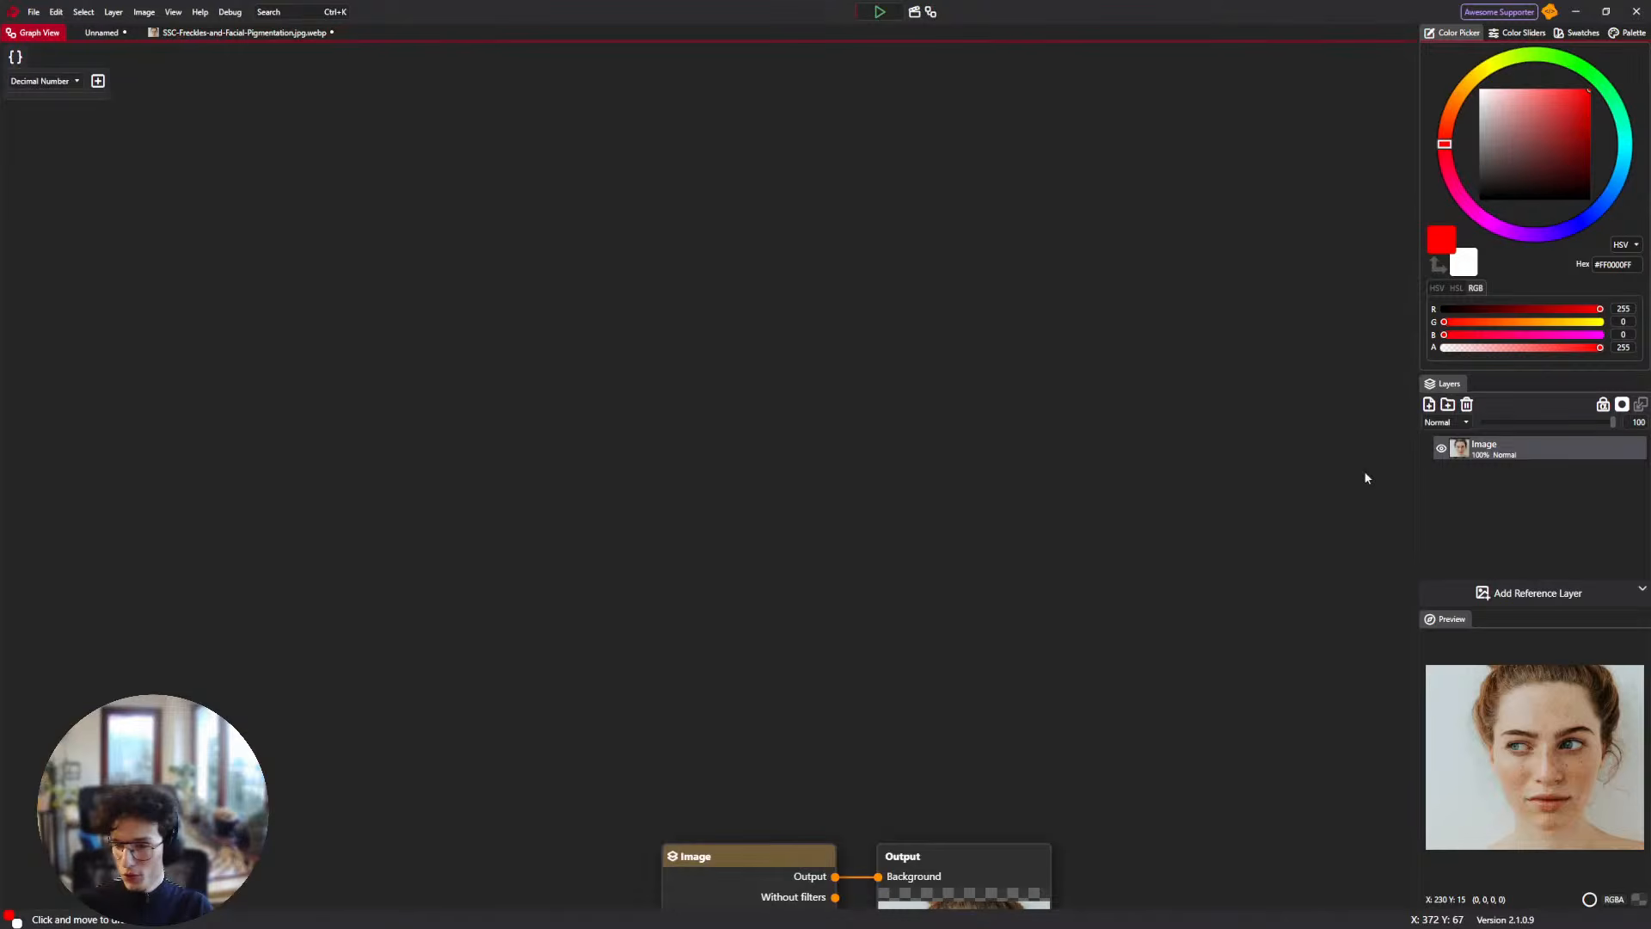
pyautogui.click(102, 33)
pyautogui.click(33, 33)
pyautogui.click(965, 365)
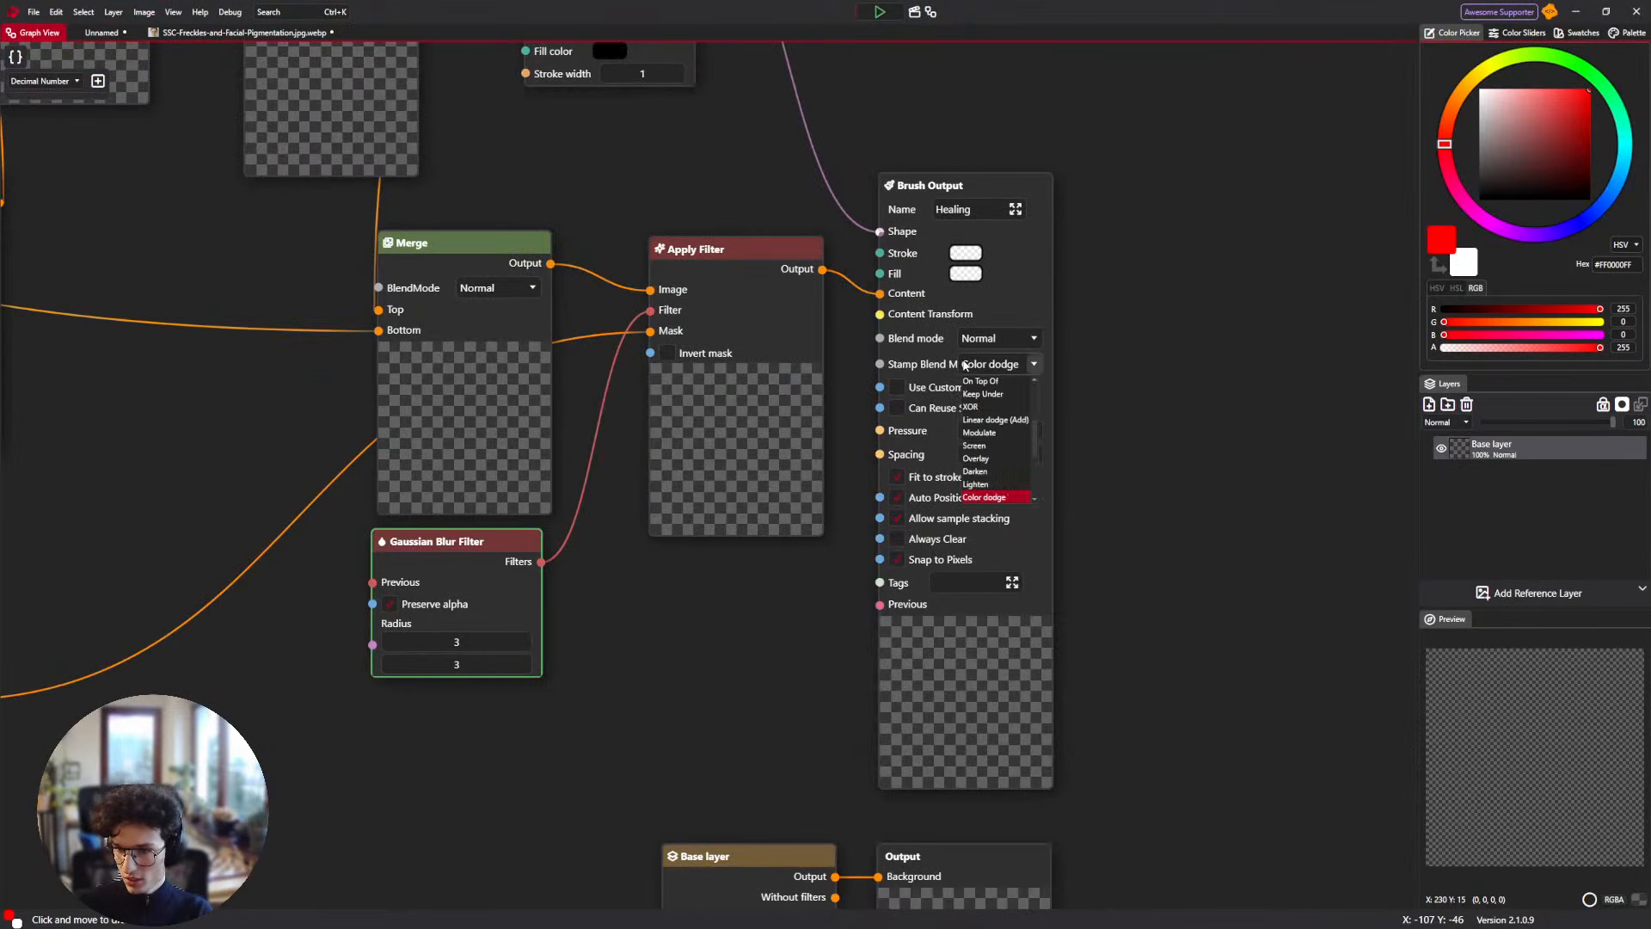
pyautogui.click(964, 365)
pyautogui.scroll(-1, 964, 365)
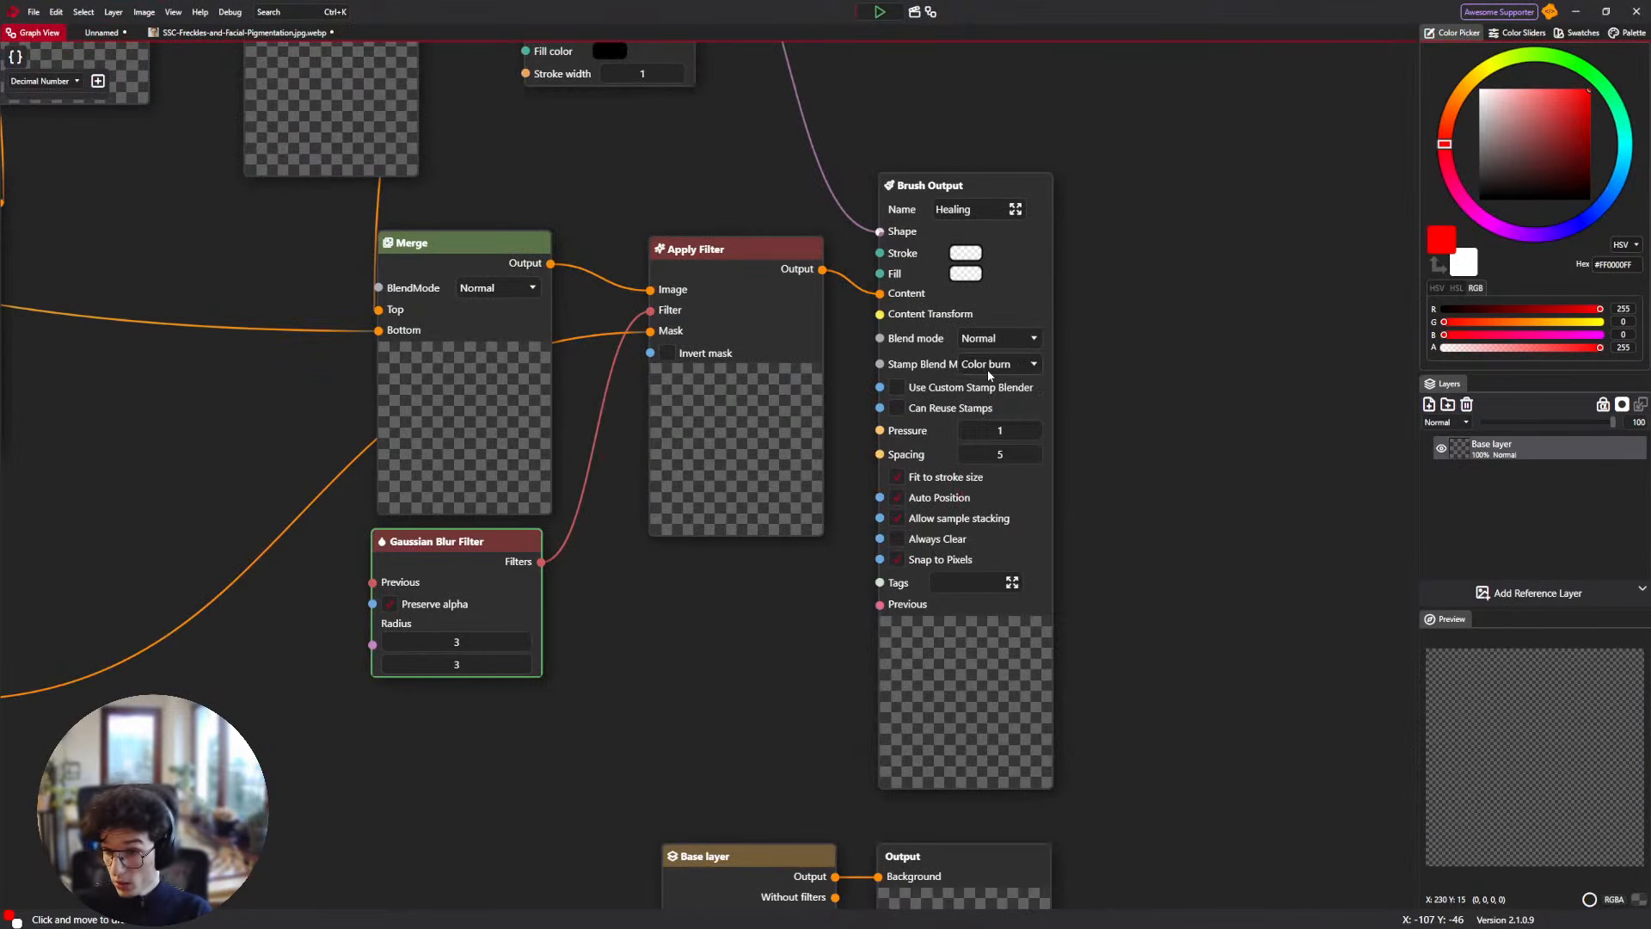
# Check the photo, then review the Brush Output node's Stamp Blend Mode options in the Unnamed document's graph without changing the mode.
pyautogui.click(243, 33)
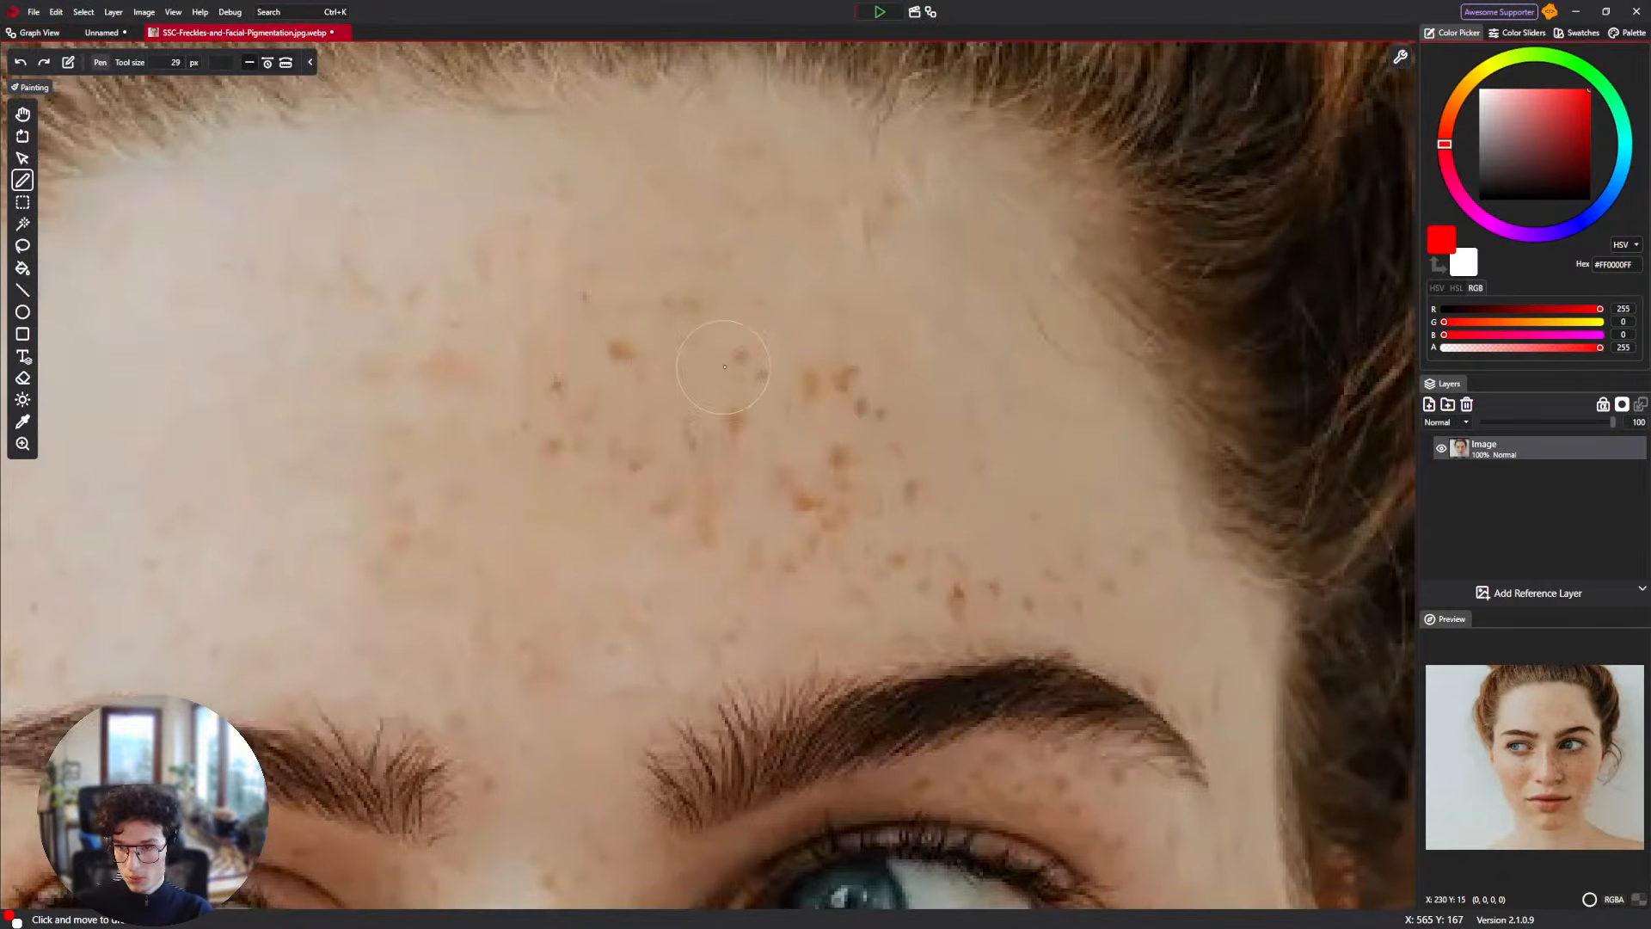
pyautogui.click(32, 32)
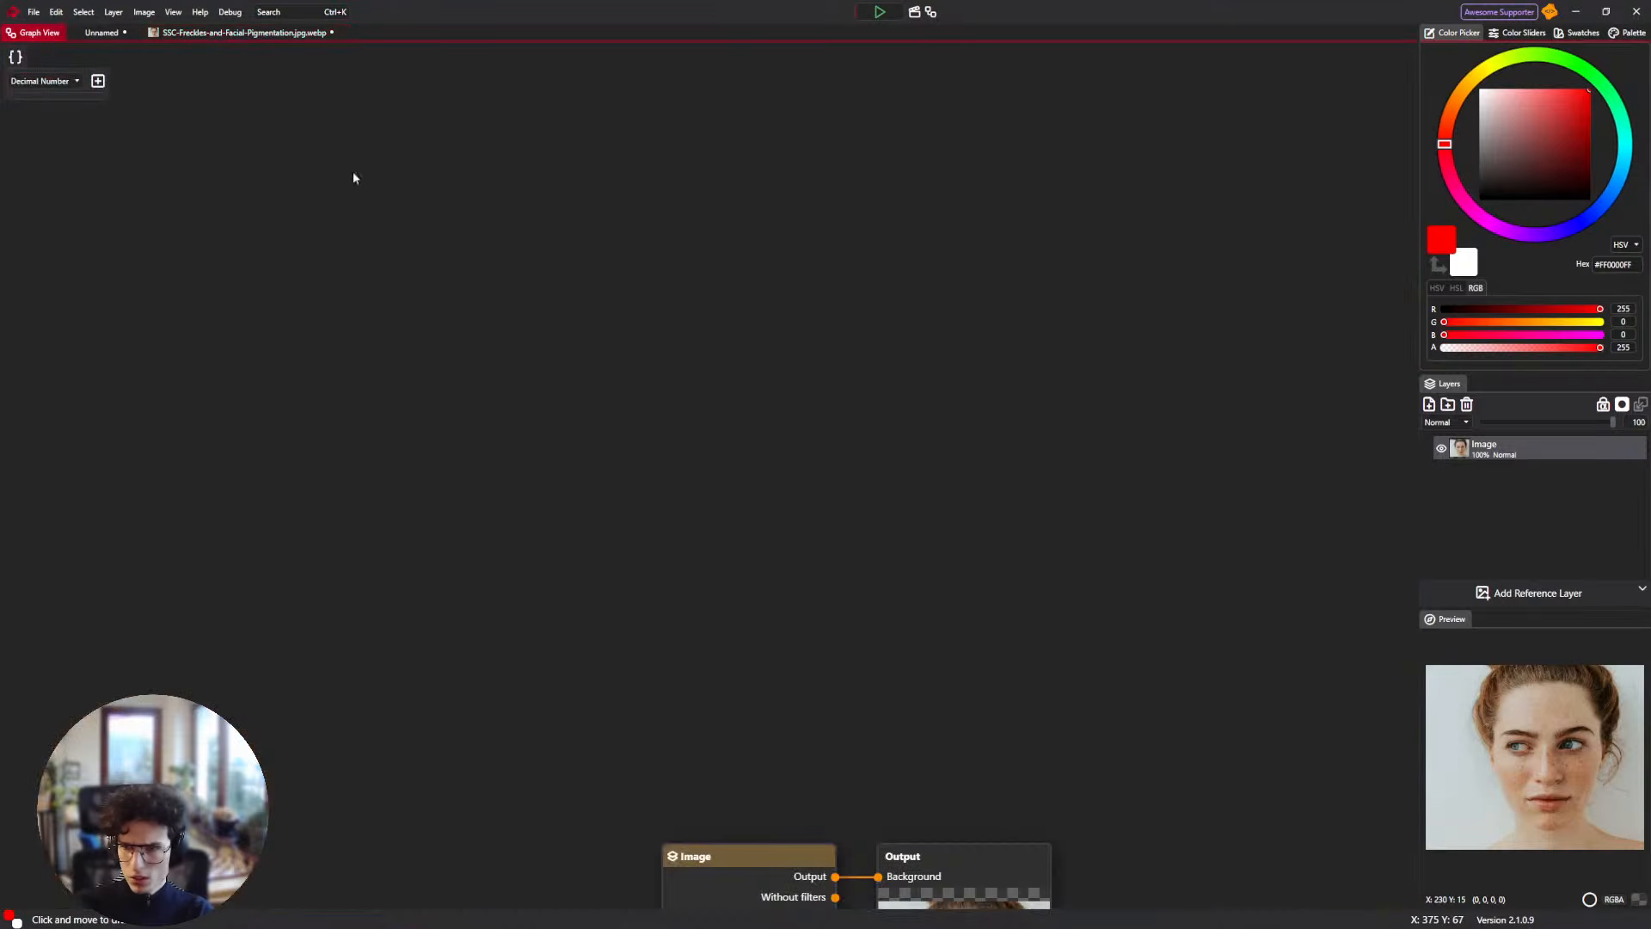
pyautogui.click(101, 32)
pyautogui.click(46, 33)
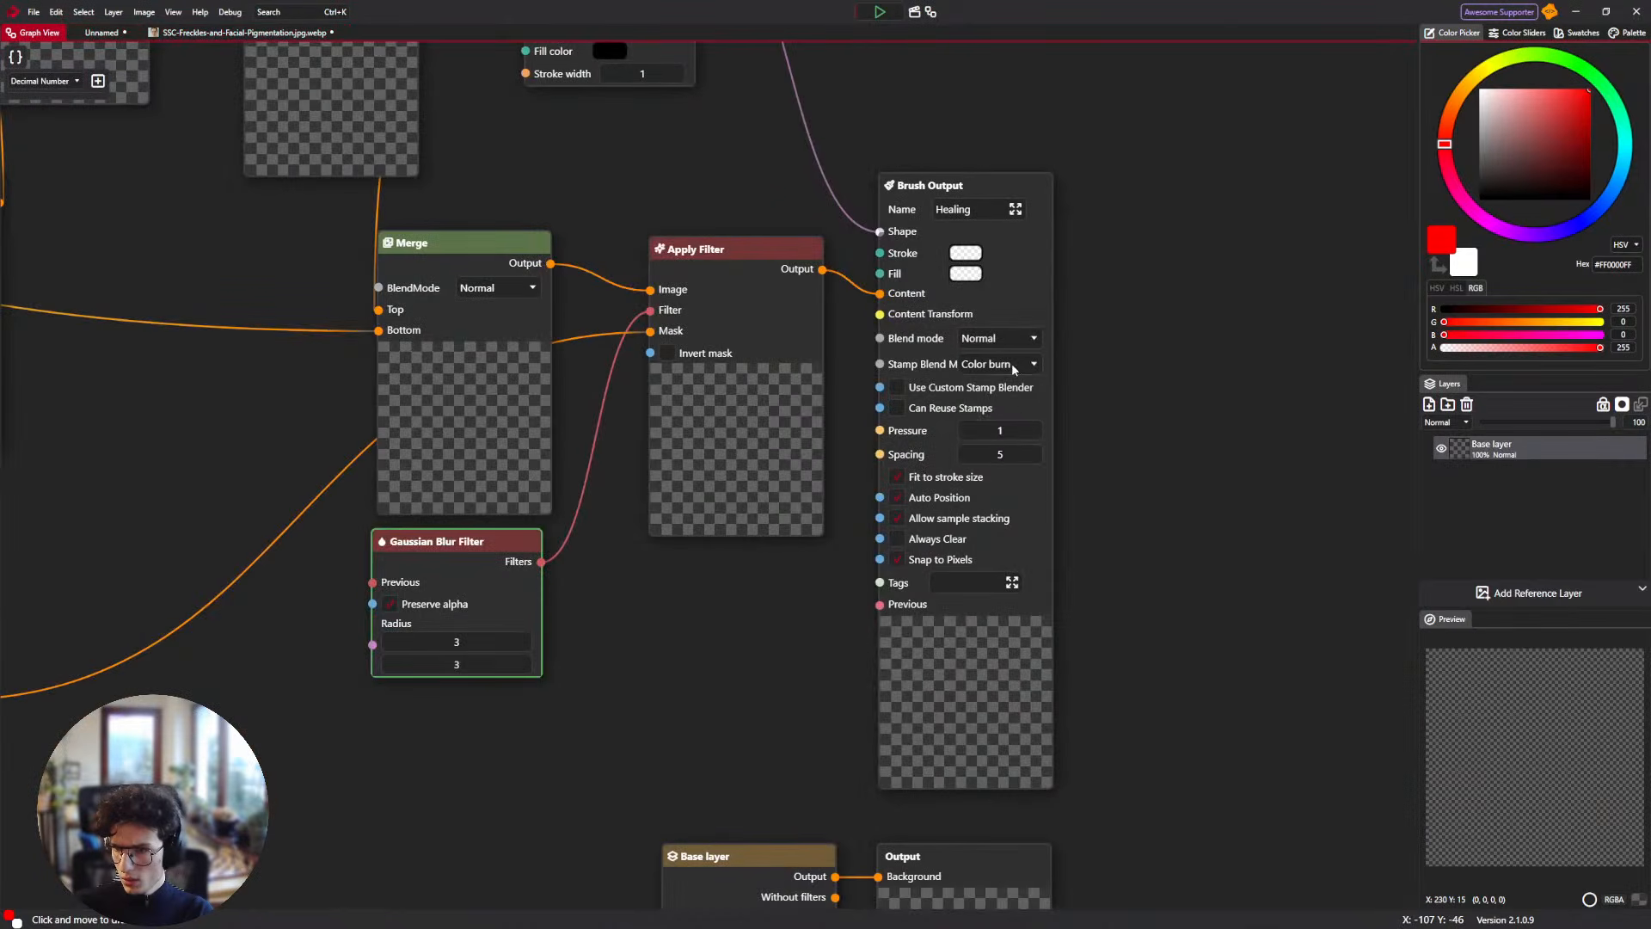
pyautogui.click(1014, 368)
pyautogui.click(1081, 459)
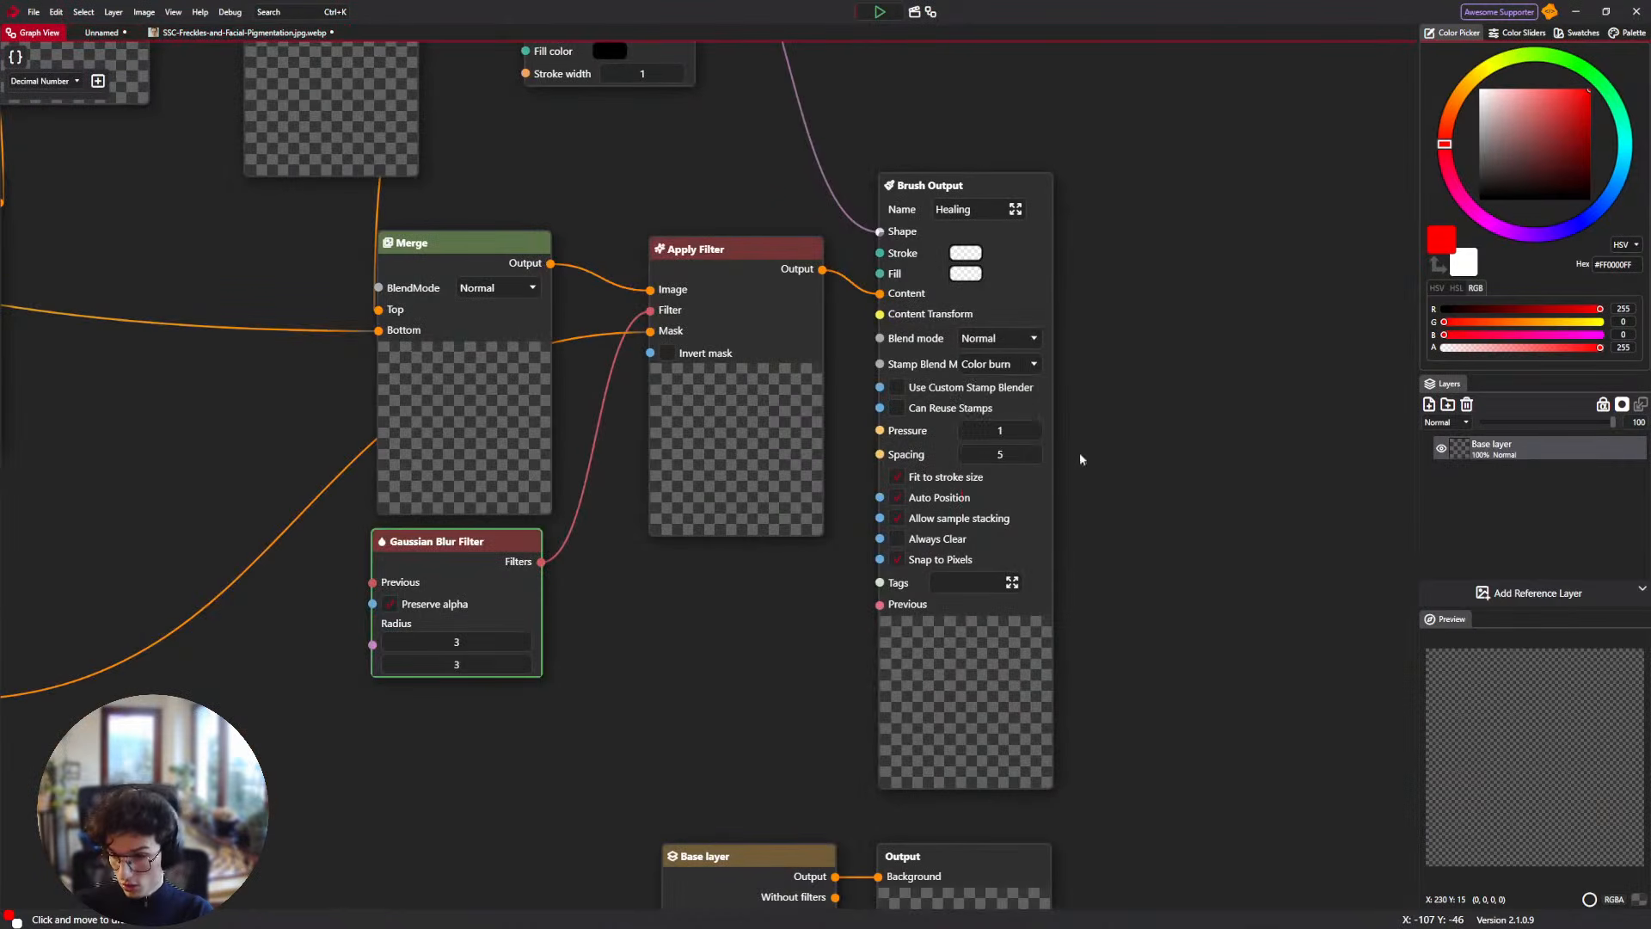
# Paint broad test strokes with Color burn stamp blending across the forehead freckles in the photo and undo them.
pyautogui.click(159, 32)
pyautogui.moveTo(813, 450)
pyautogui.mouseDown()
pyautogui.moveTo(879, 395)
pyautogui.moveTo(665, 388)
pyautogui.moveTo(471, 413)
pyautogui.moveTo(760, 476)
pyautogui.mouseUp()
pyautogui.hotkey('ctrl', 'z')
pyautogui.moveTo(439, 430)
pyautogui.mouseDown()
pyautogui.moveTo(777, 451)
pyautogui.moveTo(840, 487)
pyautogui.moveTo(1068, 558)
pyautogui.mouseUp()
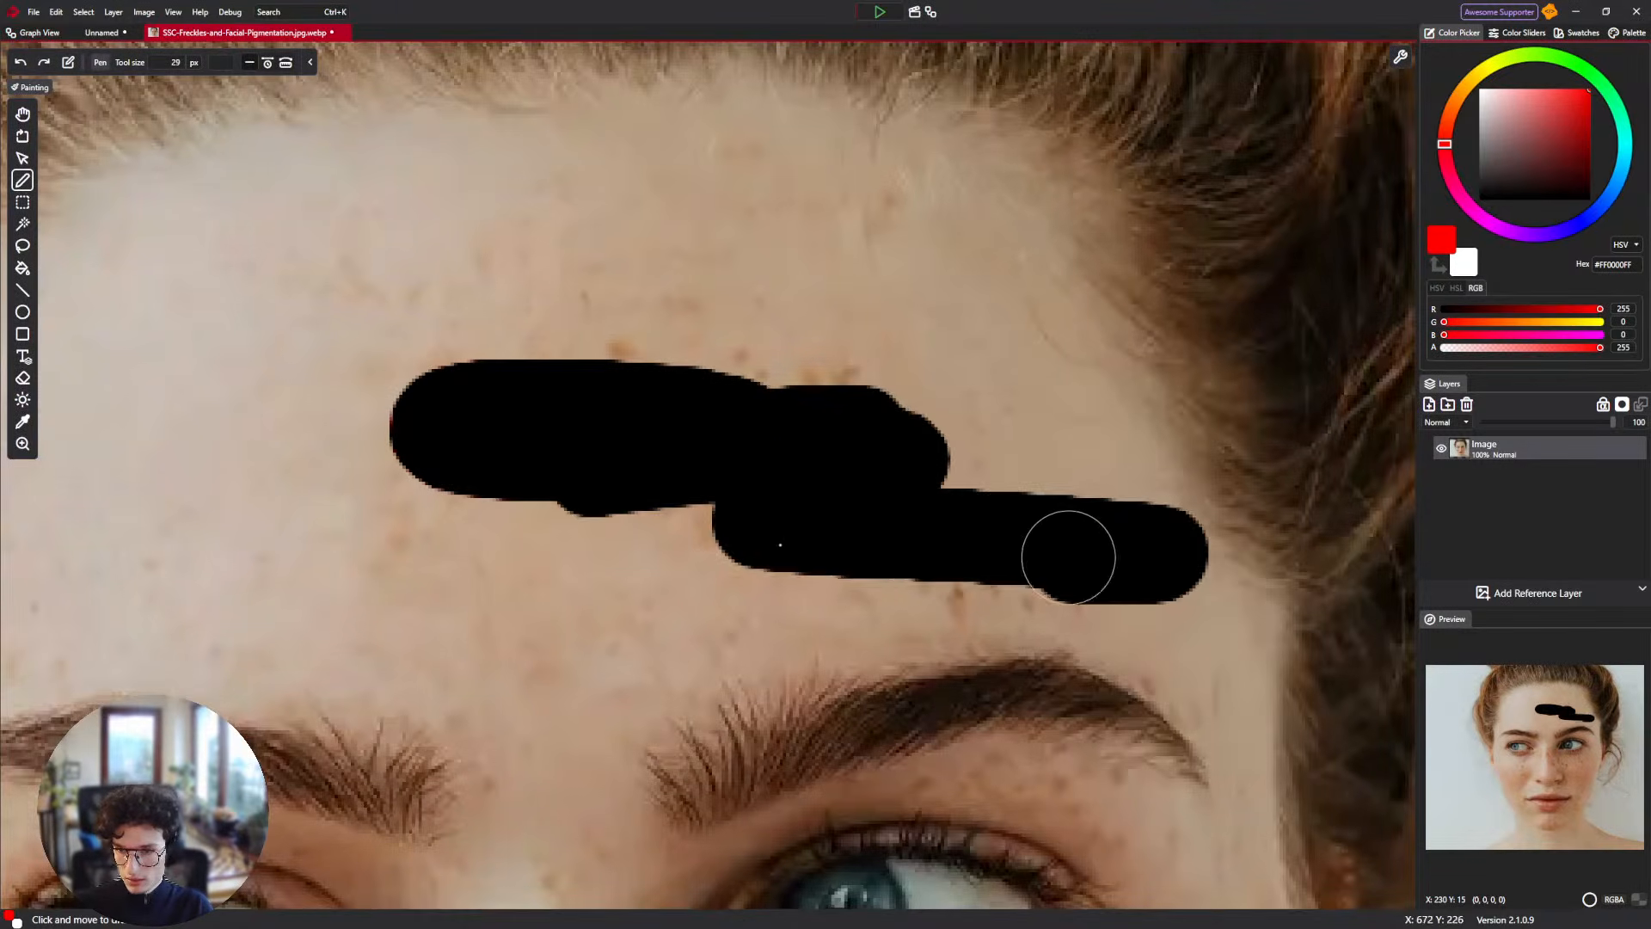
pyautogui.hotkey('ctrl', 'z')
# Try single dabs of the Color burn brush on the freckles above the eyebrow, undoing them between attempts.
pyautogui.click(840, 551)
pyautogui.hotkey('ctrl', 'z')
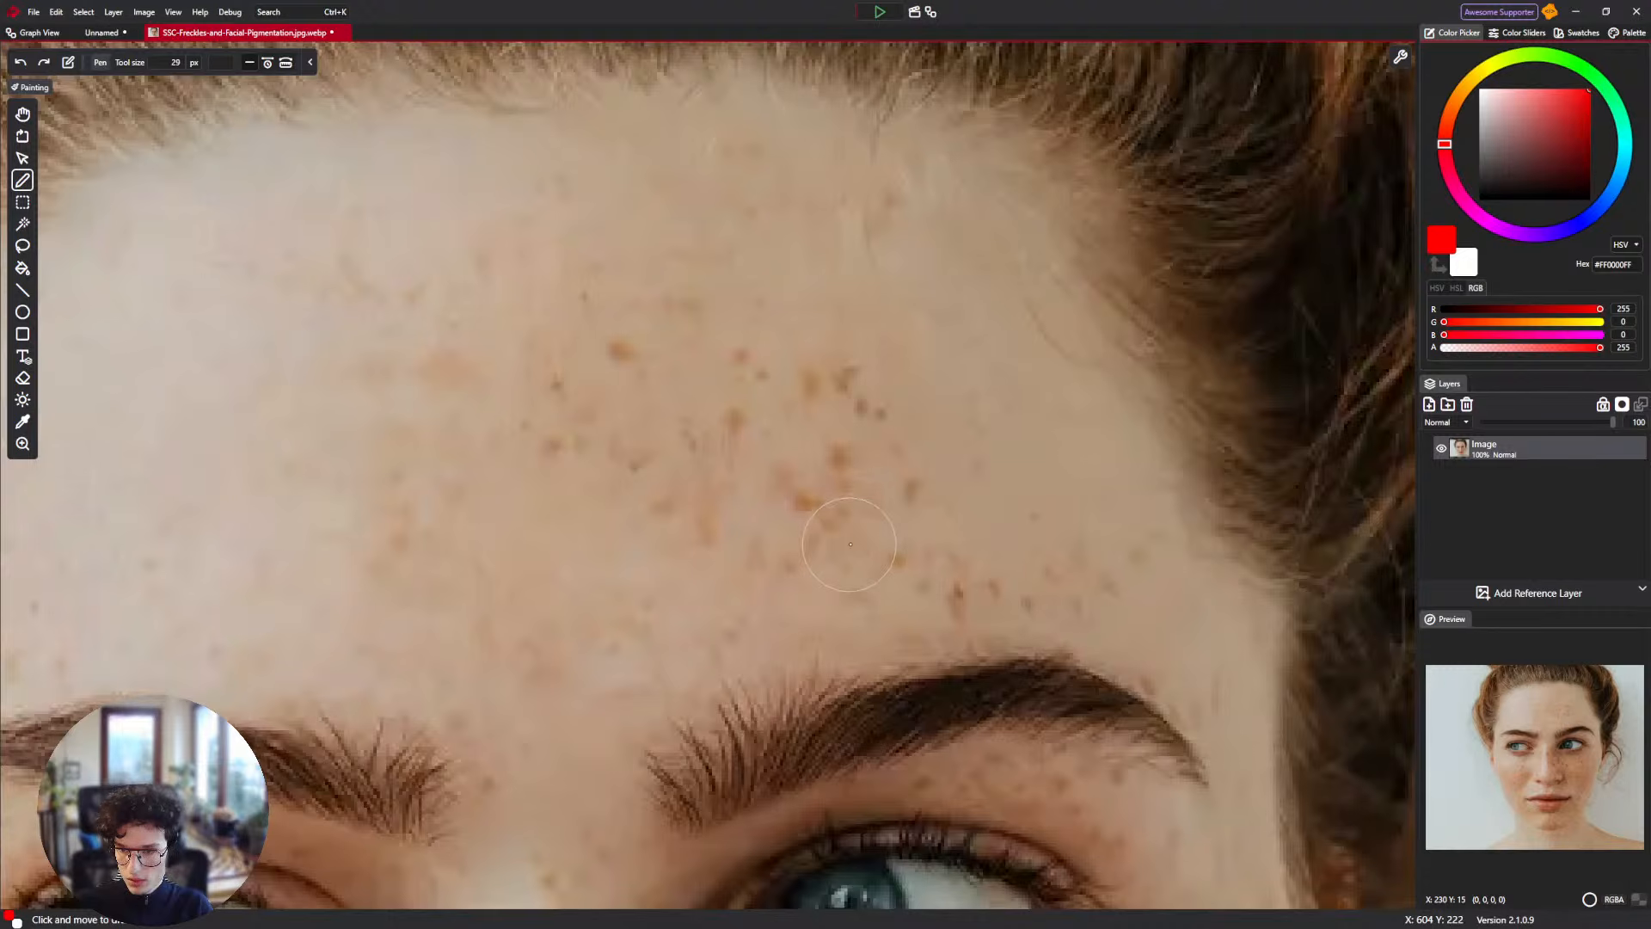
pyautogui.click(850, 544)
pyautogui.hotkey('ctrl', 'z')
pyautogui.click(835, 449)
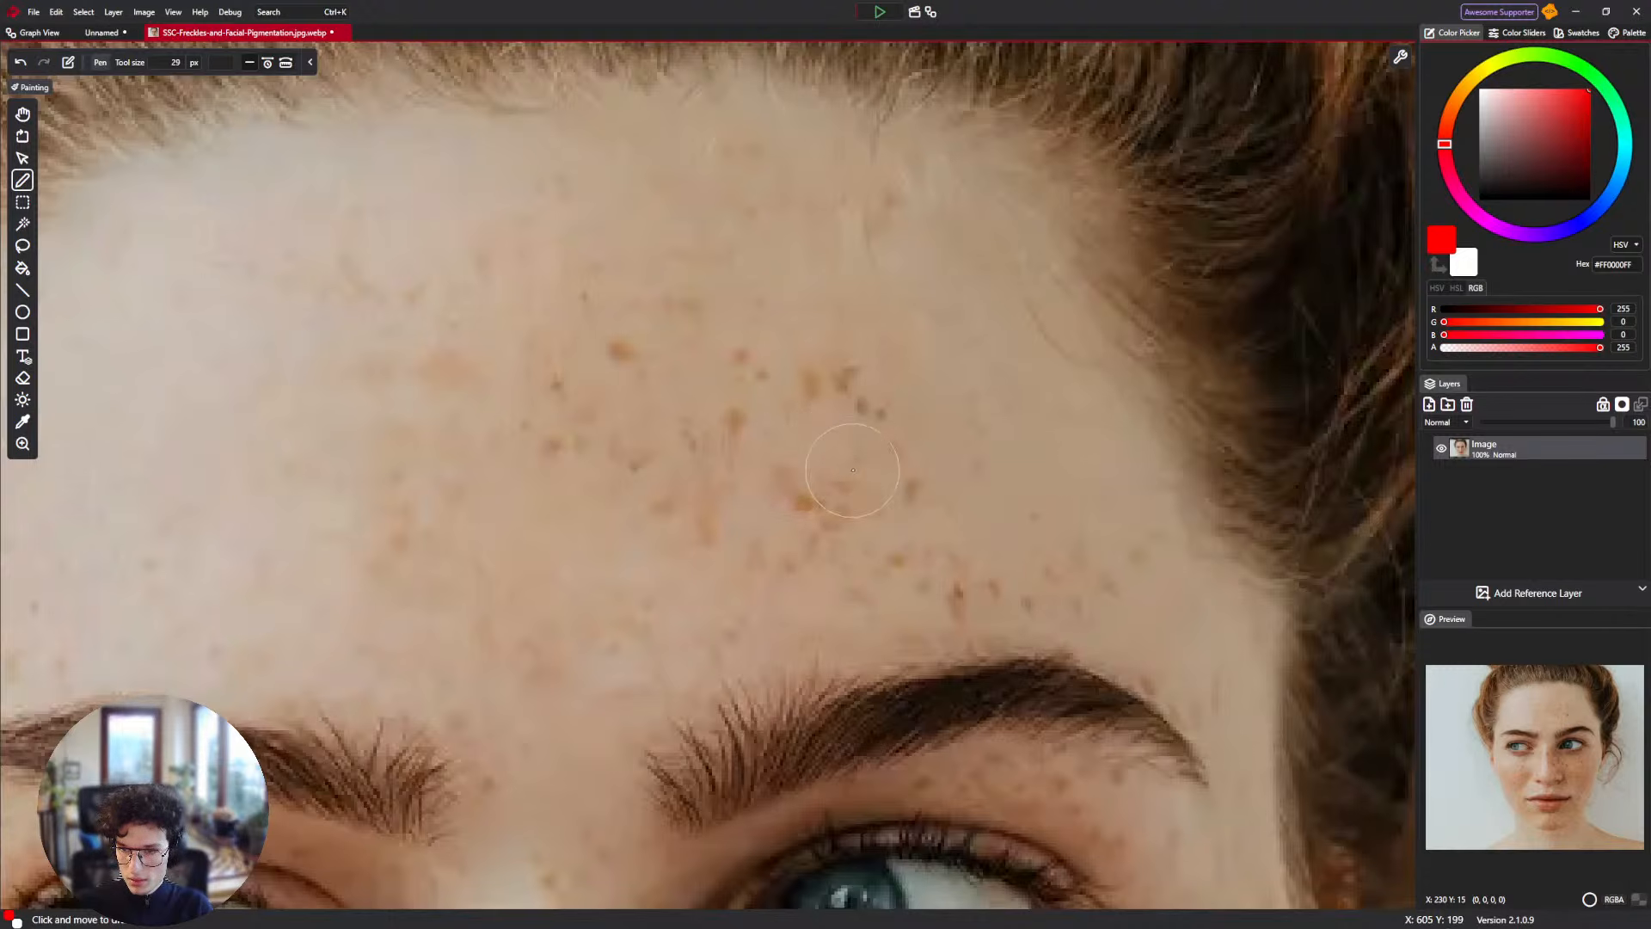
# Try the healing brush on the dark freckles in the middle of the forehead, undoing the result.
pyautogui.click(873, 409)
pyautogui.click(879, 402)
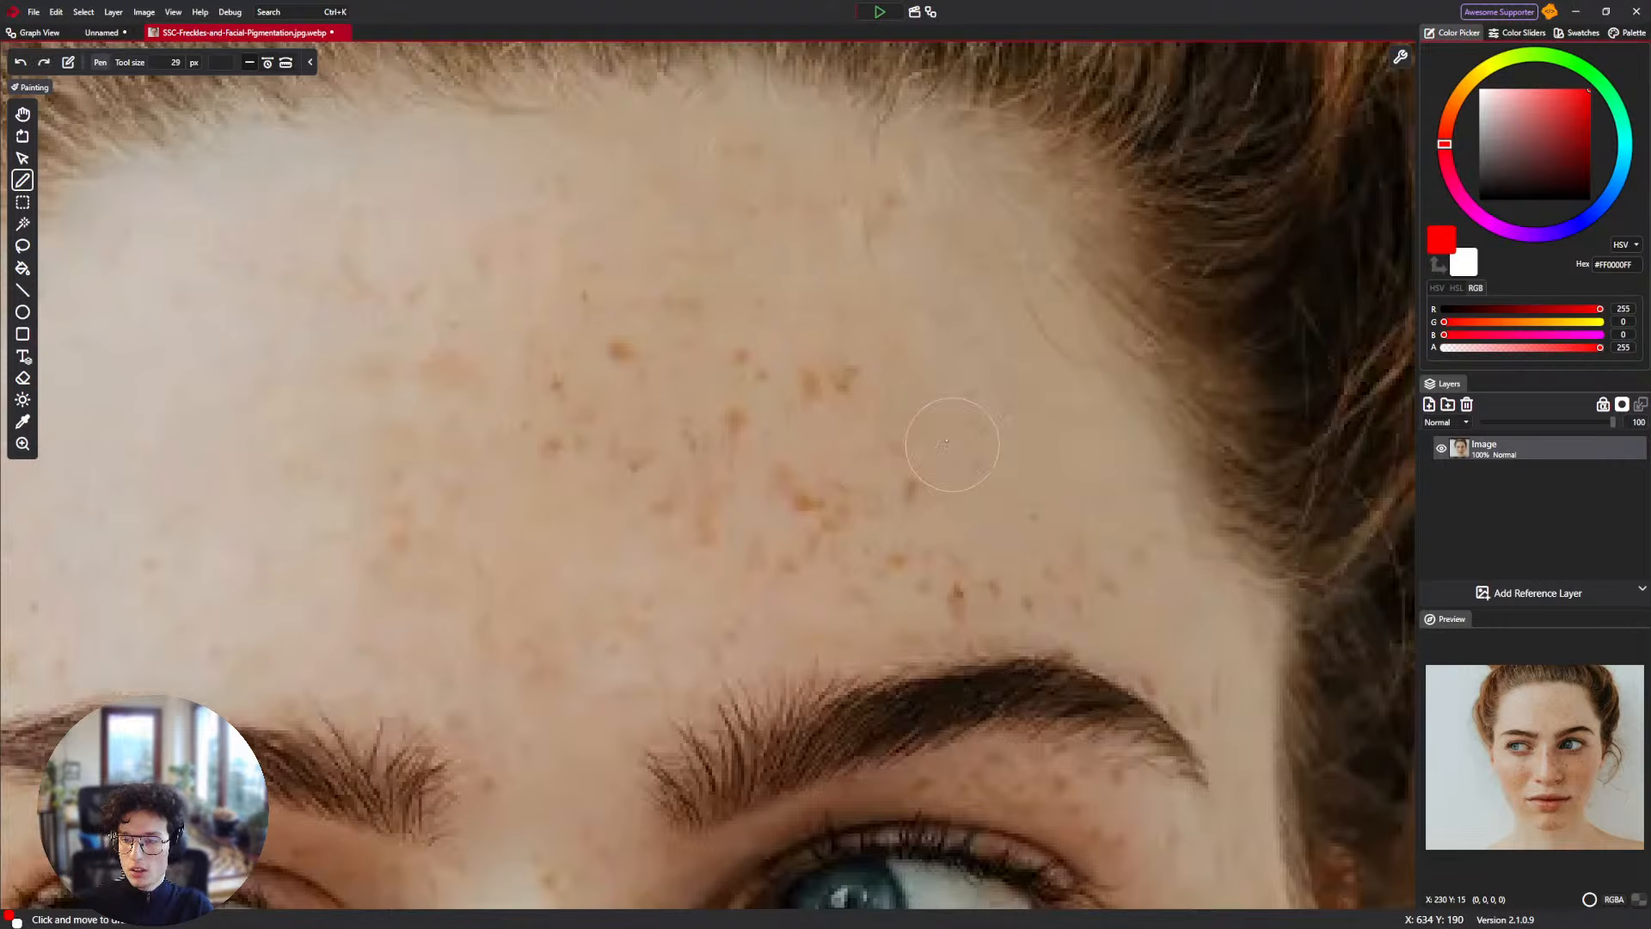
pyautogui.hotkey('ctrl', 'z')
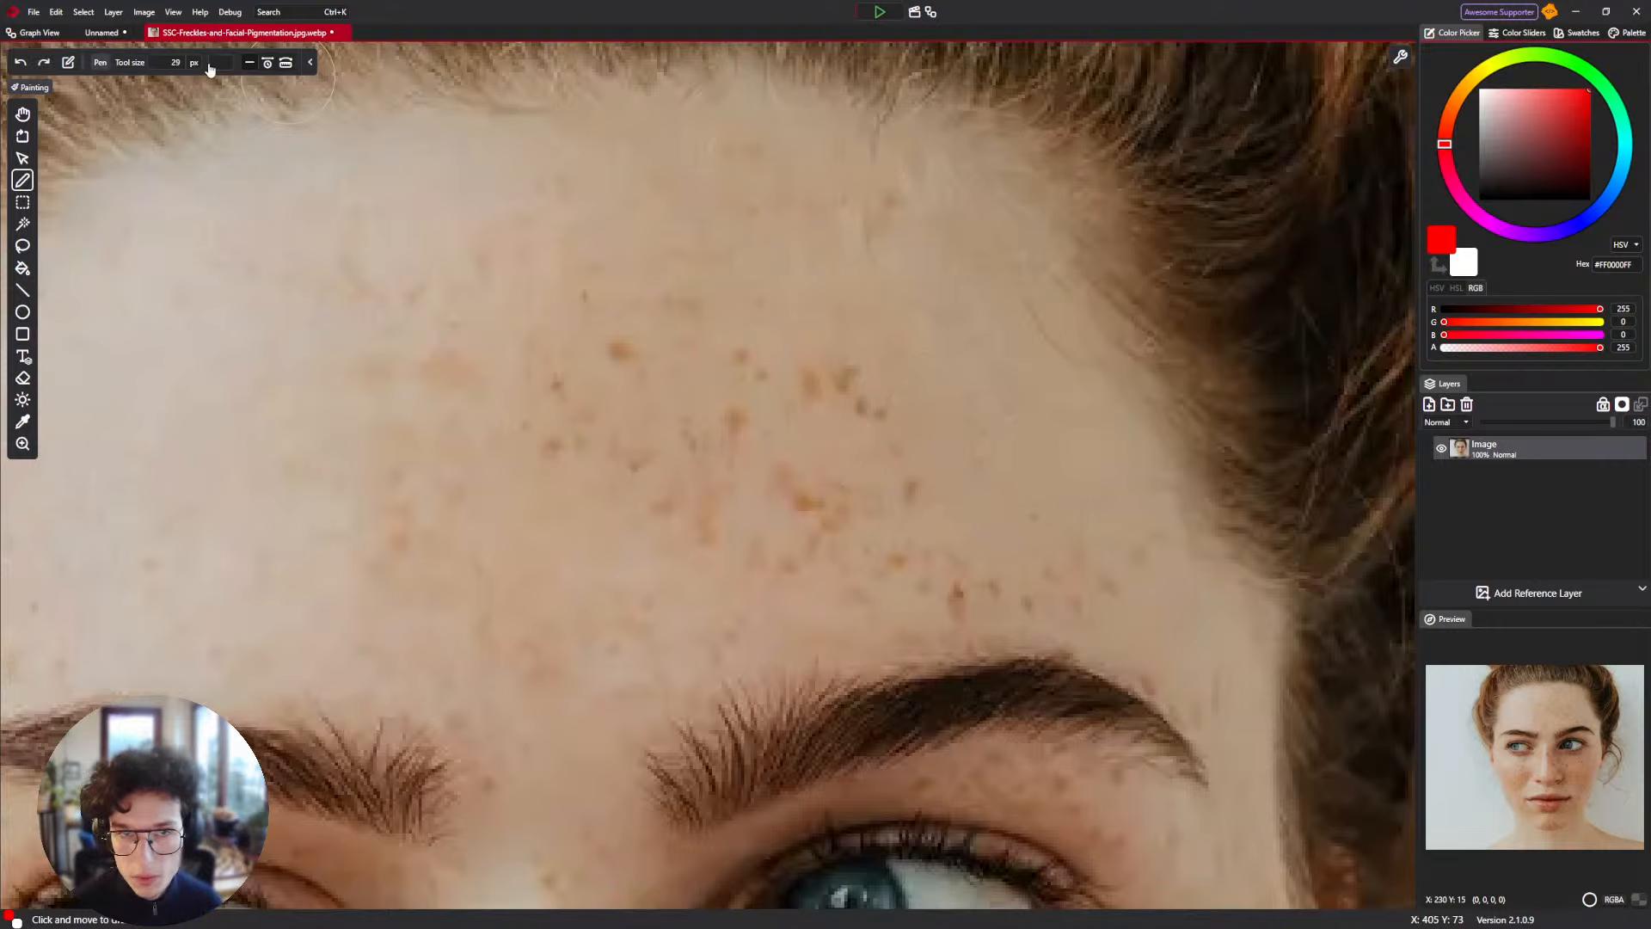
# In the unnamed document's brush graph, set the Healing brush output's stamp blend mode to Hard light.
pyautogui.click(43, 33)
pyautogui.click(92, 32)
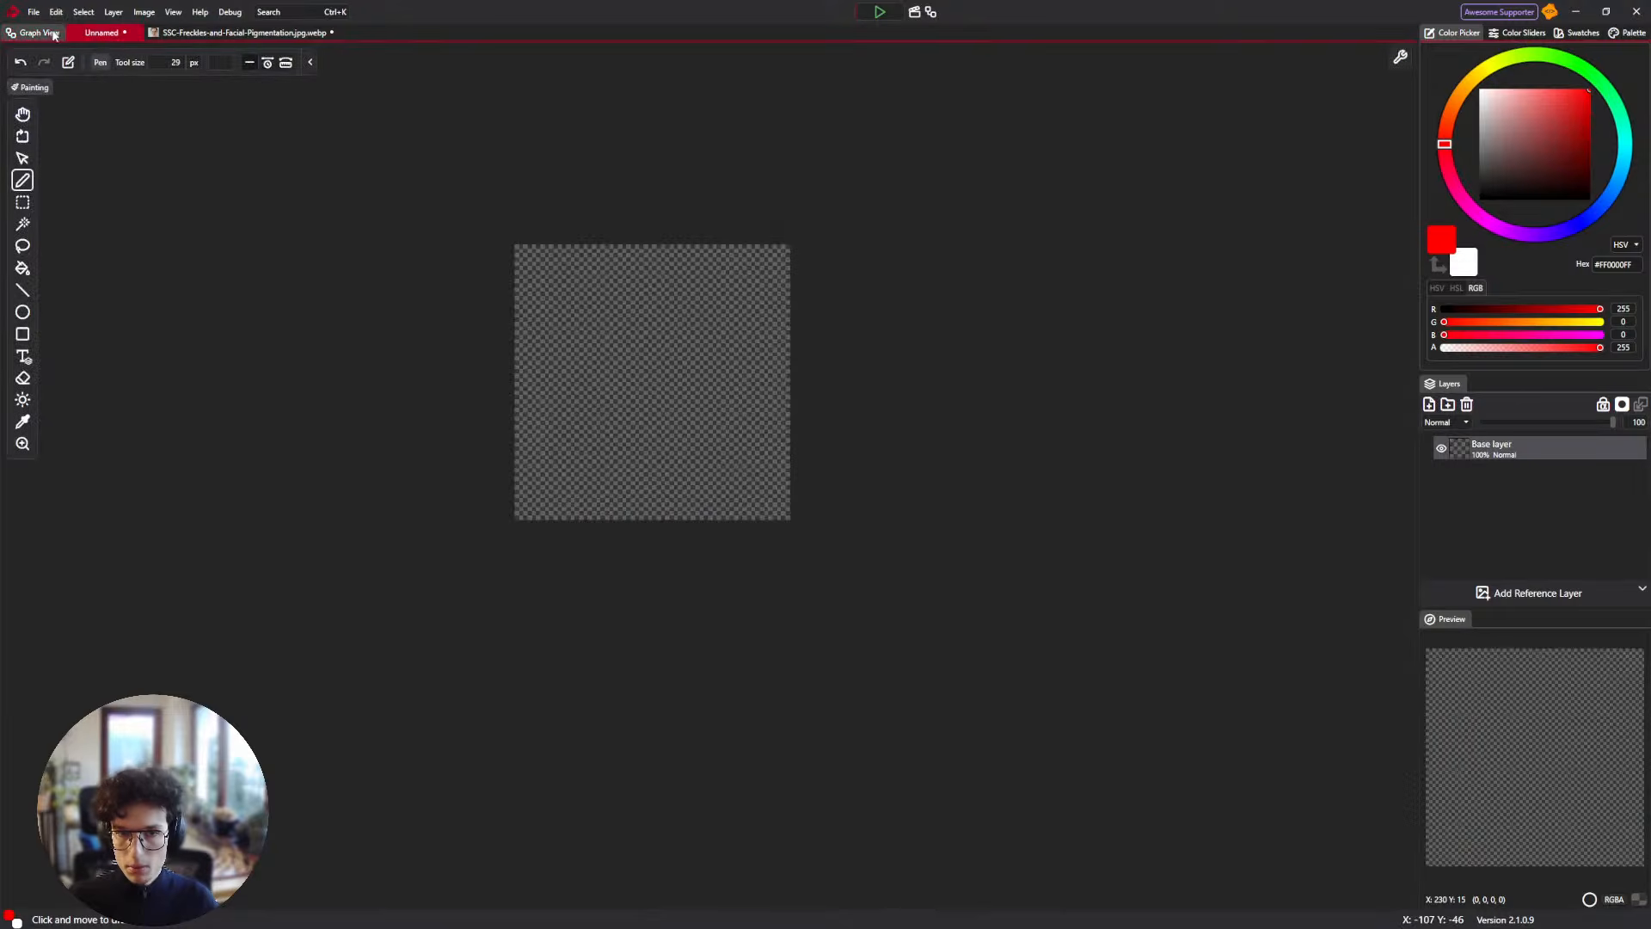
pyautogui.click(39, 33)
pyautogui.click(995, 366)
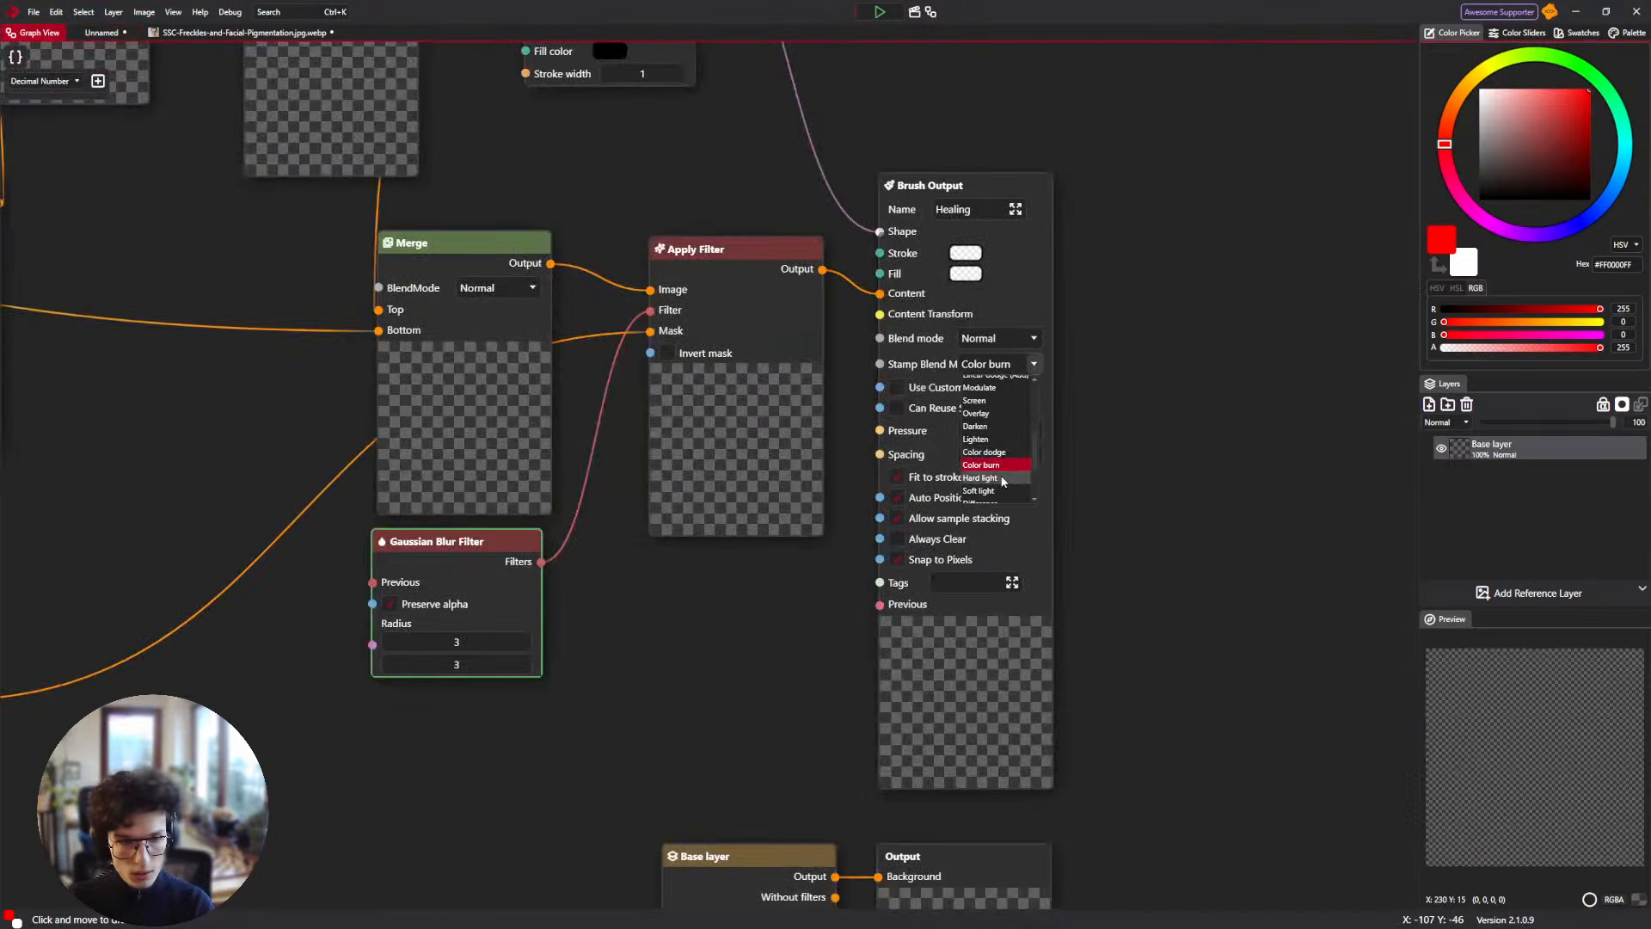
pyautogui.click(1003, 478)
# In the freckles photo, try Hard light healing strokes across the forehead and above the eyebrow, undoing each one.
pyautogui.click(243, 33)
pyautogui.moveTo(749, 379)
pyautogui.mouseDown()
pyautogui.moveTo(849, 397)
pyautogui.moveTo(513, 545)
pyautogui.moveTo(816, 554)
pyautogui.mouseUp()
pyautogui.hotkey('ctrl', 'z')
pyautogui.moveTo(1171, 609); pyautogui.dragTo(943, 596)
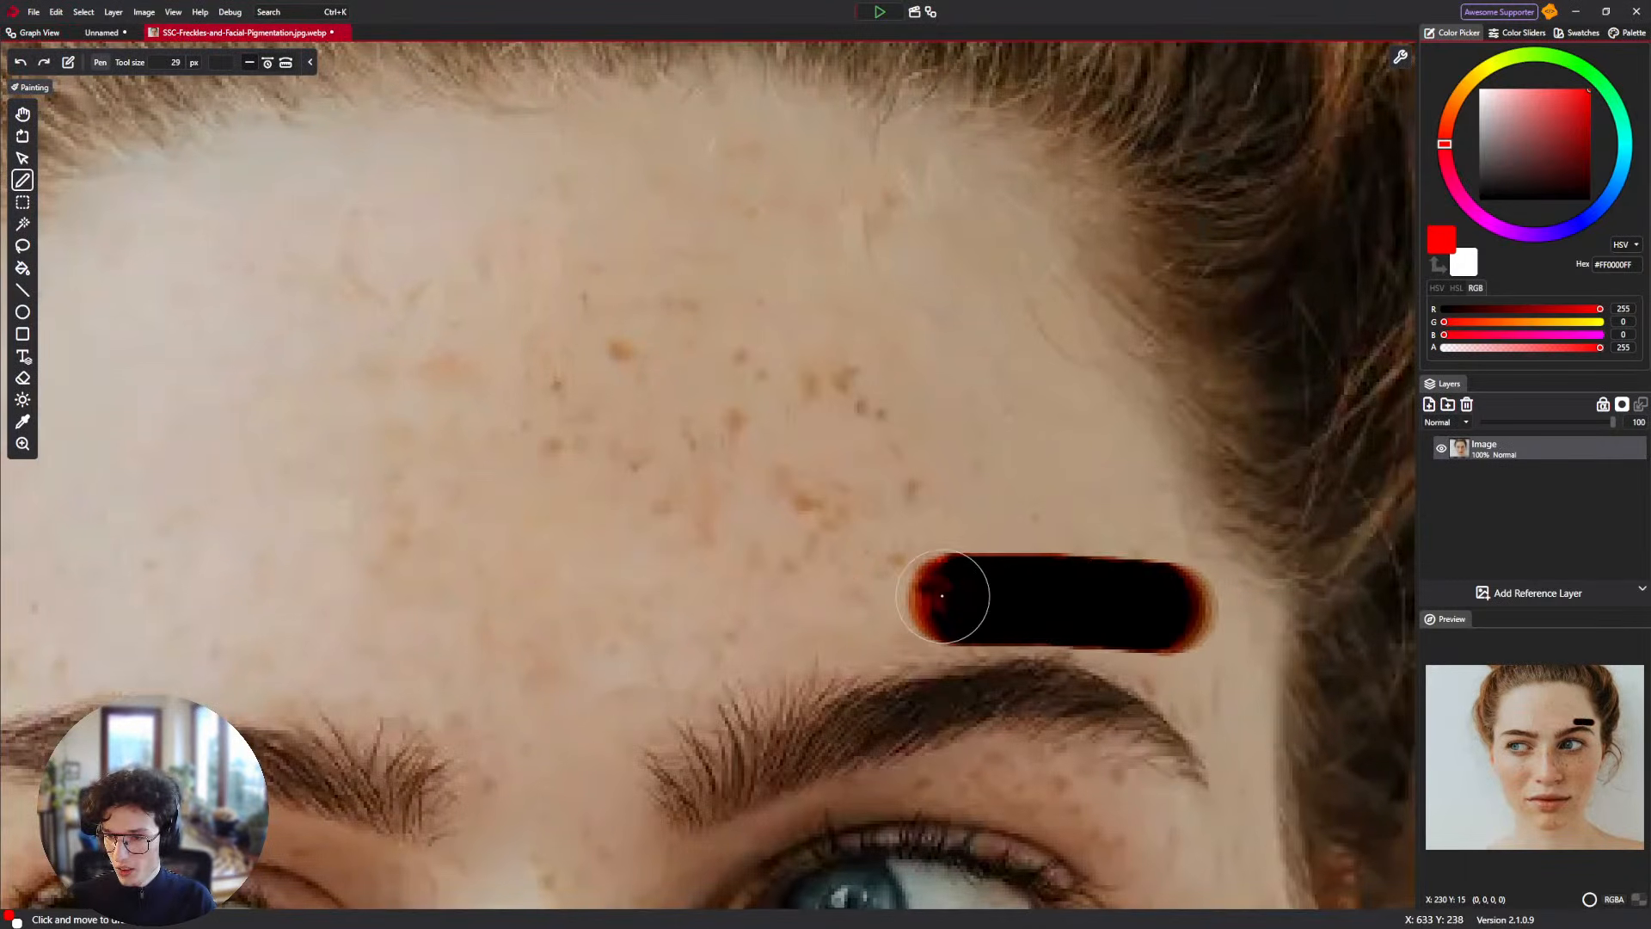
pyautogui.hotkey('ctrl', 'z')
pyautogui.moveTo(859, 390); pyautogui.dragTo(868, 400)
pyautogui.hotkey('ctrl', 'z')
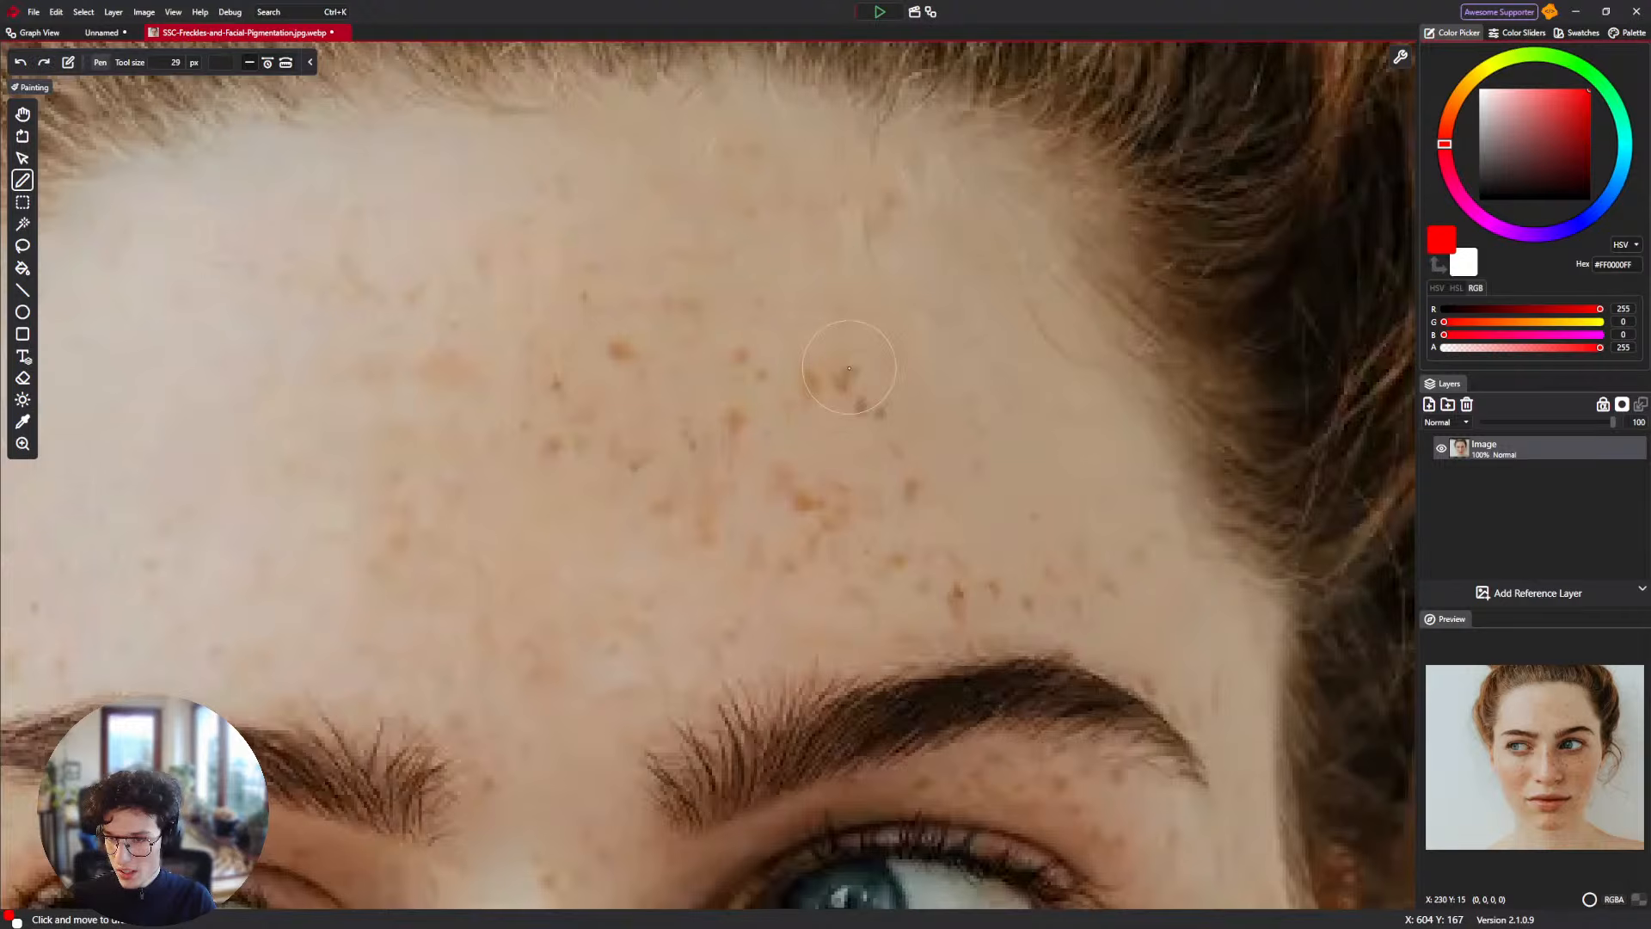
# Try single Hard light dabs on individual freckles across the forehead, undoing each dab.
pyautogui.click(849, 371)
pyautogui.hotkey('ctrl', 'z')
pyautogui.click(809, 391)
pyautogui.hotkey('ctrl', 'z')
pyautogui.click(718, 375)
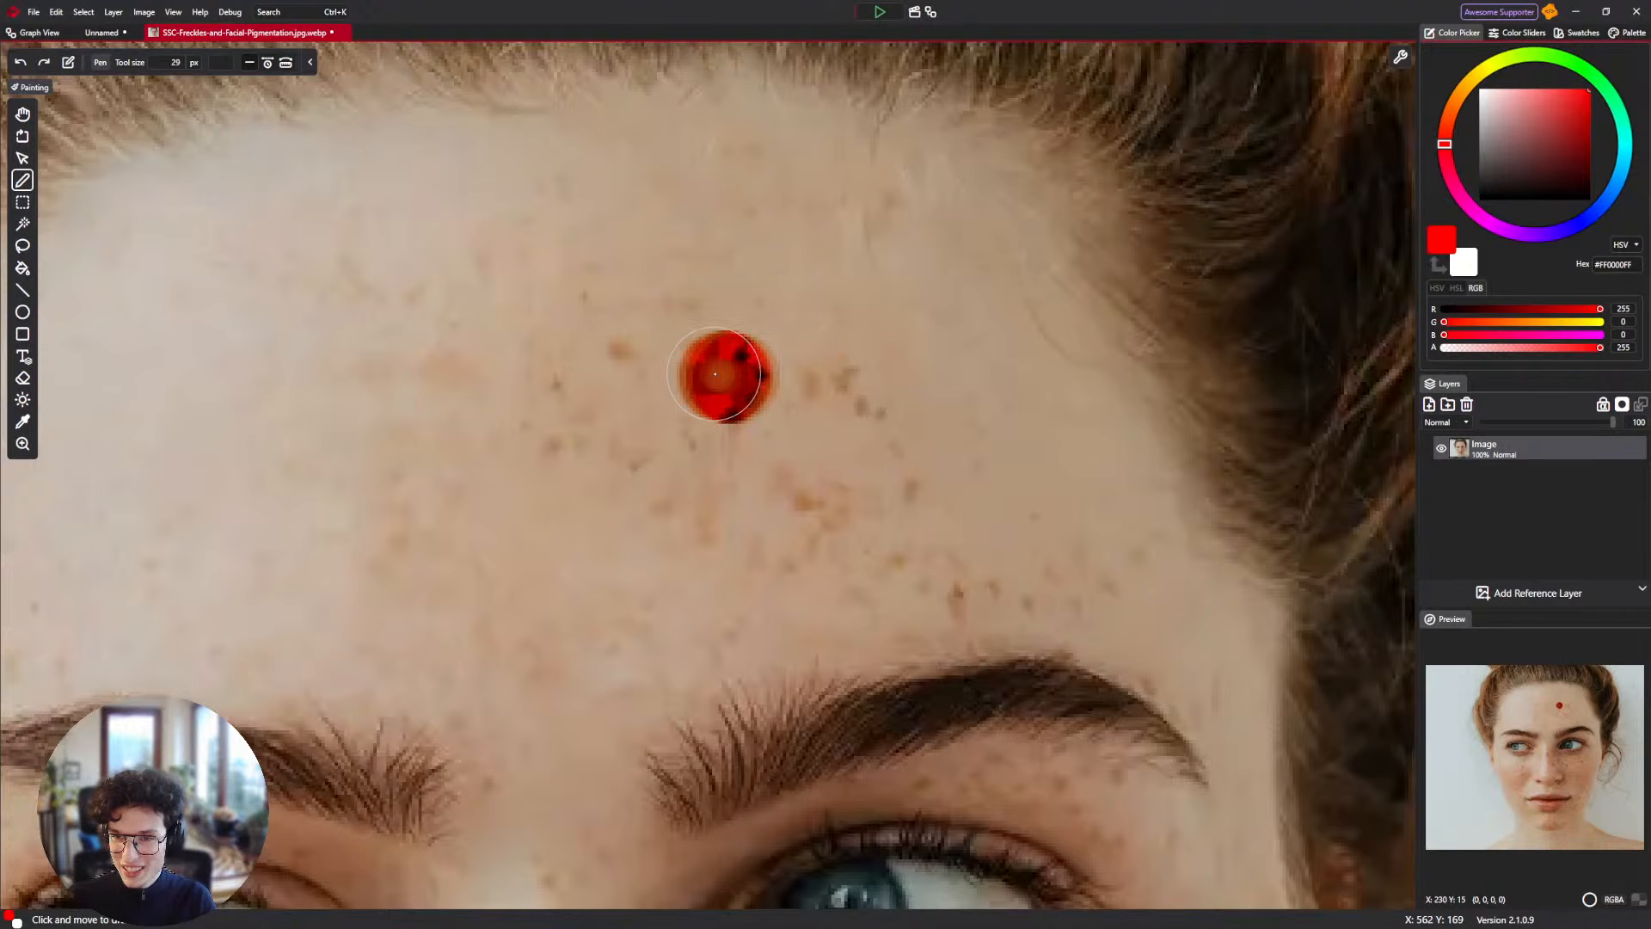
pyautogui.scroll(5, 722, 375)
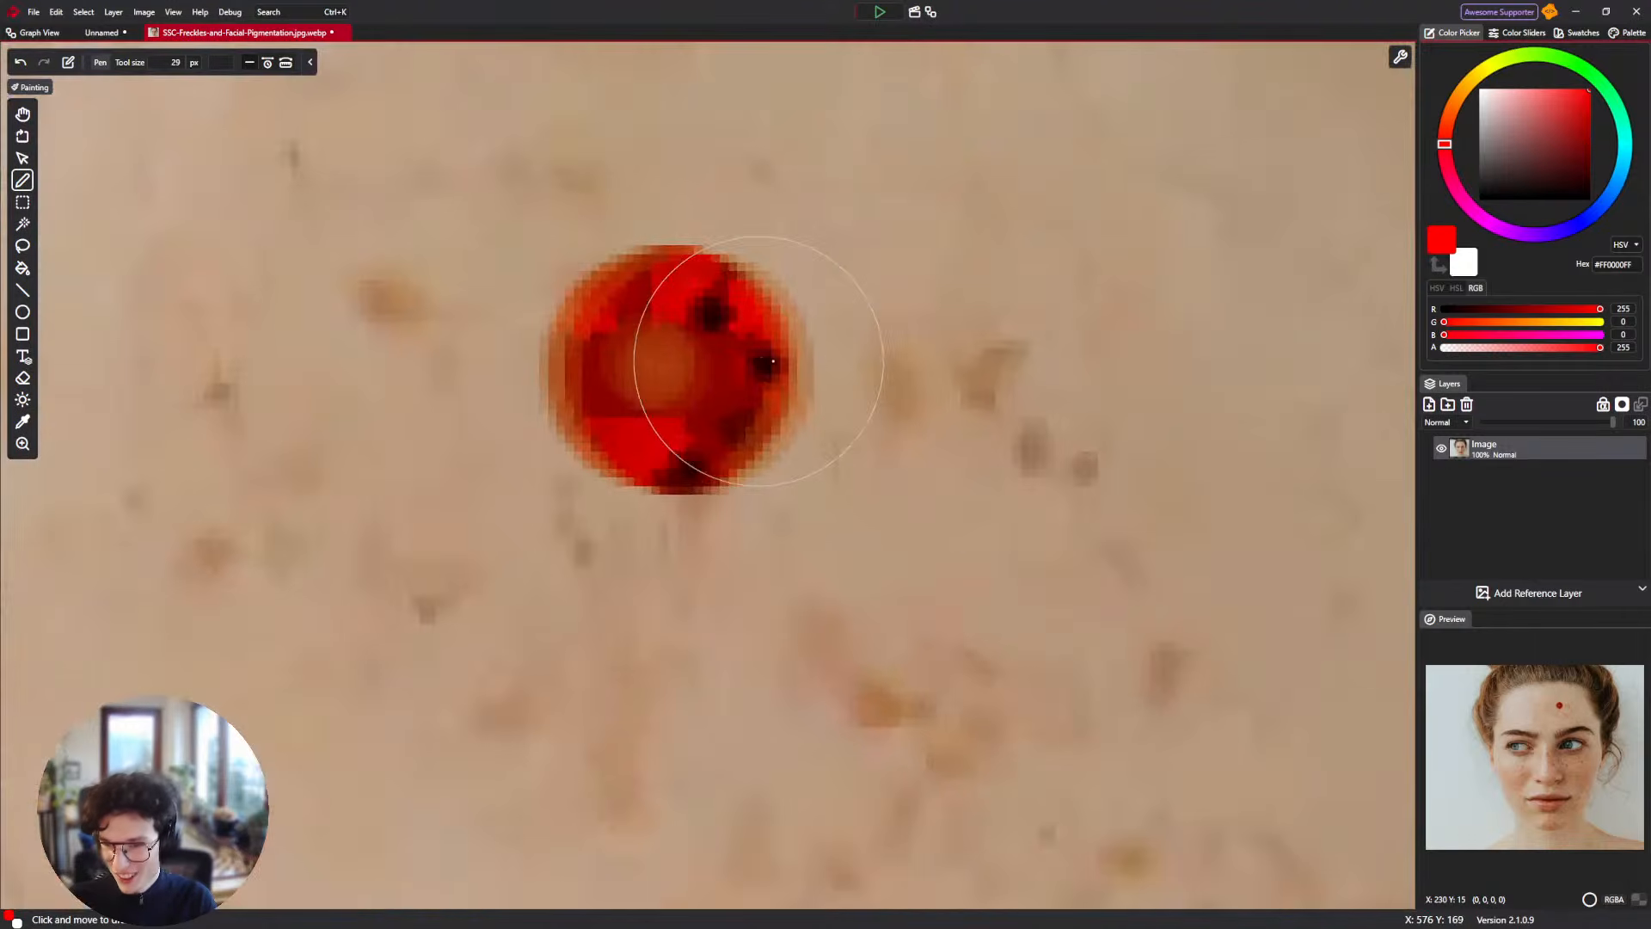
pyautogui.hotkey('ctrl', 'z')
pyautogui.click(966, 379)
pyautogui.hotkey('ctrl', 'z')
pyautogui.scroll(-4, 571, 442)
pyautogui.click(468, 350)
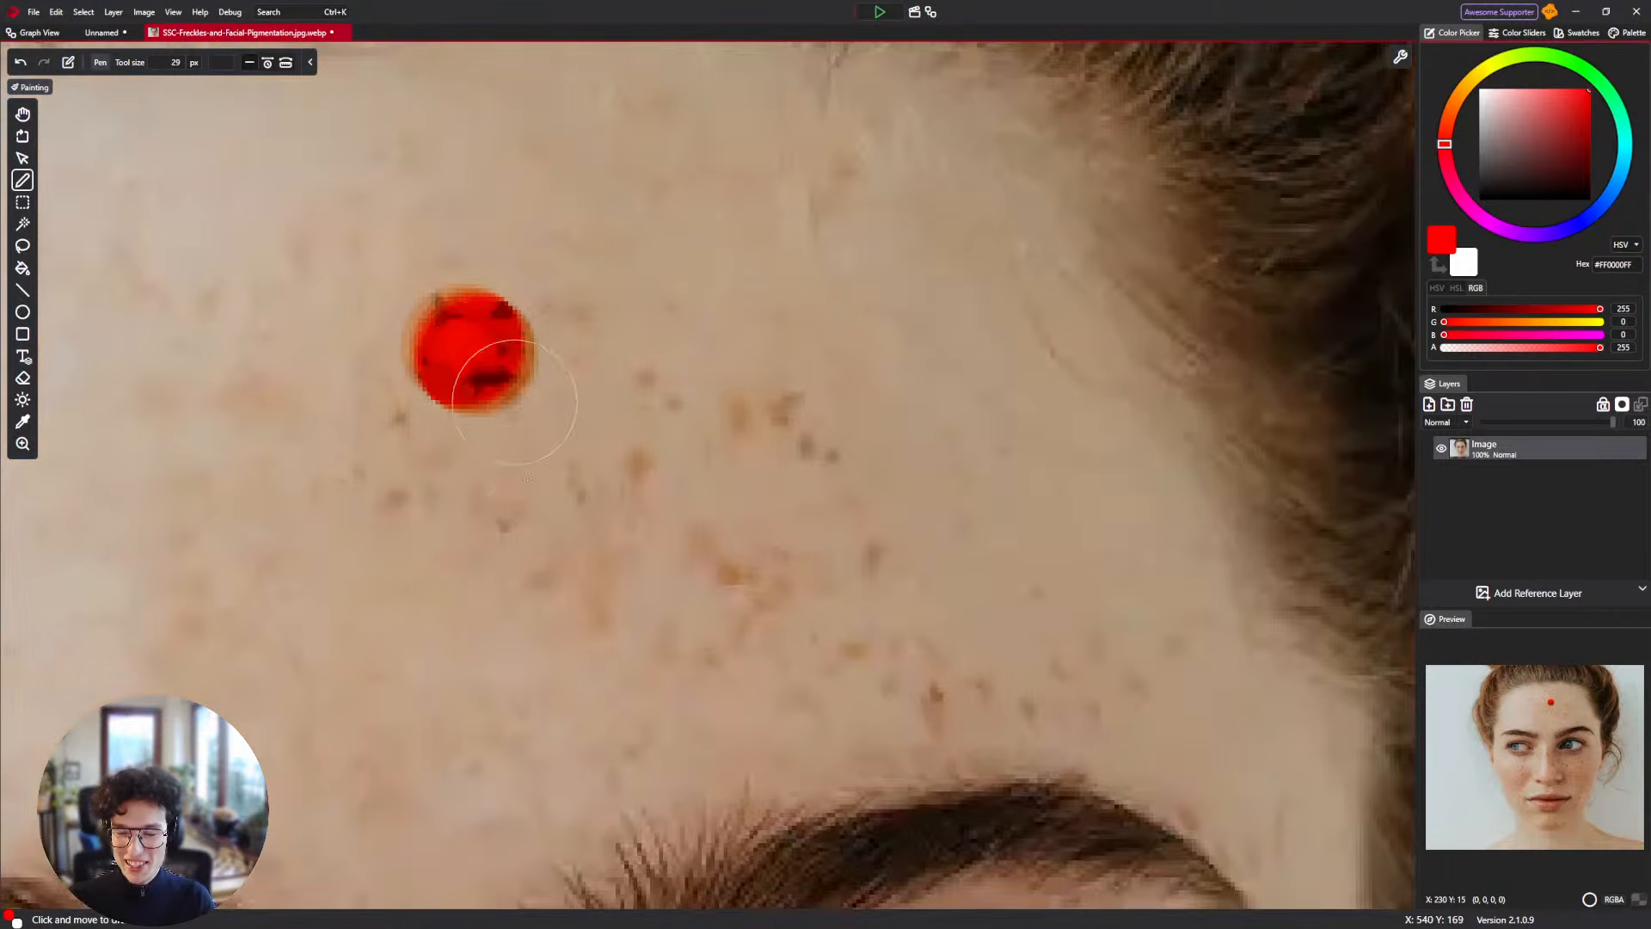
pyautogui.scroll(-4, 515, 402)
pyautogui.hotkey('ctrl', 'z')
pyautogui.scroll(4, 550, 413)
pyautogui.click(566, 454)
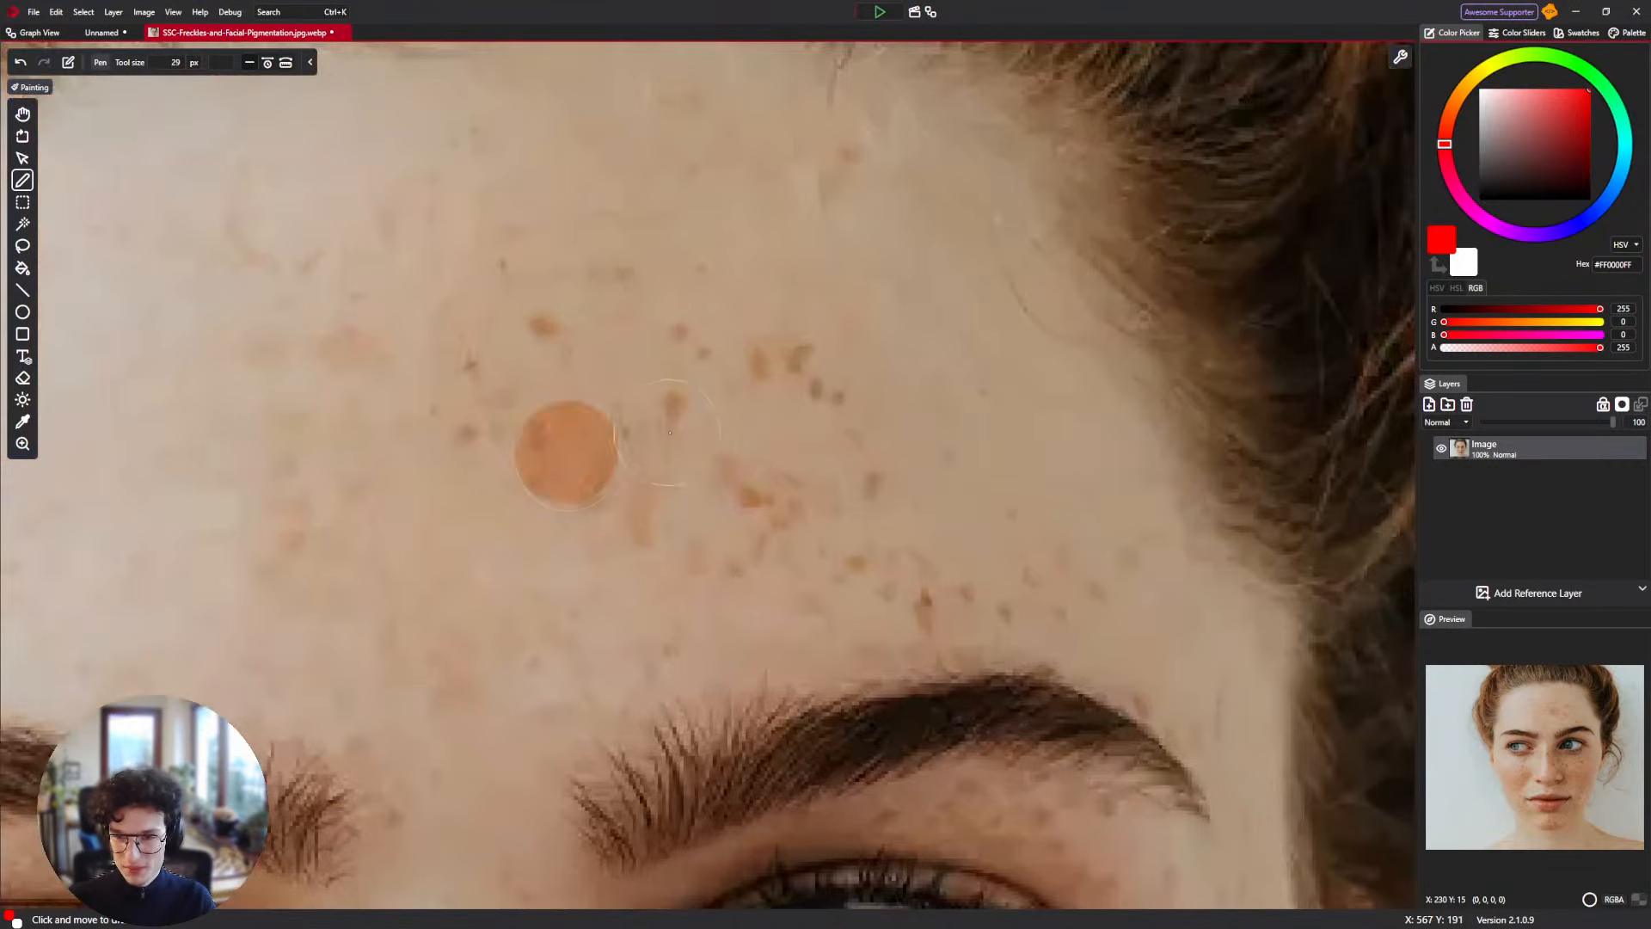
pyautogui.hotkey('ctrl', 'z')
pyautogui.moveTo(664, 405); pyautogui.dragTo(674, 412)
pyautogui.hotkey('ctrl', 'z')
# Try short and long healing strokes over the spots just above the eyebrow, undoing all of them.
pyautogui.moveTo(964, 594); pyautogui.dragTo(923, 604)
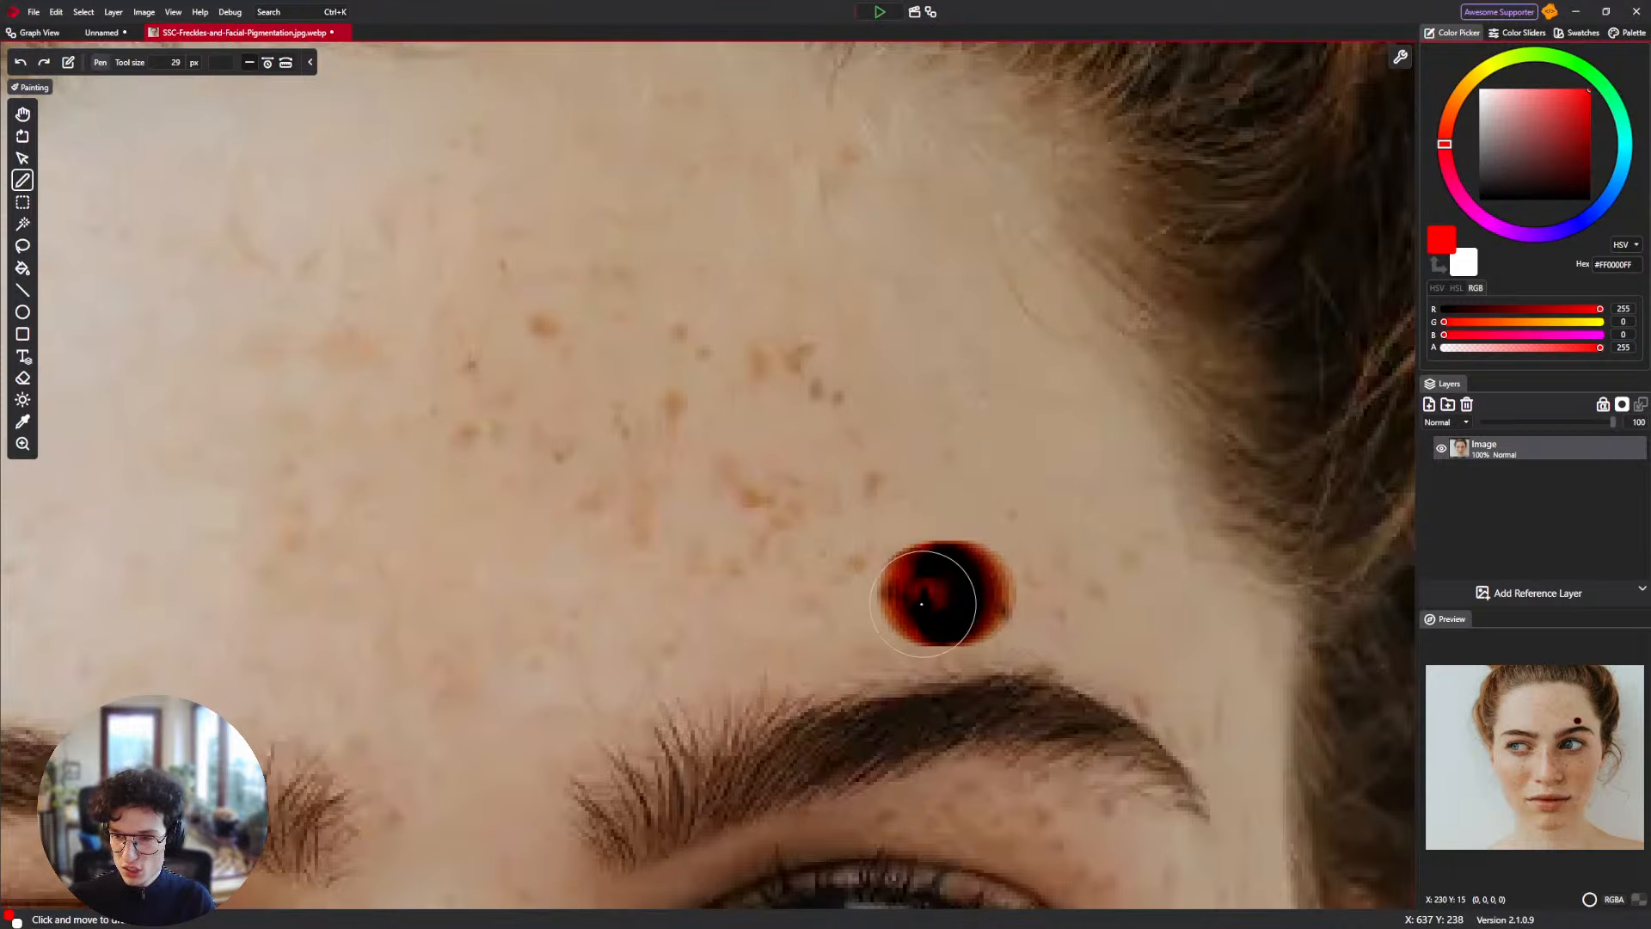
pyautogui.hotkey('ctrl', 'z')
pyautogui.click(933, 592)
pyautogui.hotkey('ctrl', 'z')
pyautogui.moveTo(980, 538); pyautogui.dragTo(996, 592)
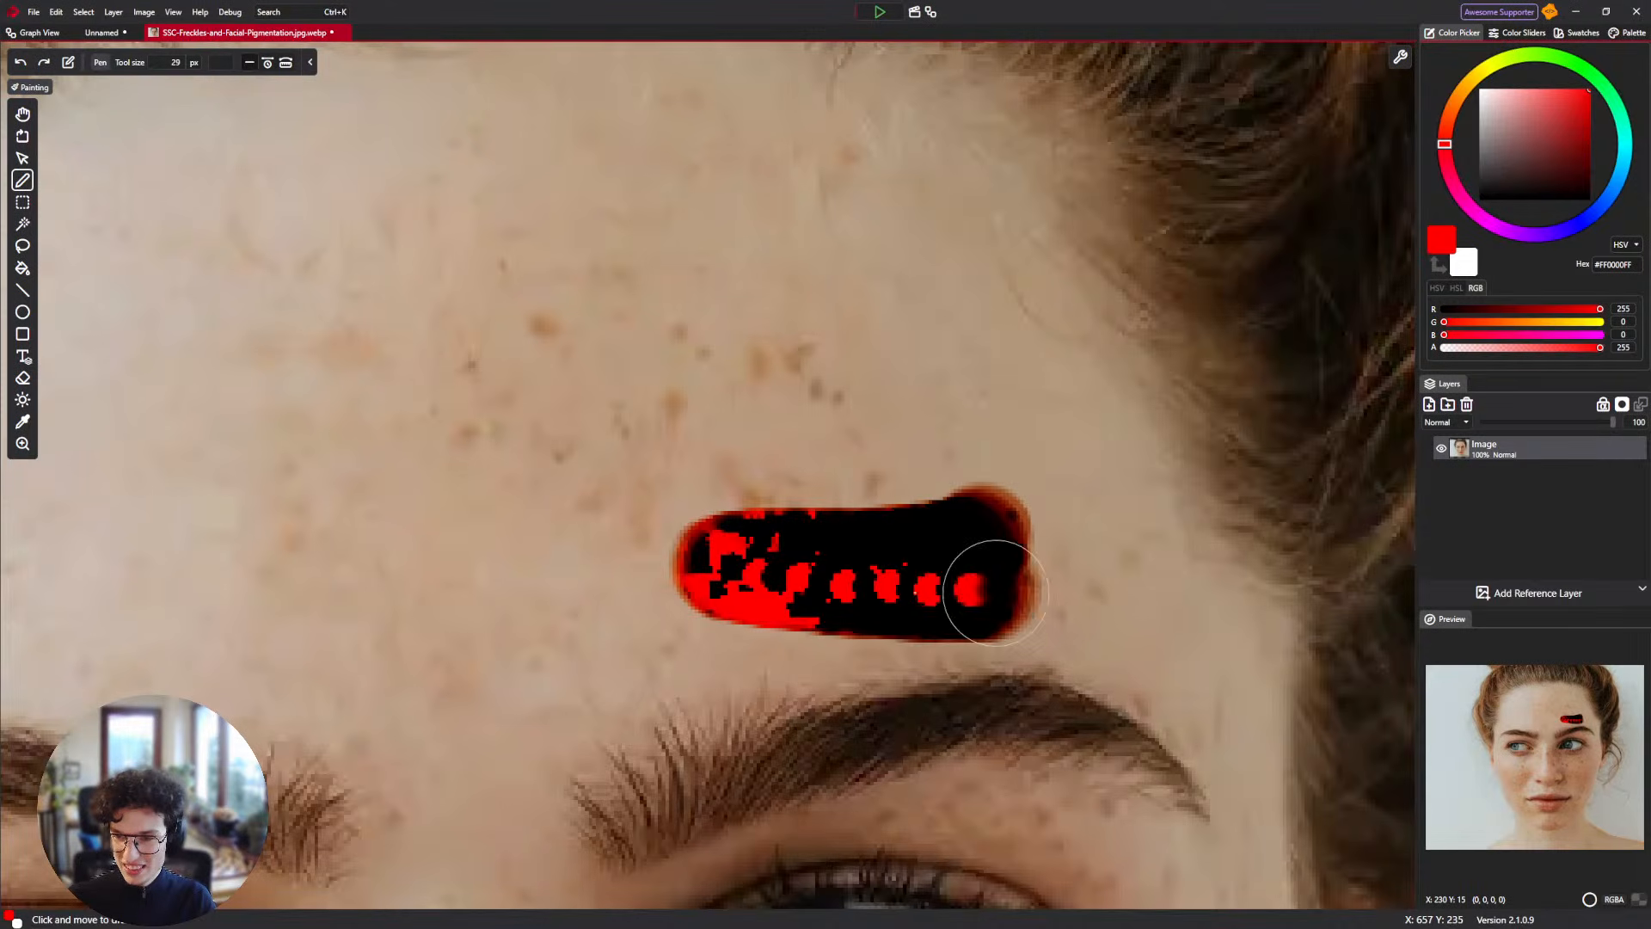
pyautogui.scroll(-4, 996, 591)
pyautogui.hotkey('ctrl', 'z')
pyautogui.hotkey('ctrl', 'z')
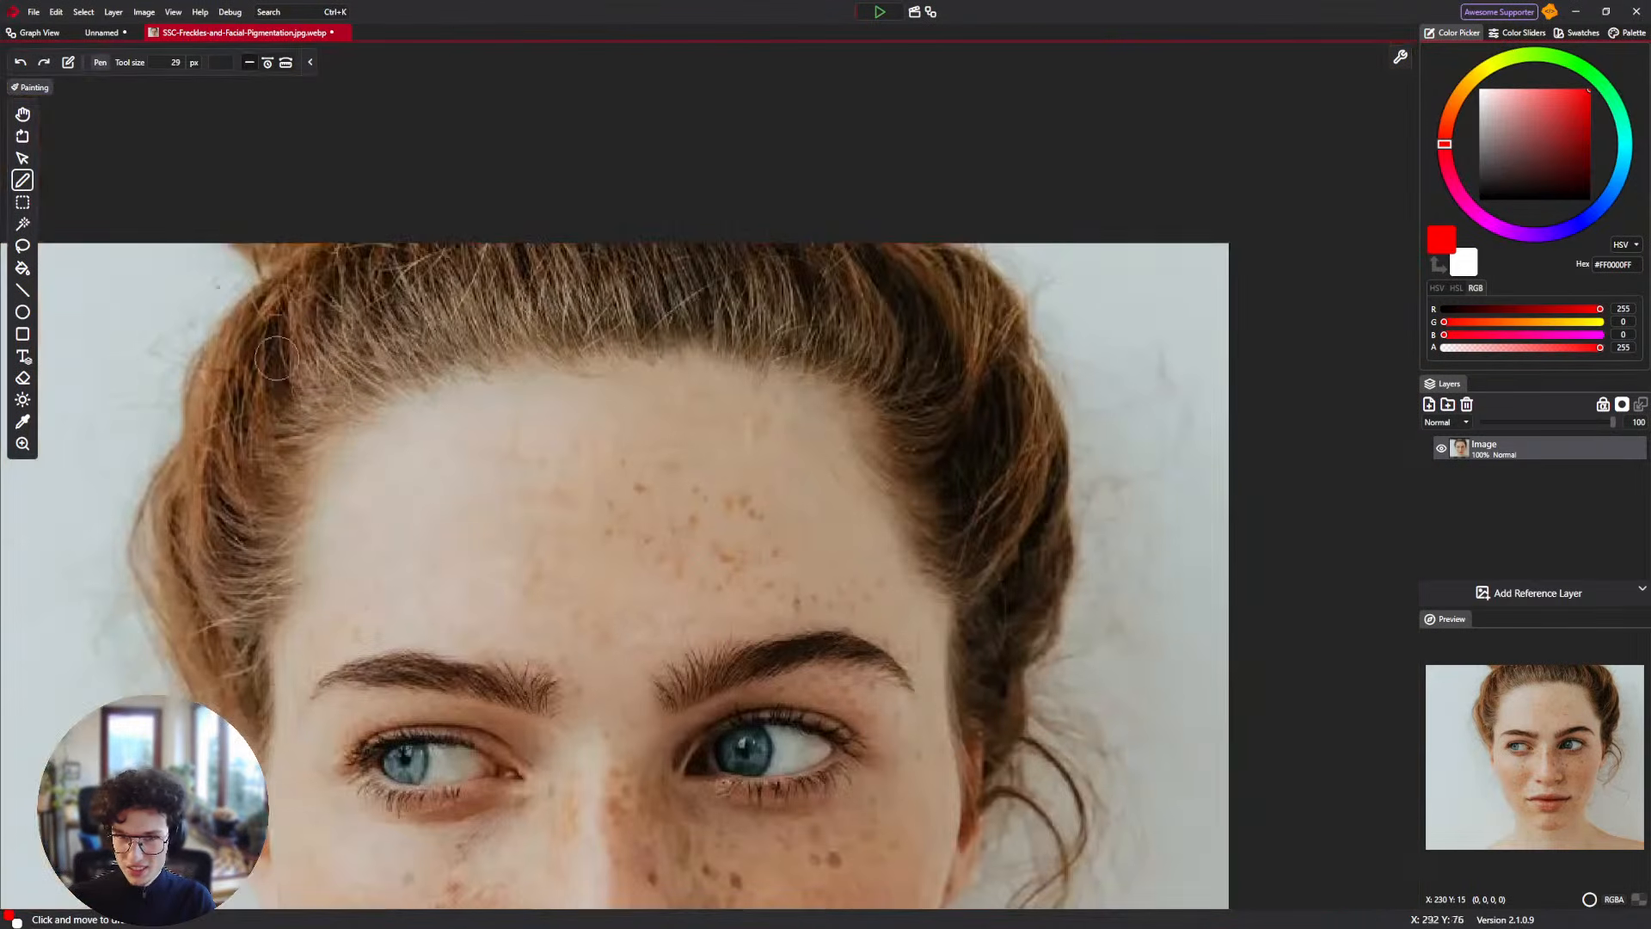
# Set the Healing brush output's stamp blend mode to Soft light in the unnamed document's graph.
pyautogui.click(13, 37)
pyautogui.click(97, 34)
pyautogui.click(34, 32)
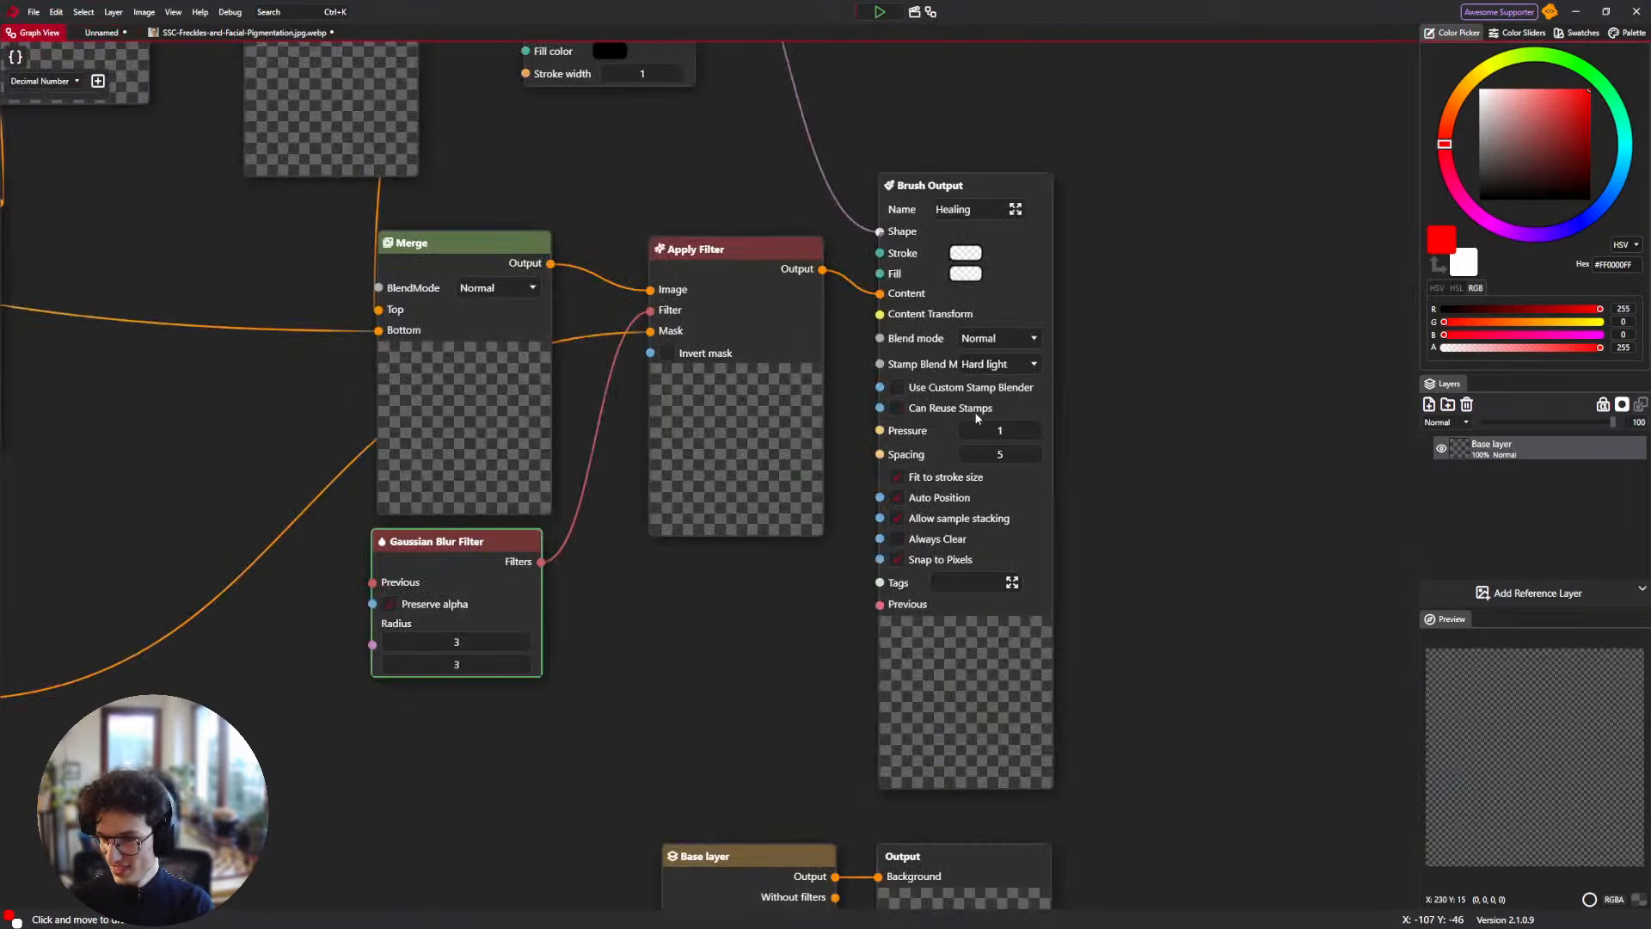
pyautogui.click(992, 364)
pyautogui.click(992, 366)
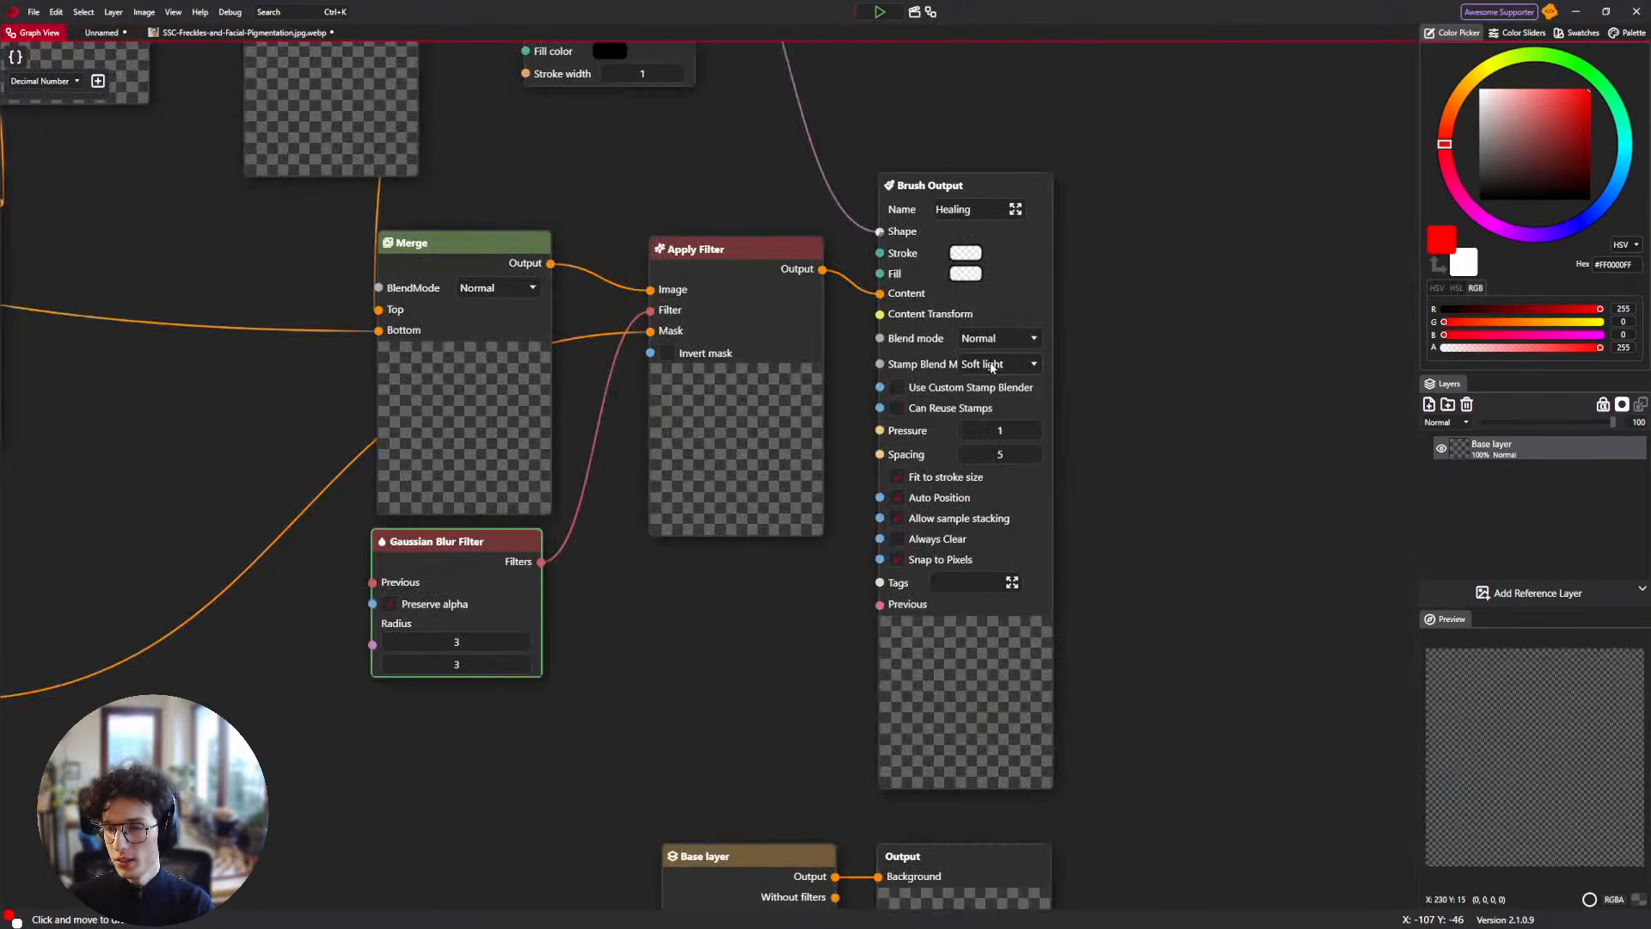
# Try a Soft light healing stroke over the forehead freckles in the photo and undo it.
pyautogui.click(241, 33)
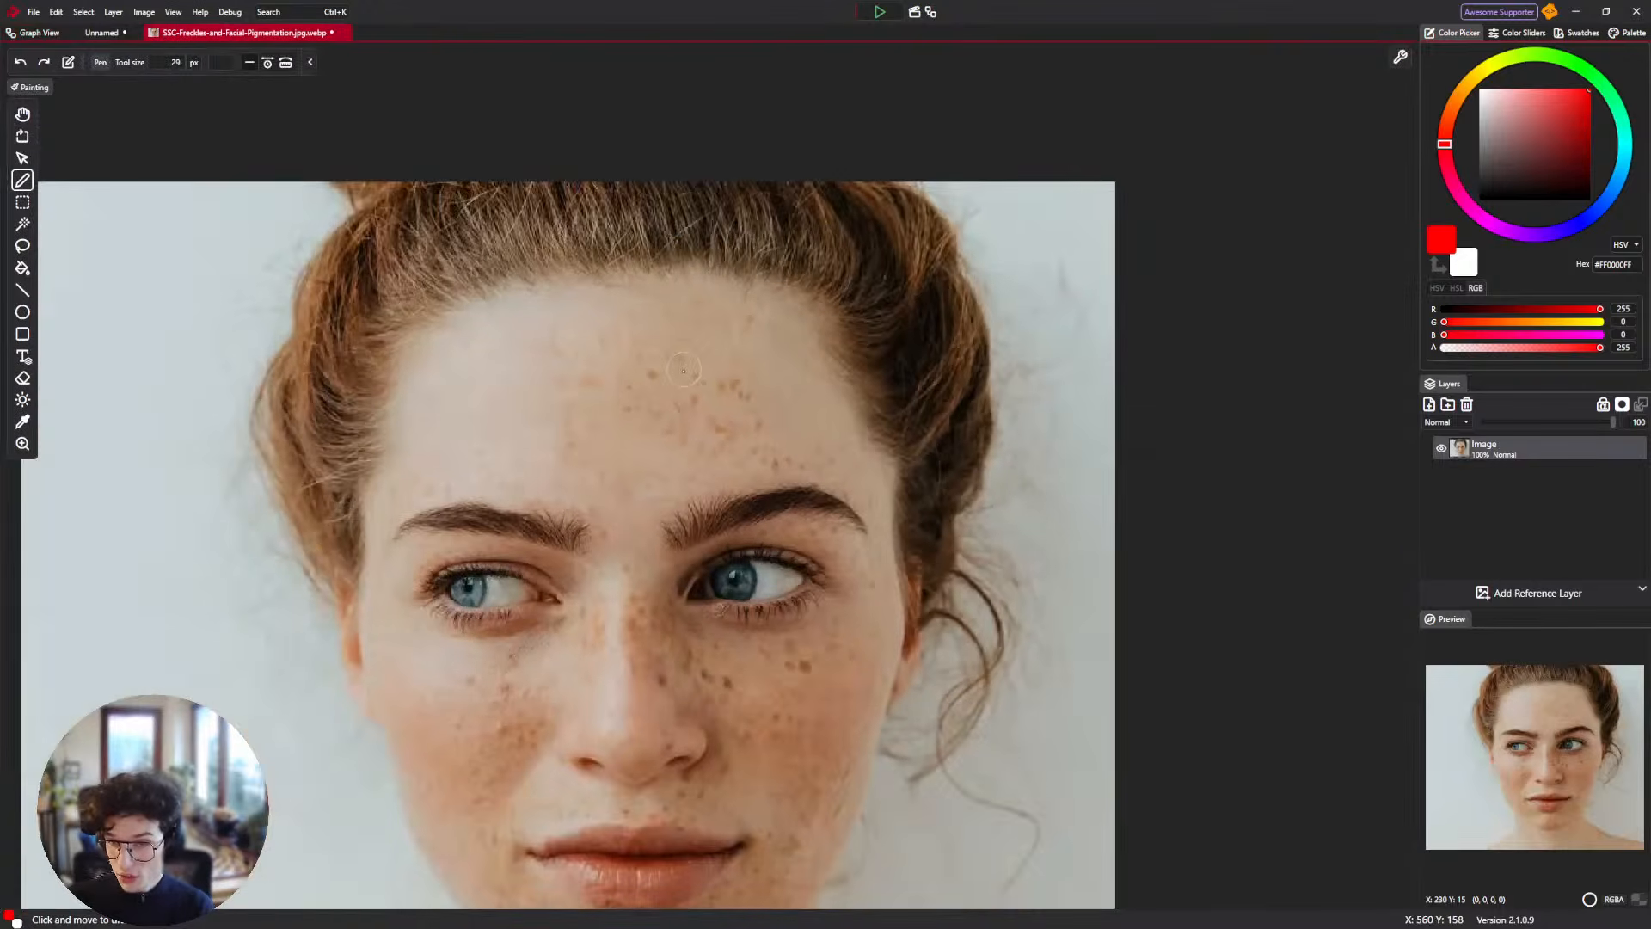
pyautogui.scroll(4, 685, 370)
pyautogui.moveTo(756, 384)
pyautogui.mouseDown()
pyautogui.moveTo(786, 401)
pyautogui.moveTo(655, 411)
pyautogui.moveTo(626, 481)
pyautogui.moveTo(782, 486)
pyautogui.moveTo(848, 551)
pyautogui.moveTo(662, 464)
pyautogui.mouseUp()
pyautogui.hotkey('ctrl', 'z')
pyautogui.hotkey('ctrl', 'z')
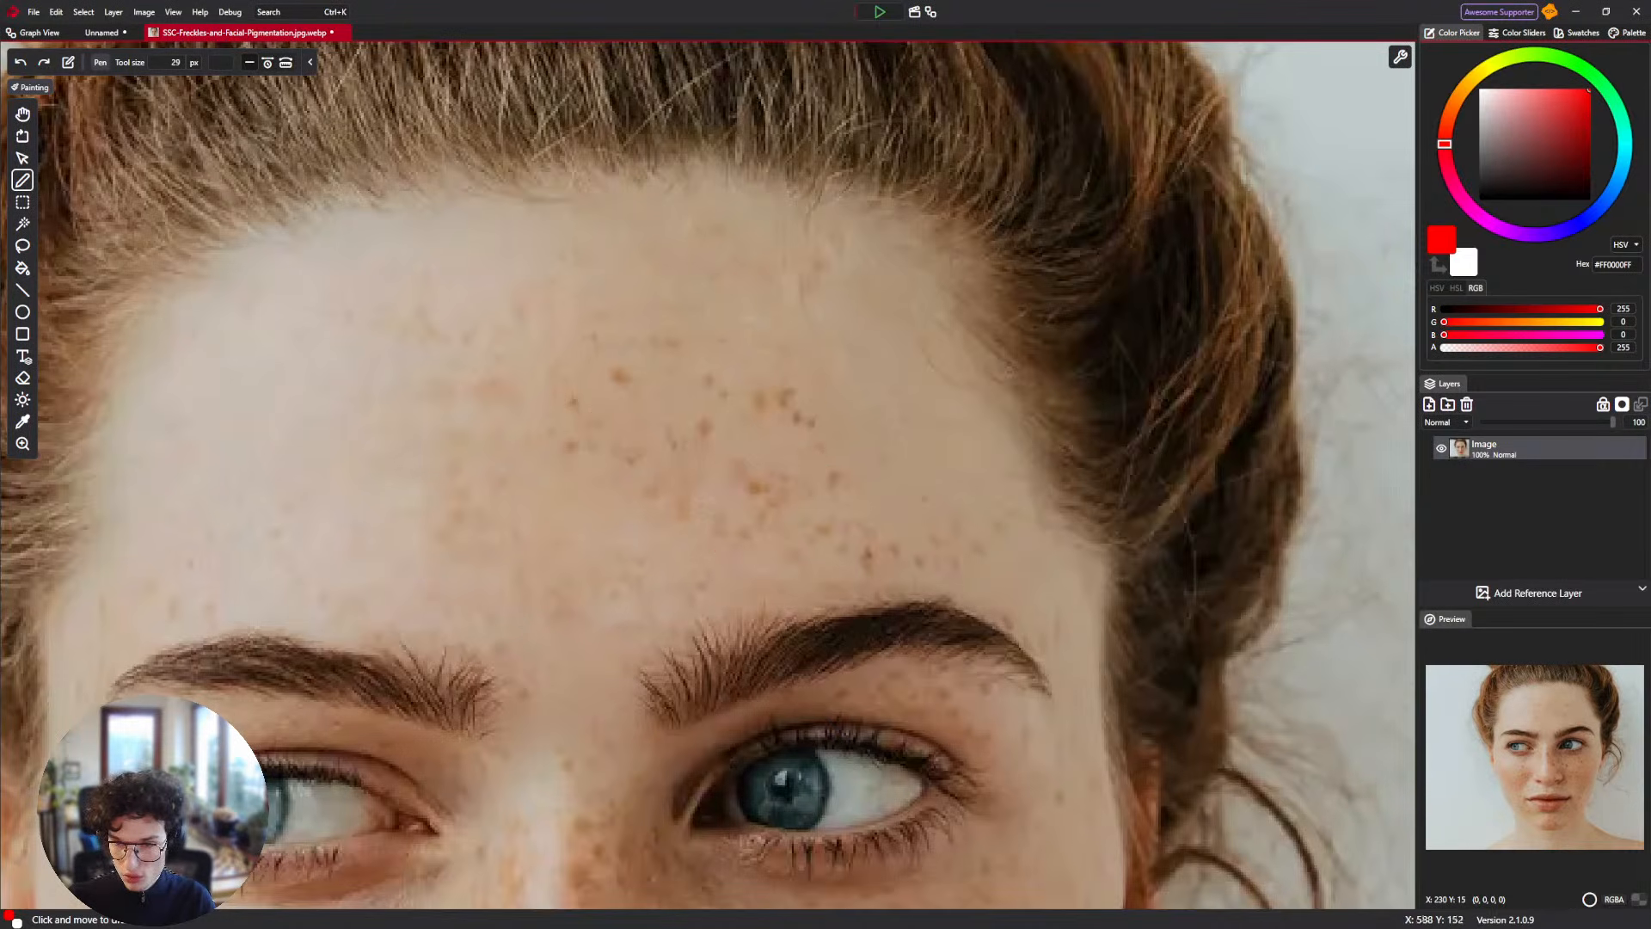
# Change the Healing brush output's stamp blend mode to Difference in the unnamed document's graph.
pyautogui.click(33, 32)
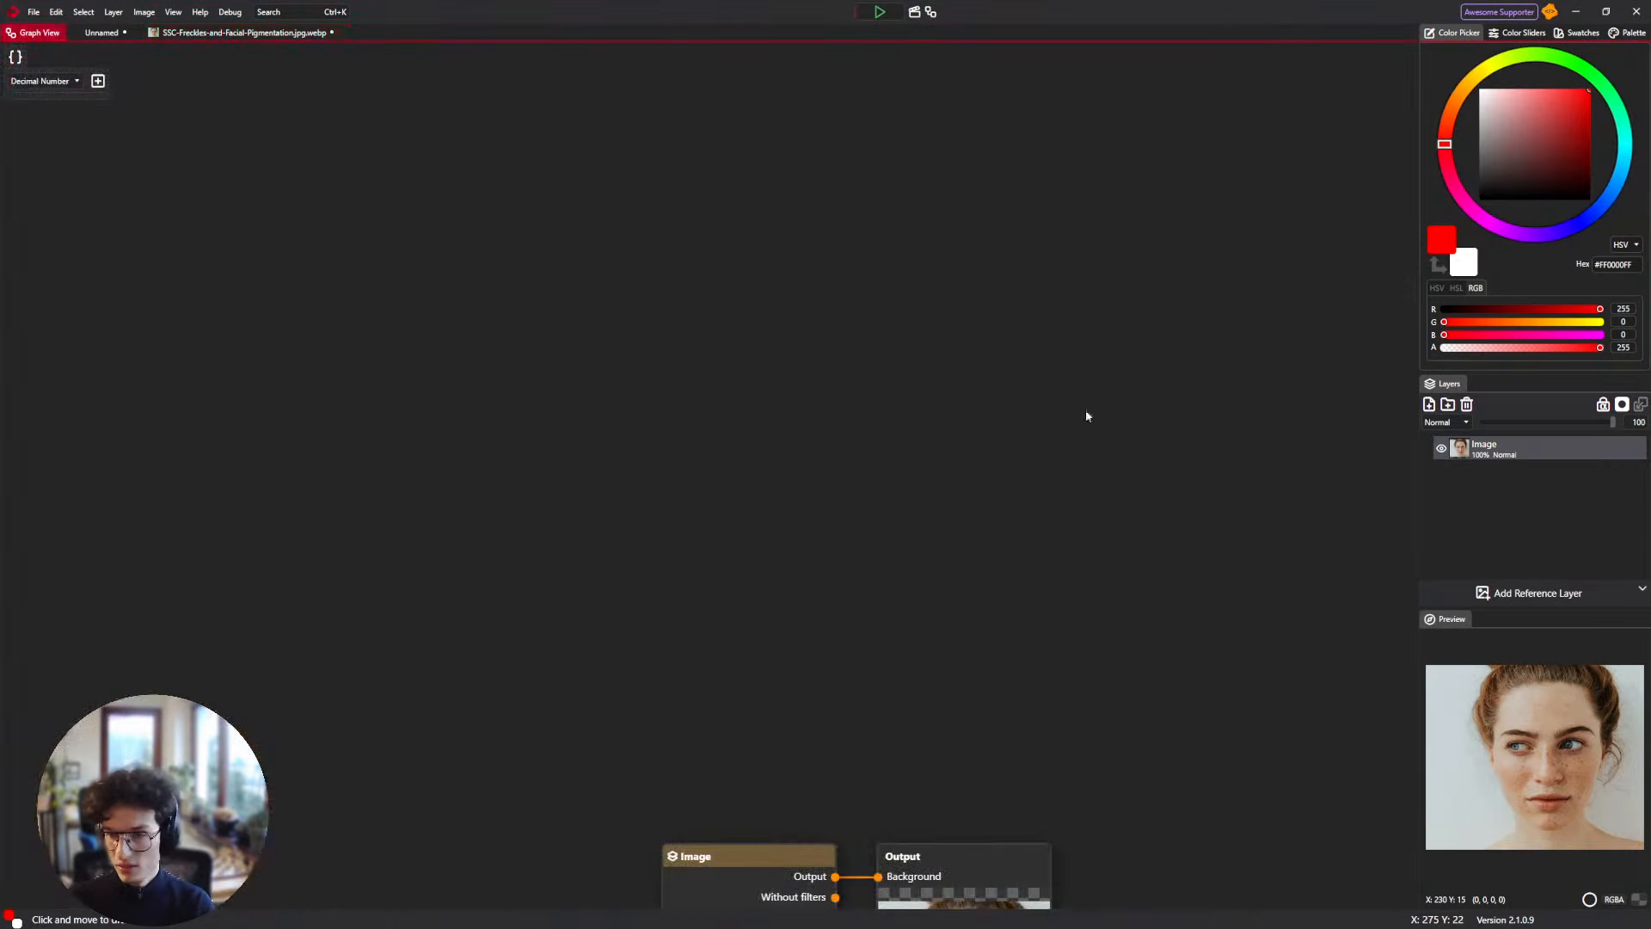
pyautogui.click(103, 33)
pyautogui.click(1004, 363)
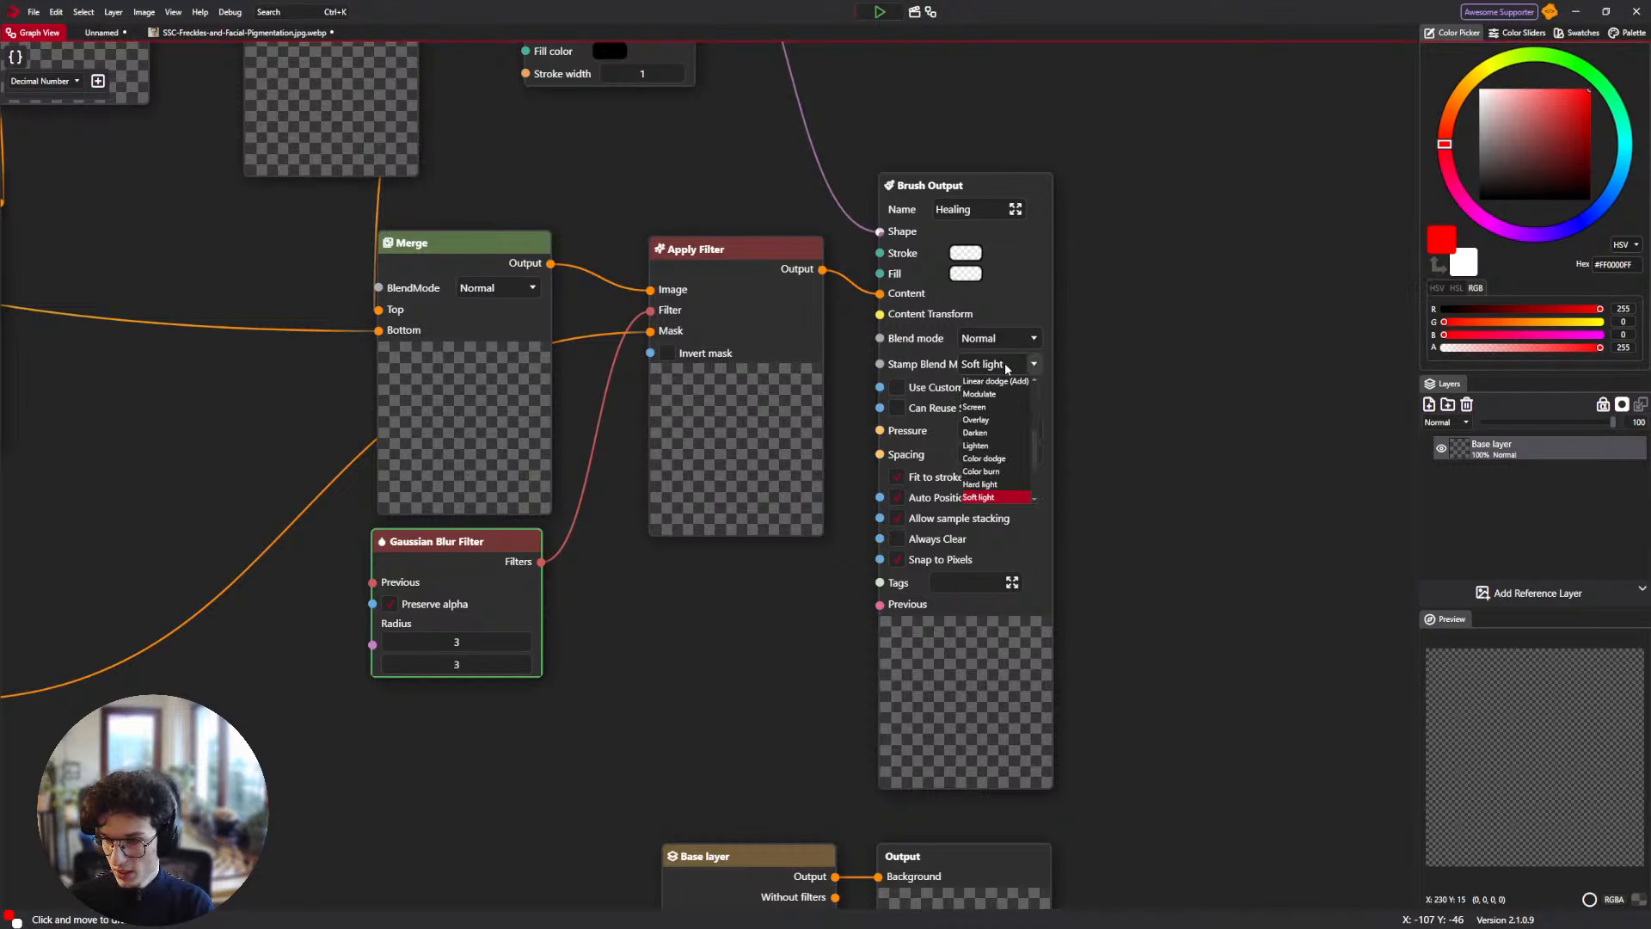
pyautogui.click(989, 497)
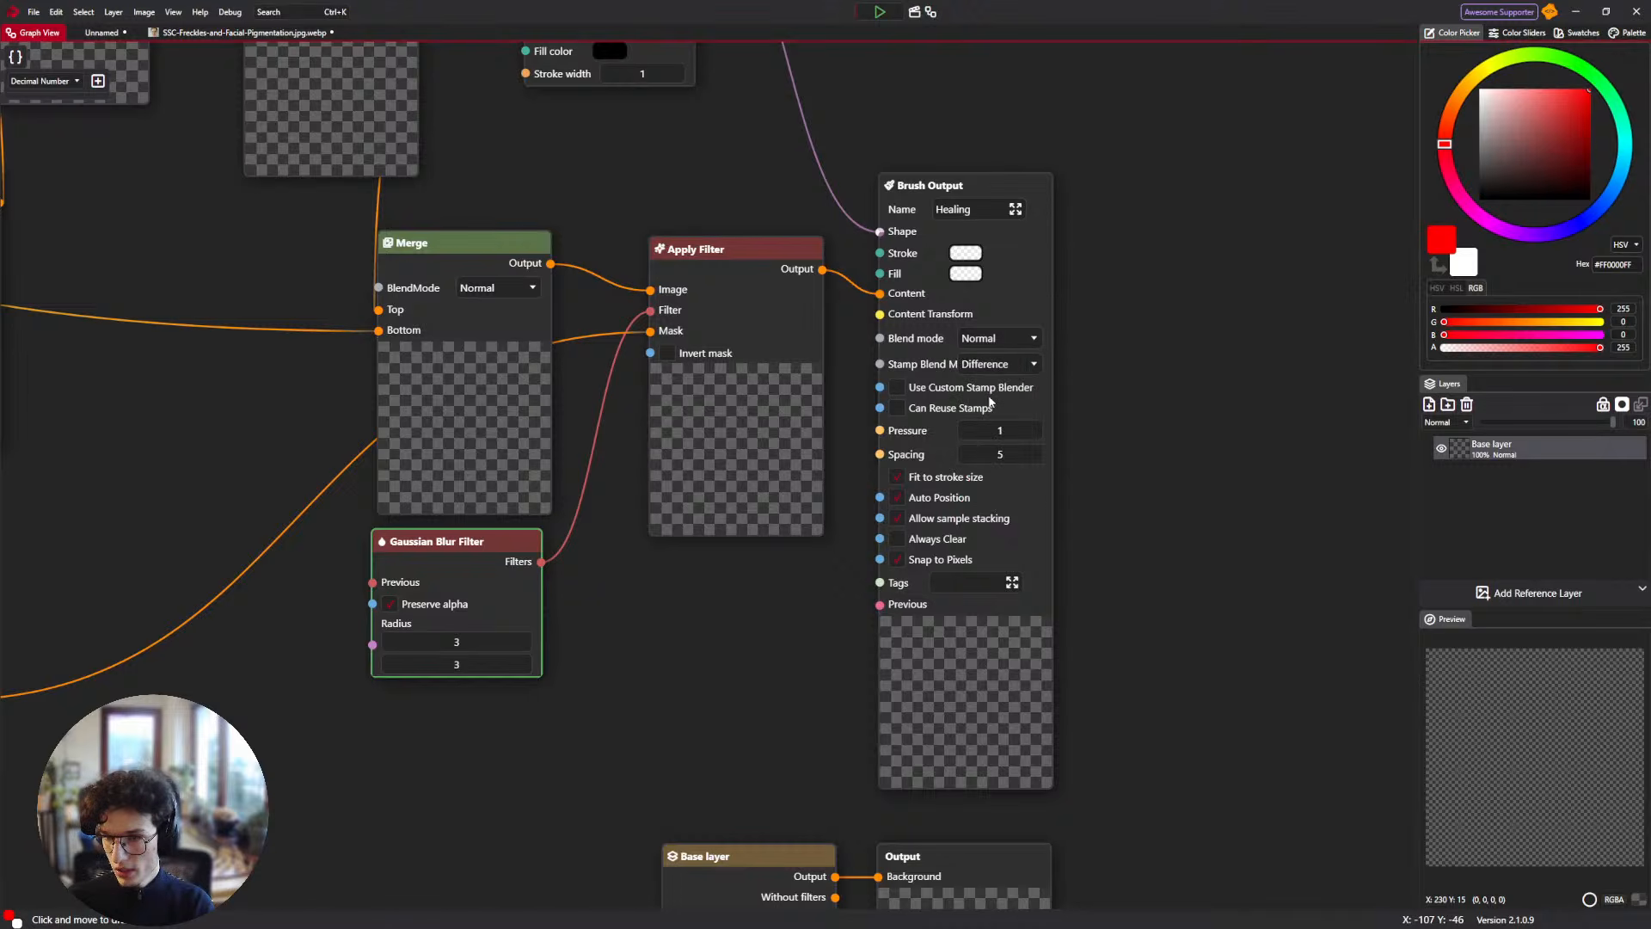
# Try a Difference healing stroke over the forehead freckles in the photo and undo it.
pyautogui.click(199, 33)
pyautogui.moveTo(666, 366)
pyautogui.mouseDown()
pyautogui.moveTo(732, 396)
pyautogui.moveTo(831, 390)
pyautogui.moveTo(707, 496)
pyautogui.mouseUp()
pyautogui.hotkey('ctrl', 'z')
# Return to the unnamed document's brush graph and set the Healing brush's stamp blend mode to Multiply.
pyautogui.click(43, 32)
pyautogui.scroll(-3, 214, 164)
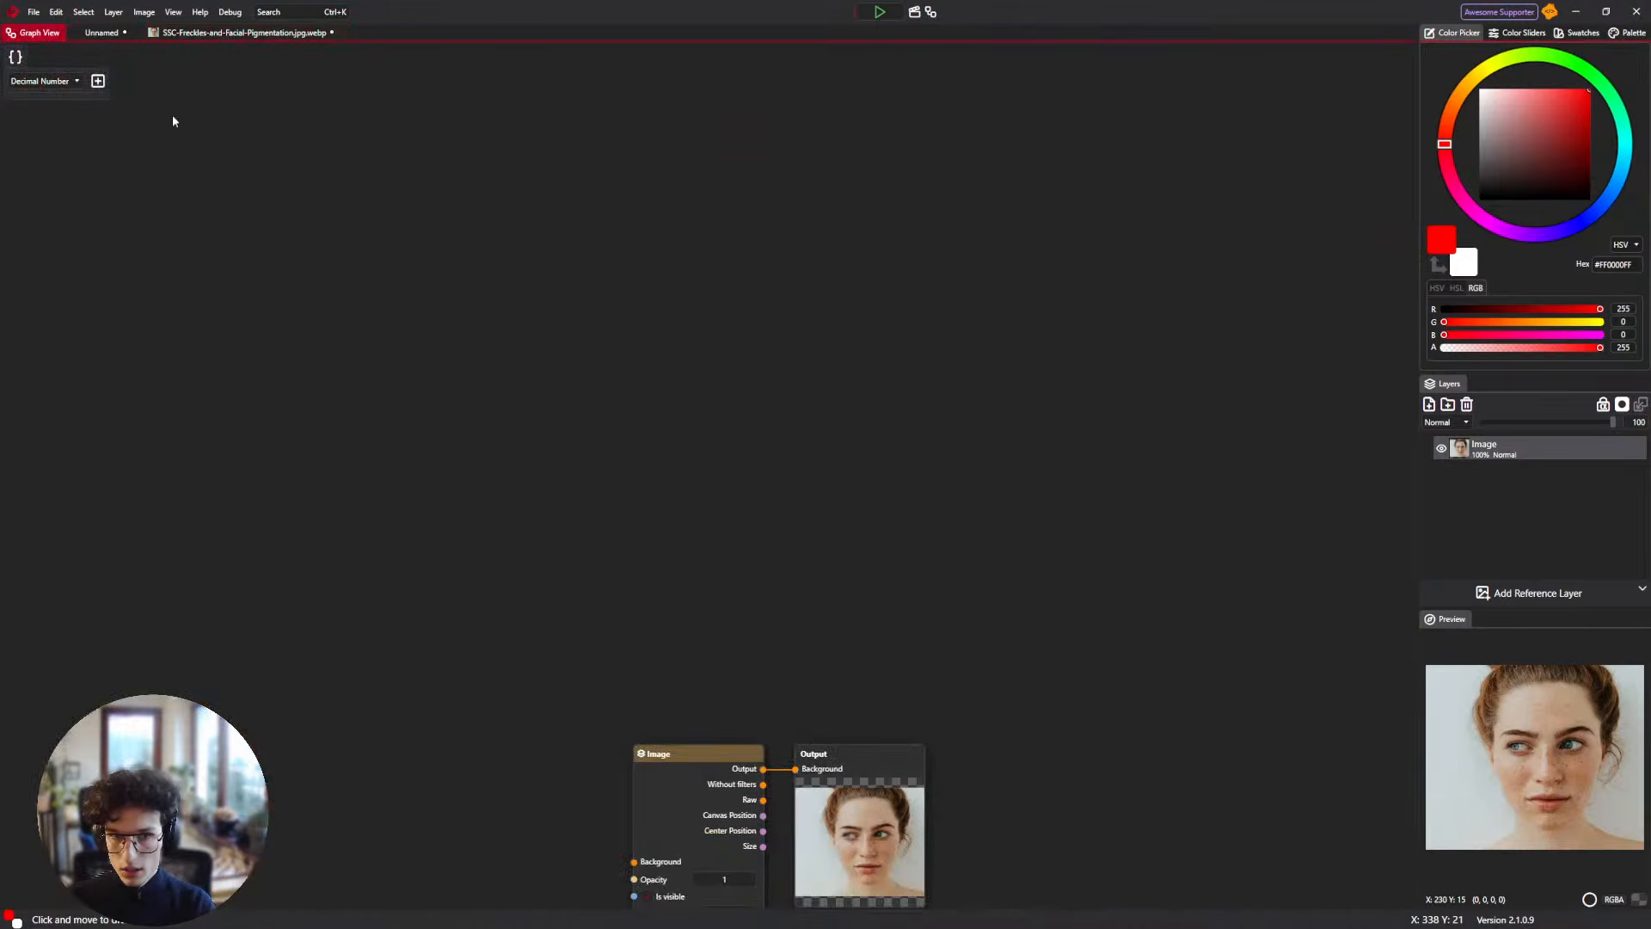
pyautogui.click(87, 33)
pyautogui.click(38, 33)
pyautogui.scroll(2, 983, 473)
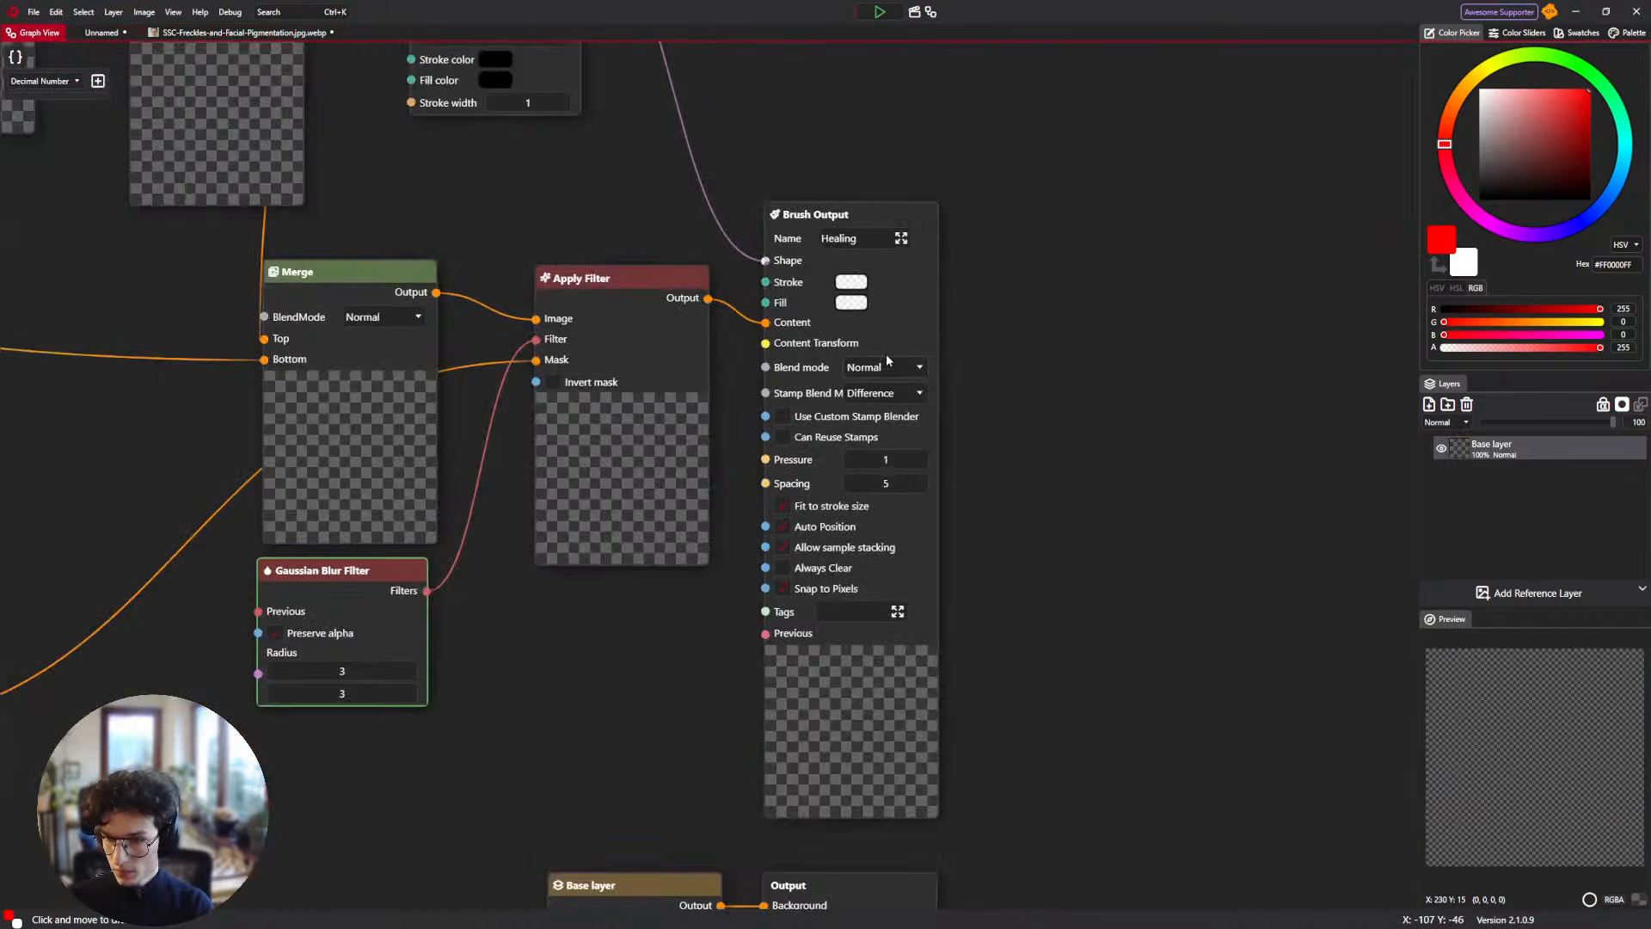
pyautogui.click(885, 393)
pyautogui.scroll(-3, 892, 444)
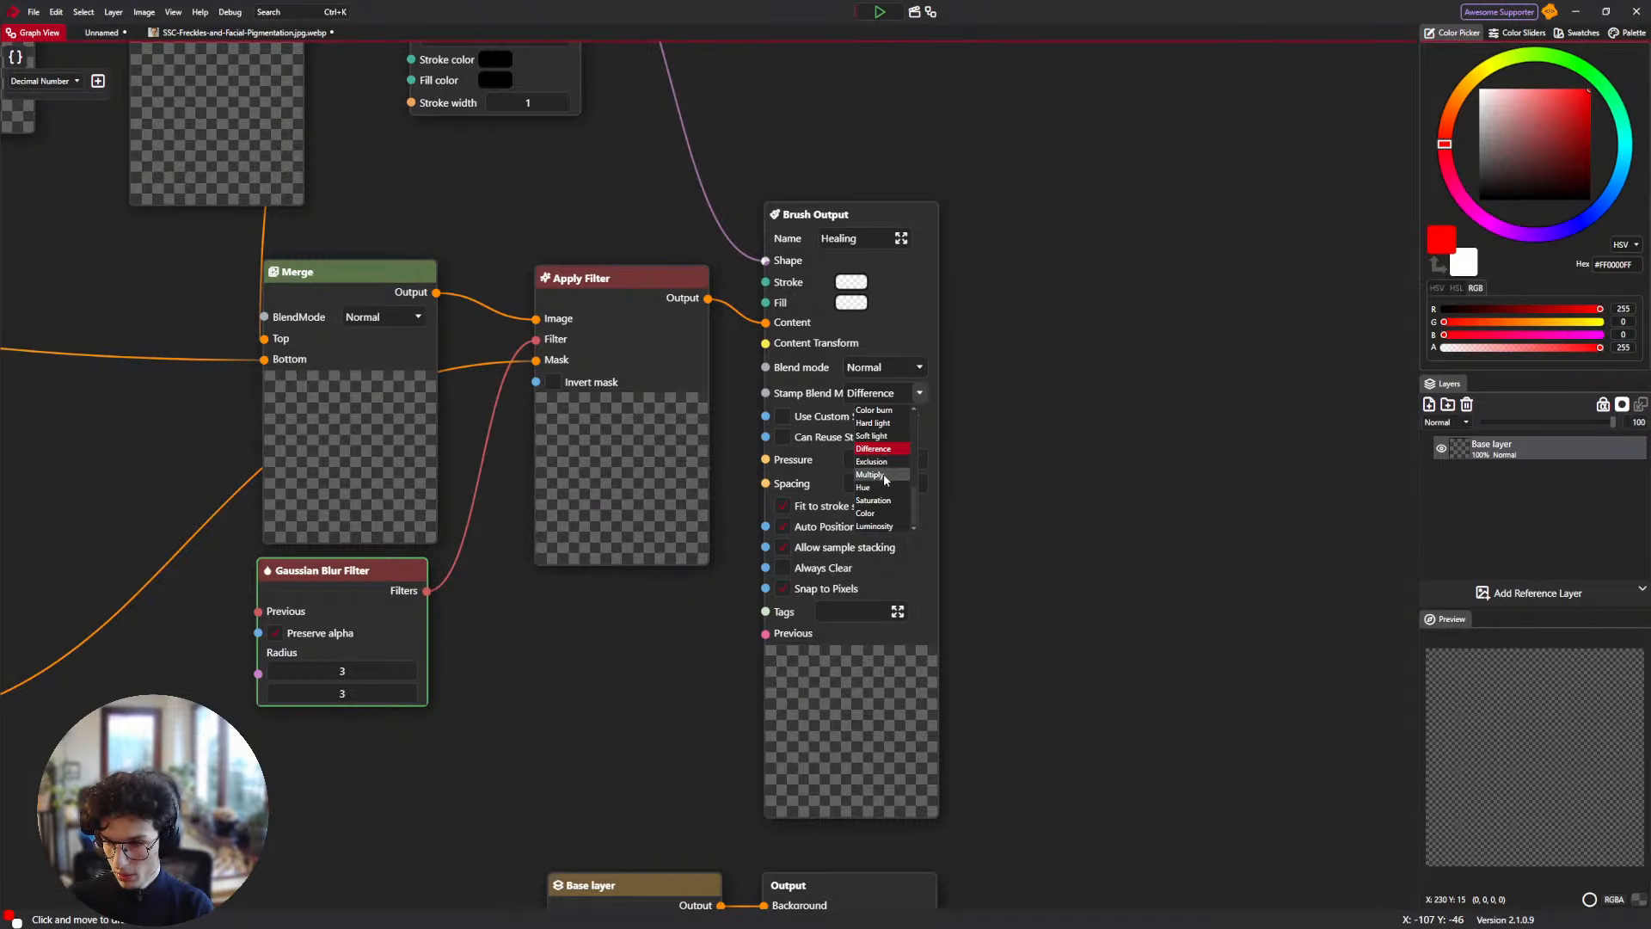
pyautogui.click(884, 473)
# Try Multiply healing strokes on the forehead freckles and the spots above the eyebrow in the photo.
pyautogui.click(241, 32)
pyautogui.click(688, 391)
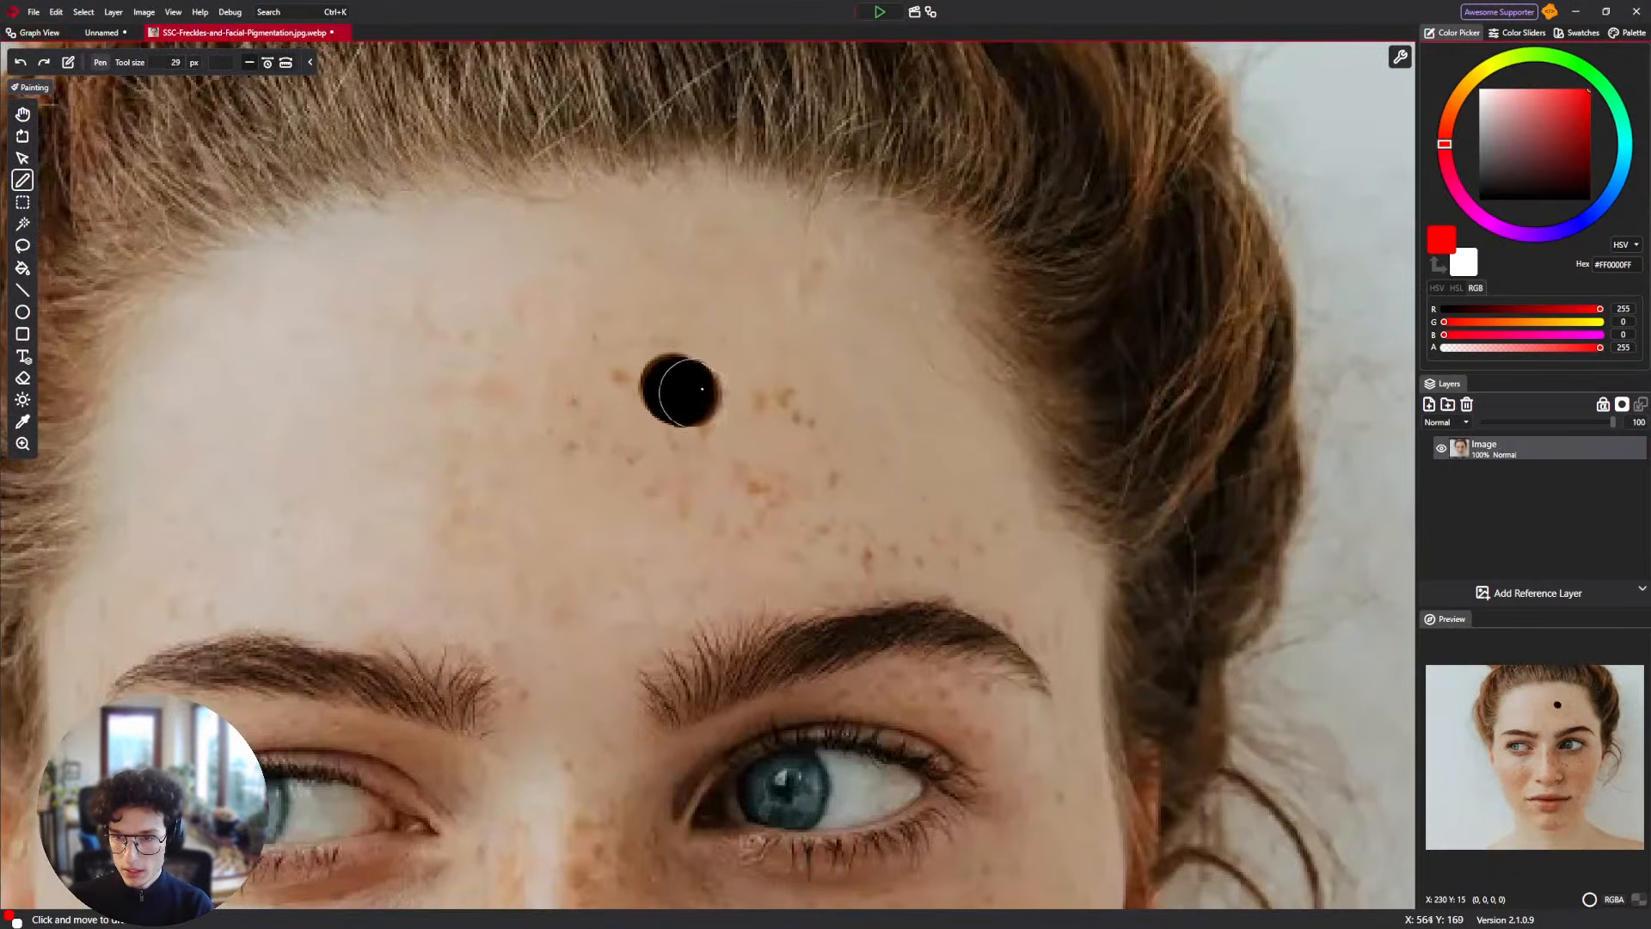
pyautogui.moveTo(702, 388)
pyautogui.mouseDown()
pyautogui.moveTo(773, 413)
pyautogui.moveTo(798, 468)
pyautogui.moveTo(745, 443)
pyautogui.mouseUp()
pyautogui.moveTo(870, 544); pyautogui.dragTo(845, 558)
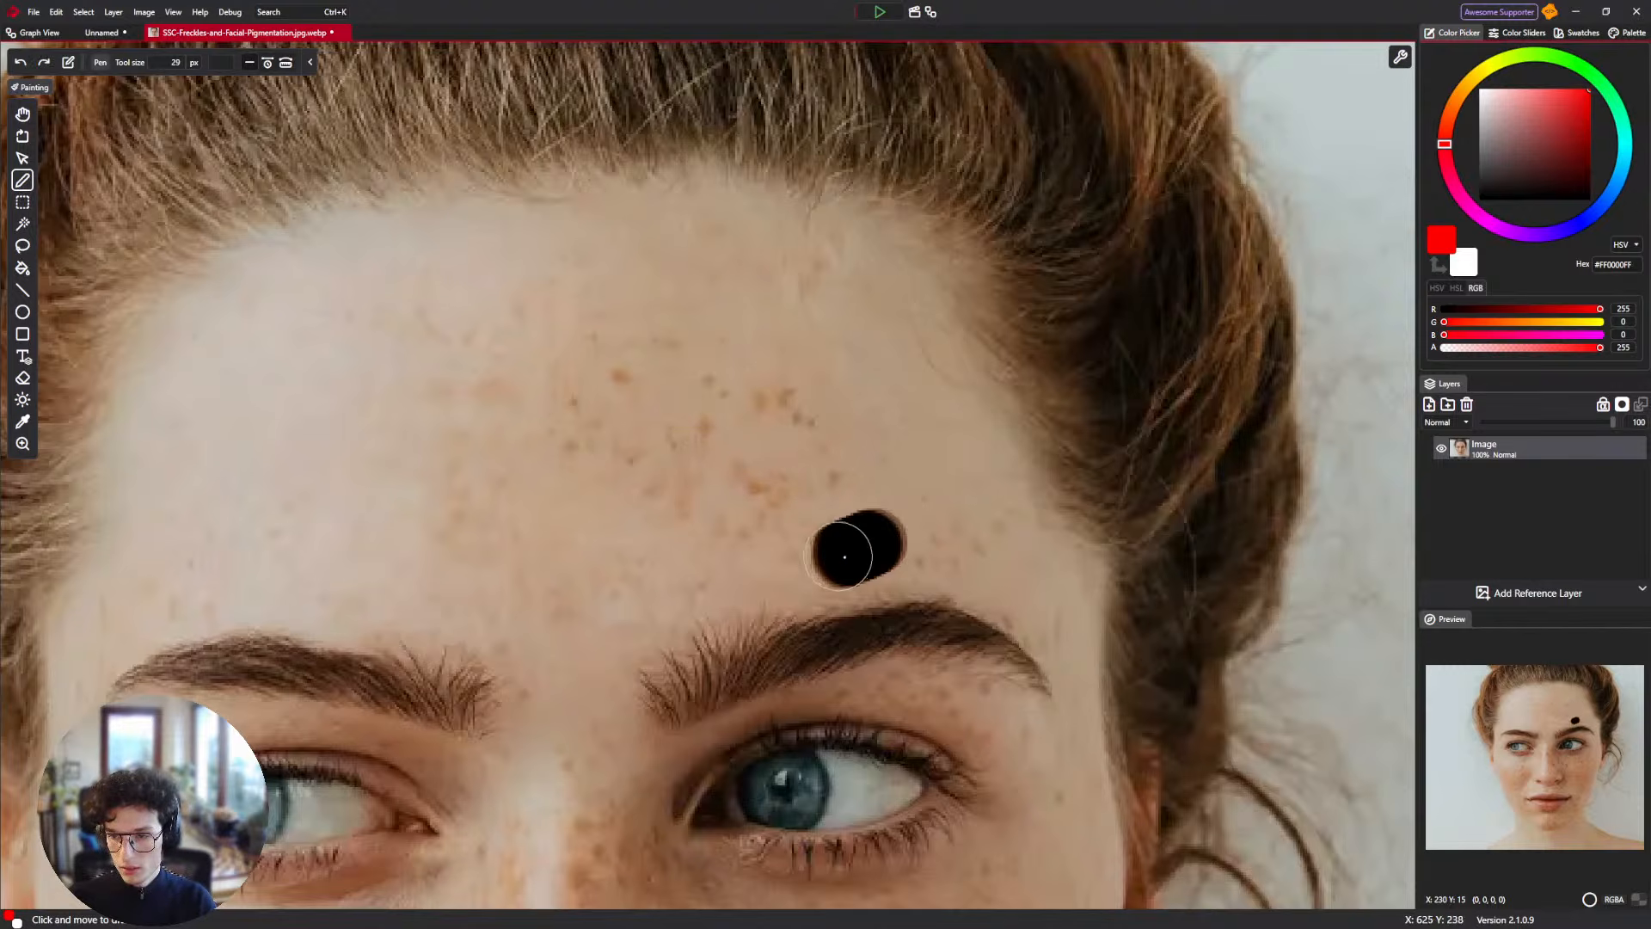
# Set the Healing brush's stamp blend mode to Hue and try it on the photo's forehead freckles.
pyautogui.click(102, 32)
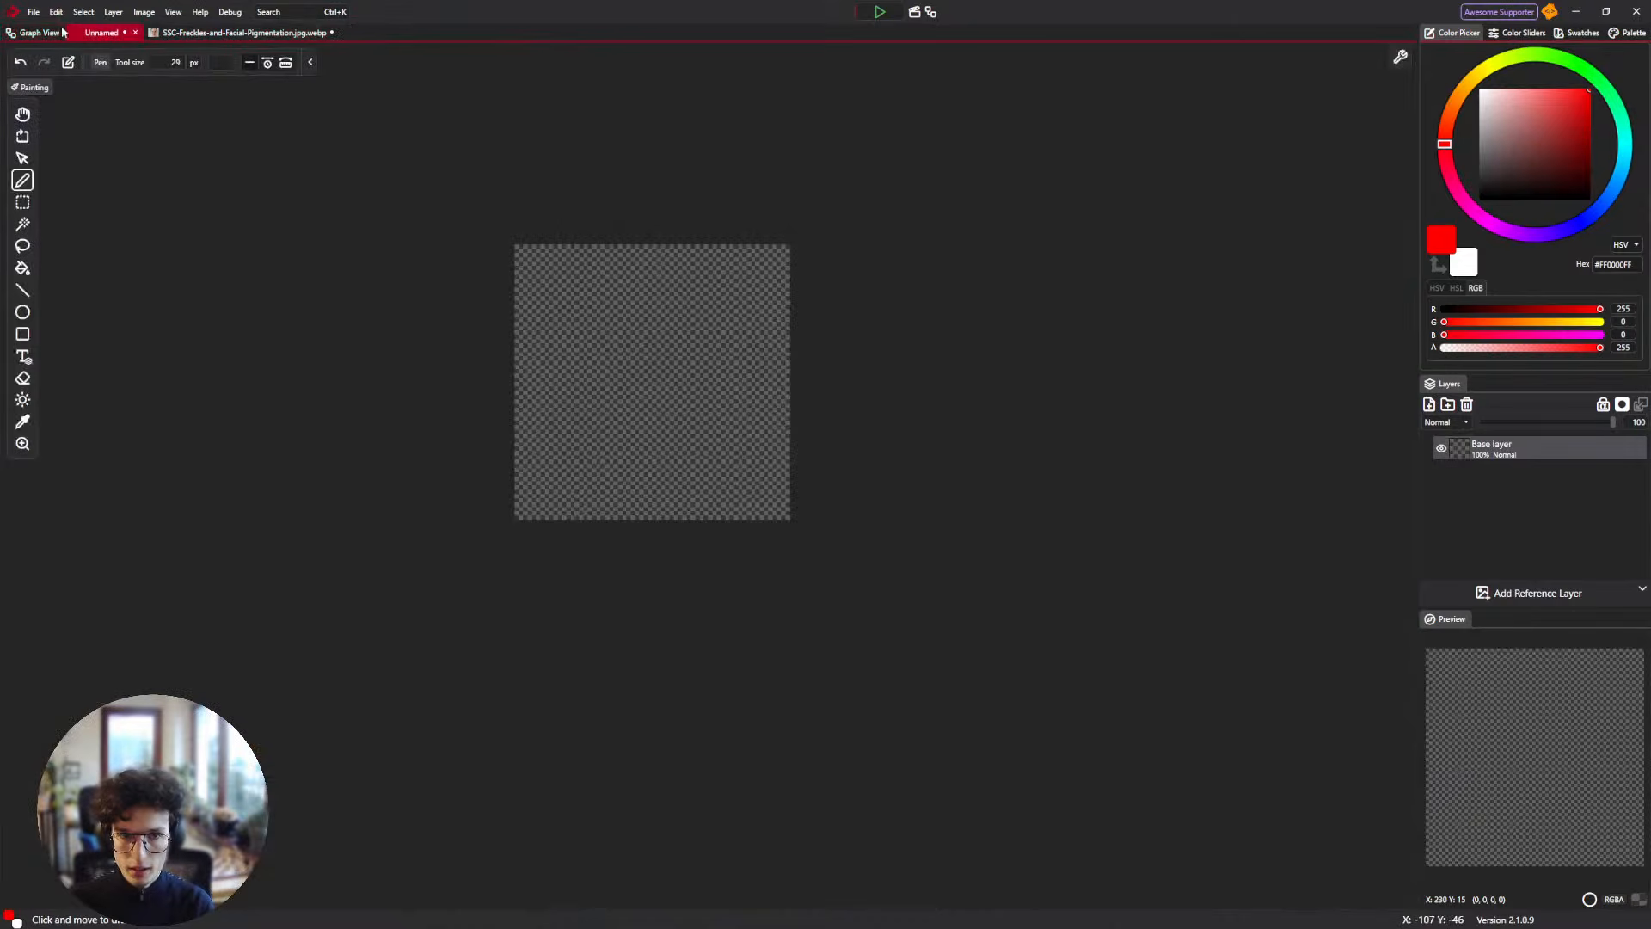
pyautogui.click(39, 33)
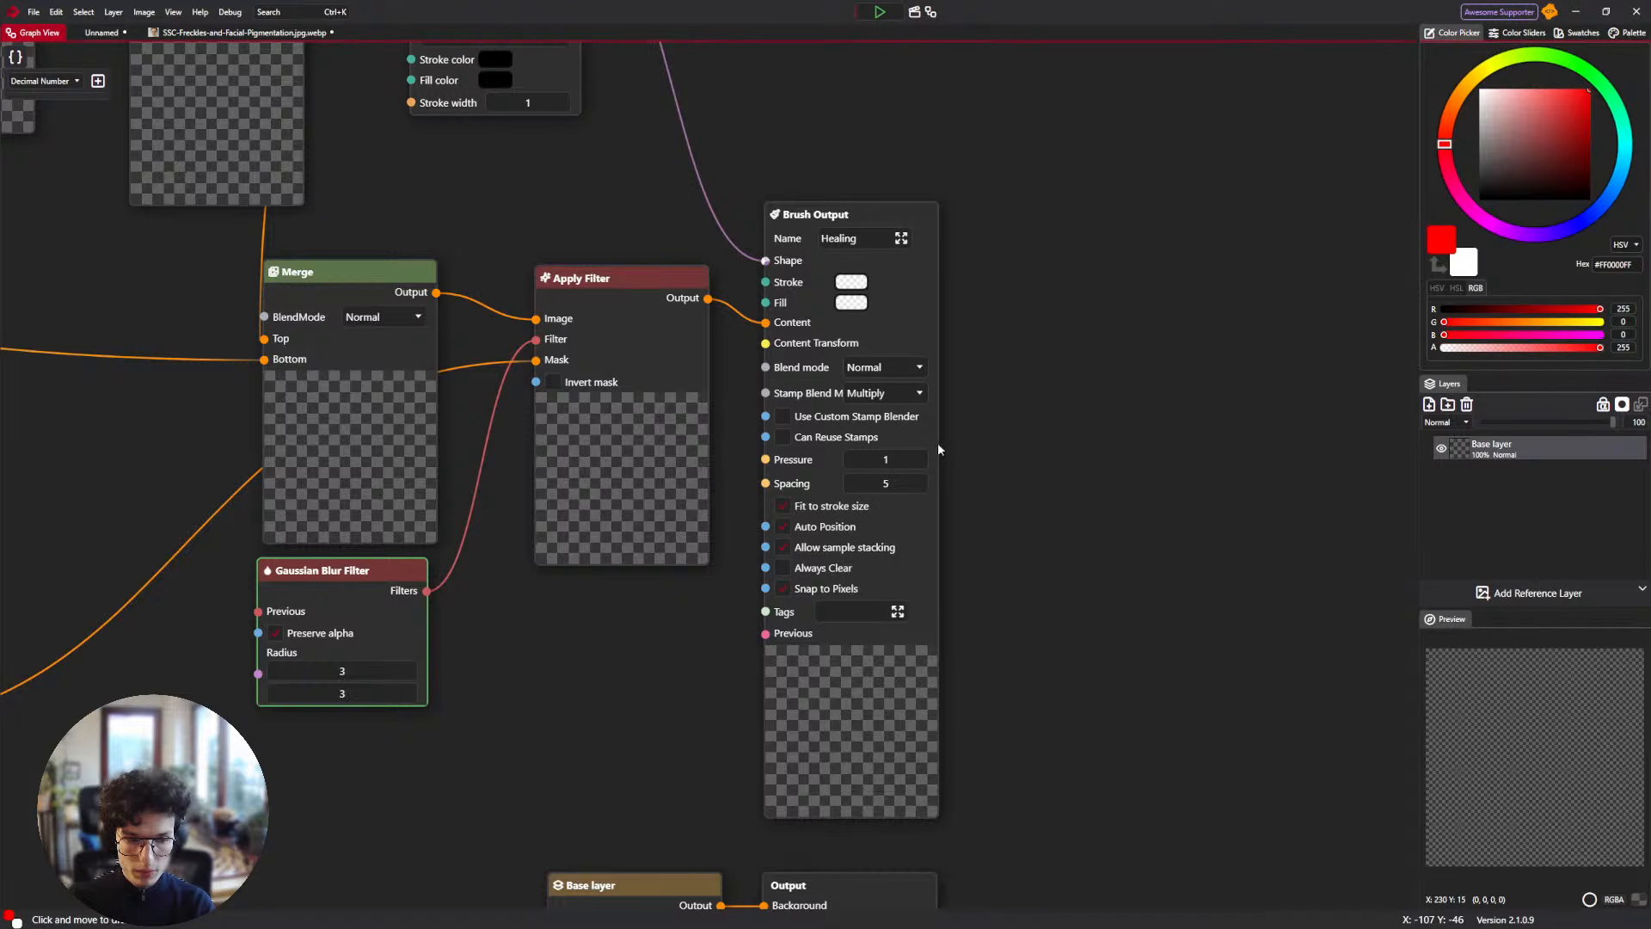
pyautogui.click(895, 394)
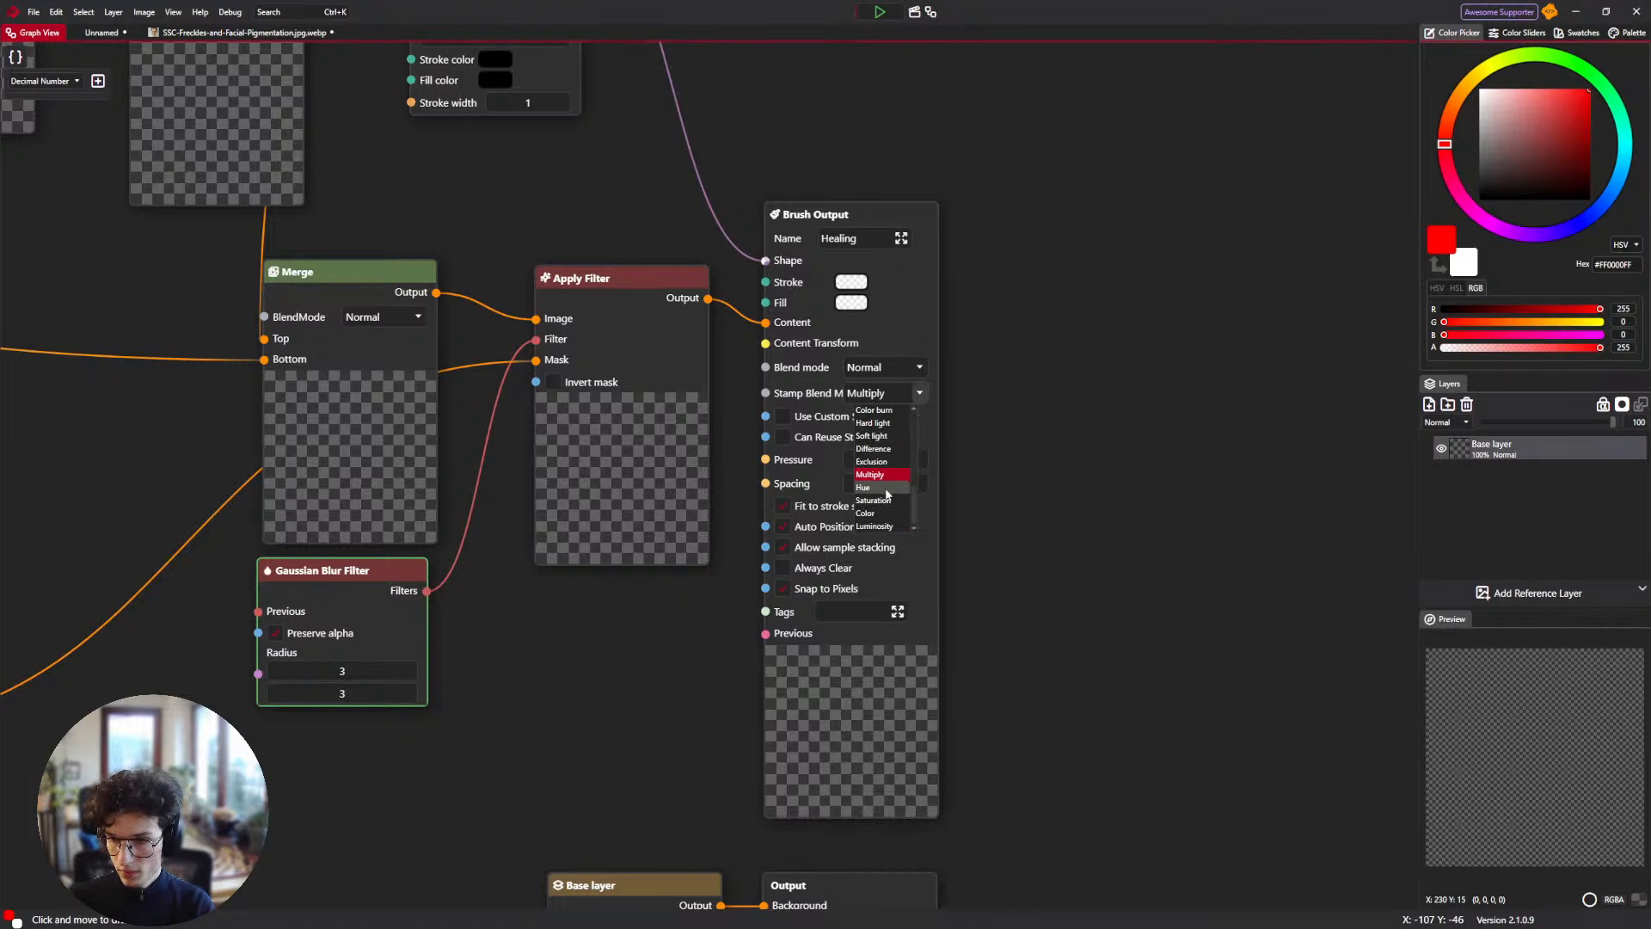
pyautogui.click(887, 495)
pyautogui.click(272, 35)
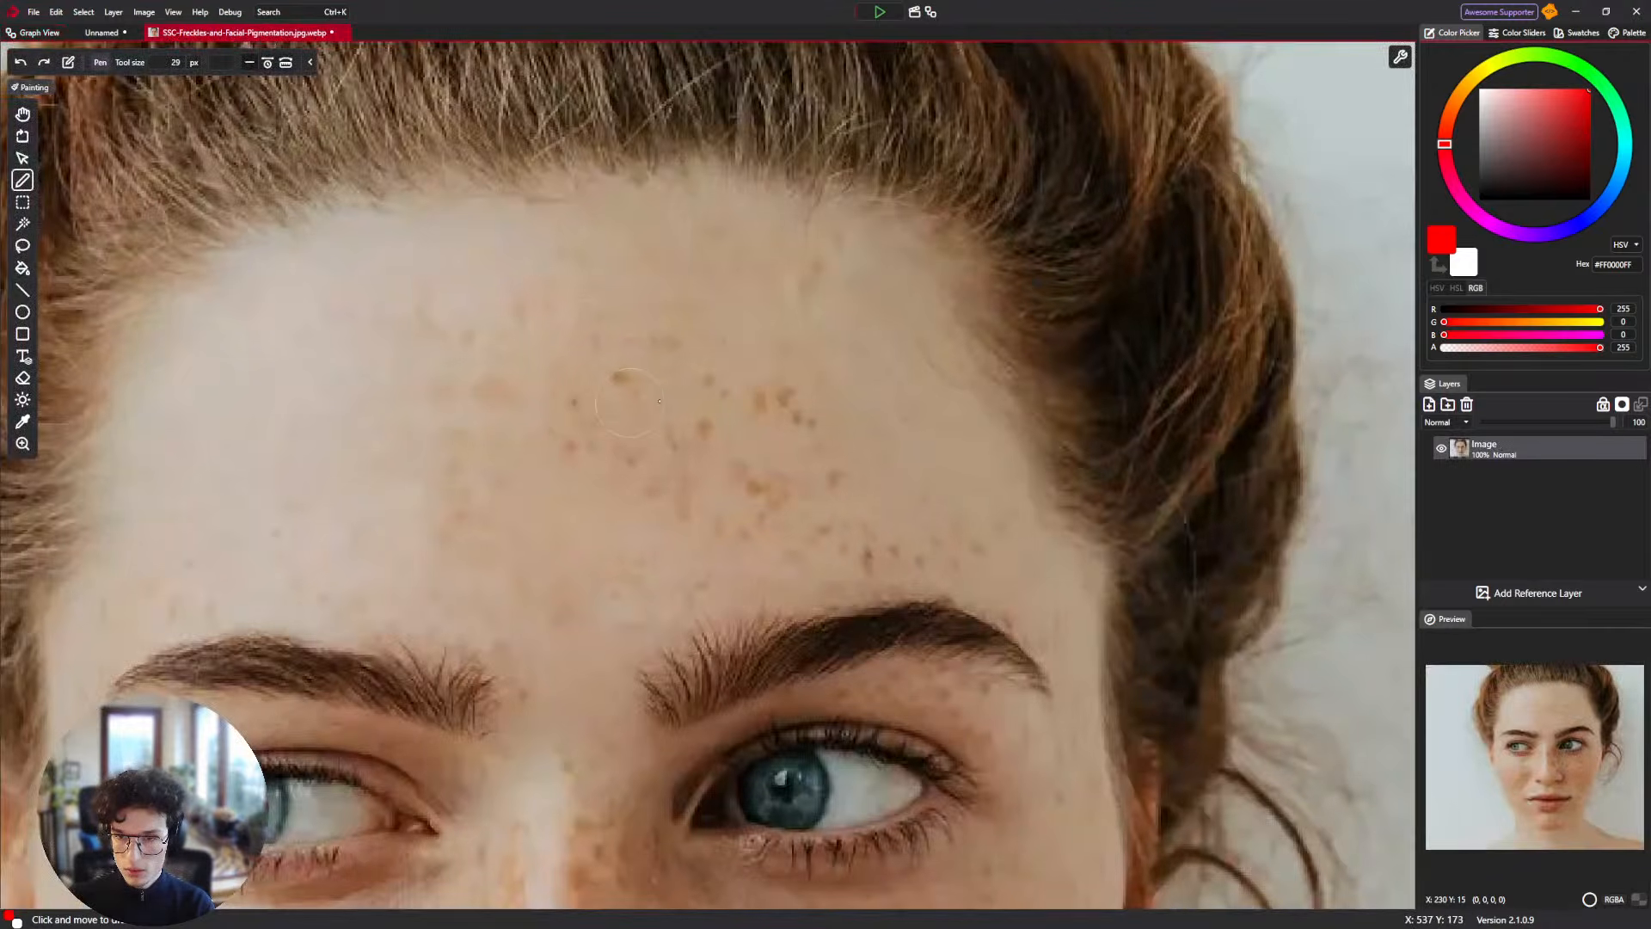
pyautogui.scroll(3, 798, 392)
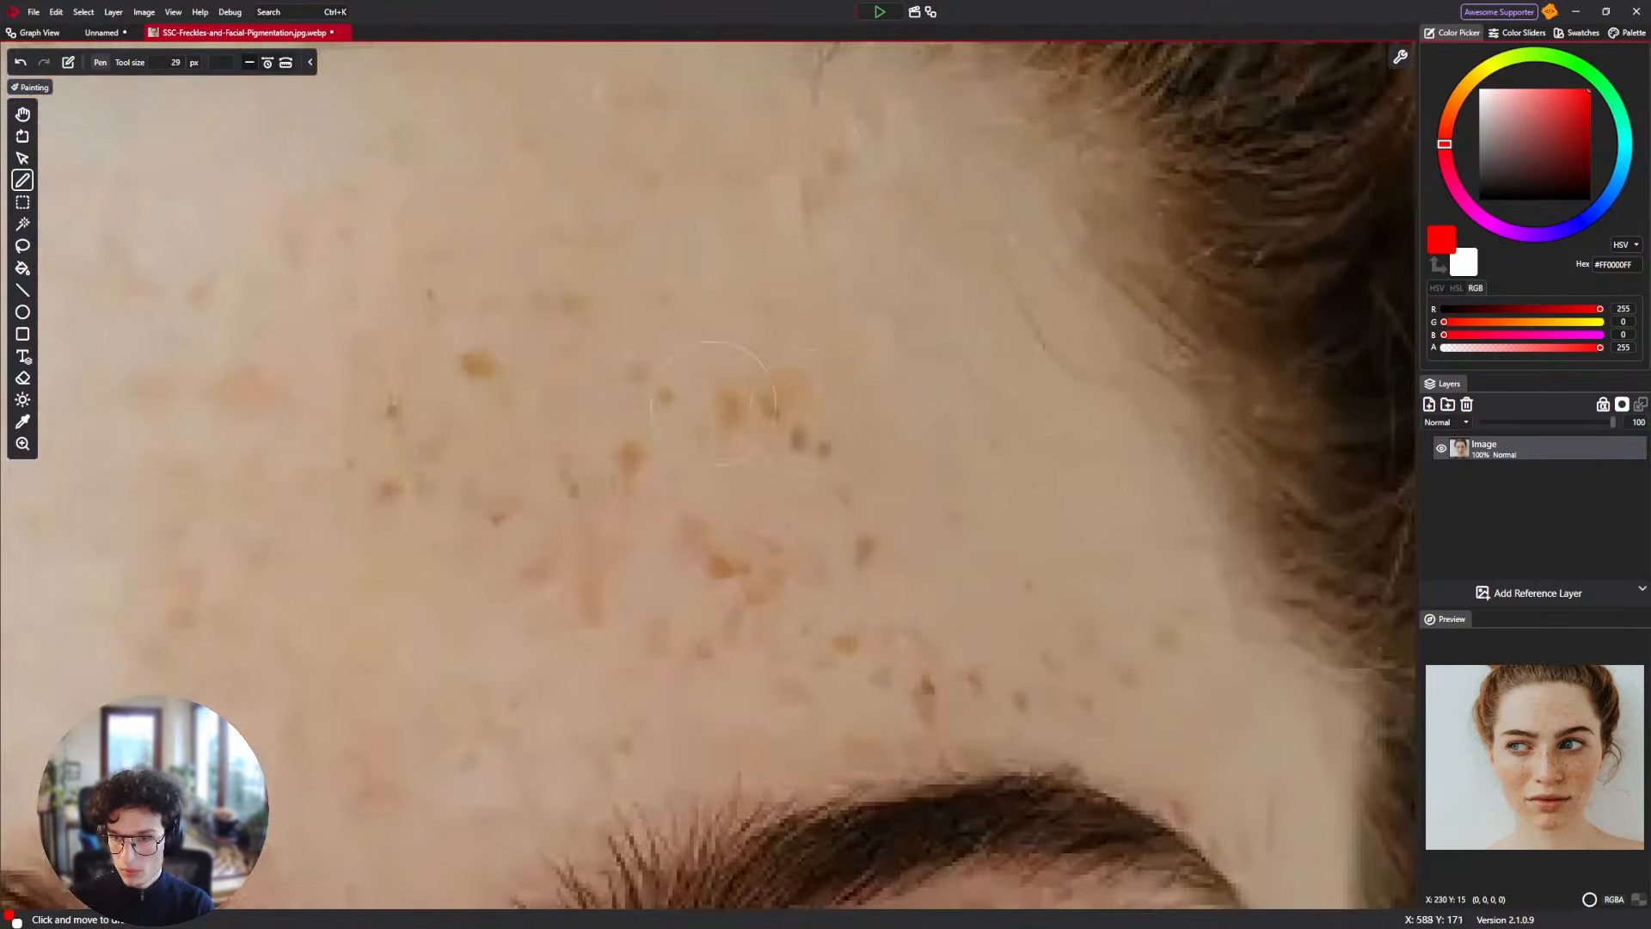
# Set the Healing brush output's stamp blend mode to Saturation in the unnamed document's graph.
pyautogui.click(33, 33)
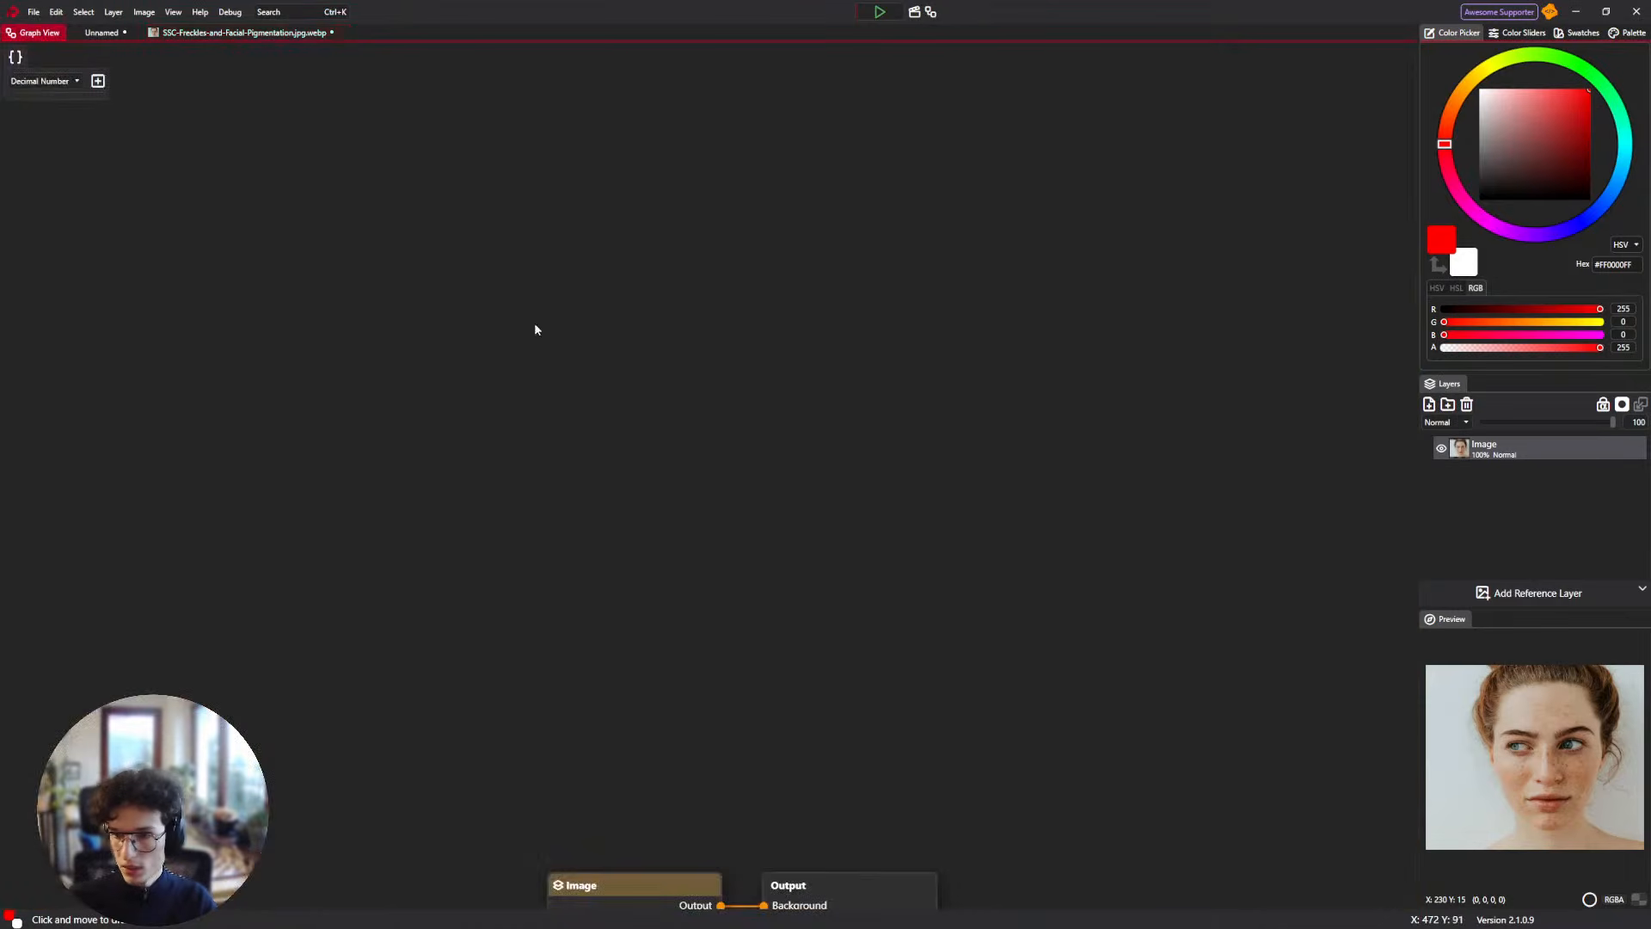
pyautogui.click(102, 32)
pyautogui.click(33, 33)
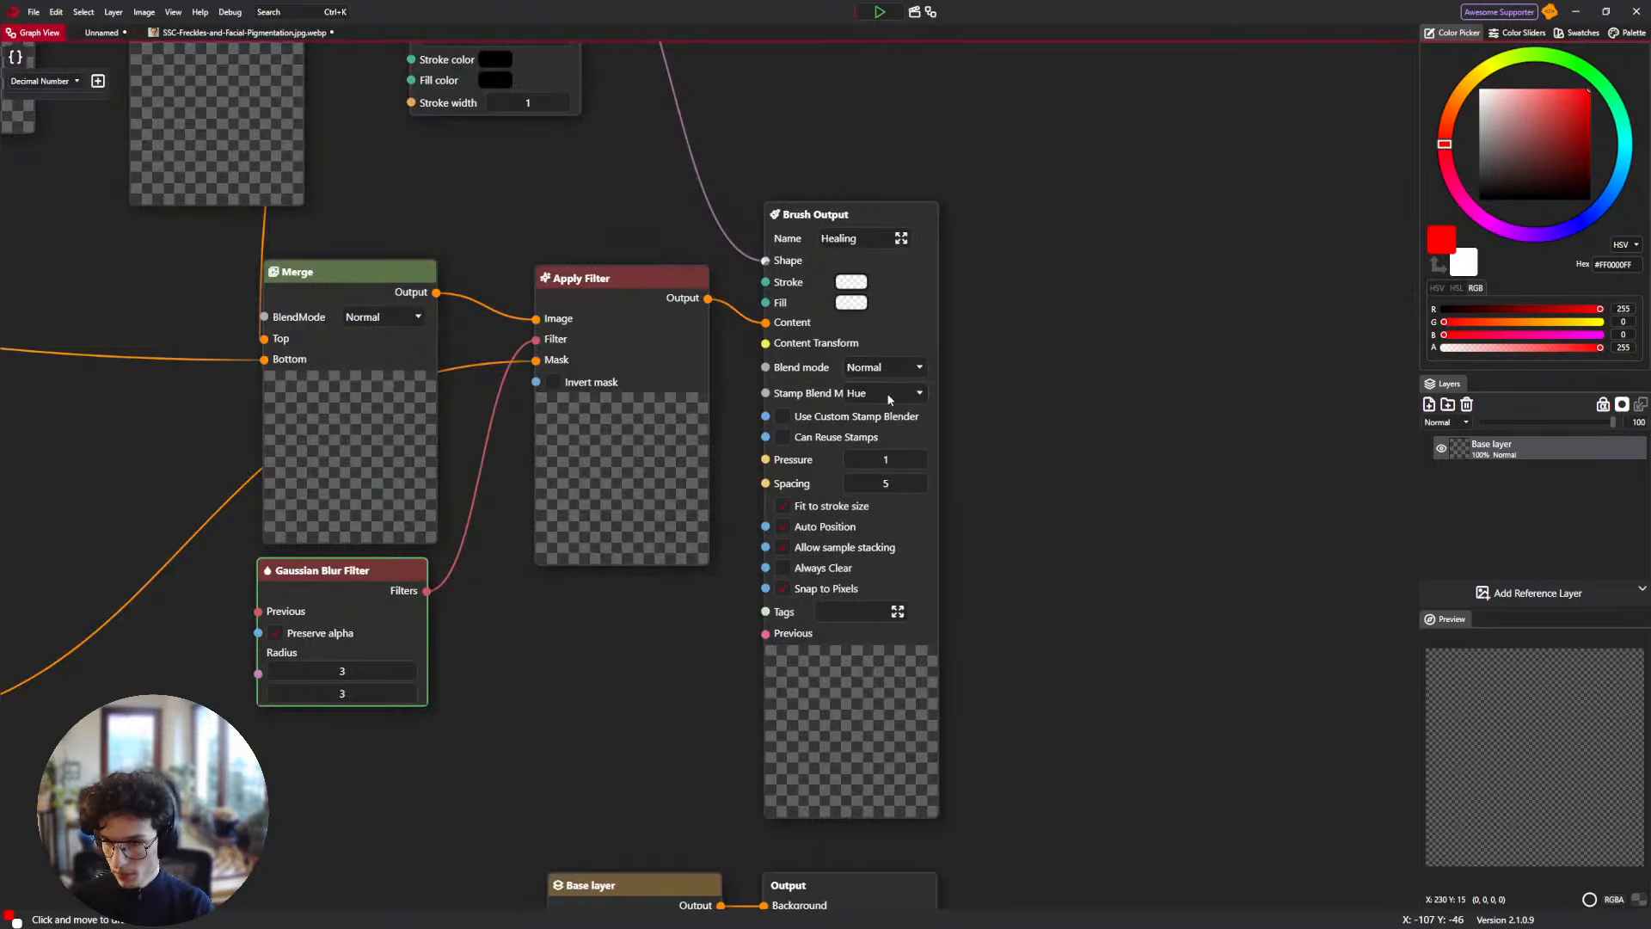
pyautogui.click(890, 399)
pyautogui.click(890, 503)
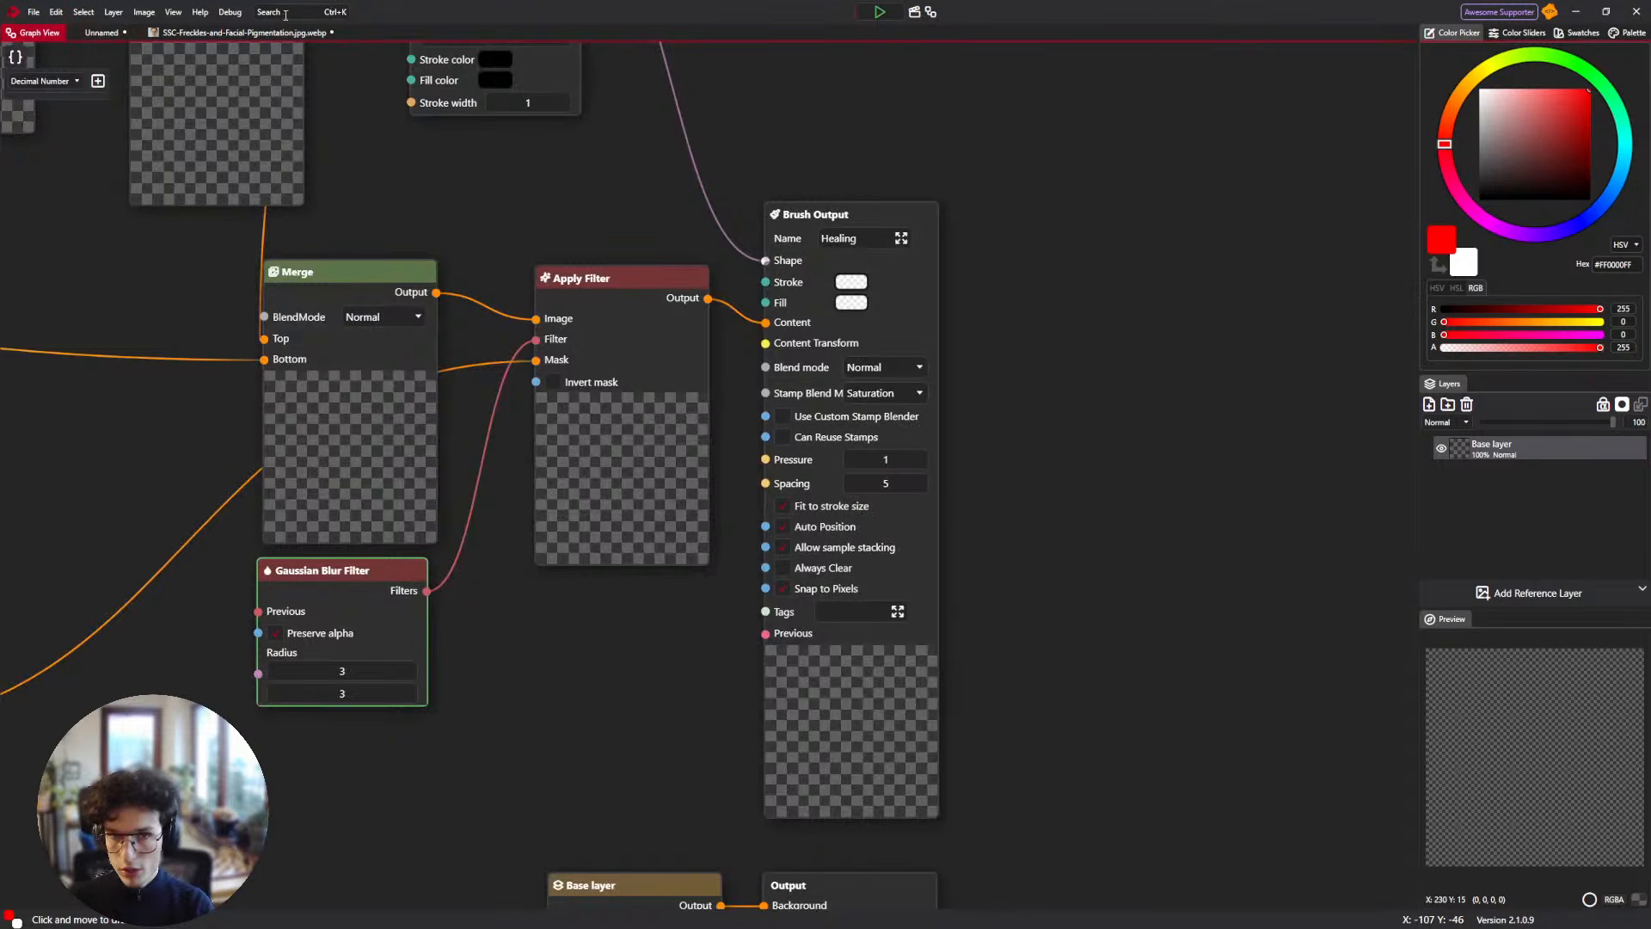
# Test the Saturation healing brush on the forehead freckles in the photo and inspect the retouched skin.
pyautogui.click(277, 33)
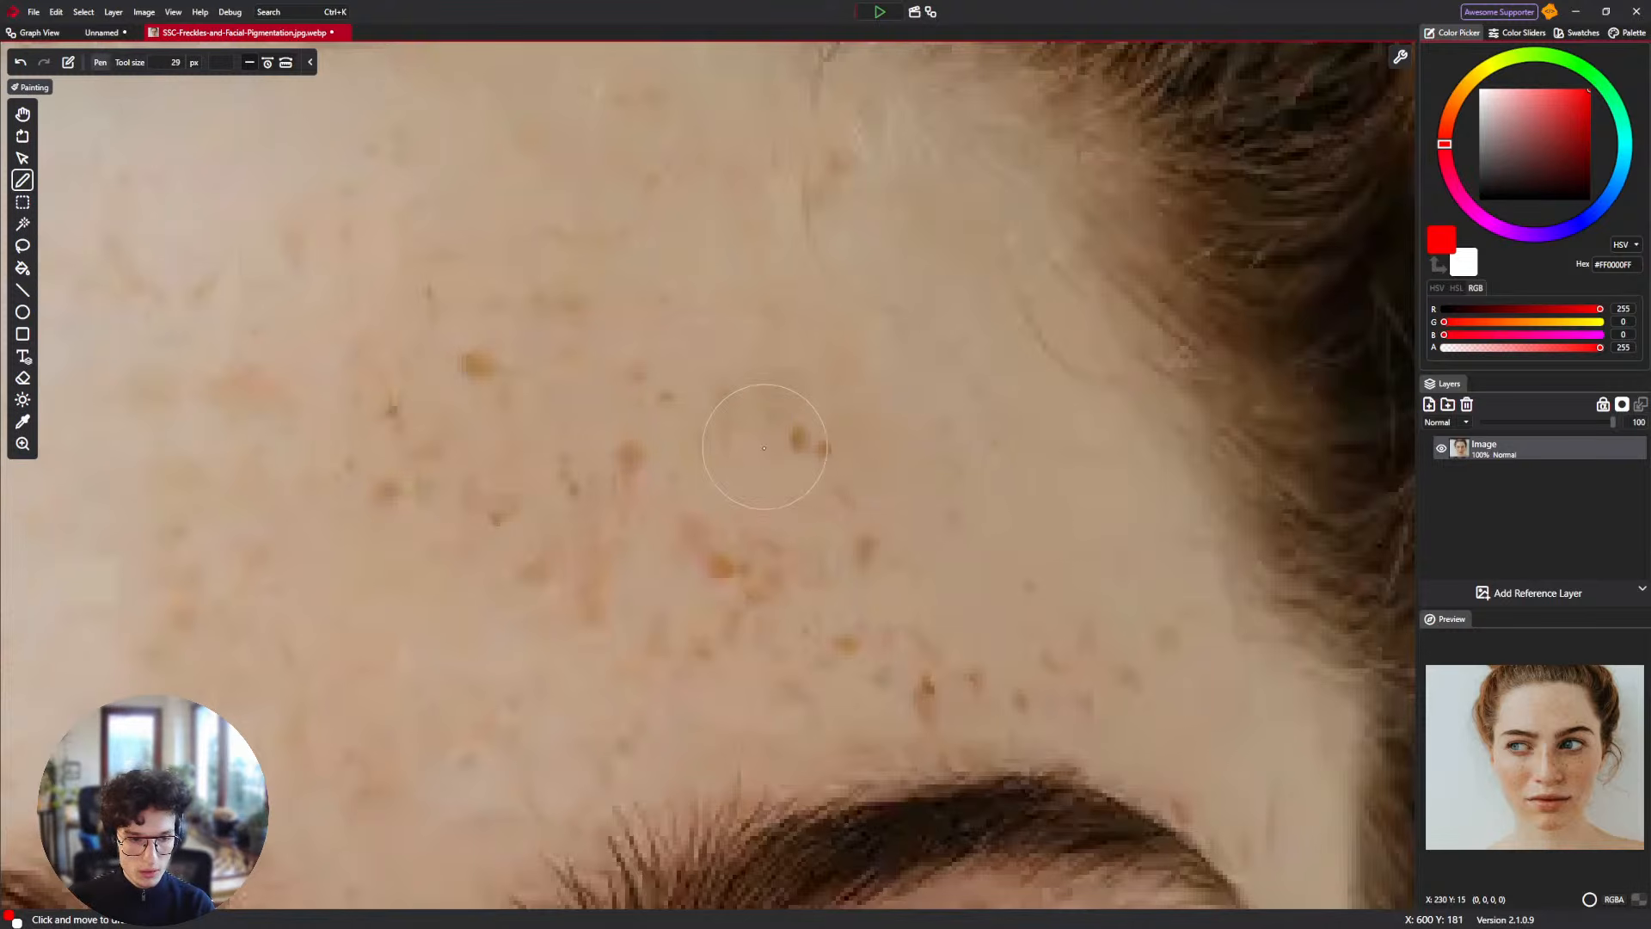
pyautogui.scroll(-3, 764, 448)
pyautogui.scroll(3, 756, 446)
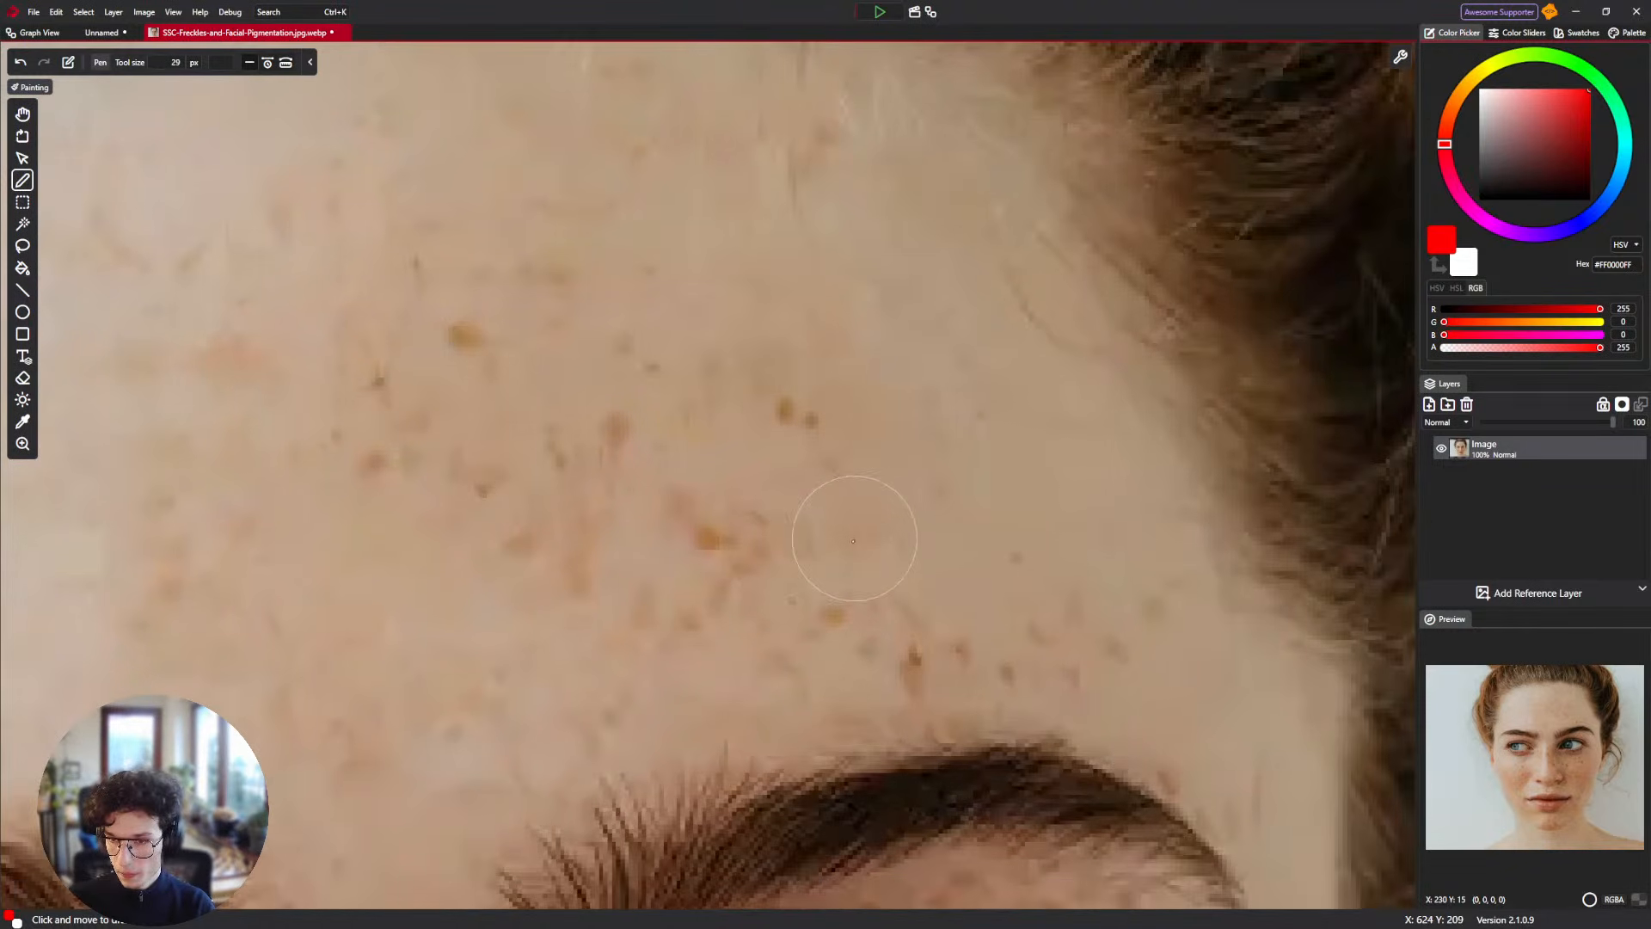
# Set the Healing brush output's stamp blend mode to Color in the unnamed document's graph and return to the photo.
pyautogui.scroll(-3, 854, 540)
pyautogui.click(51, 32)
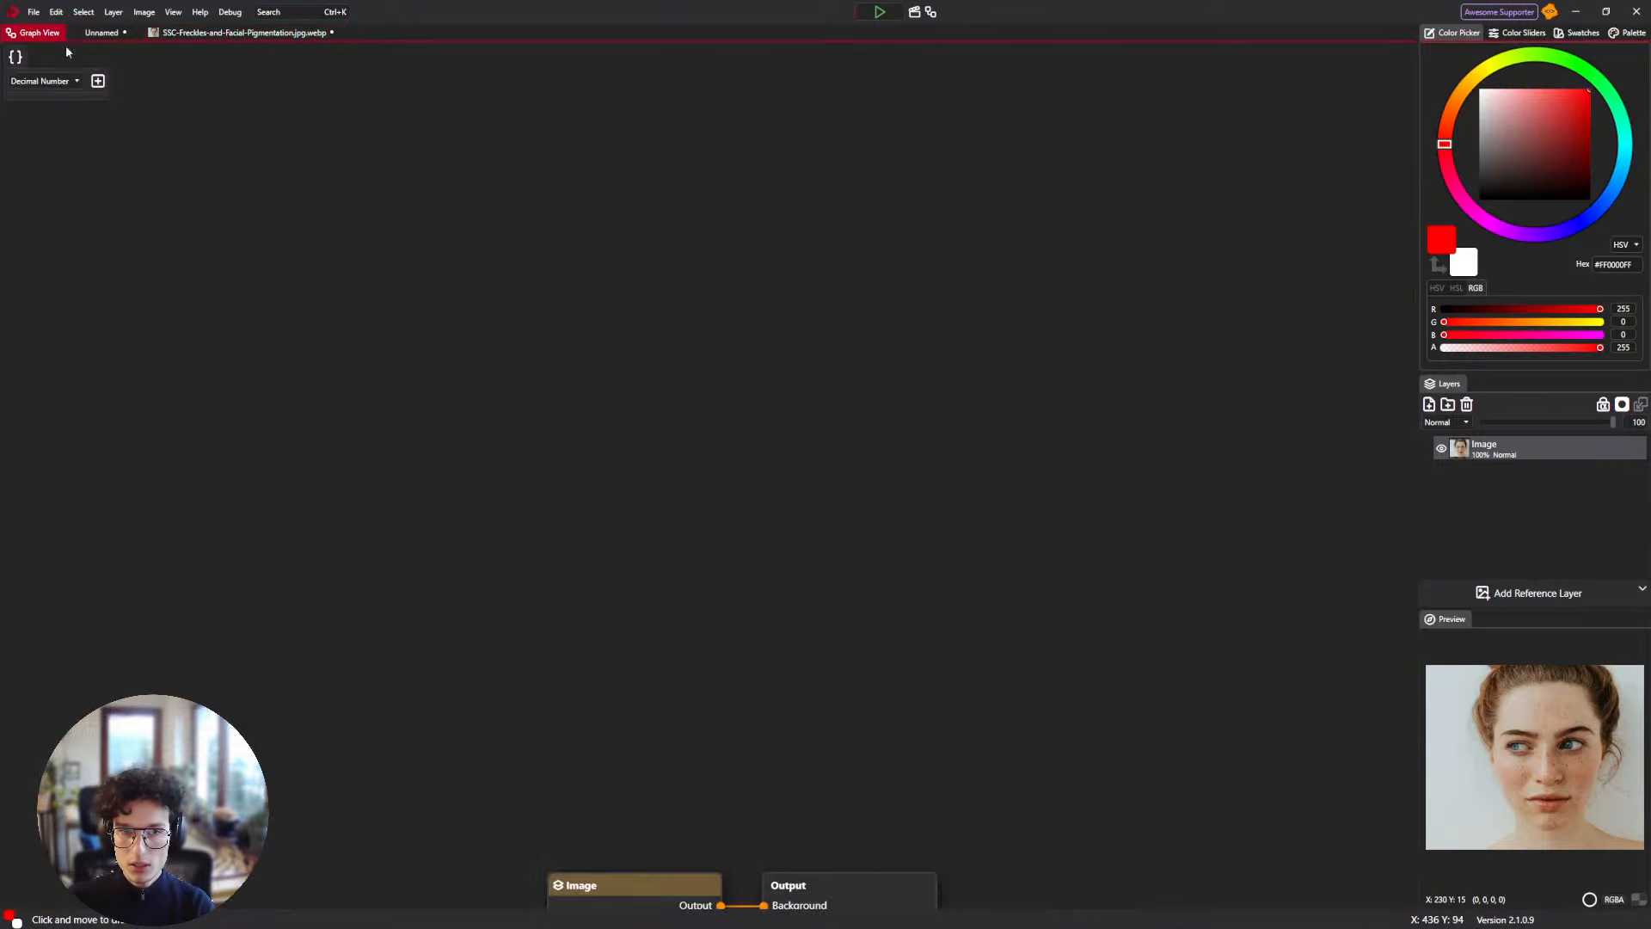
pyautogui.click(101, 32)
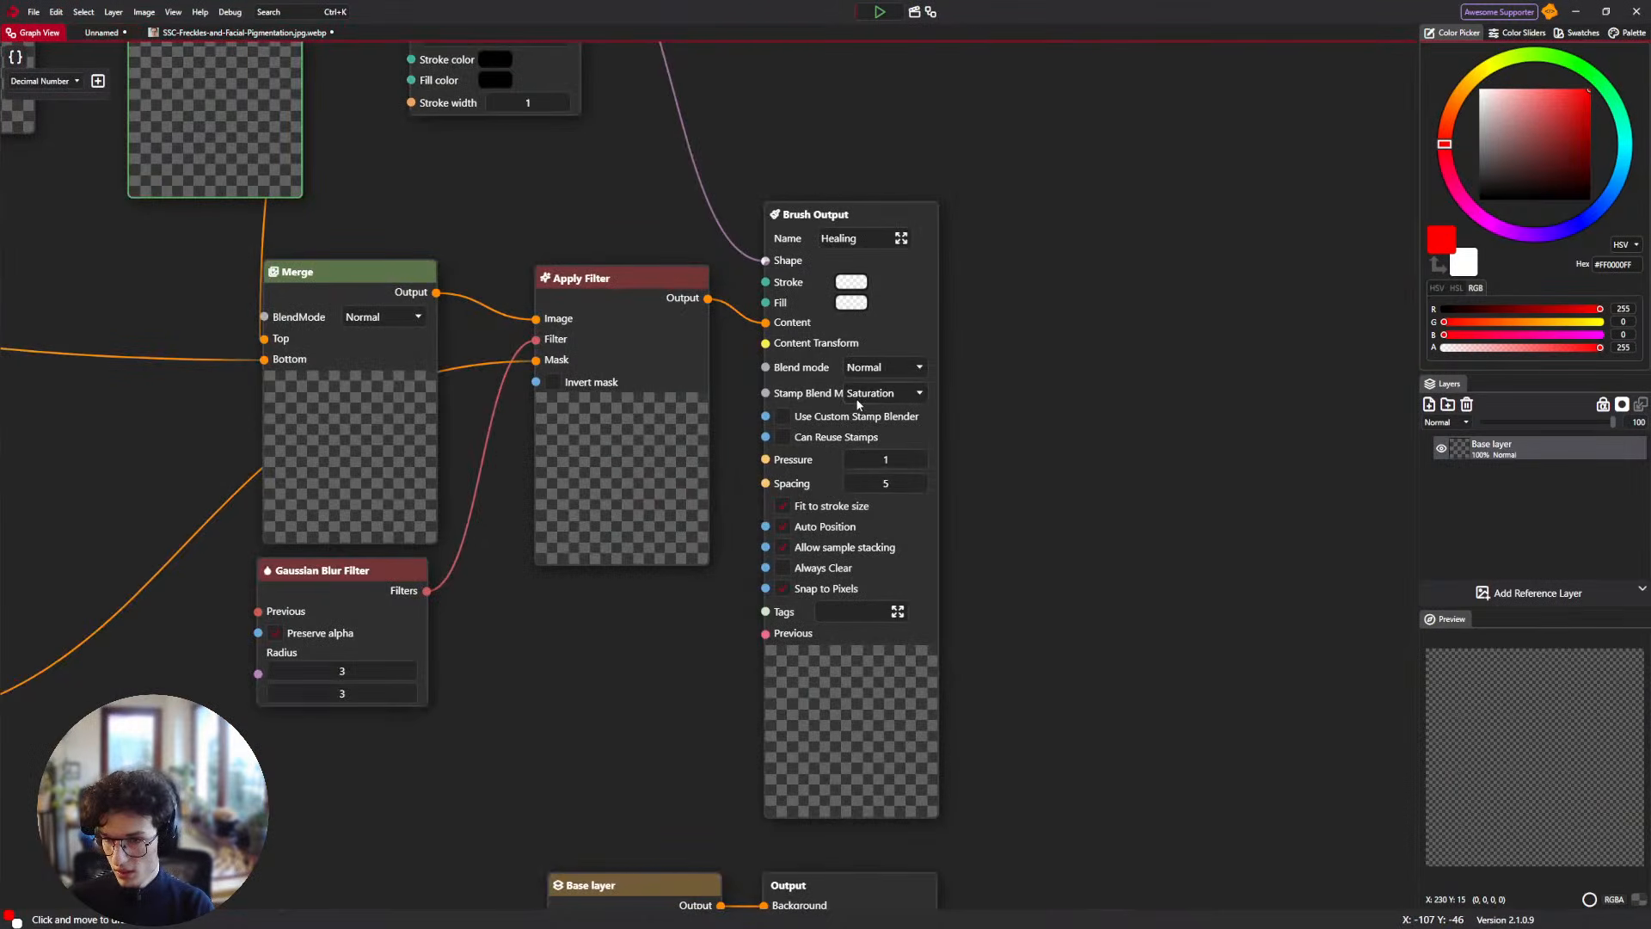
pyautogui.click(858, 397)
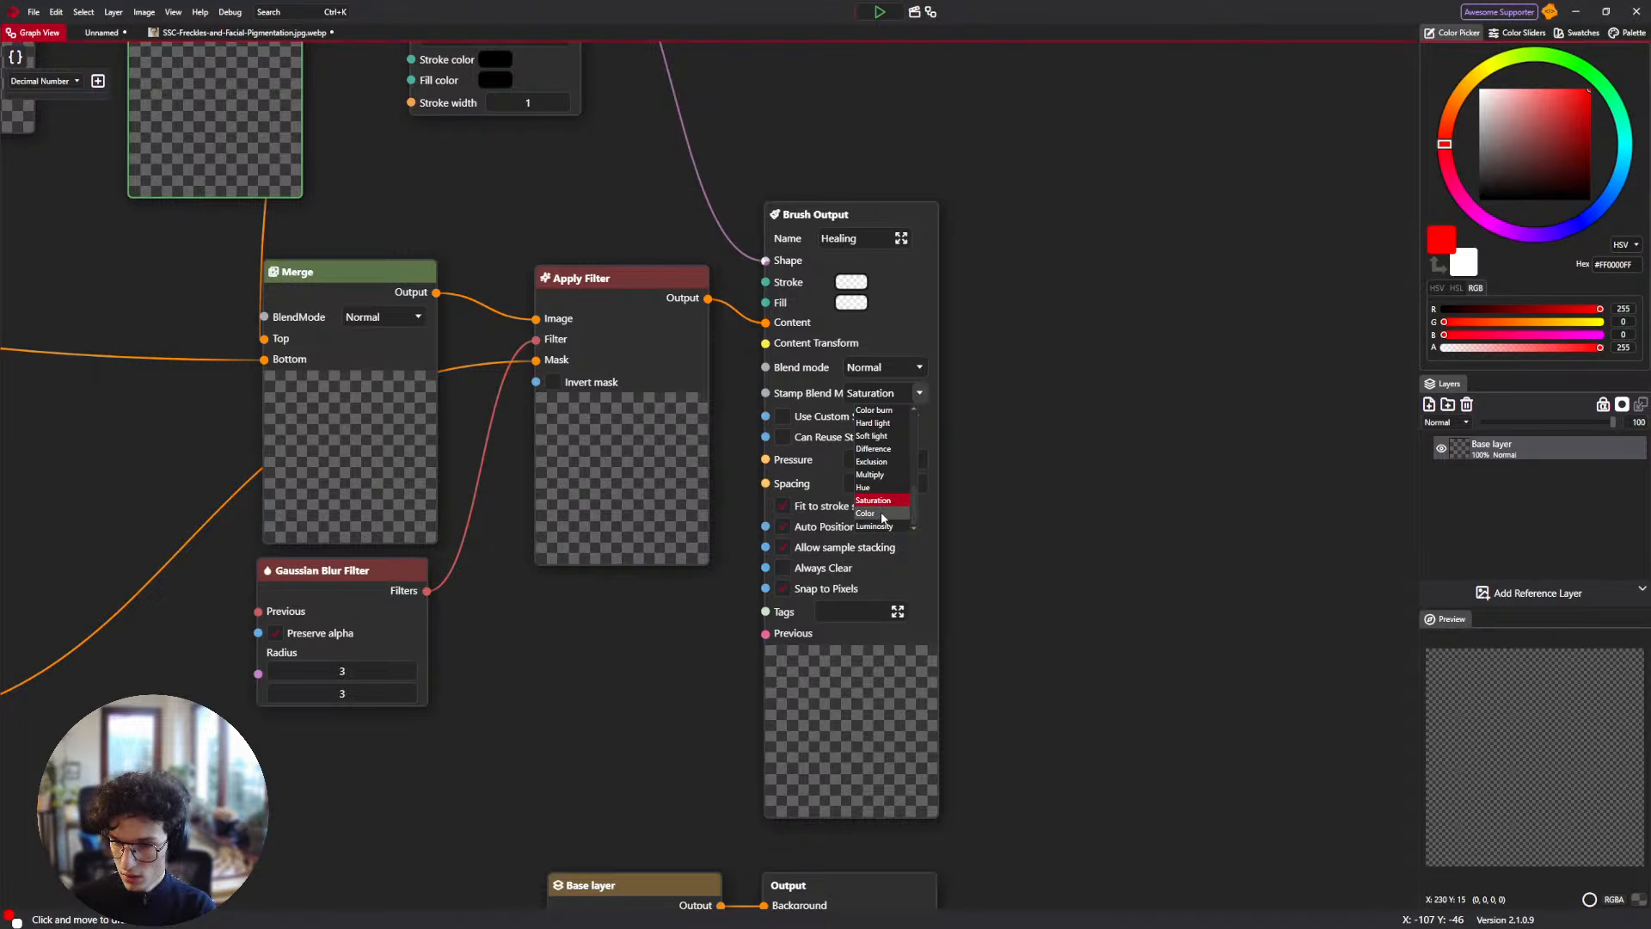
pyautogui.click(866, 513)
pyautogui.click(288, 32)
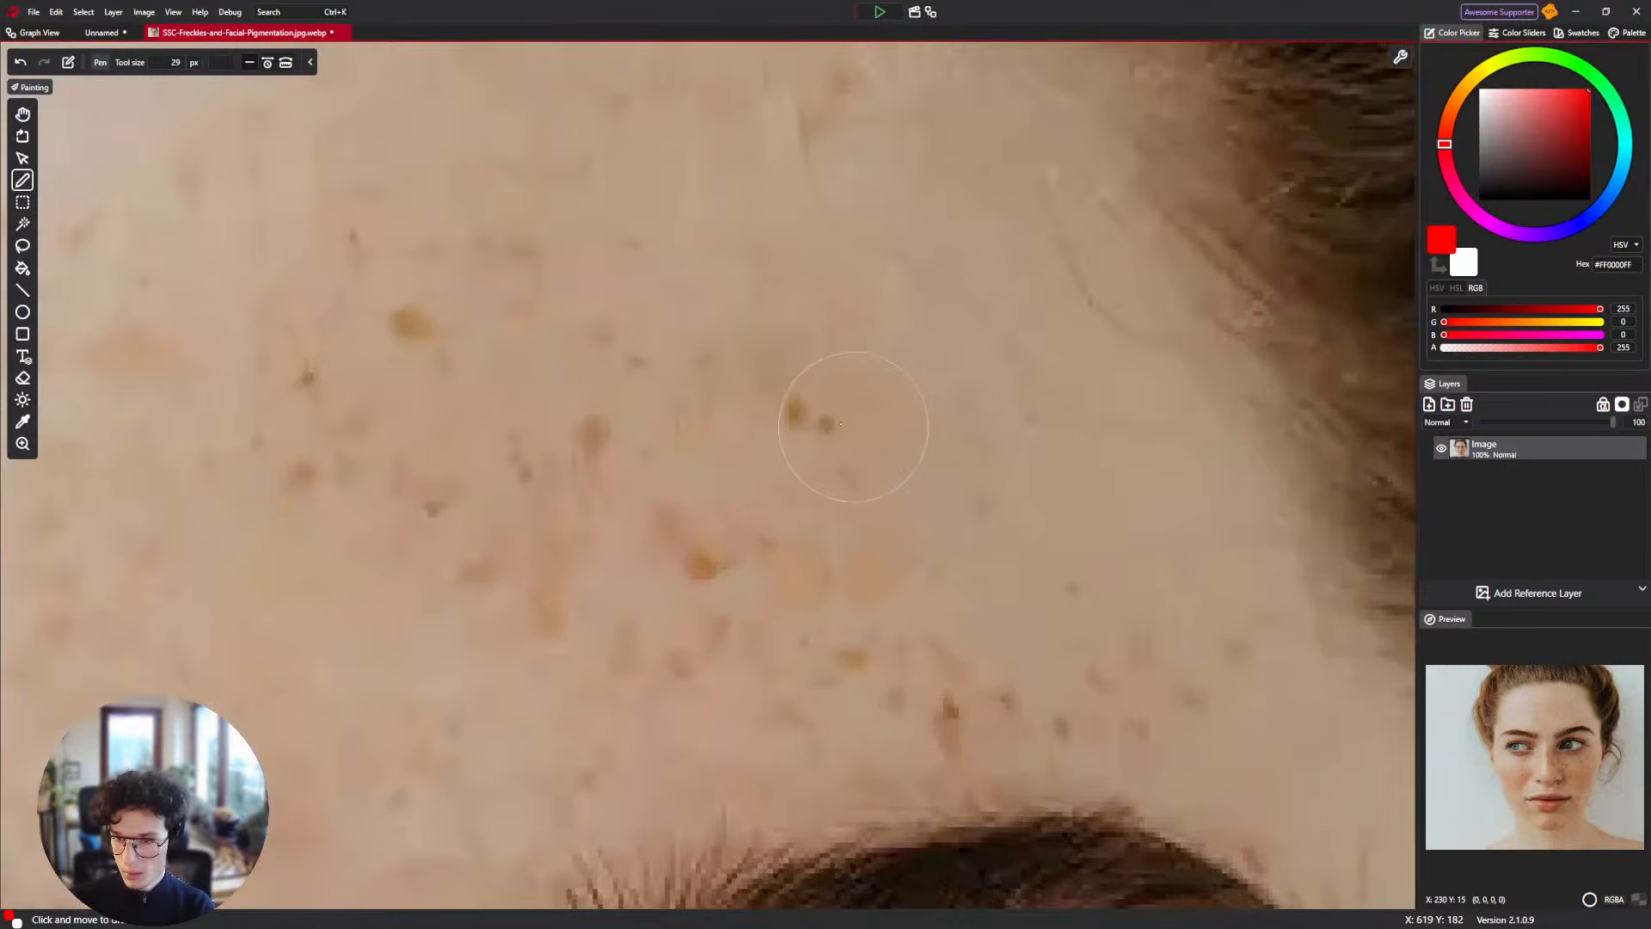
# Change the Healing brush output's stamp blend mode to Luminosity and switch back to the photo.
pyautogui.click(26, 32)
pyautogui.click(102, 32)
pyautogui.click(36, 32)
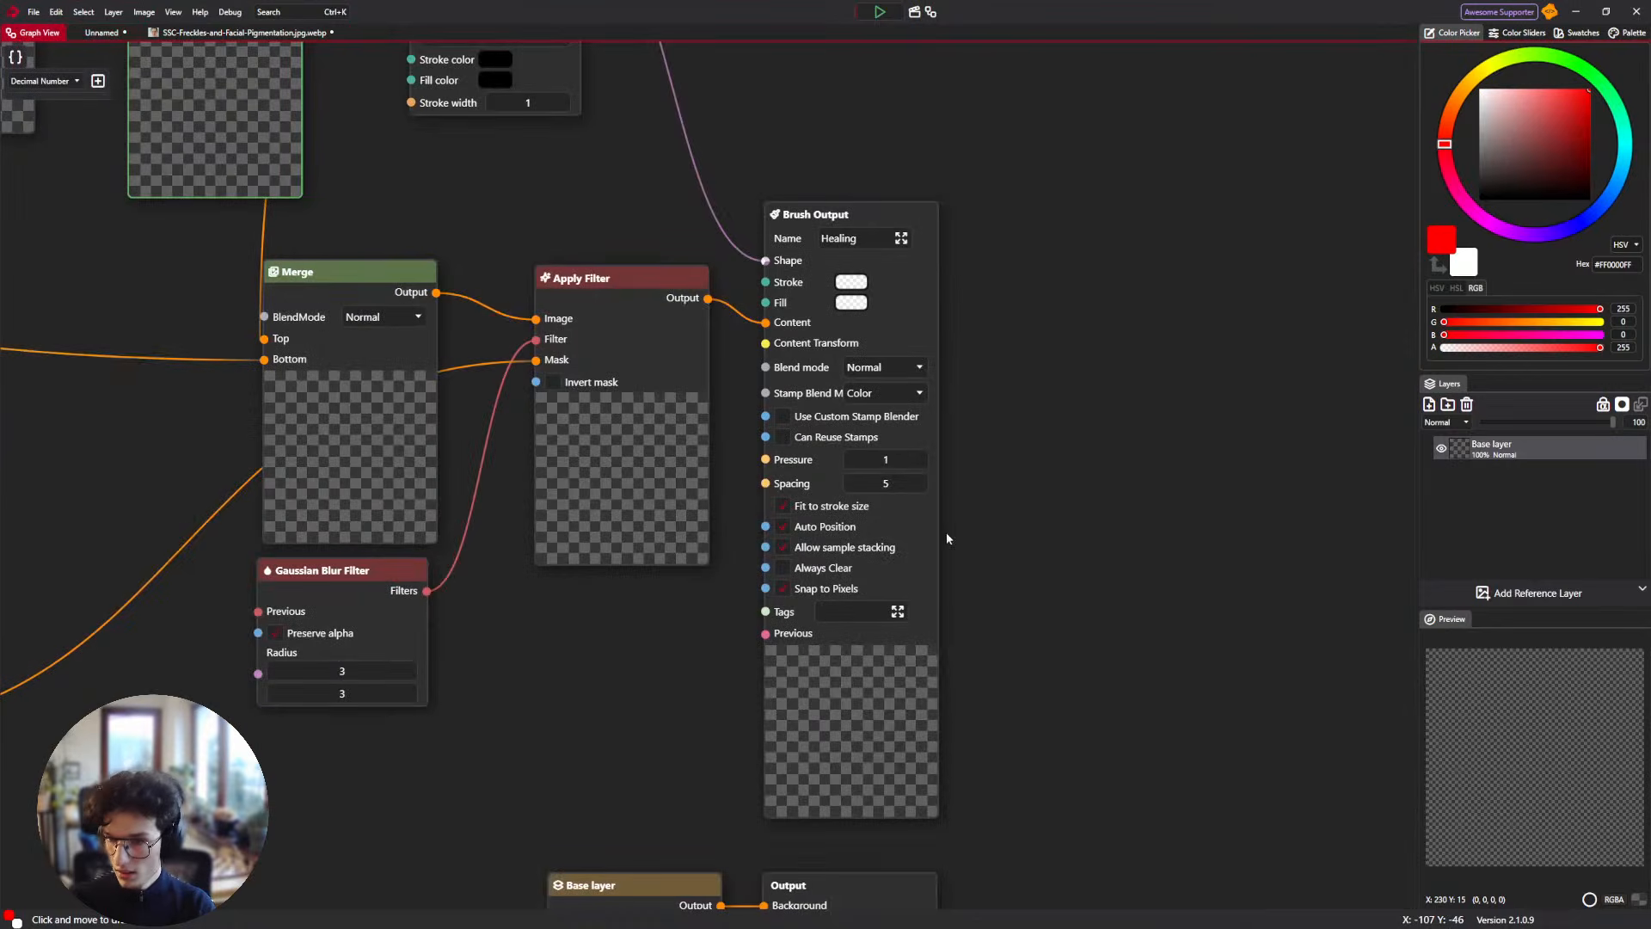
pyautogui.click(891, 401)
pyautogui.click(877, 523)
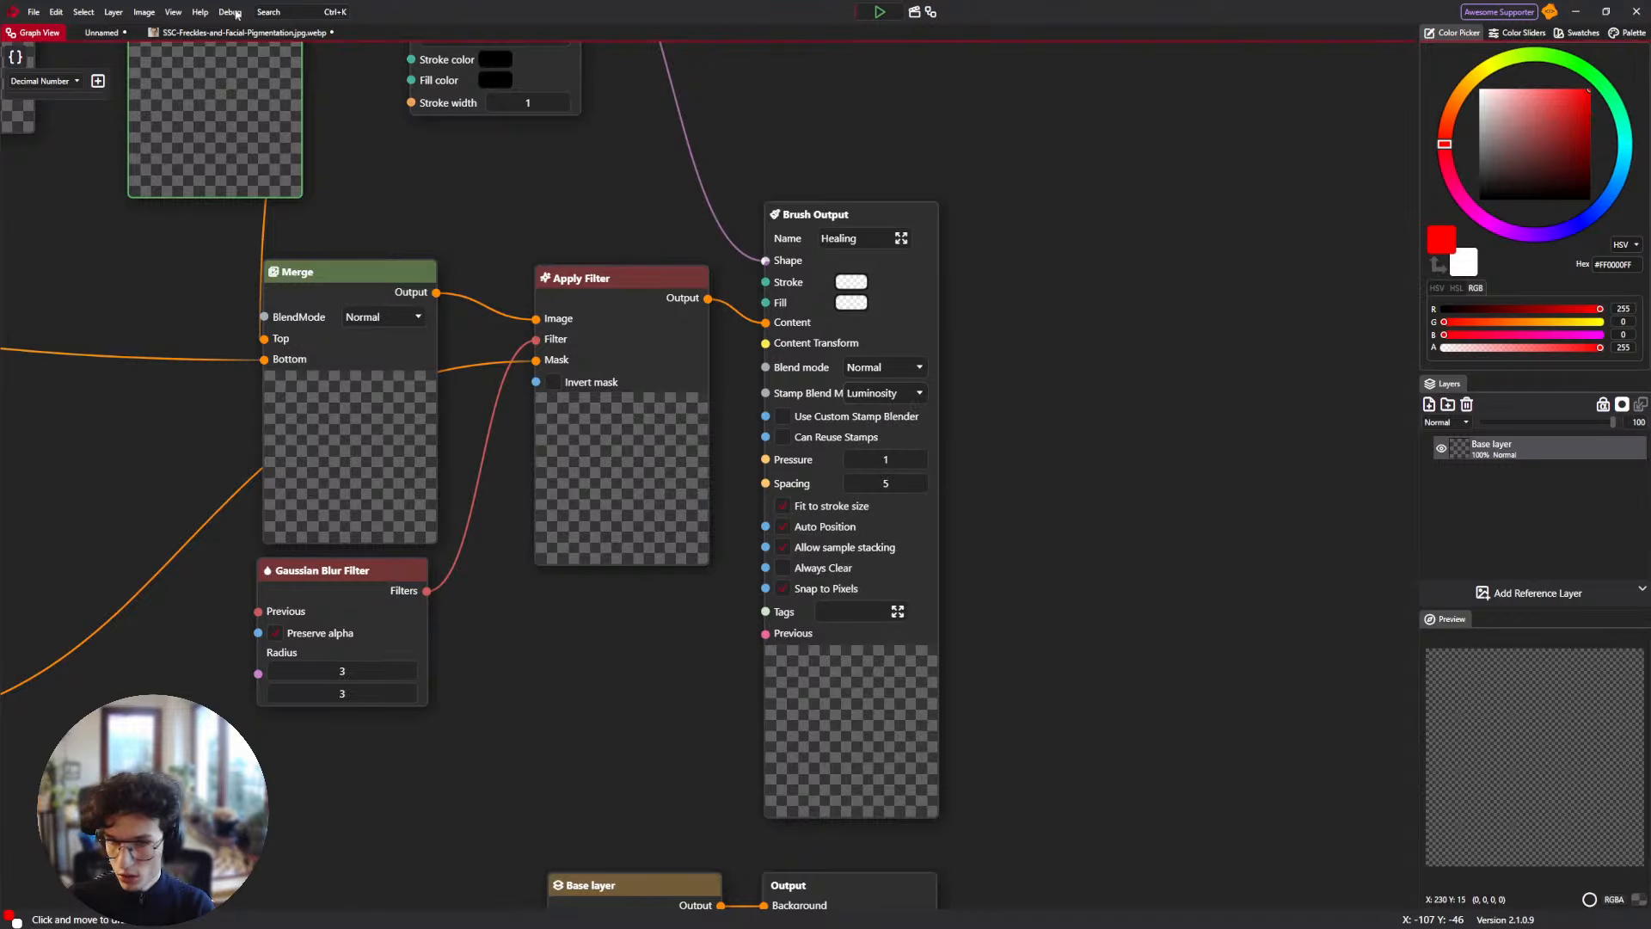
pyautogui.click(246, 33)
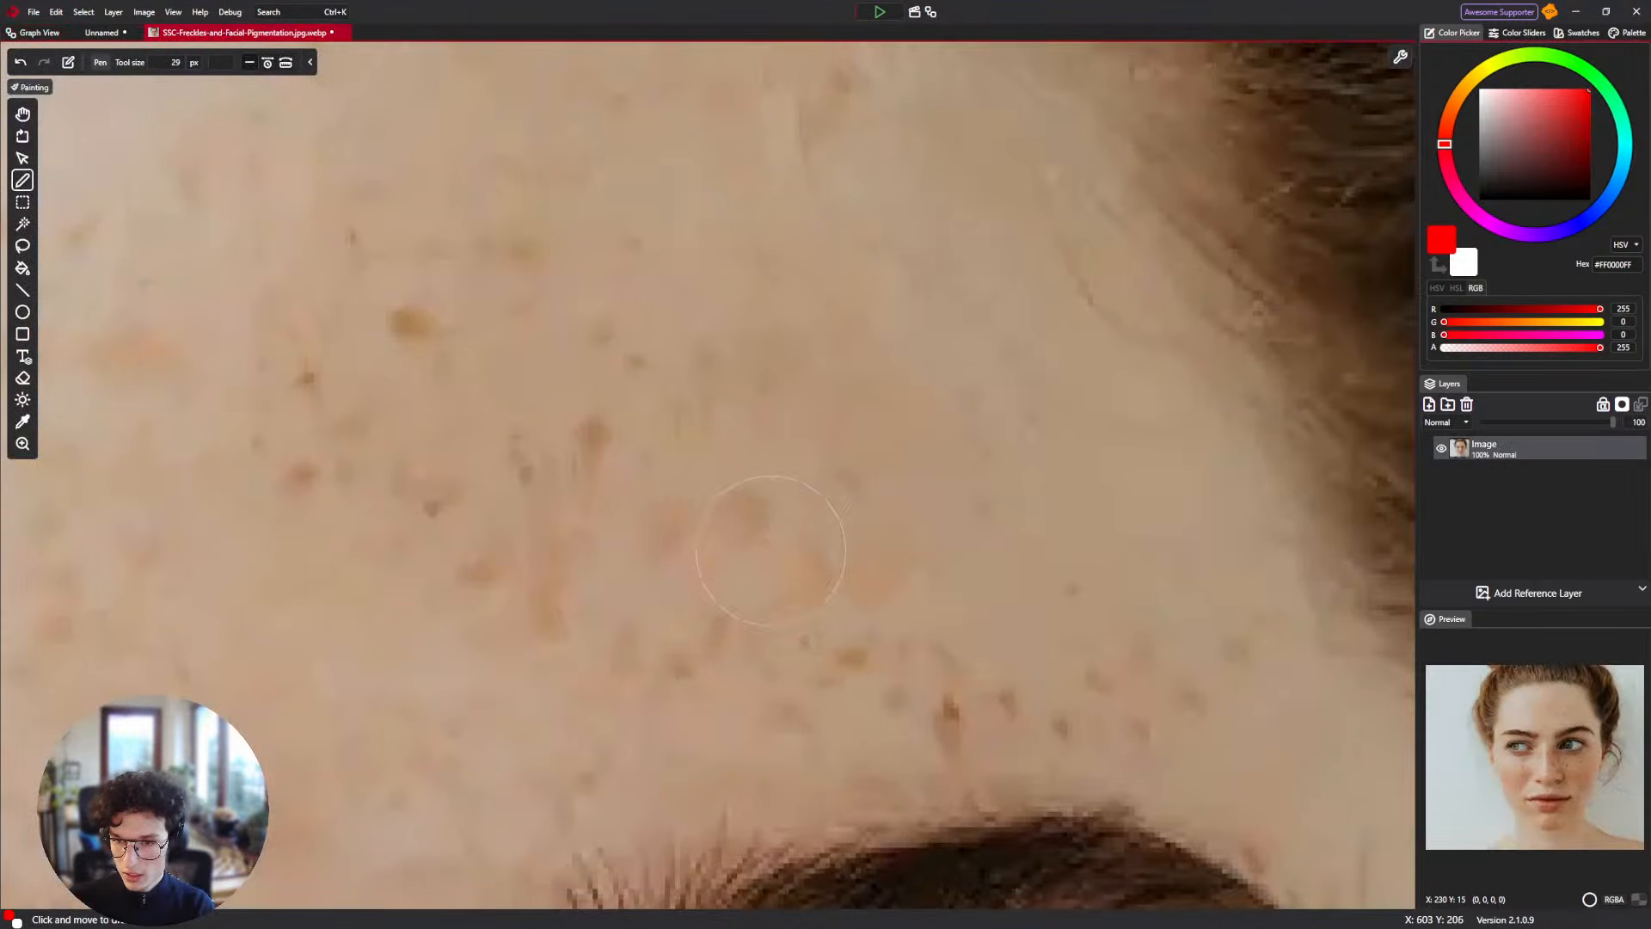
# Try Luminosity healing strokes across the forehead freckles, inspect the skin, and undo the last stroke.
pyautogui.moveTo(771, 540)
pyautogui.mouseDown()
pyautogui.moveTo(662, 520)
pyautogui.moveTo(688, 490)
pyautogui.moveTo(637, 489)
pyautogui.moveTo(421, 339)
pyautogui.mouseUp()
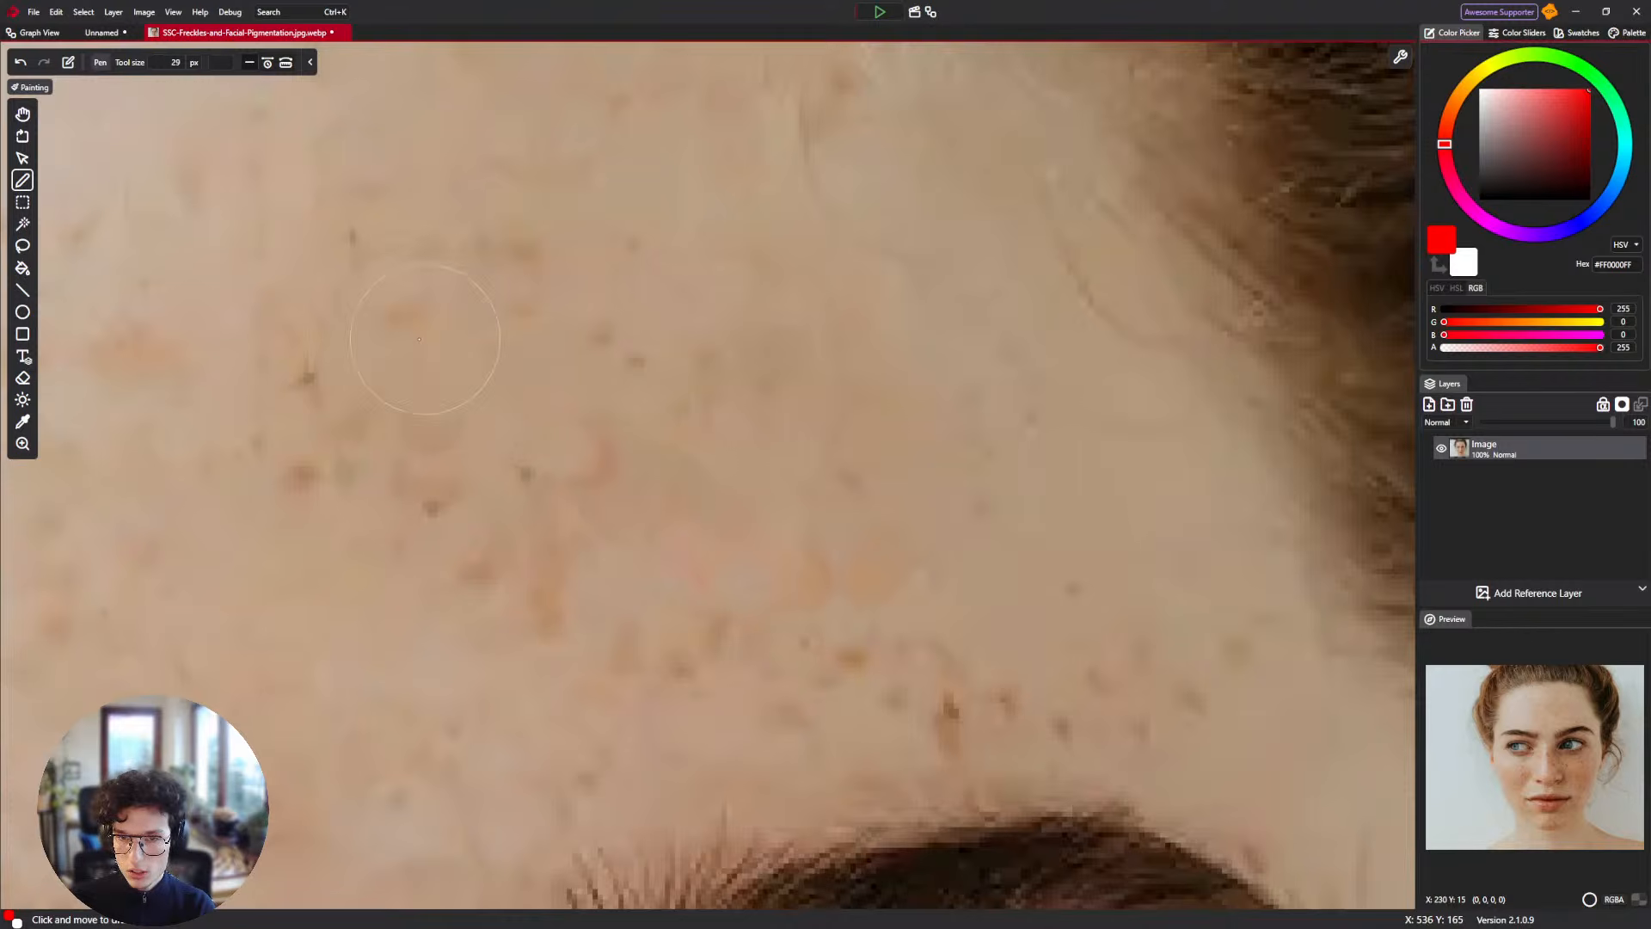
pyautogui.moveTo(338, 395)
pyautogui.mouseDown()
pyautogui.moveTo(297, 426)
pyautogui.moveTo(333, 453)
pyautogui.moveTo(301, 477)
pyautogui.moveTo(502, 514)
pyautogui.moveTo(481, 483)
pyautogui.moveTo(533, 479)
pyautogui.moveTo(780, 557)
pyautogui.moveTo(890, 676)
pyautogui.moveTo(960, 720)
pyautogui.moveTo(1048, 715)
pyautogui.mouseUp()
pyautogui.scroll(-4, 671, 482)
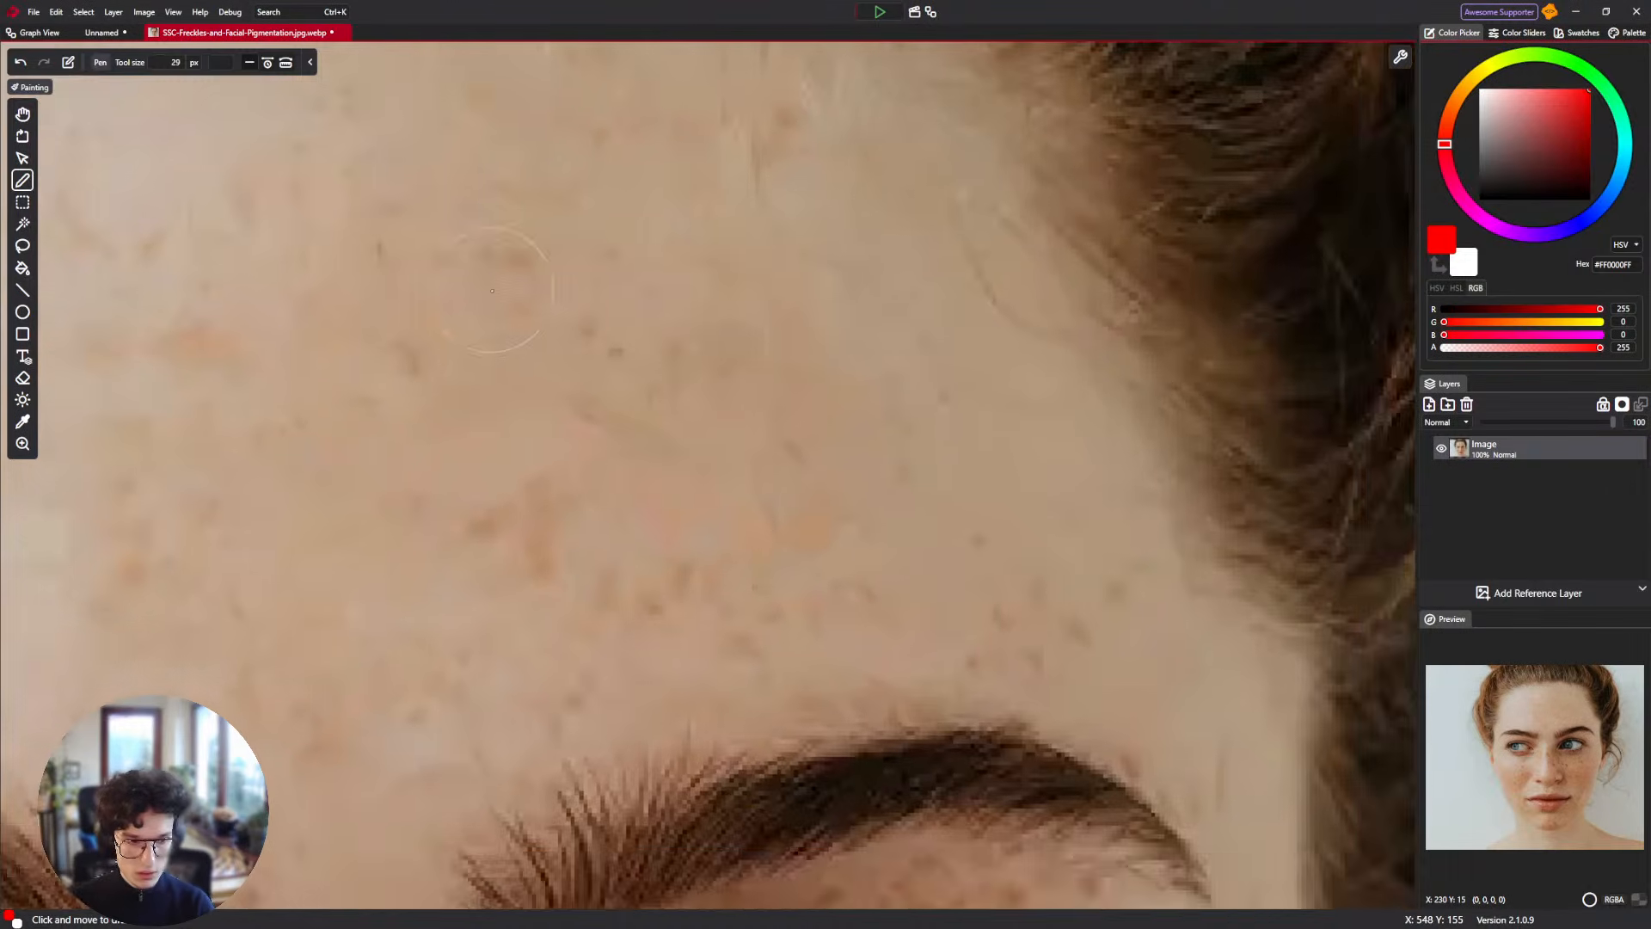
pyautogui.scroll(2, 529, 314)
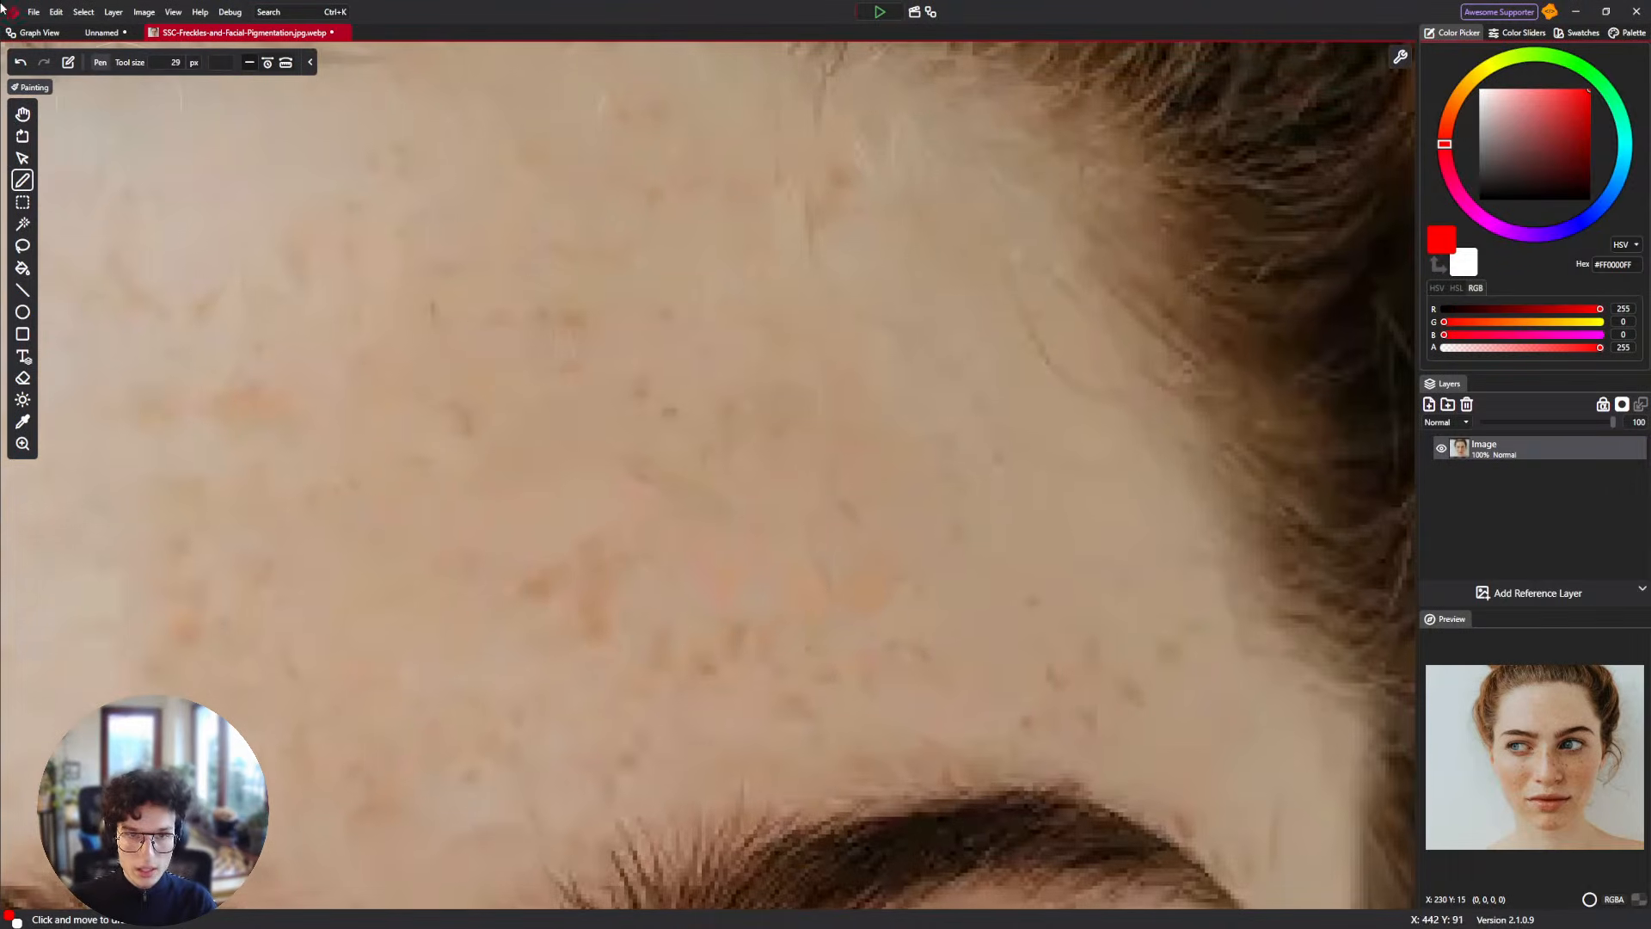
pyautogui.hotkey('ctrl', 'z')
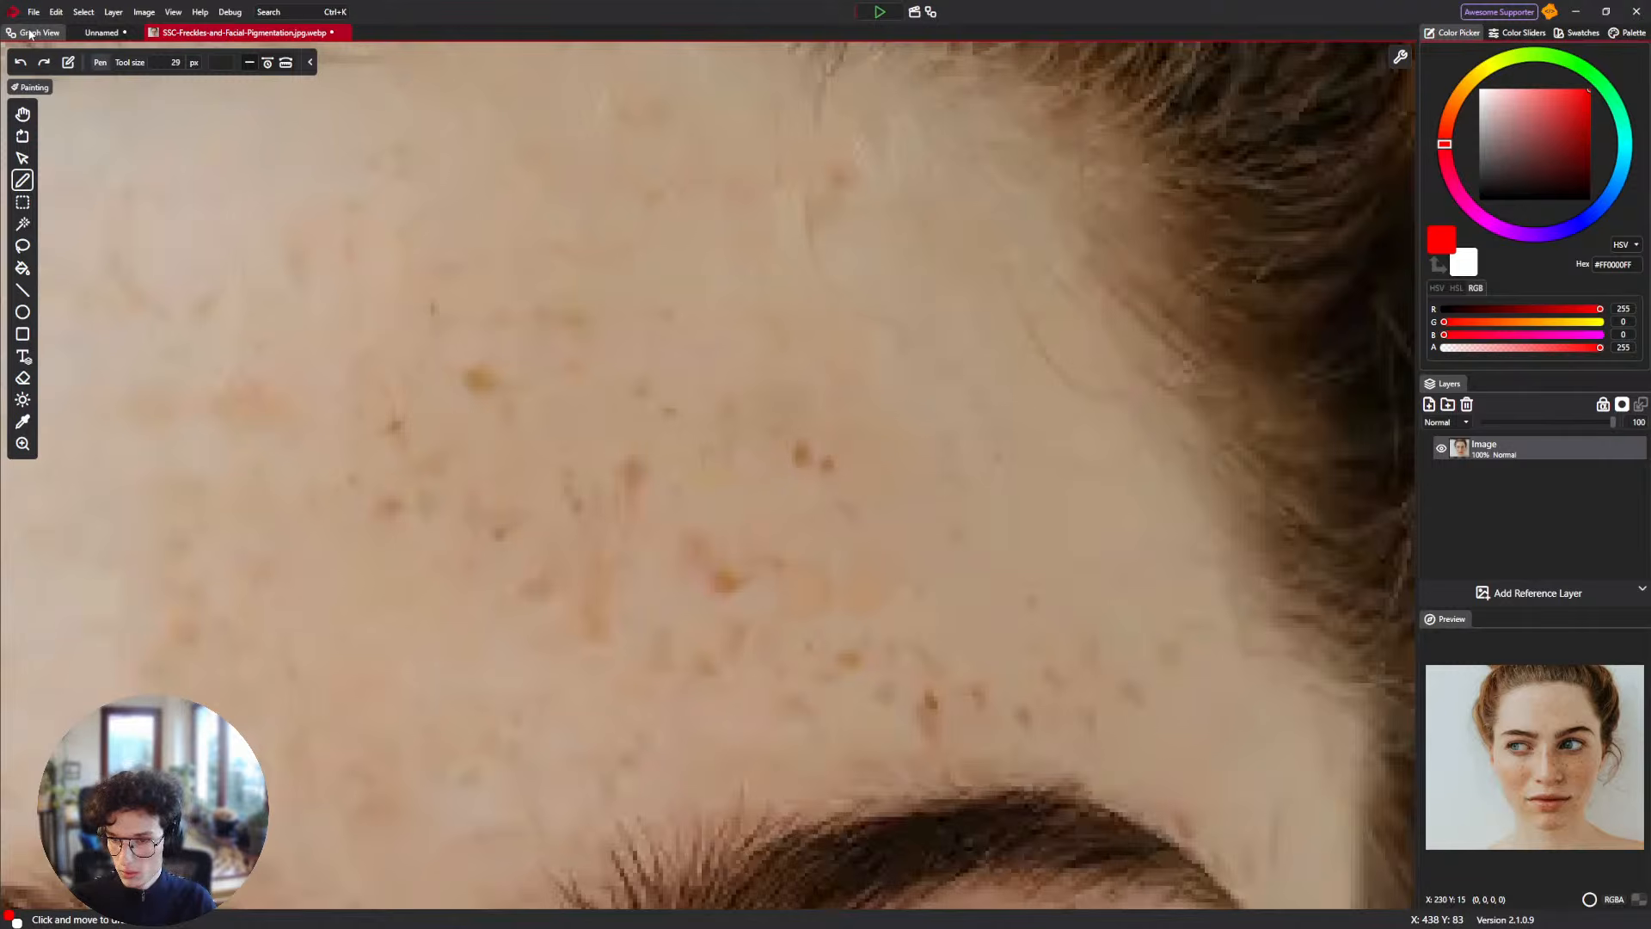
# Set the Healing brush output's stamp blend mode to Normal in the unnamed document's graph.
pyautogui.click(30, 34)
pyautogui.click(97, 33)
pyautogui.click(30, 33)
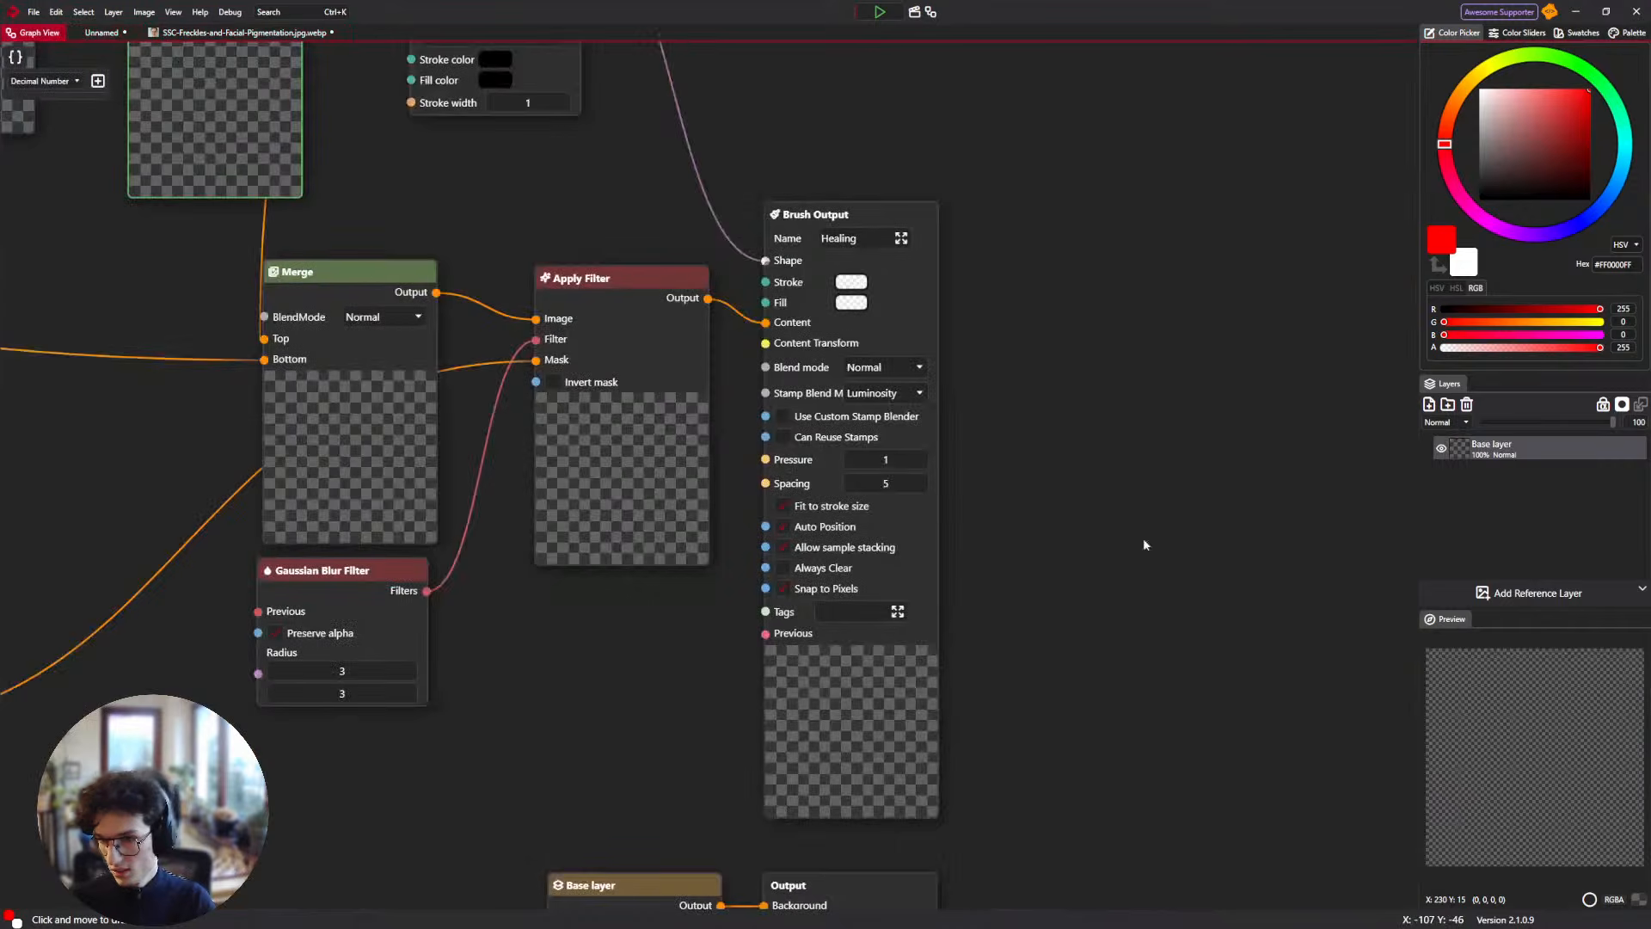
pyautogui.click(895, 397)
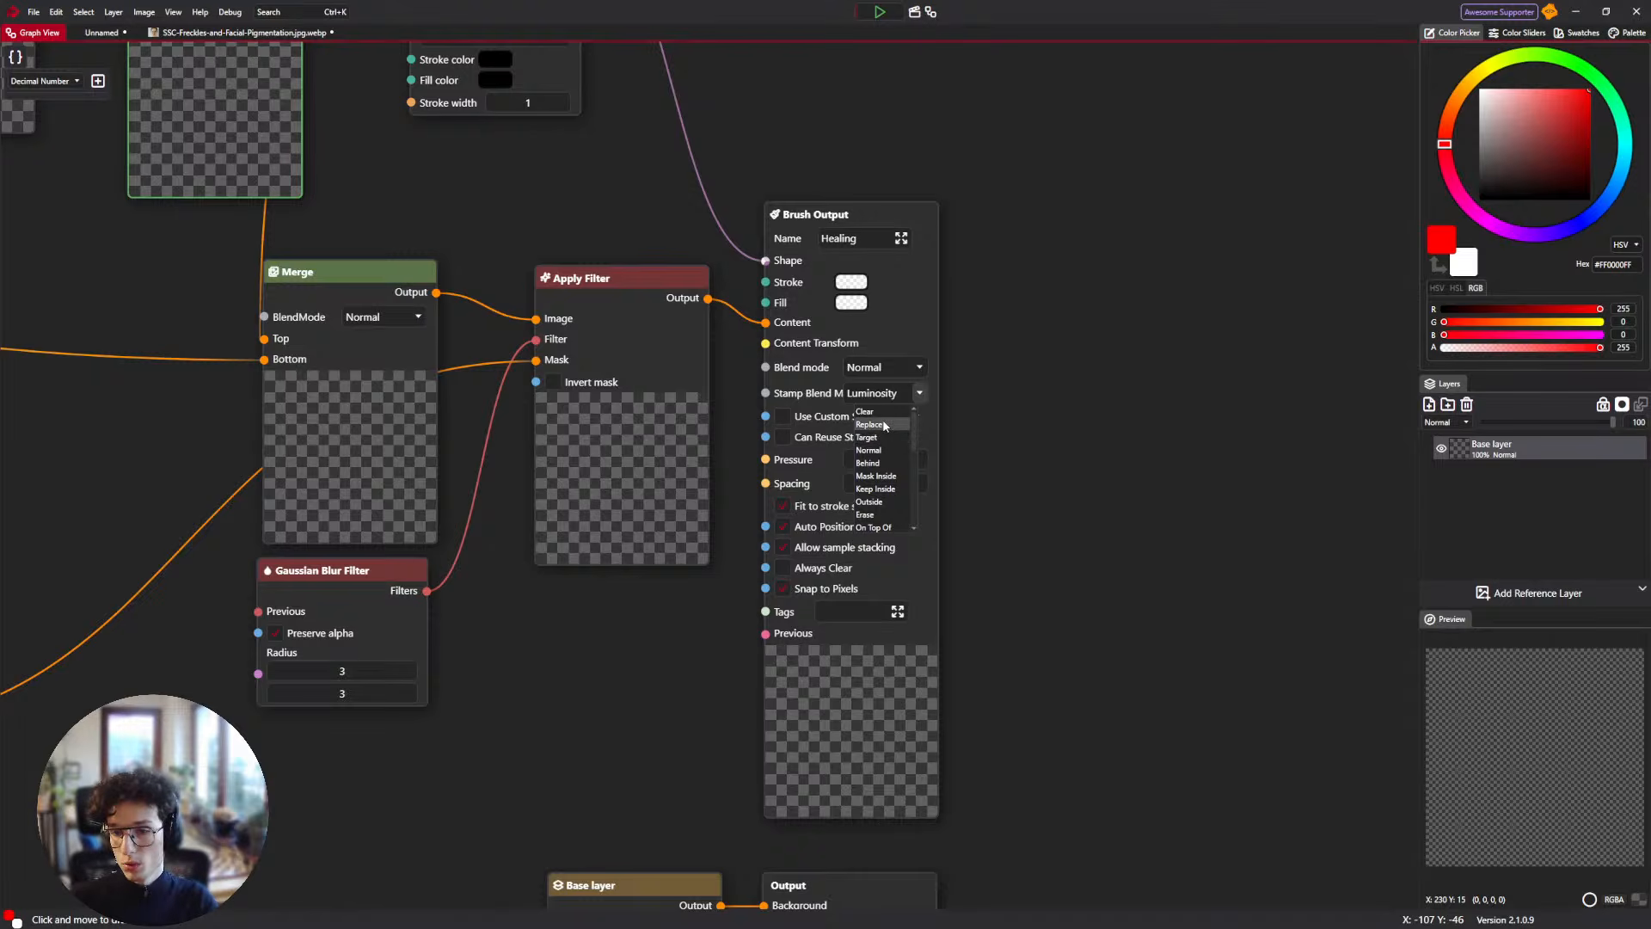
pyautogui.click(888, 450)
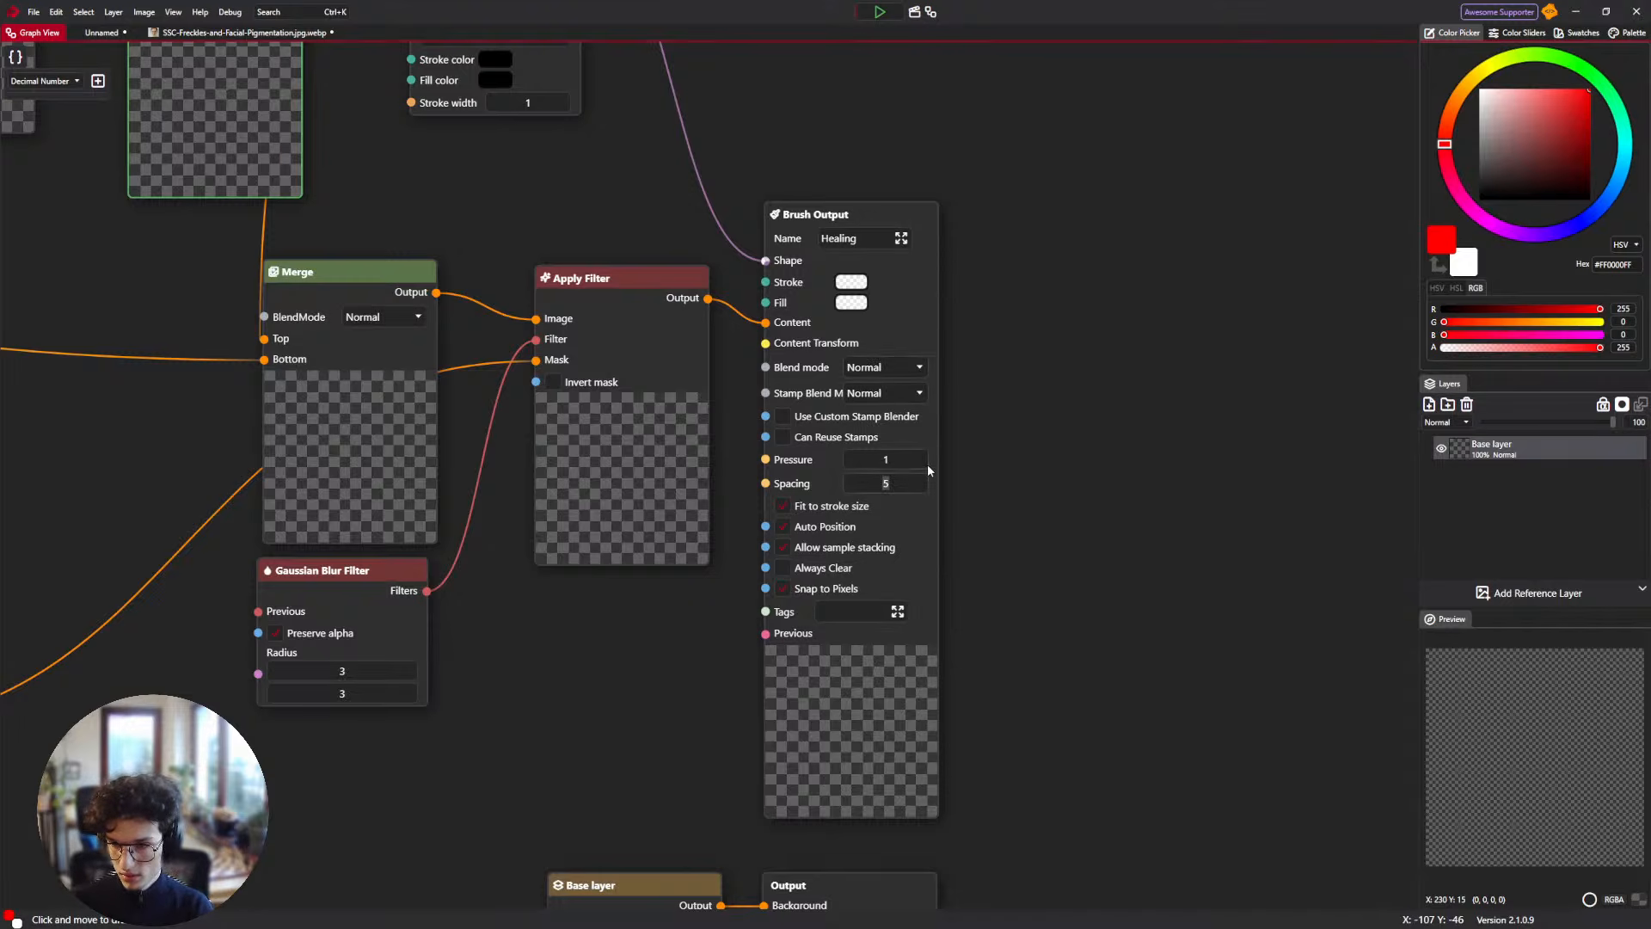
pyautogui.click(1013, 373)
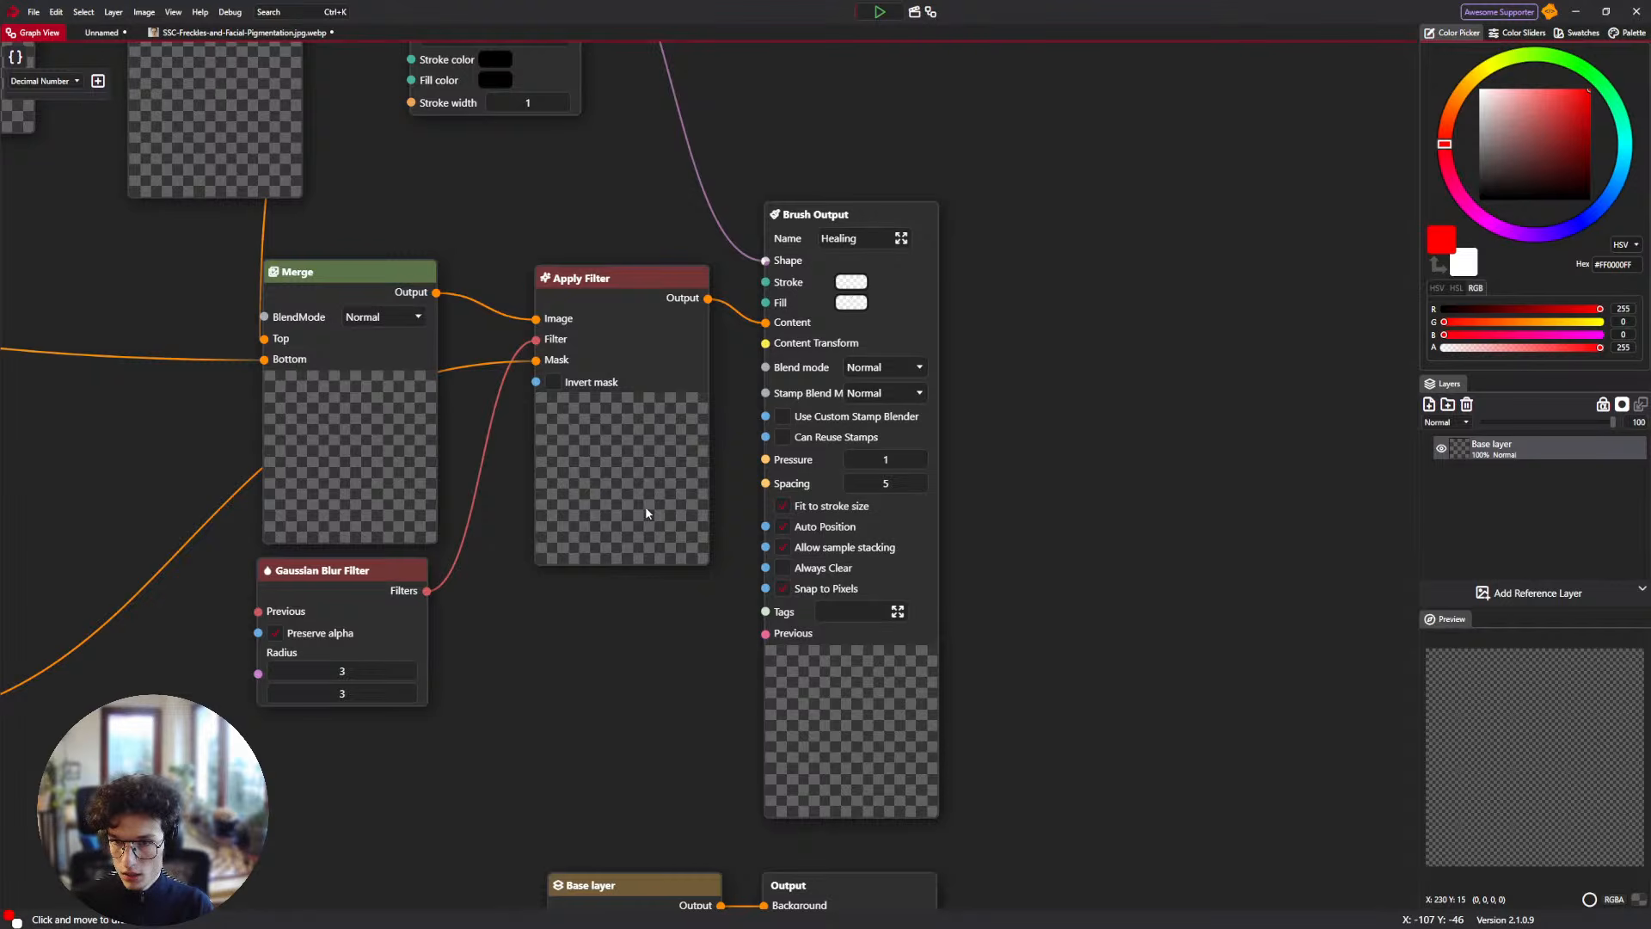
# Add a Pointer Info node below Apply Filter and connect its Pressure output to the Brush Output's Pressure input.
pyautogui.scroll(-1, 628, 542)
pyautogui.rightClick(613, 576)
pyautogui.write('Pic')
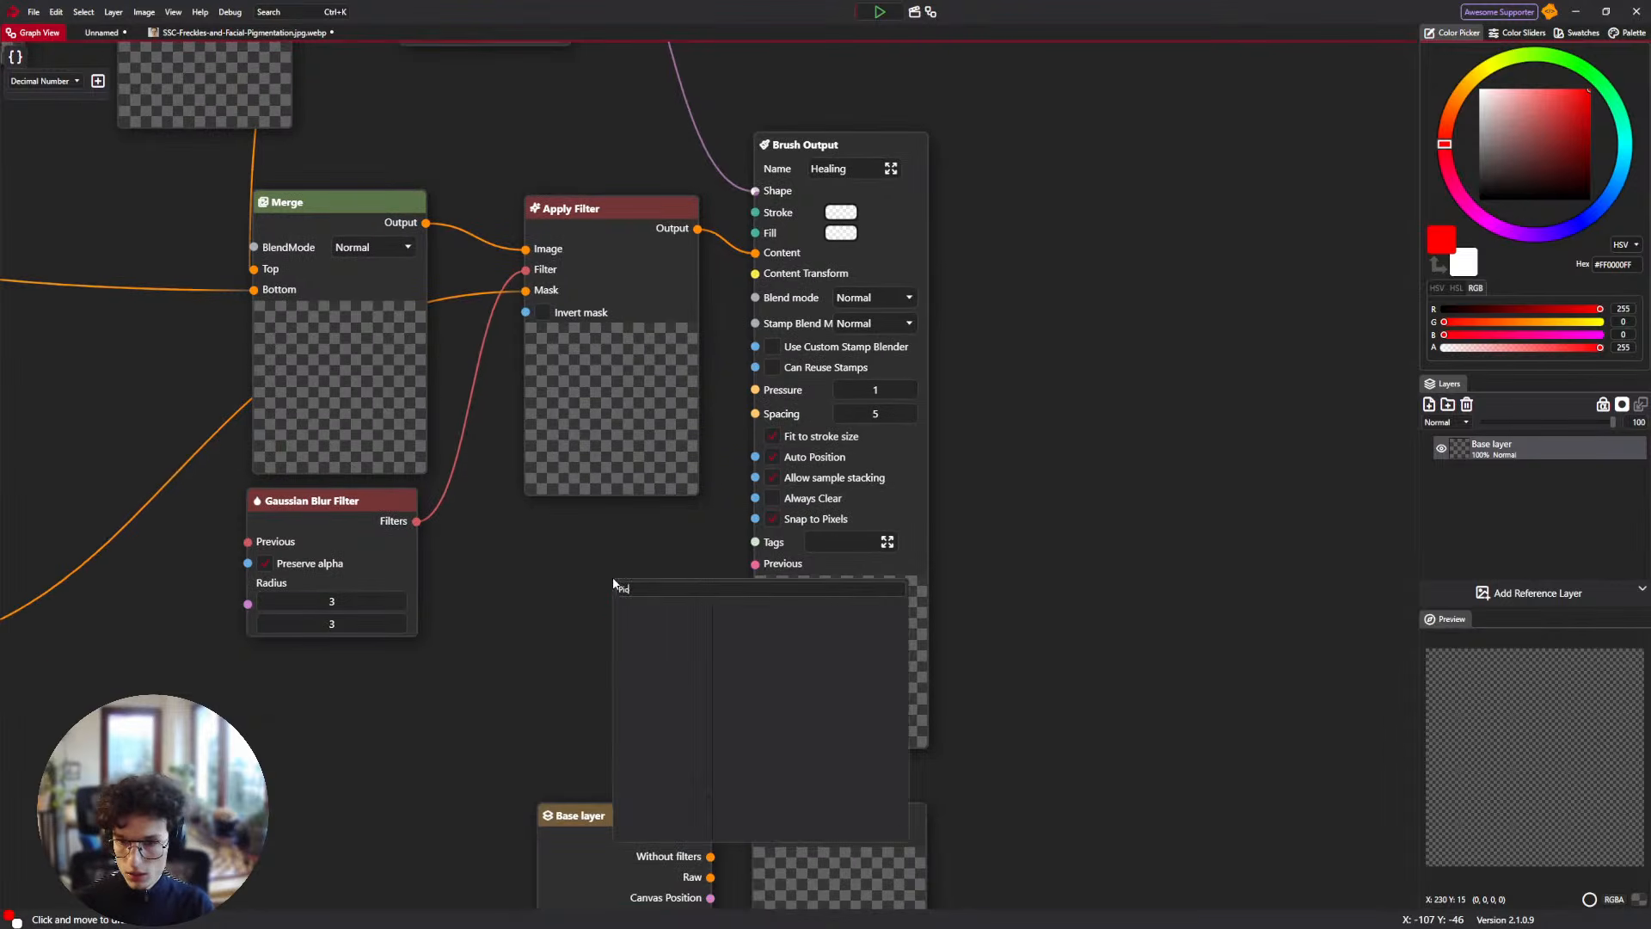
pyautogui.press('Return')
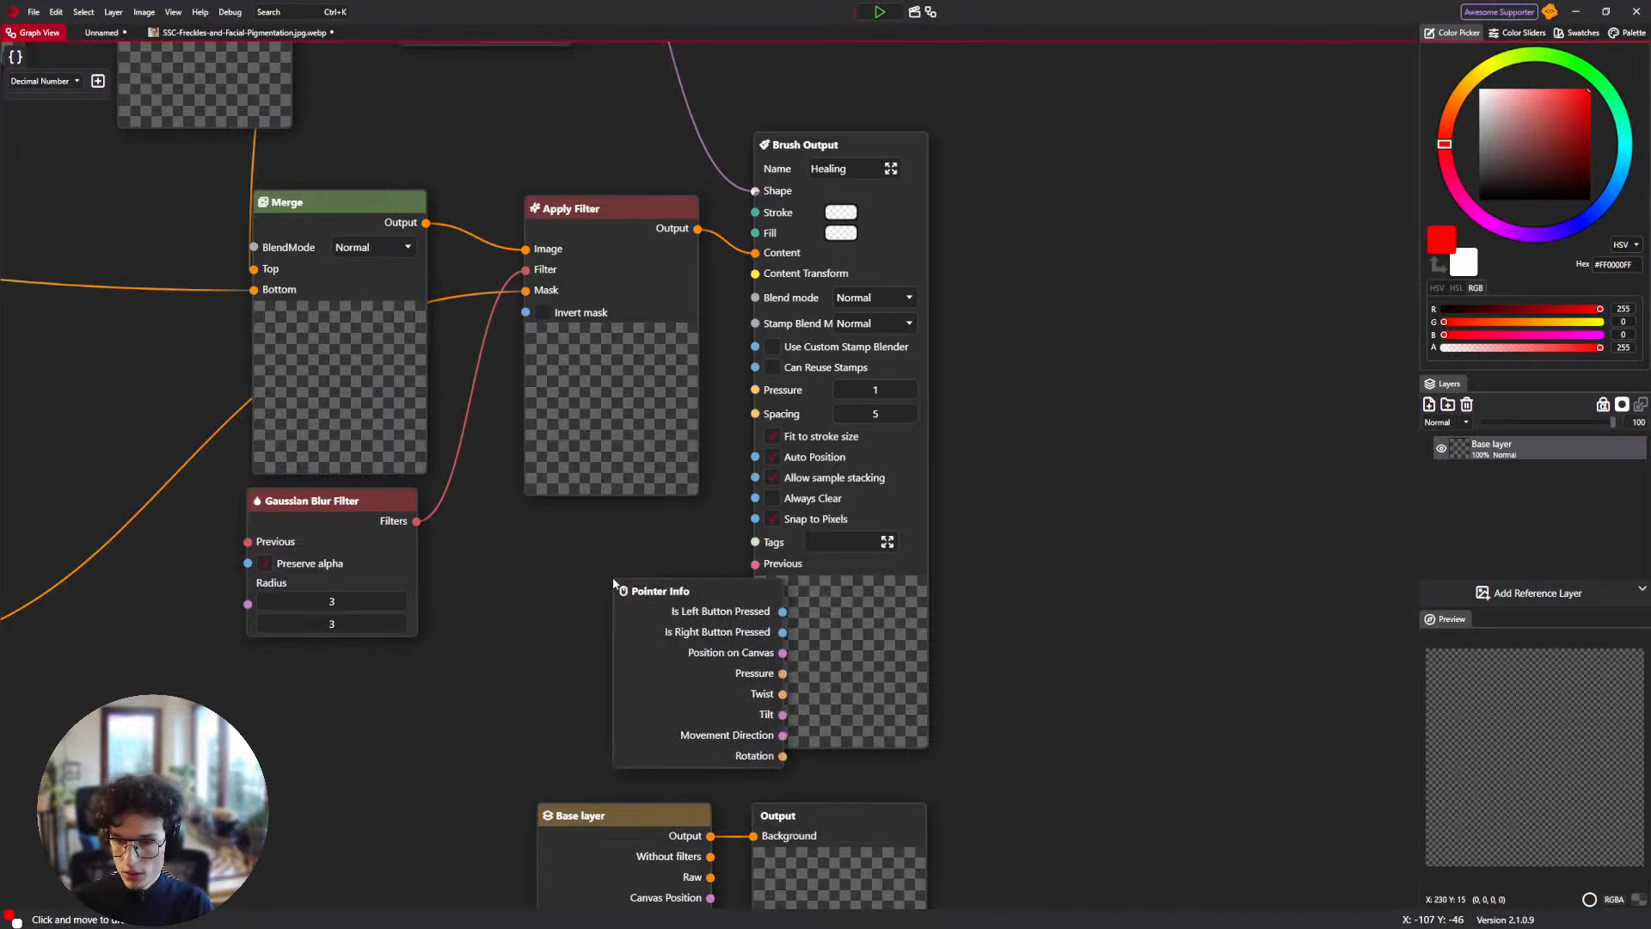
pyautogui.moveTo(623, 591); pyautogui.dragTo(524, 542)
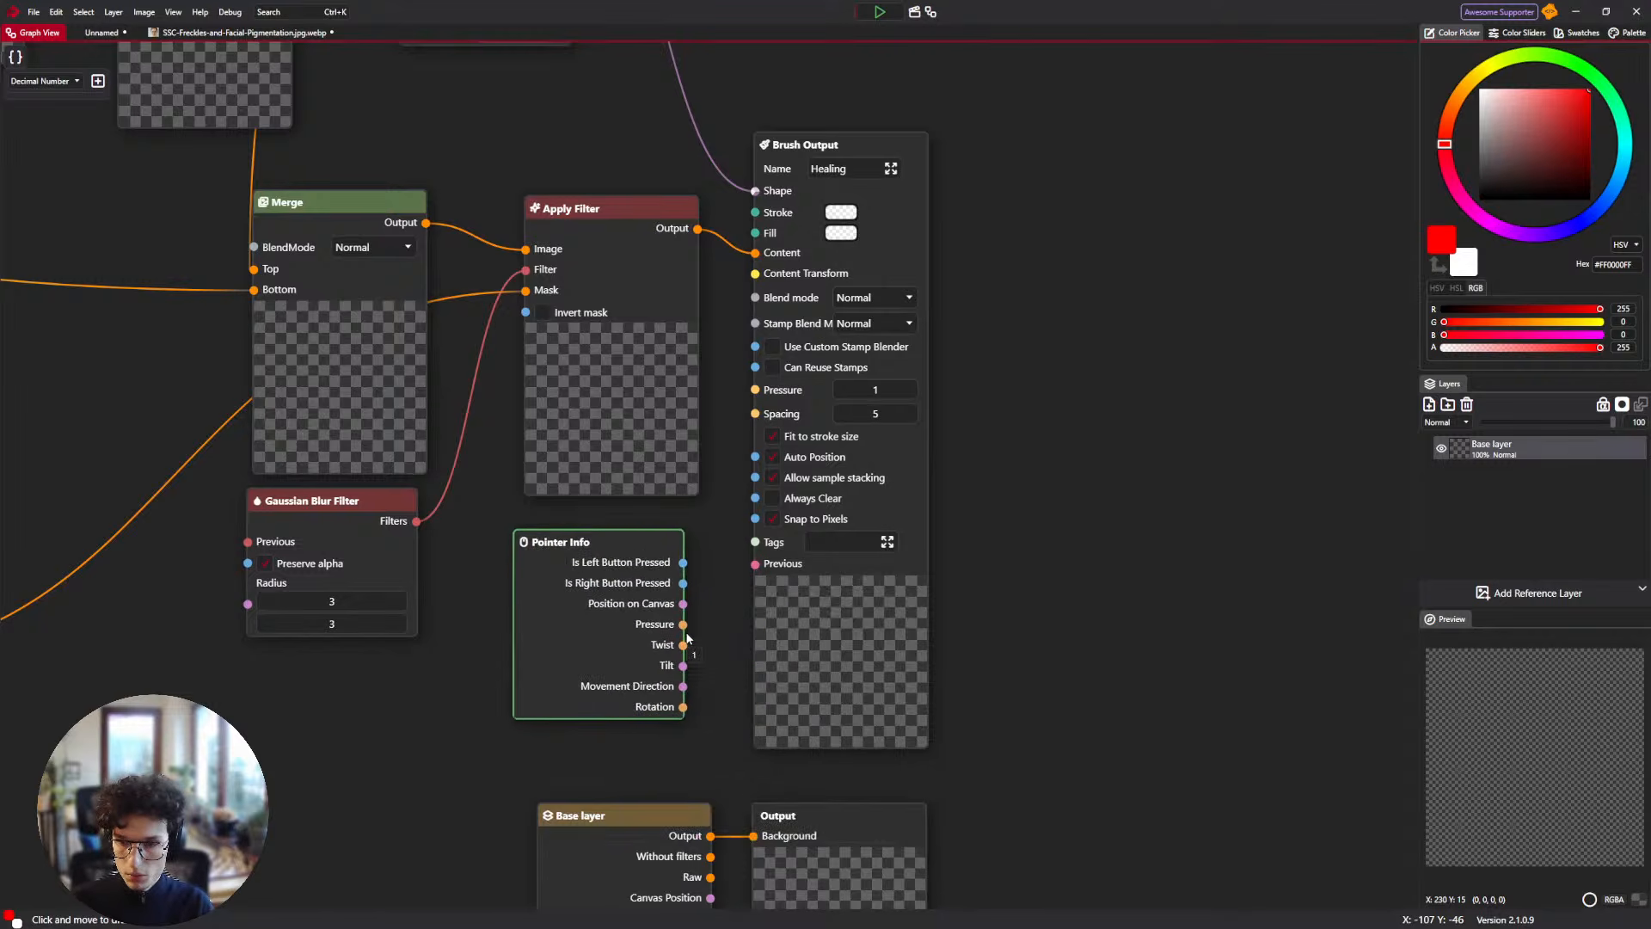
pyautogui.moveTo(684, 626)
pyautogui.mouseDown()
pyautogui.moveTo(720, 462)
pyautogui.moveTo(766, 387)
pyautogui.moveTo(750, 414)
pyautogui.moveTo(747, 389)
pyautogui.mouseUp()
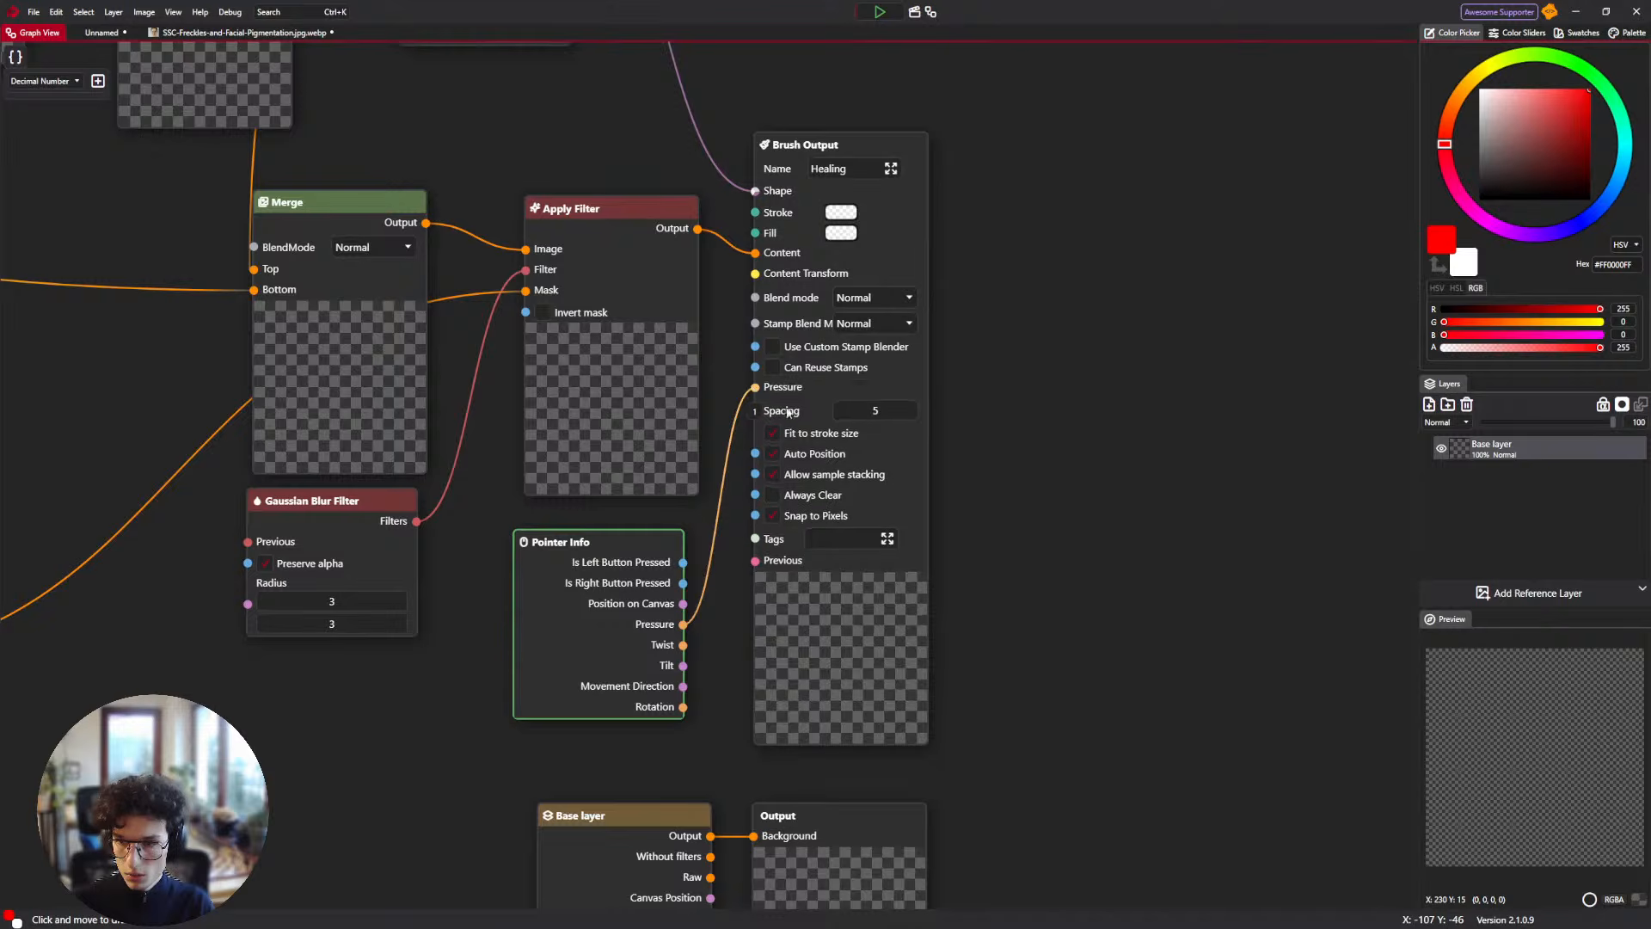
# Try a pressure-controlled healing stroke on the photo's mid-forehead freckles and undo it.
pyautogui.click(272, 34)
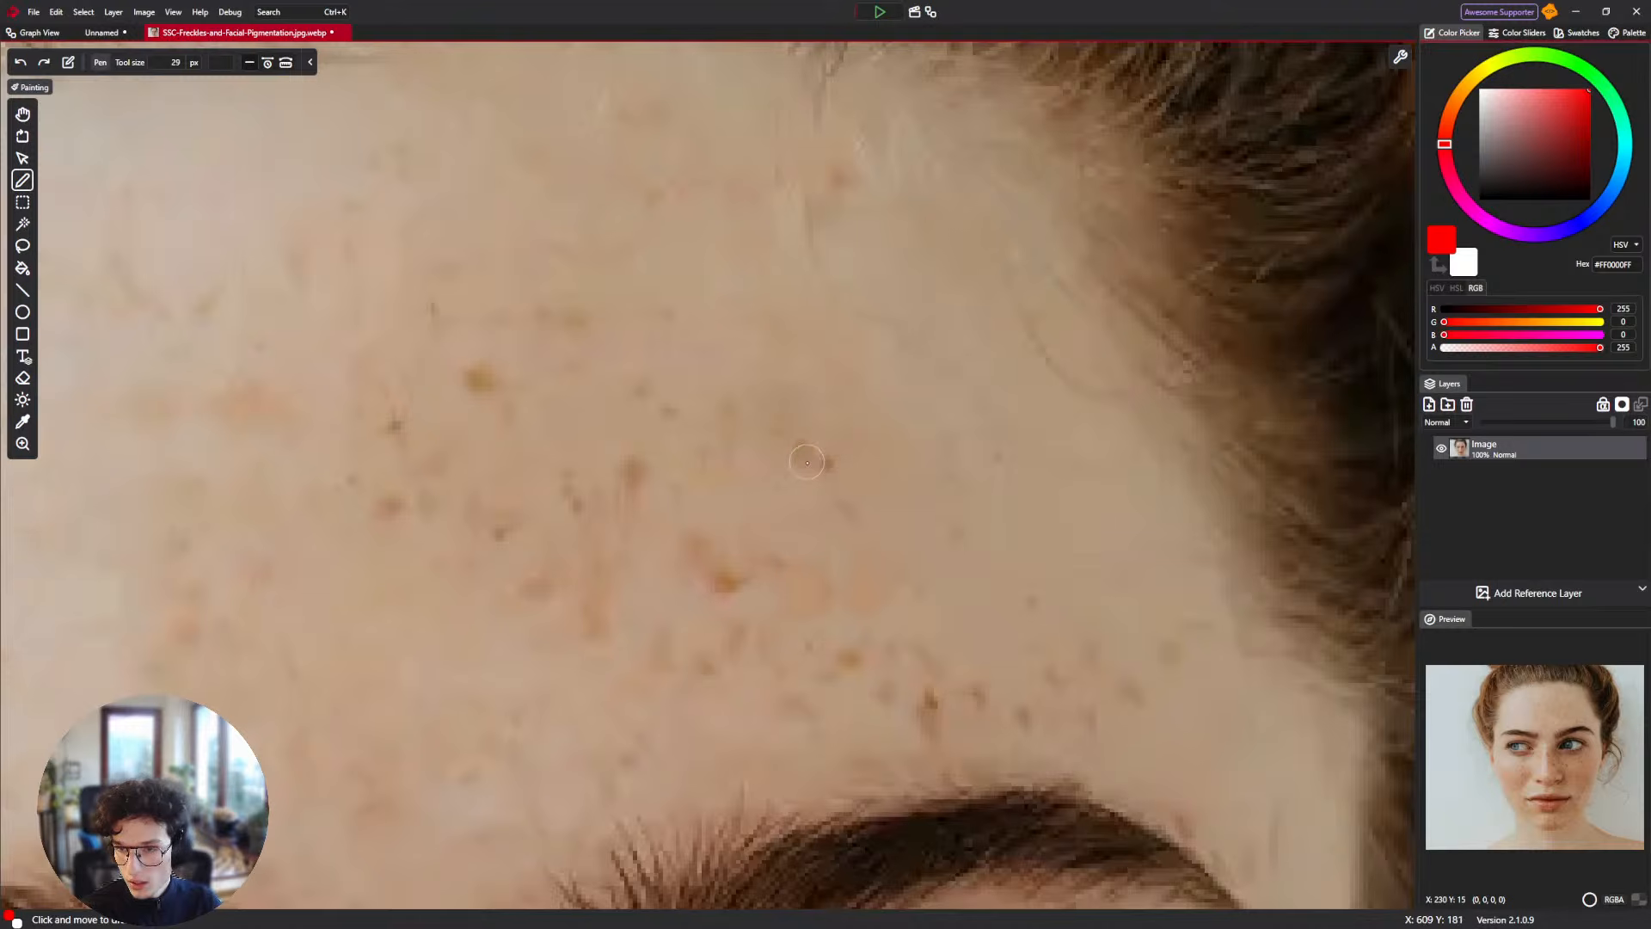
pyautogui.moveTo(757, 451)
pyautogui.mouseDown()
pyautogui.moveTo(654, 533)
pyautogui.moveTo(656, 501)
pyautogui.mouseUp()
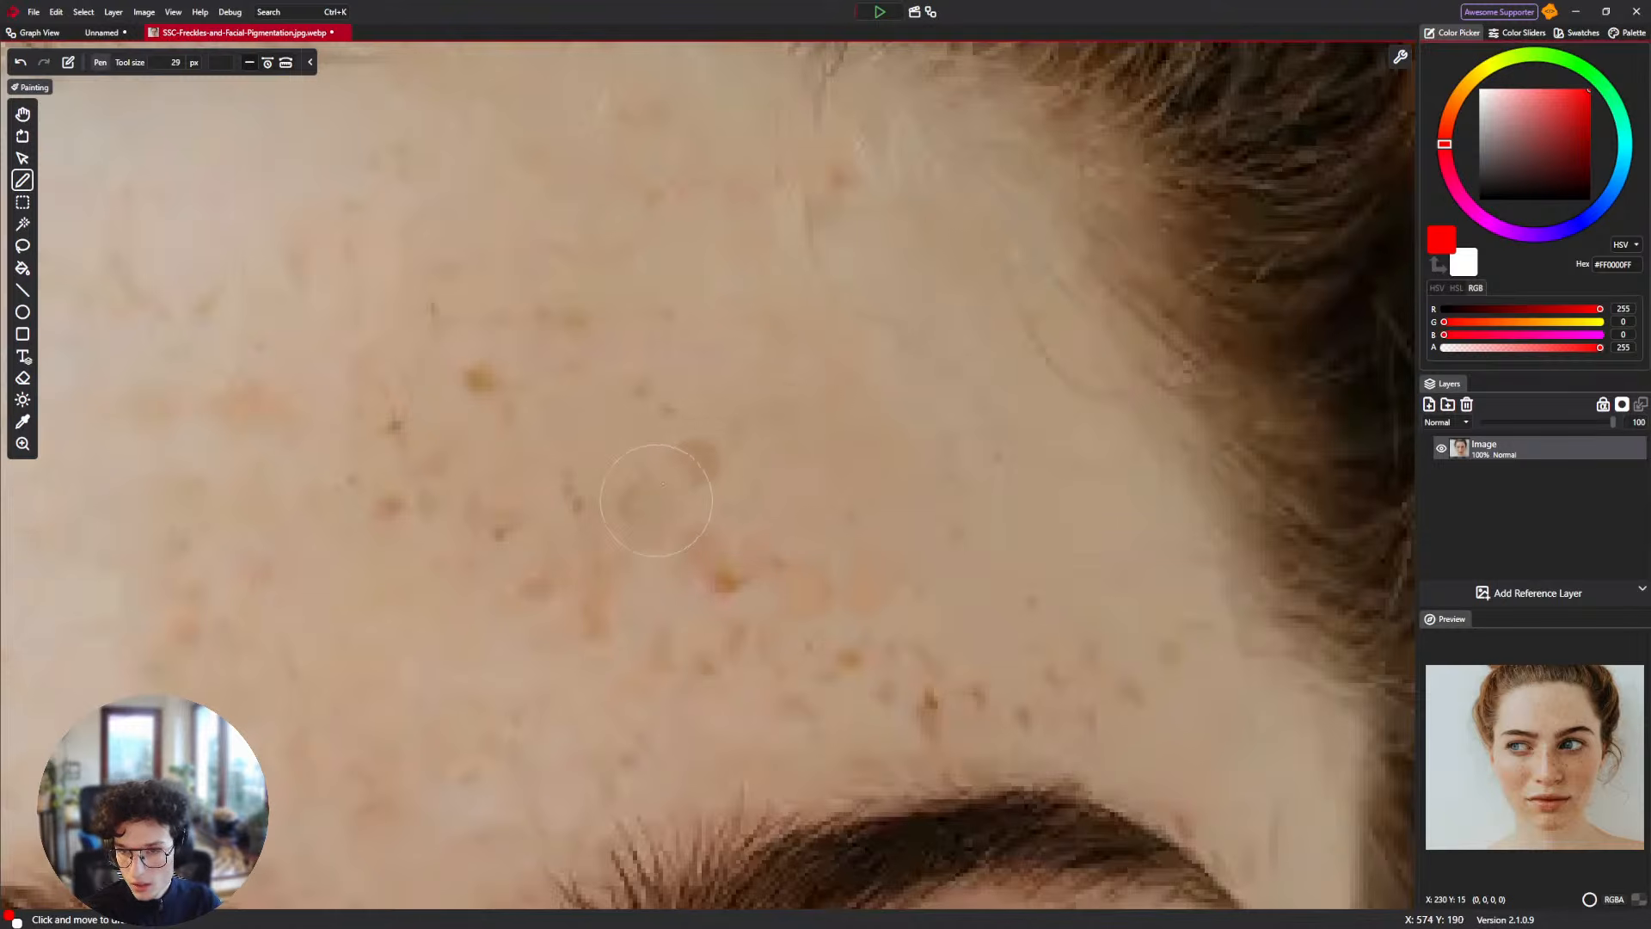
pyautogui.hotkey('ctrl', 'z')
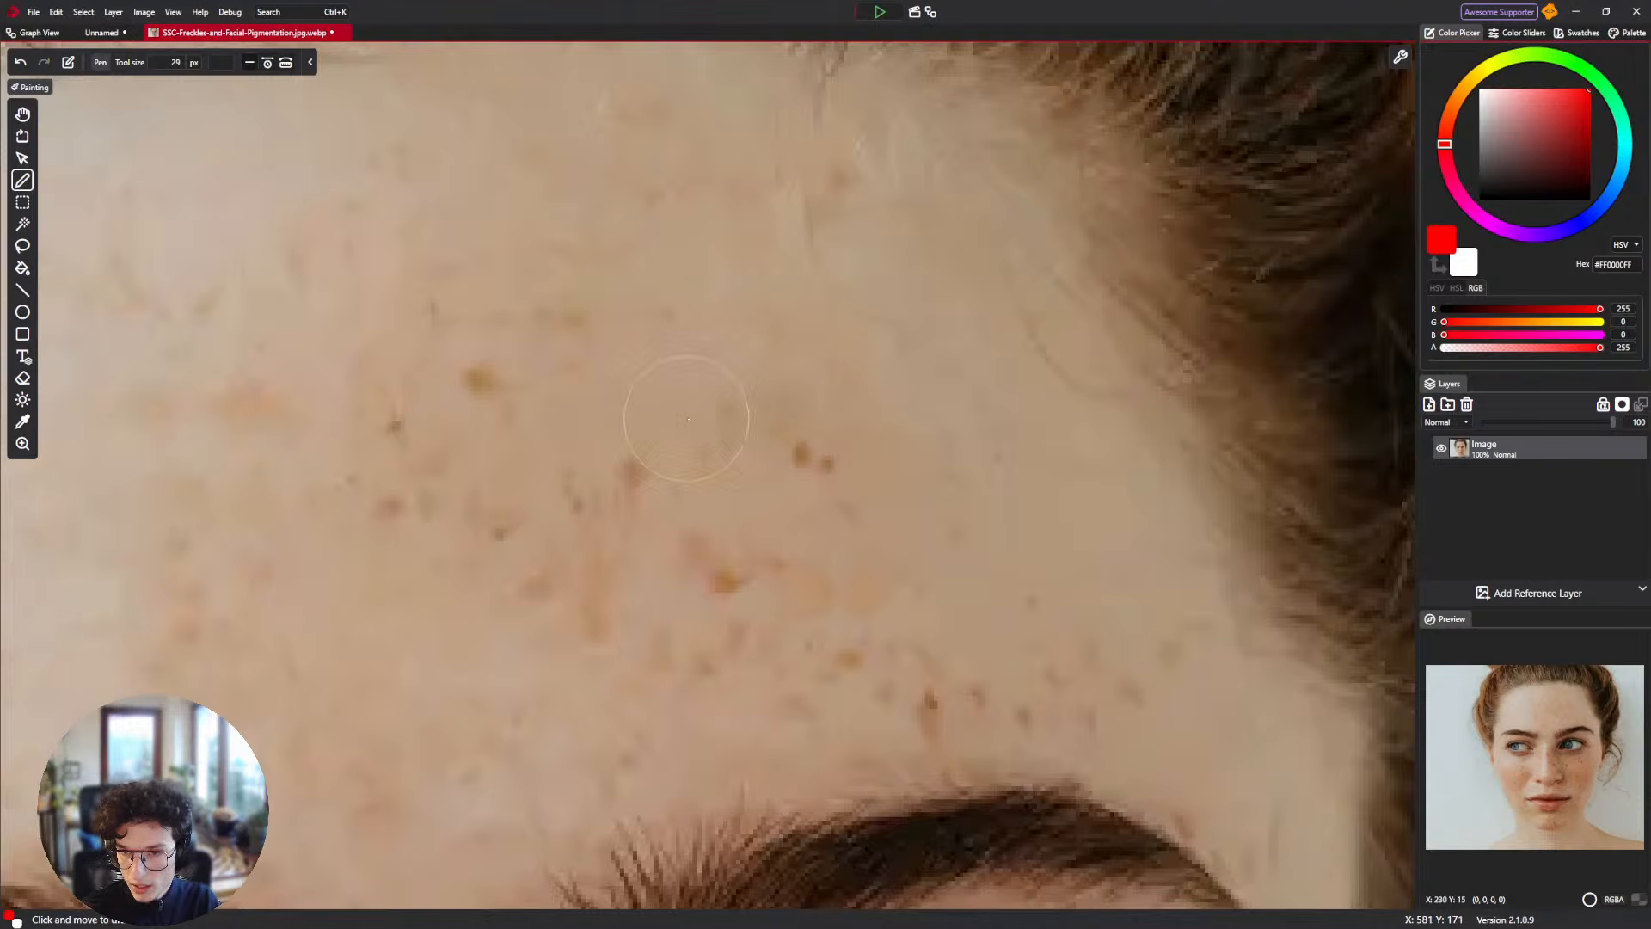
# Heal the larger freckles across the middle of the forehead and just above the eyebrow with short pressure-controlled strokes.
pyautogui.click(478, 373)
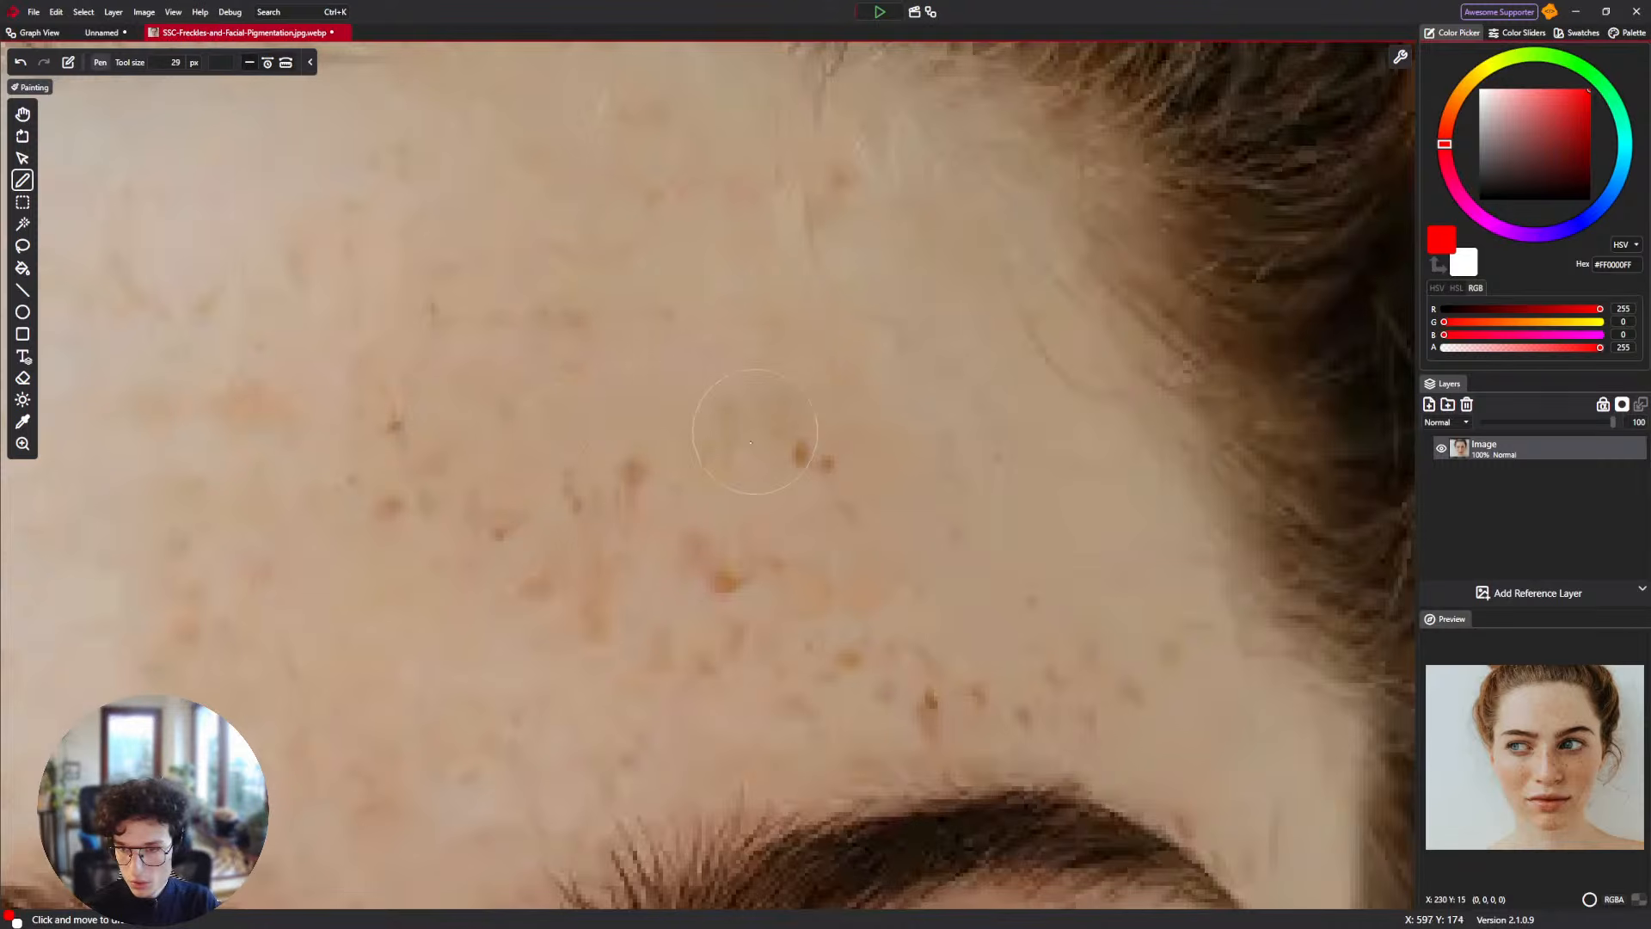
pyautogui.moveTo(791, 432)
pyautogui.mouseDown()
pyautogui.moveTo(818, 450)
pyautogui.moveTo(719, 461)
pyautogui.moveTo(737, 545)
pyautogui.moveTo(723, 582)
pyautogui.moveTo(739, 568)
pyautogui.mouseUp()
pyautogui.moveTo(636, 472); pyautogui.dragTo(621, 506)
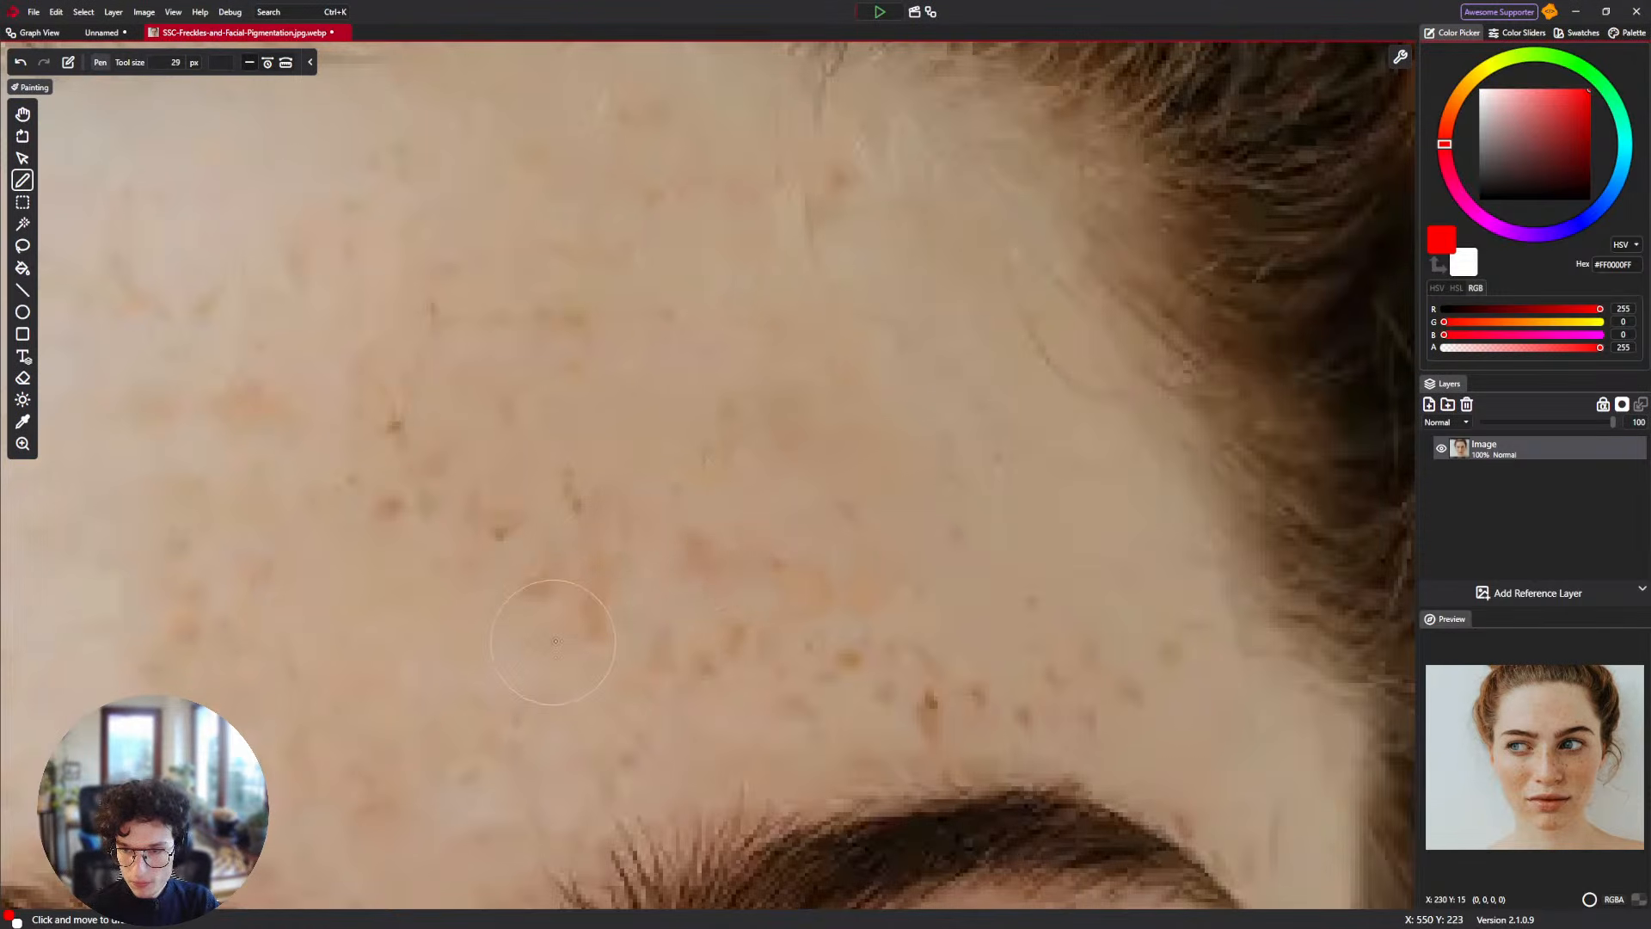
pyautogui.moveTo(903, 536); pyautogui.dragTo(828, 583)
pyautogui.moveTo(816, 582); pyautogui.dragTo(861, 580)
pyautogui.moveTo(764, 551); pyautogui.dragTo(797, 586)
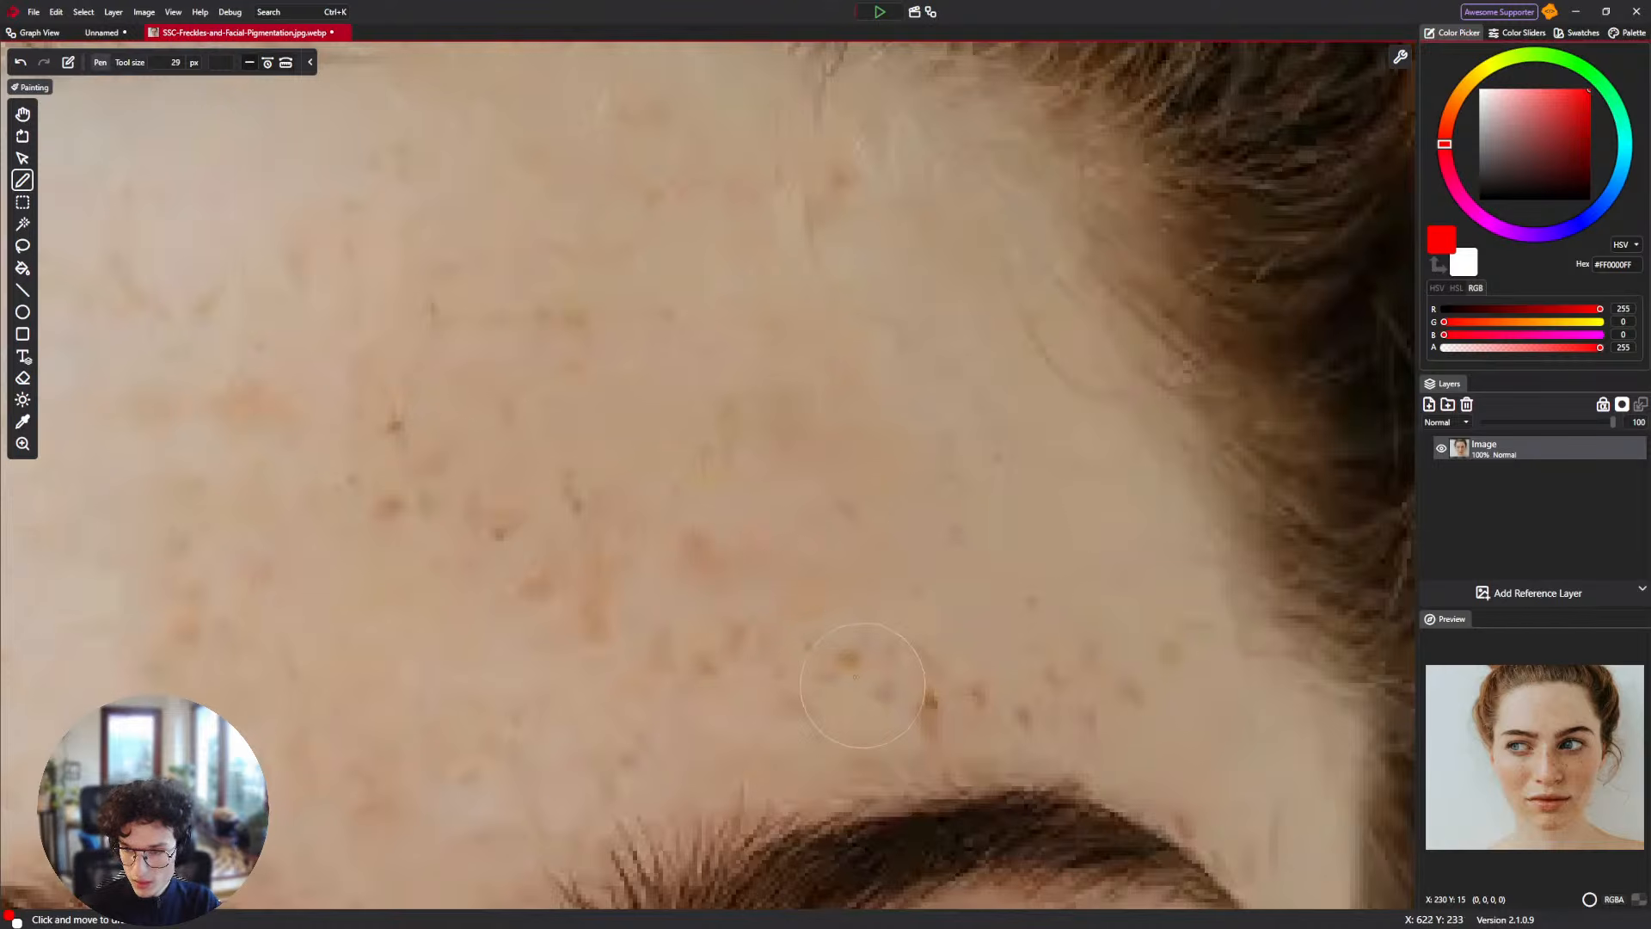
pyautogui.moveTo(835, 655); pyautogui.dragTo(846, 668)
pyautogui.moveTo(696, 659); pyautogui.dragTo(745, 641)
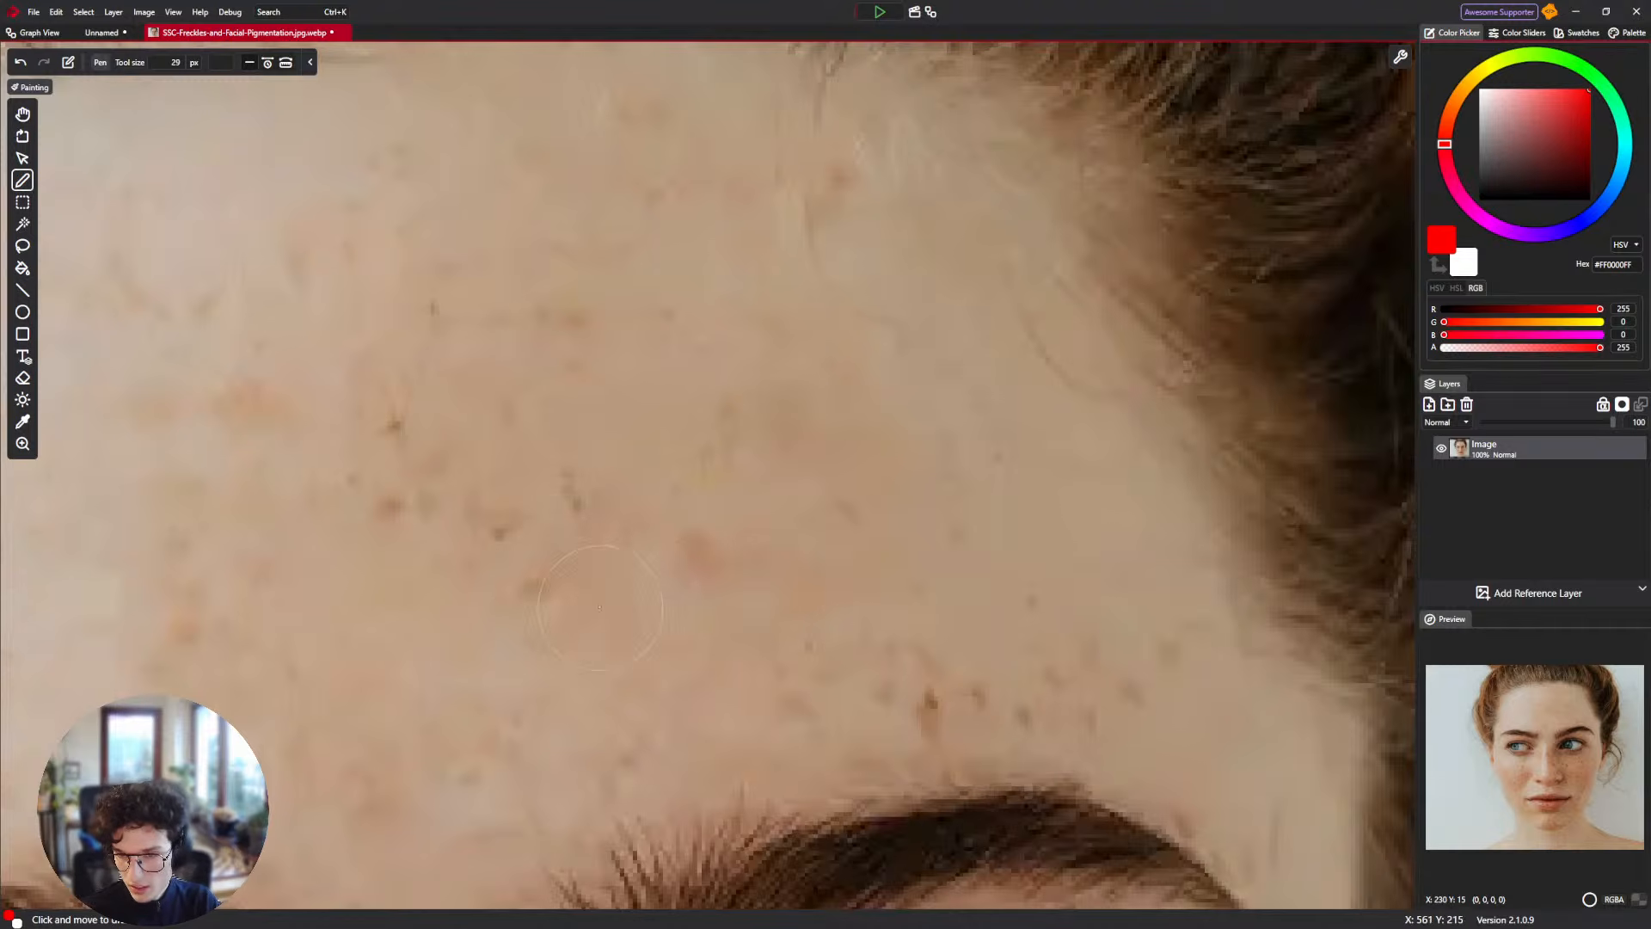
# Heal the remaining small dark freckles on the inner side of the forehead, away from the hairline.
pyautogui.moveTo(527, 585); pyautogui.dragTo(537, 592)
pyautogui.moveTo(499, 527)
pyautogui.mouseDown()
pyautogui.moveTo(506, 510)
pyautogui.moveTo(471, 499)
pyautogui.mouseUp()
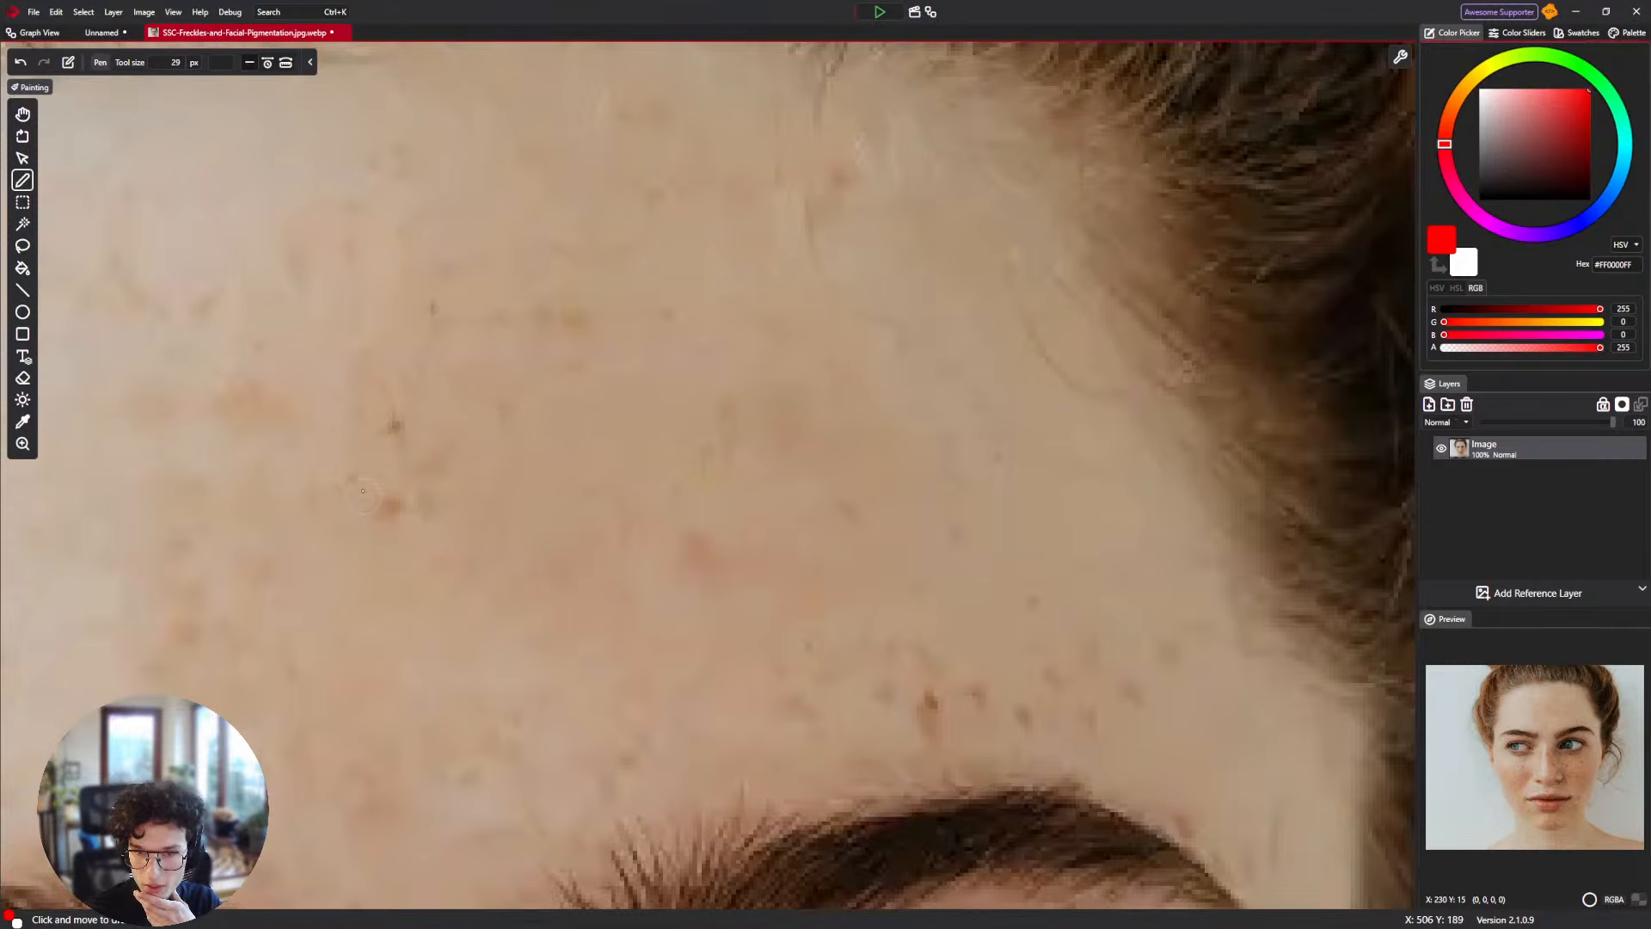
pyautogui.moveTo(363, 492); pyautogui.dragTo(411, 492)
pyautogui.moveTo(398, 425); pyautogui.dragTo(384, 419)
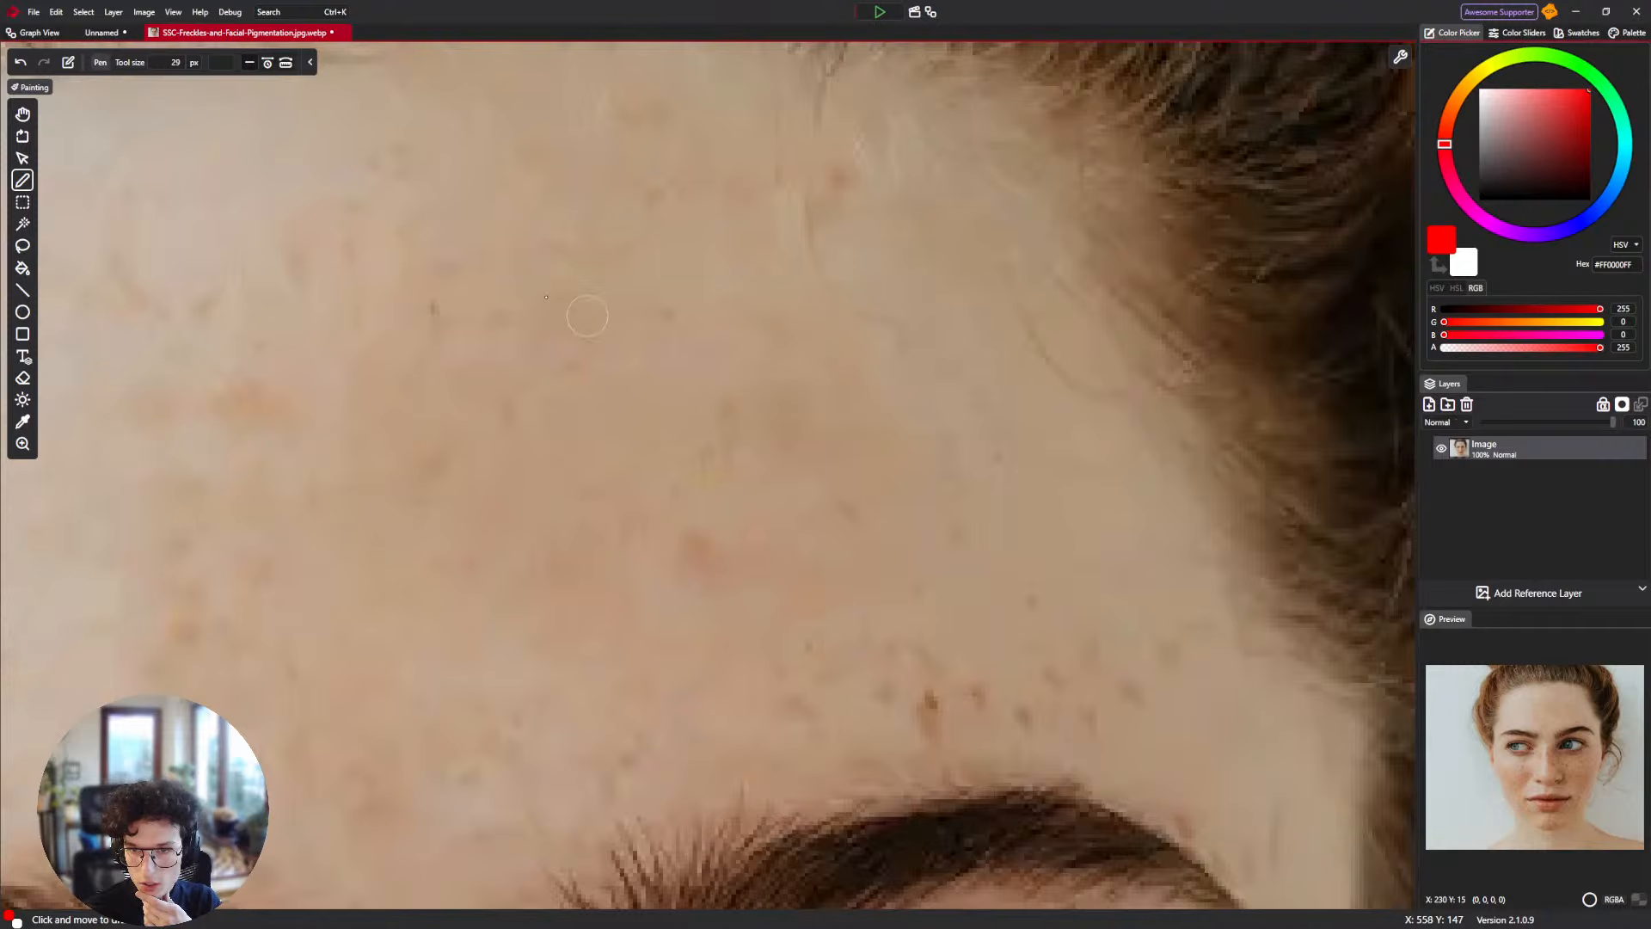
pyautogui.click(453, 325)
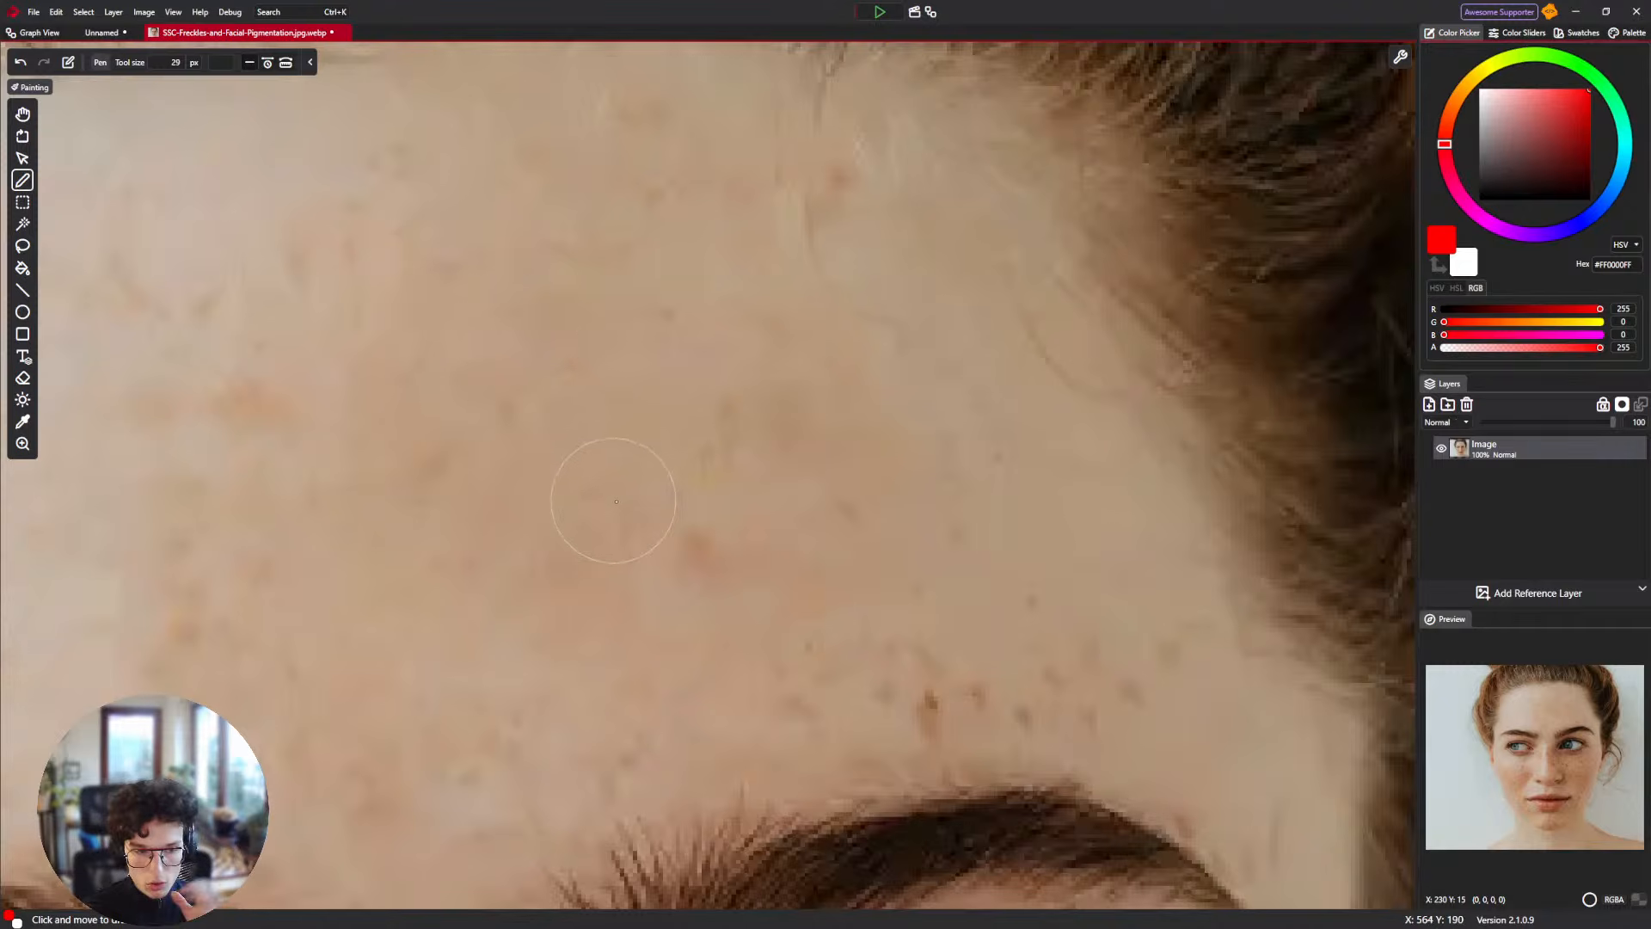
# Dab away the cluster of small freckles above the eyebrow's outer half and view the whole portrait.
pyautogui.click(928, 703)
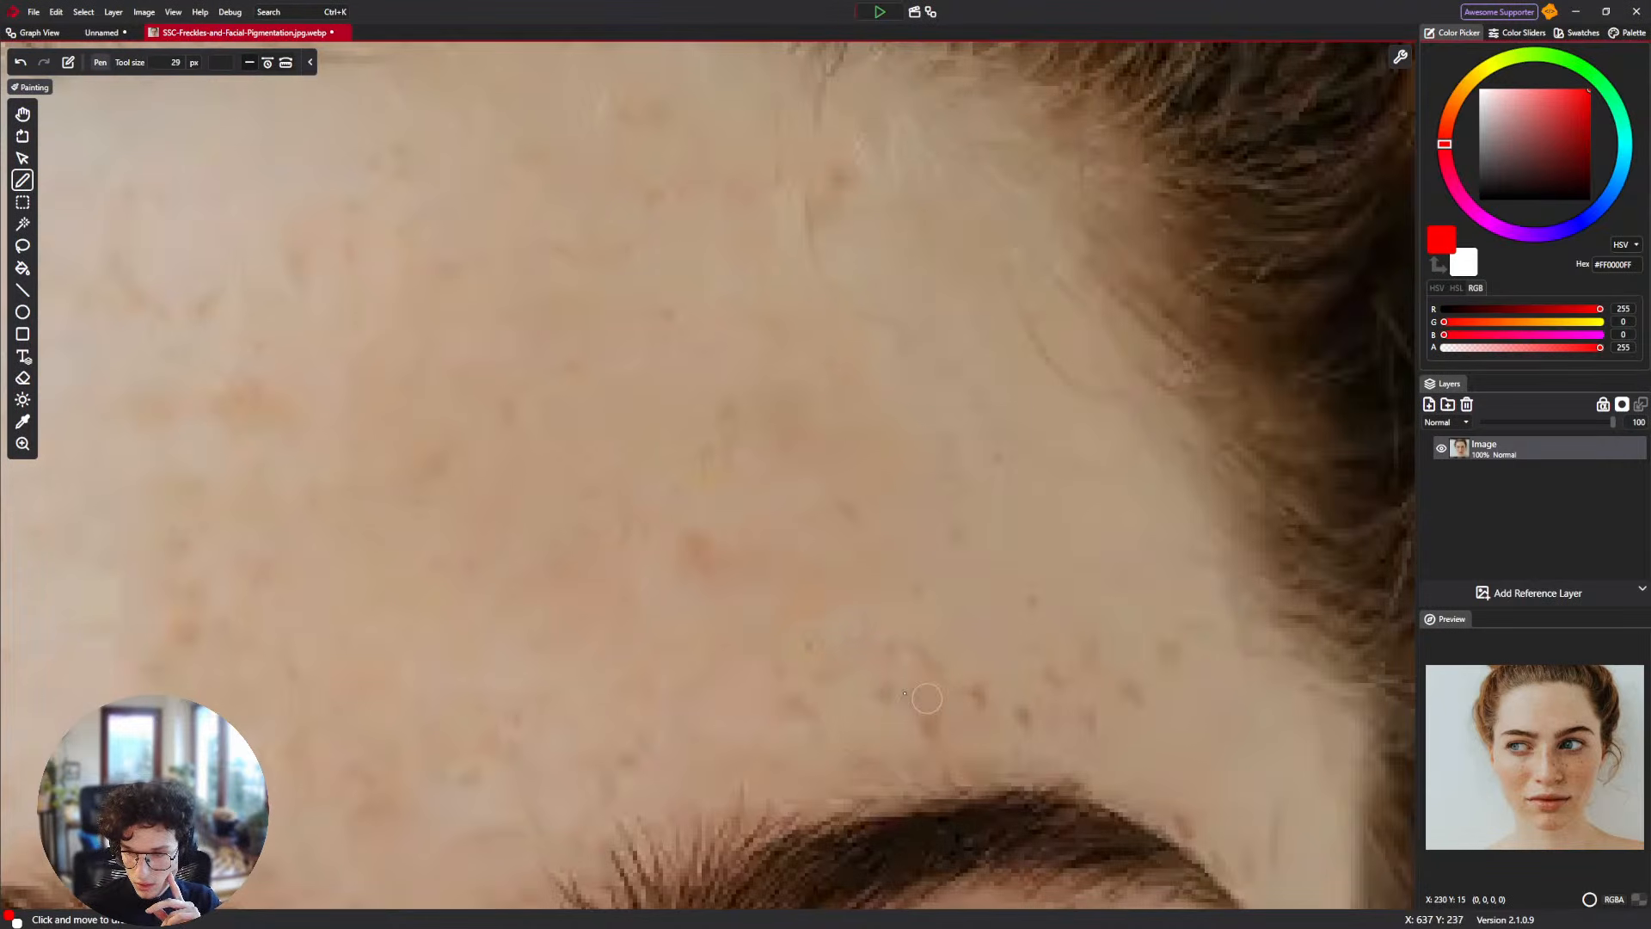
pyautogui.click(924, 725)
pyautogui.click(889, 691)
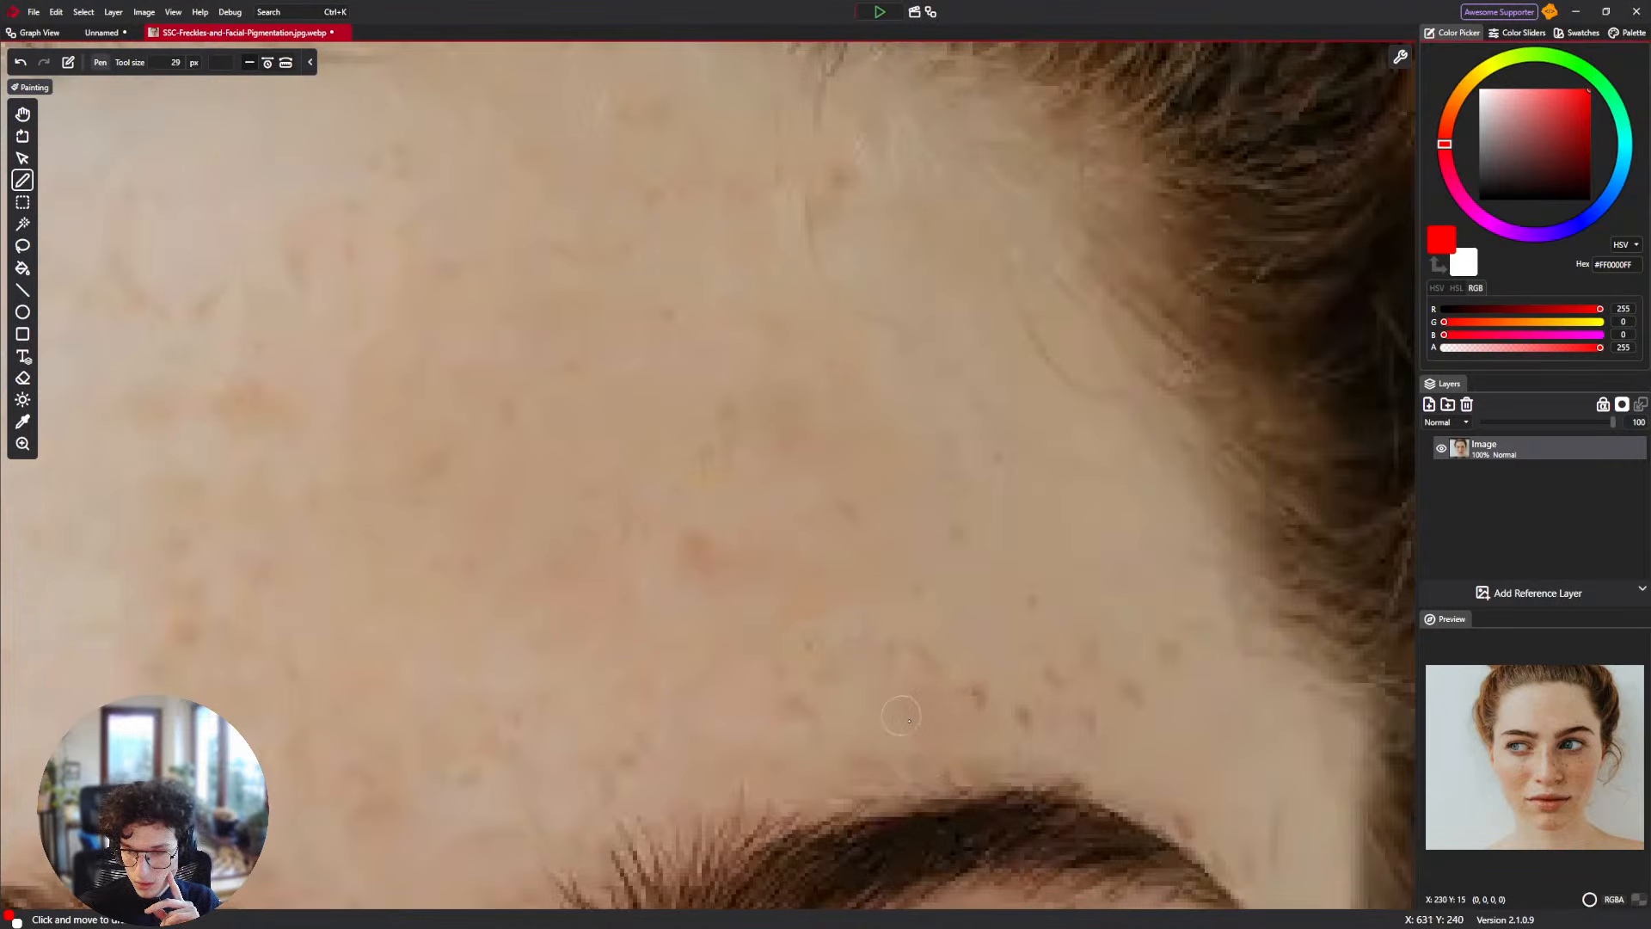
pyautogui.click(979, 698)
pyautogui.click(1022, 713)
pyautogui.click(1085, 716)
pyautogui.click(1058, 671)
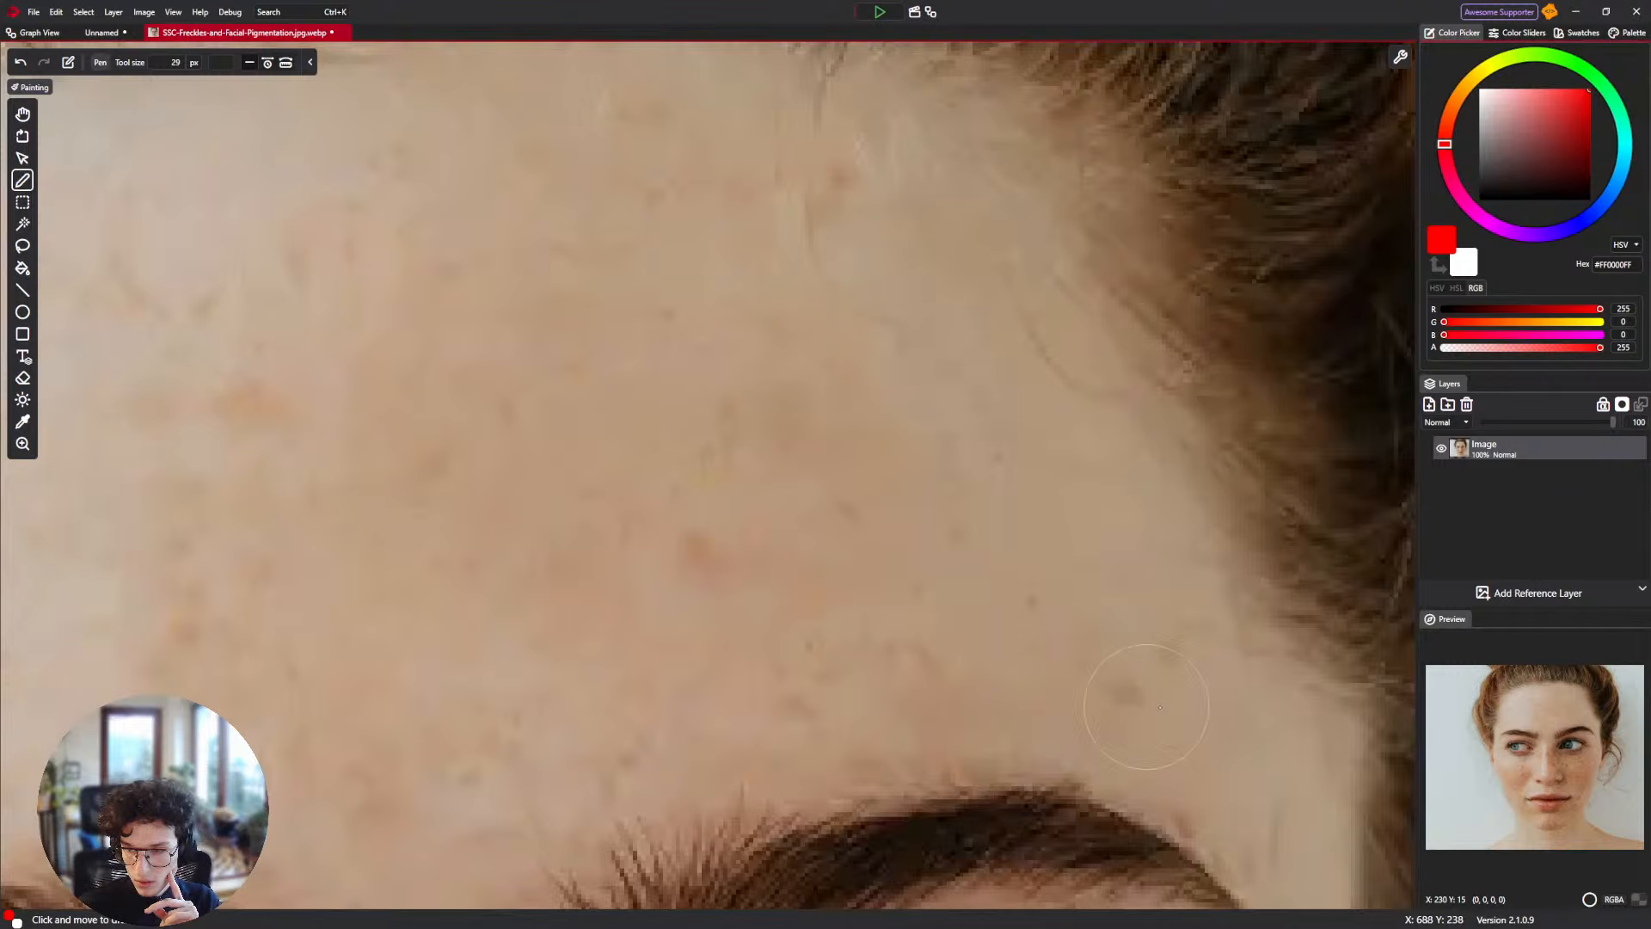
pyautogui.click(1089, 653)
pyautogui.click(1135, 701)
pyautogui.click(1181, 658)
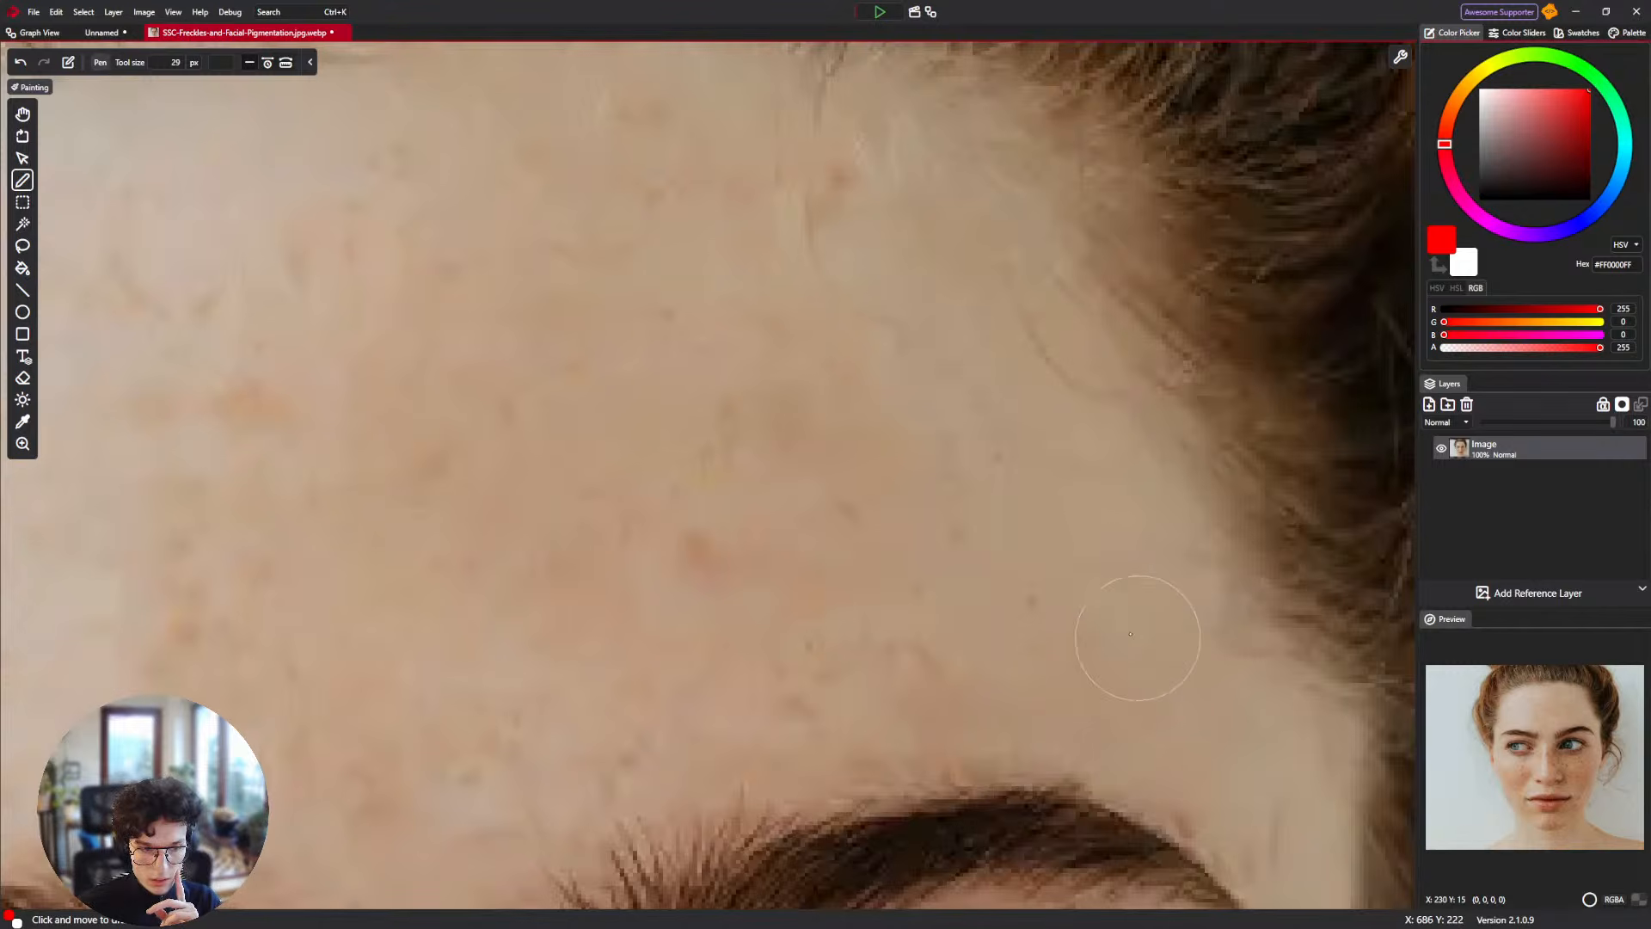
pyautogui.click(1025, 600)
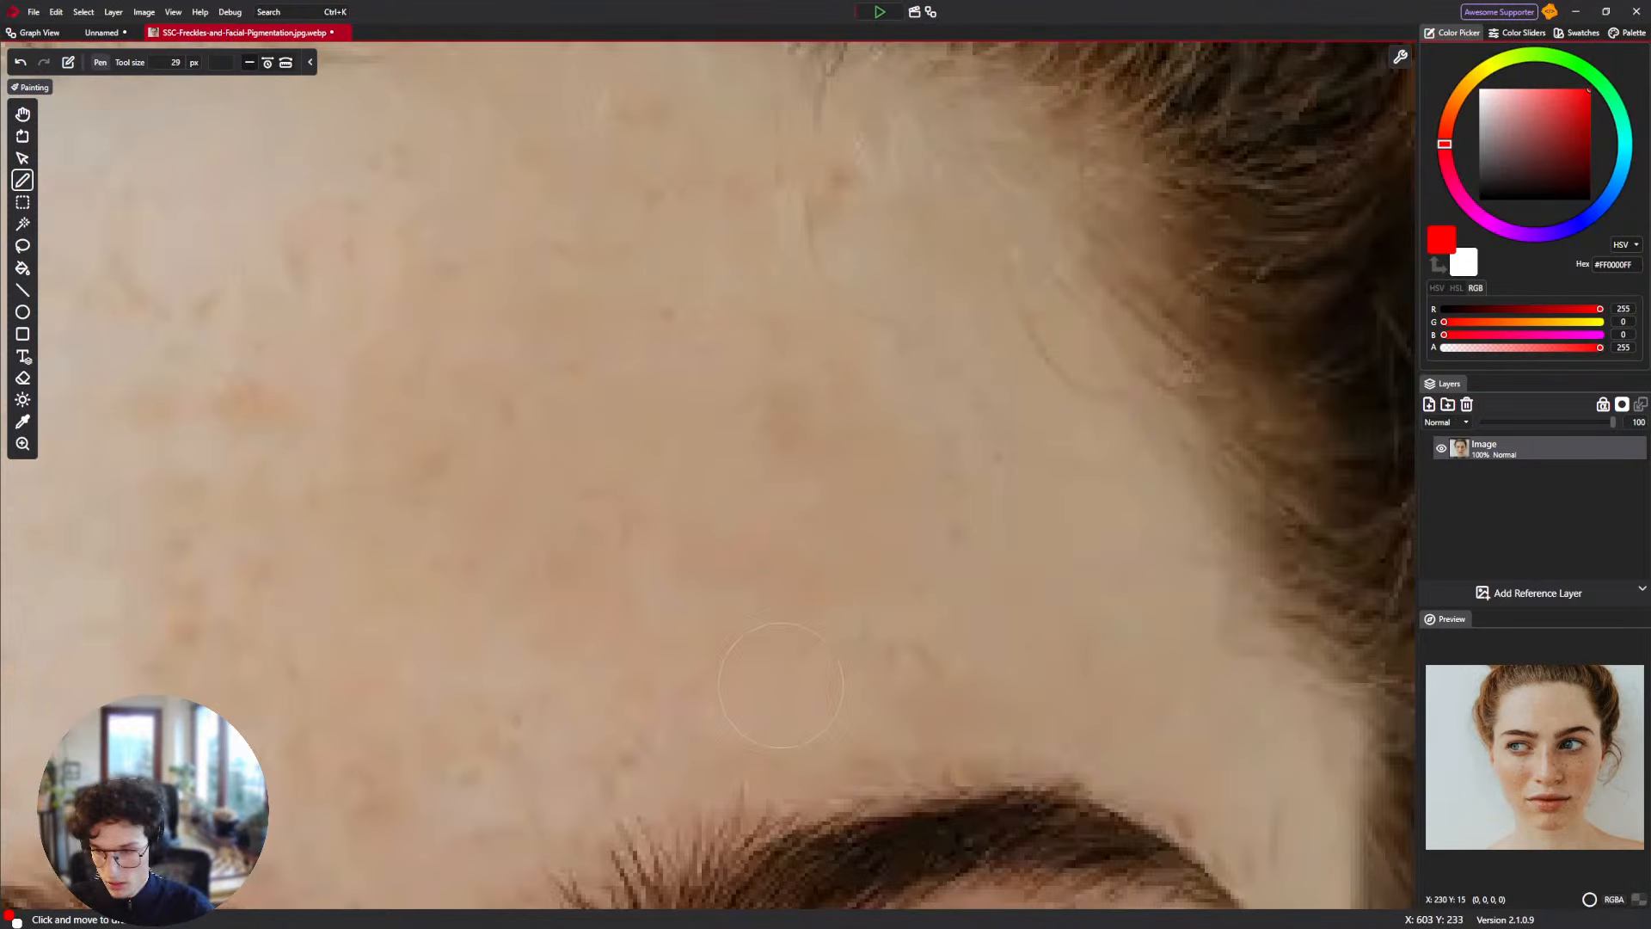
pyautogui.scroll(-6, 781, 685)
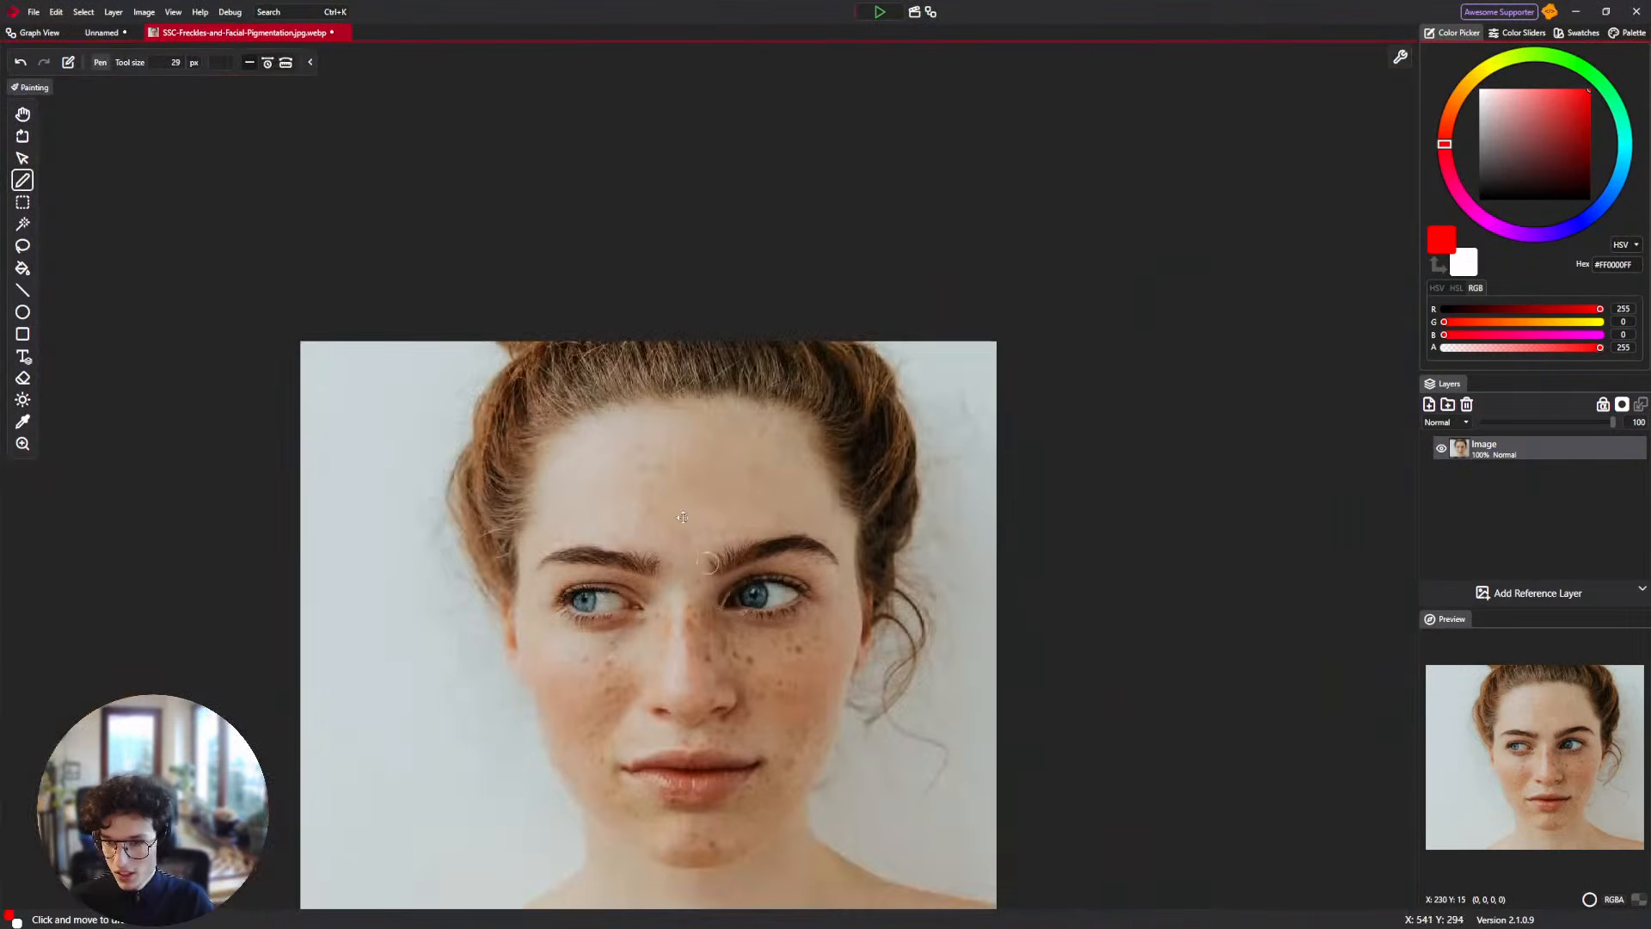
# Heal the reddish freckles clustered down the middle of the forehead between the hairline and the inner eyebrows.
pyautogui.scroll(-3, 680, 516)
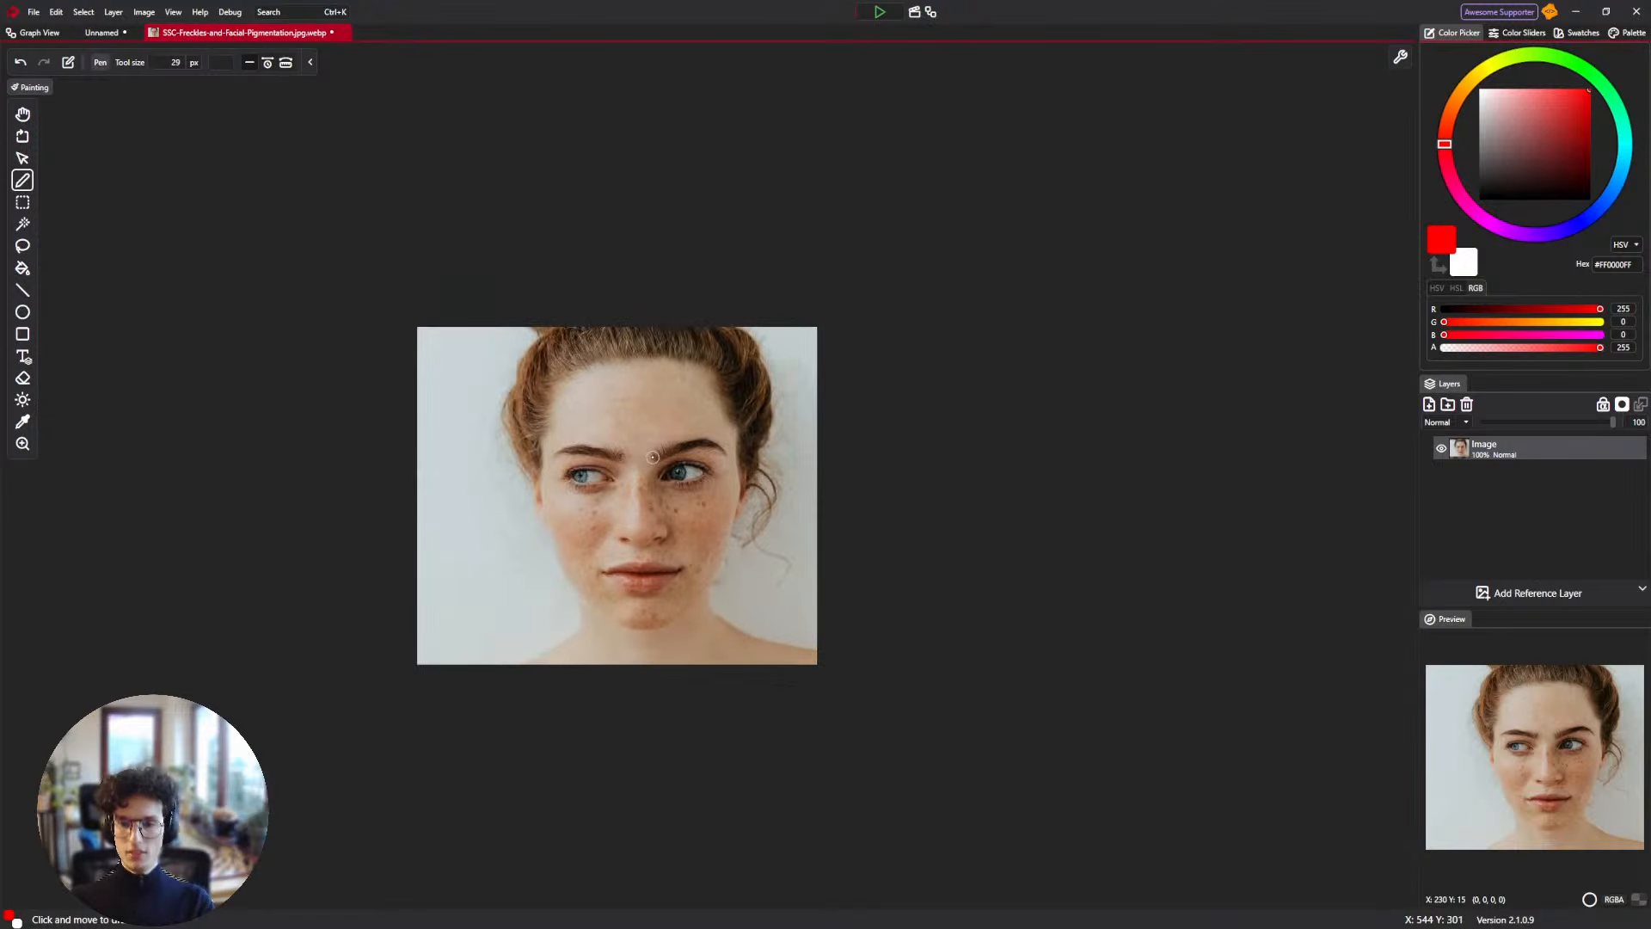
pyautogui.scroll(4, 653, 456)
pyautogui.scroll(-3, 636, 430)
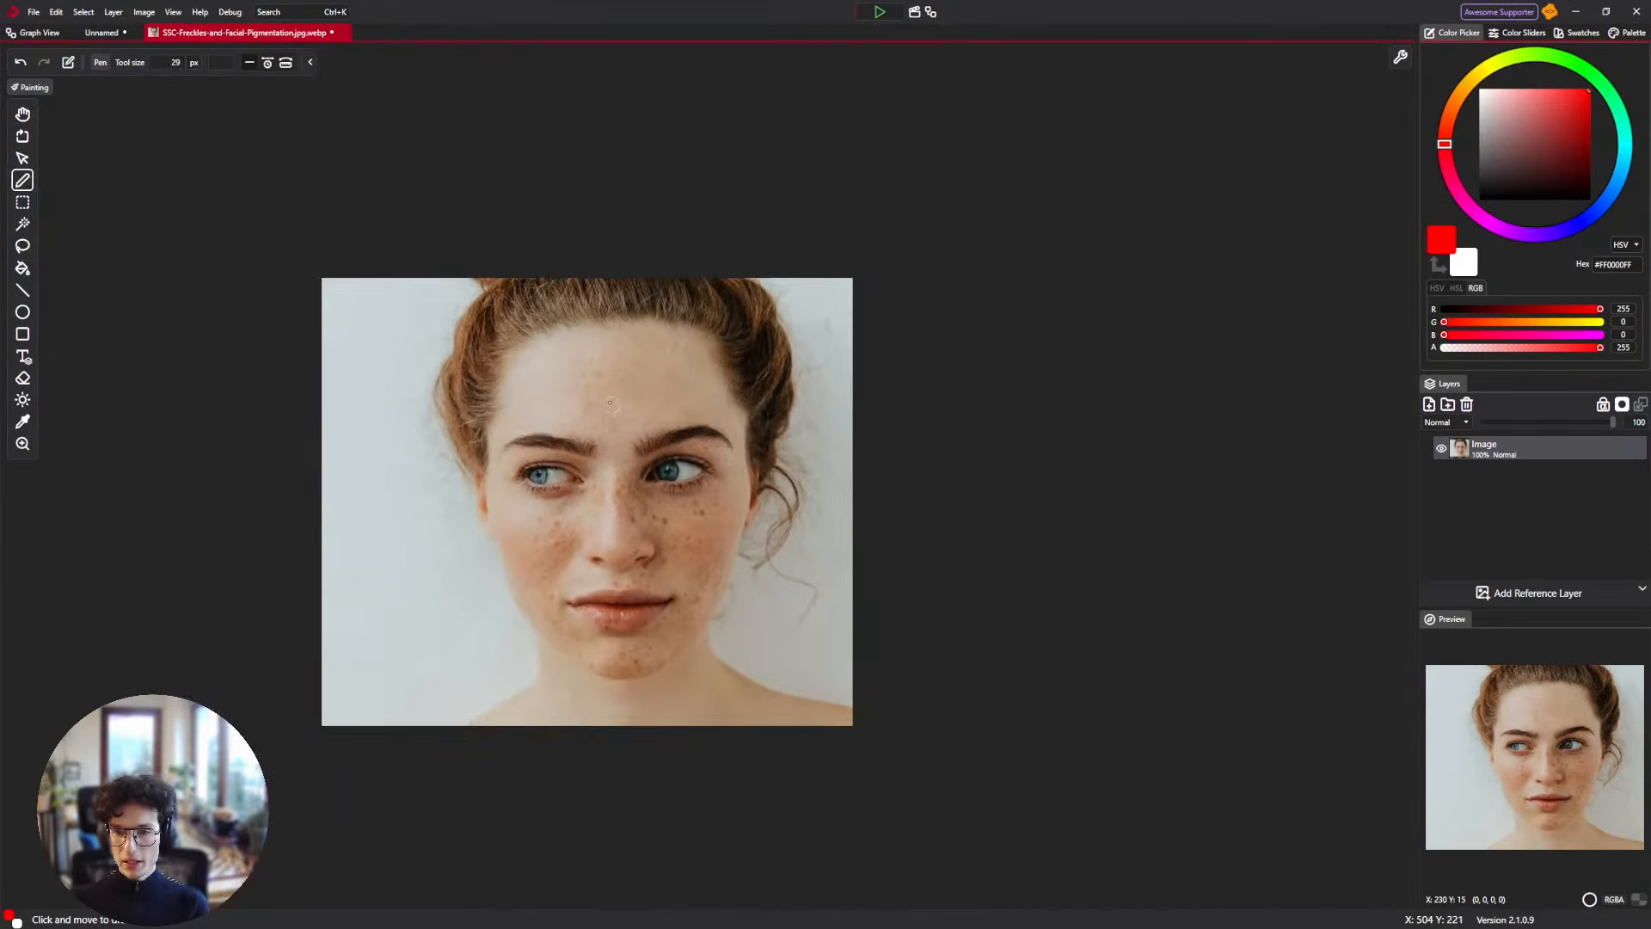
pyautogui.scroll(2, 590, 389)
pyautogui.scroll(2, 590, 389)
pyautogui.scroll(6, 678, 420)
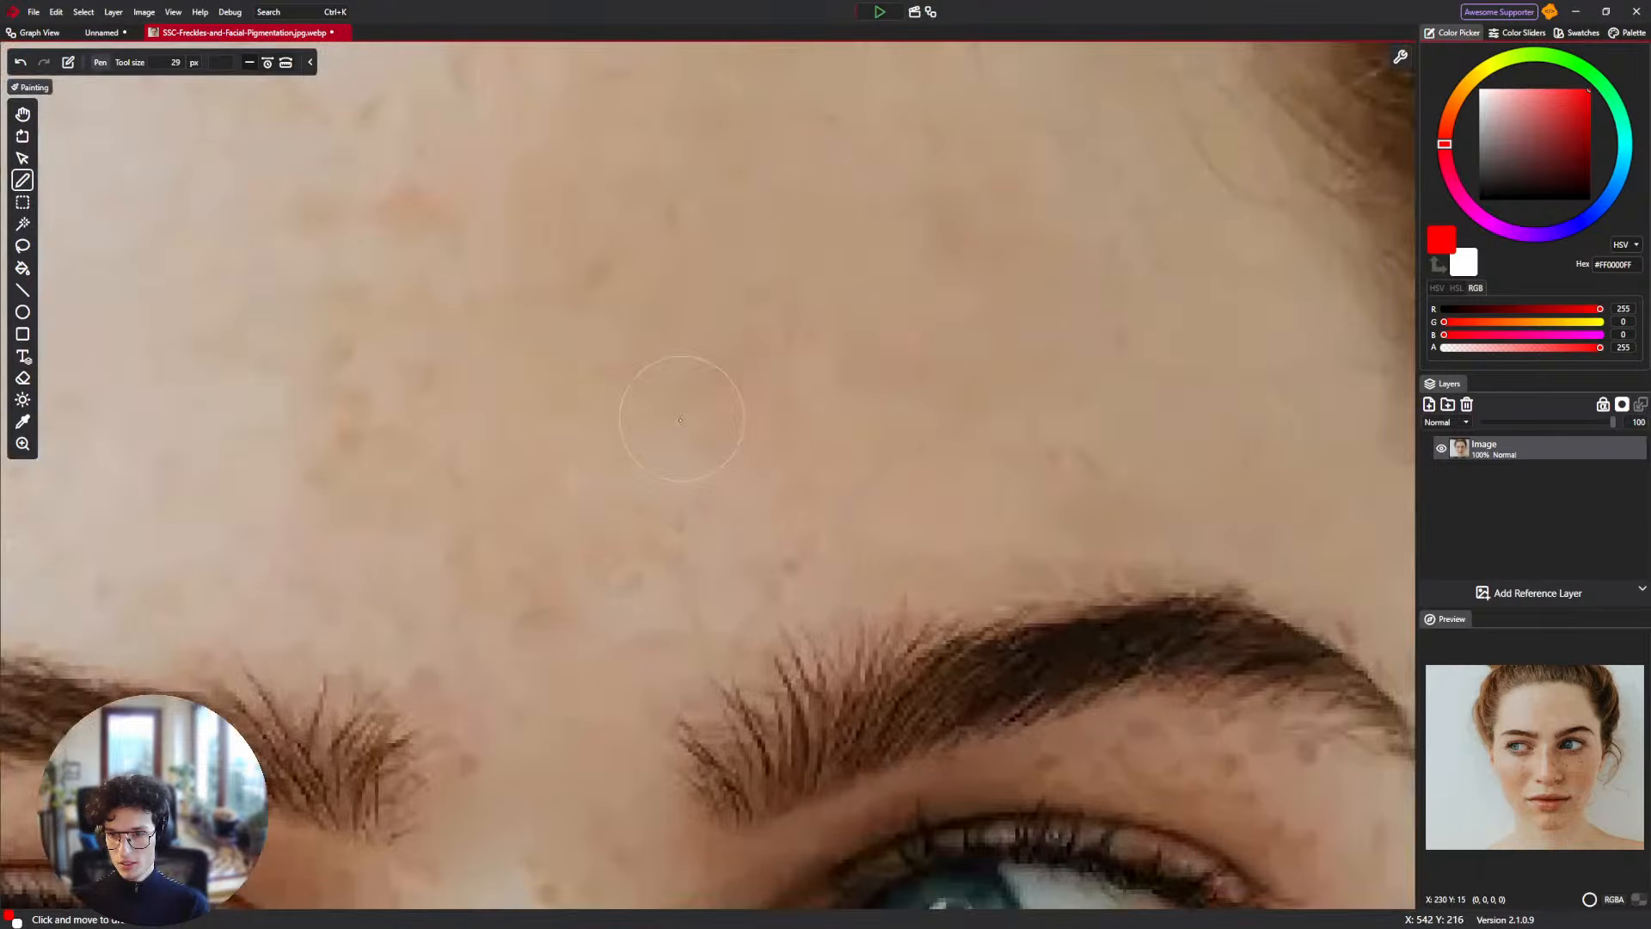
pyautogui.moveTo(679, 420); pyautogui.dragTo(776, 323)
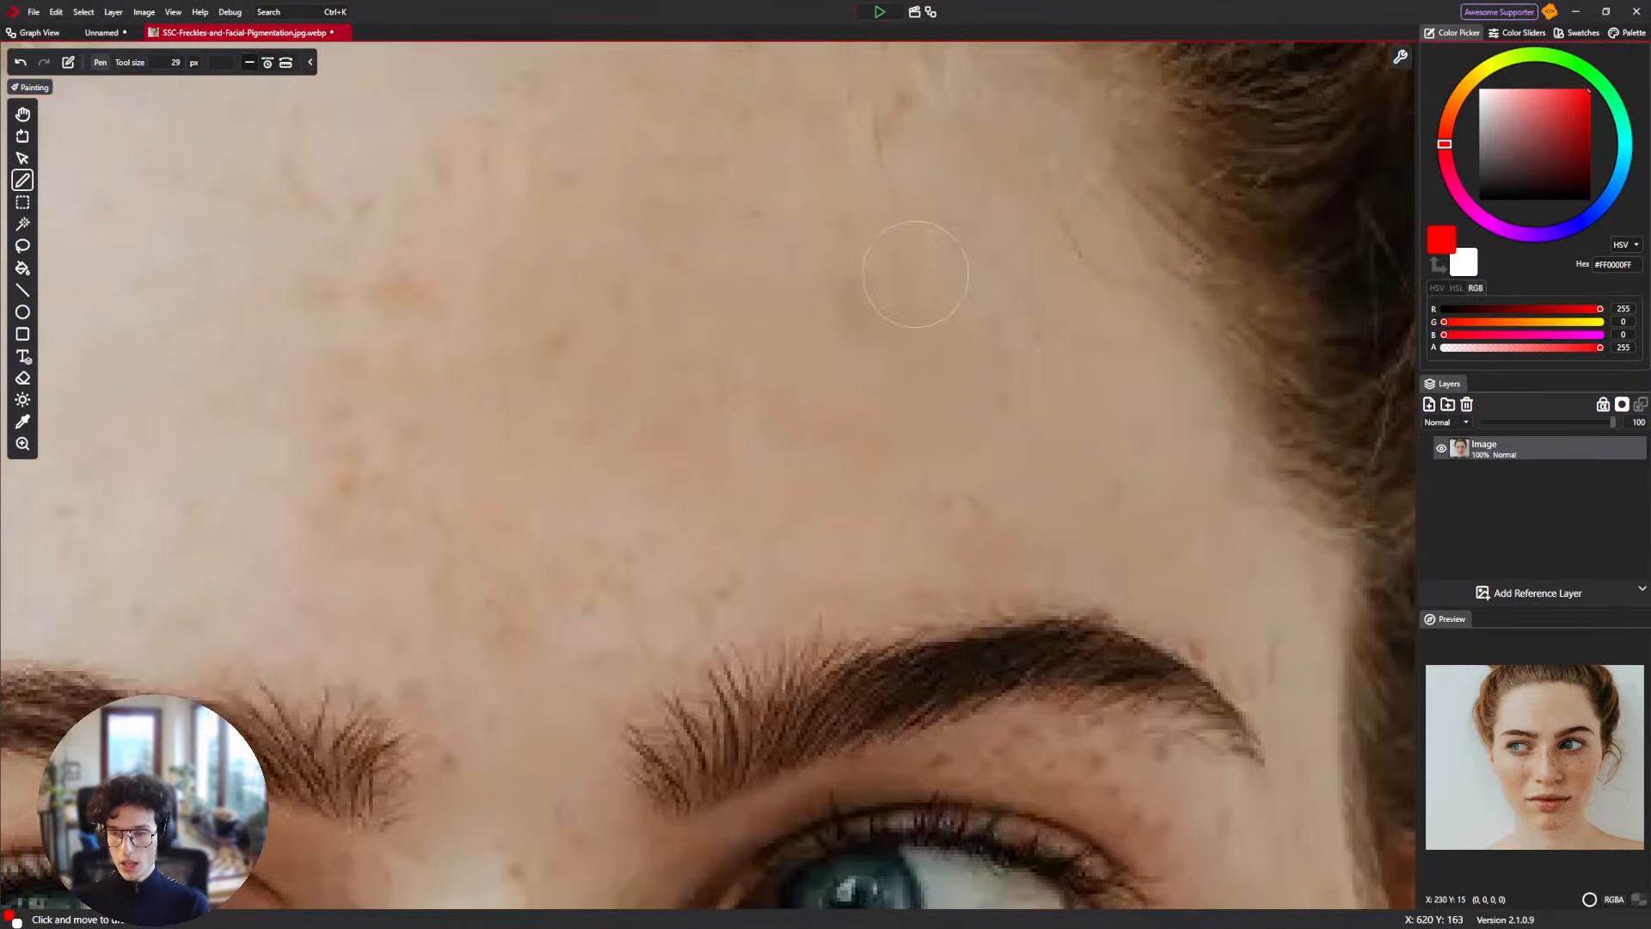
pyautogui.scroll(-2, 663, 324)
pyautogui.scroll(1, 646, 367)
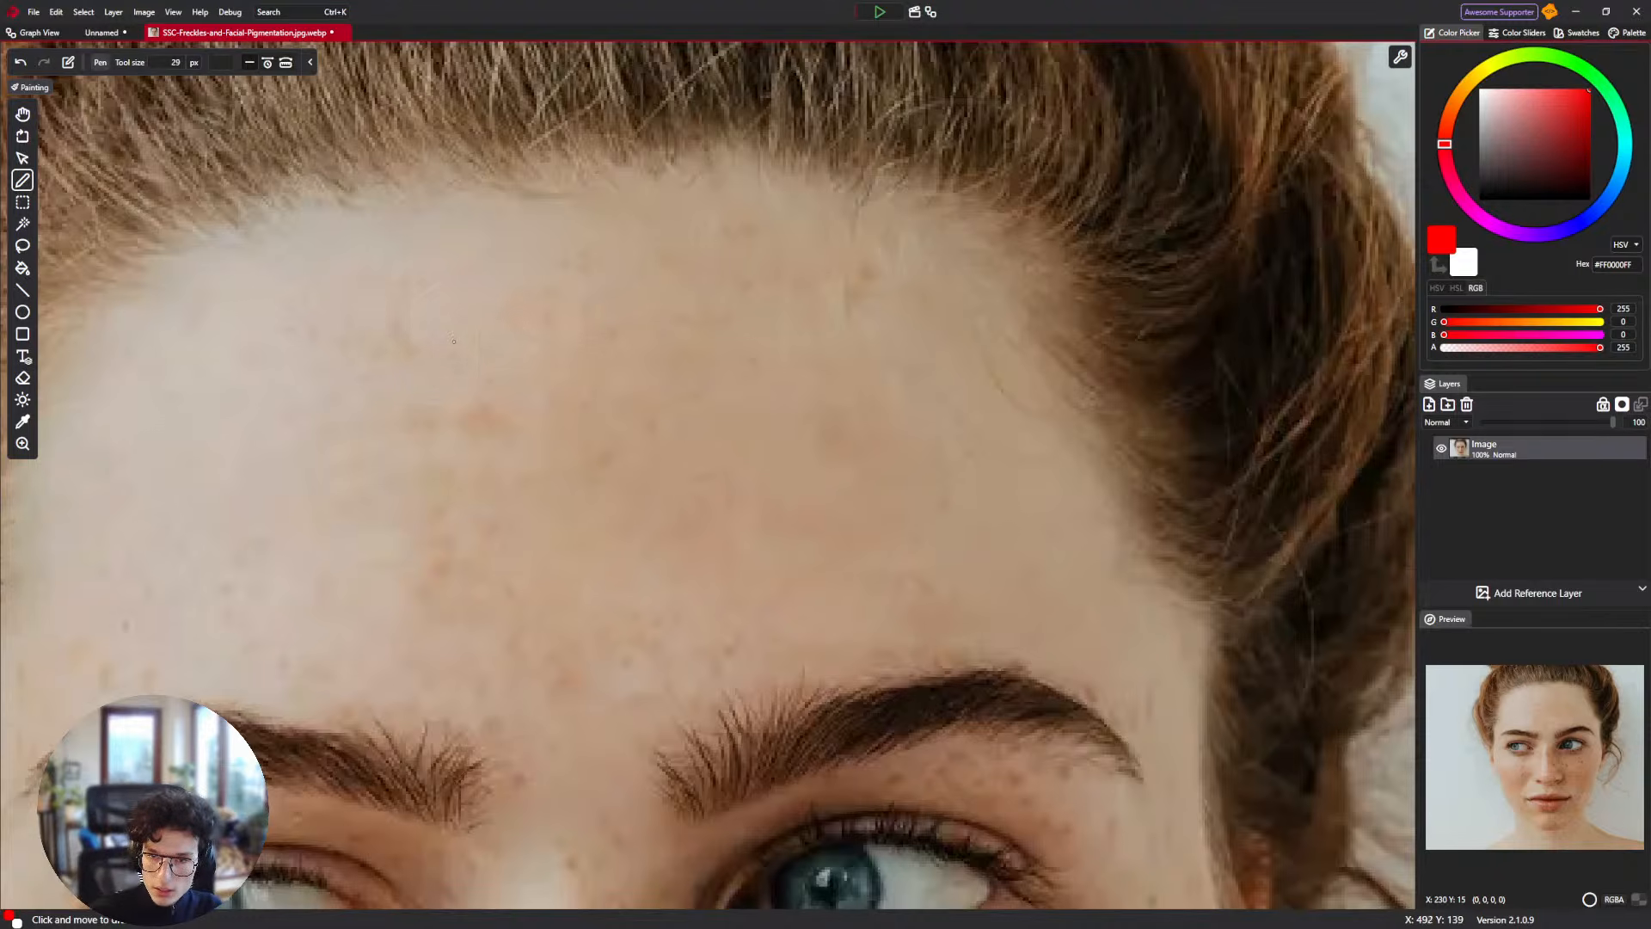
pyautogui.click(493, 409)
pyautogui.moveTo(463, 488); pyautogui.dragTo(444, 568)
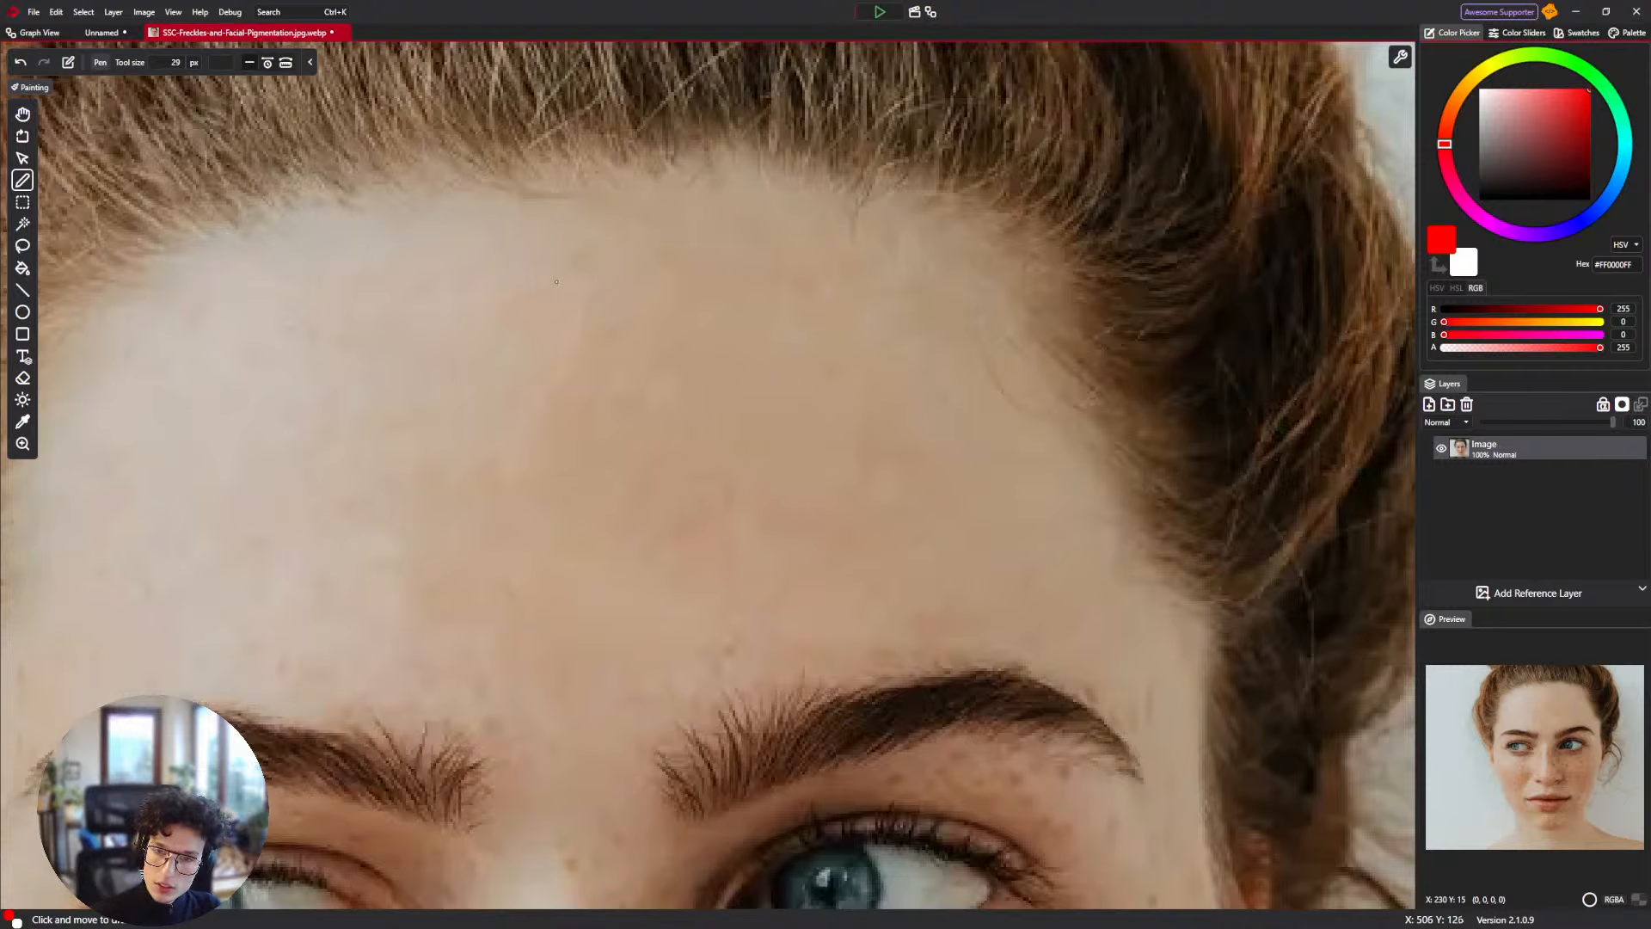
# Try healing the upper-middle forehead beneath the hairline with broader strokes and undo them.
pyautogui.moveTo(556, 282)
pyautogui.mouseDown()
pyautogui.moveTo(606, 361)
pyautogui.moveTo(608, 405)
pyautogui.moveTo(641, 400)
pyautogui.moveTo(636, 329)
pyautogui.mouseUp()
pyautogui.moveTo(606, 538)
pyautogui.mouseDown()
pyautogui.moveTo(713, 387)
pyautogui.moveTo(774, 353)
pyautogui.mouseUp()
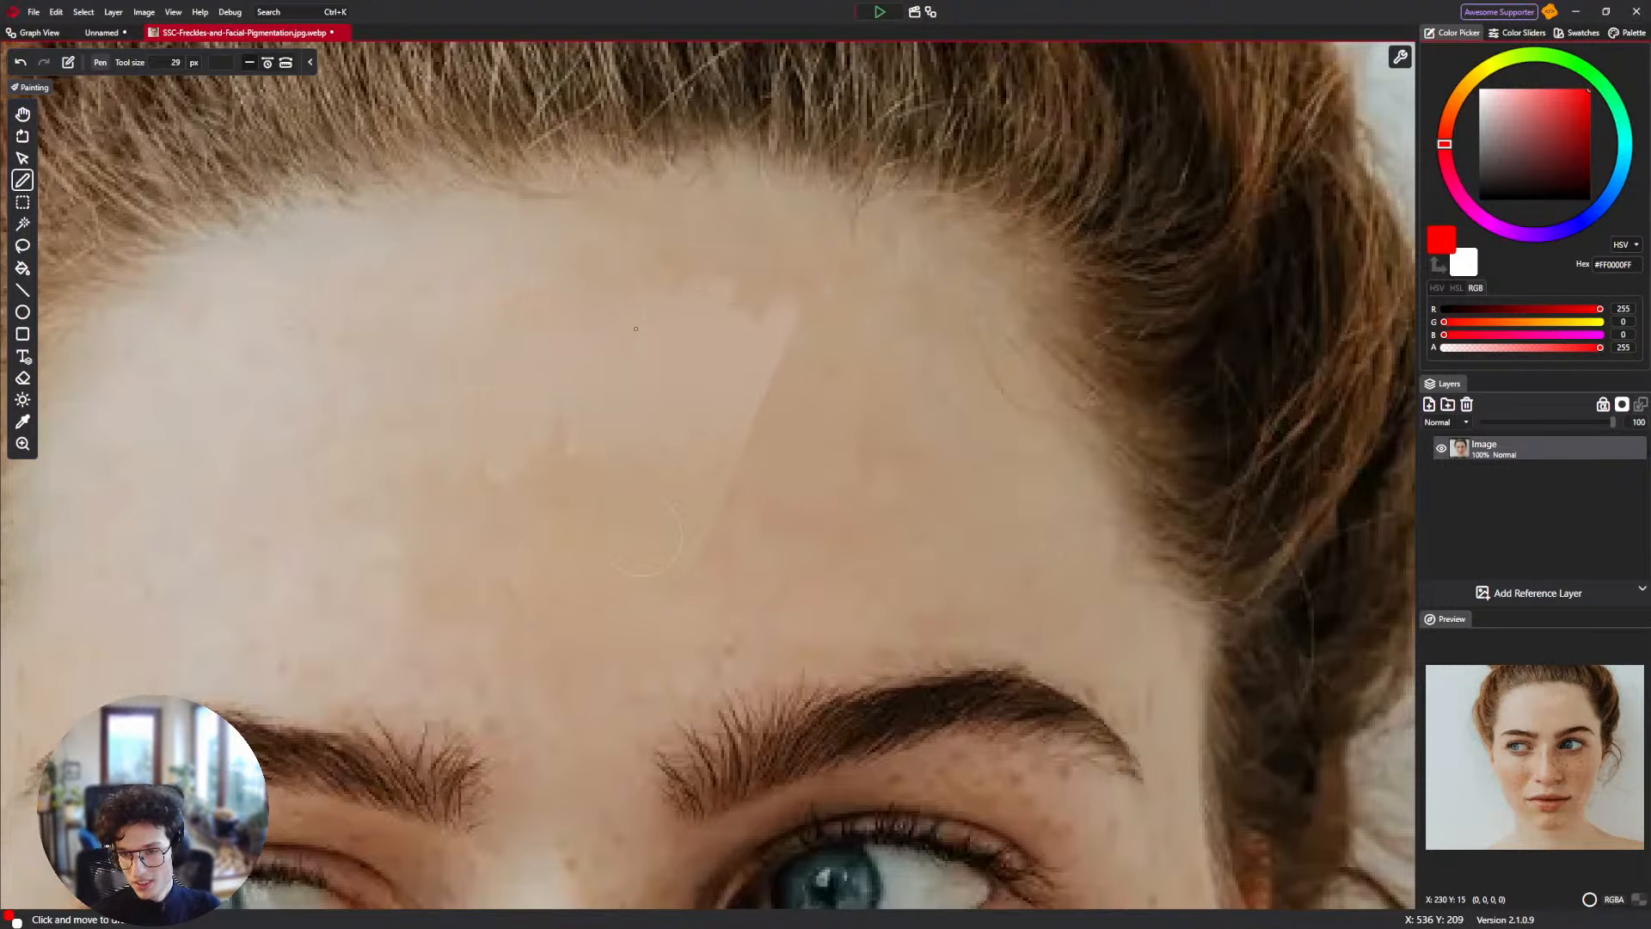
pyautogui.hotkey('ctrl', 'z')
pyautogui.hotkey('ctrl', 'z')
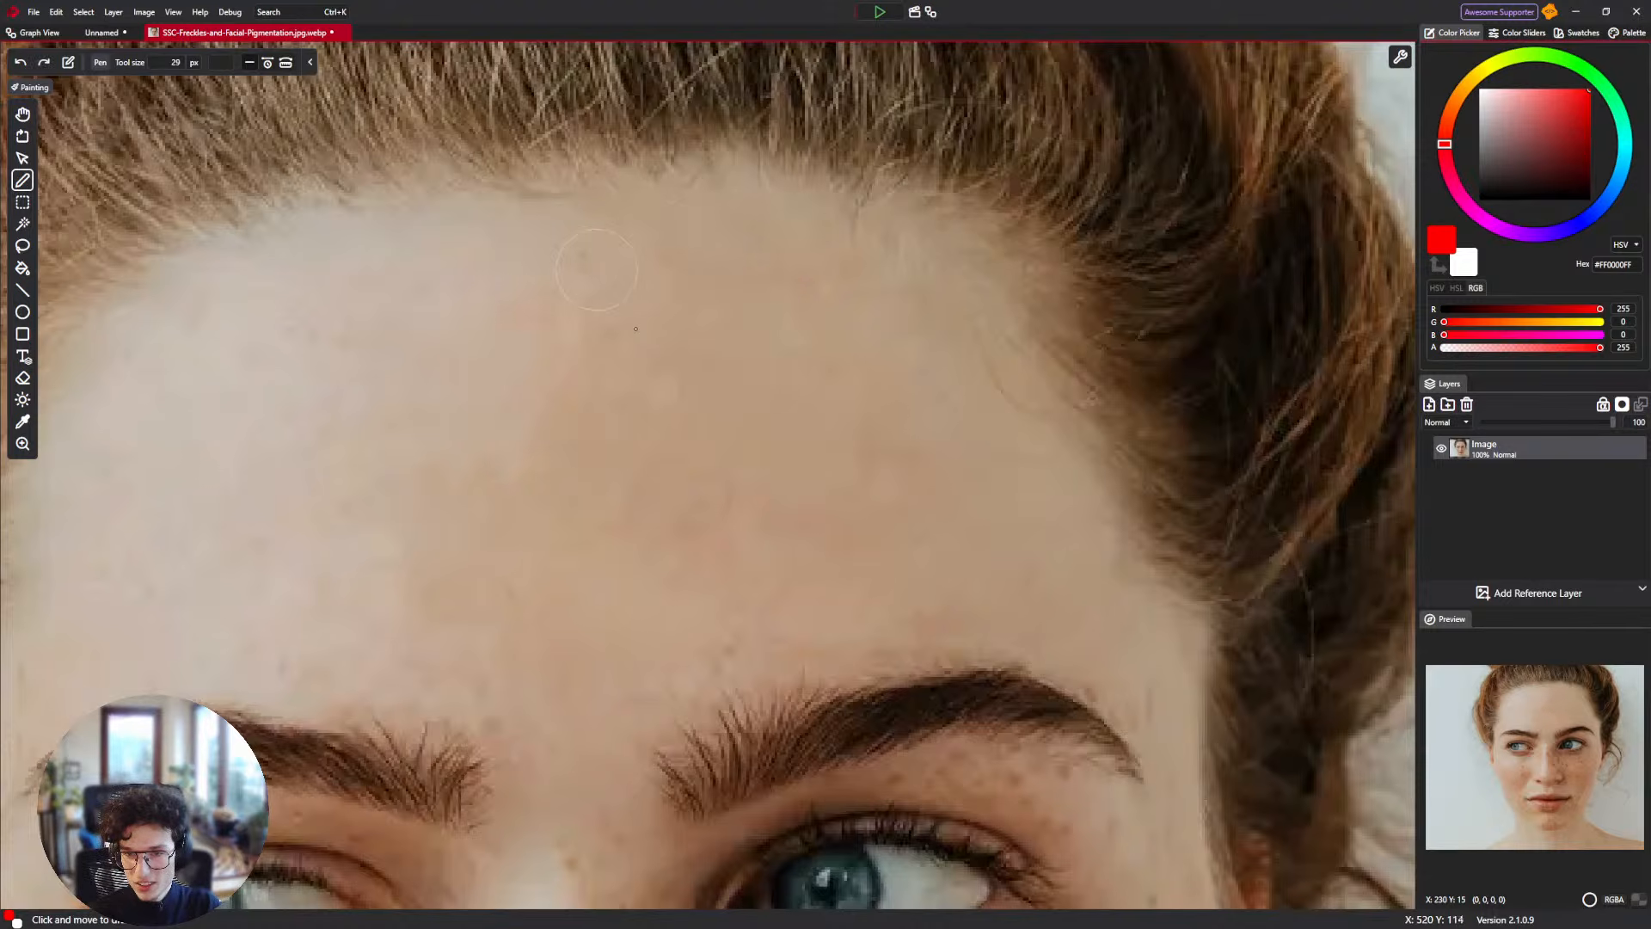
pyautogui.moveTo(566, 316); pyautogui.dragTo(520, 327)
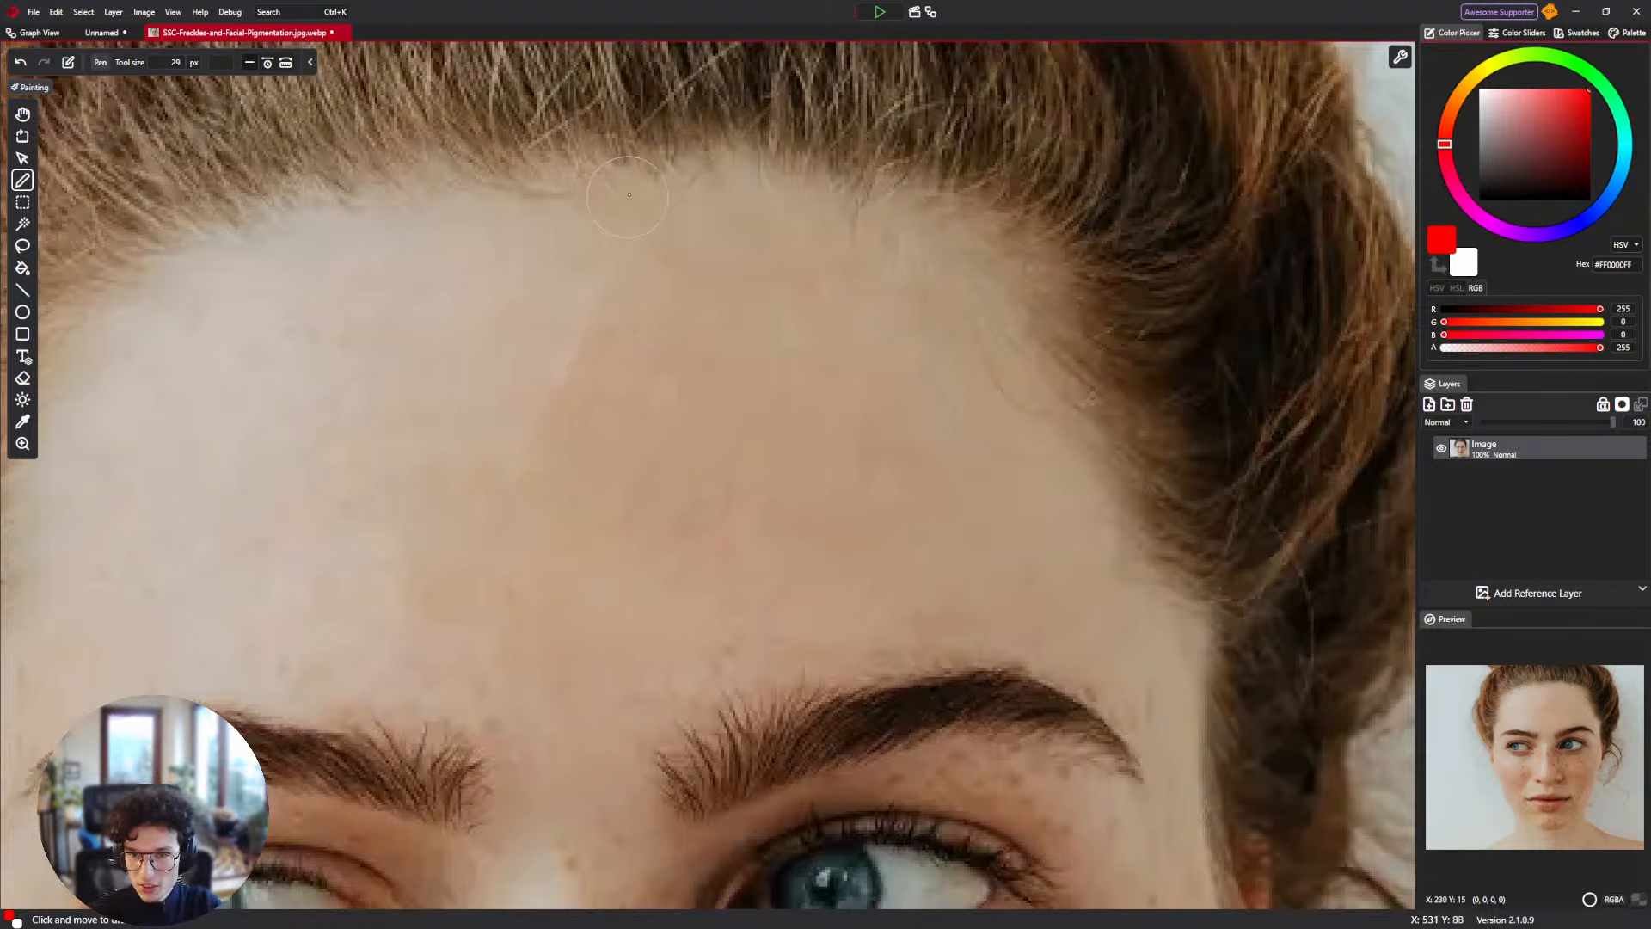
pyautogui.hotkey('ctrl', 'z')
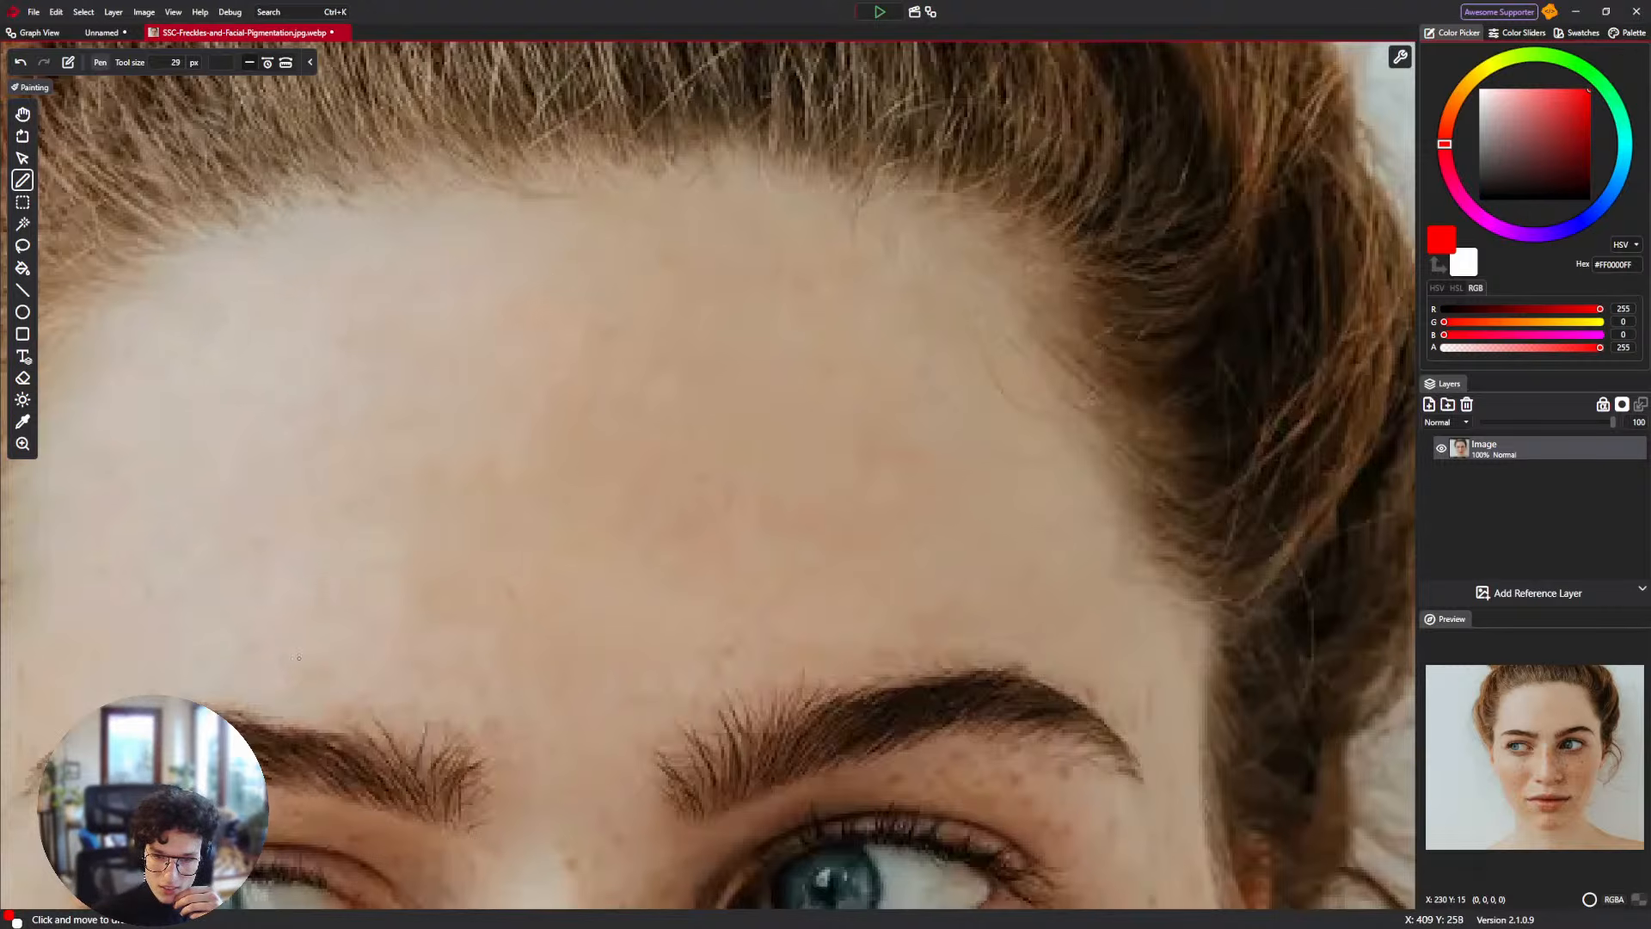
# Switch to the second built-in experimental blending brush and smooth the uneven skin tone across the forehead.
pyautogui.moveTo(370, 552)
pyautogui.mouseDown()
pyautogui.moveTo(418, 534)
pyautogui.moveTo(638, 303)
pyautogui.mouseUp()
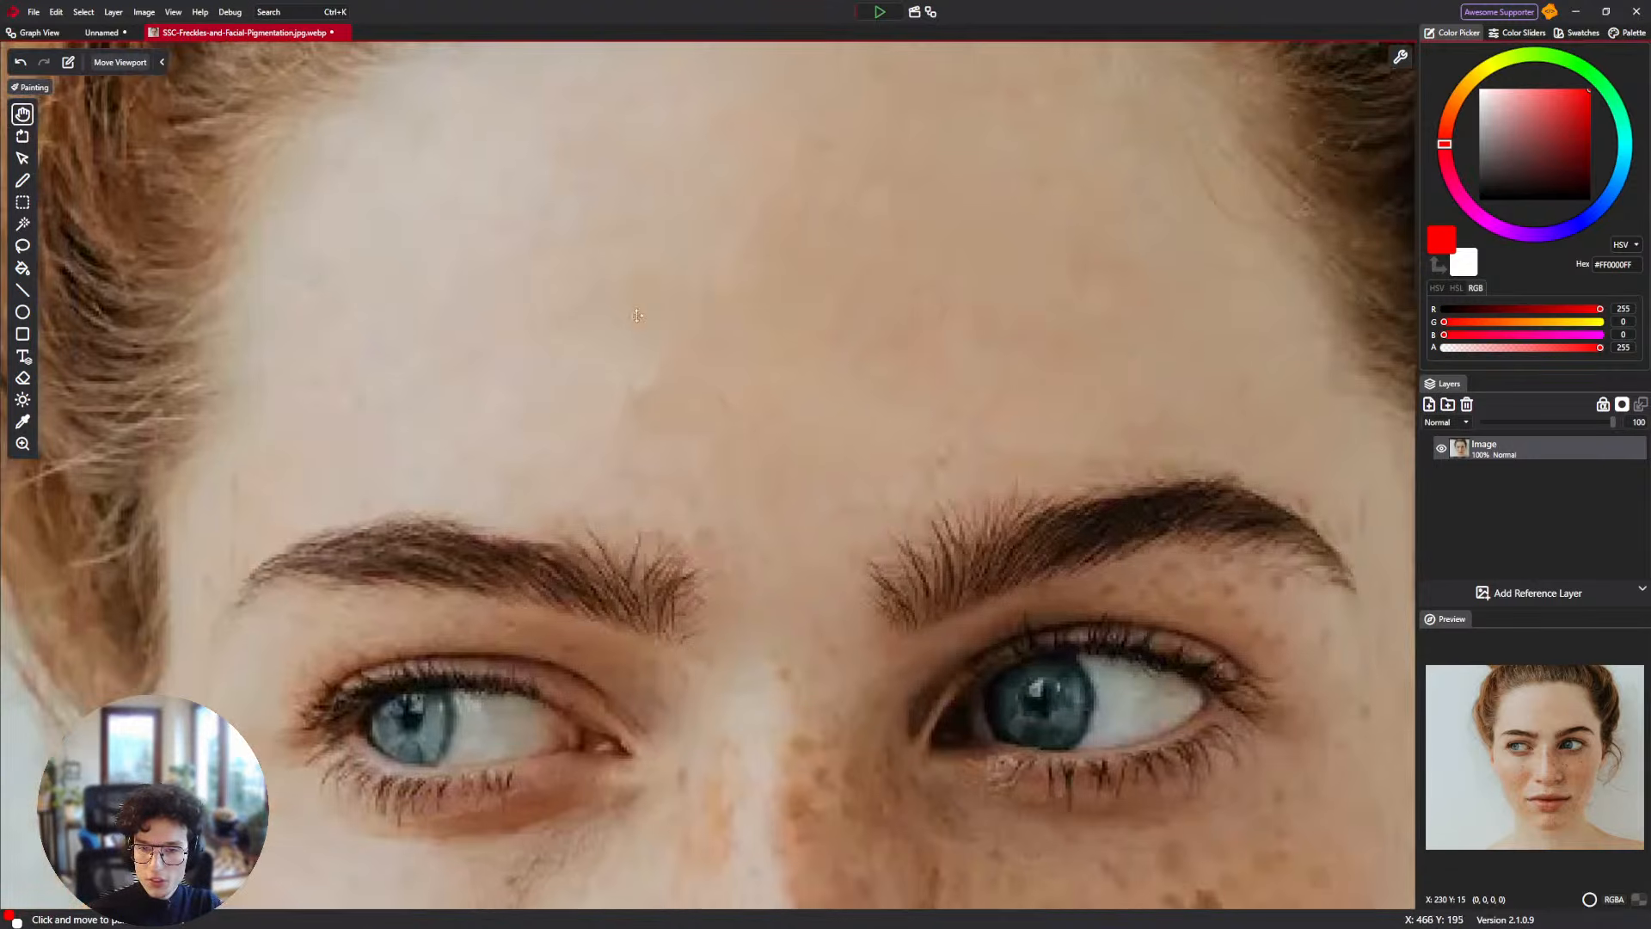
pyautogui.moveTo(879, 253); pyautogui.dragTo(796, 415)
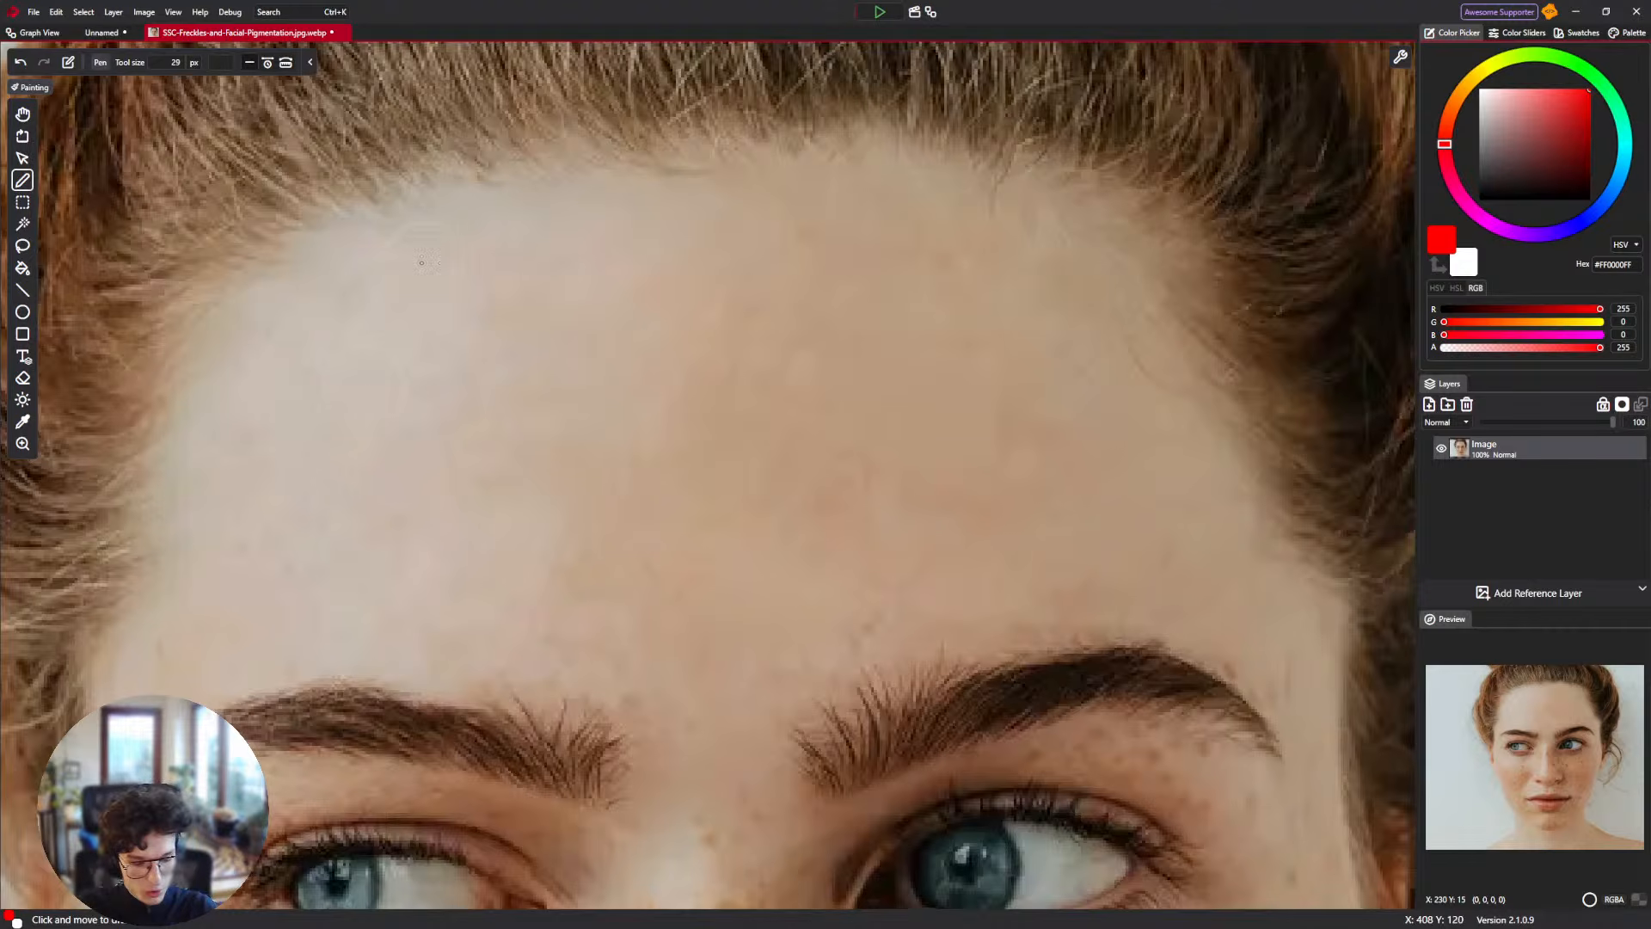
pyautogui.click(225, 63)
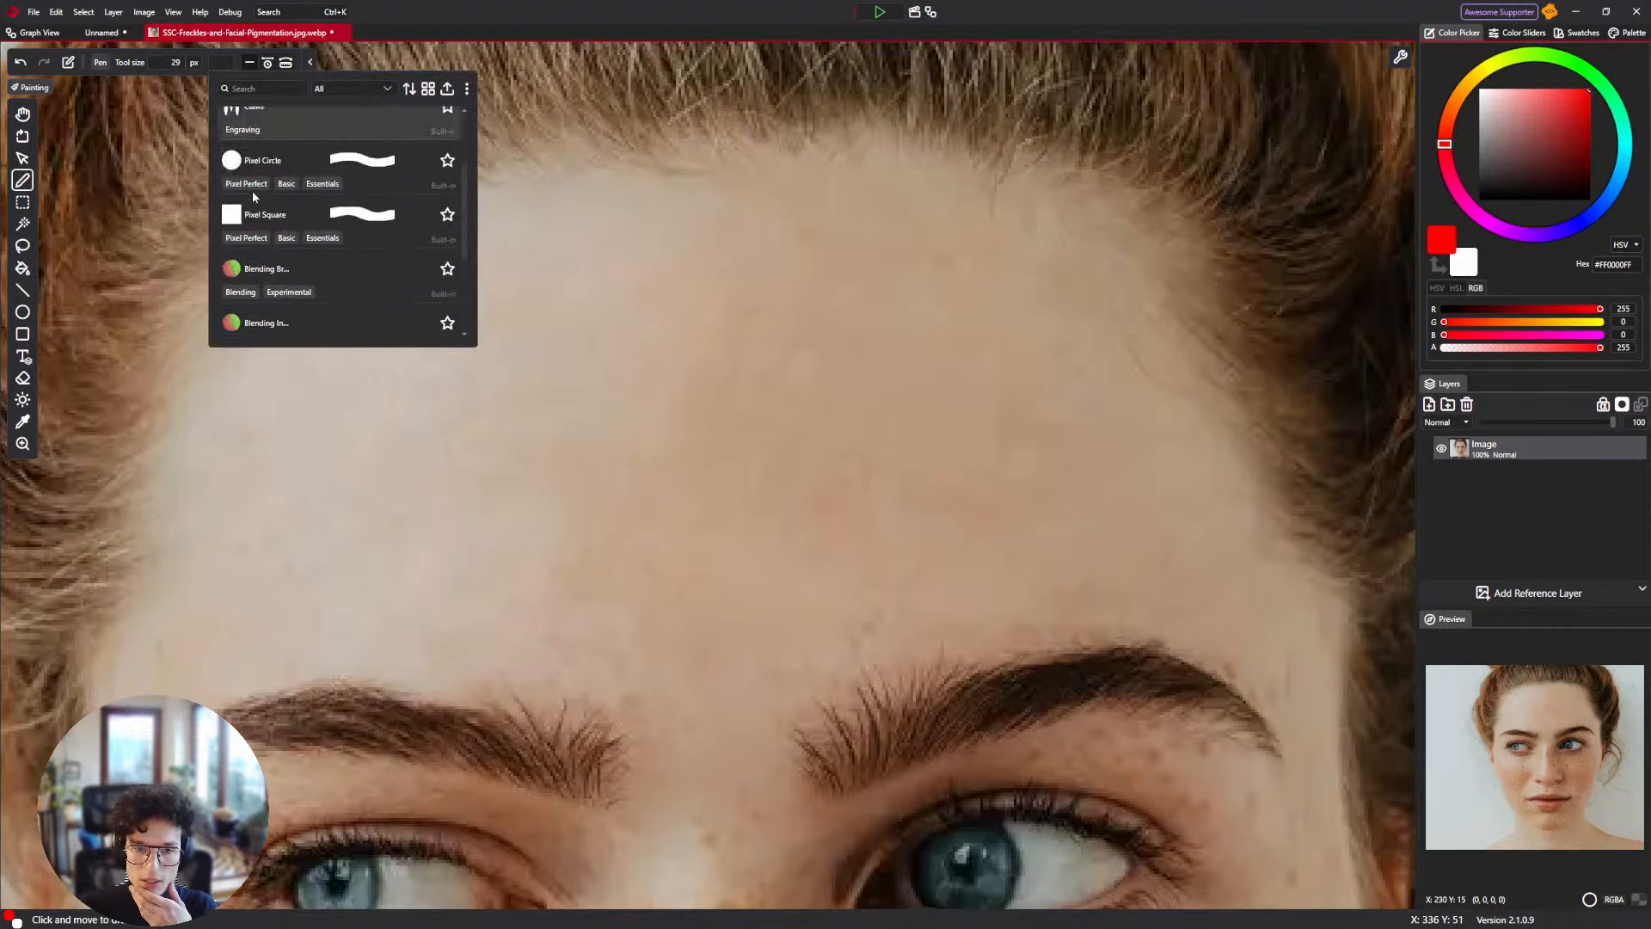
pyautogui.scroll(-2, 258, 202)
pyautogui.click(309, 165)
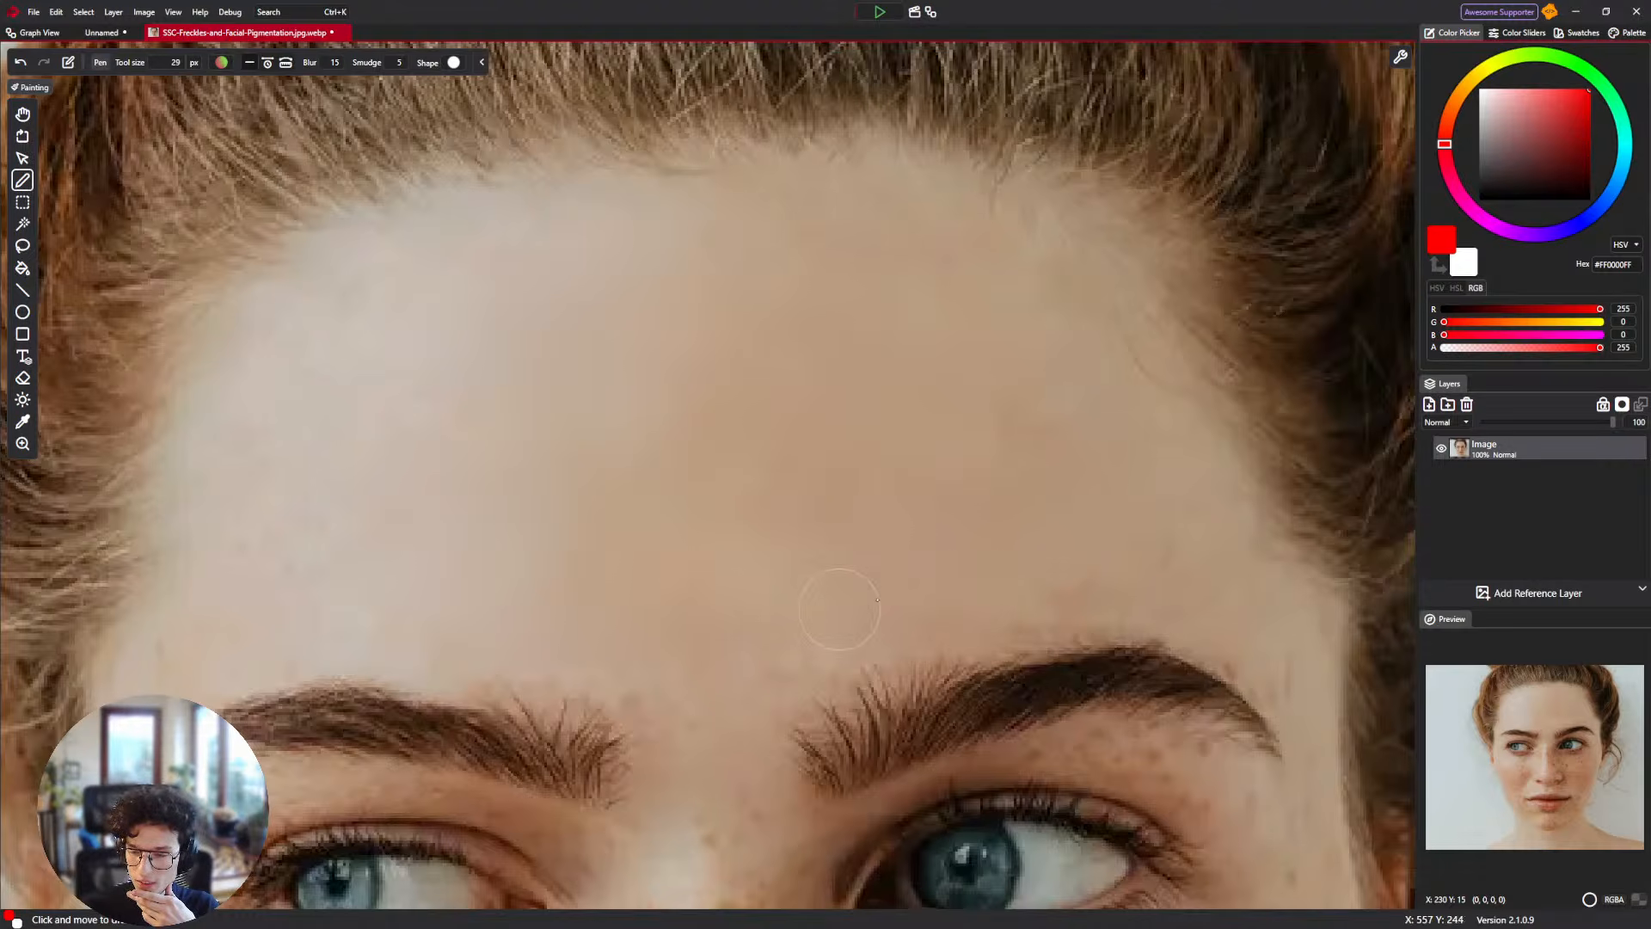
pyautogui.moveTo(829, 565); pyautogui.dragTo(699, 421)
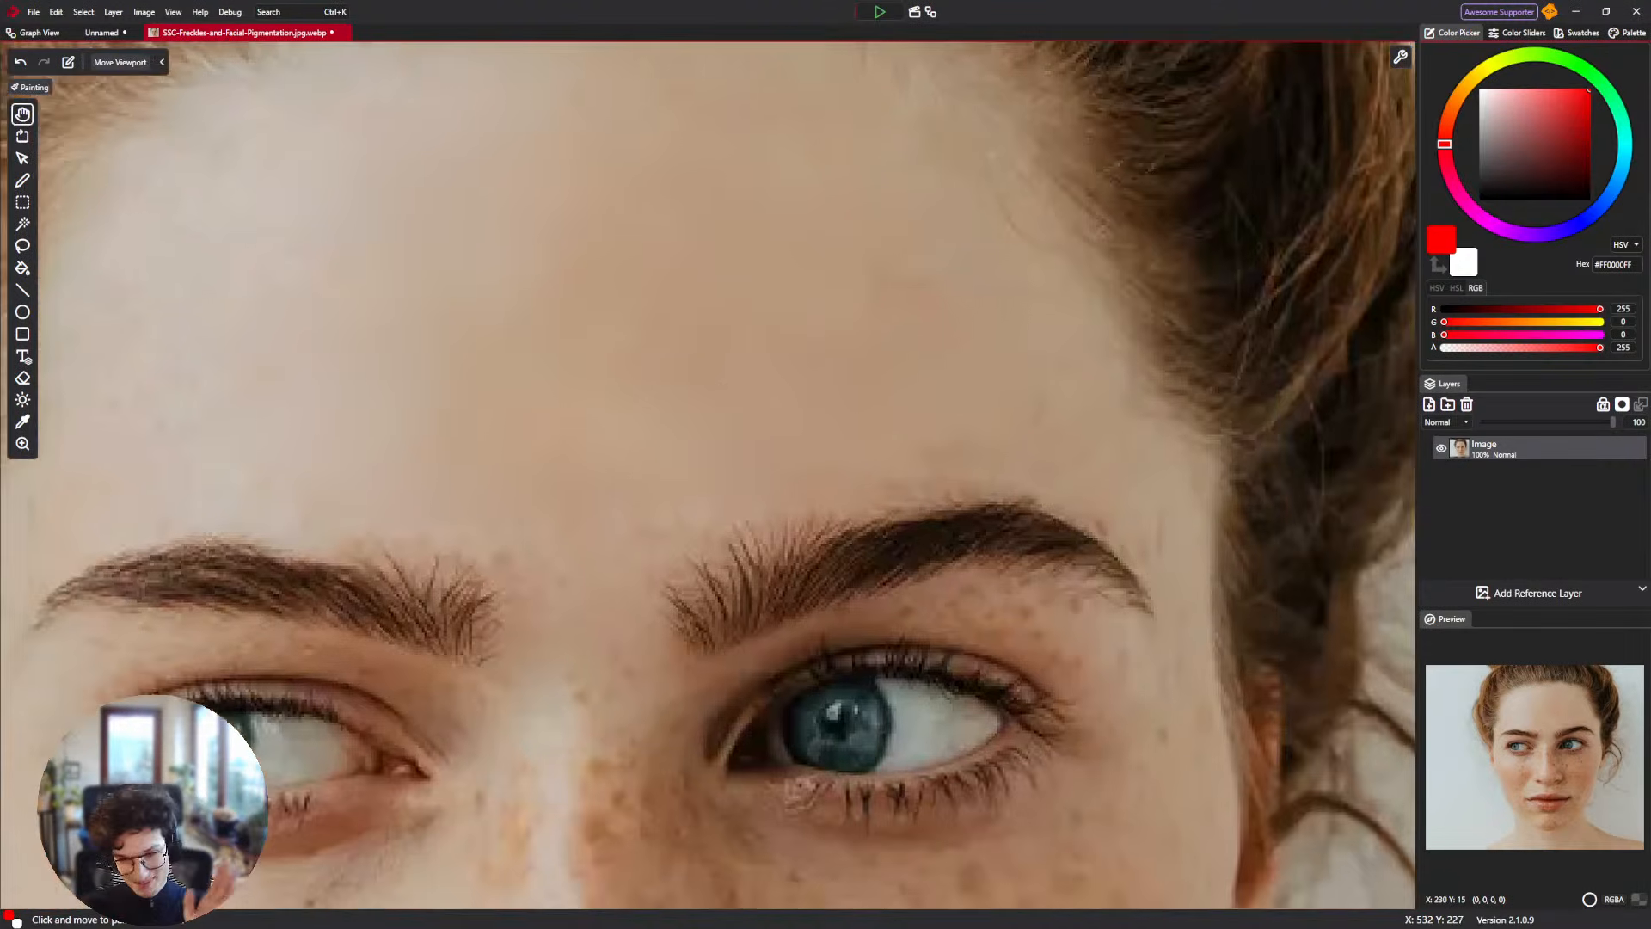
# Blend away the dark freckles beneath the eye on the cheek beside the loose curl, undoing the last stroke.
pyautogui.scroll(-6, 631, 361)
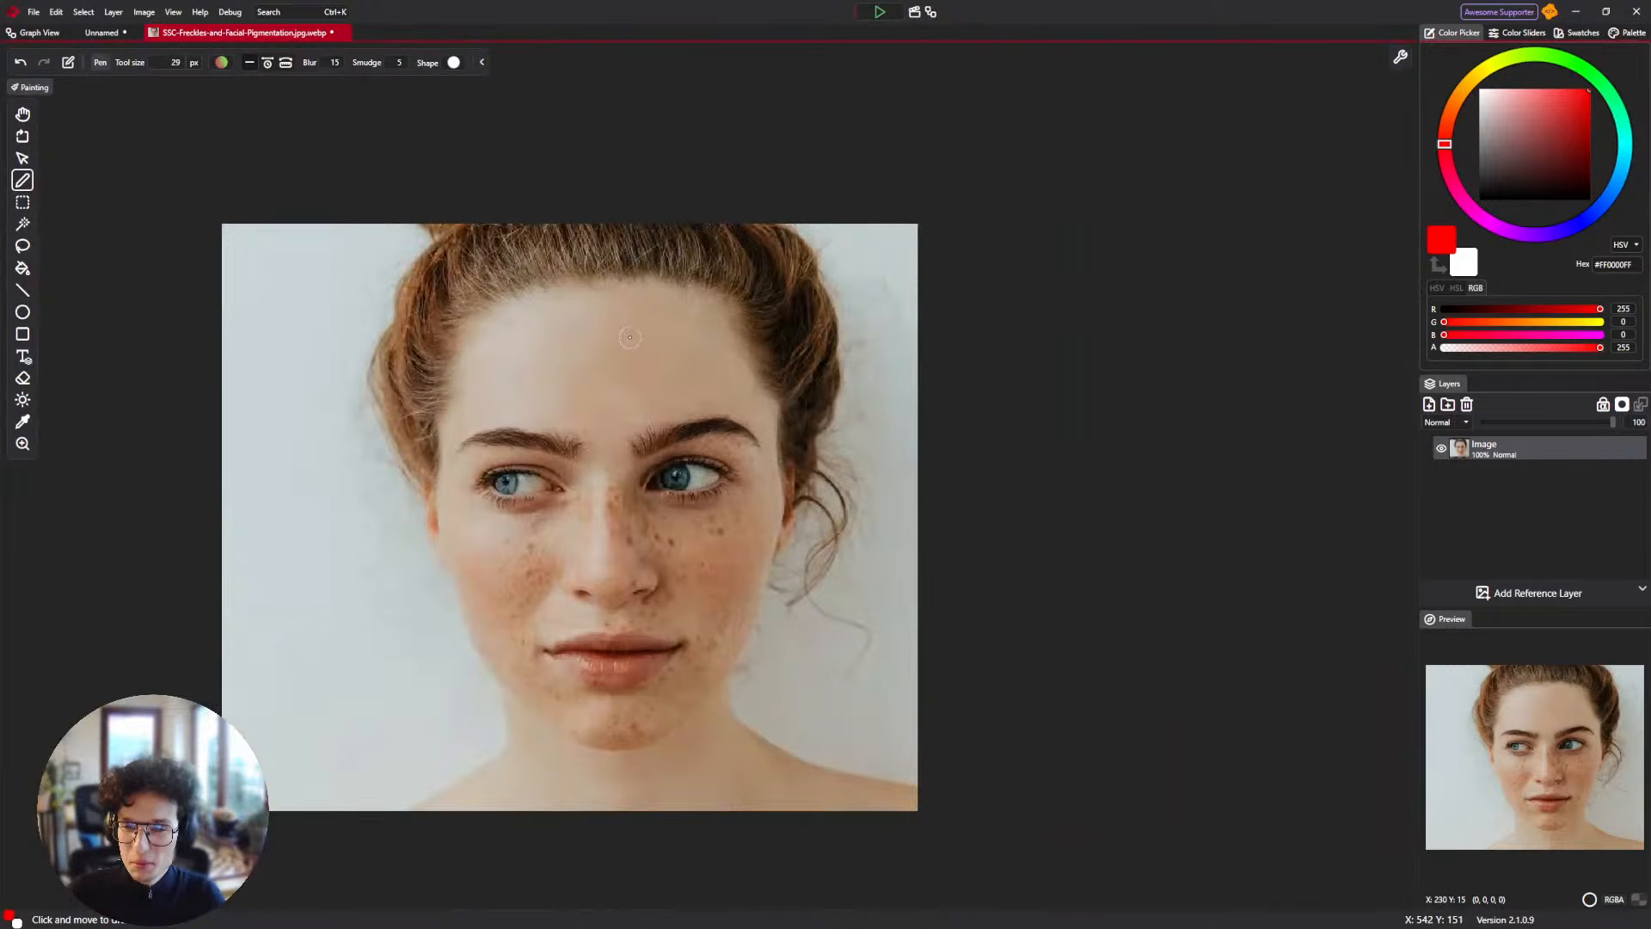
pyautogui.scroll(6, 629, 337)
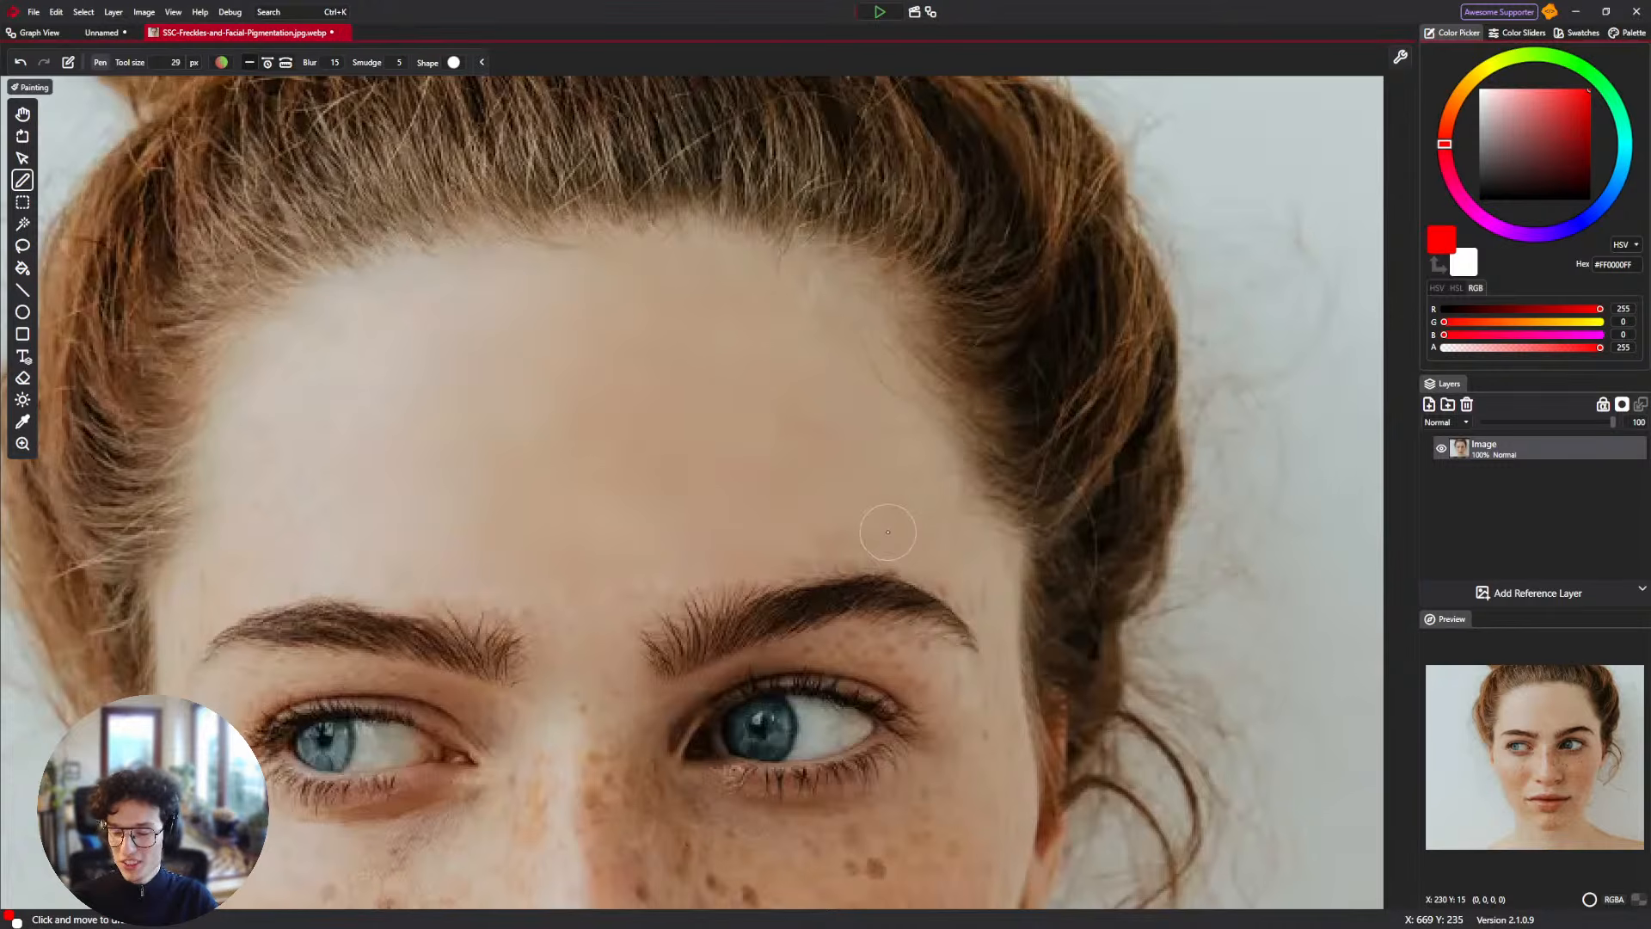
pyautogui.scroll(-4, 593, 402)
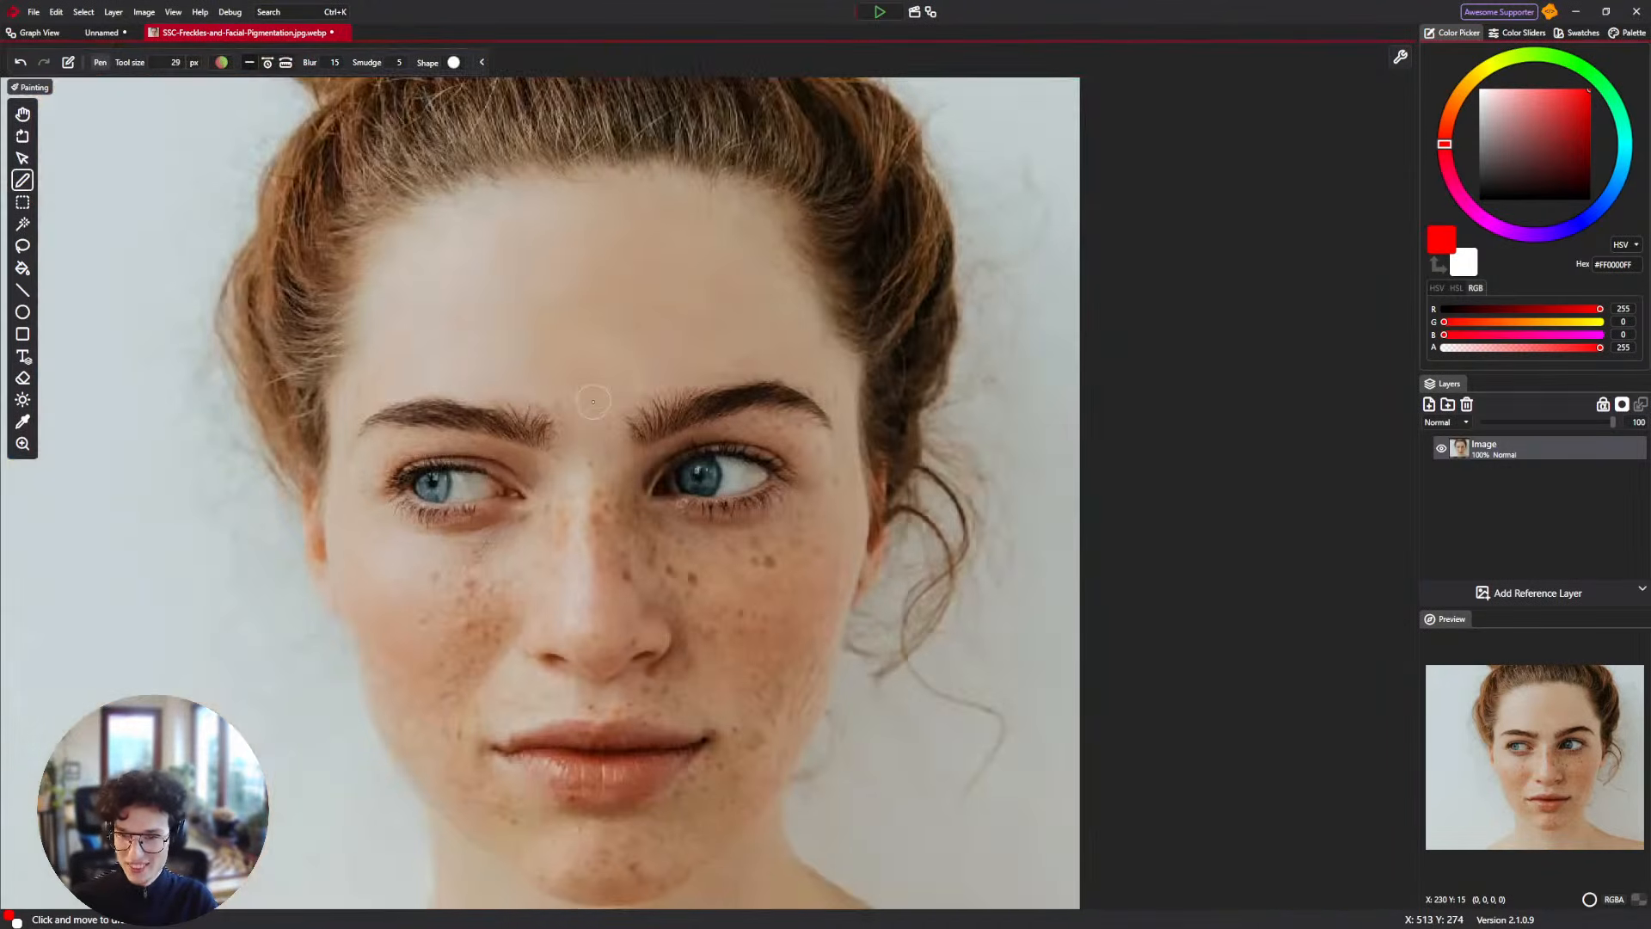
pyautogui.scroll(2, 594, 402)
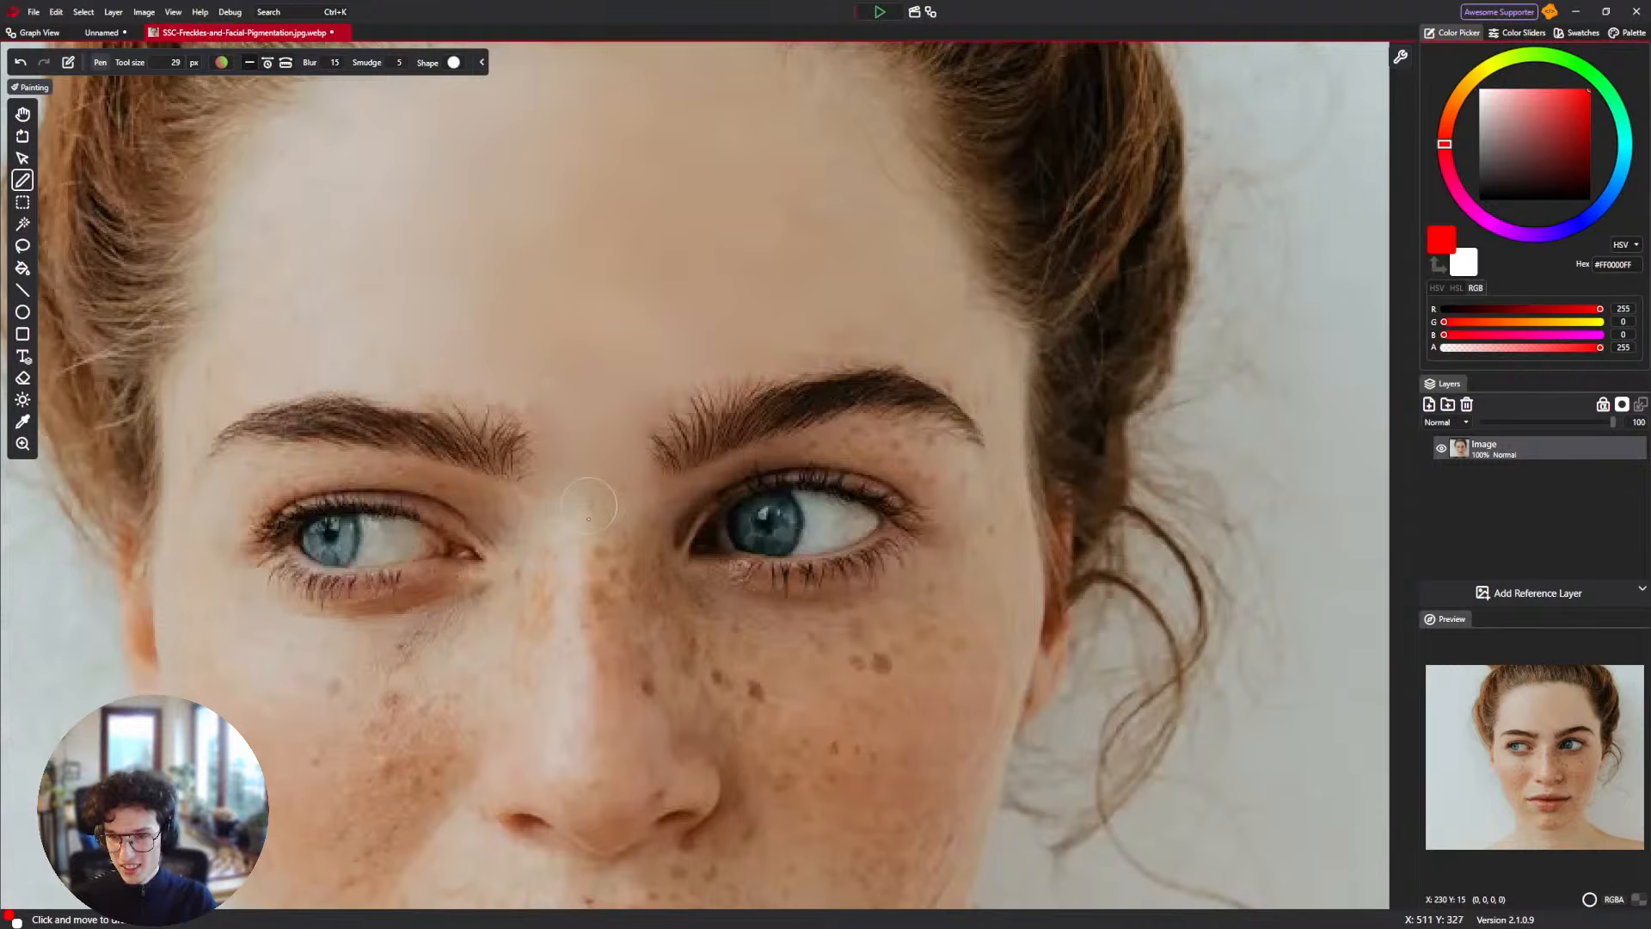
pyautogui.moveTo(602, 549); pyautogui.dragTo(595, 378)
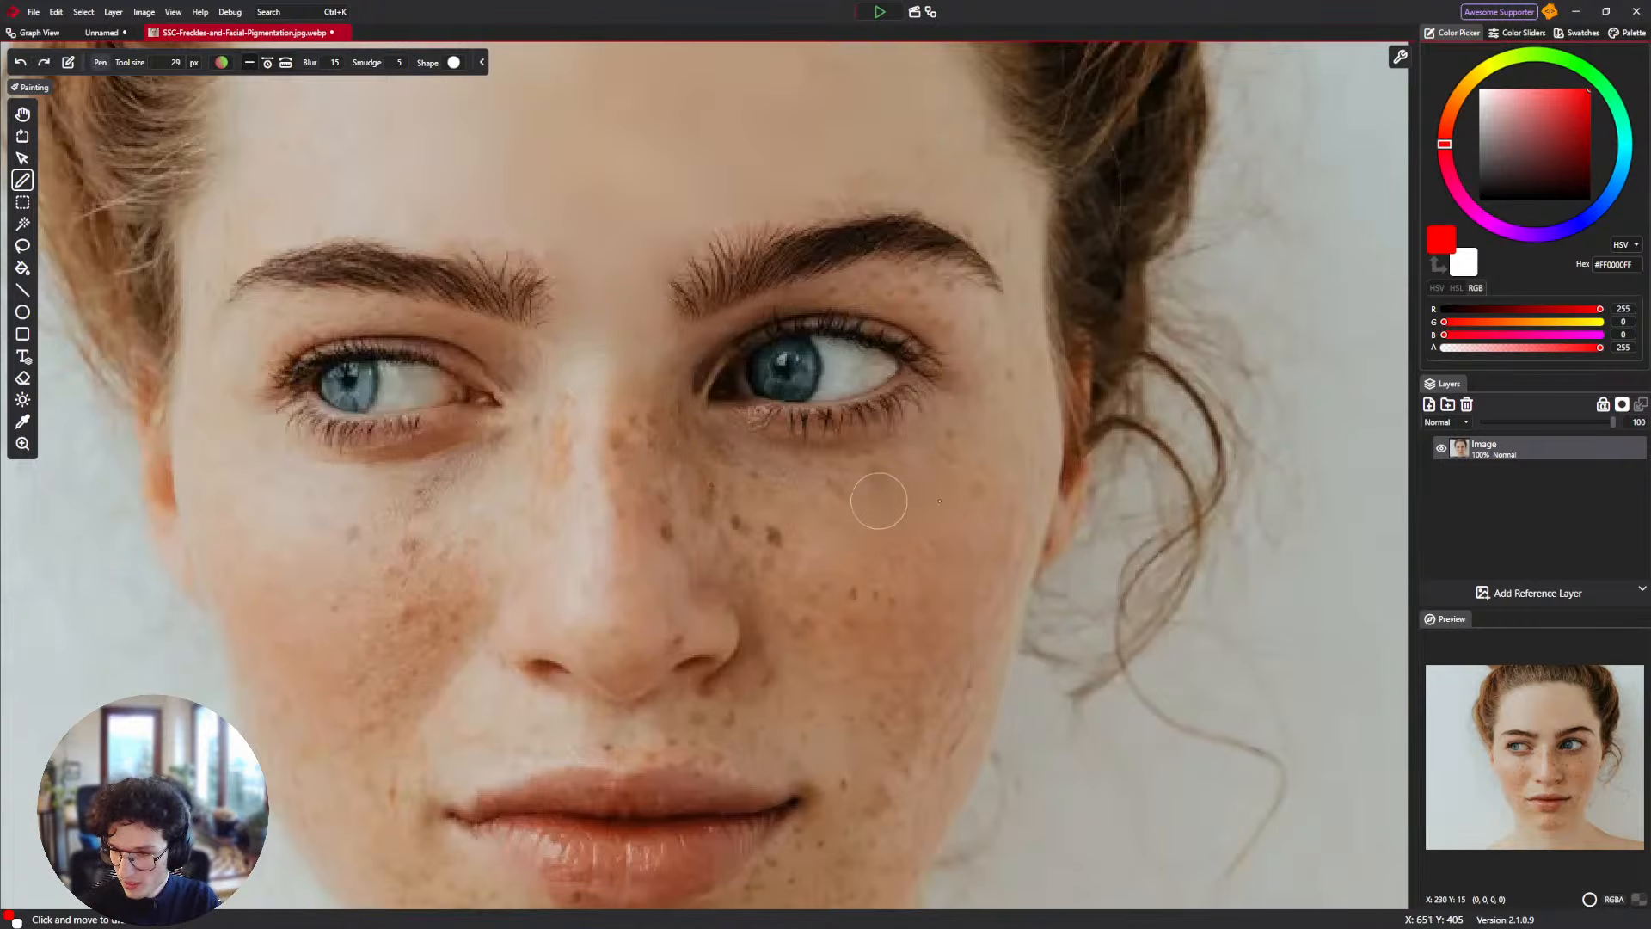
pyautogui.moveTo(879, 501); pyautogui.dragTo(890, 544)
pyautogui.moveTo(721, 525); pyautogui.dragTo(784, 549)
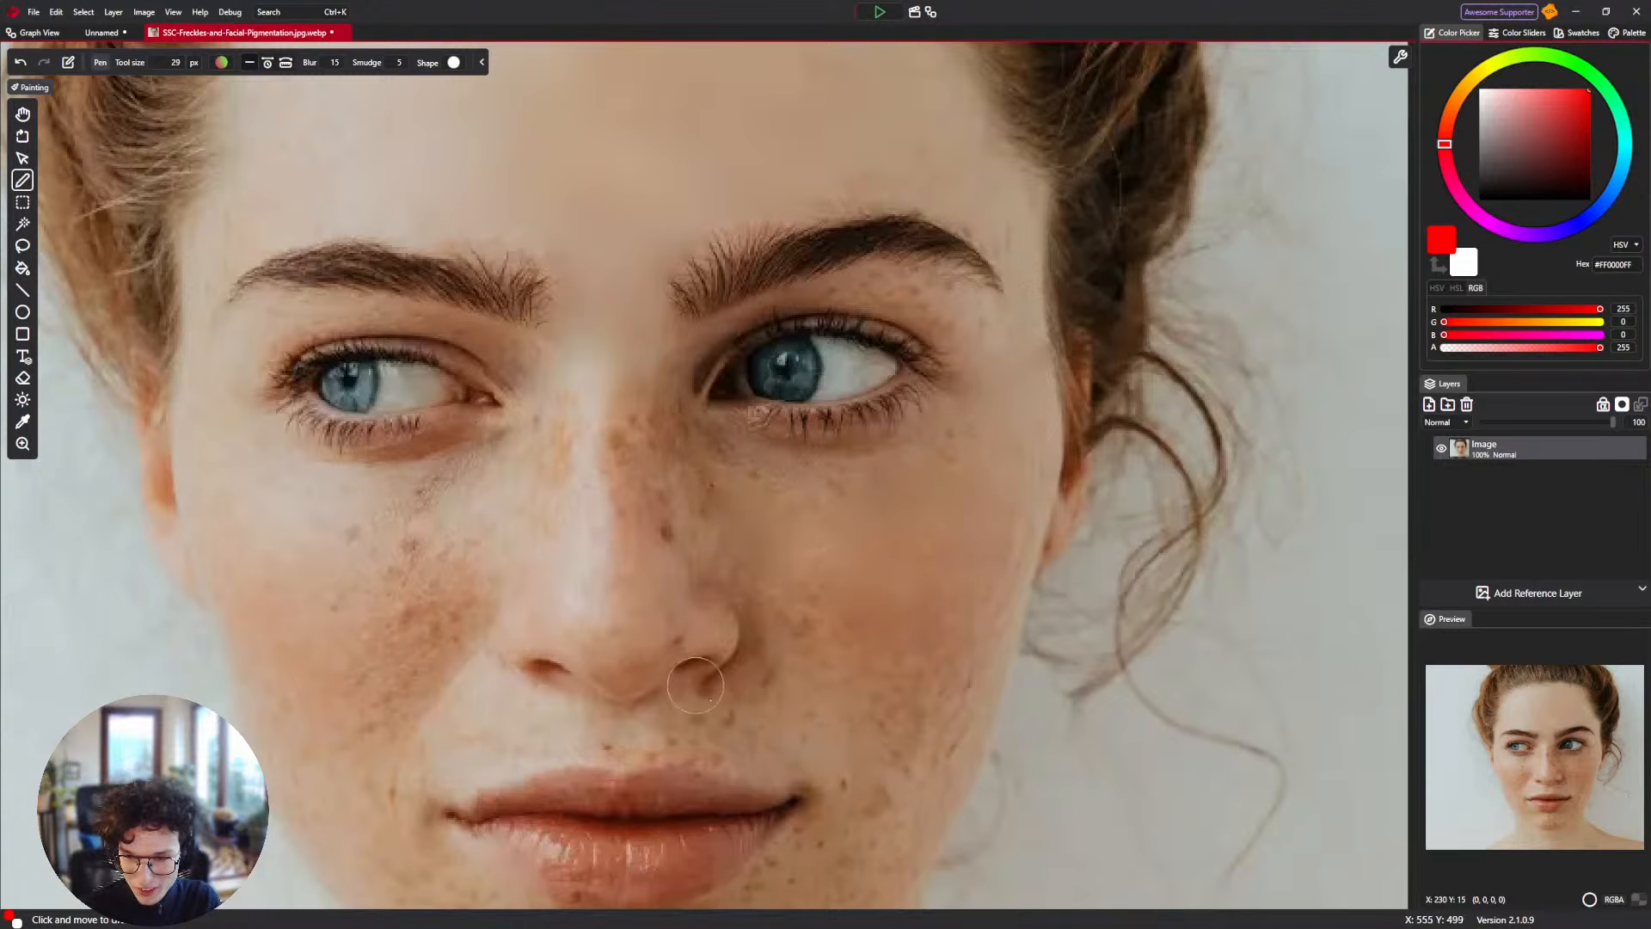
pyautogui.hotkey('ctrl', 'z')
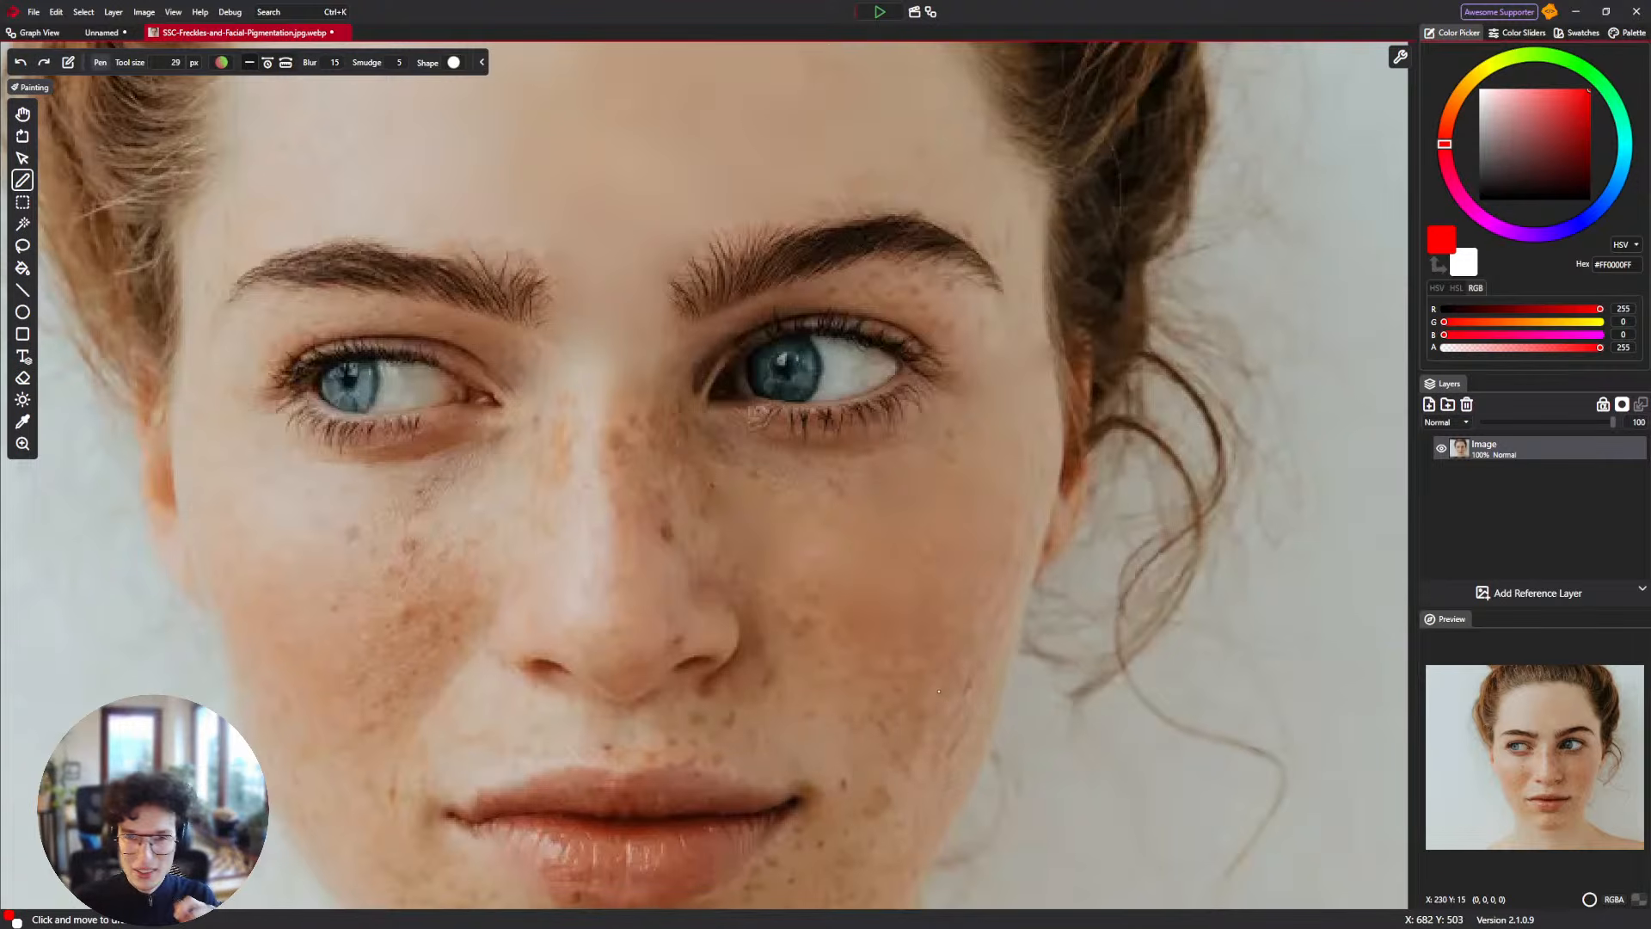
# Lower the blending brush's blur and smooth the freckles on the upper part of the opposite cheek, undoing the last stroke.
pyautogui.moveTo(323, 62); pyautogui.dragTo(301, 61)
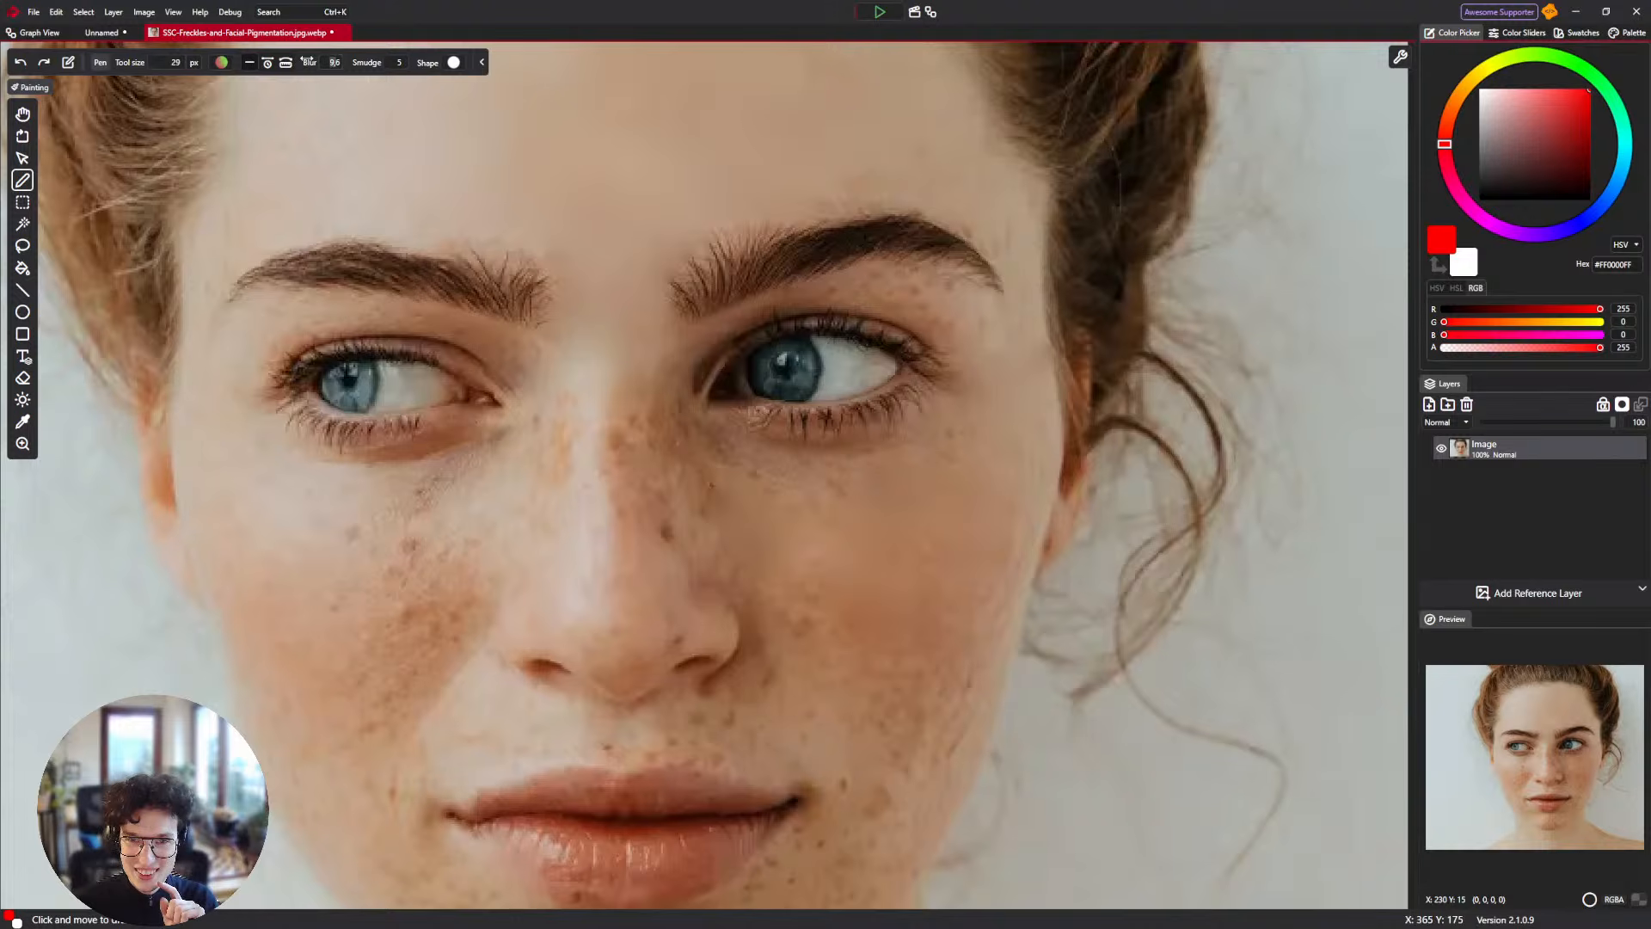
pyautogui.moveTo(504, 420); pyautogui.dragTo(504, 356)
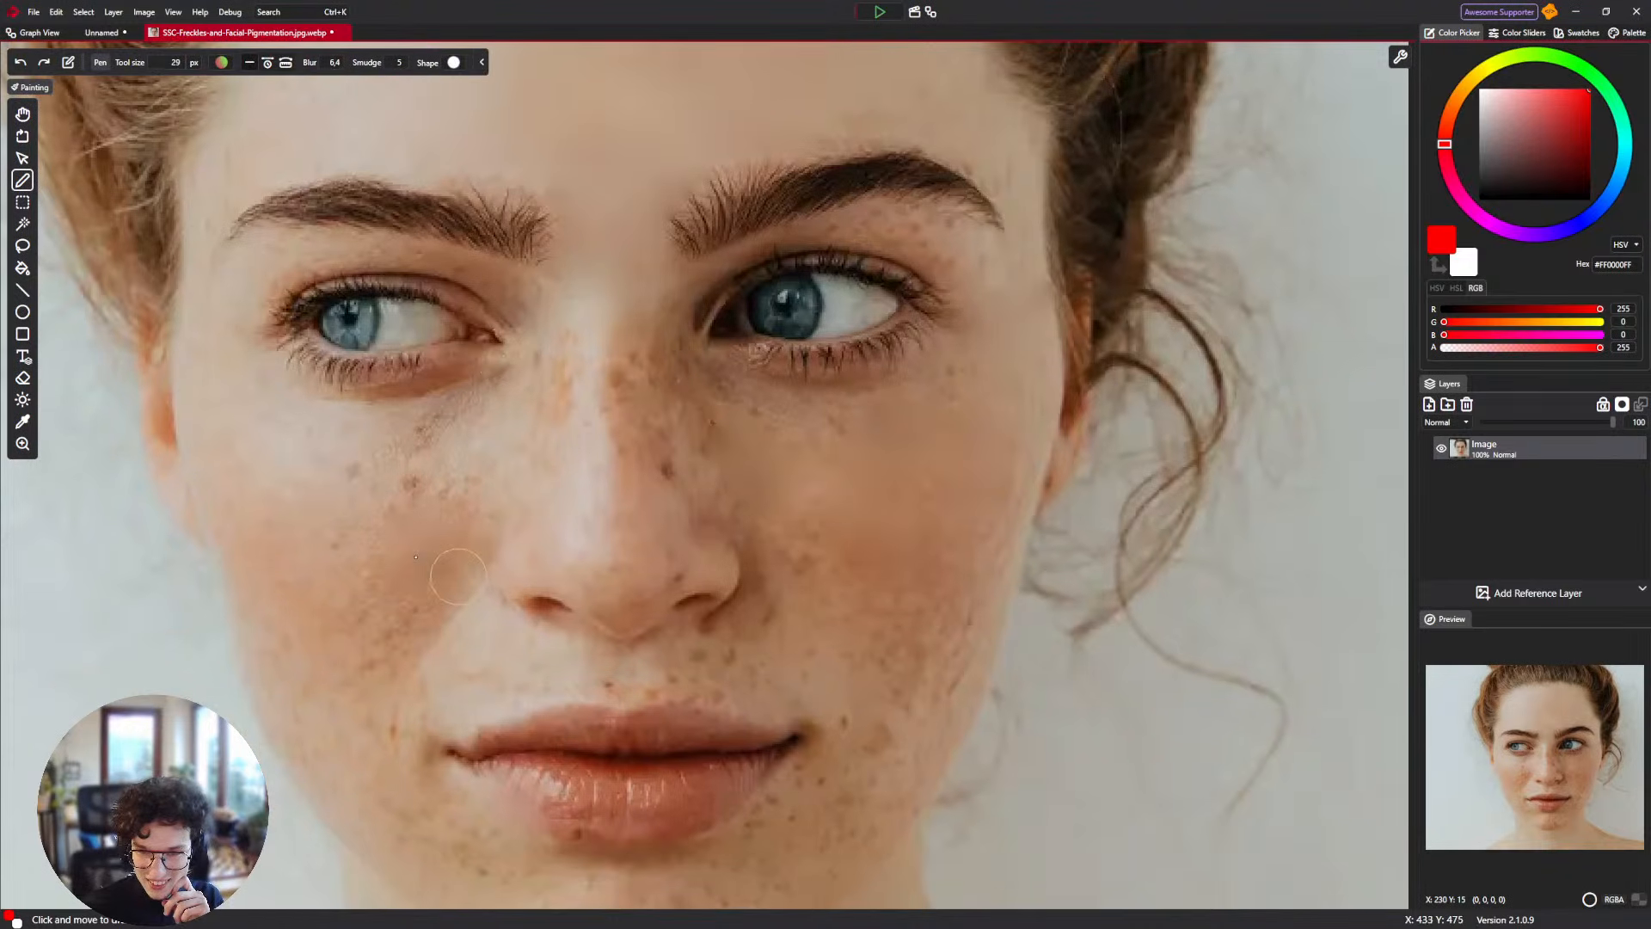
pyautogui.moveTo(459, 576)
pyautogui.mouseDown()
pyautogui.moveTo(406, 504)
pyautogui.moveTo(369, 542)
pyautogui.moveTo(449, 555)
pyautogui.mouseUp()
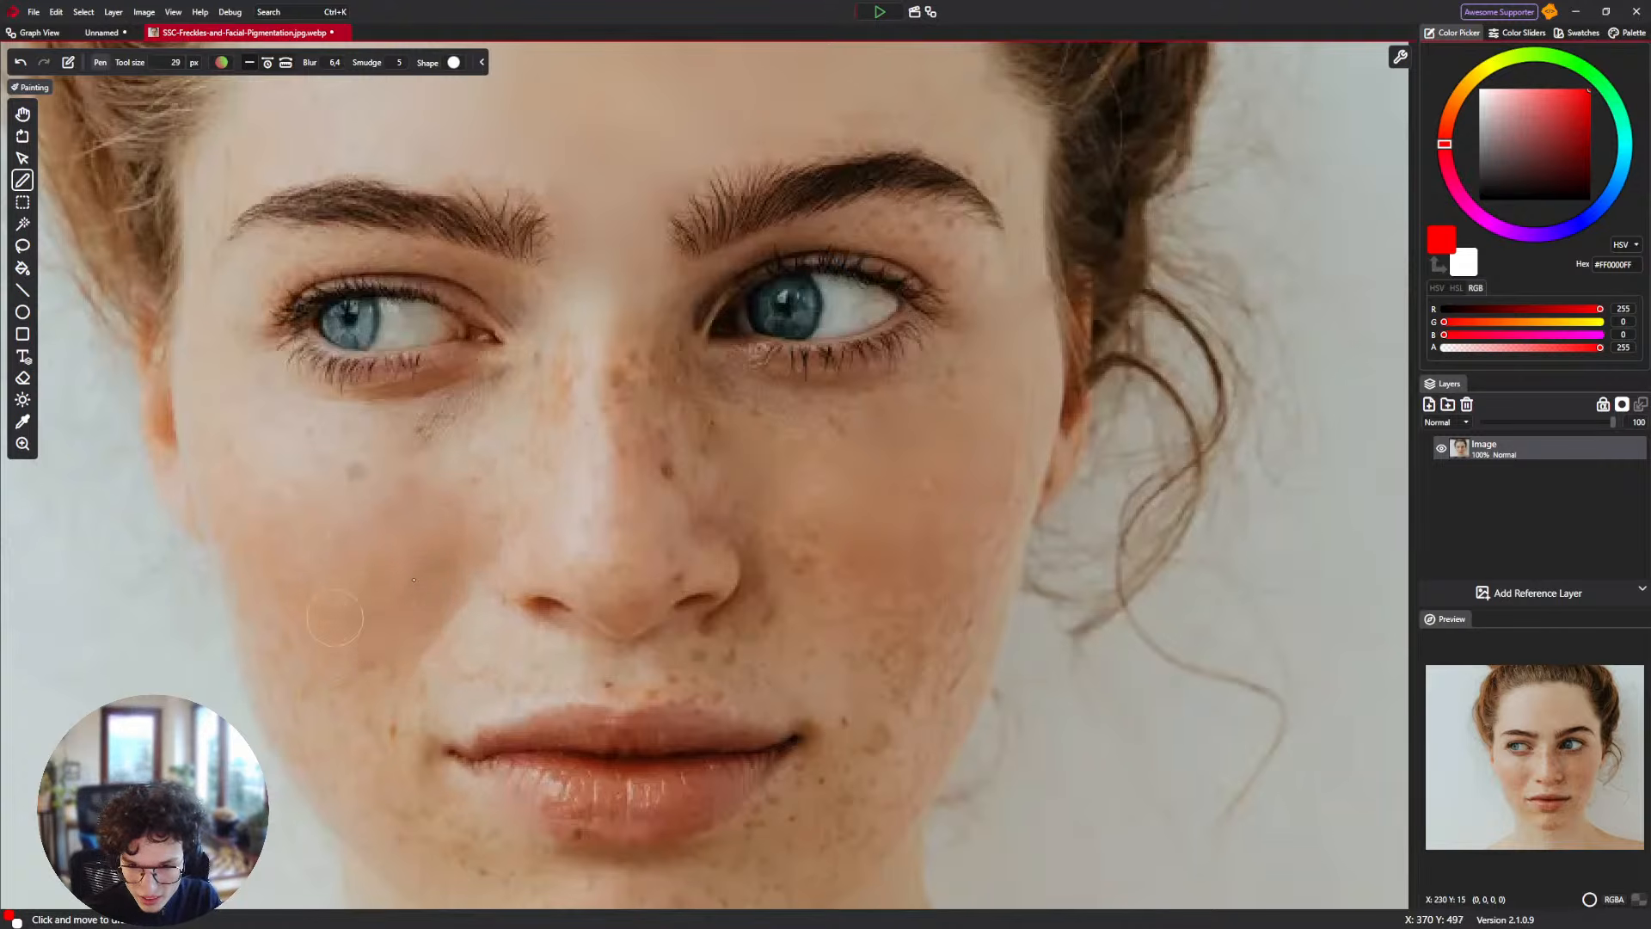
pyautogui.hotkey('ctrl', 'z')
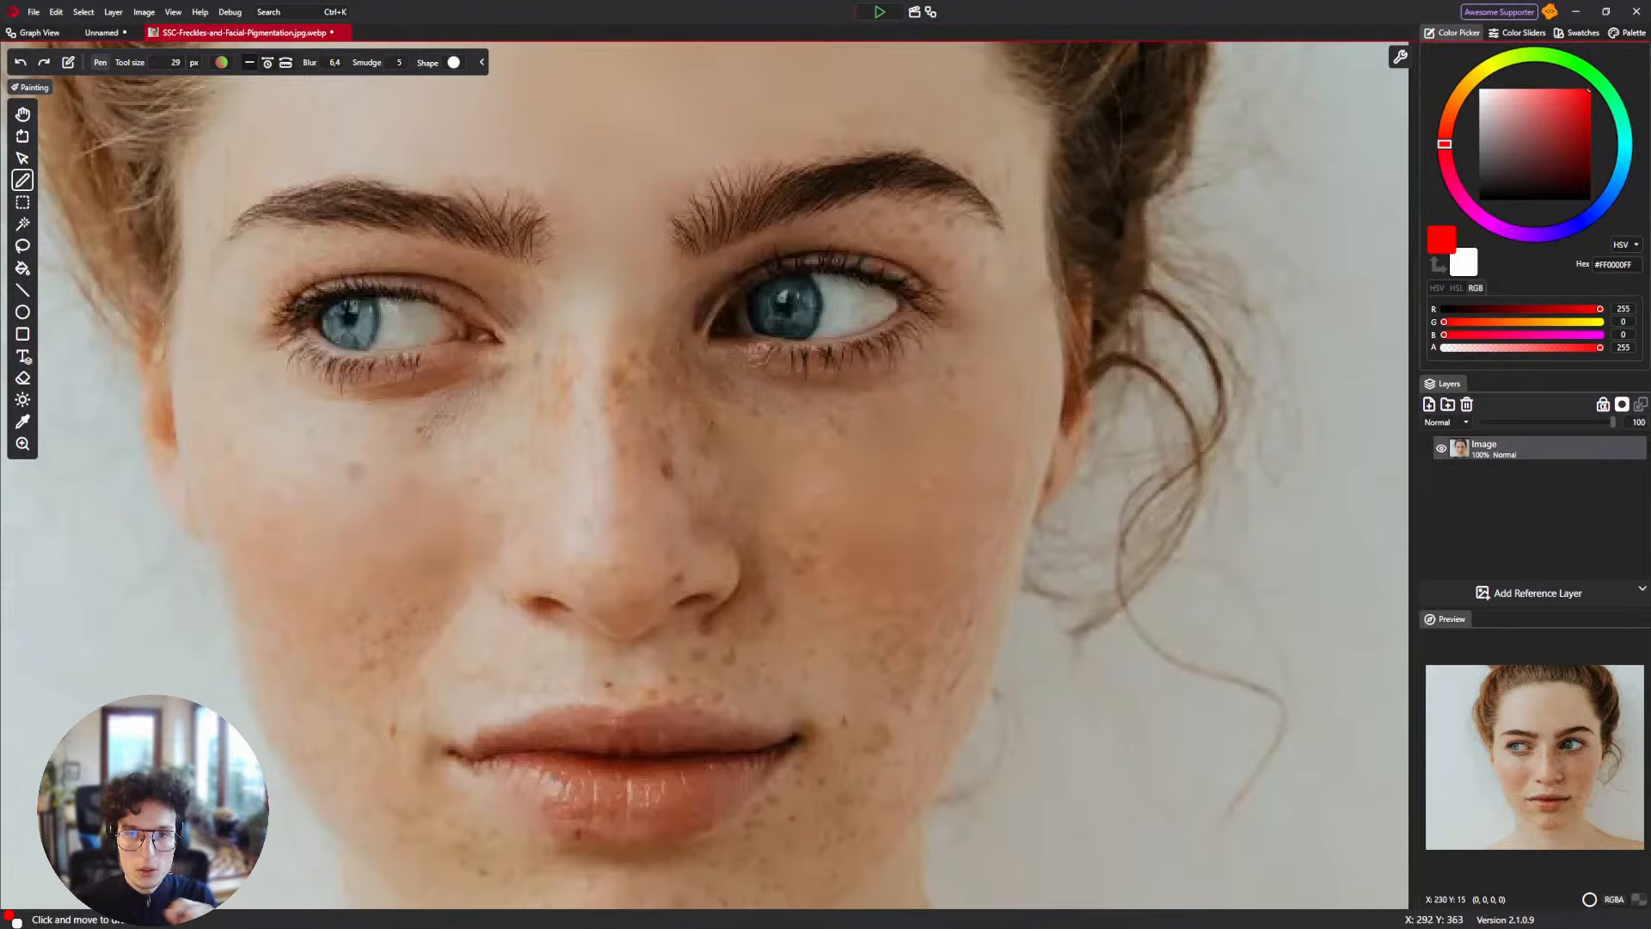
# Switch to the Healing brush and heal the freckles on the lower cheek and around the upper lip, undoing the last stroke.
pyautogui.click(222, 62)
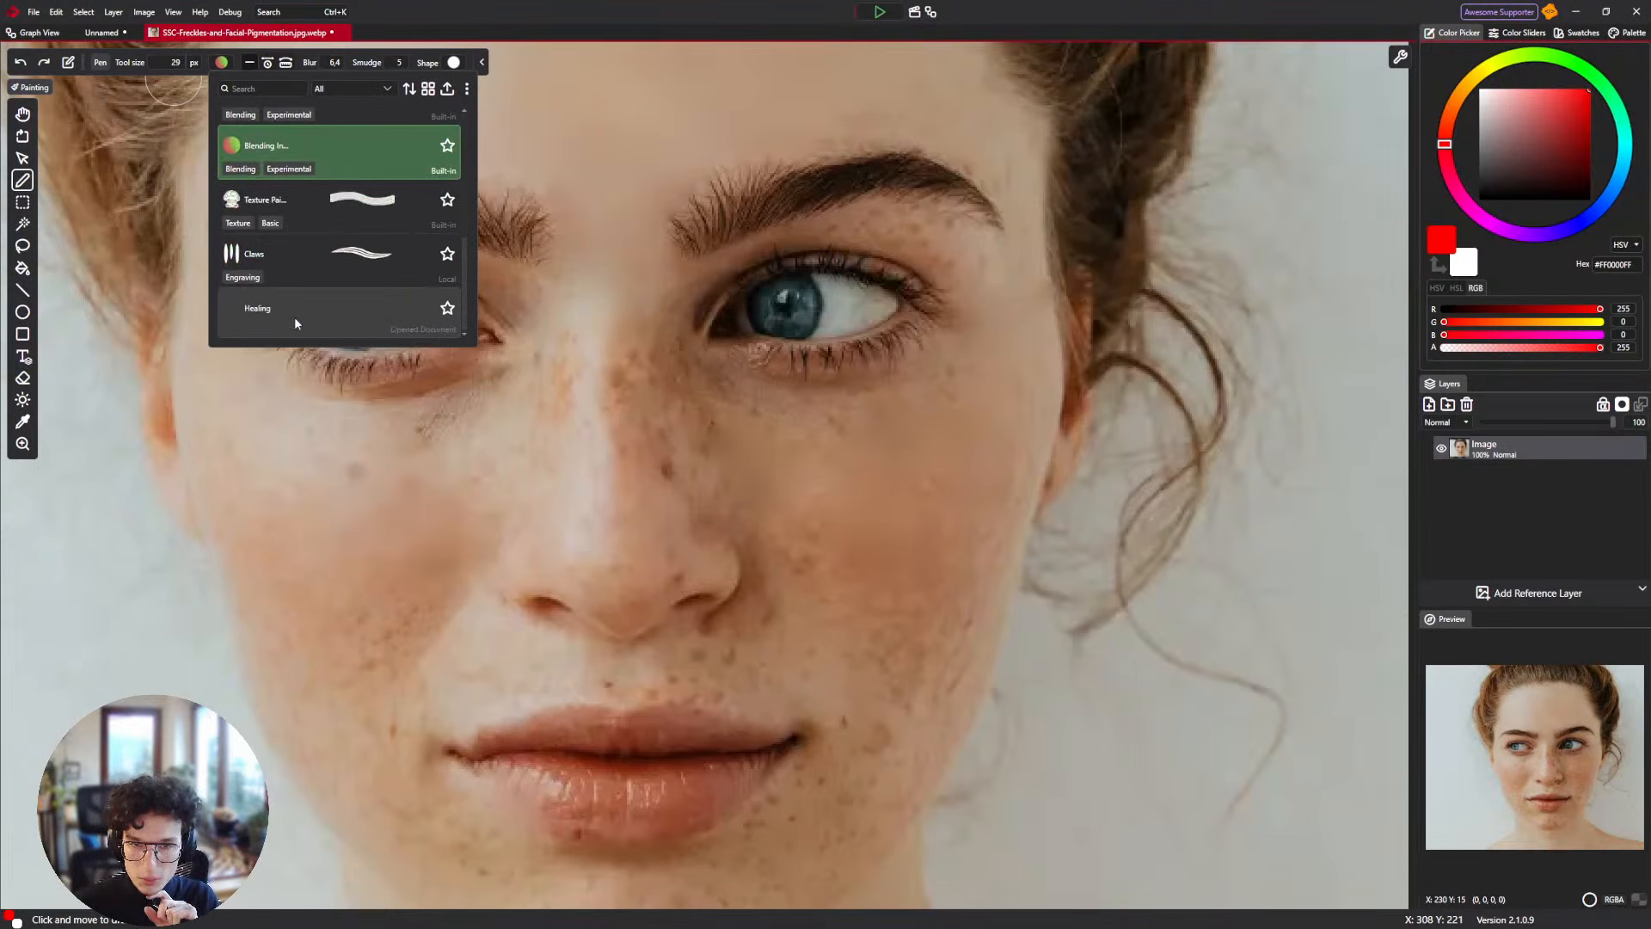
pyautogui.click(294, 323)
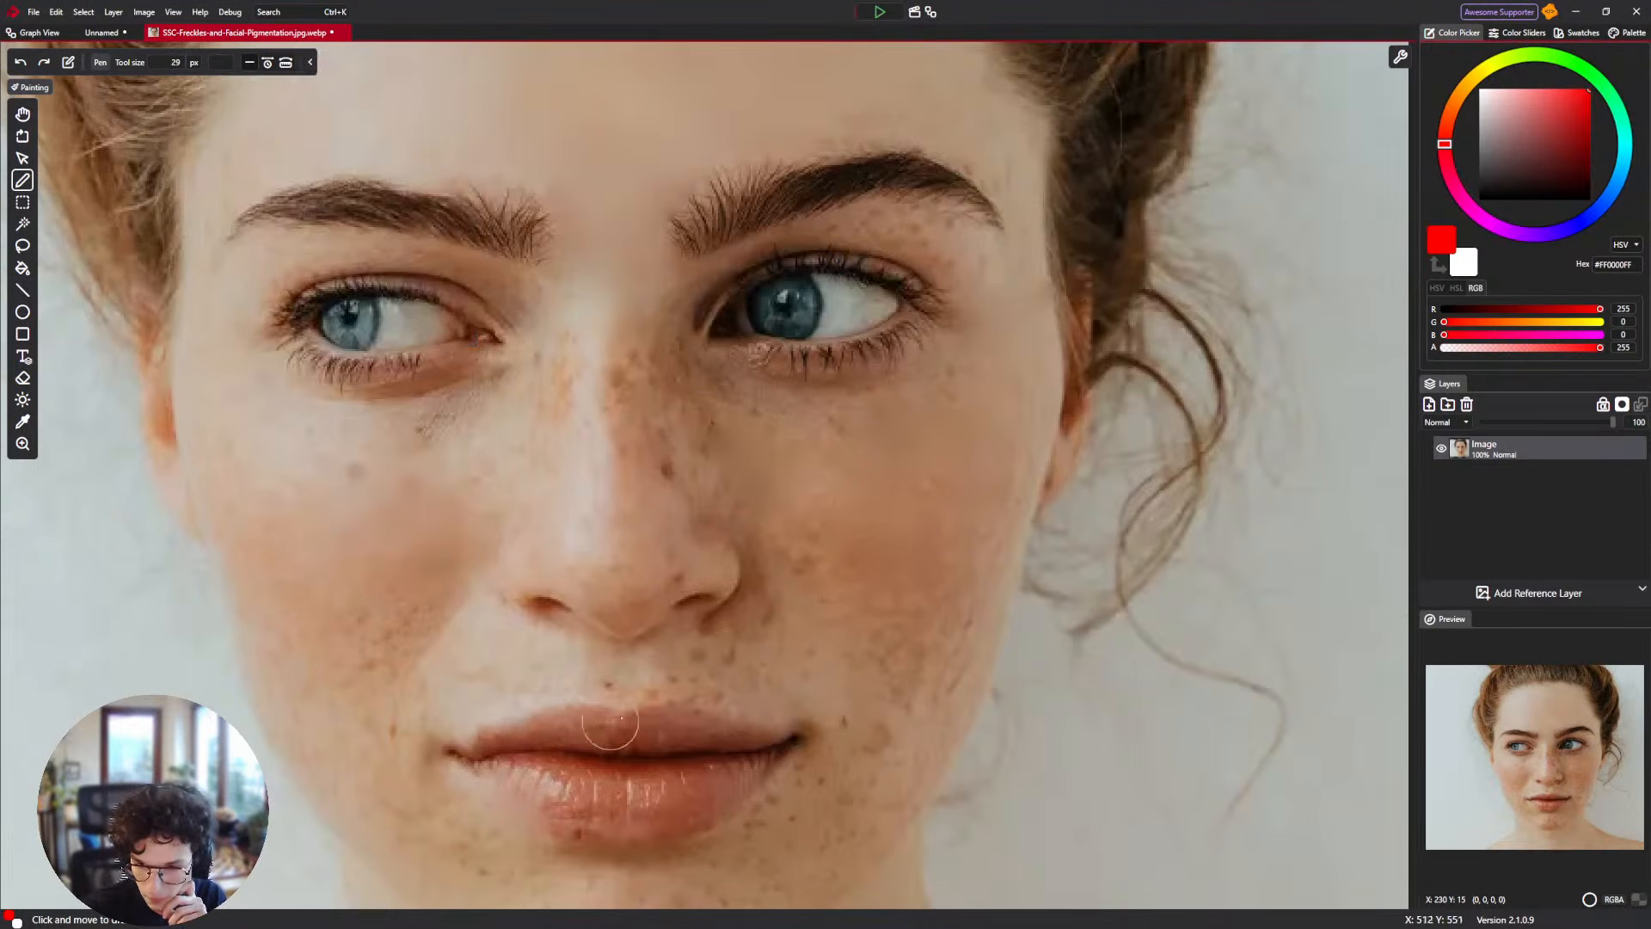
pyautogui.moveTo(415, 614)
pyautogui.mouseDown()
pyautogui.moveTo(390, 633)
pyautogui.moveTo(416, 659)
pyautogui.moveTo(337, 623)
pyautogui.moveTo(357, 628)
pyautogui.mouseUp()
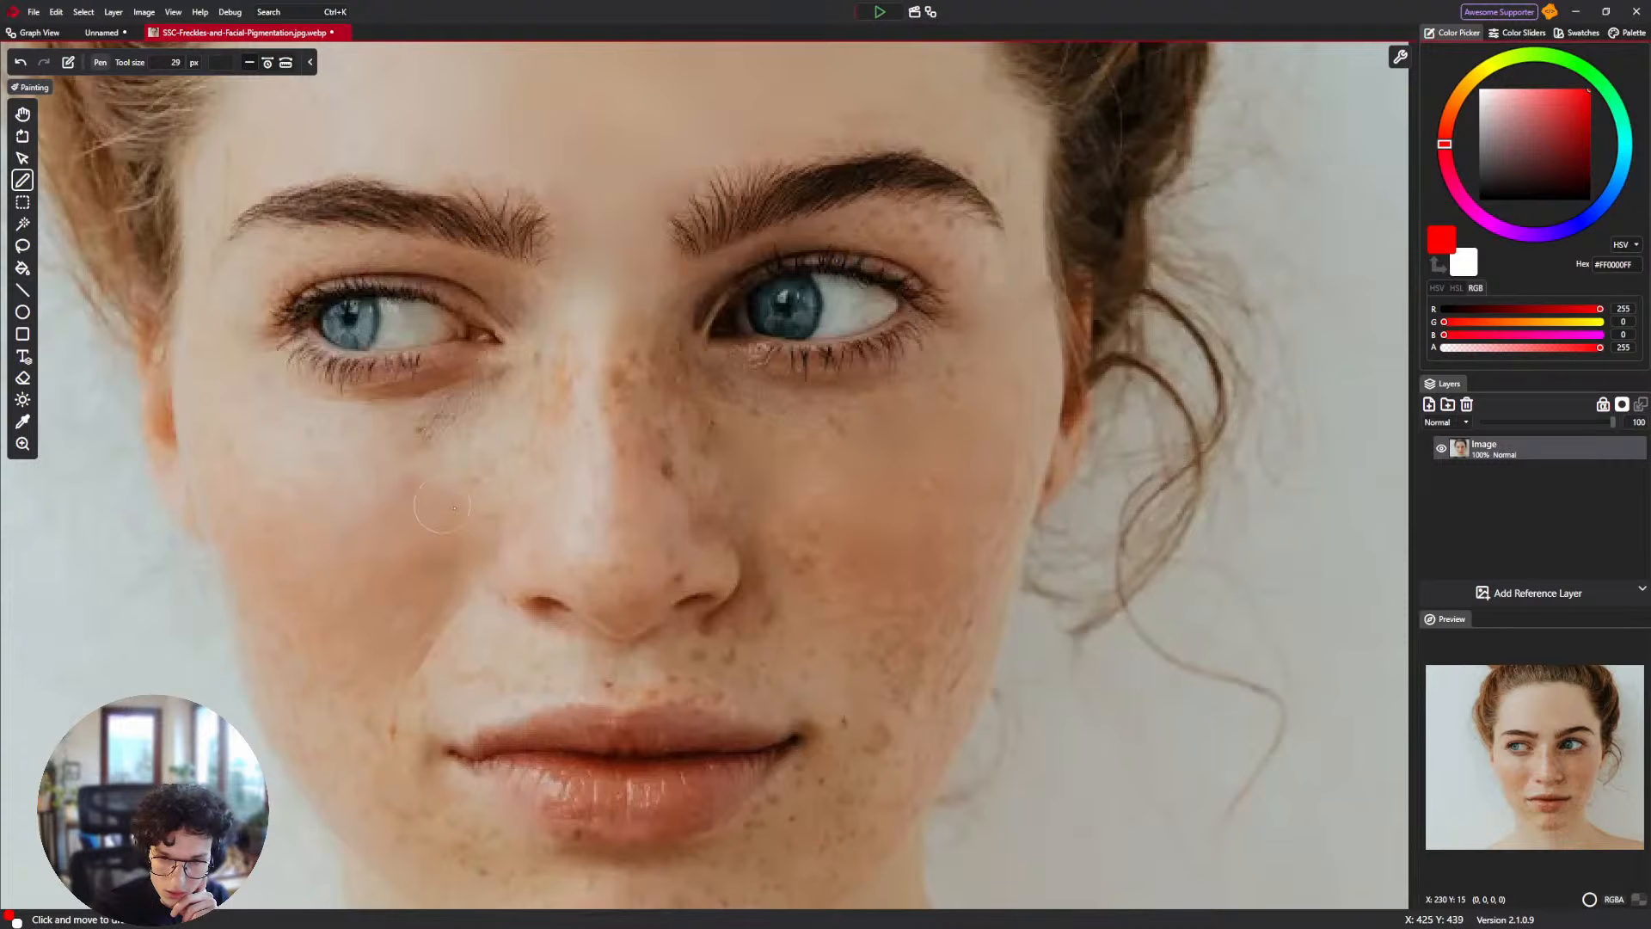
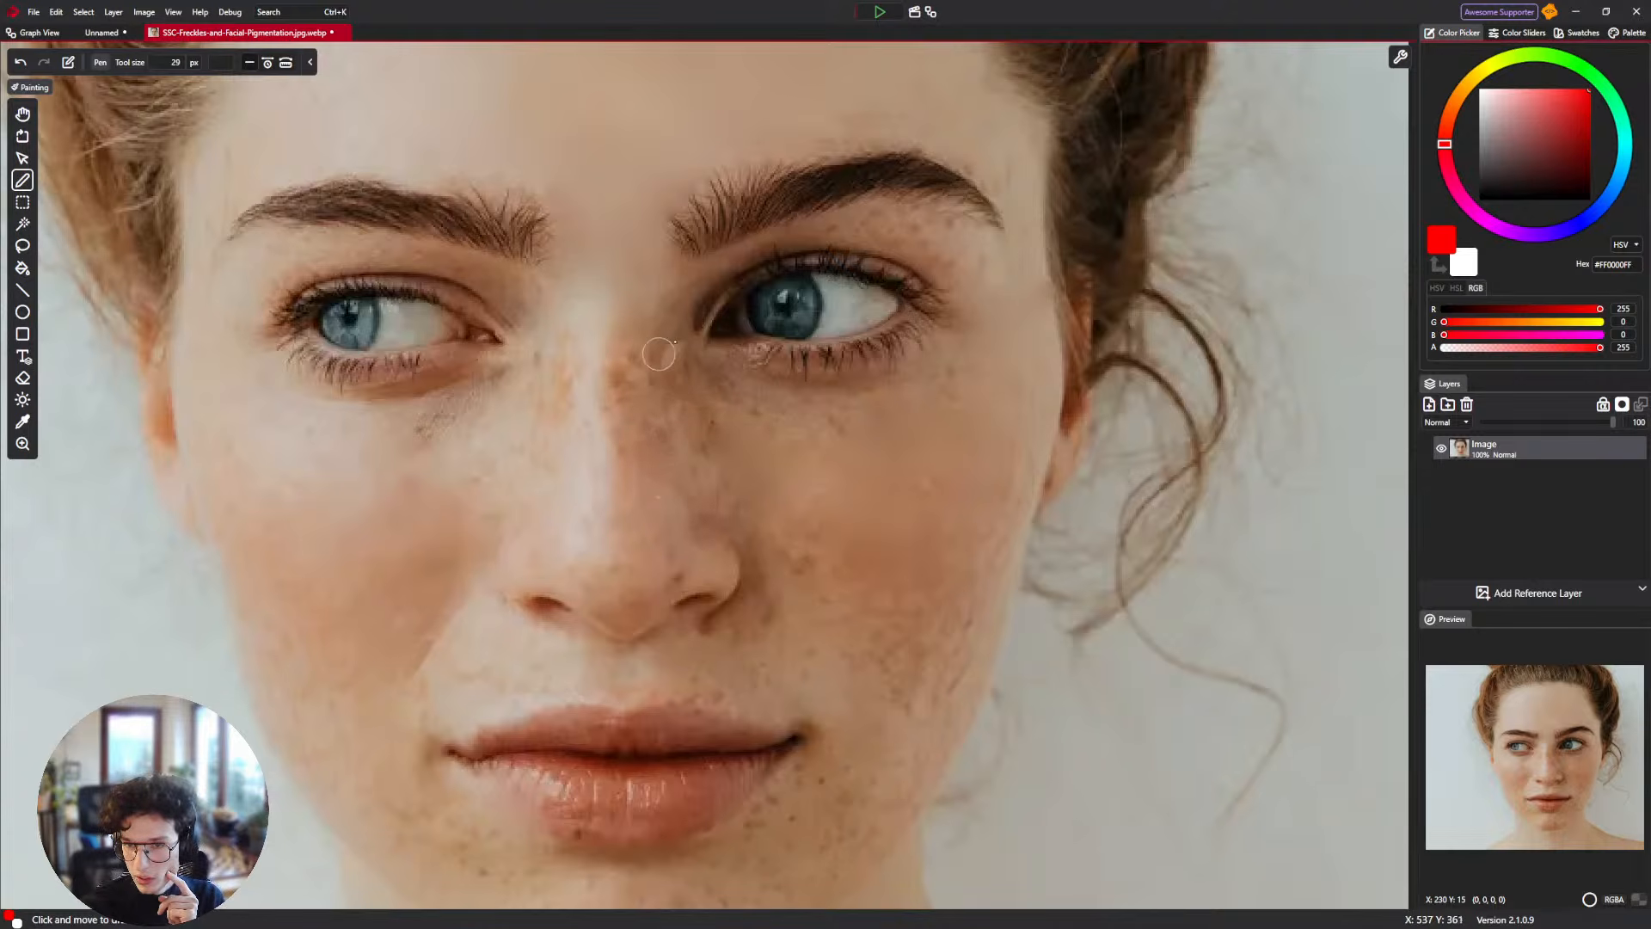
pyautogui.hotkey('ctrl', 'z')
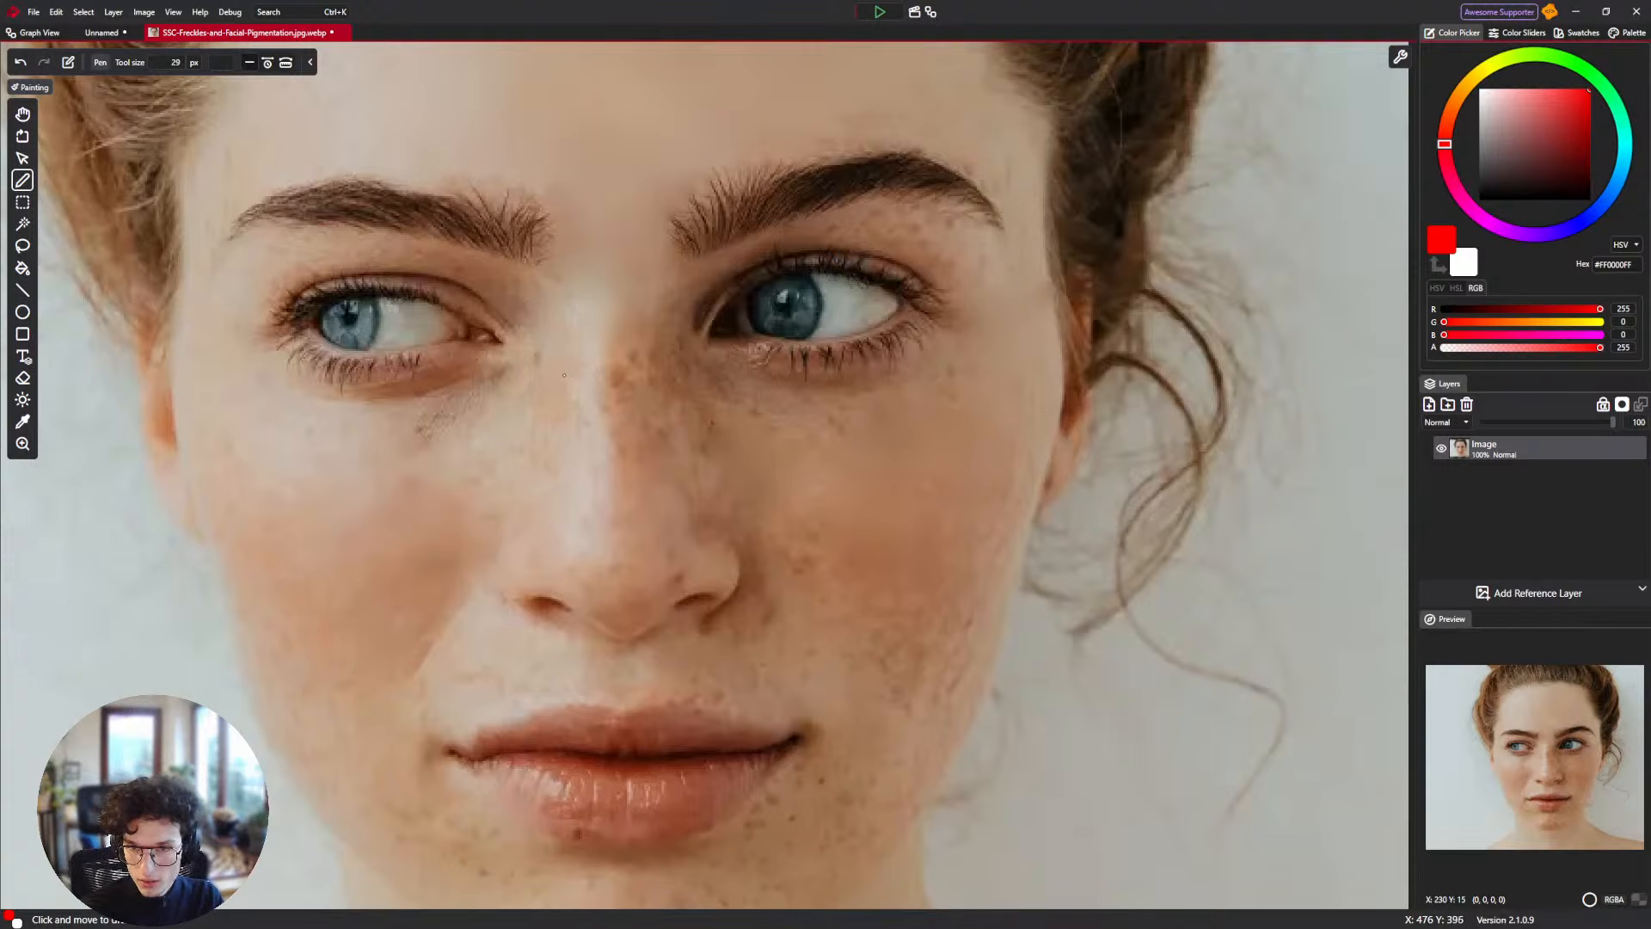
# Examine the retouched forehead, nose, cheeks and chin for remaining freckles and uneven skin.
pyautogui.moveTo(698, 404); pyautogui.dragTo(745, 609)
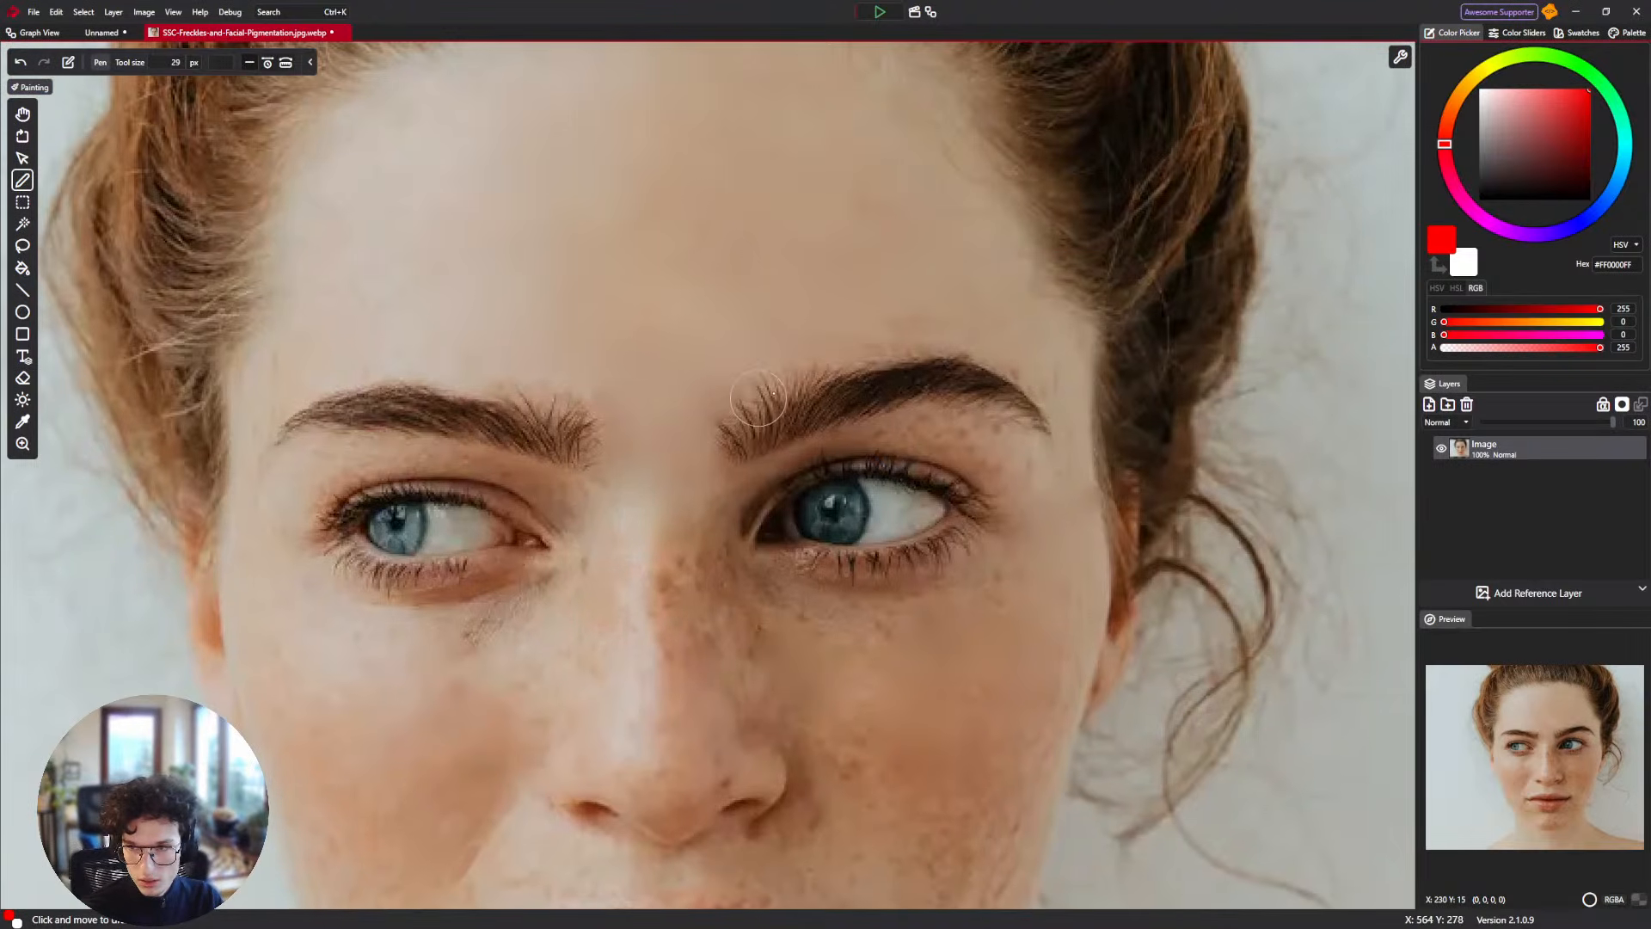
pyautogui.moveTo(929, 525); pyautogui.dragTo(826, 271)
pyautogui.moveTo(734, 521); pyautogui.dragTo(838, 353)
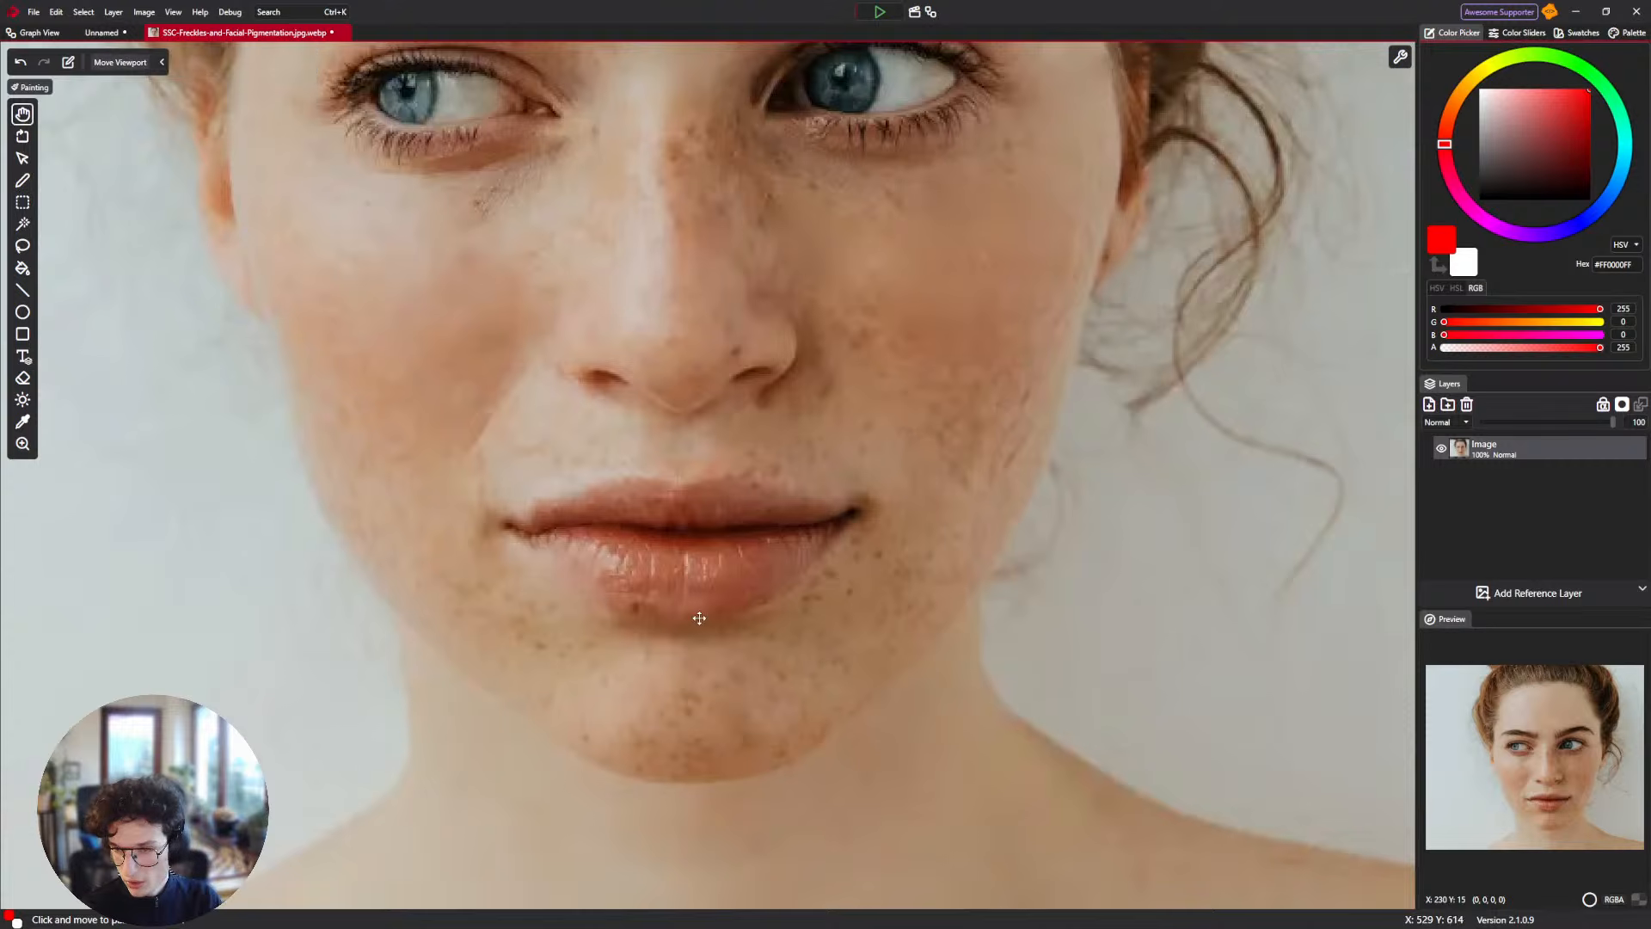
pyautogui.moveTo(792, 591)
pyautogui.mouseDown()
pyautogui.moveTo(715, 673)
pyautogui.moveTo(776, 675)
pyautogui.moveTo(825, 635)
pyautogui.mouseUp()
pyautogui.moveTo(739, 568)
pyautogui.mouseDown()
pyautogui.moveTo(822, 611)
pyautogui.moveTo(826, 566)
pyautogui.moveTo(879, 550)
pyautogui.mouseUp()
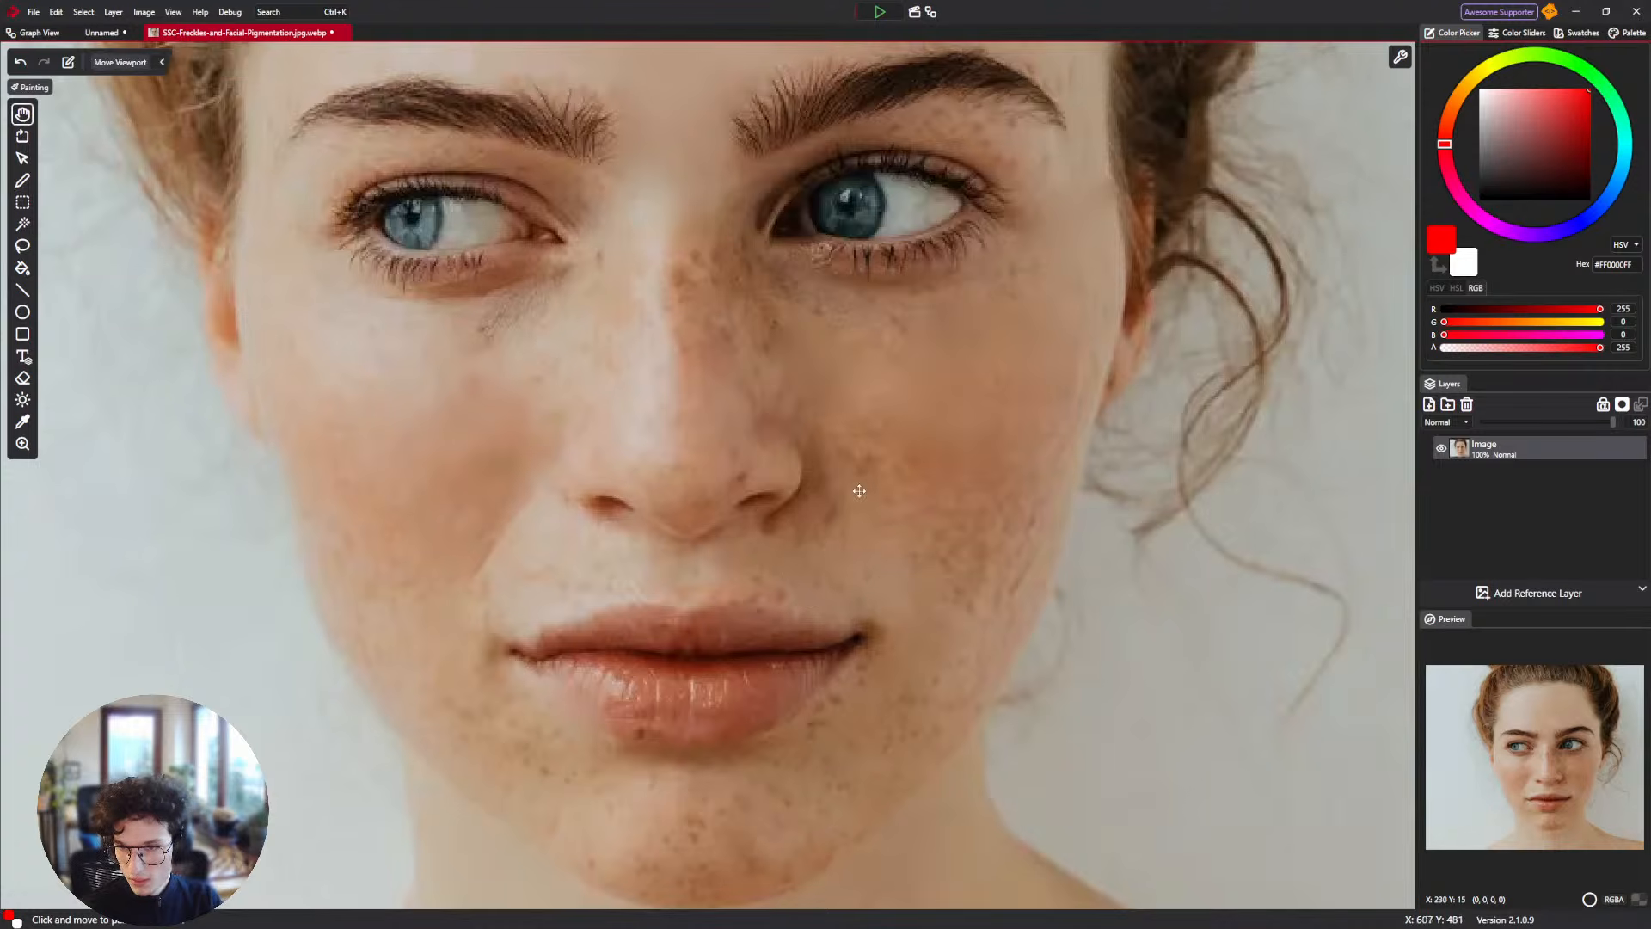
pyautogui.moveTo(826, 442); pyautogui.dragTo(821, 588)
pyautogui.moveTo(773, 686); pyautogui.dragTo(755, 680)
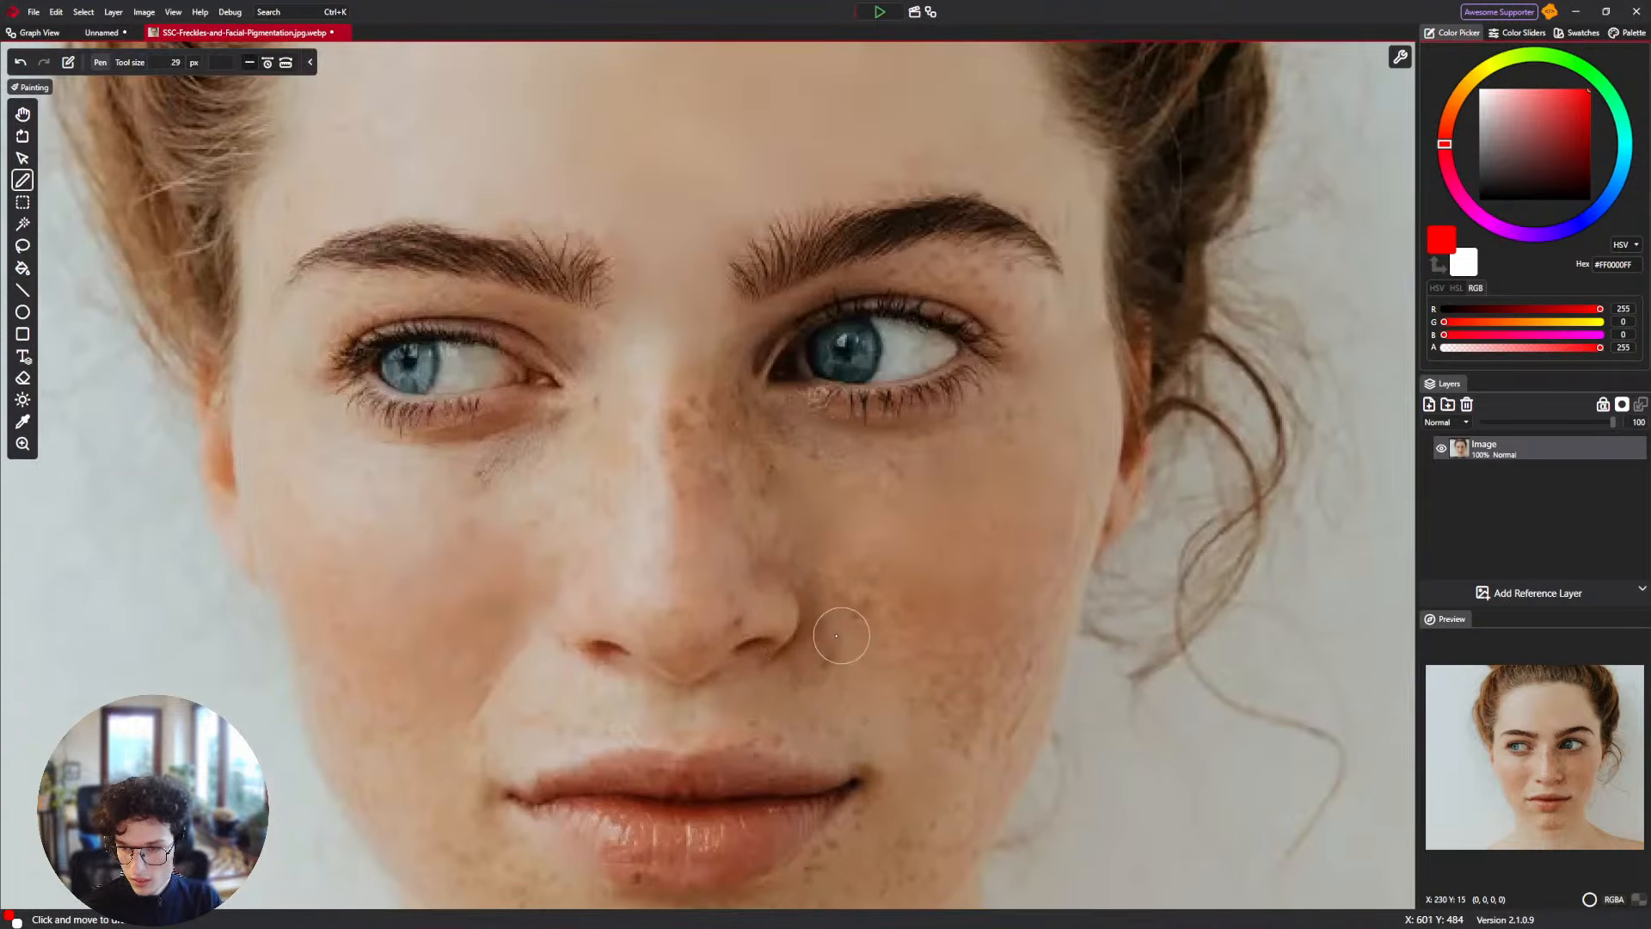
# Look over the whole retouched face, from the lips and lower cheeks up to the hairline, to judge the healing quality.
pyautogui.moveTo(836, 634)
pyautogui.mouseDown()
pyautogui.moveTo(828, 678)
pyautogui.moveTo(850, 657)
pyautogui.mouseUp()
pyautogui.moveTo(689, 685); pyautogui.dragTo(846, 611)
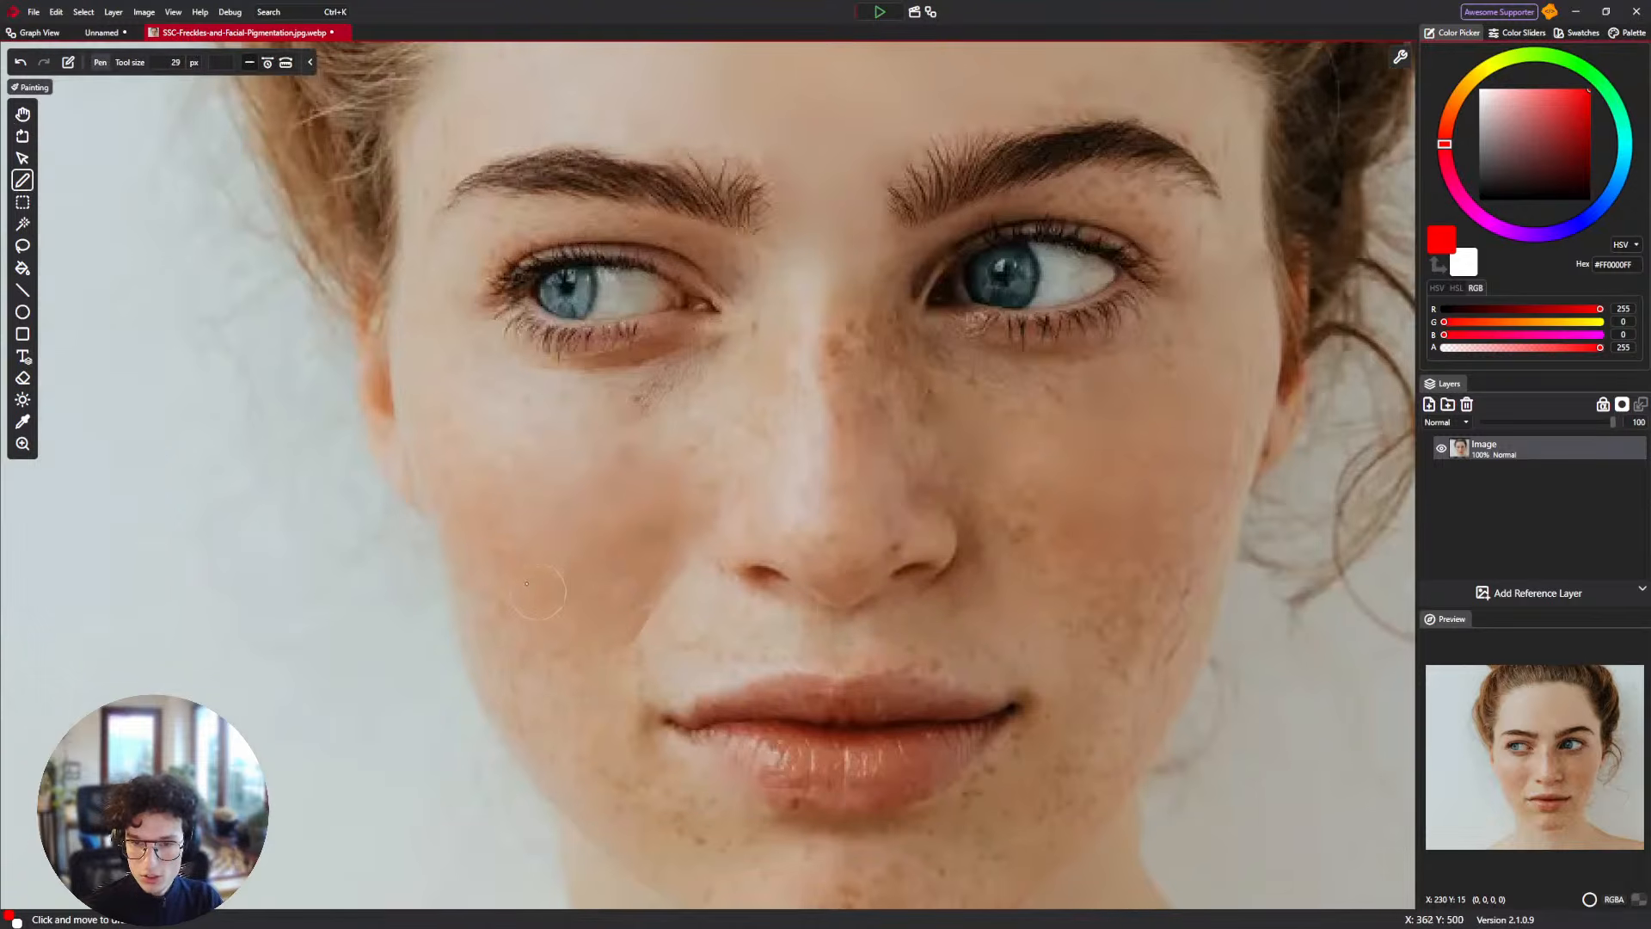
pyautogui.moveTo(583, 550); pyautogui.dragTo(507, 725)
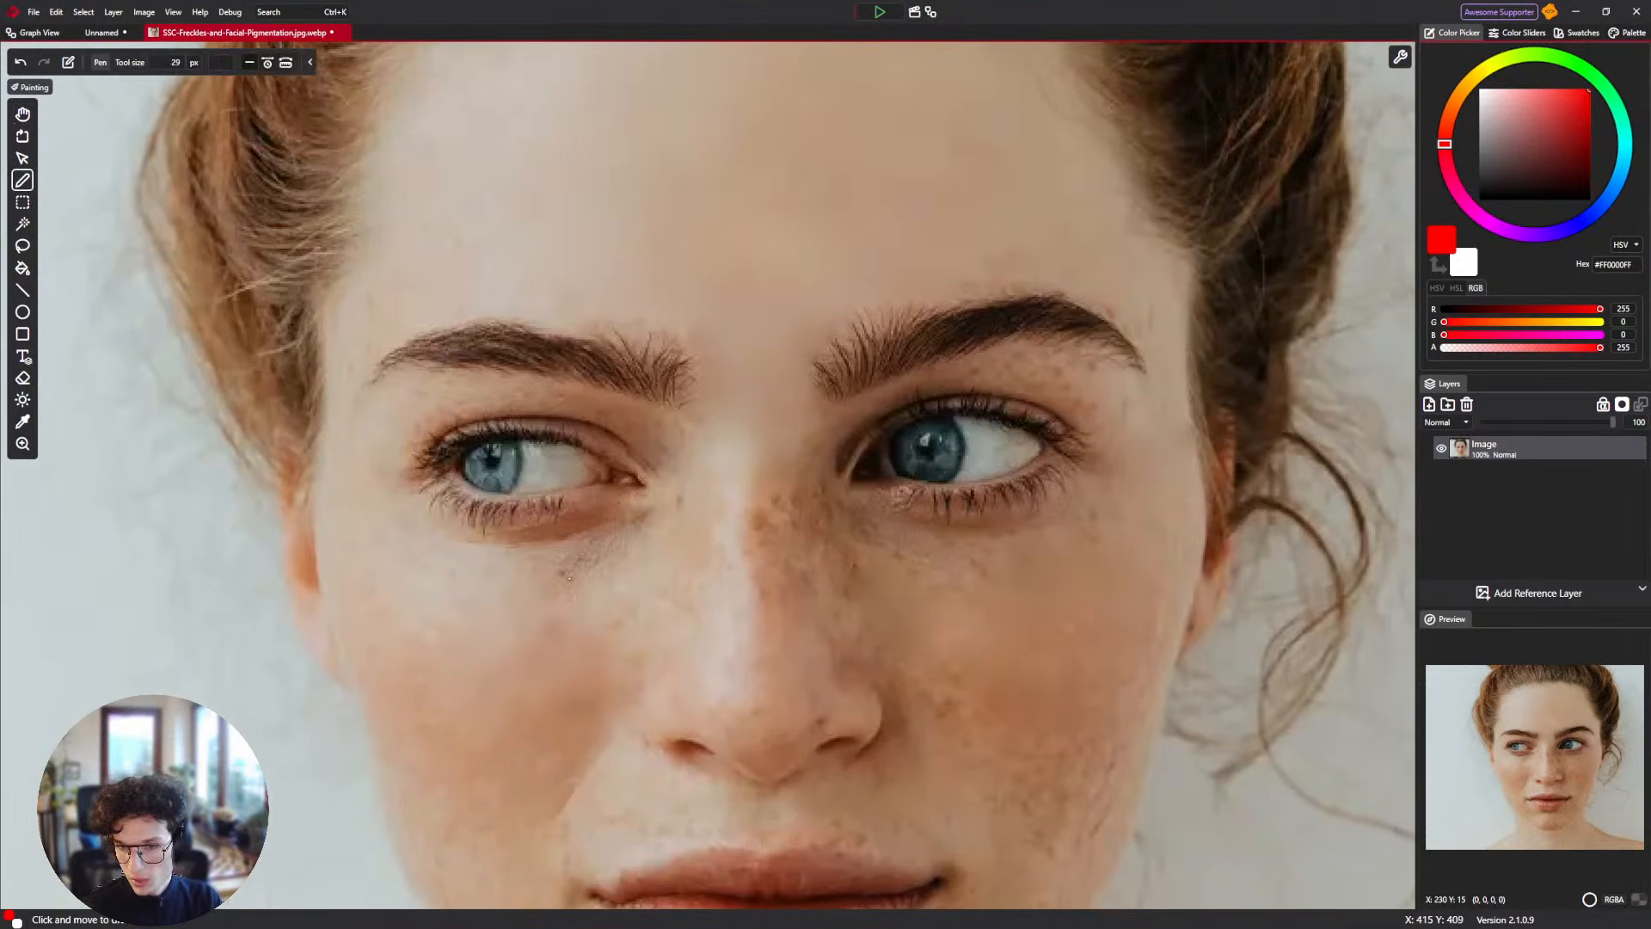
pyautogui.moveTo(565, 576); pyautogui.dragTo(616, 536)
pyautogui.moveTo(850, 546); pyautogui.dragTo(765, 558)
pyautogui.moveTo(633, 238); pyautogui.dragTo(649, 450)
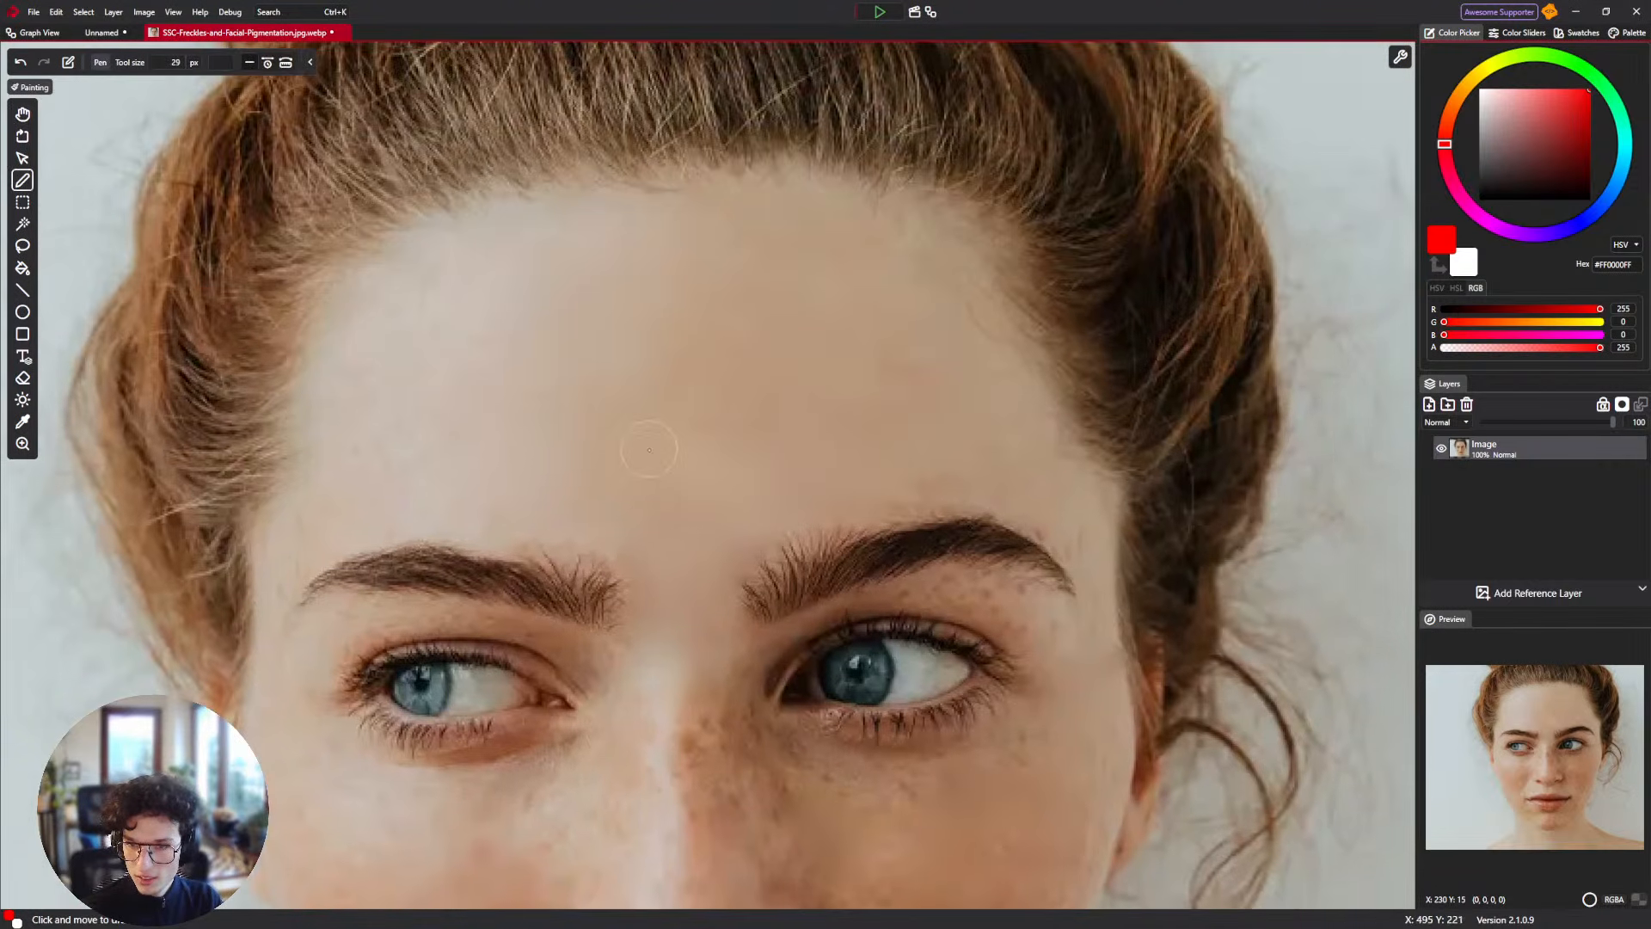
pyautogui.moveTo(886, 757); pyautogui.dragTo(828, 531)
pyautogui.moveTo(812, 750); pyautogui.dragTo(804, 538)
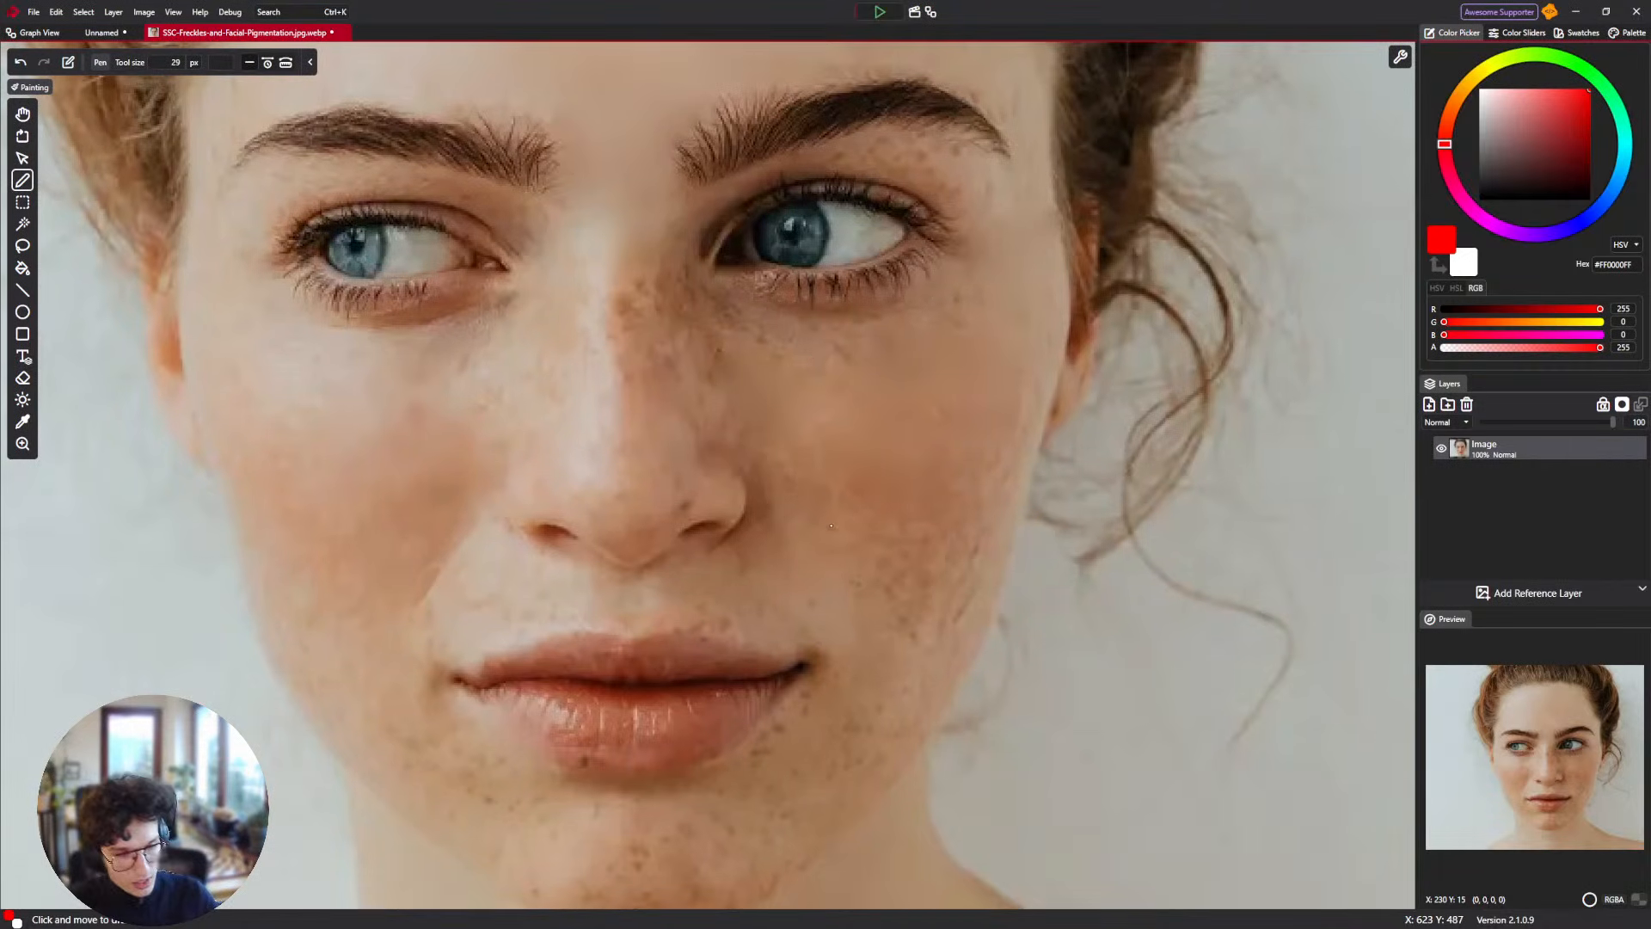
# Switch to Krita by launching it, dismissing the new document settings without creating an image.
pyautogui.press('super')
pyautogui.write('kri')
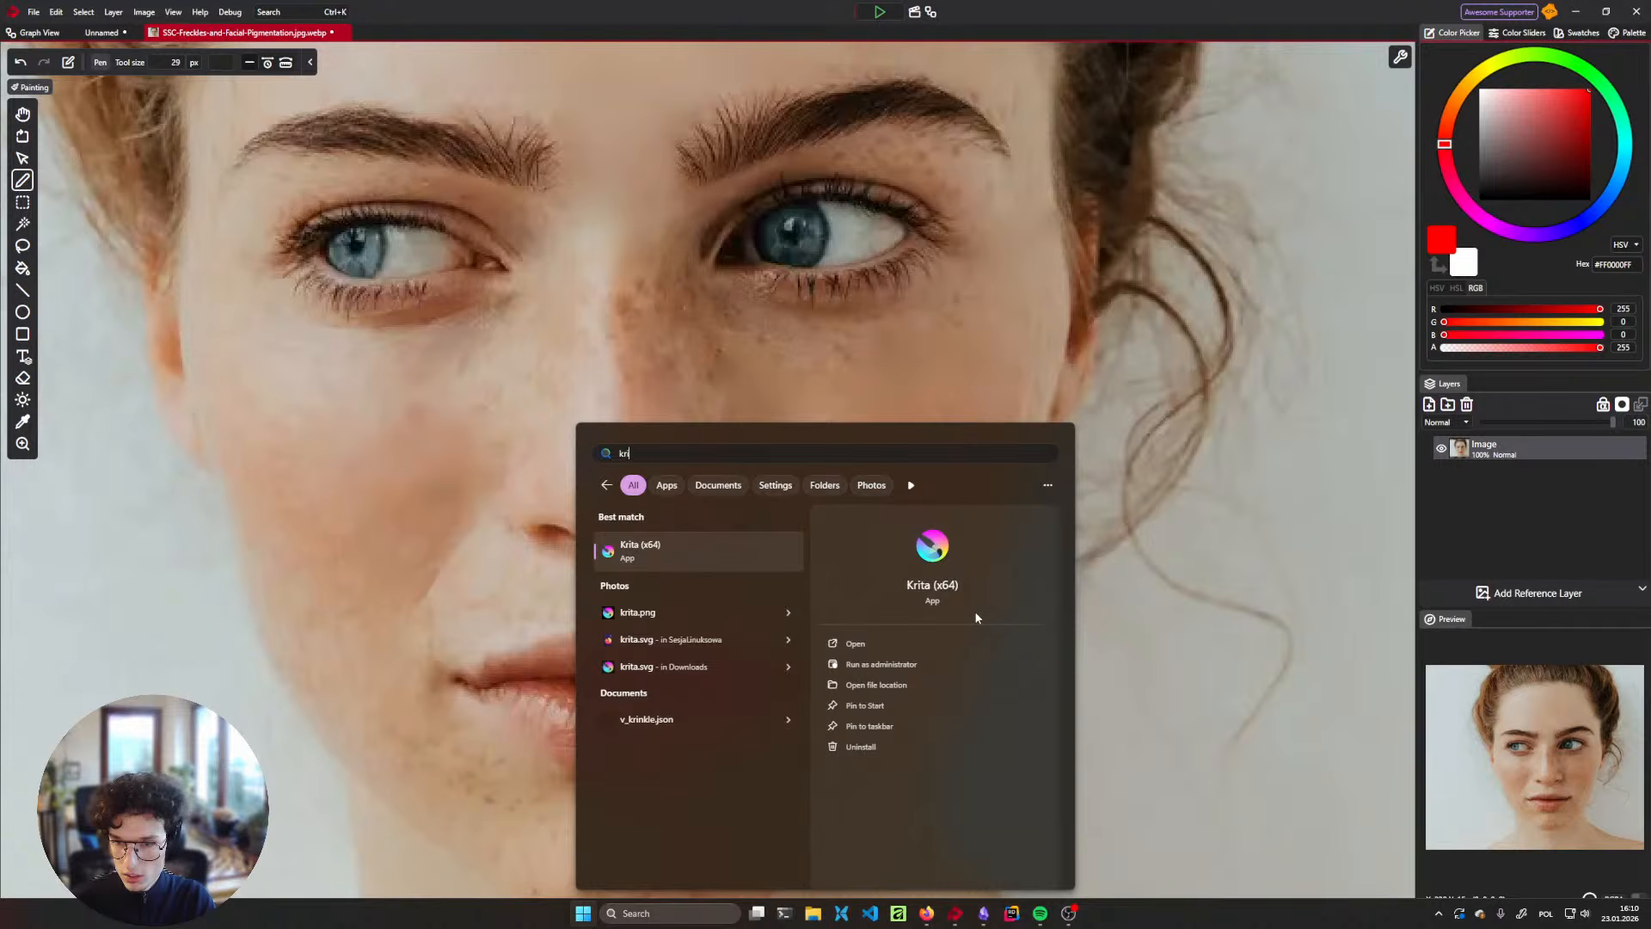
pyautogui.press('Return')
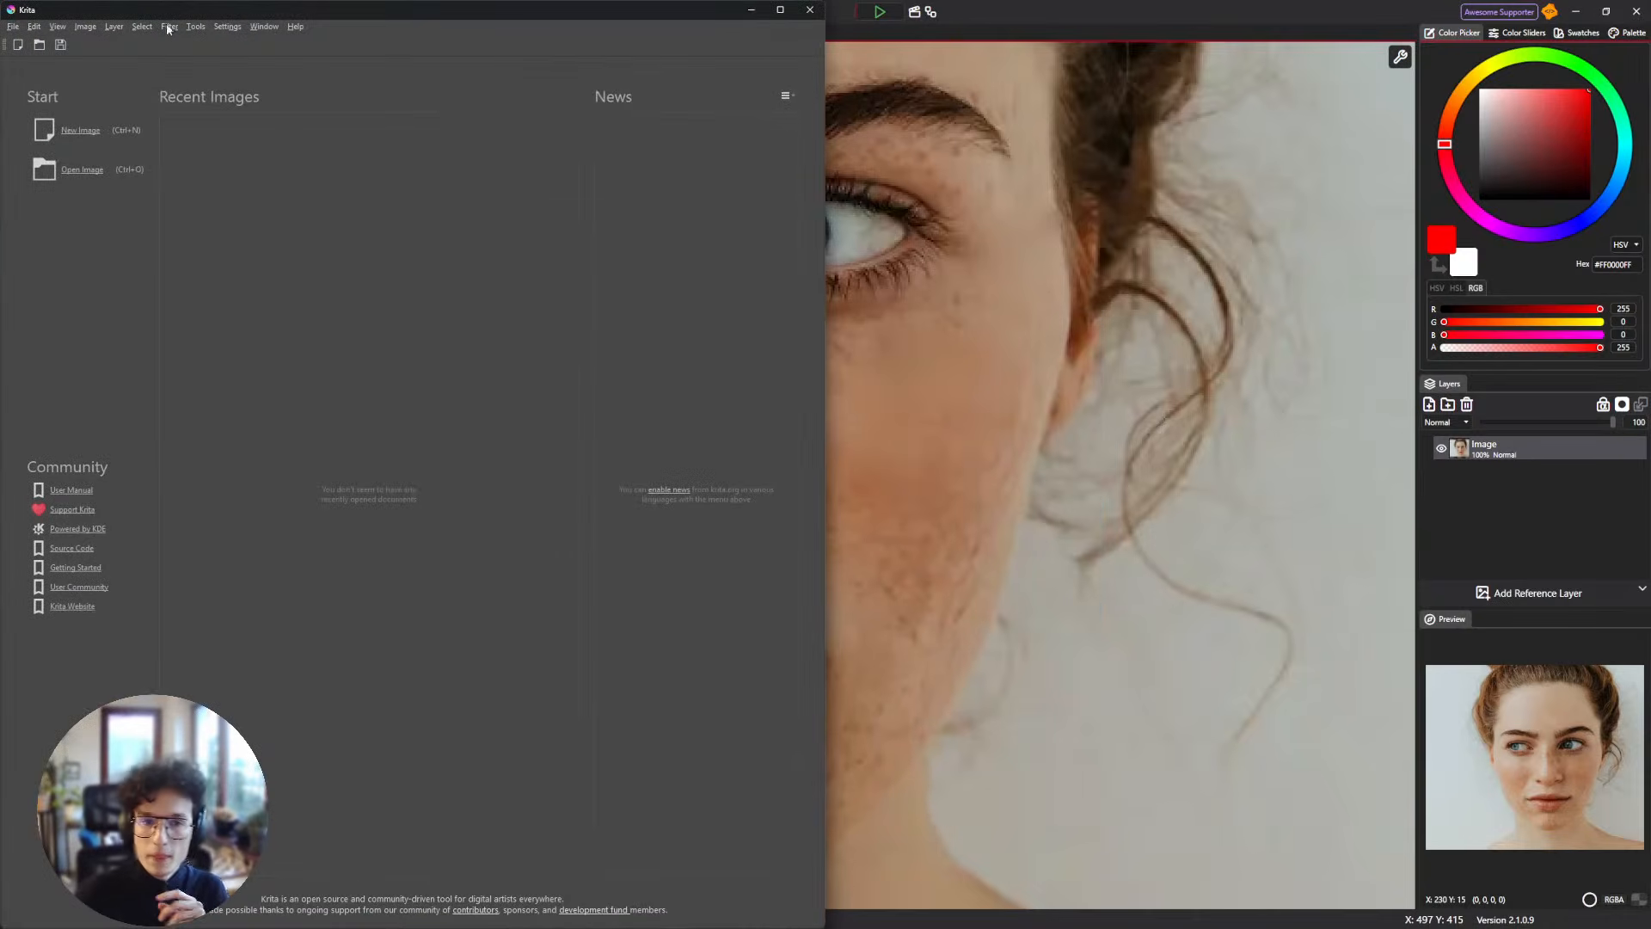
pyautogui.click(94, 130)
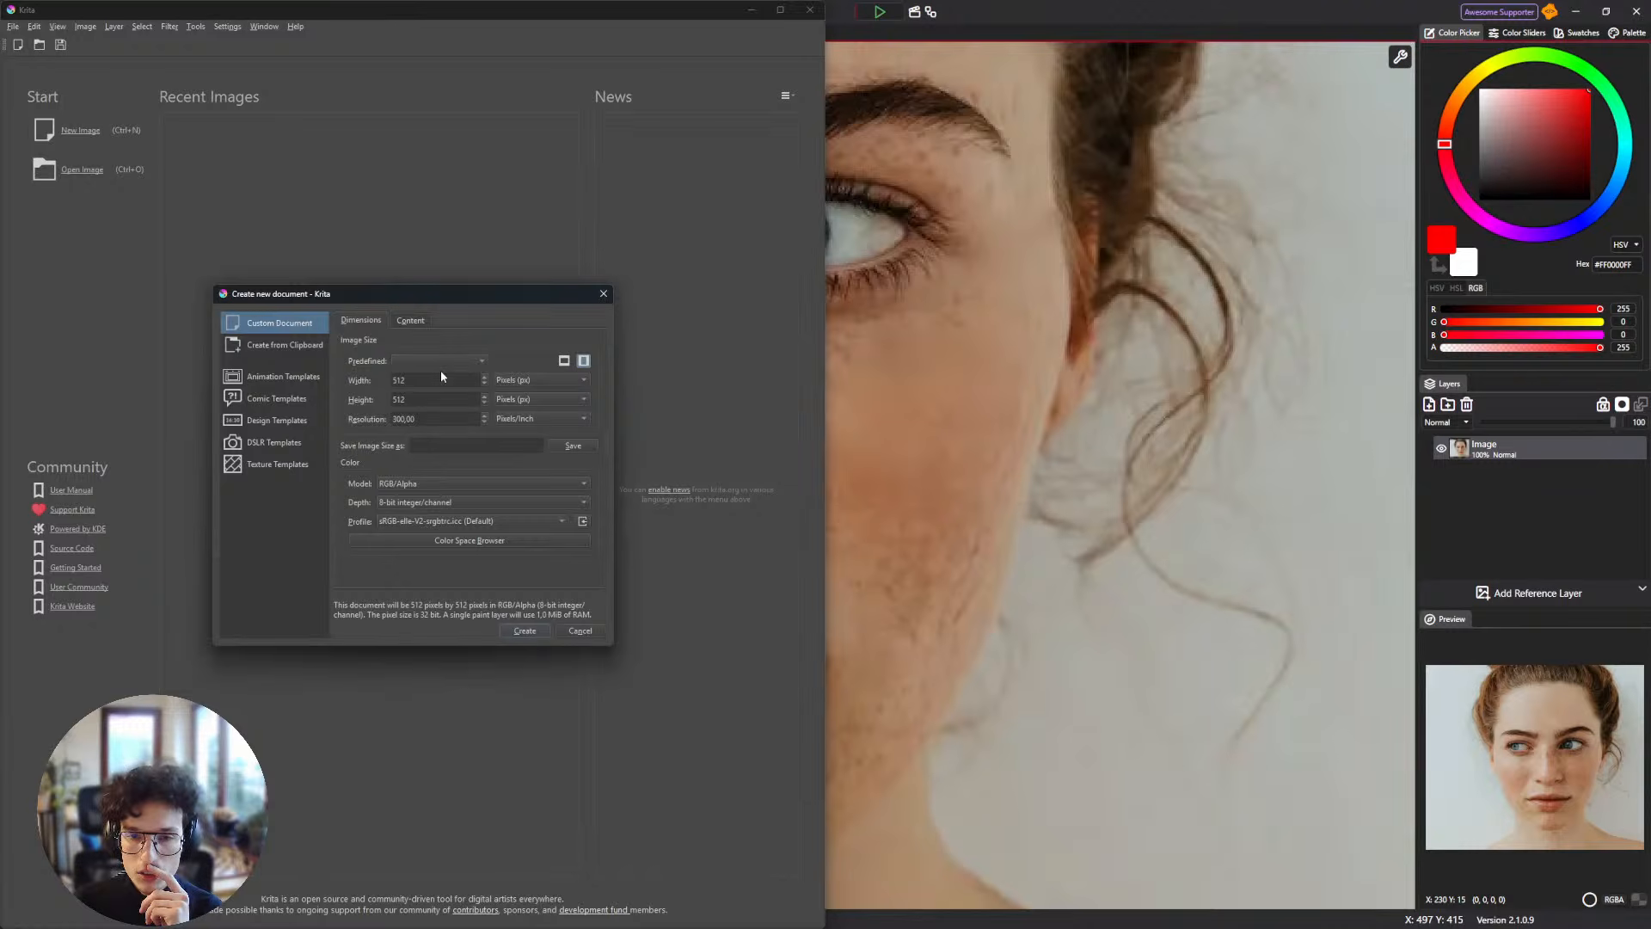
pyautogui.click(603, 293)
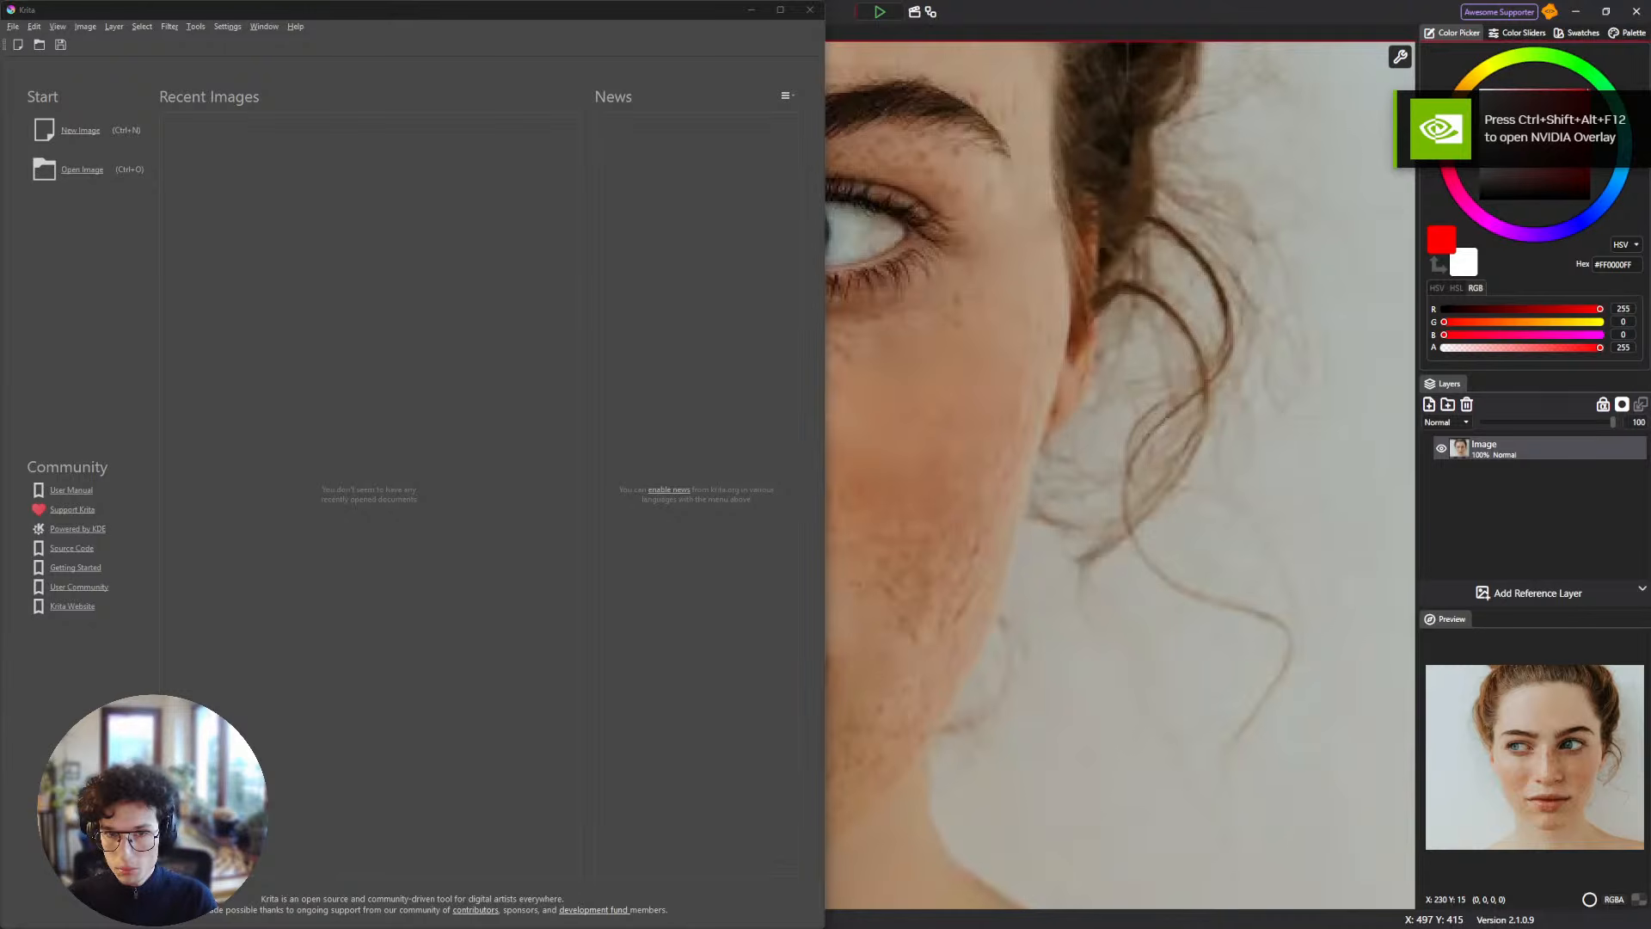
# Open SSC-Freckles-and-Facial-Pigmentation.jpg.webp in Krita and place its window beside the retouched portrait for comparison.
pyautogui.moveTo(1, 387); pyautogui.dragTo(485, 387)
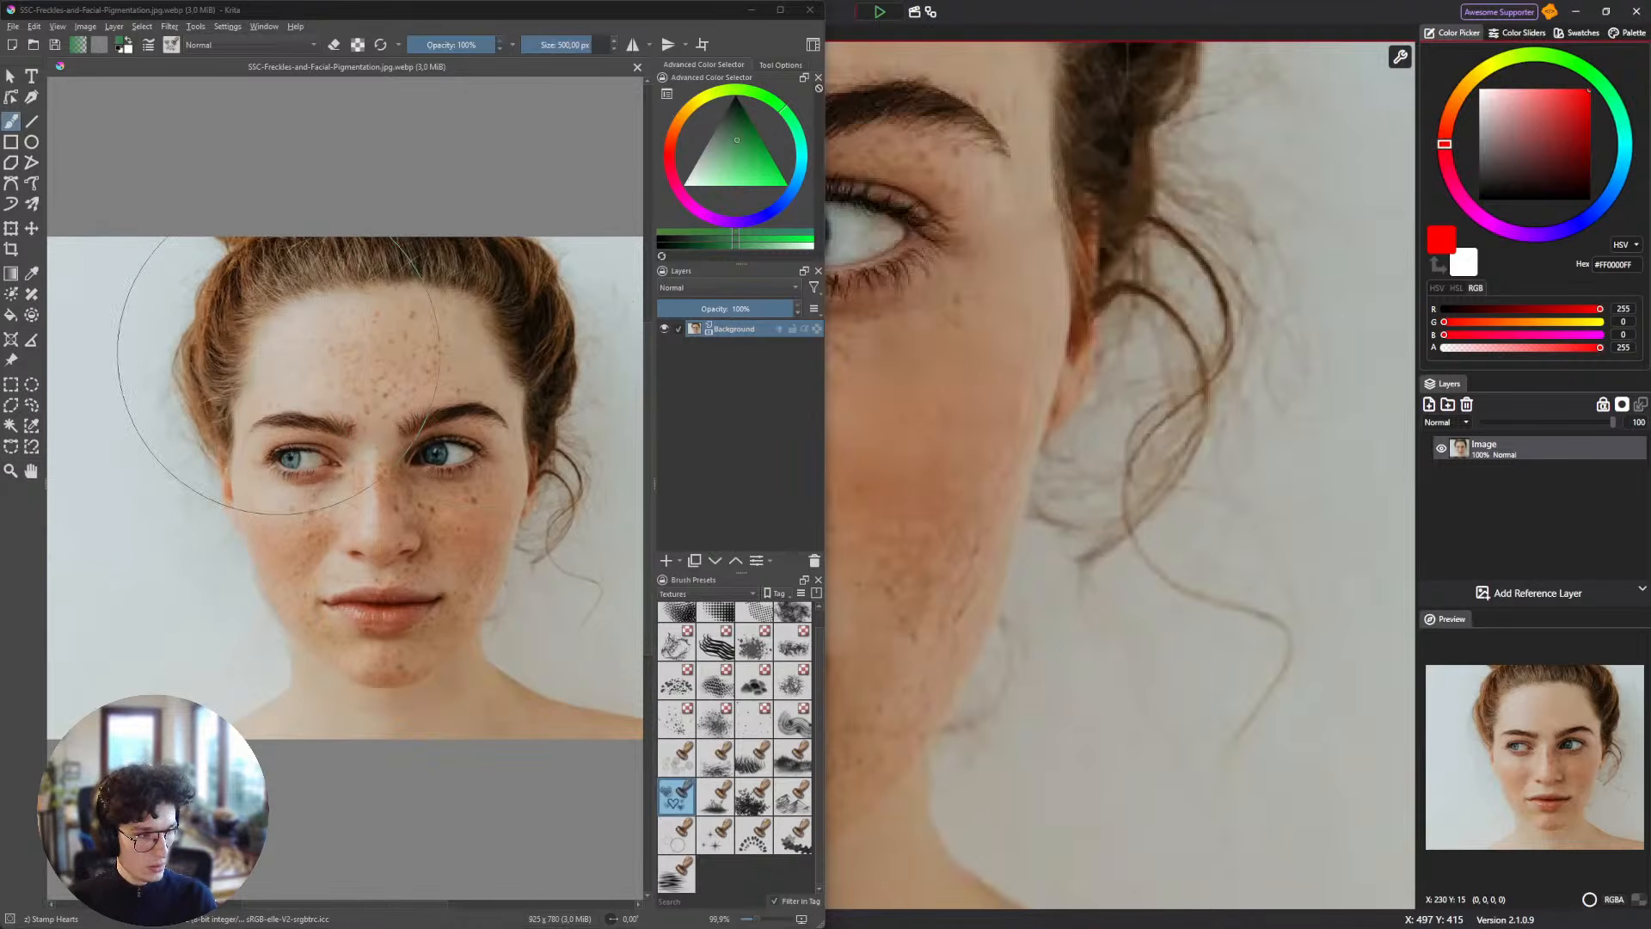
pyautogui.moveTo(464, 16); pyautogui.dragTo(1161, 48)
pyautogui.scroll(4, 1119, 628)
pyautogui.moveTo(972, 524); pyautogui.dragTo(991, 587)
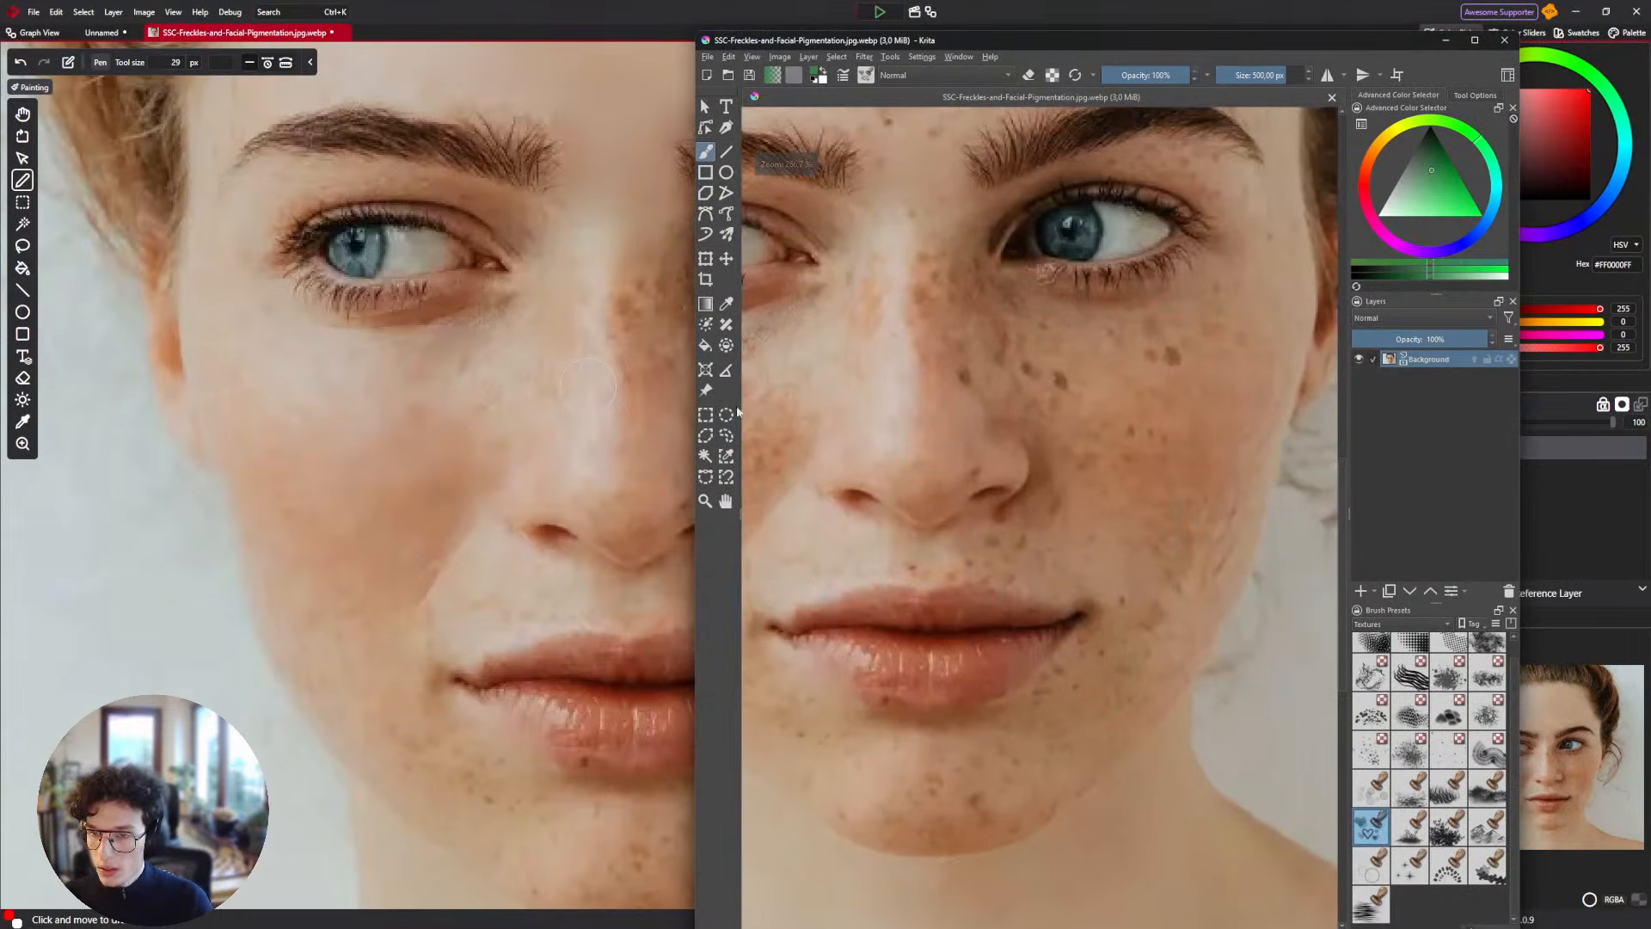
# Activate the Smart Patch tool, show all brush presets and choose the b) Basic-1 preset at 40 px.
pyautogui.click(726, 326)
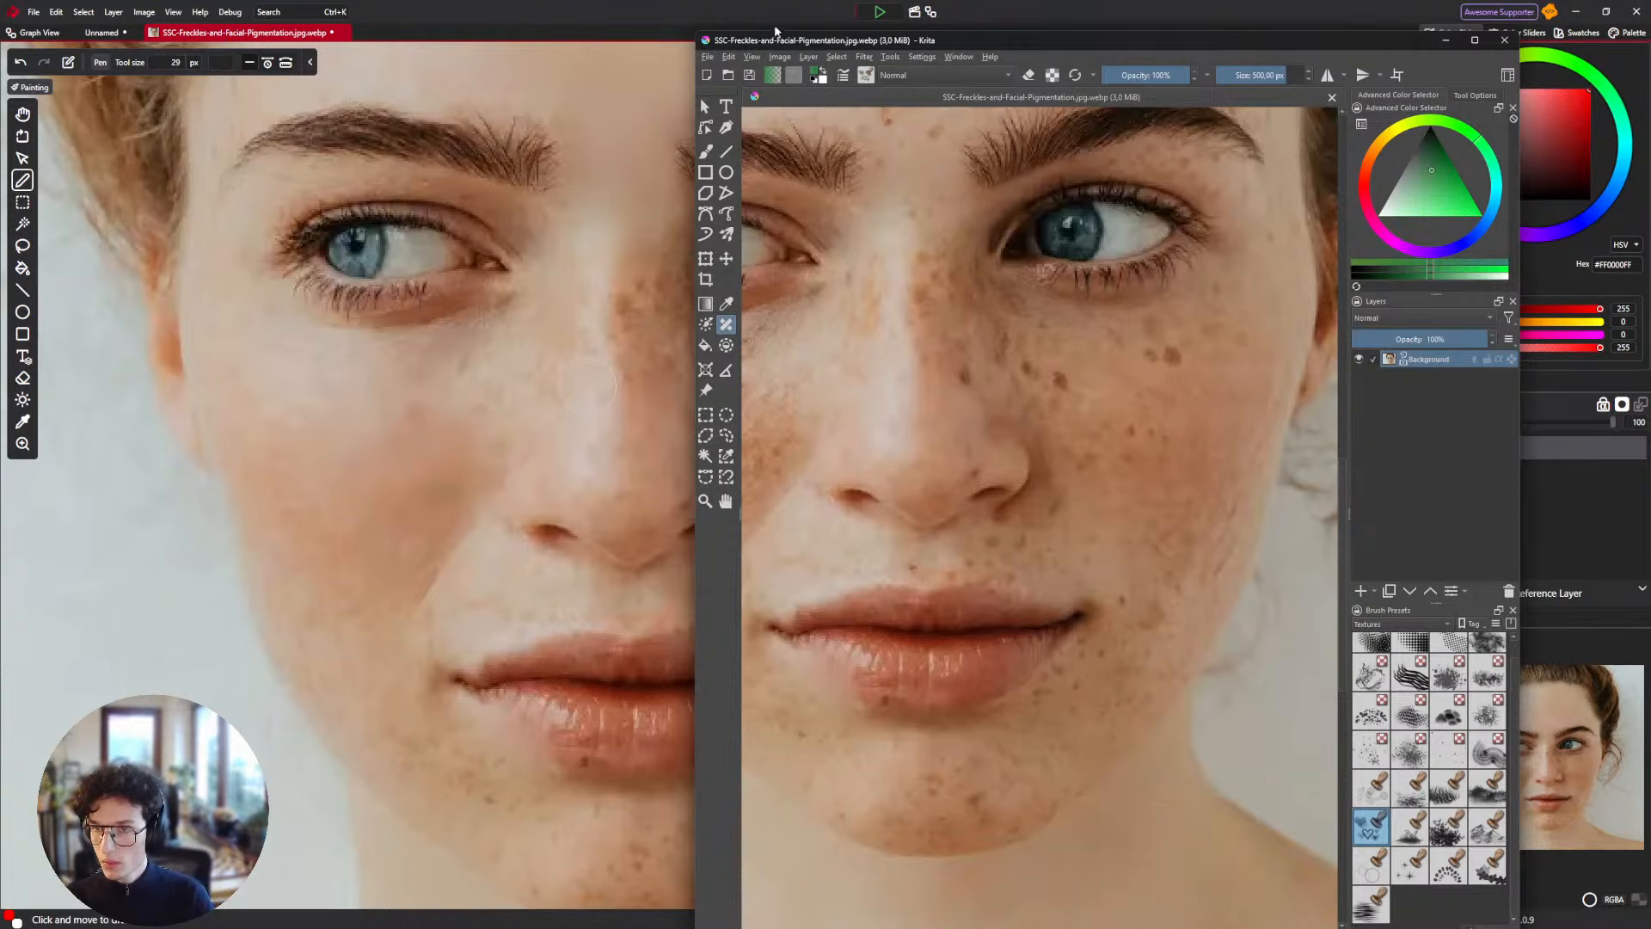
pyautogui.click(866, 76)
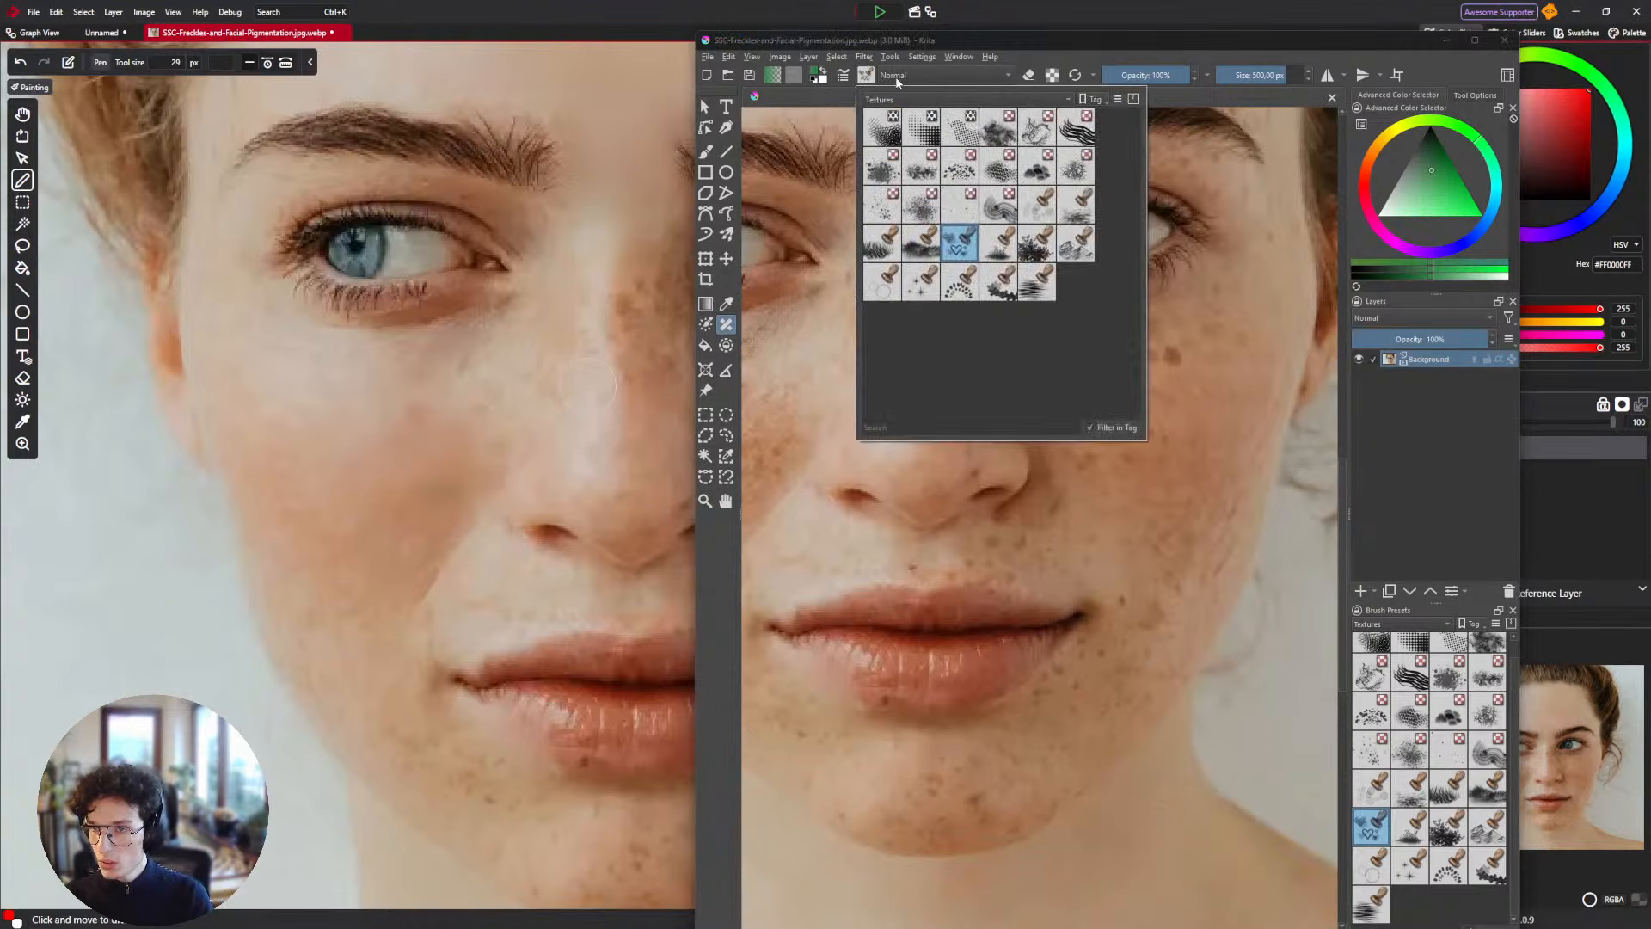
pyautogui.click(885, 99)
pyautogui.click(895, 12)
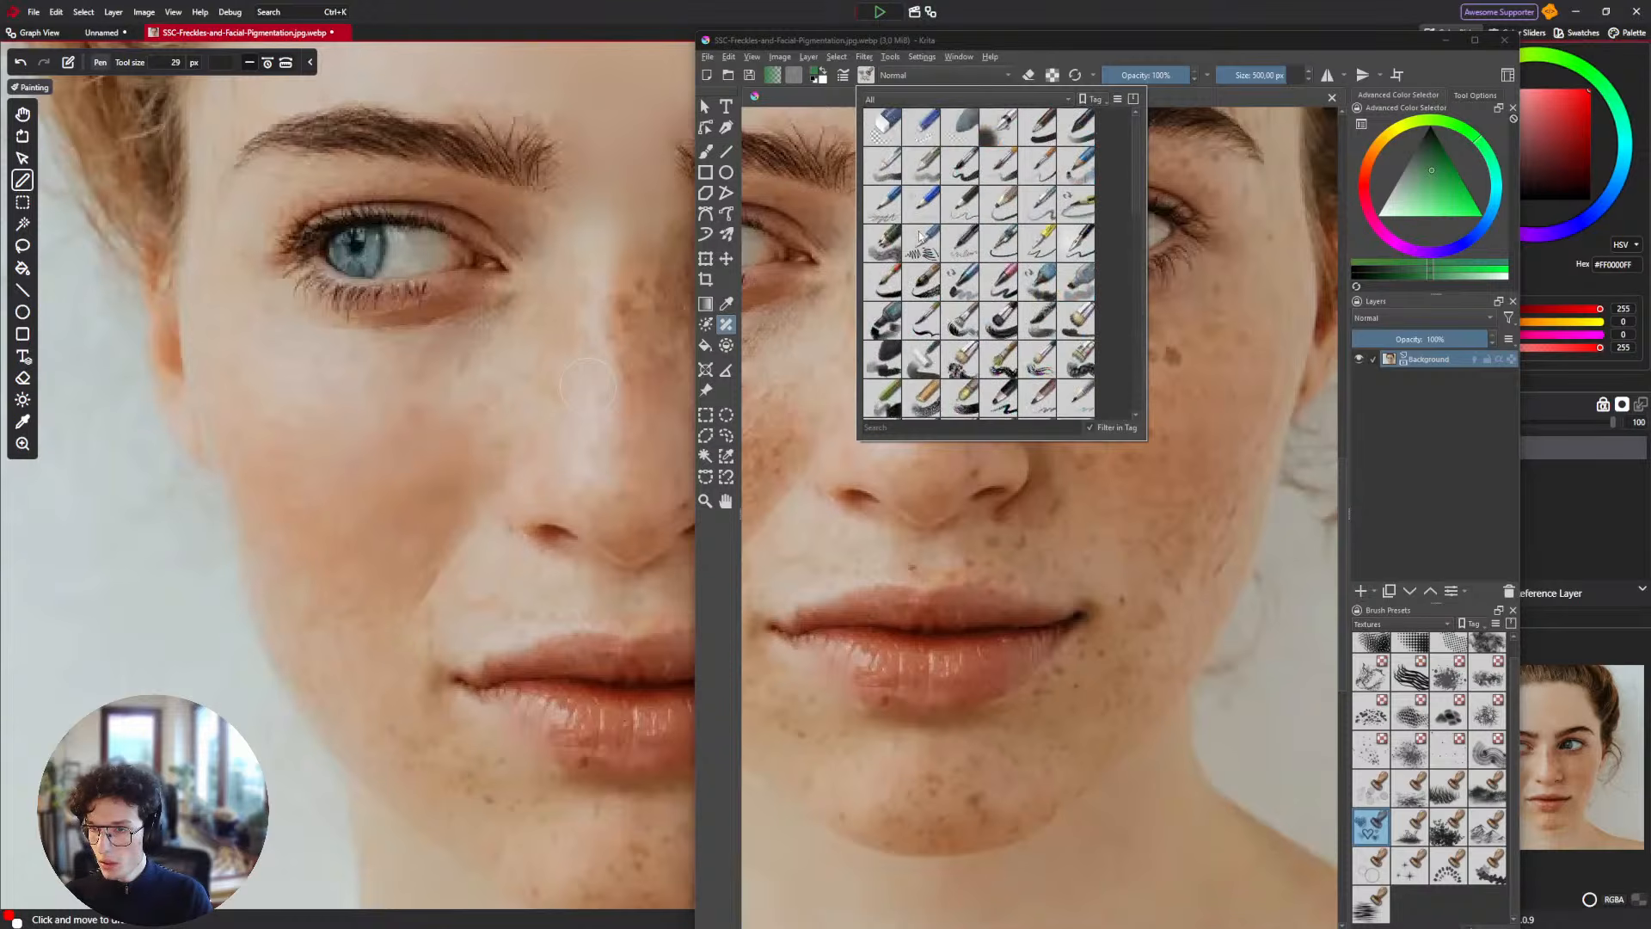
pyautogui.click(1048, 135)
pyautogui.click(1080, 491)
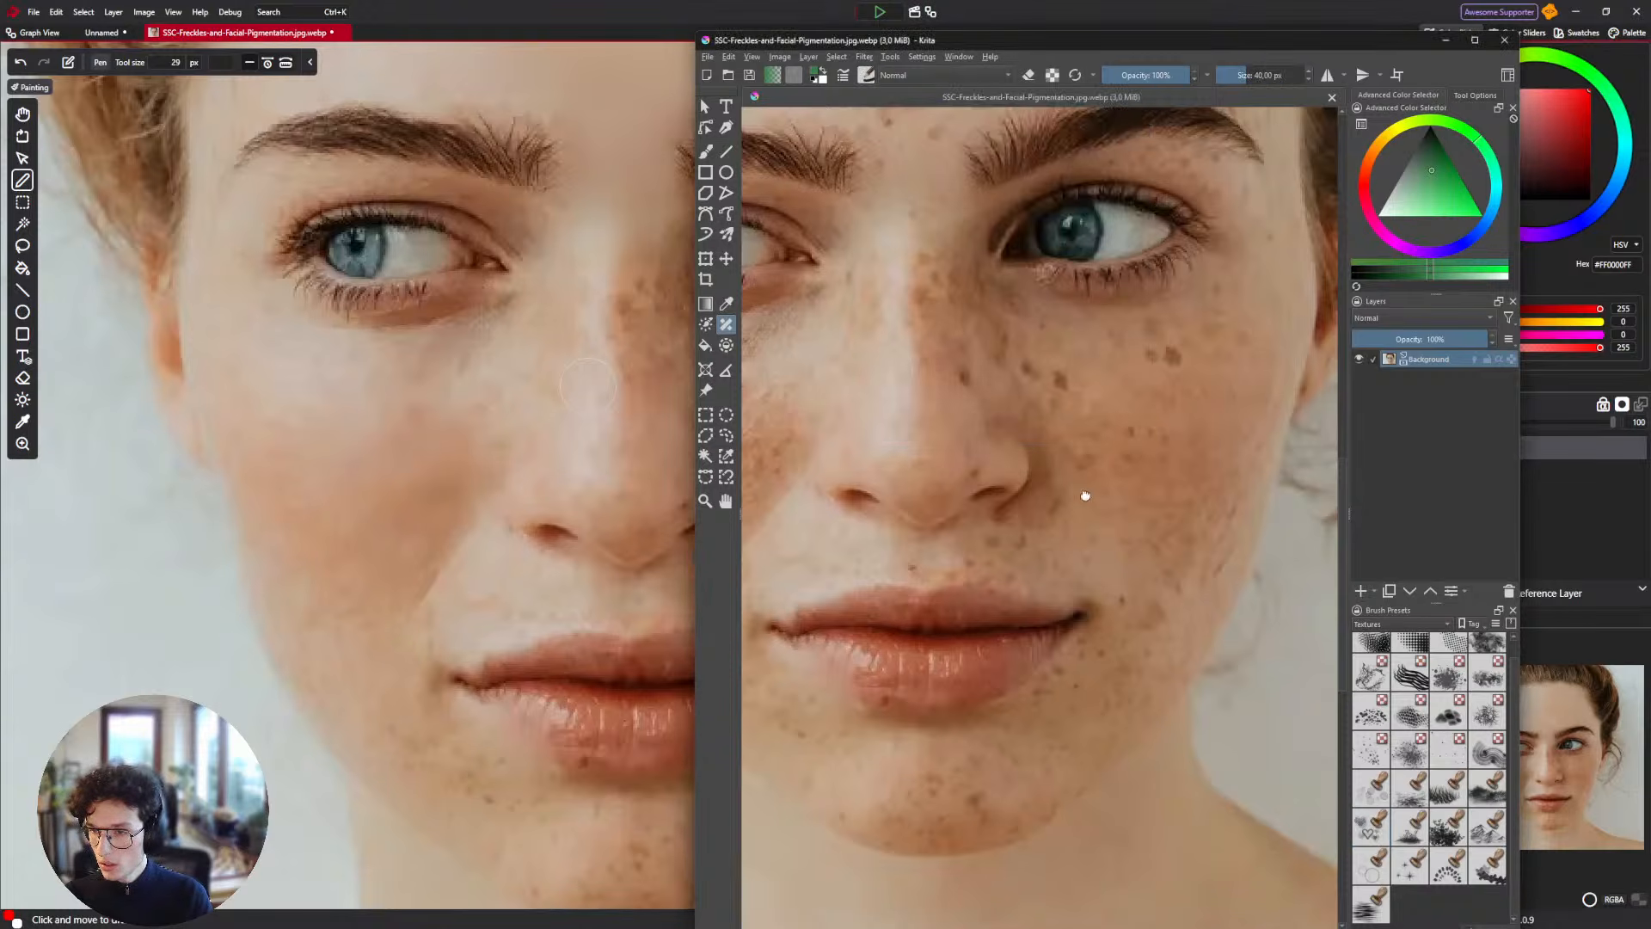
# Try to patch the freckles on the cheek beside the nose, undoing the first stroke and covering a larger area.
pyautogui.moveTo(1080, 491); pyautogui.dragTo(1095, 448)
pyautogui.hotkey('ctrl', 'z')
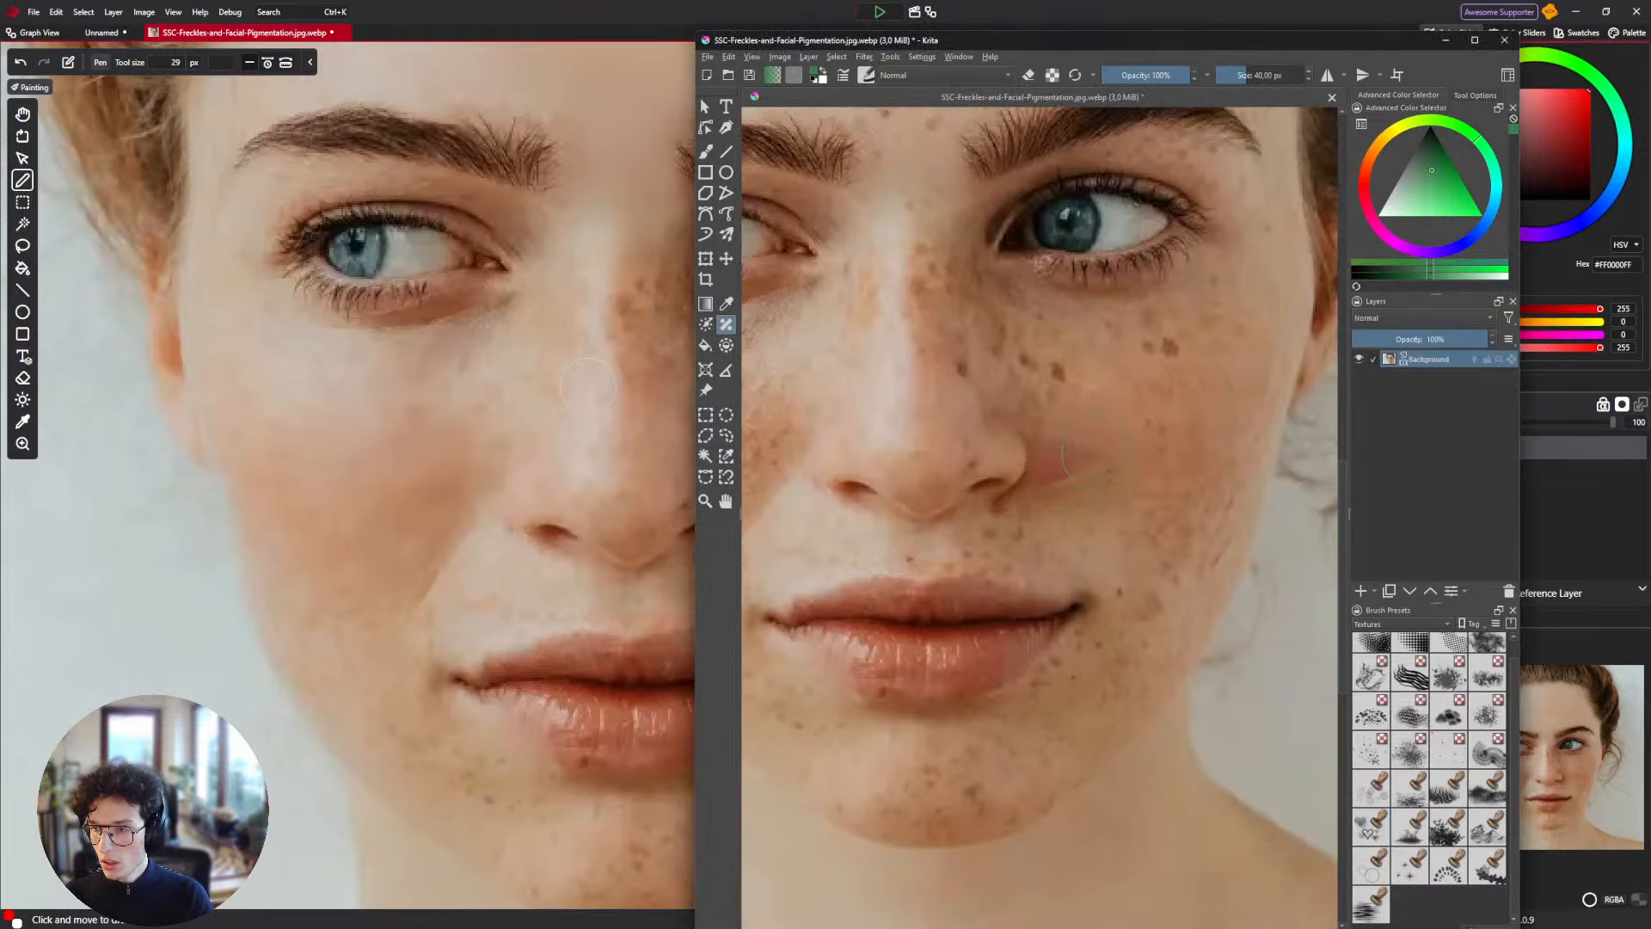
pyautogui.moveTo(1087, 392)
pyautogui.mouseDown()
pyautogui.moveTo(1103, 525)
pyautogui.moveTo(1150, 497)
pyautogui.mouseUp()
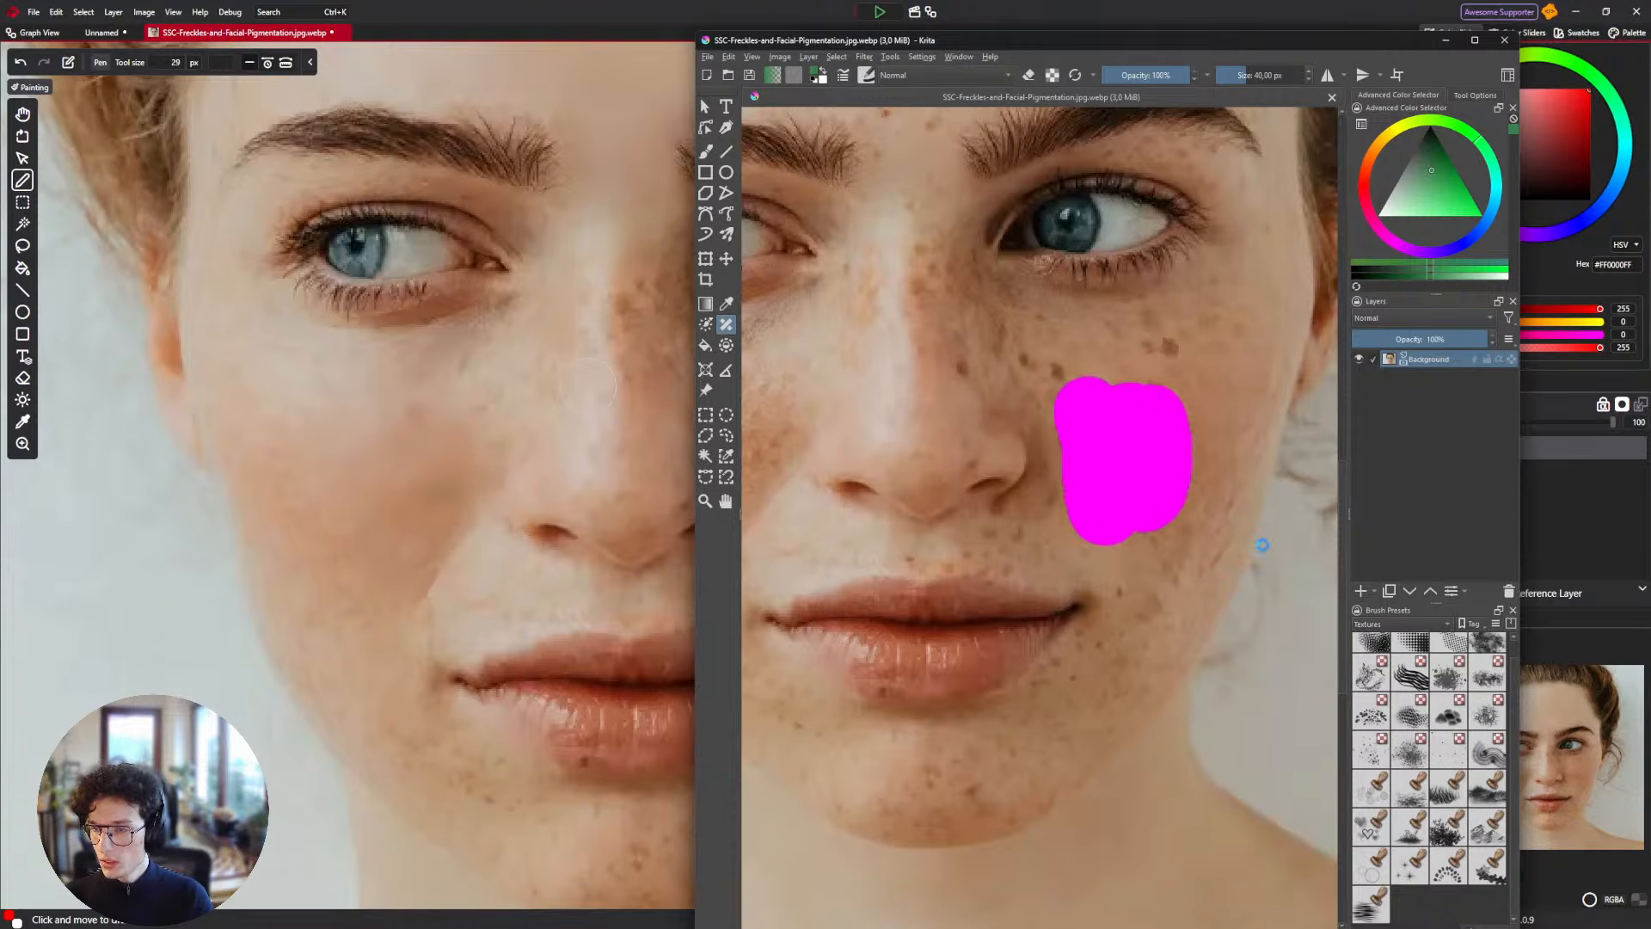
pyautogui.moveTo(1171, 318)
pyautogui.mouseDown()
pyautogui.moveTo(1172, 369)
pyautogui.moveTo(1172, 350)
pyautogui.moveTo(1024, 340)
pyautogui.moveTo(1109, 426)
pyautogui.moveTo(1073, 511)
pyautogui.moveTo(1212, 439)
pyautogui.moveTo(1062, 469)
pyautogui.moveTo(1043, 548)
pyautogui.mouseUp()
# Try to patch the freckles across the whole forehead in one go, and undo the patch.
pyautogui.scroll(-1, 1072, 515)
pyautogui.scroll(-3, 1213, 438)
pyautogui.scroll(2, 1059, 471)
pyautogui.moveTo(1015, 258)
pyautogui.mouseDown()
pyautogui.moveTo(888, 245)
pyautogui.moveTo(1013, 280)
pyautogui.moveTo(857, 283)
pyautogui.moveTo(885, 324)
pyautogui.moveTo(1030, 300)
pyautogui.moveTo(931, 357)
pyautogui.moveTo(850, 323)
pyautogui.moveTo(1122, 369)
pyautogui.mouseUp()
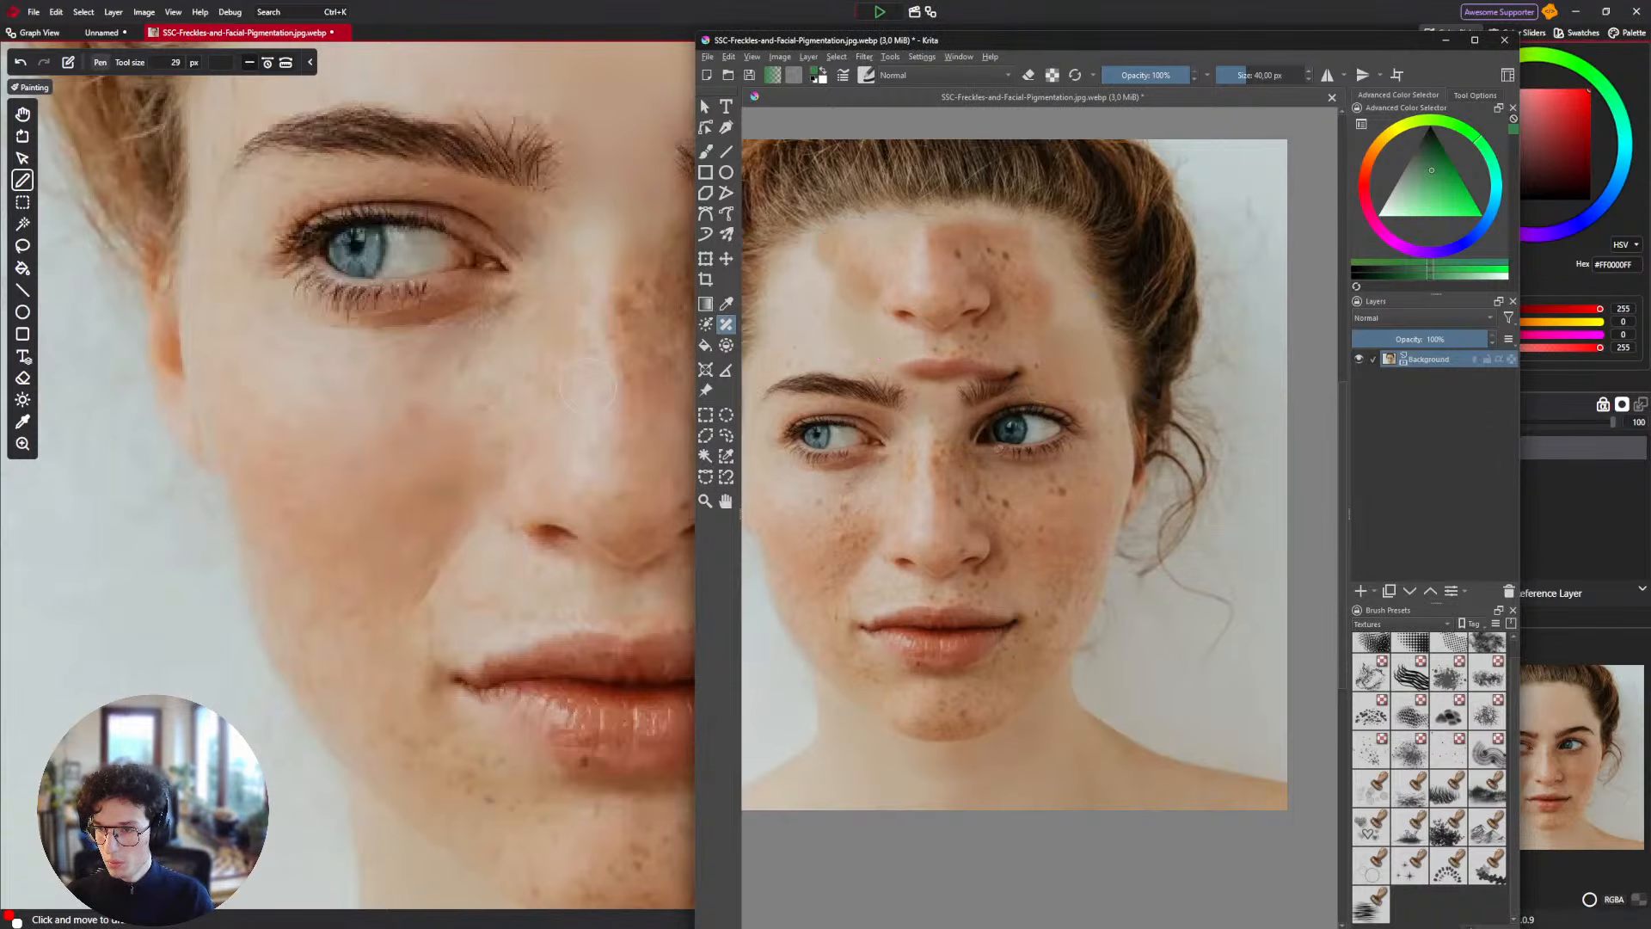
pyautogui.moveTo(1032, 413); pyautogui.dragTo(1075, 409)
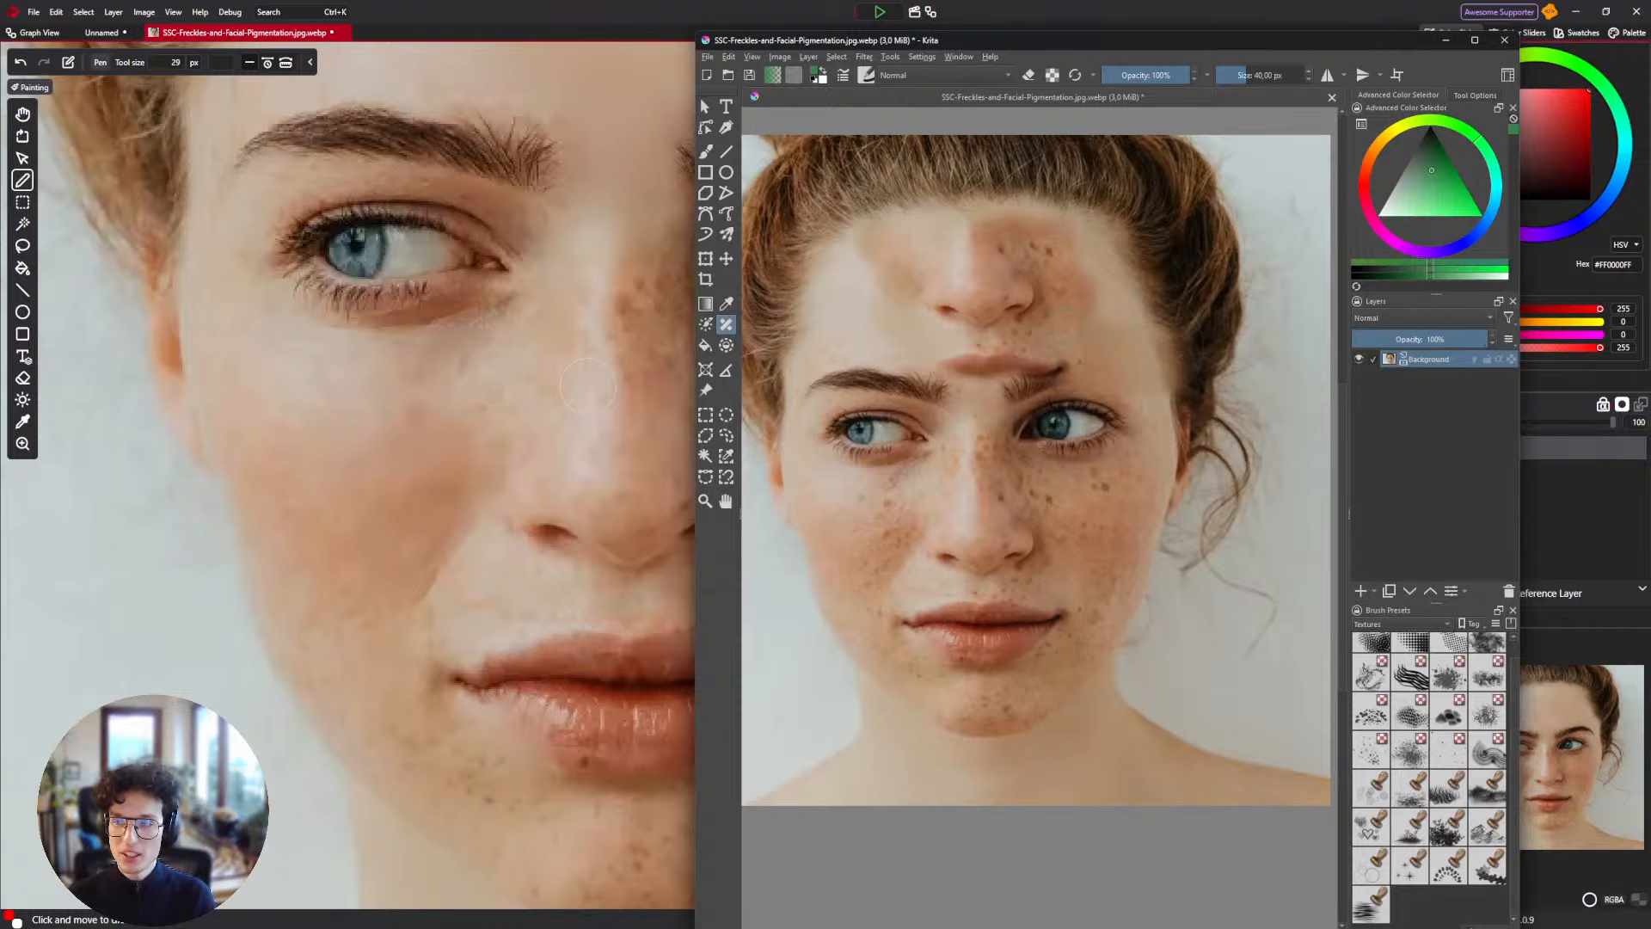
pyautogui.hotkey('ctrl', 'z')
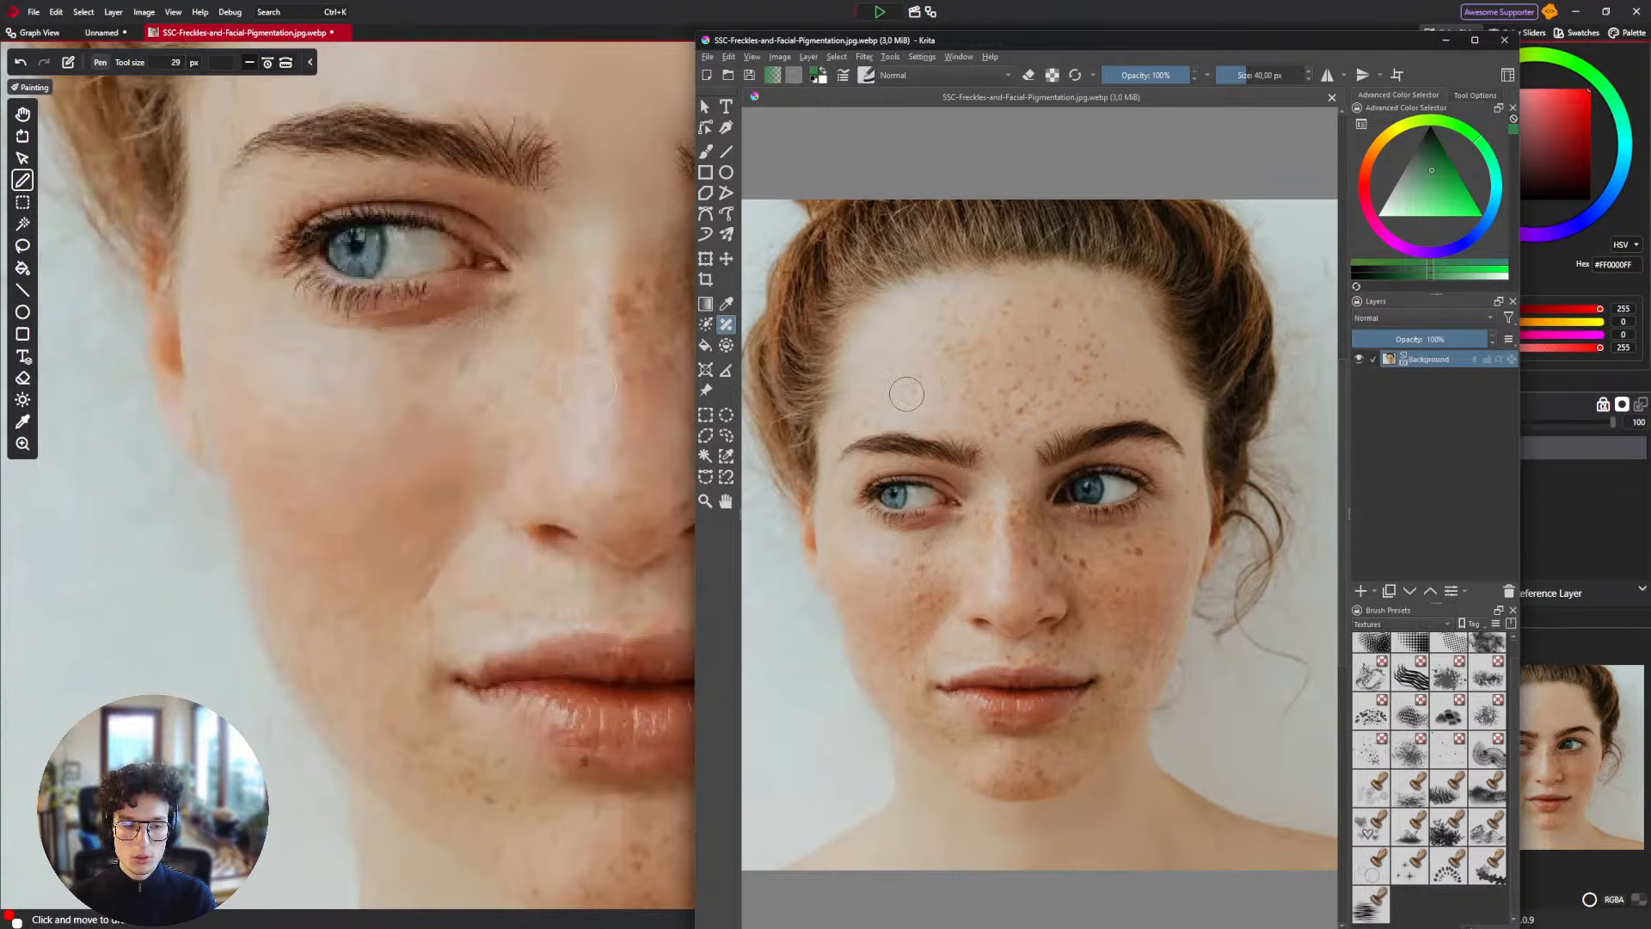
# Try the eraser preset with the Smart Patch tool over the inner eyebrow and lower forehead, and undo the stroke.
pyautogui.scroll(2, 903, 387)
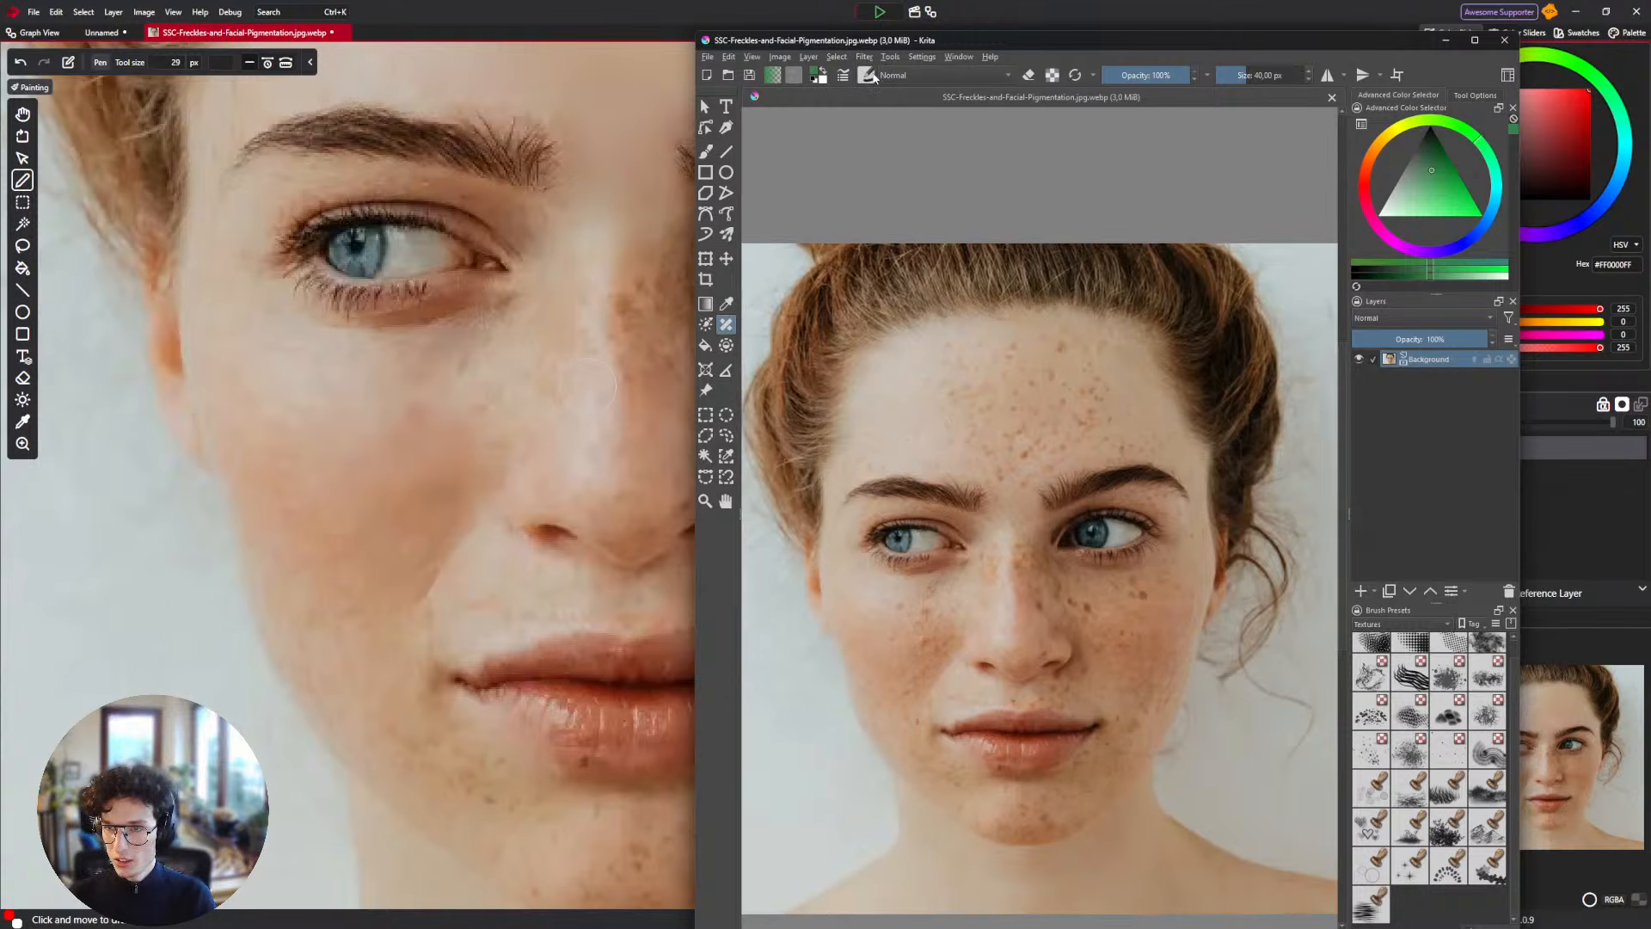
pyautogui.click(868, 76)
pyautogui.click(879, 125)
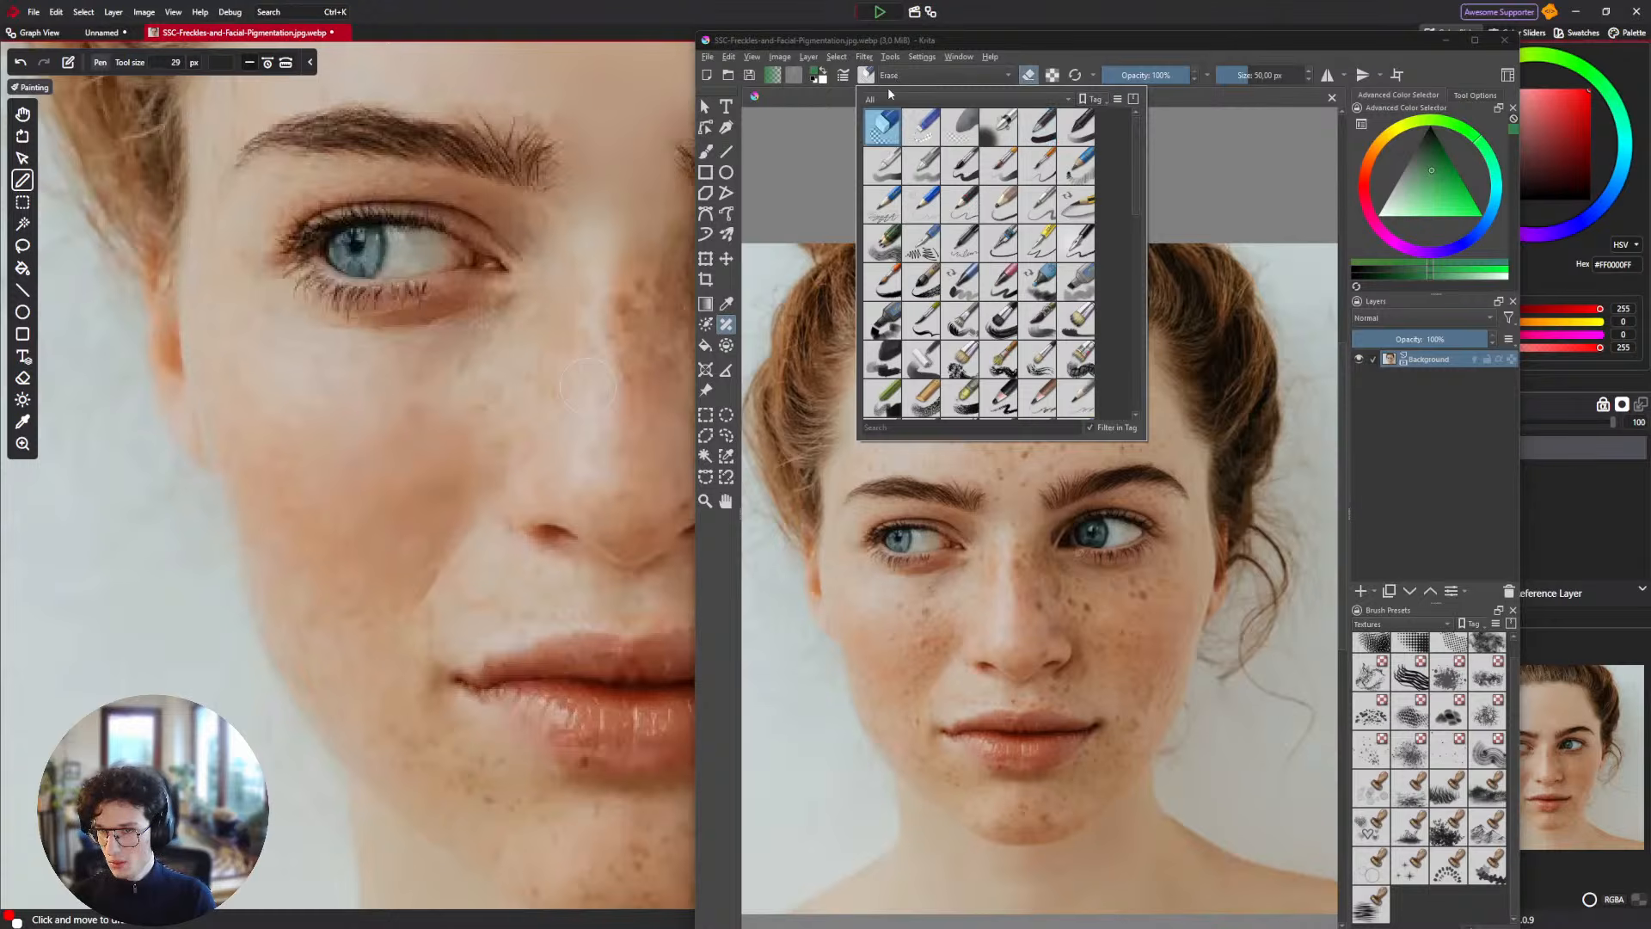
pyautogui.moveTo(1109, 480)
pyautogui.mouseDown()
pyautogui.moveTo(1032, 472)
pyautogui.moveTo(1118, 464)
pyautogui.mouseUp()
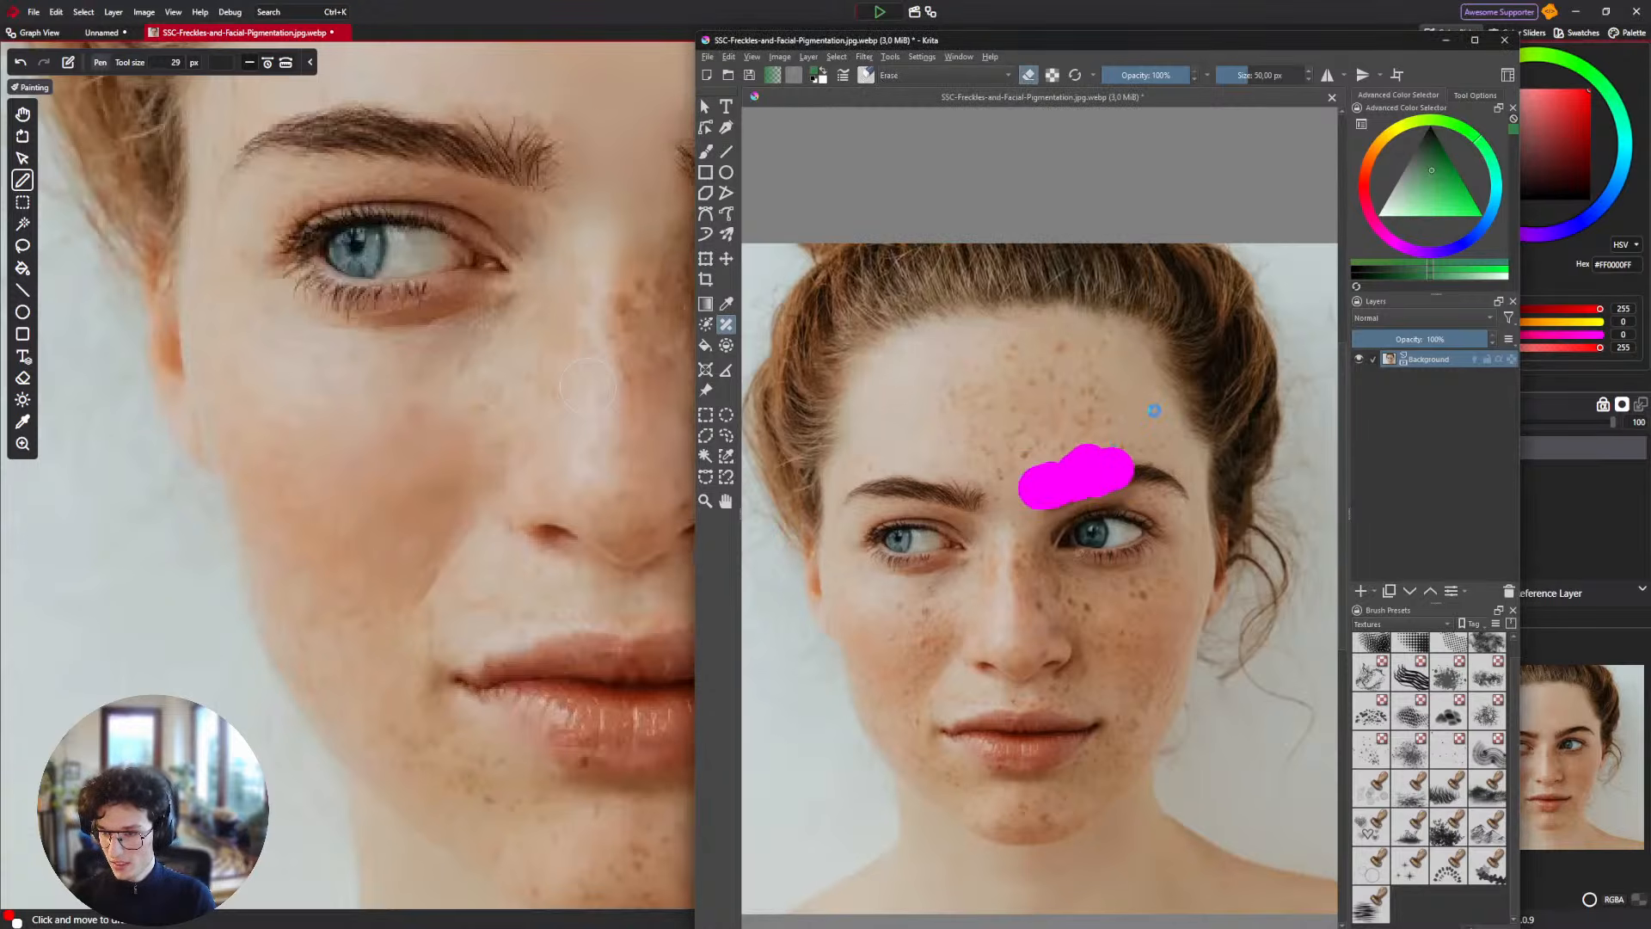
pyautogui.hotkey('ctrl', 'z')
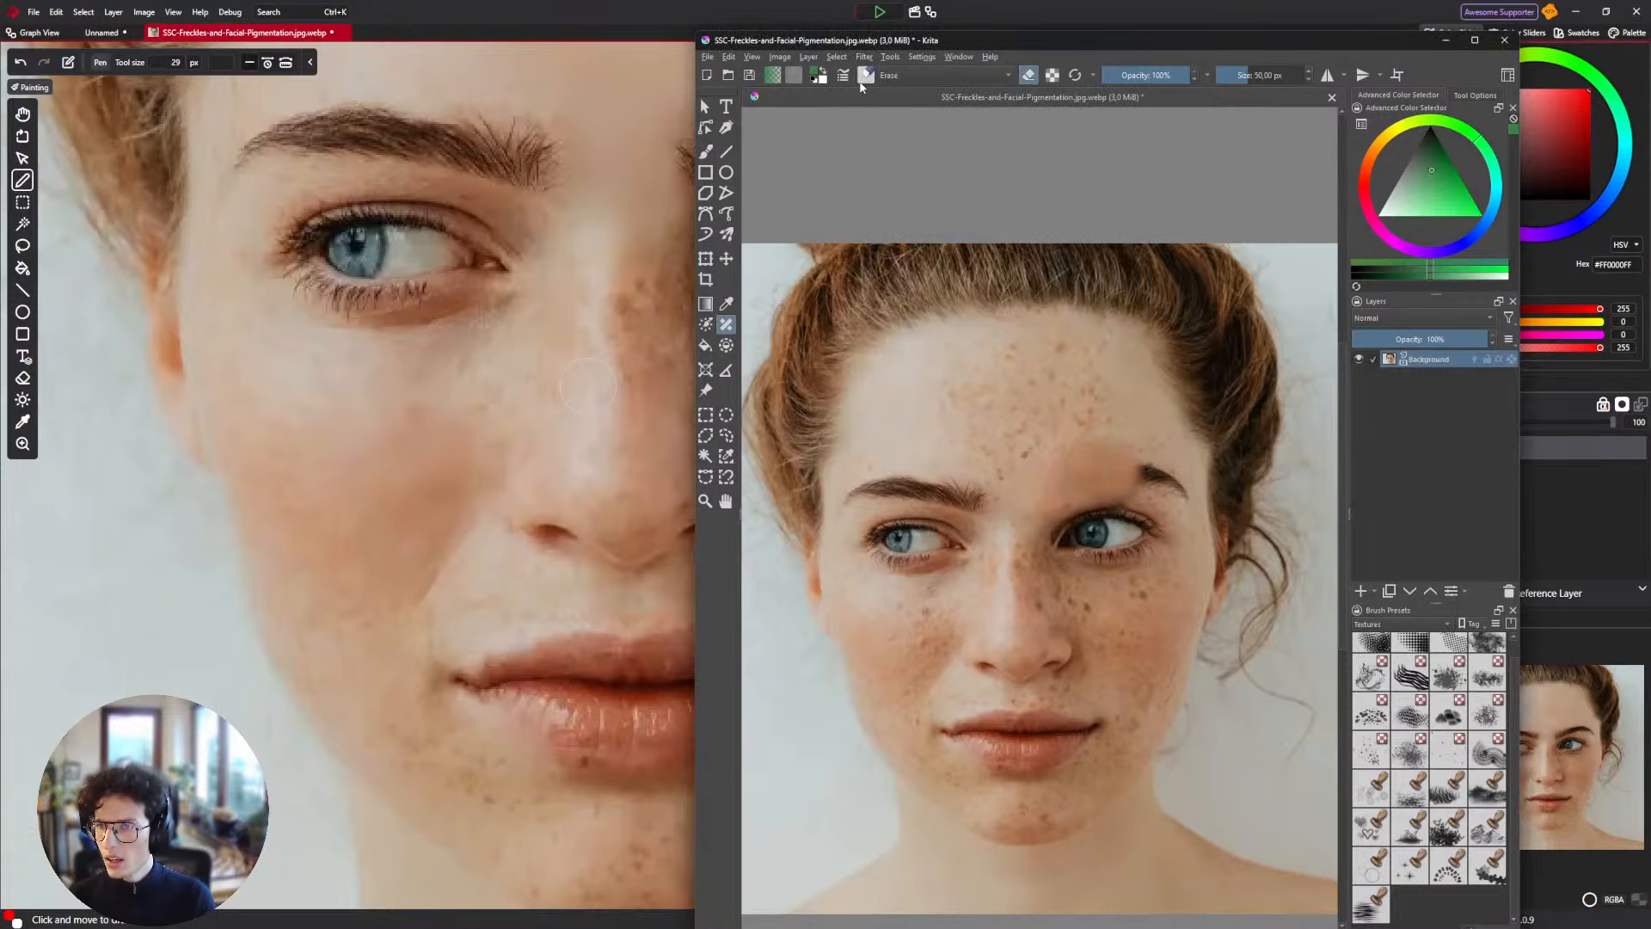
# Set the Smart Patch tool's brush back to the b) Basic-1 preset.
pyautogui.click(866, 76)
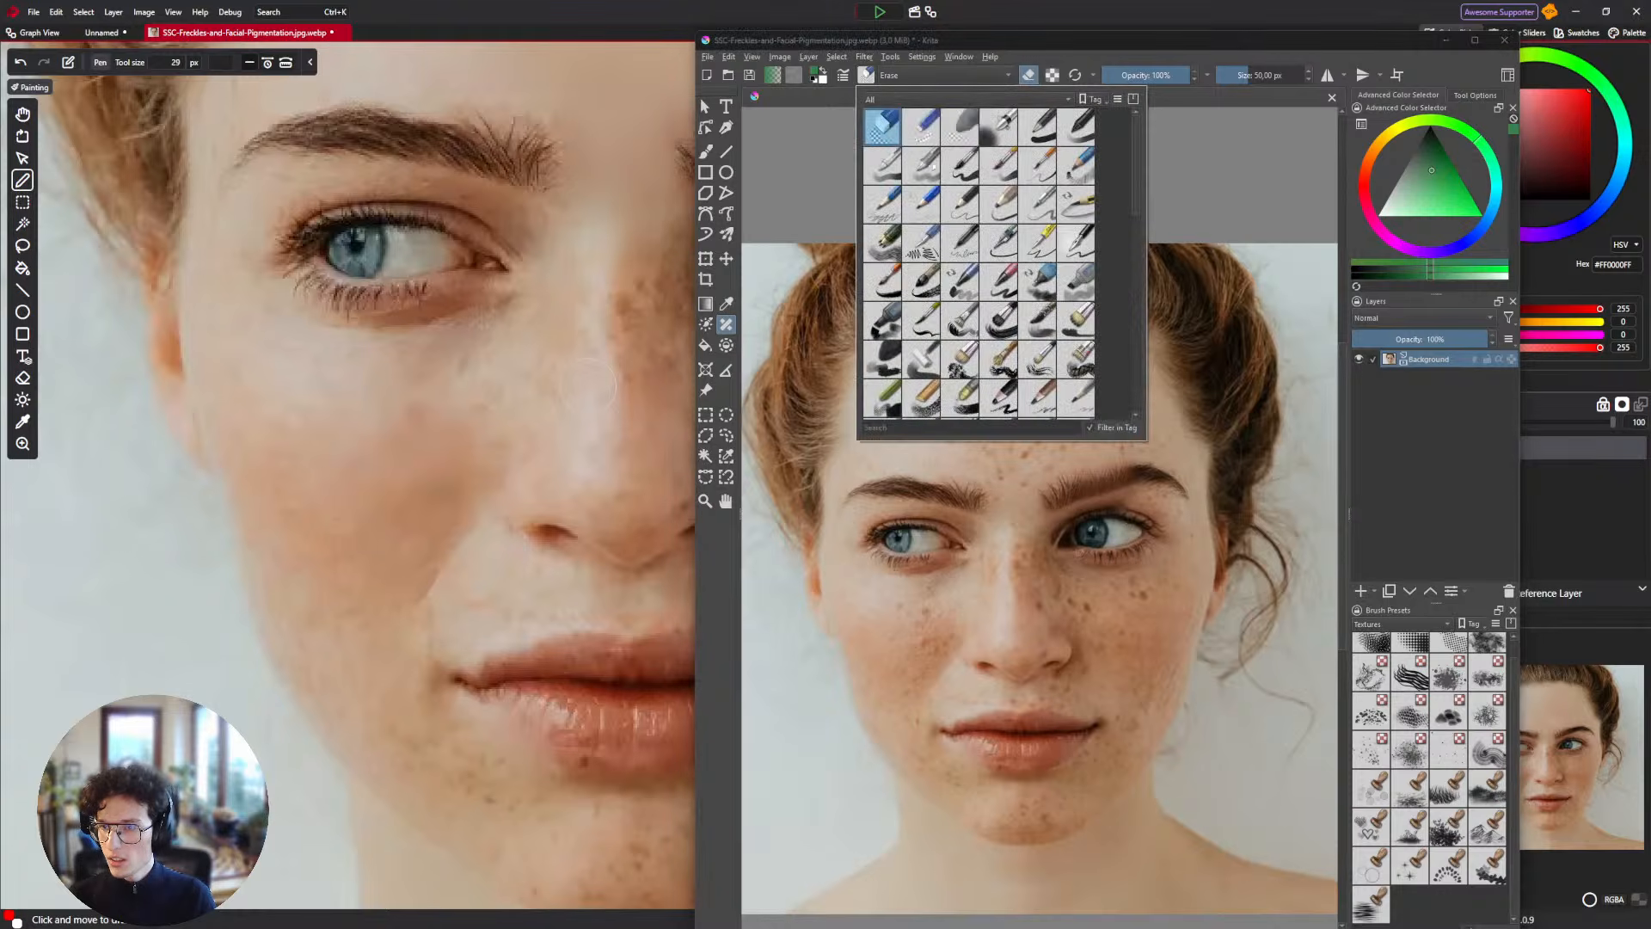
pyautogui.click(731, 326)
pyautogui.click(869, 76)
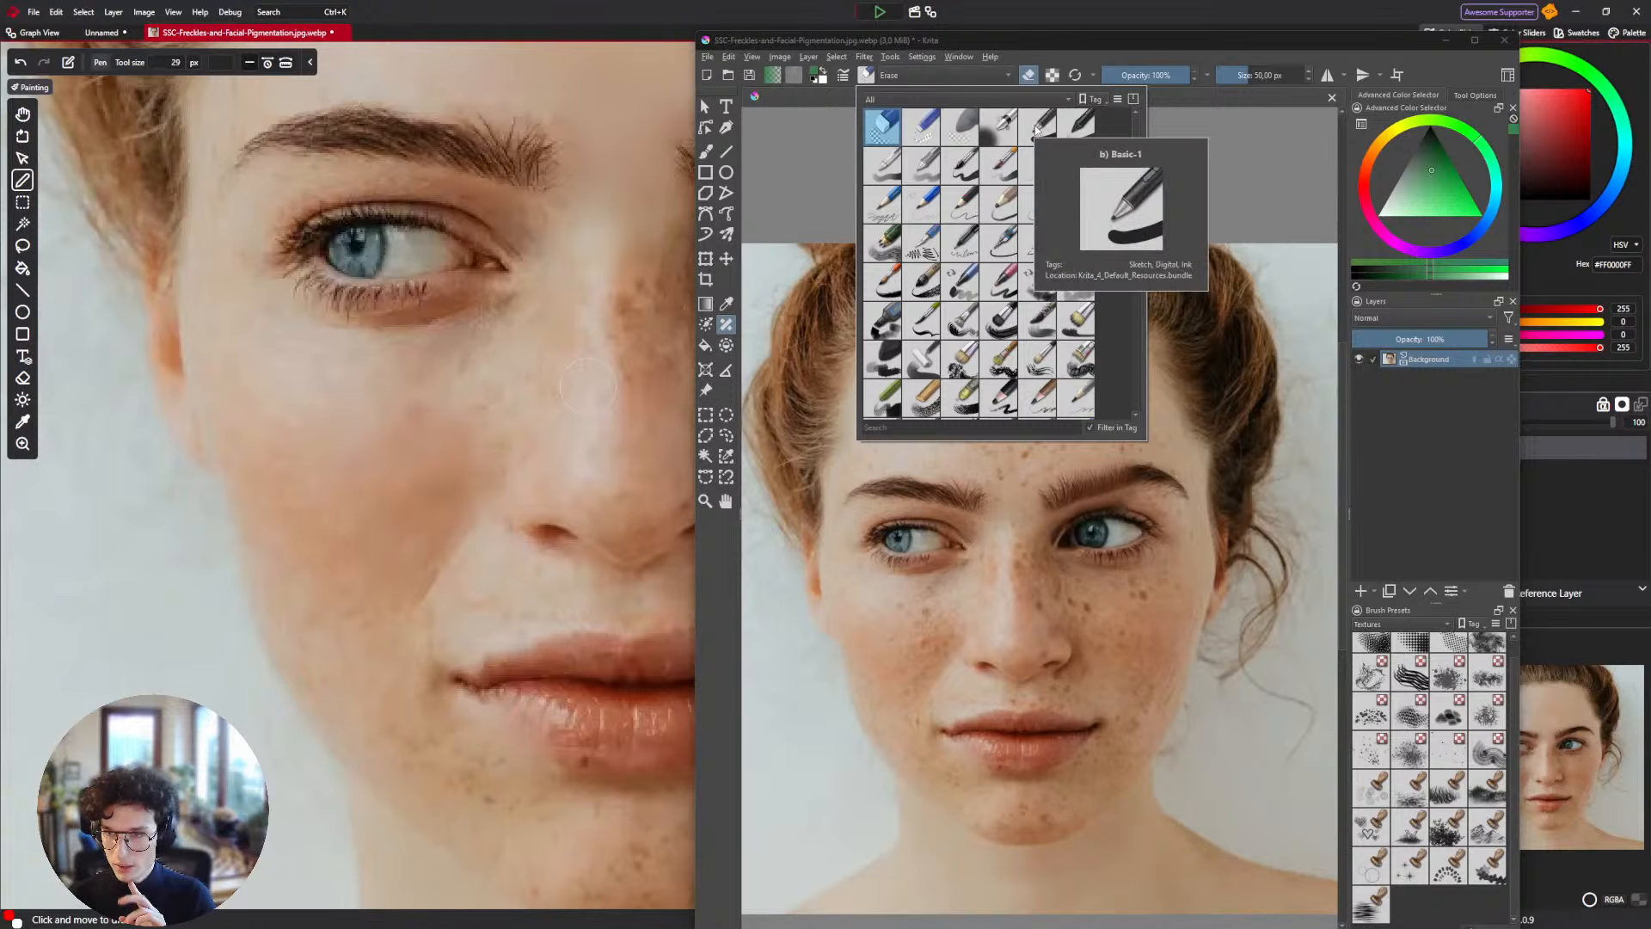
pyautogui.click(1038, 127)
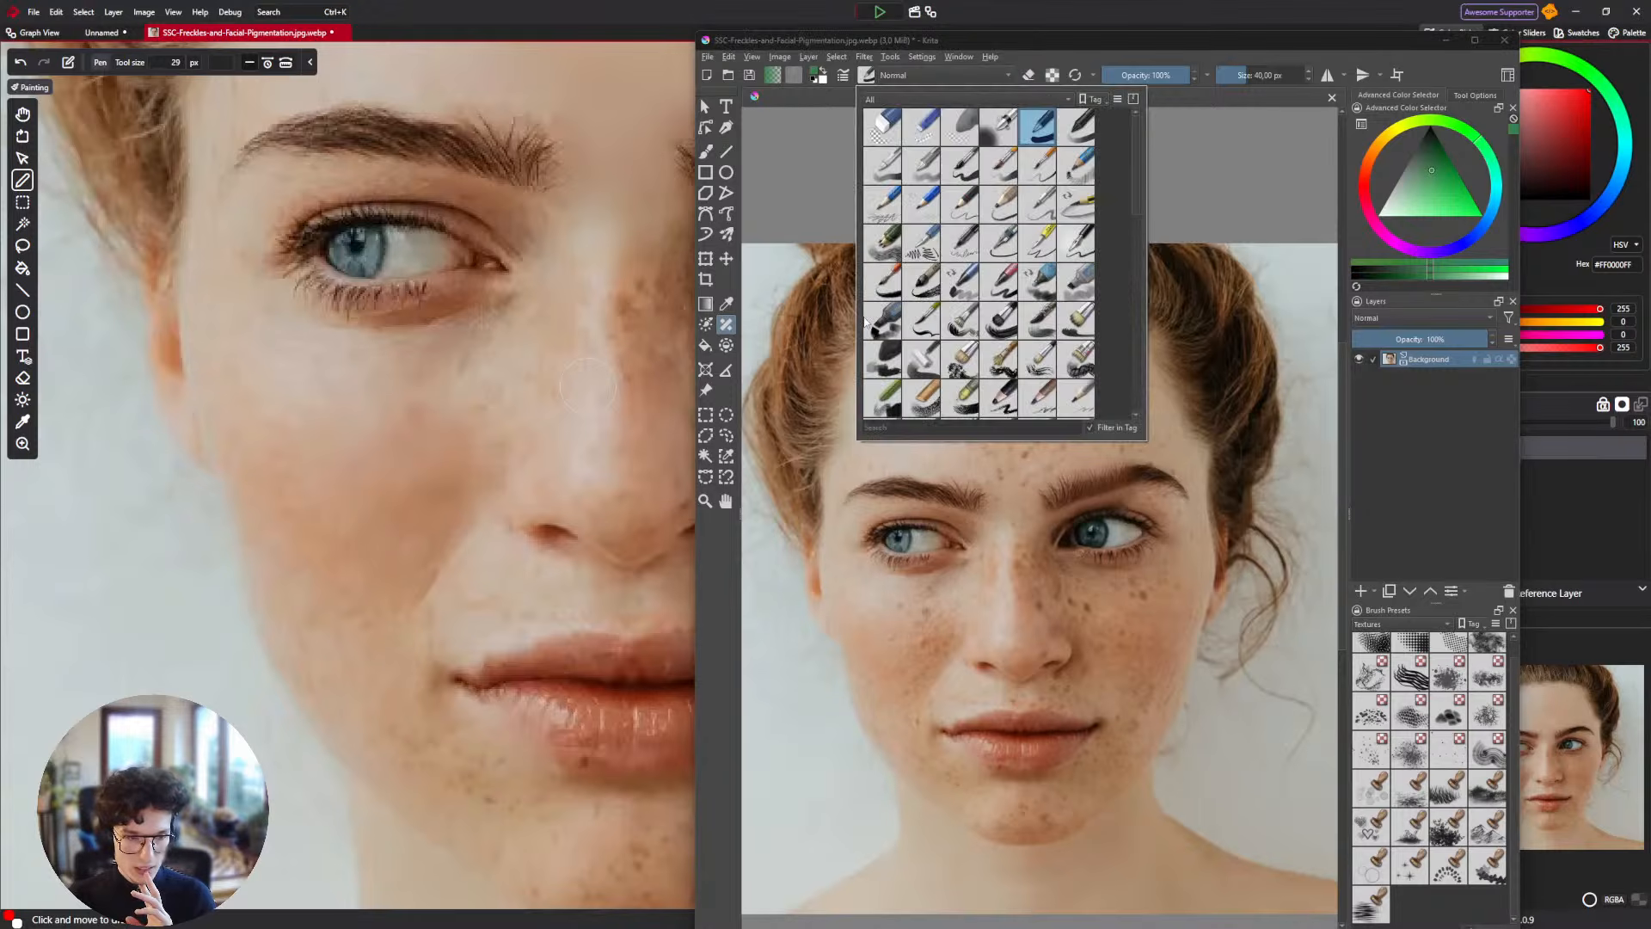
pyautogui.click(1013, 600)
# Try to patch a small group of freckles on the upper middle of the forehead, and undo the stroke.
pyautogui.moveTo(1008, 486); pyautogui.dragTo(990, 381)
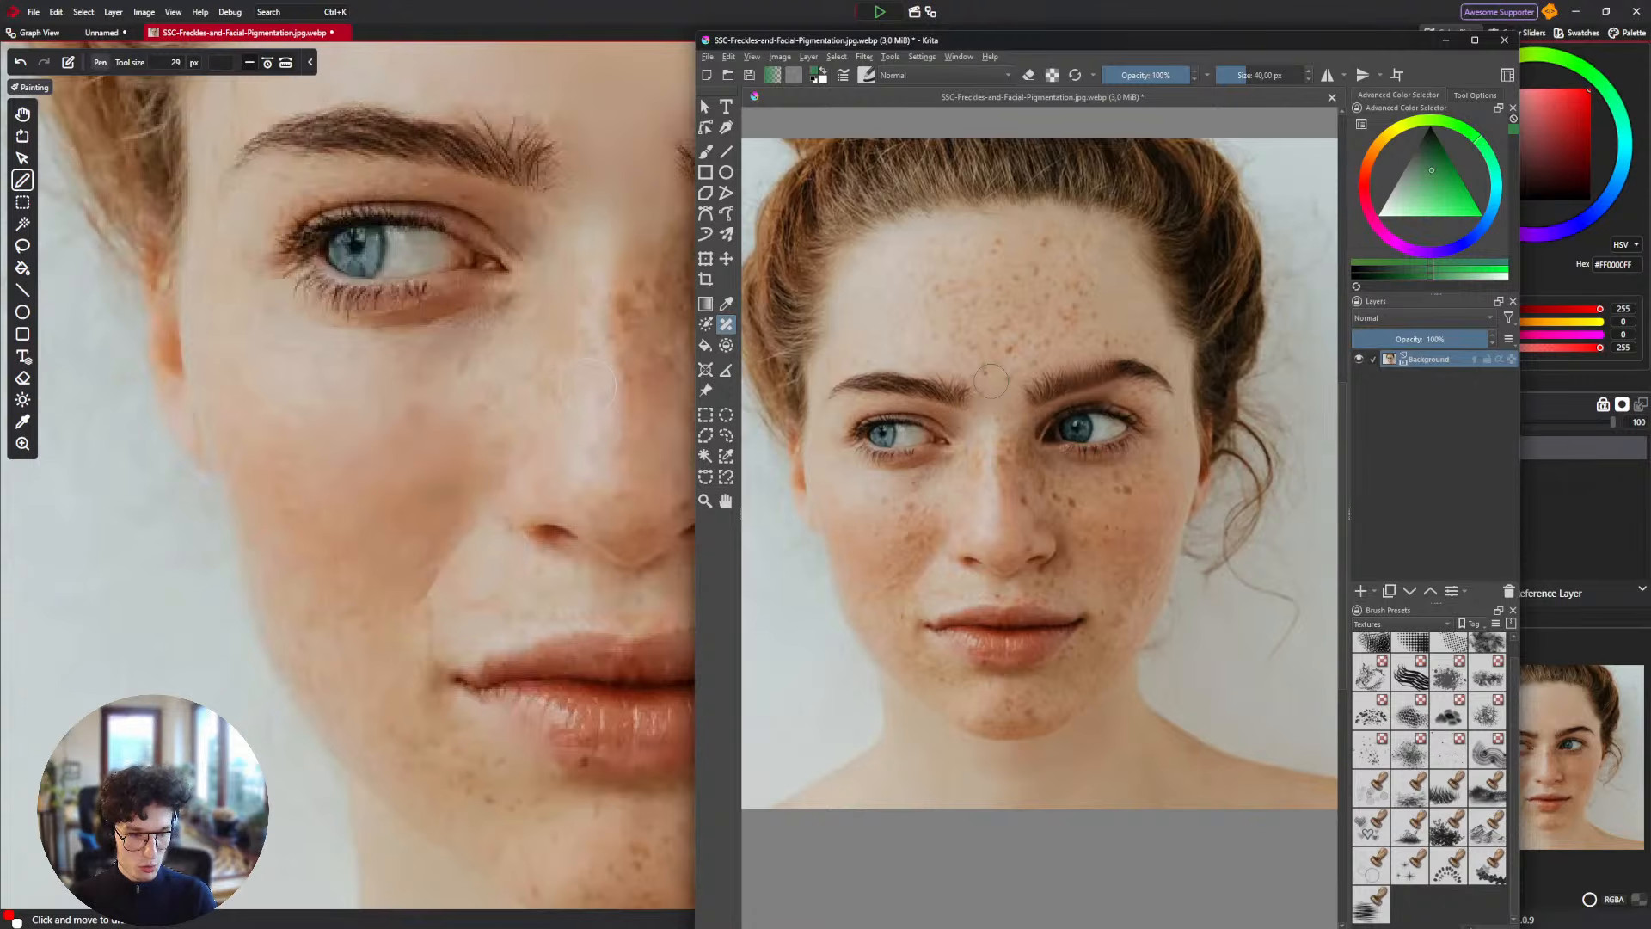
pyautogui.moveTo(995, 399); pyautogui.dragTo(961, 440)
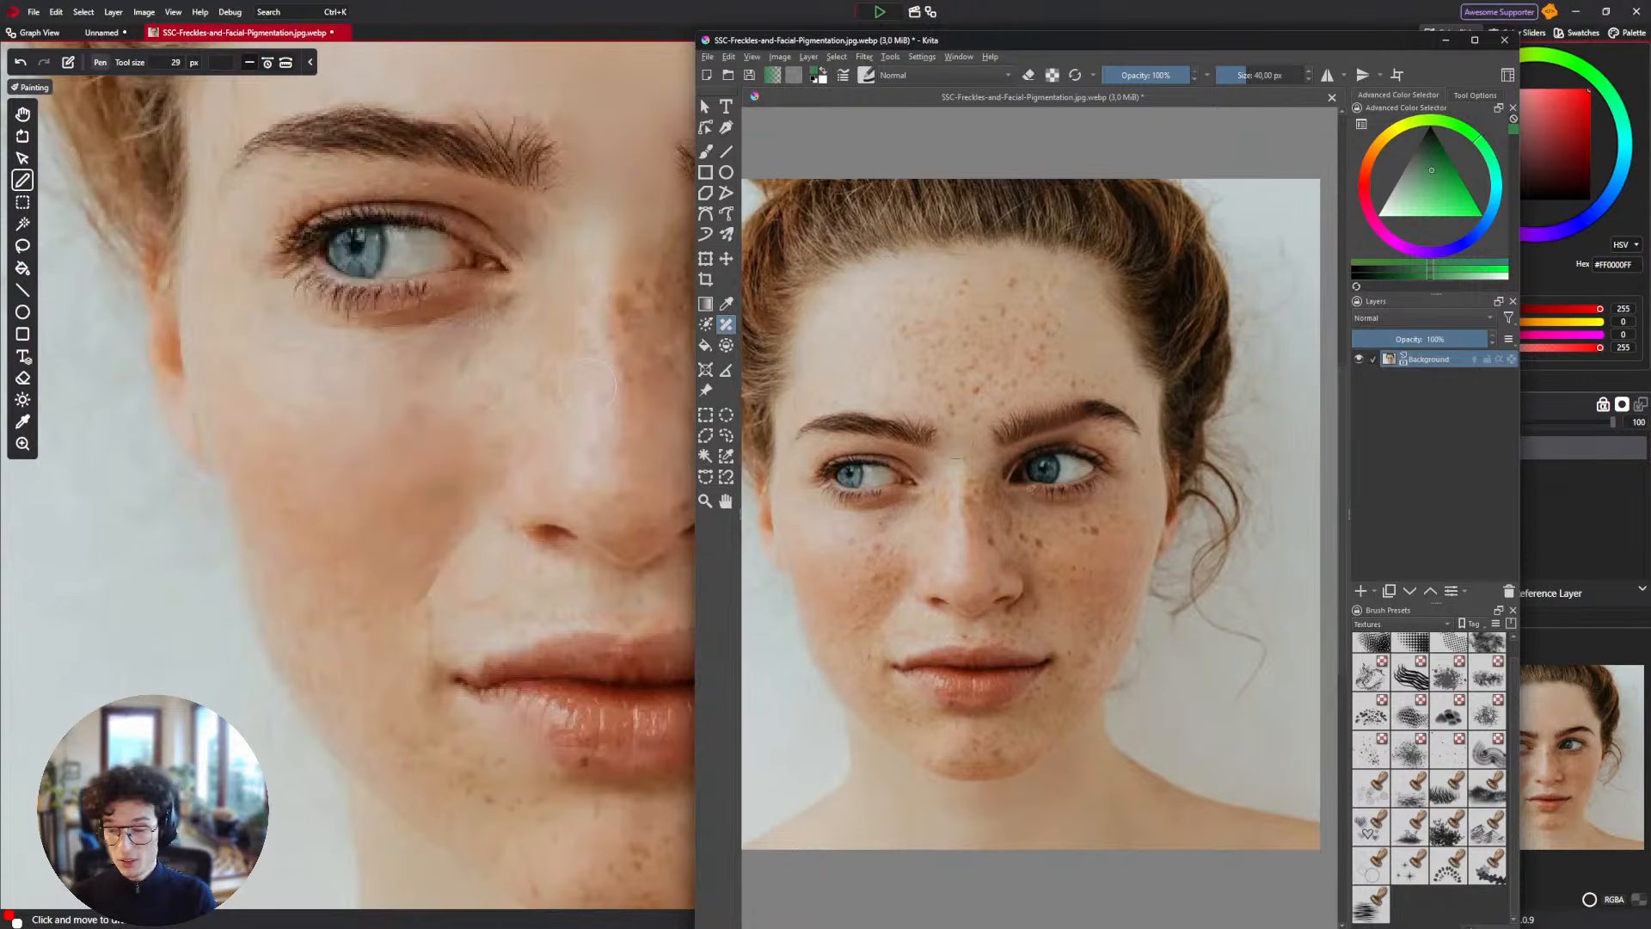
pyautogui.moveTo(965, 366)
pyautogui.mouseDown()
pyautogui.moveTo(1020, 376)
pyautogui.moveTo(1018, 411)
pyautogui.mouseUp()
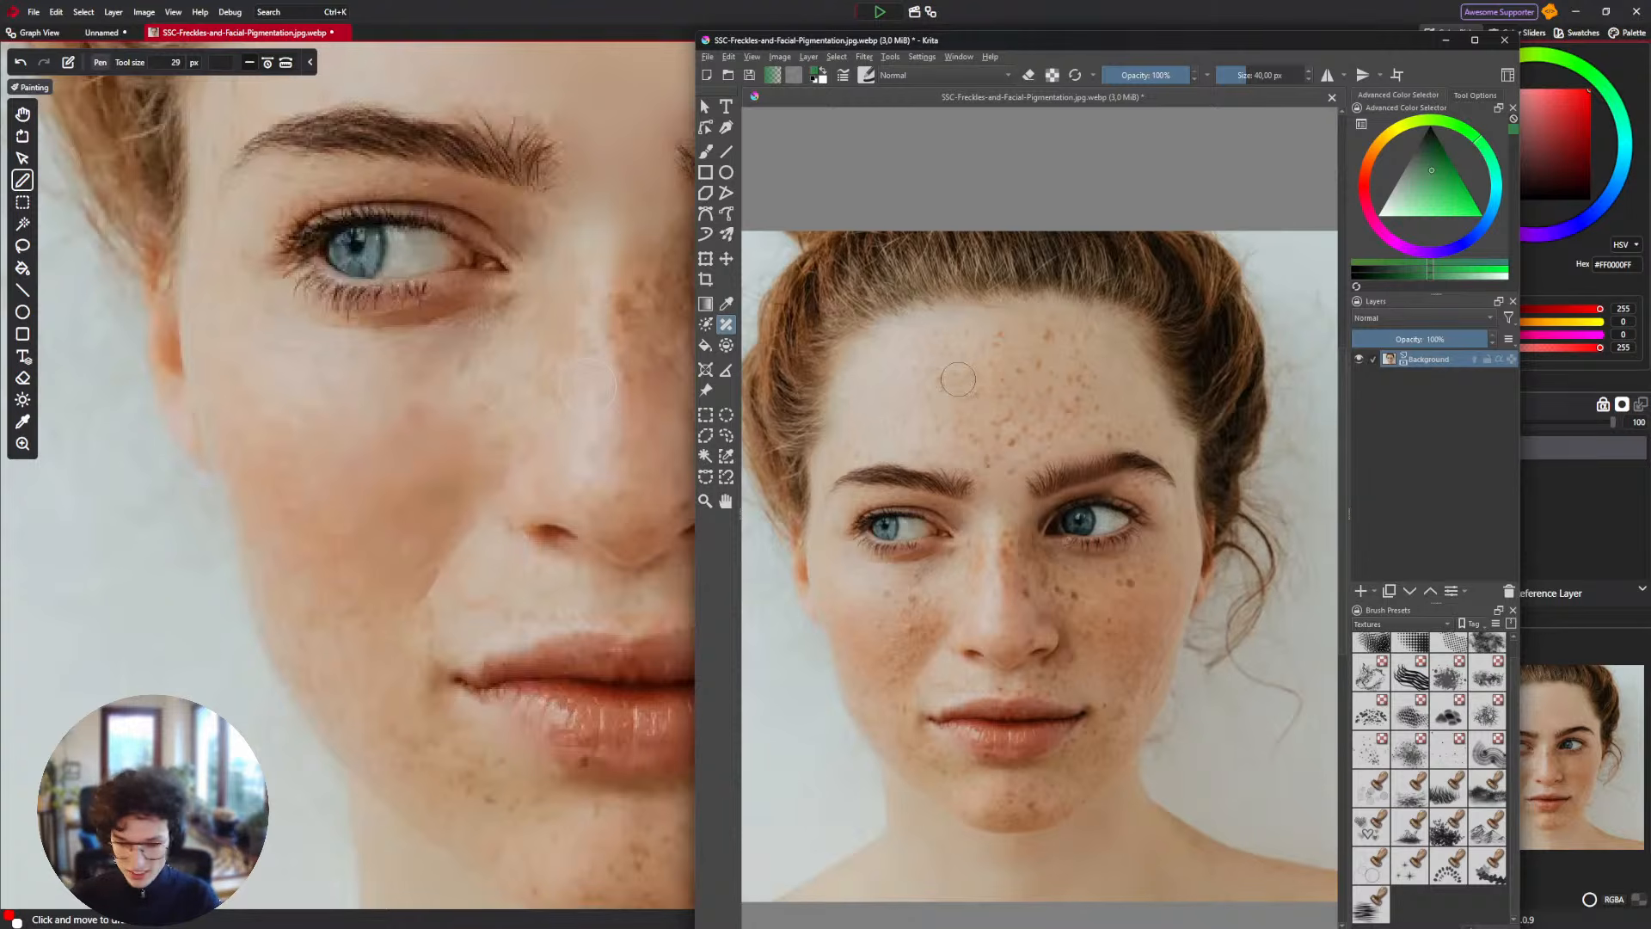
pyautogui.scroll(2, 953, 389)
pyautogui.moveTo(998, 361); pyautogui.dragTo(1032, 289)
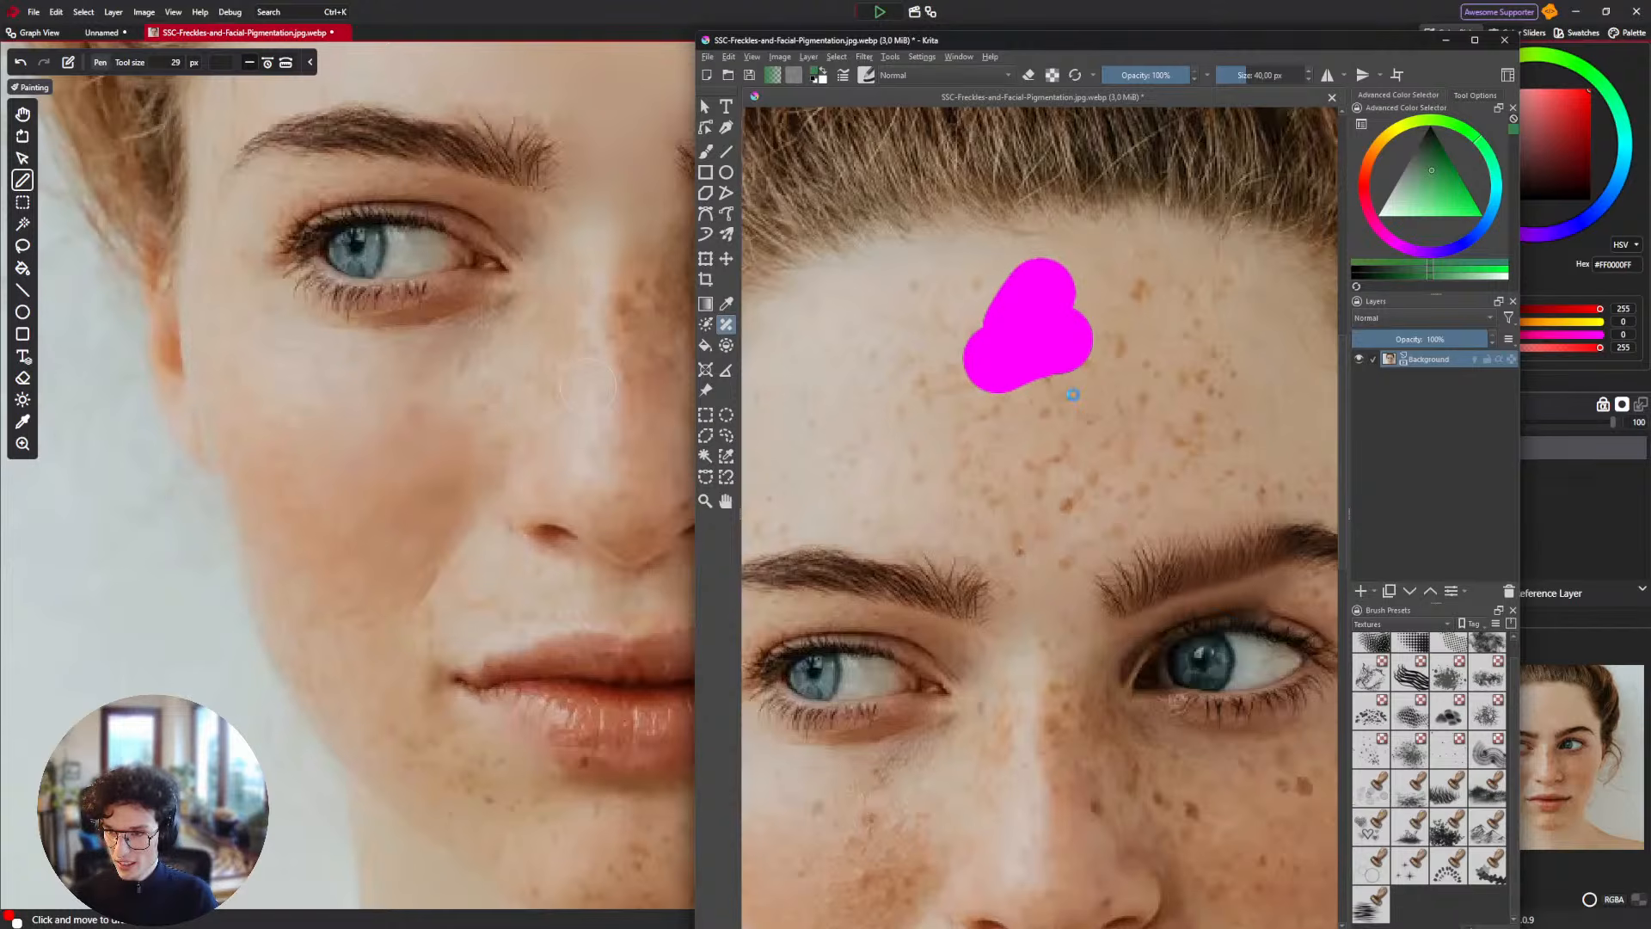
pyautogui.hotkey('ctrl', 'z')
# Try to patch a wide area of freckles across the upper forehead, check the patched skin, and undo it.
pyautogui.moveTo(1174, 340)
pyautogui.mouseDown()
pyautogui.moveTo(985, 306)
pyautogui.moveTo(972, 382)
pyautogui.moveTo(1083, 382)
pyautogui.mouseUp()
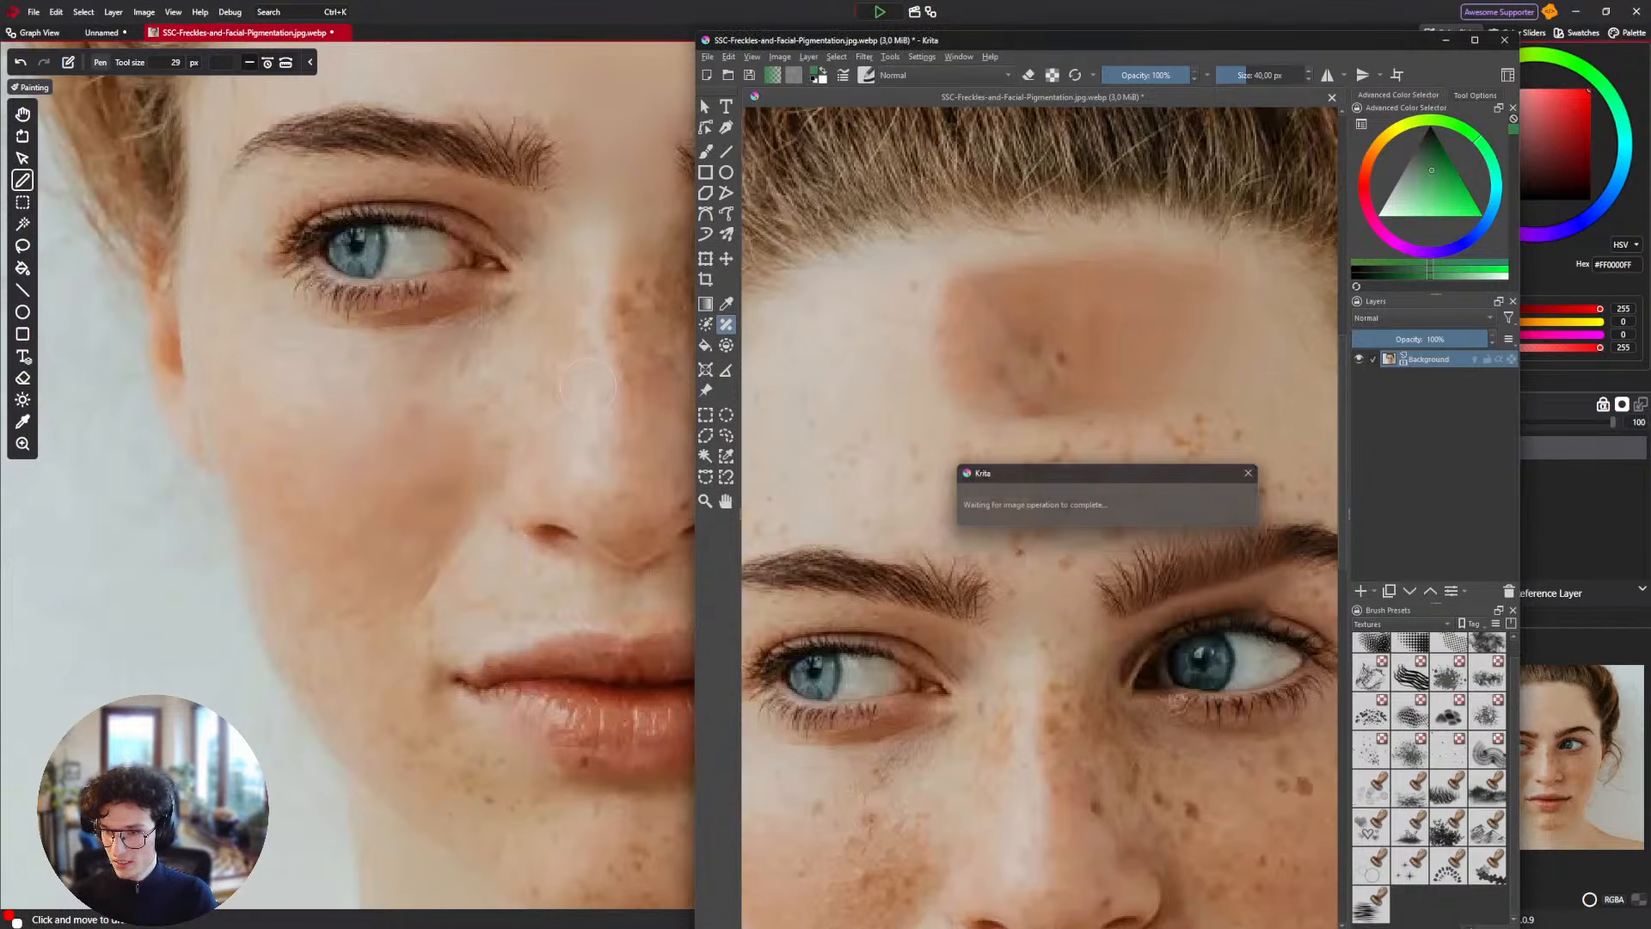
pyautogui.scroll(-3, 1032, 398)
pyautogui.scroll(1, 1058, 396)
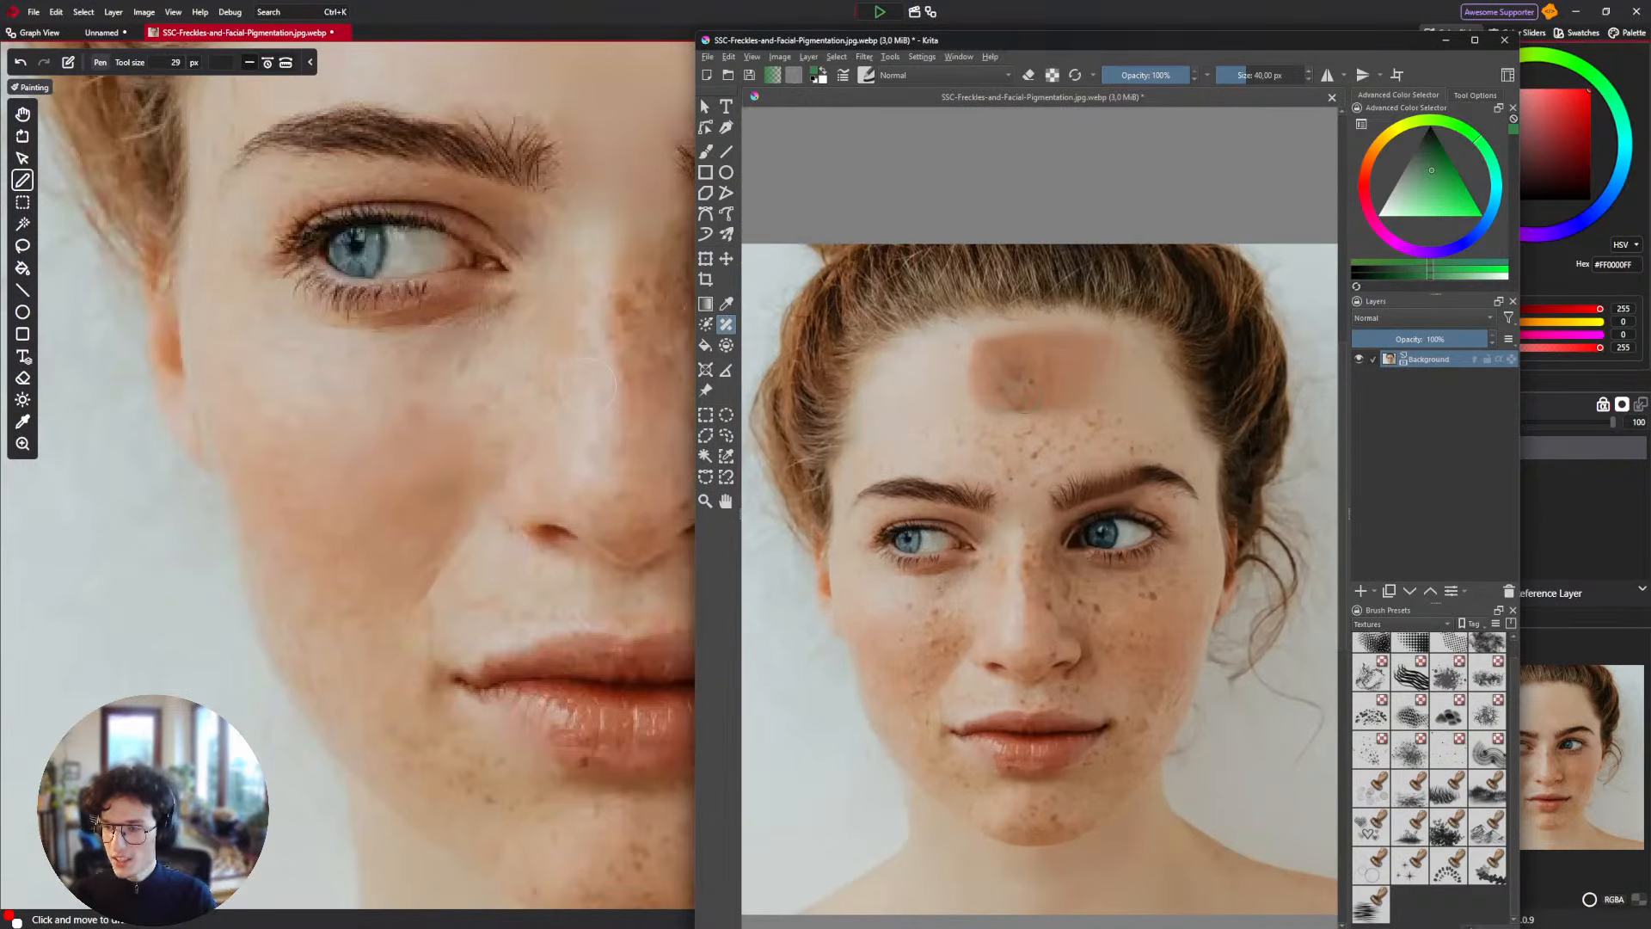
pyautogui.moveTo(1058, 396)
pyautogui.mouseDown()
pyautogui.moveTo(1039, 419)
pyautogui.moveTo(1041, 357)
pyautogui.mouseUp()
pyautogui.scroll(4, 1024, 383)
pyautogui.scroll(-2, 1023, 382)
pyautogui.hotkey('ctrl', 'z')
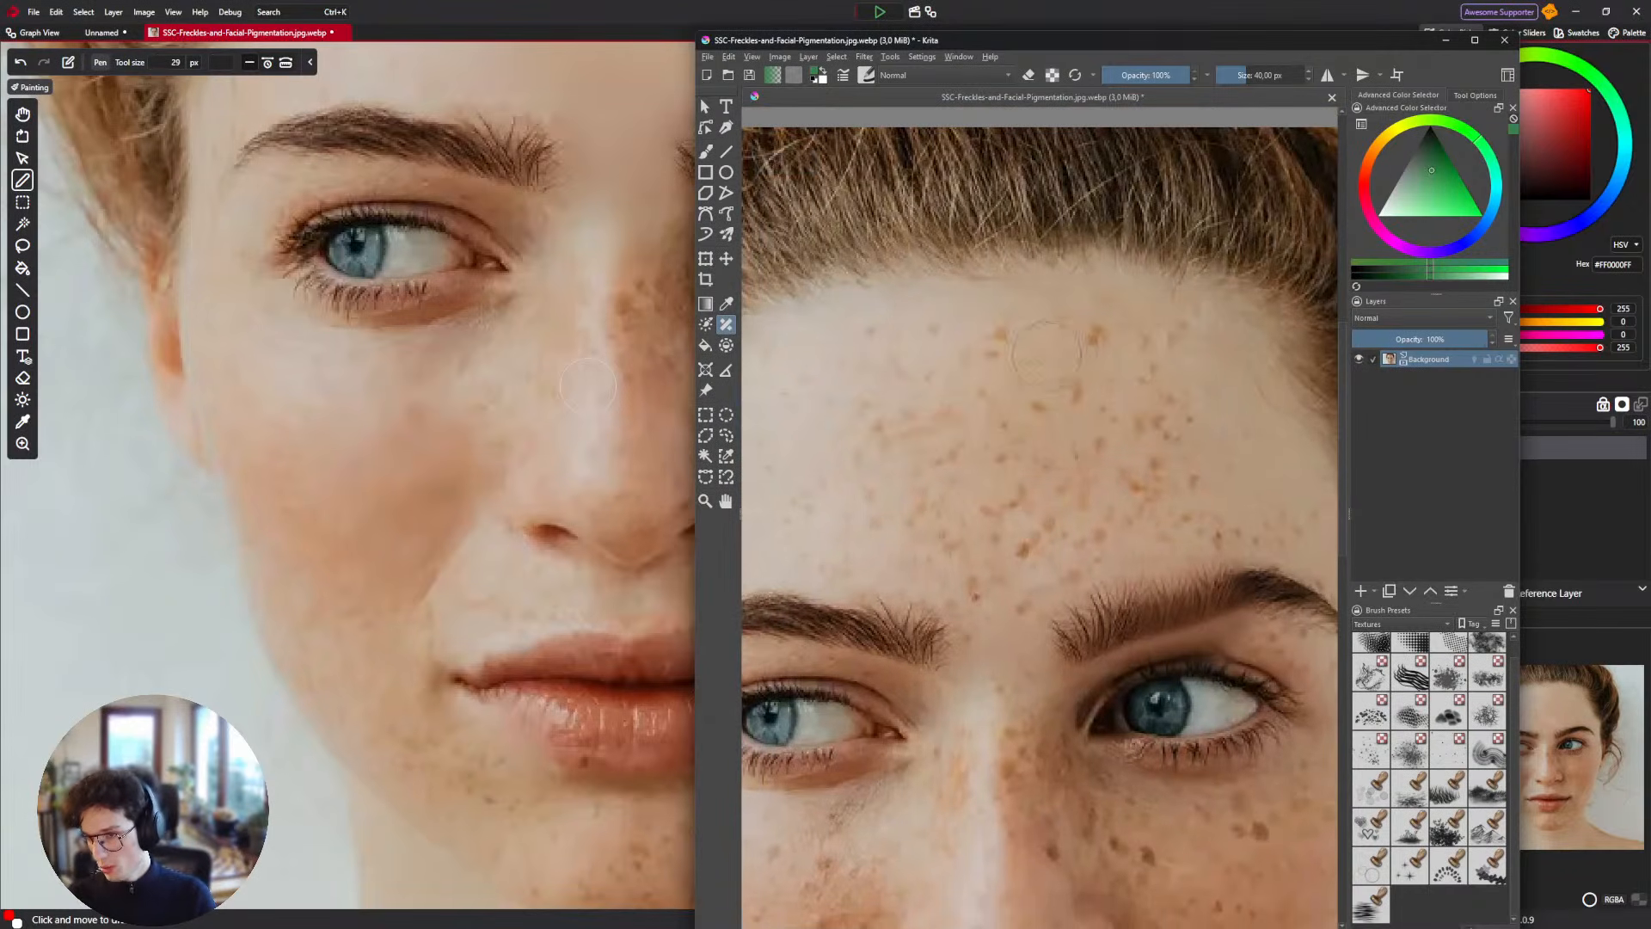
# Patch individual freckles on the upper forehead below the hairline with single dabs.
pyautogui.click(1094, 334)
pyautogui.click(1092, 393)
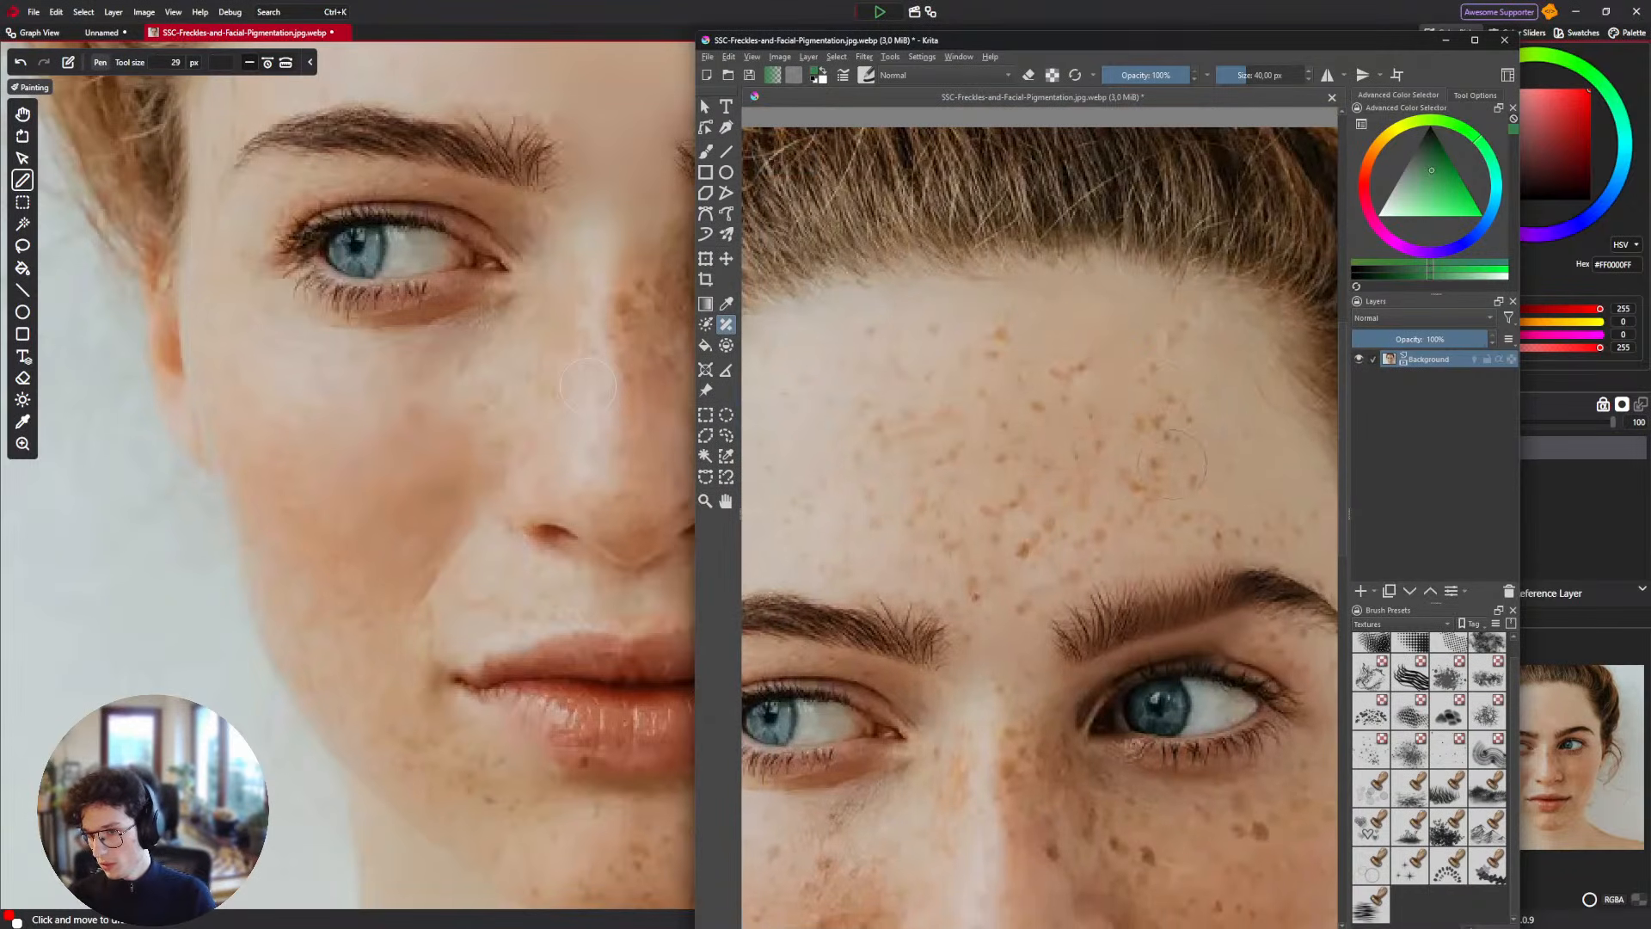
pyautogui.click(989, 334)
pyautogui.click(1056, 356)
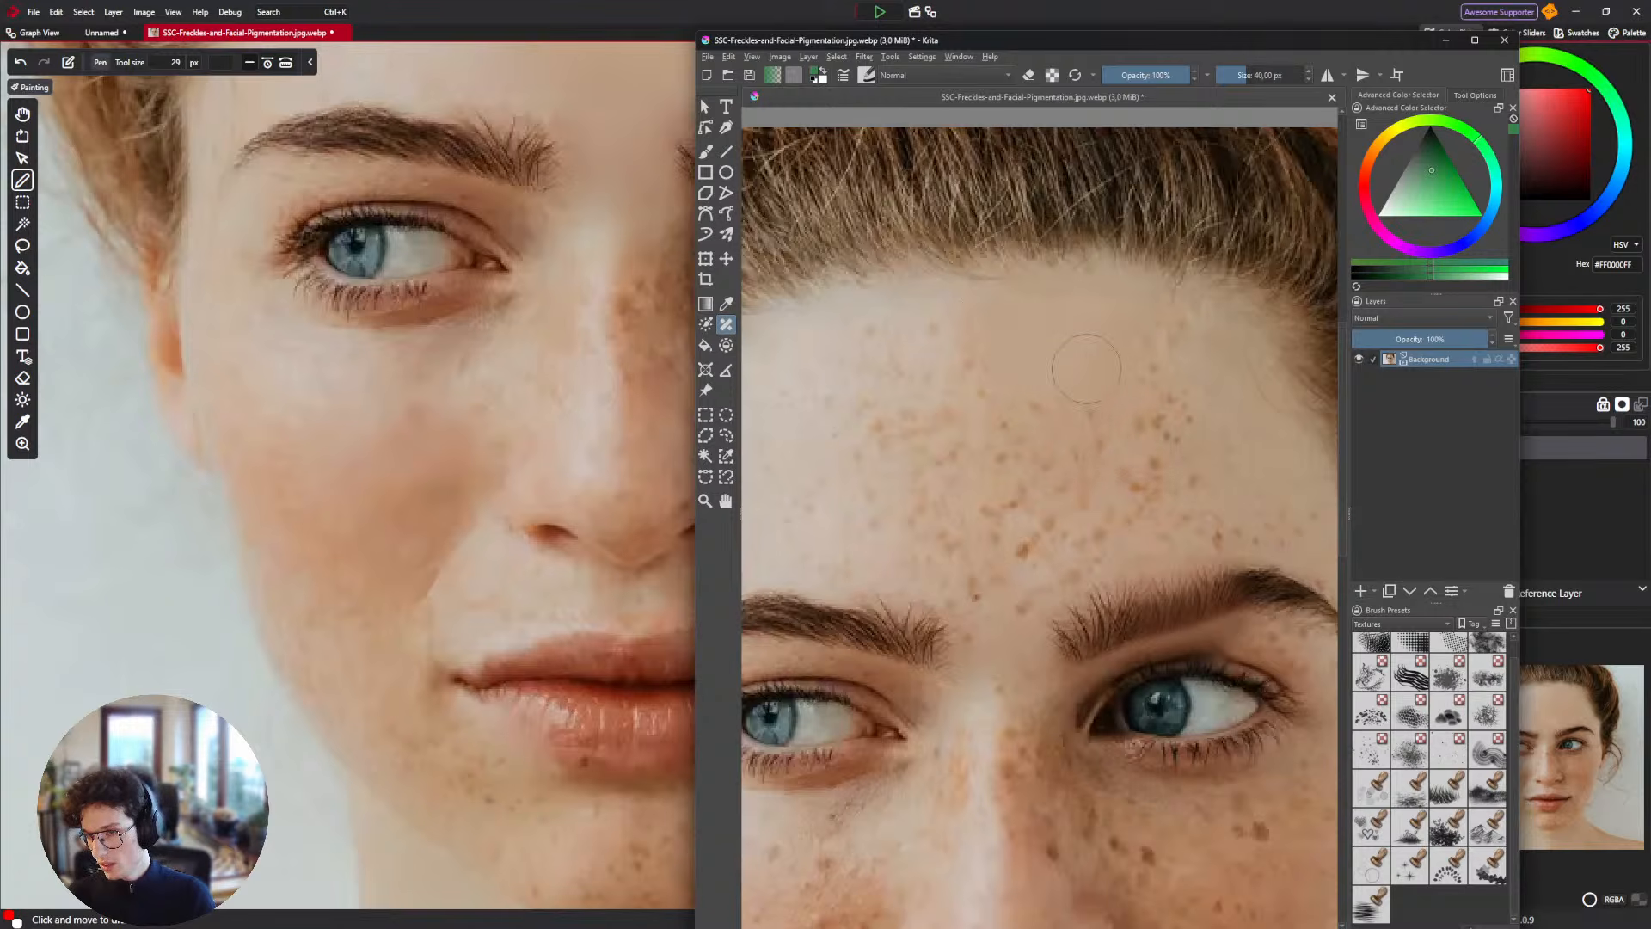
# Patch more individual freckles on the upper and middle forehead with single dabs of the Smart Patch tool.
pyautogui.click(1159, 365)
pyautogui.click(1181, 341)
pyautogui.click(1149, 410)
pyautogui.click(1099, 402)
# Try to patch the freckles across the middle of the forehead in one stroke, inspect the result and undo the forehead patches.
pyautogui.moveTo(1157, 471); pyautogui.dragTo(981, 435)
pyautogui.scroll(-3, 1026, 422)
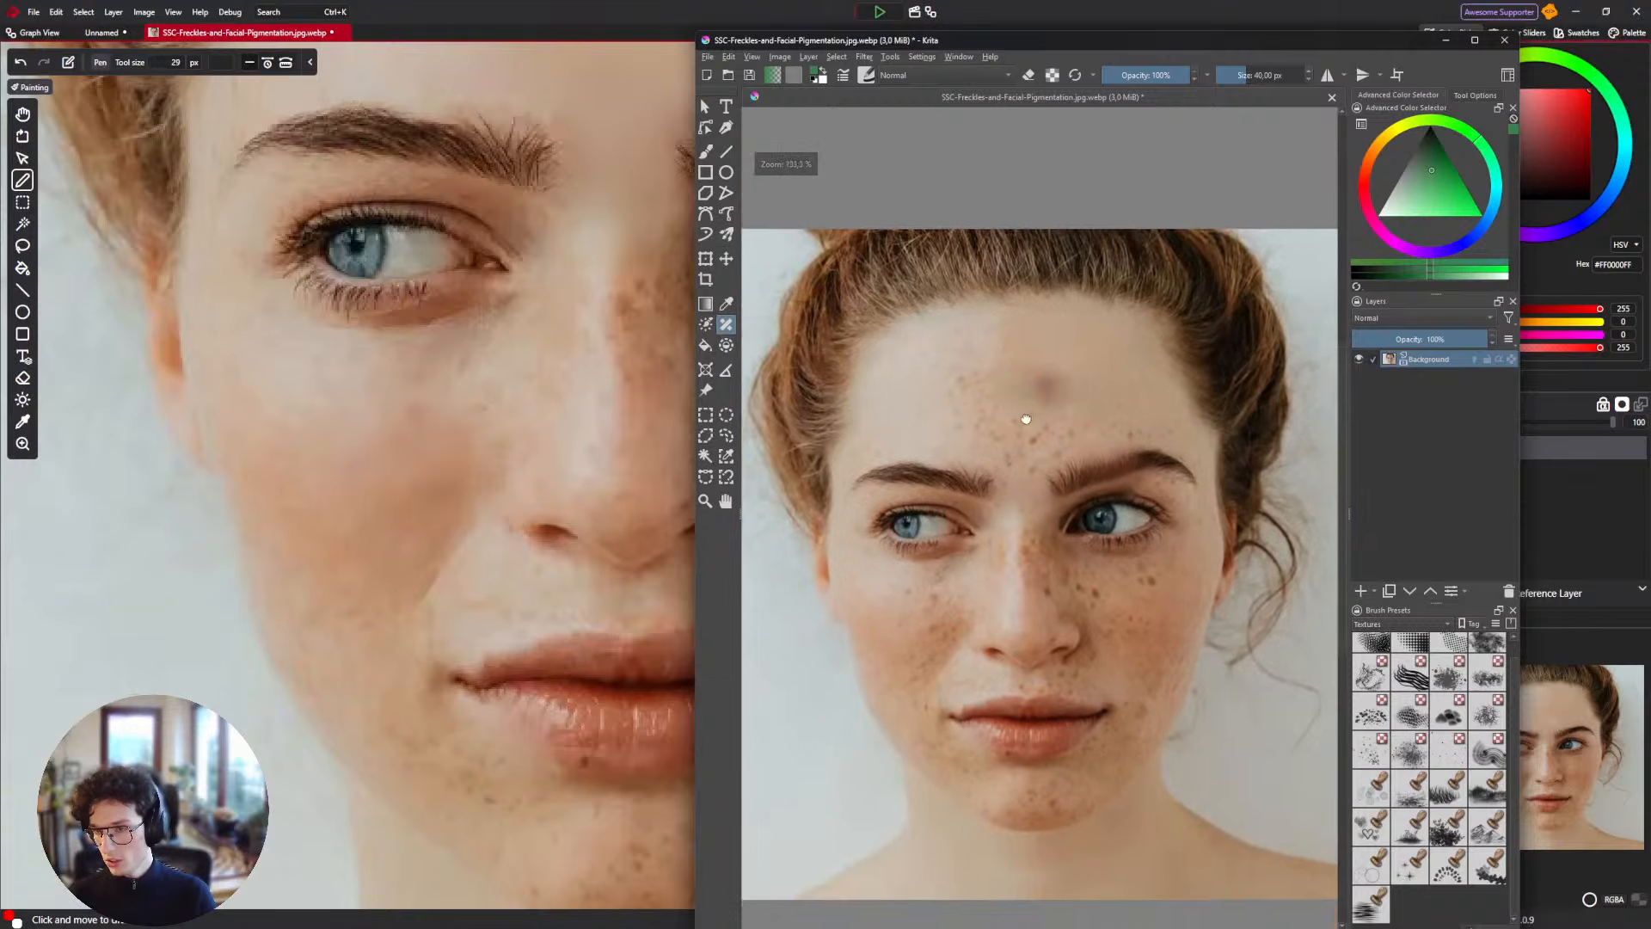
pyautogui.scroll(4, 1066, 362)
pyautogui.scroll(-2, 1042, 362)
pyautogui.scroll(2, 1045, 369)
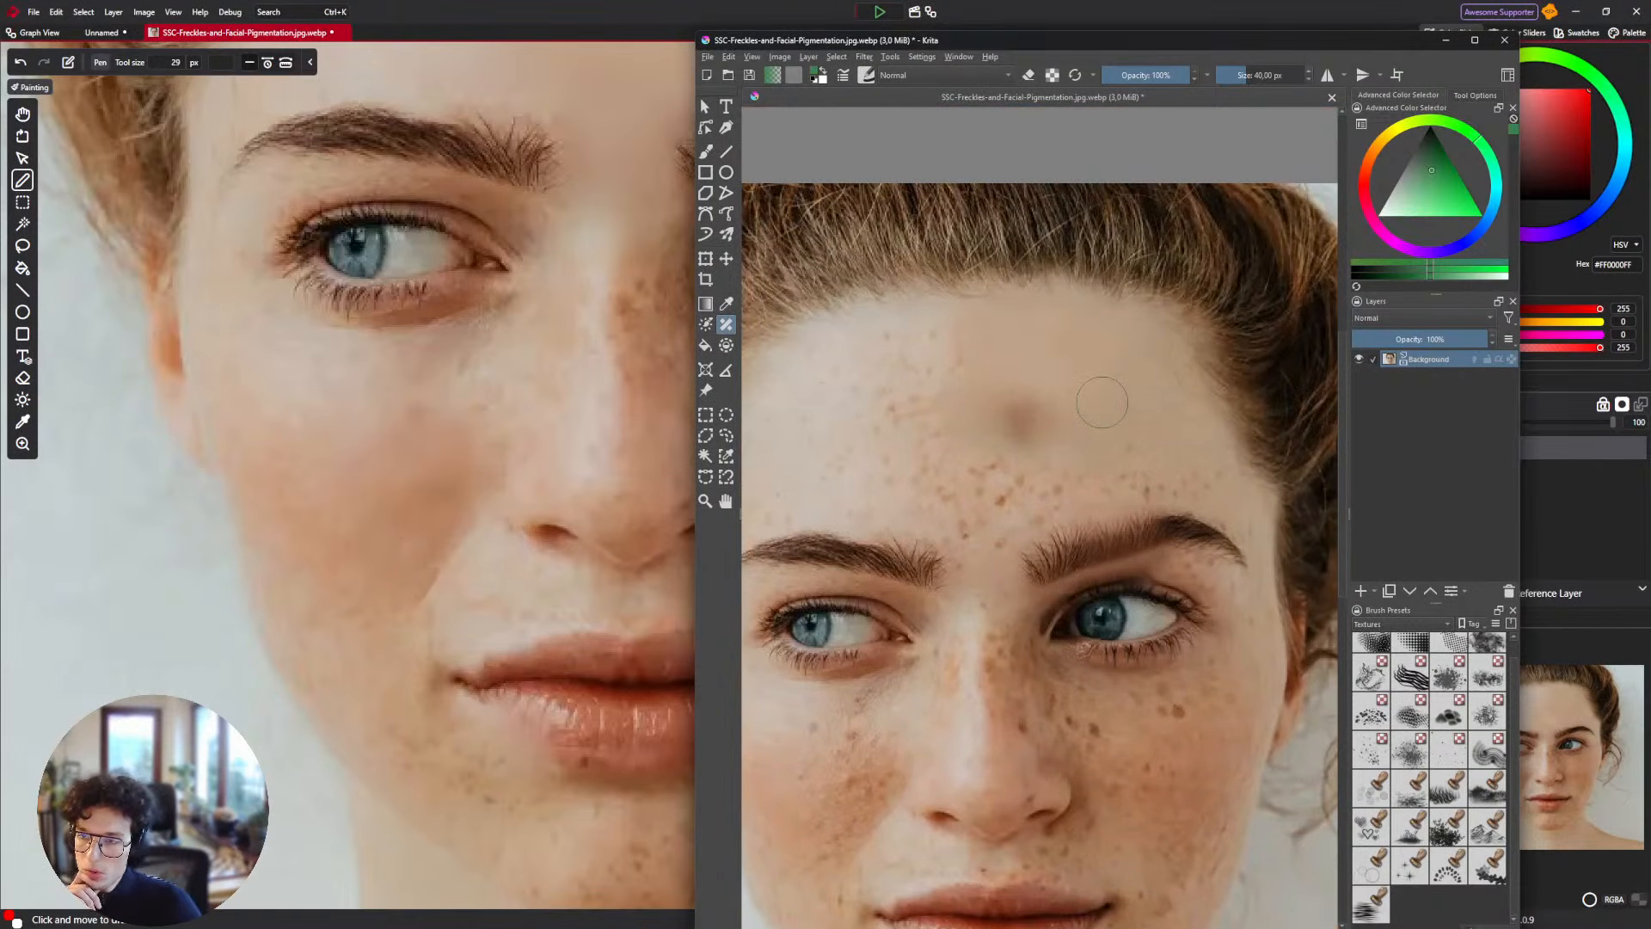
pyautogui.hotkey('ctrl', 'z')
pyautogui.click(995, 427)
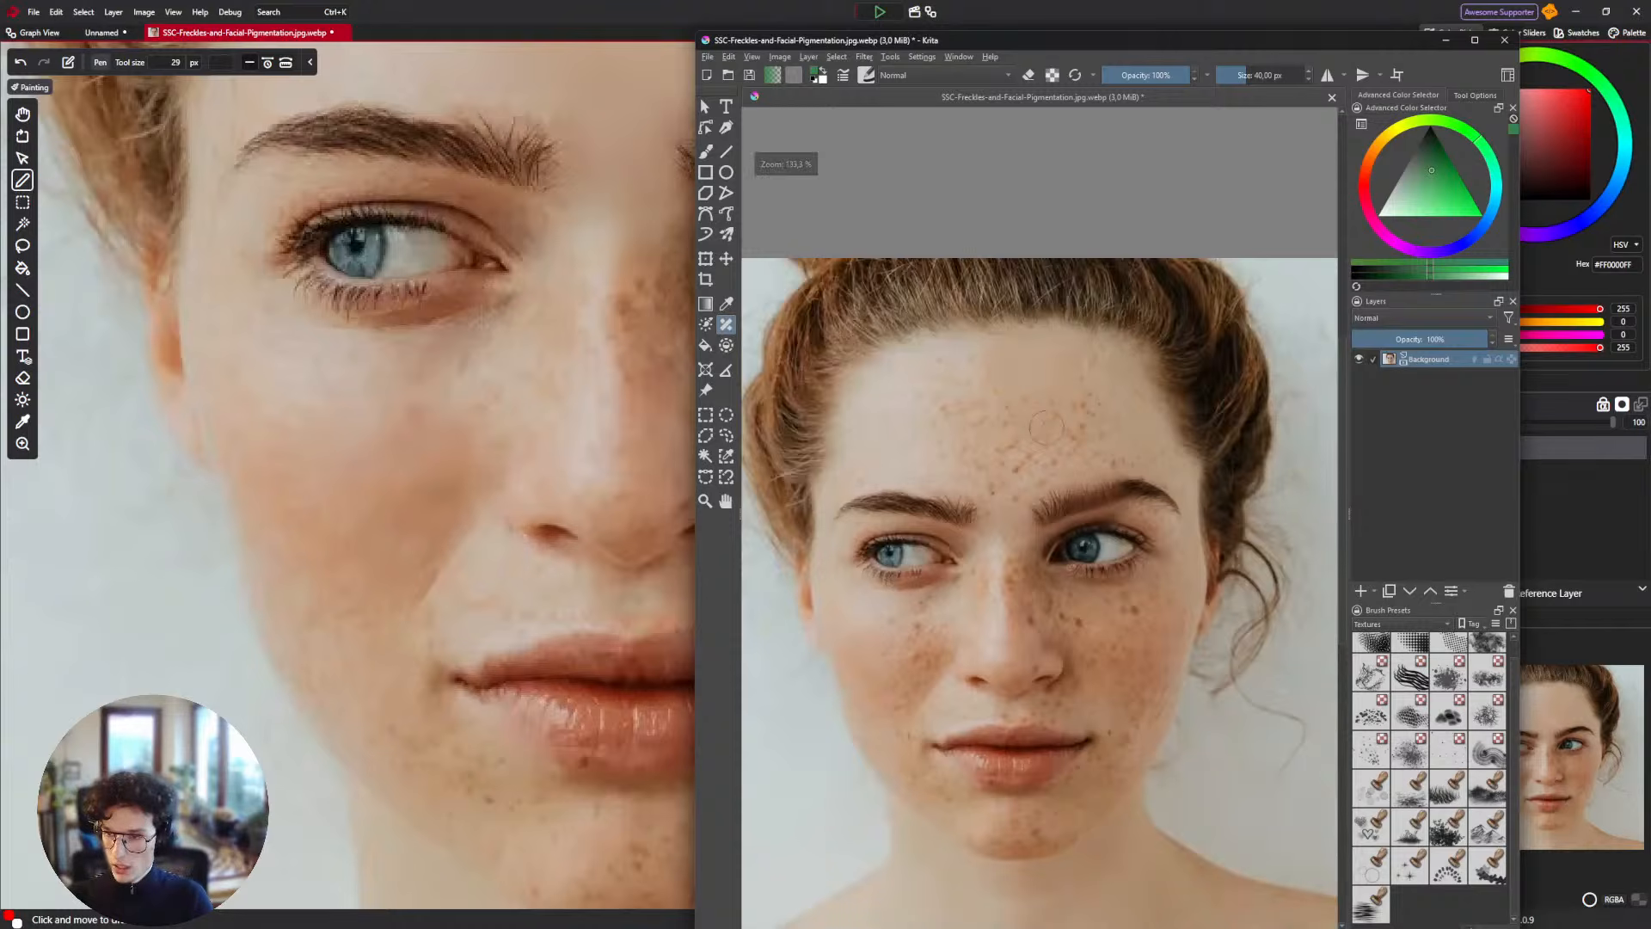
# Try to patch almost the whole freckled forehead in one large stroke, inspect the patched area and undo it.
pyautogui.moveTo(1058, 378)
pyautogui.mouseDown()
pyautogui.moveTo(933, 426)
pyautogui.moveTo(937, 471)
pyautogui.moveTo(929, 370)
pyautogui.mouseUp()
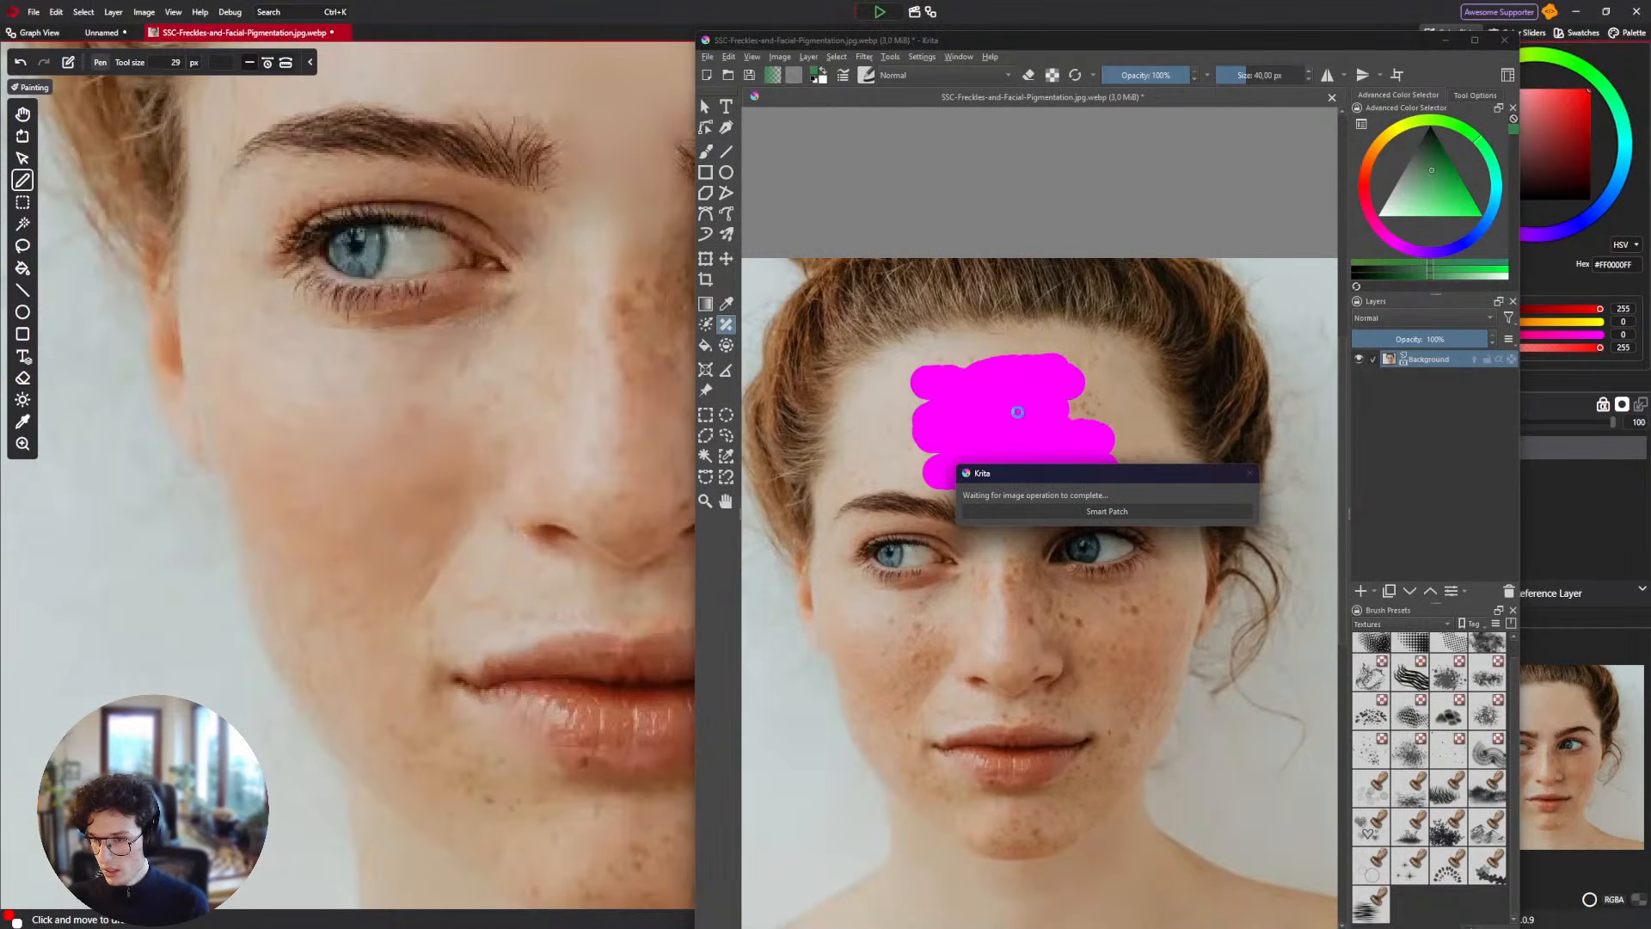
pyautogui.scroll(2, 1056, 371)
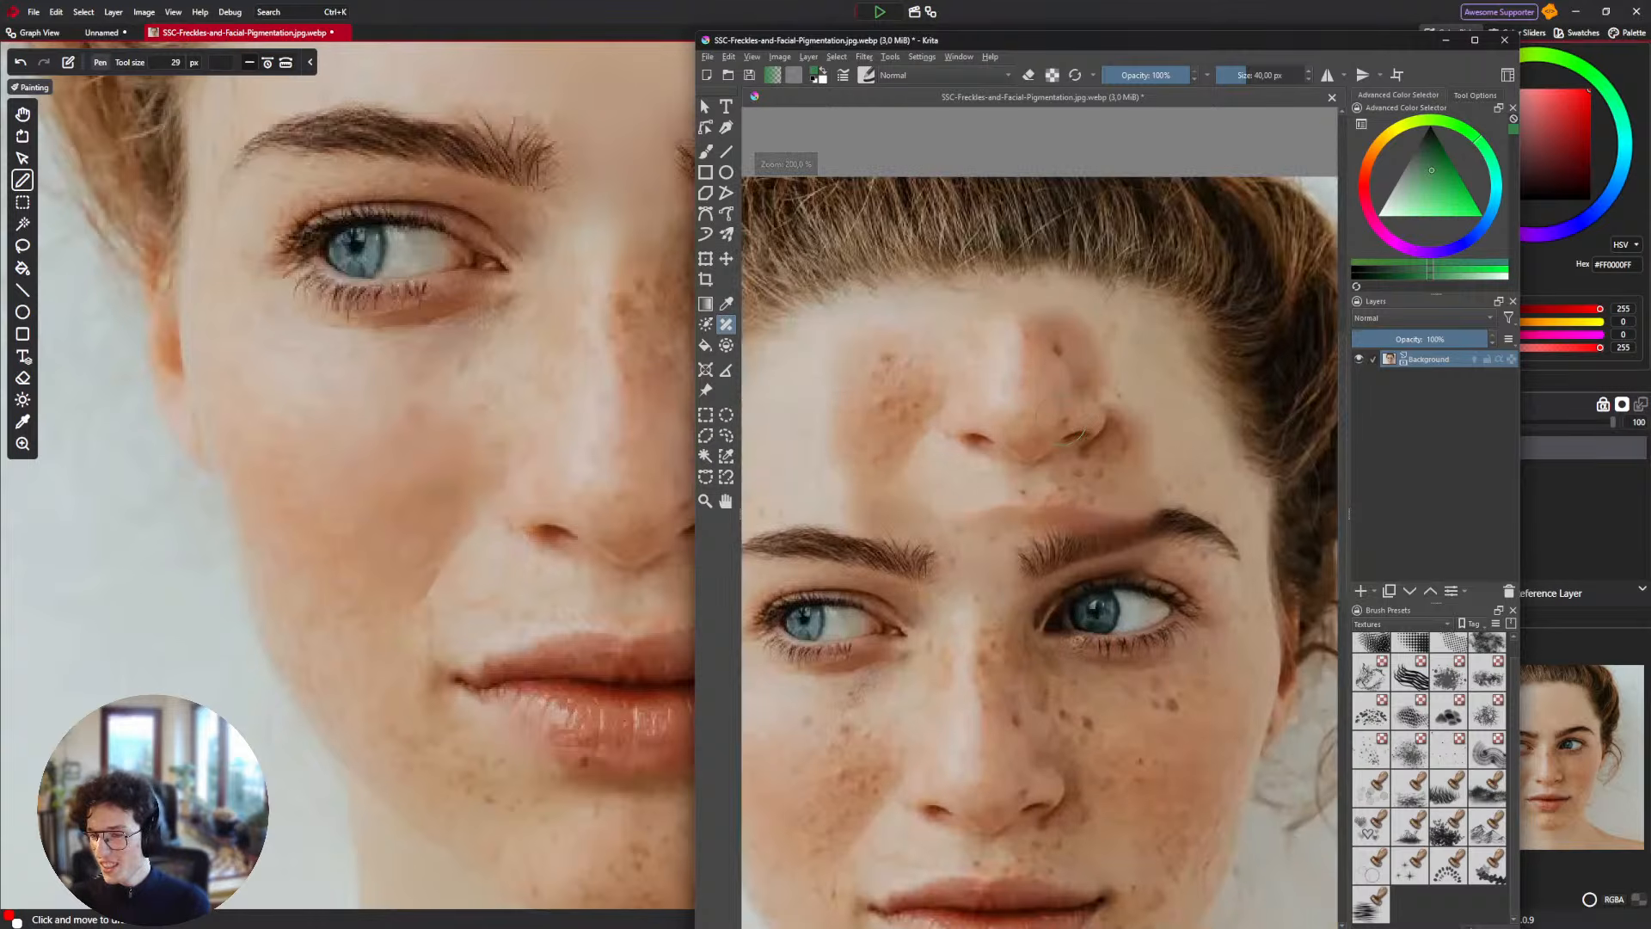
pyautogui.scroll(-3, 1071, 436)
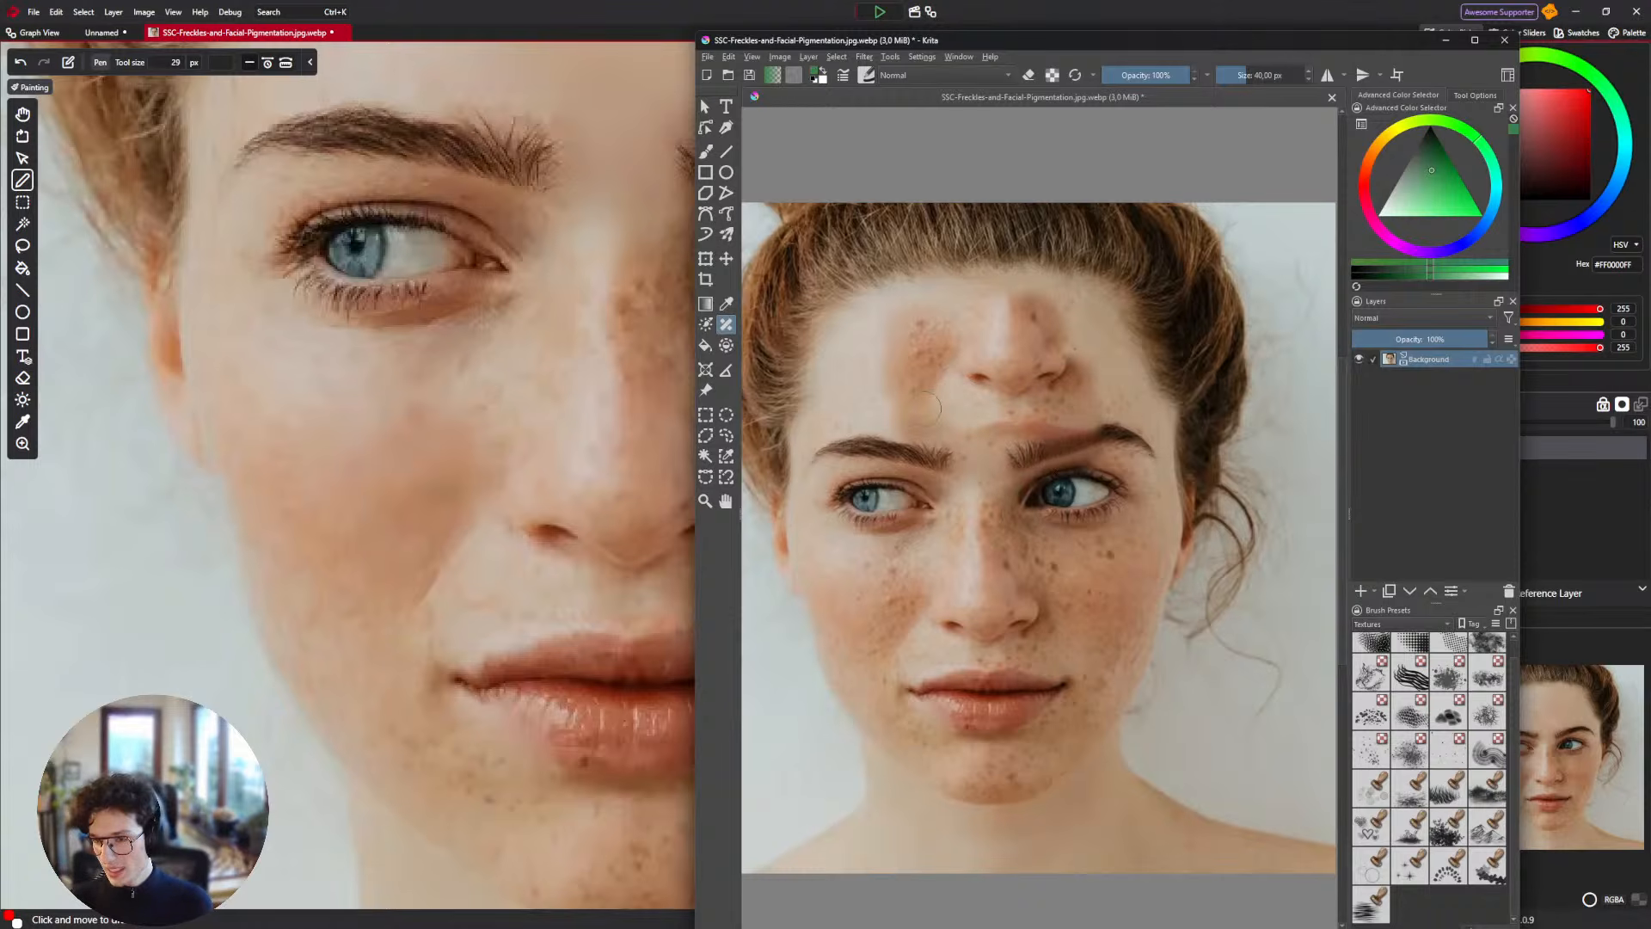
pyautogui.moveTo(1092, 448); pyautogui.dragTo(1094, 466)
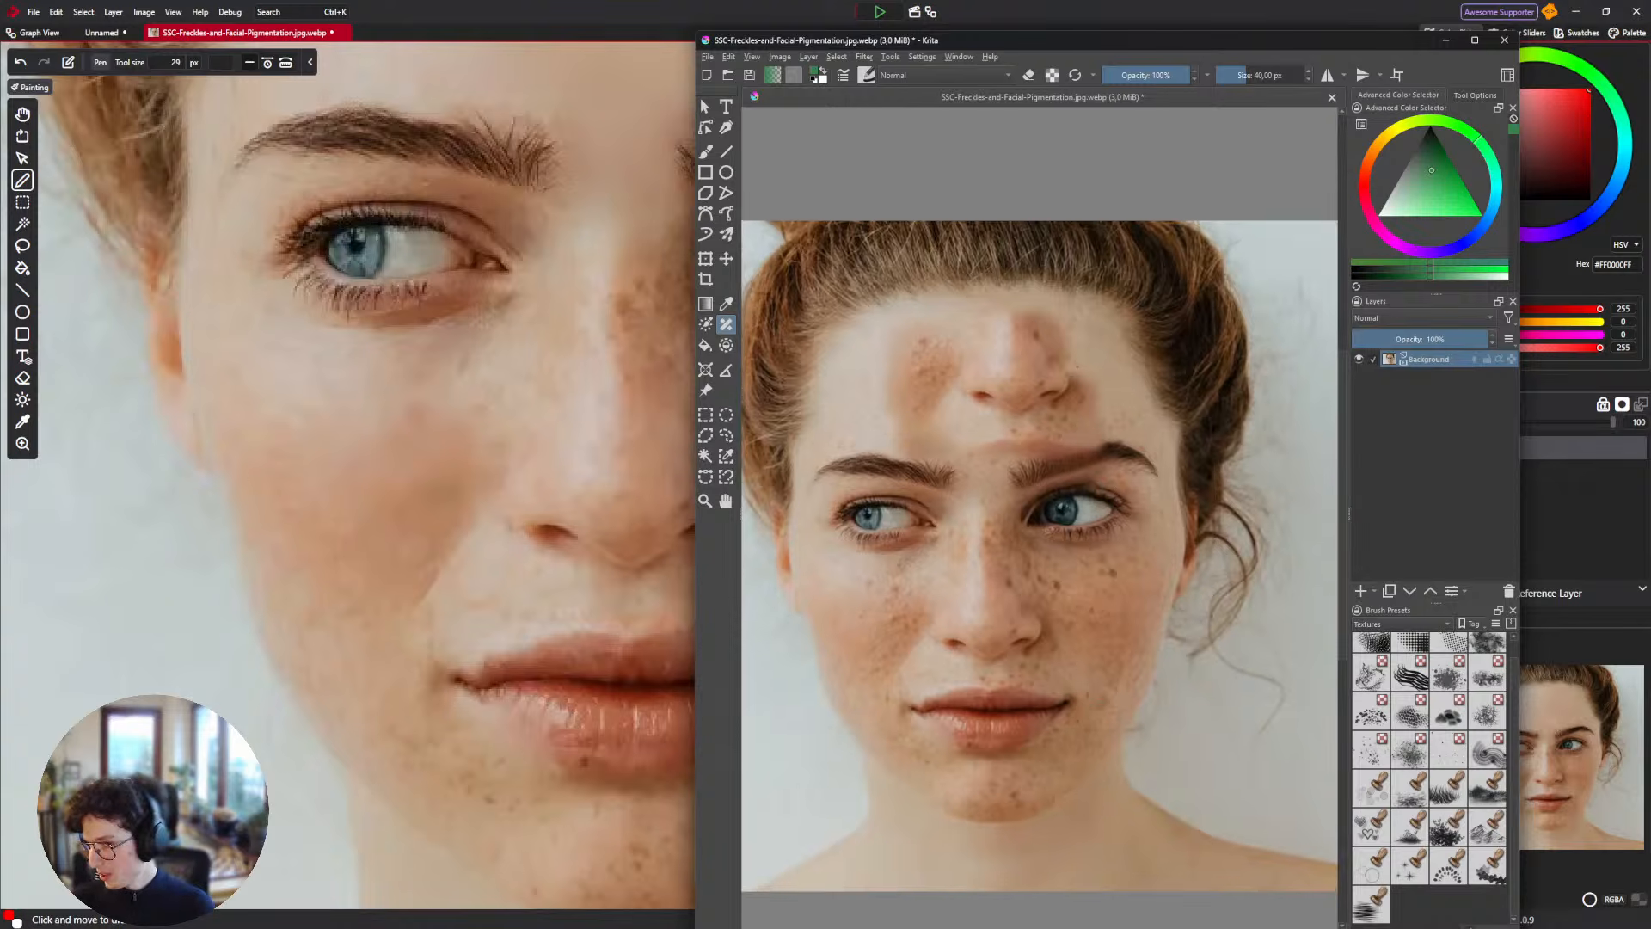
pyautogui.hotkey('ctrl', 'z')
# Try to patch over the nose and the cheeks beside it, and undo the patching.
pyautogui.moveTo(1014, 362); pyautogui.dragTo(1025, 212)
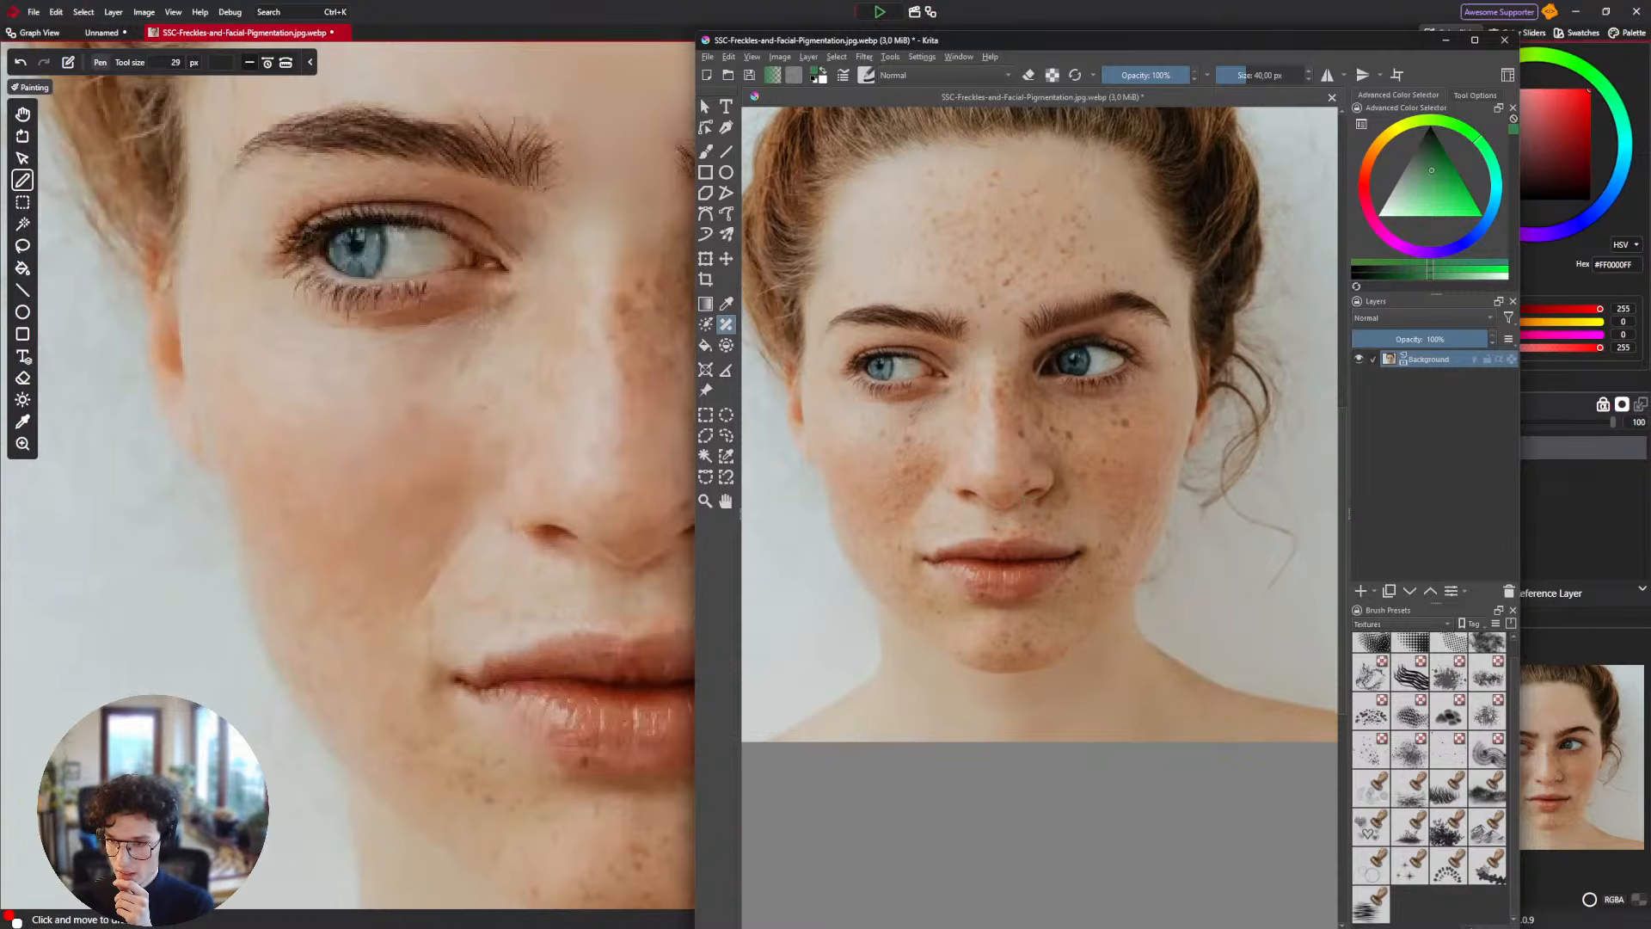
pyautogui.moveTo(1045, 480)
pyautogui.mouseDown()
pyautogui.moveTo(982, 482)
pyautogui.moveTo(1003, 491)
pyautogui.moveTo(932, 469)
pyautogui.moveTo(1007, 465)
pyautogui.moveTo(955, 441)
pyautogui.moveTo(1033, 441)
pyautogui.moveTo(922, 478)
pyautogui.moveTo(1106, 473)
pyautogui.mouseUp()
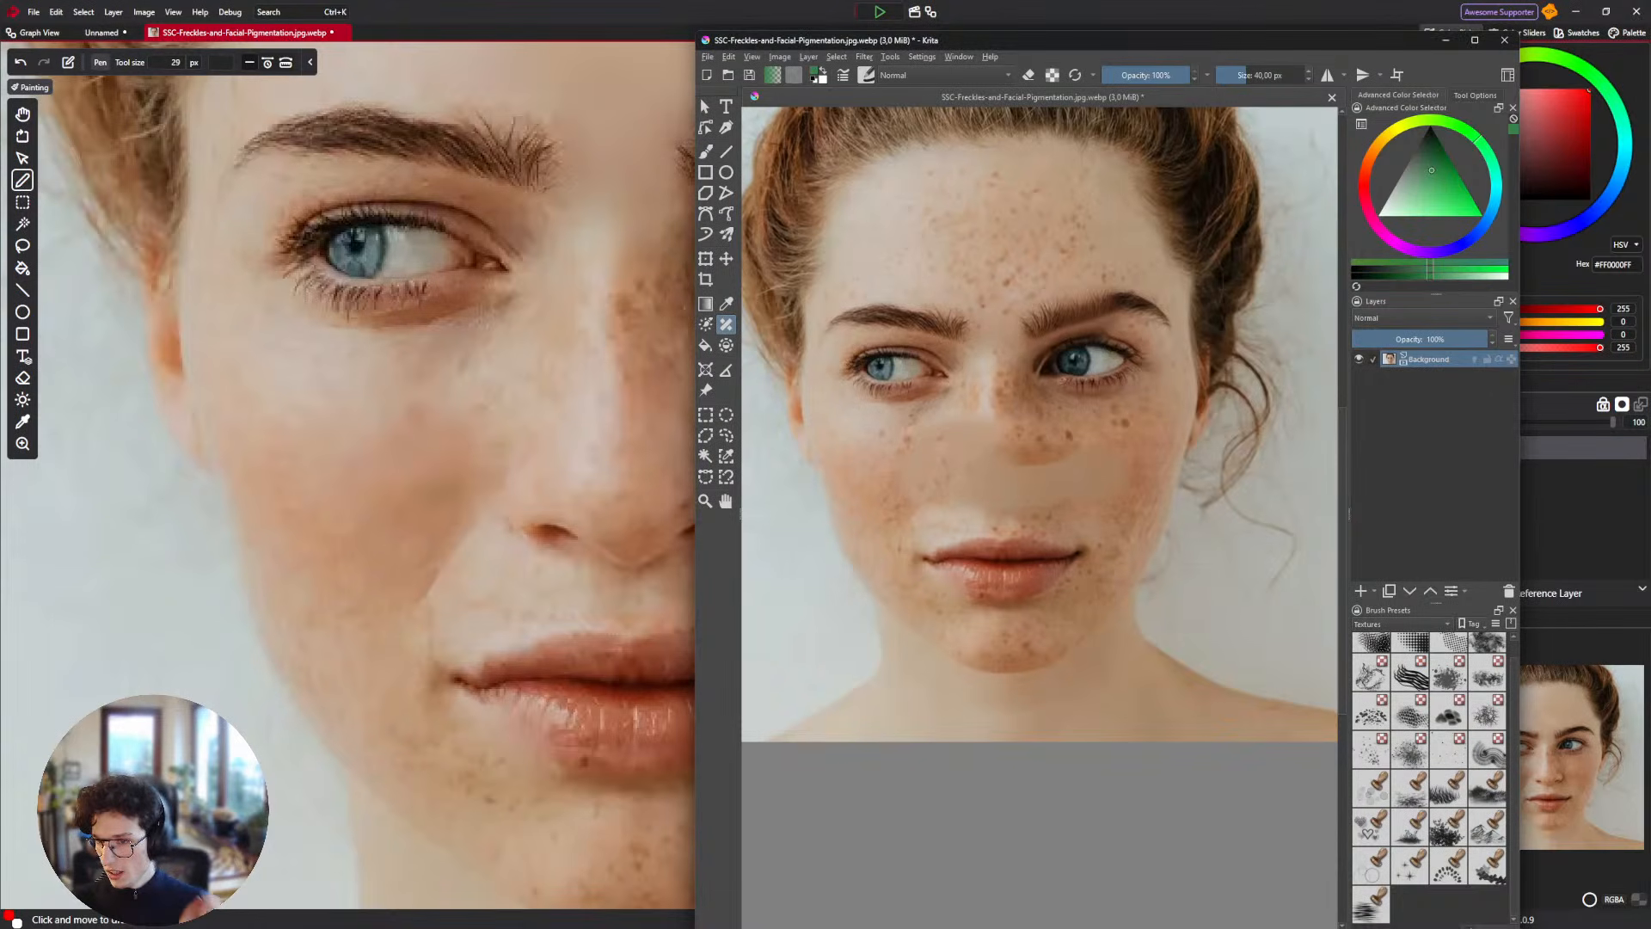
pyautogui.moveTo(1066, 473)
pyautogui.mouseDown()
pyautogui.moveTo(895, 430)
pyautogui.moveTo(886, 491)
pyautogui.moveTo(1070, 426)
pyautogui.mouseUp()
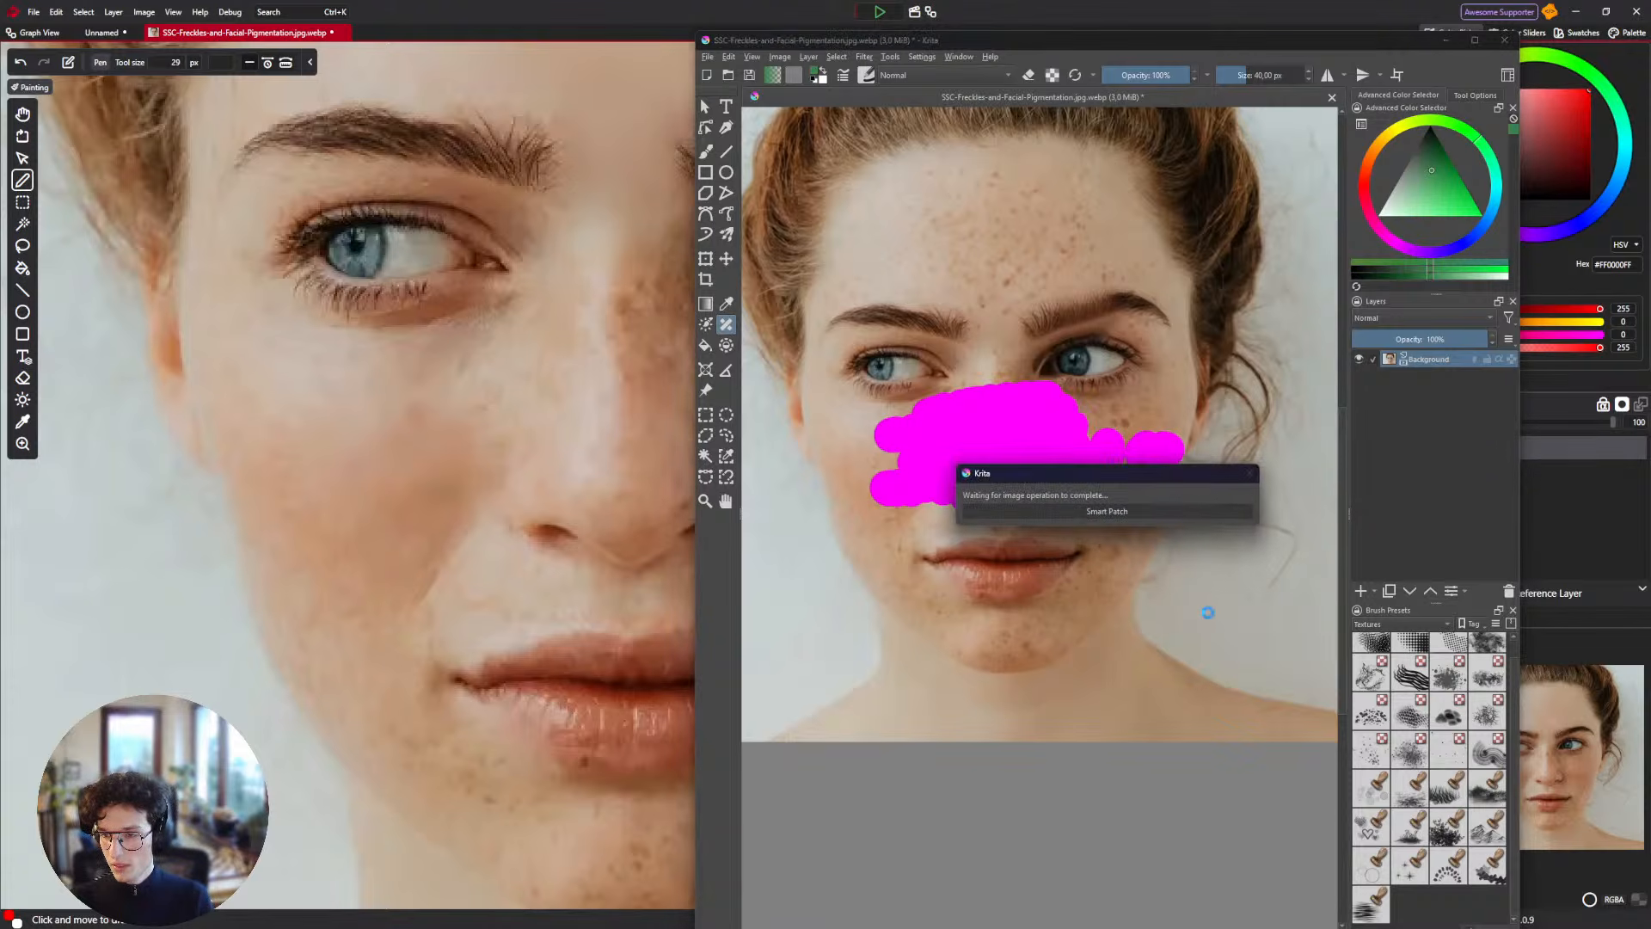
pyautogui.scroll(1, 1039, 423)
pyautogui.hotkey('ctrl', 'z')
# Try twice to patch over both eyes and eyebrows, undoing each attempt.
pyautogui.moveTo(999, 381)
pyautogui.mouseDown()
pyautogui.moveTo(1118, 335)
pyautogui.moveTo(1055, 388)
pyautogui.moveTo(981, 402)
pyautogui.moveTo(946, 357)
pyautogui.moveTo(894, 353)
pyautogui.moveTo(886, 404)
pyautogui.moveTo(920, 411)
pyautogui.mouseUp()
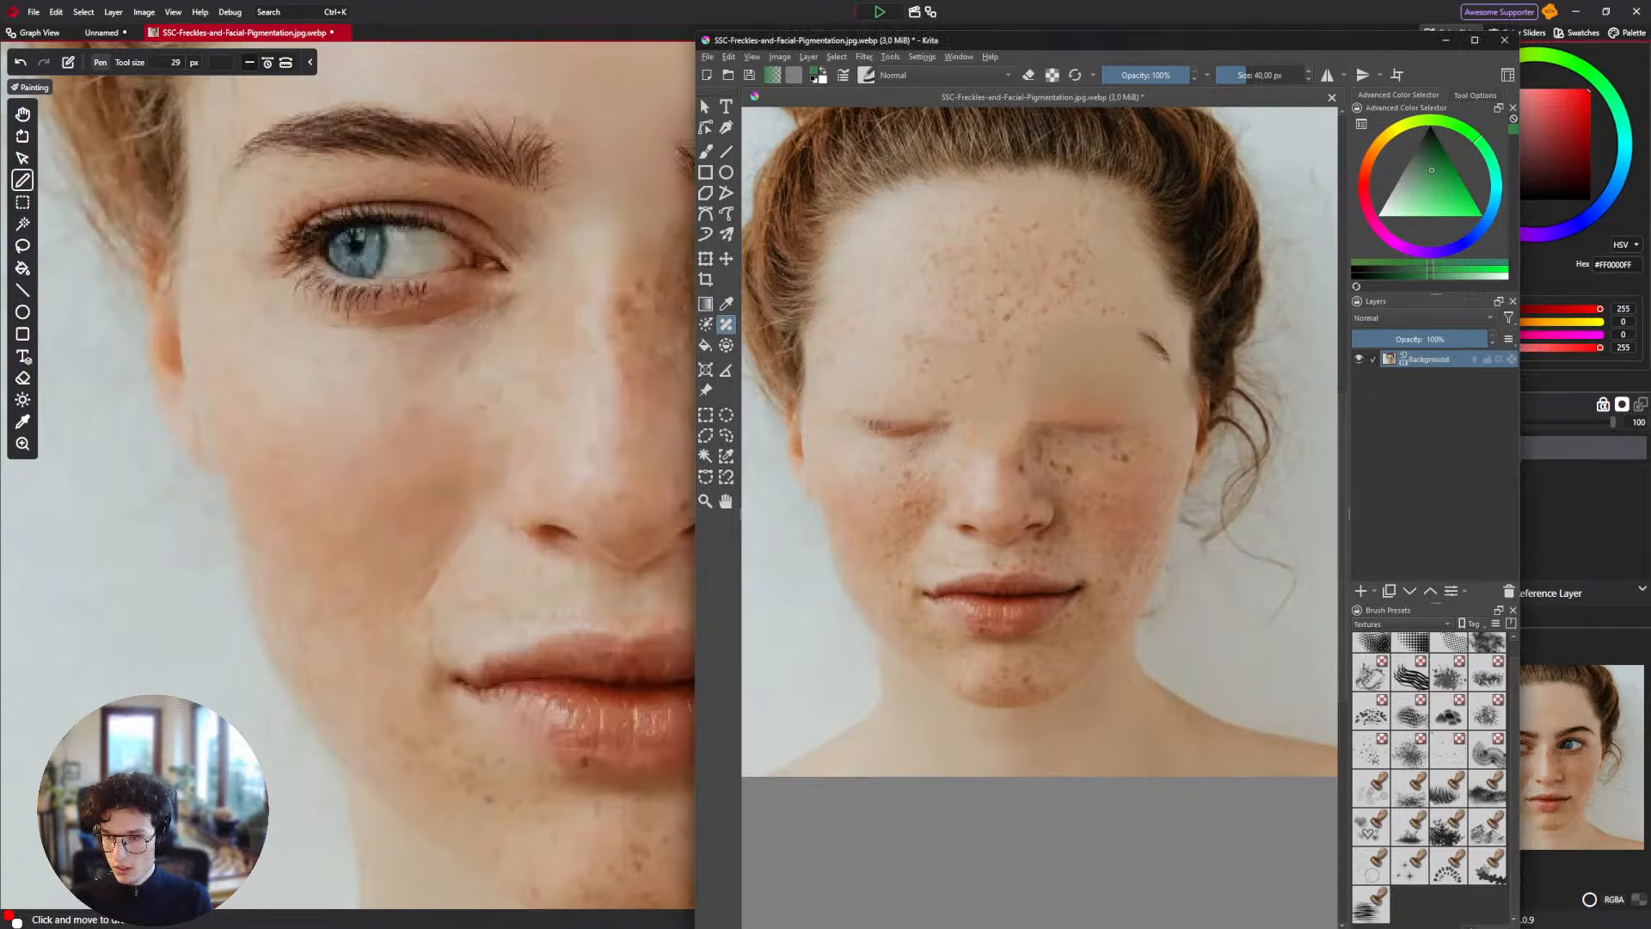
pyautogui.scroll(1, 1088, 417)
pyautogui.hotkey('ctrl', 'z')
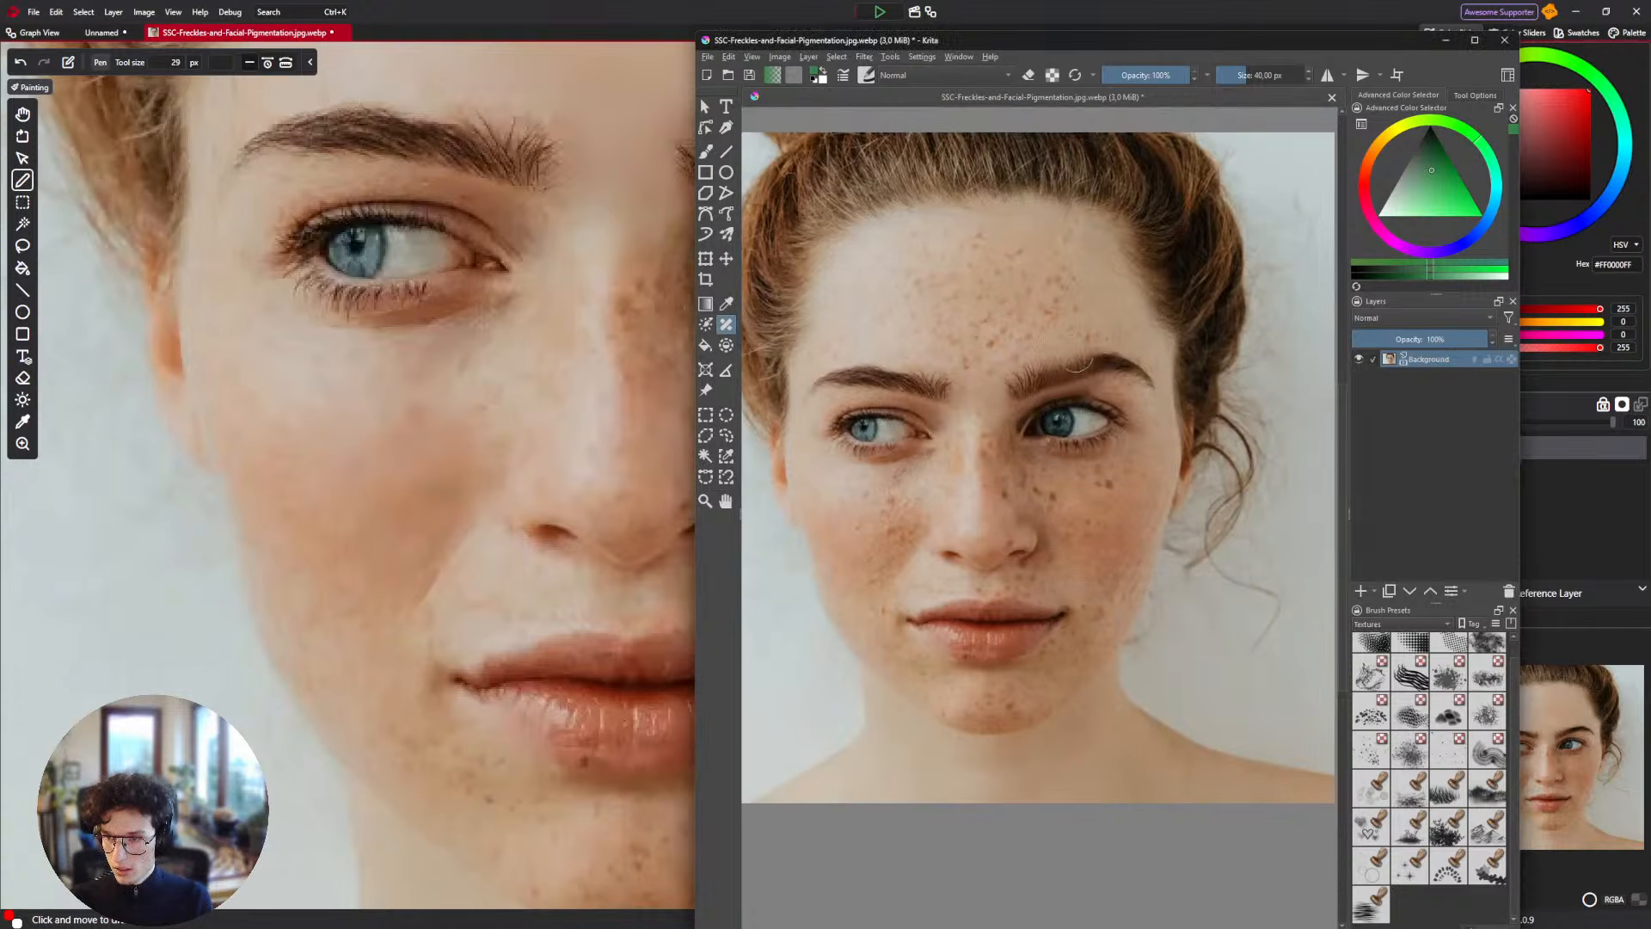
pyautogui.moveTo(1088, 366)
pyautogui.mouseDown()
pyautogui.moveTo(923, 368)
pyautogui.moveTo(835, 351)
pyautogui.moveTo(1138, 375)
pyautogui.moveTo(959, 464)
pyautogui.moveTo(1086, 427)
pyautogui.mouseUp()
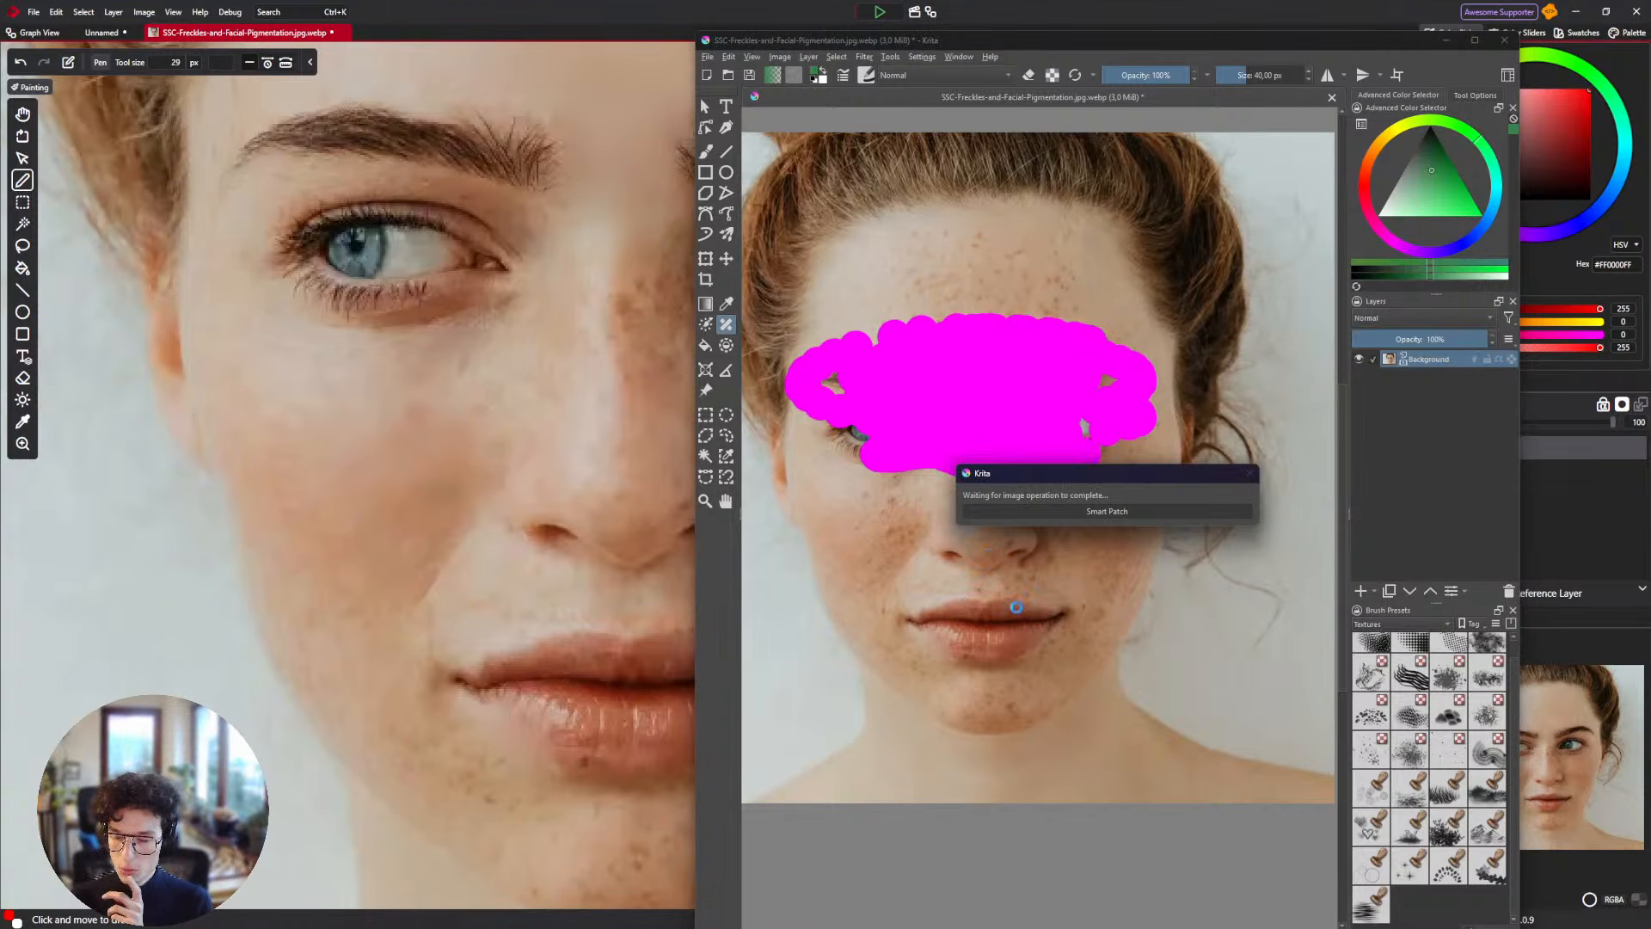
pyautogui.moveTo(995, 456)
pyautogui.mouseDown()
pyautogui.moveTo(995, 482)
pyautogui.moveTo(956, 449)
pyautogui.moveTo(1058, 494)
pyautogui.moveTo(1088, 482)
pyautogui.moveTo(989, 508)
pyautogui.moveTo(952, 448)
pyautogui.mouseUp()
pyautogui.hotkey('ctrl', 'z')
# Try to patch over the mouth, check the result and undo it.
pyautogui.scroll(-5, 994, 482)
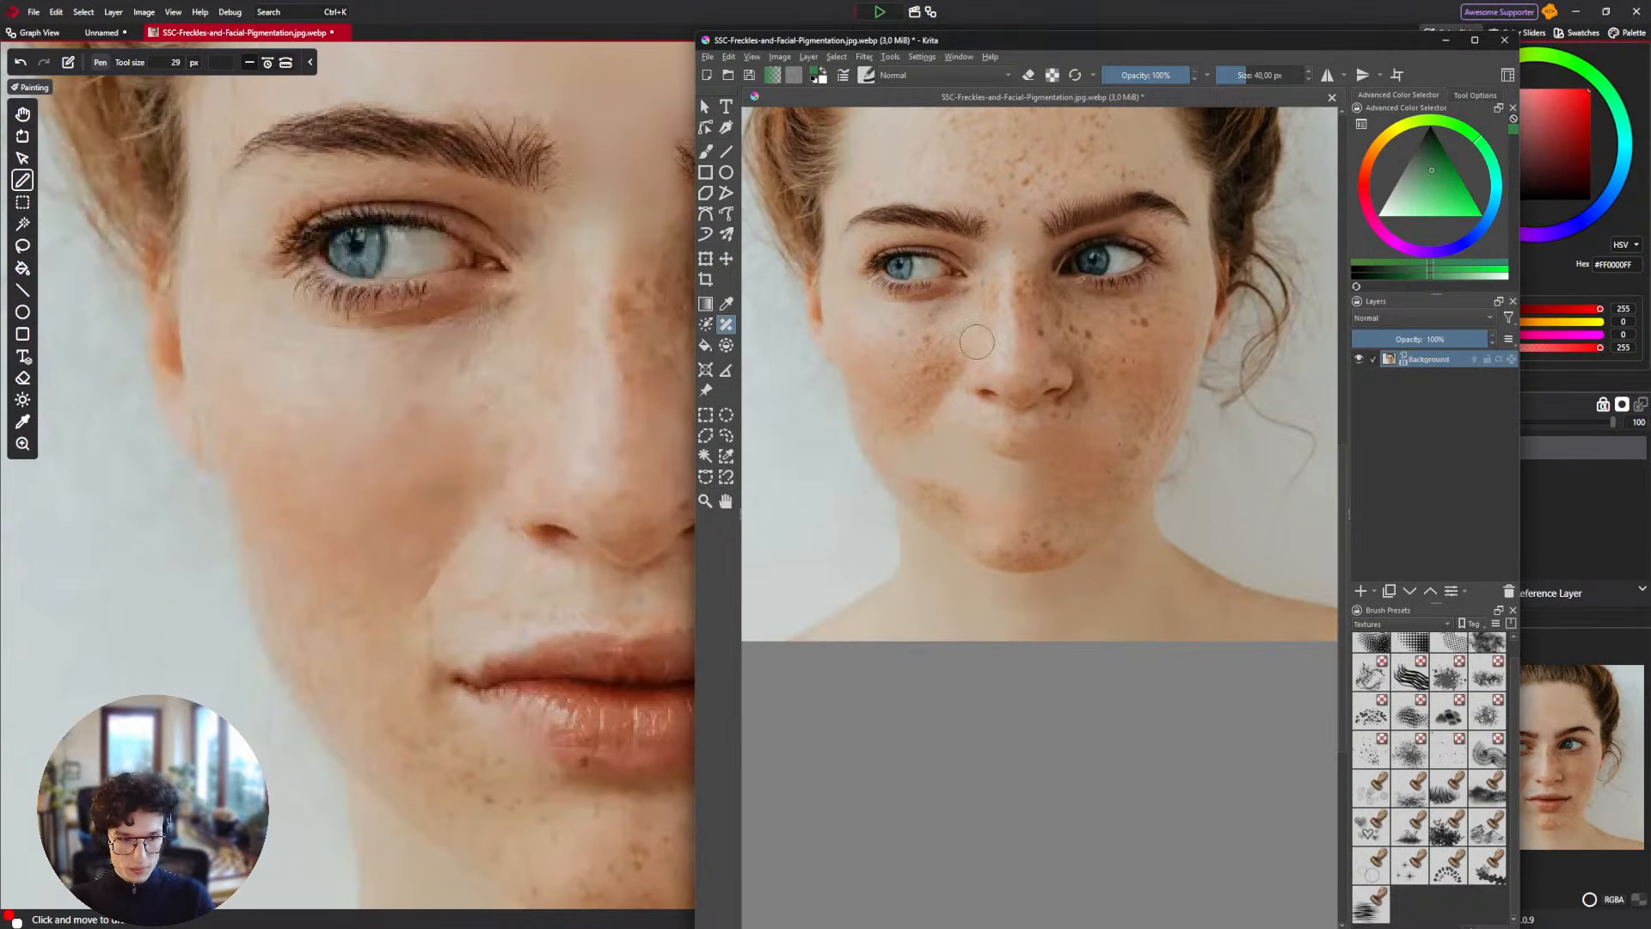
pyautogui.moveTo(978, 341); pyautogui.dragTo(957, 428)
pyautogui.hotkey('ctrl', 'z')
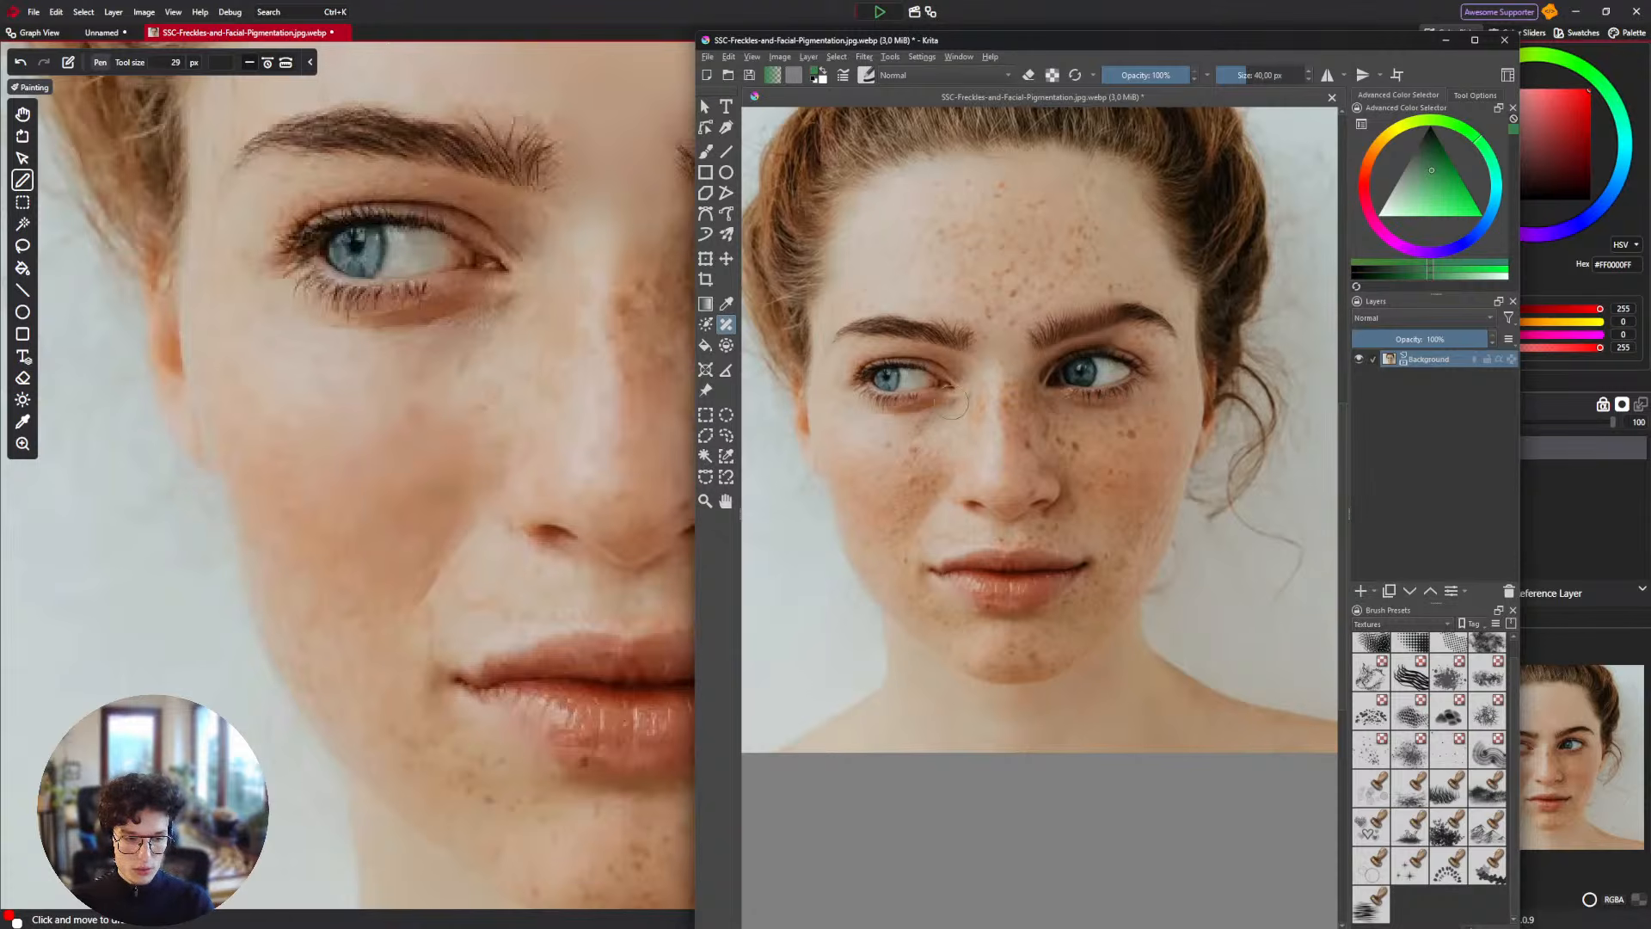
pyautogui.moveTo(953, 405); pyautogui.dragTo(945, 448)
pyautogui.scroll(3, 997, 350)
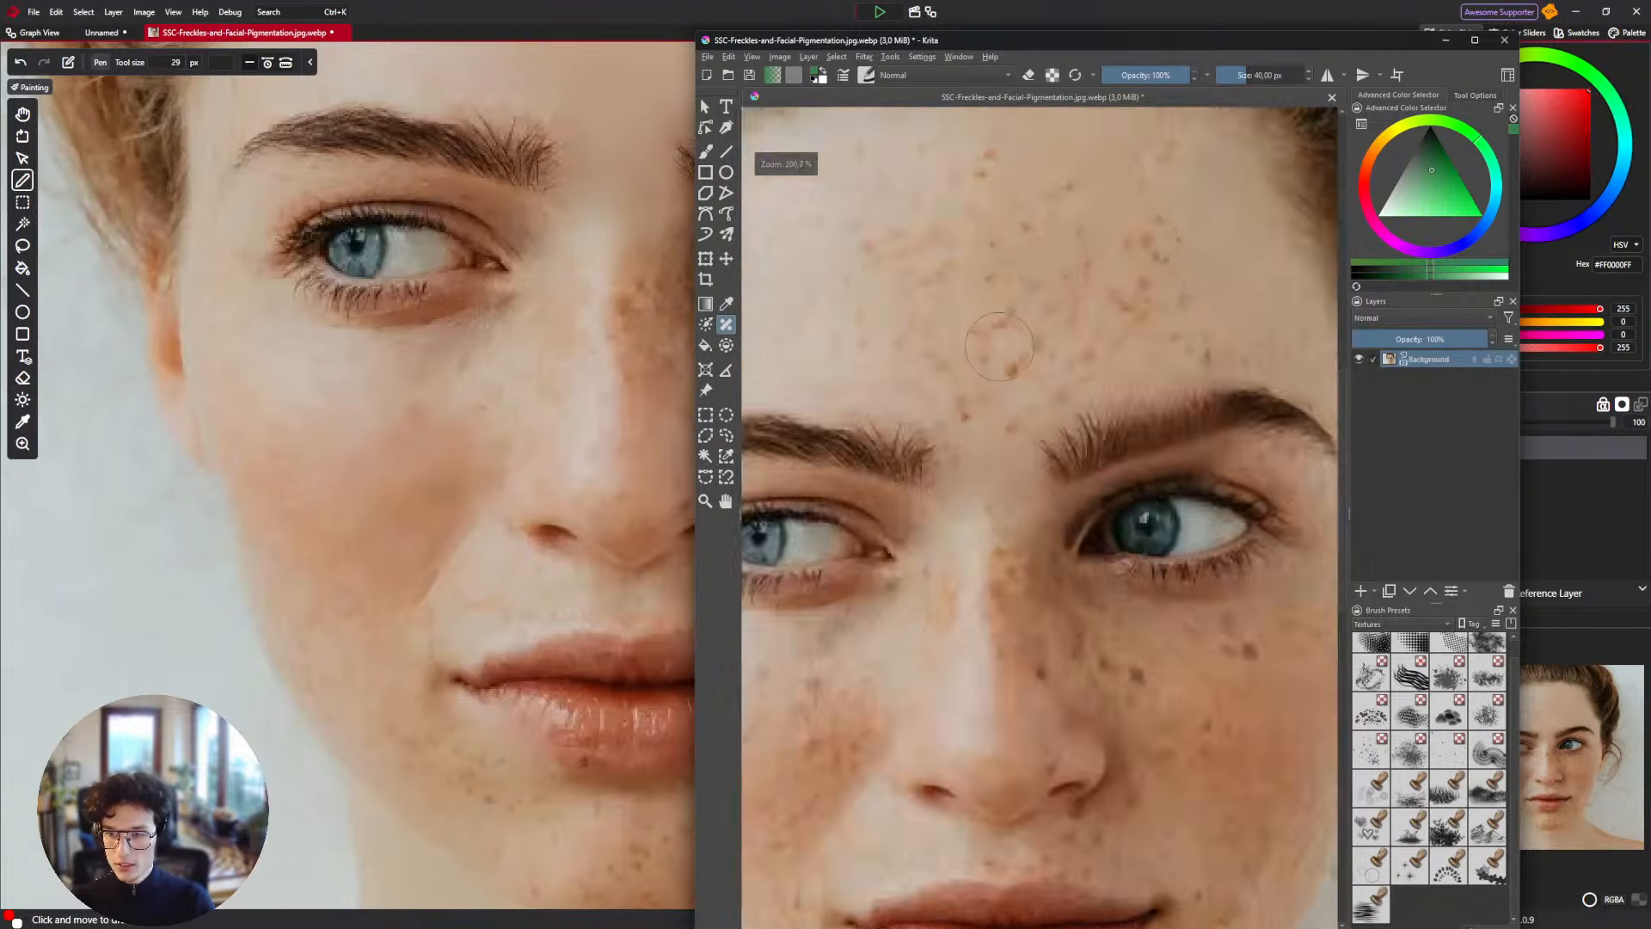
pyautogui.scroll(-1, 998, 353)
pyautogui.moveTo(1000, 369); pyautogui.dragTo(1023, 454)
pyautogui.press('super')
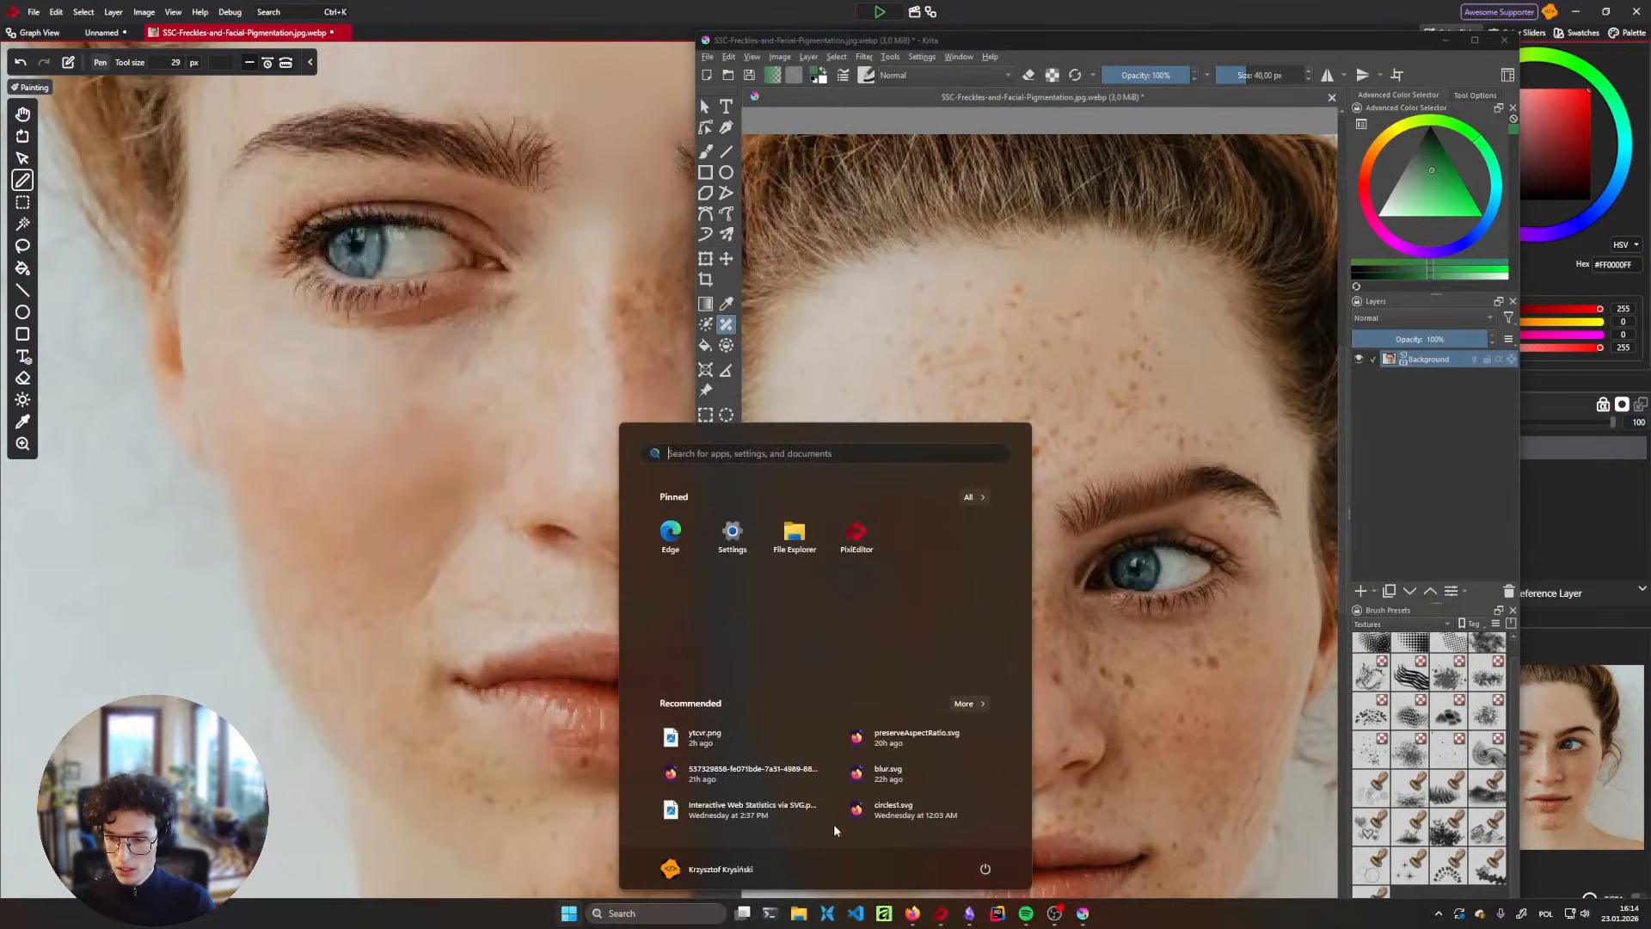
pyautogui.press('super')
pyautogui.moveTo(950, 338); pyautogui.dragTo(939, 442)
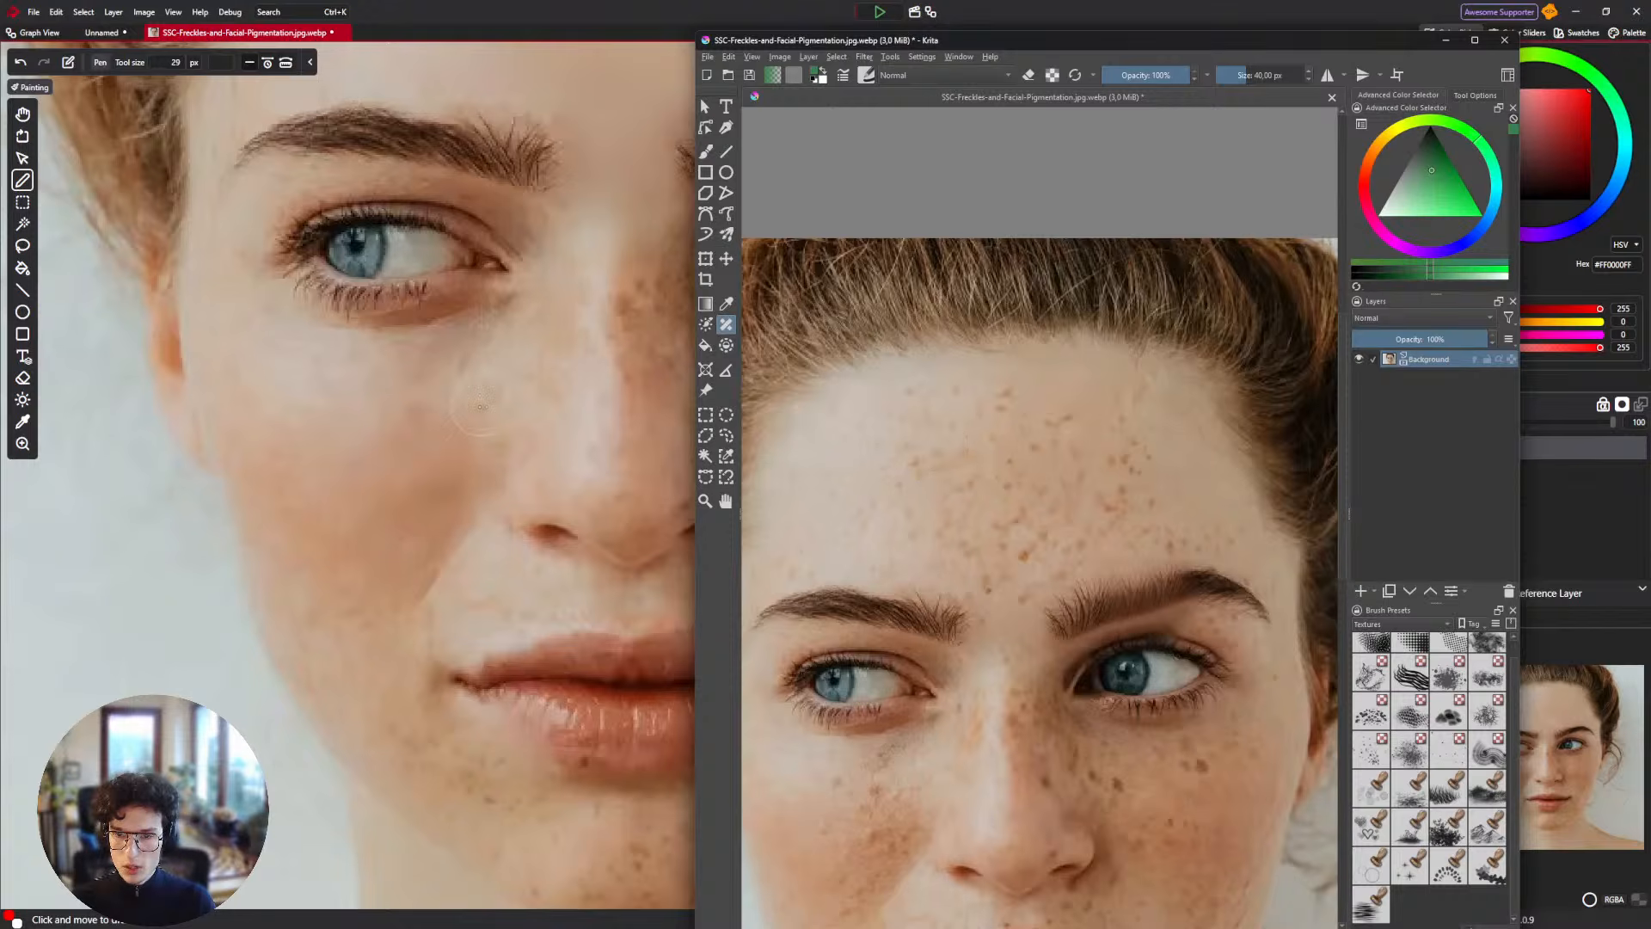
# Switch to PixiEditor, examine the Healing brush's node graph in the Unnamed document, and return to the portrait.
pyautogui.moveTo(497, 54); pyautogui.dragTo(535, 182)
pyautogui.click(41, 32)
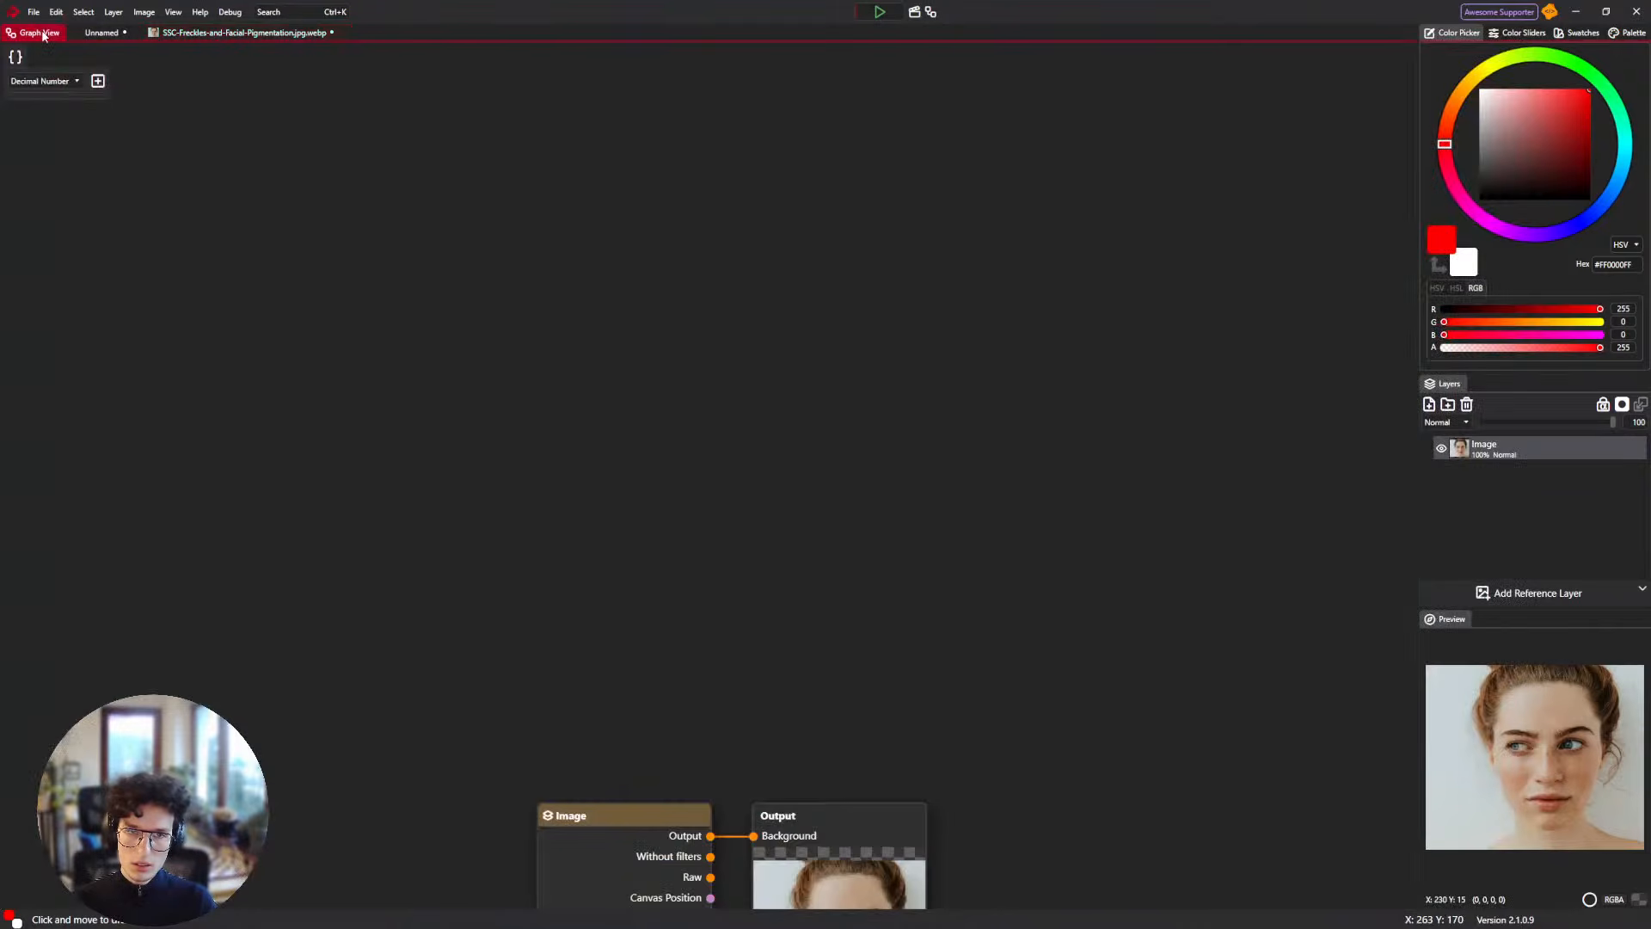
pyautogui.click(102, 33)
pyautogui.click(41, 33)
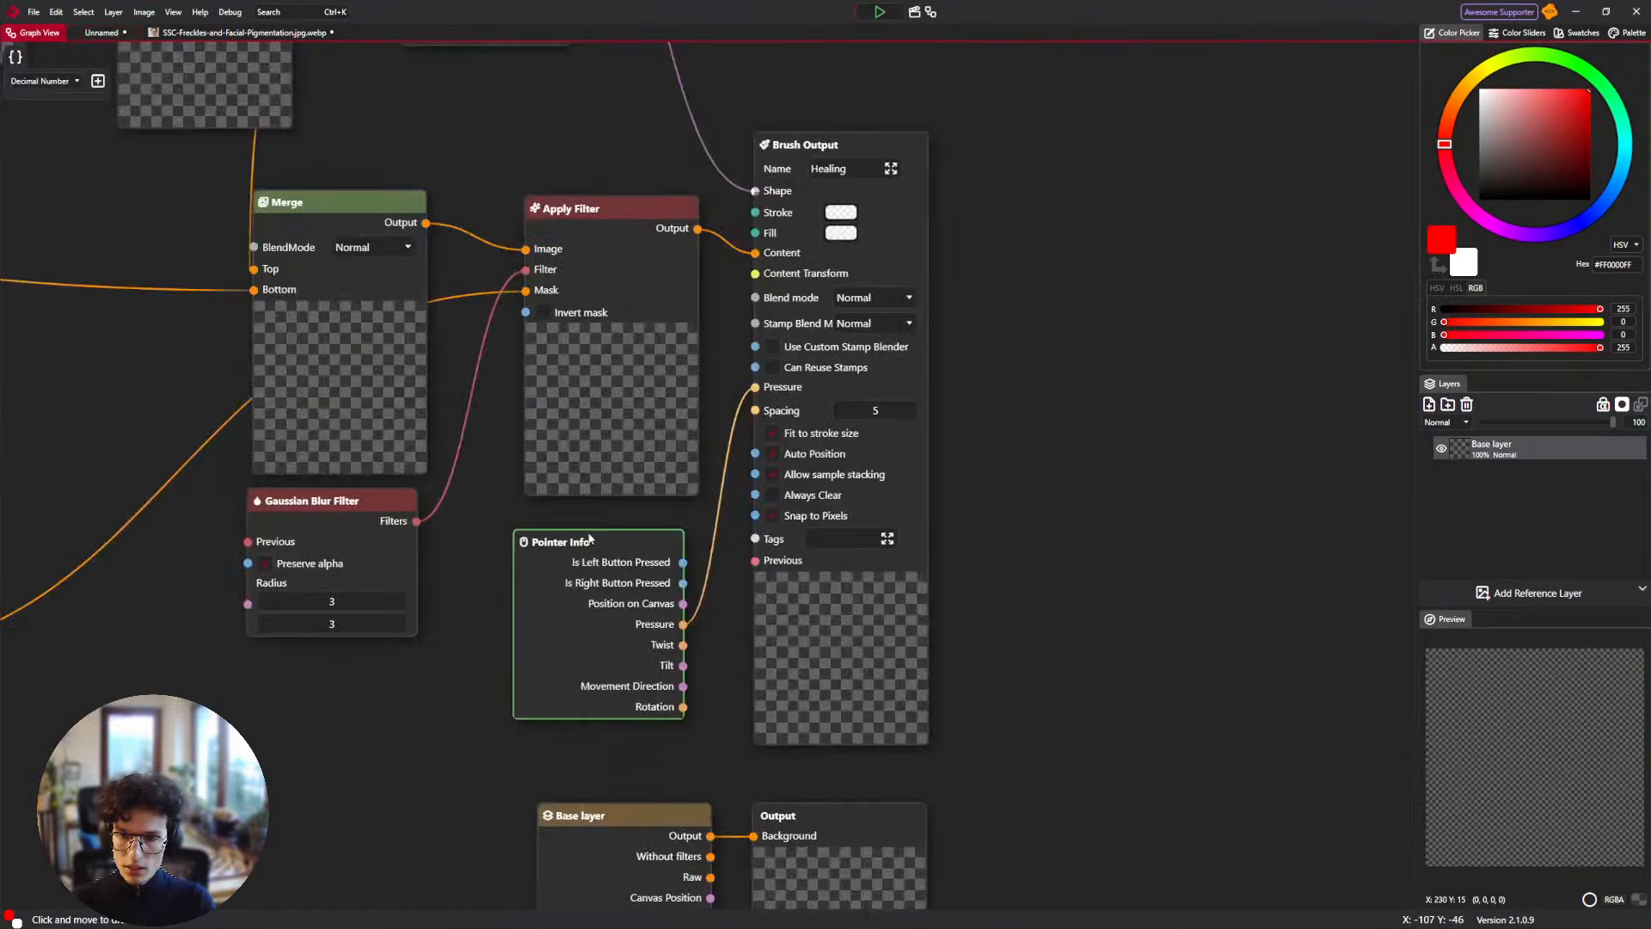
pyautogui.scroll(-3, 721, 716)
pyautogui.moveTo(530, 617); pyautogui.dragTo(725, 574)
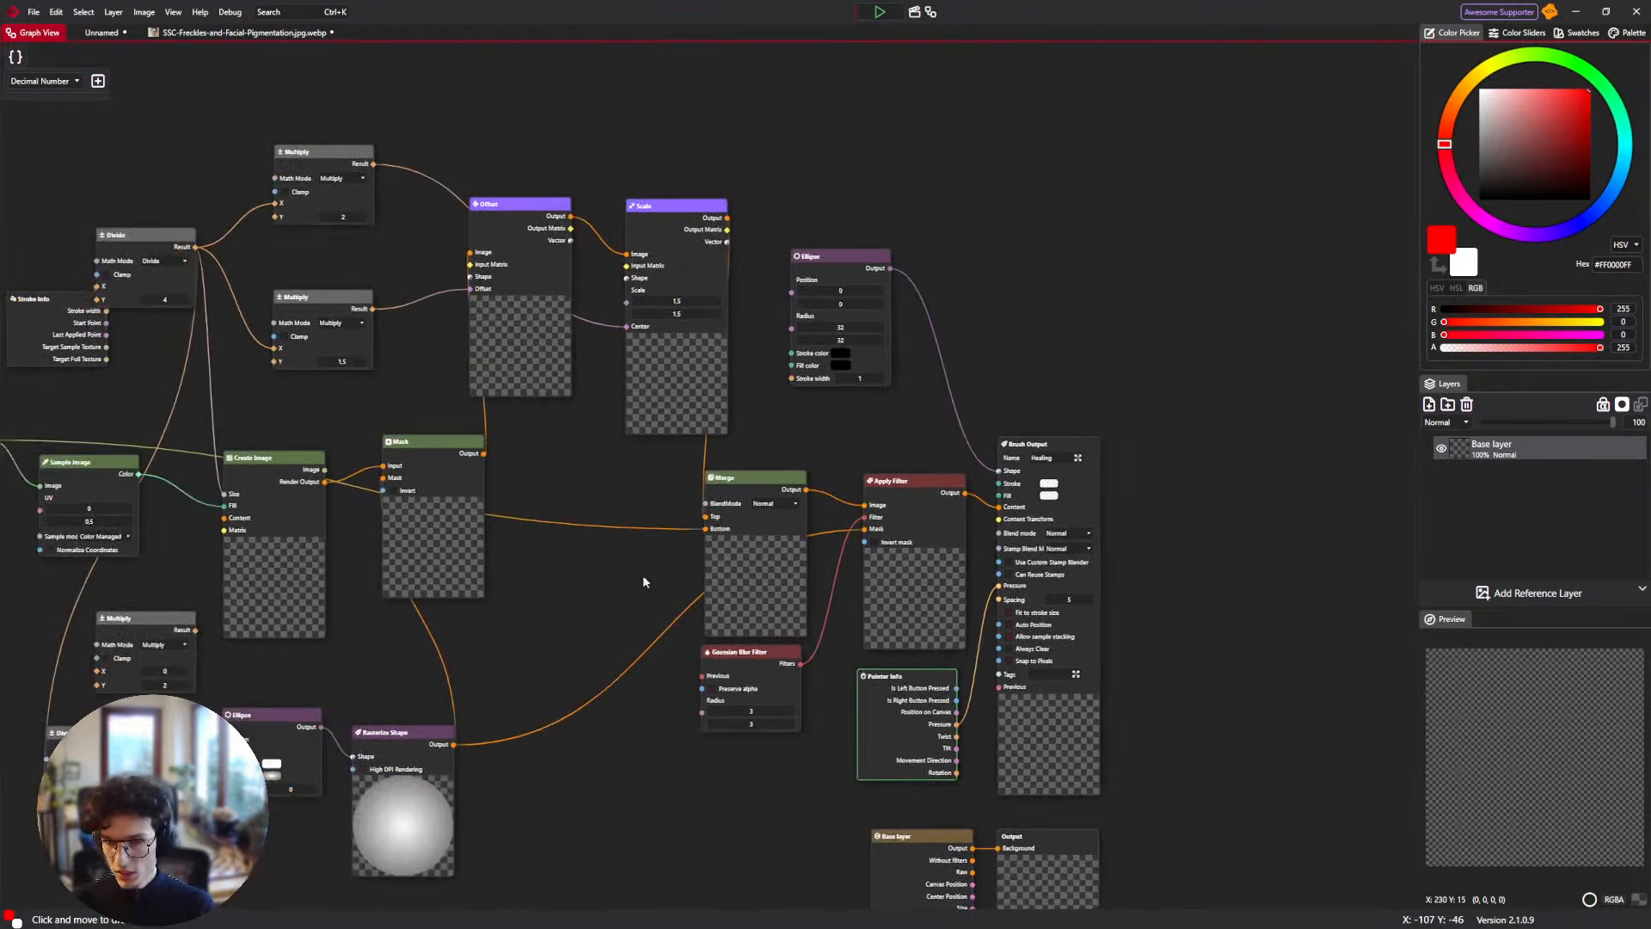
pyautogui.scroll(-1, 594, 571)
pyautogui.scroll(1, 585, 573)
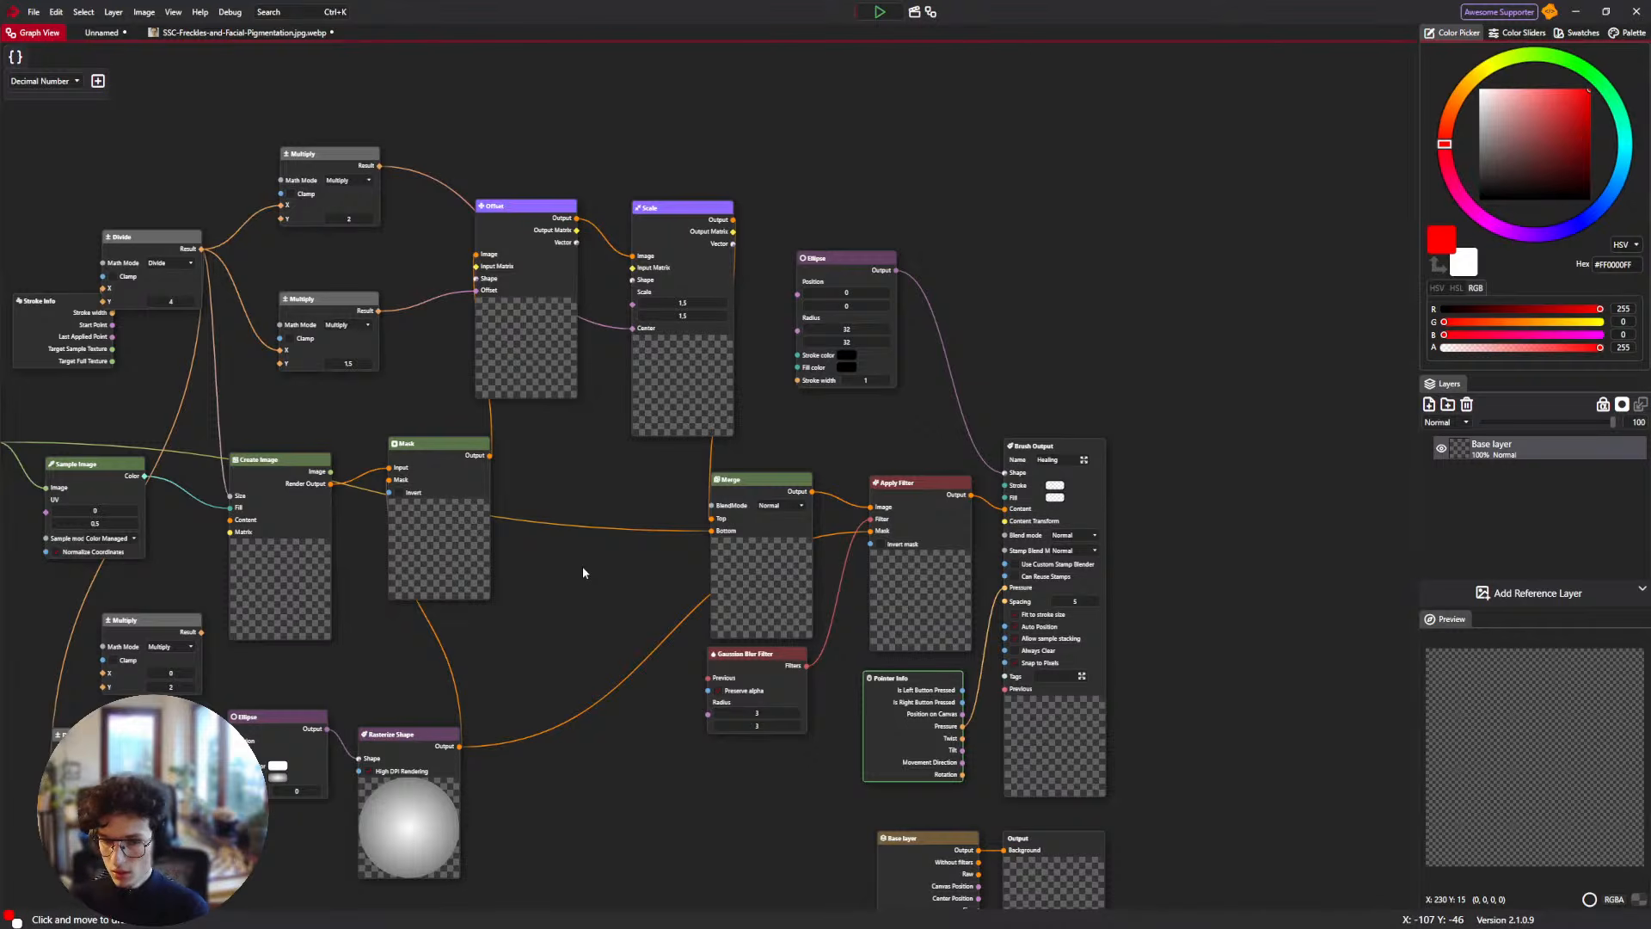
pyautogui.click(240, 32)
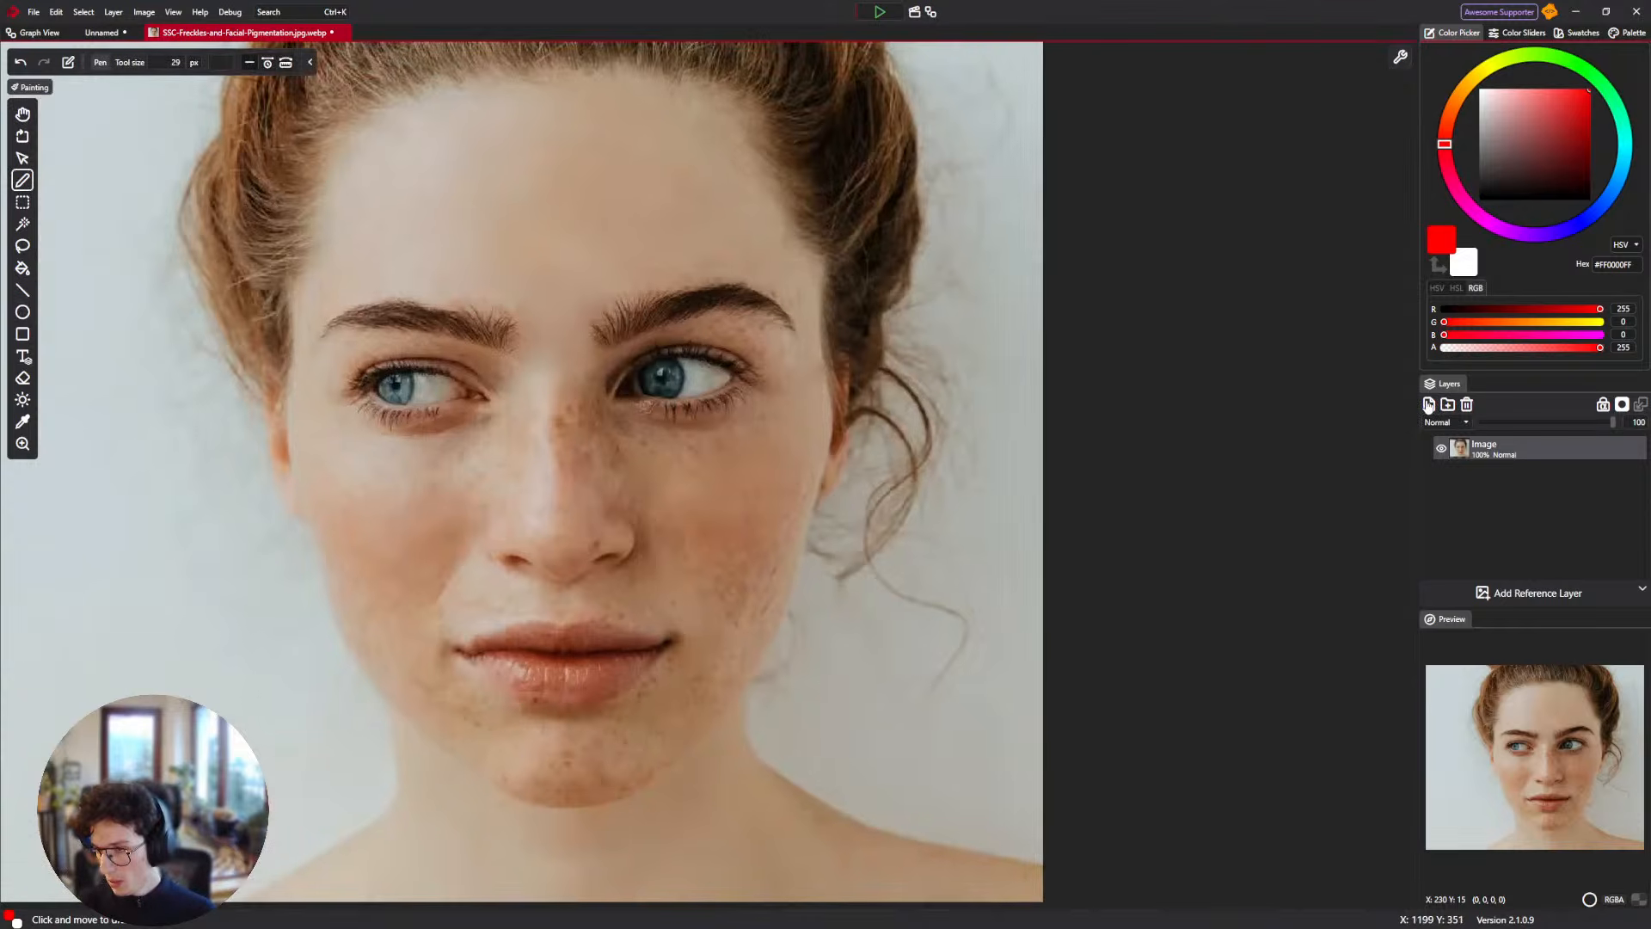
# Add an empty layer above the portrait and delete it again.
pyautogui.click(1429, 404)
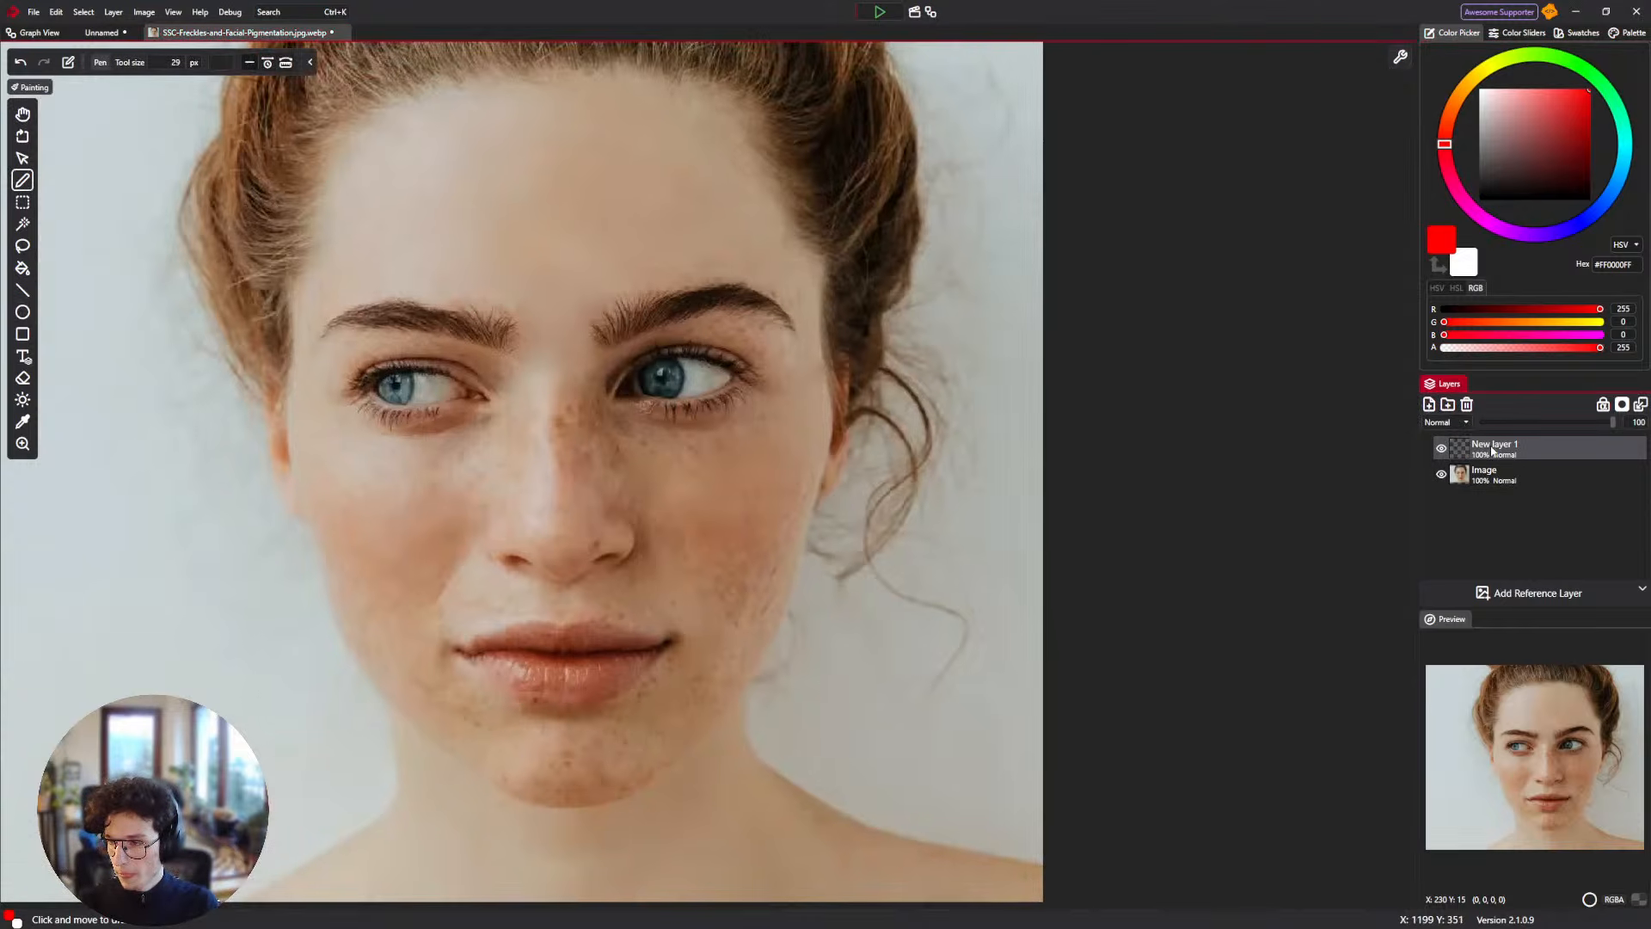
pyautogui.click(1467, 404)
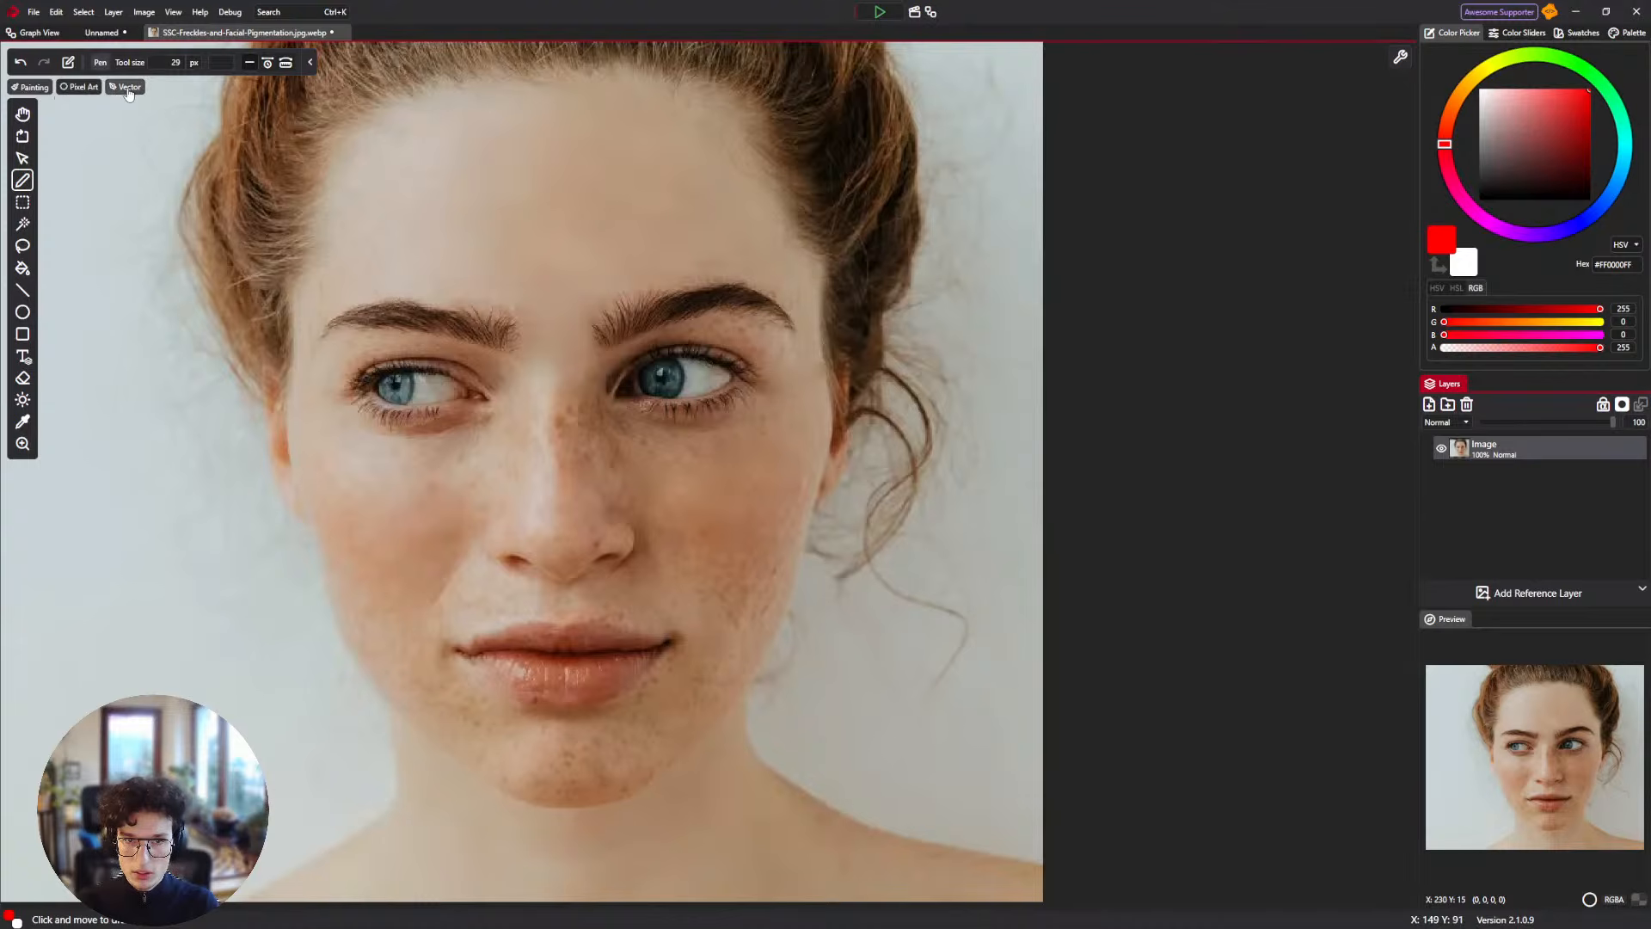
# Using the Vector toolset, draw a circle about 28 px in diameter over the iris of the eye on the portrait's right side.
pyautogui.click(27, 87)
pyautogui.click(25, 224)
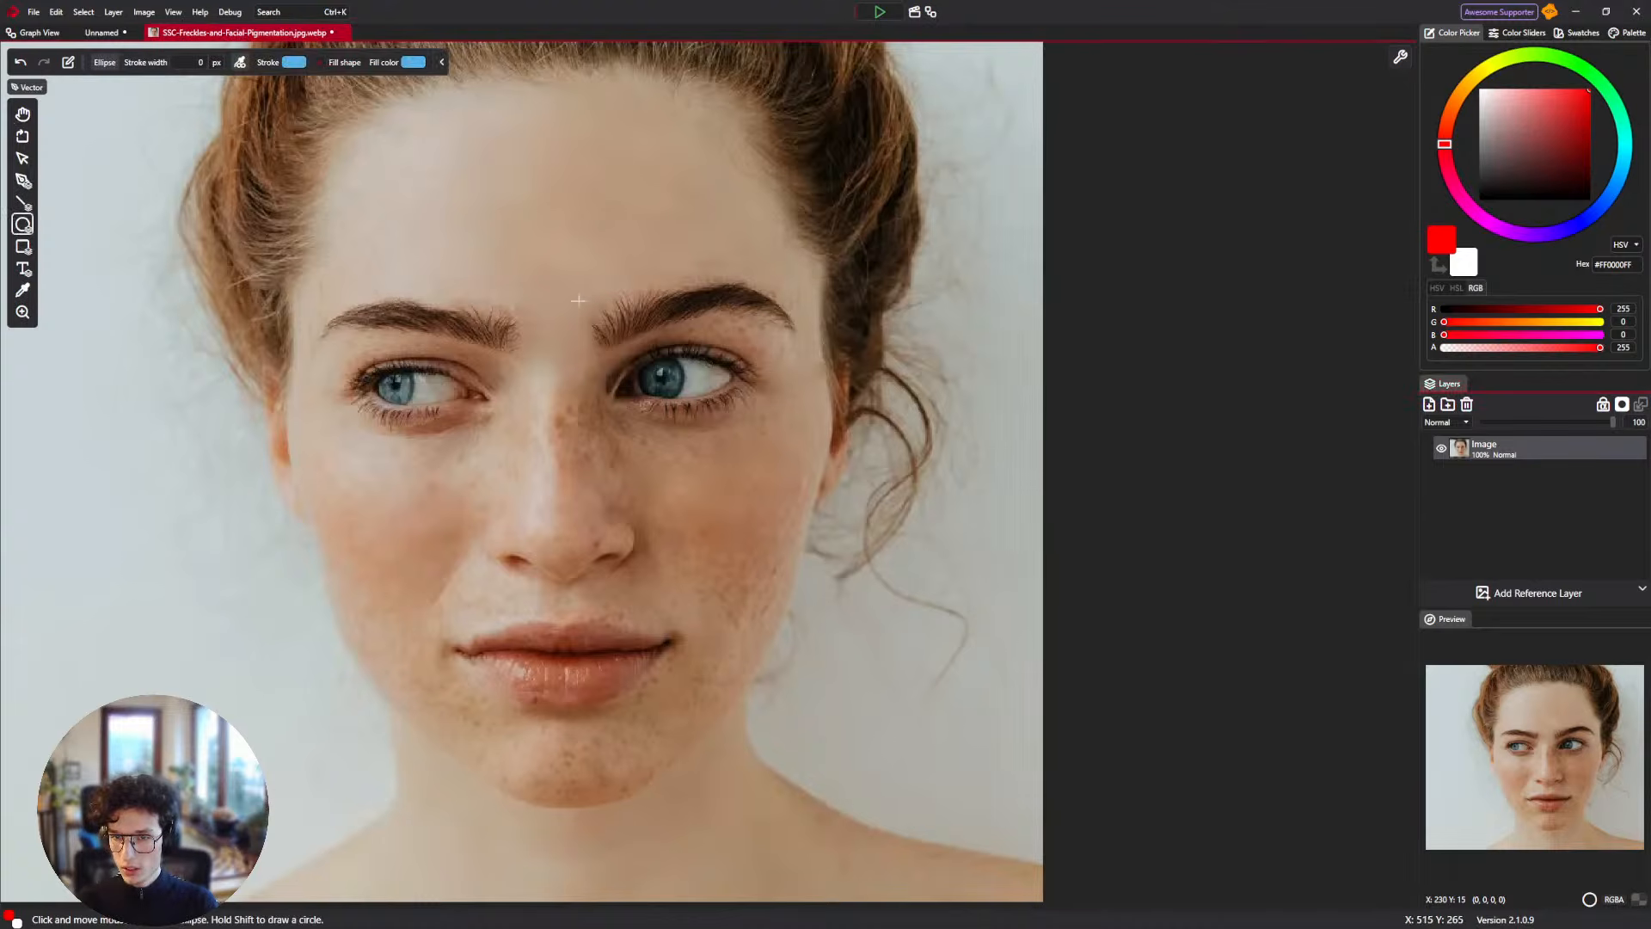
pyautogui.scroll(3, 661, 361)
pyautogui.moveTo(642, 364); pyautogui.dragTo(678, 409)
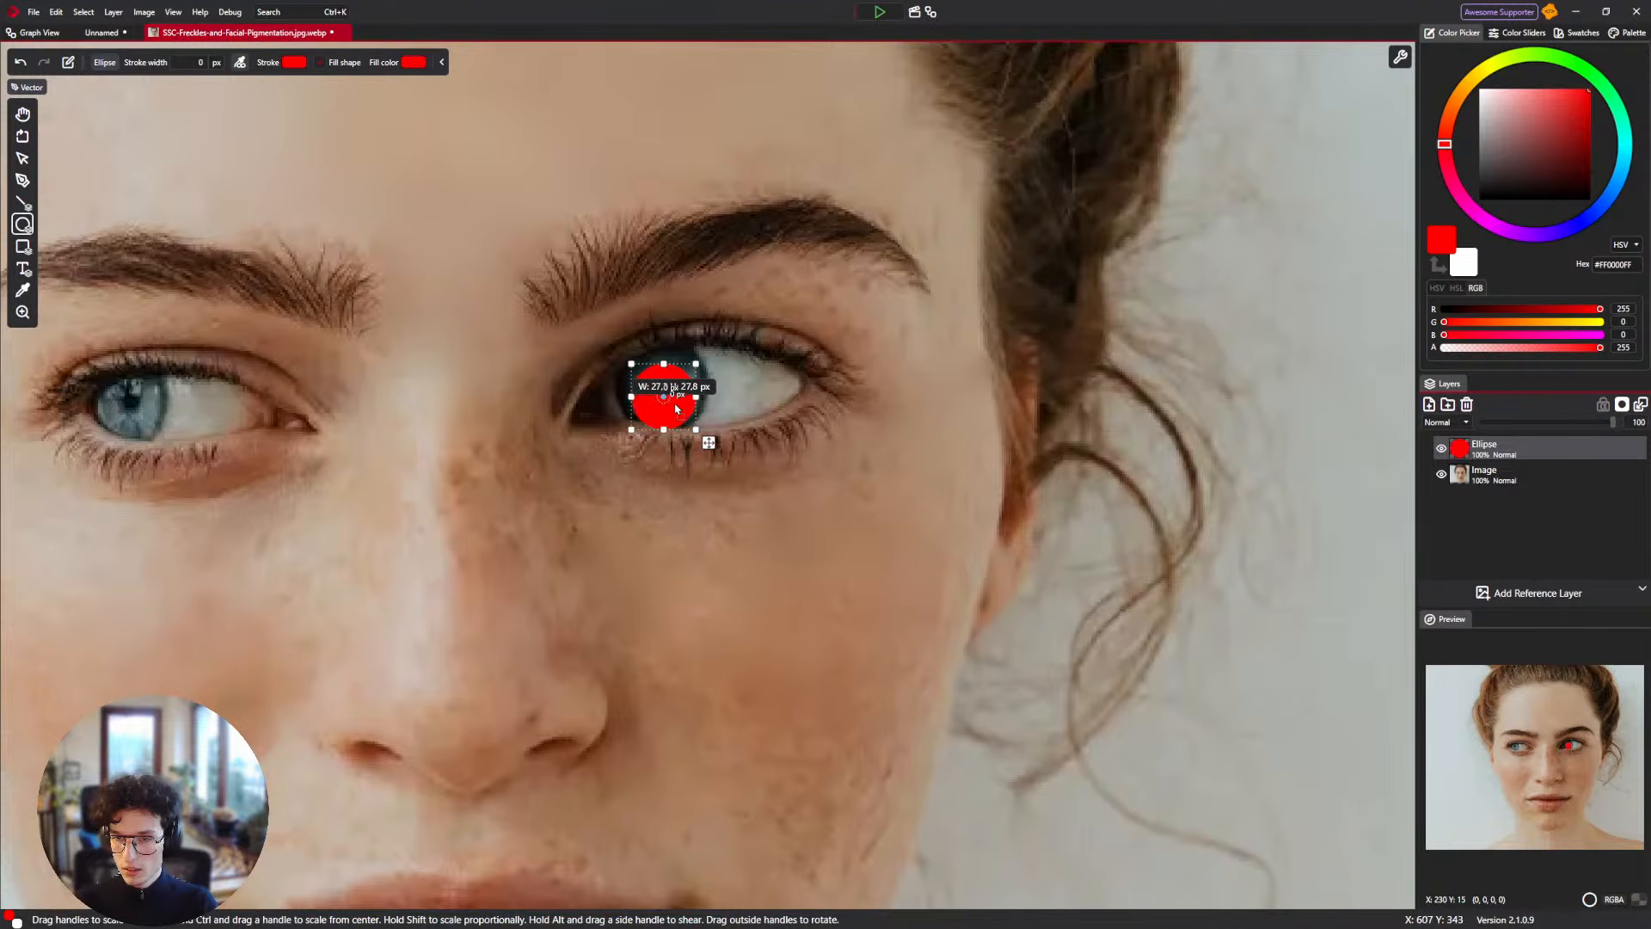
# Recolor the circle black (#000000FF) and shift it slightly upward on the iris.
pyautogui.moveTo(1542, 166); pyautogui.dragTo(1481, 199)
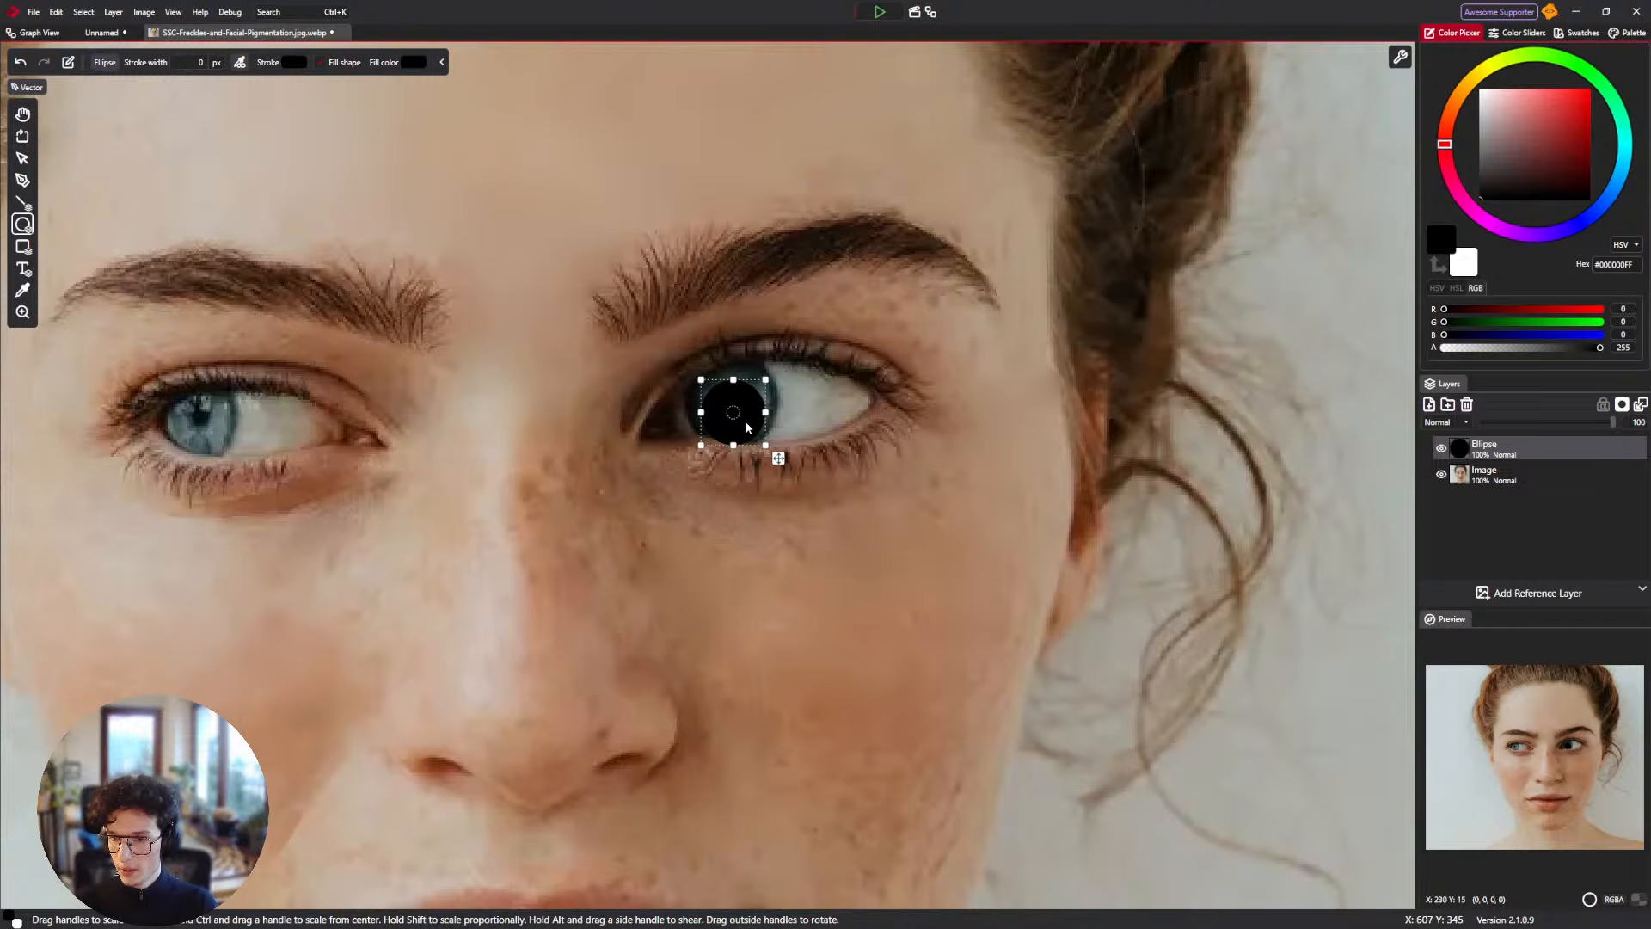
pyautogui.moveTo(747, 426); pyautogui.dragTo(756, 413)
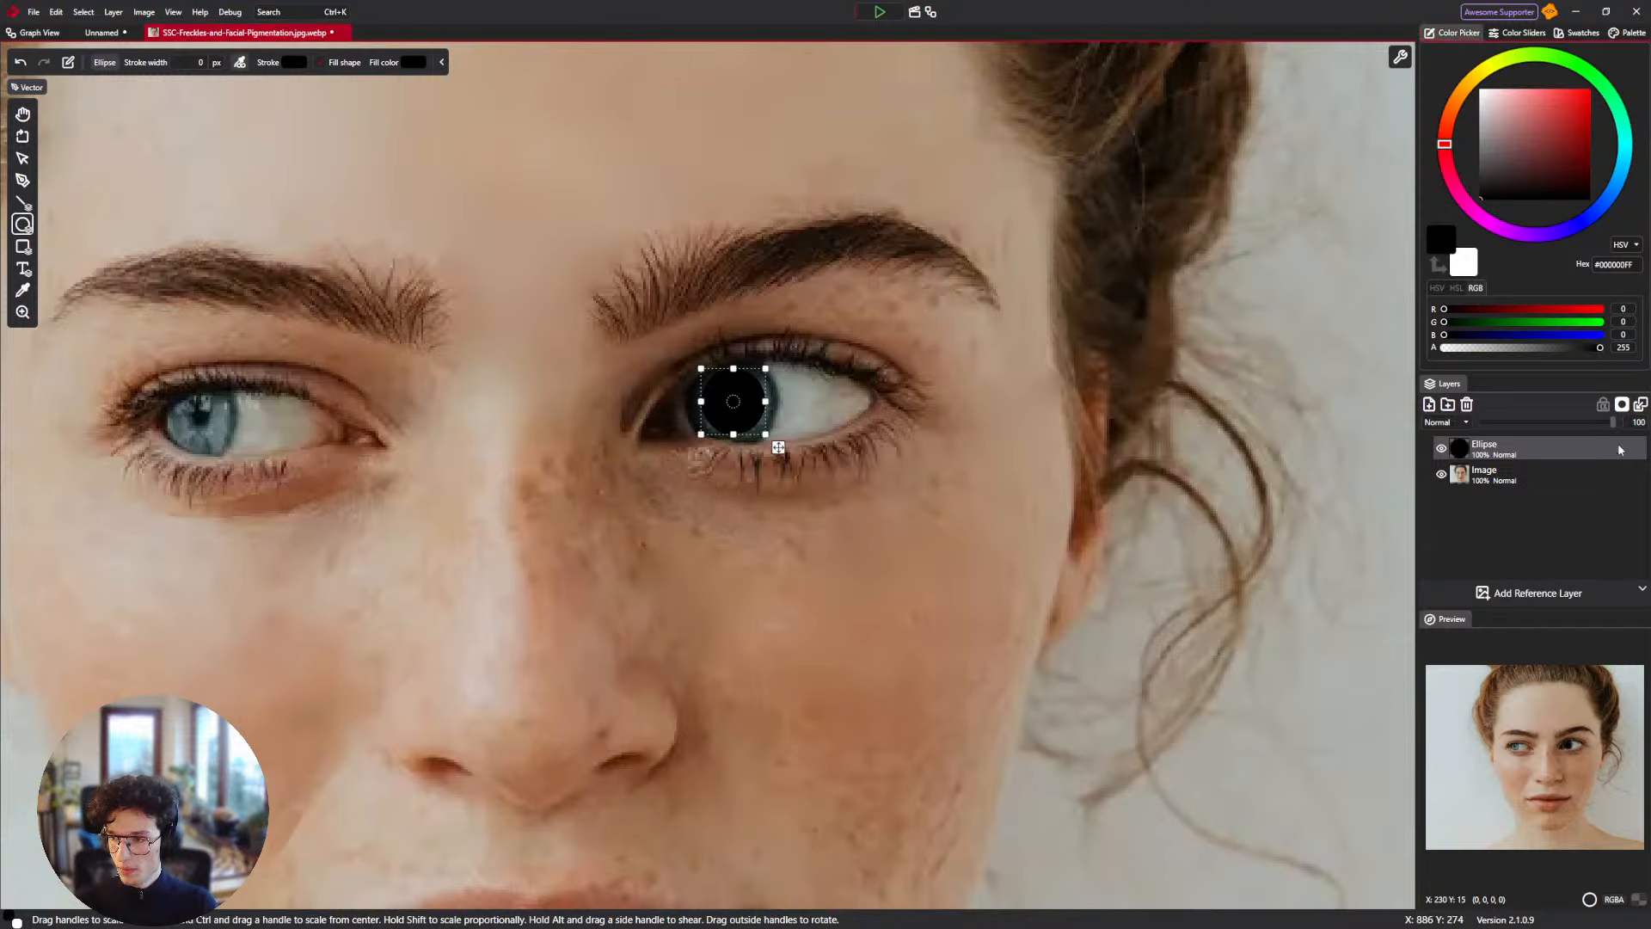
# Fade the Ellipse layer's opacity down to 0 to compare it with the eye underneath, and restore it to 100.
pyautogui.moveTo(1614, 423); pyautogui.dragTo(995, 381)
pyautogui.moveTo(1544, 424); pyautogui.dragTo(1639, 425)
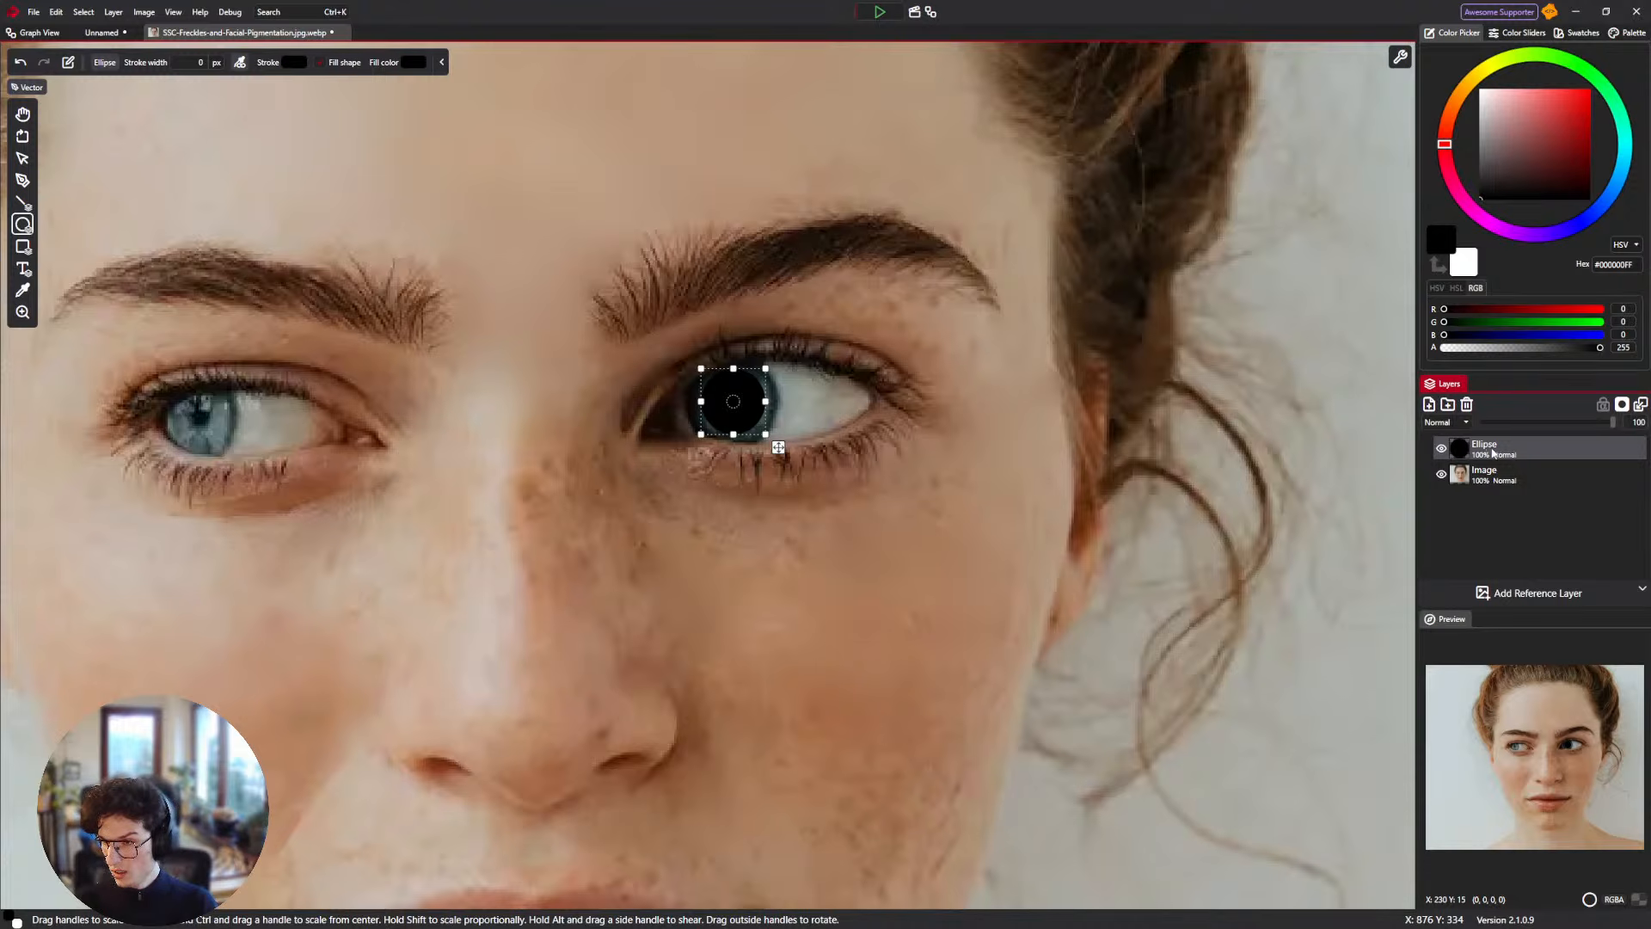
pyautogui.moveTo(1553, 422); pyautogui.dragTo(1472, 448)
pyautogui.moveTo(840, 409); pyautogui.dragTo(806, 414)
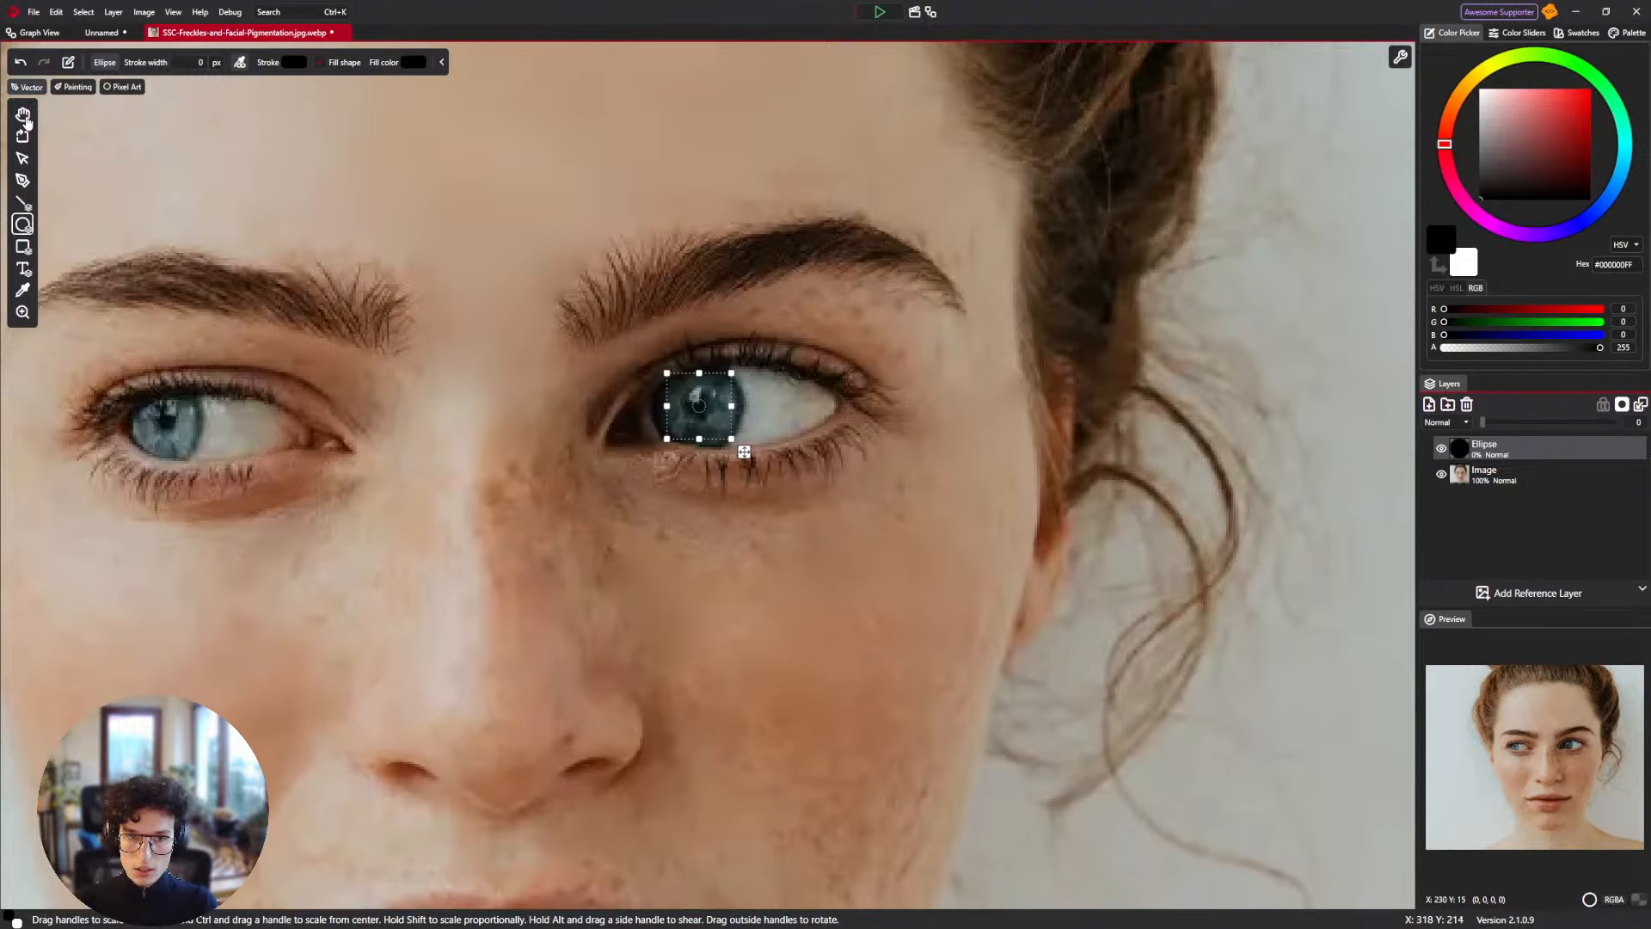
pyautogui.click(23, 114)
pyautogui.moveTo(1484, 424); pyautogui.dragTo(1620, 426)
# Scale the black circle down with the Move tool to the size of the pupil.
pyautogui.moveTo(756, 358); pyautogui.dragTo(766, 392)
pyautogui.scroll(2, 761, 396)
pyautogui.press('v')
pyautogui.scroll(2, 723, 454)
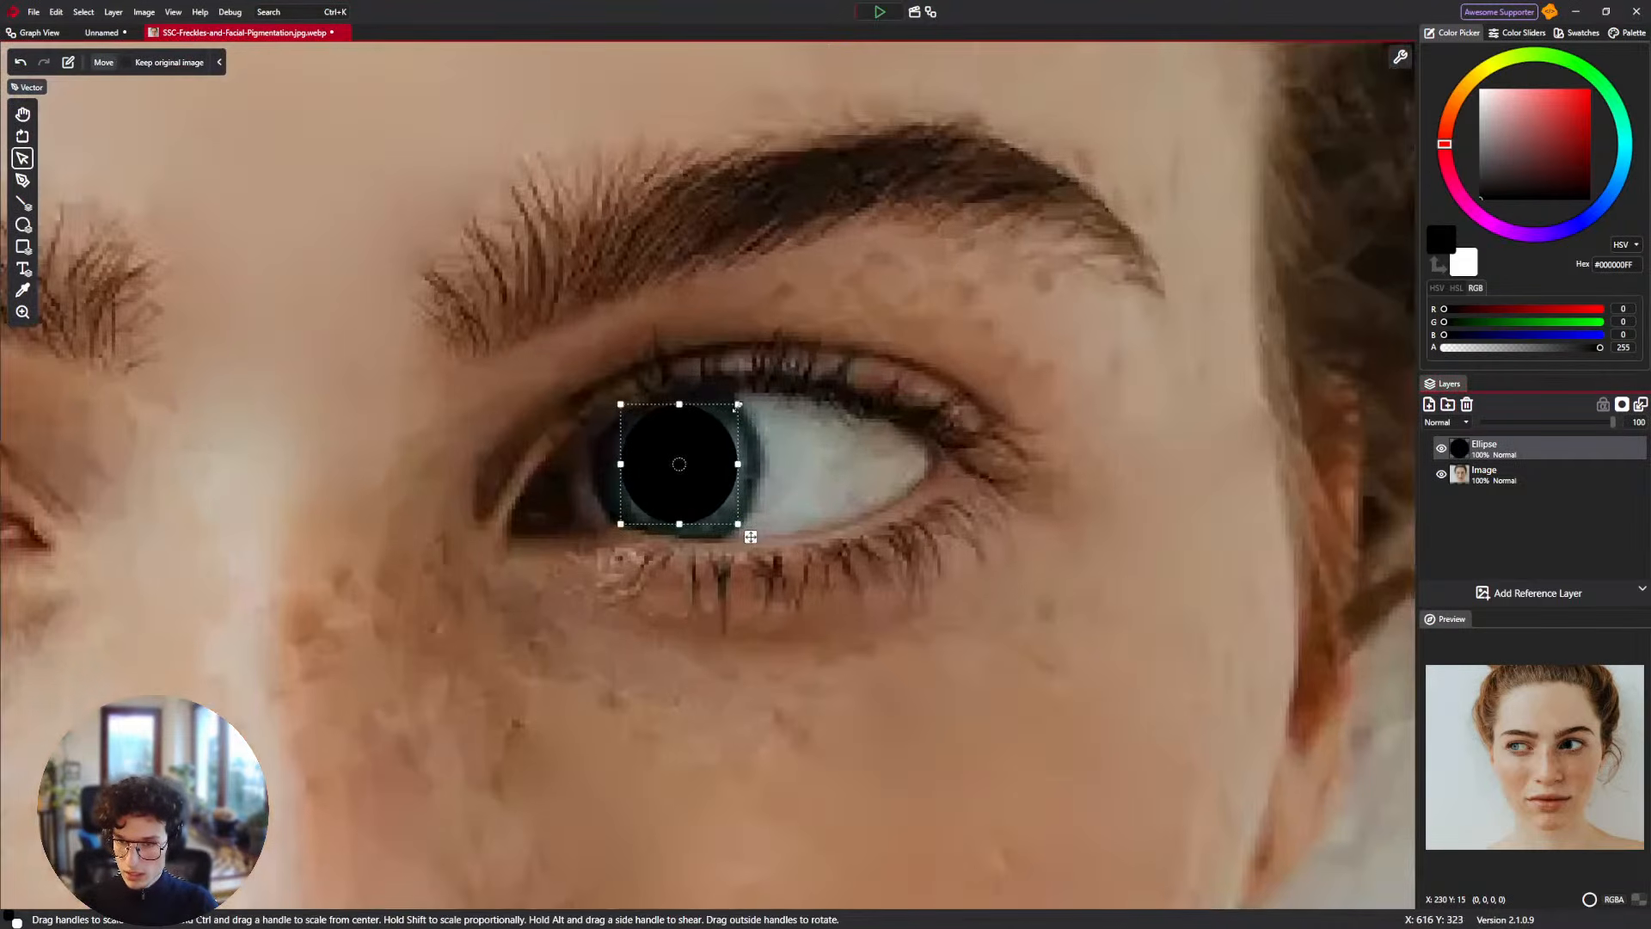
pyautogui.moveTo(750, 458); pyautogui.dragTo(700, 457)
pyautogui.click(723, 471)
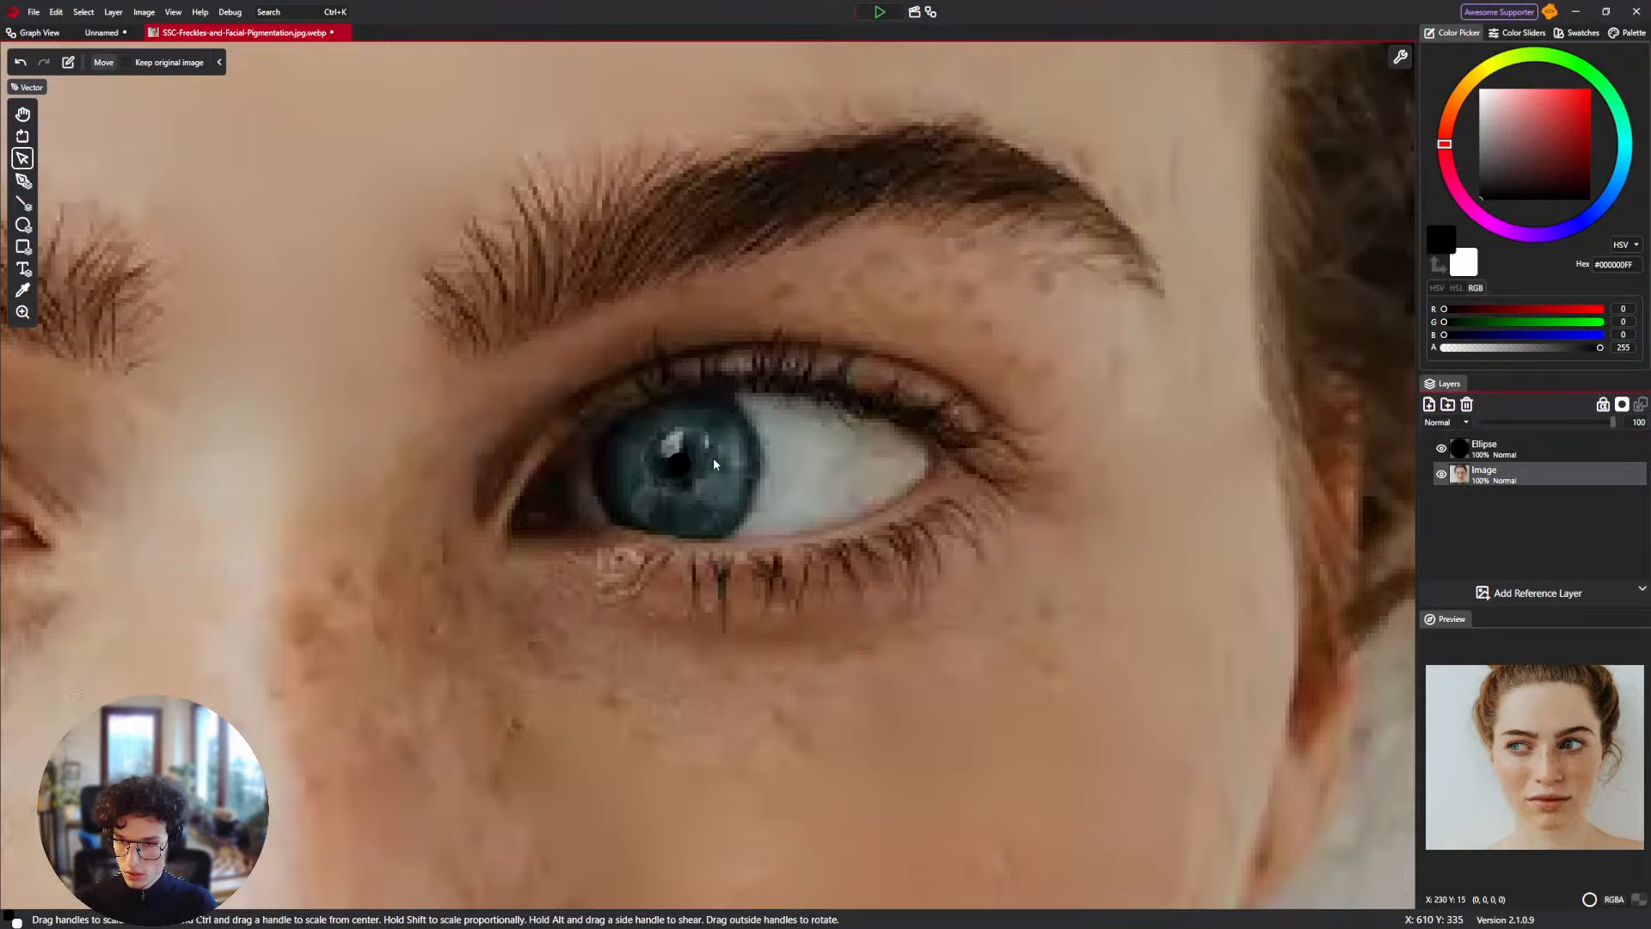
# Reselect the Ellipse layer and move the small black circle to the right within the iris.
pyautogui.scroll(-3, 757, 479)
pyautogui.scroll(3, 757, 483)
pyautogui.click(1512, 448)
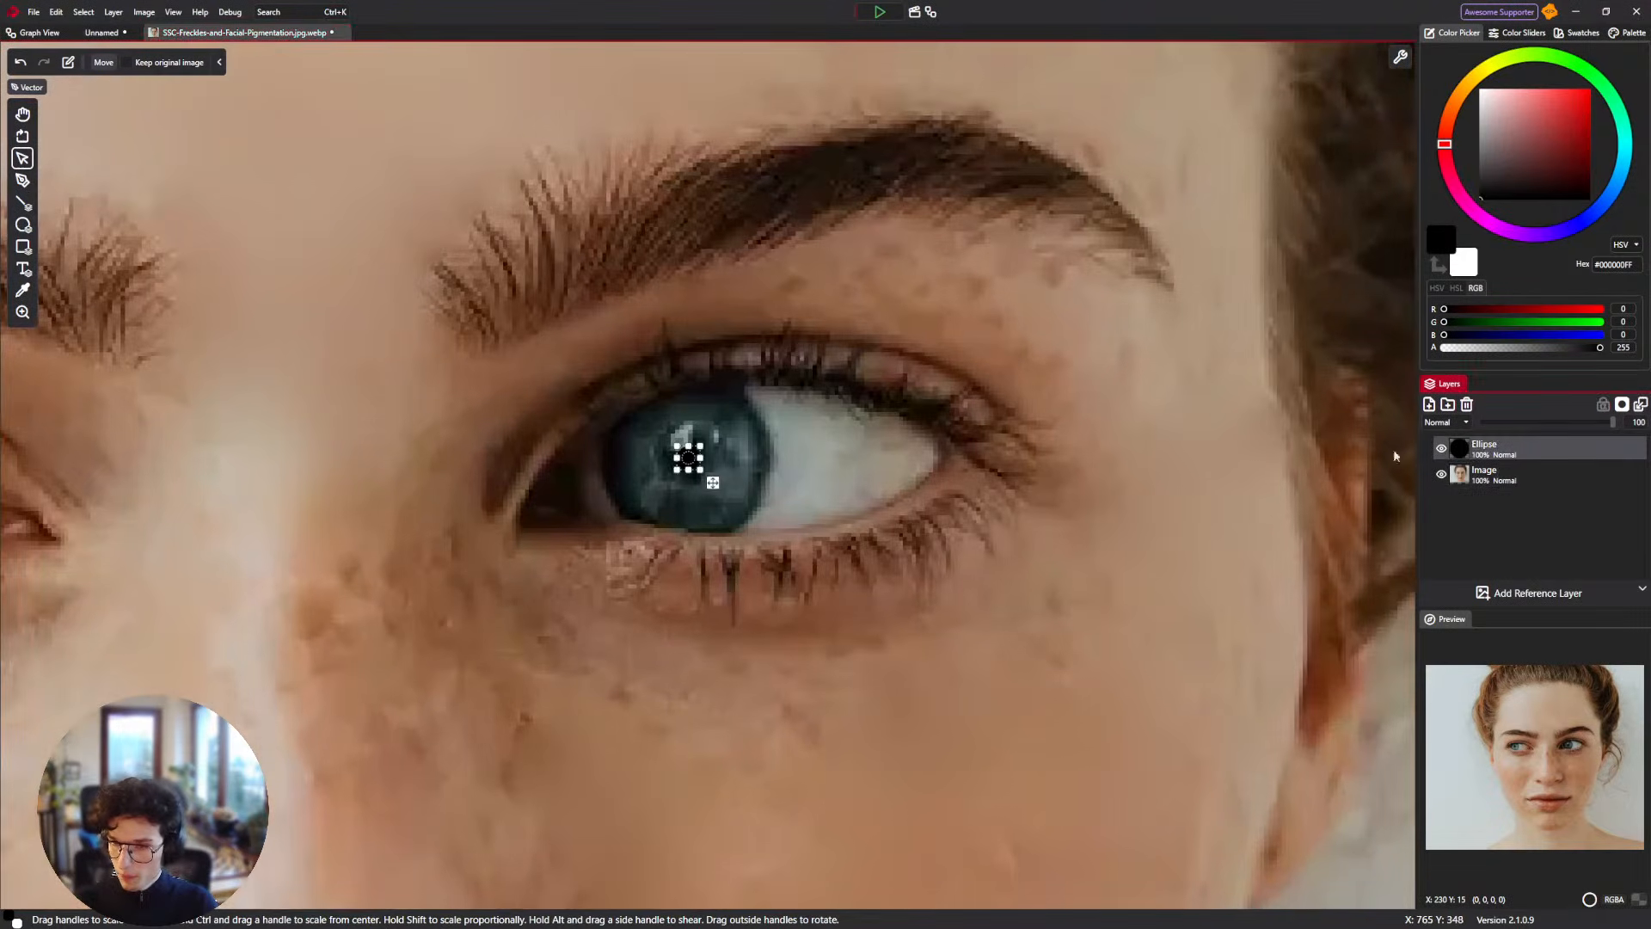
pyautogui.moveTo(713, 478); pyautogui.dragTo(755, 477)
pyautogui.scroll(-3, 830, 528)
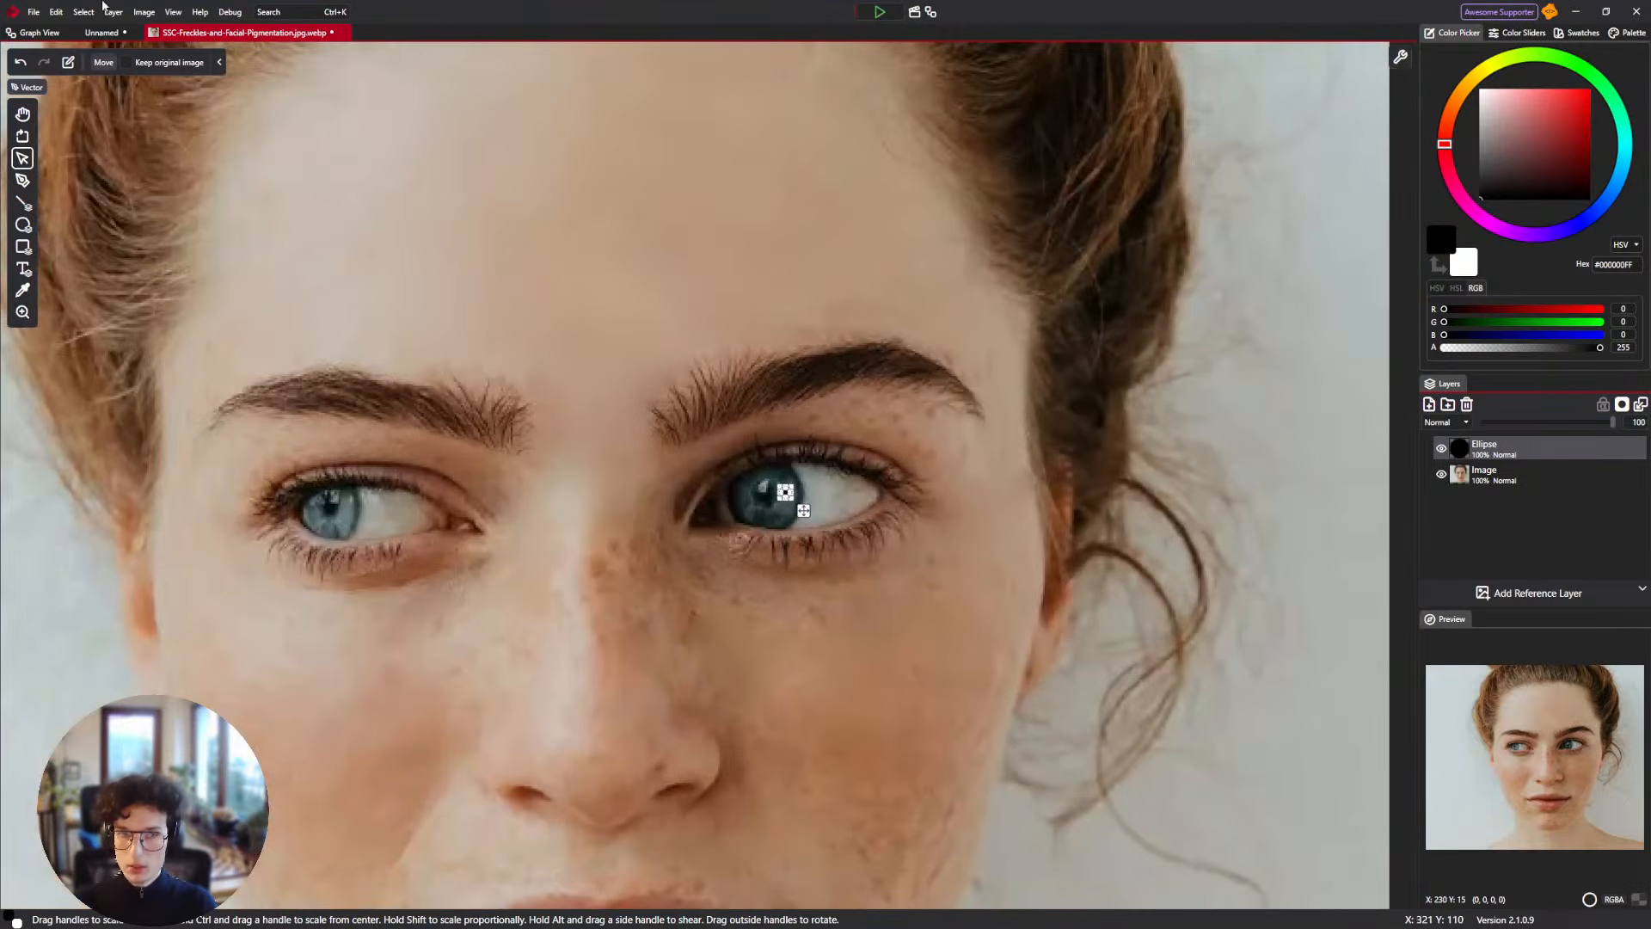
# Save the unnamed brush document as Healing.pixi and look over its node graph.
pyautogui.click(37, 33)
pyautogui.click(101, 33)
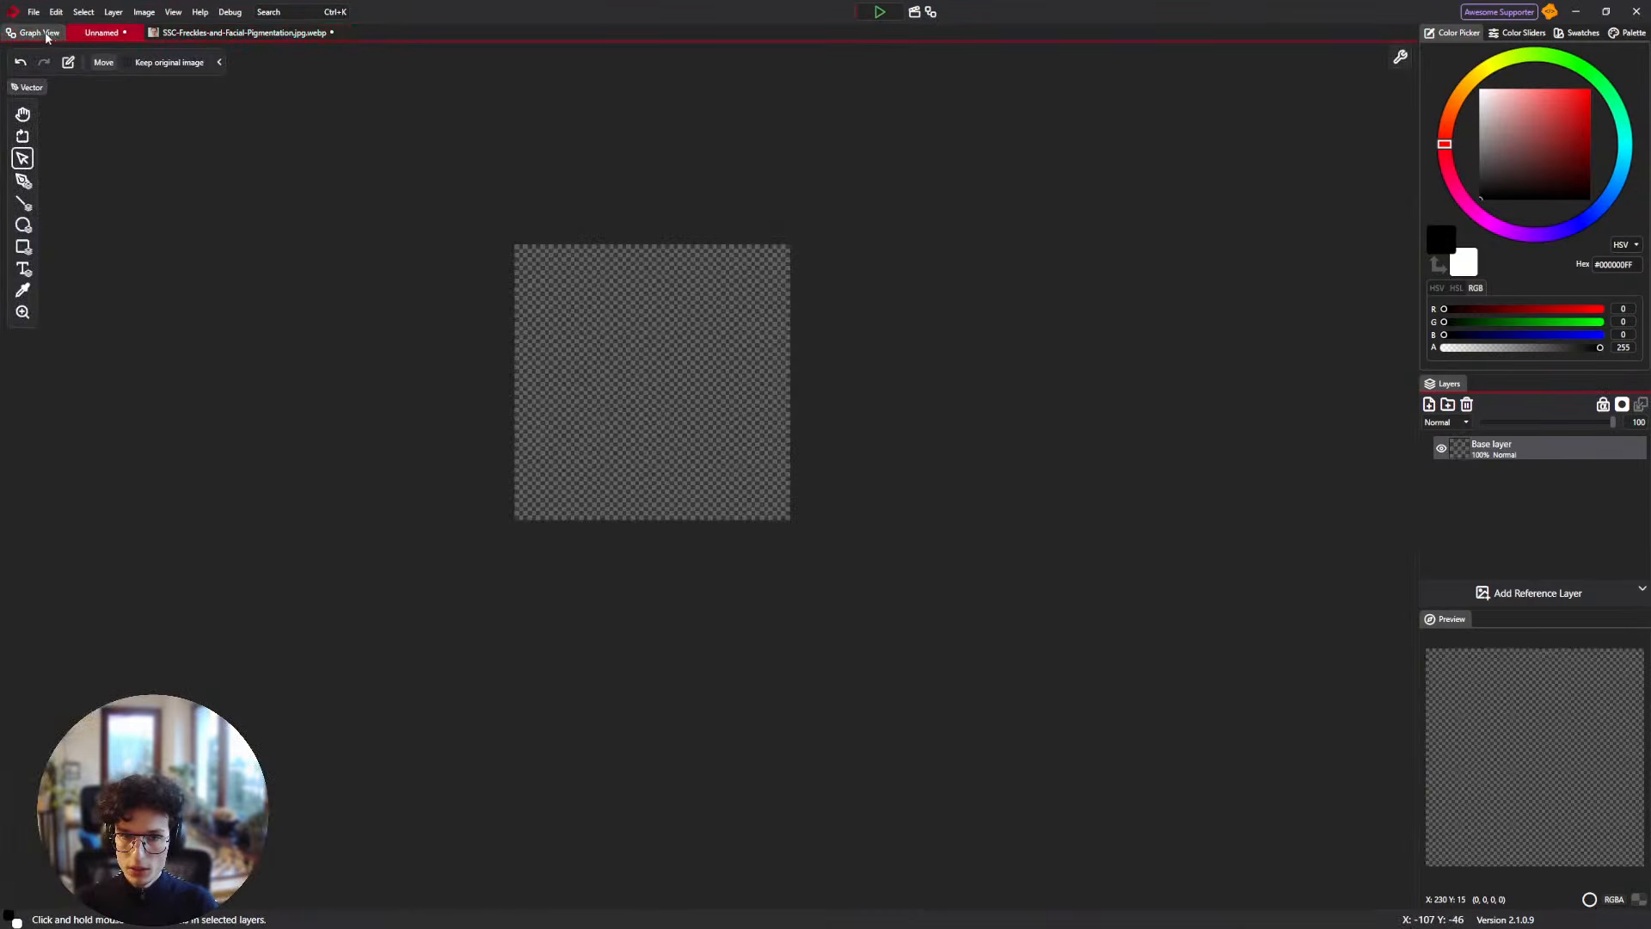
pyautogui.click(46, 34)
pyautogui.moveTo(534, 424); pyautogui.dragTo(702, 465)
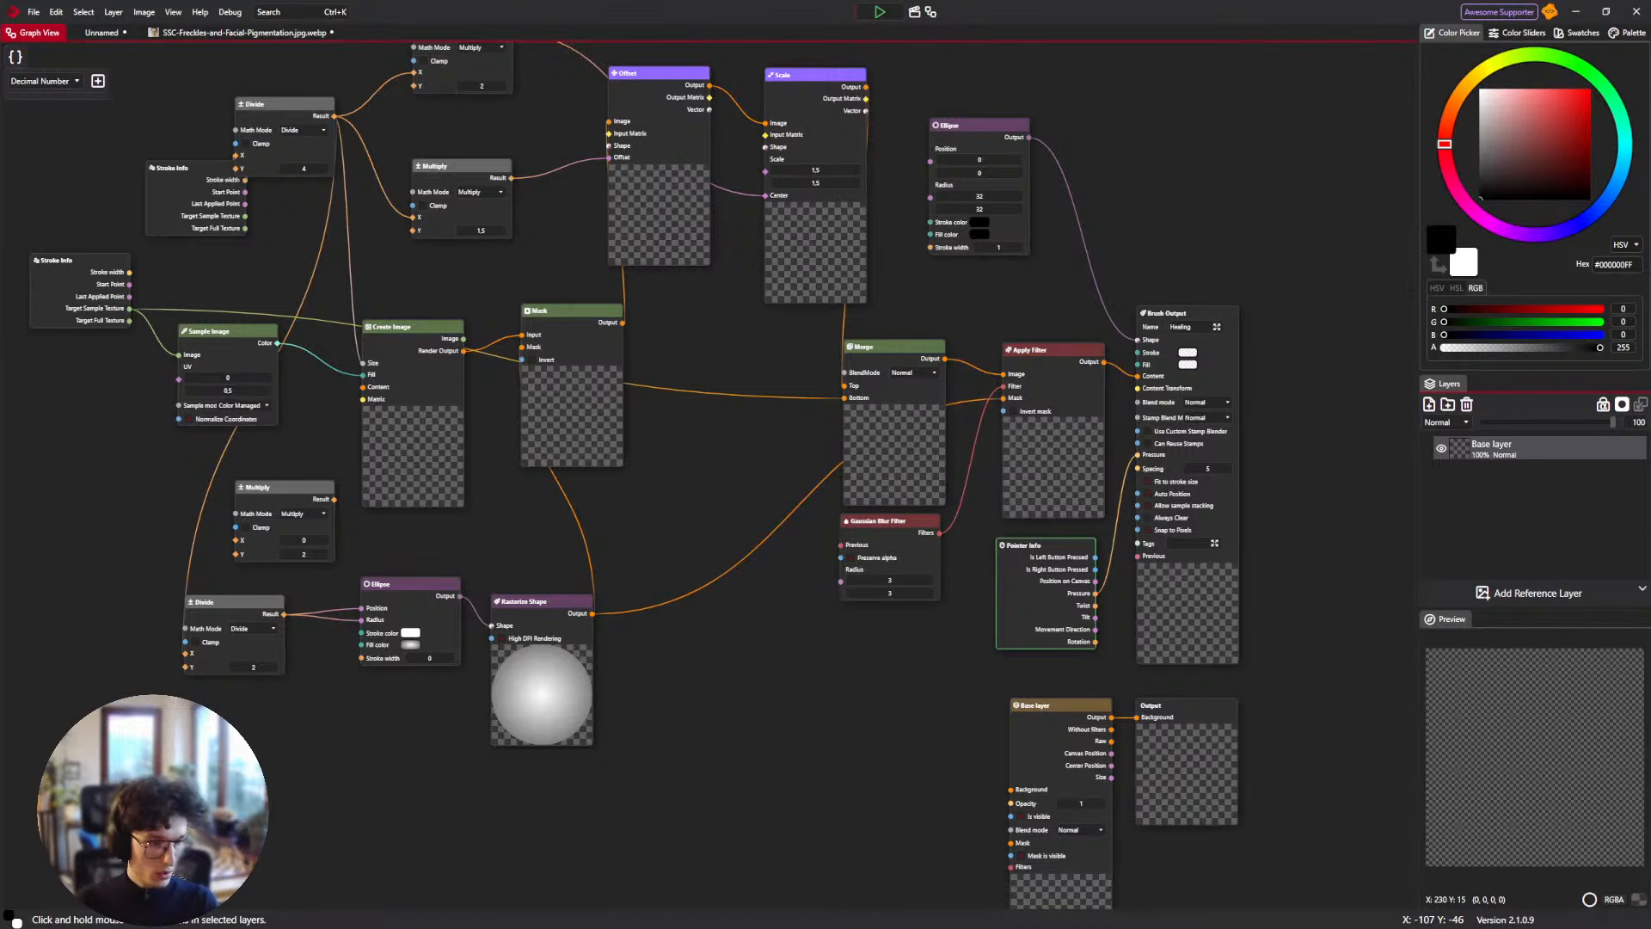
pyautogui.moveTo(683, 295); pyautogui.dragTo(697, 354)
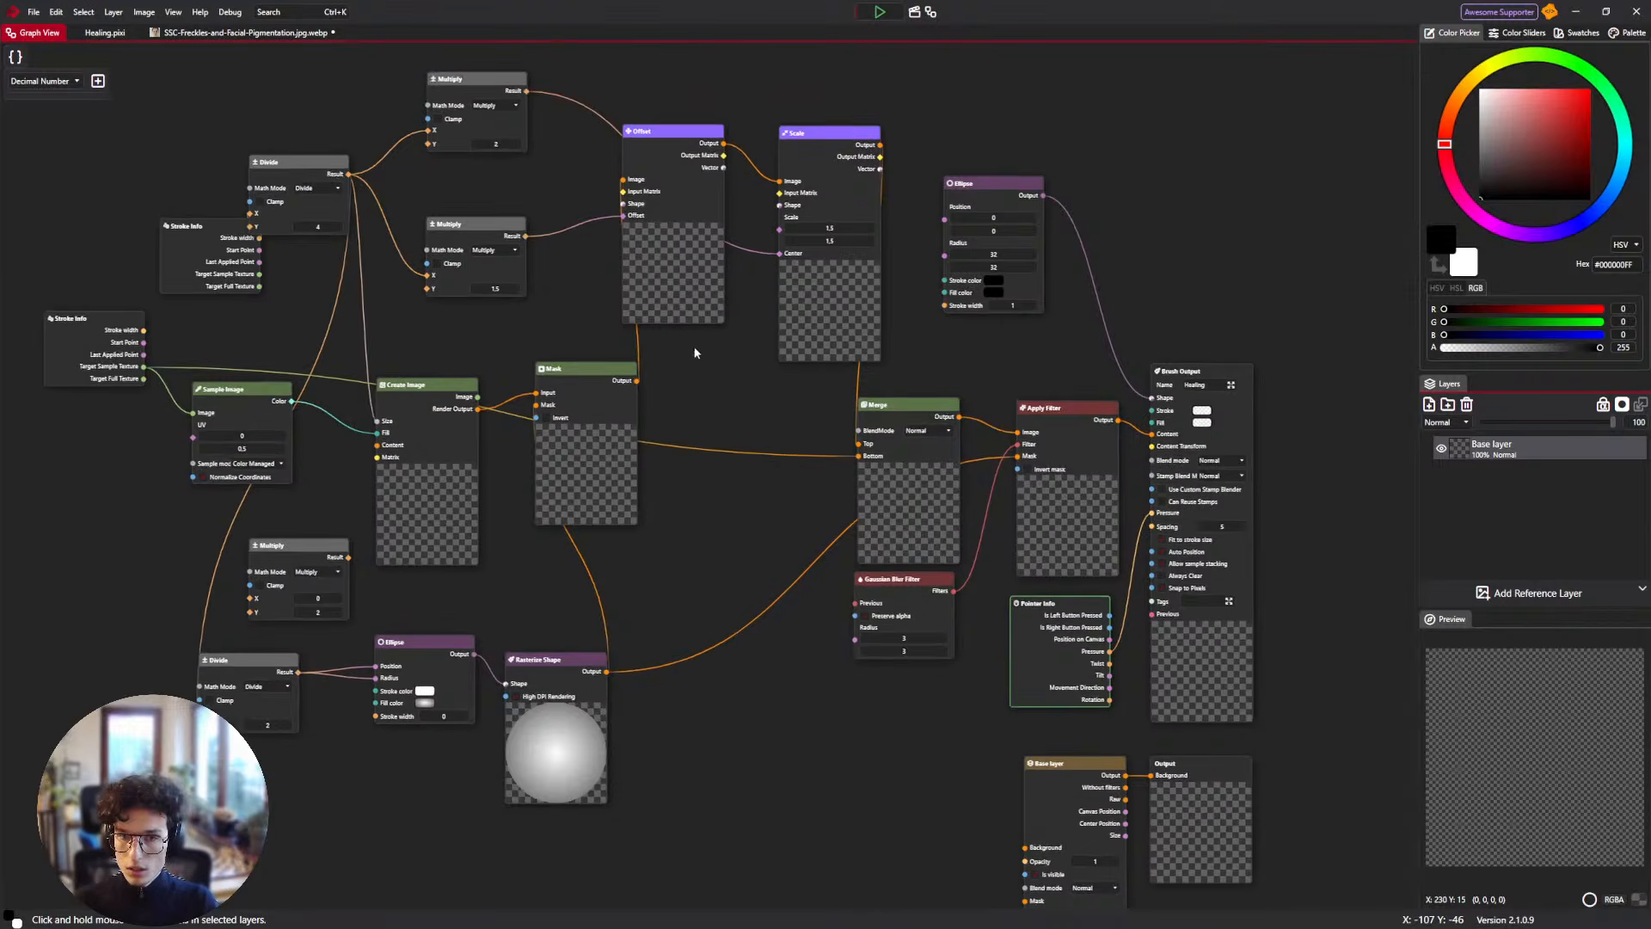
pyautogui.moveTo(171, 102); pyautogui.dragTo(175, 152)
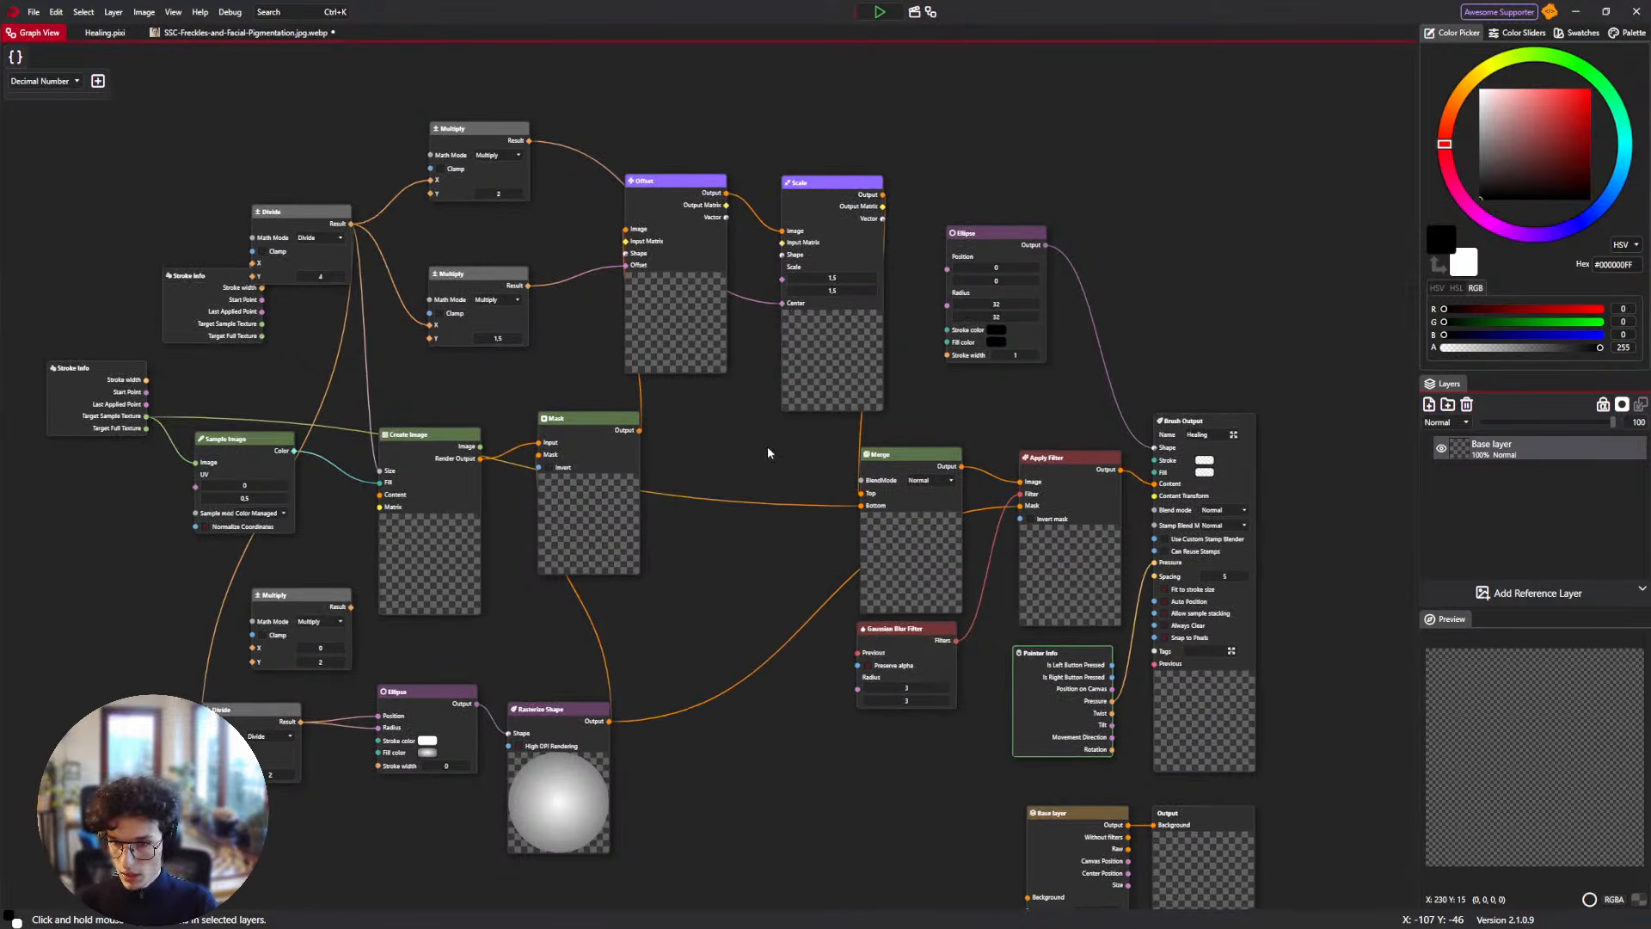
pyautogui.moveTo(769, 453); pyautogui.dragTo(754, 444)
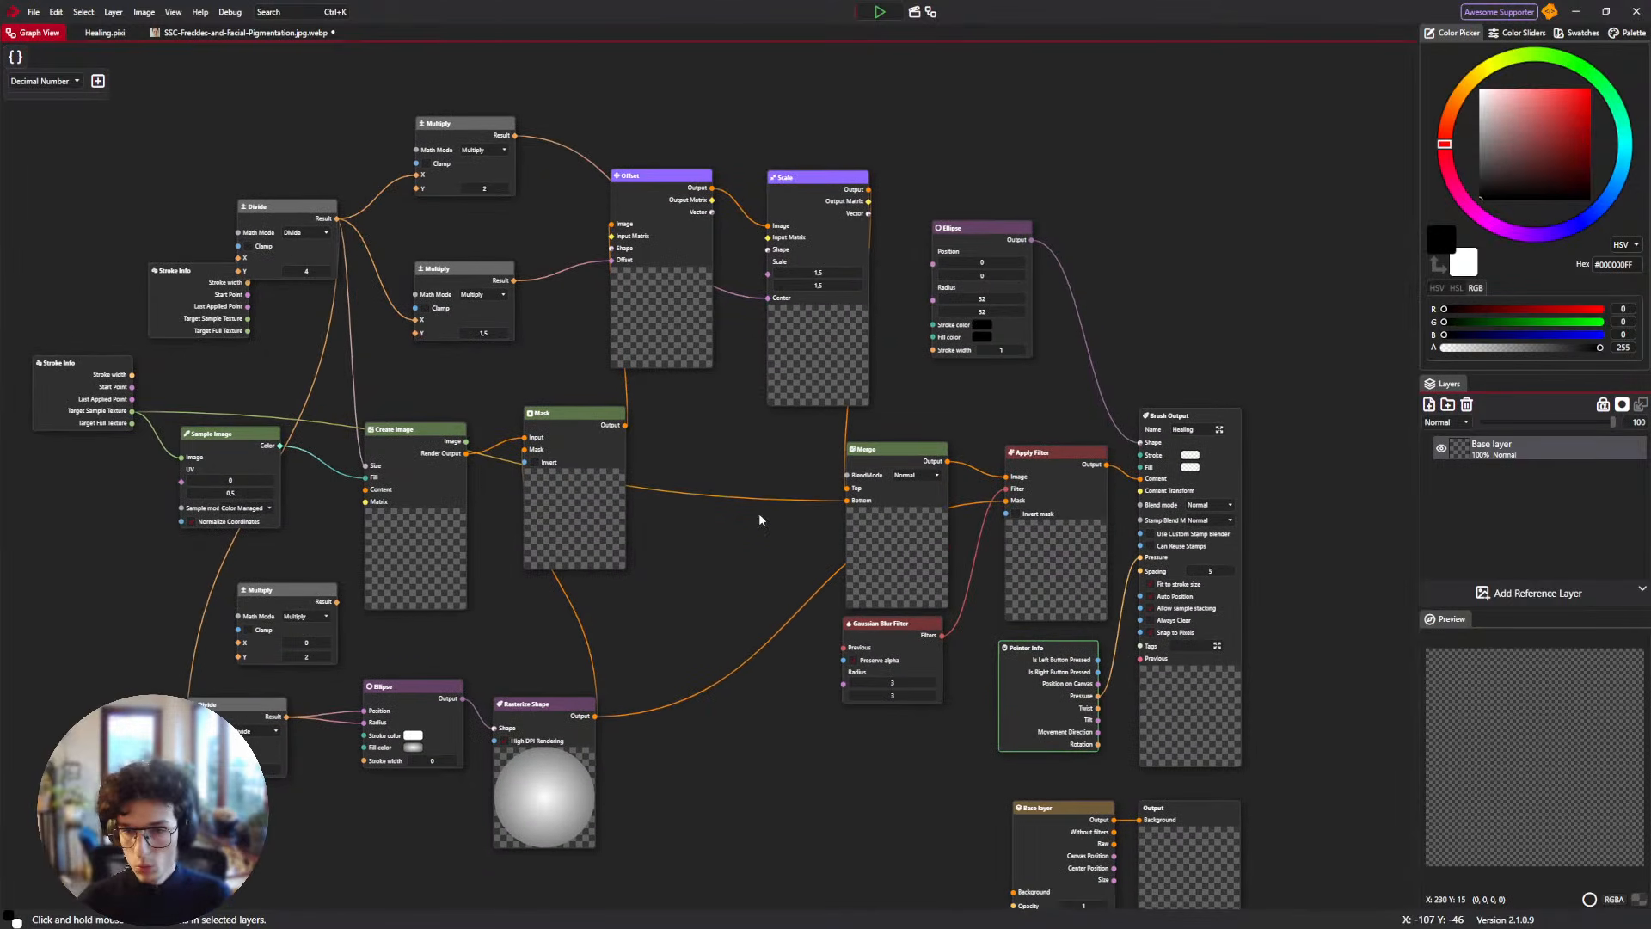
# Return to the portrait, activate the Pen in the Painting toolset and check which options the opened-document Healing brush offers.
pyautogui.click(105, 33)
pyautogui.click(237, 33)
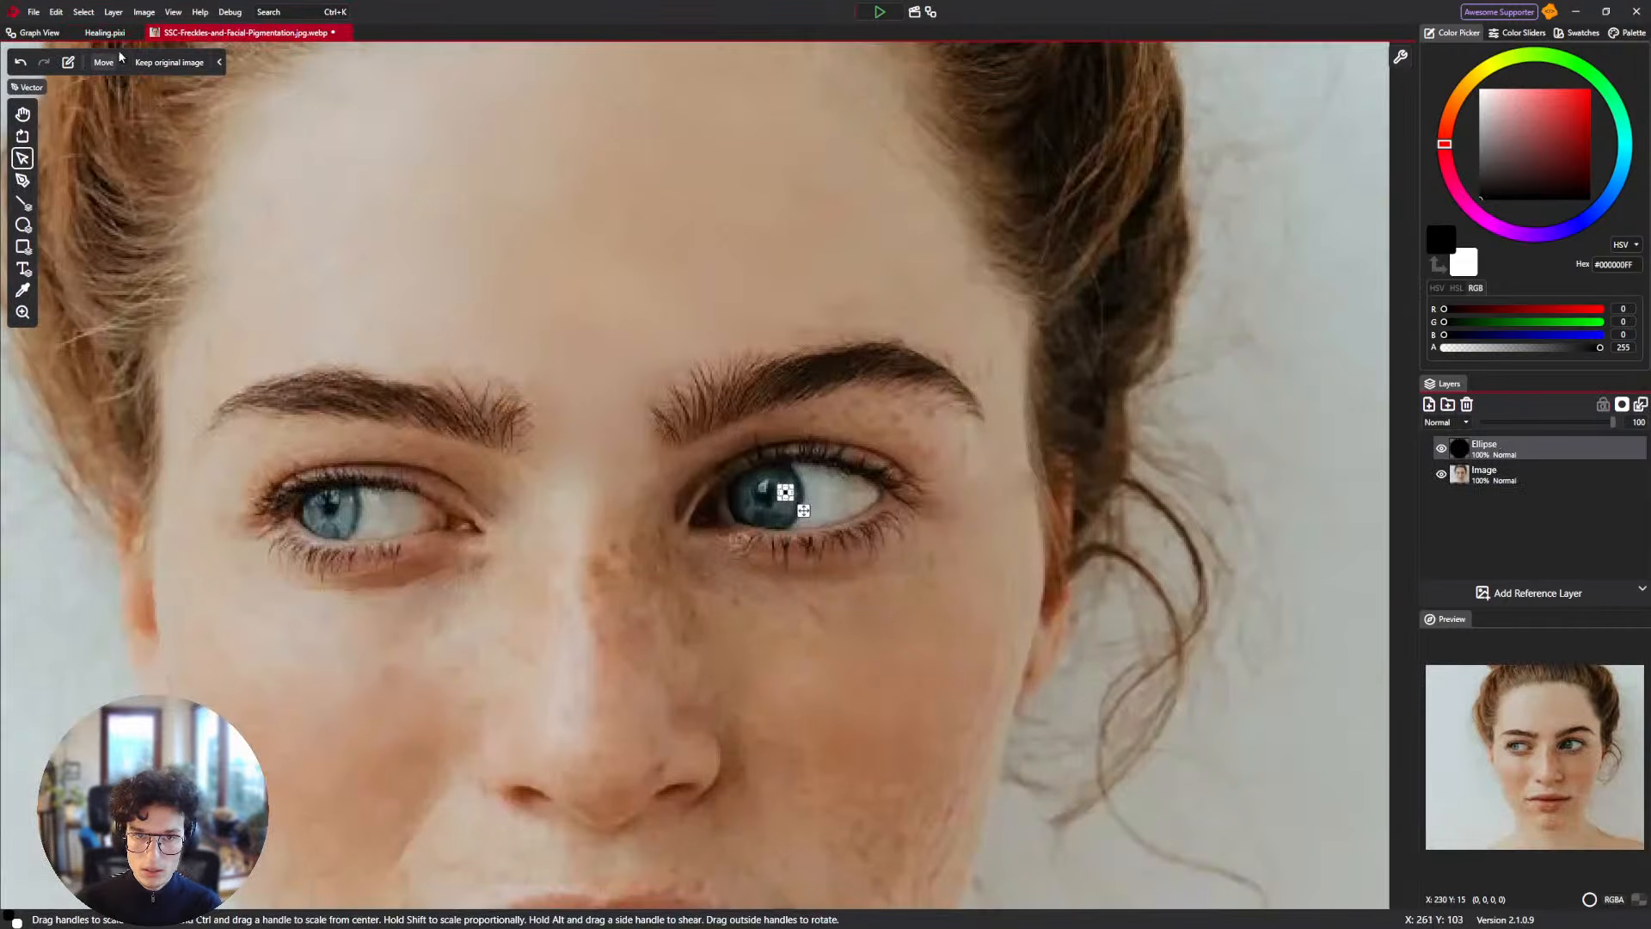
pyautogui.click(70, 87)
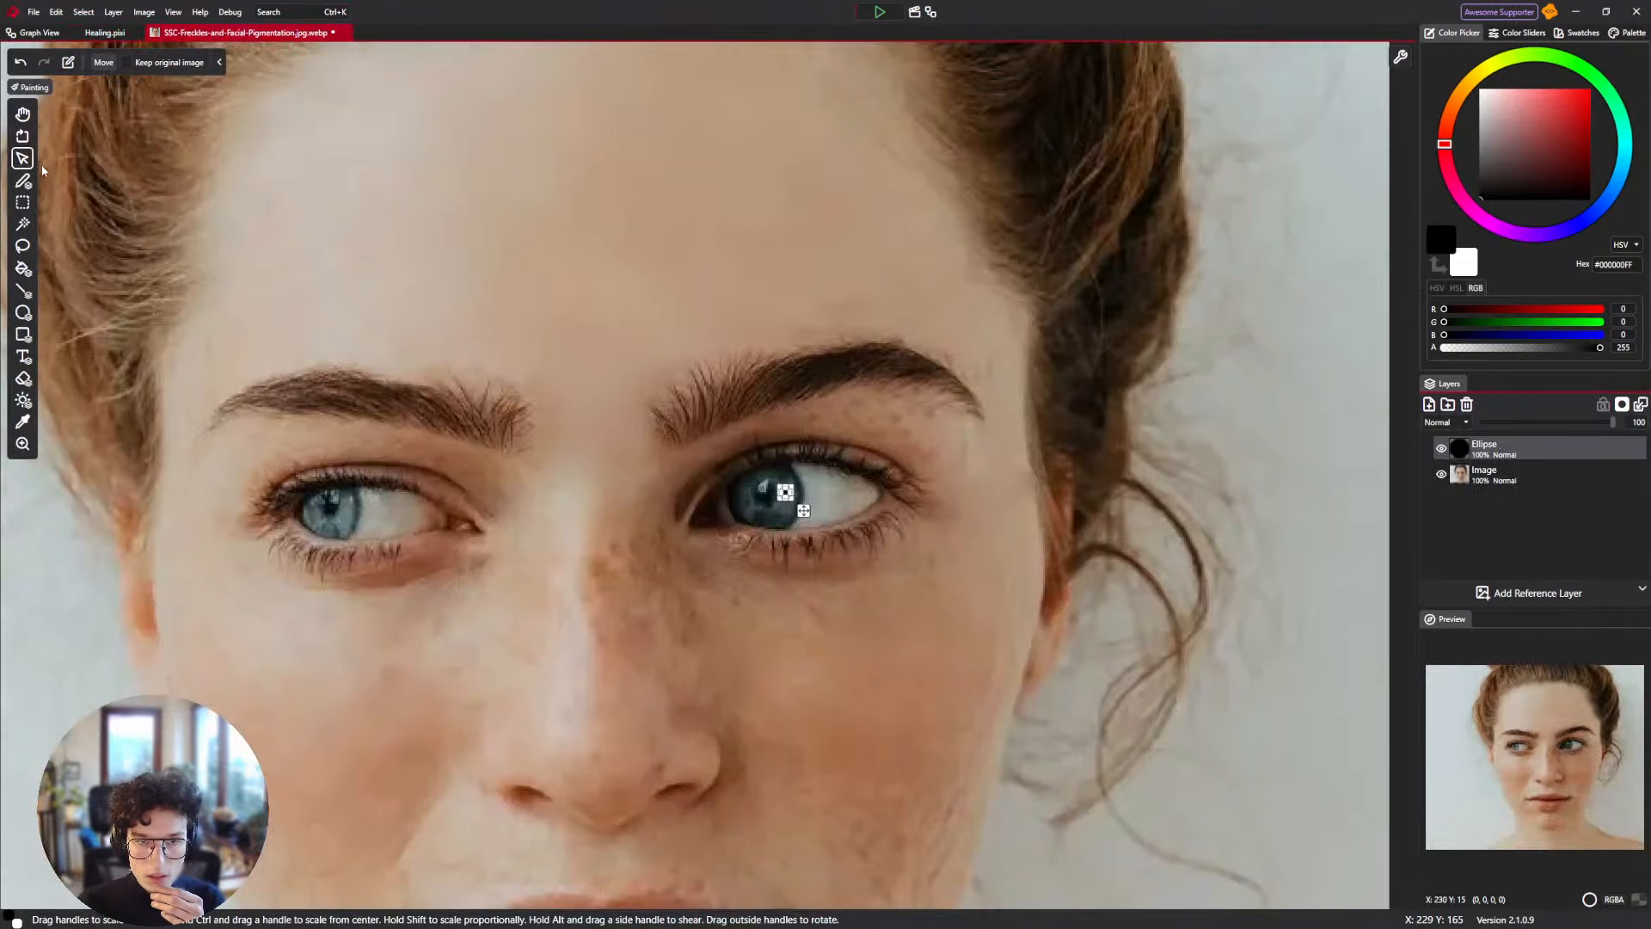
pyautogui.press('b')
pyautogui.click(217, 64)
pyautogui.scroll(-5, 344, 258)
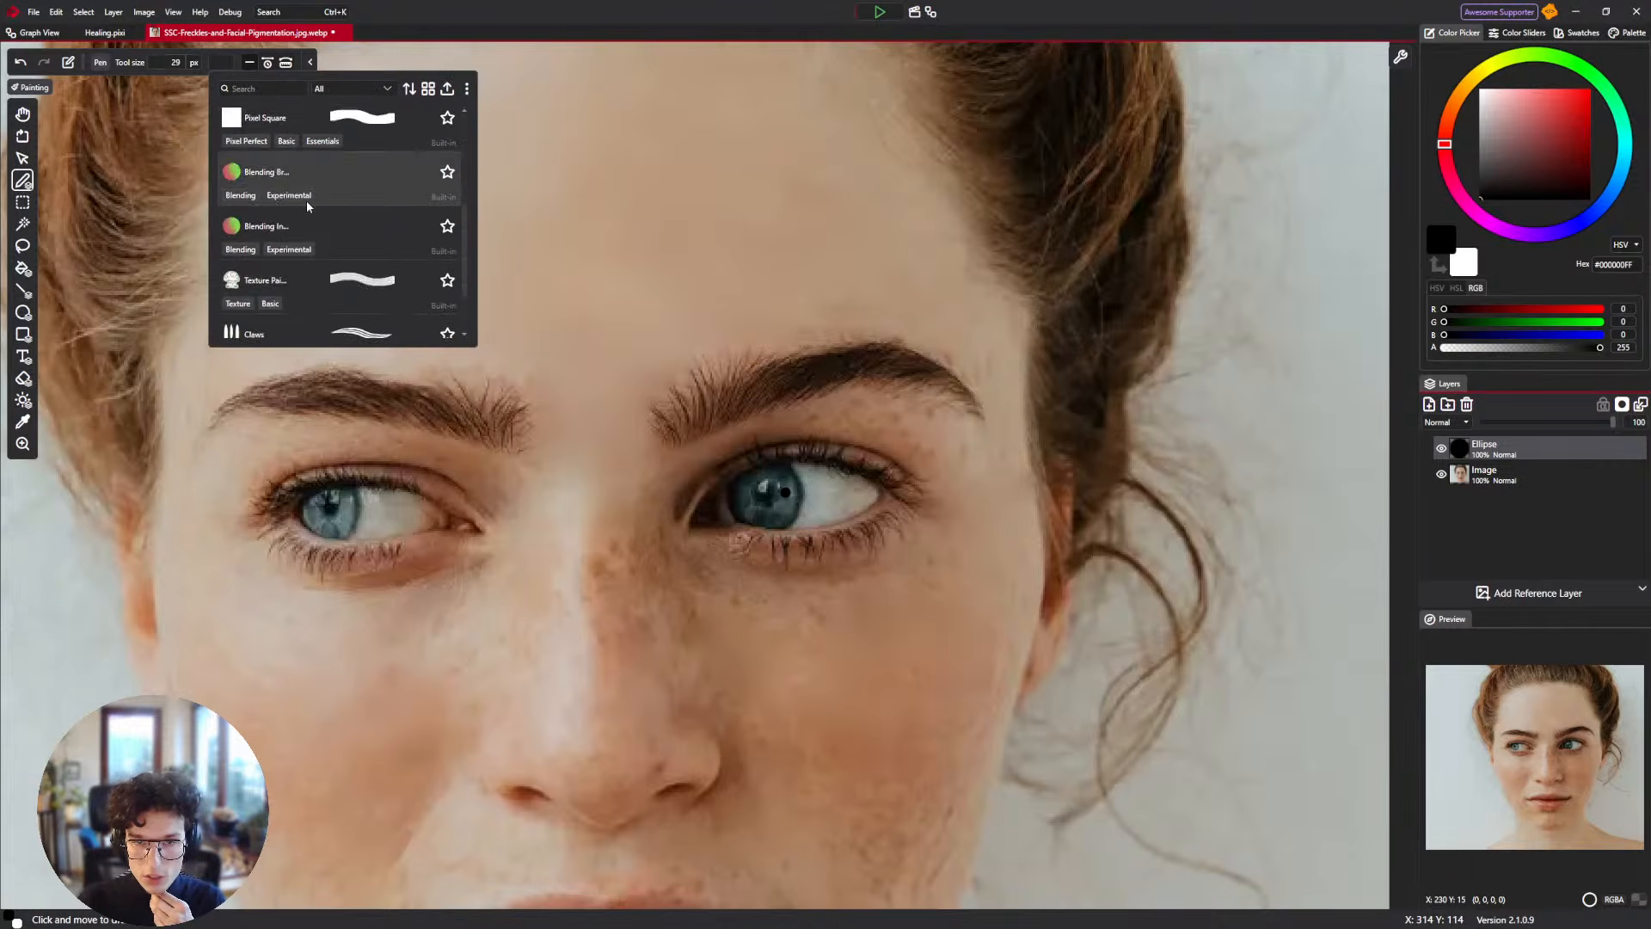
pyautogui.rightClick(356, 326)
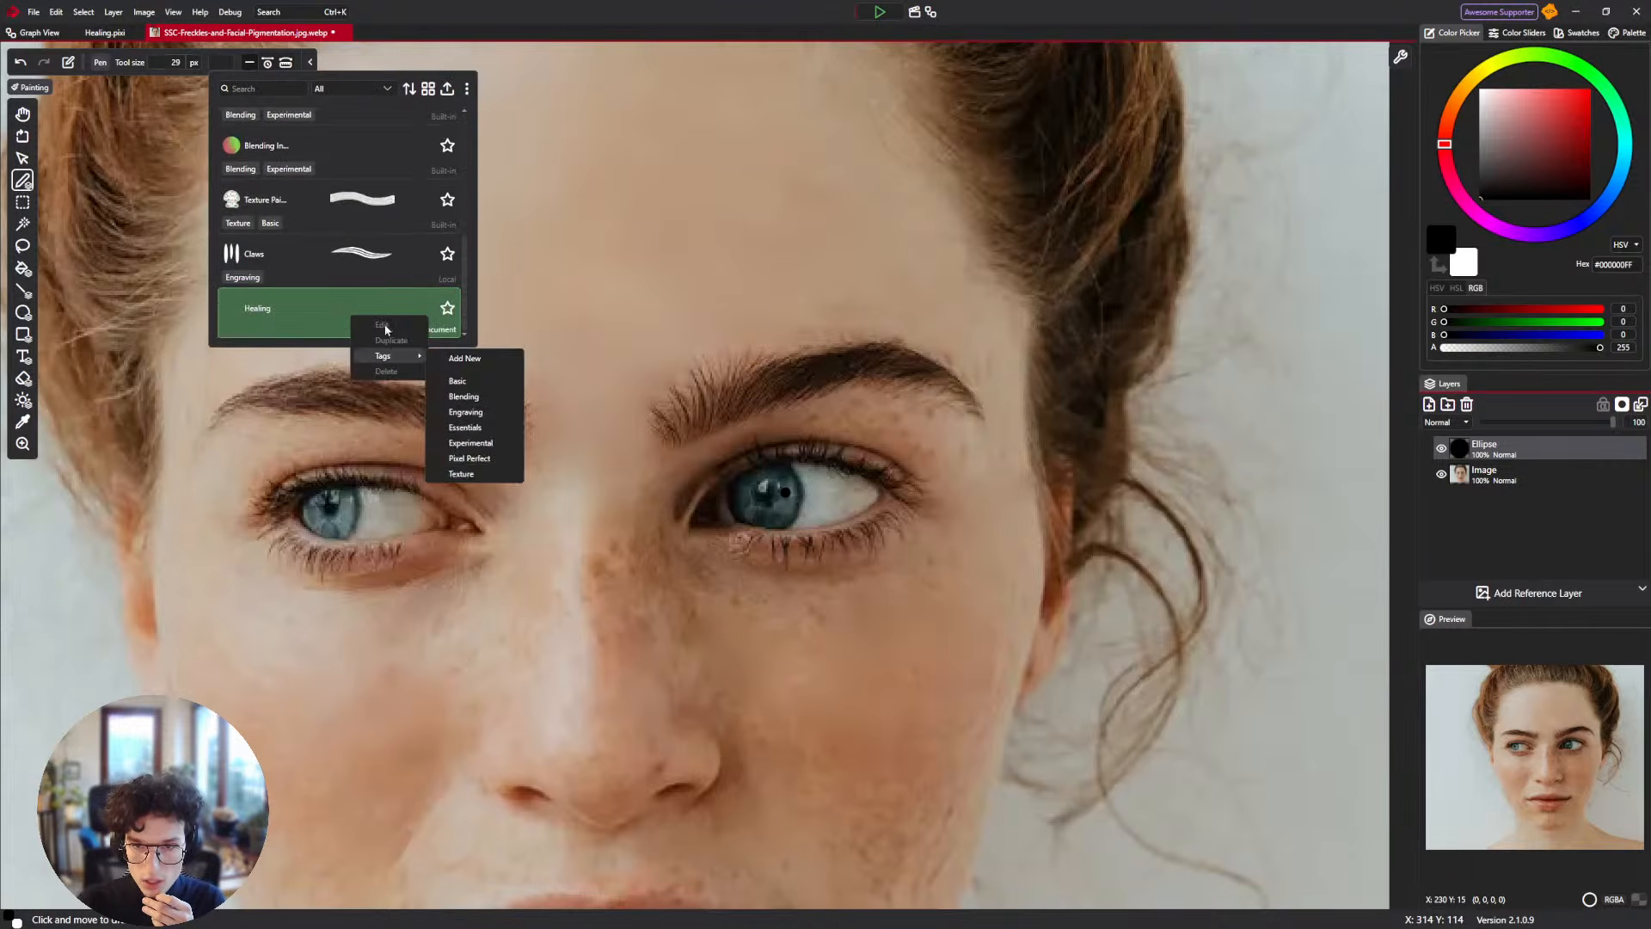
pyautogui.rightClick(293, 295)
pyautogui.moveTo(339, 331)
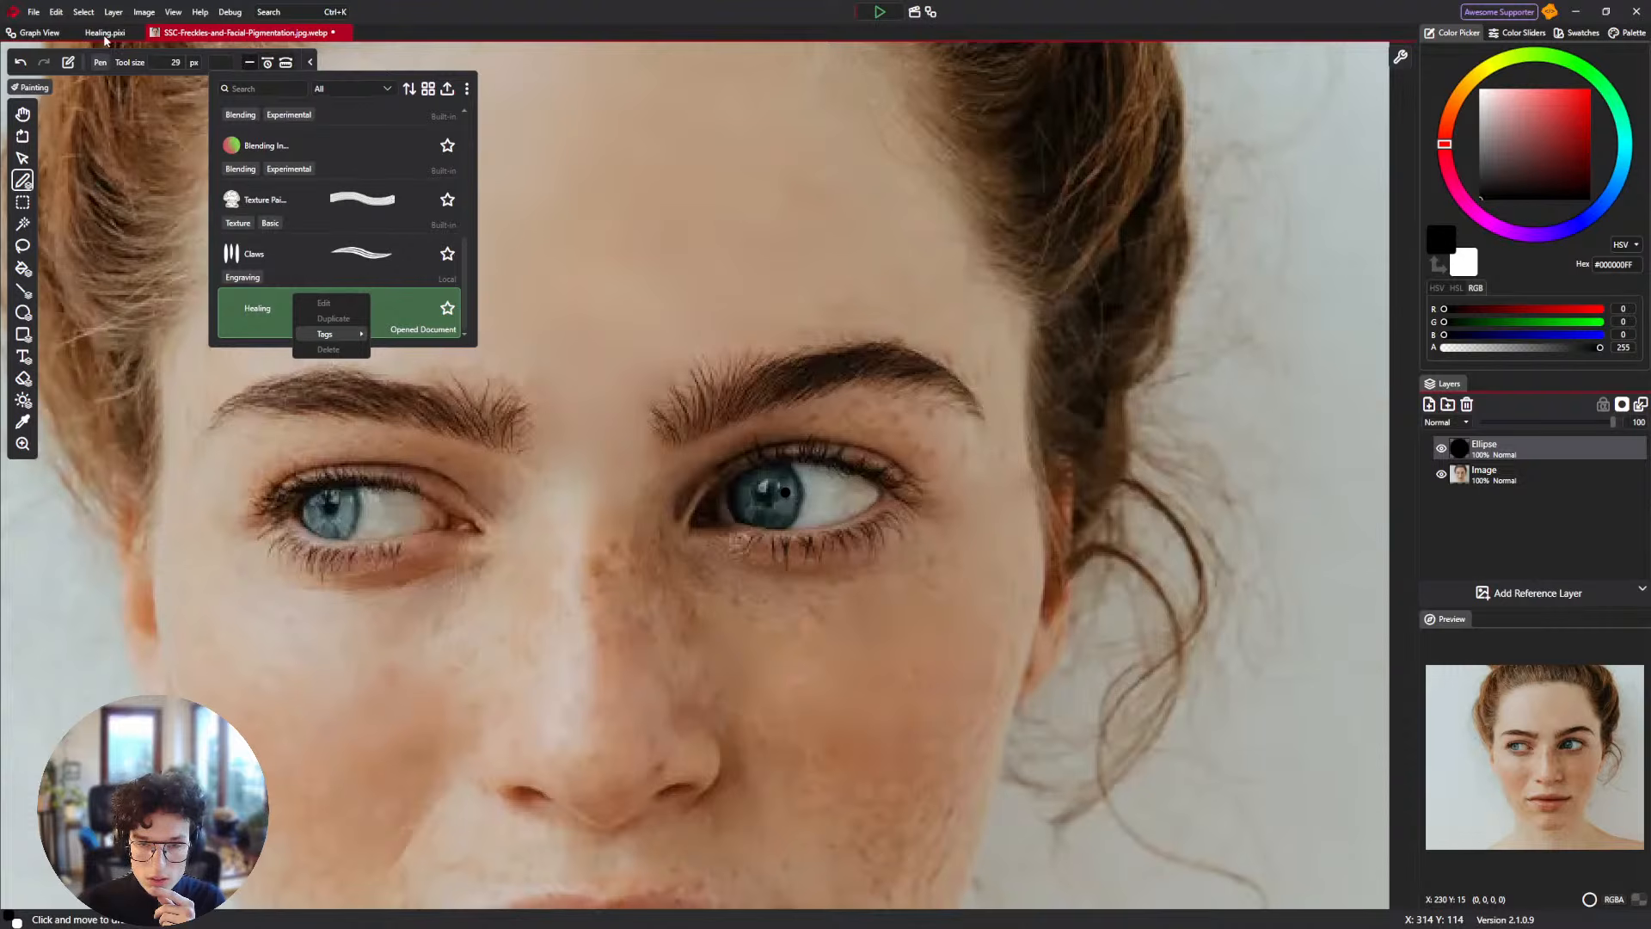
pyautogui.click(434, 319)
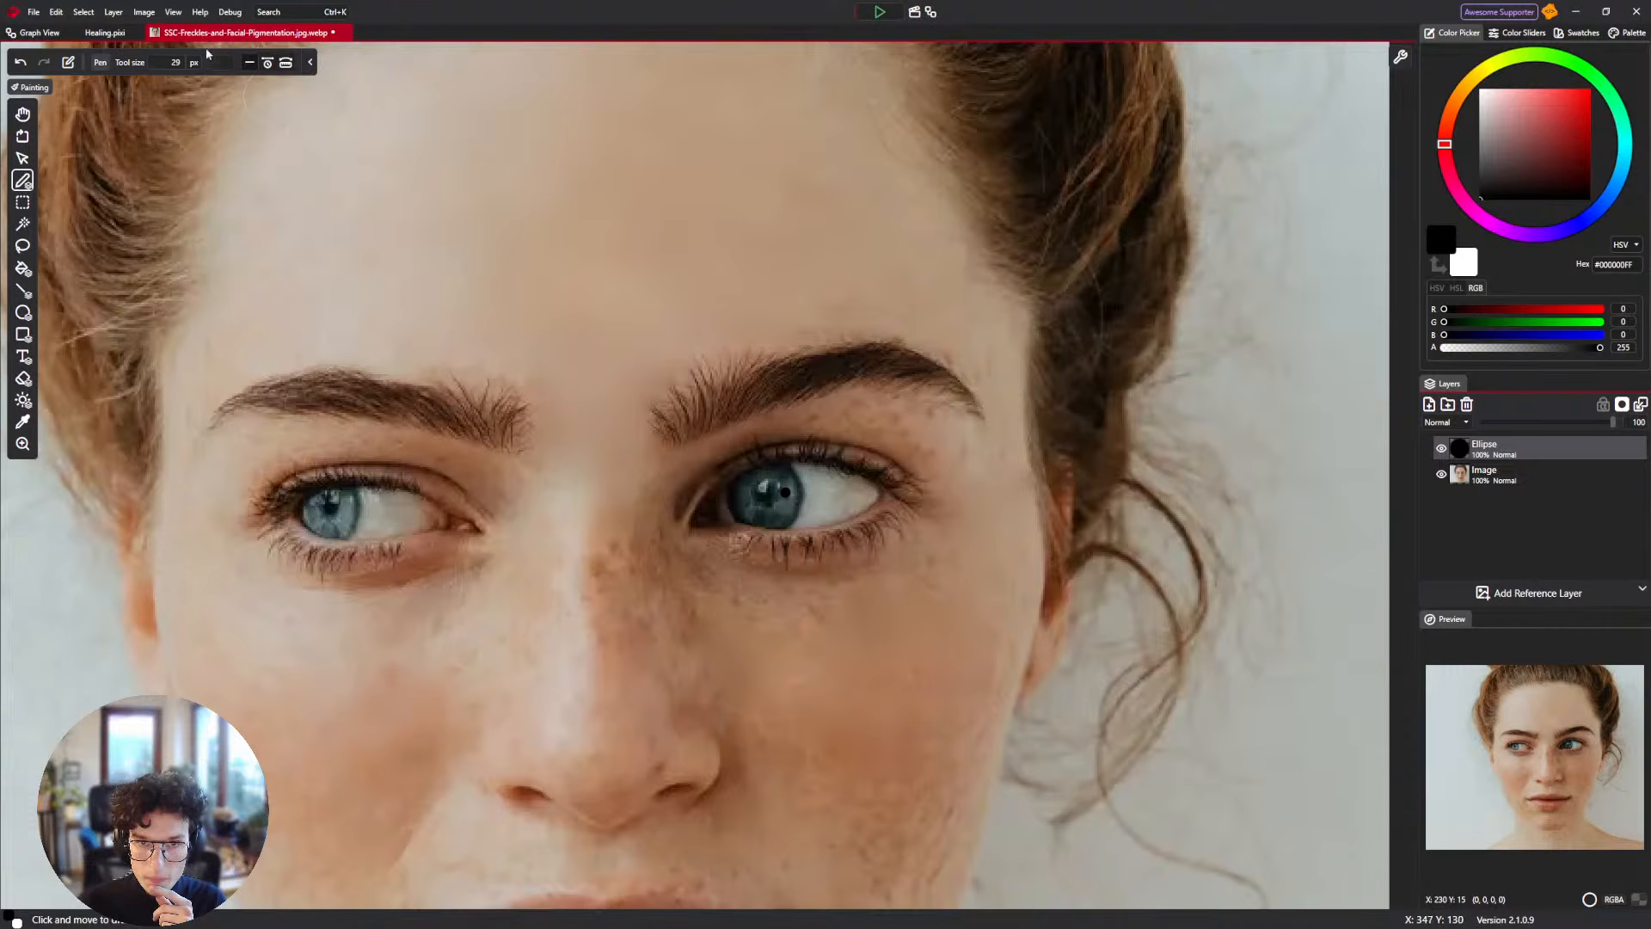
# Add the Healing brush document to the local brushes of the brush library.
pyautogui.click(221, 62)
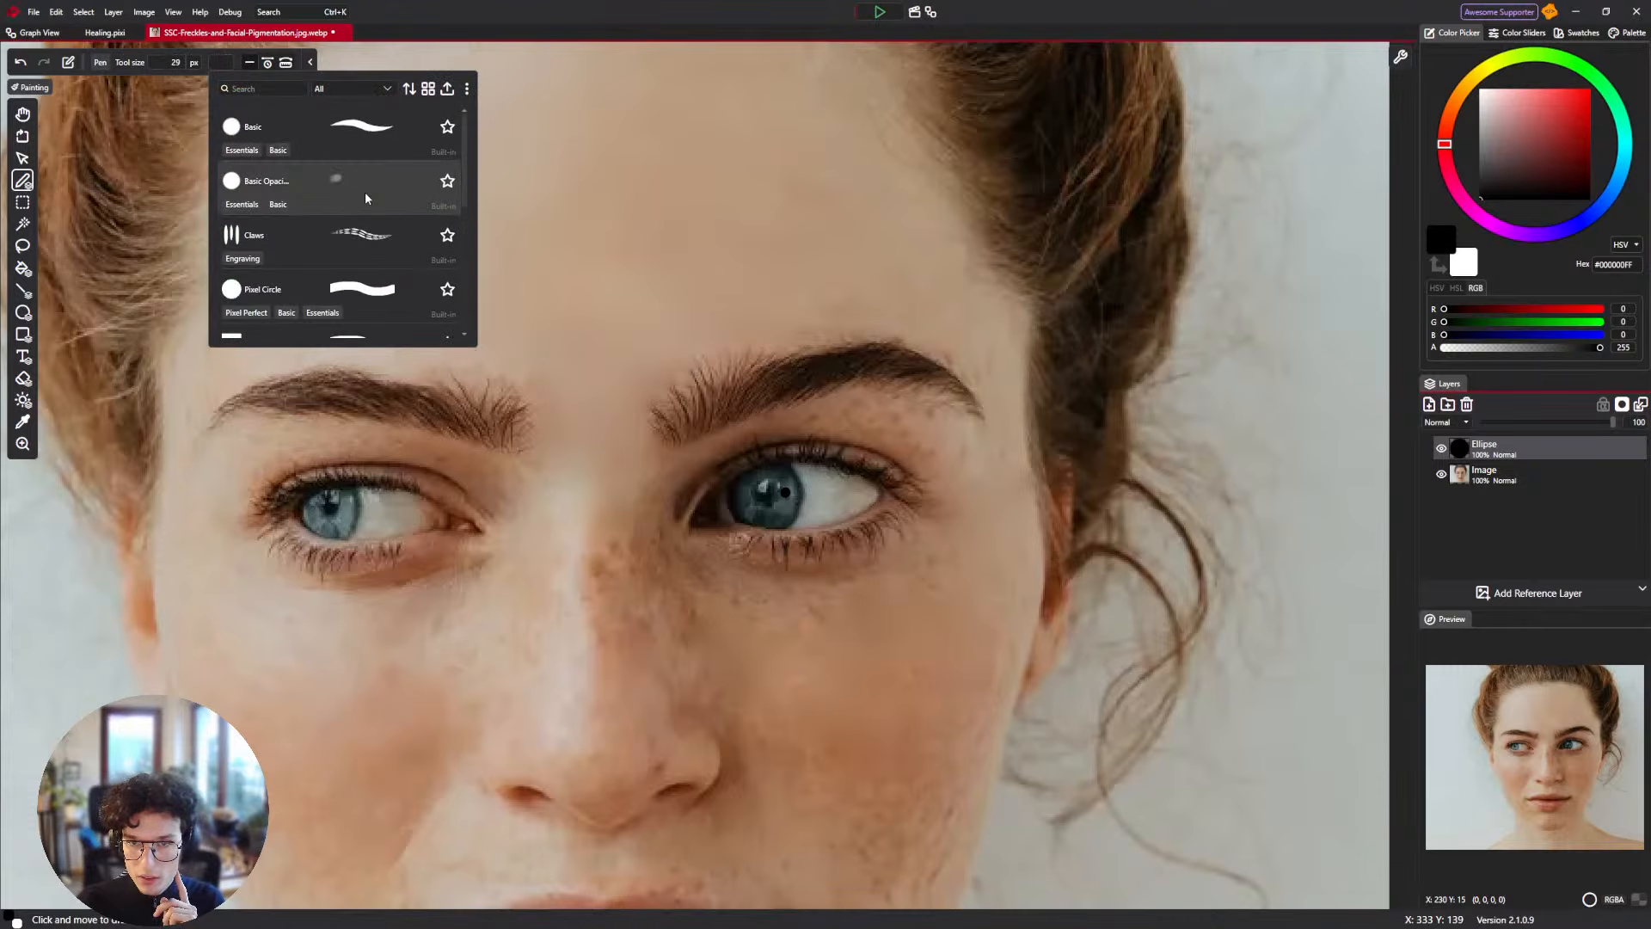
pyautogui.click(467, 91)
pyautogui.click(496, 103)
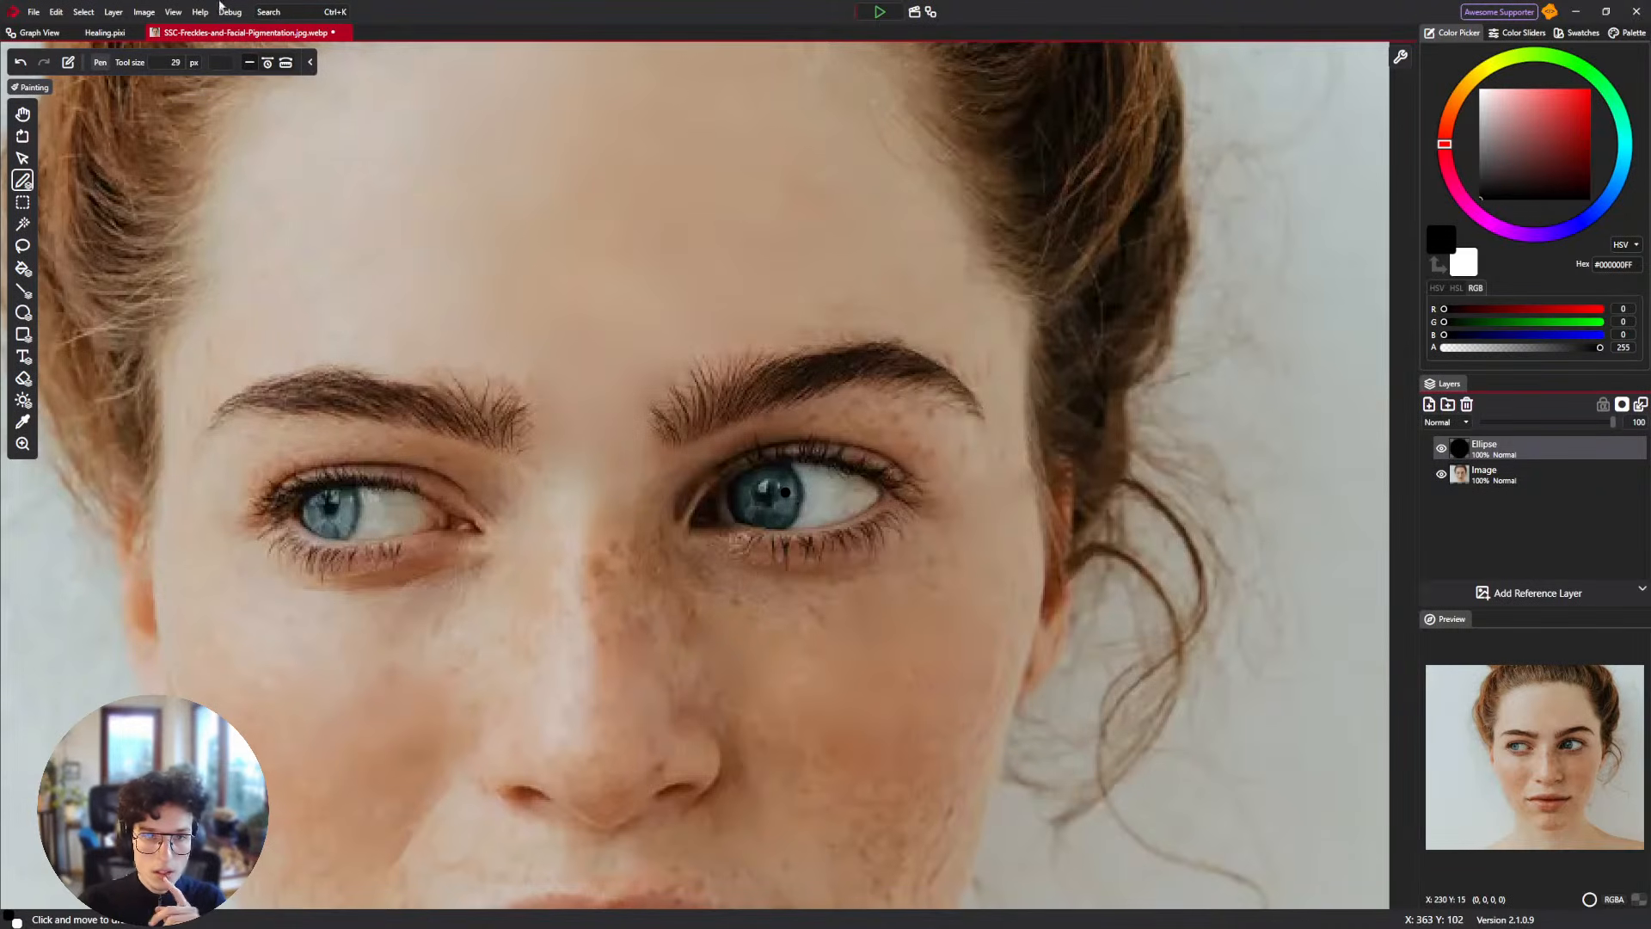
pyautogui.click(105, 33)
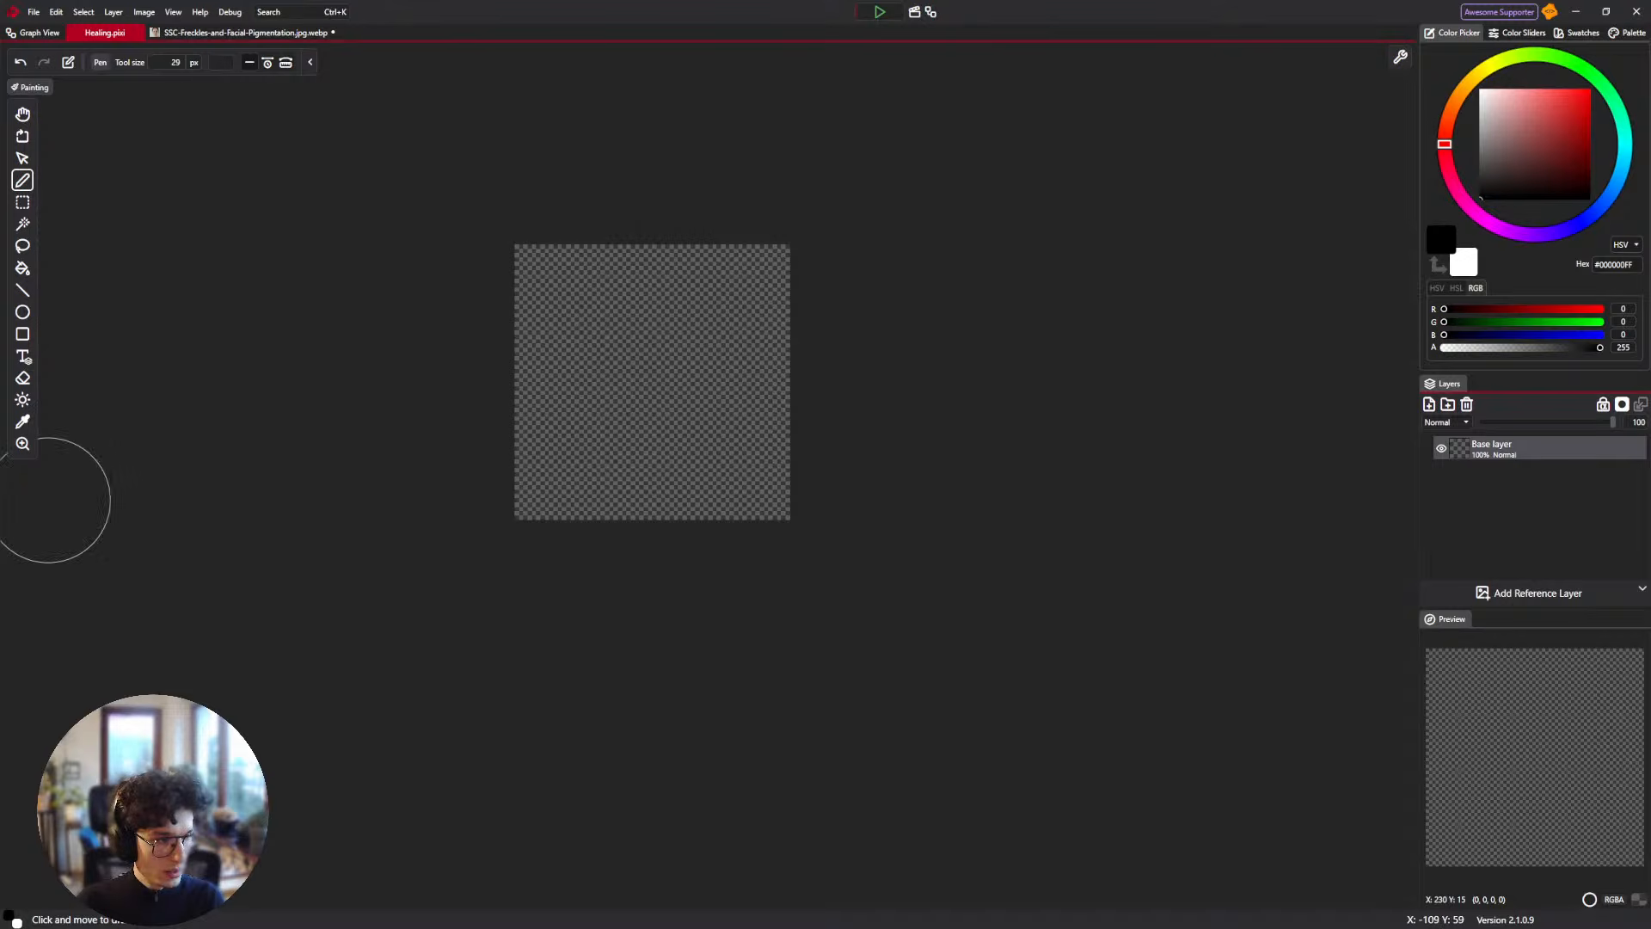
pyautogui.scroll(3, 524, 288)
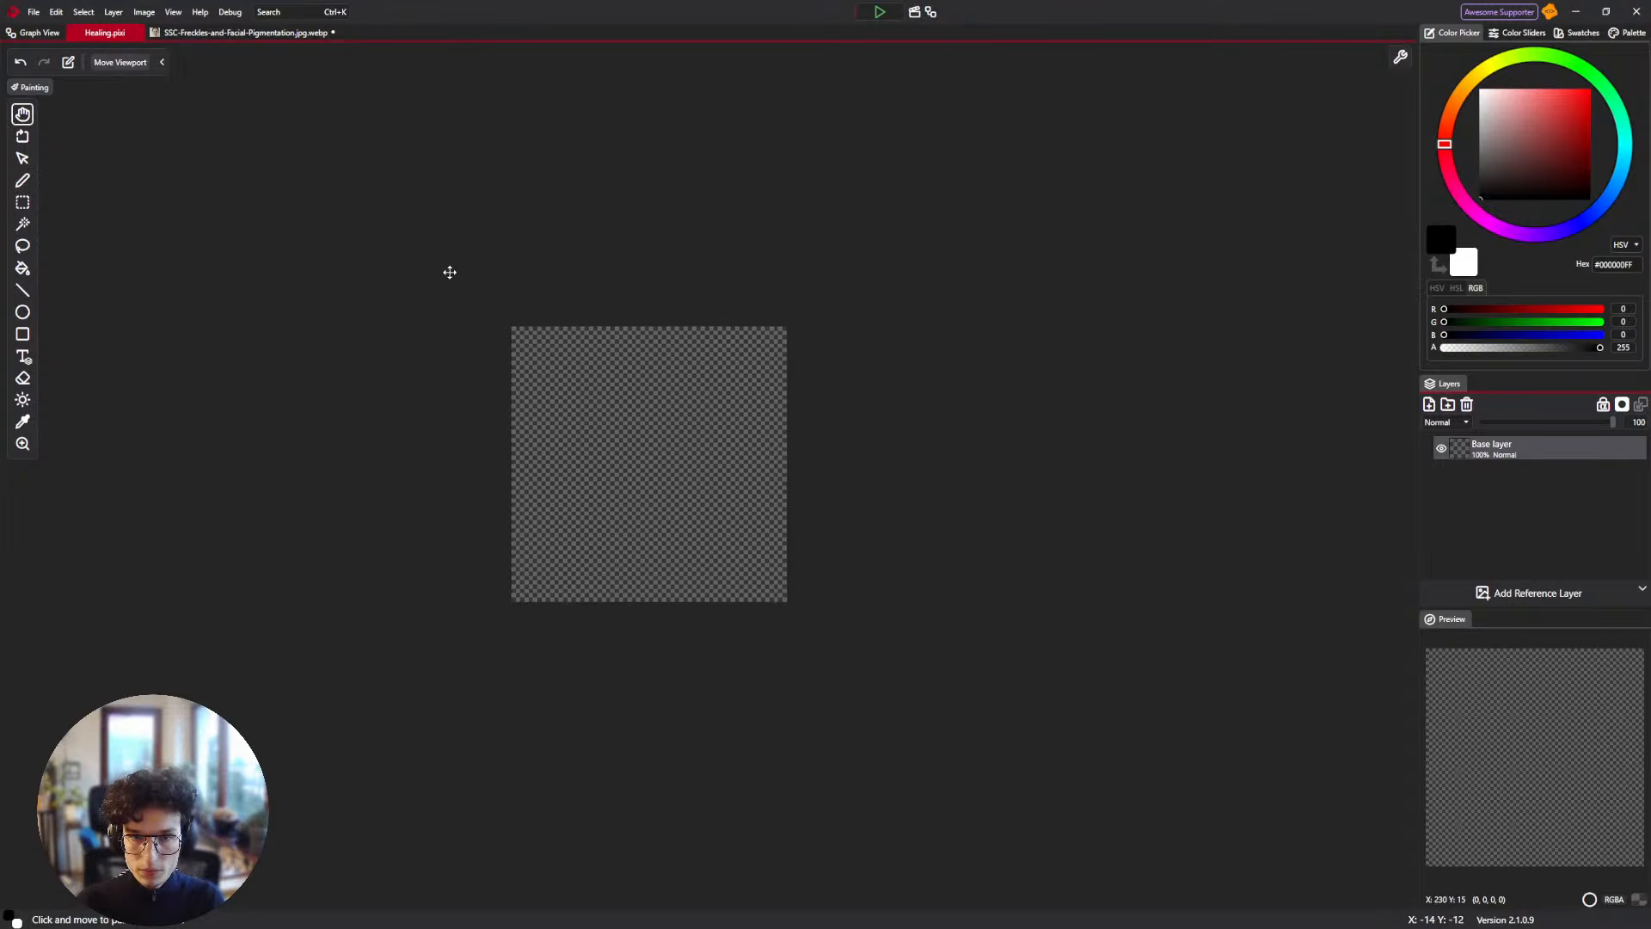
pyautogui.moveTo(469, 245); pyautogui.dragTo(475, 227)
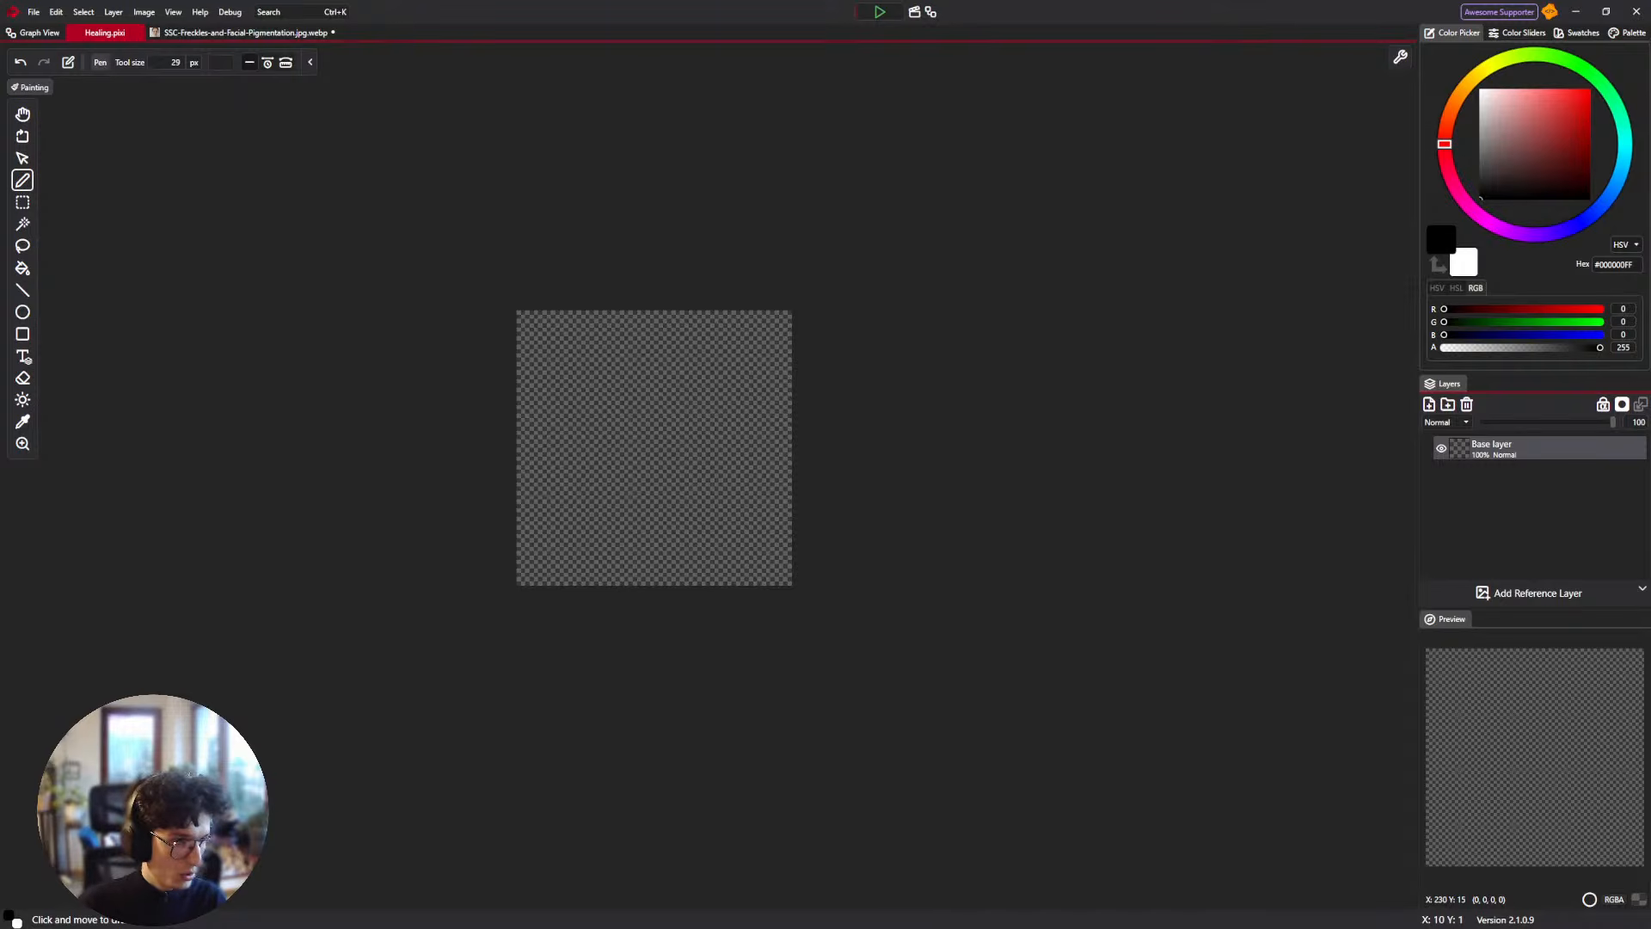
# Pick the local Healing brush from the brush library and close the Healing.pixi document.
pyautogui.click(221, 62)
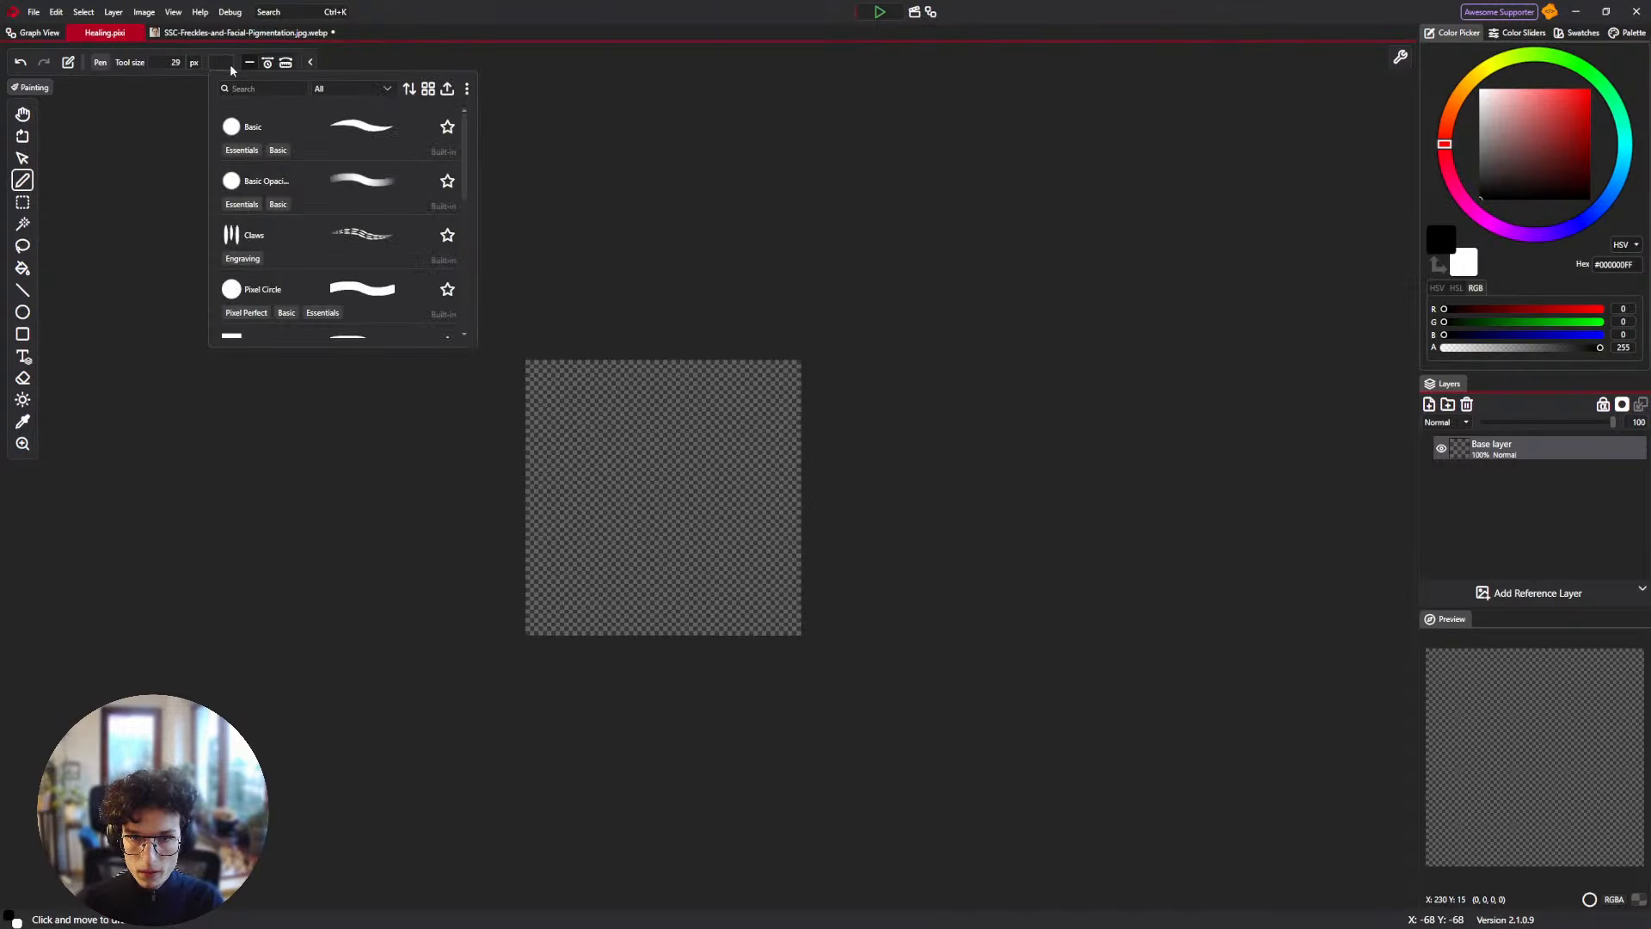
pyautogui.scroll(-4, 354, 234)
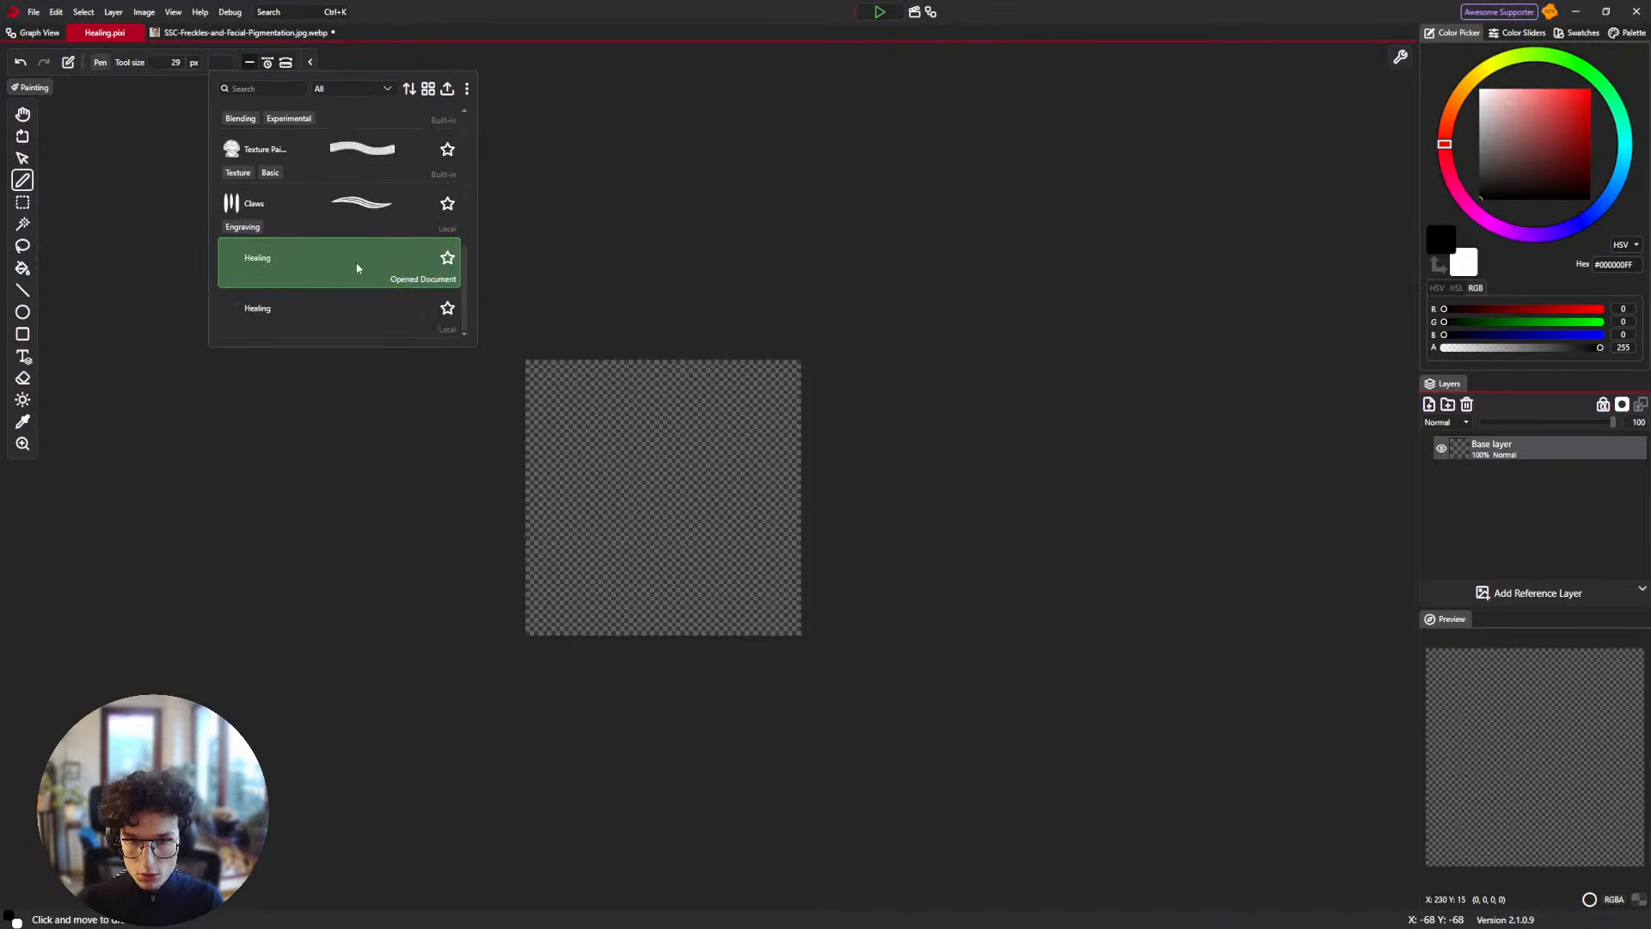
pyautogui.click(336, 312)
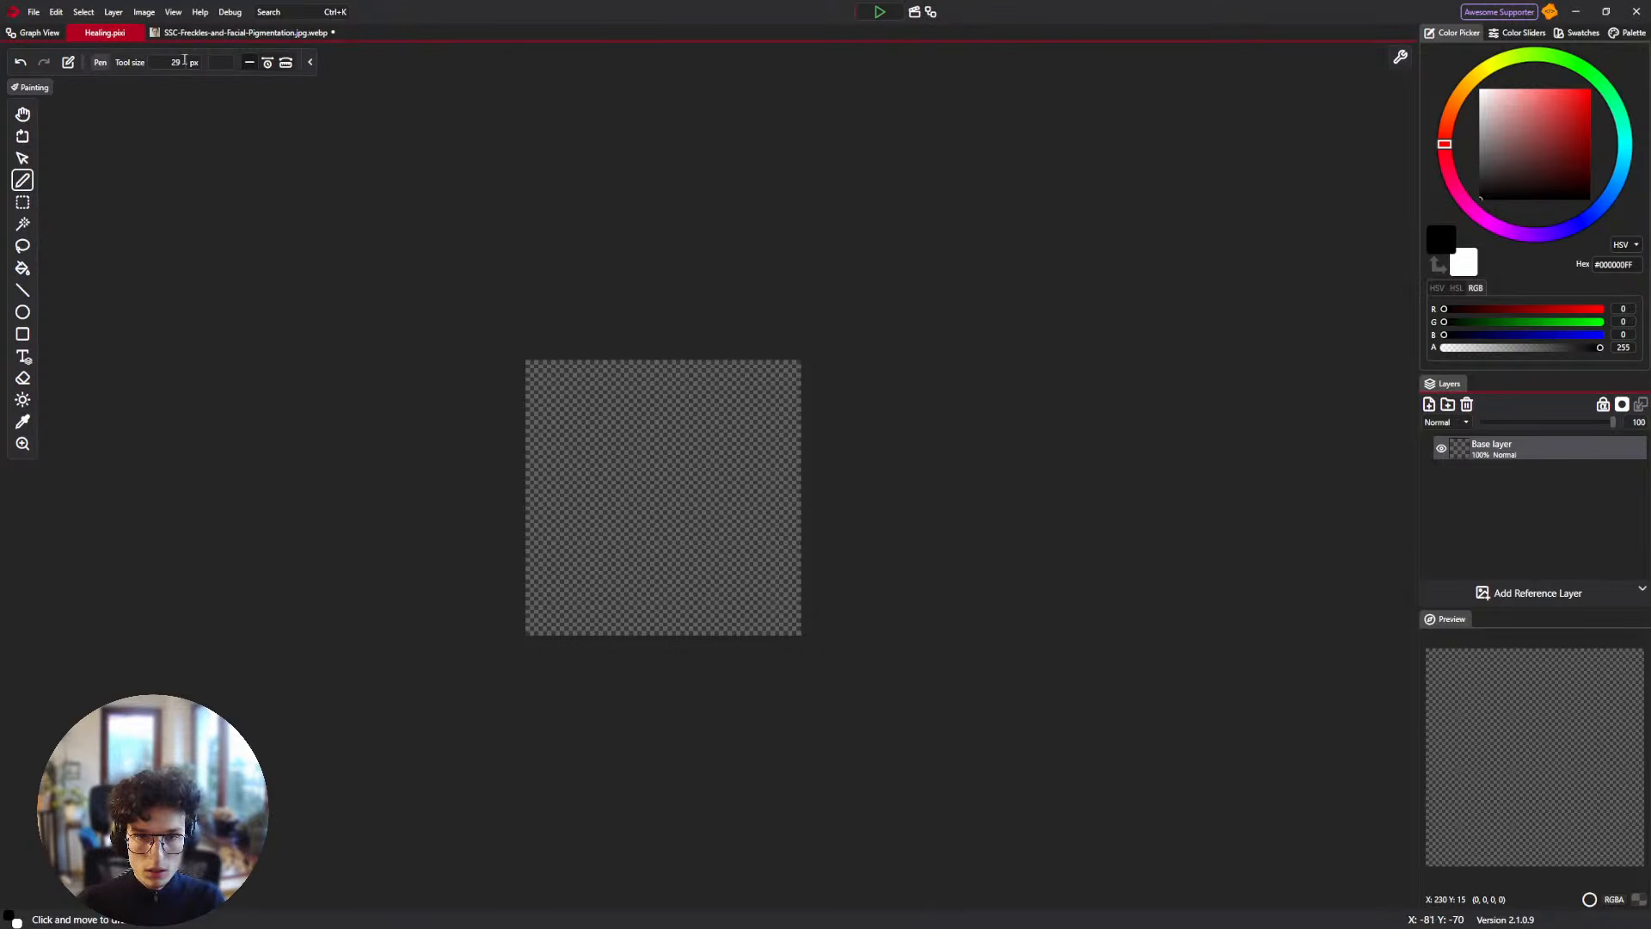
pyautogui.click(221, 62)
pyautogui.click(119, 36)
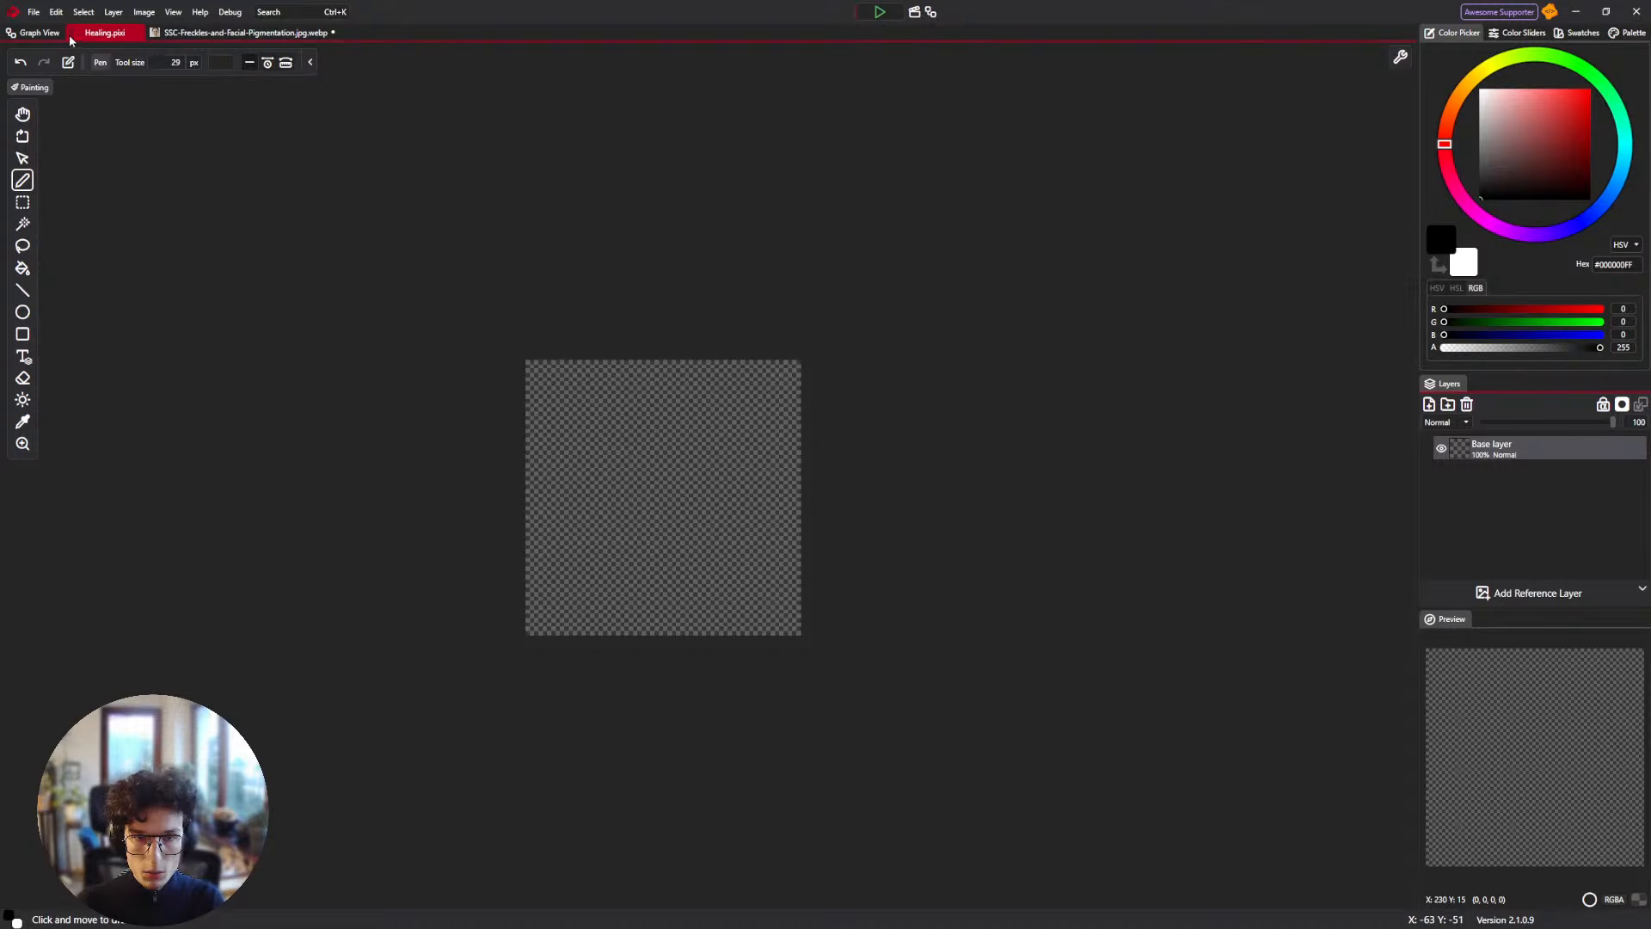
pyautogui.click(136, 35)
# Choose the local Healing brush for the portrait, try a single dab over the iris with the black circle, and undo it.
pyautogui.click(222, 63)
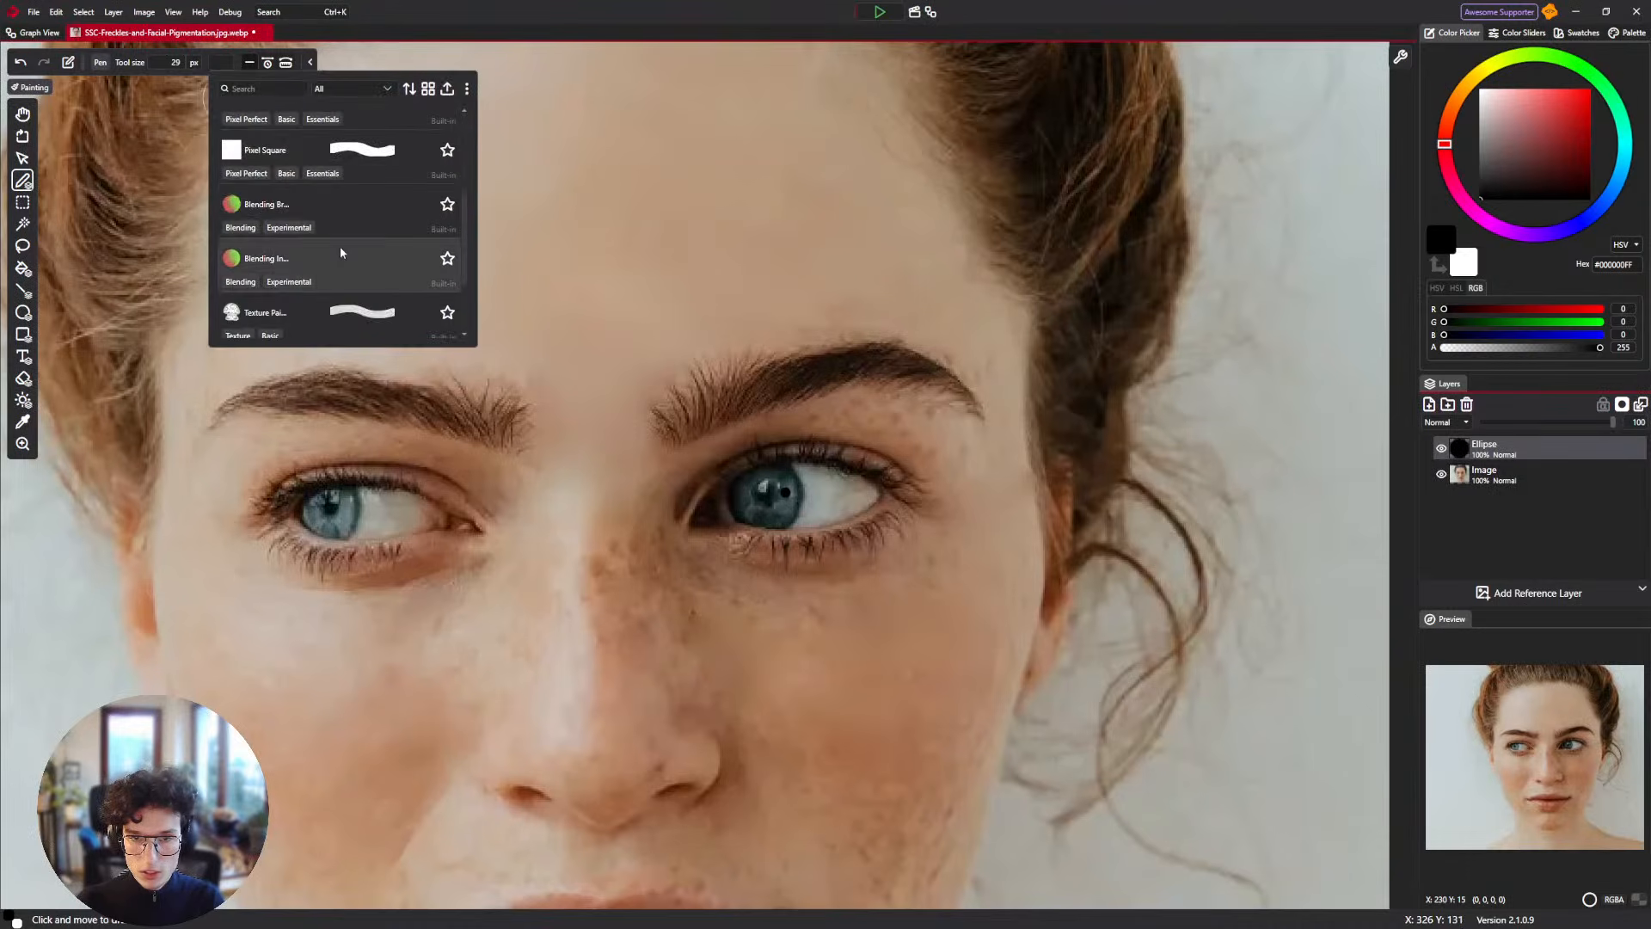
pyautogui.scroll(-3, 340, 255)
pyautogui.click(341, 304)
pyautogui.click(778, 496)
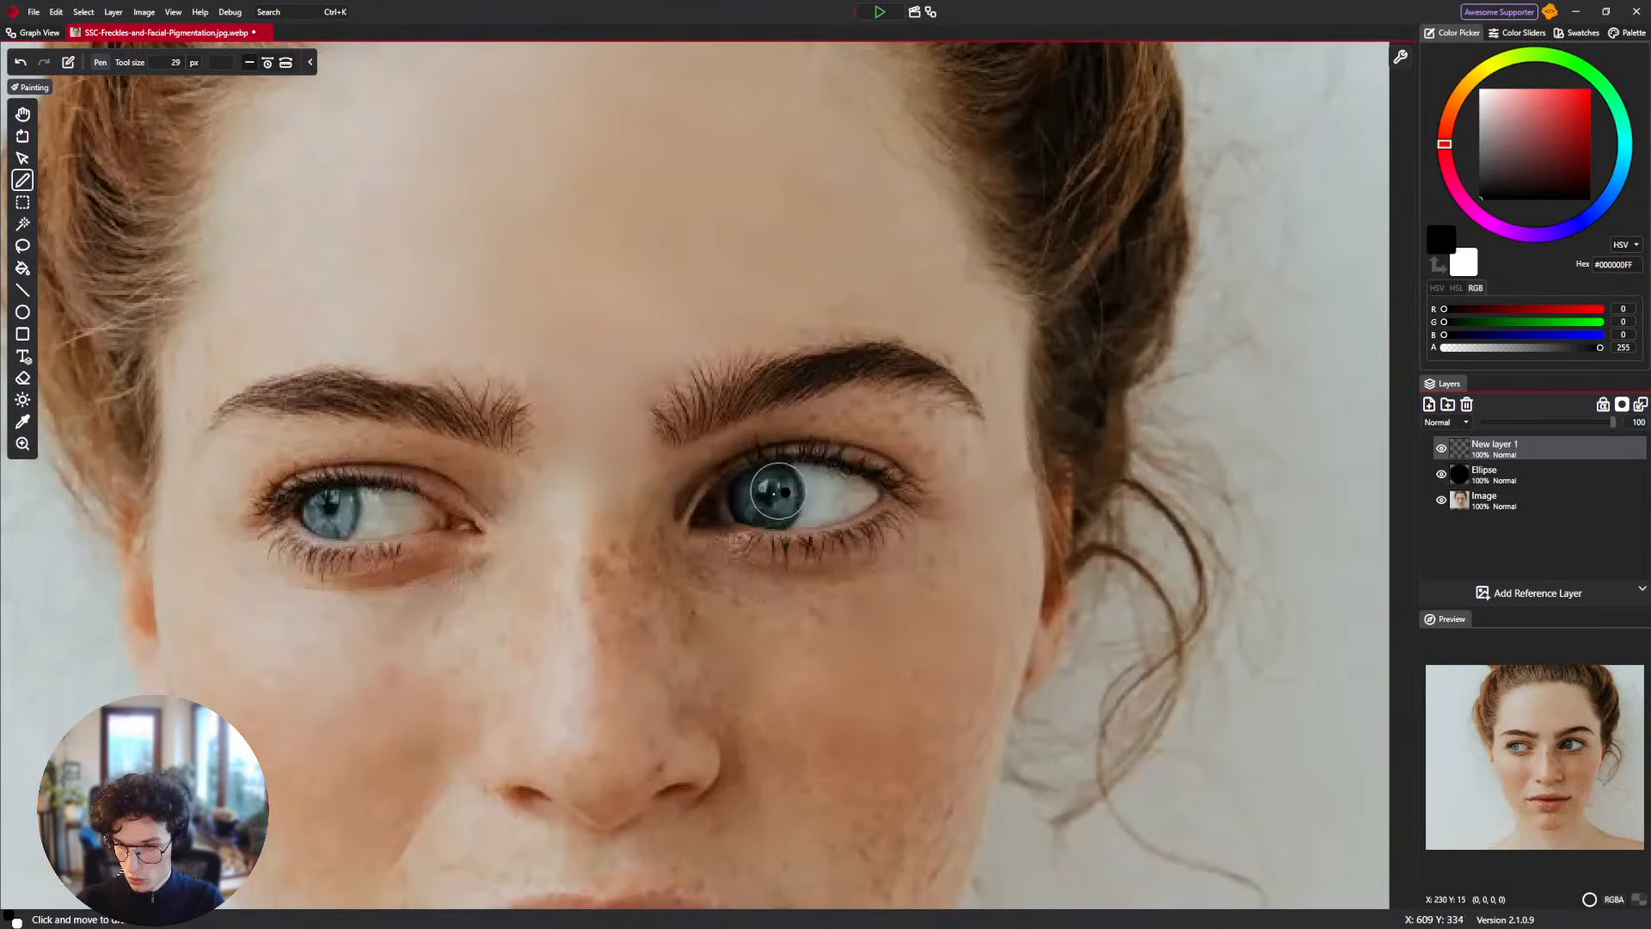
pyautogui.hotkey('ctrl', 'z')
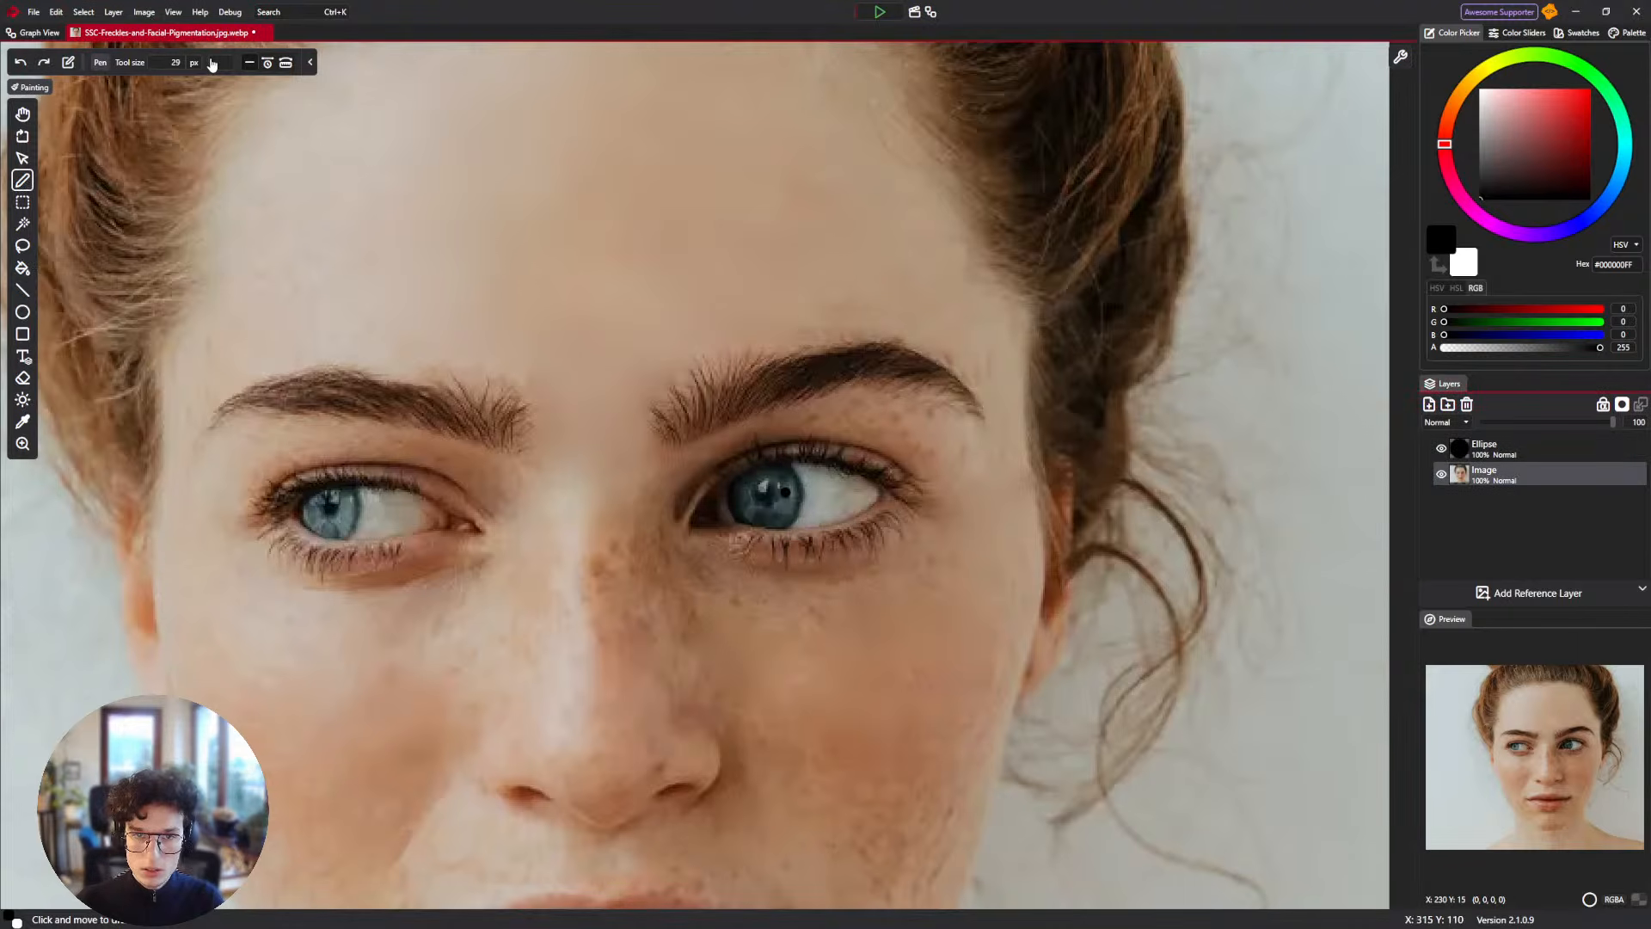
# Duplicate the local Healing brush from the brush library.
pyautogui.click(216, 62)
pyautogui.scroll(-5, 364, 329)
pyautogui.rightClick(314, 295)
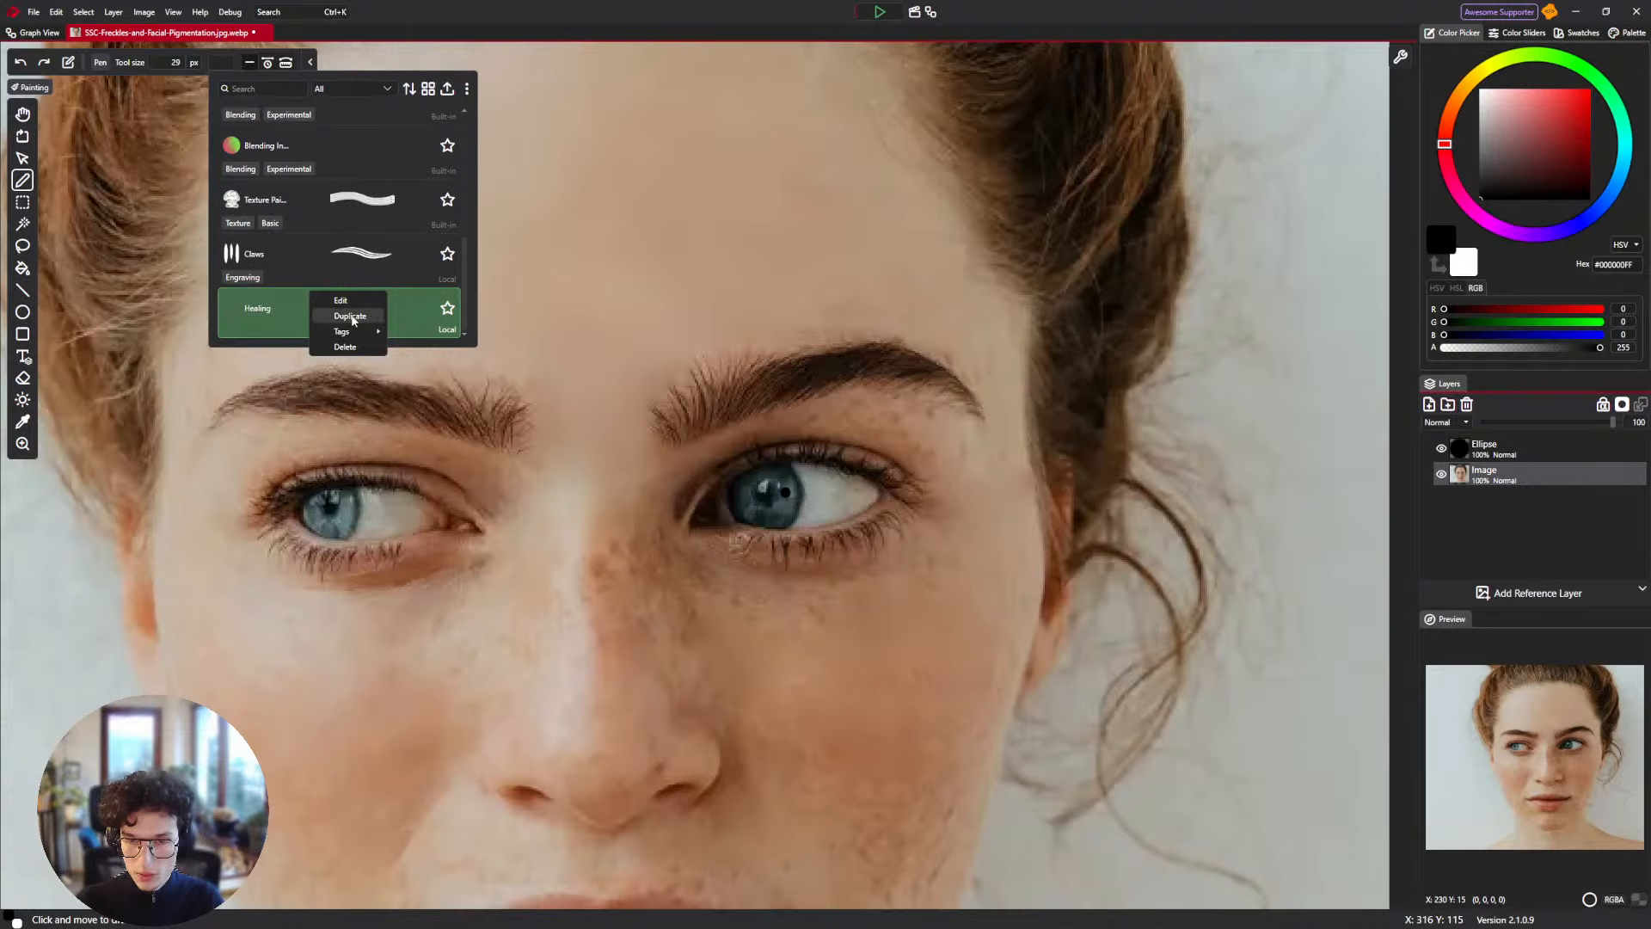
pyautogui.click(350, 316)
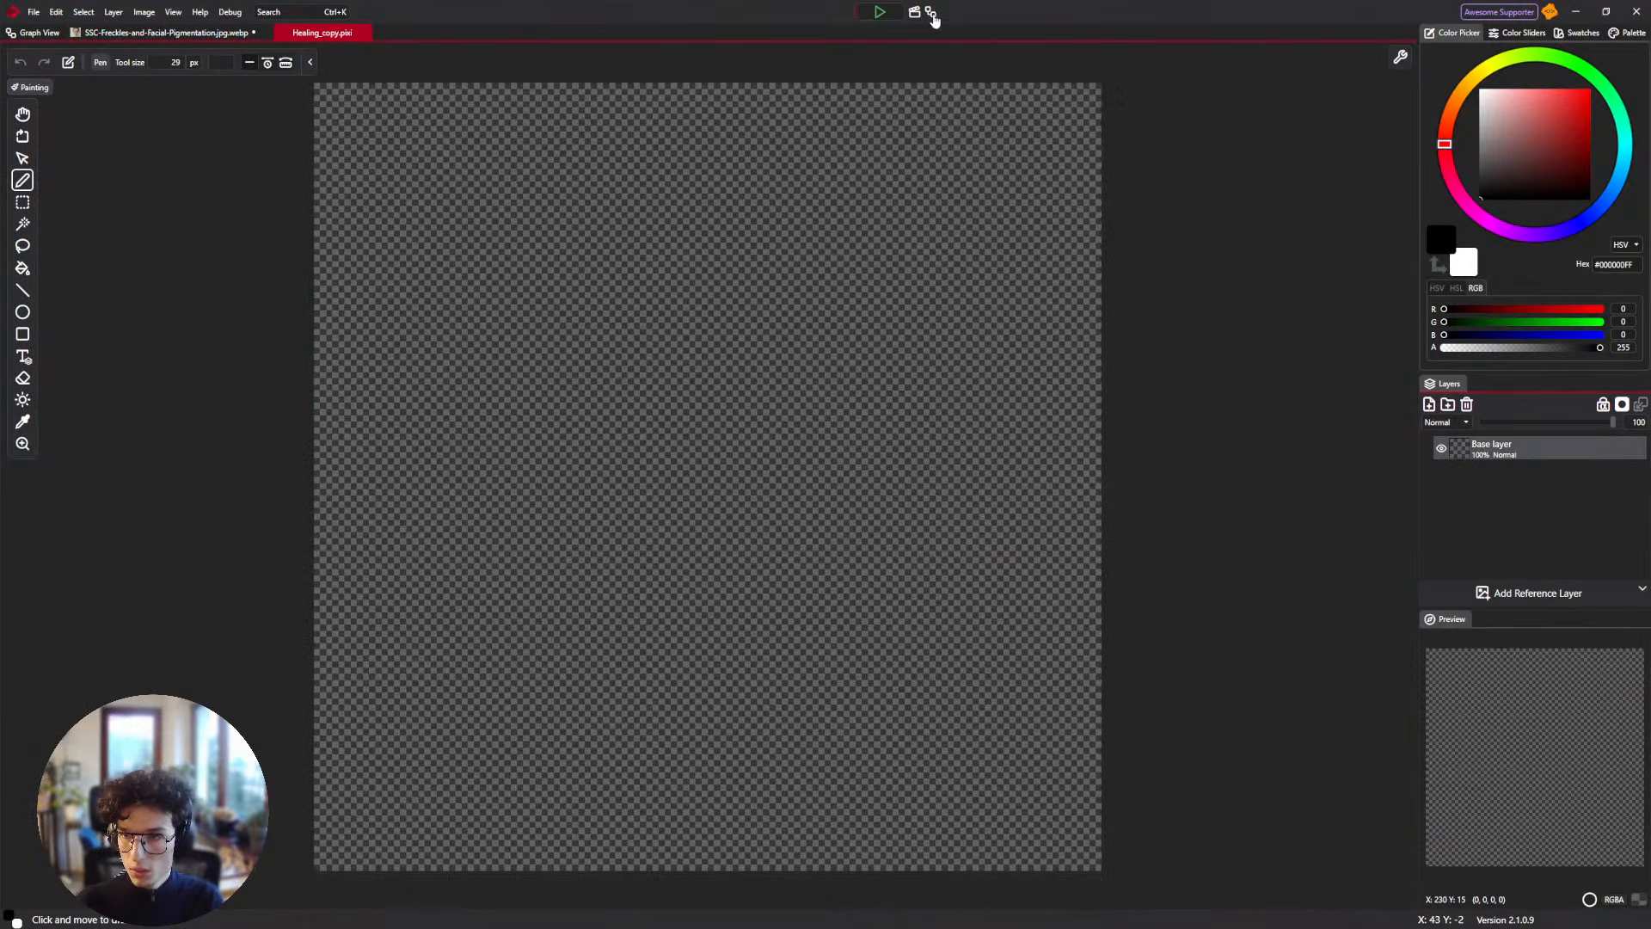
# Show the node graph of Healing_copy.pixi and inspect the name and settings of its Brush Output node.
pyautogui.click(931, 11)
pyautogui.scroll(3, 1058, 435)
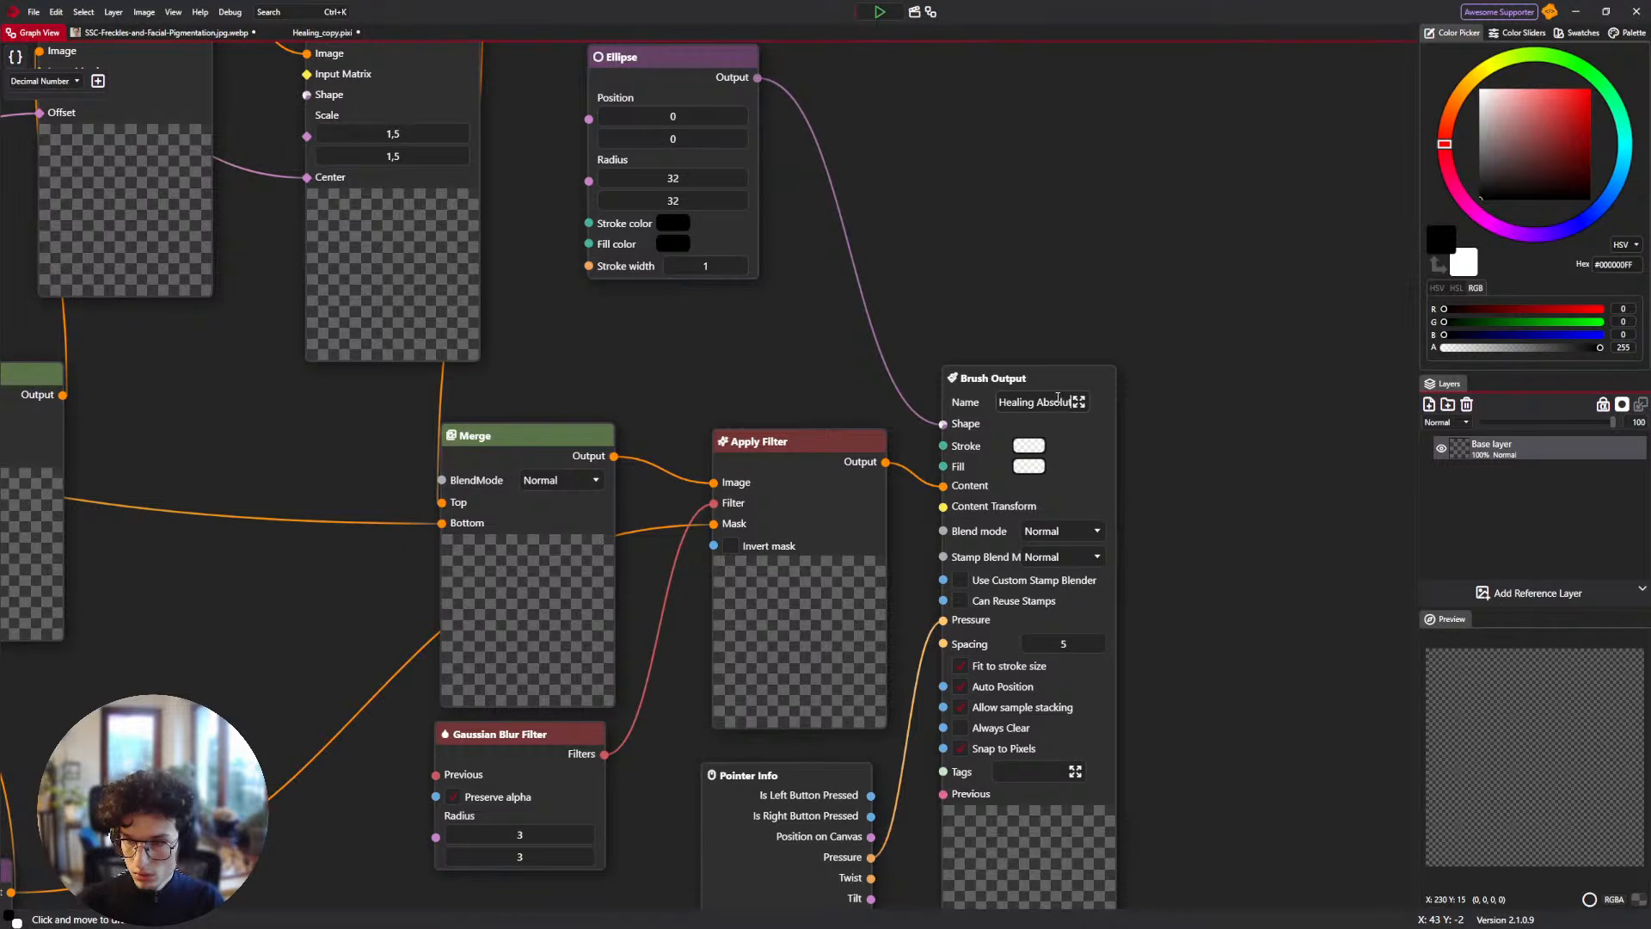
pyautogui.moveTo(1060, 353); pyautogui.dragTo(899, 292)
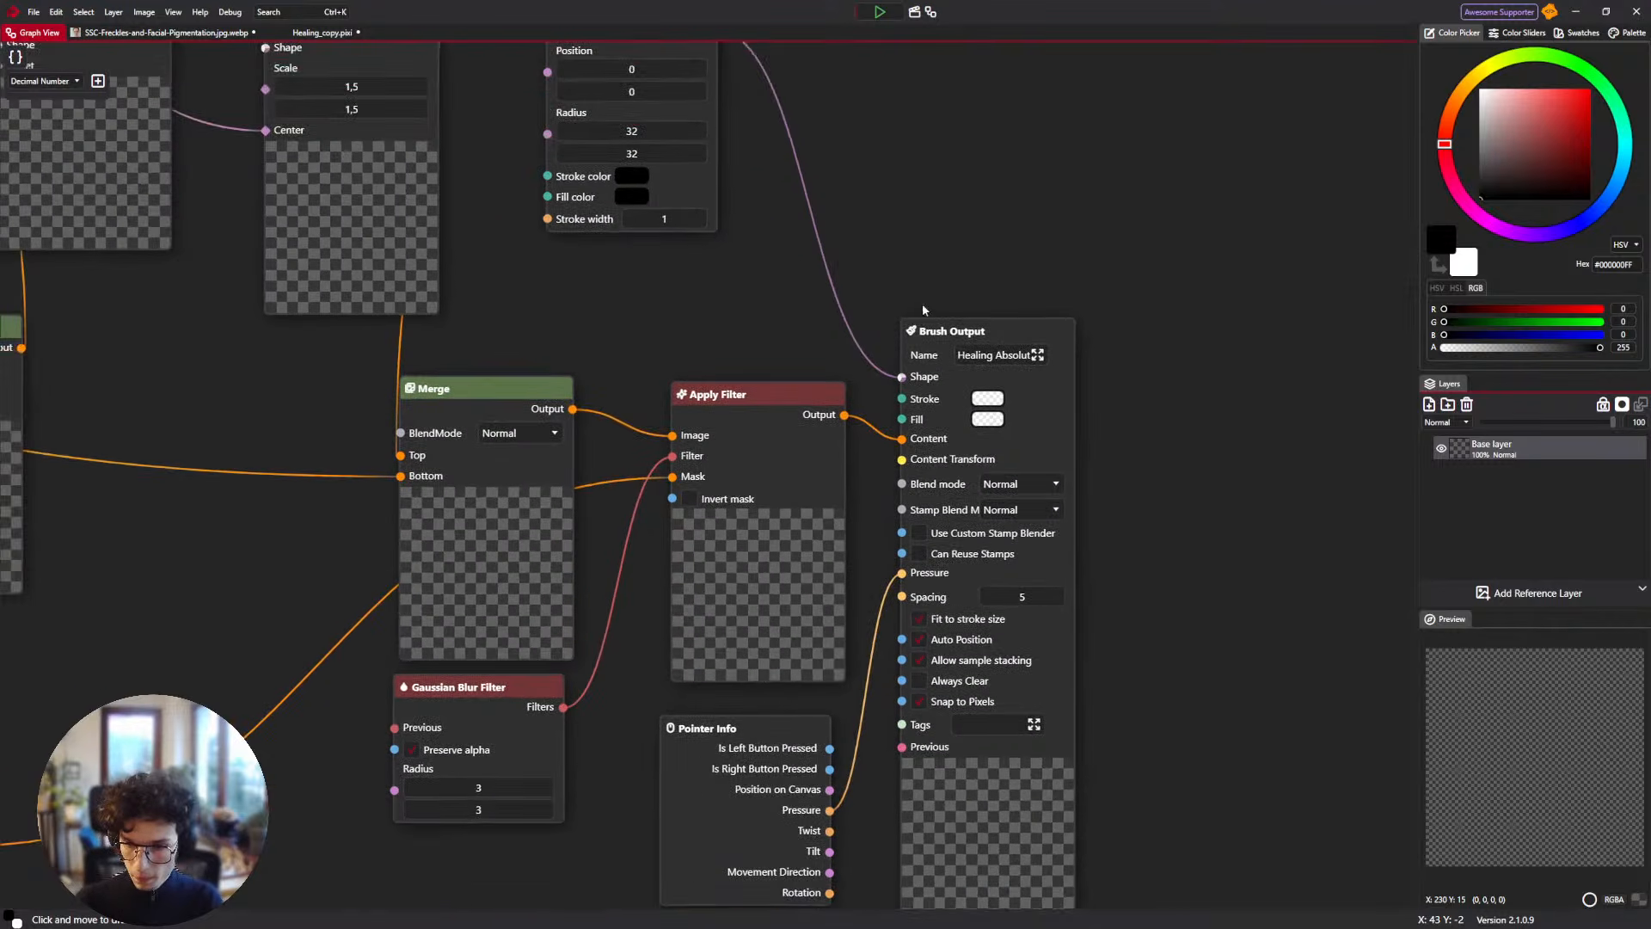
pyautogui.moveTo(373, 491); pyautogui.dragTo(815, 364)
# Return to the portrait document and select the Ellipse layer.
pyautogui.click(197, 36)
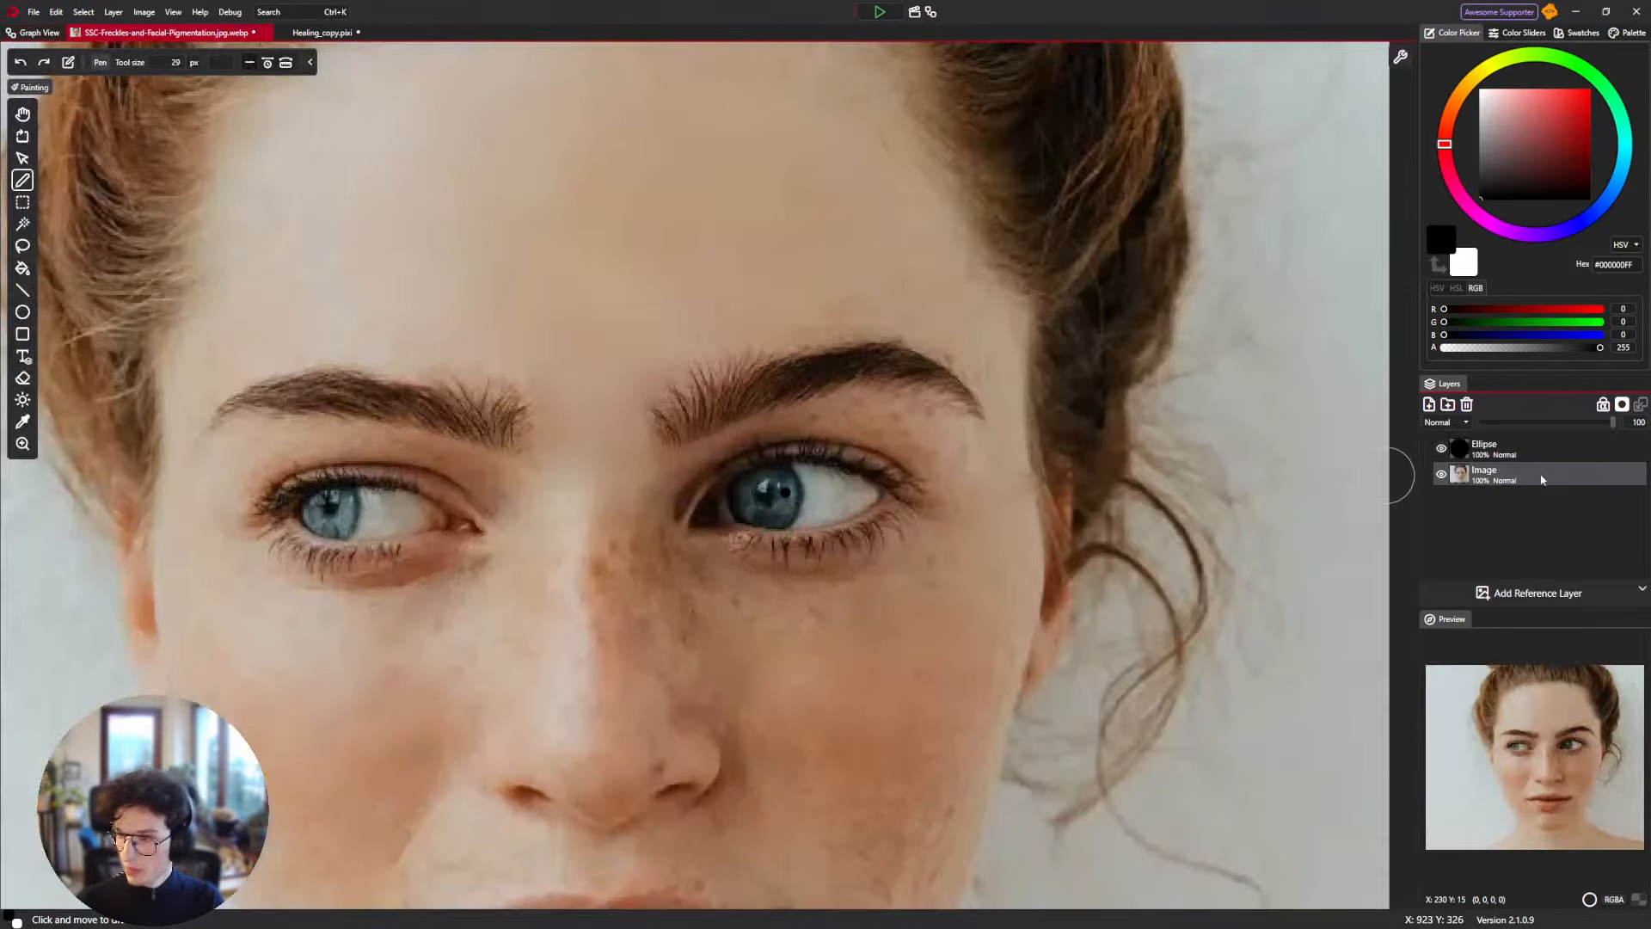
pyautogui.click(1509, 451)
pyautogui.scroll(-3, 593, 306)
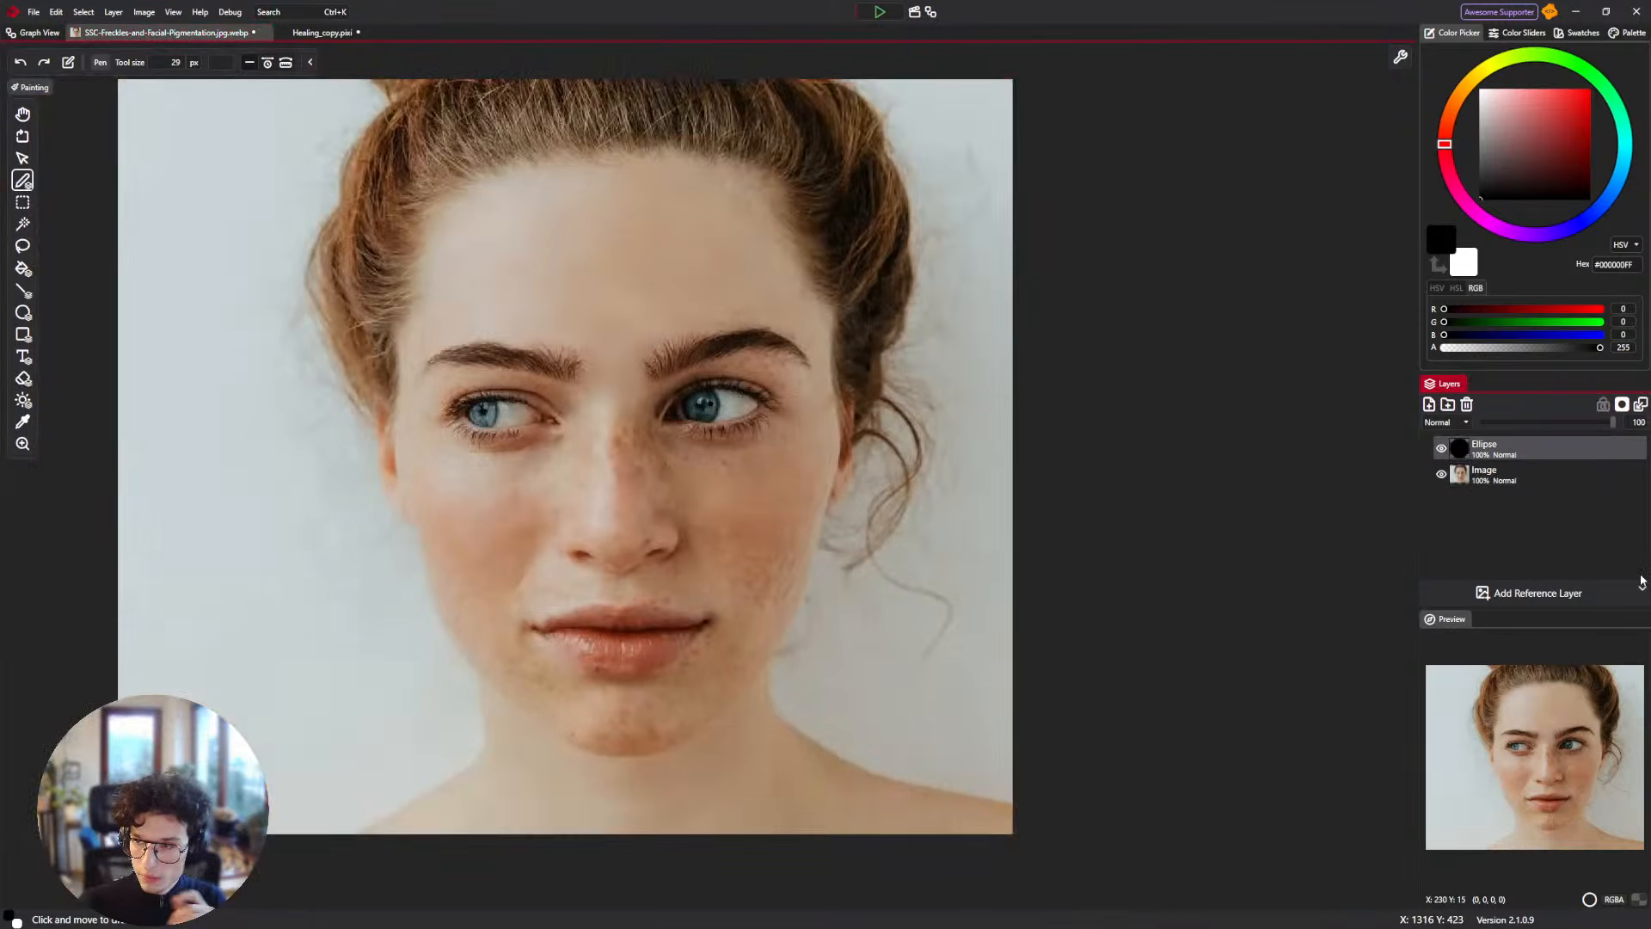
# Examine the complete node graph of Healing_copy.pixi once more.
pyautogui.click(322, 33)
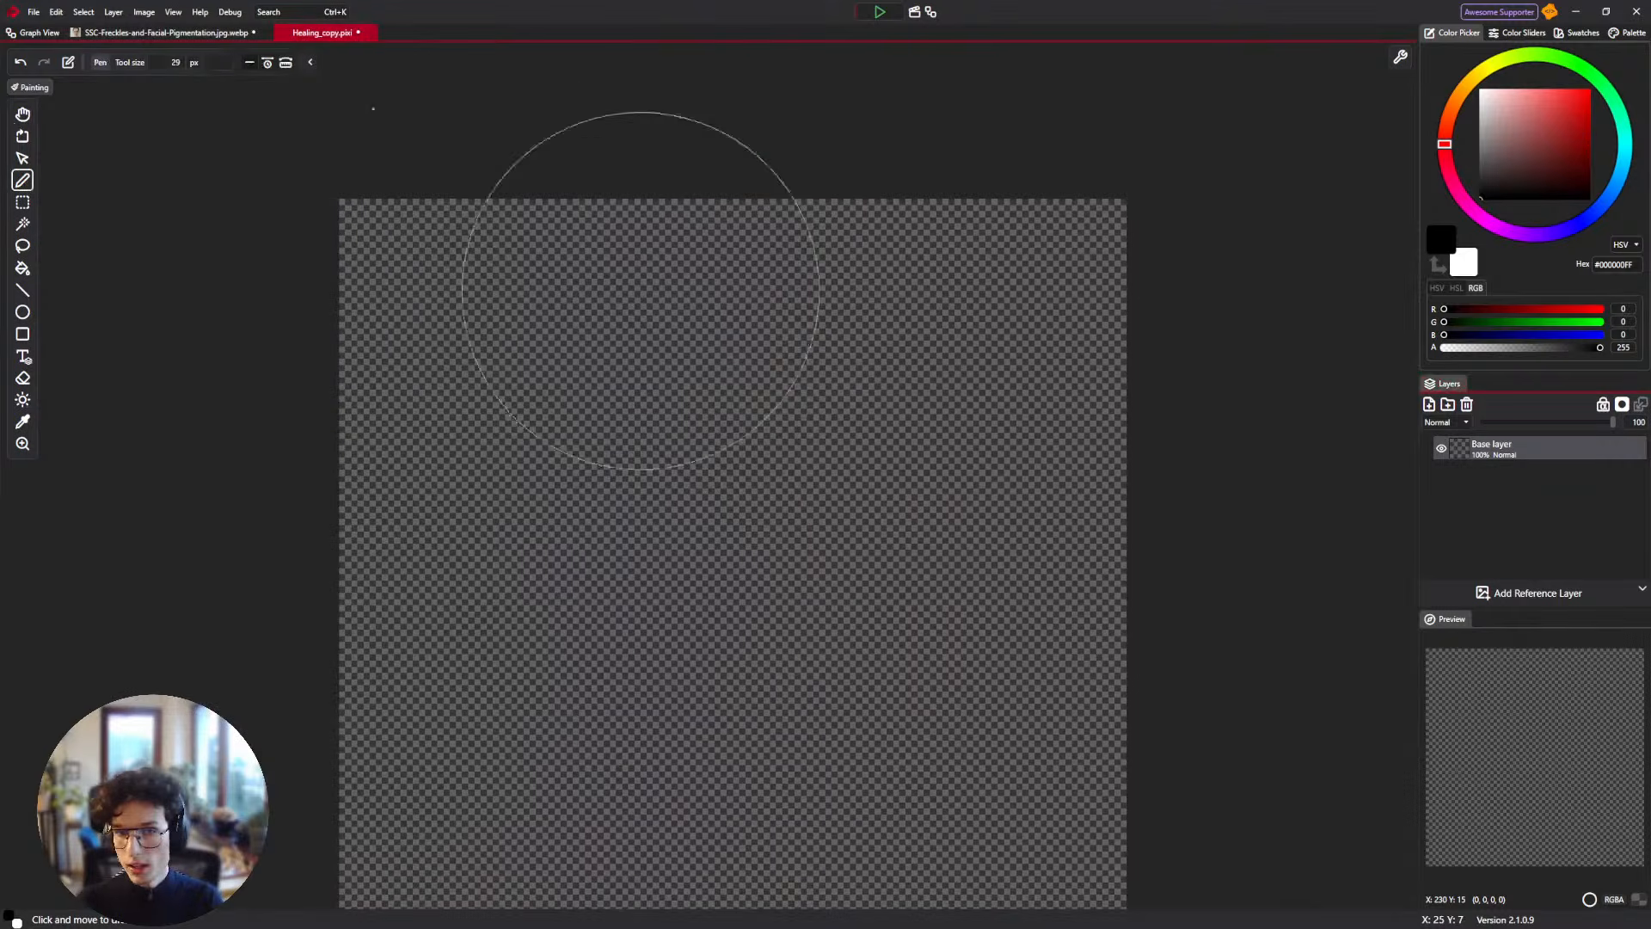
pyautogui.click(936, 12)
pyautogui.scroll(-5, 782, 470)
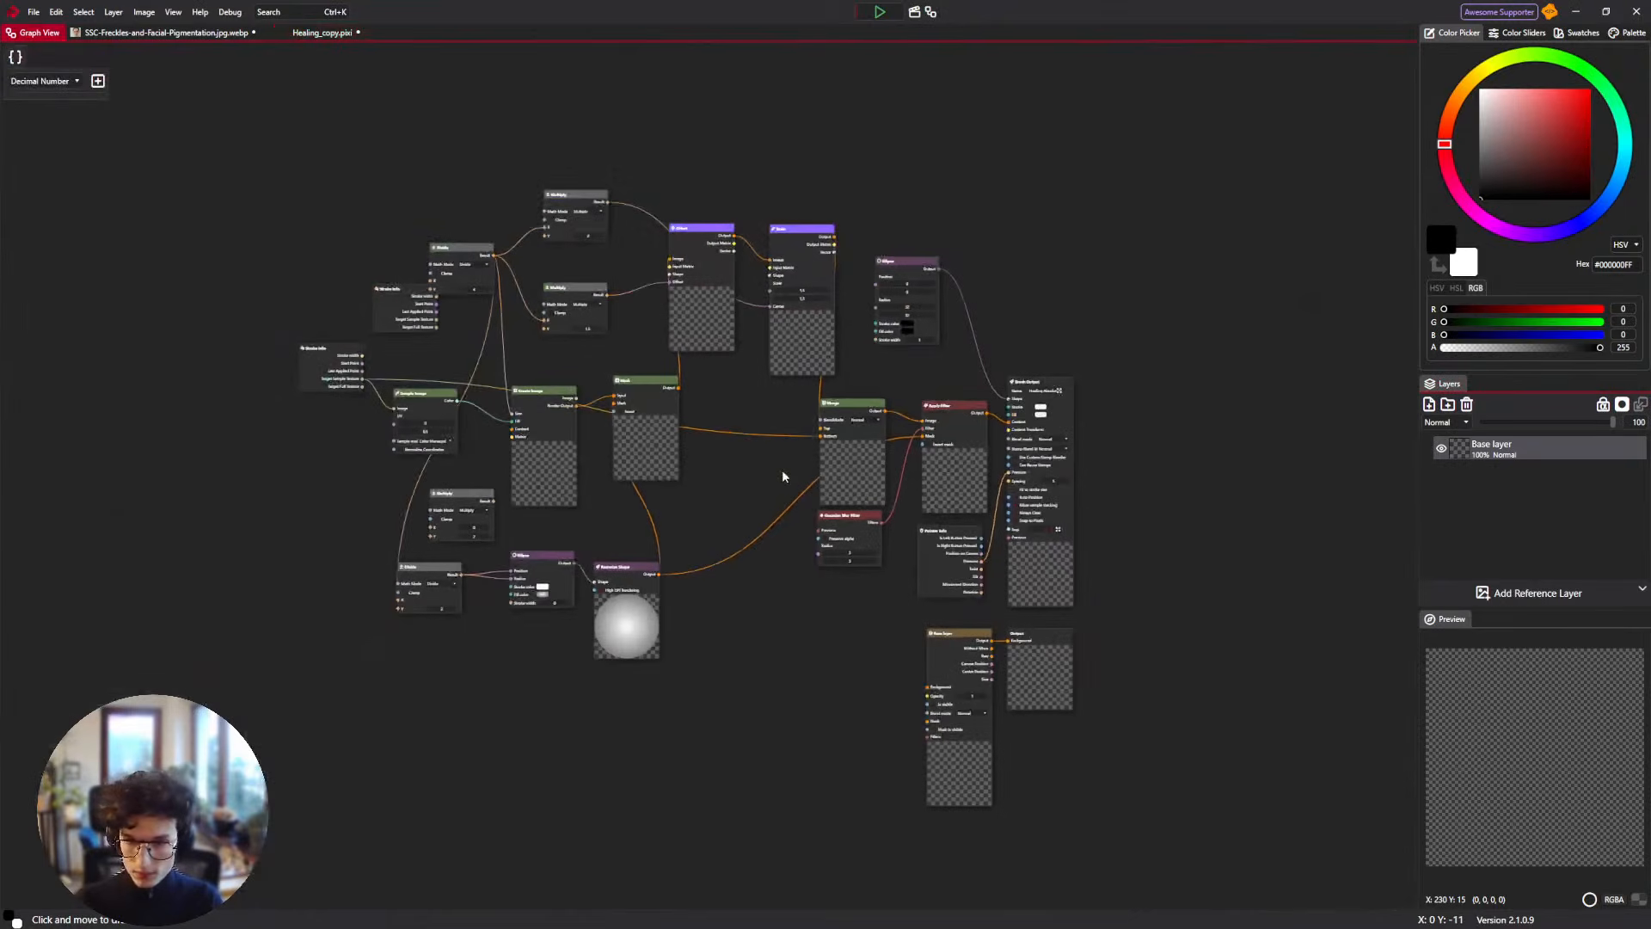
pyautogui.click(323, 33)
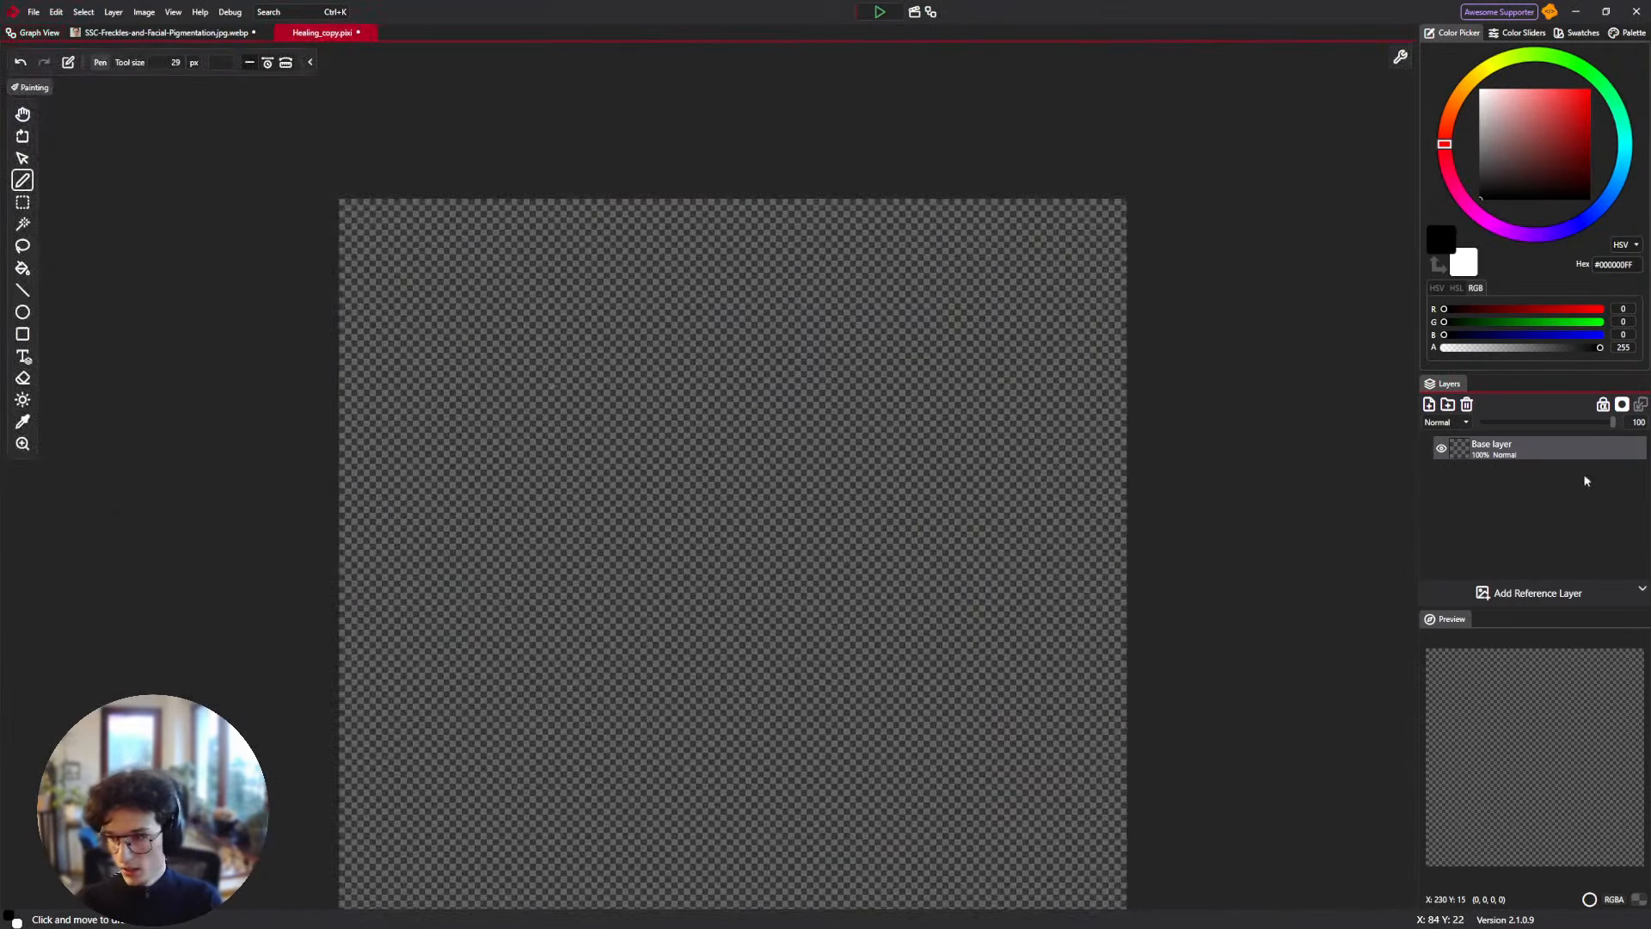
# Inspect the small black vector circle on the portrait's iris up close, and view the whole face.
pyautogui.click(159, 32)
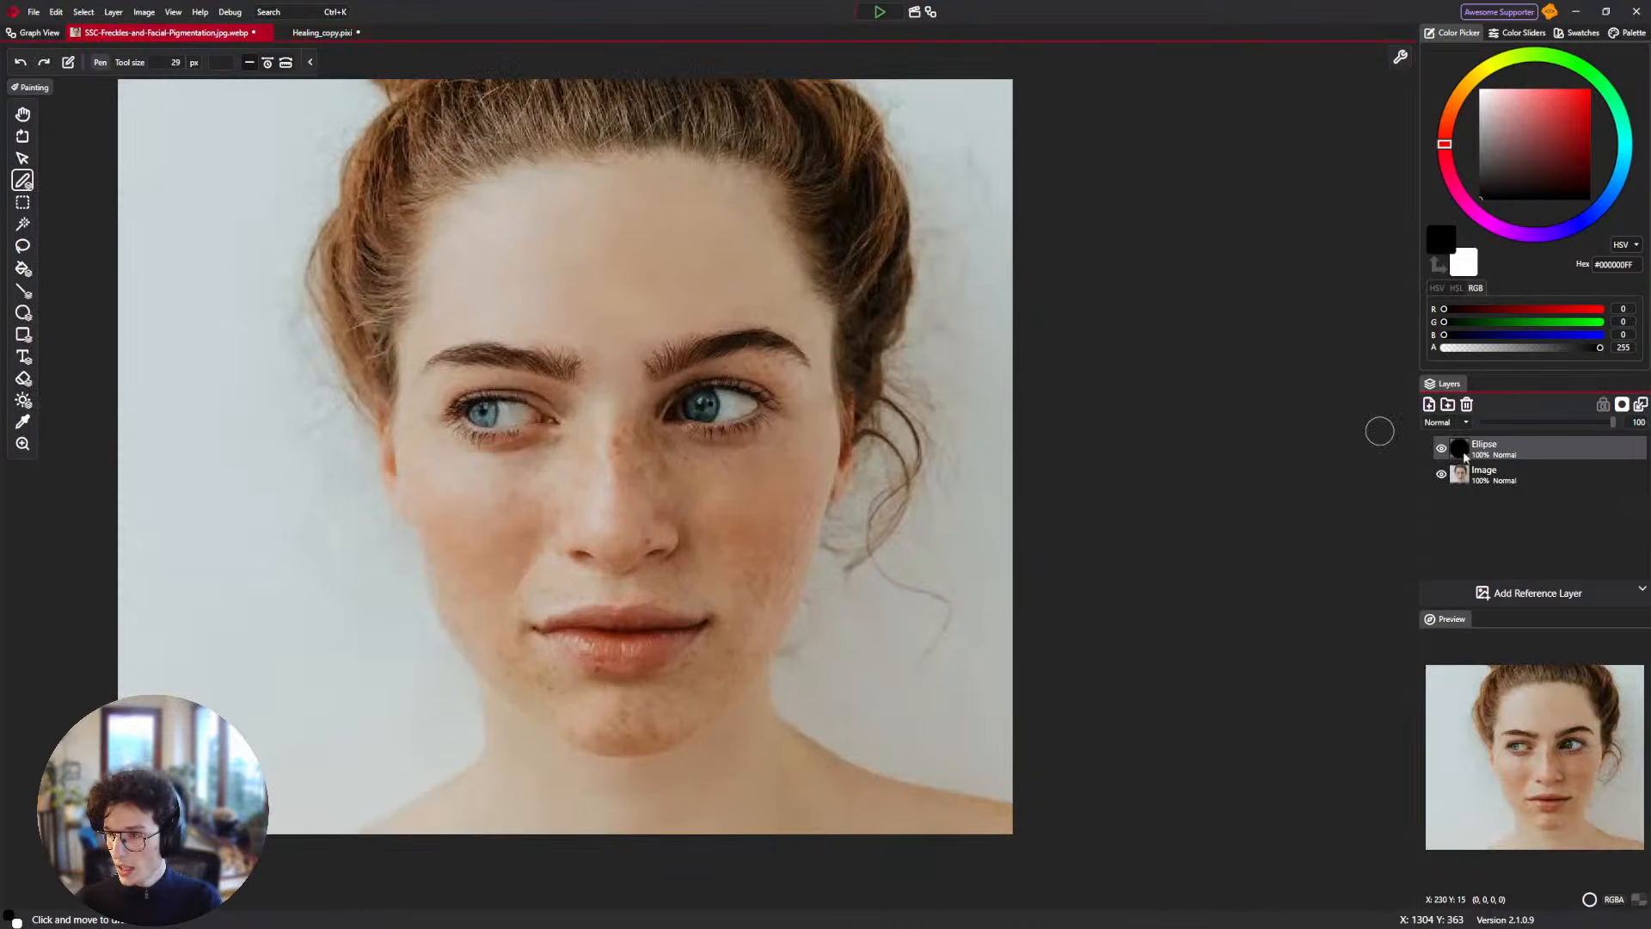
pyautogui.scroll(5, 719, 407)
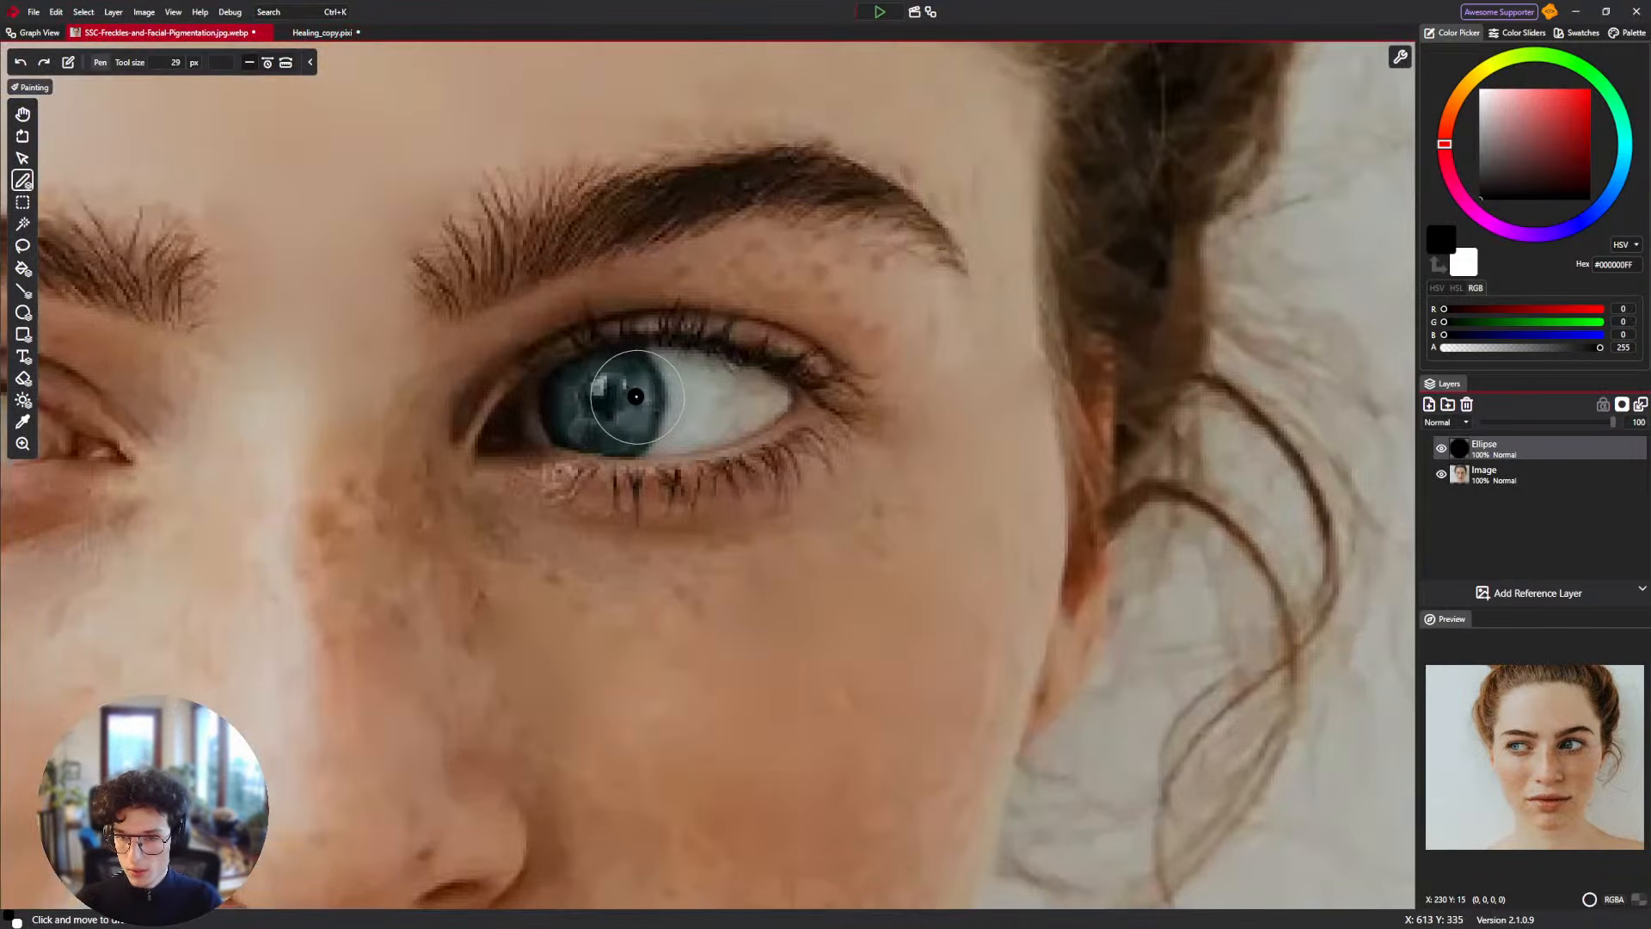
pyautogui.scroll(5, 636, 396)
pyautogui.scroll(-14, 634, 397)
pyautogui.scroll(4, 631, 399)
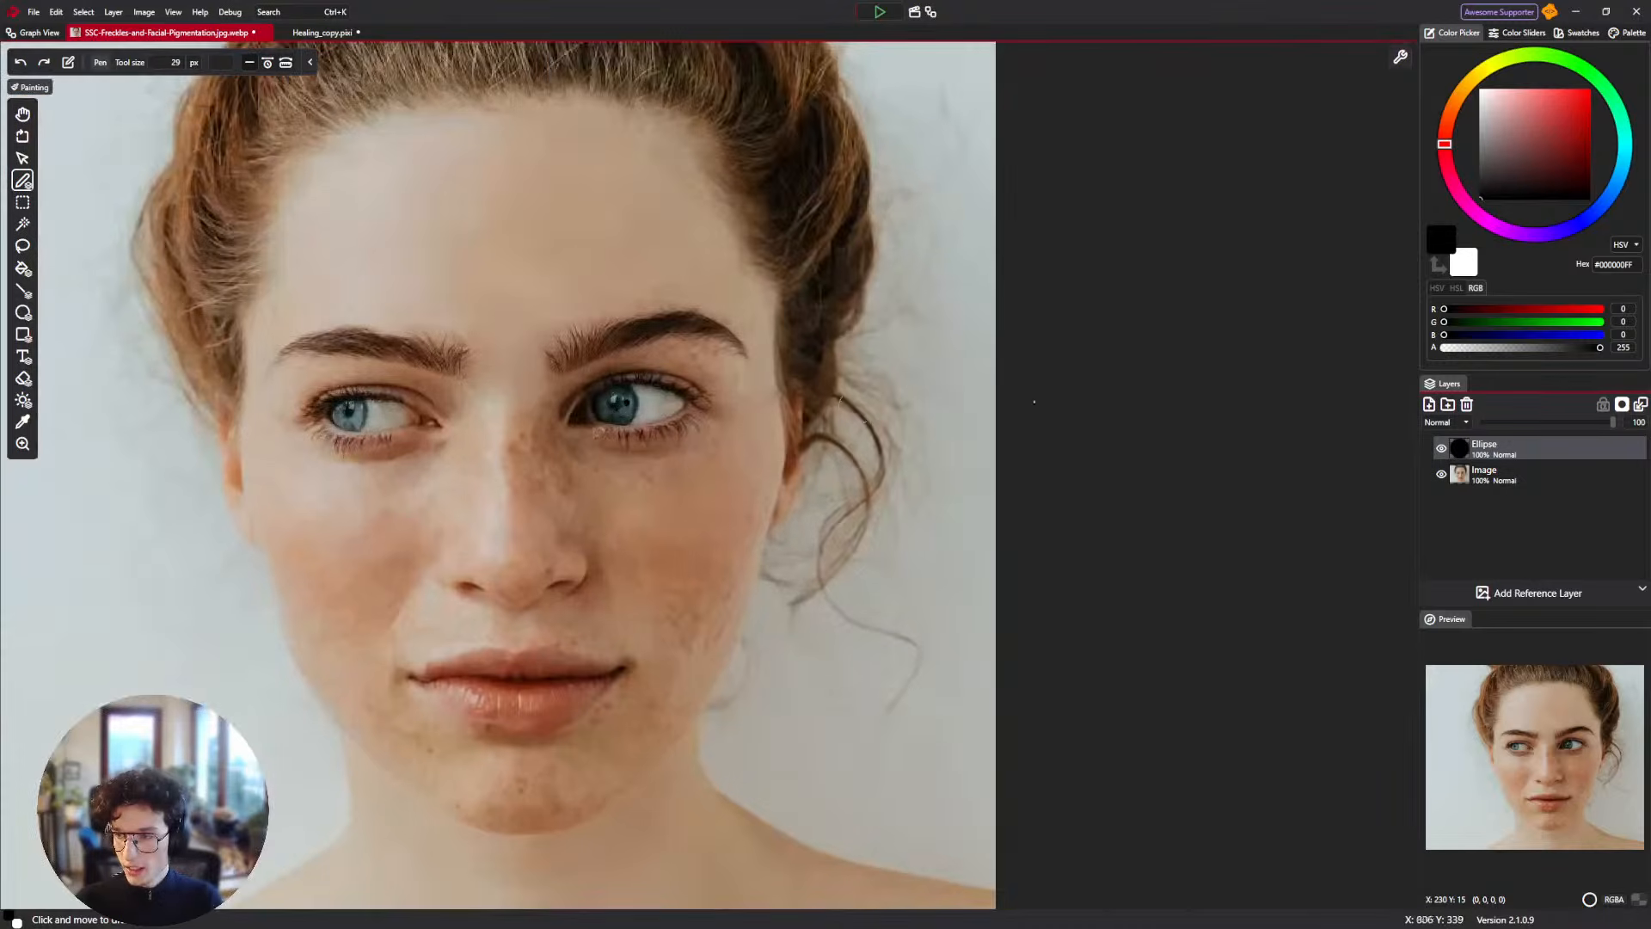
# In the node graph of Healing_copy.pixi, add a Vector blackboard variable named Position.
pyautogui.click(306, 36)
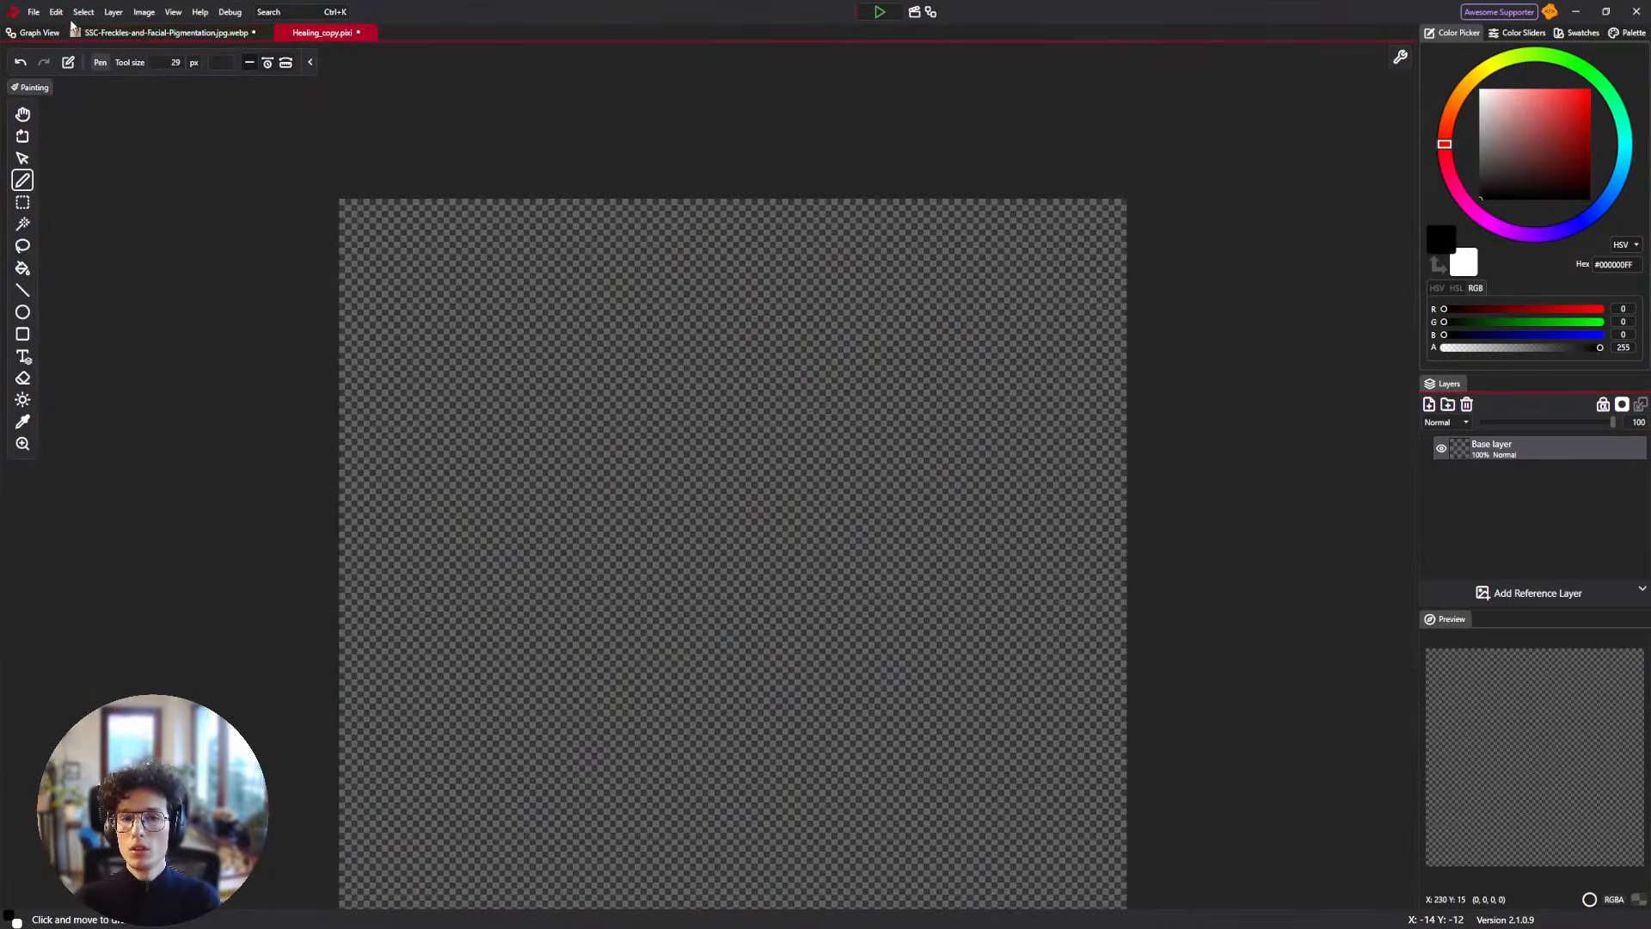
pyautogui.click(34, 33)
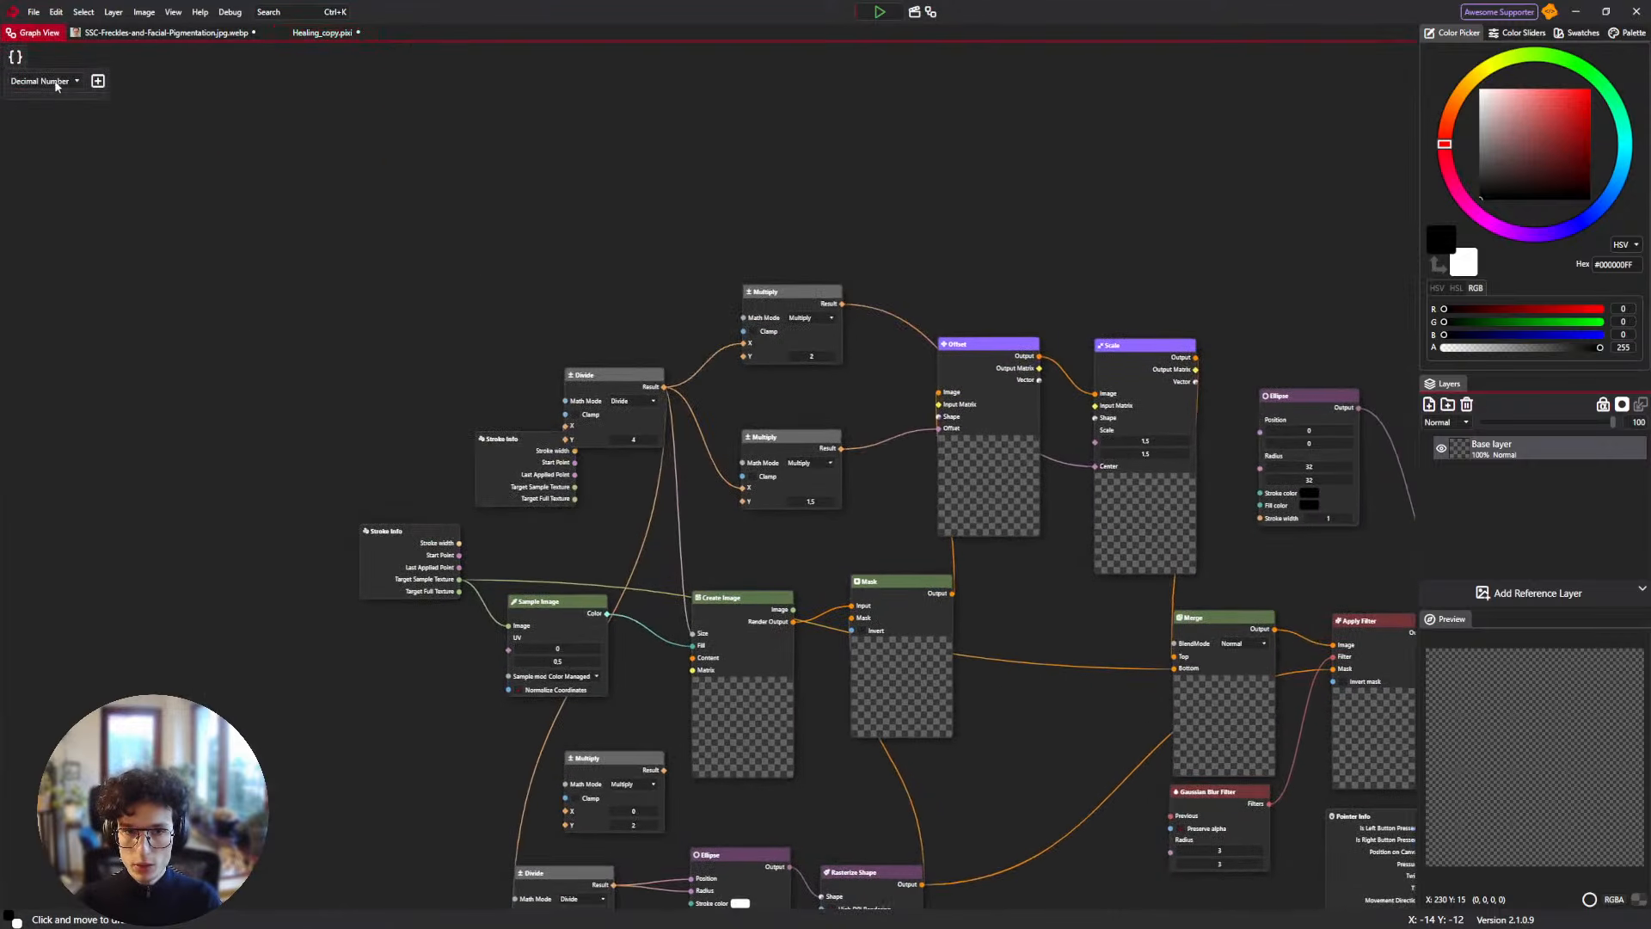
pyautogui.click(56, 82)
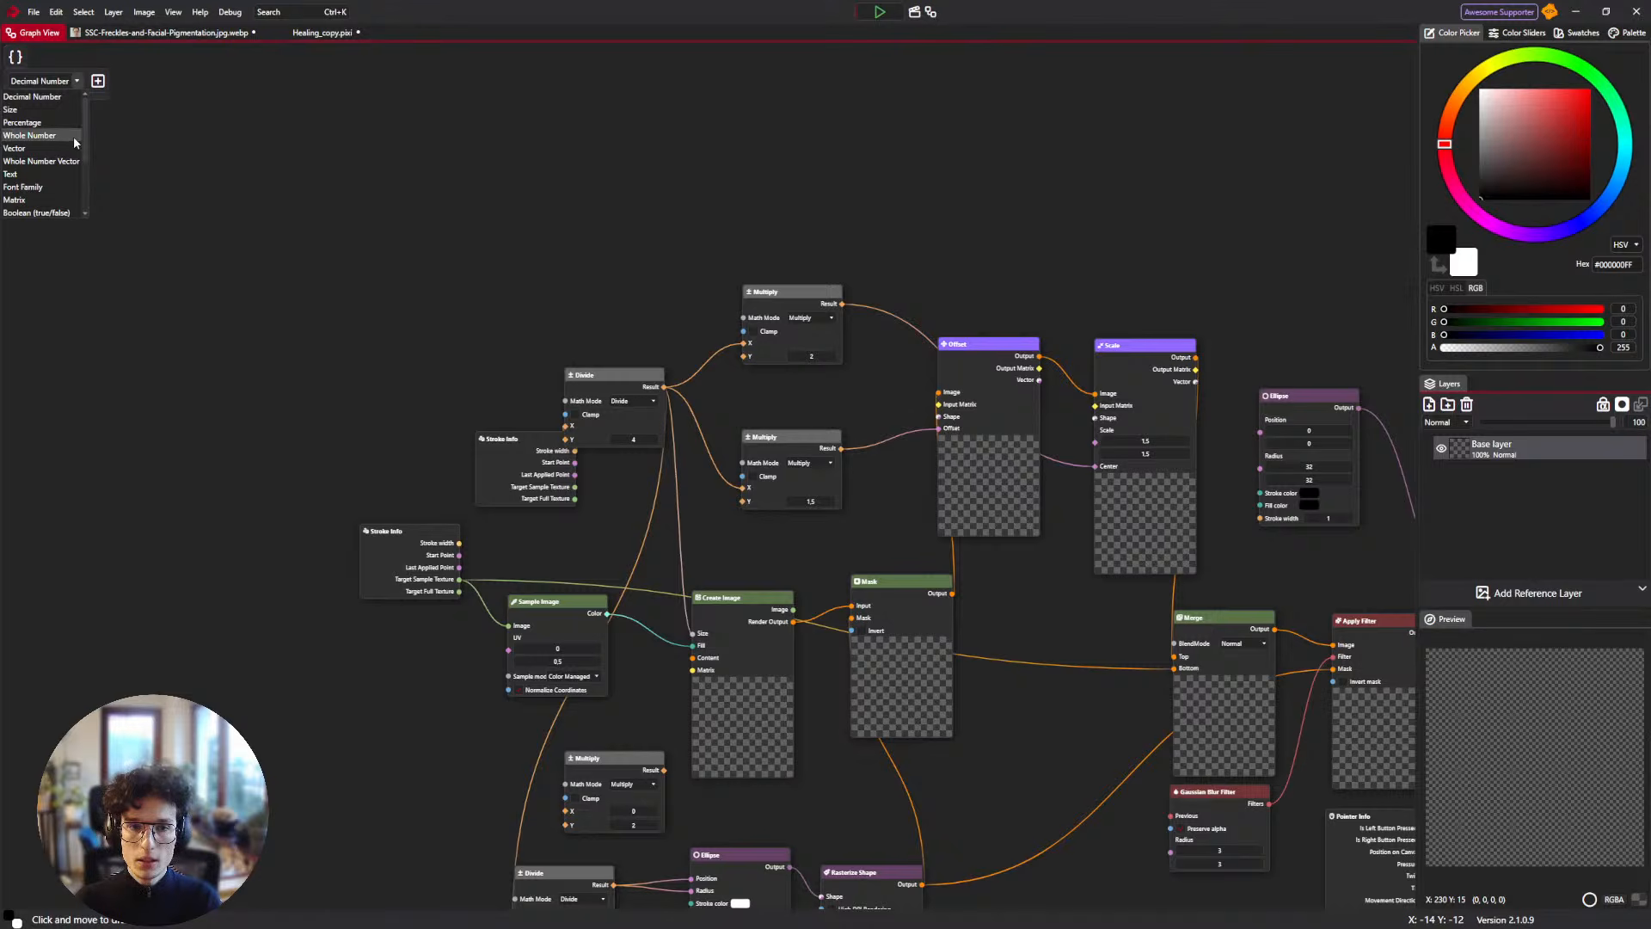
pyautogui.scroll(-3, 26, 155)
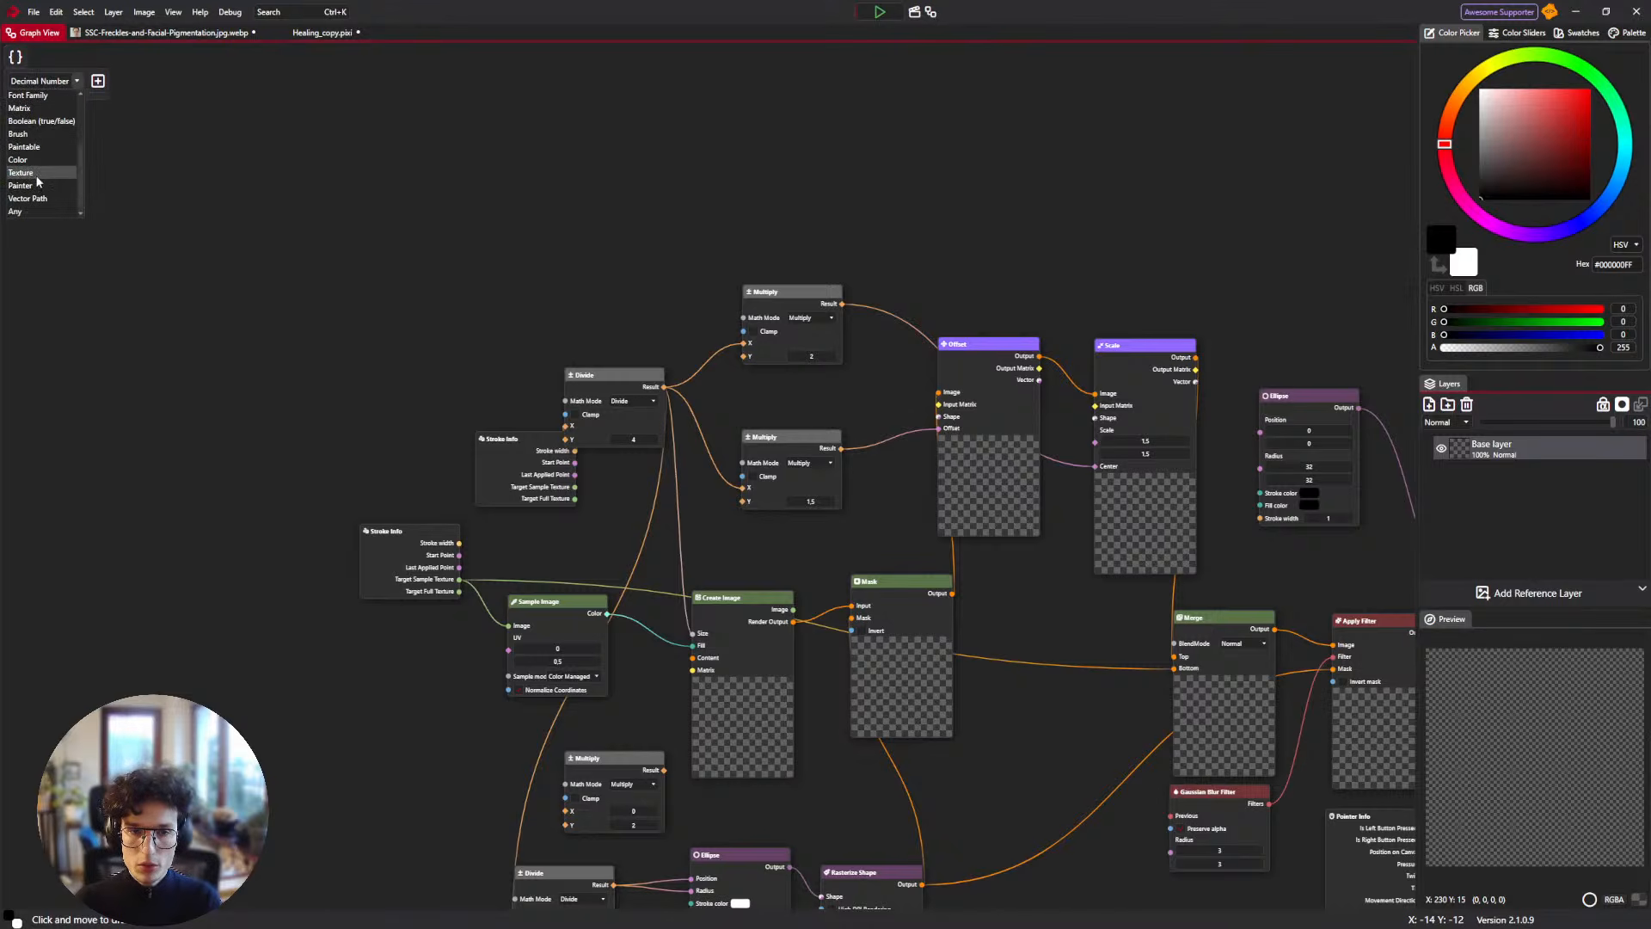
pyautogui.scroll(3, 40, 153)
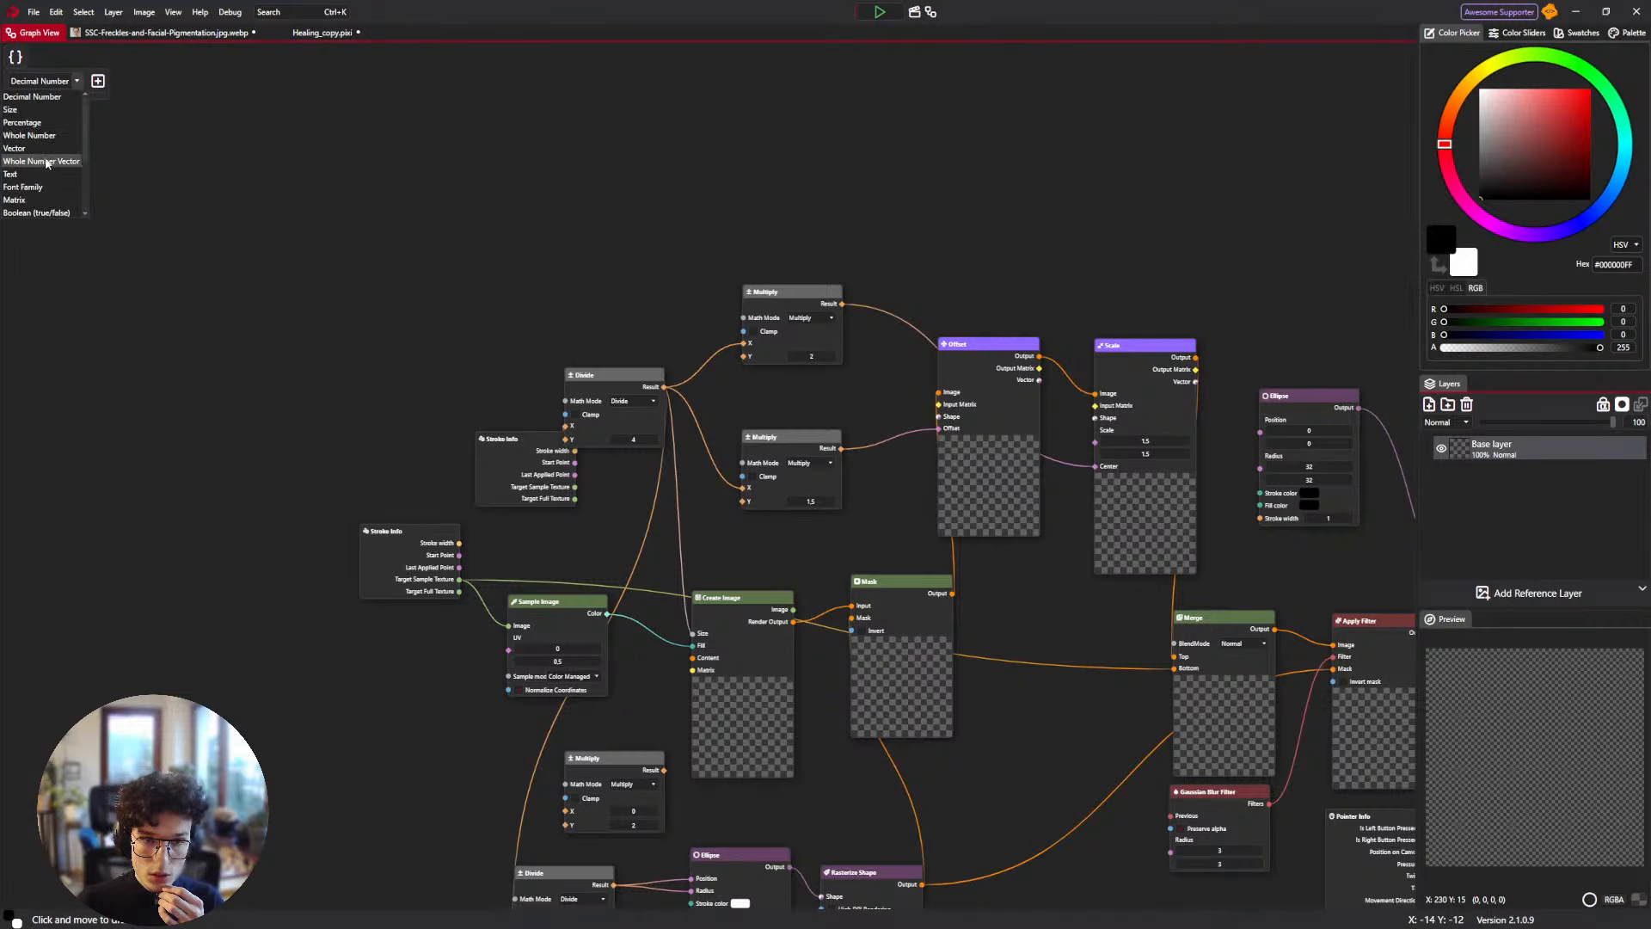
pyautogui.scroll(-3, 45, 172)
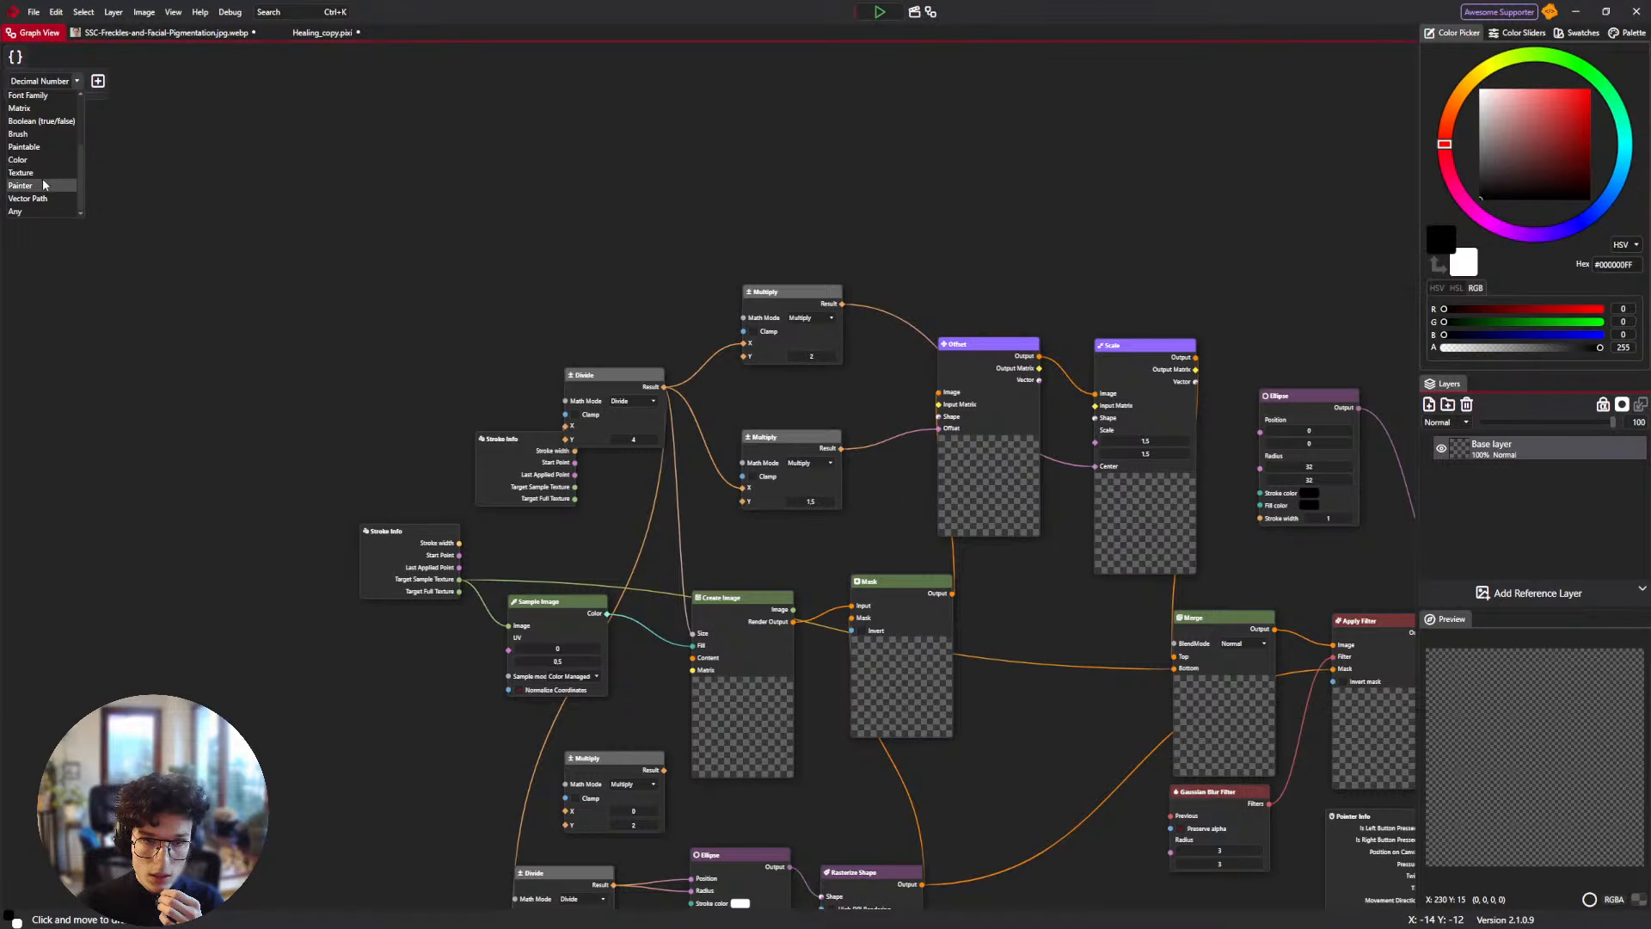
pyautogui.scroll(3, 45, 148)
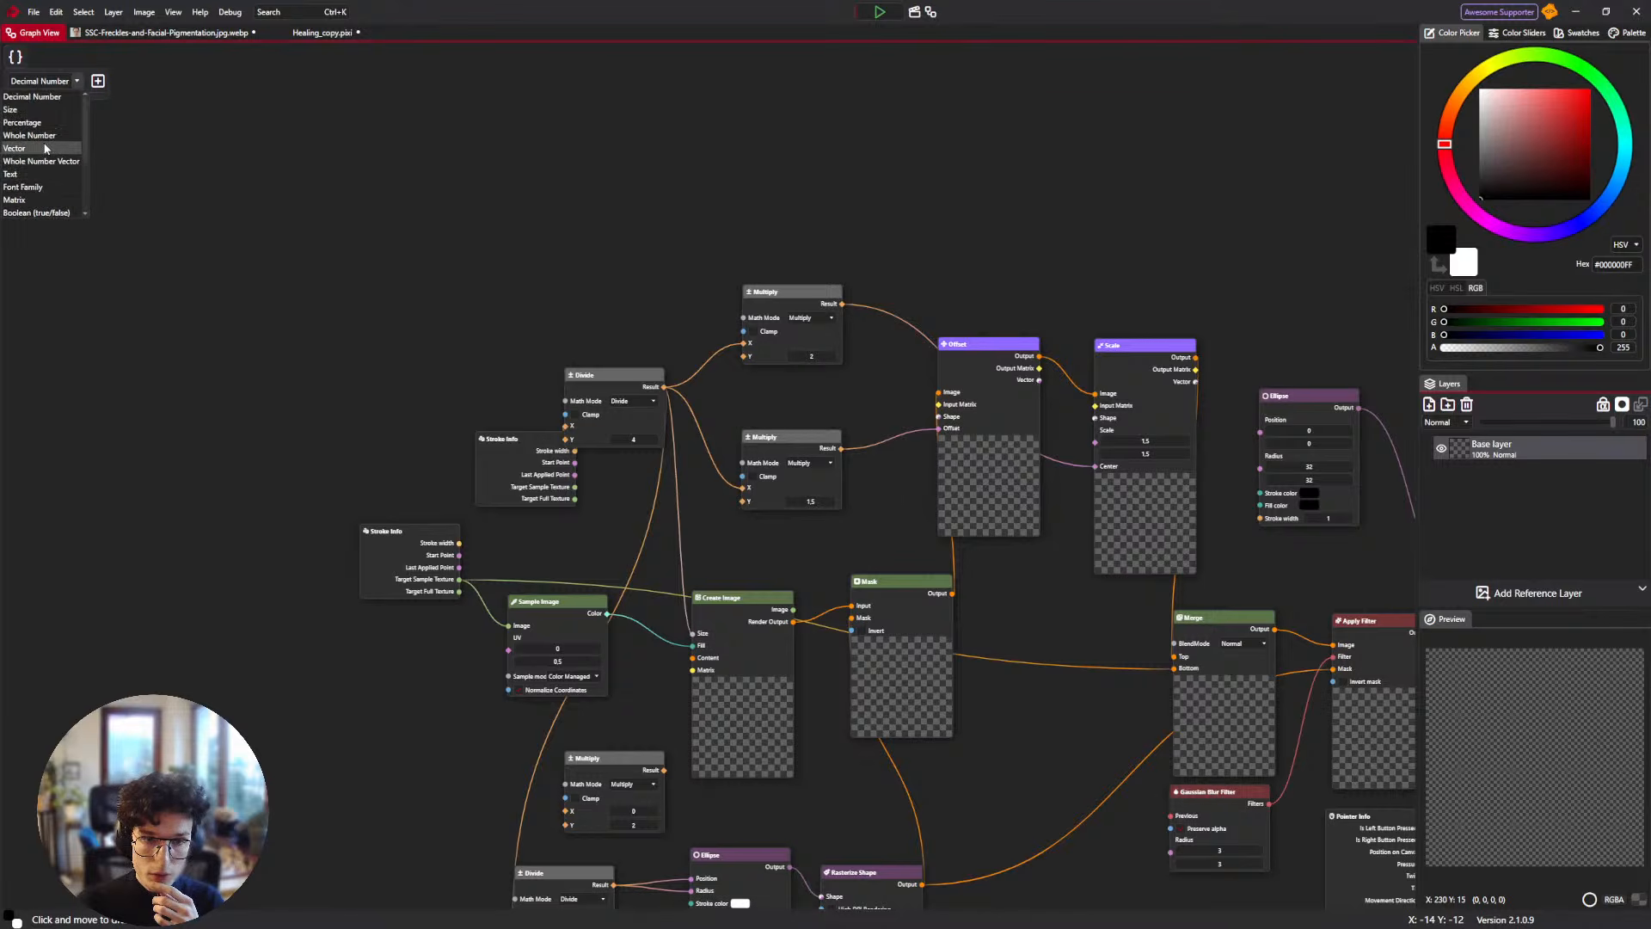
pyautogui.click(45, 148)
pyautogui.click(61, 81)
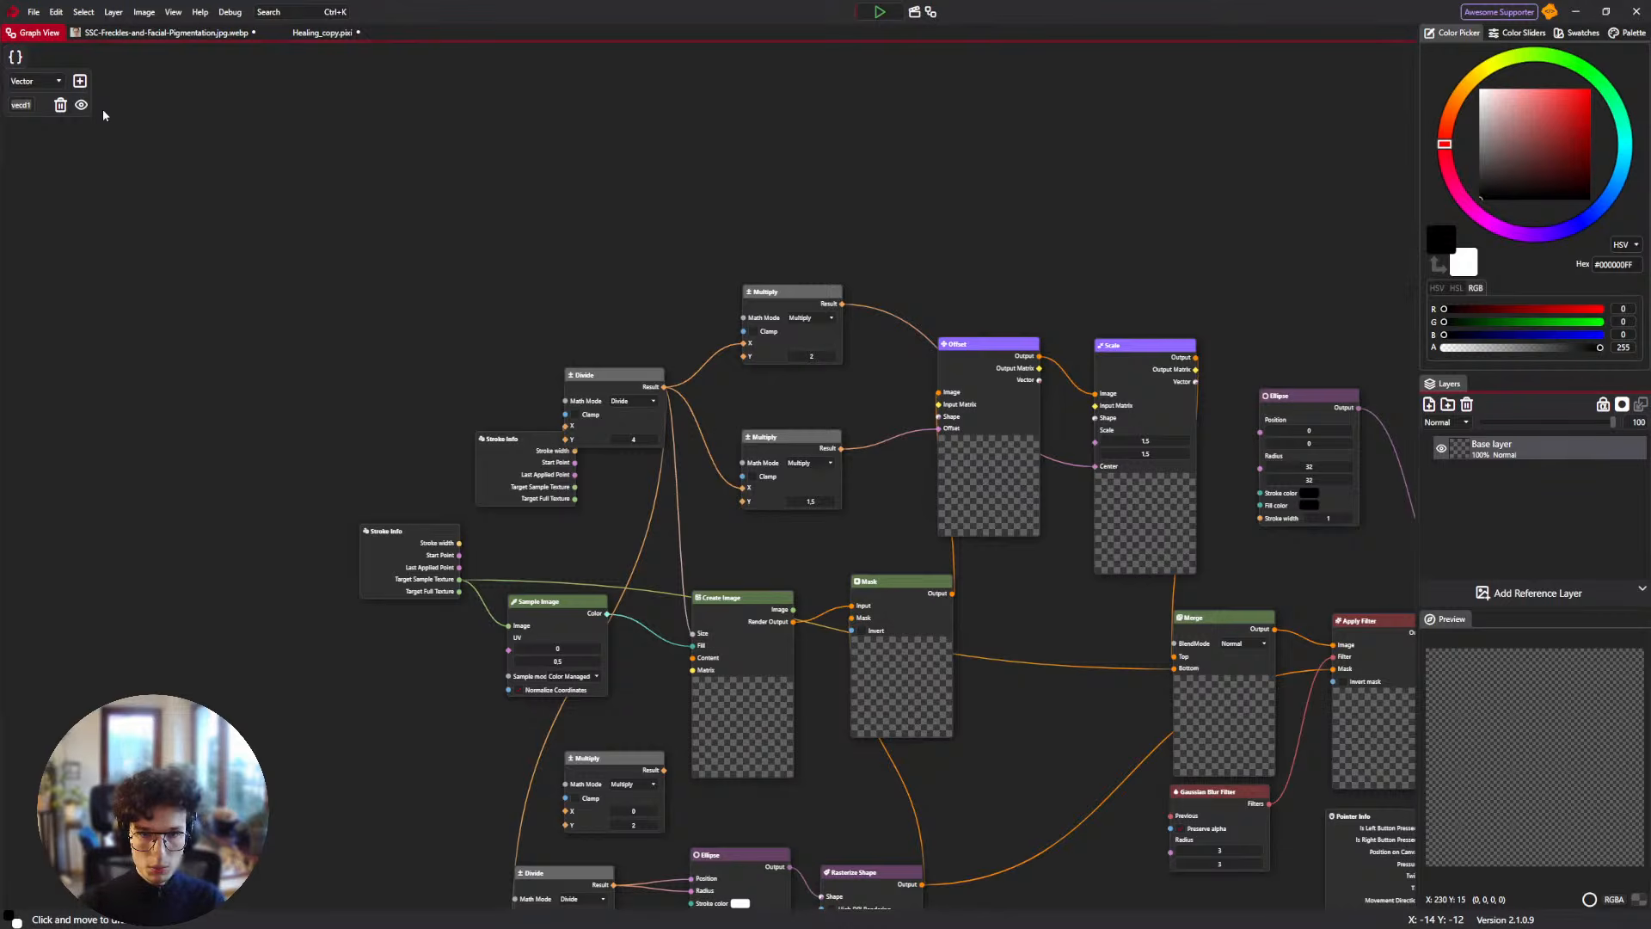
pyautogui.write('Position')
pyautogui.press('Return')
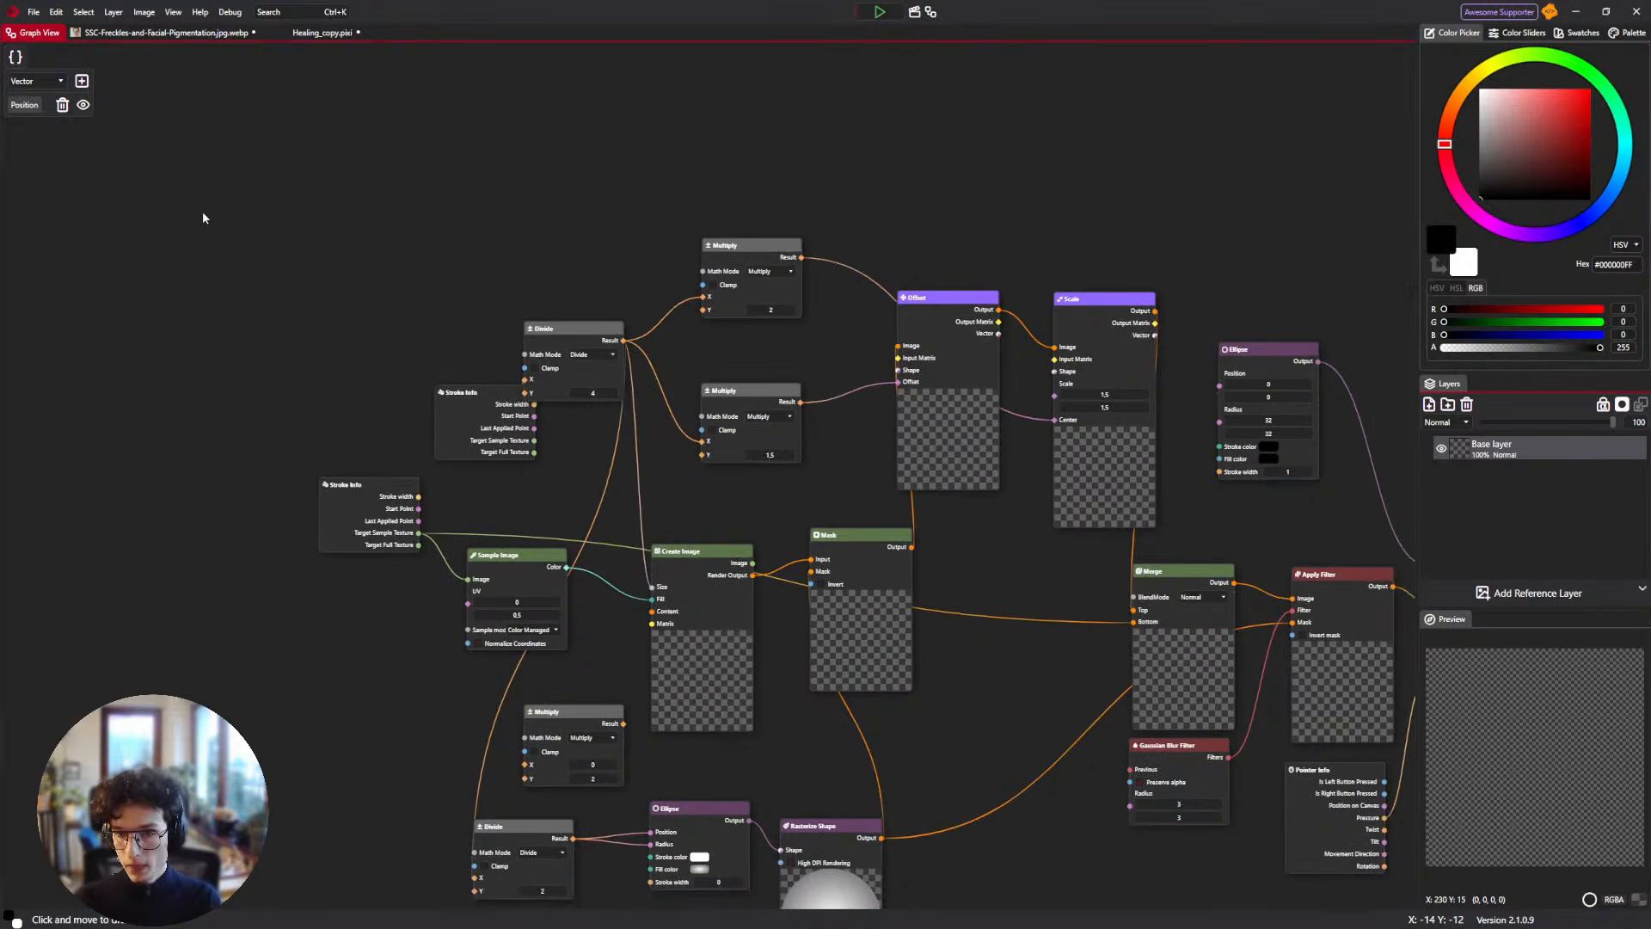
# Add a Blackboard Variable Value node to the healing brush graph.
pyautogui.rightClick(301, 217)
pyautogui.write('Vec')
pyautogui.press('Down')
pyautogui.press('Down')
pyautogui.press('Down')
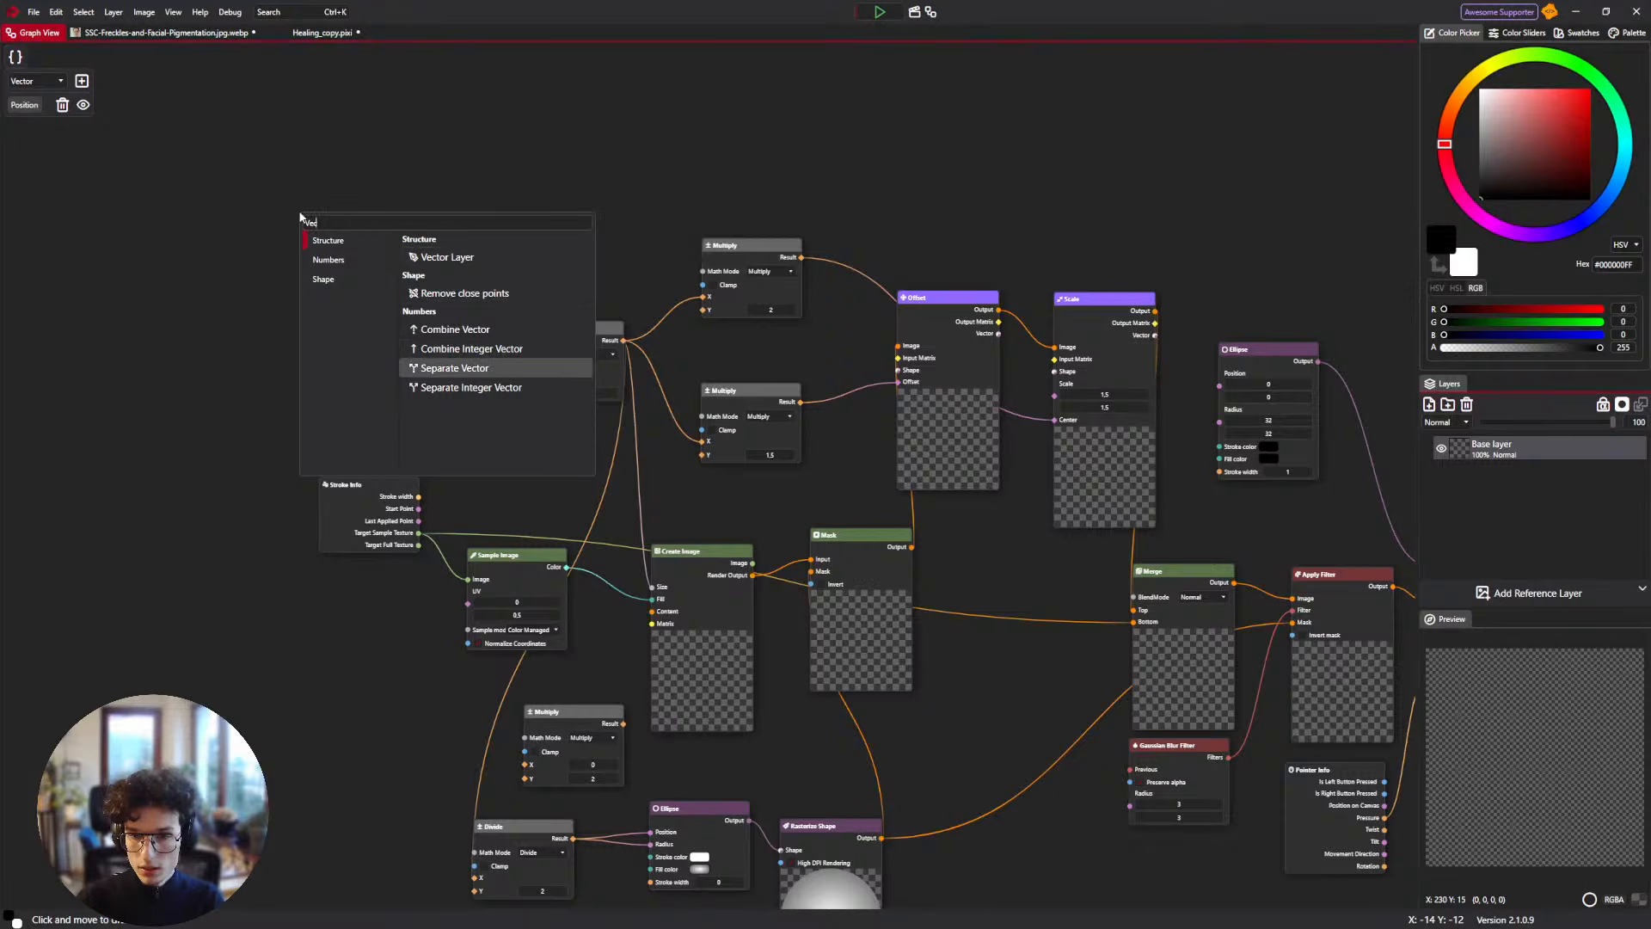
pyautogui.press('Up')
pyautogui.hotkey('ctrl', 'a')
pyautogui.write('Black')
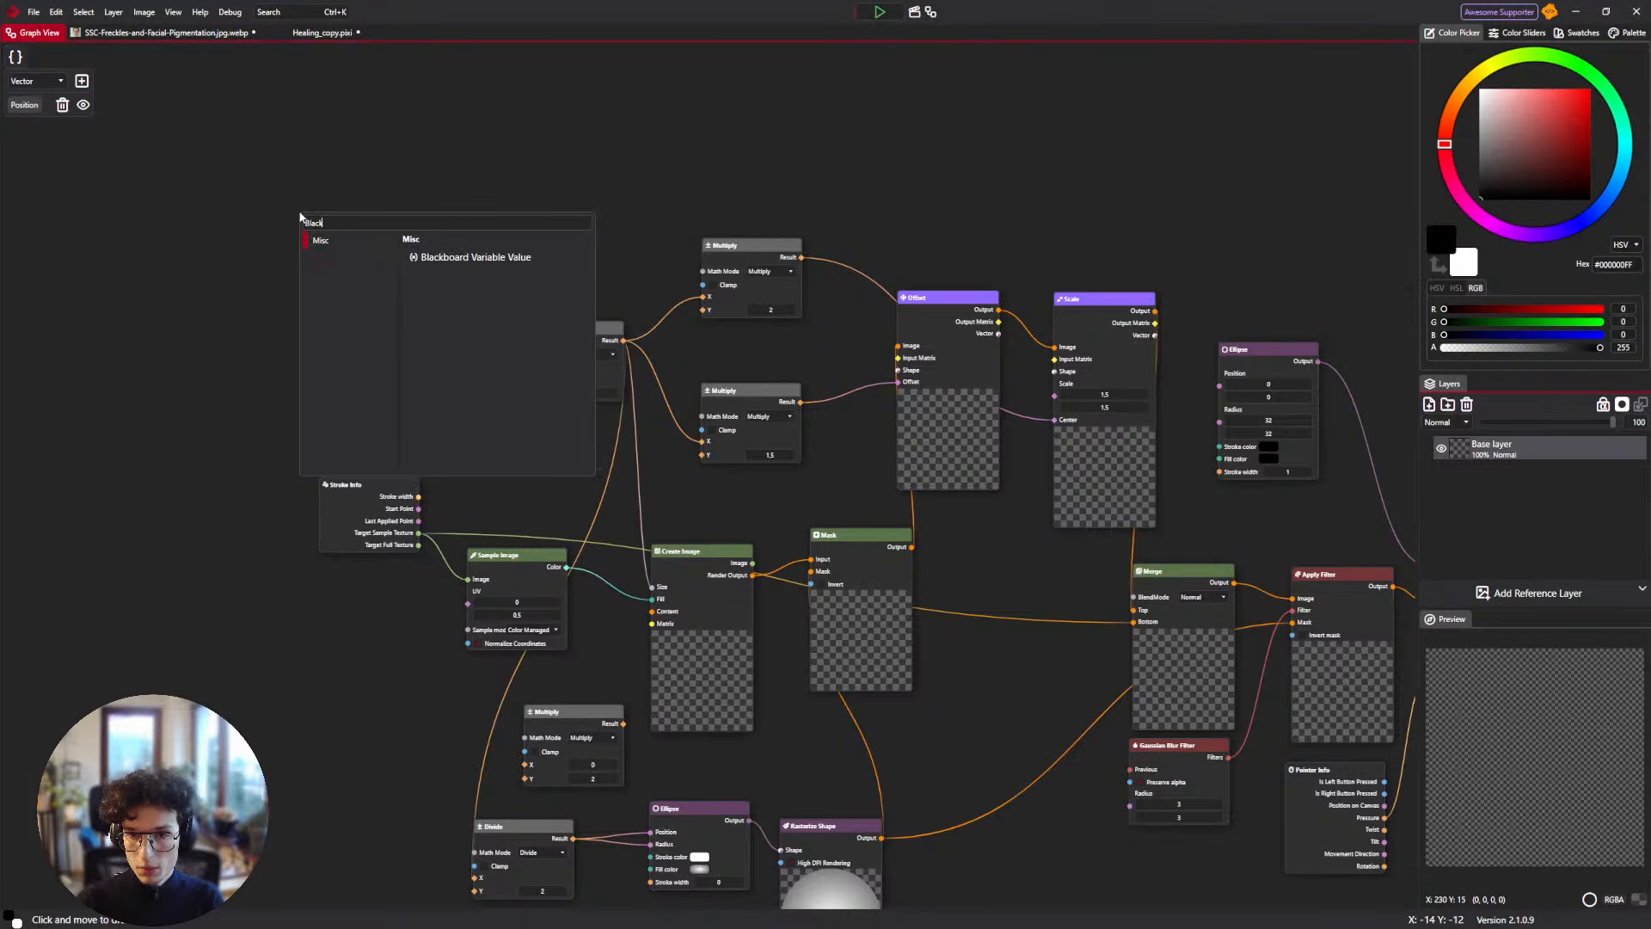
pyautogui.press('Return')
# Have the new variable node read Position and place it beside the Sample Image node, below Stroke Info.
pyautogui.moveTo(376, 234); pyautogui.dragTo(1081, 682)
pyautogui.click(452, 313)
pyautogui.click(453, 327)
pyautogui.moveTo(1157, 739); pyautogui.dragTo(759, 552)
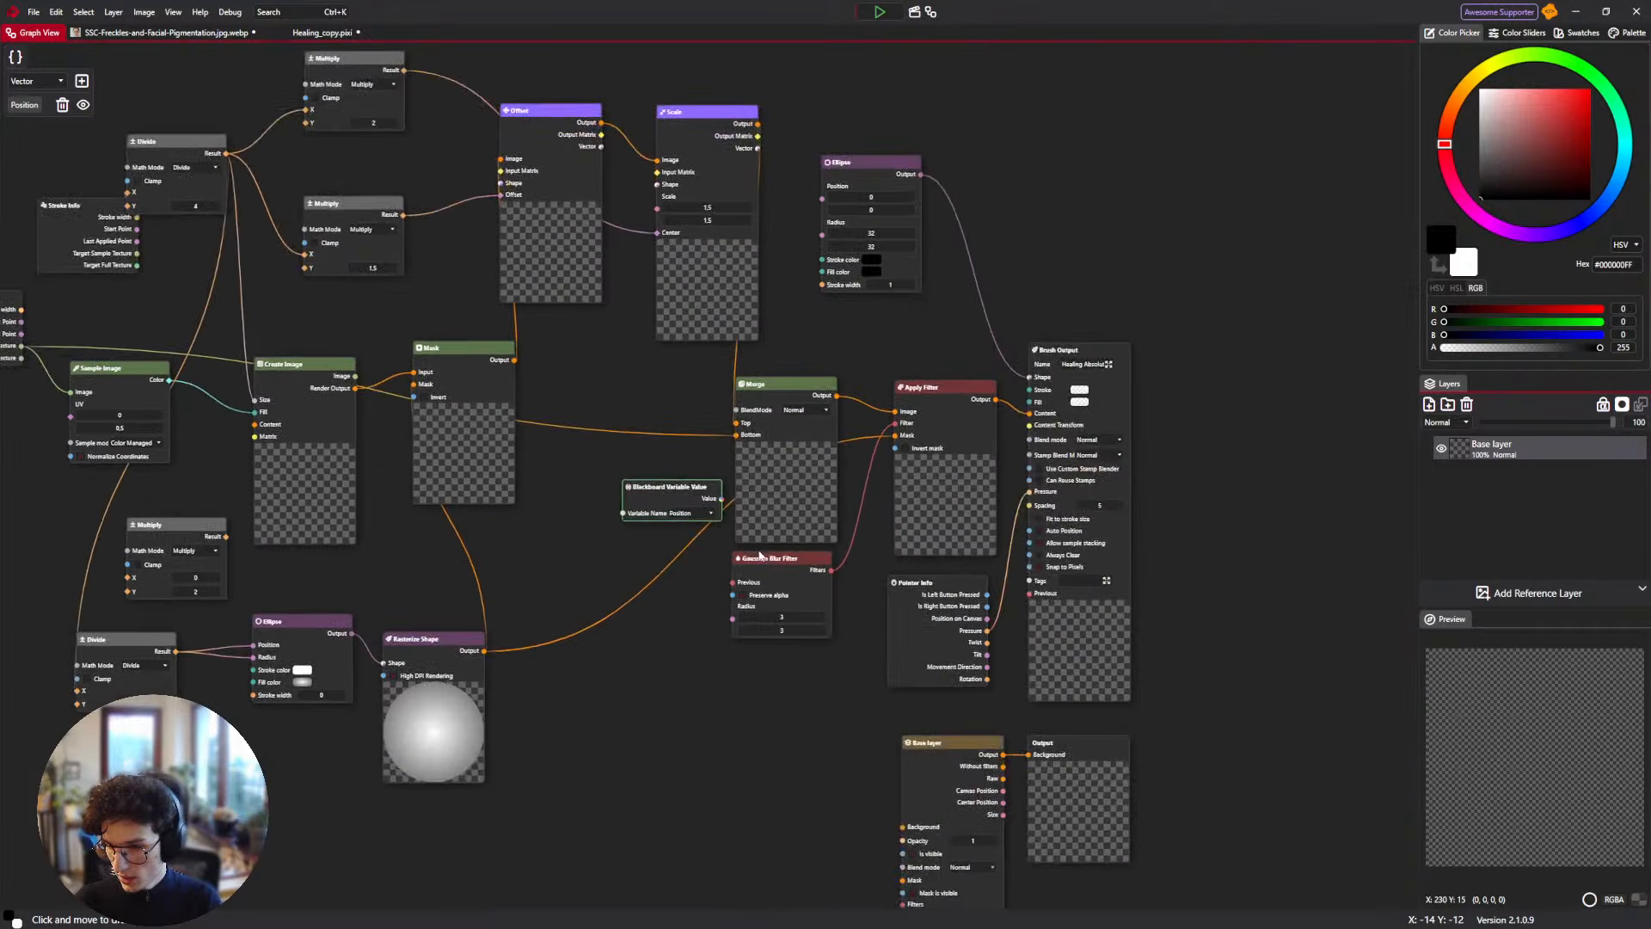
pyautogui.scroll(2, 918, 516)
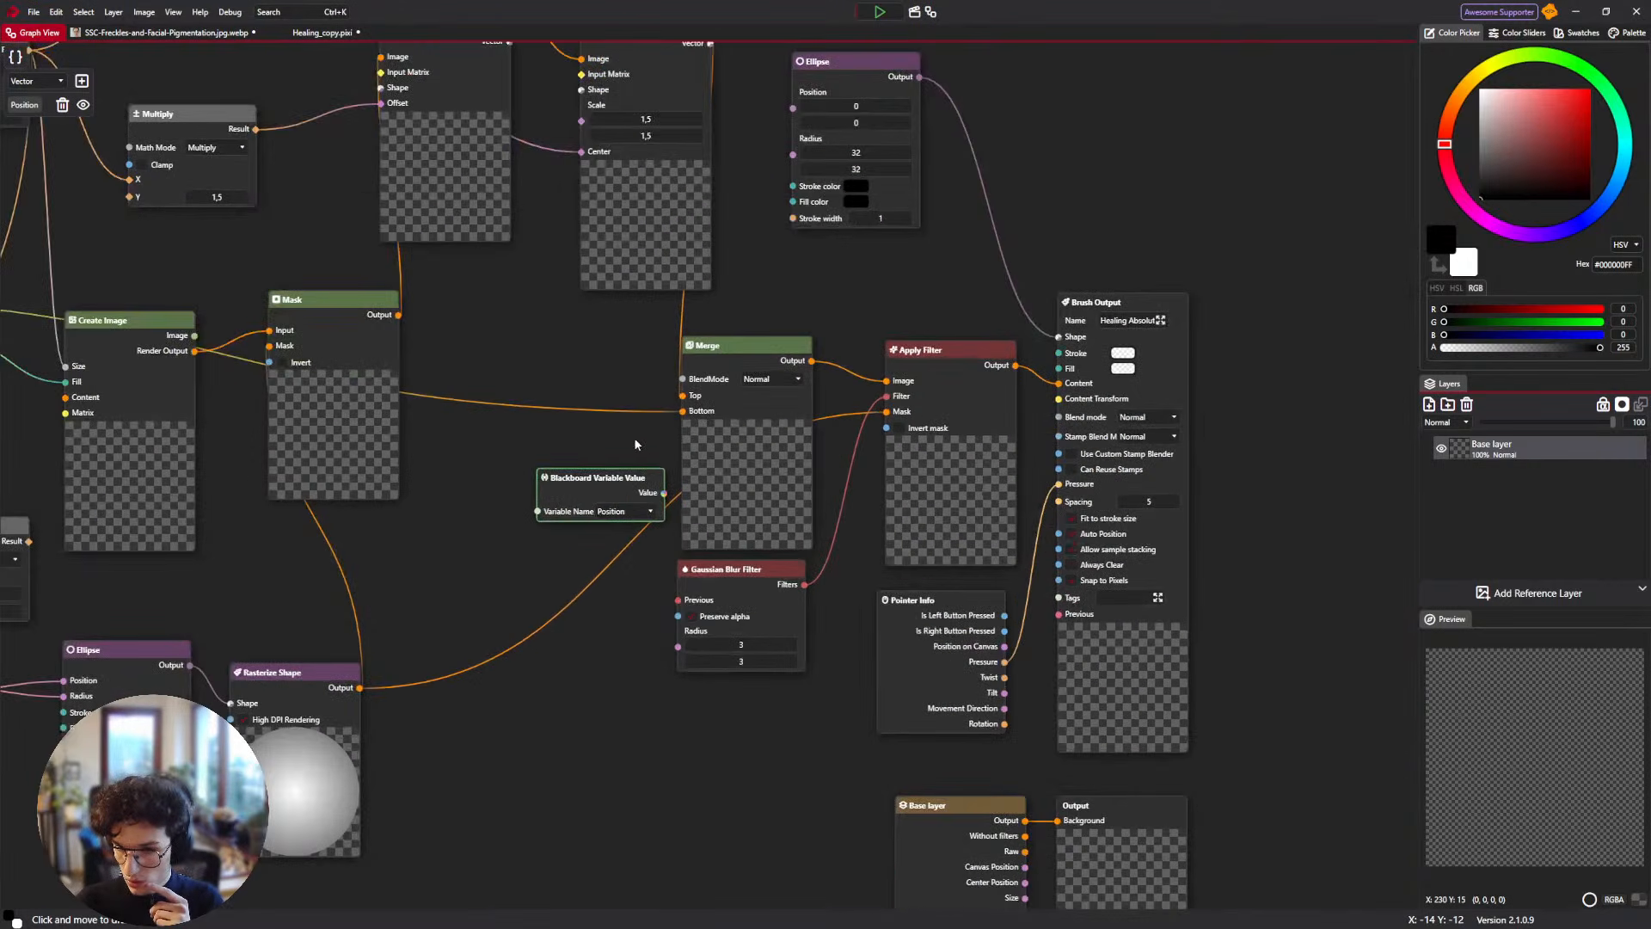
pyautogui.moveTo(635, 440); pyautogui.dragTo(103, 488)
pyautogui.moveTo(218, 499); pyautogui.dragTo(540, 501)
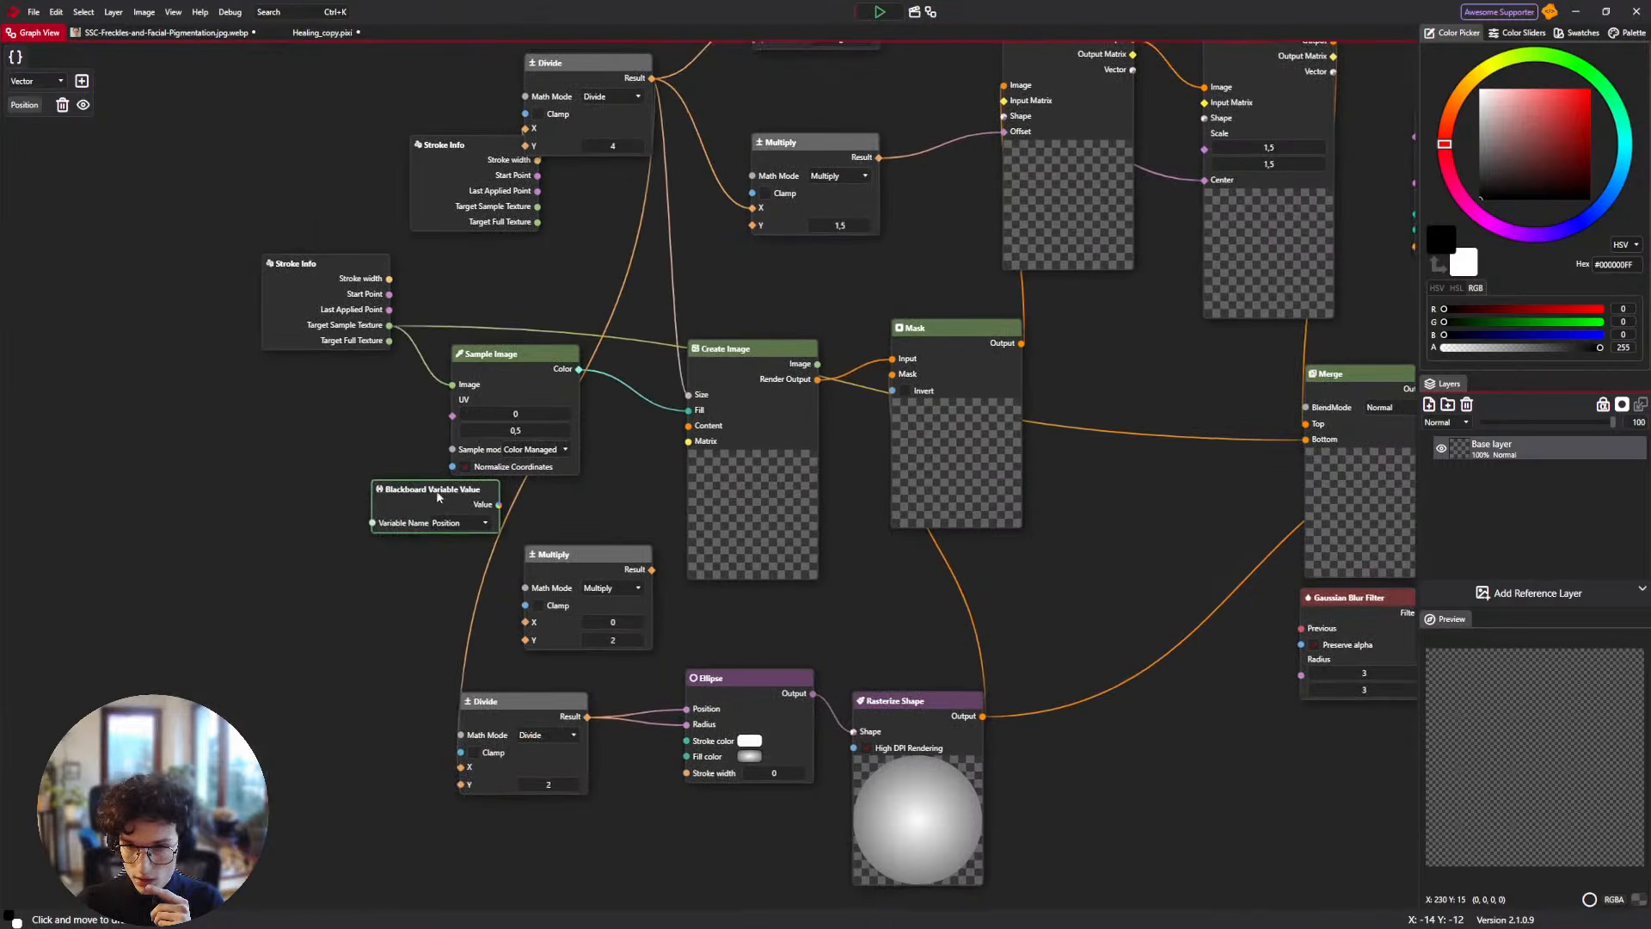
pyautogui.moveTo(438, 494); pyautogui.dragTo(315, 482)
pyautogui.moveTo(383, 398); pyautogui.dragTo(382, 447)
# Feed Sample Image from Stroke Info's Target Full Texture and connect the Position value to its UV input.
pyautogui.click(539, 421)
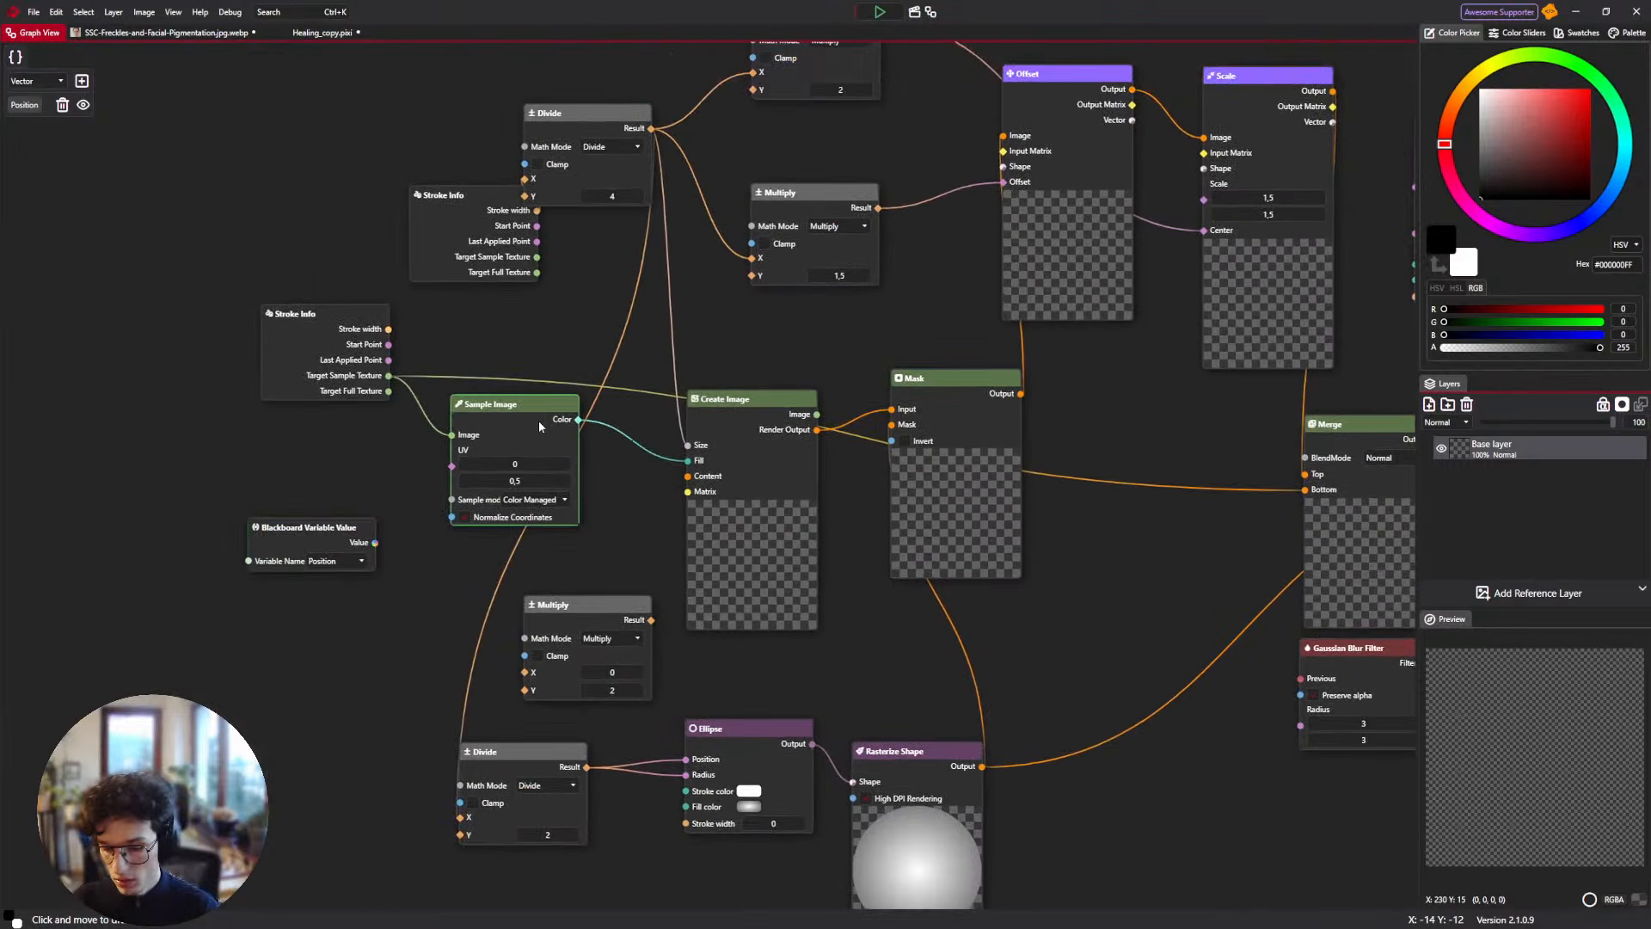
pyautogui.moveTo(516, 416)
pyautogui.mouseDown()
pyautogui.moveTo(543, 420)
pyautogui.moveTo(387, 397)
pyautogui.moveTo(479, 442)
pyautogui.mouseUp()
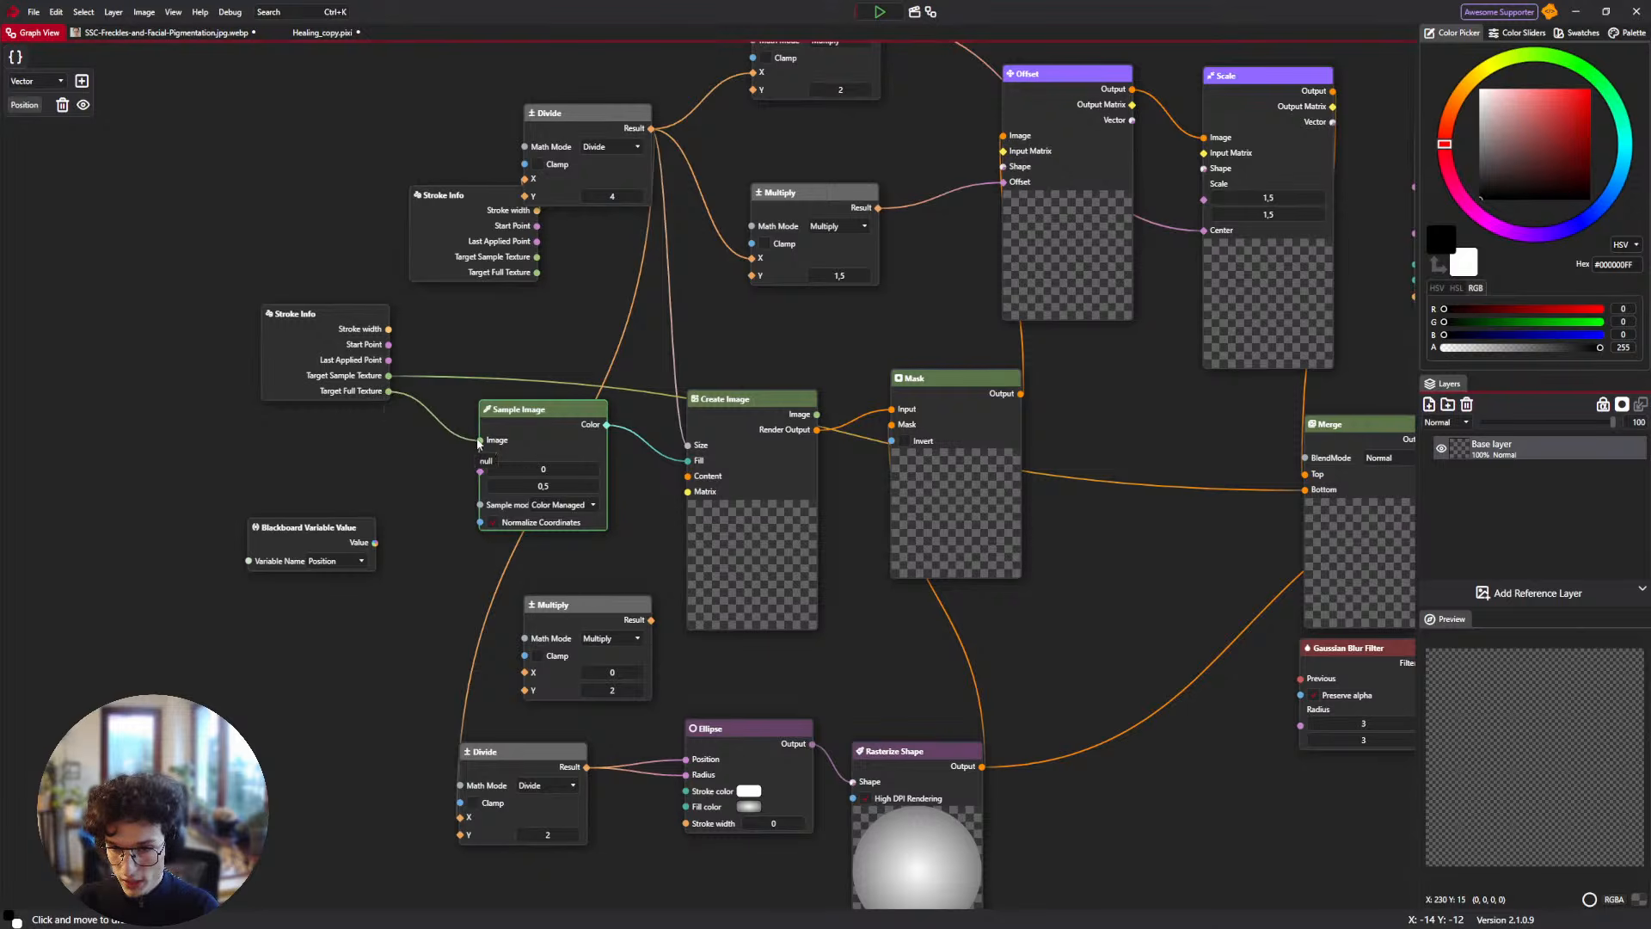
pyautogui.moveTo(375, 543); pyautogui.dragTo(480, 471)
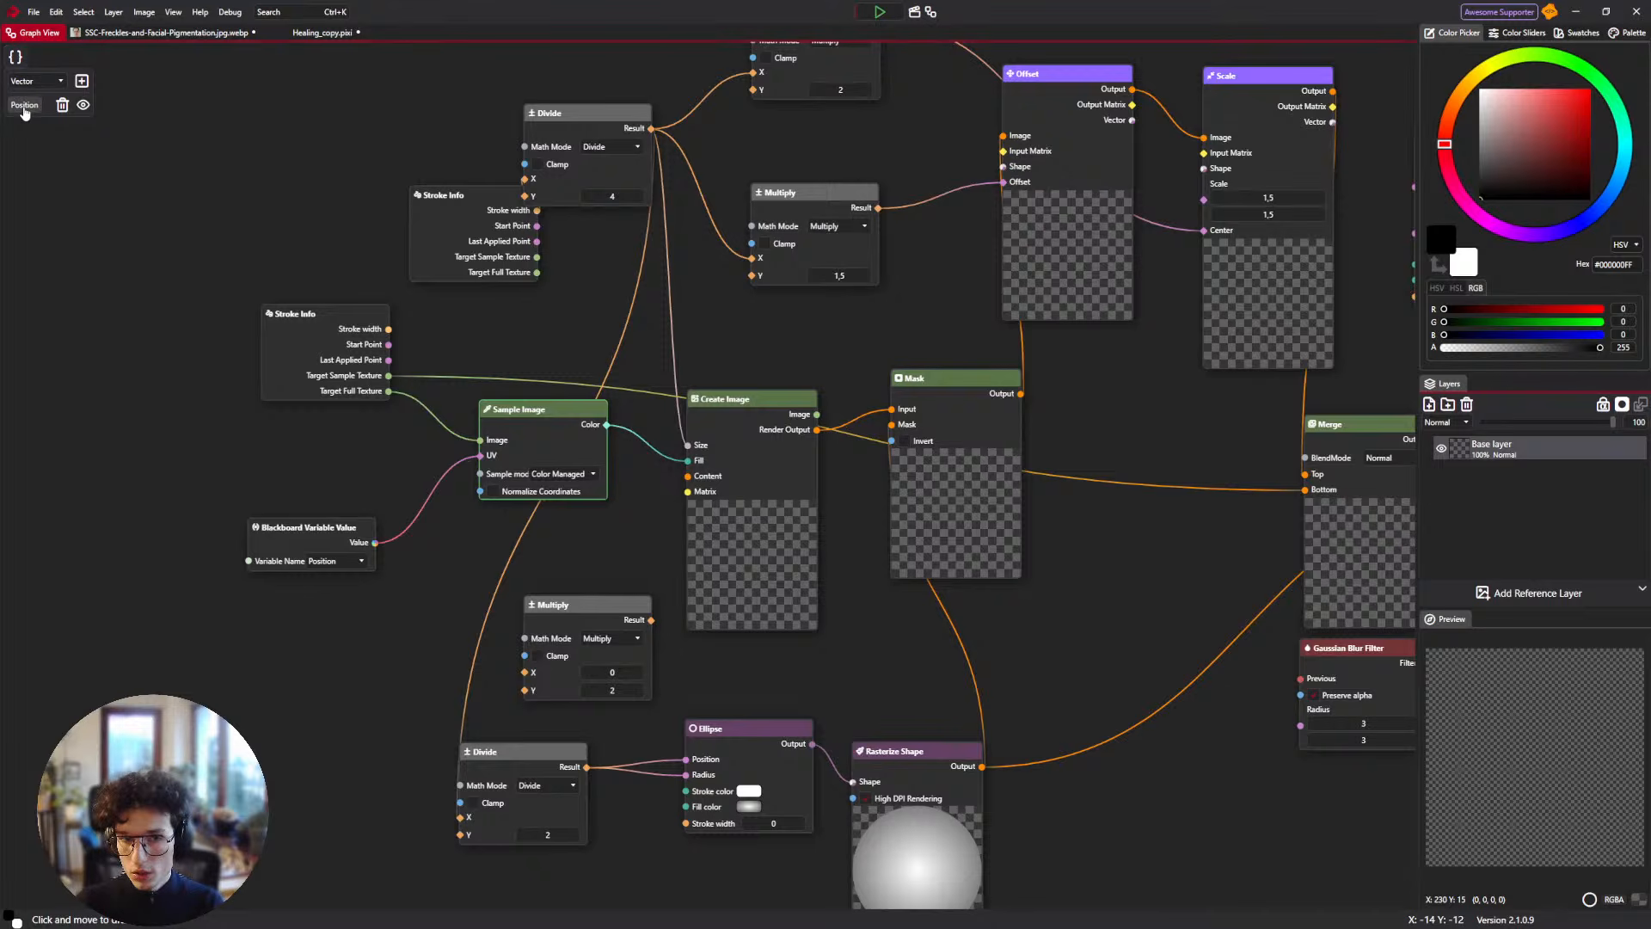
# Look at the portrait document's node graph and blackboard, and return to the graph of Healing_copy.pixi.
pyautogui.click(164, 32)
pyautogui.click(36, 33)
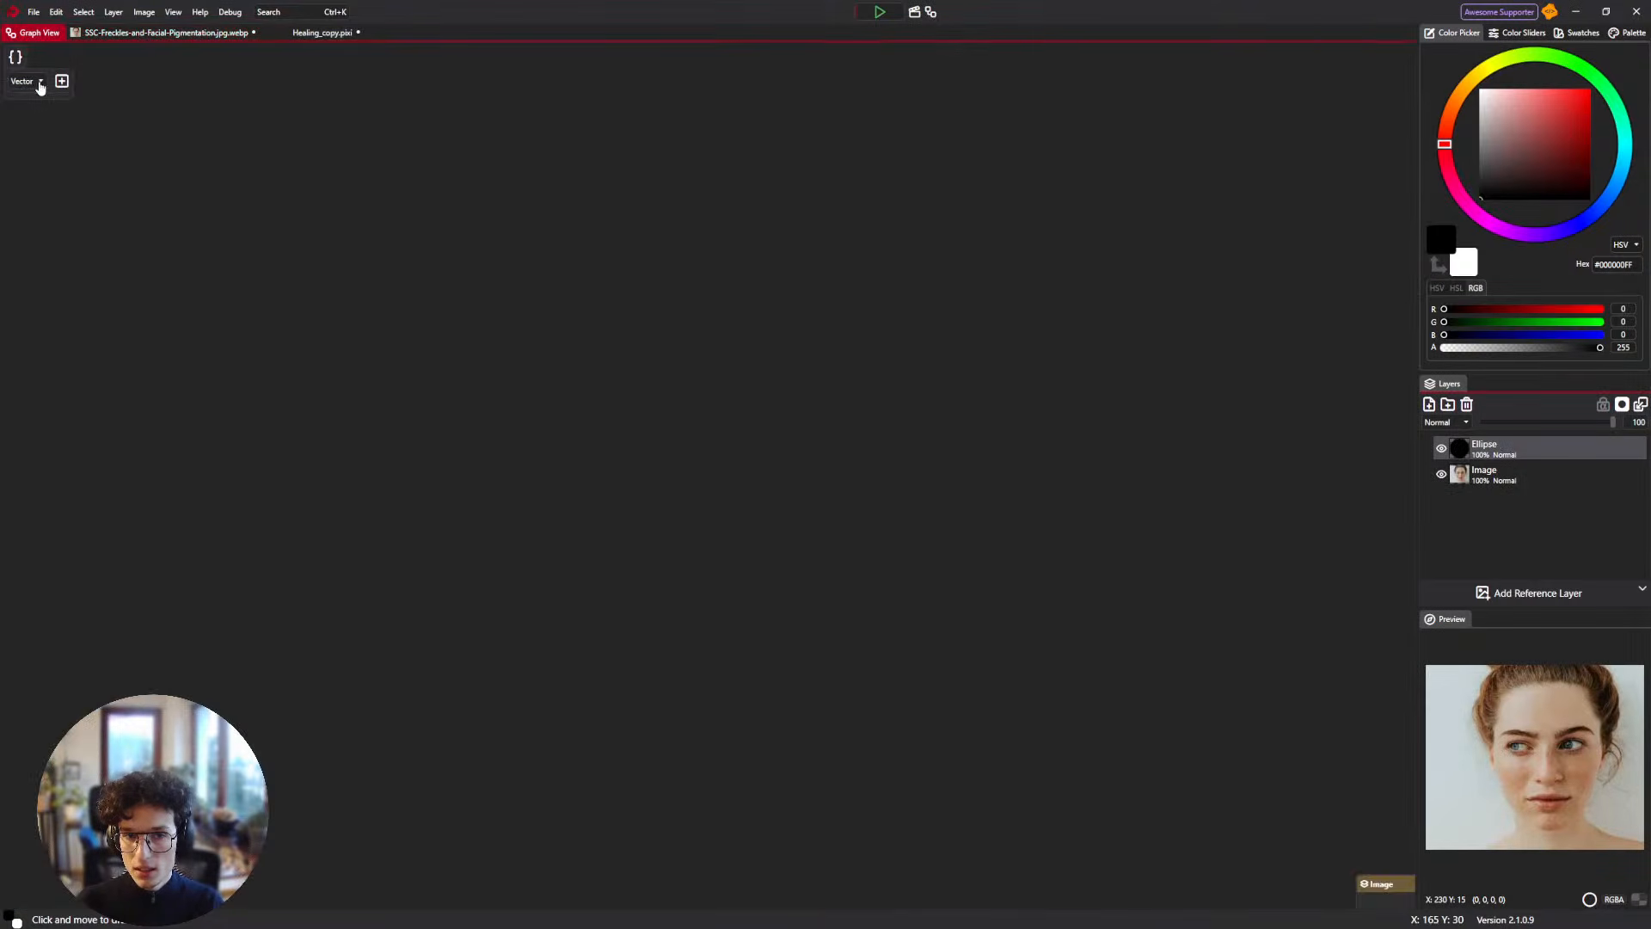
pyautogui.click(313, 35)
pyautogui.click(36, 33)
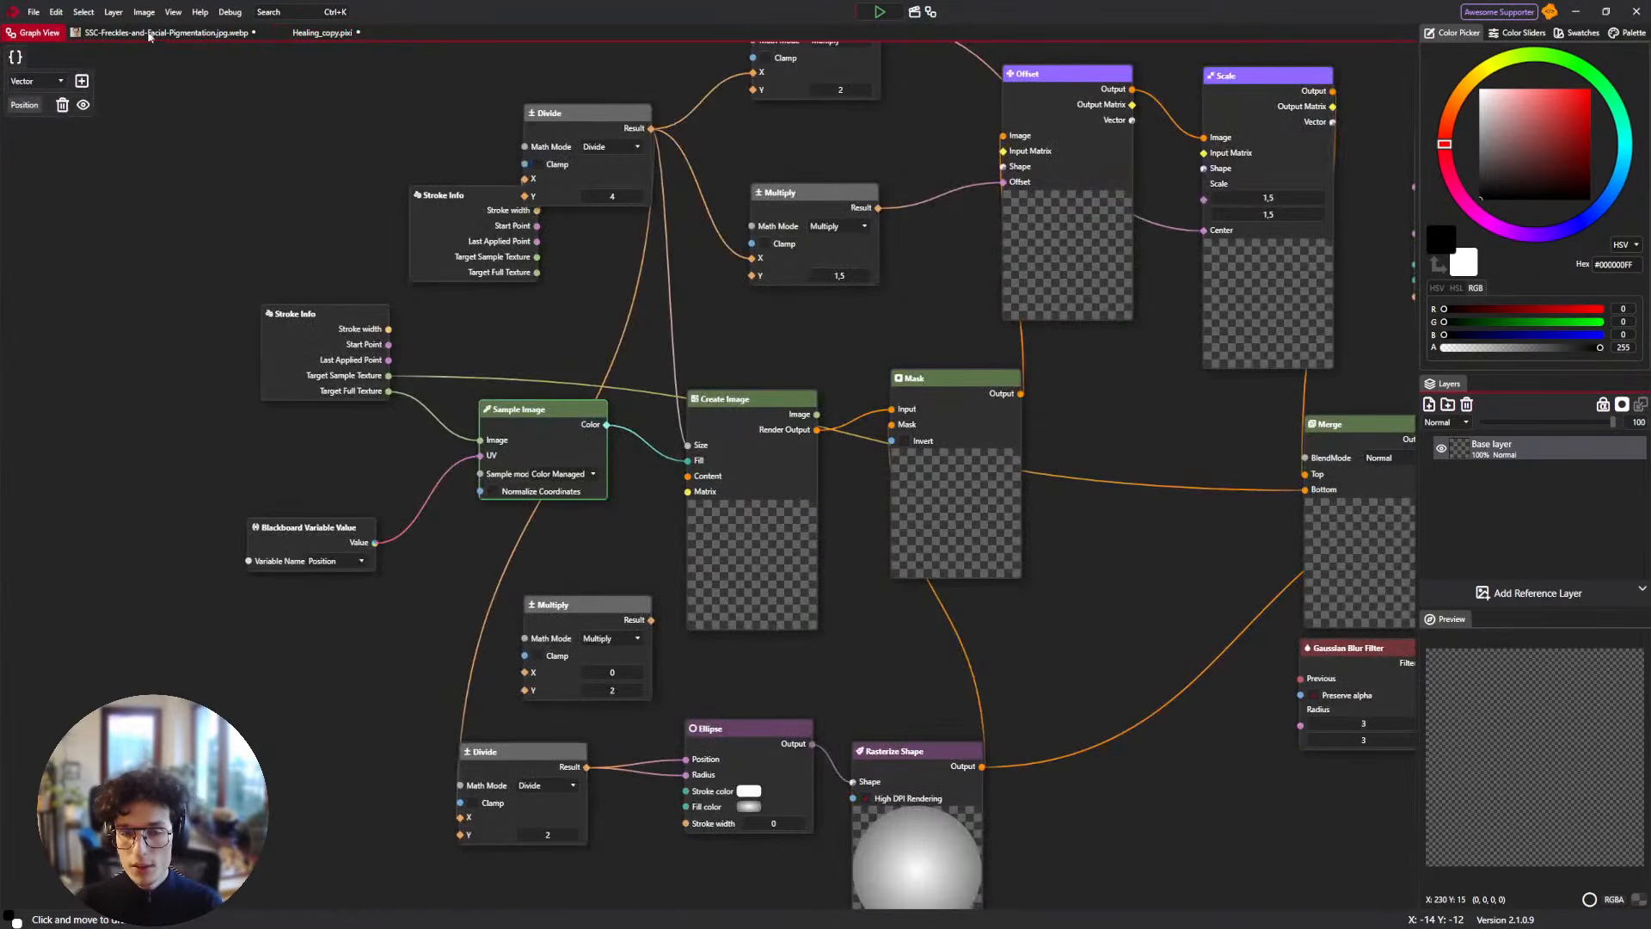
# Add a Brush Output node to the portrait document's node graph, above the layer and output nodes.
pyautogui.click(150, 35)
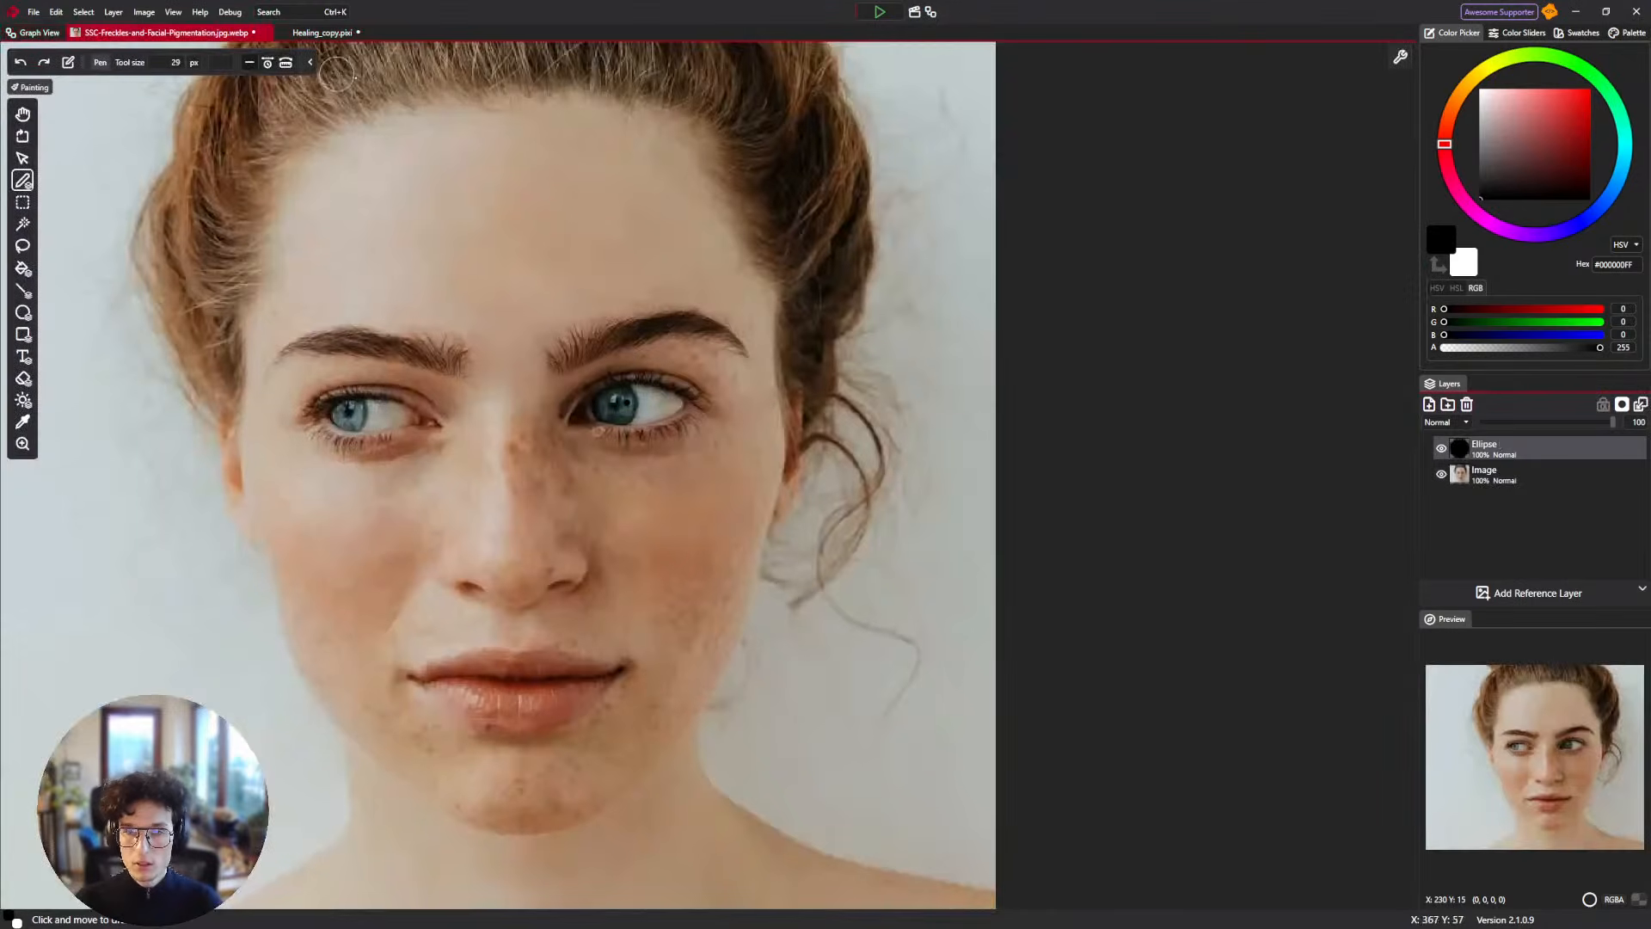
pyautogui.click(931, 13)
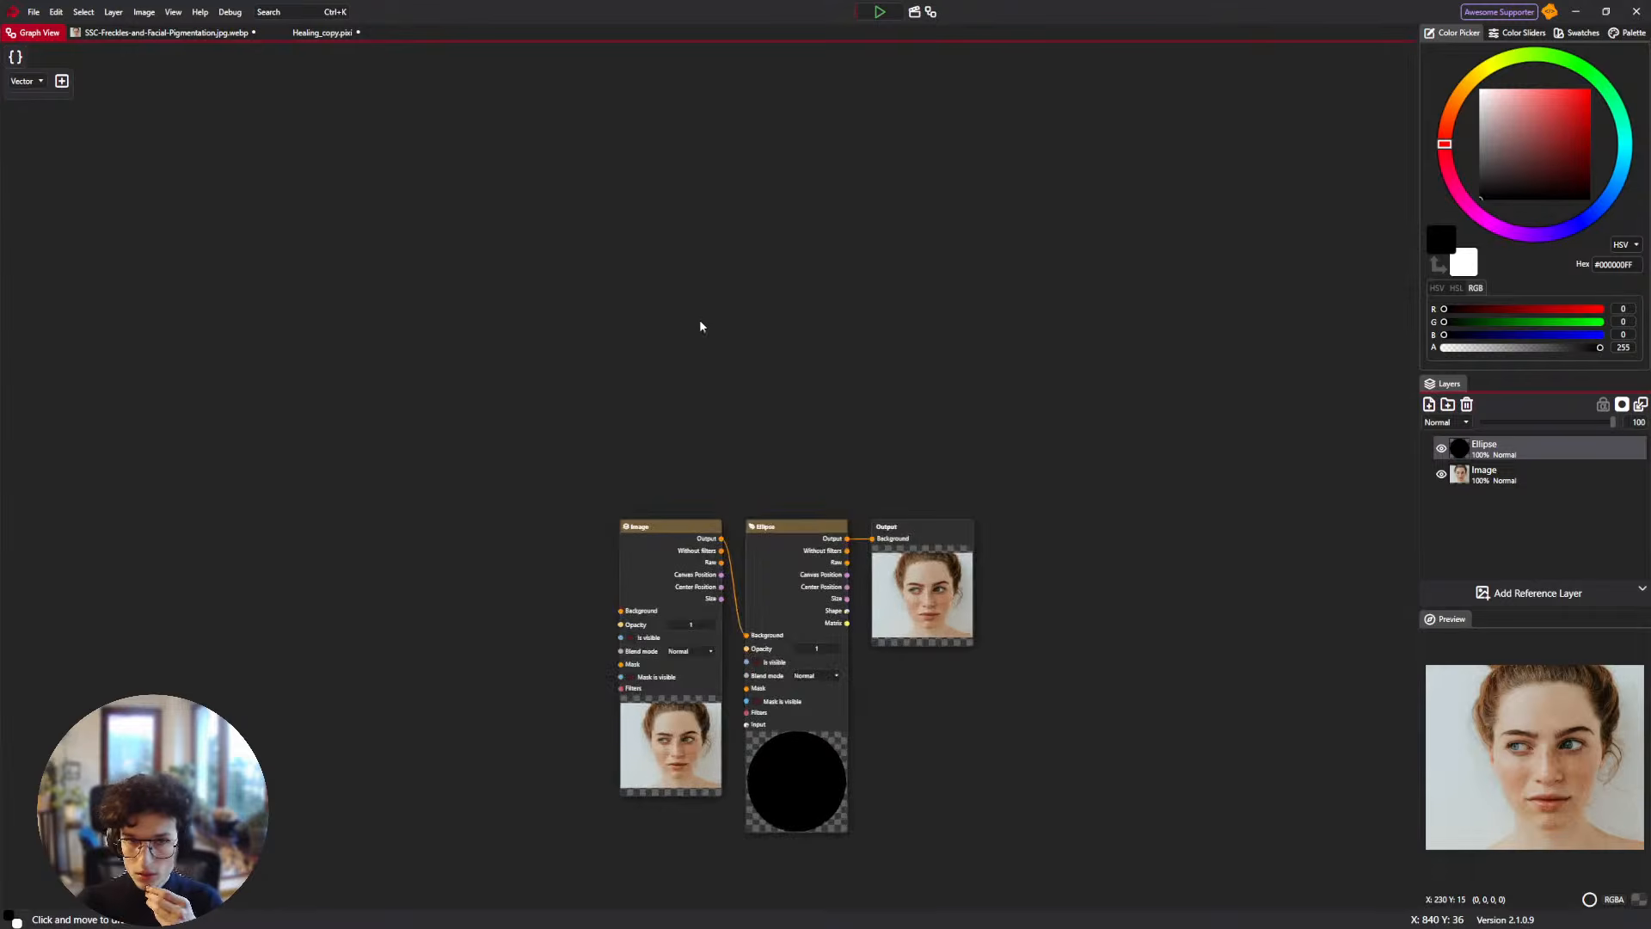
pyautogui.moveTo(700, 321); pyautogui.dragTo(570, 291)
pyautogui.rightClick(559, 286)
pyautogui.press('BackSpace')
pyautogui.write('Brush')
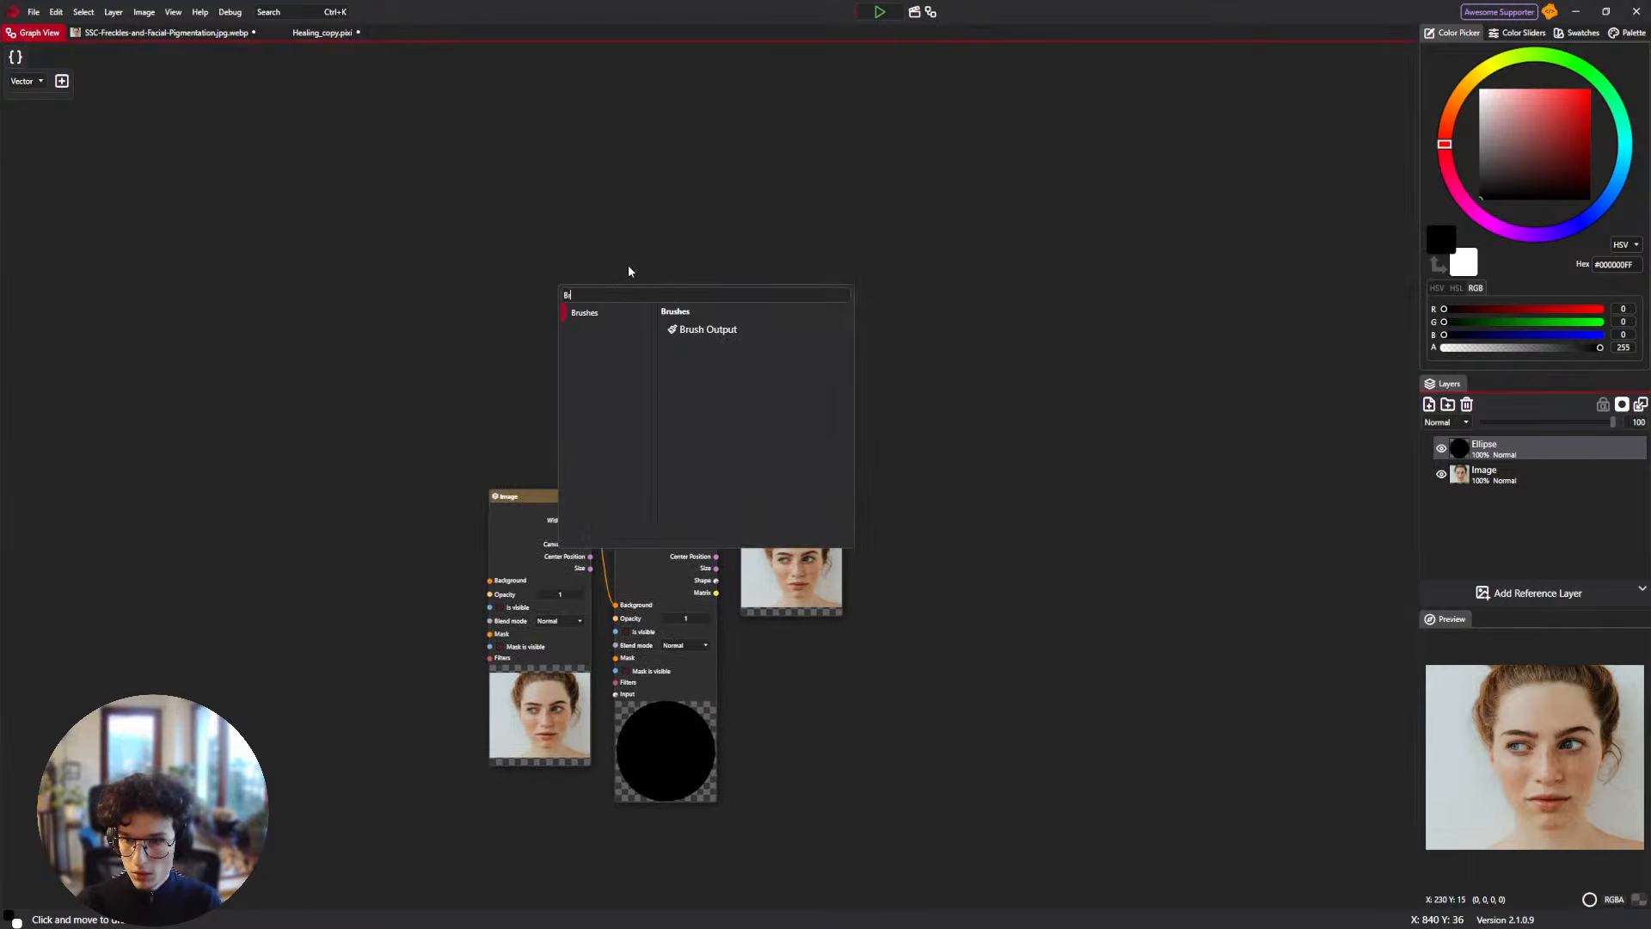
pyautogui.press('Return')
pyautogui.moveTo(625, 284)
pyautogui.mouseDown()
pyautogui.moveTo(790, 221)
pyautogui.moveTo(792, 267)
pyautogui.mouseUp()
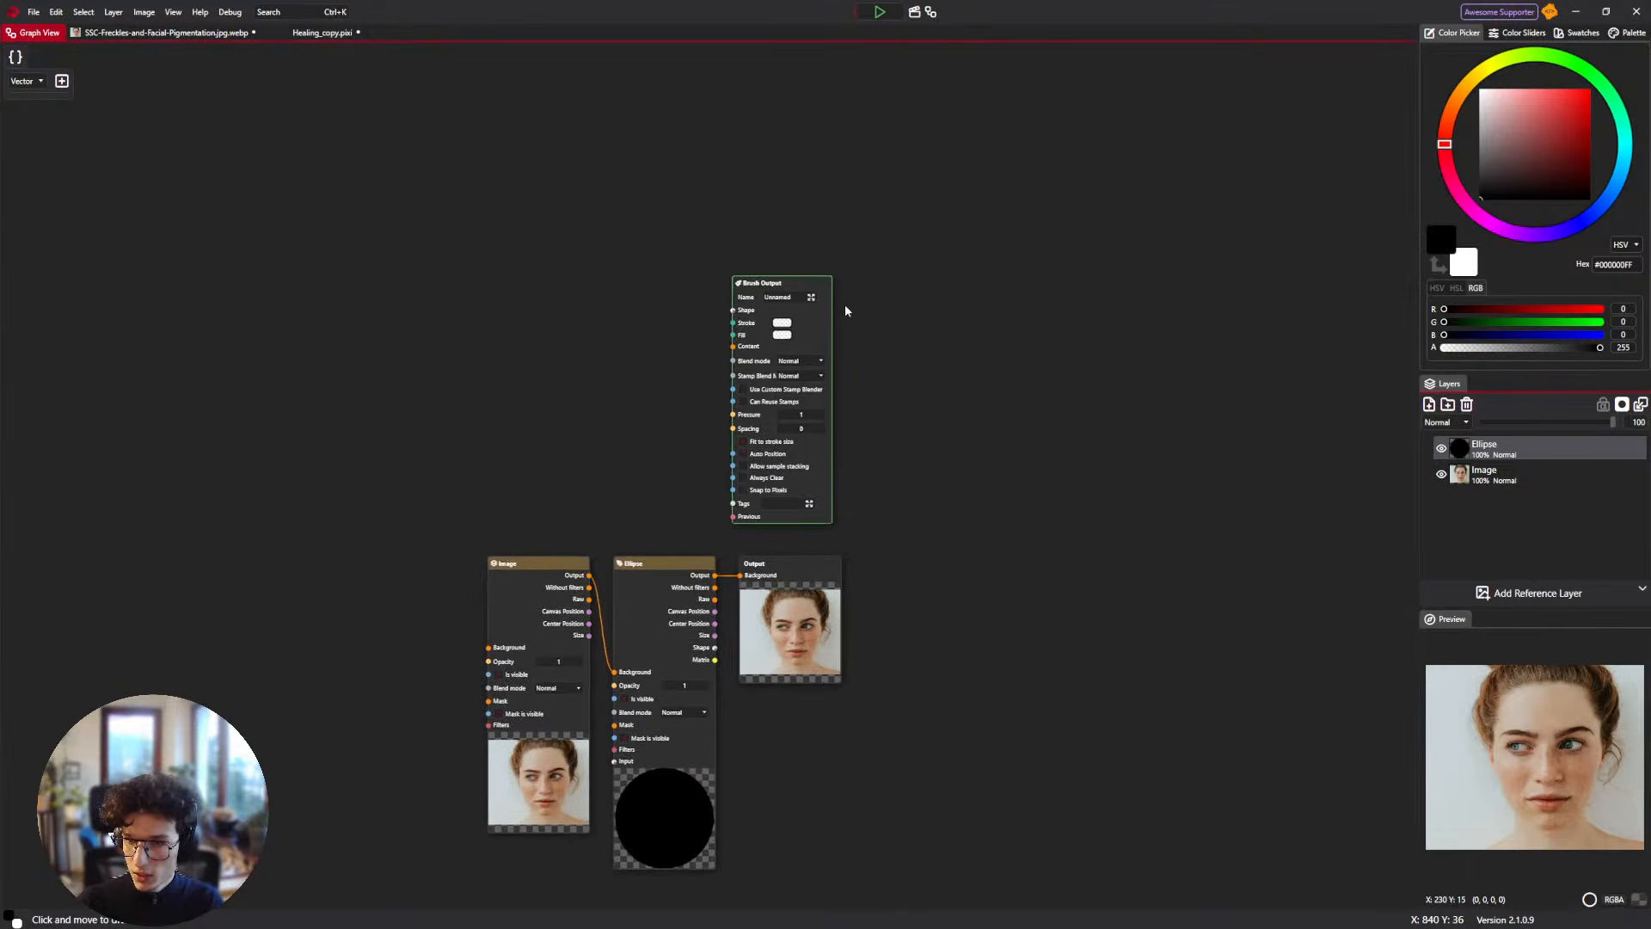
# Name the portrait's Brush Output node Freckles and move it clear of the layer nodes.
pyautogui.scroll(3, 844, 302)
pyautogui.write('He')
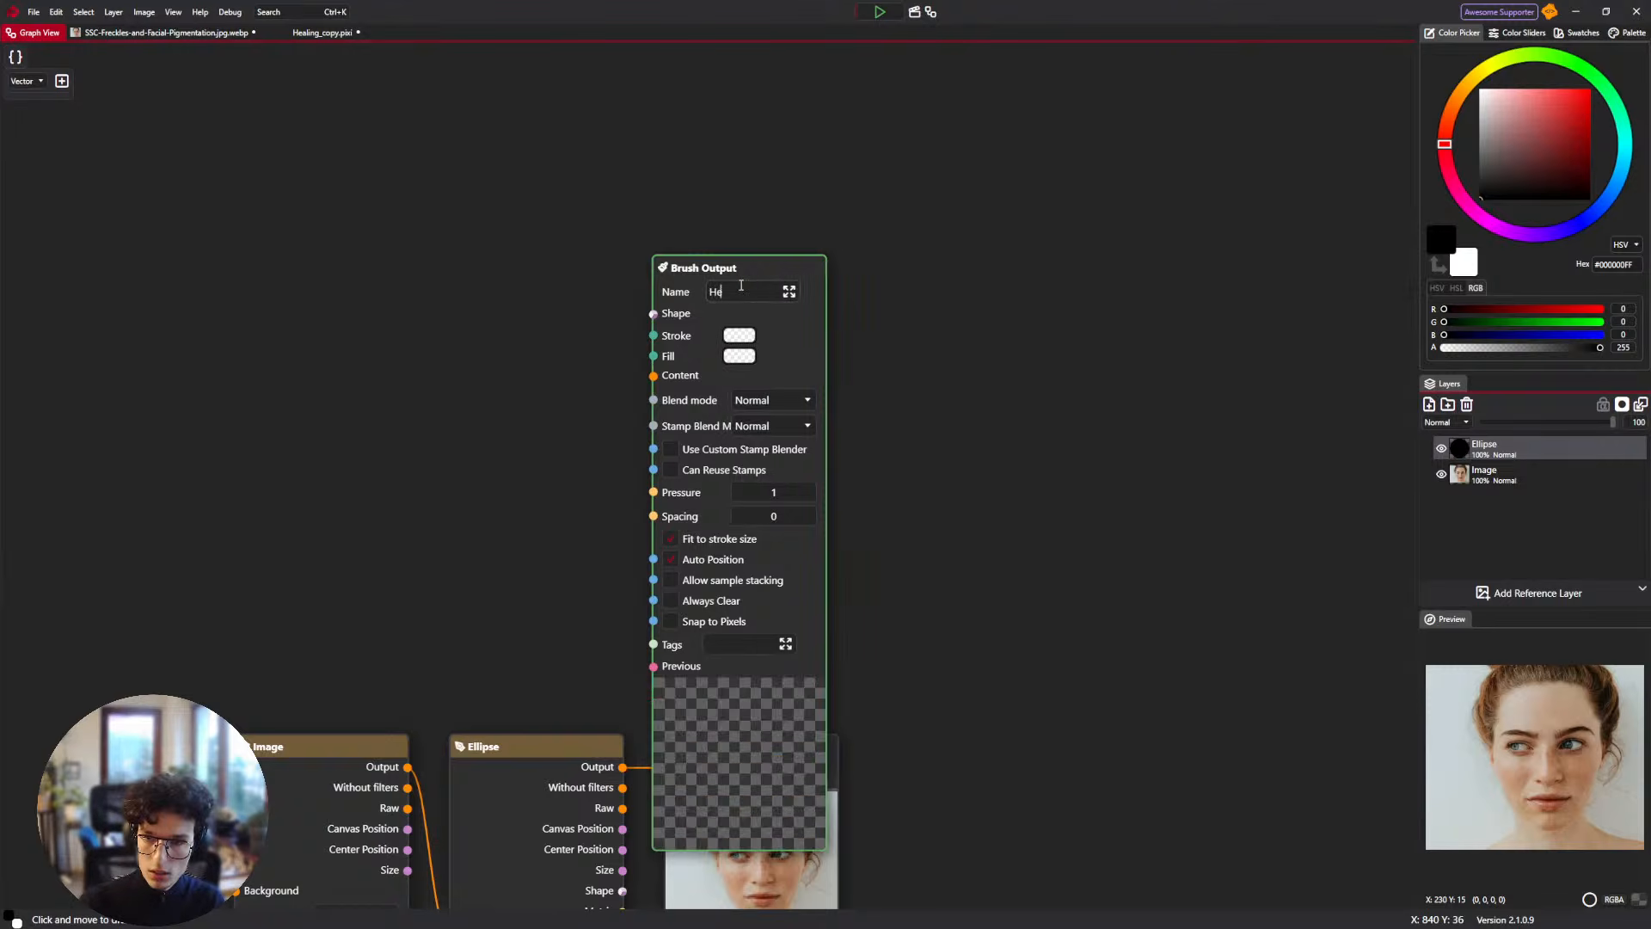
pyautogui.write('aling Abolust')
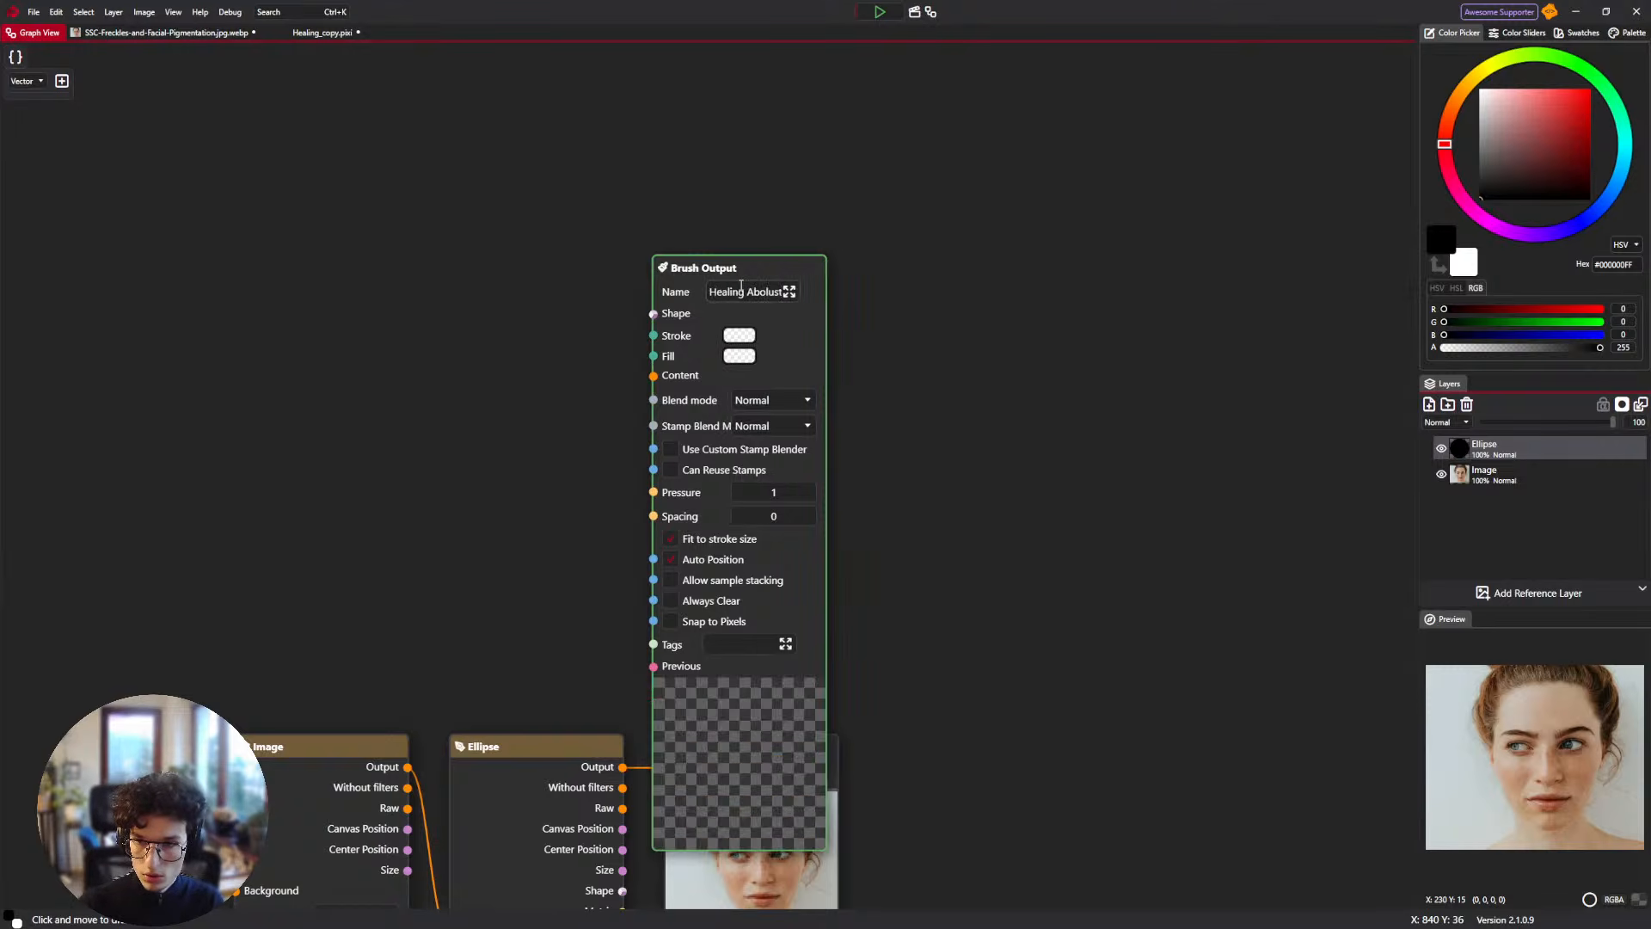
pyautogui.hotkey('ctrl', 'a')
pyautogui.write('F')
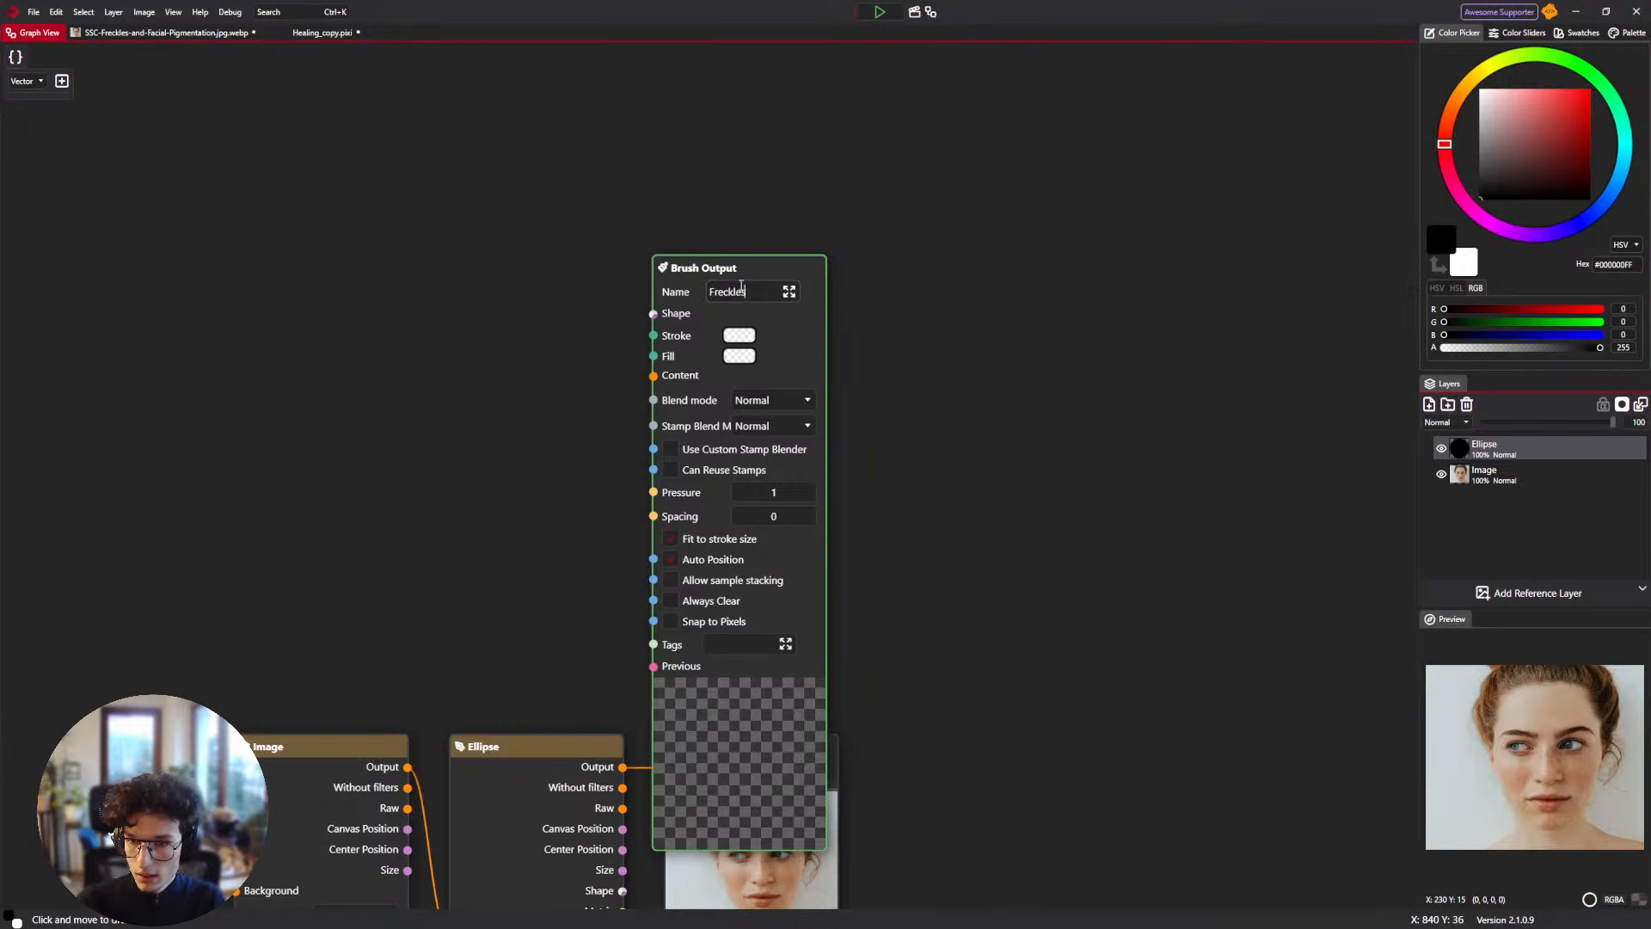
pyautogui.moveTo(739, 269); pyautogui.dragTo(734, 122)
pyautogui.moveTo(450, 202); pyautogui.dragTo(525, 274)
# Add a Brush blackboard variable to the portrait graph and assign it the healing brush from the opened Healing_copy document.
pyautogui.rightClick(310, 330)
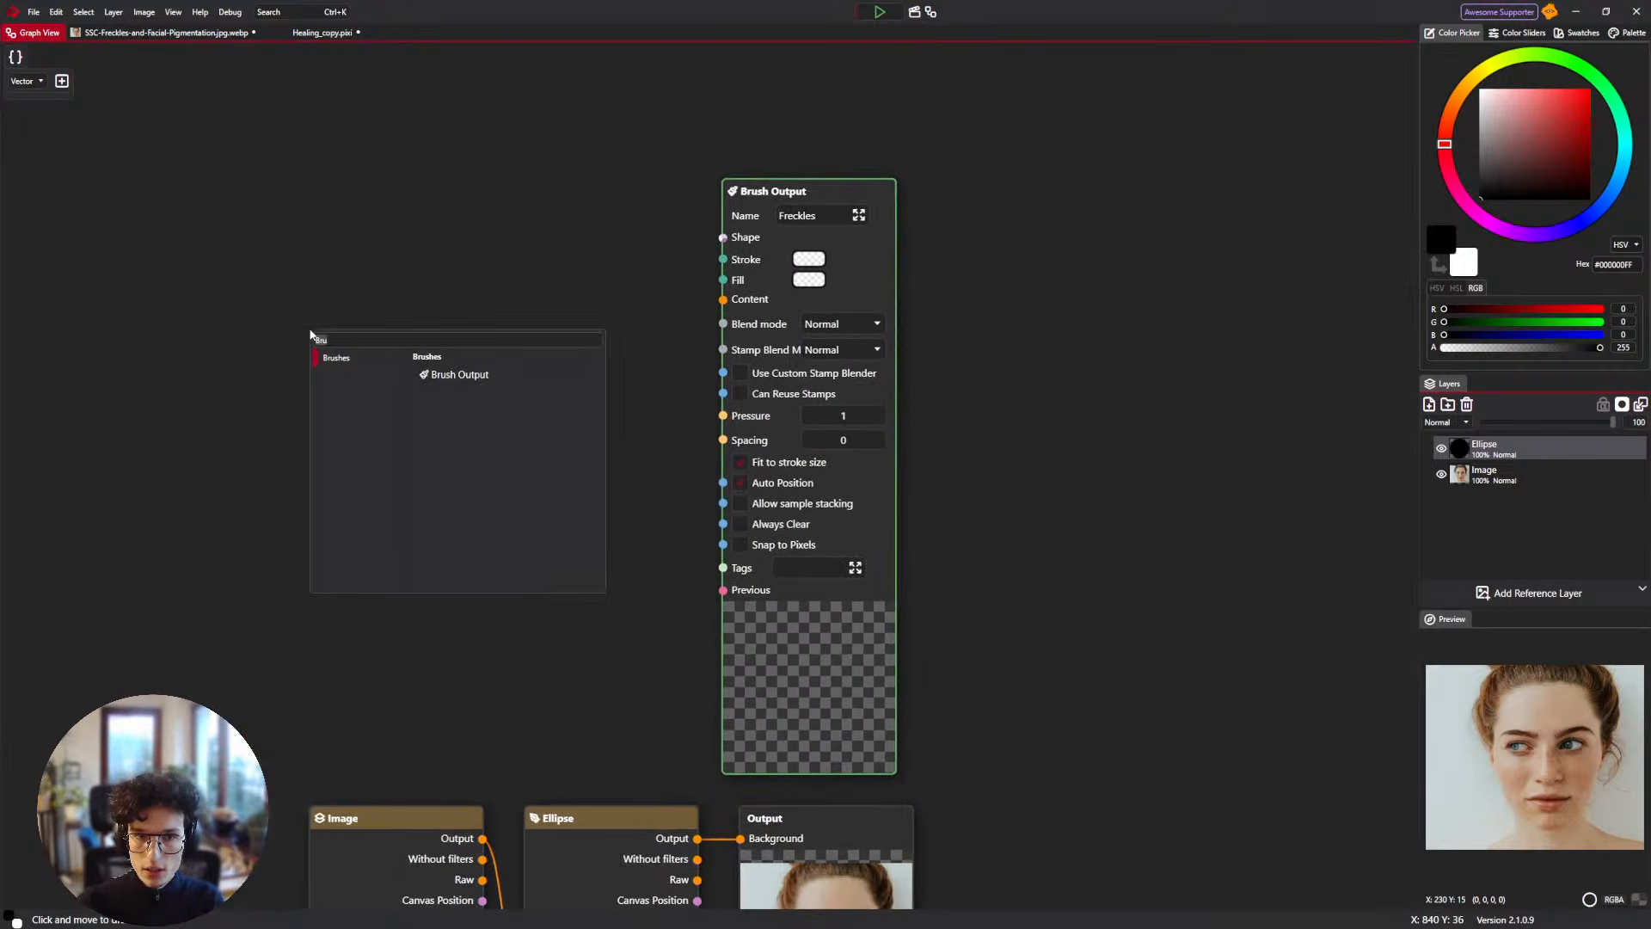
pyautogui.click(30, 81)
pyautogui.click(31, 80)
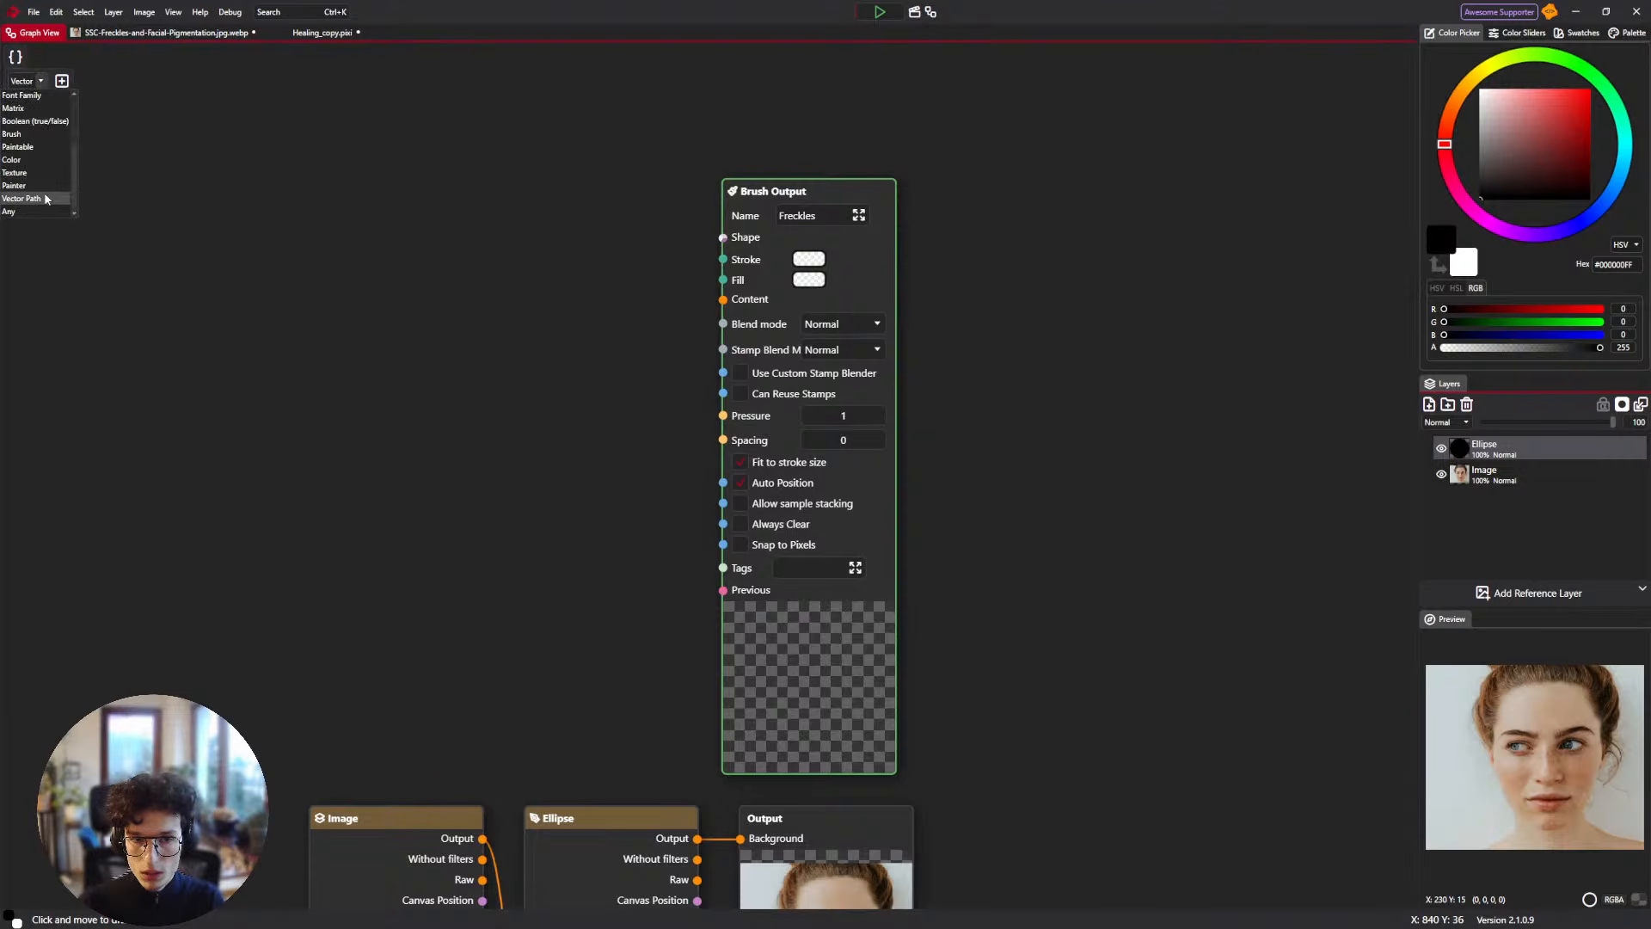
pyautogui.click(31, 133)
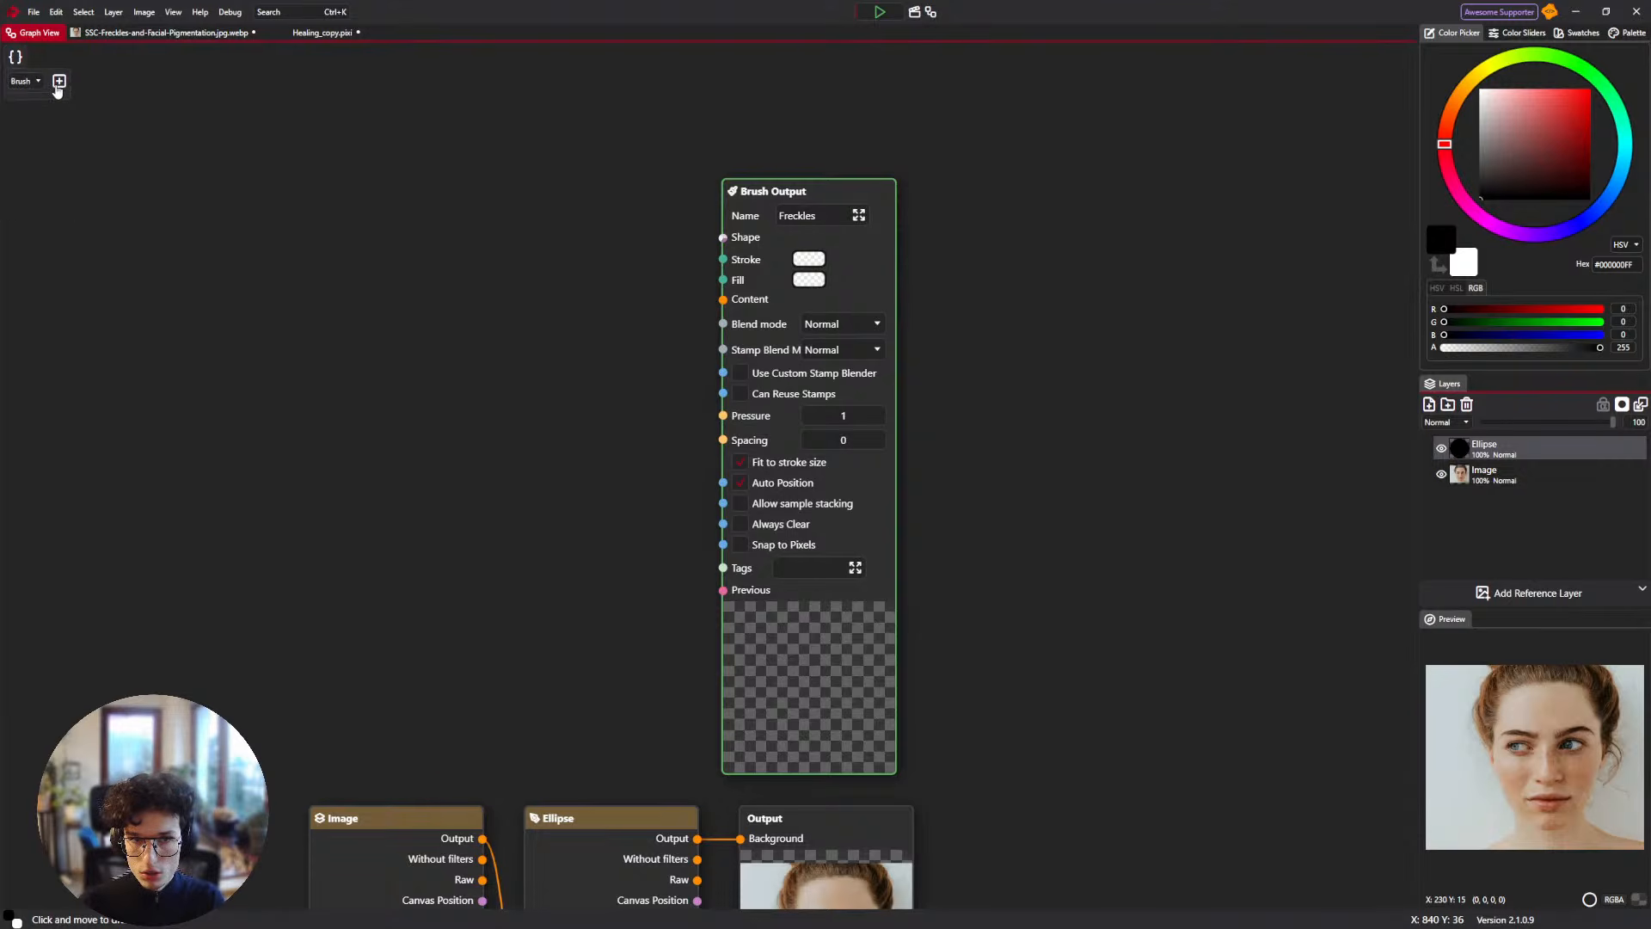
pyautogui.click(58, 82)
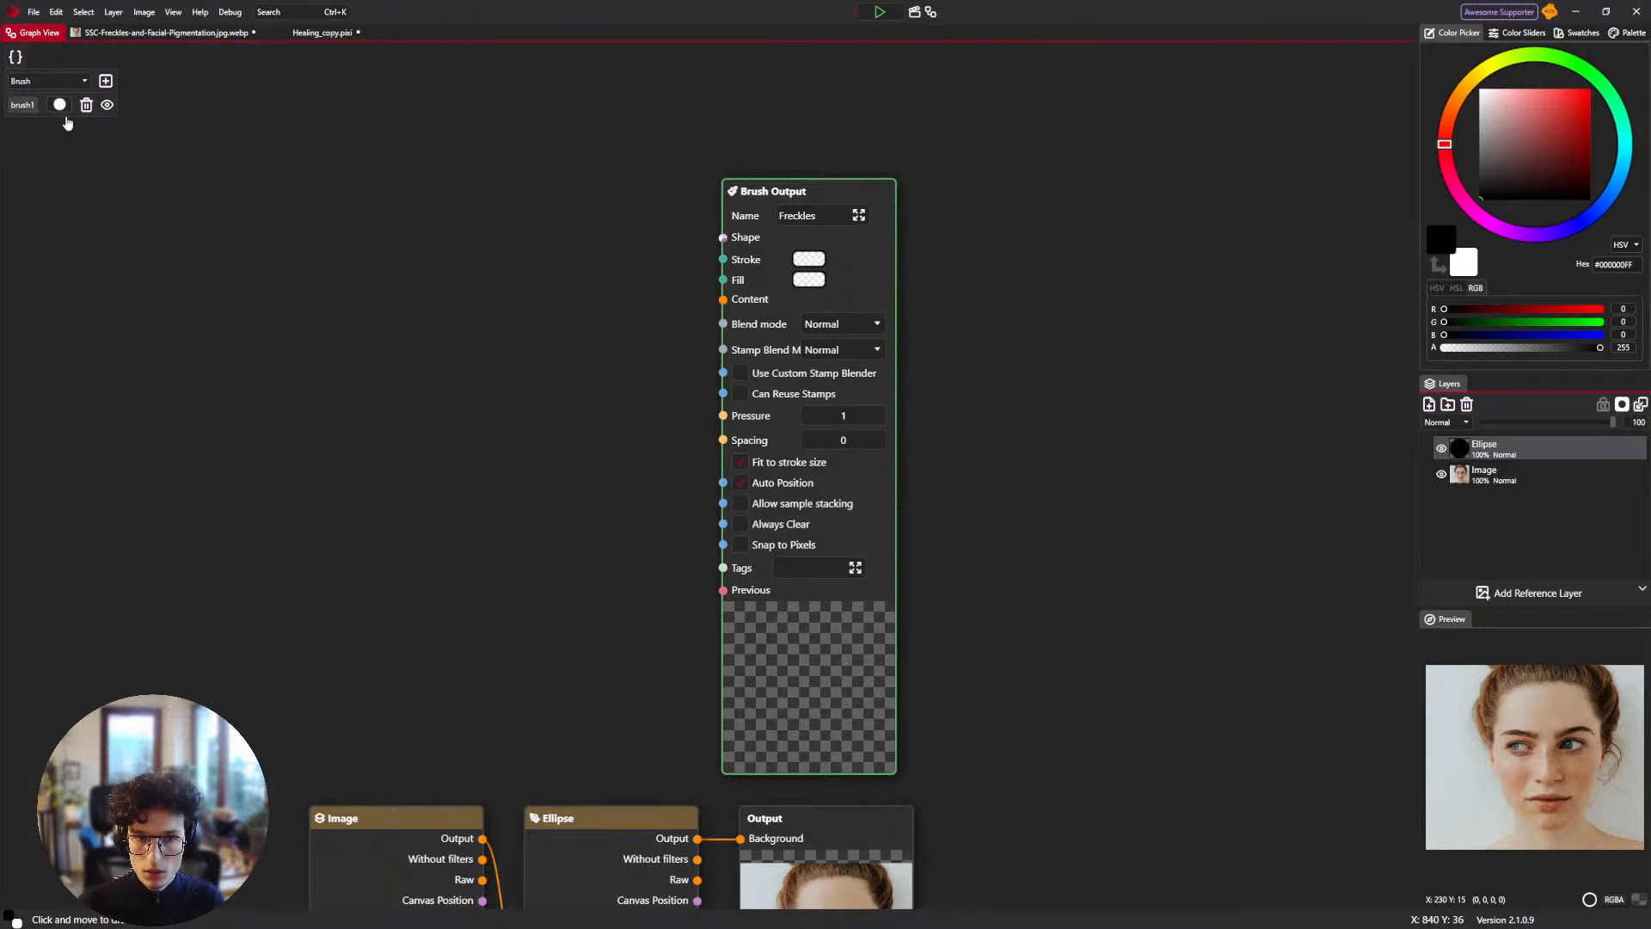
pyautogui.click(60, 105)
pyautogui.scroll(-5, 180, 303)
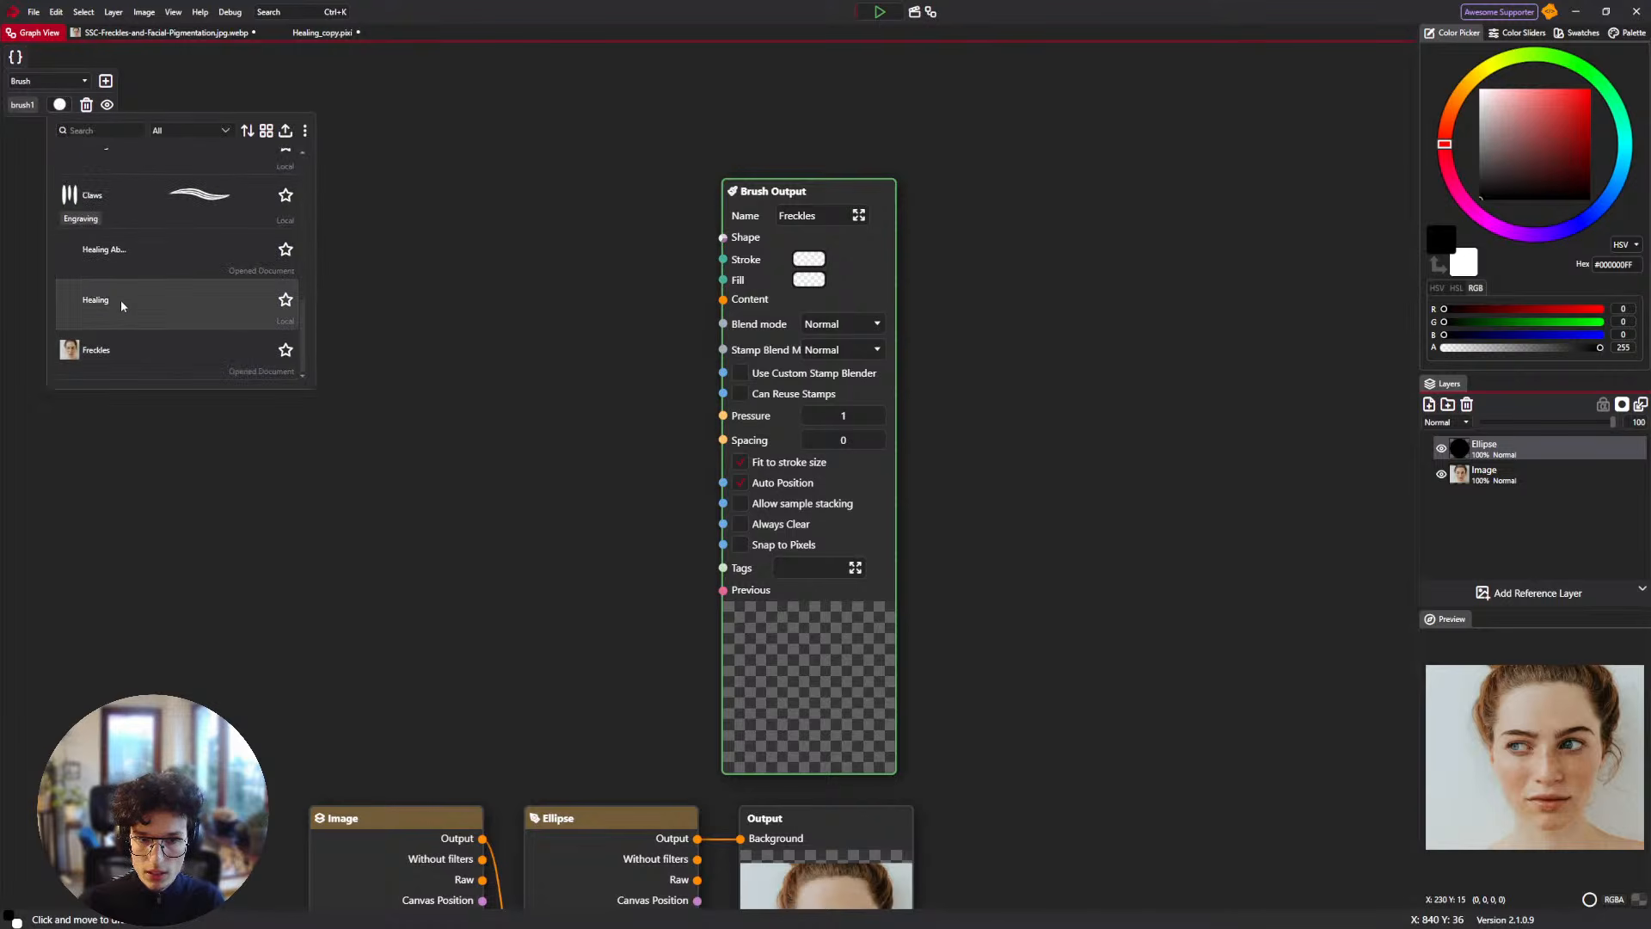
pyautogui.click(156, 251)
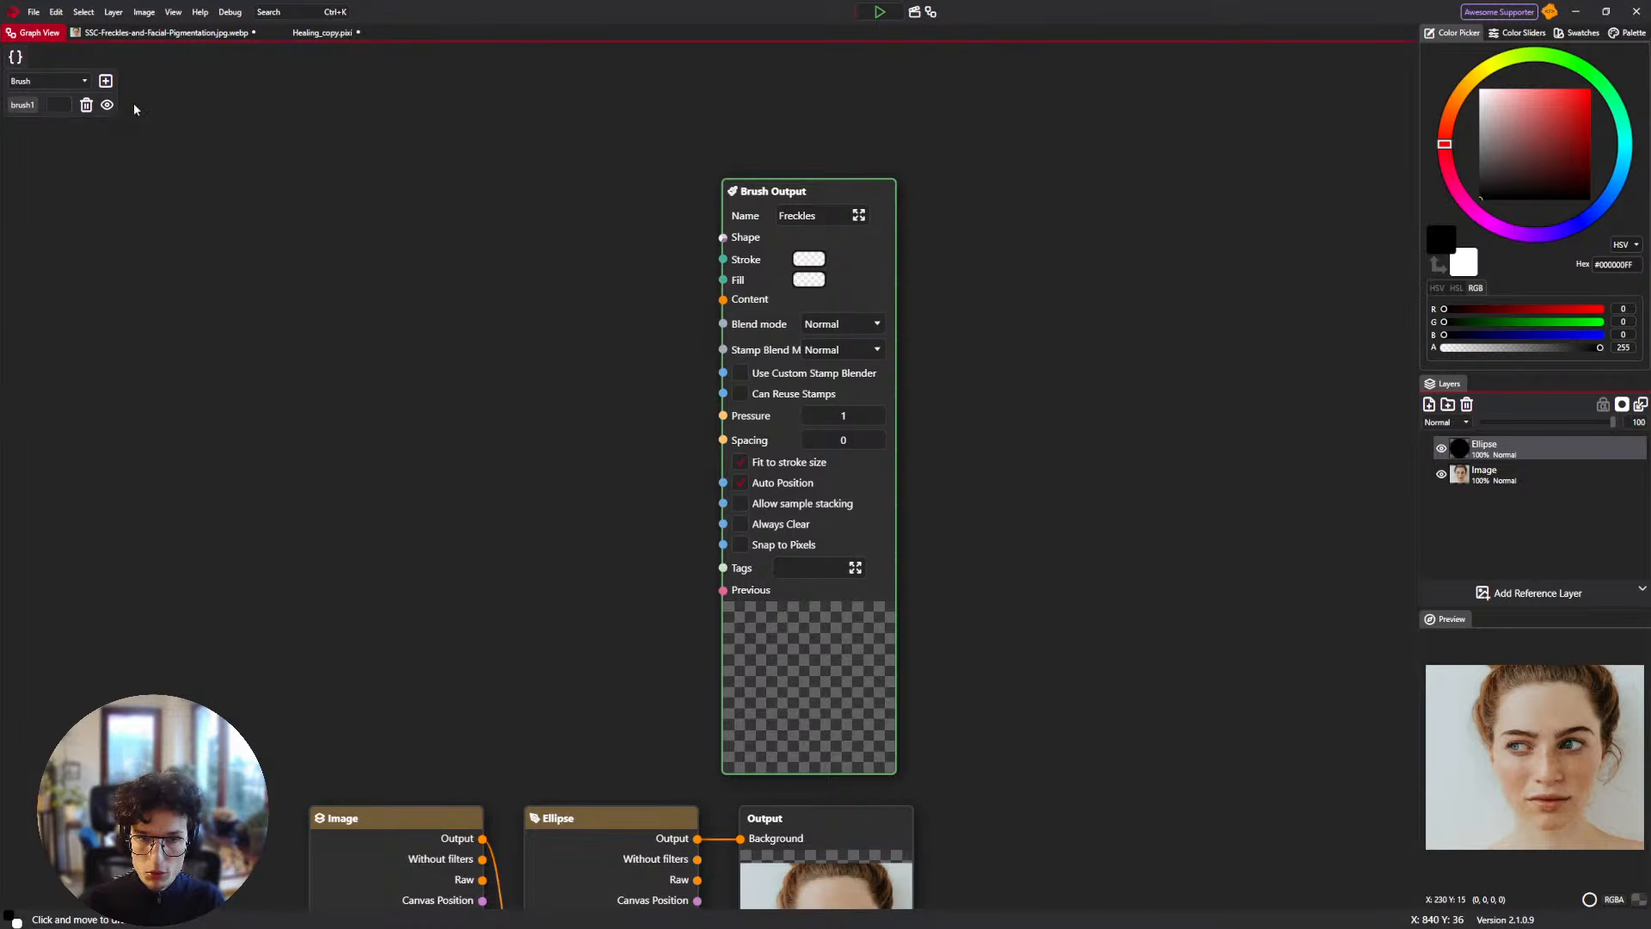
# Add a Blackboard Variable Value node for brush1 and connect its value to the Brush Output node's Previous input.
pyautogui.rightClick(459, 317)
pyautogui.write('Brubla')
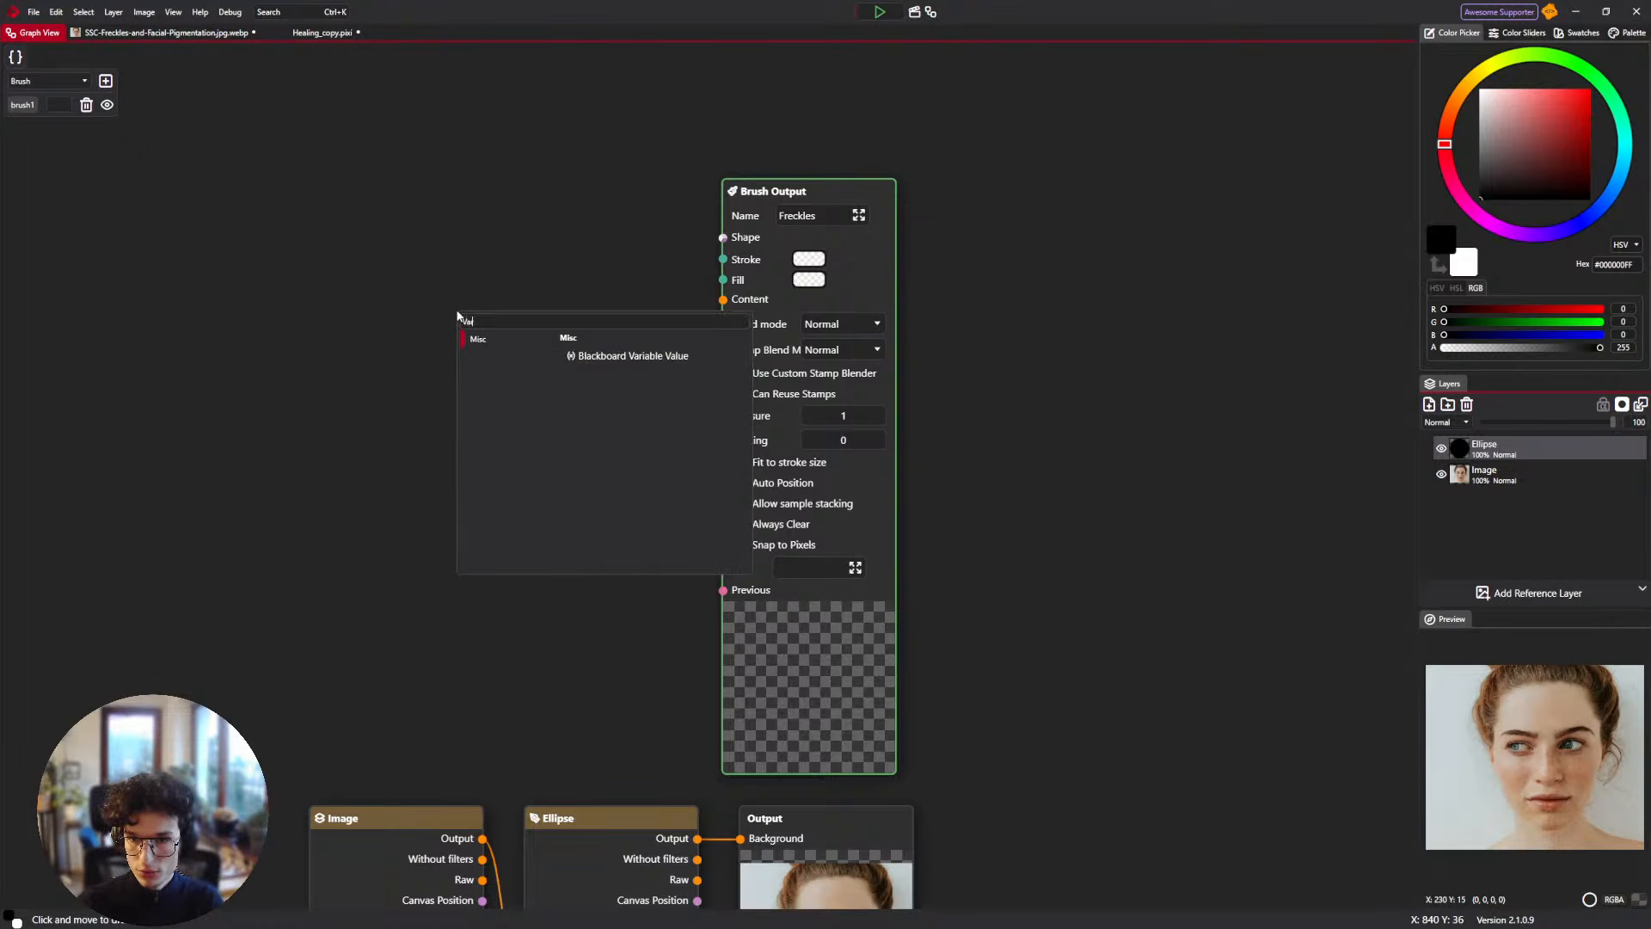
pyautogui.press('Return')
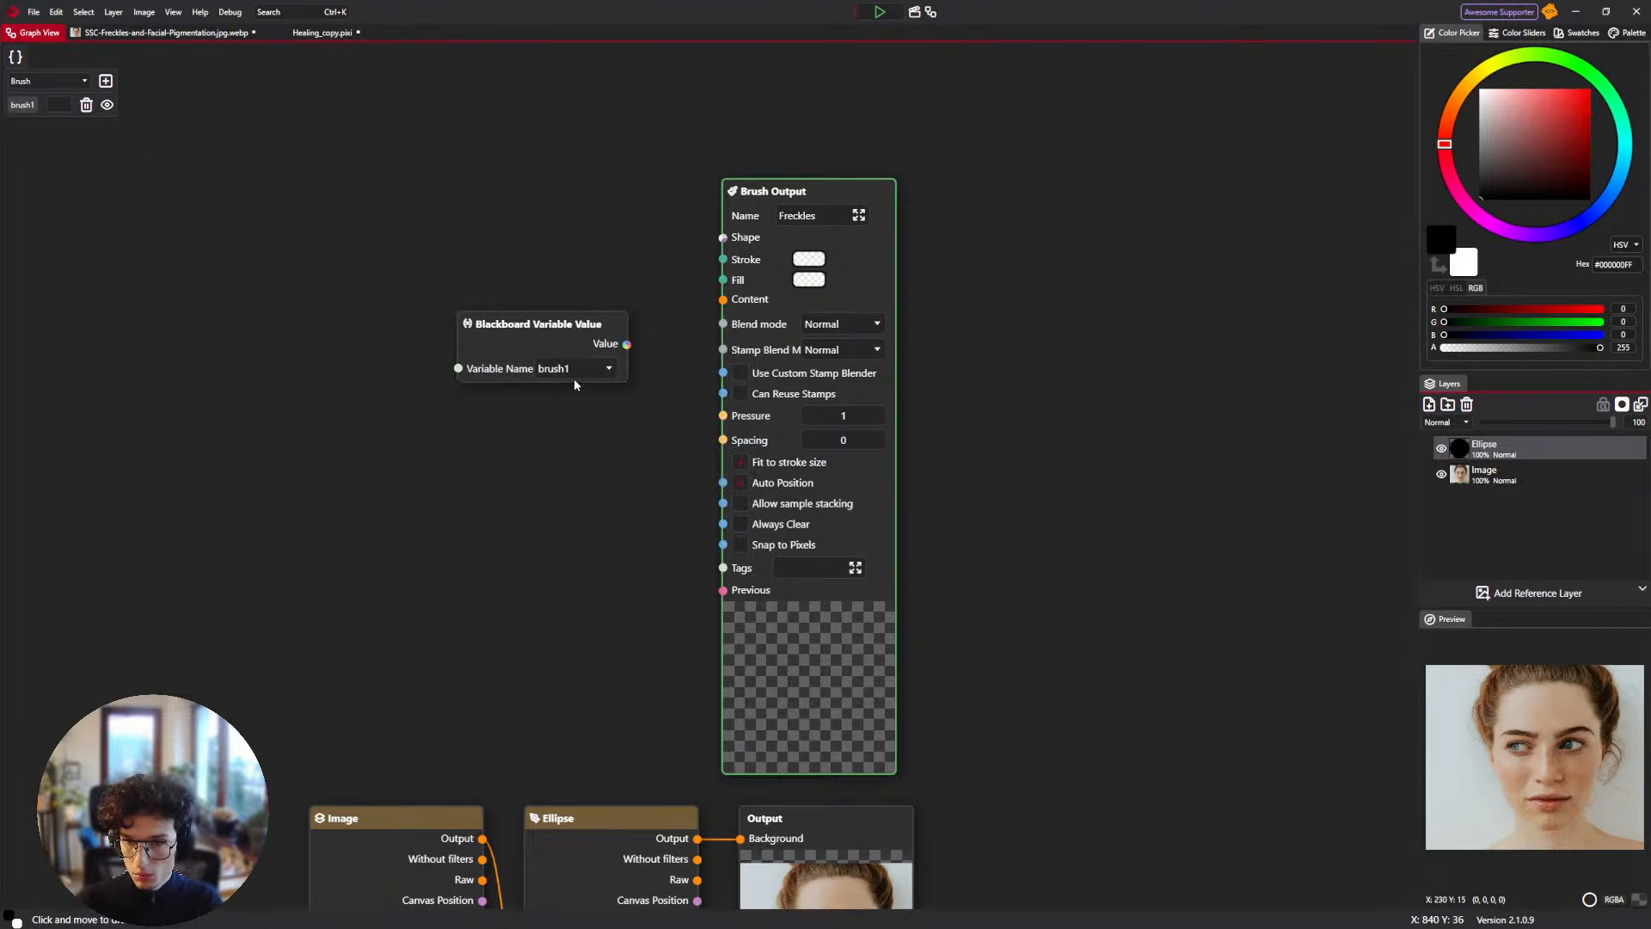
pyautogui.moveTo(649, 456)
pyautogui.mouseDown()
pyautogui.moveTo(710, 608)
pyautogui.moveTo(720, 594)
pyautogui.mouseUp()
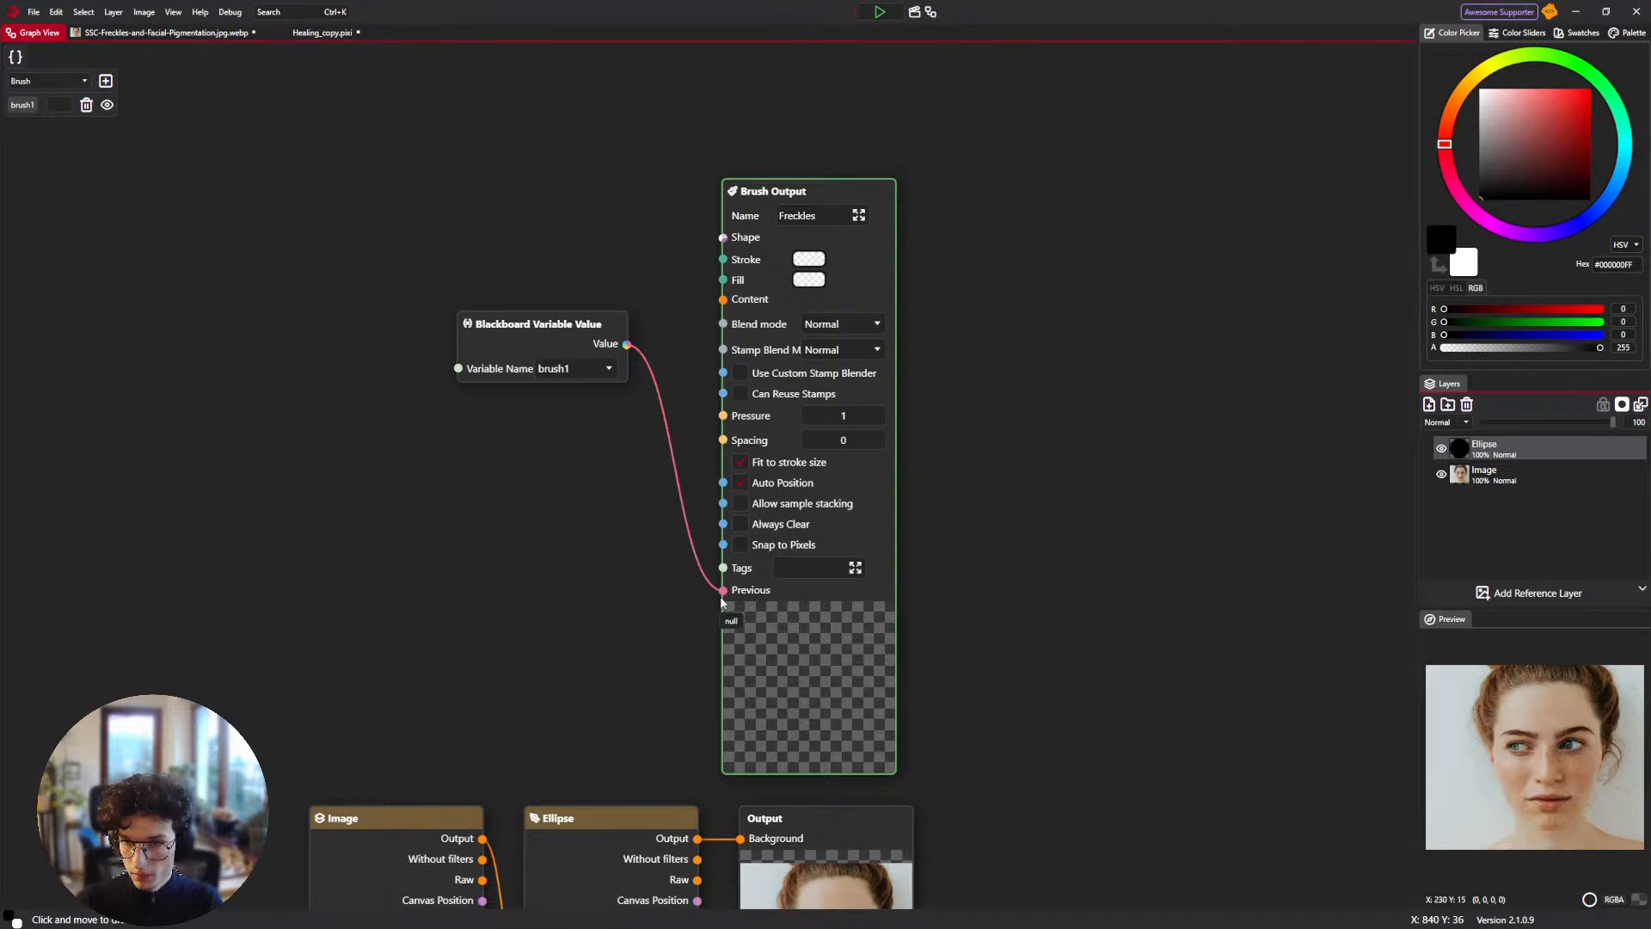
# Undo the connection to Brush Output's Previous input and add a nested document node fed by the brush1 value through its Document input.
pyautogui.hotkey('ctrl', 'z')
pyautogui.moveTo(520, 326); pyautogui.dragTo(103, 365)
pyautogui.rightClick(282, 365)
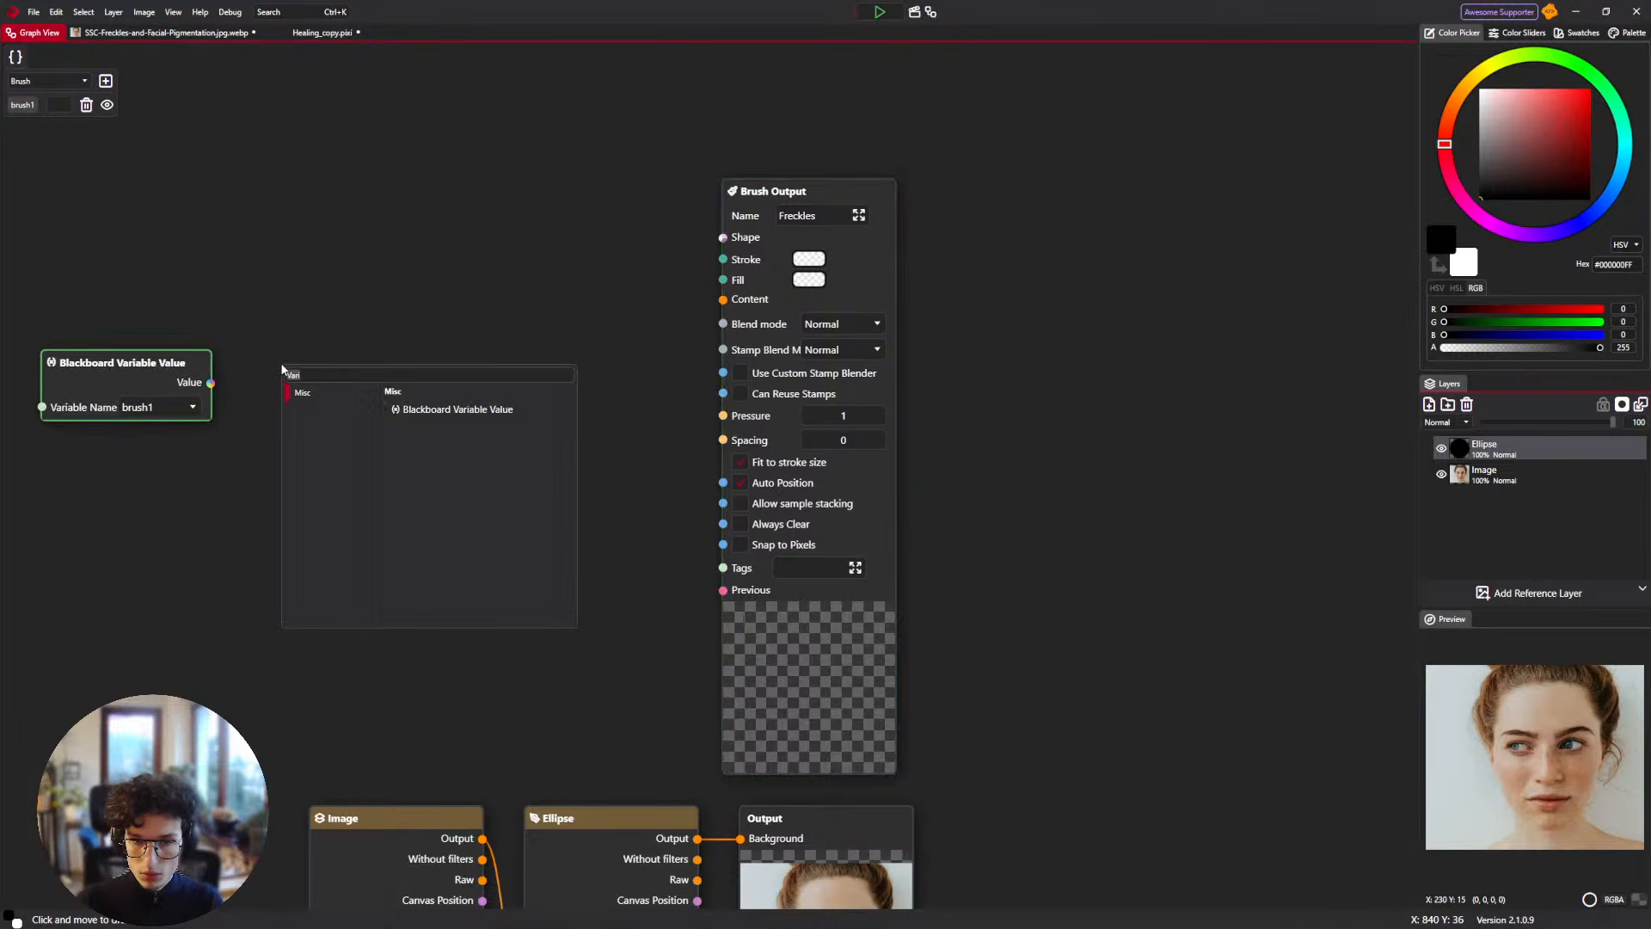
pyautogui.write('Nes')
pyautogui.click(447, 414)
pyautogui.moveTo(387, 376); pyautogui.dragTo(399, 215)
pyautogui.moveTo(212, 384)
pyautogui.mouseDown()
pyautogui.moveTo(305, 542)
pyautogui.moveTo(324, 242)
pyautogui.moveTo(326, 263)
pyautogui.mouseUp()
pyautogui.moveTo(459, 428); pyautogui.dragTo(482, 516)
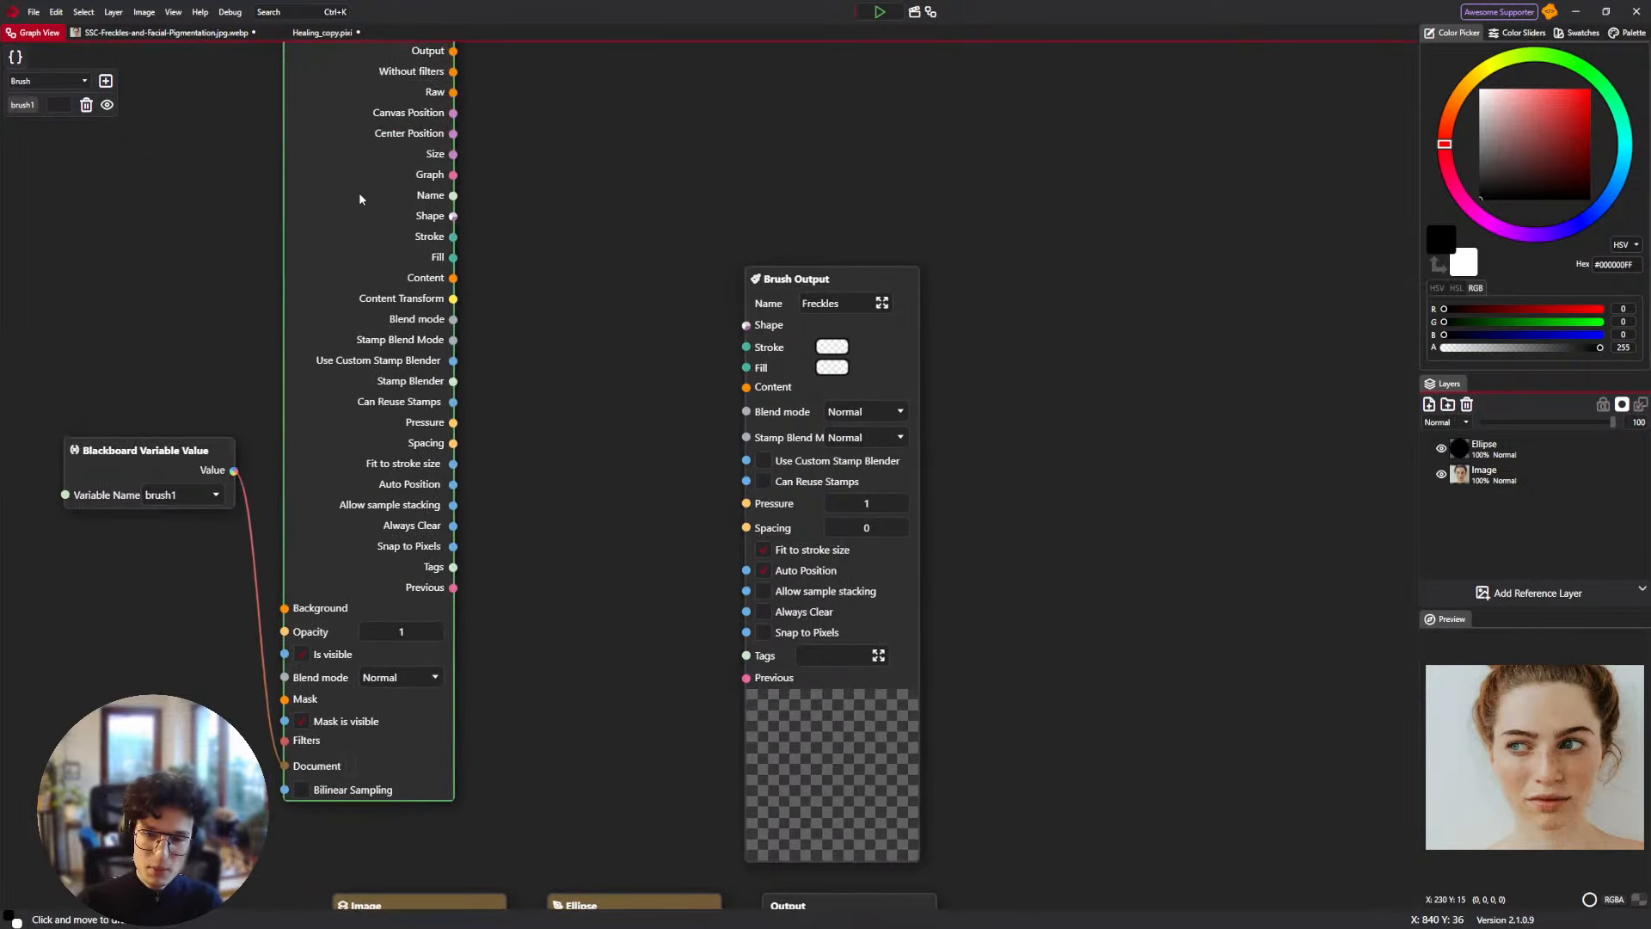
# Examine the brush outputs exposed by the nested document node and its Document connection to the brush1 value.
pyautogui.moveTo(359, 195); pyautogui.dragTo(370, 286)
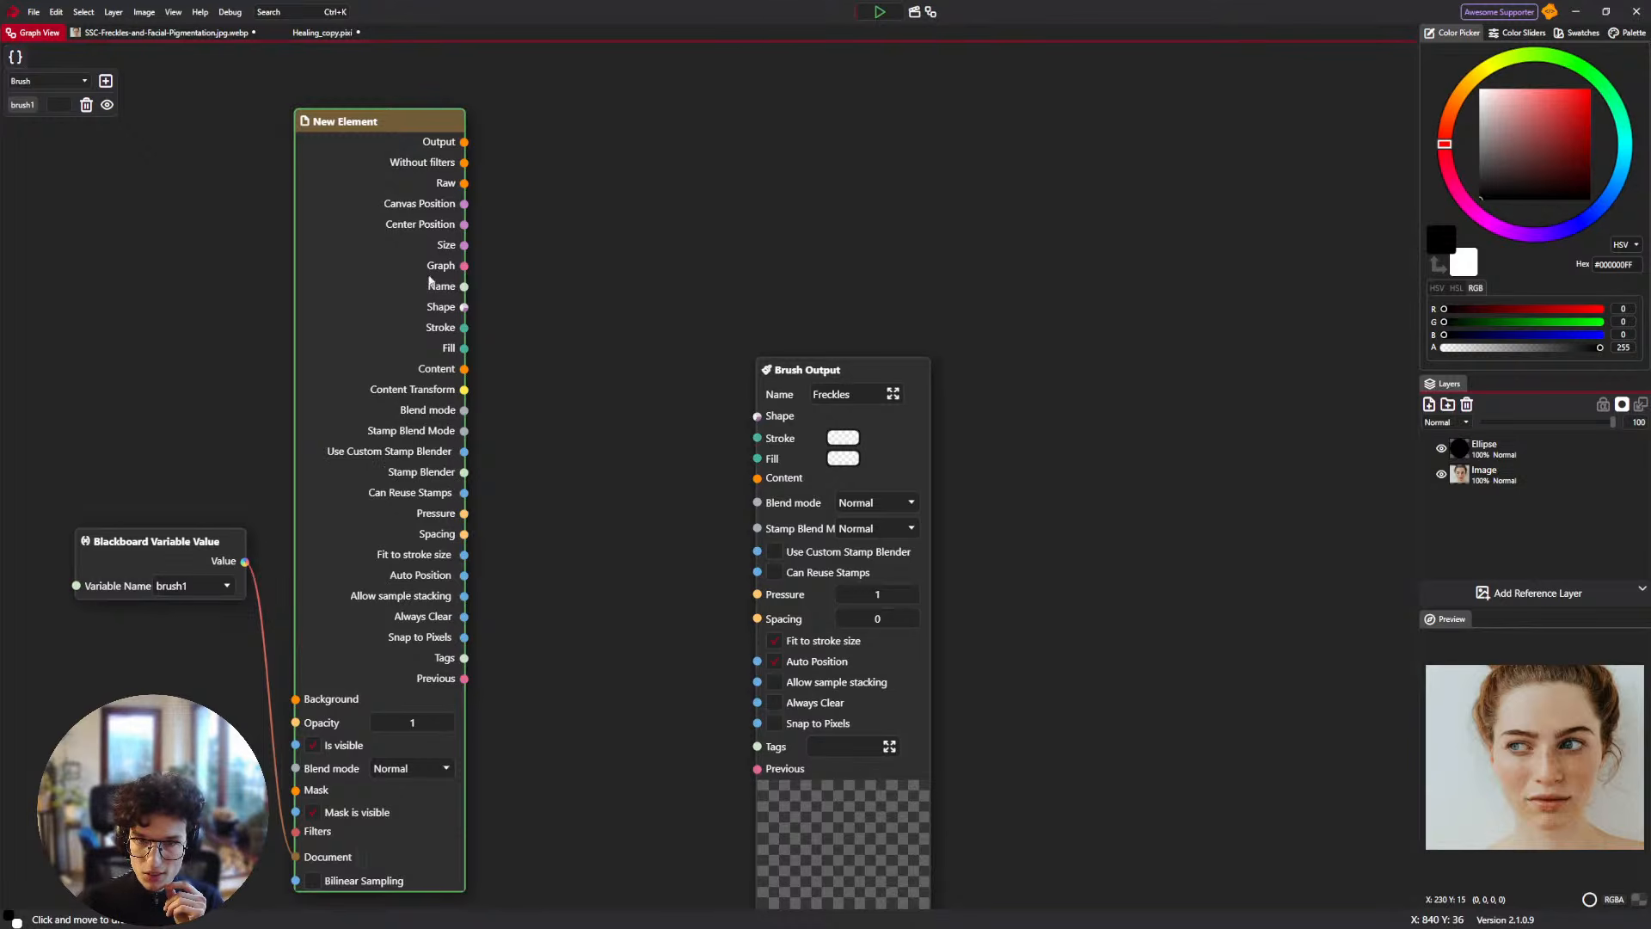
pyautogui.scroll(-1, 499, 612)
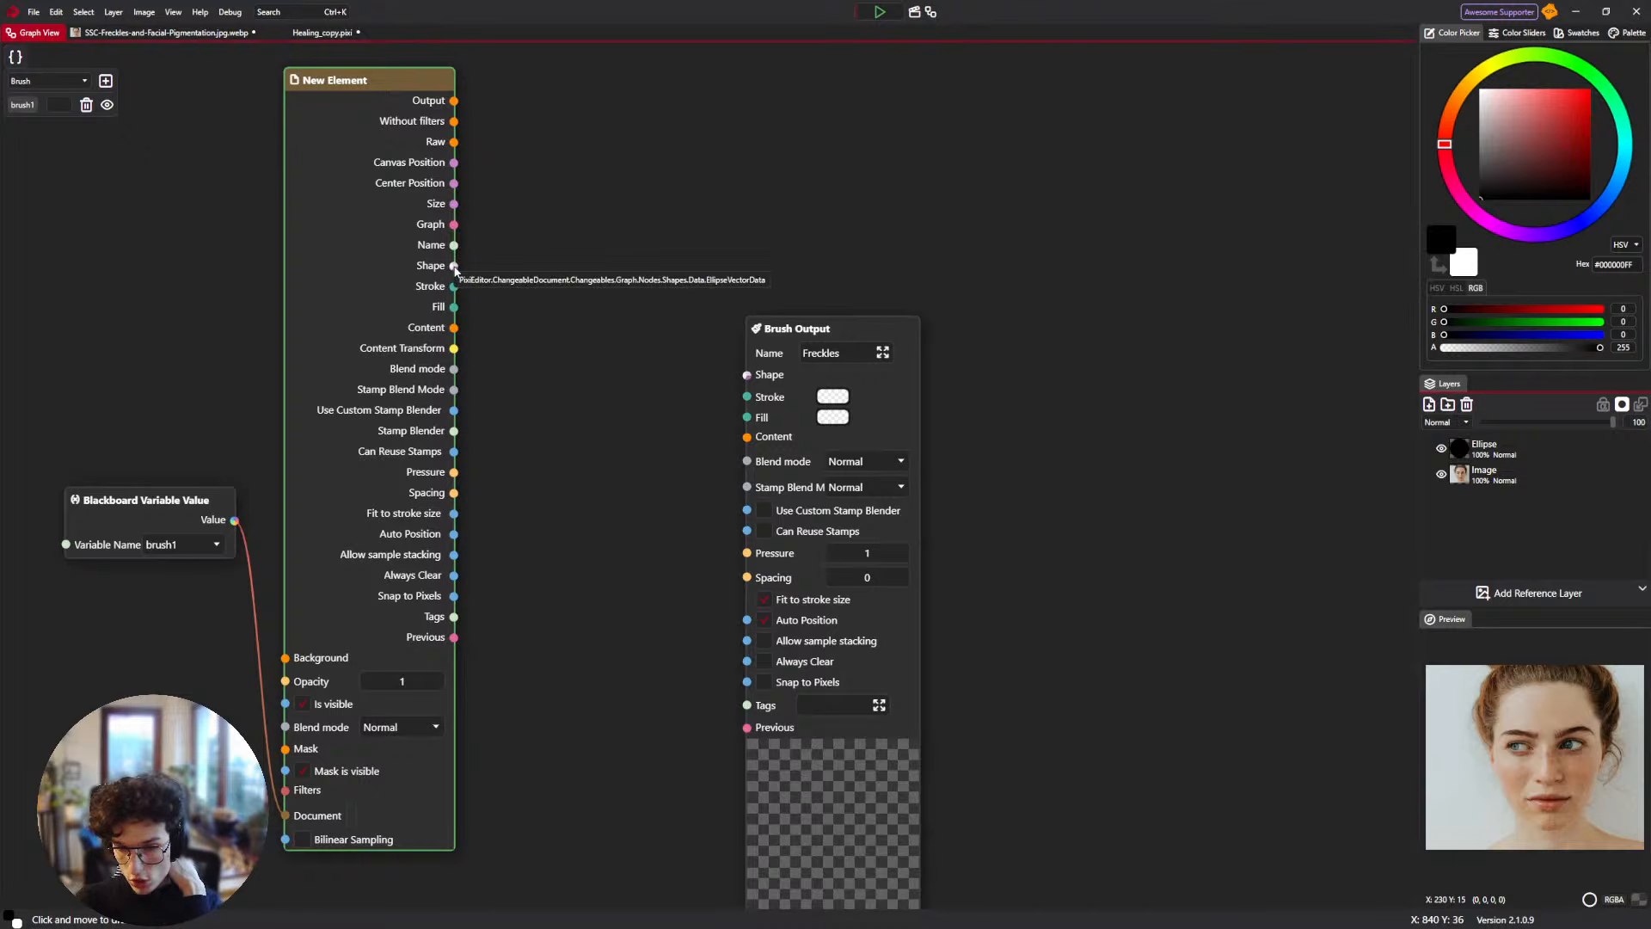
pyautogui.scroll(-1, 507, 542)
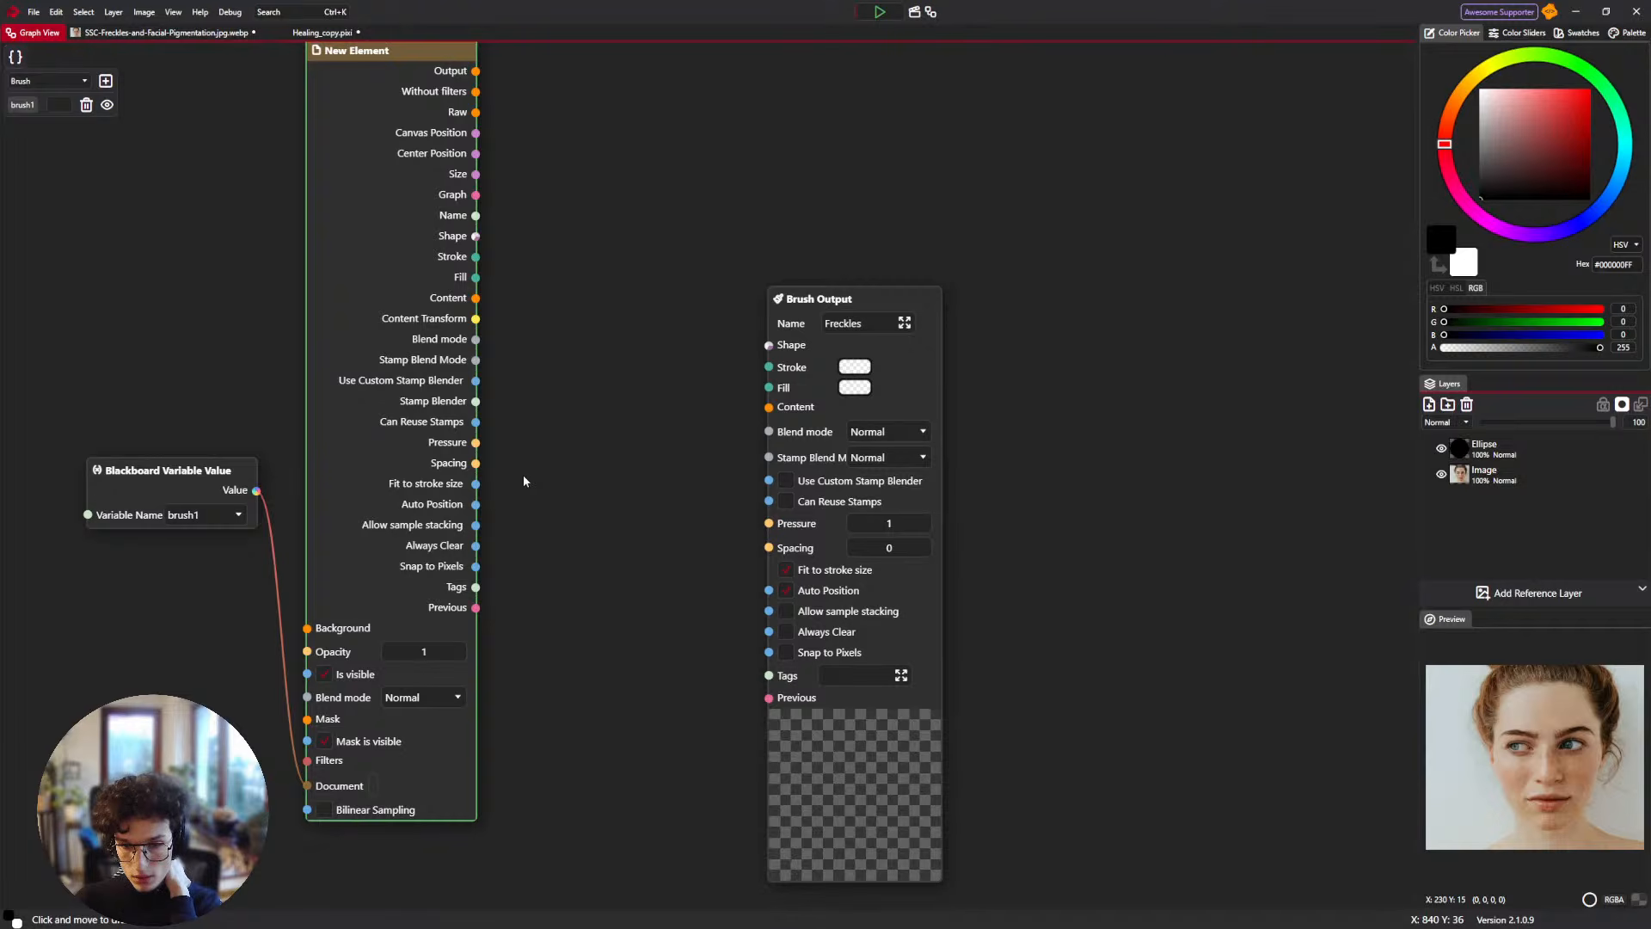
pyautogui.scroll(1, 523, 475)
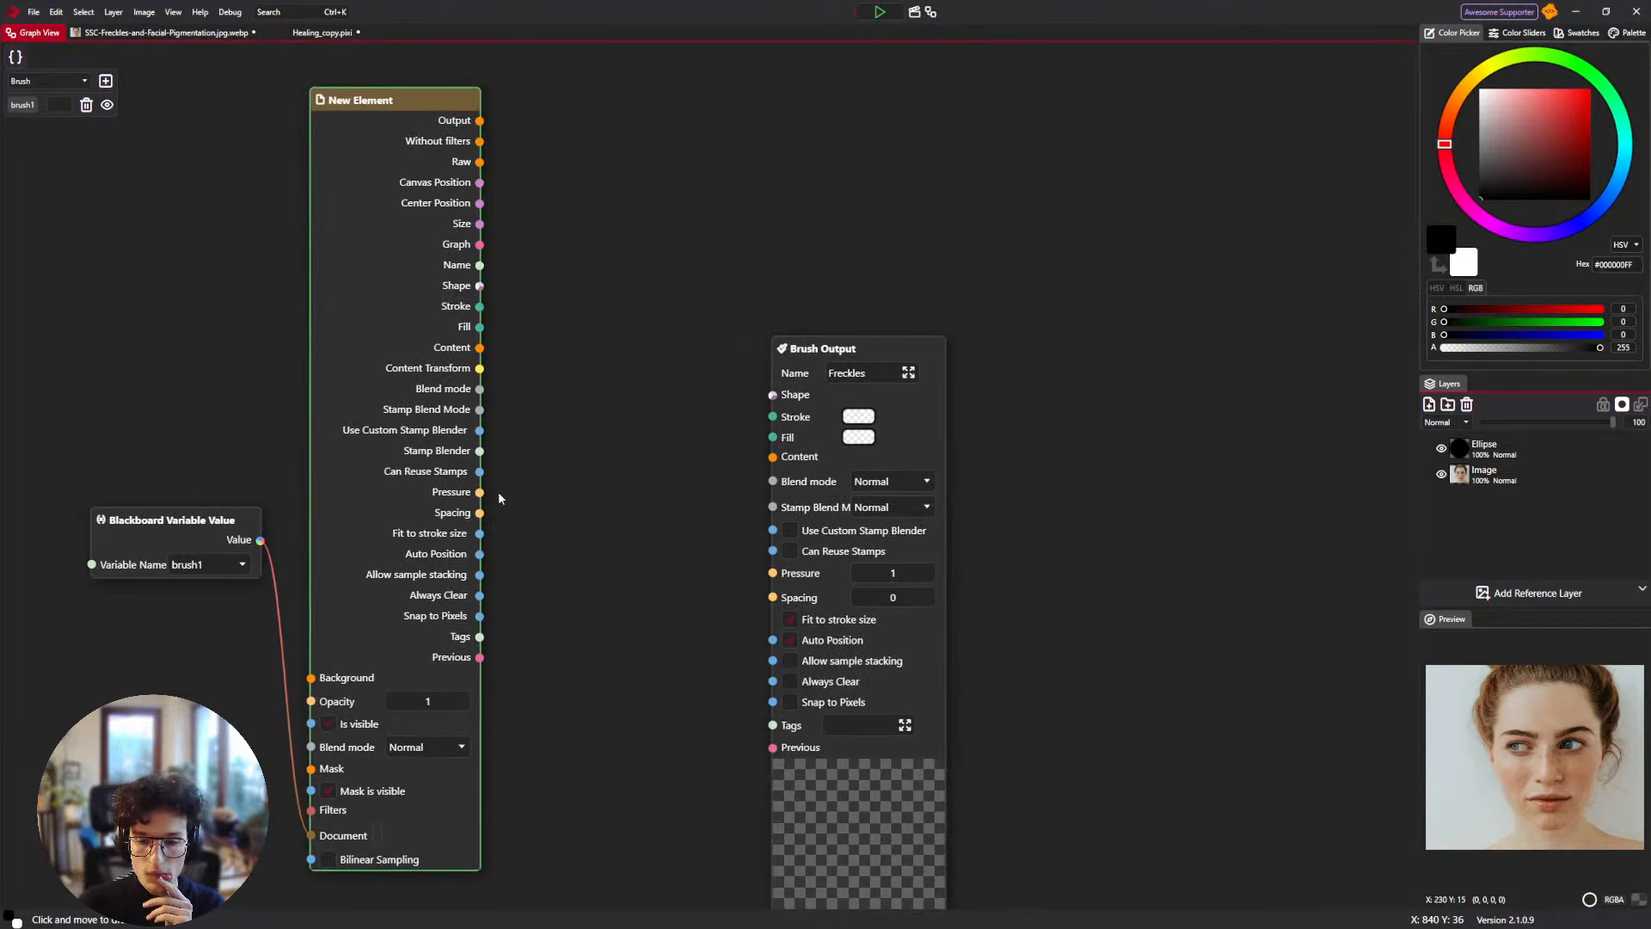
pyautogui.scroll(1, 498, 499)
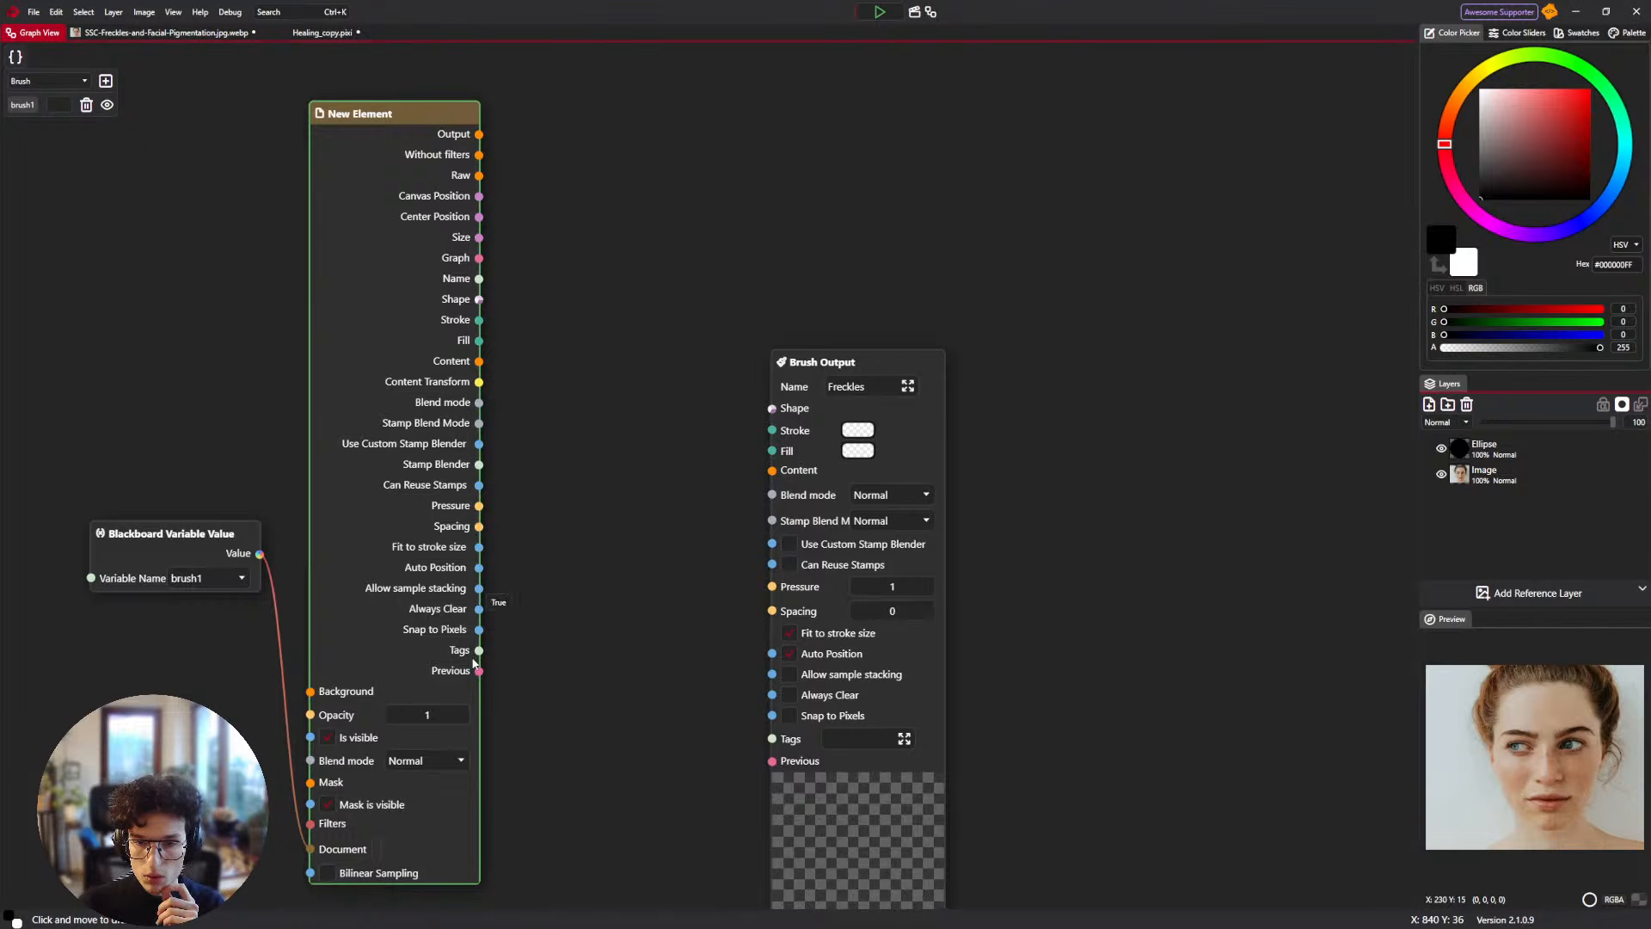
pyautogui.moveTo(387, 398); pyautogui.dragTo(390, 372)
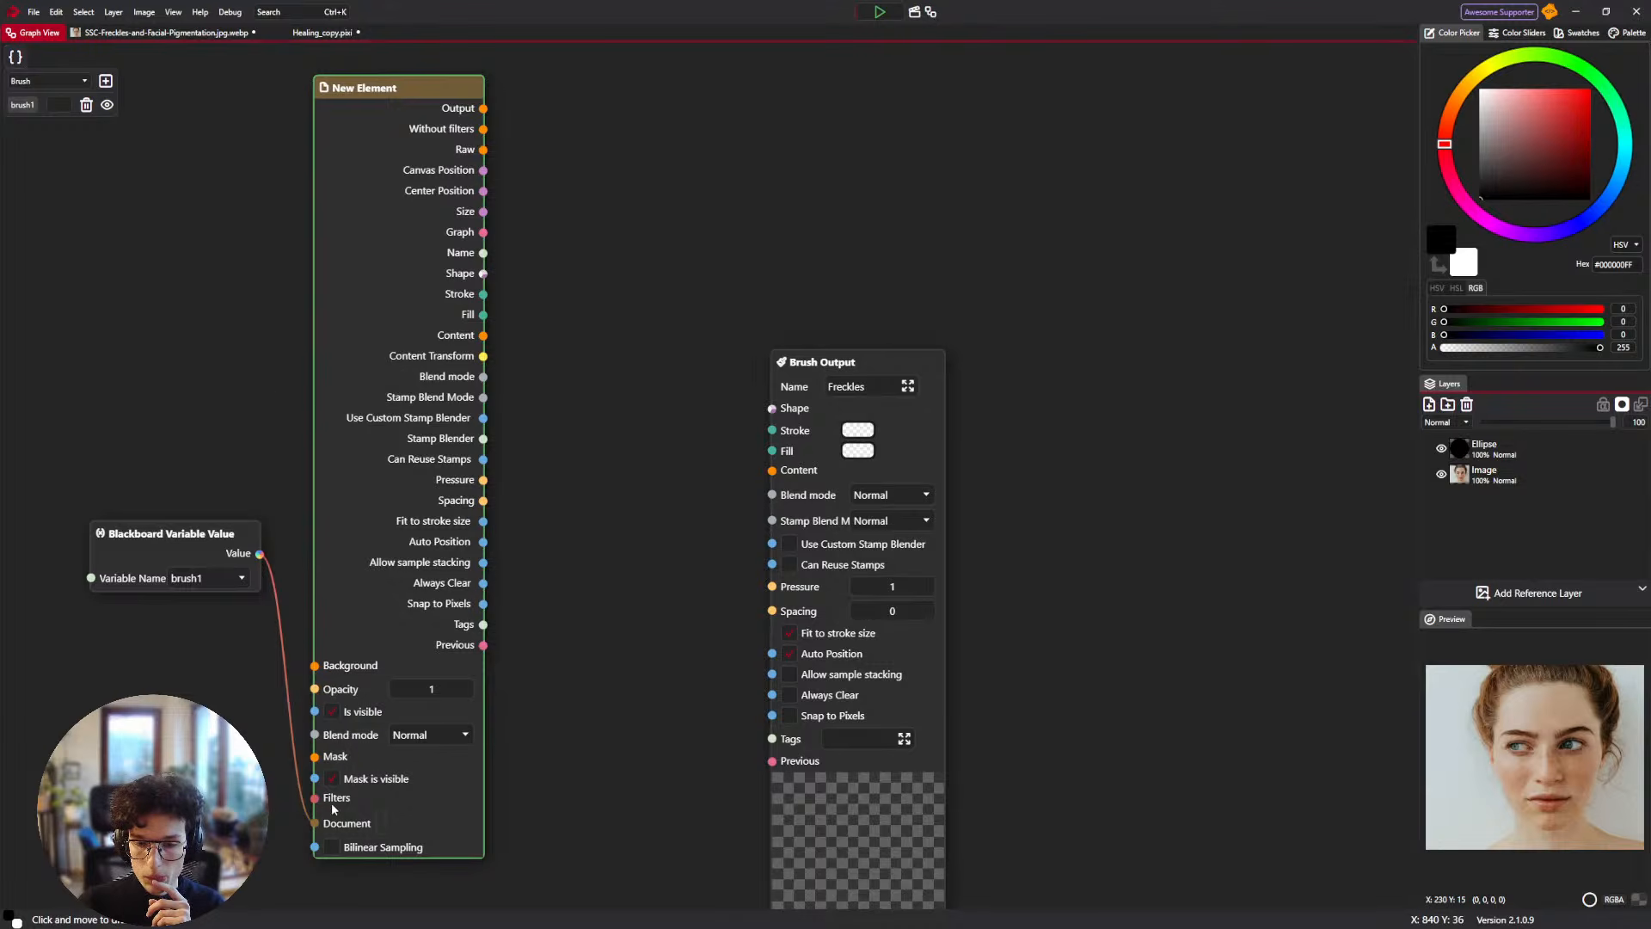
pyautogui.moveTo(315, 823); pyautogui.dragTo(284, 688)
pyautogui.moveTo(260, 554); pyautogui.dragTo(315, 410)
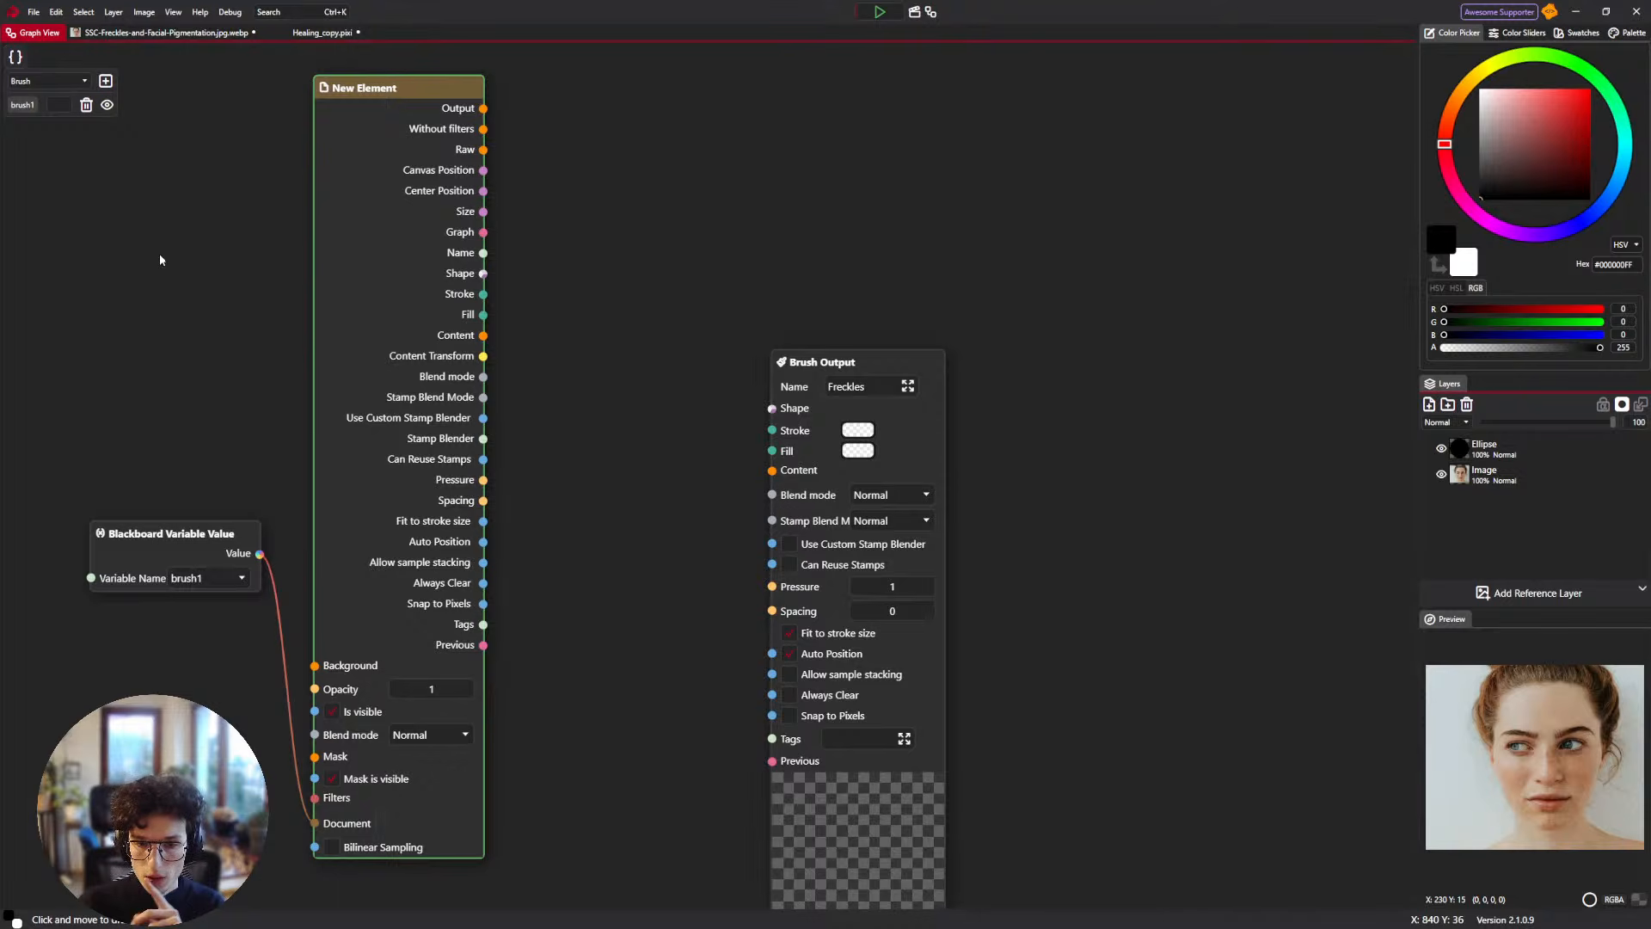
# Delete the Blackboard Variable Value node and the nested document node from the portrait's graph.
pyautogui.moveTo(156, 308); pyautogui.dragTo(378, 646)
pyautogui.press('Delete')
# Open the Healing_copy document's node graph and copy all of its nodes.
pyautogui.click(163, 33)
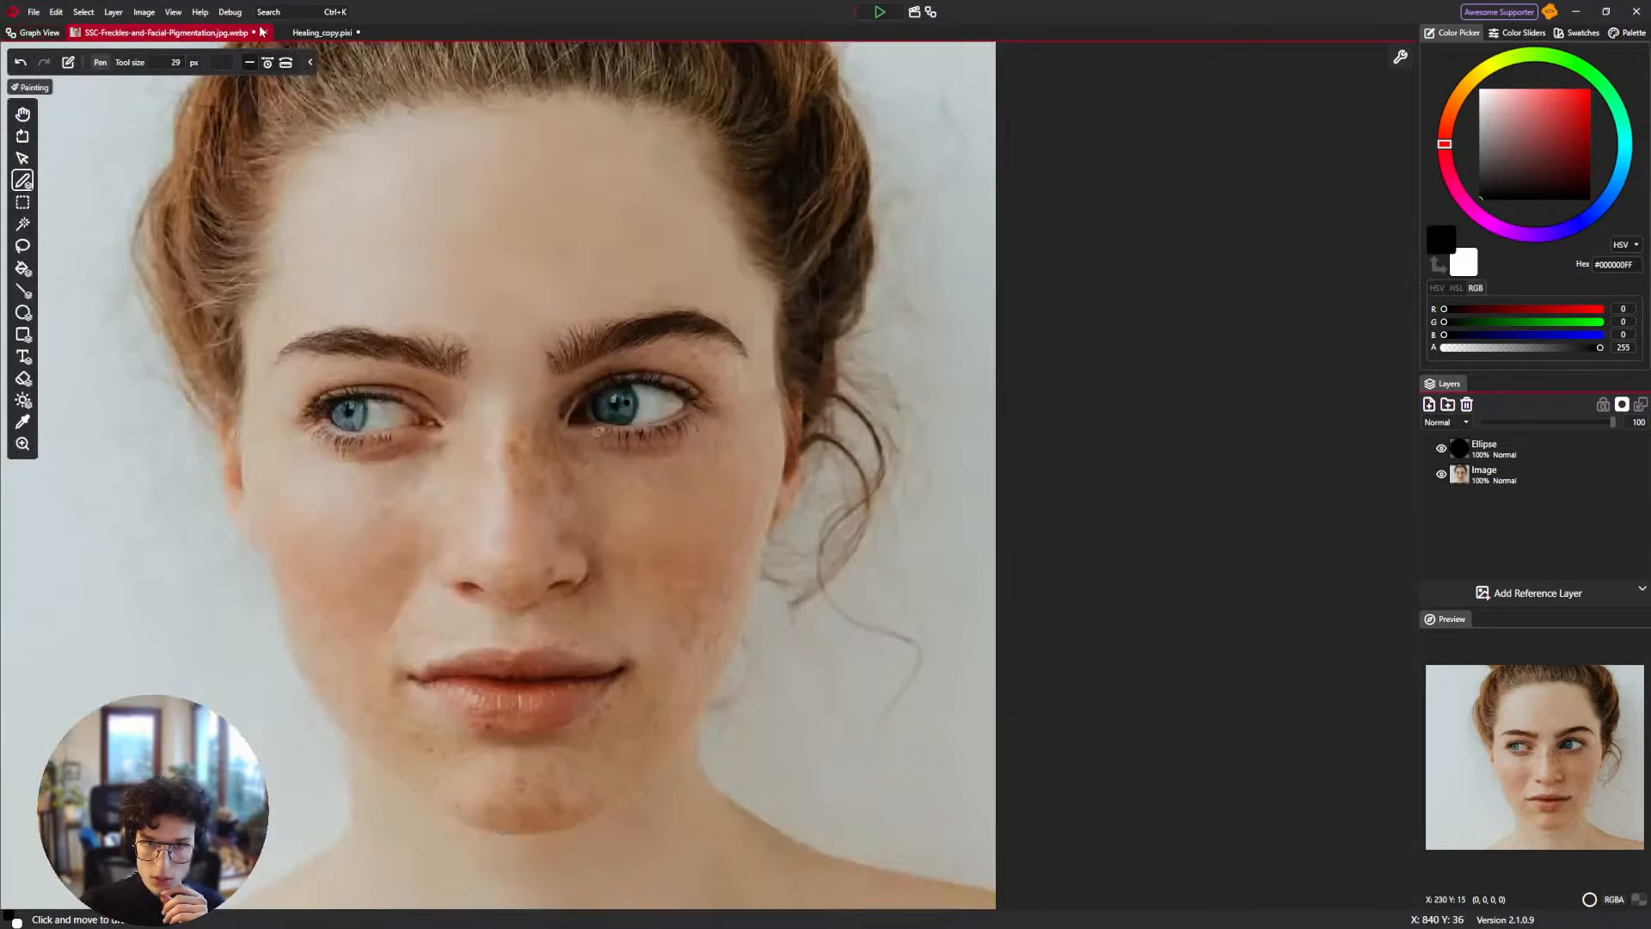
pyautogui.click(306, 32)
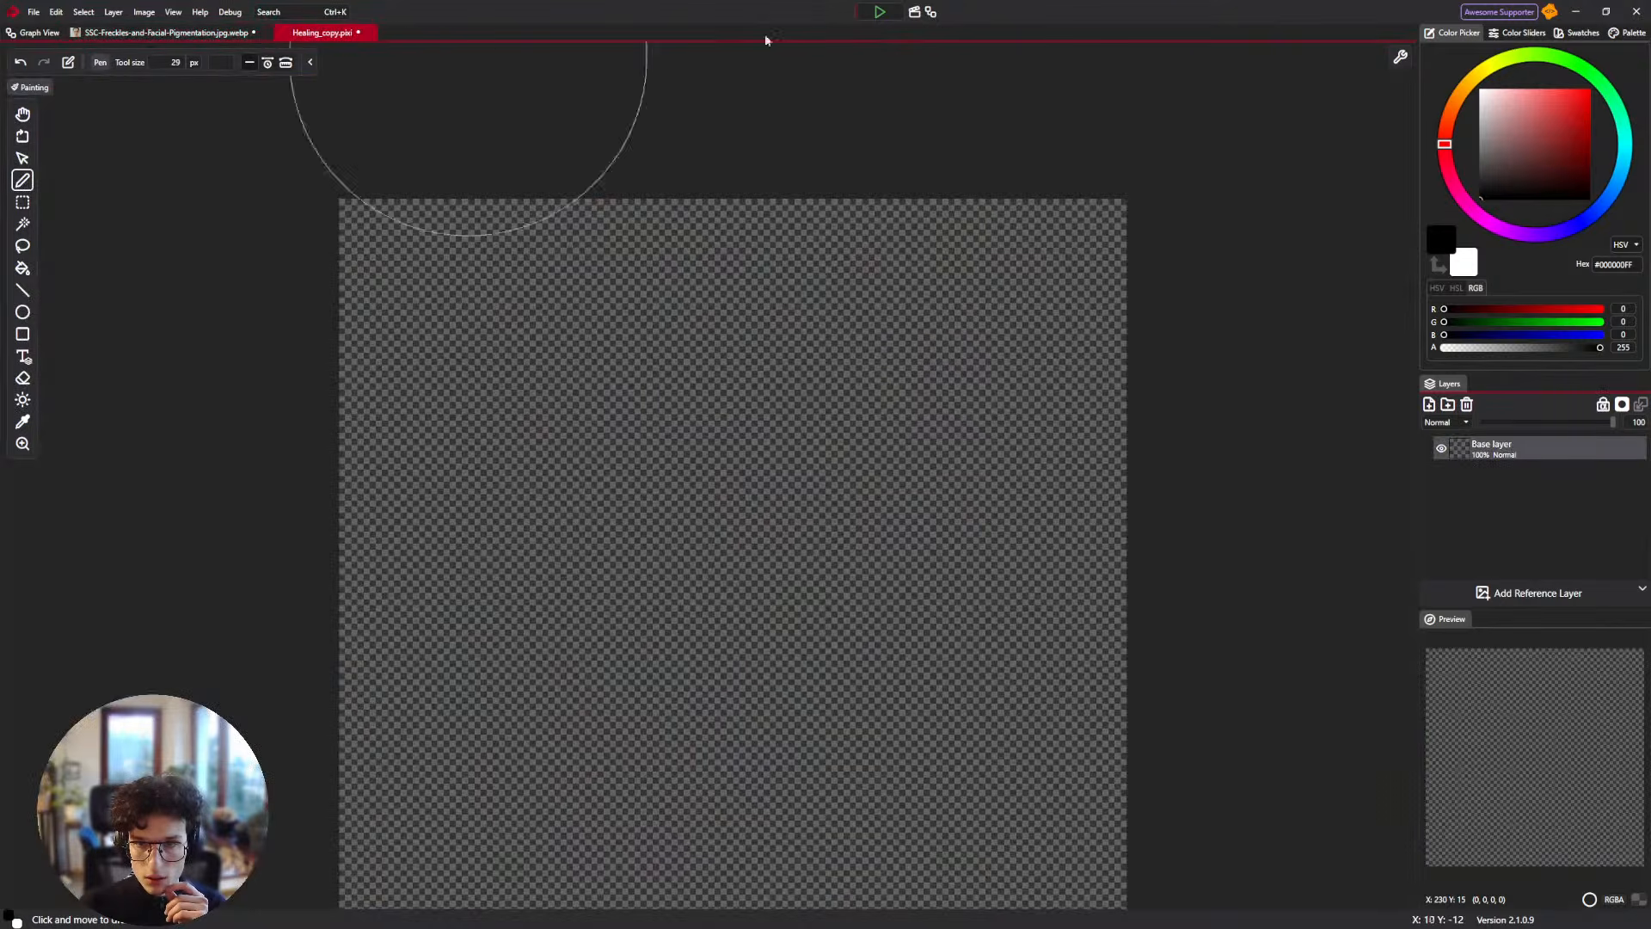
pyautogui.click(929, 12)
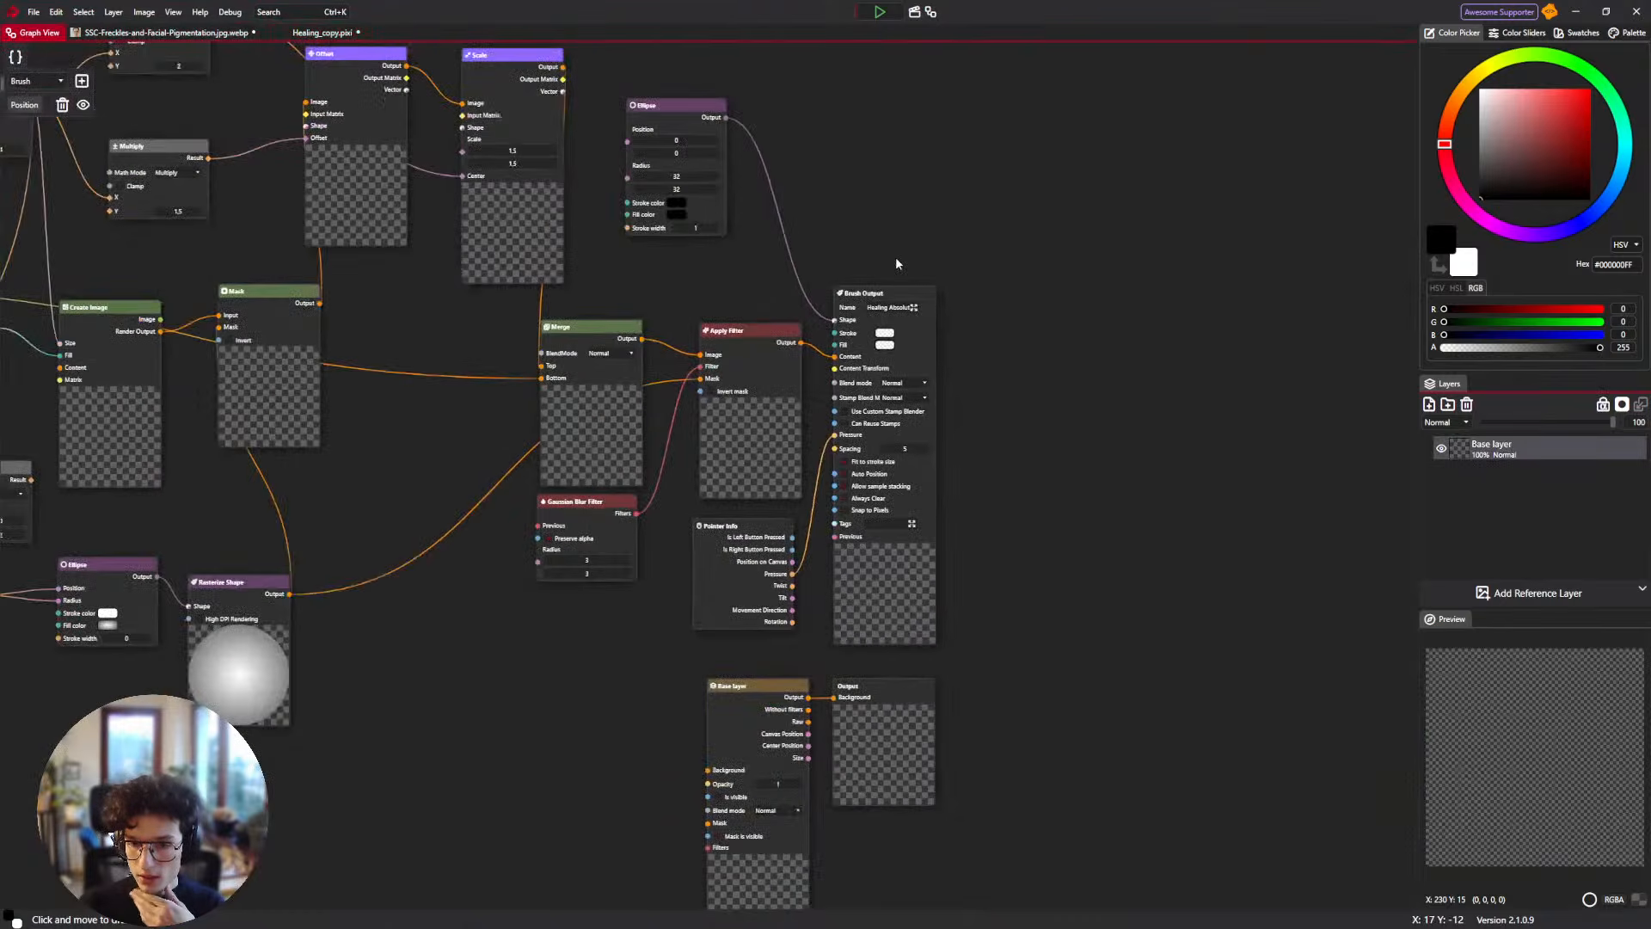
pyautogui.scroll(-5, 895, 256)
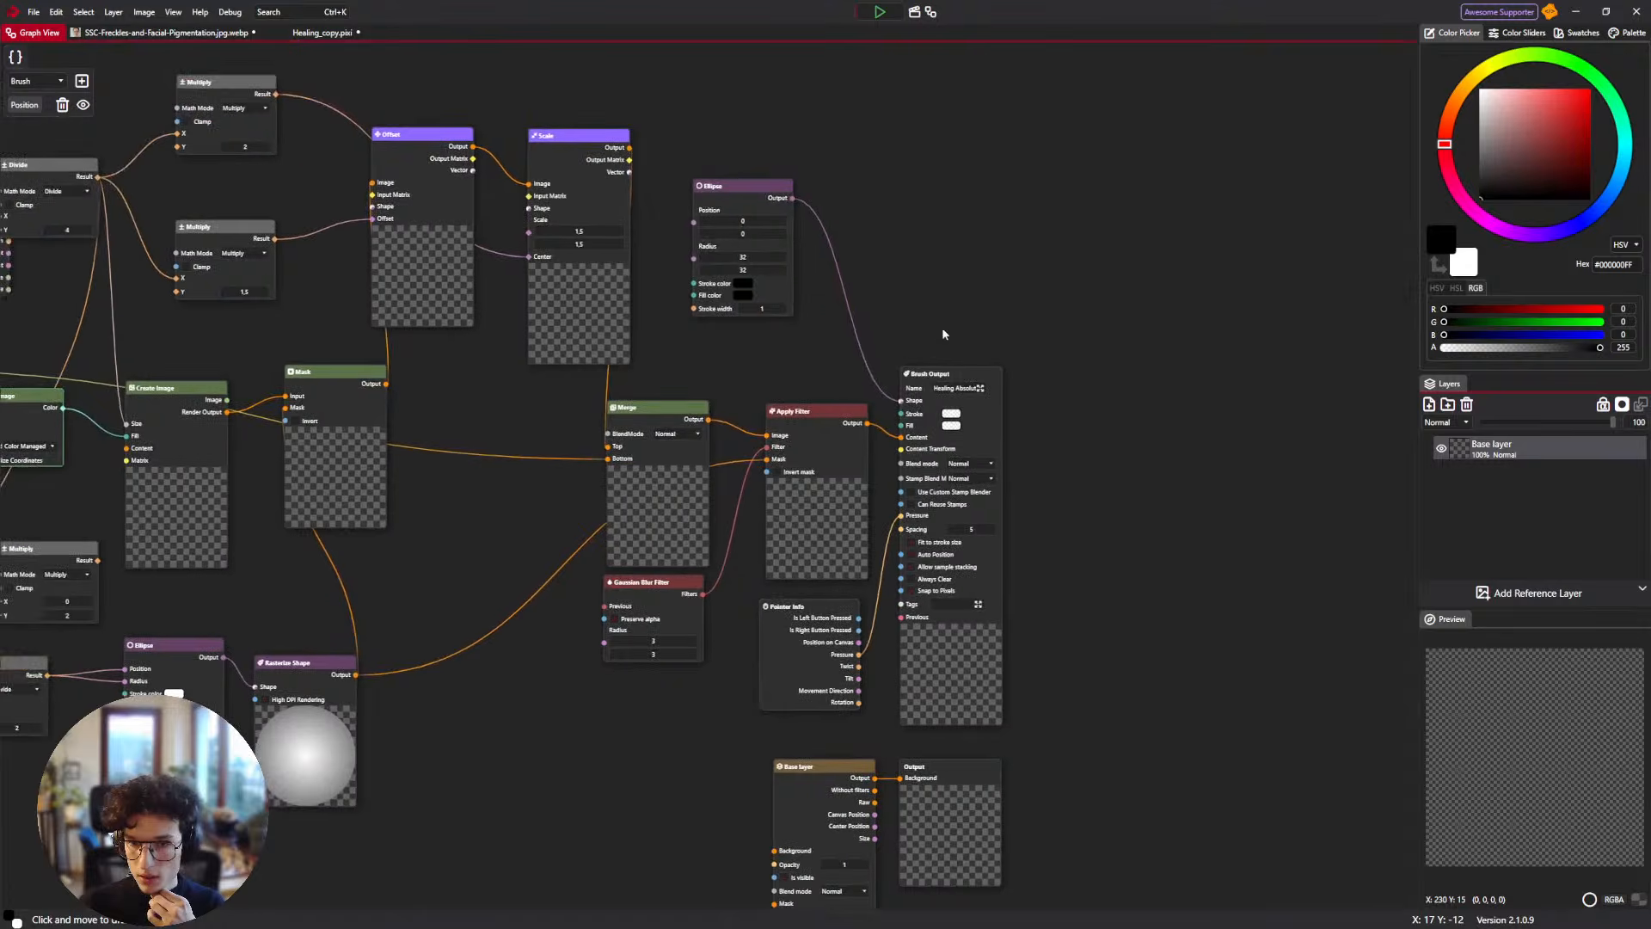
pyautogui.moveTo(1054, 163); pyautogui.dragTo(215, 678)
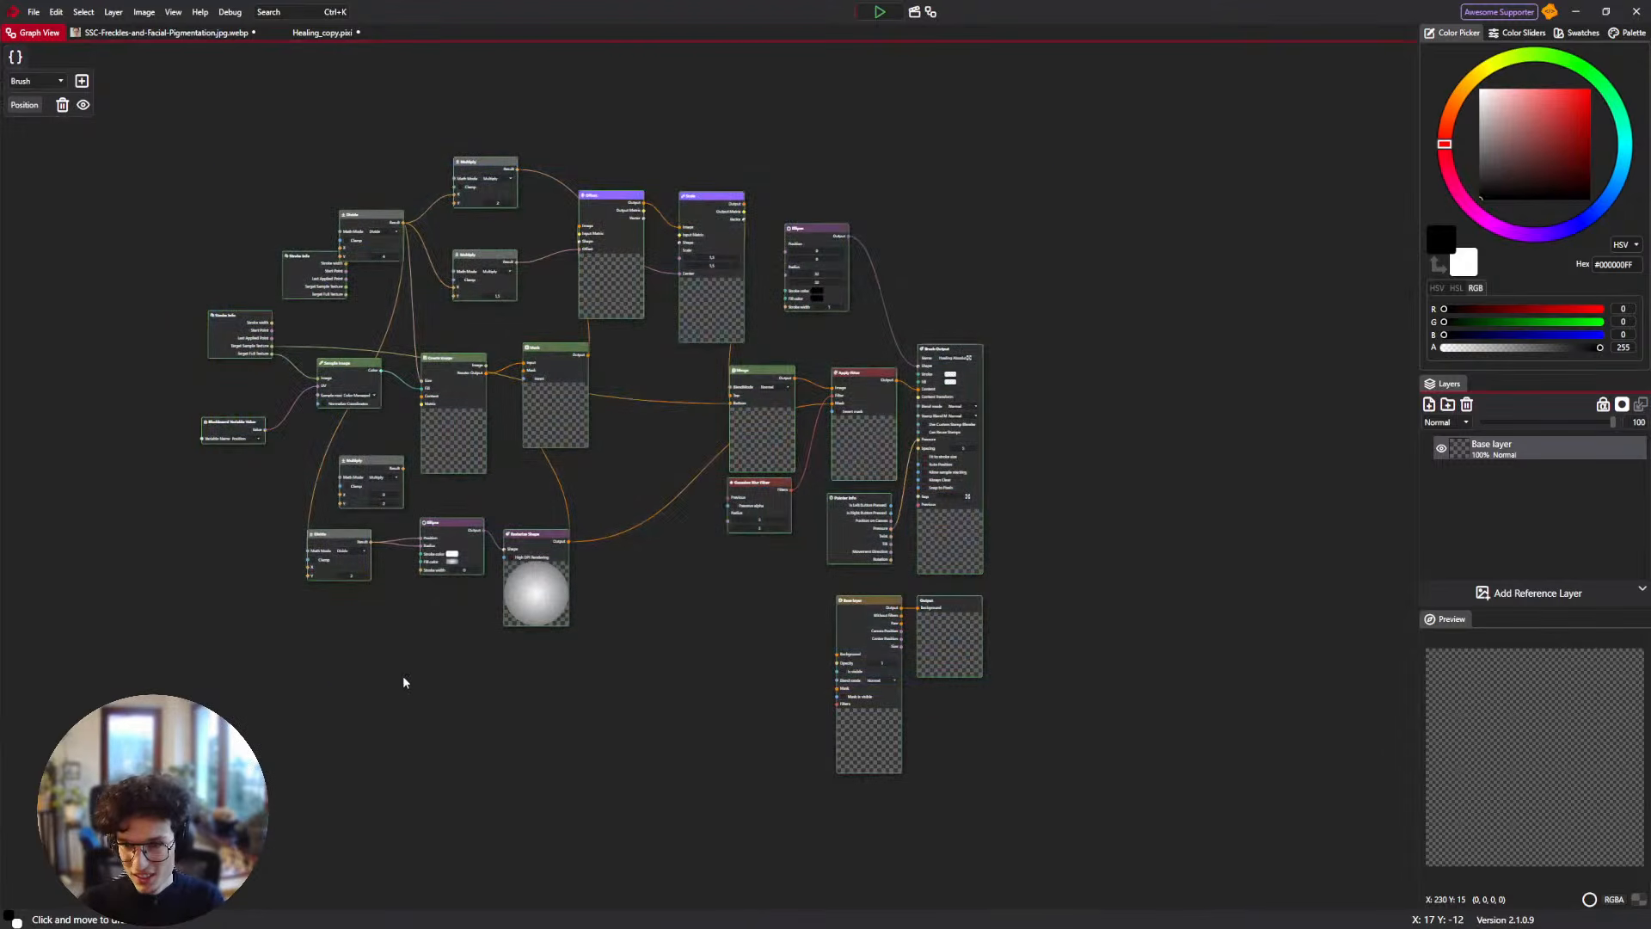
# Paste the copied healing brush nodes into the portrait document's node graph.
pyautogui.click(241, 35)
pyautogui.click(931, 12)
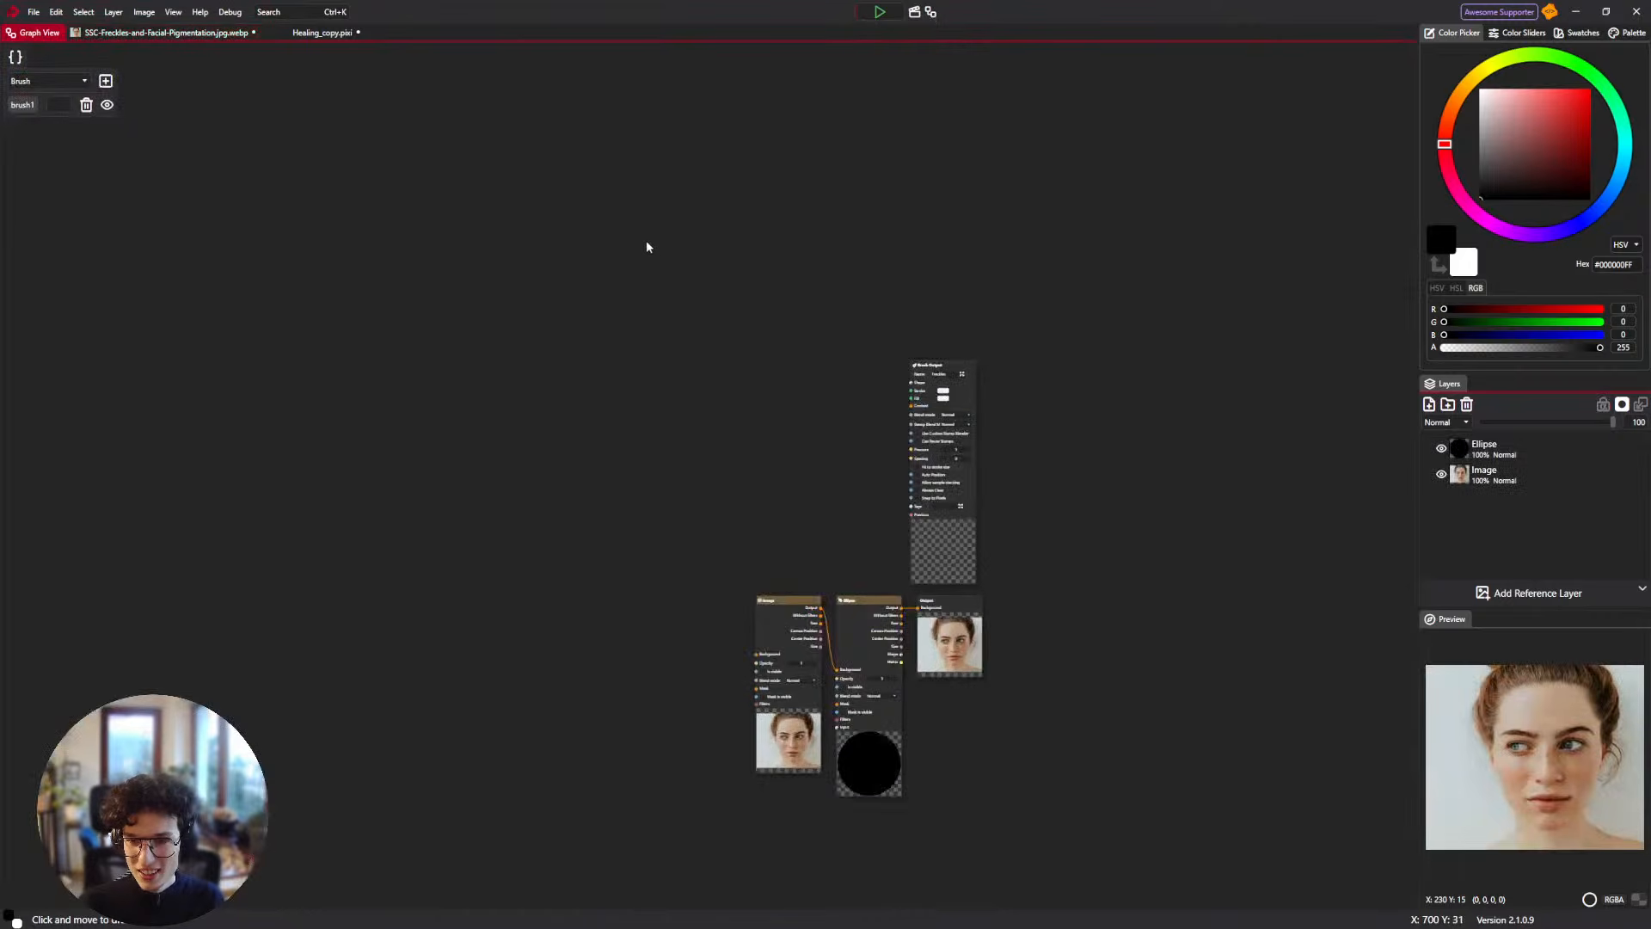
pyautogui.moveTo(423, 82); pyautogui.dragTo(428, 321)
pyautogui.hotkey('ctrl', 'v')
pyautogui.scroll(-2, 875, 651)
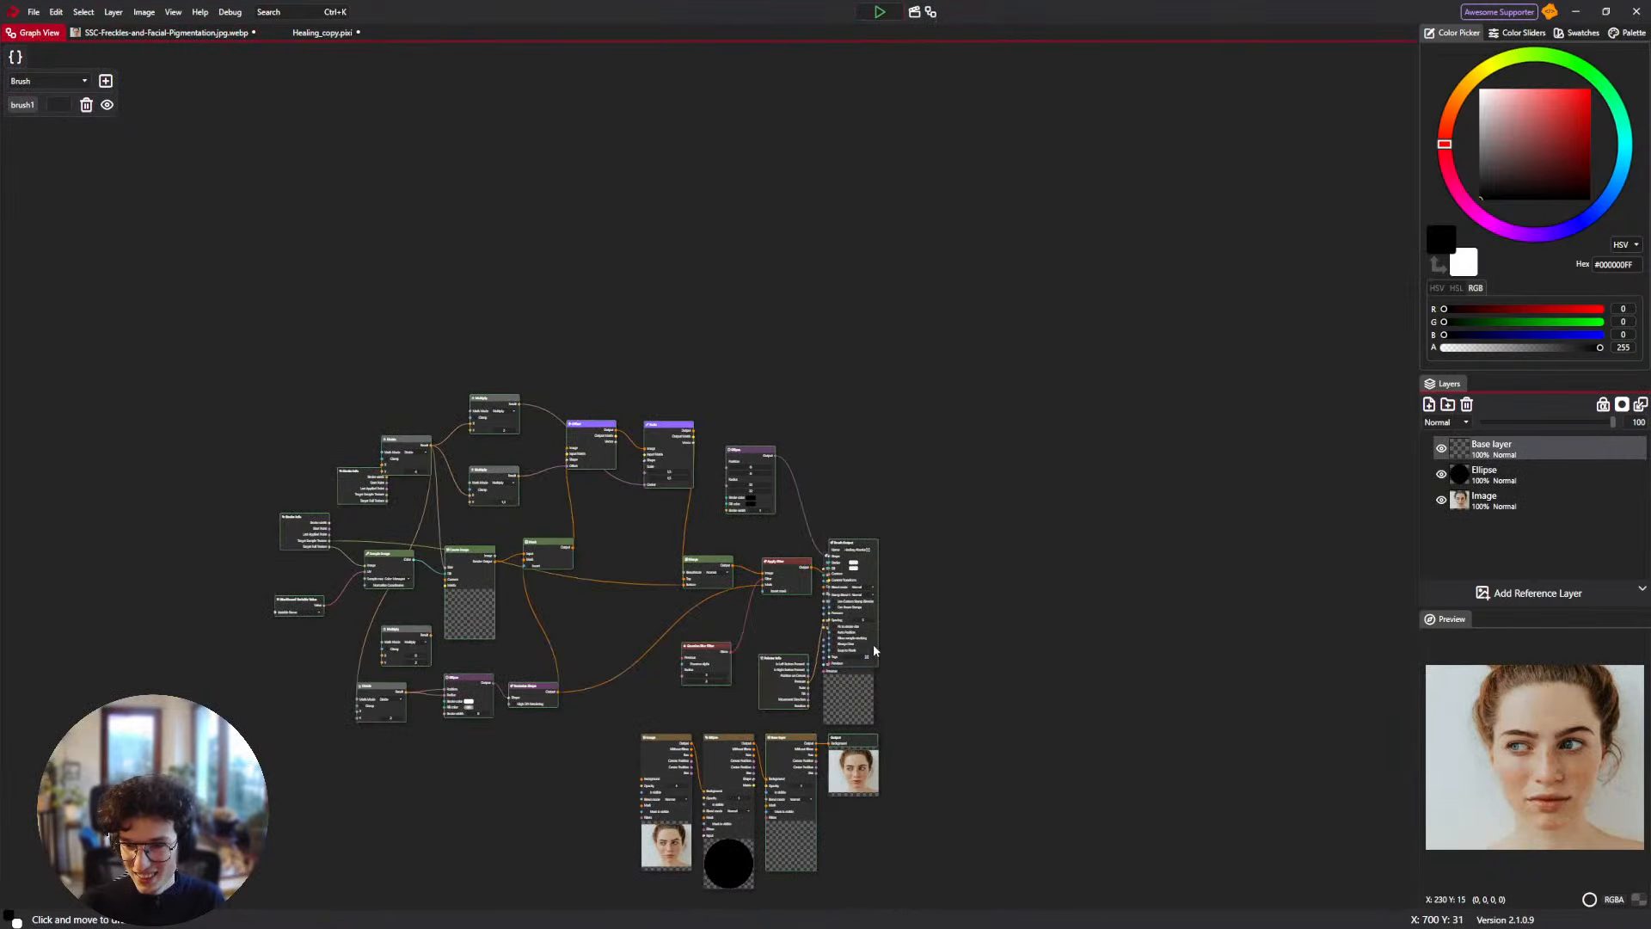
# Separate the overlapping brush and output nodes in the portrait's graph and delete the pasted Base layer node.
pyautogui.moveTo(866, 546); pyautogui.dragTo(854, 253)
pyautogui.moveTo(819, 750); pyautogui.dragTo(829, 744)
pyautogui.scroll(4, 806, 507)
pyautogui.moveTo(789, 579); pyautogui.dragTo(796, 301)
pyautogui.moveTo(675, 721); pyautogui.dragTo(660, 684)
pyautogui.moveTo(713, 187); pyautogui.dragTo(616, 206)
pyautogui.moveTo(996, 111); pyautogui.dragTo(669, 206)
pyautogui.press('Delete')
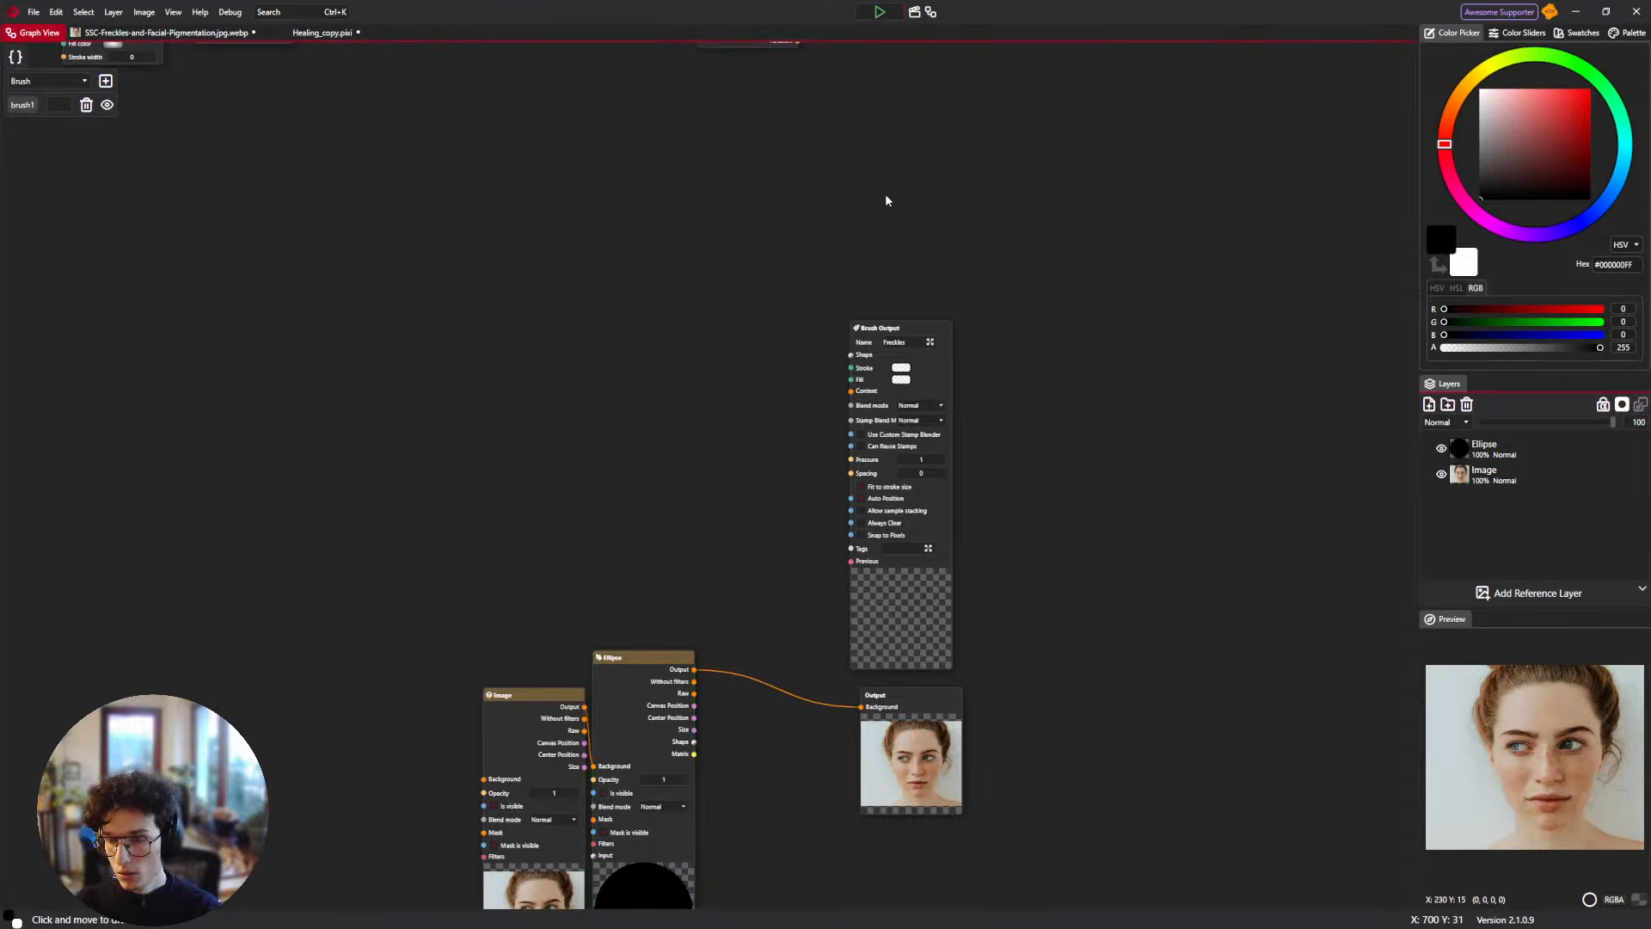
pyautogui.moveTo(716, 475); pyautogui.dragTo(721, 278)
pyautogui.moveTo(899, 538); pyautogui.dragTo(895, 554)
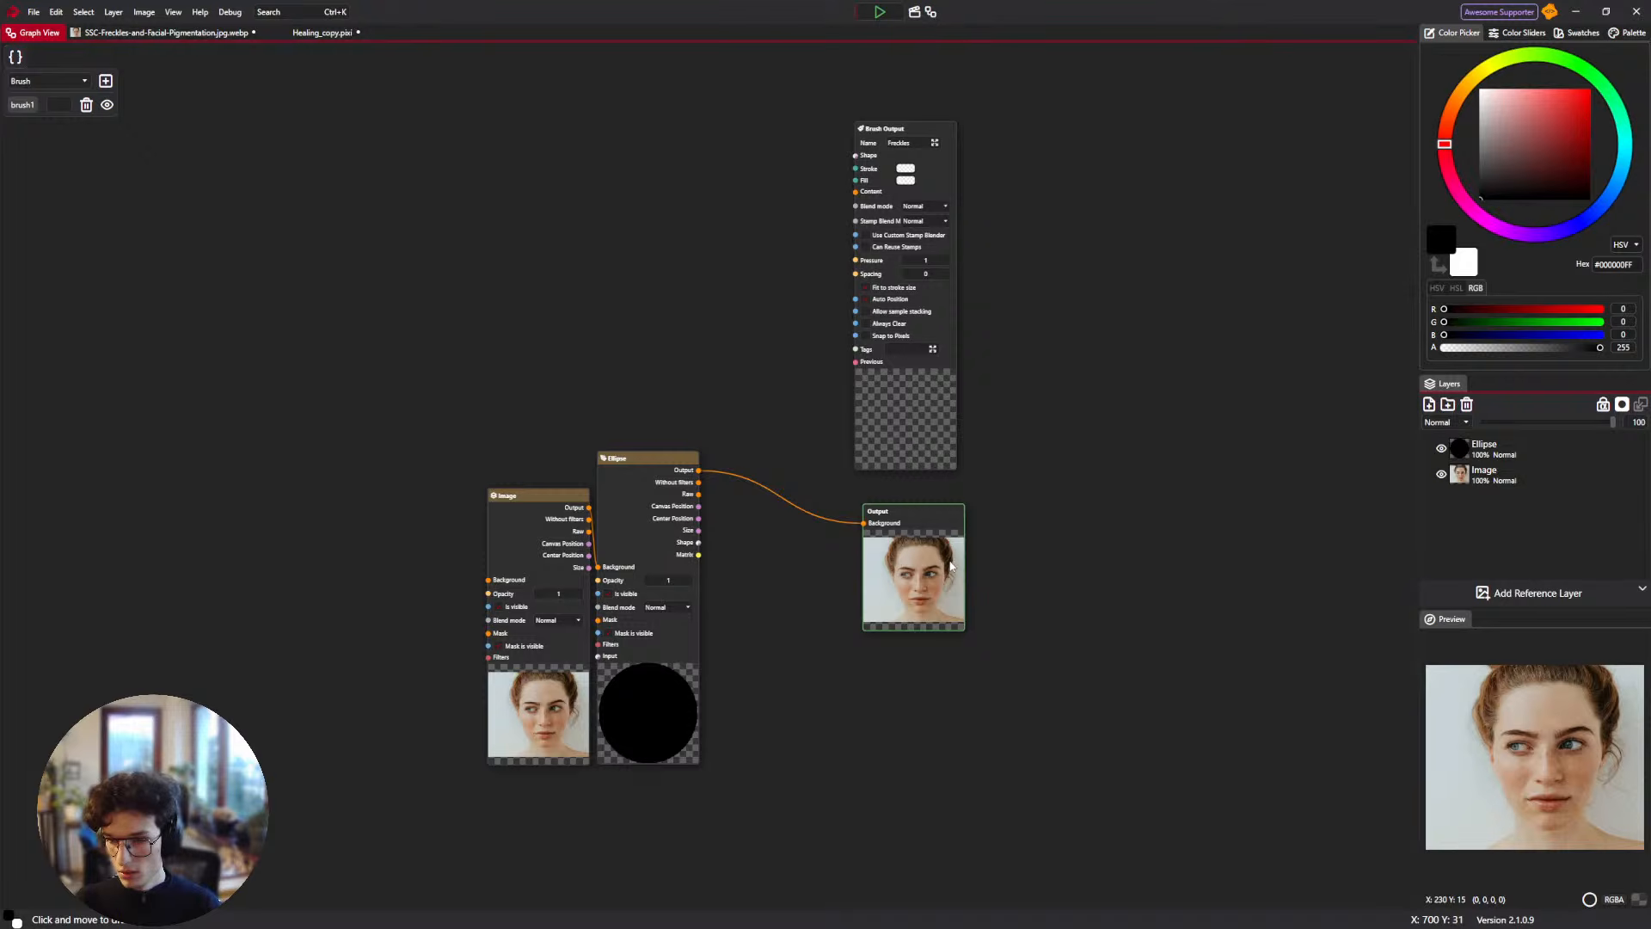
# Delete the Freckles Brush Output node and move the pasted healing brush nodes closer to the portrait's layer nodes.
pyautogui.scroll(5, 1007, 601)
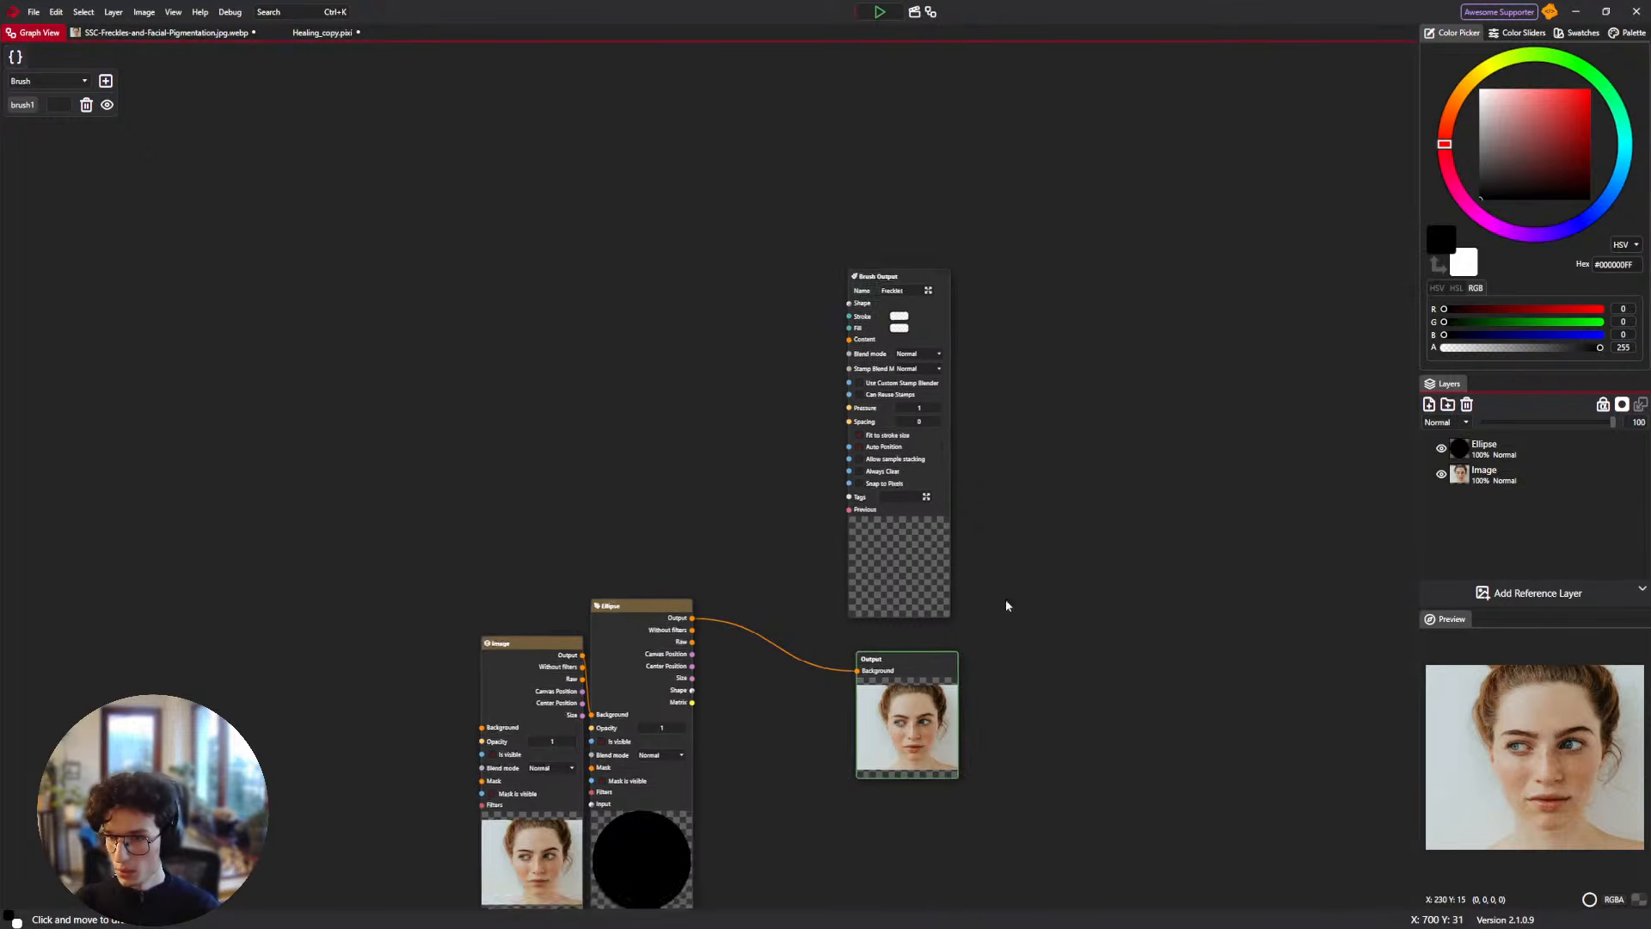
pyautogui.moveTo(786, 400); pyautogui.dragTo(817, 703)
pyautogui.moveTo(972, 718); pyautogui.dragTo(10, 57)
pyautogui.scroll(-4, 390, 344)
pyautogui.moveTo(390, 385); pyautogui.dragTo(590, 461)
pyautogui.scroll(3, 475, 378)
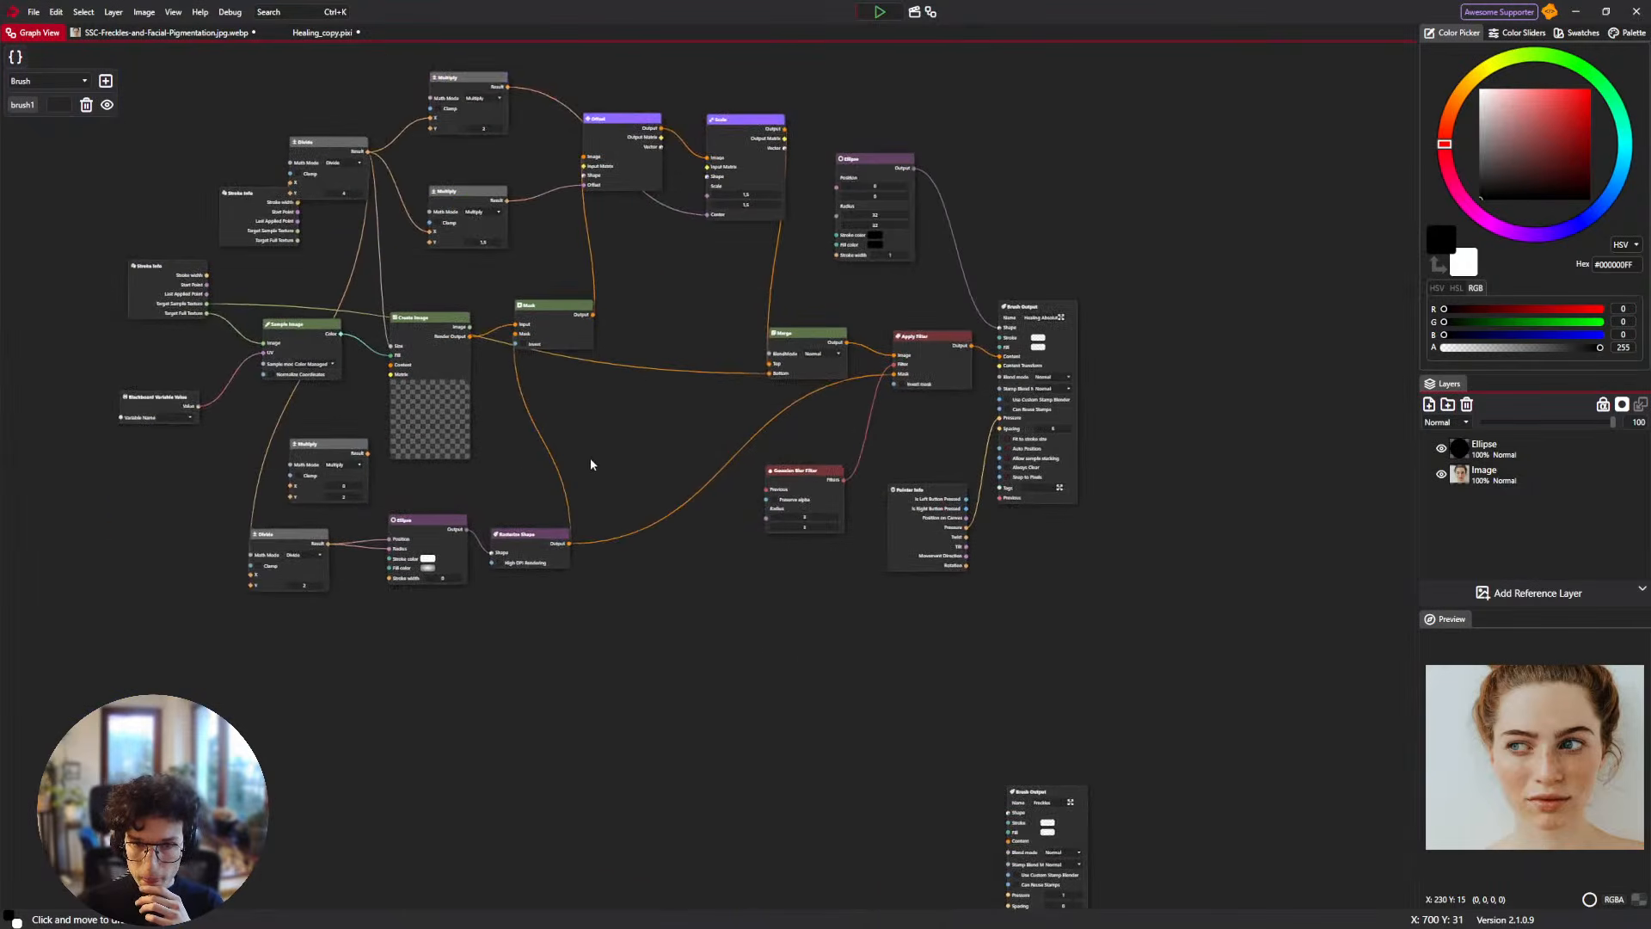
pyautogui.moveTo(950, 667); pyautogui.dragTo(892, 302)
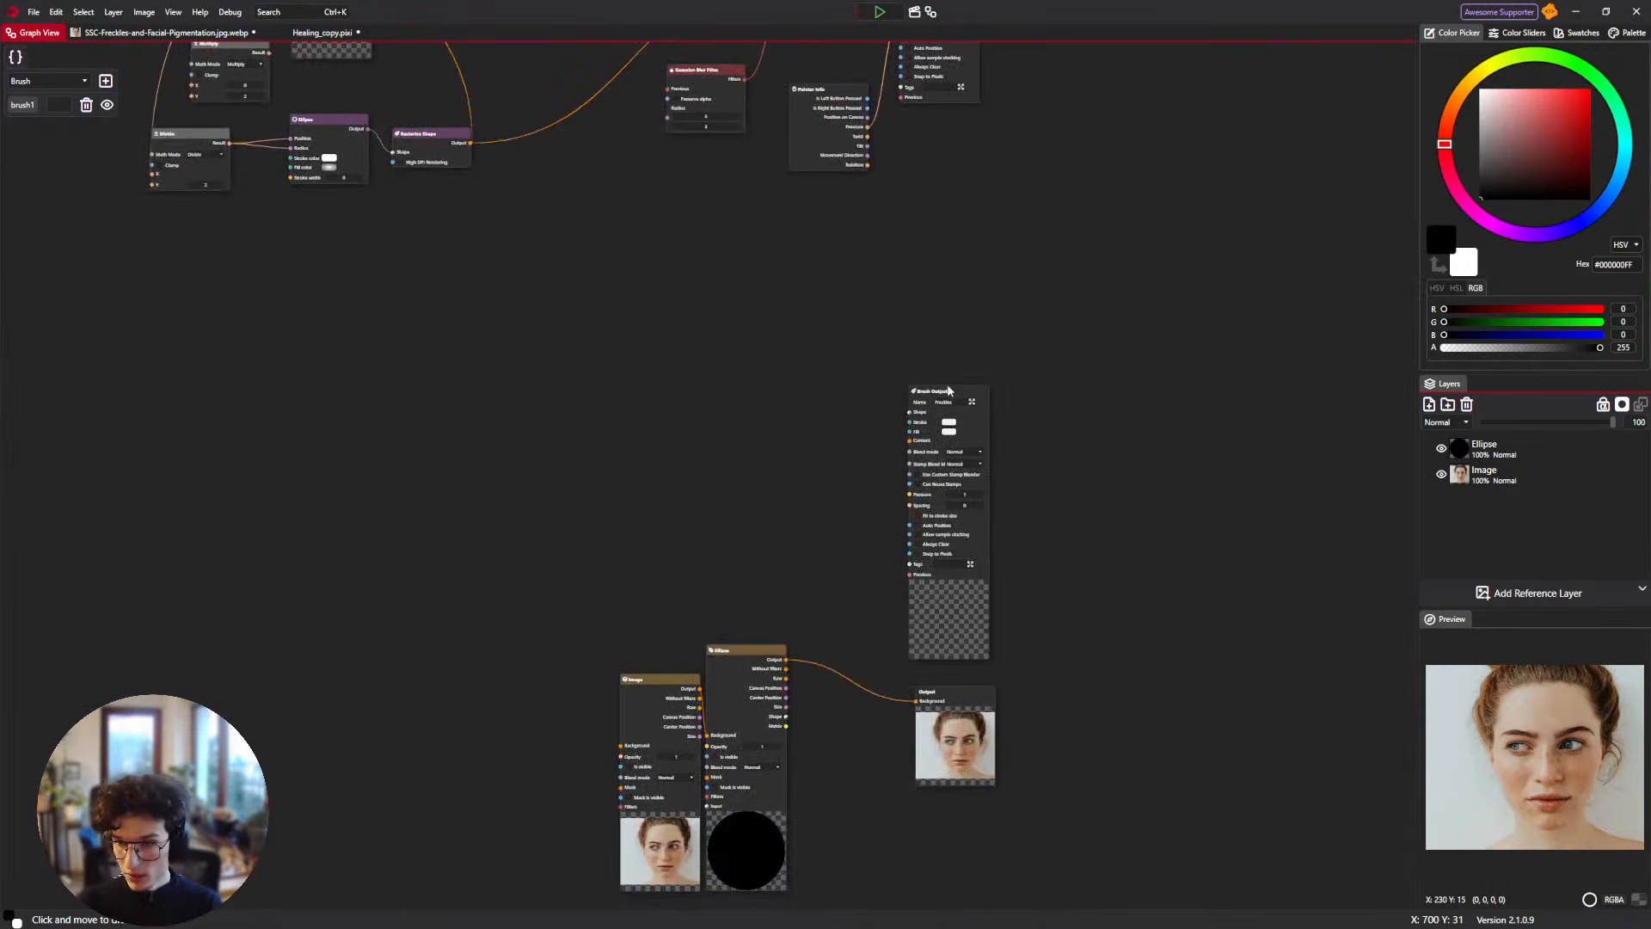
pyautogui.scroll(-5, 857, 272)
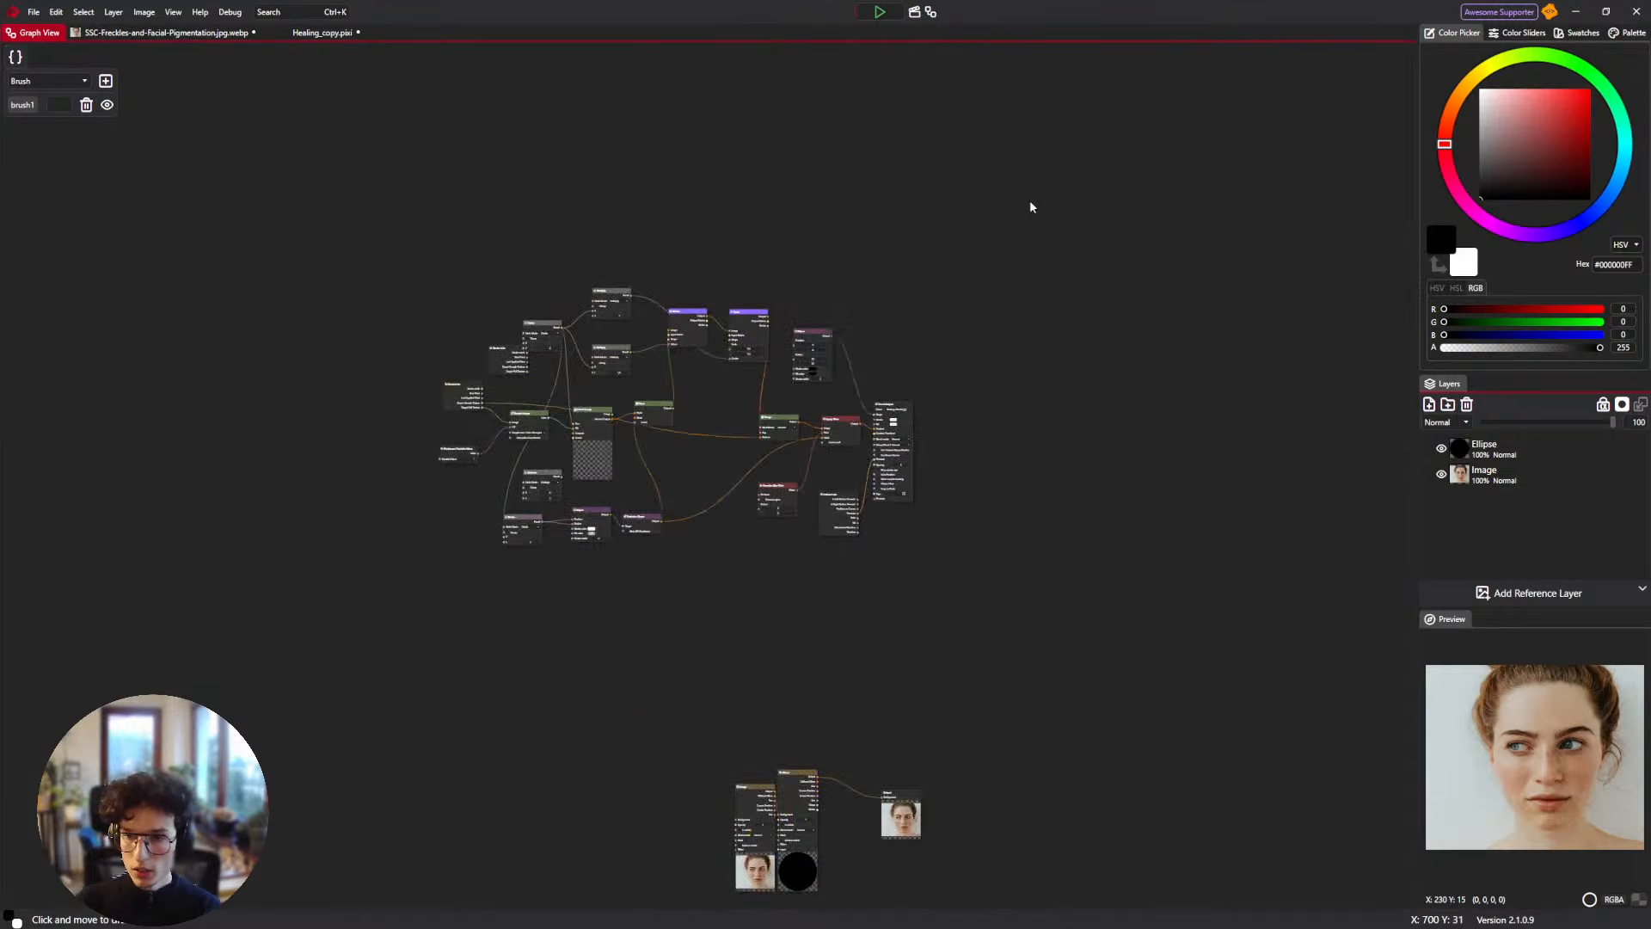
pyautogui.moveTo(897, 407); pyautogui.dragTo(1194, 602)
pyautogui.scroll(6, 780, 768)
pyautogui.moveTo(780, 774); pyautogui.dragTo(403, 651)
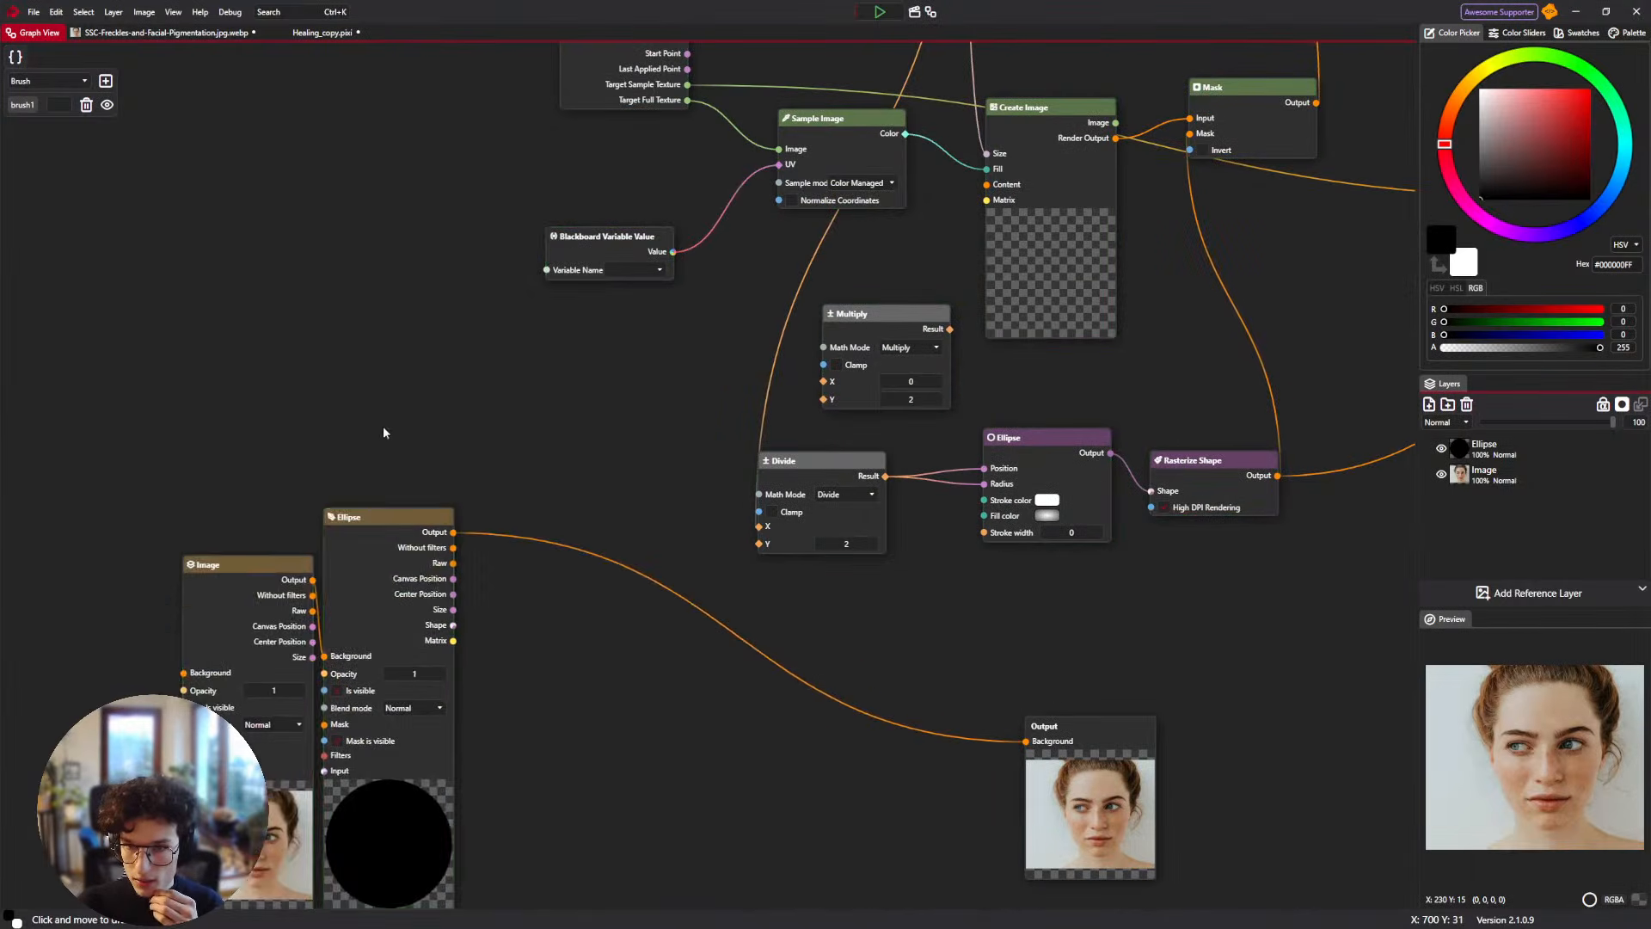
# Delete the pasted Blackboard Variable Value node and try to connect the Ellipse layer's Center Position to Sample Image's UV input.
pyautogui.moveTo(562, 341); pyautogui.dragTo(485, 444)
pyautogui.click(527, 343)
pyautogui.press('Delete')
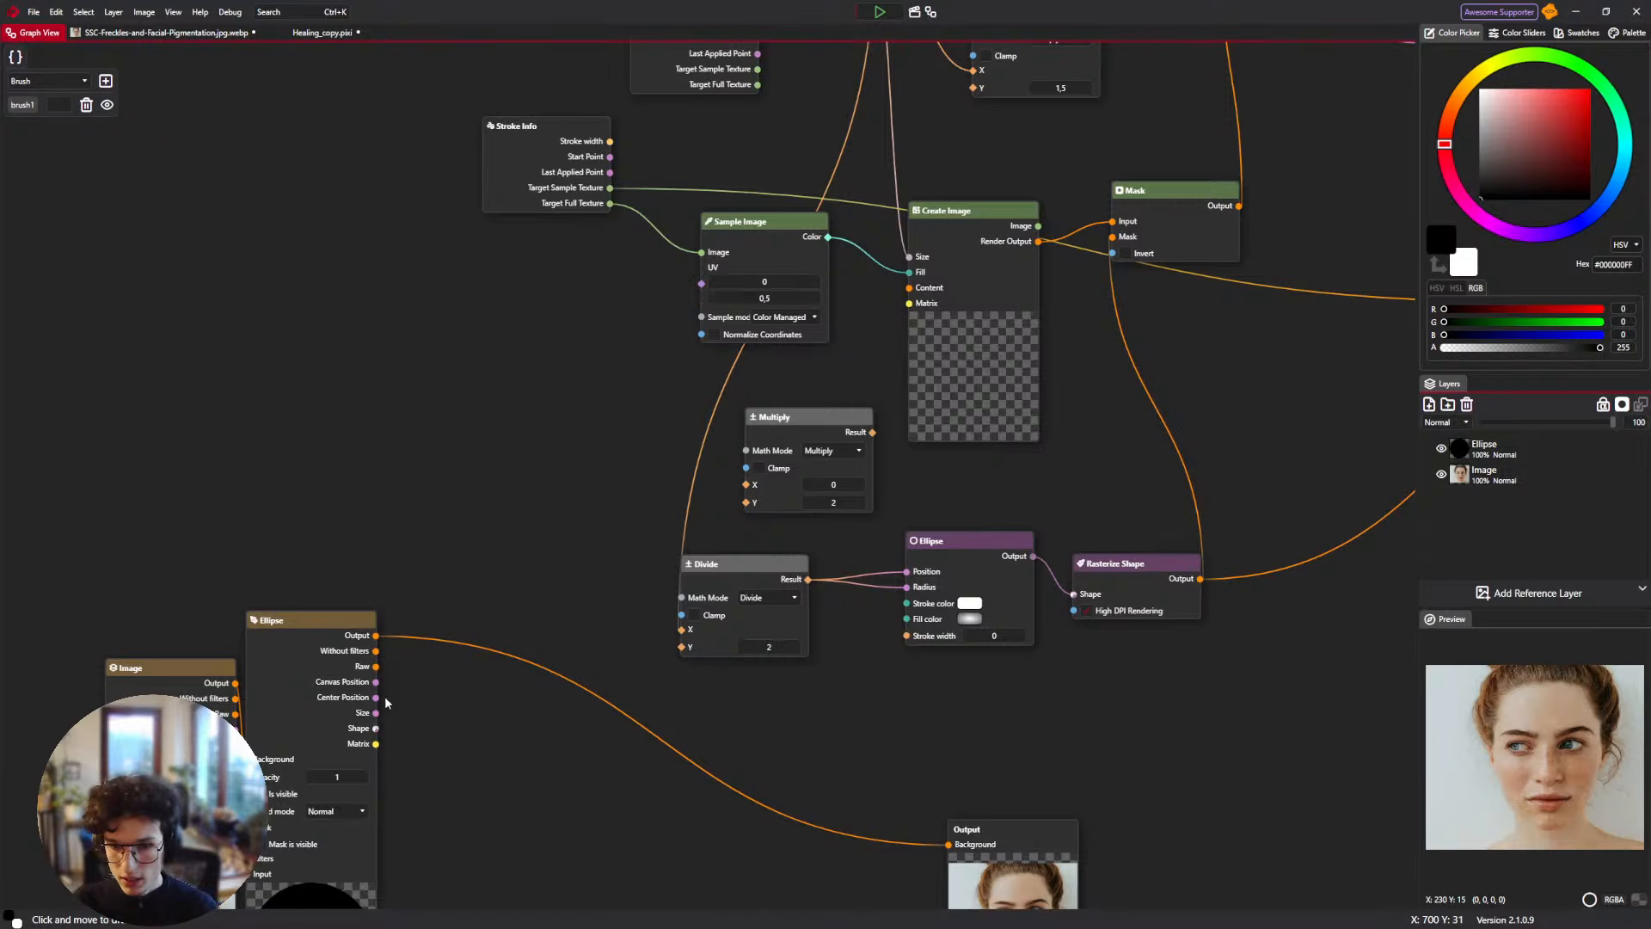
pyautogui.moveTo(375, 729); pyautogui.dragTo(659, 346)
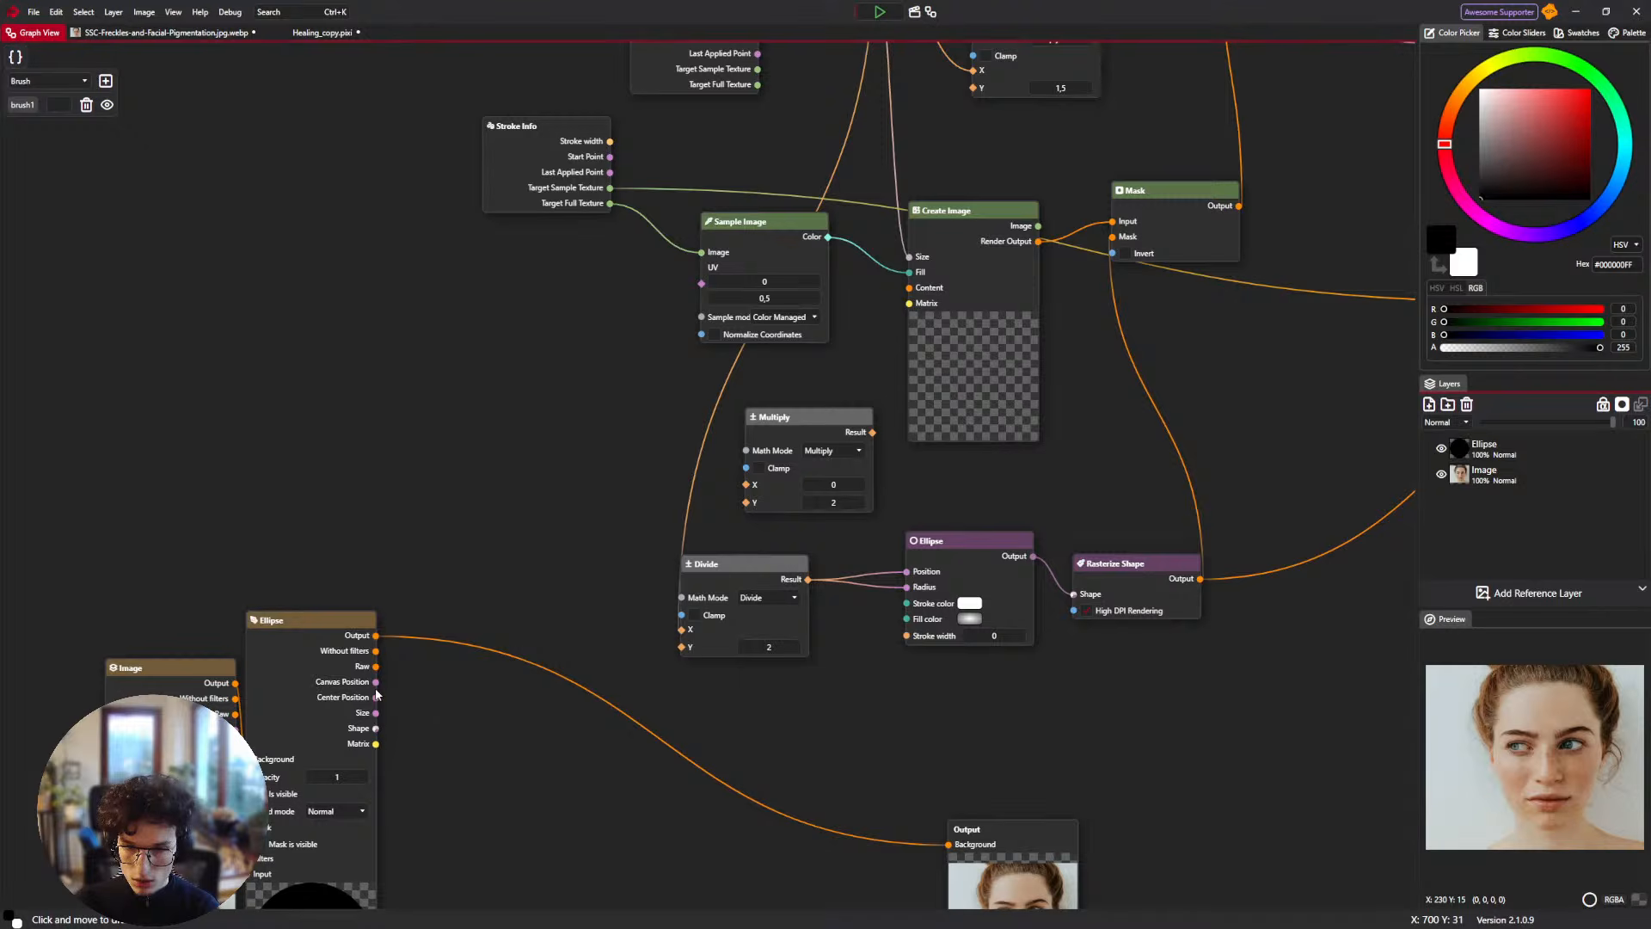
pyautogui.moveTo(375, 696)
pyautogui.mouseDown()
pyautogui.moveTo(666, 348)
pyautogui.moveTo(384, 705)
pyautogui.mouseUp()
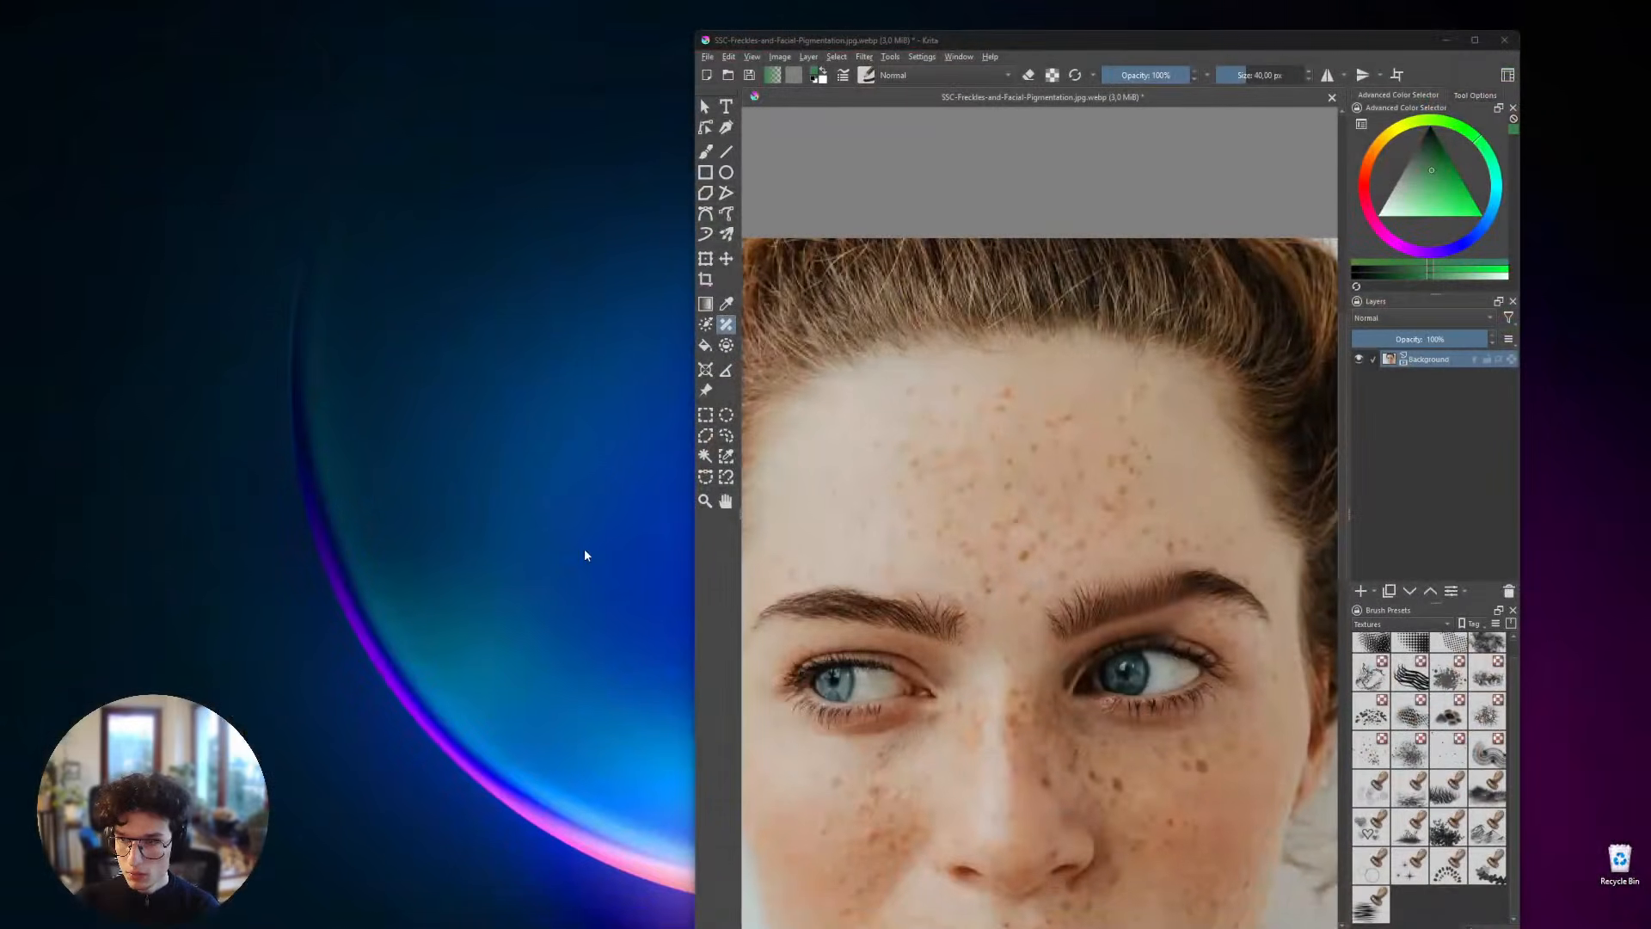
pyautogui.scroll(-2, 914, 533)
pyautogui.scroll(2, 915, 531)
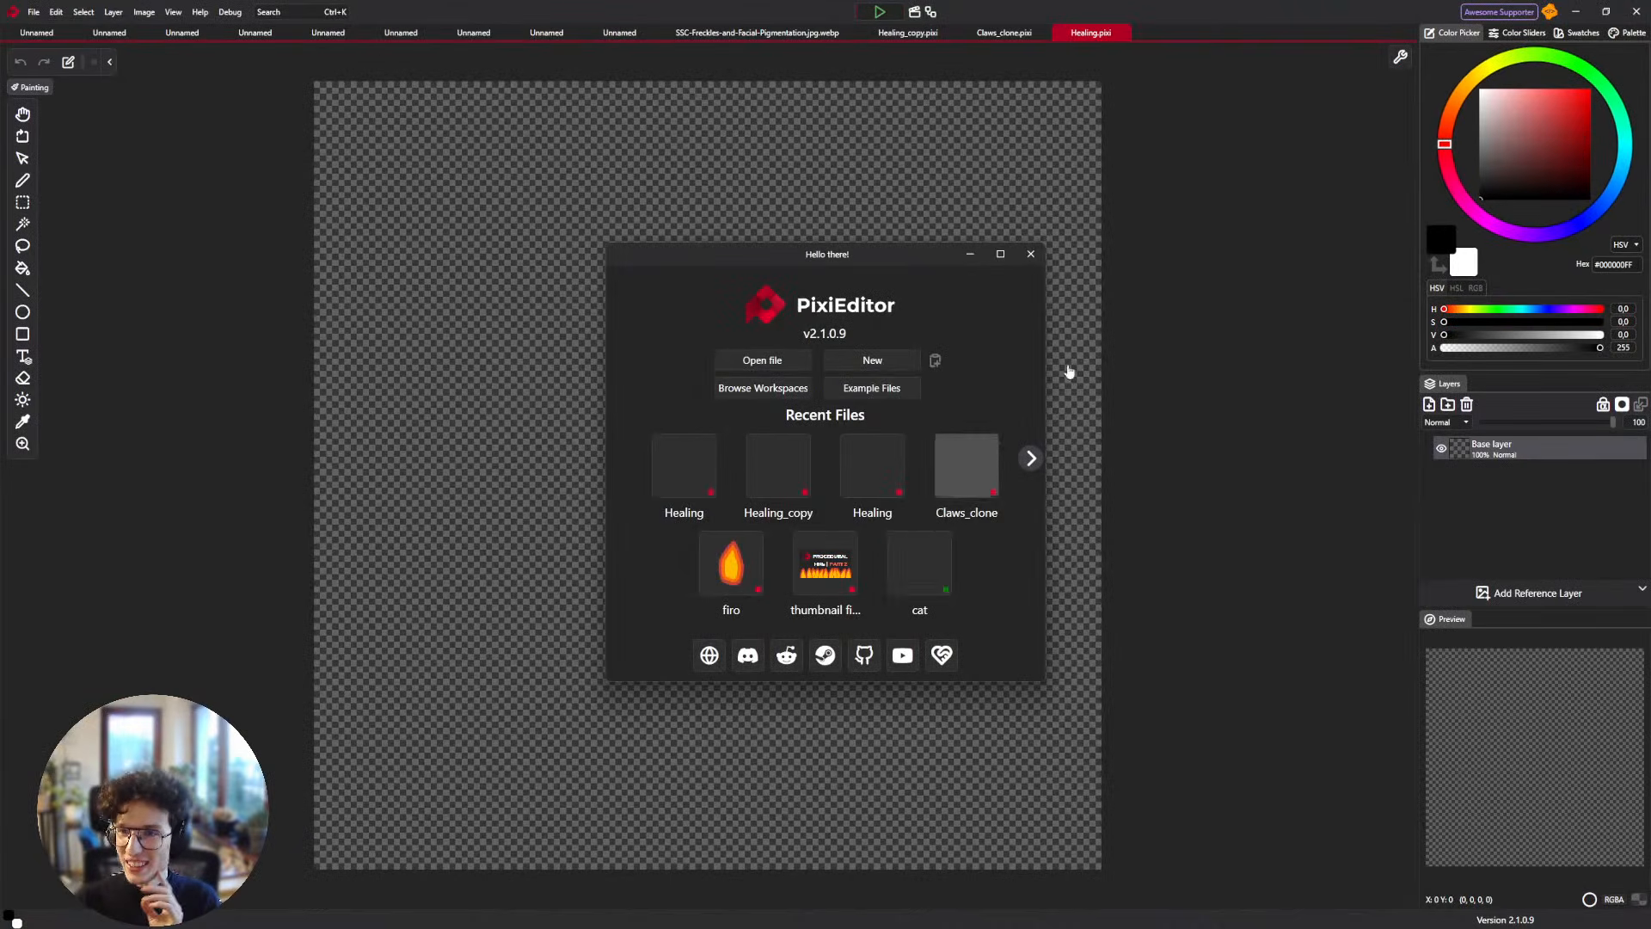
# Dismiss the welcome window and close every reopened document except the SSC-Freckles-and-Facial-Pigmentation portrait.
pyautogui.click(1030, 253)
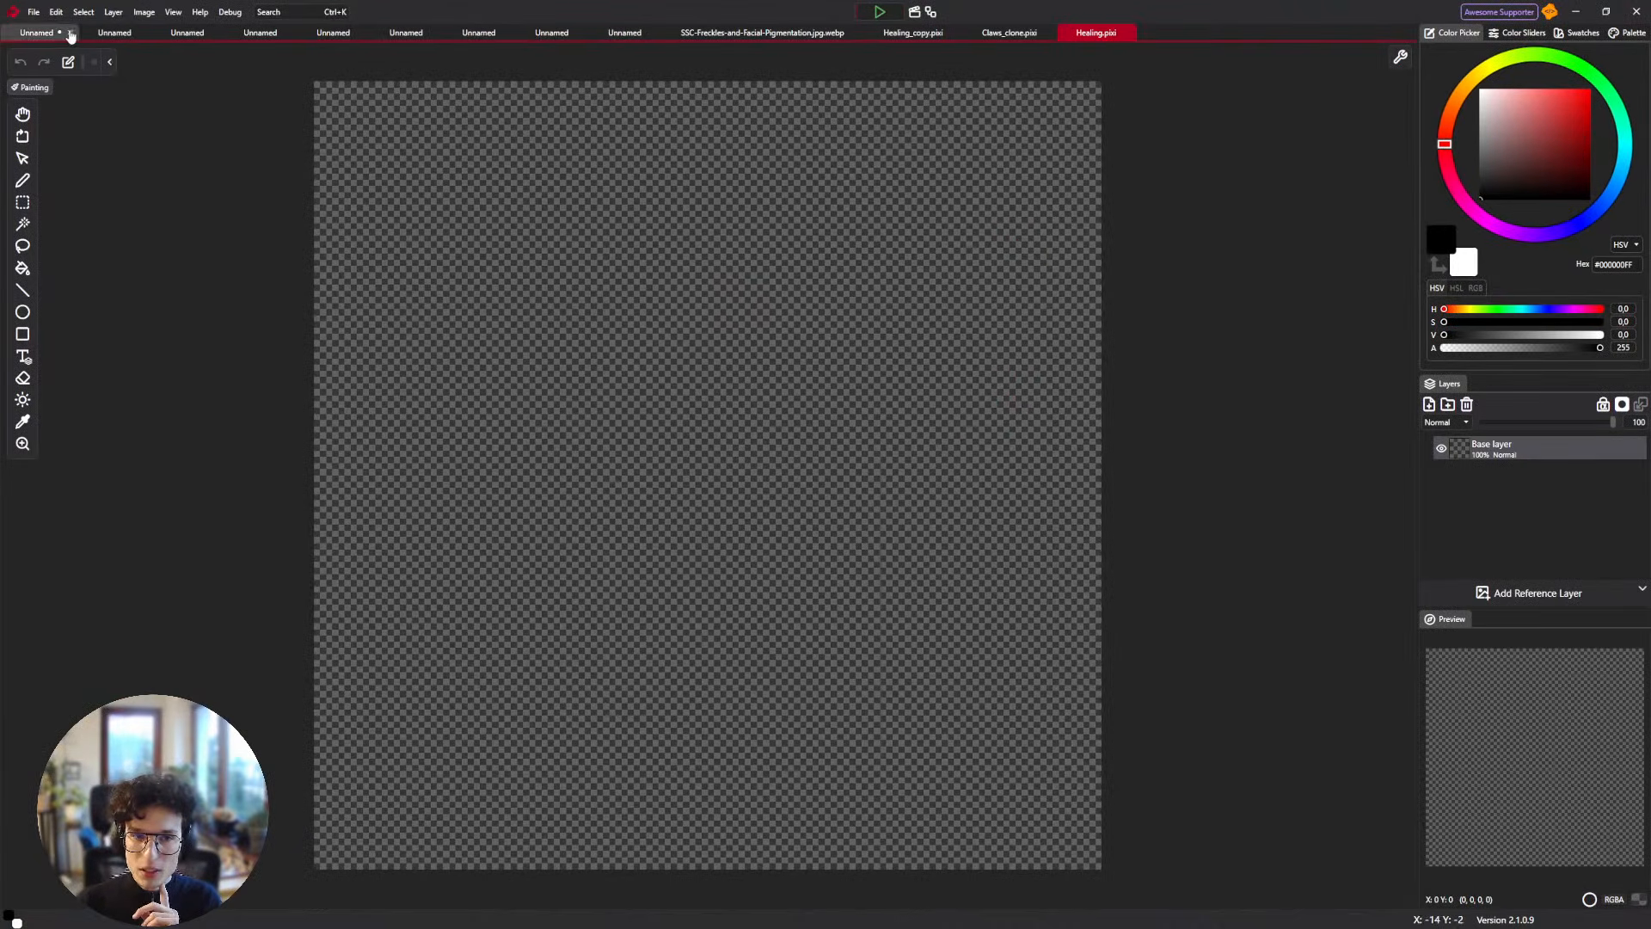
pyautogui.click(71, 34)
pyautogui.click(822, 513)
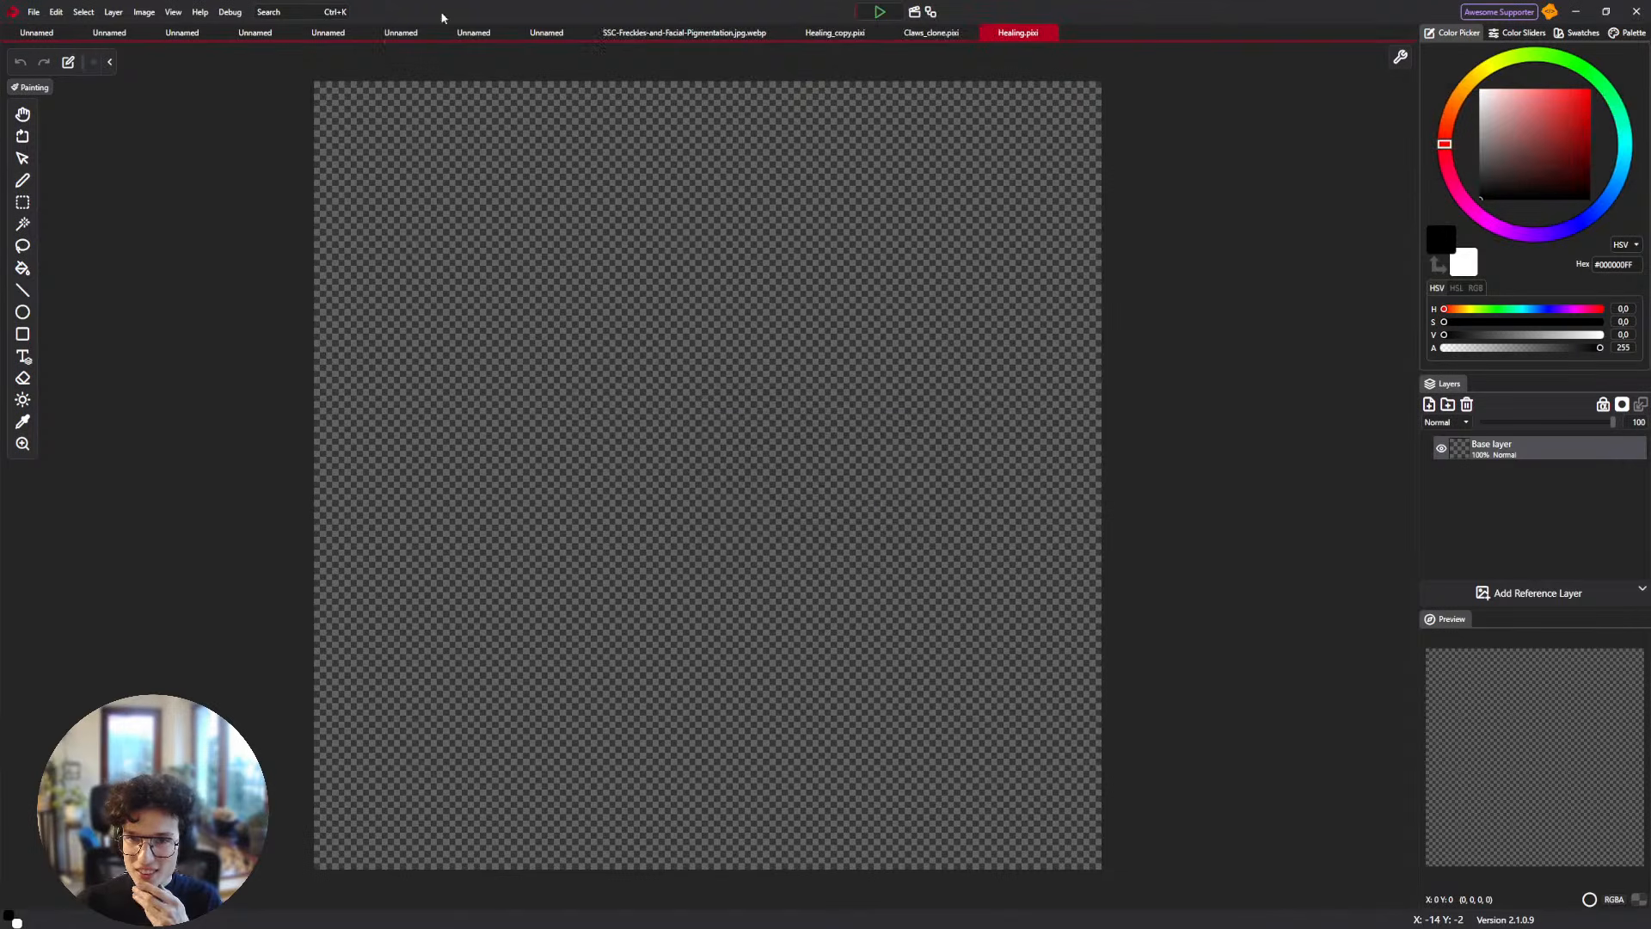
pyautogui.rightClick(612, 32)
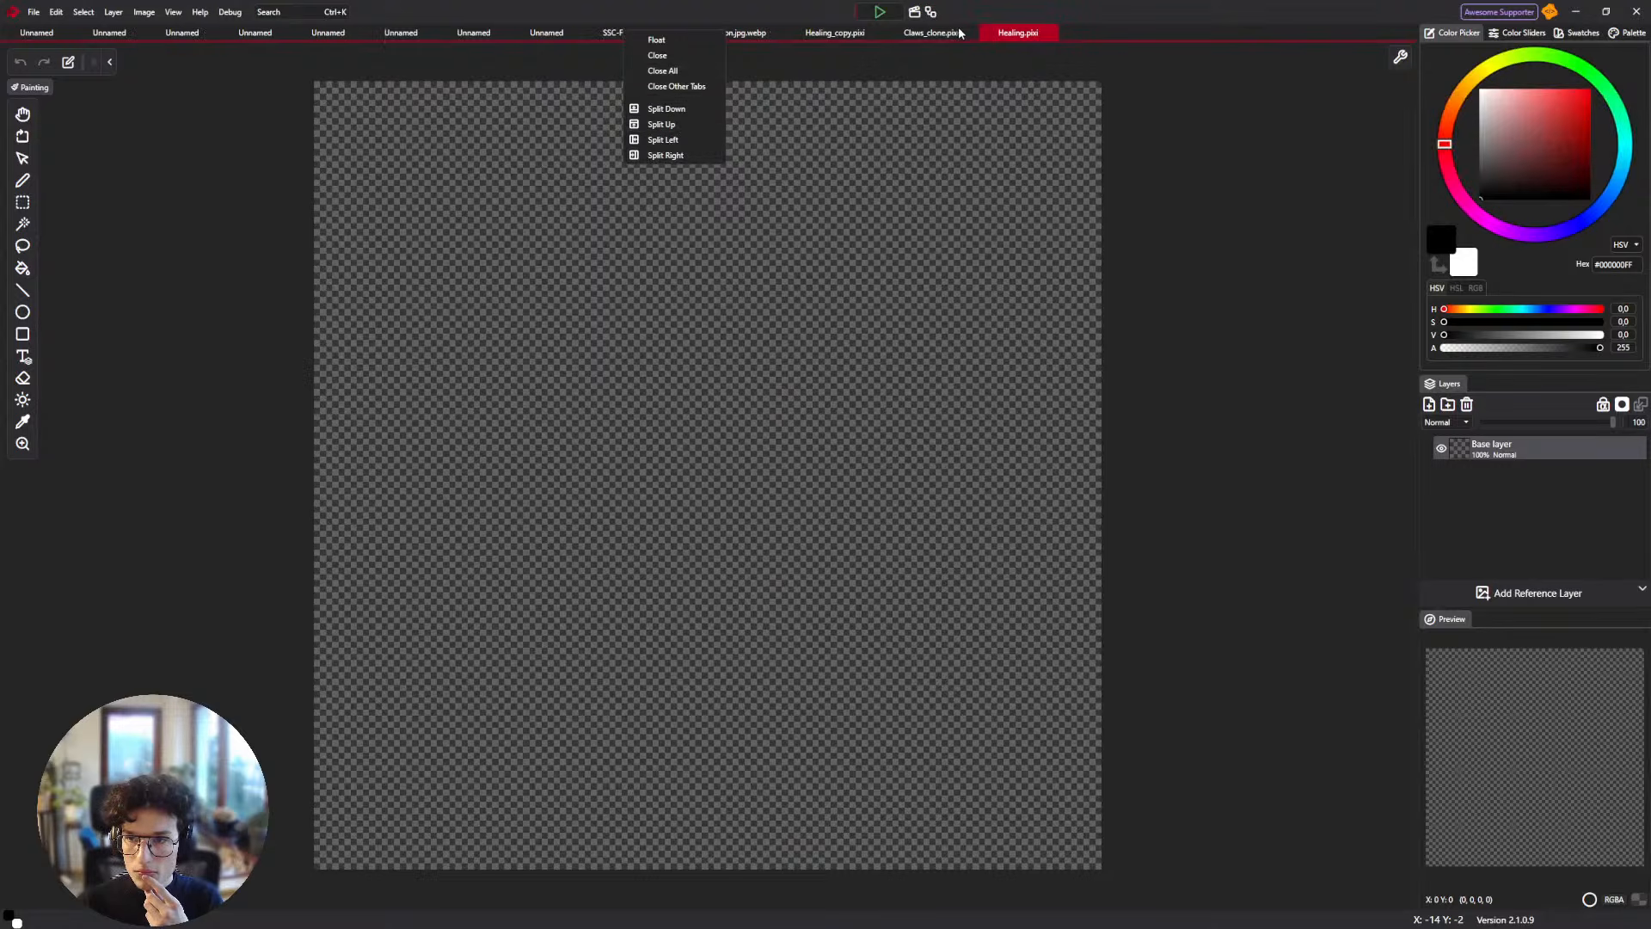
pyautogui.rightClick(707, 33)
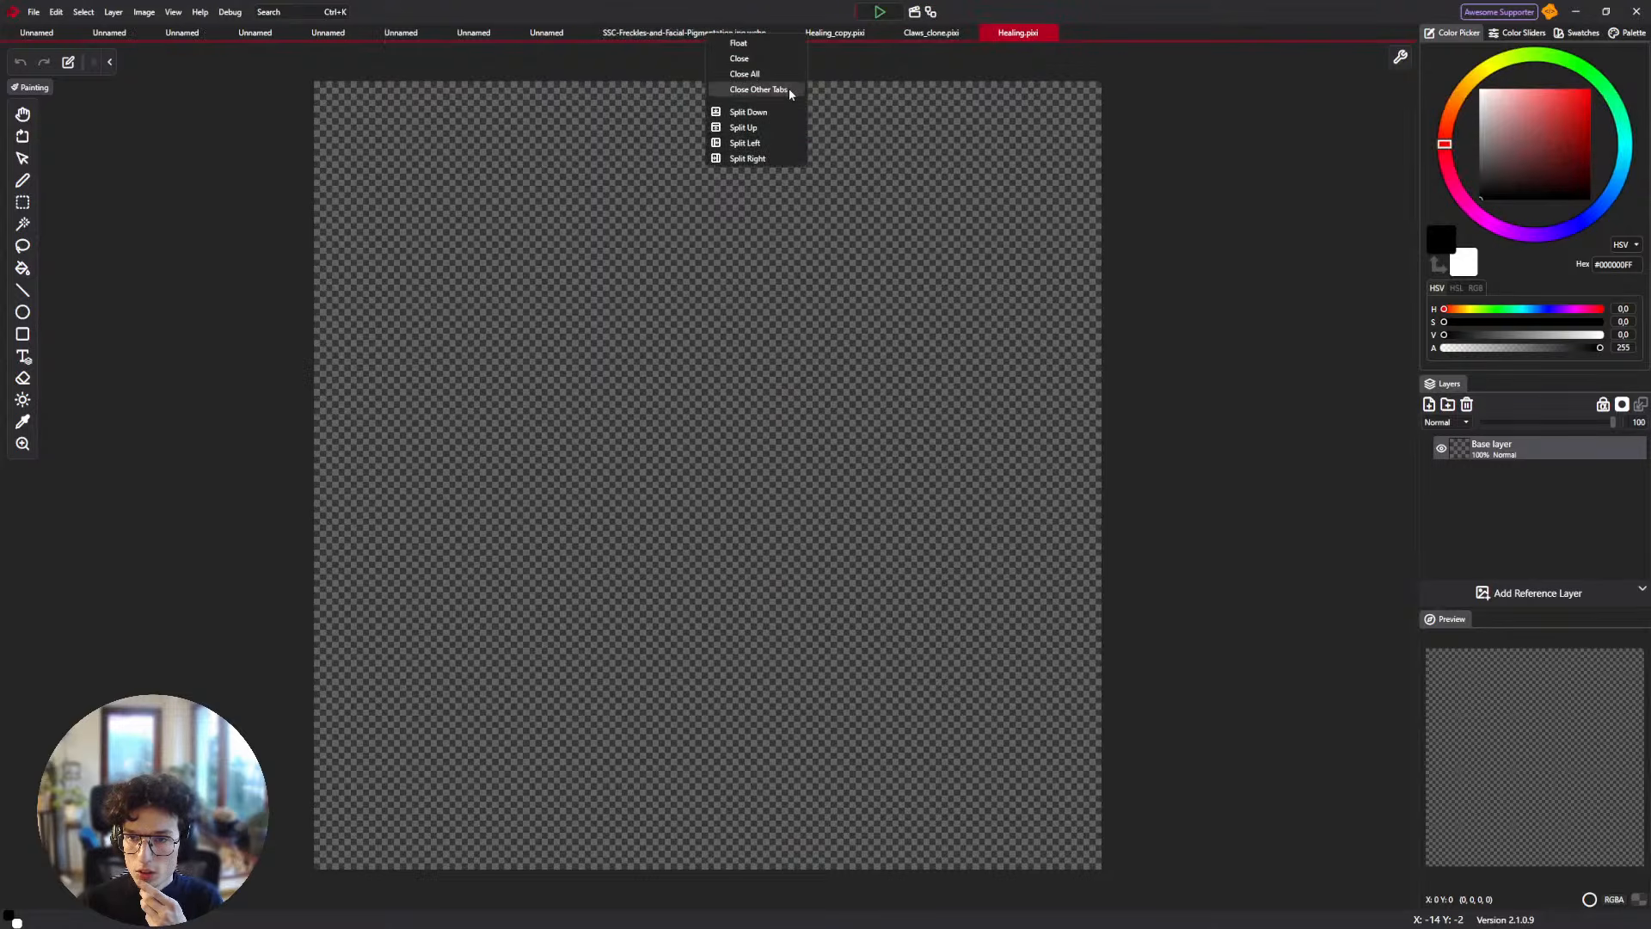
pyautogui.click(789, 91)
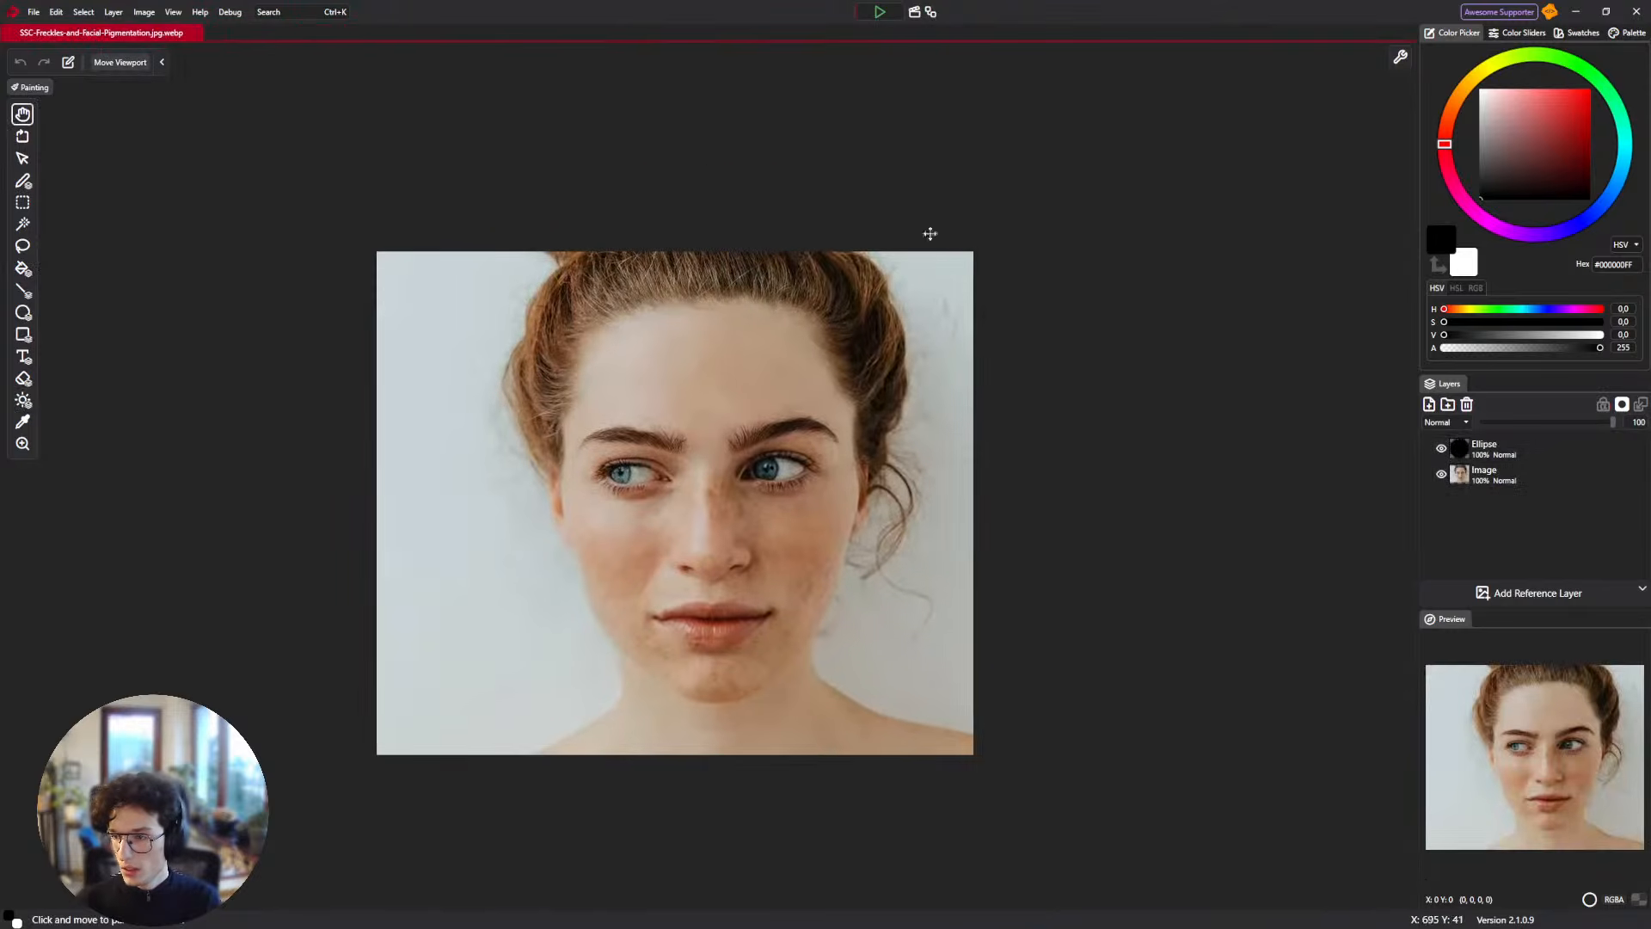
# Open the recovered portrait's node graph and delete the brush1 Blackboard Variable Value and New Element nodes.
pyautogui.click(931, 11)
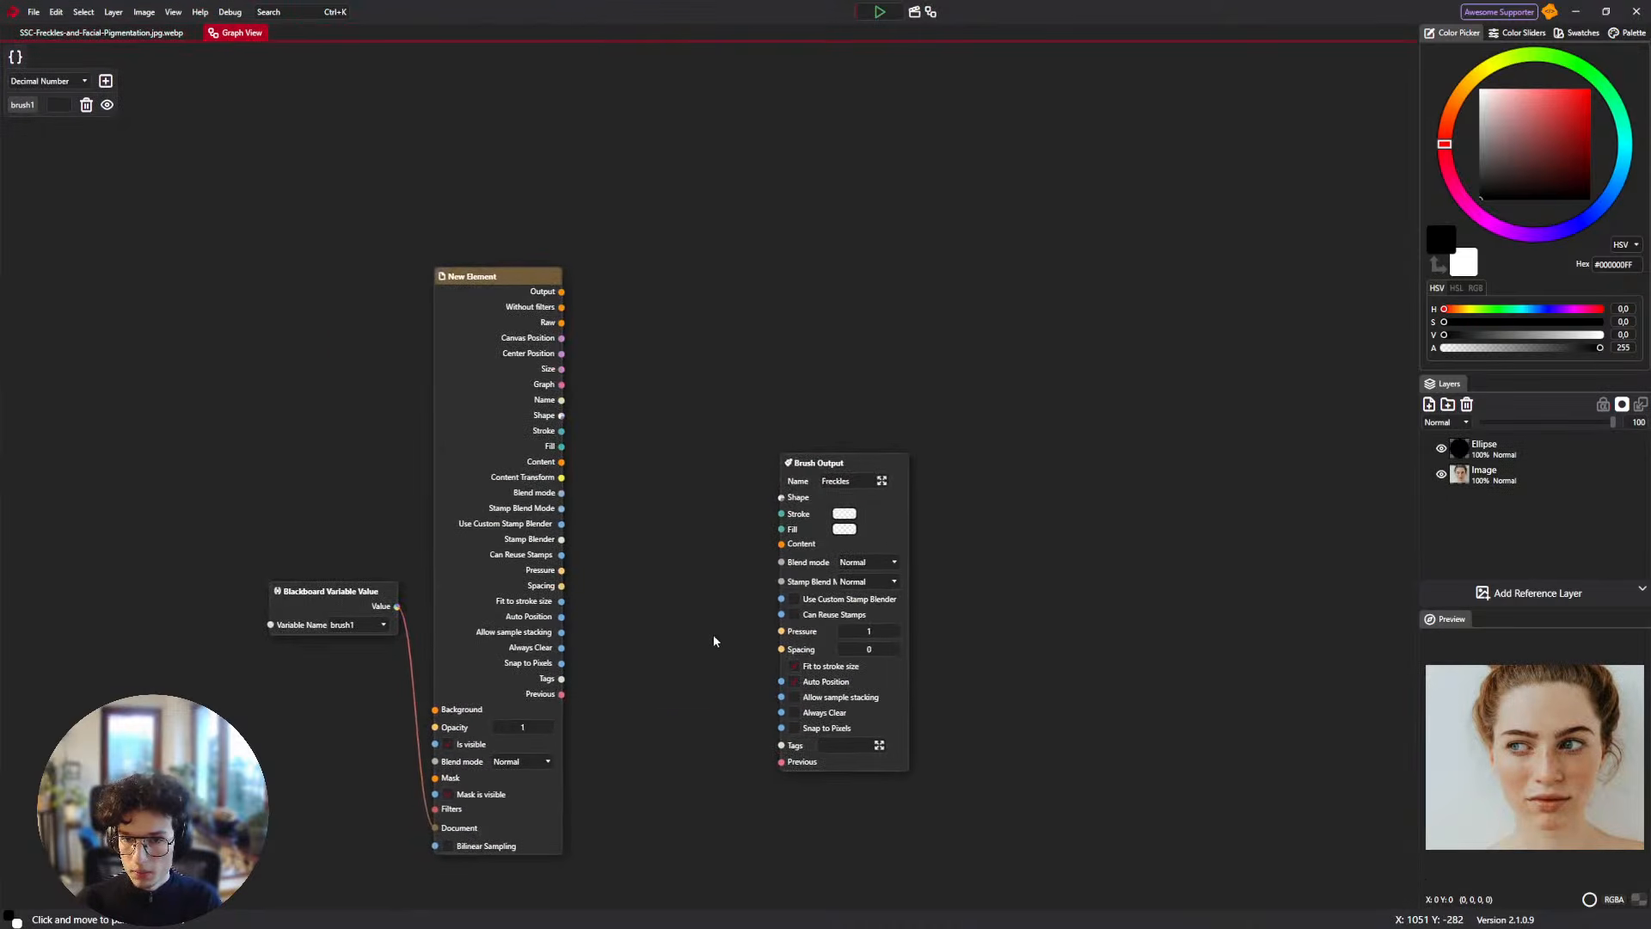
pyautogui.moveTo(733, 264); pyautogui.dragTo(228, 647)
pyautogui.press('Delete')
# Delete the Freckles Brush Output node from the portrait's node graph.
pyautogui.scroll(-4, 640, 505)
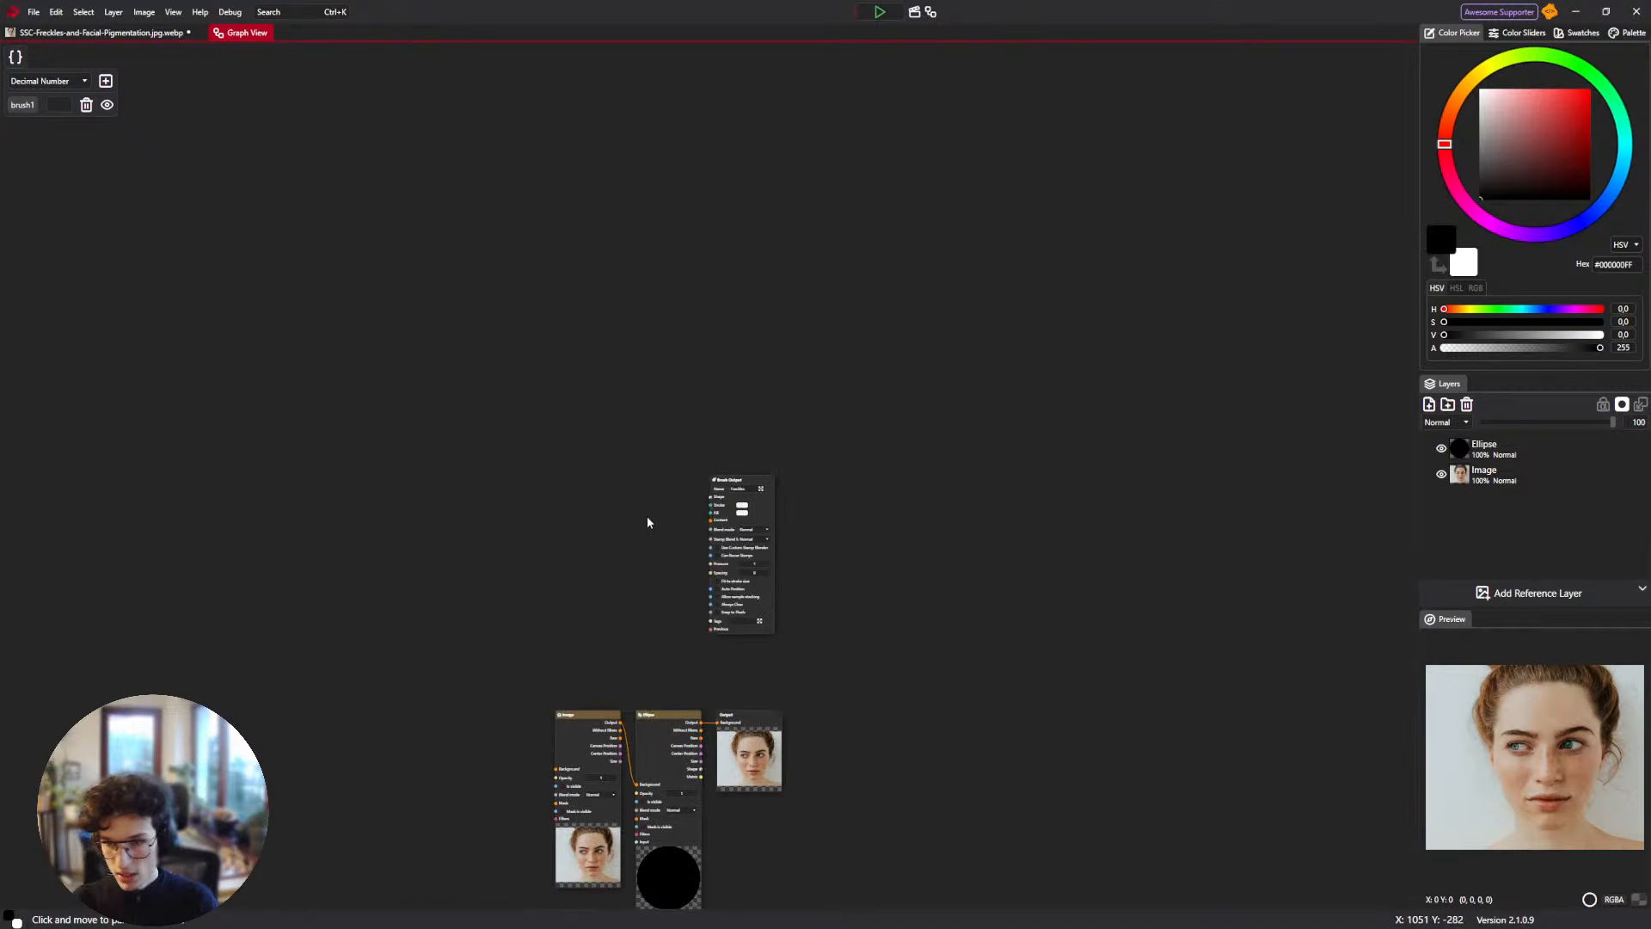
pyautogui.scroll(4, 645, 518)
pyautogui.moveTo(565, 334); pyautogui.dragTo(1082, 671)
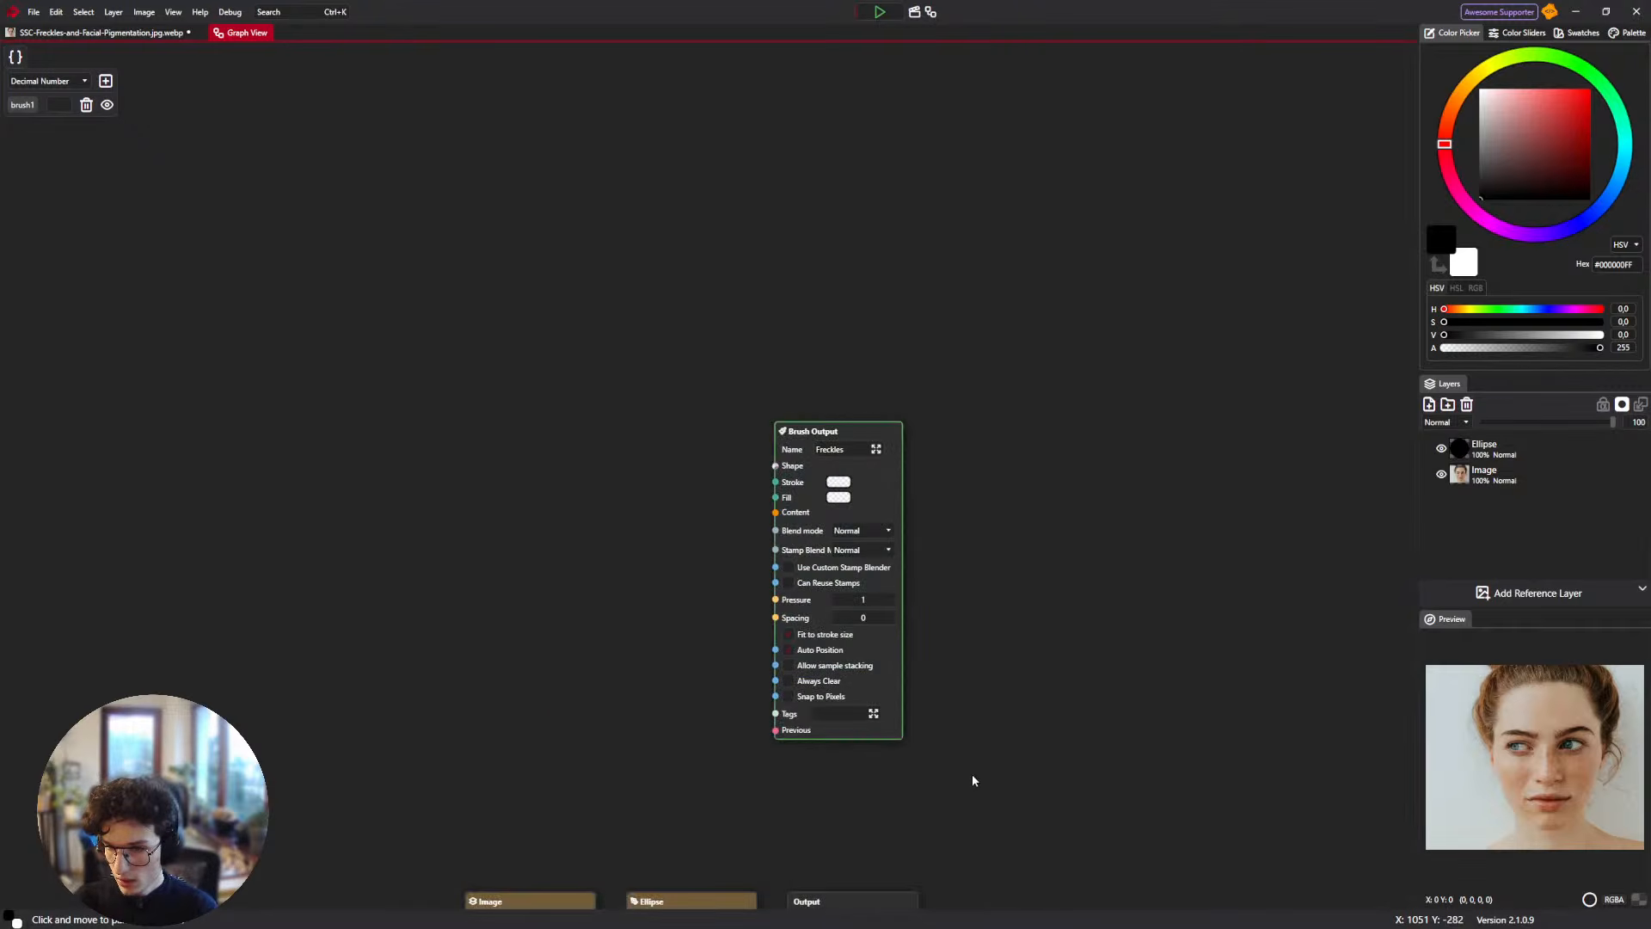
pyautogui.press('Delete')
pyautogui.moveTo(482, 348)
pyautogui.mouseDown()
pyautogui.moveTo(508, 311)
pyautogui.moveTo(514, 234)
pyautogui.mouseUp()
pyautogui.scroll(-2, 522, 236)
pyautogui.scroll(-2, 576, 301)
pyautogui.scroll(3, 597, 351)
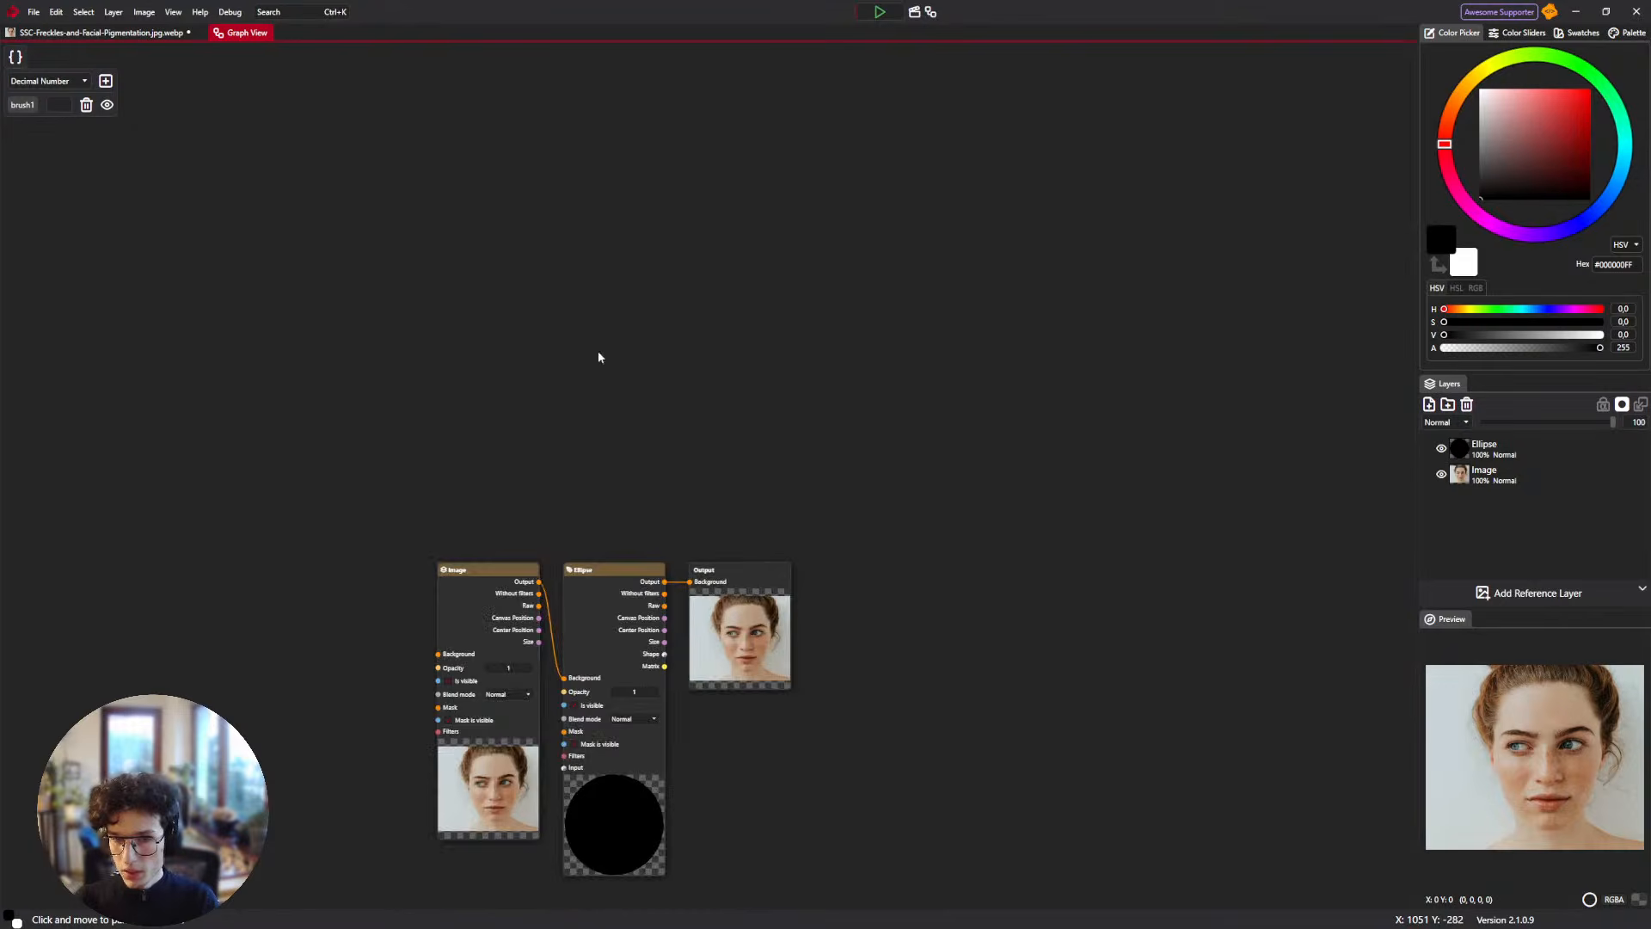
pyautogui.moveTo(599, 354); pyautogui.dragTo(624, 412)
pyautogui.scroll(-2, 551, 327)
# Open the local Healing brush from the Pen's brush list for editing and show its node graph.
pyautogui.click(92, 32)
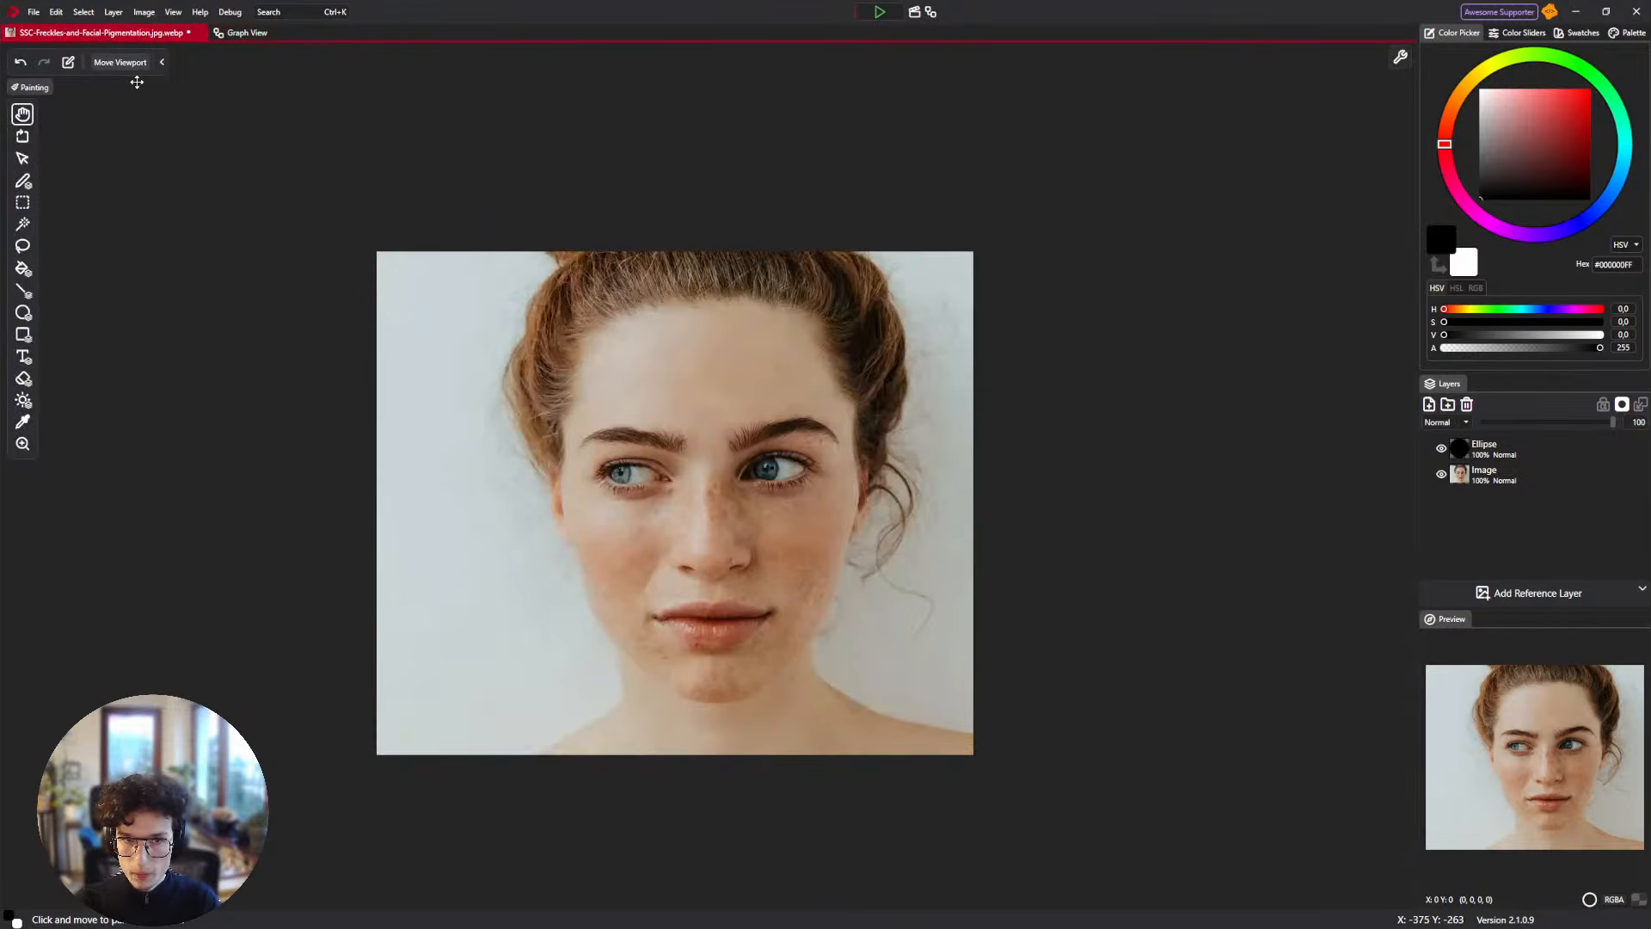
pyautogui.press('b')
pyautogui.click(221, 62)
pyautogui.scroll(-5, 387, 259)
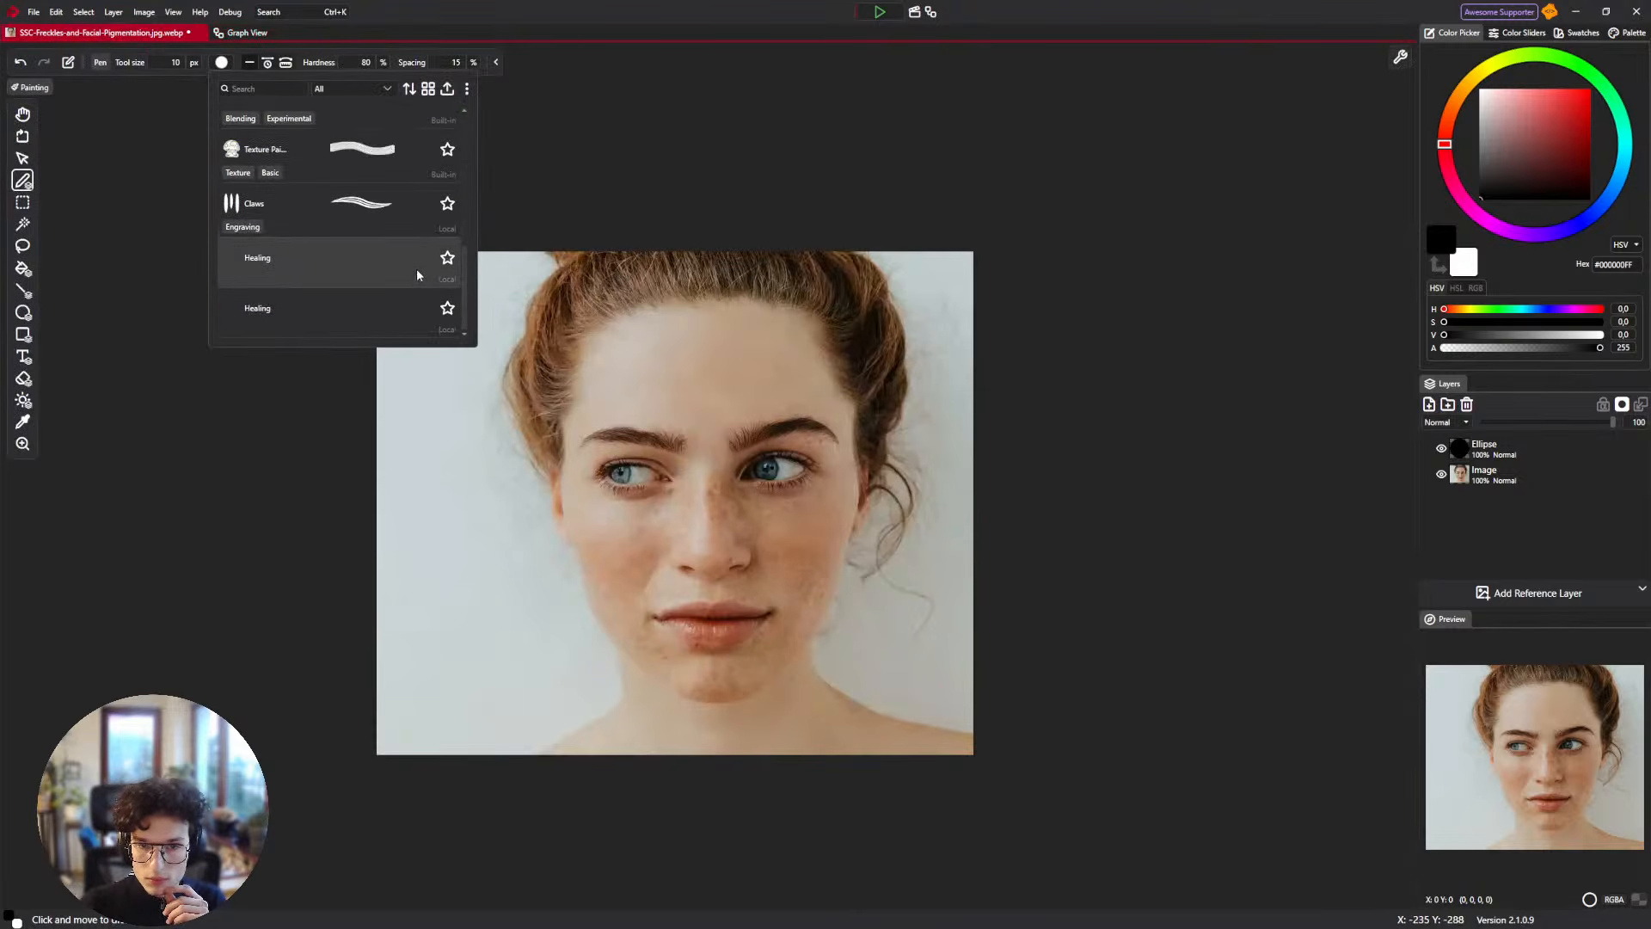
pyautogui.rightClick(343, 252)
pyautogui.click(369, 258)
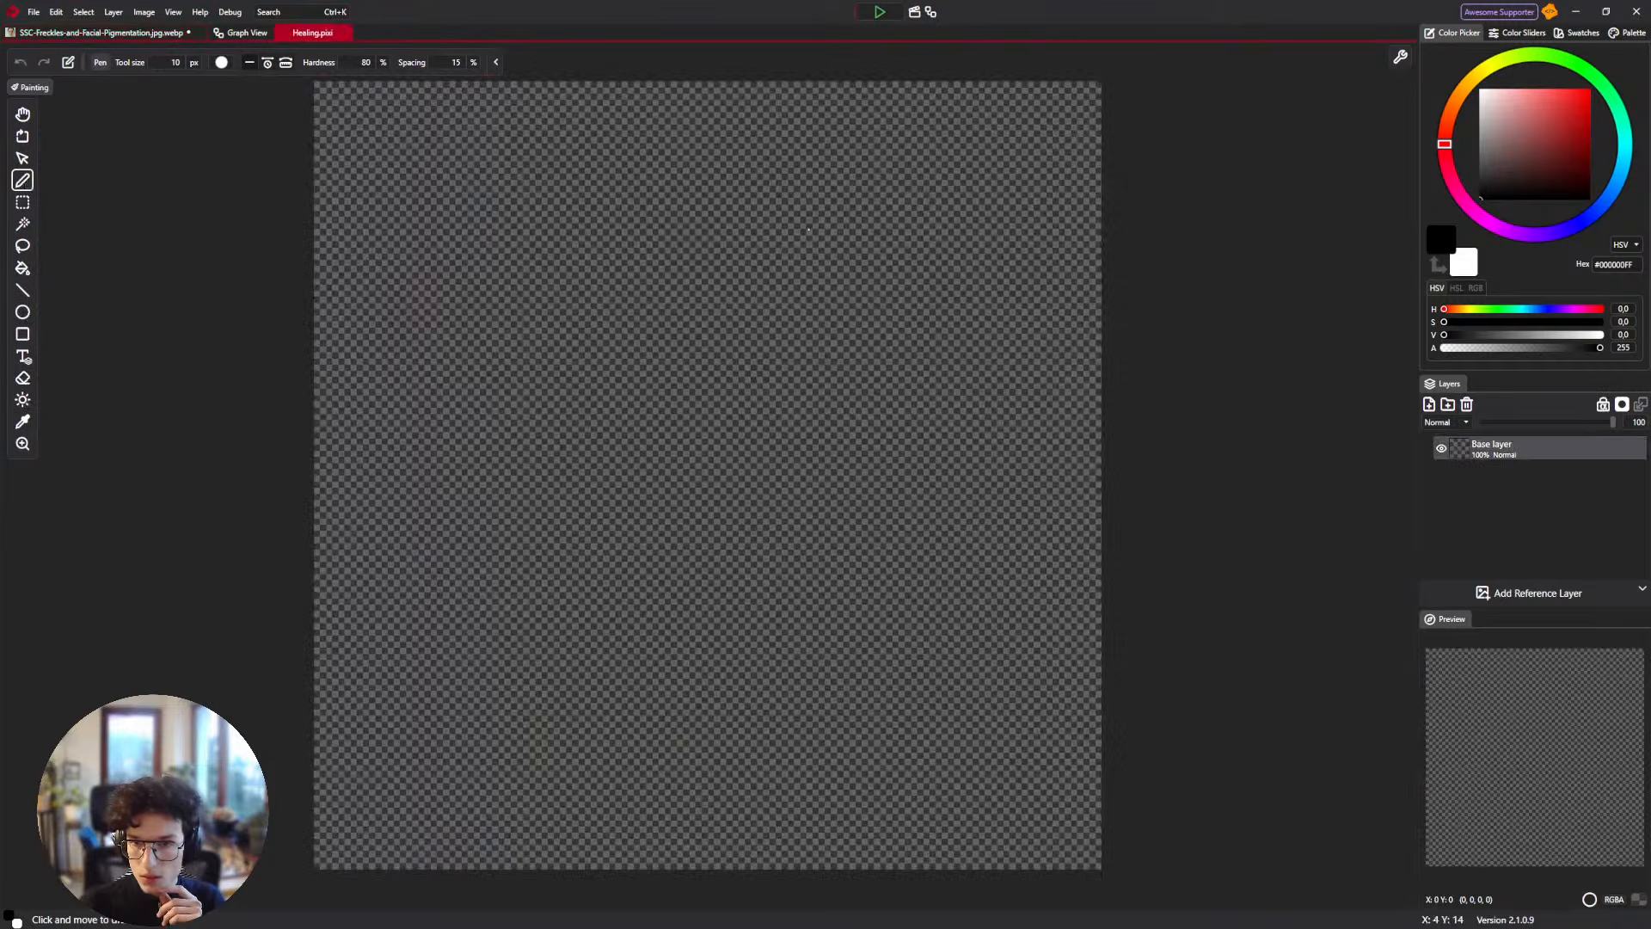
pyautogui.click(915, 13)
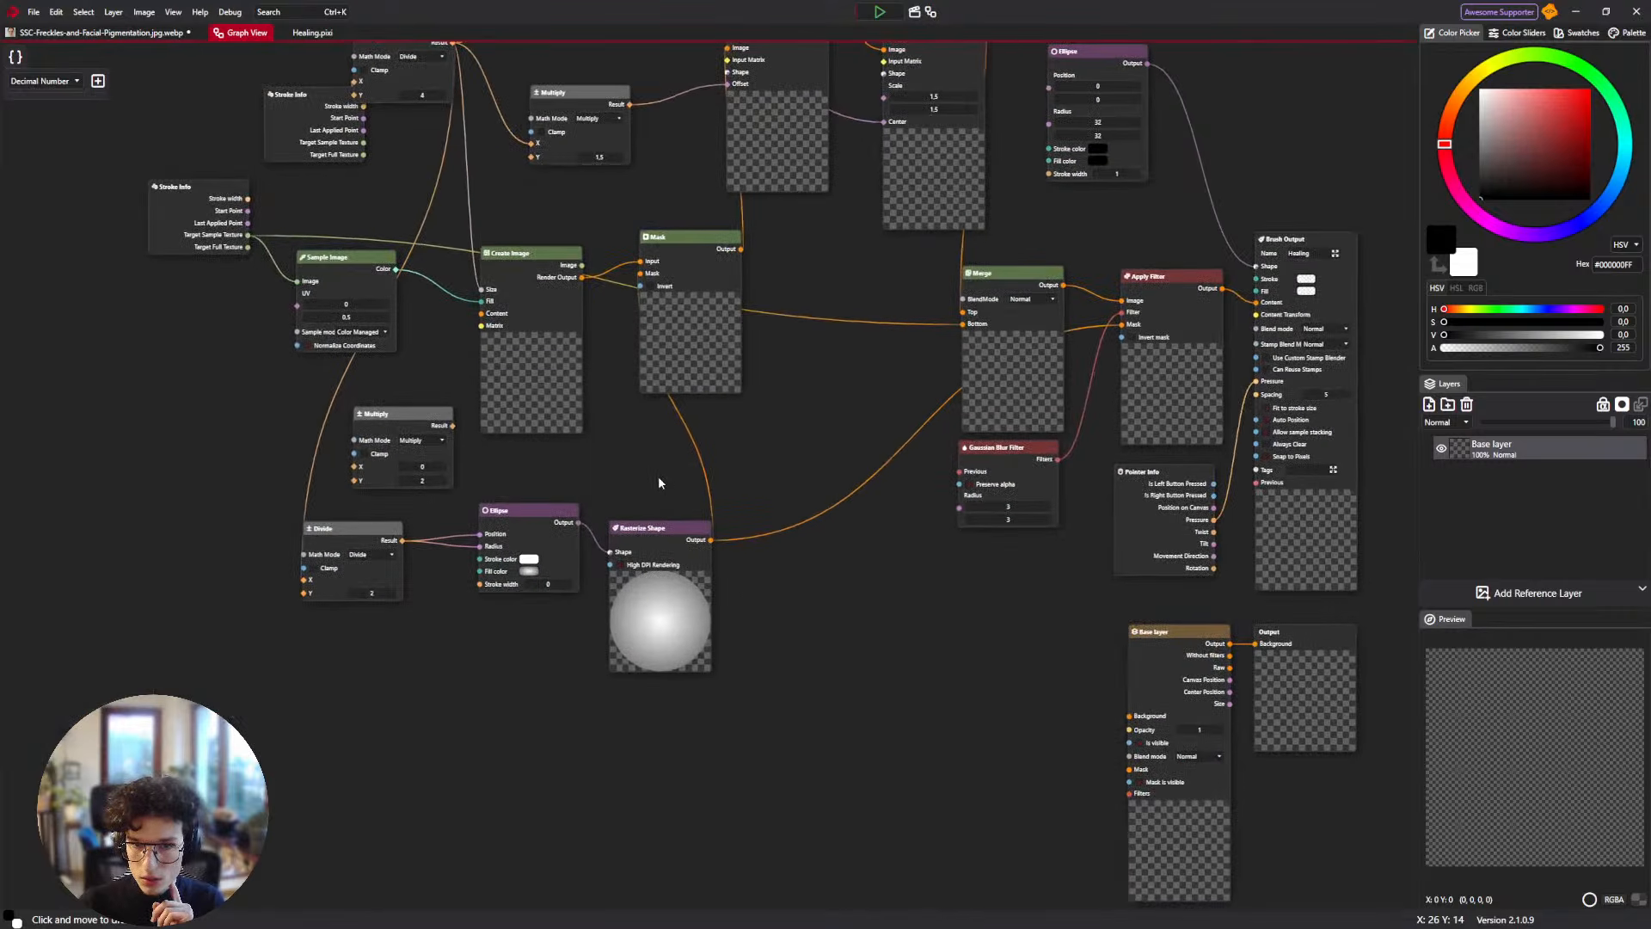
# Copy all Healing brush nodes except the Base layer and Output, and paste them into the portrait's node graph.
pyautogui.moveTo(658, 476); pyautogui.dragTo(594, 556)
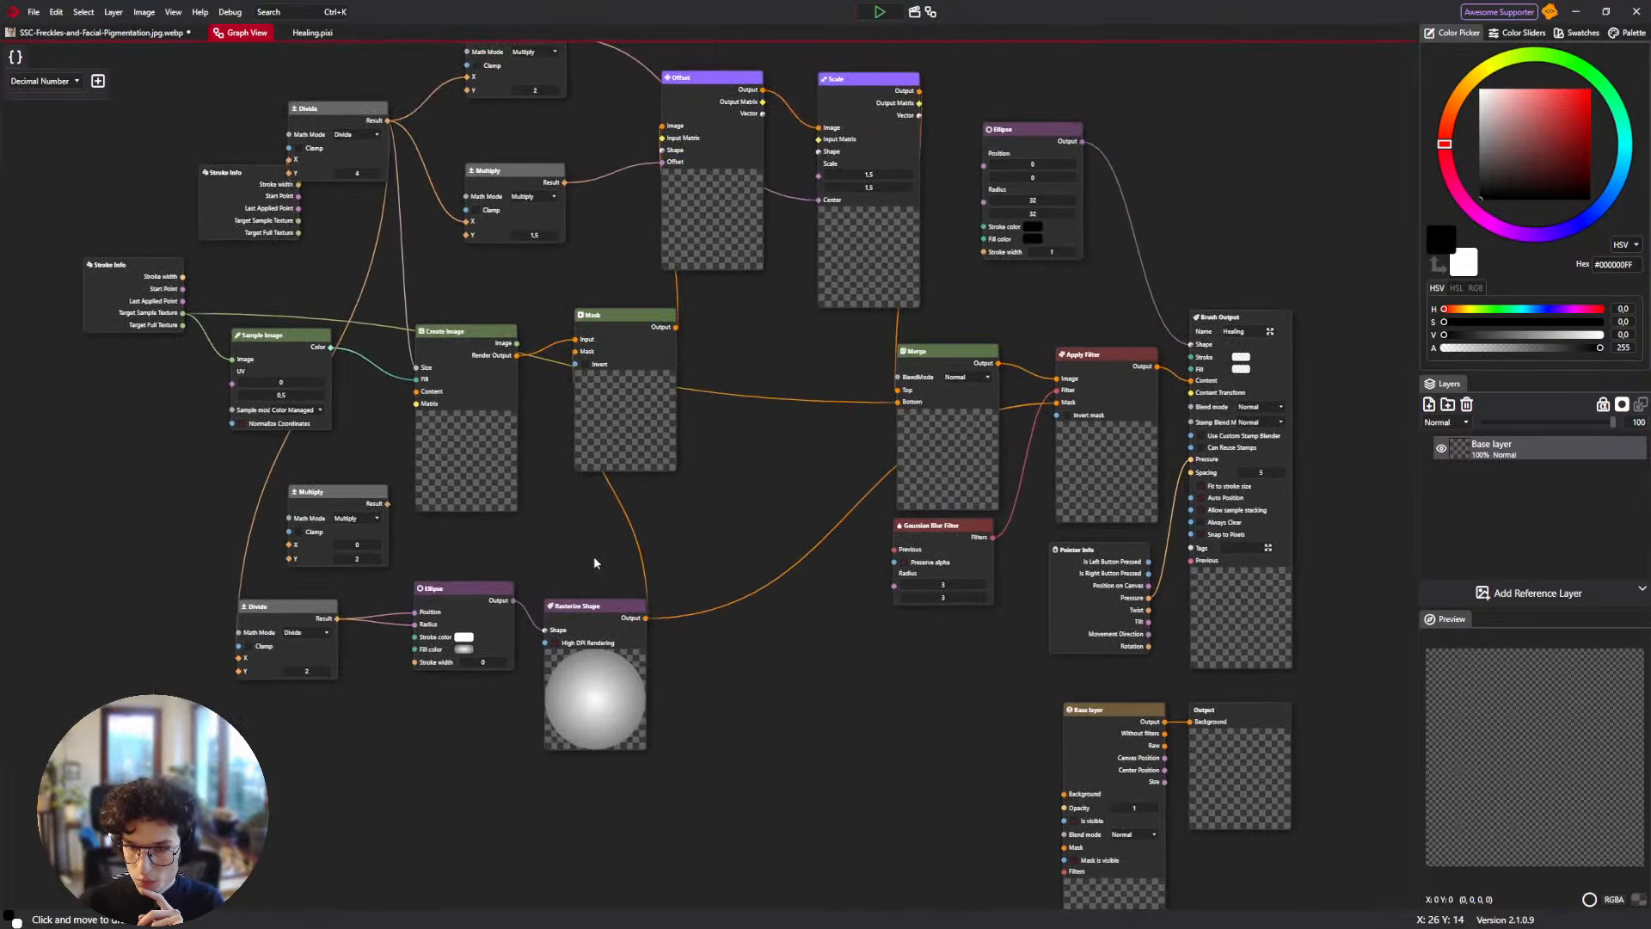
pyautogui.scroll(-2, 593, 561)
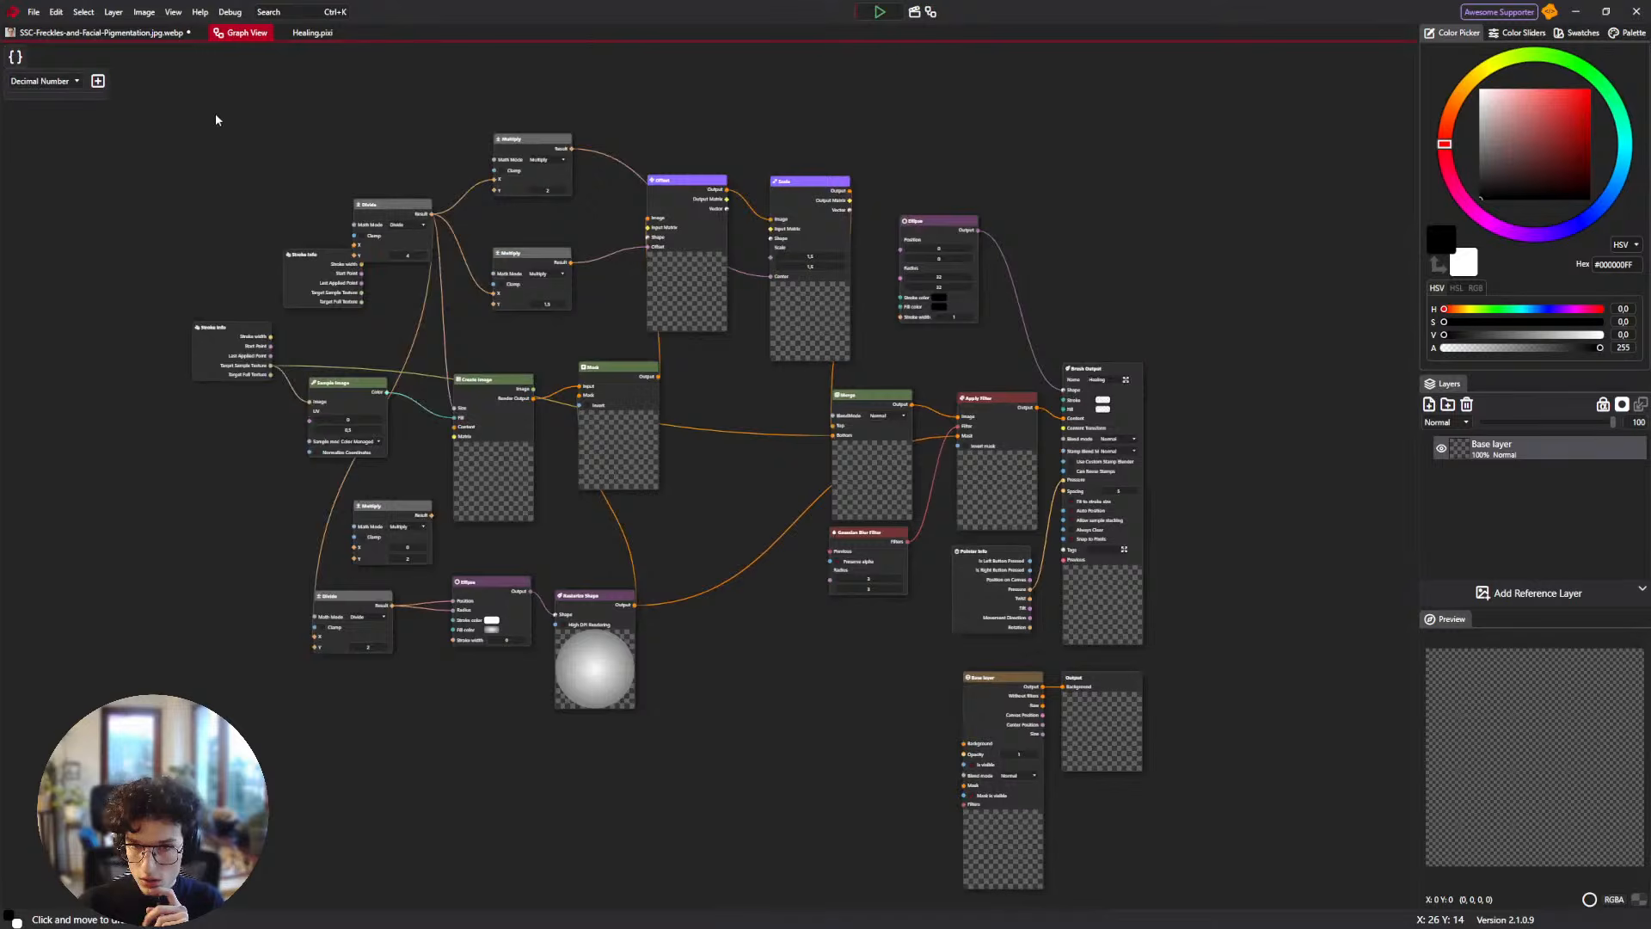
pyautogui.moveTo(215, 111); pyautogui.dragTo(1133, 652)
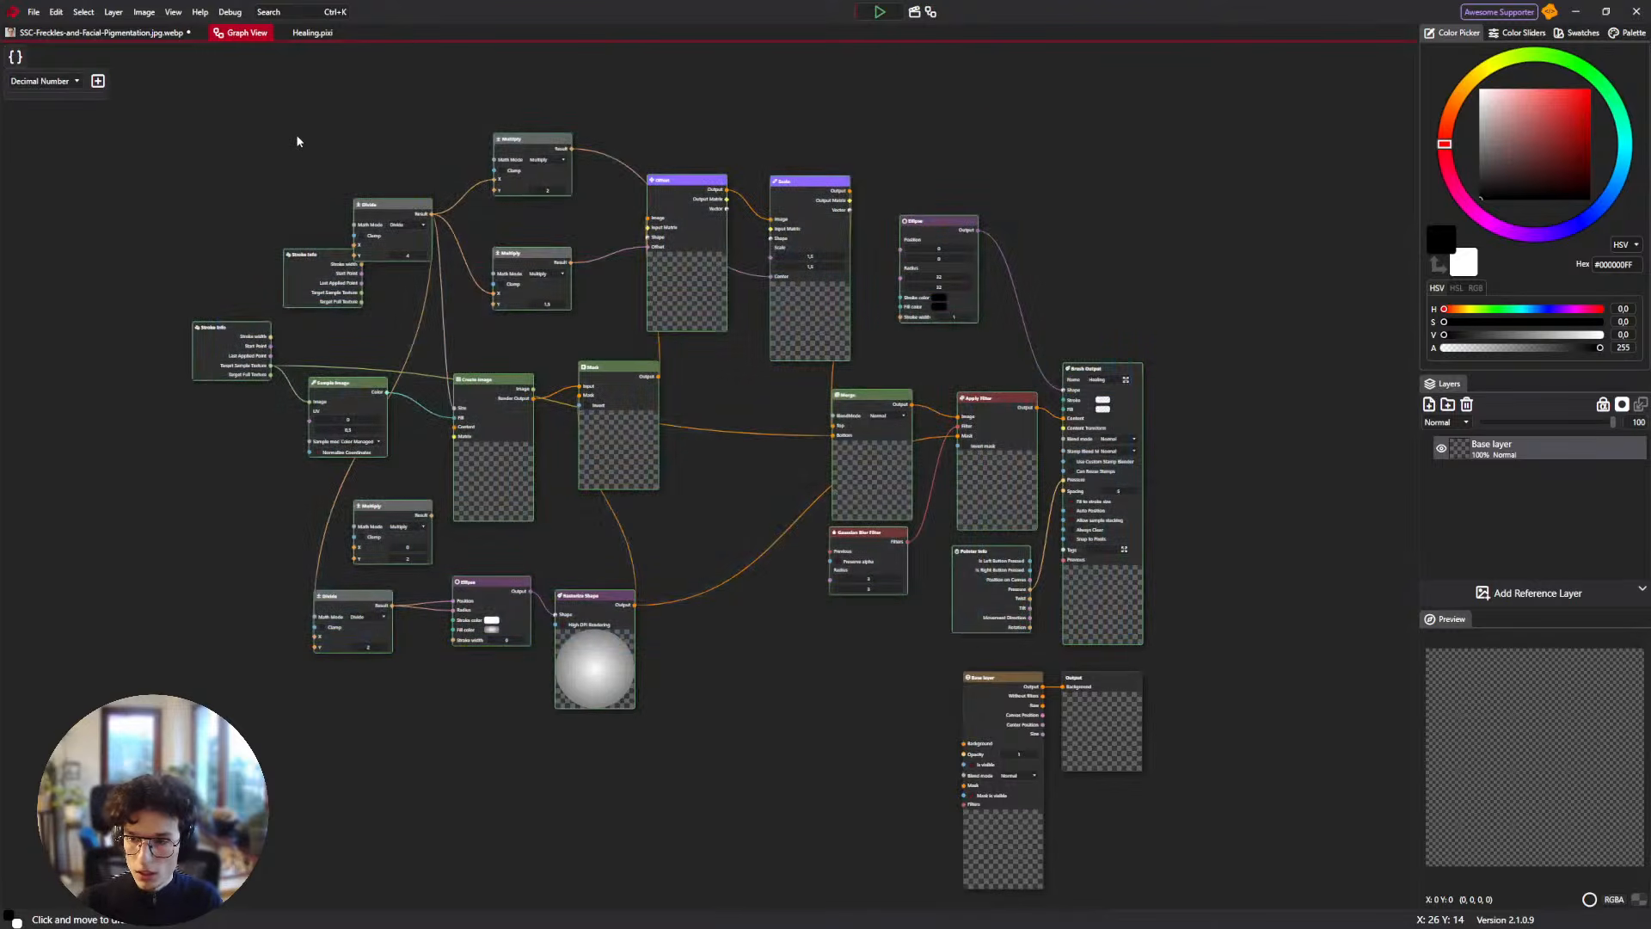
pyautogui.click(175, 34)
pyautogui.click(931, 12)
pyautogui.moveTo(717, 284); pyautogui.dragTo(704, 331)
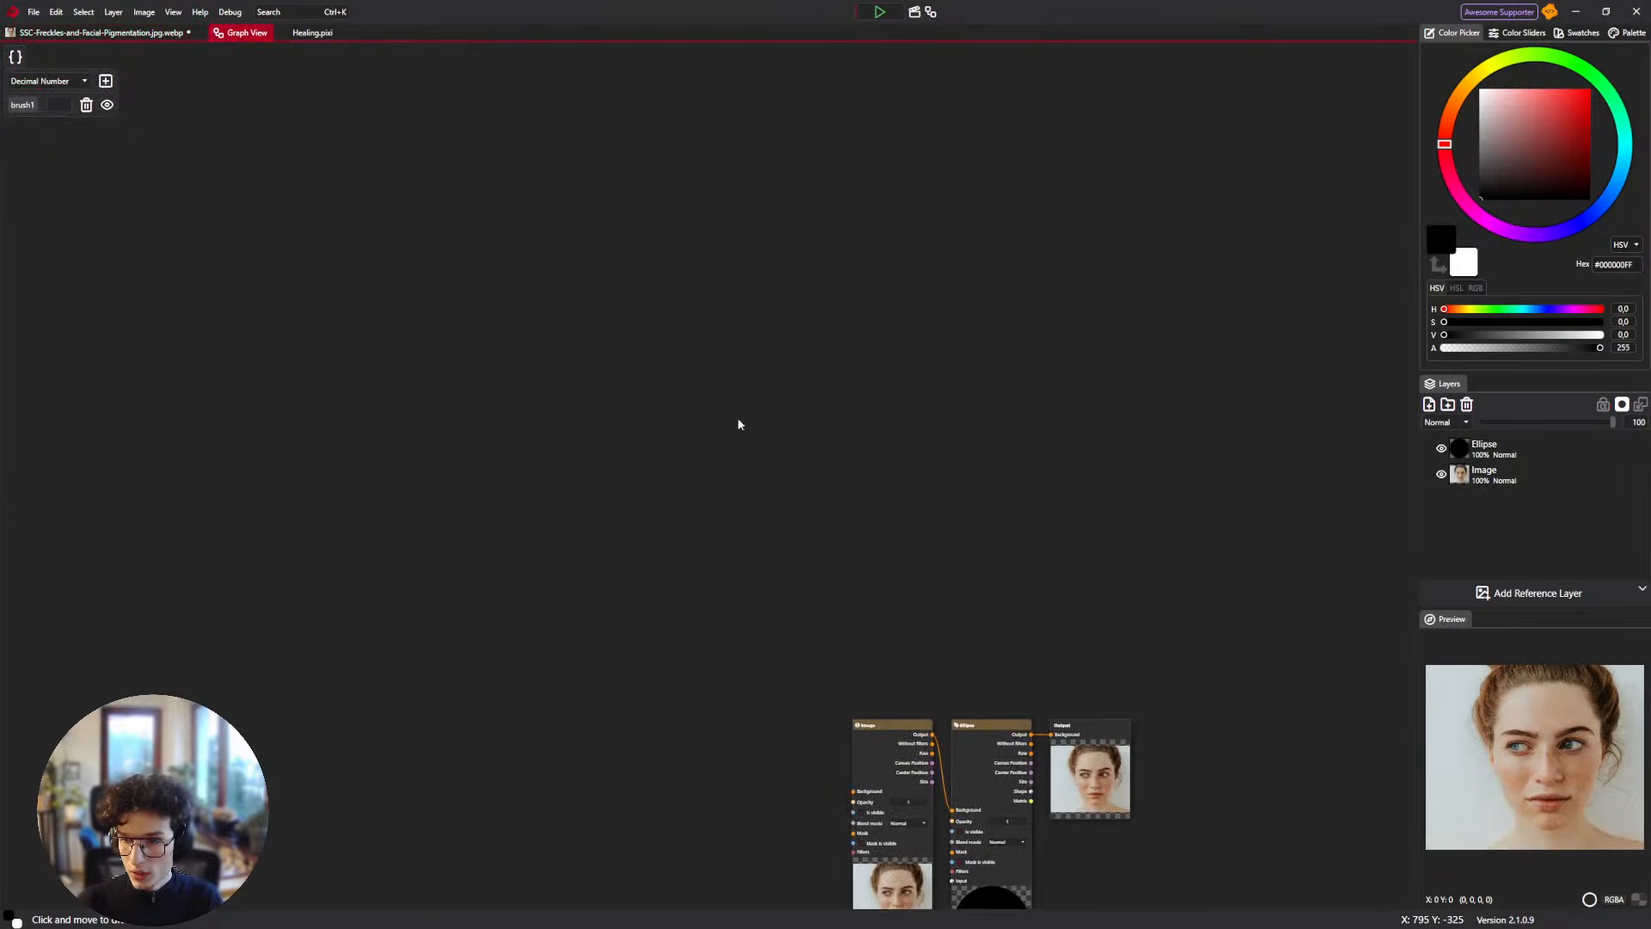
pyautogui.hotkey('ctrl', 'v')
# Move the pasted healing brush nodes slightly higher above the portrait's layer nodes and deselect them.
pyautogui.moveTo(814, 536); pyautogui.dragTo(791, 425)
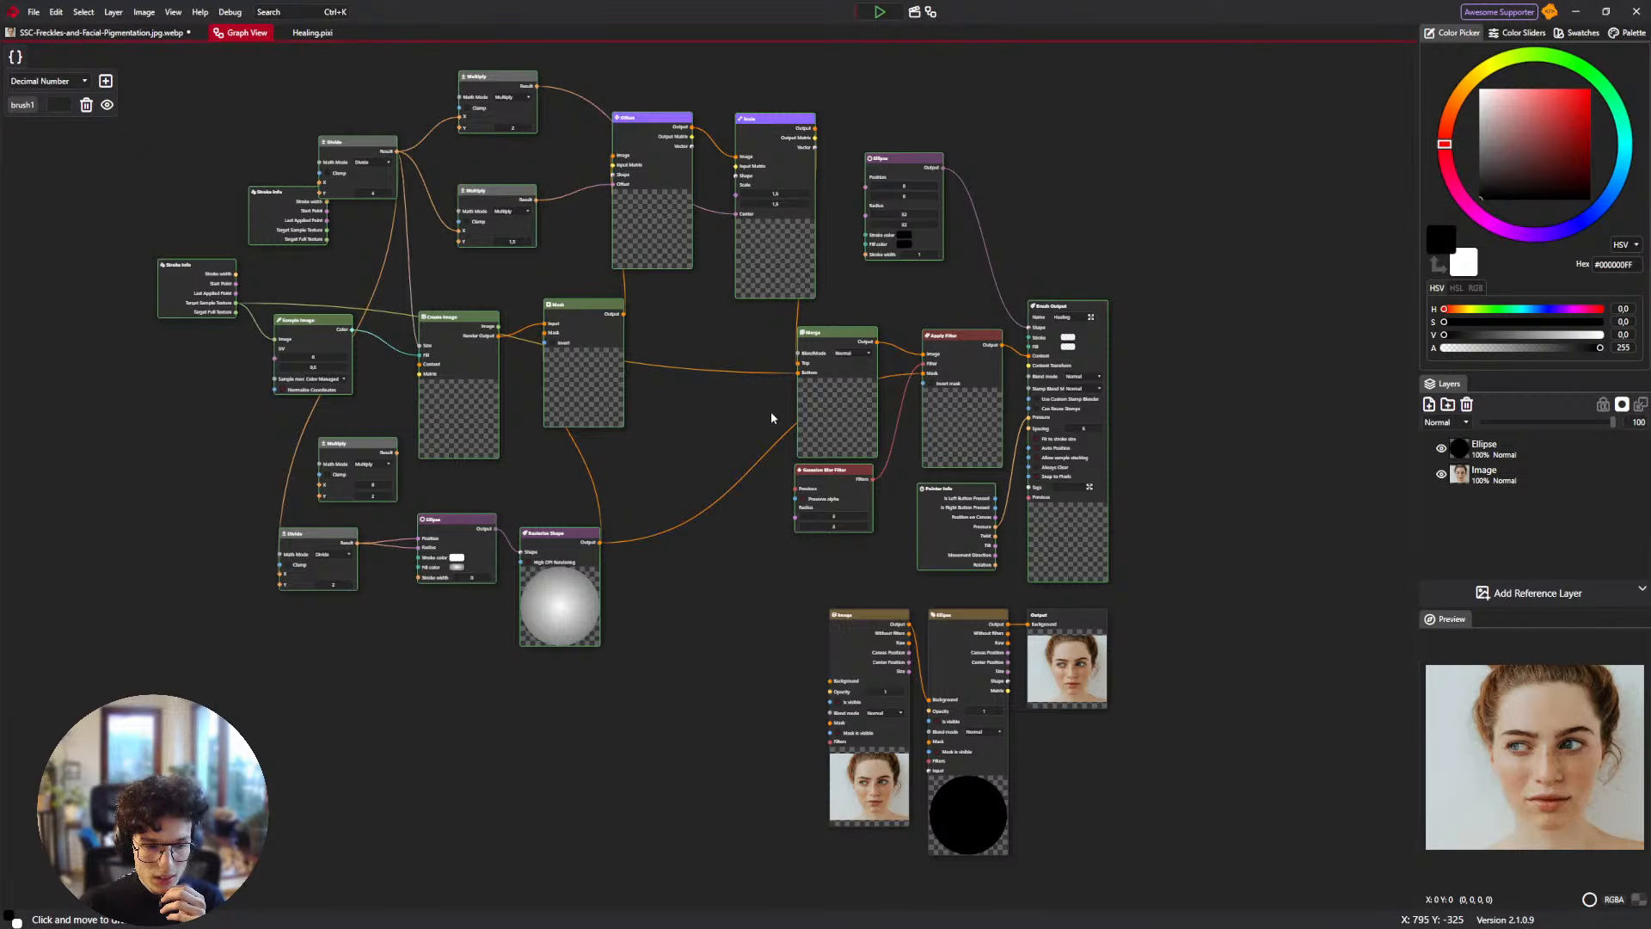
pyautogui.moveTo(771, 416); pyautogui.dragTo(766, 465)
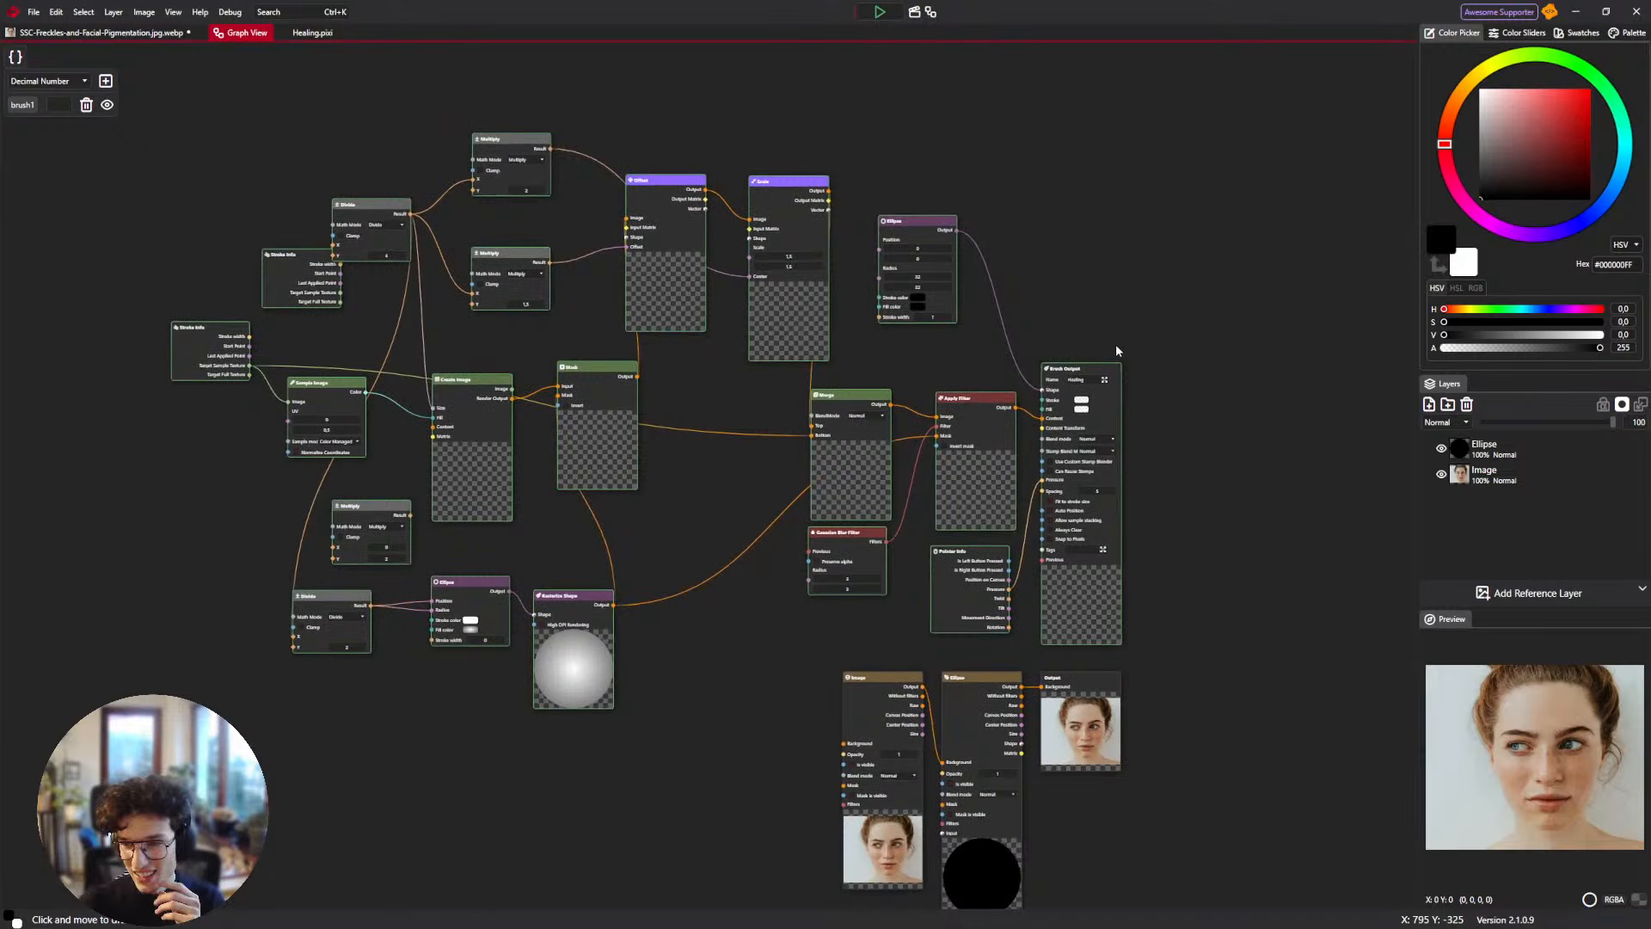
pyautogui.moveTo(1094, 373); pyautogui.dragTo(1116, 339)
pyautogui.click(1093, 281)
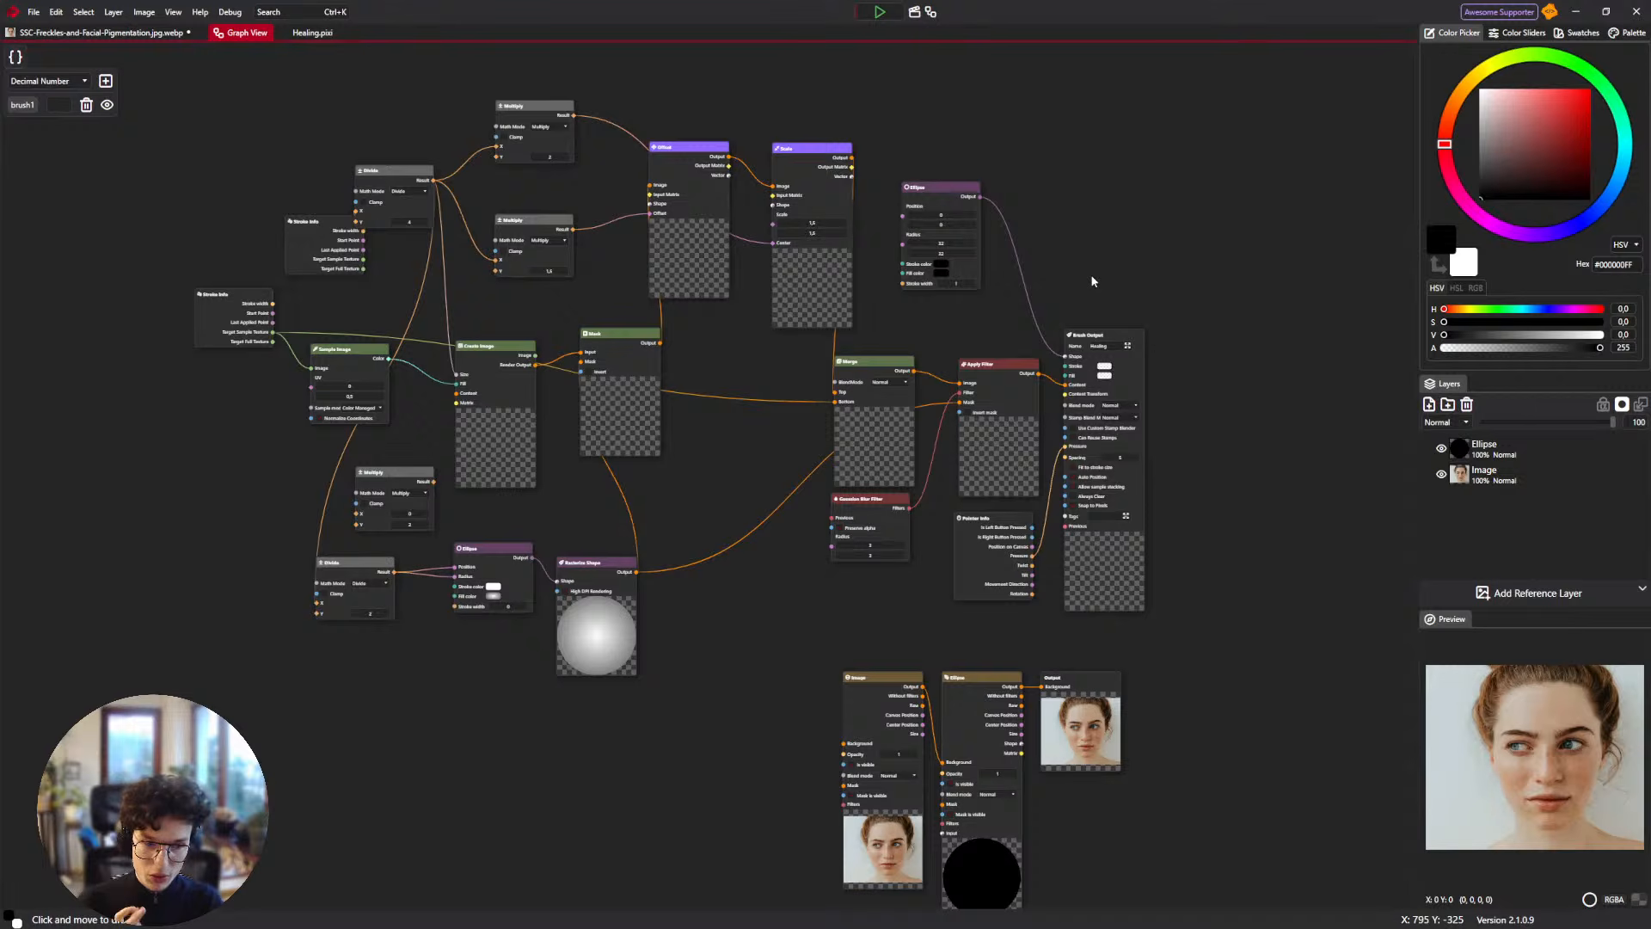
pyautogui.scroll(3, 286, 469)
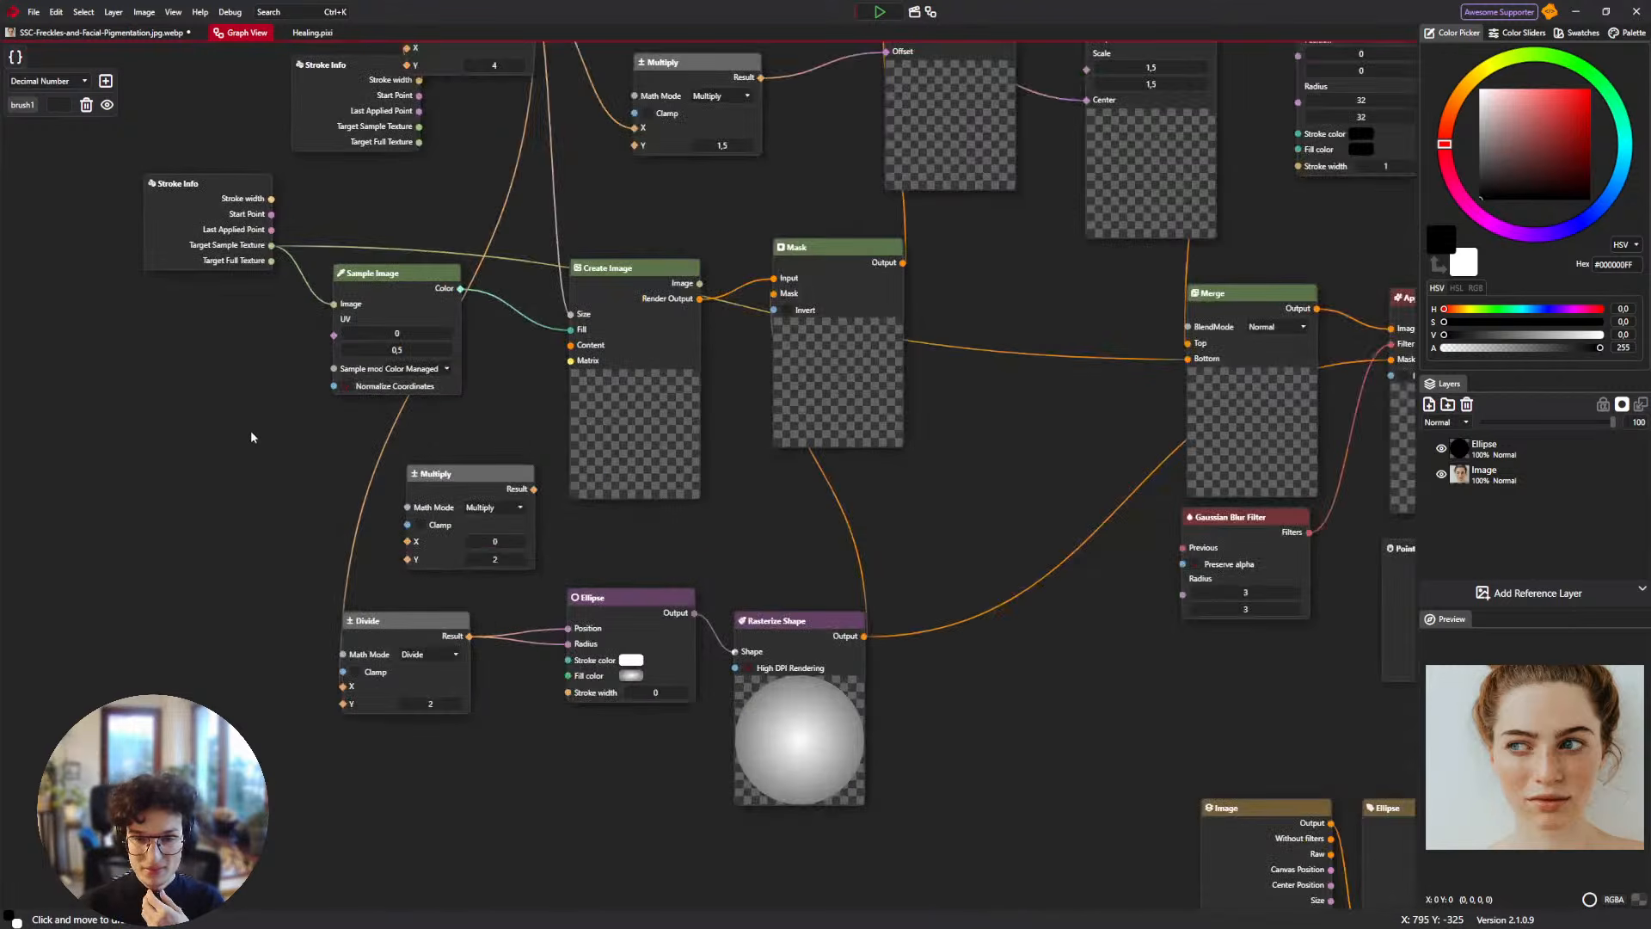
pyautogui.moveTo(212, 521); pyautogui.dragTo(305, 468)
pyautogui.rightClick(304, 468)
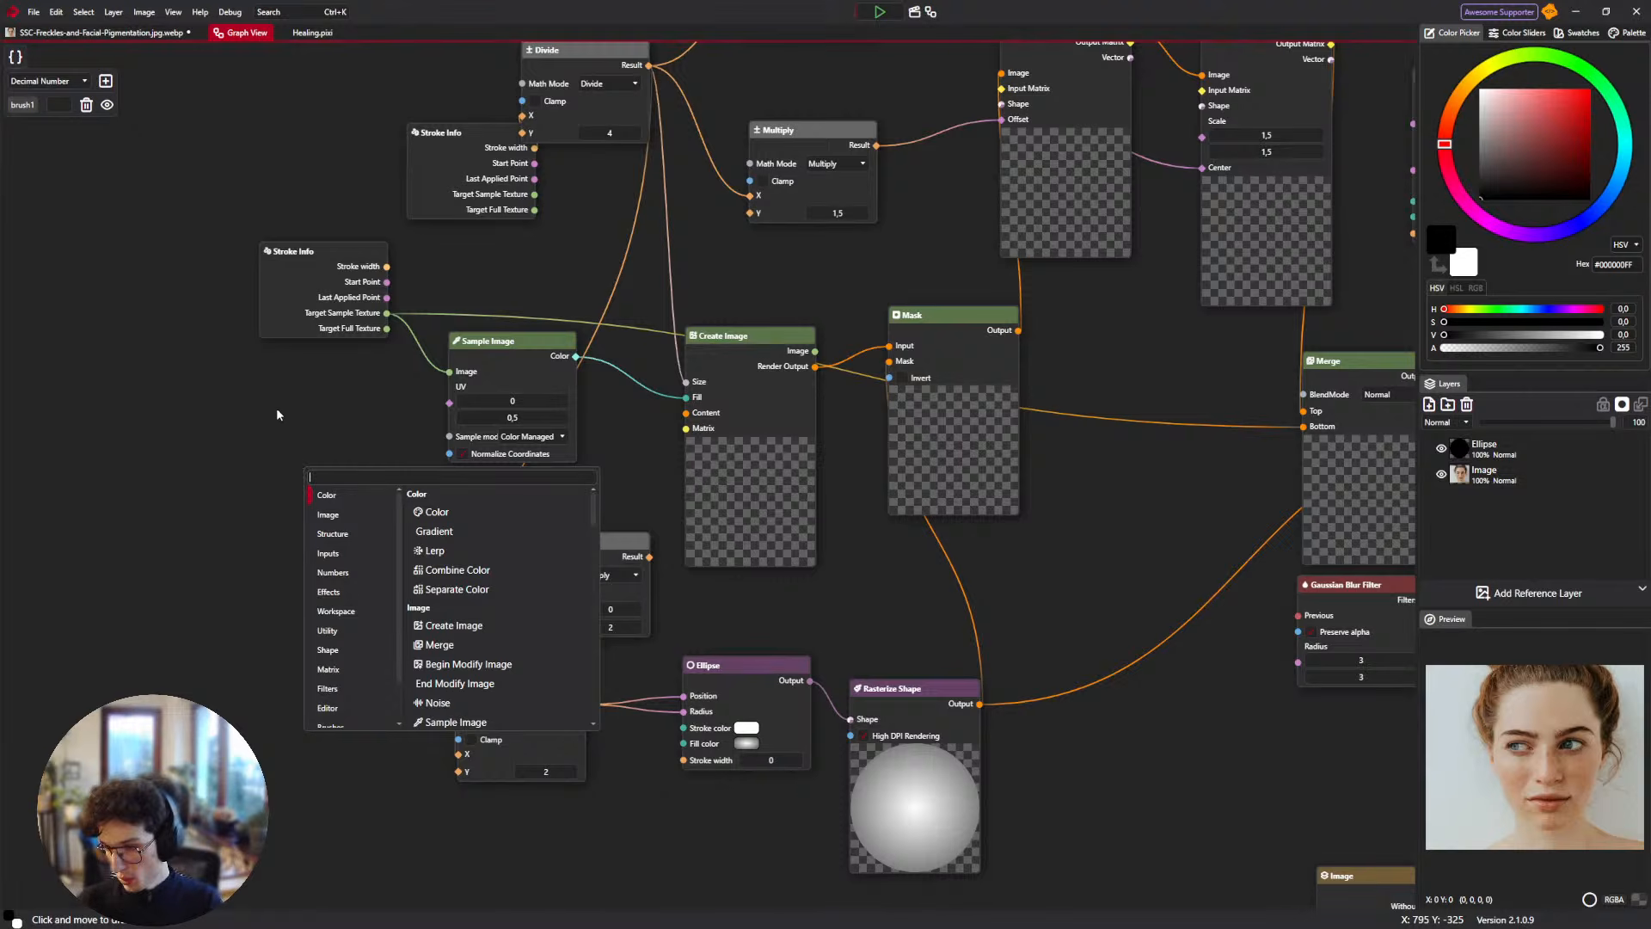
pyautogui.rightClick(239, 444)
pyautogui.press('Escape')
# Connect Stroke Info's Target Full Texture output to Sample Image's Image input.
pyautogui.scroll(-3, 273, 439)
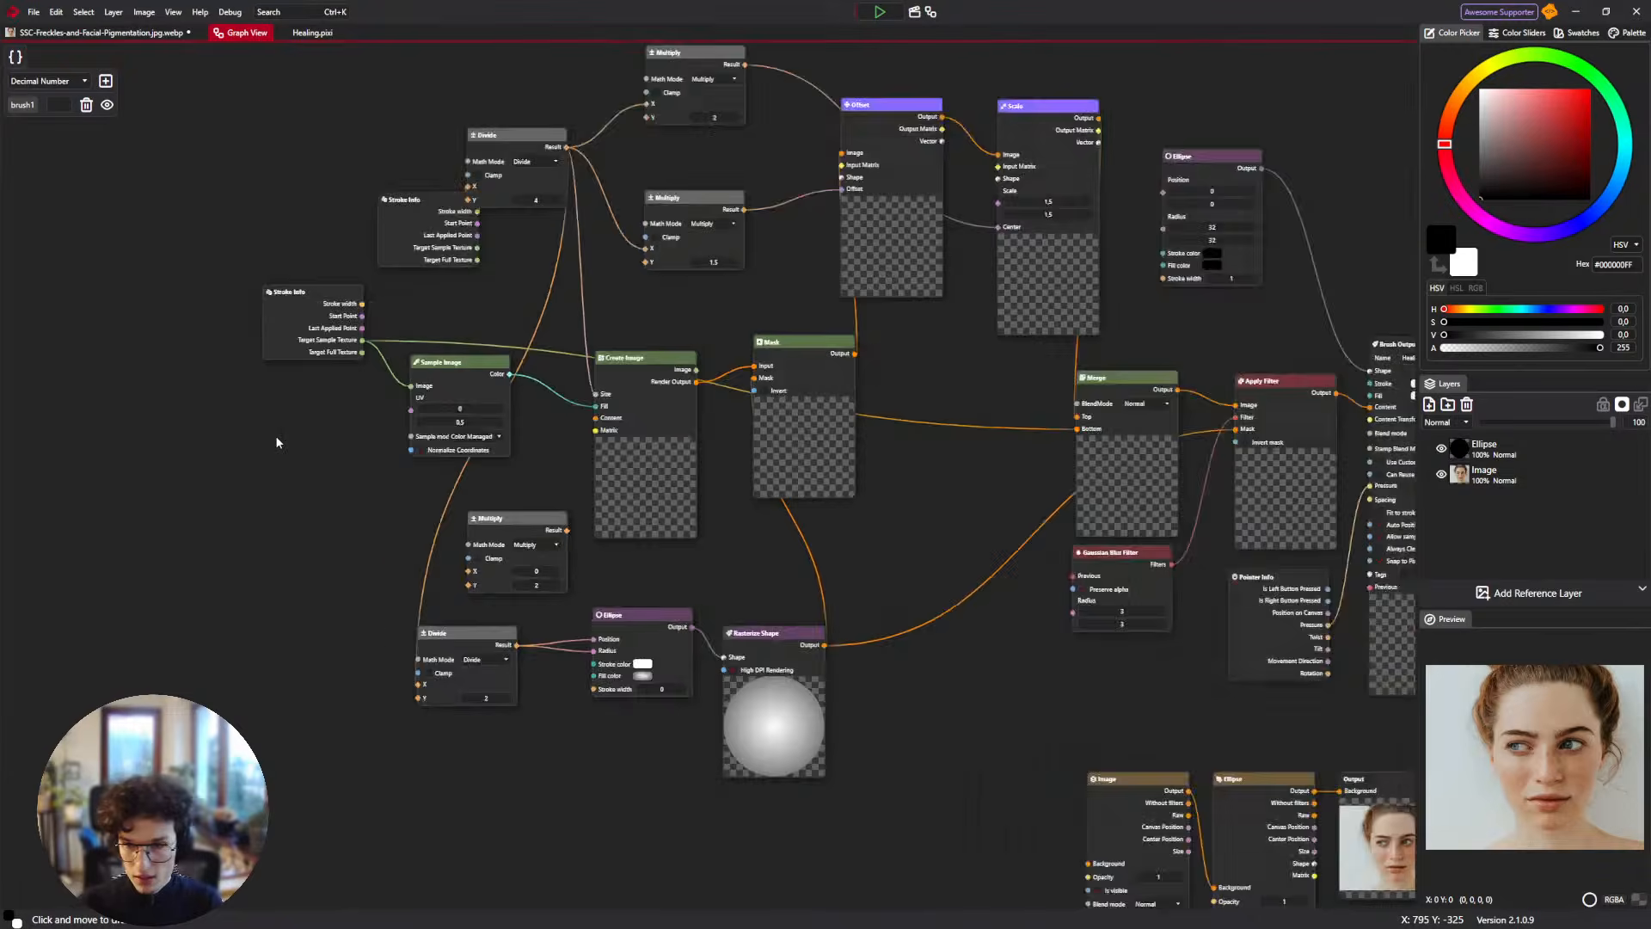
pyautogui.scroll(3, 339, 382)
pyautogui.moveTo(375, 395); pyautogui.dragTo(413, 403)
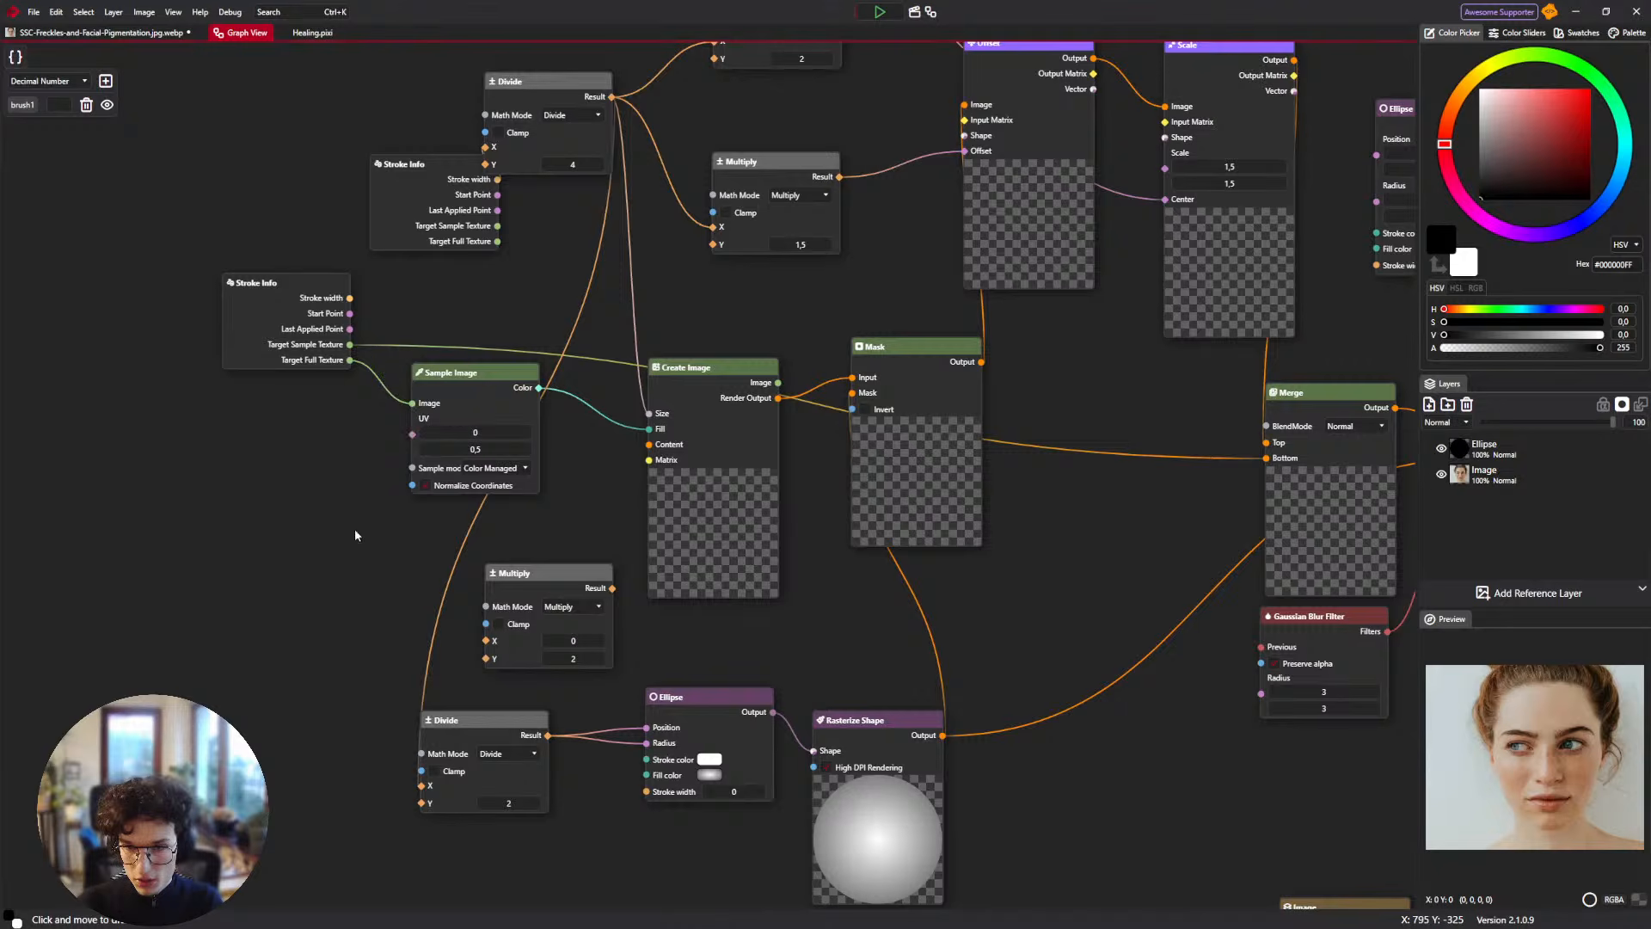
# Detach the Ellipse layer node from the chain between Image and Output and place it beside the Sample Image node.
pyautogui.moveTo(518, 702); pyautogui.dragTo(465, 282)
pyautogui.scroll(-2, 465, 282)
pyautogui.moveTo(1186, 550); pyautogui.dragTo(280, 620)
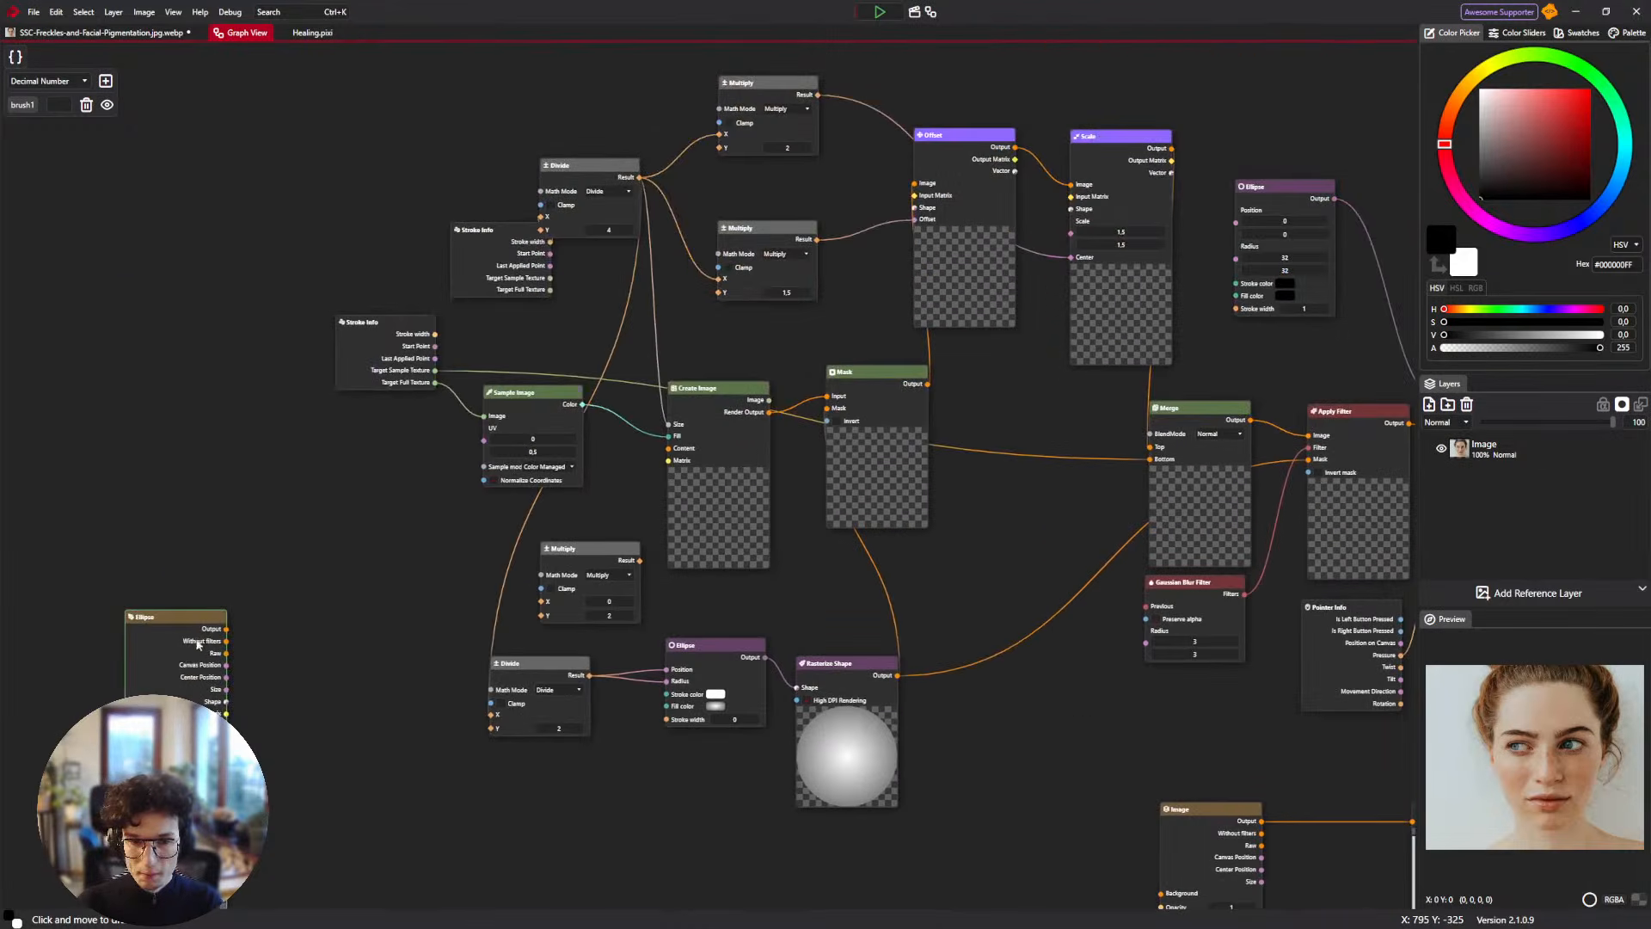
pyautogui.moveTo(214, 527); pyautogui.dragTo(215, 526)
pyautogui.moveTo(200, 617); pyautogui.dragTo(298, 462)
# Connect the Ellipse layer's Center Position to Sample Image's UV input and tidy the placement of the Ellipse and Output nodes.
pyautogui.scroll(2, 348, 482)
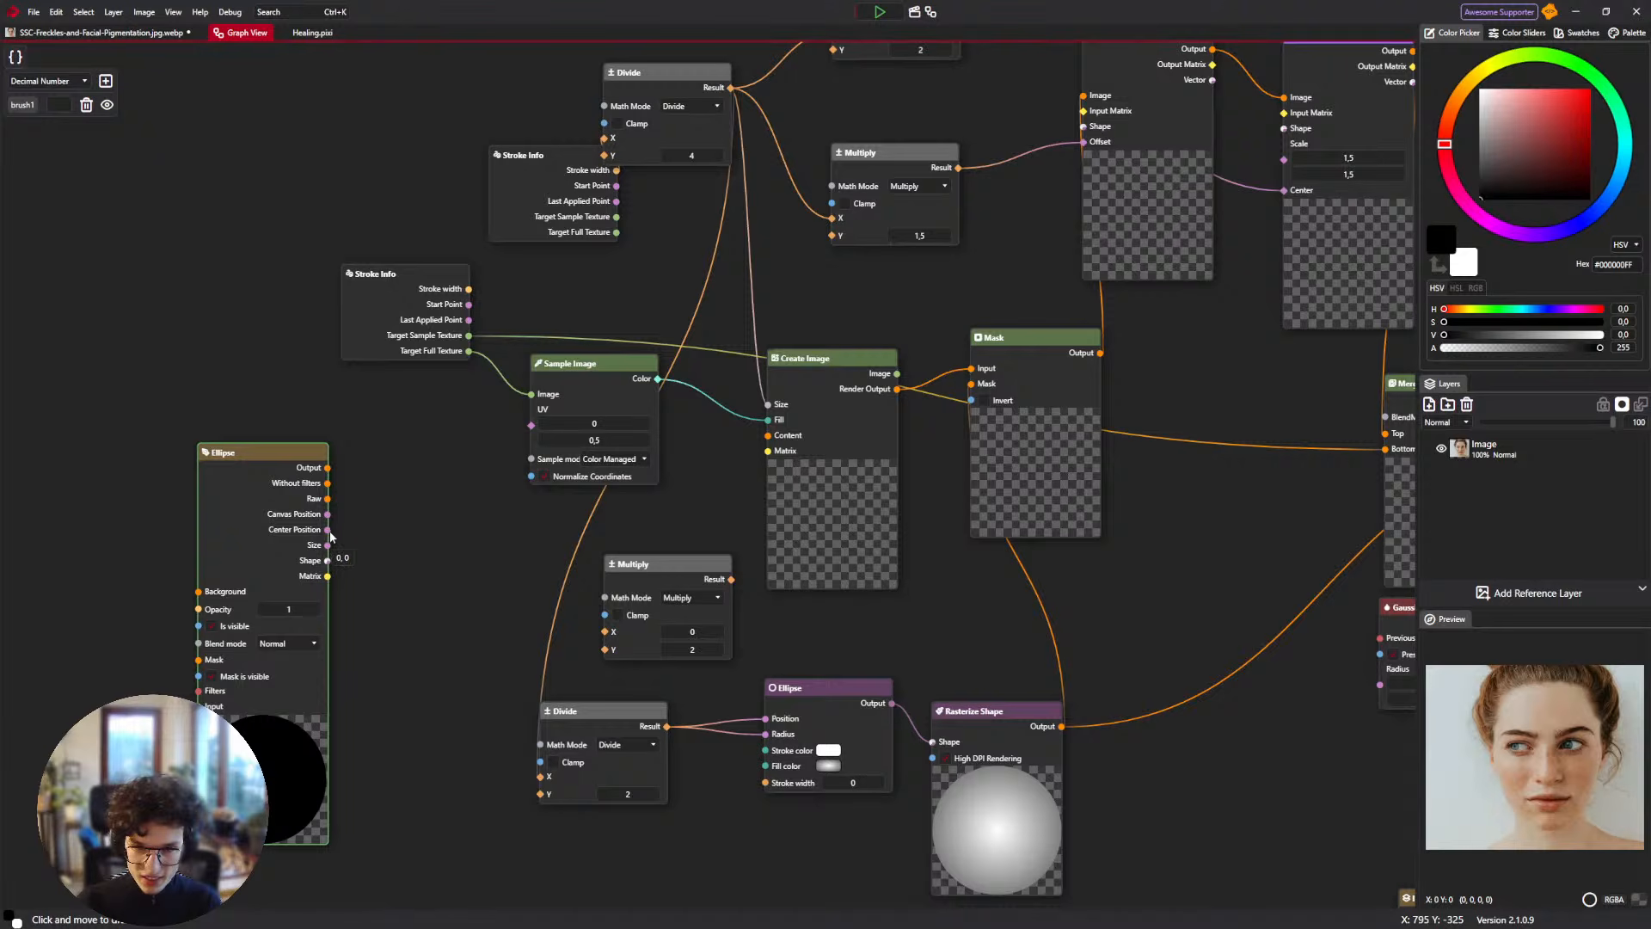
pyautogui.moveTo(330, 530); pyautogui.dragTo(535, 428)
pyautogui.scroll(-3, 438, 568)
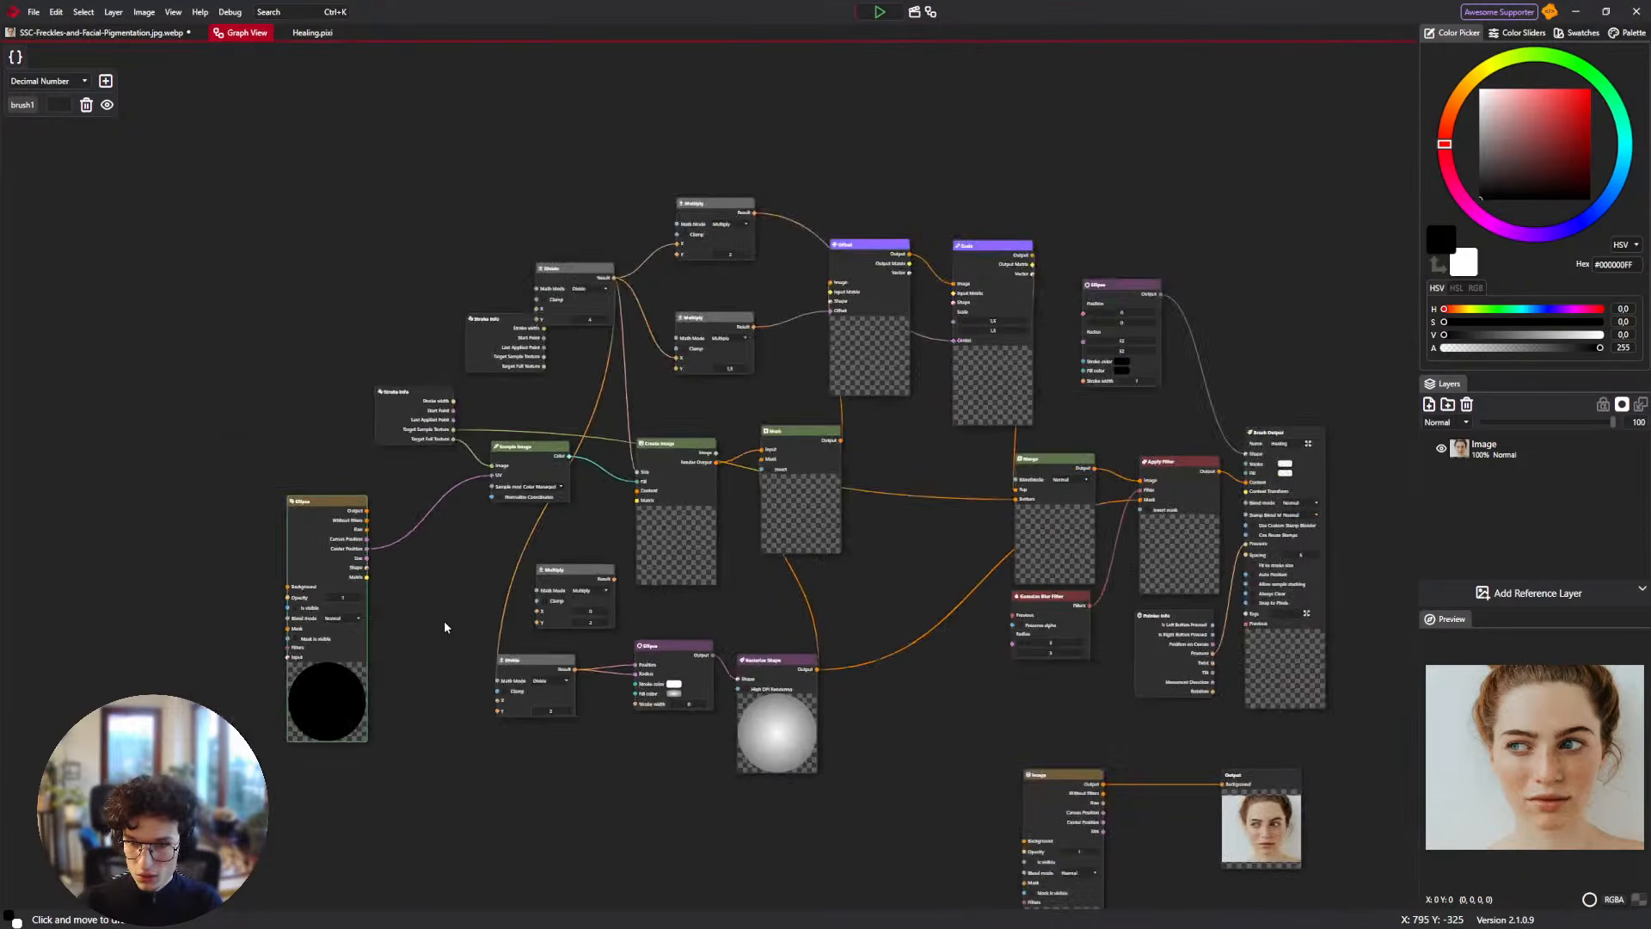
pyautogui.moveTo(444, 621); pyautogui.dragTo(266, 420)
pyautogui.moveTo(161, 468); pyautogui.dragTo(175, 583)
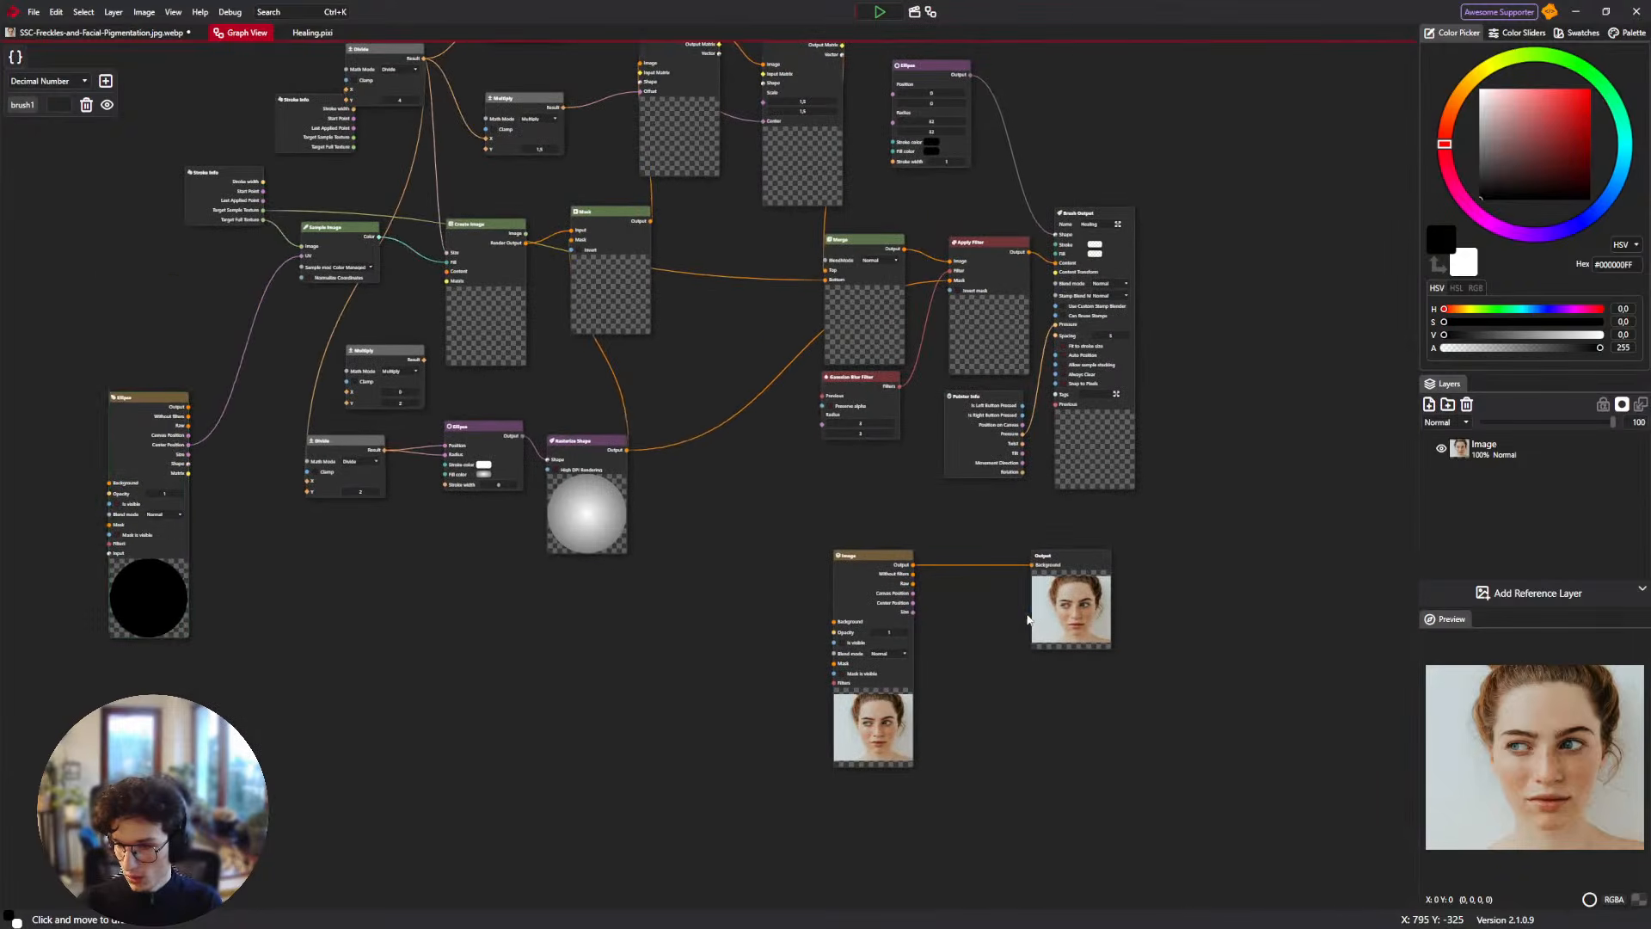
pyautogui.moveTo(1062, 567); pyautogui.dragTo(1042, 573)
# Select the Image layer and choose the Healing brush belonging to the opened portrait document for the Pen.
pyautogui.click(1514, 447)
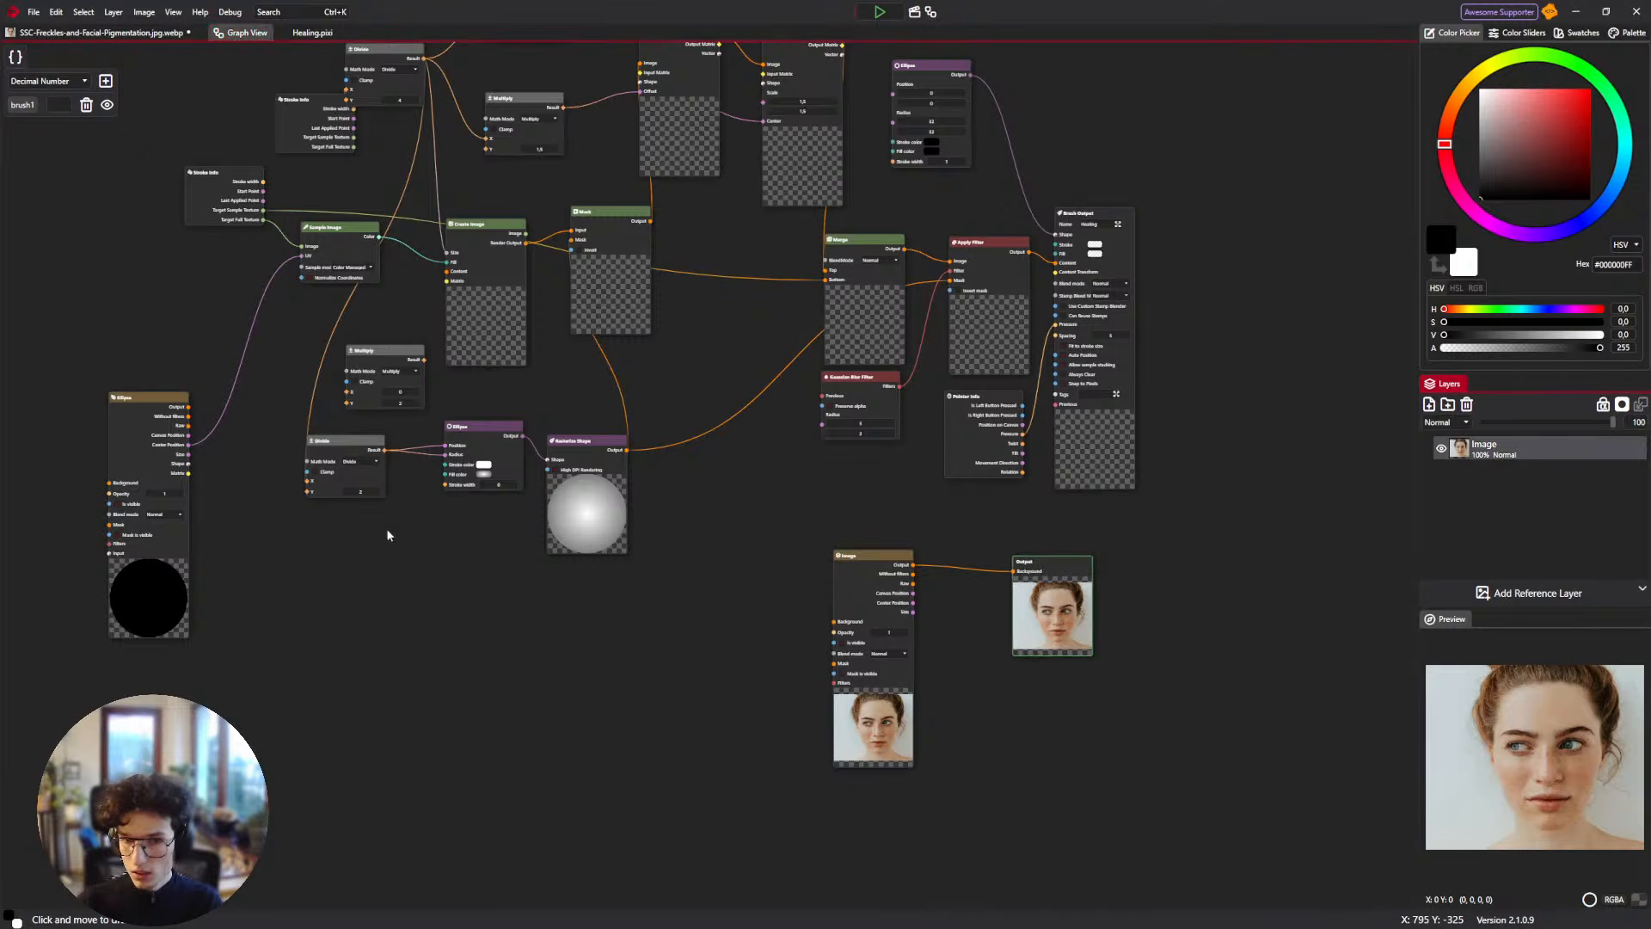
pyautogui.scroll(3, 129, 404)
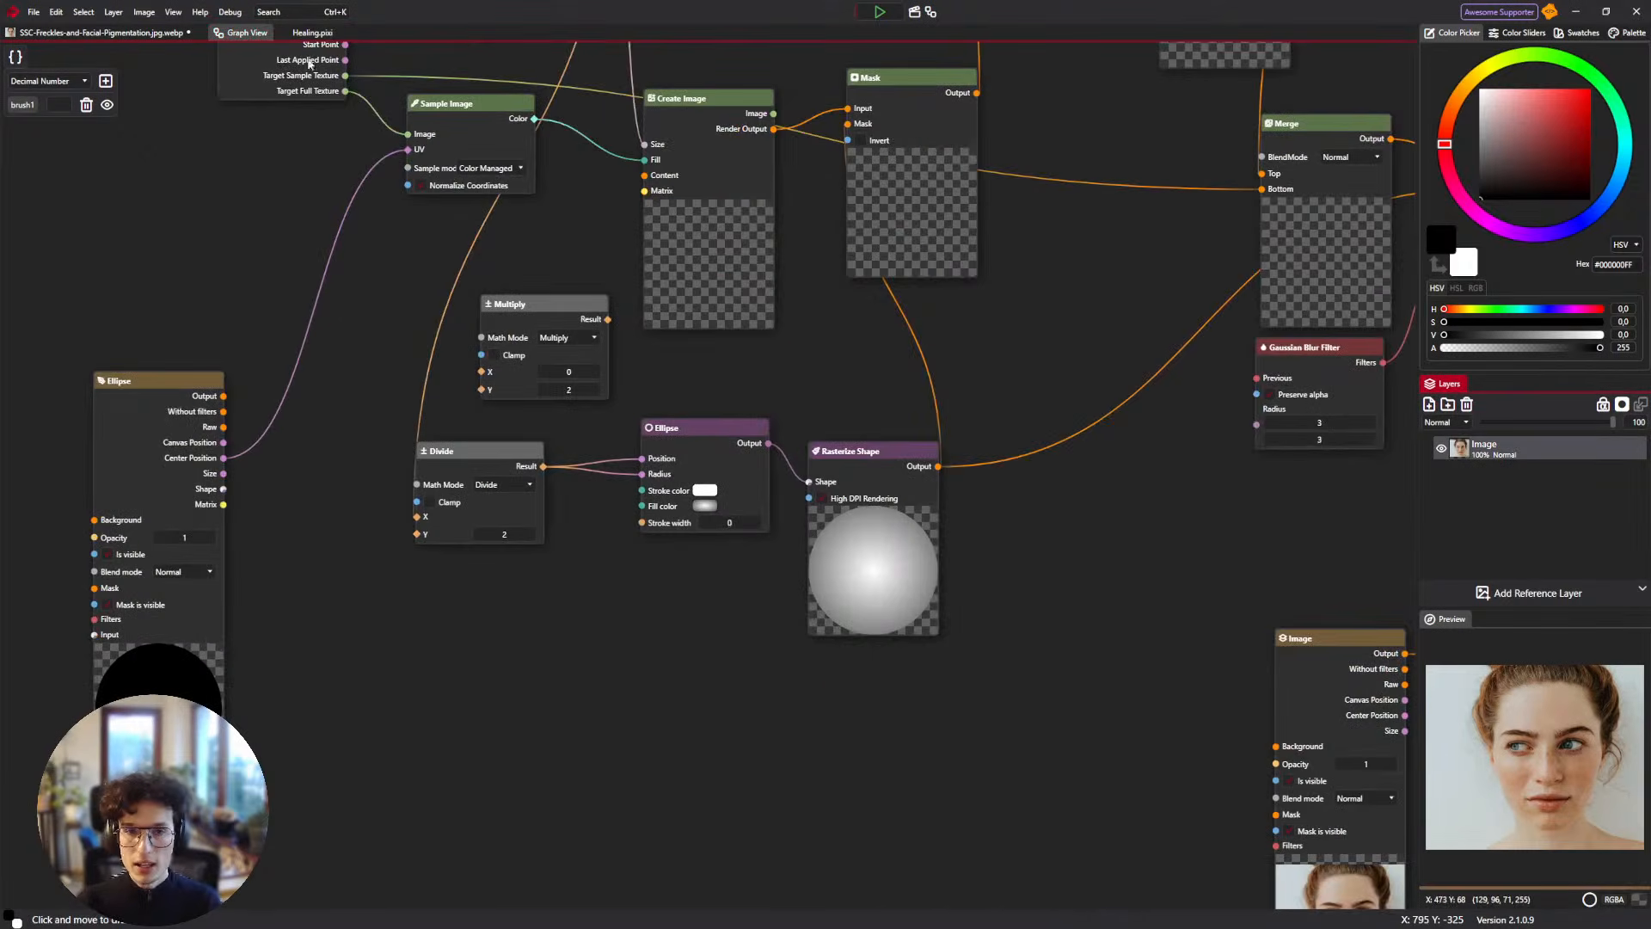
pyautogui.scroll(-2, 489, 399)
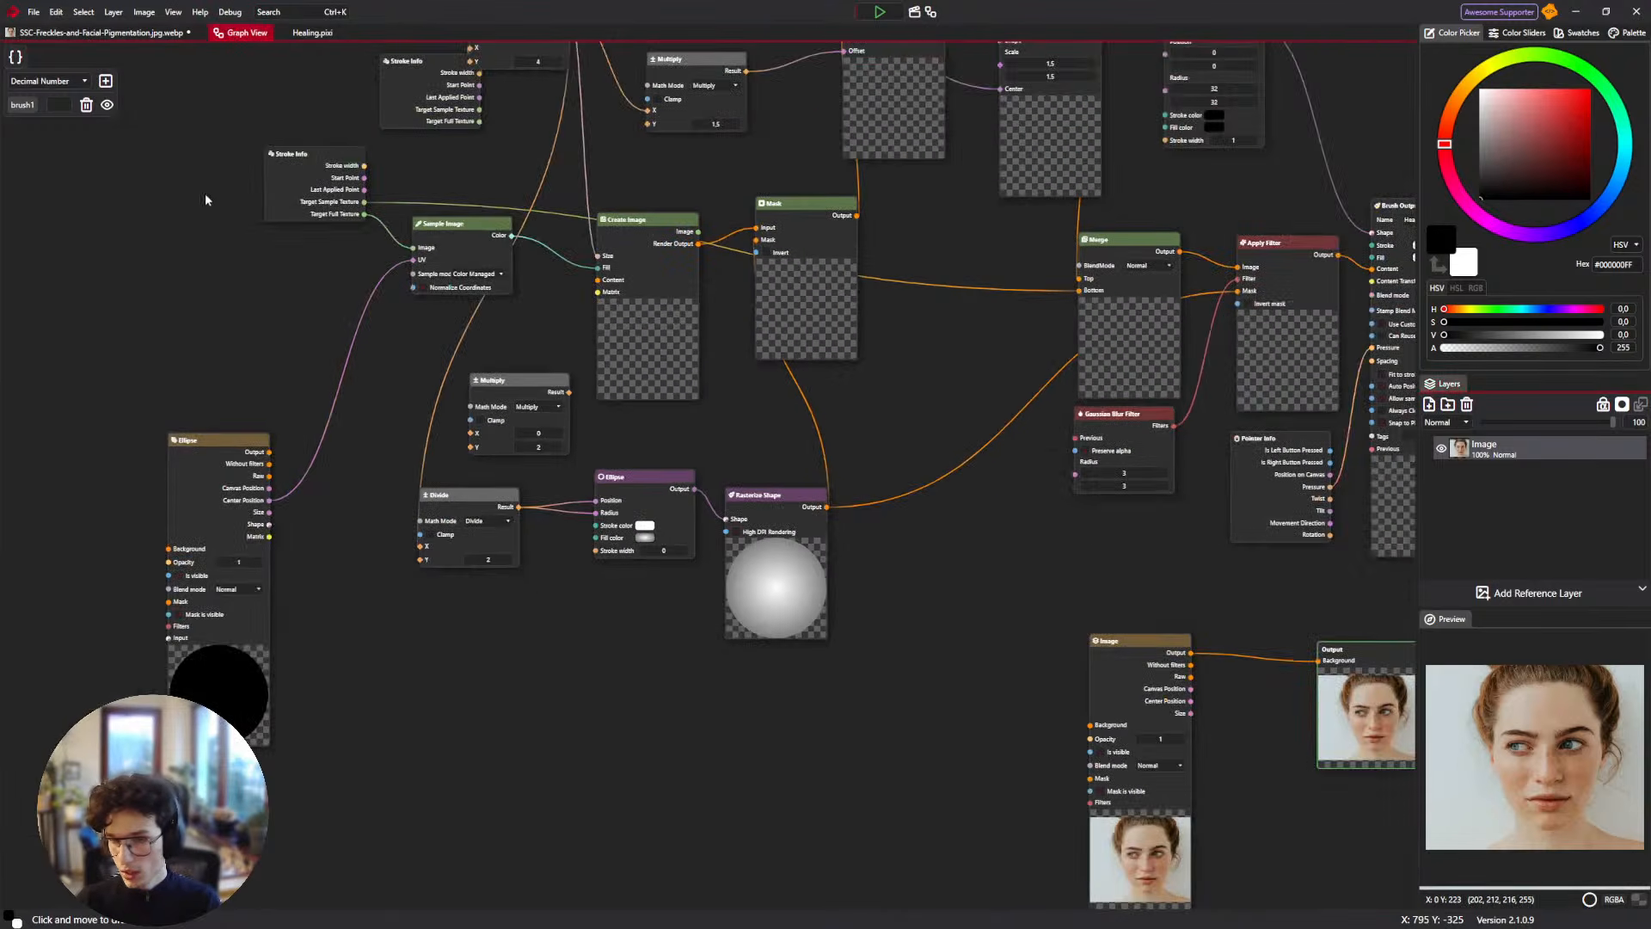
pyautogui.click(142, 32)
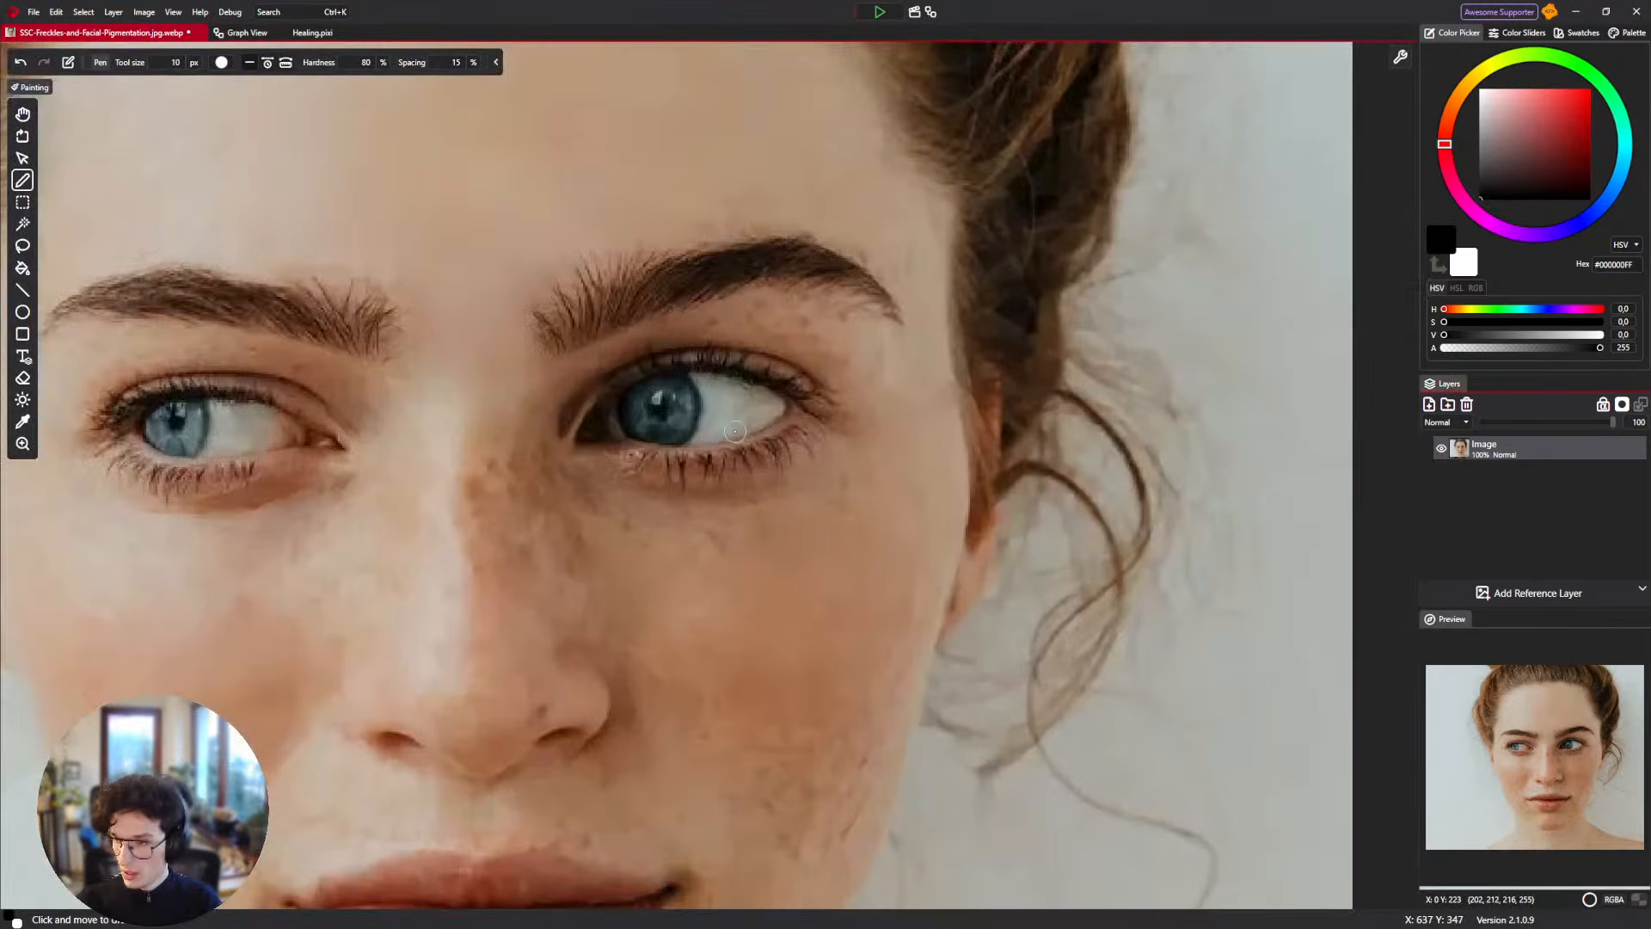
pyautogui.click(220, 62)
pyautogui.scroll(-2, 333, 263)
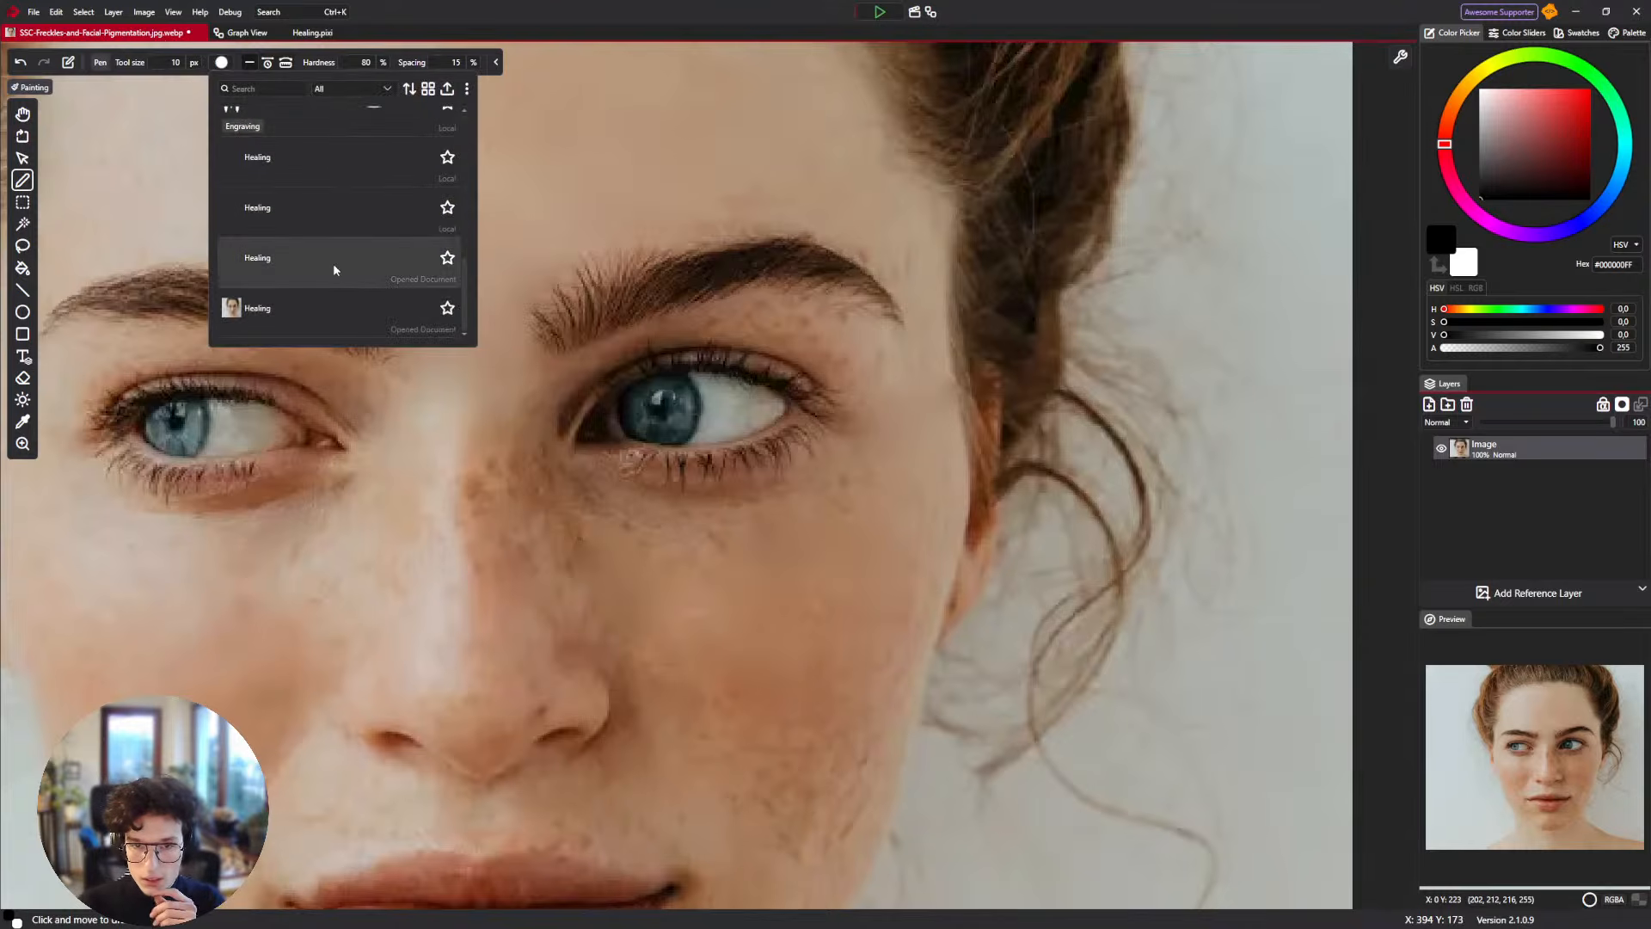
pyautogui.click(406, 320)
# Enlarge the Pen's tool size to 17 px and frame the whole face on the canvas.
pyautogui.press(']')
pyautogui.press(']')
pyautogui.press(']')
pyautogui.press(']')
pyautogui.press(']')
pyautogui.press(']')
pyautogui.press(']')
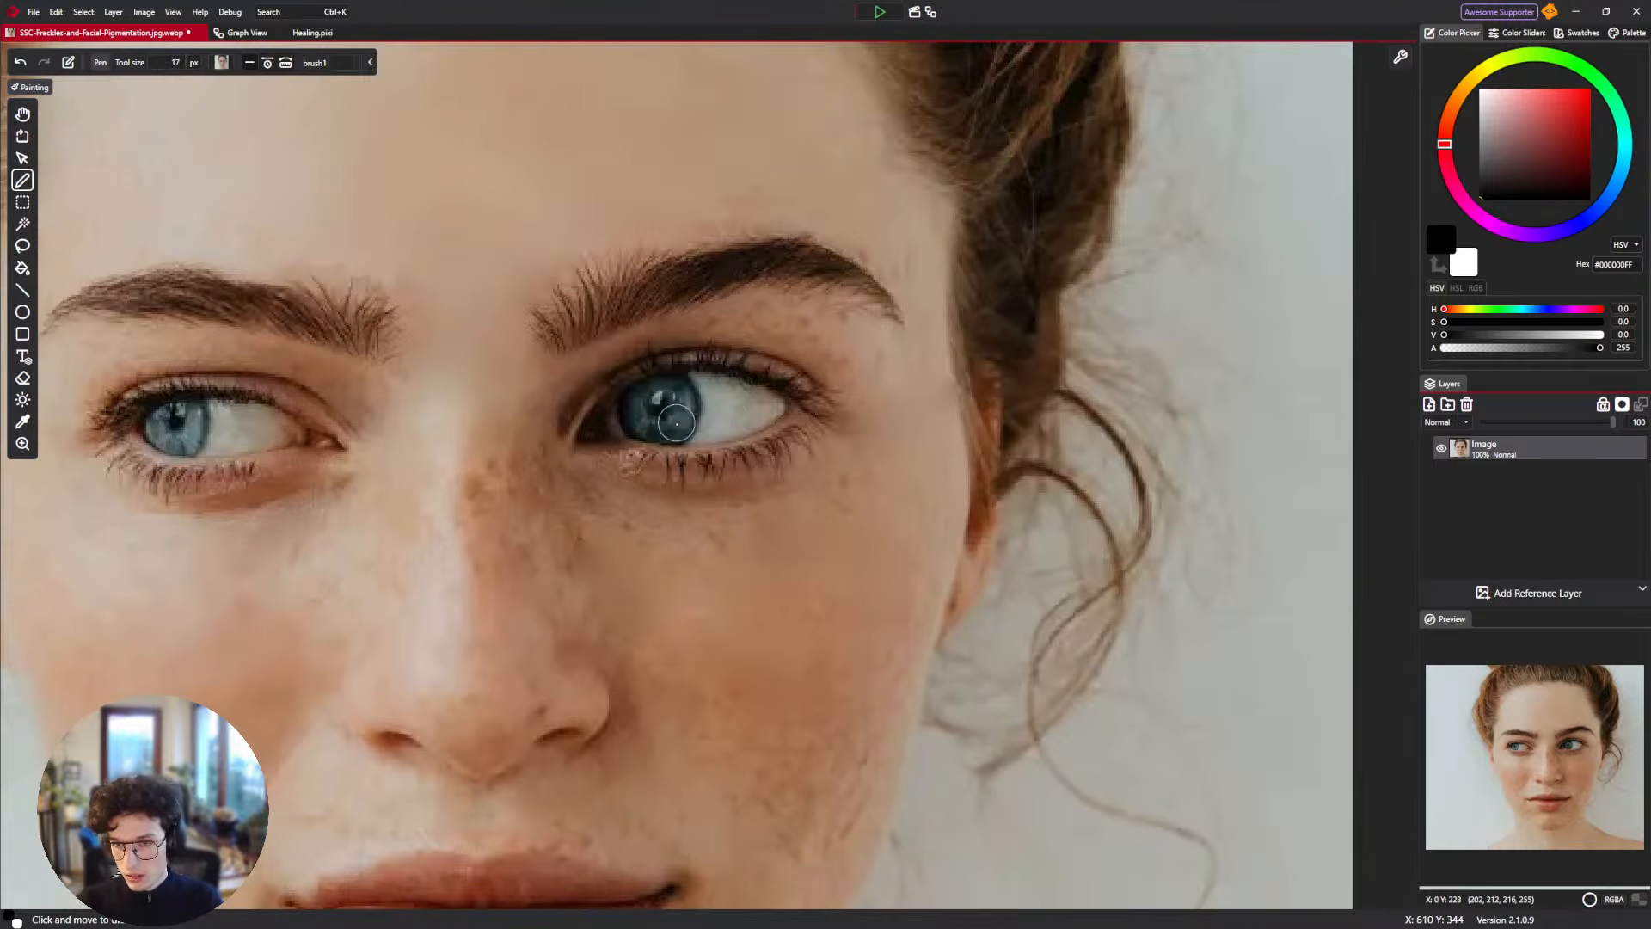
pyautogui.scroll(-1, 689, 416)
pyautogui.moveTo(686, 400); pyautogui.dragTo(766, 486)
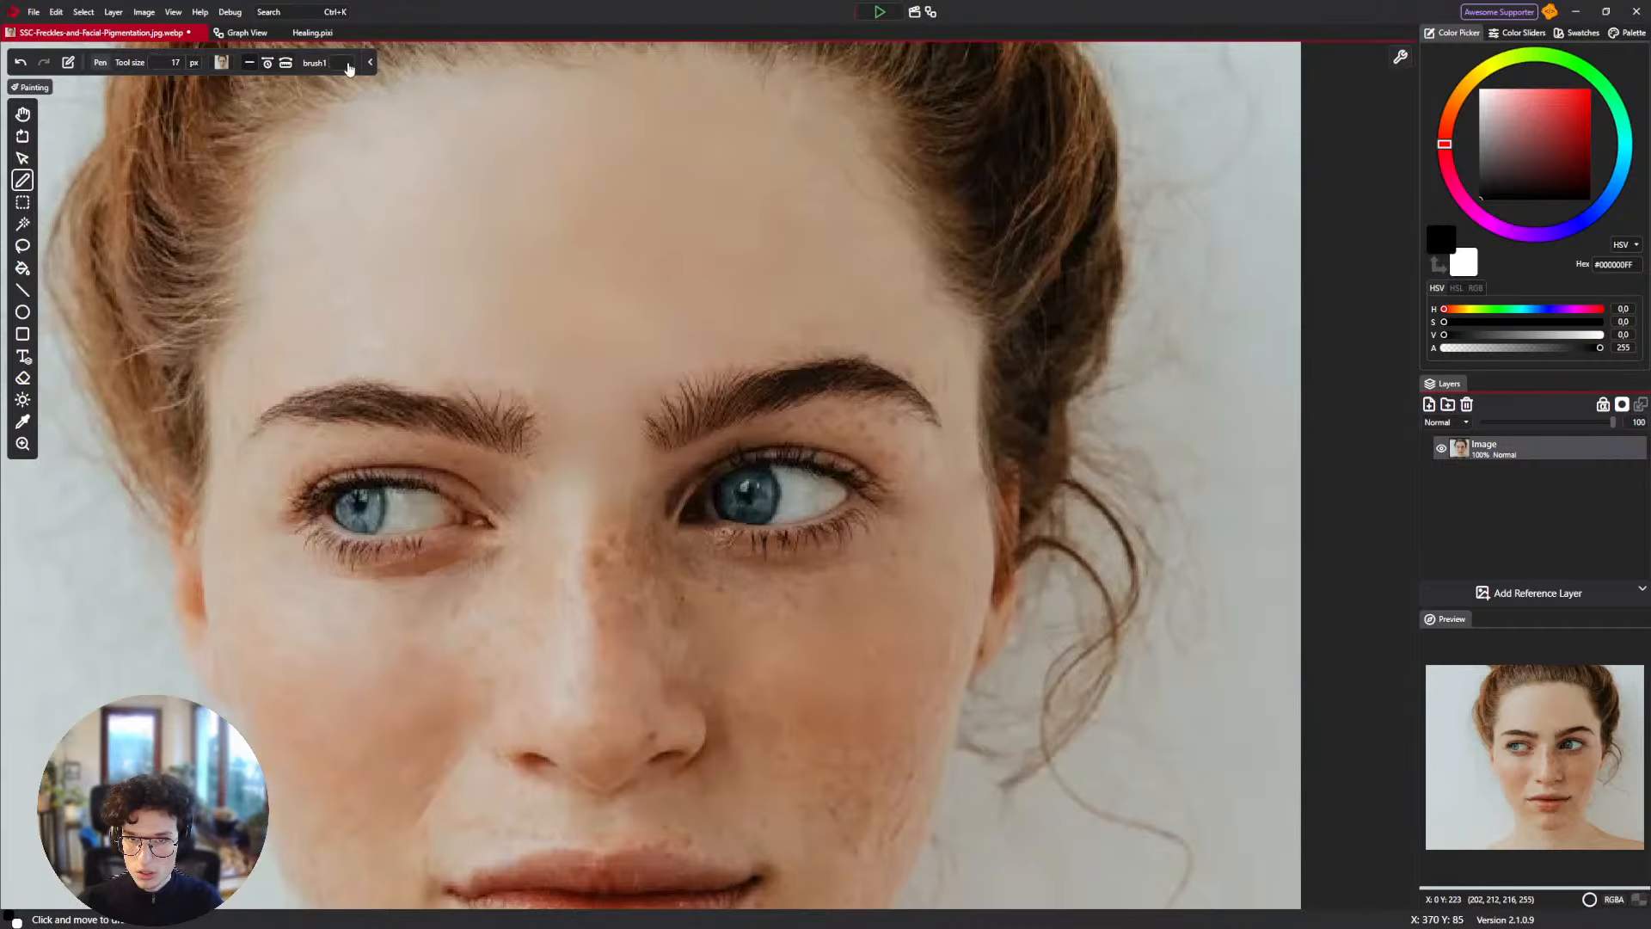
# Delete the brush1 variable from the portrait's blackboard and move the Ellipse layer node up closer to Sample Image.
pyautogui.click(246, 34)
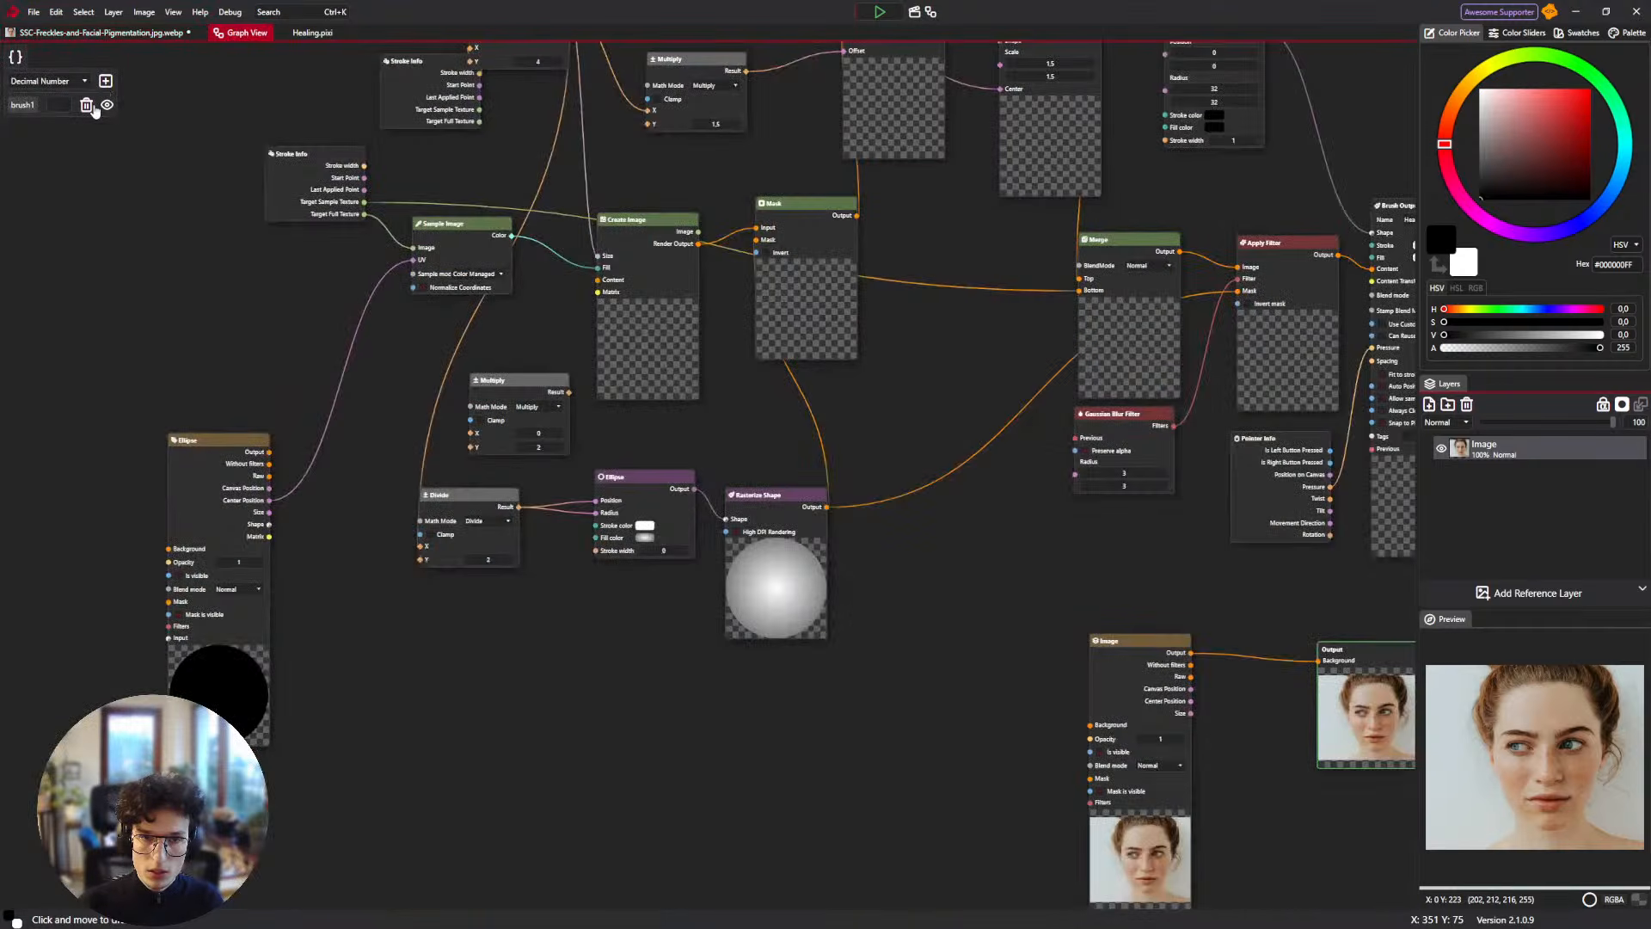
pyautogui.click(88, 106)
pyautogui.moveTo(260, 220)
pyautogui.mouseDown()
pyautogui.moveTo(215, 221)
pyautogui.moveTo(239, 278)
pyautogui.mouseUp()
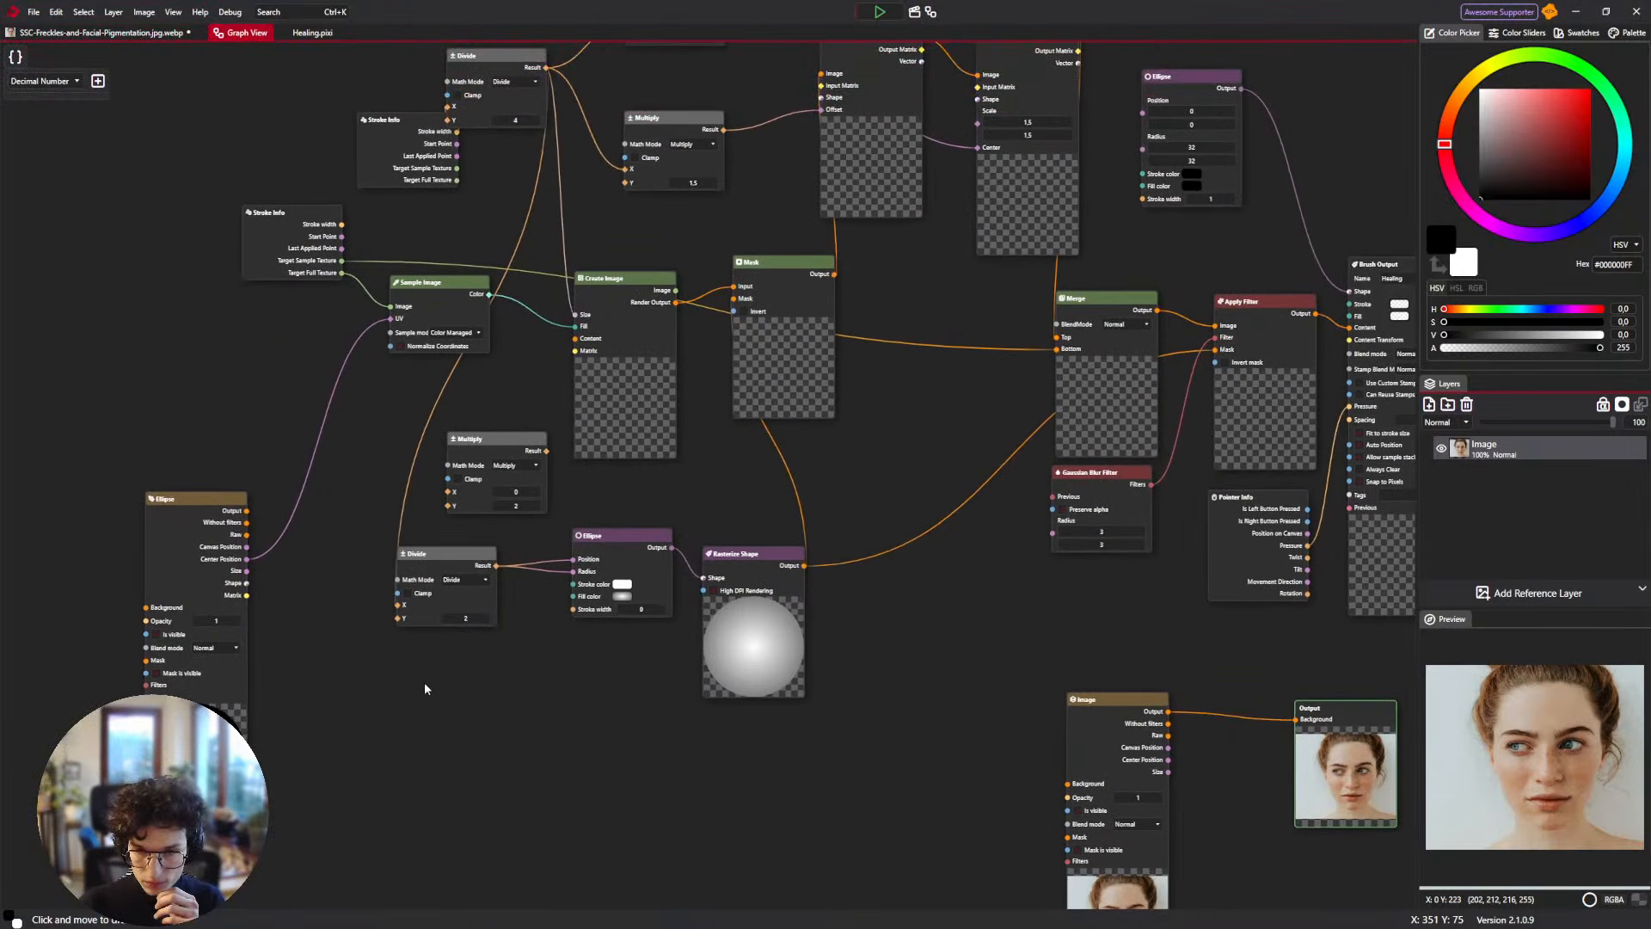
pyautogui.moveTo(206, 516); pyautogui.dragTo(213, 412)
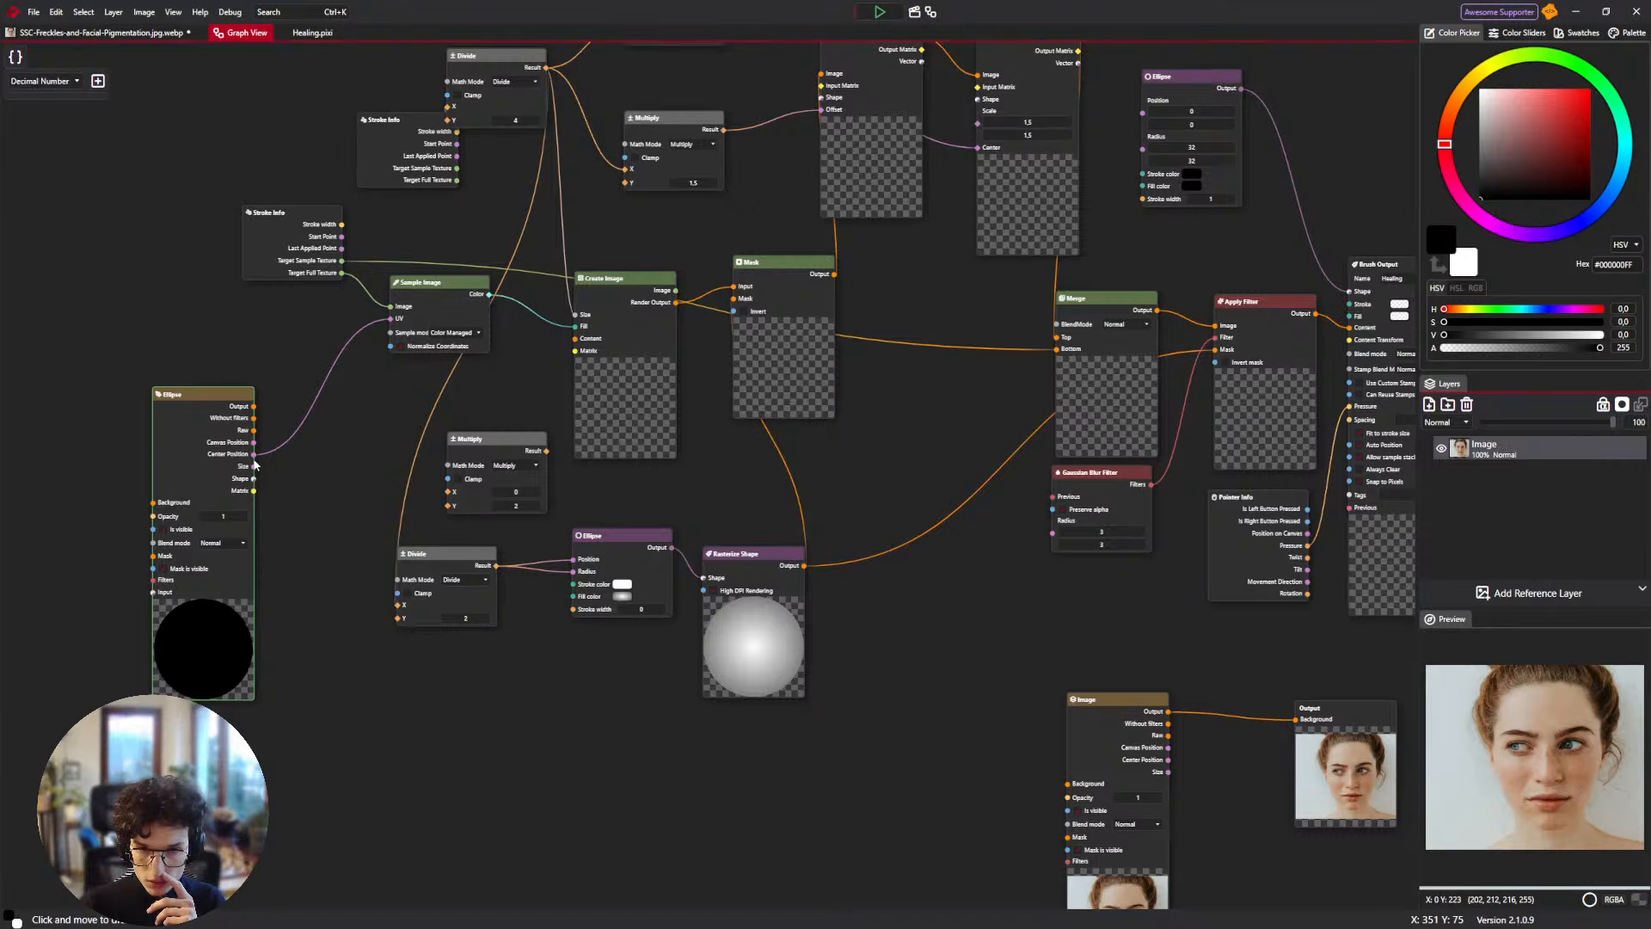
pyautogui.moveTo(254, 460)
pyautogui.scroll(4, 253, 460)
pyautogui.scroll(-5, 332, 523)
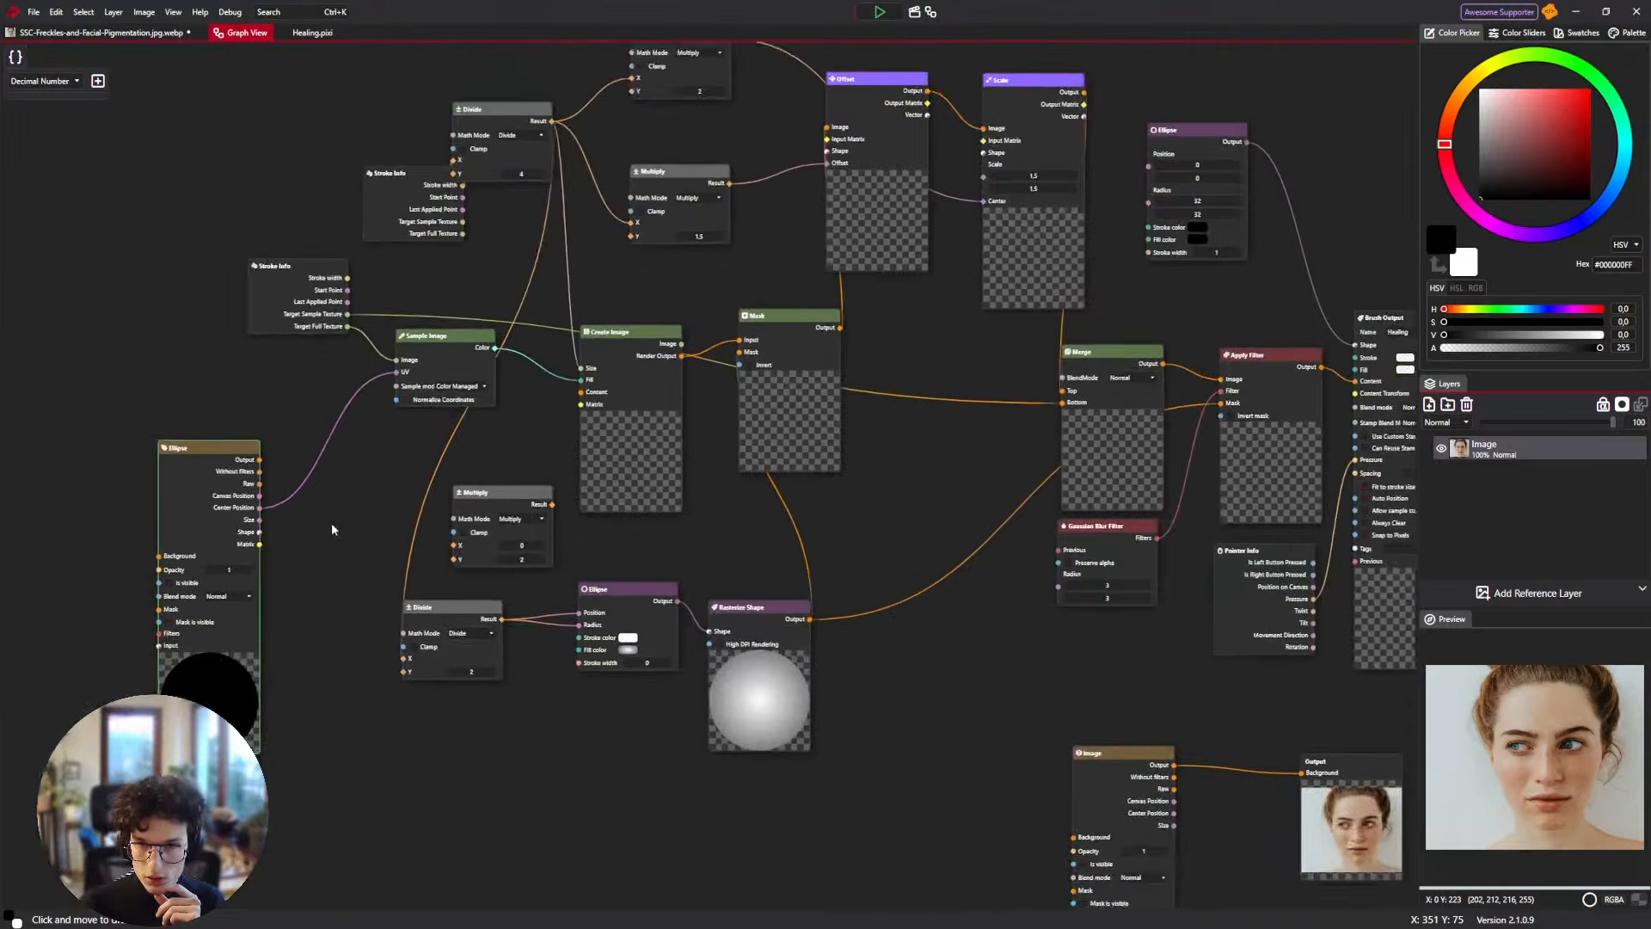
pyautogui.scroll(4, 451, 449)
pyautogui.scroll(-5, 449, 520)
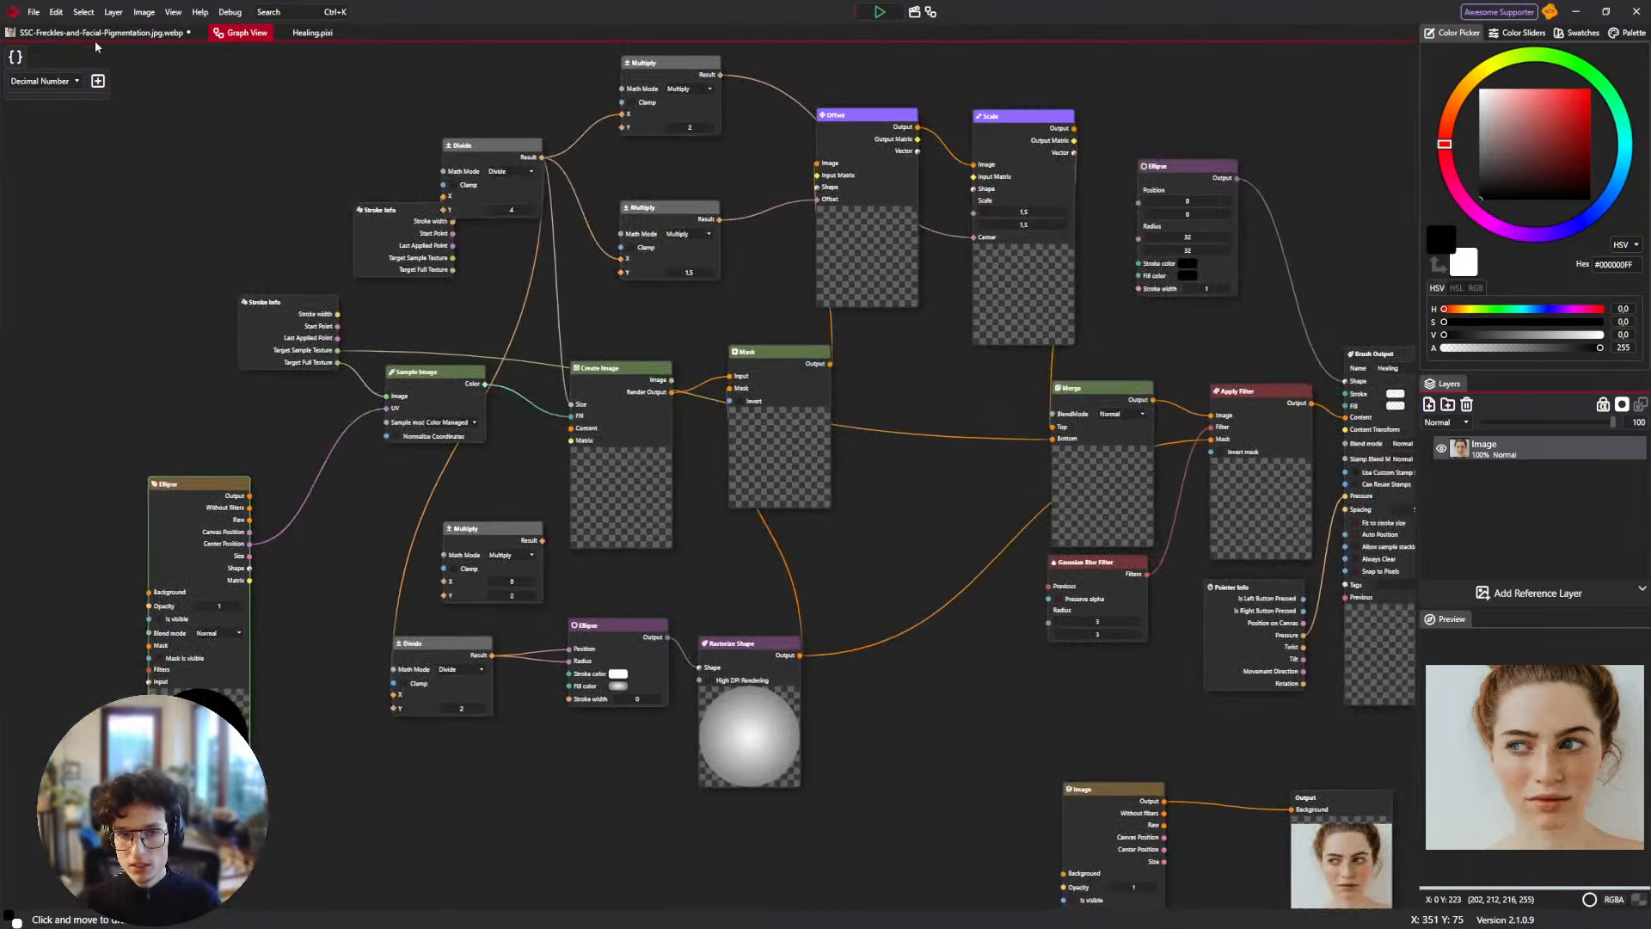
# Try a Healing brush stroke on the forehead near the eyebrow in the portrait and undo it.
pyautogui.click(96, 35)
pyautogui.moveTo(699, 348)
pyautogui.mouseDown()
pyautogui.moveTo(645, 265)
pyautogui.moveTo(479, 211)
pyautogui.moveTo(466, 268)
pyautogui.moveTo(523, 275)
pyautogui.moveTo(563, 253)
pyautogui.moveTo(535, 260)
pyautogui.moveTo(522, 223)
pyautogui.moveTo(431, 264)
pyautogui.moveTo(467, 311)
pyautogui.moveTo(682, 225)
pyautogui.moveTo(661, 255)
pyautogui.moveTo(707, 294)
pyautogui.mouseUp()
pyautogui.hotkey('ctrl', 'z')
pyautogui.hotkey('ctrl', 'z')
pyautogui.hotkey('ctrl', 'z')
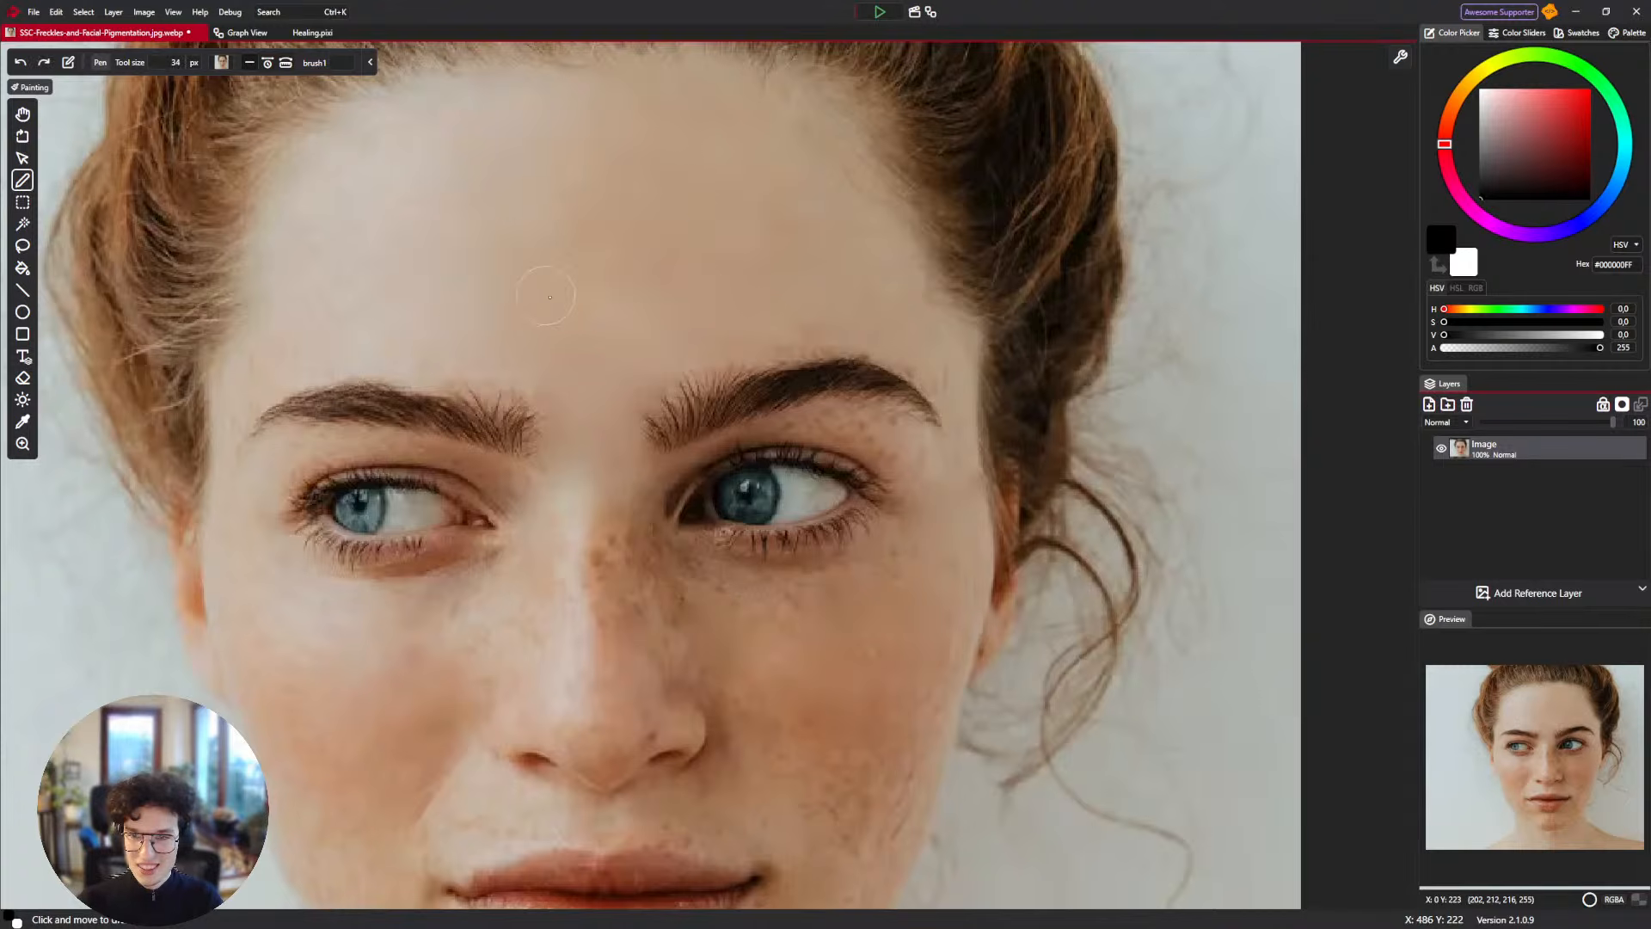
# Try a Healing stroke on the forehead, undo it, and enlarge the Pen's tool size to 74 px.
pyautogui.moveTo(565, 280)
pyautogui.mouseDown()
pyautogui.moveTo(571, 232)
pyautogui.moveTo(641, 212)
pyautogui.mouseUp()
pyautogui.hotkey('ctrl', 'z')
pyautogui.press(']')
pyautogui.press(']')
pyautogui.press(']')
pyautogui.press(']')
pyautogui.press(']')
pyautogui.press(']')
pyautogui.press(']')
pyautogui.press(']')
pyautogui.press(']')
pyautogui.press(']')
pyautogui.press(']')
pyautogui.press(']')
pyautogui.press(']')
pyautogui.press(']')
pyautogui.press(']')
pyautogui.press(']')
pyautogui.press(']')
pyautogui.press(']')
pyautogui.press(']')
pyautogui.hotkey('ctrl', 'z')
# Try single Healing brush dabs in the middle of the forehead and undo them.
pyautogui.click(656, 209)
pyautogui.hotkey('ctrl', 'z')
pyautogui.click(634, 210)
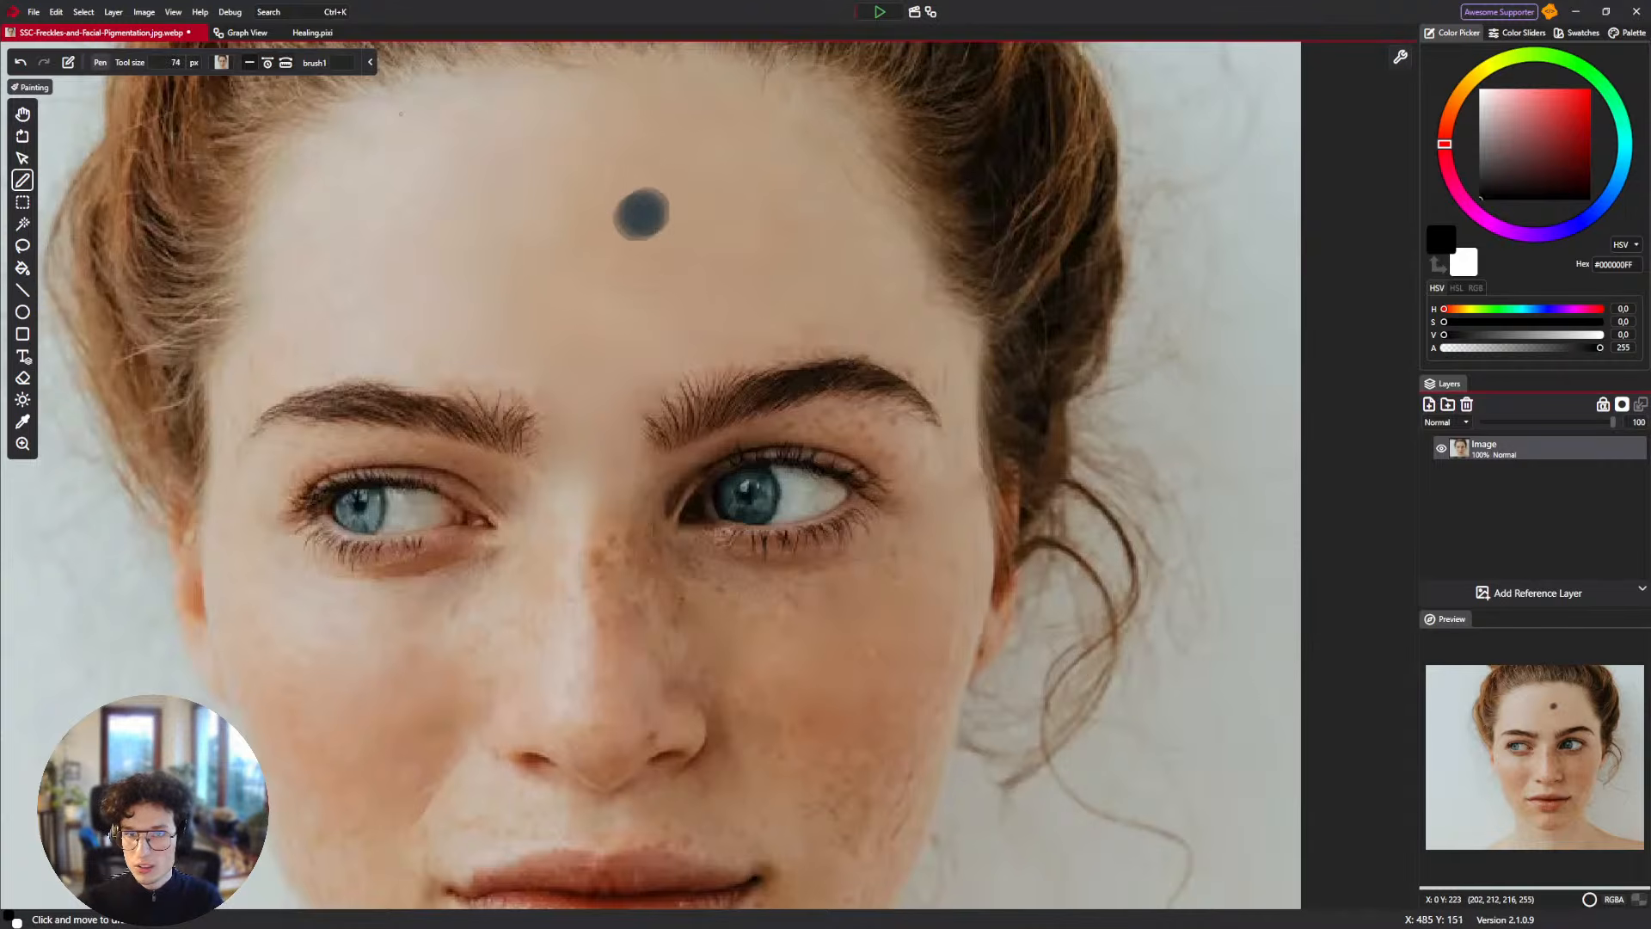
pyautogui.hotkey('ctrl', 'z')
# In the portrait's node graph, connect the Ellipse layer node's Output to the Image layer node's Background.
pyautogui.click(315, 35)
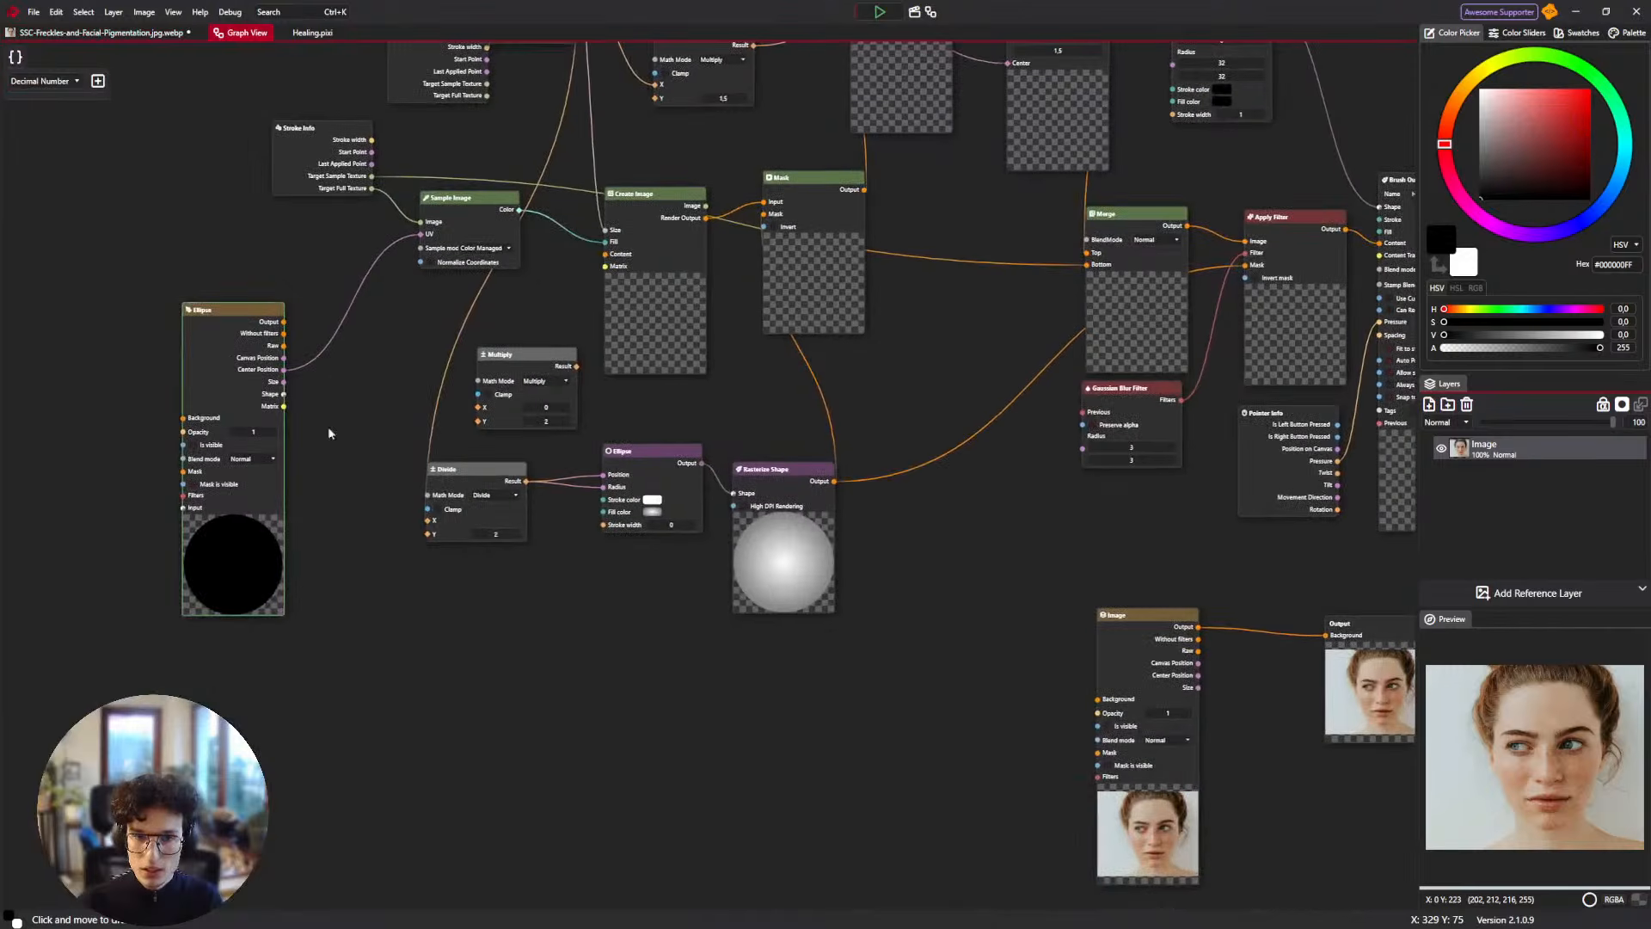
pyautogui.moveTo(320, 447); pyautogui.dragTo(101, 323)
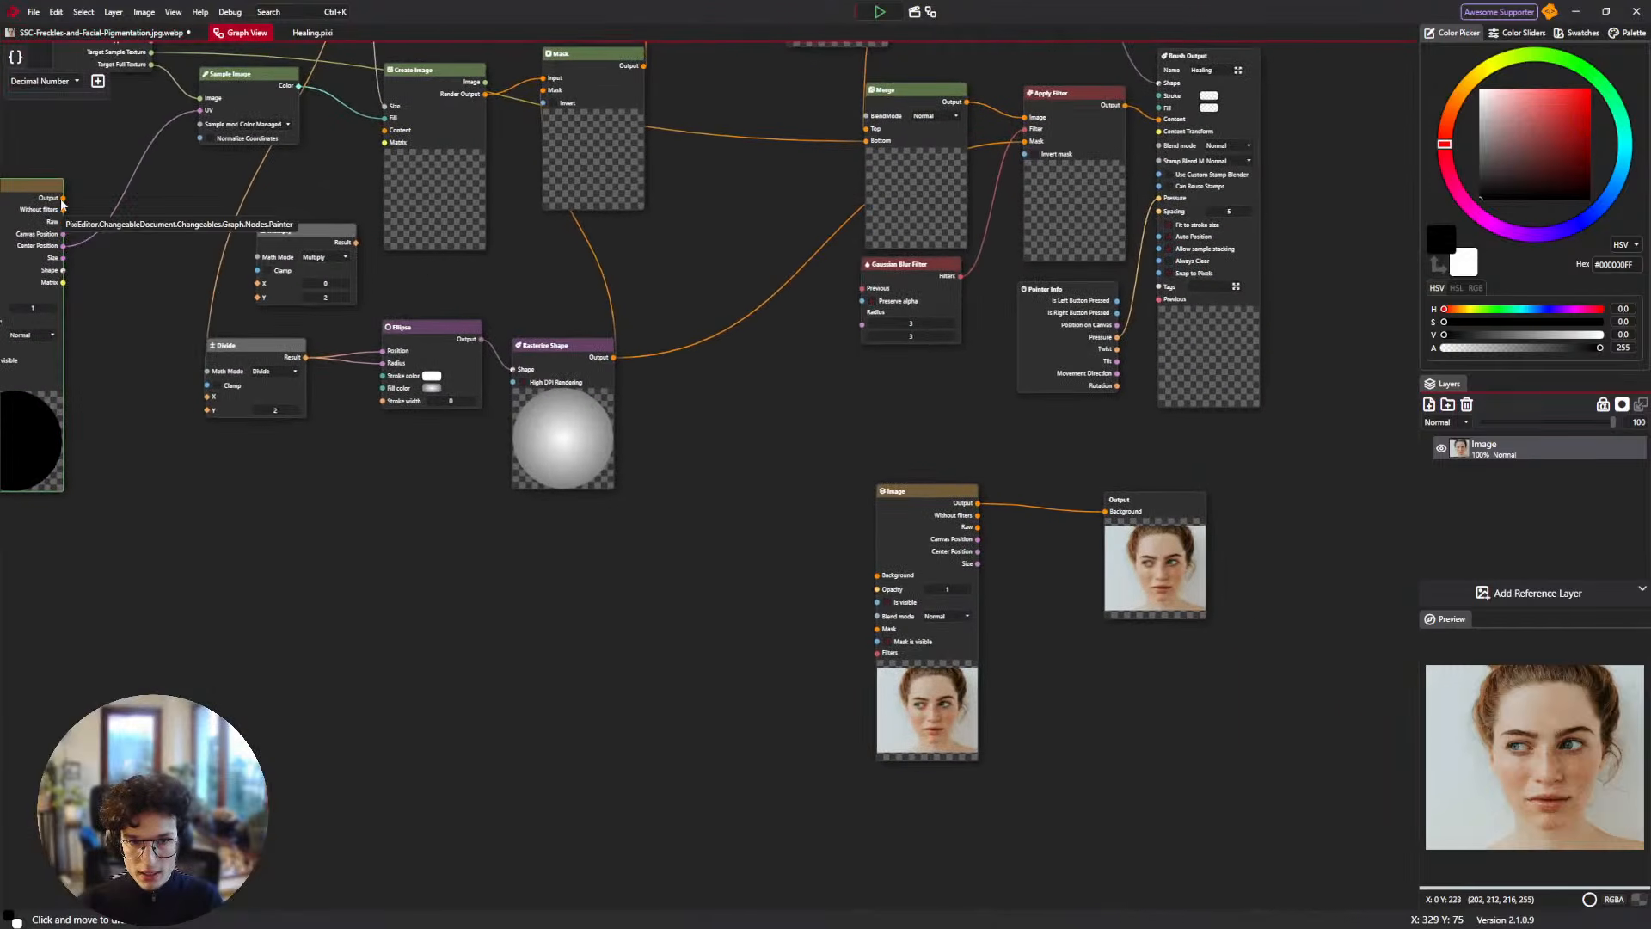
pyautogui.moveTo(63, 198); pyautogui.dragTo(875, 576)
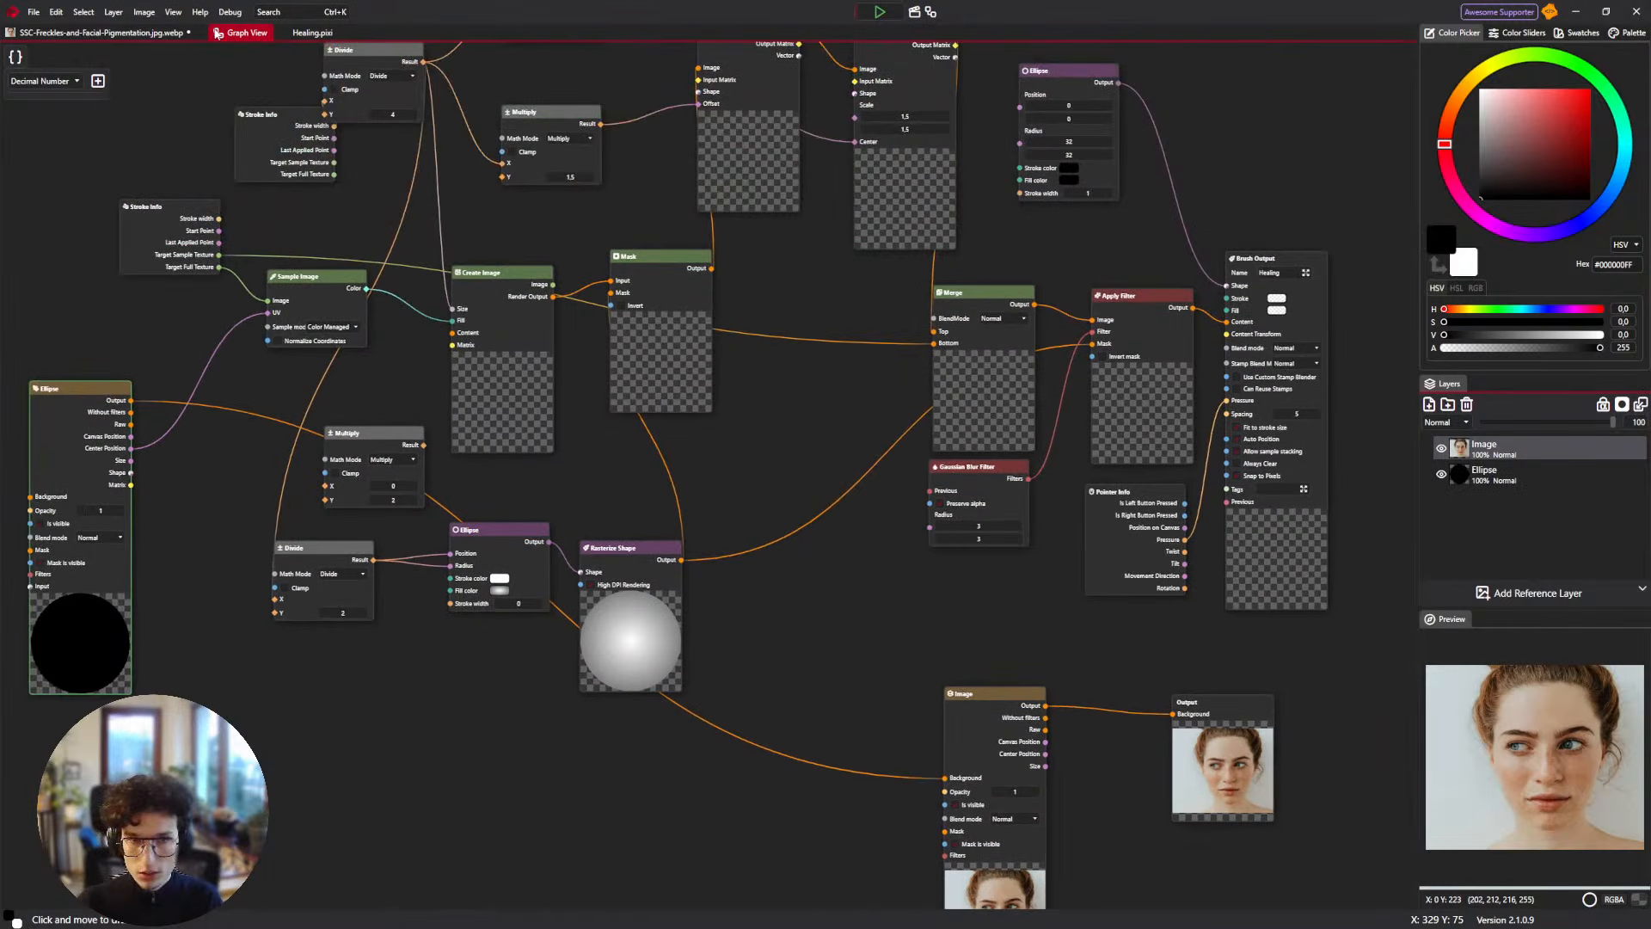
# Select the Ellipse layer on the portrait canvas and move the ellipse to the cheek's outer edge beside the ear.
pyautogui.click(138, 34)
pyautogui.click(1525, 474)
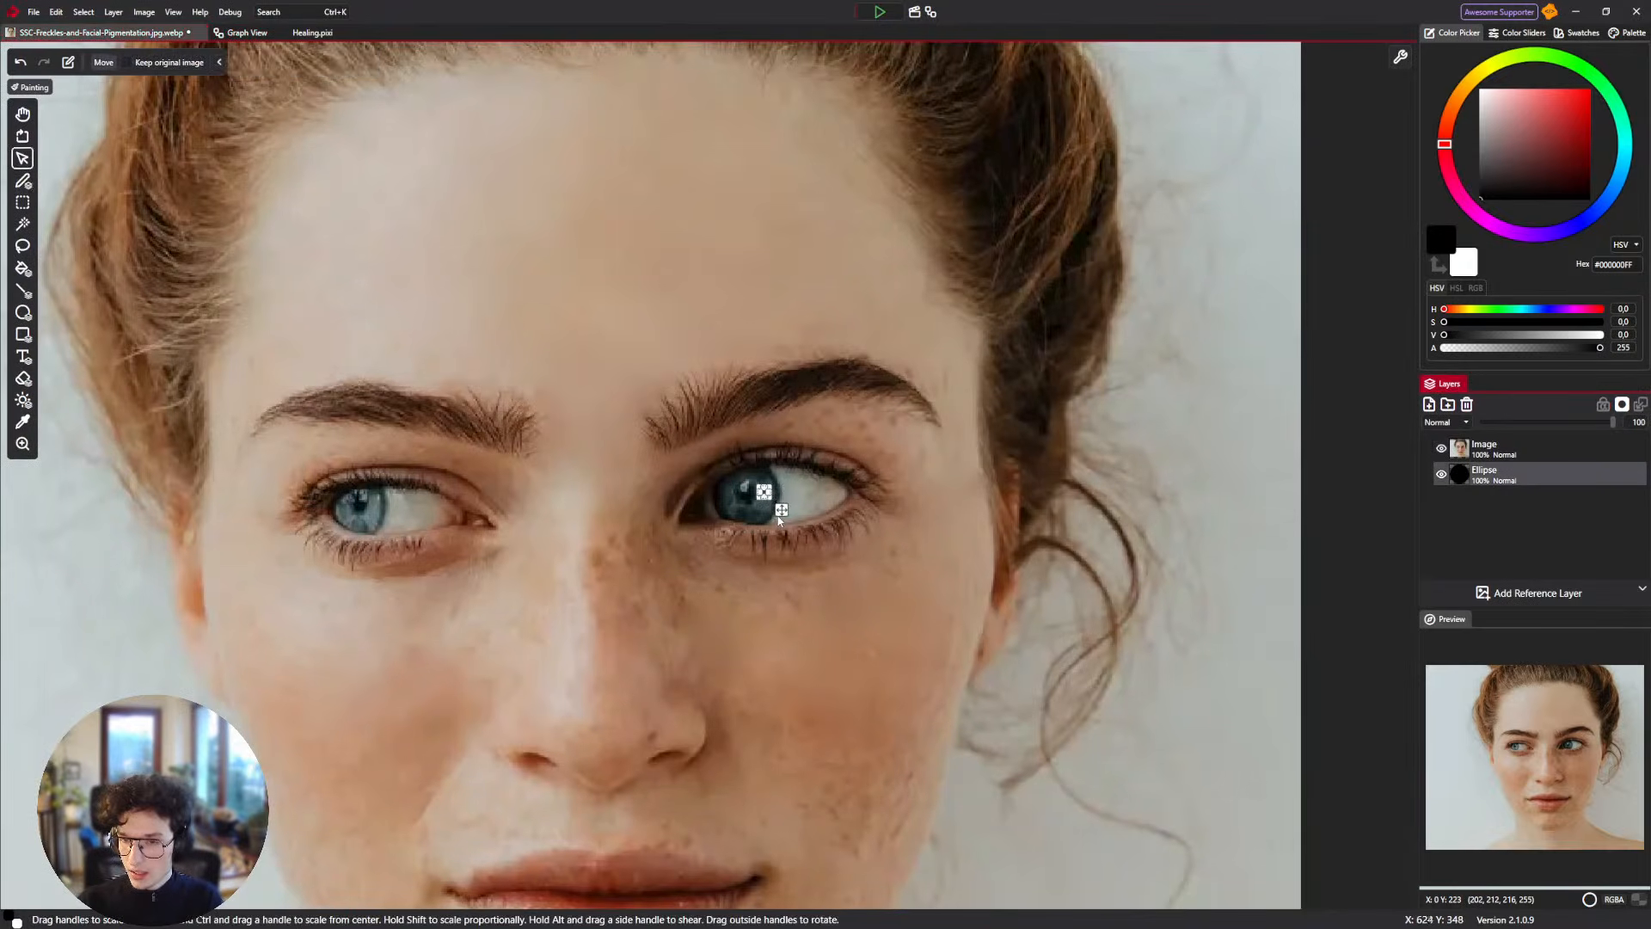
pyautogui.moveTo(779, 519); pyautogui.dragTo(996, 675)
pyautogui.moveTo(967, 586); pyautogui.dragTo(972, 557)
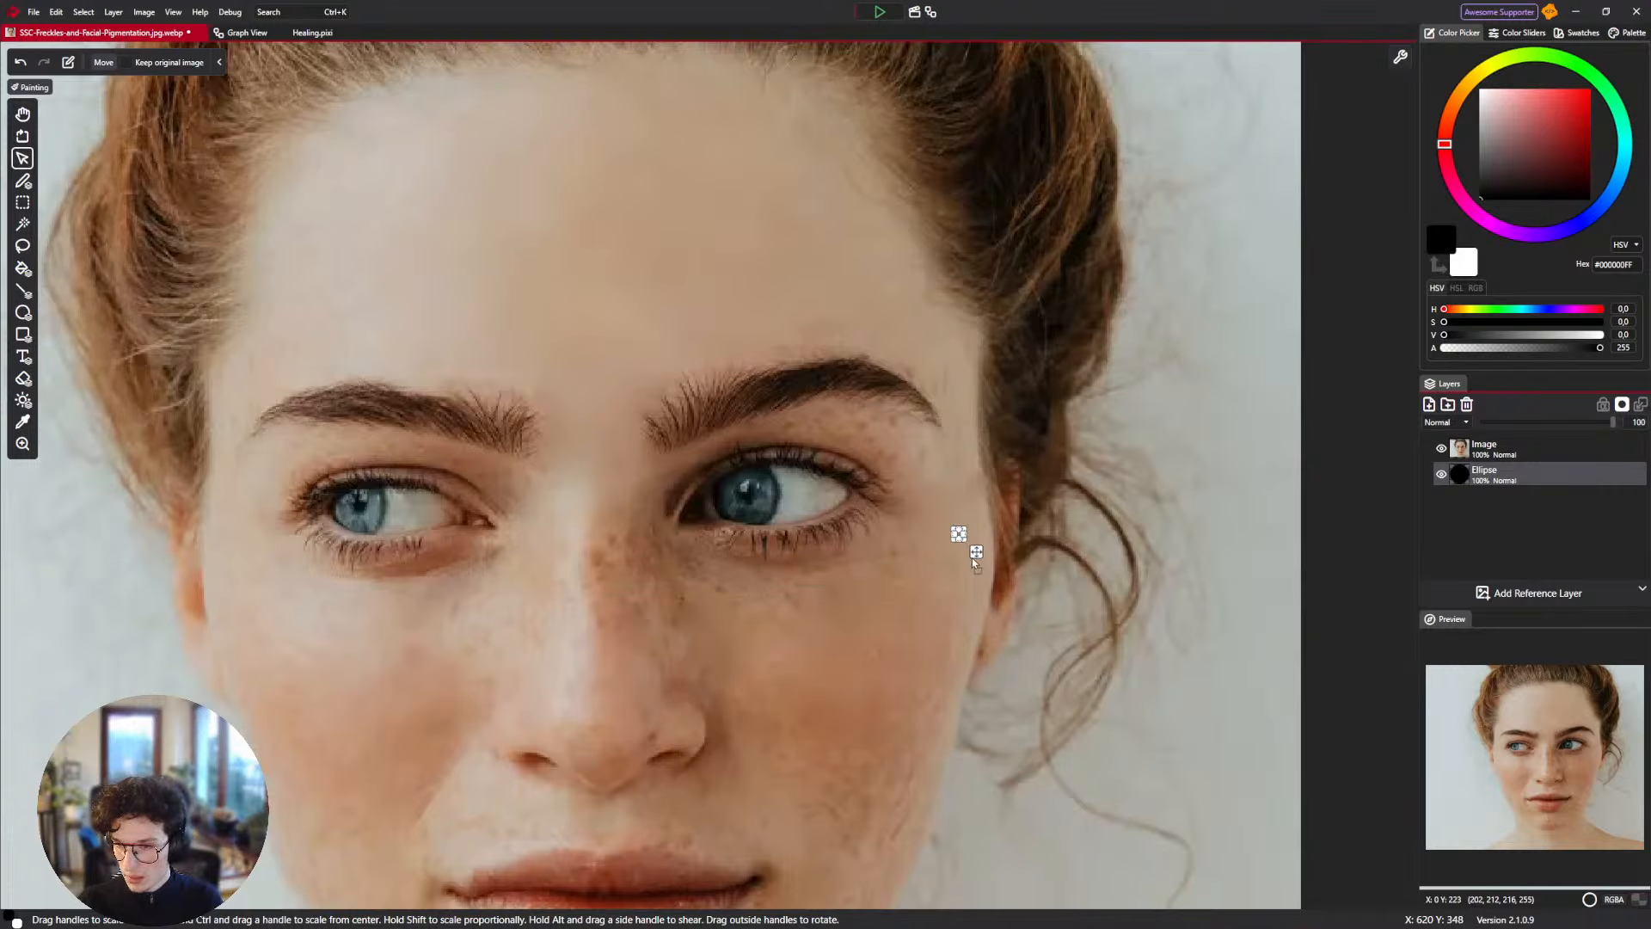
# Return to the Pen on the Image layer, try a Healing stroke on the forehead and undo it.
pyautogui.press('b')
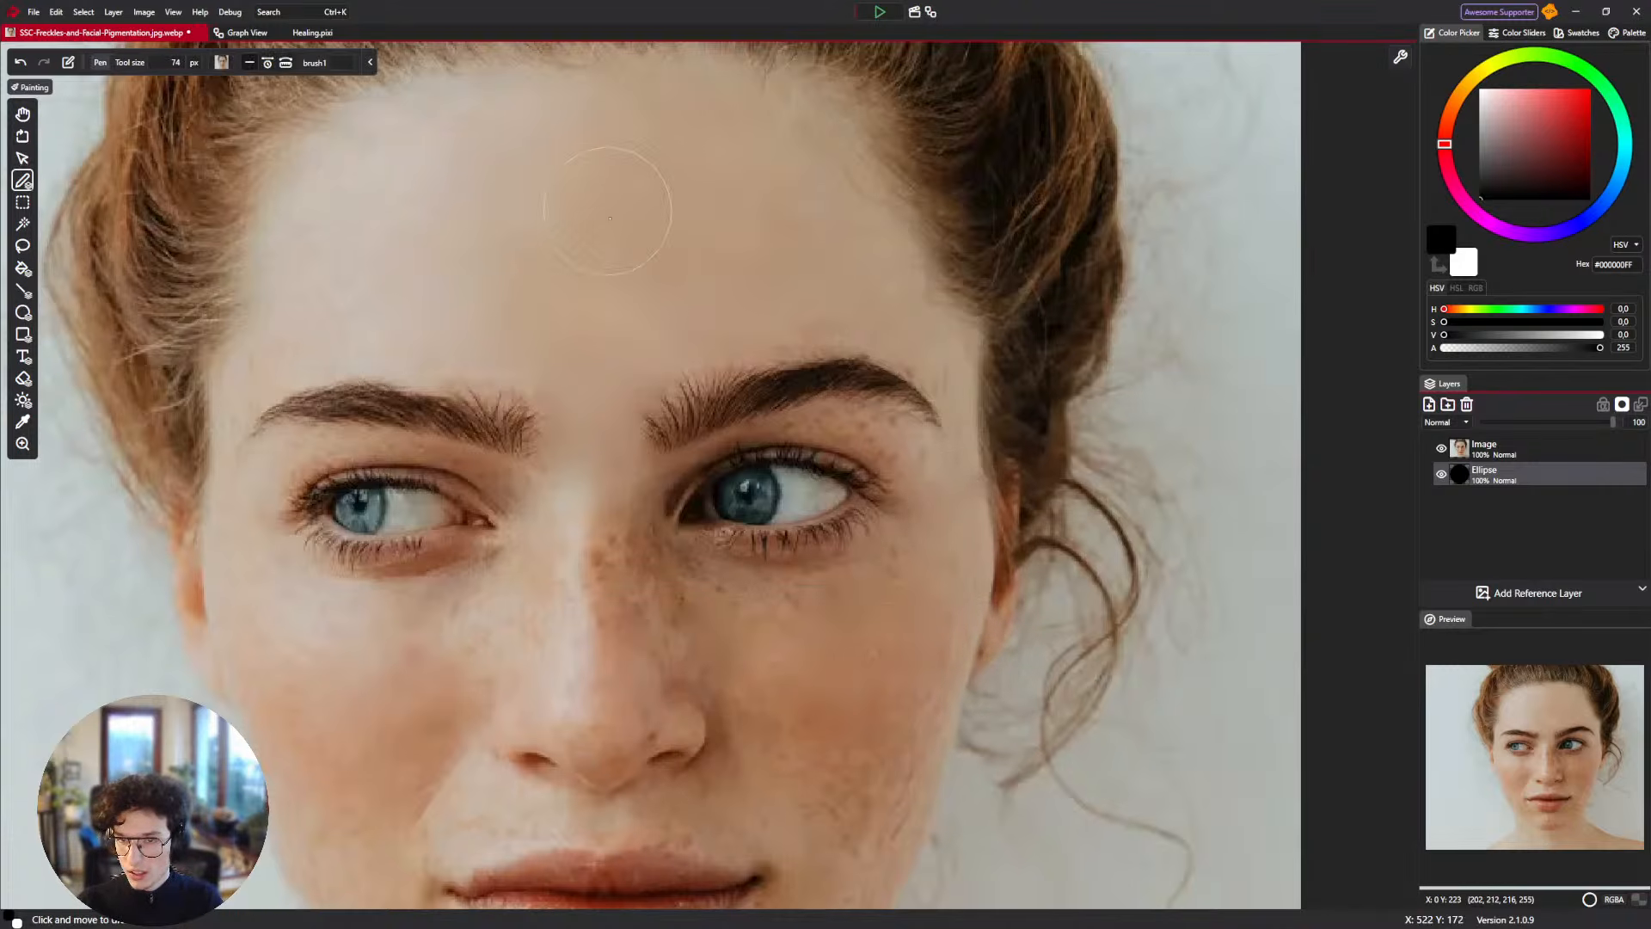
pyautogui.click(1543, 448)
pyautogui.moveTo(594, 343); pyautogui.dragTo(635, 473)
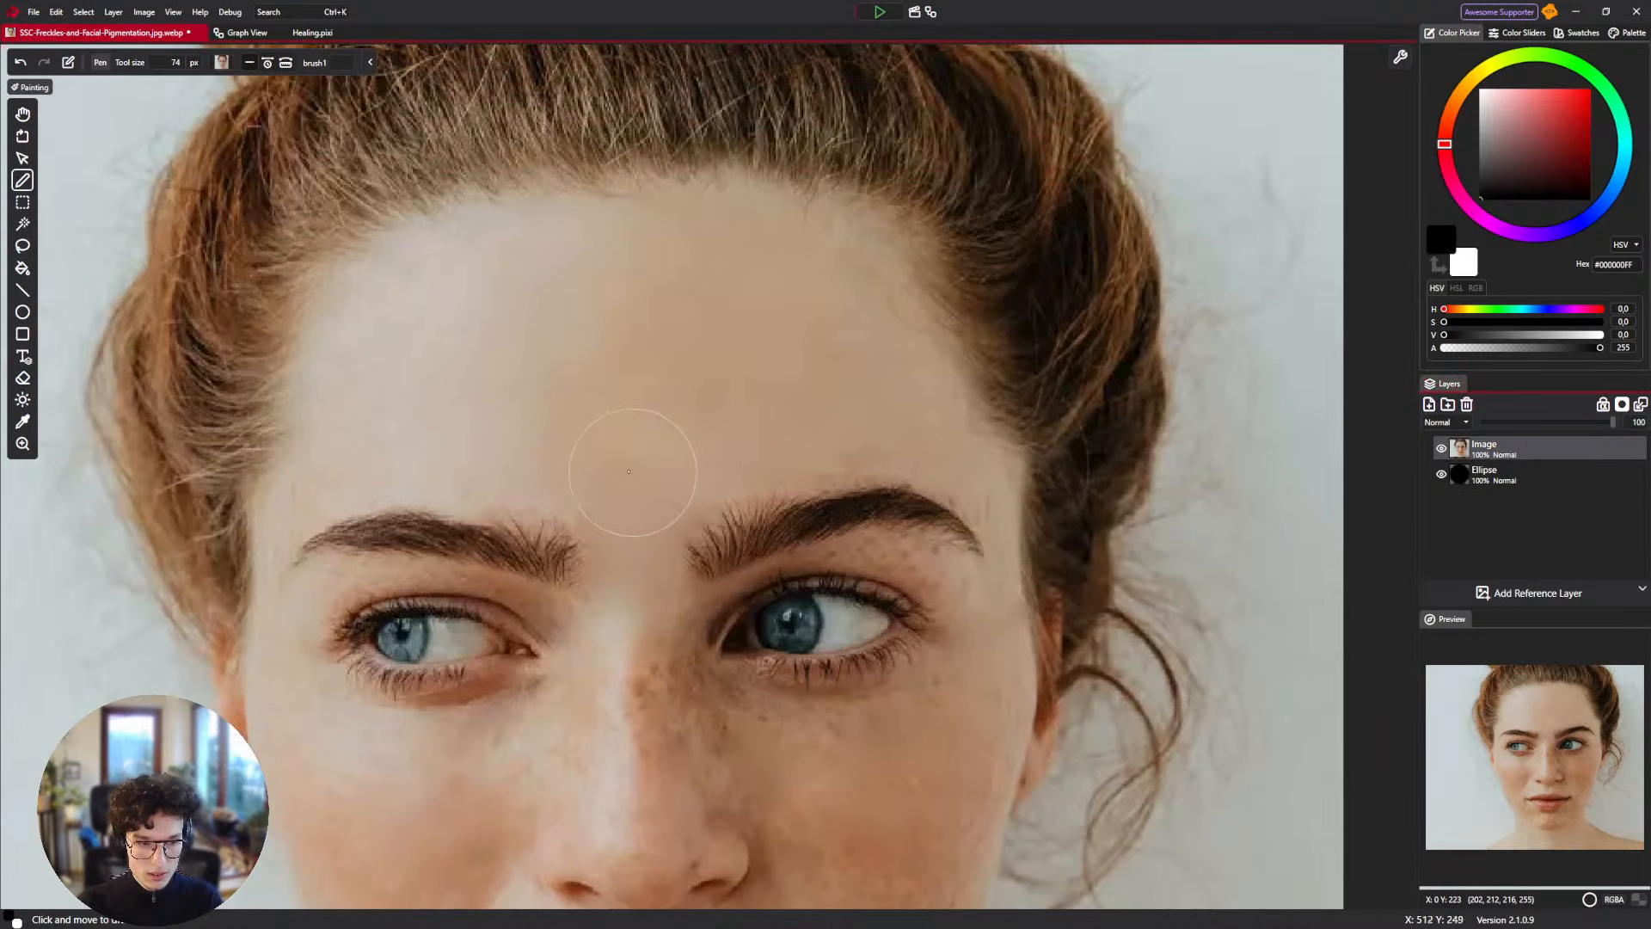
pyautogui.moveTo(641, 371)
pyautogui.mouseDown()
pyautogui.moveTo(757, 349)
pyautogui.moveTo(551, 291)
pyautogui.moveTo(645, 387)
pyautogui.mouseUp()
pyautogui.hotkey('ctrl', 'z')
# Select the Ellipse layer again and move the ellipse onto the lower lip as the new sampling position.
pyautogui.moveTo(828, 563); pyautogui.dragTo(736, 385)
pyautogui.click(1502, 483)
pyautogui.press('v')
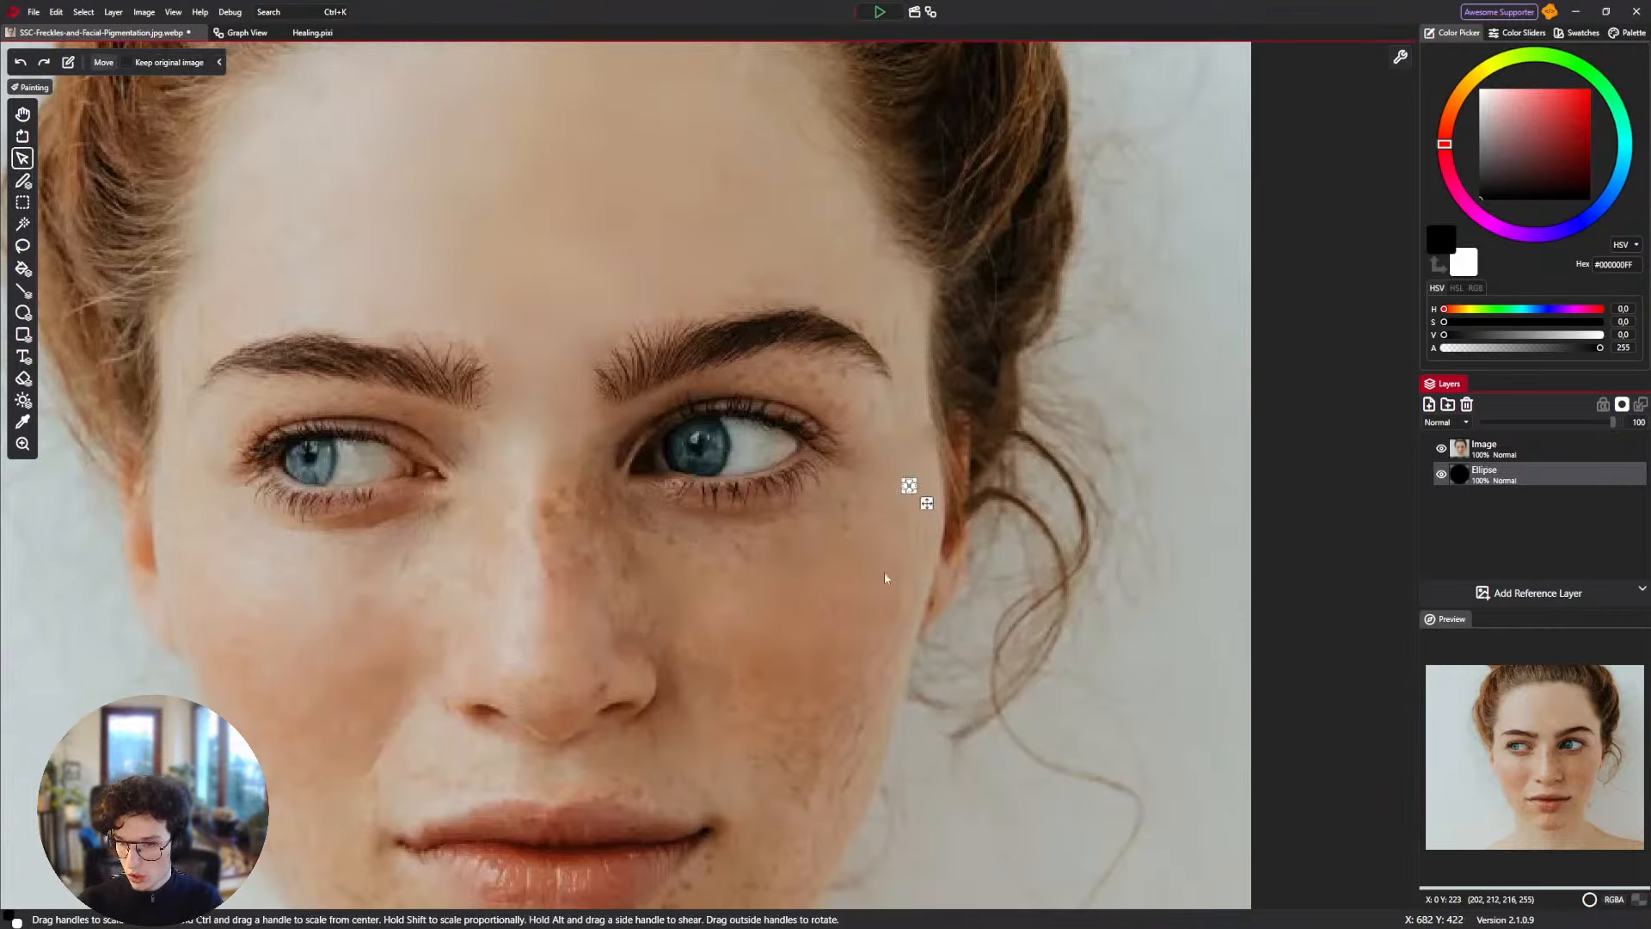
pyautogui.scroll(6, 928, 502)
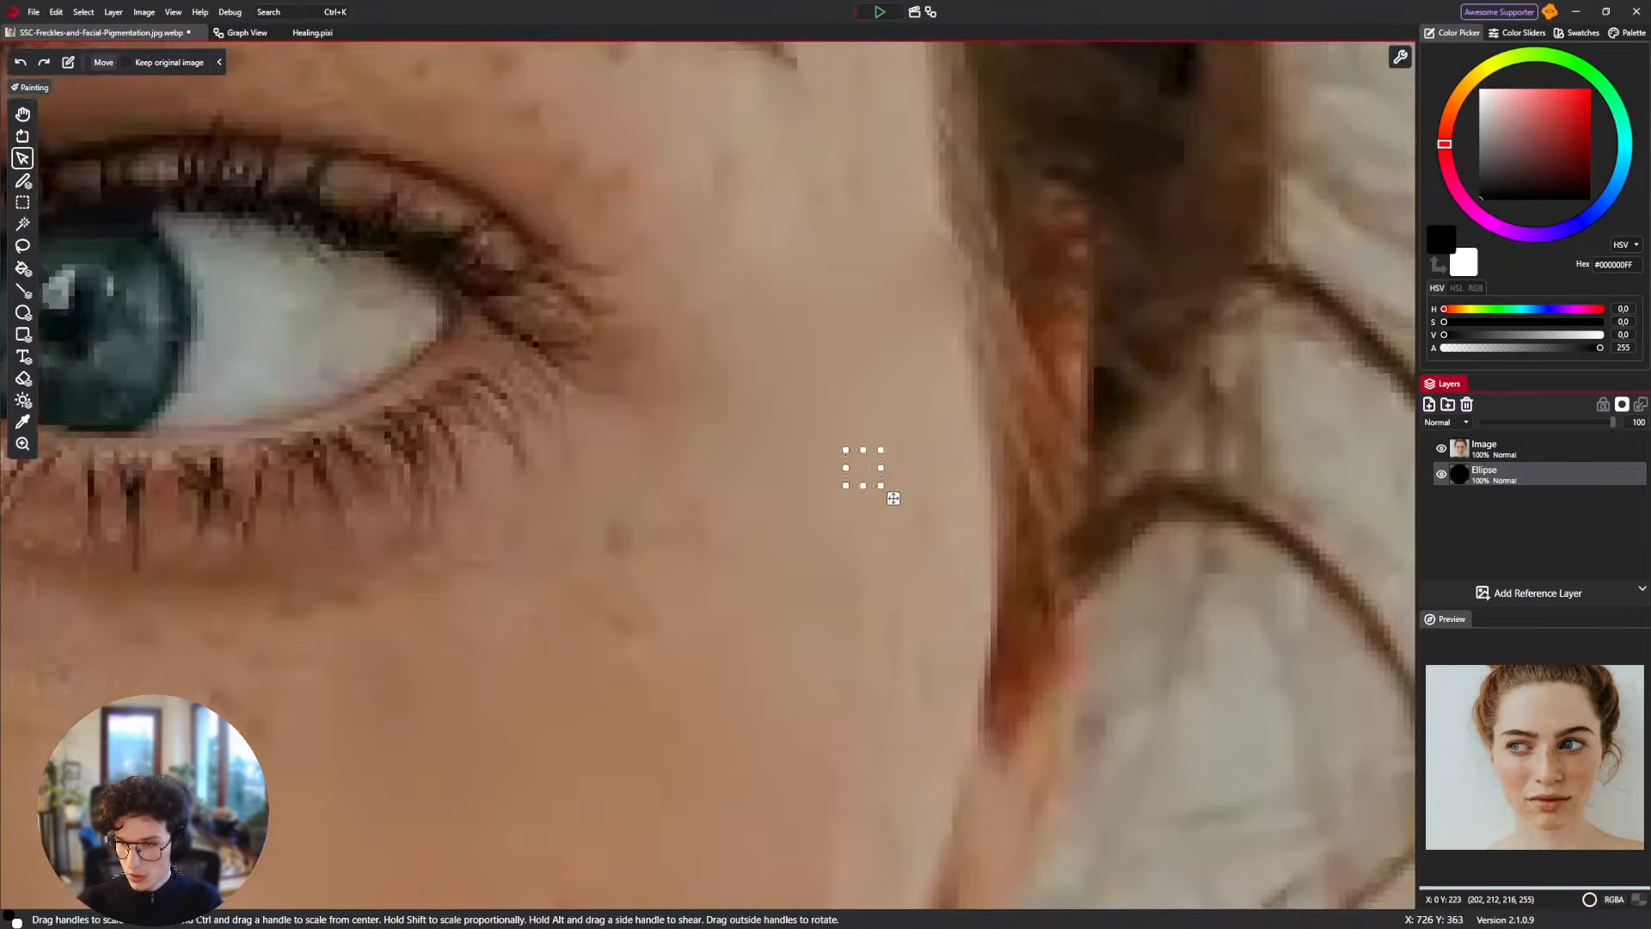
pyautogui.scroll(-4, 895, 503)
pyautogui.moveTo(898, 510); pyautogui.dragTo(487, 589)
pyautogui.moveTo(616, 655); pyautogui.dragTo(875, 507)
pyautogui.scroll(-3, 800, 486)
pyautogui.scroll(2, 801, 492)
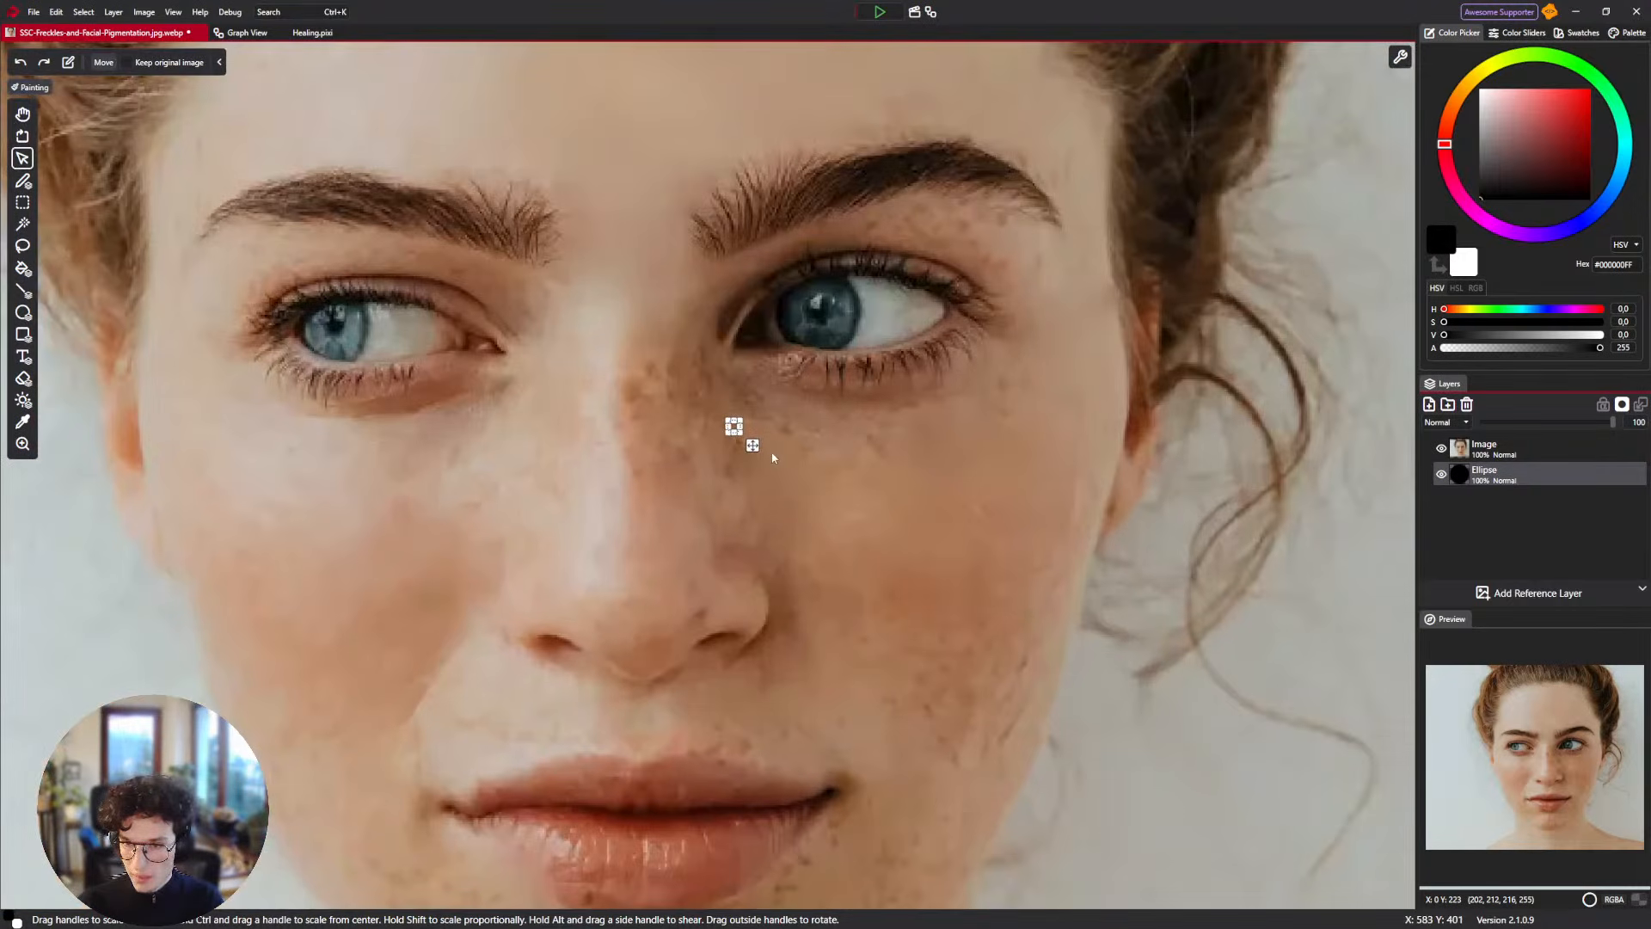
pyautogui.moveTo(753, 447); pyautogui.dragTo(664, 883)
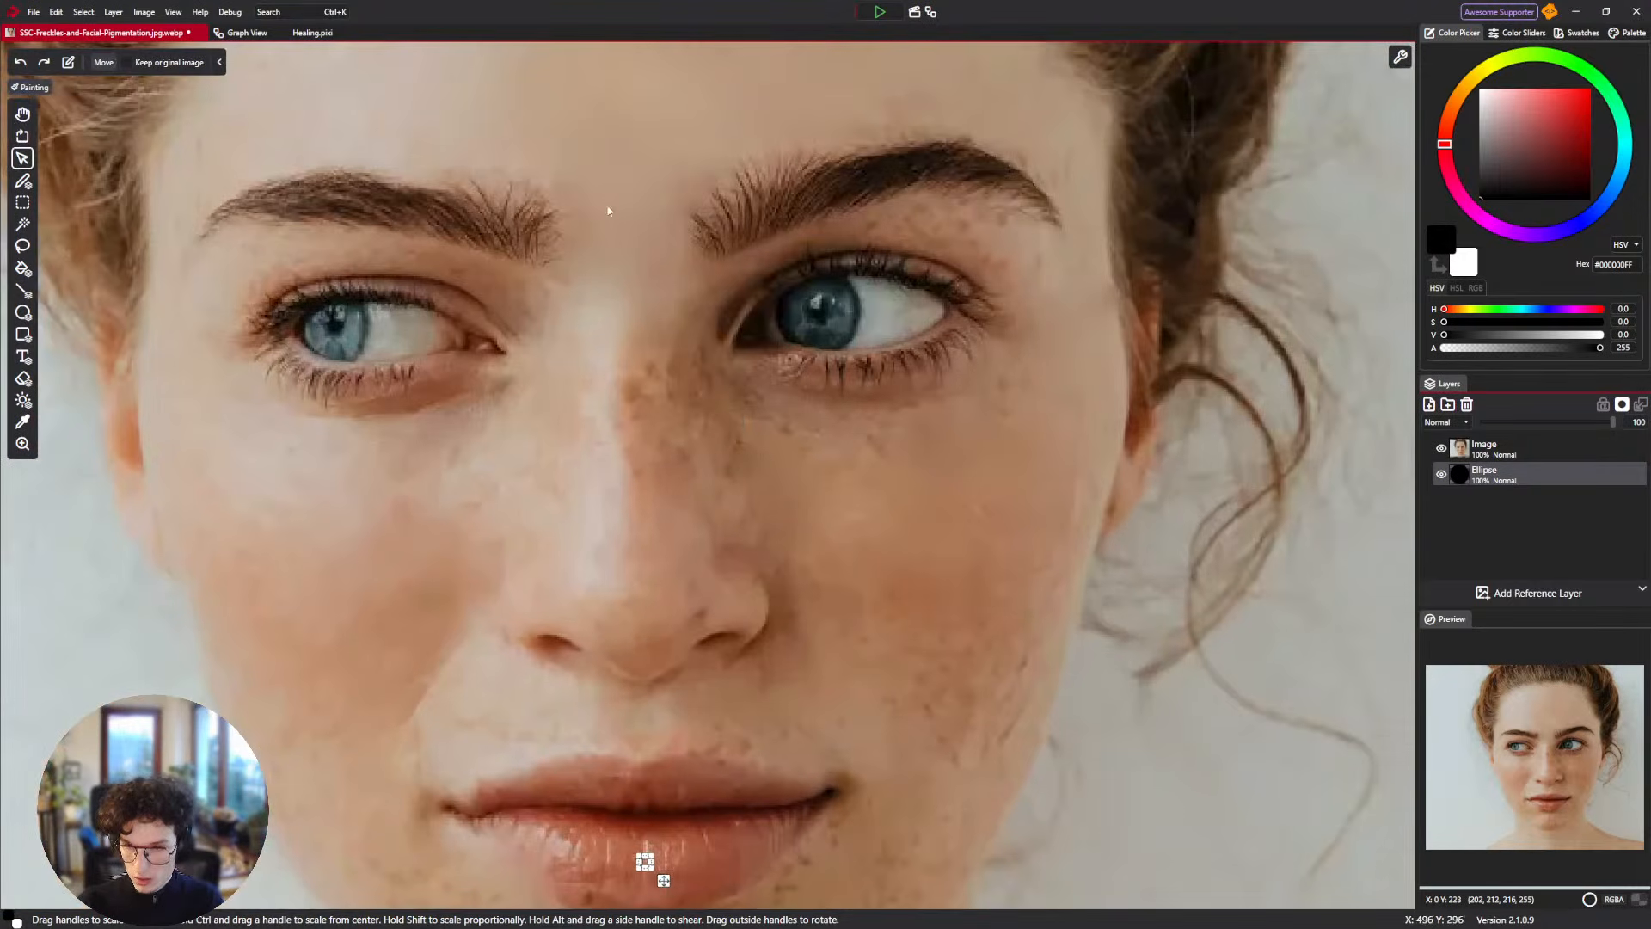
# Try Healing strokes across the forehead with the Pen, finishing on the Image layer, and undo them.
pyautogui.moveTo(609, 210); pyautogui.dragTo(613, 438)
pyautogui.press('b')
pyautogui.click(324, 322)
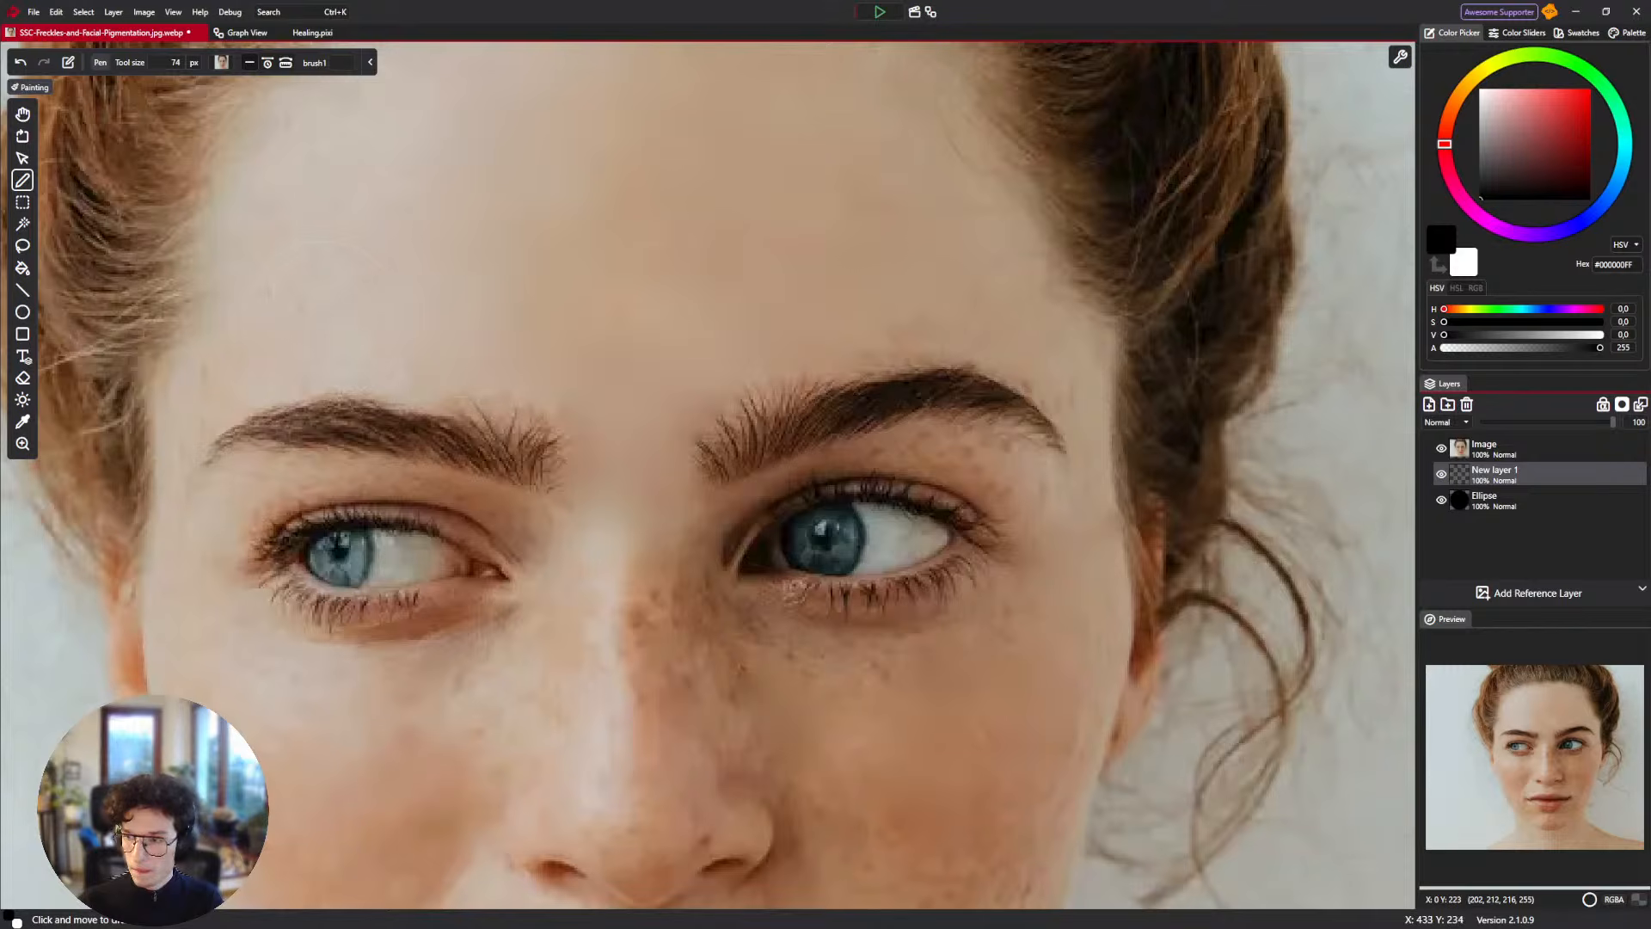
pyautogui.hotkey('ctrl', 'z')
pyautogui.click(1510, 456)
pyautogui.moveTo(744, 354)
pyautogui.mouseDown()
pyautogui.moveTo(526, 298)
pyautogui.moveTo(491, 322)
pyautogui.mouseUp()
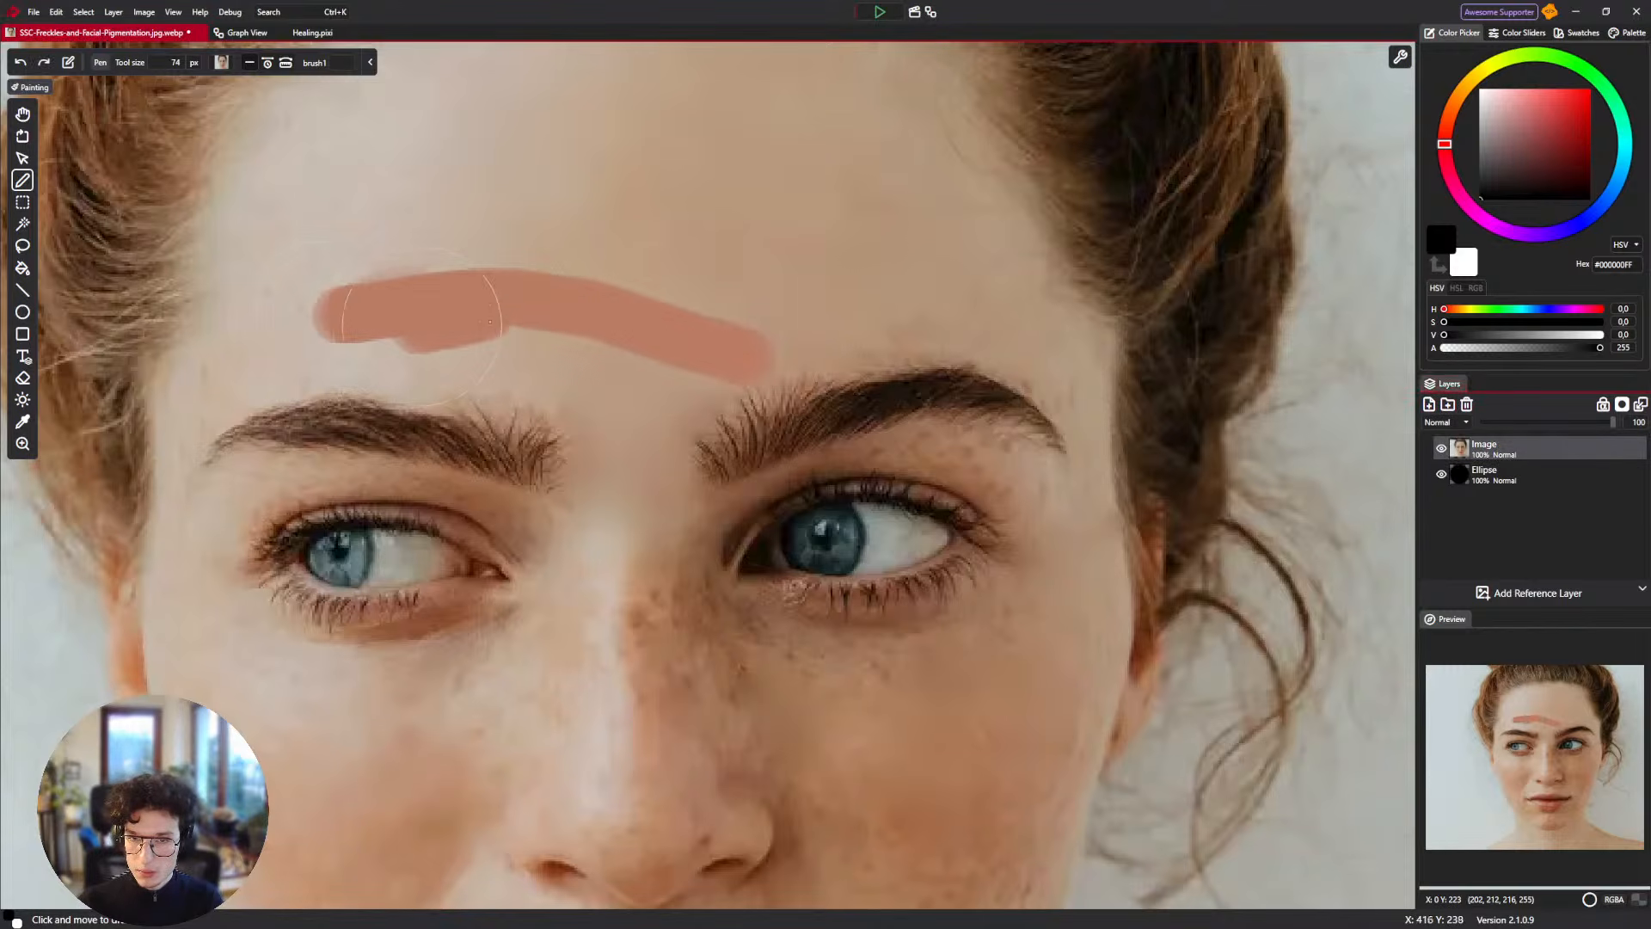
pyautogui.hotkey('ctrl', 'z')
# Reduce the Pen's tool size to 29 px with the upper face framed on the canvas.
pyautogui.scroll(-3, 490, 322)
pyautogui.scroll(1, 558, 367)
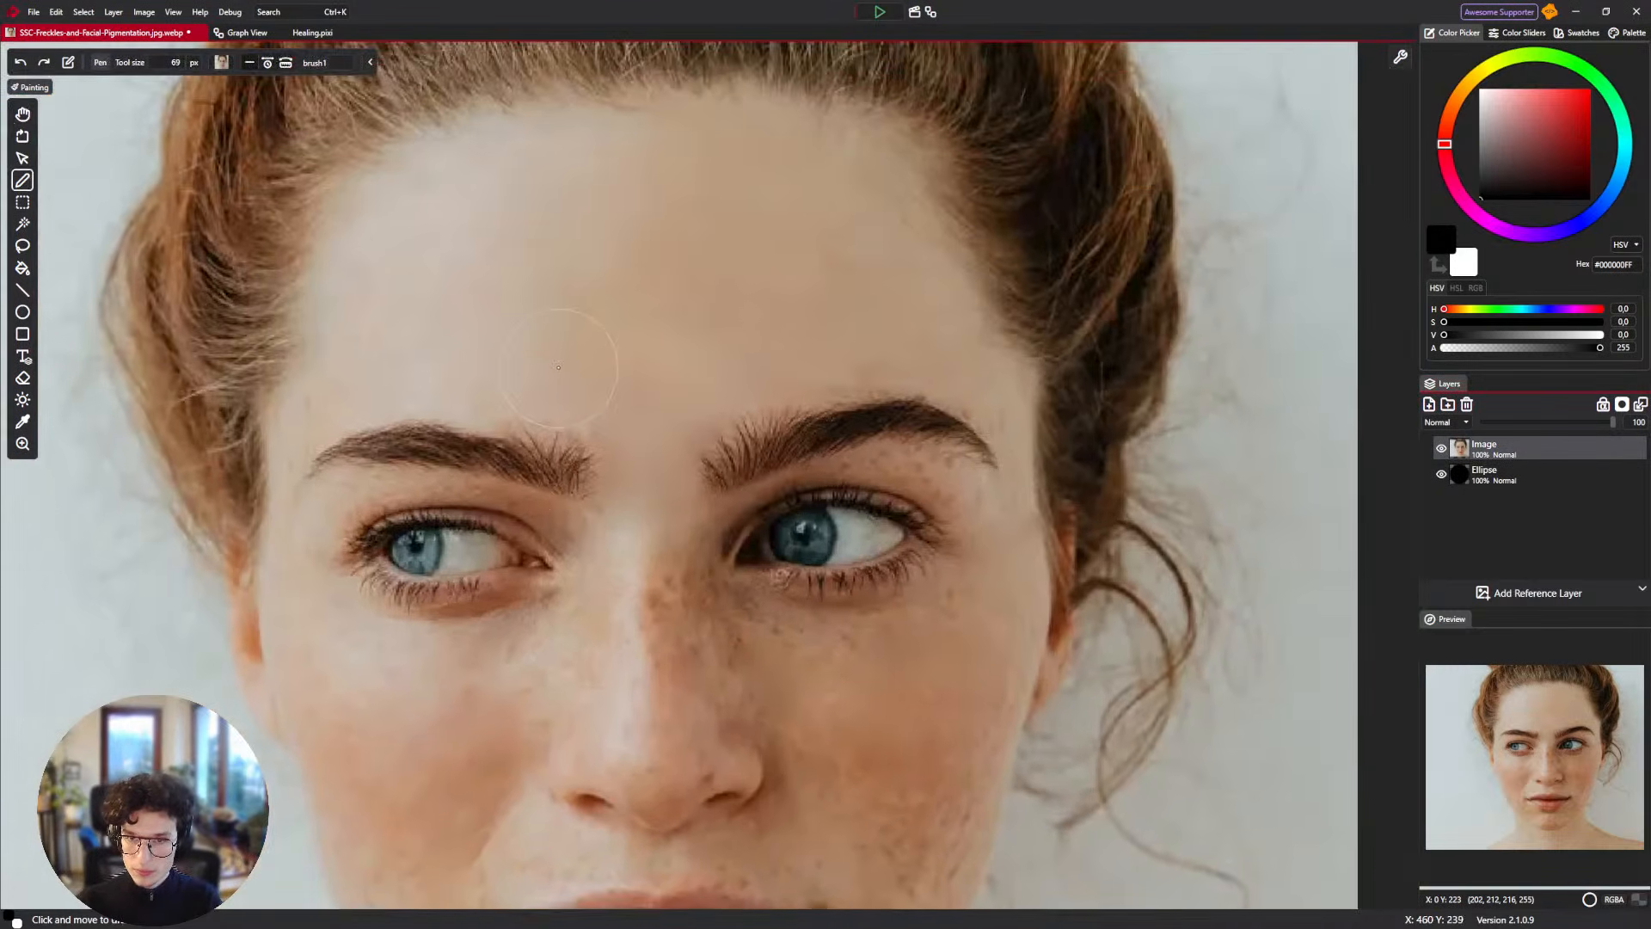
pyautogui.press(']')
pyautogui.press(']')
pyautogui.press(']')
pyautogui.press(']')
pyautogui.press(']')
pyautogui.press(']')
pyautogui.press(']')
pyautogui.press(']')
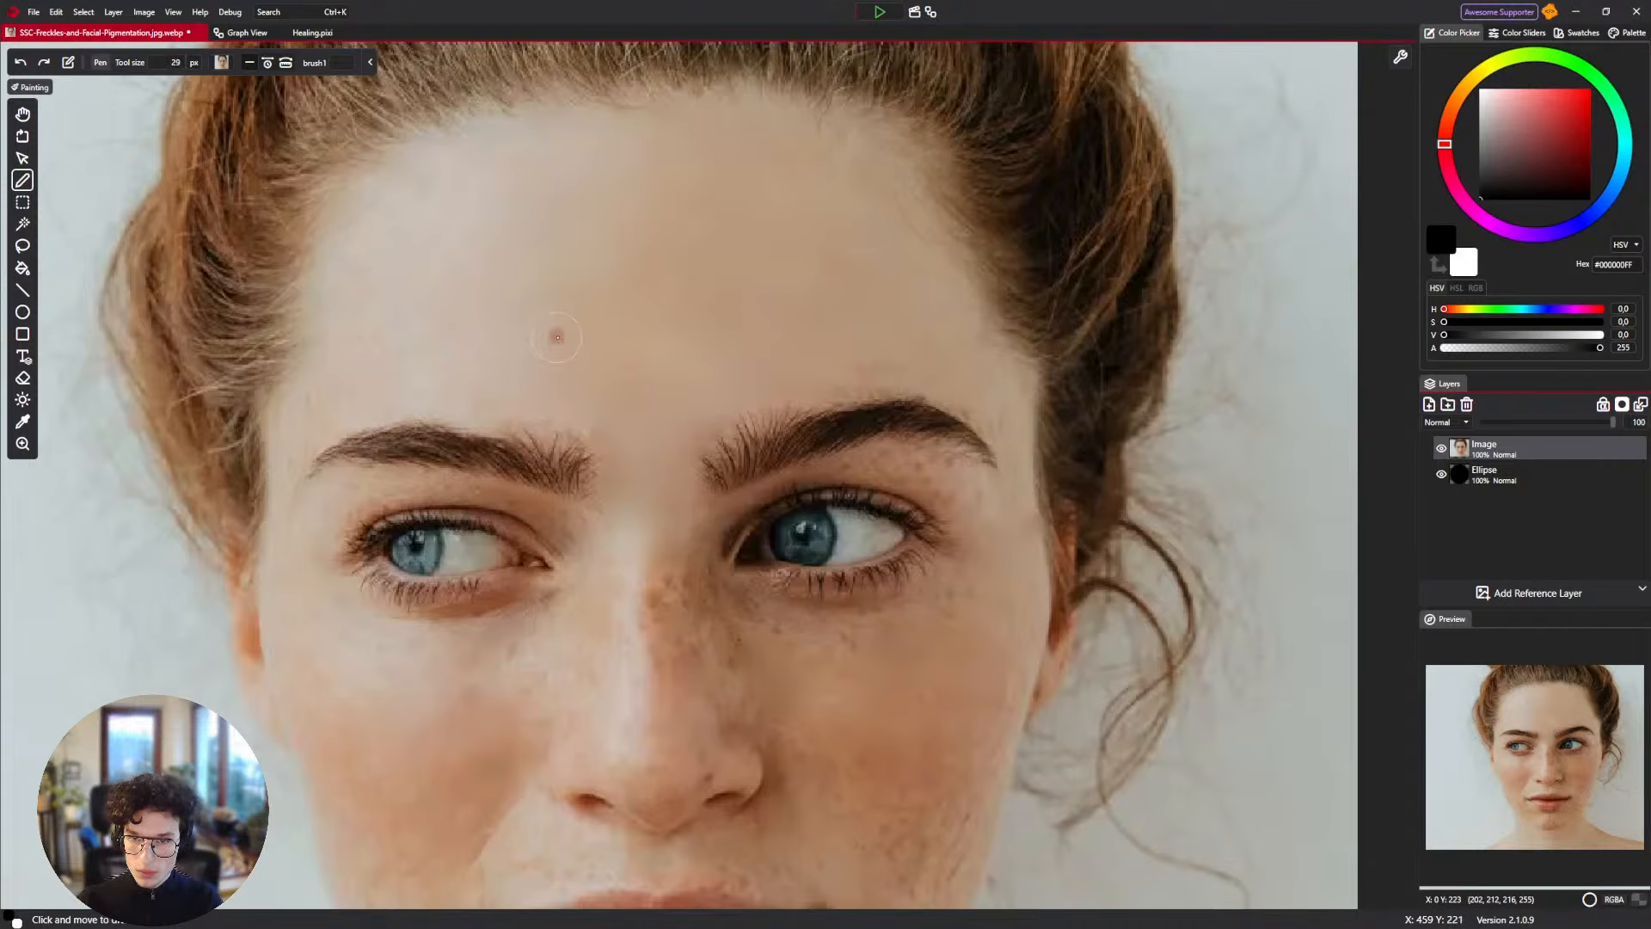
# Try small Healing strokes above the eyebrows on the forehead, undoing each attempt.
pyautogui.moveTo(557, 337); pyautogui.dragTo(603, 347)
pyautogui.hotkey('ctrl', 'z')
pyautogui.hotkey('ctrl', 'z')
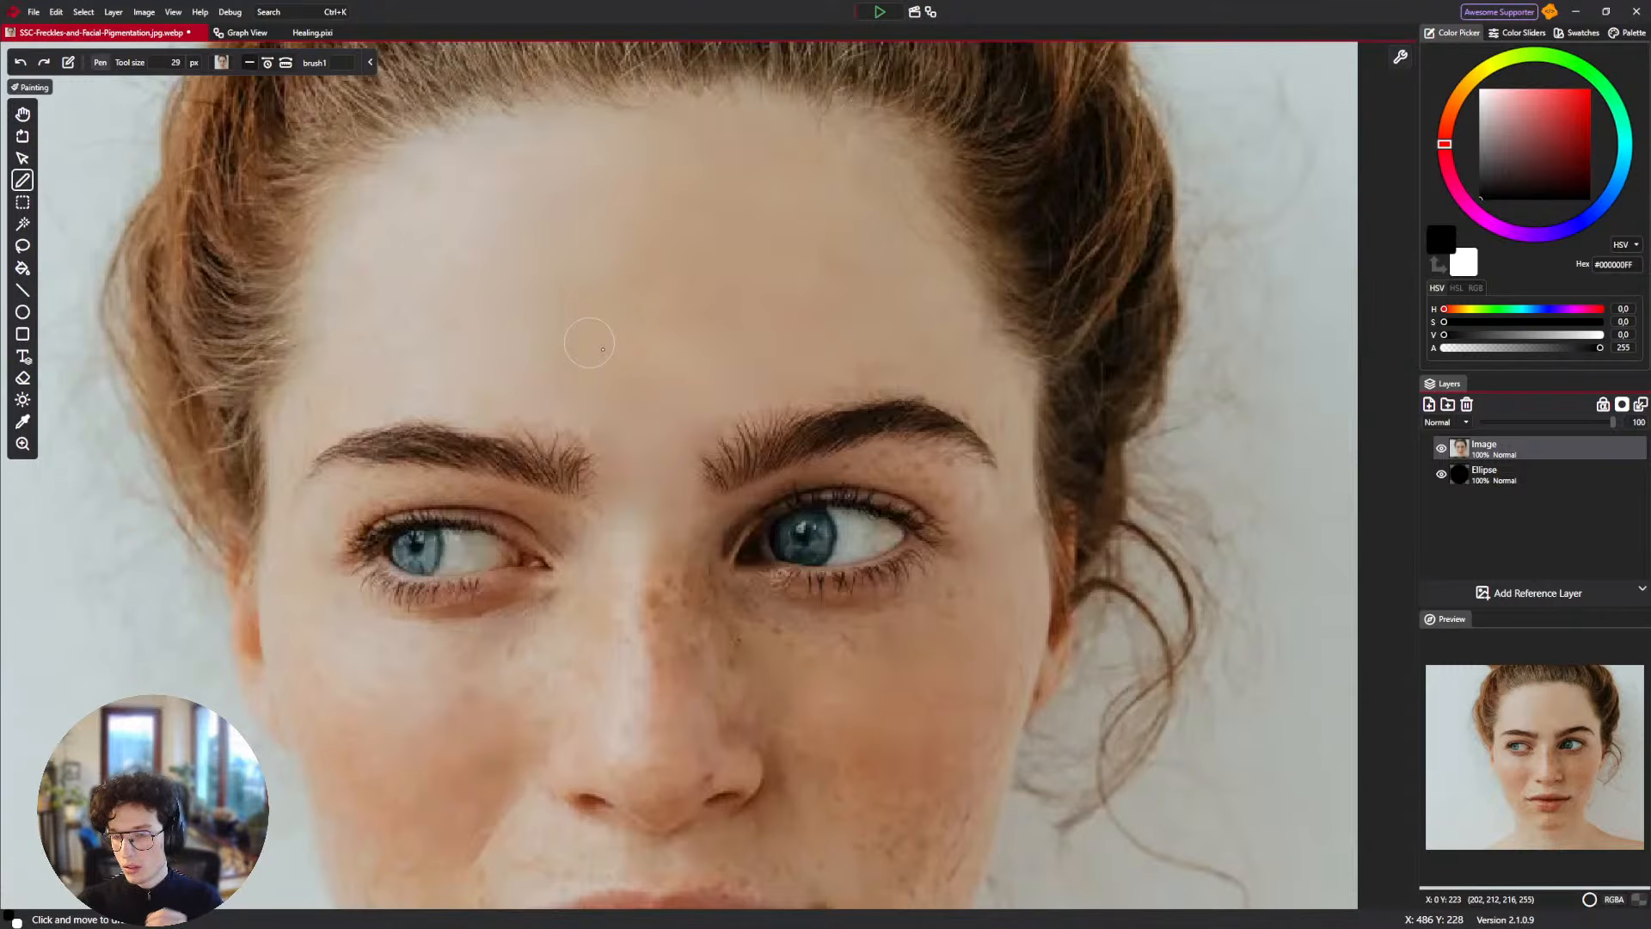
pyautogui.moveTo(634, 320)
pyautogui.mouseDown()
pyautogui.moveTo(776, 311)
pyautogui.moveTo(661, 366)
pyautogui.mouseUp()
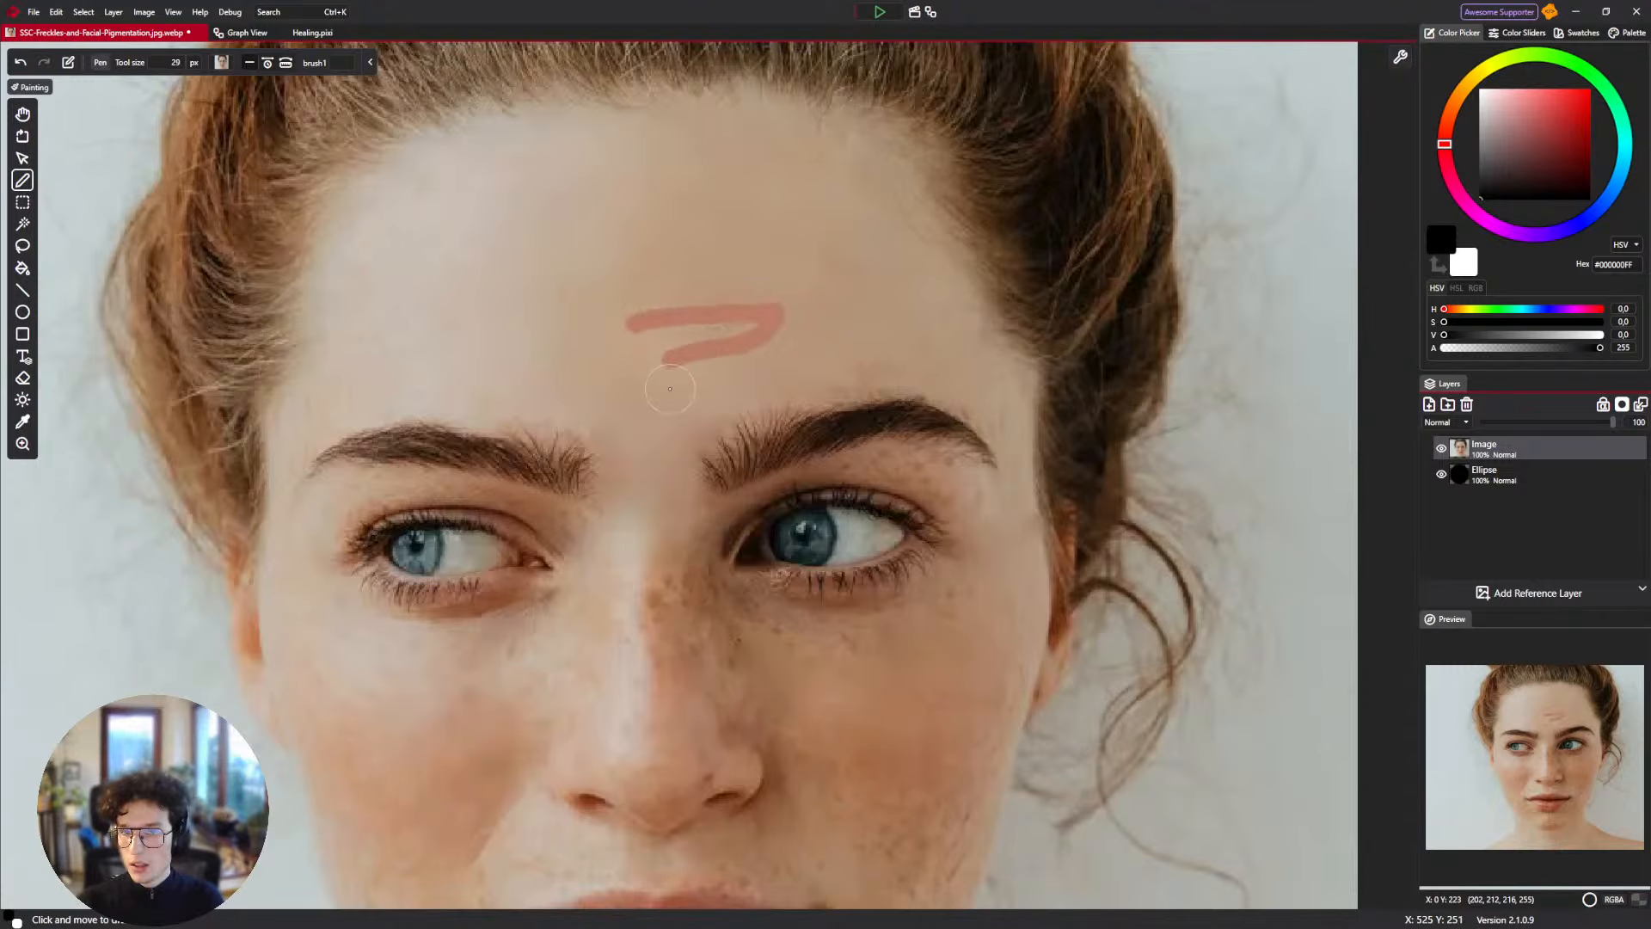
# Examine the portrait's node graph, following the brush nodes and the Ellipse layer's connection through Image to Output.
pyautogui.click(248, 33)
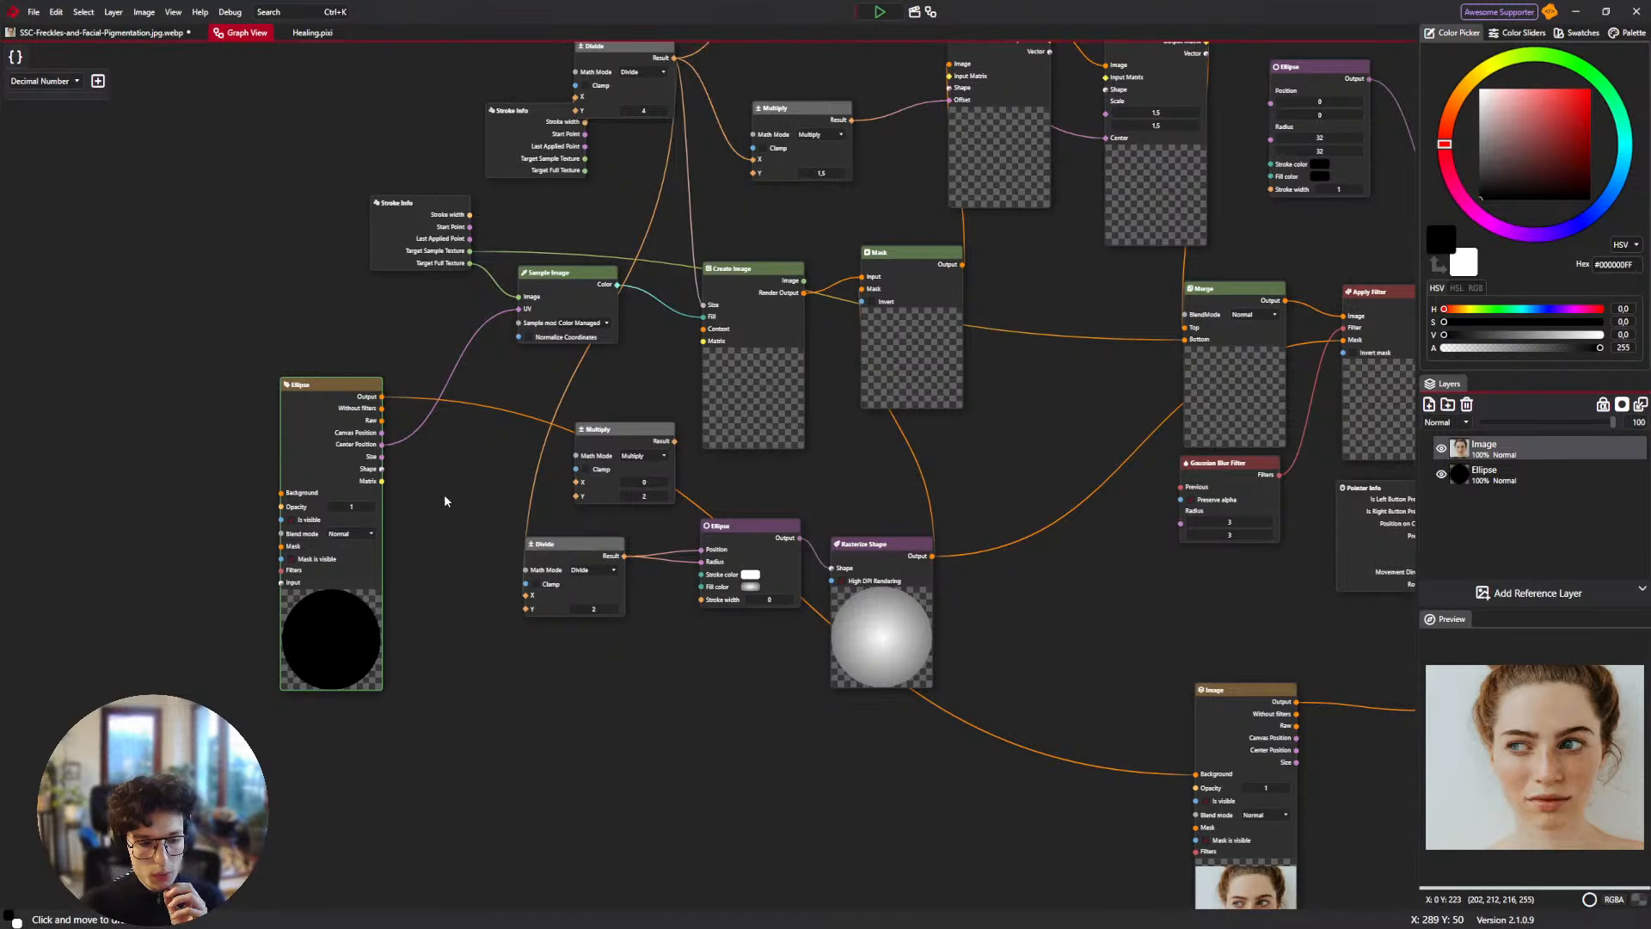
pyautogui.moveTo(607, 691); pyautogui.dragTo(515, 720)
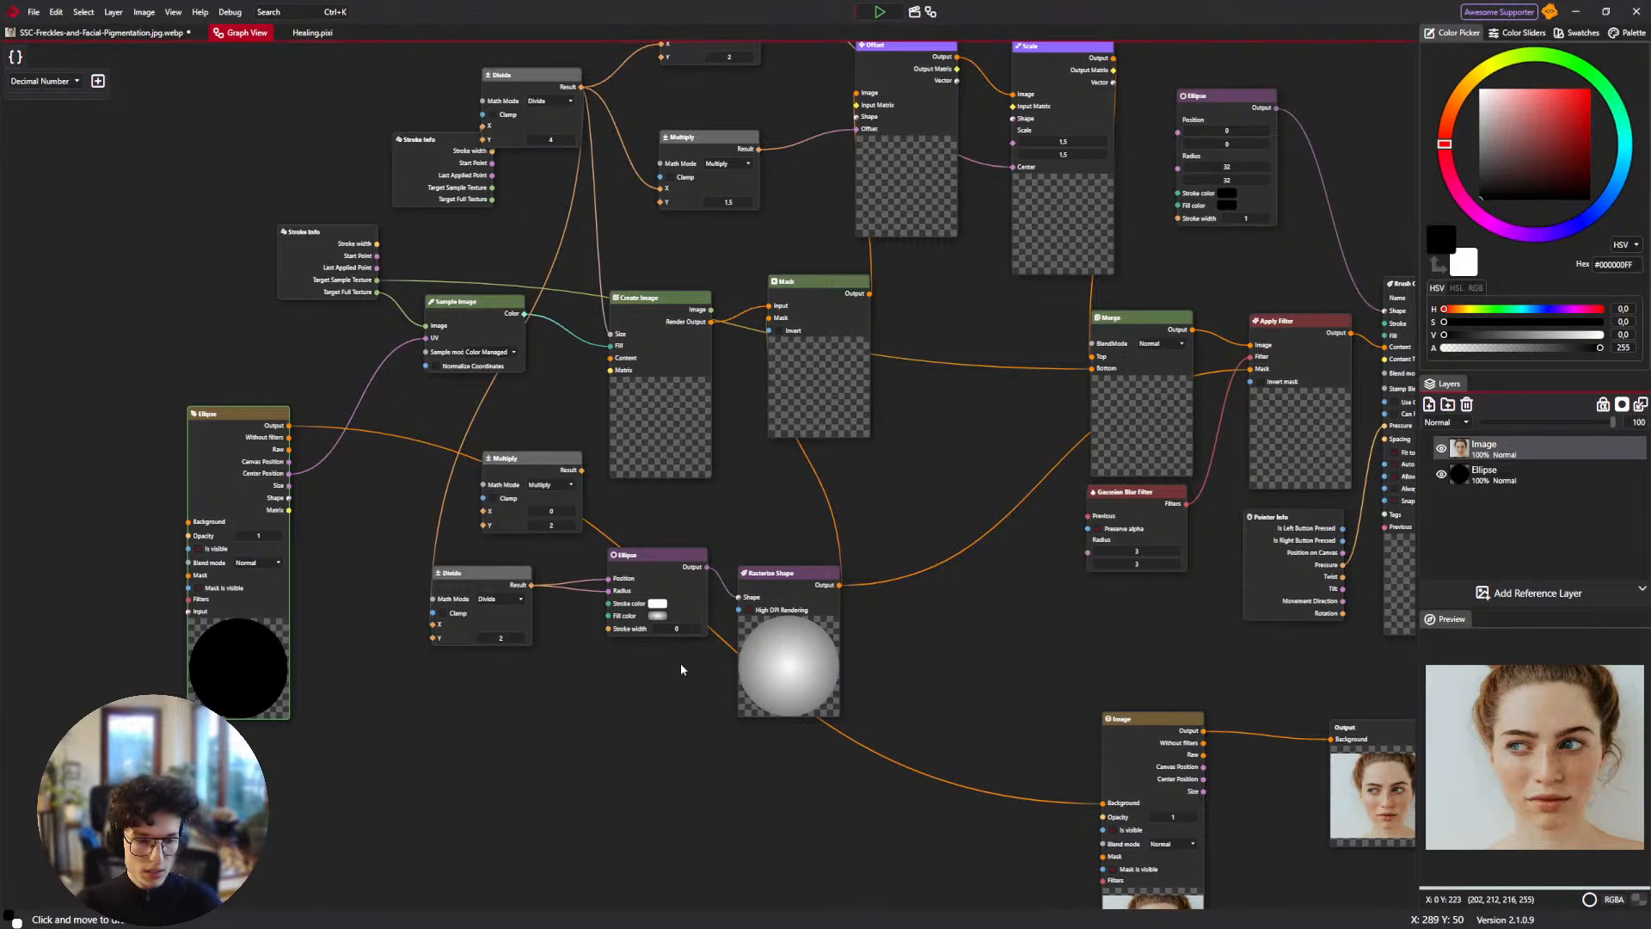
pyautogui.moveTo(626, 695); pyautogui.dragTo(455, 720)
pyautogui.moveTo(766, 652); pyautogui.dragTo(672, 639)
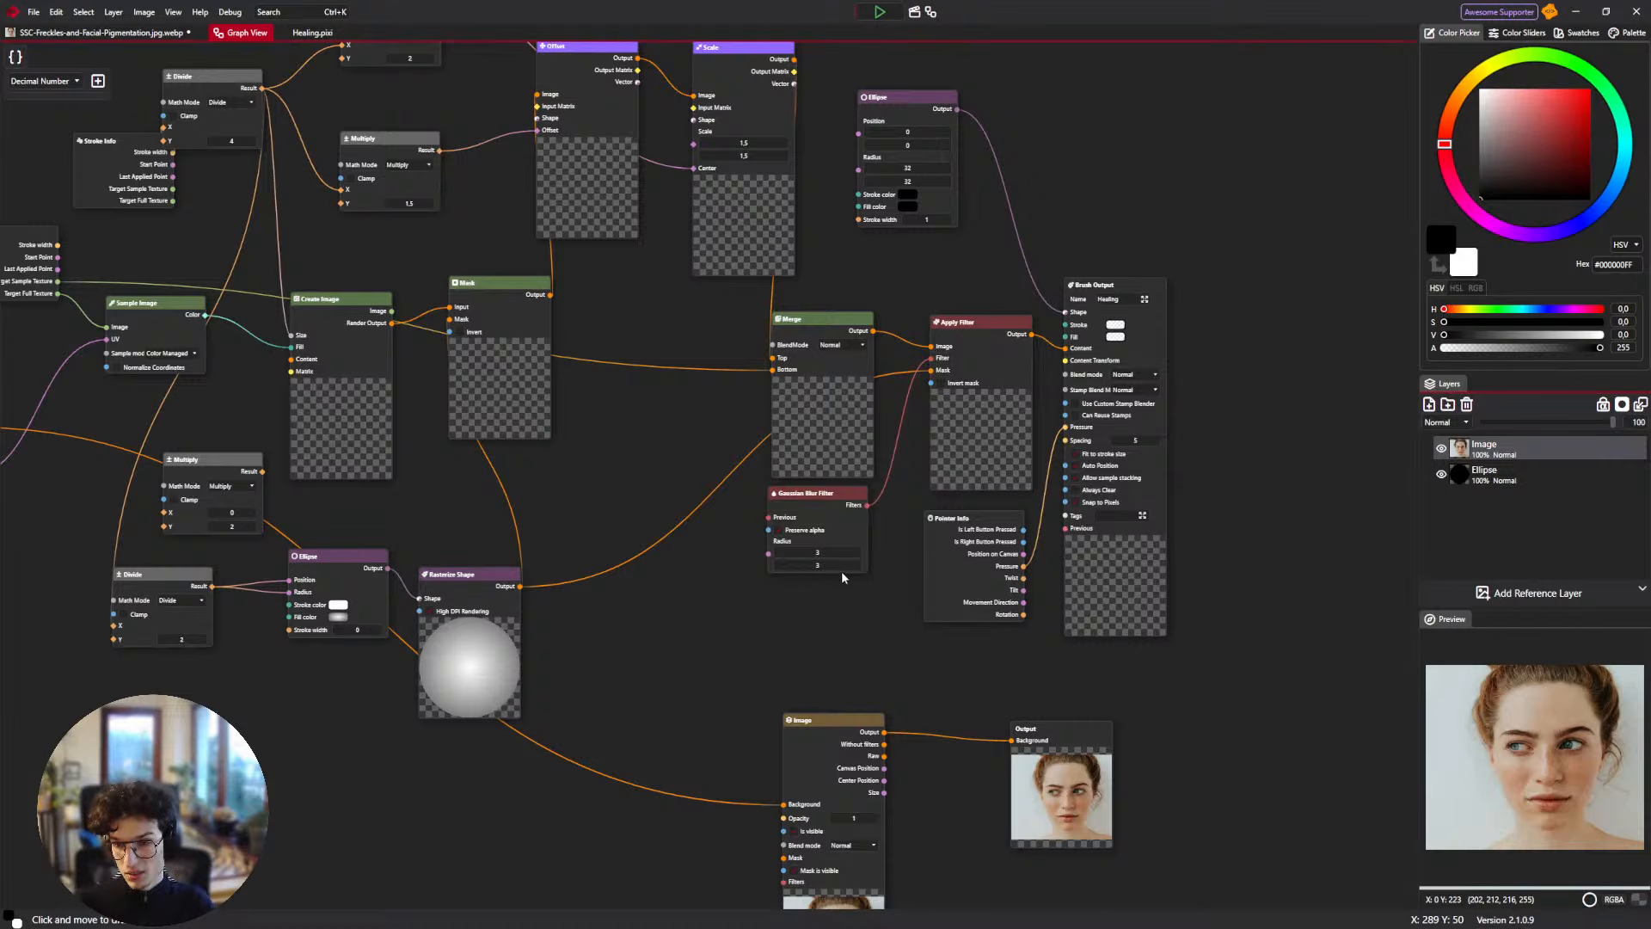
pyautogui.scroll(4, 989, 712)
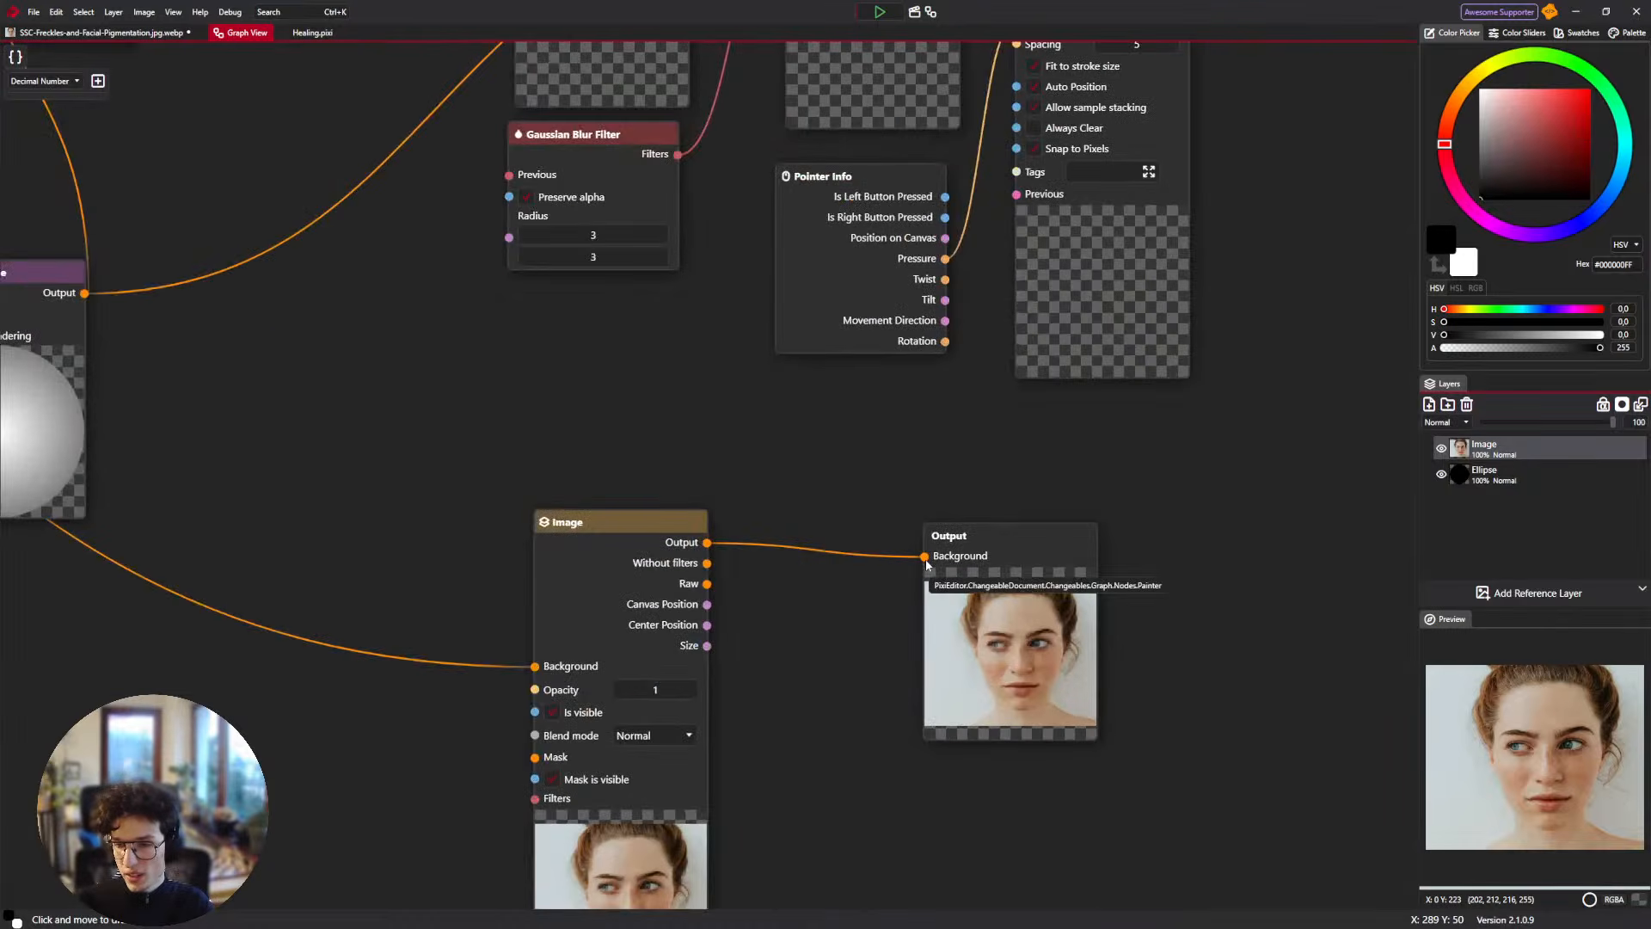
pyautogui.click(929, 561)
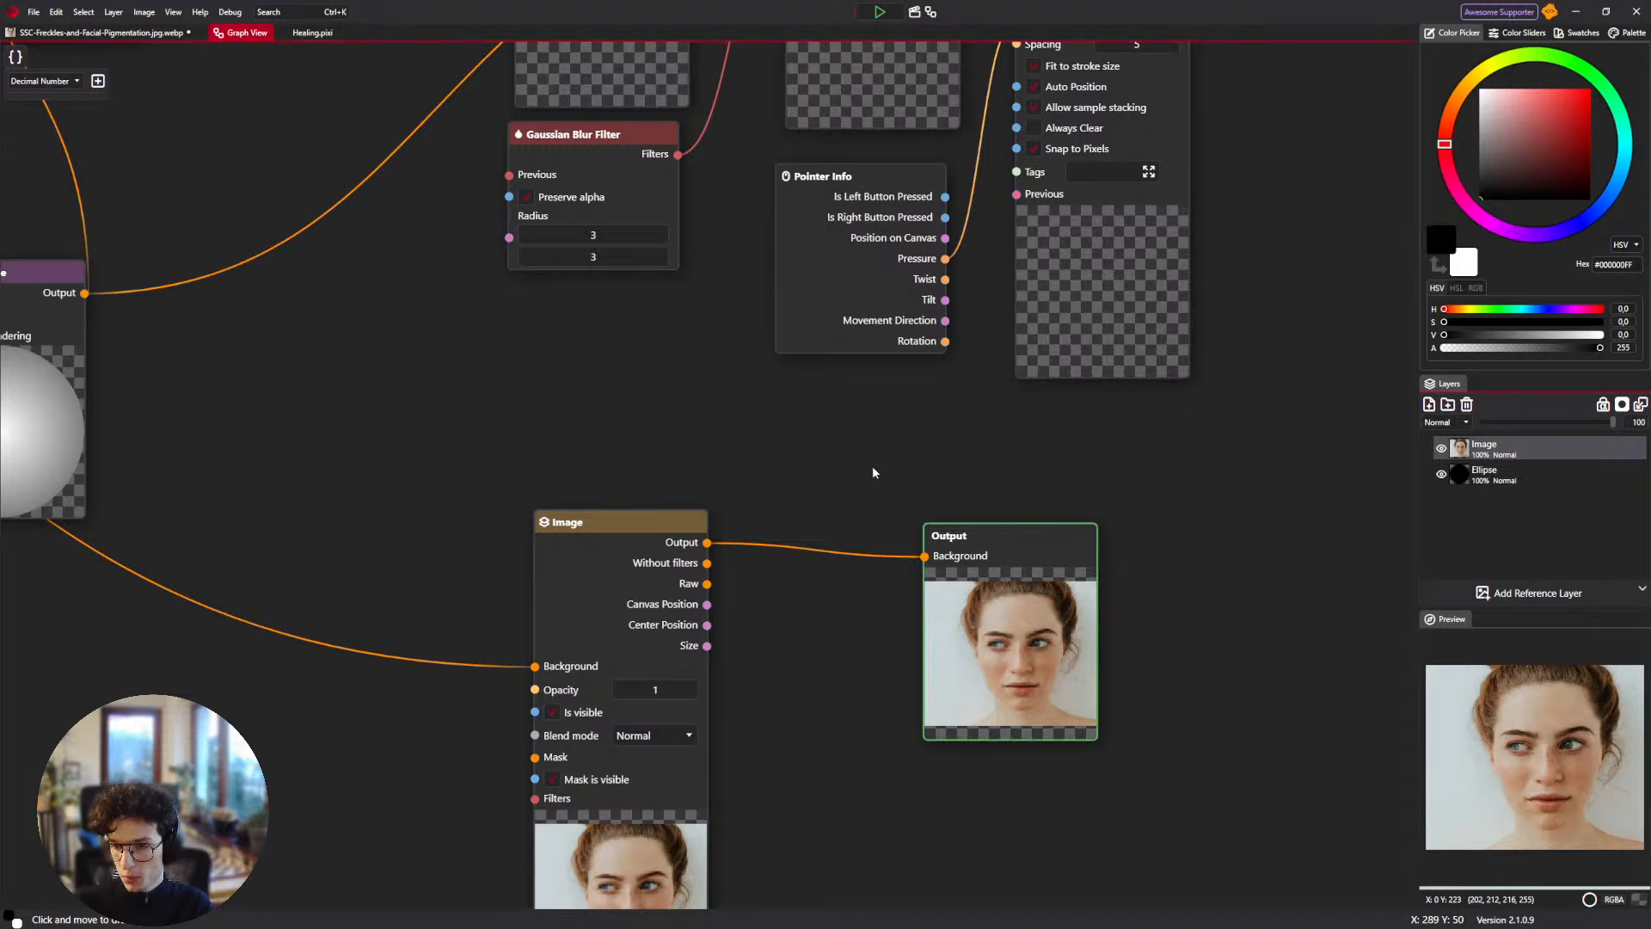
pyautogui.scroll(-4, 886, 525)
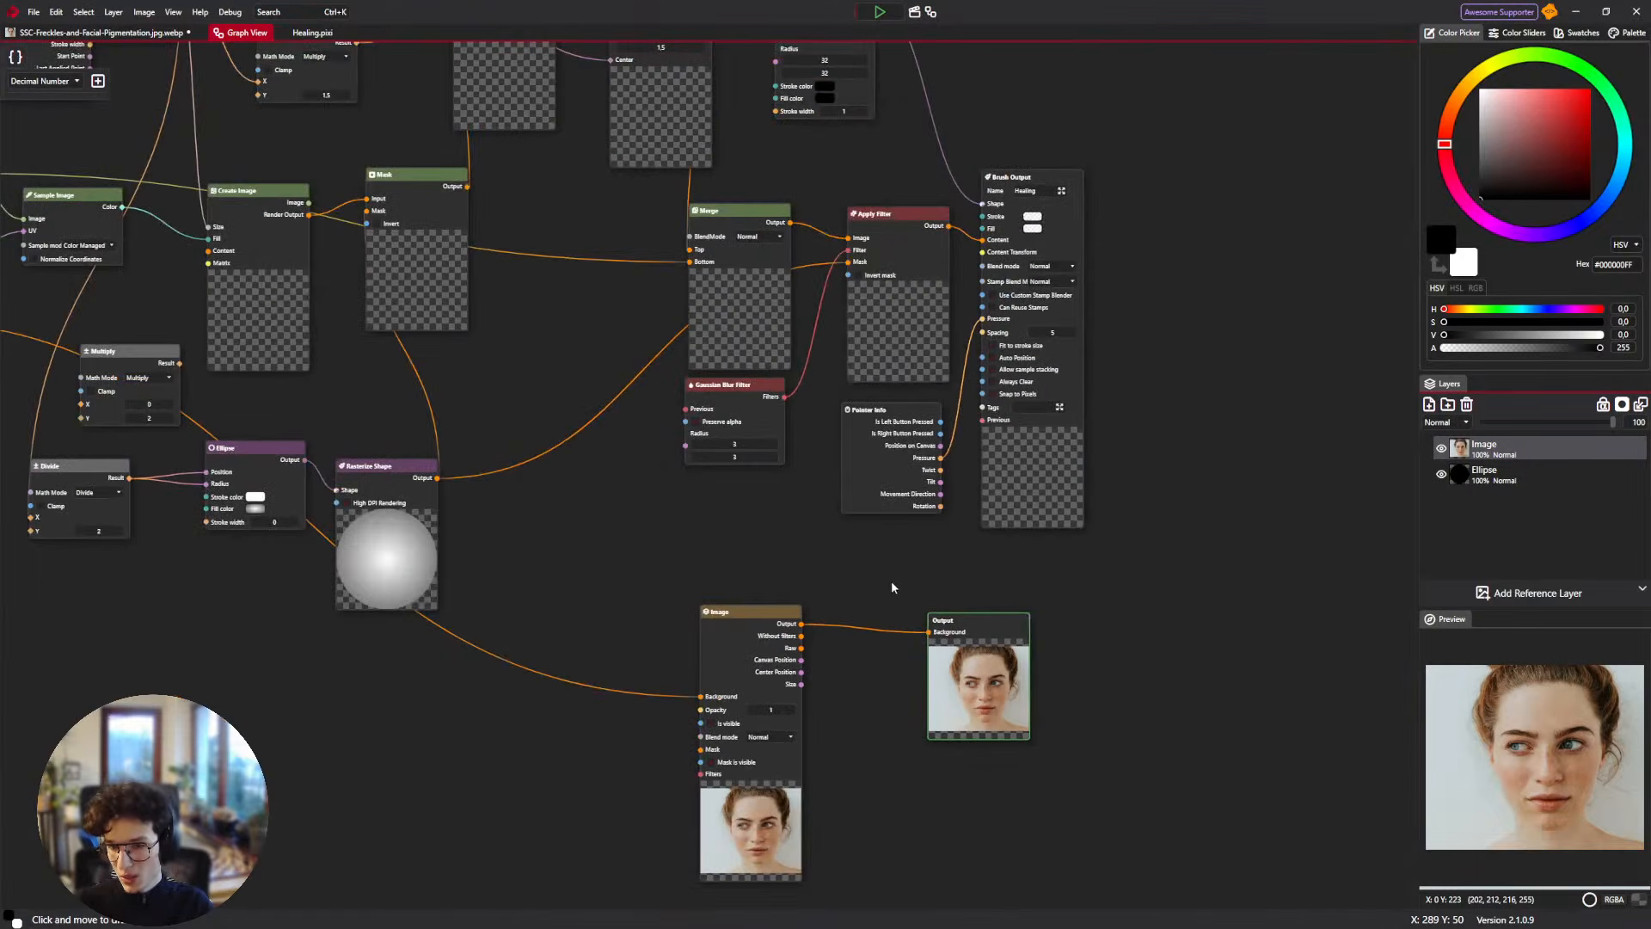
pyautogui.scroll(-2, 891, 581)
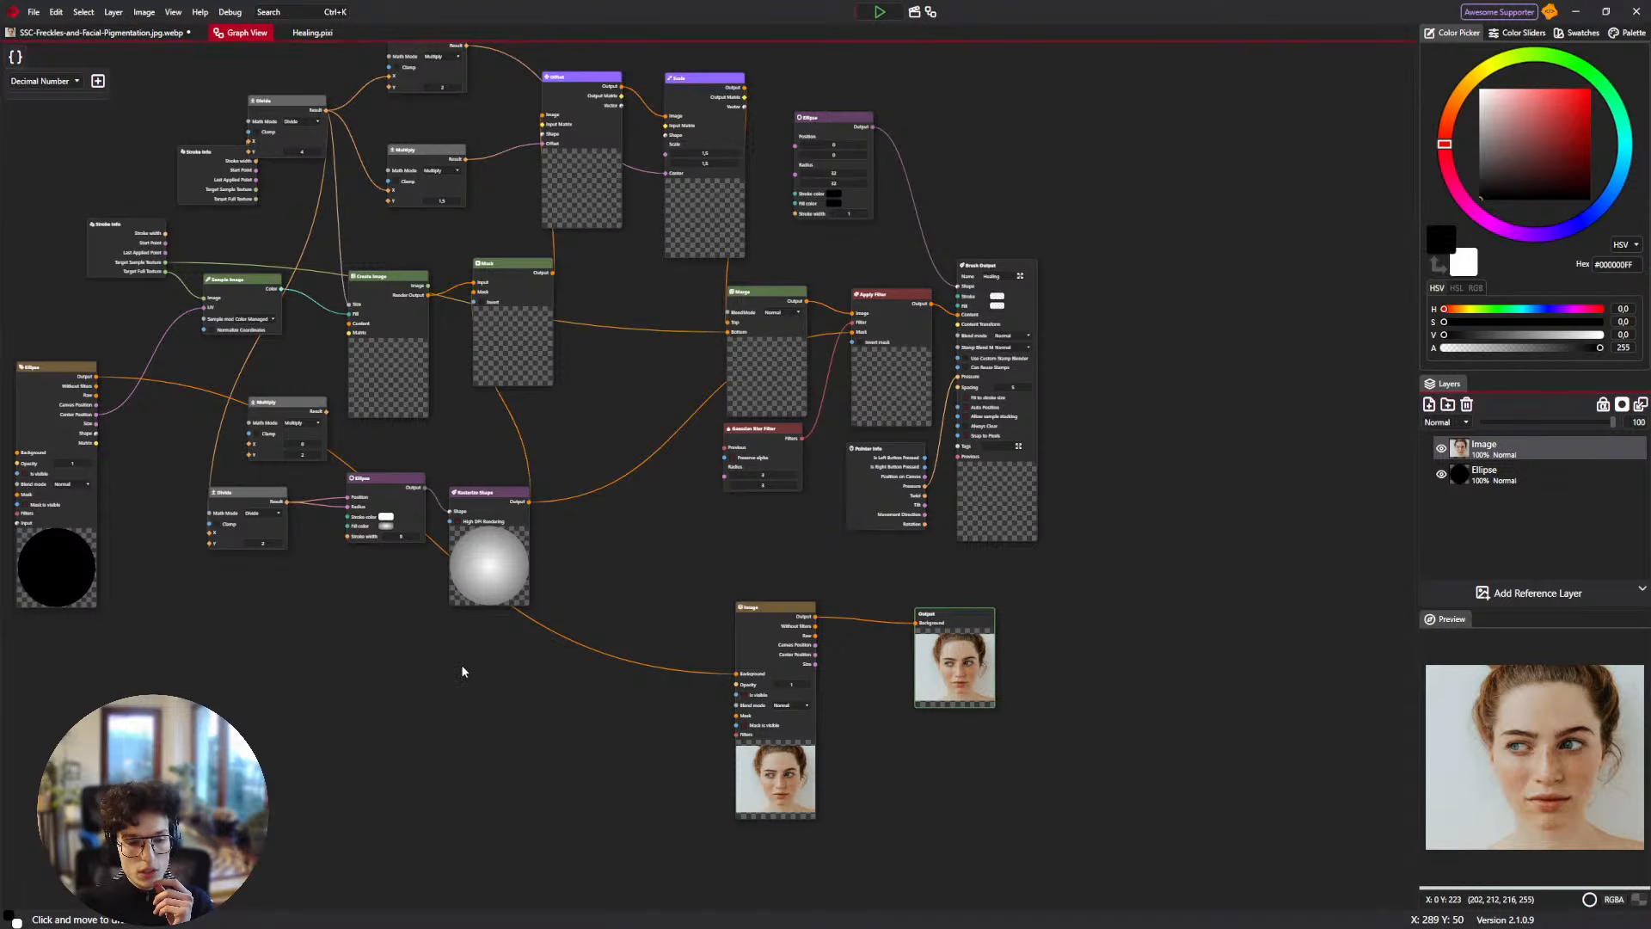
pyautogui.moveTo(442, 618); pyautogui.dragTo(442, 688)
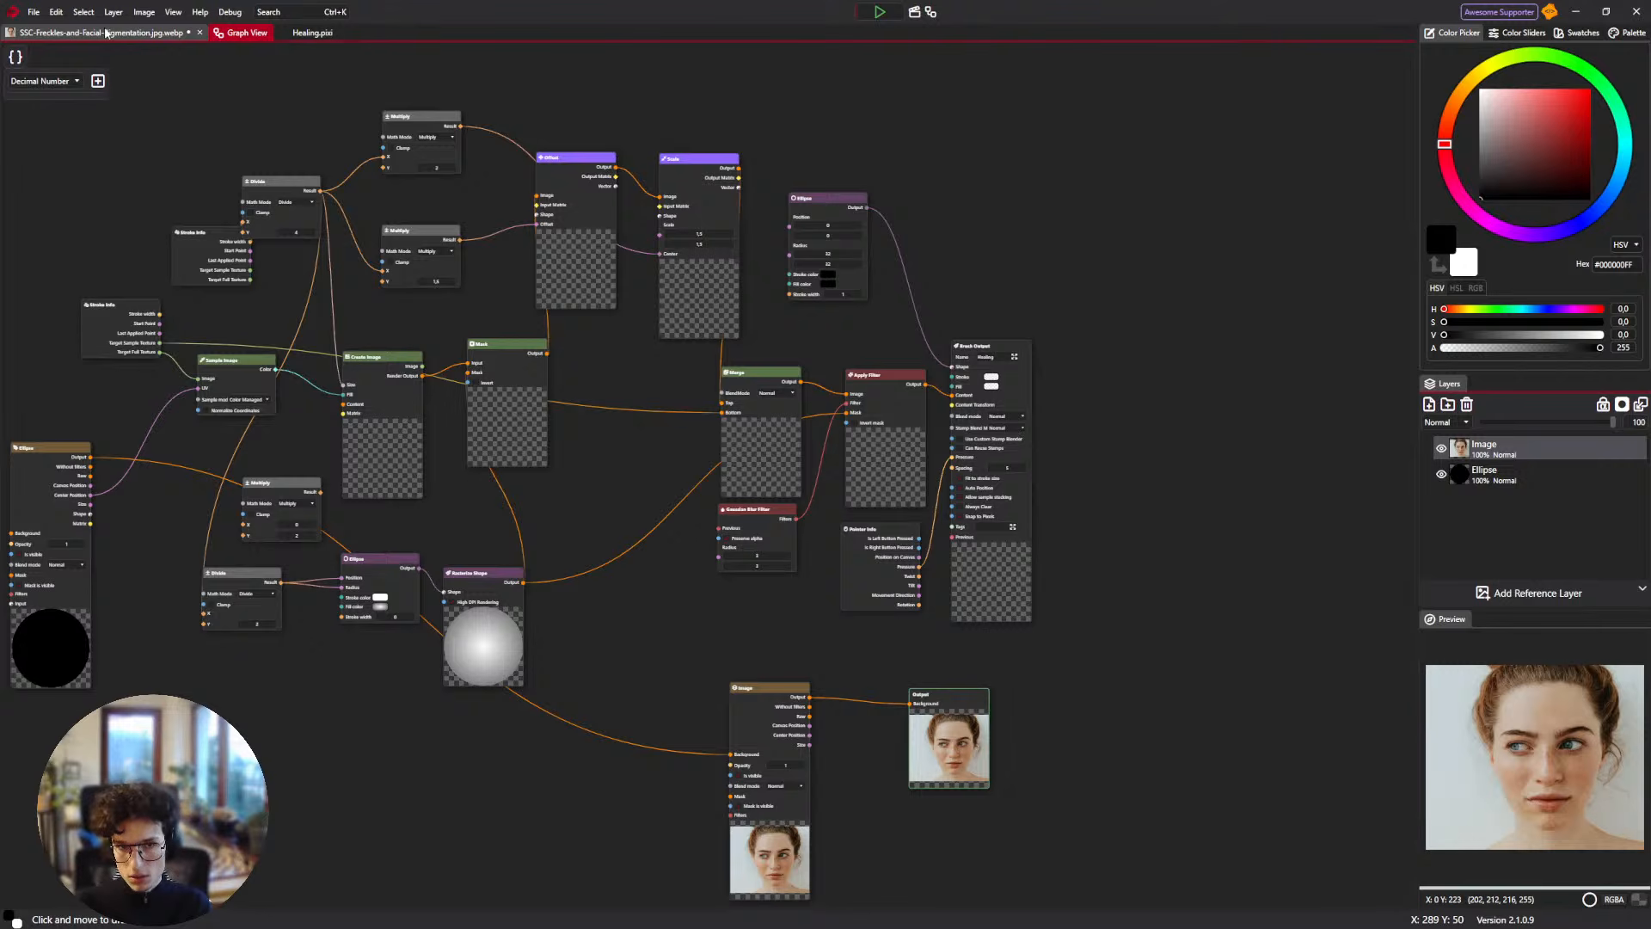
# Return to the portrait canvas, inspect the forehead and check which Healing brush is chosen for the Pen.
pyautogui.click(106, 33)
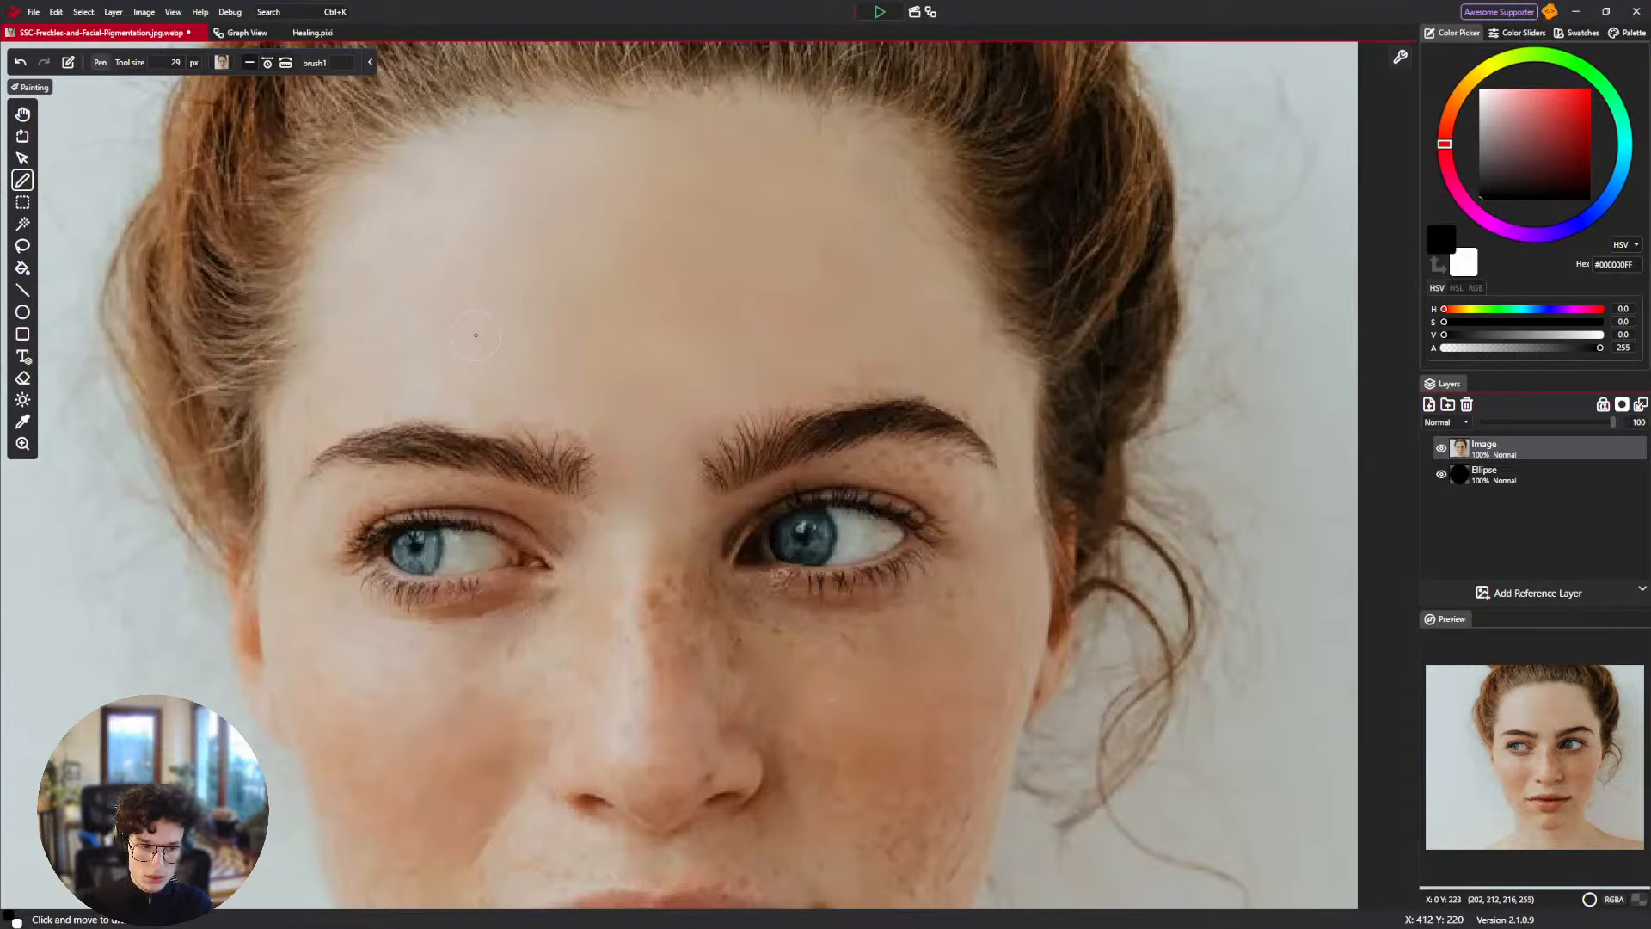
pyautogui.scroll(1, 559, 379)
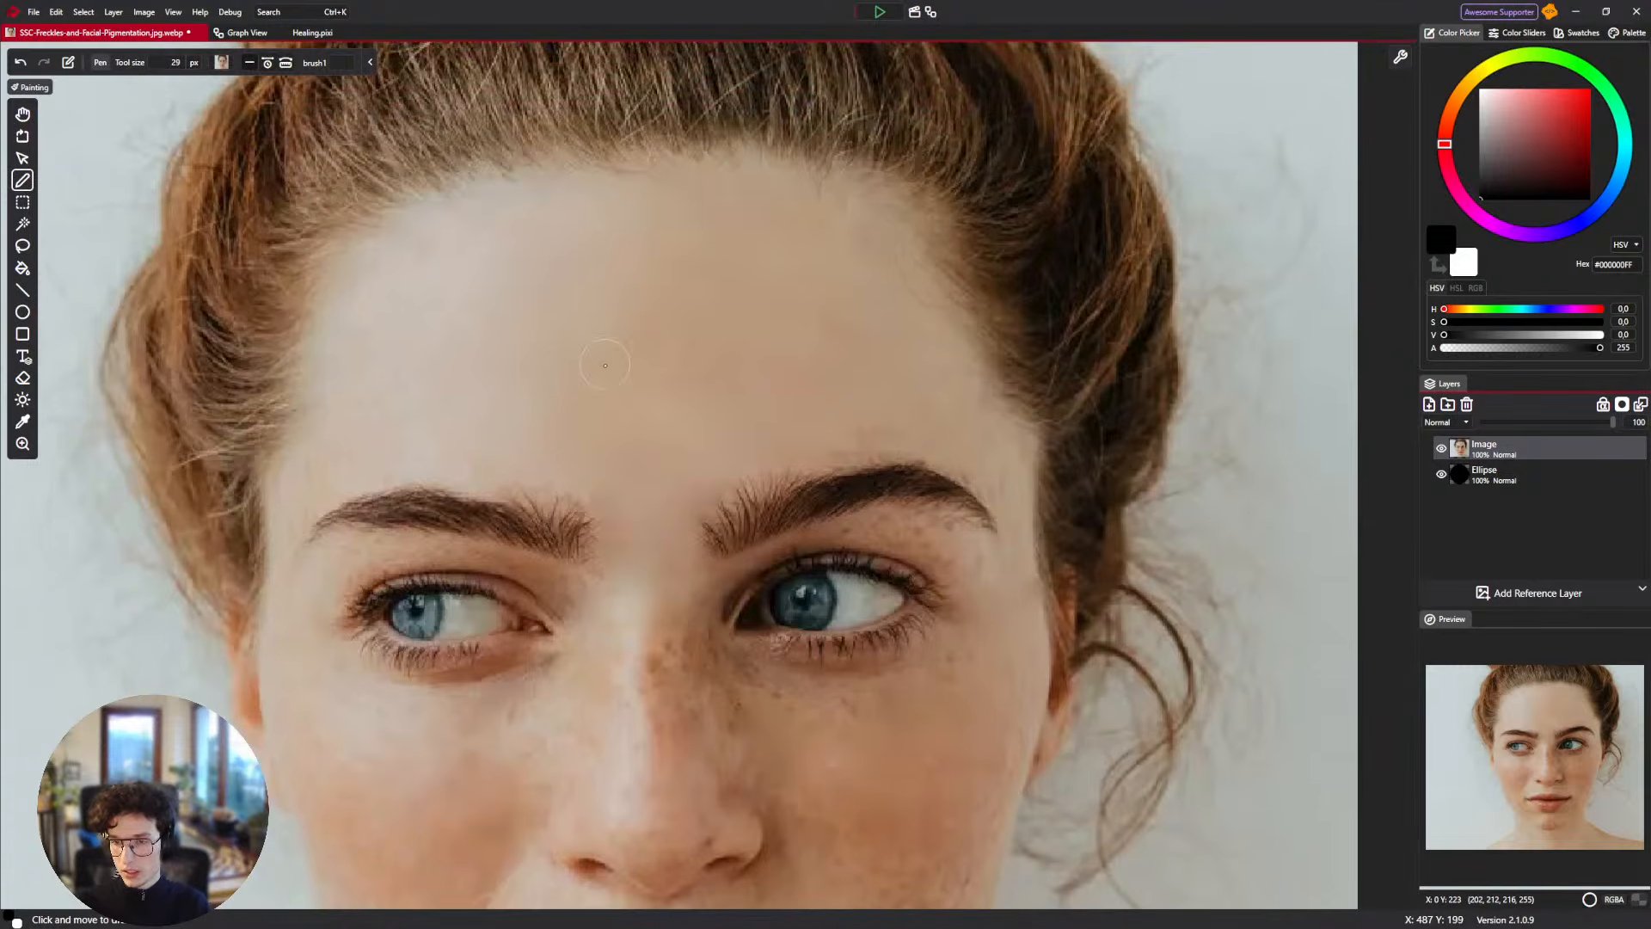
pyautogui.moveTo(604, 365)
pyautogui.mouseDown()
pyautogui.moveTo(603, 386)
pyautogui.moveTo(544, 344)
pyautogui.moveTo(565, 418)
pyautogui.mouseUp()
pyautogui.scroll(-8, 559, 361)
pyautogui.scroll(5, 550, 370)
pyautogui.scroll(4, 565, 416)
pyautogui.click(227, 67)
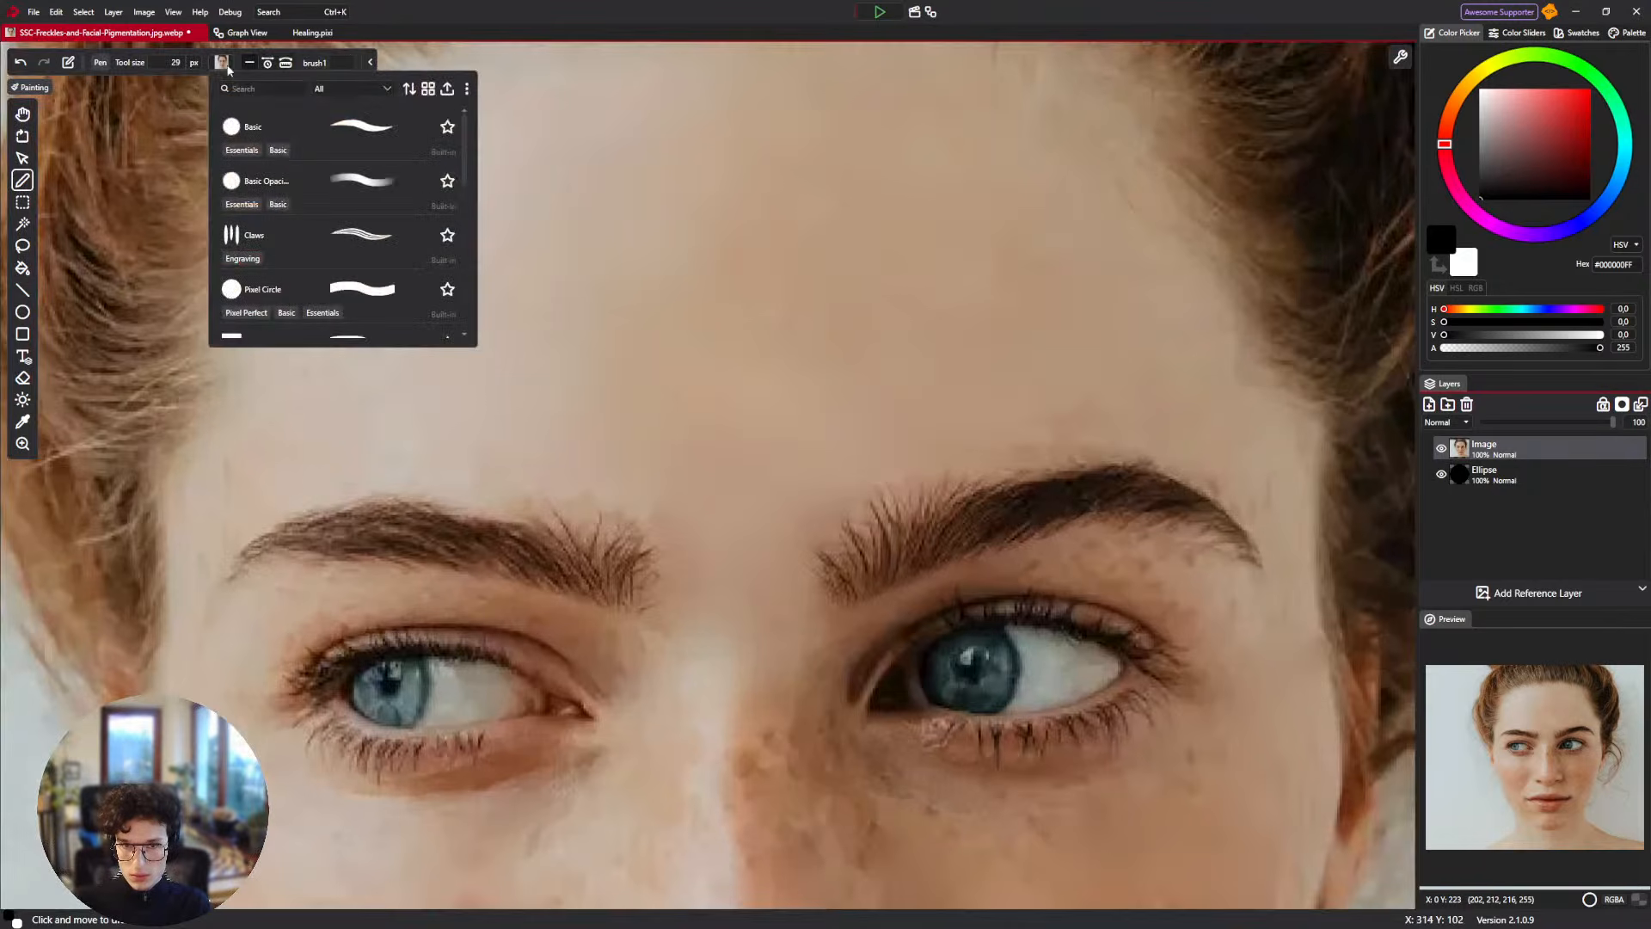
pyautogui.scroll(-5, 359, 194)
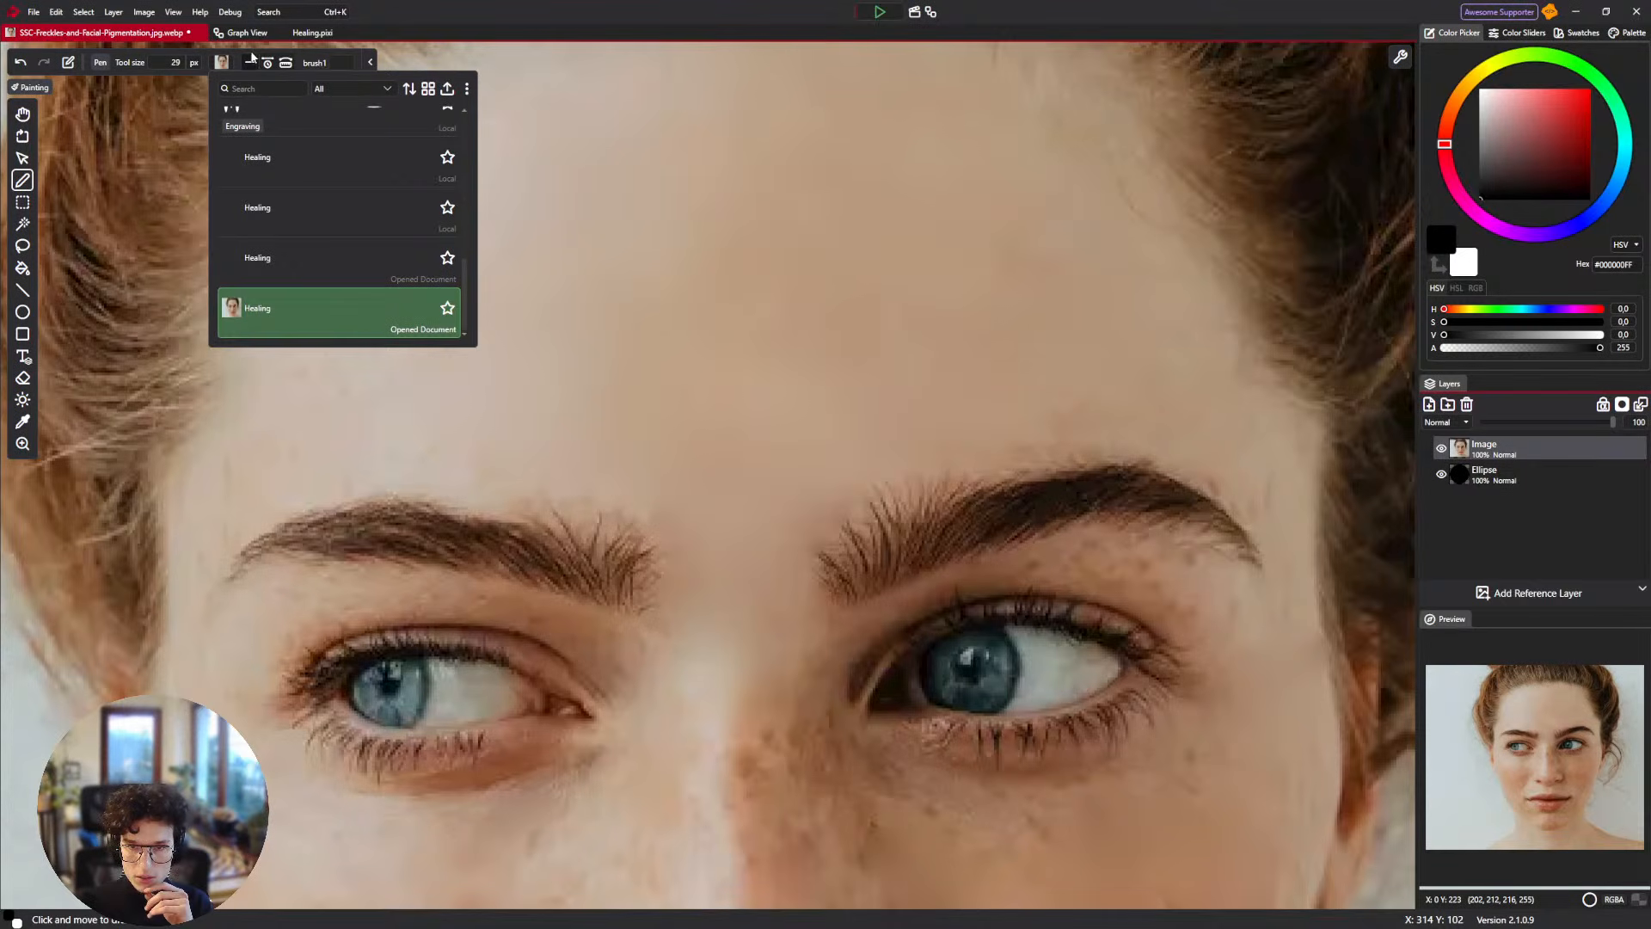
pyautogui.click(227, 63)
pyautogui.moveTo(617, 245); pyautogui.dragTo(616, 331)
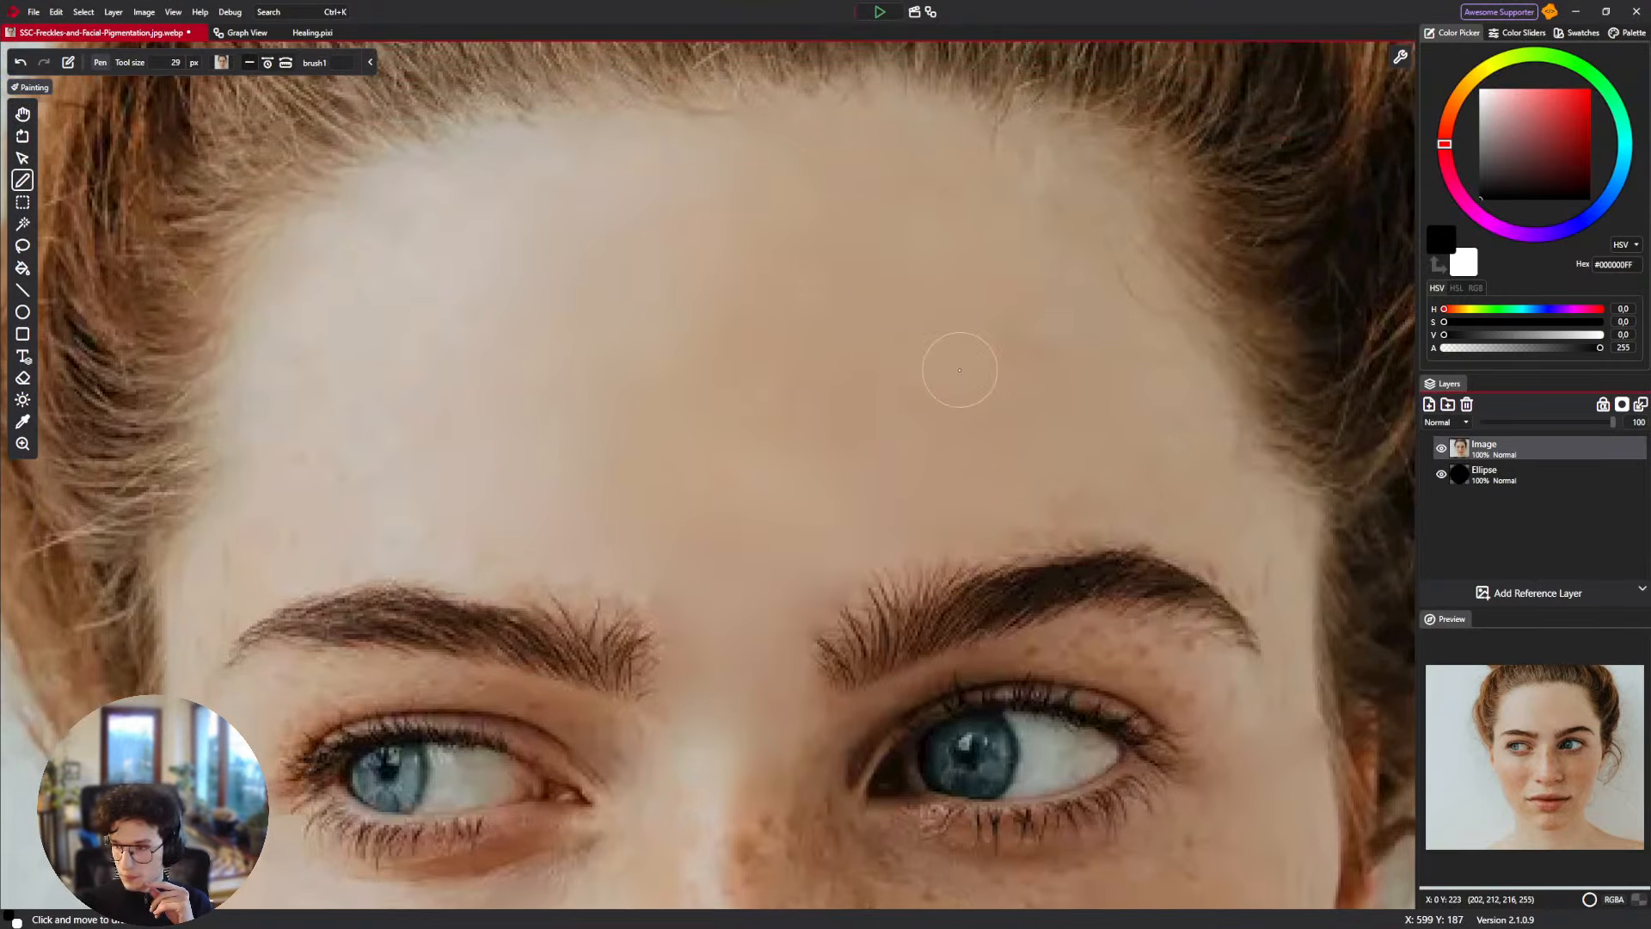
pyautogui.scroll(-2, 960, 370)
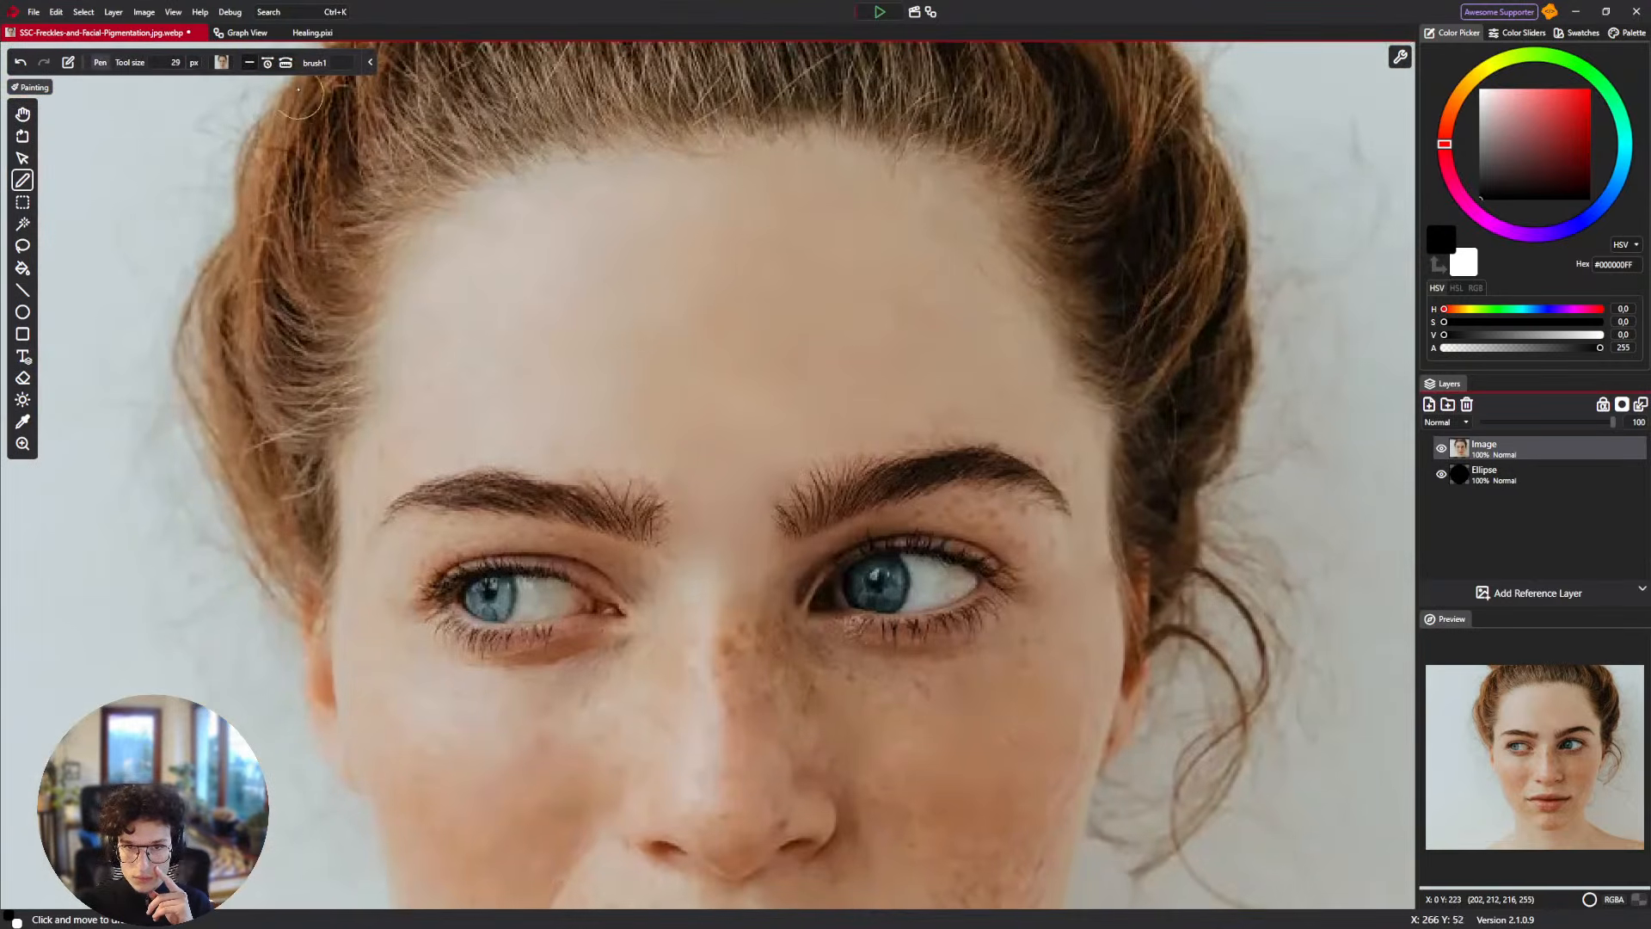
pyautogui.moveTo(688, 413); pyautogui.dragTo(685, 457)
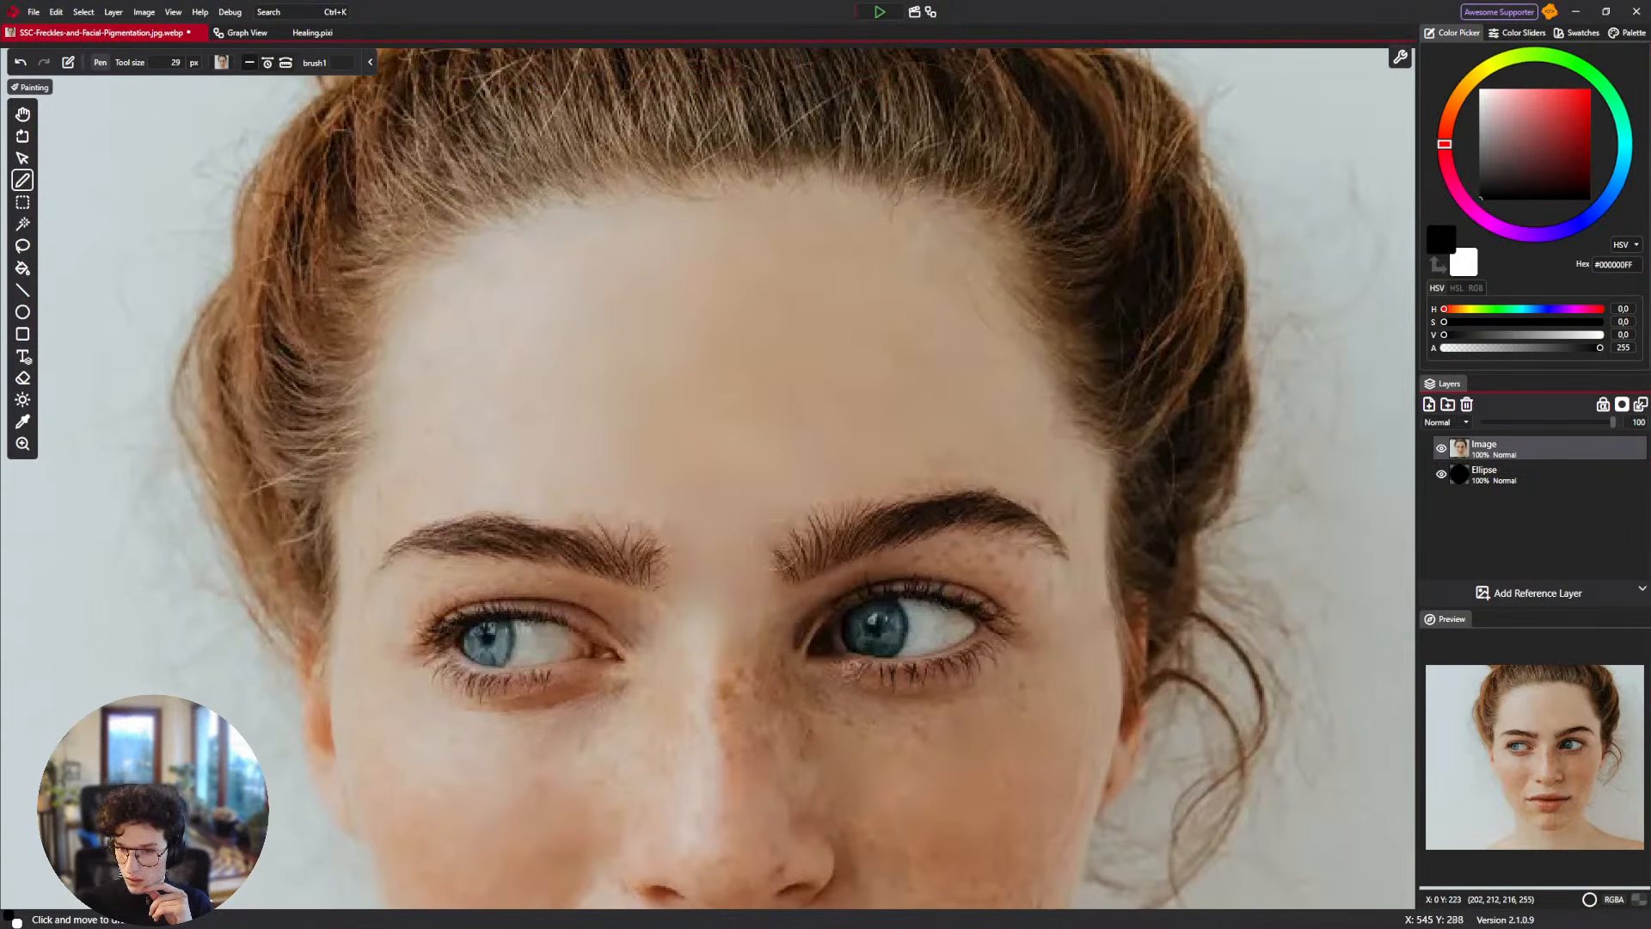
pyautogui.scroll(-2, 772, 586)
# Go back to the node graph and review the complete Healing brush setup.
pyautogui.click(242, 33)
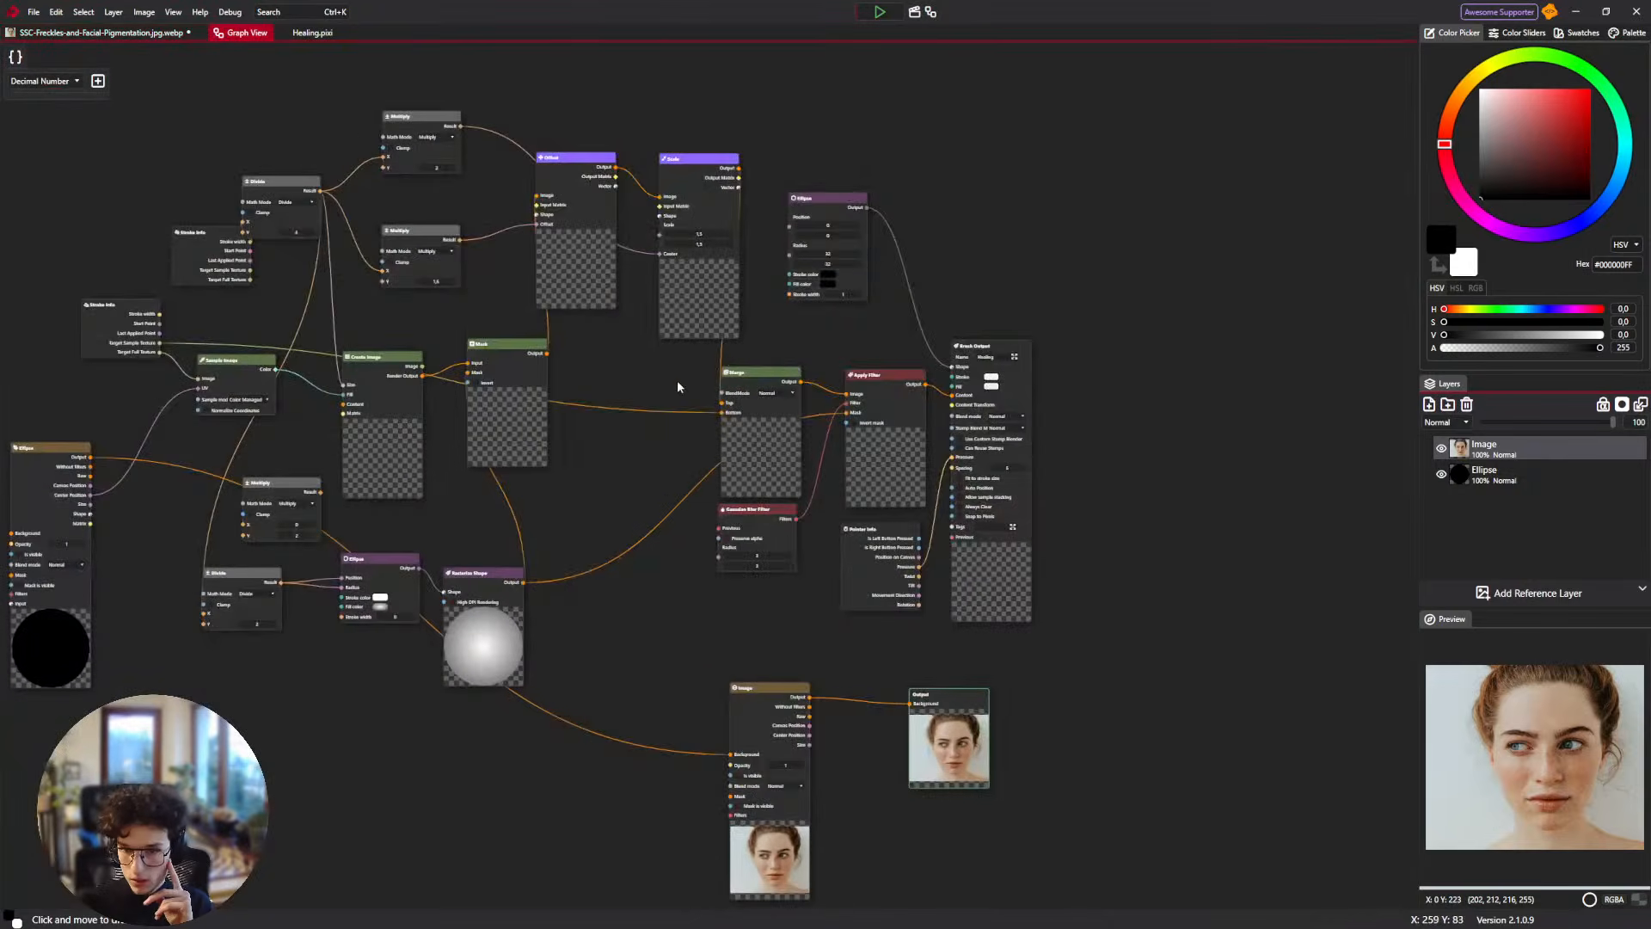
pyautogui.moveTo(678, 380); pyautogui.dragTo(828, 360)
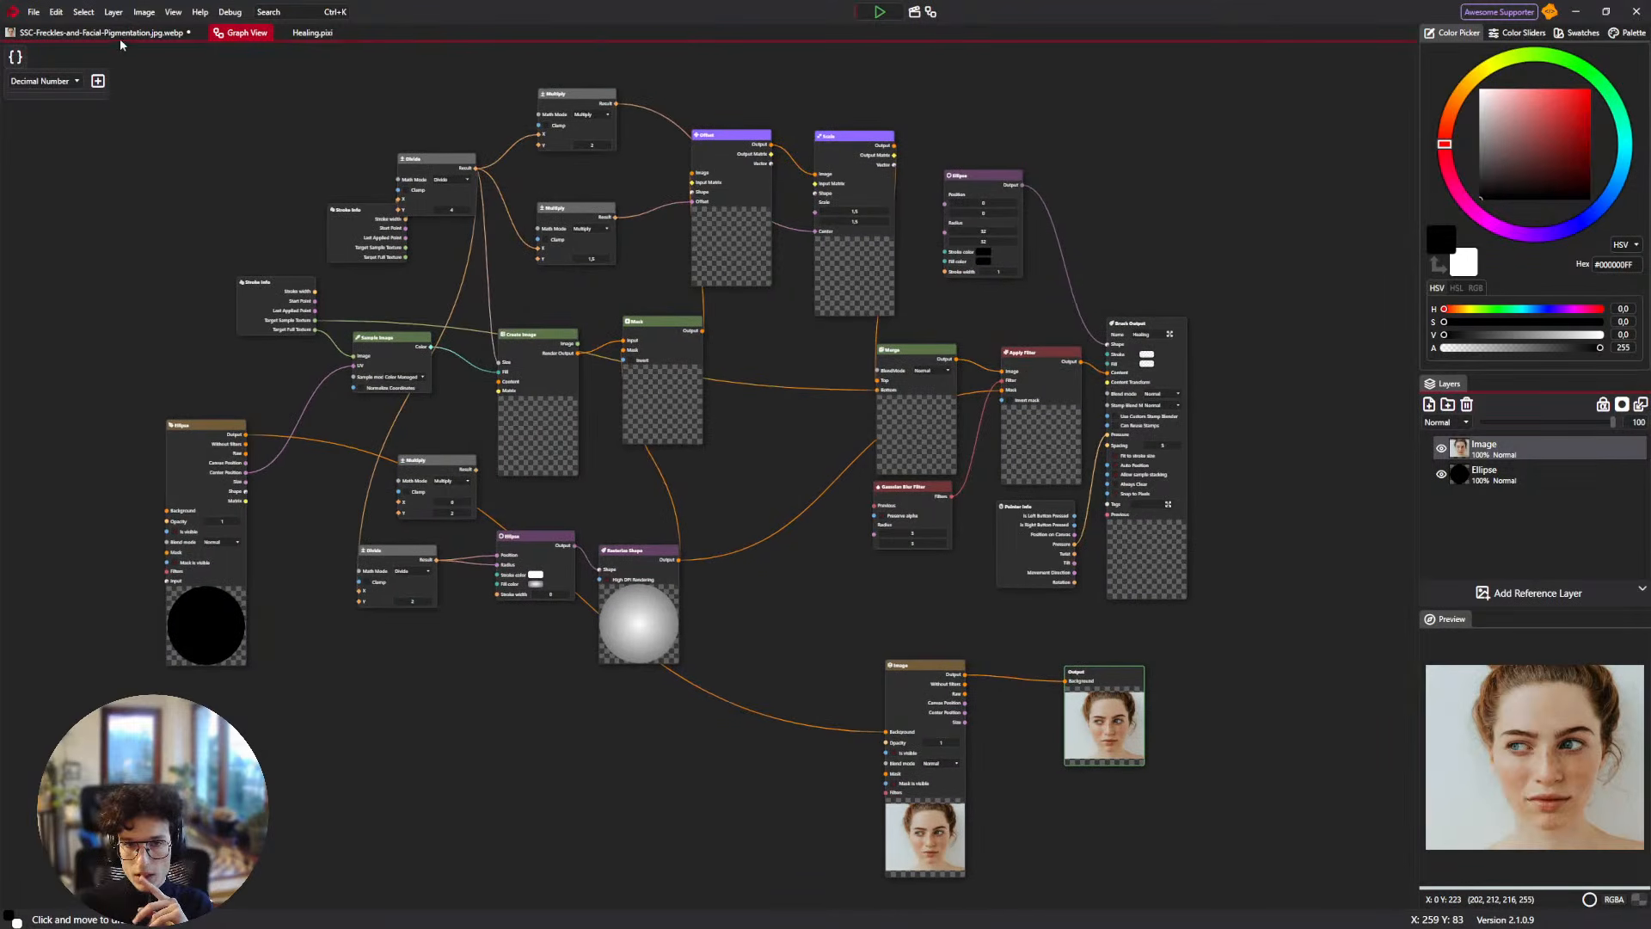
# Select the Ellipse layer on the portrait canvas, inspect its placement with the Move tool, and switch back to the Pen.
pyautogui.click(117, 32)
pyautogui.click(1495, 483)
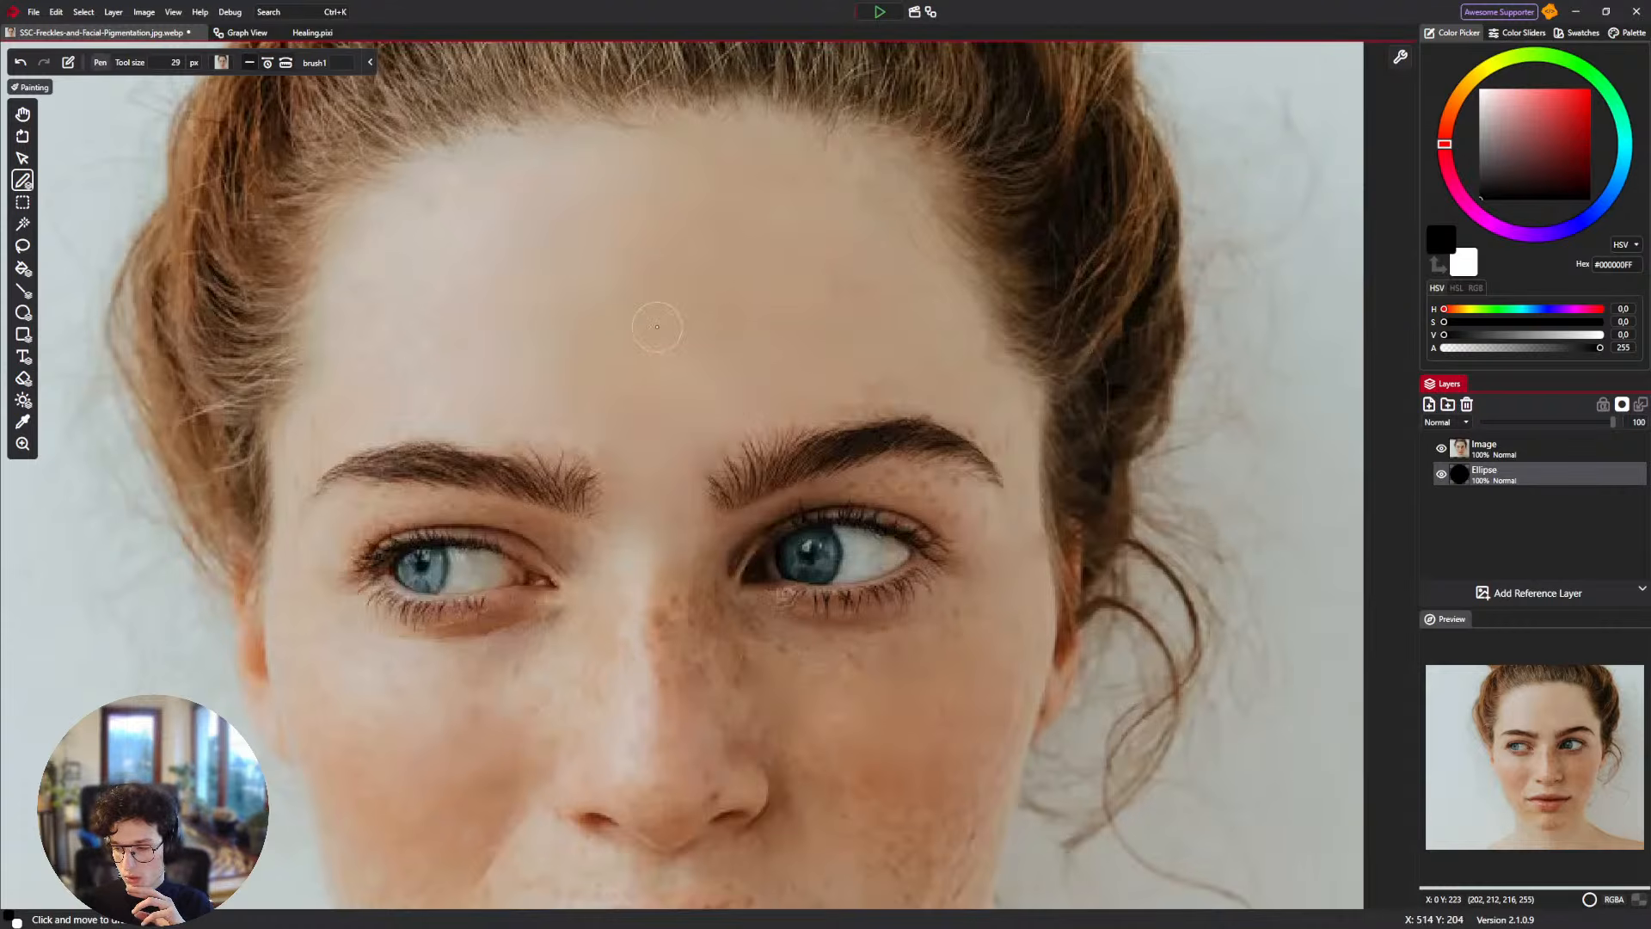
pyautogui.moveTo(891, 444); pyautogui.dragTo(858, 300)
pyautogui.moveTo(915, 472); pyautogui.dragTo(916, 446)
pyautogui.press('v')
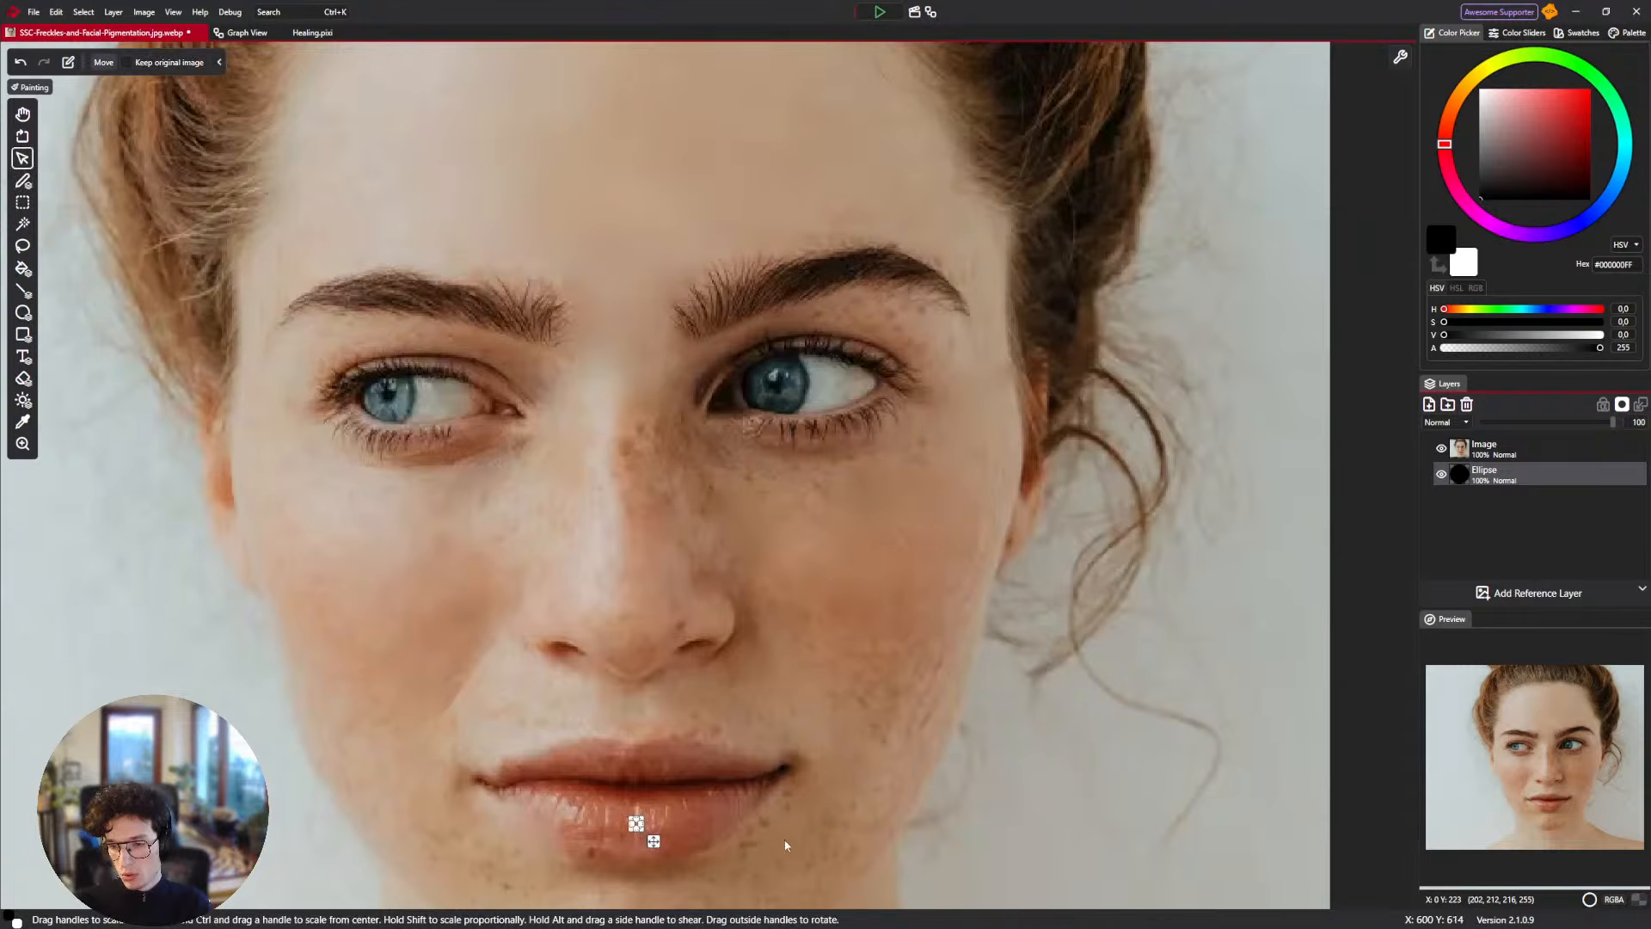
pyautogui.moveTo(627, 838); pyautogui.dragTo(611, 554)
pyautogui.scroll(2, 611, 554)
pyautogui.scroll(5, 622, 536)
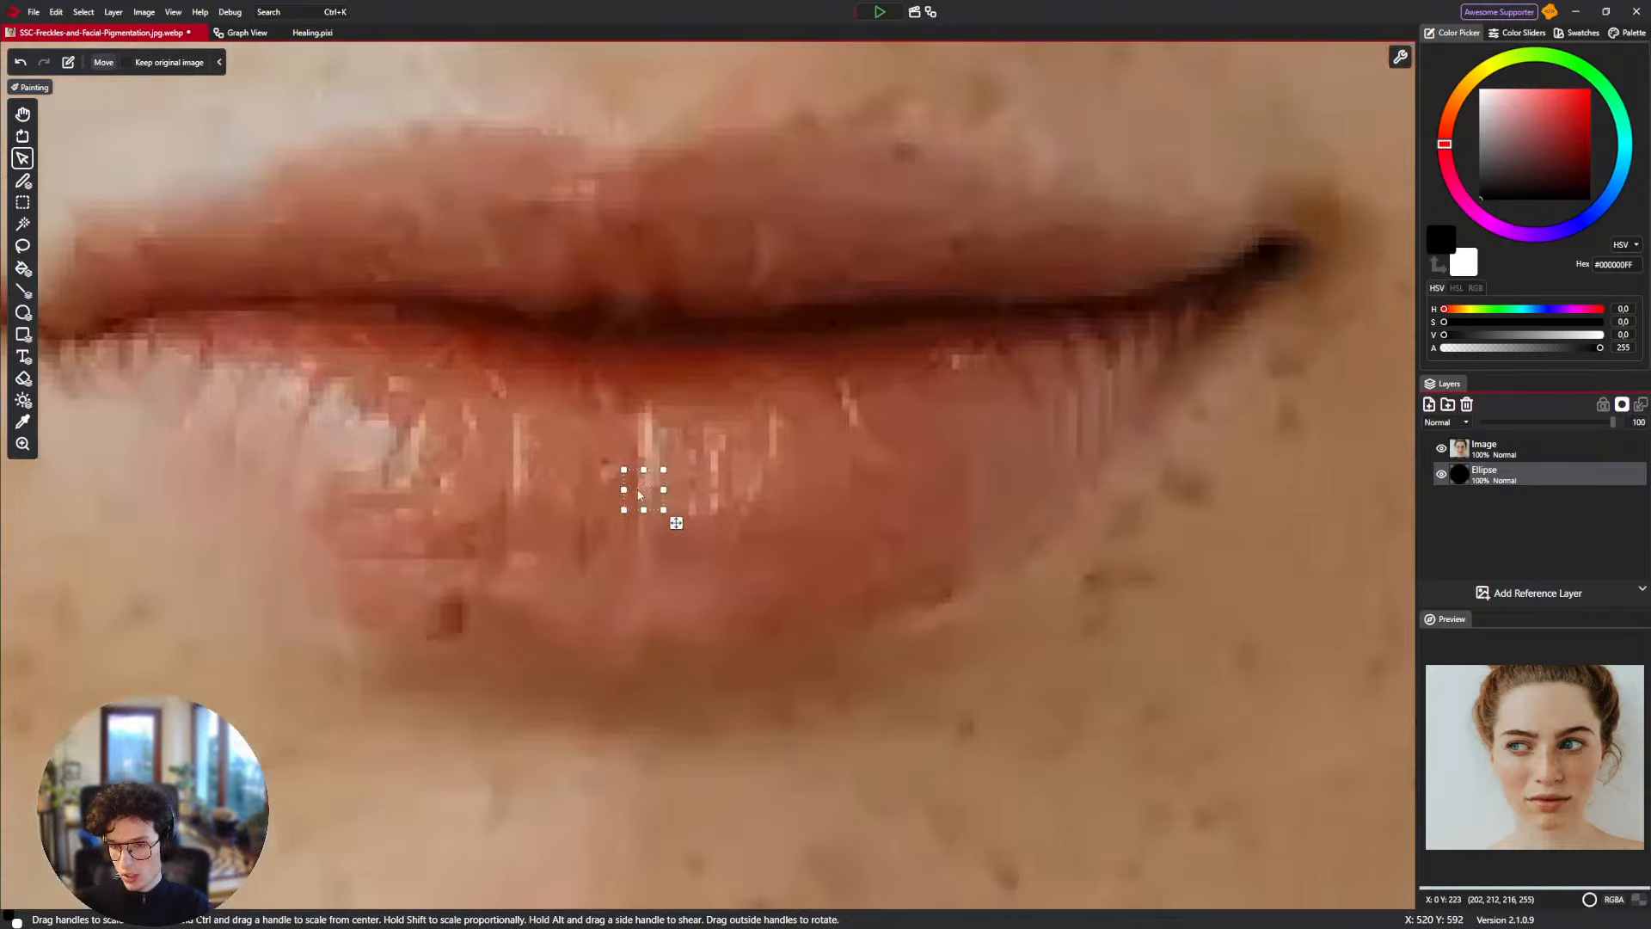
pyautogui.scroll(-4, 640, 486)
pyautogui.press('b')
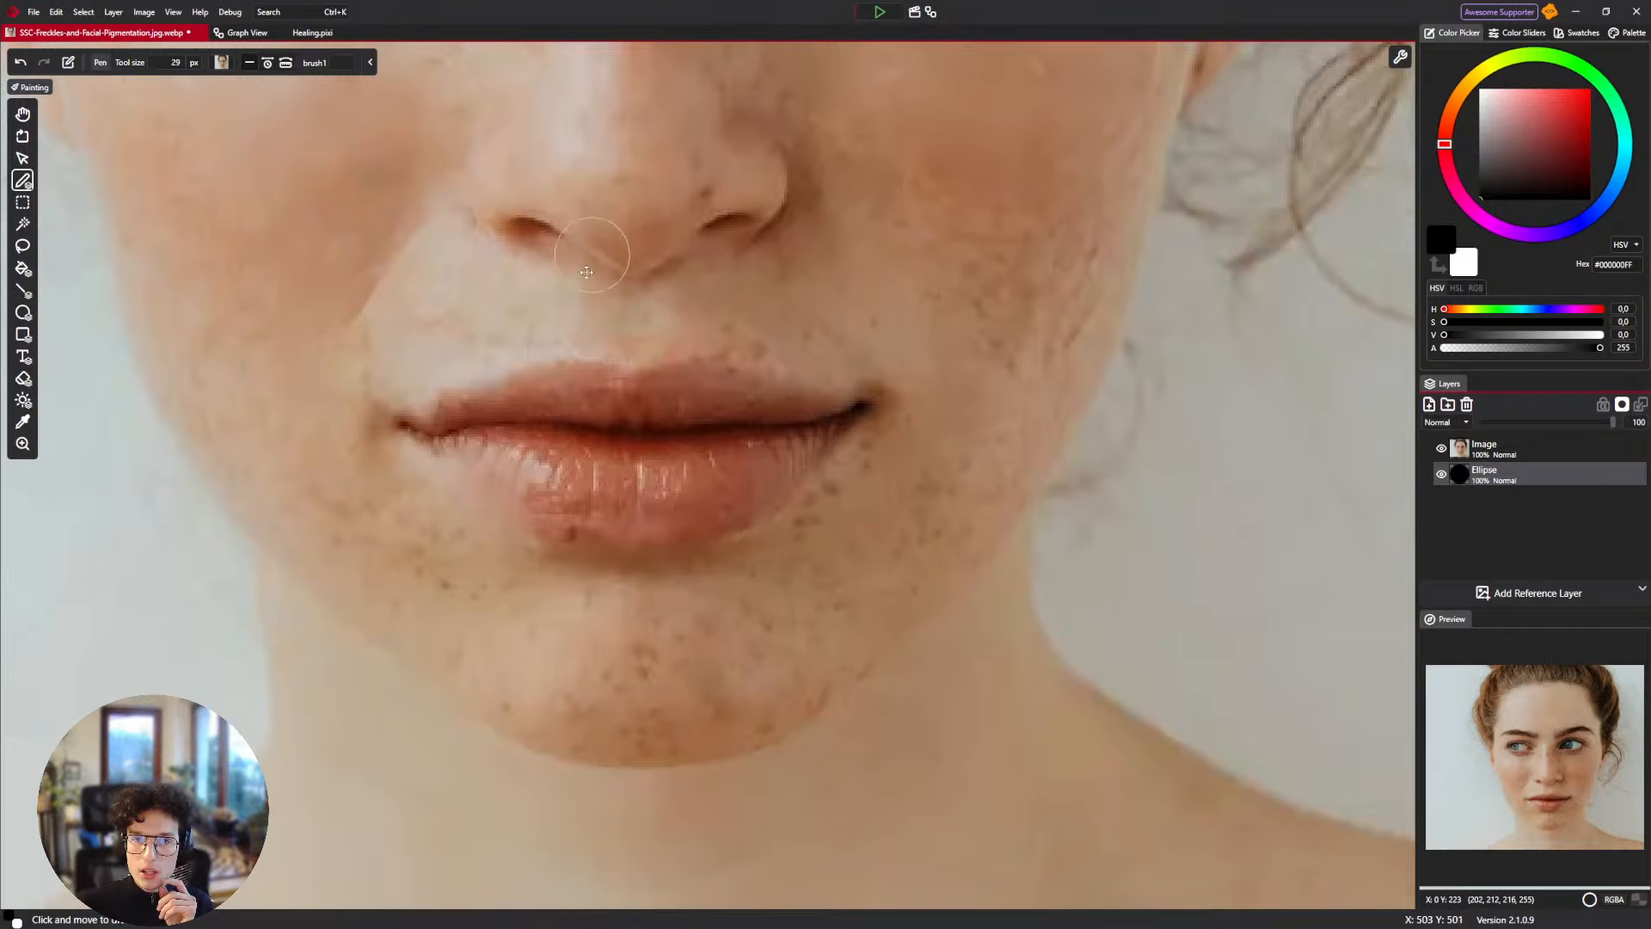
pyautogui.scroll(2, 619, 258)
# Add another Stroke Info node to the portrait's node graph, left of the existing Stroke Info nodes.
pyautogui.click(230, 34)
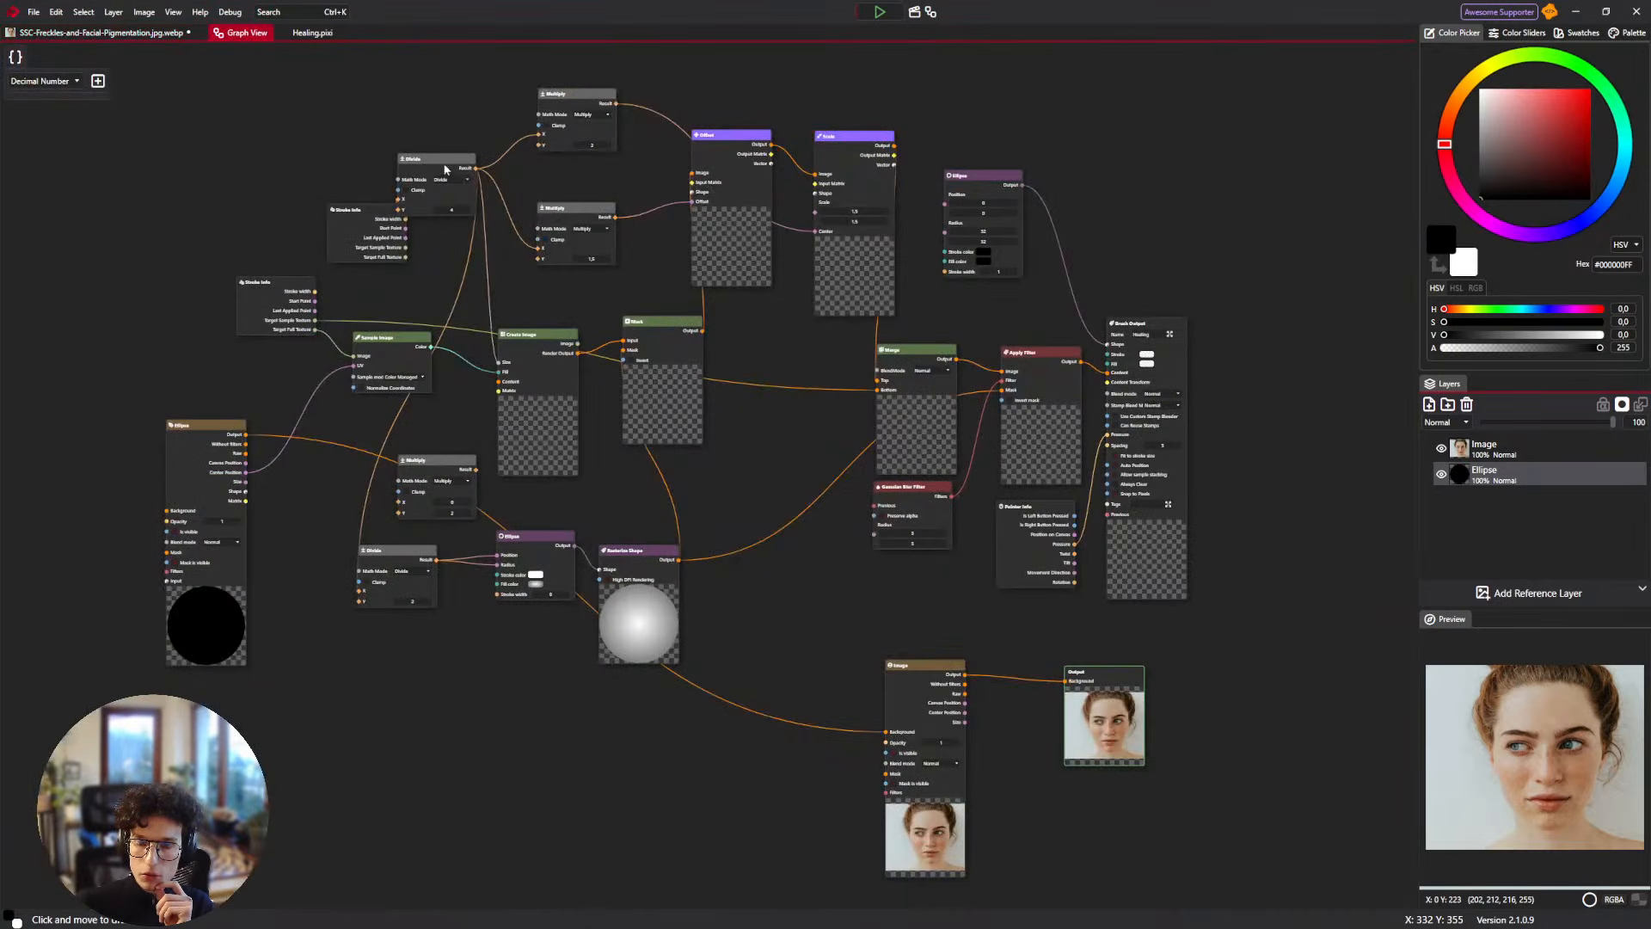
pyautogui.moveTo(447, 172); pyautogui.dragTo(657, 351)
pyautogui.moveTo(989, 307); pyautogui.dragTo(898, 181)
pyautogui.scroll(2, 825, 632)
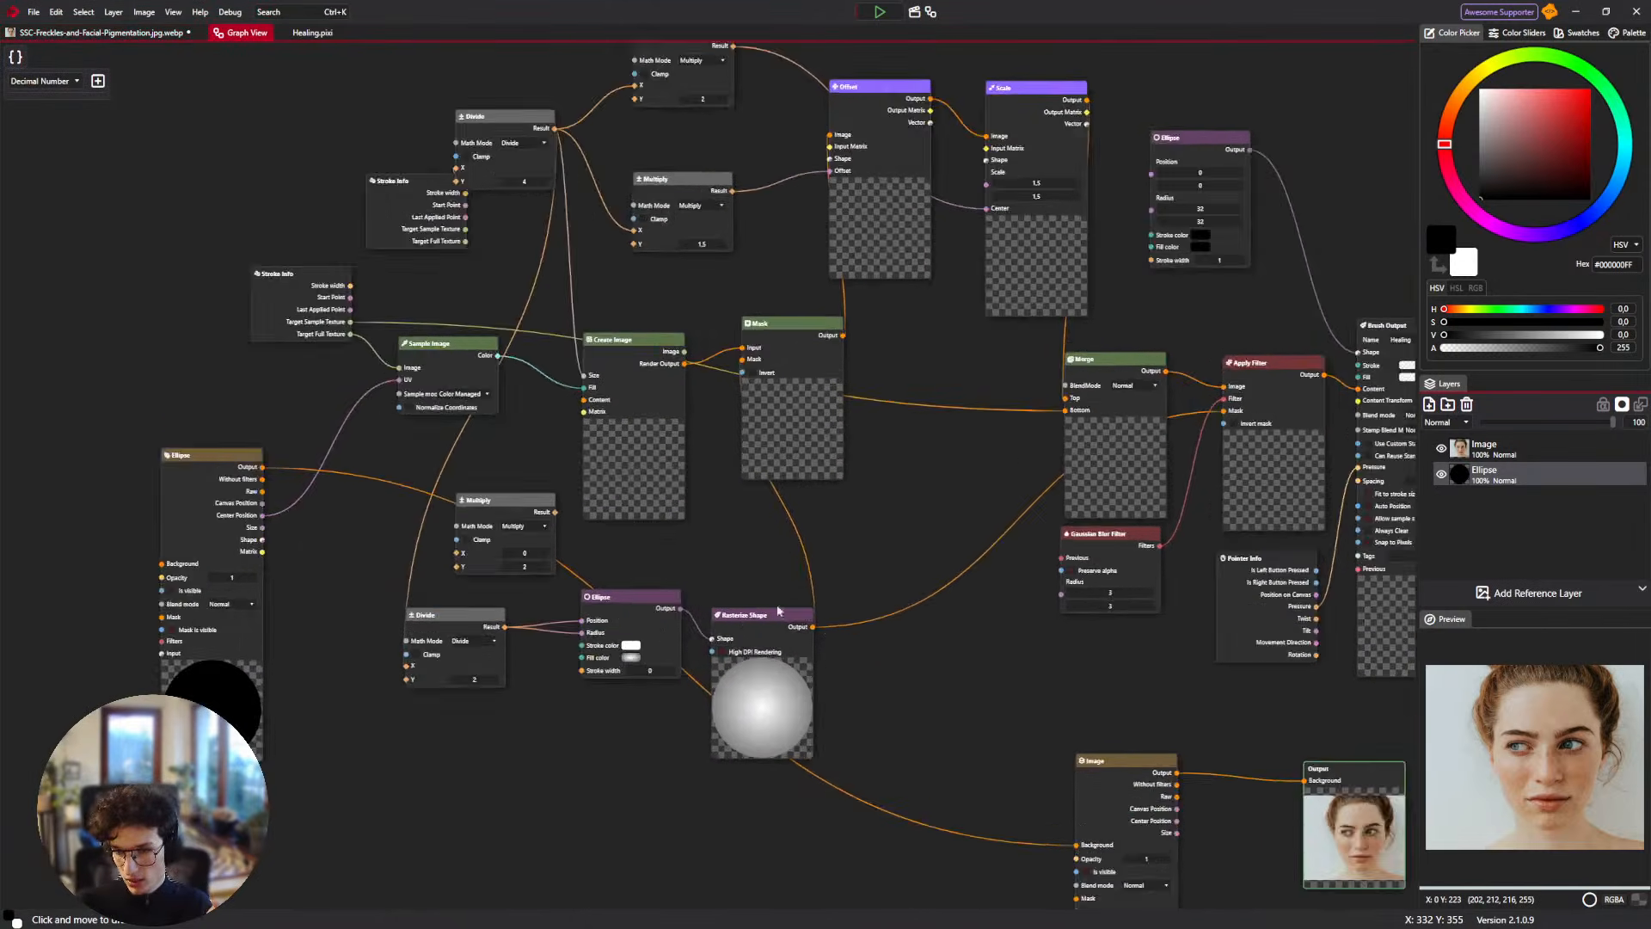
pyautogui.moveTo(78, 264); pyautogui.dragTo(523, 422)
pyautogui.rightClick(524, 422)
pyautogui.write('stroke')
pyautogui.press('Return')
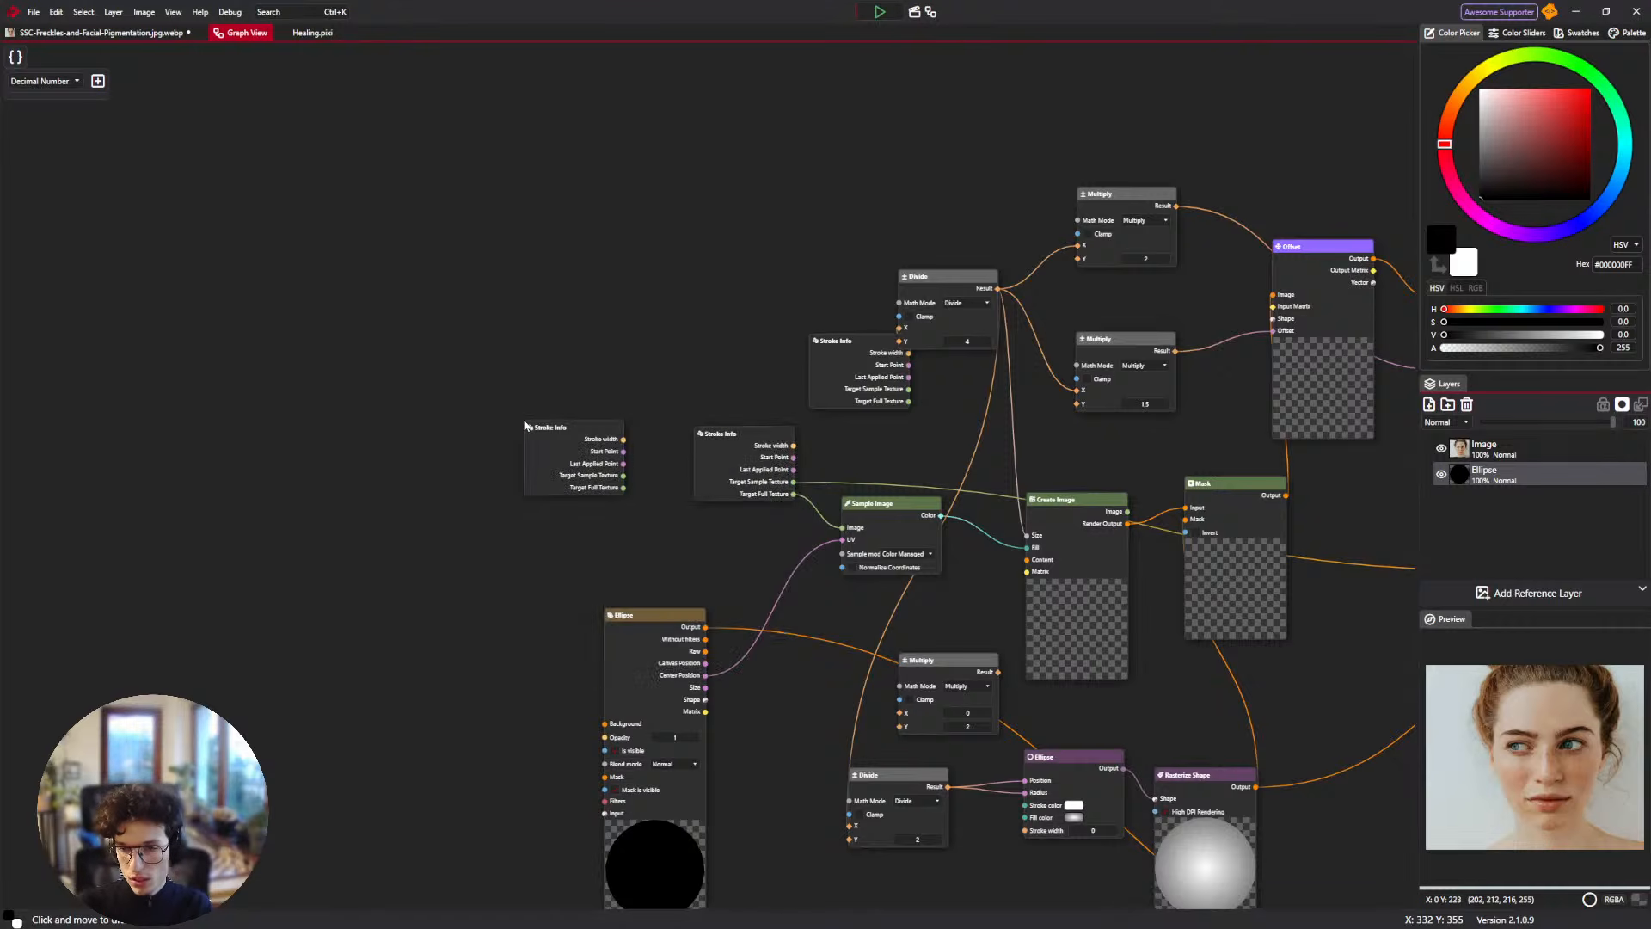
pyautogui.scroll(5, 553, 434)
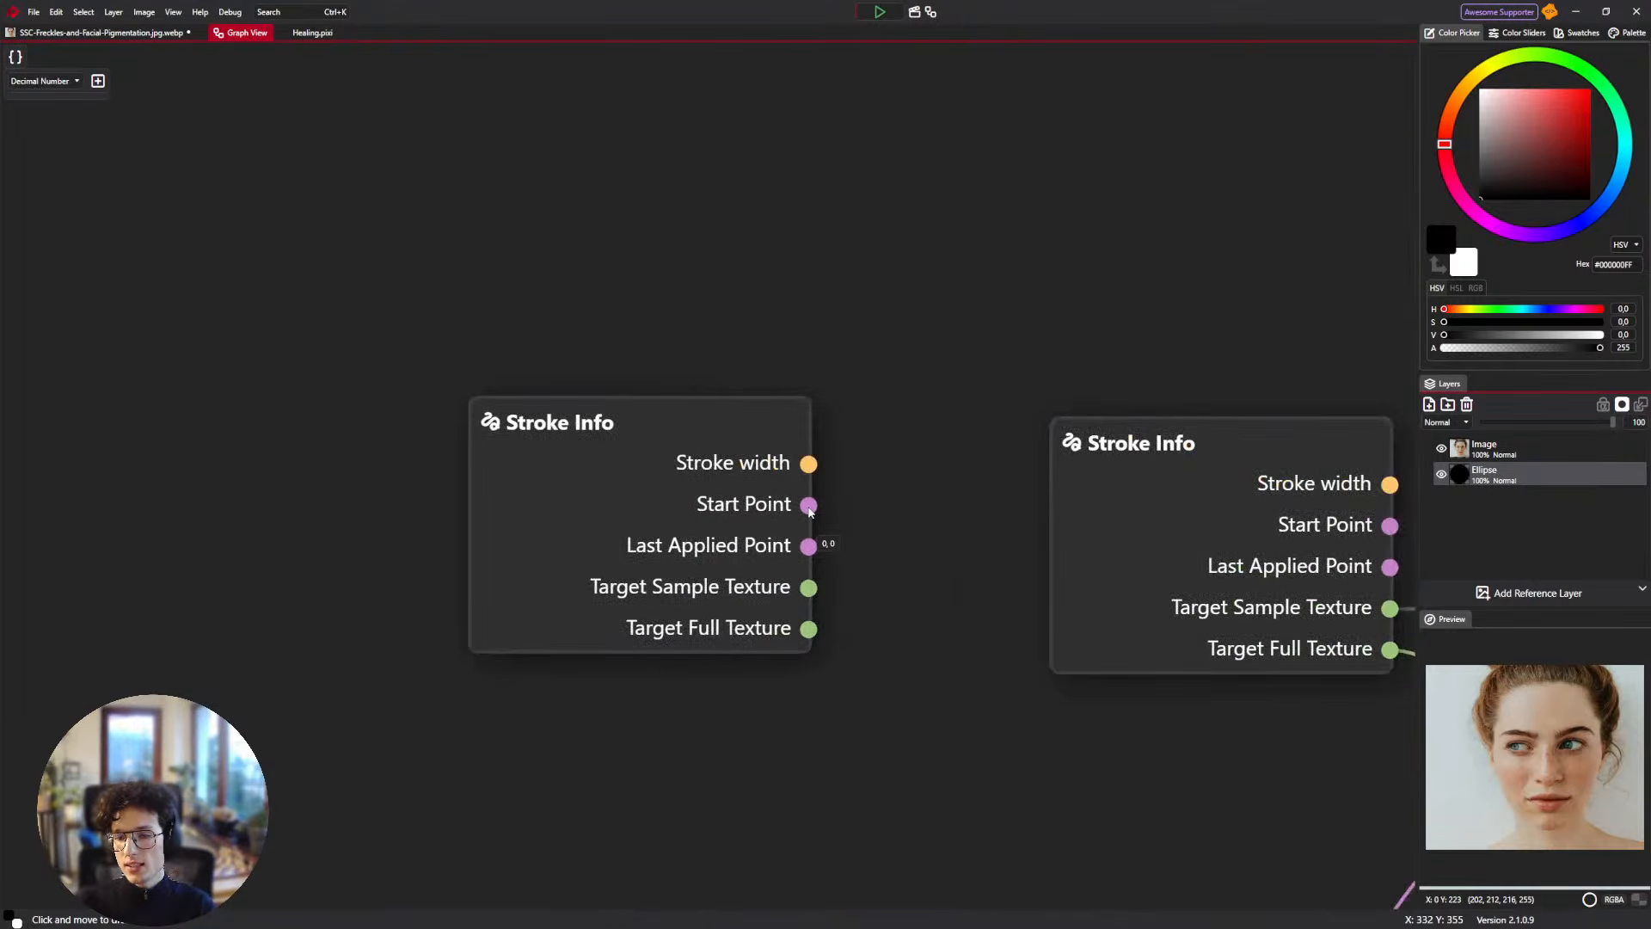
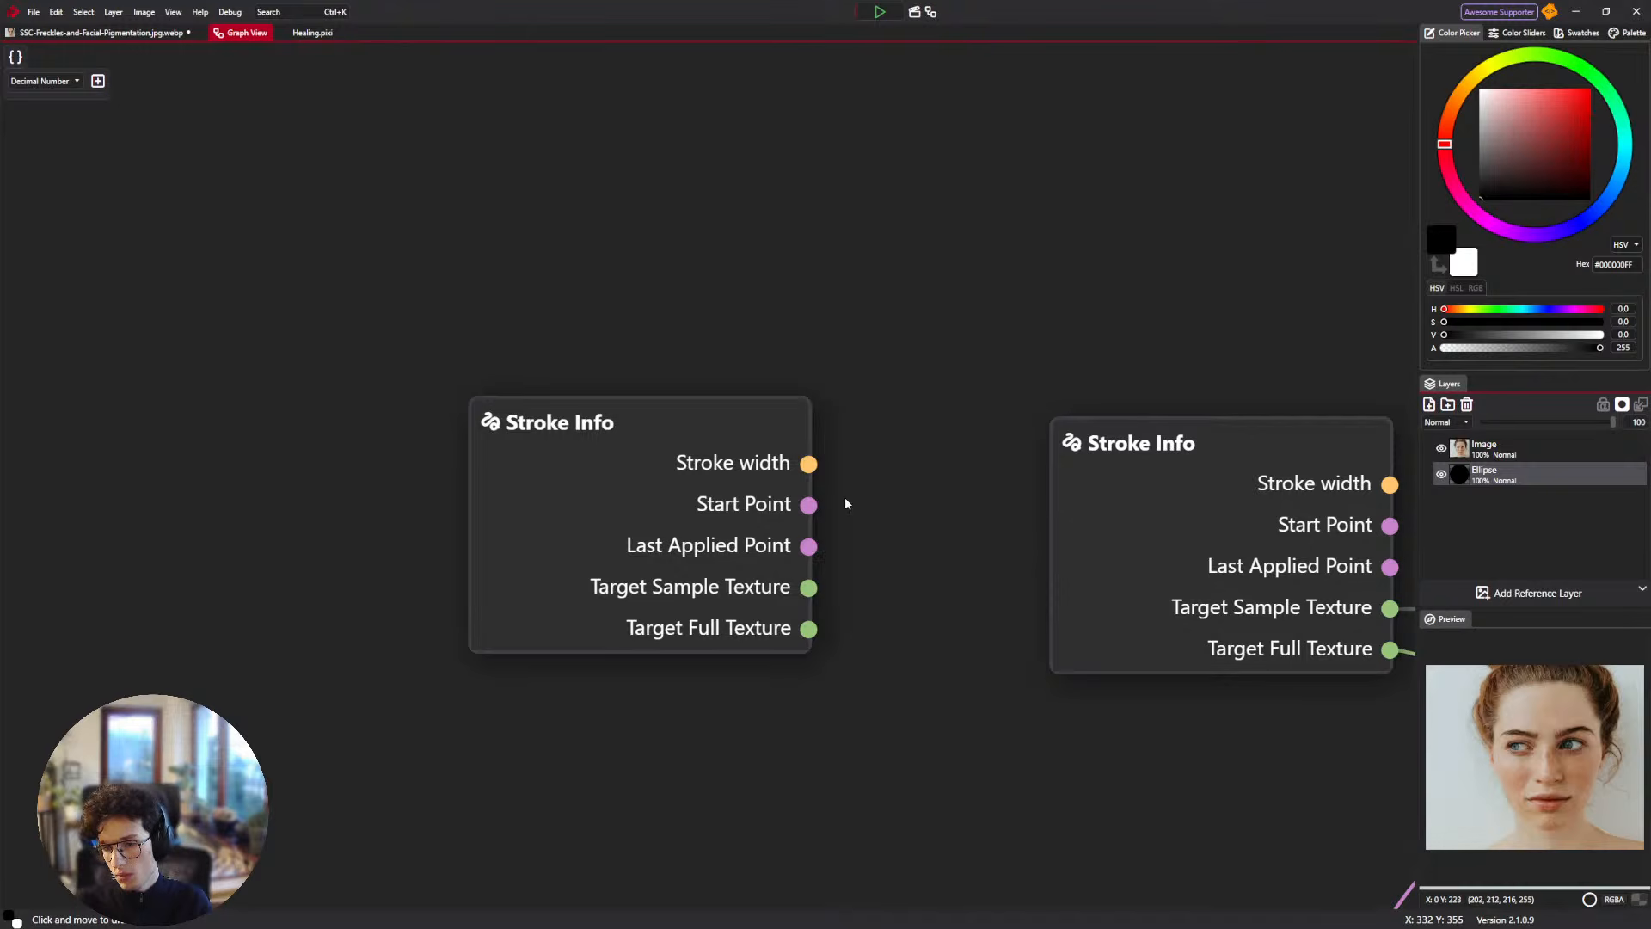
# Move the new Stroke Info node closer to the brush nodes, between the existing Stroke Info and the Ellipse layer node.
pyautogui.moveTo(837, 467)
pyautogui.mouseDown()
pyautogui.moveTo(620, 445)
pyautogui.moveTo(612, 483)
pyautogui.moveTo(695, 524)
pyautogui.mouseUp()
pyautogui.scroll(-2, 588, 492)
pyautogui.moveTo(695, 524); pyautogui.dragTo(597, 464)
pyautogui.moveTo(453, 401); pyautogui.dragTo(479, 499)
pyautogui.moveTo(649, 591); pyautogui.dragTo(382, 472)
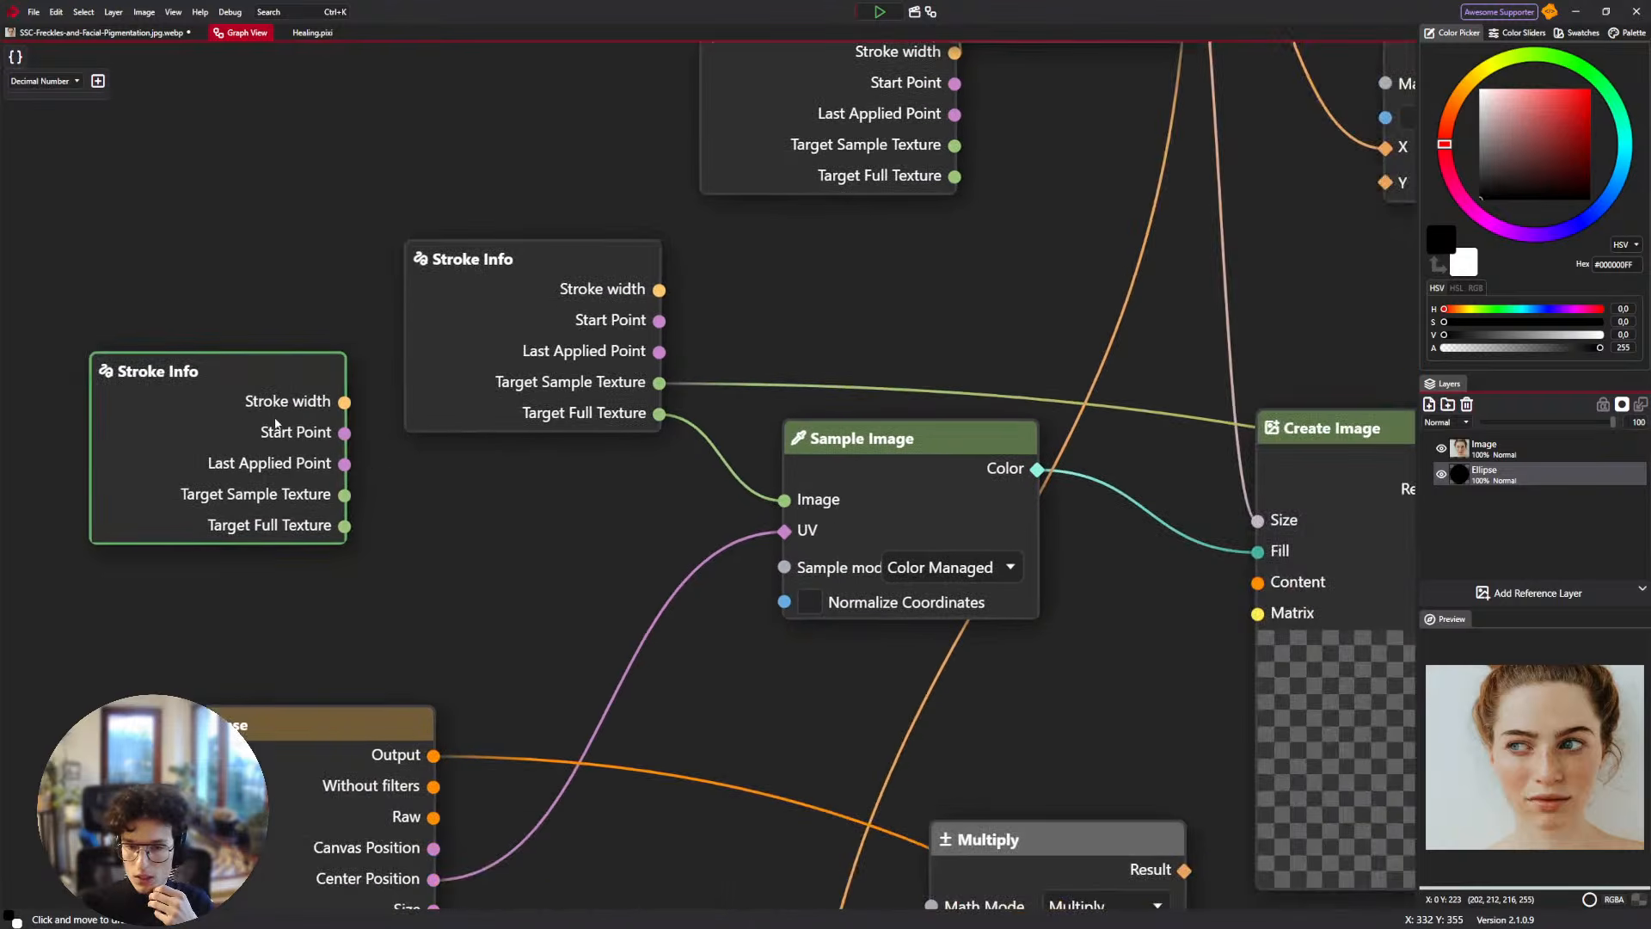
pyautogui.scroll(-2, 275, 419)
pyautogui.moveTo(268, 353); pyautogui.dragTo(367, 442)
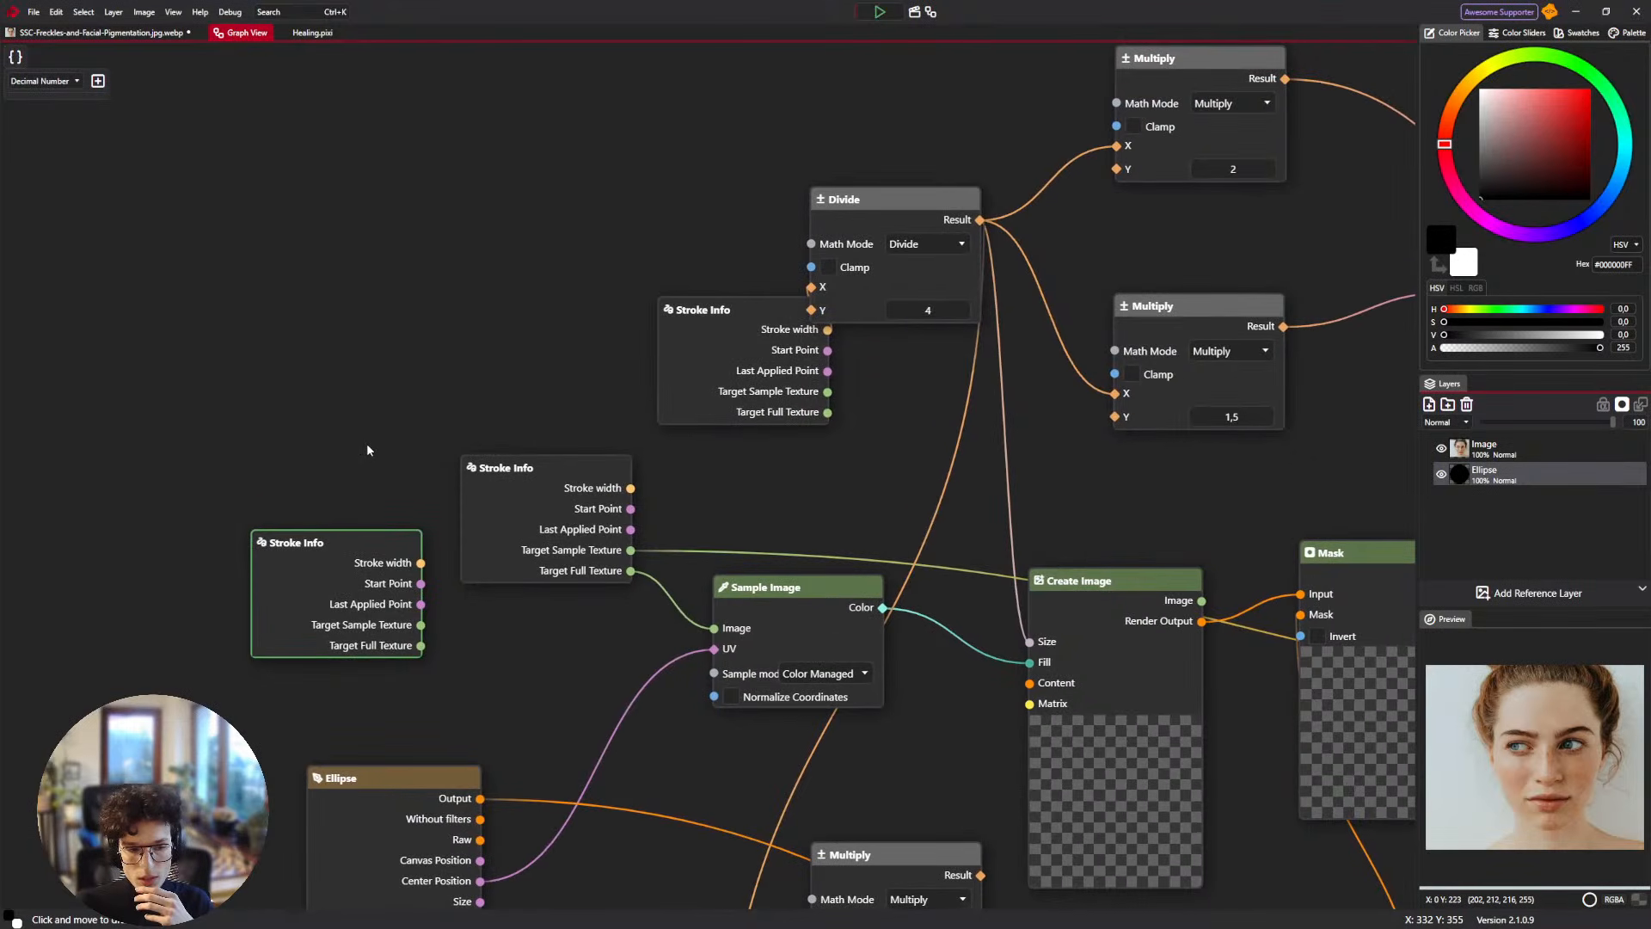
pyautogui.moveTo(451, 509); pyautogui.dragTo(406, 422)
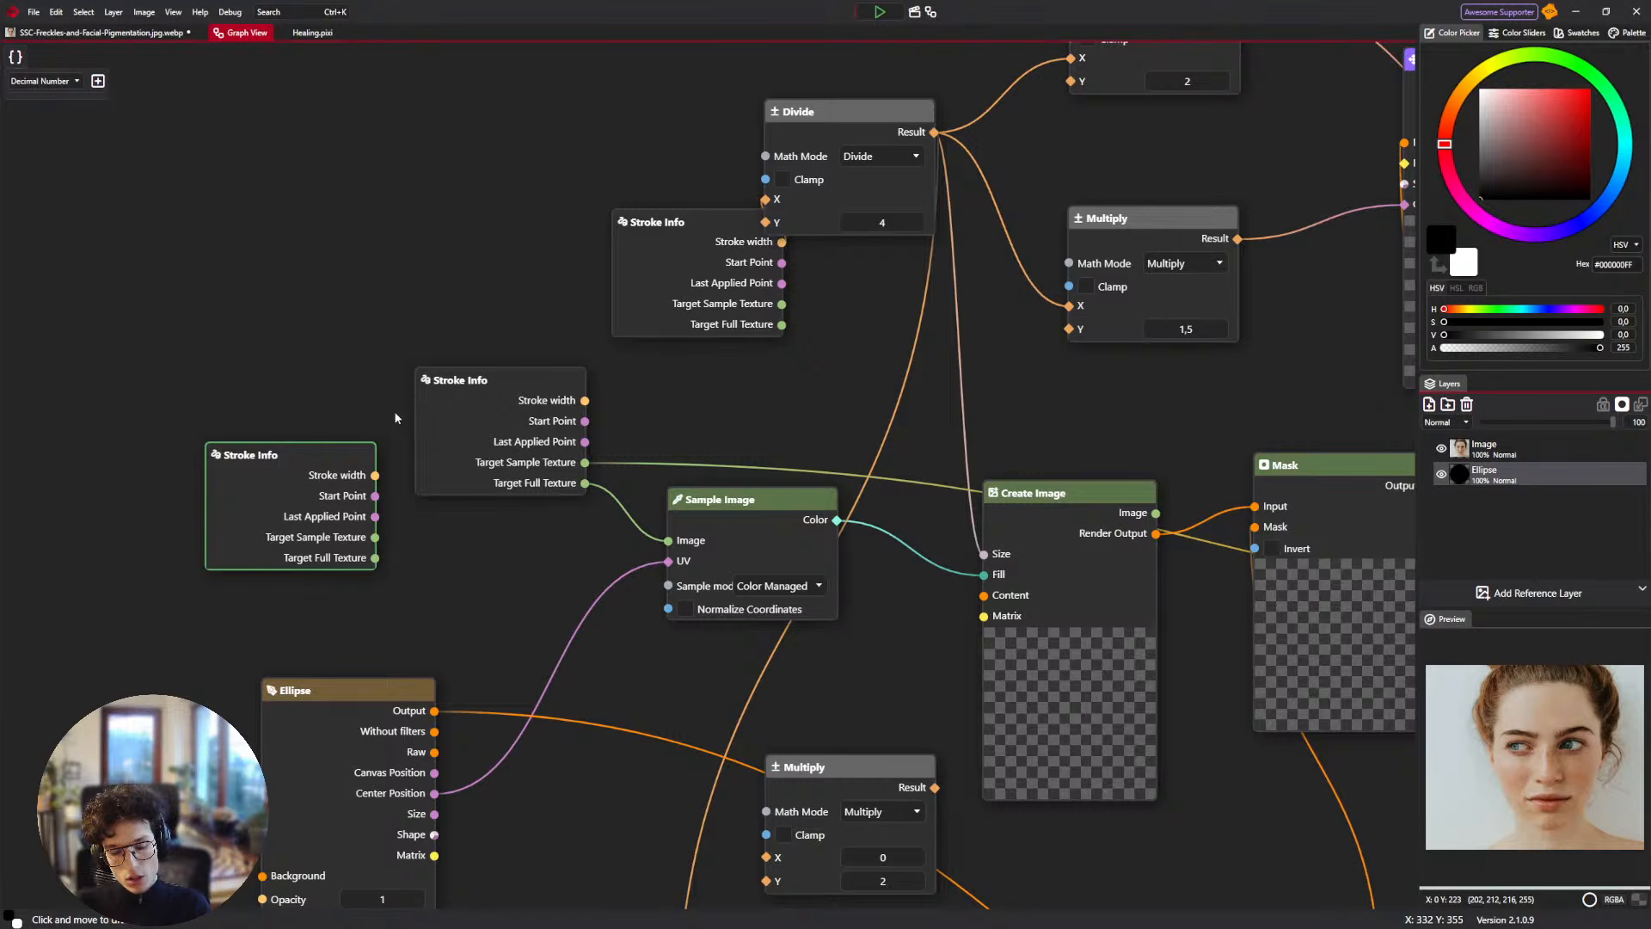
# Add a Switch node in the empty area beside the Healing brush graph.
pyautogui.moveTo(378, 217)
pyautogui.mouseDown()
pyautogui.moveTo(240, 240)
pyautogui.moveTo(94, 214)
pyautogui.mouseUp()
pyautogui.scroll(-5, 94, 214)
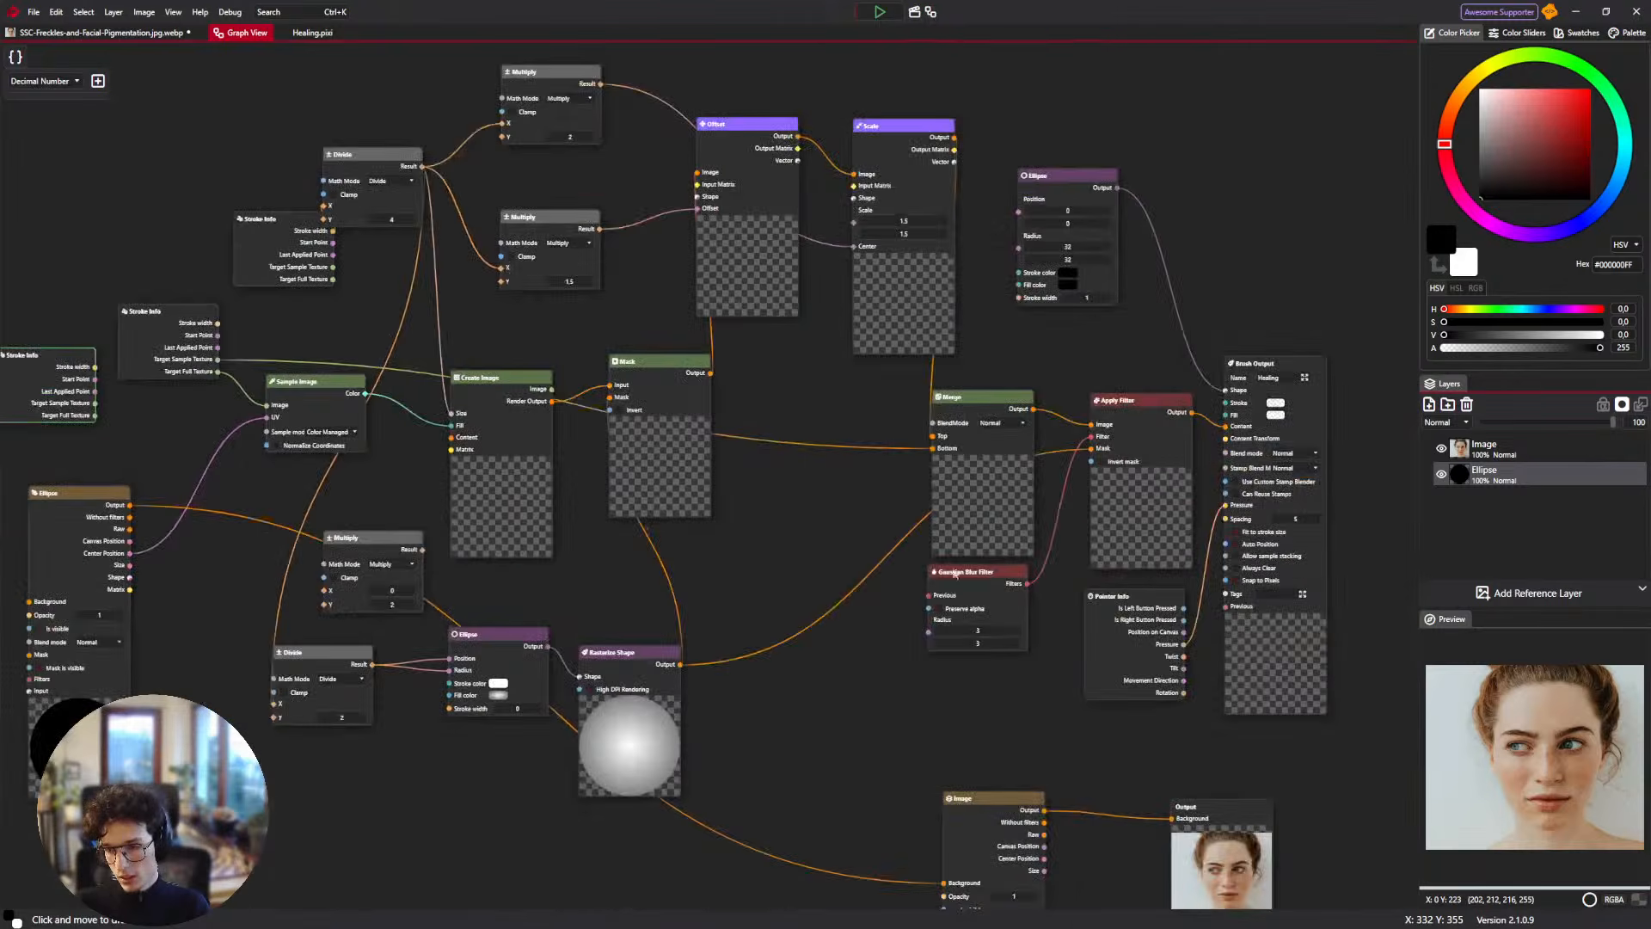
pyautogui.moveTo(1342, 258); pyautogui.dragTo(995, 121)
pyautogui.scroll(3, 1074, 84)
pyautogui.moveTo(1074, 84); pyautogui.dragTo(766, 324)
pyautogui.rightClick(766, 323)
pyautogui.press('BackSpace')
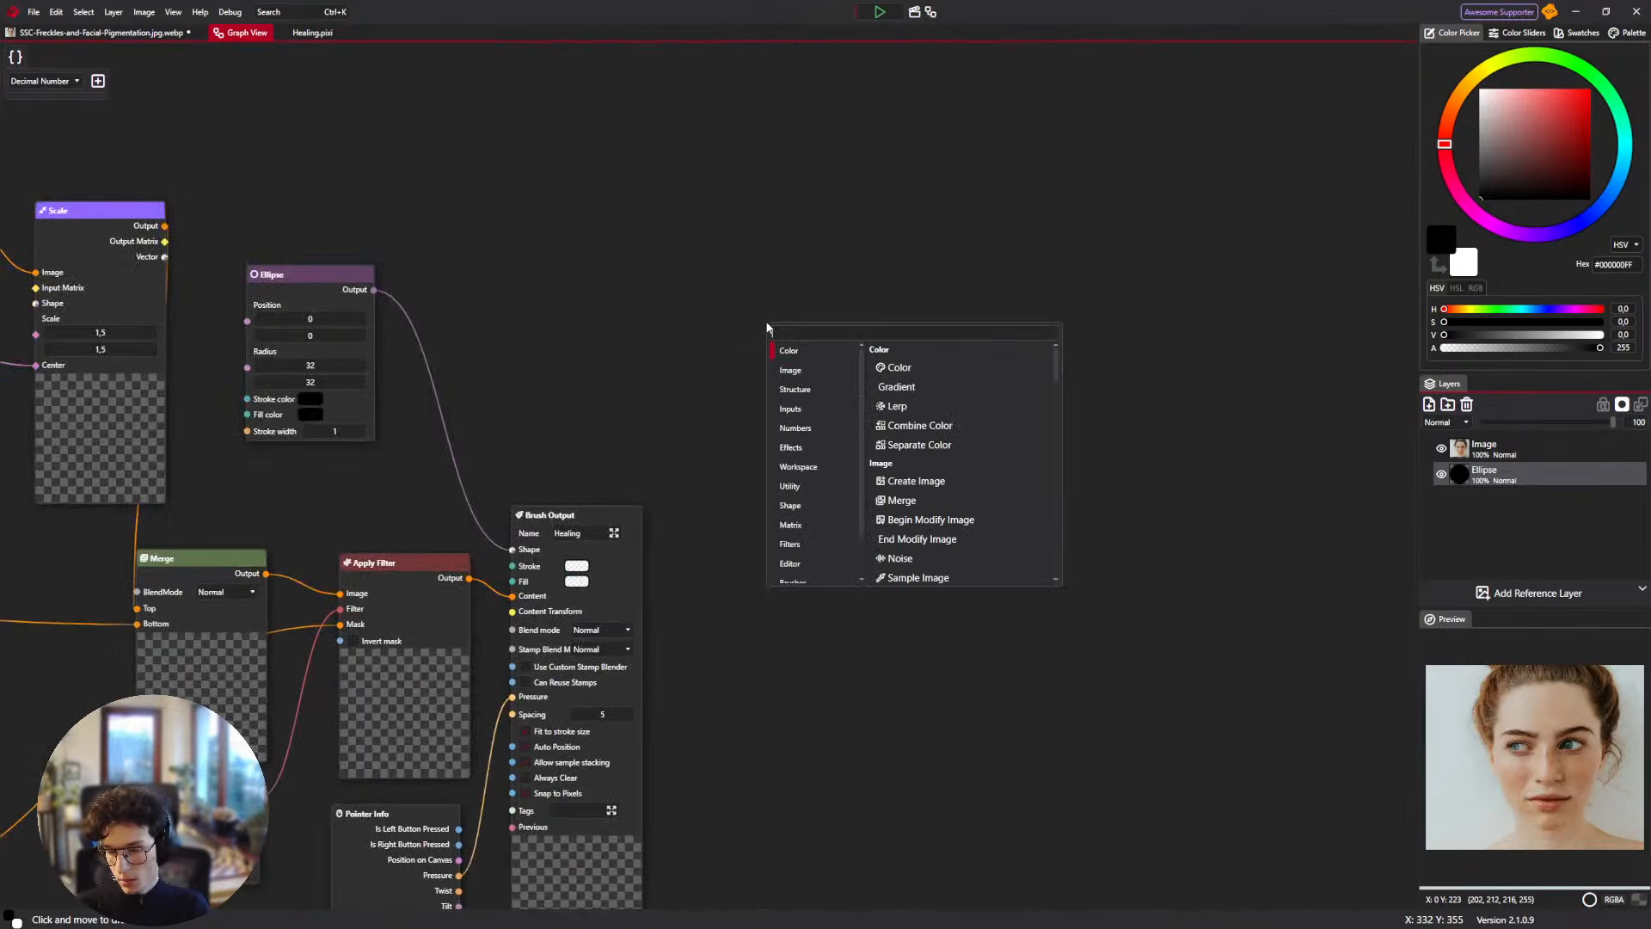
pyautogui.write('switch')
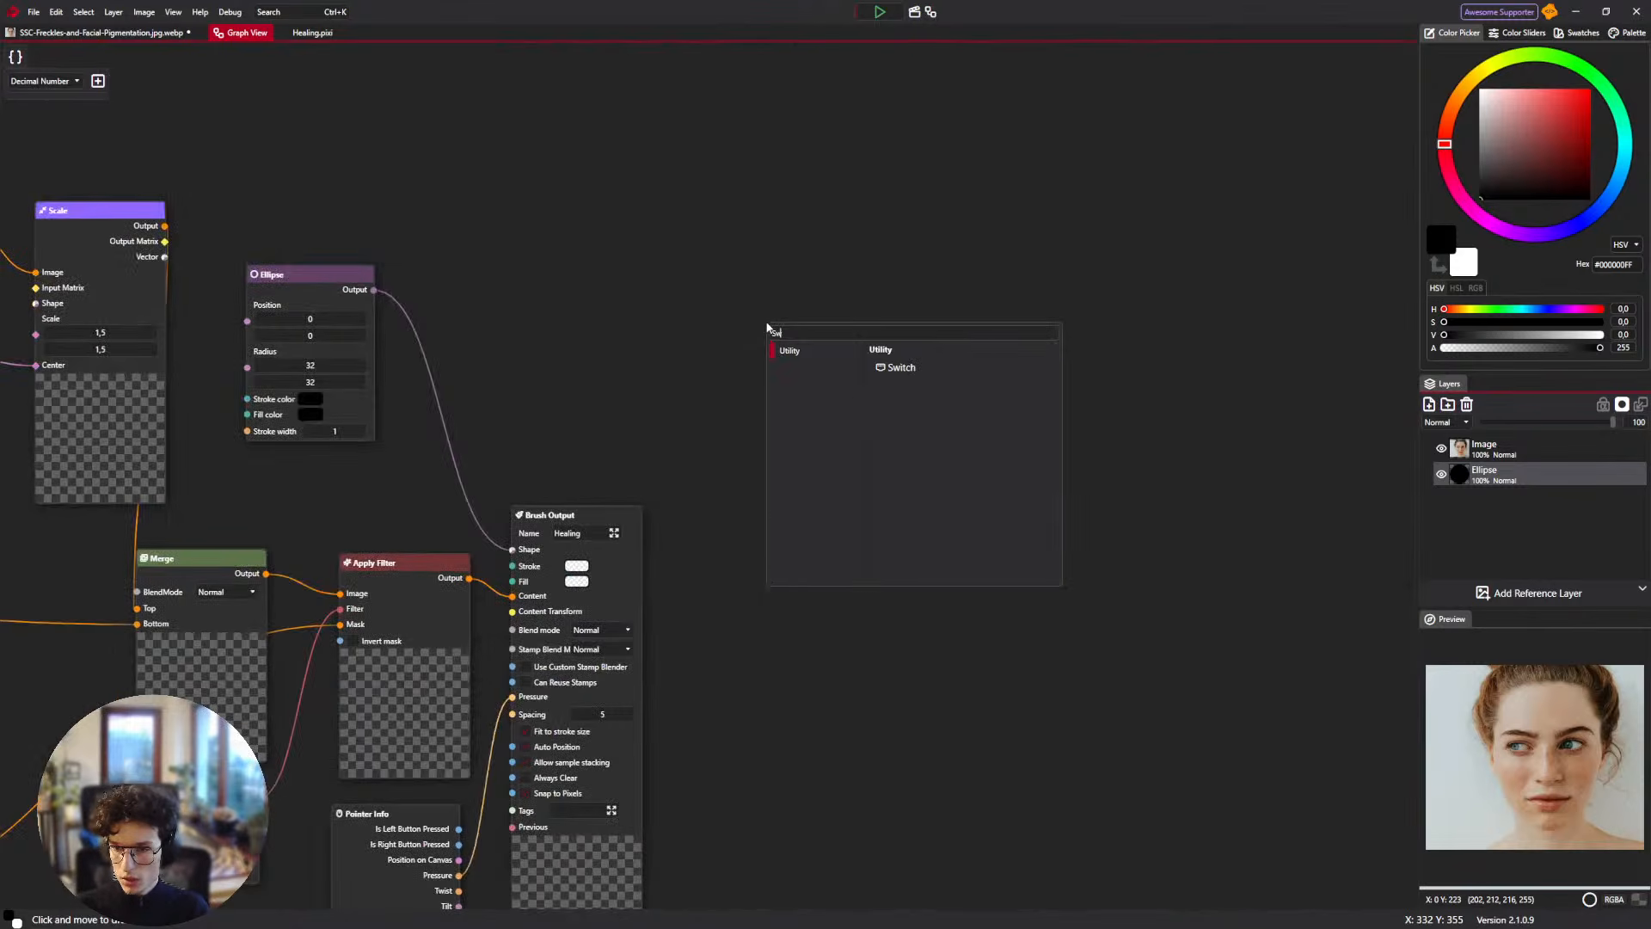
pyautogui.press('Return')
pyautogui.scroll(5, 774, 337)
pyautogui.moveTo(776, 344); pyautogui.dragTo(752, 357)
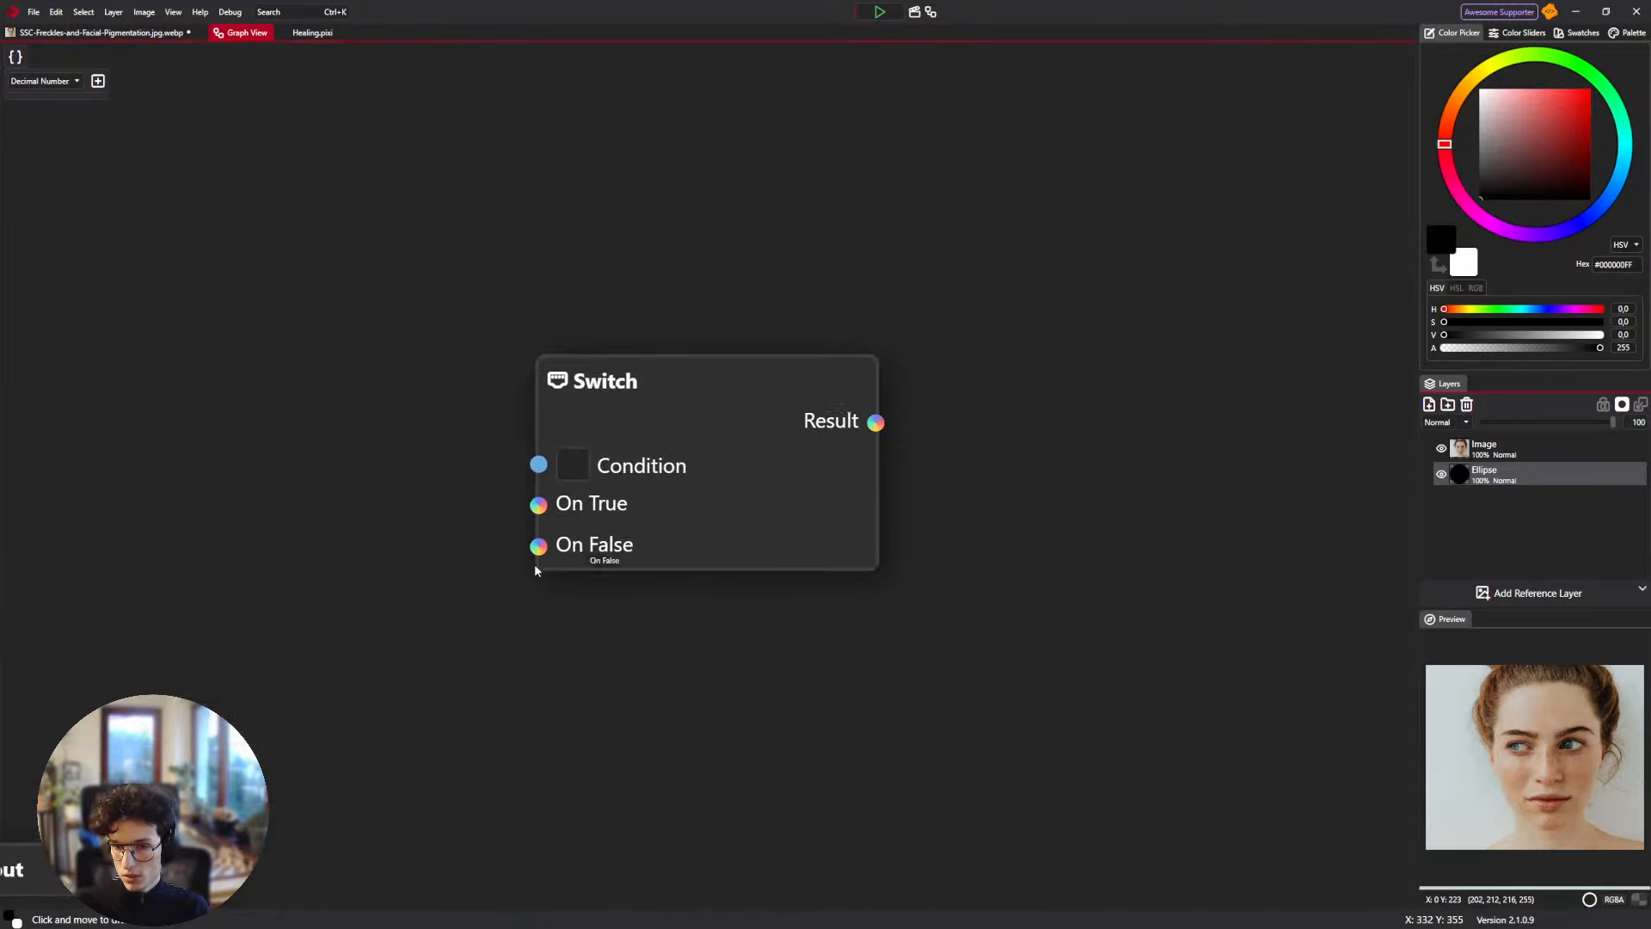
pyautogui.moveTo(539, 547); pyautogui.dragTo(451, 544)
pyautogui.click(573, 469)
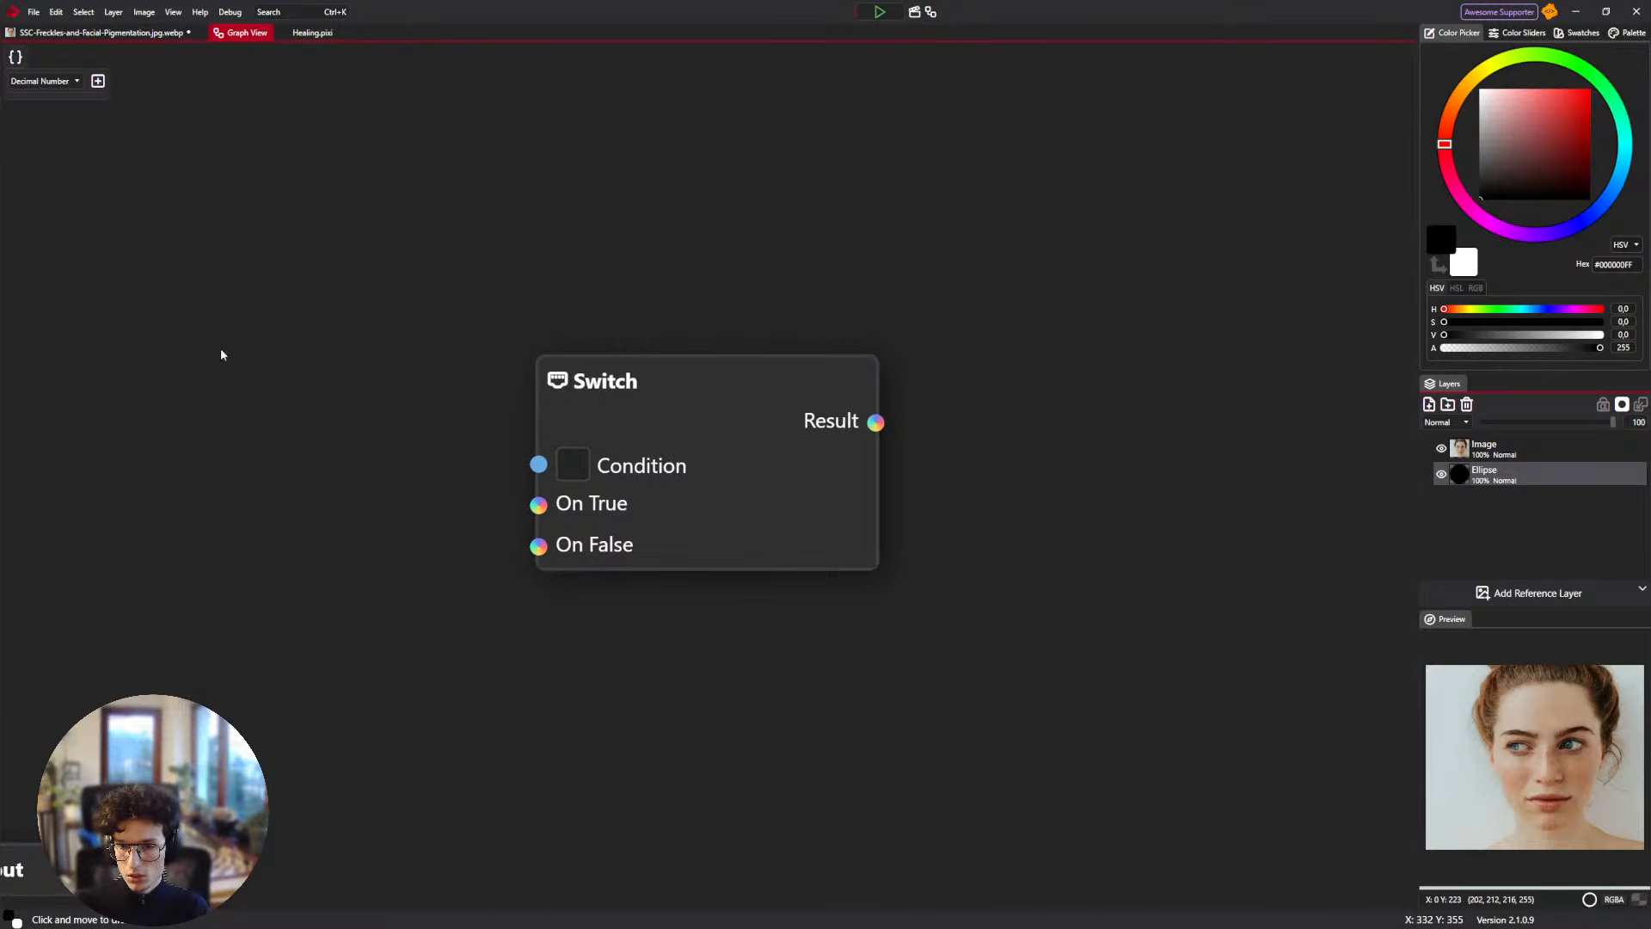
# Add a Keyboard Info node and connect its Is Ctrl Pressed output to the Switch node's Condition.
pyautogui.moveTo(221, 350); pyautogui.dragTo(545, 424)
pyautogui.rightClick(280, 316)
pyautogui.write('key')
pyautogui.press('Return')
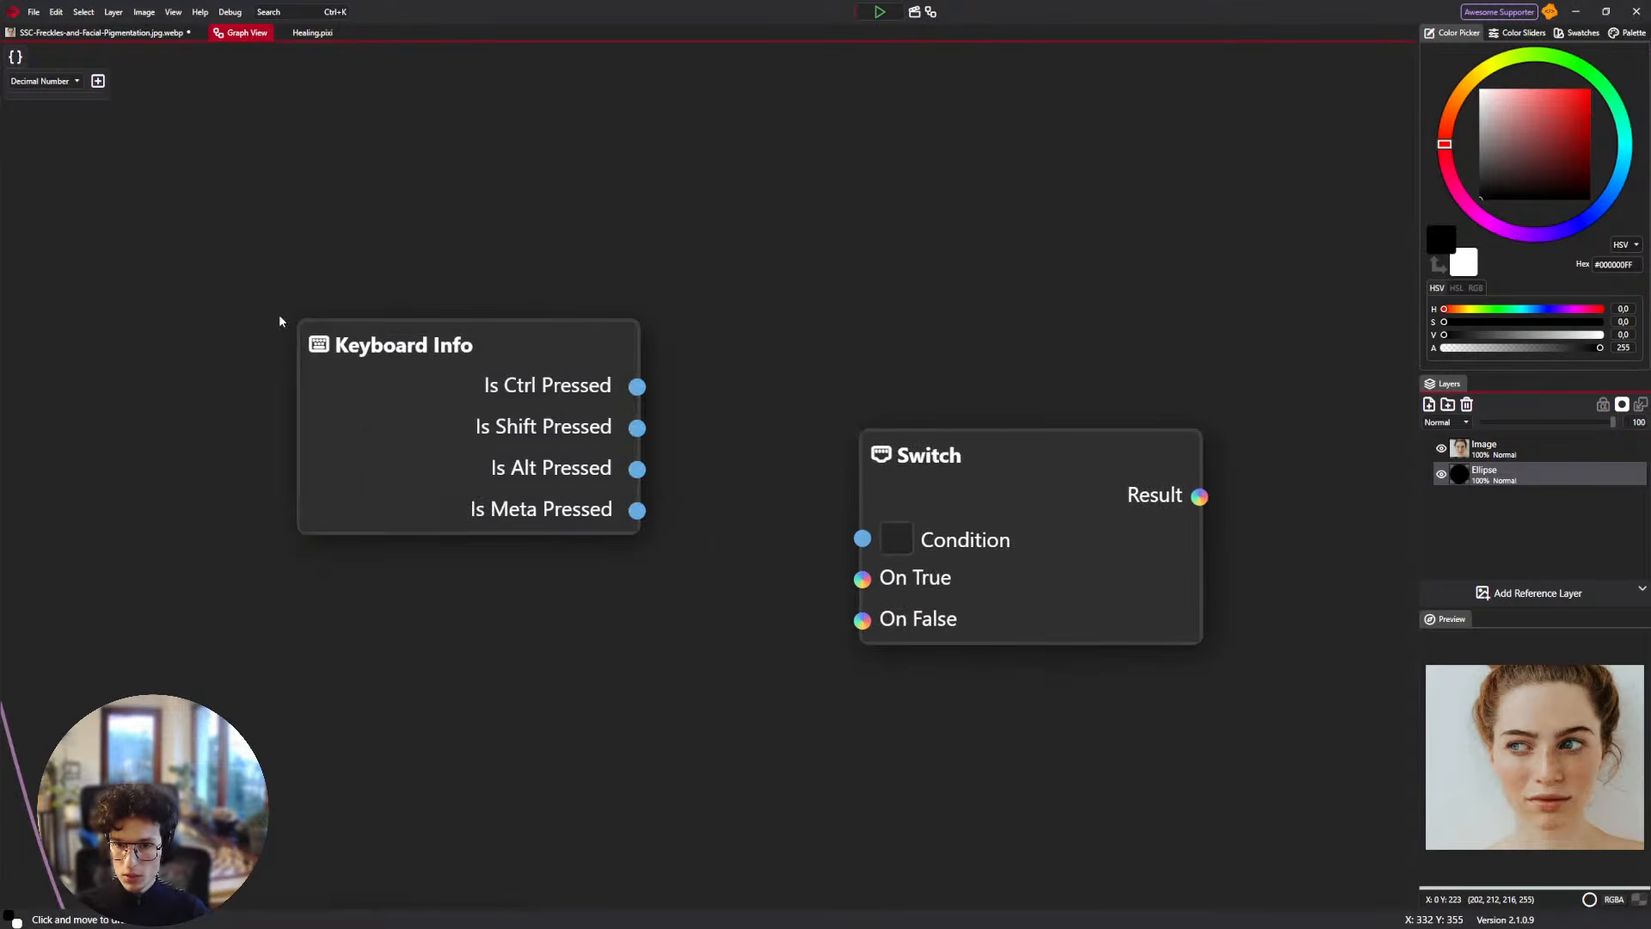
pyautogui.scroll(-3, 617, 341)
pyautogui.moveTo(617, 342); pyautogui.dragTo(616, 442)
# Add two Noise nodes and connect their outputs to the Switch node's On True and On False inputs.
pyautogui.rightClick(412, 542)
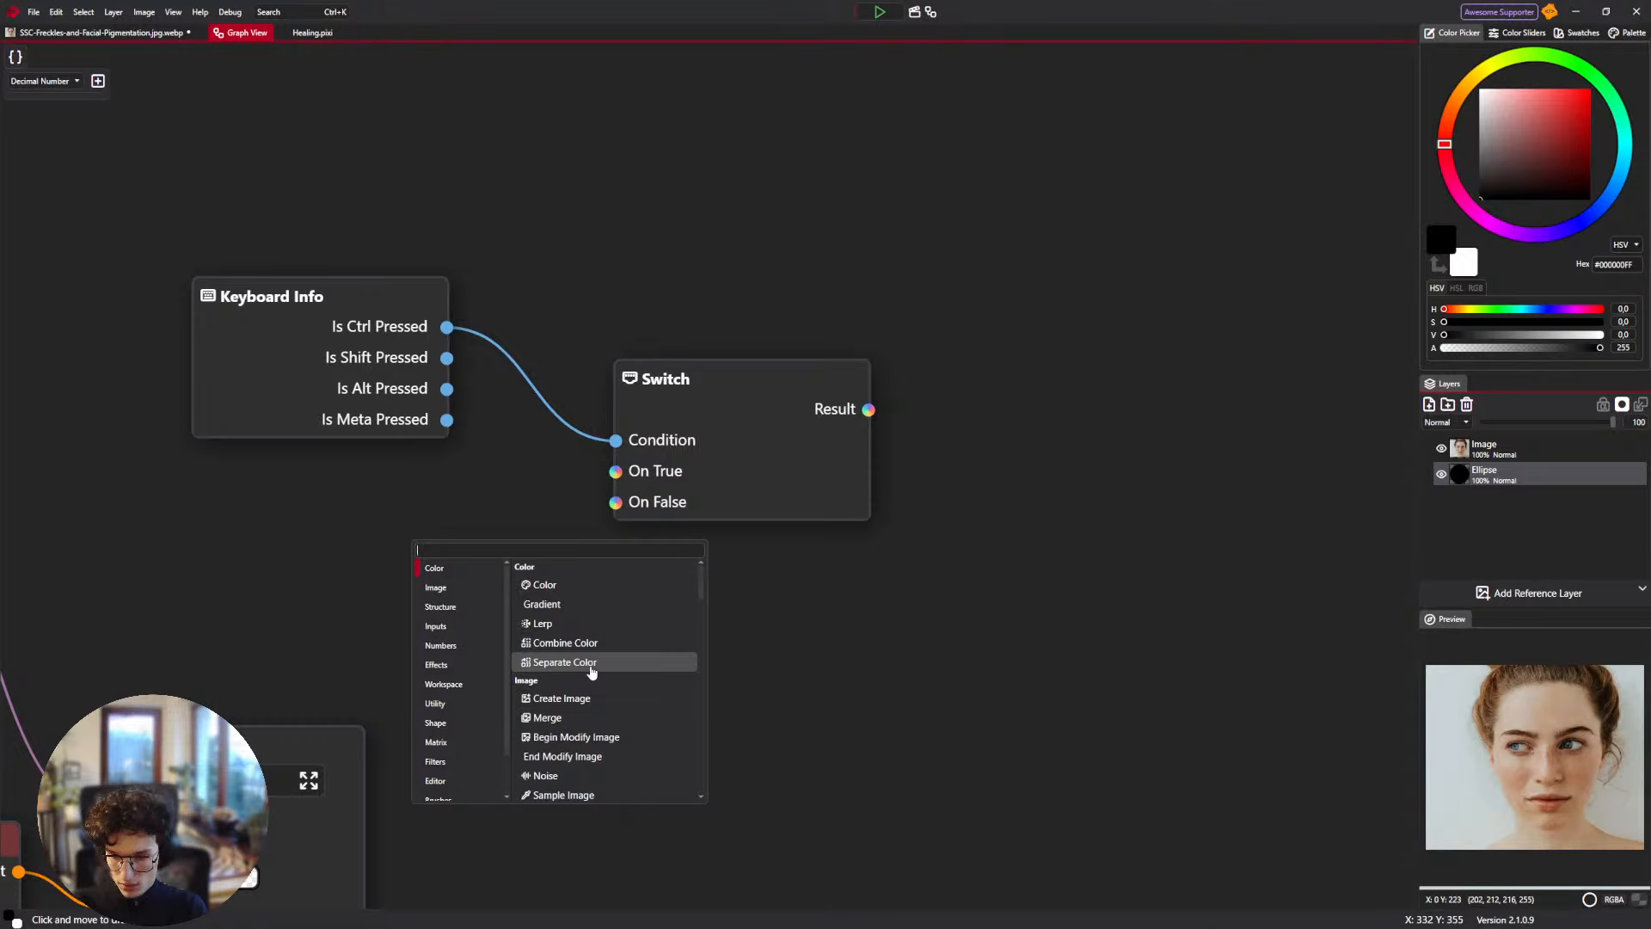
pyautogui.scroll(-2, 591, 672)
pyautogui.click(542, 711)
pyautogui.moveTo(507, 595); pyautogui.dragTo(470, 858)
pyautogui.hotkey('ctrl', 'v')
pyautogui.moveTo(489, 523); pyautogui.dragTo(616, 474)
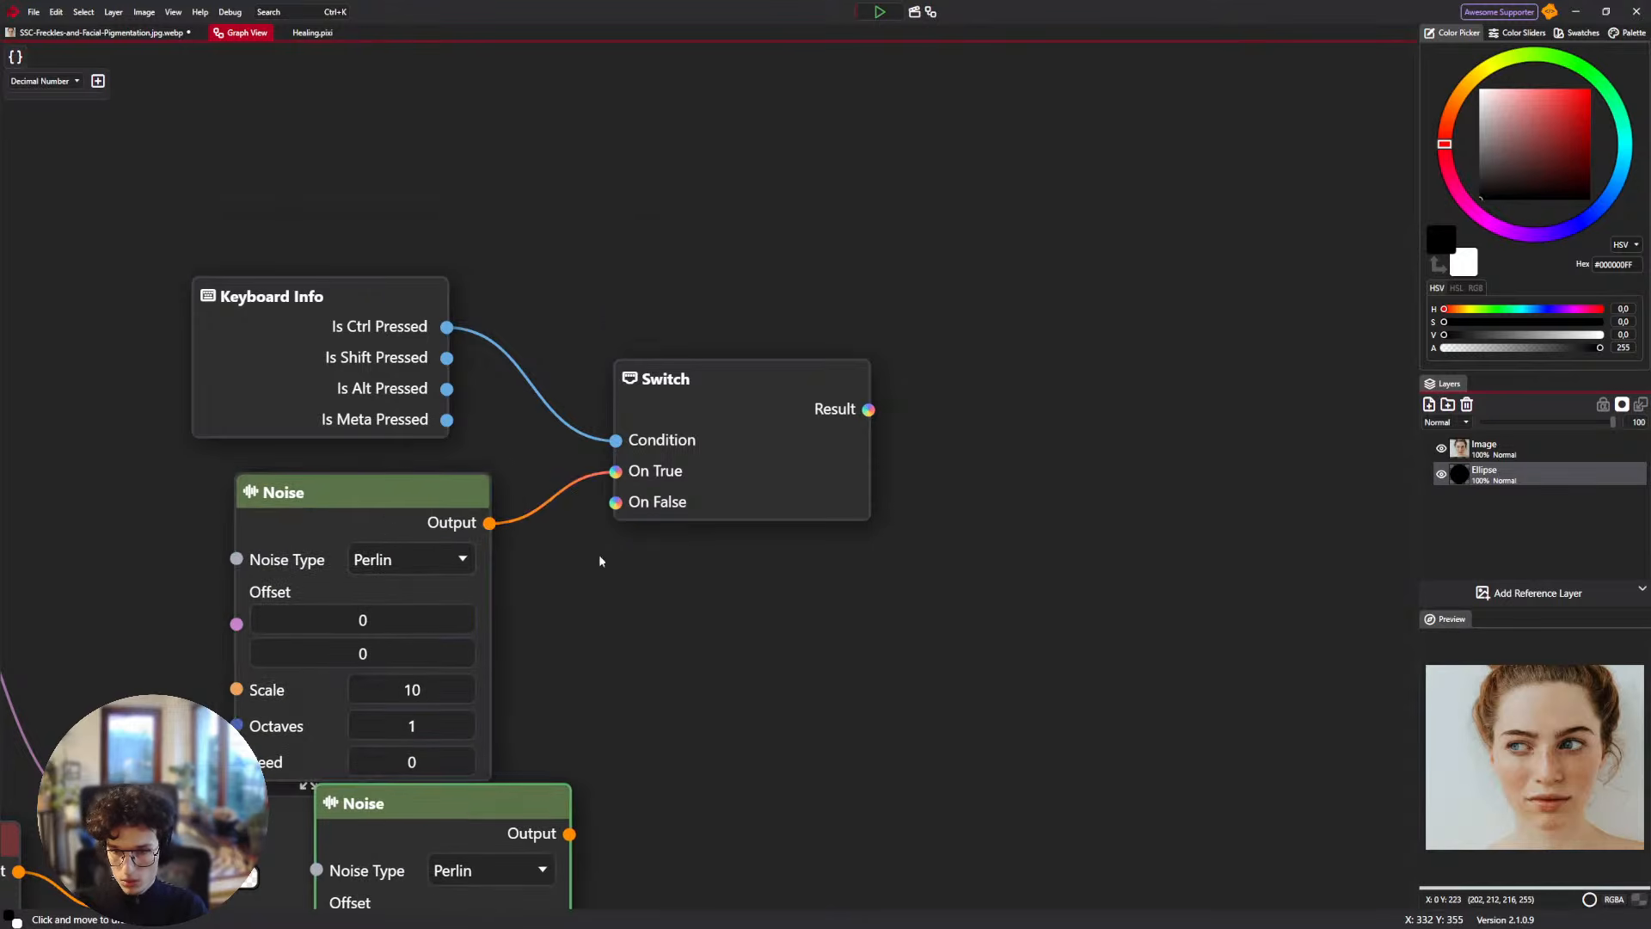
pyautogui.moveTo(600, 555); pyautogui.dragTo(612, 420)
pyautogui.moveTo(536, 666); pyautogui.dragTo(629, 367)
# Set the noise type to Voronoi on the On True Noise node and keep Perlin on the other.
pyautogui.click(473, 425)
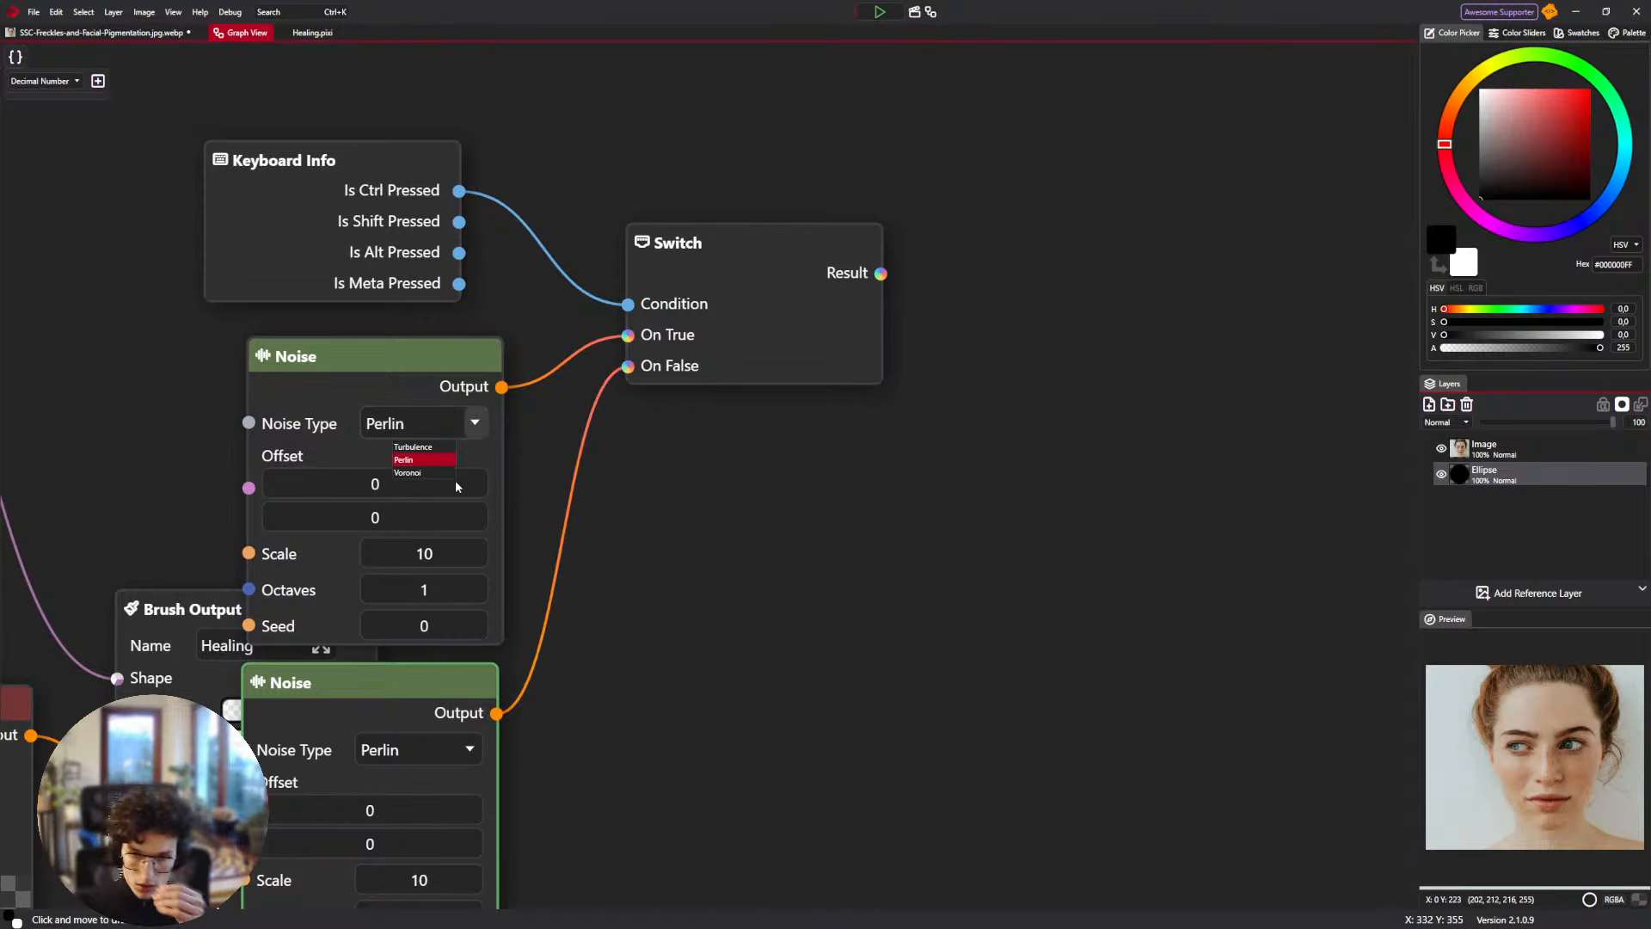
pyautogui.click(437, 473)
pyautogui.scroll(-3, 511, 537)
pyautogui.scroll(2, 510, 537)
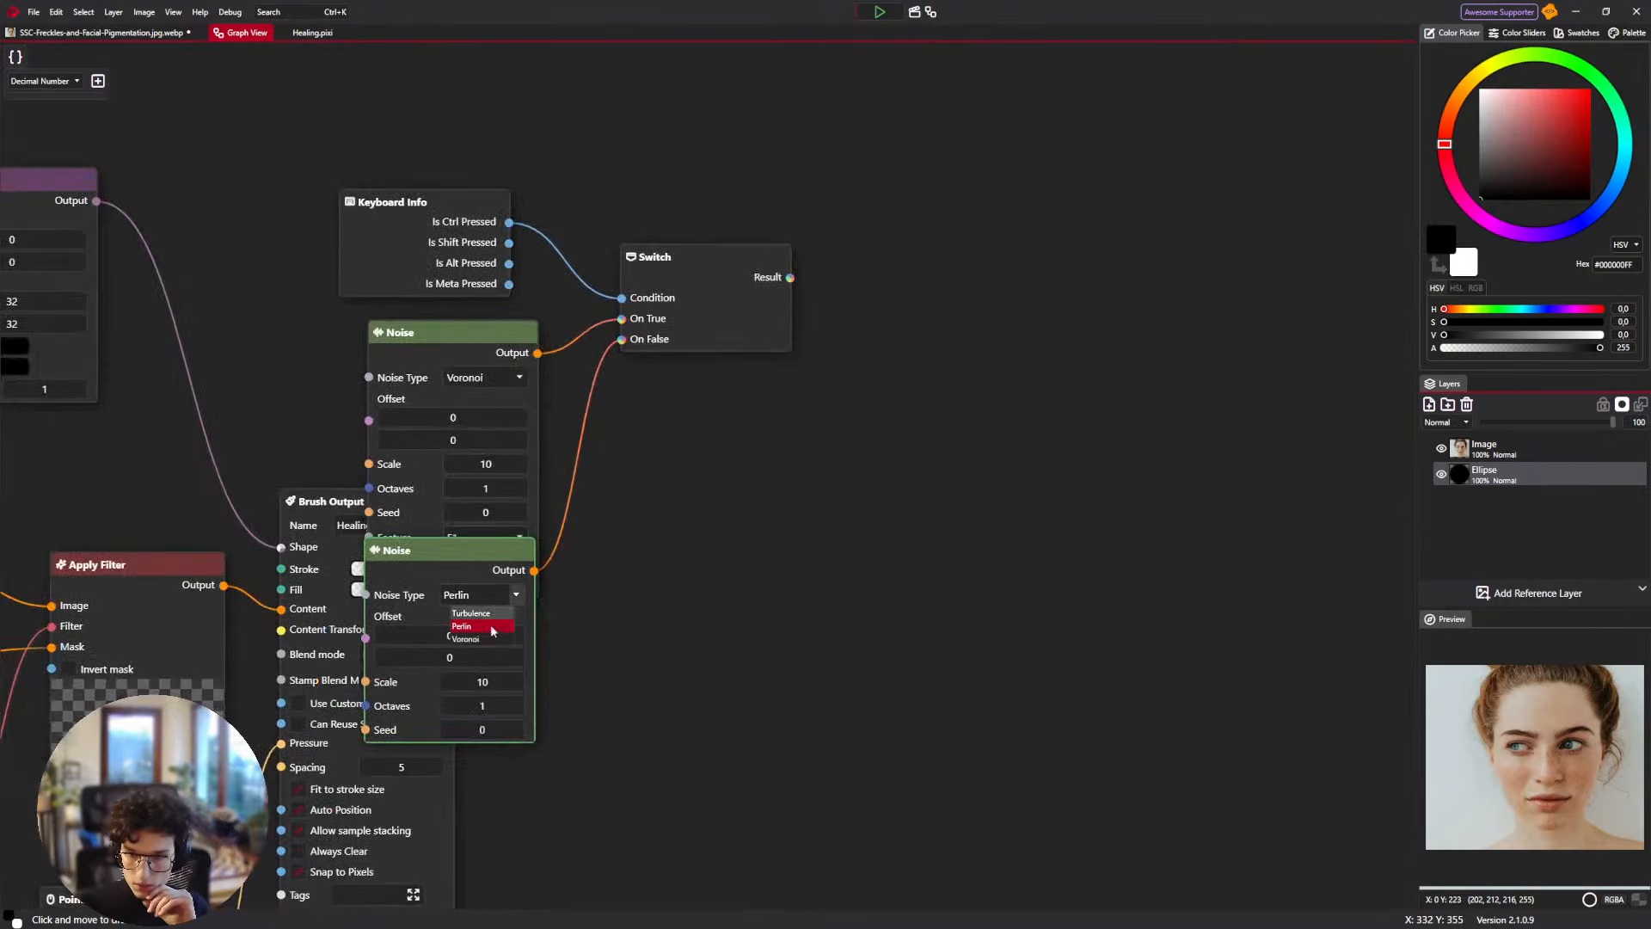
pyautogui.click(719, 523)
# Move the Keyboard Info, Switch and both Noise nodes to the empty area below the Healing brush graph.
pyautogui.moveTo(292, 168); pyautogui.dragTo(738, 359)
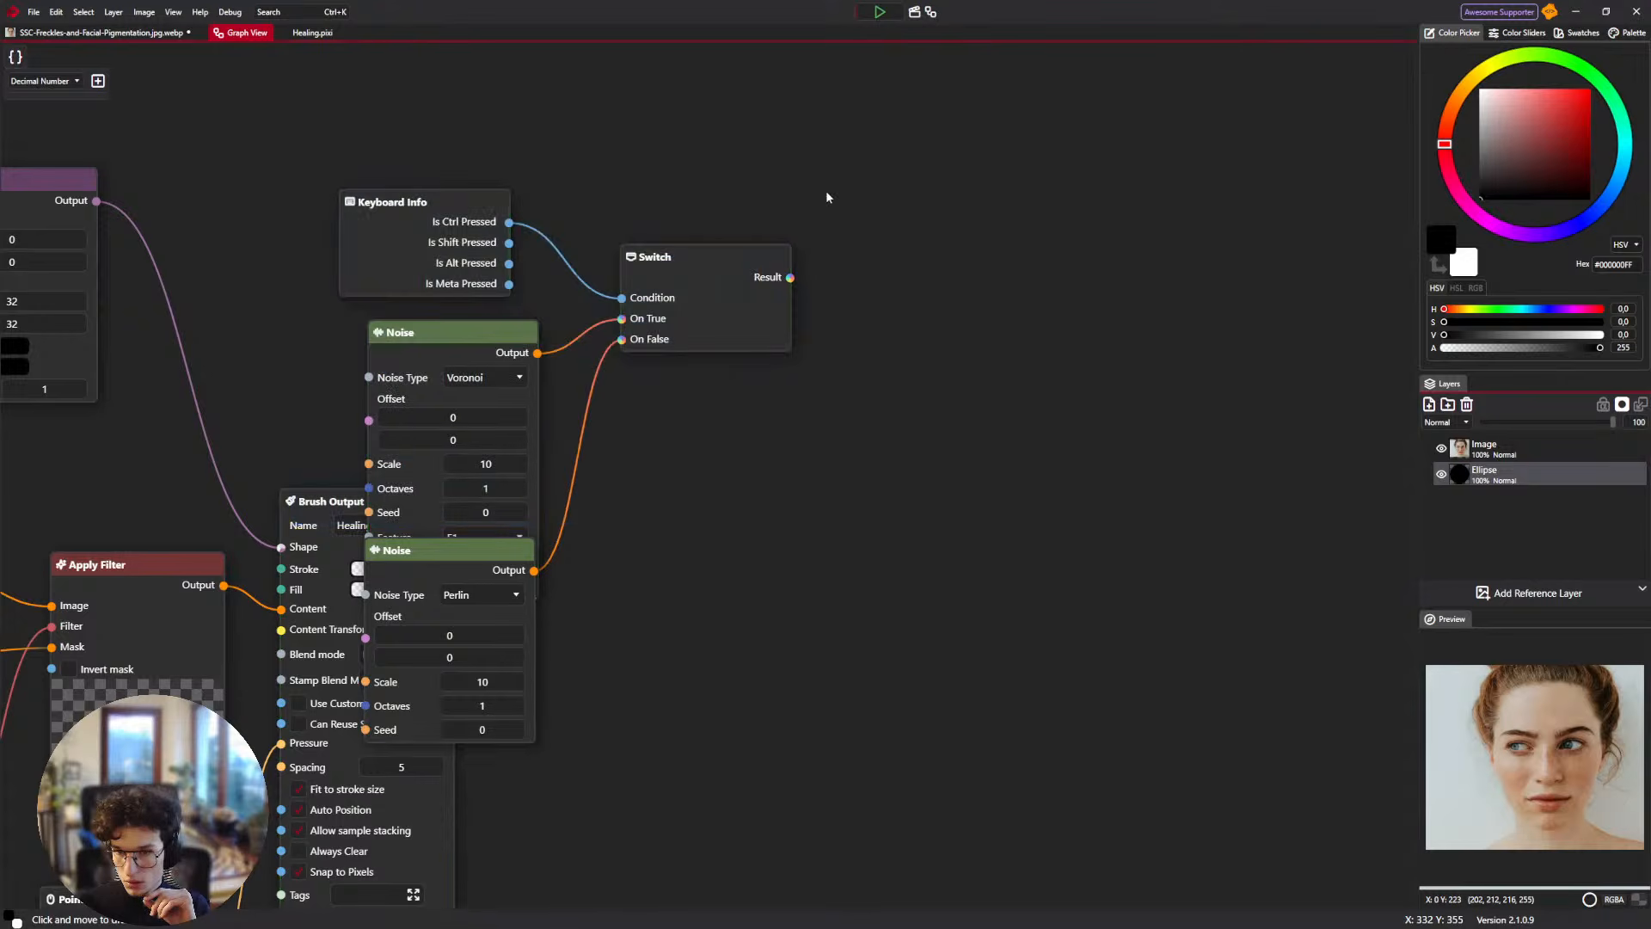
pyautogui.moveTo(860, 183); pyautogui.dragTo(499, 596)
pyautogui.scroll(-6, 648, 513)
pyautogui.moveTo(646, 456); pyautogui.dragTo(250, 720)
pyautogui.moveTo(413, 657); pyautogui.dragTo(662, 492)
pyautogui.scroll(3, 662, 492)
pyautogui.moveTo(469, 549); pyautogui.dragTo(223, 622)
pyautogui.moveTo(363, 618); pyautogui.dragTo(560, 612)
pyautogui.moveTo(443, 598); pyautogui.dragTo(698, 649)
pyautogui.moveTo(584, 621); pyautogui.dragTo(113, 700)
# Add a Brush Output node, connect the Switch result to its Content, and place it farther from the Switch.
pyautogui.rightClick(444, 731)
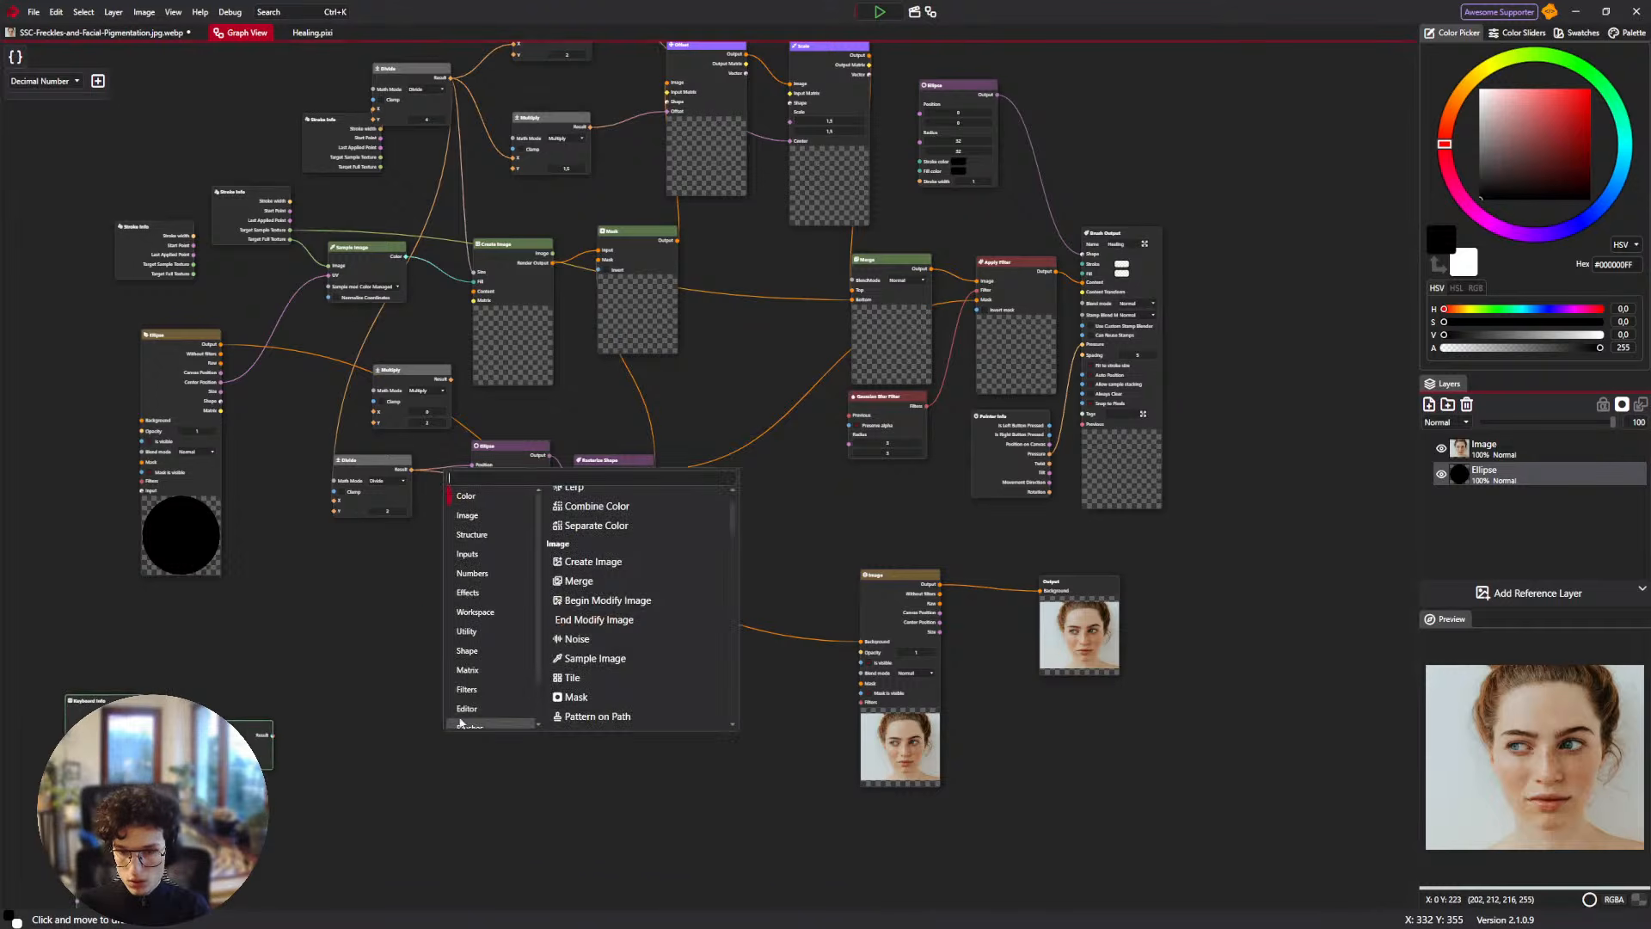
pyautogui.write('bru')
pyautogui.write('u')
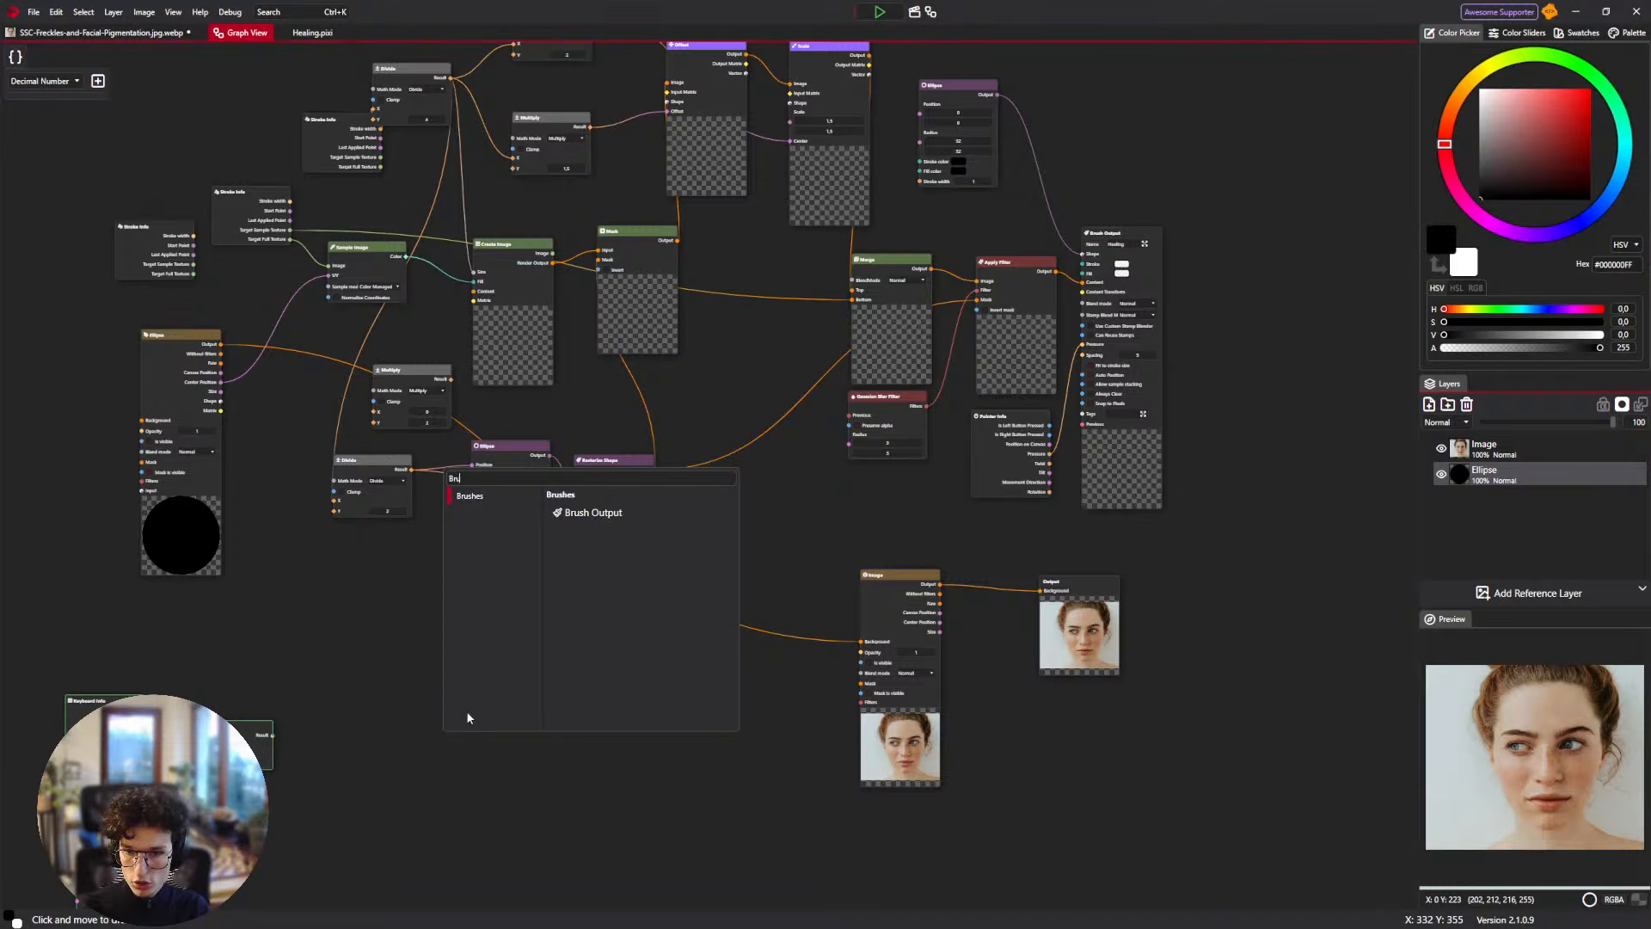
pyautogui.press('Return')
pyautogui.scroll(4, 495, 723)
pyautogui.moveTo(495, 722)
pyautogui.mouseDown()
pyautogui.moveTo(793, 557)
pyautogui.moveTo(459, 414)
pyautogui.mouseUp()
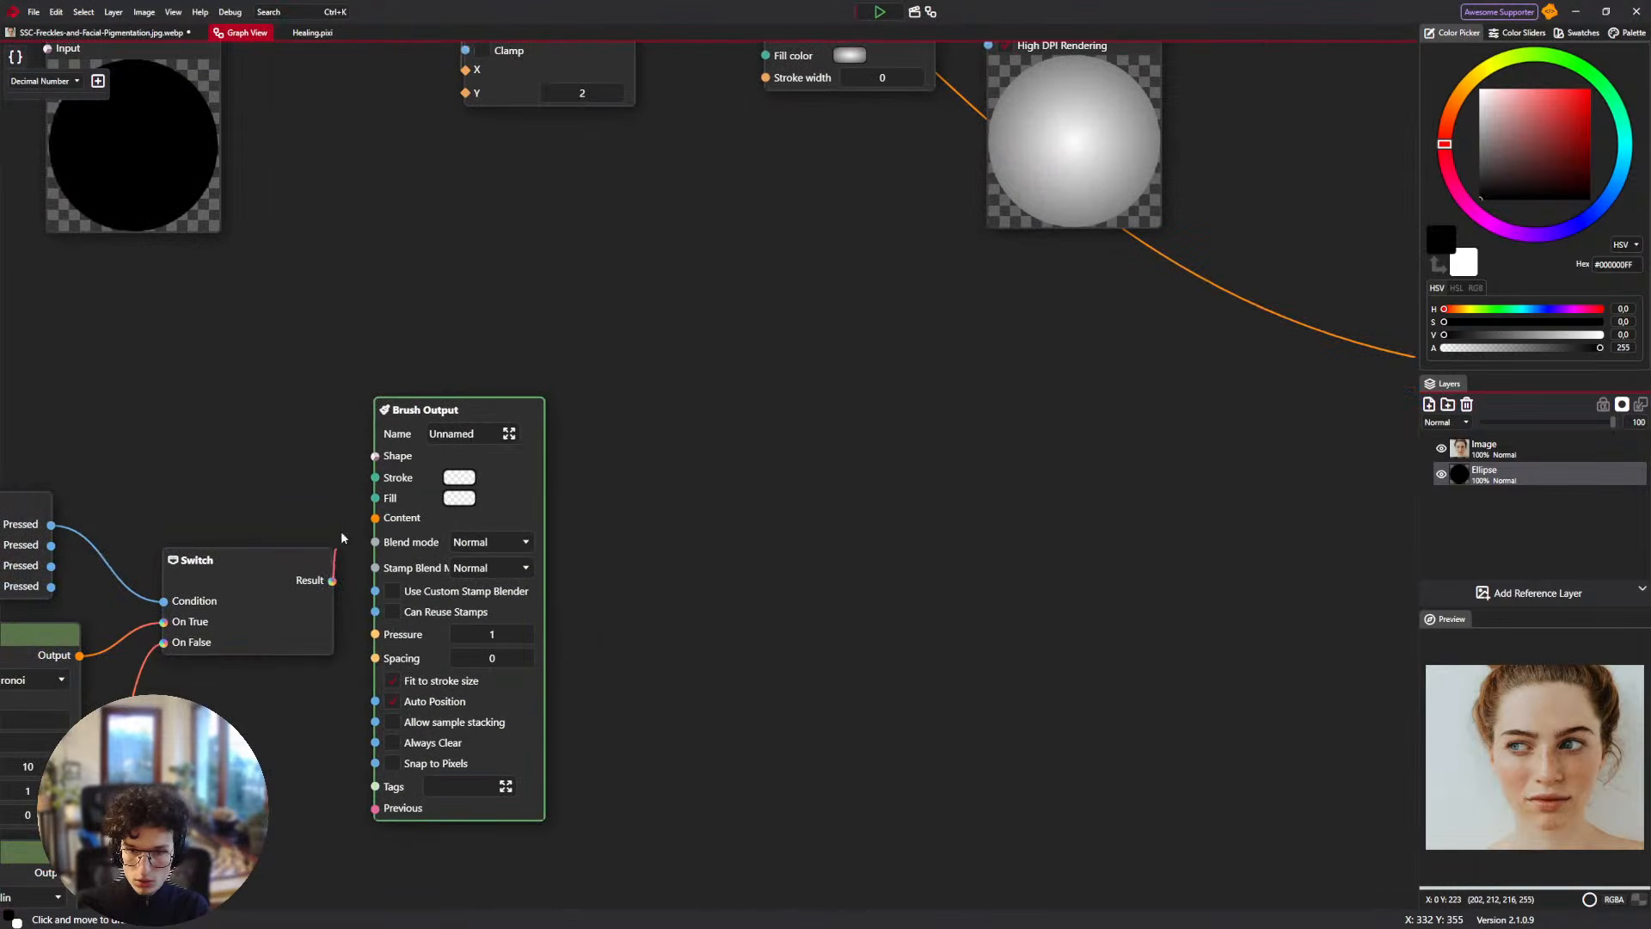
pyautogui.moveTo(332, 580)
pyautogui.mouseDown()
pyautogui.moveTo(375, 469)
pyautogui.moveTo(375, 518)
pyautogui.mouseUp()
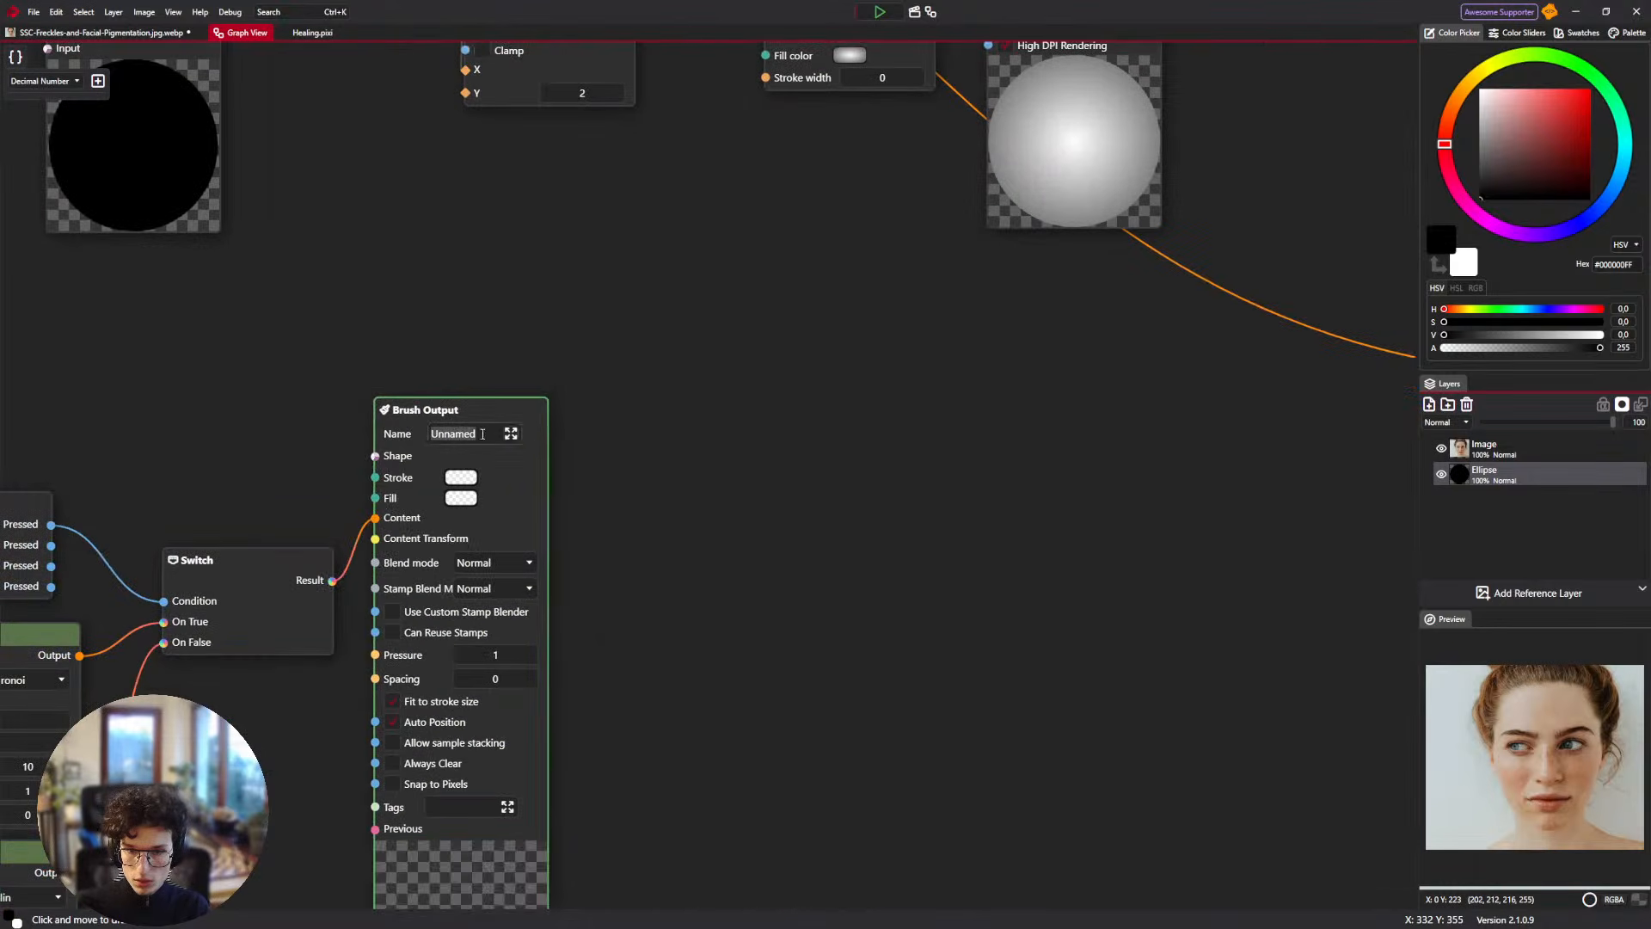
pyautogui.moveTo(468, 411); pyautogui.dragTo(671, 429)
# Add an Ellipse node above the Switch and connect its output to the new Brush Output's Shape.
pyautogui.rightClick(194, 375)
pyautogui.write('Bru')
pyautogui.press('BackSpace')
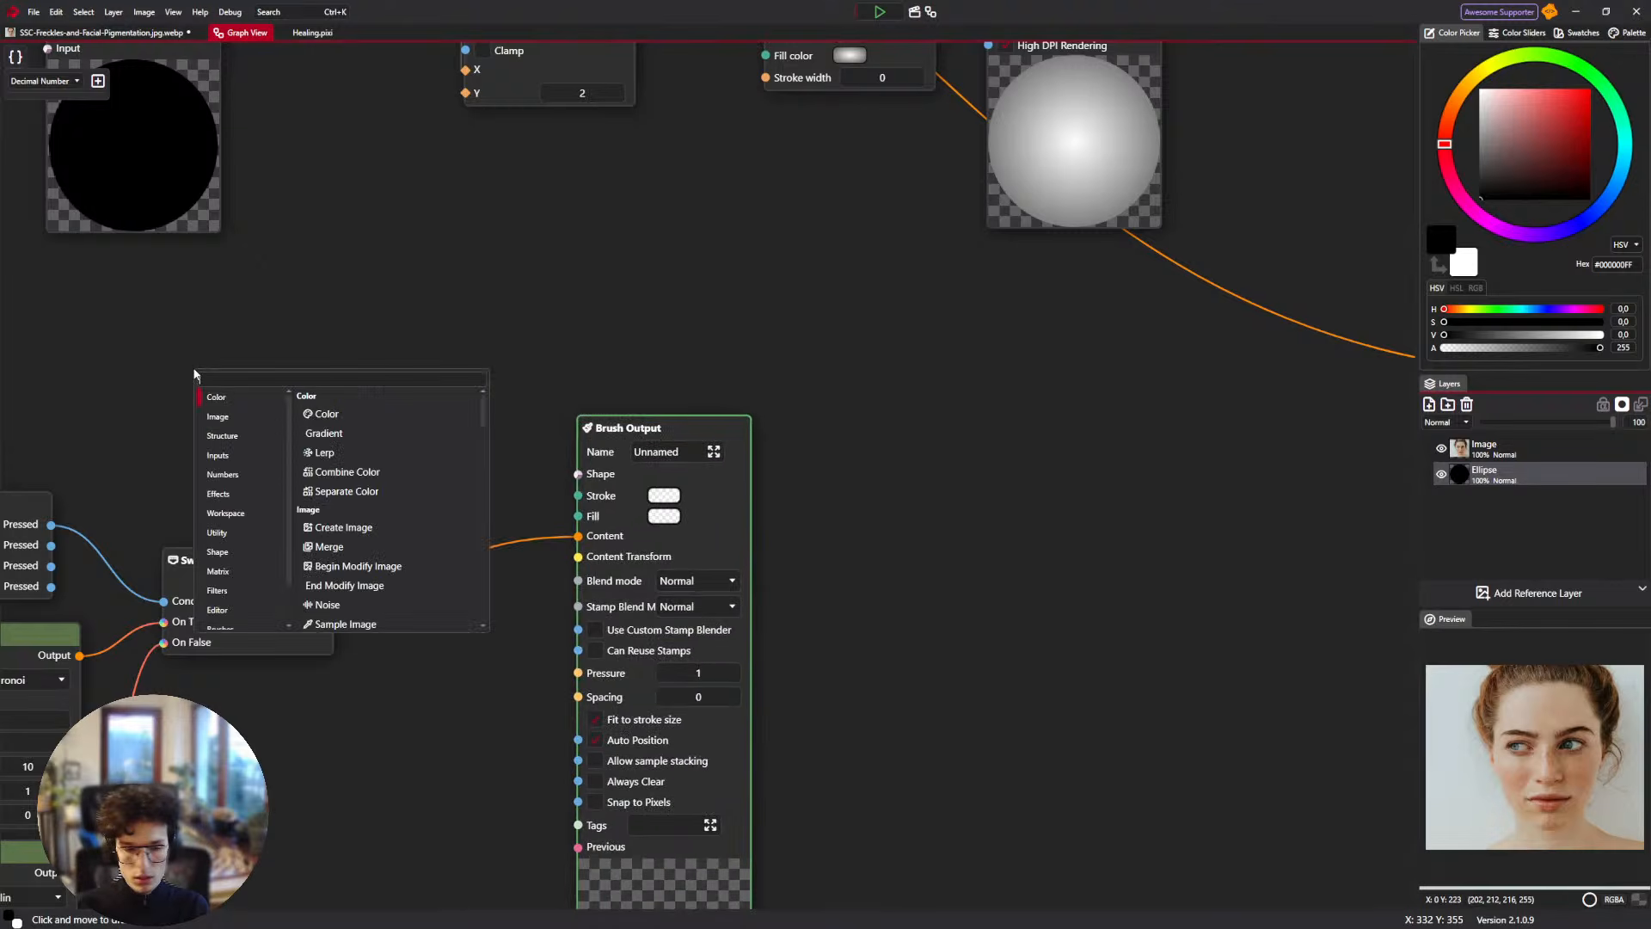
pyautogui.write('S')
pyautogui.press('BackSpace')
pyautogui.write('Ell')
pyautogui.press('Return')
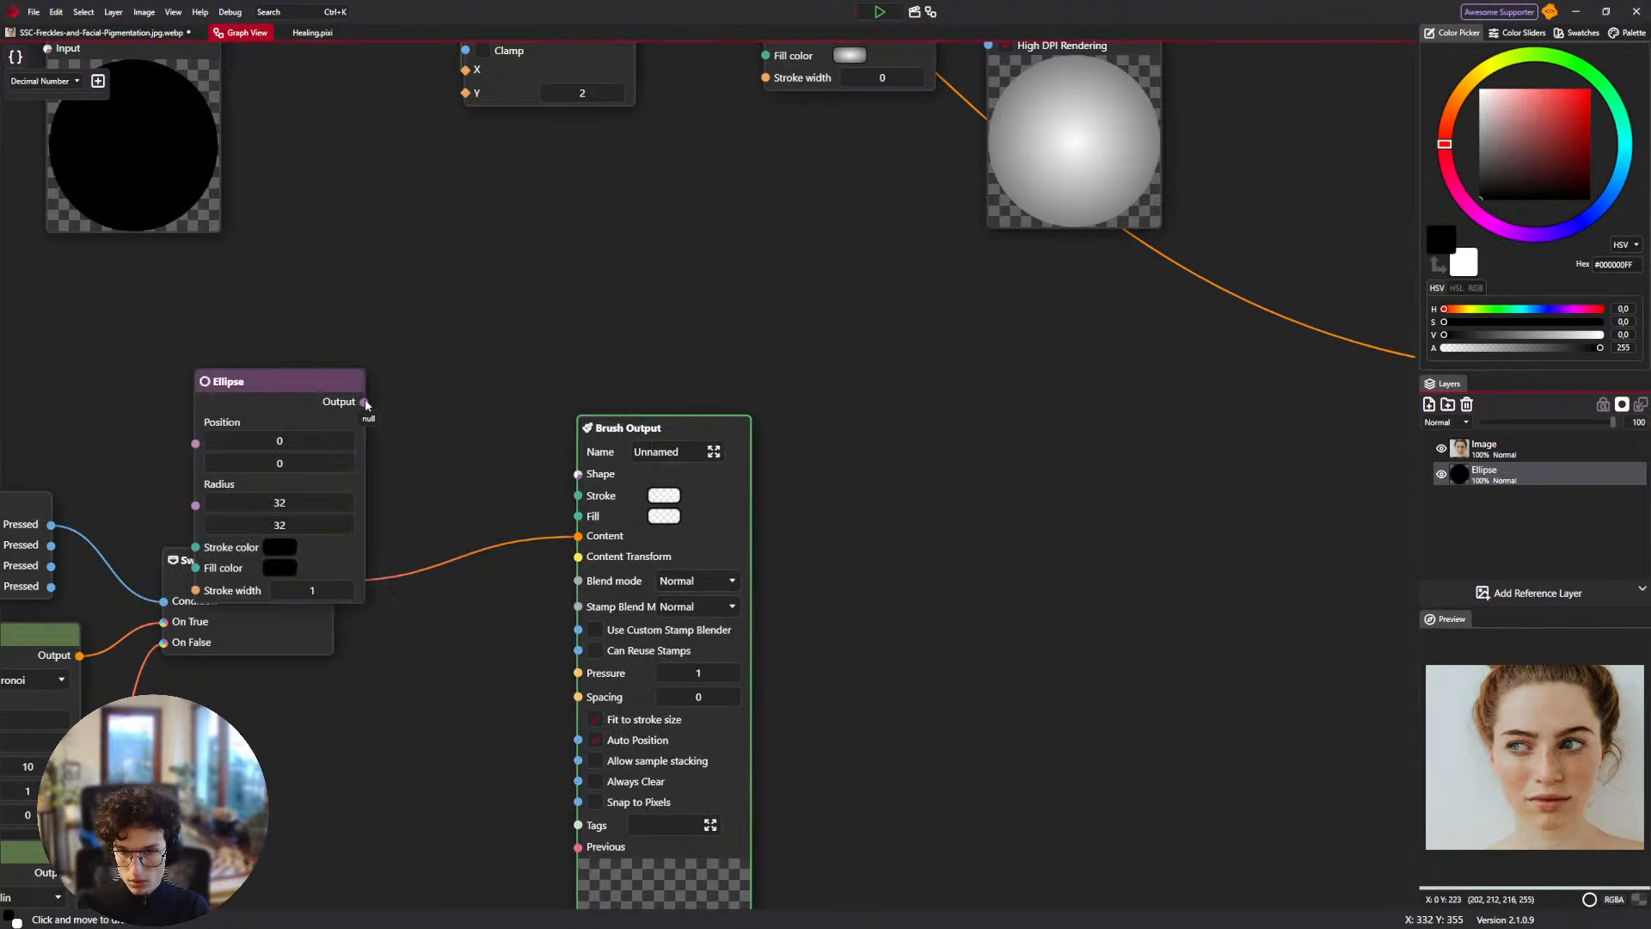
pyautogui.moveTo(364, 402)
pyautogui.mouseDown()
pyautogui.moveTo(590, 506)
pyautogui.moveTo(578, 475)
pyautogui.mouseUp()
pyautogui.moveTo(259, 376); pyautogui.dragTo(253, 303)
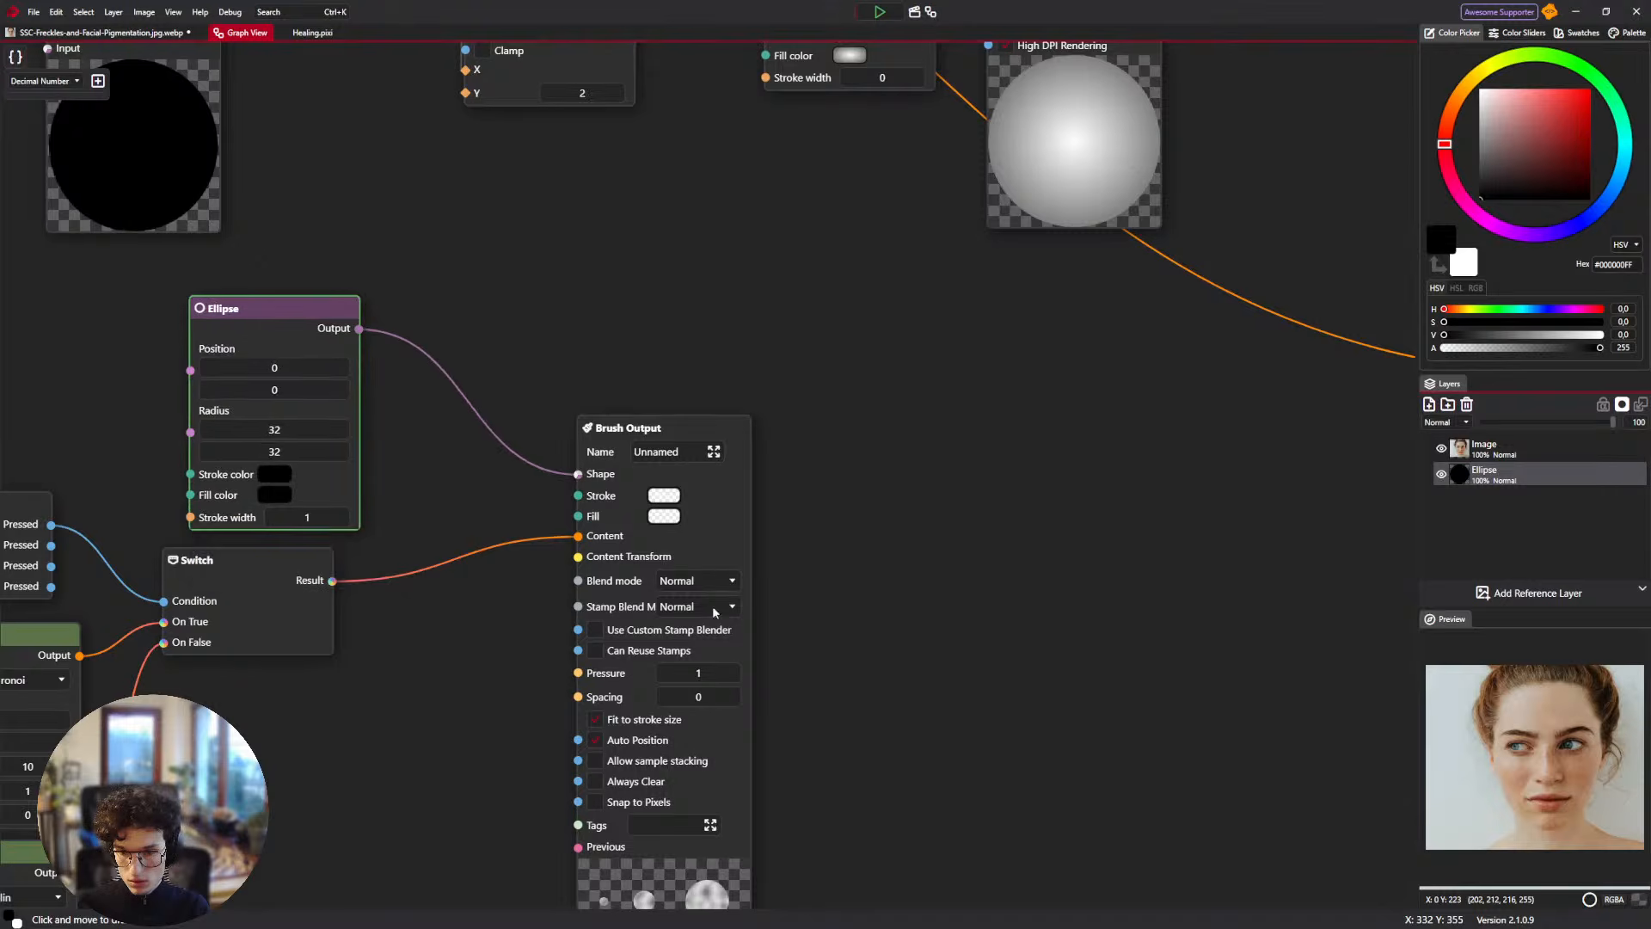
# Examine the new Brush Output's stroke preview and look through the Pen tool's brush list for the new brush.
pyautogui.scroll(-4, 713, 605)
pyautogui.scroll(6, 697, 608)
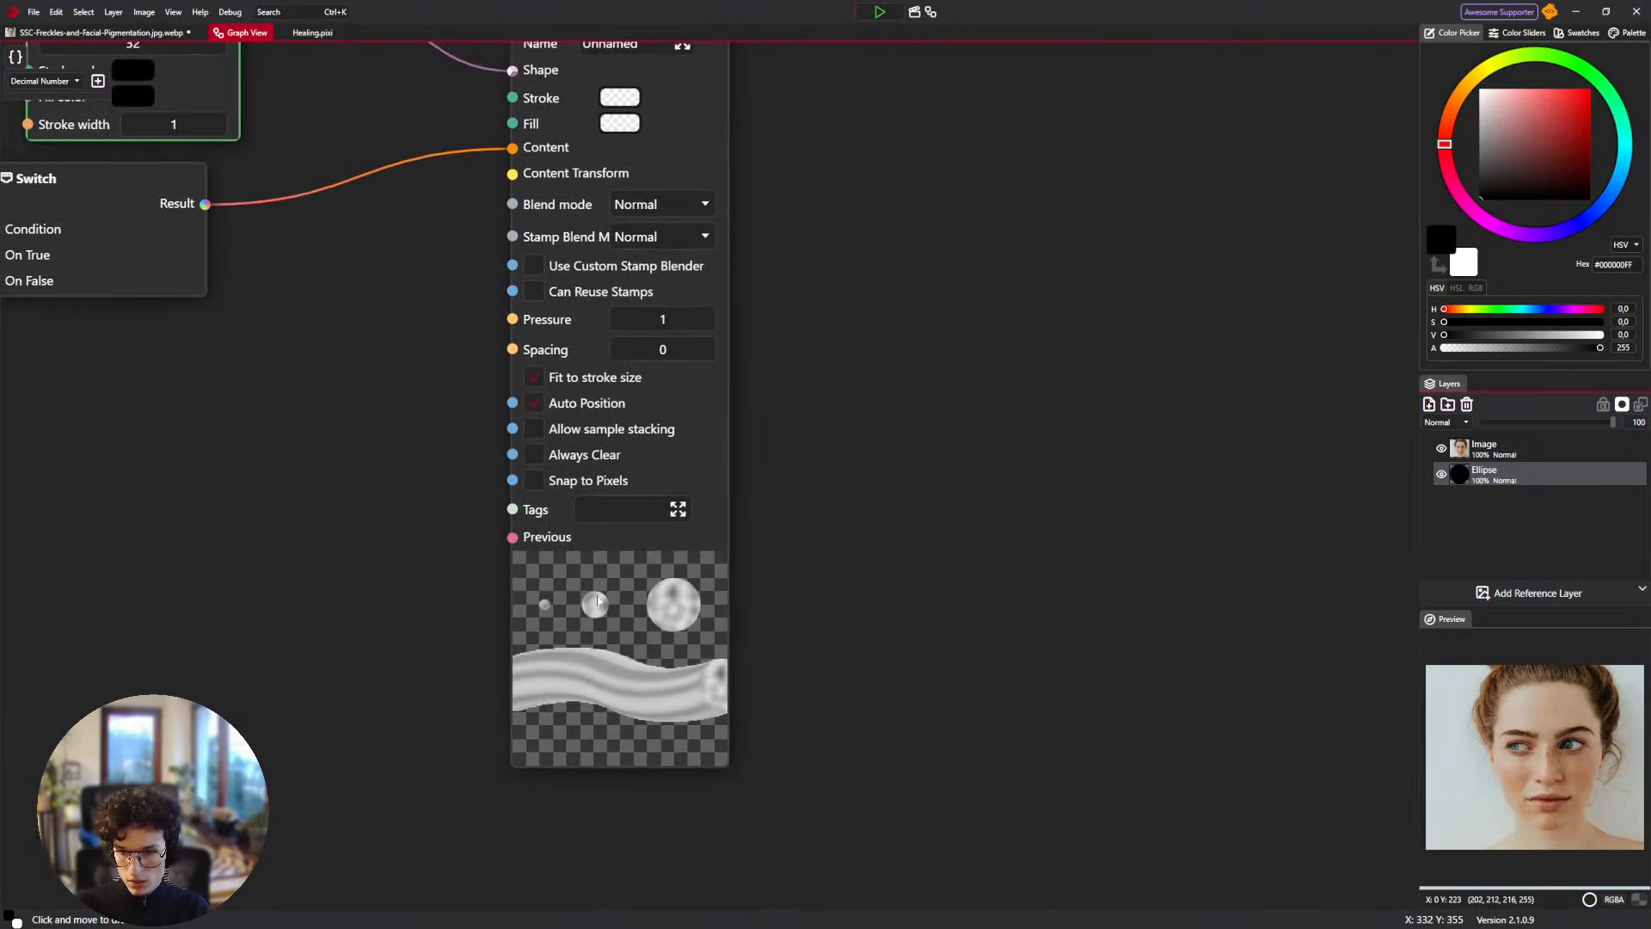
pyautogui.scroll(-5, 598, 600)
pyautogui.moveTo(125, 424); pyautogui.dragTo(394, 479)
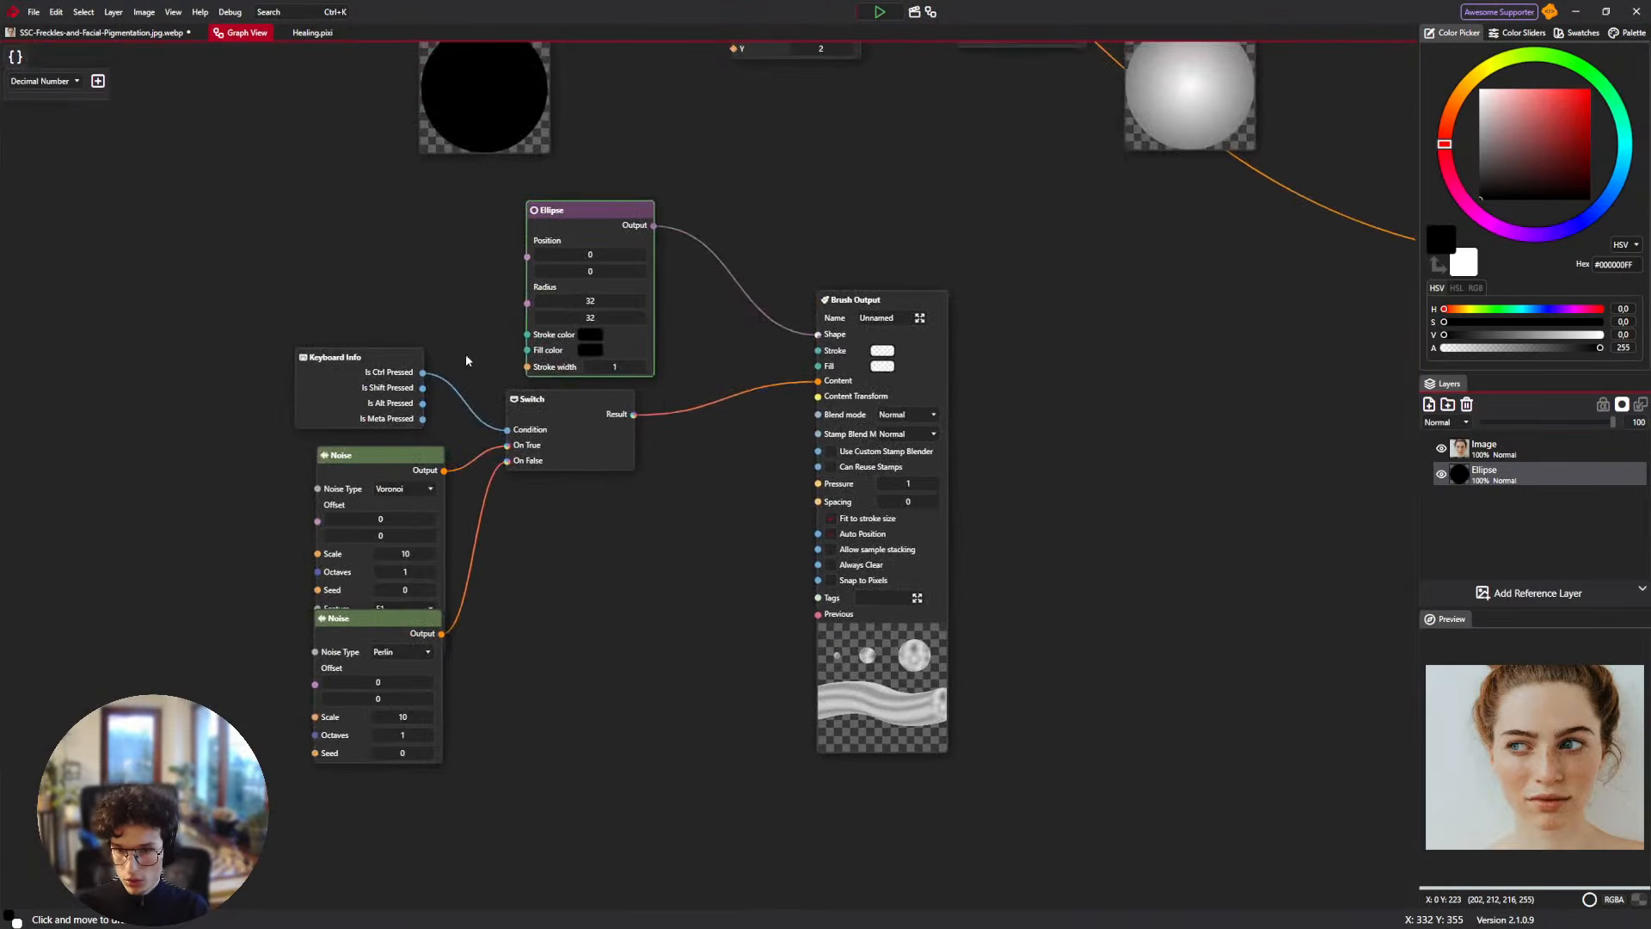
pyautogui.scroll(-2, 502, 534)
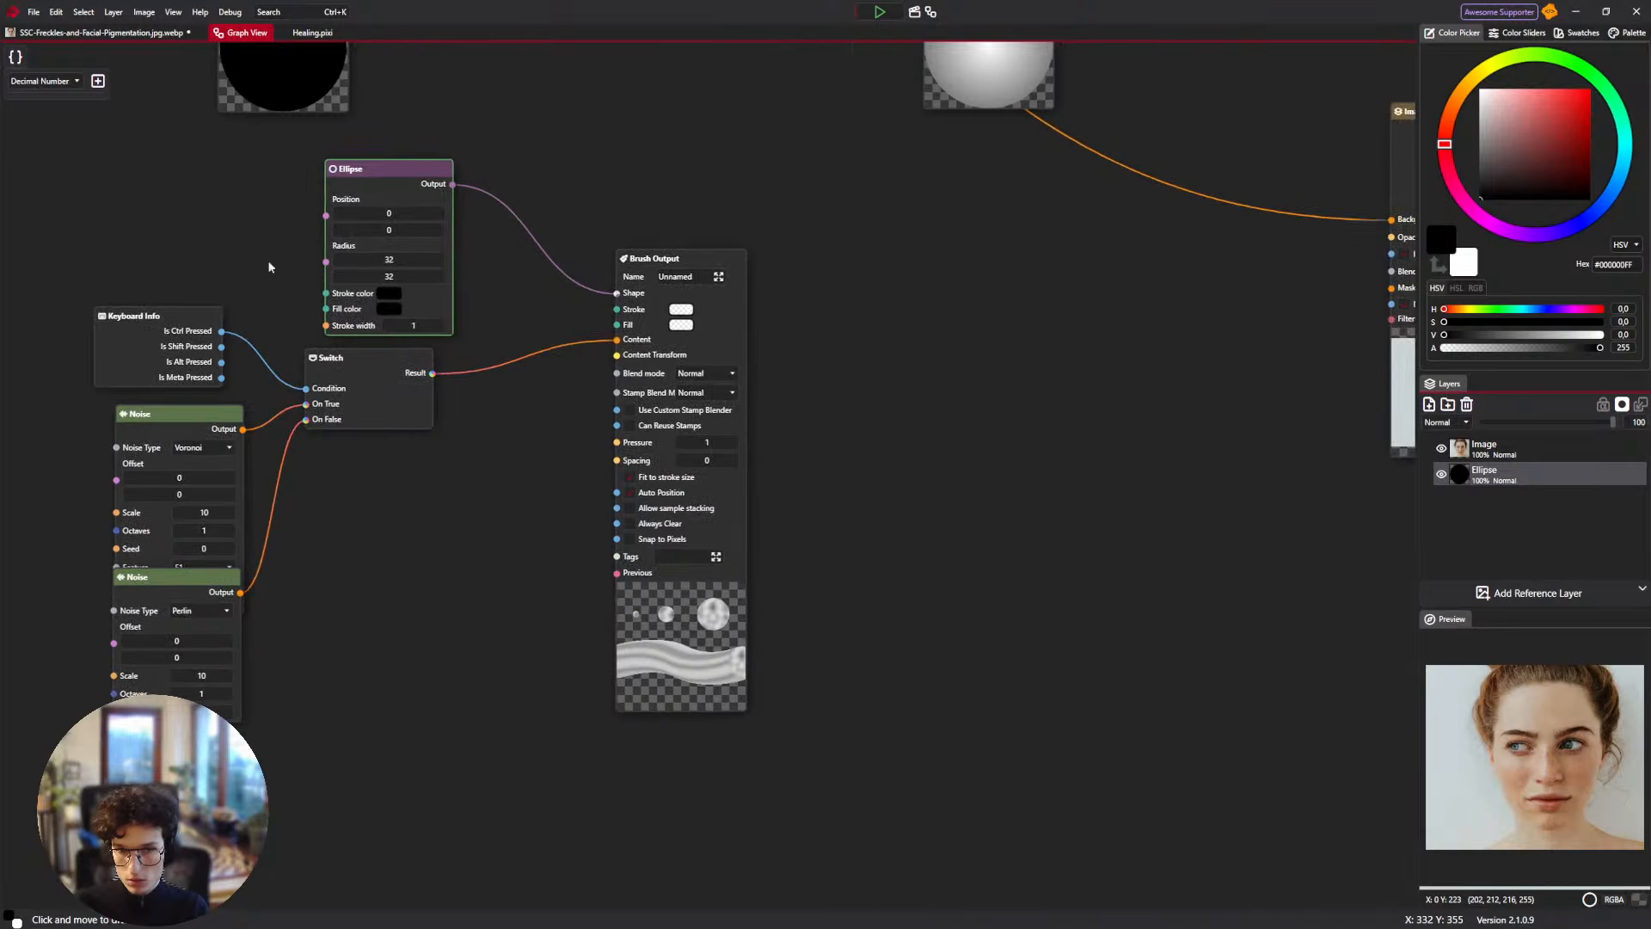
pyautogui.click(49, 33)
pyautogui.click(222, 62)
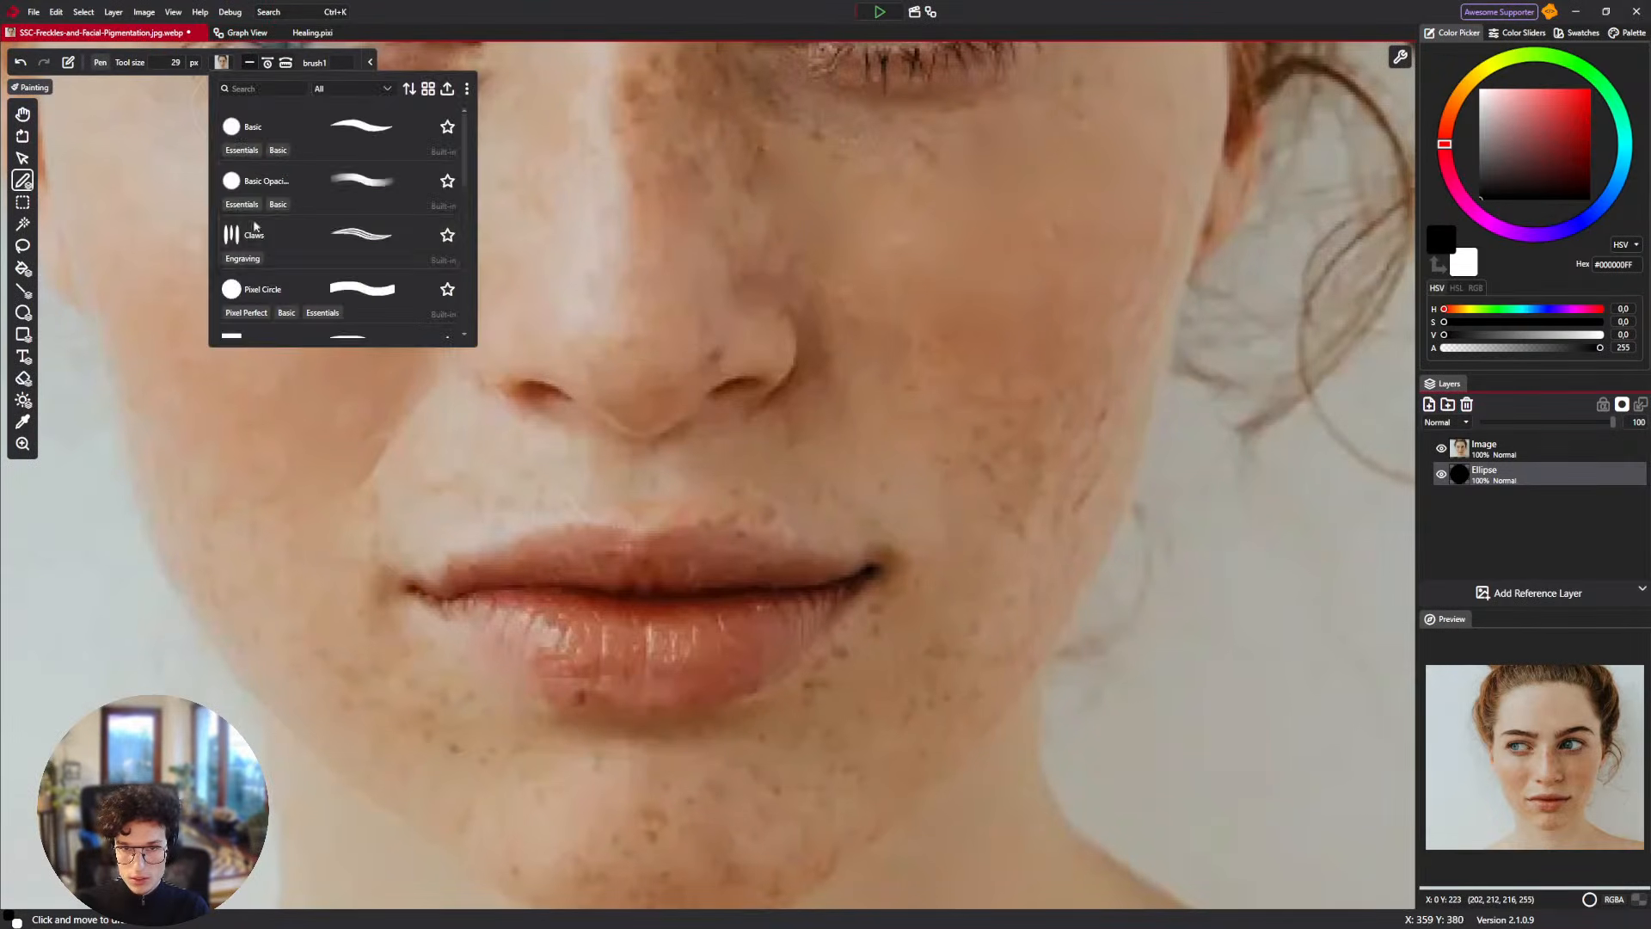
pyautogui.scroll(-5, 306, 258)
pyautogui.scroll(5, 306, 302)
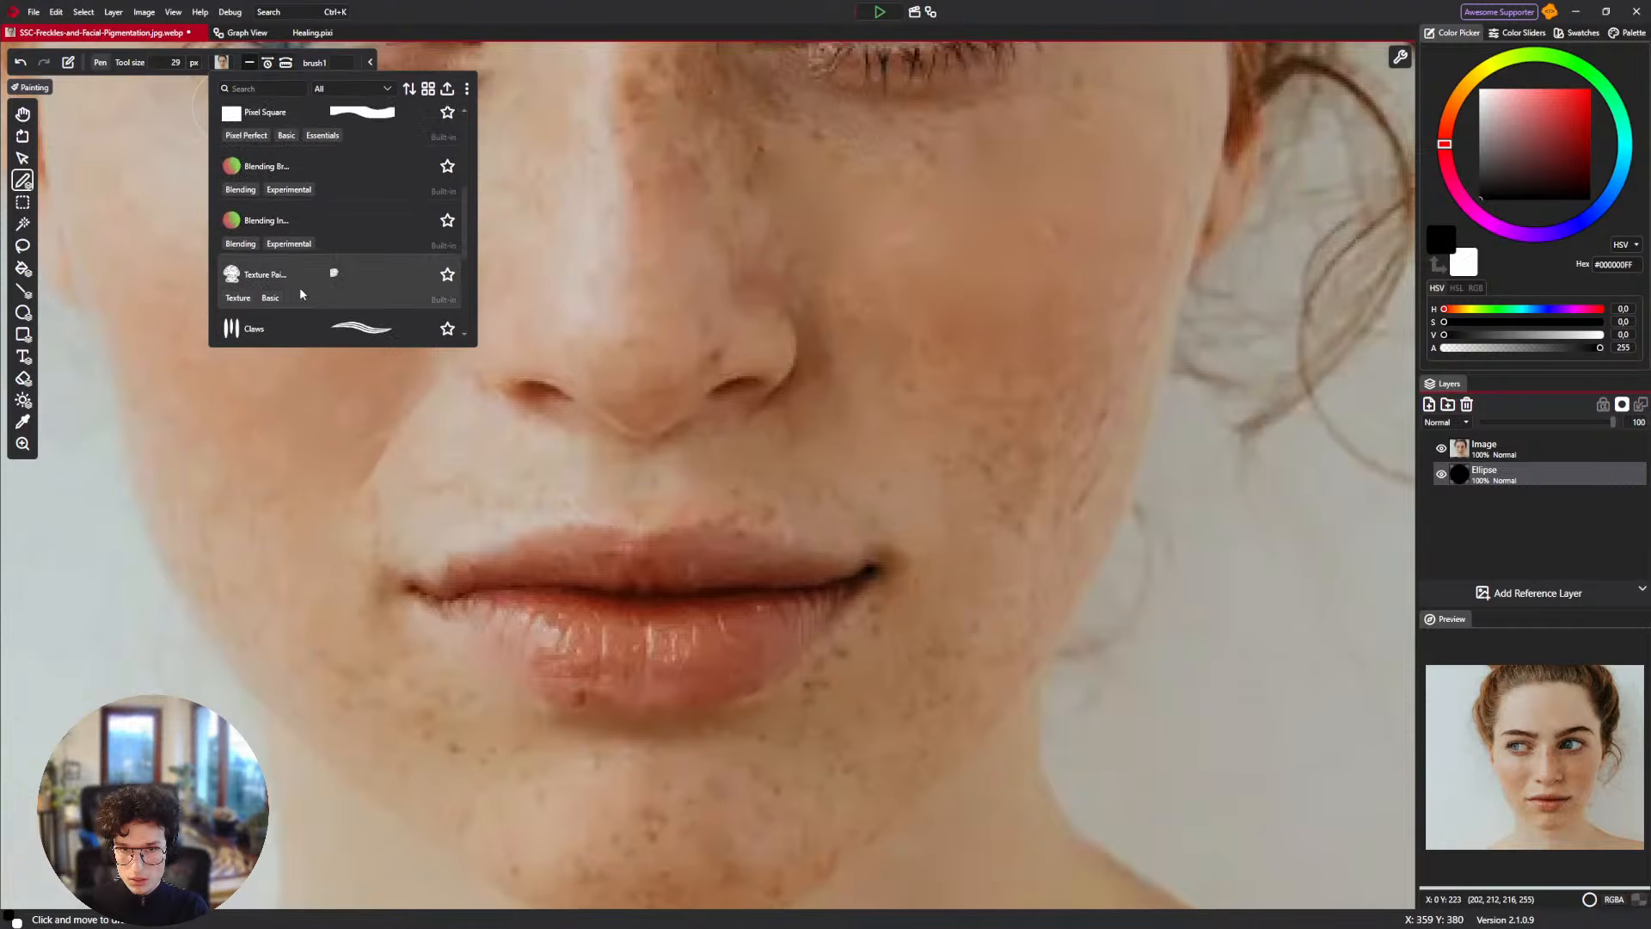
pyautogui.scroll(-5, 300, 286)
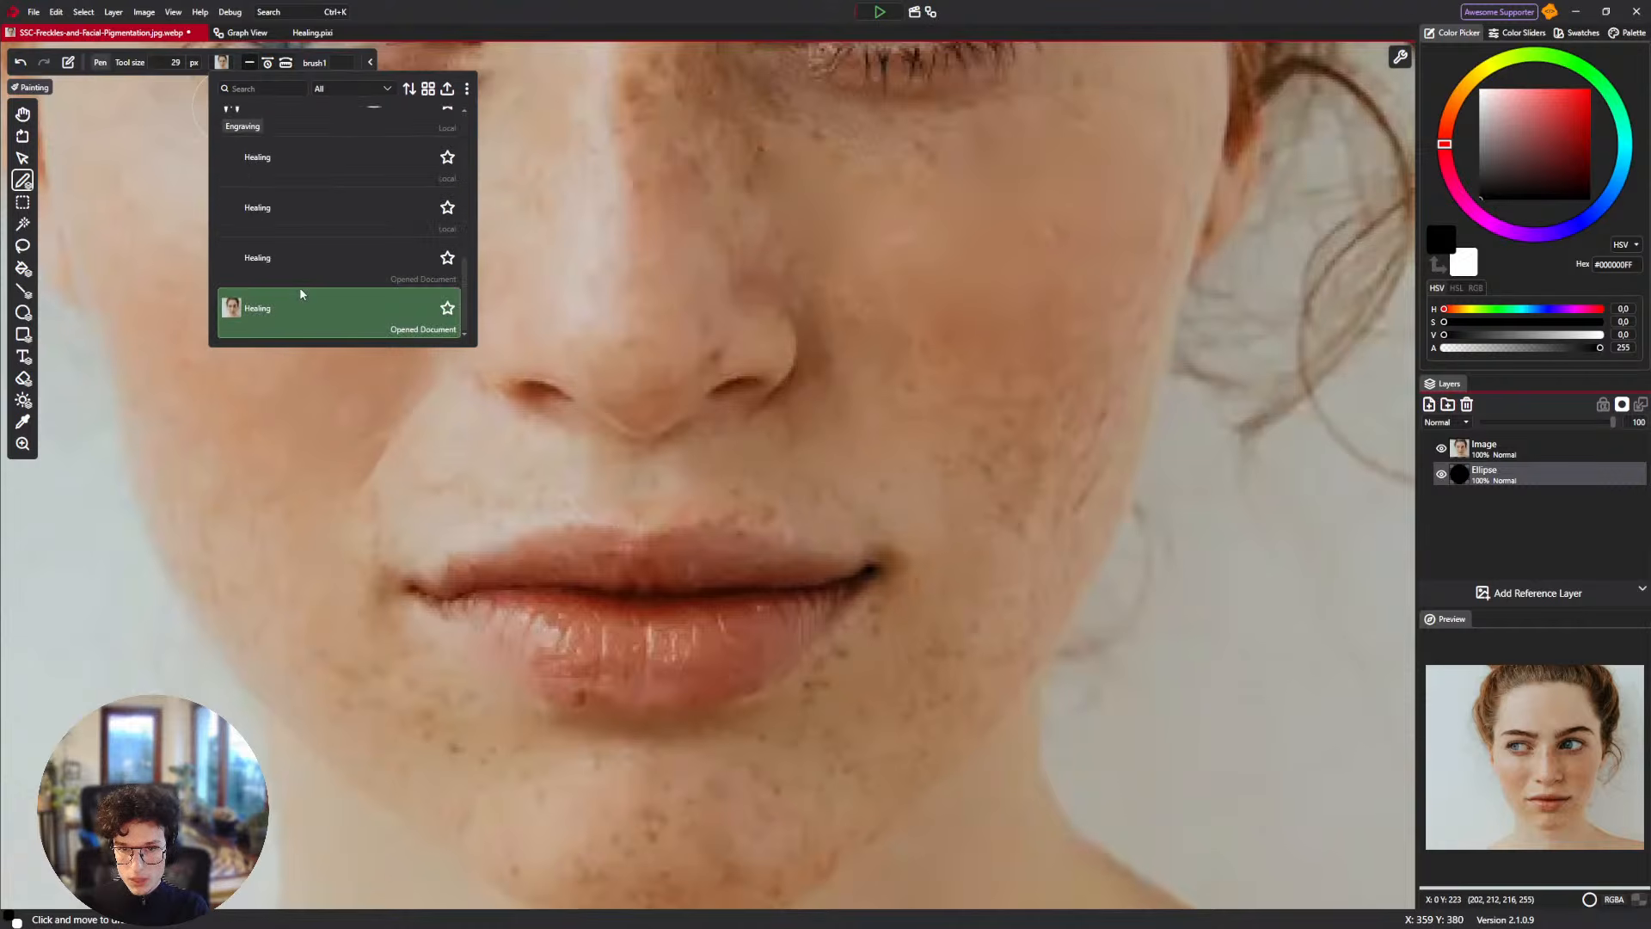
pyautogui.scroll(5, 331, 250)
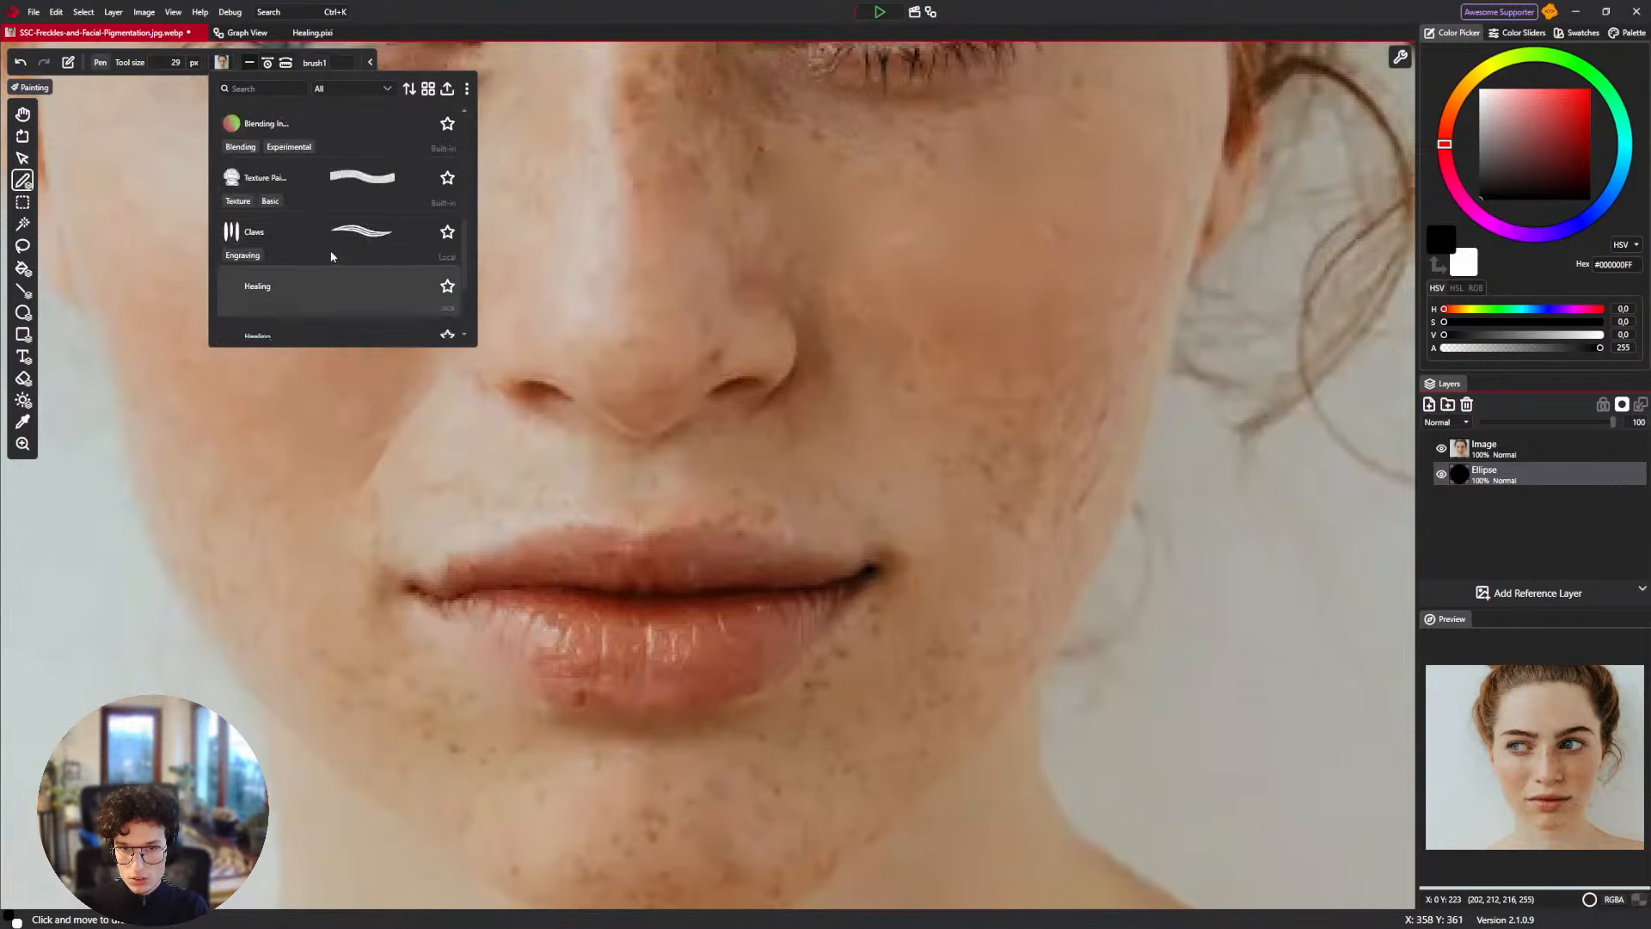
# Return to the node graph and select all nodes of the new Ctrl-switched noise brush.
pyautogui.click(246, 32)
pyautogui.moveTo(430, 721); pyautogui.dragTo(516, 667)
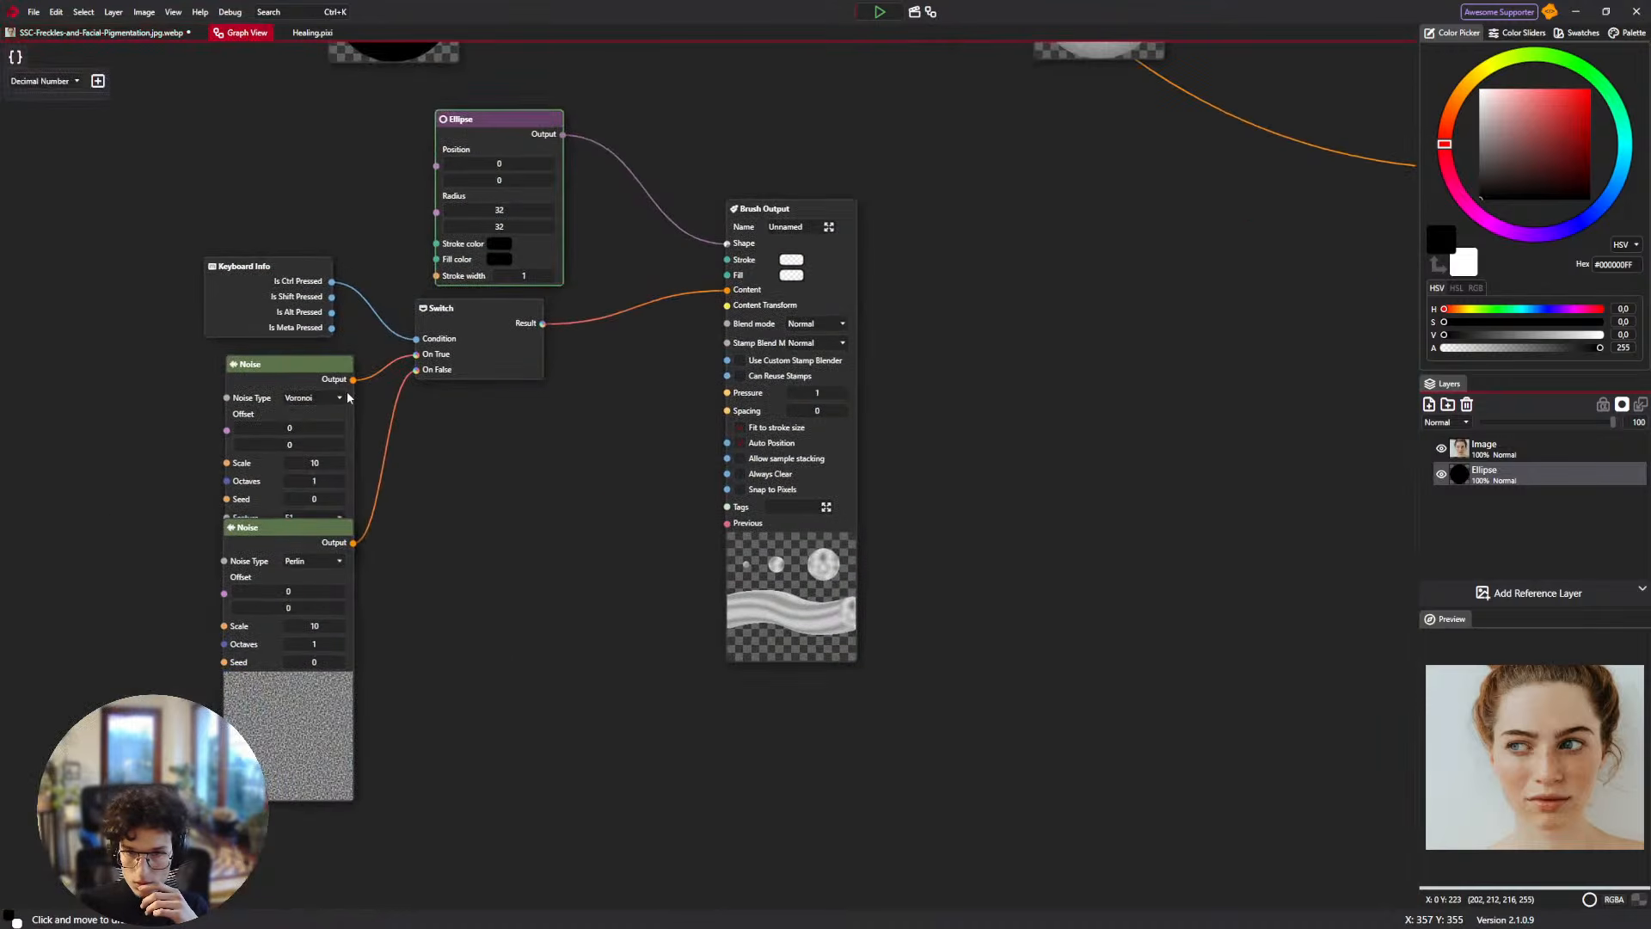
pyautogui.scroll(-3, 494, 540)
pyautogui.moveTo(798, 270); pyautogui.dragTo(306, 663)
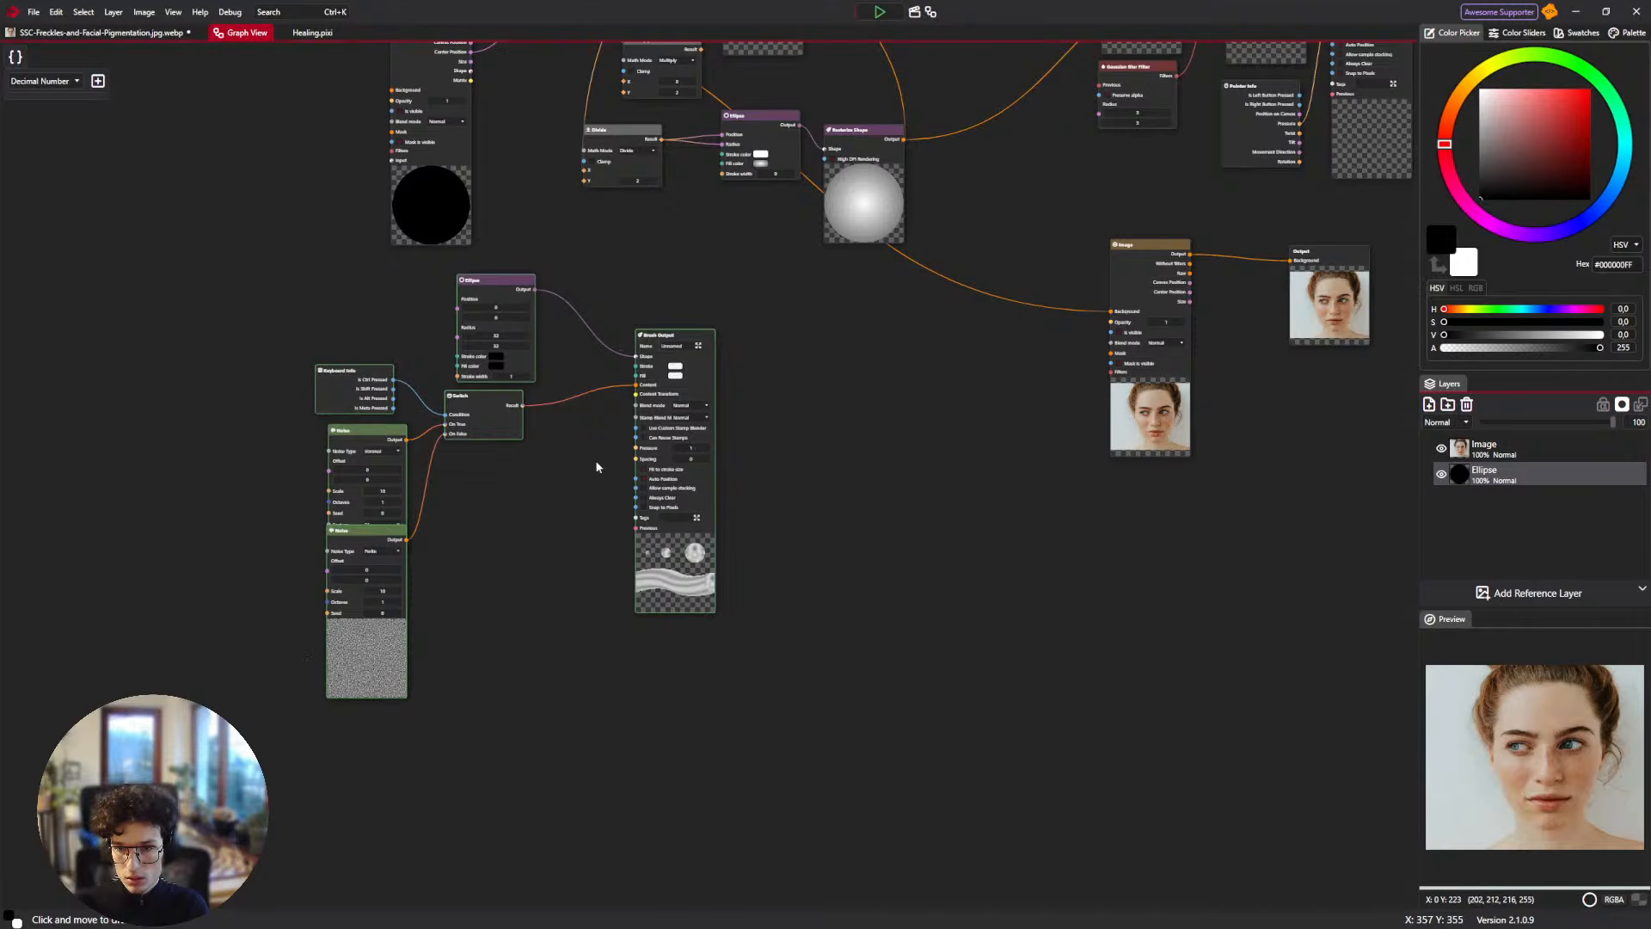
# Create a new 64 × 64 px image and show its canvas.
pyautogui.click(33, 12)
pyautogui.click(50, 29)
pyautogui.press('Return')
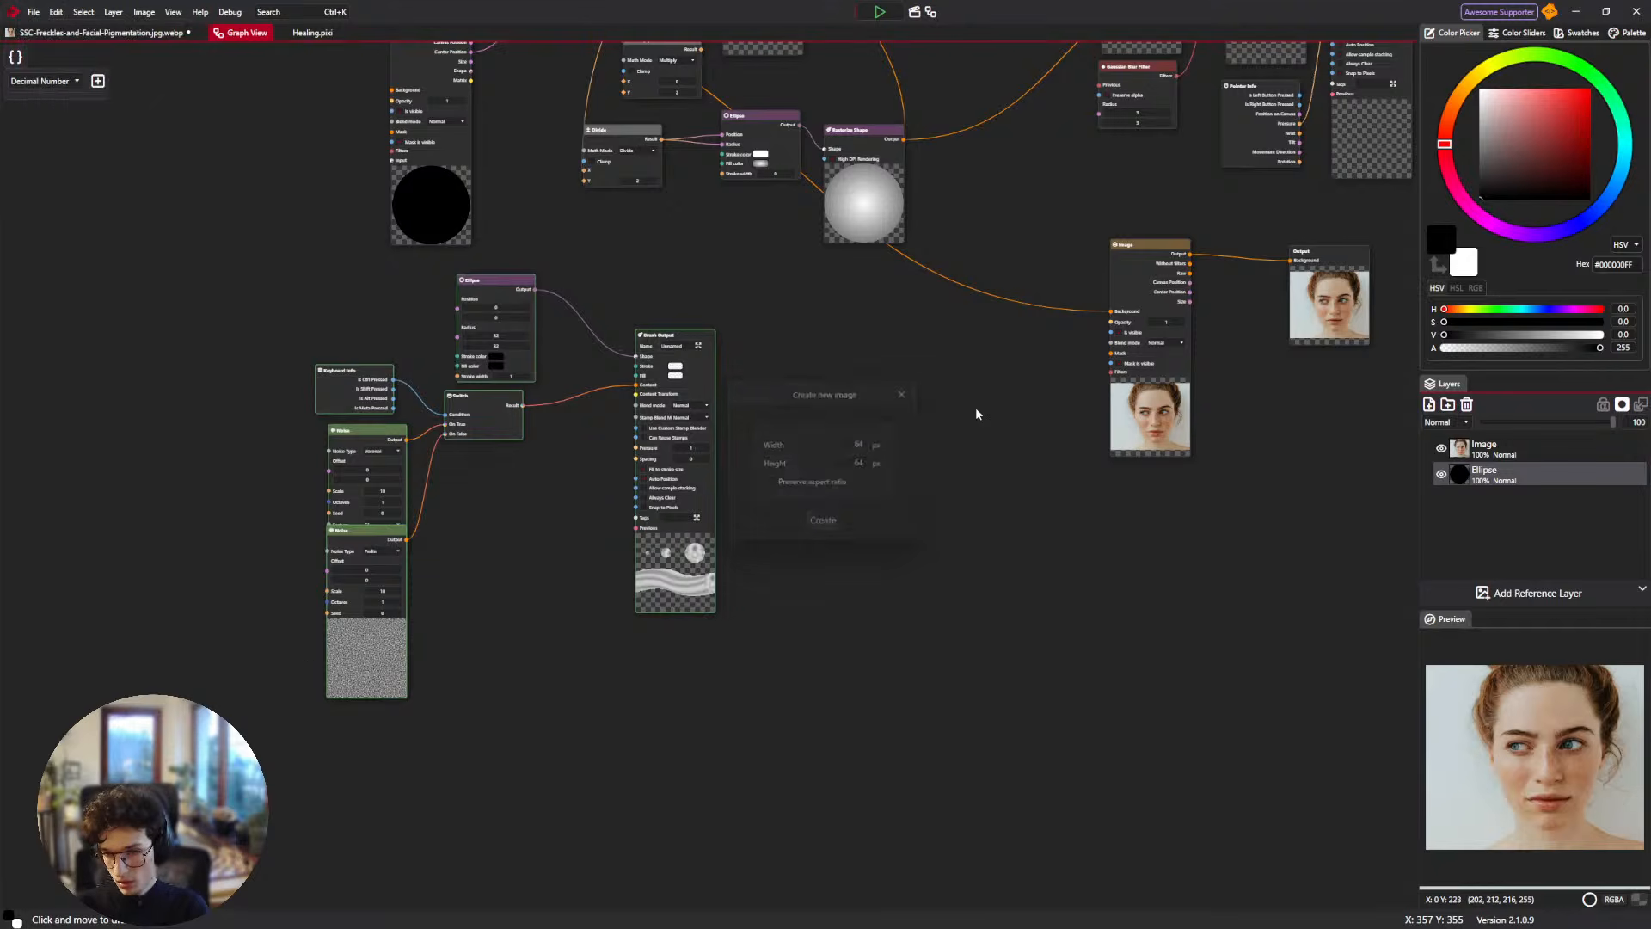
pyautogui.click(929, 17)
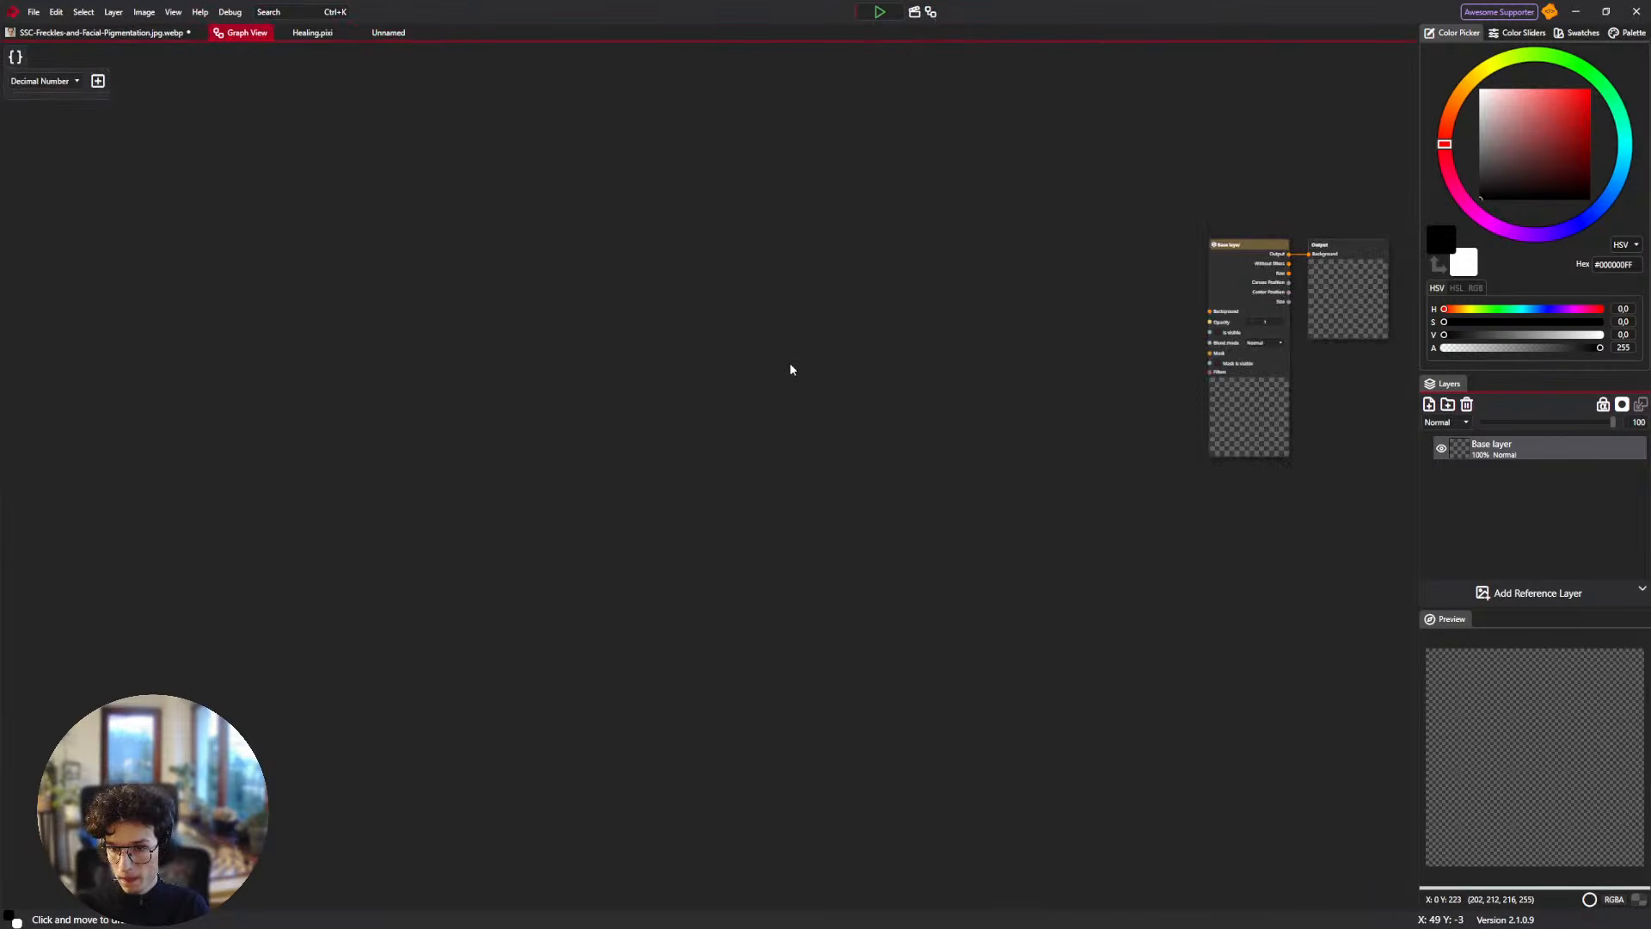
pyautogui.moveTo(1129, 291); pyautogui.dragTo(480, 358)
pyautogui.click(377, 34)
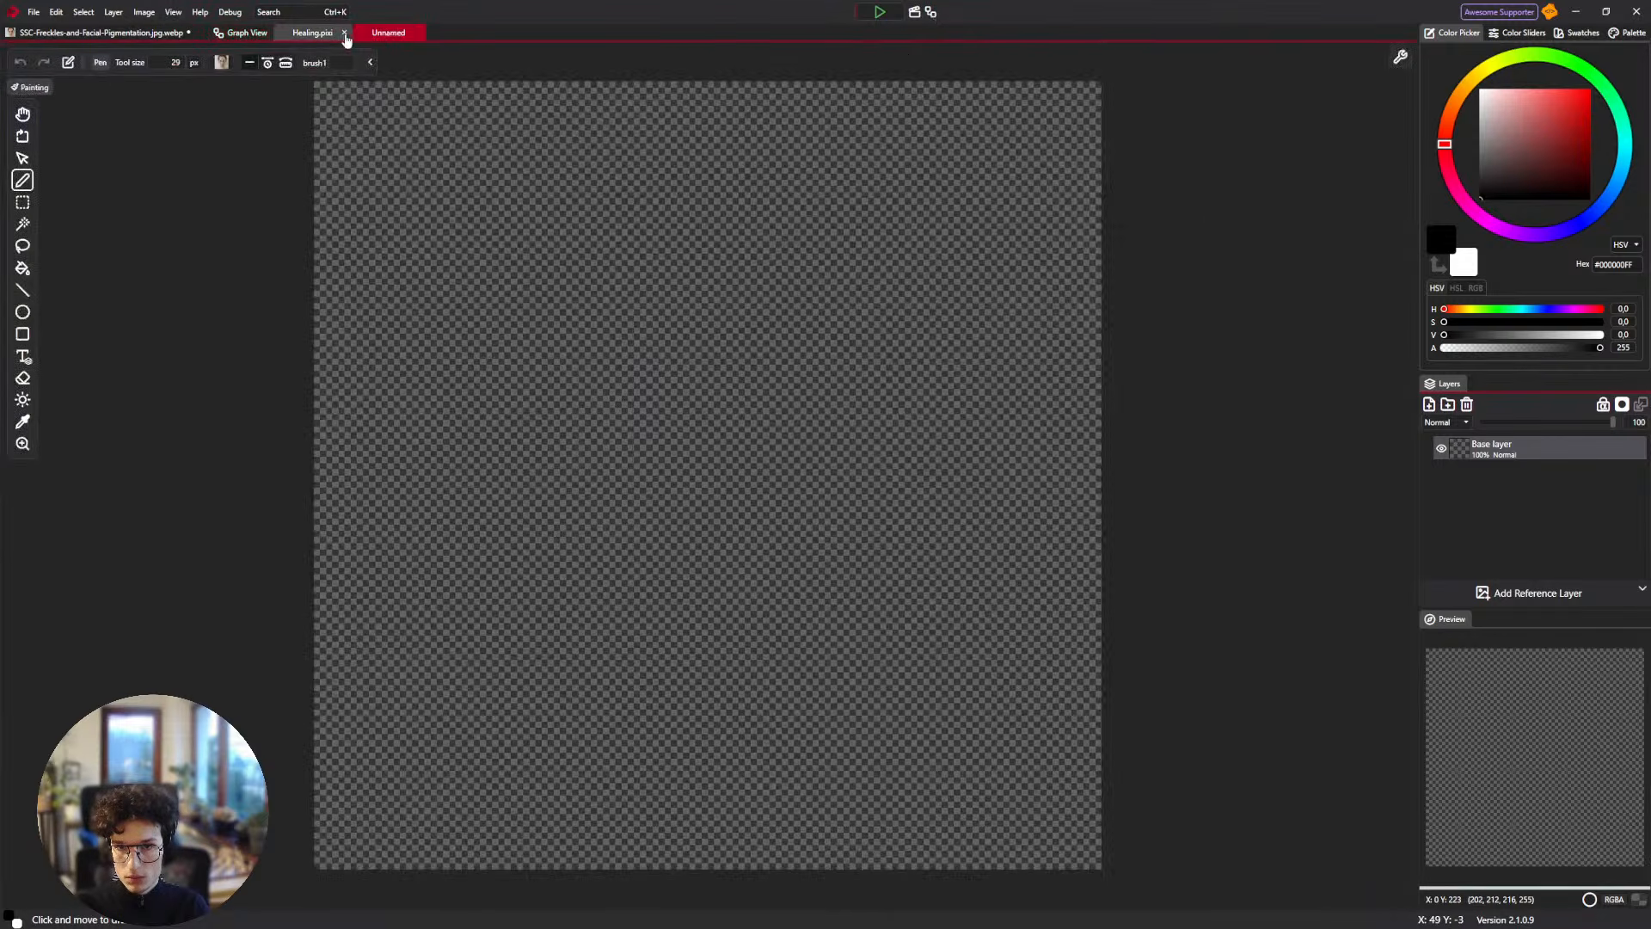
# Check the Healing.pixi document's canvas and node graph, then close that document.
pyautogui.click(301, 35)
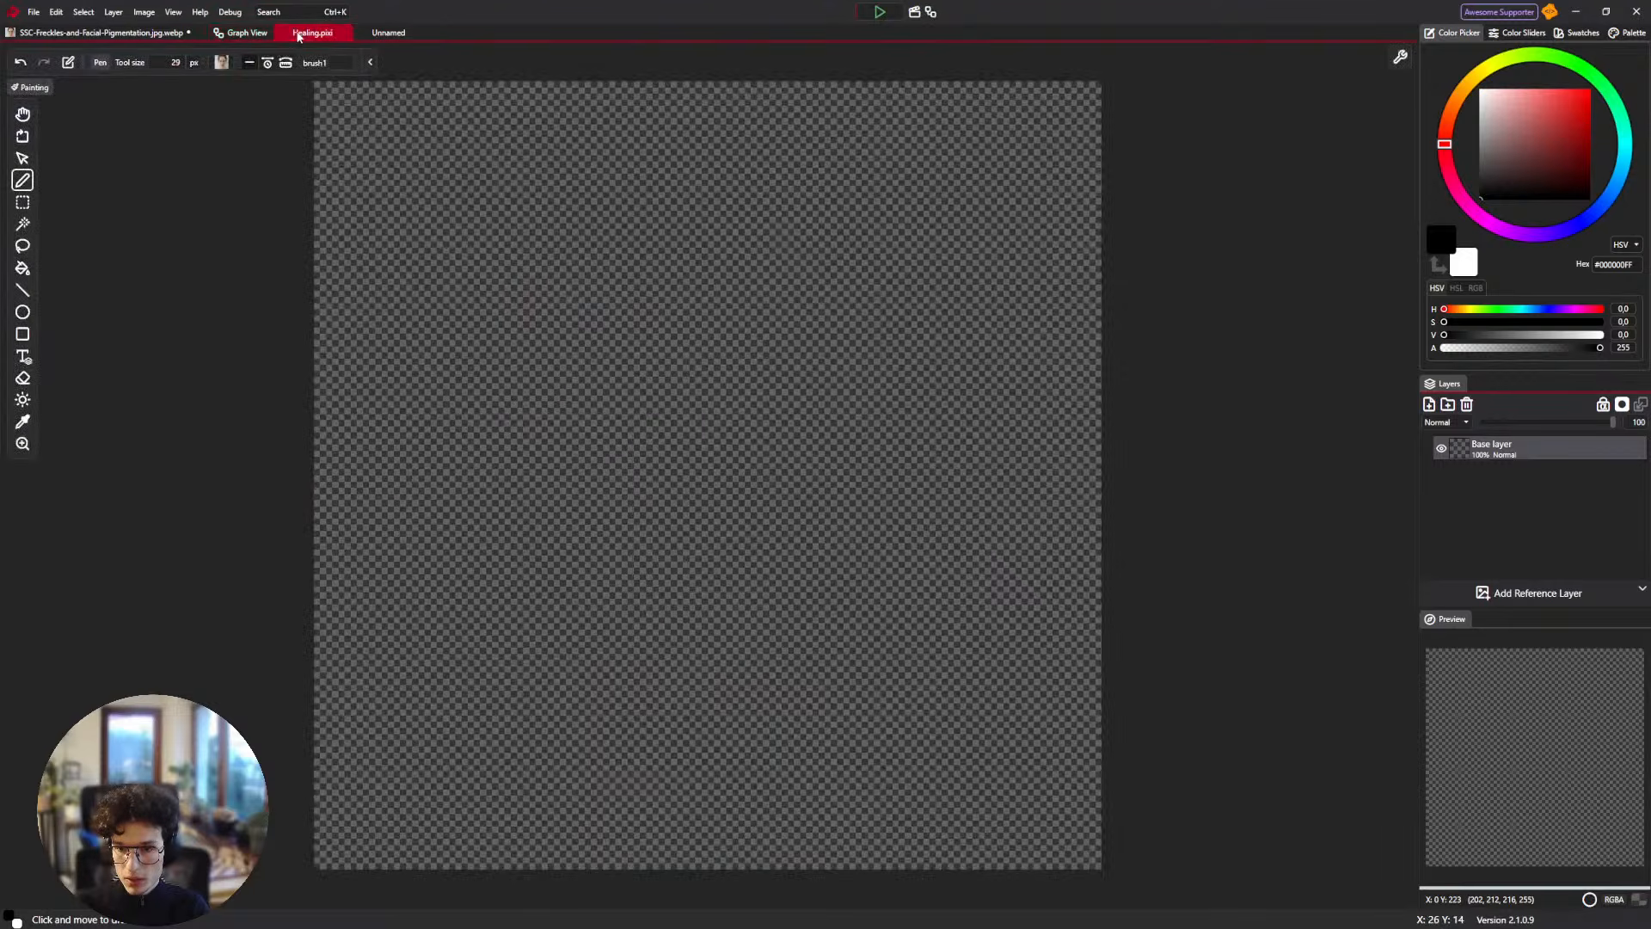
pyautogui.click(245, 33)
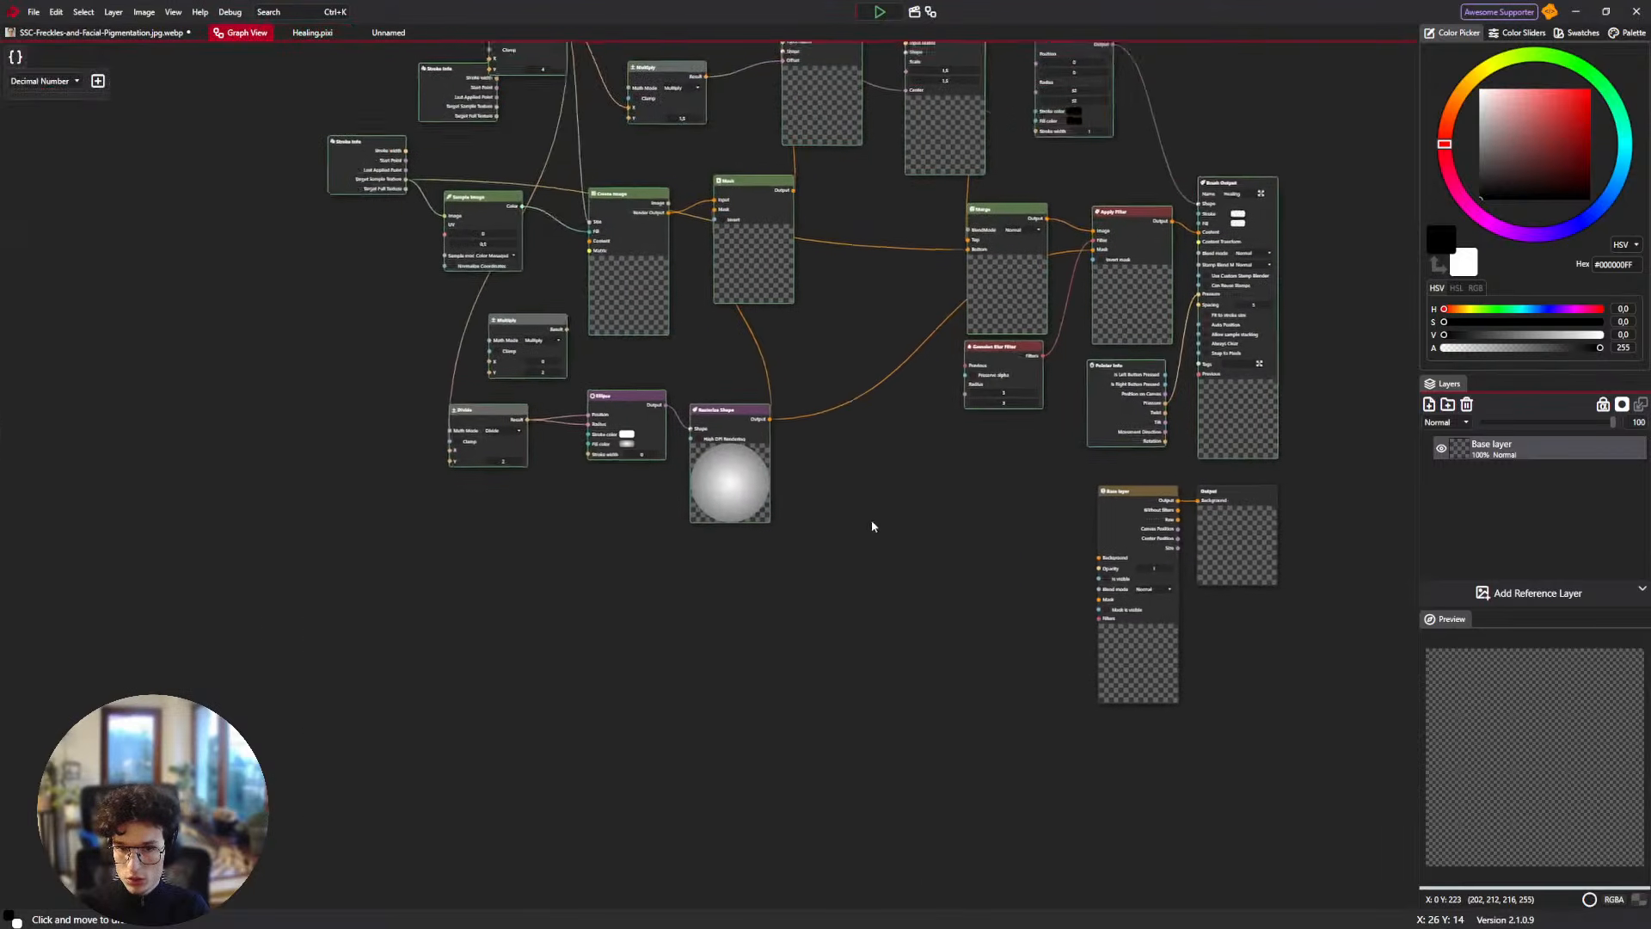
pyautogui.moveTo(872, 521); pyautogui.dragTo(884, 525)
pyautogui.click(344, 32)
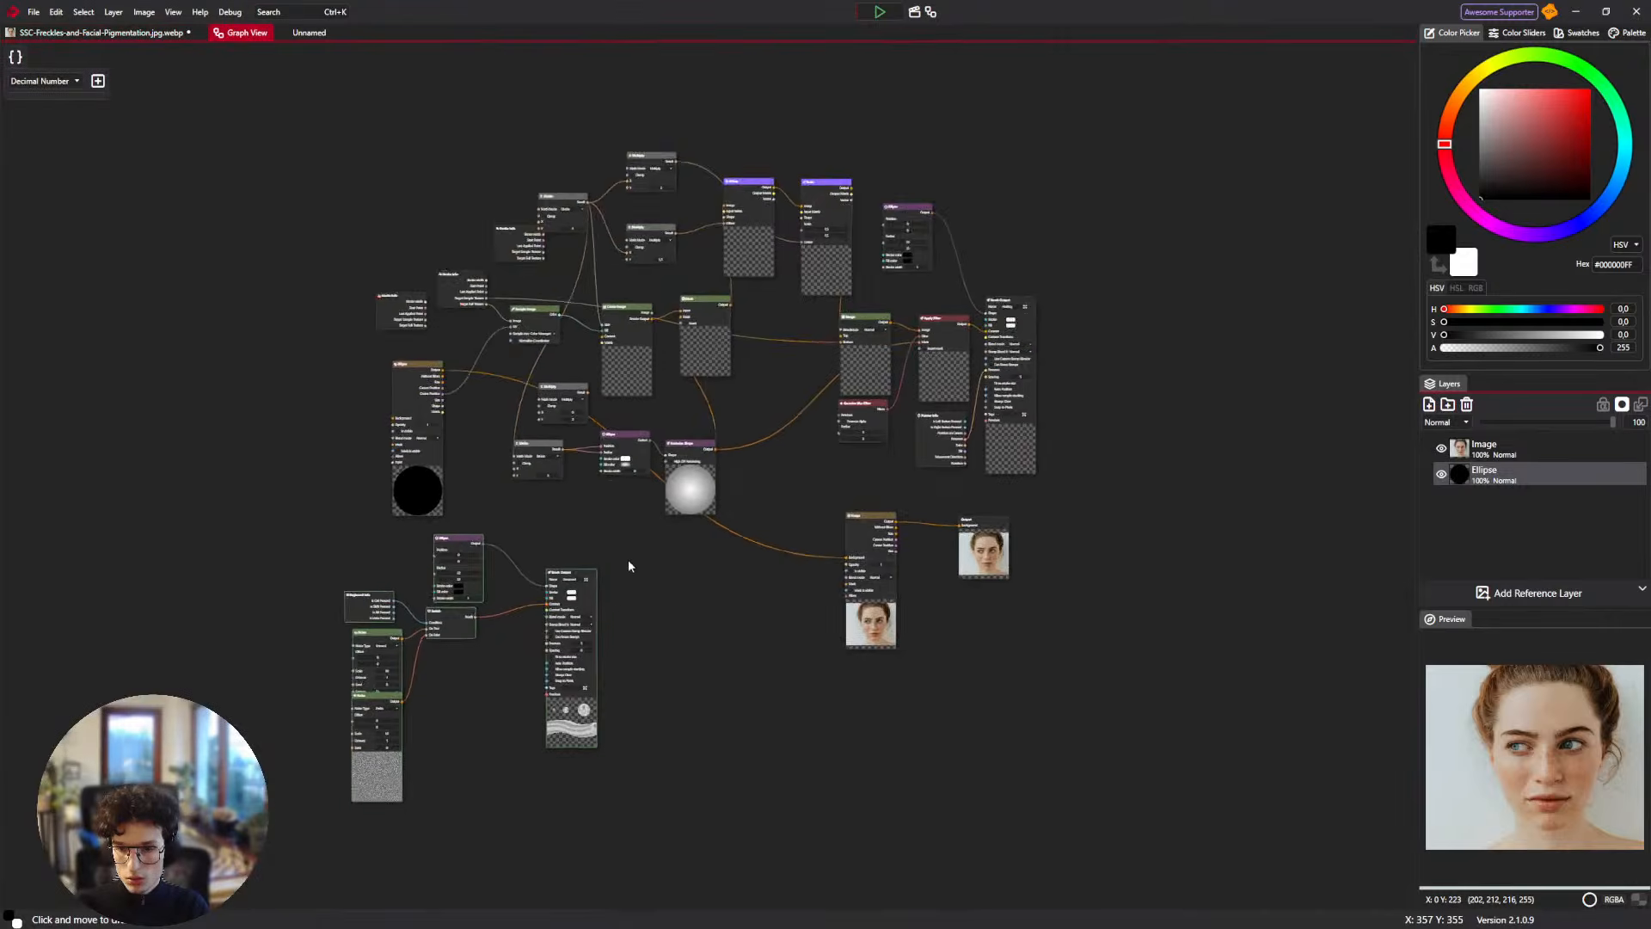
# Copy the noise brush nodes from the portrait document into the new image's node graph and position them beside its Base layer node.
pyautogui.scroll(2, 628, 560)
pyautogui.moveTo(628, 559)
pyautogui.mouseDown()
pyautogui.moveTo(656, 436)
pyautogui.moveTo(202, 735)
pyautogui.mouseUp()
pyautogui.click(302, 34)
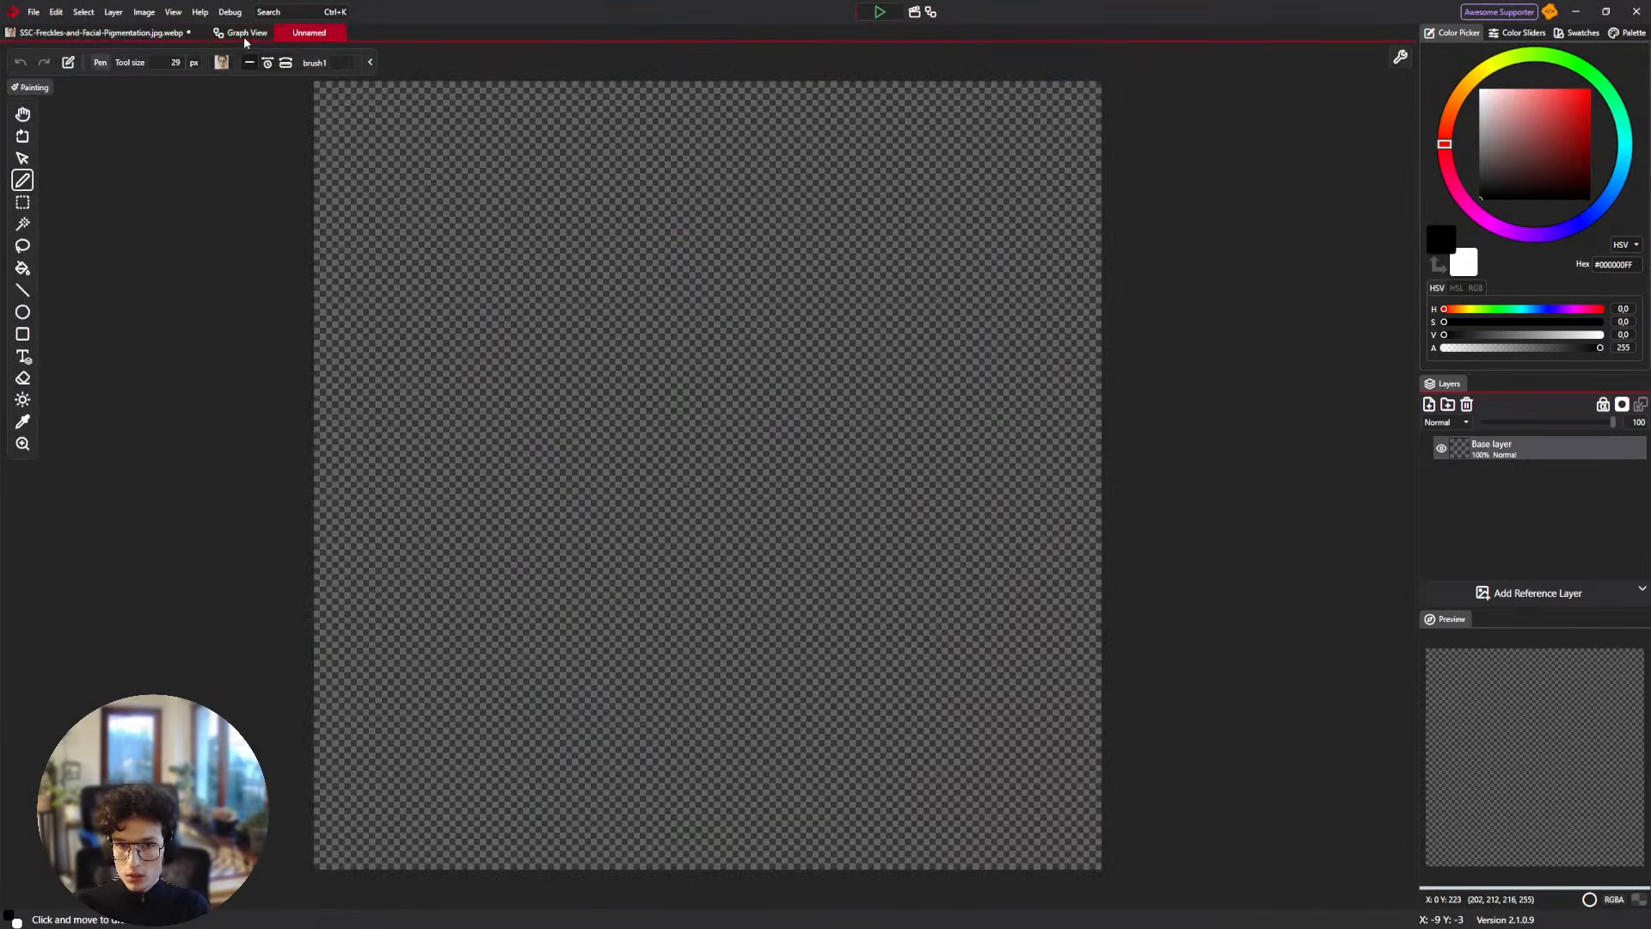
pyautogui.click(245, 37)
pyautogui.hotkey('ctrl', 'v')
pyautogui.moveTo(864, 342); pyautogui.dragTo(800, 347)
pyautogui.moveTo(487, 465); pyautogui.dragTo(871, 278)
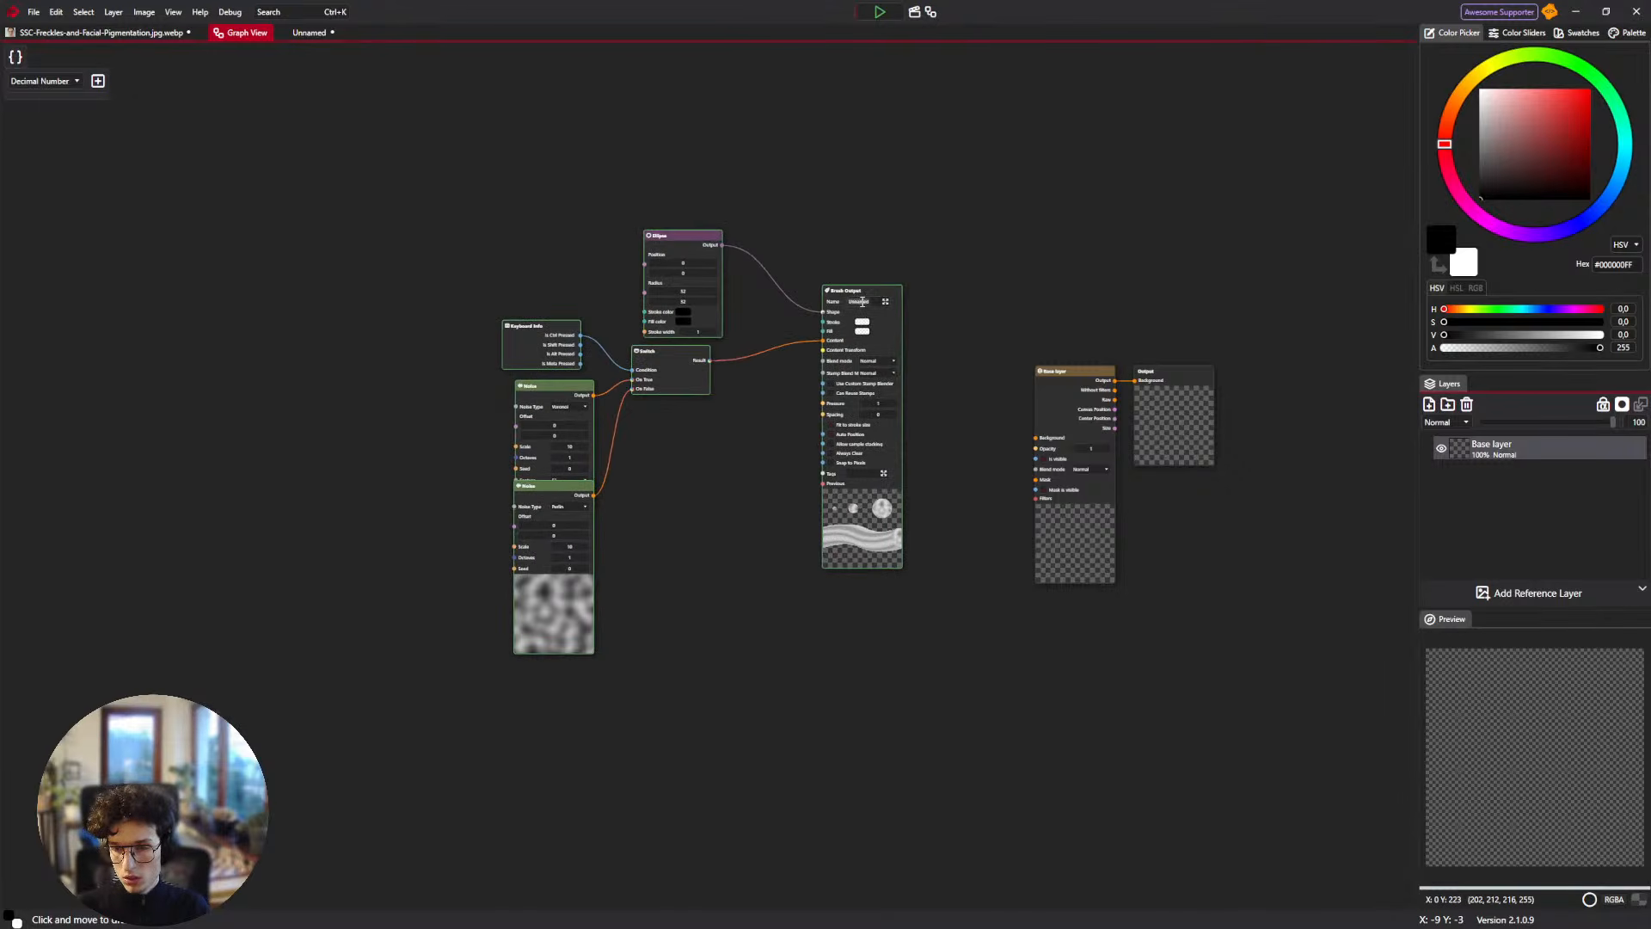
# Name the brush Conditional in its Brush Output node and return to the document's canvas.
pyautogui.write('Conditional')
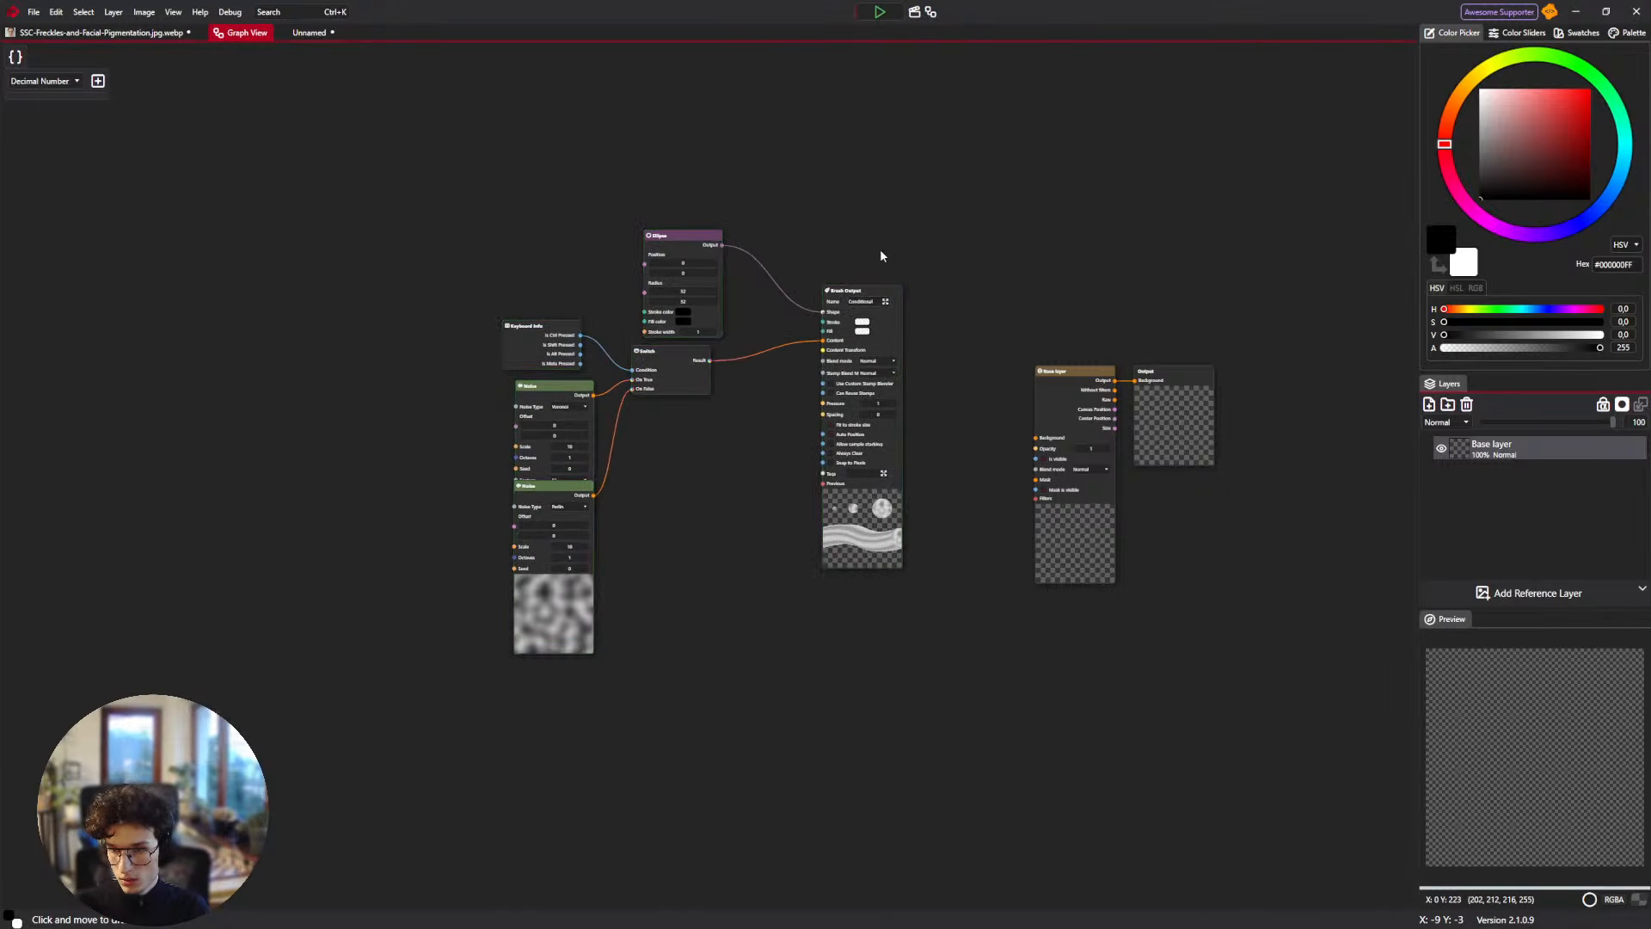
pyautogui.scroll(3, 880, 249)
pyautogui.click(308, 33)
# Switch to the portrait document and choose the Conditional noise brush for the Pen tool.
pyautogui.click(129, 34)
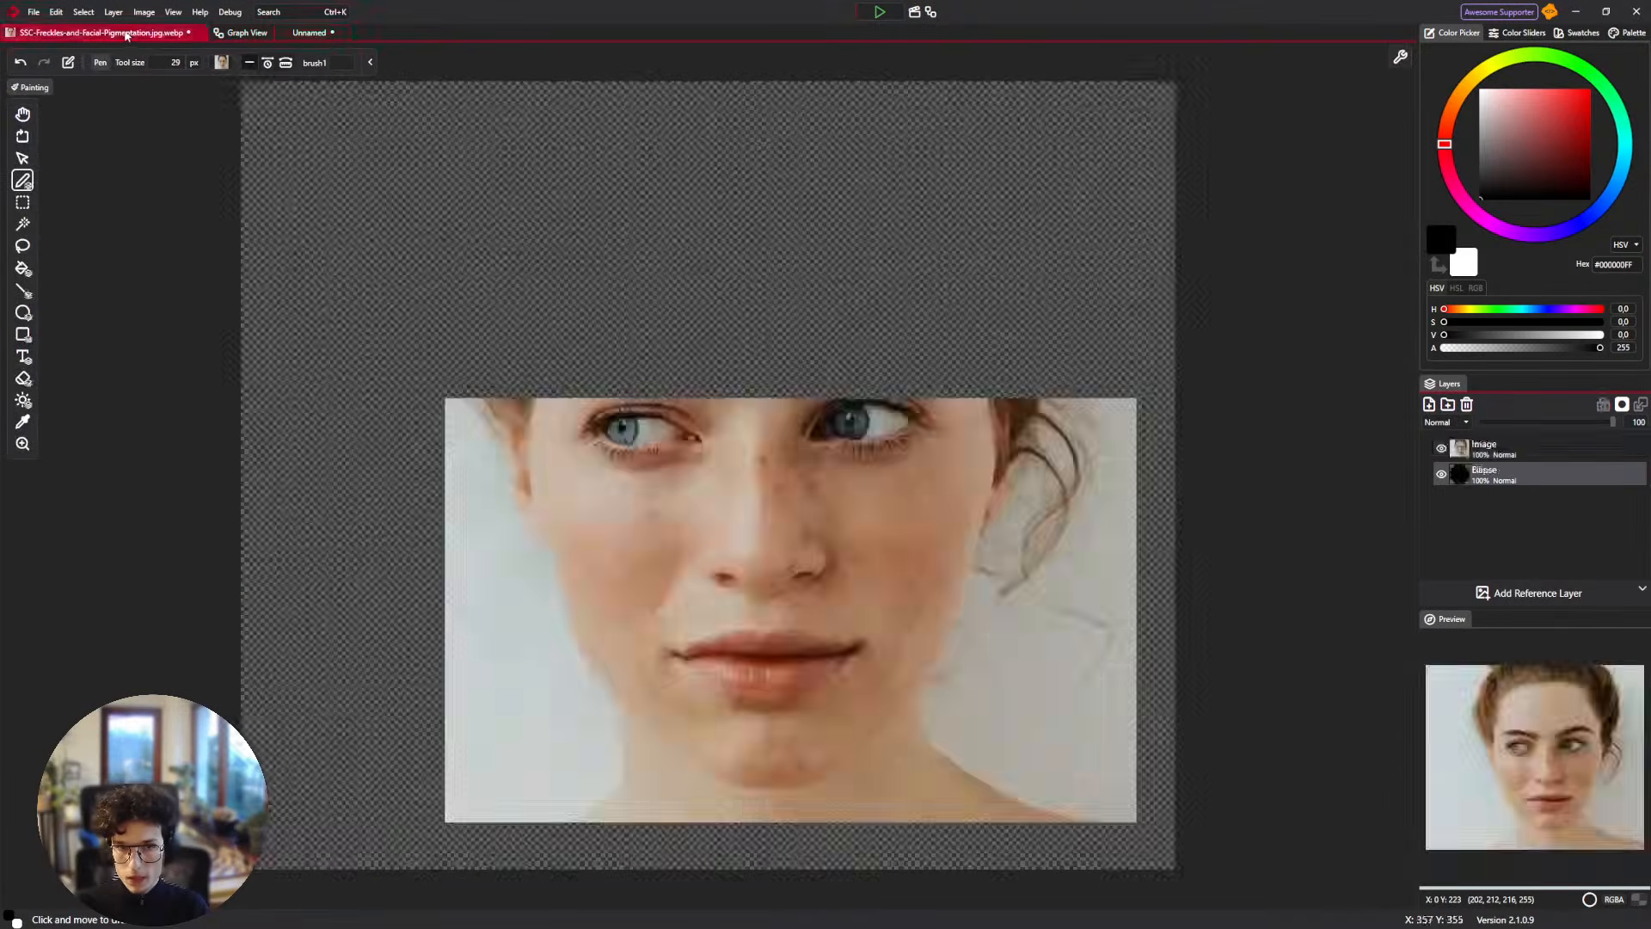
pyautogui.scroll(5, 830, 710)
pyautogui.scroll(-1, 675, 344)
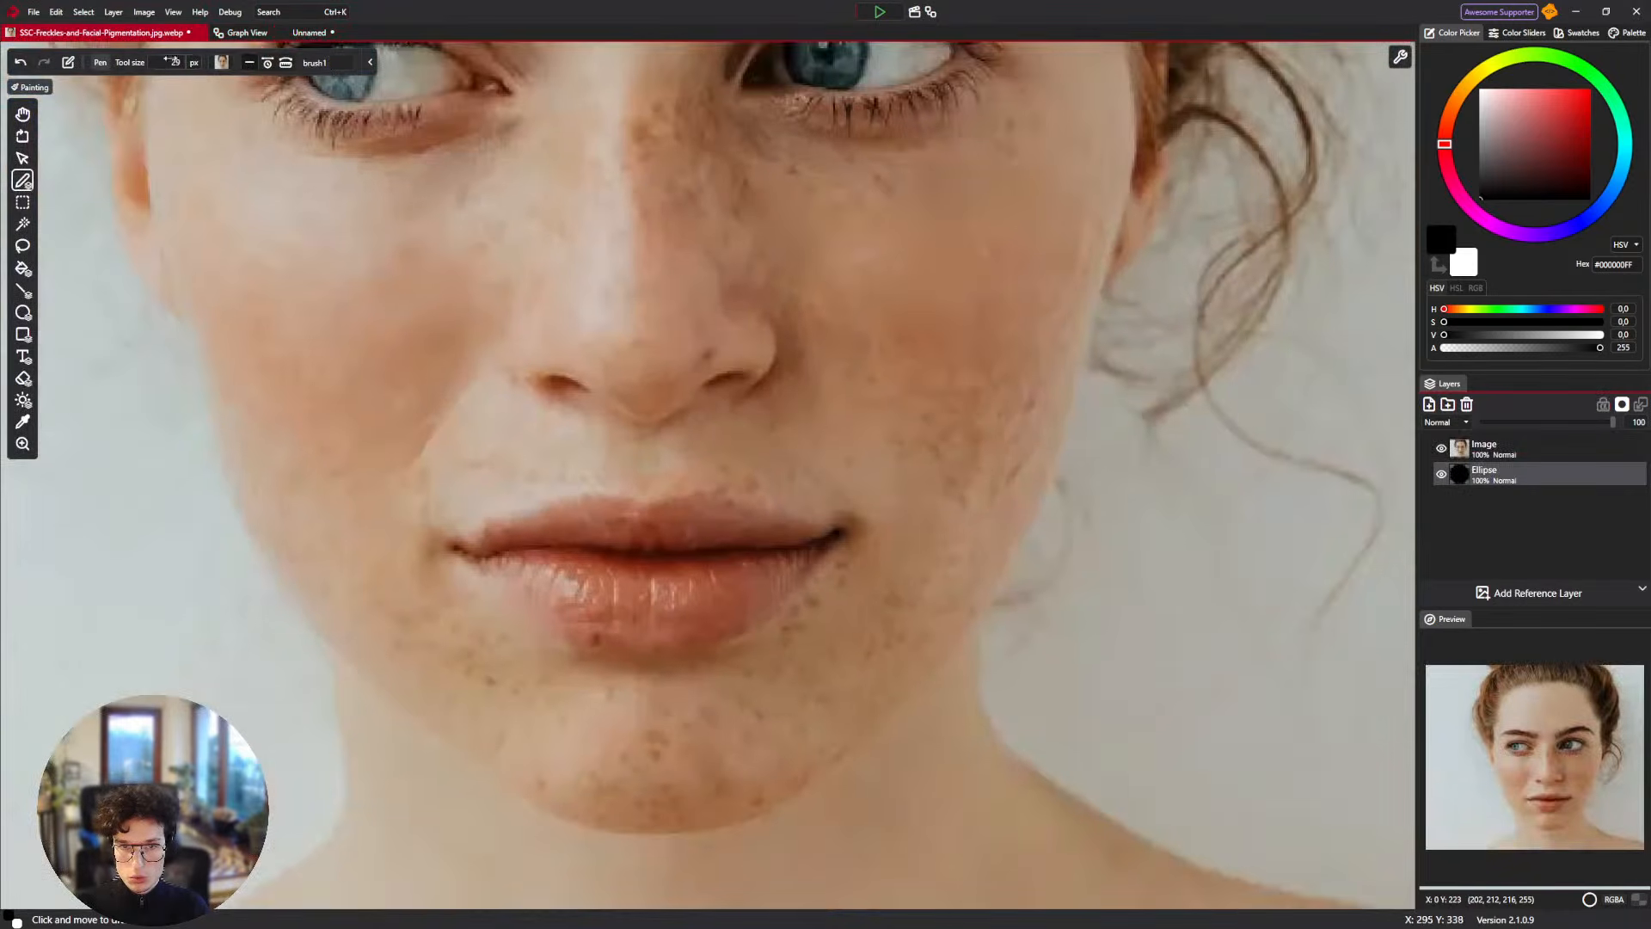
pyautogui.click(221, 61)
pyautogui.scroll(-5, 312, 192)
pyautogui.click(344, 281)
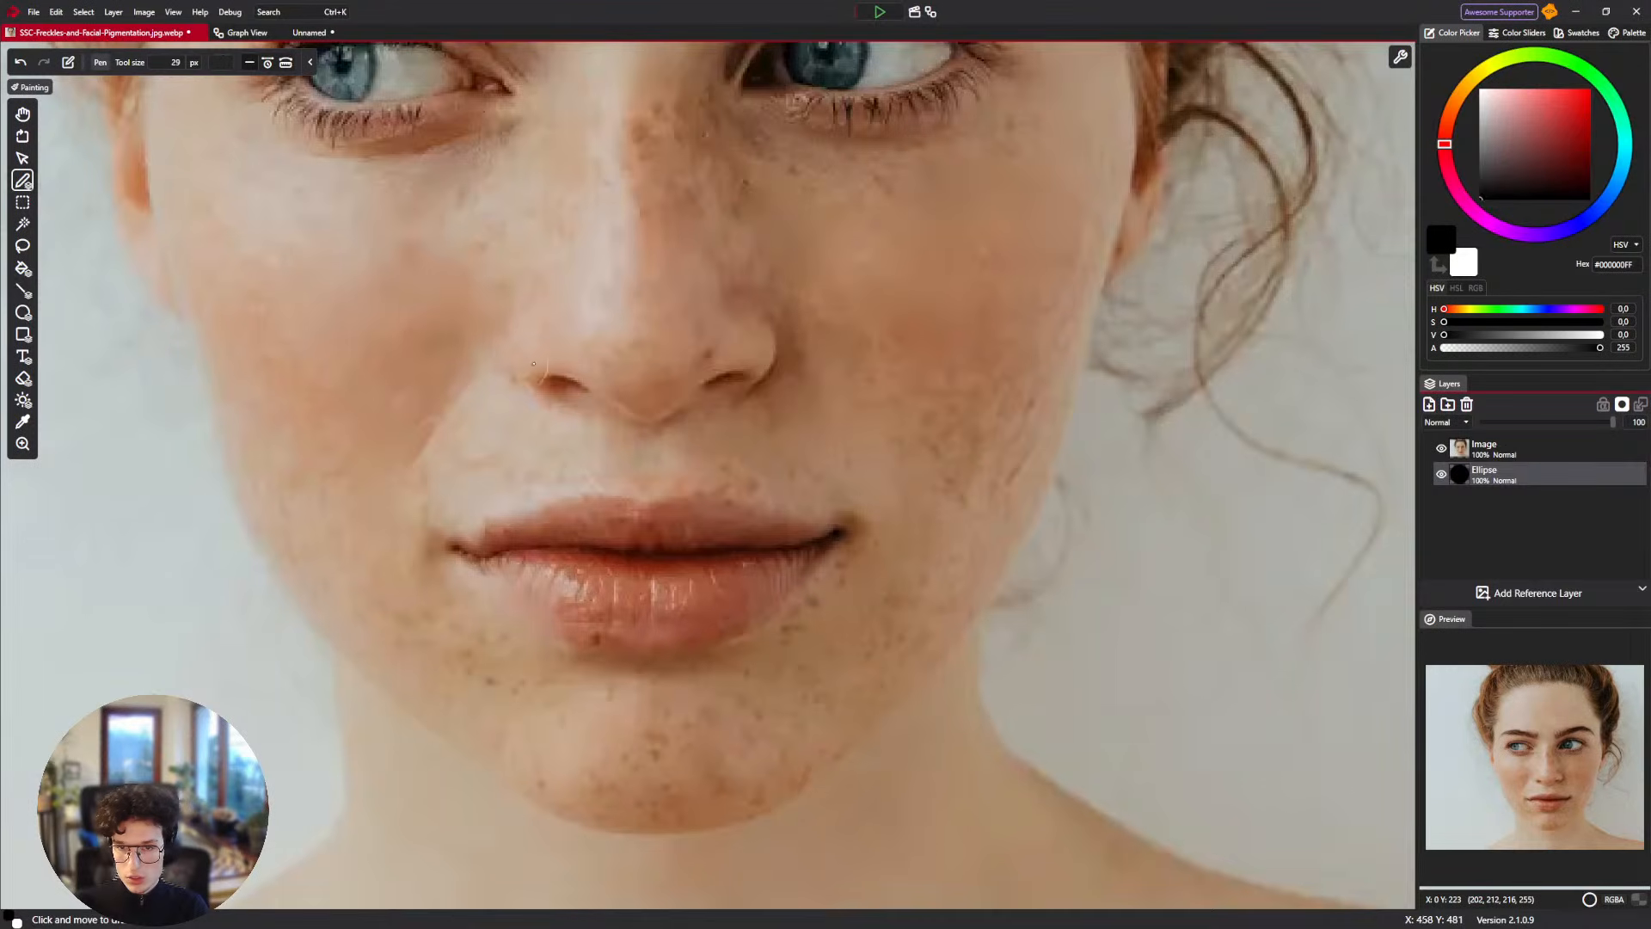
# Select the Image layer, try a noise brush stroke across the face and undo it.
pyautogui.hotkey('ctrl', 'z')
pyautogui.click(1516, 444)
pyautogui.moveTo(756, 403)
pyautogui.mouseDown()
pyautogui.moveTo(662, 425)
pyautogui.moveTo(664, 380)
pyautogui.moveTo(630, 374)
pyautogui.moveTo(433, 495)
pyautogui.moveTo(515, 425)
pyautogui.moveTo(547, 370)
pyautogui.moveTo(618, 341)
pyautogui.moveTo(641, 368)
pyautogui.moveTo(702, 340)
pyautogui.moveTo(593, 351)
pyautogui.moveTo(658, 363)
pyautogui.moveTo(629, 316)
pyautogui.moveTo(856, 284)
pyautogui.moveTo(605, 344)
pyautogui.mouseUp()
pyautogui.hotkey('ctrl', 'z')
# Enlarge the Pen's tool size to 72 px.
pyautogui.press(']')
pyautogui.press(']')
pyautogui.press(']')
pyautogui.press(']')
pyautogui.press(']')
pyautogui.press(']')
pyautogui.press(']')
pyautogui.press(']')
pyautogui.press(']')
pyautogui.press(']')
pyautogui.press(']')
pyautogui.press(']')
pyautogui.press(']')
pyautogui.press(']')
pyautogui.press(']')
pyautogui.press(']')
pyautogui.press(']')
pyautogui.press(']')
pyautogui.press(']')
pyautogui.press(']')
pyautogui.press(']')
pyautogui.press(']')
pyautogui.press(']')
pyautogui.press(']')
pyautogui.hotkey('ctrl', 'z')
# Test the enlarged noise brush with strokes over the nose, undoing each one.
pyautogui.moveTo(781, 333); pyautogui.dragTo(745, 446)
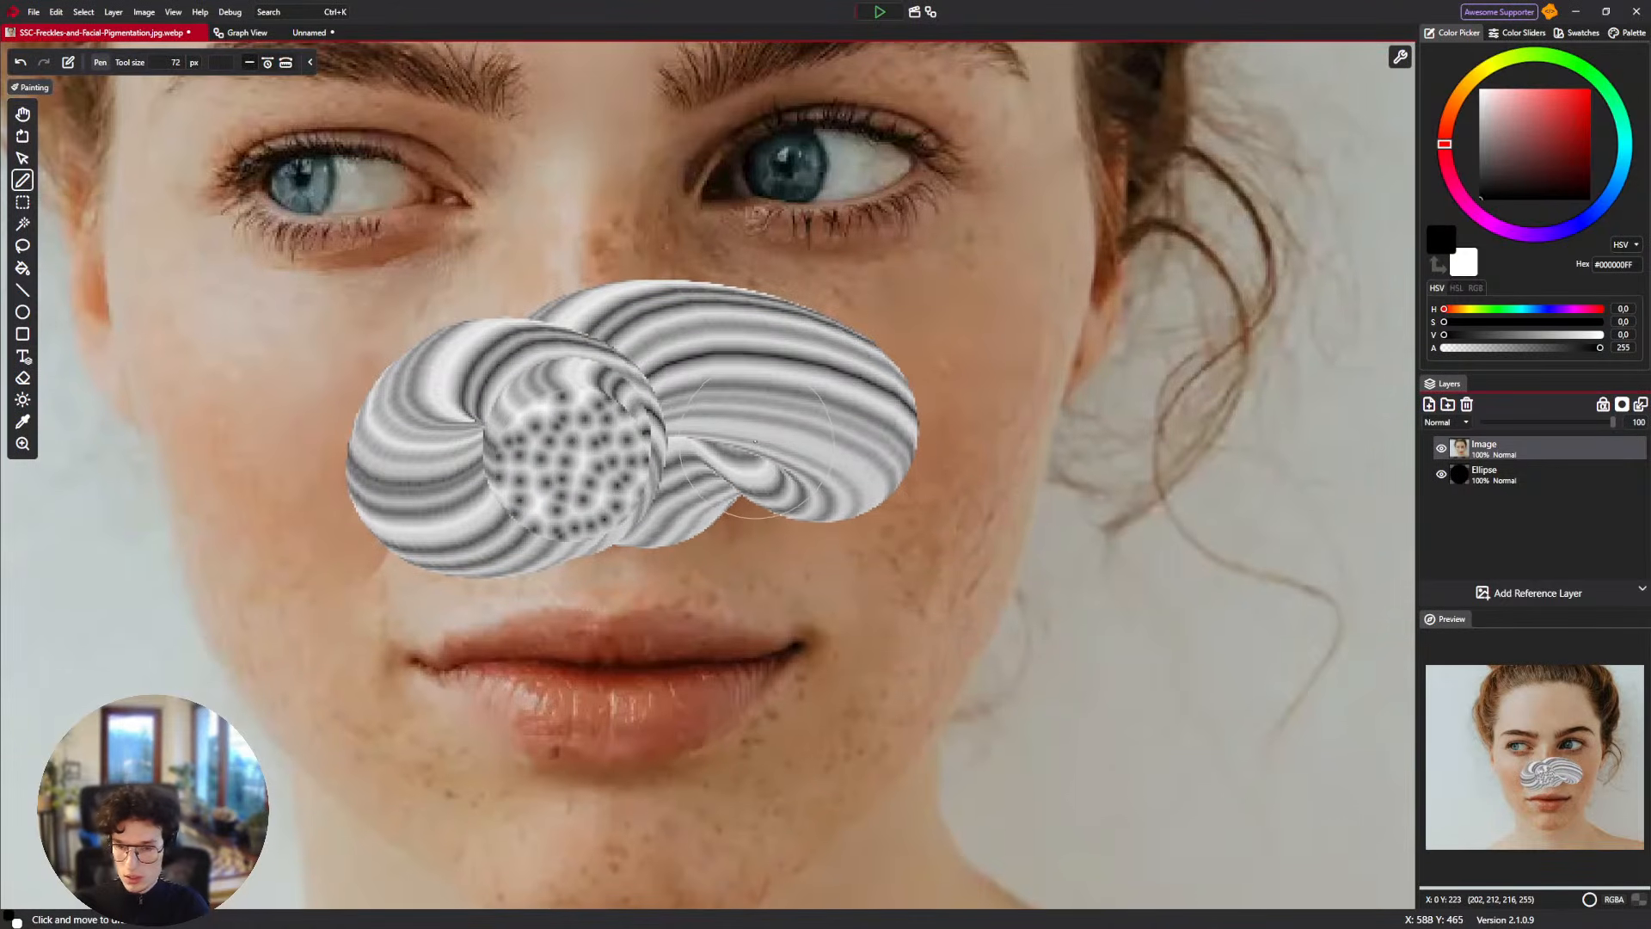
pyautogui.hotkey('ctrl', 'z')
pyautogui.scroll(-2, 657, 405)
pyautogui.moveTo(657, 405)
pyautogui.mouseDown()
pyautogui.moveTo(605, 437)
pyautogui.moveTo(567, 413)
pyautogui.moveTo(621, 469)
pyautogui.mouseUp()
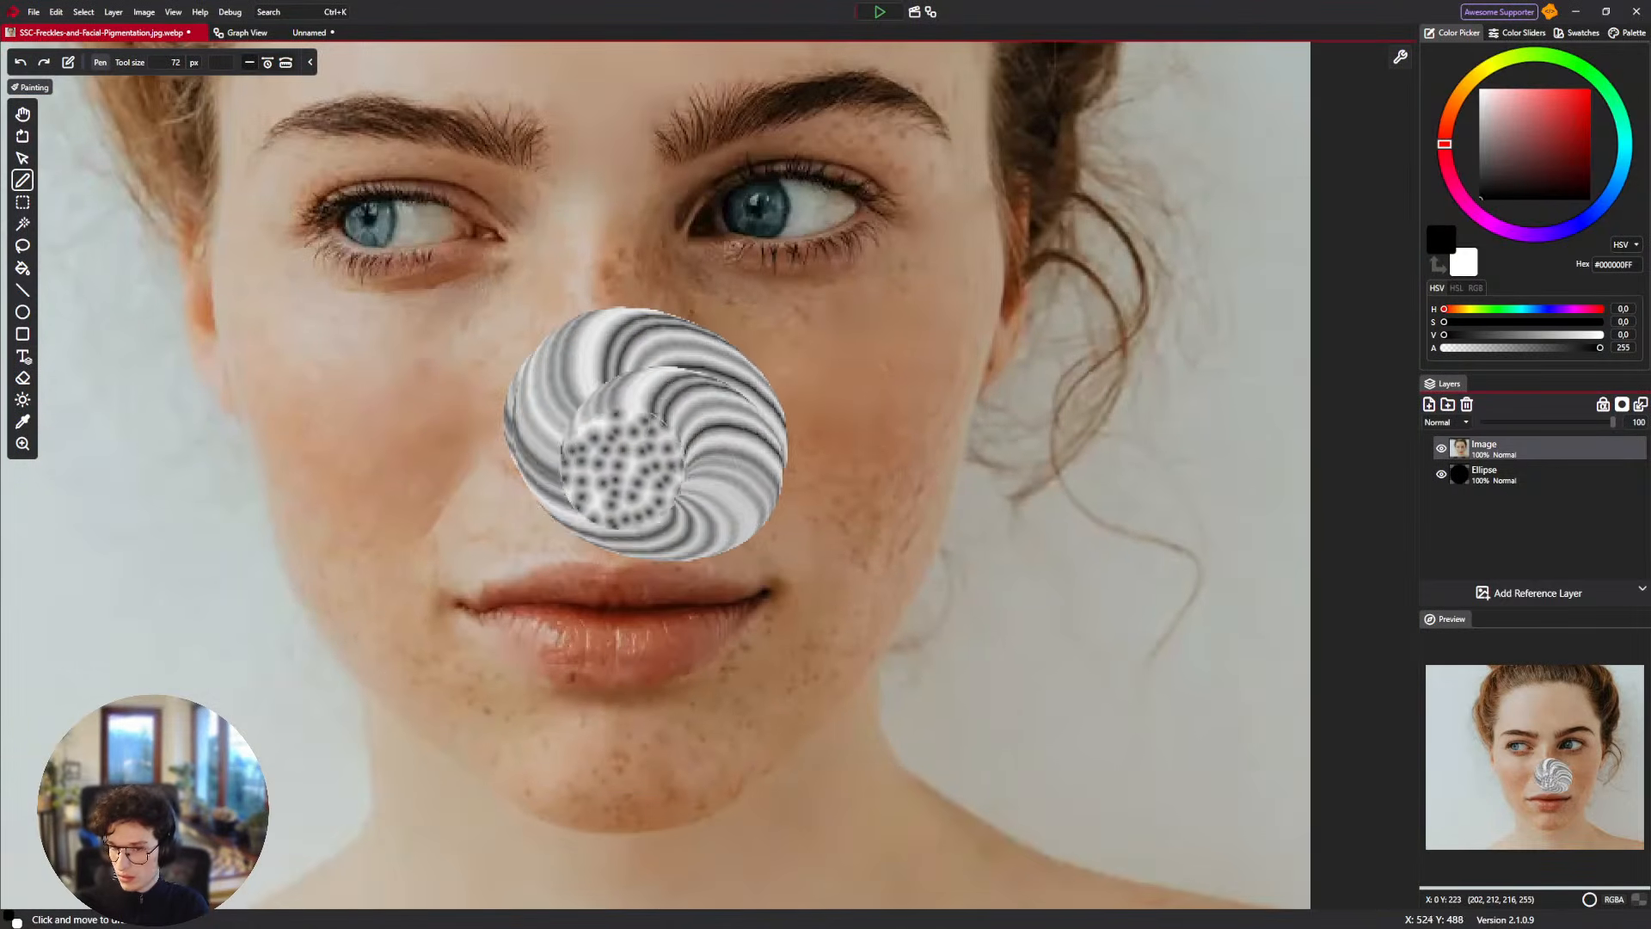
pyautogui.hotkey('ctrl', 'z')
# In the brush document's node graph, connect Keyboard Info's Is Meta Pressed output to the Switch node's Condition.
pyautogui.click(312, 33)
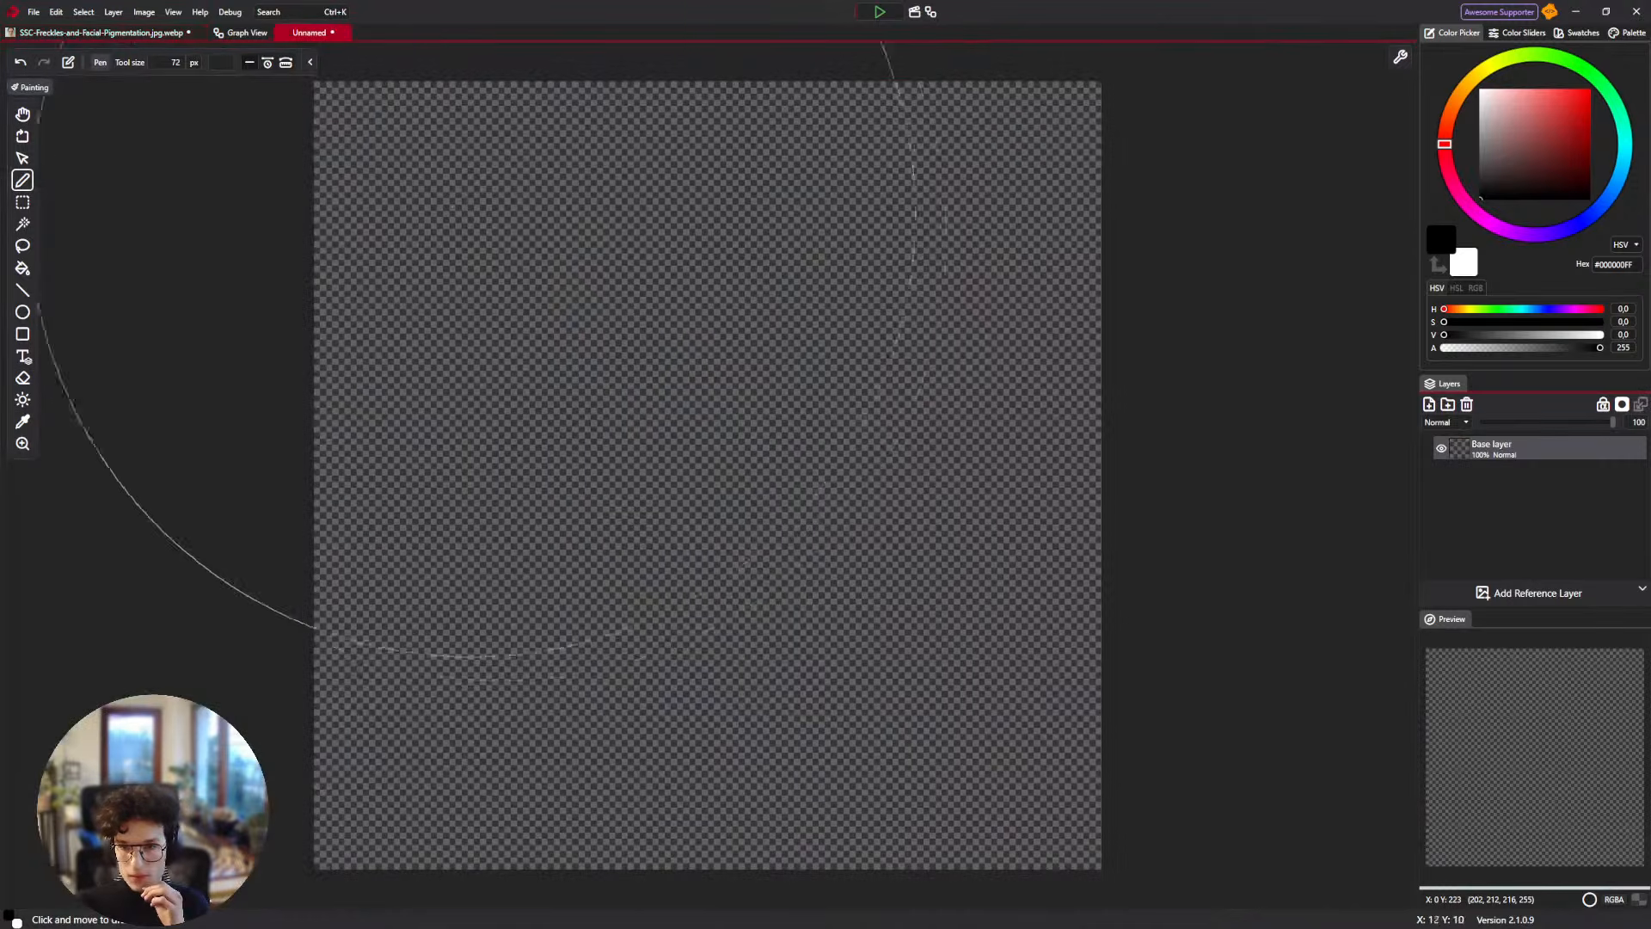
pyautogui.click(245, 33)
pyautogui.moveTo(612, 366); pyautogui.dragTo(624, 509)
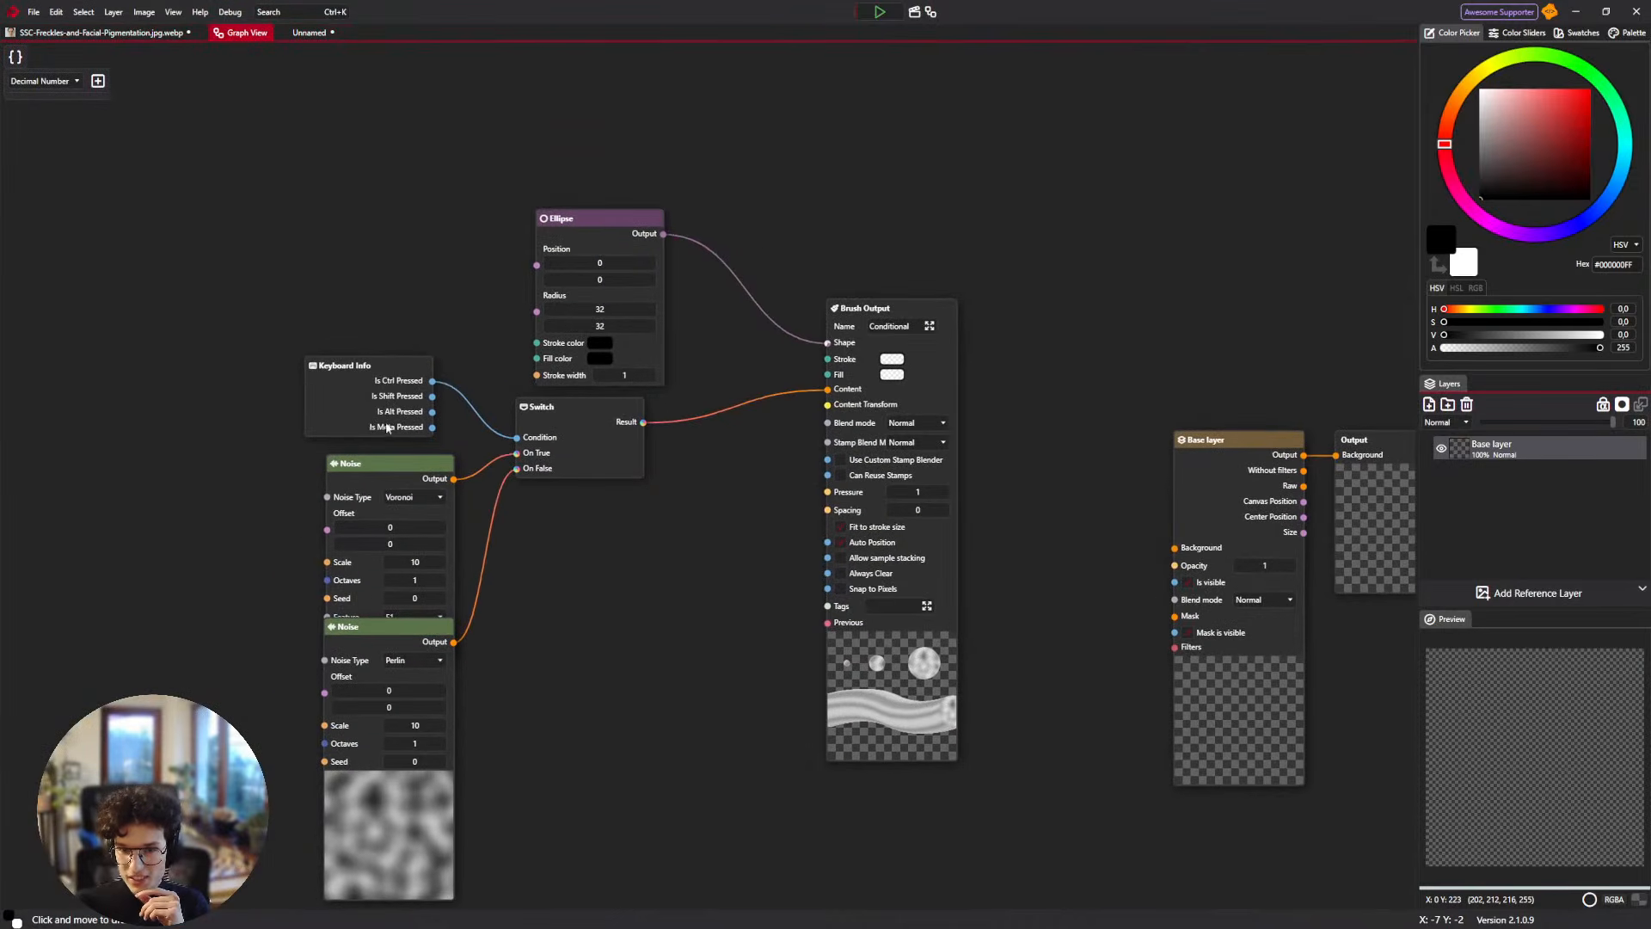
pyautogui.scroll(4, 370, 439)
pyautogui.moveTo(496, 421); pyautogui.dragTo(664, 442)
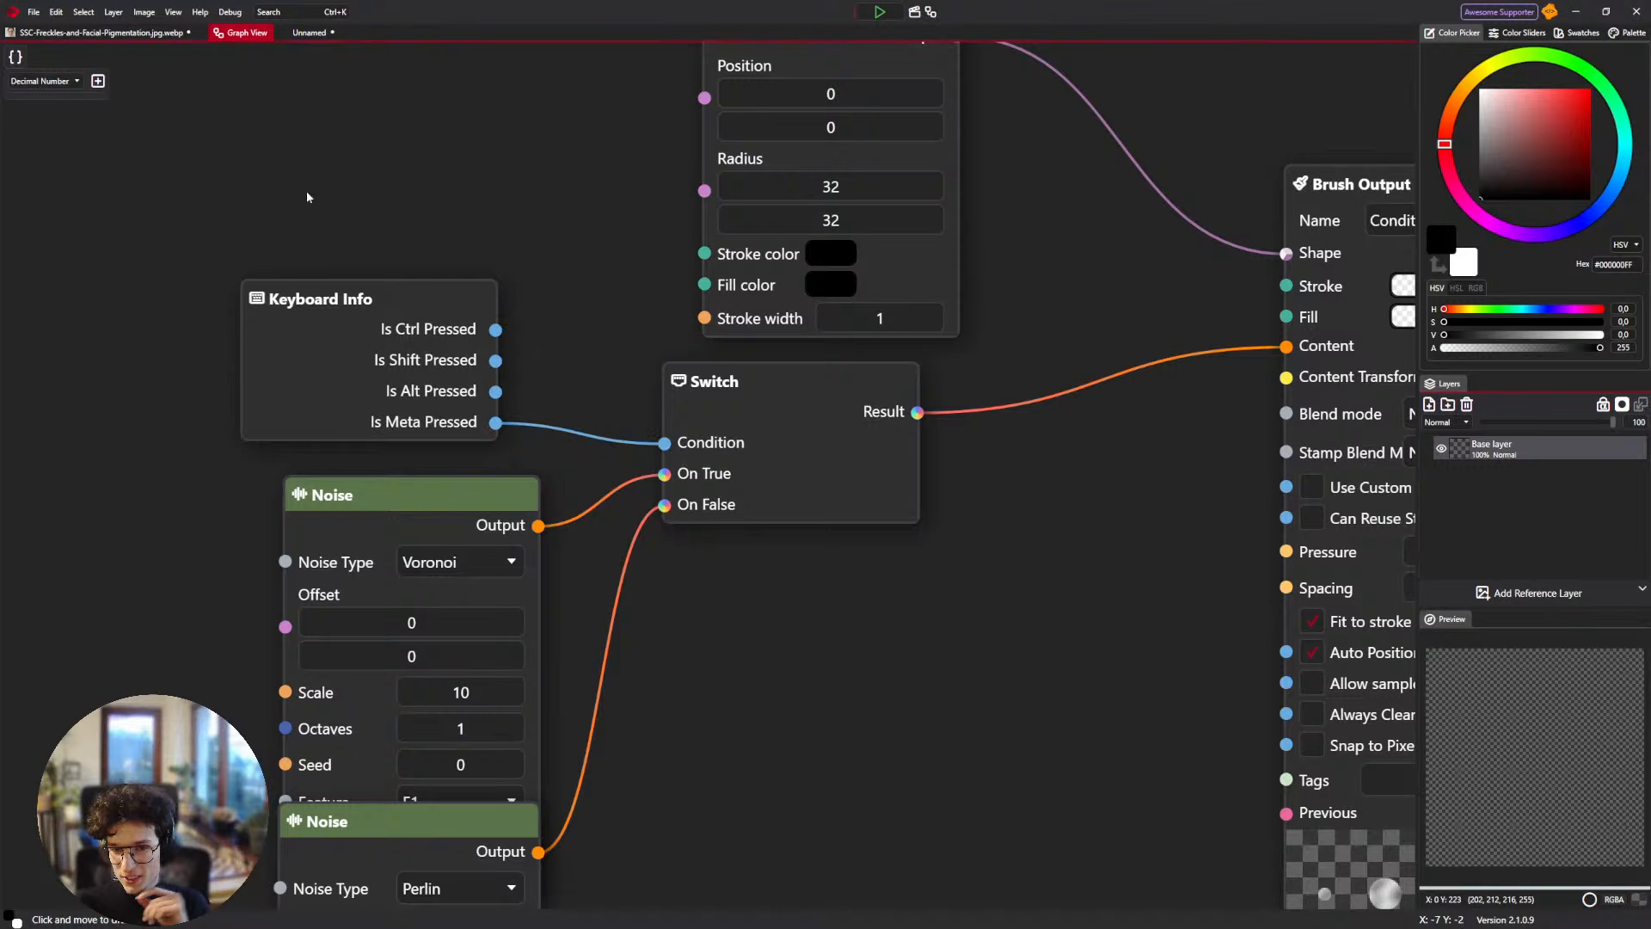
# Test the Meta-switched brush with several strokes over the portrait's nose and undo them all.
pyautogui.click(153, 32)
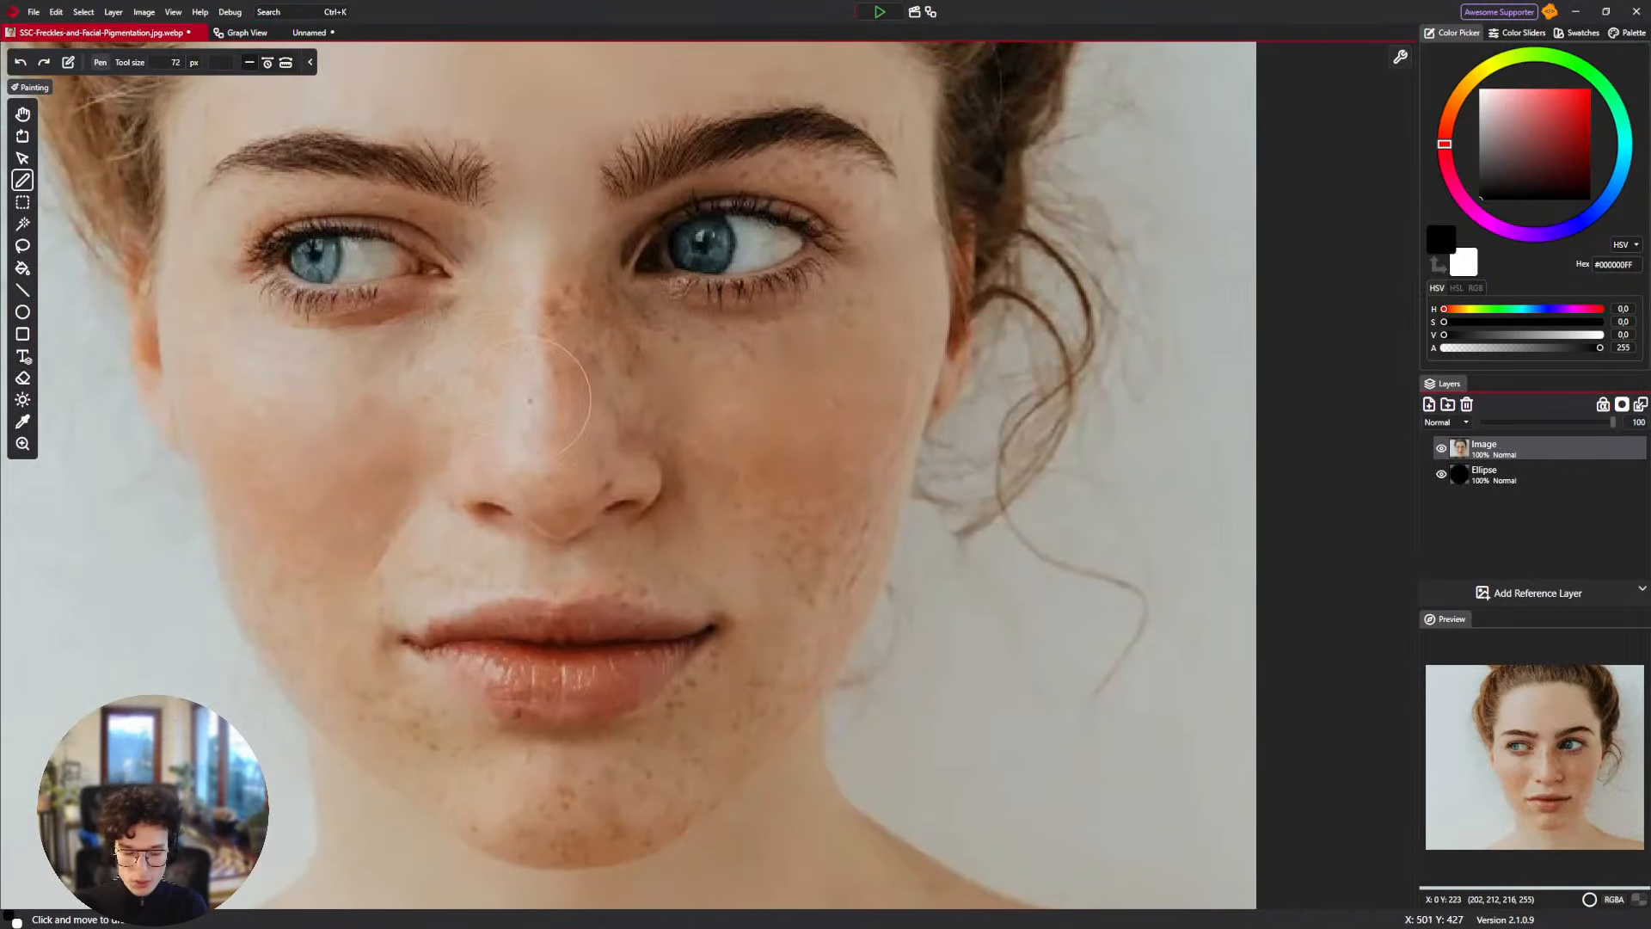
pyautogui.moveTo(585, 379)
pyautogui.mouseDown()
pyautogui.moveTo(668, 389)
pyautogui.moveTo(626, 402)
pyautogui.mouseUp()
pyautogui.press('super')
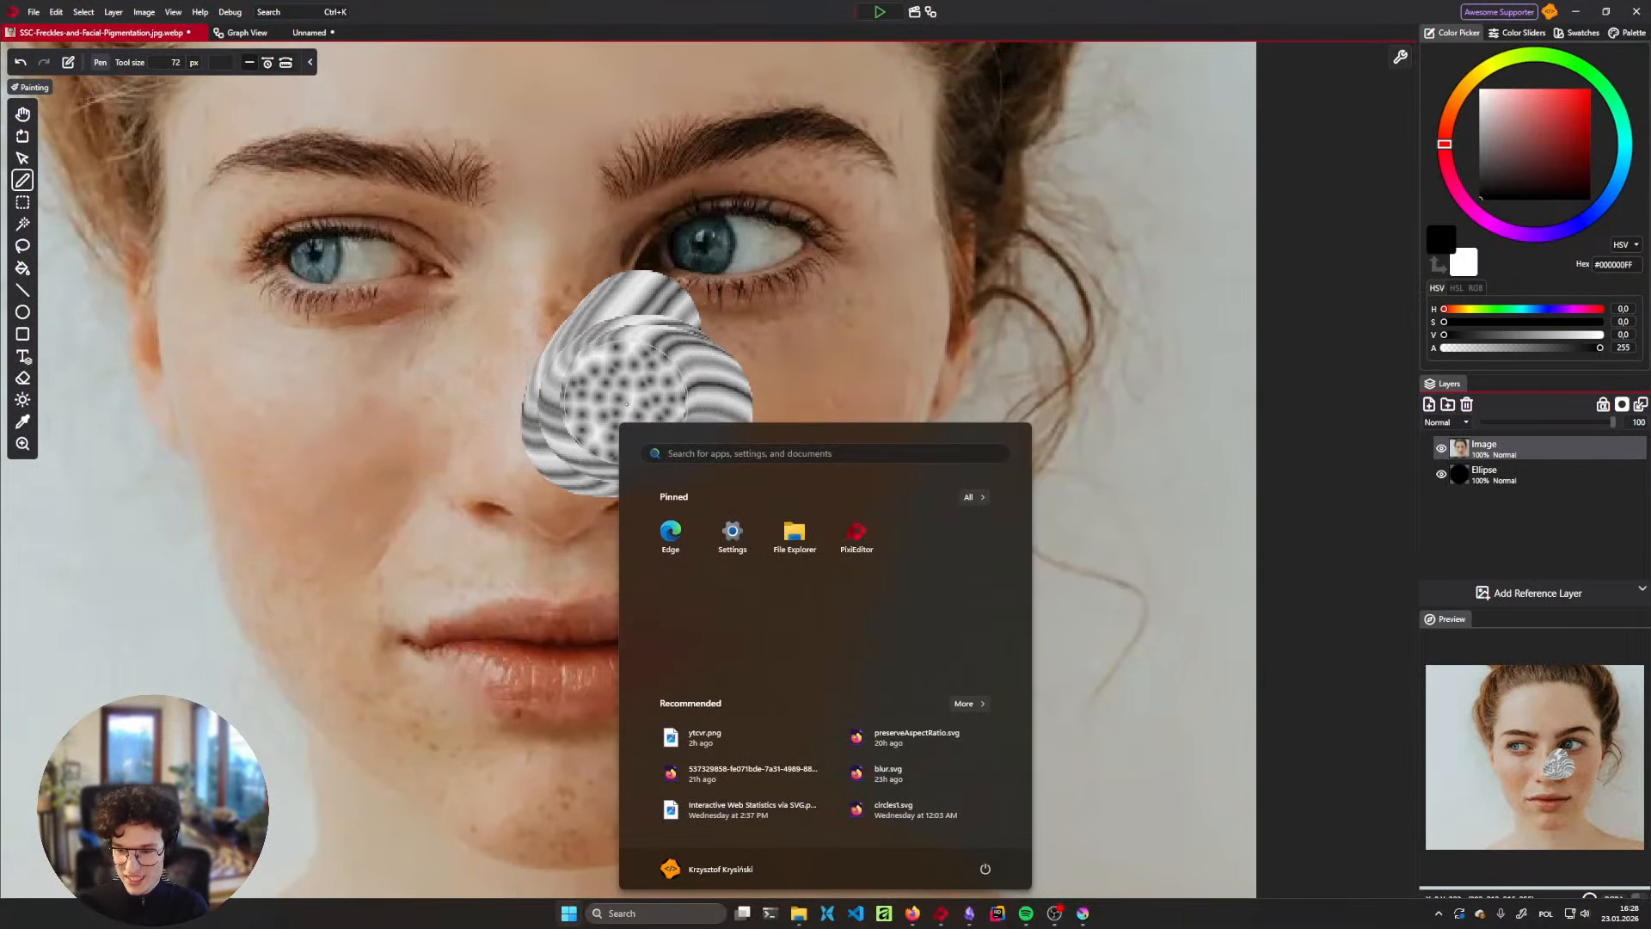
pyautogui.press('super')
pyautogui.moveTo(556, 330)
pyautogui.mouseDown()
pyautogui.moveTo(521, 428)
pyautogui.moveTo(531, 367)
pyautogui.mouseUp()
pyautogui.press('super')
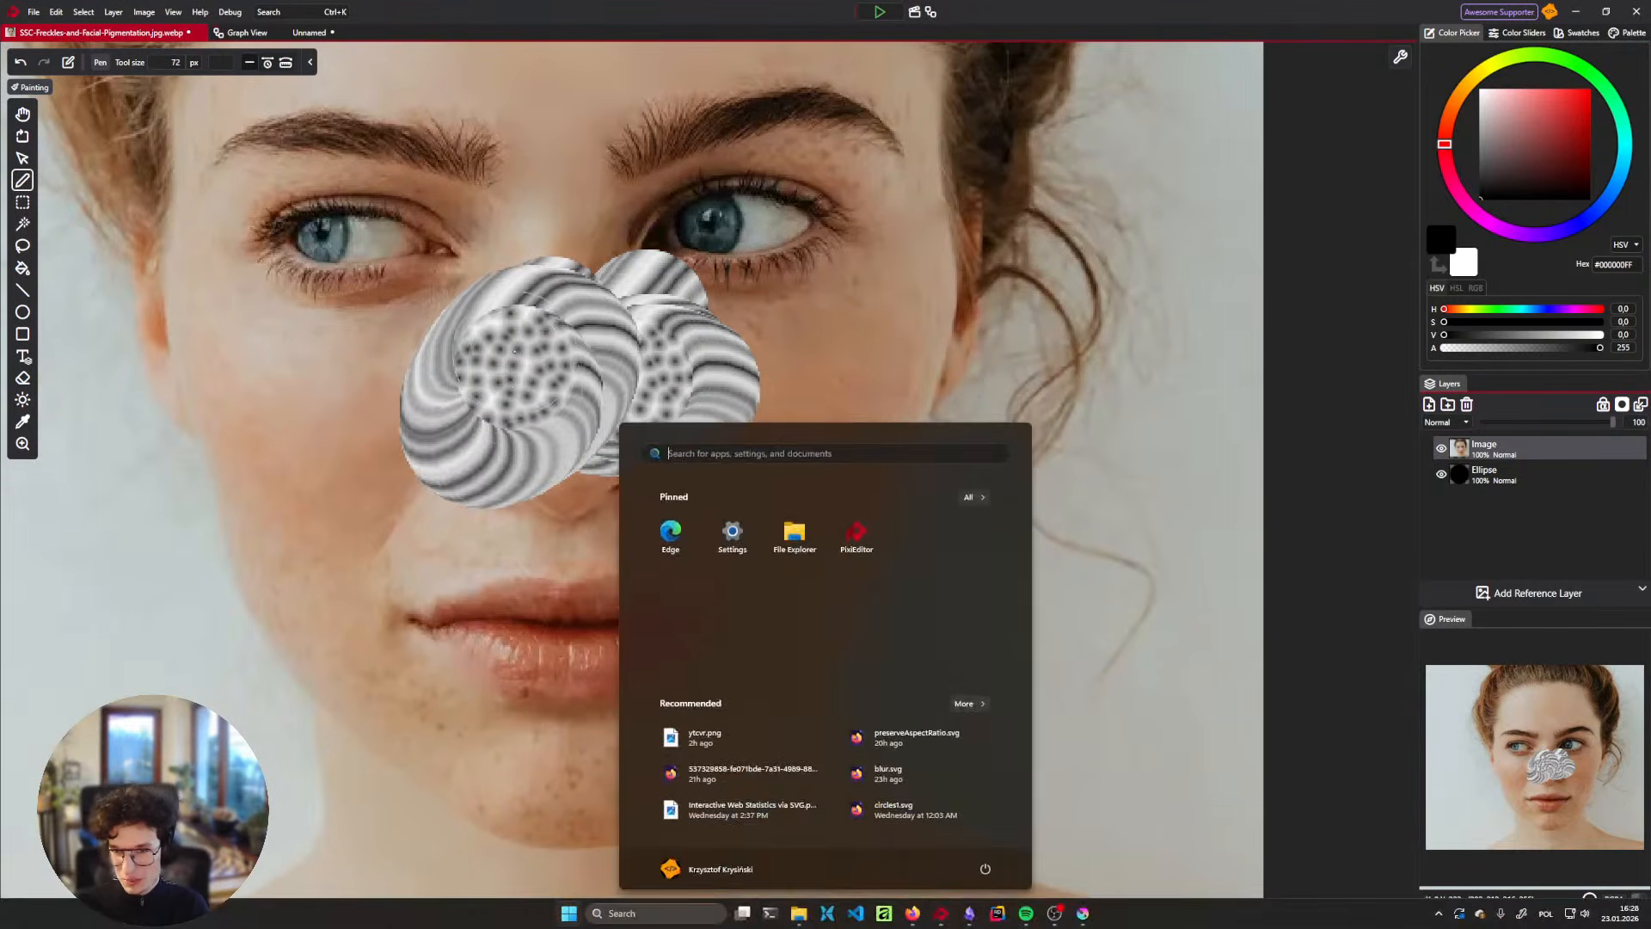
pyautogui.press('super')
pyautogui.moveTo(766, 395)
pyautogui.mouseDown()
pyautogui.moveTo(606, 419)
pyautogui.moveTo(607, 383)
pyautogui.mouseUp()
pyautogui.press('super')
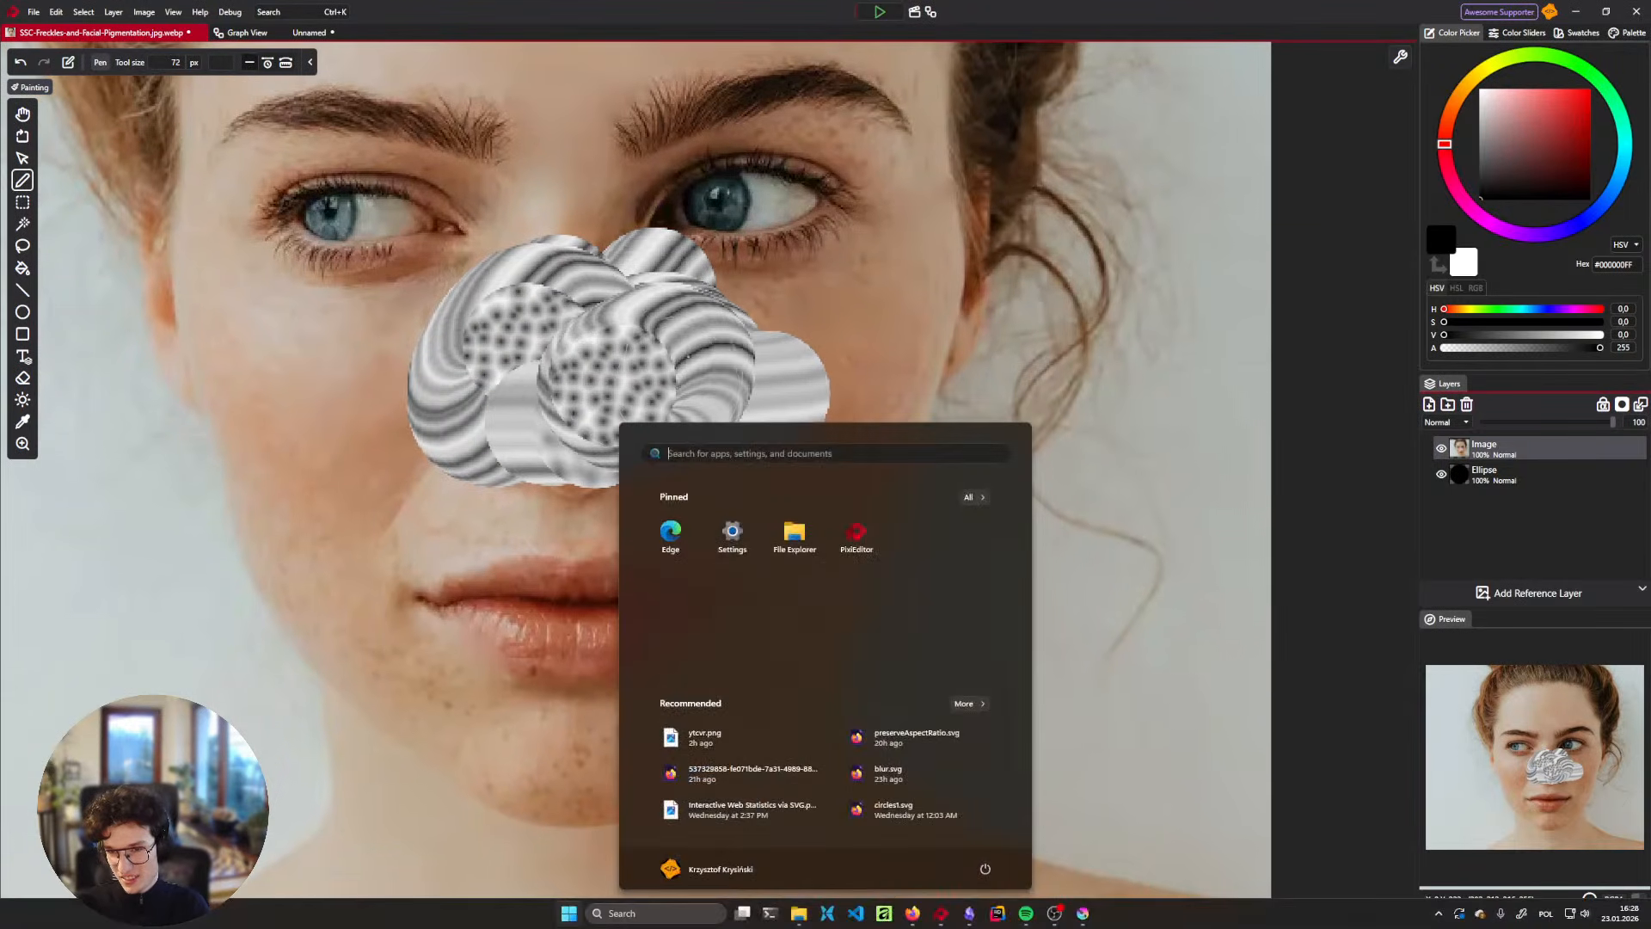
pyautogui.moveTo(690, 337); pyautogui.dragTo(673, 397)
pyautogui.hotkey('ctrl', 'z')
pyautogui.hotkey('ctrl', 'z')
pyautogui.hotkey('ctrl', 'z')
pyautogui.hotkey('ctrl', 'z')
pyautogui.hotkey('ctrl', 'z')
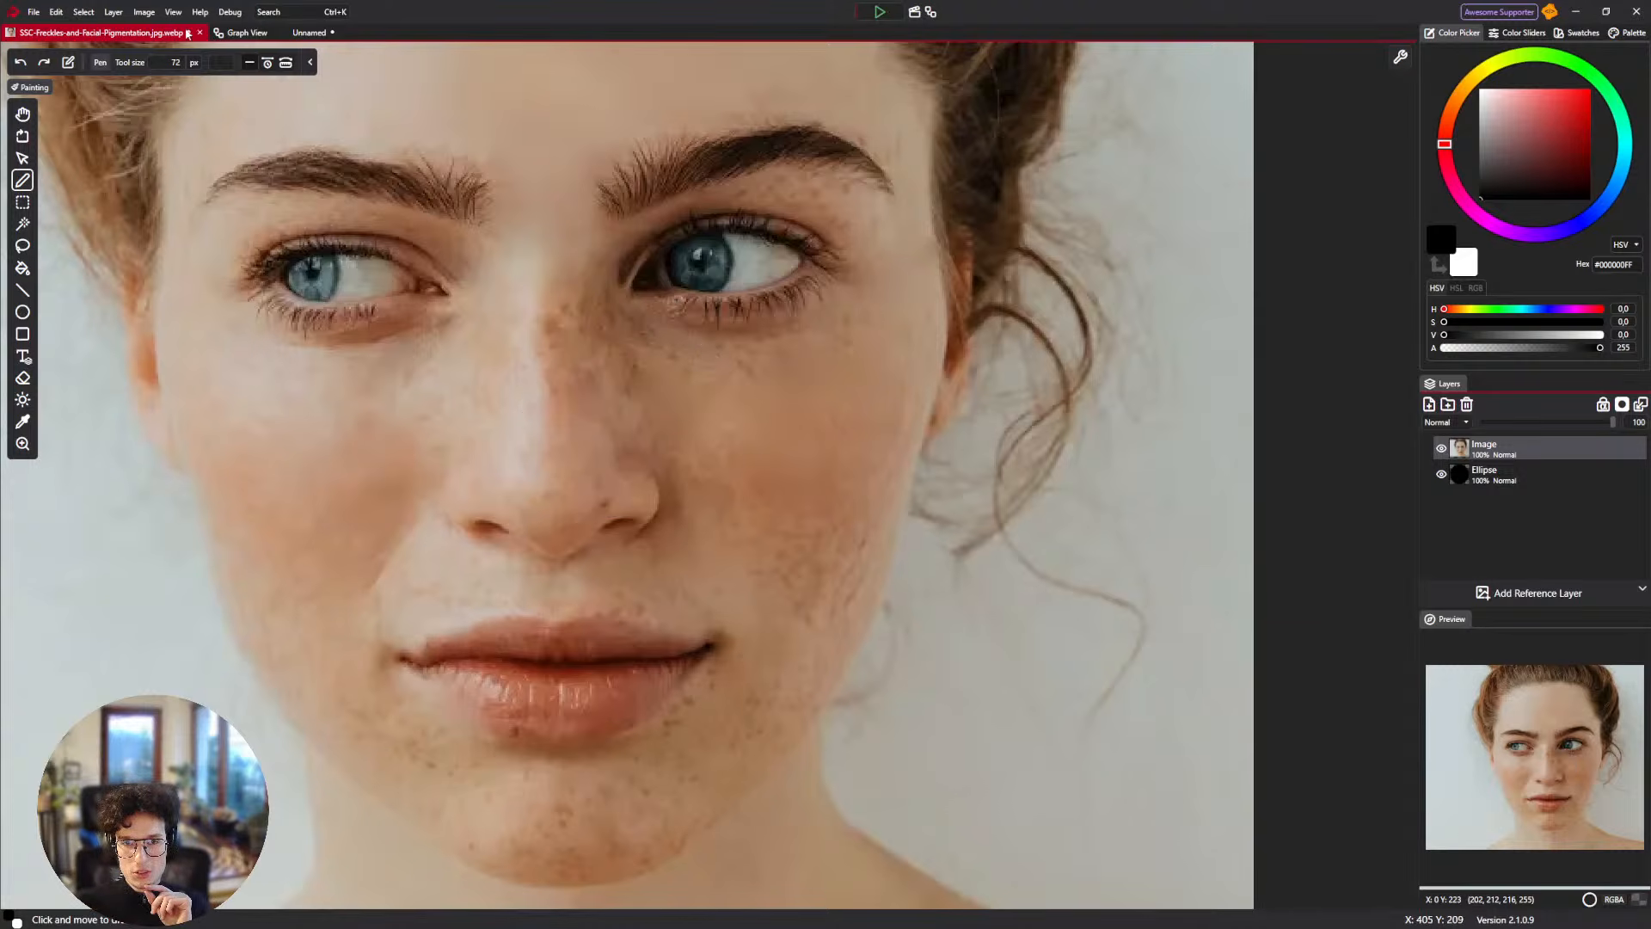
# Examine the original noise brush nodes in the portrait document's node graph.
pyautogui.click(240, 32)
pyautogui.moveTo(414, 498); pyautogui.dragTo(699, 342)
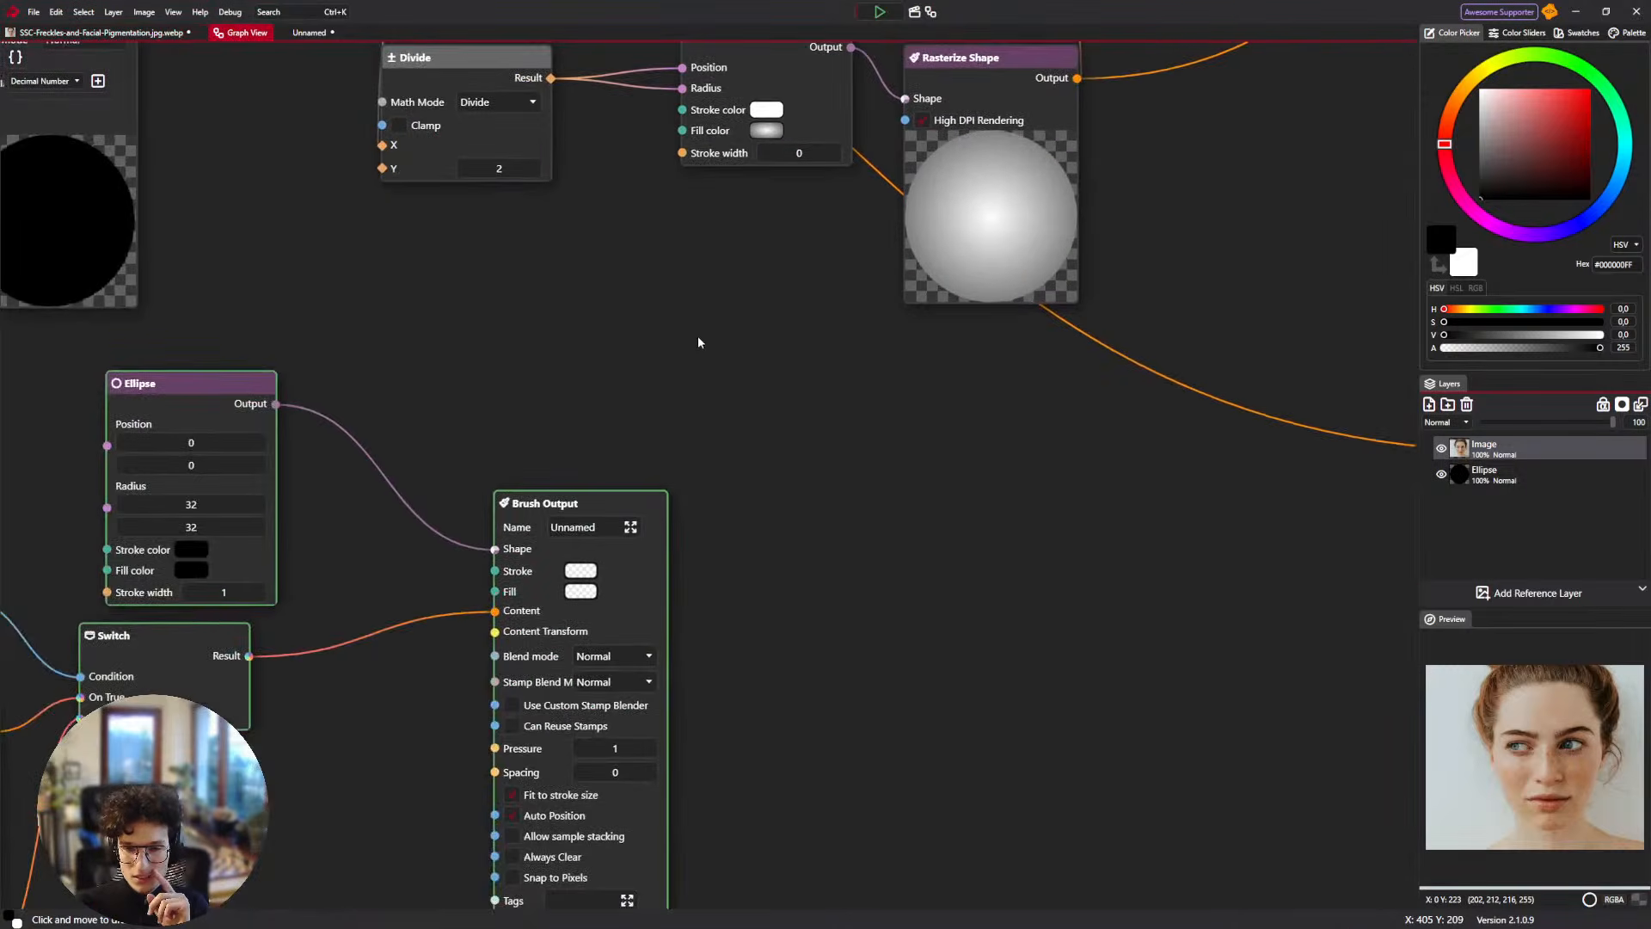
pyautogui.press('super')
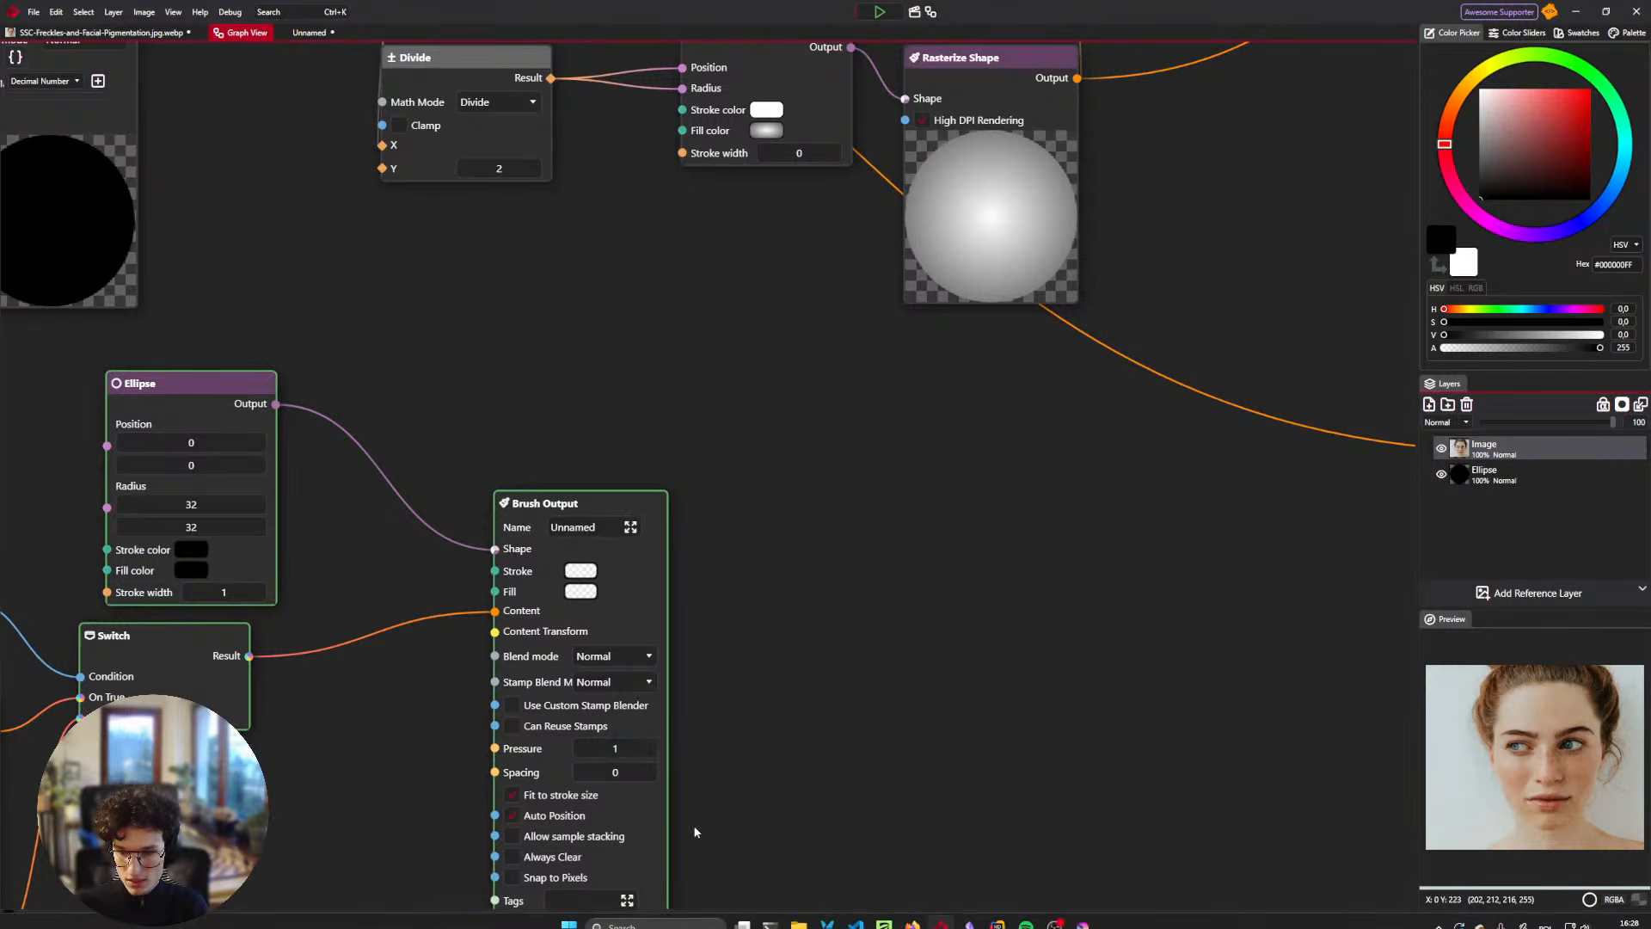
pyautogui.press('super')
pyautogui.moveTo(792, 489); pyautogui.dragTo(741, 627)
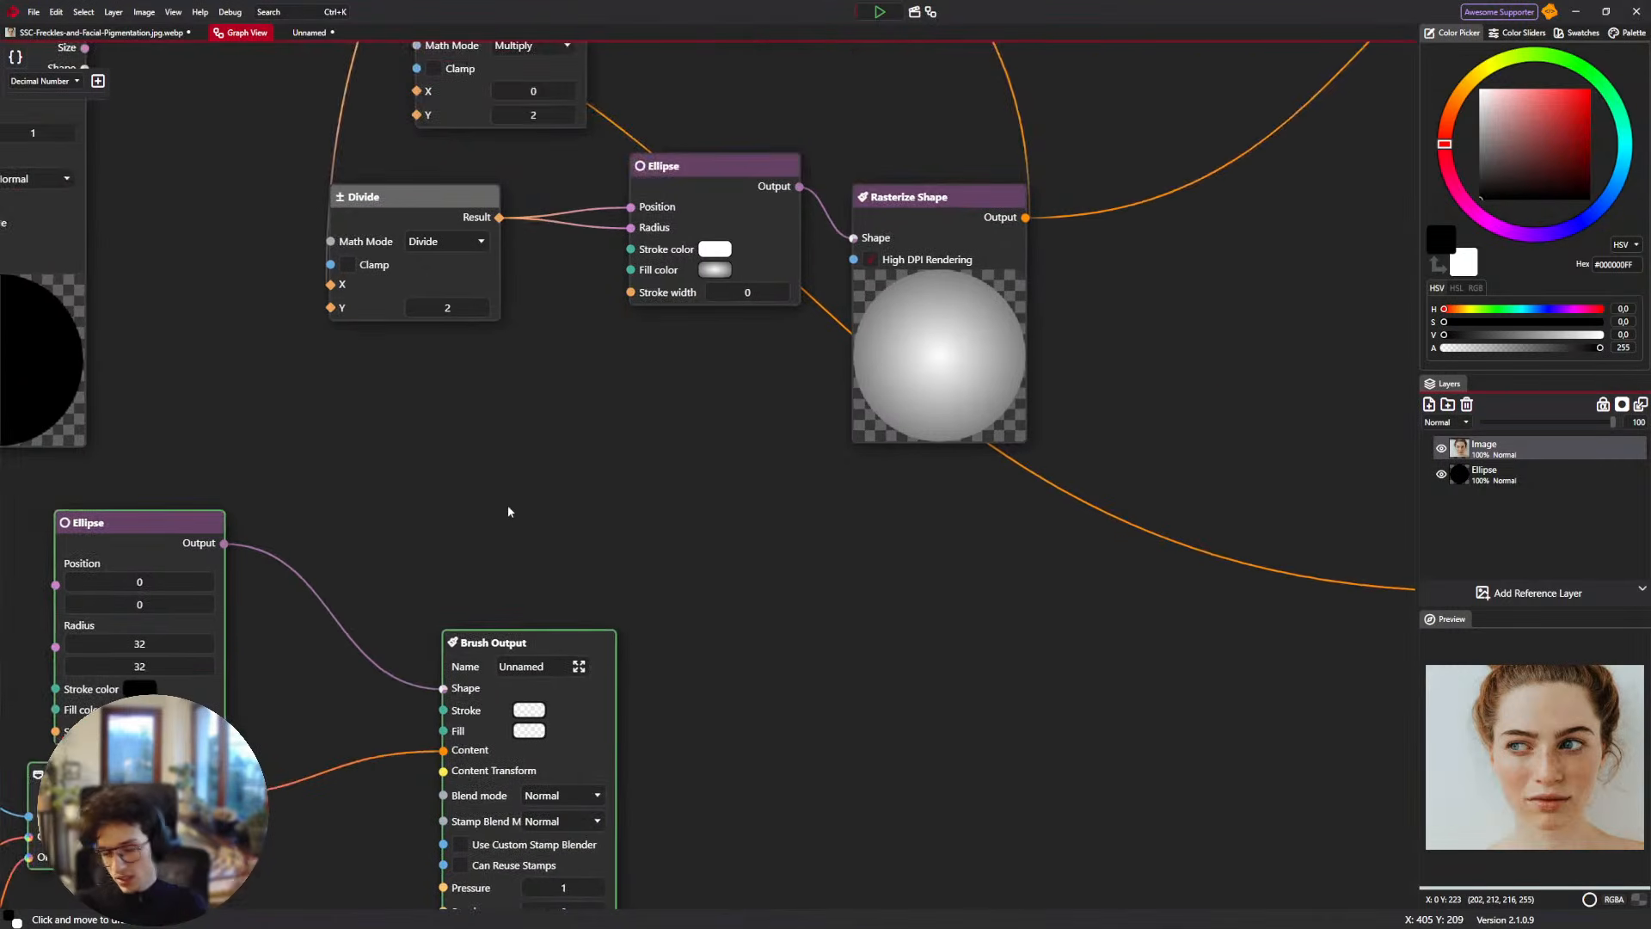
pyautogui.moveTo(507, 504); pyautogui.dragTo(692, 401)
pyautogui.scroll(-3, 478, 236)
pyautogui.click(297, 36)
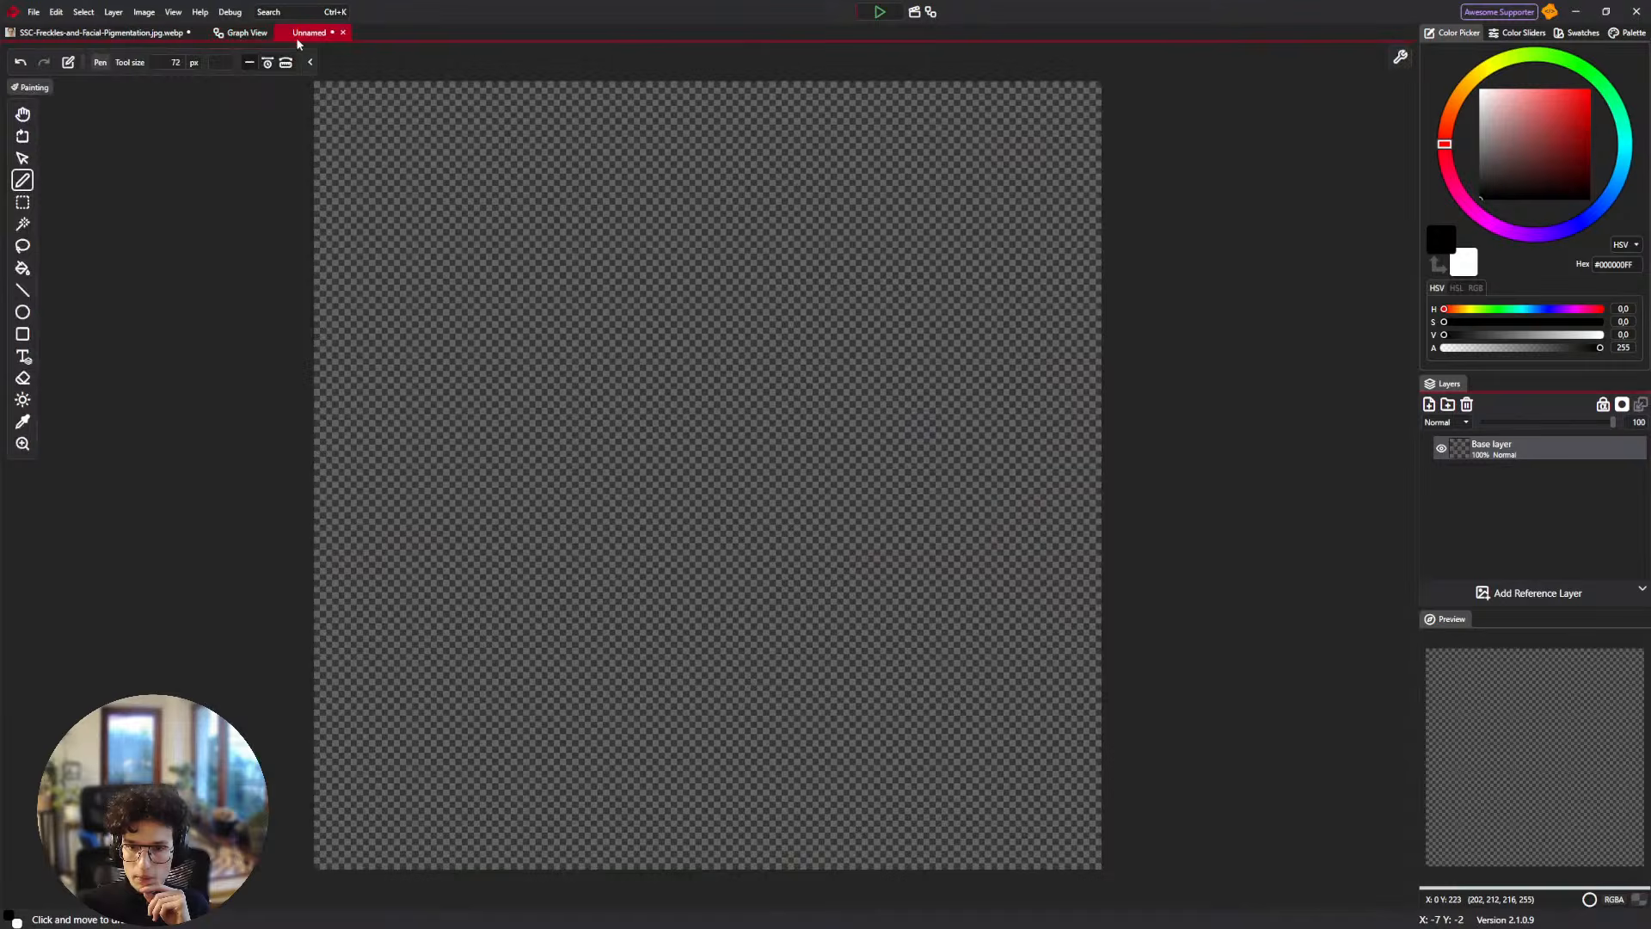
pyautogui.click(148, 35)
pyautogui.click(248, 33)
pyautogui.moveTo(556, 266); pyautogui.dragTo(639, 297)
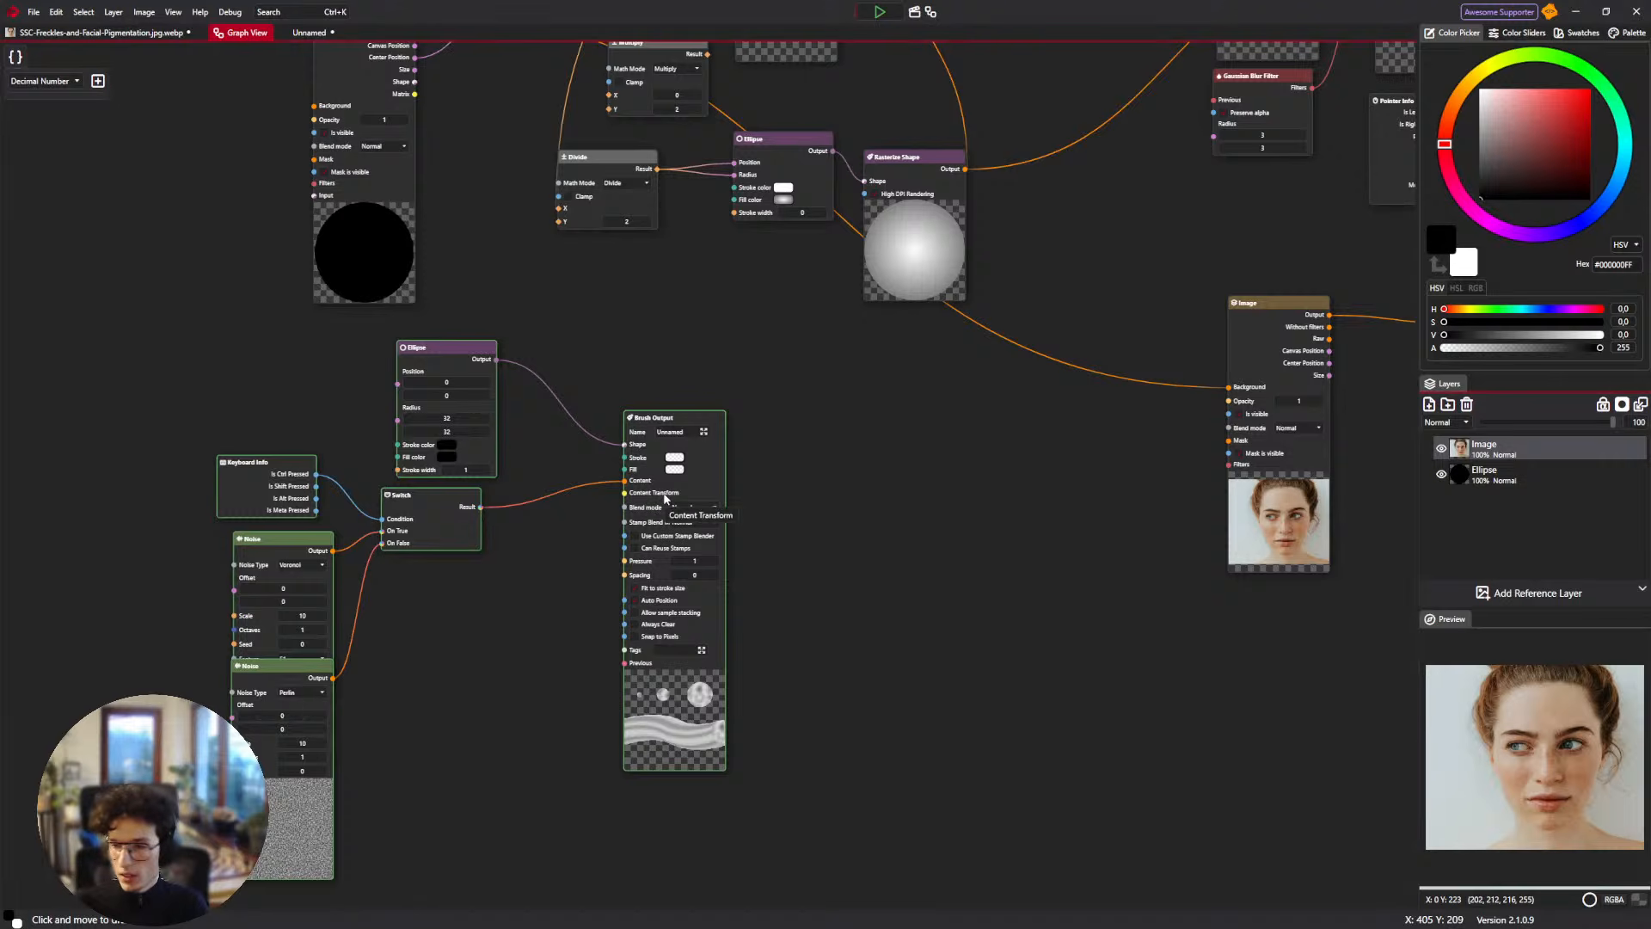
pyautogui.moveTo(715, 431); pyautogui.dragTo(703, 579)
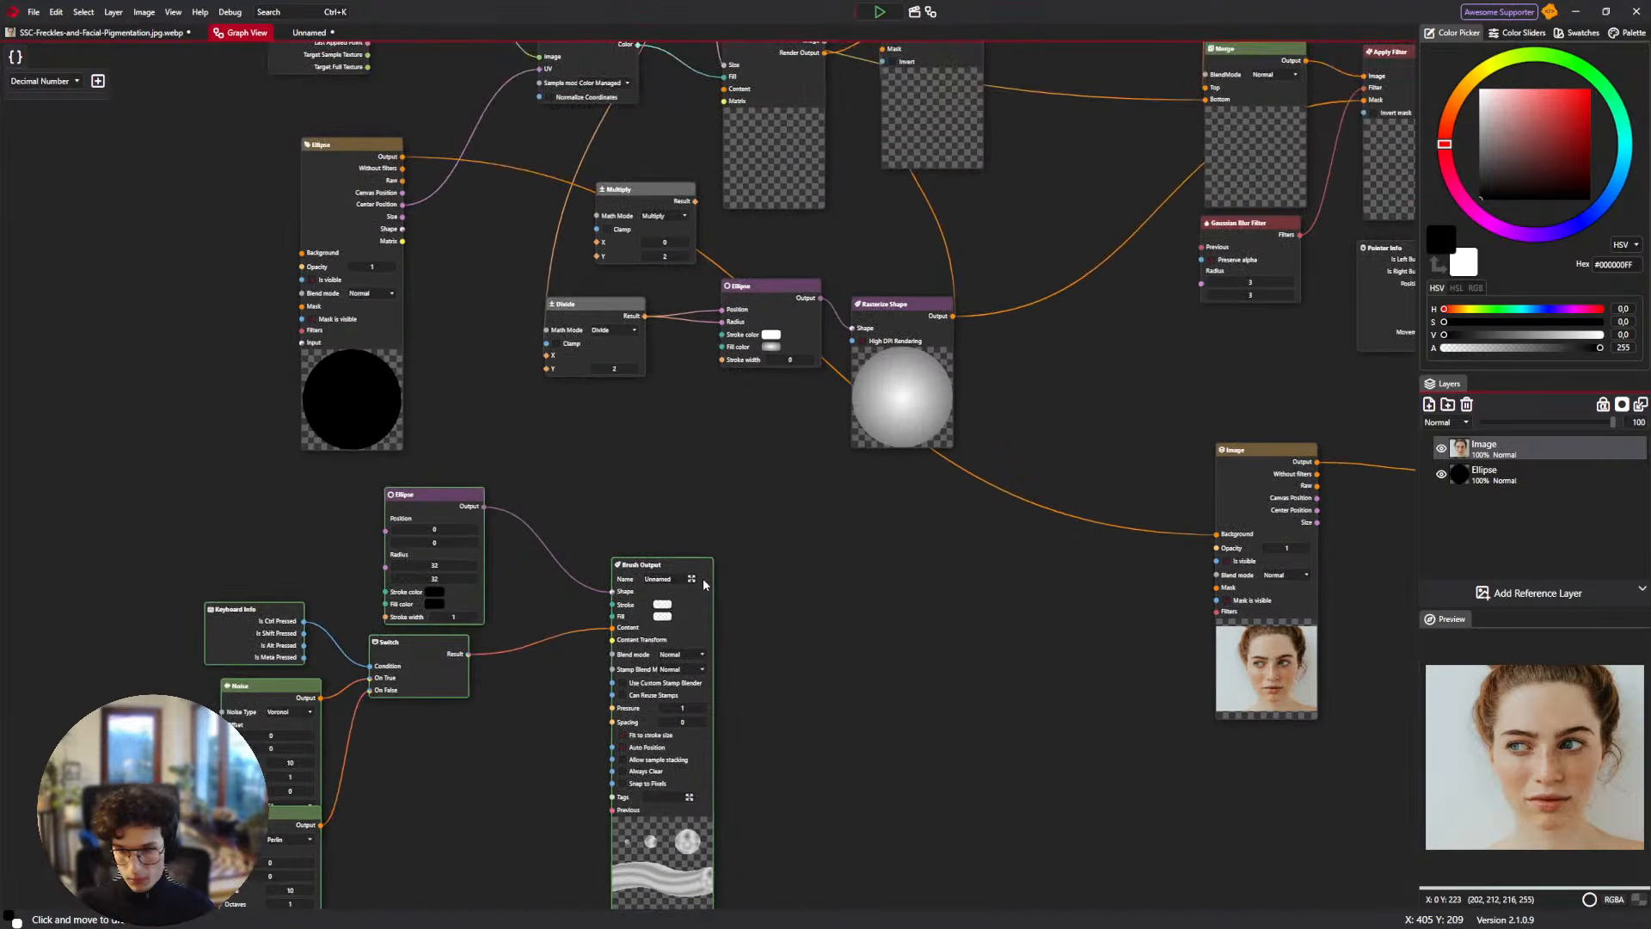
pyautogui.moveTo(708, 497); pyautogui.dragTo(606, 416)
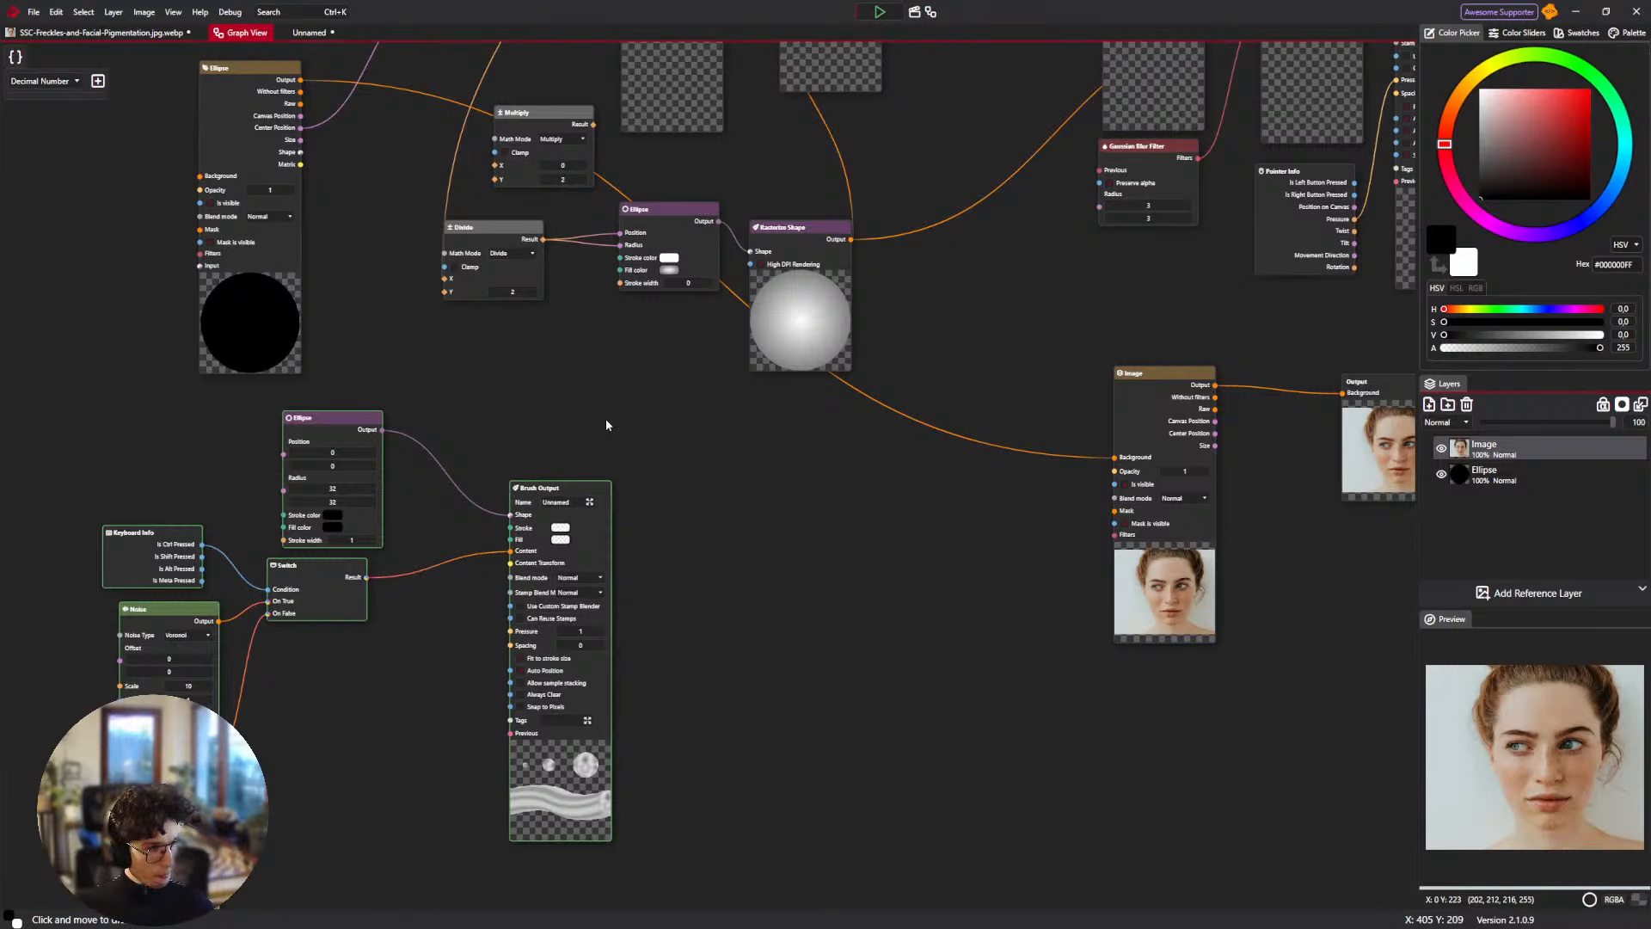
# Browse the available node types across the categories of the node list.
pyautogui.rightClick(670, 516)
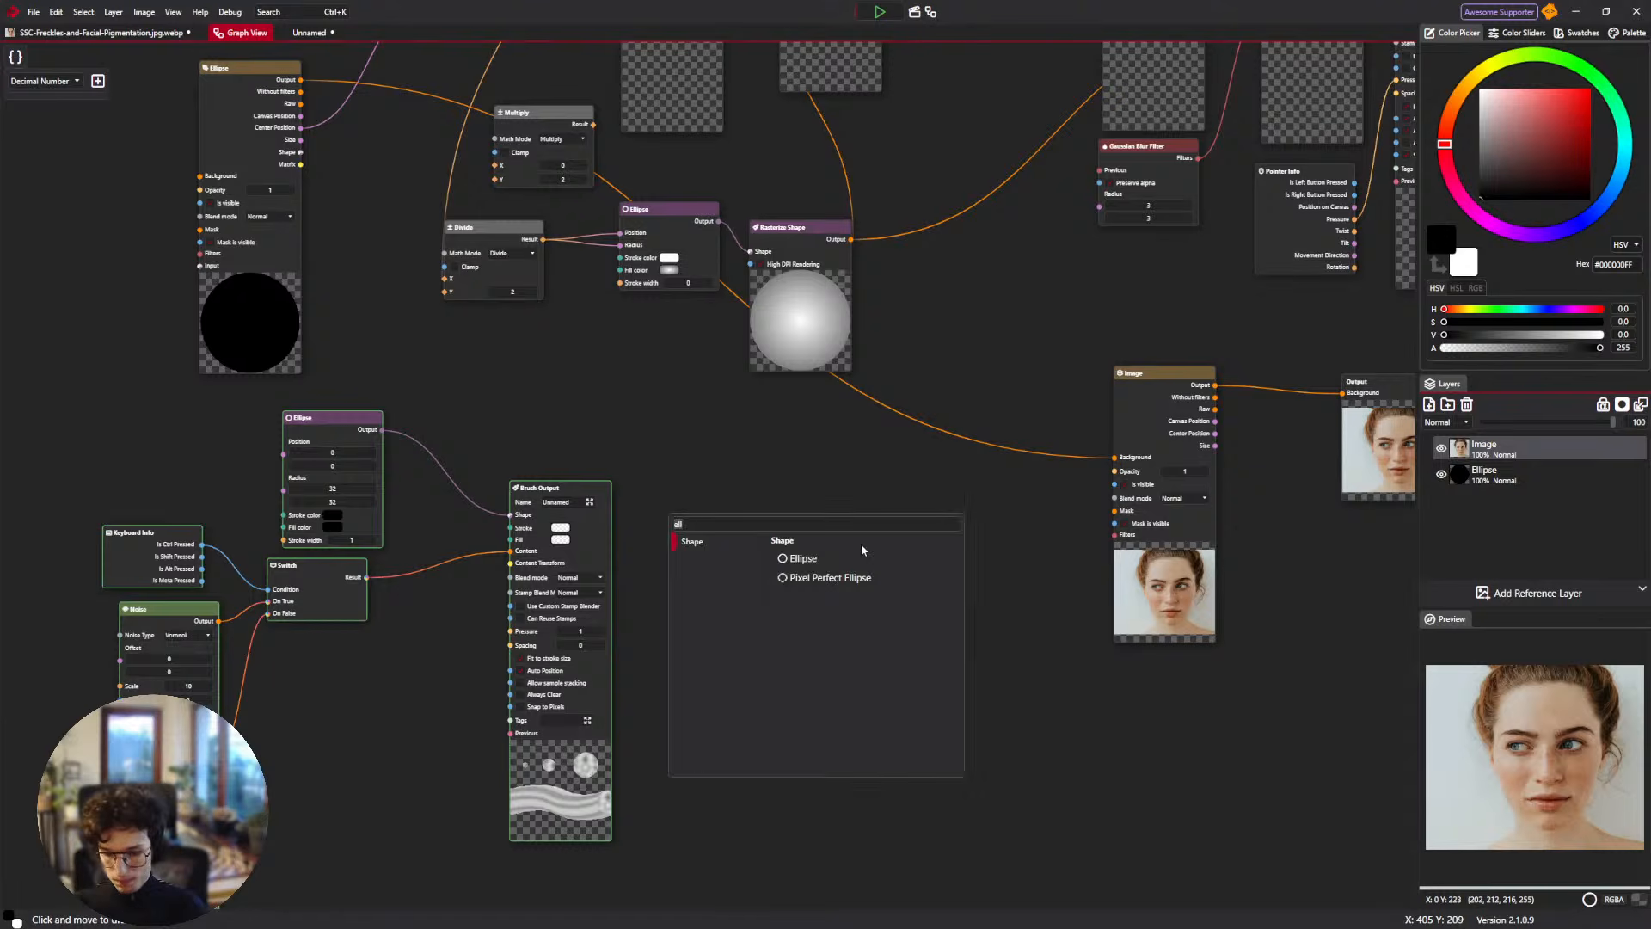
pyautogui.scroll(-10, 843, 637)
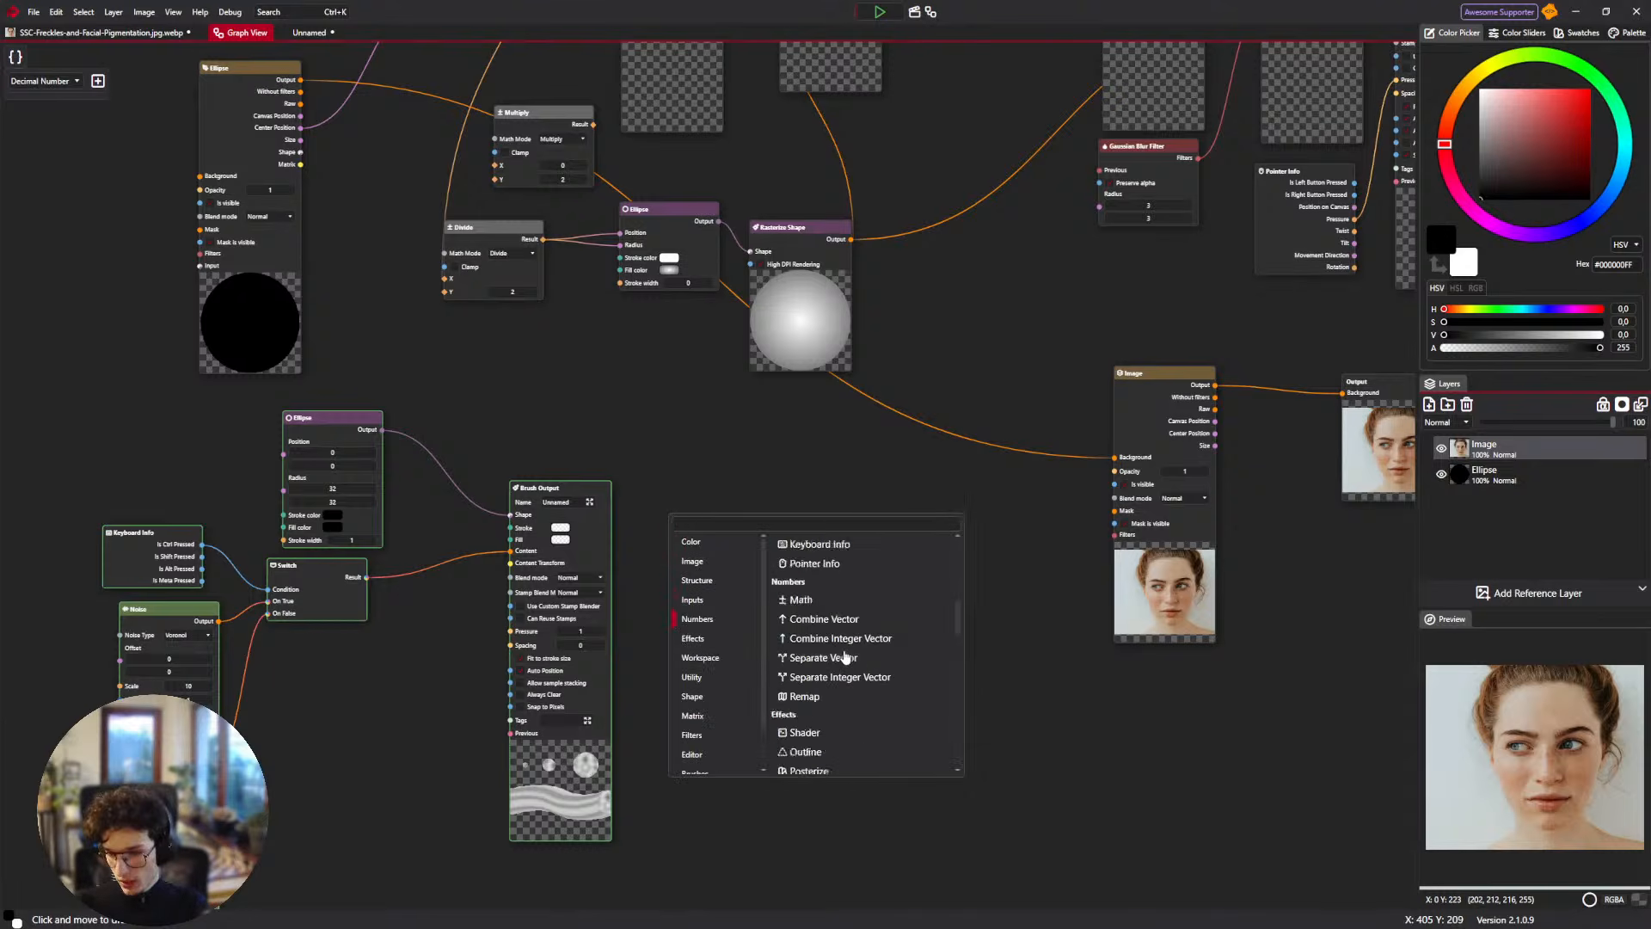
pyautogui.scroll(-15, 844, 656)
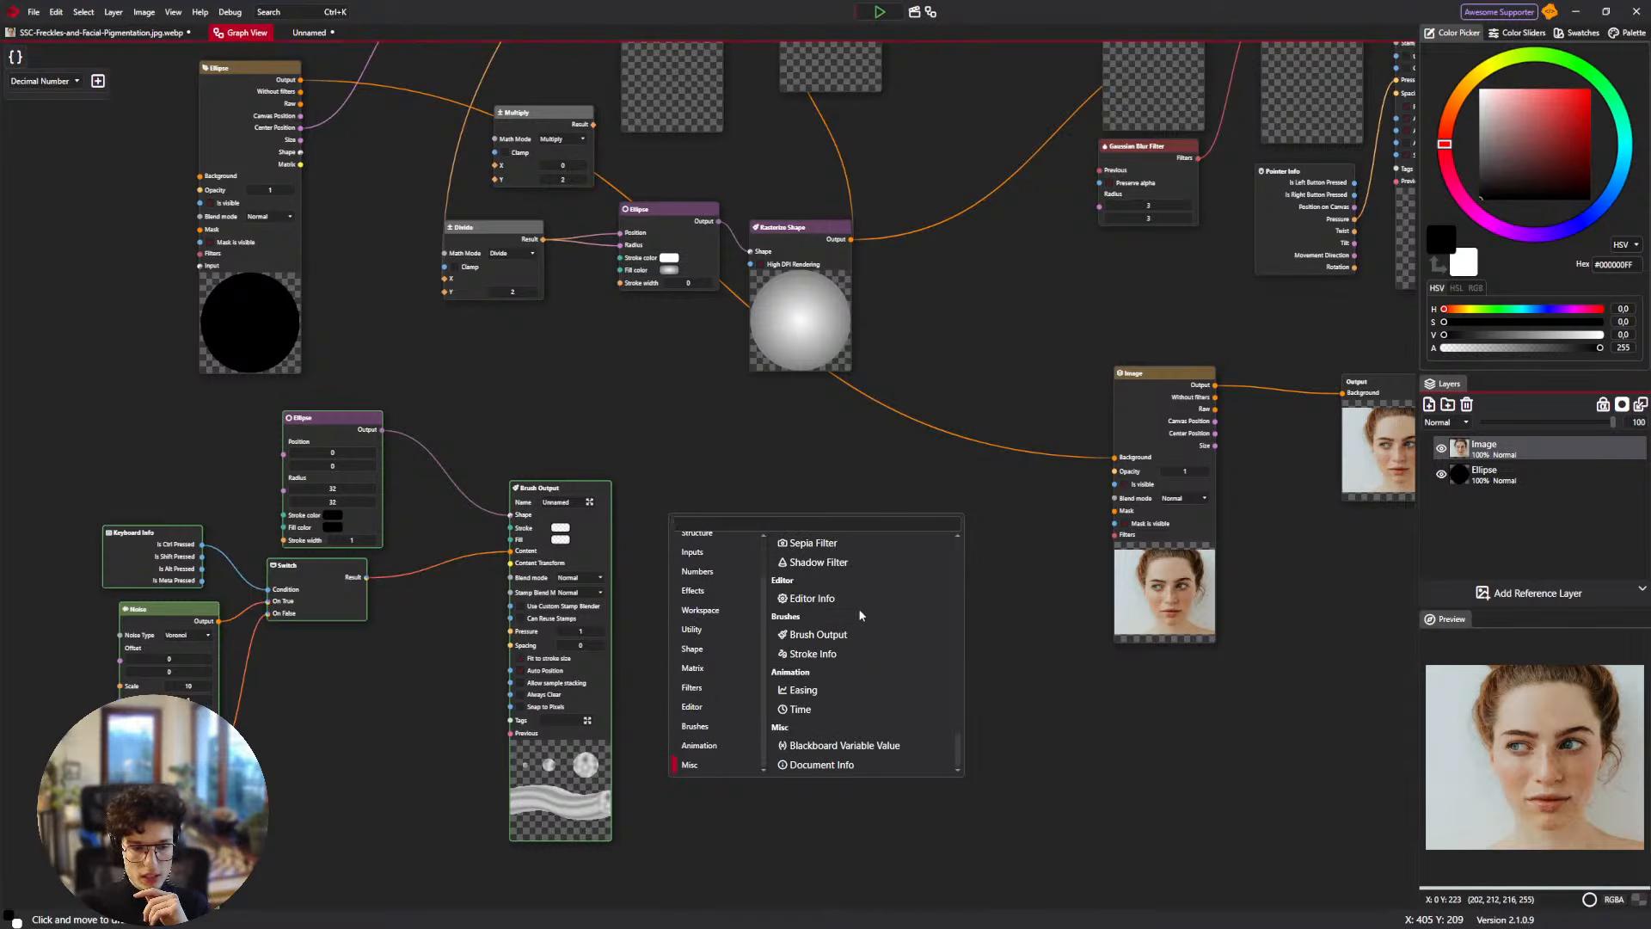
pyautogui.scroll(6, 889, 609)
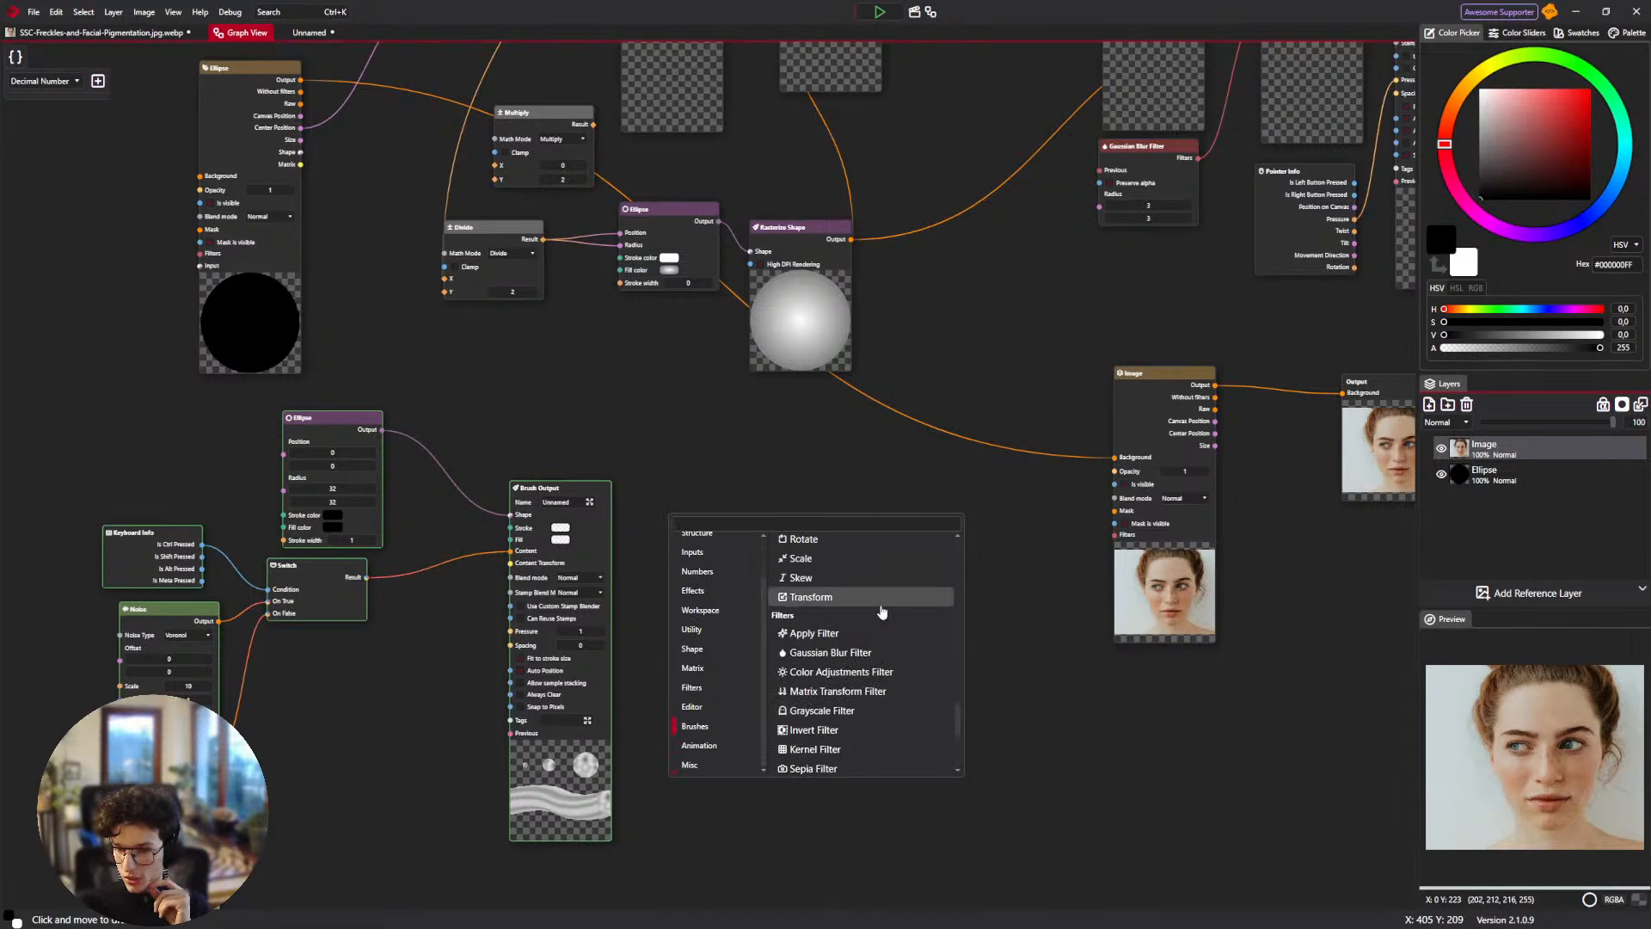
pyautogui.scroll(3, 881, 612)
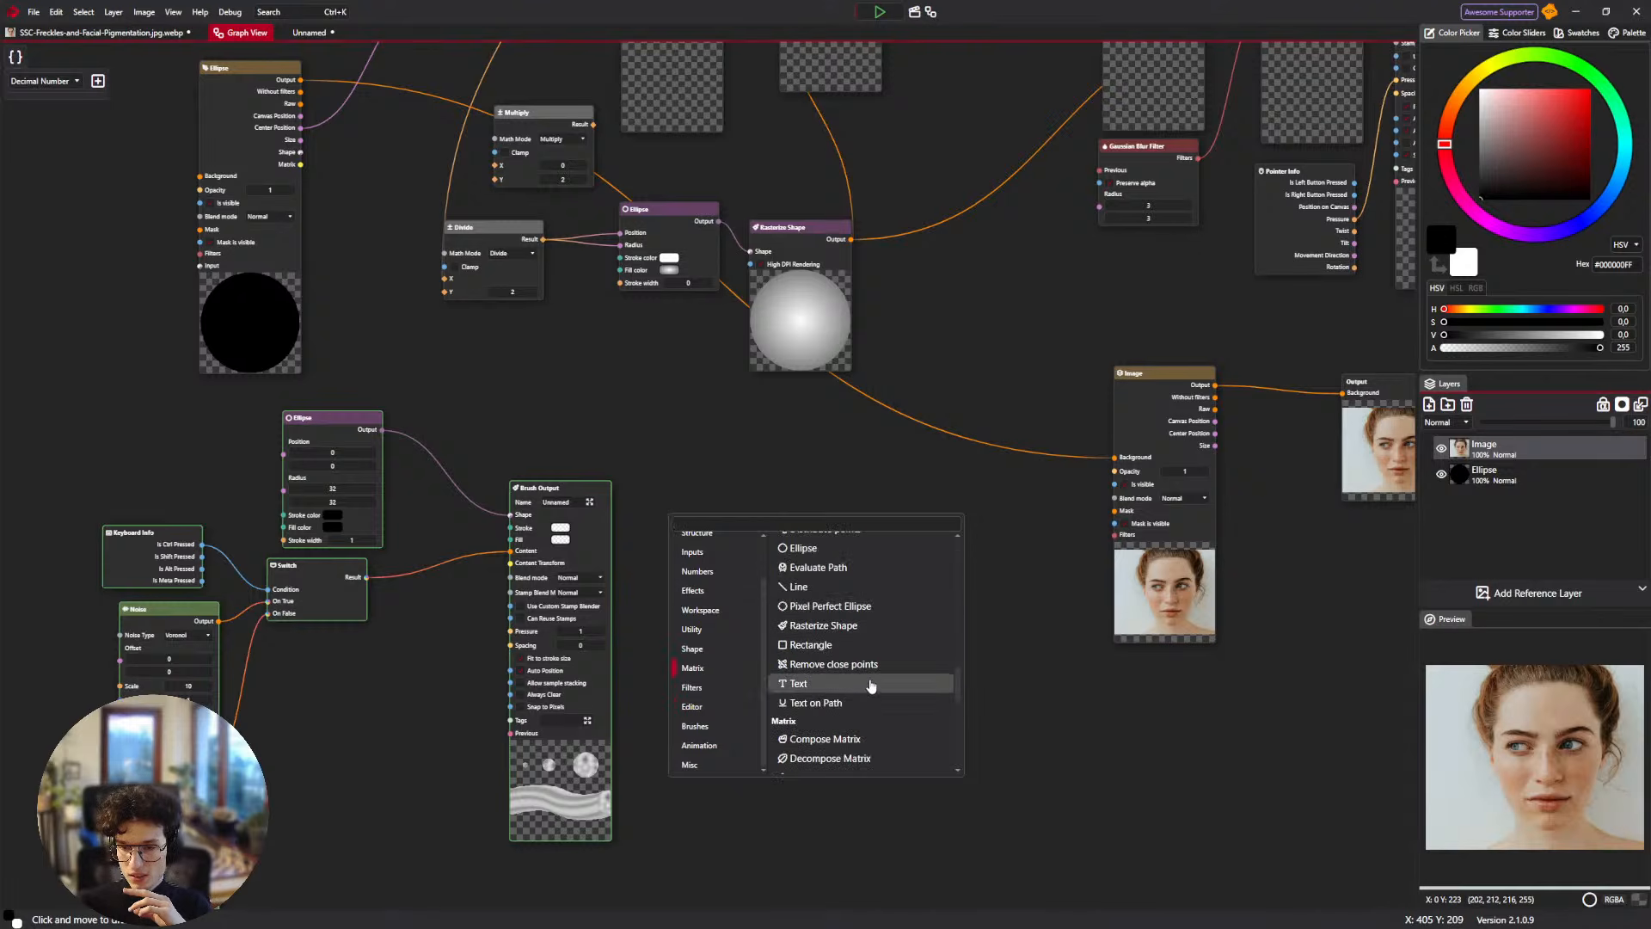
pyautogui.scroll(3, 854, 610)
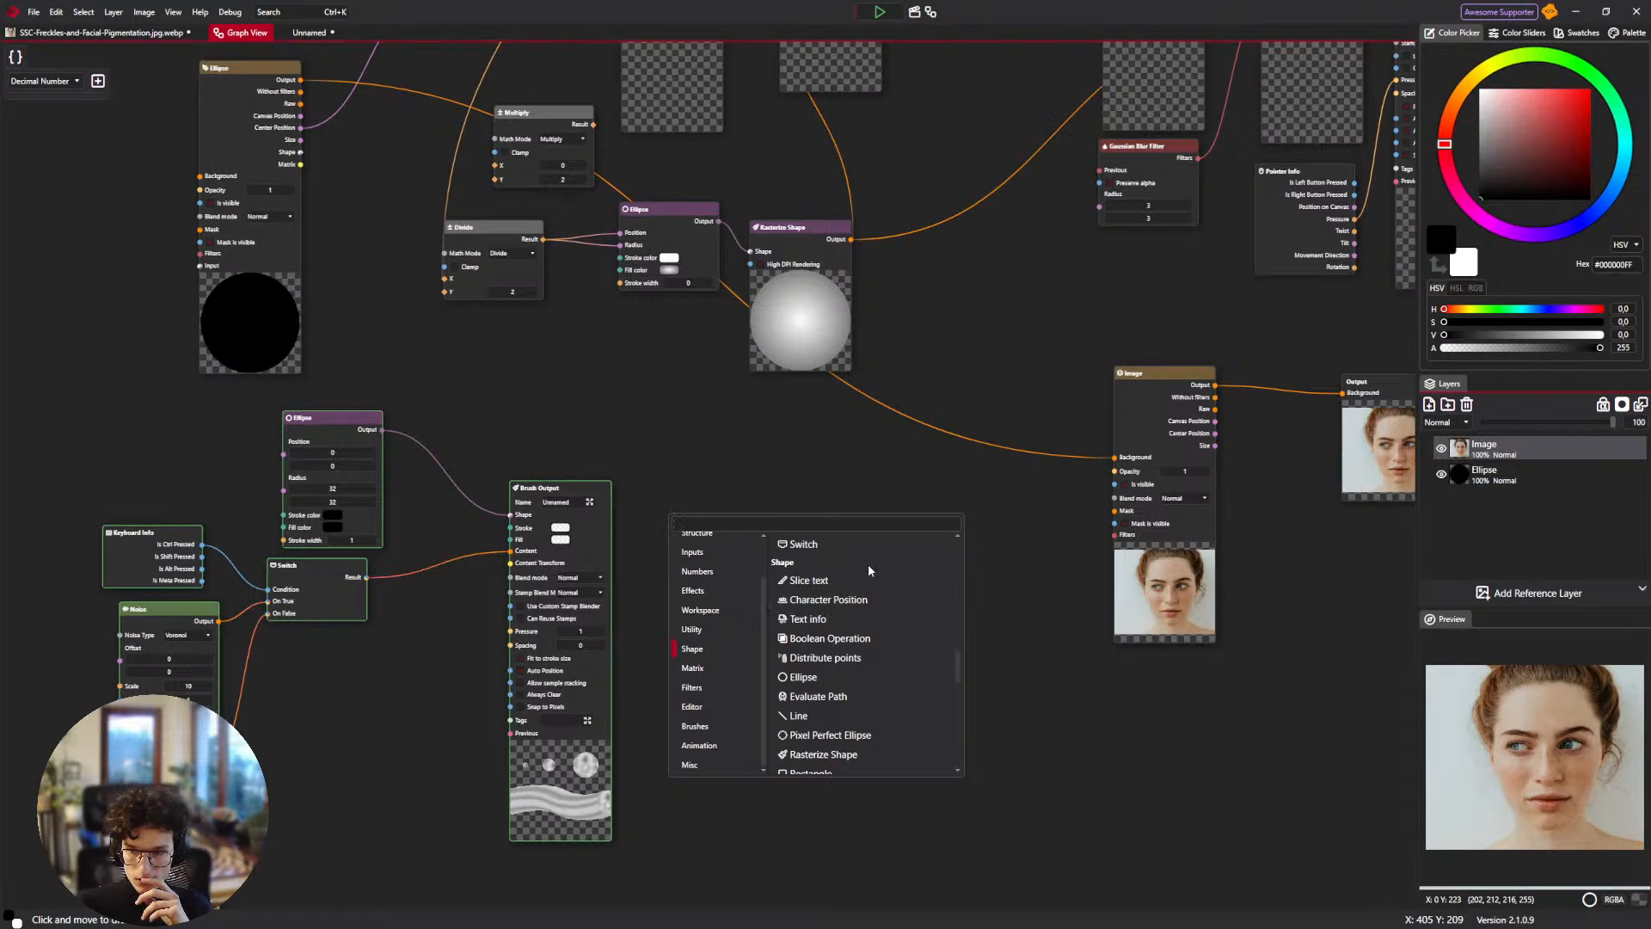
pyautogui.scroll(6, 865, 632)
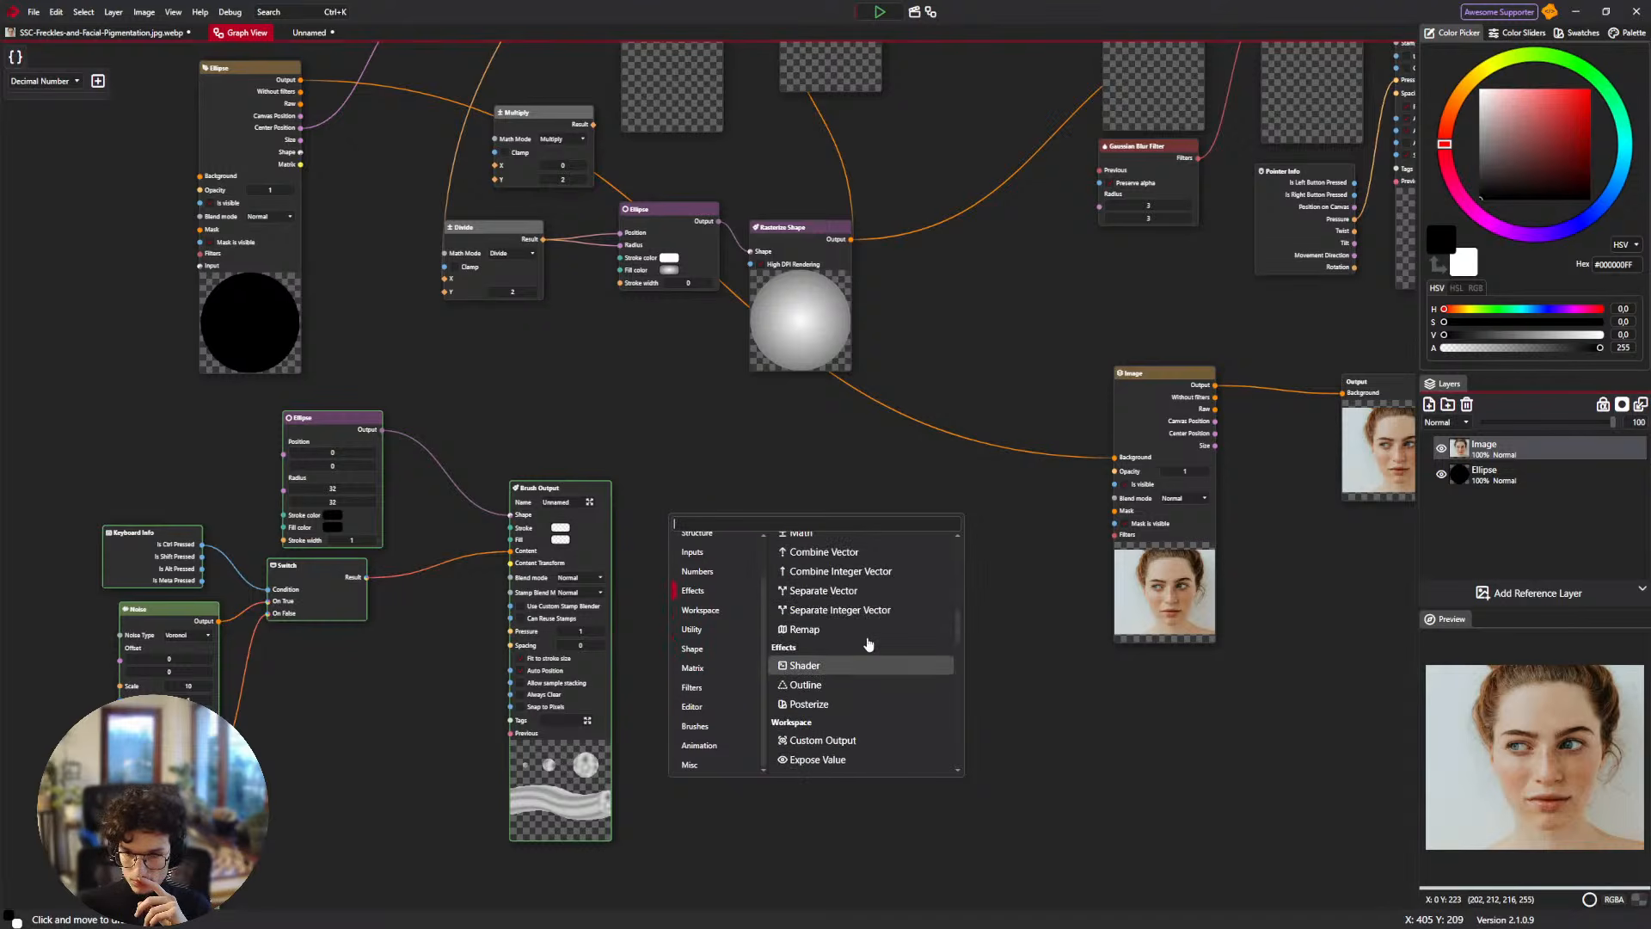
# Try out a Shader node beside the noise brush's Brush Output node.
pyautogui.click(828, 665)
pyautogui.moveTo(1019, 637); pyautogui.dragTo(898, 639)
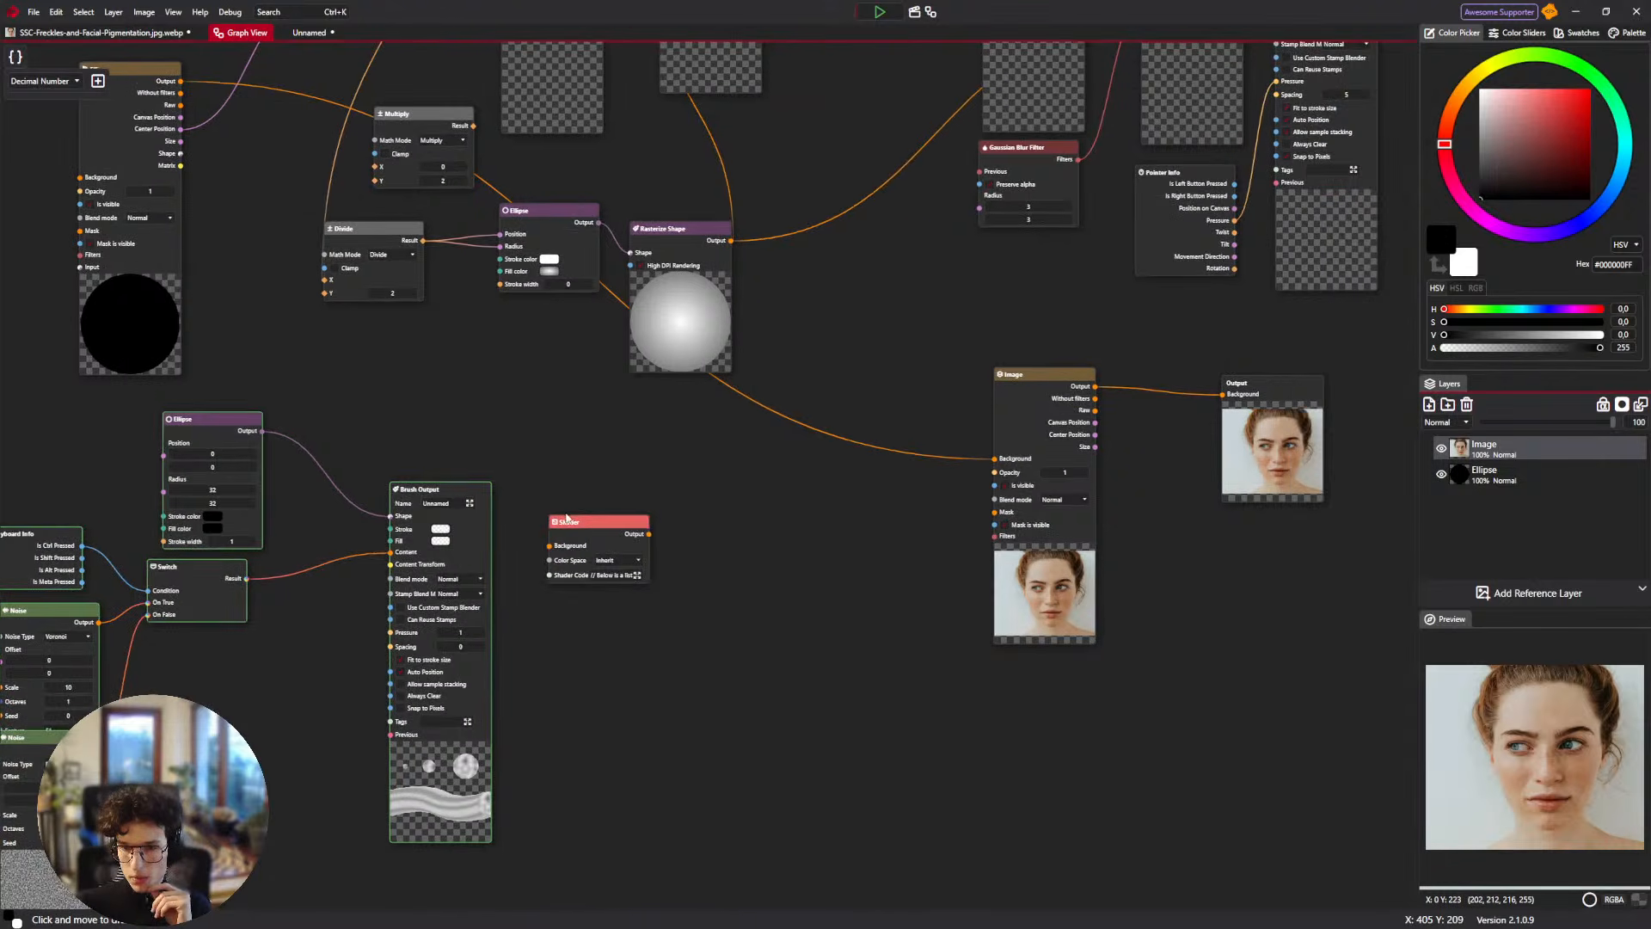
pyautogui.click(593, 526)
pyautogui.click(627, 509)
pyautogui.moveTo(597, 524); pyautogui.dragTo(653, 554)
pyautogui.scroll(-6, 714, 637)
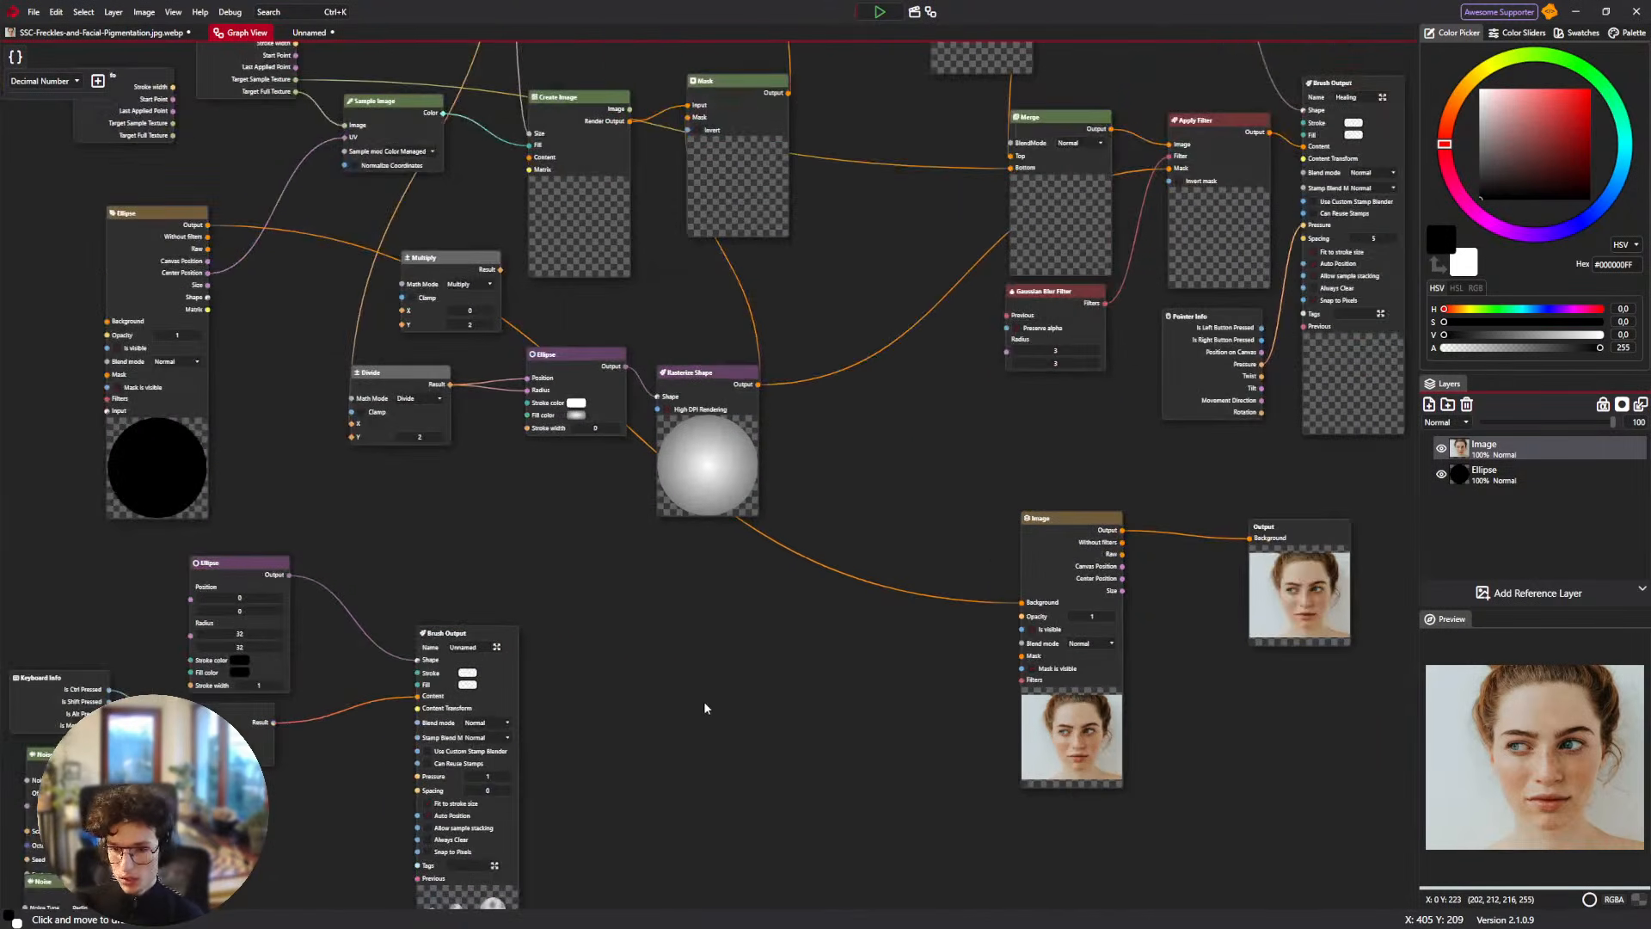
# Create another new 64 × 64 px image and open its node graph.
pyautogui.click(311, 33)
pyautogui.hotkey('ctrl', 'n')
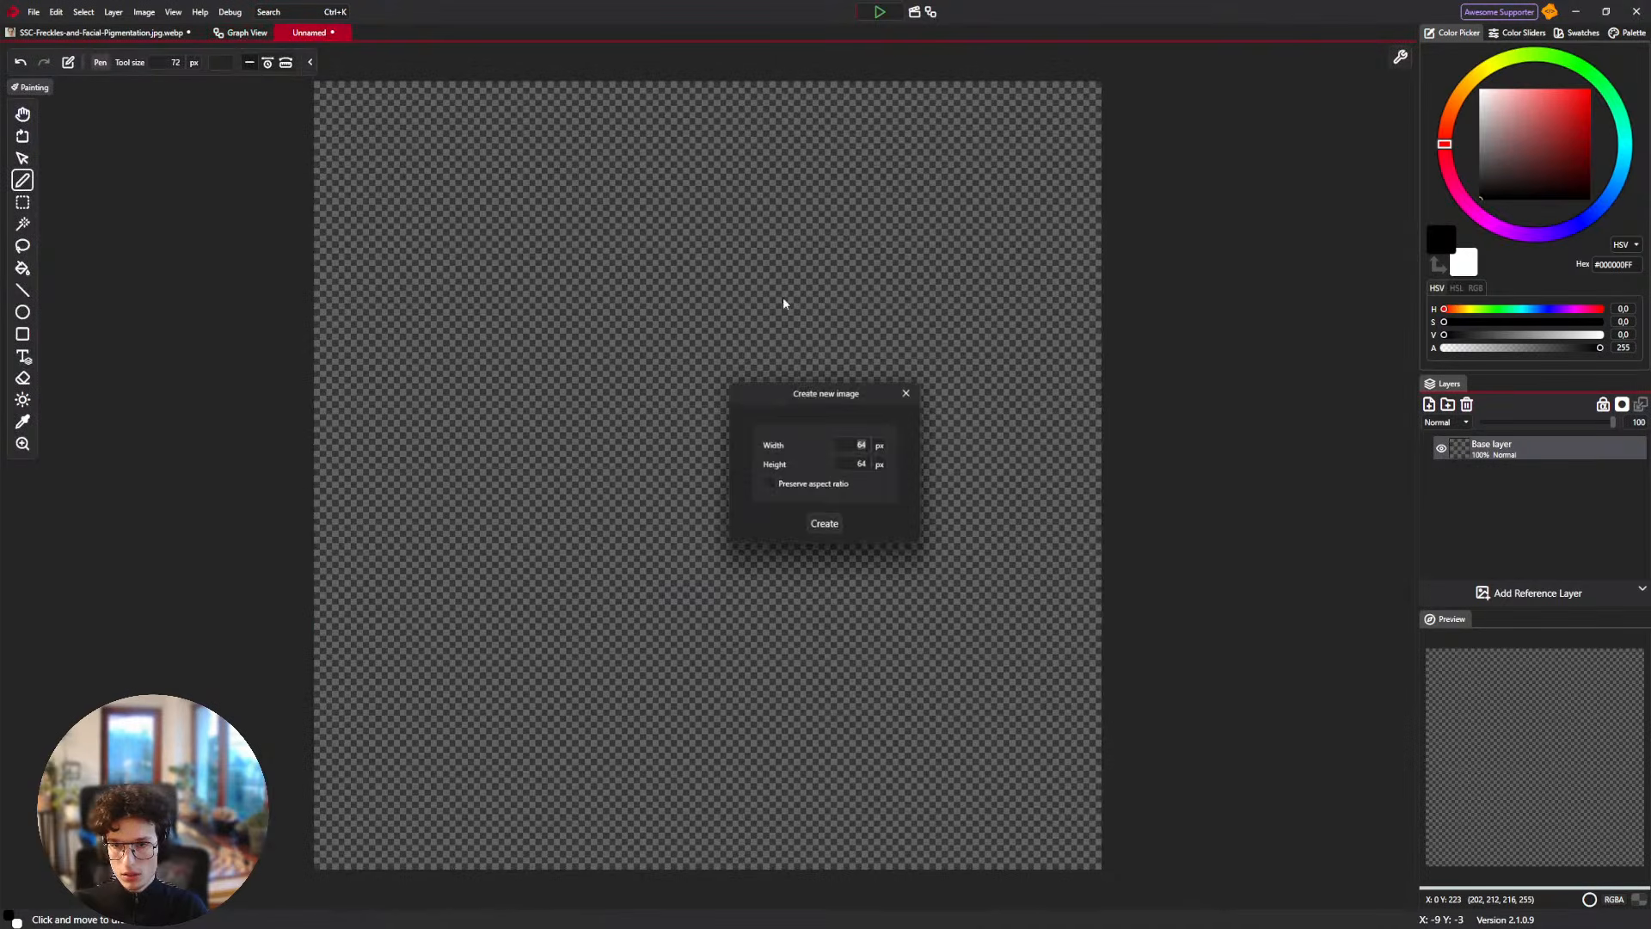
pyautogui.press('Return')
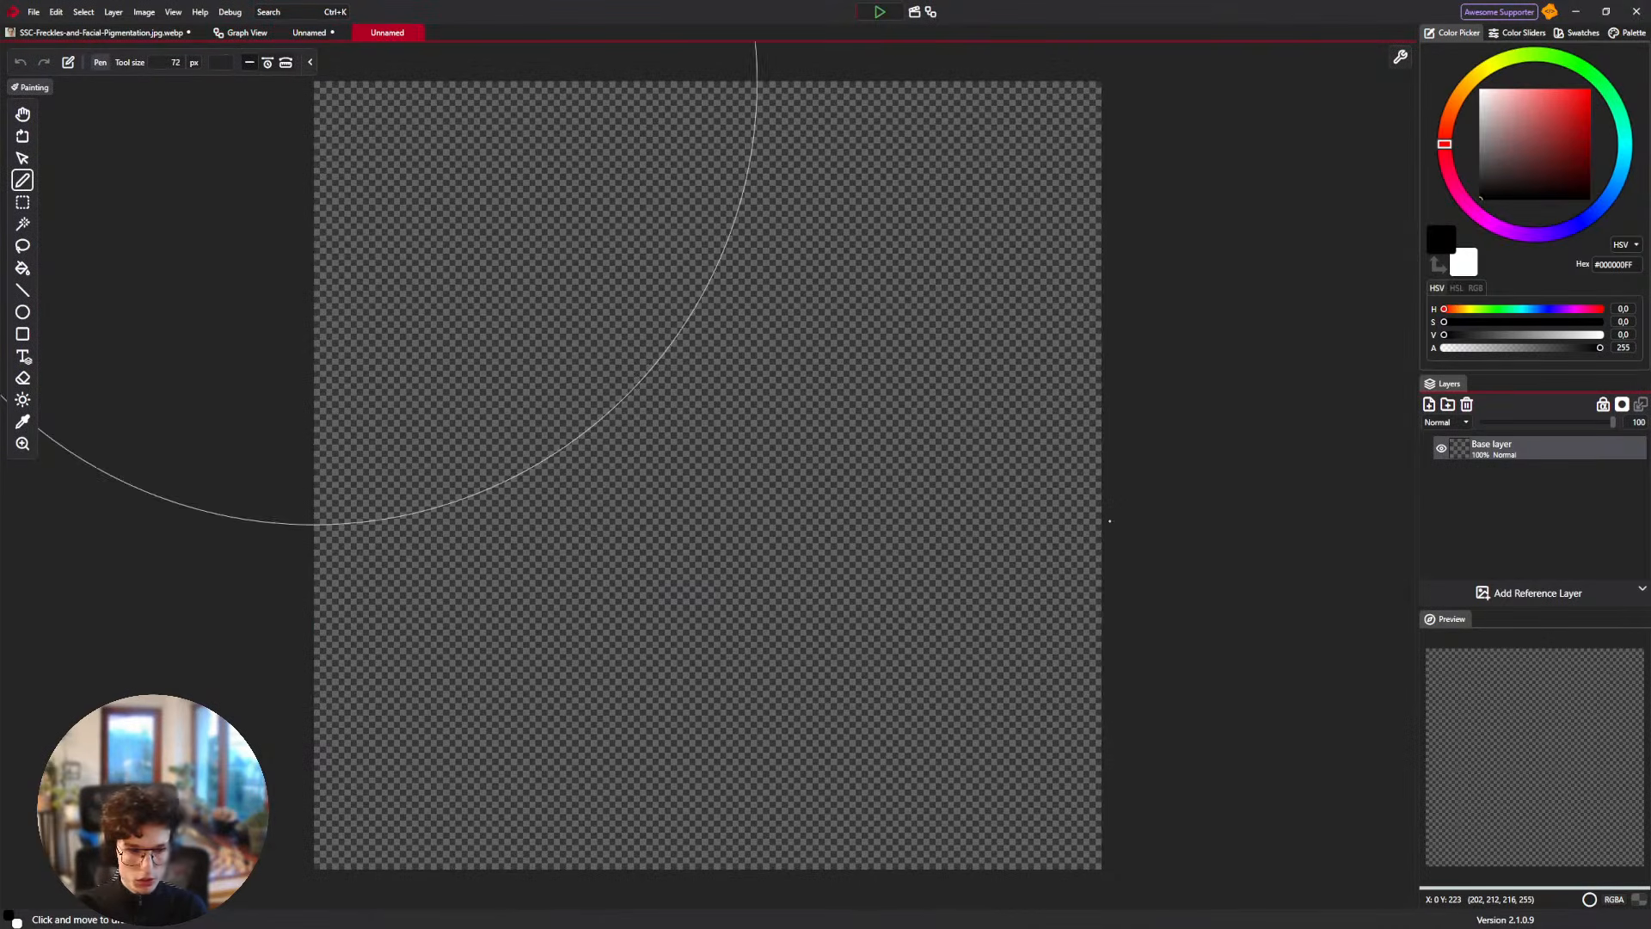
pyautogui.click(931, 13)
# Add a Brush Output node to the new image's node graph.
pyautogui.rightClick(460, 327)
pyautogui.write('B')
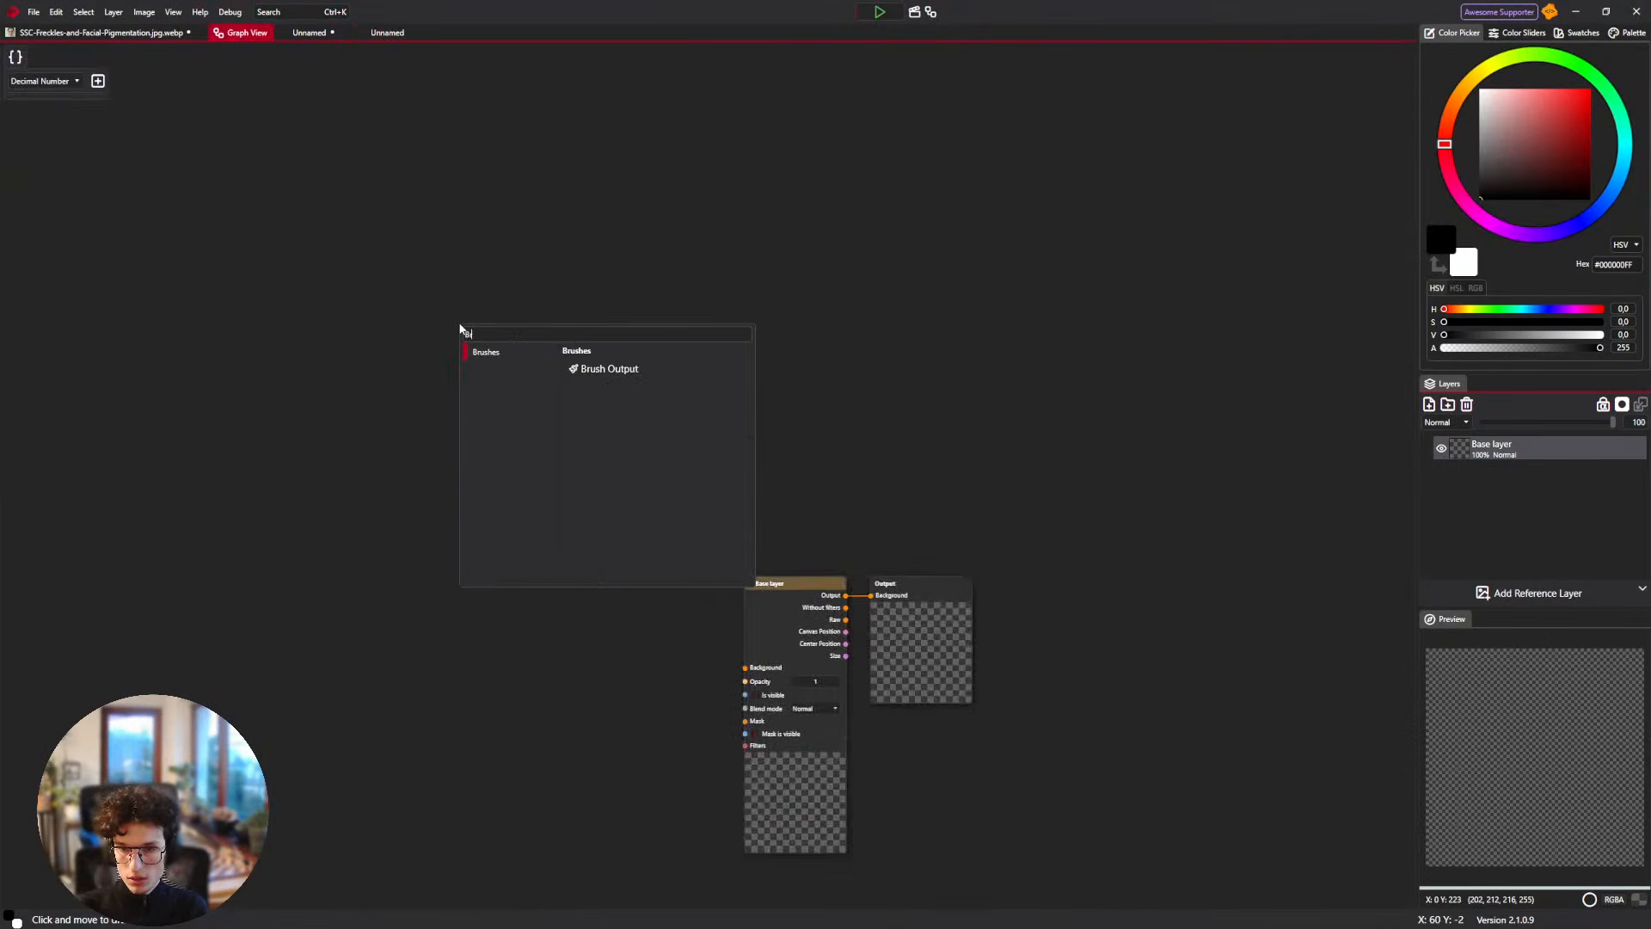
pyautogui.write('r')
pyautogui.press('Return')
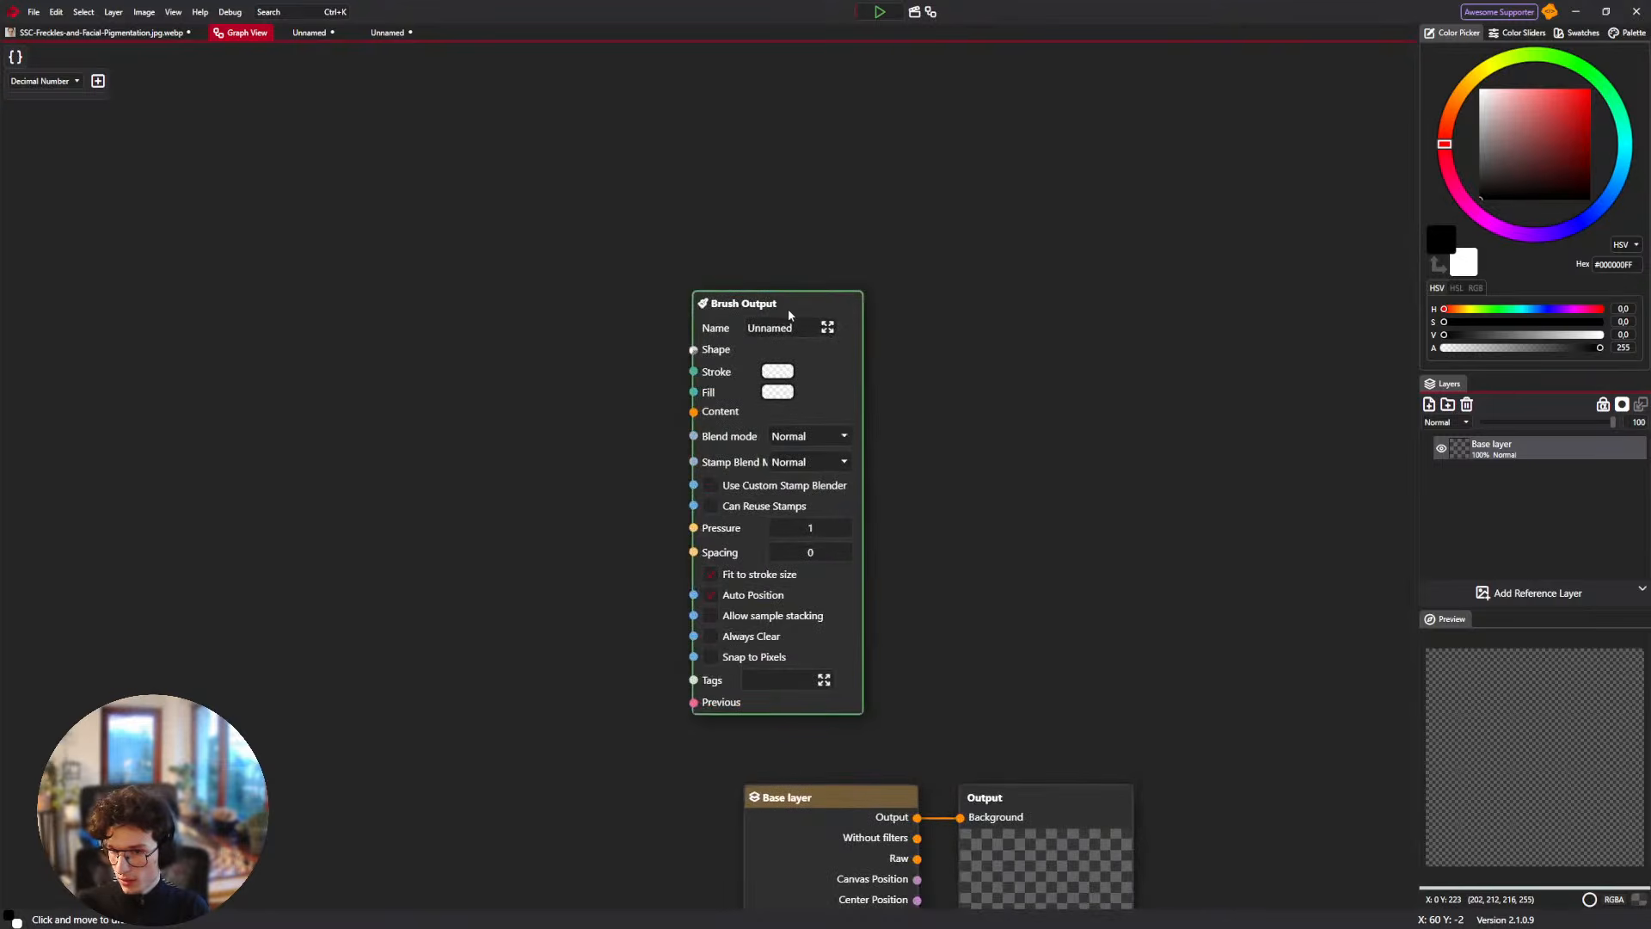
# Add a Shader node to the graph beside the Brush Output node.
pyautogui.rightClick(439, 331)
pyautogui.write('Bru')
pyautogui.write('Sh')
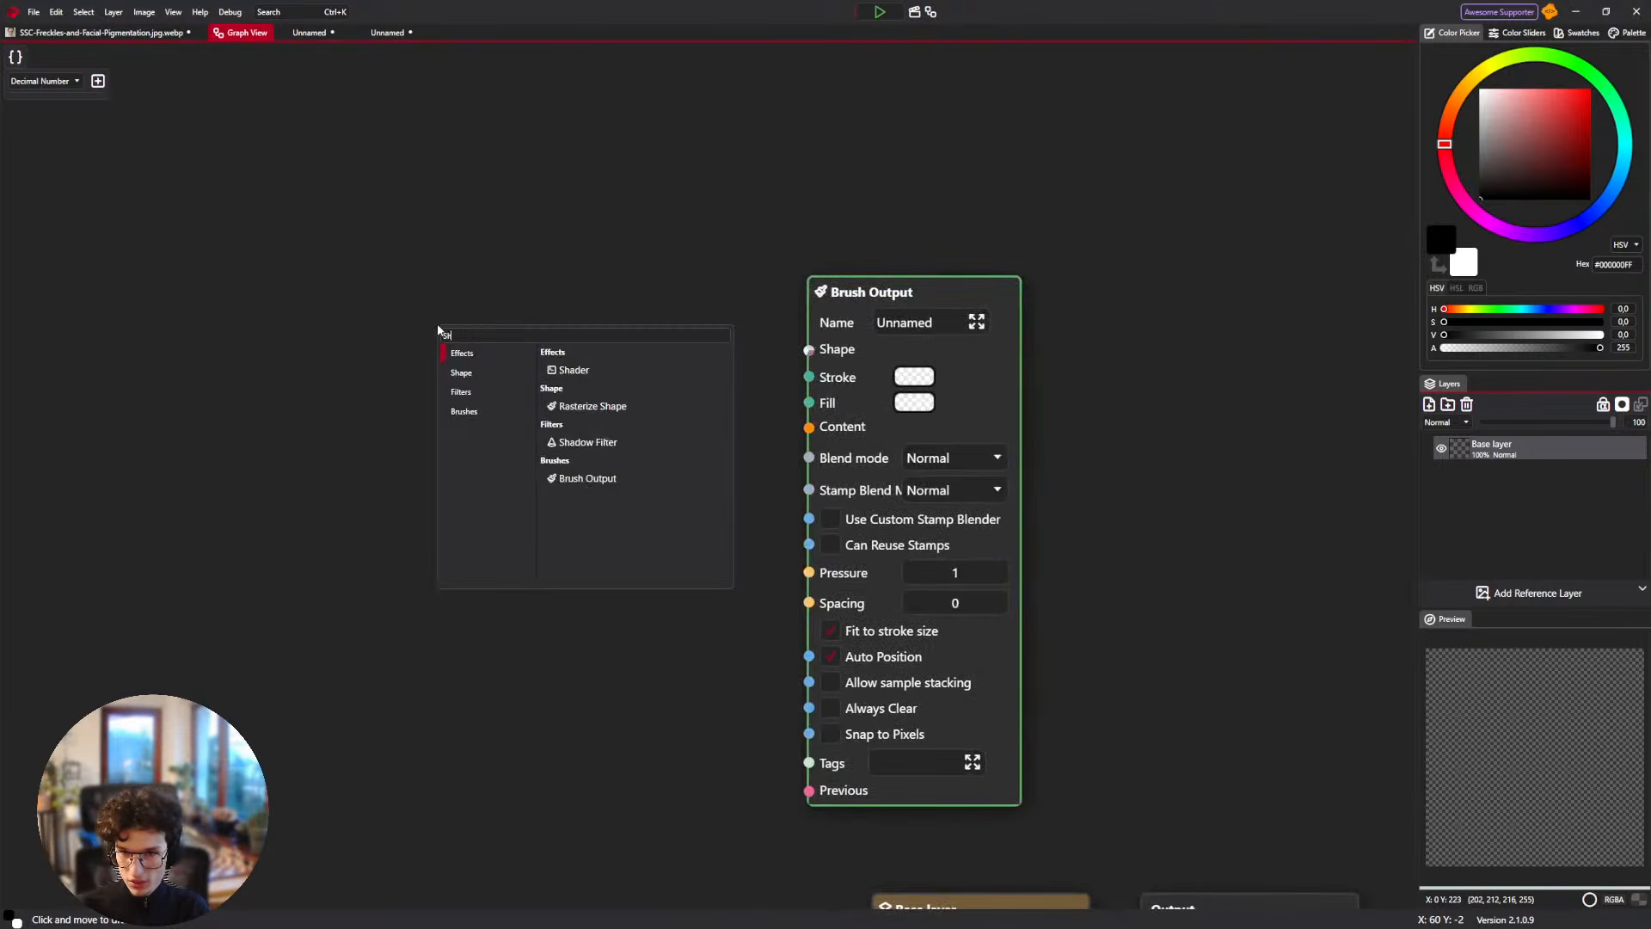
pyautogui.press('Return')
pyautogui.moveTo(578, 389)
pyautogui.mouseDown()
pyautogui.moveTo(497, 468)
pyautogui.moveTo(577, 495)
pyautogui.mouseUp()
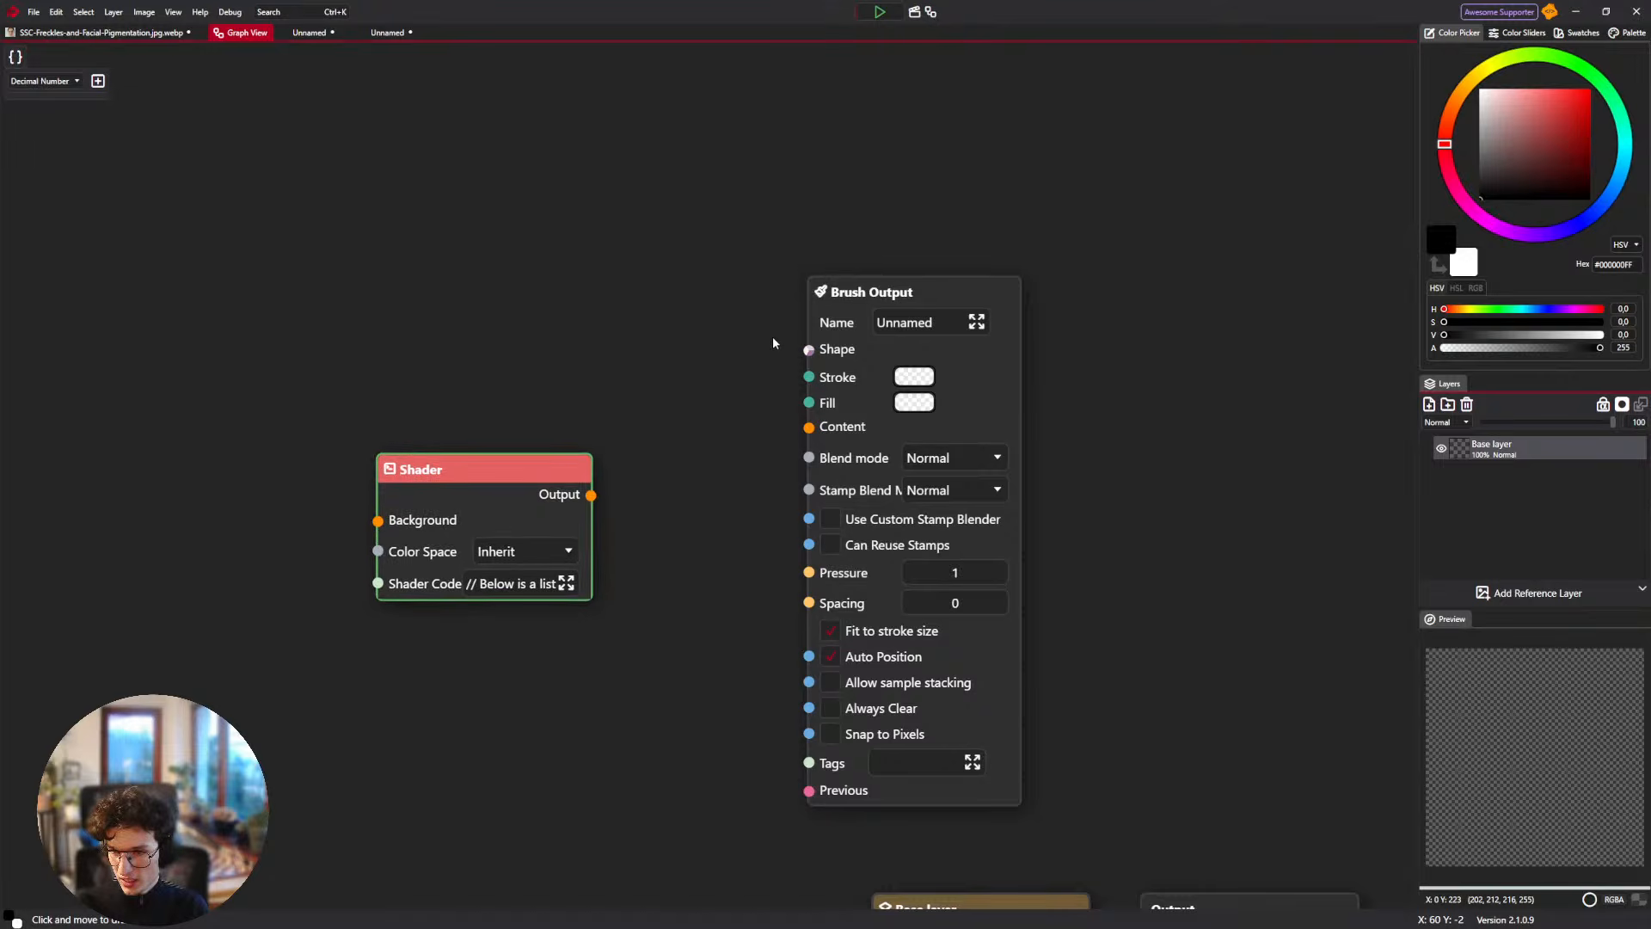
# Add an Ellipse node above the Shader node and connect its output to the Brush Output's Shape input.
pyautogui.rightClick(287, 217)
pyautogui.write('Ell')
pyautogui.press('Return')
pyautogui.moveTo(393, 250); pyautogui.dragTo(441, 122)
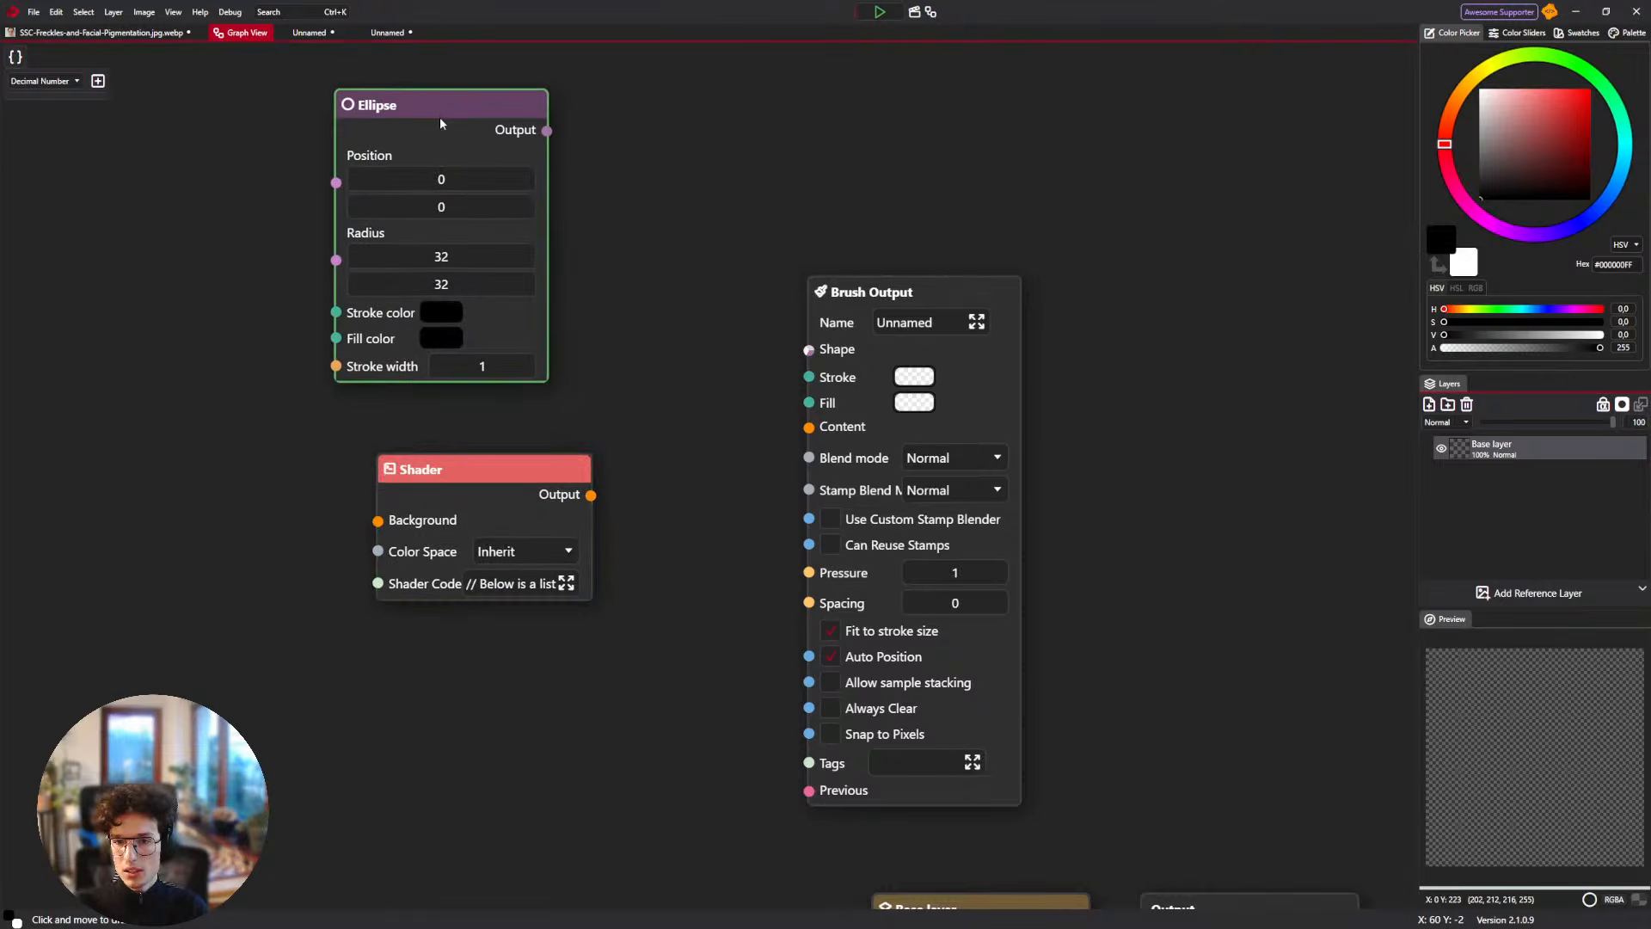
pyautogui.moveTo(546, 131); pyautogui.dragTo(808, 350)
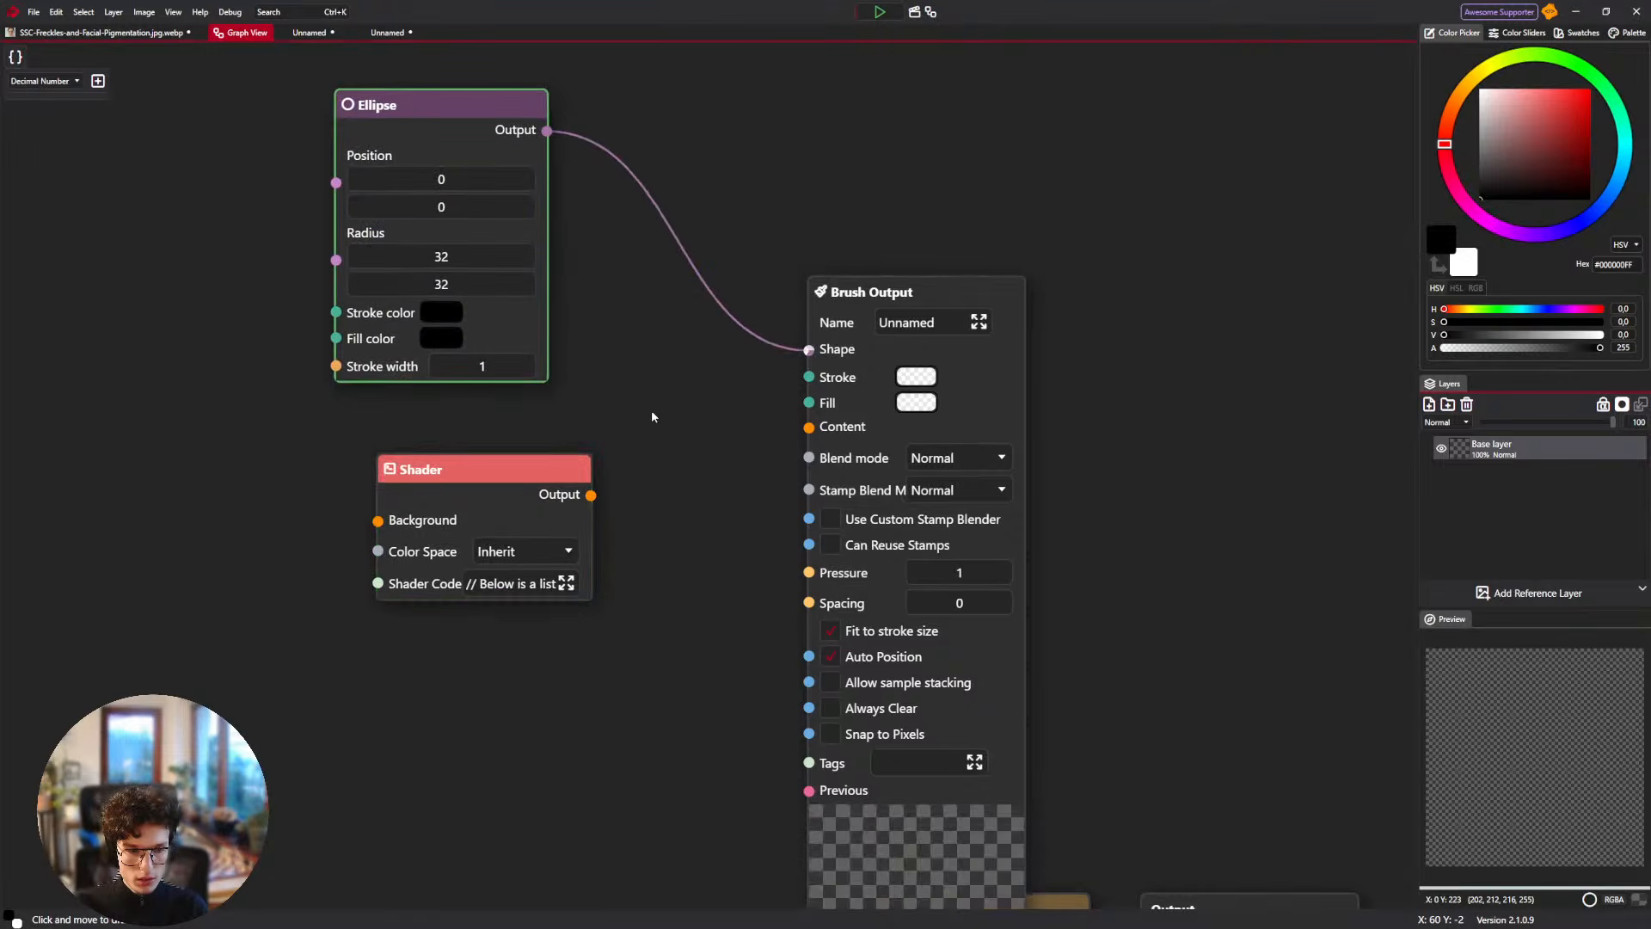
# Move the Brush Output node up so it no longer overlaps the Base layer node.
pyautogui.scroll(-2, 632, 417)
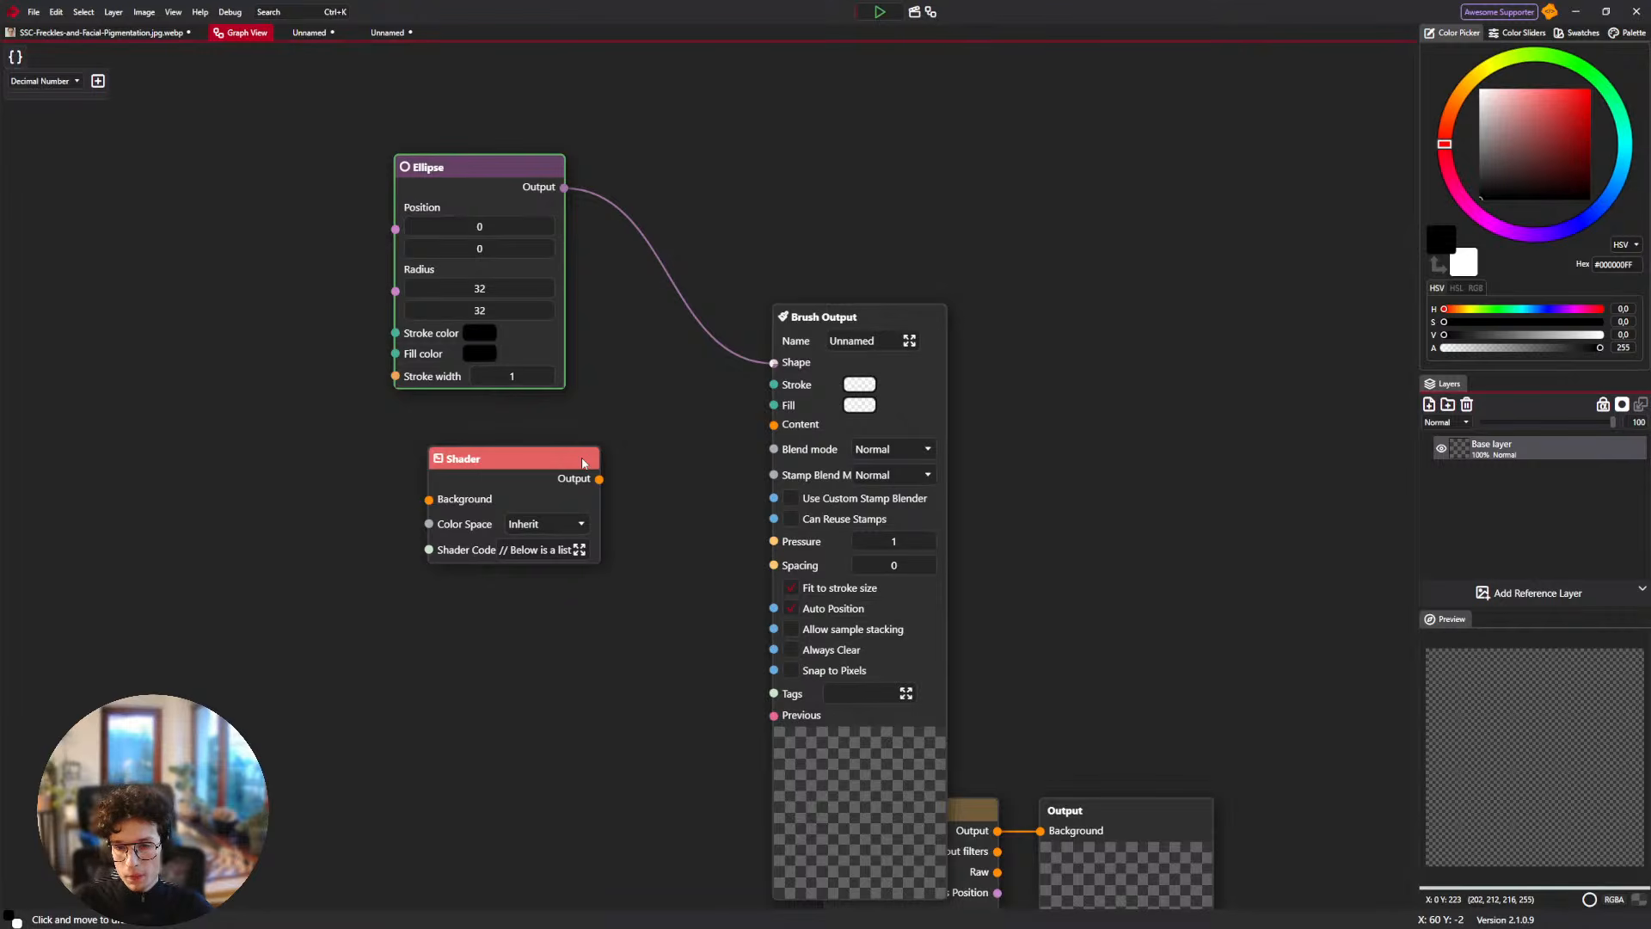
pyautogui.moveTo(779, 746); pyautogui.dragTo(833, 516)
pyautogui.moveTo(929, 537); pyautogui.dragTo(934, 643)
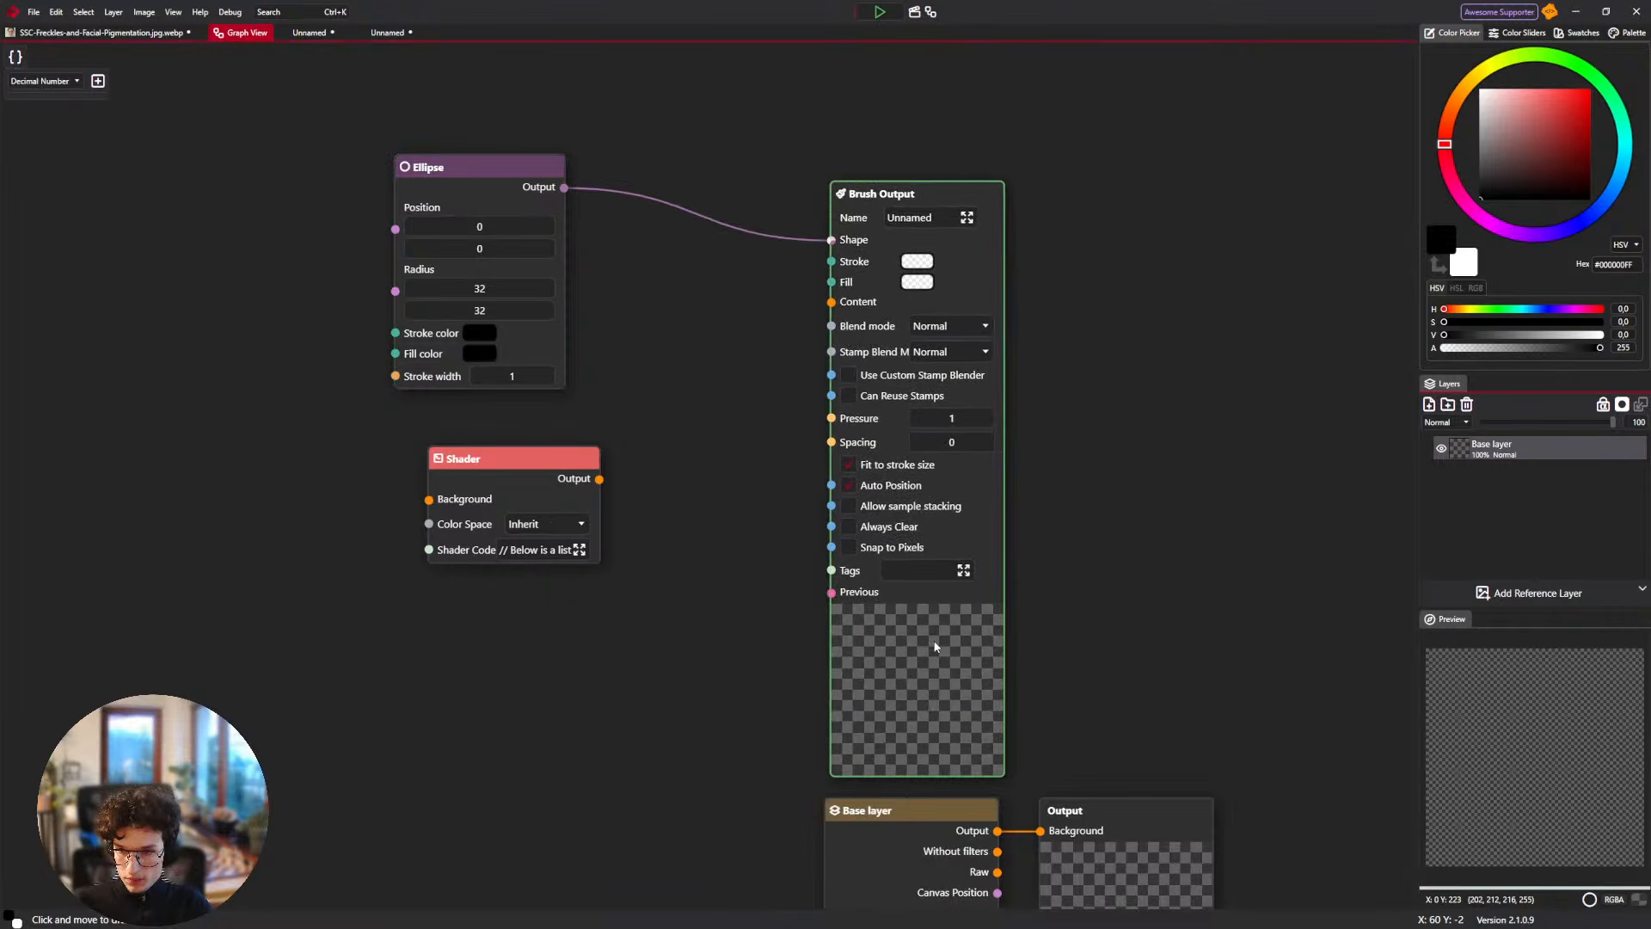
pyautogui.moveTo(744, 482); pyautogui.dragTo(756, 556)
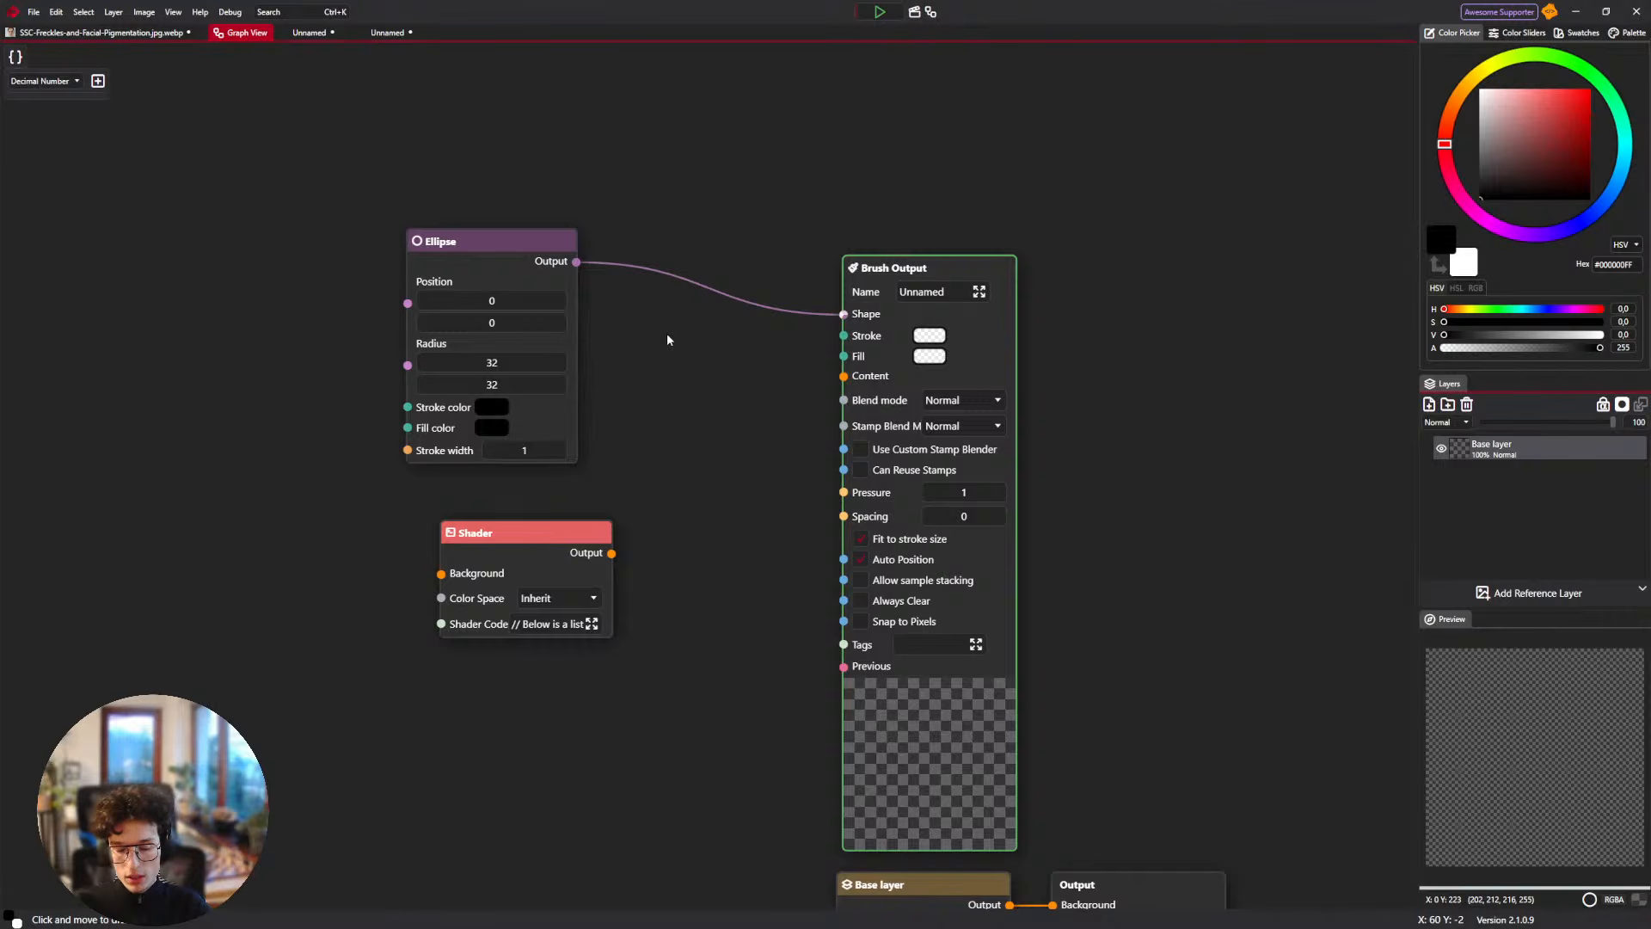
# Look through the other open documents and return to the new brush's node graph.
pyautogui.click(99, 33)
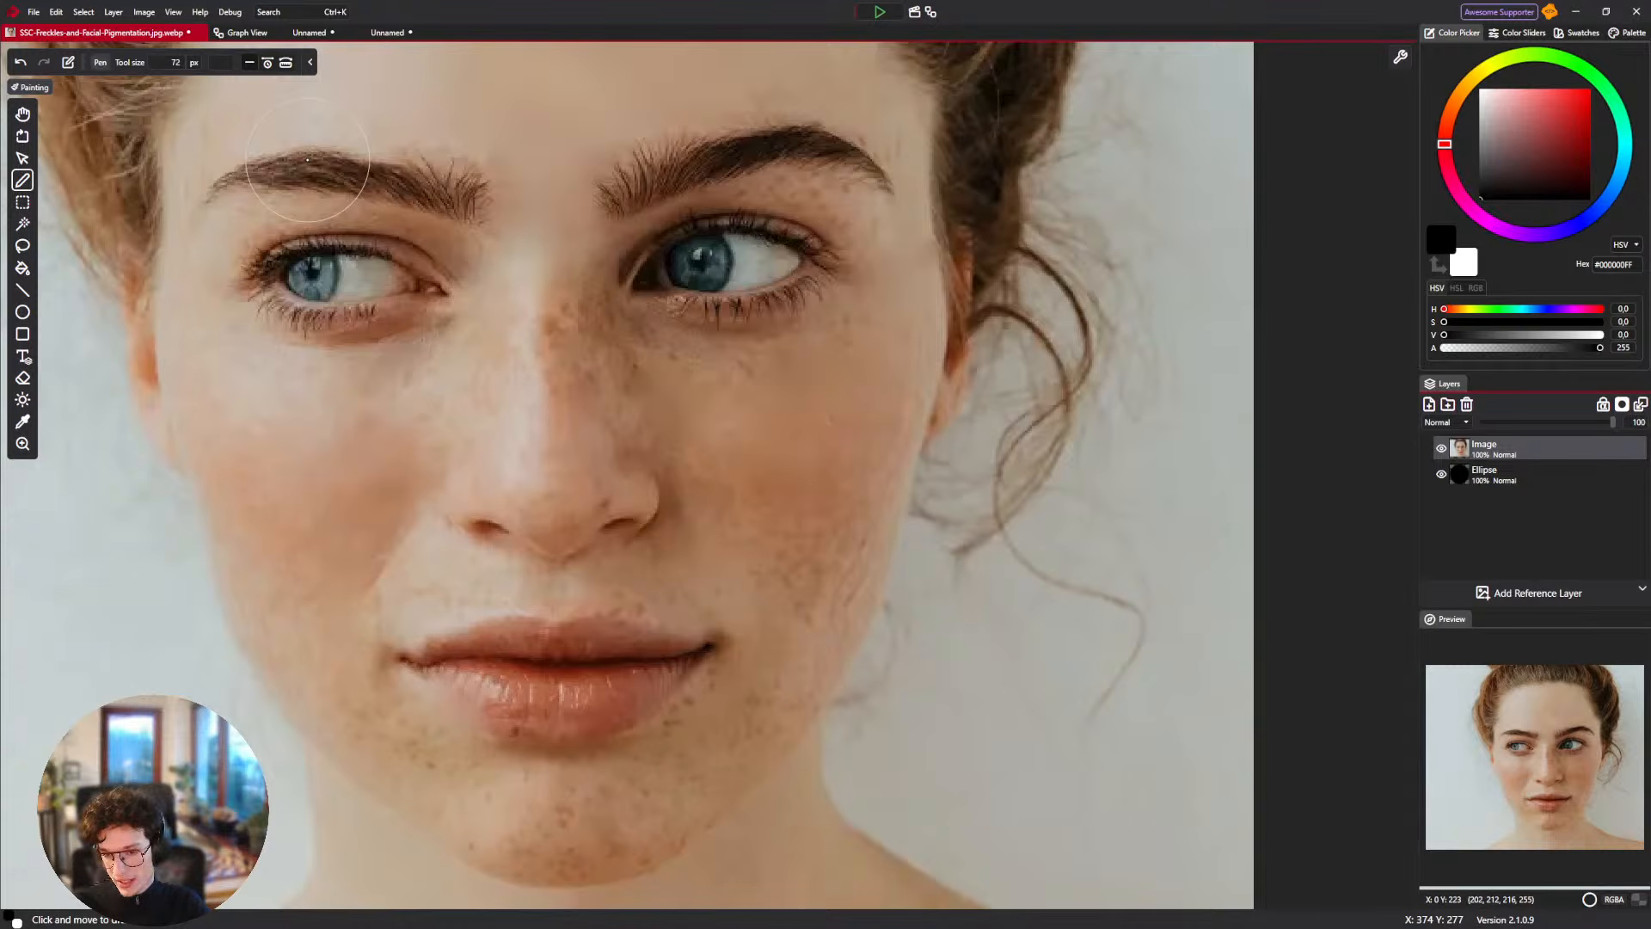
pyautogui.click(265, 33)
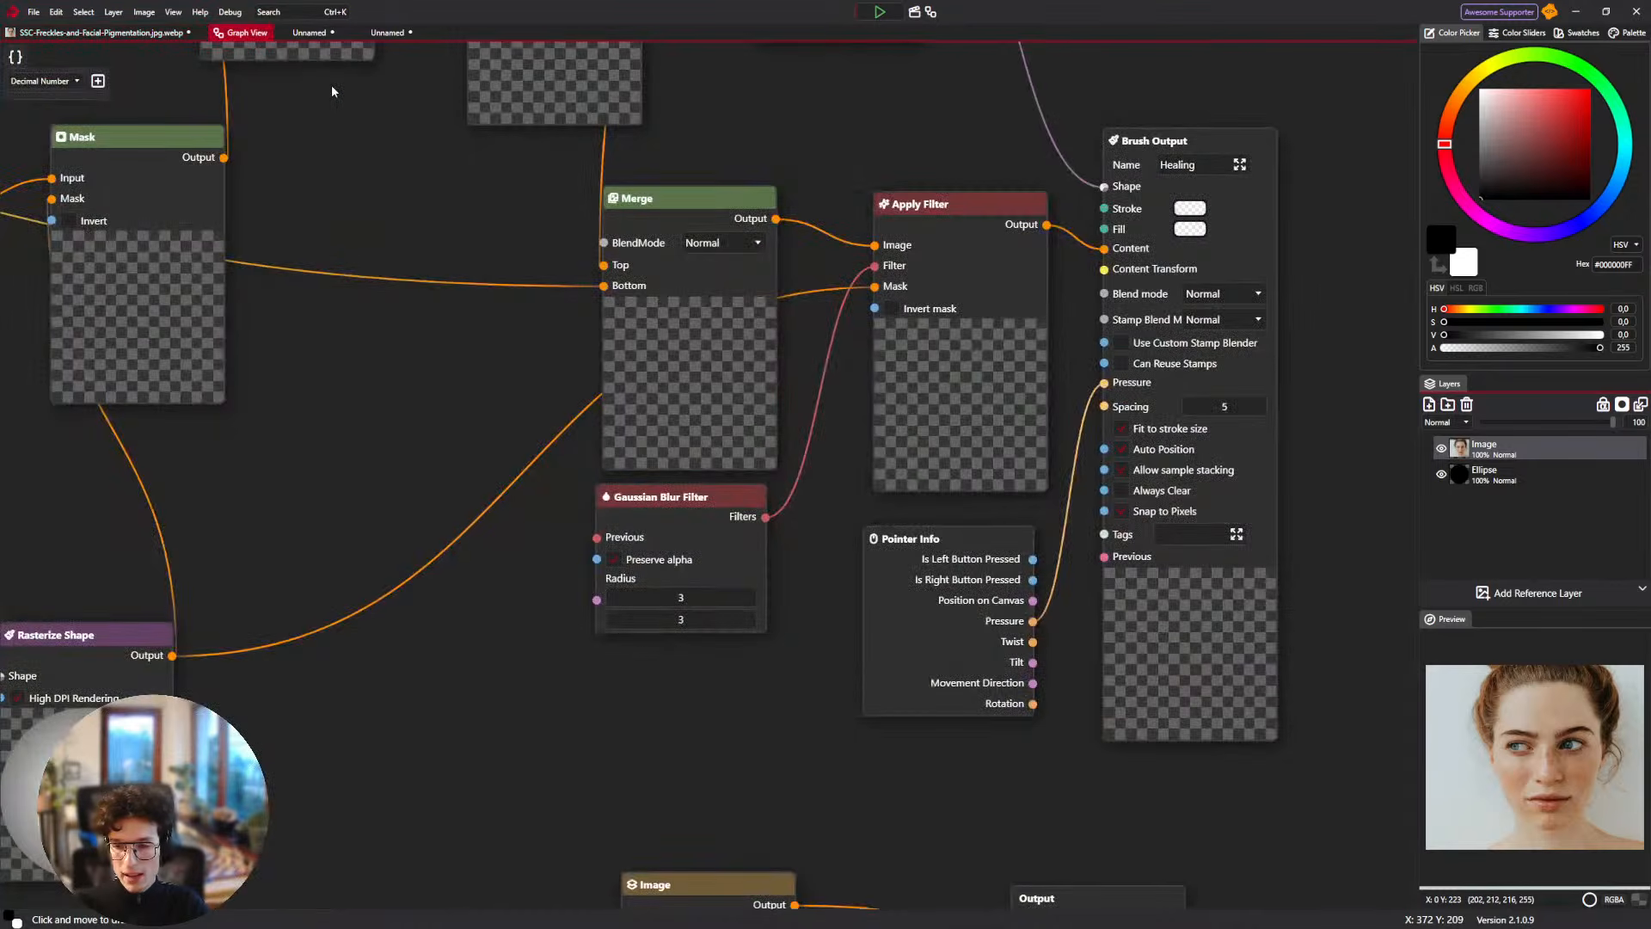
pyautogui.click(310, 33)
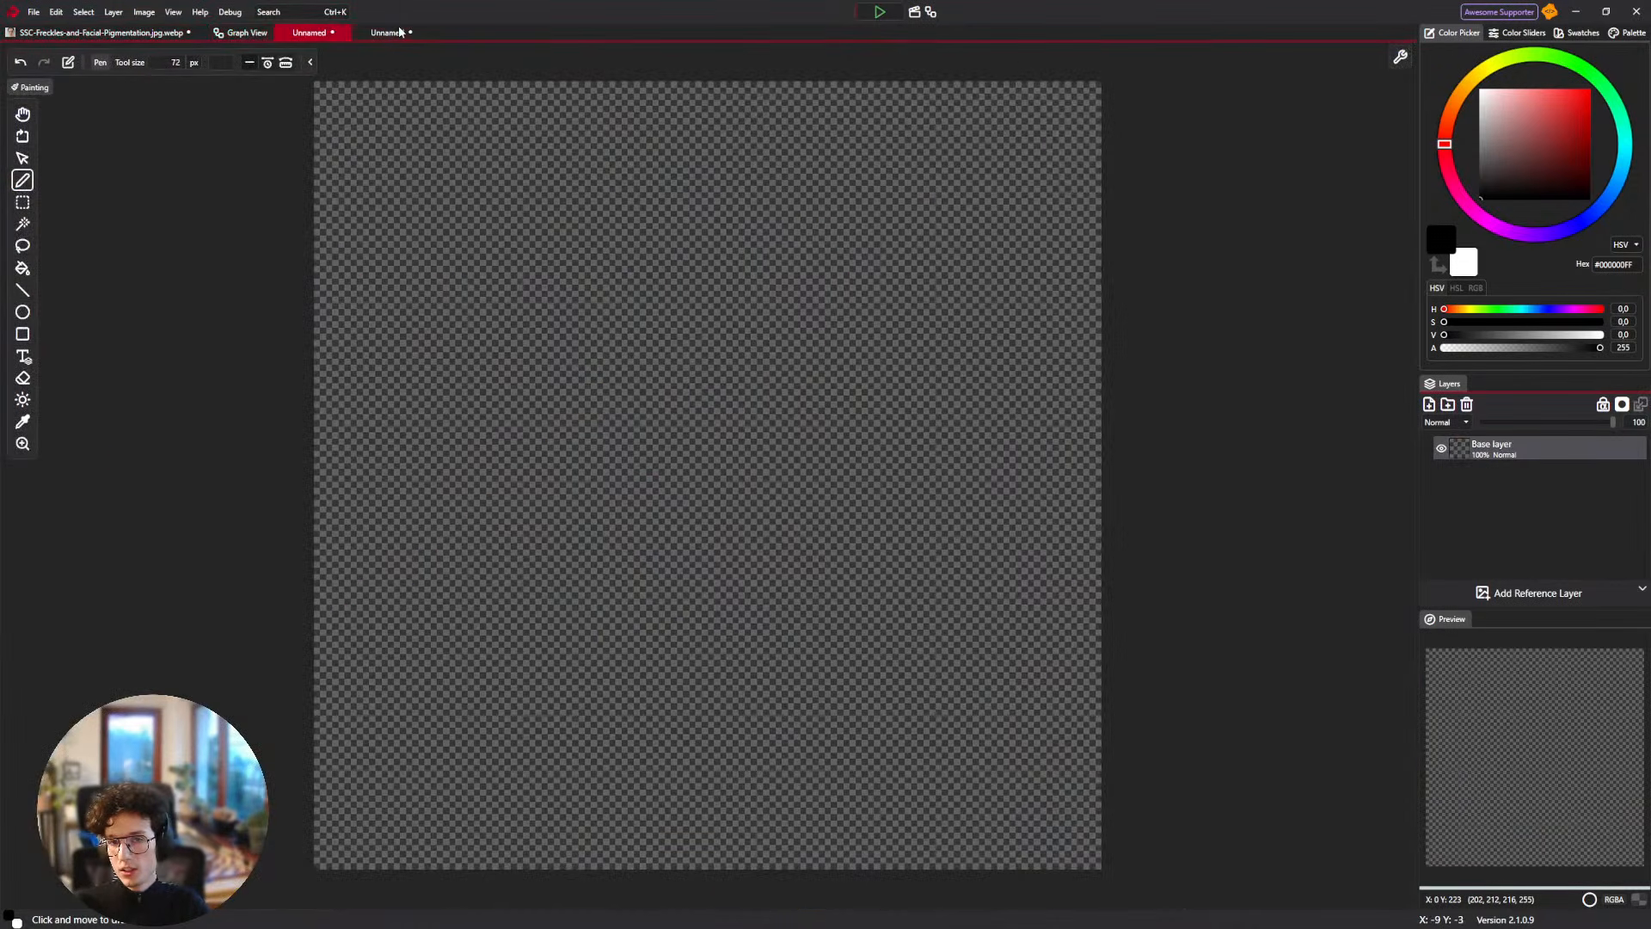
pyautogui.click(400, 33)
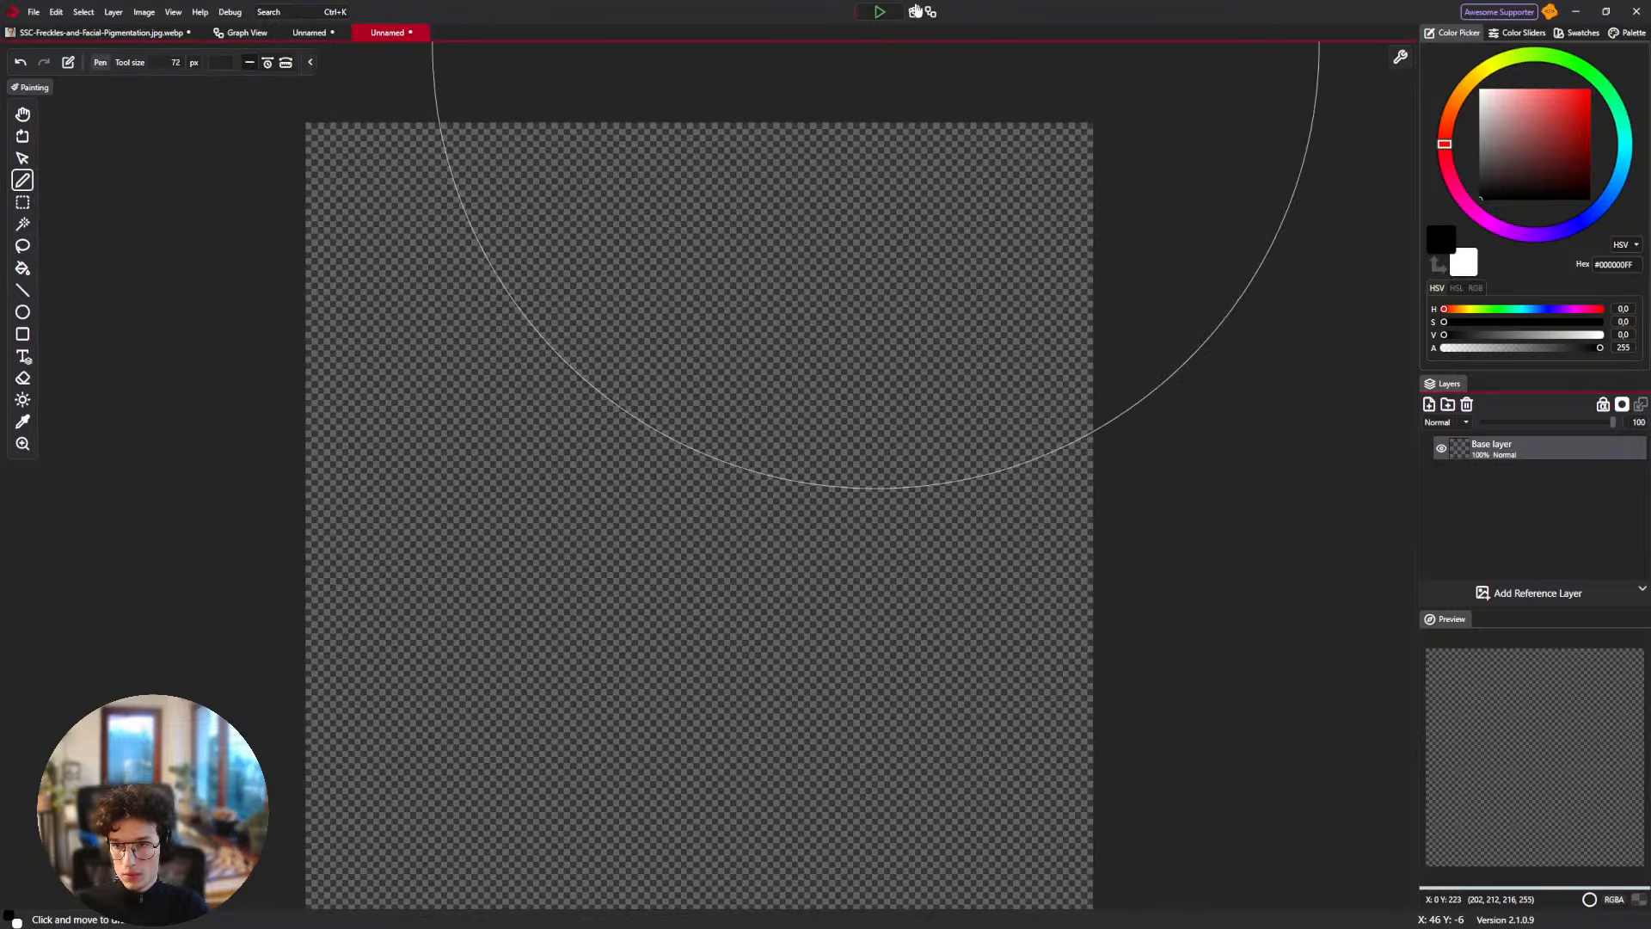
pyautogui.click(931, 12)
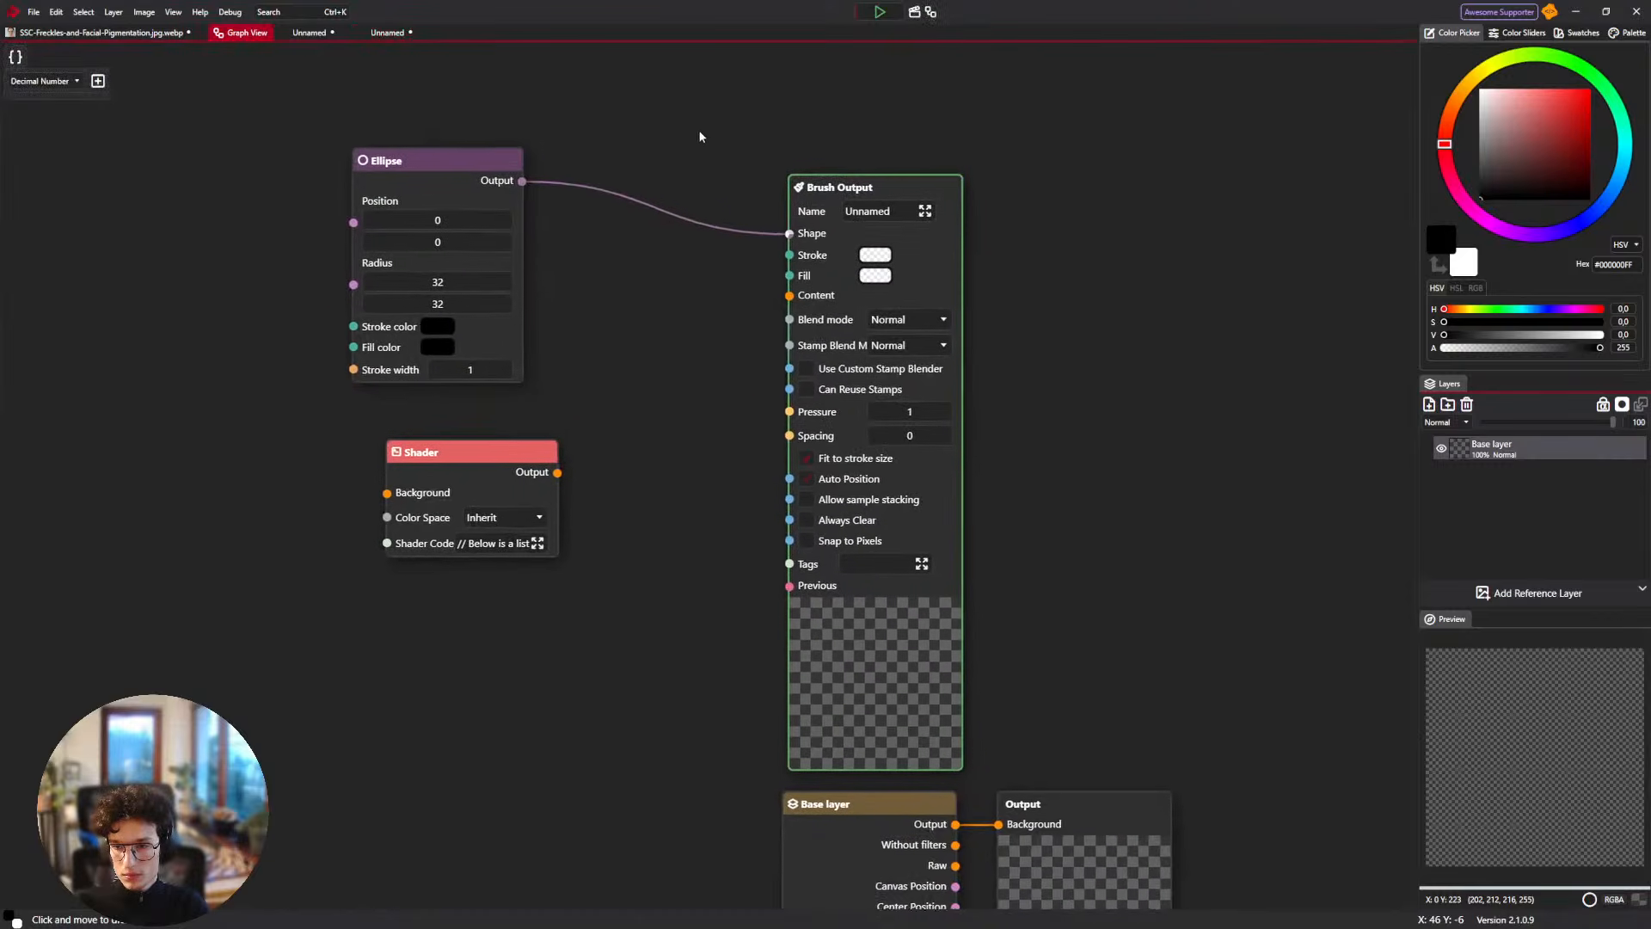
# Tidy the graph by raising the Brush Output node and shifting the Base layer and Output nodes below it.
pyautogui.moveTo(869, 162); pyautogui.dragTo(900, 115)
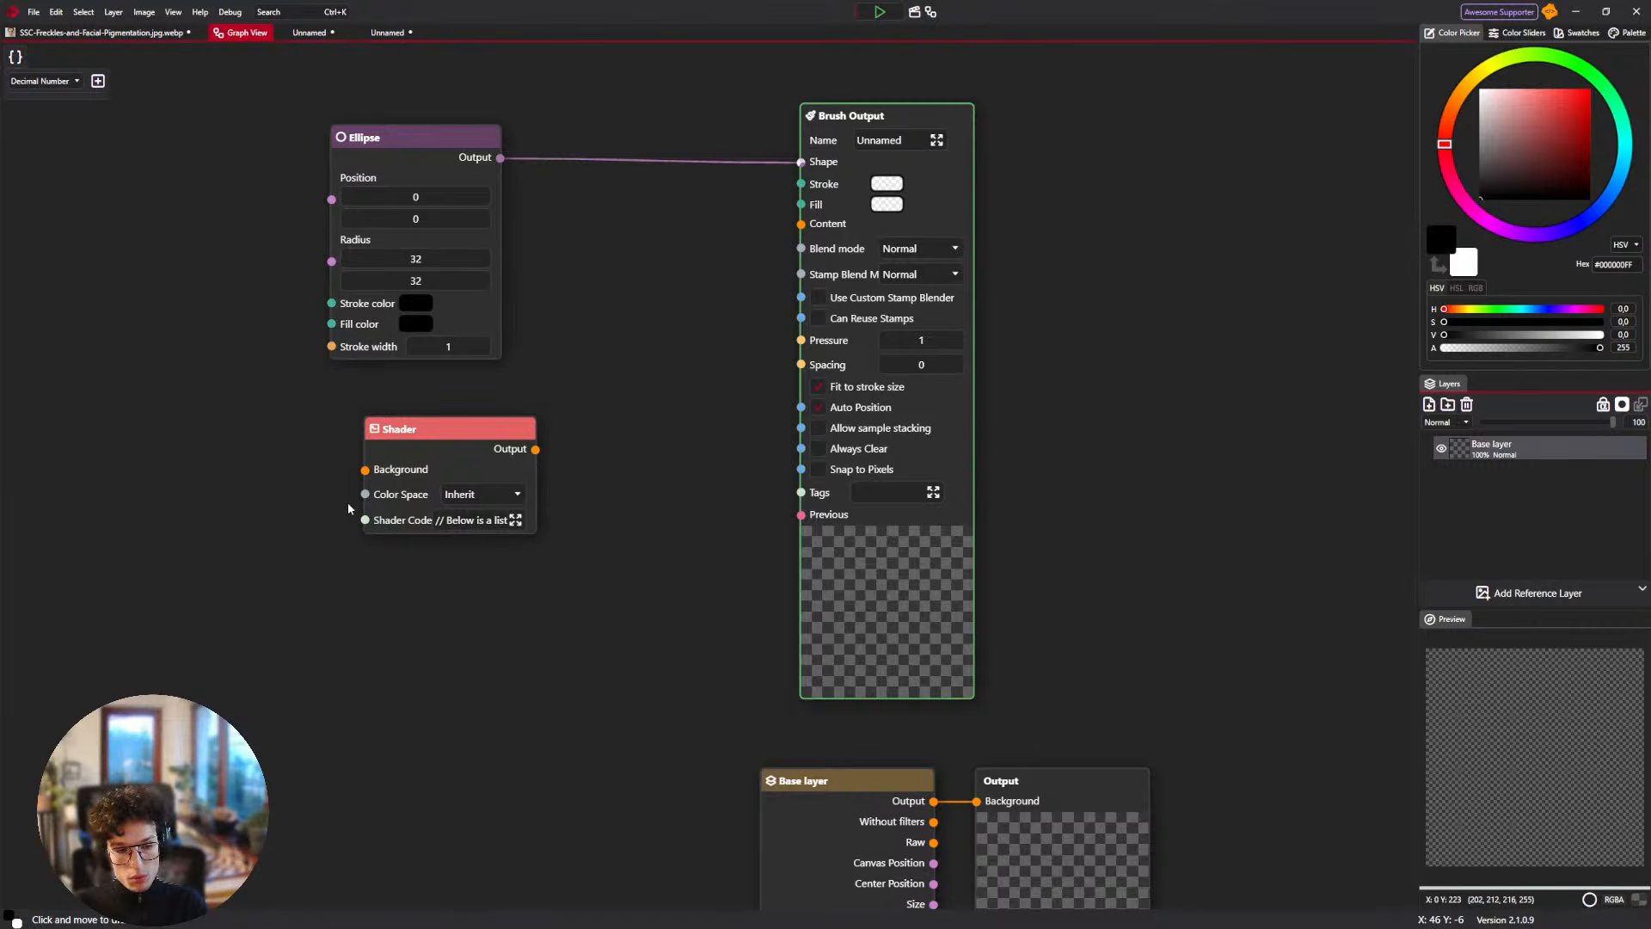
pyautogui.moveTo(554, 516); pyautogui.dragTo(444, 246)
pyautogui.moveTo(1097, 457); pyautogui.dragTo(663, 643)
pyautogui.moveTo(877, 606); pyautogui.dragTo(733, 628)
pyautogui.moveTo(835, 483); pyautogui.dragTo(834, 753)
pyautogui.moveTo(986, 101); pyautogui.dragTo(786, 245)
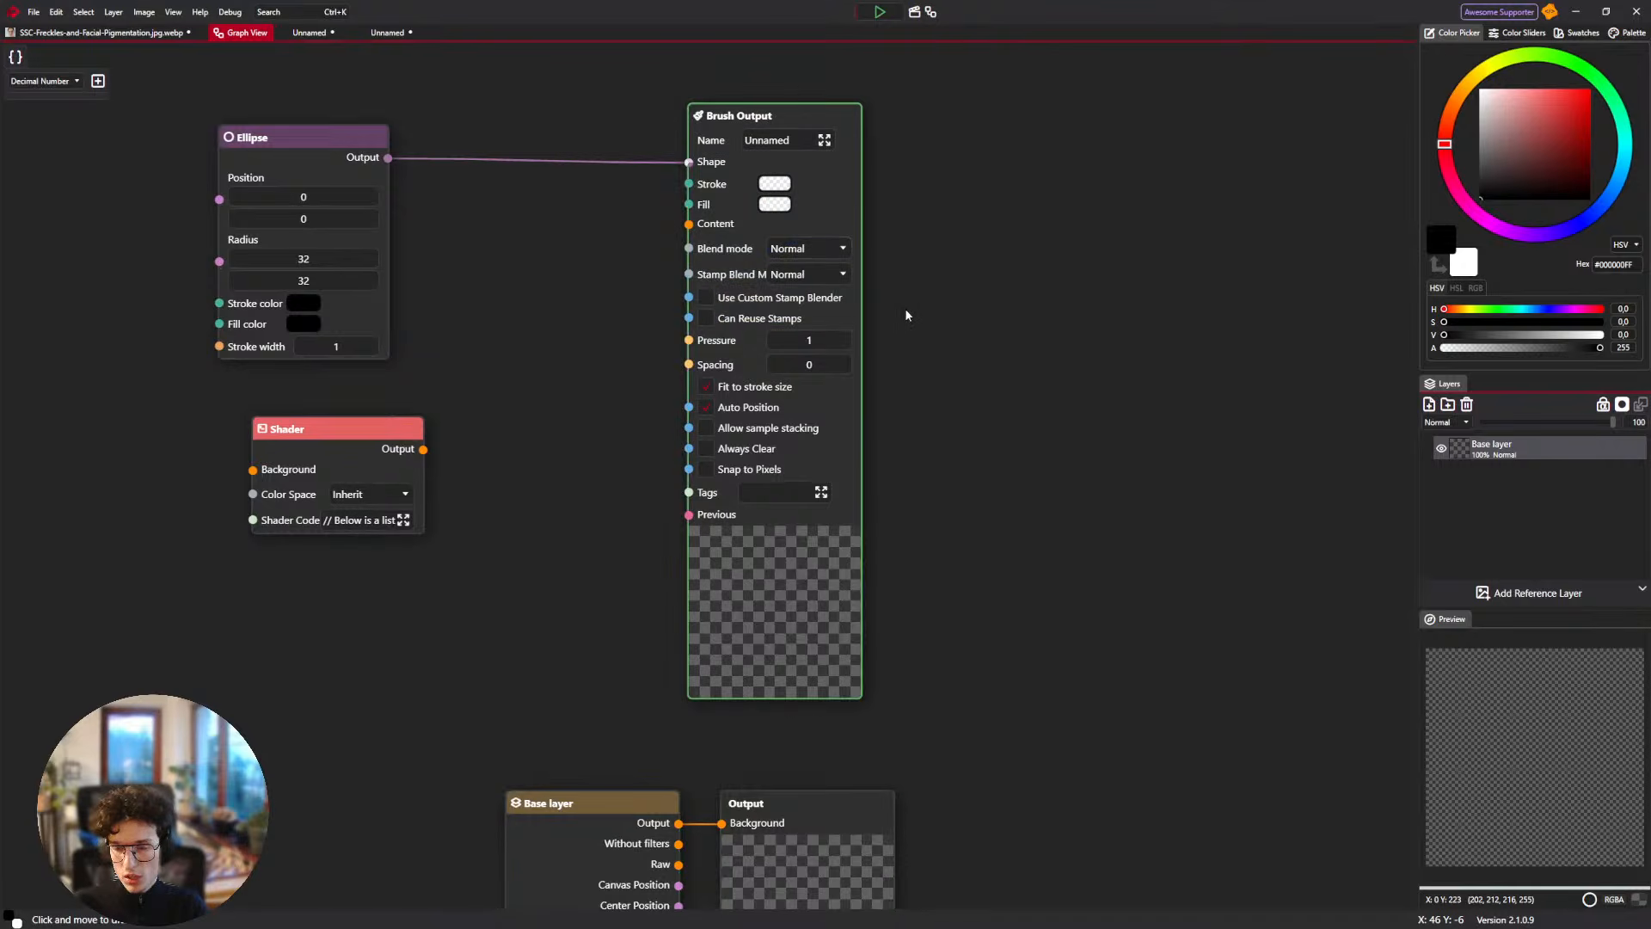
pyautogui.click(973, 301)
pyautogui.moveTo(973, 307); pyautogui.dragTo(987, 363)
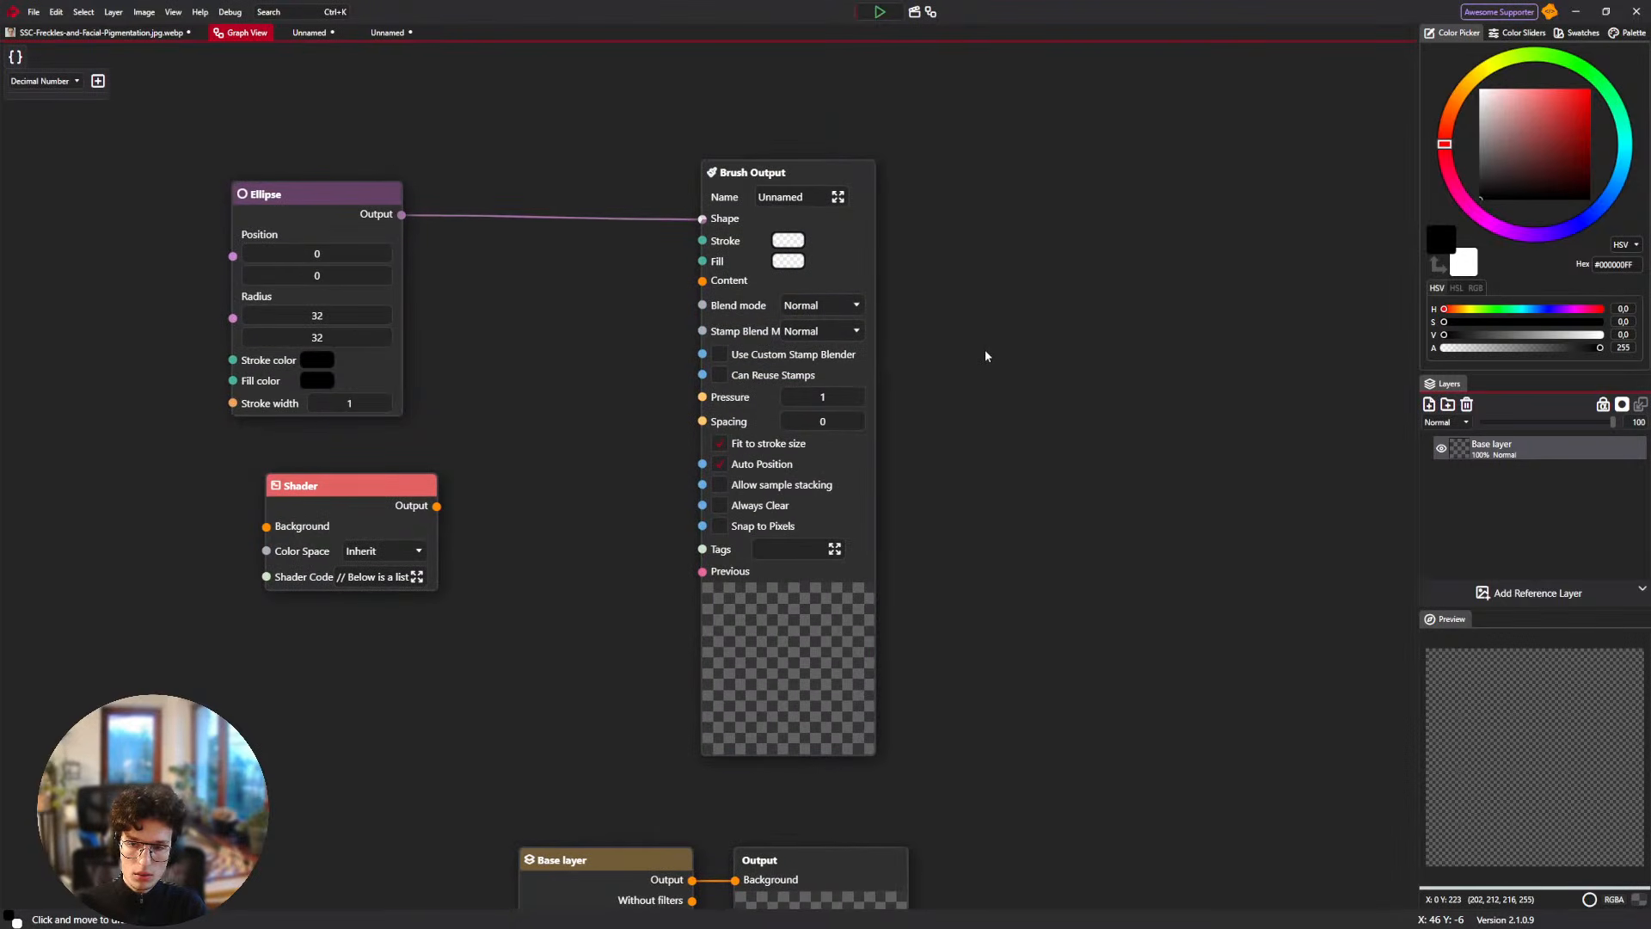
# Connect the Shader node's output to the Brush Output's Content input and view its default shader code.
pyautogui.moveTo(412, 496); pyautogui.dragTo(702, 280)
pyautogui.click(613, 391)
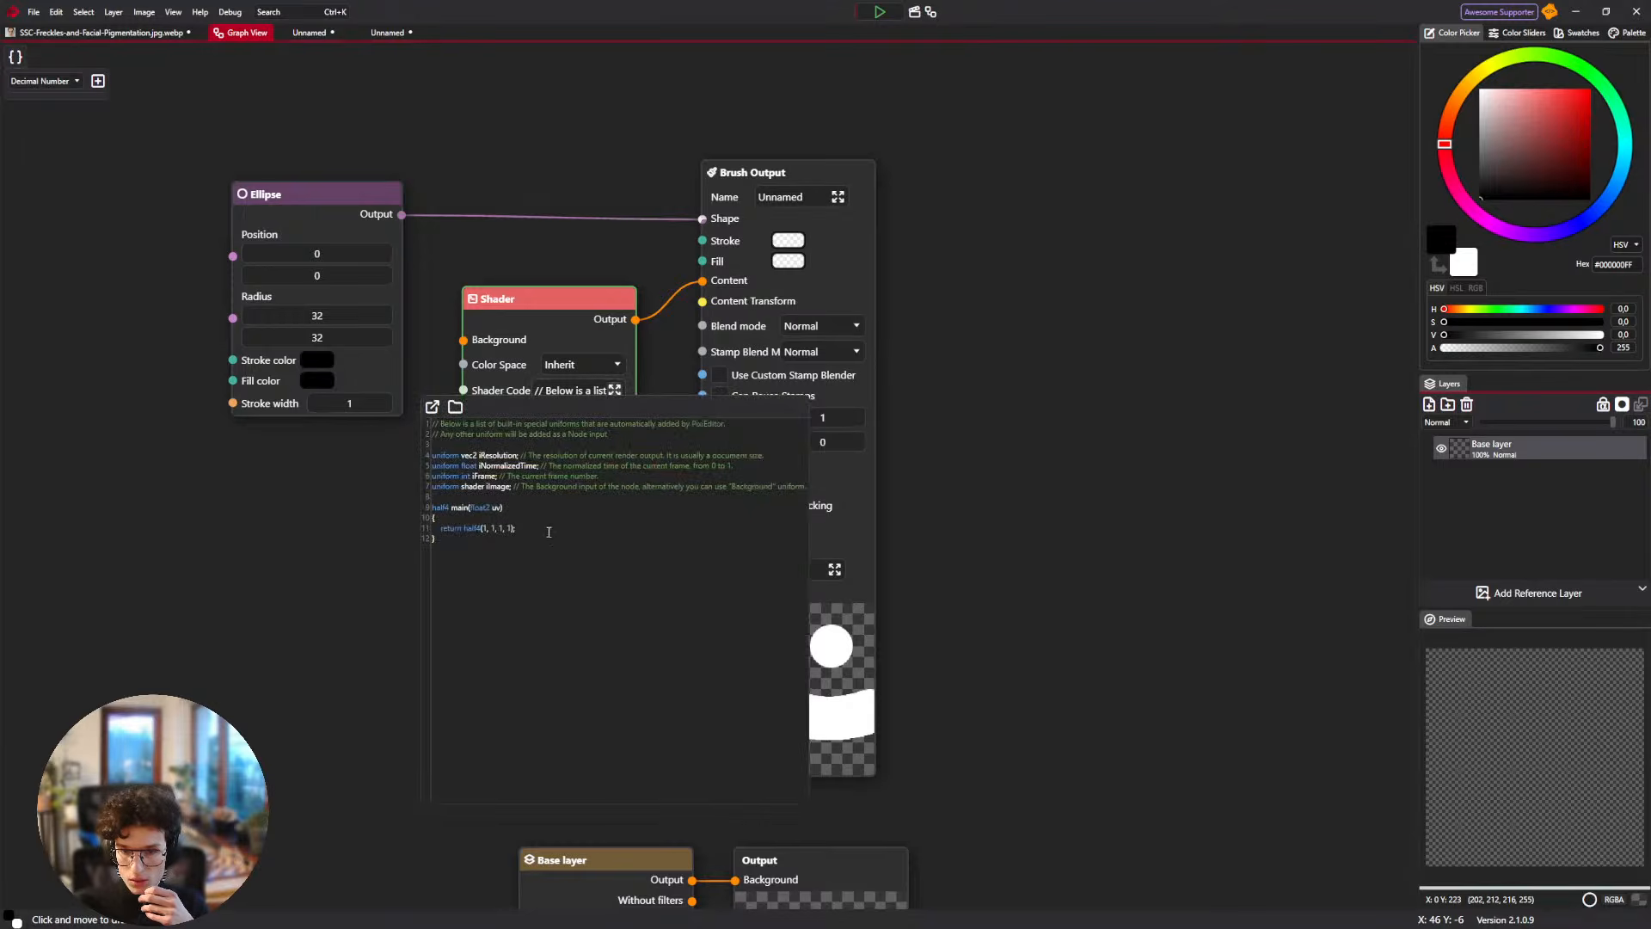
pyautogui.press('Escape')
# Switch to Shadertoy in the browser and open the featured Bumped Sinusoidal Warp shader.
pyautogui.moveTo(896, 917)
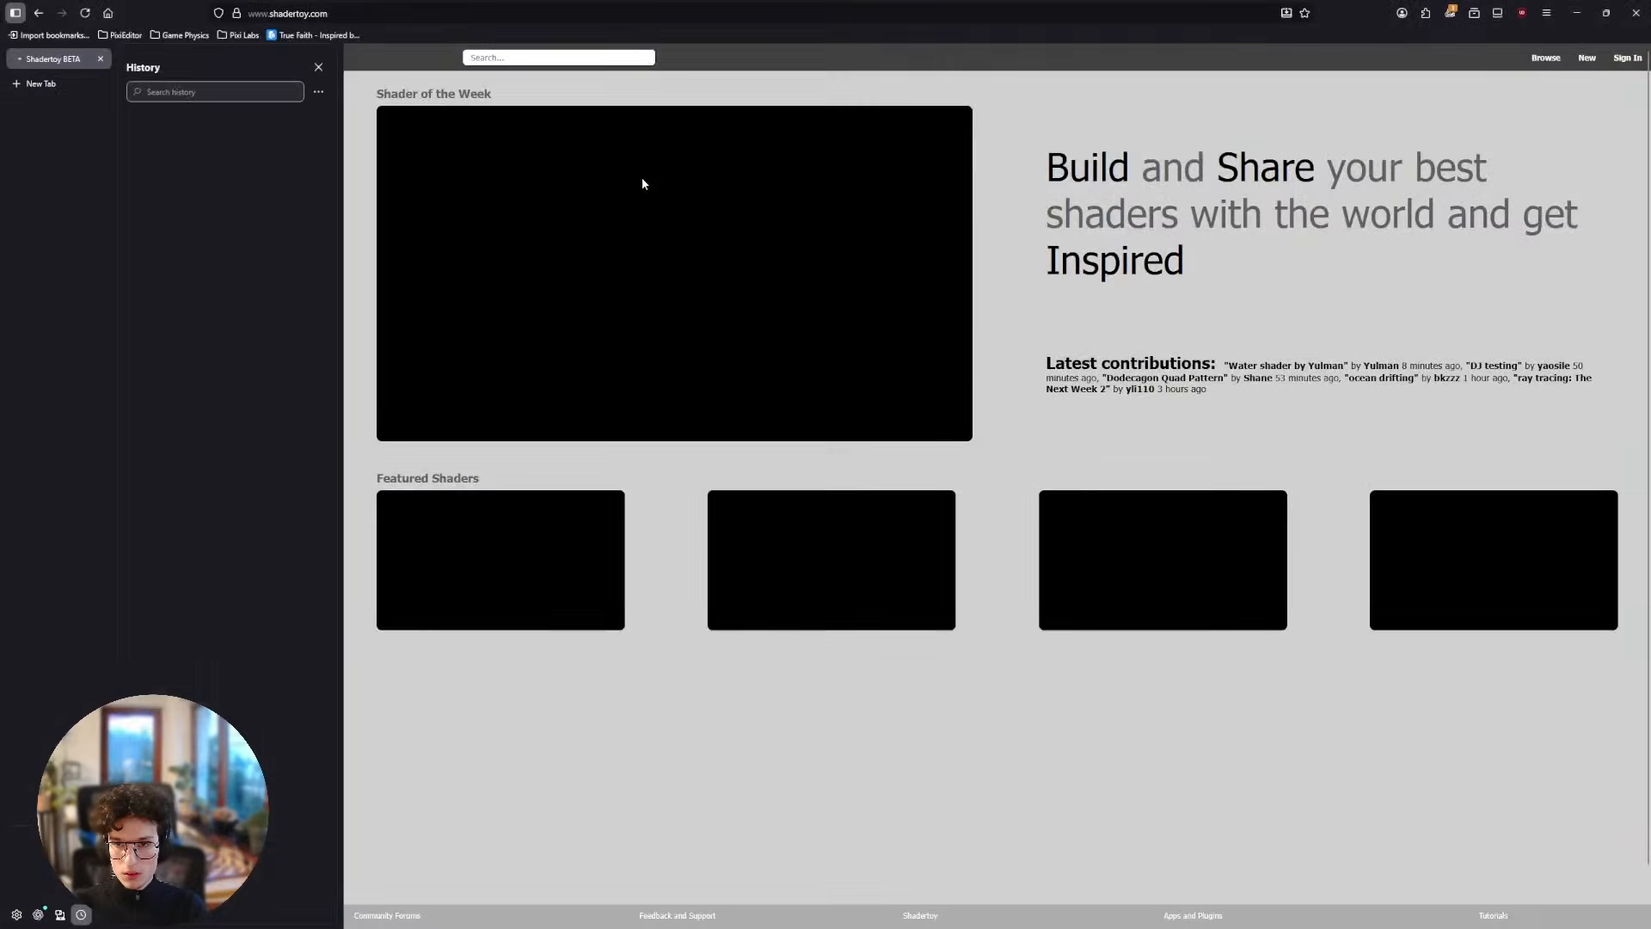
pyautogui.click(312, 68)
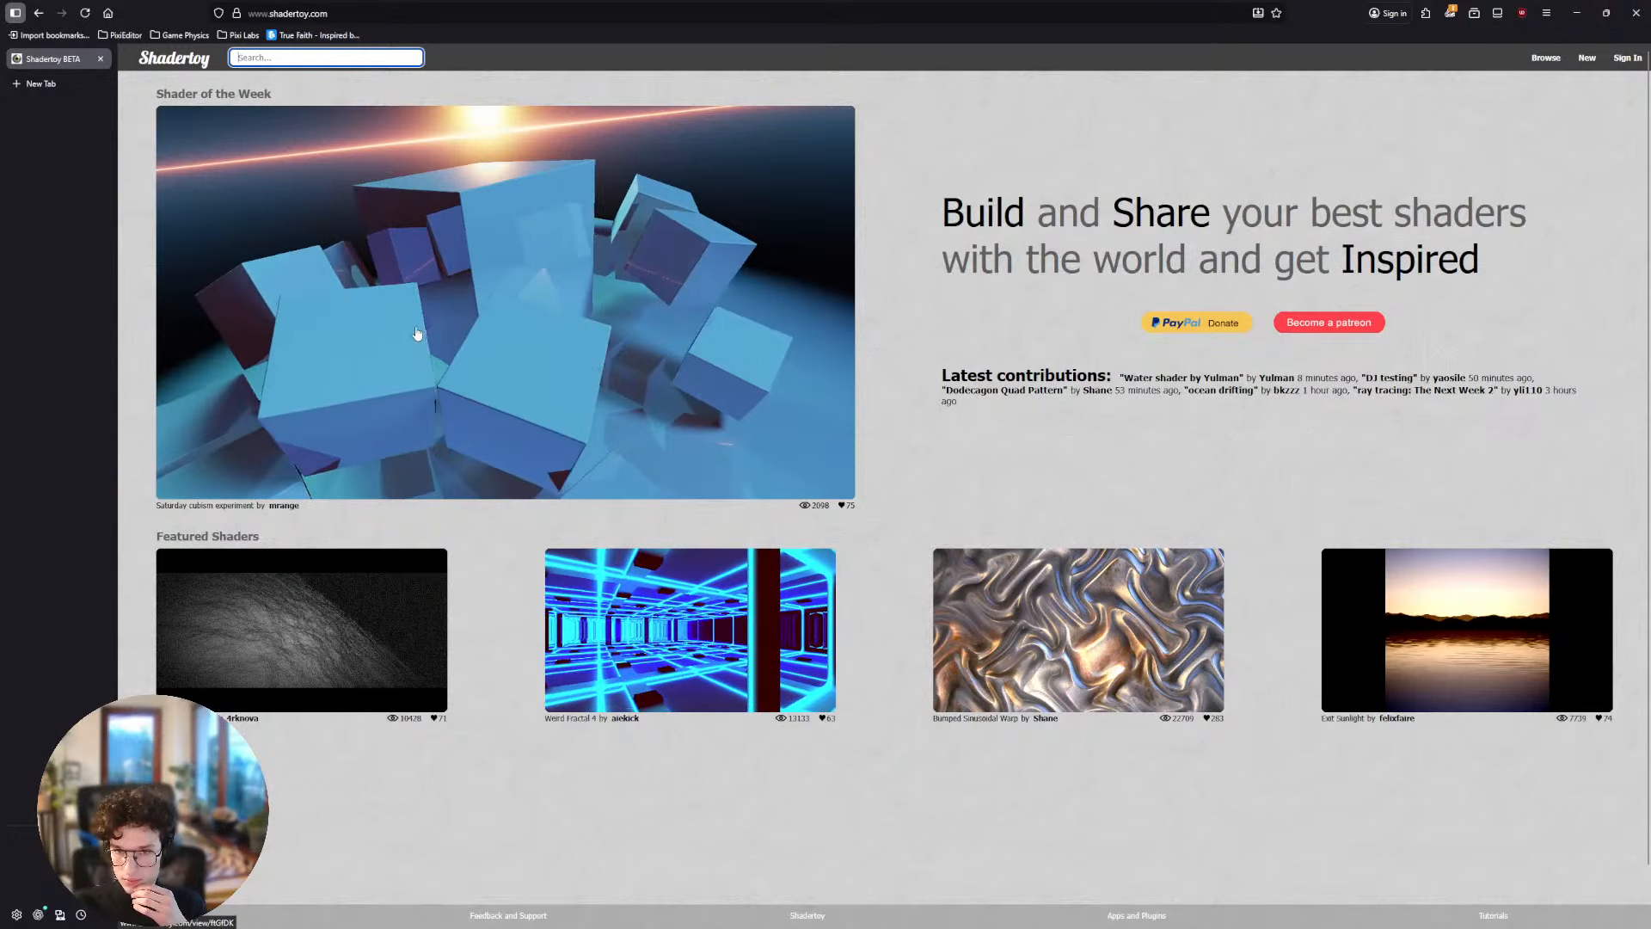
pyautogui.scroll(-1, 1114, 590)
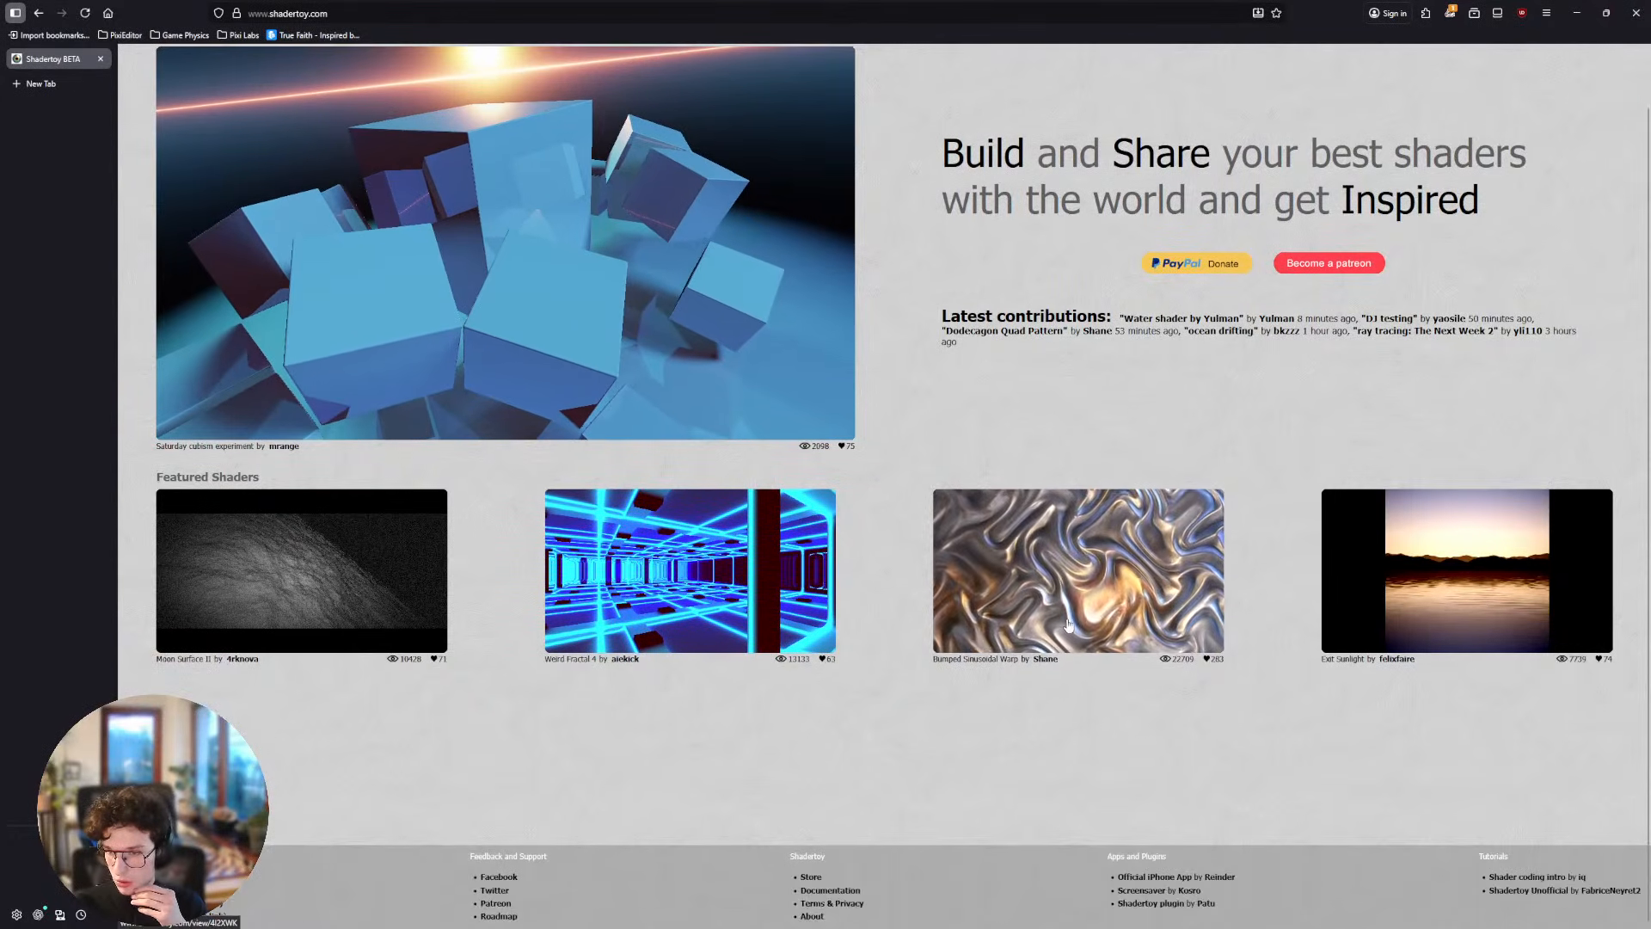
pyautogui.scroll(1, 1114, 590)
pyautogui.click(1116, 658)
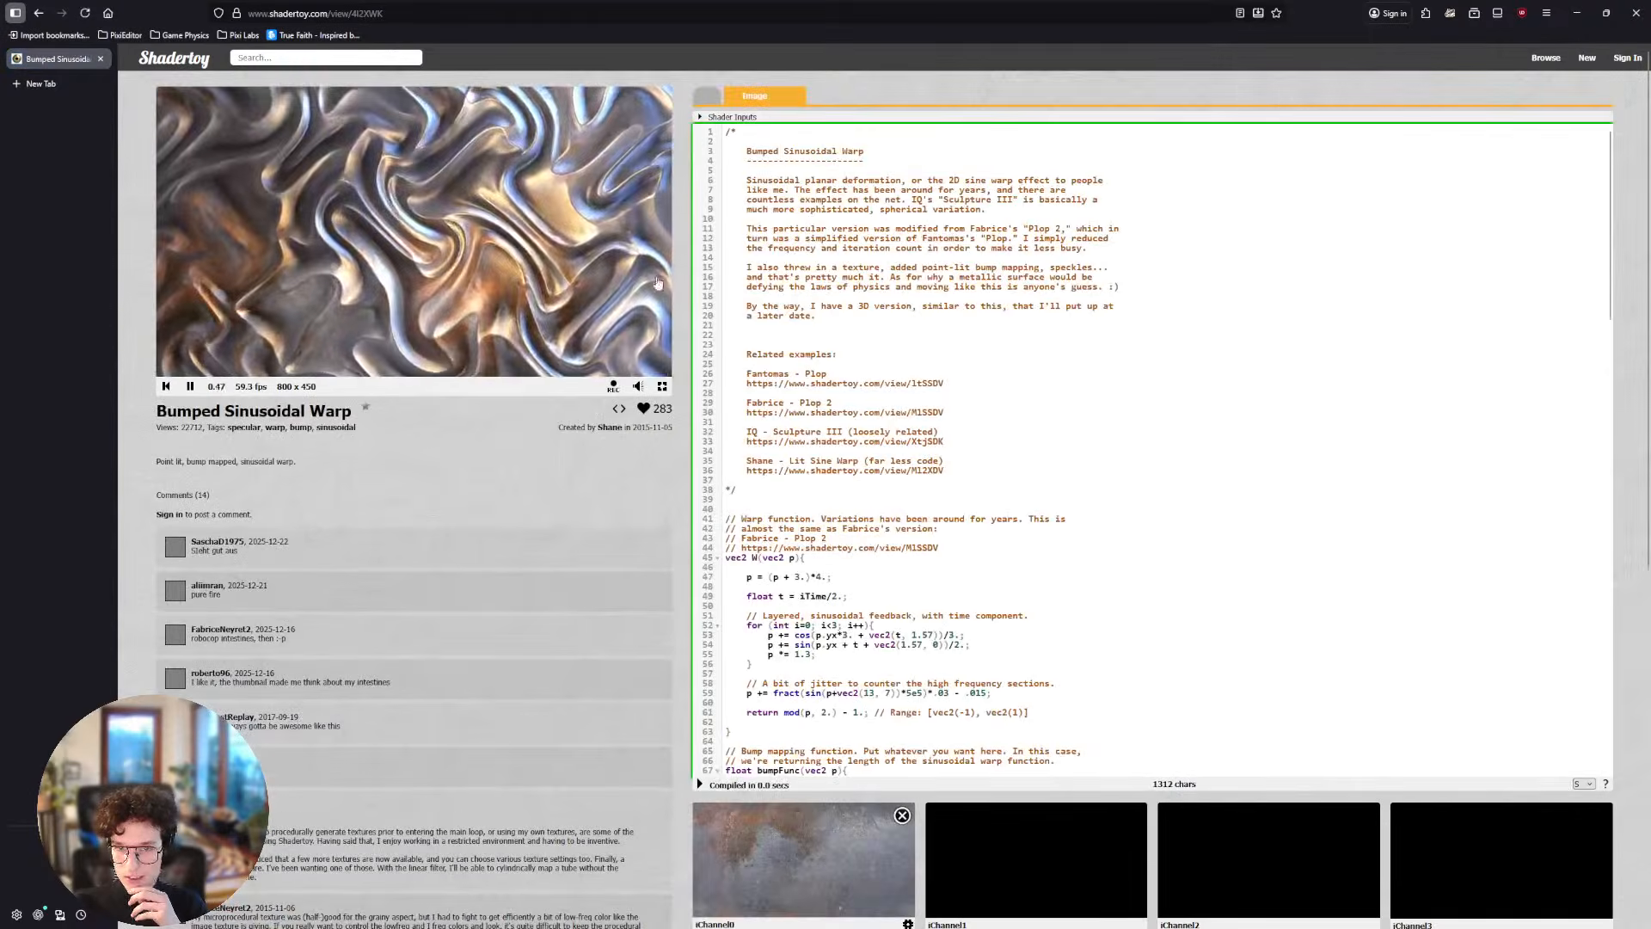
# Review the Bumped Sinusoidal Warp shader's source and texture input, and copy its entire code.
pyautogui.scroll(-5, 795, 273)
pyautogui.scroll(-8, 796, 274)
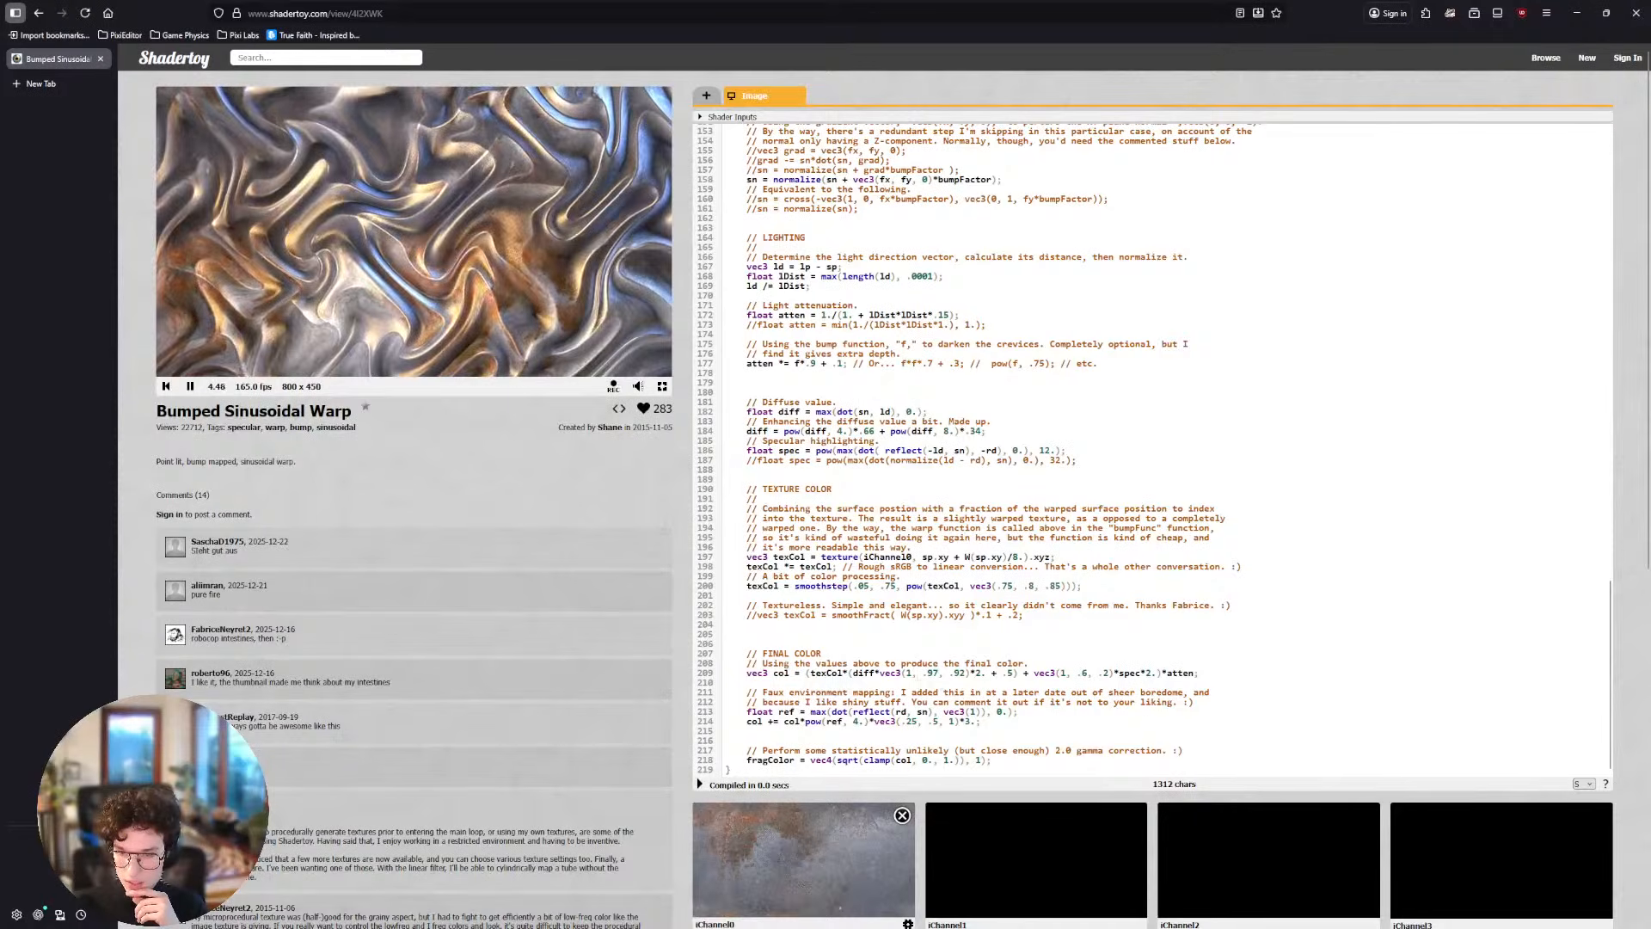
pyautogui.scroll(10, 919, 667)
pyautogui.scroll(3, 920, 668)
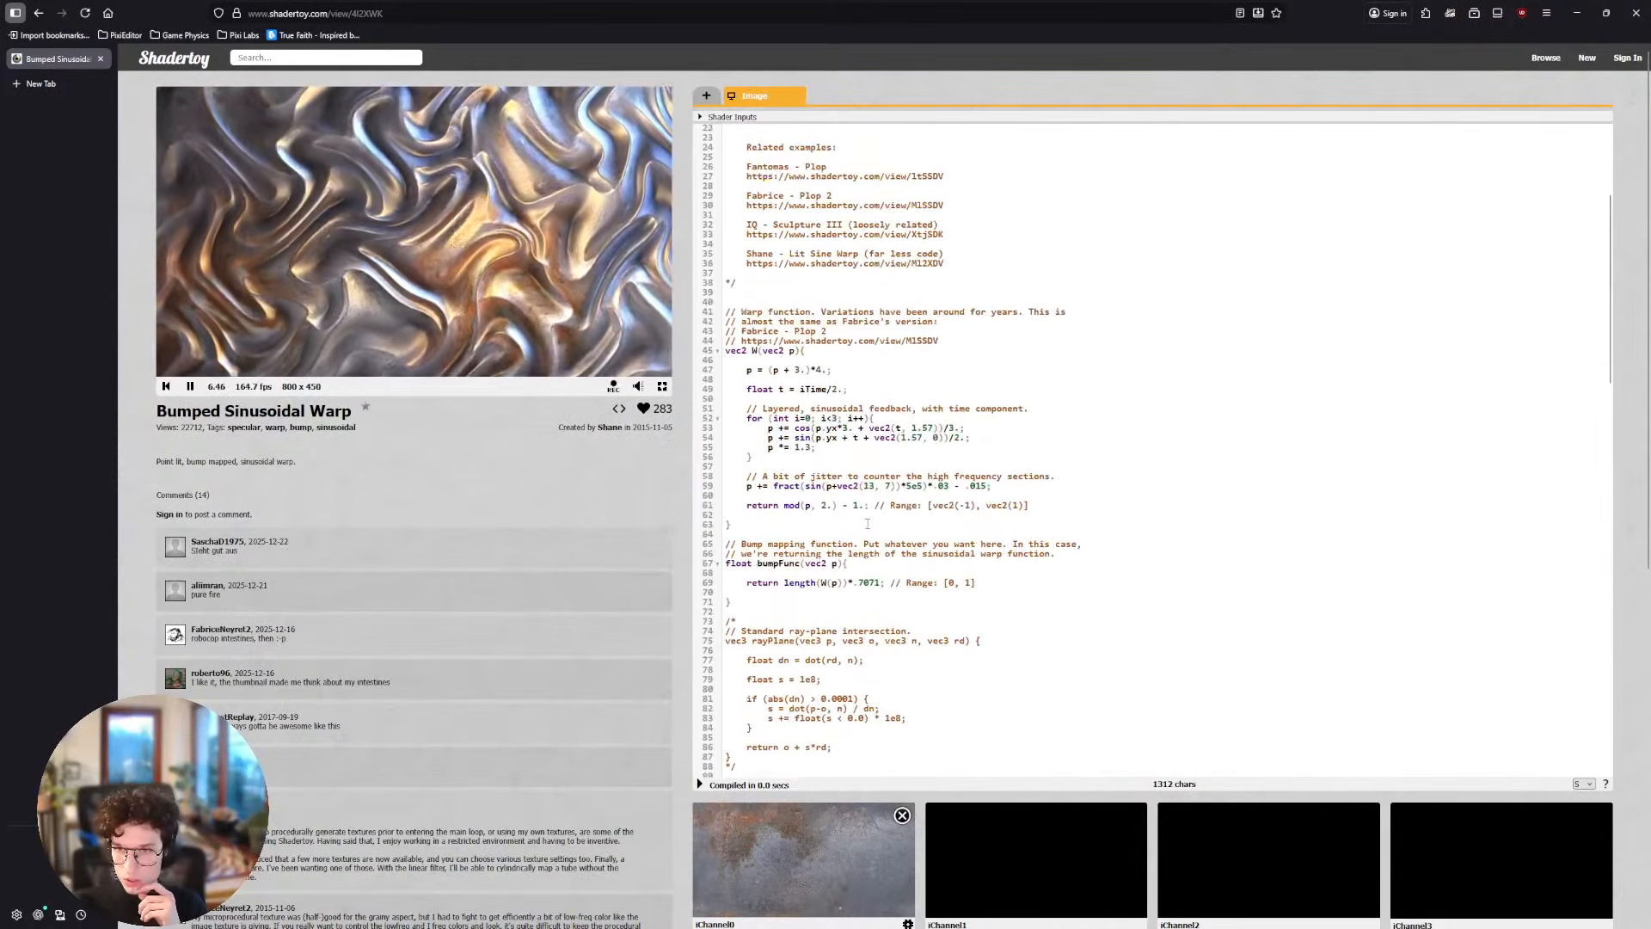
pyautogui.scroll(-2, 724, 890)
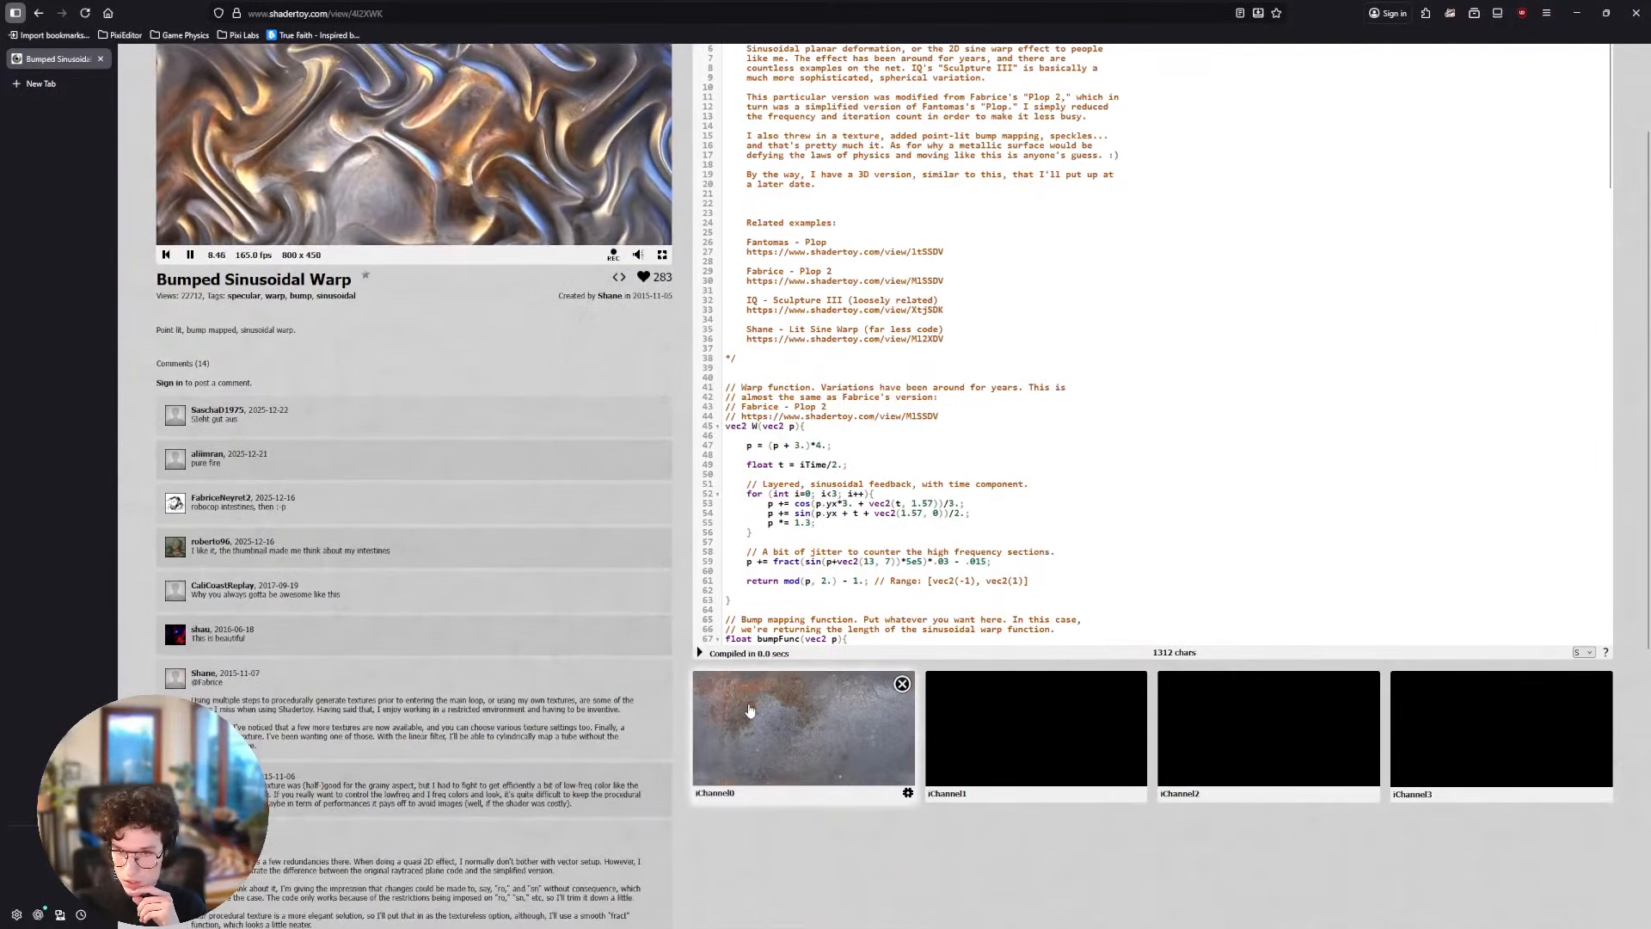
pyautogui.scroll(2, 817, 757)
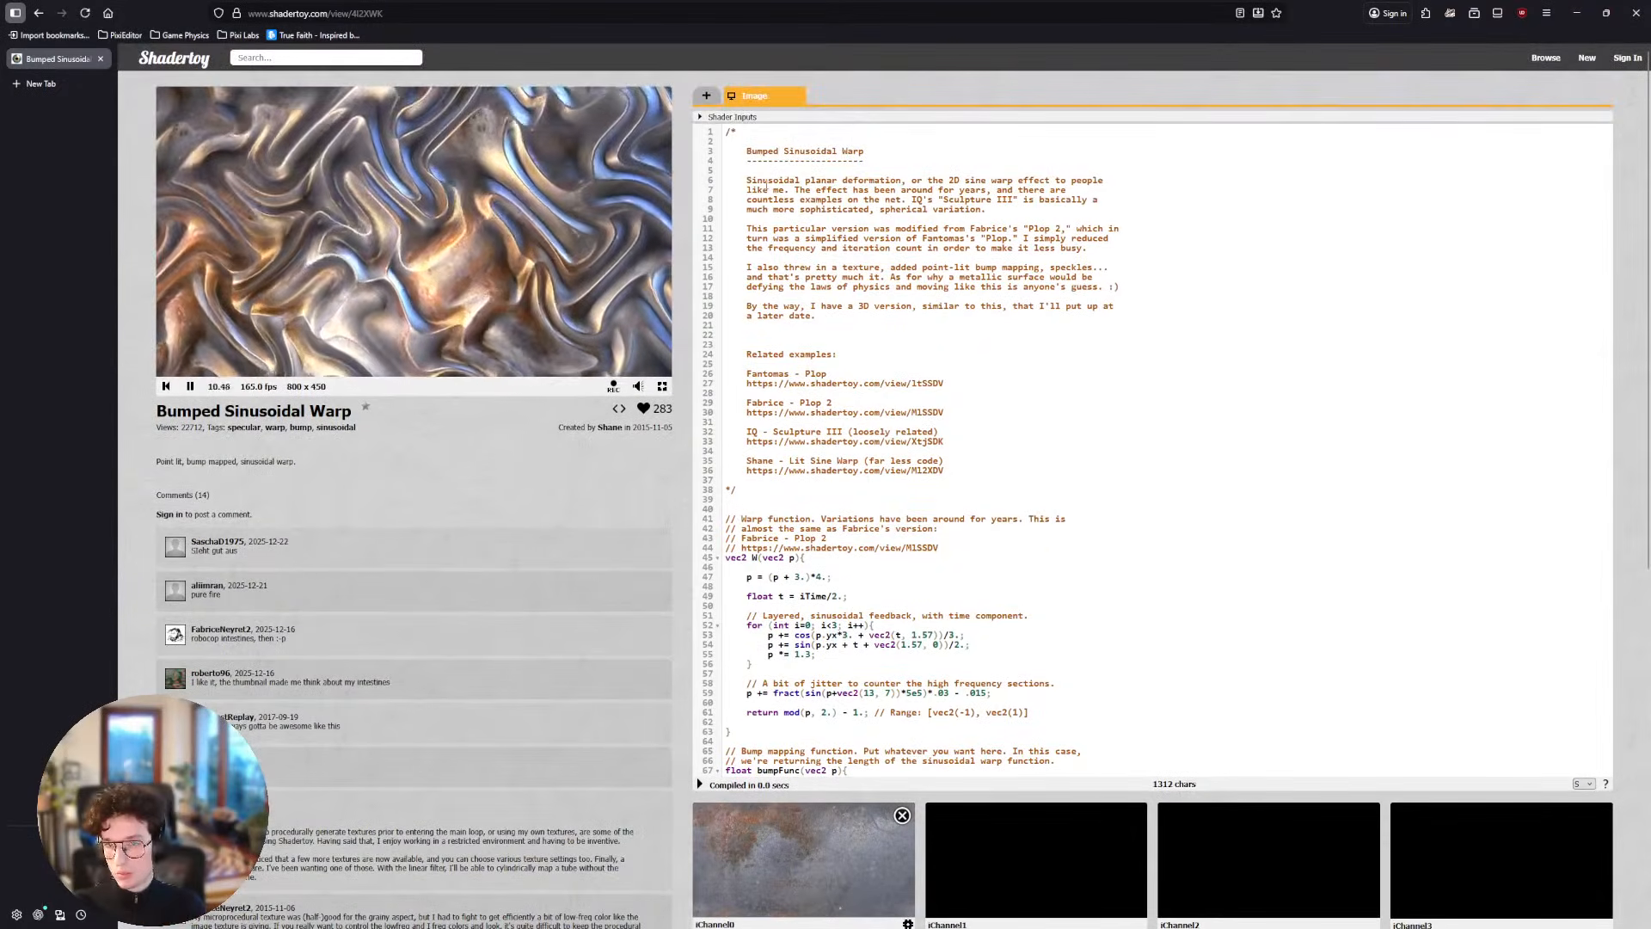
pyautogui.click(982, 231)
pyautogui.hotkey('ctrl', 'a')
pyautogui.click(983, 236)
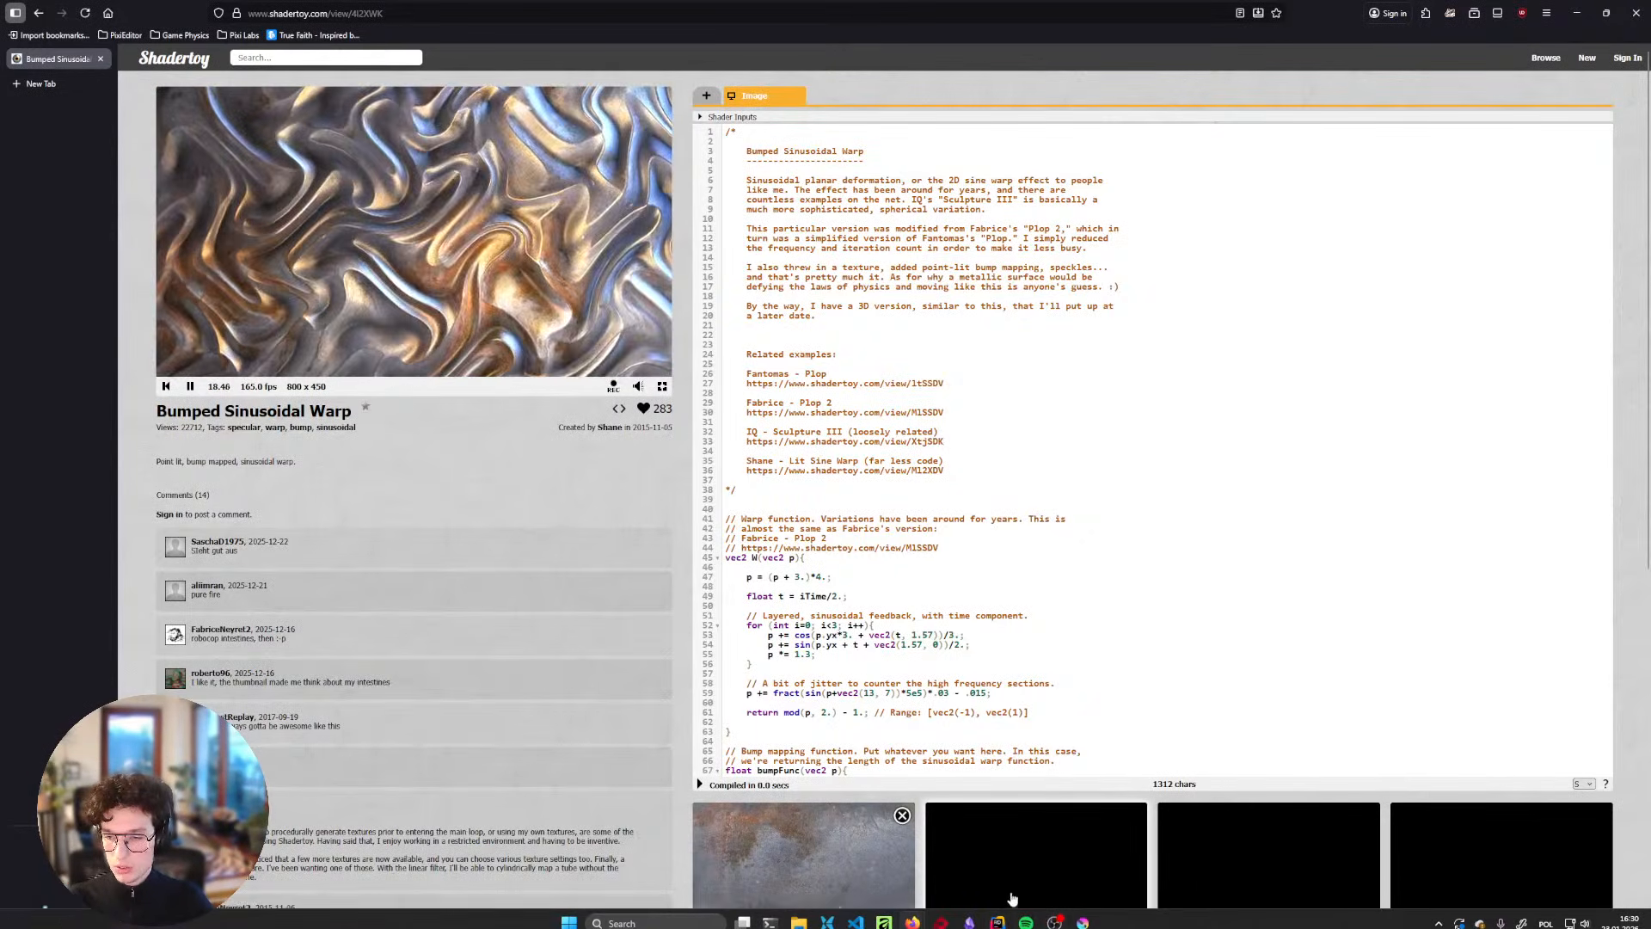
# Switch back to PixiEditor and replace the Shader node's entire code with the copied Shadertoy code.
pyautogui.click(941, 915)
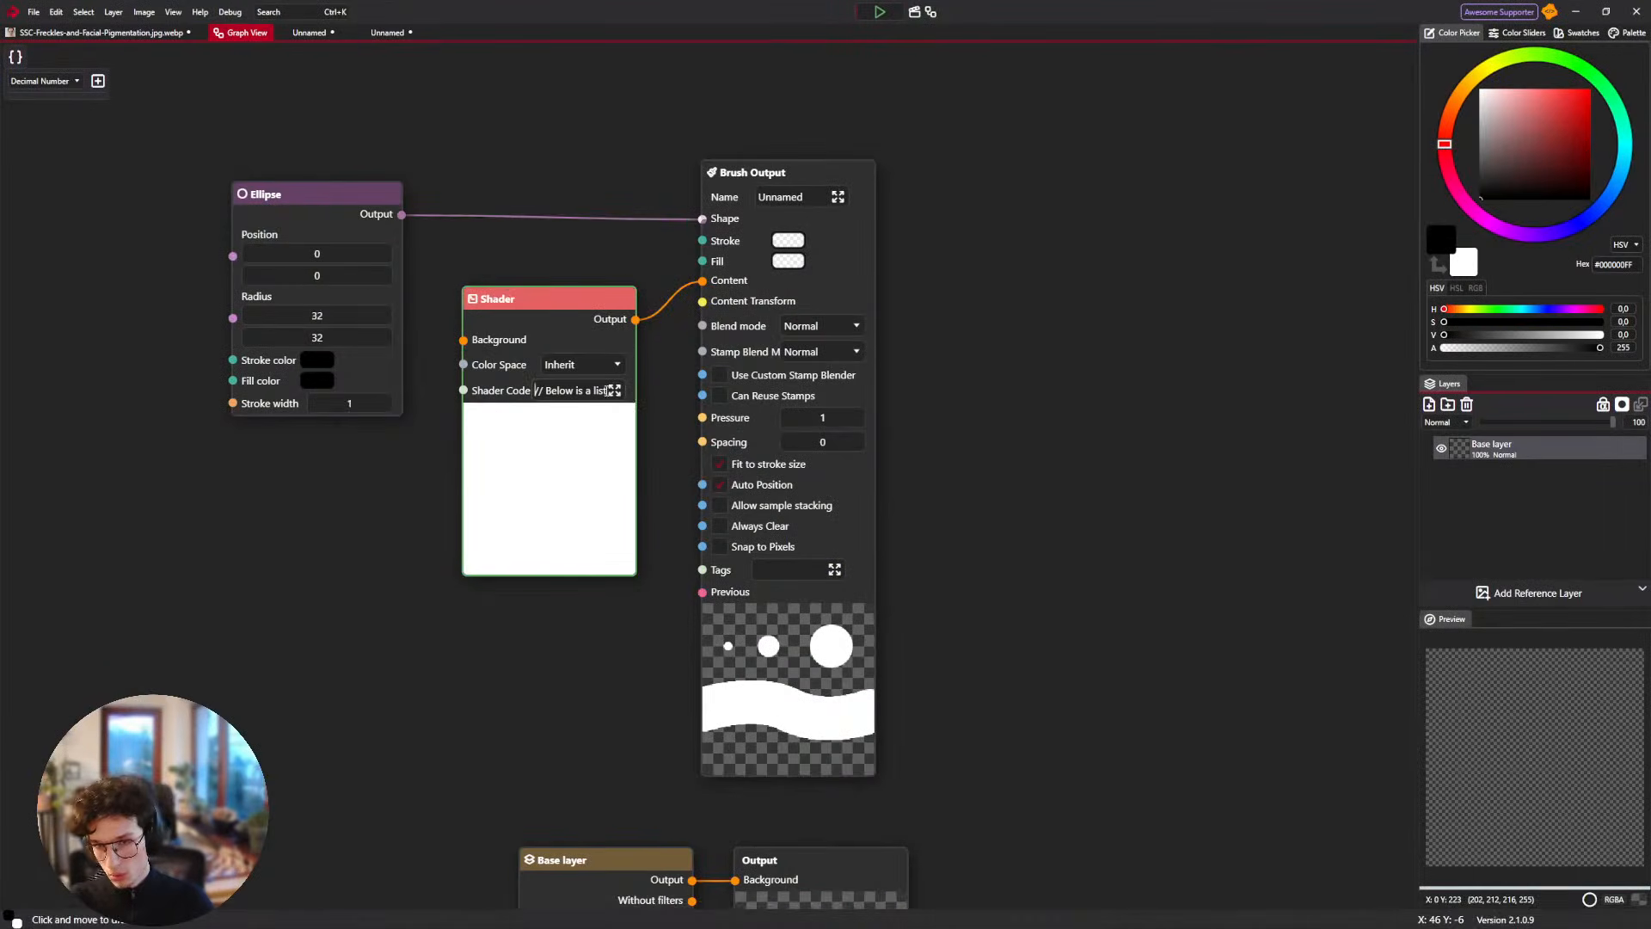
pyautogui.click(614, 390)
pyautogui.hotkey('ctrl', 'a')
pyautogui.hotkey('ctrl', 'v')
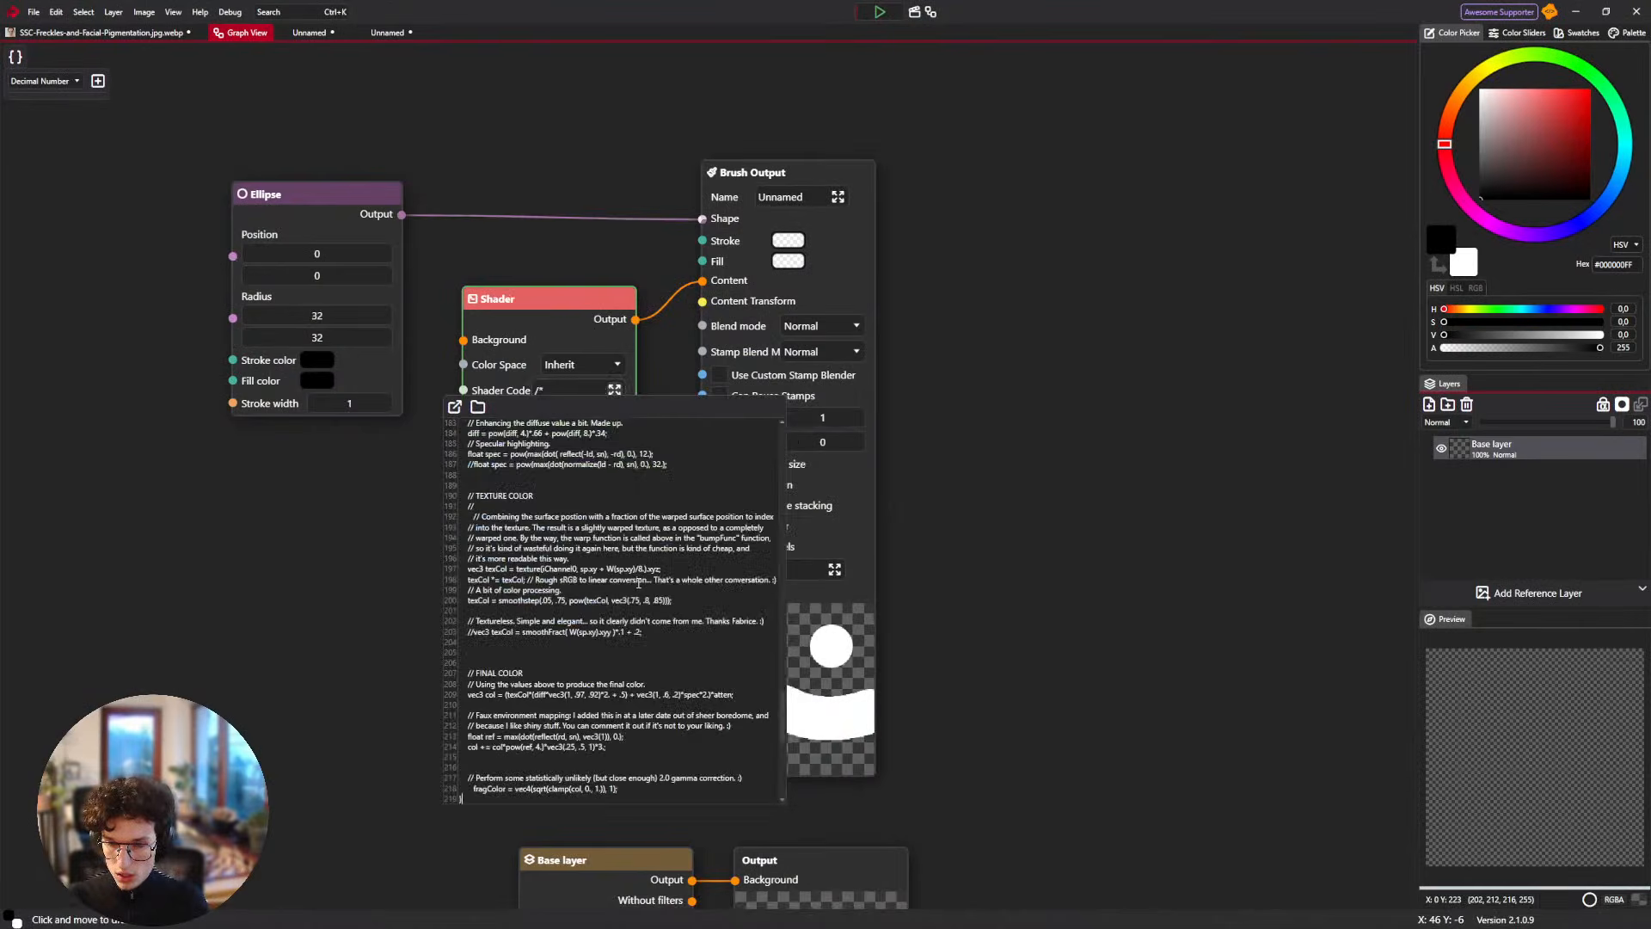
# Delete the introductory comments above the vec2 W(vec2 p) function in the shader code.
pyautogui.scroll(20, 520, 516)
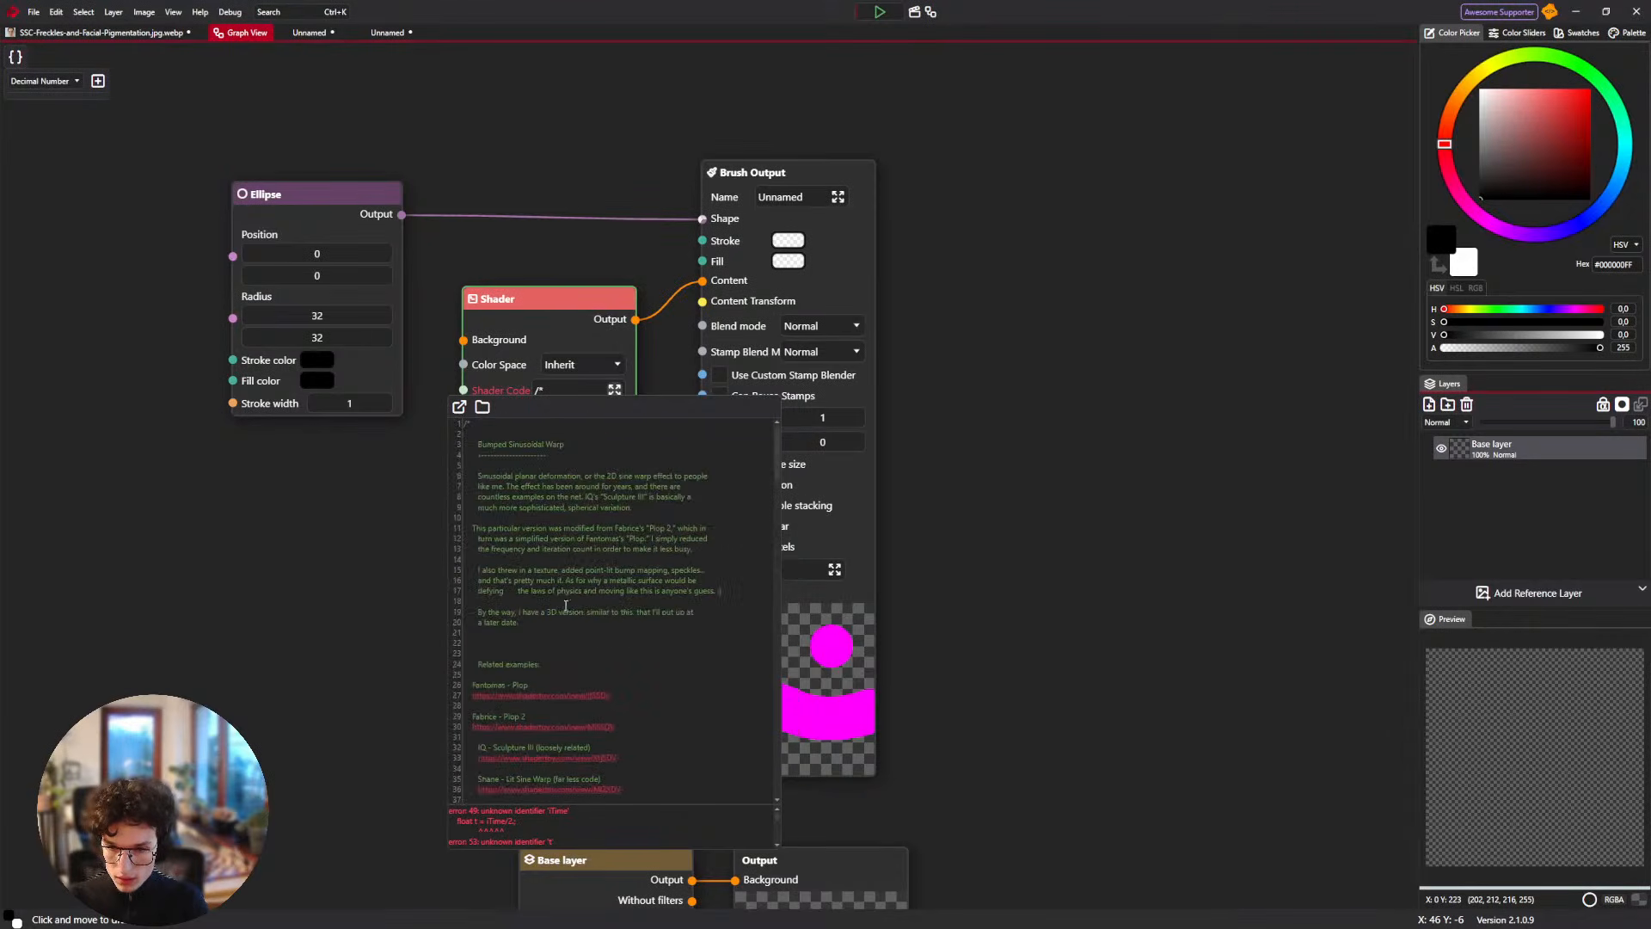
pyautogui.scroll(-4, 566, 605)
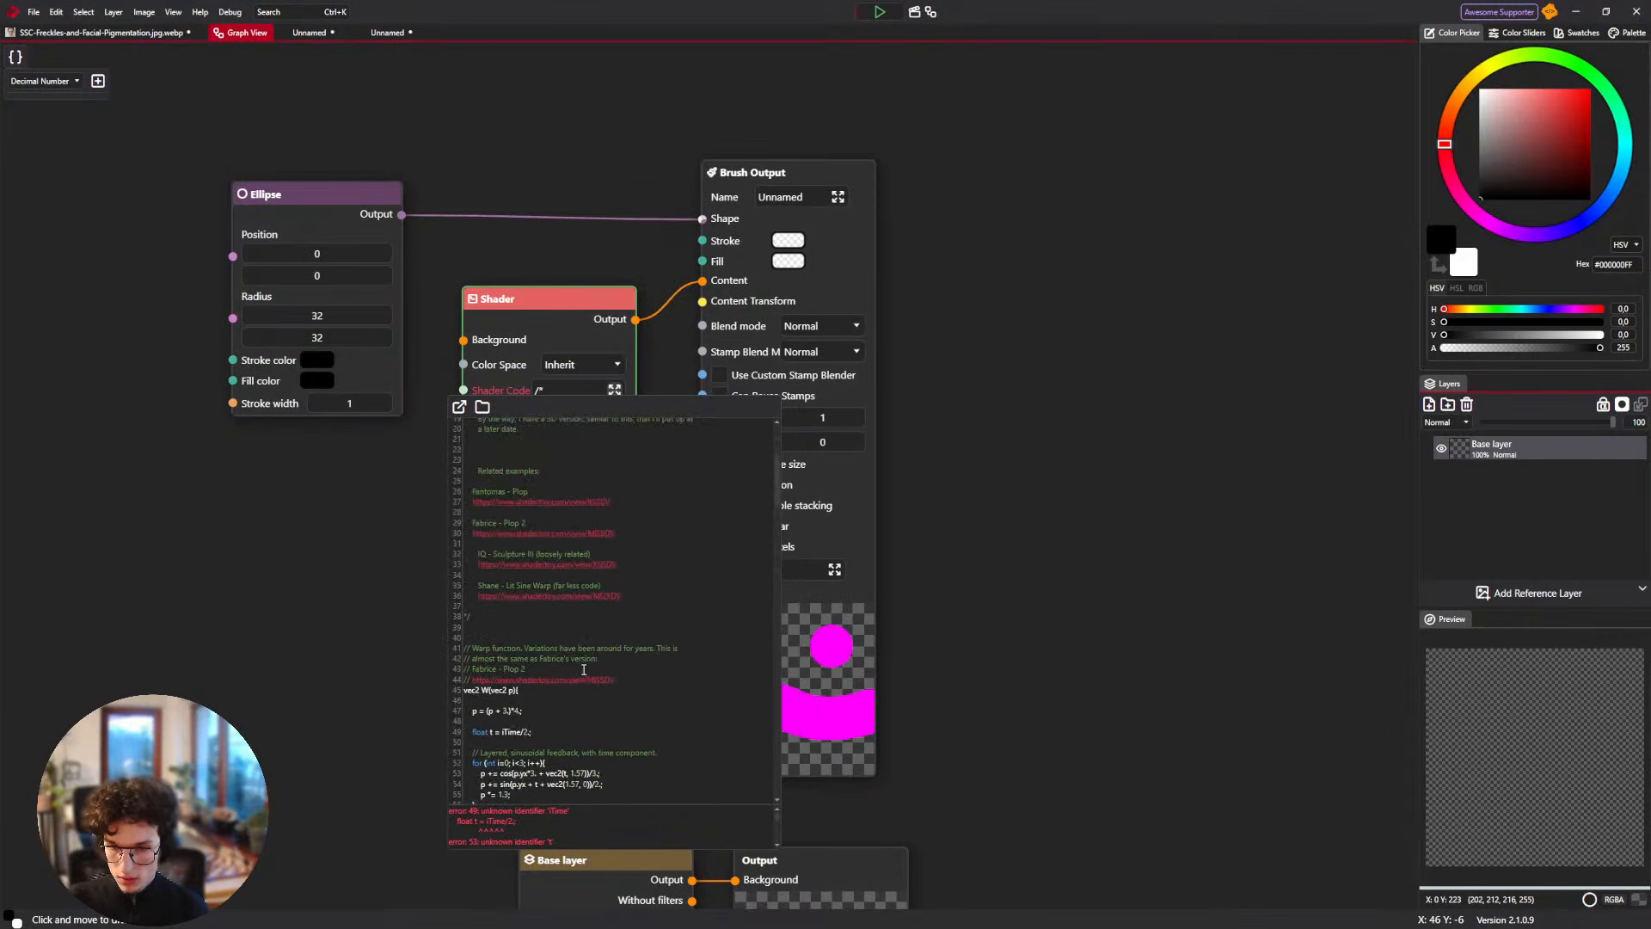
pyautogui.click(628, 675)
pyautogui.scroll(4, 586, 635)
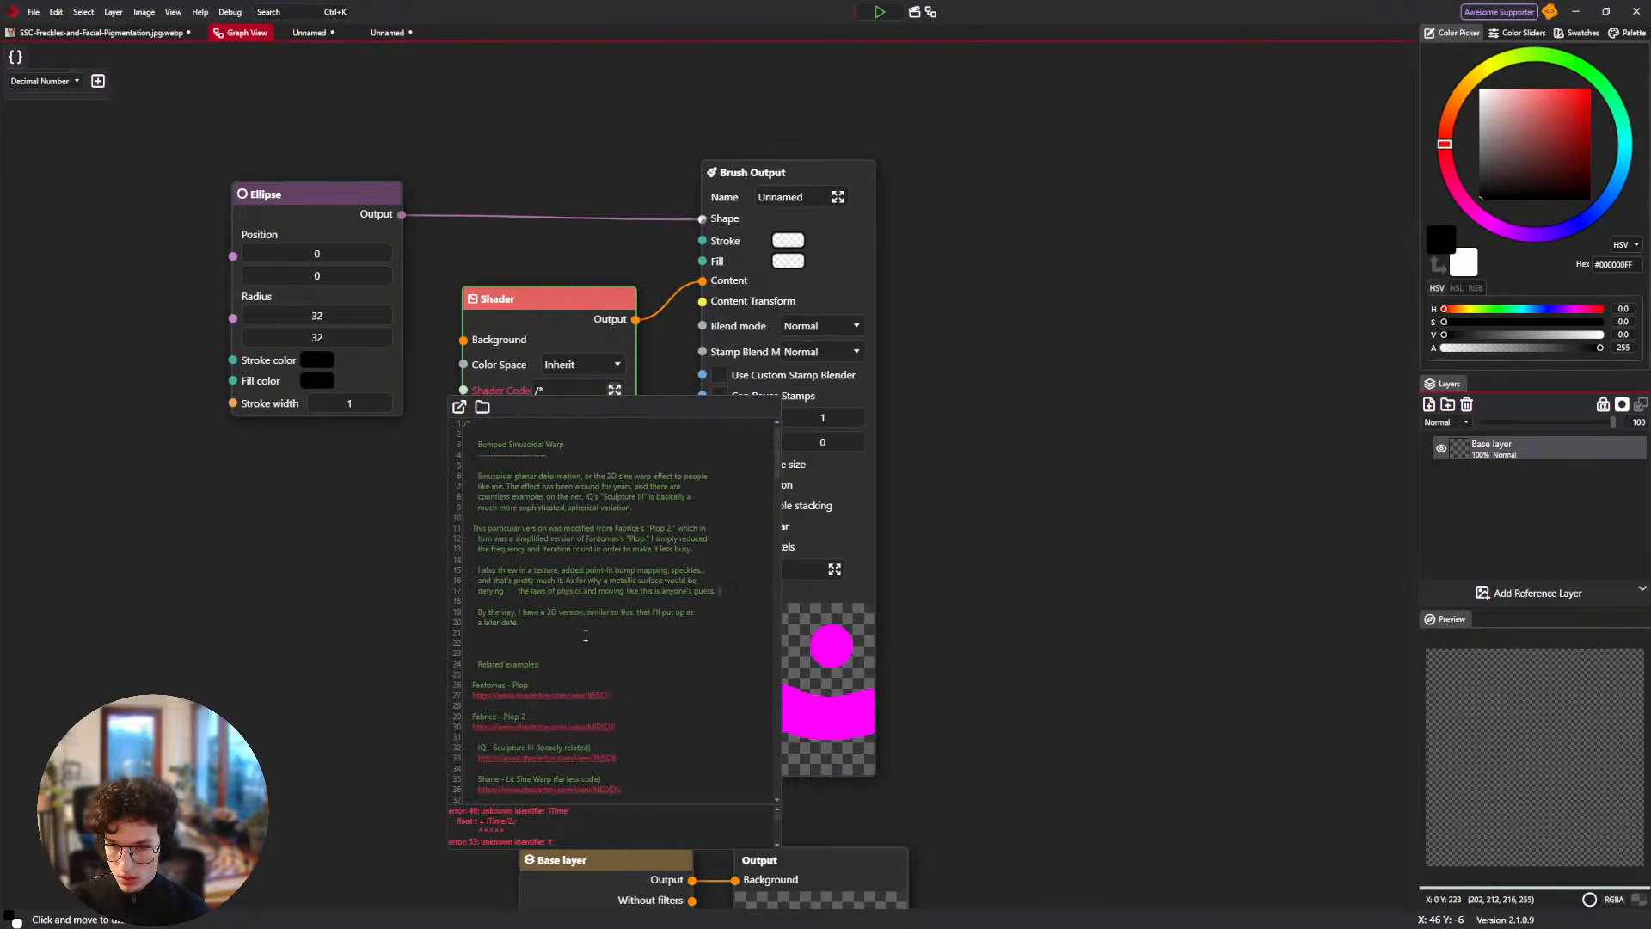
pyautogui.scroll(-3, 626, 650)
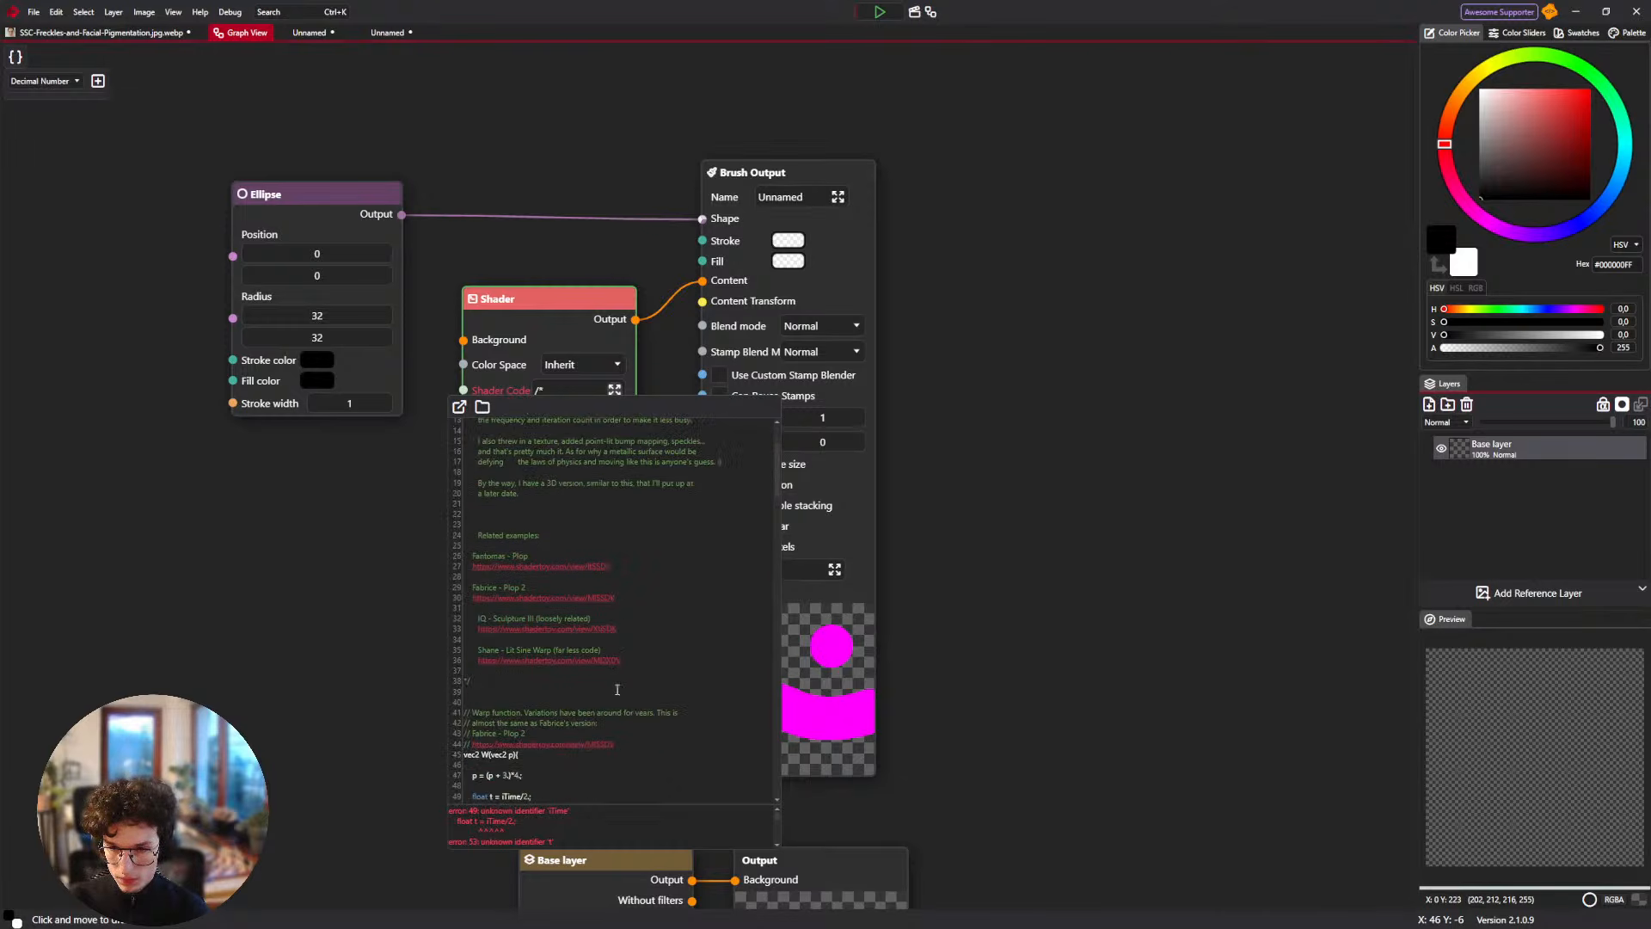
pyautogui.moveTo(650, 754); pyautogui.dragTo(555, 426)
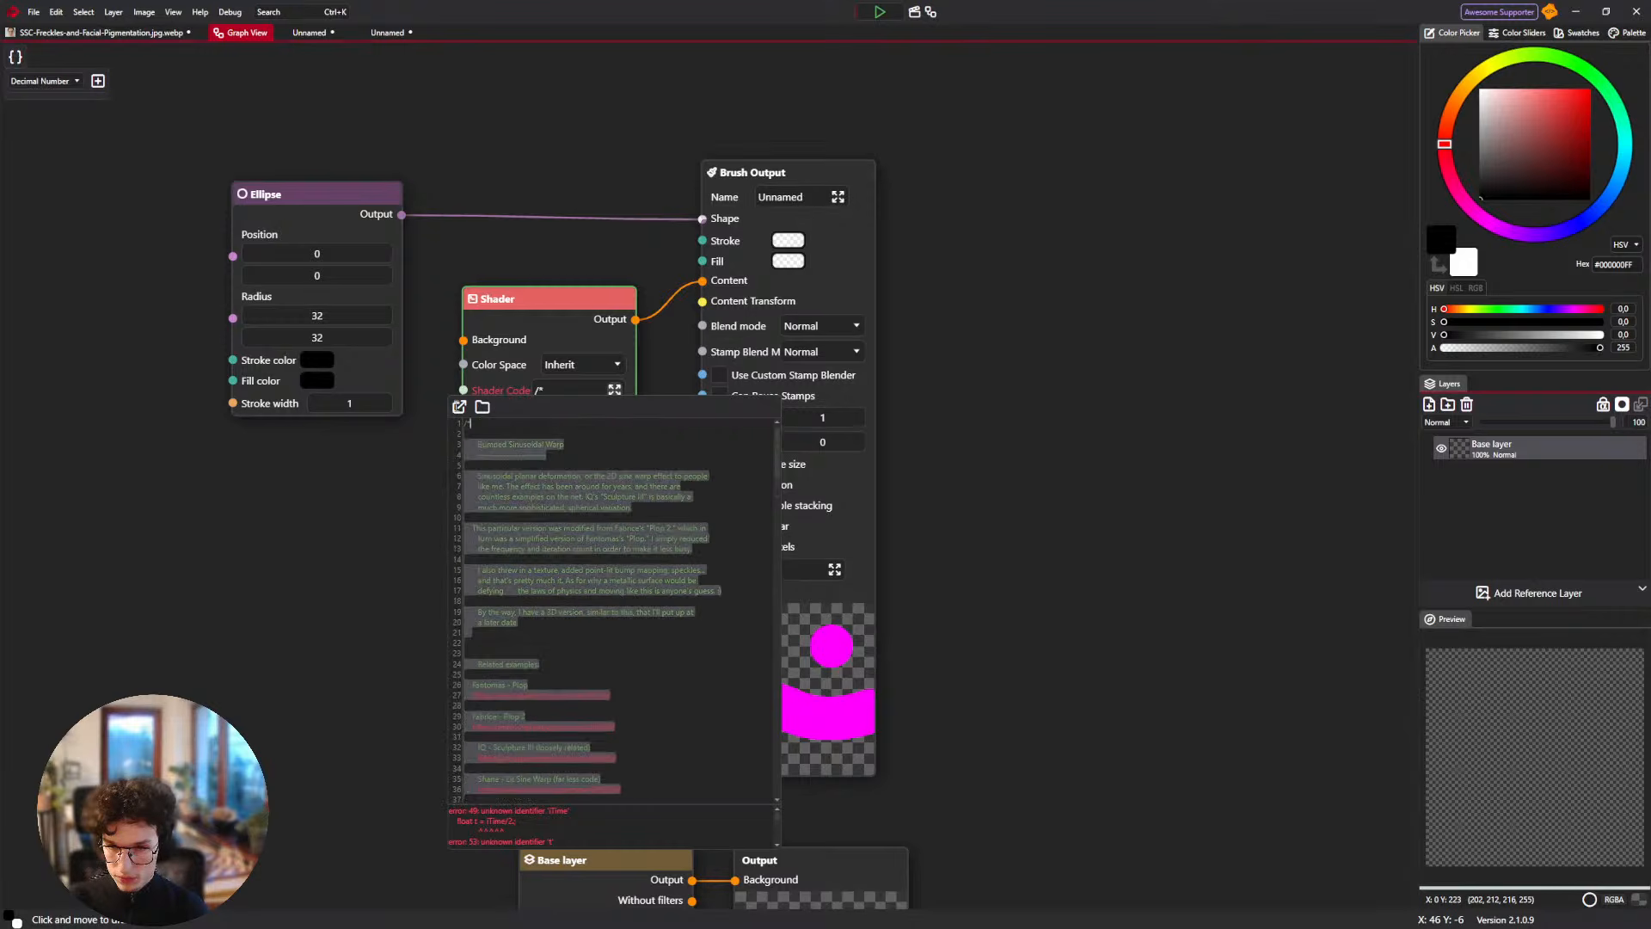
pyautogui.press('BackSpace')
# Declare a float uniform named iTime on the first line of the shader code, above the W function.
pyautogui.press('Return')
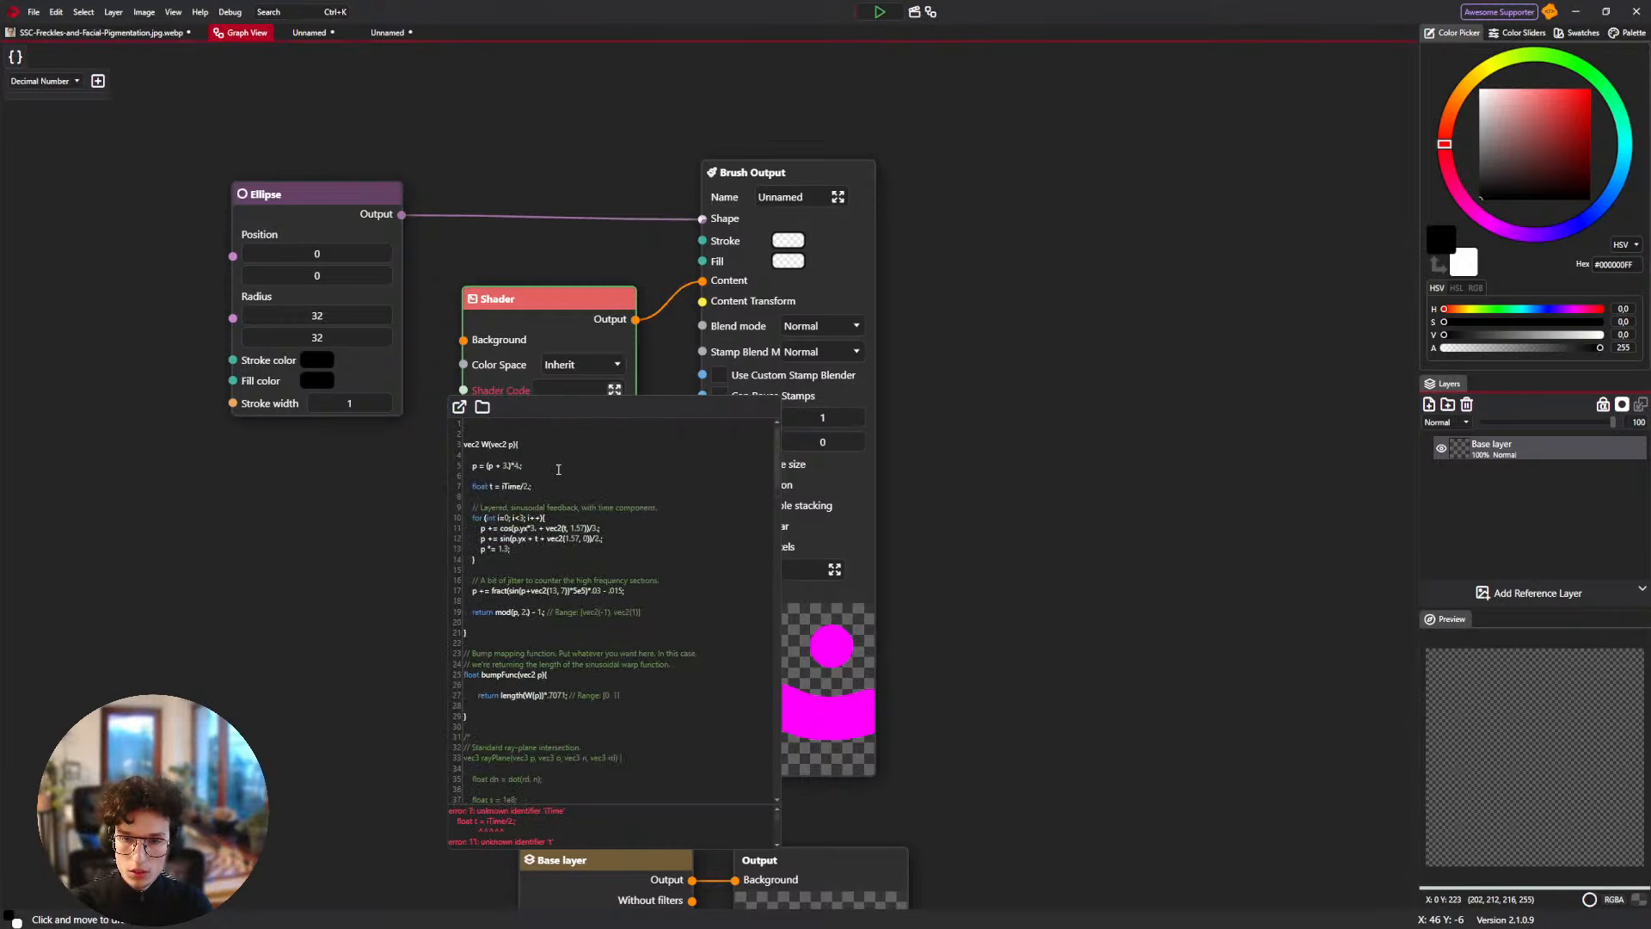
pyautogui.write('unfio')
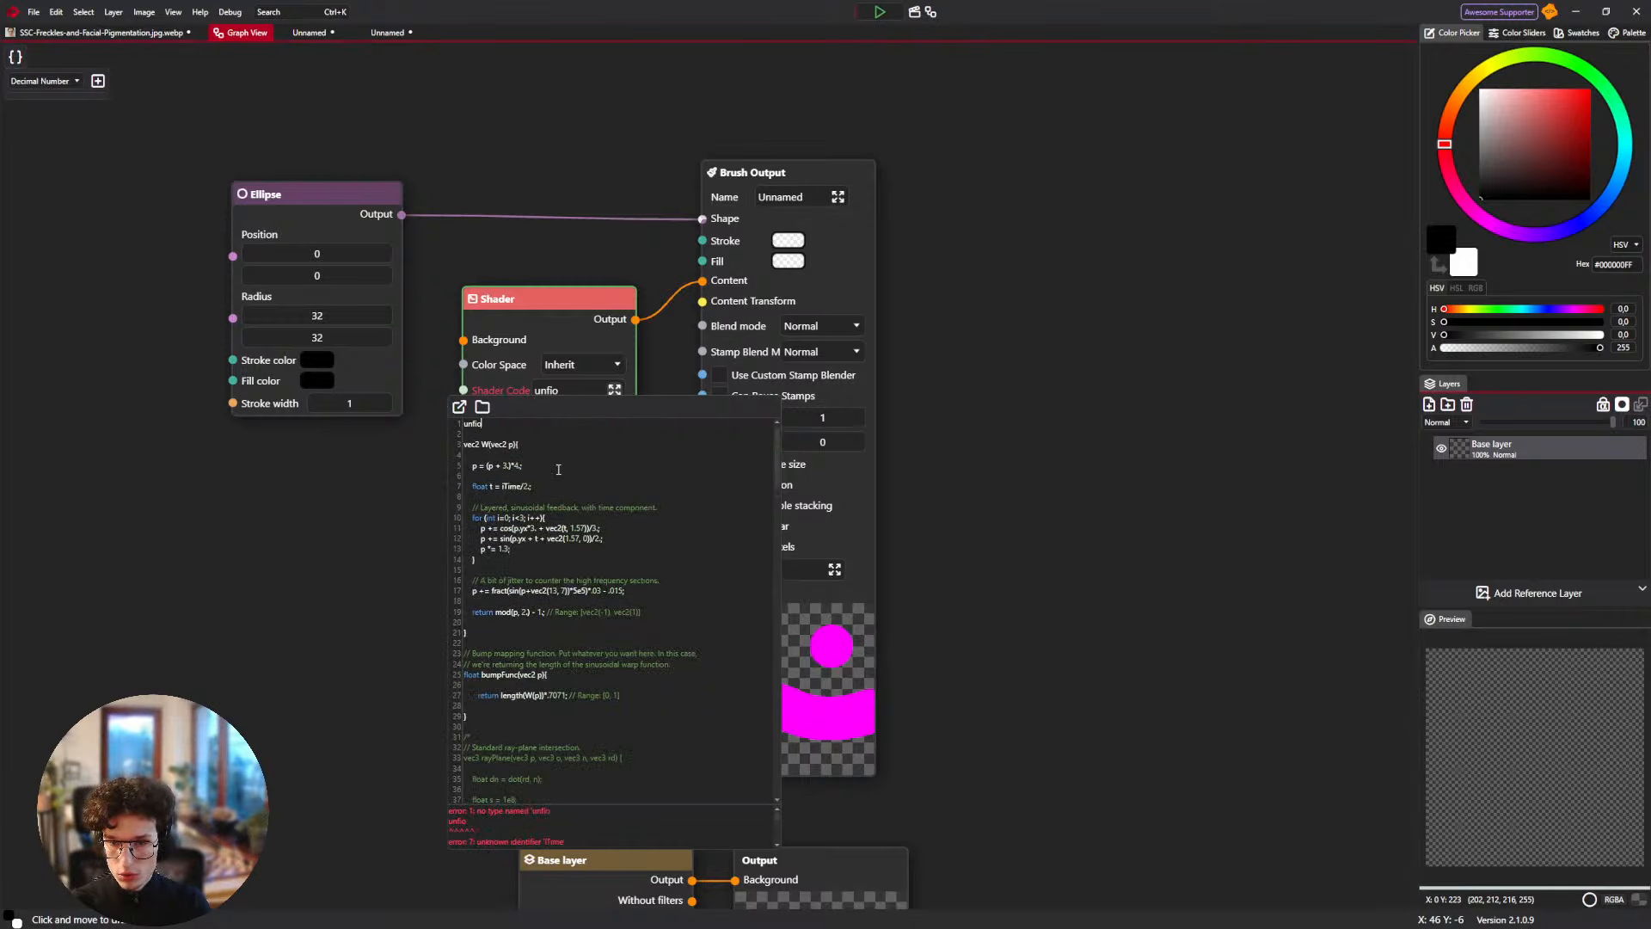
pyautogui.write('rm')
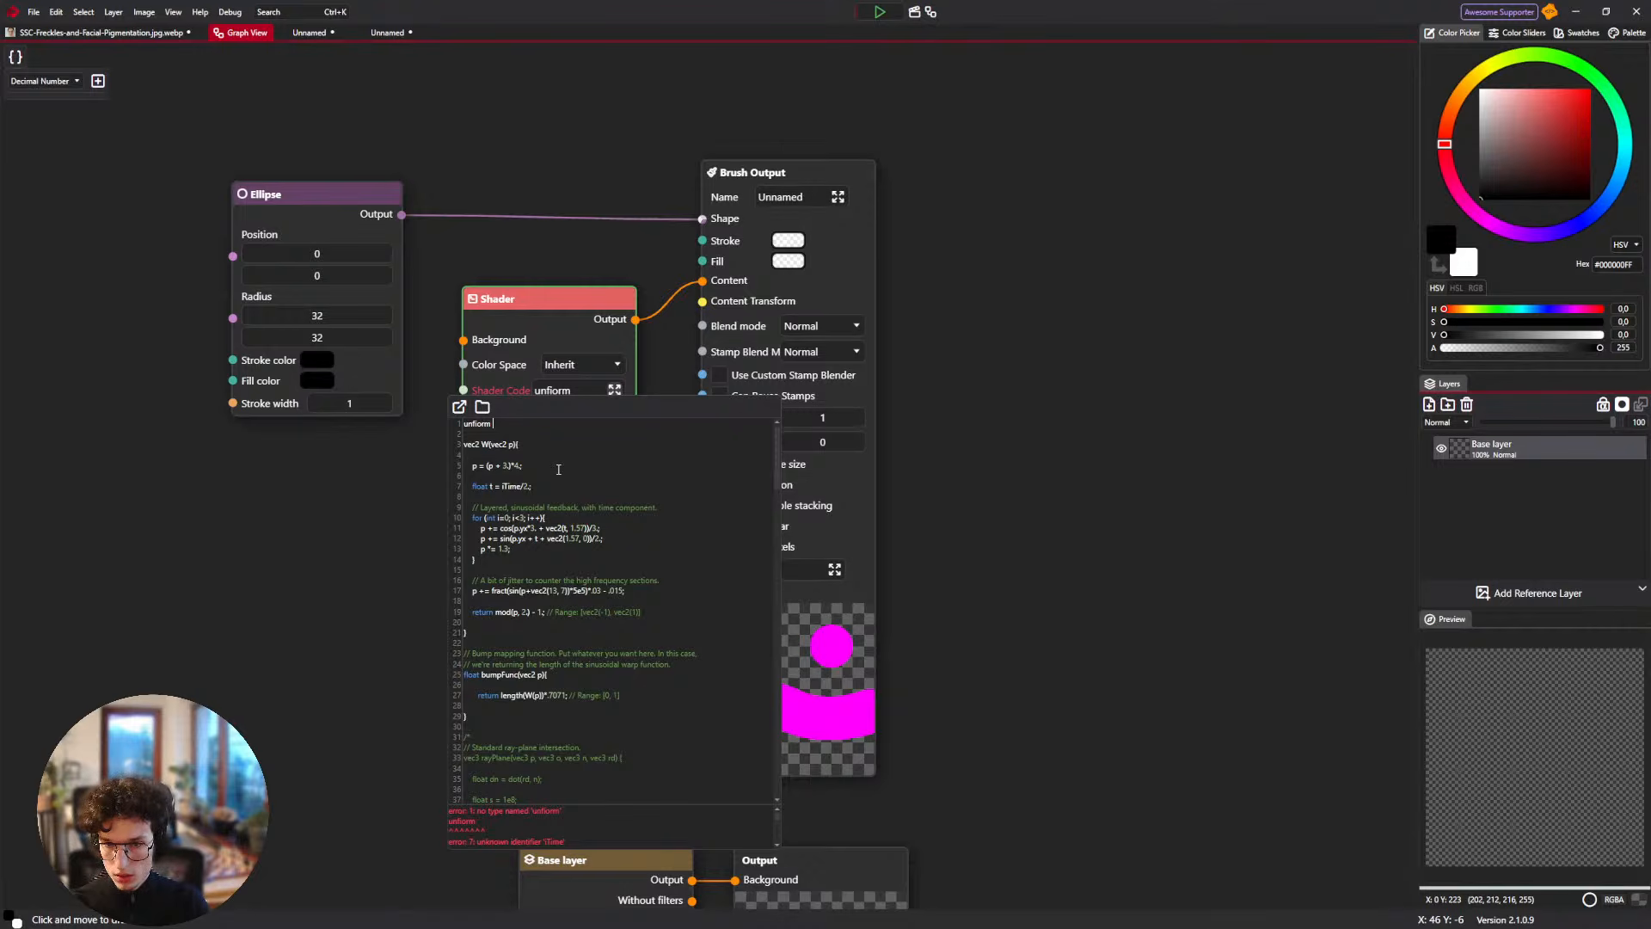
pyautogui.press('BackSpace')
pyautogui.press('BackSpace')
pyautogui.press('BackSpace')
pyautogui.press('BackSpace')
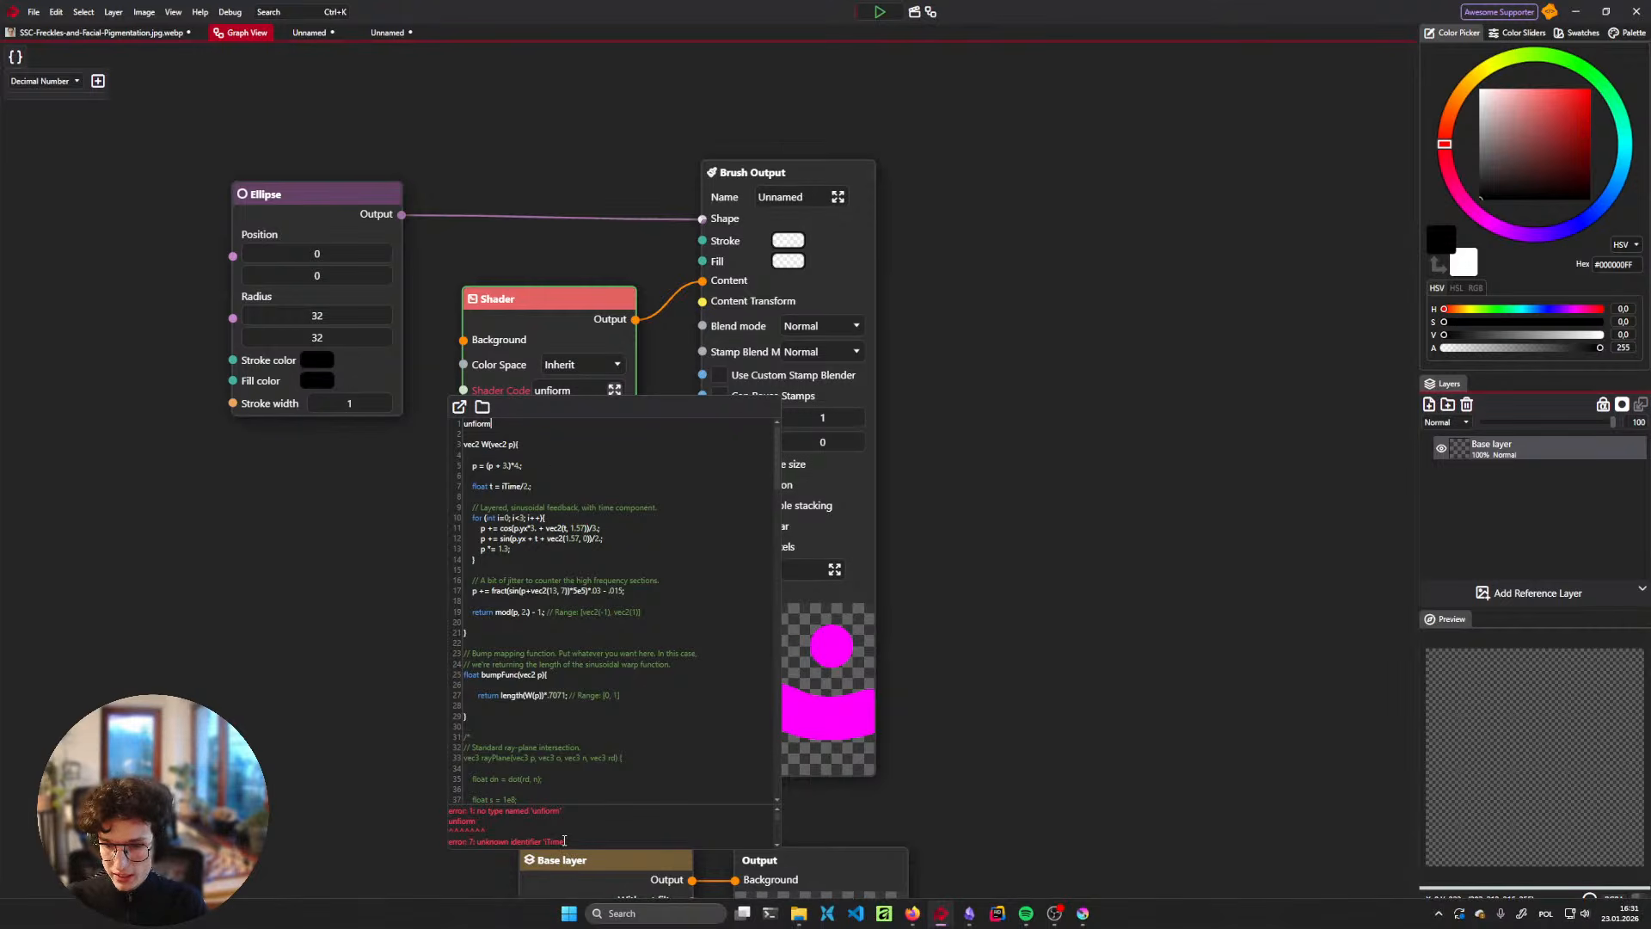
pyautogui.write('i')
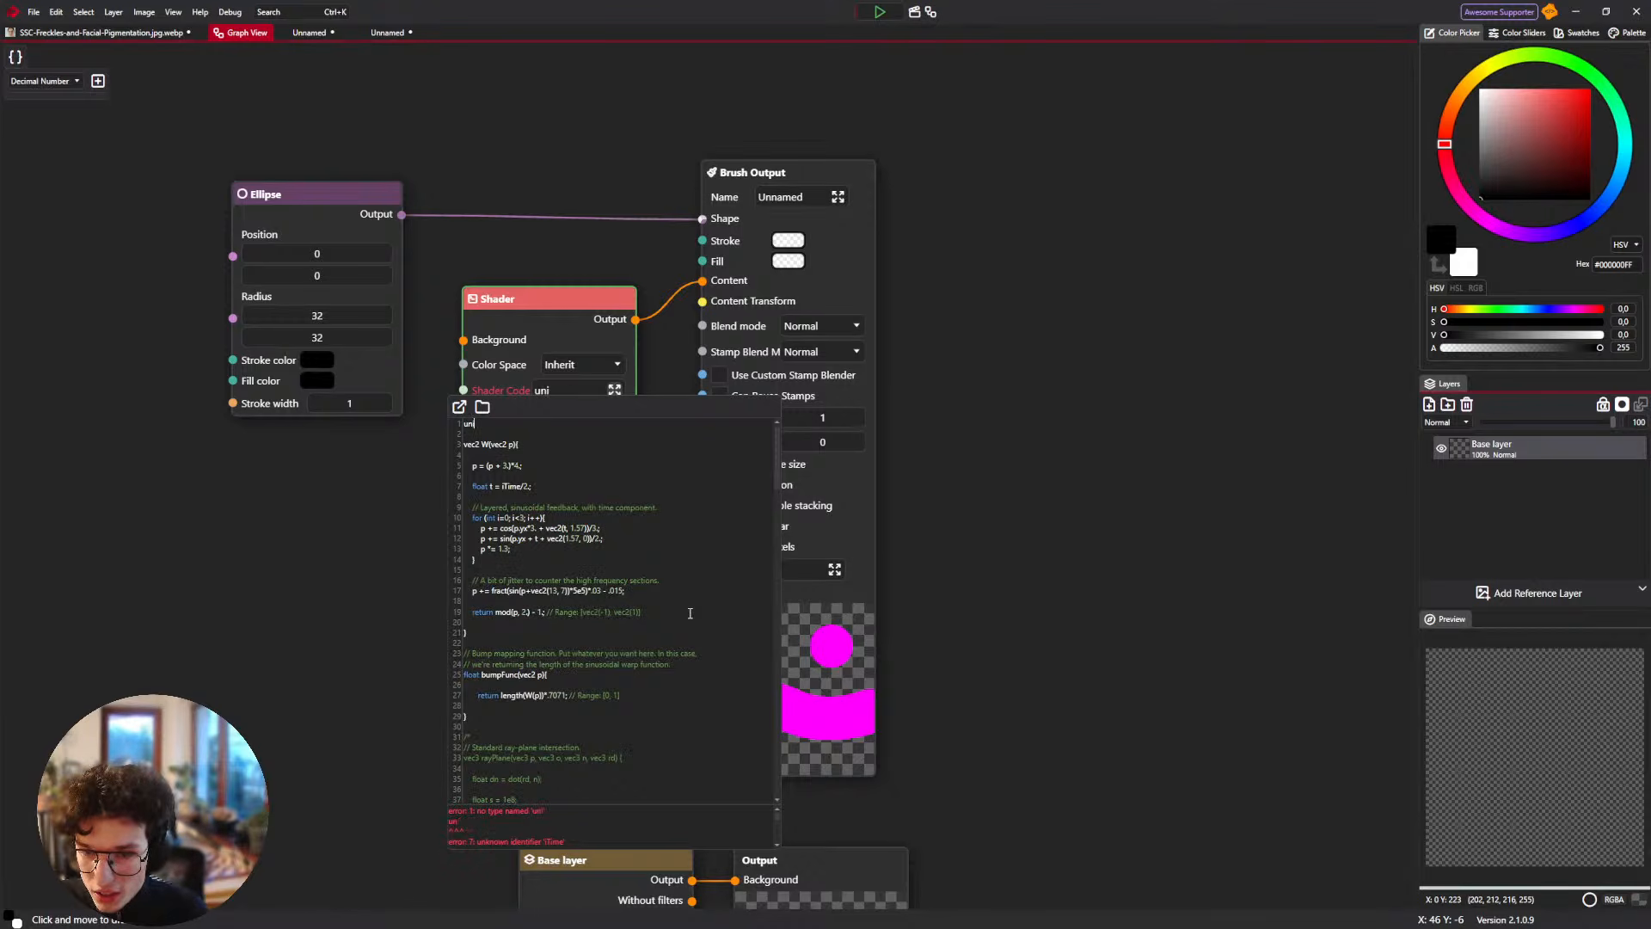
pyautogui.write('orform ')
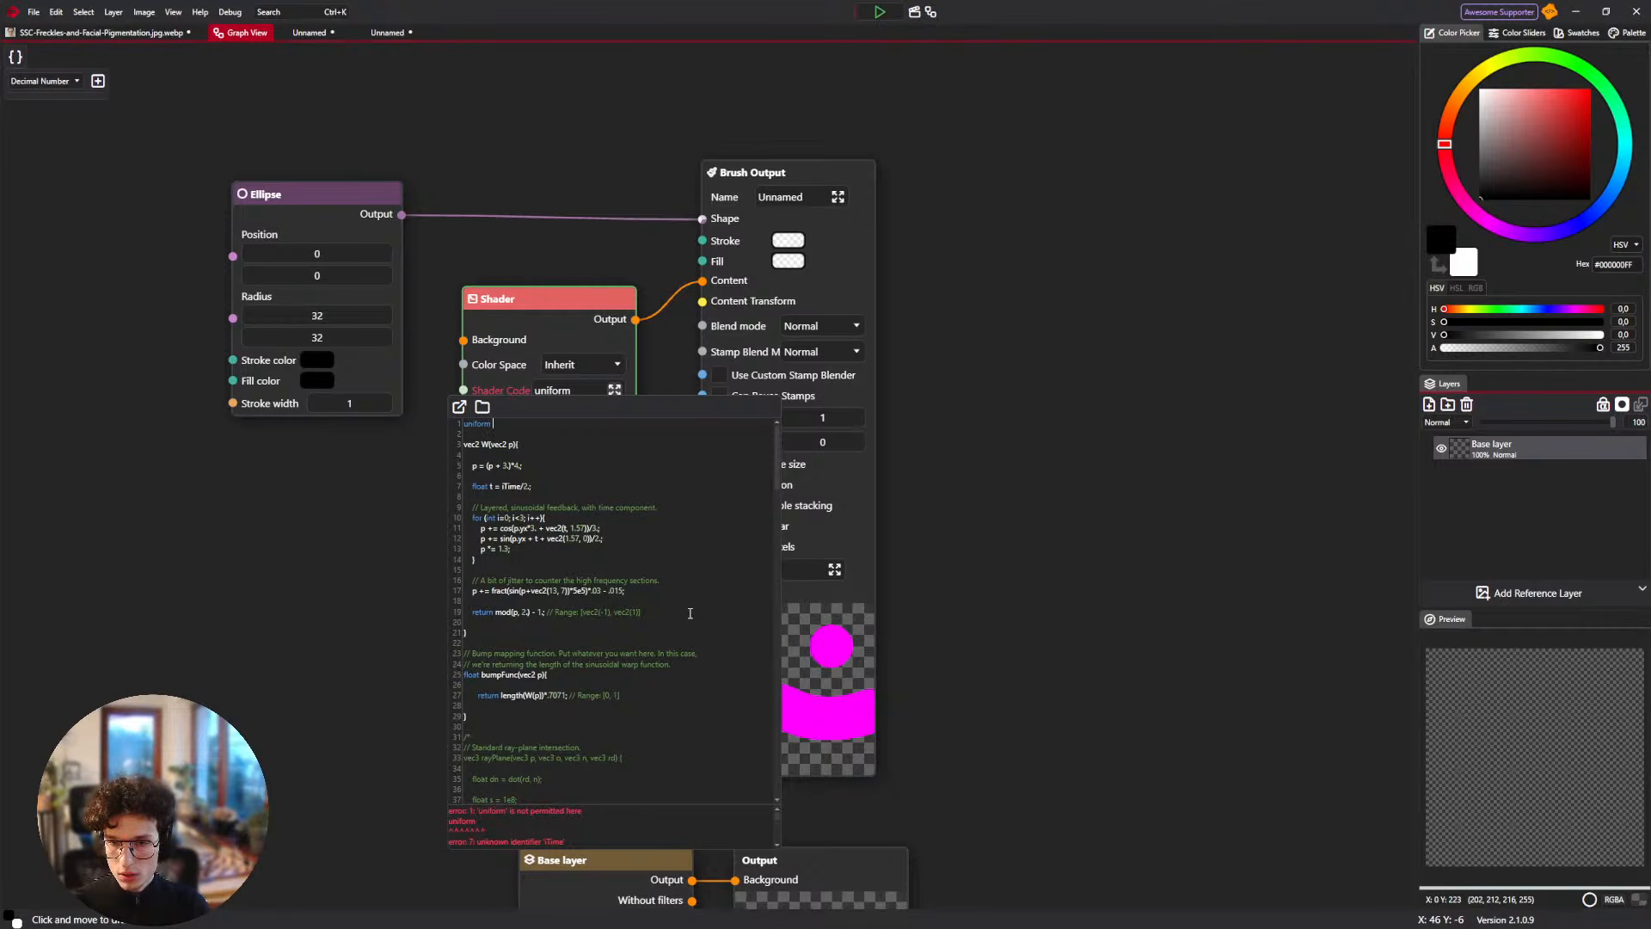
pyautogui.write('float i')
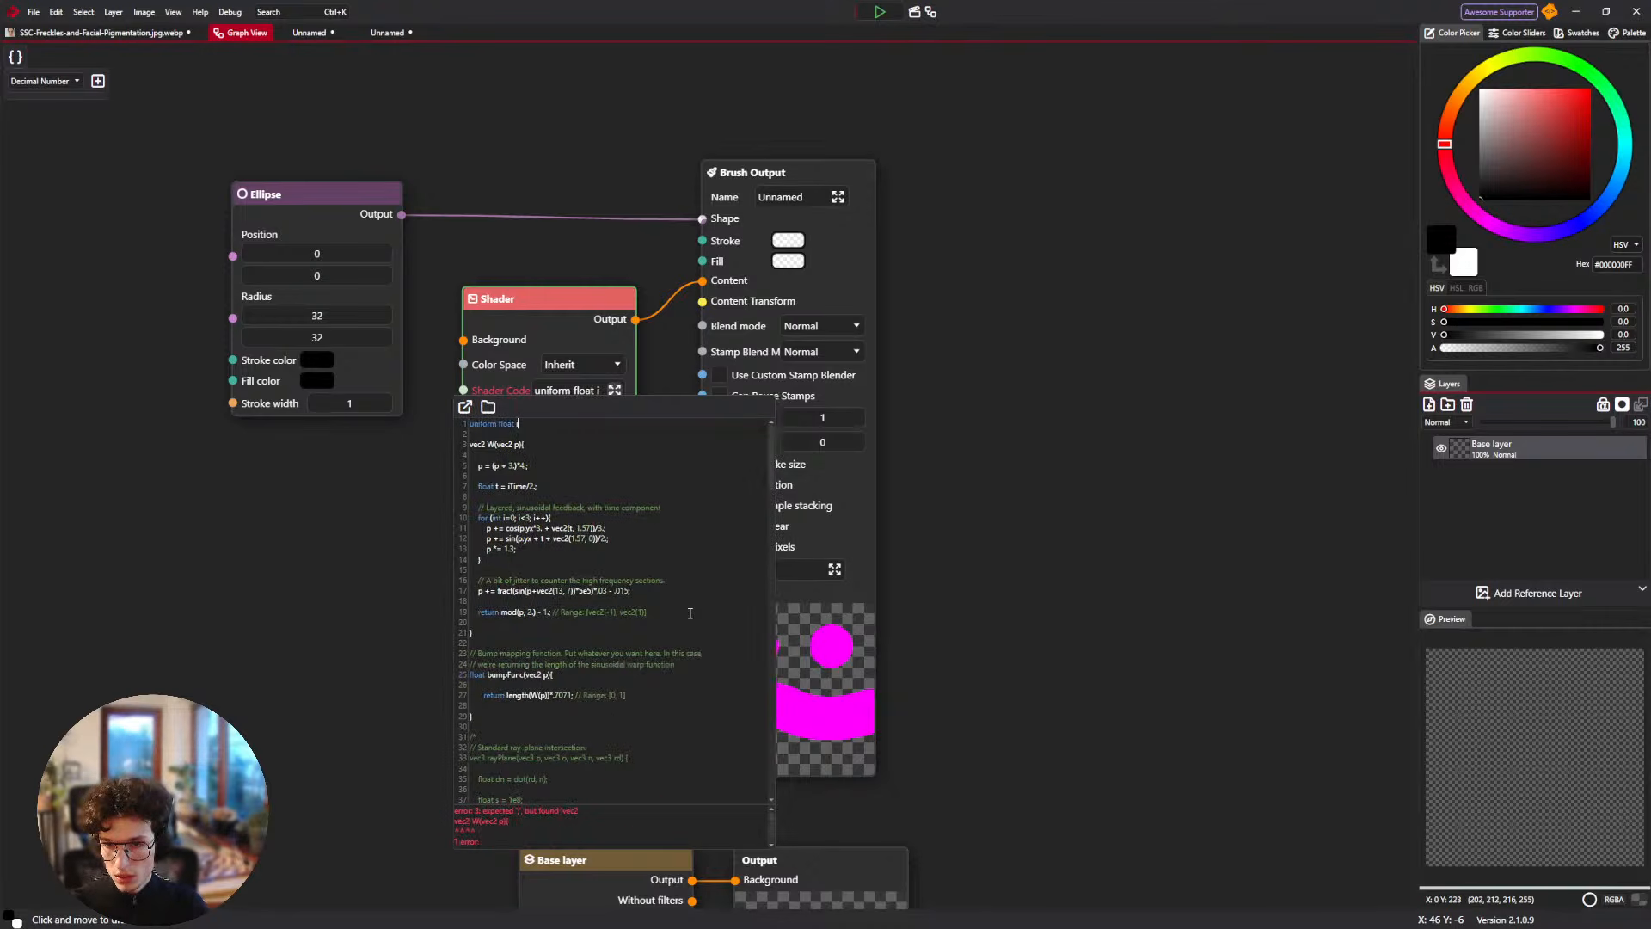
pyautogui.write('Time;')
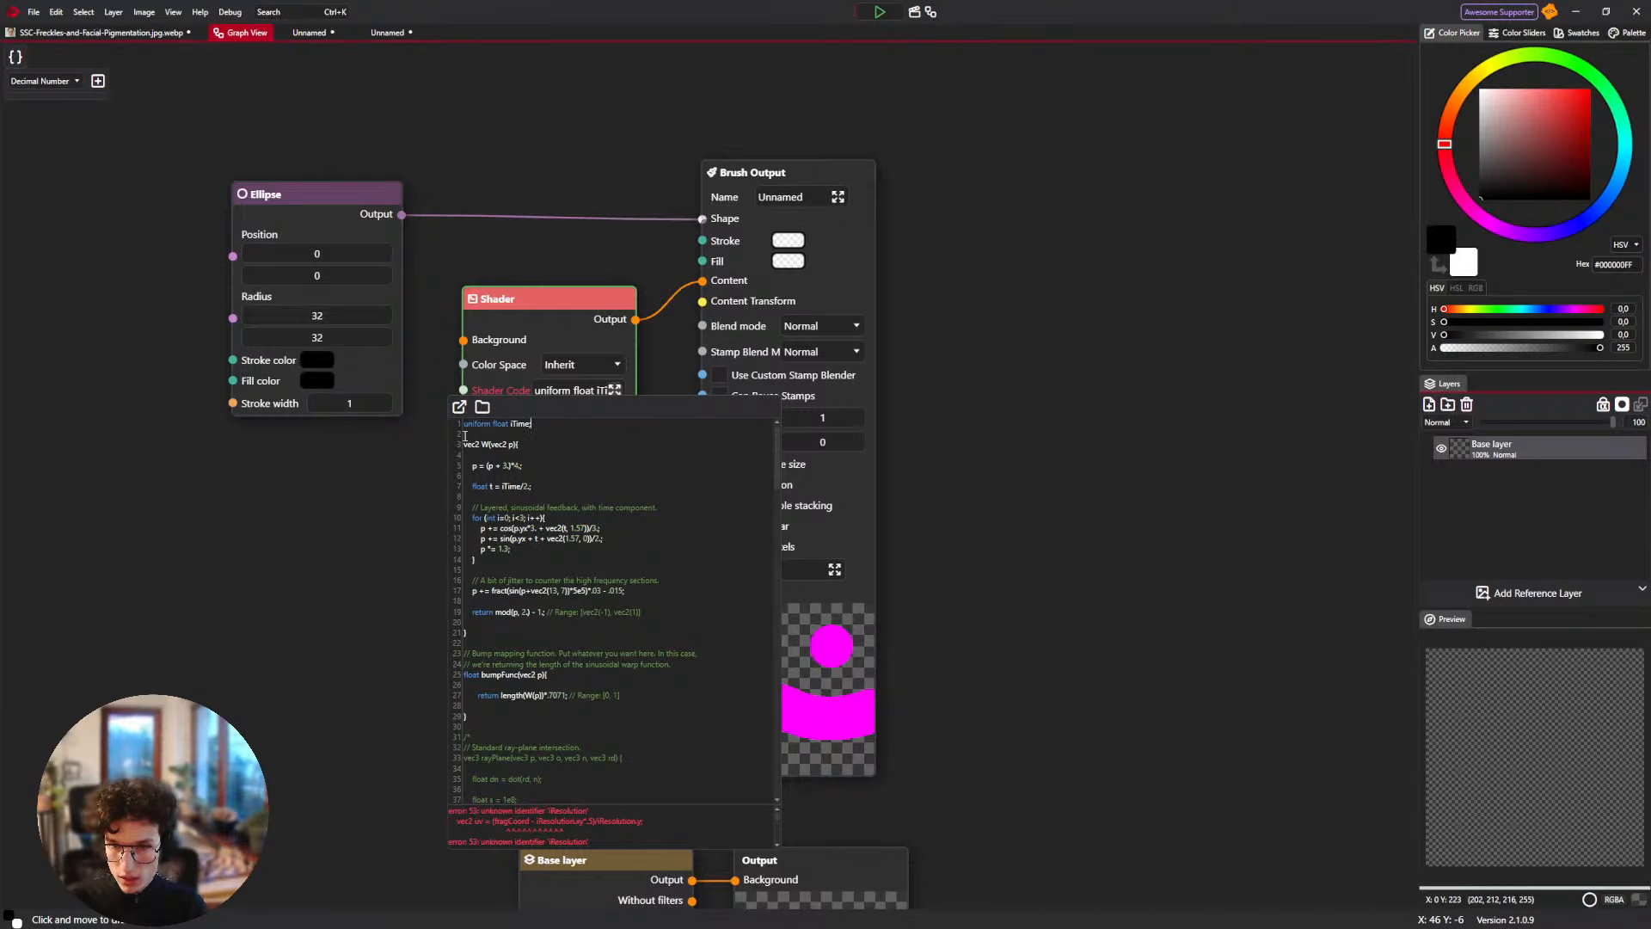
# Add a vec2 uniform named iResolution on the line below the iTime declaration.
pyautogui.press('Return')
pyautogui.write('uniform floa')
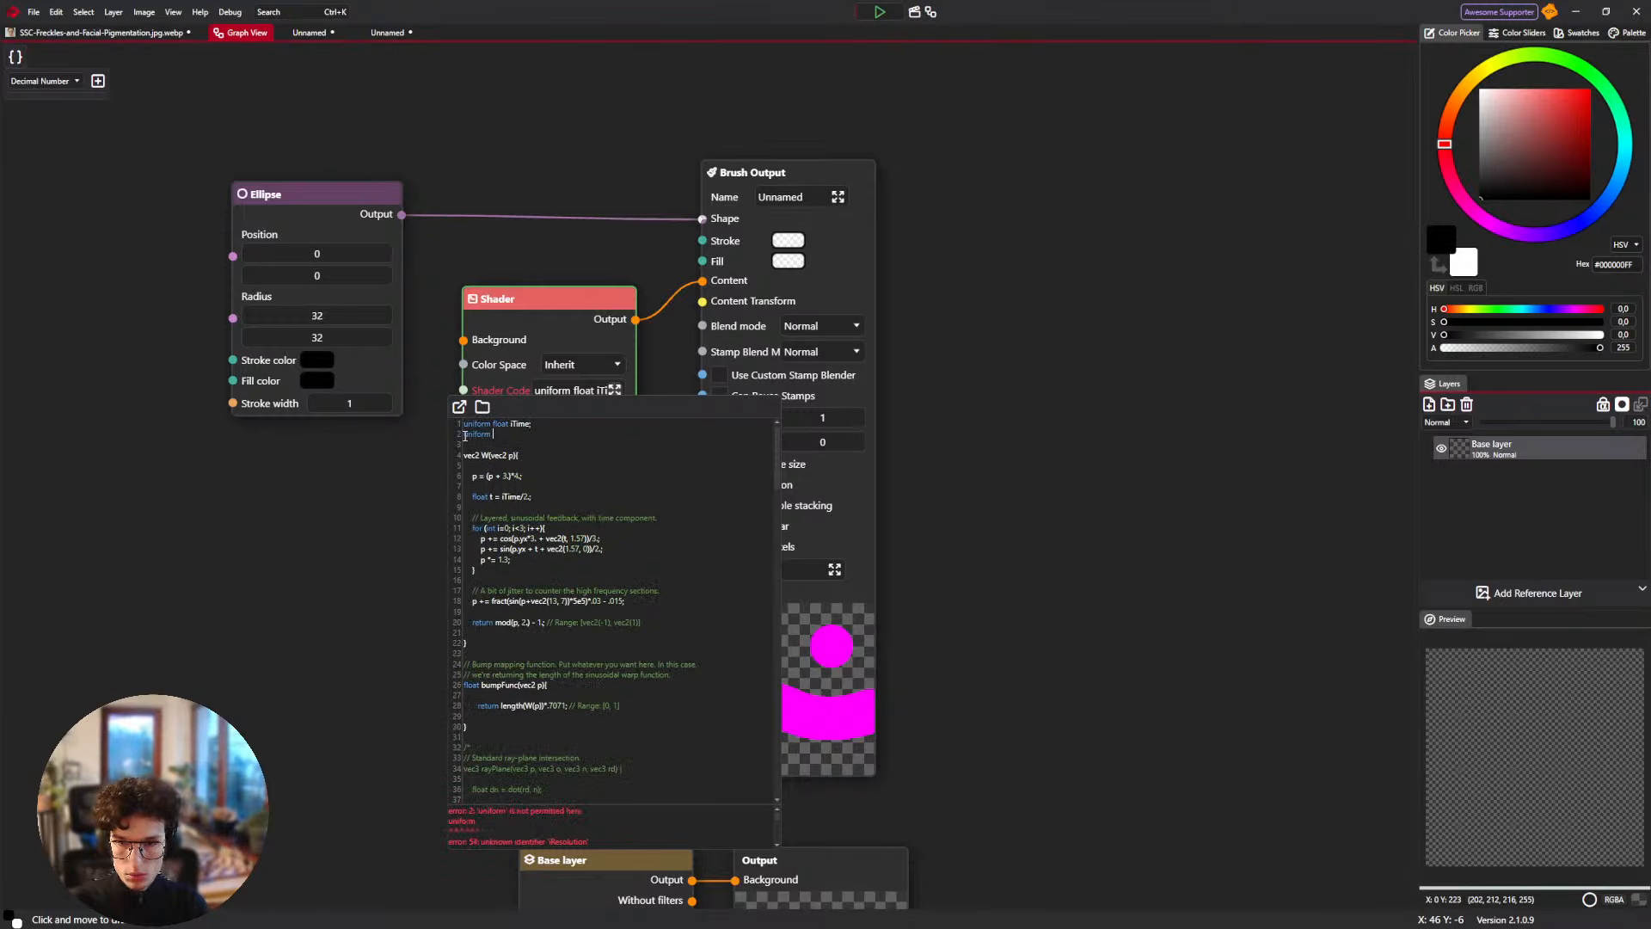
pyautogui.press('BackSpace')
pyautogui.press('BackSpace')
pyautogui.press('BackSpace')
pyautogui.press('BackSpace')
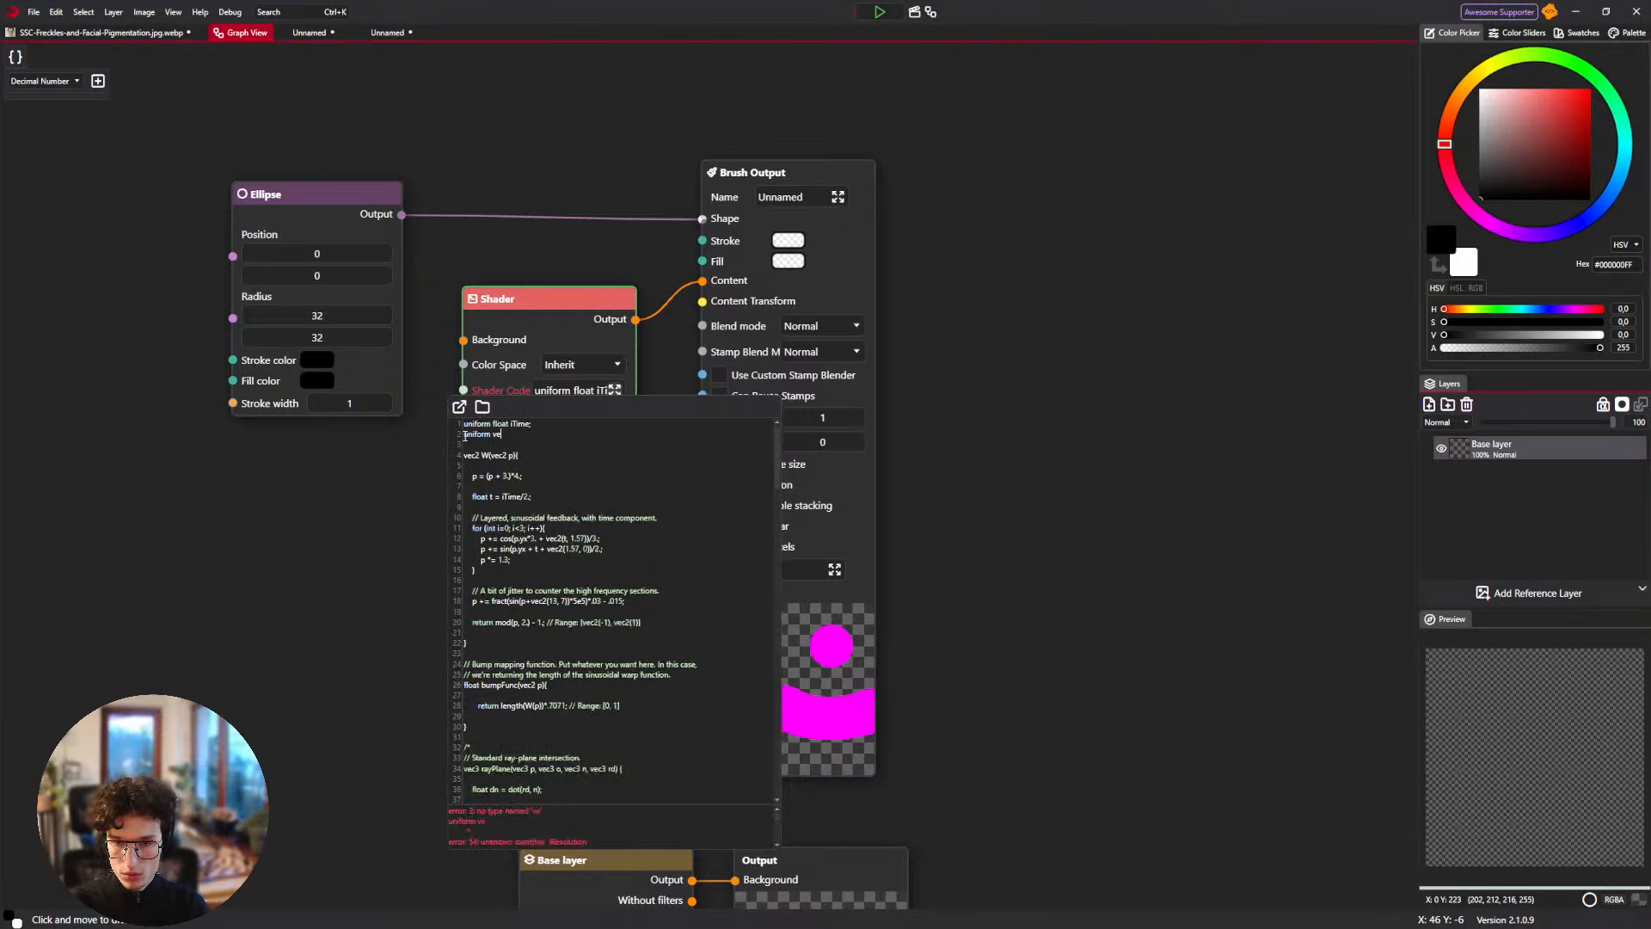
pyautogui.write('vec2 iResolu')
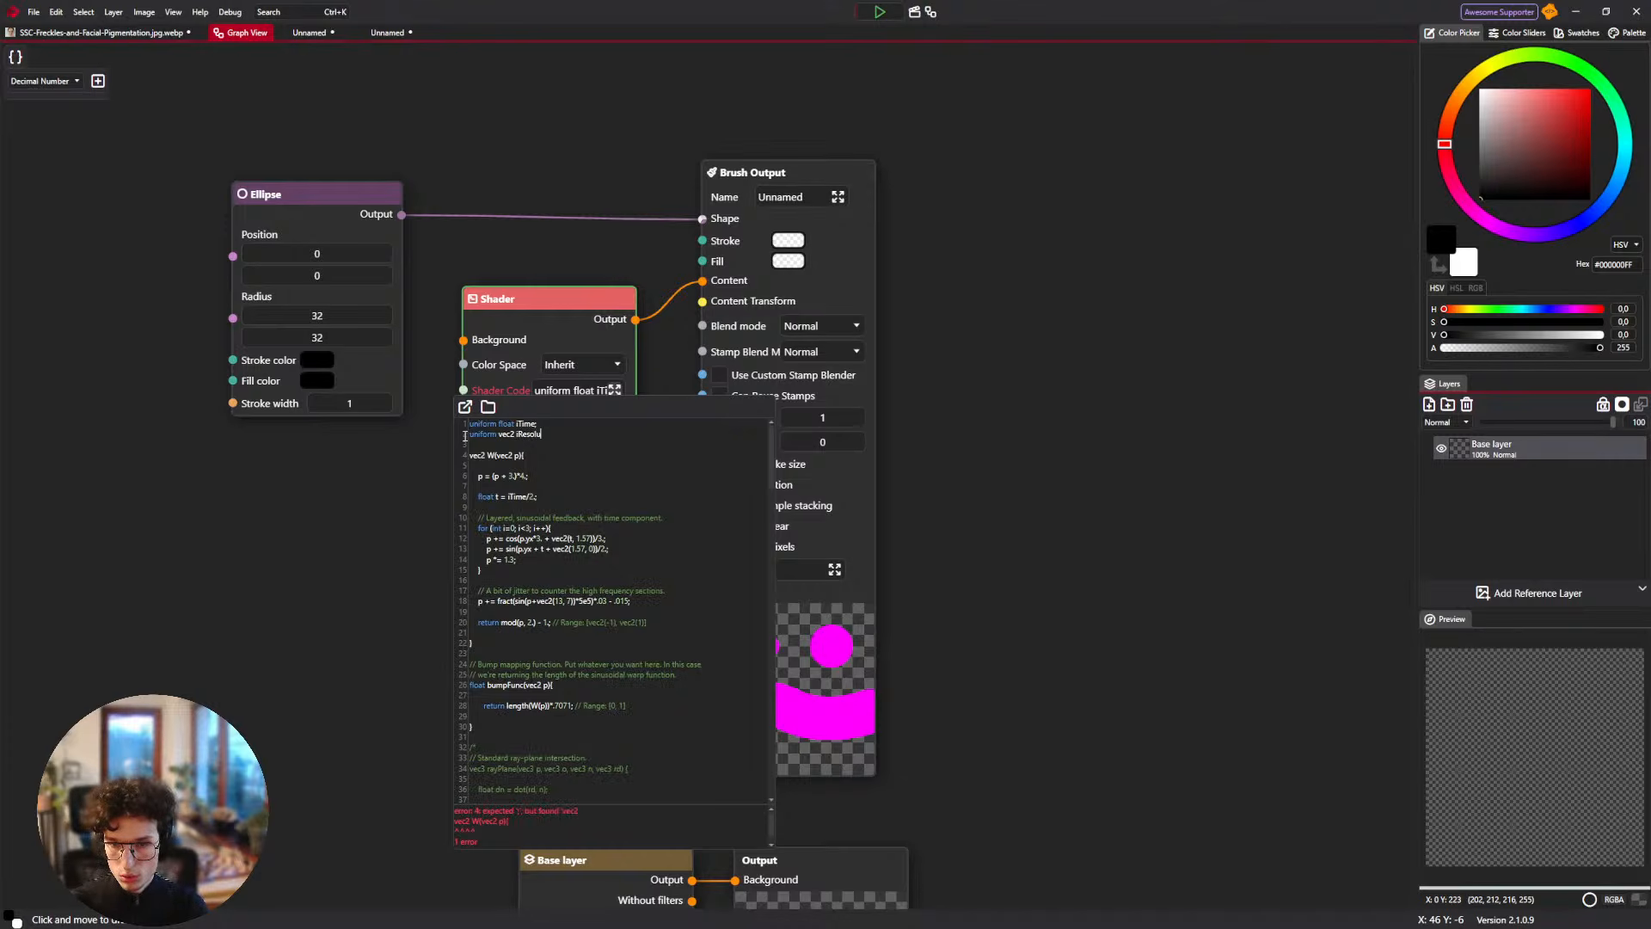
pyautogui.write('tion;')
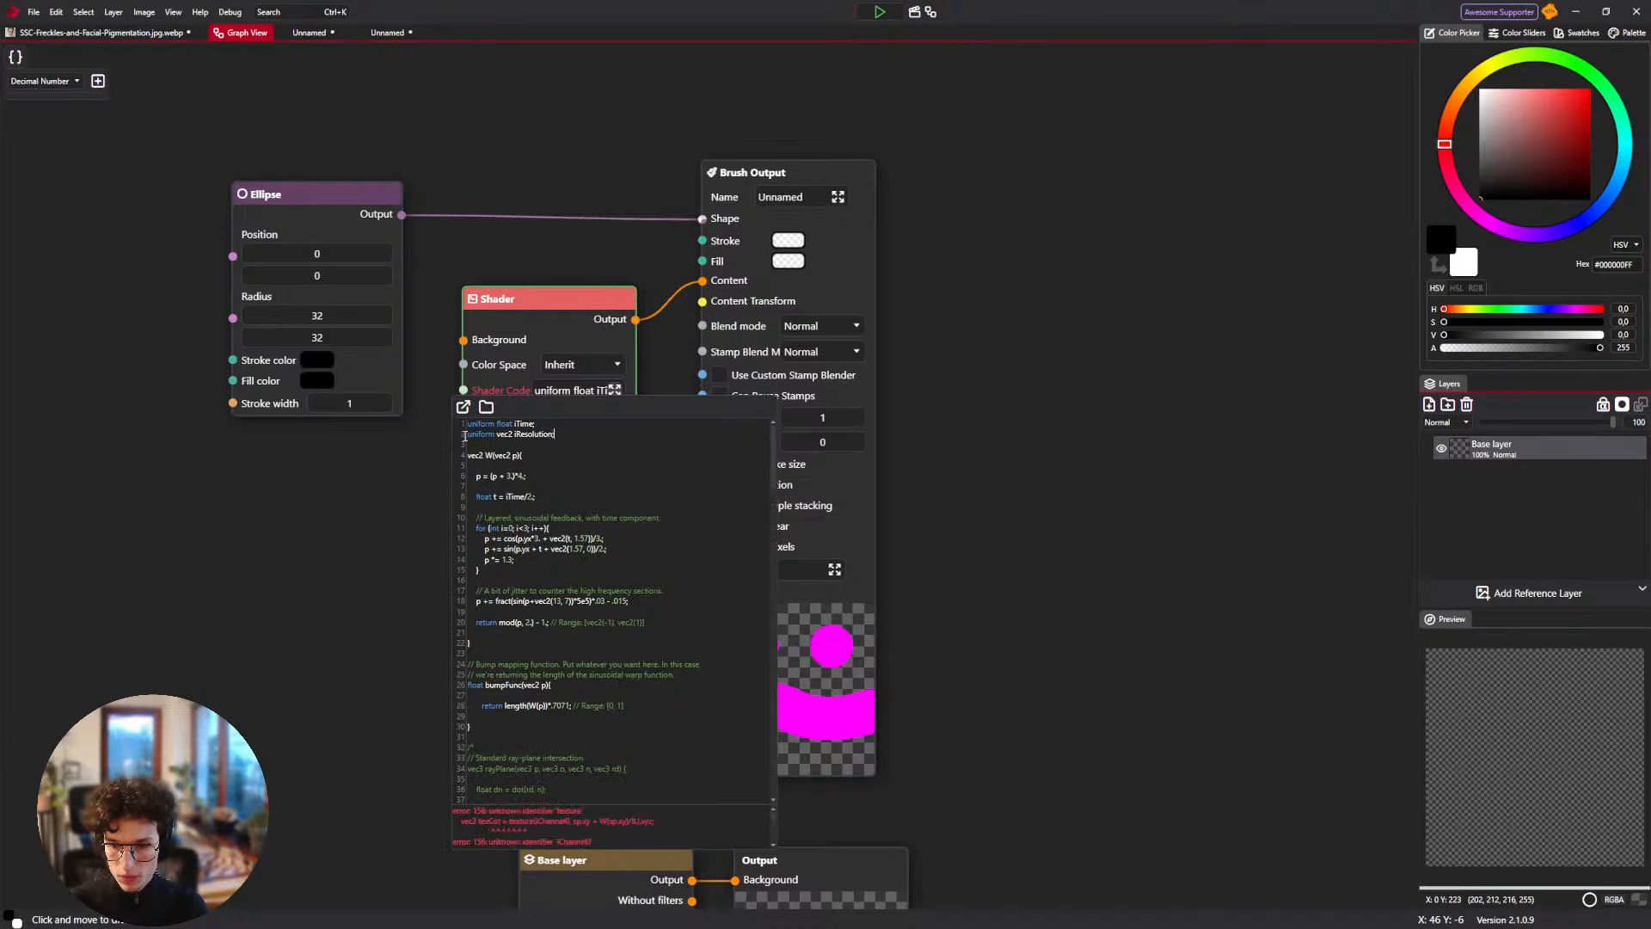
pyautogui.scroll(-8, 523, 531)
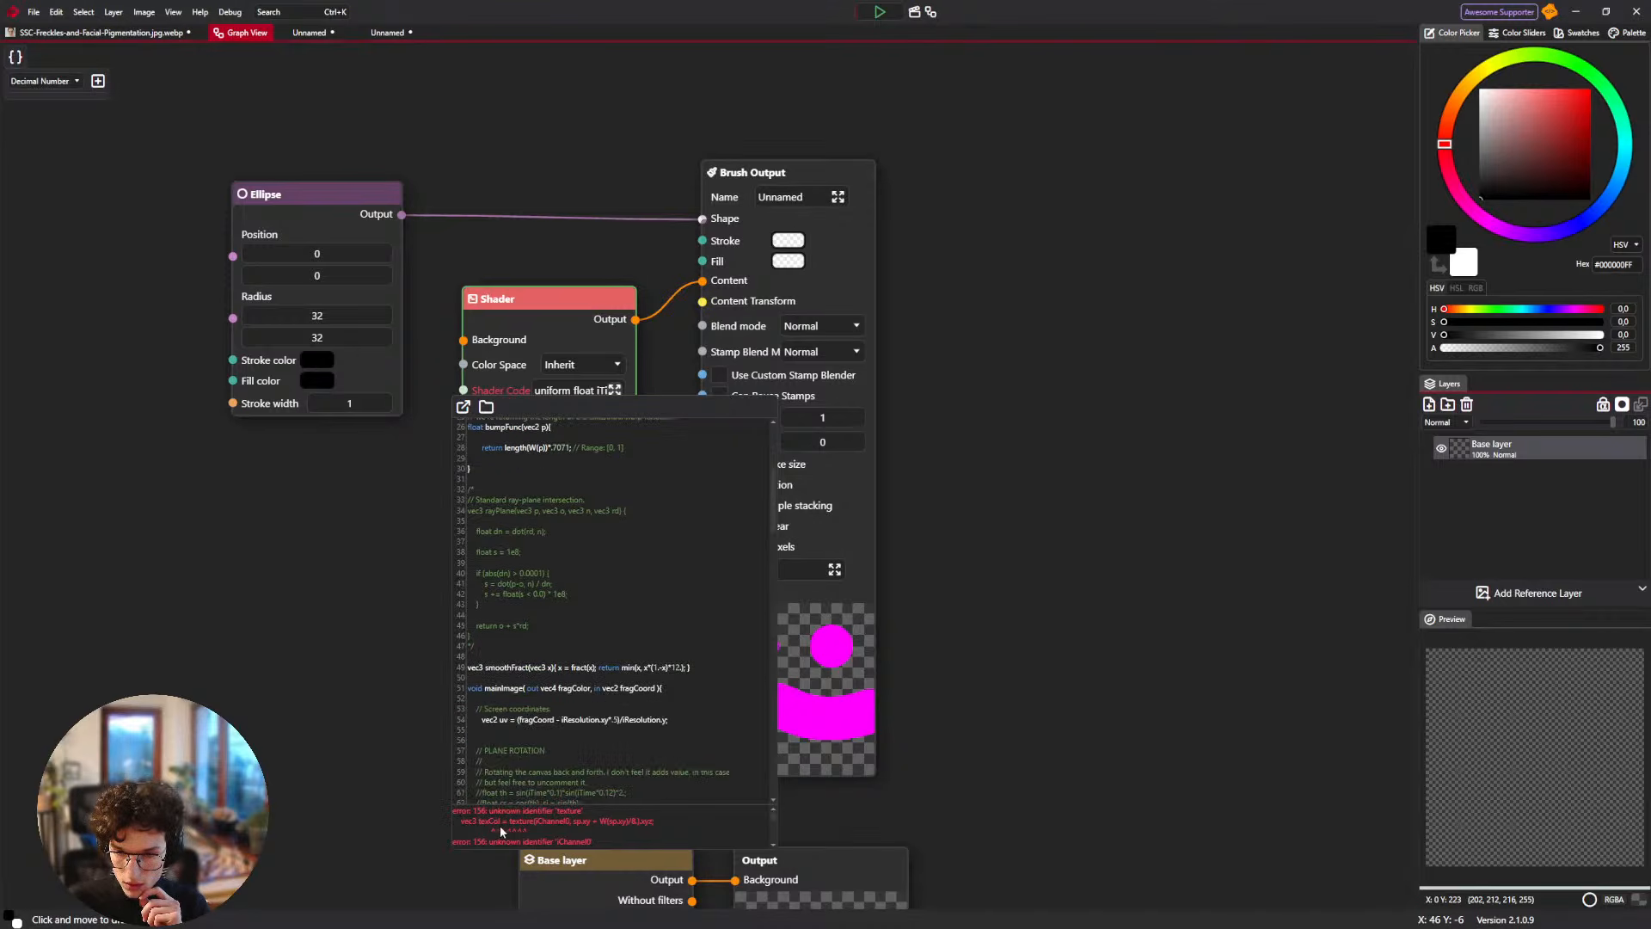
pyautogui.scroll(-20, 521, 660)
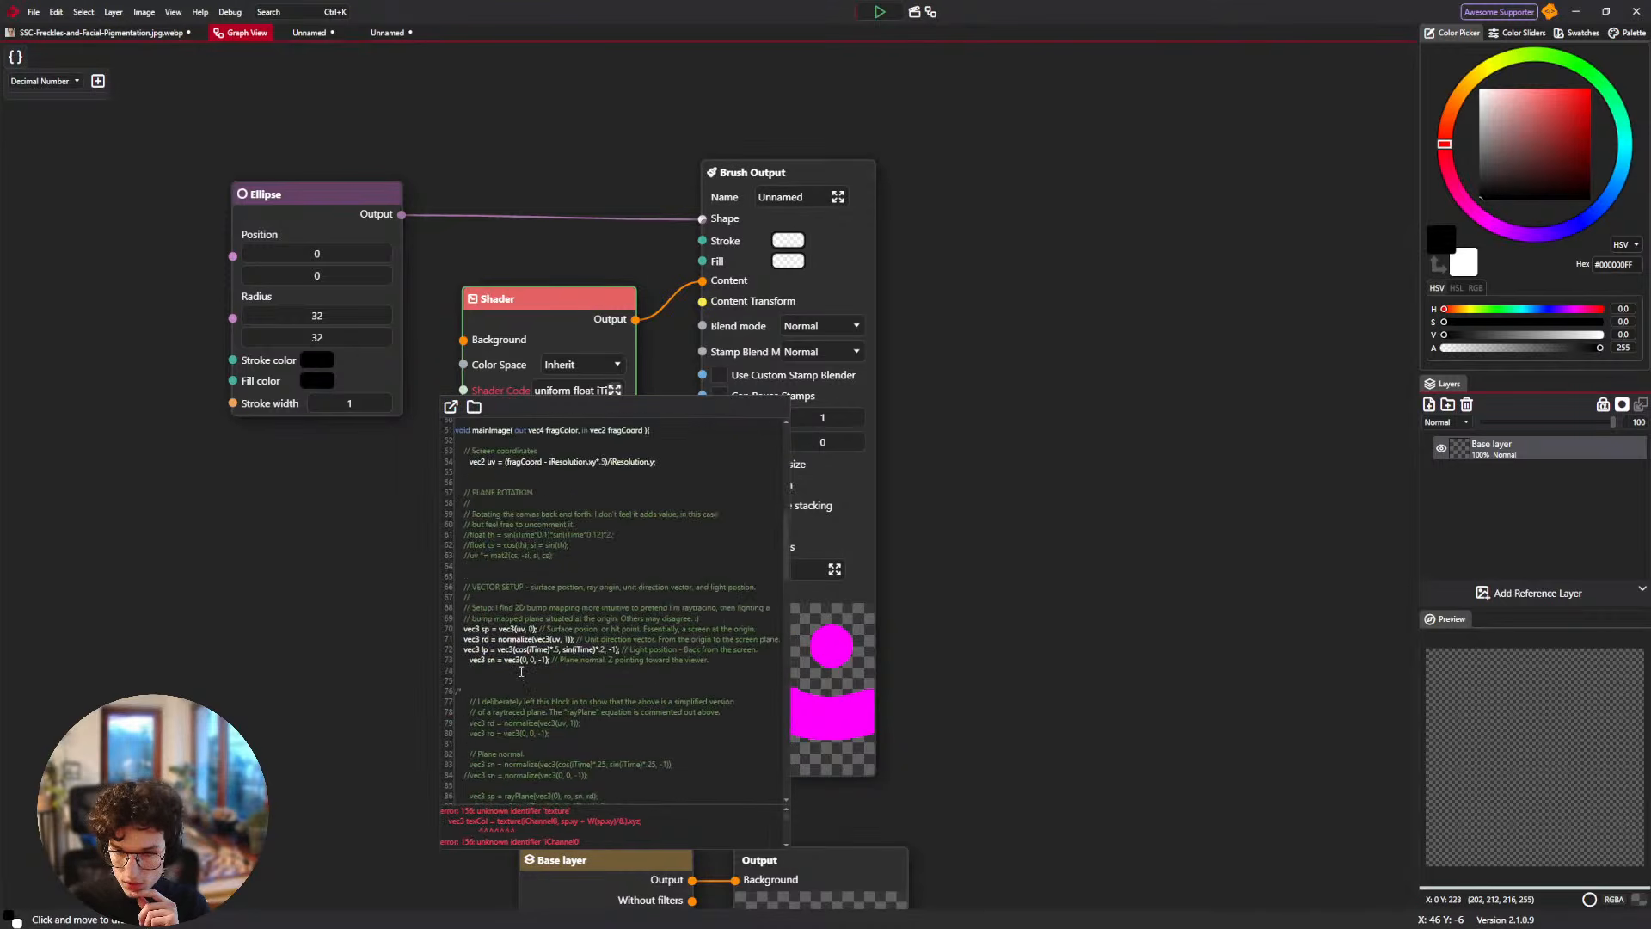
pyautogui.scroll(-9, 450, 645)
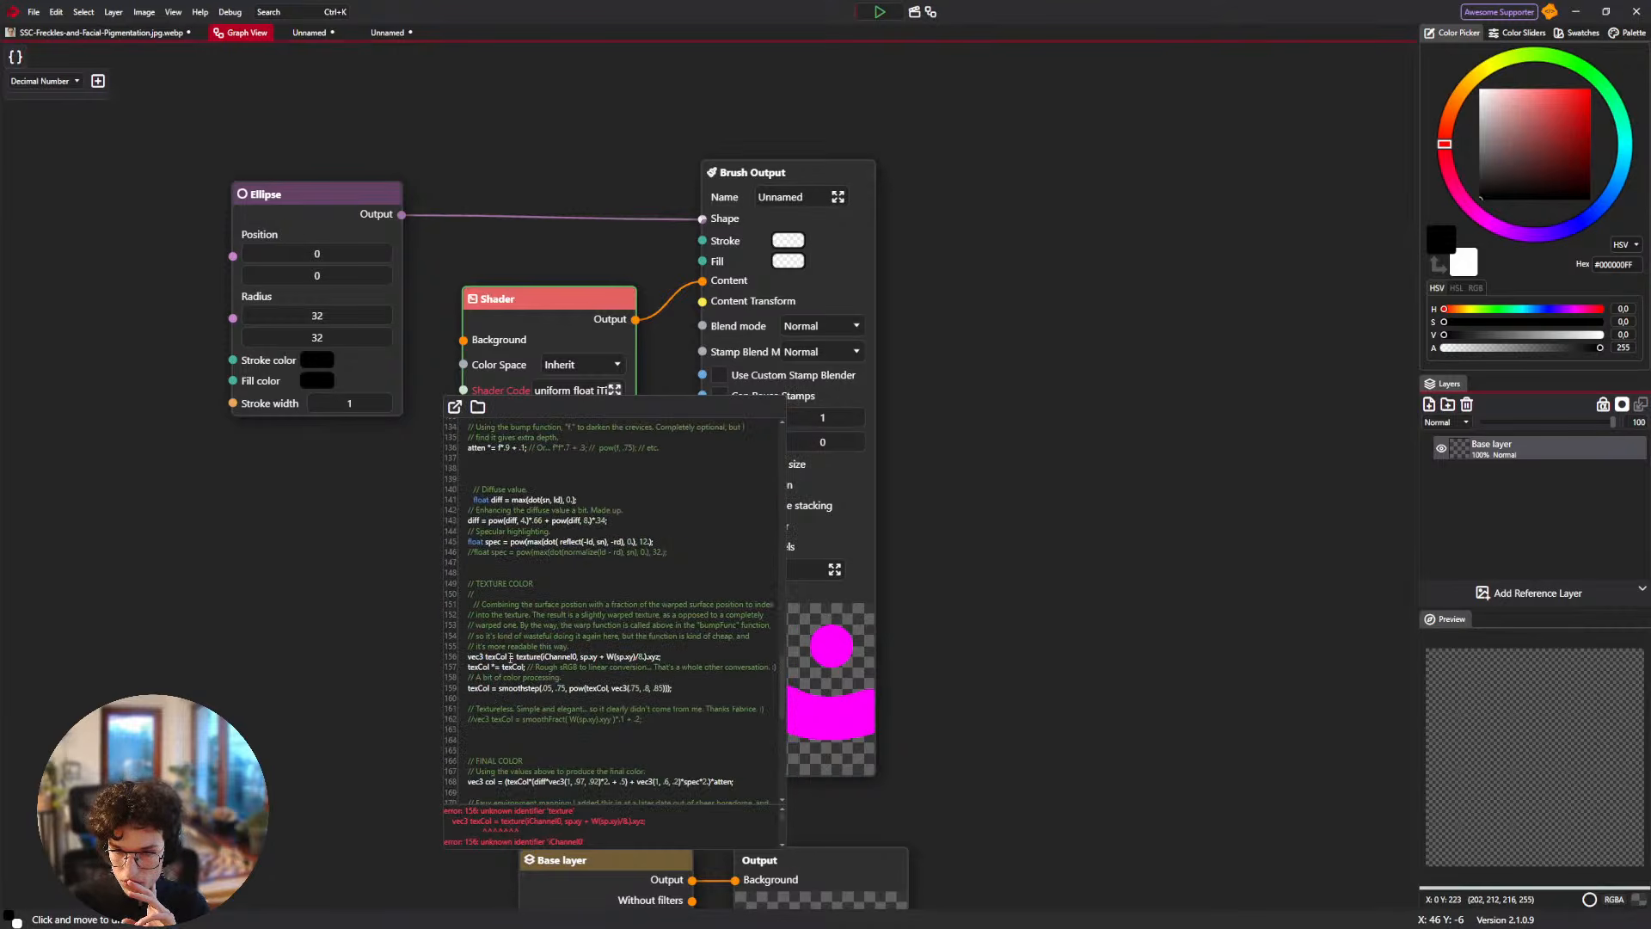
pyautogui.doubleClick(519, 656)
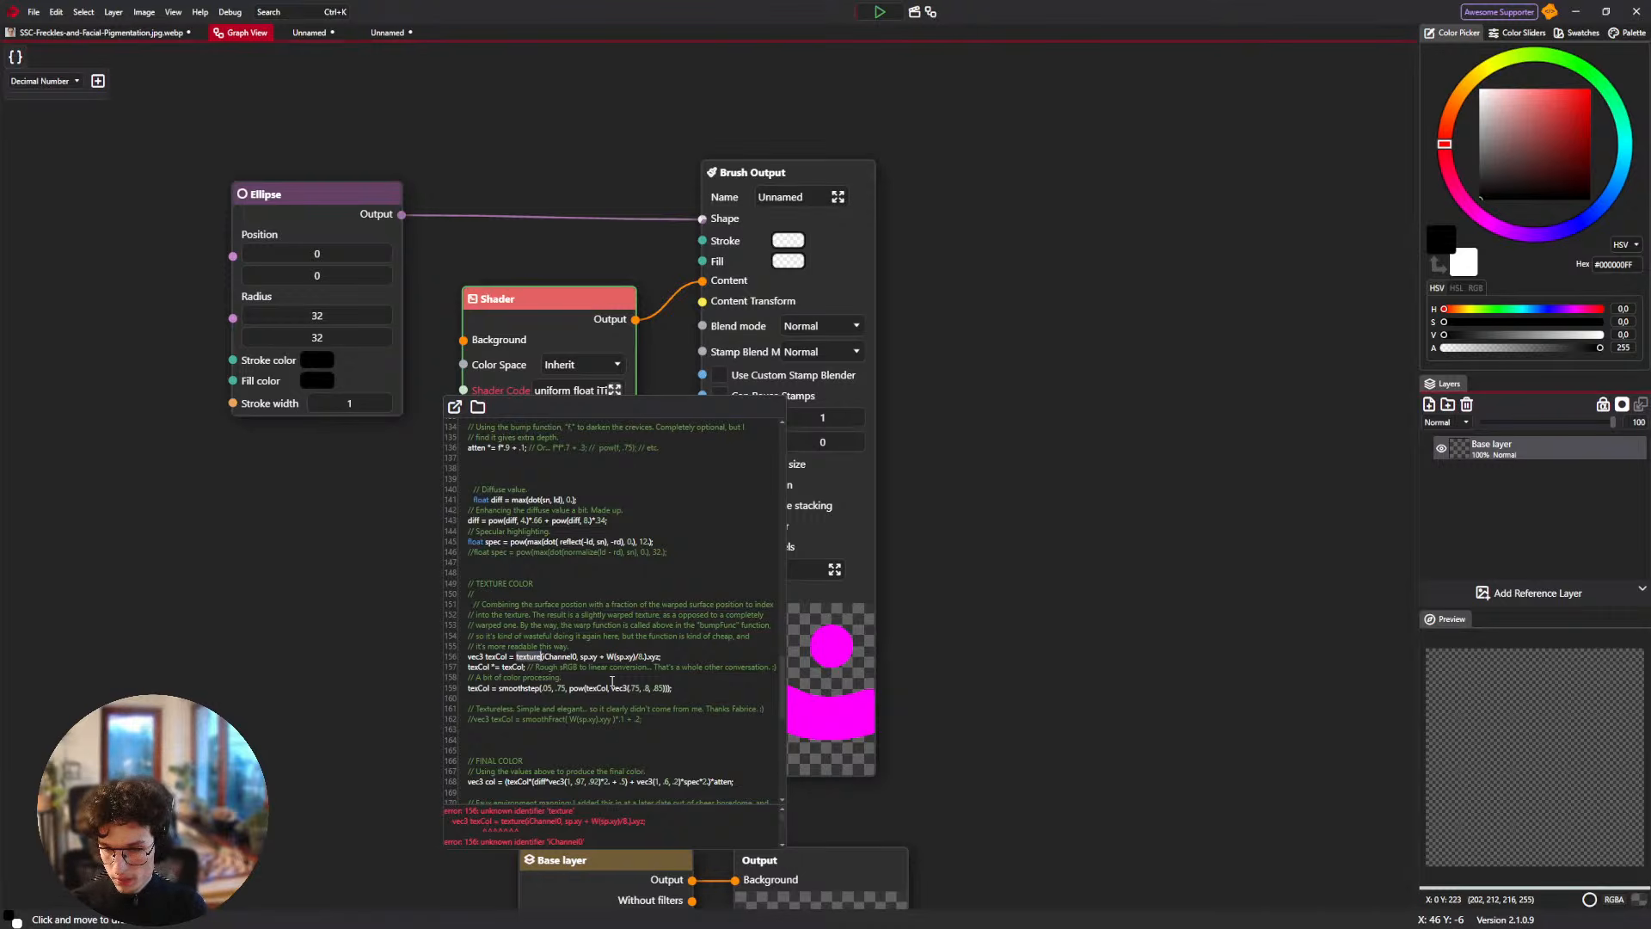
pyautogui.press('BackSpace')
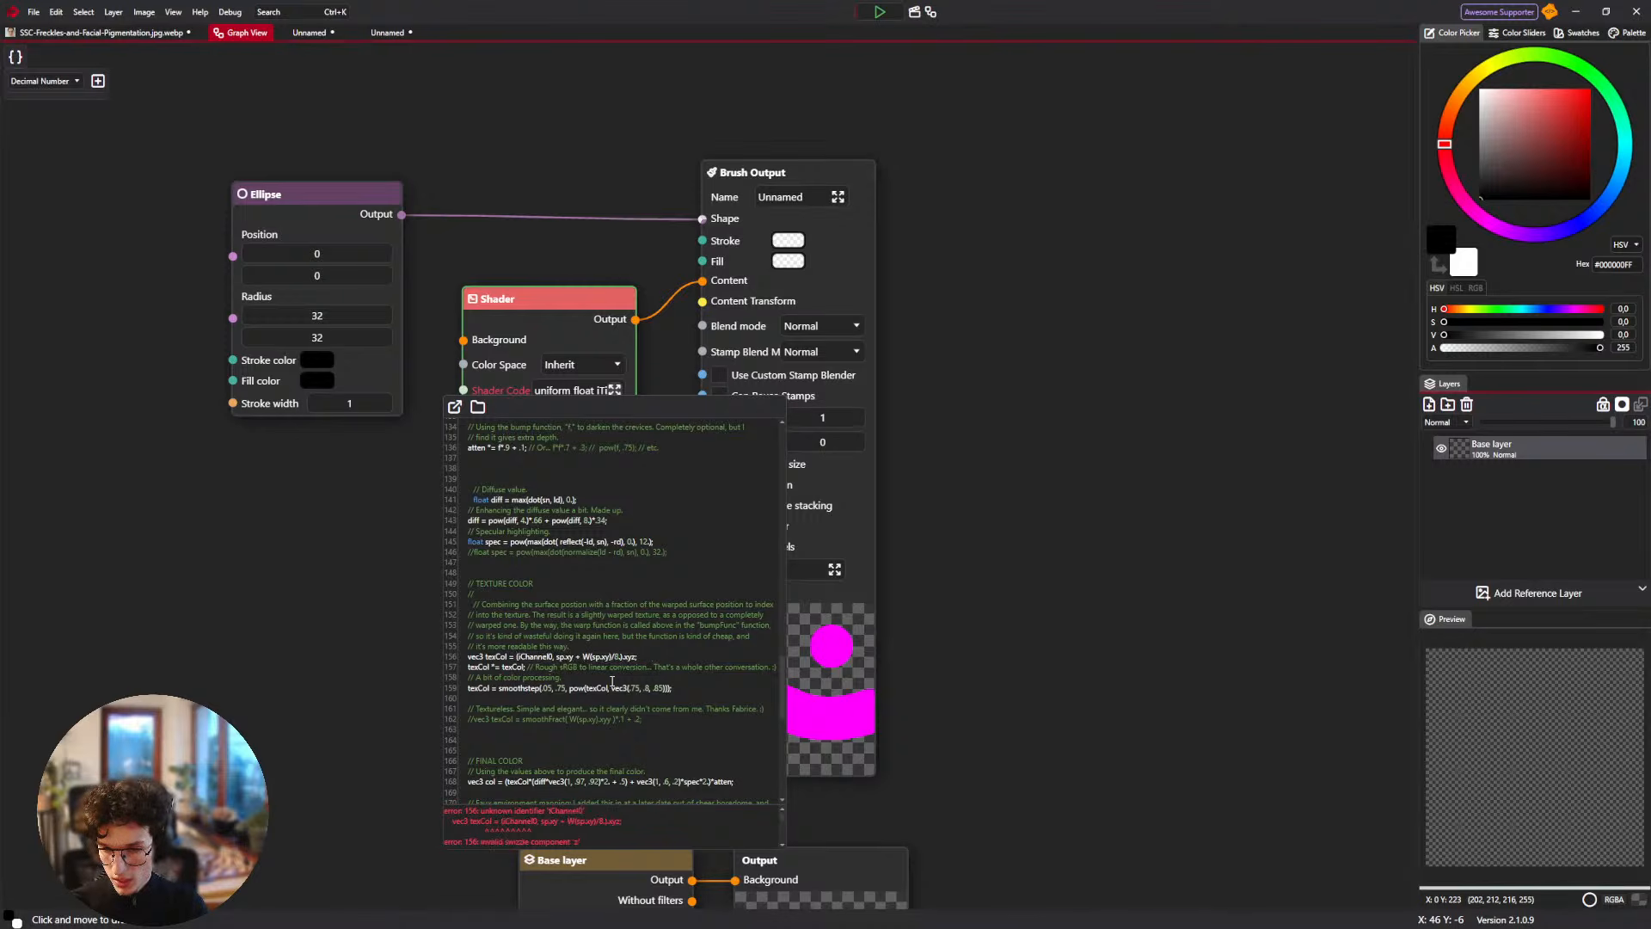
pyautogui.hotkey('ctrl', 'z')
# Add the declaration "uniform shader texture;" below the iResolution uniform at the start of the shader code.
pyautogui.scroll(10, 522, 460)
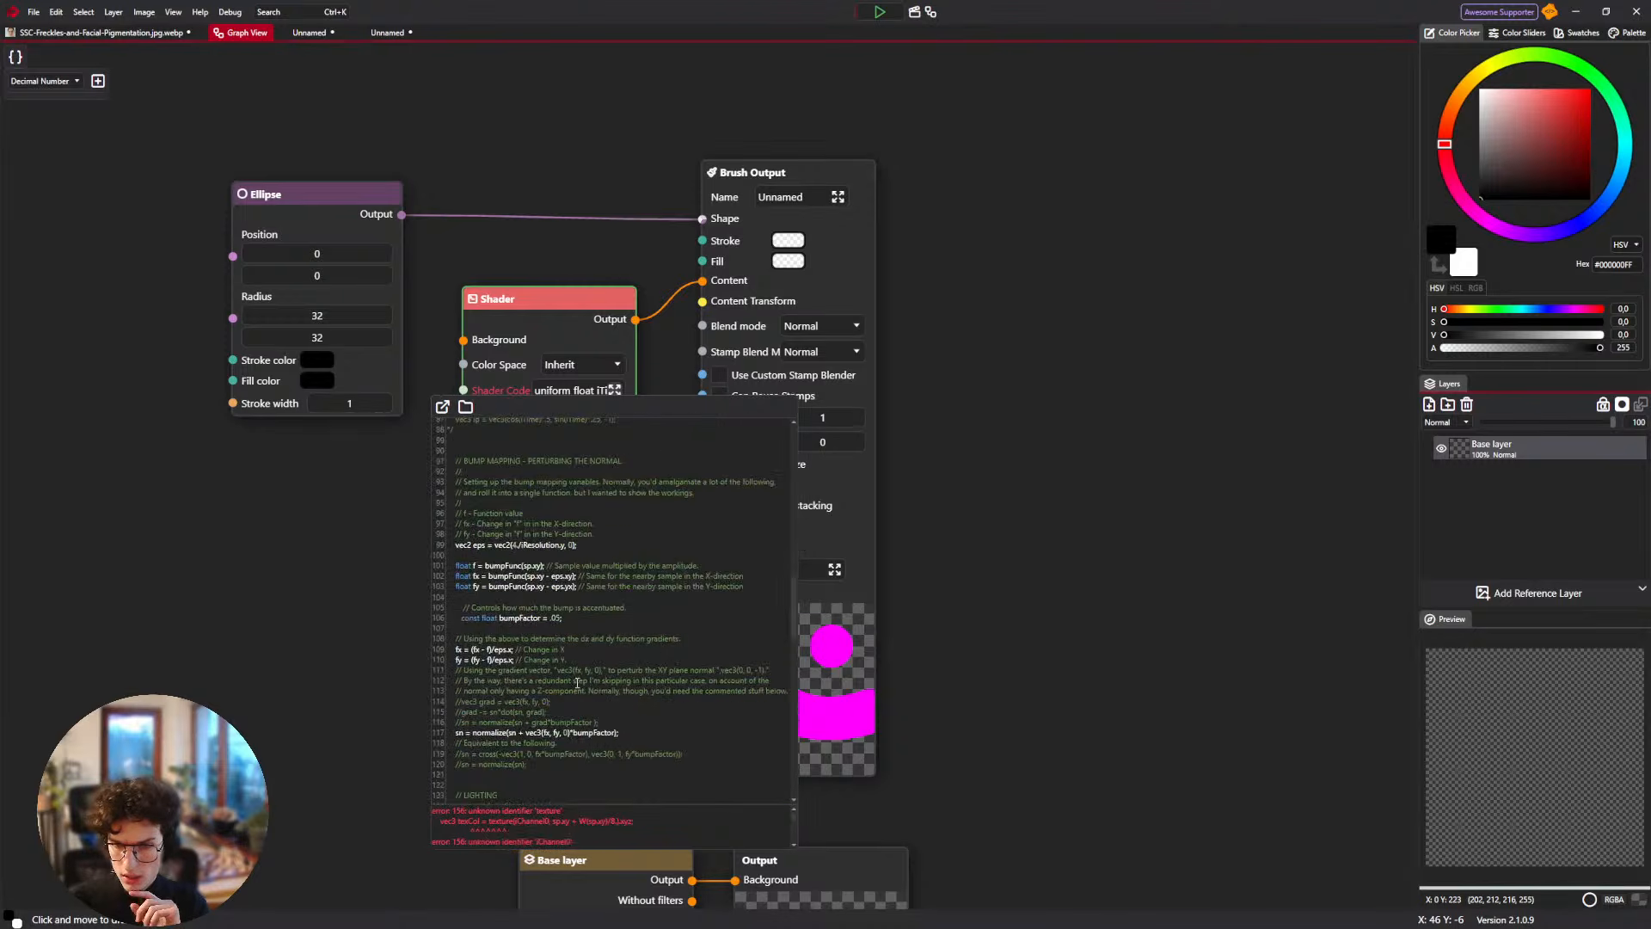
pyautogui.scroll(12, 521, 460)
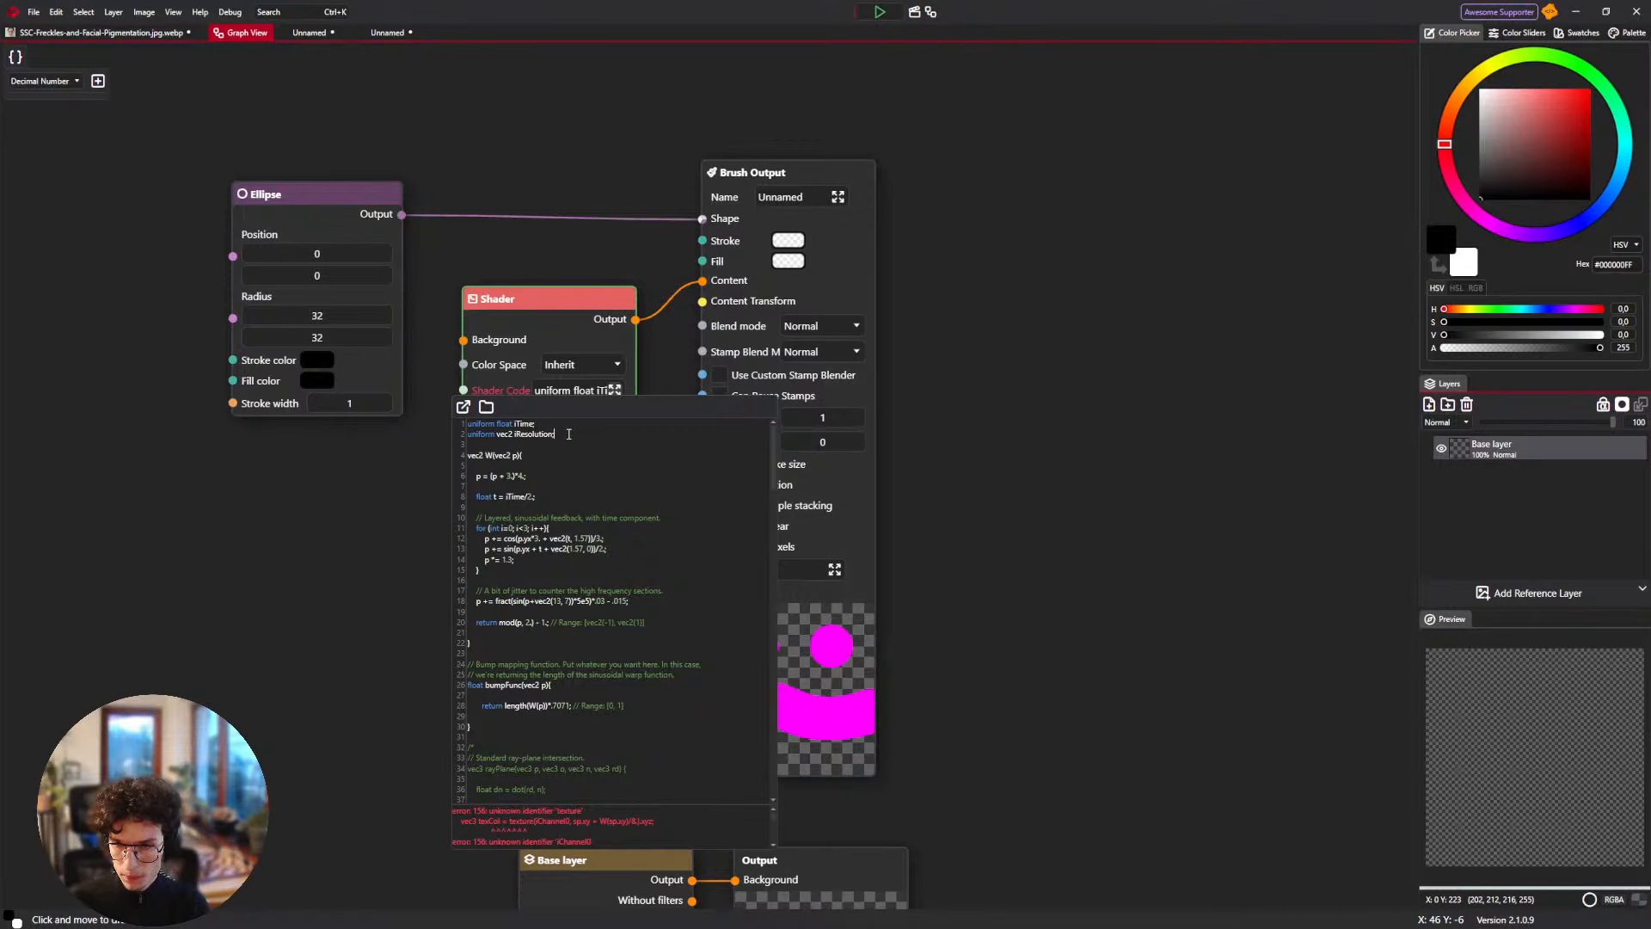
pyautogui.click(569, 434)
pyautogui.press('Return')
pyautogui.write('uniform shader')
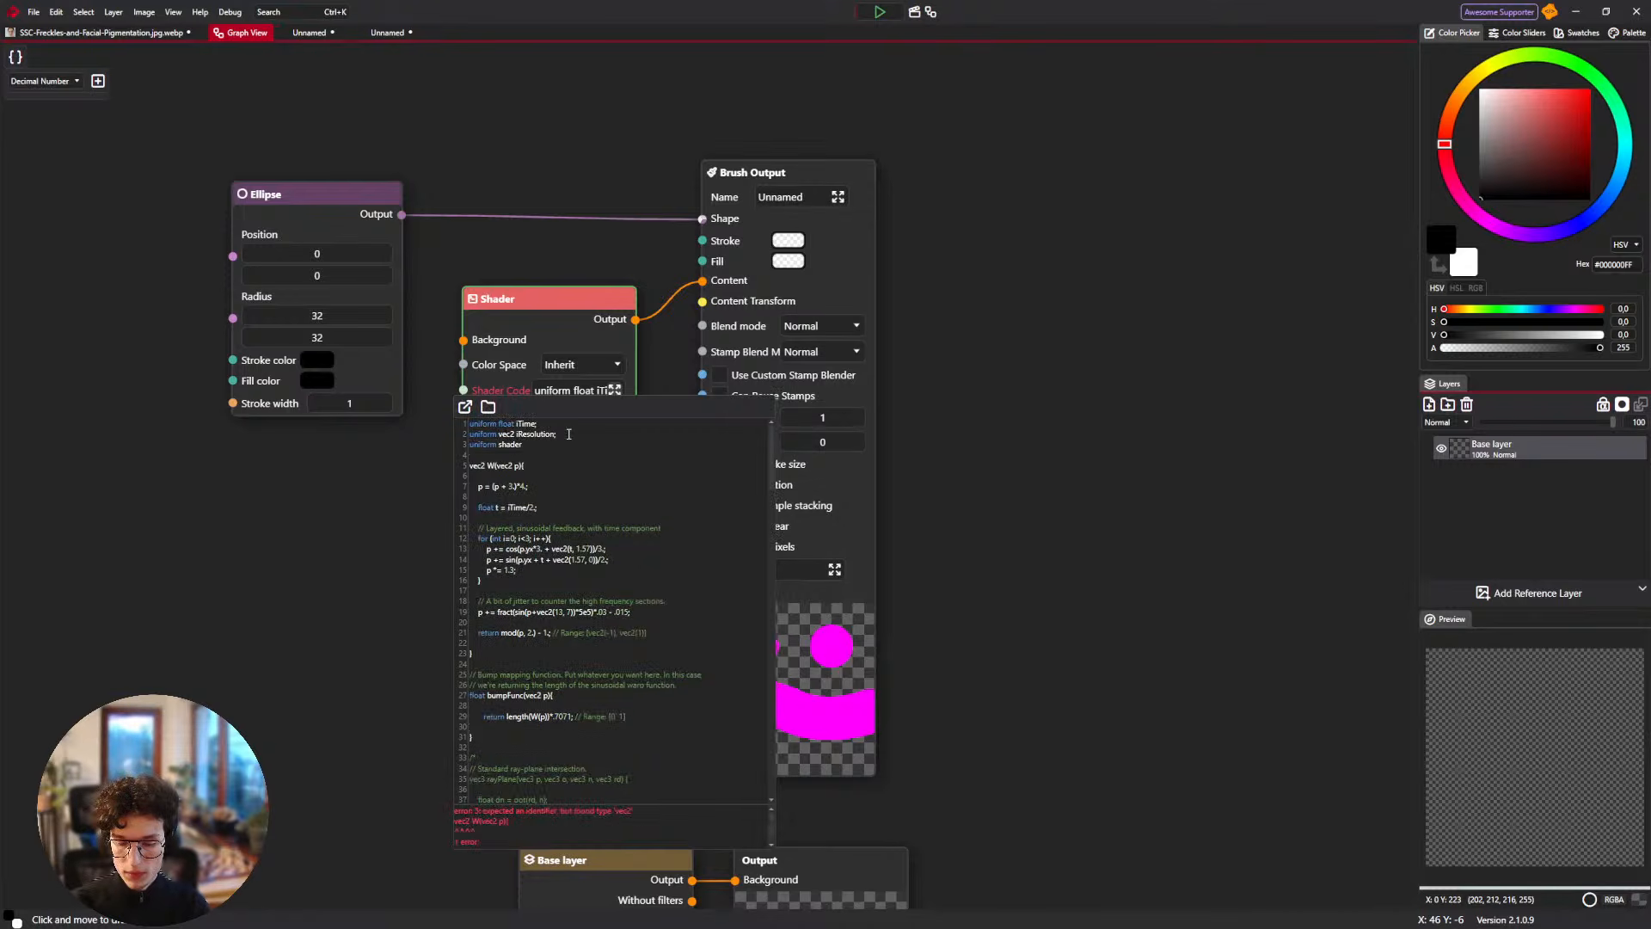
pyautogui.write(' texture;')
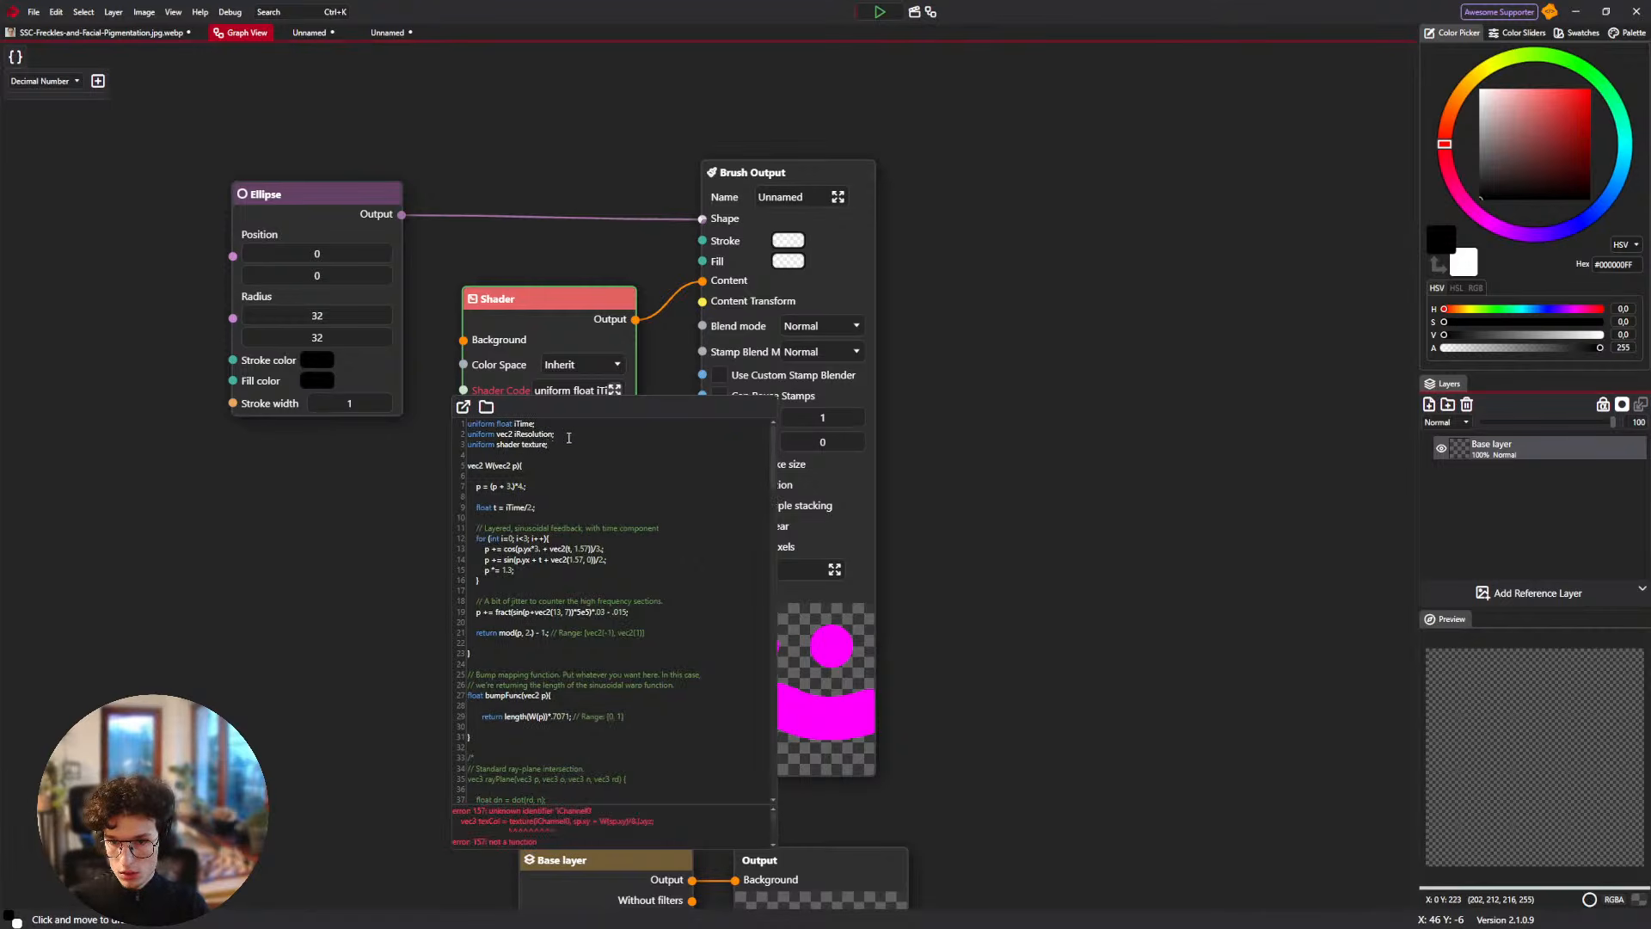
# Declare a second shader uniform named iChannel0 on the line below the texture uniform.
pyautogui.scroll(-20, 569, 438)
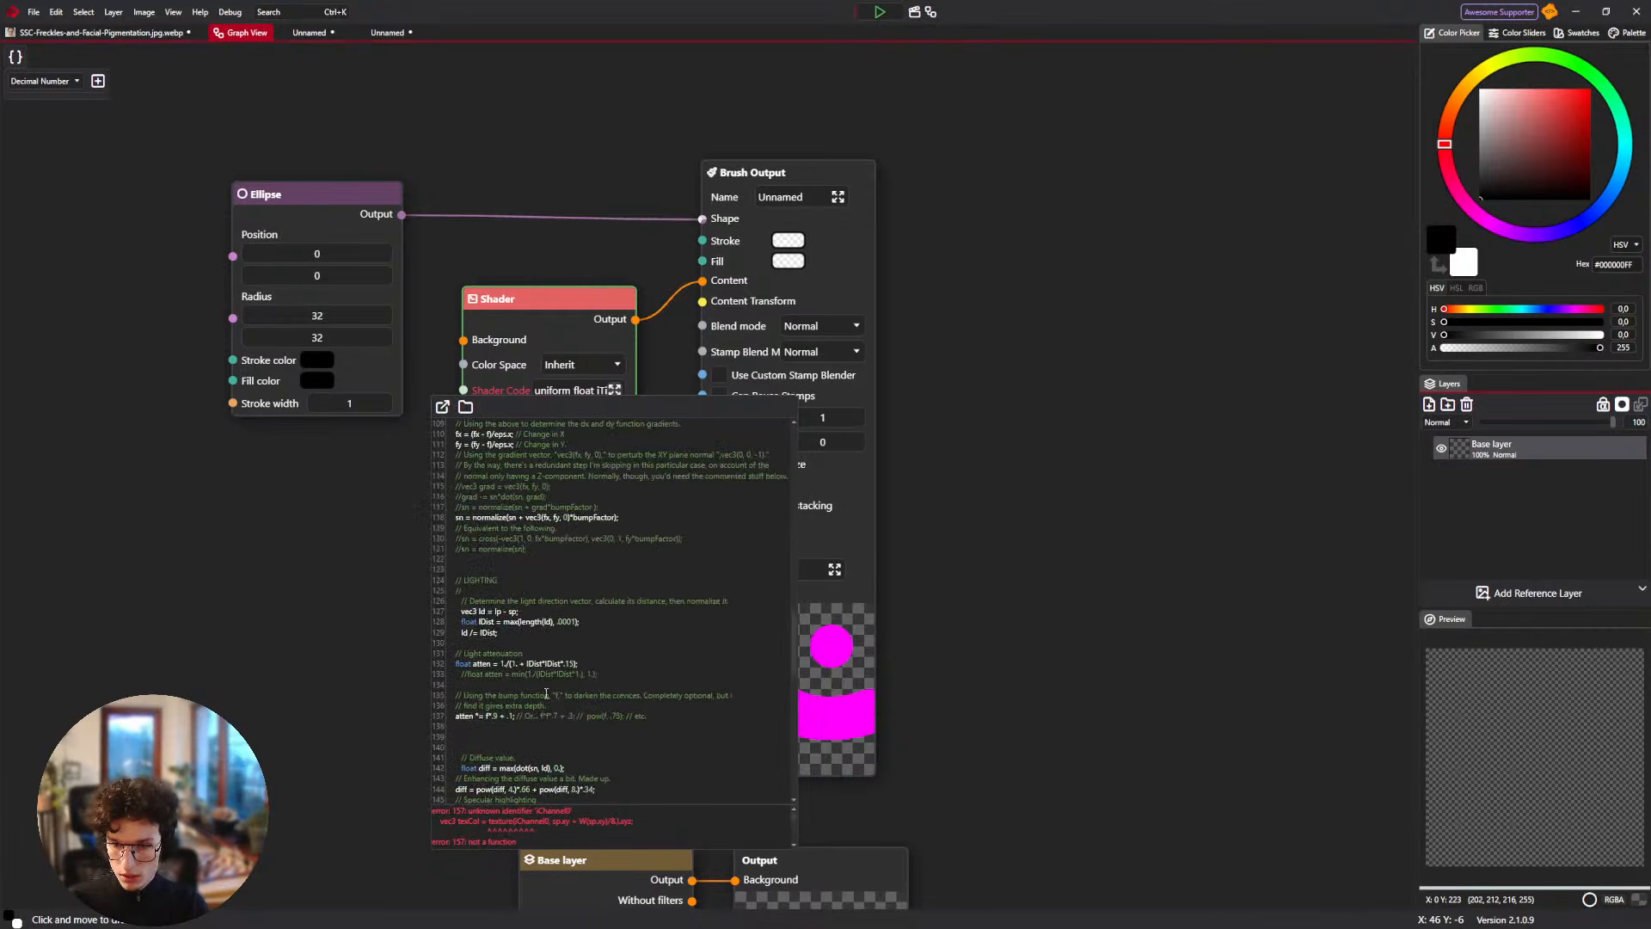
pyautogui.scroll(20, 546, 693)
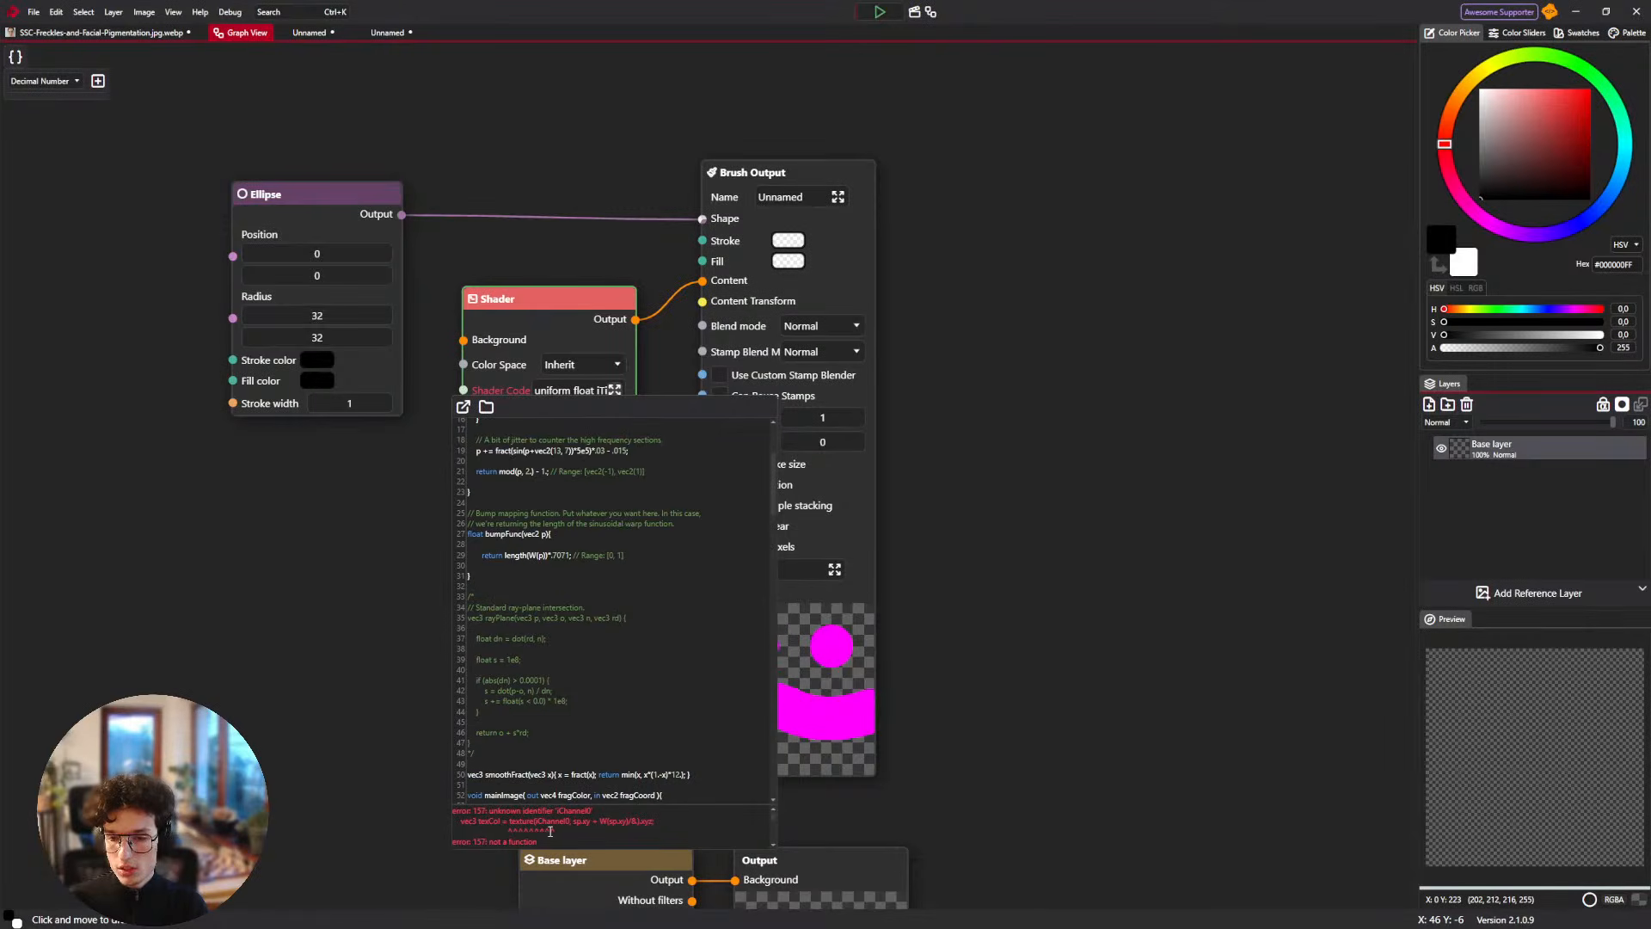
pyautogui.scroll(5, 561, 809)
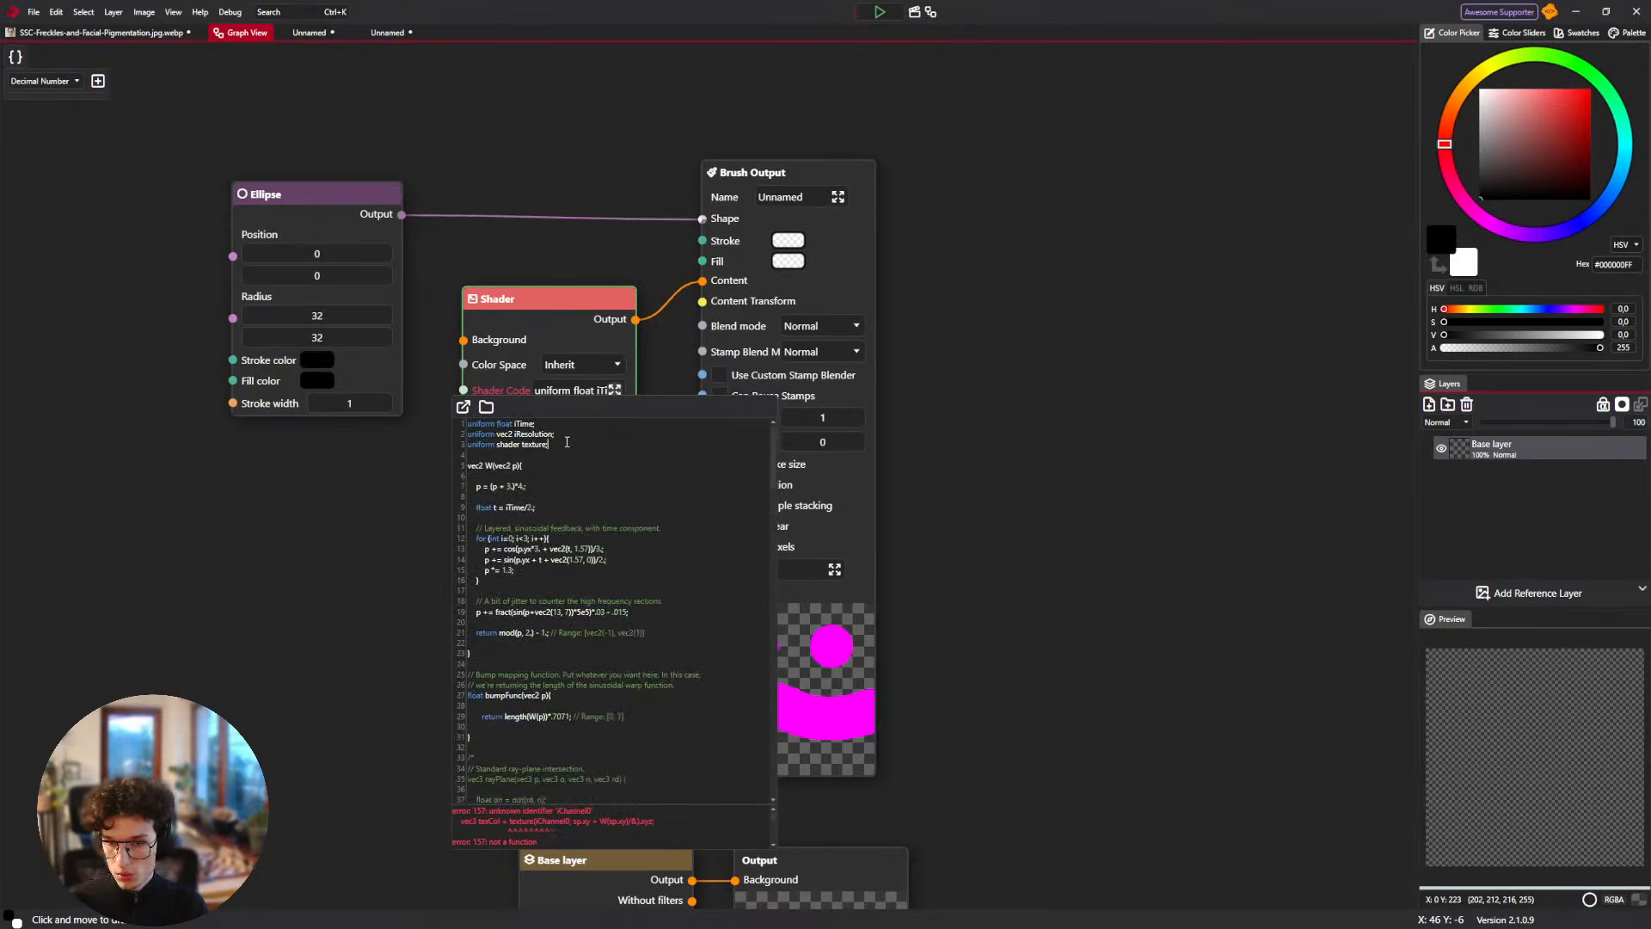
pyautogui.press('Return')
pyautogui.write('uniform c')
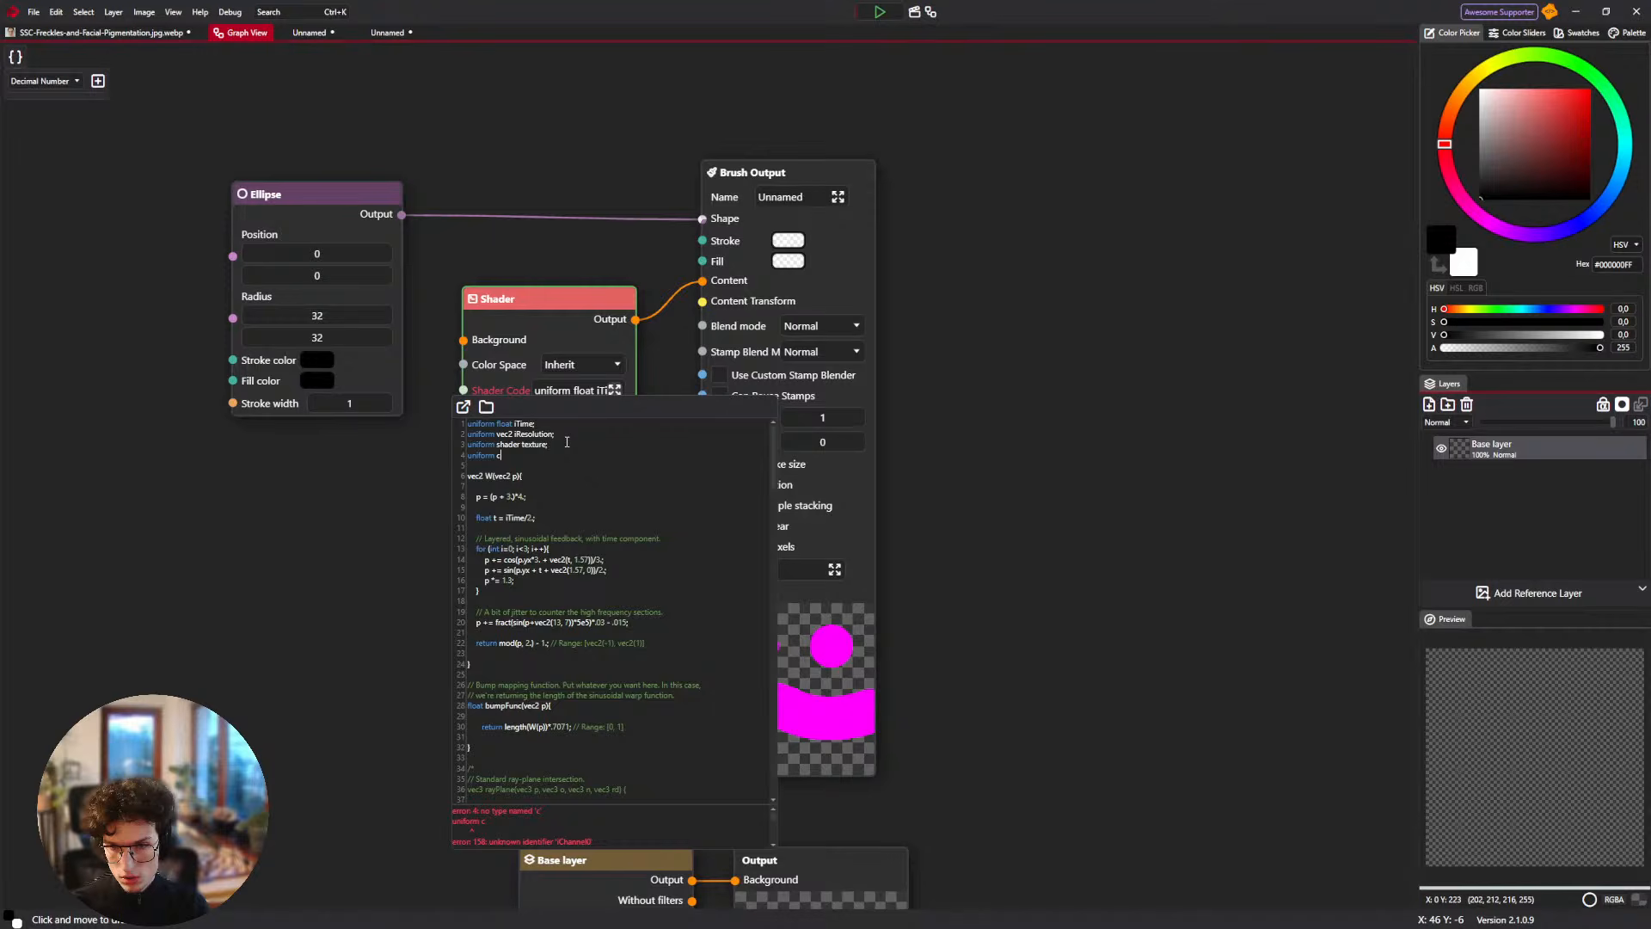
pyautogui.press('BackSpace')
pyautogui.write('shader iChannel0;')
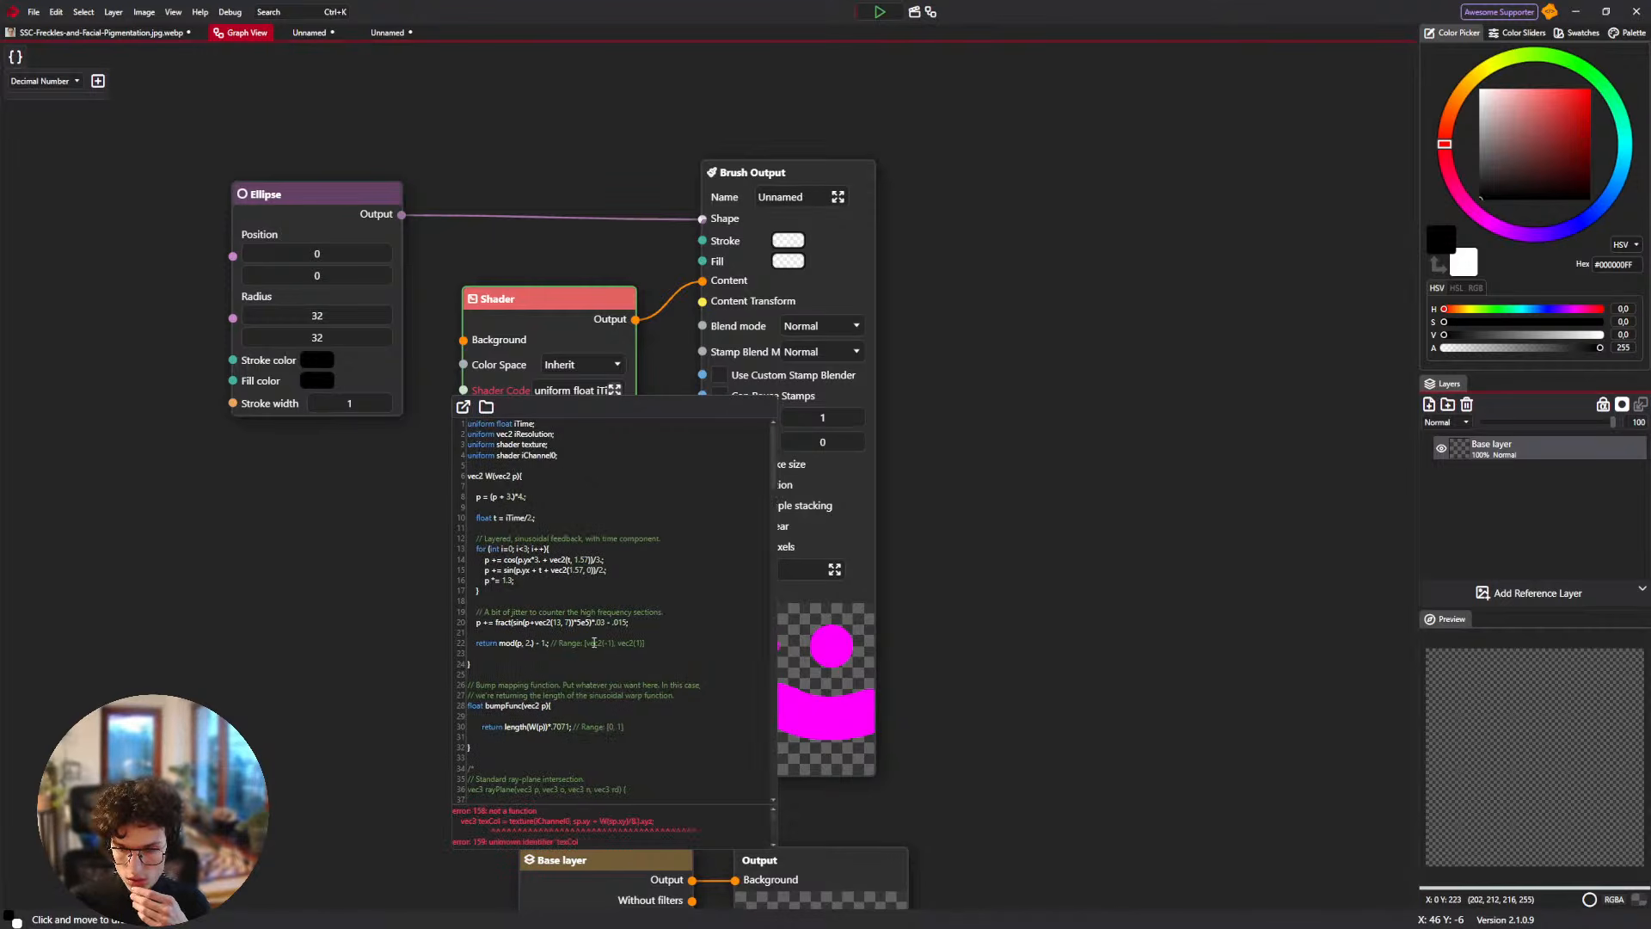
# Switch to the browser, search the web for the GLSL texture function in a new tab, and open the Khronos OpenGL reference page.
pyautogui.scroll(-15, 596, 649)
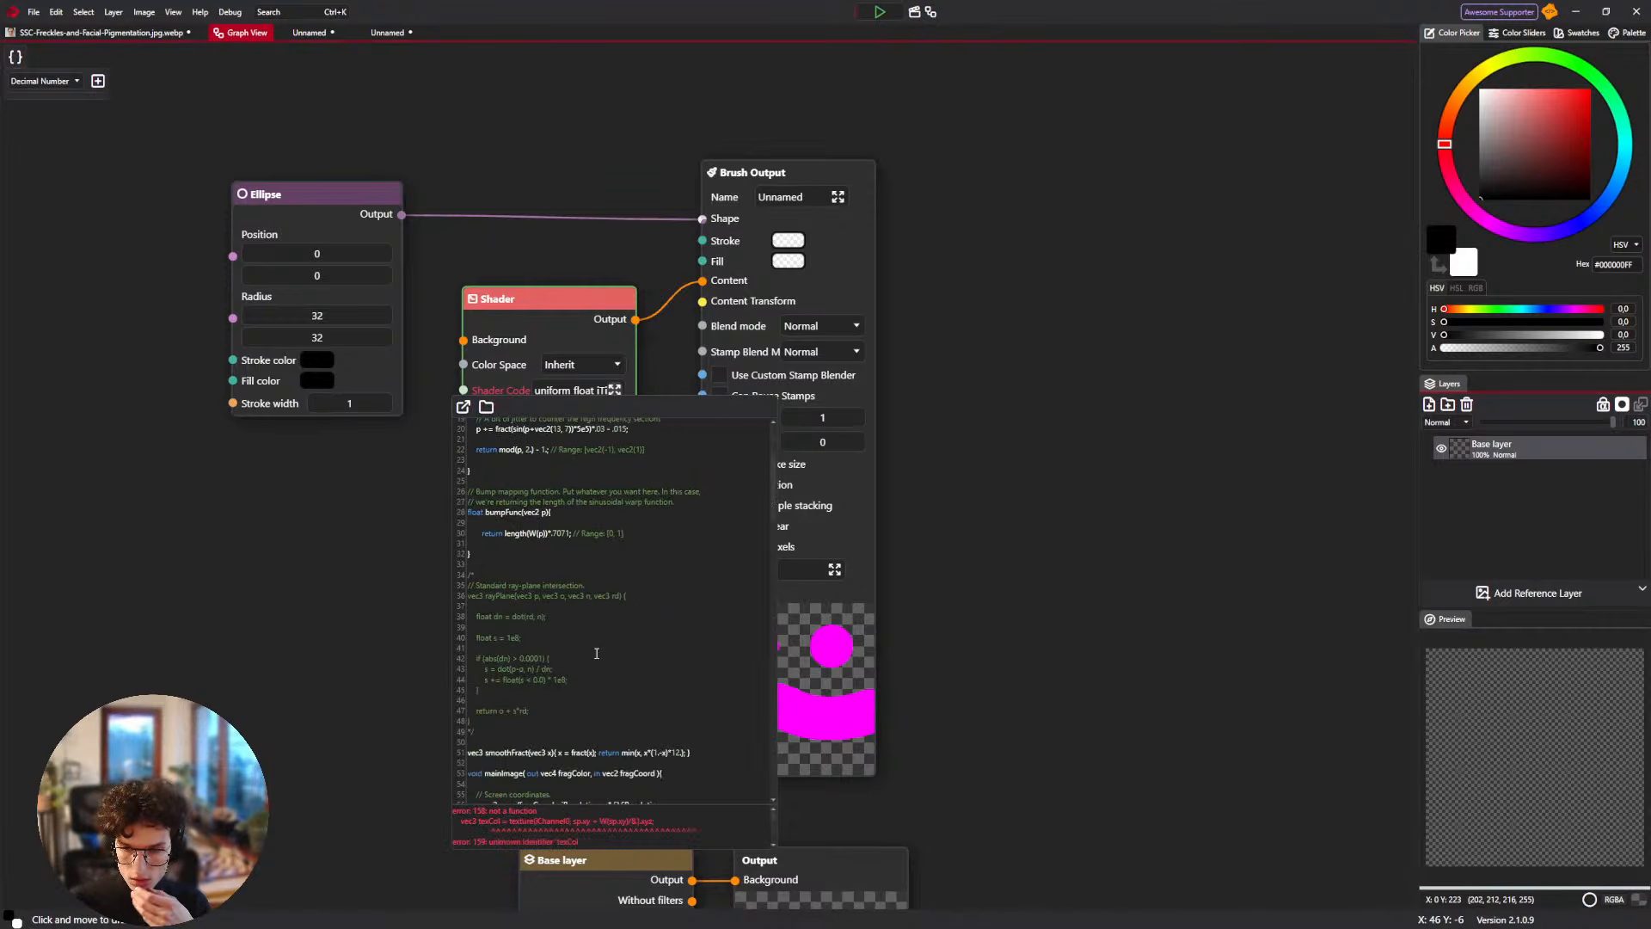
pyautogui.scroll(-6, 596, 654)
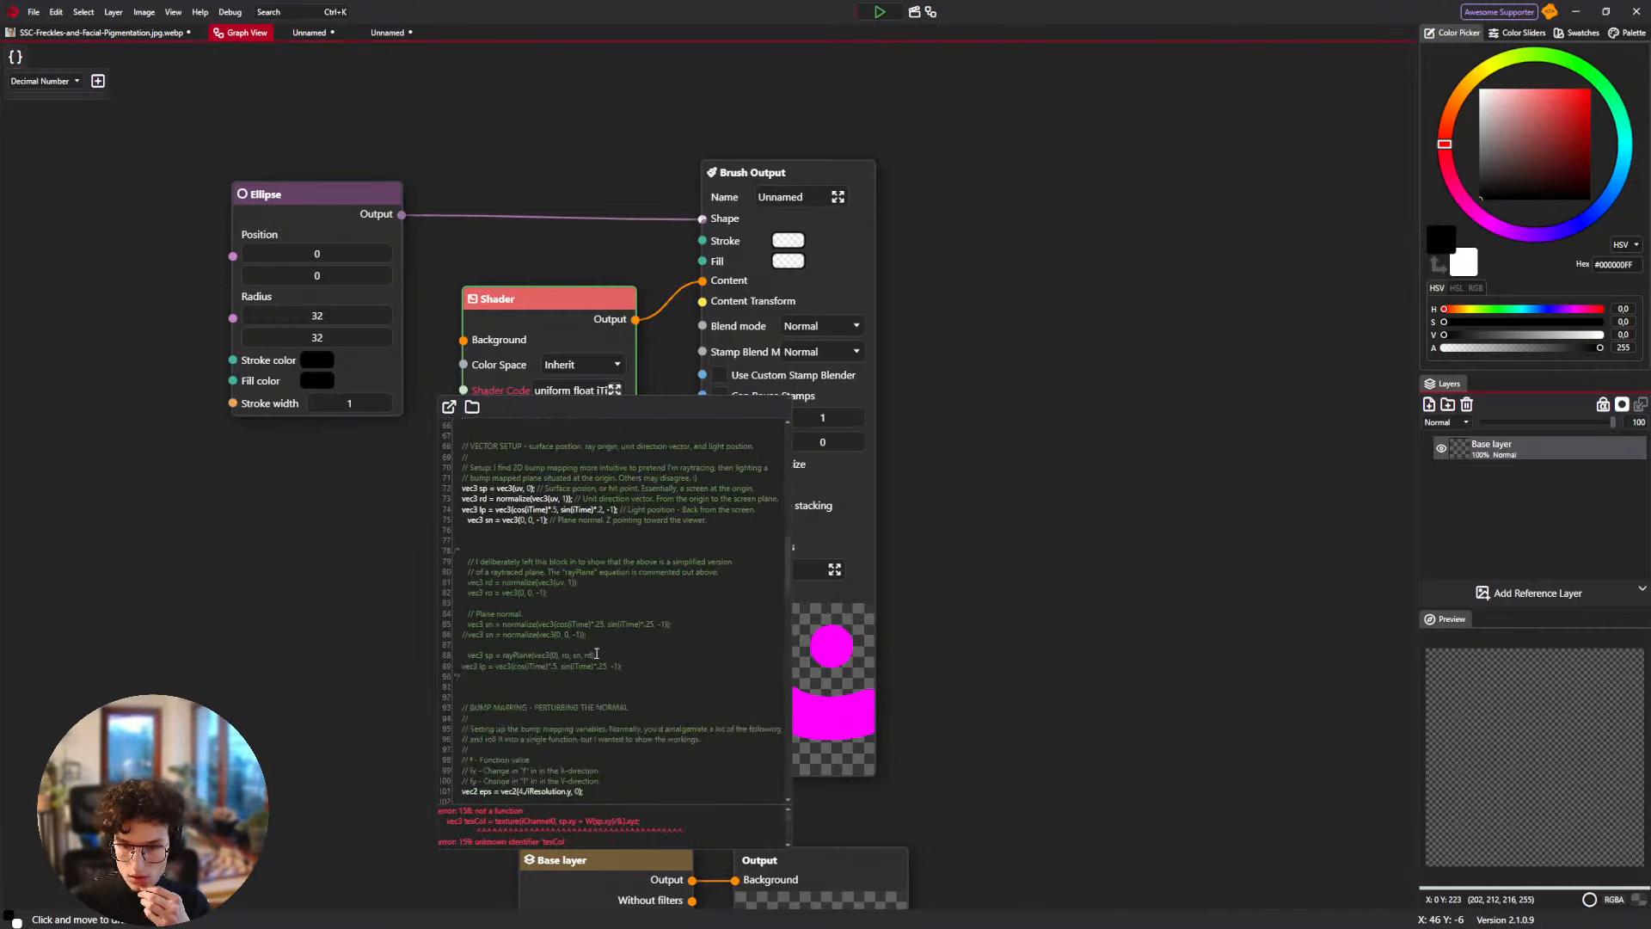
pyautogui.doubleClick(507, 820)
pyautogui.scroll(-3, 595, 637)
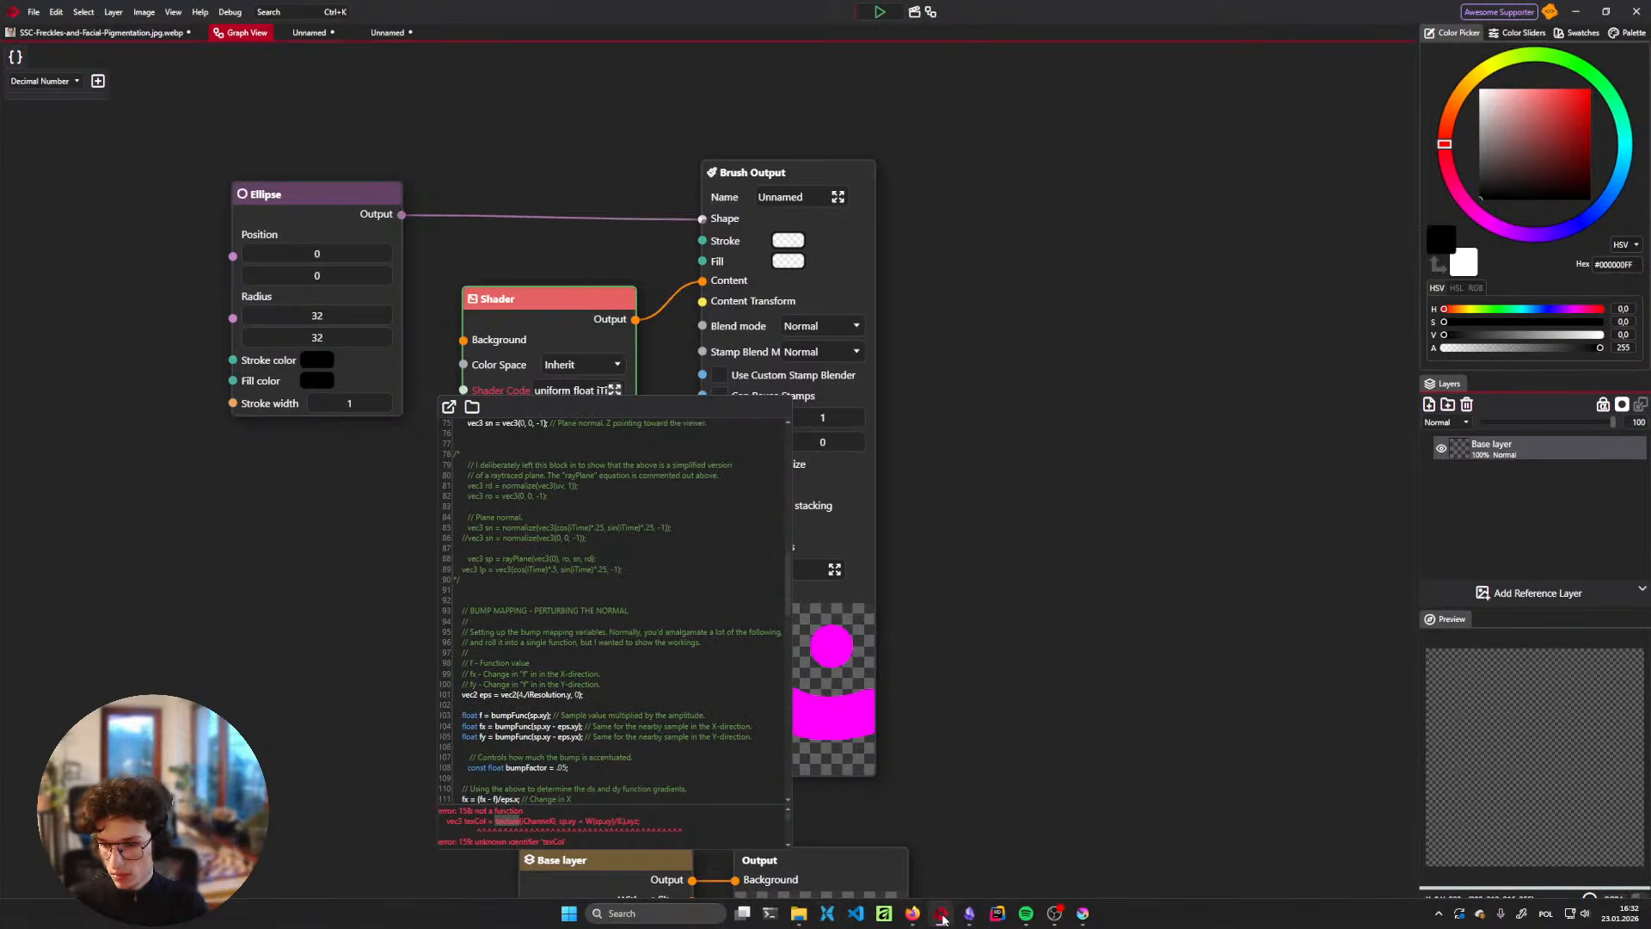
pyautogui.moveTo(911, 913)
pyautogui.click(991, 877)
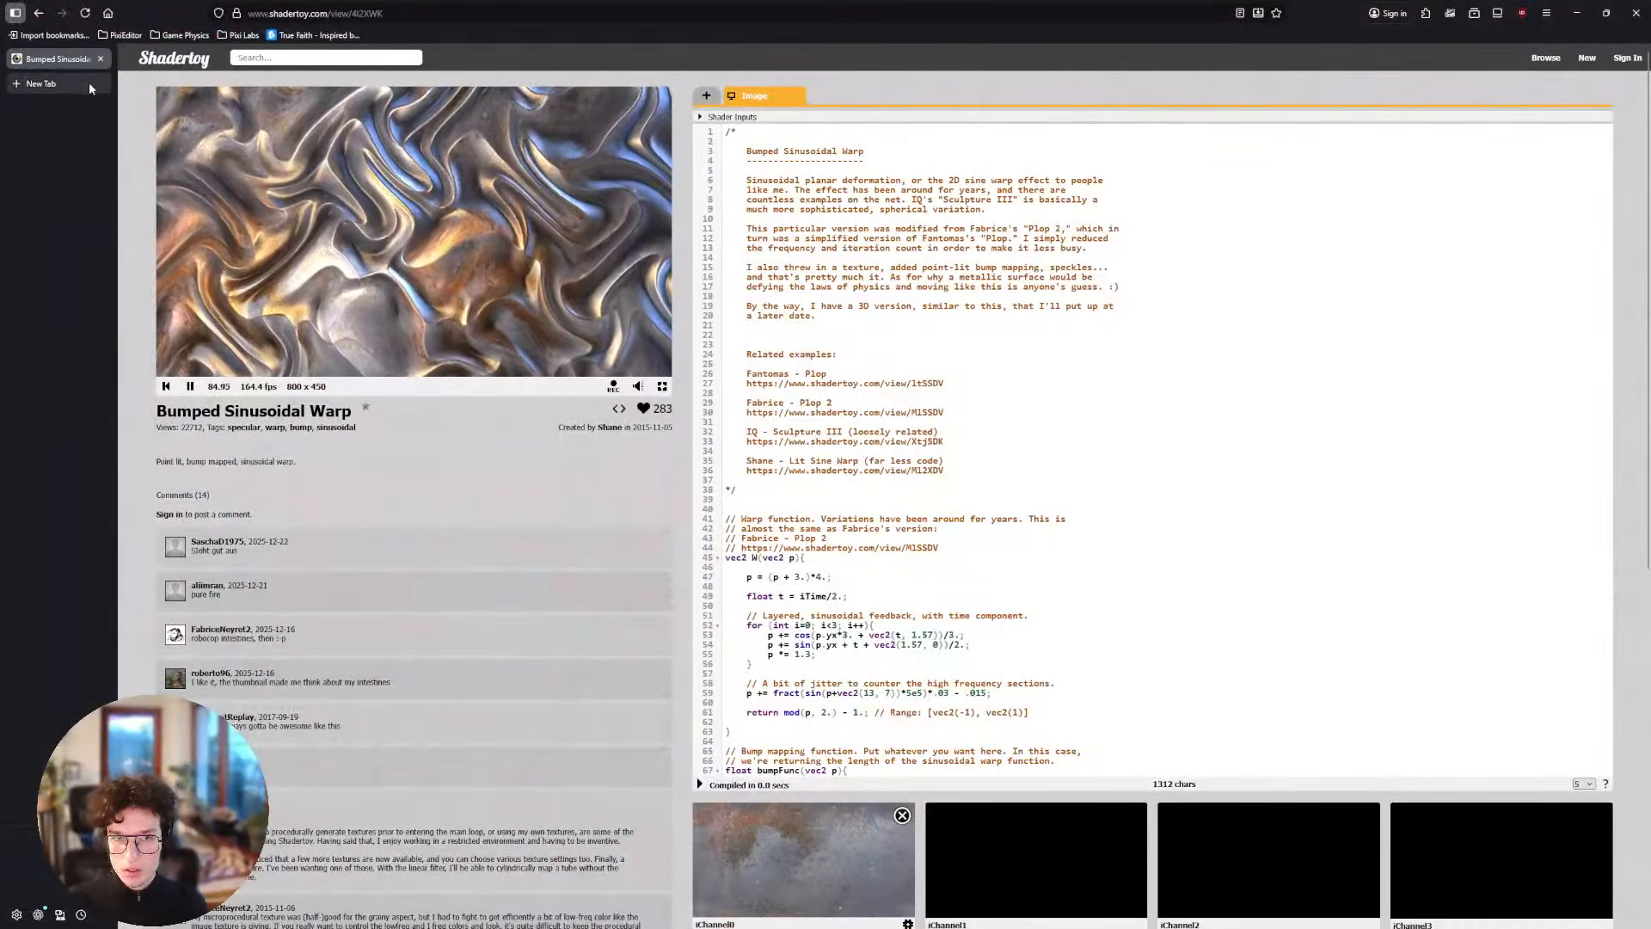
pyautogui.hotkey('ctrl', 't')
pyautogui.write('texture glsl')
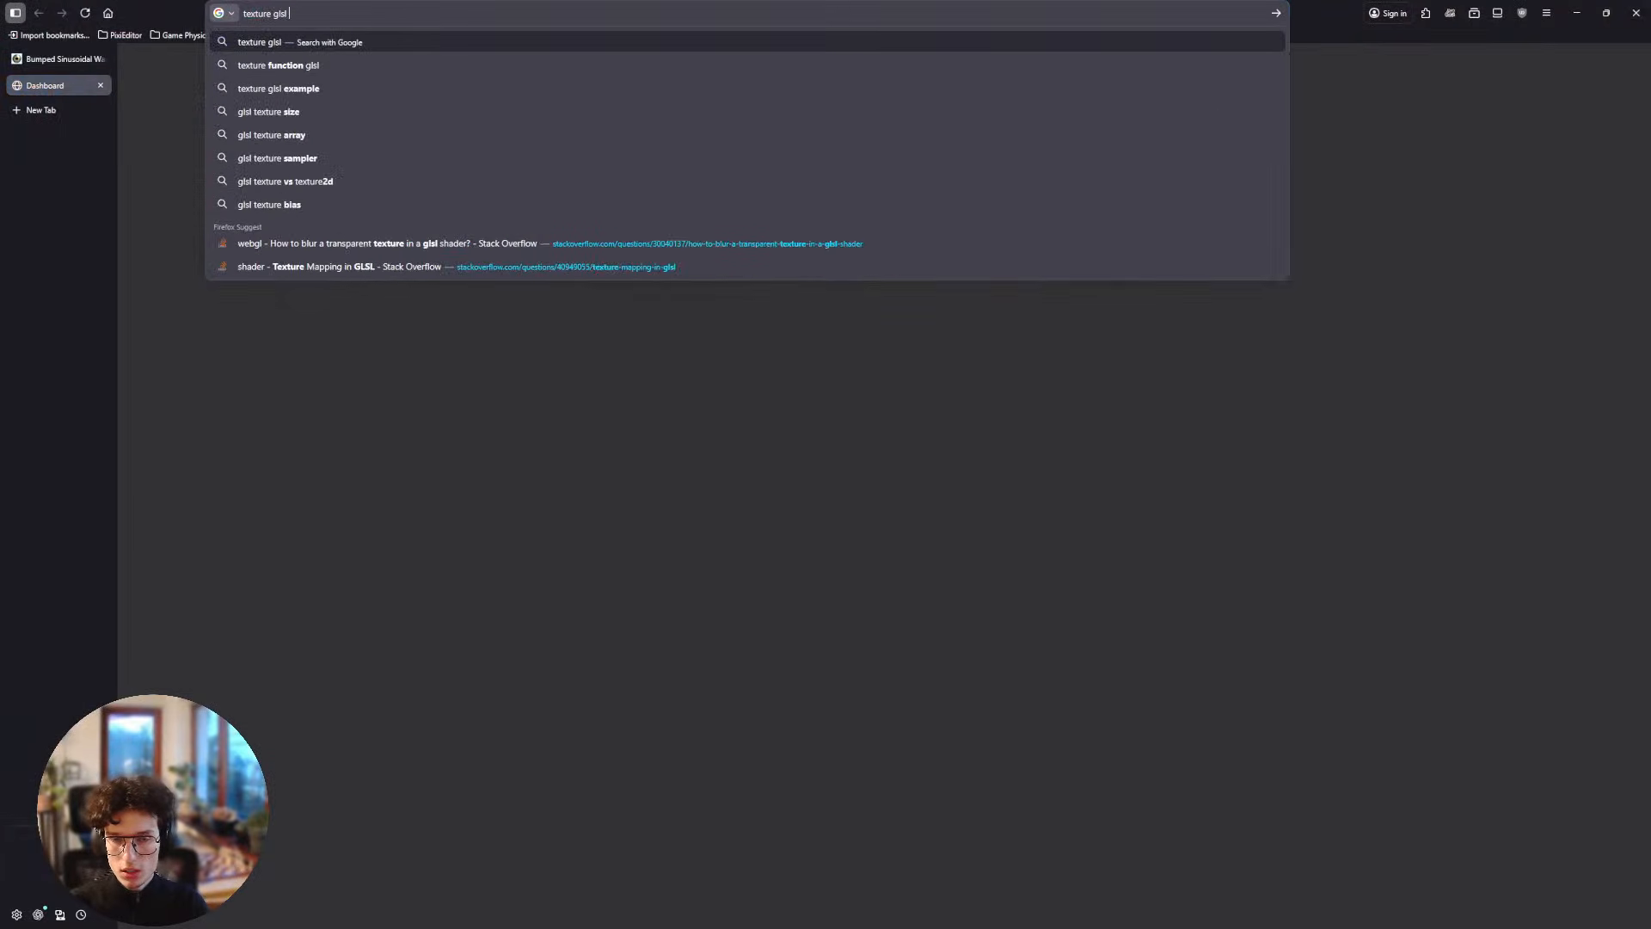
pyautogui.press('Down')
pyautogui.press('Return')
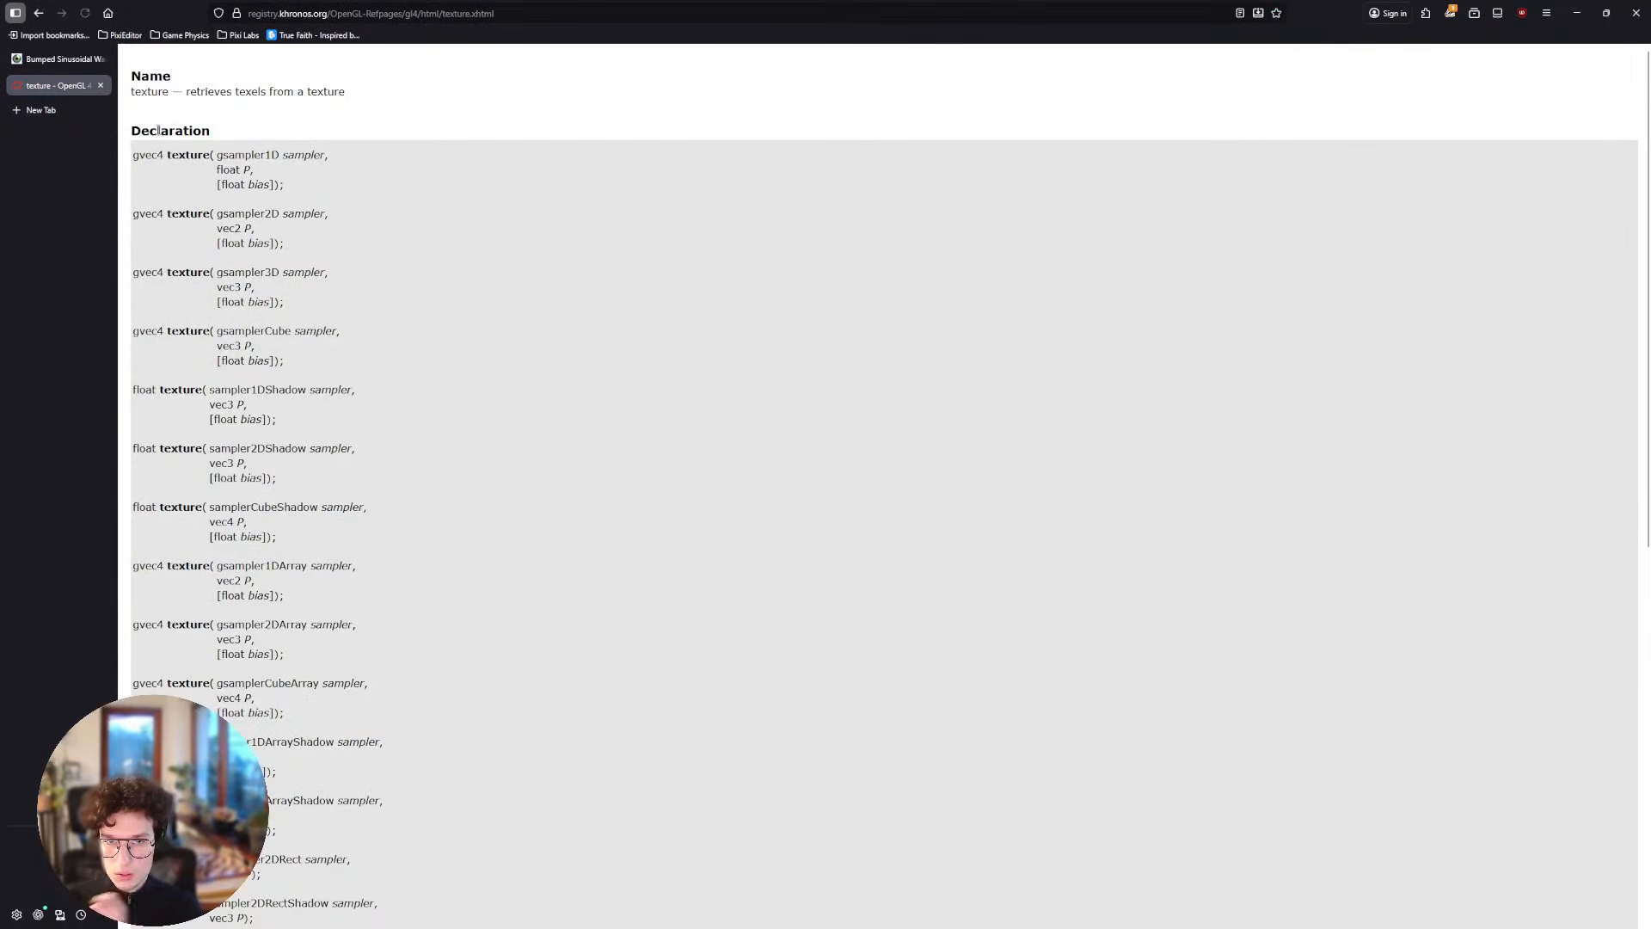
# Read the purpose, declarations and parameters of the texture function on the Khronos reference page.
pyautogui.moveTo(185, 92); pyautogui.dragTo(278, 92)
pyautogui.click(352, 96)
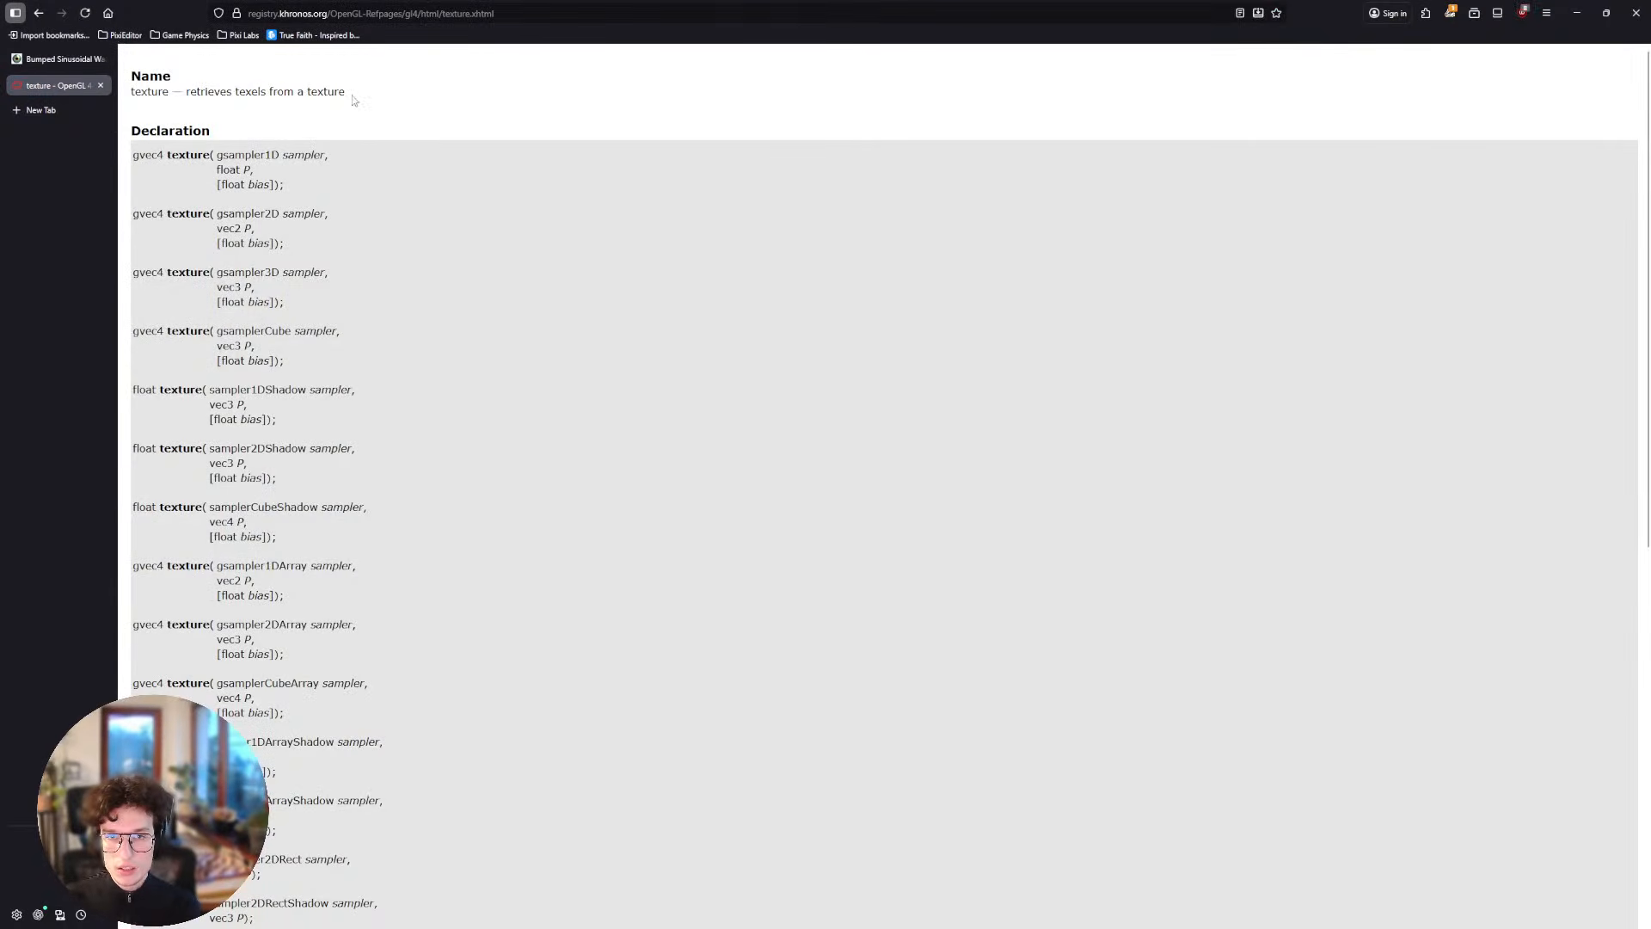
pyautogui.scroll(-4, 352, 100)
pyautogui.scroll(1, 348, 112)
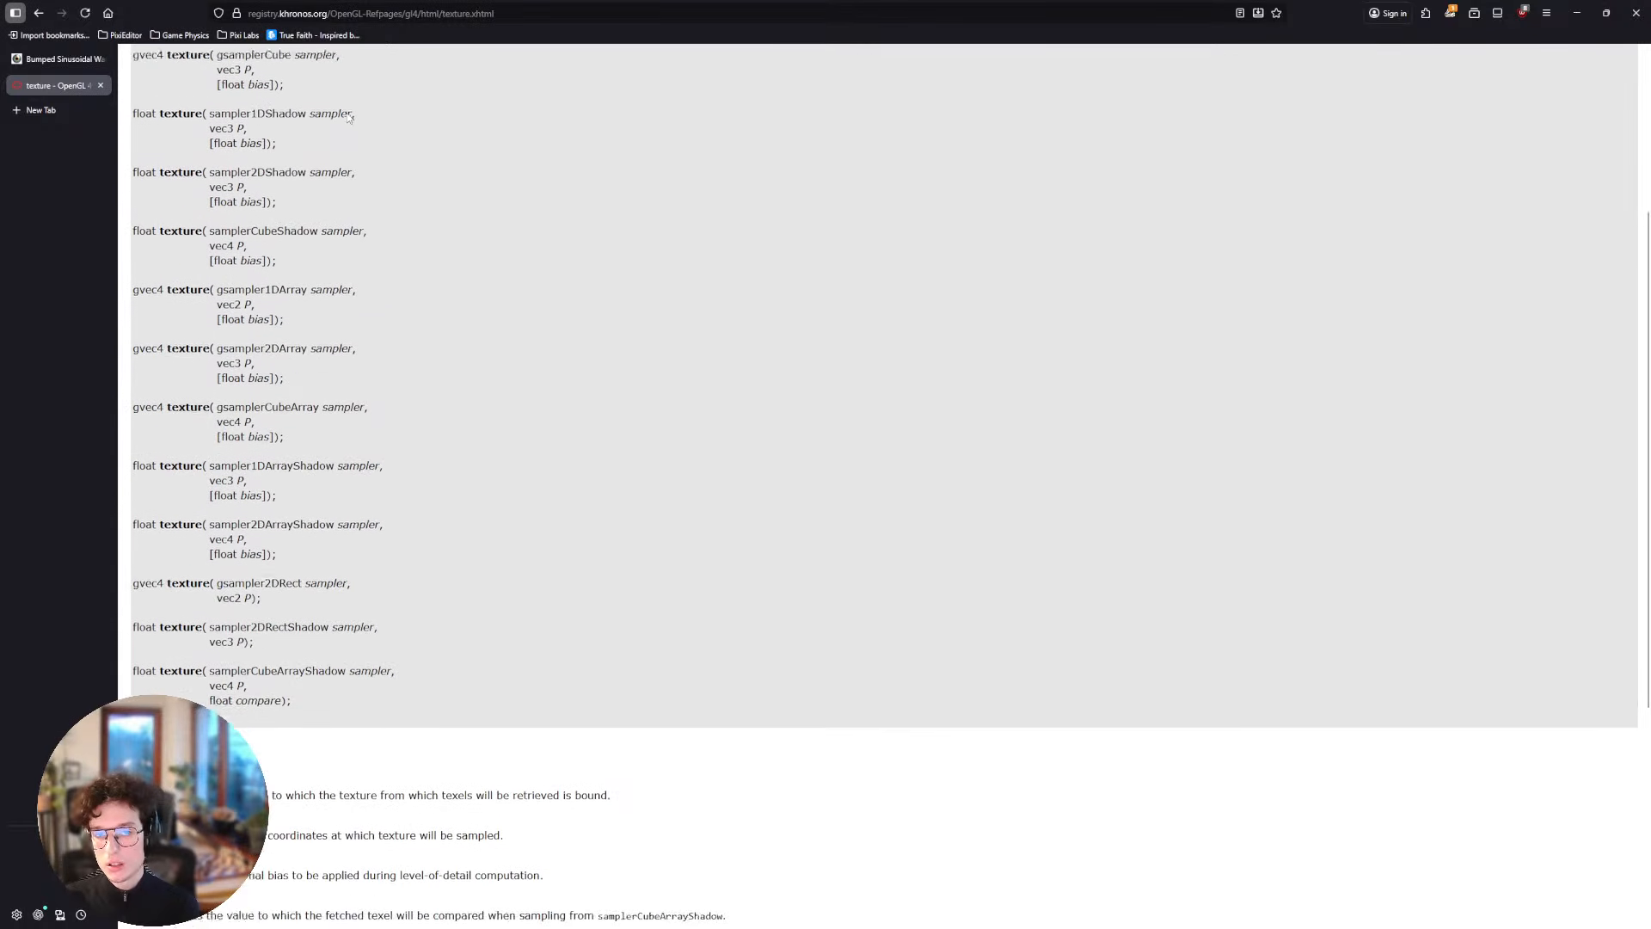
pyautogui.scroll(-3, 347, 112)
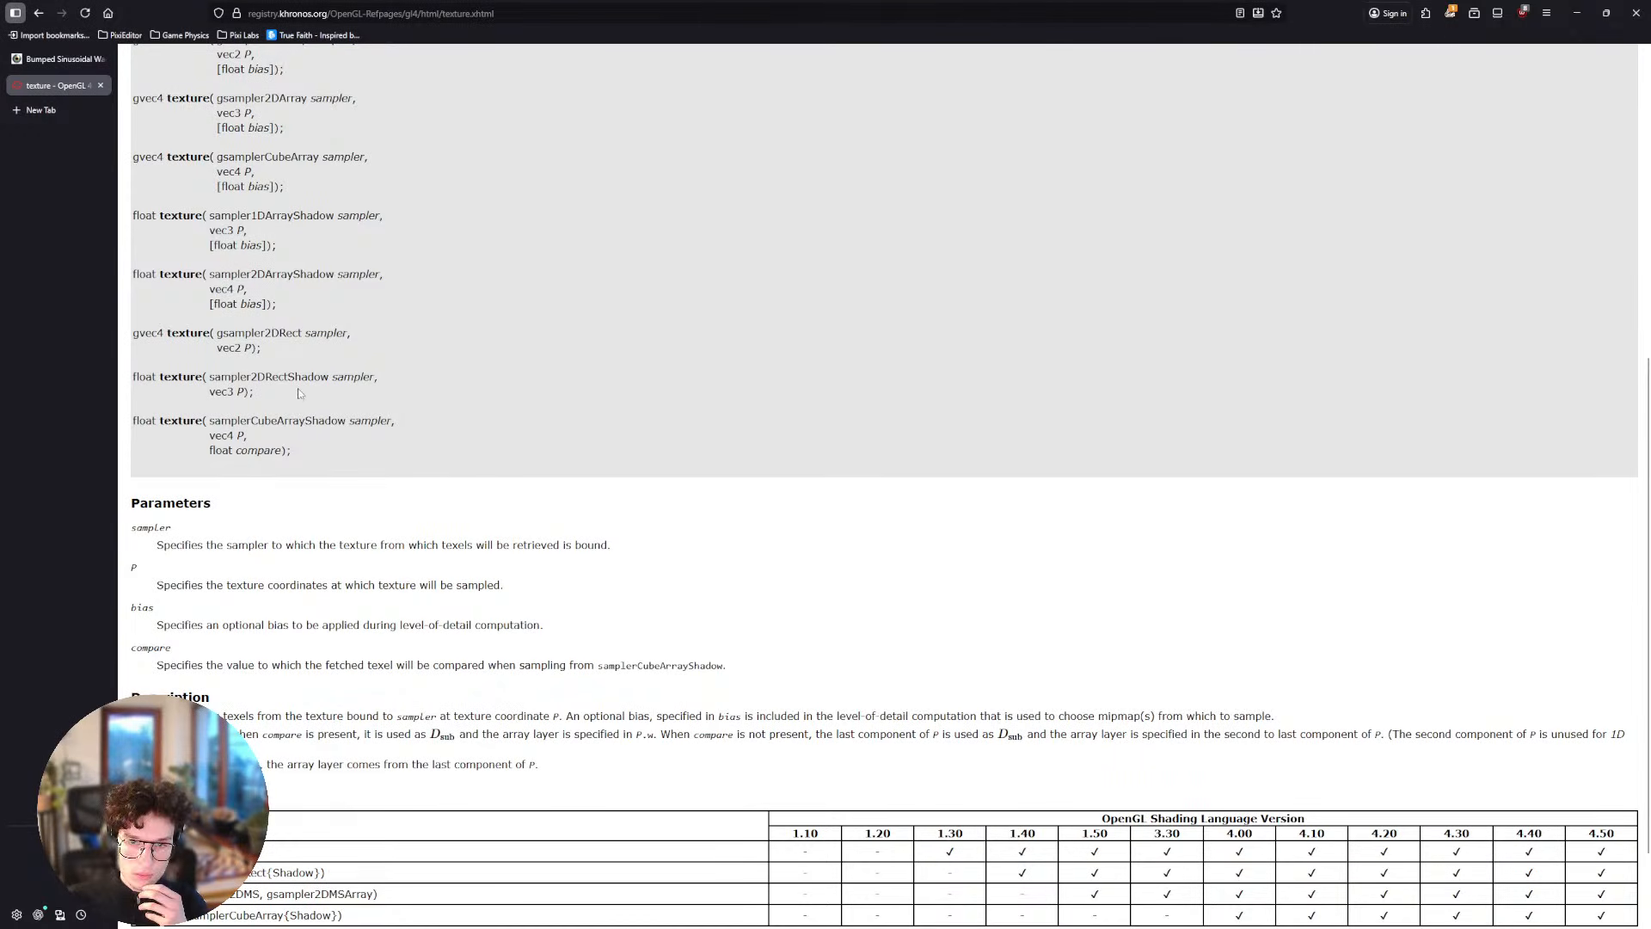
# Review the sampler types and return types in the texture function's declarations on the Khronos reference page.
pyautogui.scroll(2, 299, 393)
pyautogui.scroll(2, 155, 420)
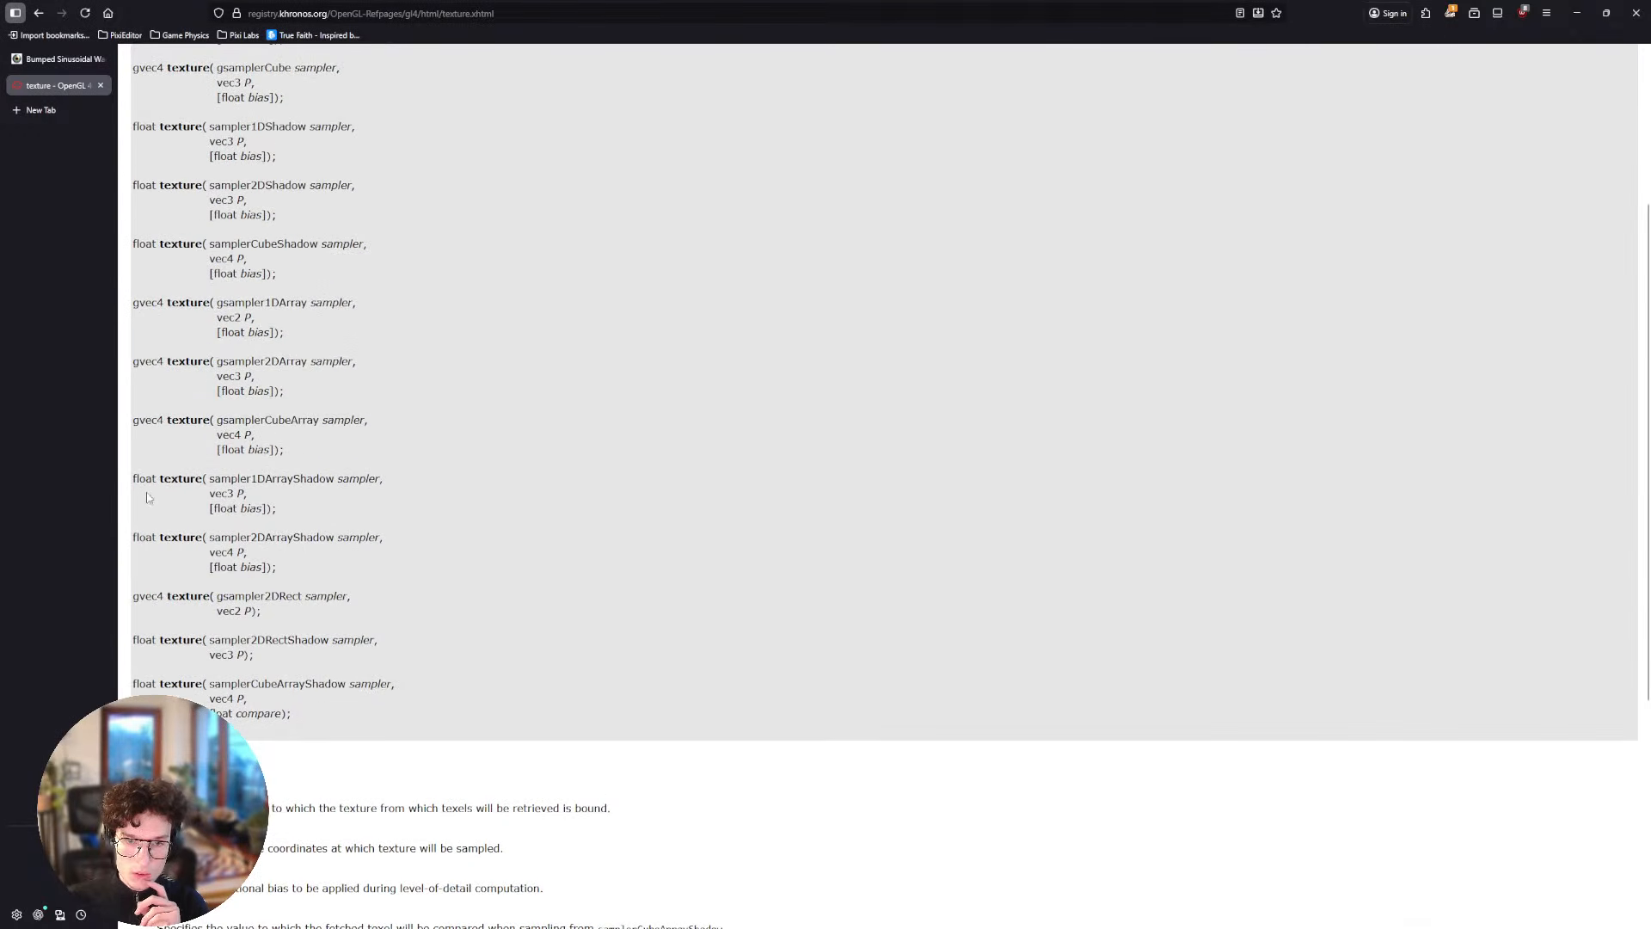
pyautogui.doubleClick(144, 478)
pyautogui.scroll(2, 206, 454)
pyautogui.scroll(3, 206, 454)
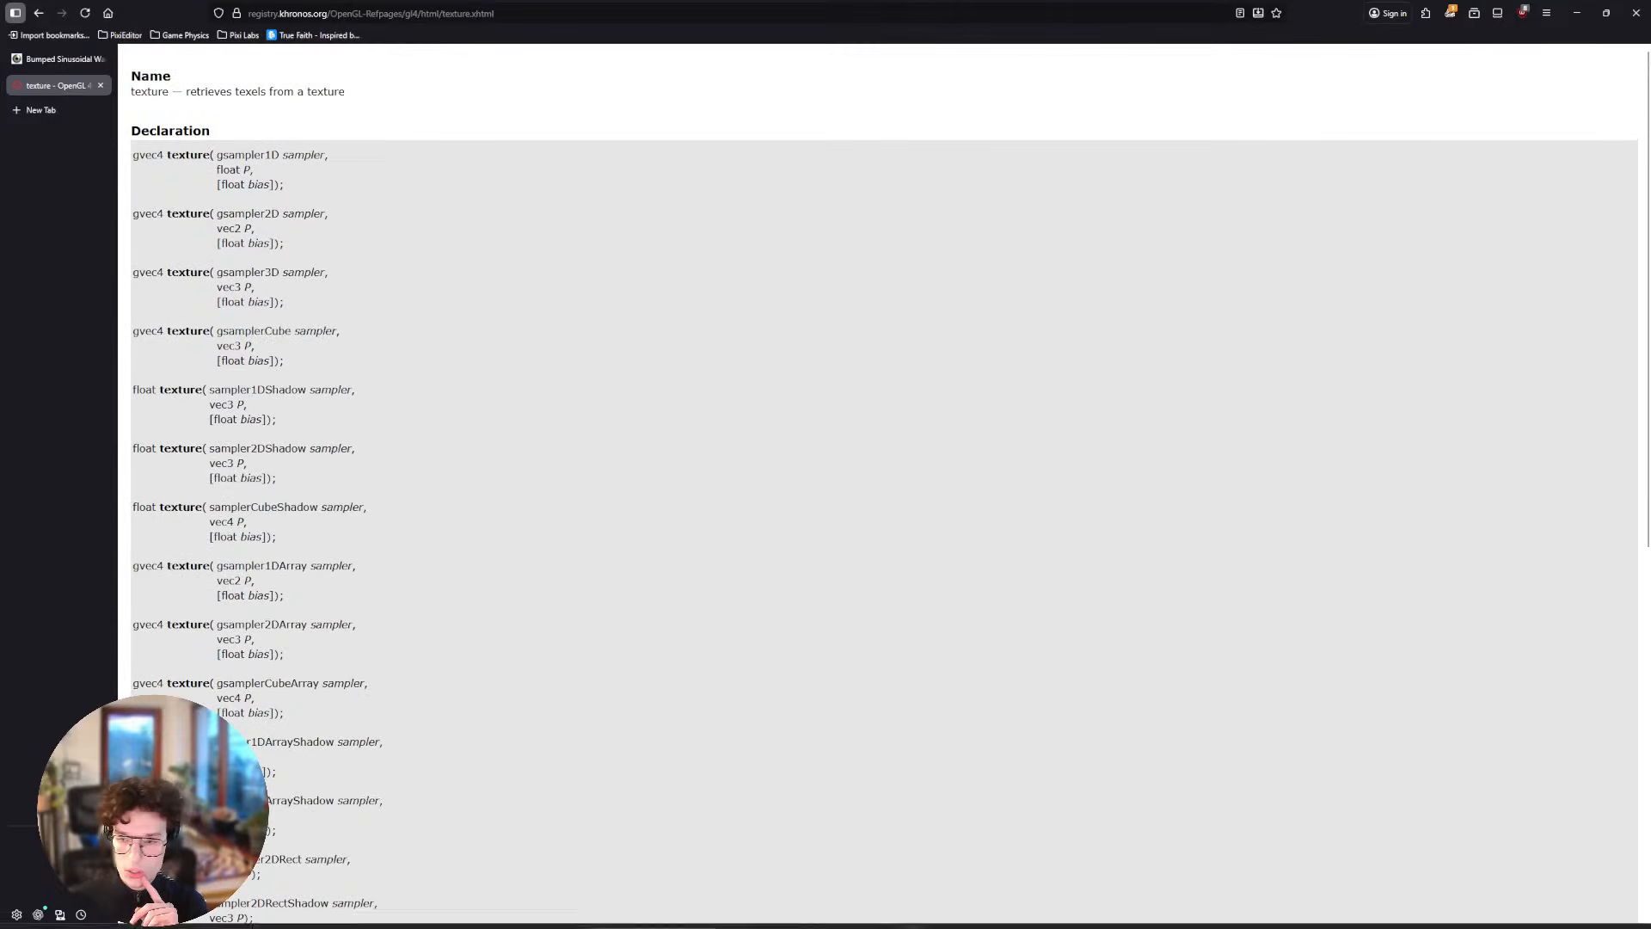
# Switch back to PixiEditor and examine the arguments of the texture call on the texCol line of the Shader node's code.
pyautogui.click(941, 914)
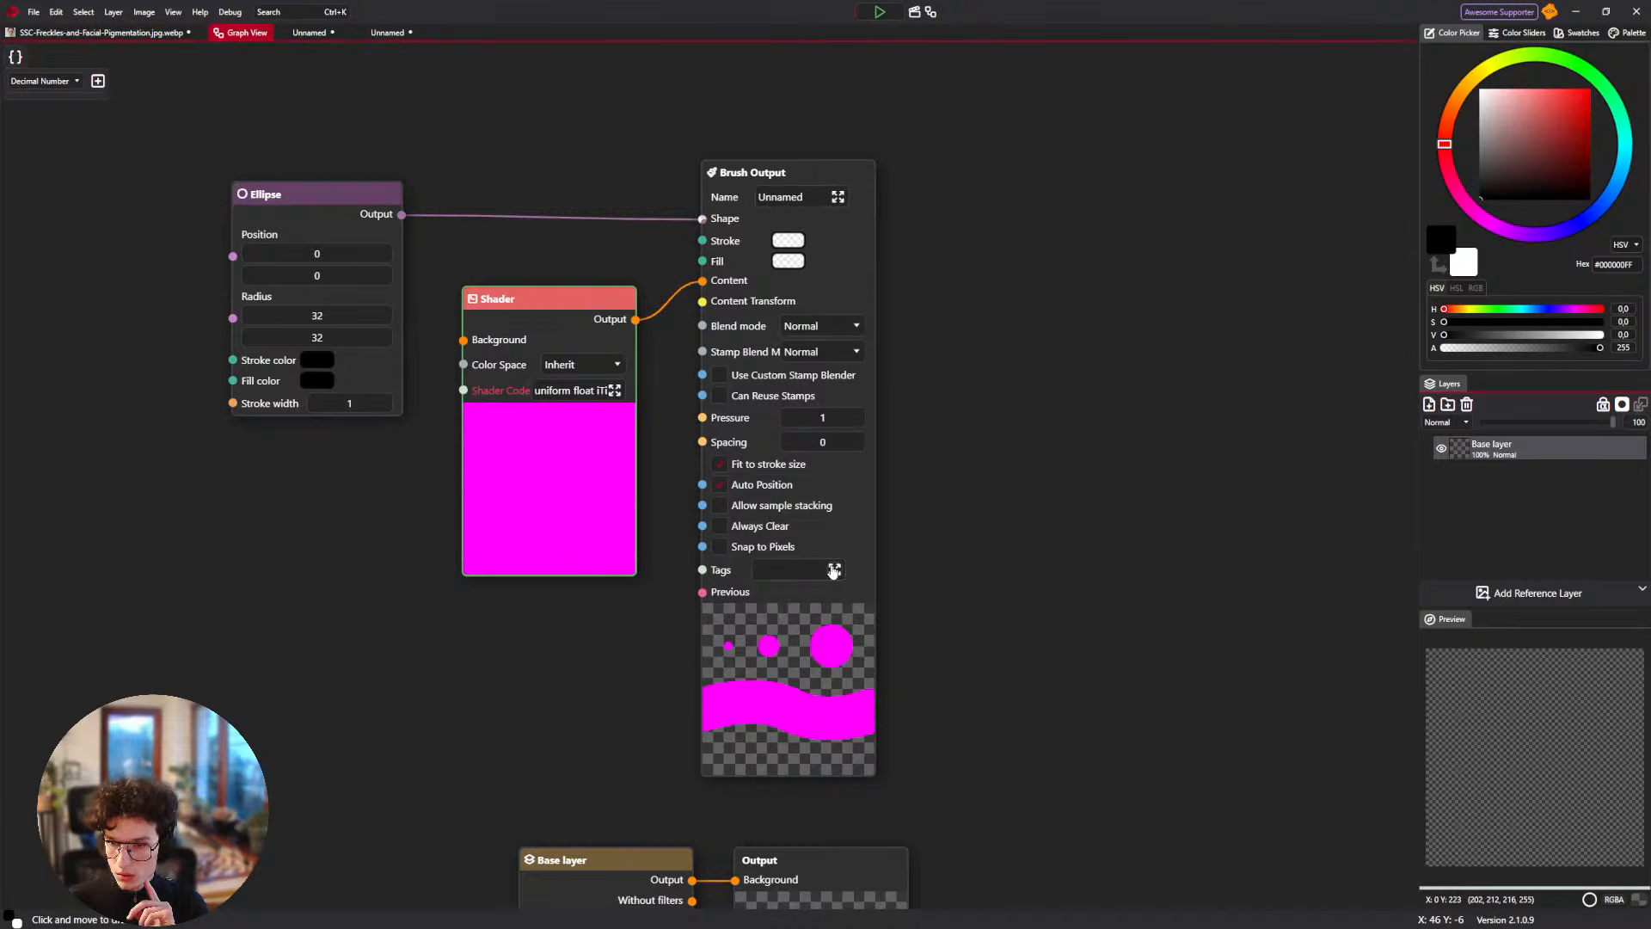
pyautogui.click(614, 390)
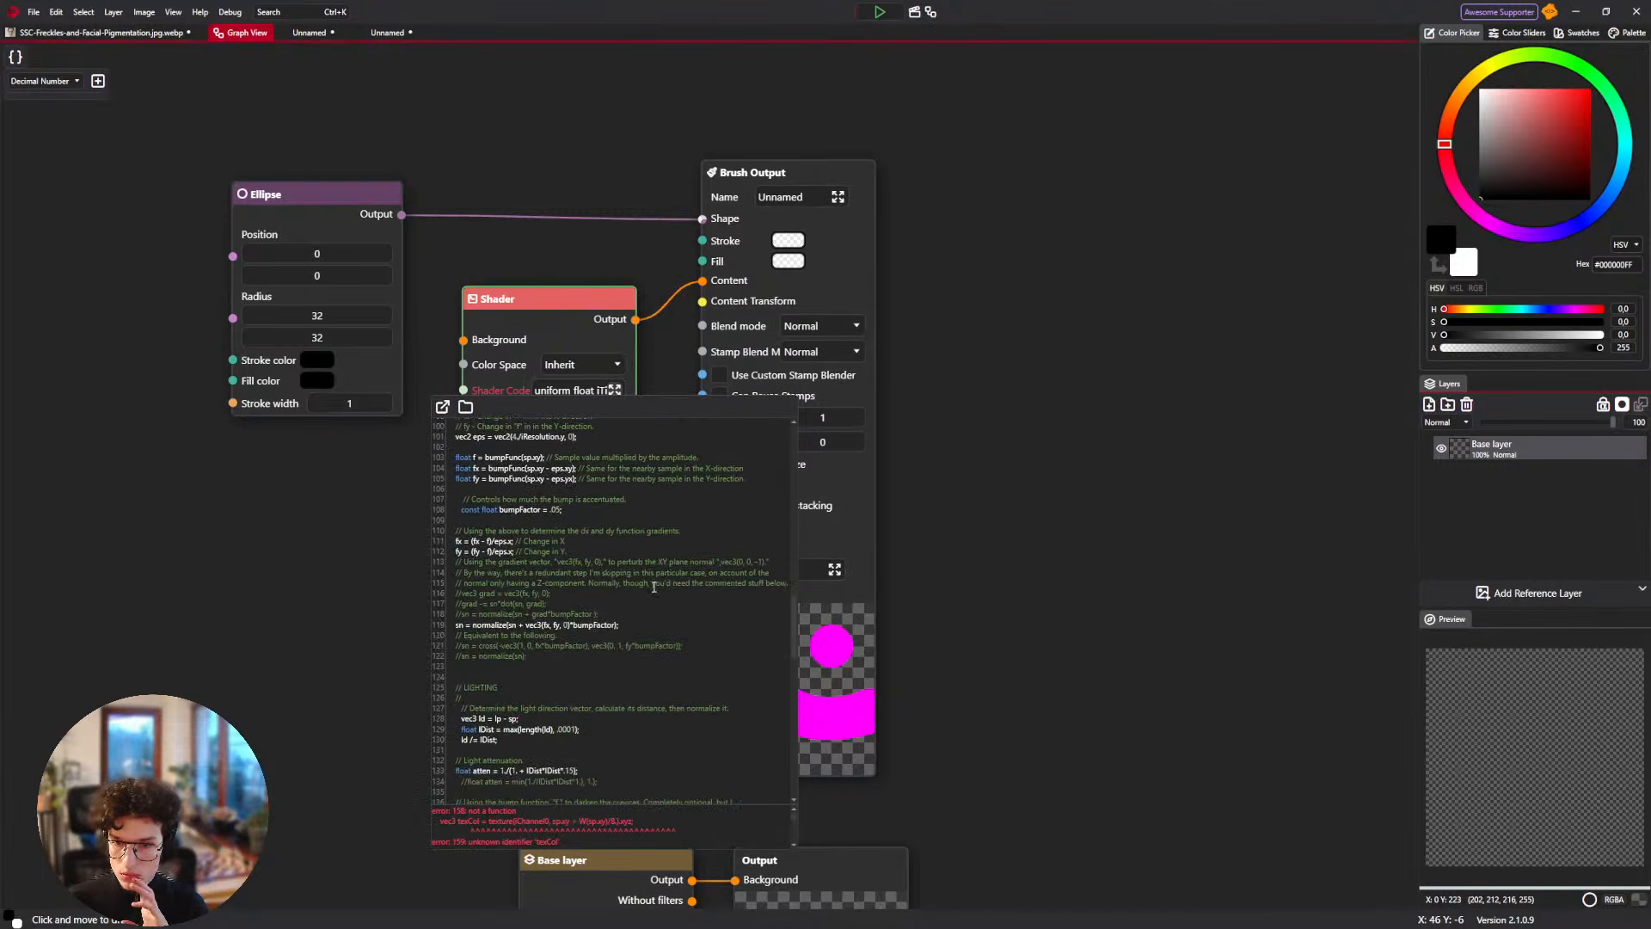
pyautogui.scroll(-10, 652, 583)
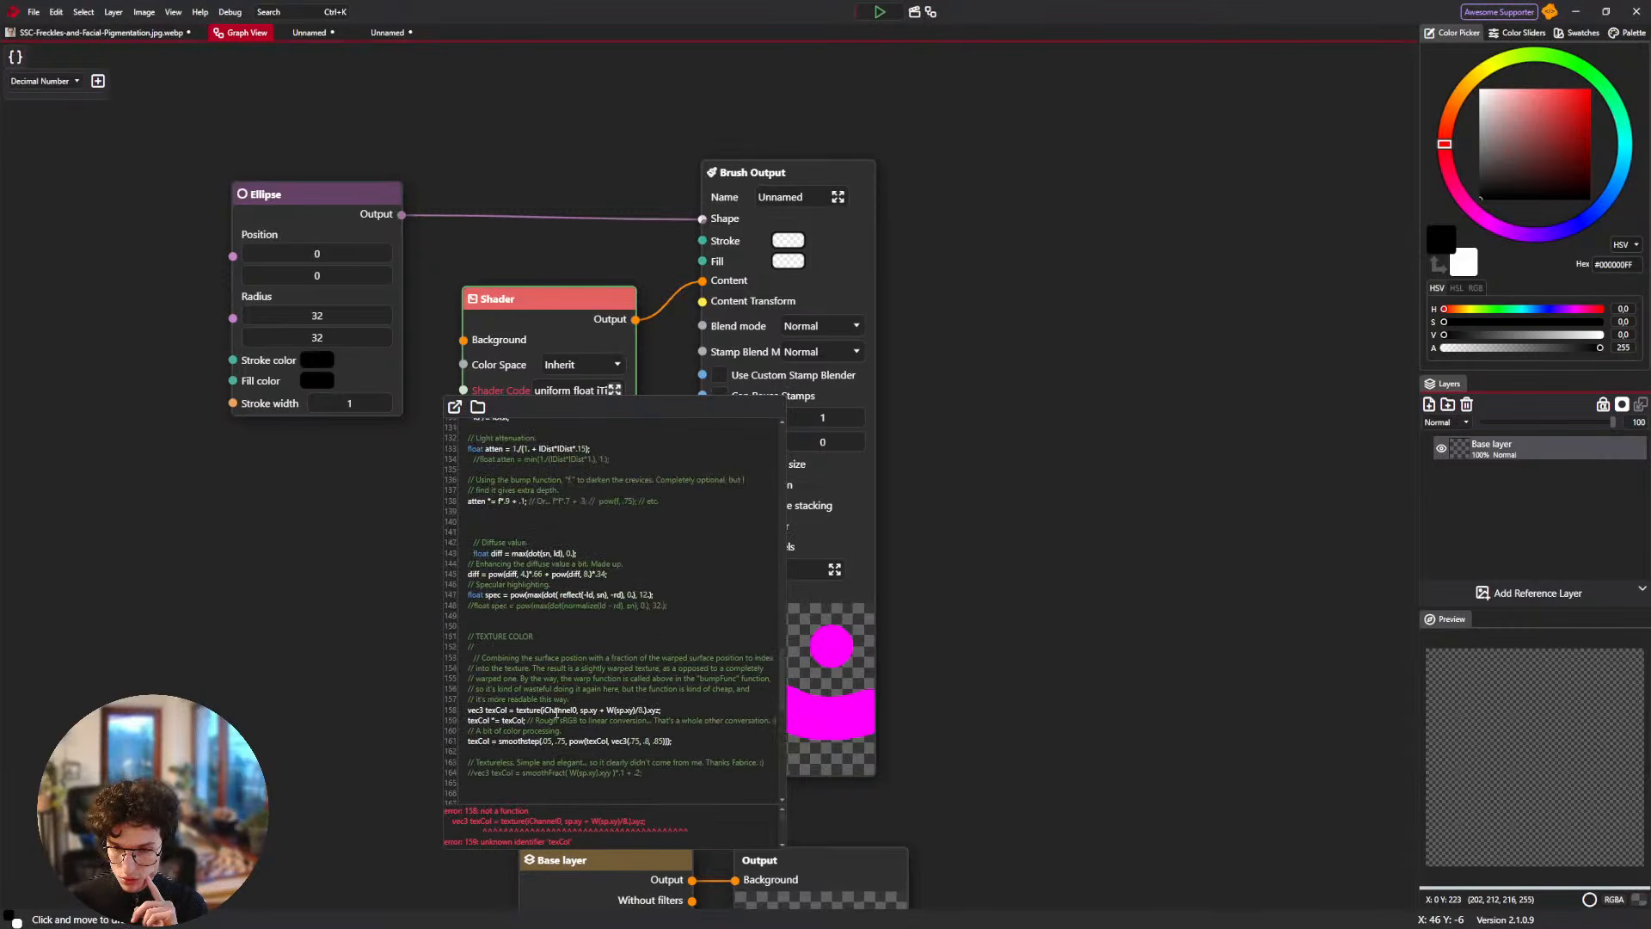
pyautogui.moveTo(640, 707); pyautogui.dragTo(563, 710)
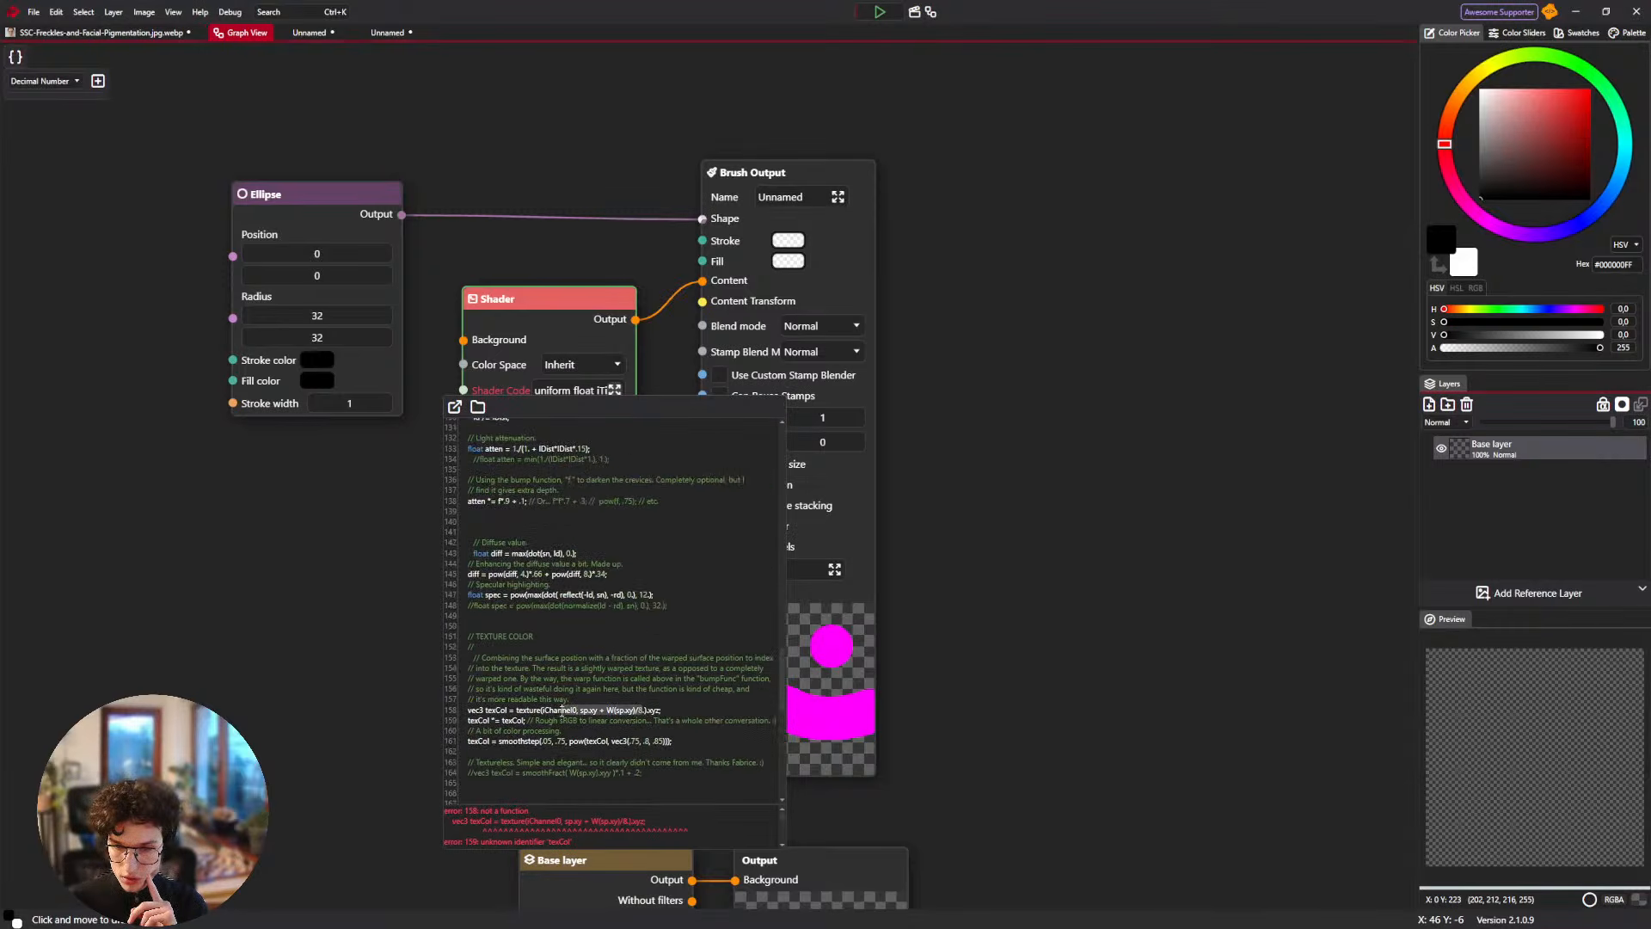
pyautogui.click(605, 710)
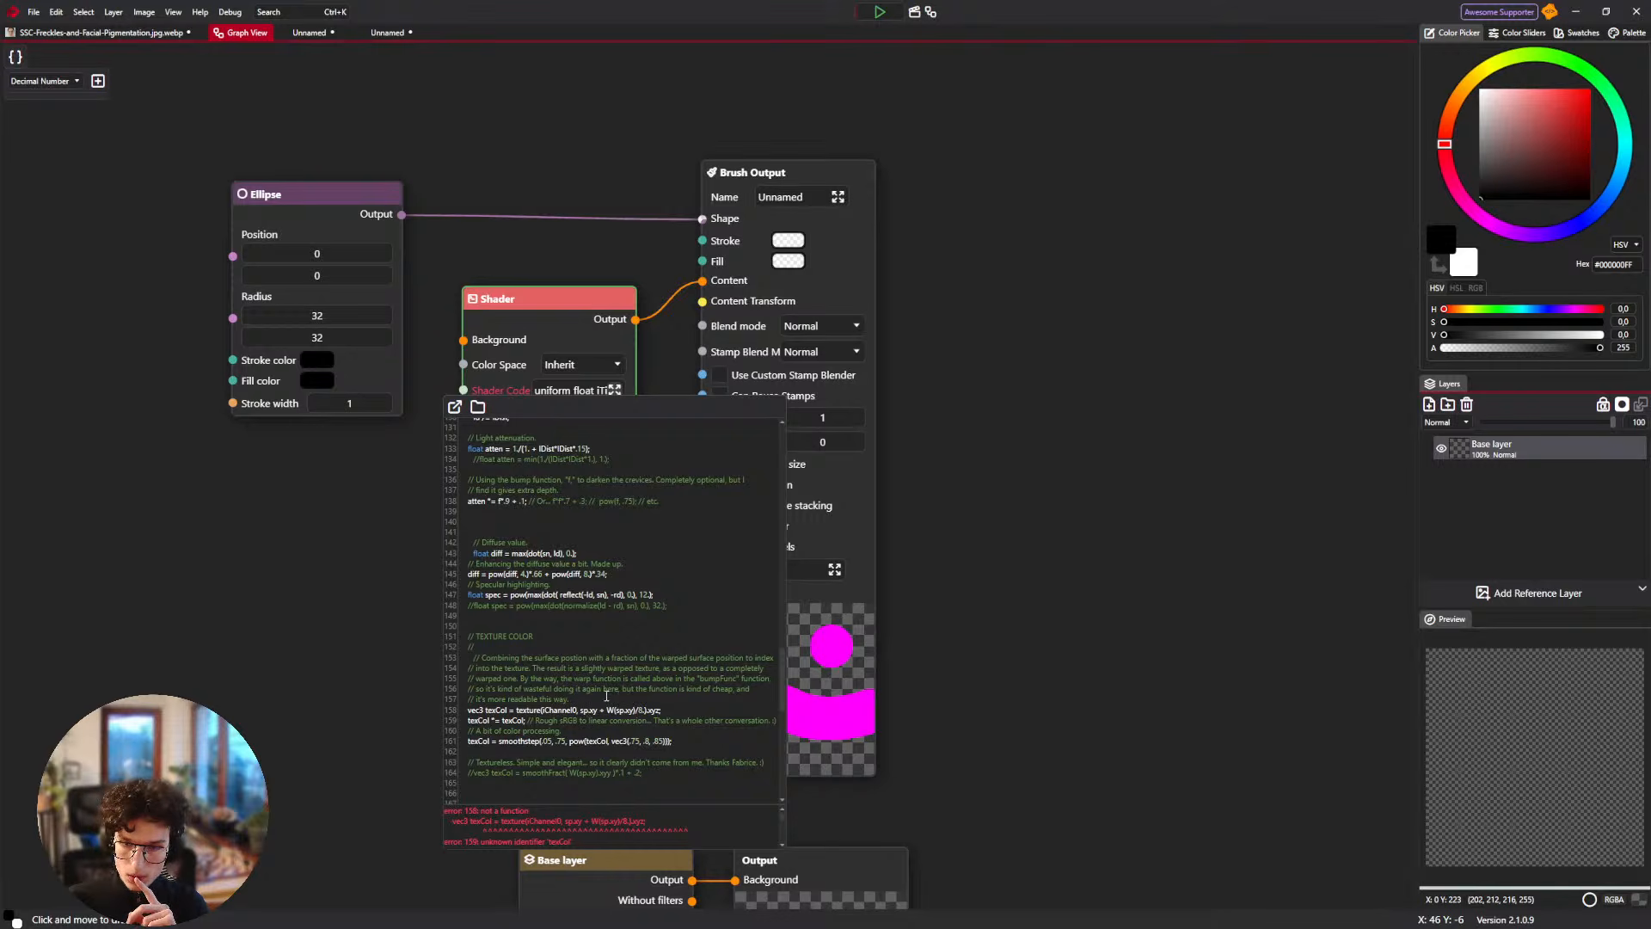
pyautogui.scroll(-1, 654, 705)
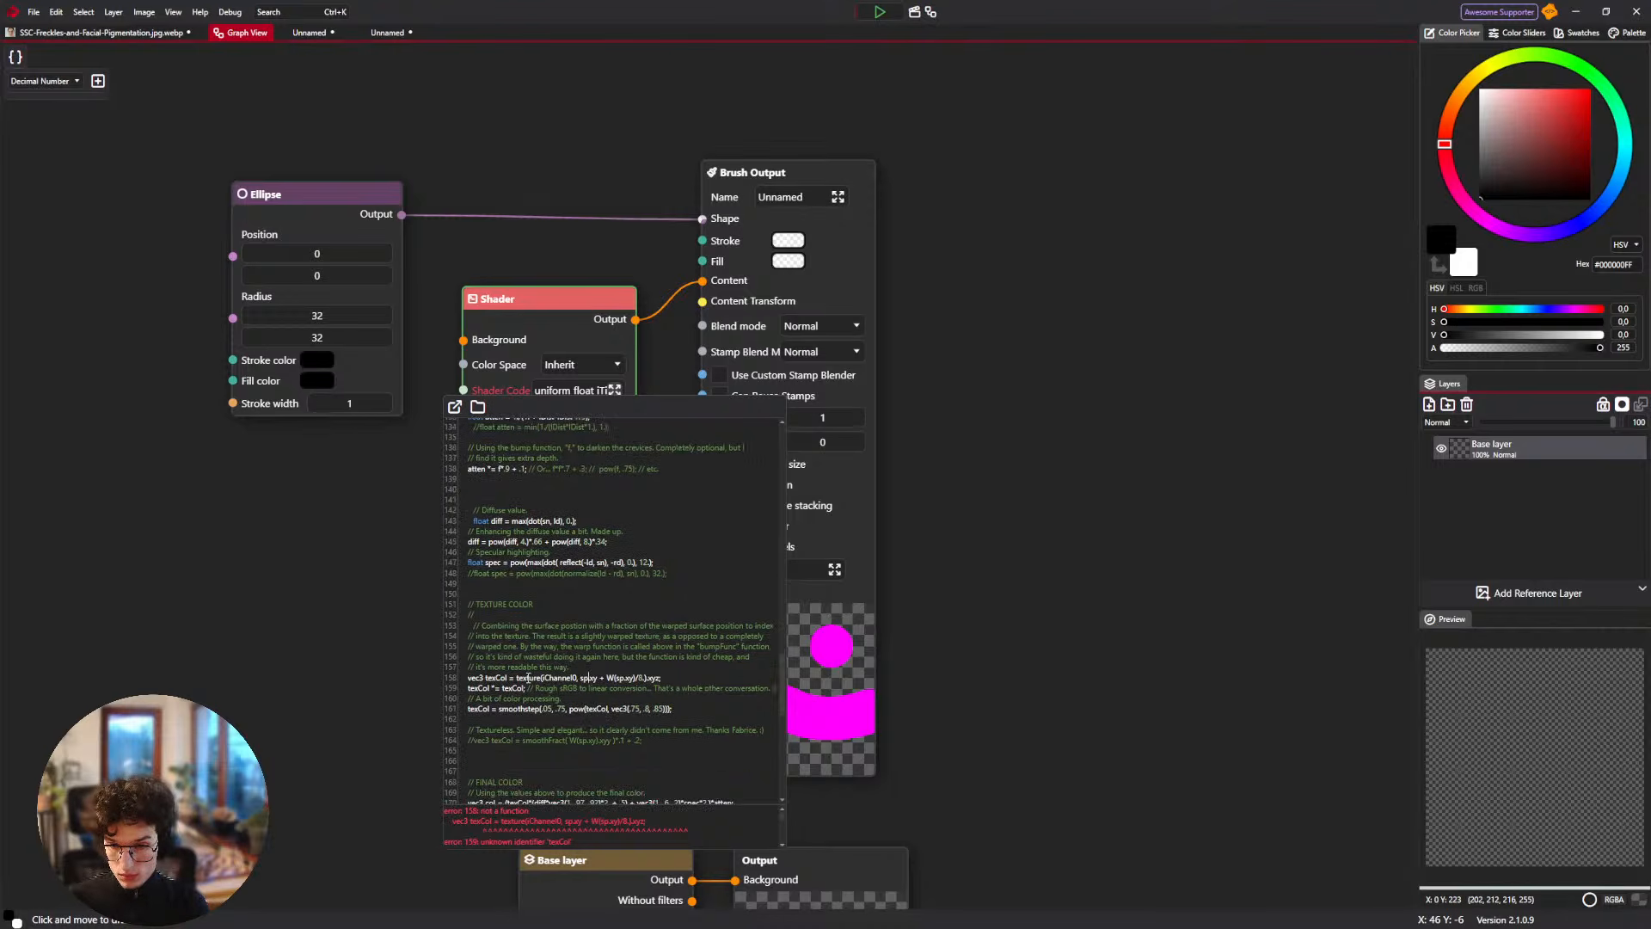
pyautogui.hotkey('alt', 'Tab')
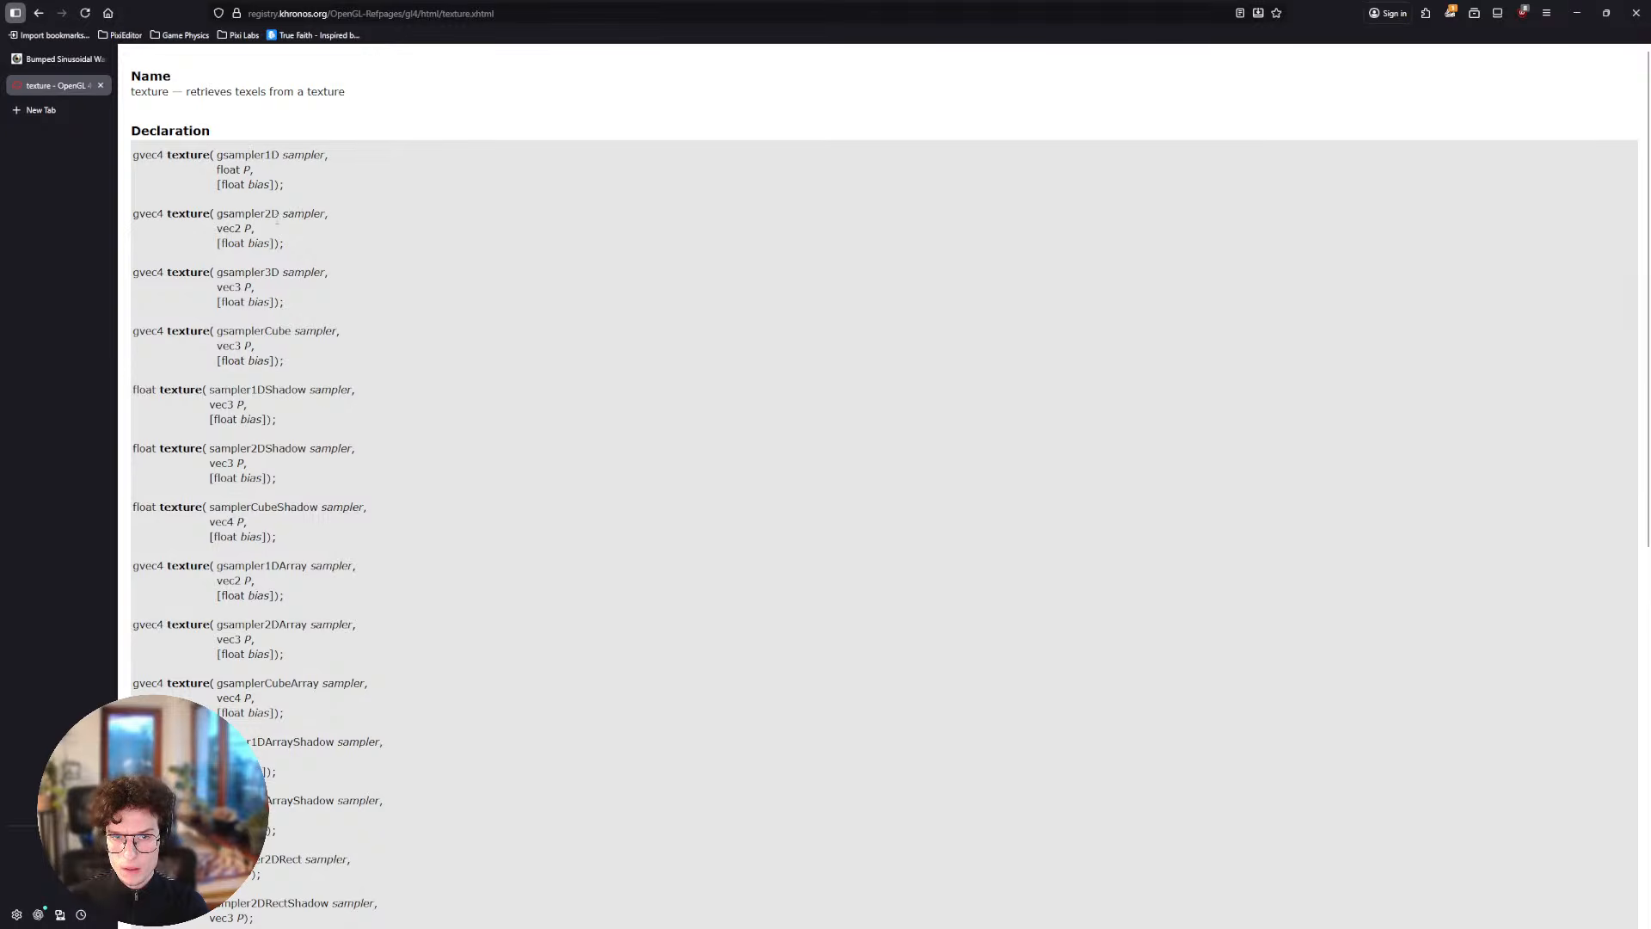
pyautogui.hotkey('alt', 'Tab')
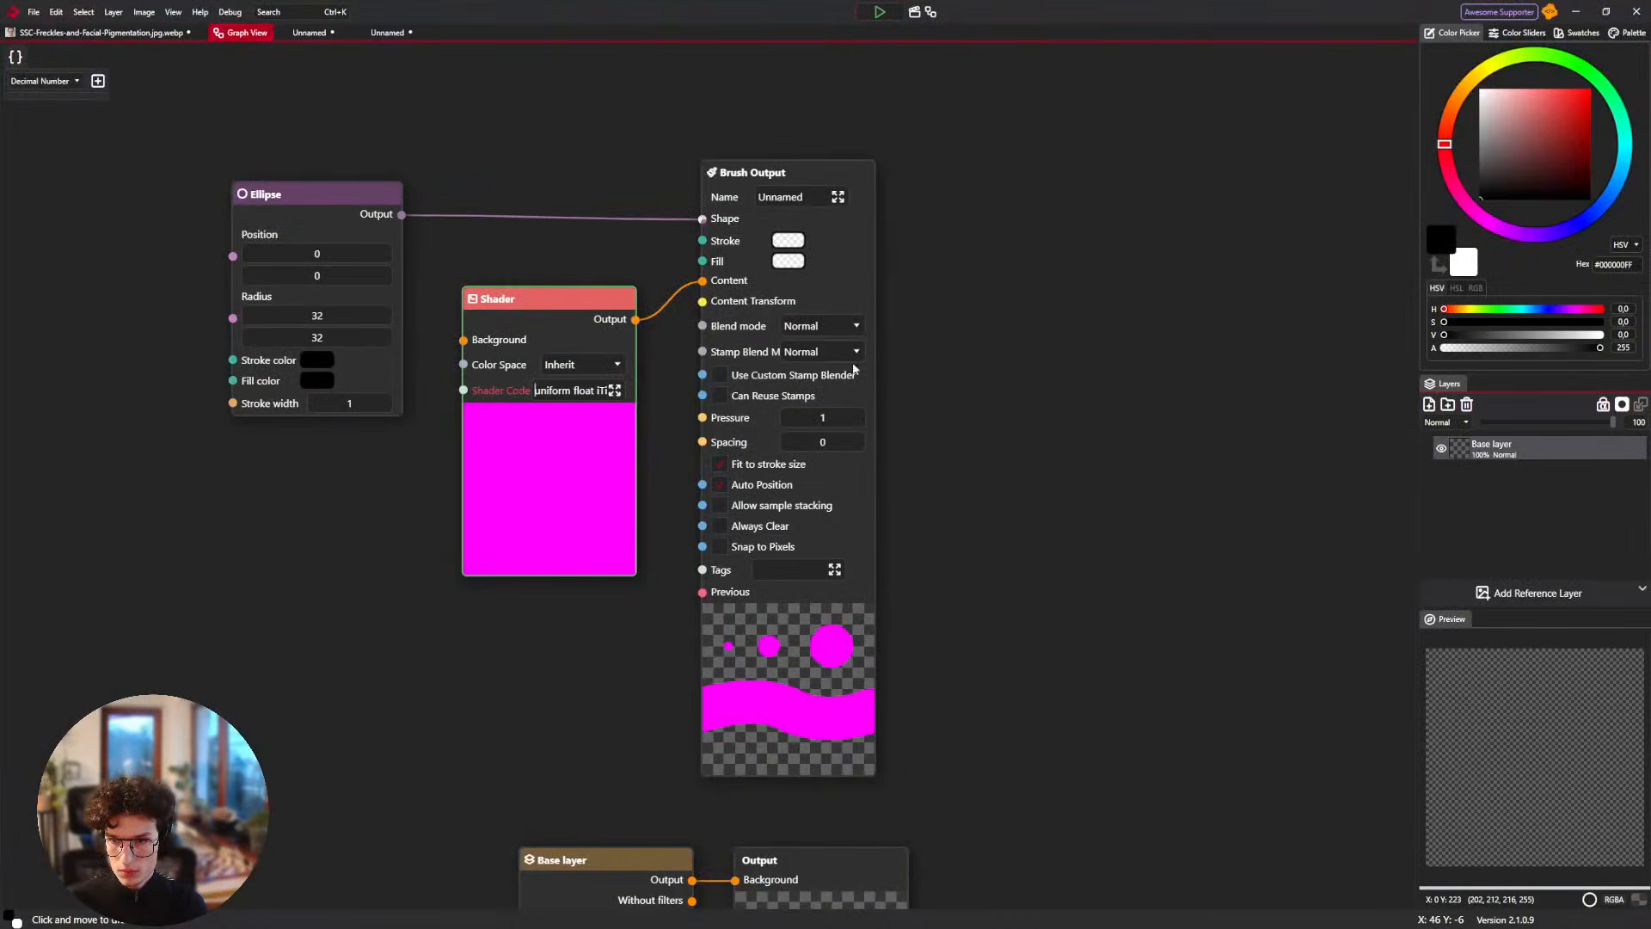
pyautogui.click(838, 196)
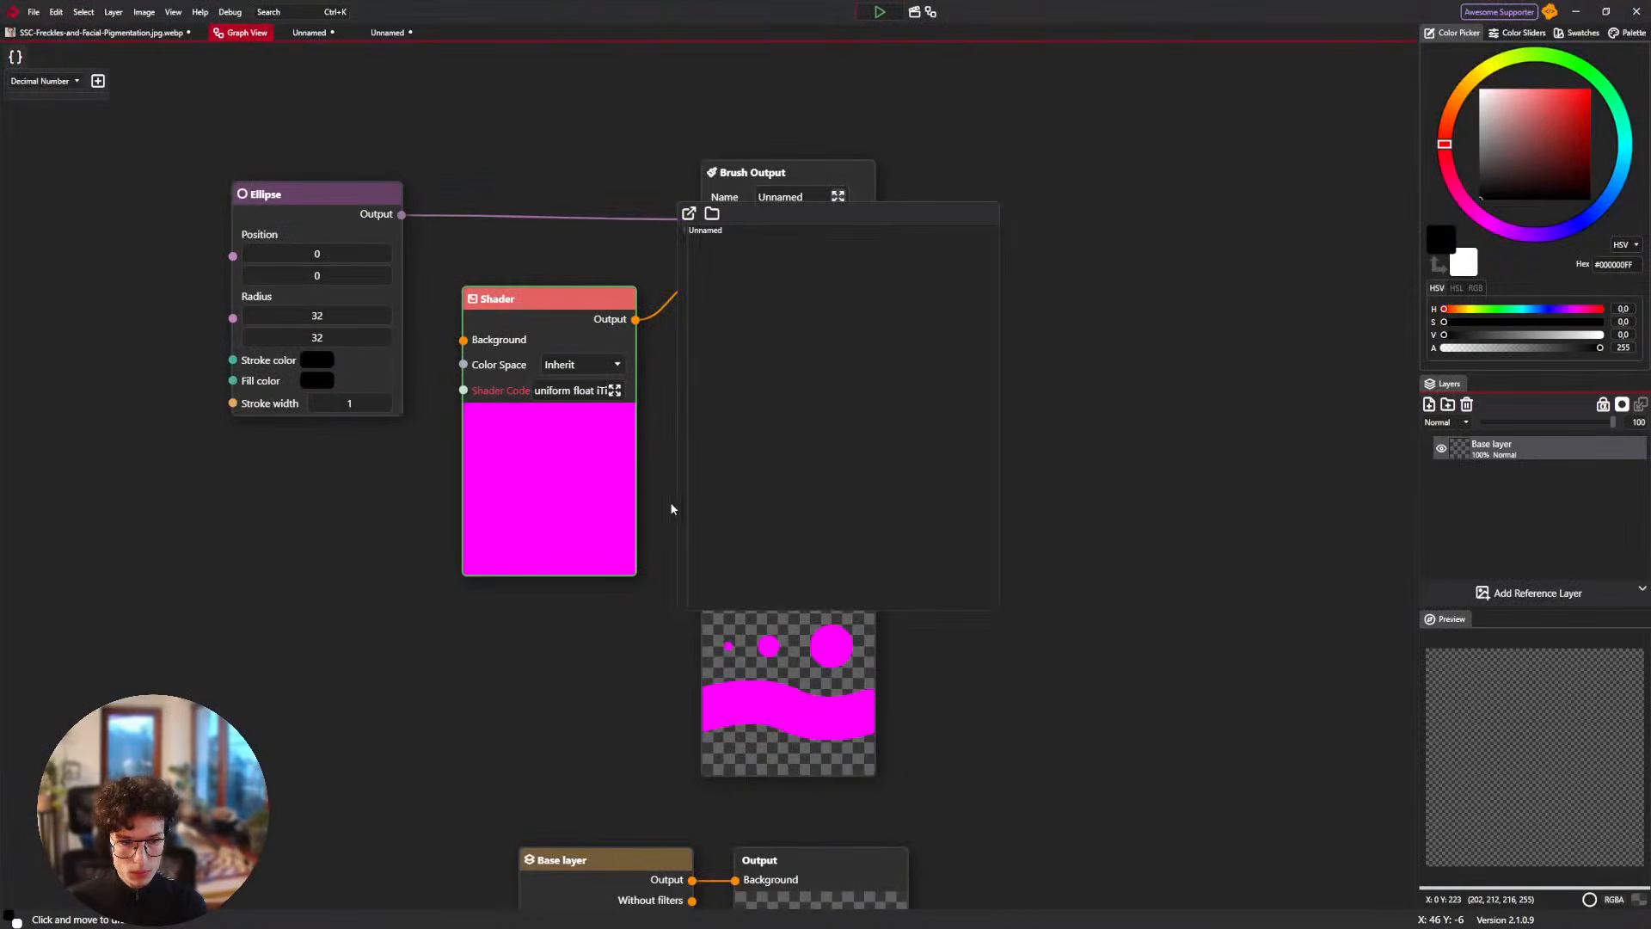
pyautogui.click(876, 184)
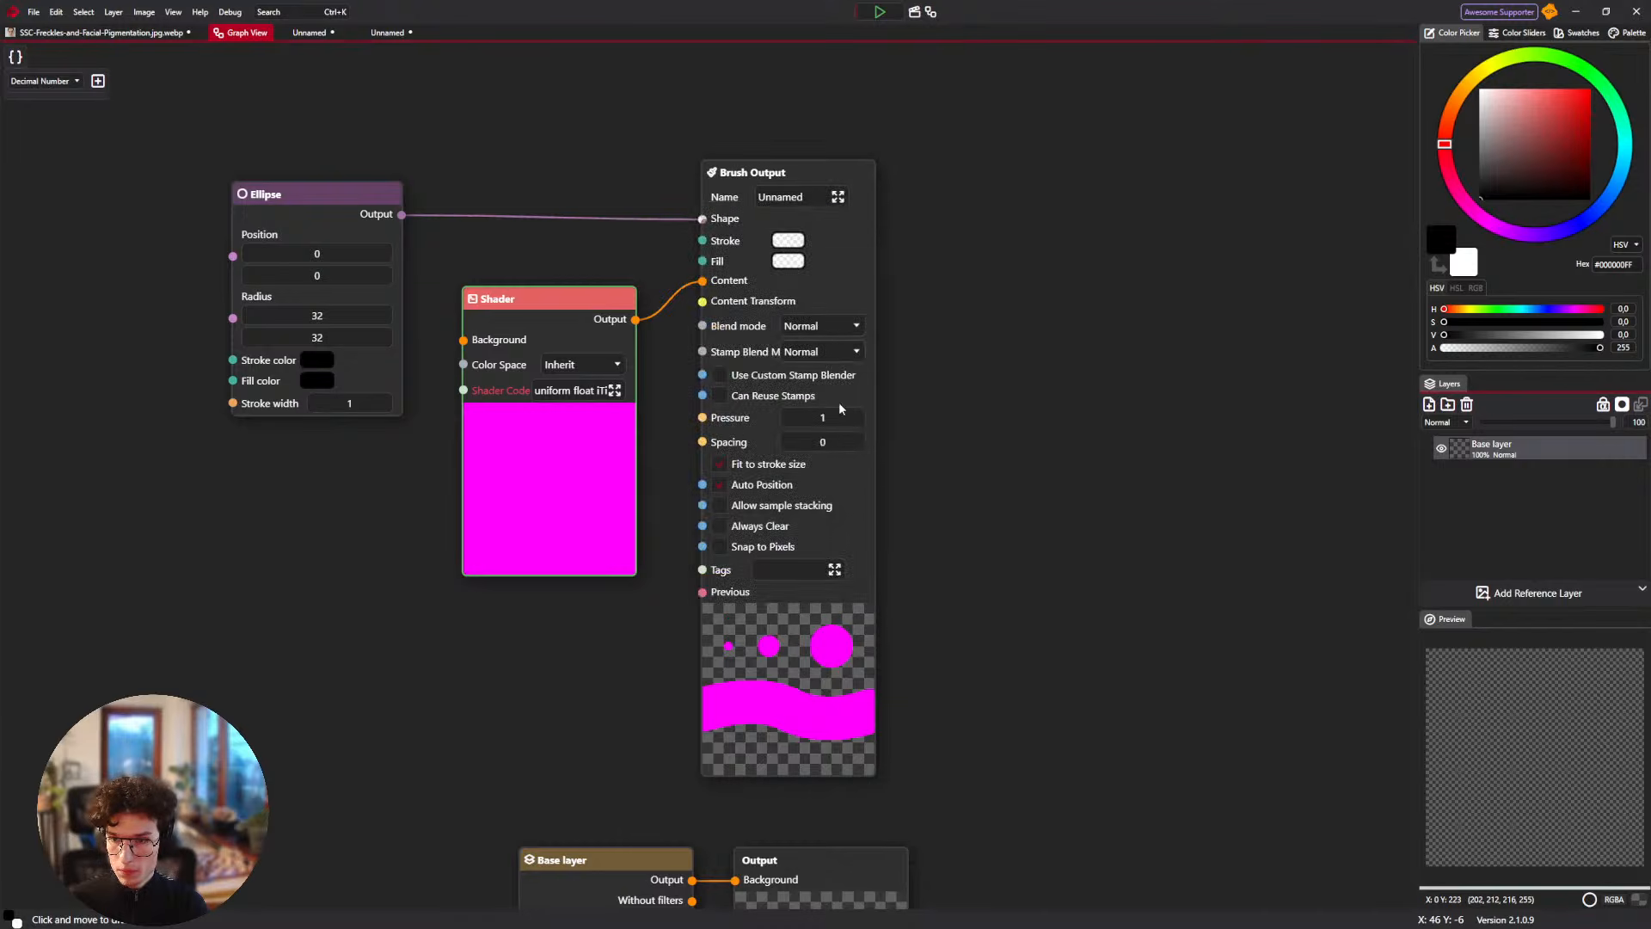
# Reopen the Shader node's code and change the texture call on the texCol line to texture.eval.
pyautogui.click(614, 391)
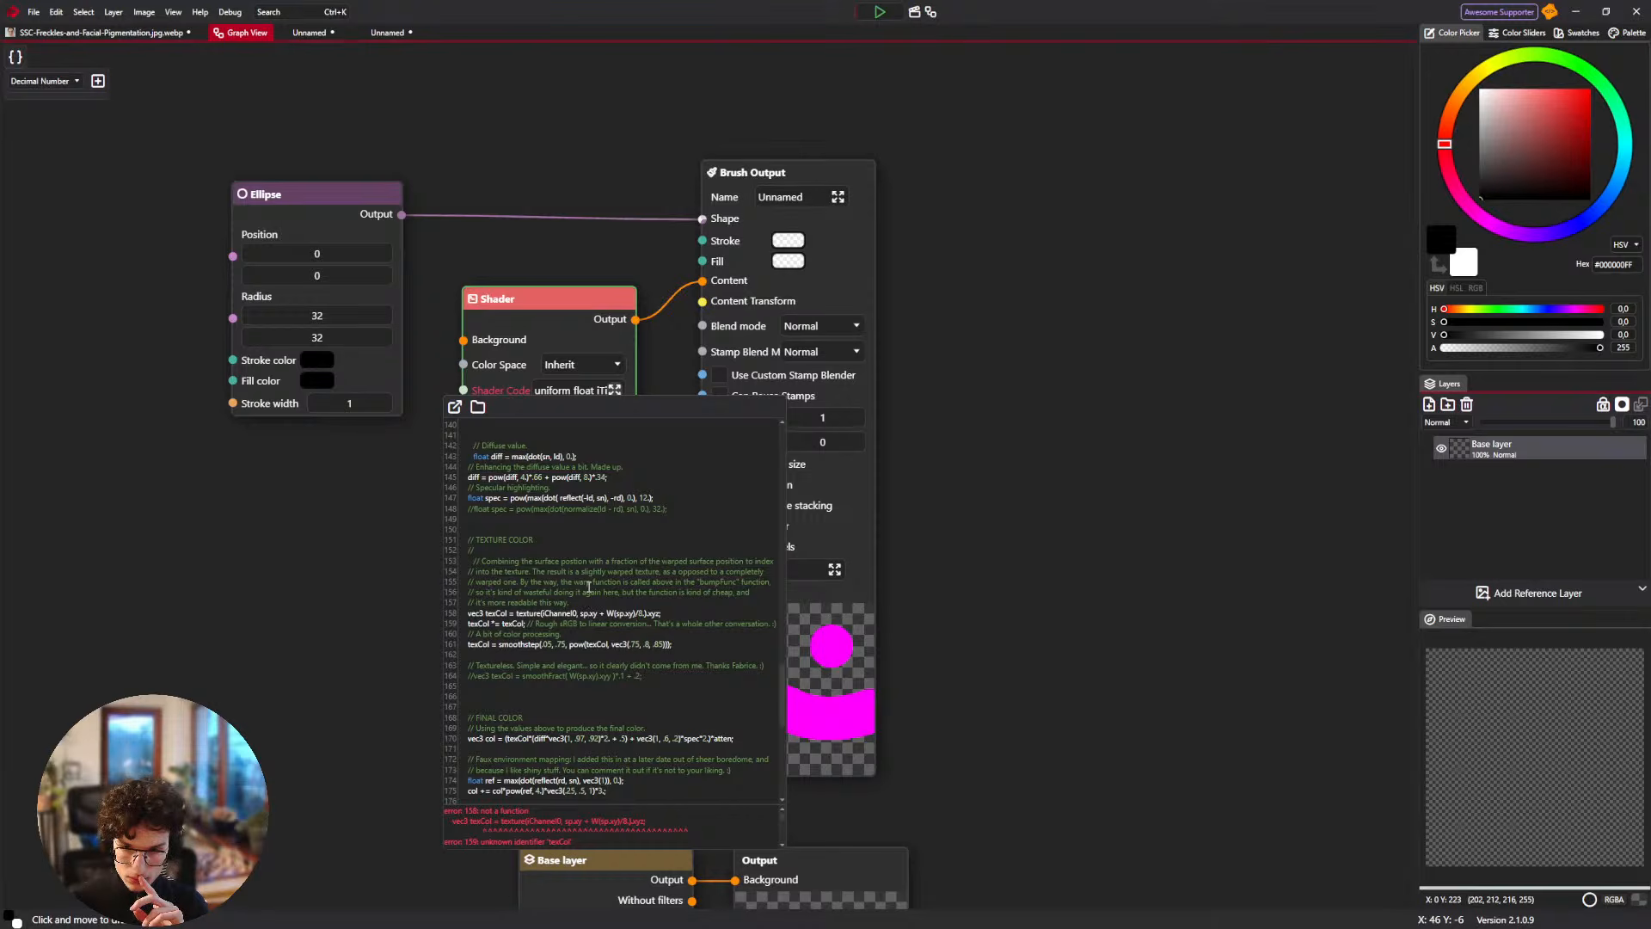
pyautogui.doubleClick(528, 613)
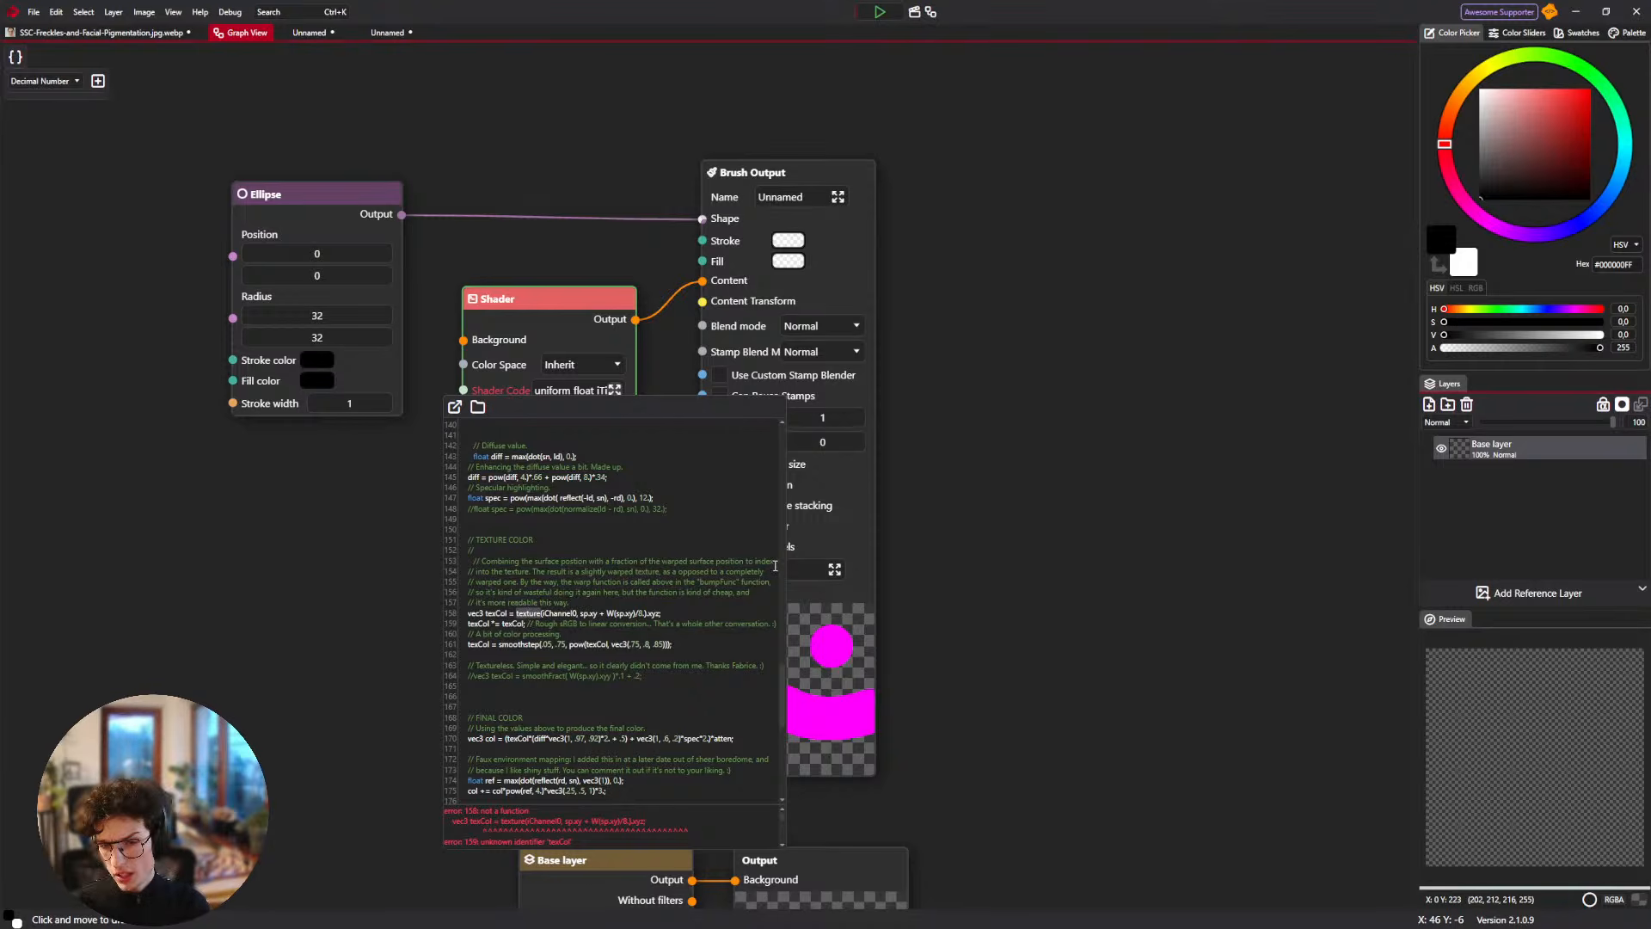
pyautogui.press('BackSpace')
pyautogui.write('texture.')
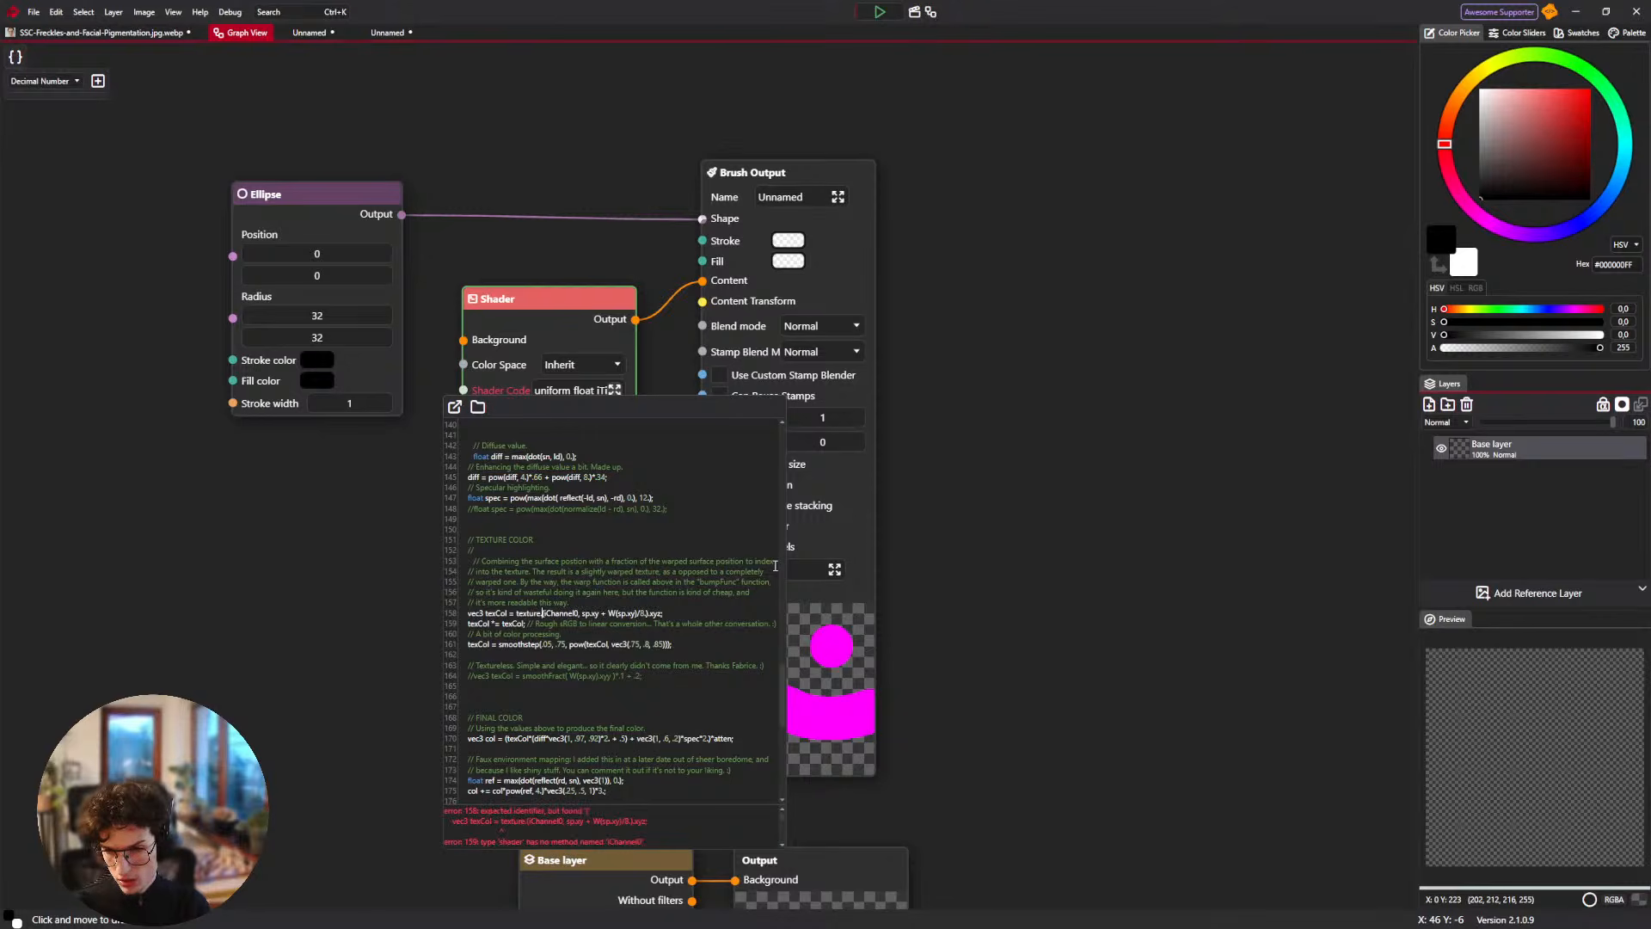
pyautogui.write('eval')
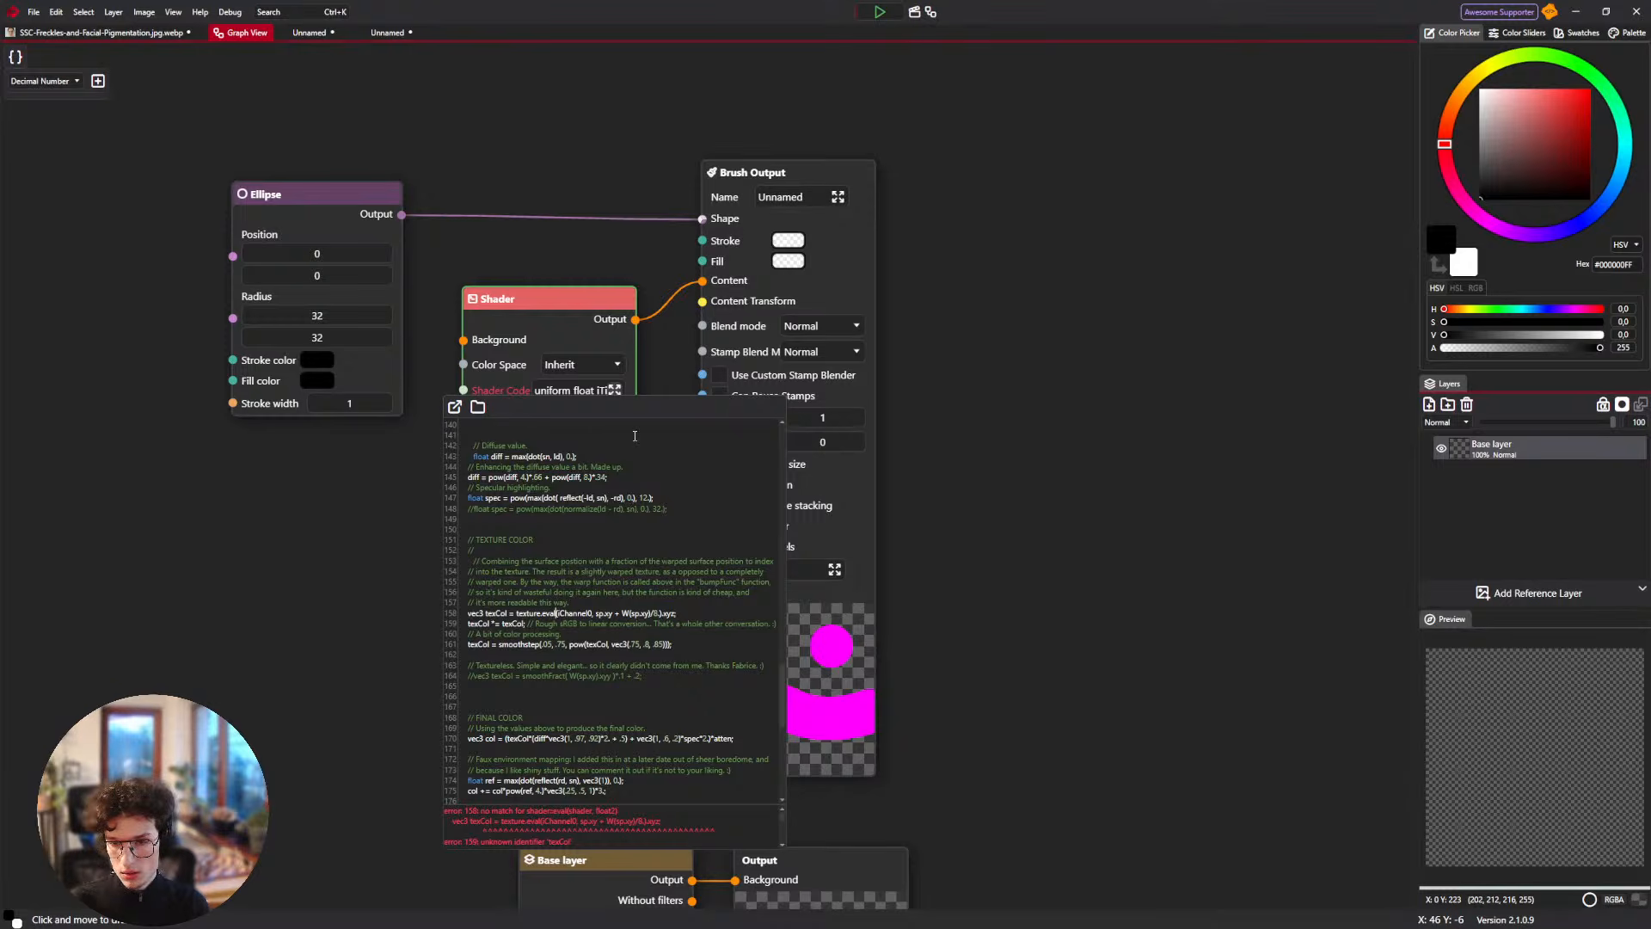
pyautogui.press('BackSpace')
pyautogui.press('BackSpace')
pyautogui.press('BackSpace')
pyautogui.press('BackSpace')
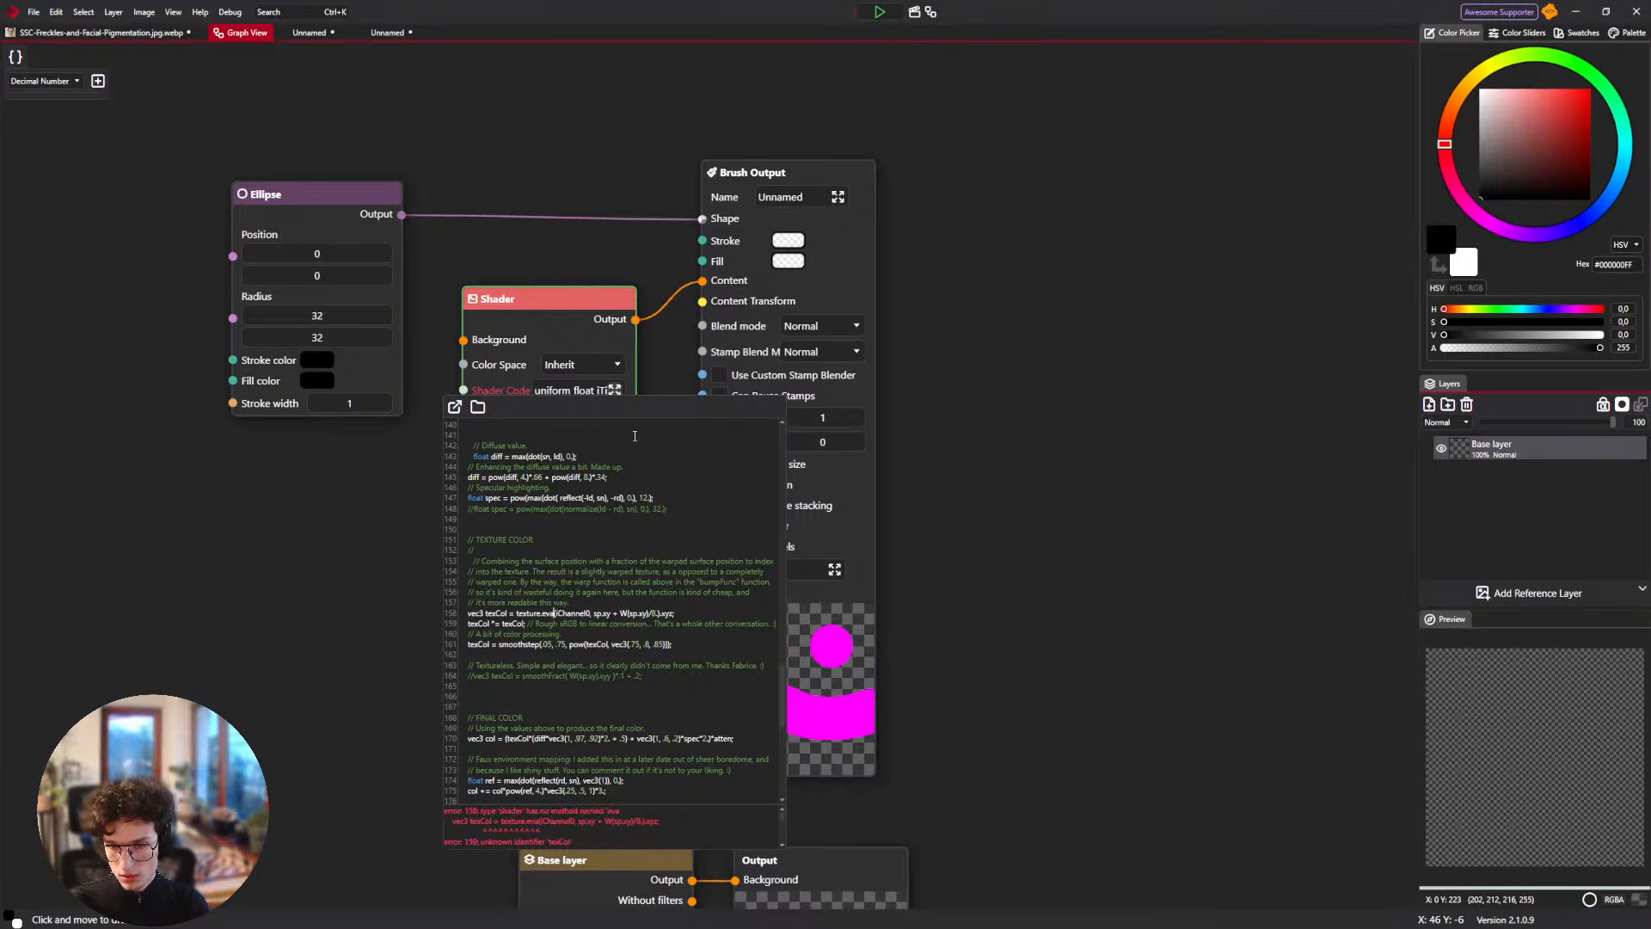
pyautogui.write('eval')
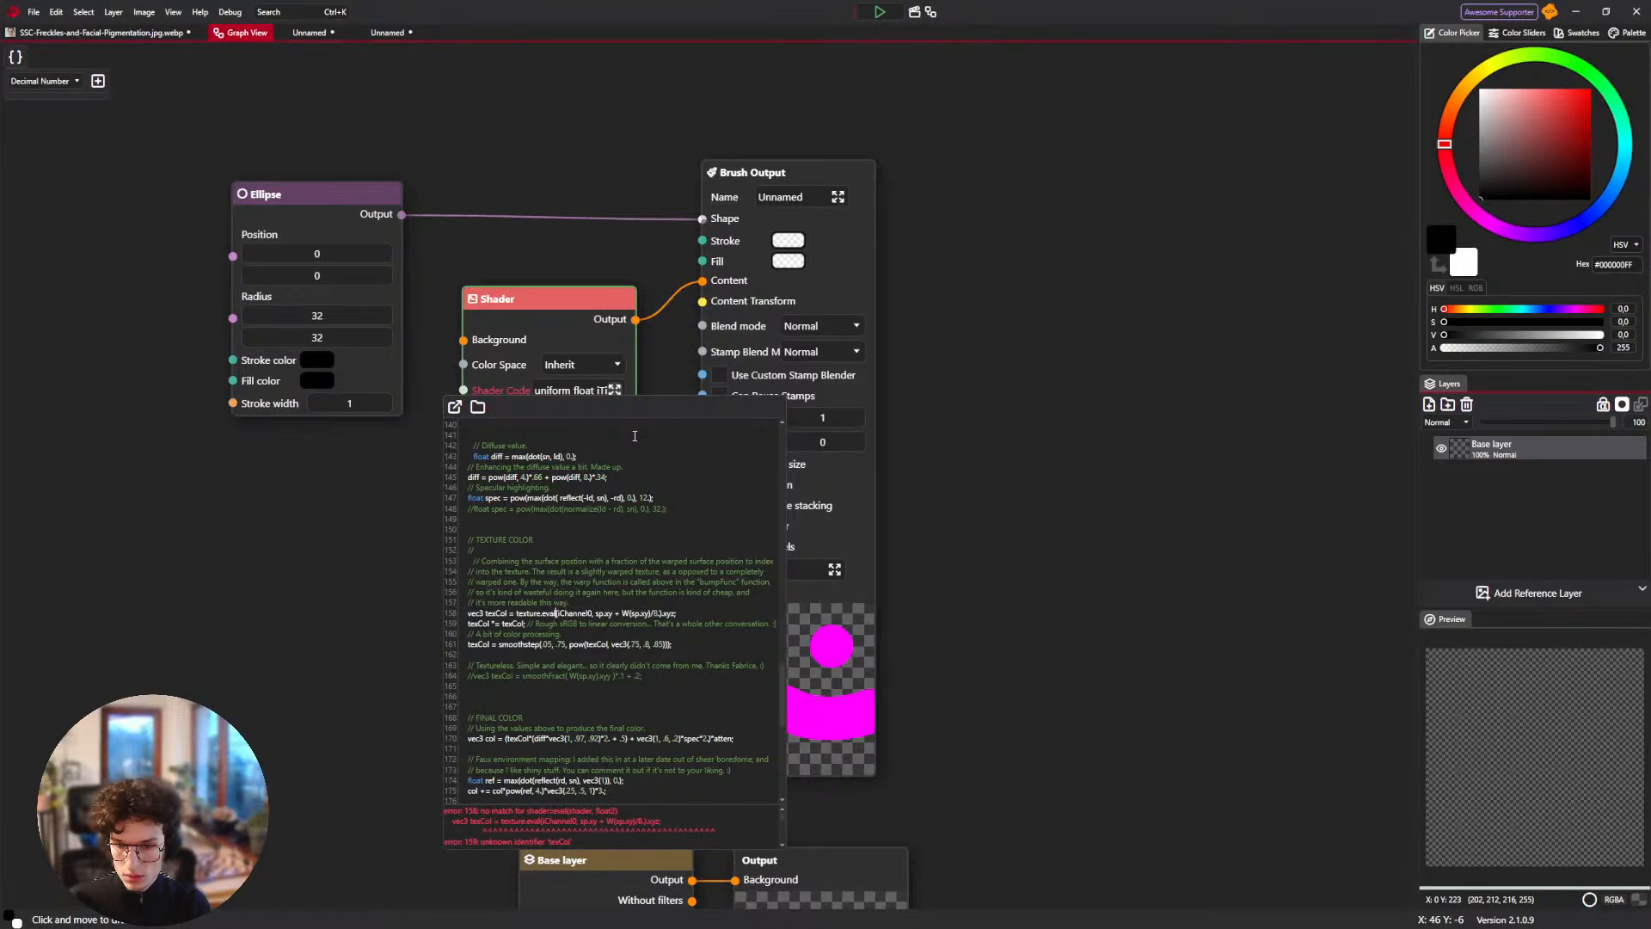
# Replace the fragColor assignment on the shader's final line with a return of the vec4 color.
pyautogui.scroll(15, 530, 607)
pyautogui.scroll(12, 530, 606)
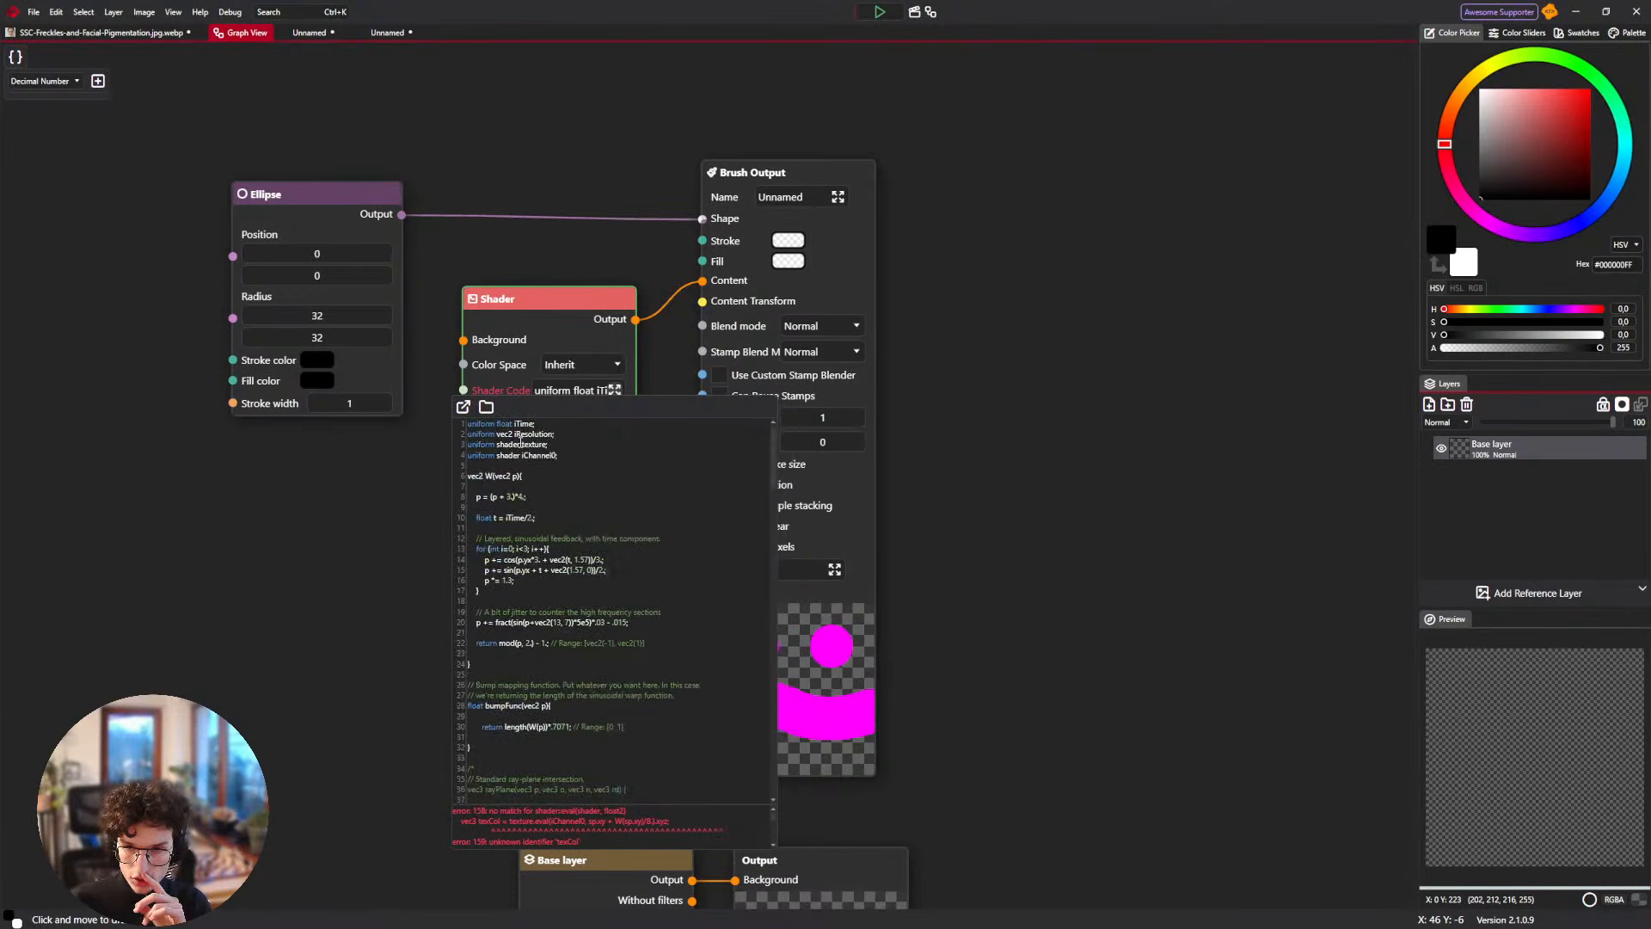
pyautogui.scroll(-20, 632, 504)
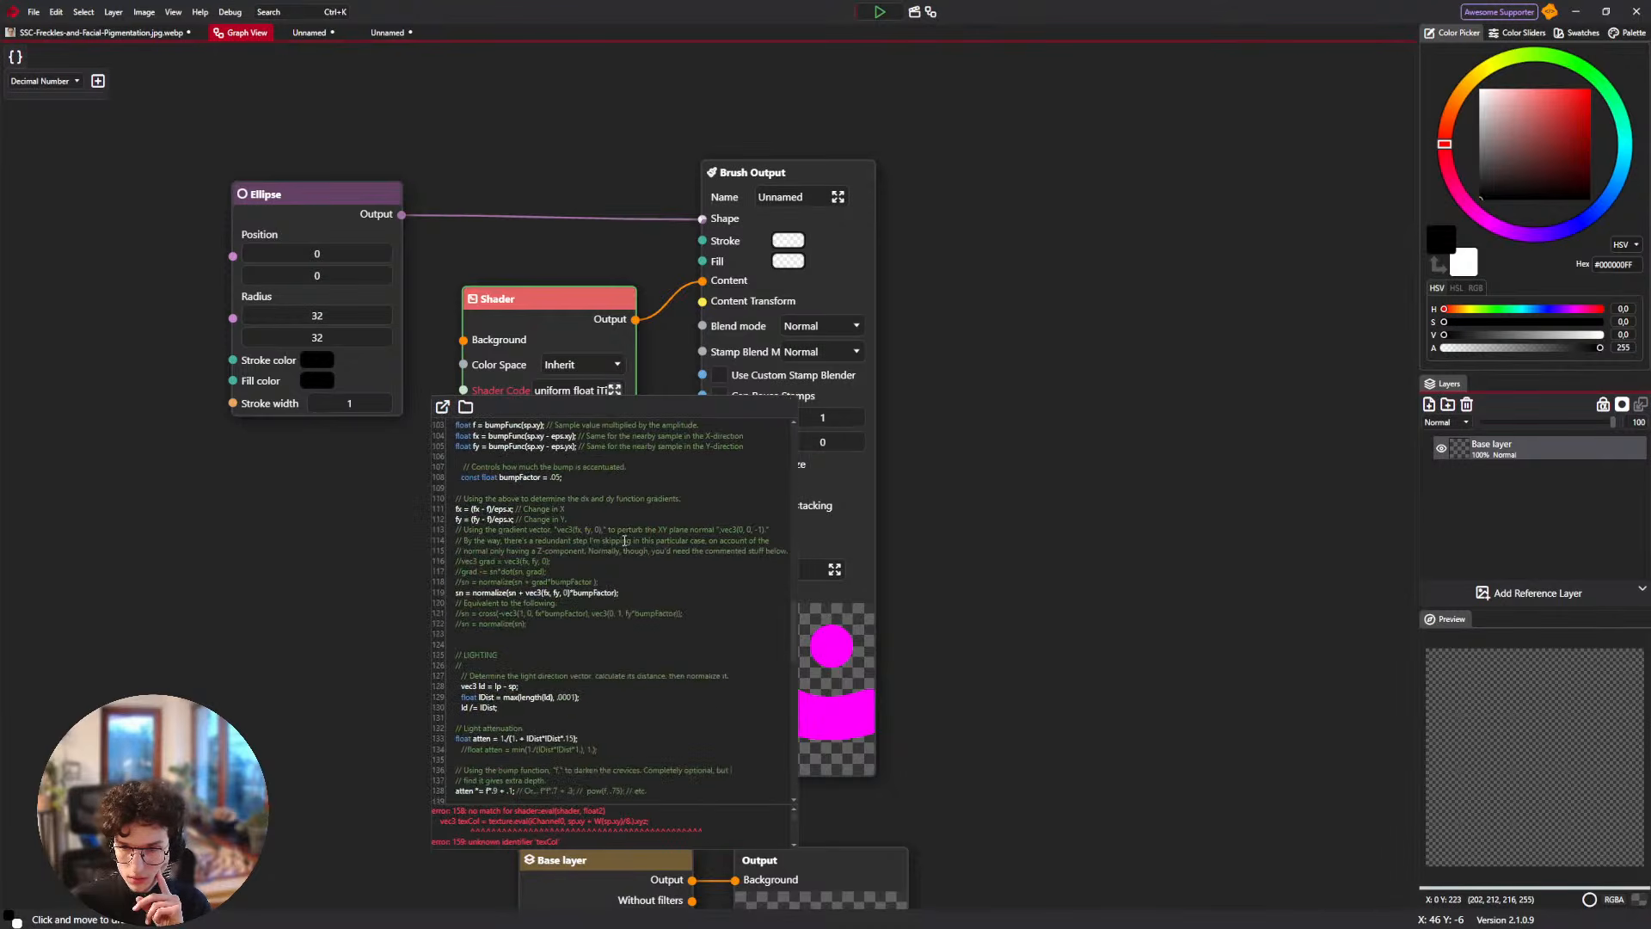
pyautogui.scroll(-12, 625, 541)
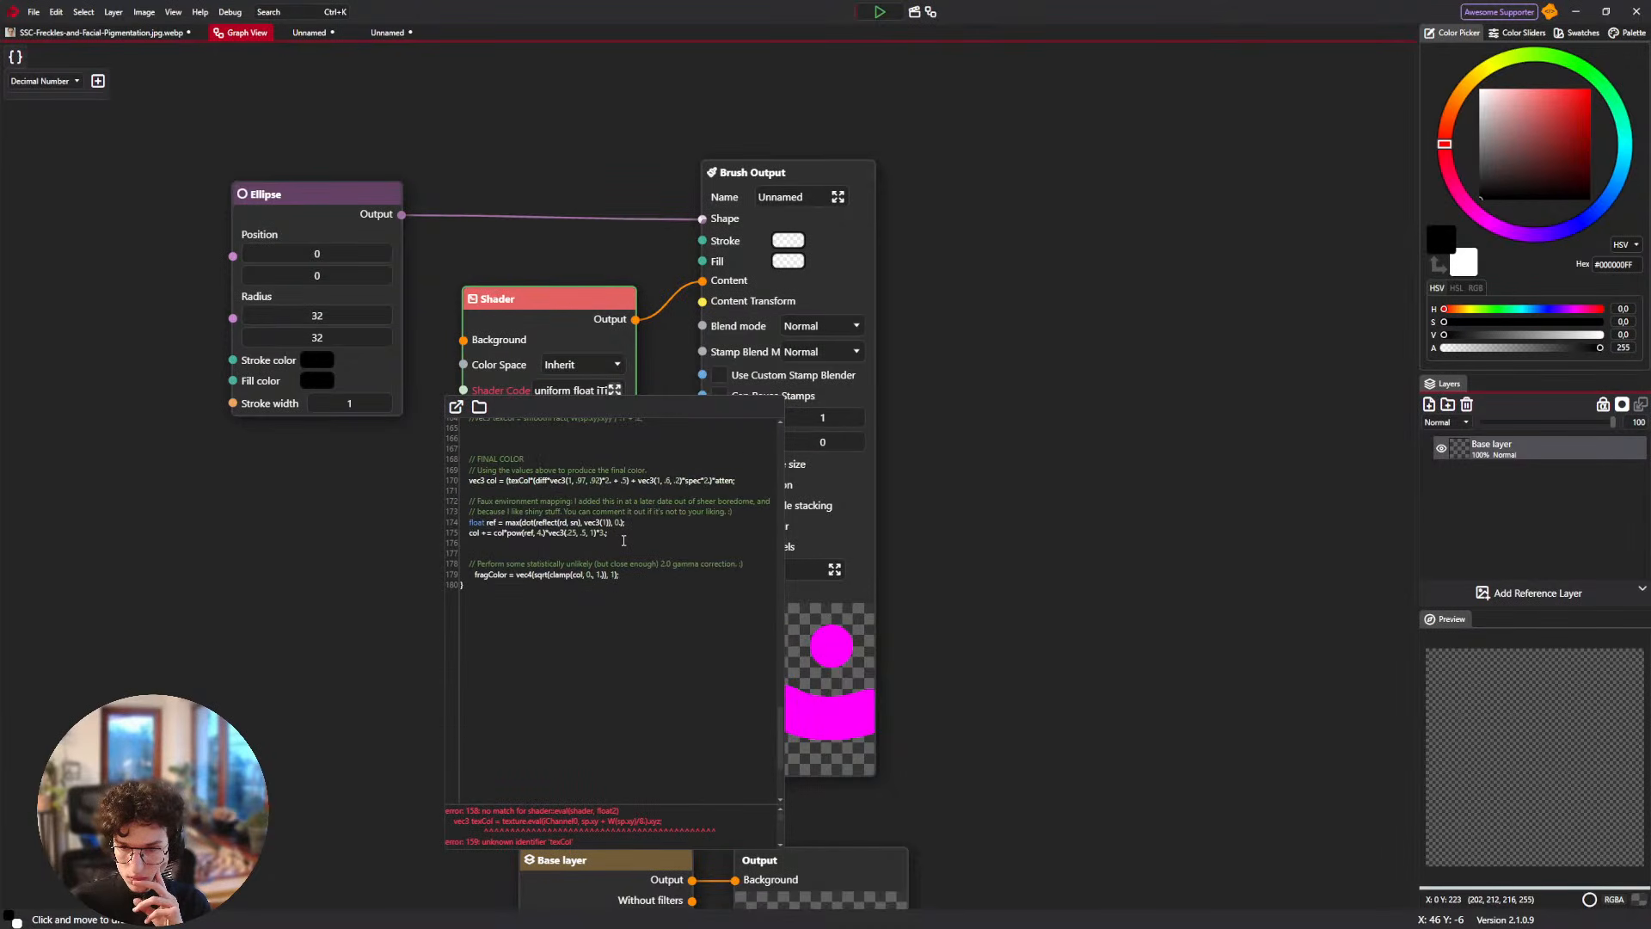
pyautogui.moveTo(519, 574); pyautogui.dragTo(473, 575)
pyautogui.write('return')
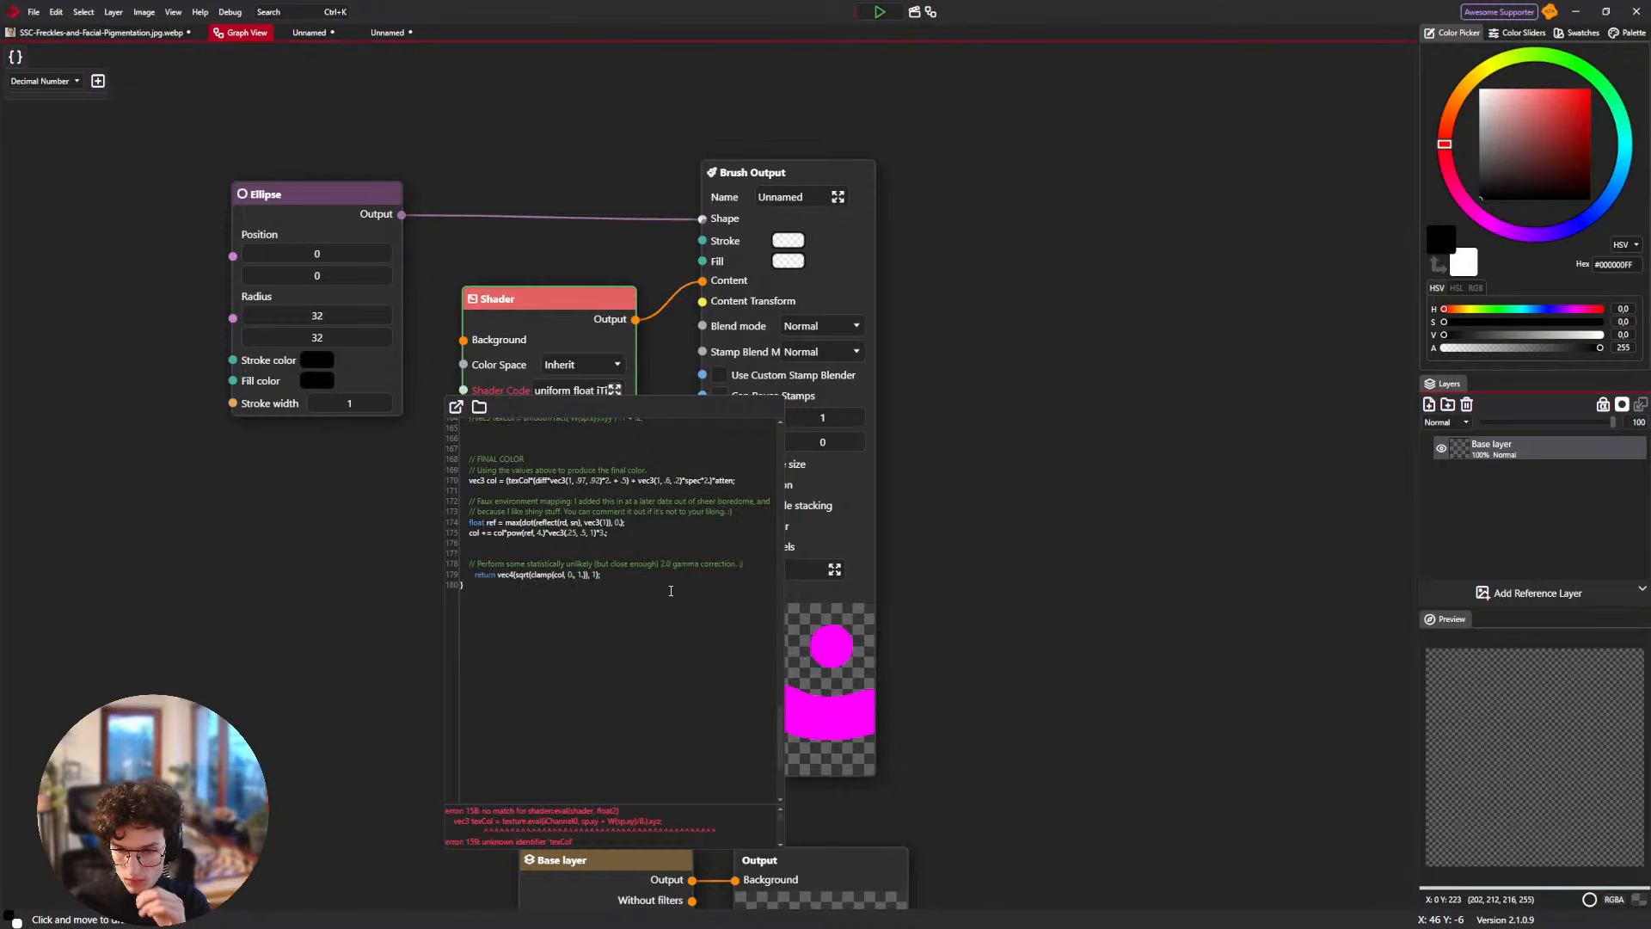
# Replace texture with iChannel as the object whose eval is called on the texCol line.
pyautogui.scroll(1, 583, 640)
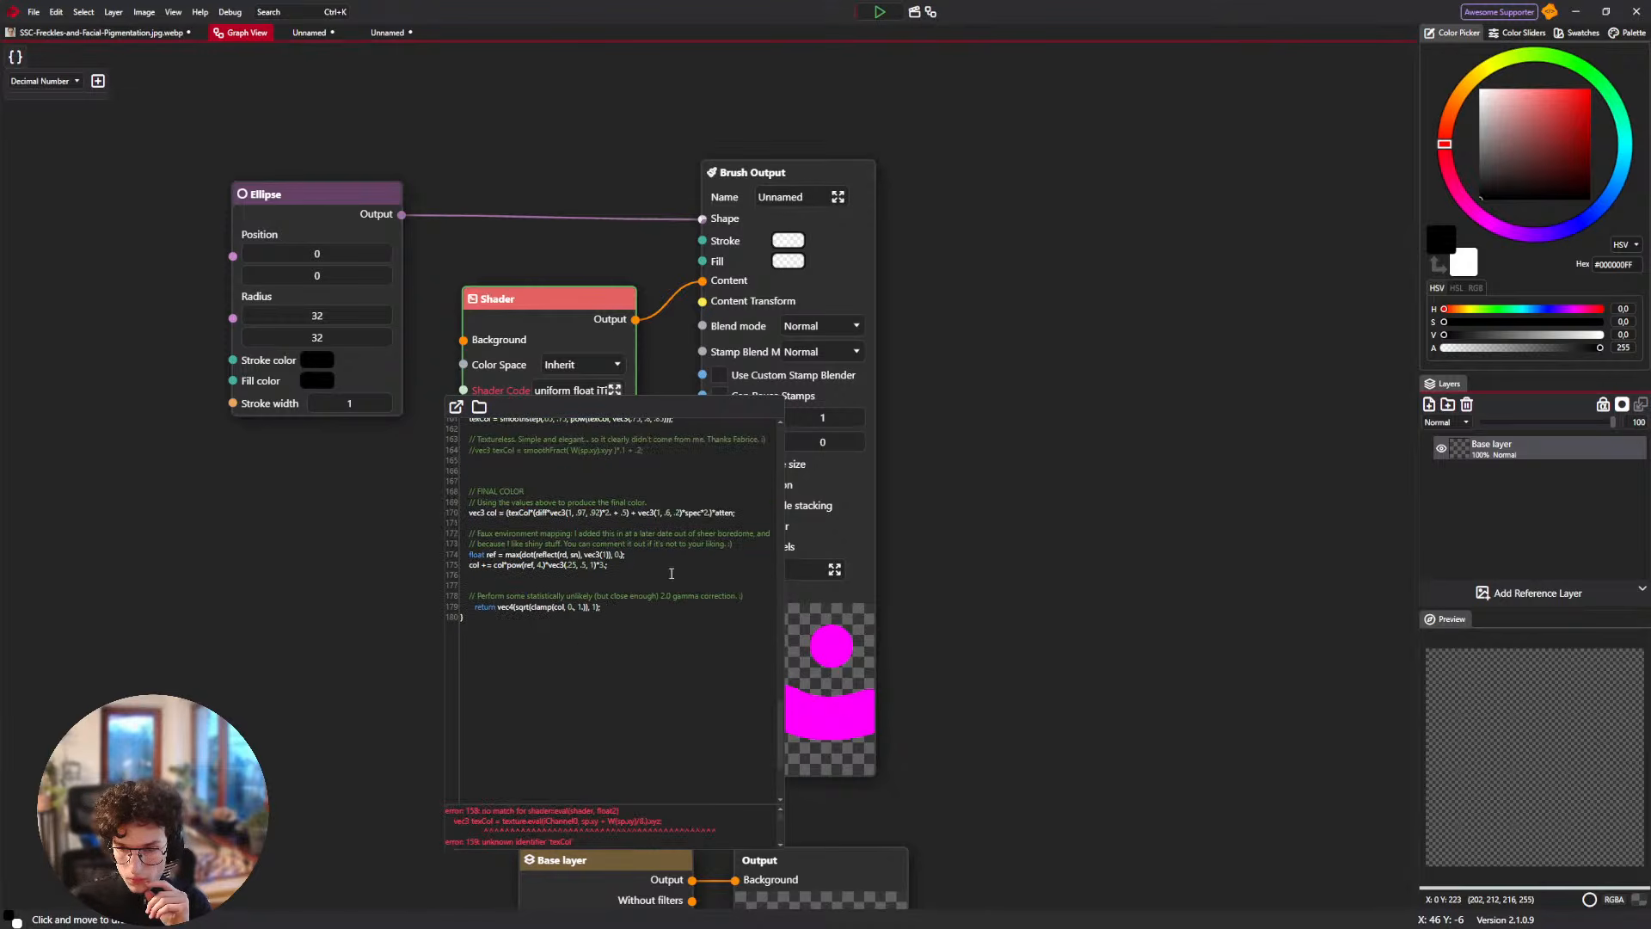
pyautogui.scroll(4, 658, 566)
pyautogui.scroll(3, 612, 635)
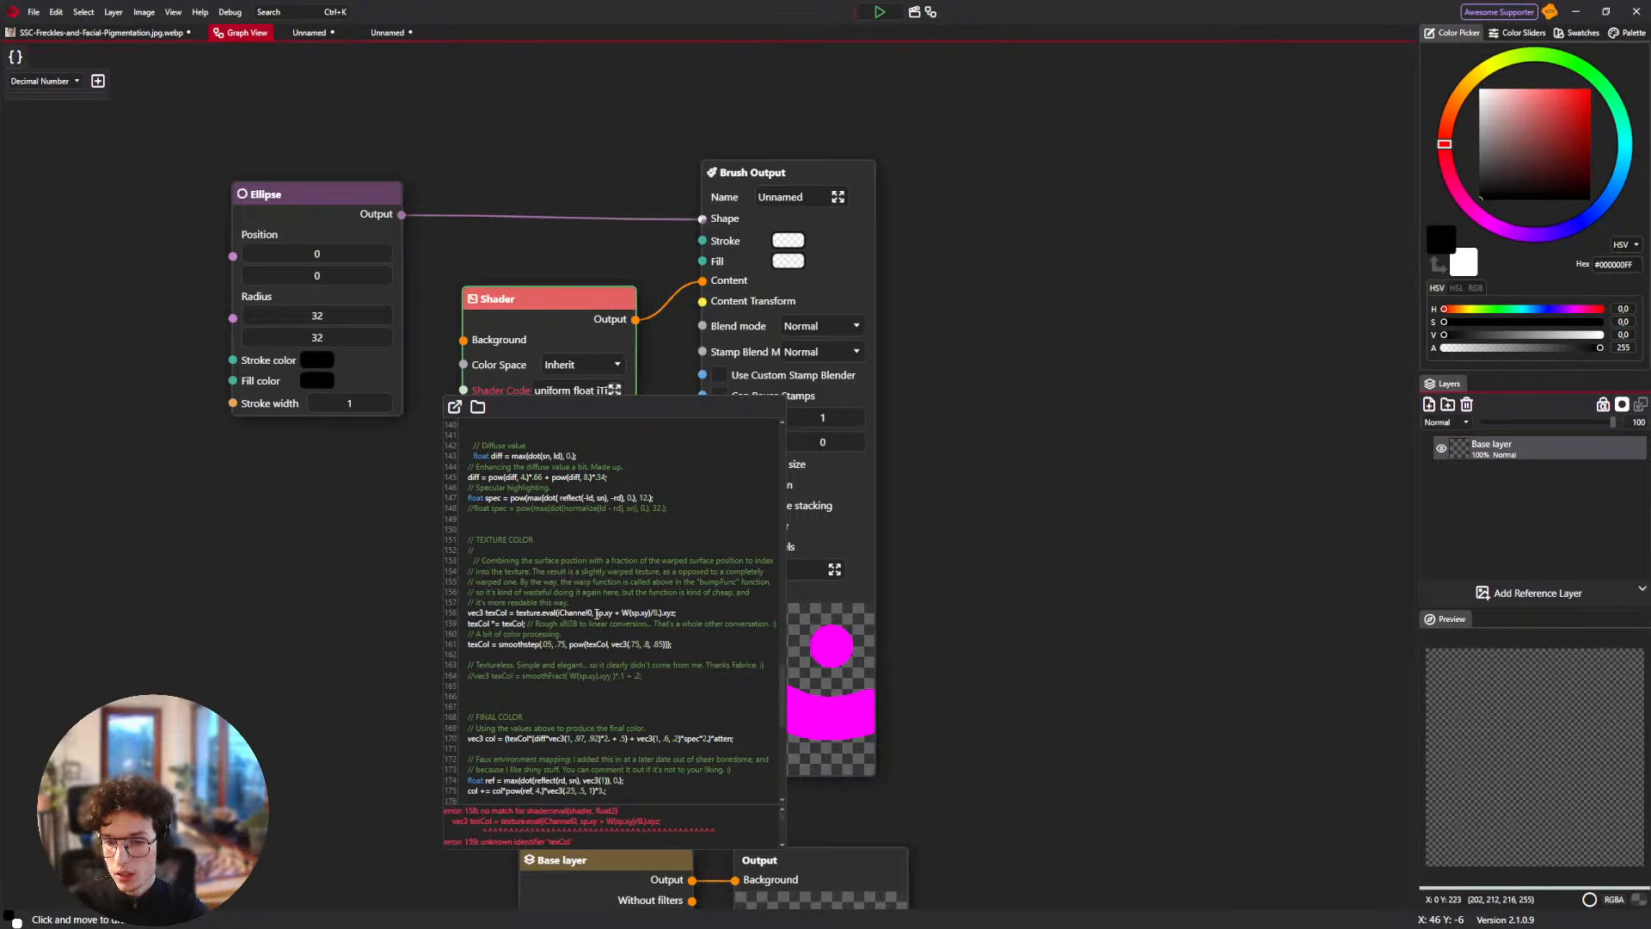
pyautogui.moveTo(592, 613); pyautogui.dragTo(558, 613)
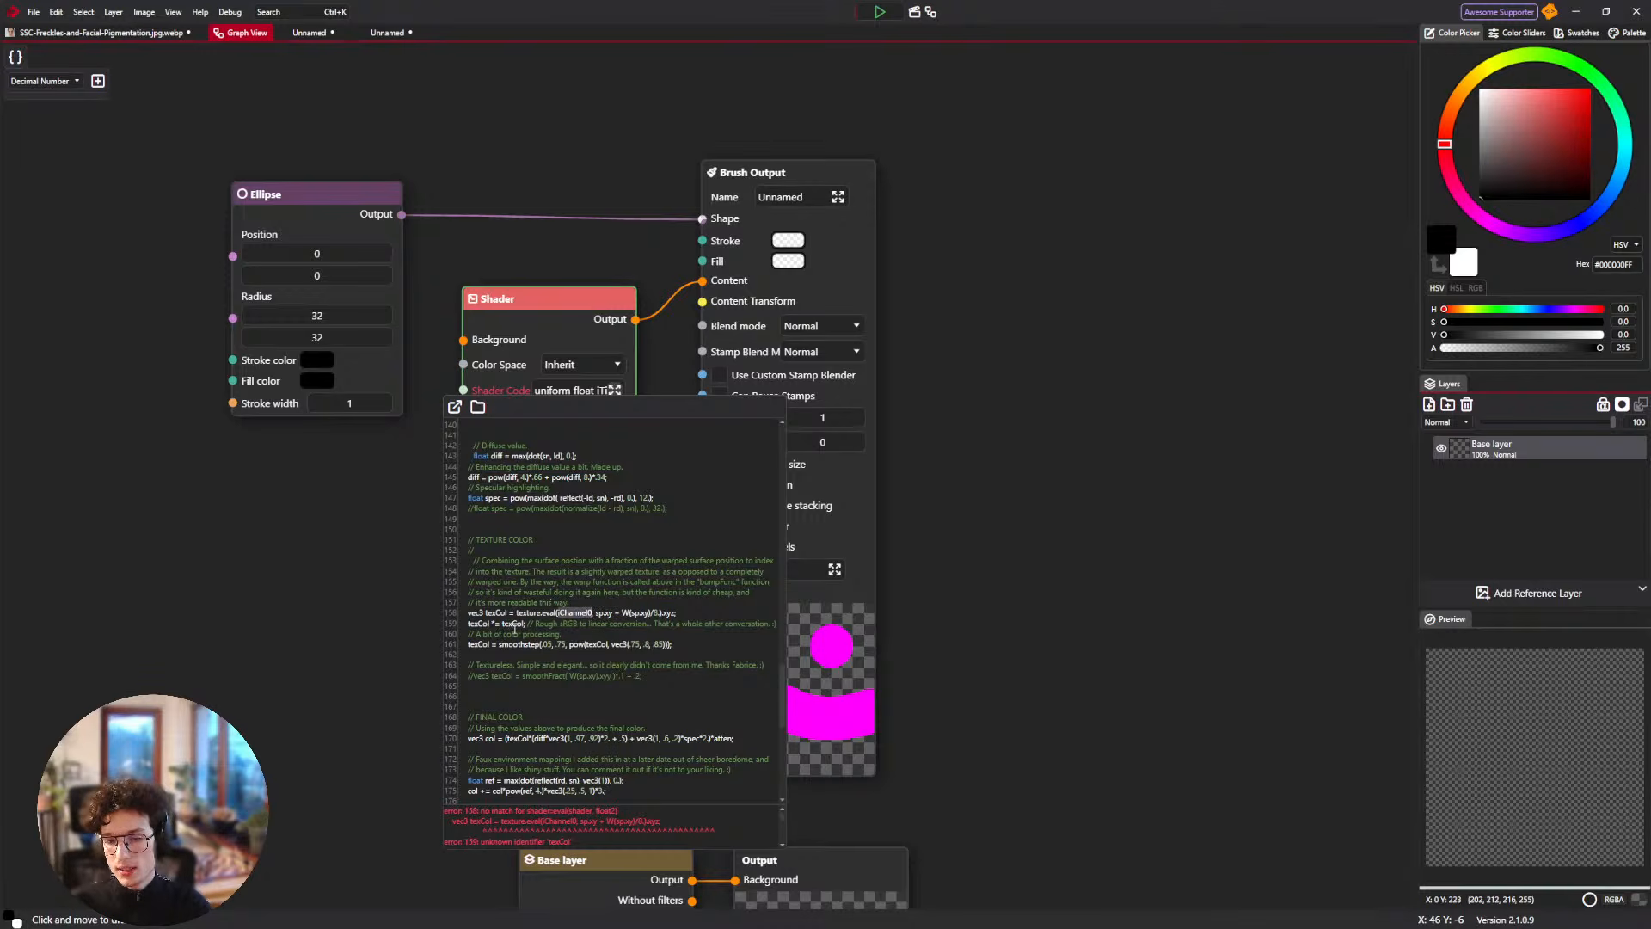
pyautogui.moveTo(542, 614); pyautogui.dragTo(510, 621)
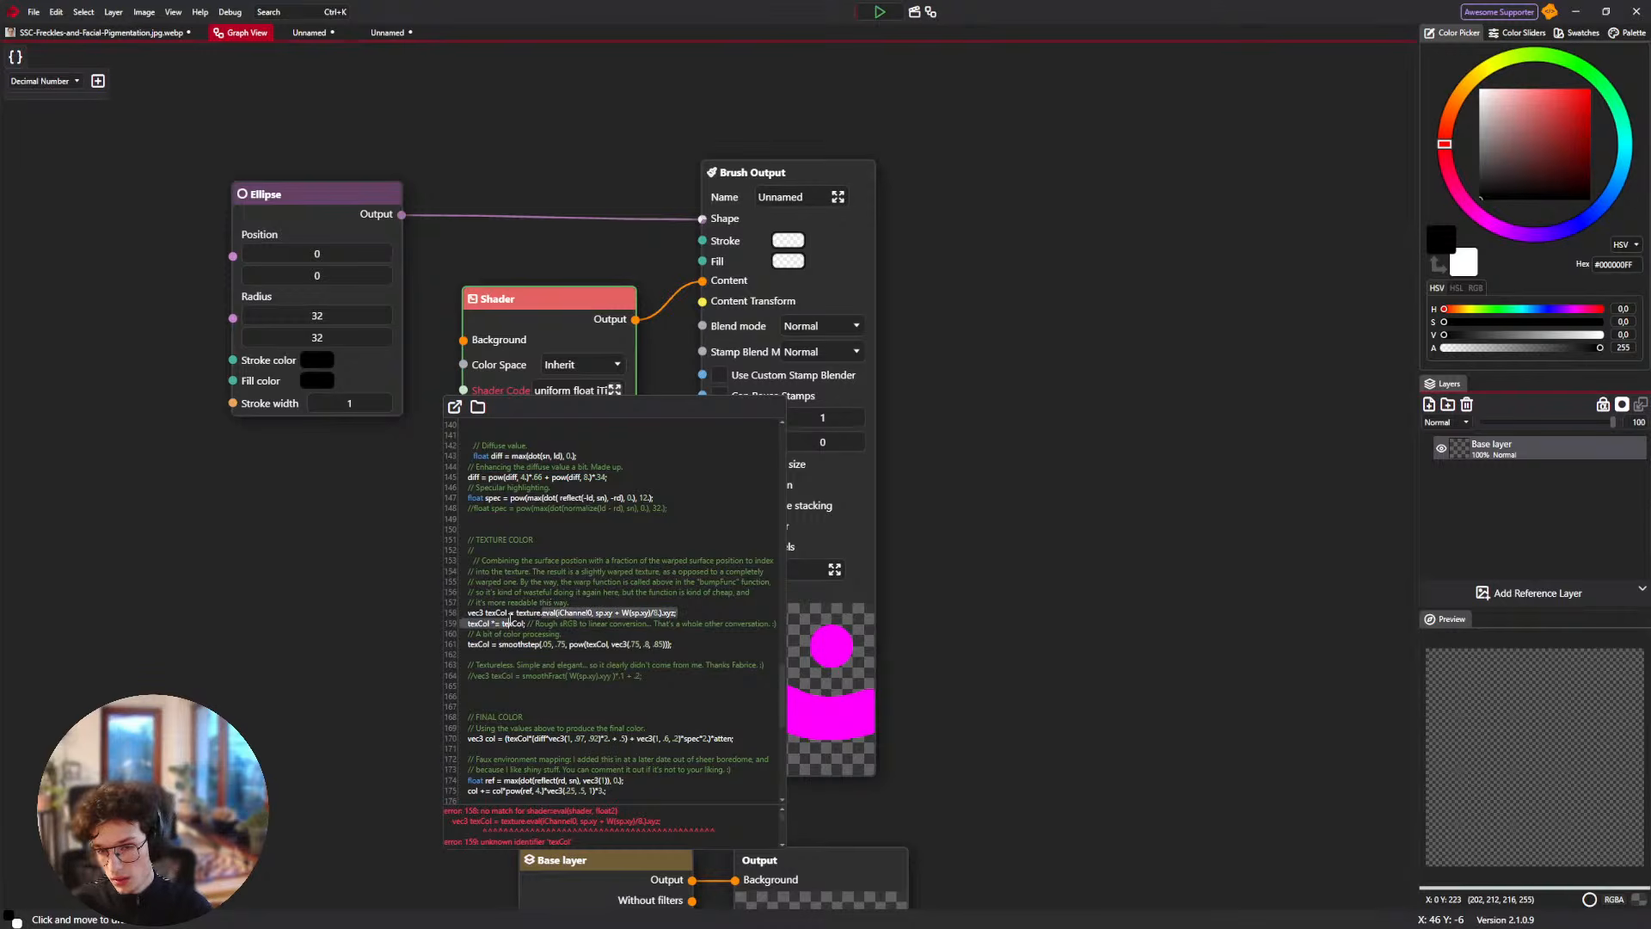
pyautogui.click(527, 612)
pyautogui.write('ichannel')
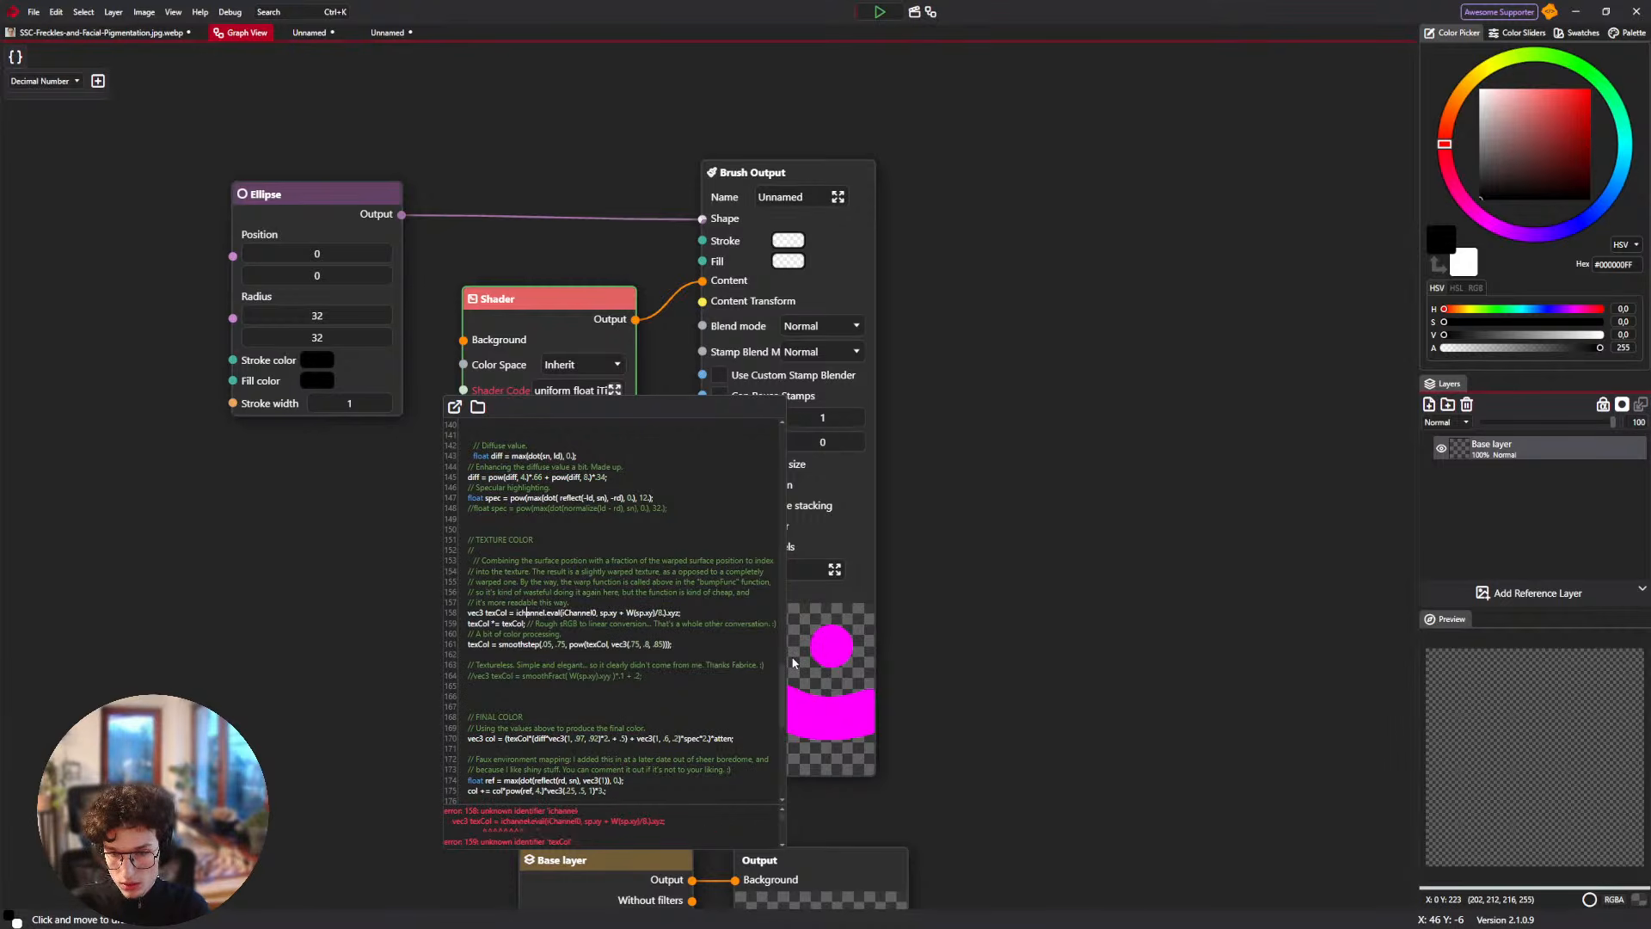
pyautogui.press('BackSpace')
pyautogui.write('C')
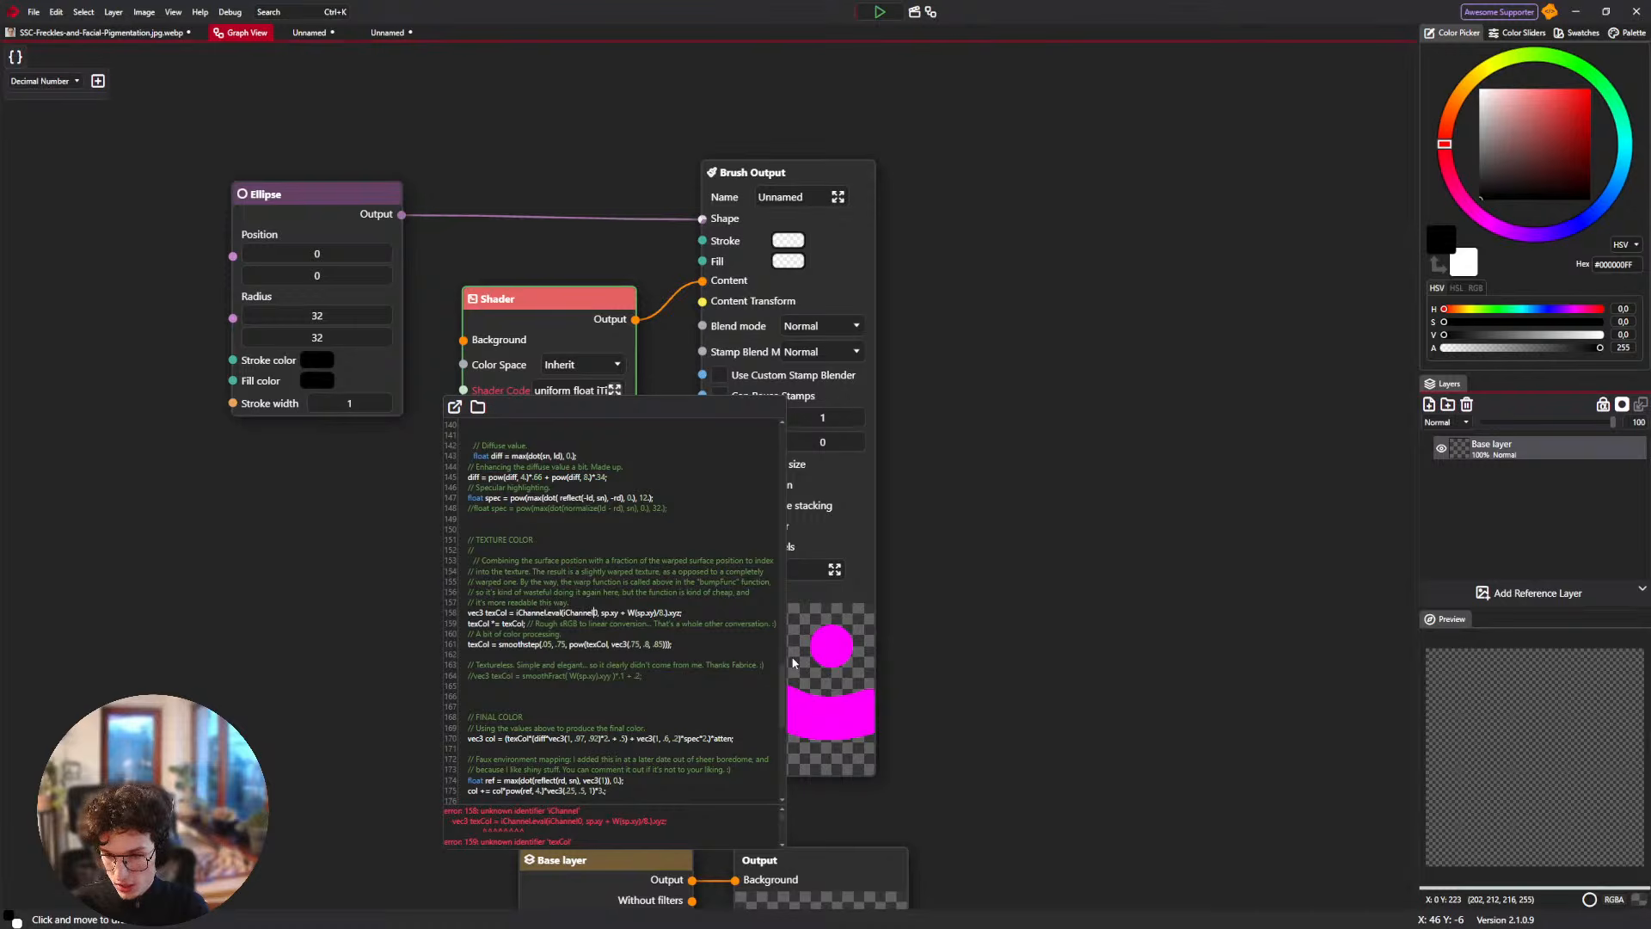
# Remove the iChannel0 argument from the eval call so it starts with sp.xy, and complete the called object's name to iChannel0.
pyautogui.press('BackSpace')
pyautogui.press('BackSpace')
pyautogui.press('BackSpace')
pyautogui.press('BackSpace')
pyautogui.press('BackSpace')
pyautogui.press('BackSpace')
pyautogui.press('BackSpace')
pyautogui.press('BackSpace')
pyautogui.press('BackSpace')
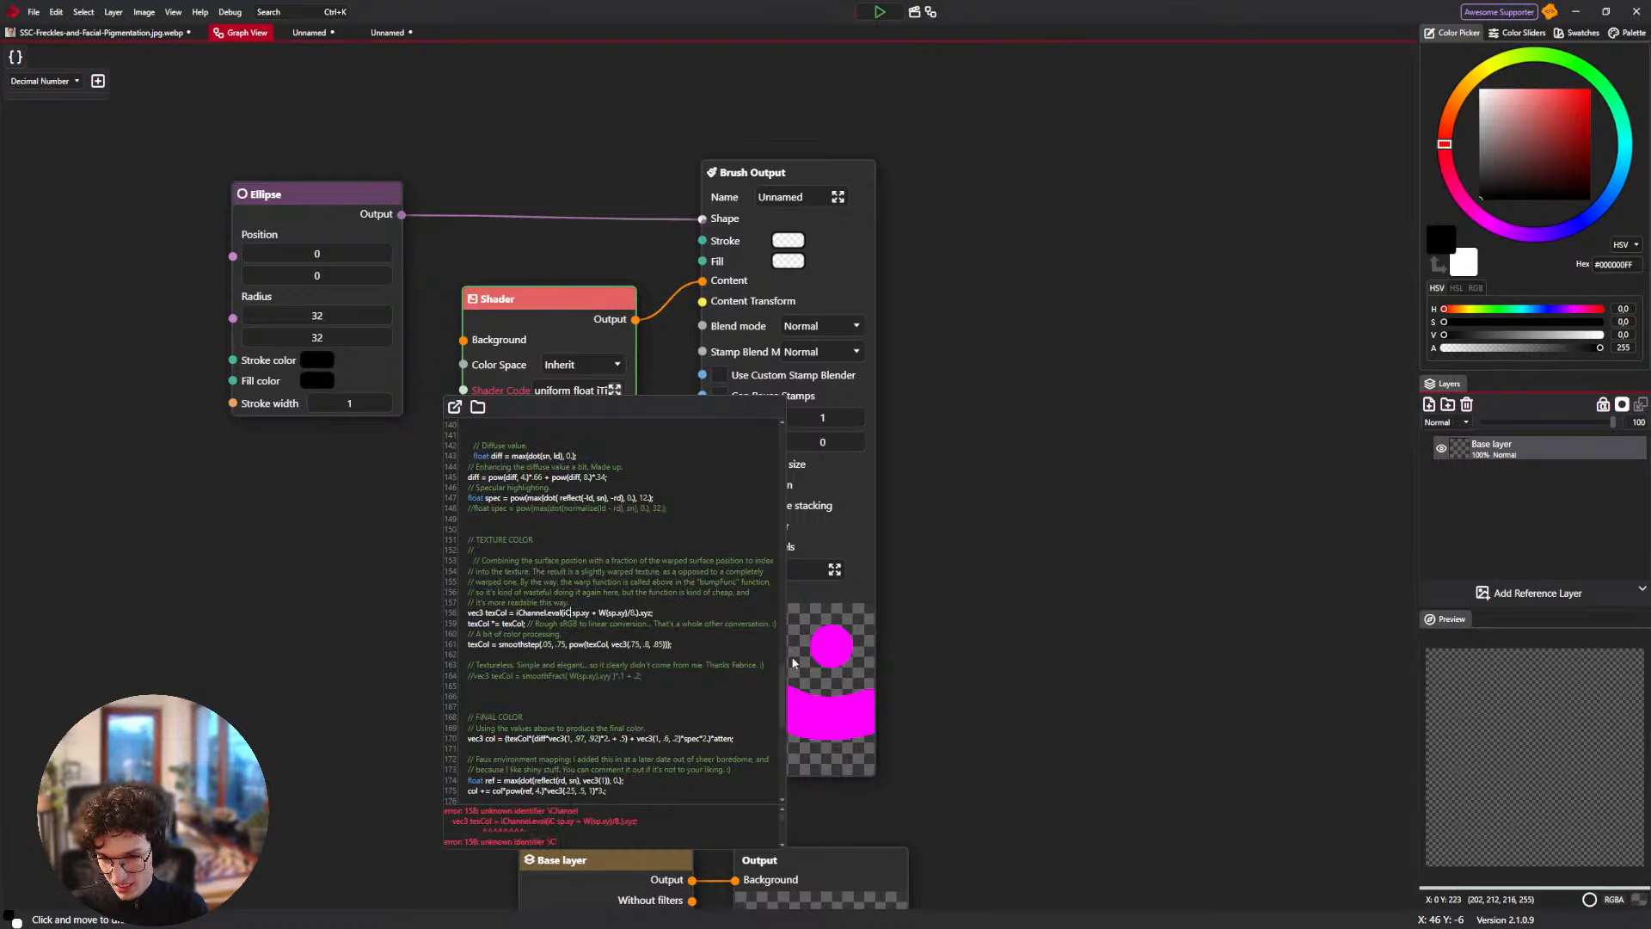
pyautogui.press('Delete')
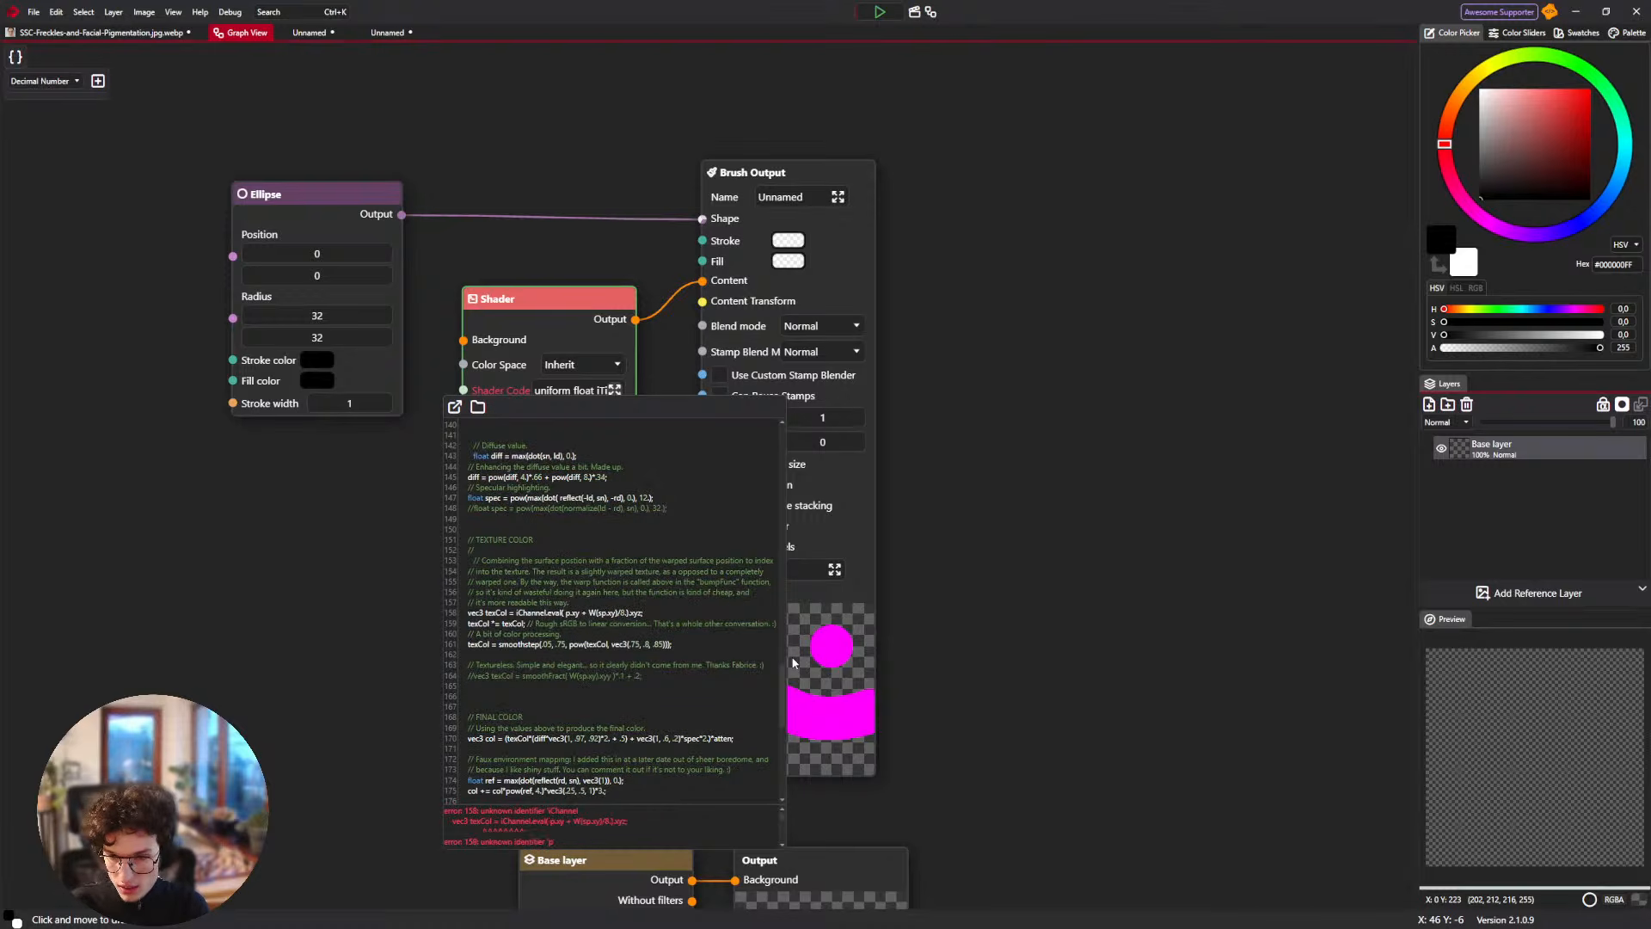
pyautogui.write('s')
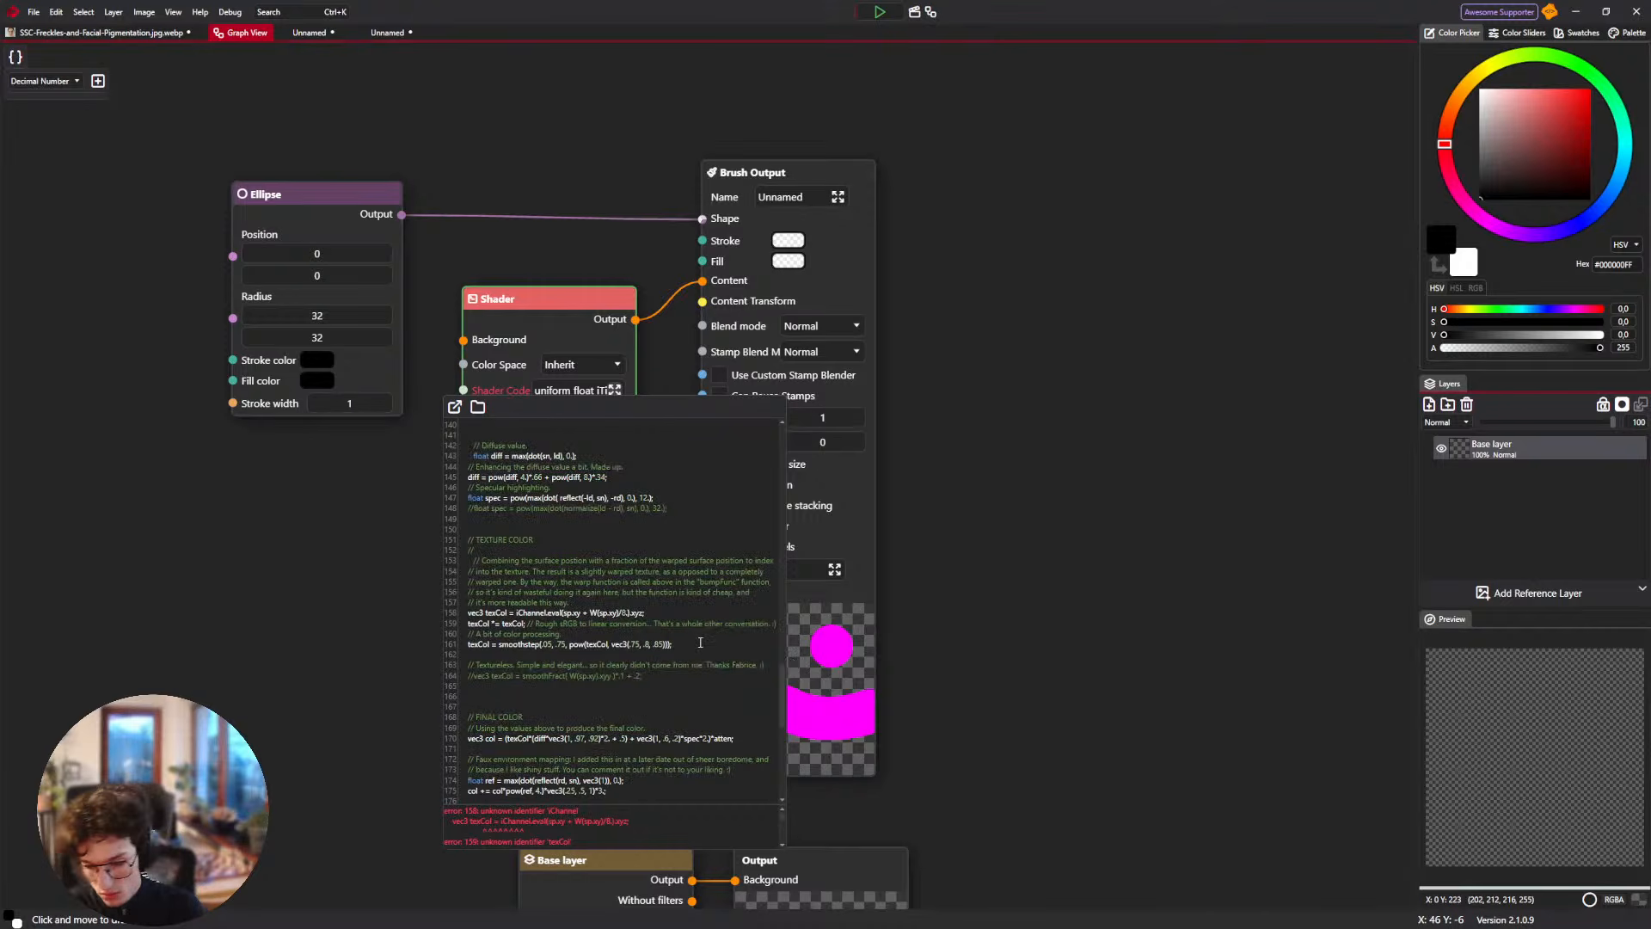
pyautogui.write('0')
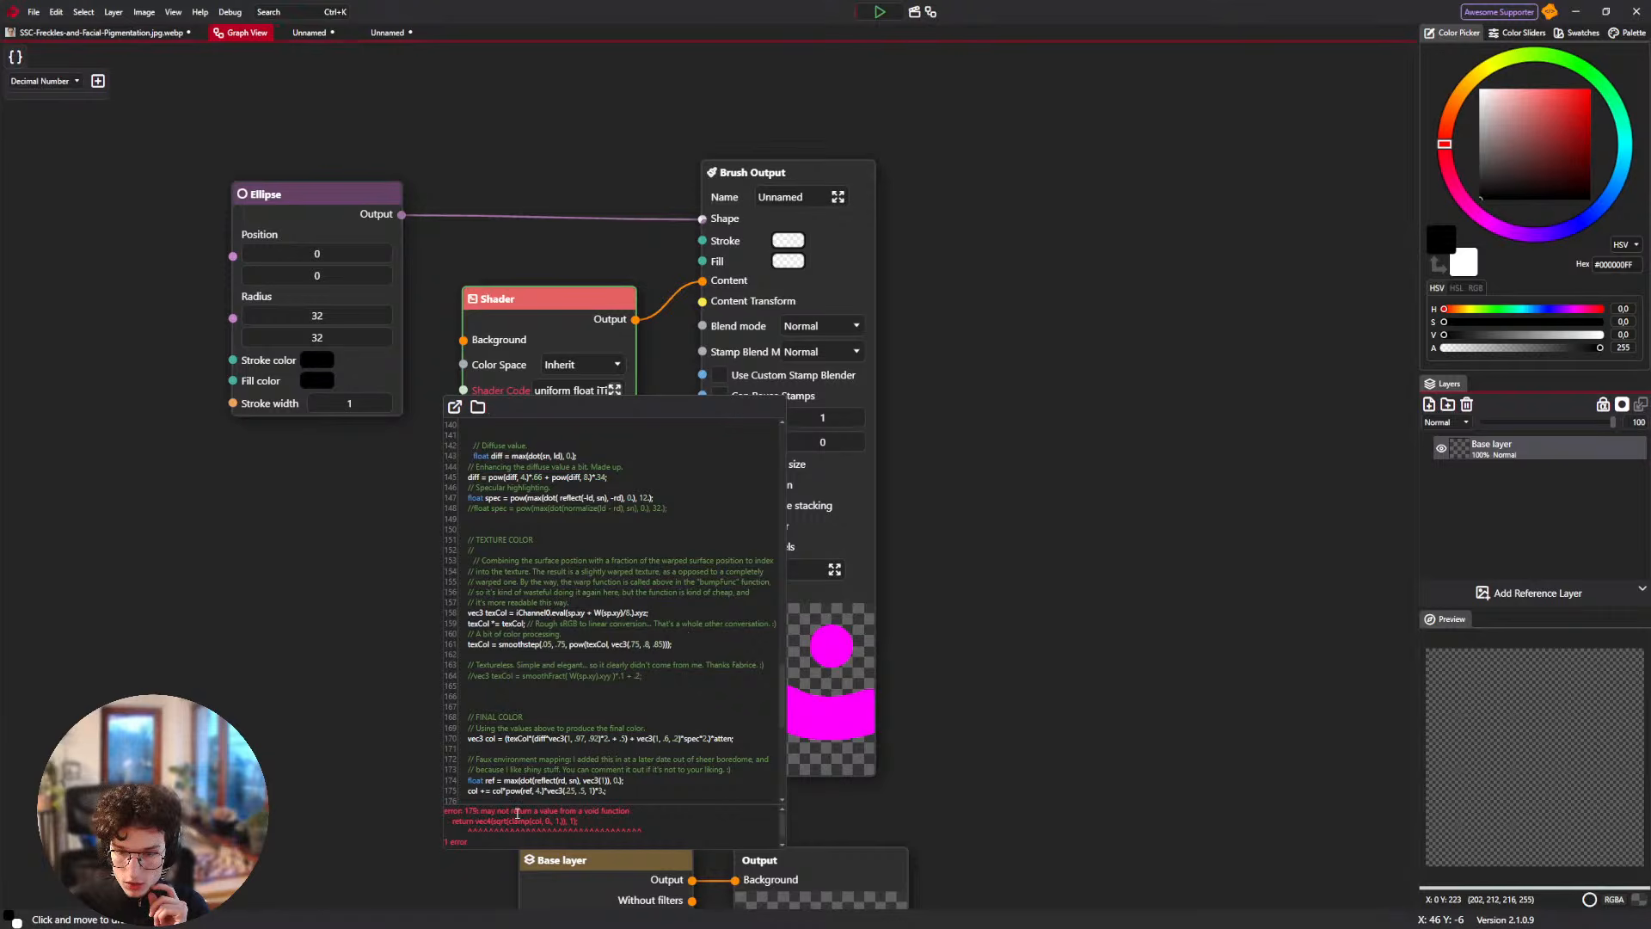
# Change the return type of the shader's mainImage function from void to half4.
pyautogui.scroll(13, 653, 610)
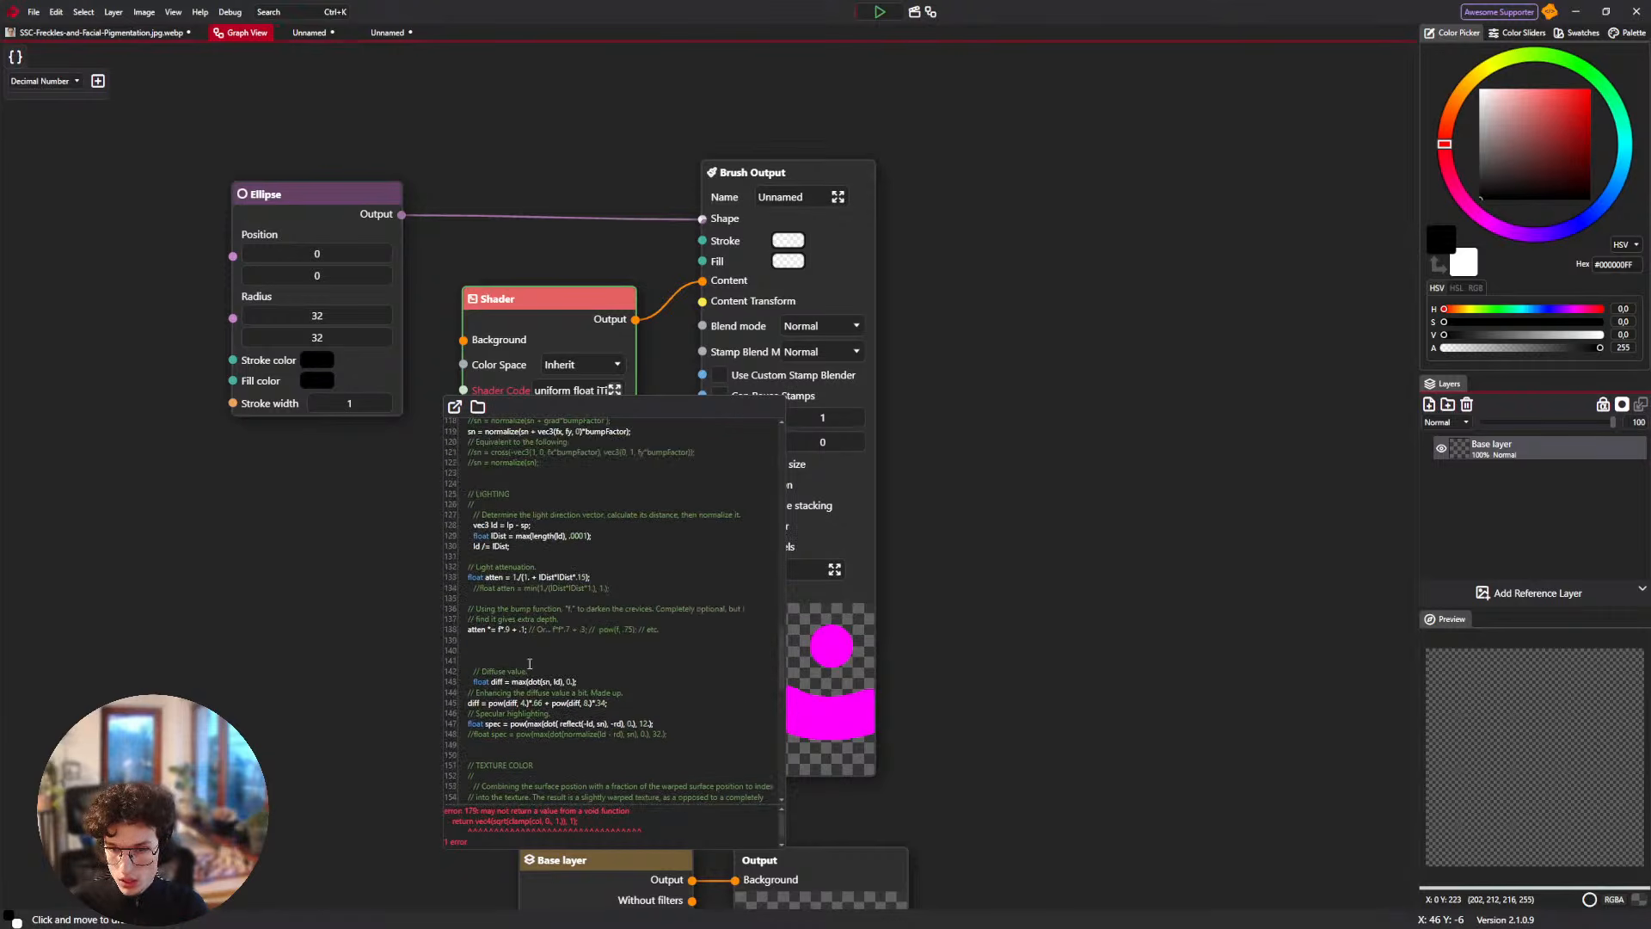
pyautogui.scroll(20, 520, 620)
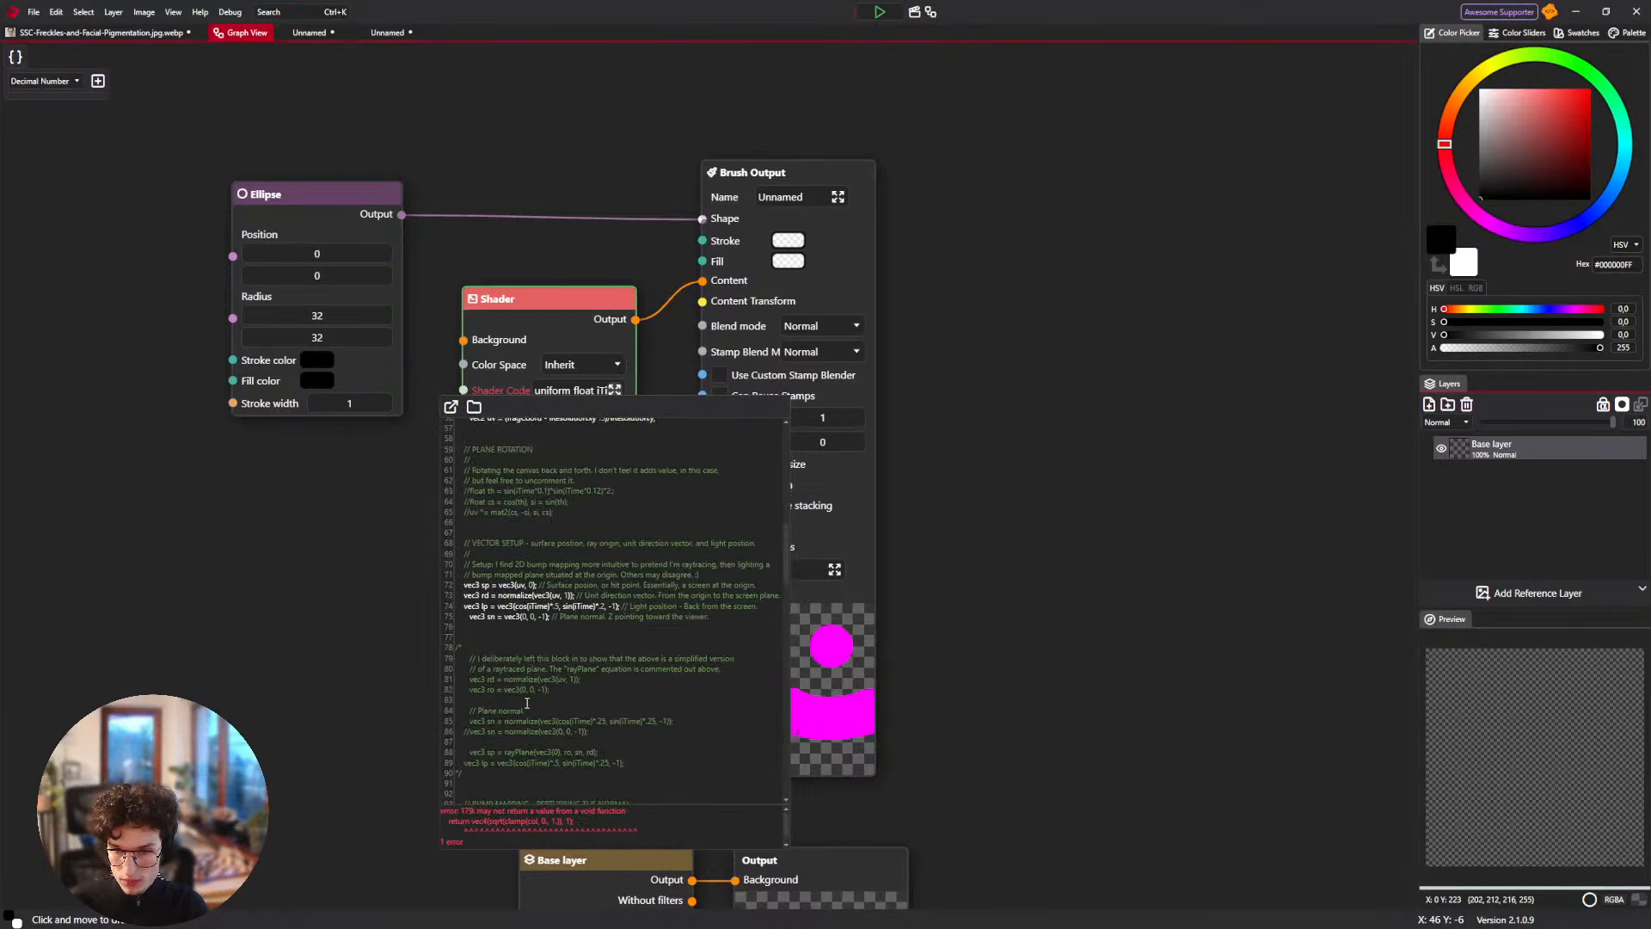
pyautogui.scroll(5, 530, 709)
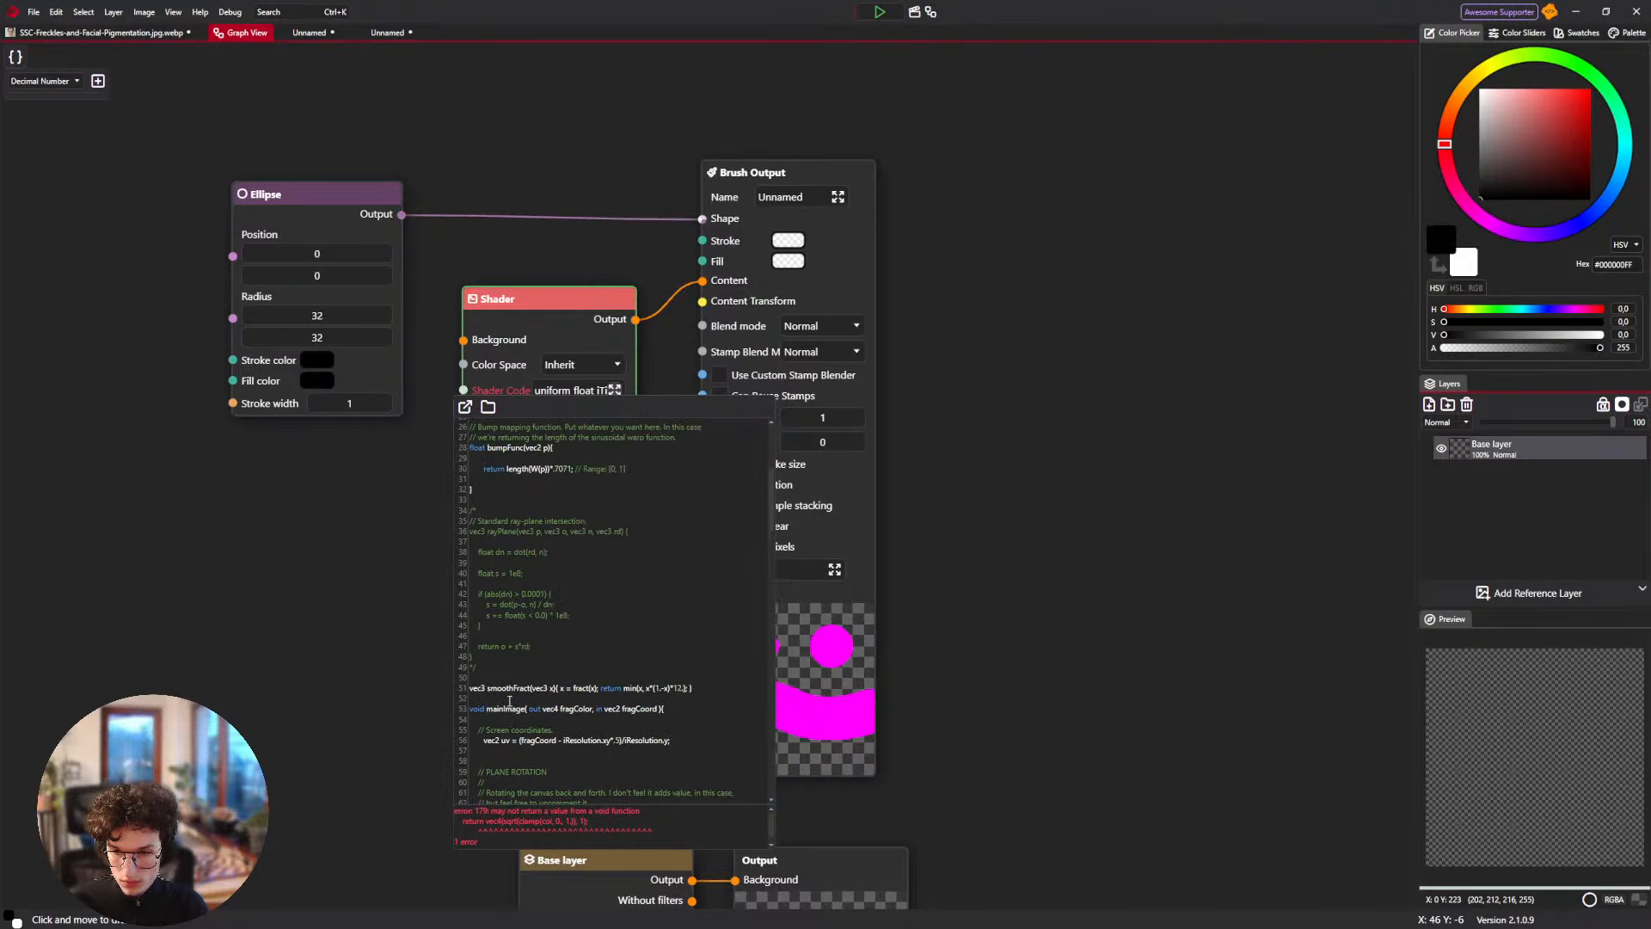
pyautogui.doubleClick(484, 709)
pyautogui.write('half45')
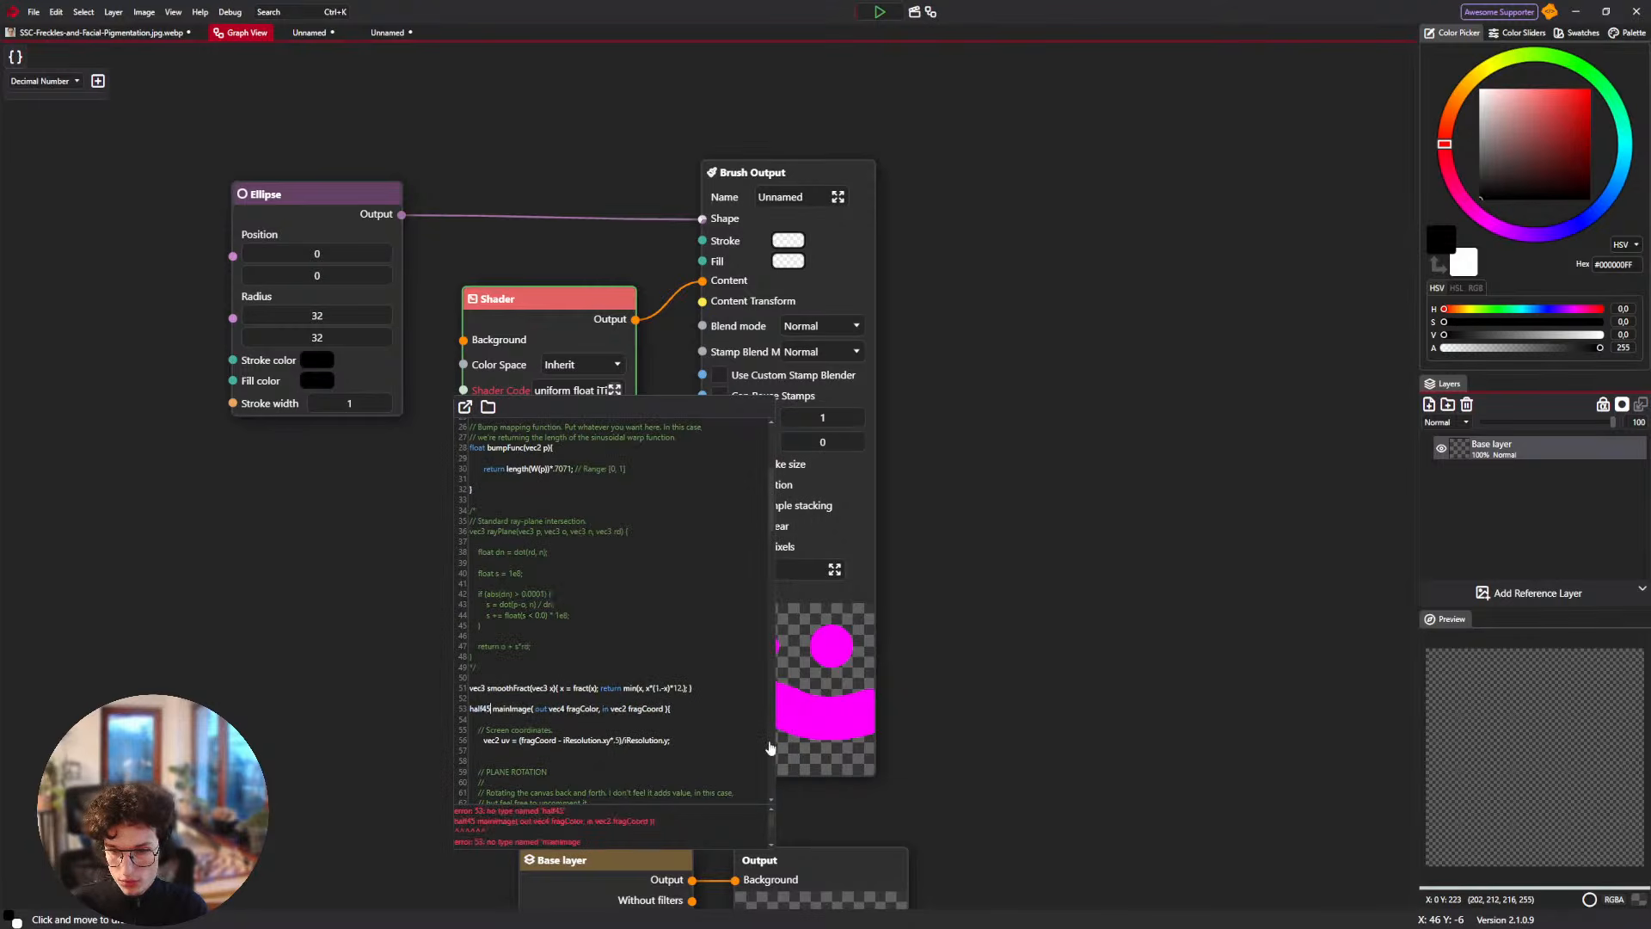
pyautogui.press('BackSpace')
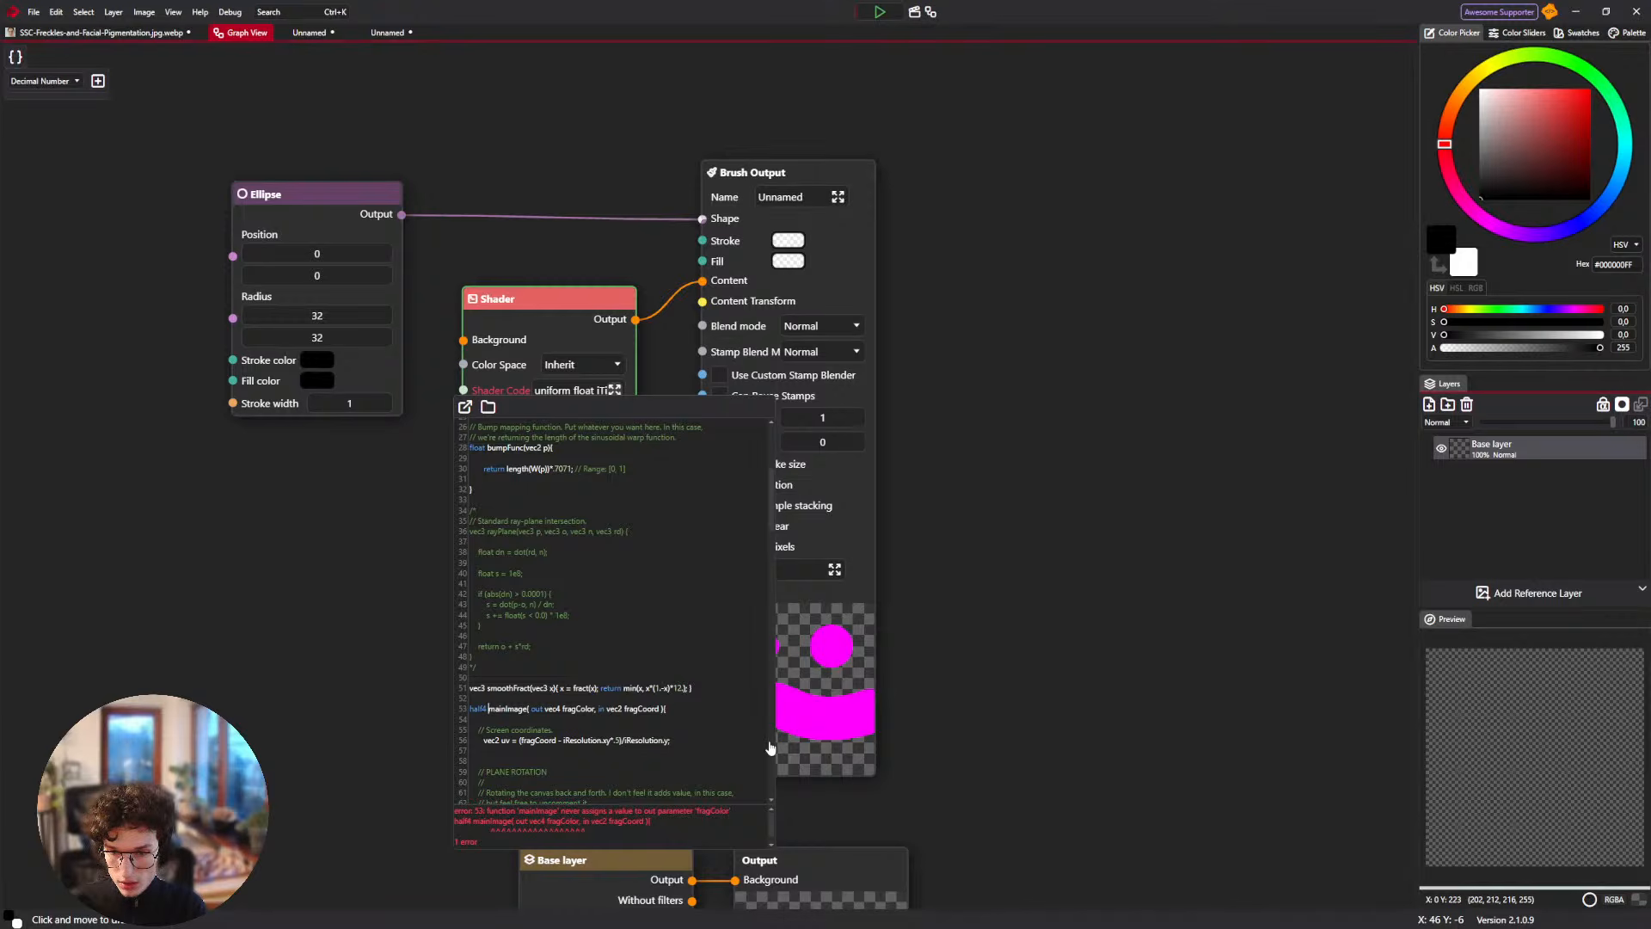
# Rename the shader's mainImage function to main, keeping its opening parenthesis.
pyautogui.hotkey('shift', 'Right')
pyautogui.hotkey('shift', 'Right')
pyautogui.hotkey('shift', 'Right')
pyautogui.hotkey('shift', 'Right')
pyautogui.hotkey('shift', 'Right')
pyautogui.hotkey('shift', 'Right')
pyautogui.hotkey('shift', 'Right')
pyautogui.hotkey('shift', 'Right')
pyautogui.hotkey('shift', 'Right')
pyautogui.hotkey('shift', 'Right')
pyautogui.write('m')
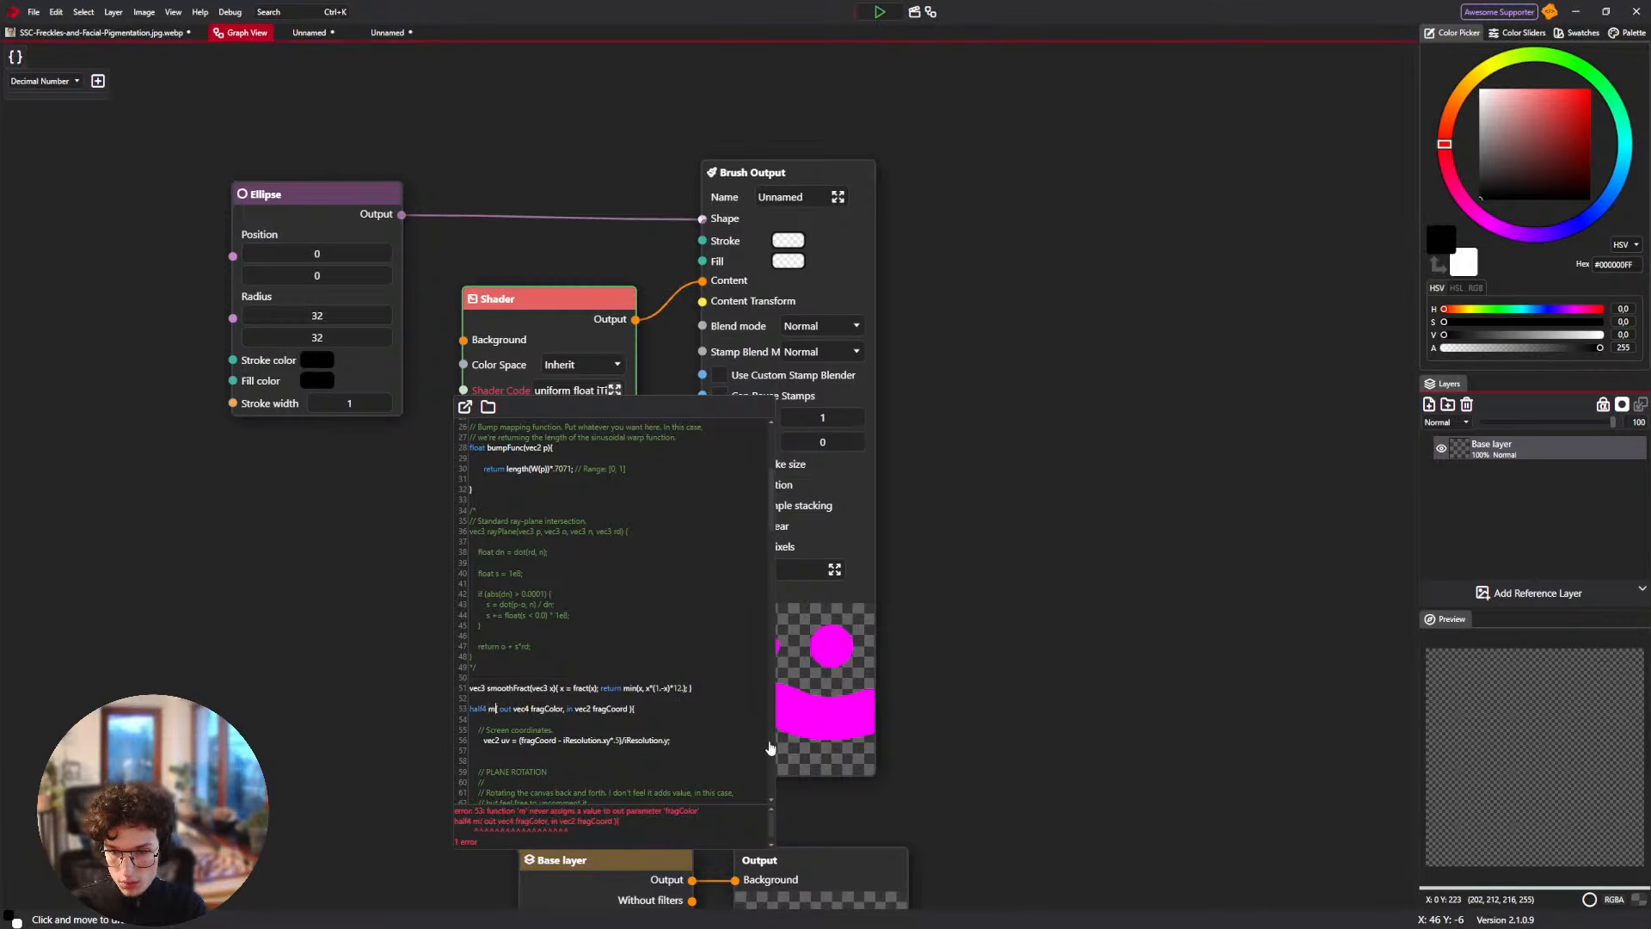
pyautogui.write('ain(')
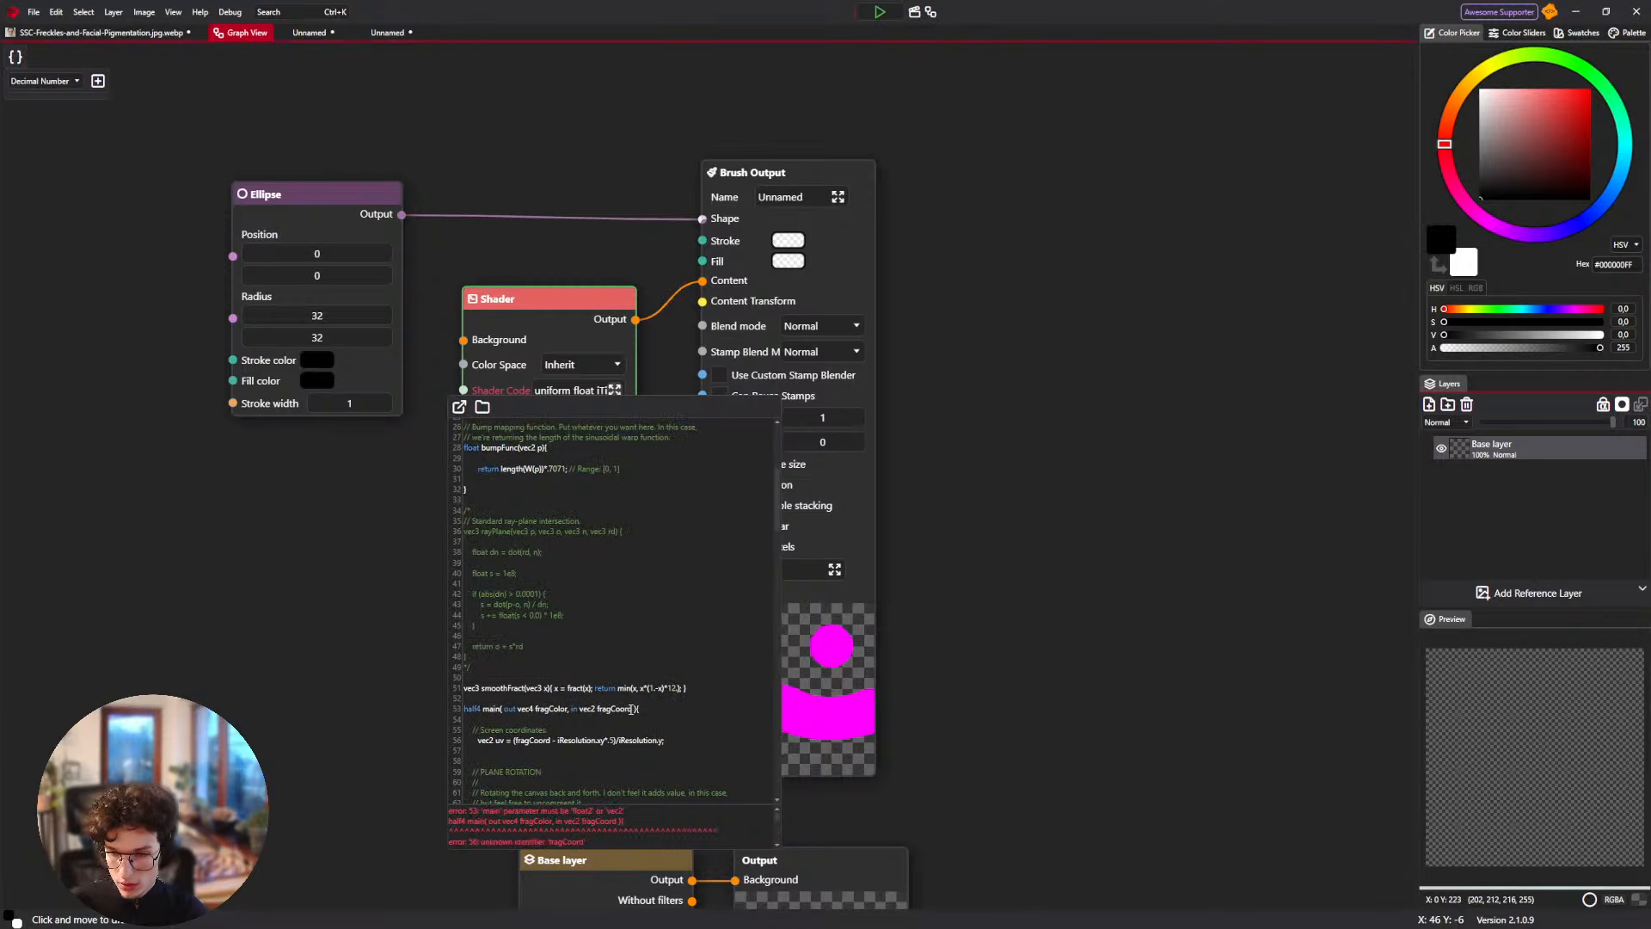
# Remove the out vec4 fragColor parameter and the in qualifier so that main takes only vec2 fragCoord.
pyautogui.moveTo(581, 710); pyautogui.dragTo(504, 711)
pyautogui.press('BackSpace')
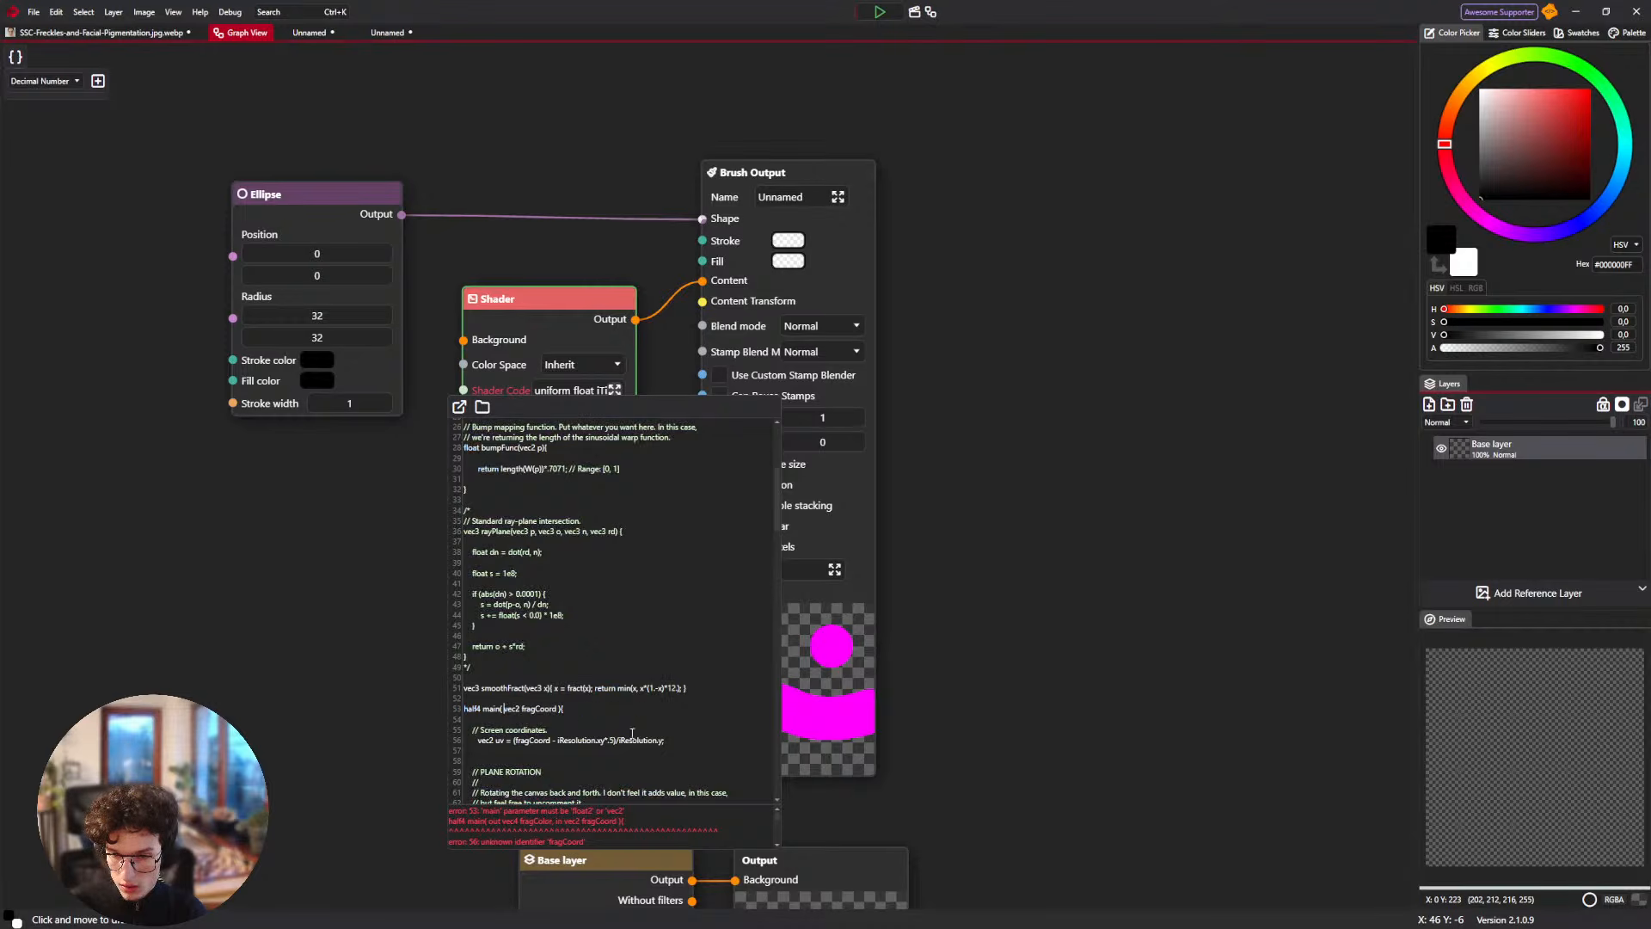
pyautogui.scroll(-8, 688, 640)
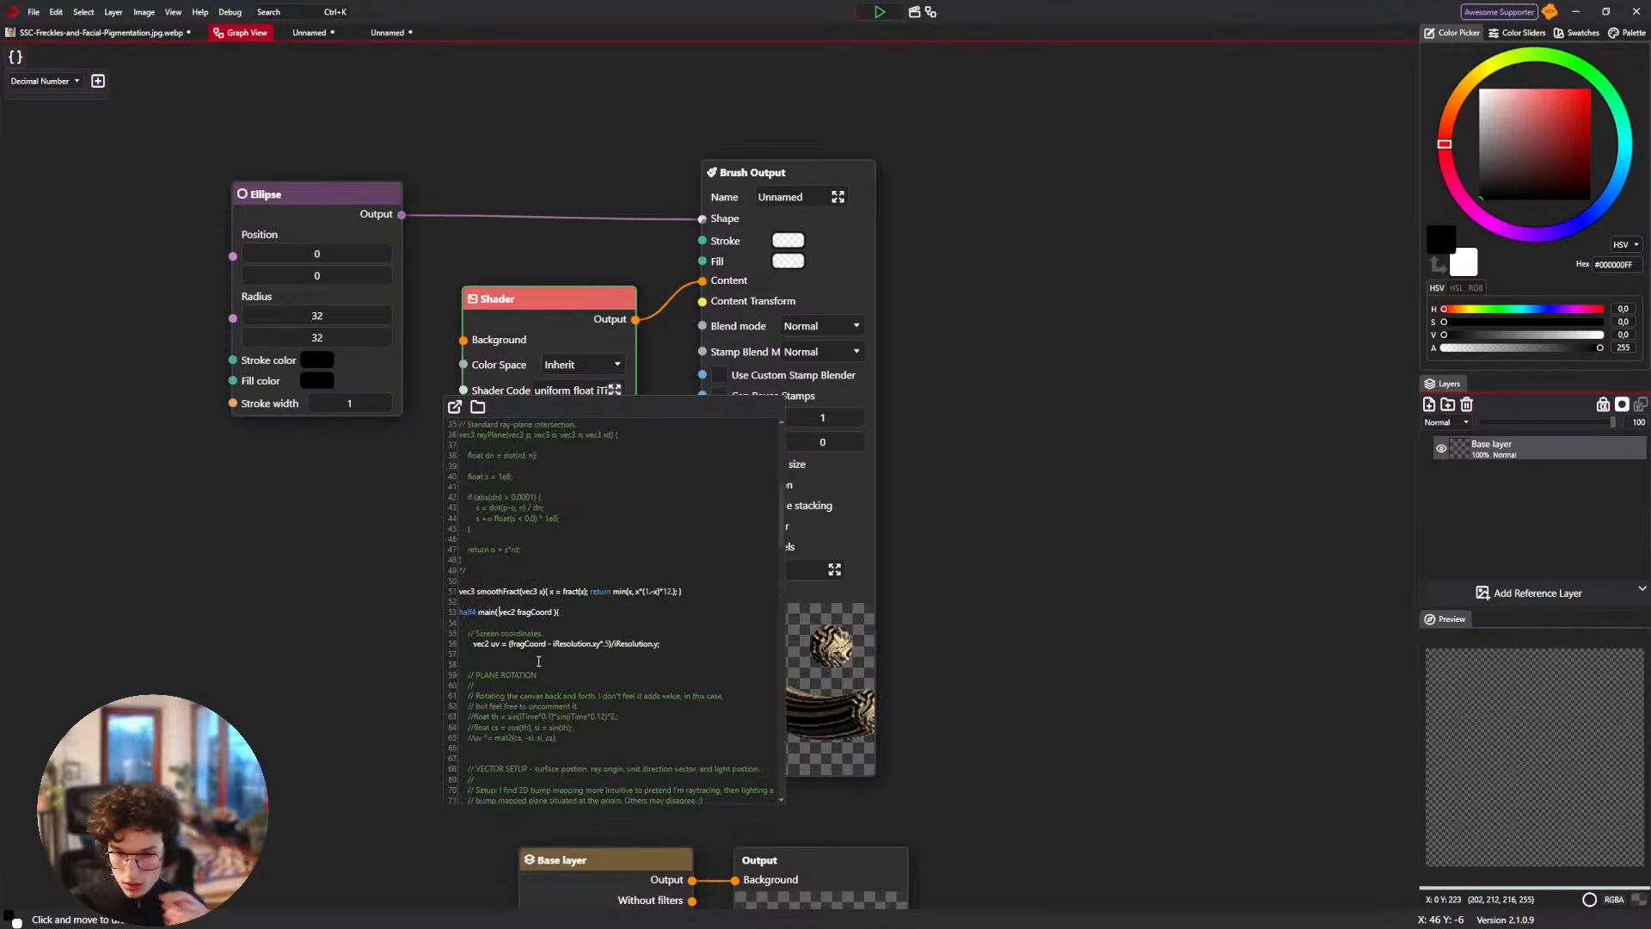
# Close the code editor and examine the warp pattern in the Shader node and Brush Output previews.
pyautogui.click(968, 629)
pyautogui.scroll(6, 860, 656)
pyautogui.moveTo(858, 658)
pyautogui.mouseDown()
pyautogui.moveTo(744, 568)
pyautogui.moveTo(765, 644)
pyautogui.moveTo(689, 589)
pyautogui.mouseUp()
pyautogui.scroll(-8, 744, 568)
pyautogui.scroll(2, 766, 643)
pyautogui.moveTo(347, 84); pyautogui.dragTo(400, 206)
pyautogui.scroll(2, 442, 247)
pyautogui.scroll(-2, 448, 258)
# Switch to the first Unnamed document's canvas and choose the opened document's Unnamed brush for the Pen tool.
pyautogui.click(309, 34)
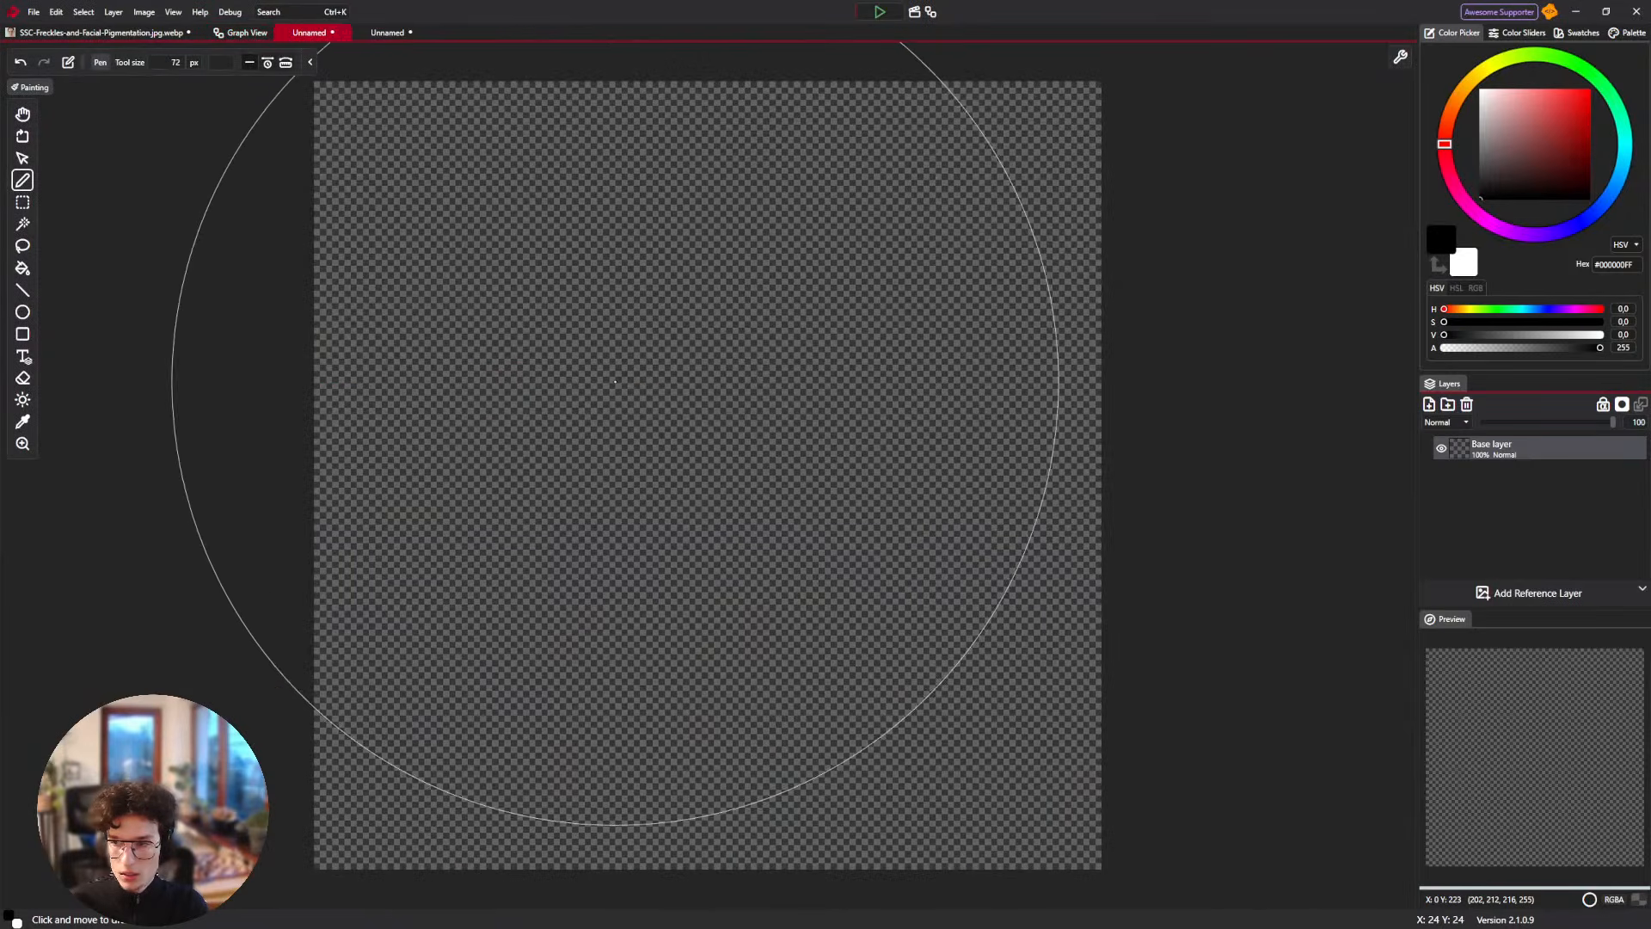
pyautogui.scroll(-5, 654, 374)
pyautogui.click(218, 63)
pyautogui.scroll(-6, 337, 251)
pyautogui.scroll(-5, 337, 258)
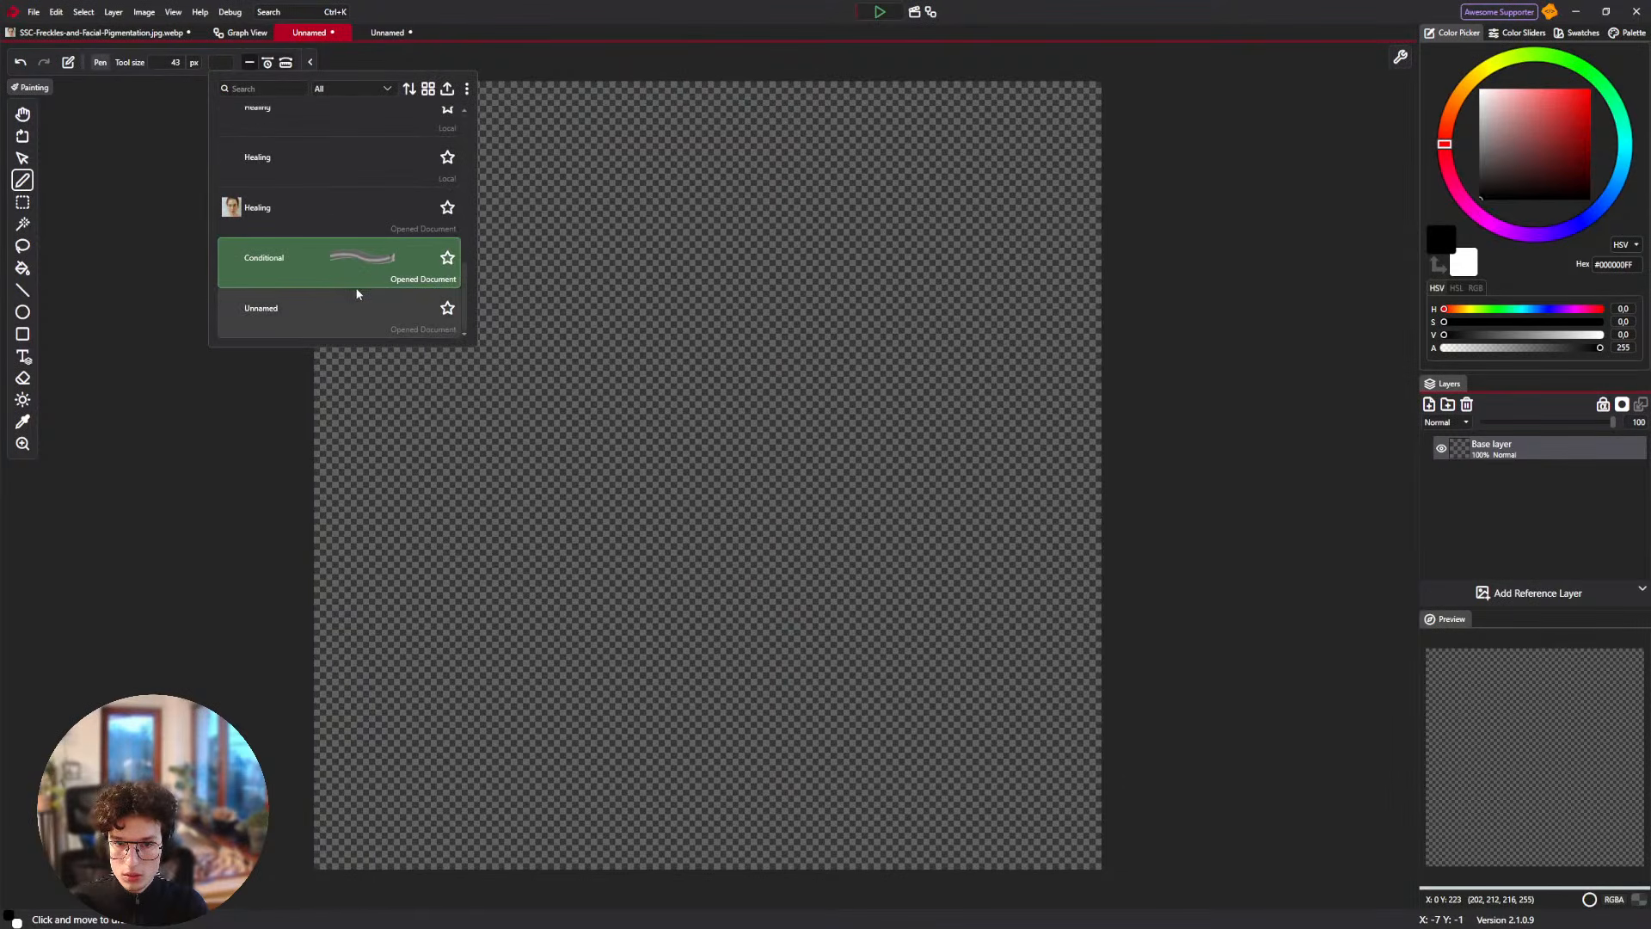
pyautogui.click(334, 317)
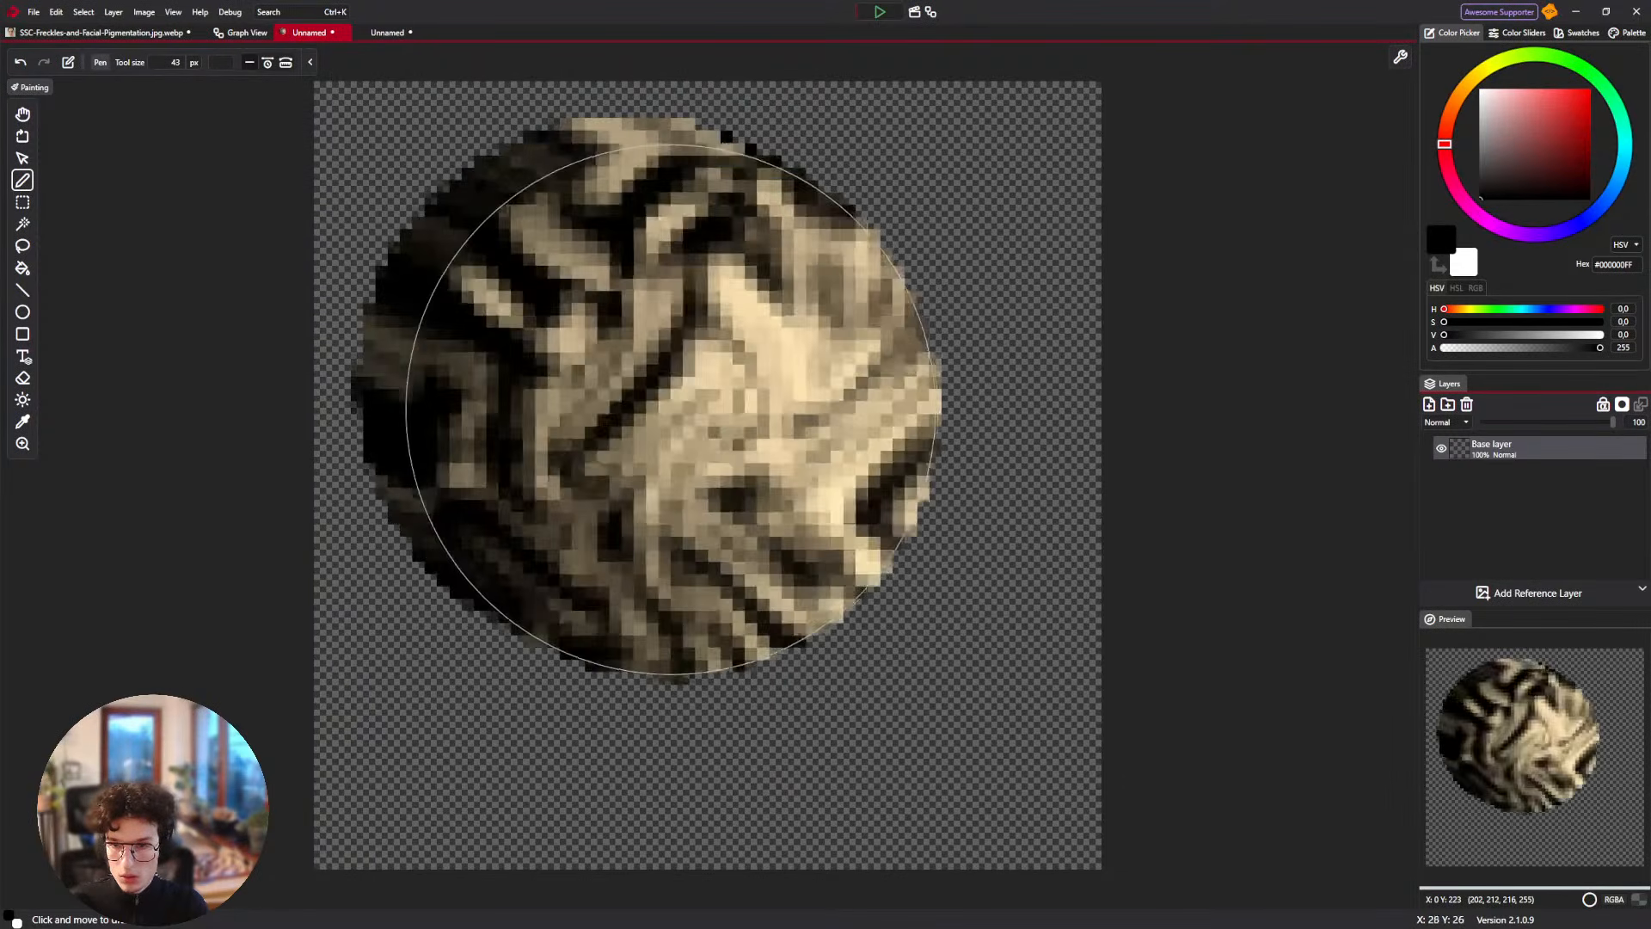
# Try a stroke with the shader brush at a tool size of 20 px and undo it.
pyautogui.scroll(-6, 663, 405)
pyautogui.scroll(5, 670, 404)
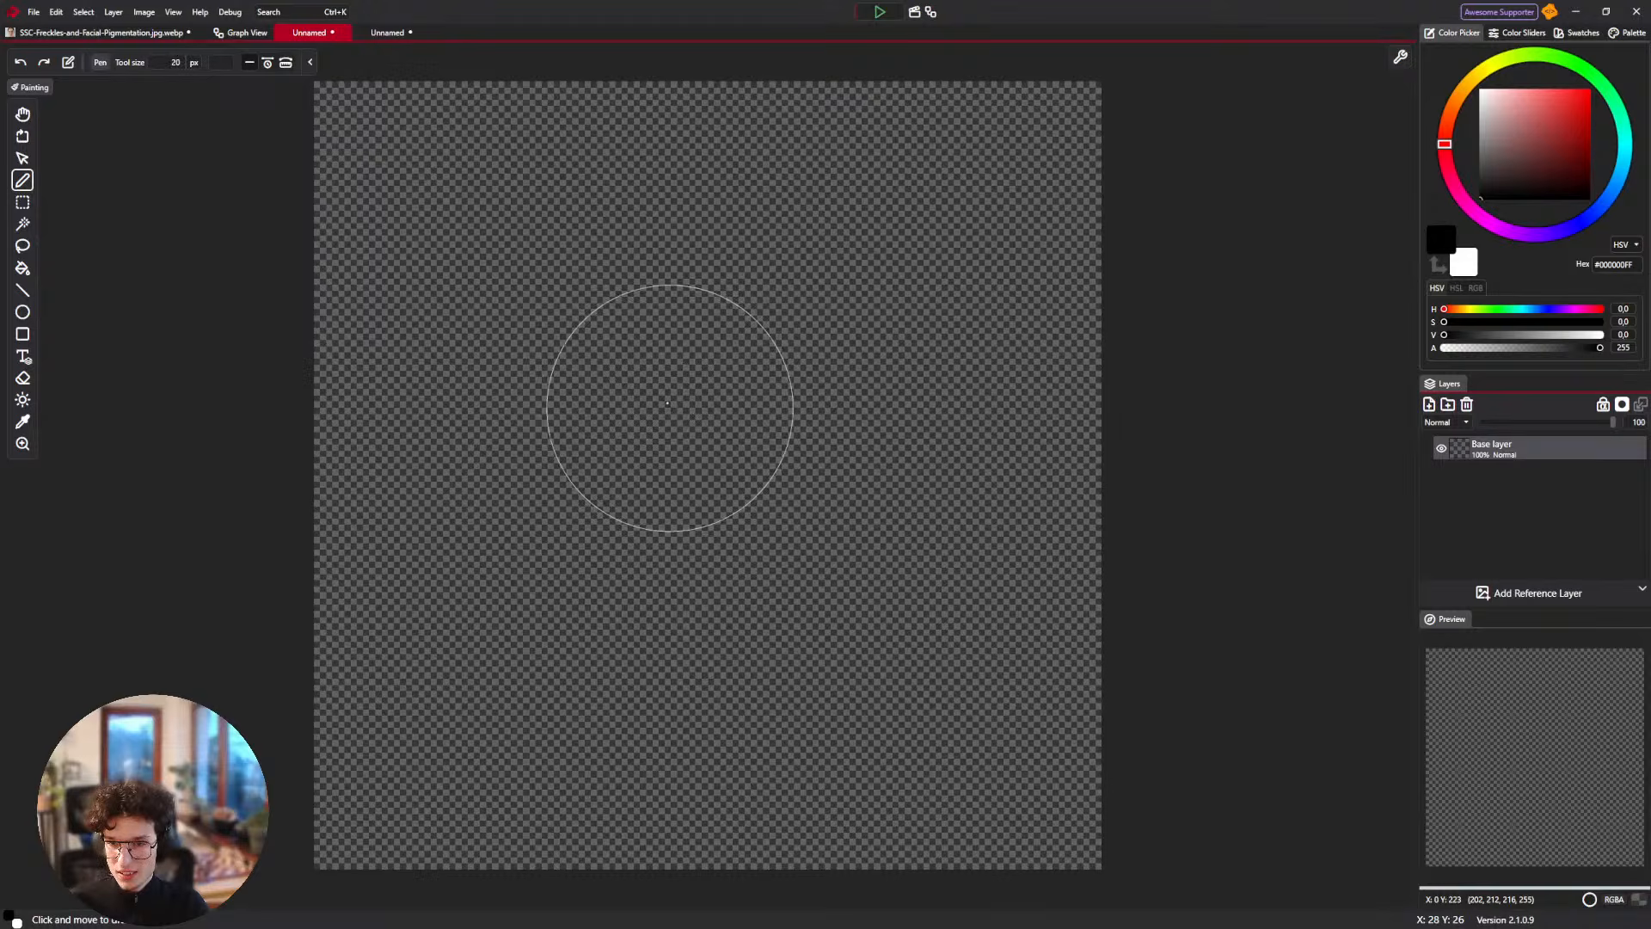
pyautogui.moveTo(780, 277)
pyautogui.mouseDown()
pyautogui.moveTo(641, 401)
pyautogui.moveTo(794, 496)
pyautogui.moveTo(831, 452)
pyautogui.mouseUp()
pyautogui.hotkey('ctrl', 'z')
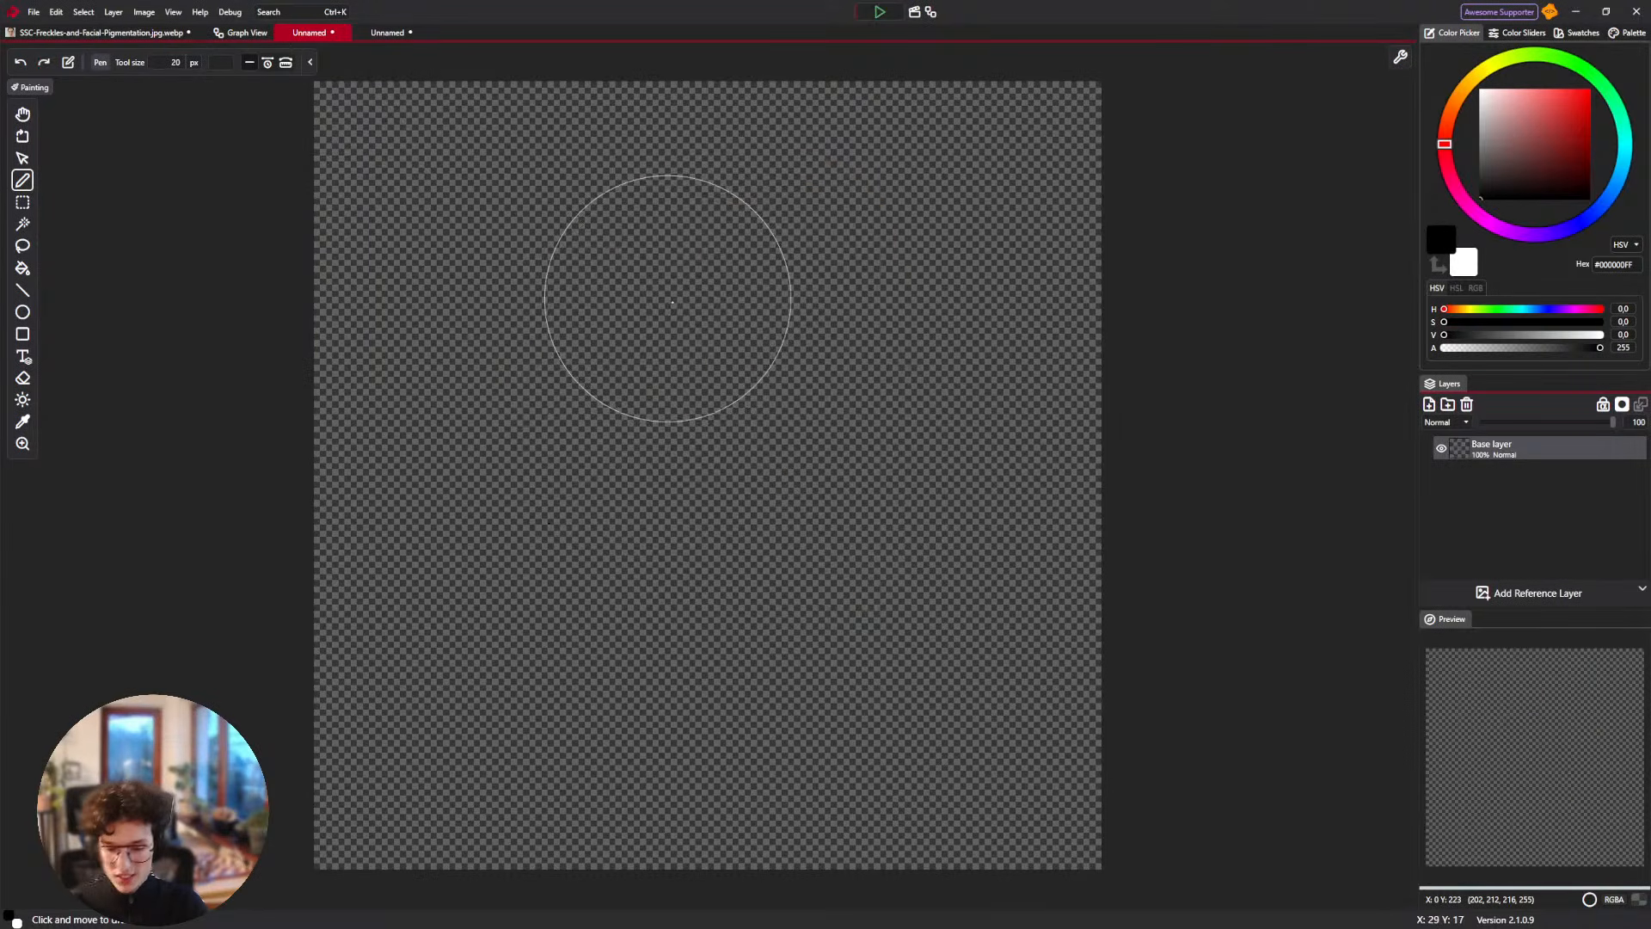
# Resize the canvas to 512 by 512 px.
pyautogui.hotkey('ctrl', 'shift', 'c')
pyautogui.write('512')
pyautogui.press('Tab')
pyautogui.write('512')
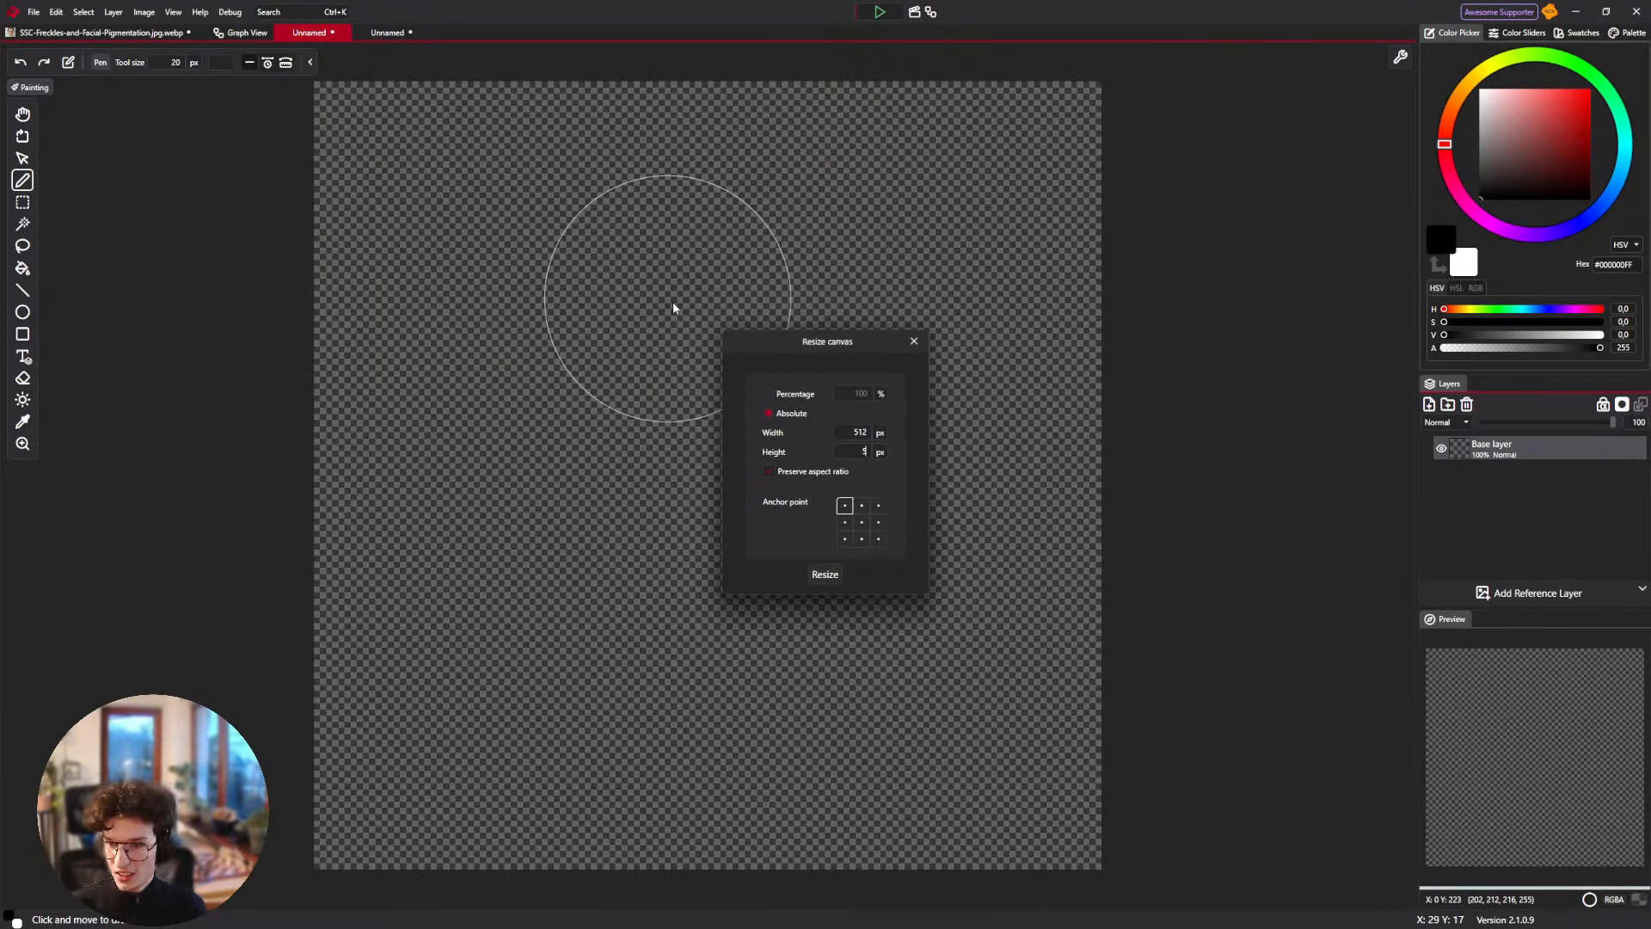
pyautogui.press('Return')
# Test the shader brush on the resized canvas while raising the tool size to 109 px, undoing each mark.
pyautogui.moveTo(641, 259)
pyautogui.mouseDown()
pyautogui.moveTo(762, 327)
pyautogui.moveTo(760, 431)
pyautogui.mouseUp()
pyautogui.hotkey('ctrl', 'z')
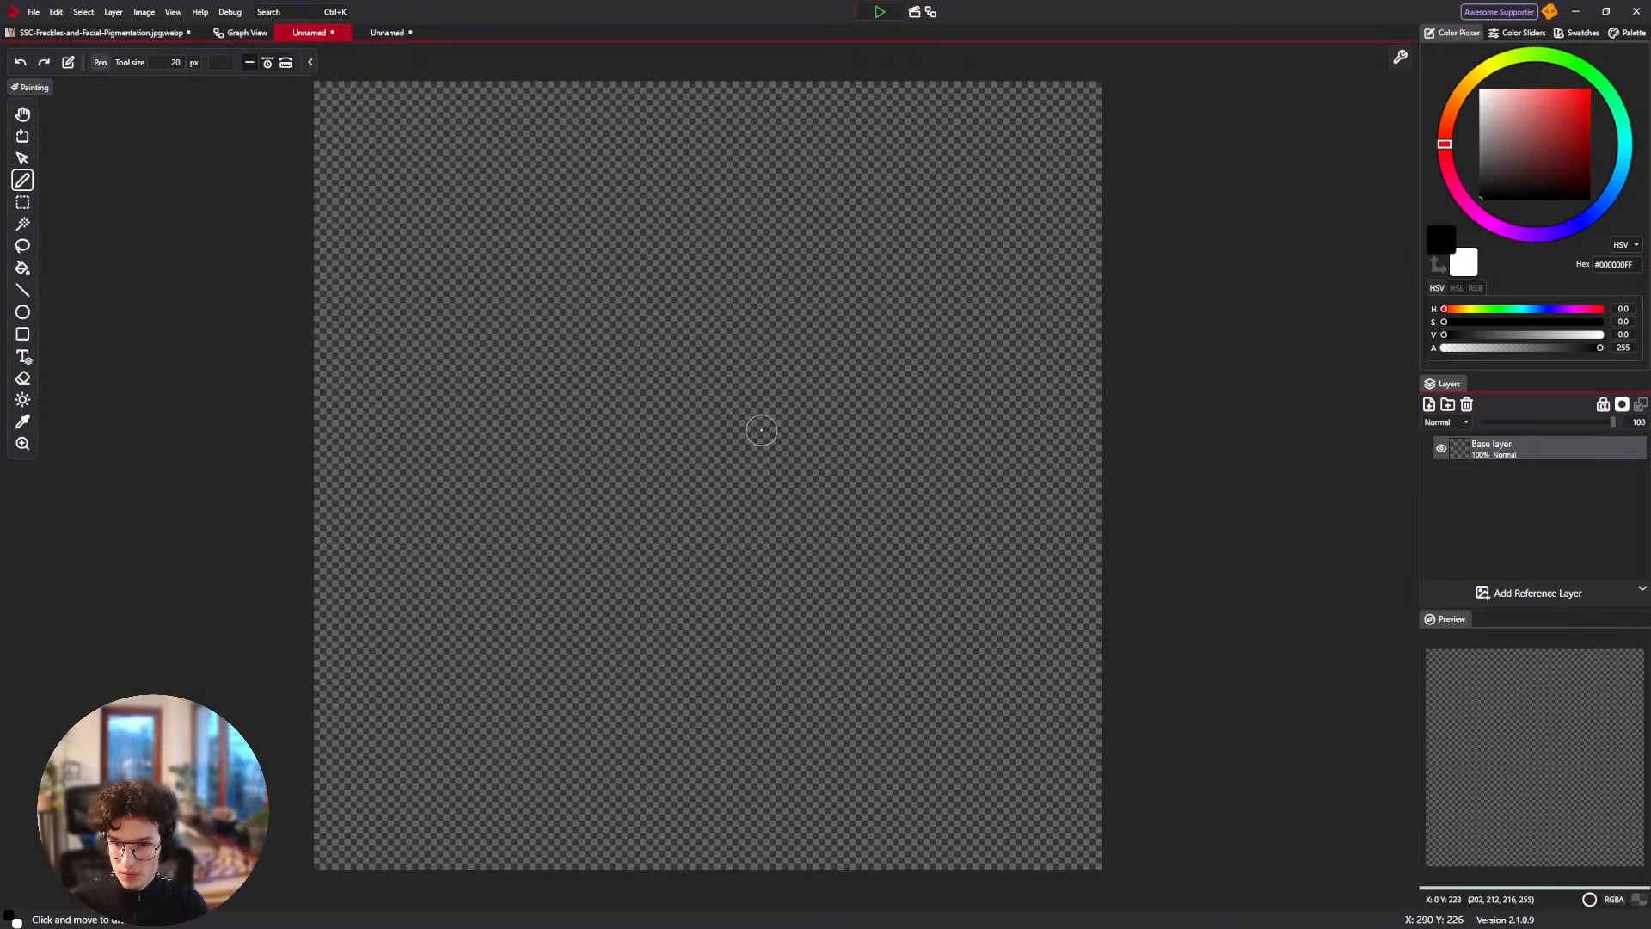
pyautogui.scroll(10, 759, 430)
pyautogui.click(762, 427)
pyautogui.hotkey('ctrl', 'z')
pyautogui.scroll(9, 757, 422)
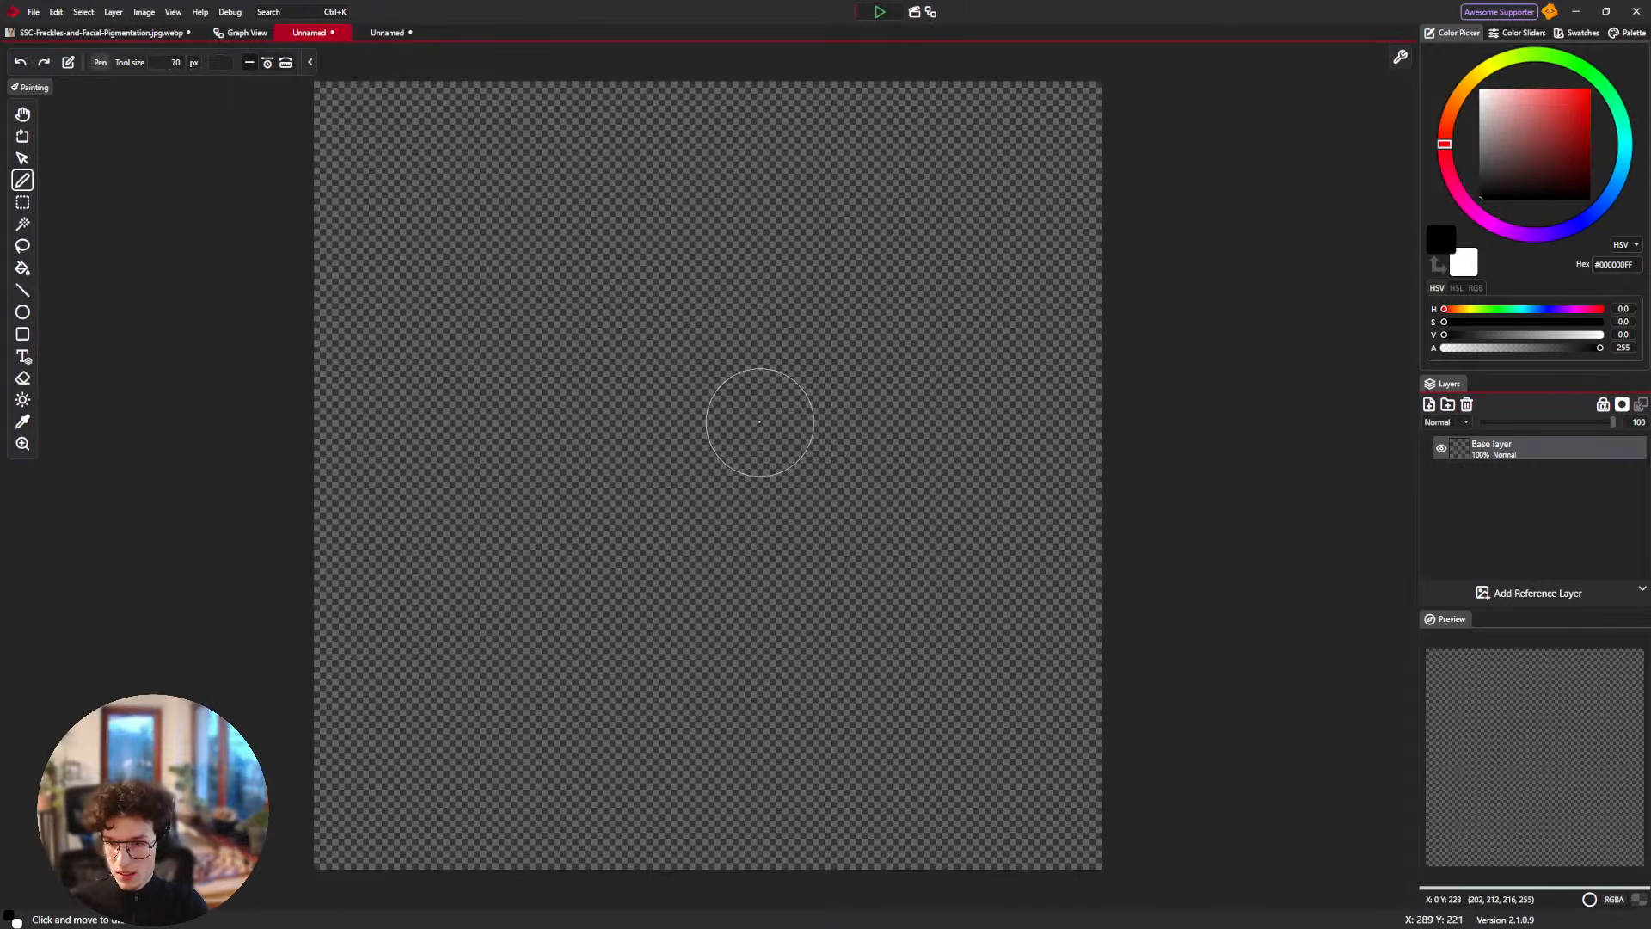
pyautogui.scroll(5, 737, 399)
pyautogui.click(738, 396)
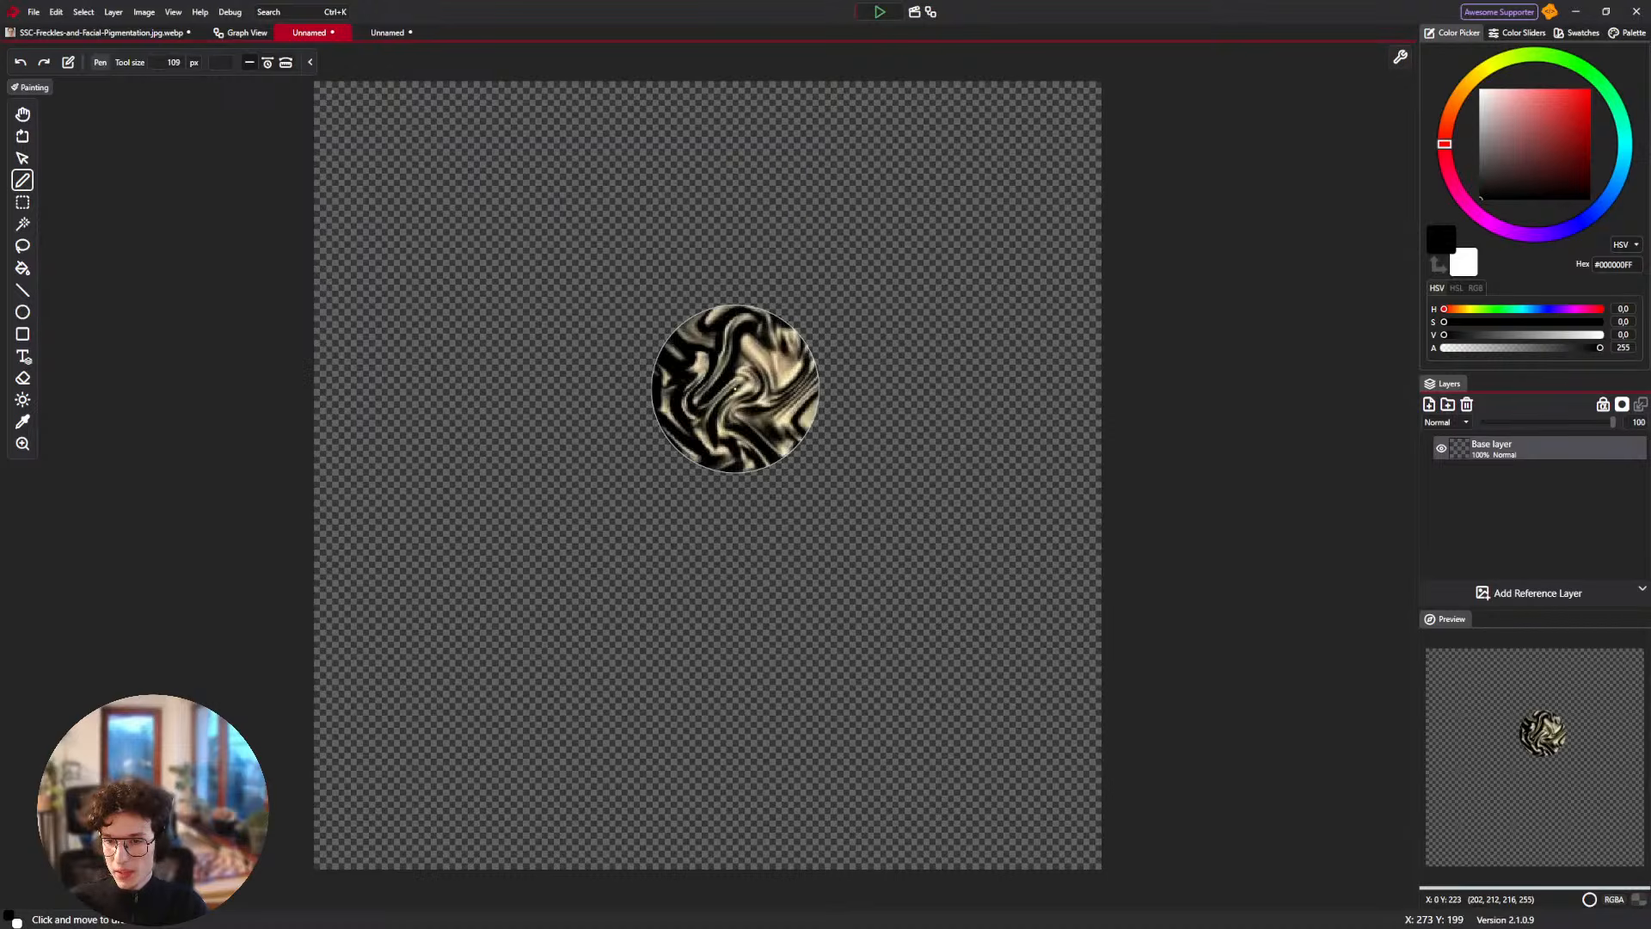
pyautogui.hotkey('ctrl', 'z')
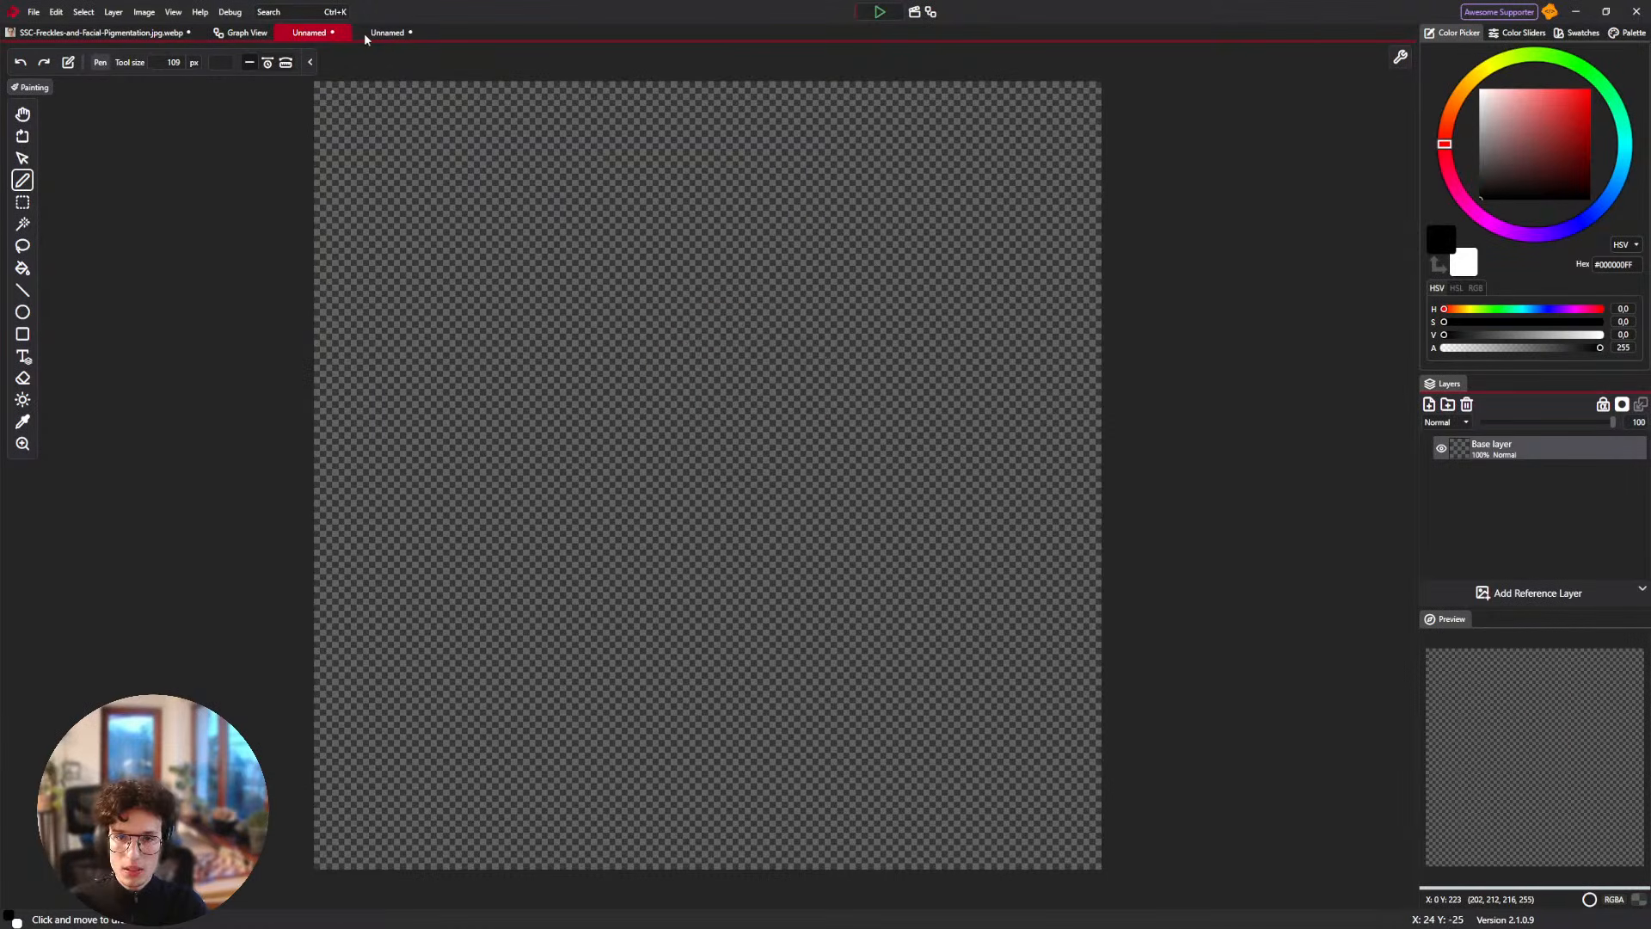
# Delete all nodes of the Conditional brush from the first Unnamed document's node graph.
pyautogui.click(243, 33)
pyautogui.moveTo(560, 506); pyautogui.dragTo(925, 97)
pyautogui.moveTo(712, 501); pyautogui.dragTo(804, 211)
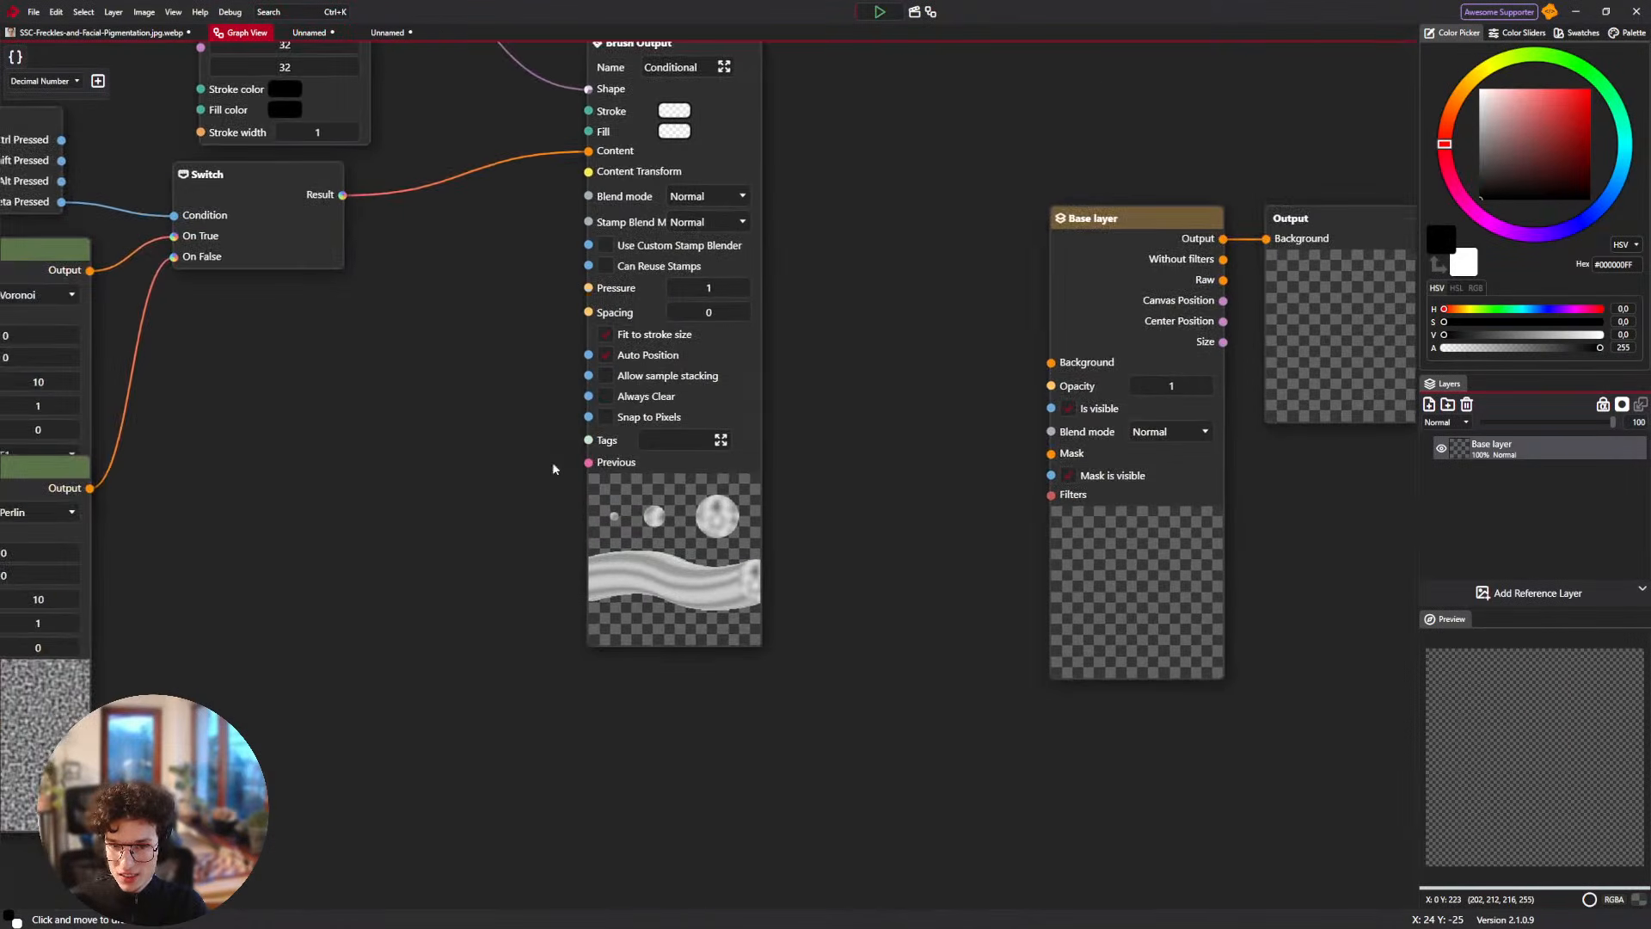
pyautogui.scroll(-3, 503, 323)
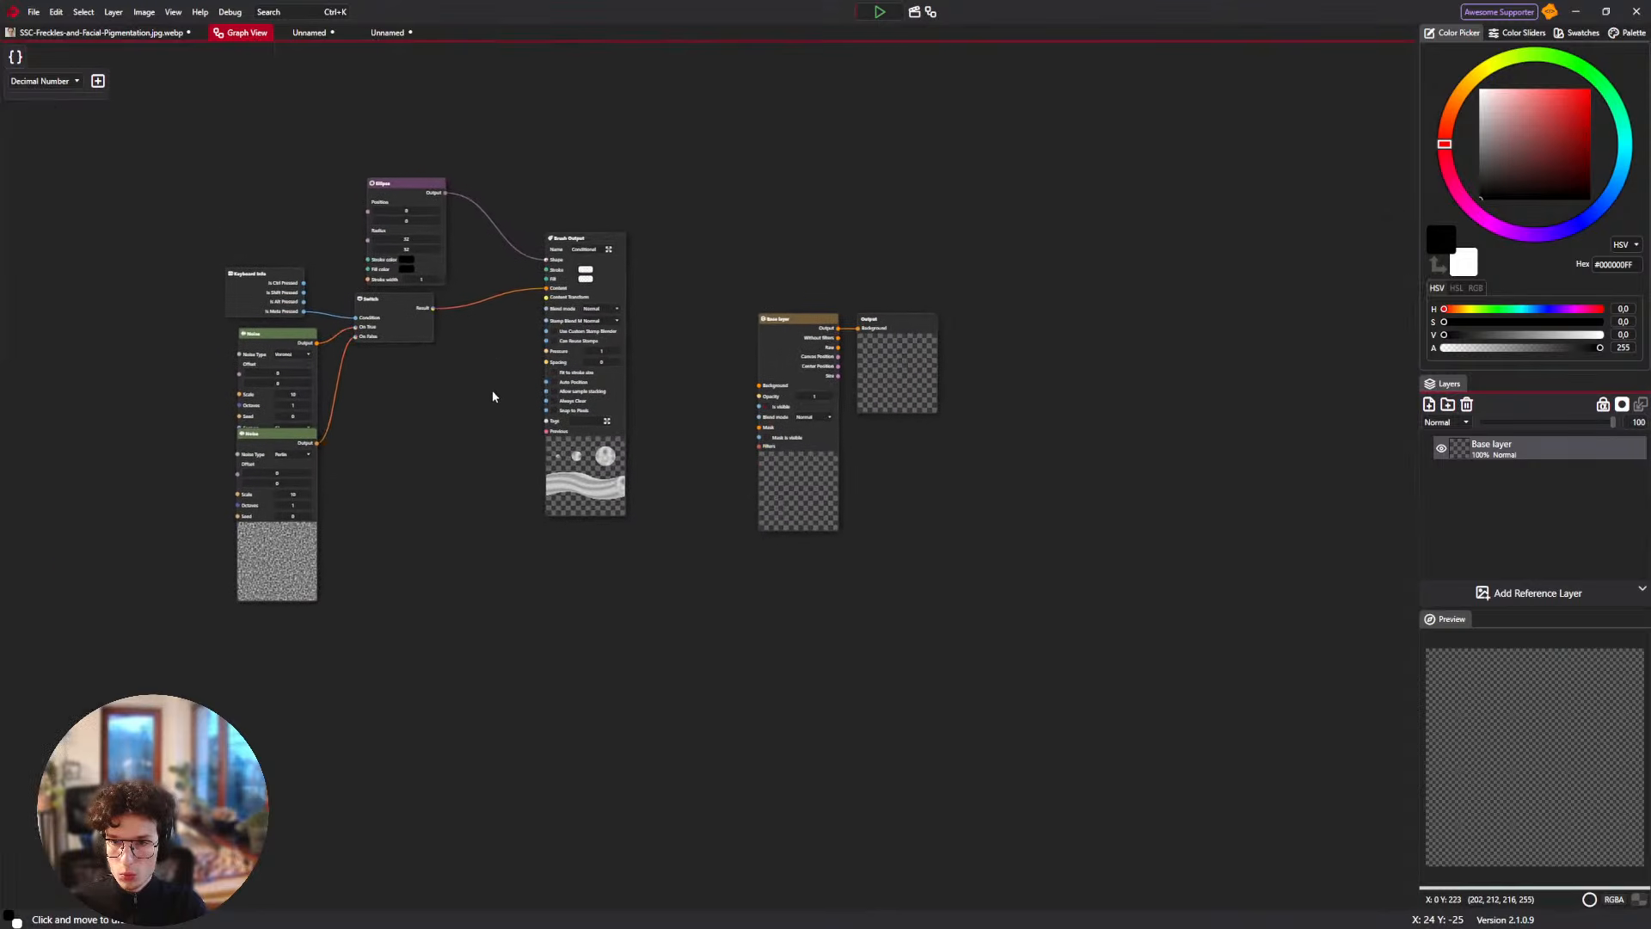
pyautogui.click(298, 34)
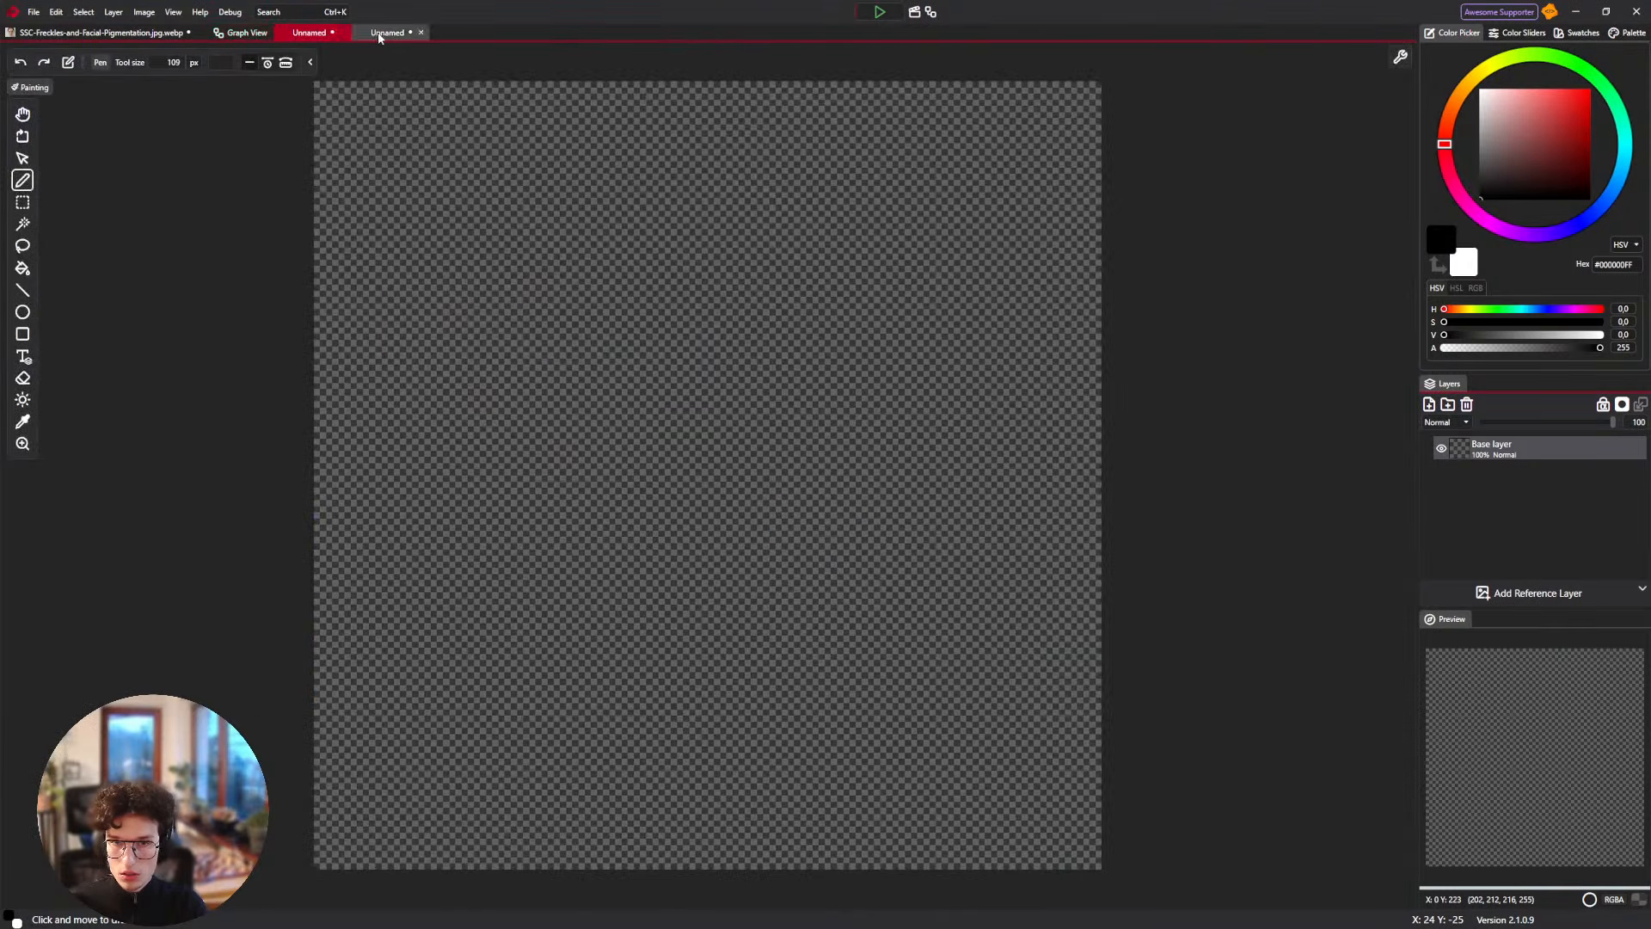
pyautogui.click(246, 33)
pyautogui.moveTo(124, 251); pyautogui.dragTo(632, 782)
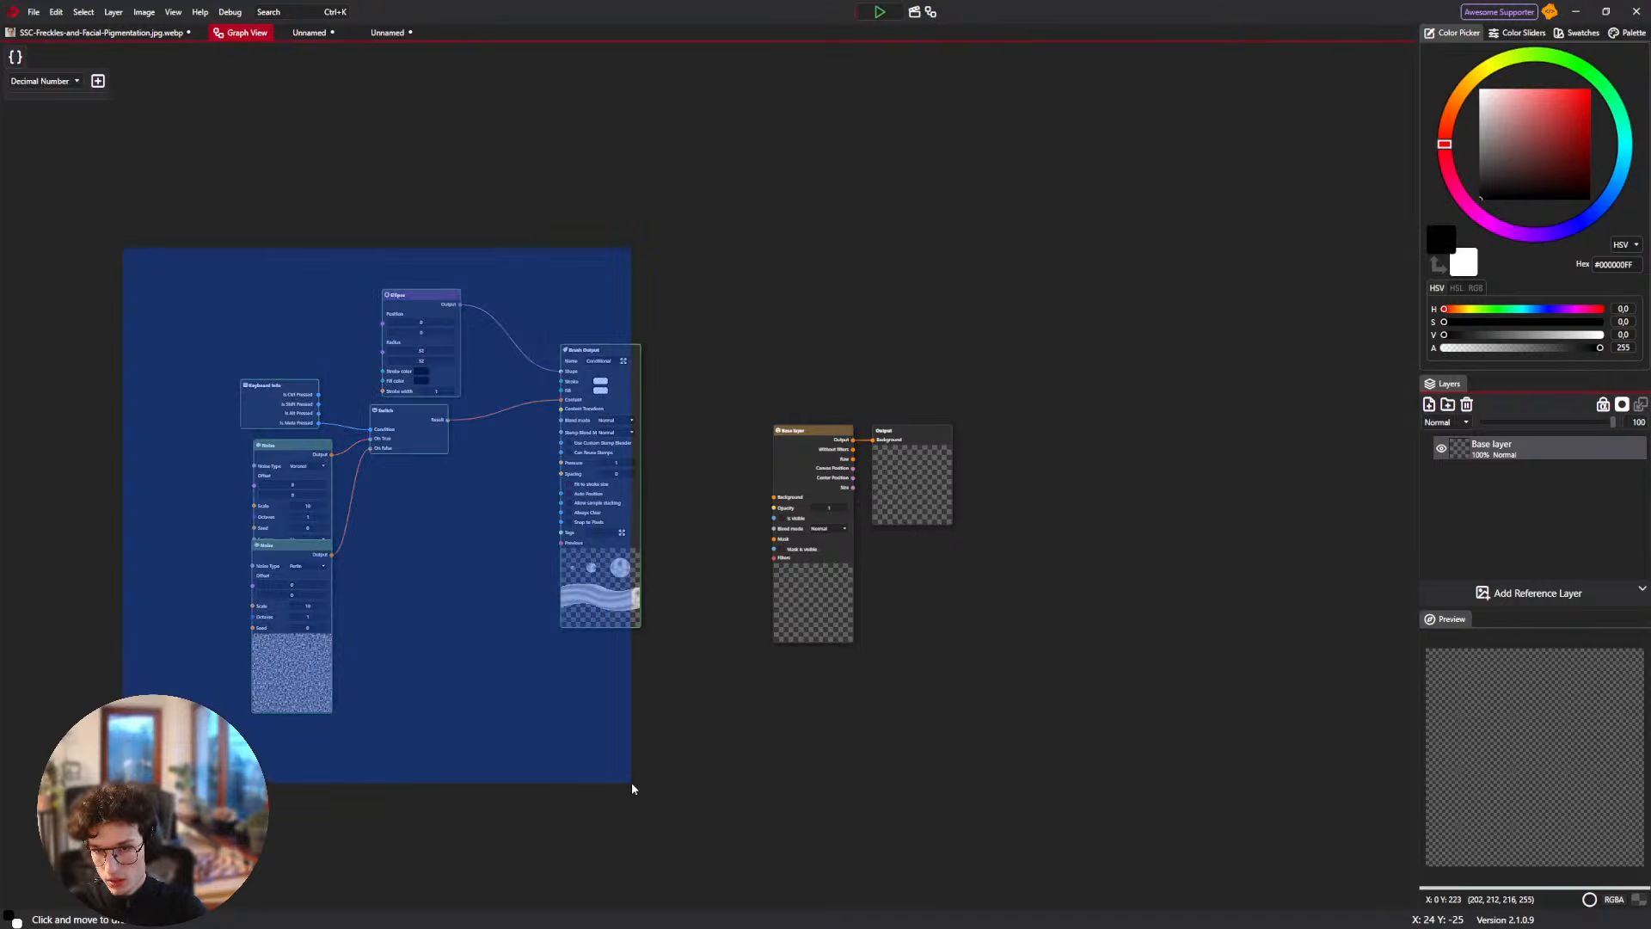
pyautogui.press('Delete')
# Switch to the second Unnamed document and show its node graph with the Shader node.
pyautogui.click(388, 32)
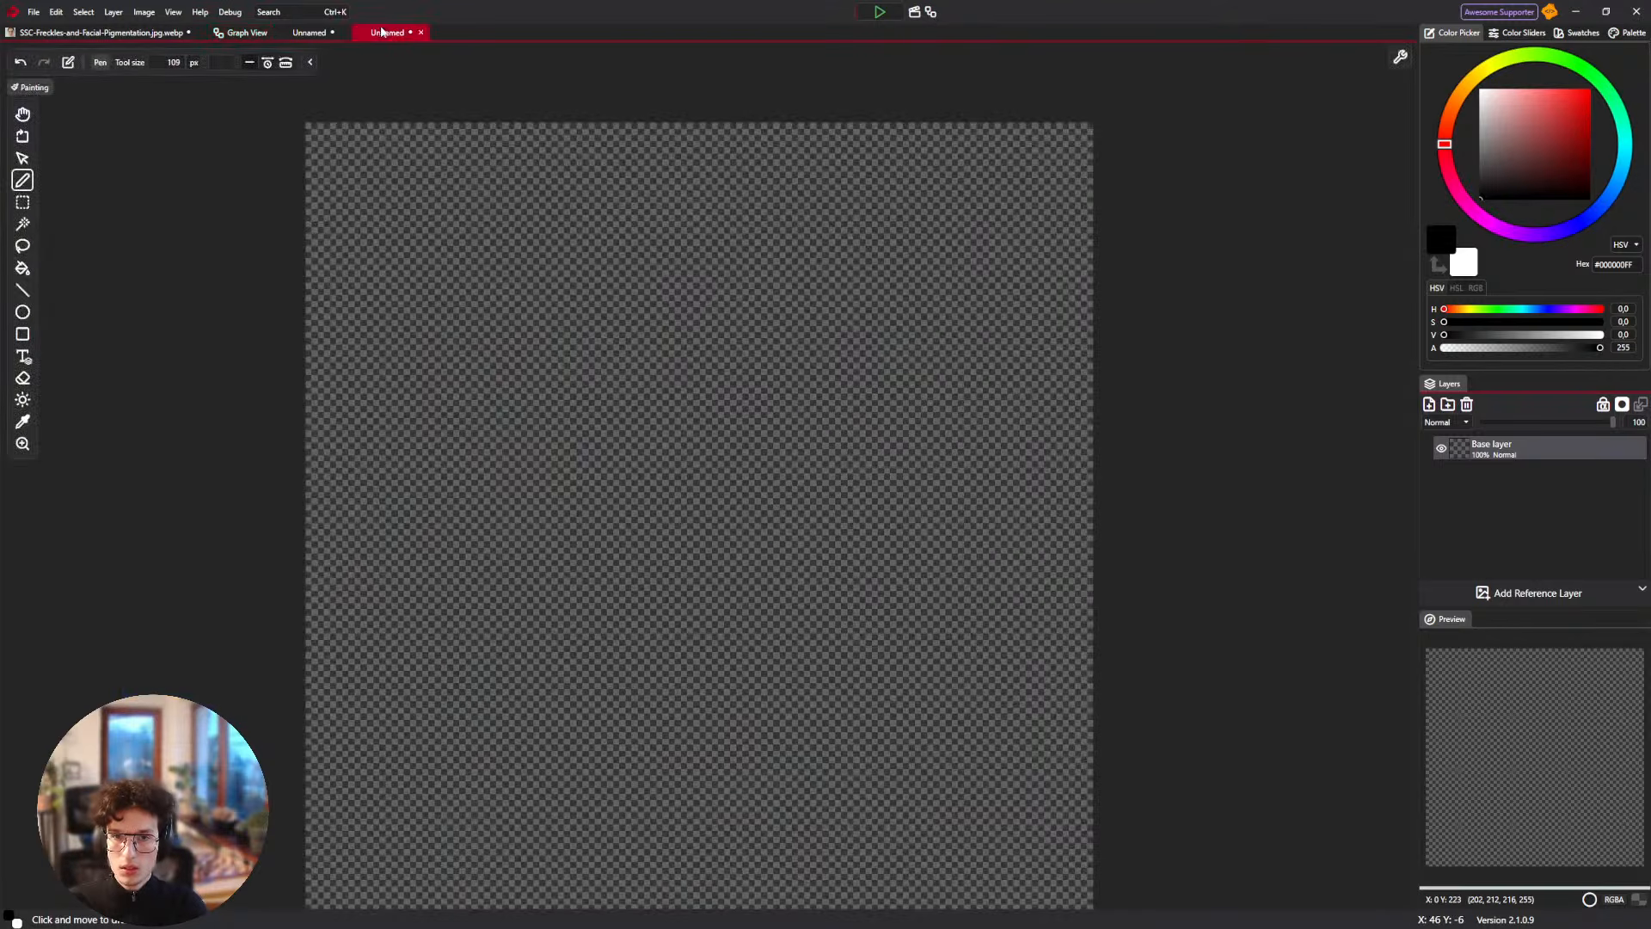
pyautogui.click(244, 33)
pyautogui.scroll(4, 895, 602)
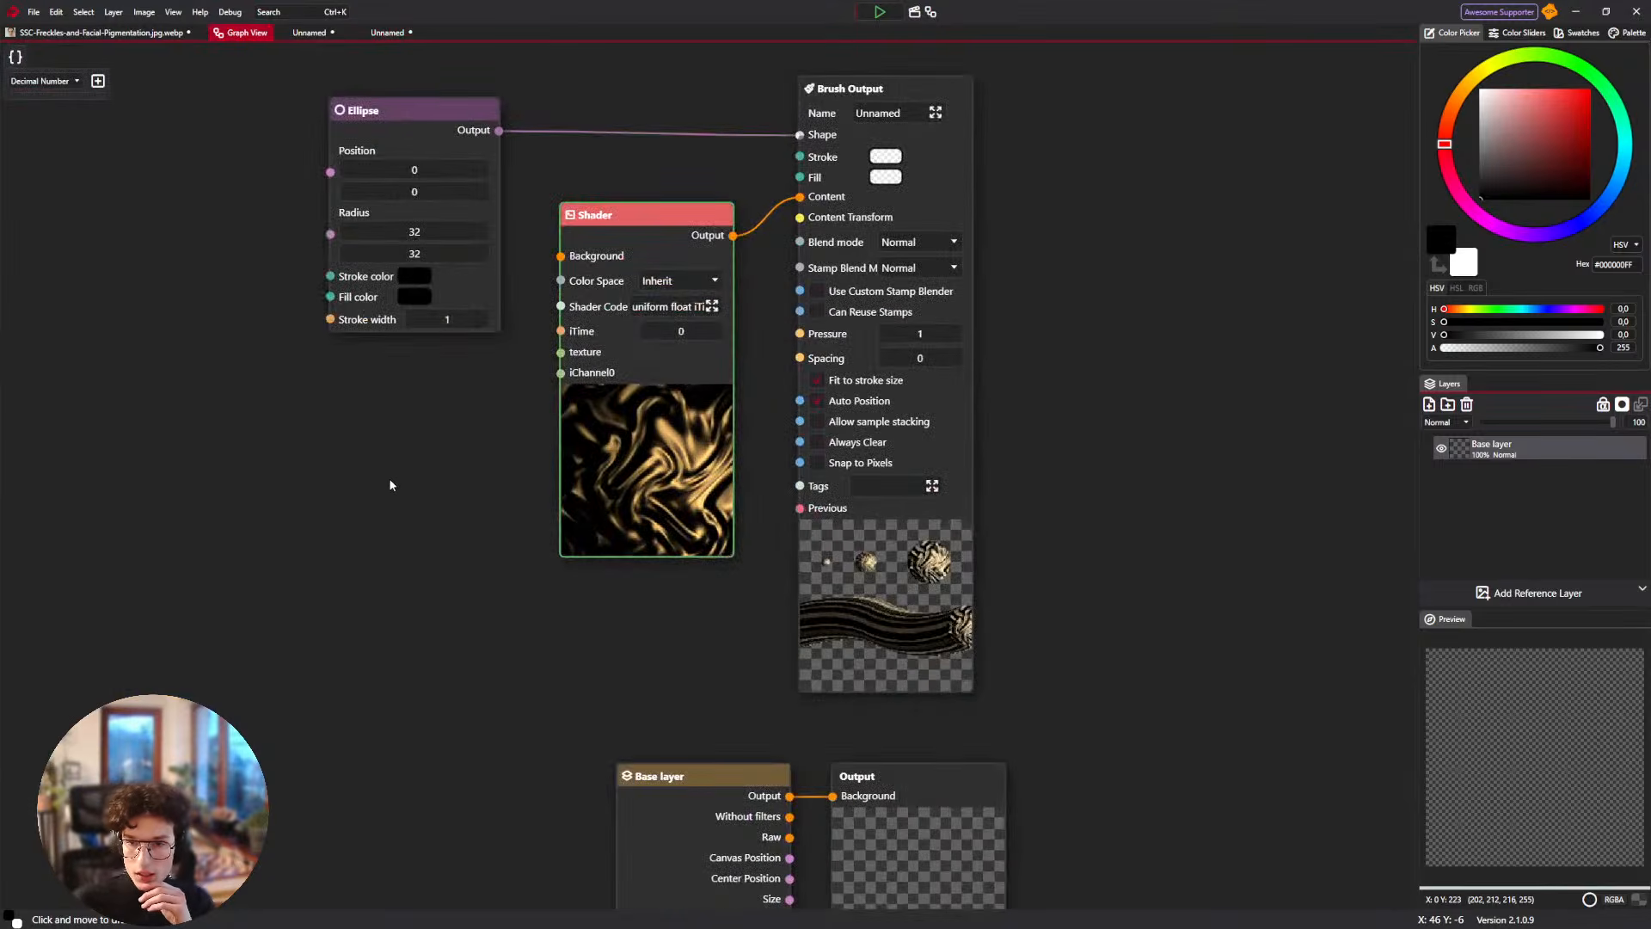
pyautogui.rightClick(301, 472)
pyautogui.write('Ell')
pyautogui.press('Escape')
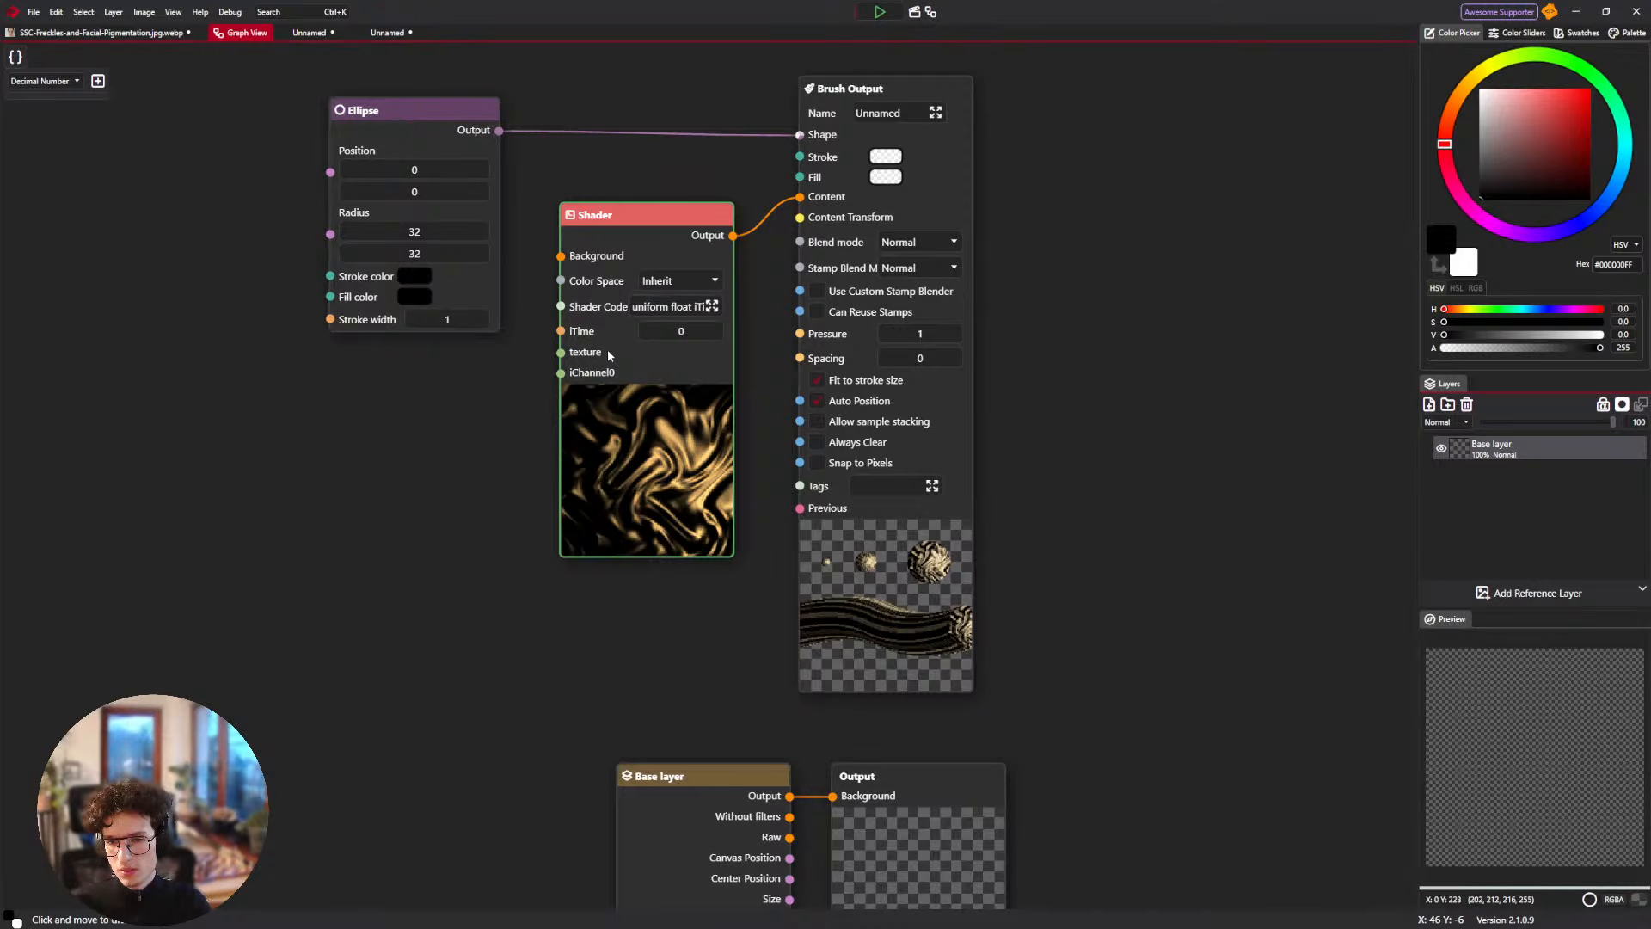
# Add a Time node below the Ellipse node in the shader brush's graph.
pyautogui.rightClick(321, 415)
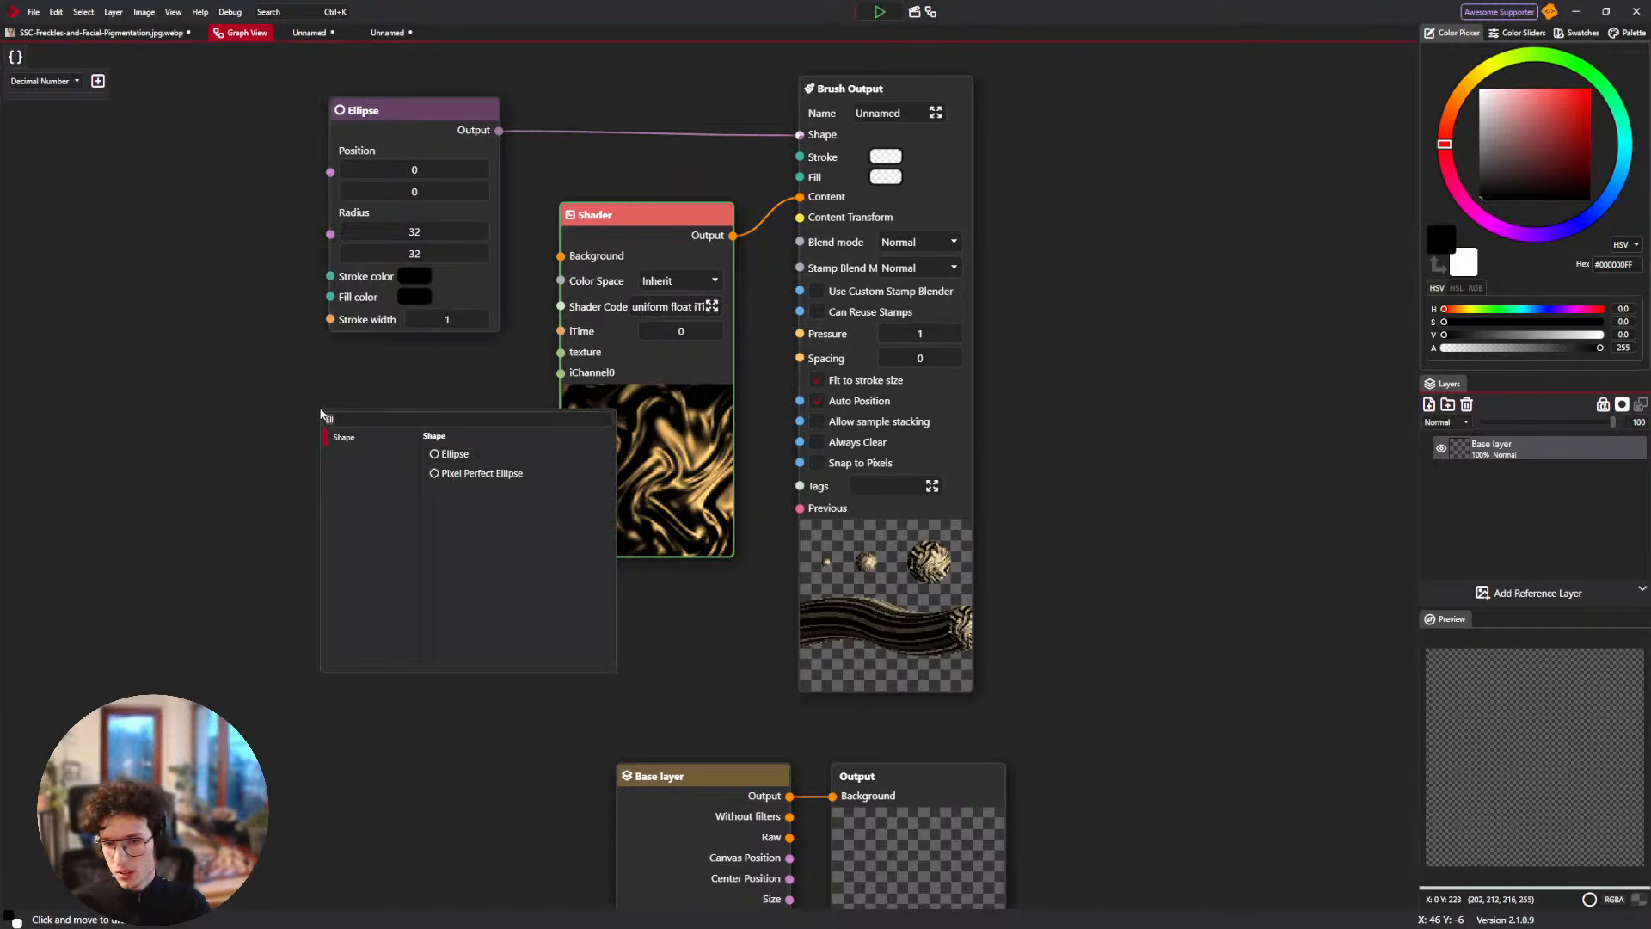
pyautogui.press('BackSpace')
pyautogui.press('BackSpace')
pyautogui.press('BackSpace')
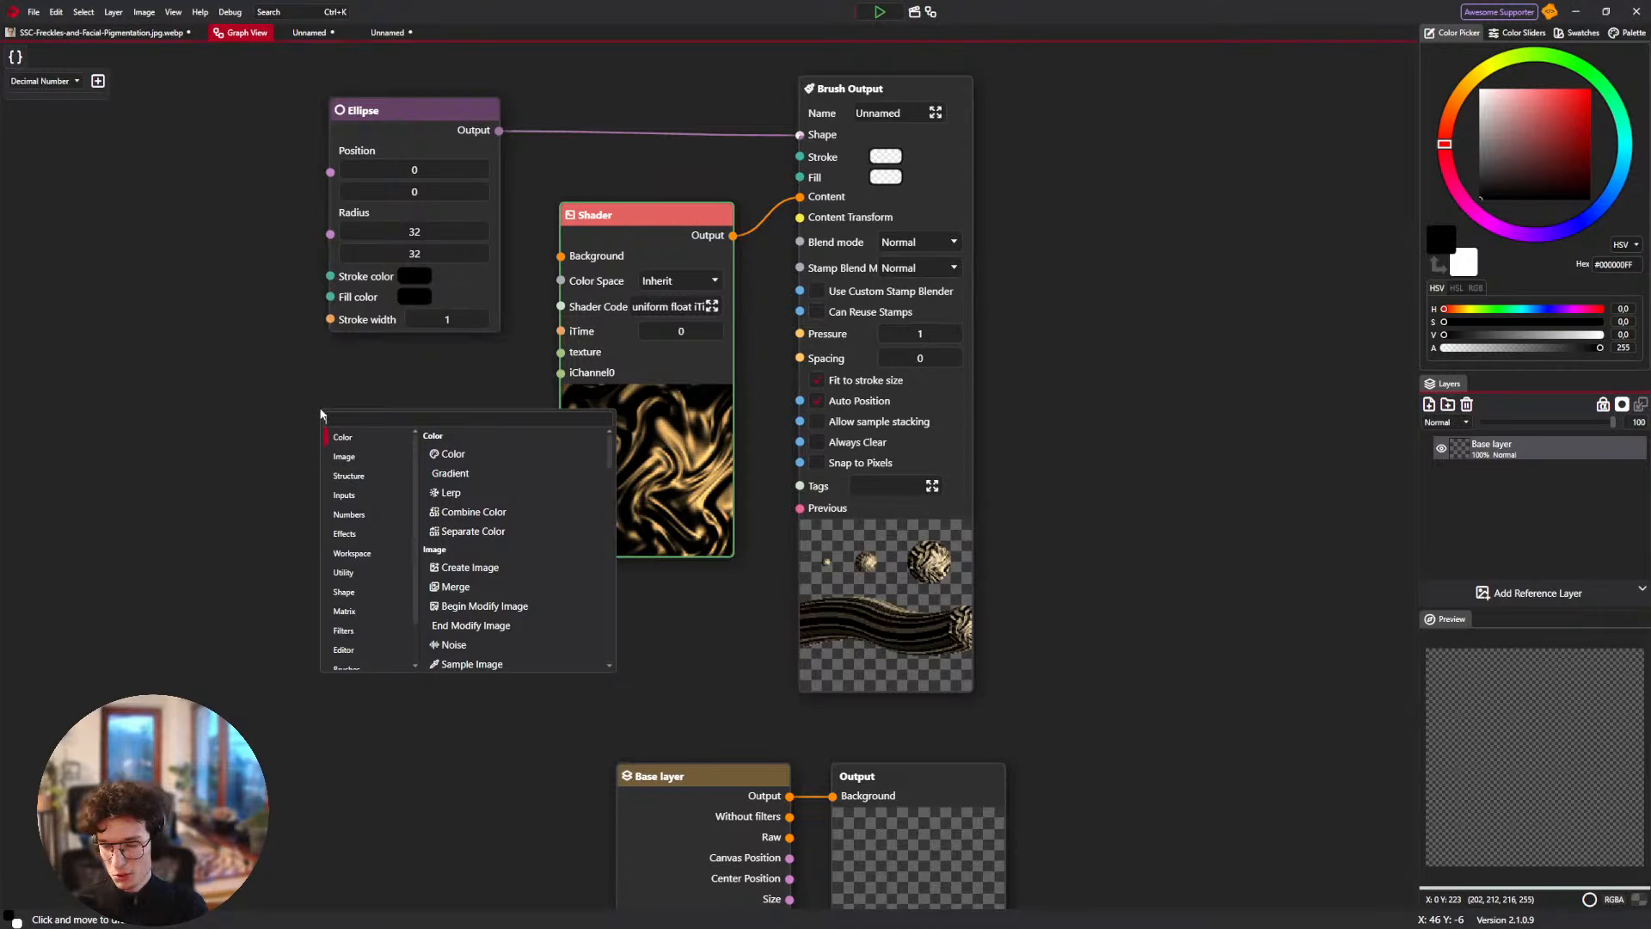
pyautogui.write('time')
pyautogui.press('Return')
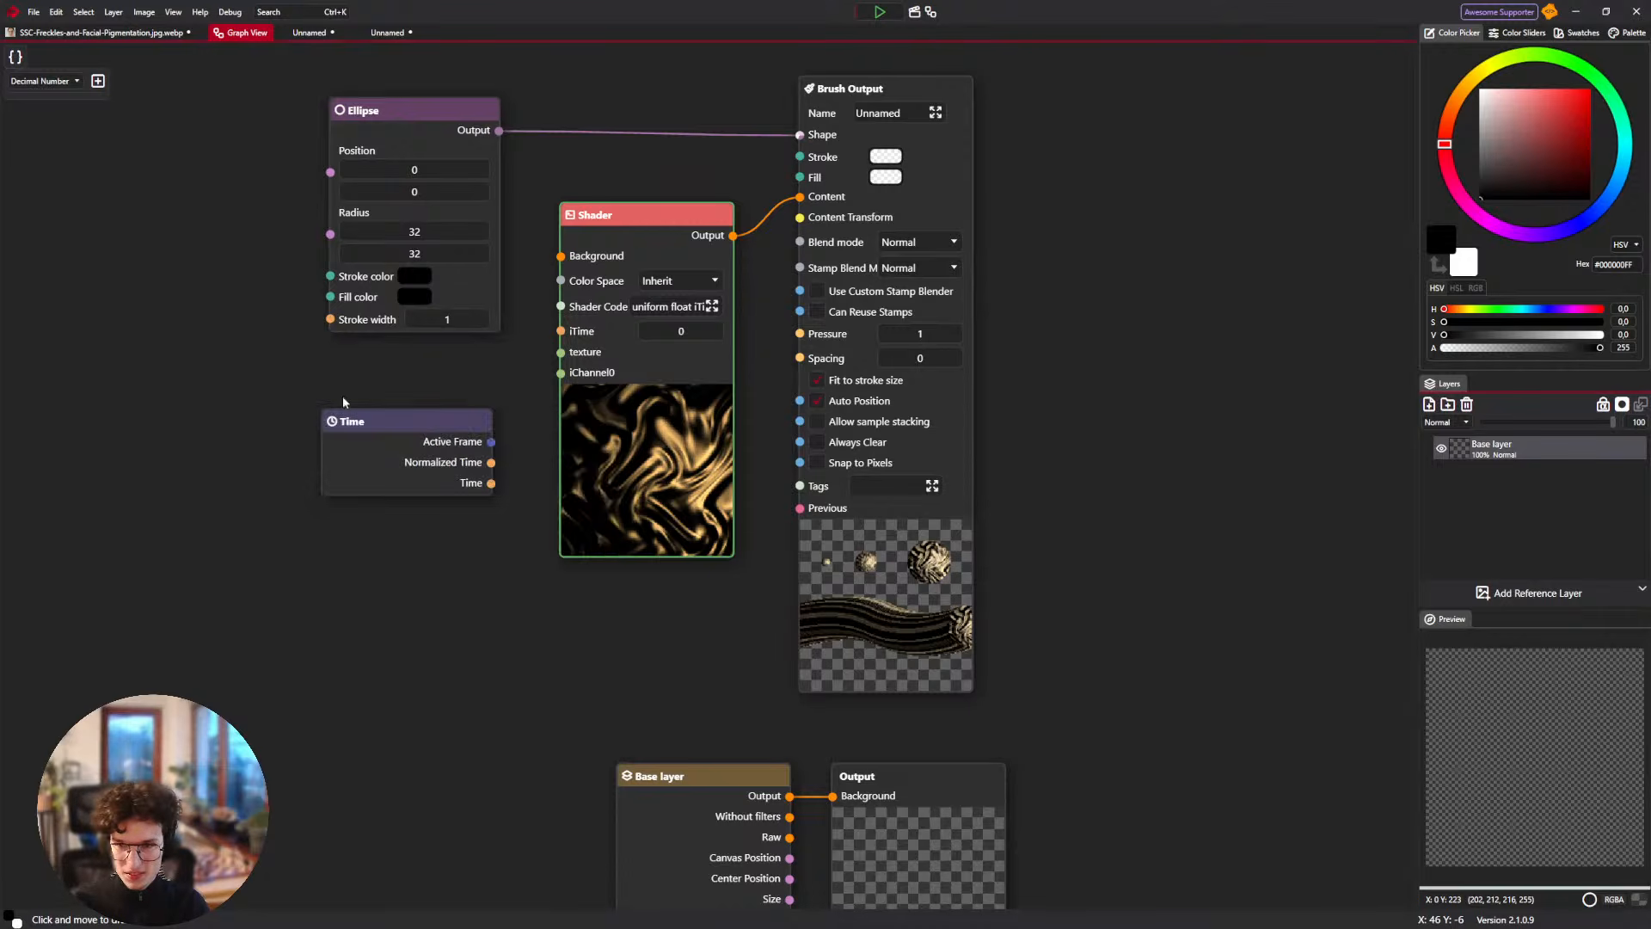
# Open the Shader node's code, and switch to the Bumped Sinusoidal Warp page on Shadertoy in Firefox.
pyautogui.scroll(1, 596, 376)
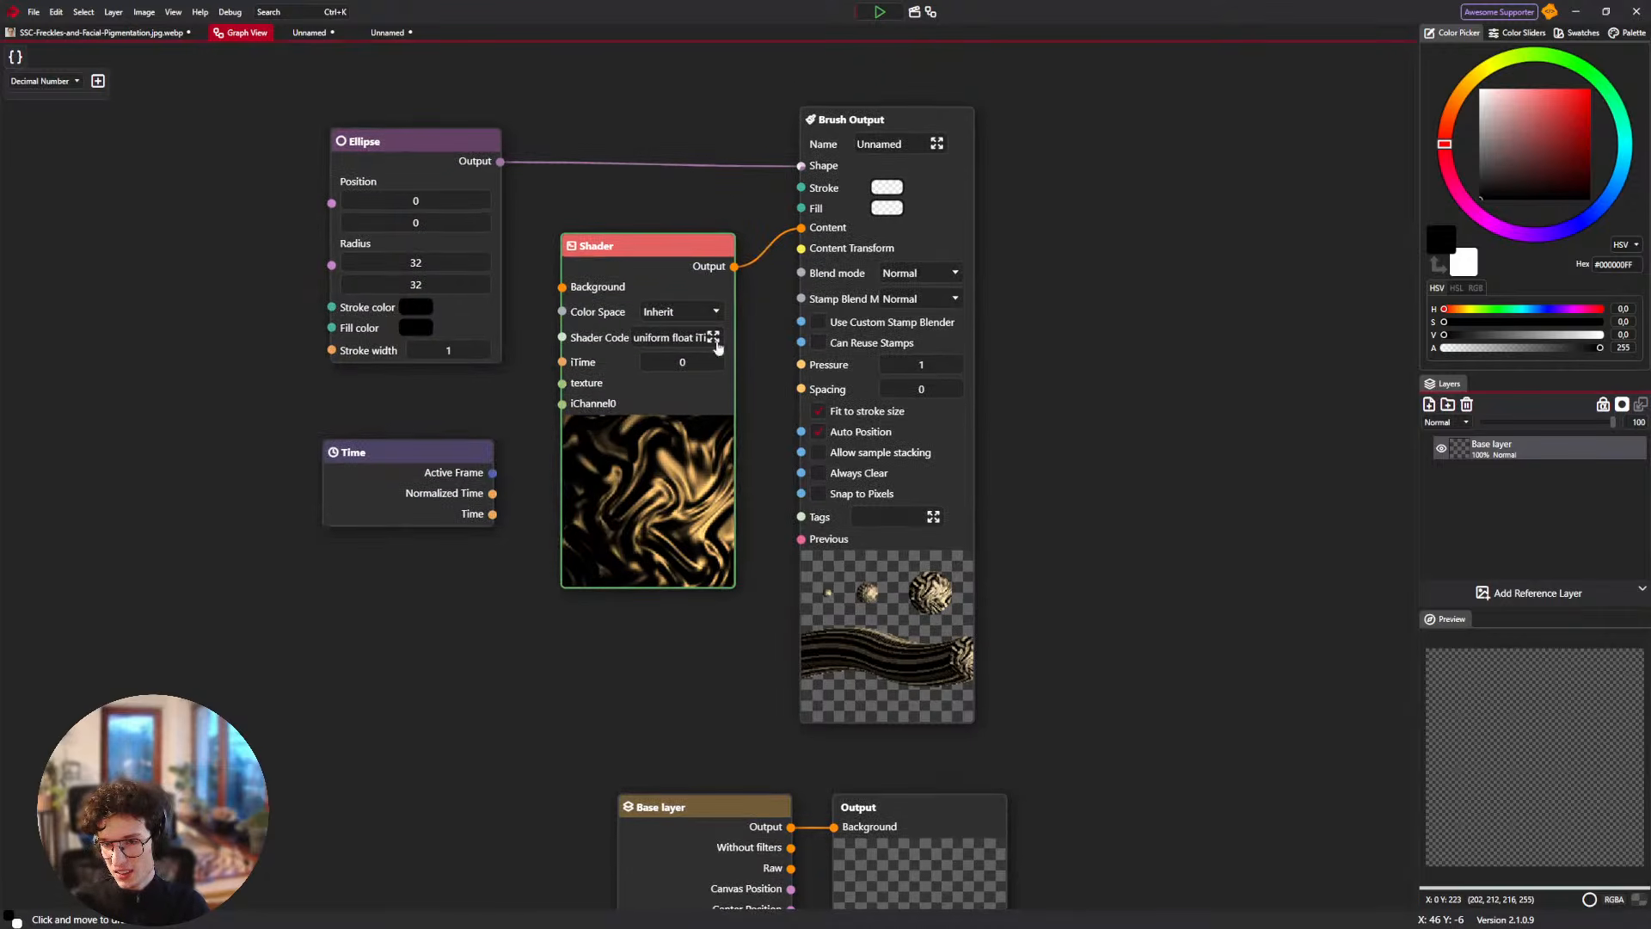
pyautogui.click(714, 337)
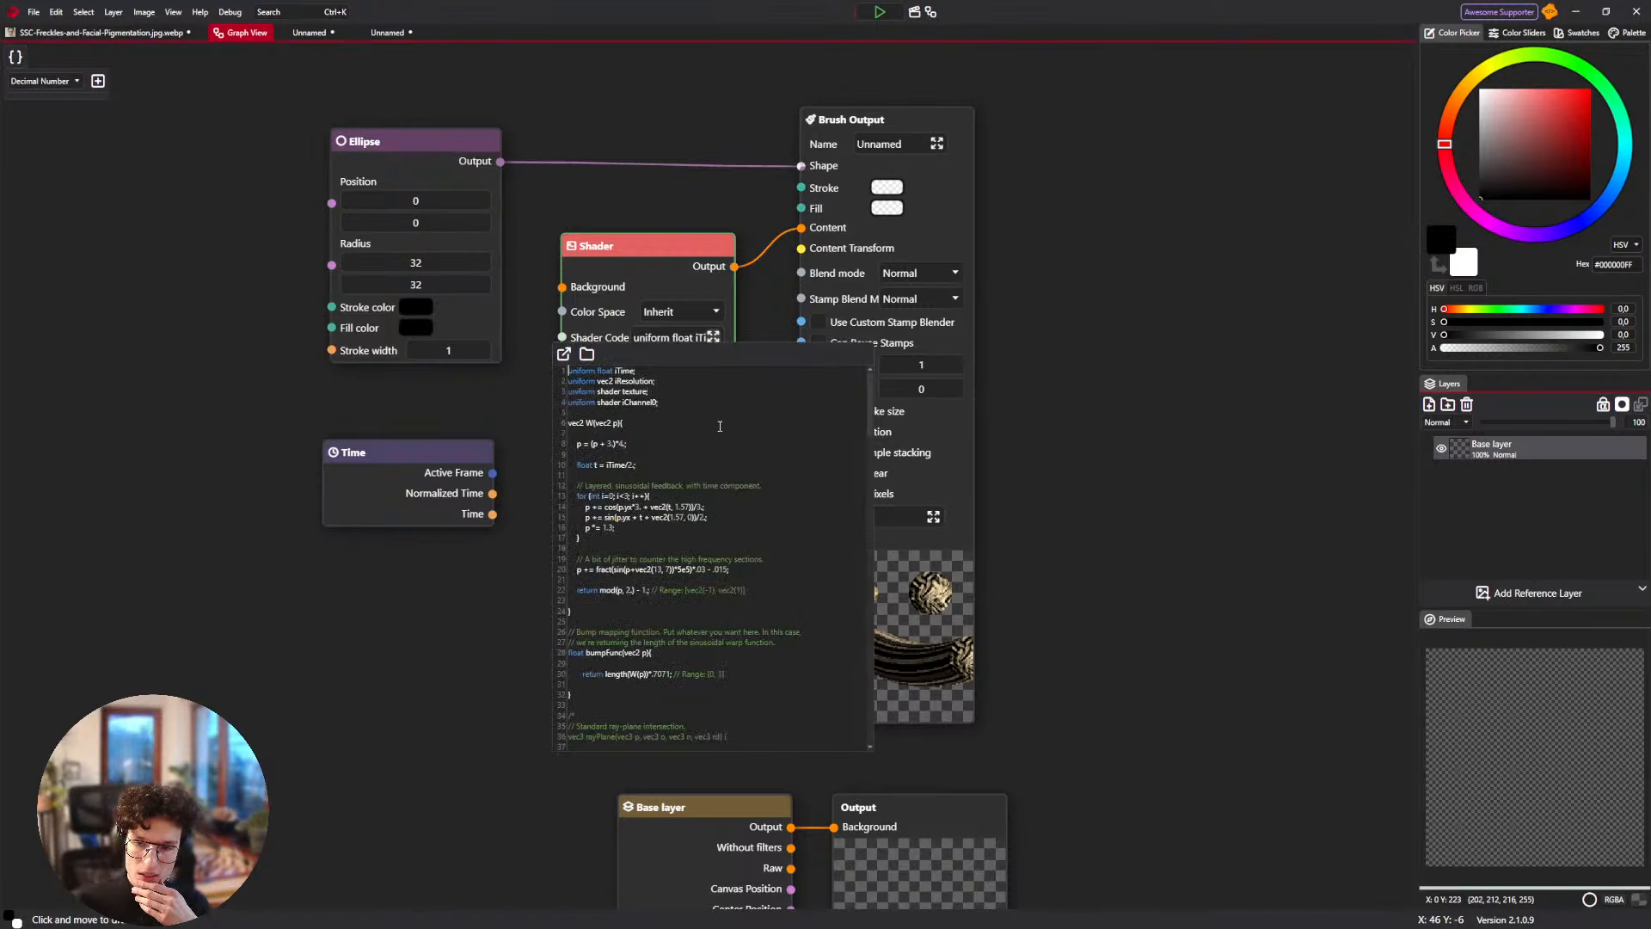
pyautogui.moveTo(913, 913)
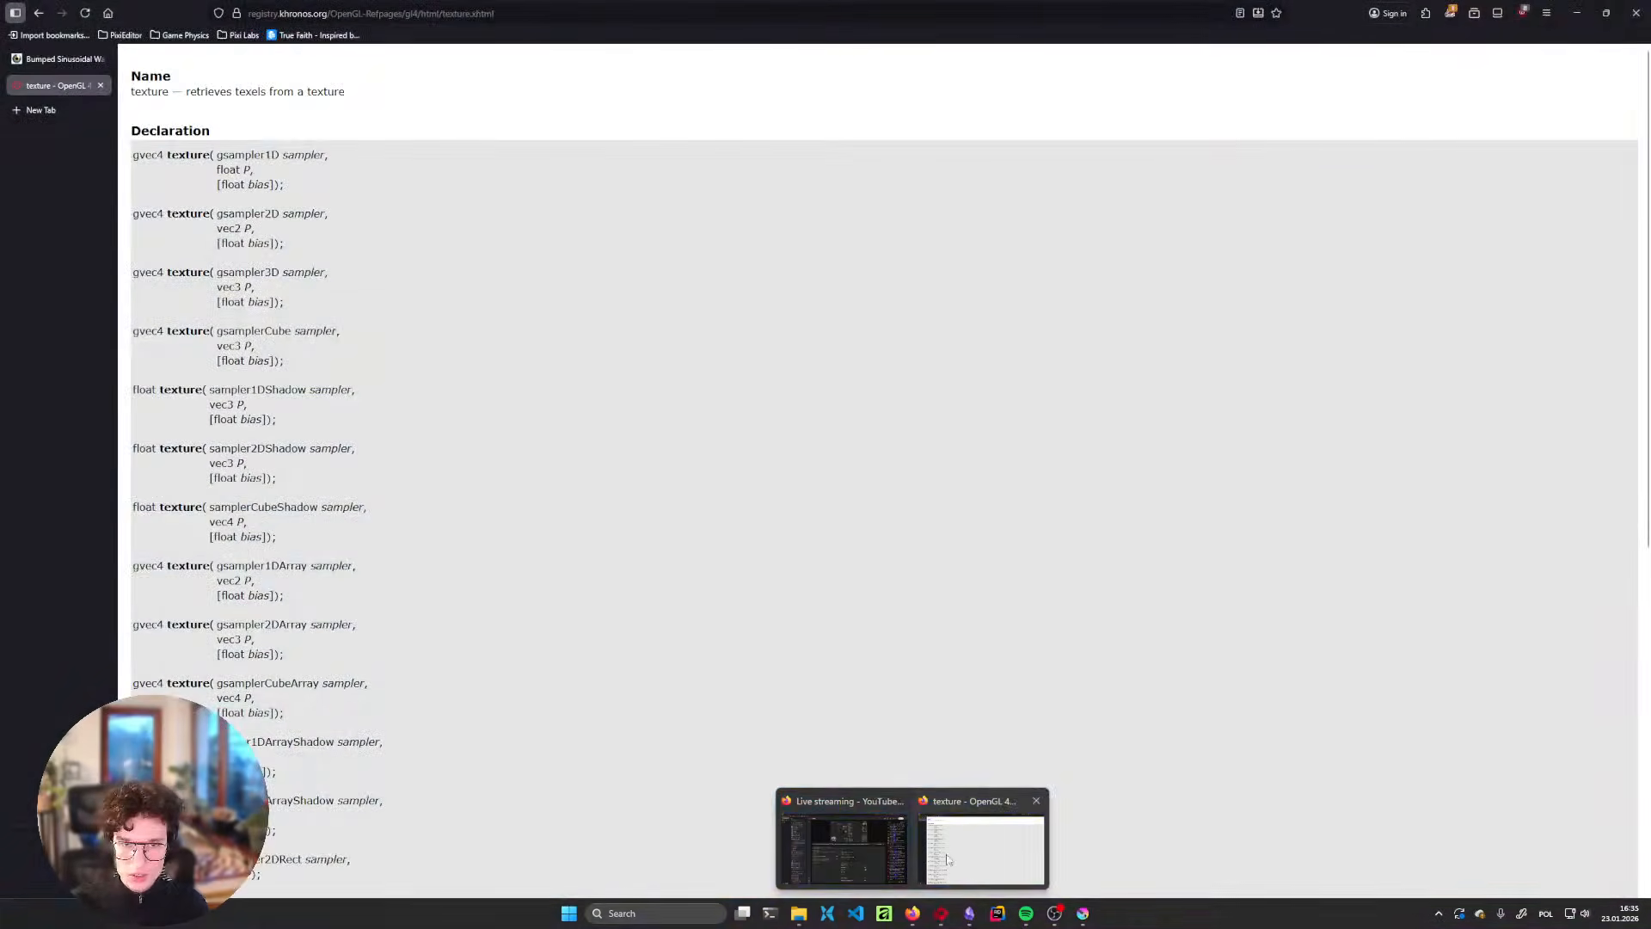
pyautogui.click(956, 855)
pyautogui.click(49, 59)
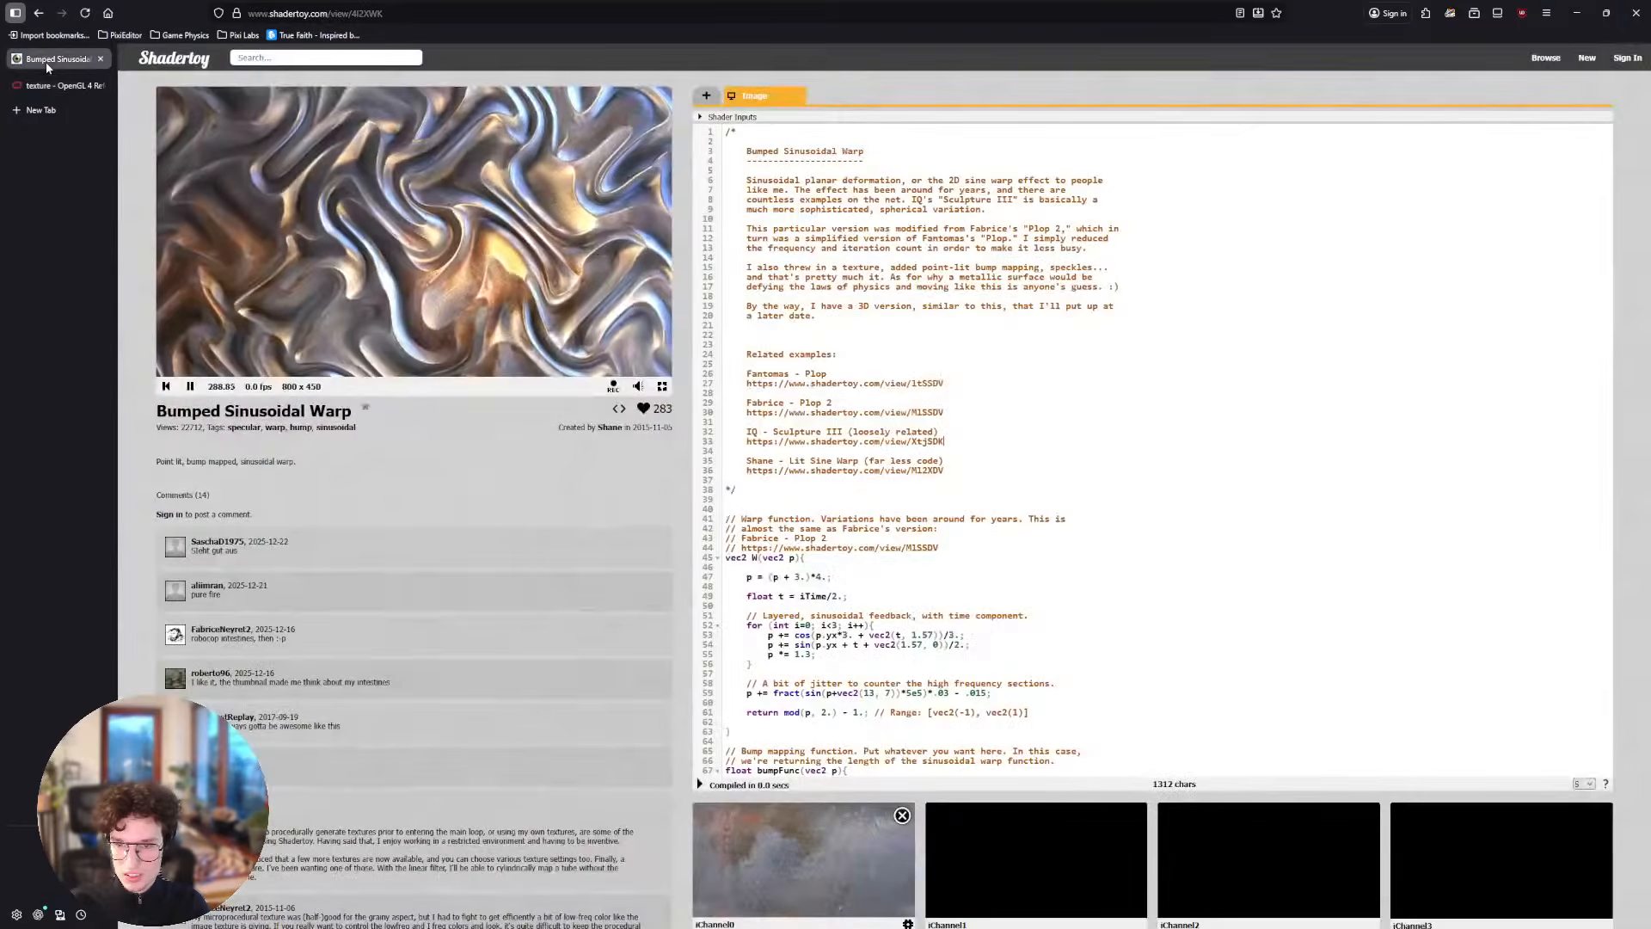
# Open the shader's iChannel0 texture image in a new browser tab and bring that tab up.
pyautogui.scroll(-3, 804, 860)
pyautogui.click(840, 688)
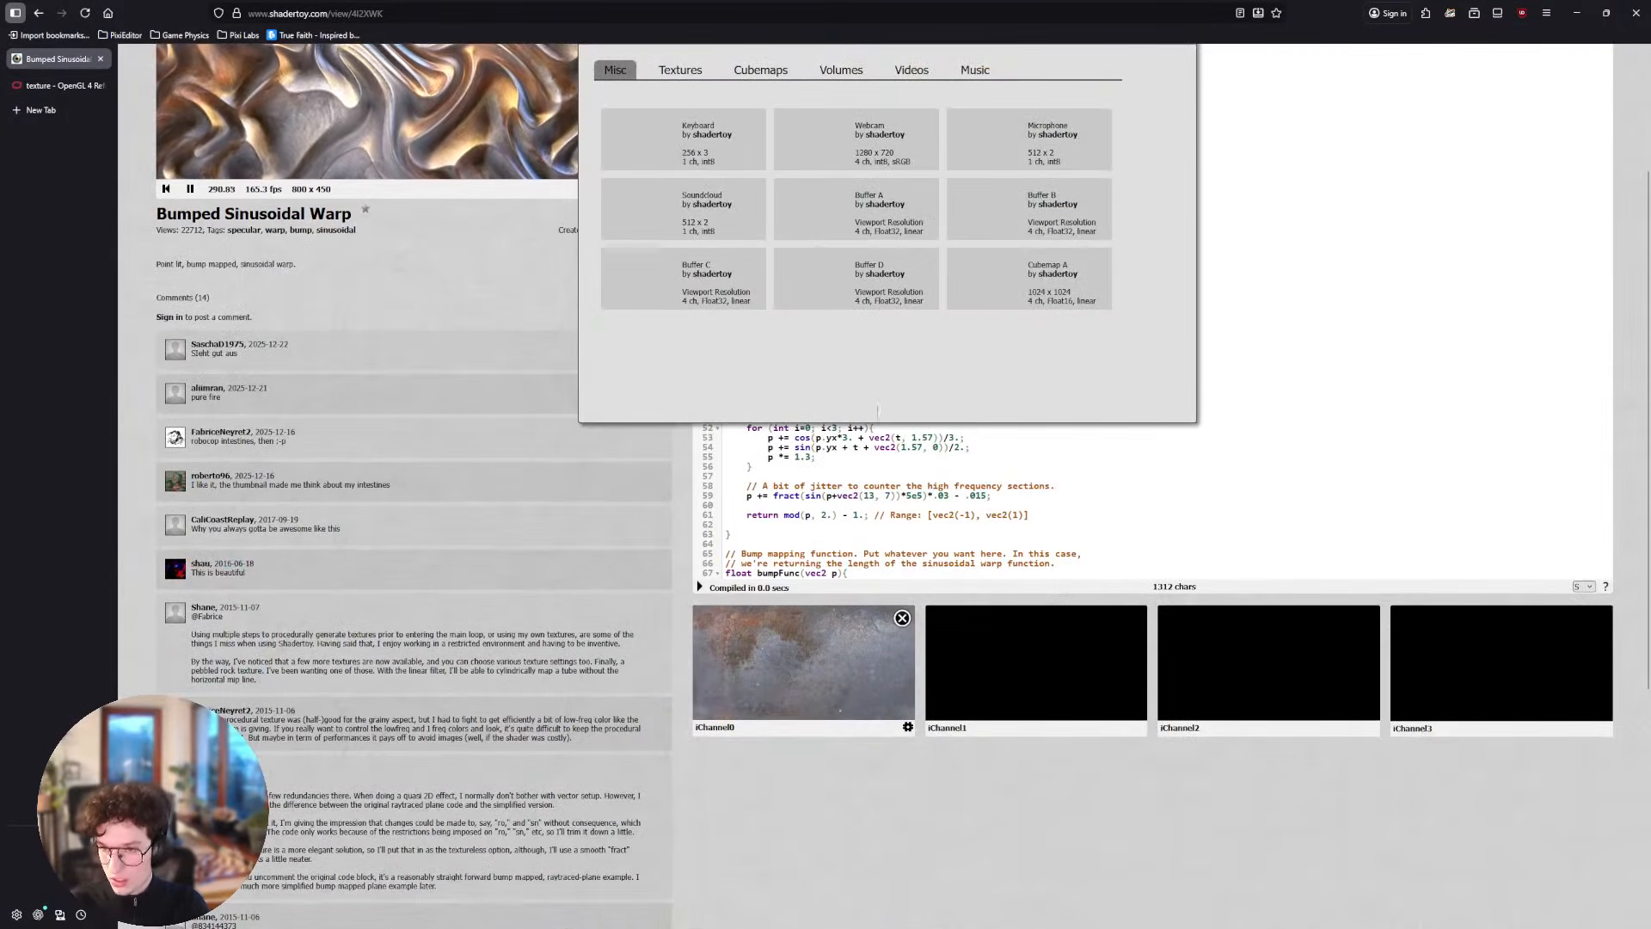
pyautogui.click(819, 663)
pyautogui.rightClick(819, 660)
pyautogui.click(837, 671)
pyautogui.click(82, 88)
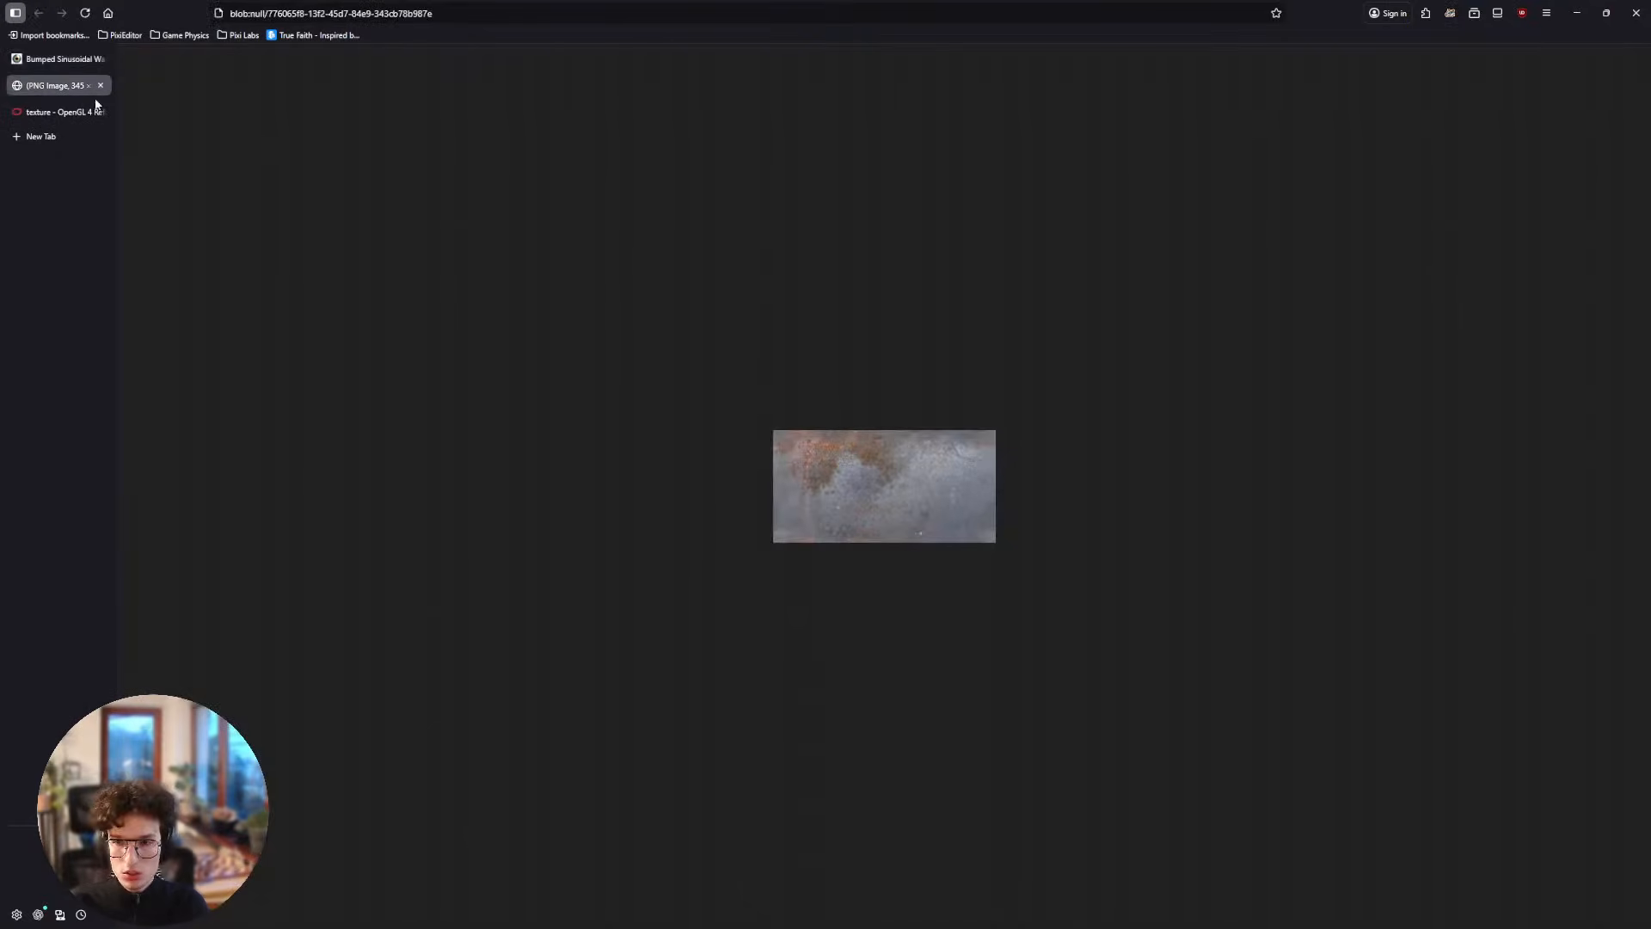
# Copy the iChannel0 texture image, switch to PixiEditor, and bring up the canvas of the shader brush's document.
pyautogui.rightClick(865, 483)
pyautogui.click(929, 520)
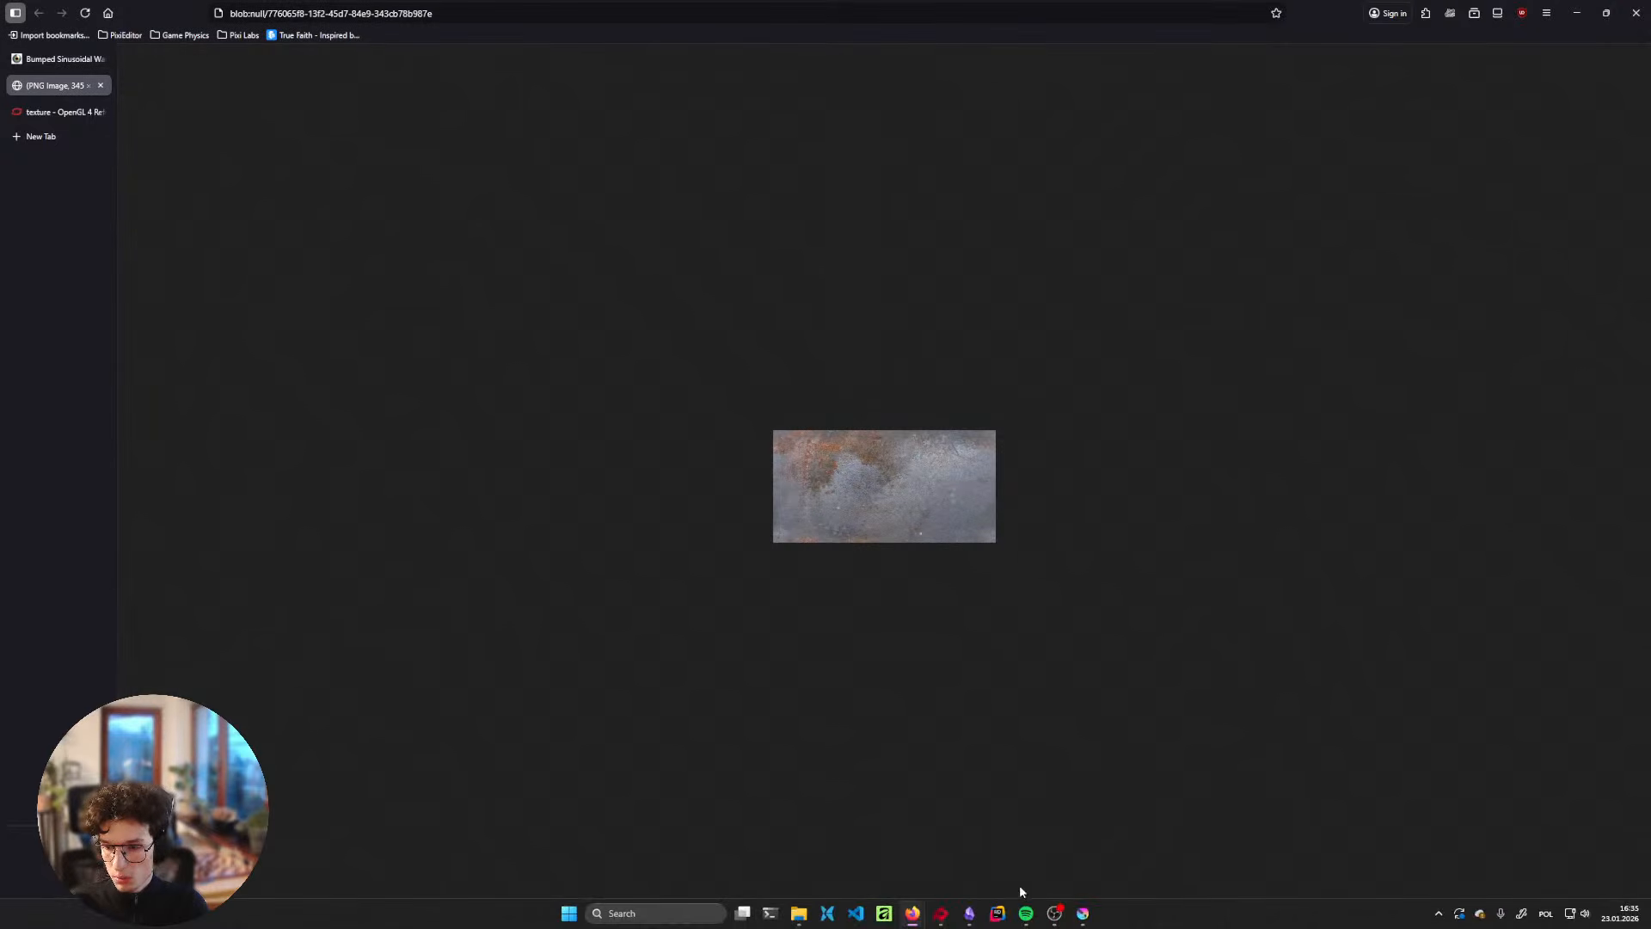
pyautogui.click(941, 914)
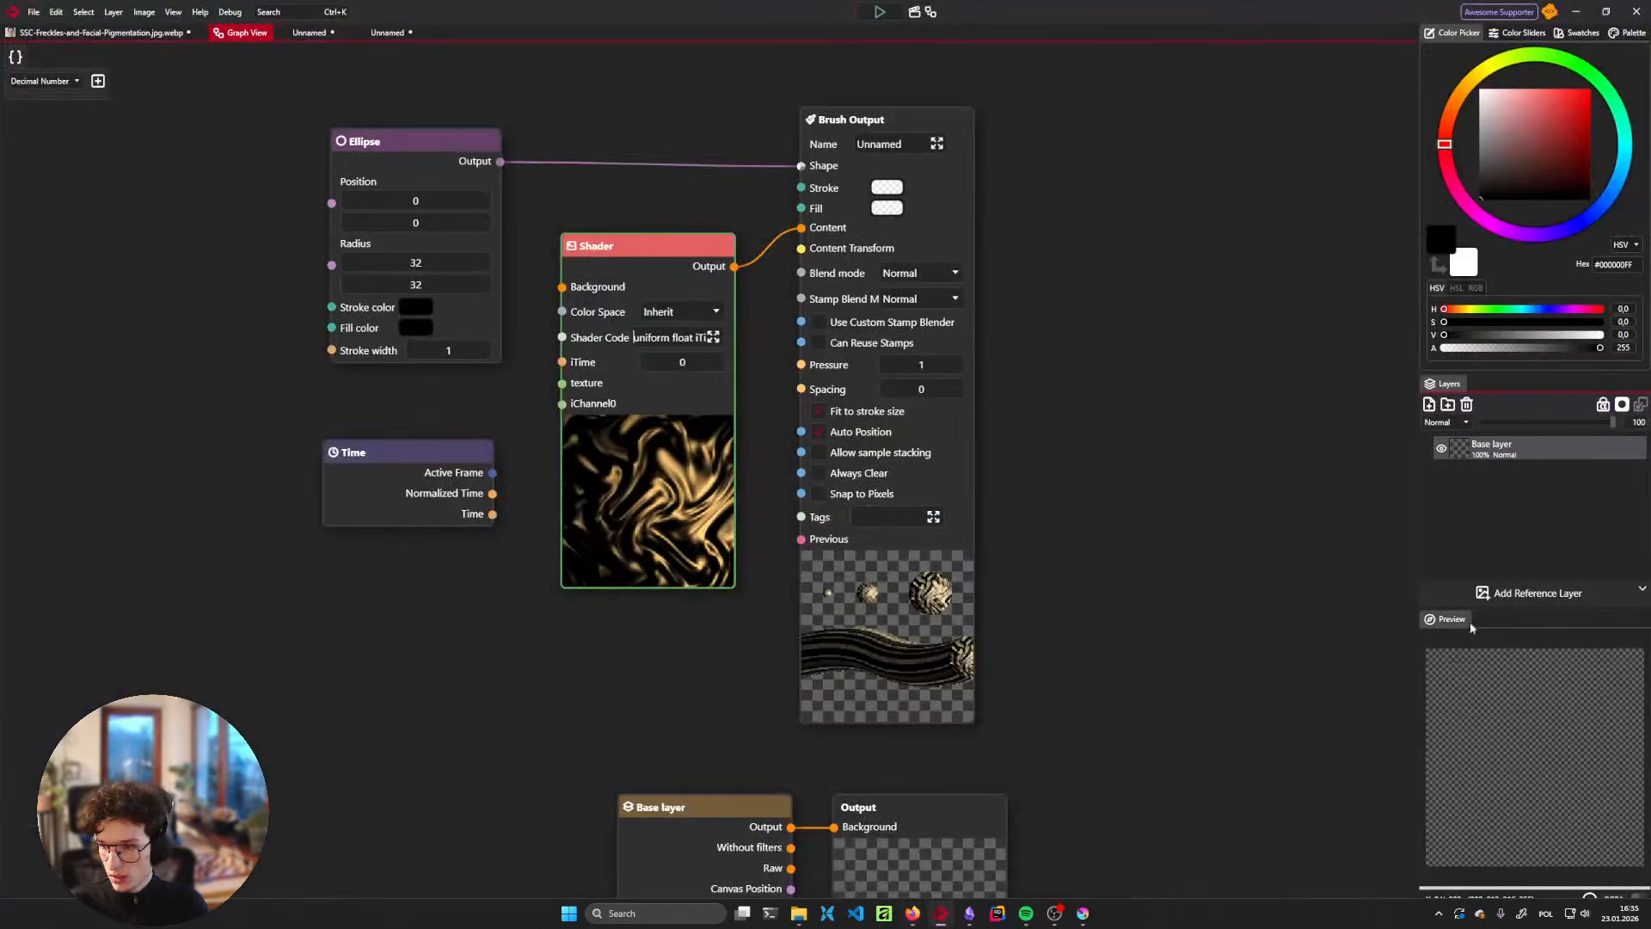
pyautogui.moveTo(1067, 462); pyautogui.dragTo(1014, 516)
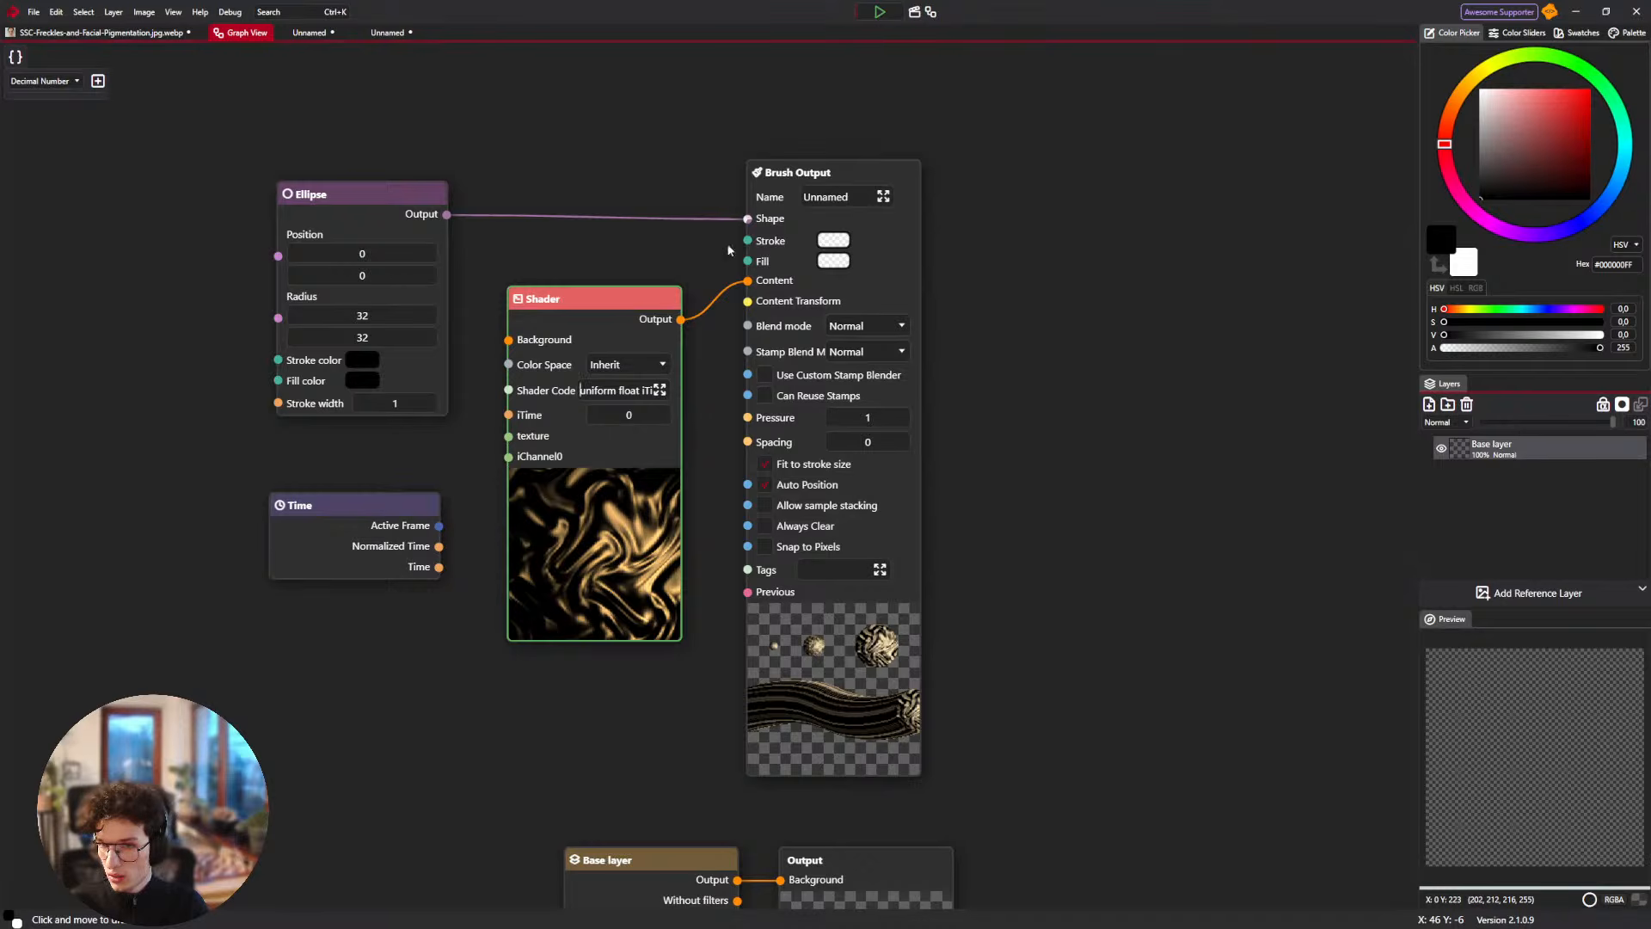
pyautogui.click(310, 33)
pyautogui.click(250, 33)
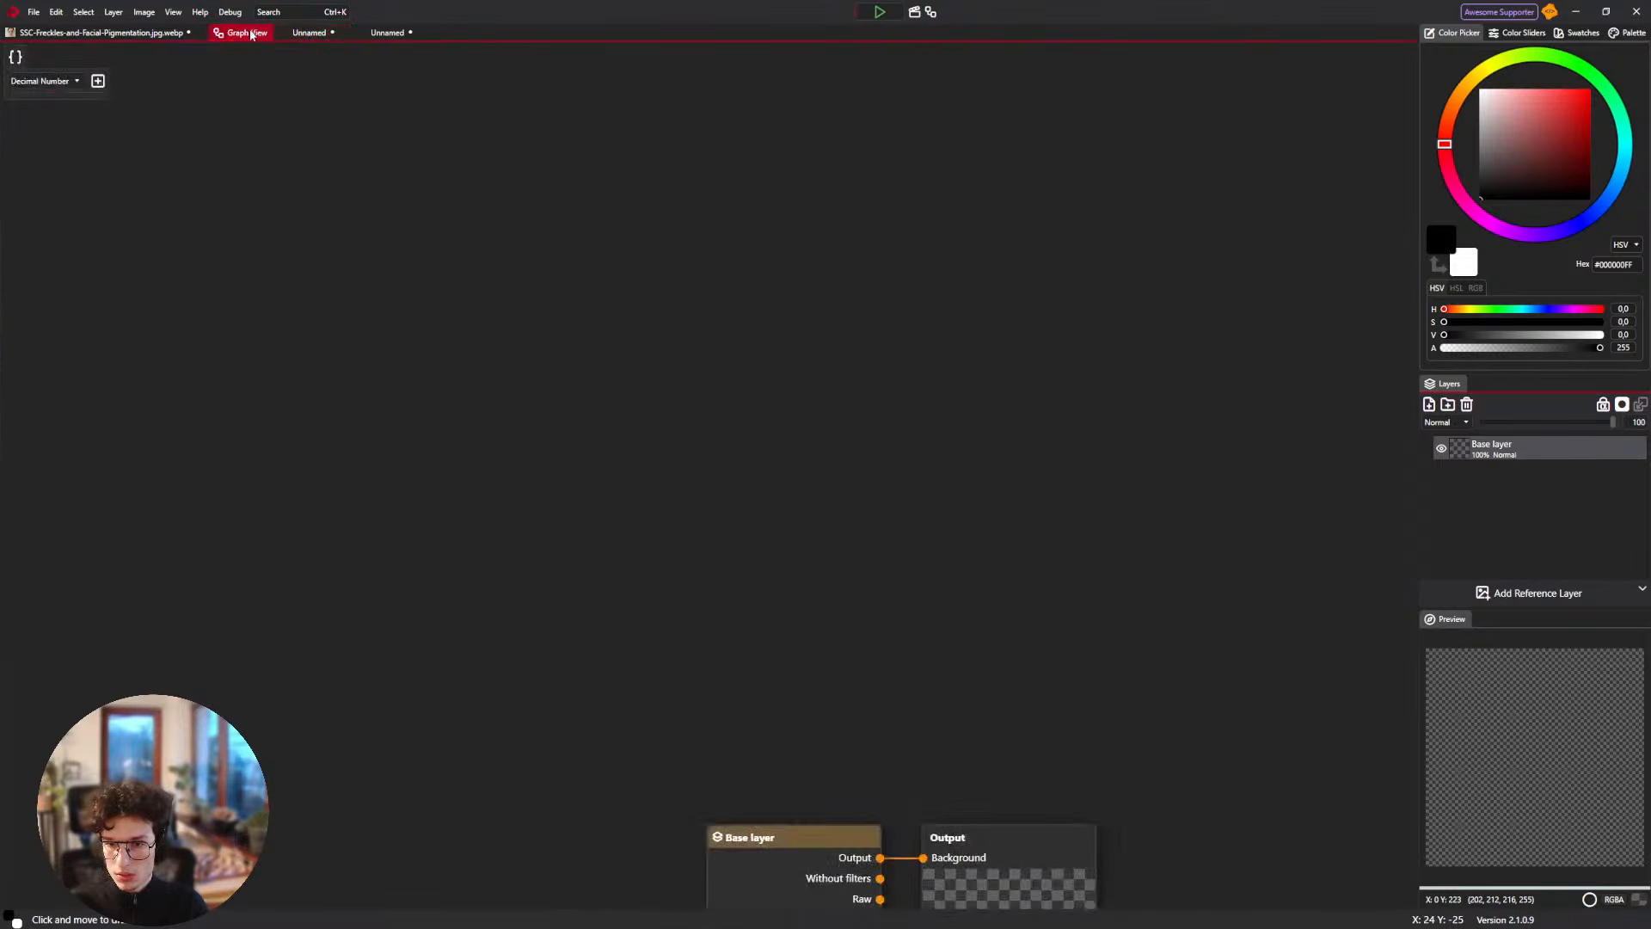
pyautogui.scroll(-5, 592, 360)
pyautogui.moveTo(592, 360); pyautogui.dragTo(425, 199)
pyautogui.scroll(5, 424, 198)
pyautogui.click(378, 35)
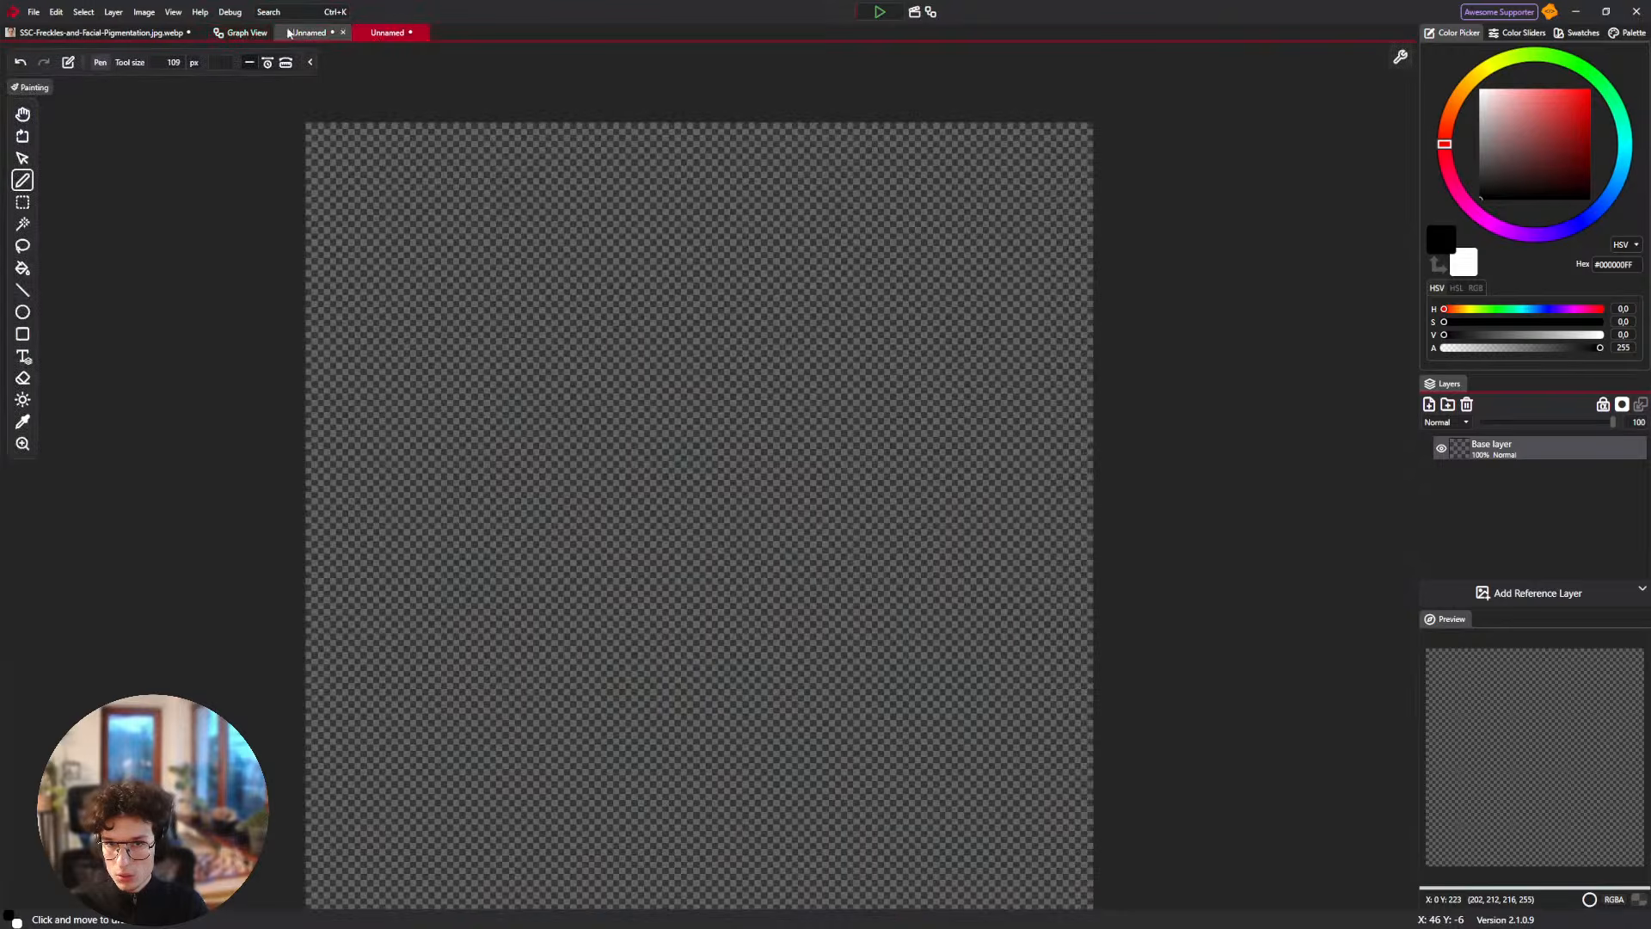
pyautogui.click(253, 35)
pyautogui.click(387, 33)
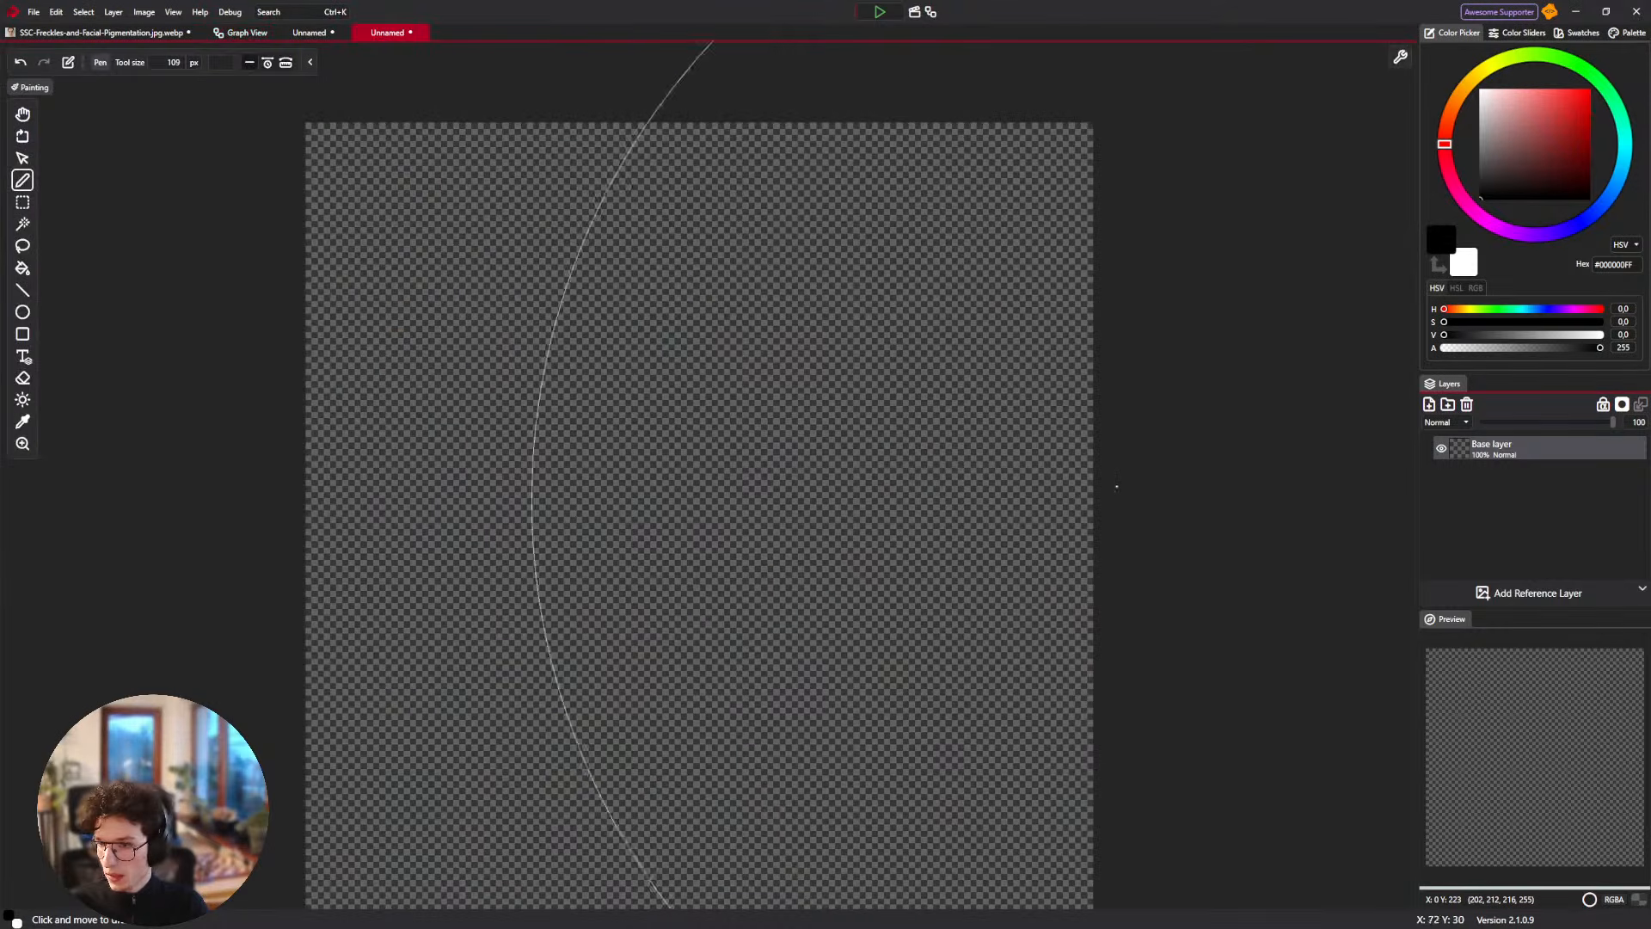
# Try to paste the copied texture onto the shader brush's small canvas.
pyautogui.hotkey('ctrl', 'v')
pyautogui.scroll(-4, 742, 402)
pyautogui.moveTo(726, 411)
pyautogui.mouseDown()
pyautogui.moveTo(702, 516)
pyautogui.moveTo(725, 410)
pyautogui.mouseUp()
pyautogui.scroll(2, 777, 411)
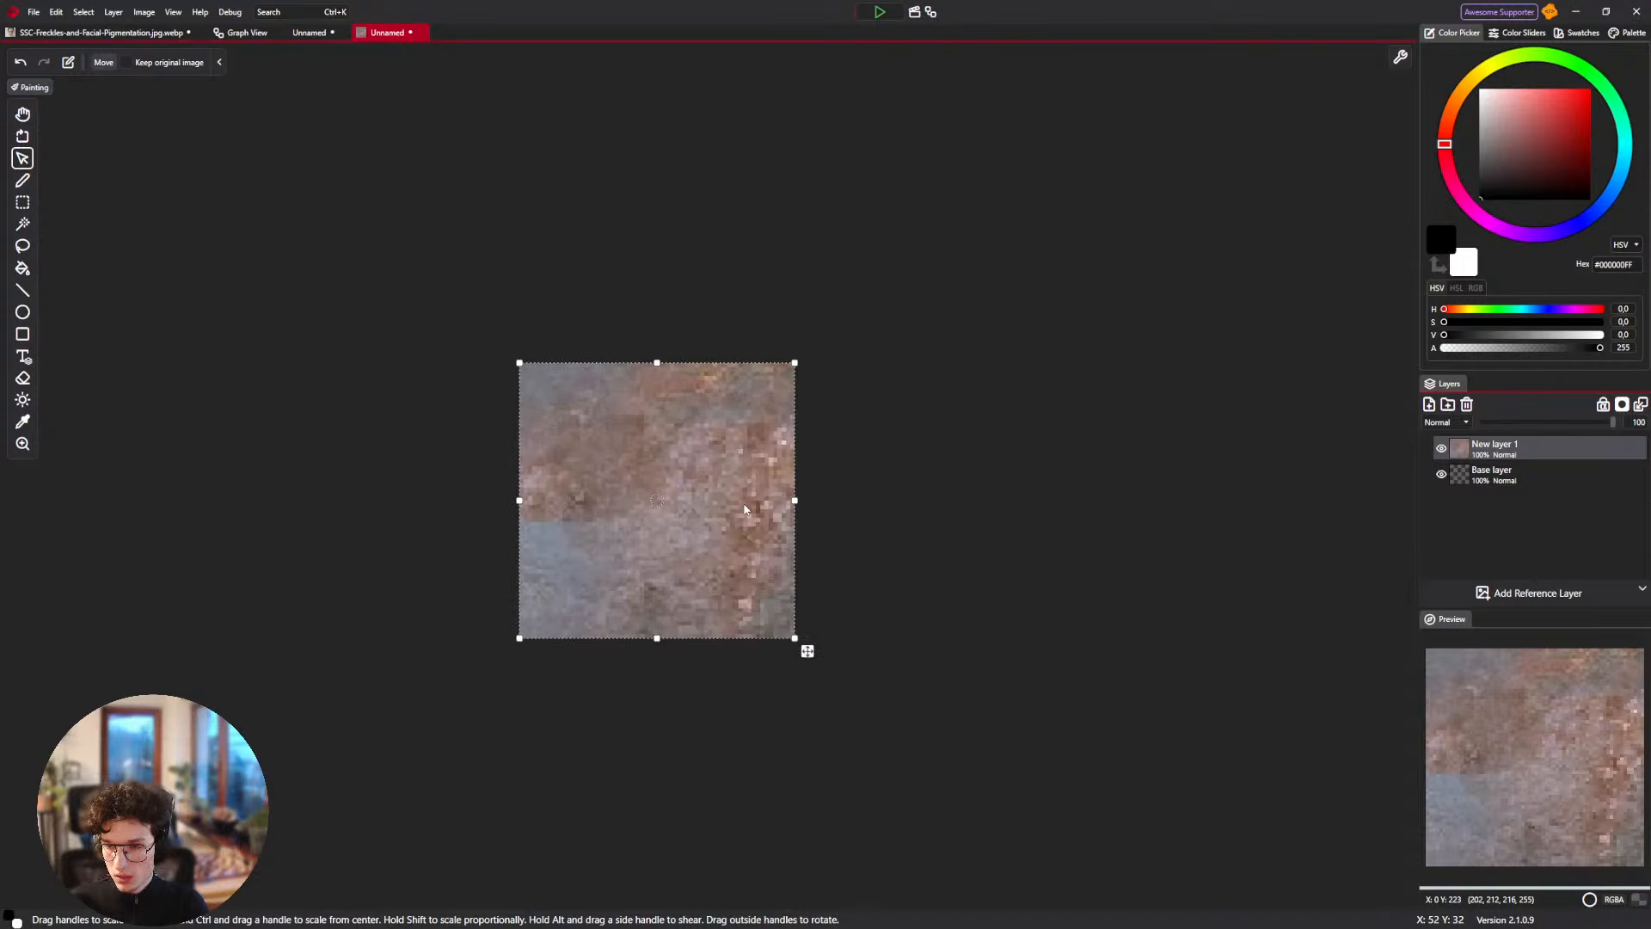
pyautogui.hotkey('ctrl', 'z')
# Switch to Firefox, copy the full texture image once more, and return to PixiEditor.
pyautogui.moveTo(891, 924)
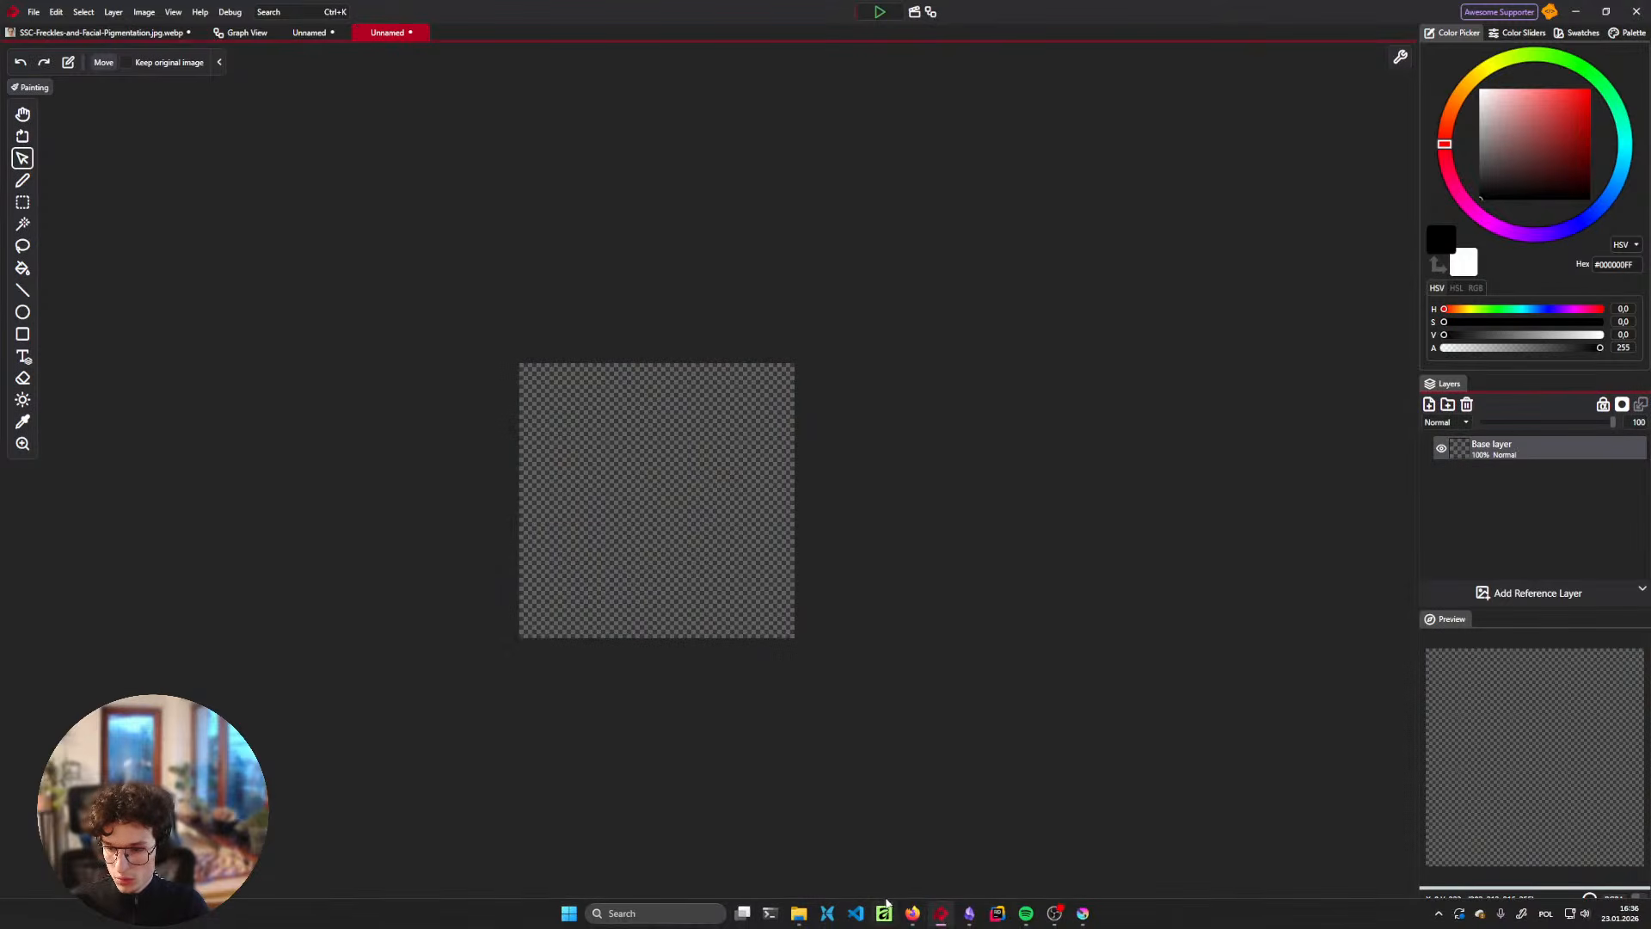
pyautogui.click(964, 849)
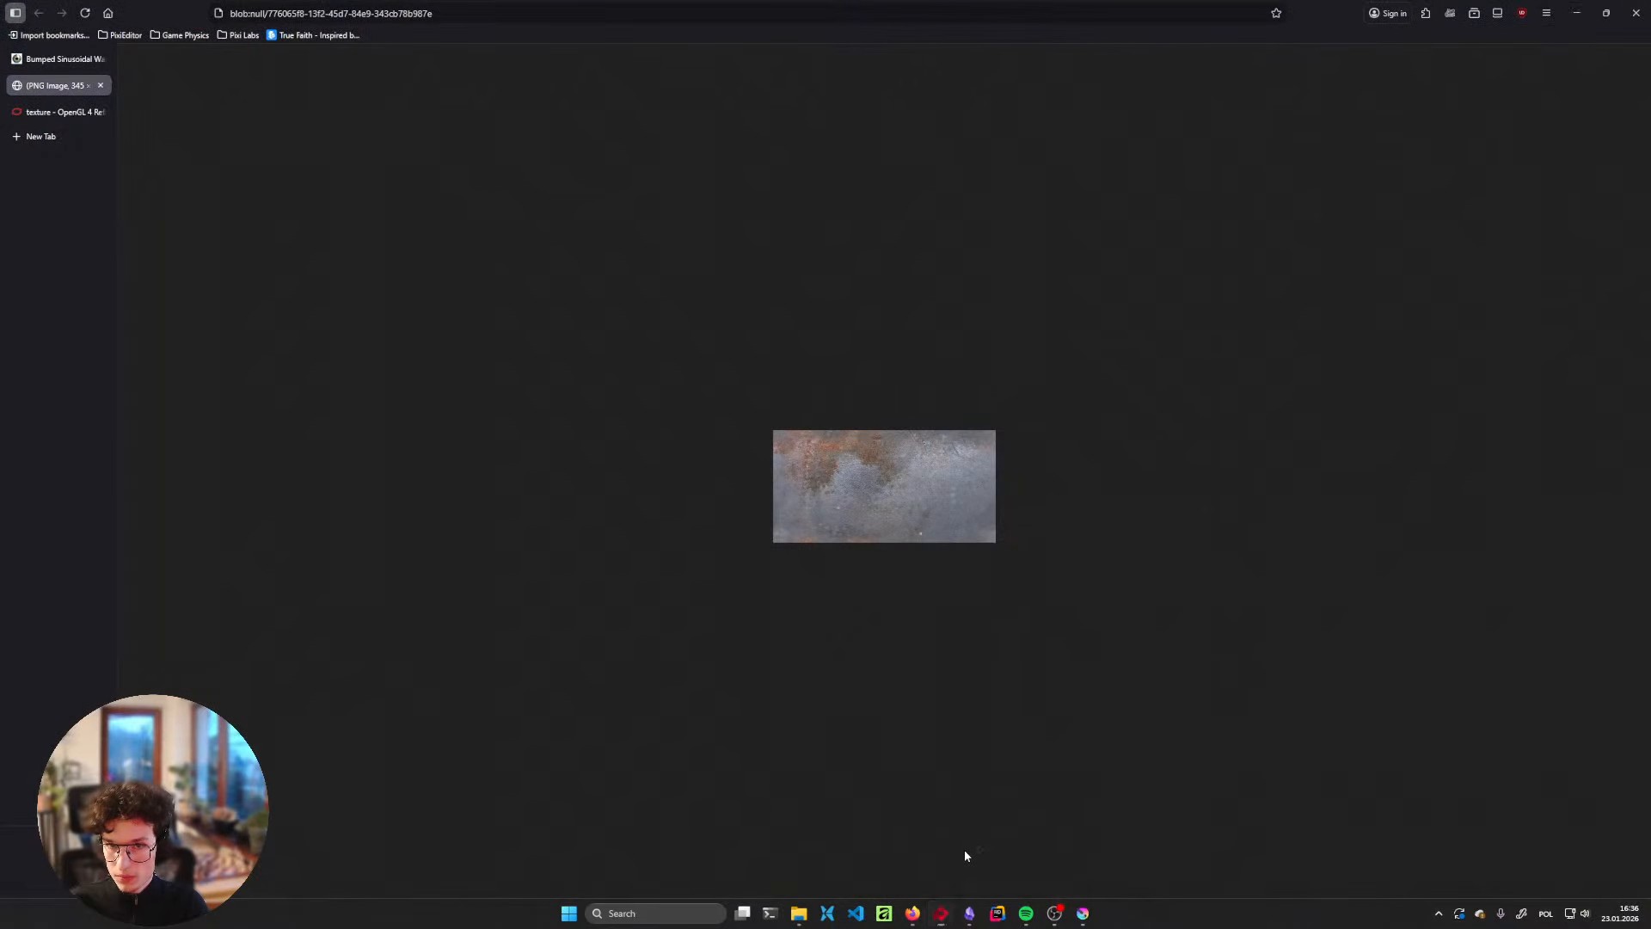
pyautogui.rightClick(951, 511)
pyautogui.click(984, 545)
pyautogui.moveTo(910, 466); pyautogui.dragTo(903, 535)
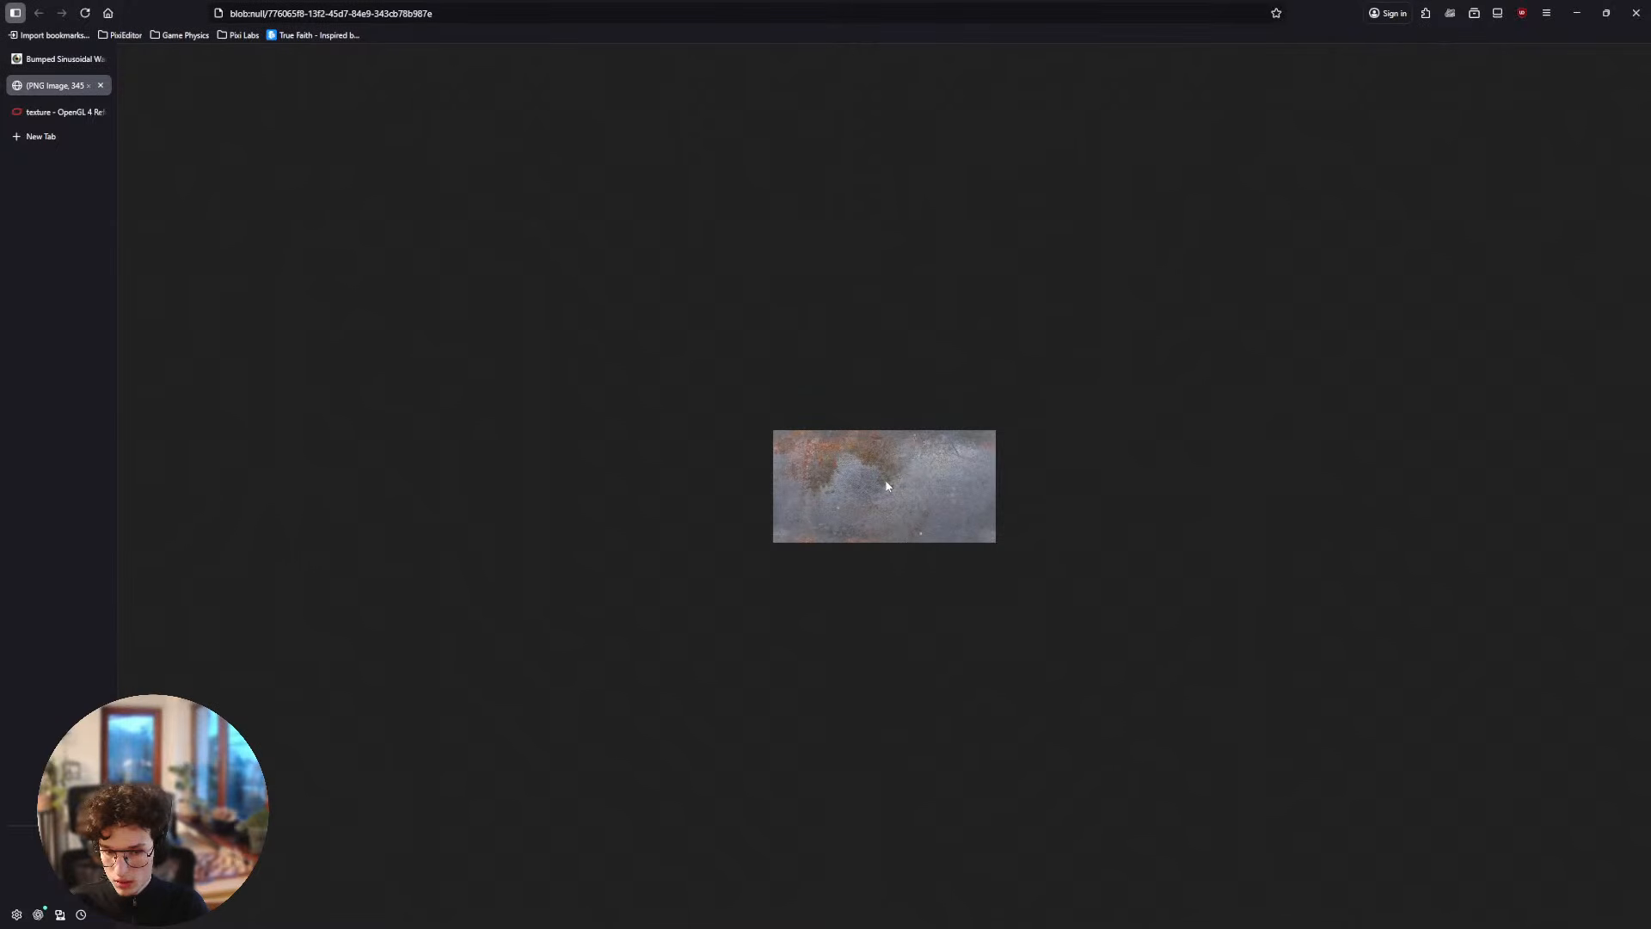
pyautogui.moveTo(912, 927)
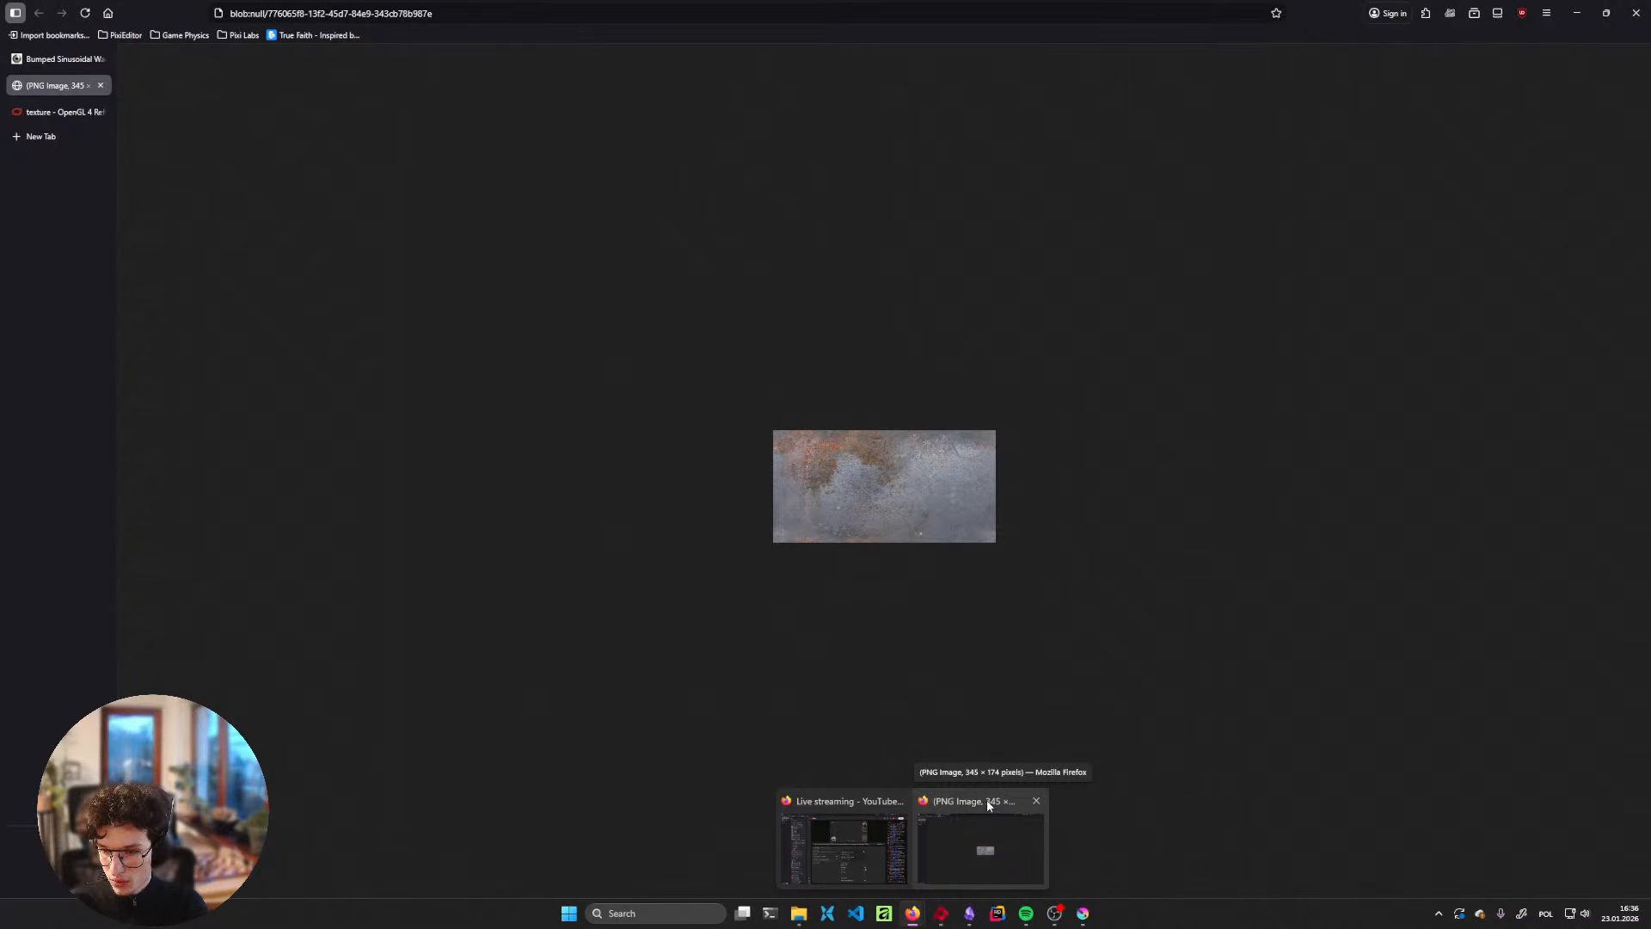
pyautogui.rightClick(906, 455)
pyautogui.click(970, 487)
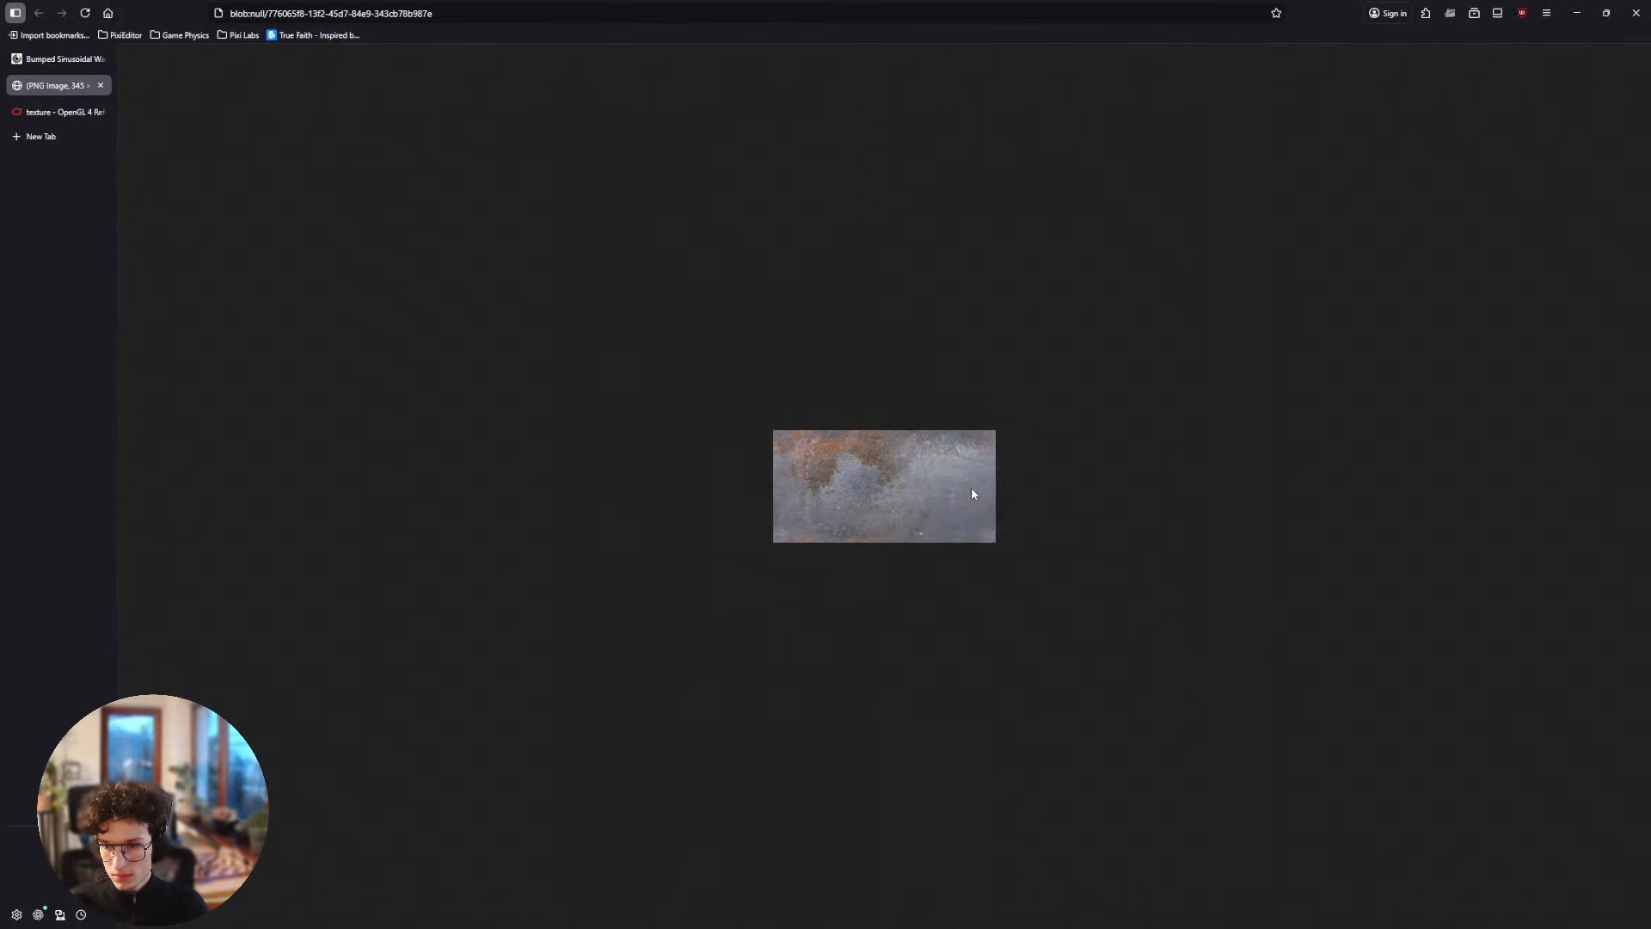
pyautogui.click(941, 913)
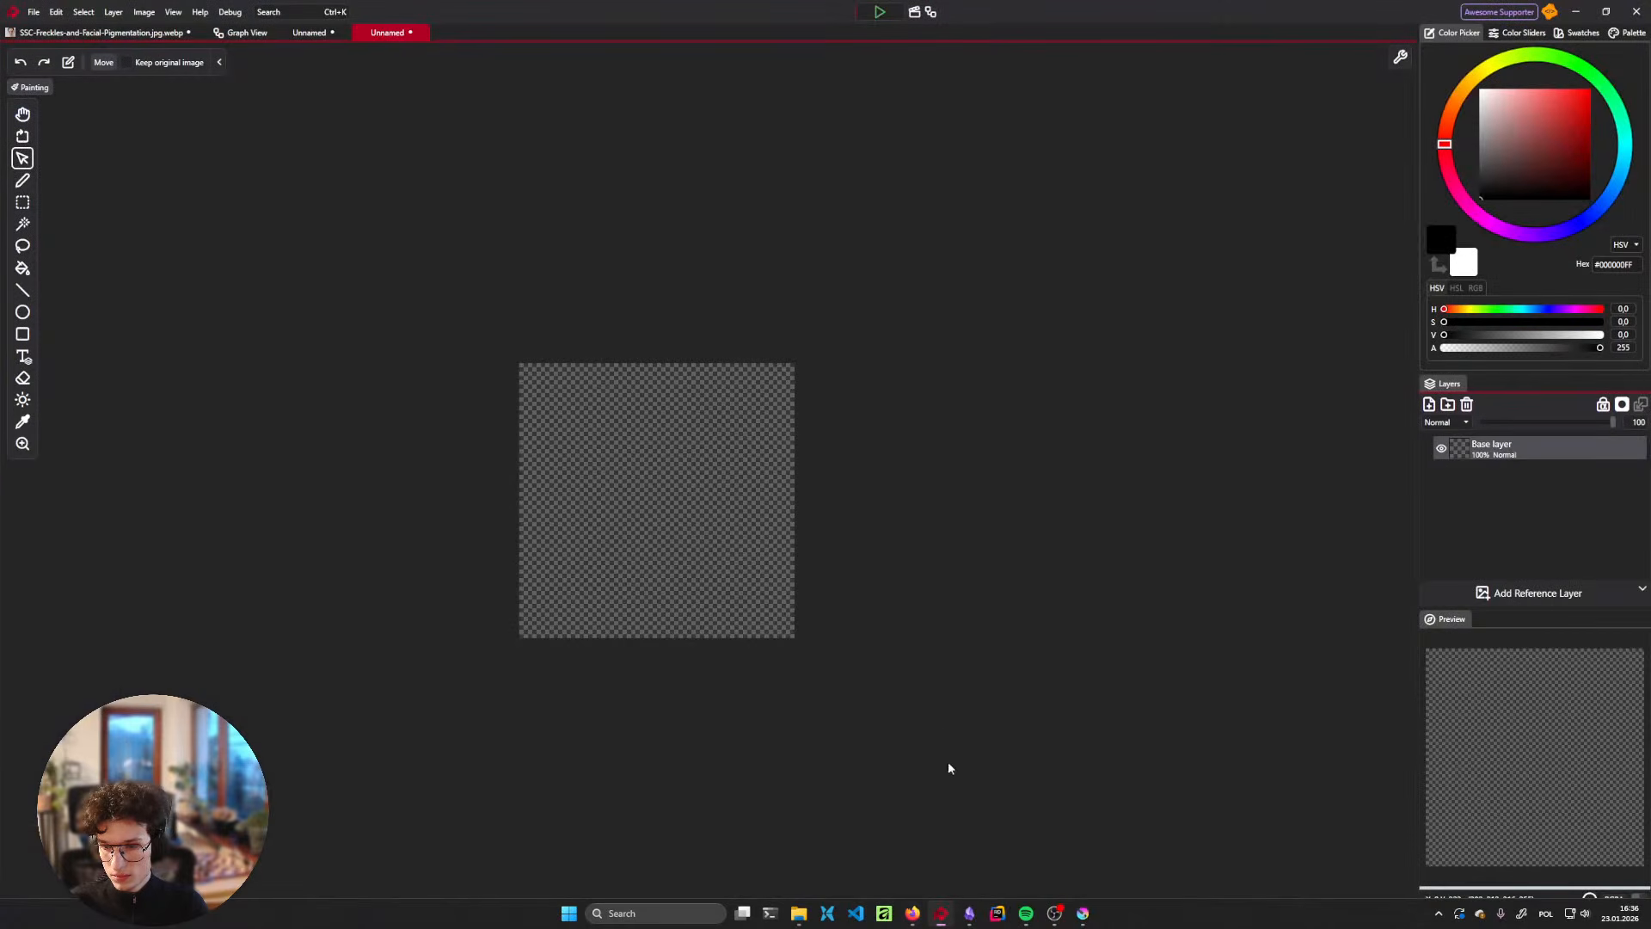
# Try pasting the texture again as a new layer and shifting it on the canvas.
pyautogui.scroll(-2, 607, 375)
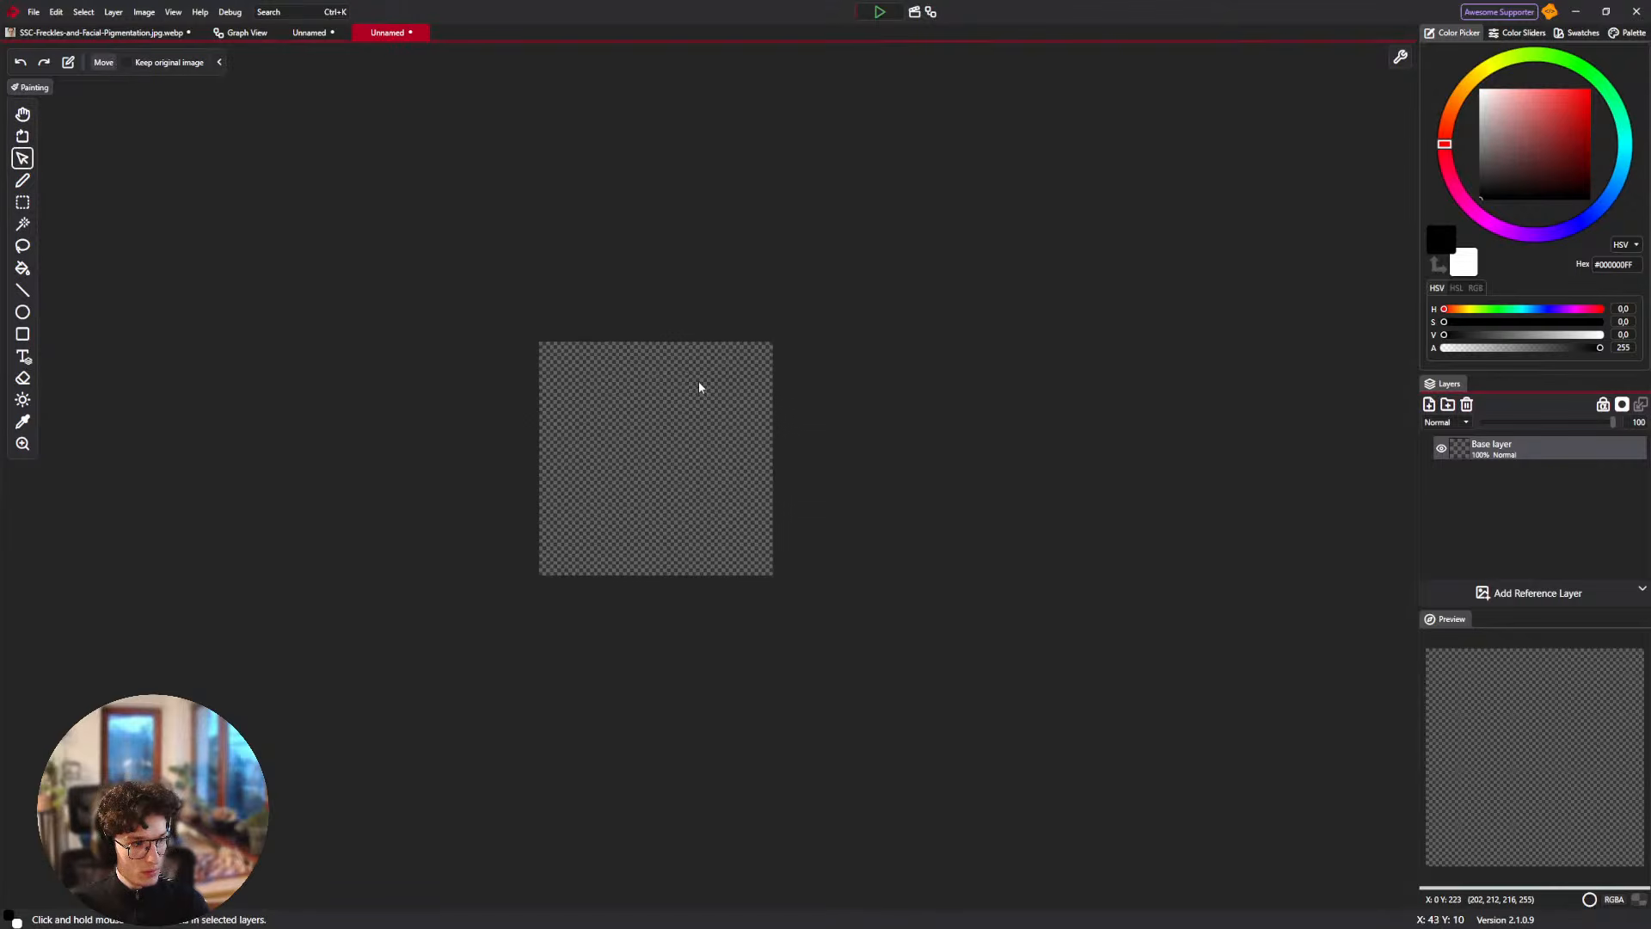
pyautogui.hotkey('ctrl', 'v')
pyautogui.moveTo(747, 514); pyautogui.dragTo(724, 540)
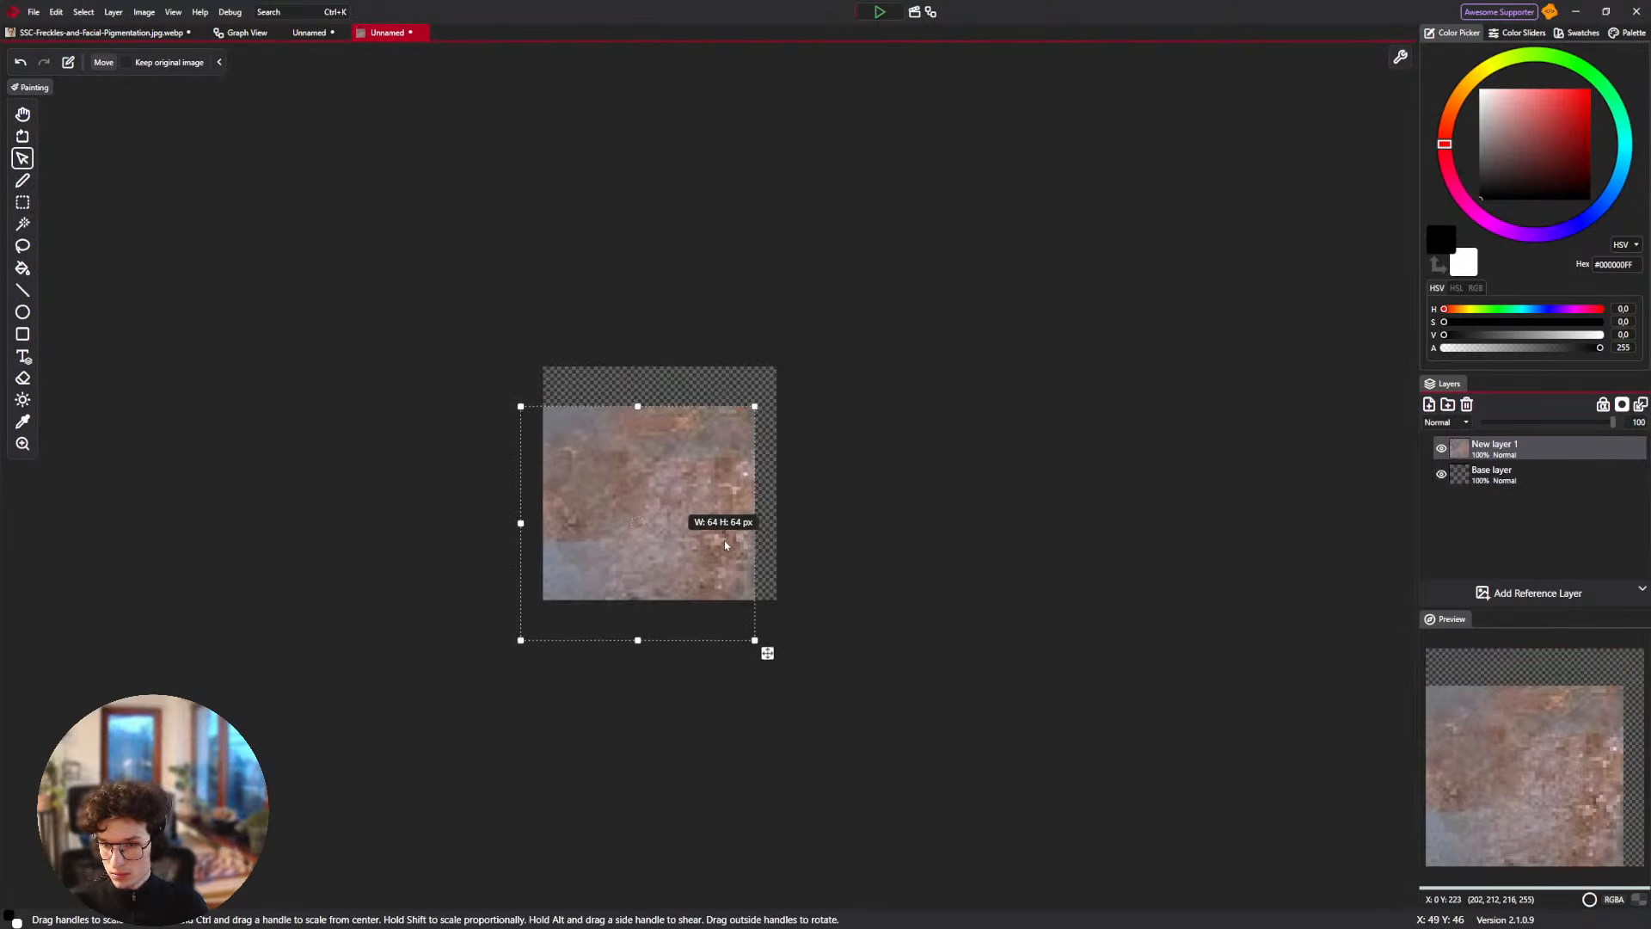
pyautogui.hotkey('ctrl', 'z')
pyautogui.hotkey('ctrl', 'z')
# Resize the canvas to 500 × 500 px.
pyautogui.hotkey('ctrl', 'shift', 'c')
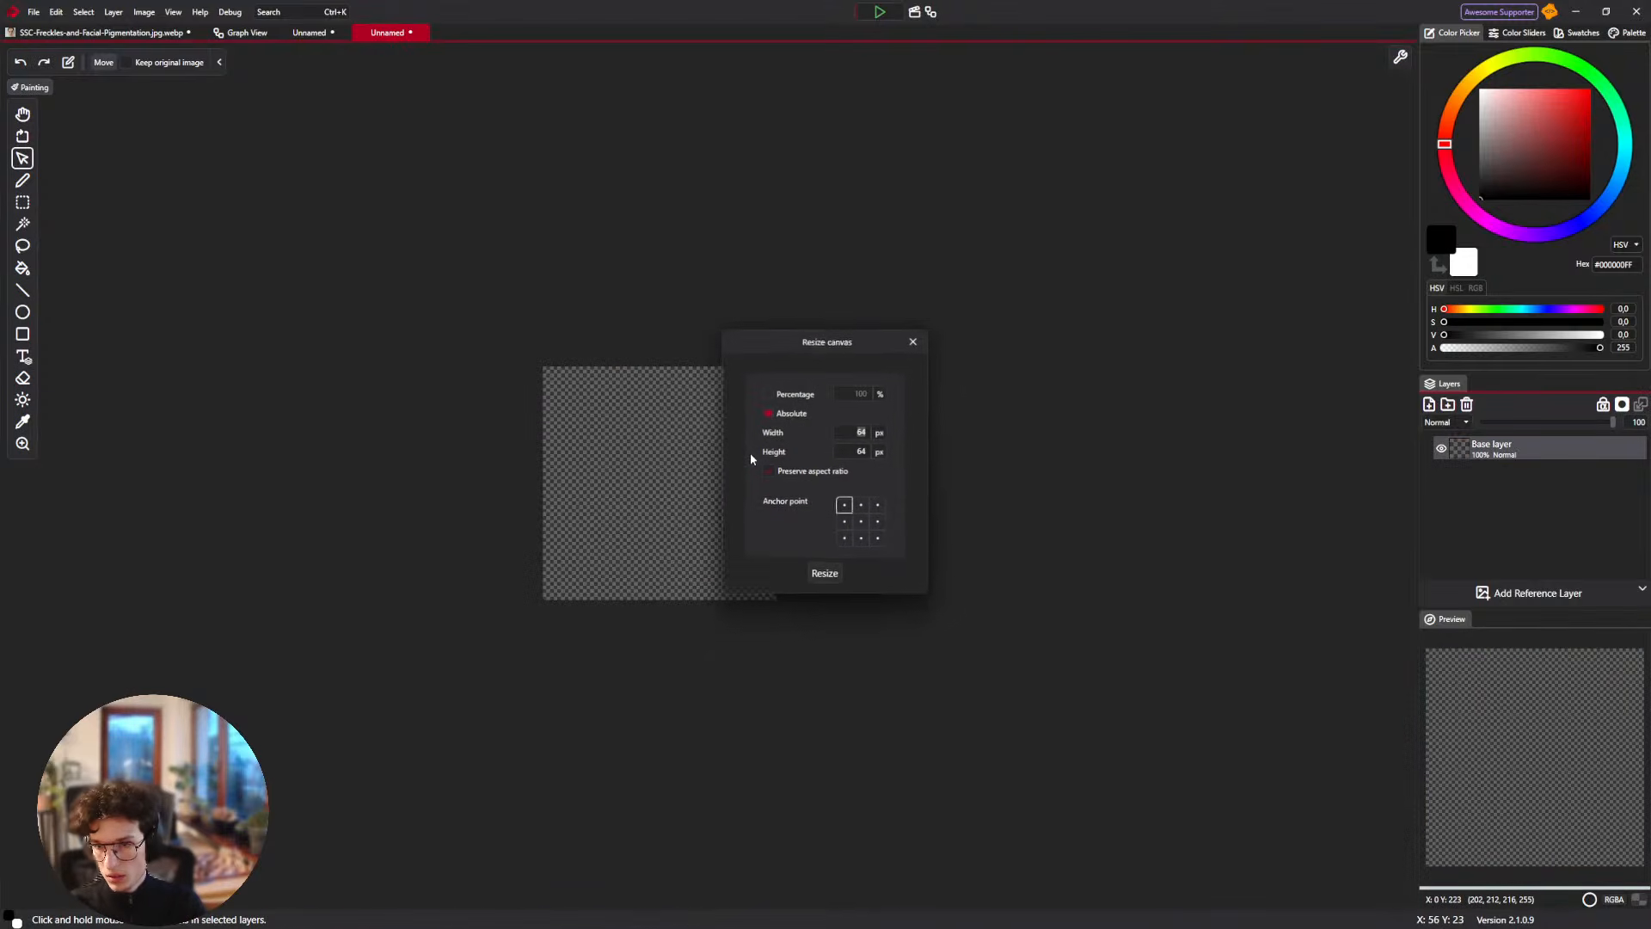
pyautogui.write('500')
pyautogui.press('Tab')
pyautogui.write('500')
pyautogui.press('Return')
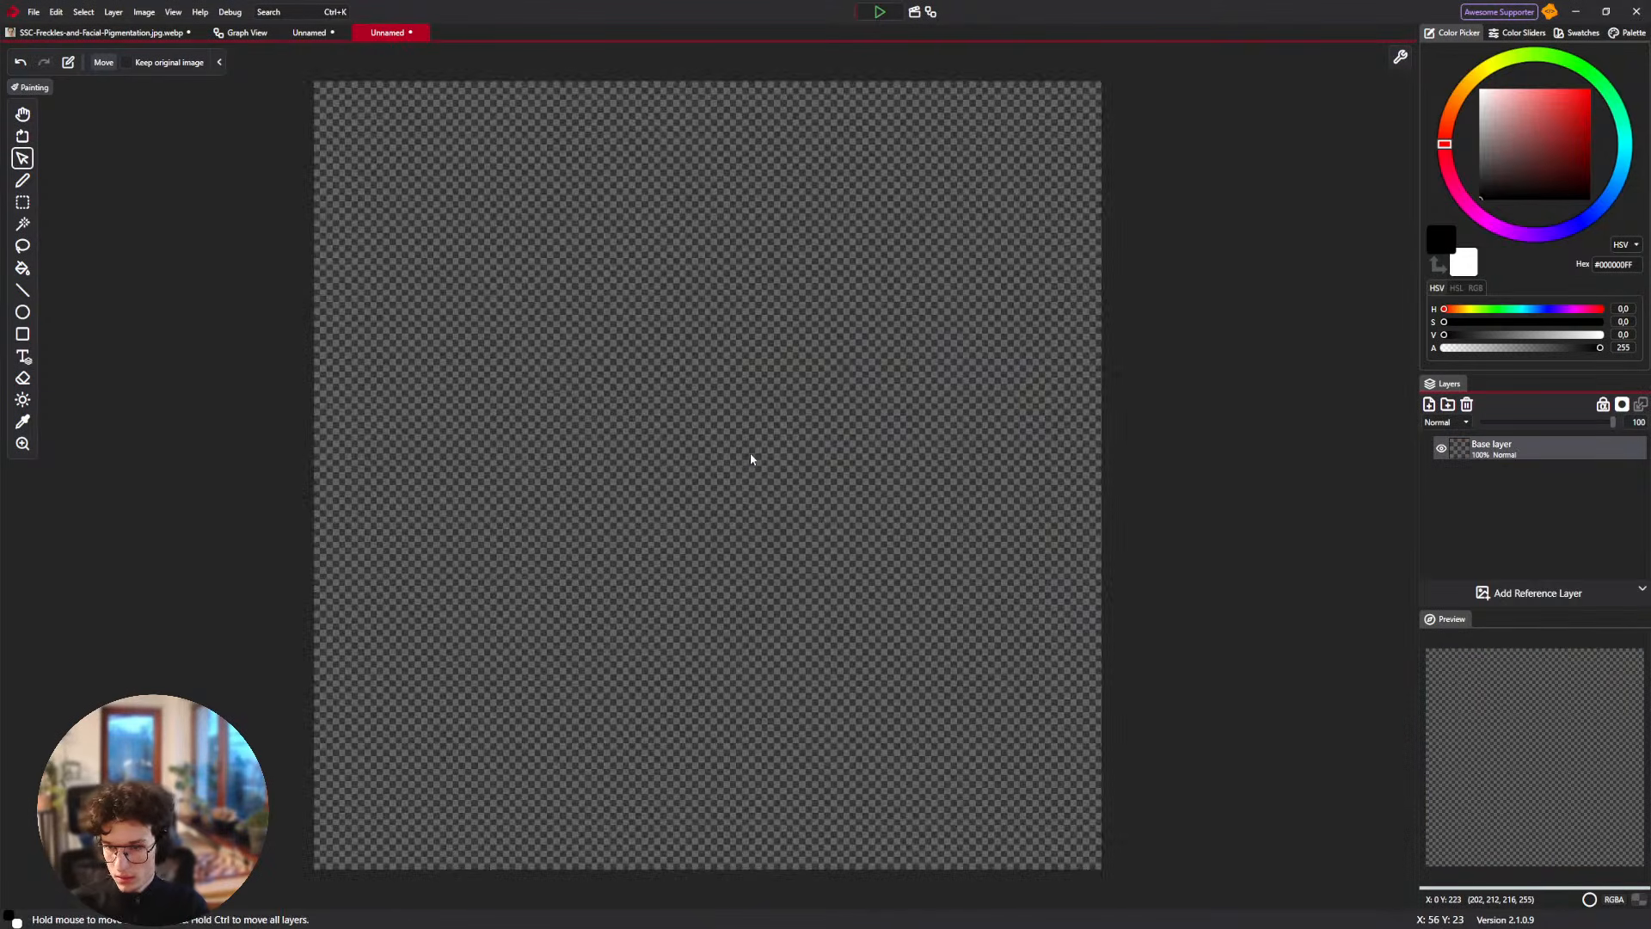
# Paste the texture as a new layer and clip the canvas to its bounds.
pyautogui.scroll(-3, 641, 348)
pyautogui.hotkey('ctrl', 'v')
pyautogui.click(143, 12)
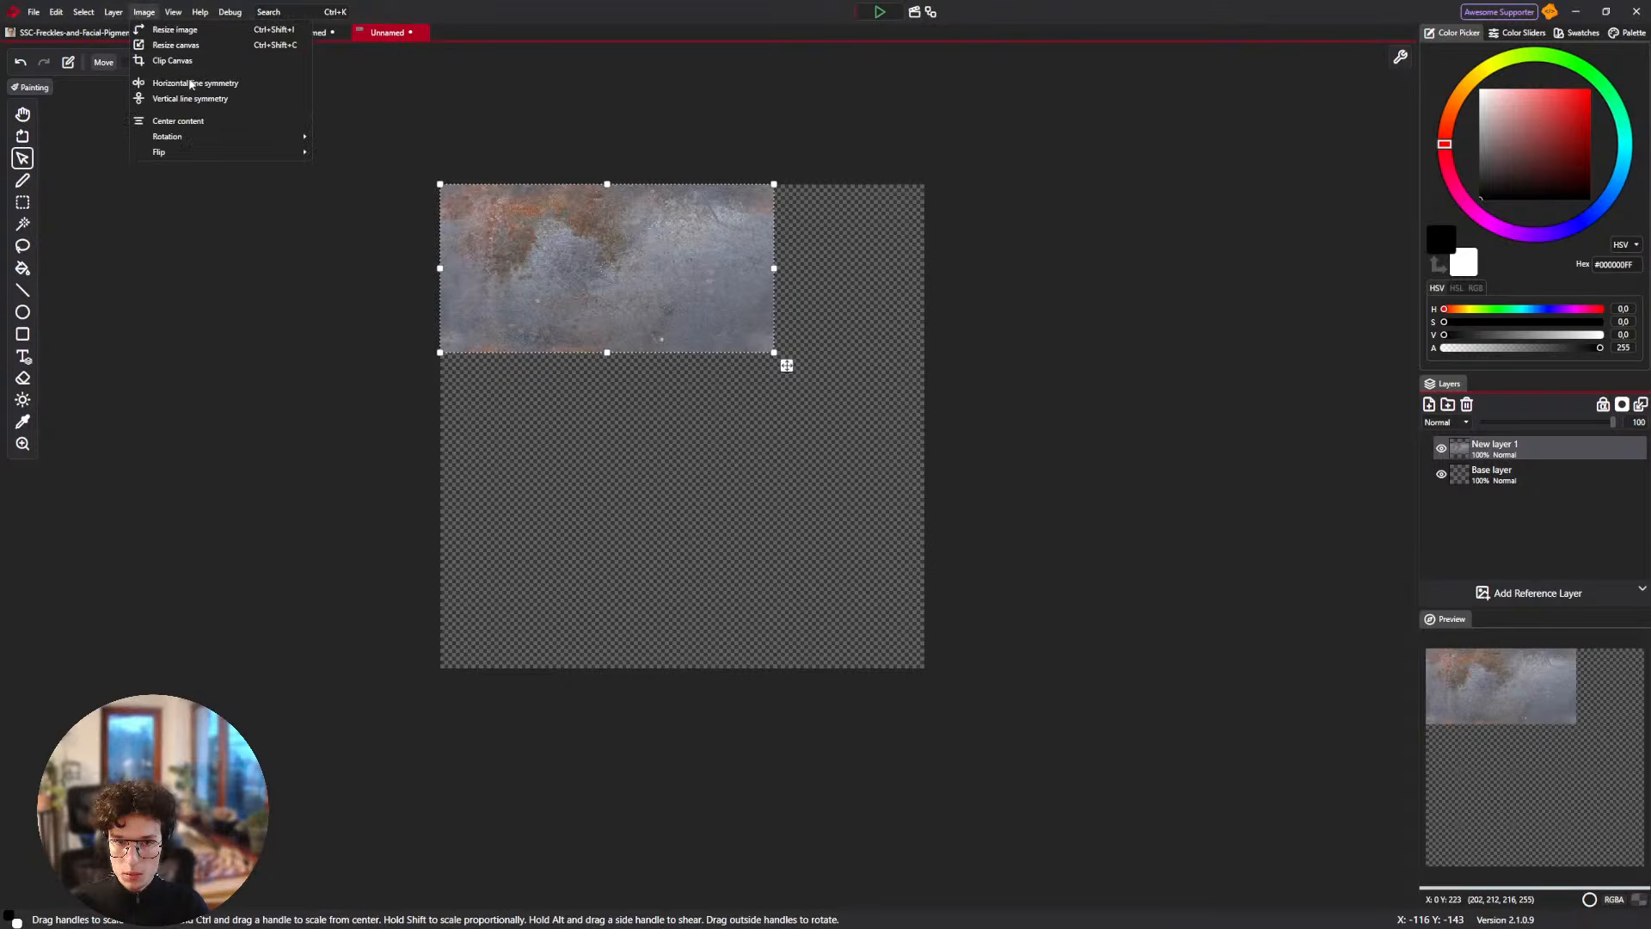
pyautogui.click(165, 58)
pyautogui.scroll(-2, 592, 331)
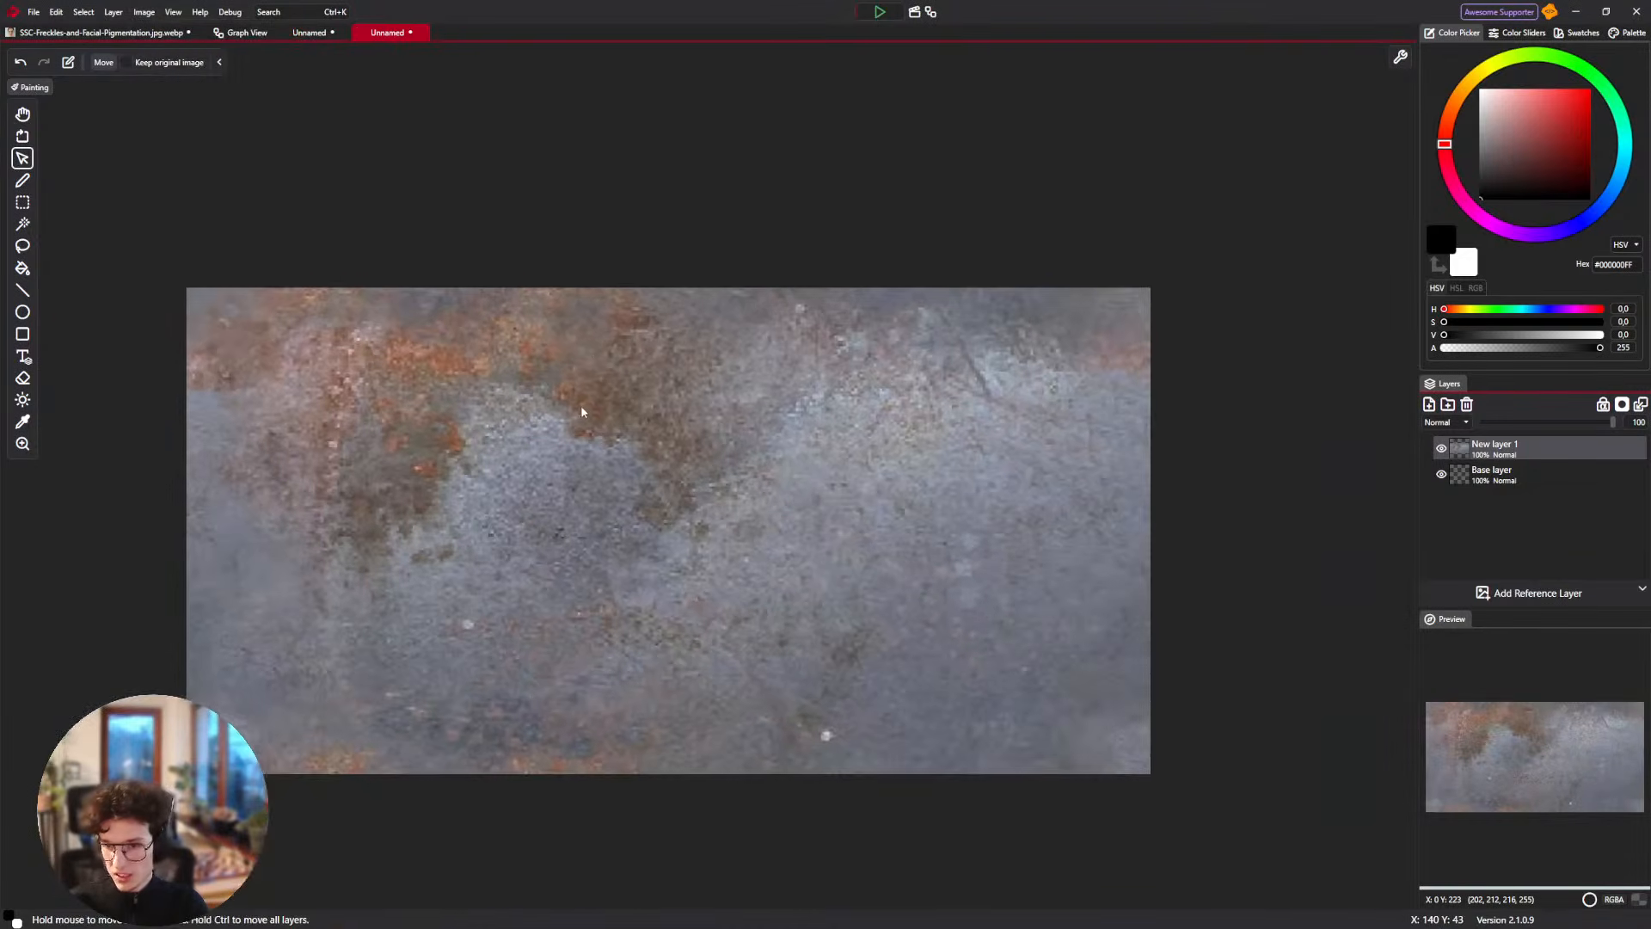
# Delete the empty Base layer and show the document's node graph.
pyautogui.click(1491, 479)
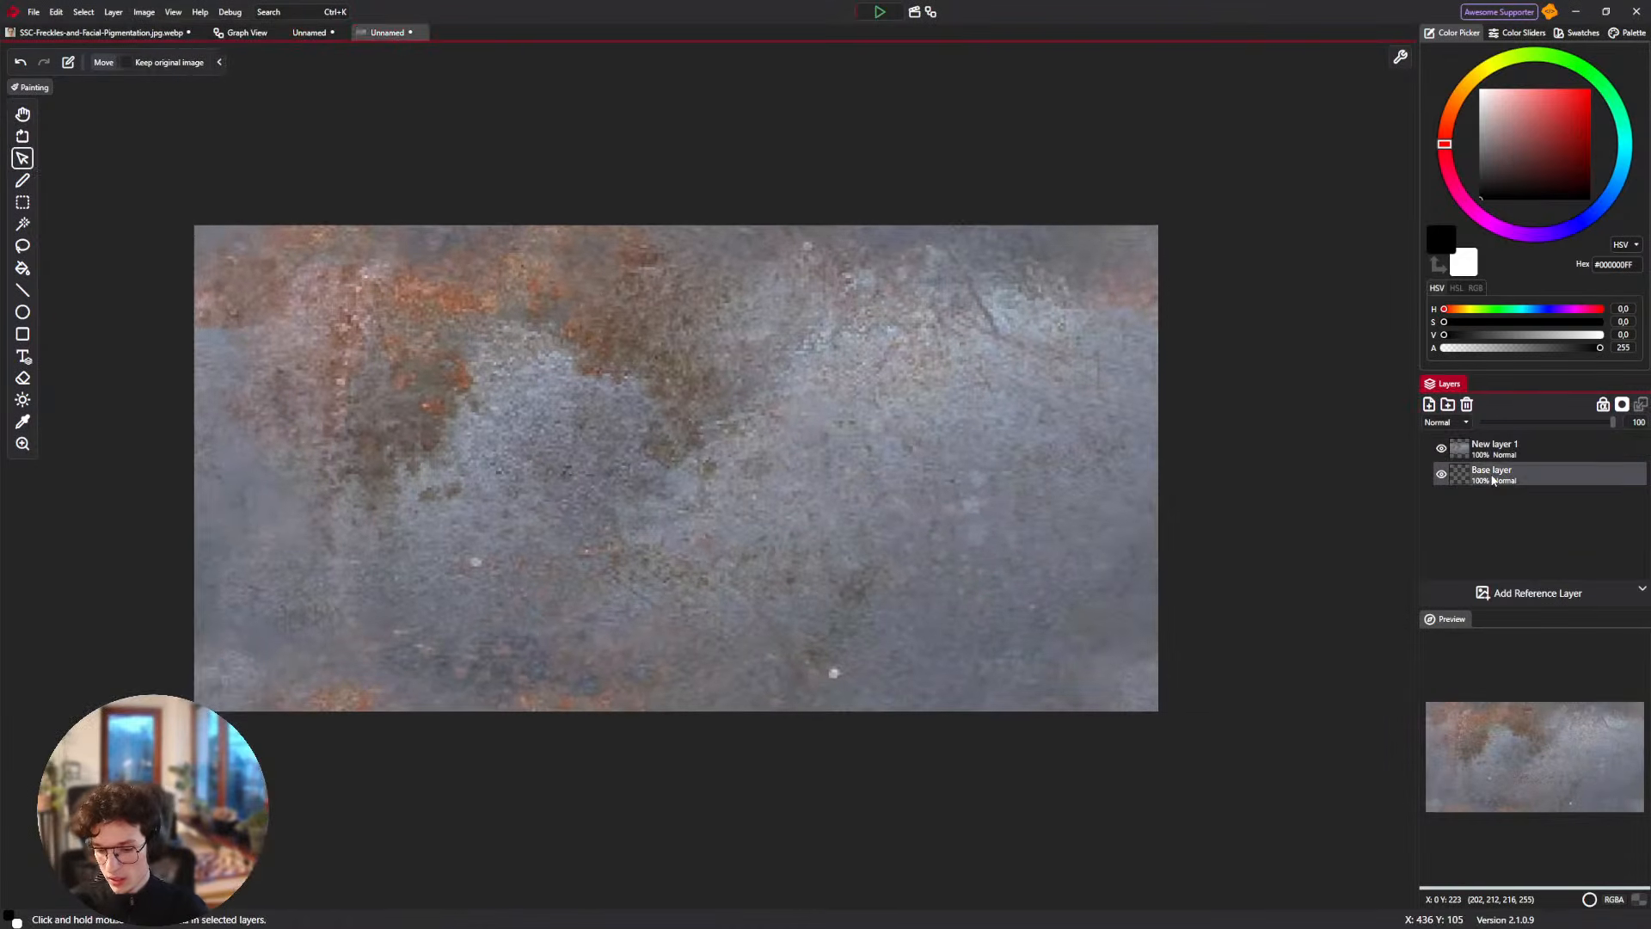
pyautogui.press('Delete')
pyautogui.click(931, 12)
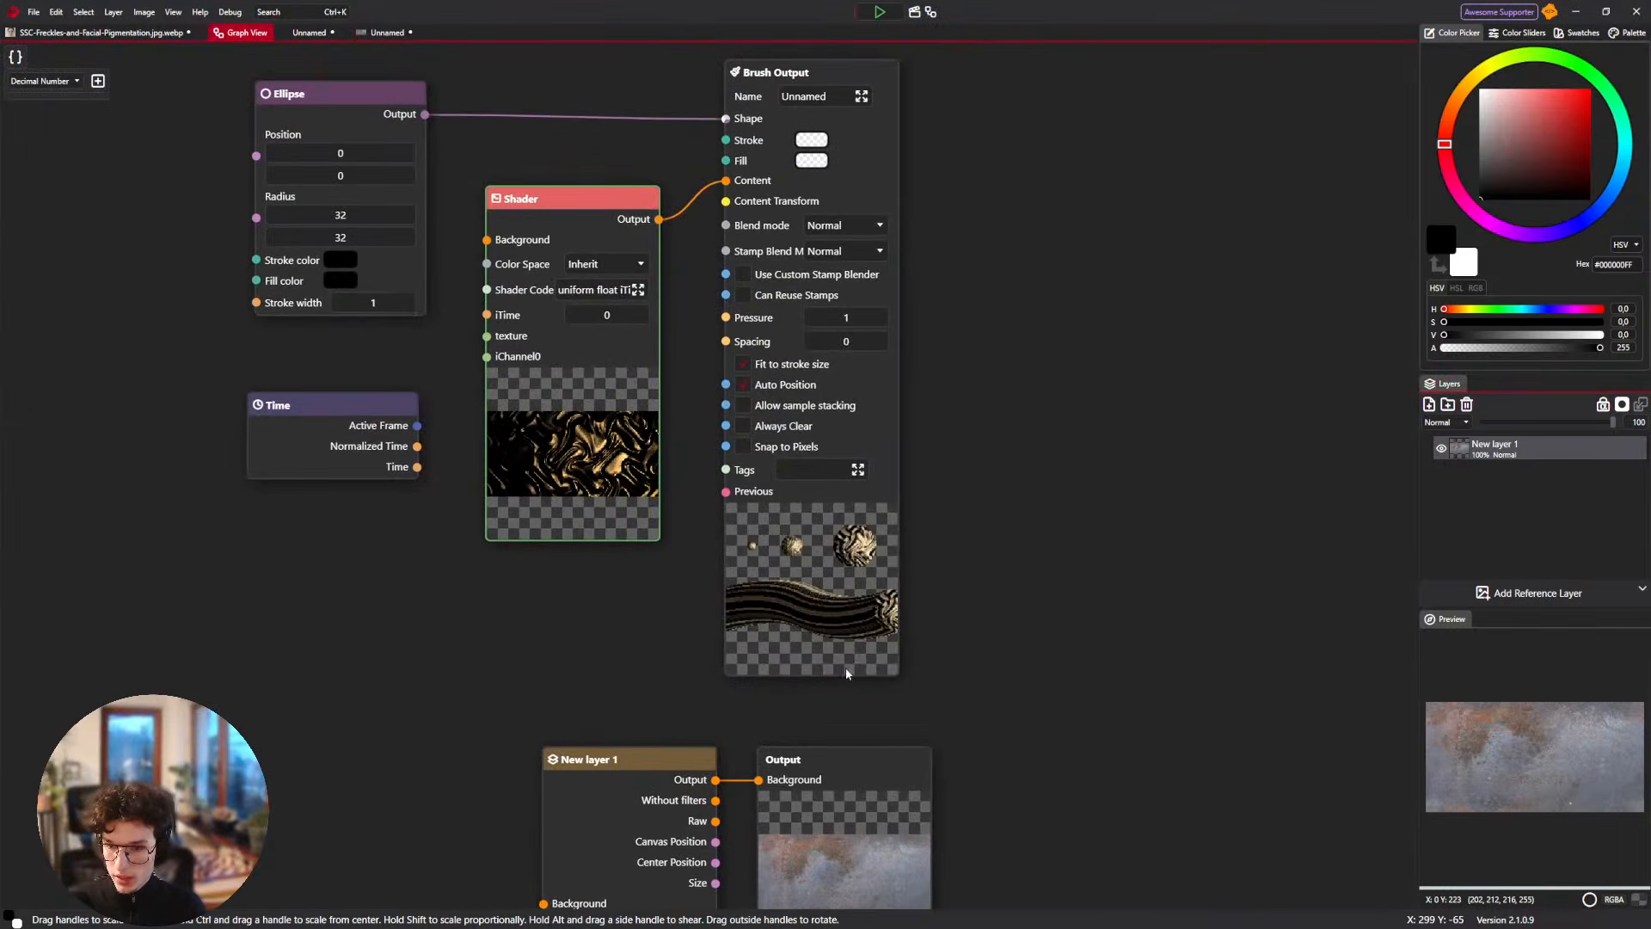
# Disconnect the New layer 1 node from Output, move it beside the Ellipse node, and lower the Time node out of its way.
pyautogui.moveTo(771, 743); pyautogui.dragTo(487, 649)
pyautogui.scroll(5, 474, 548)
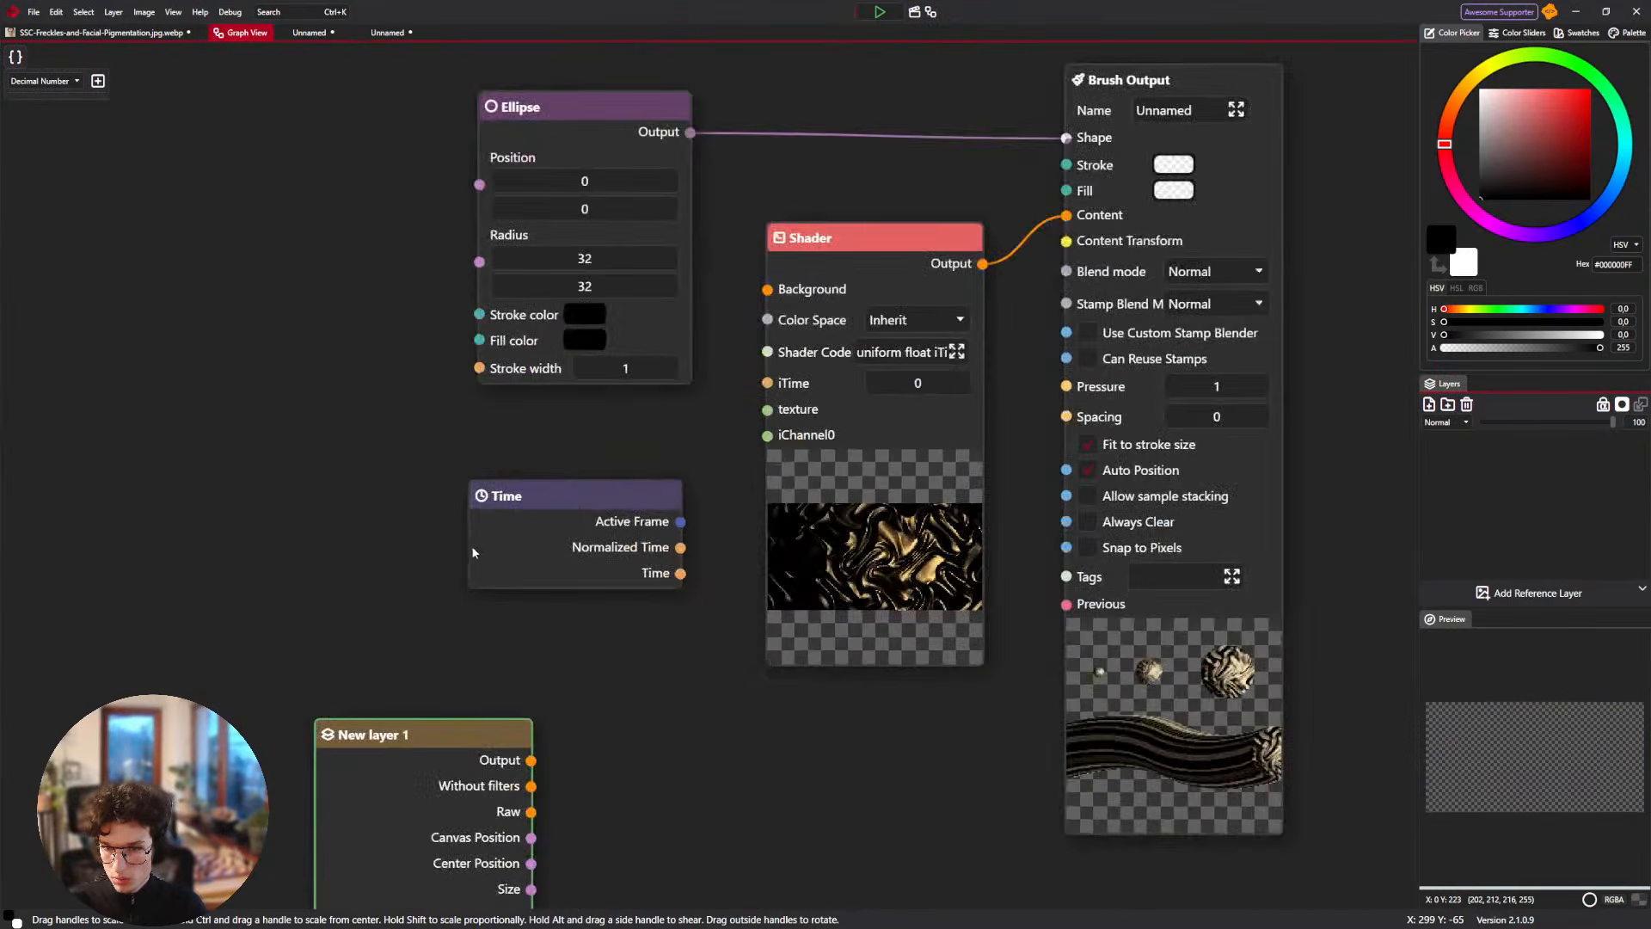
pyautogui.moveTo(539, 545); pyautogui.dragTo(507, 758)
pyautogui.moveTo(430, 766); pyautogui.dragTo(335, 377)
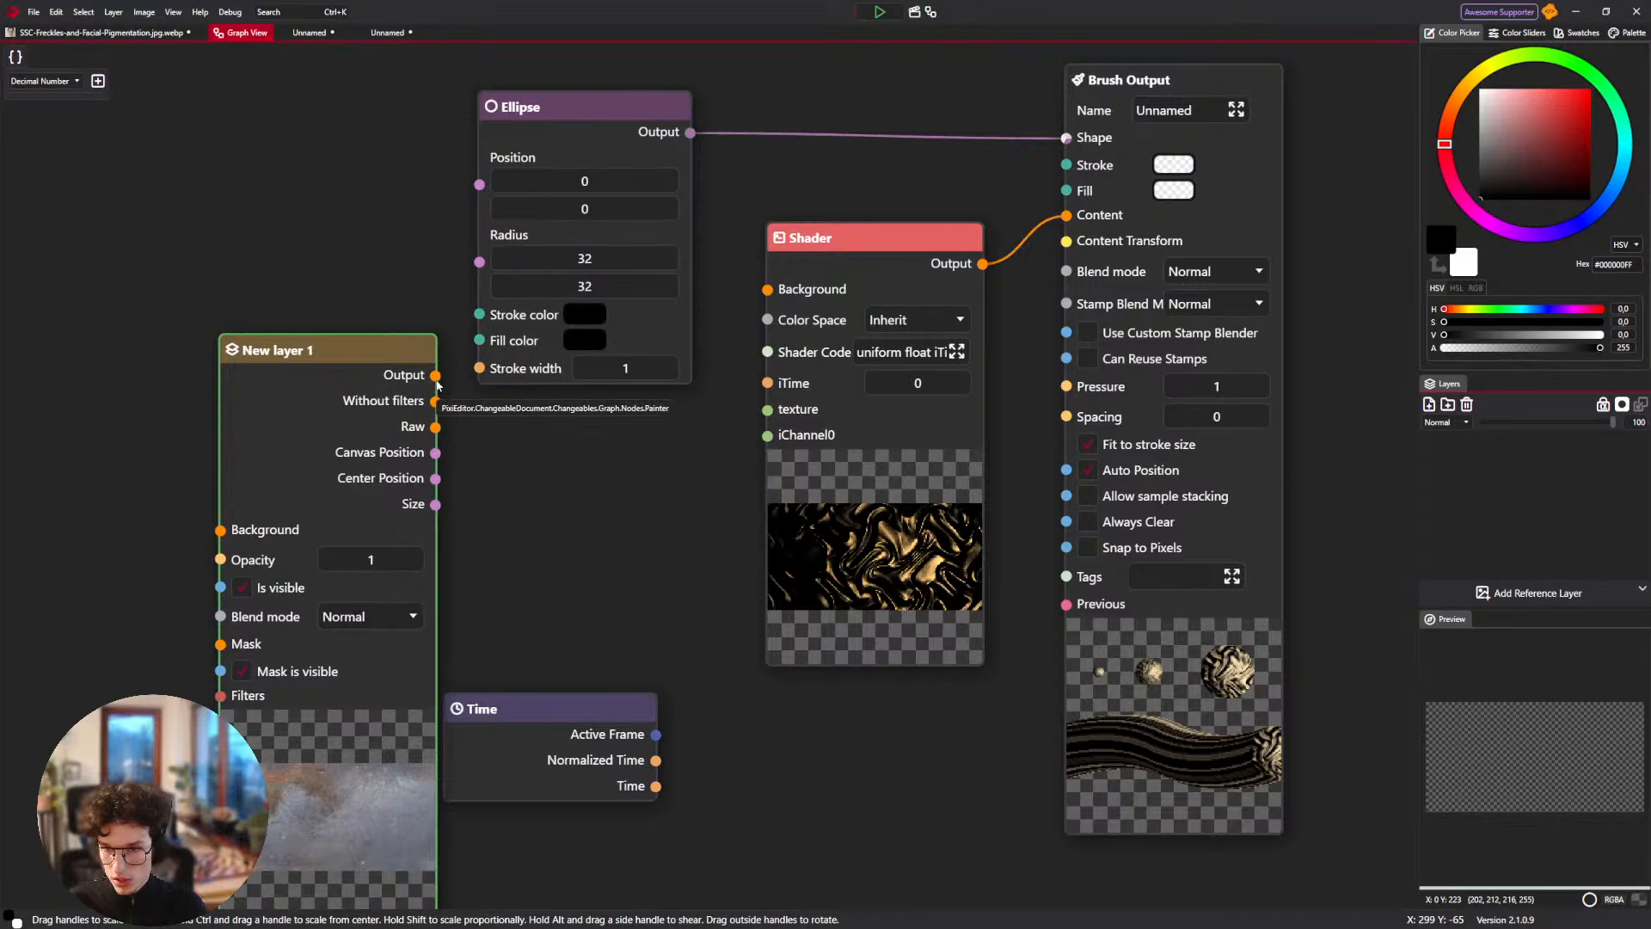
# Add a Create Image node next to New layer 1 and feed the layer's Output into its Content.
pyautogui.moveTo(435, 376); pyautogui.dragTo(768, 437)
pyautogui.moveTo(370, 392); pyautogui.dragTo(5, 364)
pyautogui.moveTo(258, 409); pyautogui.dragTo(554, 403)
pyautogui.moveTo(400, 354); pyautogui.dragTo(315, 601)
pyautogui.rightClick(308, 399)
pyautogui.click(455, 517)
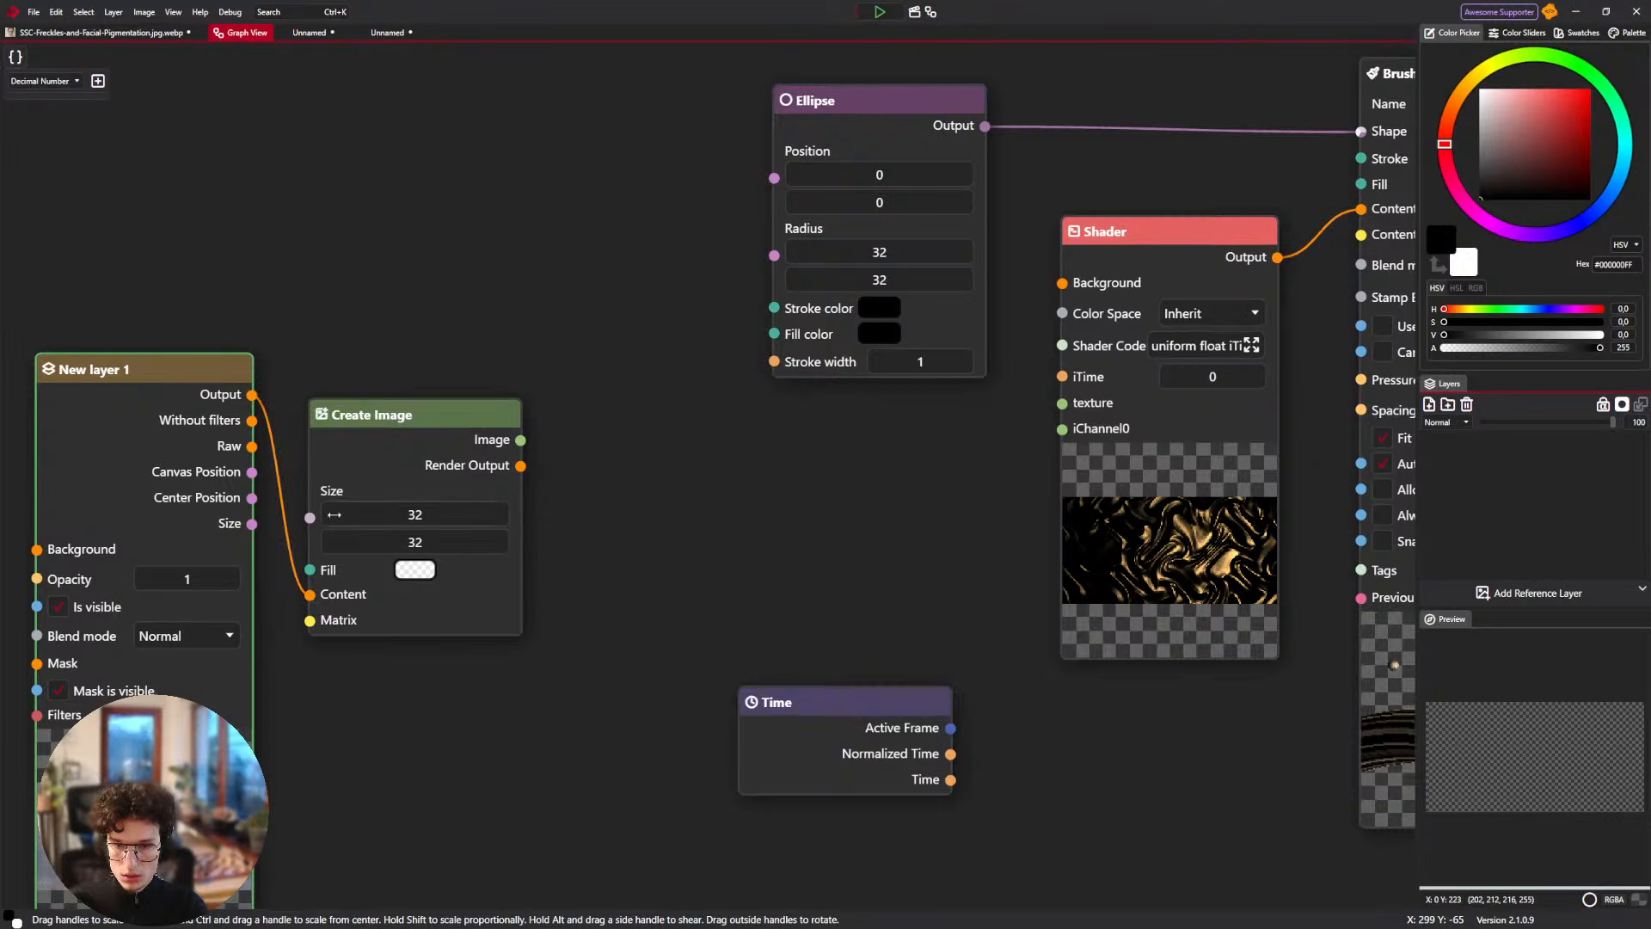
# Connect the layer's Size to the Create Image node's Size, and its Image output to the Shader node's iChannel0.
pyautogui.moveTo(313, 523); pyautogui.dragTo(311, 519)
pyautogui.moveTo(520, 440)
pyautogui.mouseDown()
pyautogui.moveTo(1062, 429)
pyautogui.moveTo(772, 523)
pyautogui.moveTo(731, 493)
pyautogui.mouseUp()
pyautogui.scroll(5, 972, 541)
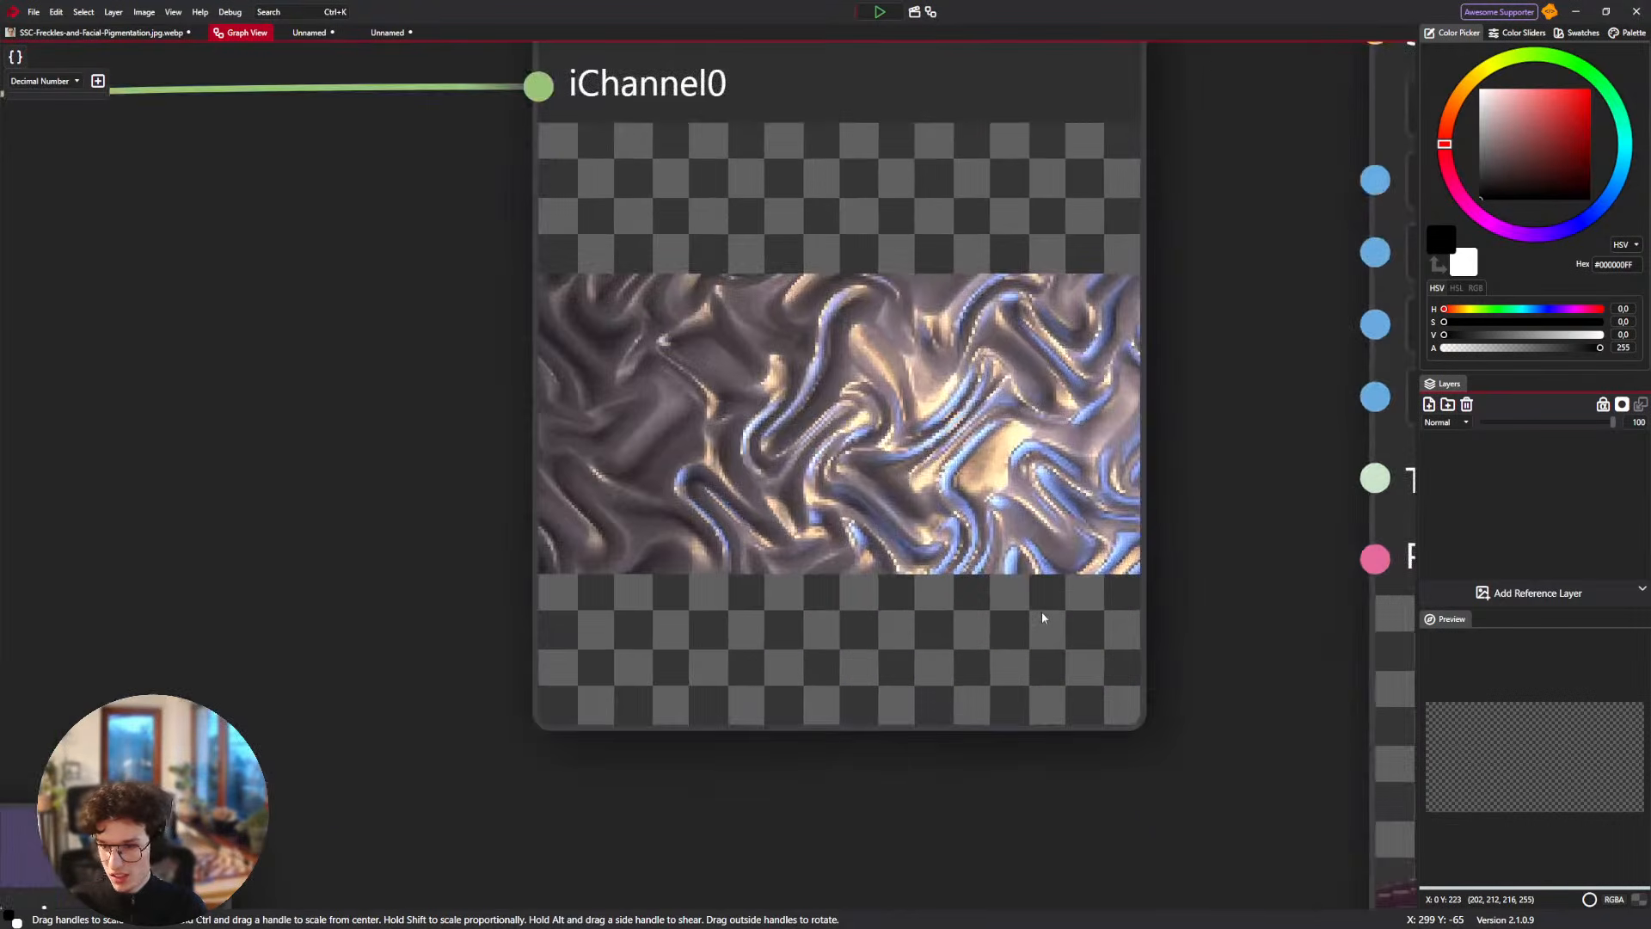
# Move the Time node closer to the Shader node and connect its Time output to iTime.
pyautogui.scroll(-5, 972, 542)
pyautogui.moveTo(725, 729); pyautogui.dragTo(647, 543)
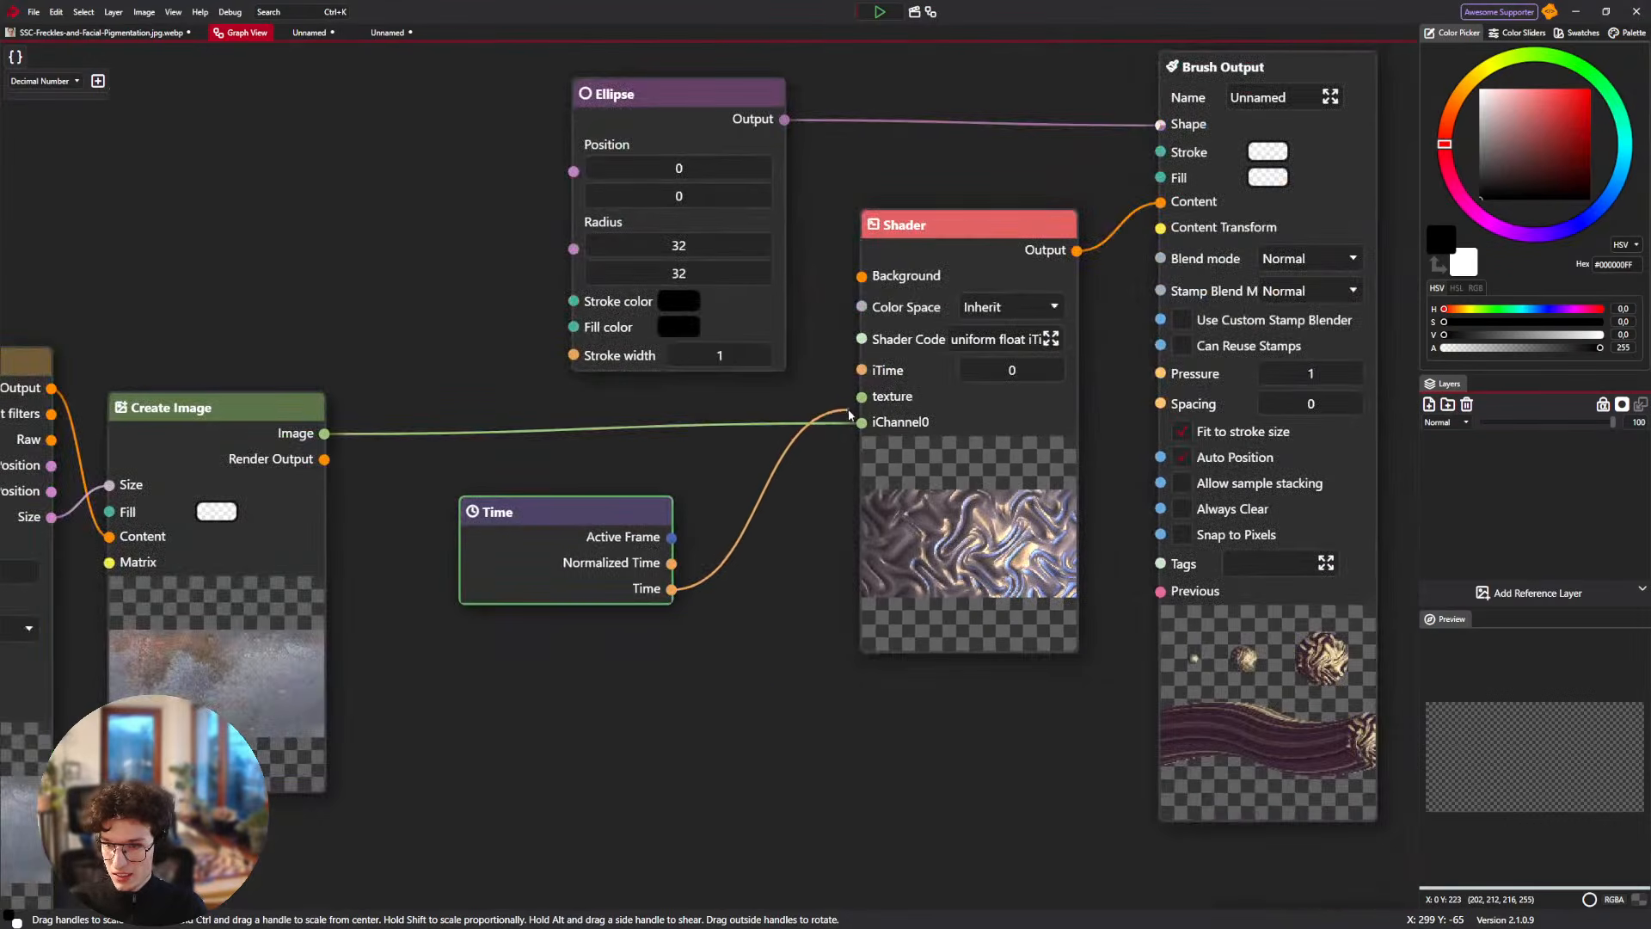
pyautogui.moveTo(848, 409); pyautogui.dragTo(861, 371)
pyautogui.moveTo(823, 533); pyautogui.dragTo(809, 529)
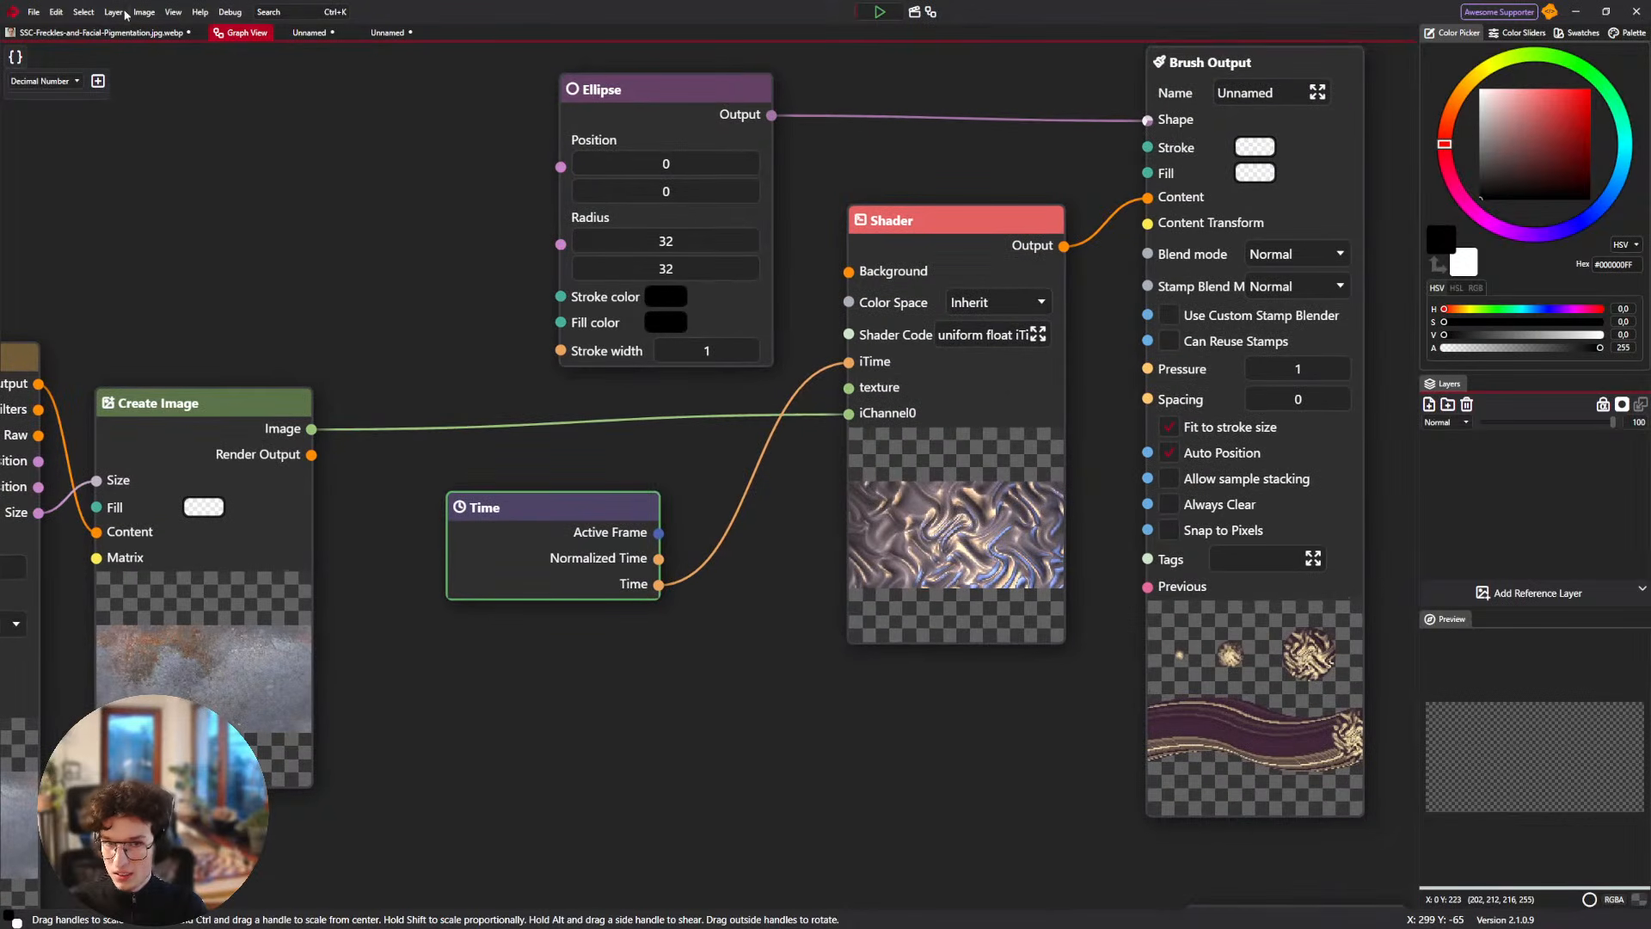
# Paint a test stroke with the Pen and shader brush on the other Unnamed document's canvas, and undo it.
pyautogui.click(309, 33)
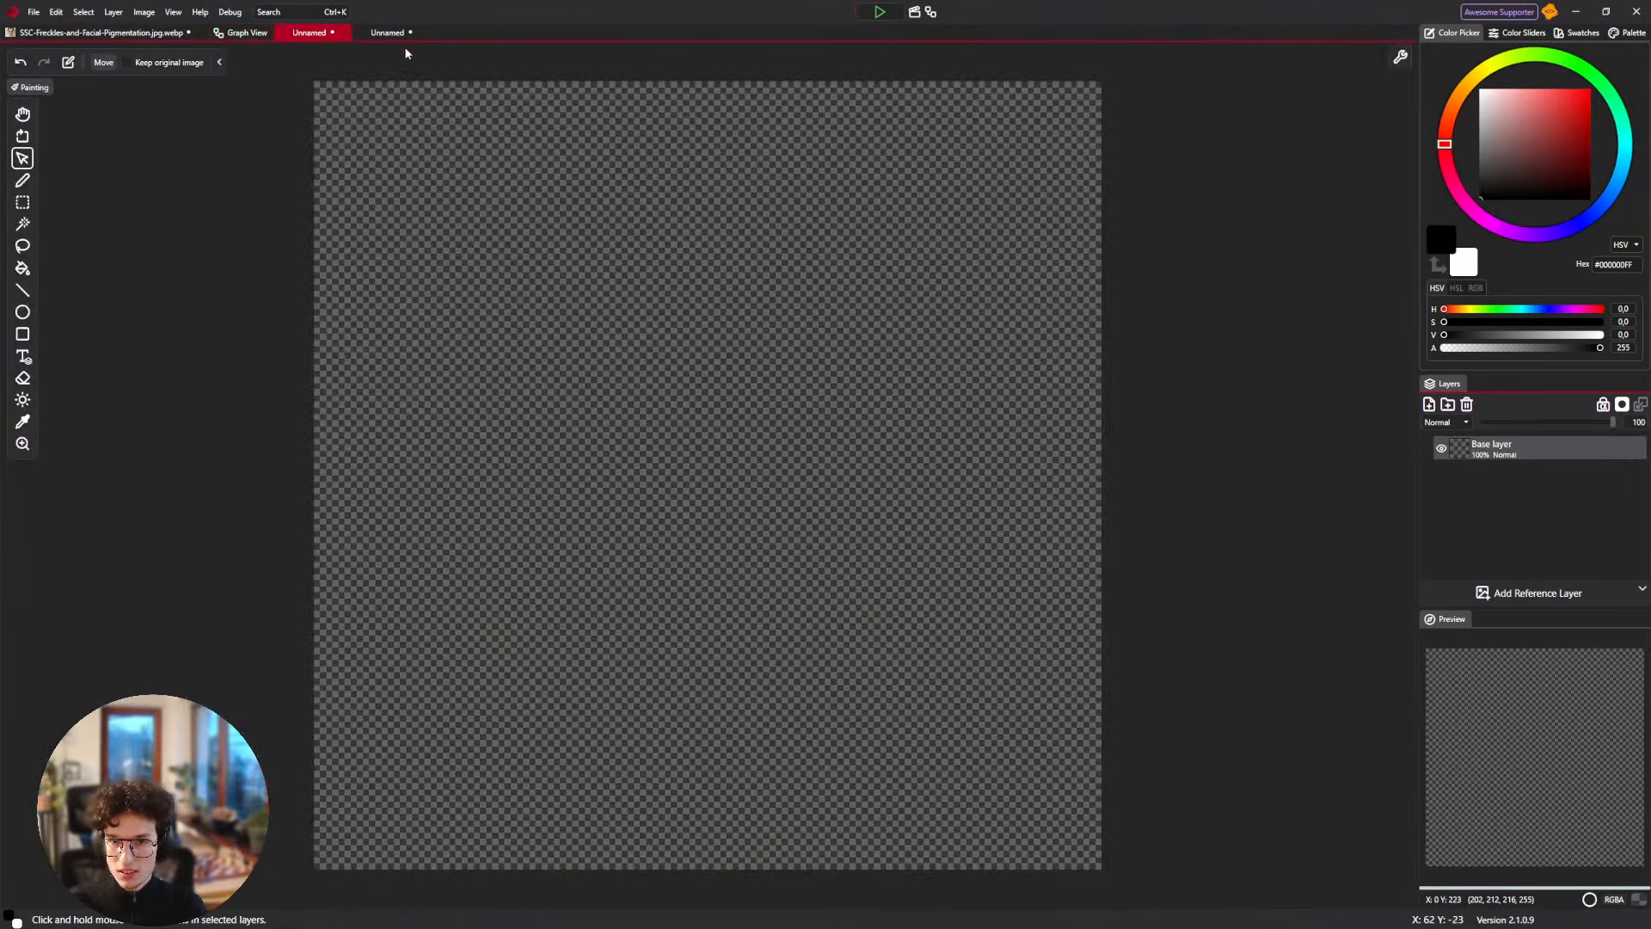
pyautogui.press('b')
pyautogui.click(627, 341)
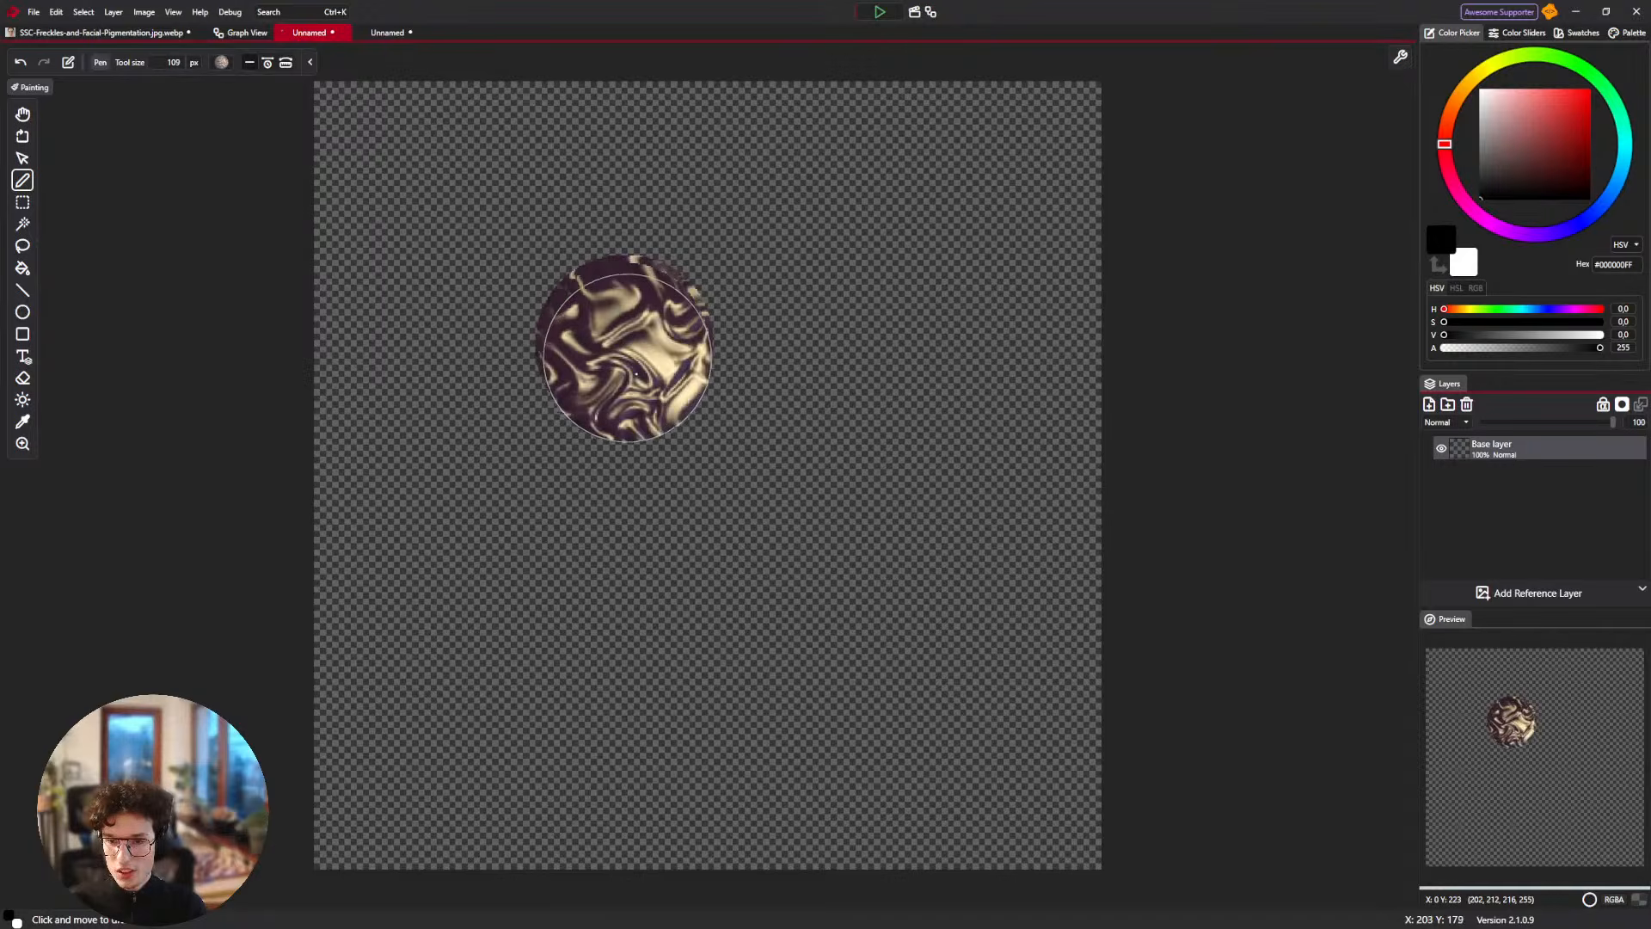
pyautogui.moveTo(626, 354)
pyautogui.mouseDown()
pyautogui.moveTo(688, 403)
pyautogui.moveTo(791, 324)
pyautogui.moveTo(939, 336)
pyautogui.moveTo(927, 295)
pyautogui.moveTo(673, 279)
pyautogui.moveTo(603, 328)
pyautogui.moveTo(571, 292)
pyautogui.moveTo(592, 301)
pyautogui.moveTo(603, 435)
pyautogui.moveTo(645, 470)
pyautogui.moveTo(690, 426)
pyautogui.moveTo(805, 375)
pyautogui.moveTo(839, 323)
pyautogui.moveTo(869, 340)
pyautogui.moveTo(920, 429)
pyautogui.moveTo(959, 570)
pyautogui.moveTo(921, 649)
pyautogui.moveTo(522, 627)
pyautogui.moveTo(470, 513)
pyautogui.moveTo(453, 390)
pyautogui.moveTo(479, 335)
pyautogui.moveTo(652, 261)
pyautogui.moveTo(843, 251)
pyautogui.mouseUp()
pyautogui.hotkey('ctrl', 'z')
# Enlarge the Pen to 142 px, paint an overlapping looped test stroke, and undo it.
pyautogui.press(']')
pyautogui.press(']')
pyautogui.press(']')
pyautogui.press(']')
pyautogui.press(']')
pyautogui.press(']')
pyautogui.press(']')
pyautogui.press(']')
pyautogui.press(']')
pyautogui.press(']')
pyautogui.press(']')
pyautogui.press(']')
pyautogui.press(']')
pyautogui.press(']')
pyautogui.press(']')
pyautogui.press(']')
pyautogui.press(']')
pyautogui.press(']')
pyautogui.press(']')
pyautogui.press(']')
pyautogui.press(']')
pyautogui.press(']')
pyautogui.press(']')
pyautogui.press(']')
pyautogui.press(']')
pyautogui.press(']')
pyautogui.press(']')
pyautogui.press(']')
pyautogui.press(']')
pyautogui.press(']')
pyautogui.press(']')
pyautogui.press(']')
pyautogui.press(']')
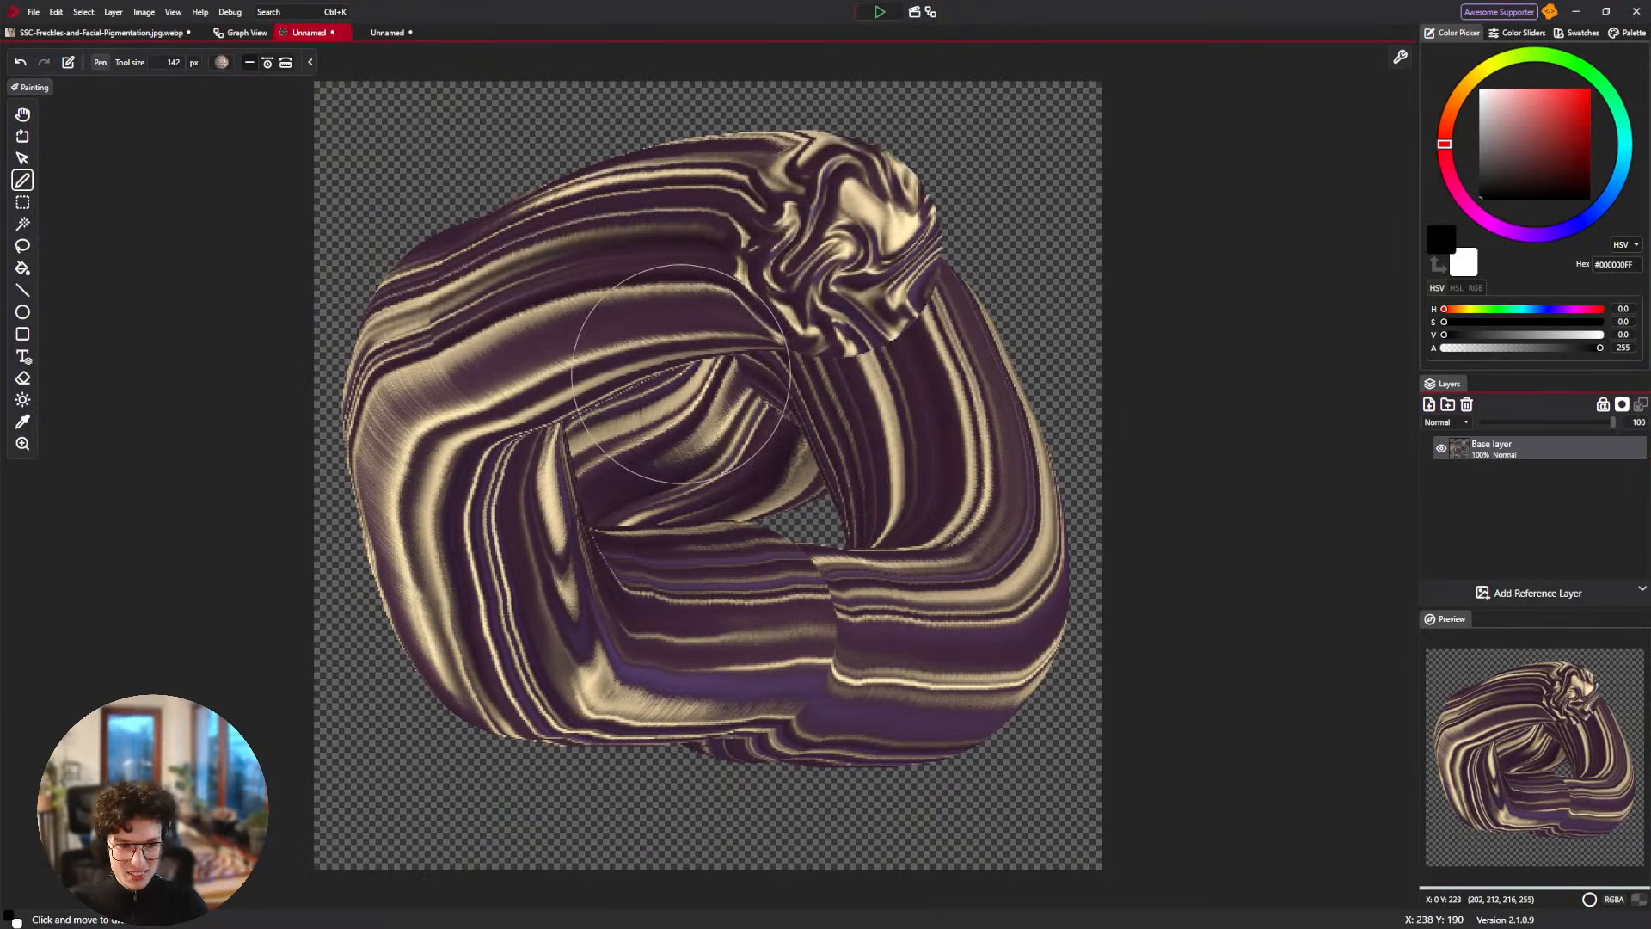
pyautogui.hotkey('ctrl', 'z')
# Enlarge the Pen to 217 px, paint another test stroke across the canvas, and undo it.
pyautogui.press(']')
pyautogui.press(']')
pyautogui.press(']')
pyautogui.press(']')
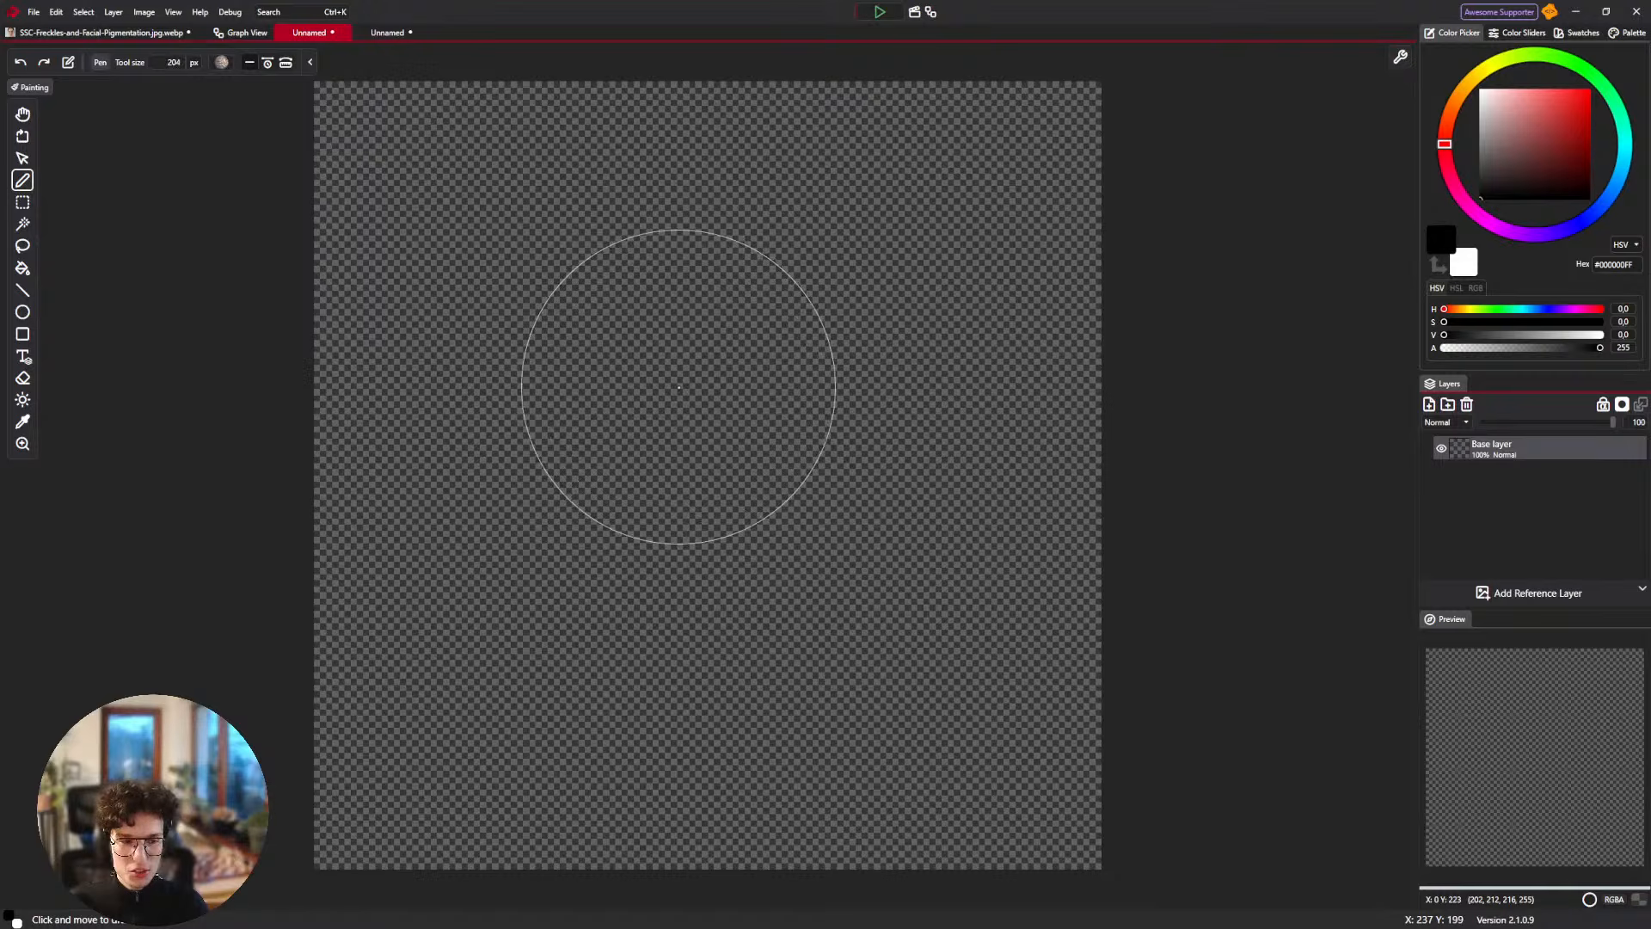
pyautogui.press(']')
pyautogui.moveTo(678, 387)
pyautogui.mouseDown()
pyautogui.moveTo(656, 343)
pyautogui.moveTo(682, 342)
pyautogui.moveTo(670, 434)
pyautogui.moveTo(712, 559)
pyautogui.moveTo(779, 559)
pyautogui.moveTo(413, 99)
pyautogui.mouseUp()
pyautogui.hotkey('ctrl', 'z')
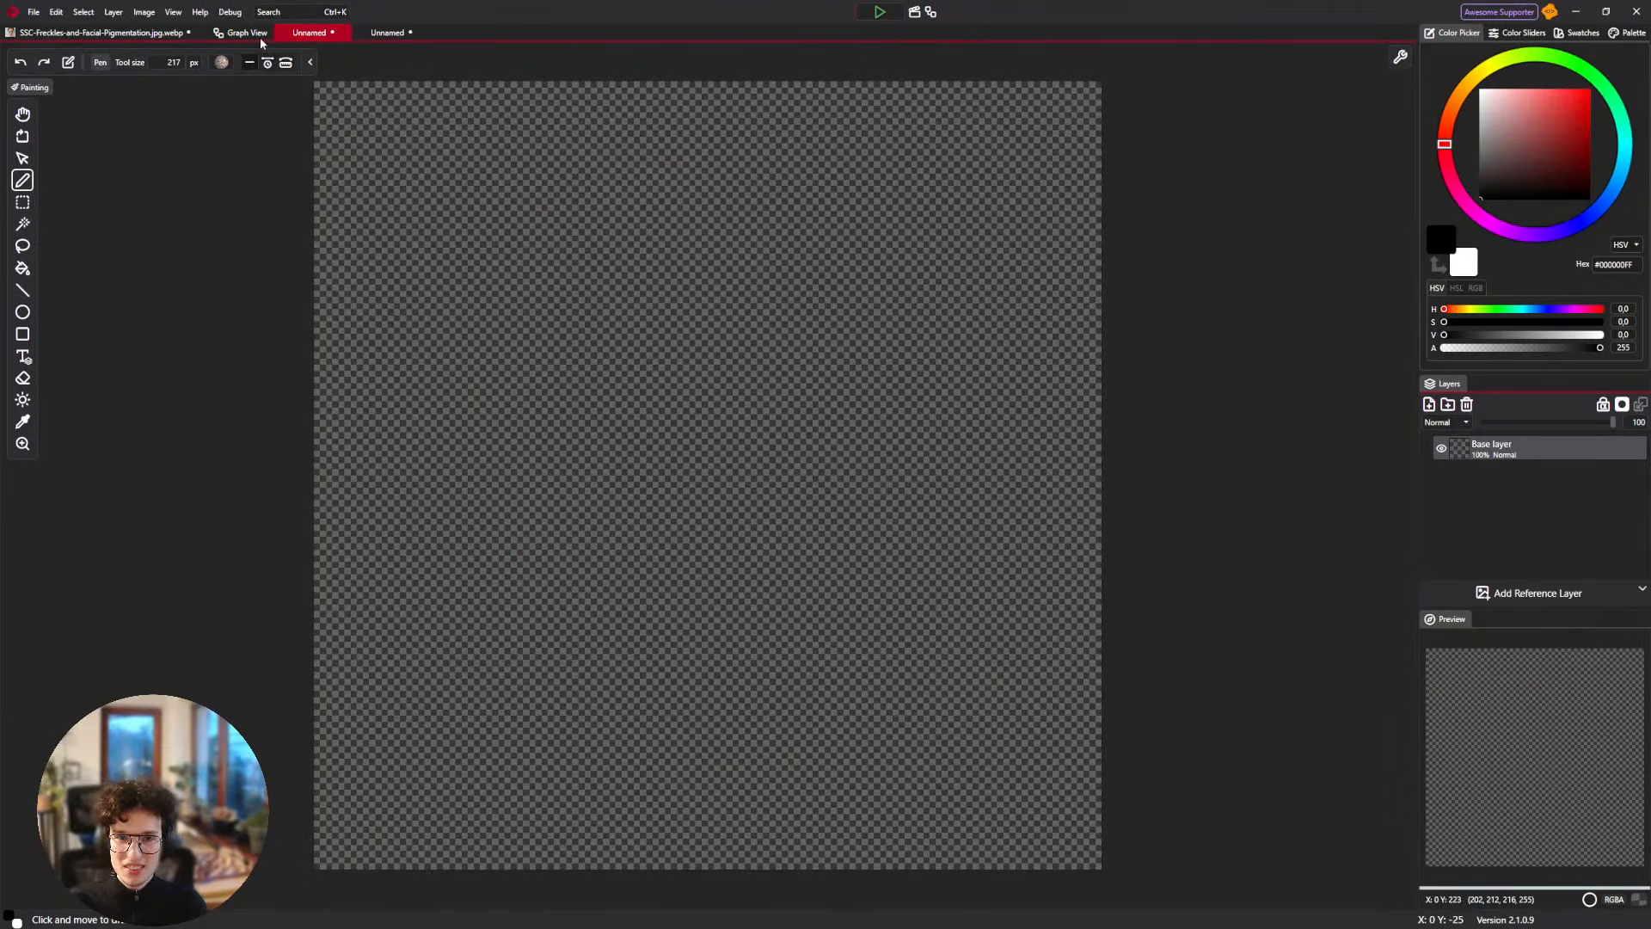
# Return to the brush graph and try the Brush Output's stamp blend modes from Normal through Erase to Linear dodge (Add).
pyautogui.click(248, 33)
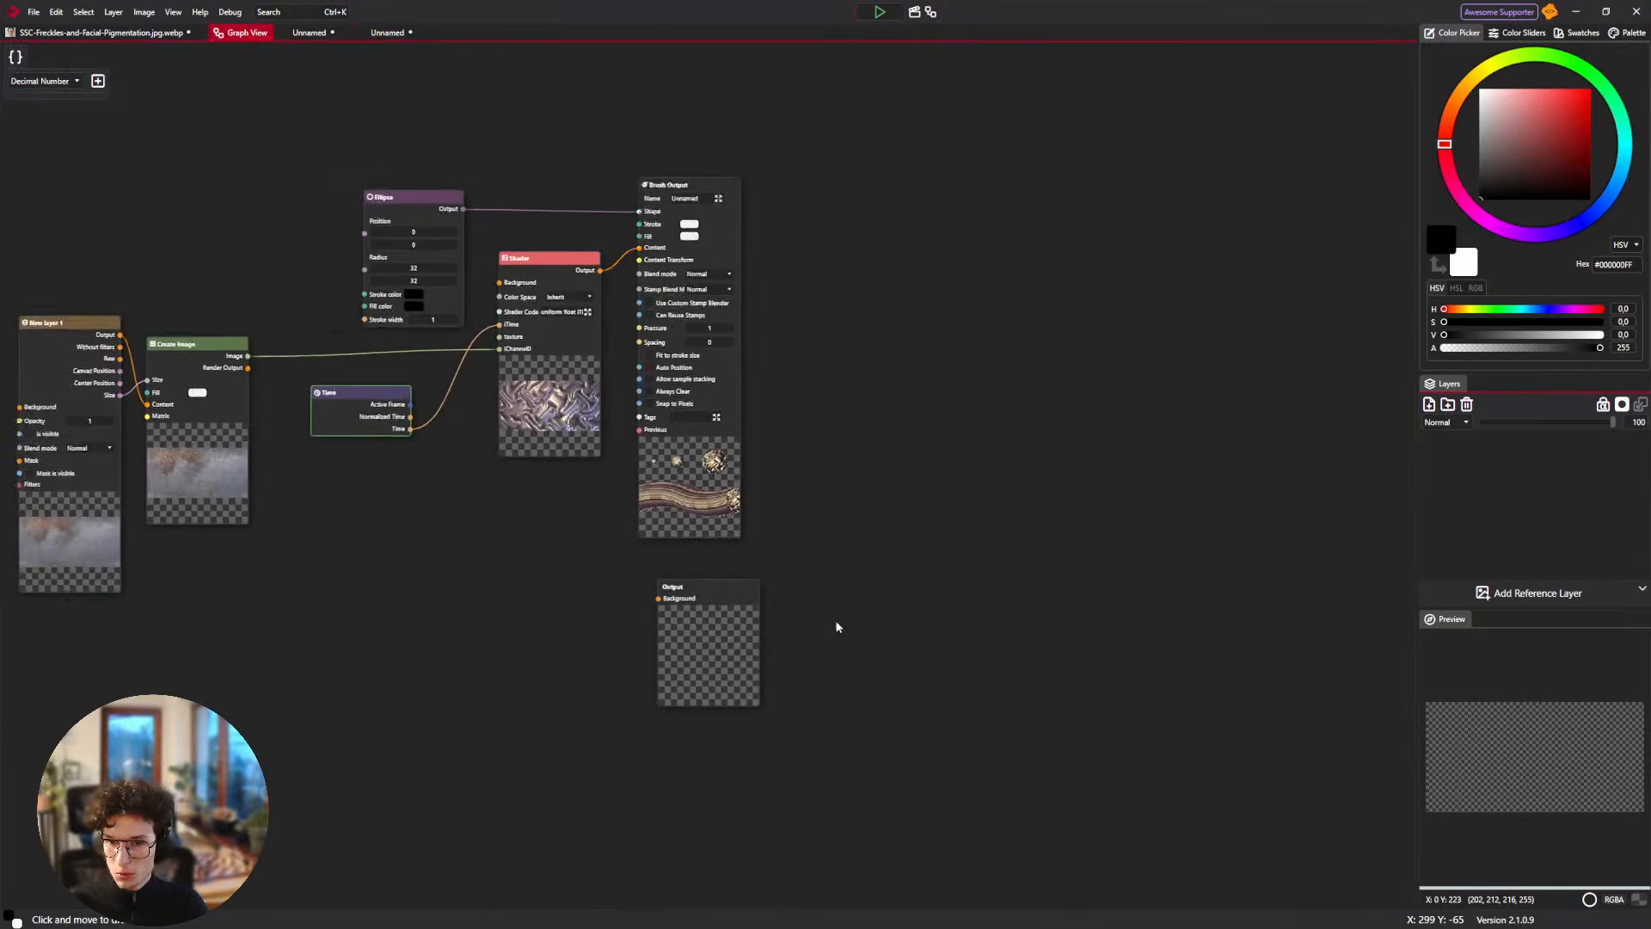
pyautogui.scroll(5, 791, 432)
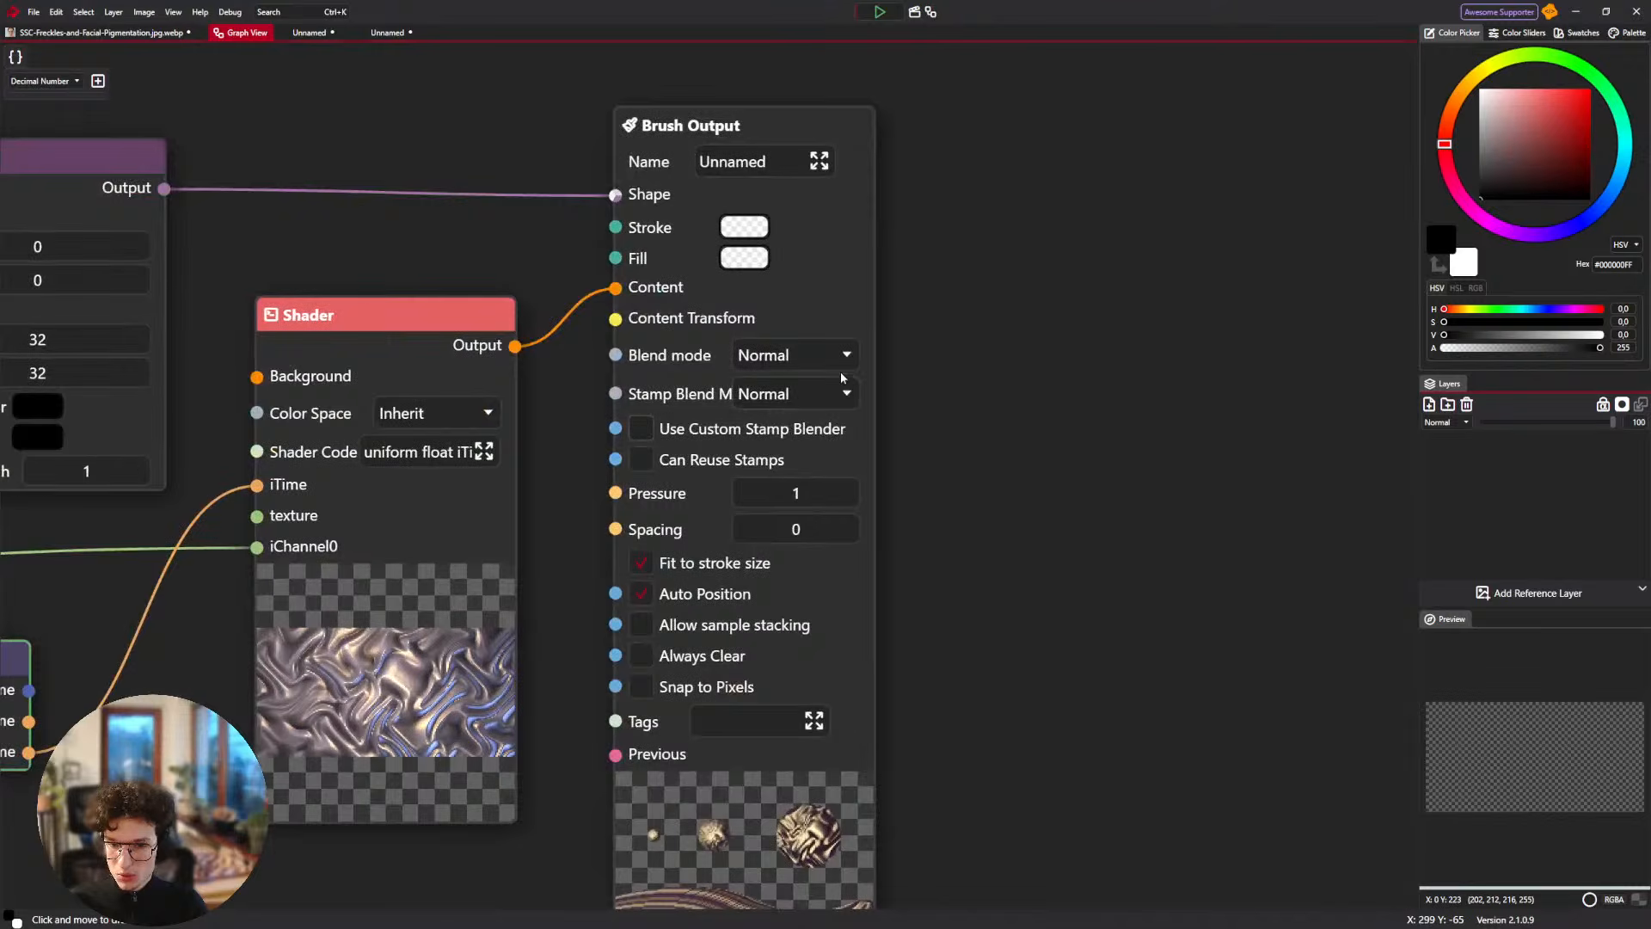
pyautogui.scroll(1, 841, 377)
pyautogui.scroll(-1, 841, 378)
pyautogui.click(865, 397)
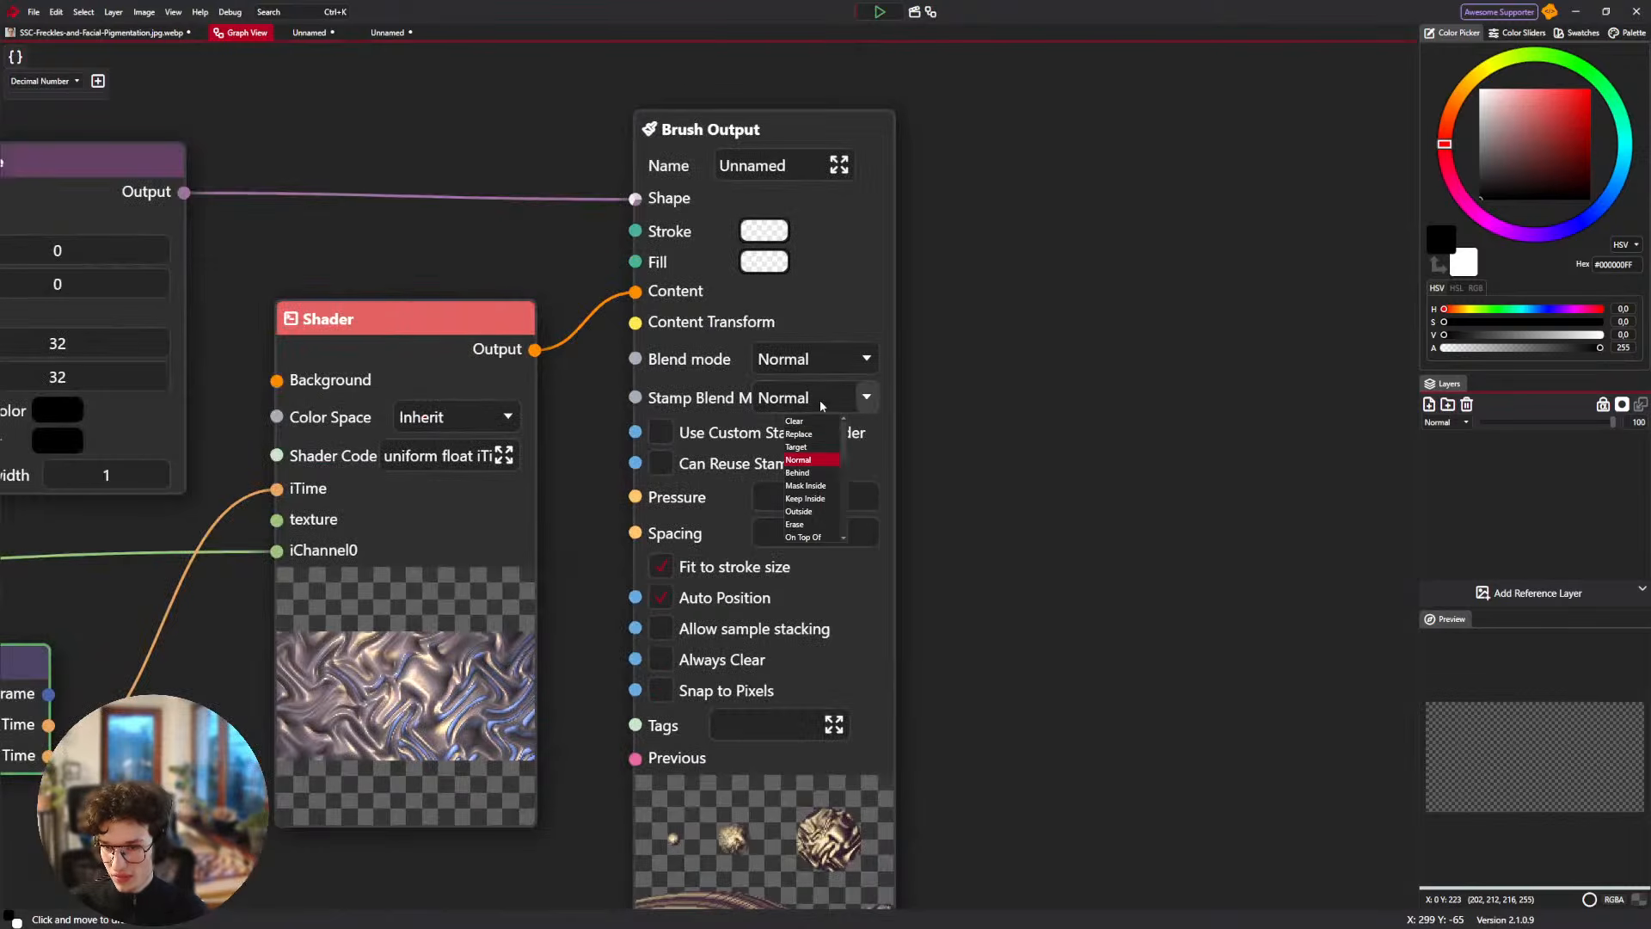
pyautogui.click(819, 400)
pyautogui.scroll(1, 819, 399)
pyautogui.moveTo(919, 456); pyautogui.dragTo(849, 303)
pyautogui.scroll(-1, 718, 245)
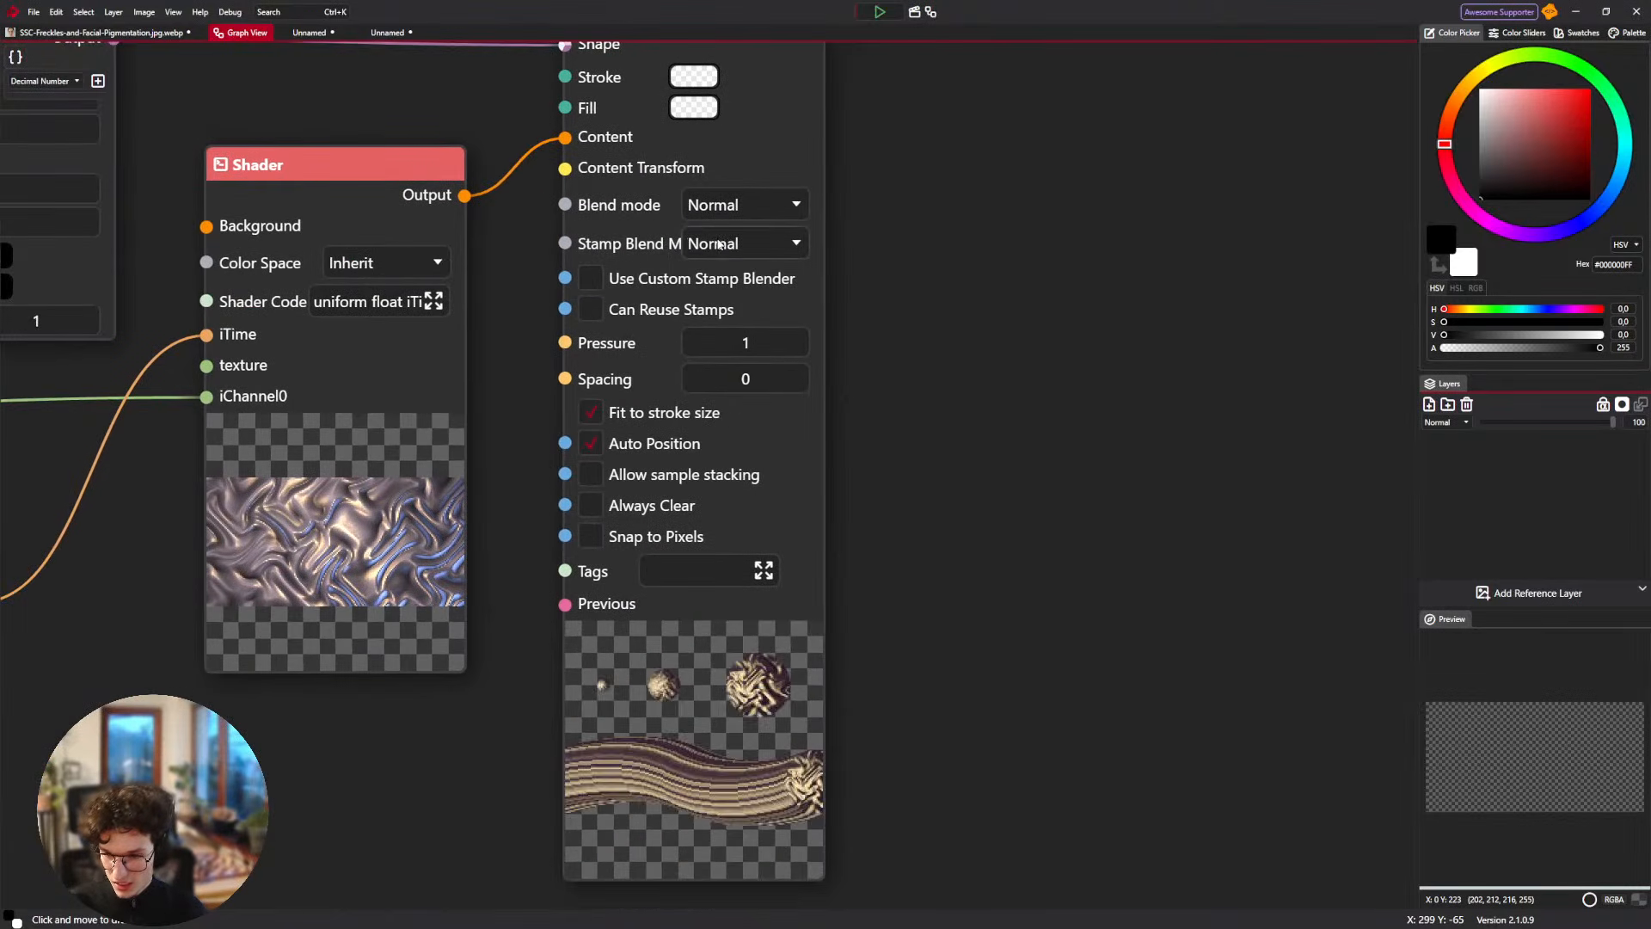
pyautogui.scroll(-4, 719, 244)
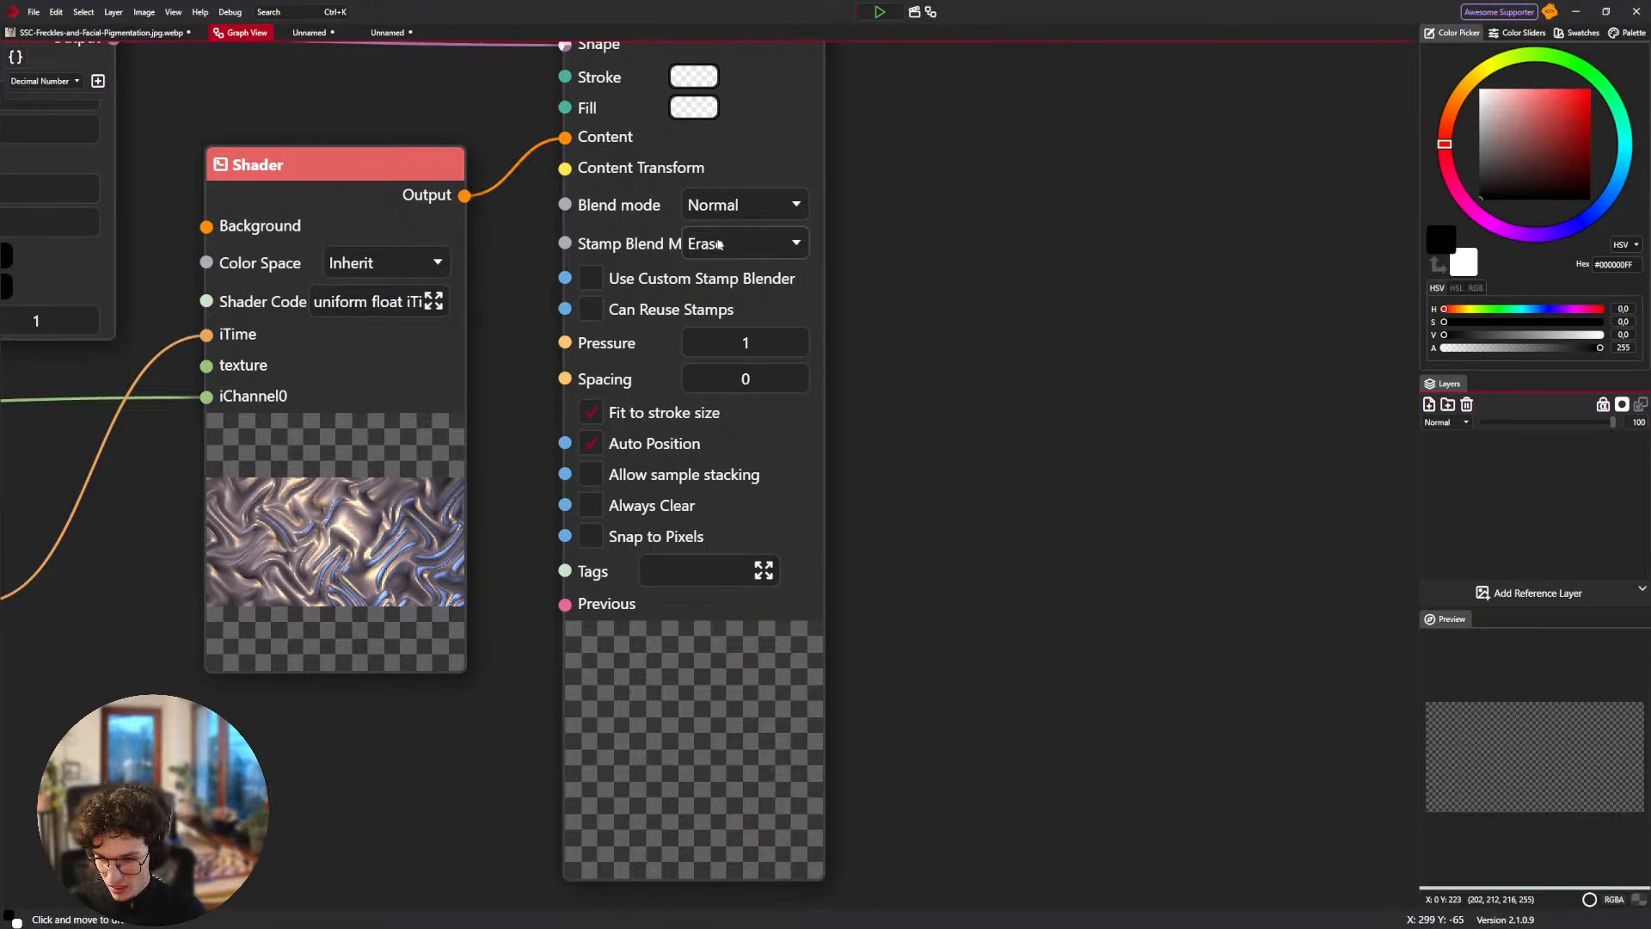
pyautogui.scroll(-2, 718, 244)
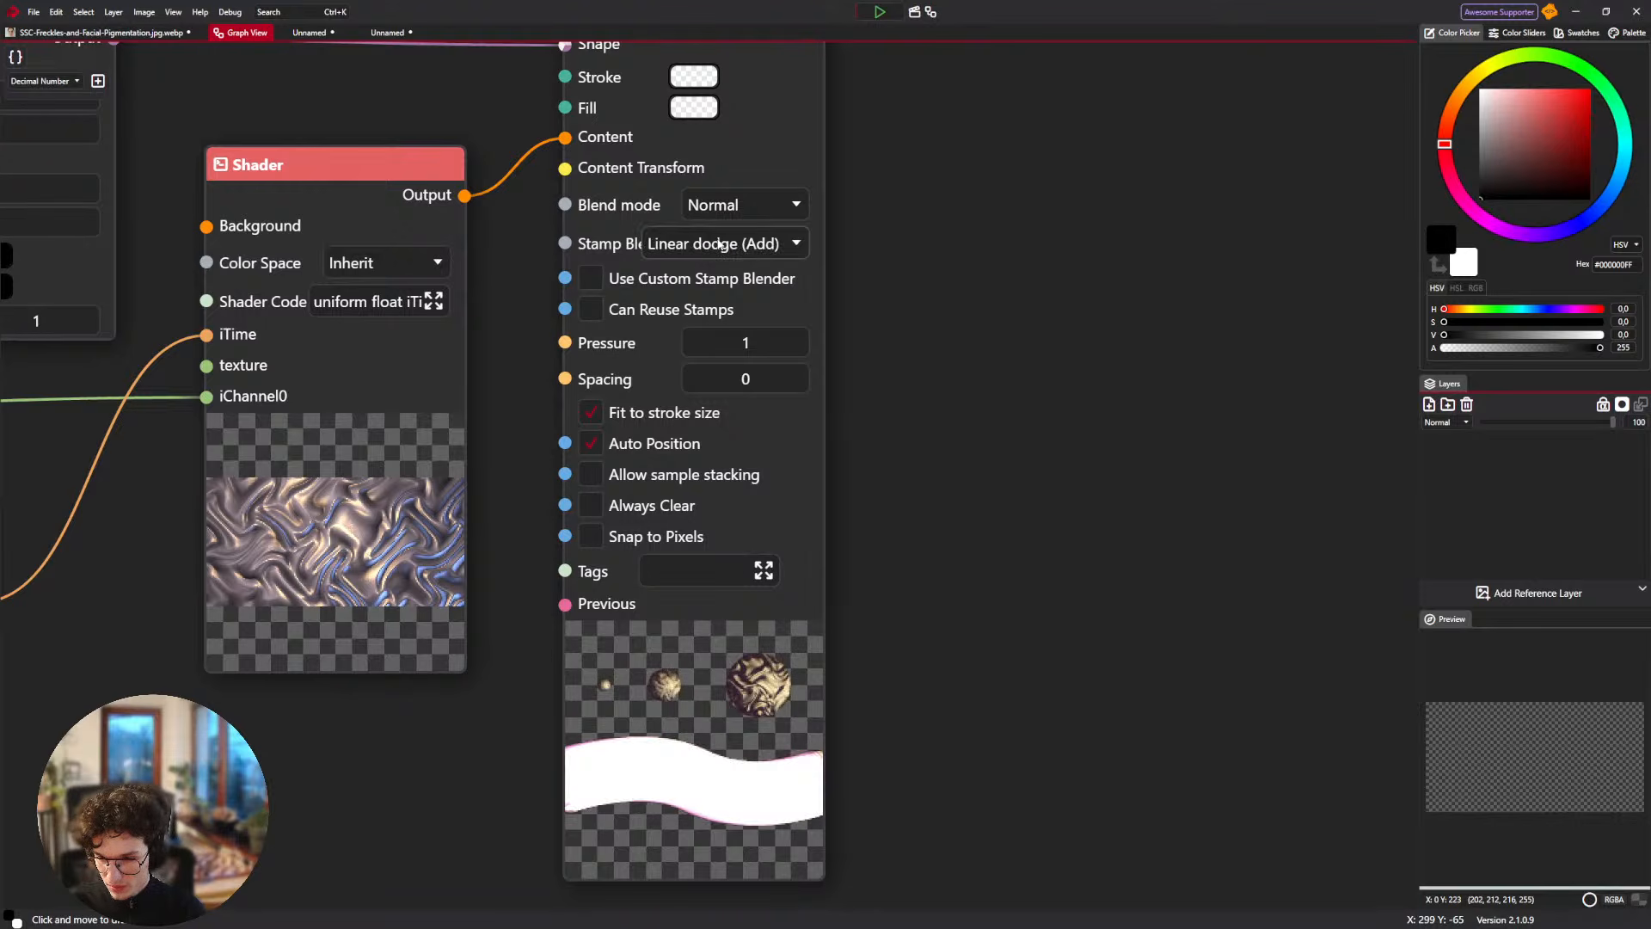
# Try the remaining stamp blend modes, including Color dodge, Exclusion, Color and Luminosity, and restore Normal.
pyautogui.scroll(-4, 718, 244)
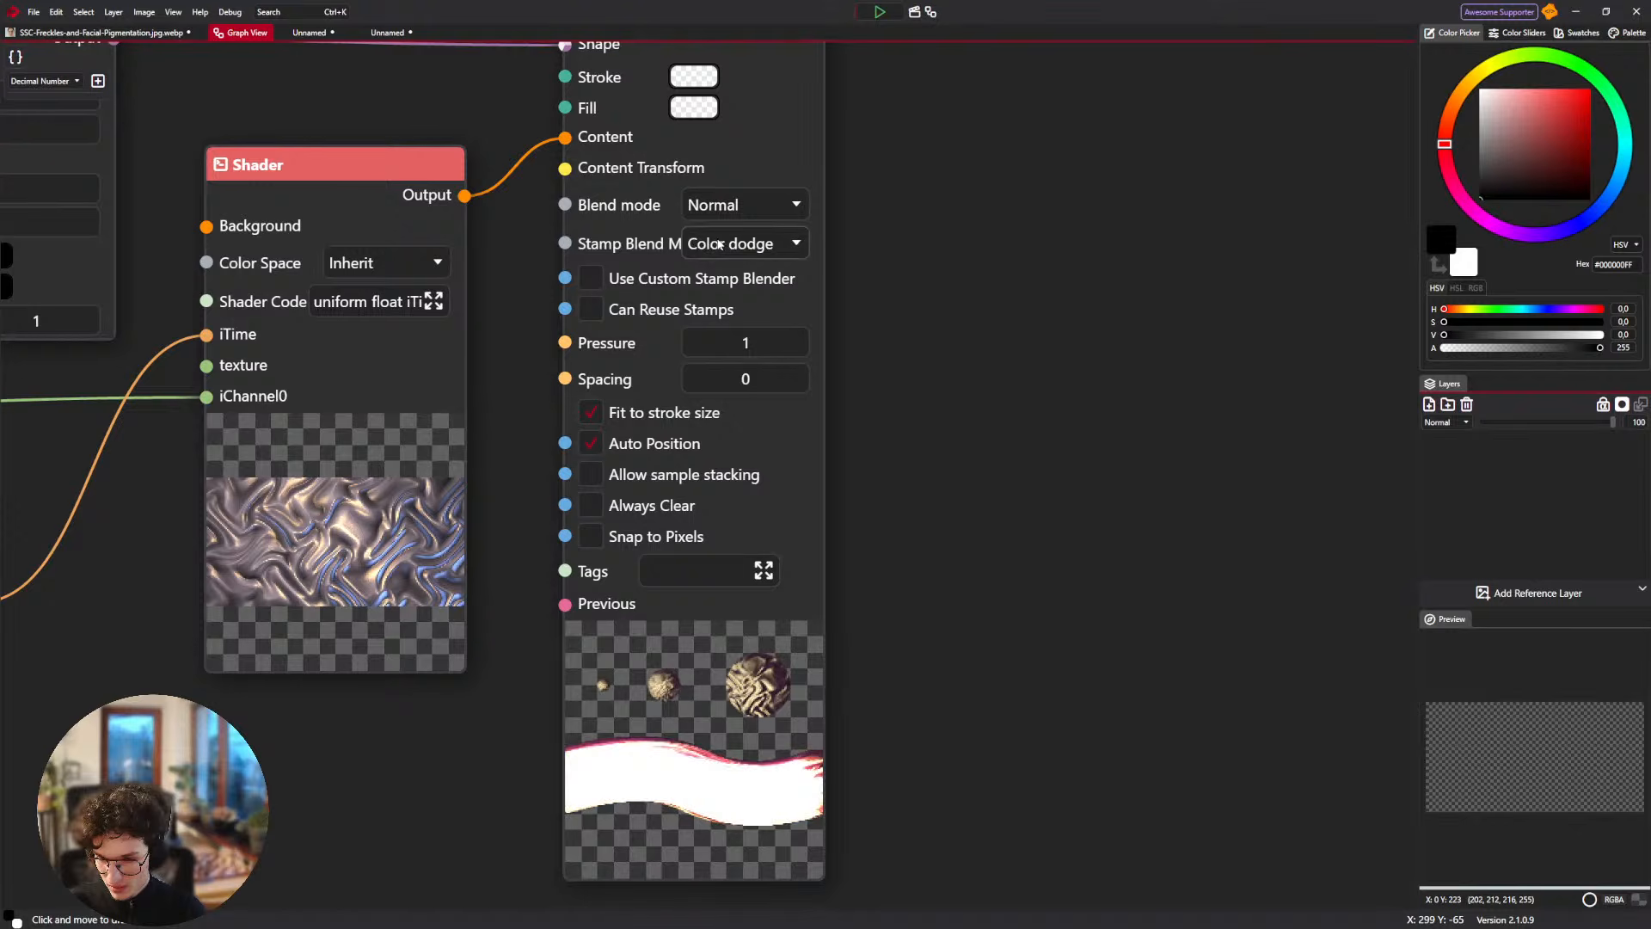
pyautogui.scroll(-5, 719, 245)
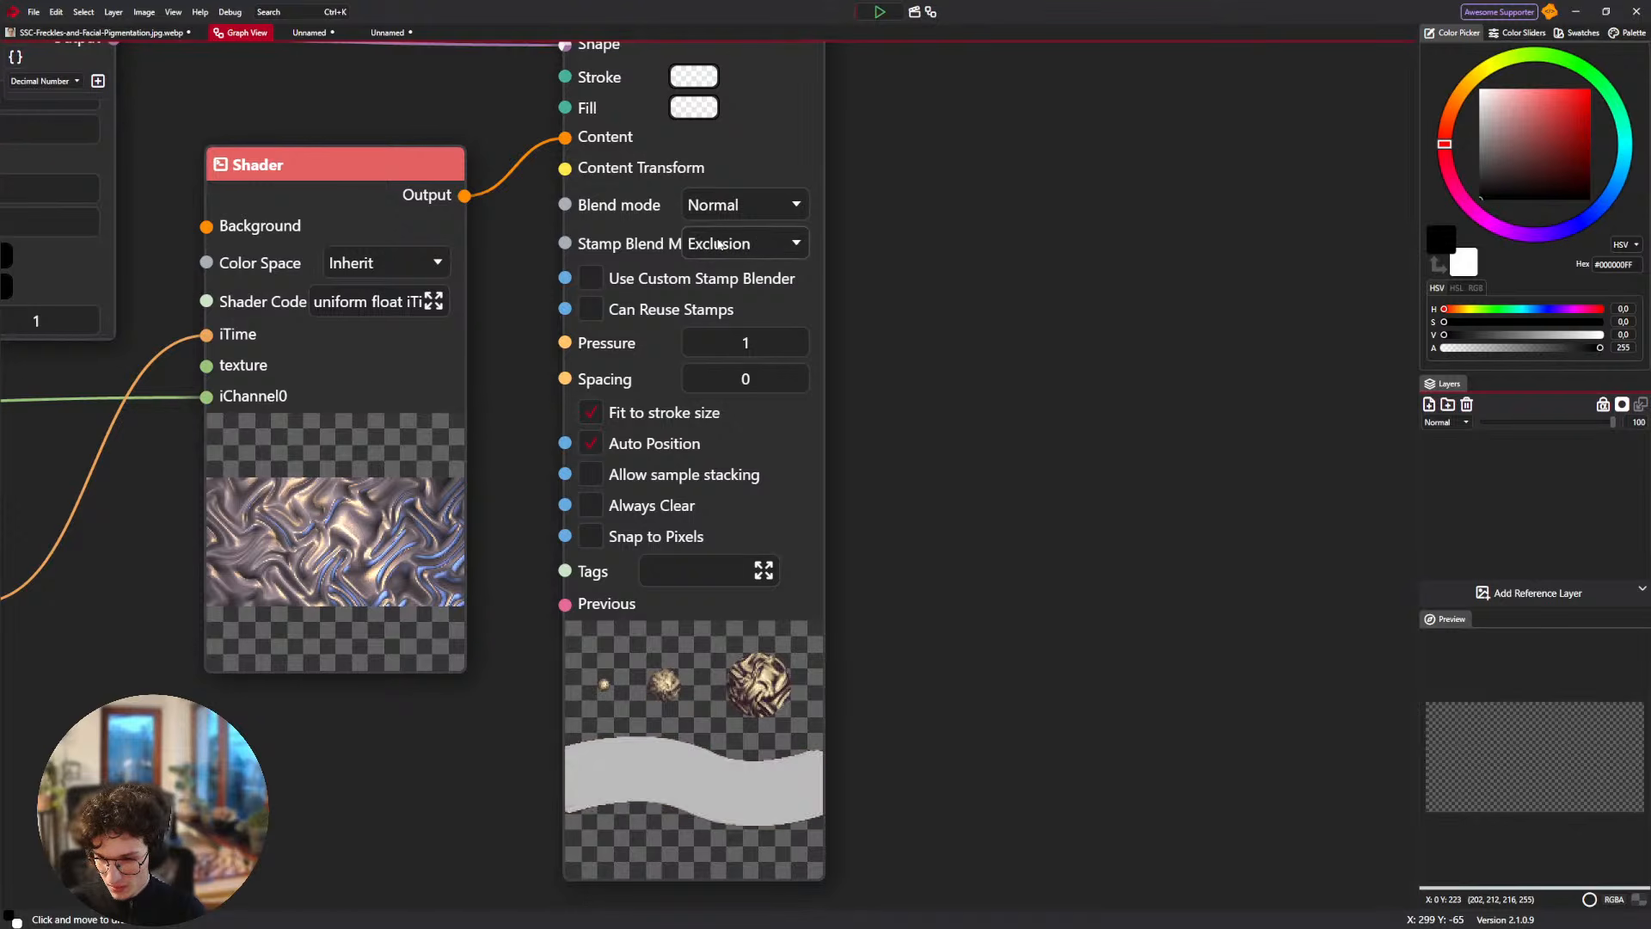
pyautogui.scroll(-4, 719, 245)
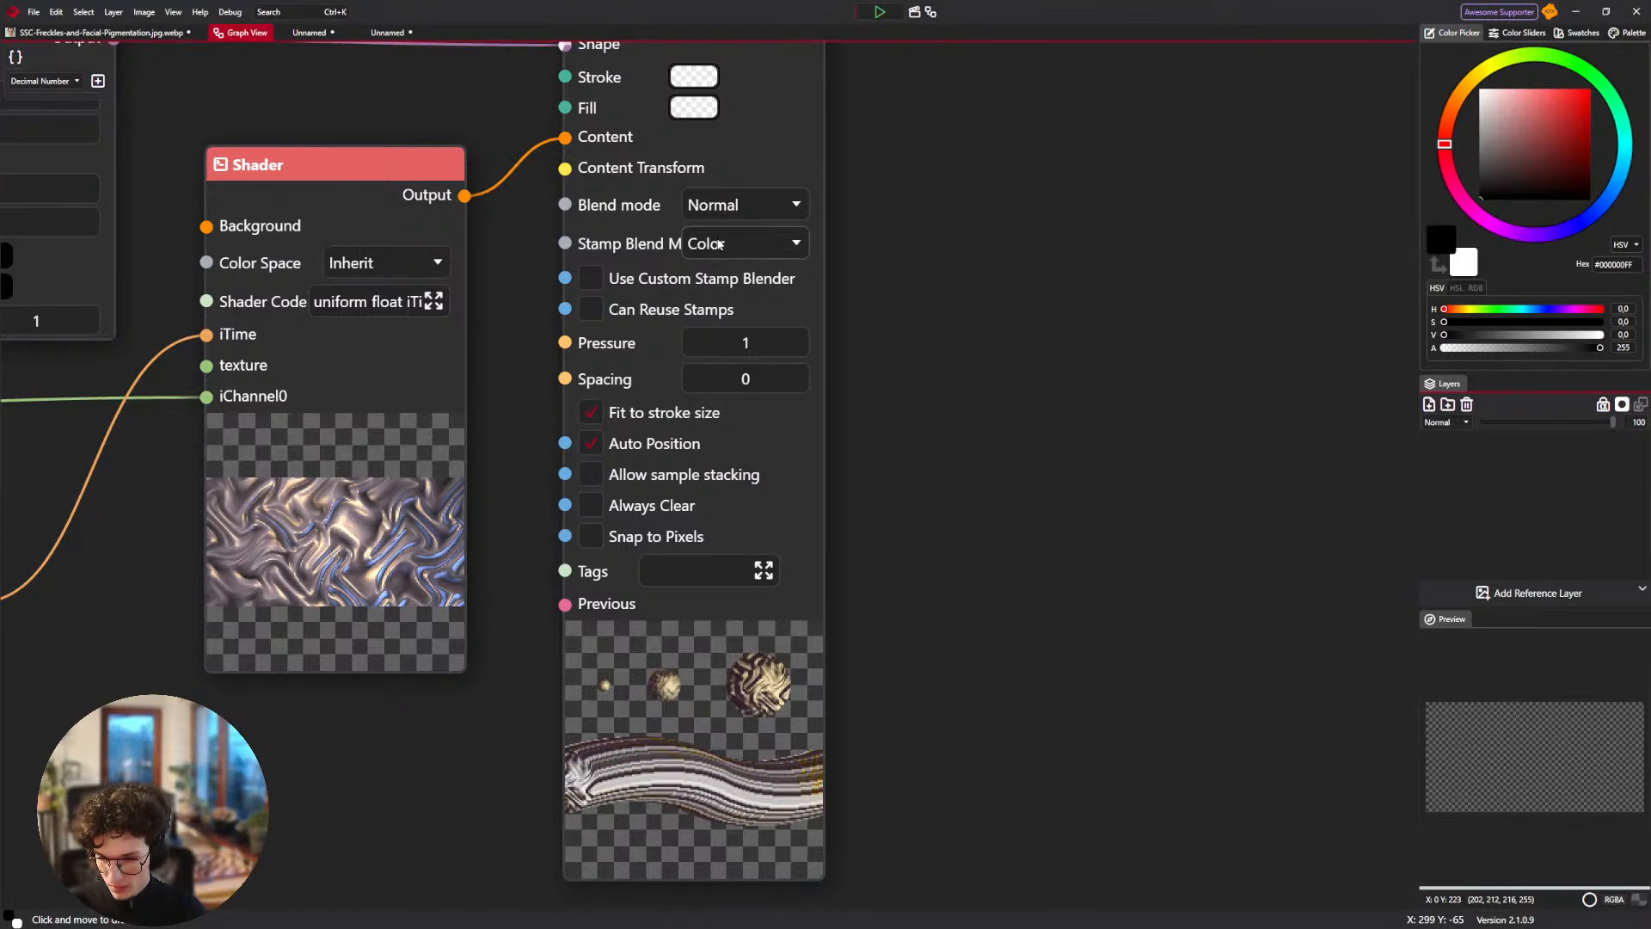
pyautogui.scroll(-1, 719, 245)
pyautogui.click(719, 245)
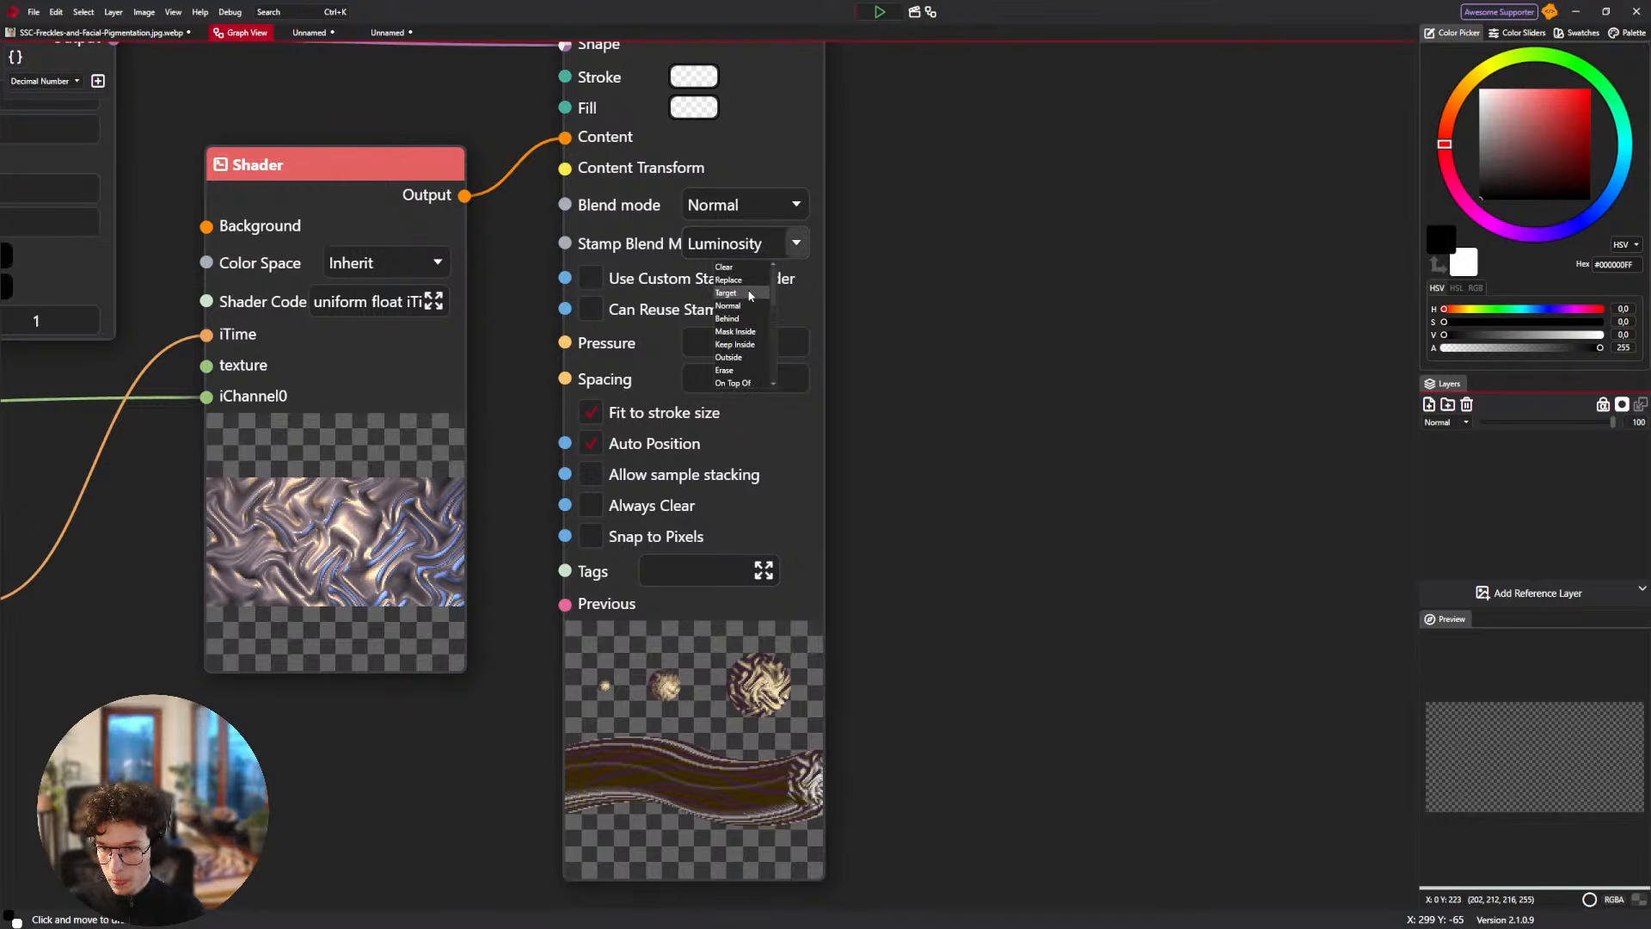
pyautogui.click(743, 304)
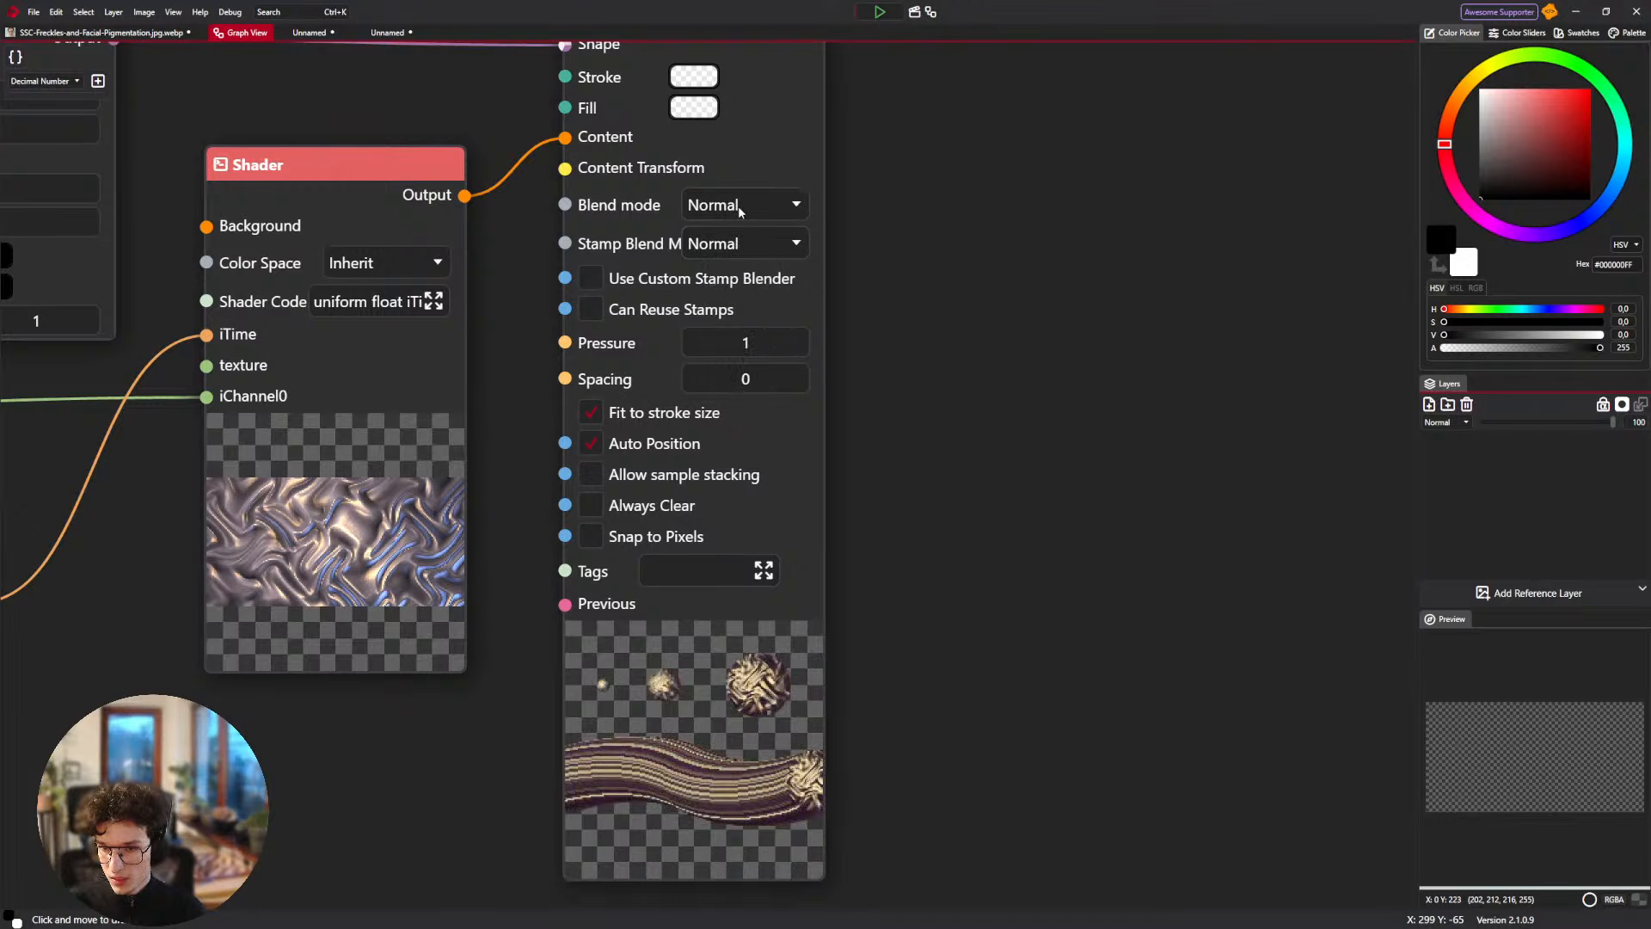
# Try the Brush Output's Blend mode options, including Keep Under, Overlay, Exclusion and Luminosity, and restore Normal.
pyautogui.scroll(-3, 738, 204)
pyautogui.scroll(-2, 738, 205)
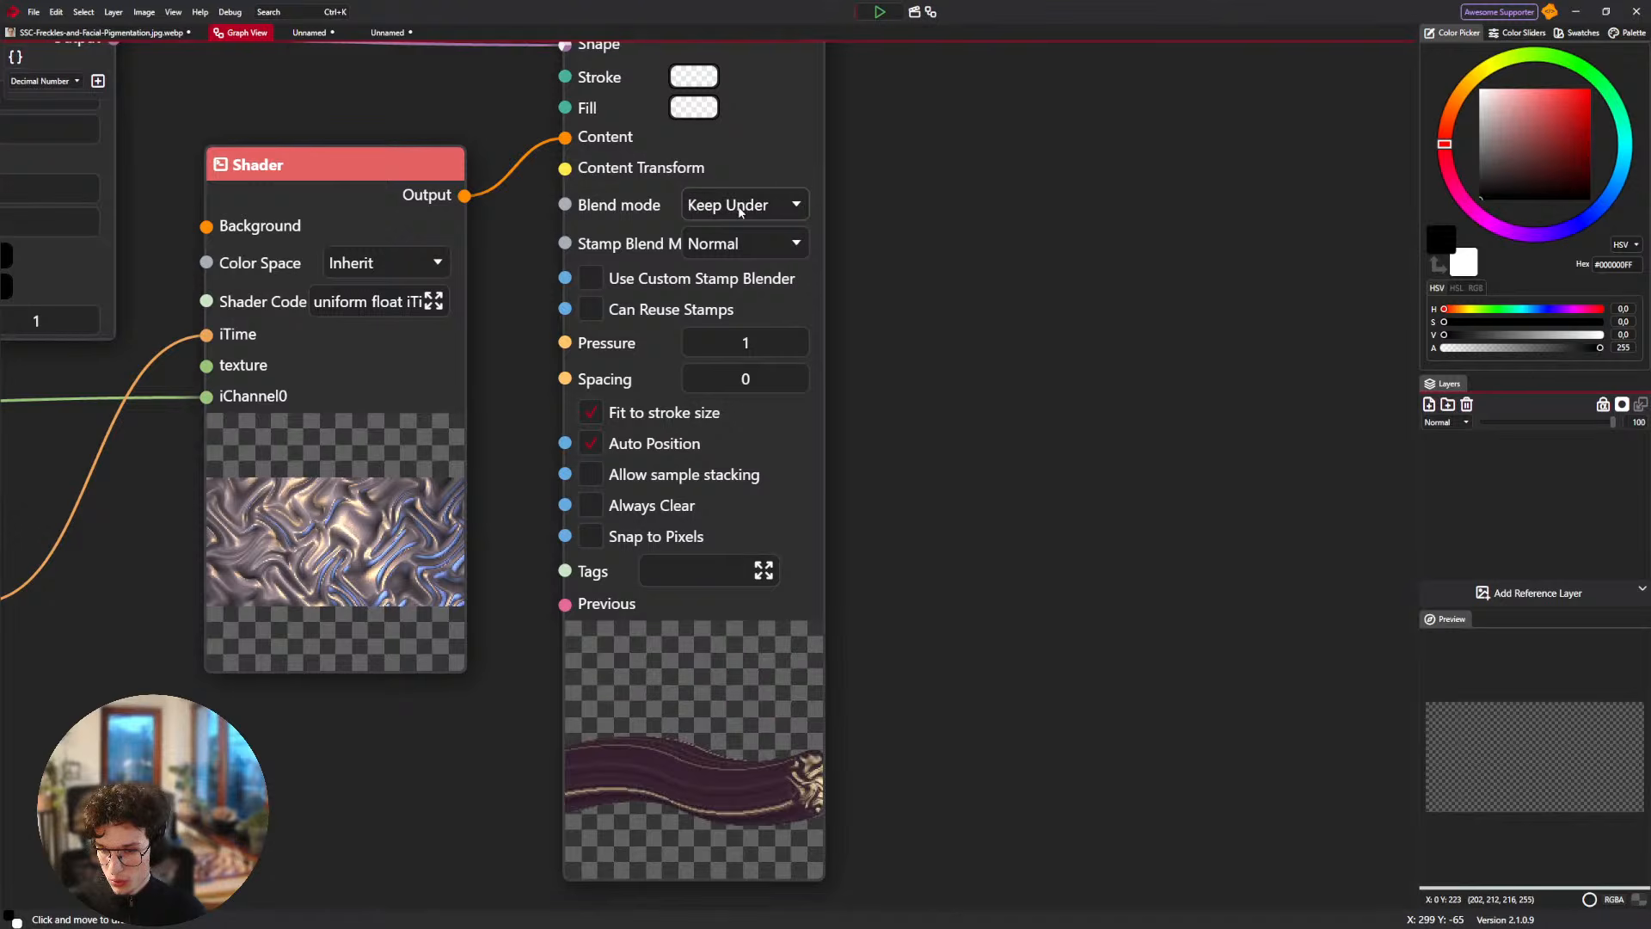
pyautogui.scroll(-6, 738, 204)
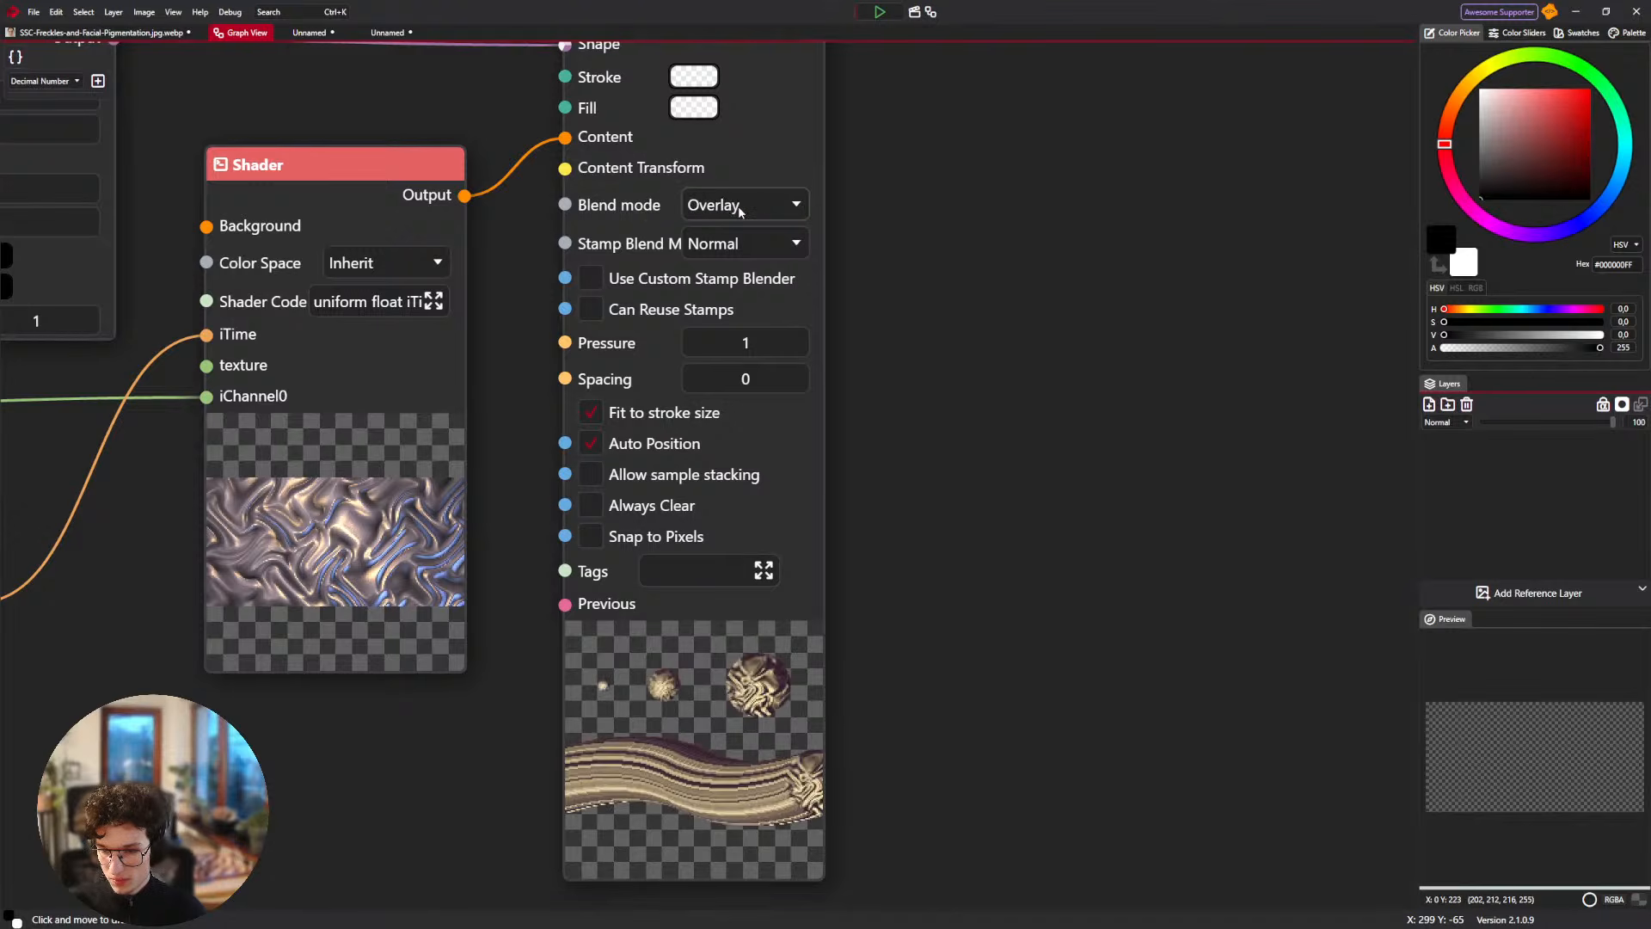
pyautogui.scroll(-8, 738, 205)
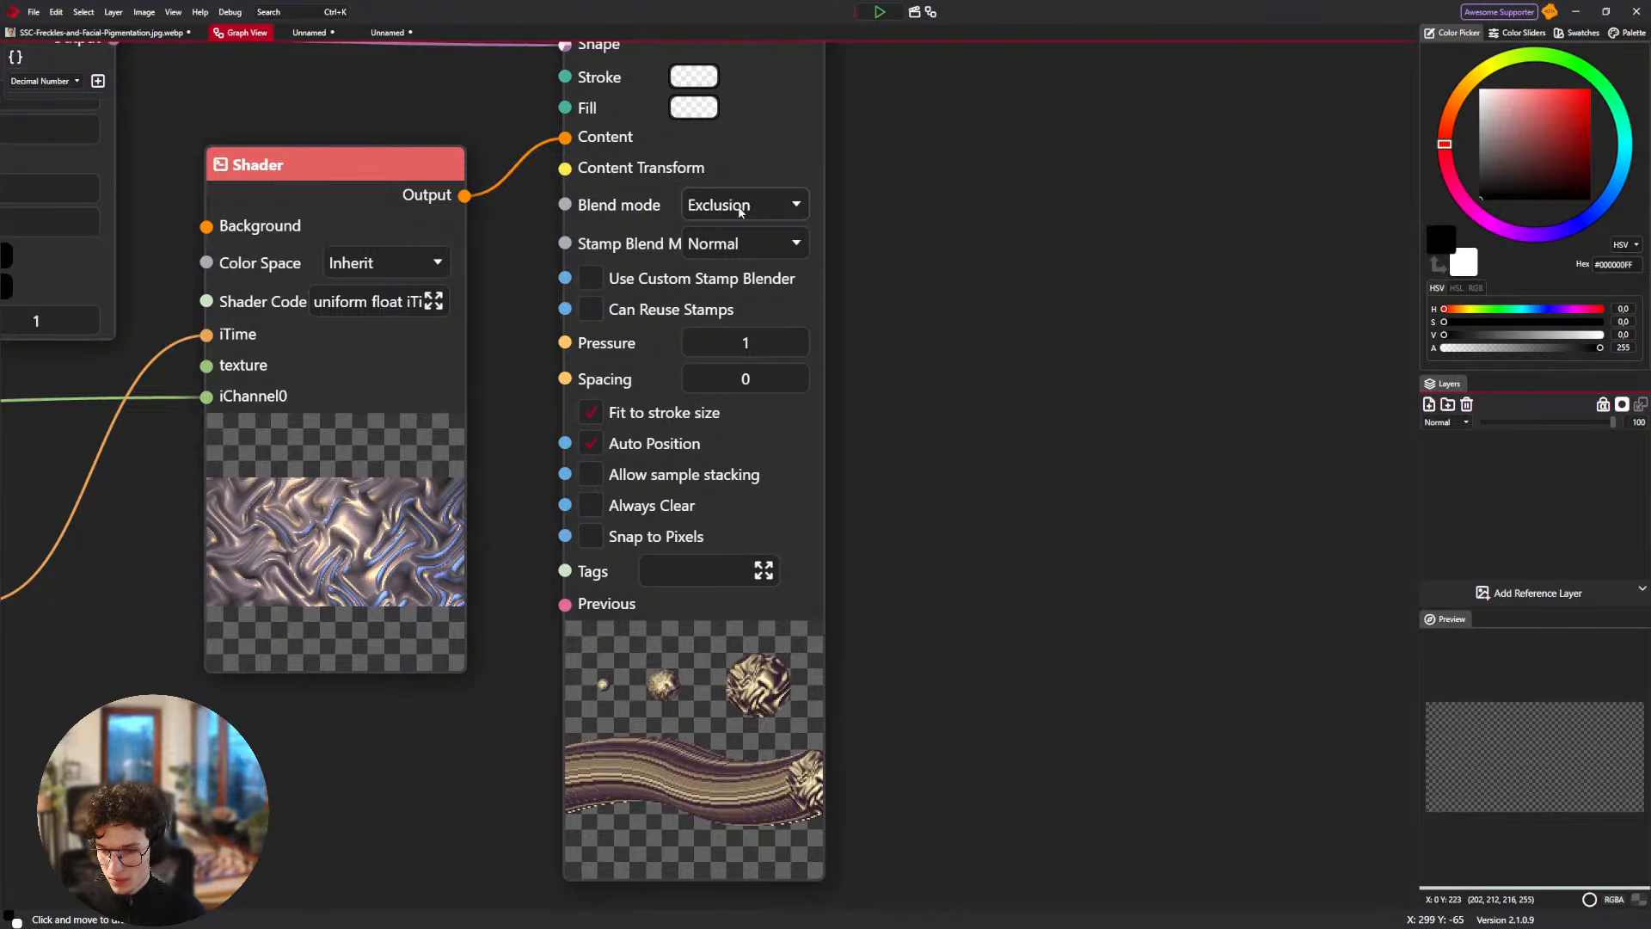
pyautogui.scroll(-2, 739, 210)
pyautogui.click(741, 243)
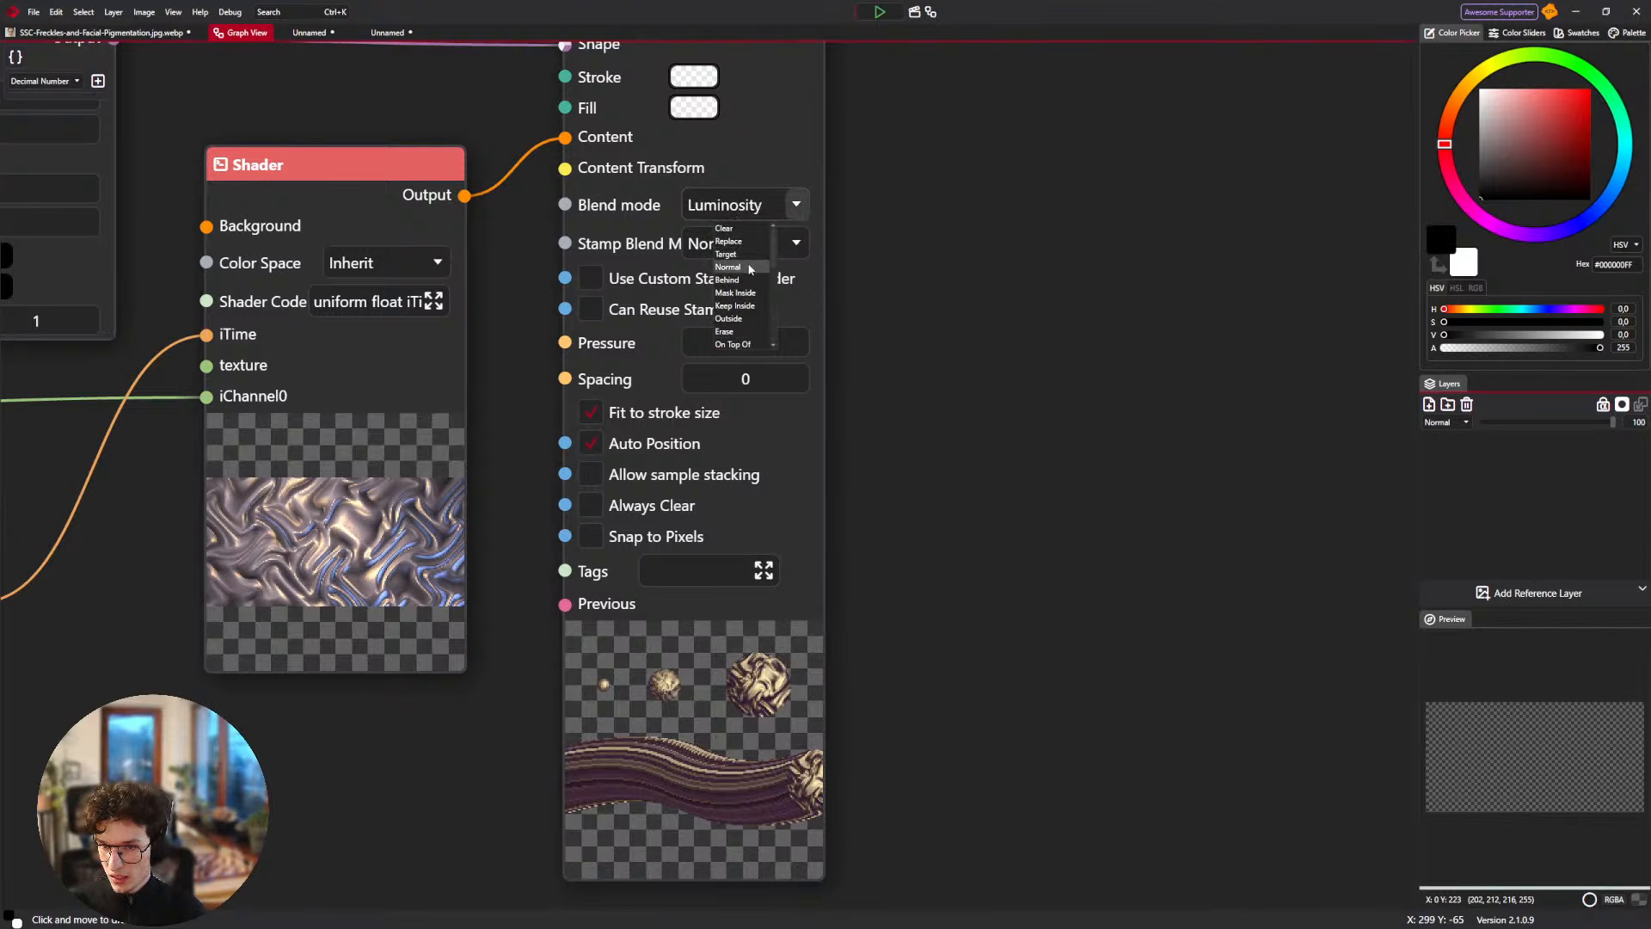
pyautogui.click(748, 268)
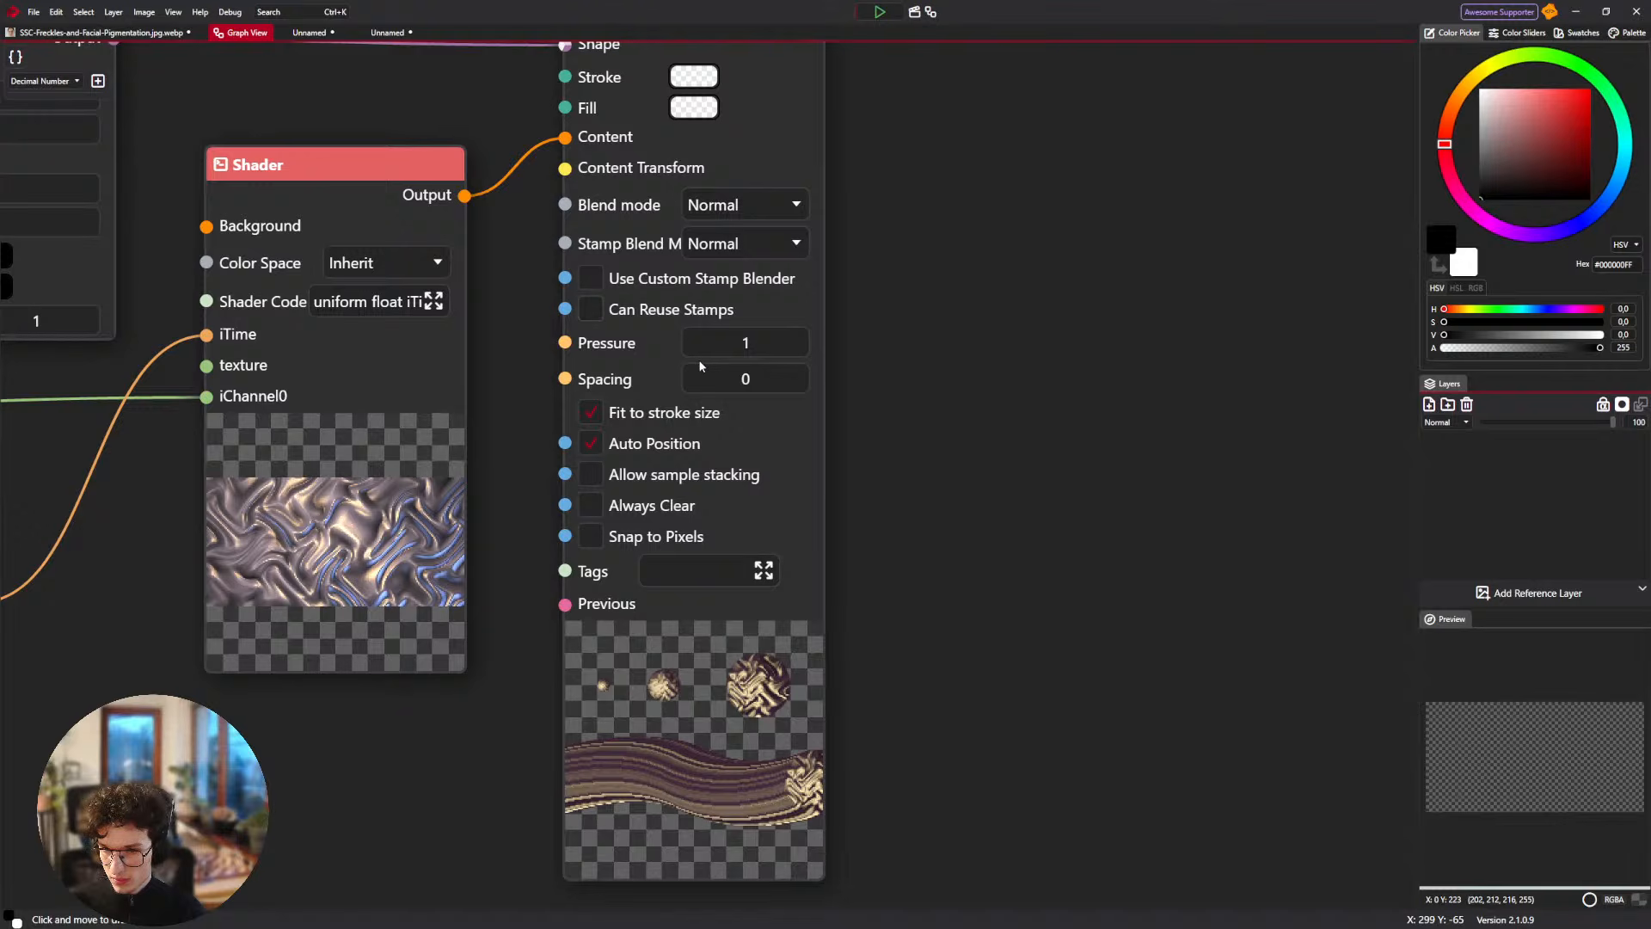
# Set the Brush Output's Spacing to 31,1 and turn on Always Clear.
pyautogui.moveTo(794, 395)
pyautogui.mouseDown()
pyautogui.moveTo(877, 372)
pyautogui.moveTo(1042, 375)
pyautogui.moveTo(979, 375)
pyautogui.mouseUp()
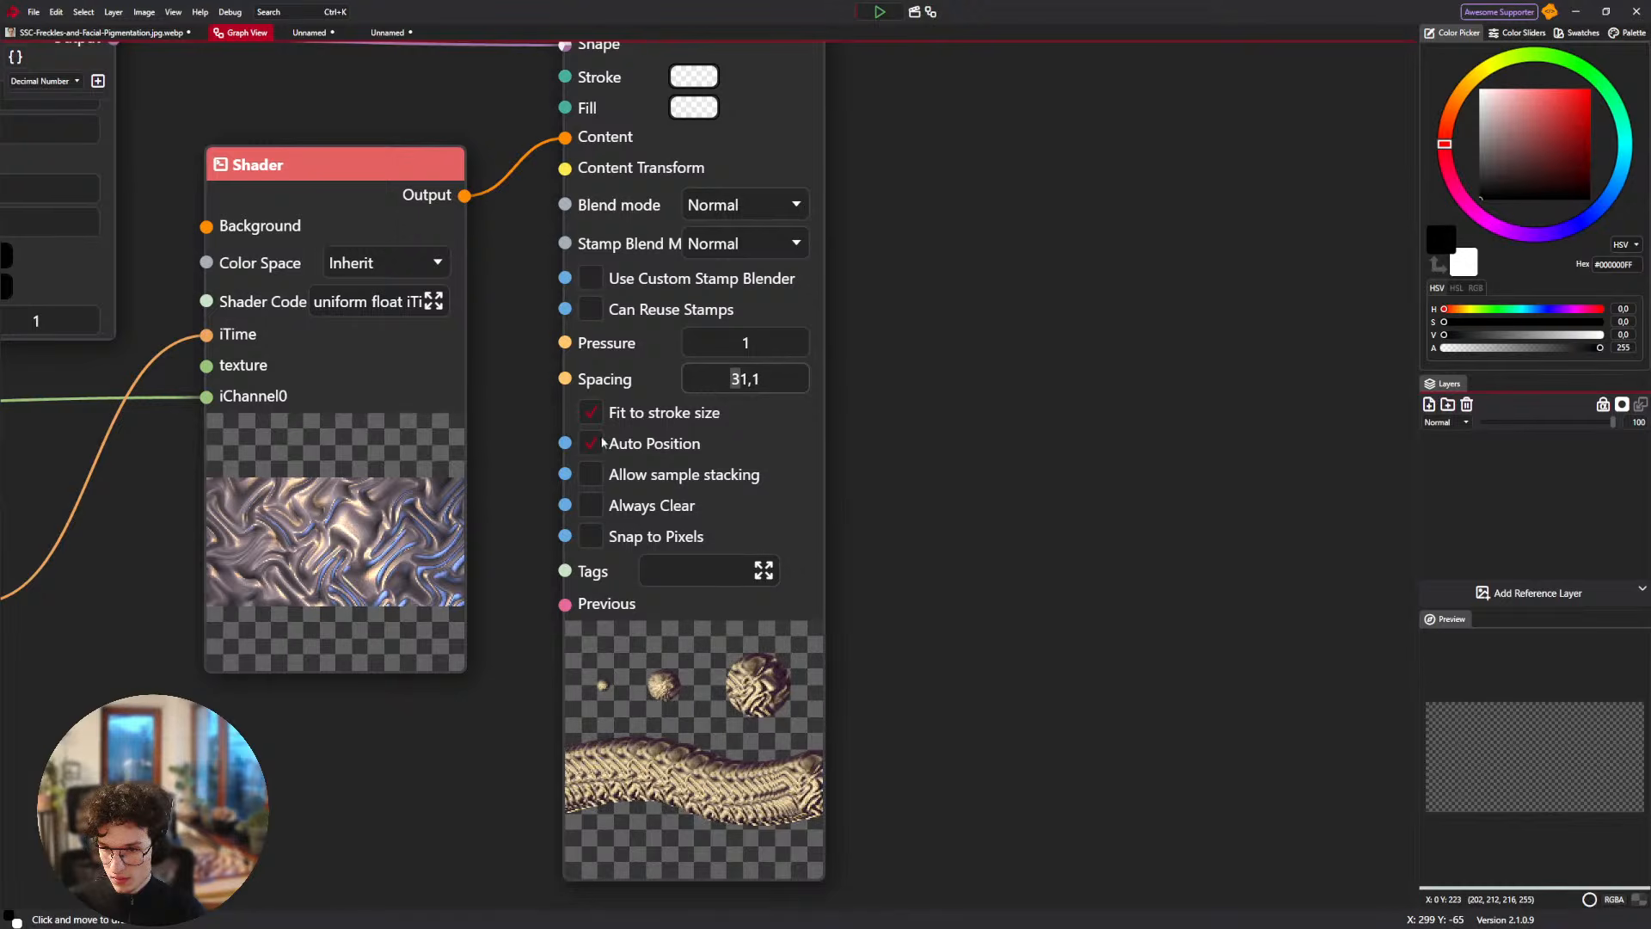
pyautogui.click(590, 507)
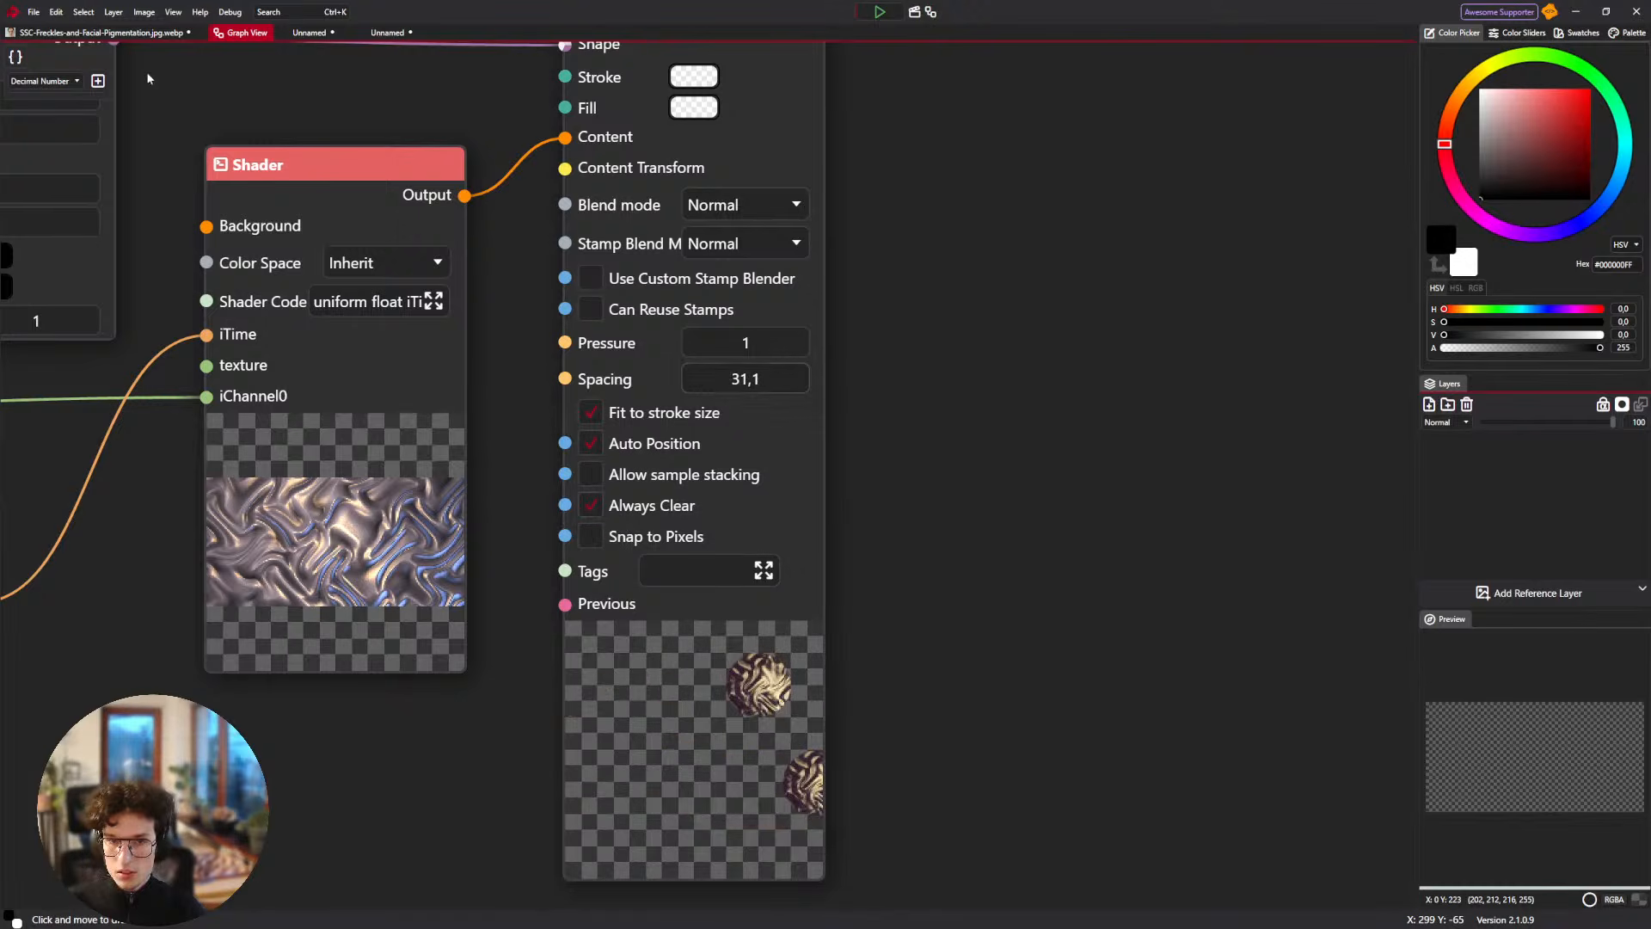
# Paint a short test stroke with the Pen on the square Unnamed canvas, undo it, and return to the brush graph.
pyautogui.click(303, 33)
pyautogui.moveTo(638, 307)
pyautogui.mouseDown()
pyautogui.moveTo(591, 355)
pyautogui.moveTo(712, 347)
pyautogui.moveTo(688, 327)
pyautogui.moveTo(679, 258)
pyautogui.moveTo(749, 542)
pyautogui.moveTo(629, 381)
pyautogui.mouseUp()
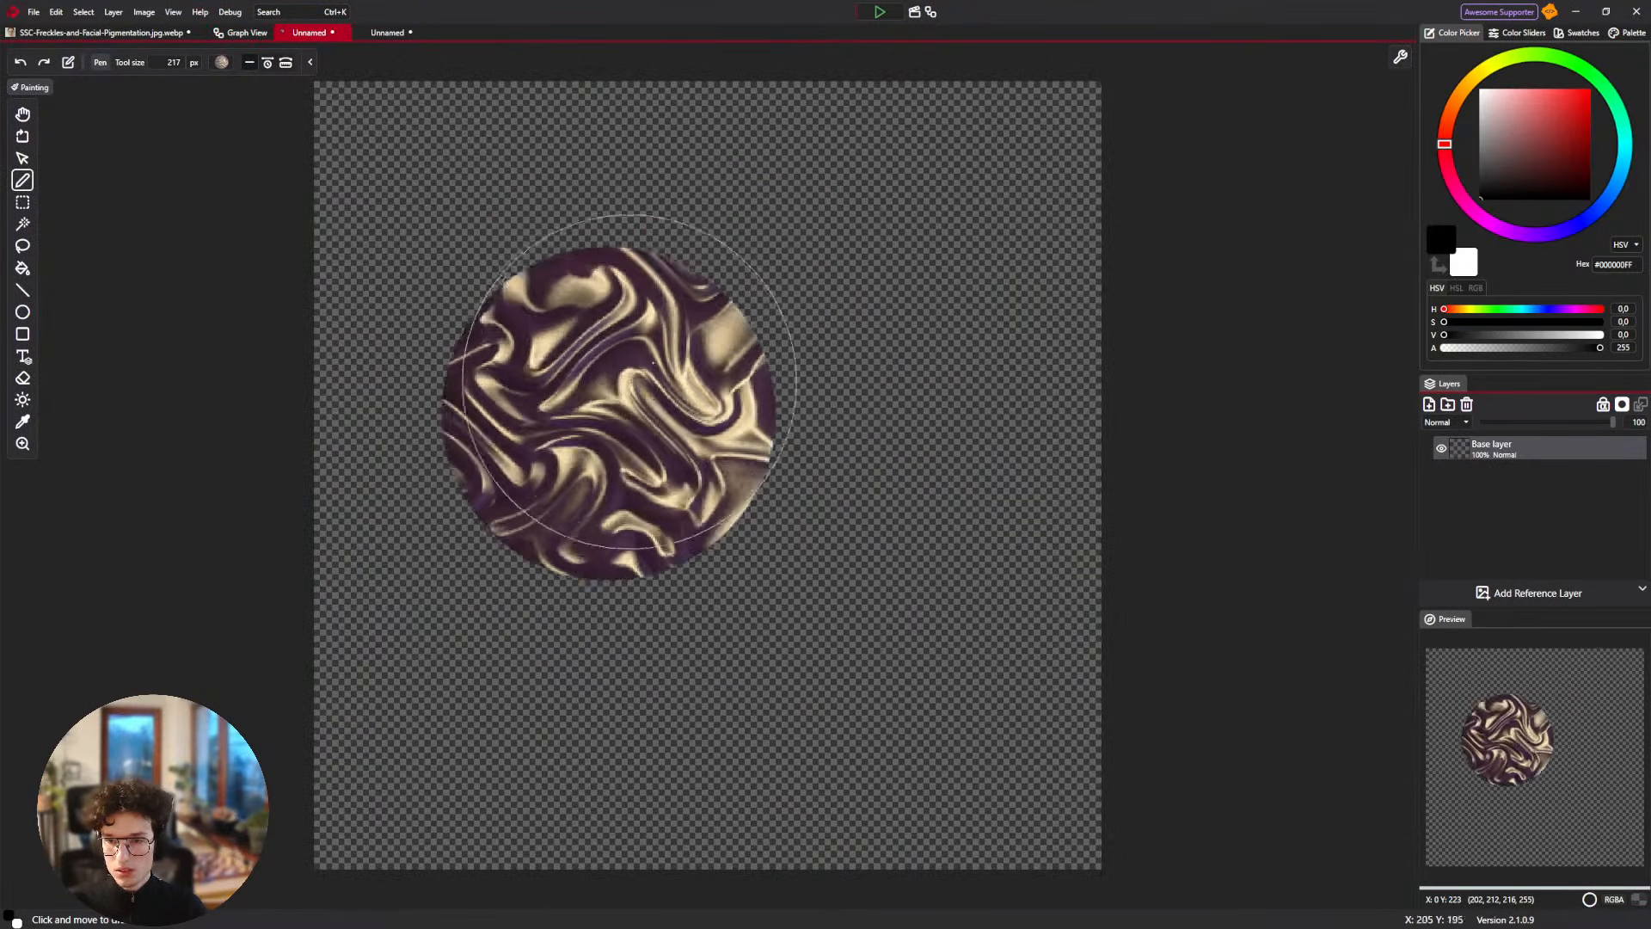
pyautogui.click(241, 32)
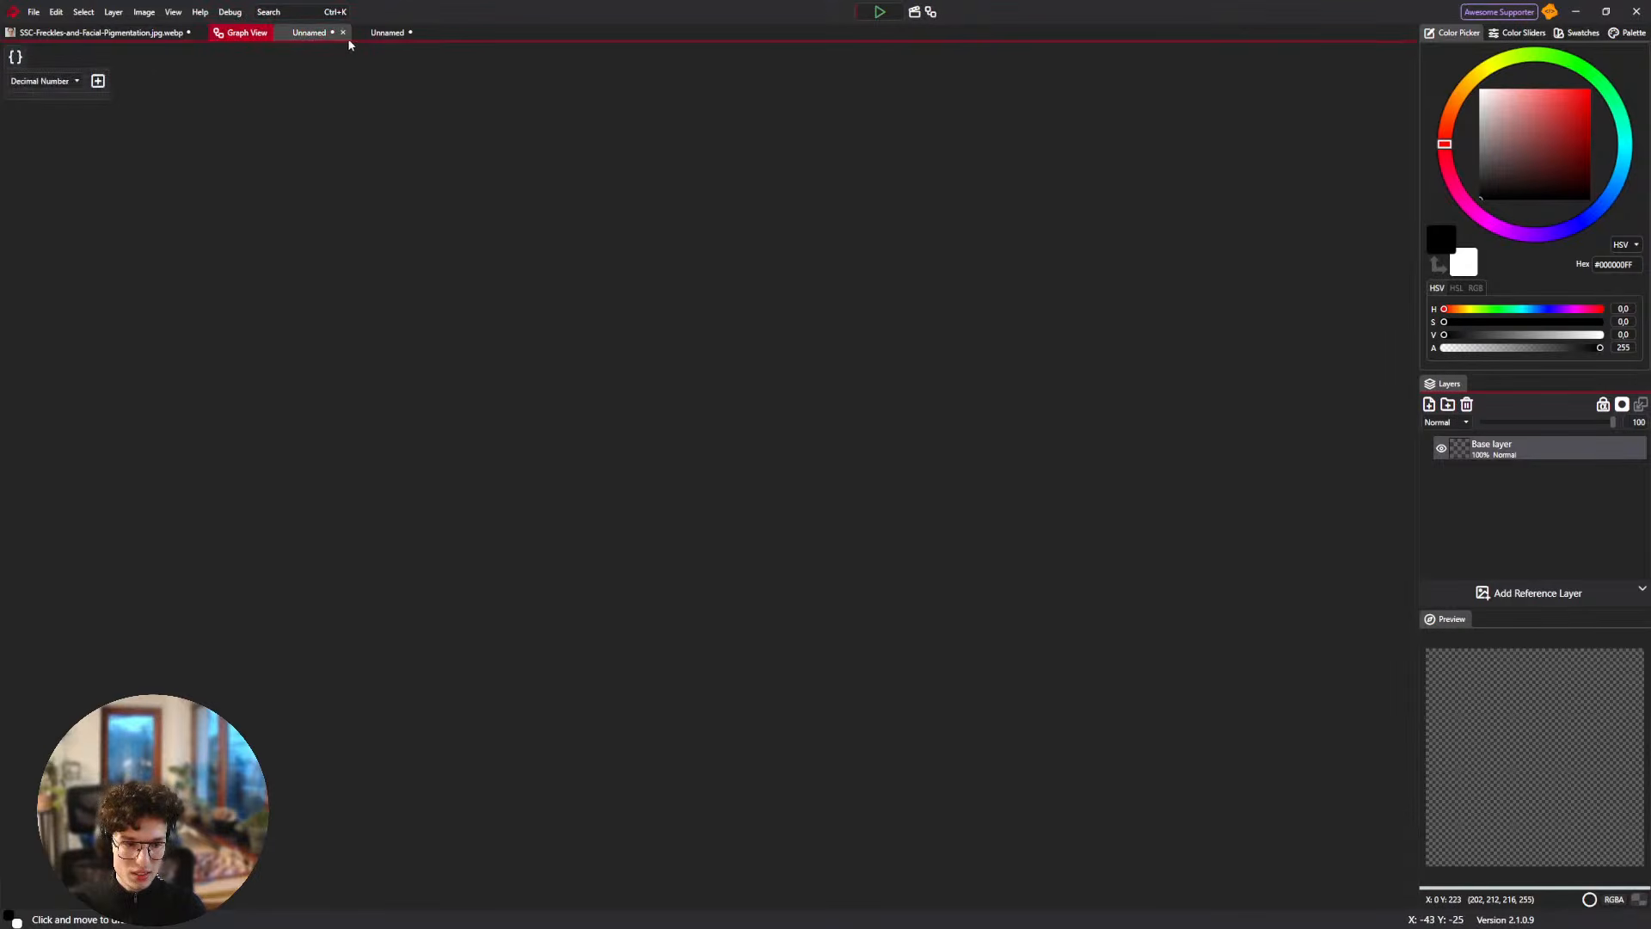
pyautogui.click(381, 36)
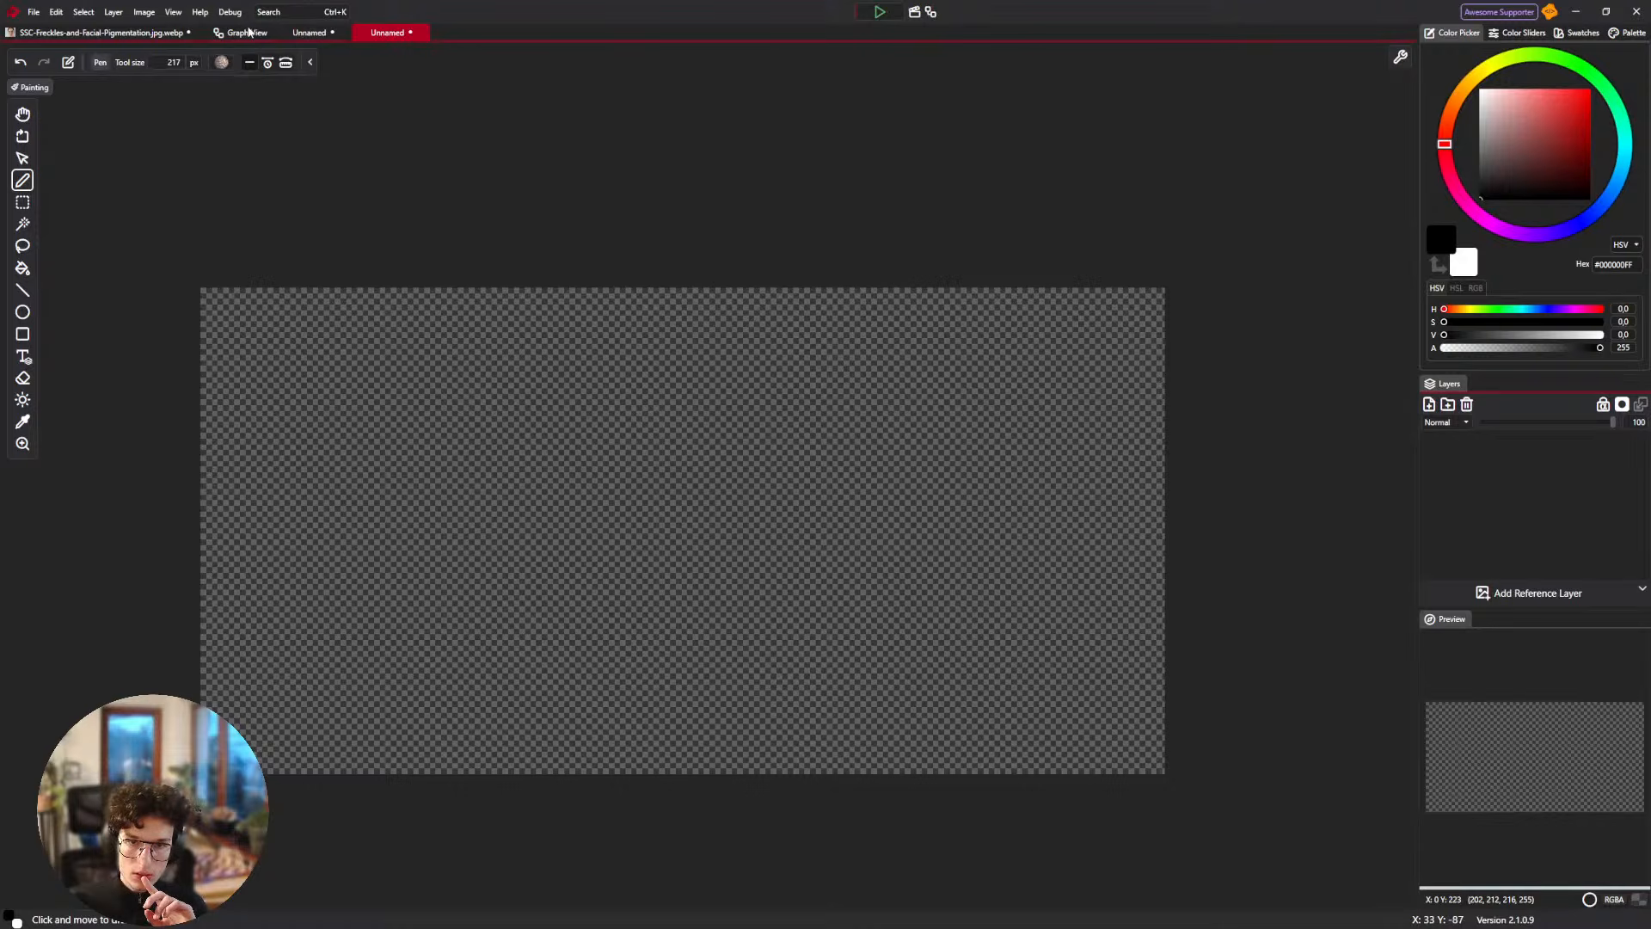
pyautogui.click(332, 36)
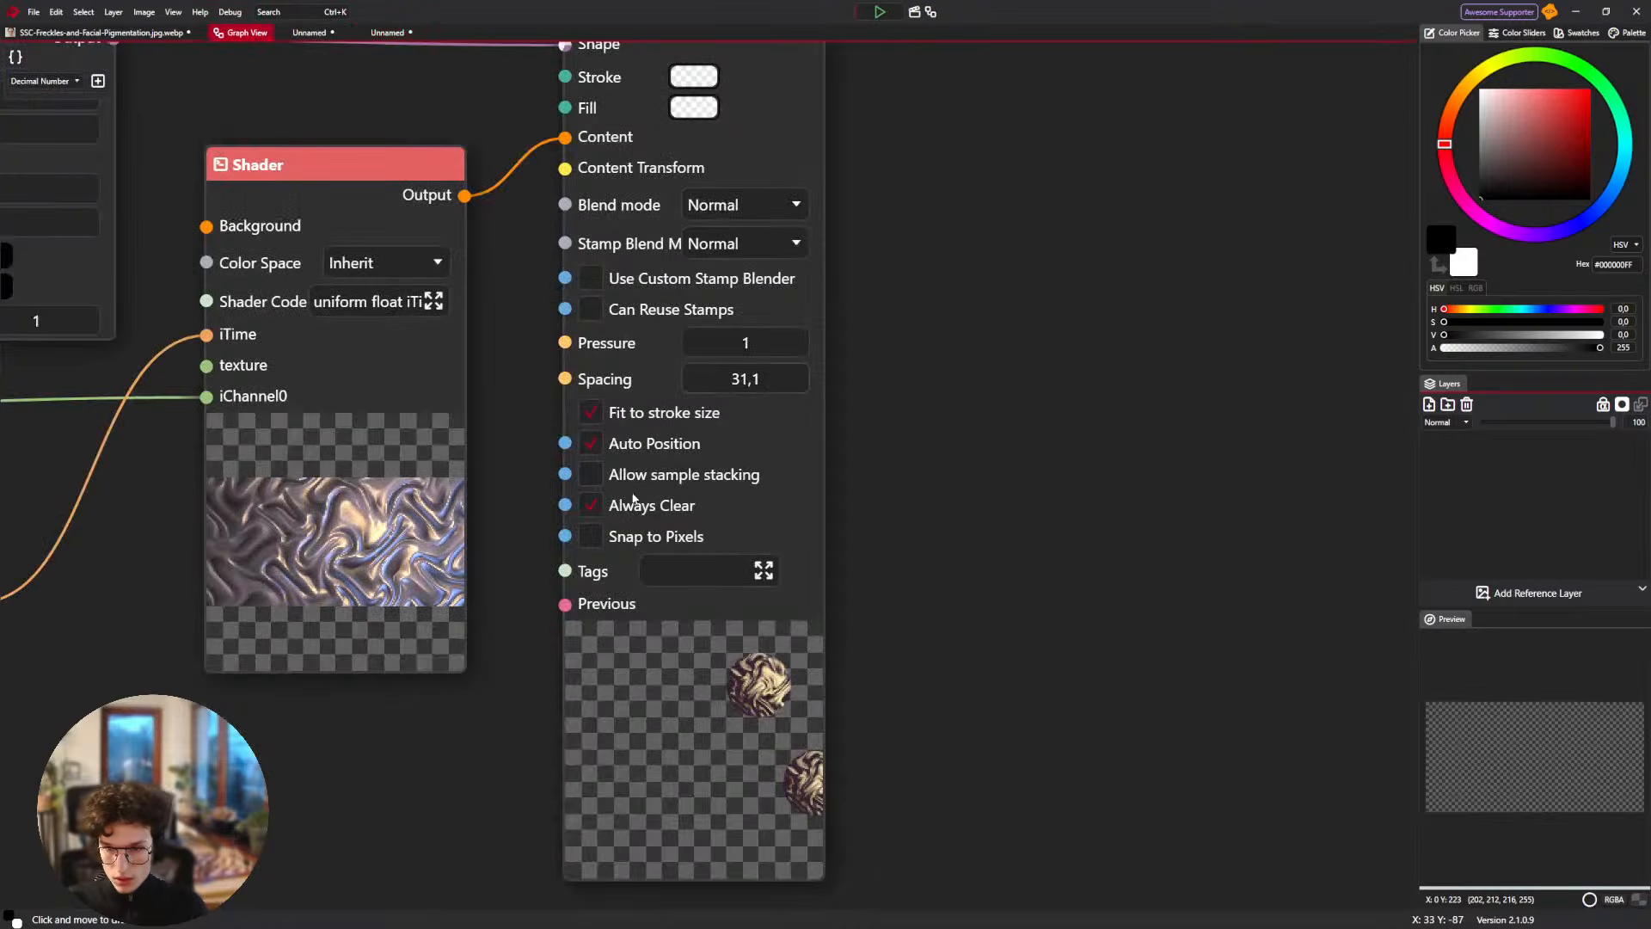
# Turn off Always Clear and set the Brush Output's Spacing to 0.
pyautogui.click(589, 508)
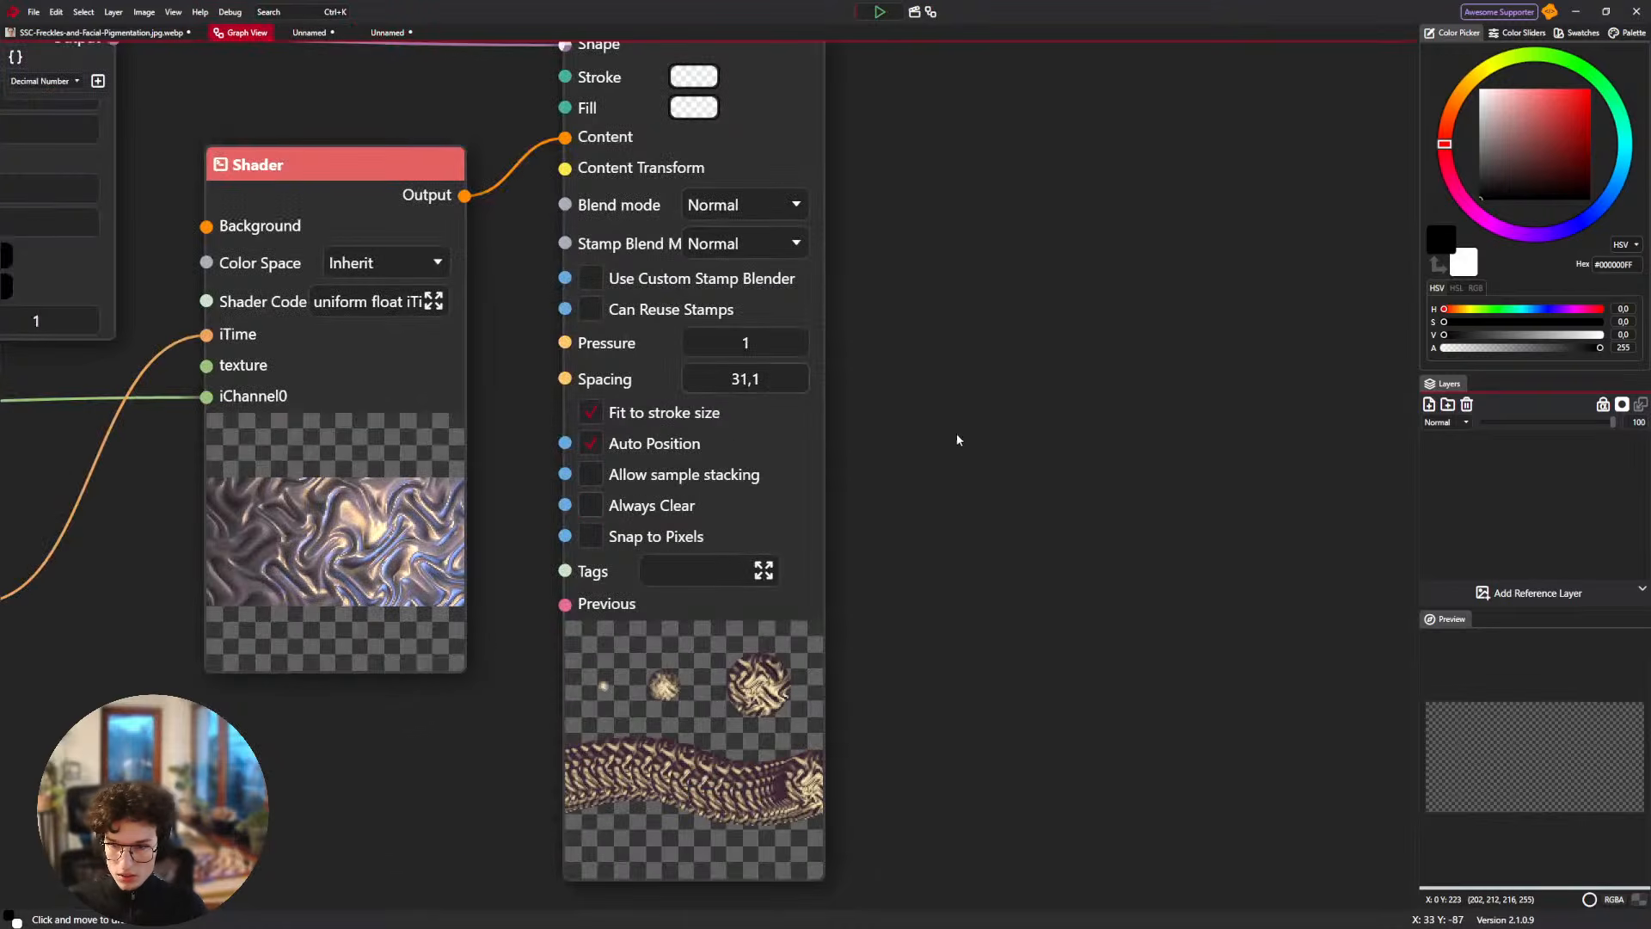
pyautogui.moveTo(957, 440); pyautogui.dragTo(995, 500)
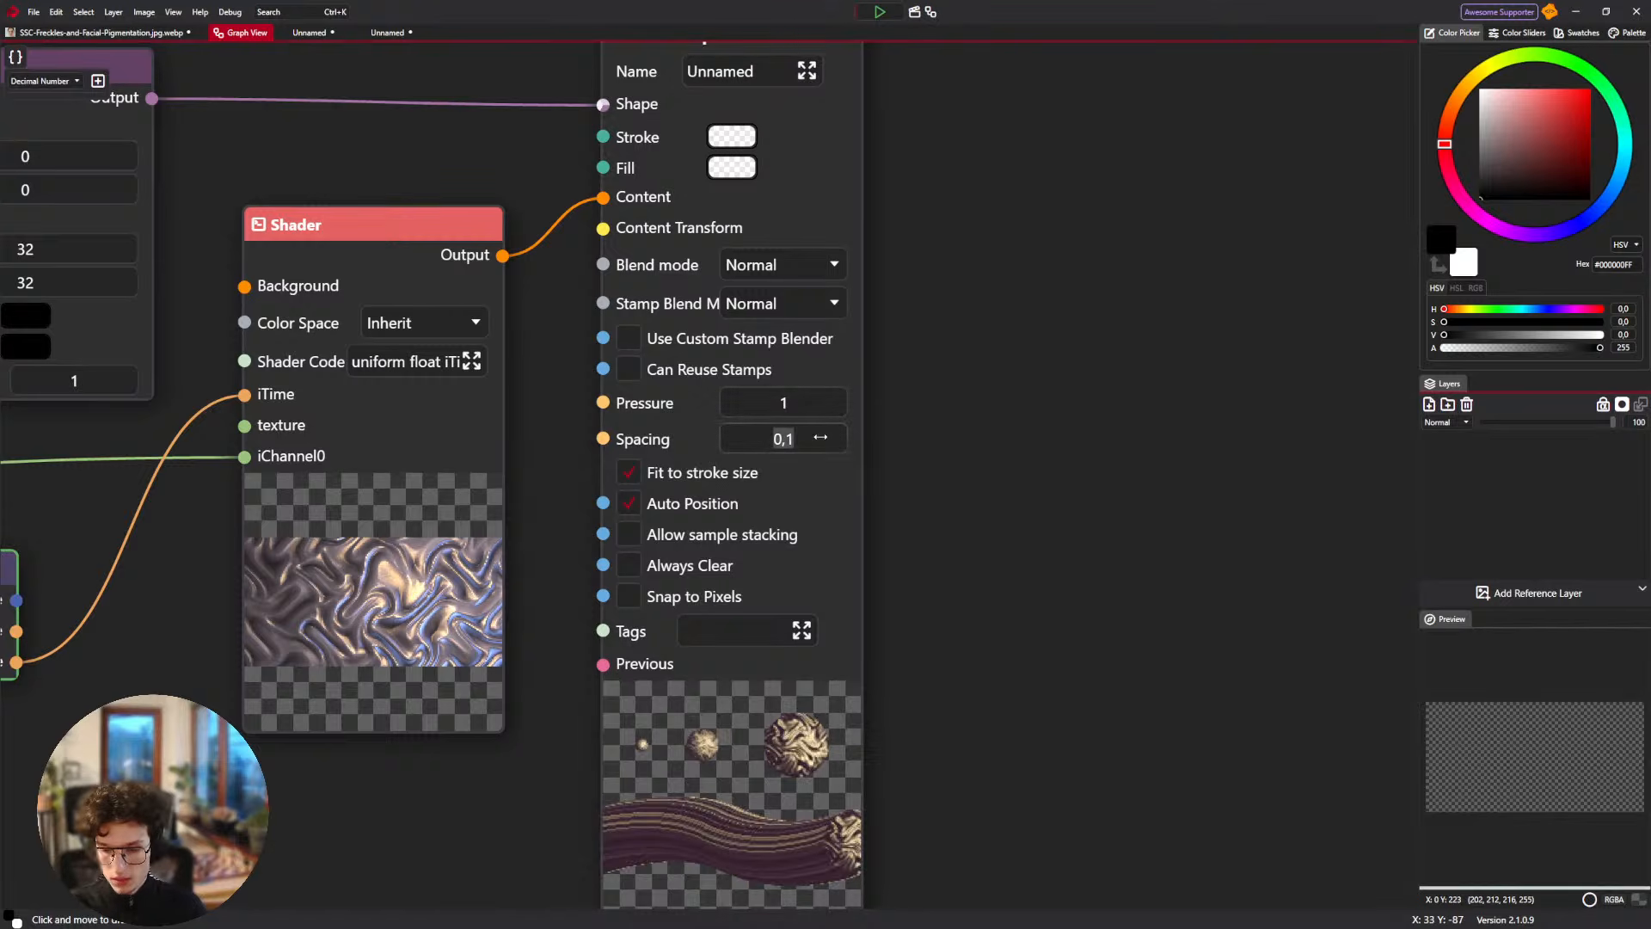
pyautogui.moveTo(977, 207); pyautogui.dragTo(981, 247)
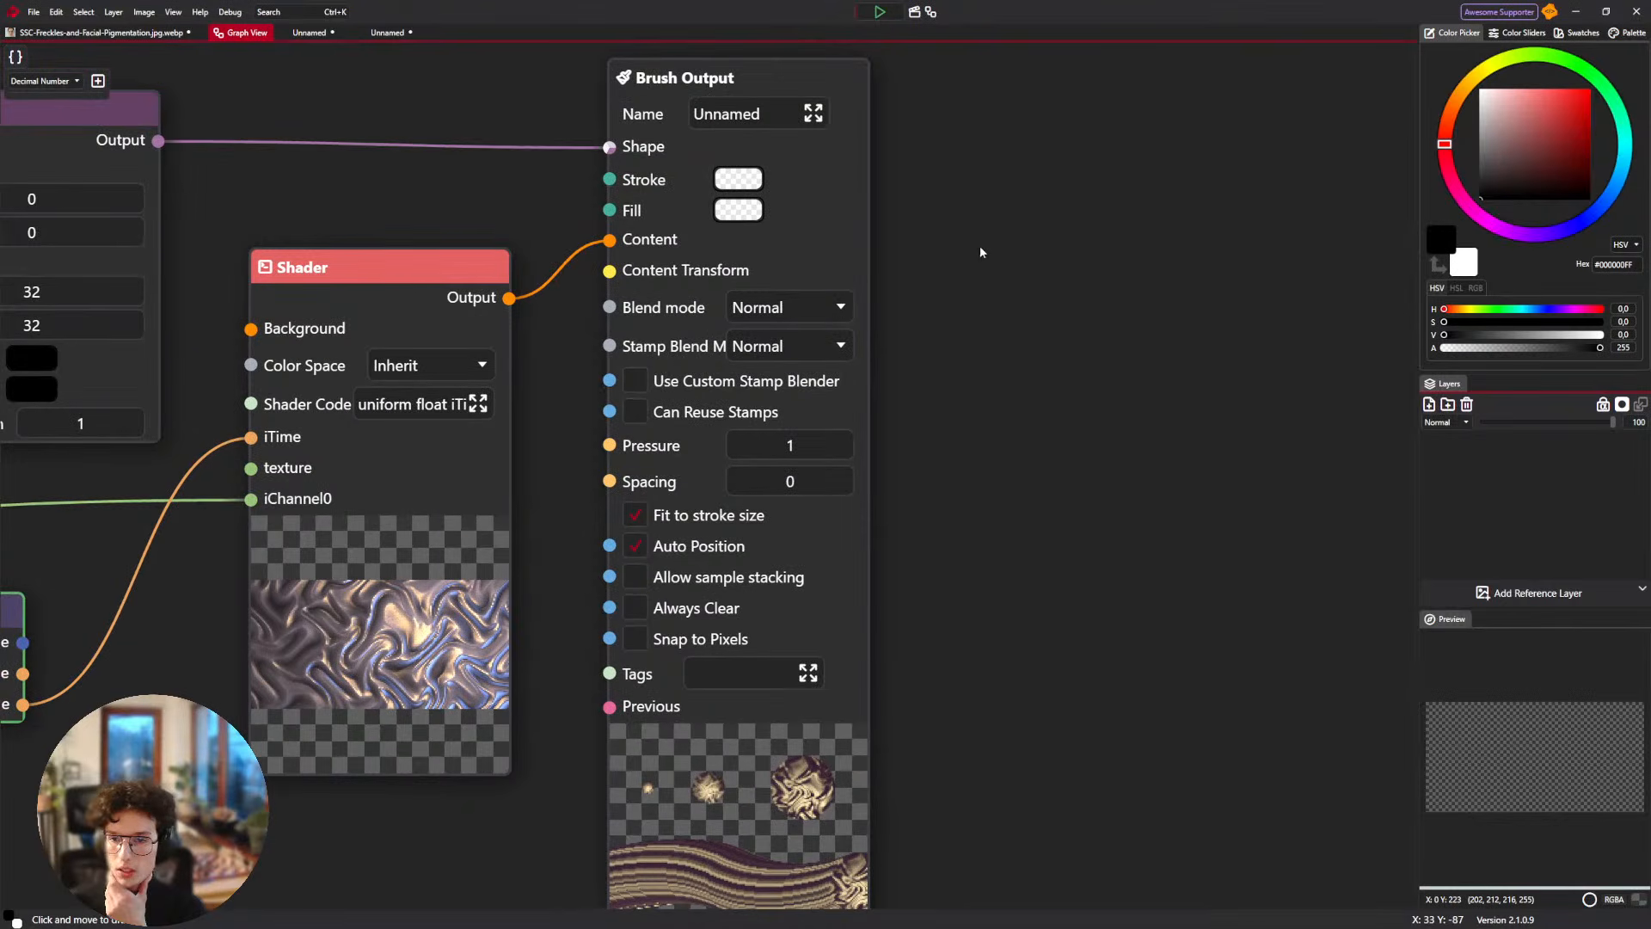
# Move the Ellipse, Shader and Time nodes together away from Brush Output to make room between them.
pyautogui.moveTo(506, 394); pyautogui.dragTo(848, 330)
pyautogui.scroll(-4, 507, 627)
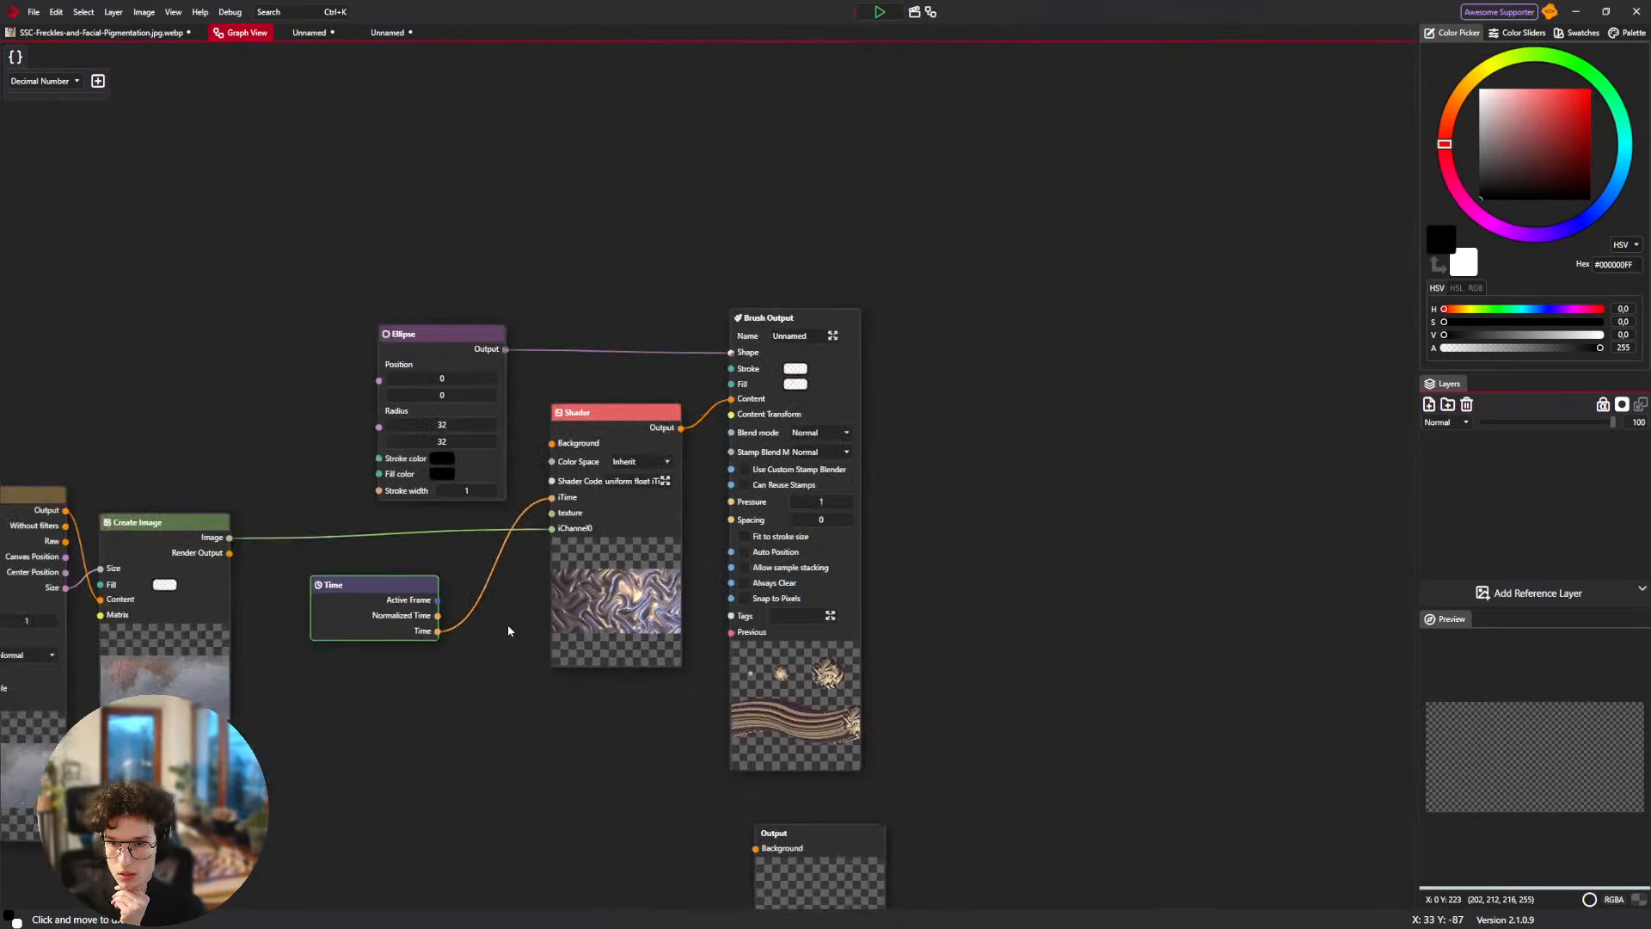
pyautogui.moveTo(318, 725); pyautogui.dragTo(372, 235)
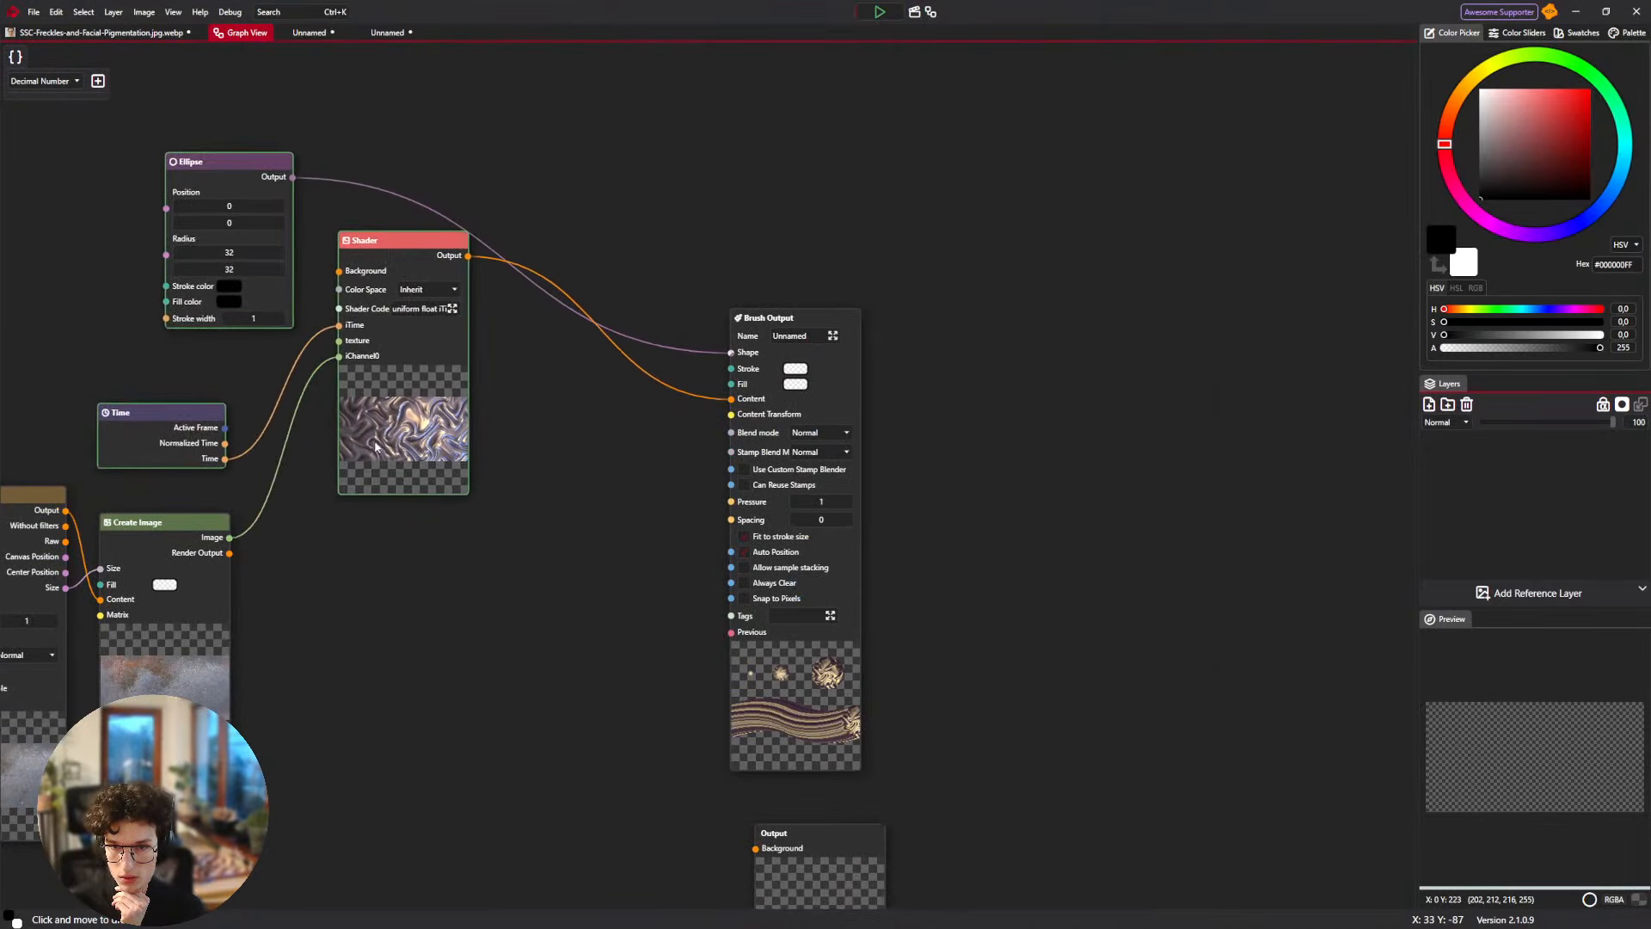
pyautogui.rightClick(527, 392)
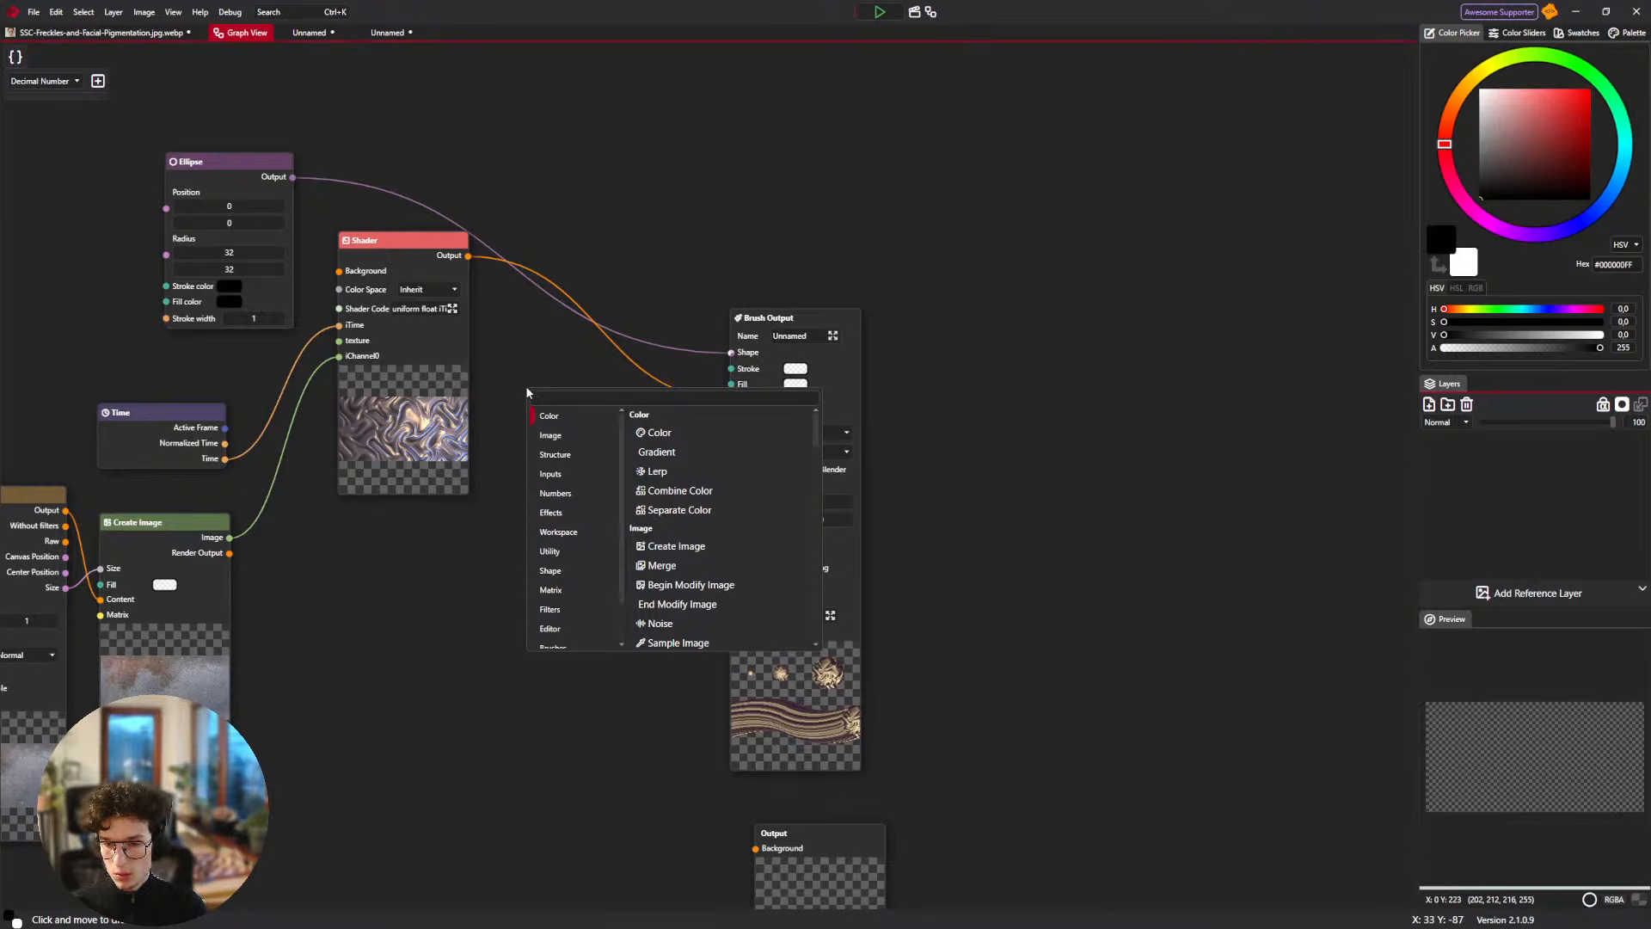
pyautogui.click(525, 385)
# Enable Use Custom Stamp Blender on the Brush Output and remove the blank first line from the Stamp Blender code.
pyautogui.scroll(3, 1039, 540)
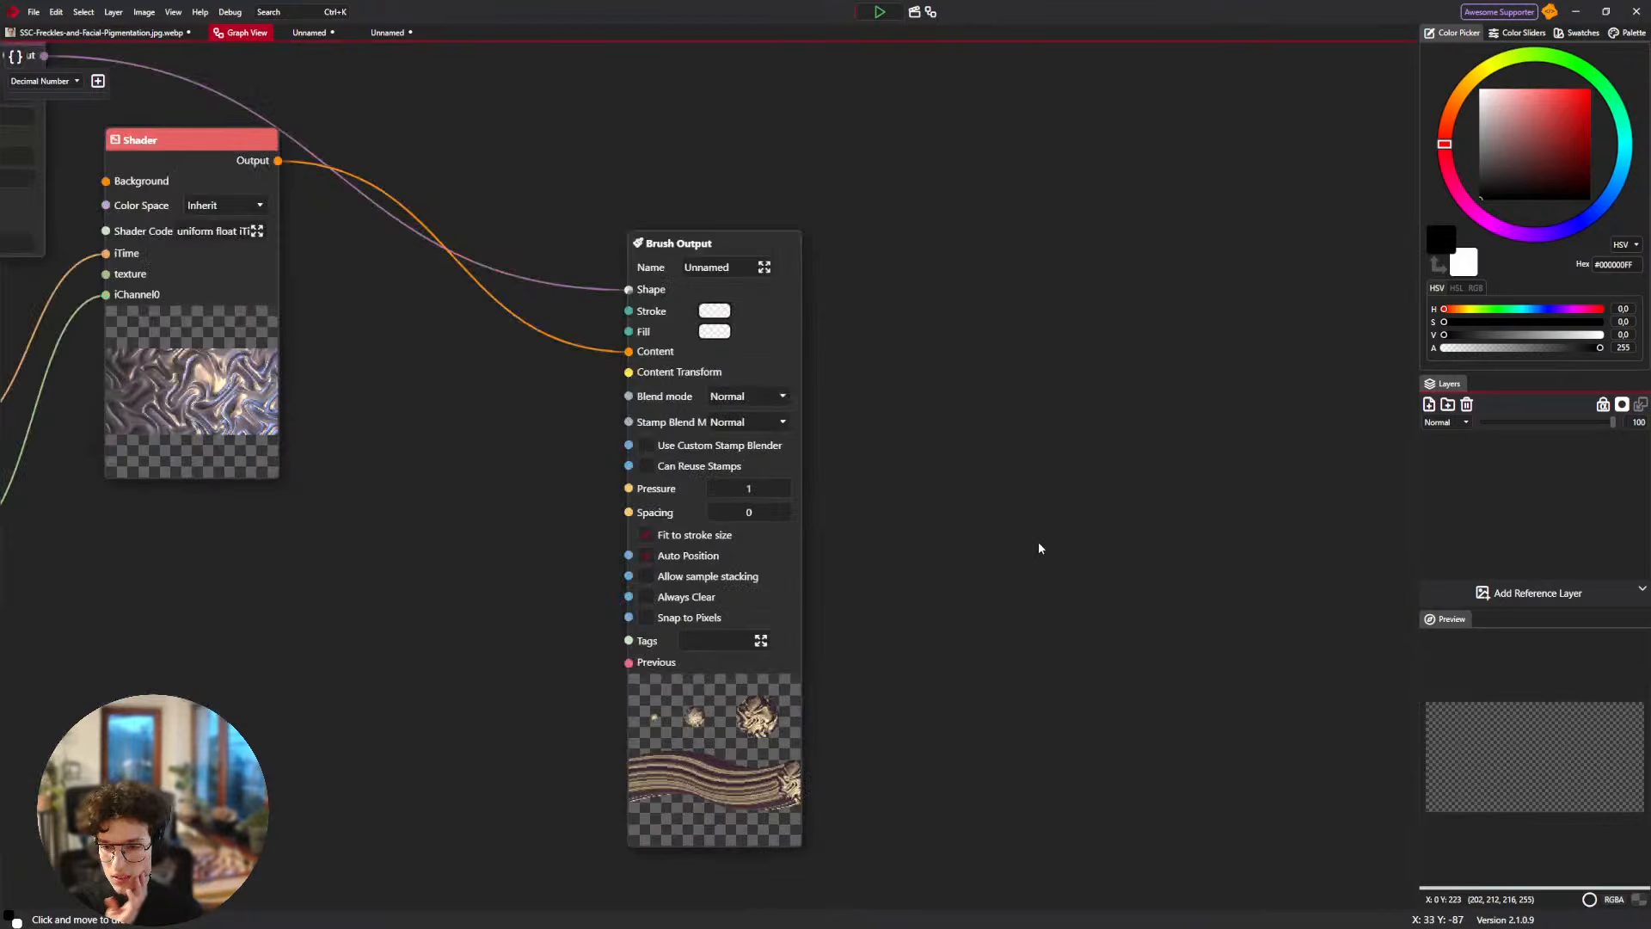
pyautogui.moveTo(760, 405); pyautogui.dragTo(831, 351)
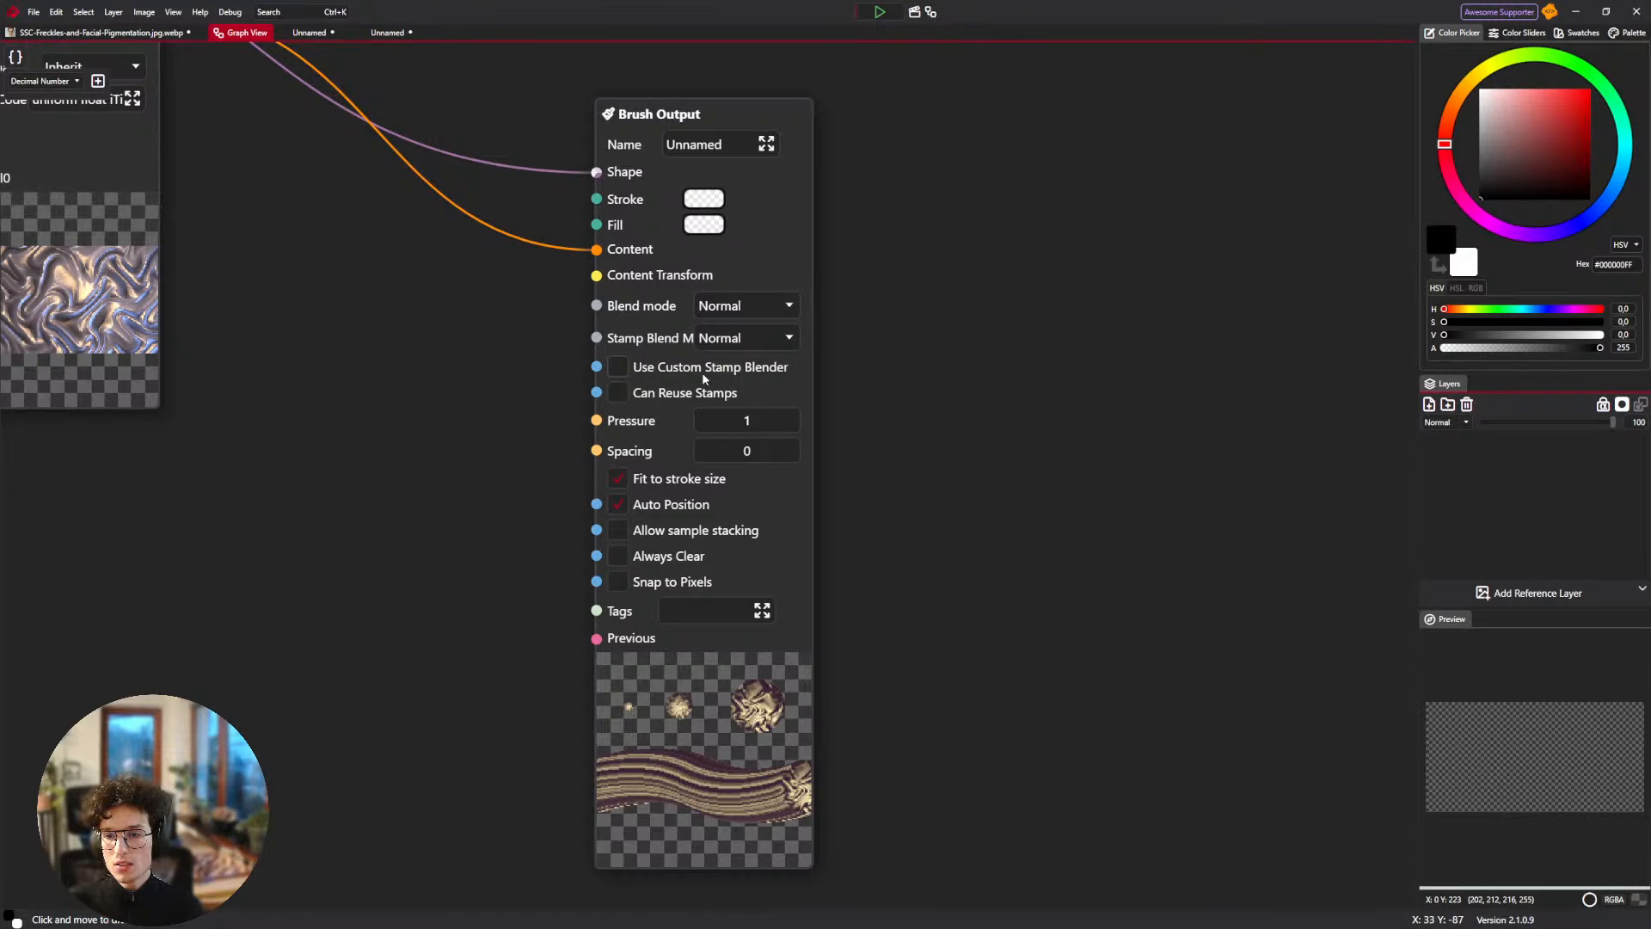
pyautogui.click(617, 367)
pyautogui.click(787, 366)
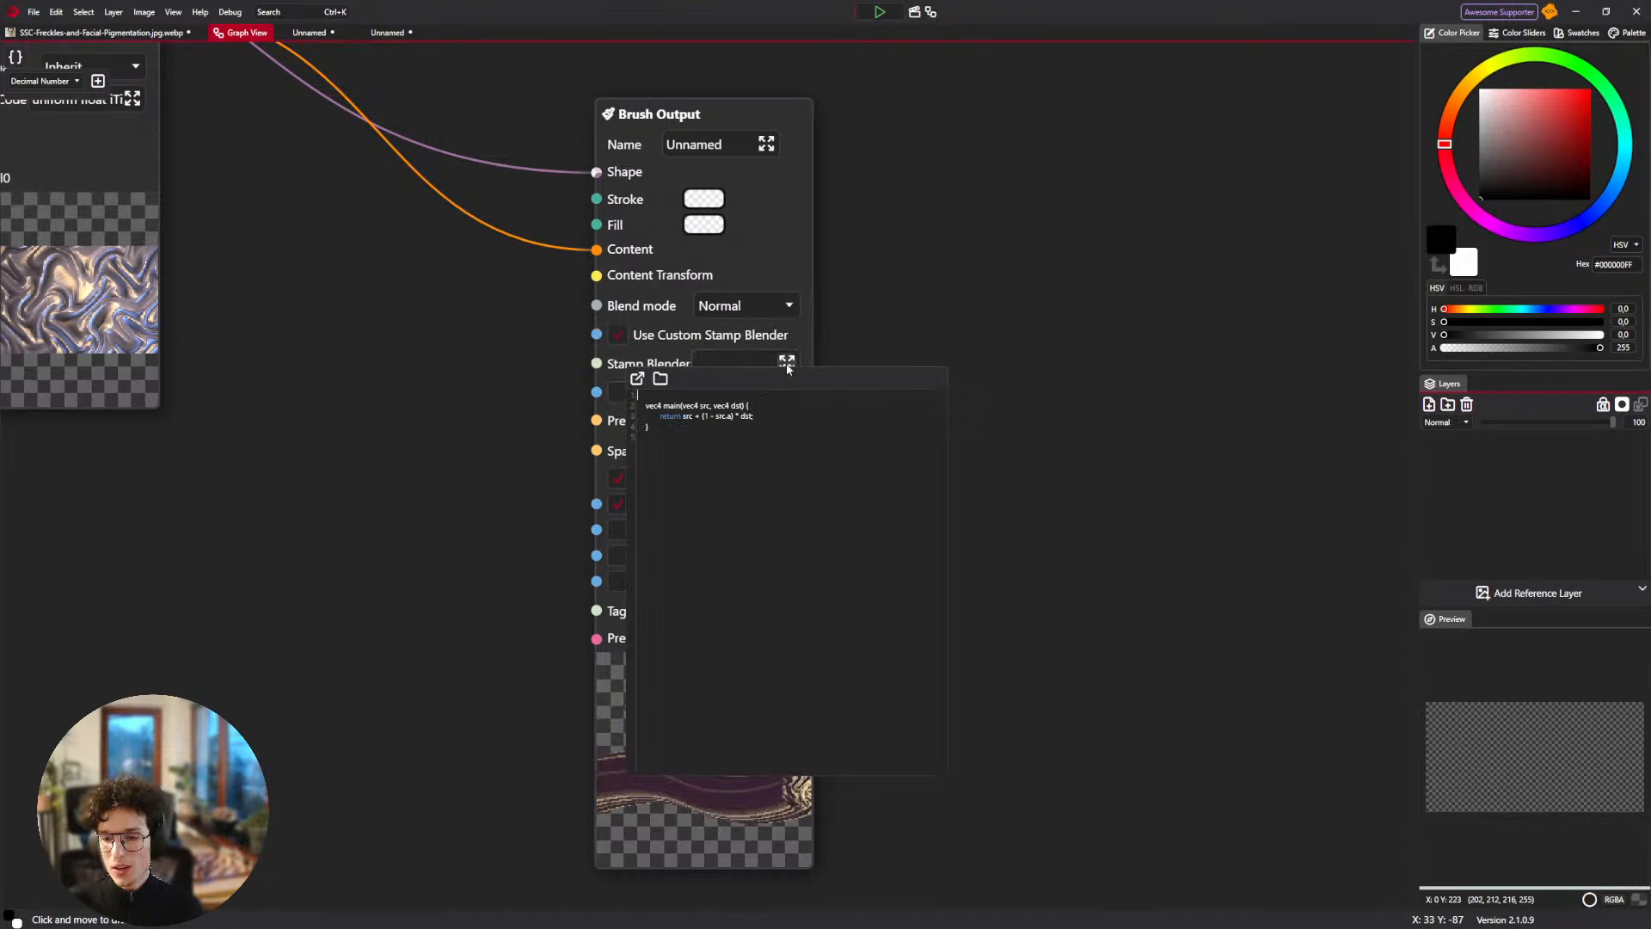
pyautogui.press('Delete')
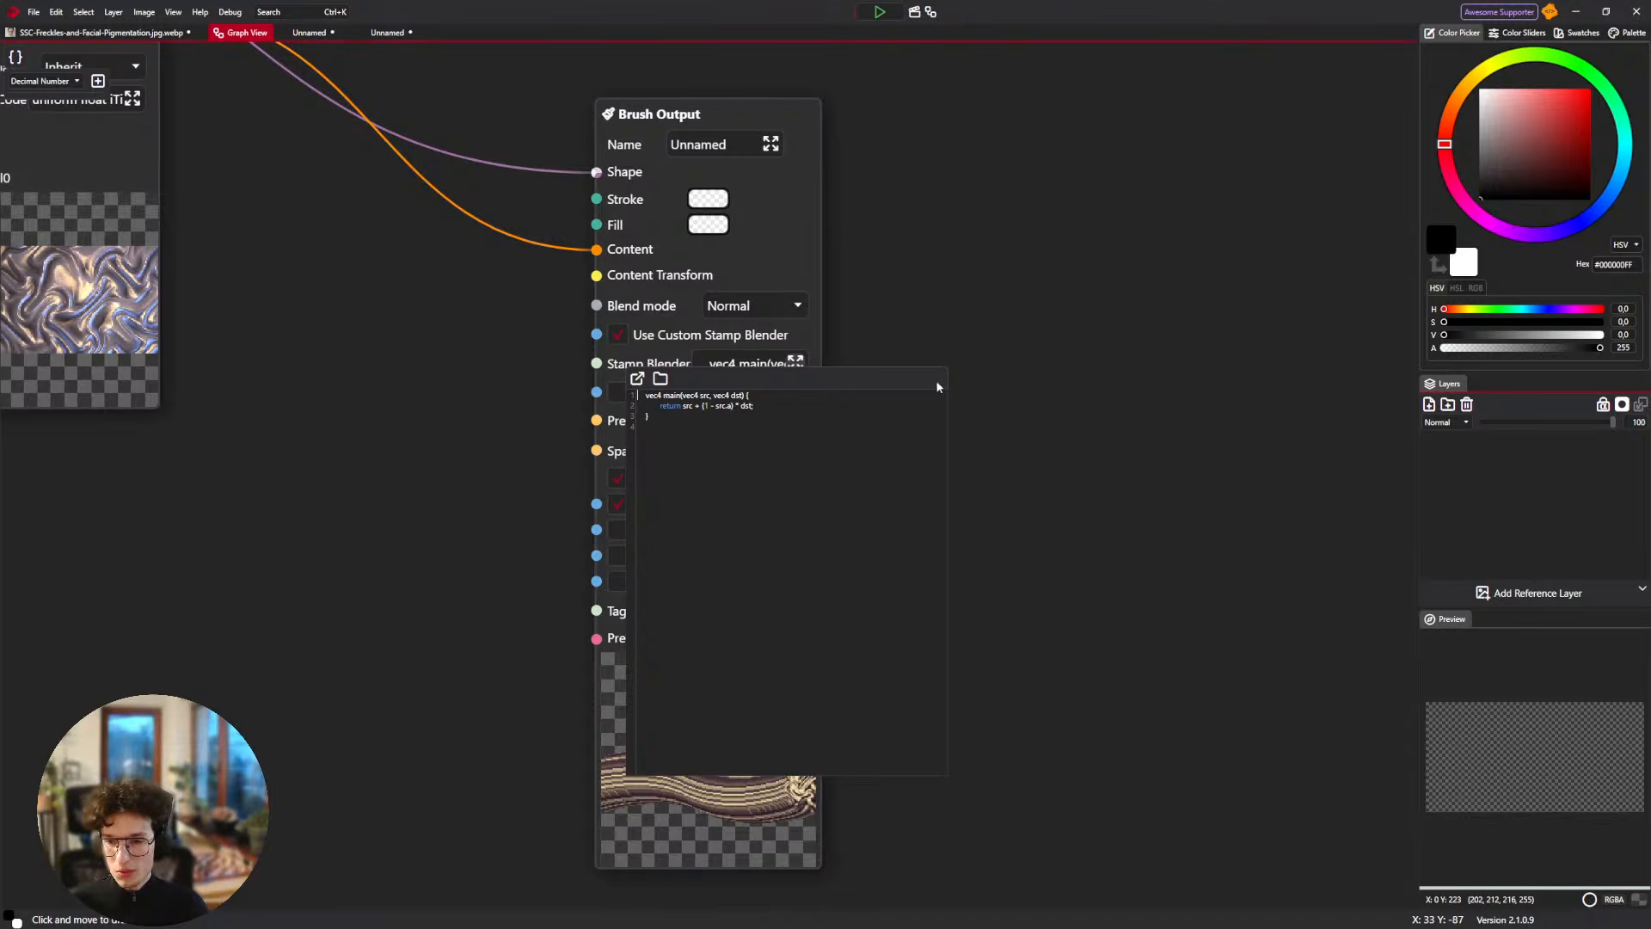
# Rewrite the Stamp Blender's return expression as "src.r > dst.r ? src : dst;" on the Brush Output.
pyautogui.moveTo(755, 406); pyautogui.dragTo(721, 406)
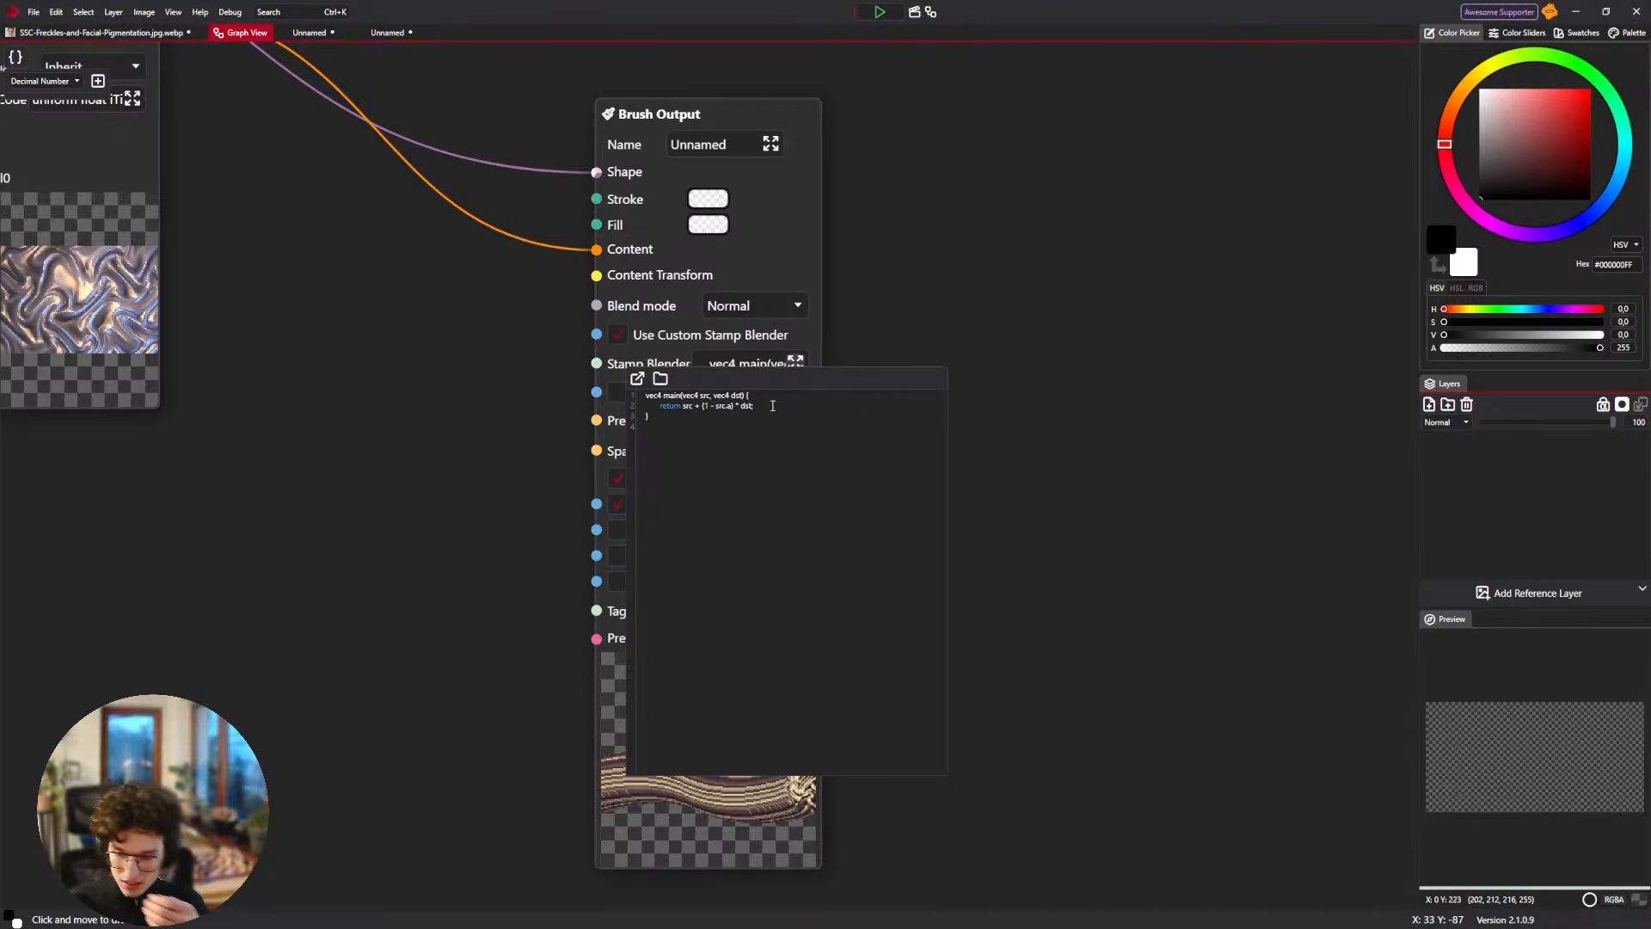
pyautogui.click(954, 382)
pyautogui.moveTo(849, 353); pyautogui.dragTo(862, 361)
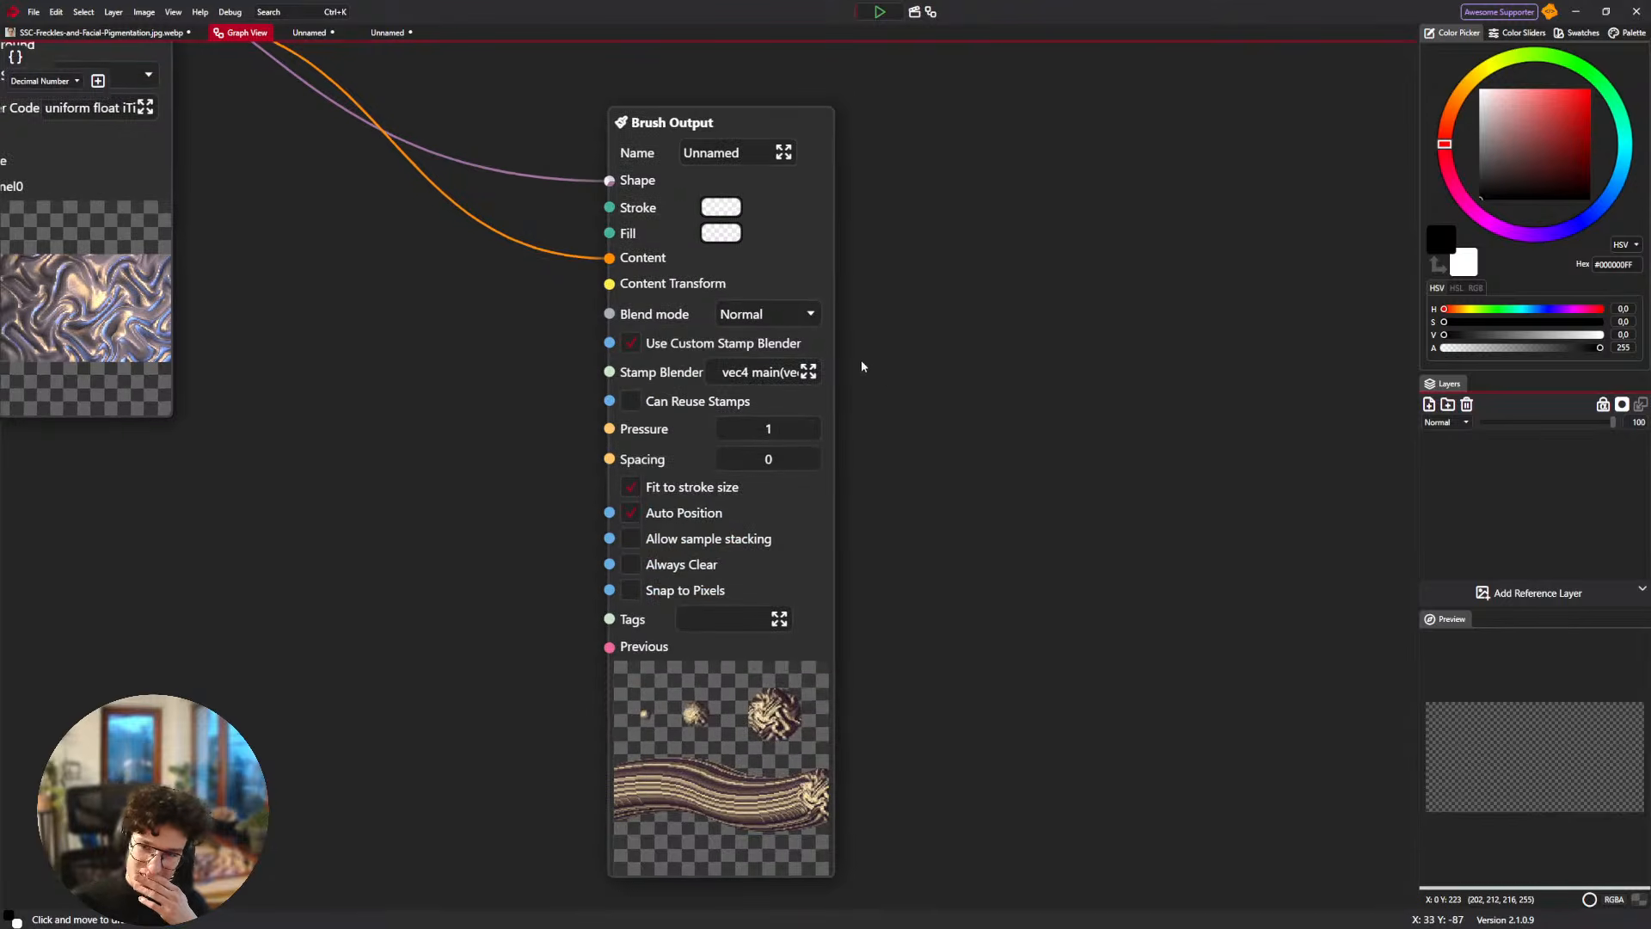
pyautogui.click(804, 373)
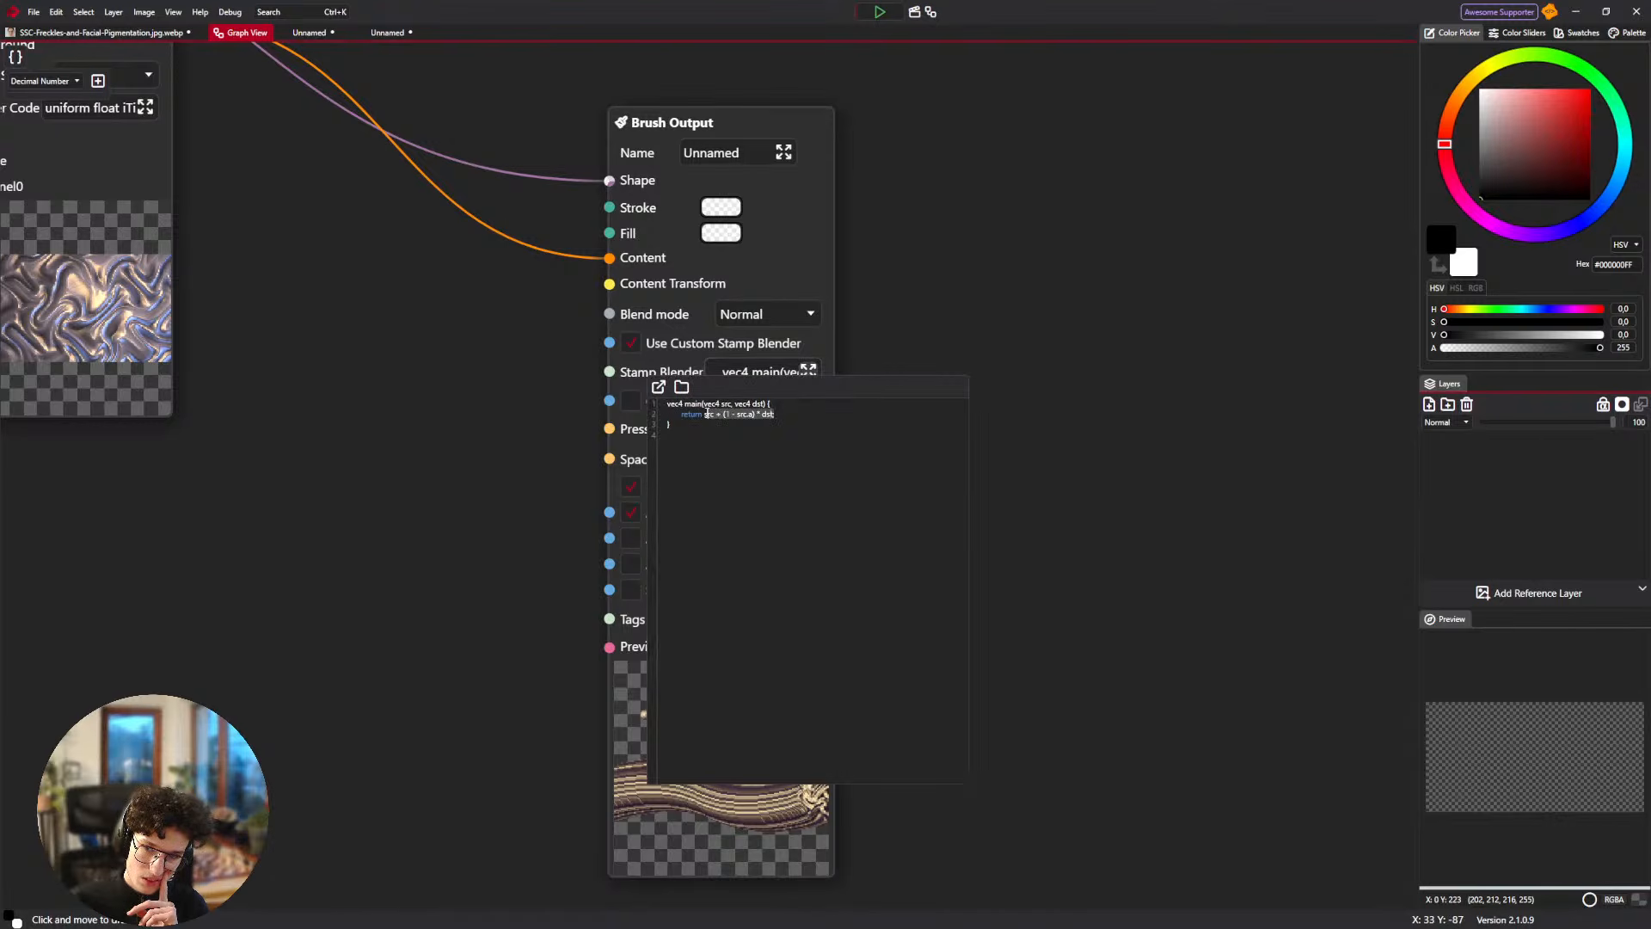
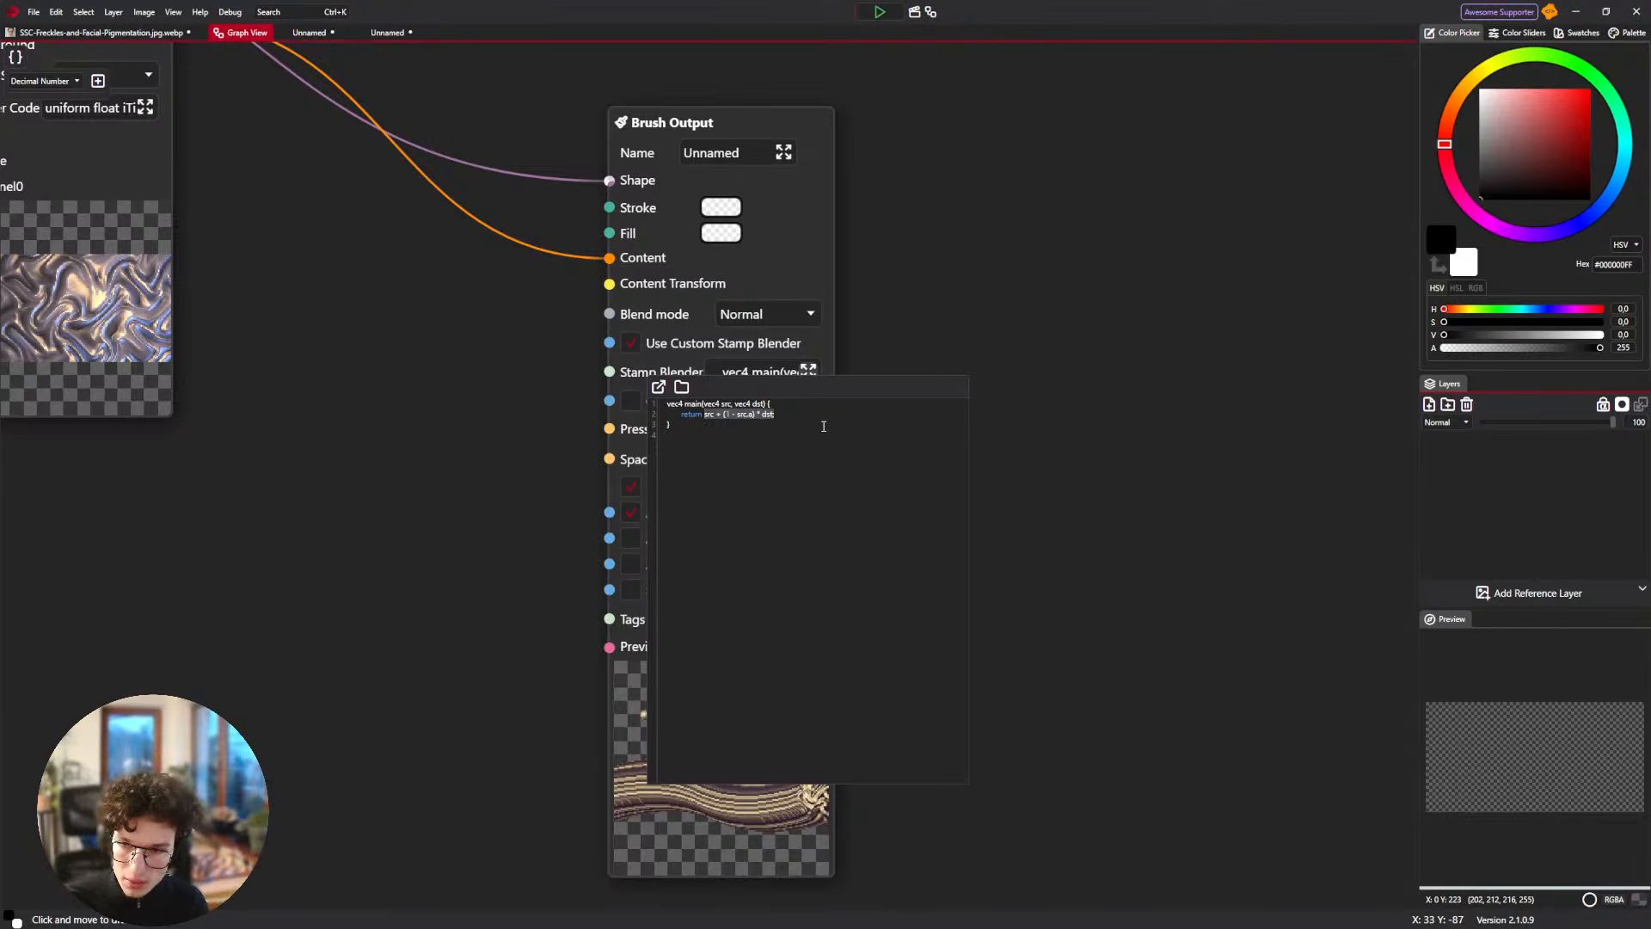
pyautogui.press('BackSpace')
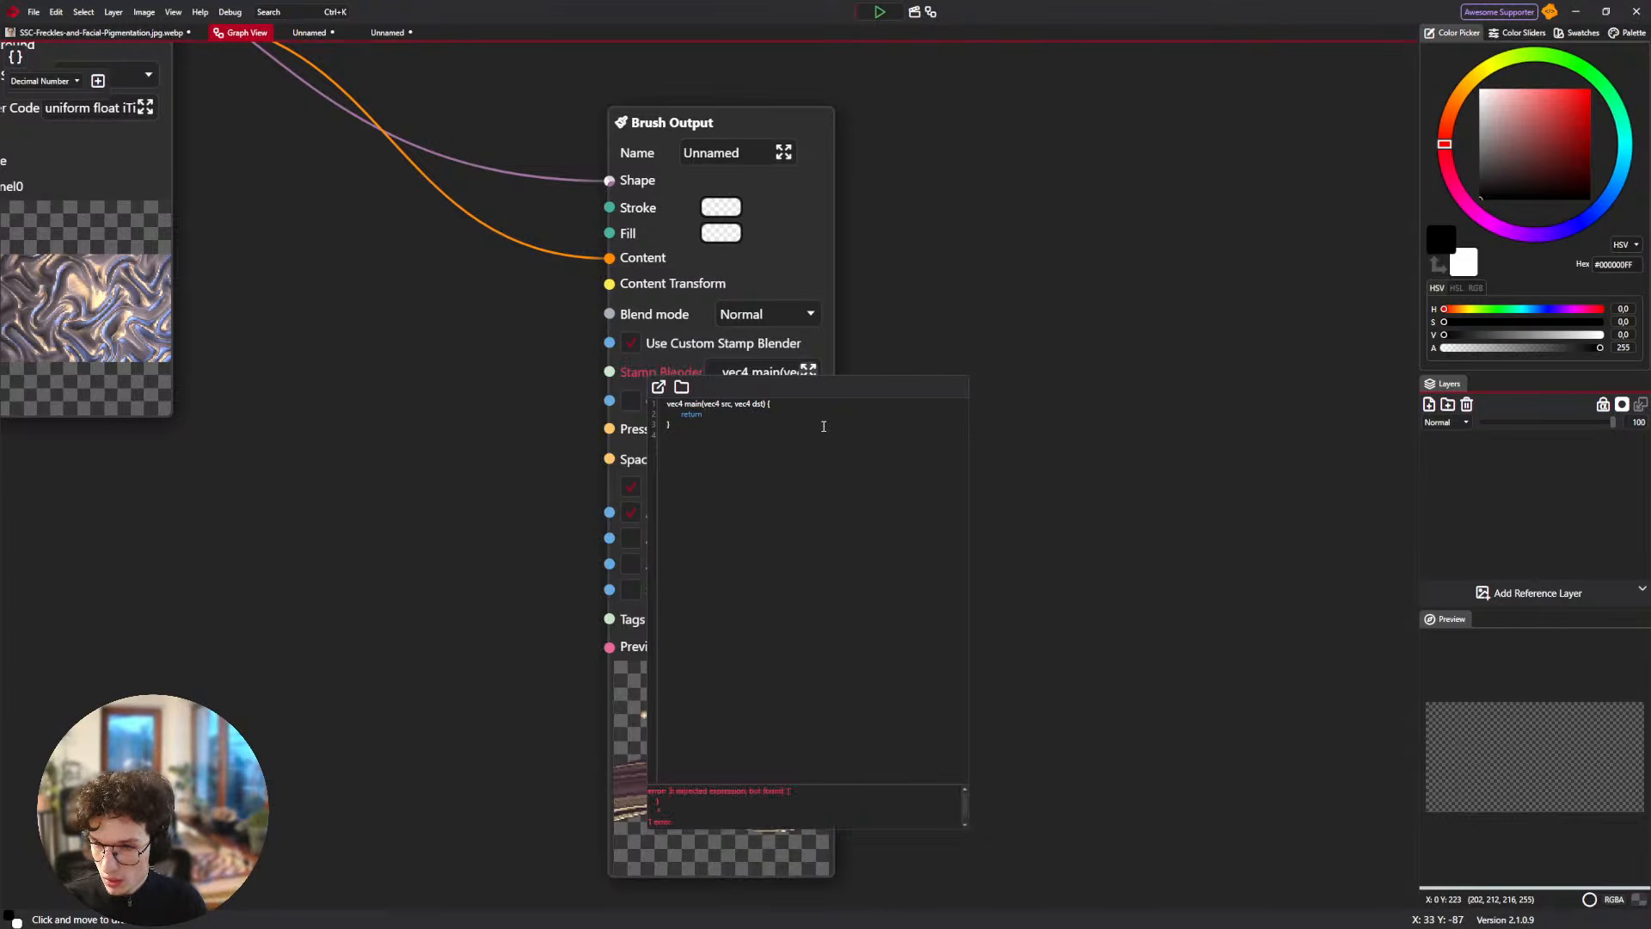
pyautogui.write('src.')
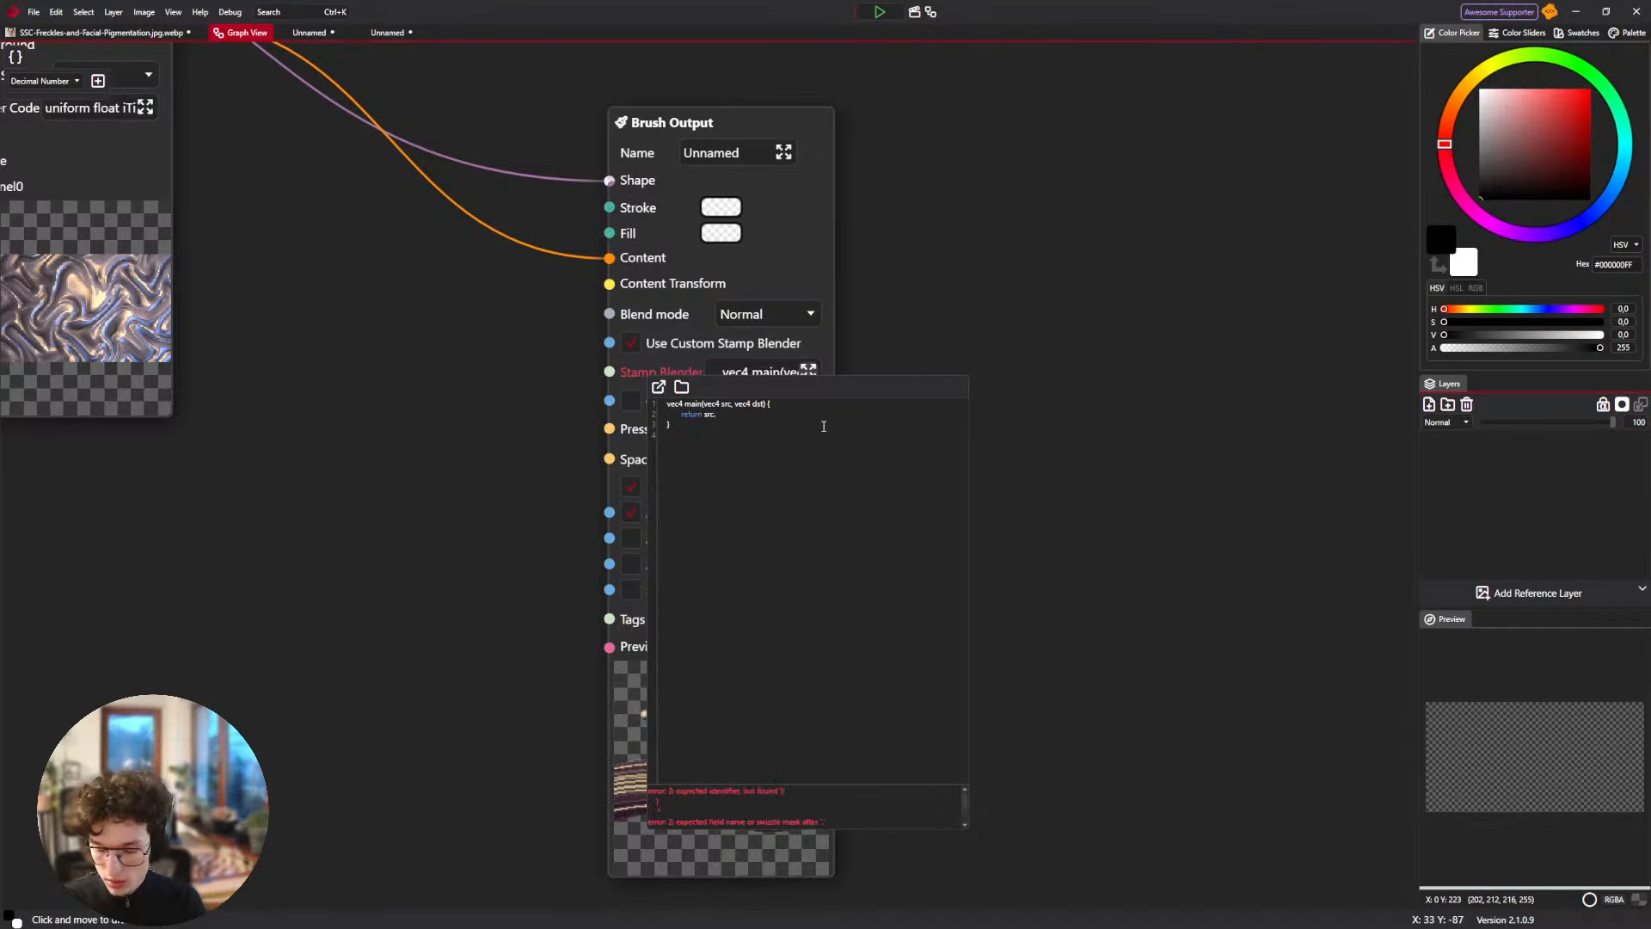
pyautogui.write('r')
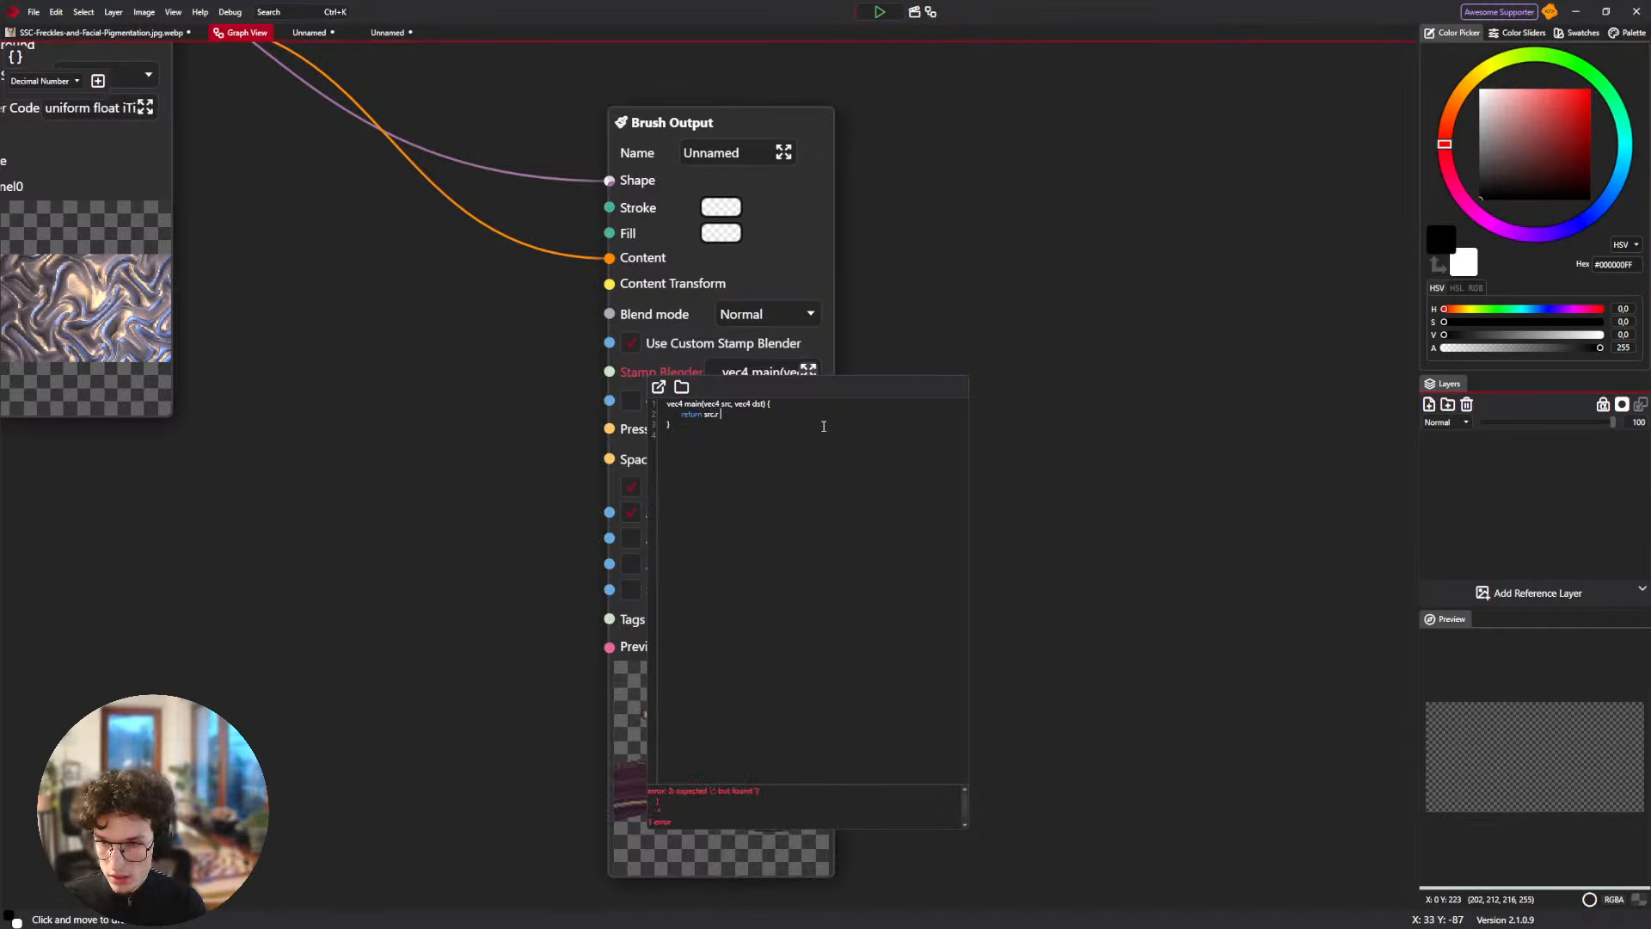
pyautogui.write(' > dst.r ?')
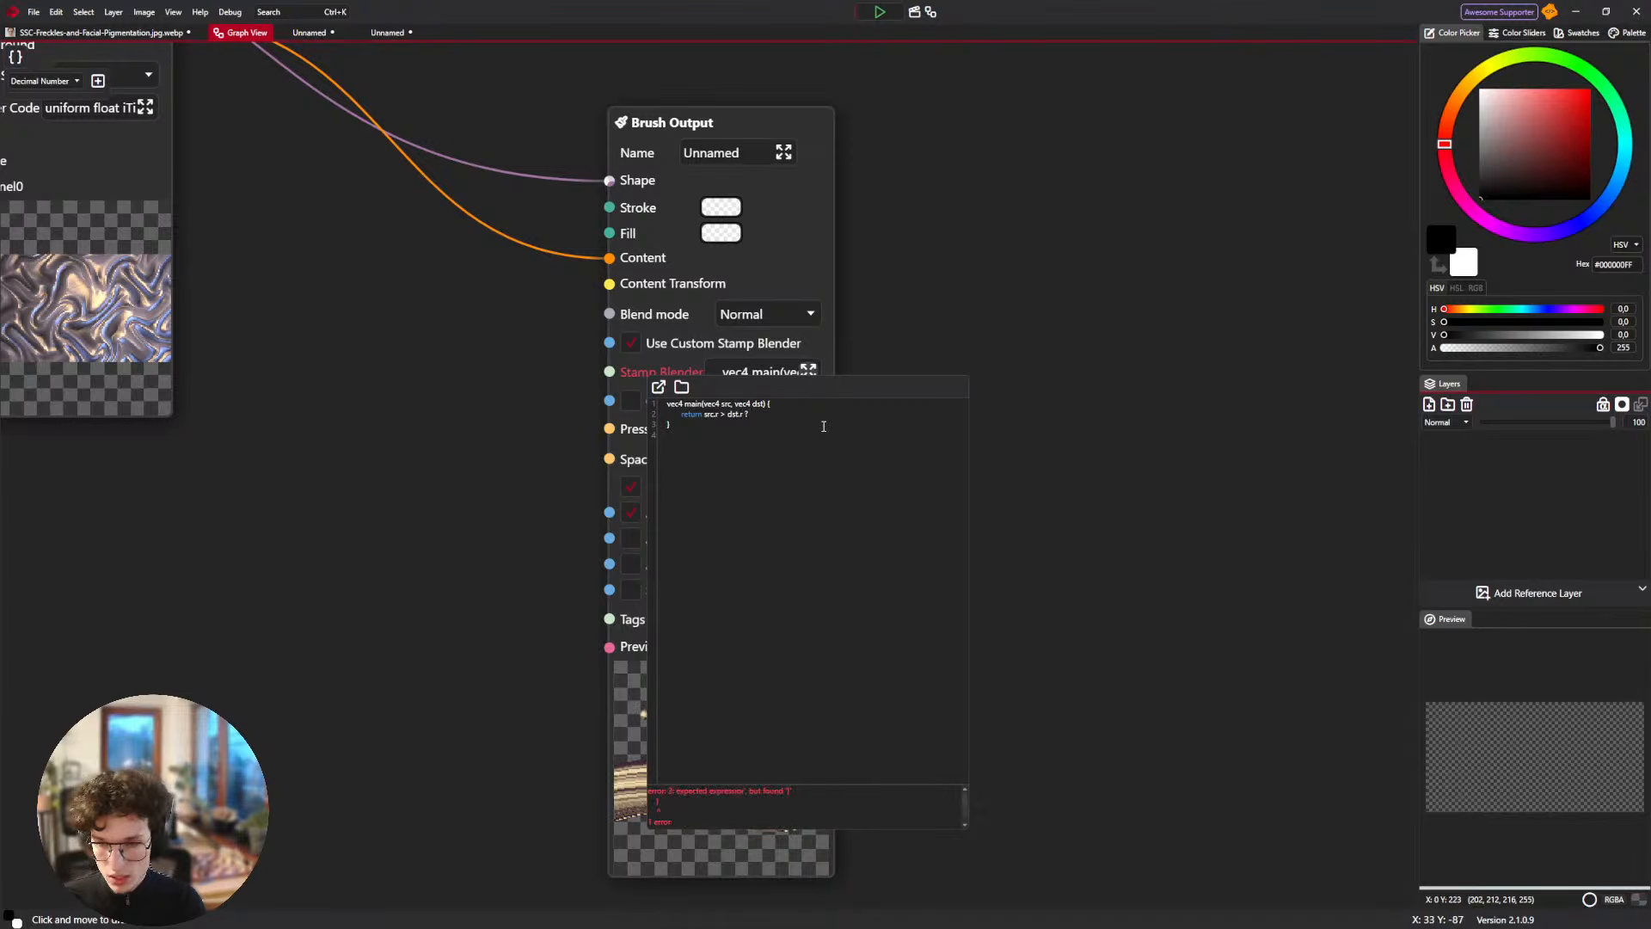
pyautogui.write('src')
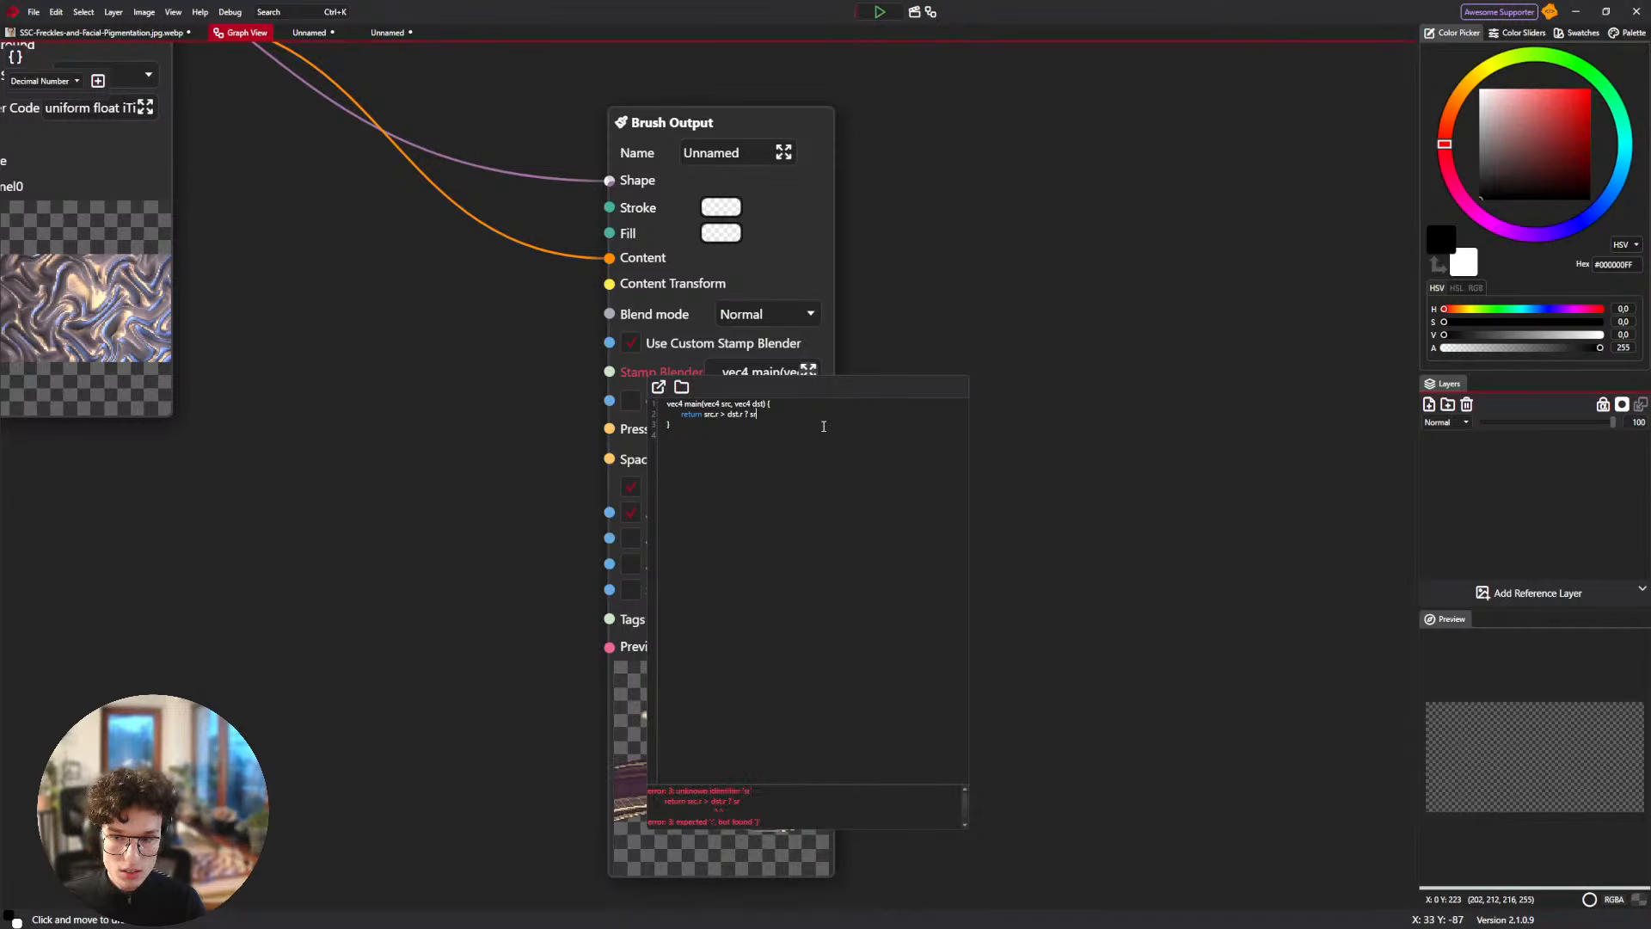
pyautogui.write(' :')
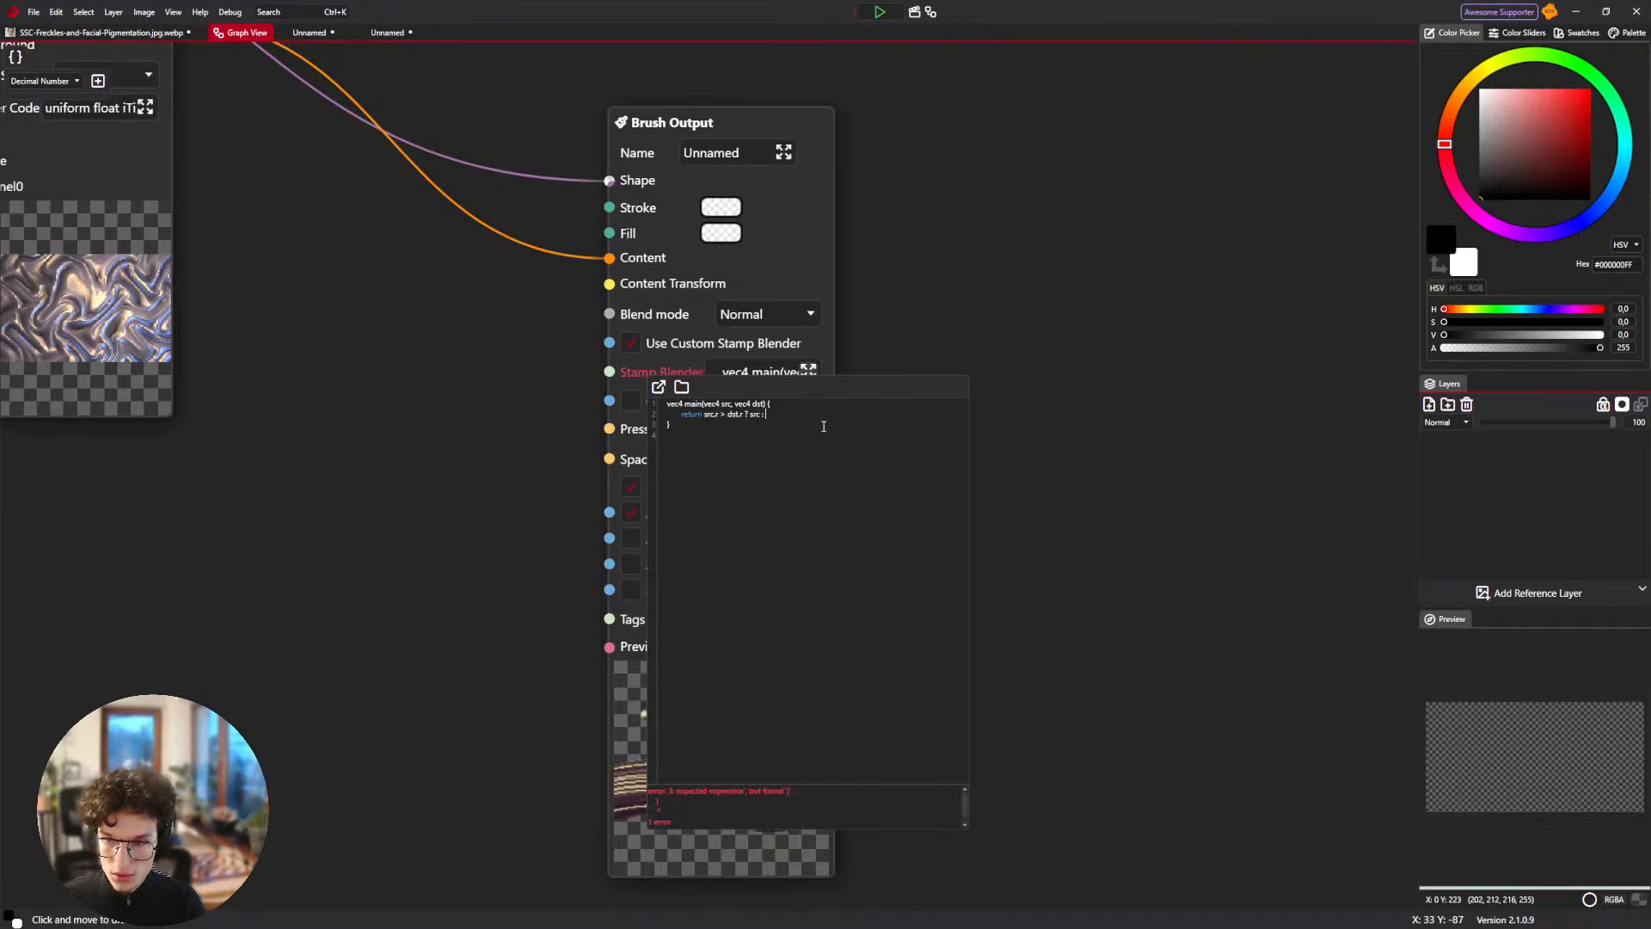
pyautogui.write(' dst;')
pyautogui.click(1071, 472)
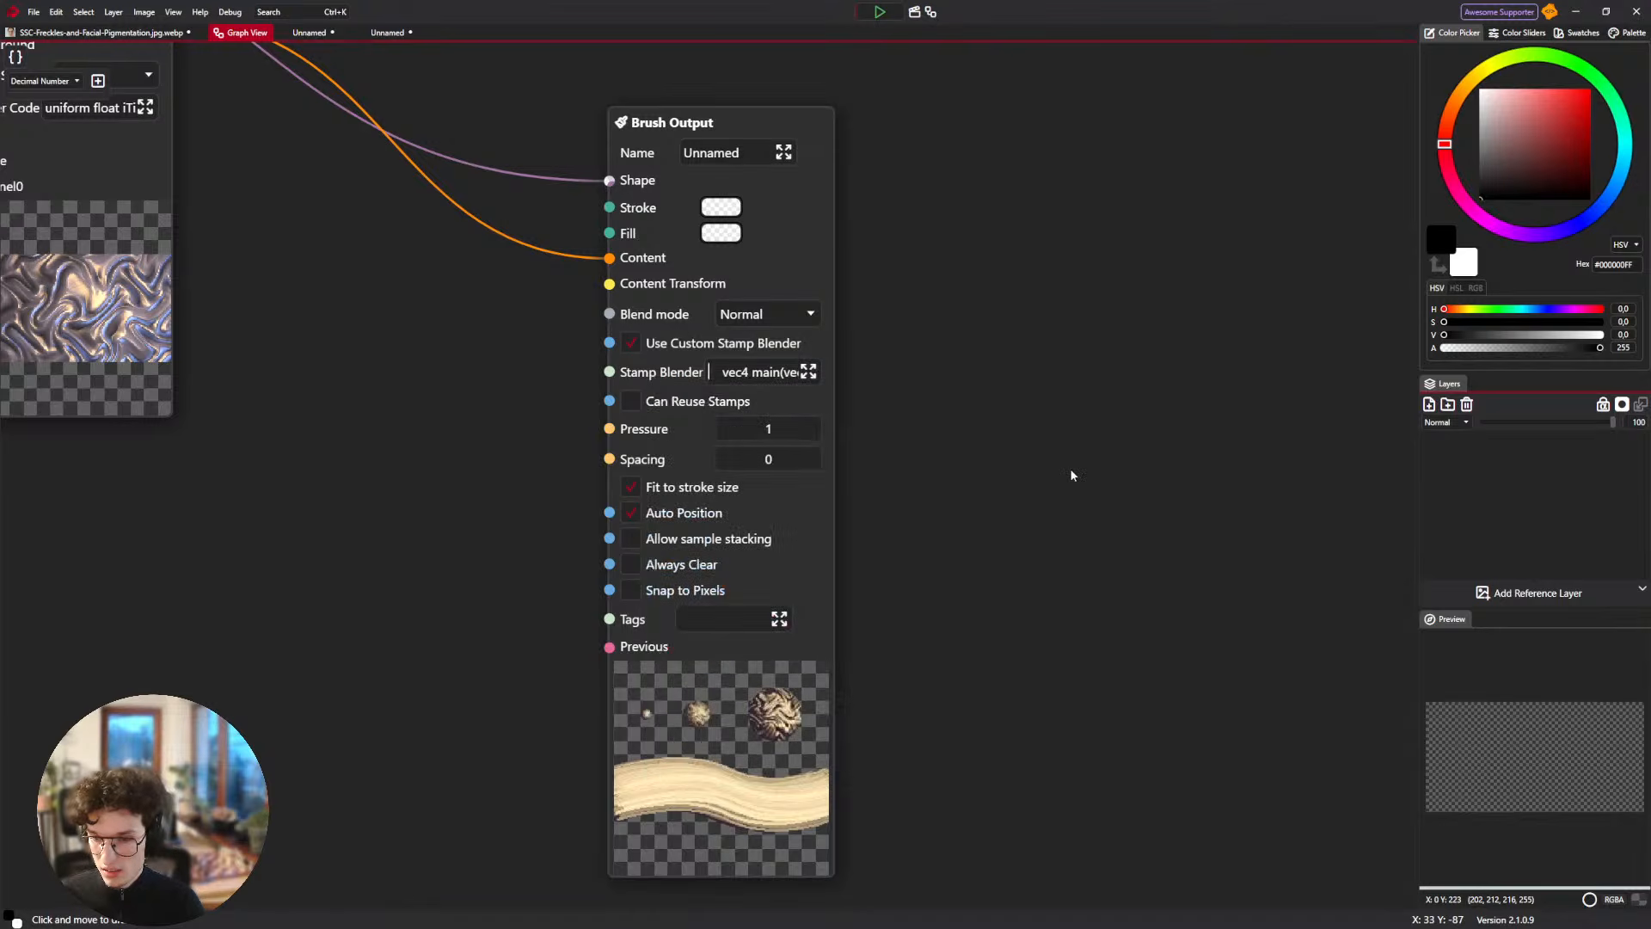
# Cover the square Unnamed canvas with Pen test strokes, inspect the texture, and undo the painting after each trial.
pyautogui.click(309, 33)
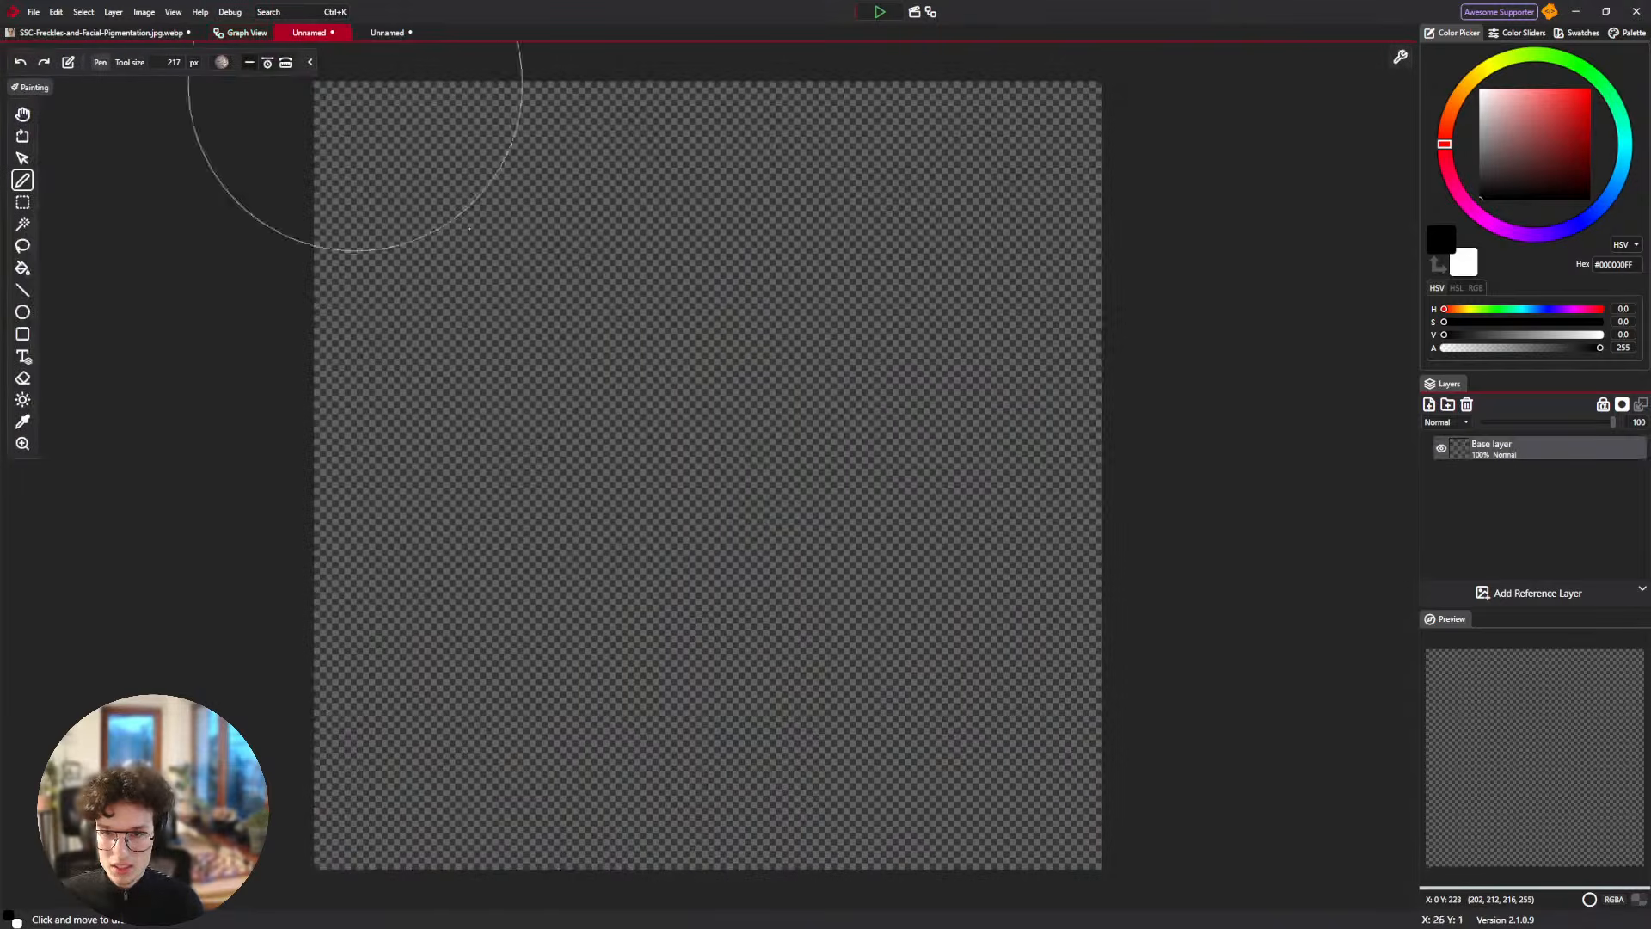
pyautogui.click(660, 381)
pyautogui.moveTo(637, 416)
pyautogui.mouseDown()
pyautogui.moveTo(731, 413)
pyautogui.moveTo(860, 258)
pyautogui.moveTo(946, 533)
pyautogui.moveTo(448, 619)
pyautogui.moveTo(636, 258)
pyautogui.moveTo(387, 327)
pyautogui.moveTo(554, 235)
pyautogui.moveTo(981, 645)
pyautogui.moveTo(688, 817)
pyautogui.moveTo(533, 809)
pyautogui.moveTo(487, 438)
pyautogui.moveTo(1032, 215)
pyautogui.moveTo(464, 861)
pyautogui.moveTo(387, 258)
pyautogui.moveTo(431, 675)
pyautogui.moveTo(1044, 682)
pyautogui.mouseUp()
pyautogui.scroll(-4, 733, 442)
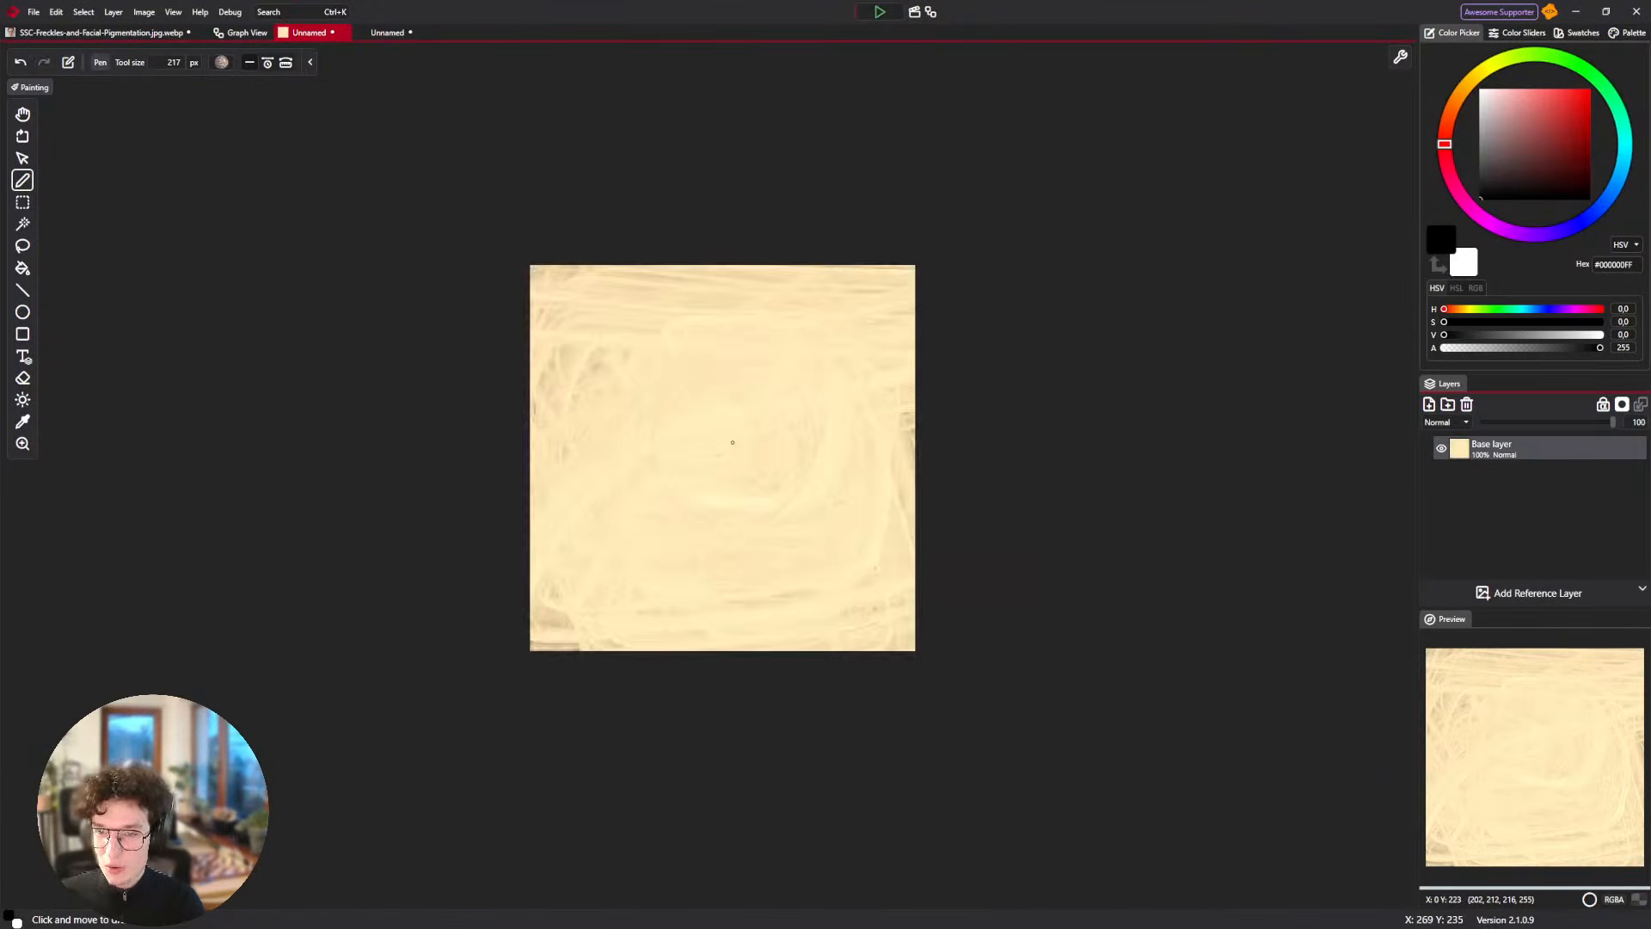
pyautogui.scroll(6, 733, 442)
pyautogui.scroll(-3, 731, 442)
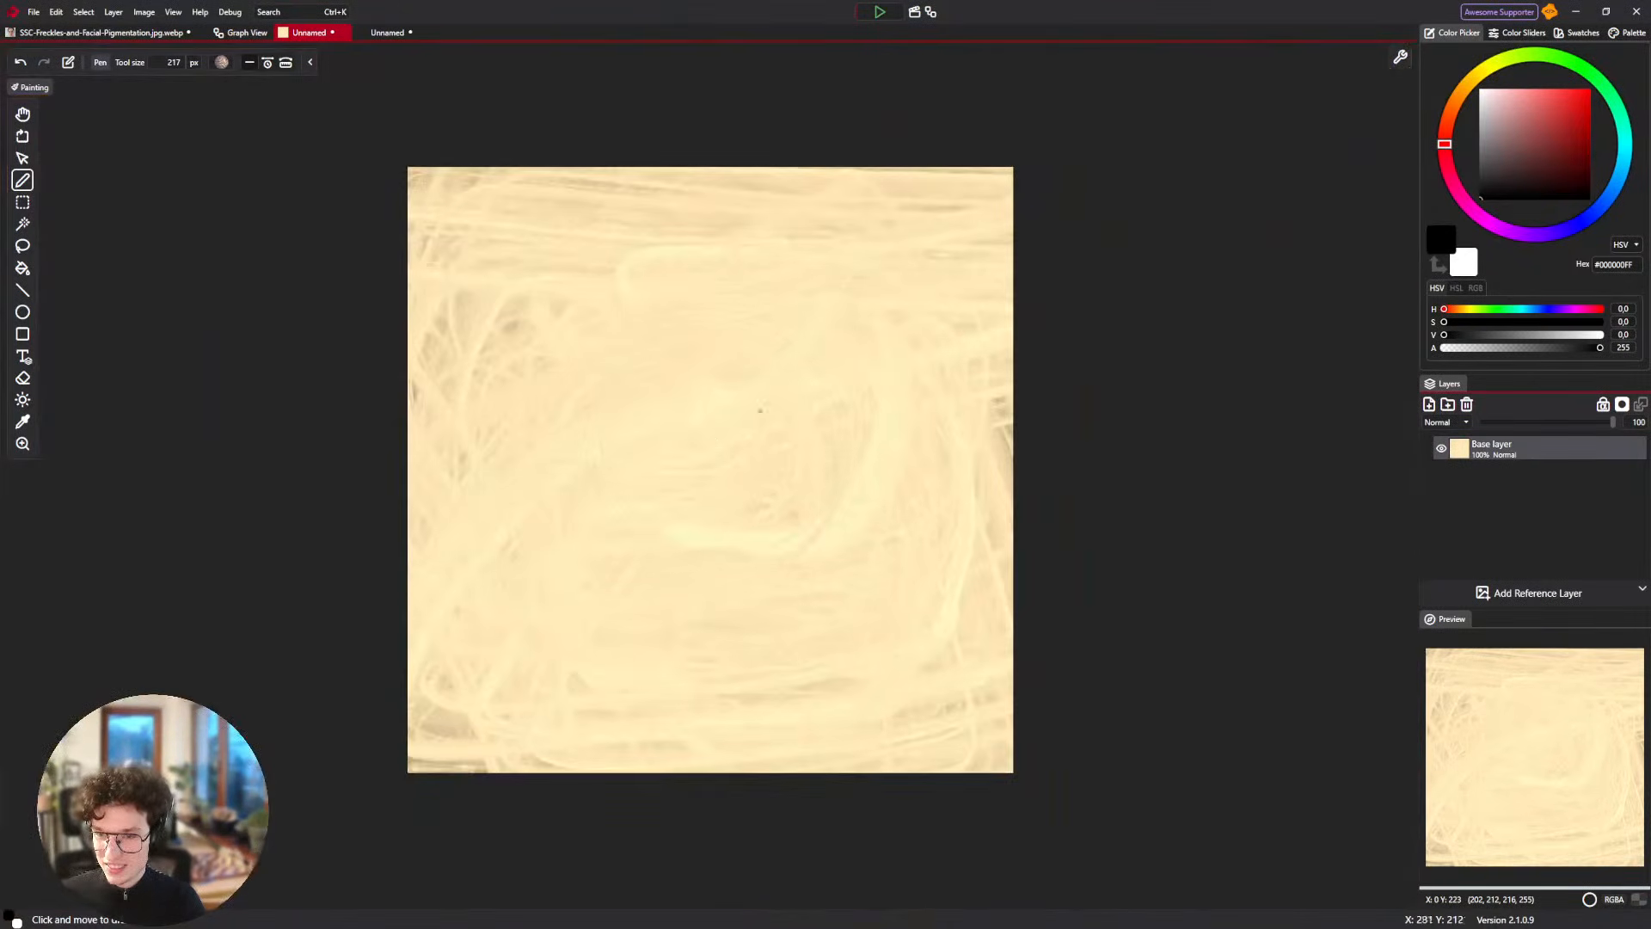
pyautogui.hotkey('ctrl', 'z')
pyautogui.moveTo(824, 379)
pyautogui.mouseDown()
pyautogui.moveTo(796, 355)
pyautogui.moveTo(733, 539)
pyautogui.moveTo(756, 525)
pyautogui.moveTo(628, 387)
pyautogui.moveTo(572, 362)
pyautogui.moveTo(535, 519)
pyautogui.mouseUp()
pyautogui.moveTo(551, 623)
pyautogui.mouseDown()
pyautogui.moveTo(831, 639)
pyautogui.moveTo(923, 439)
pyautogui.moveTo(930, 324)
pyautogui.moveTo(888, 283)
pyautogui.moveTo(677, 292)
pyautogui.moveTo(508, 328)
pyautogui.mouseUp()
pyautogui.hotkey('ctrl', 'z')
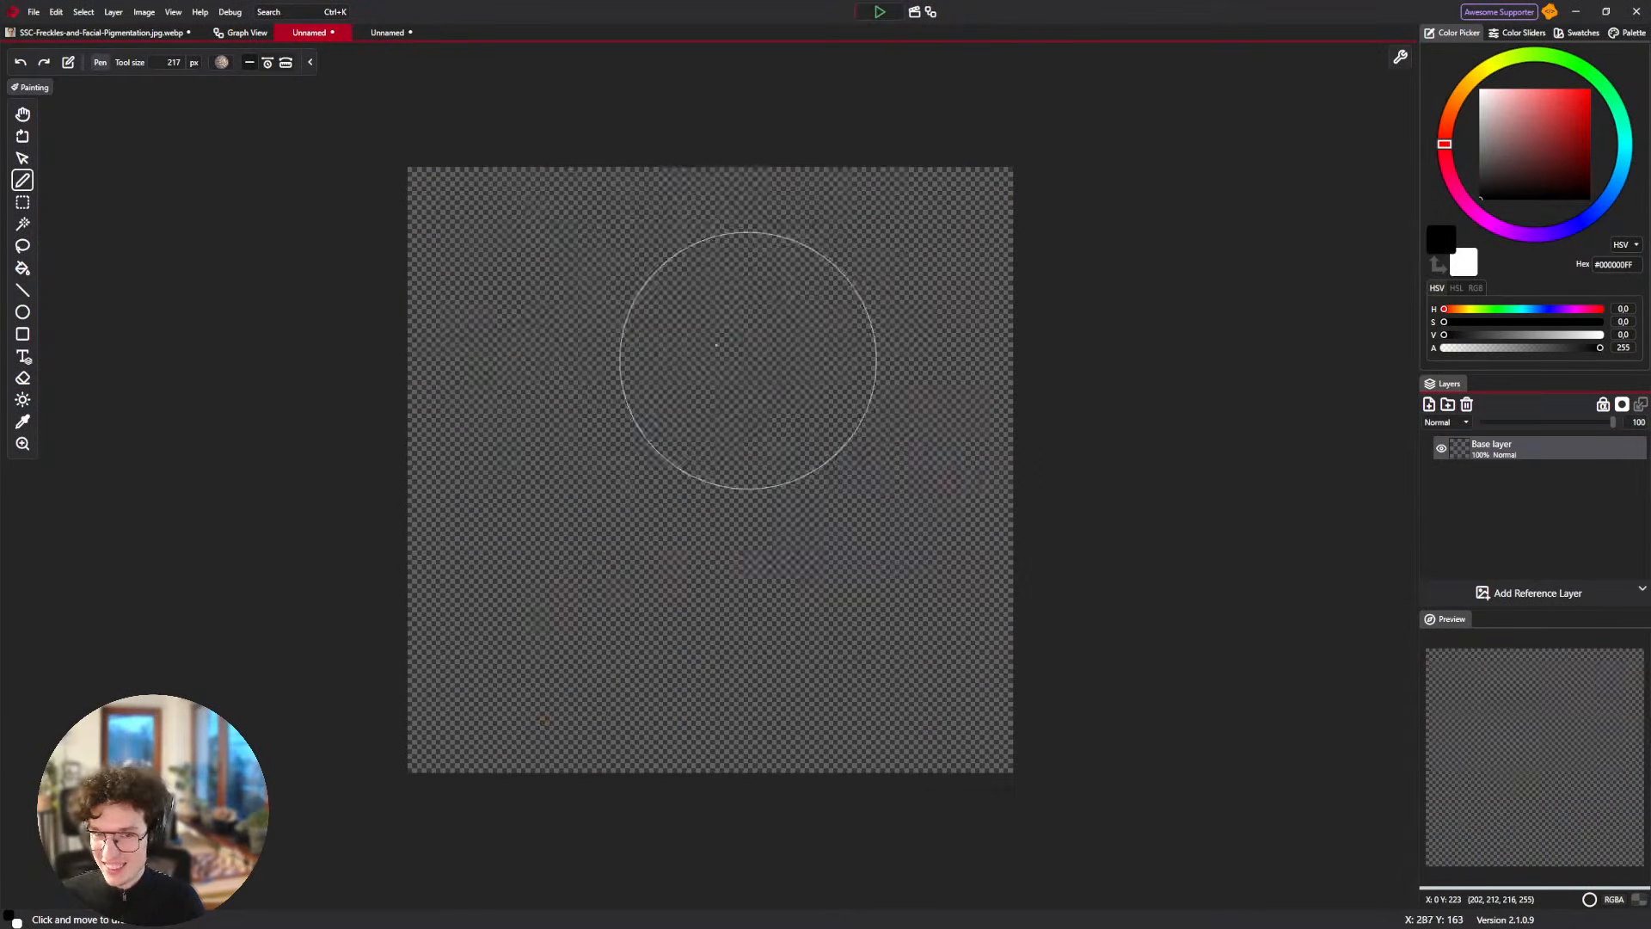
# Return to the brush graph of the wide Unnamed document and set the Brush Output's Spacing to 8,33.
pyautogui.click(253, 36)
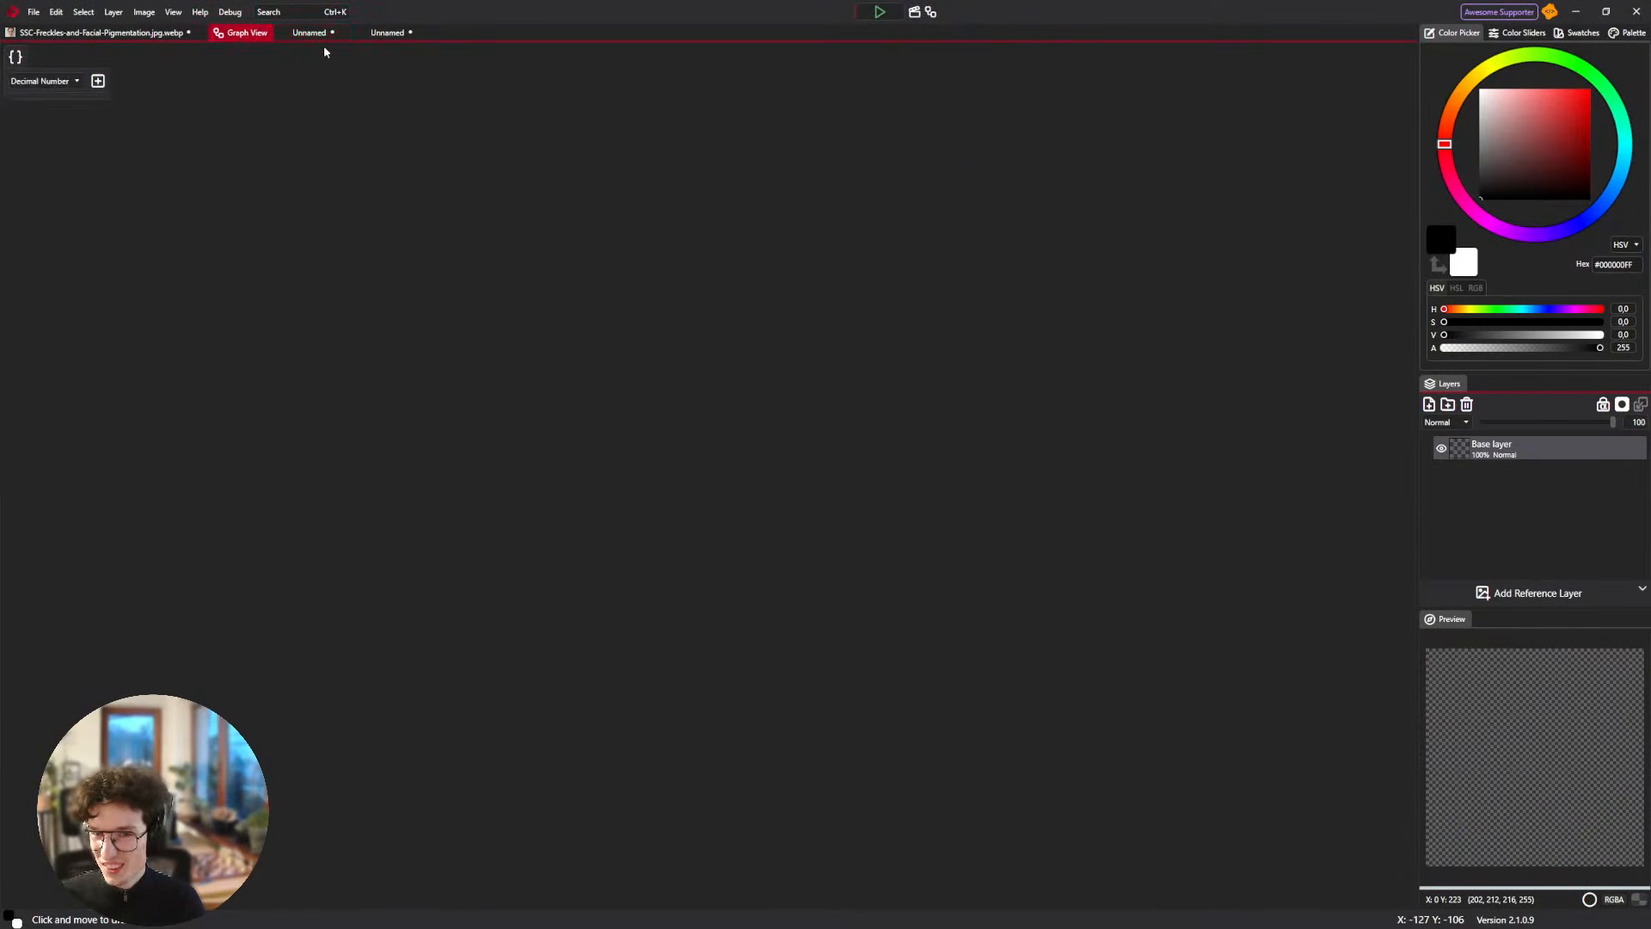
pyautogui.click(320, 35)
pyautogui.click(384, 35)
pyautogui.click(320, 35)
pyautogui.click(246, 34)
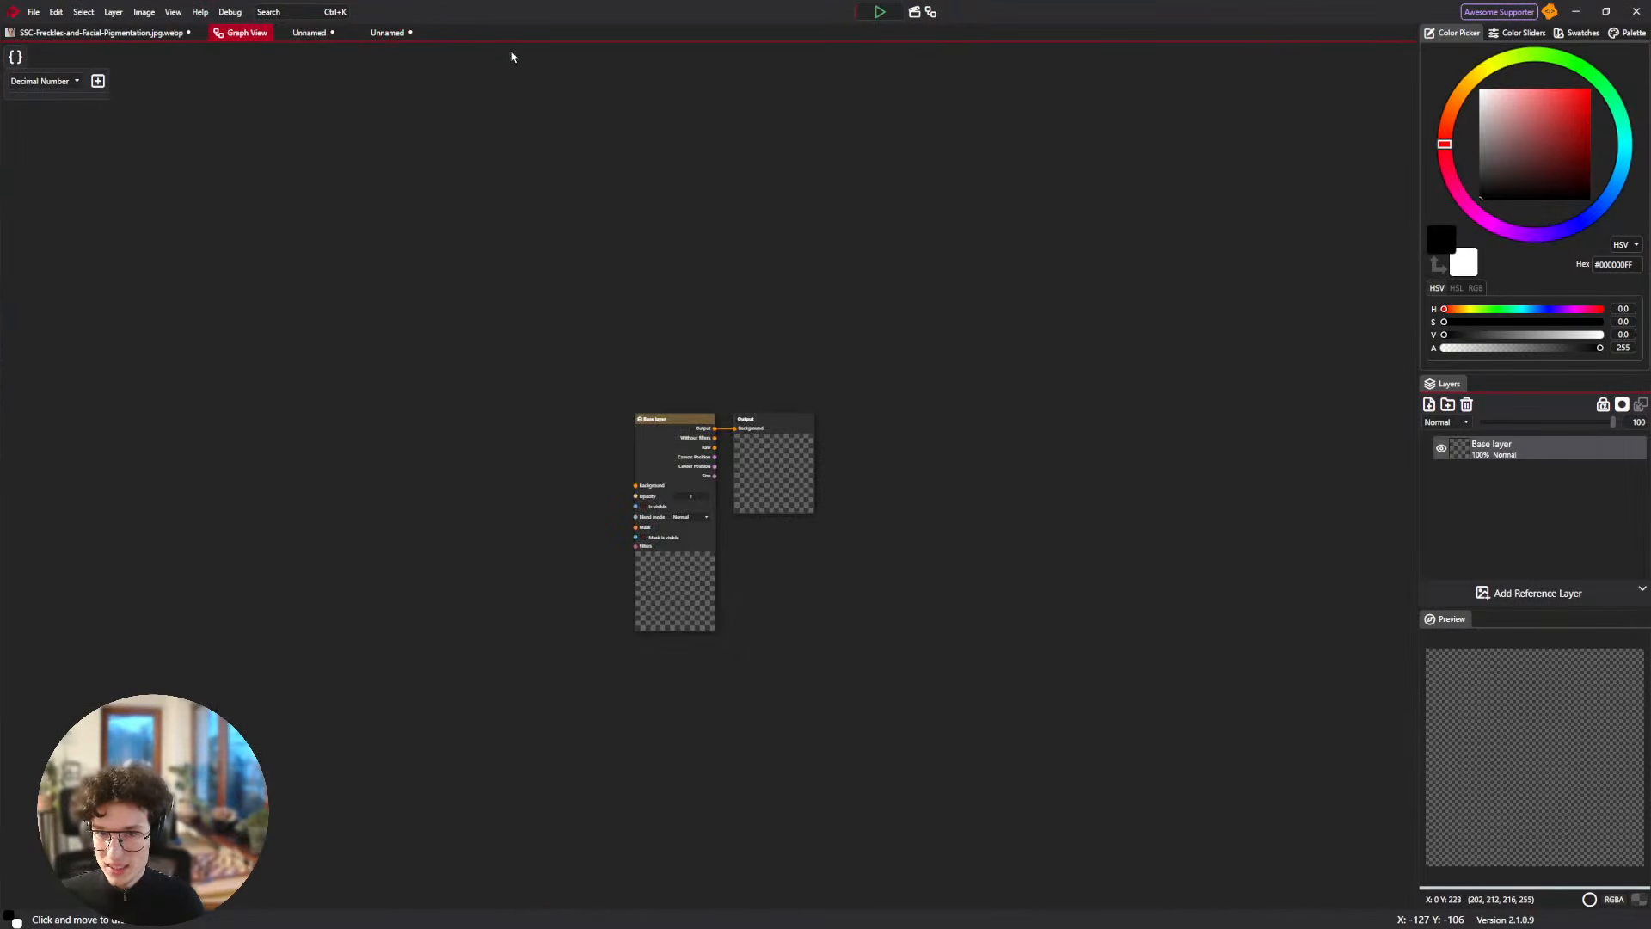
pyautogui.click(387, 32)
pyautogui.click(245, 32)
pyautogui.scroll(5, 713, 289)
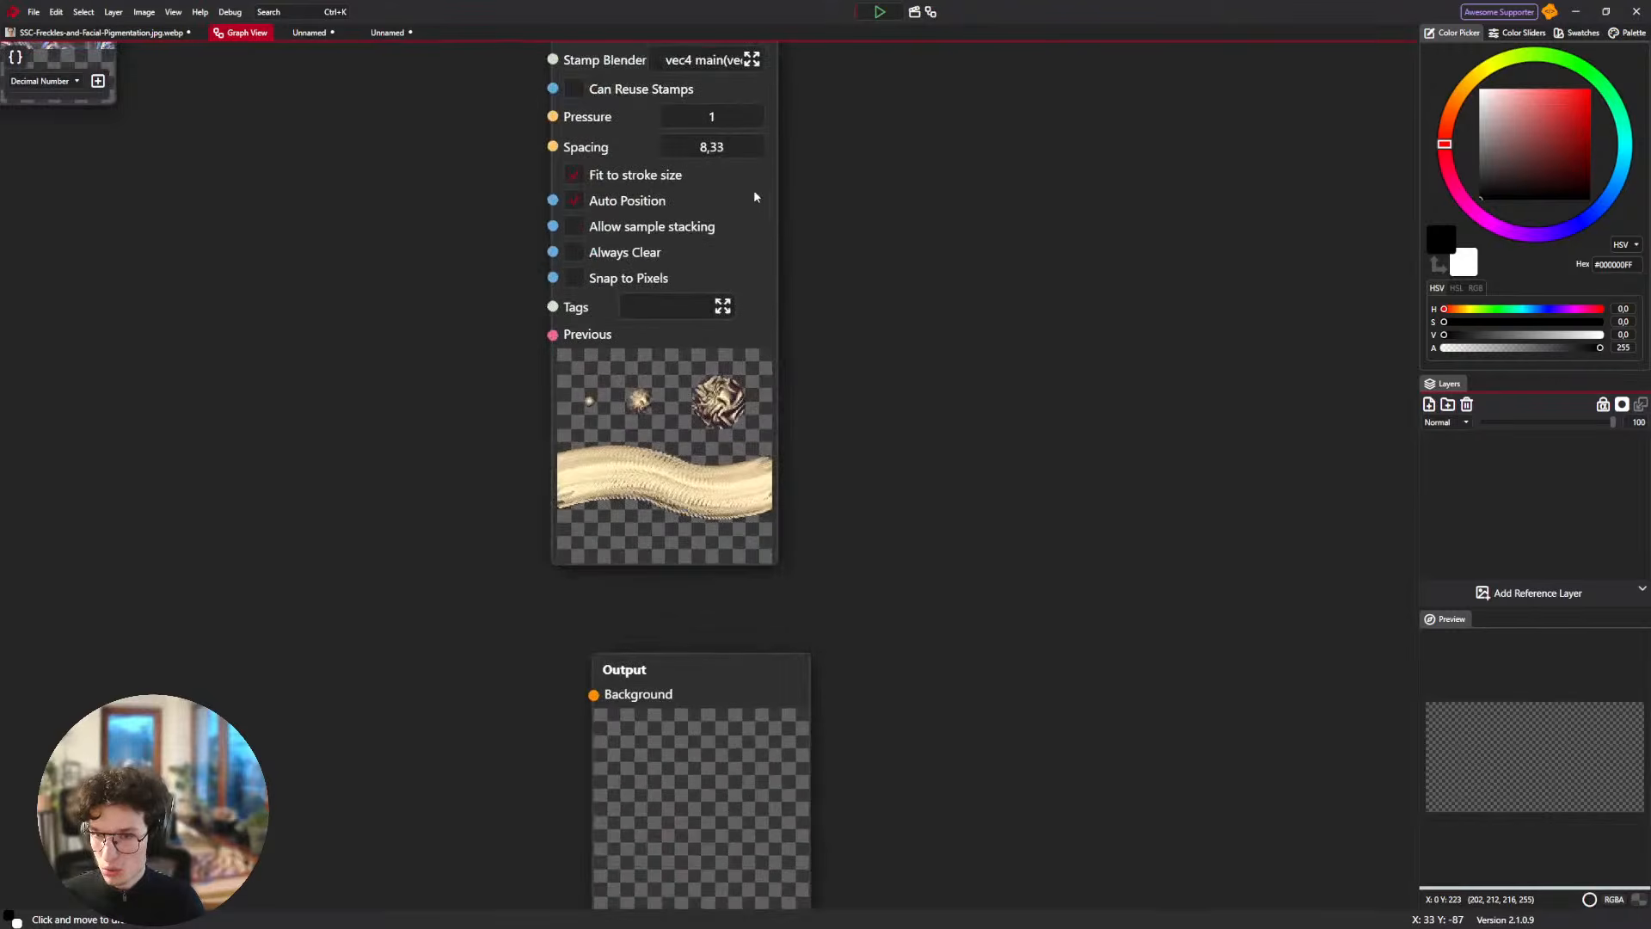
# Change the Stamp Blender comparison to the green channel so it reads "src.g > dst.g ? src : dst;".
pyautogui.moveTo(754, 189); pyautogui.dragTo(790, 437)
pyautogui.click(786, 303)
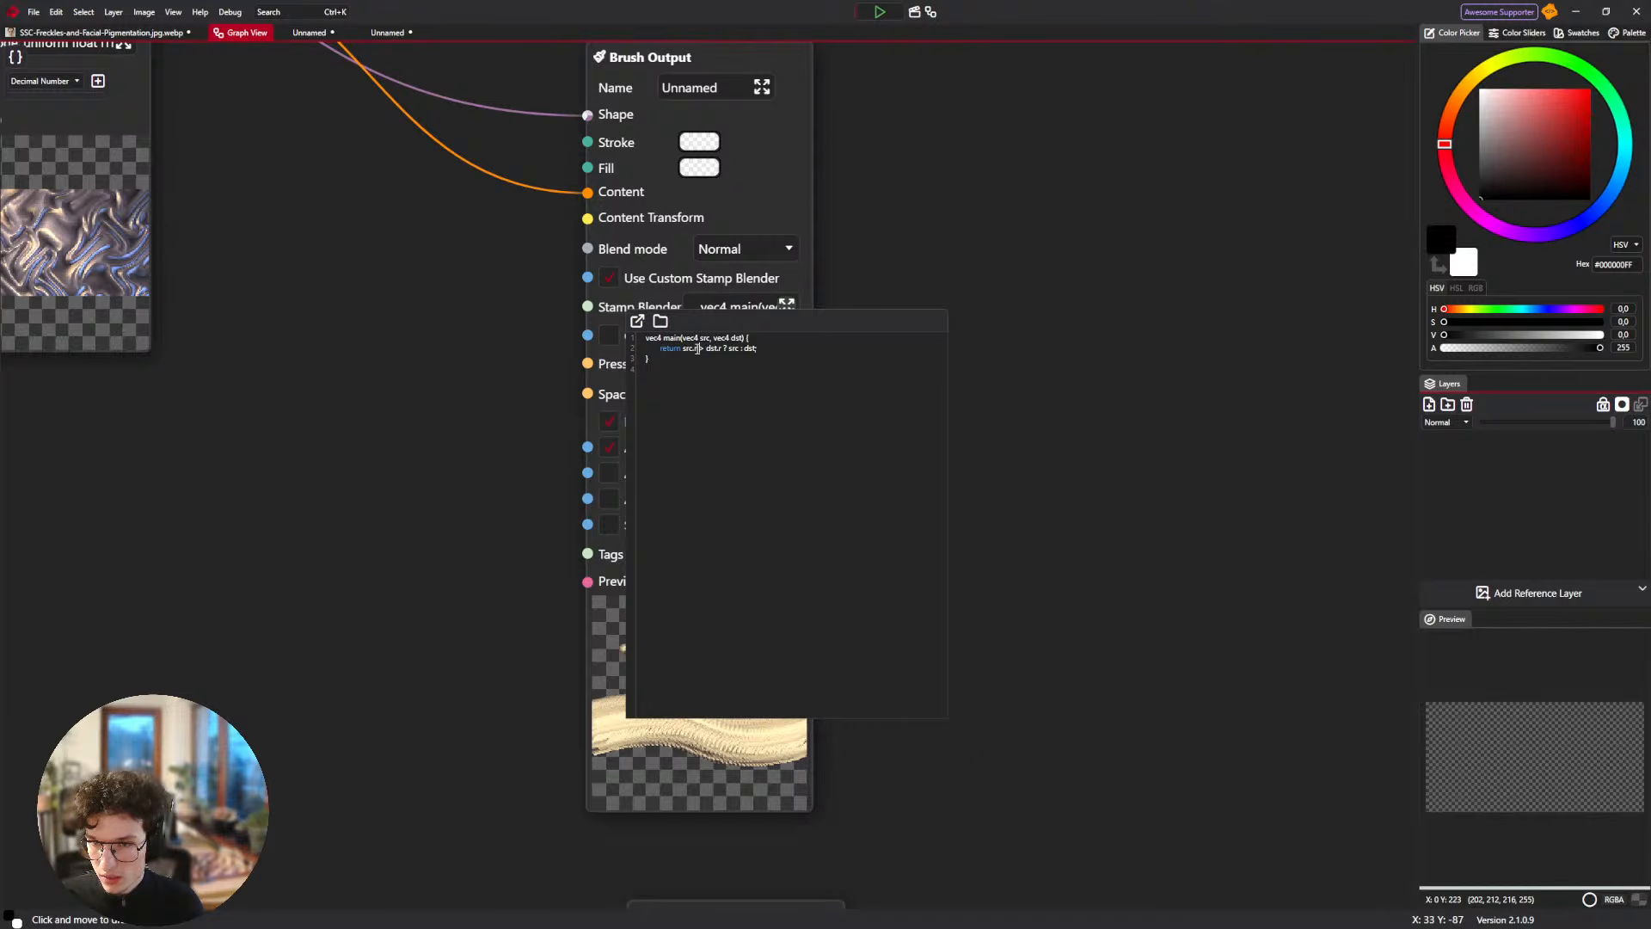
pyautogui.write('g')
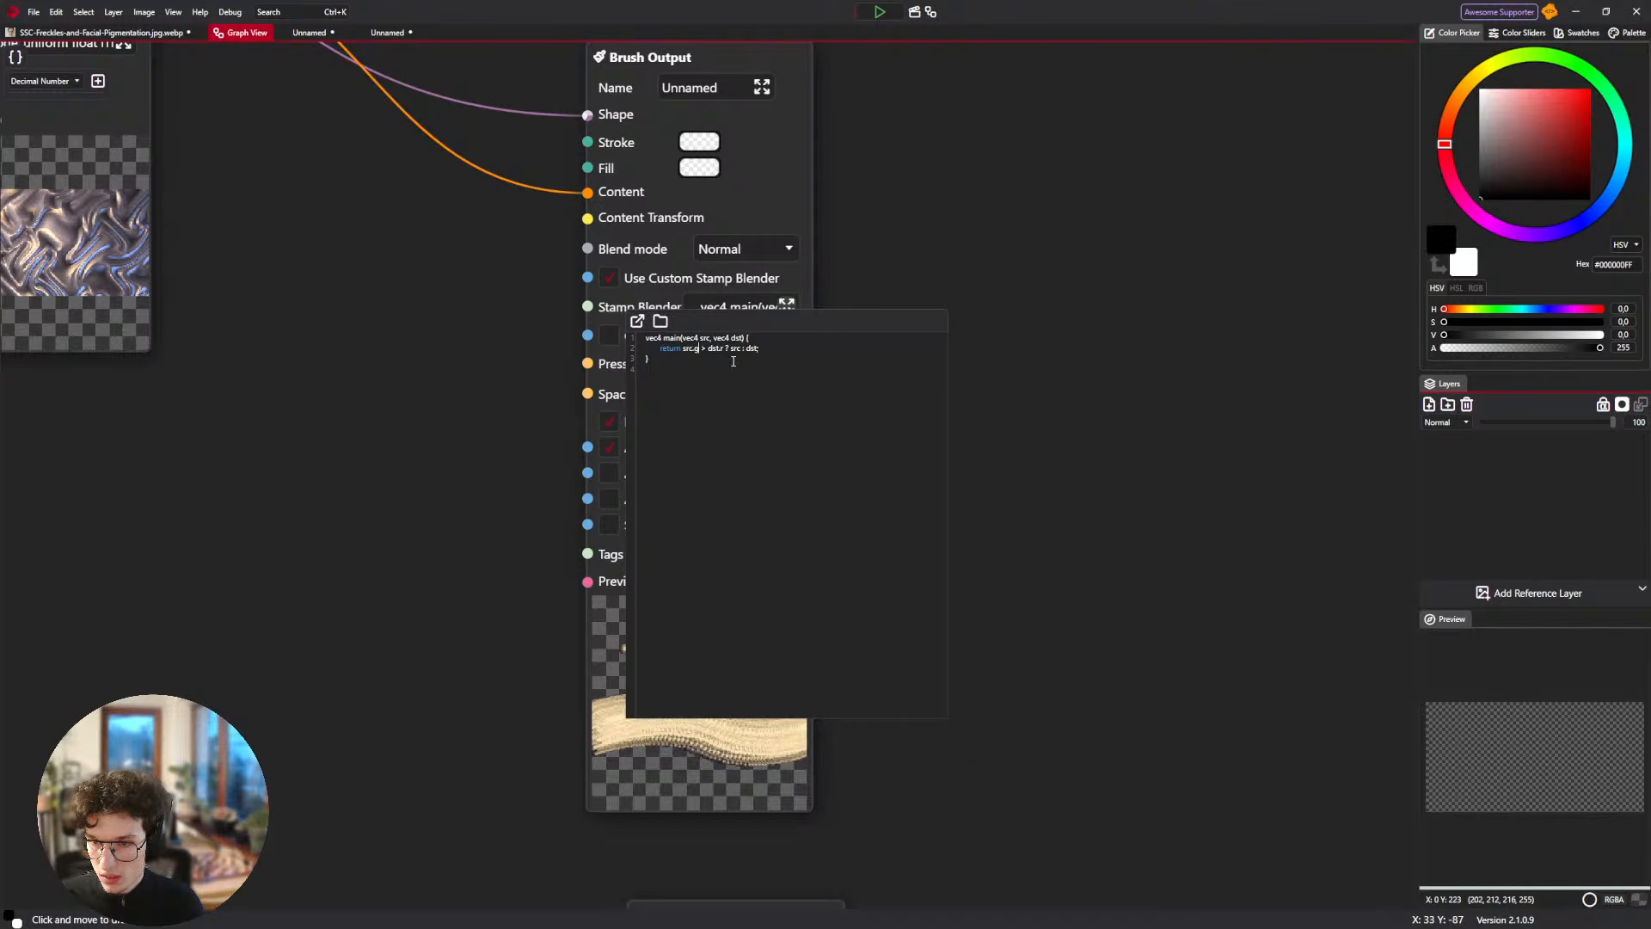
pyautogui.press('BackSpace')
pyautogui.write('g')
pyautogui.click(1081, 403)
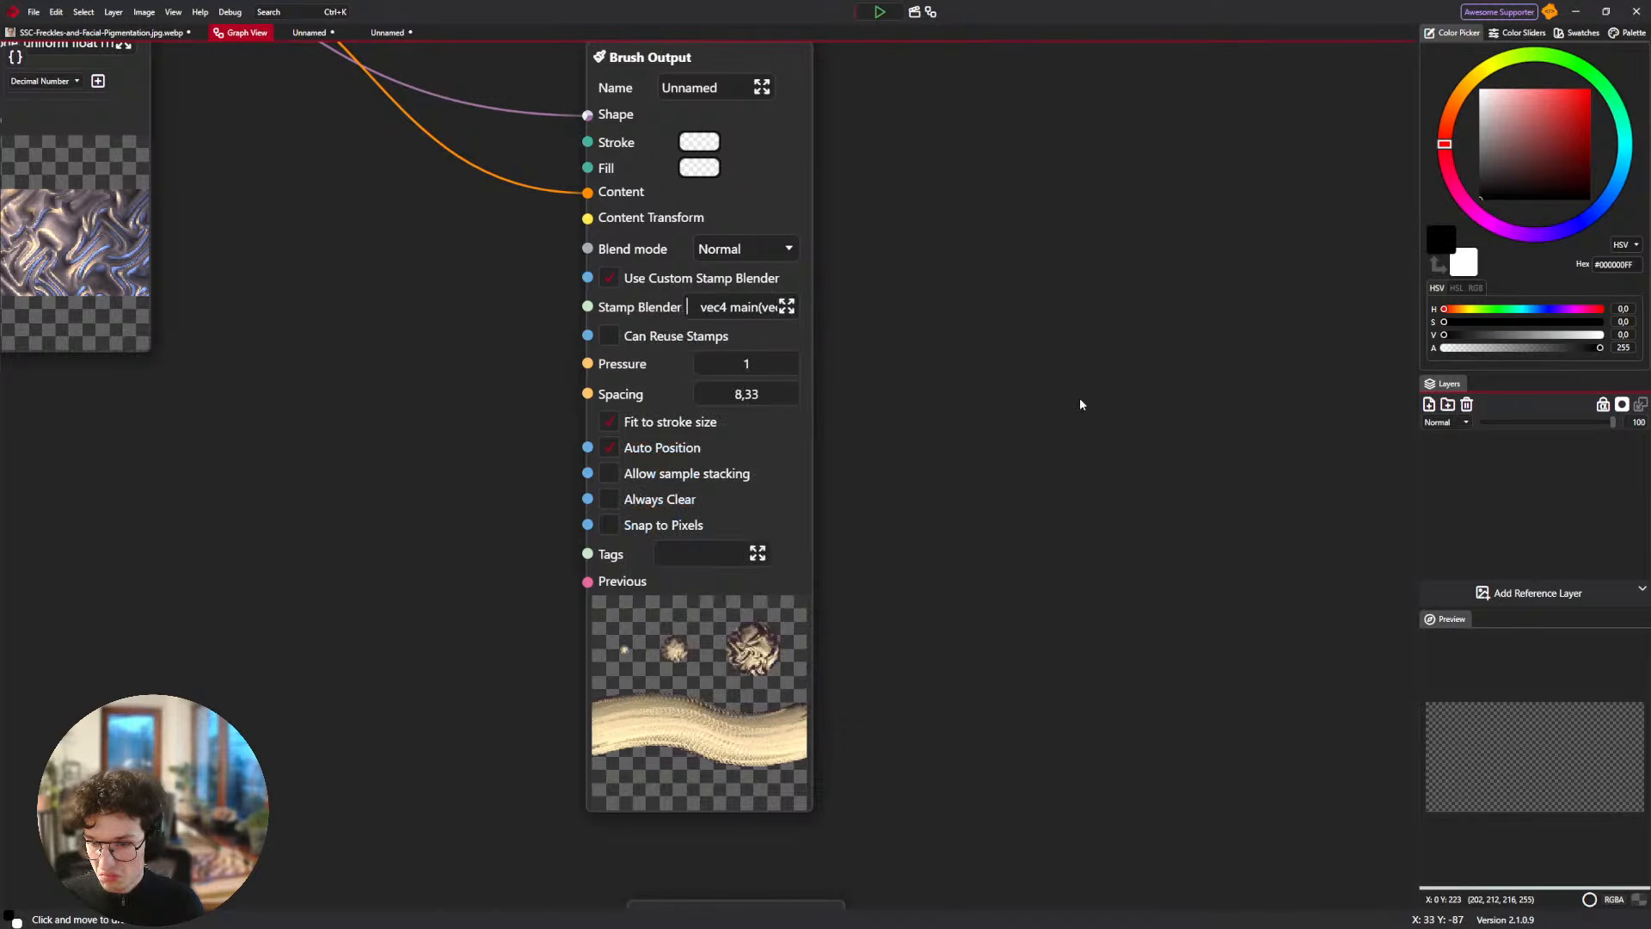
# Paint Pen test strokes on the square Unnamed canvas, inspect the texture up close, and undo the last stroke.
pyautogui.click(339, 39)
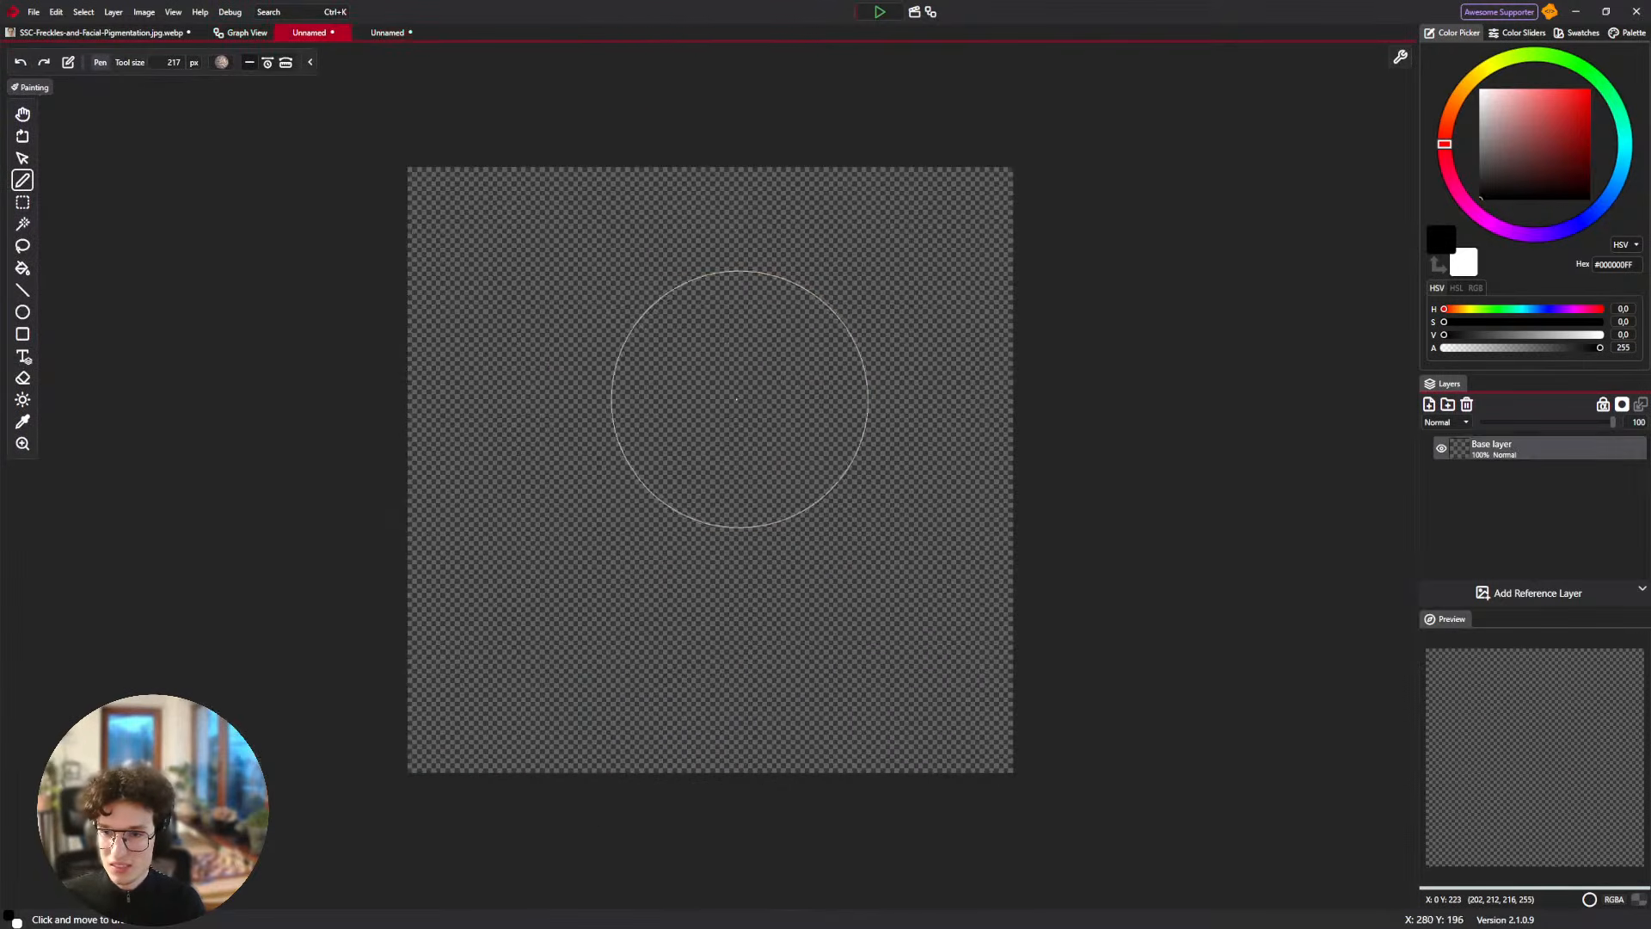
pyautogui.moveTo(737, 404)
pyautogui.mouseDown()
pyautogui.moveTo(651, 499)
pyautogui.moveTo(774, 481)
pyautogui.moveTo(713, 345)
pyautogui.moveTo(568, 404)
pyautogui.moveTo(832, 506)
pyautogui.moveTo(944, 247)
pyautogui.moveTo(538, 166)
pyautogui.moveTo(461, 620)
pyautogui.moveTo(968, 507)
pyautogui.moveTo(965, 667)
pyautogui.moveTo(608, 656)
pyautogui.moveTo(779, 551)
pyautogui.mouseUp()
pyautogui.scroll(8, 692, 482)
pyautogui.scroll(-12, 695, 475)
pyautogui.scroll(10, 602, 465)
pyautogui.moveTo(516, 385)
pyautogui.mouseDown()
pyautogui.moveTo(480, 389)
pyautogui.moveTo(598, 408)
pyautogui.mouseUp()
pyautogui.scroll(-5, 590, 380)
pyautogui.hotkey('ctrl', 'z')
# Undo a trial stroke across the canvas and cover the whole square canvas with overlapping Pen strokes.
pyautogui.moveTo(293, 317)
pyautogui.mouseDown()
pyautogui.moveTo(858, 322)
pyautogui.moveTo(1152, 289)
pyautogui.mouseUp()
pyautogui.hotkey('ctrl', 'z')
pyautogui.moveTo(1217, 238)
pyautogui.mouseDown()
pyautogui.moveTo(674, 240)
pyautogui.moveTo(553, 276)
pyautogui.moveTo(528, 553)
pyautogui.moveTo(933, 482)
pyautogui.mouseUp()
pyautogui.moveTo(1054, 485)
pyautogui.mouseDown()
pyautogui.moveTo(1176, 688)
pyautogui.moveTo(1136, 206)
pyautogui.moveTo(965, 565)
pyautogui.mouseUp()
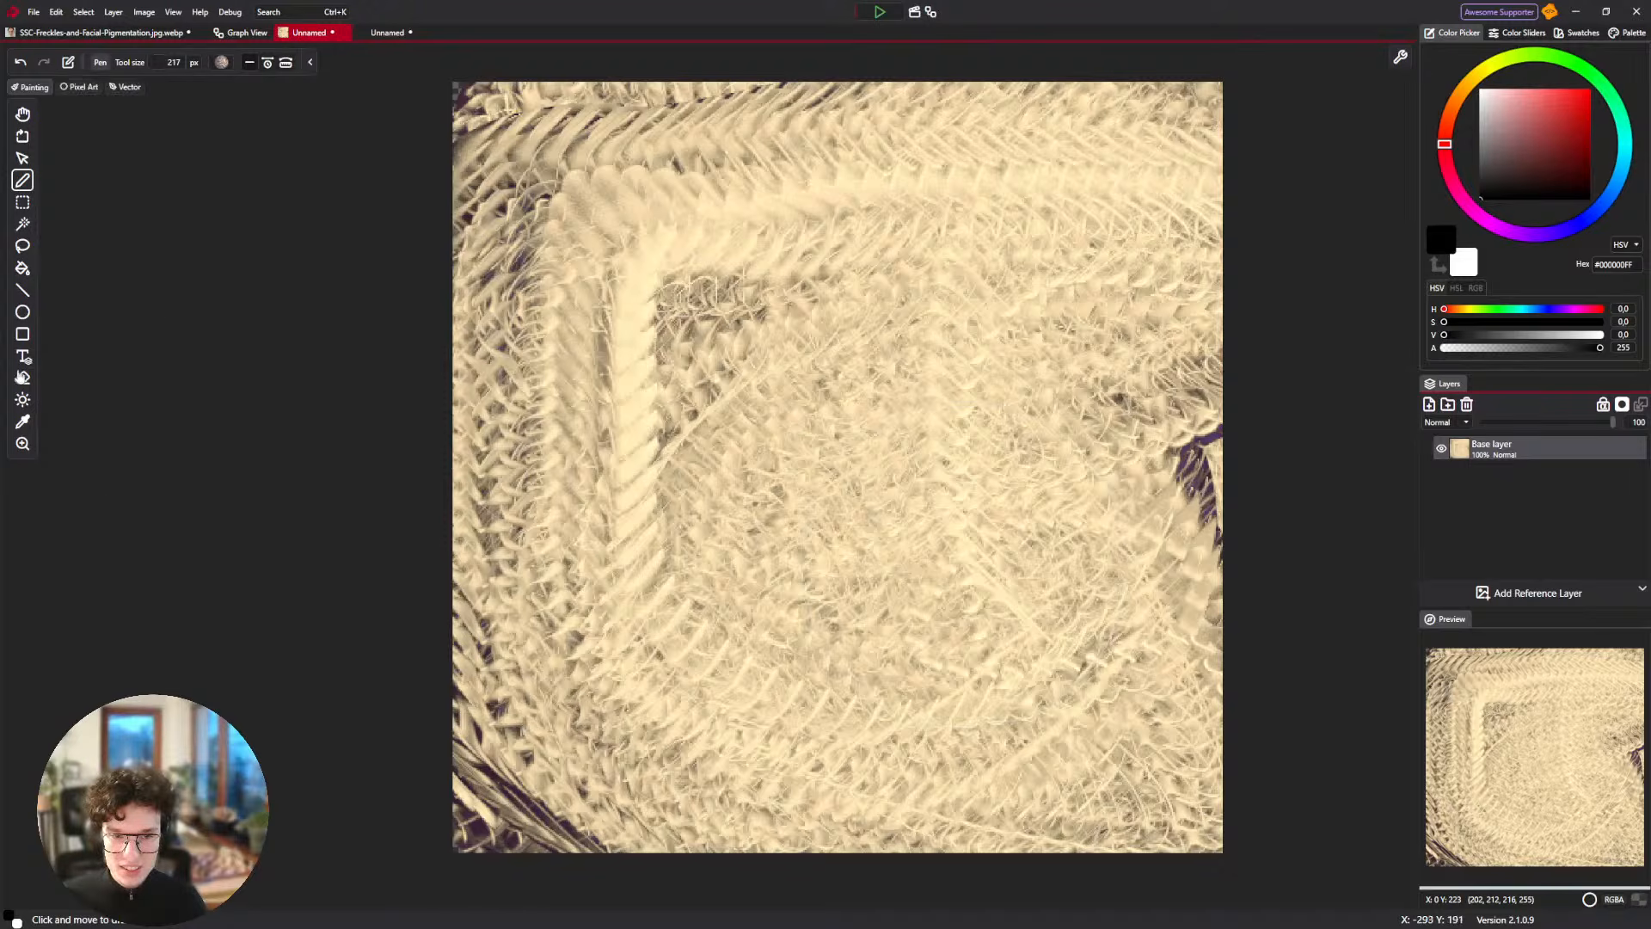
# Add a two-line text reading "hey" and "hay" over the painted canvas.
pyautogui.click(23, 357)
pyautogui.click(658, 331)
pyautogui.write('hey')
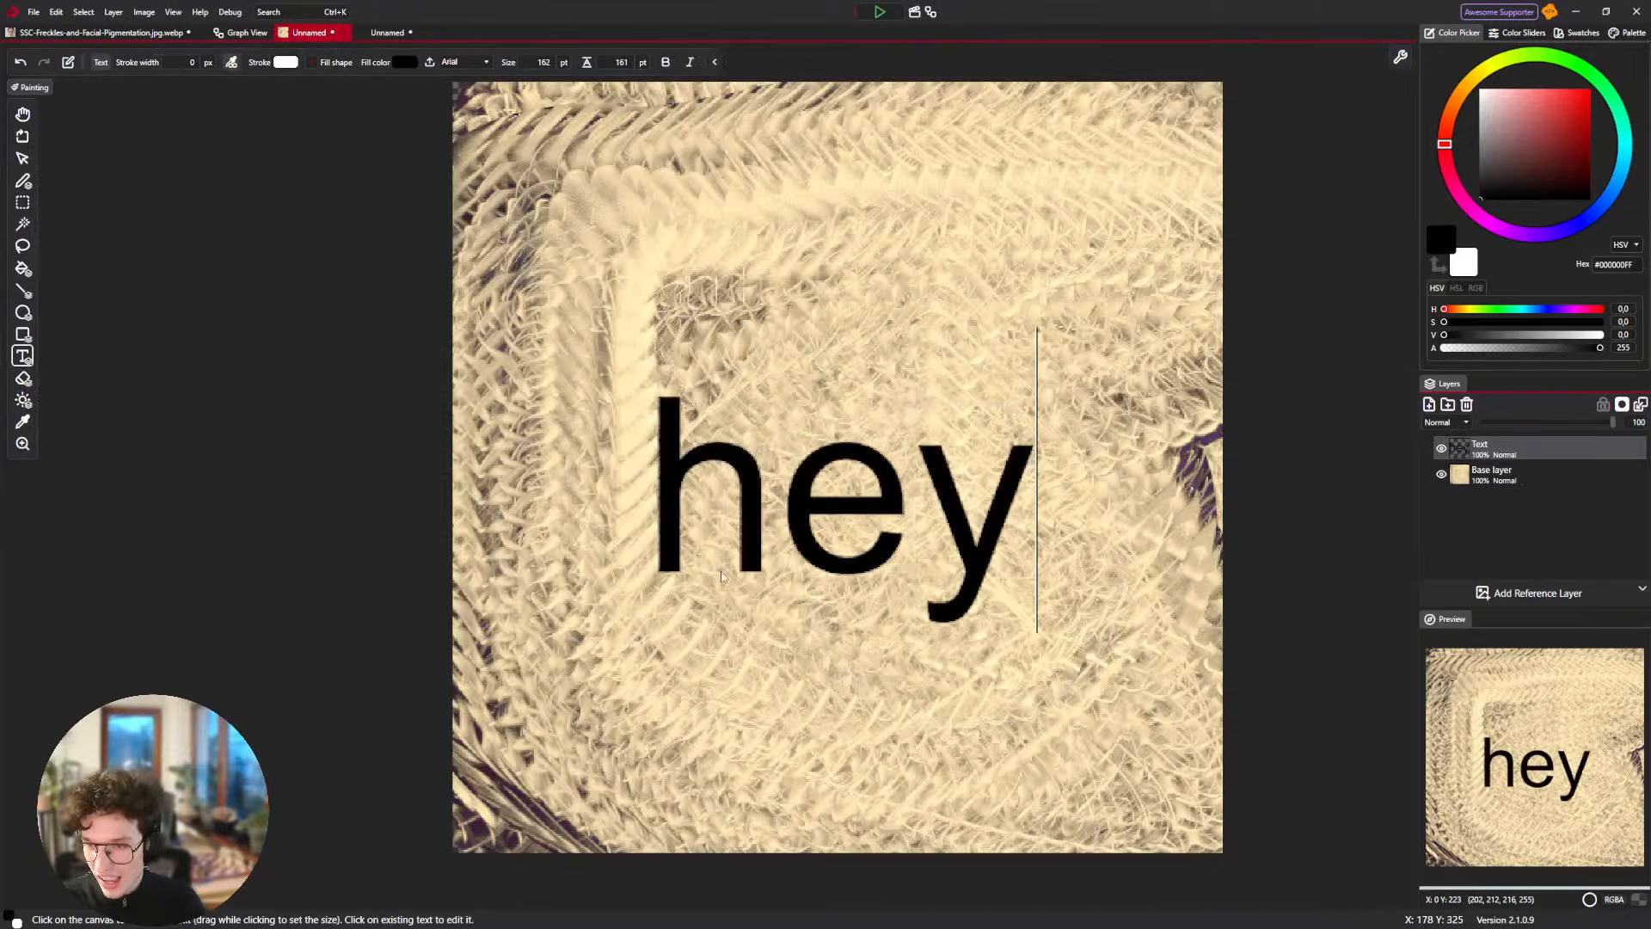
pyautogui.press('Return')
pyautogui.write('hay')
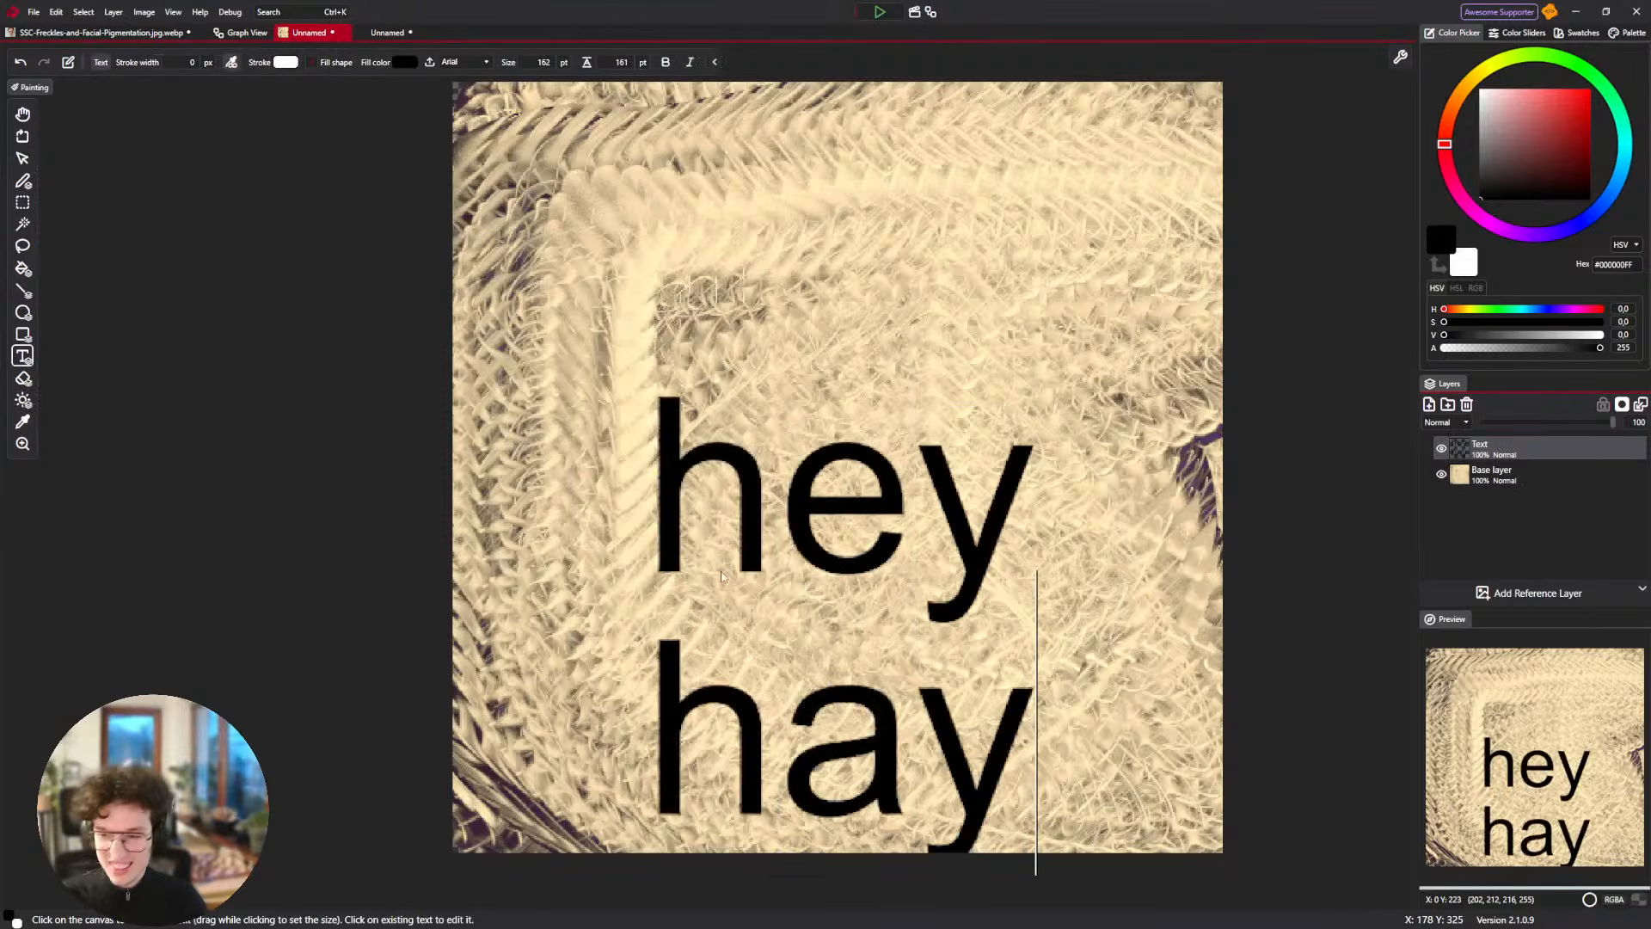
# Delete the "hey" line from the text and remove the remaining text layer.
pyautogui.moveTo(990, 521); pyautogui.dragTo(636, 431)
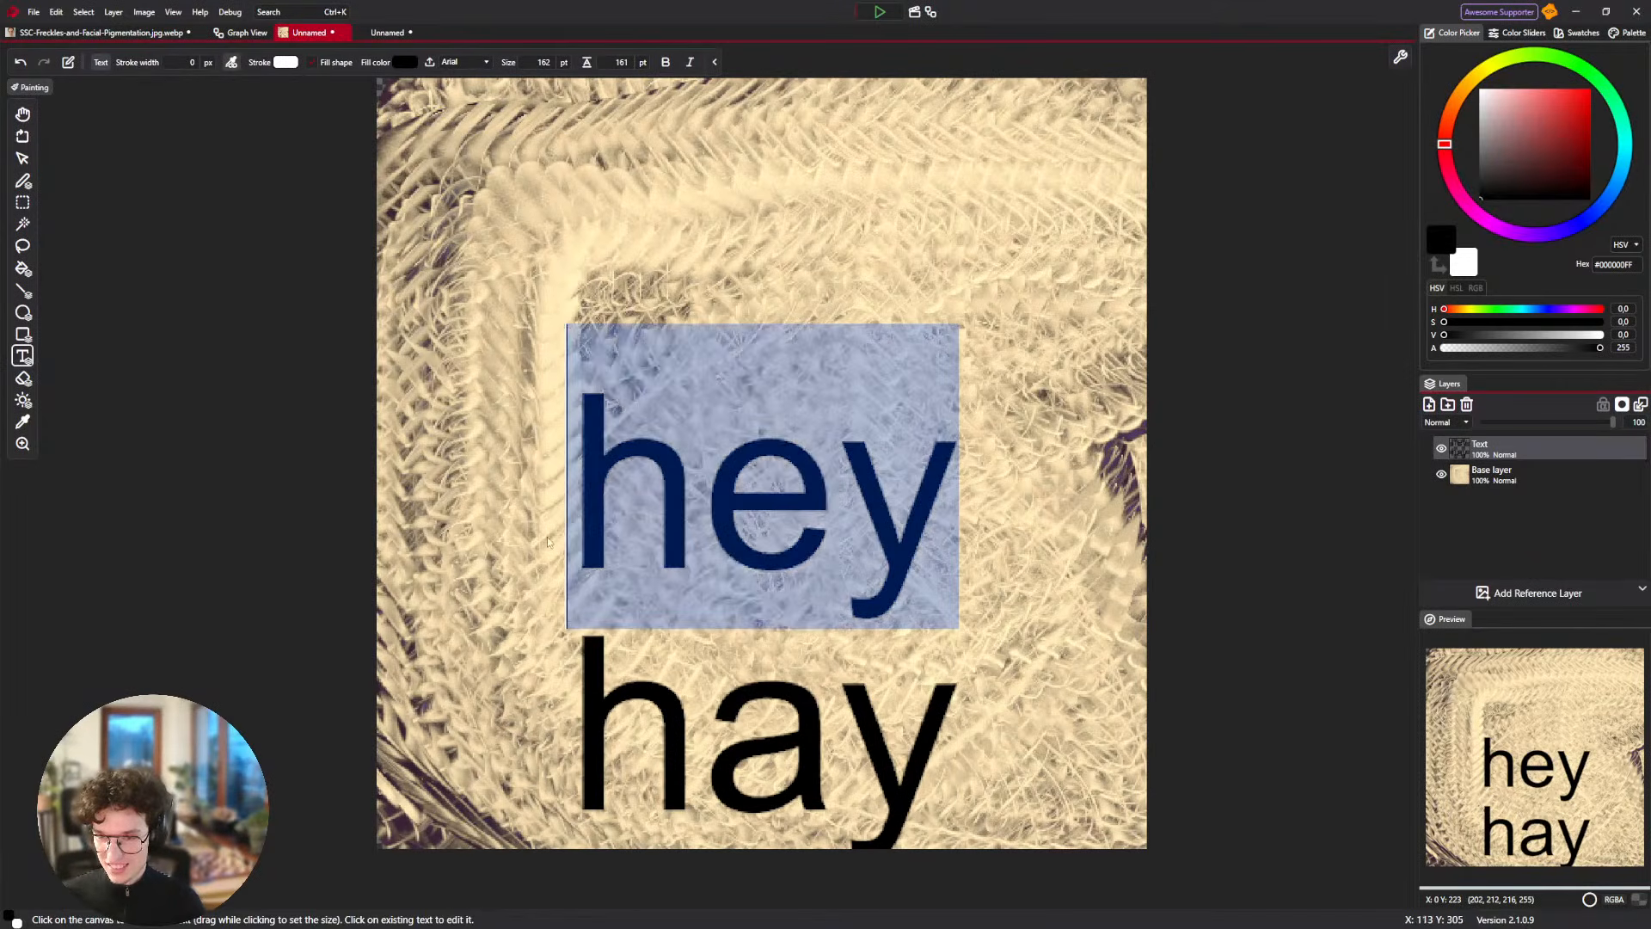
pyautogui.press('BackSpace')
pyautogui.press('Delete')
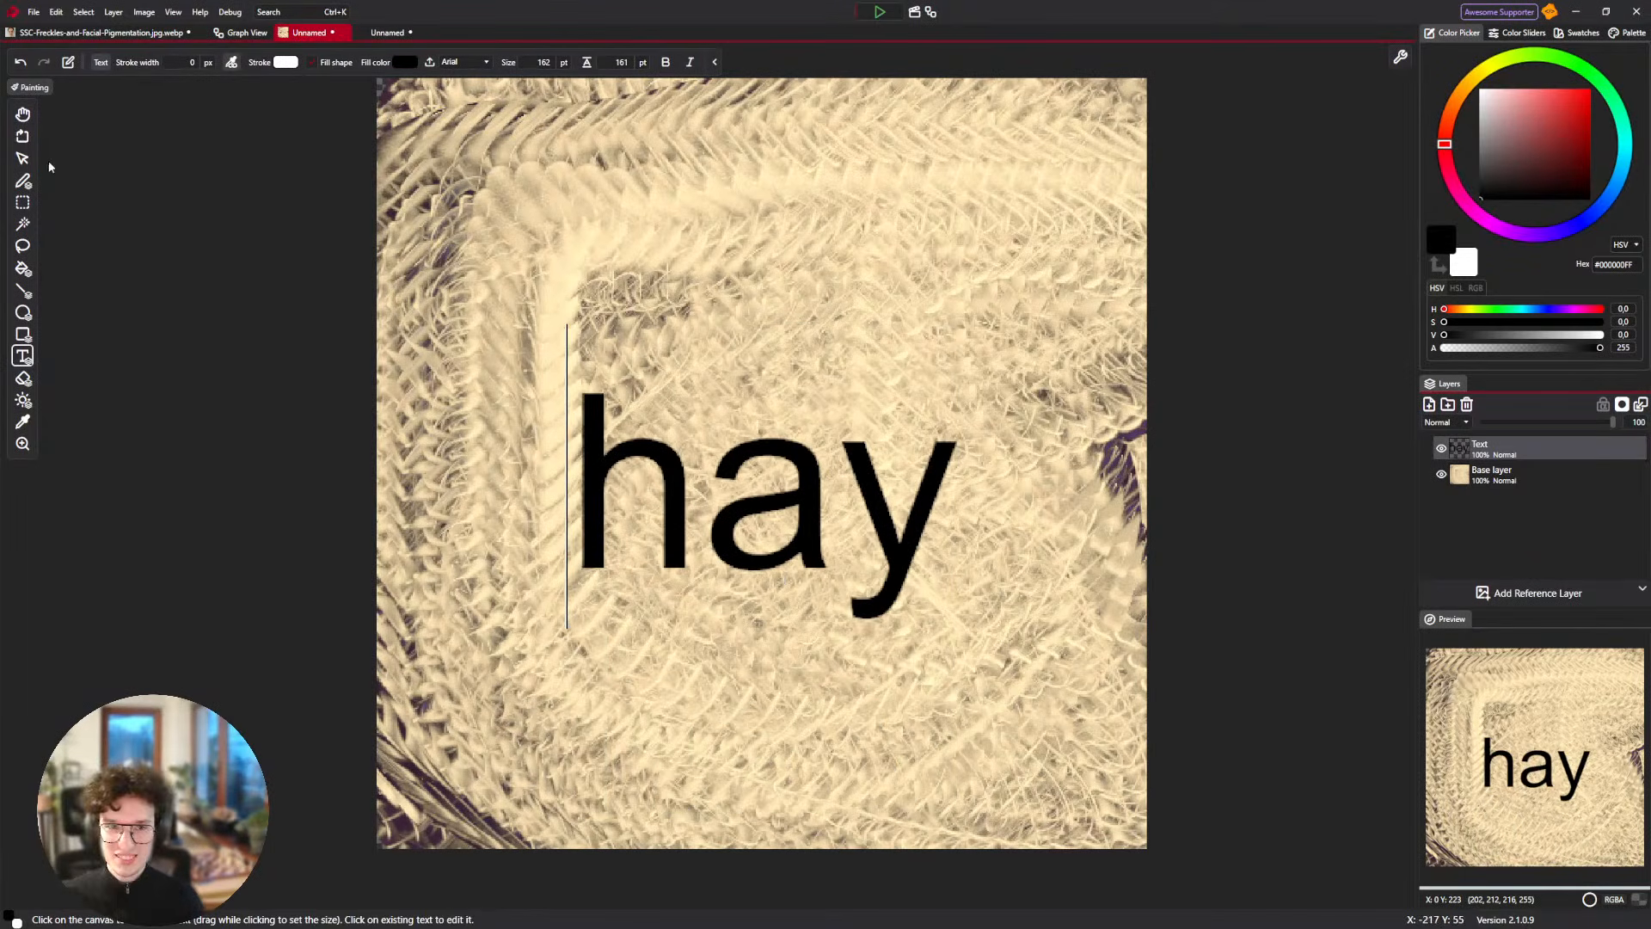
pyautogui.click(23, 159)
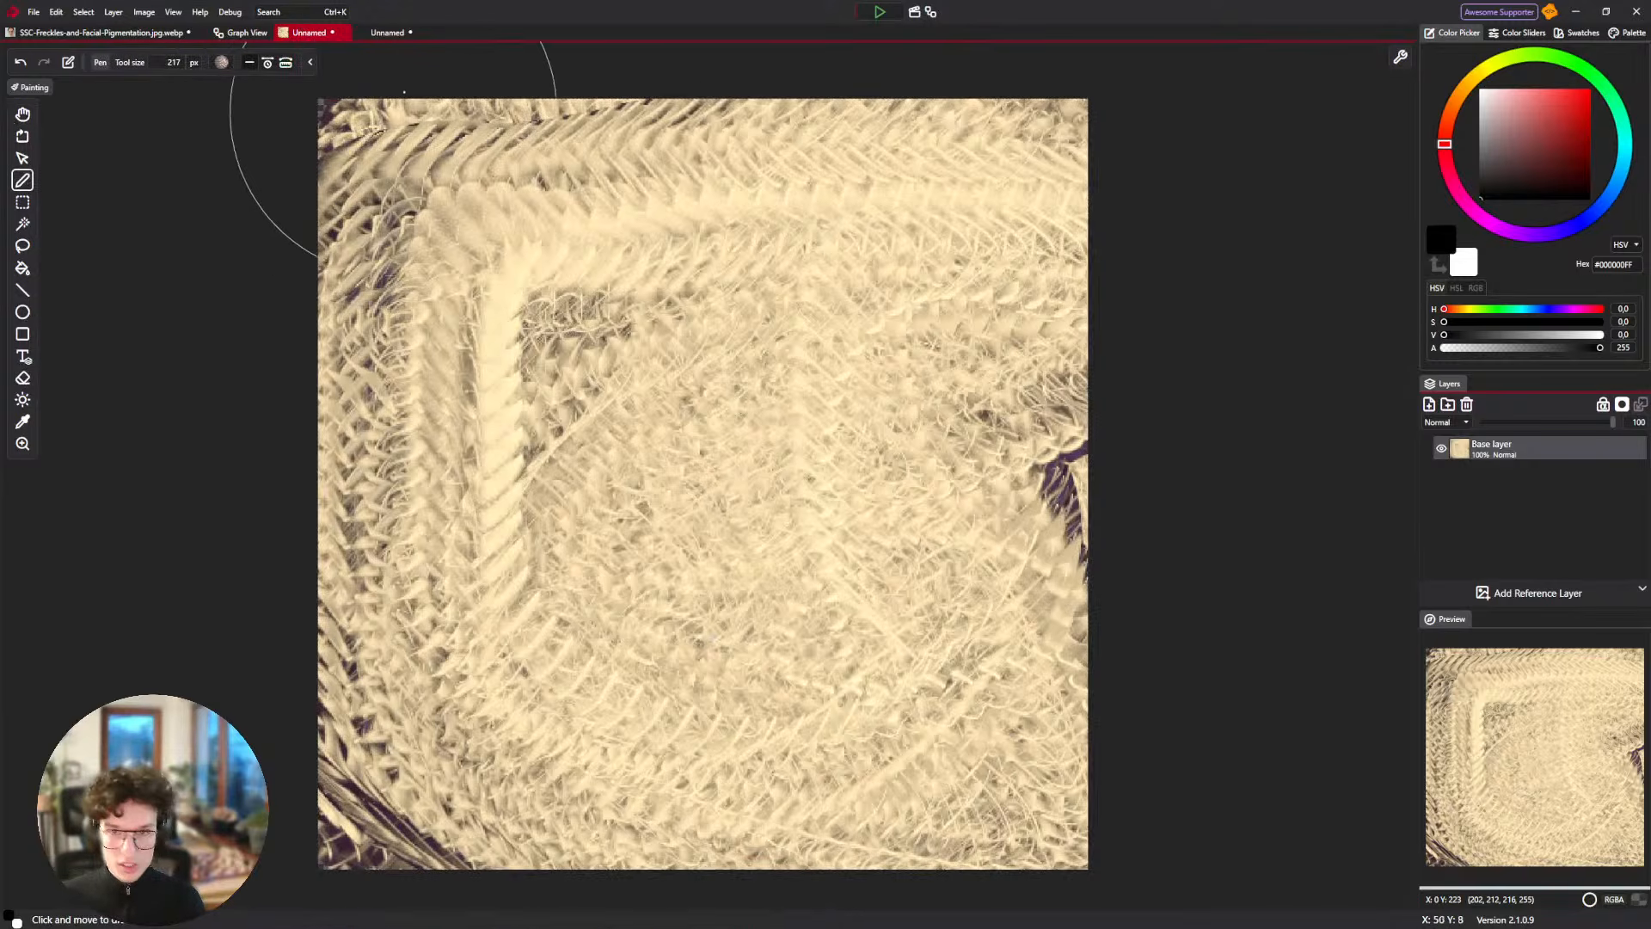
# Open the node graph of the wide Unnamed document that contains the brush nodes.
pyautogui.click(232, 35)
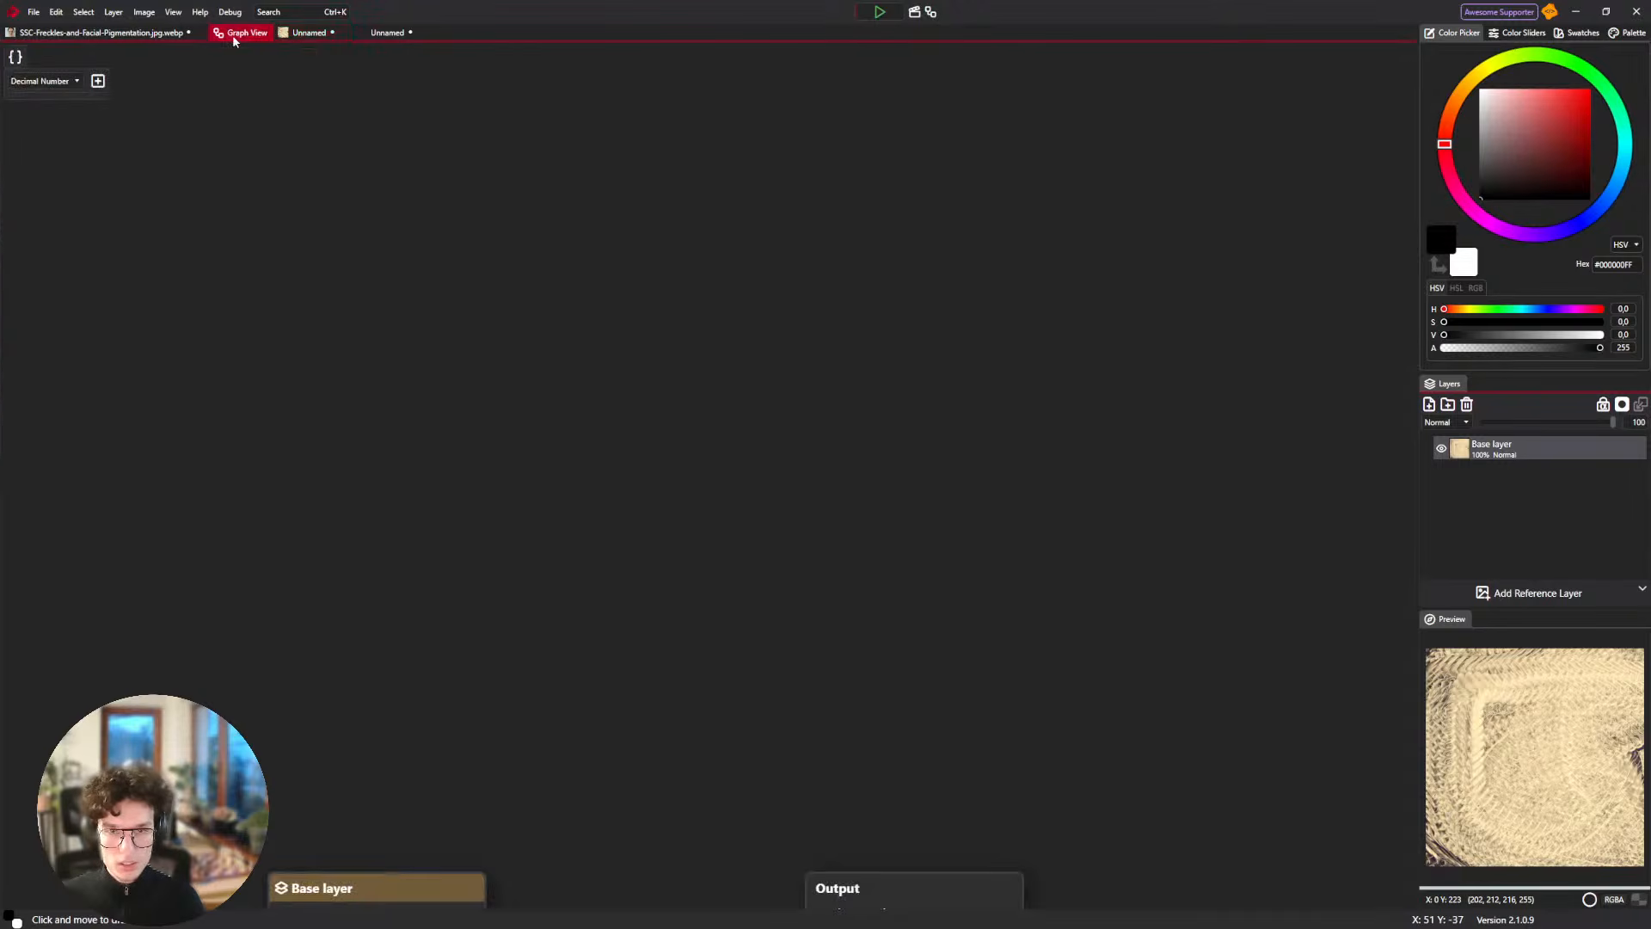
pyautogui.click(389, 33)
pyautogui.click(310, 32)
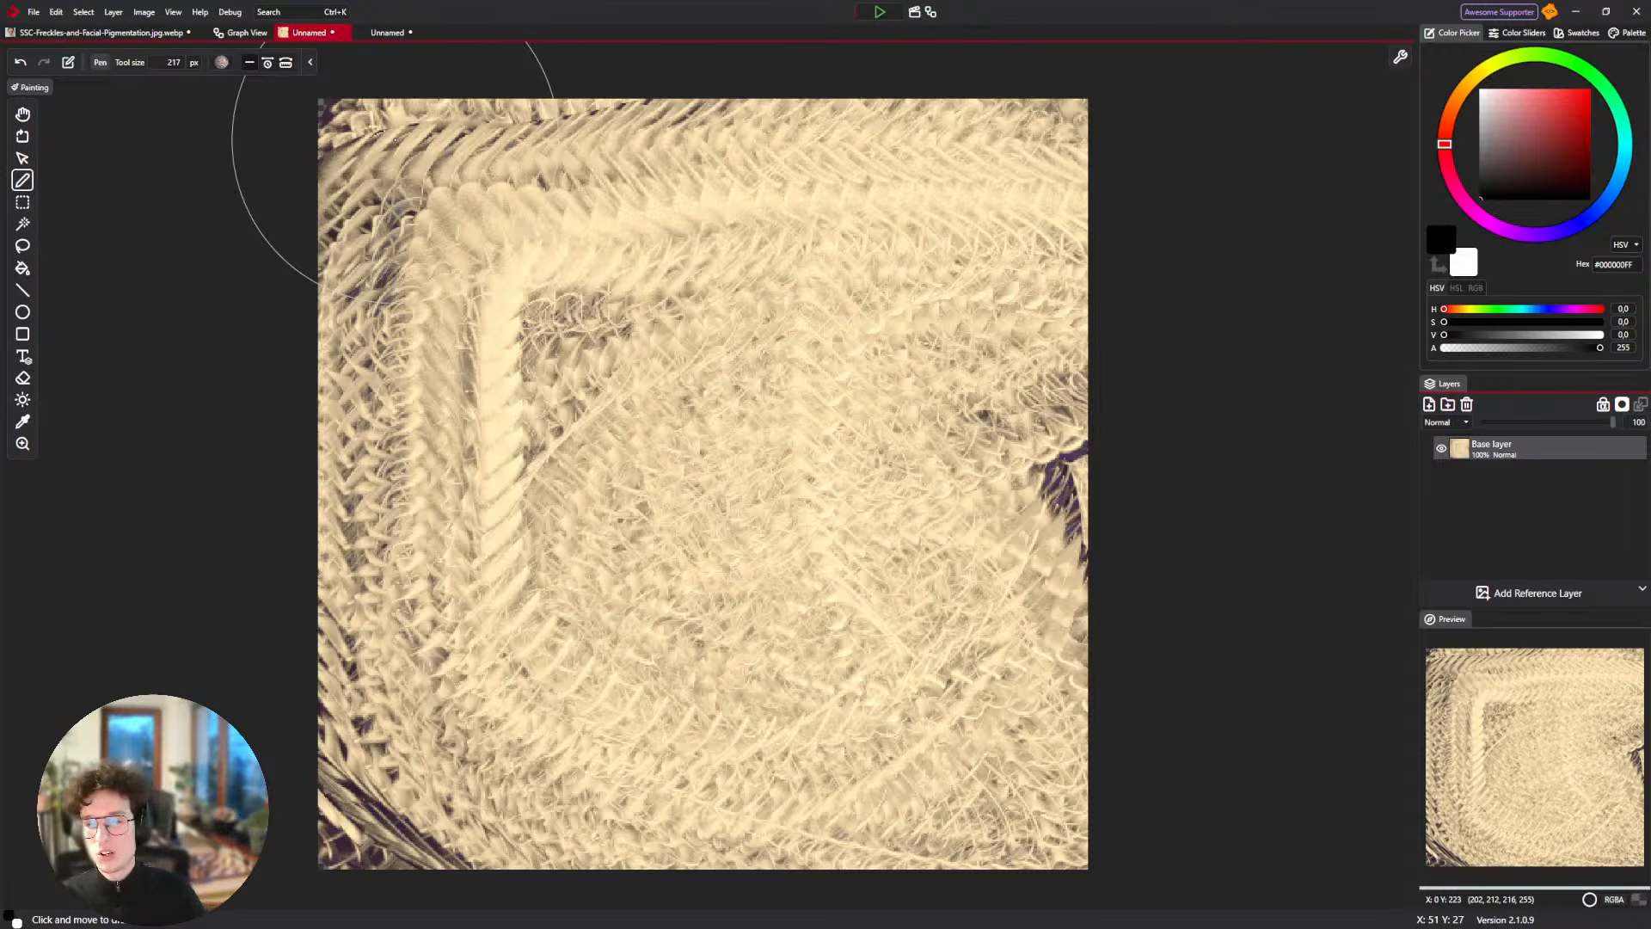
pyautogui.click(212, 32)
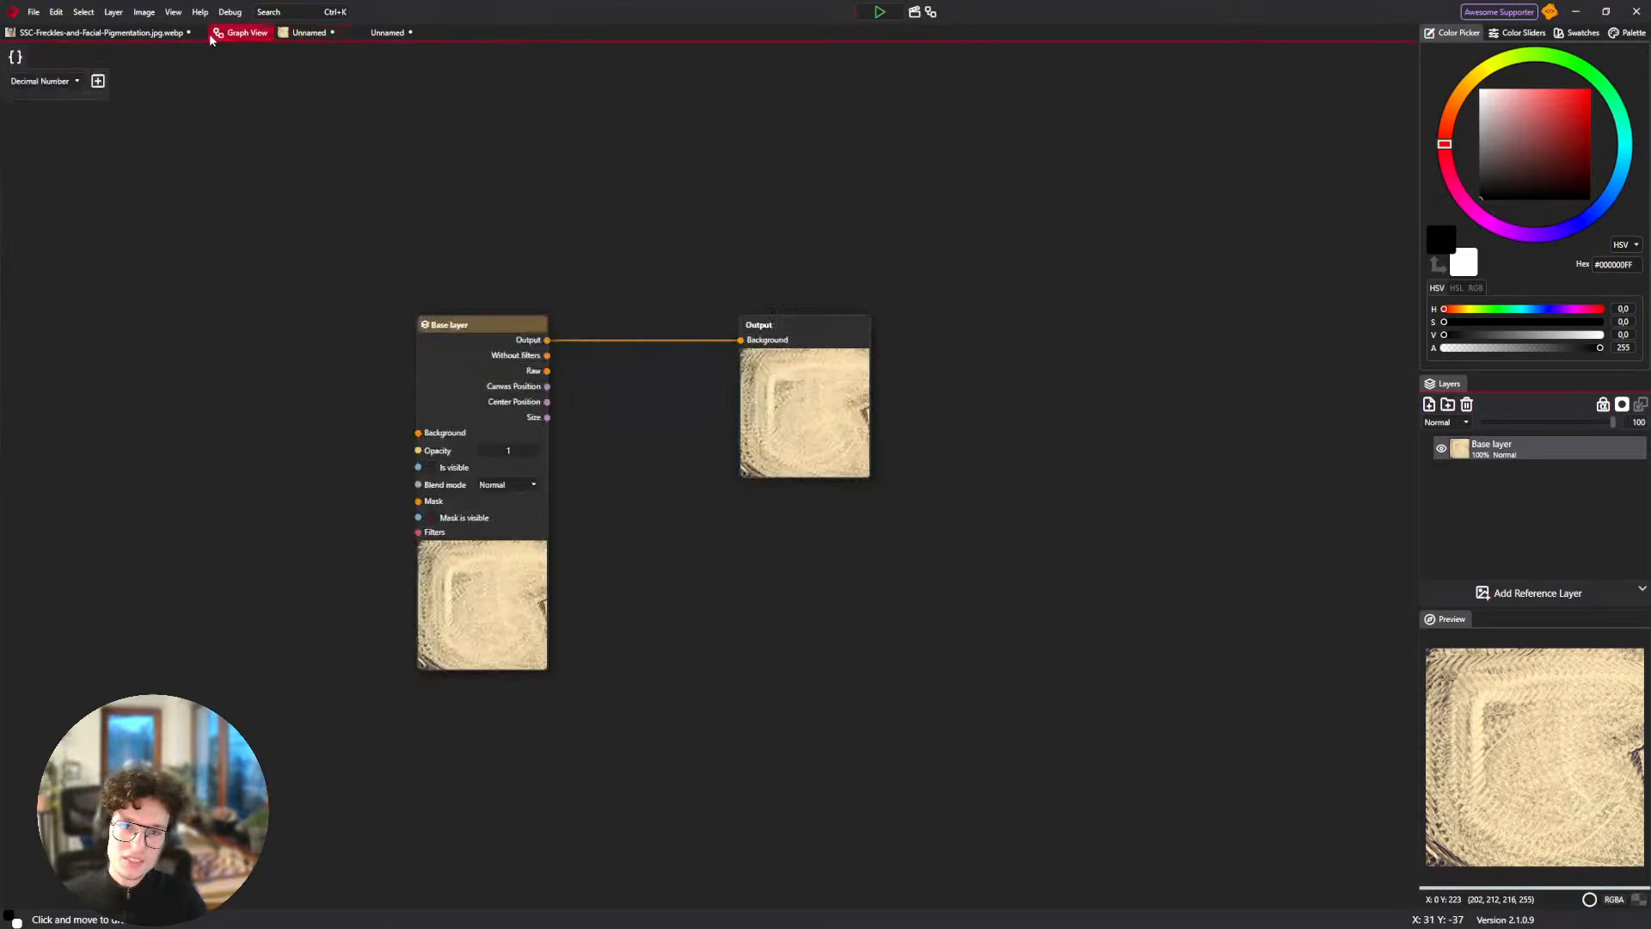
pyautogui.click(308, 33)
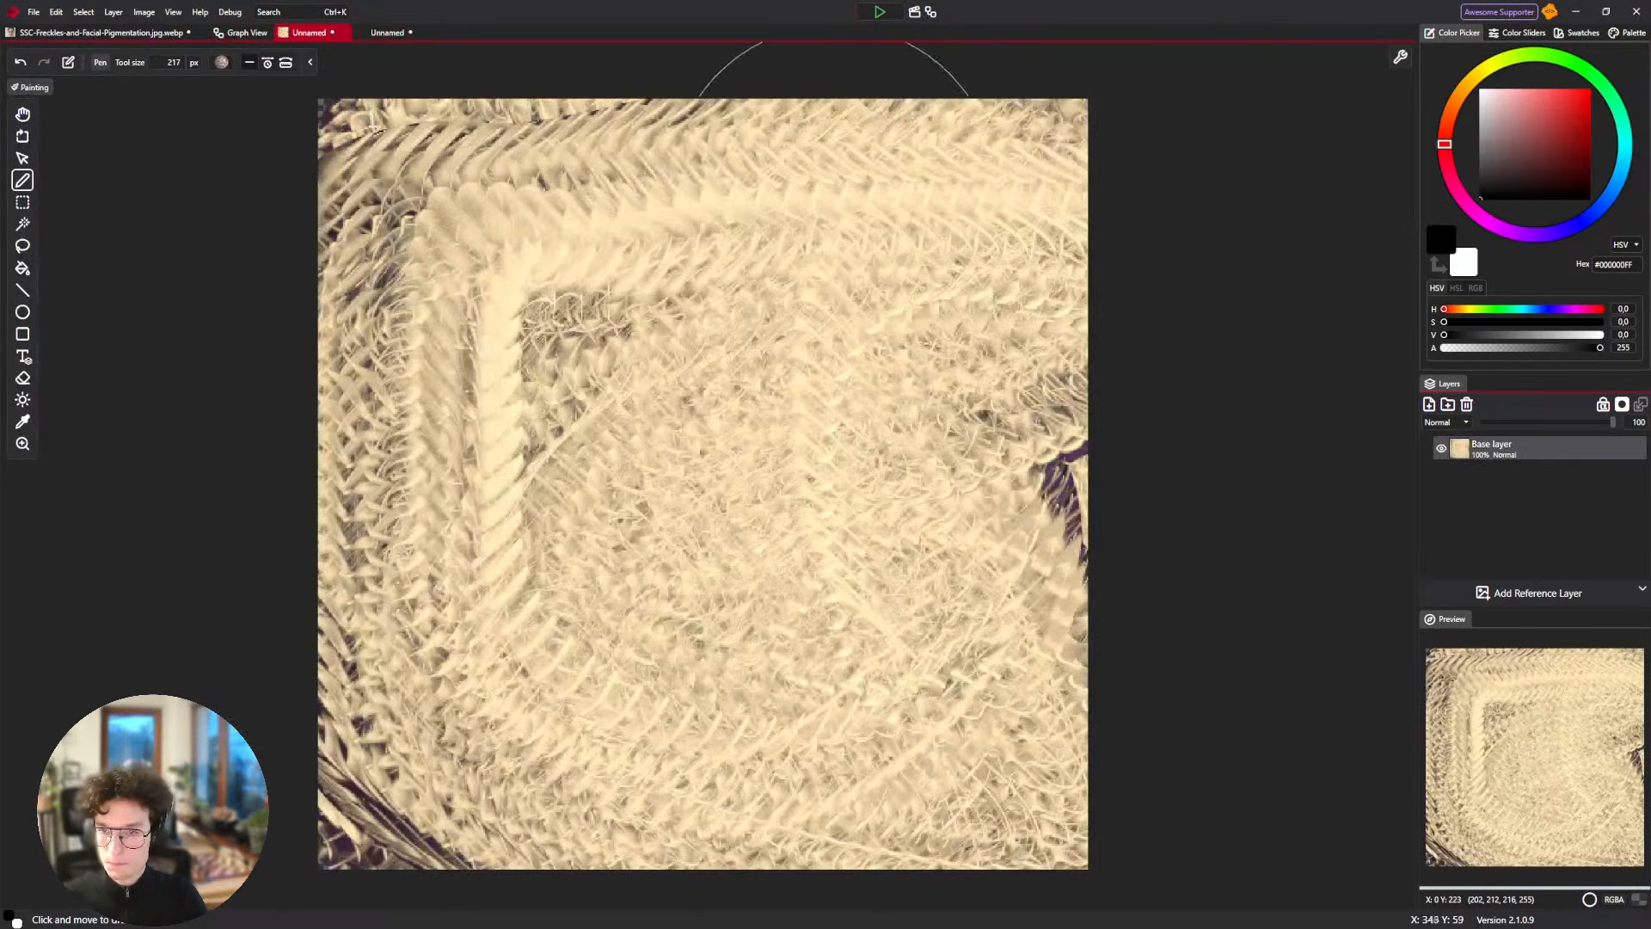
pyautogui.click(931, 12)
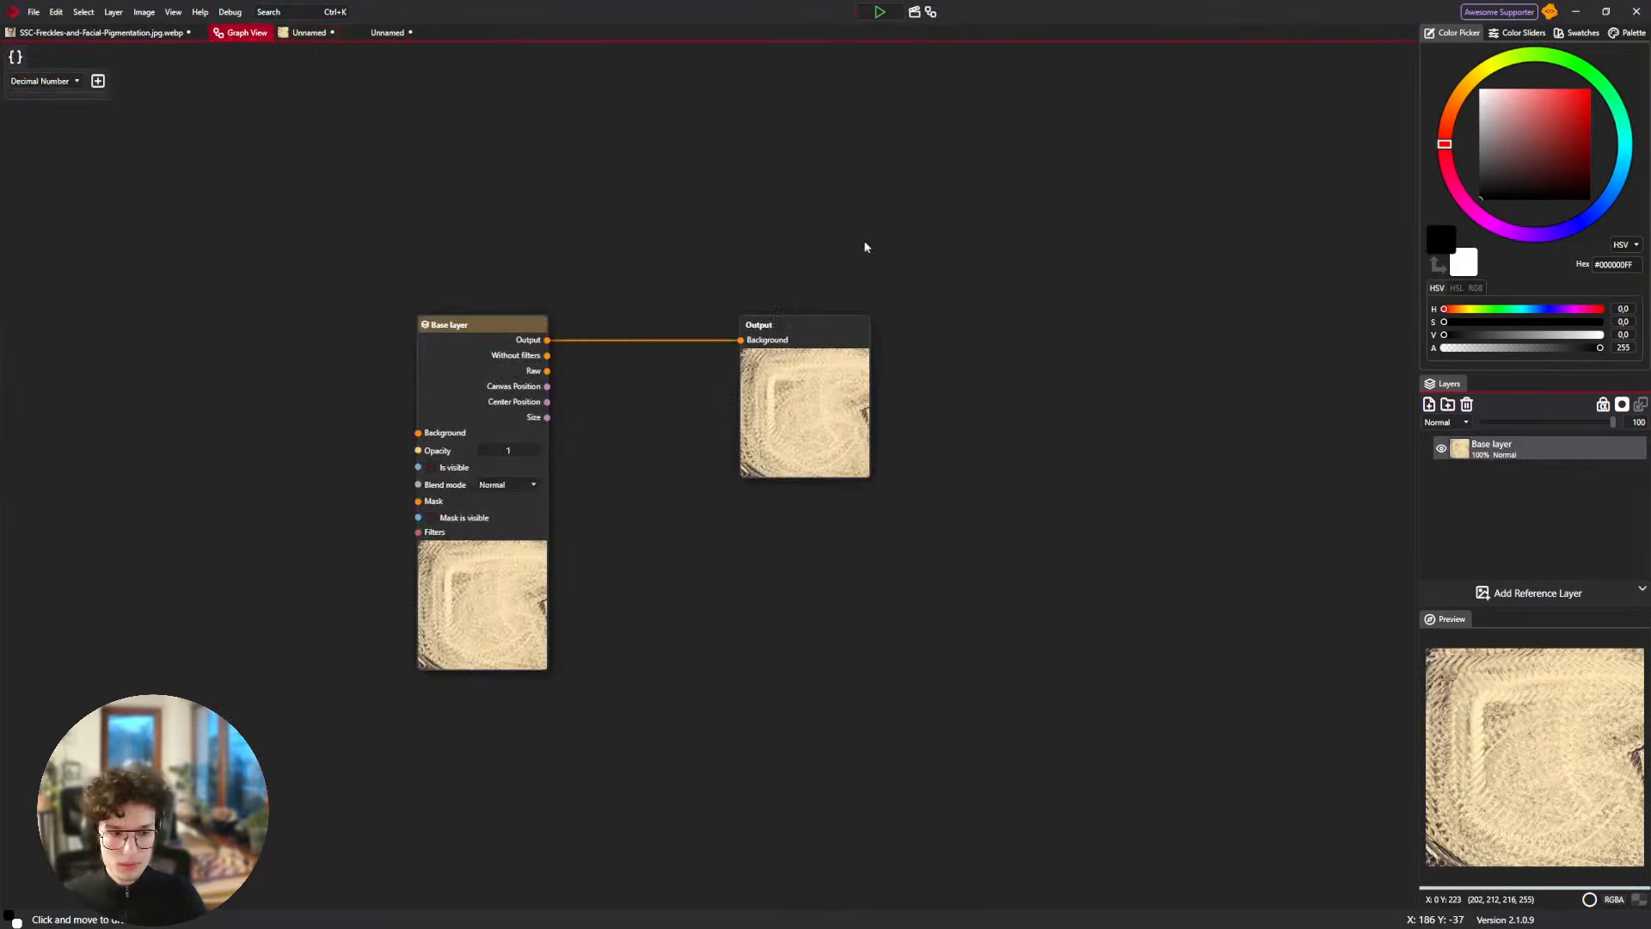
pyautogui.click(387, 33)
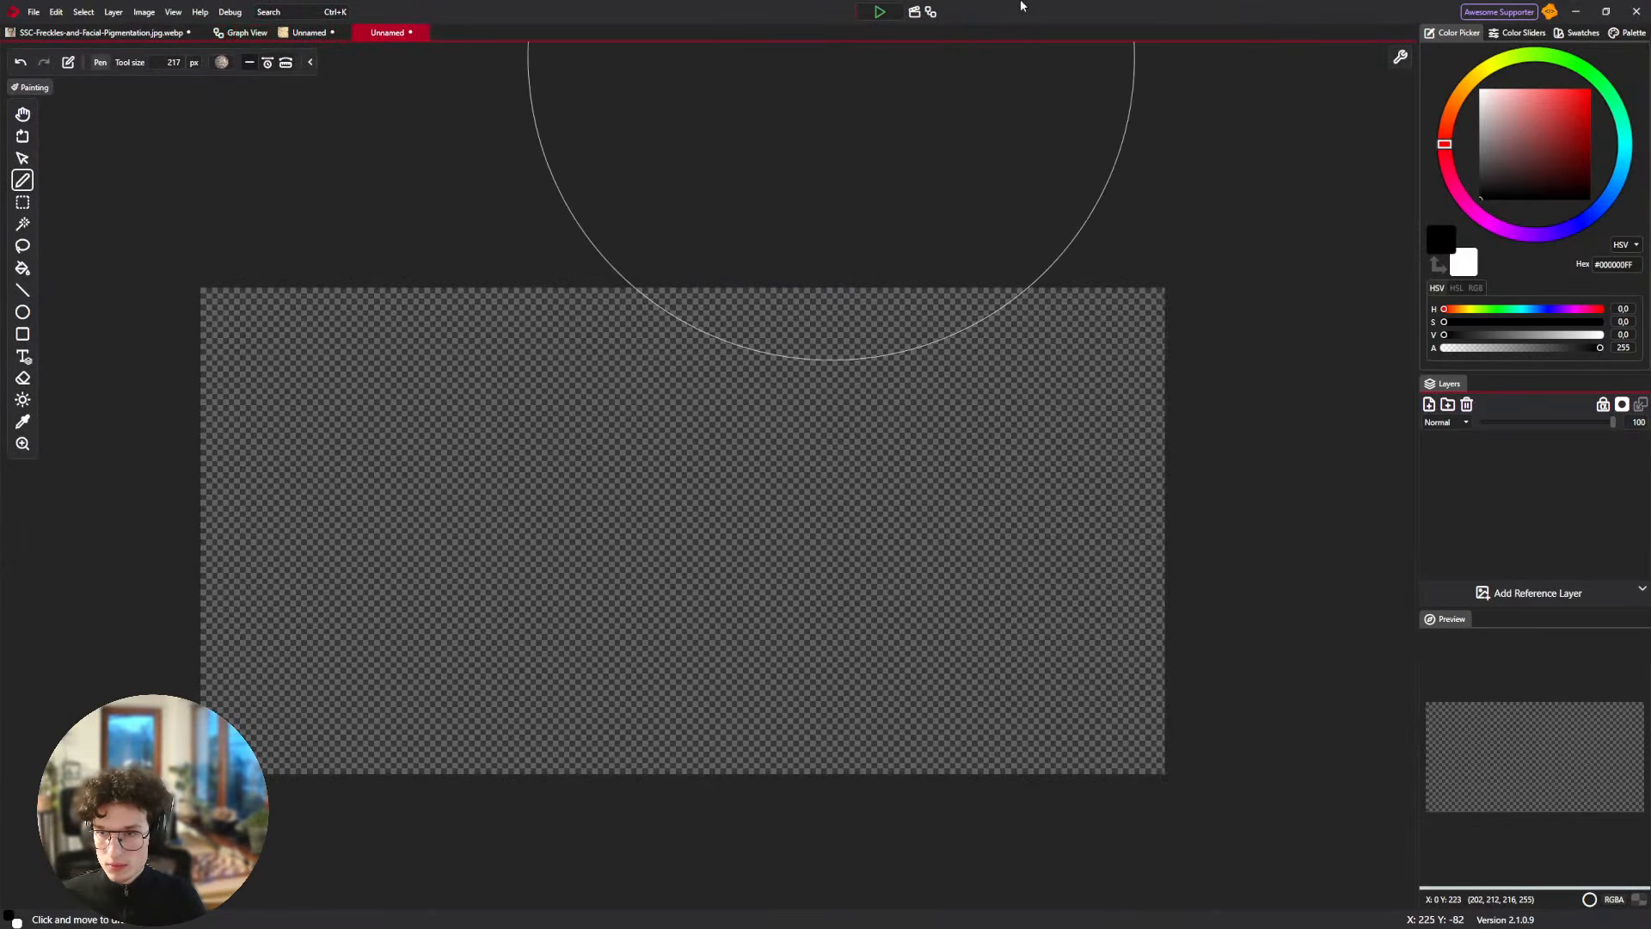
pyautogui.click(931, 11)
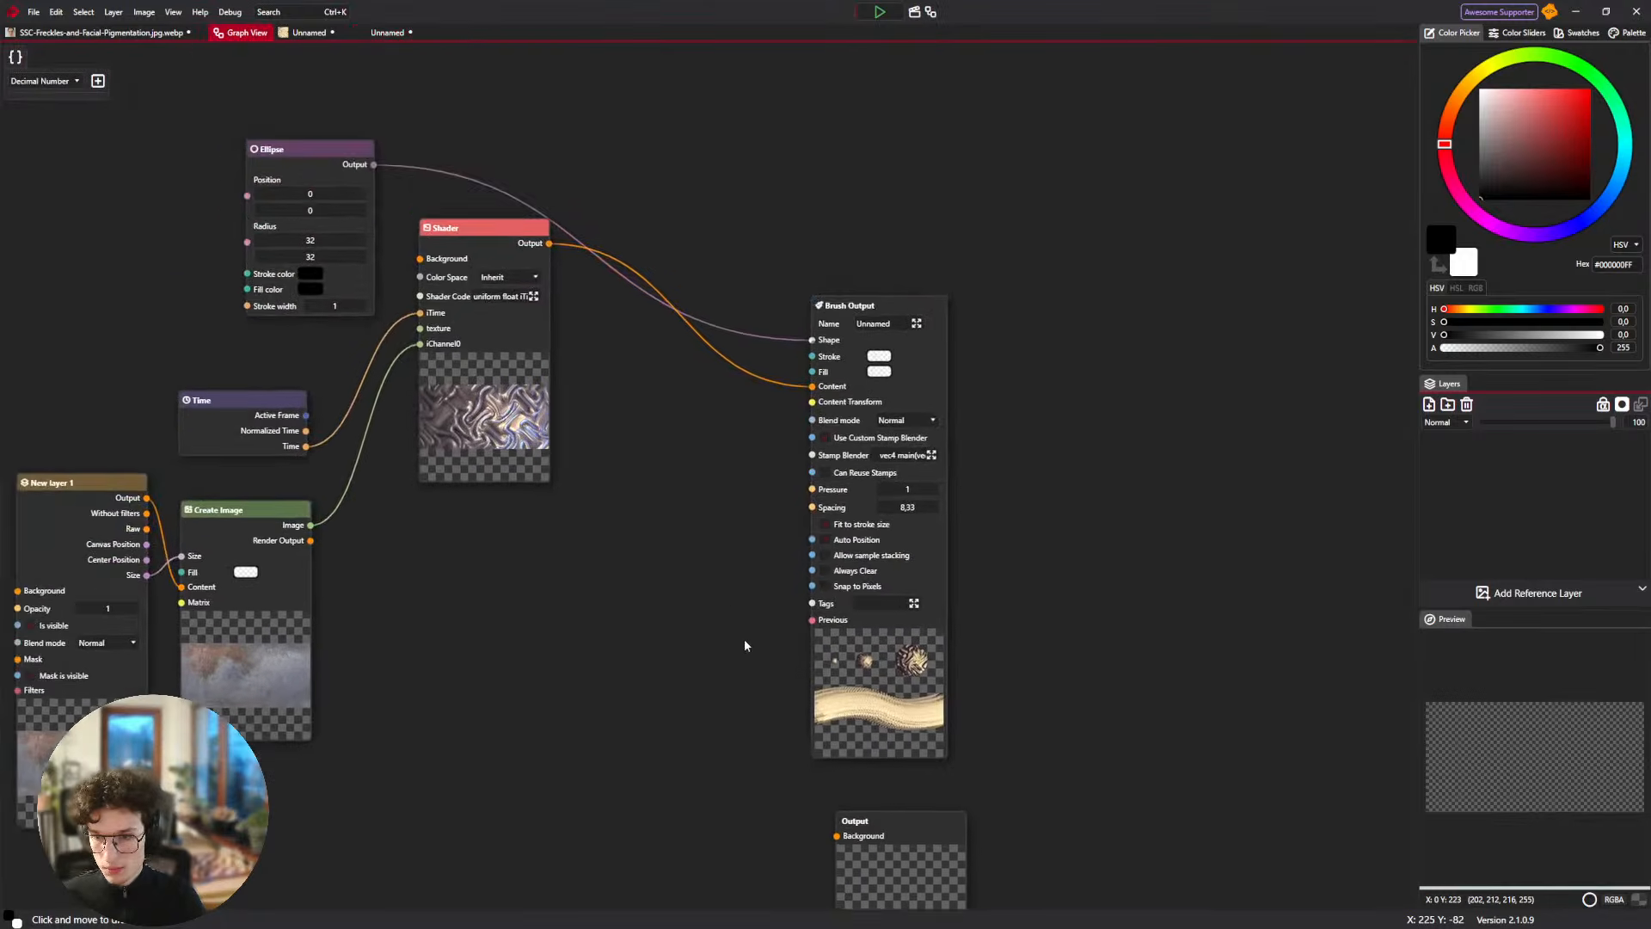
# Edit the Brush Output node's Stamp Blender code so that it compares src.b > dst.b.
pyautogui.scroll(-11, 745, 633)
pyautogui.scroll(11, 641, 626)
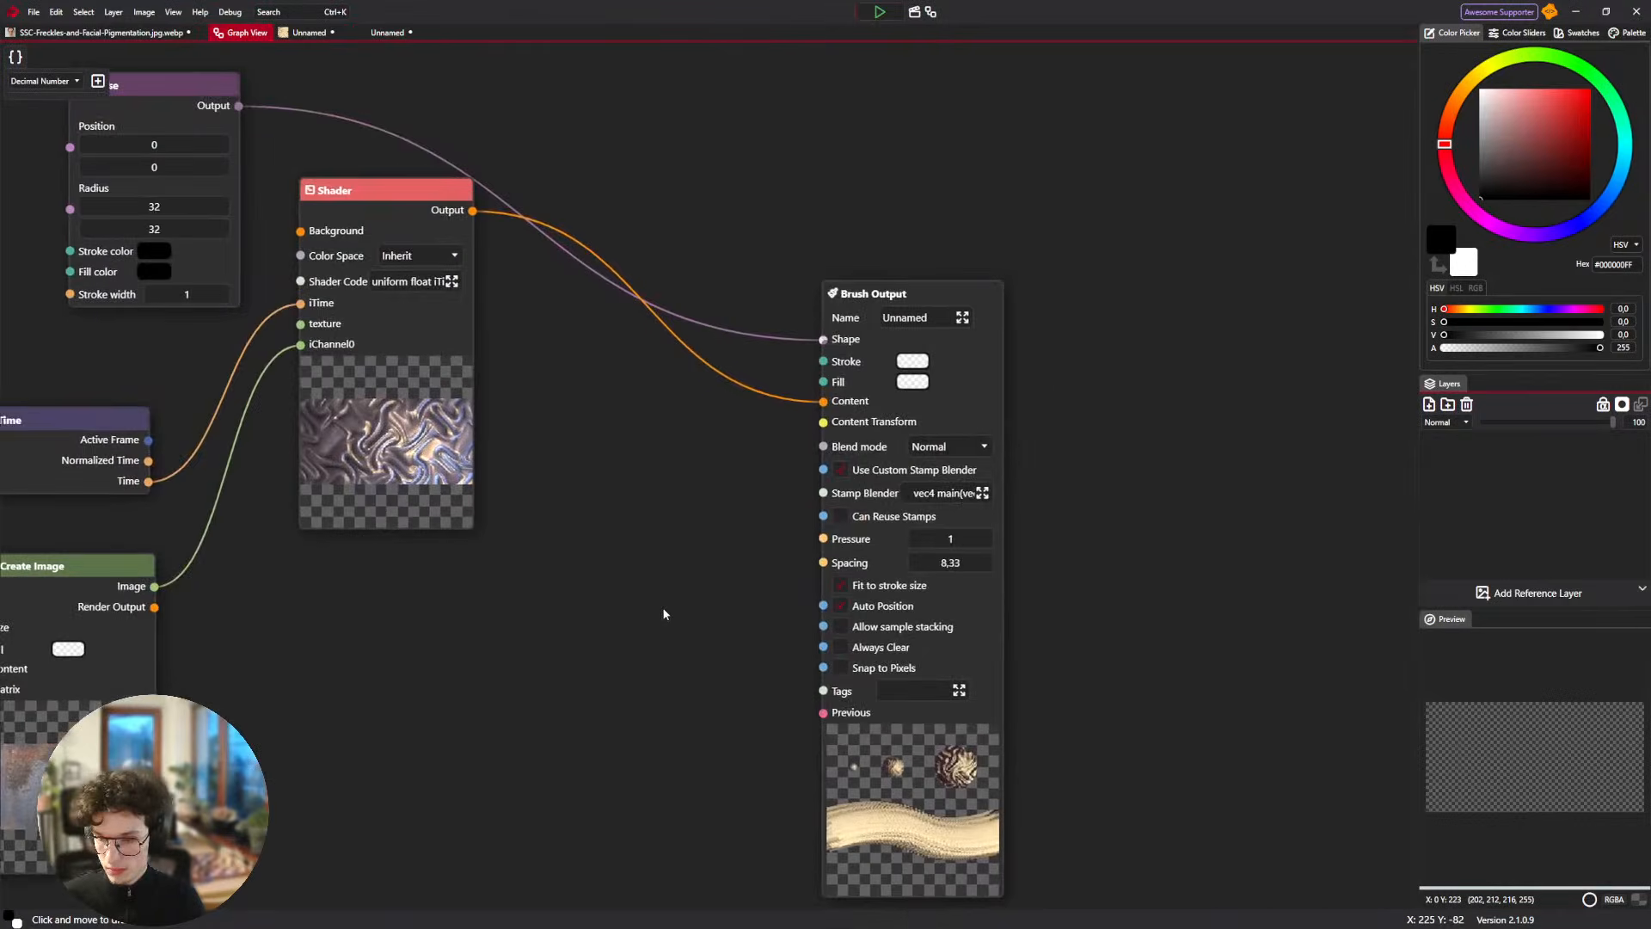
pyautogui.click(1060, 469)
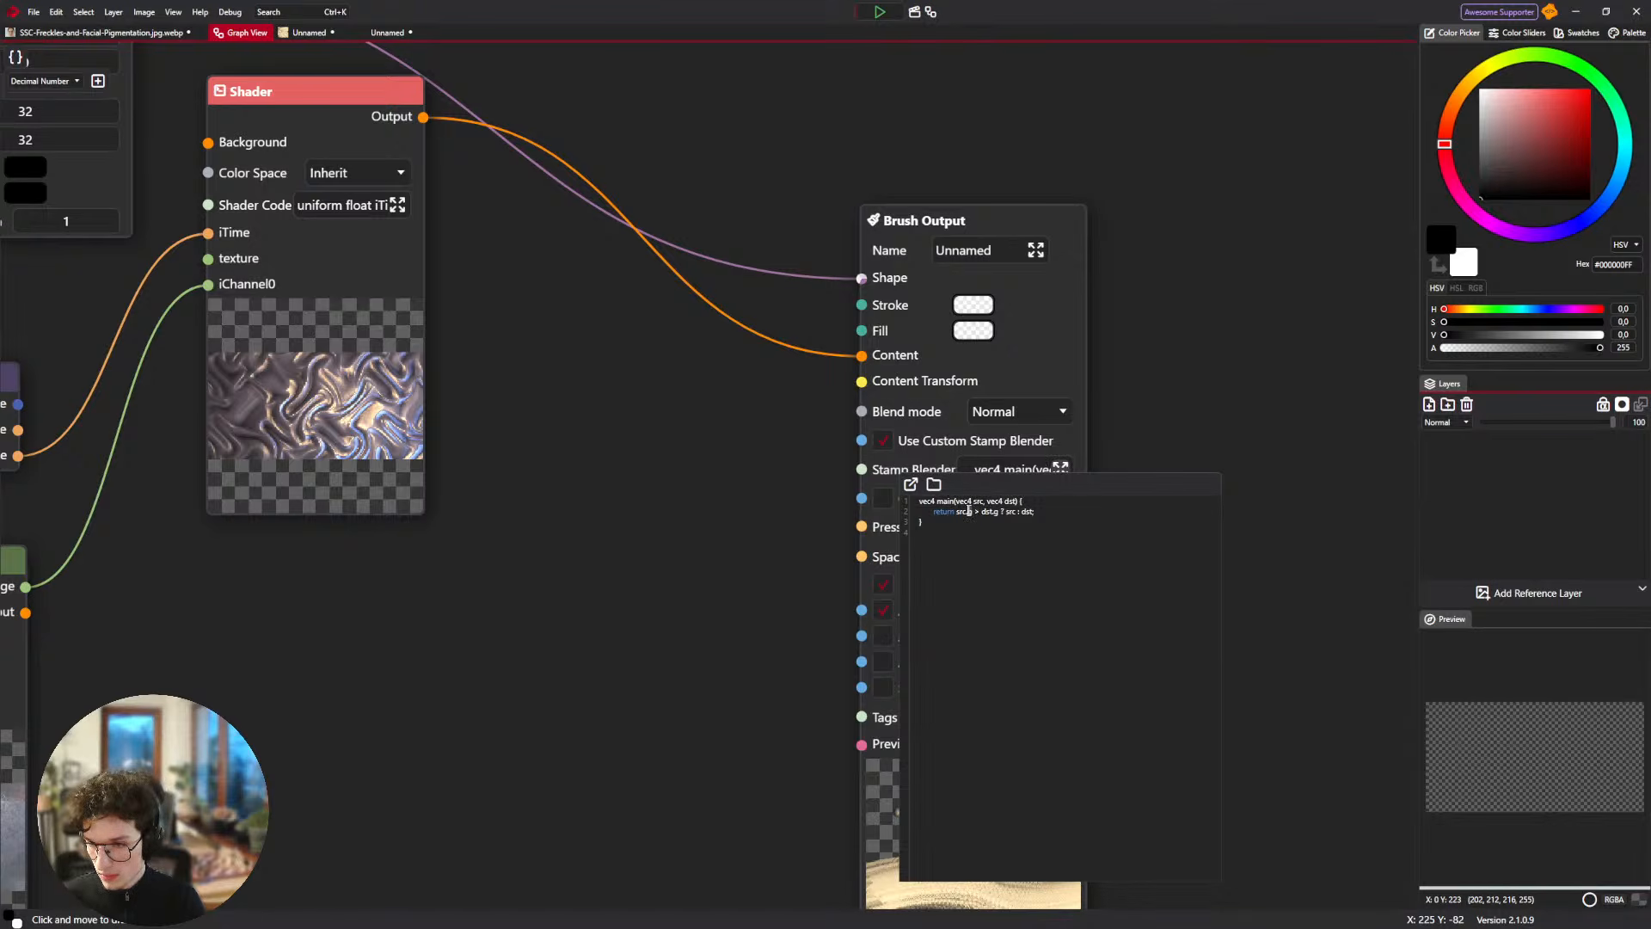
pyautogui.write('b')
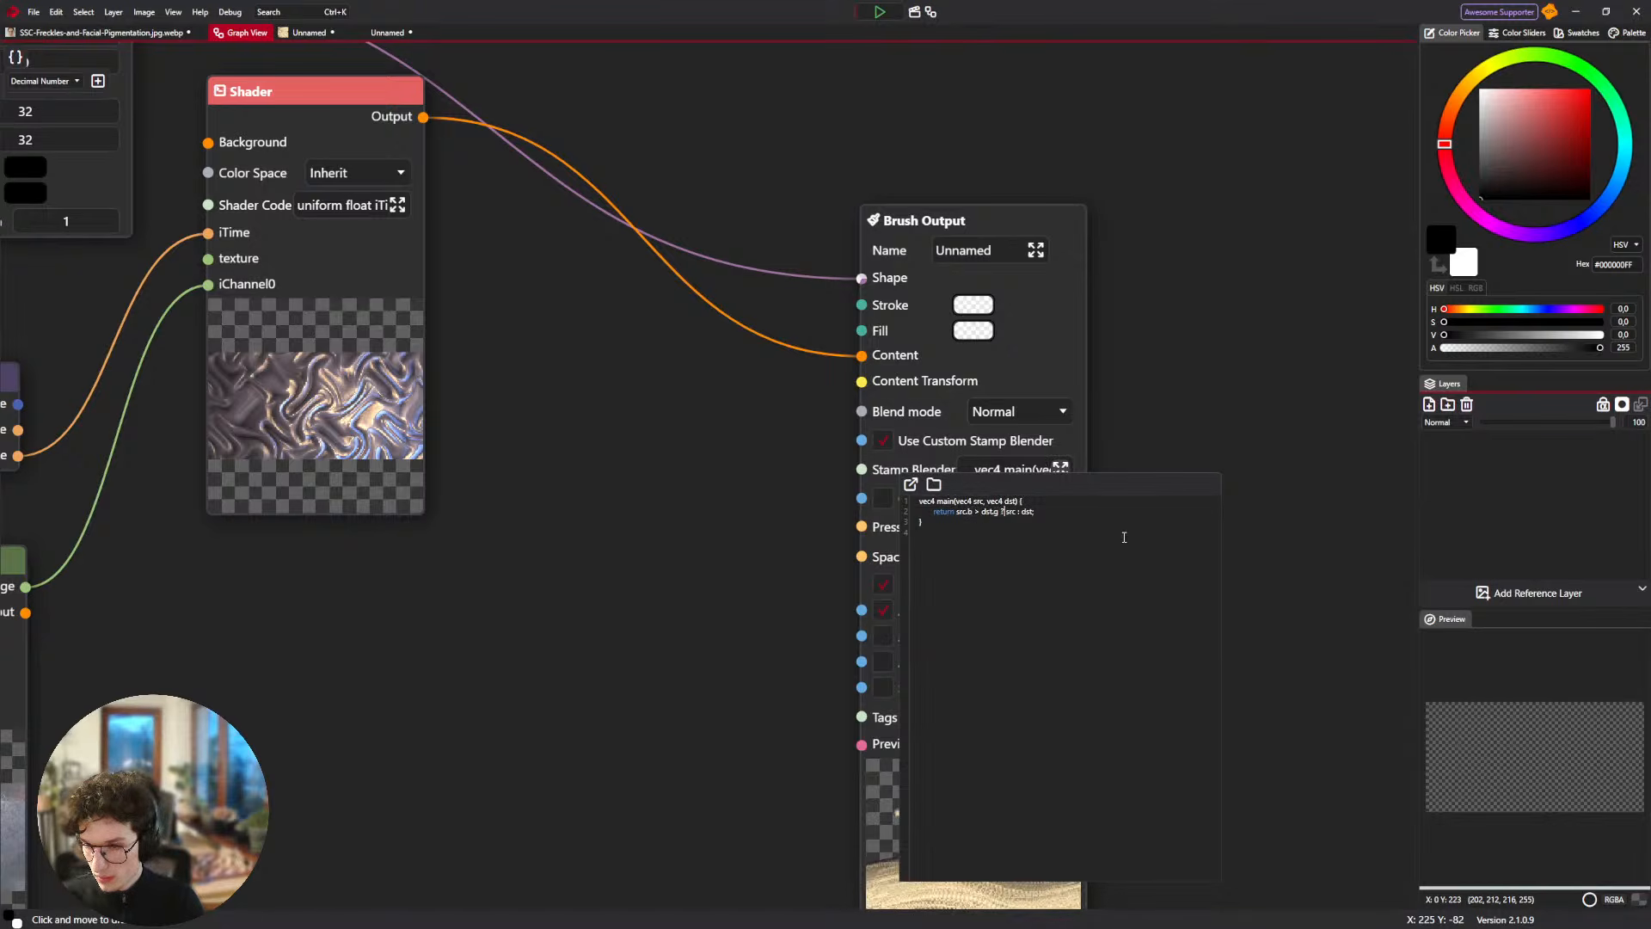
pyautogui.press('Delete')
pyautogui.write('b')
pyautogui.click(1129, 234)
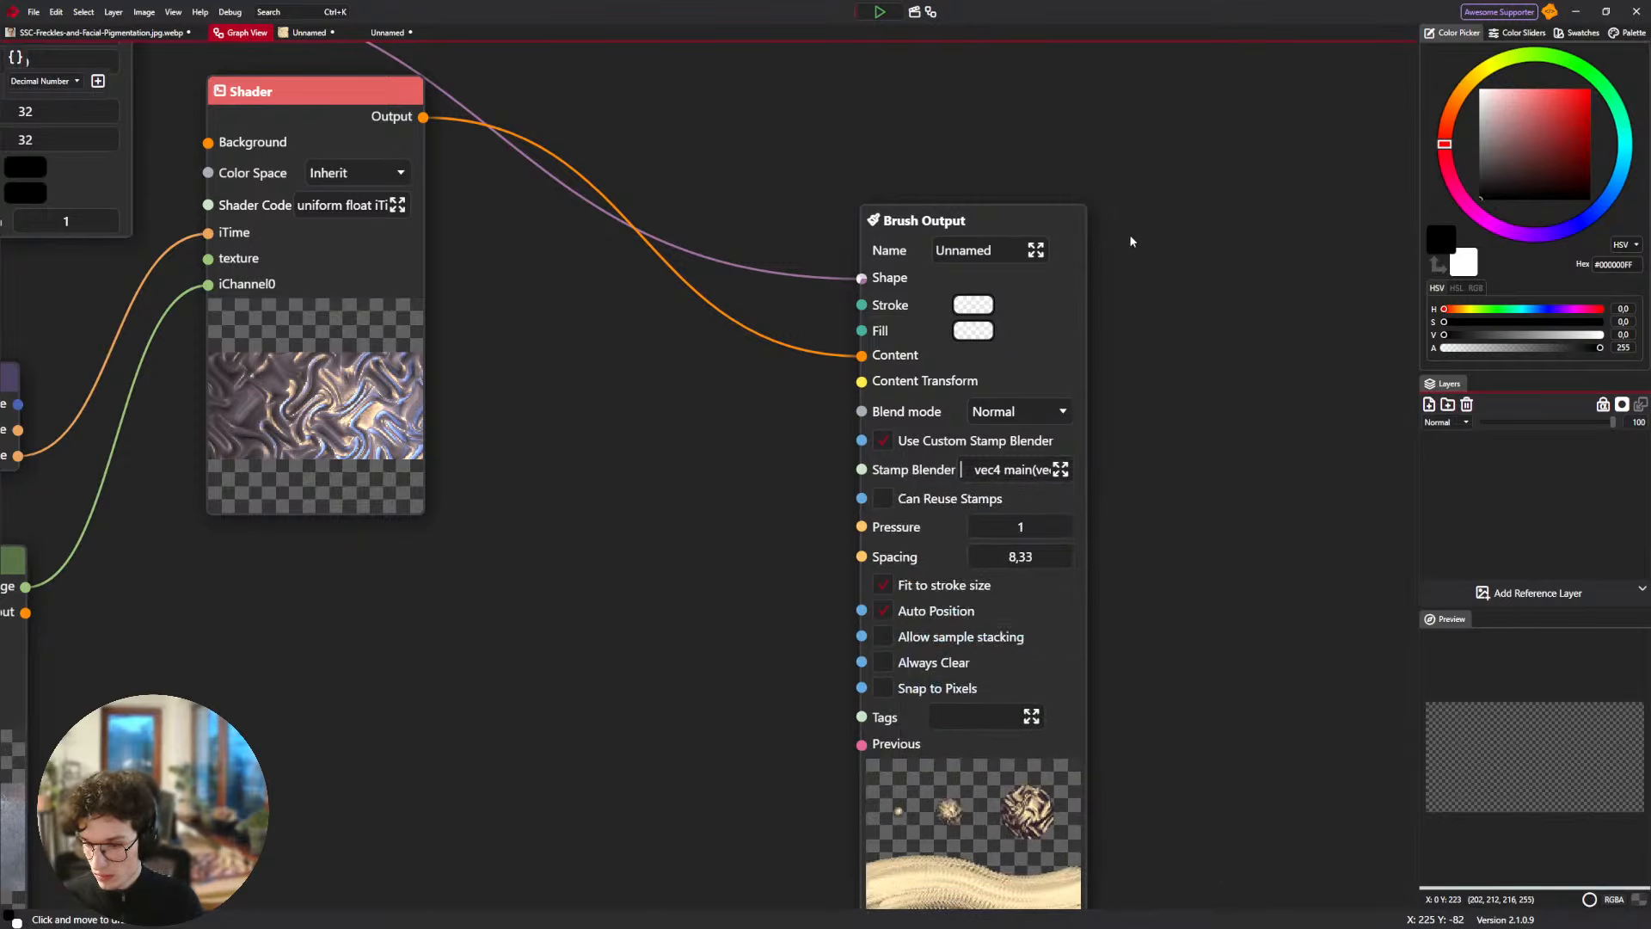
pyautogui.moveTo(1166, 361); pyautogui.dragTo(932, 226)
pyautogui.moveTo(491, 265); pyautogui.dragTo(584, 273)
# Clear the painted square canvas, stamp a single Pen dab on it and clear that too.
pyautogui.click(327, 34)
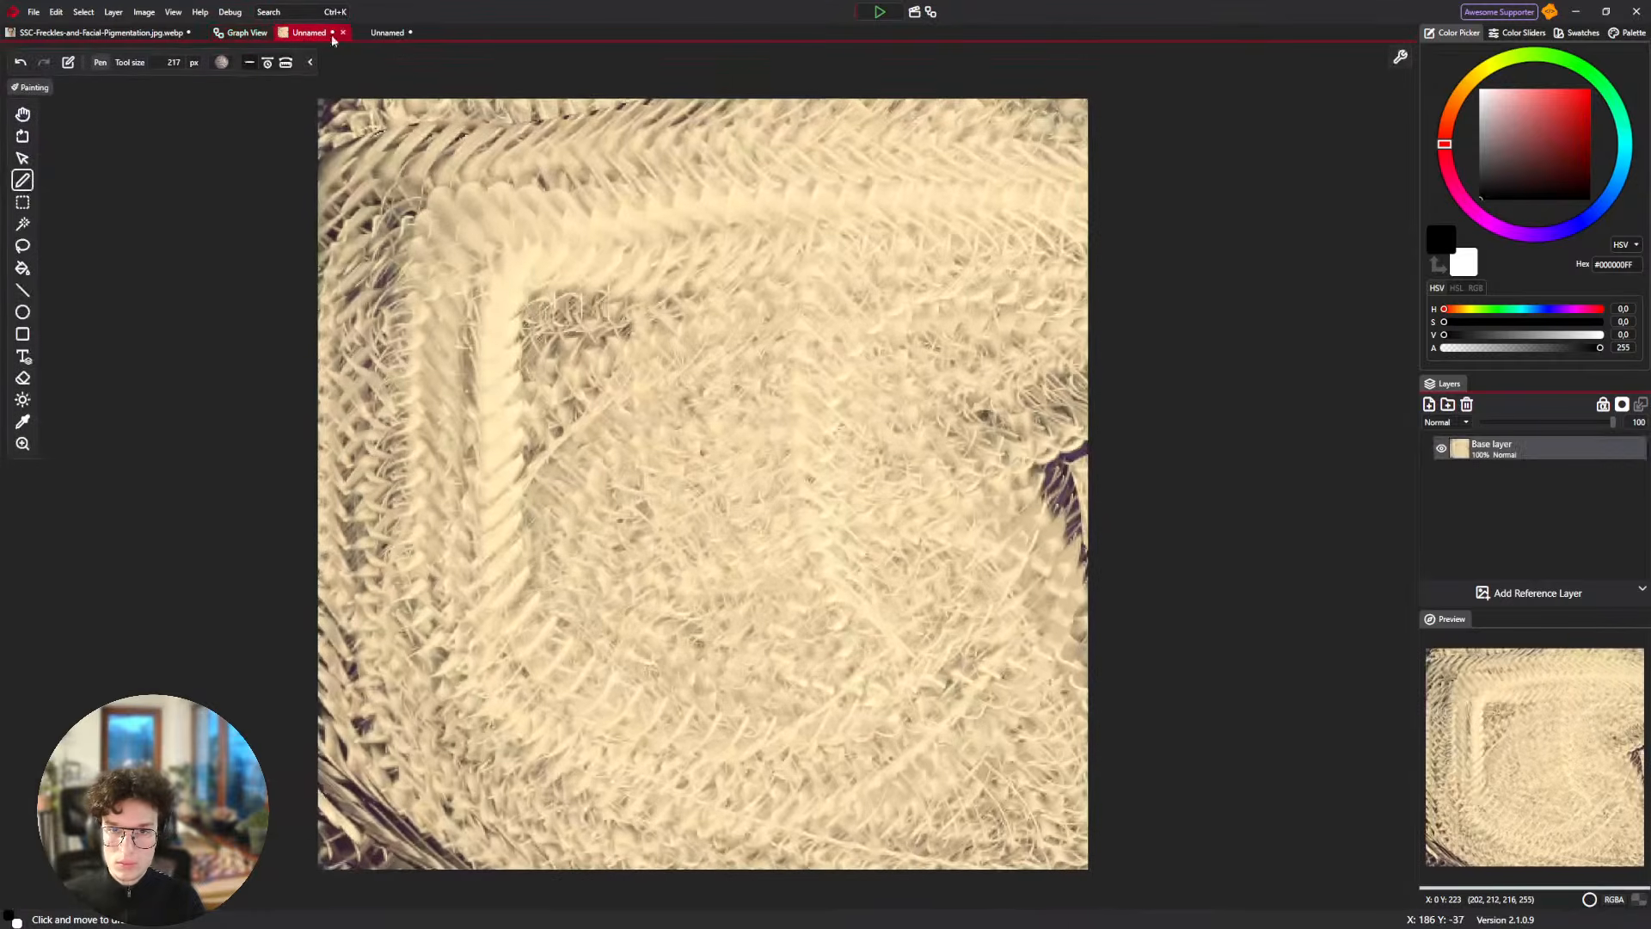
pyautogui.moveTo(667, 370)
pyautogui.mouseDown()
pyautogui.moveTo(823, 409)
pyautogui.moveTo(829, 387)
pyautogui.moveTo(865, 422)
pyautogui.moveTo(865, 381)
pyautogui.moveTo(635, 309)
pyautogui.moveTo(476, 434)
pyautogui.moveTo(721, 658)
pyautogui.moveTo(869, 404)
pyautogui.mouseUp()
pyautogui.press('Delete')
pyautogui.press('Delete')
pyautogui.click(879, 409)
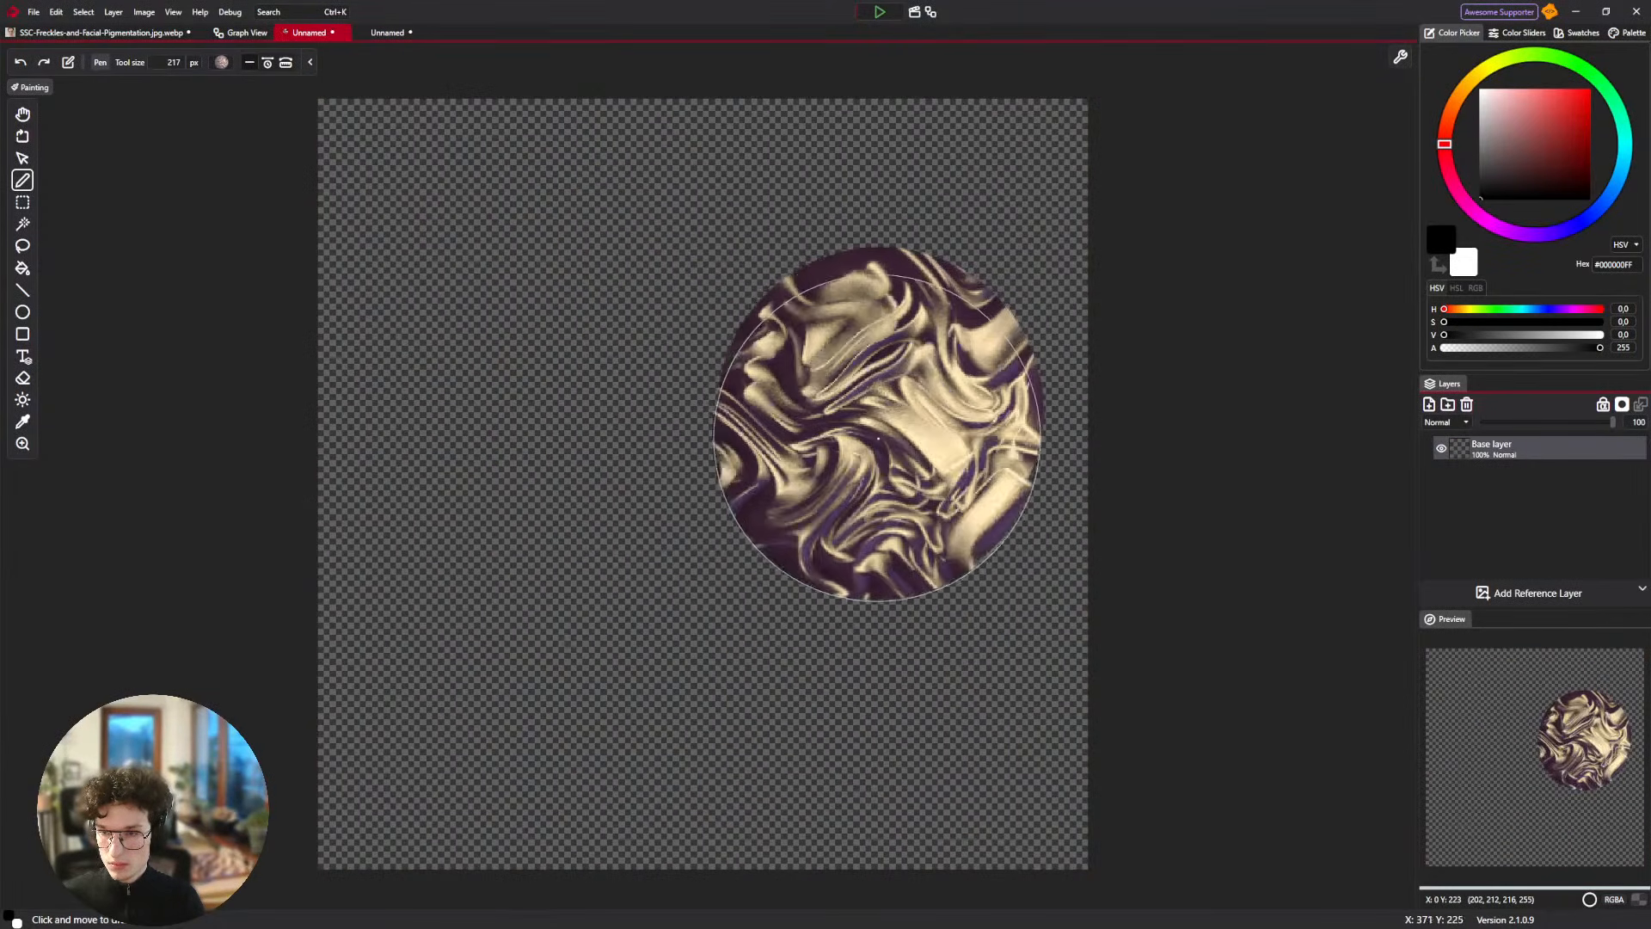
pyautogui.press('Delete')
# Return to the brush's node graph and set the Brush Output node's Spacing to 0.
pyautogui.click(251, 35)
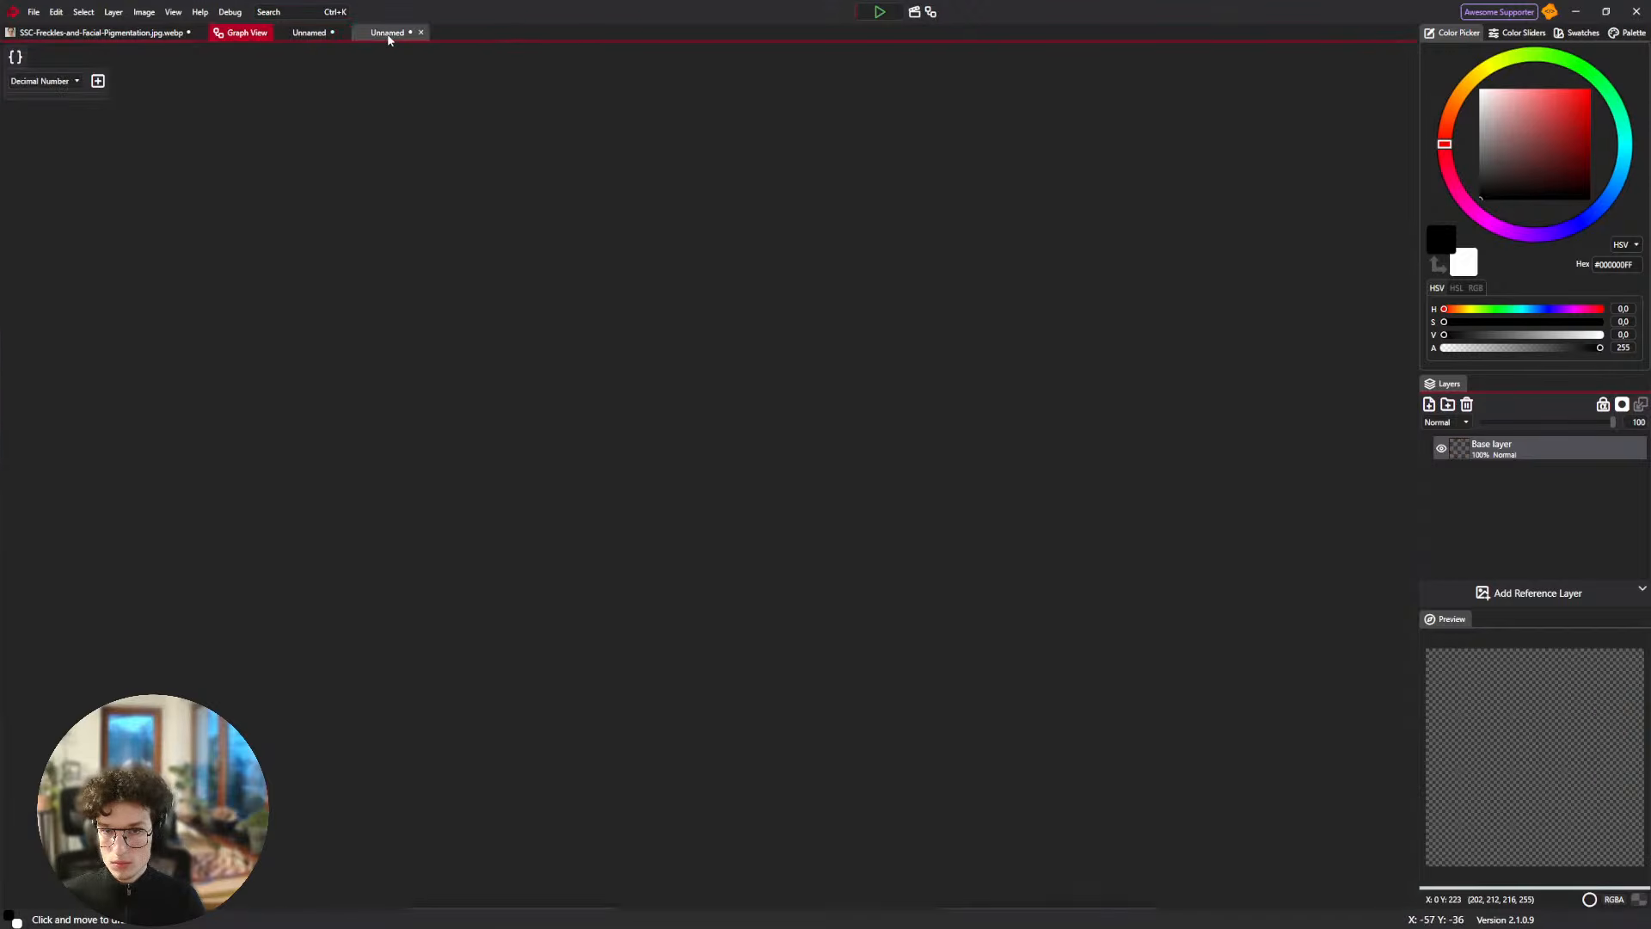
pyautogui.click(368, 34)
pyautogui.click(297, 32)
pyautogui.click(254, 34)
pyautogui.click(378, 34)
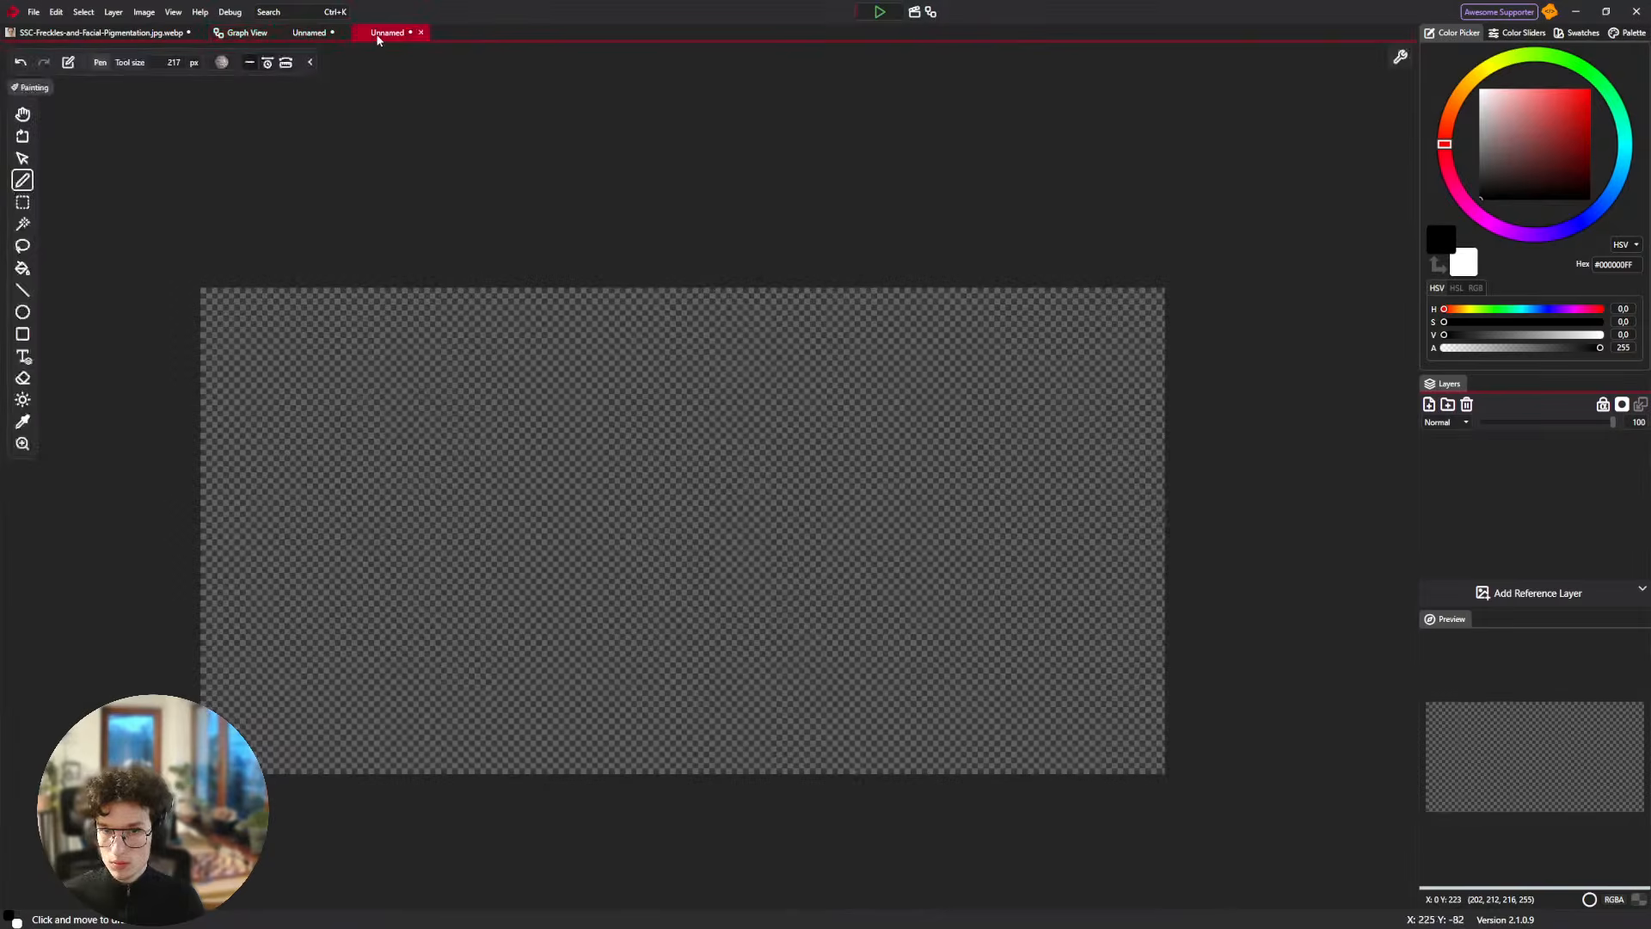
pyautogui.click(250, 34)
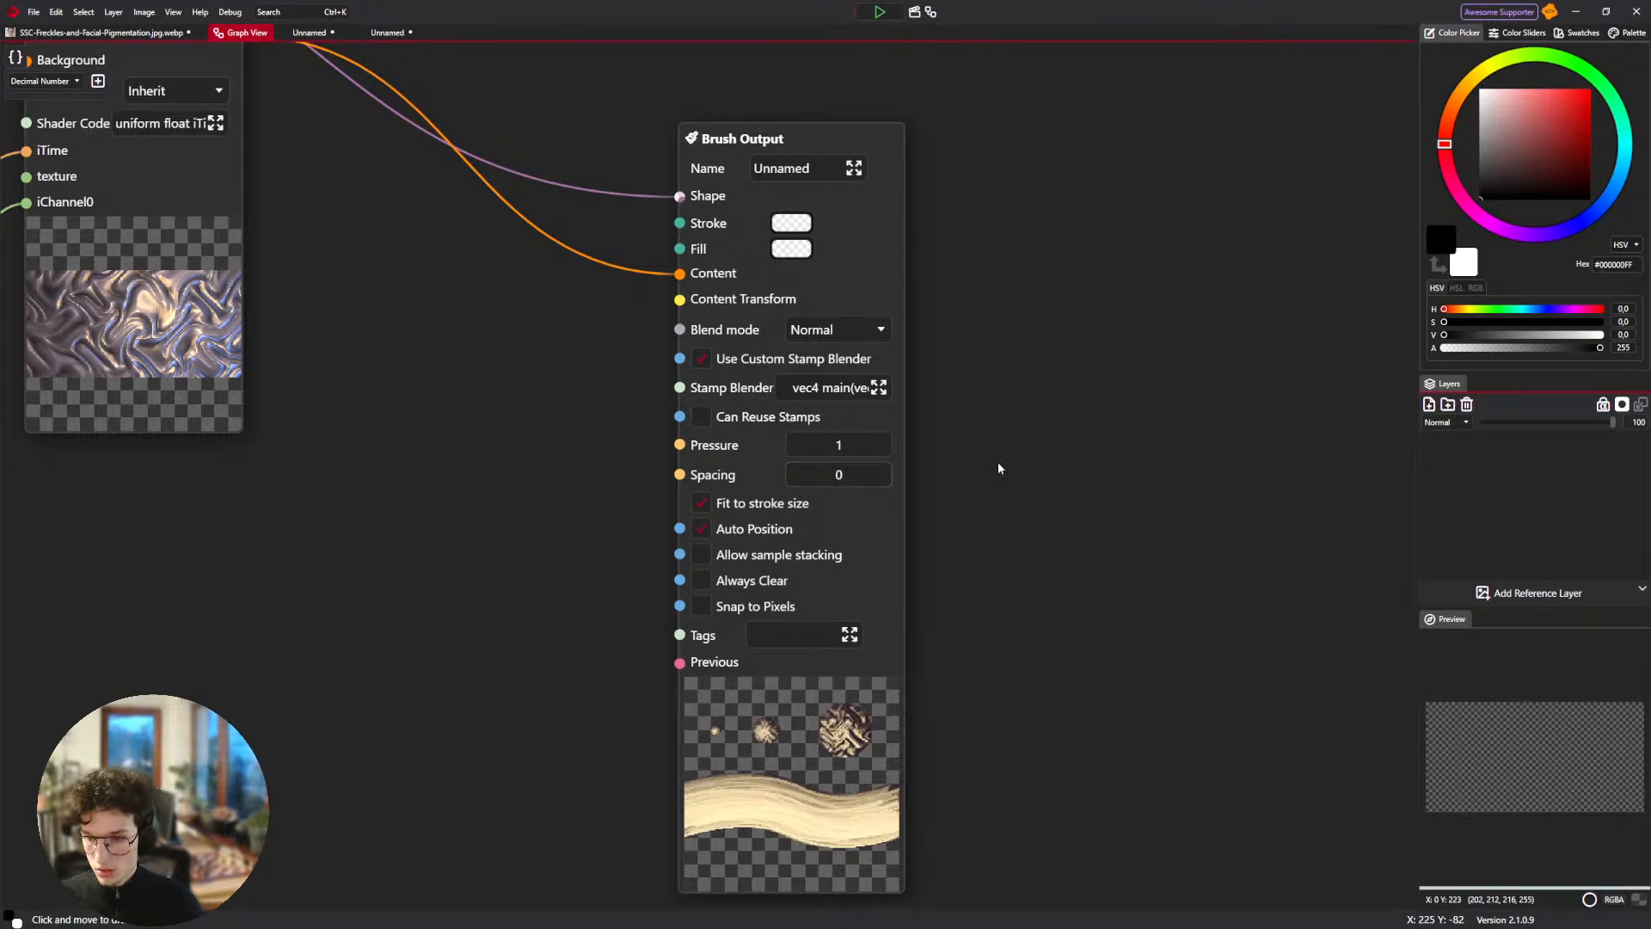
# Paint two test strokes on the empty square canvas and undo each one.
pyautogui.click(387, 33)
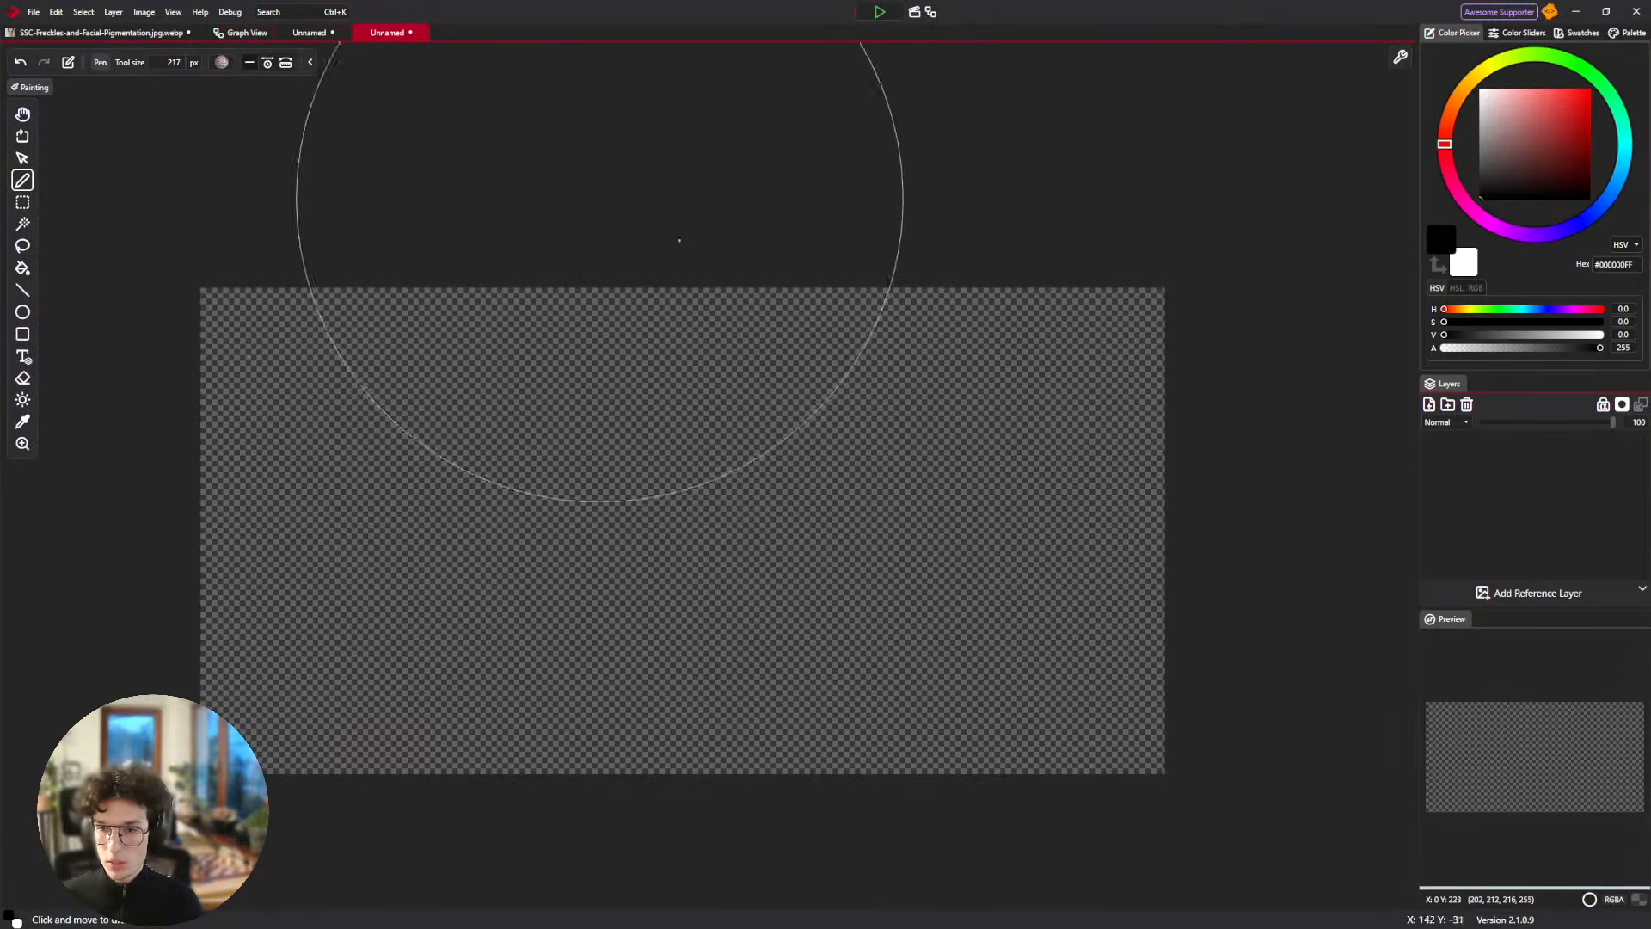
pyautogui.click(318, 35)
pyautogui.moveTo(861, 377)
pyautogui.mouseDown()
pyautogui.moveTo(684, 370)
pyautogui.moveTo(628, 632)
pyautogui.moveTo(699, 484)
pyautogui.moveTo(705, 219)
pyautogui.moveTo(671, 326)
pyautogui.moveTo(584, 408)
pyautogui.mouseUp()
pyautogui.hotkey('ctrl', 'z')
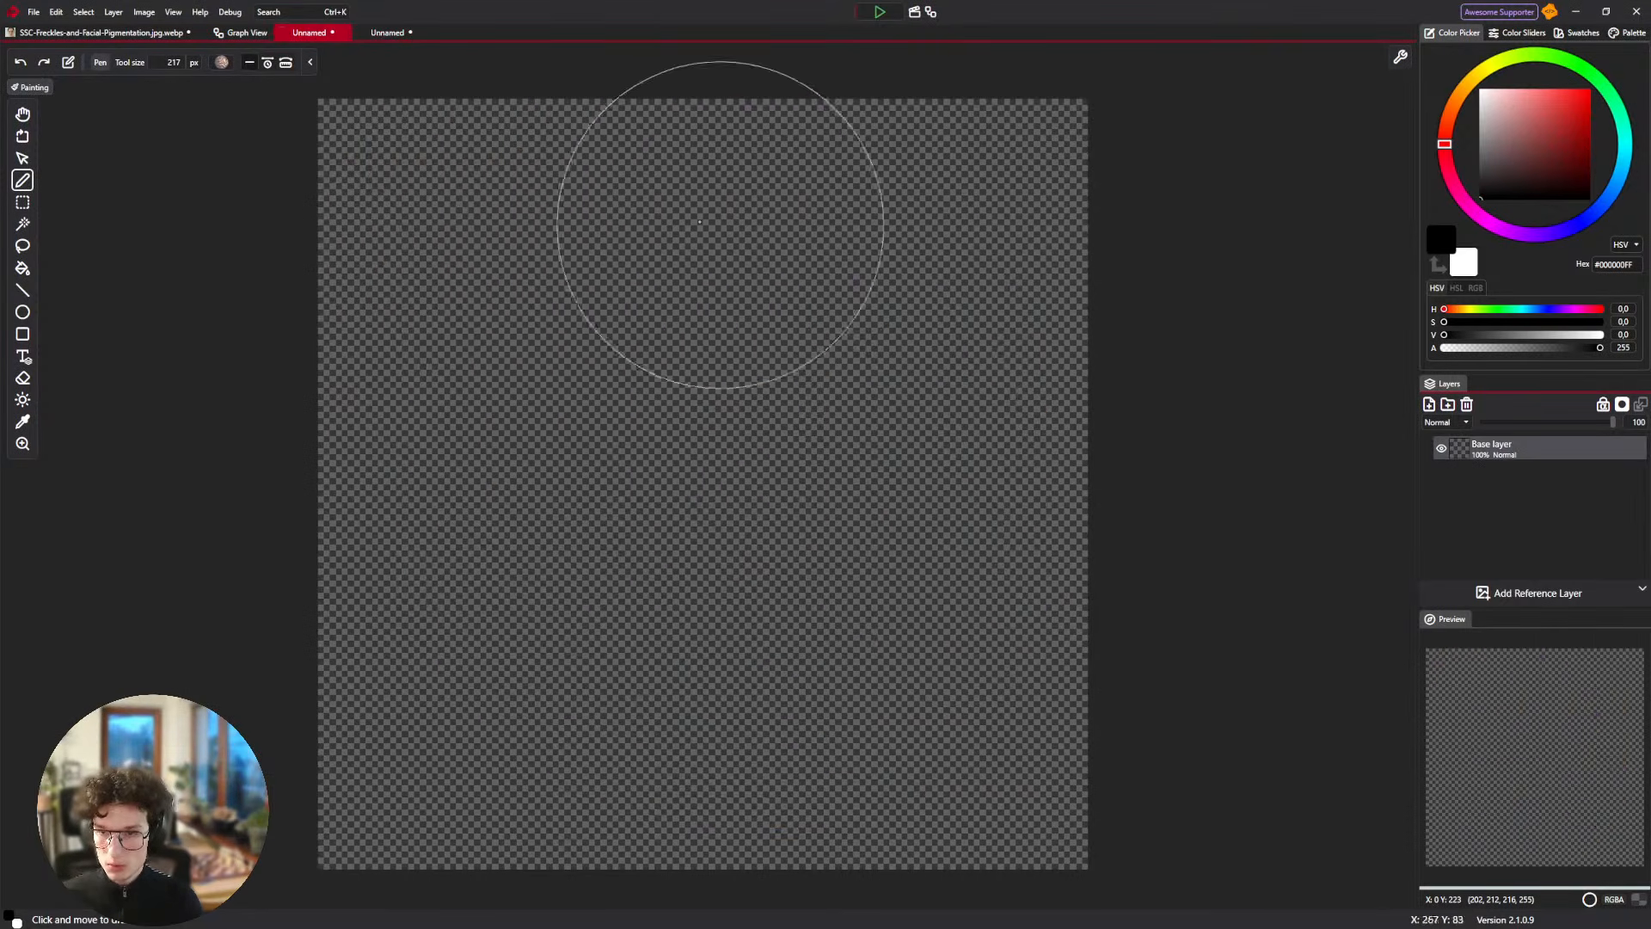
pyautogui.moveTo(700, 228)
pyautogui.mouseDown()
pyautogui.moveTo(513, 312)
pyautogui.moveTo(611, 456)
pyautogui.moveTo(606, 498)
pyautogui.moveTo(794, 717)
pyautogui.moveTo(847, 912)
pyautogui.moveTo(989, 634)
pyautogui.moveTo(950, 387)
pyautogui.moveTo(818, 346)
pyautogui.mouseUp()
pyautogui.hotkey('ctrl', 'z')
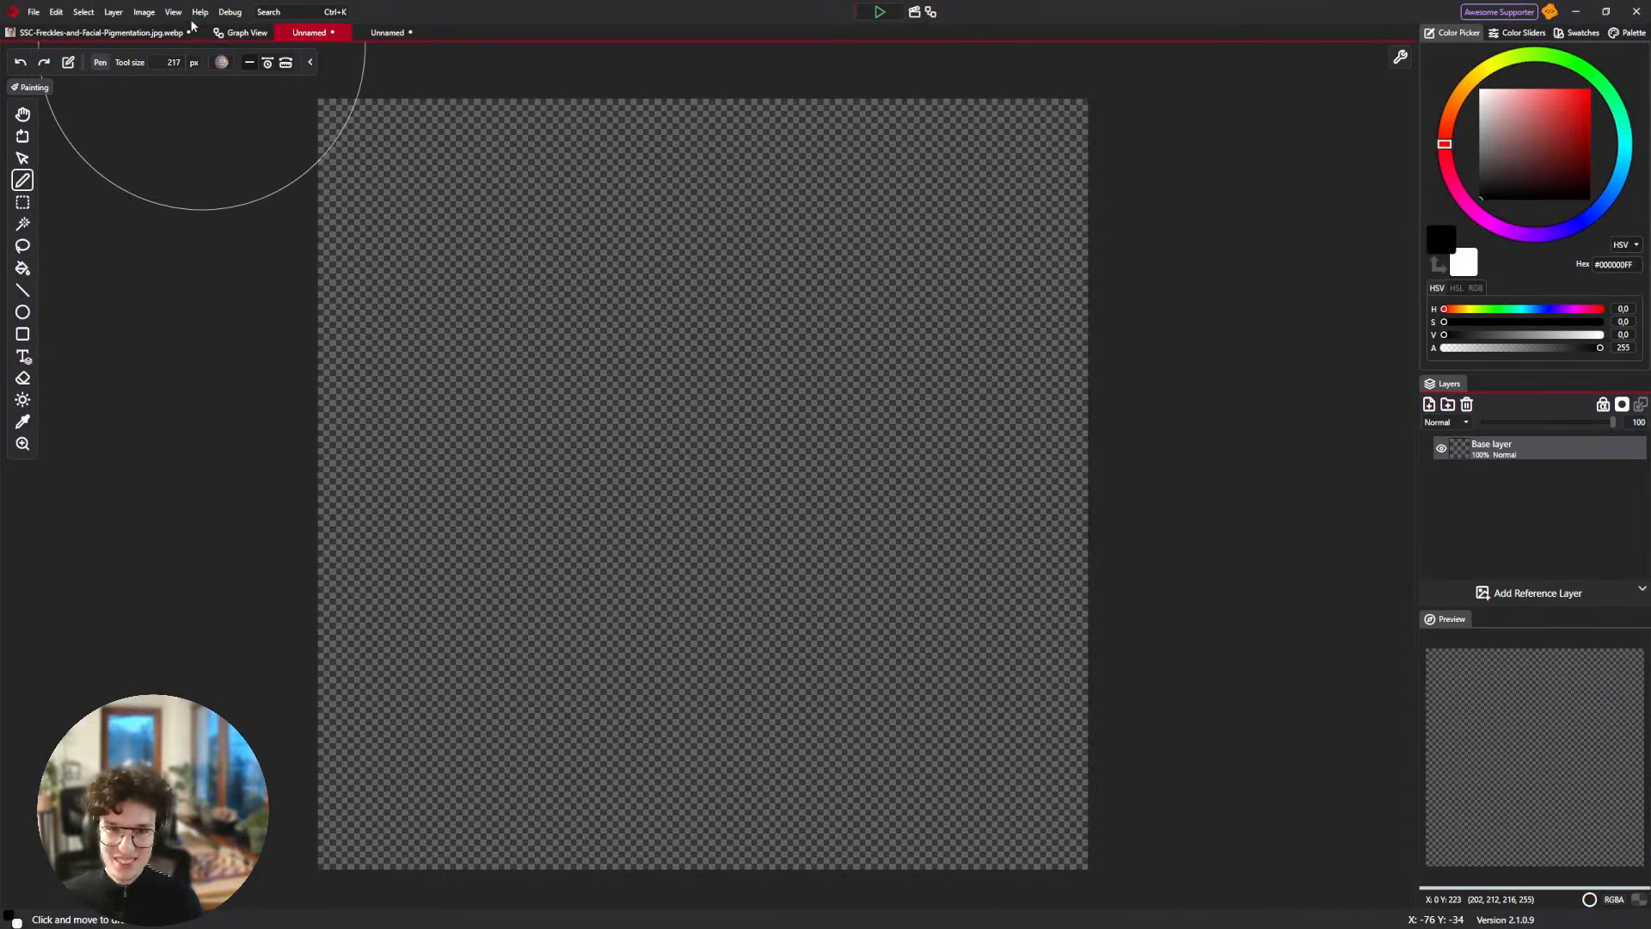
# Change the comparison in the Brush Output's Stamp Blender code to src.a > dst.a.
pyautogui.click(242, 34)
pyautogui.click(381, 34)
pyautogui.click(242, 33)
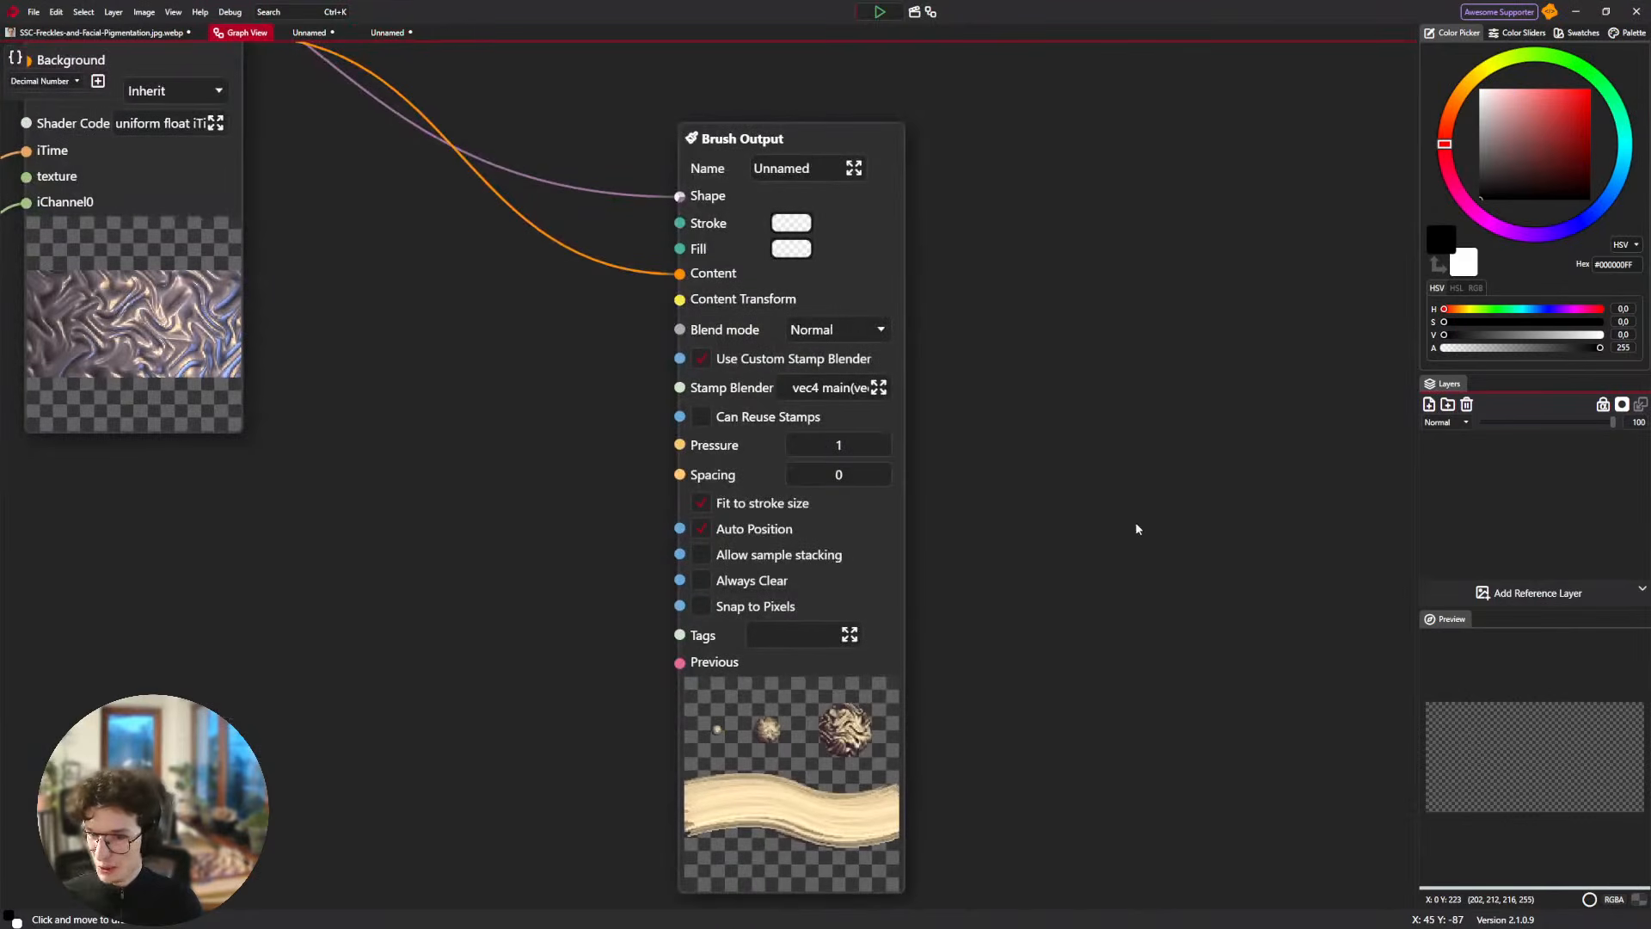
pyautogui.click(880, 387)
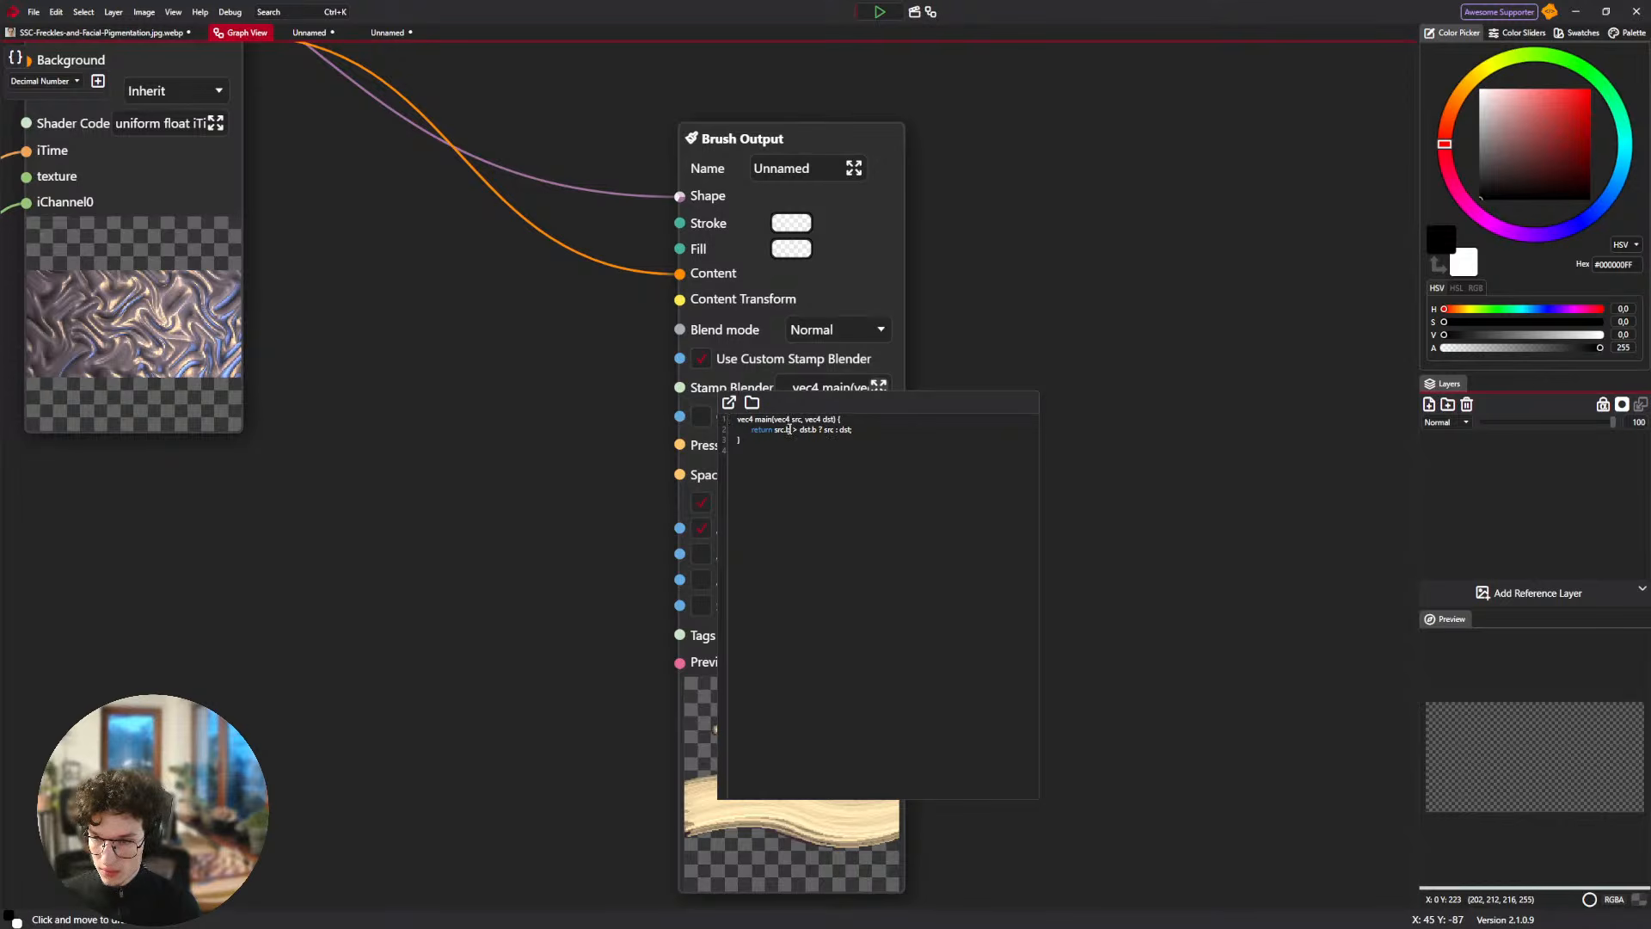
pyautogui.write('a')
pyautogui.click(1190, 458)
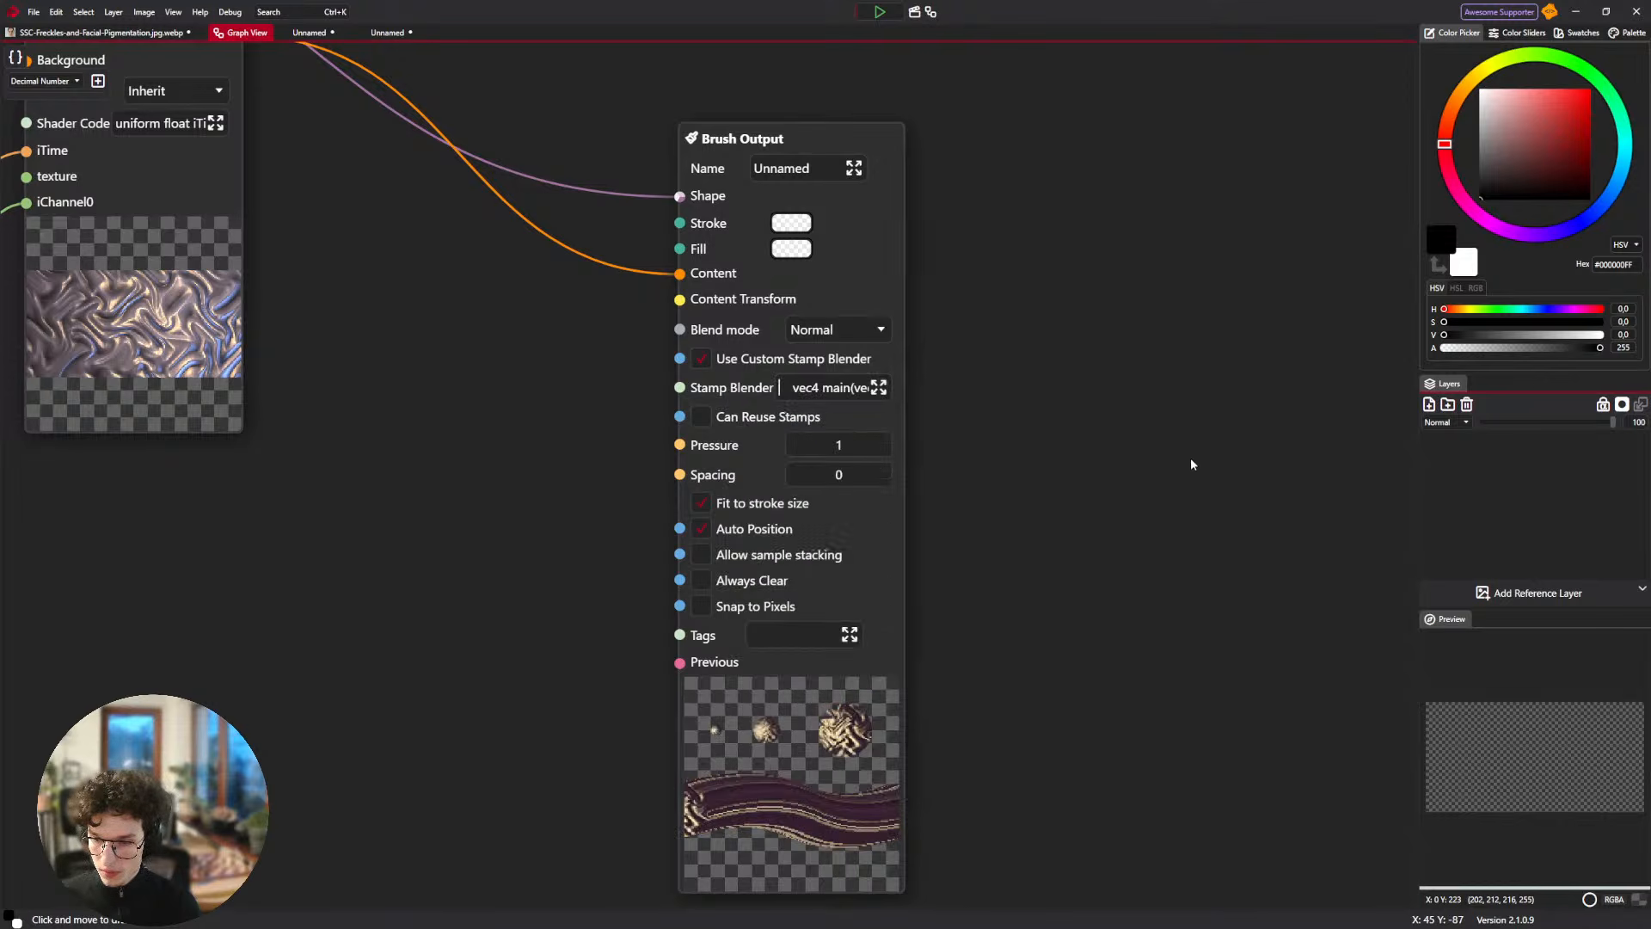
# Cover the square canvas with a swirling test stroke, undo it, and paint and undo another one.
pyautogui.click(389, 33)
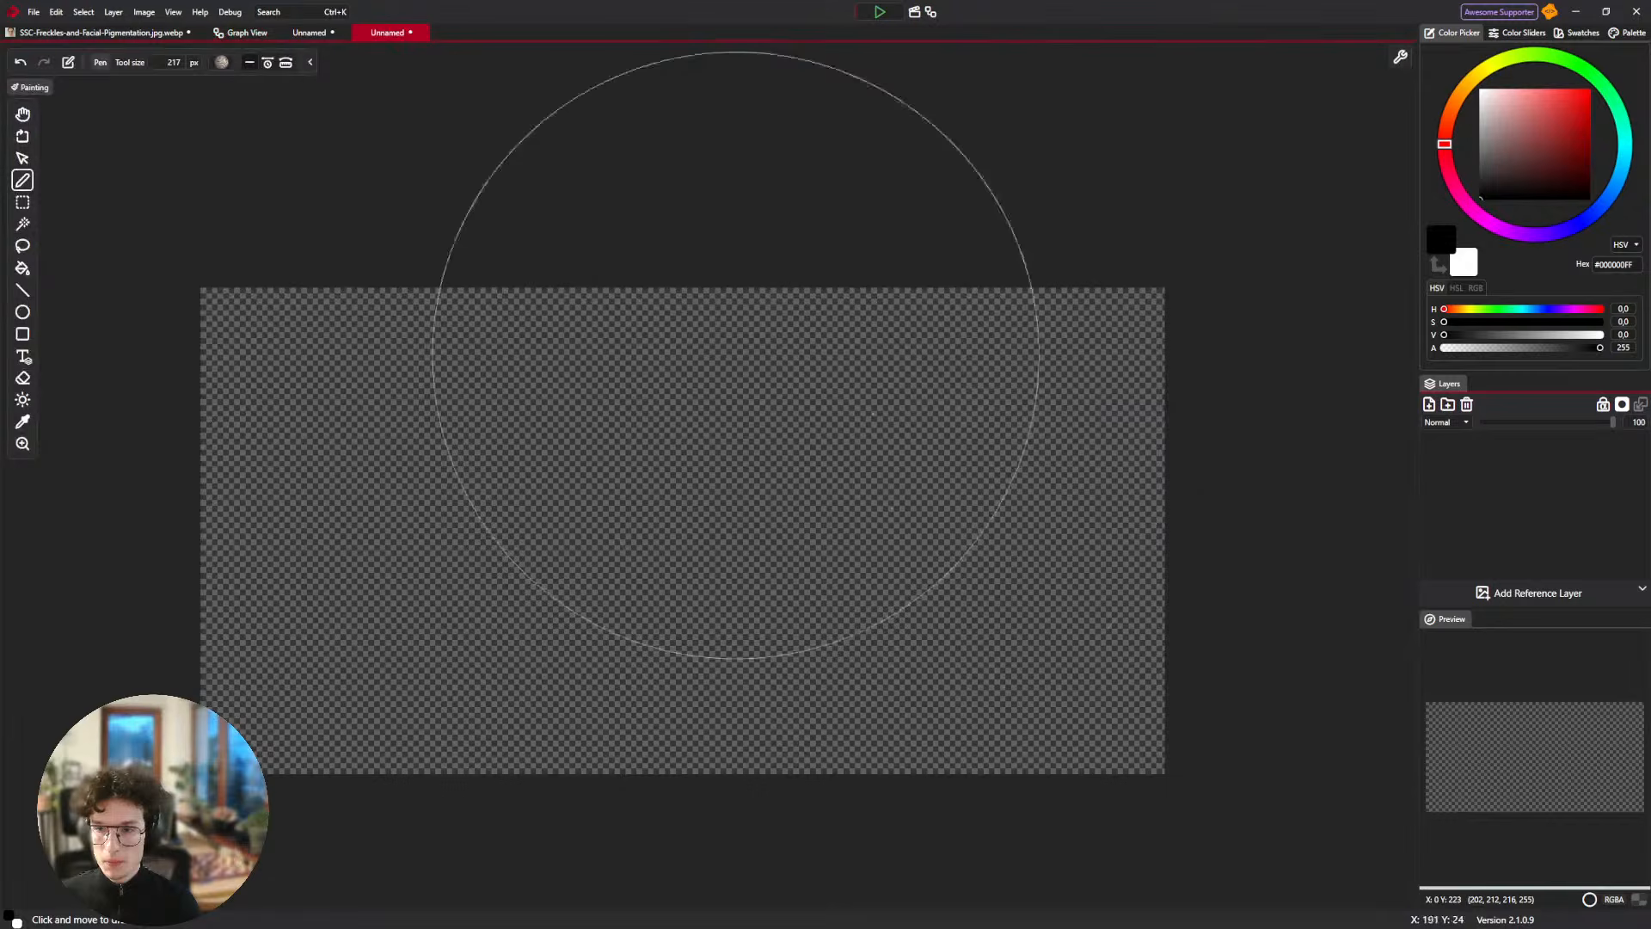
pyautogui.click(310, 32)
pyautogui.moveTo(740, 318)
pyautogui.mouseDown()
pyautogui.moveTo(662, 361)
pyautogui.moveTo(976, 447)
pyautogui.moveTo(525, 404)
pyautogui.moveTo(636, 39)
pyautogui.moveTo(1058, 533)
pyautogui.moveTo(258, 671)
pyautogui.mouseUp()
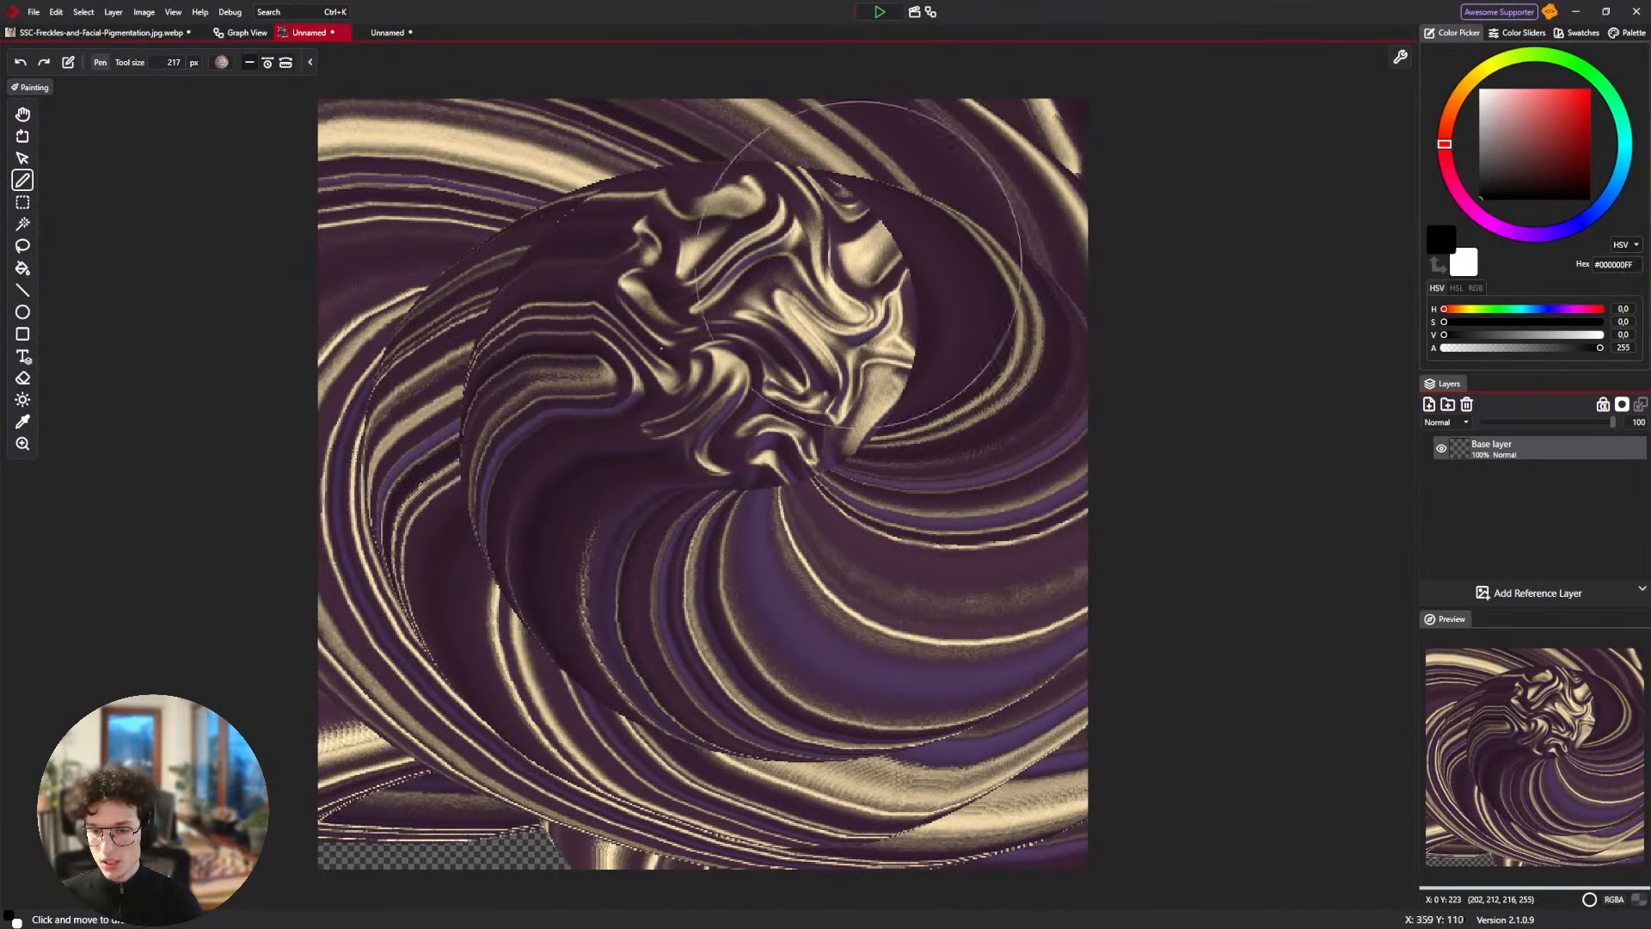
pyautogui.hotkey('ctrl', 'z')
pyautogui.moveTo(836, 468)
pyautogui.mouseDown()
pyautogui.moveTo(684, 361)
pyautogui.moveTo(756, 453)
pyautogui.moveTo(800, 652)
pyautogui.moveTo(653, 481)
pyautogui.moveTo(830, 337)
pyautogui.moveTo(636, 317)
pyautogui.moveTo(627, 525)
pyautogui.moveTo(707, 643)
pyautogui.moveTo(921, 465)
pyautogui.mouseUp()
pyautogui.hotkey('ctrl', 'z')
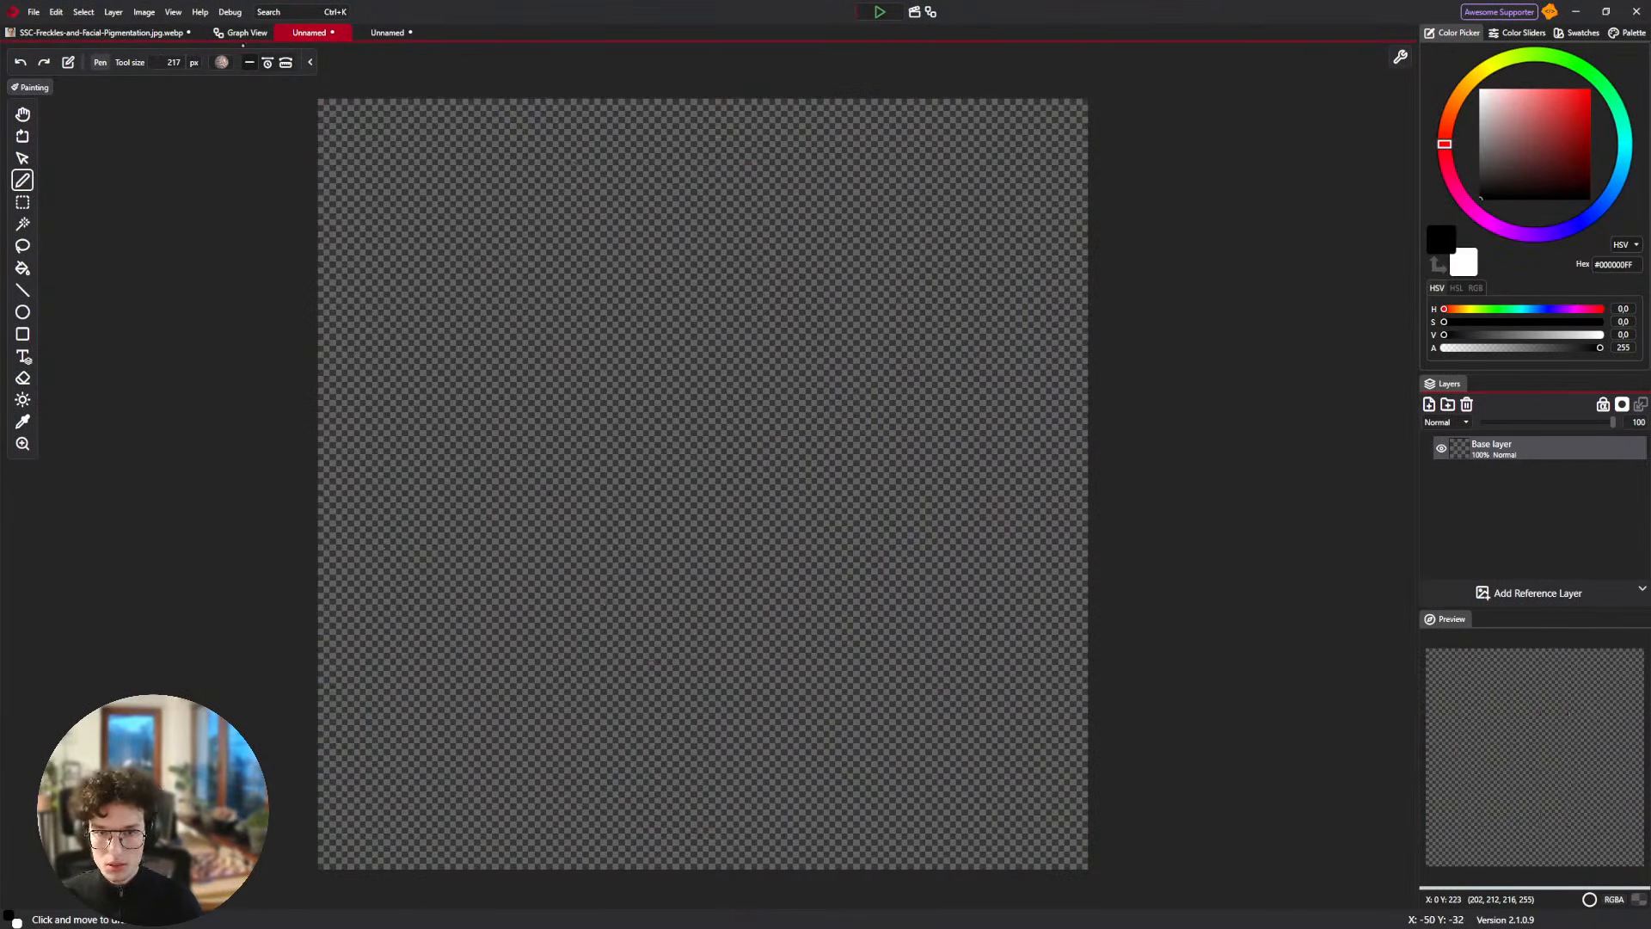
# Look at the brush's node graph again, and paint and undo two more long strokes on the square canvas.
pyautogui.click(247, 34)
pyautogui.click(293, 34)
pyautogui.click(412, 32)
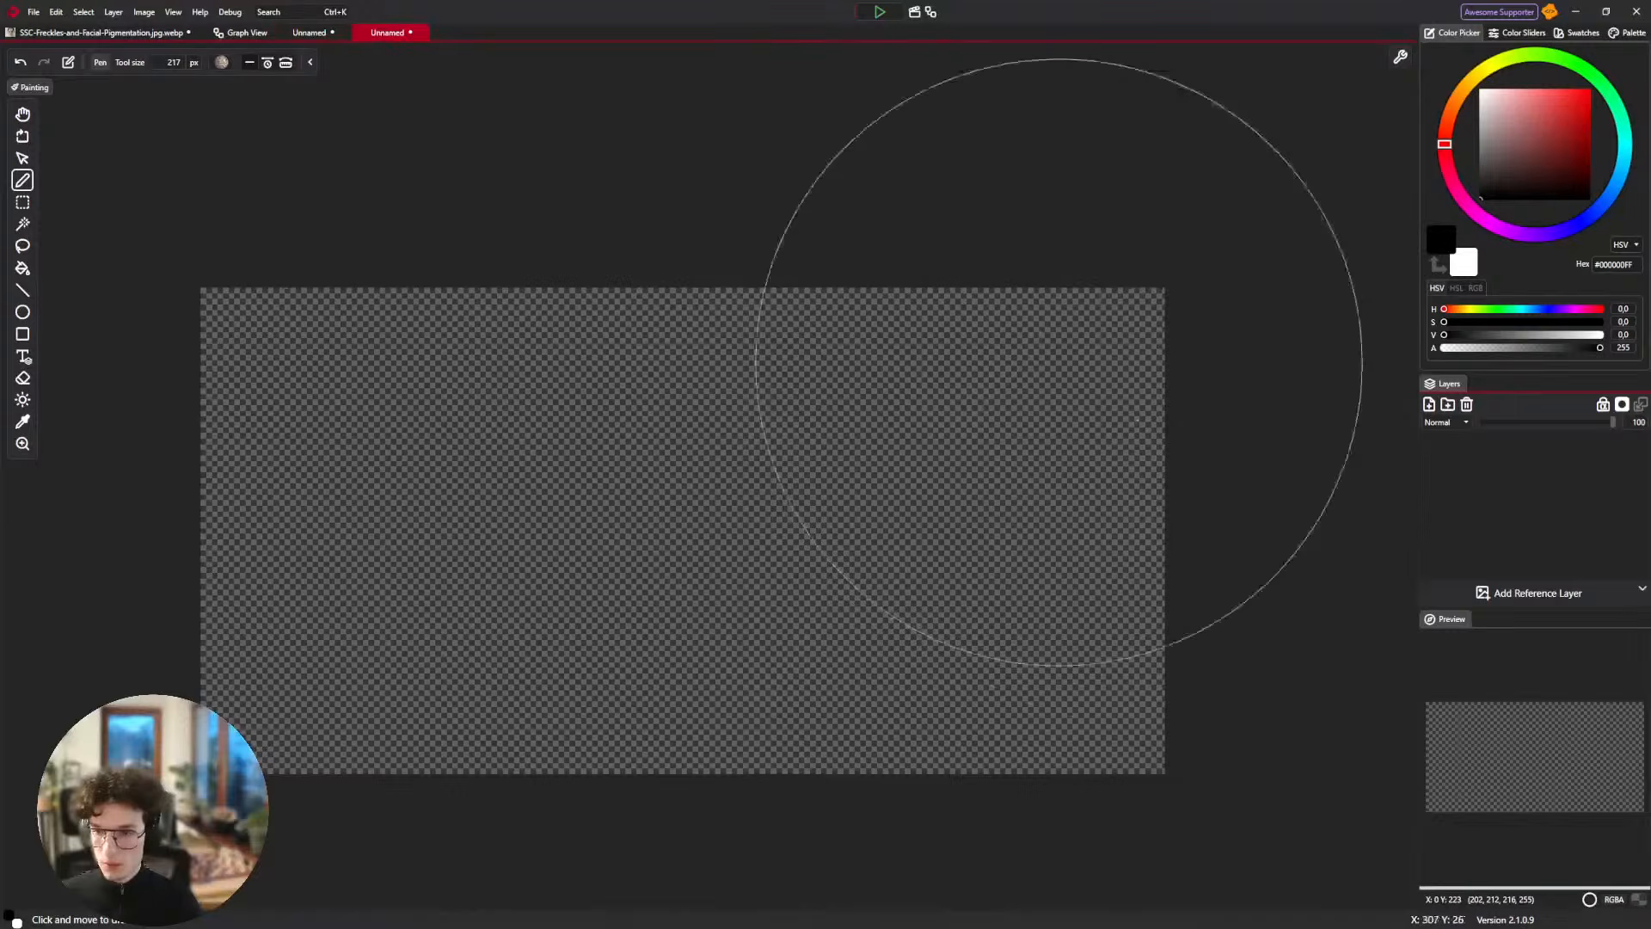
pyautogui.click(247, 33)
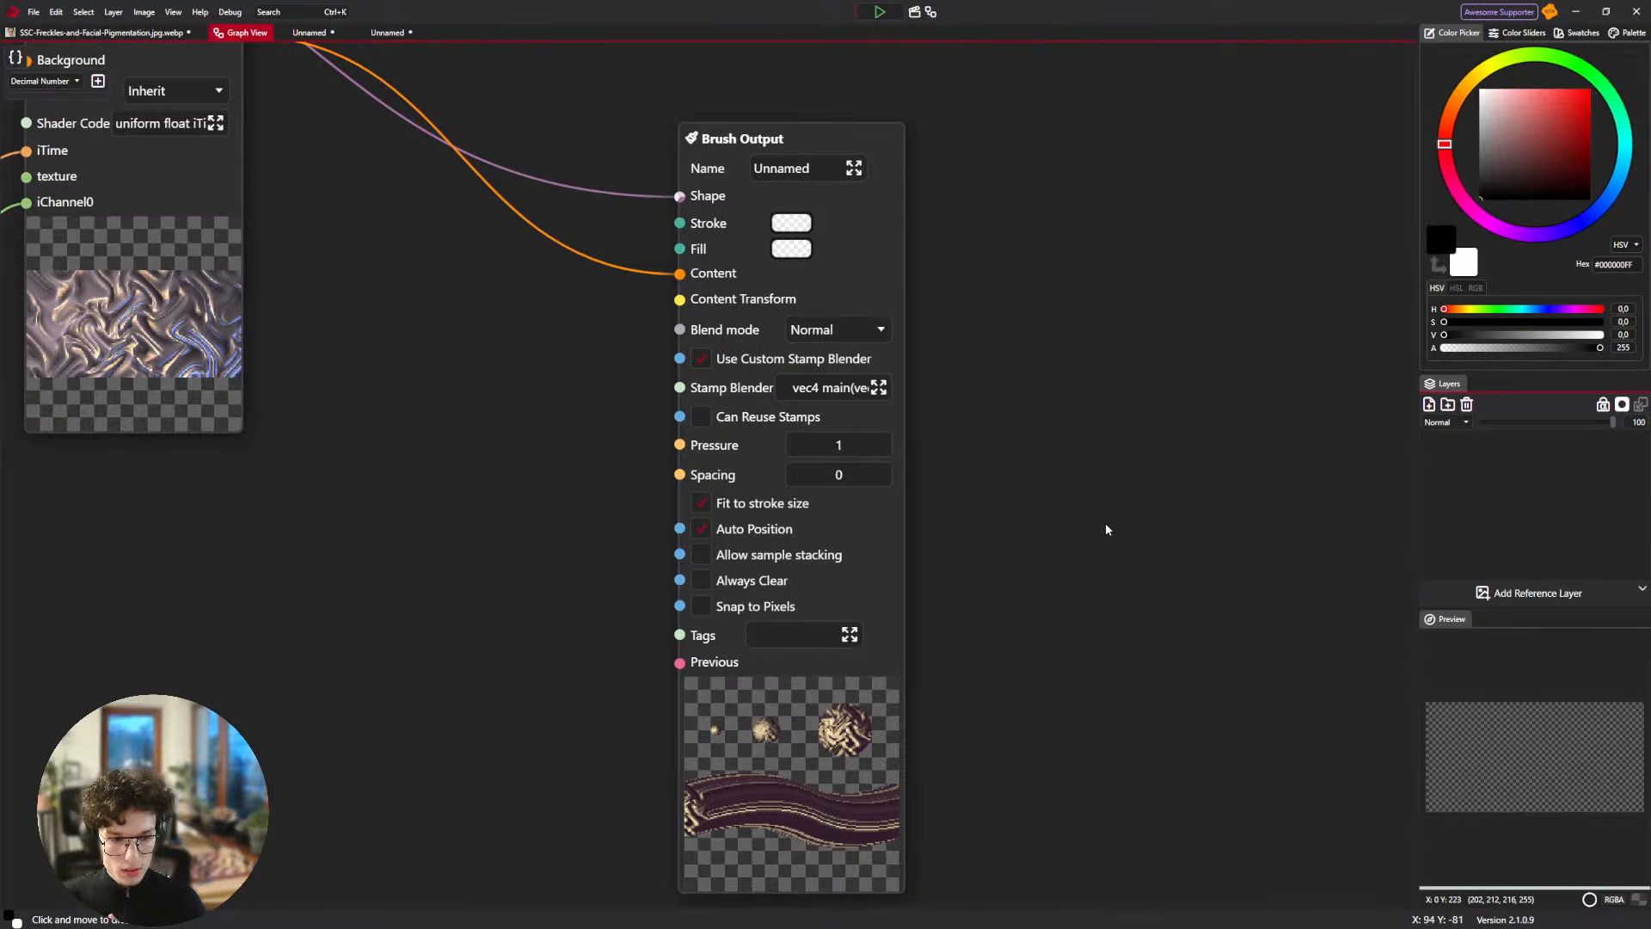
pyautogui.click(322, 34)
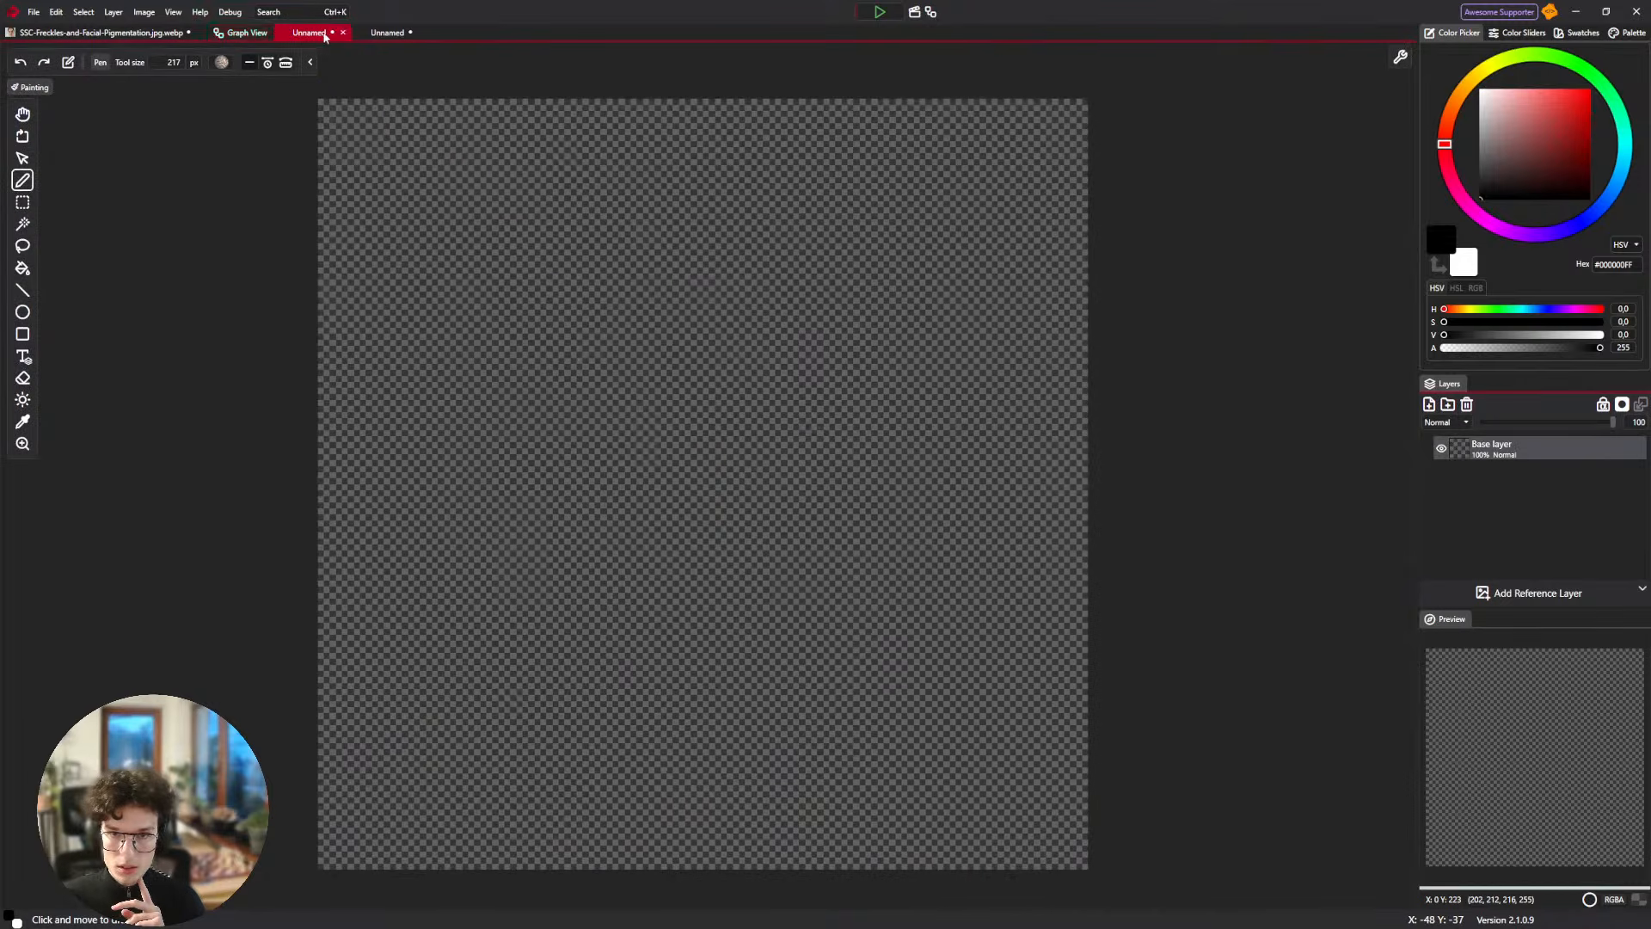
pyautogui.moveTo(516, 232)
pyautogui.mouseDown()
pyautogui.moveTo(580, 313)
pyautogui.moveTo(659, 360)
pyautogui.moveTo(843, 373)
pyautogui.moveTo(856, 304)
pyautogui.moveTo(872, 494)
pyautogui.moveTo(860, 718)
pyautogui.moveTo(775, 731)
pyautogui.moveTo(561, 698)
pyautogui.moveTo(488, 487)
pyautogui.moveTo(473, 719)
pyautogui.mouseUp()
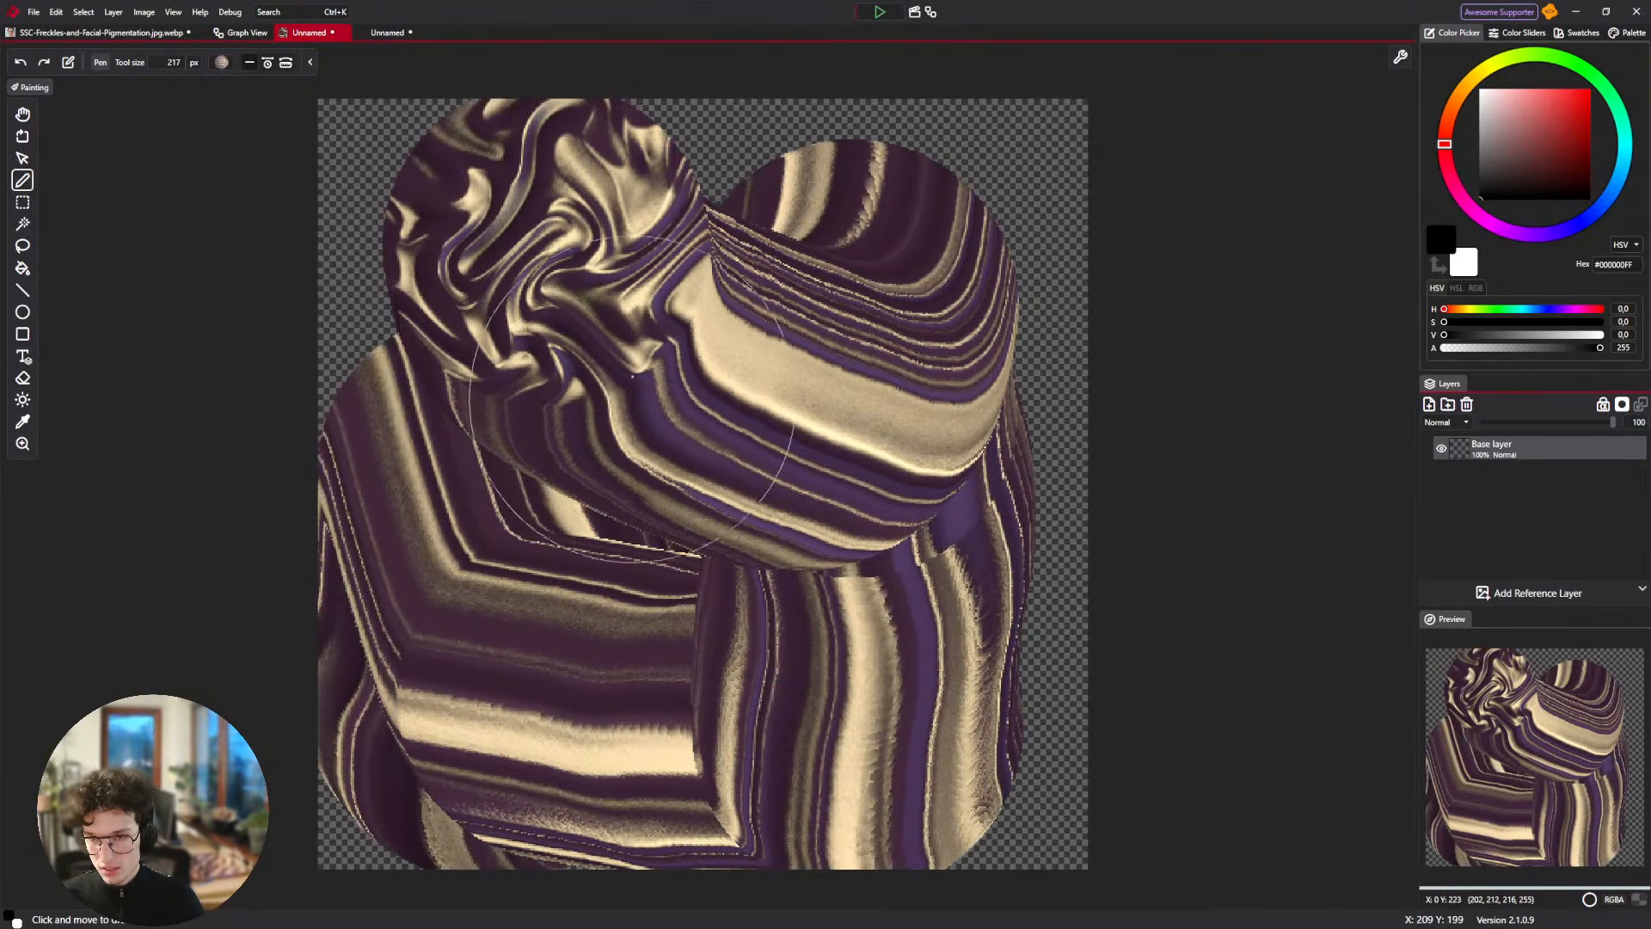
pyautogui.hotkey('ctrl', 'z')
pyautogui.moveTo(765, 386)
pyautogui.mouseDown()
pyautogui.moveTo(680, 390)
pyautogui.moveTo(731, 663)
pyautogui.mouseUp()
pyautogui.hotkey('ctrl', 'z')
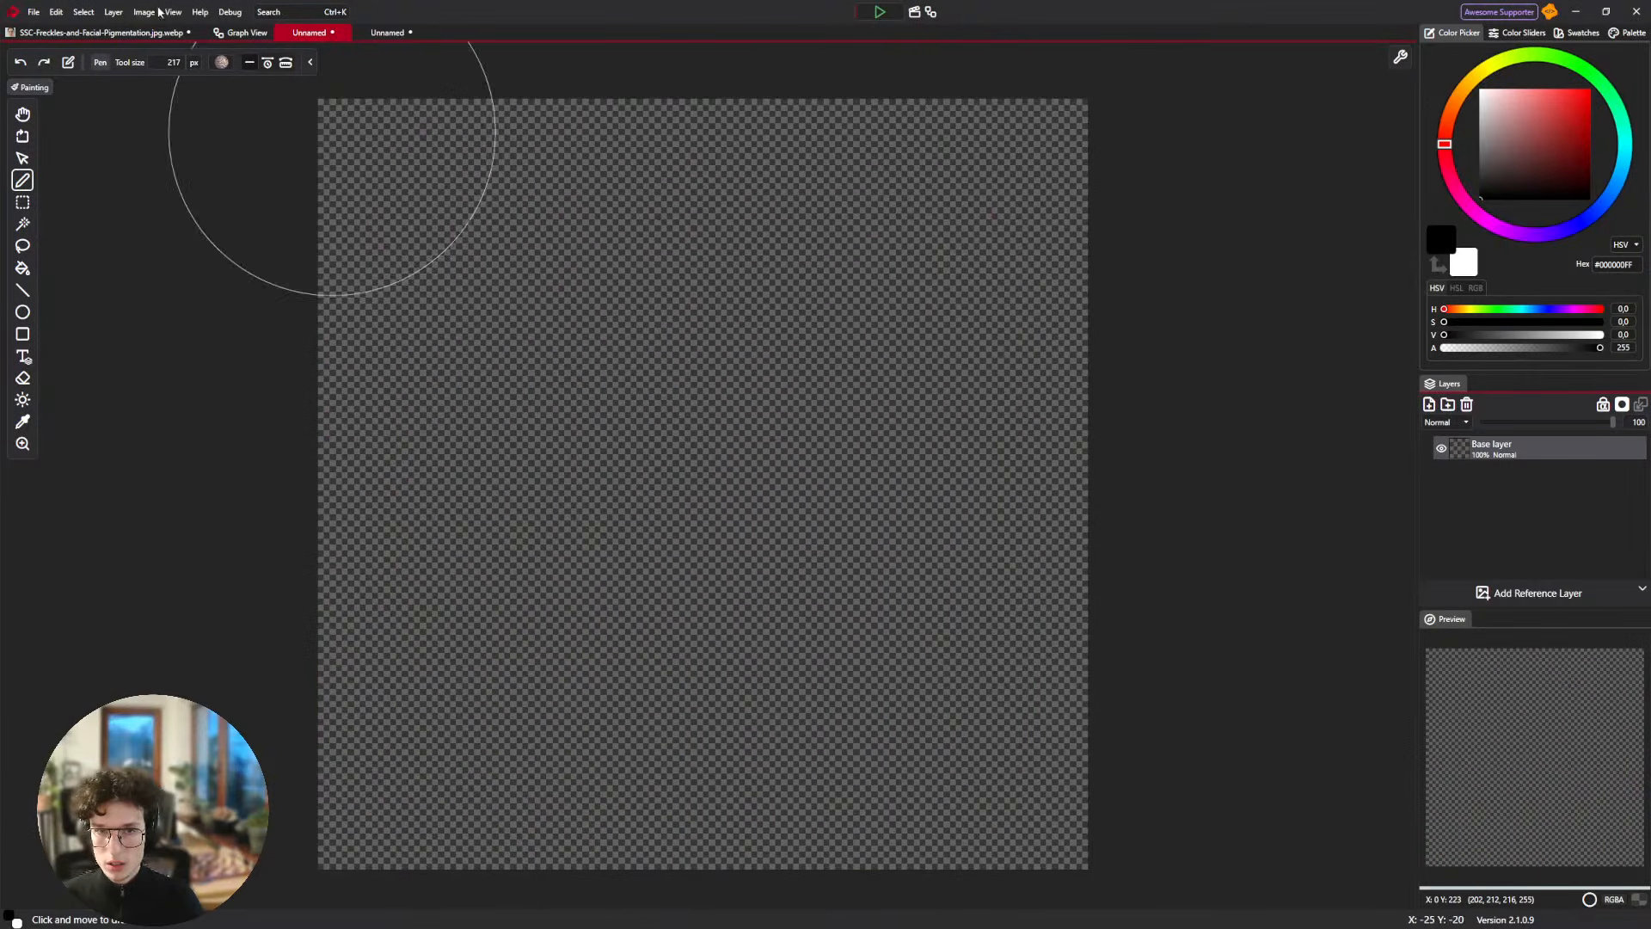
# Reopen the Stamp Blender code in the brush graph and change its comparison to src.b > dst.g.
pyautogui.click(220, 35)
pyautogui.click(388, 33)
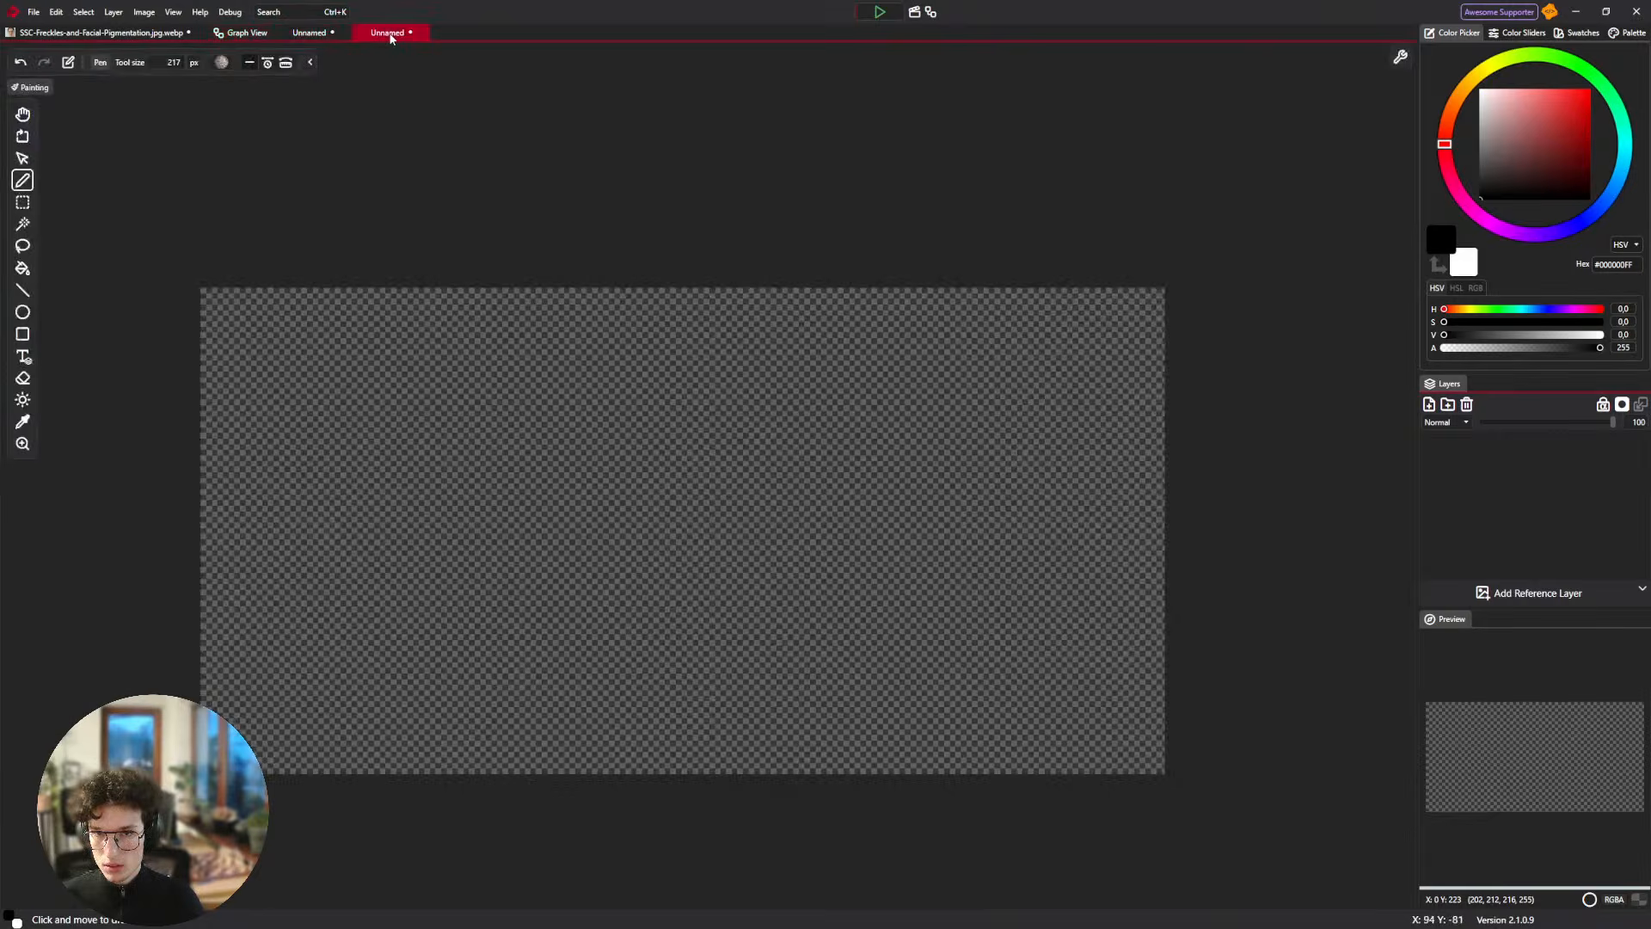
pyautogui.click(245, 32)
pyautogui.click(878, 386)
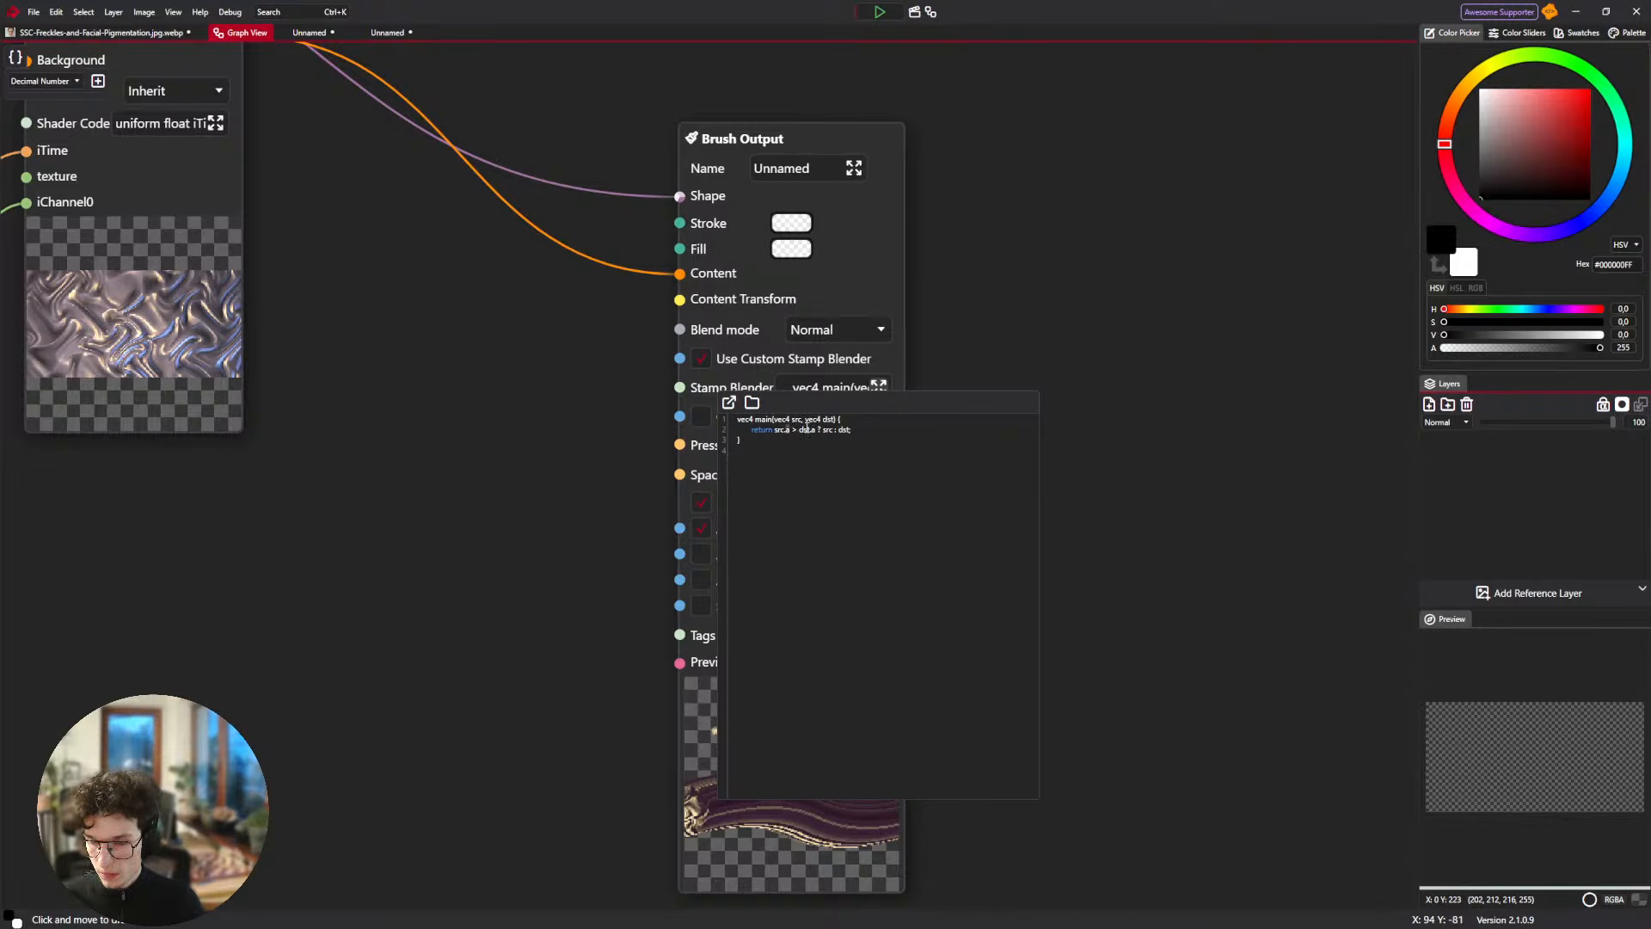
pyautogui.press('BackSpace')
pyautogui.write('b')
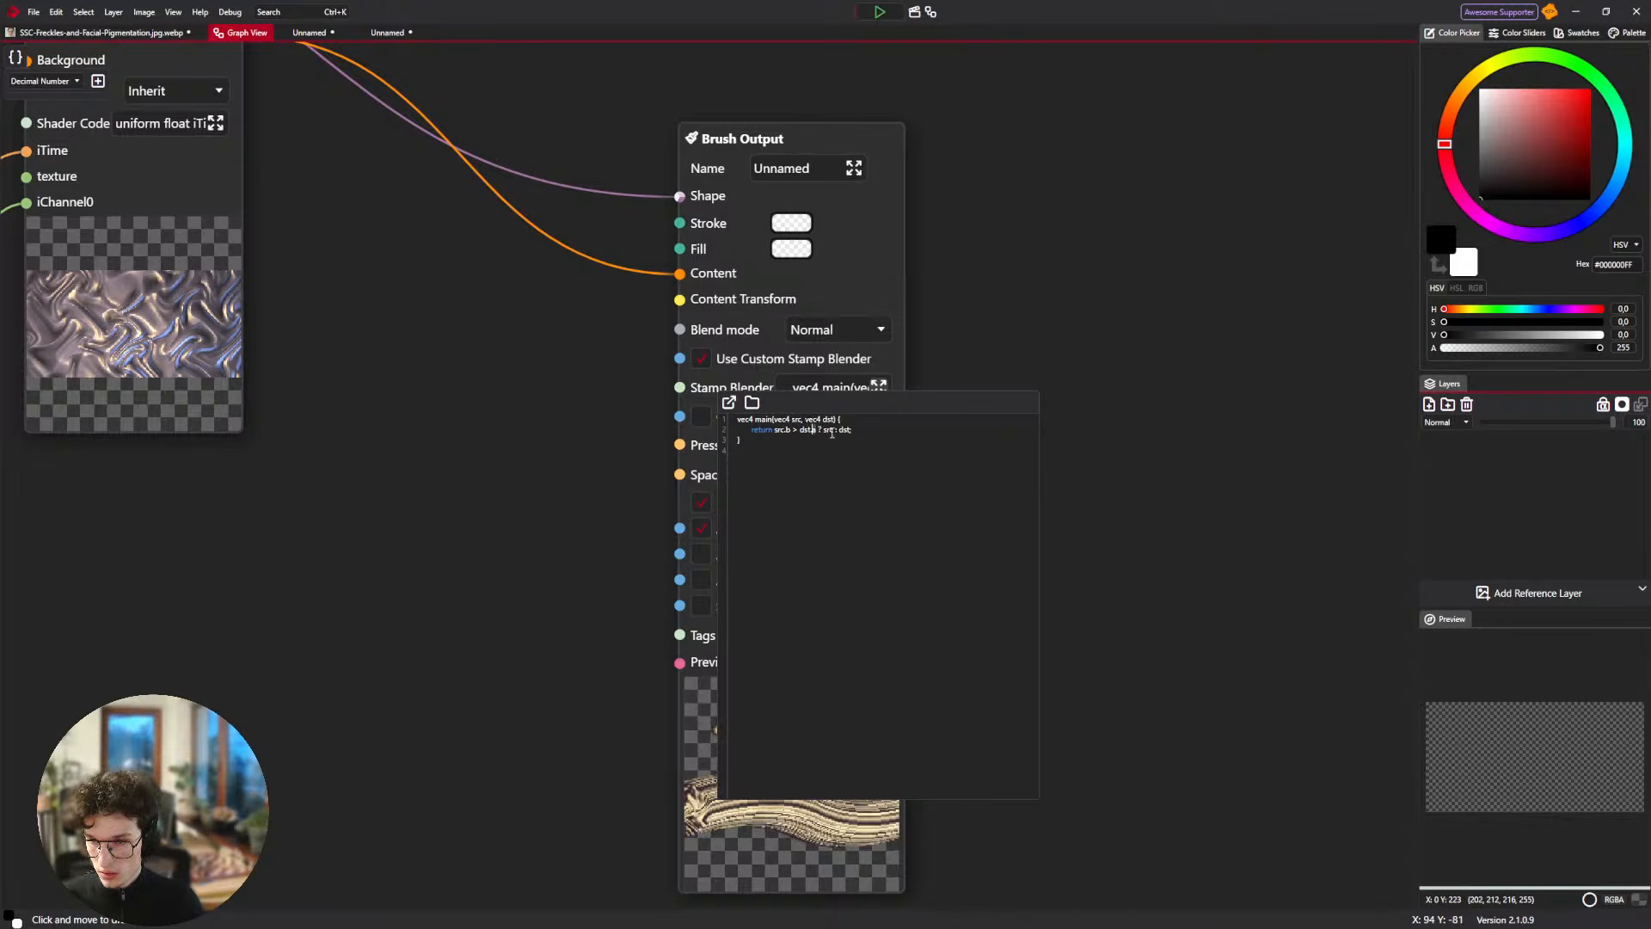
pyautogui.press('BackSpace')
pyautogui.write('g')
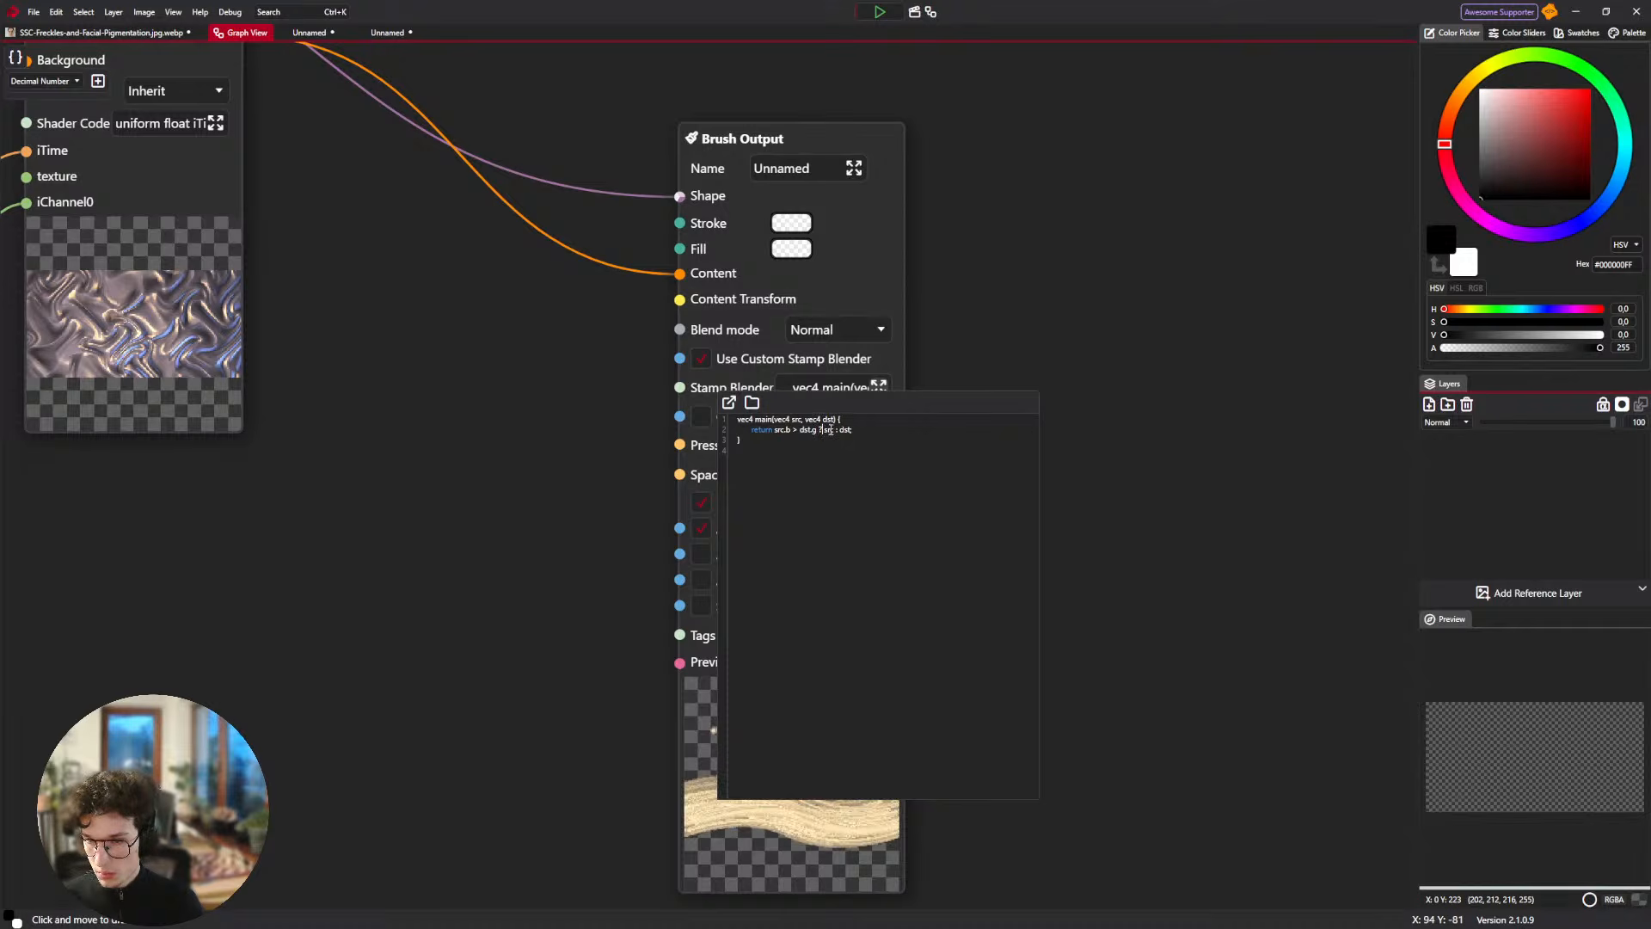
# Replace the src result of the Stamp Blender's conditional with half4(src.rb, dst.g) and close the code editor.
pyautogui.press('BackSpace')
pyautogui.press('BackSpace')
pyautogui.press('BackSpace')
pyautogui.write('hlaf4')
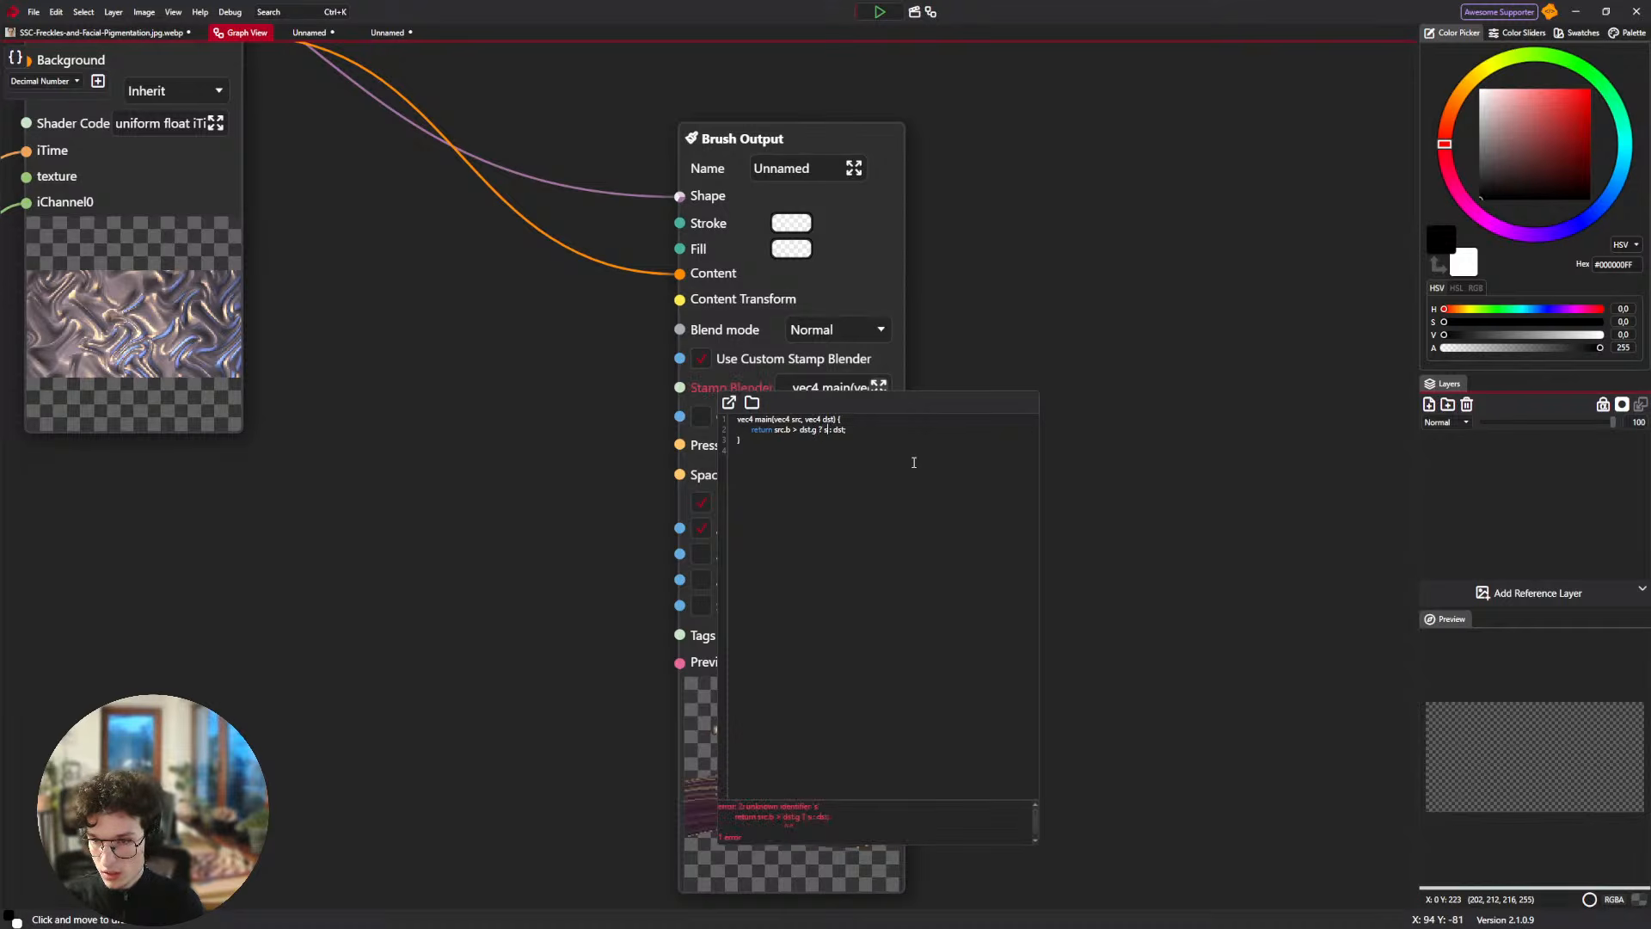
pyautogui.write('(src.r')
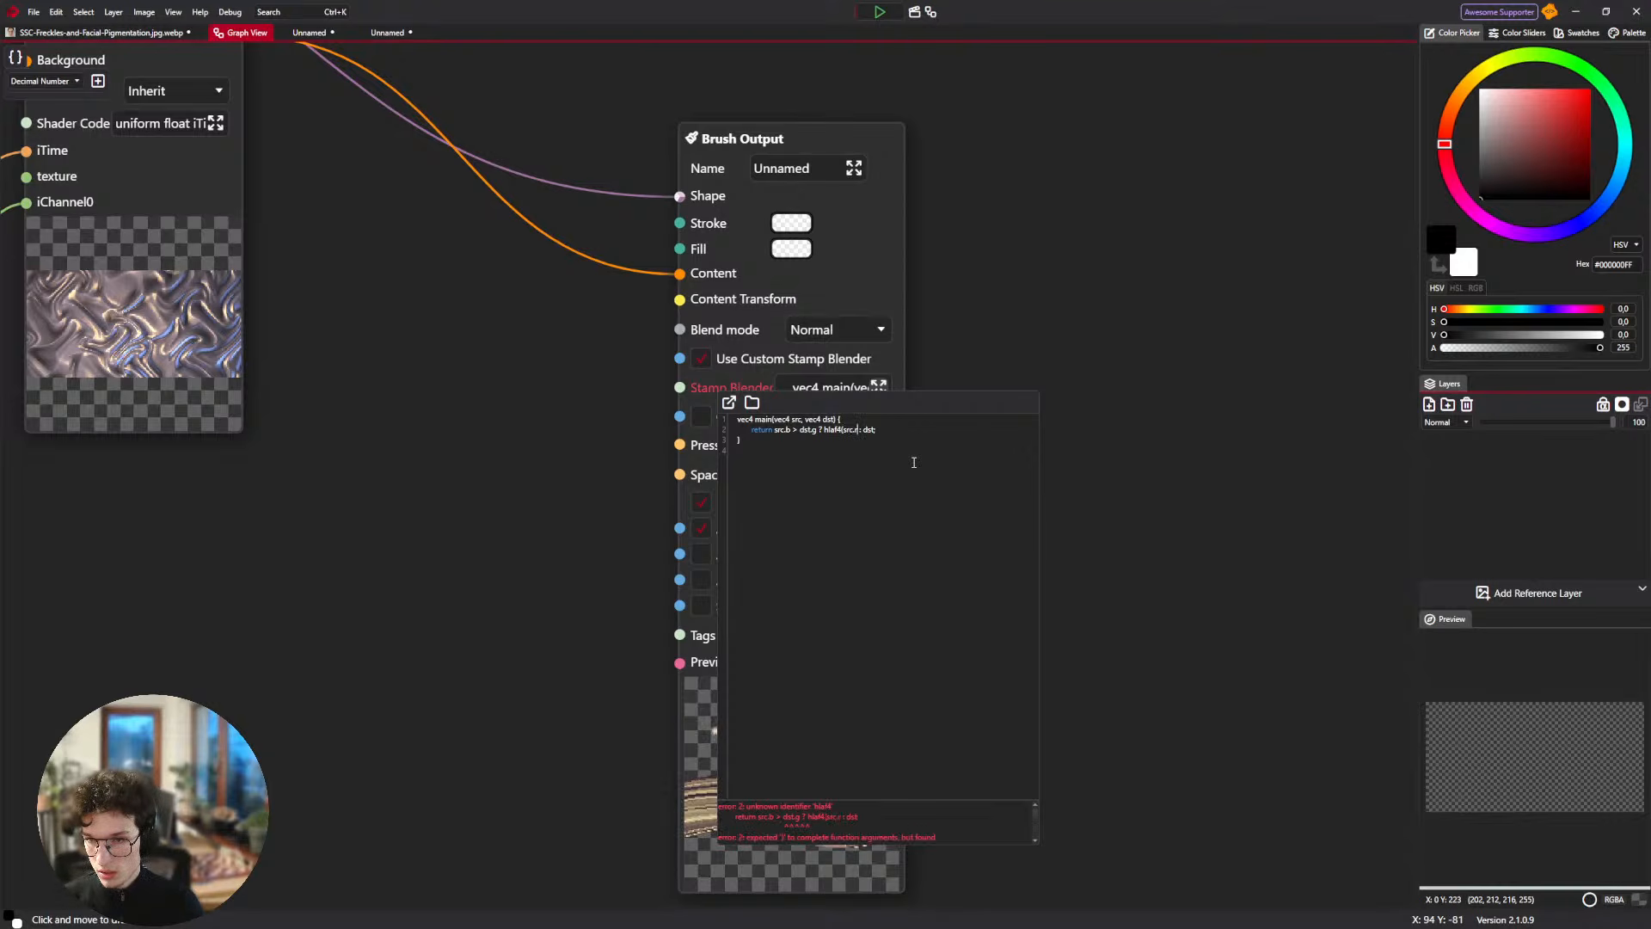
pyautogui.write('b, dst')
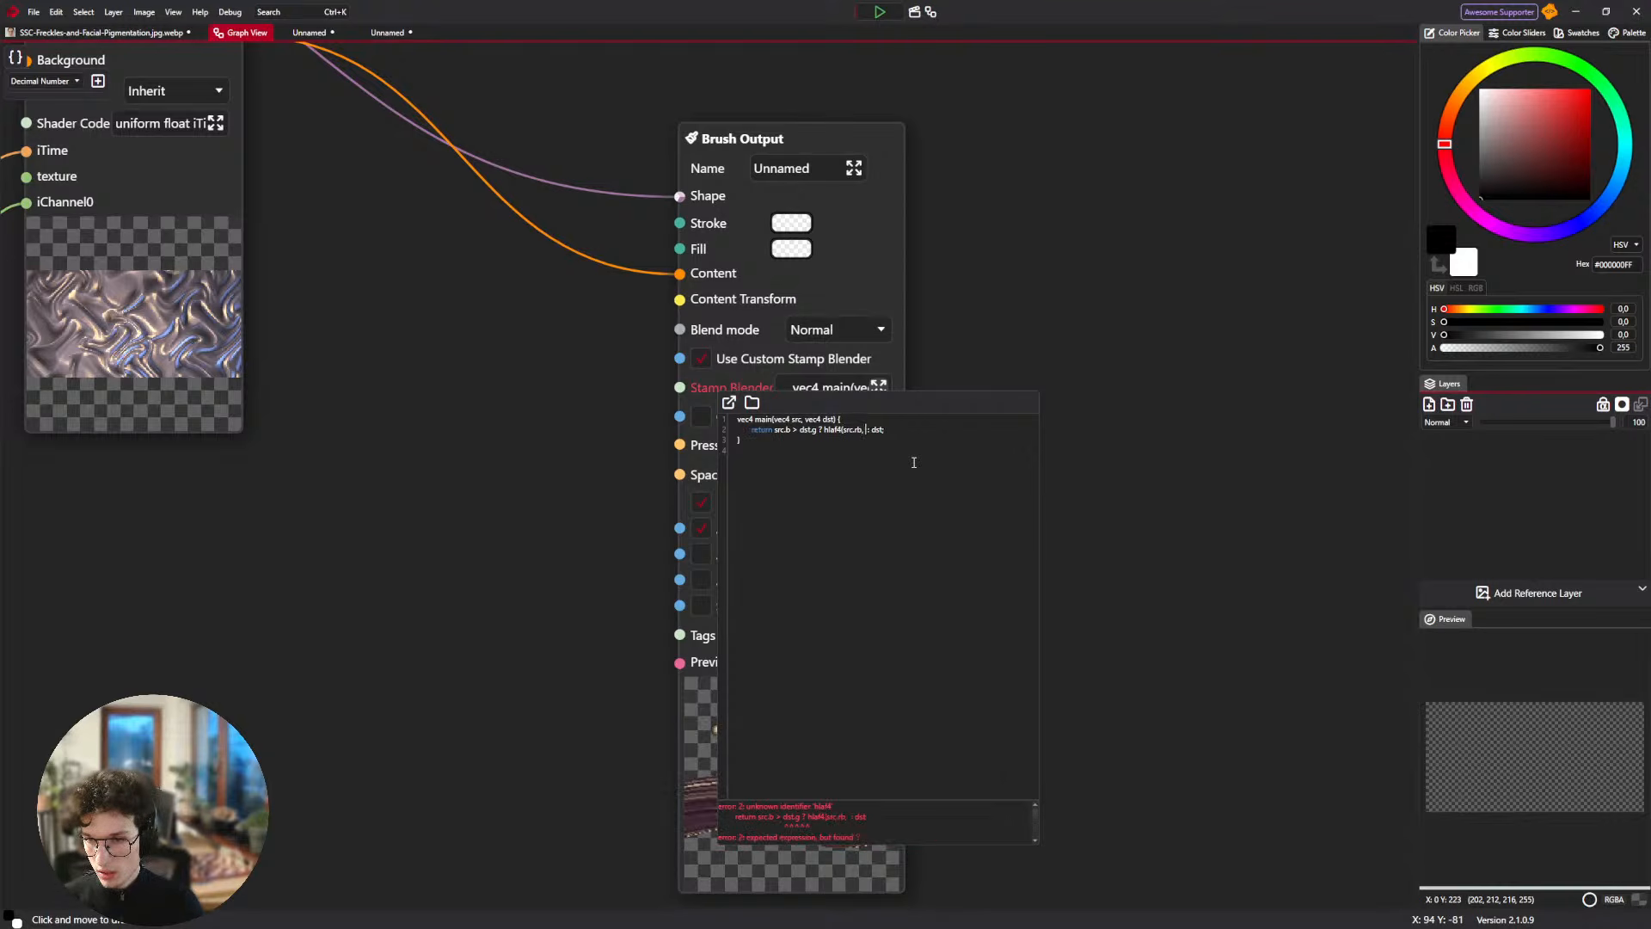
pyautogui.write('.g)')
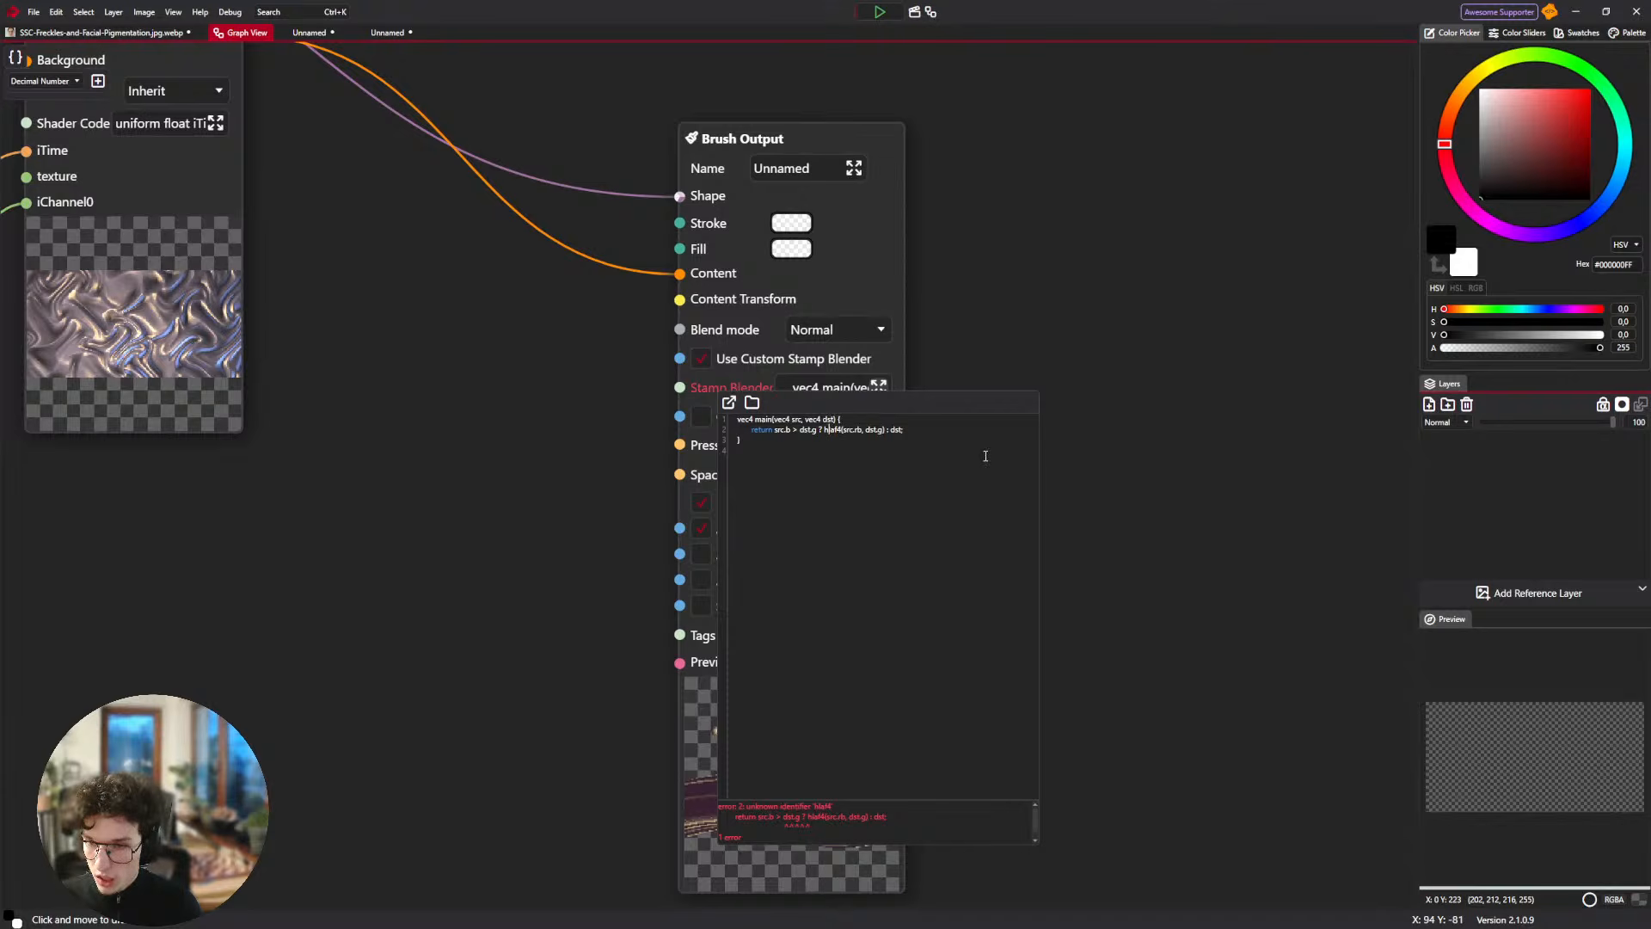
pyautogui.press('BackSpace')
pyautogui.press('BackSpace')
pyautogui.write('al')
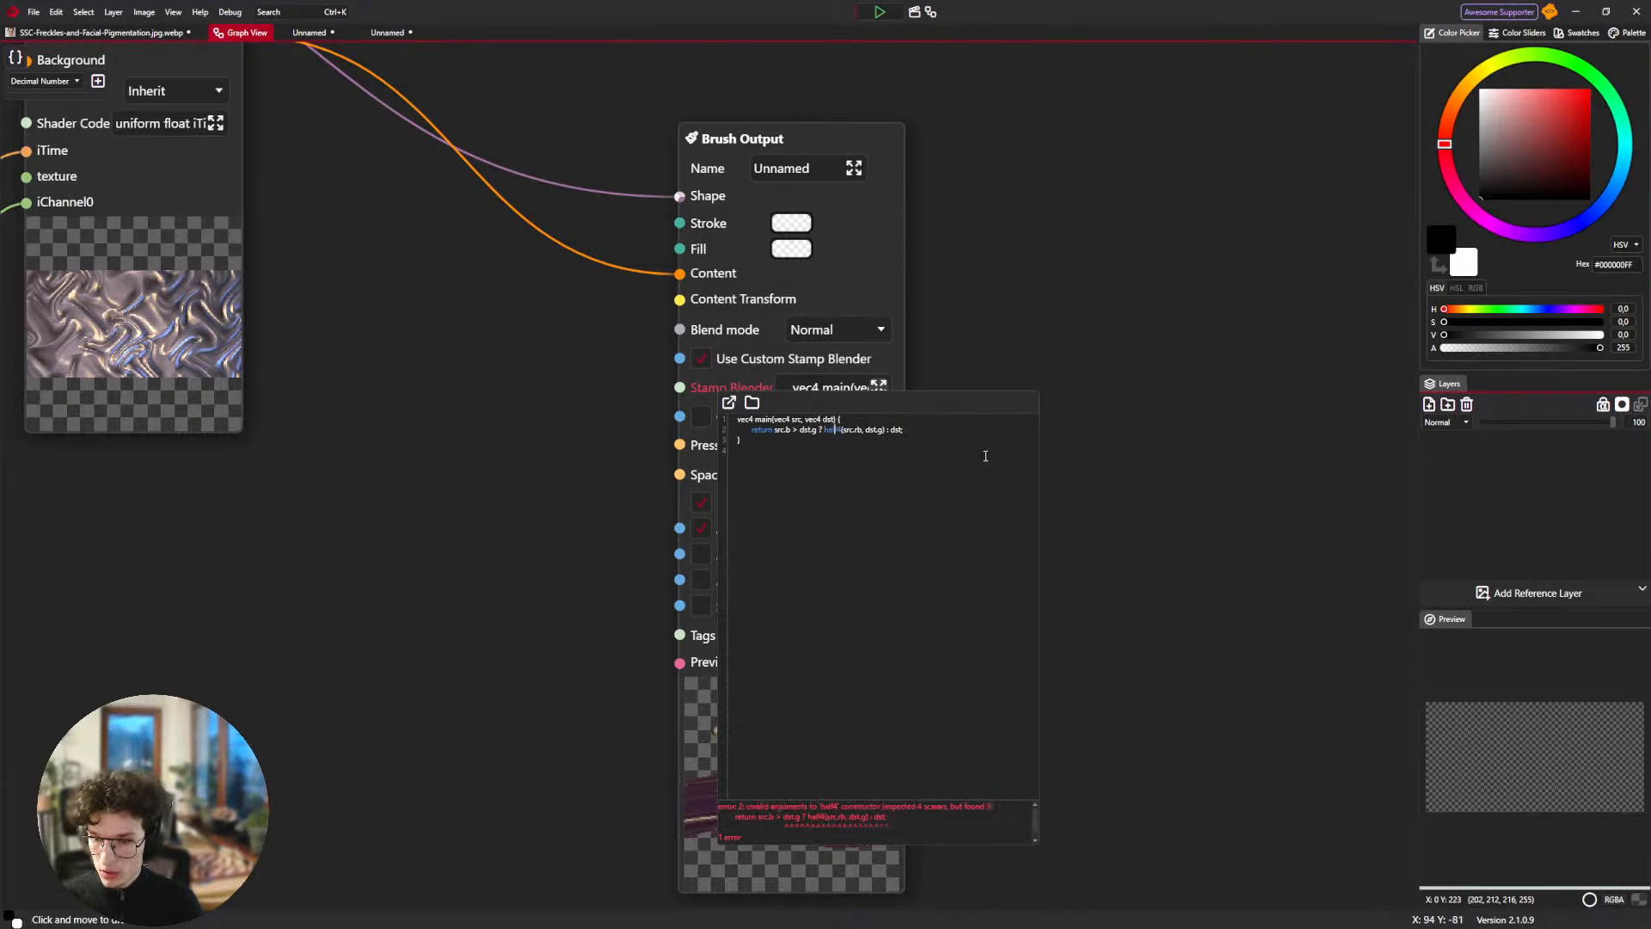
pyautogui.write('n')
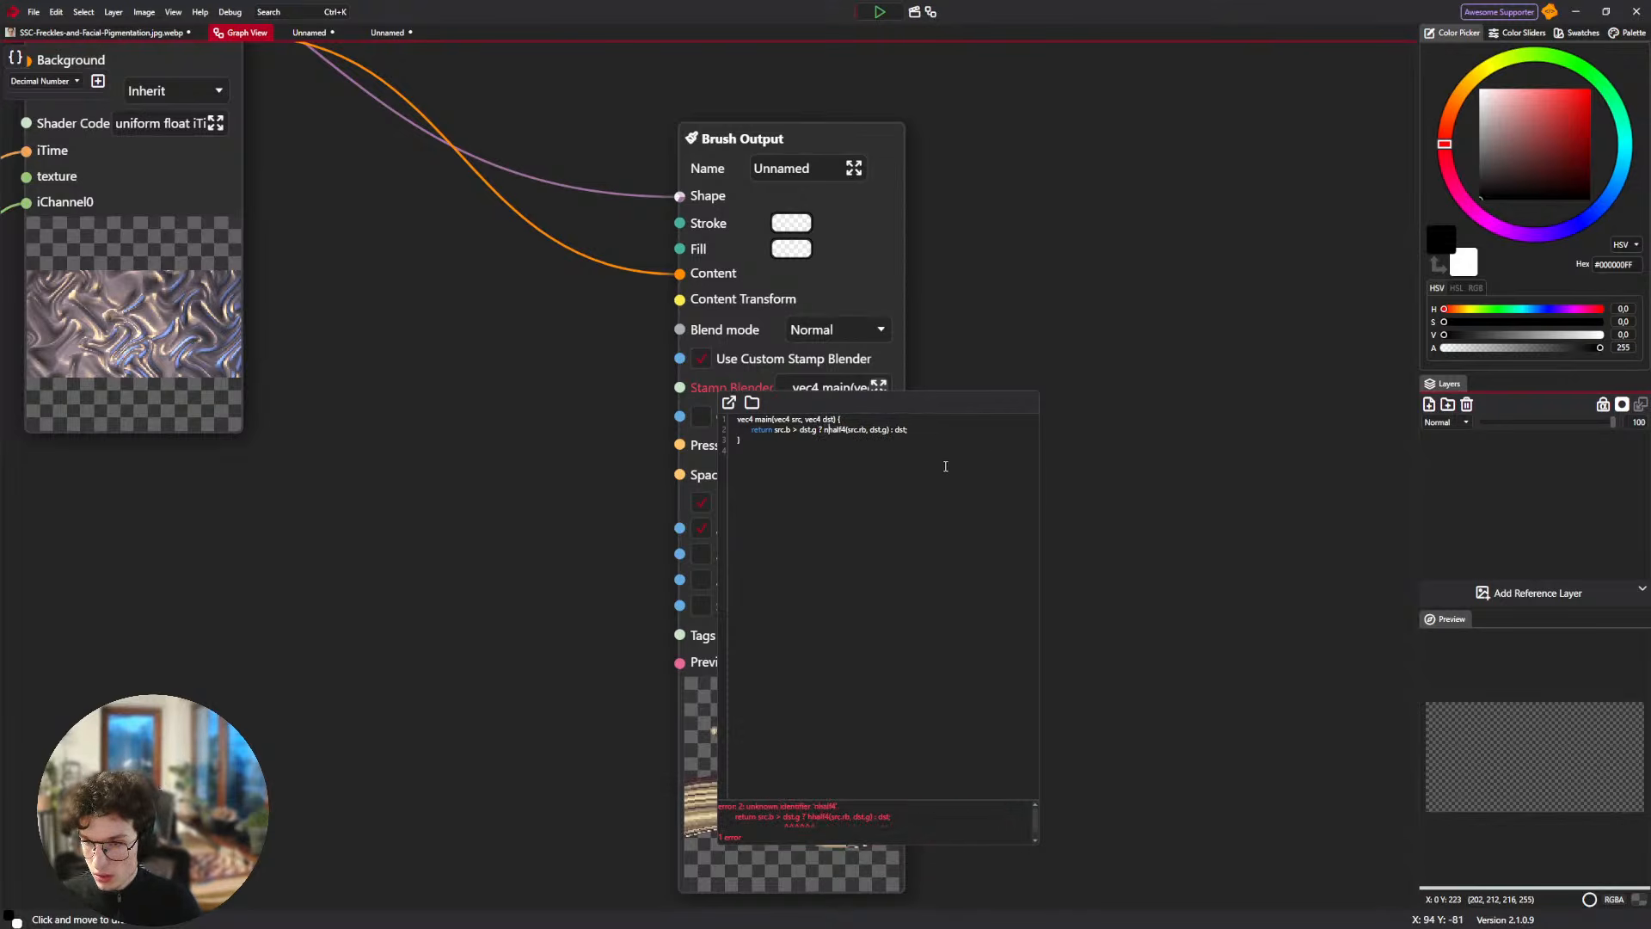
pyautogui.press('BackSpace')
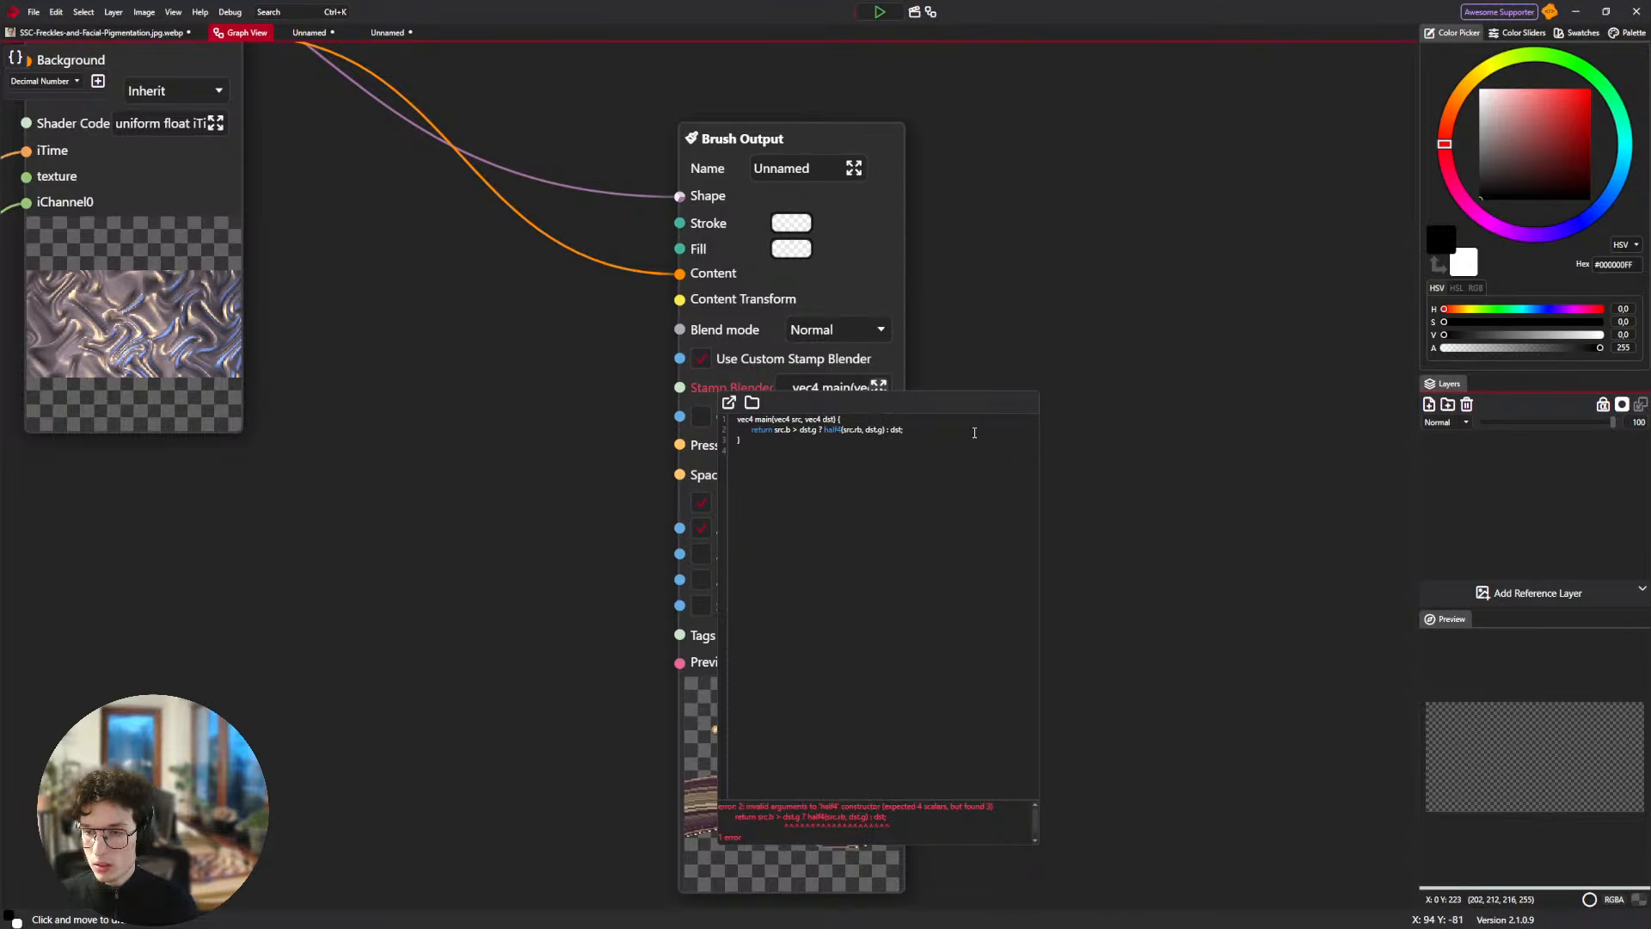
pyautogui.click(1119, 471)
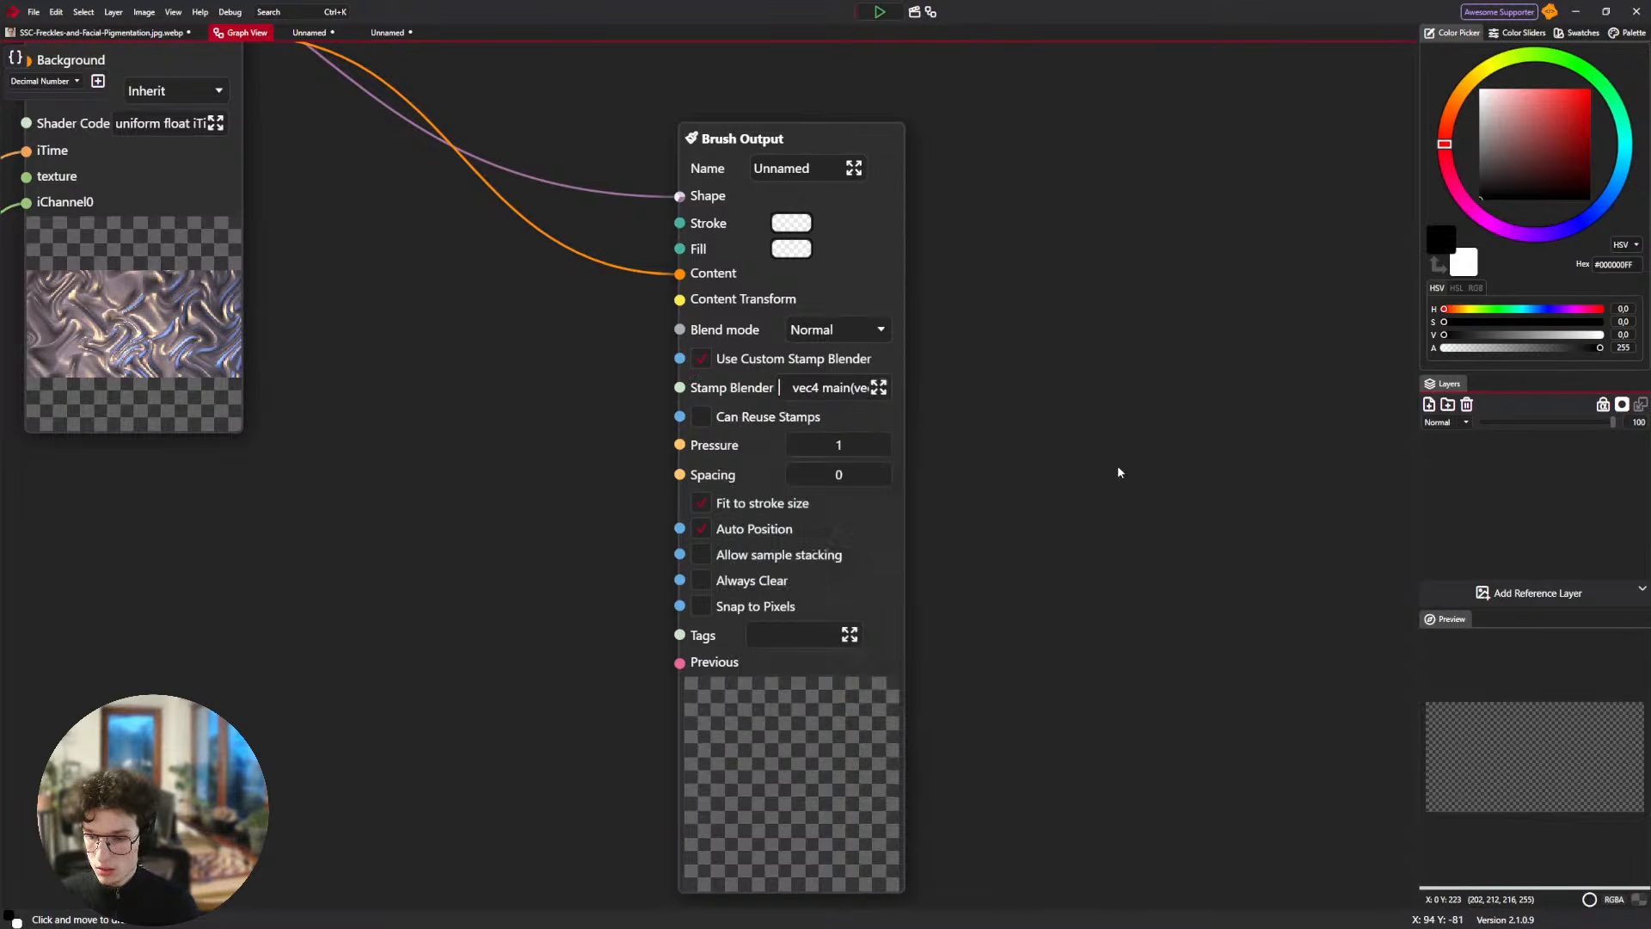
pyautogui.click(108, 33)
pyautogui.click(387, 32)
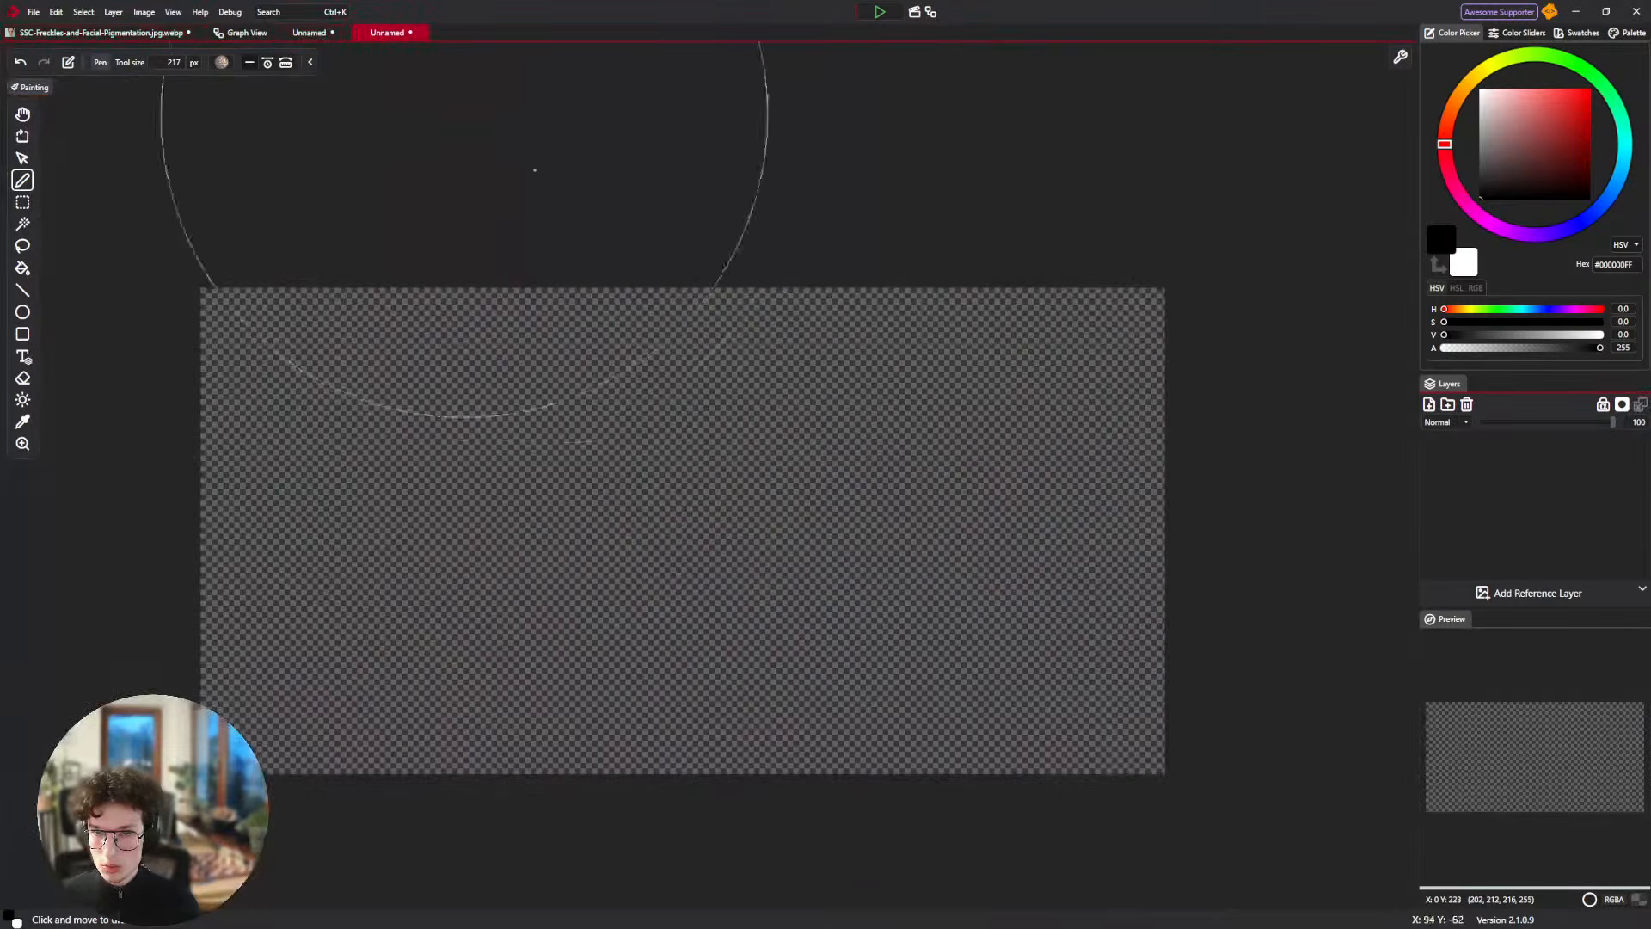
pyautogui.click(312, 32)
pyautogui.click(247, 33)
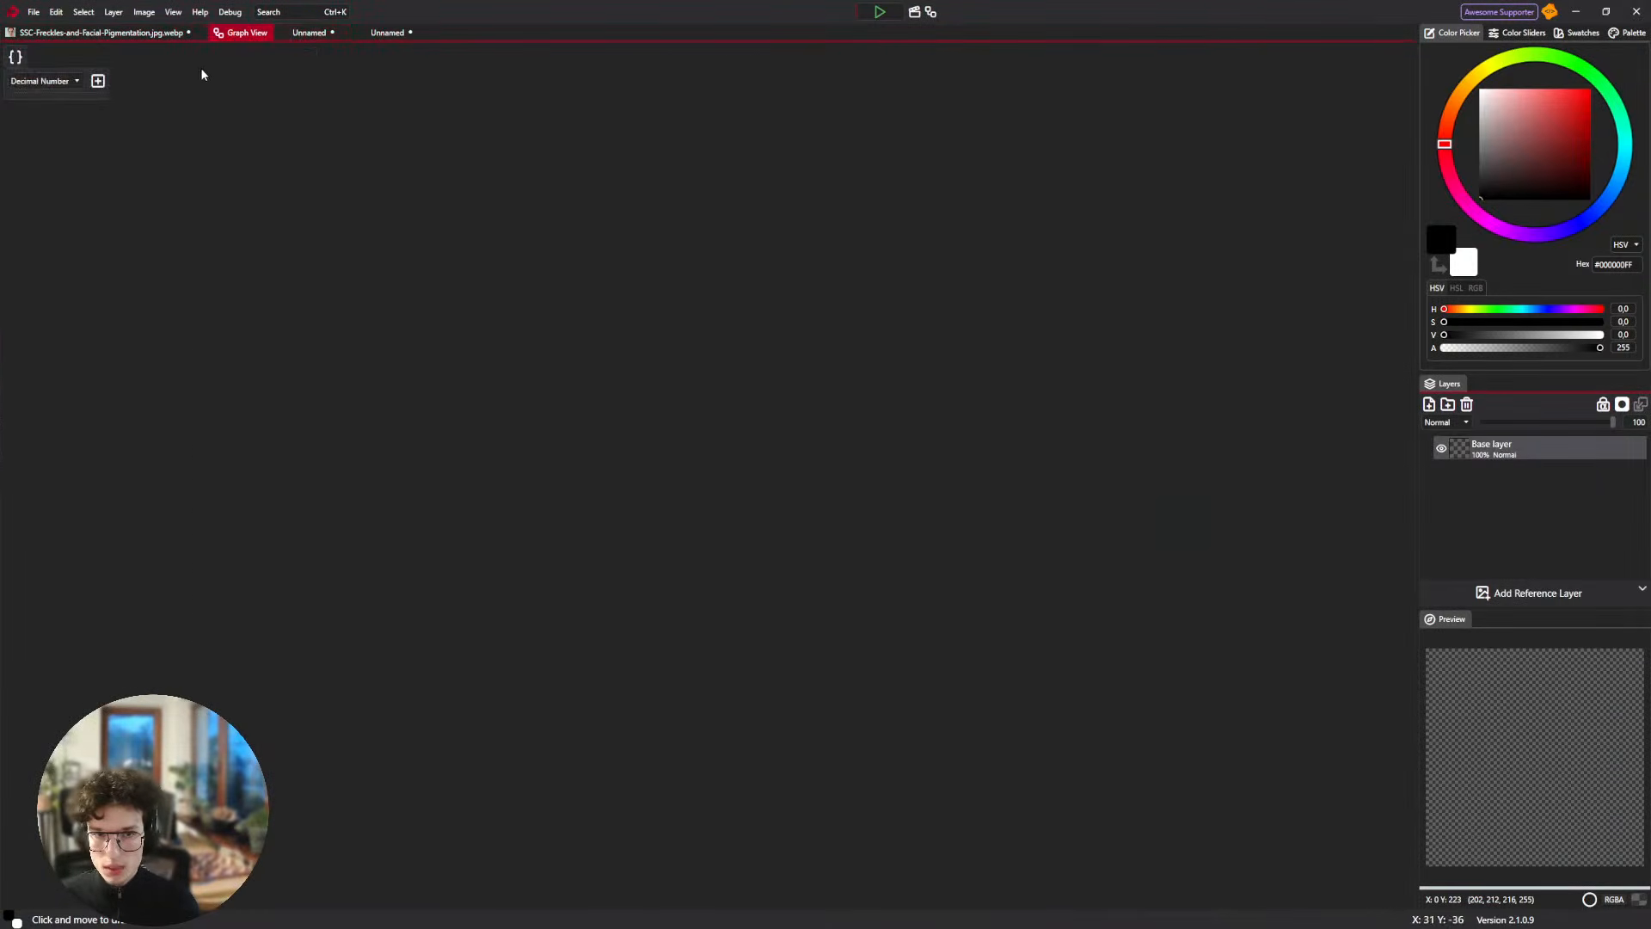
pyautogui.click(315, 32)
pyautogui.click(387, 33)
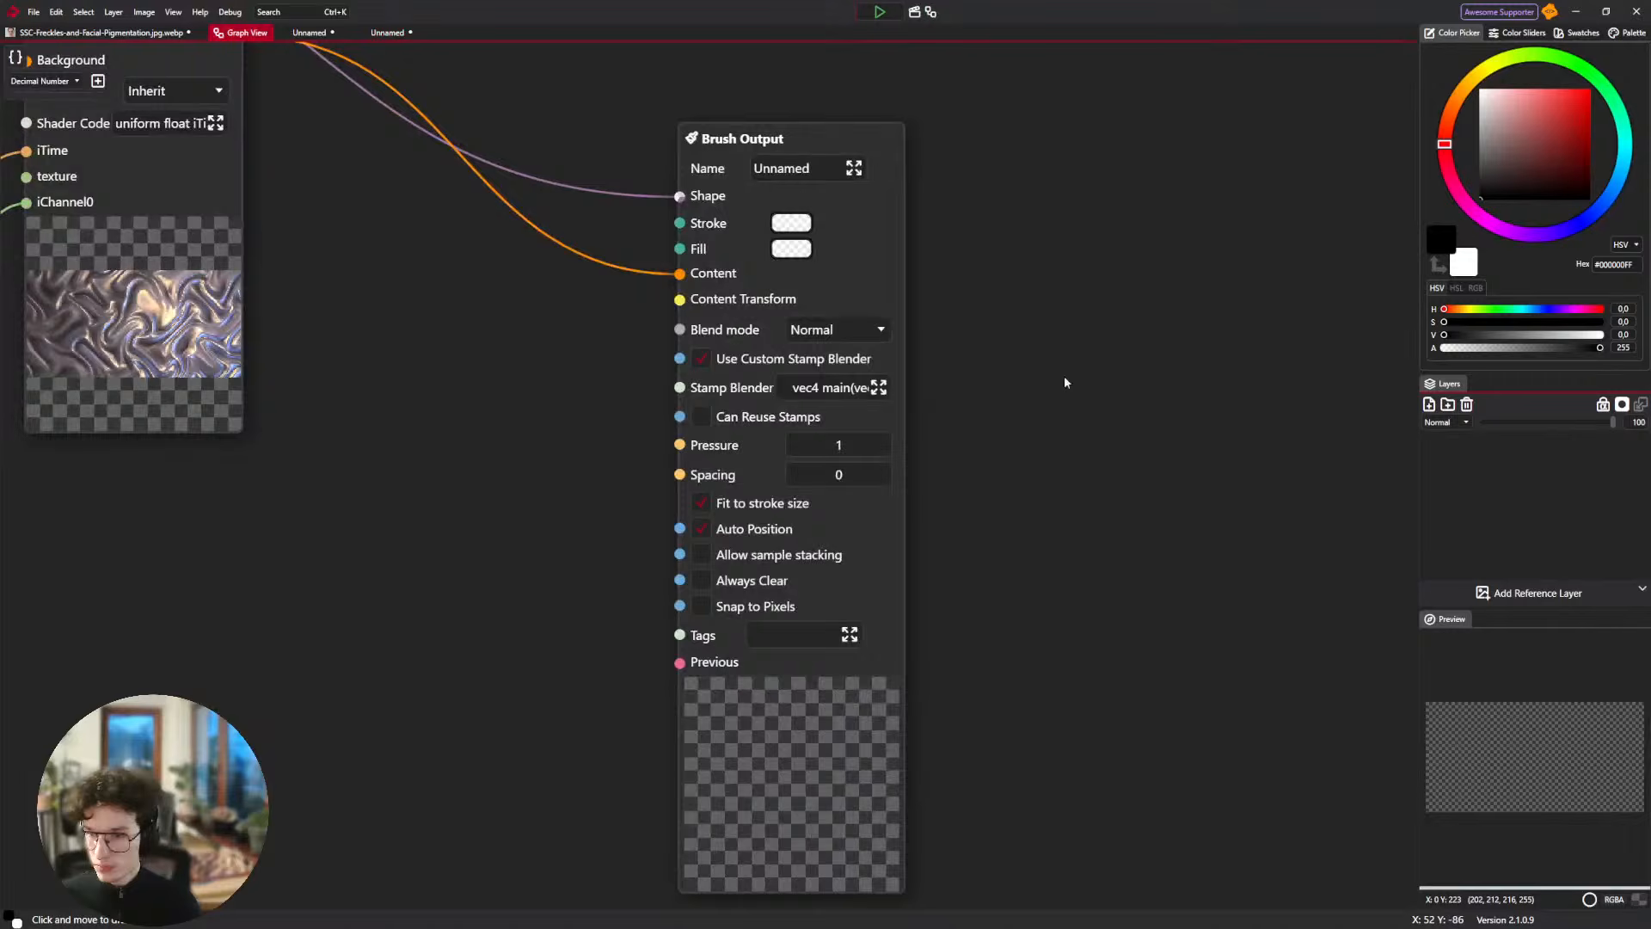
# Look over the Stamp Blender code and turn off Use Custom Stamp Blender on the Brush Output node.
pyautogui.click(877, 388)
pyautogui.moveTo(904, 425); pyautogui.dragTo(824, 434)
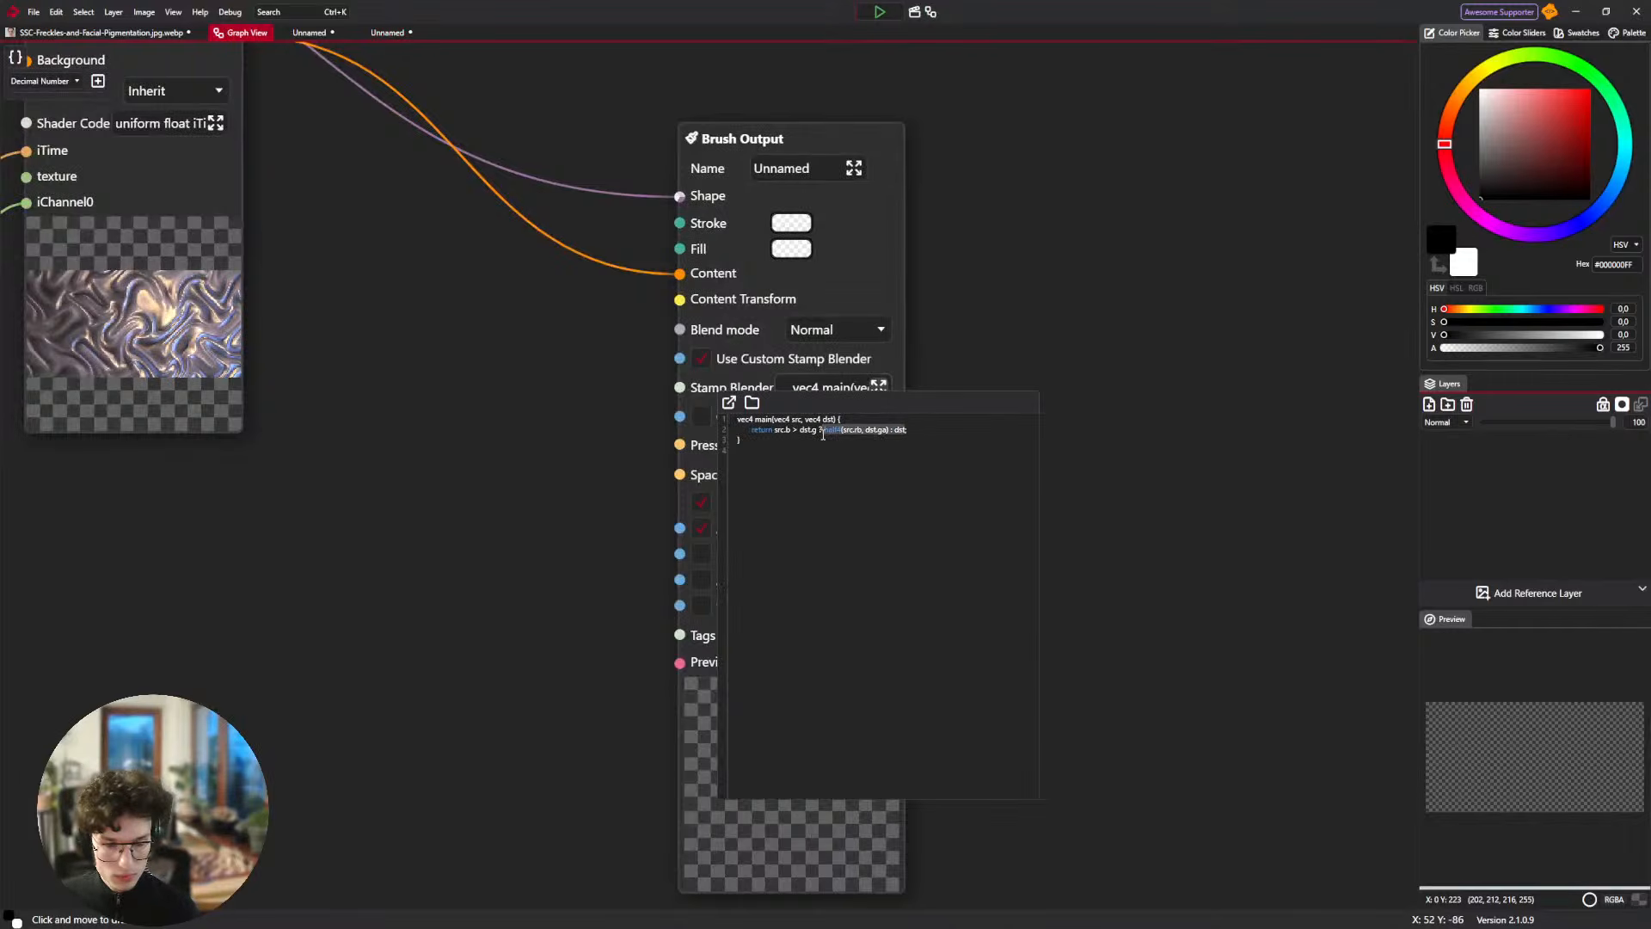
pyautogui.click(1110, 372)
pyautogui.click(703, 358)
pyautogui.scroll(-3, 1143, 344)
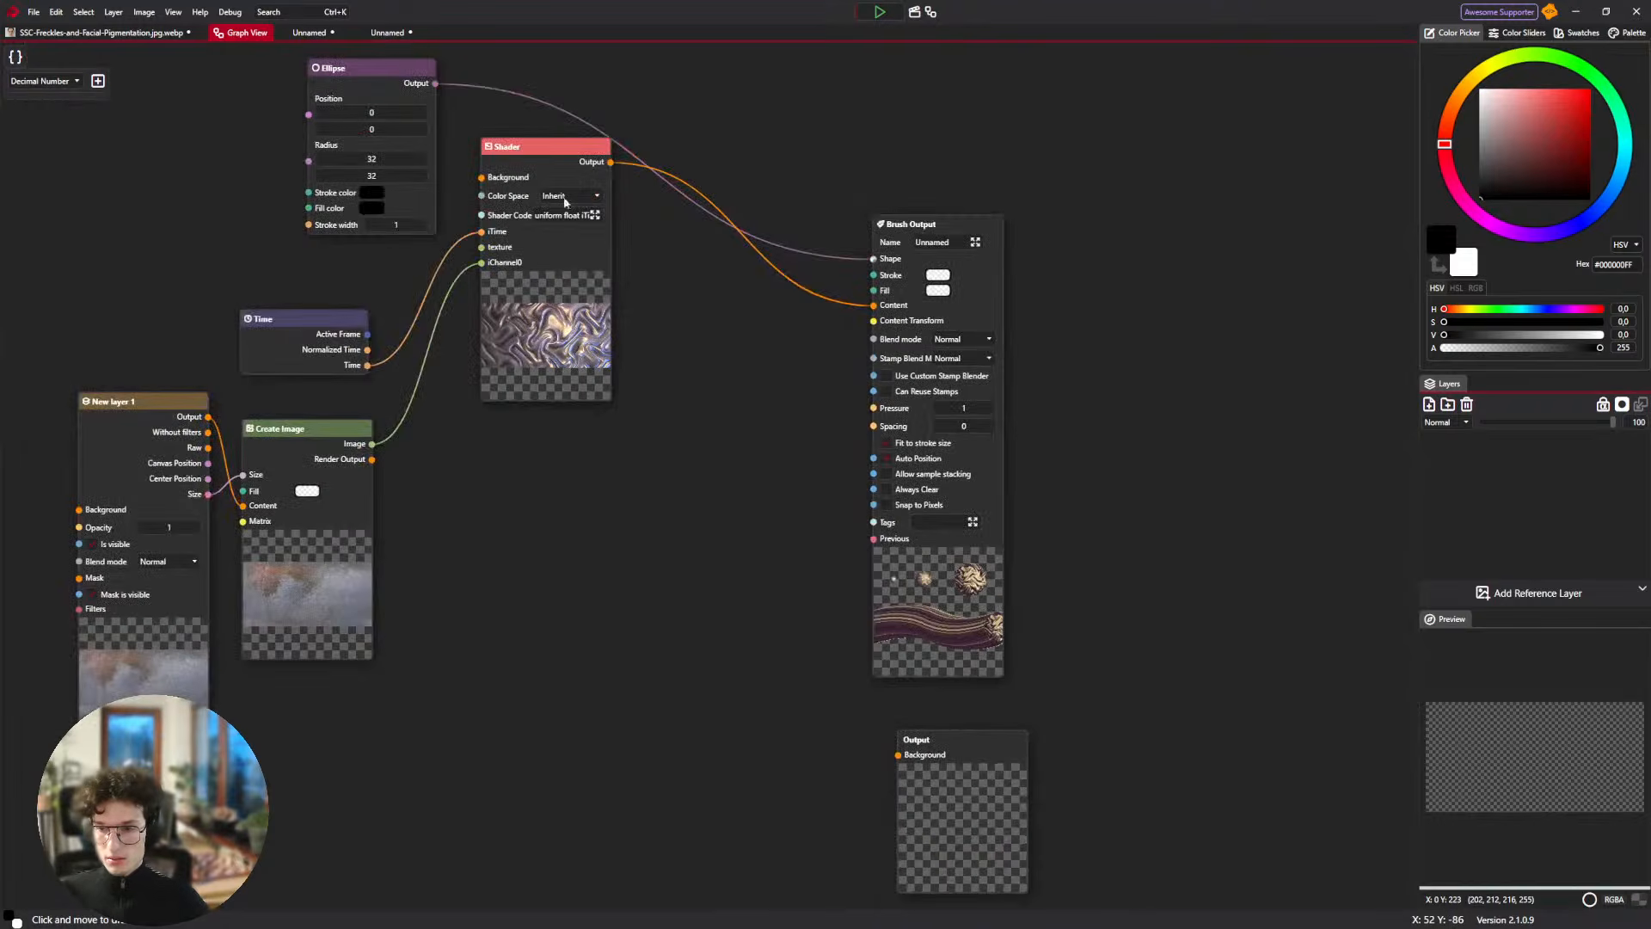
# Paint short test strokes with the shader brush on the square canvas and undo them.
pyautogui.click(387, 33)
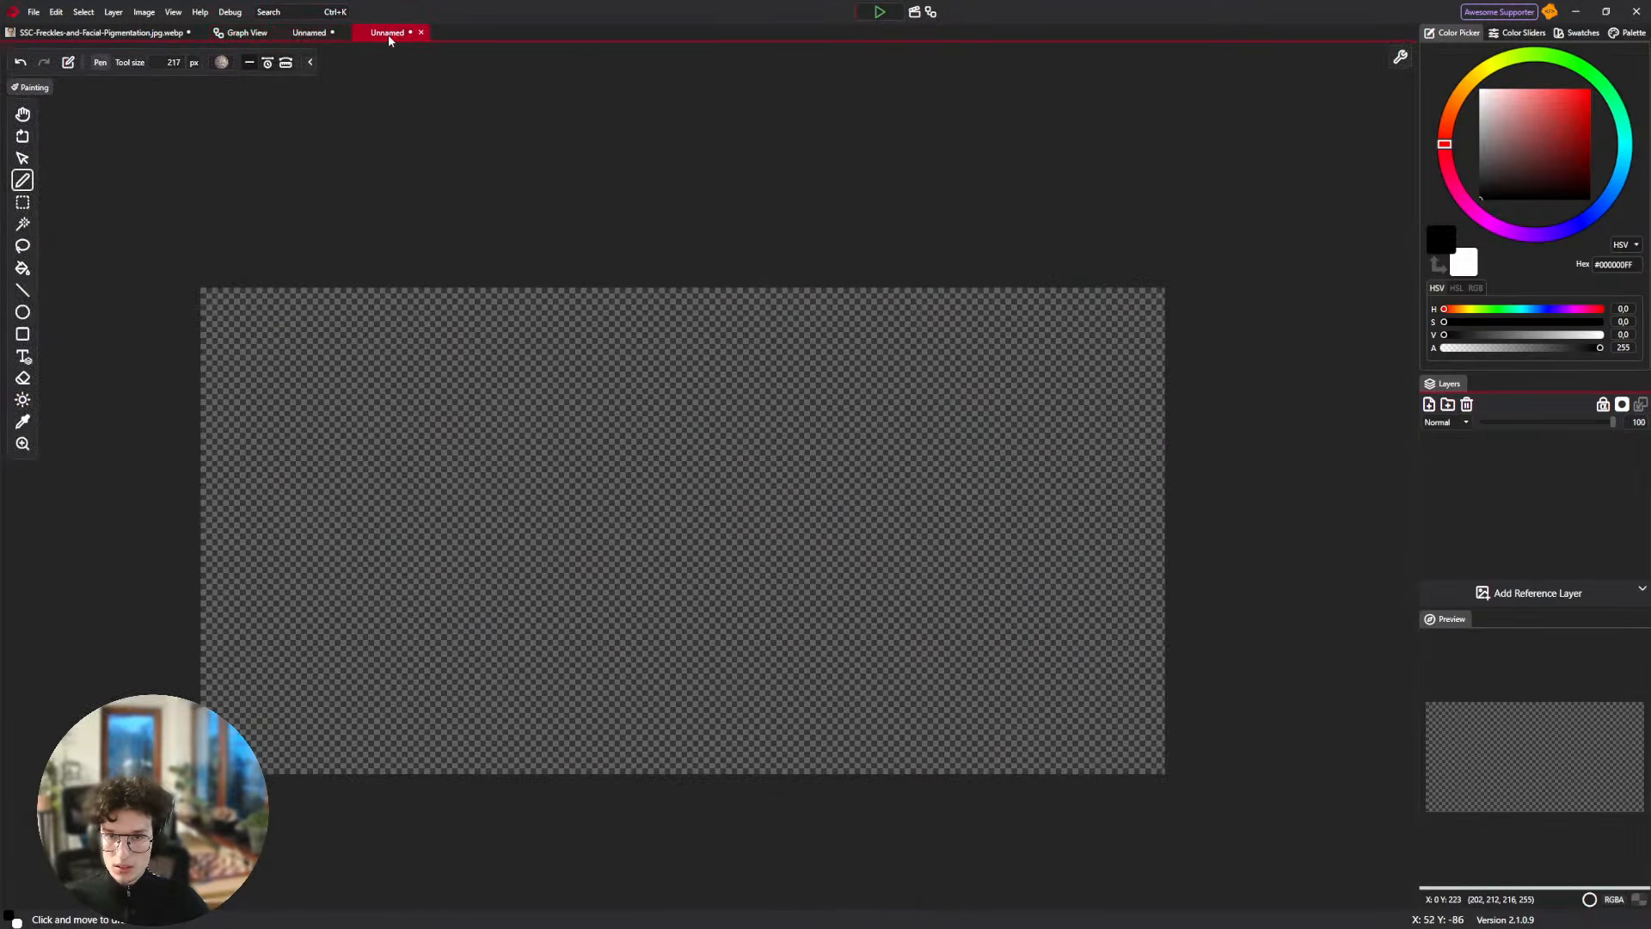
pyautogui.click(309, 33)
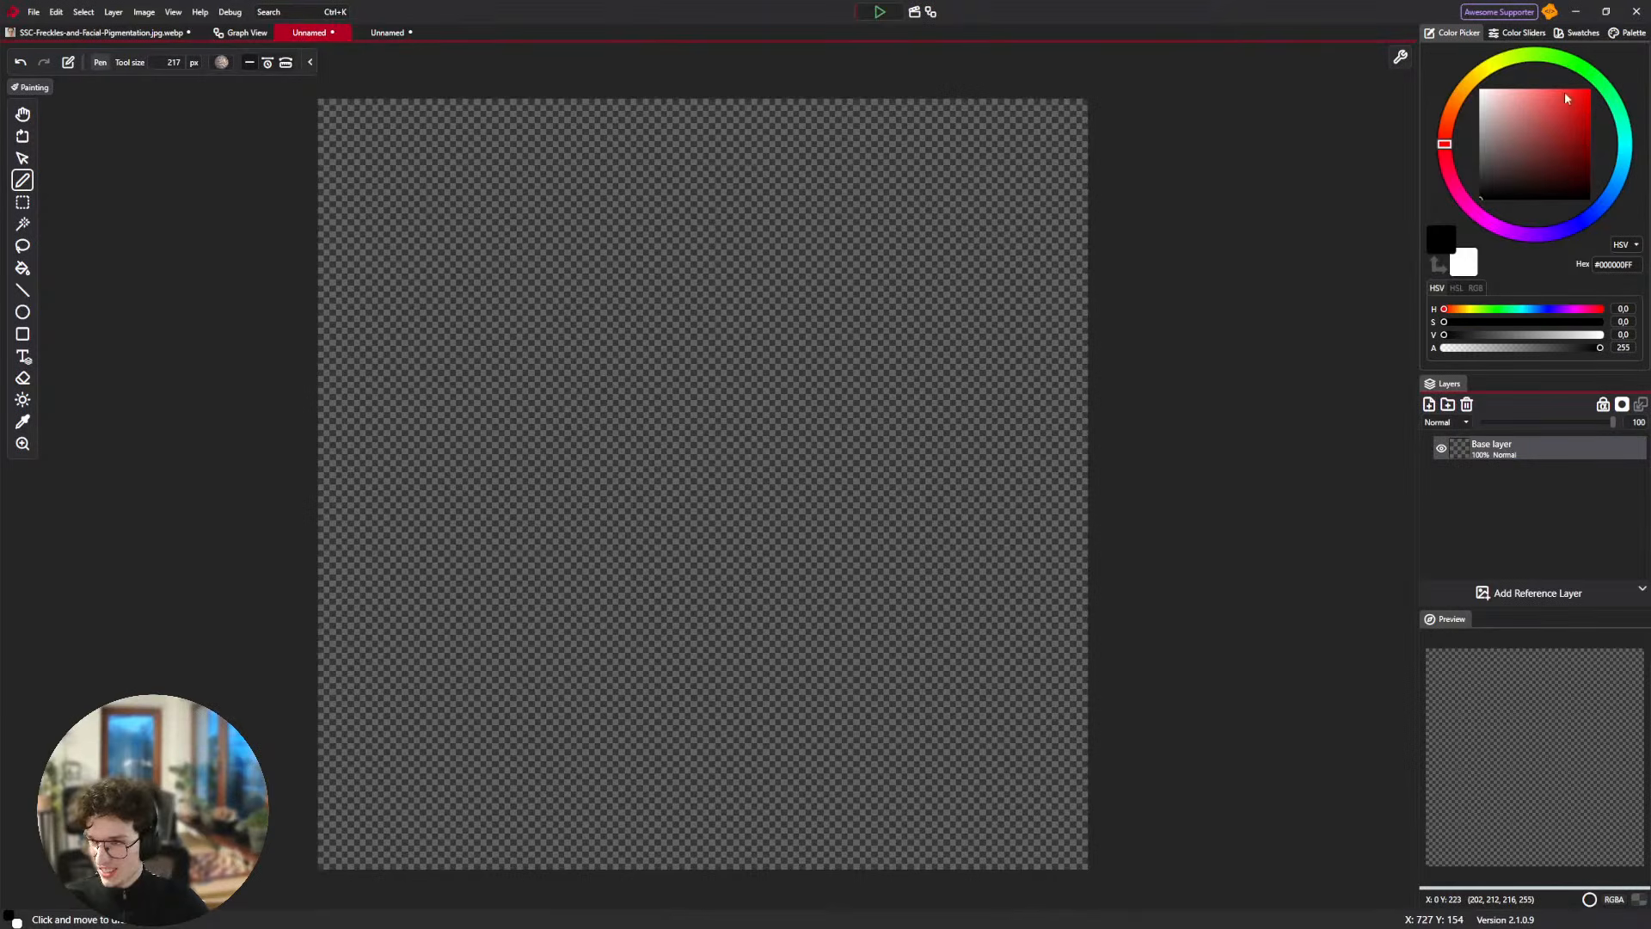
pyautogui.click(691, 385)
pyautogui.moveTo(677, 438); pyautogui.dragTo(775, 467)
pyautogui.hotkey('ctrl', 'z')
pyautogui.hotkey('ctrl', 'z')
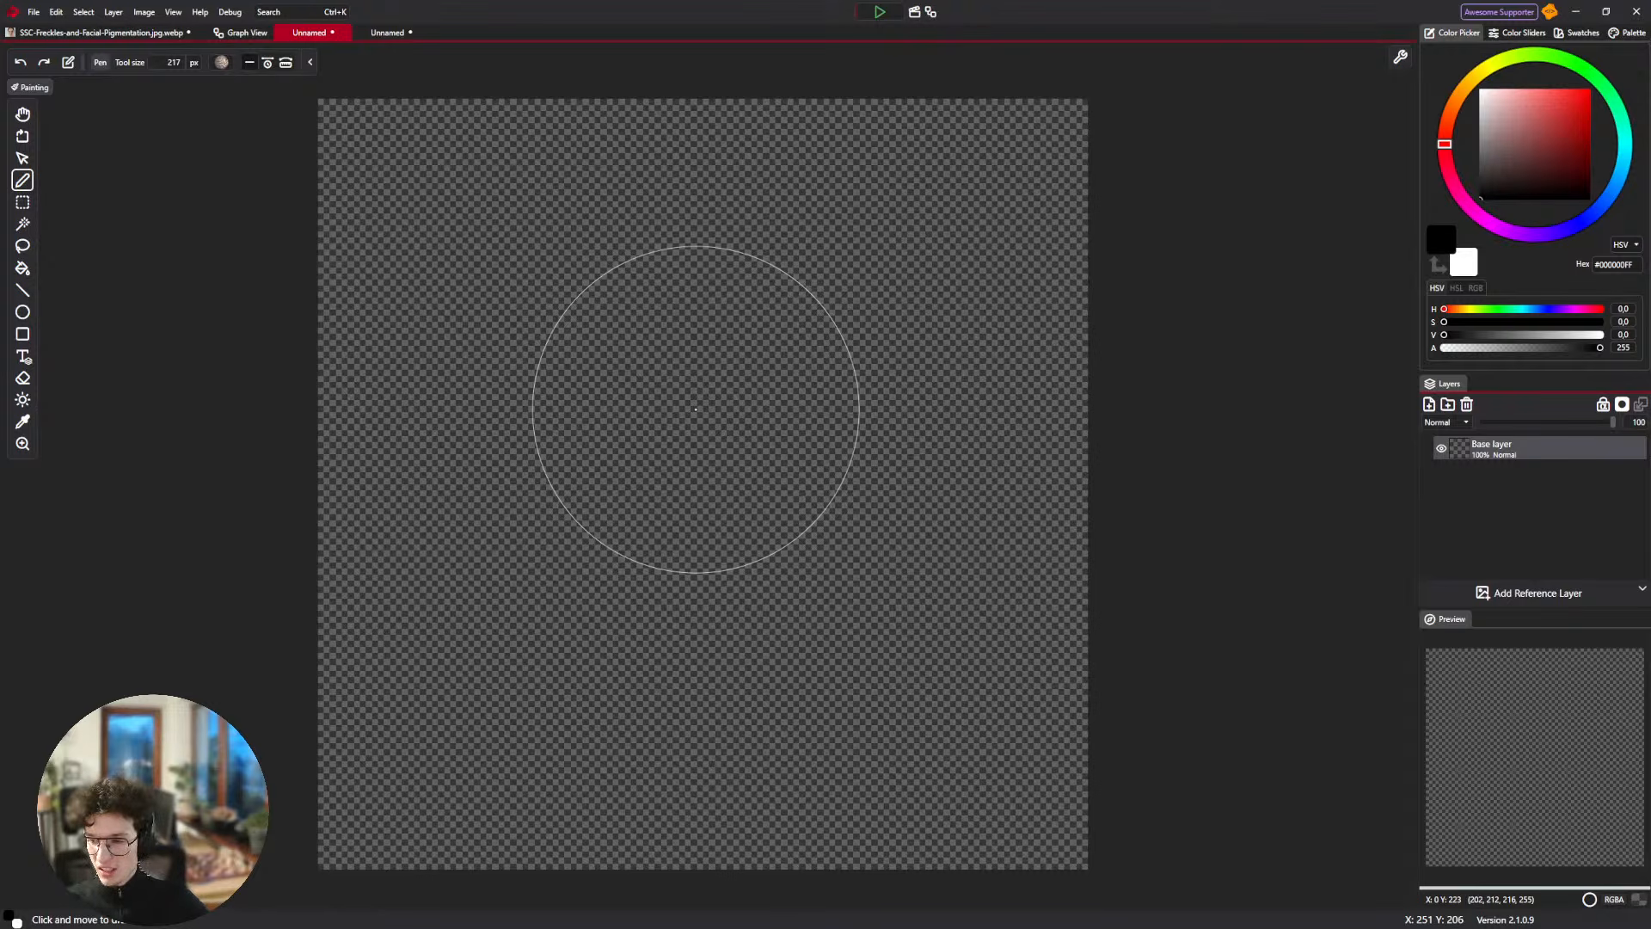
pyautogui.moveTo(696, 408); pyautogui.dragTo(786, 313)
pyautogui.hotkey('ctrl', 'z')
# Return to the brush's node graph and move the Brush Output node closer to the Shader node.
pyautogui.click(240, 34)
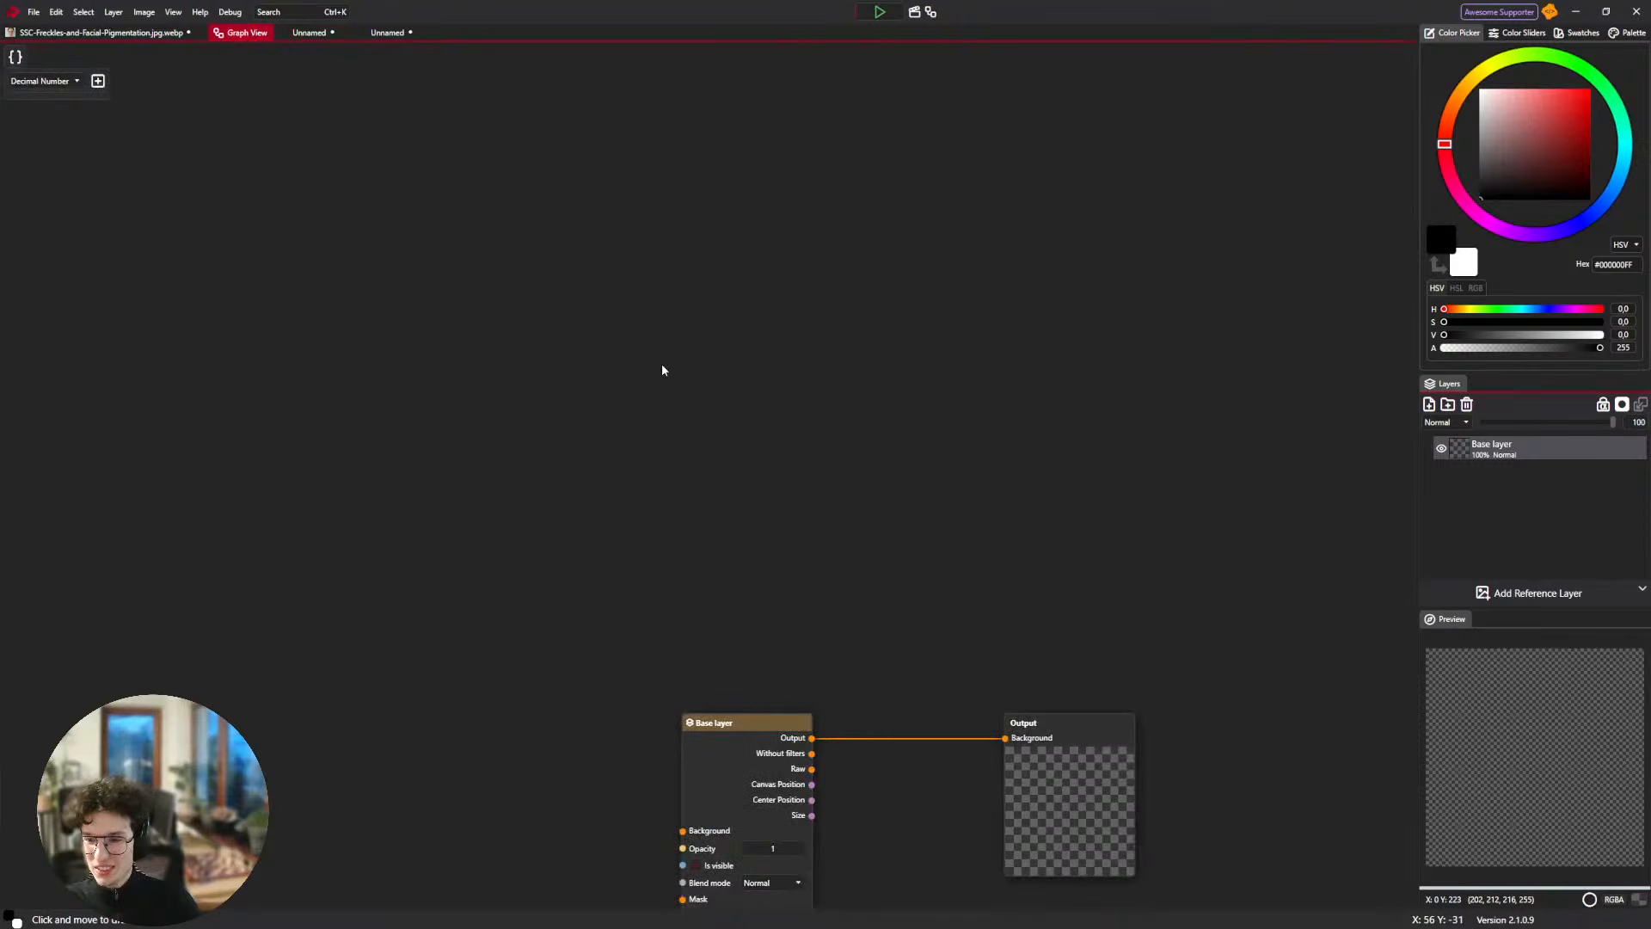
pyautogui.click(369, 34)
pyautogui.click(225, 32)
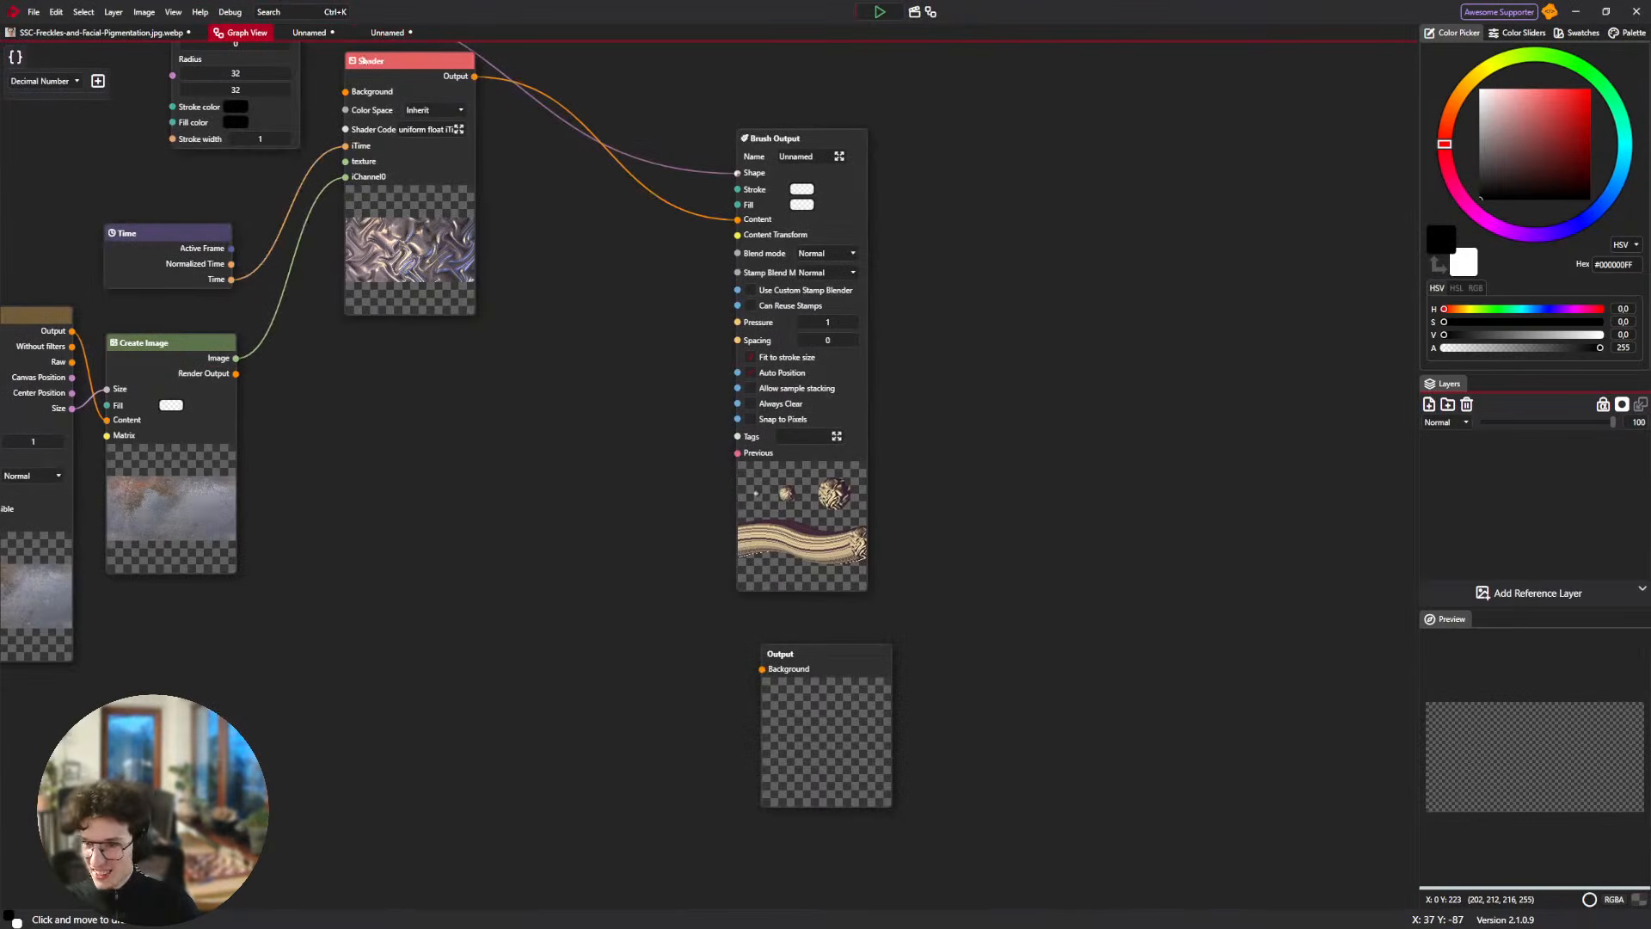
pyautogui.moveTo(852, 255); pyautogui.dragTo(918, 457)
pyautogui.scroll(4, 917, 456)
pyautogui.scroll(-2, 1012, 551)
pyautogui.moveTo(999, 609); pyautogui.dragTo(1012, 422)
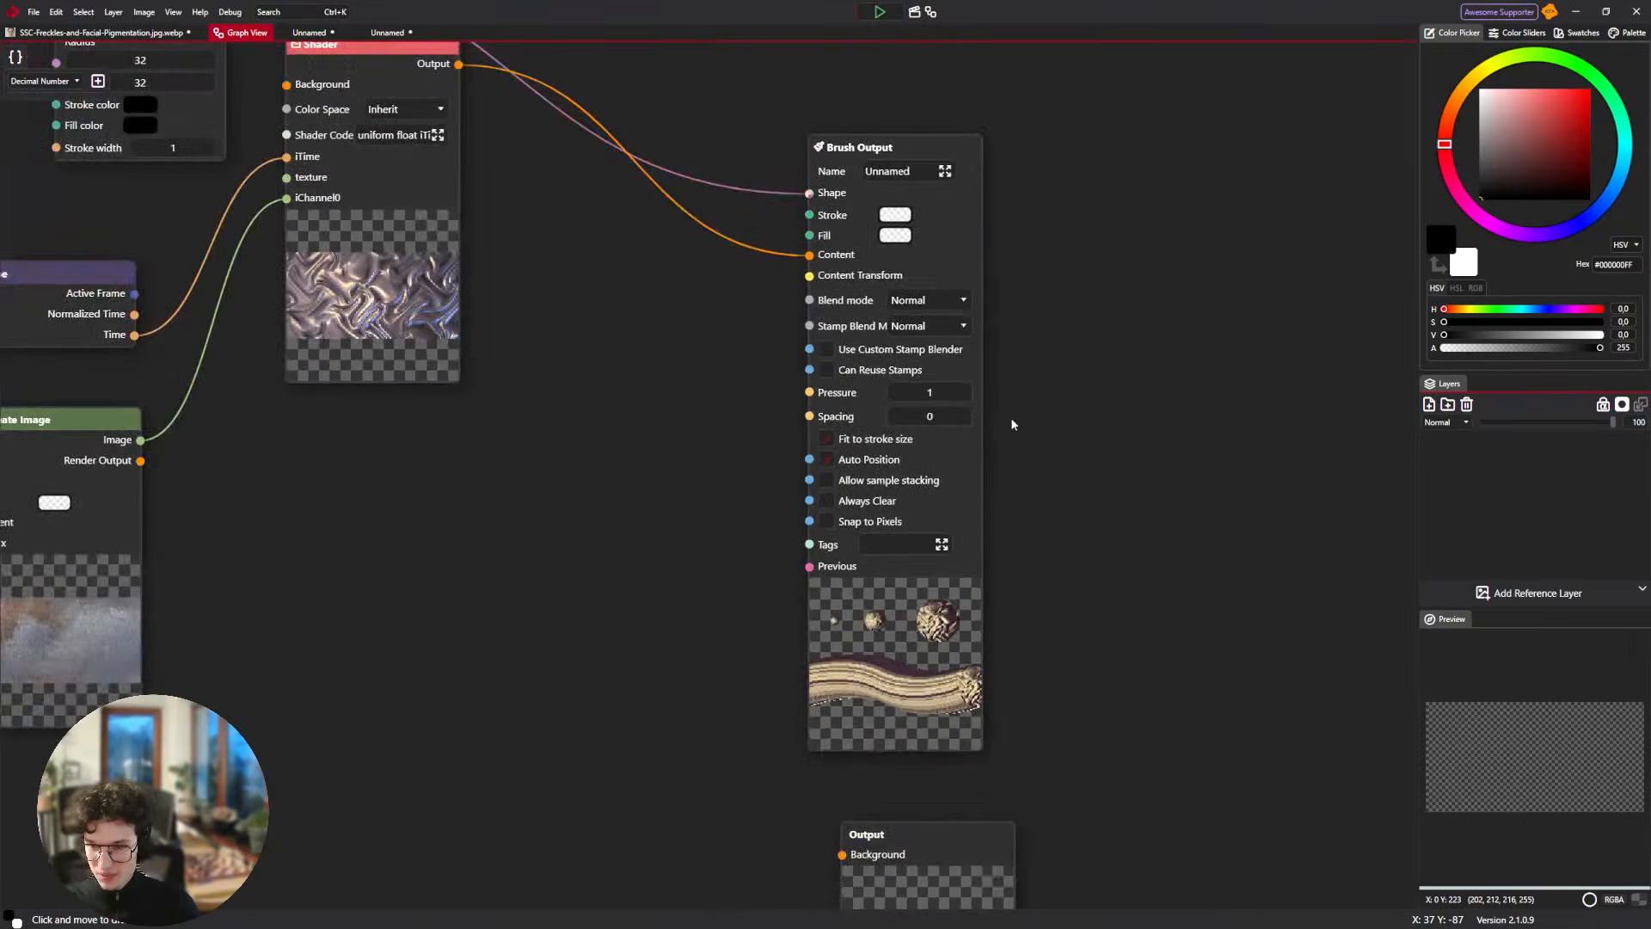
pyautogui.scroll(-3, 1010, 416)
pyautogui.moveTo(933, 578)
pyautogui.mouseDown()
pyautogui.moveTo(771, 522)
pyautogui.moveTo(772, 467)
pyautogui.mouseUp()
pyautogui.moveTo(226, 393); pyautogui.dragTo(269, 575)
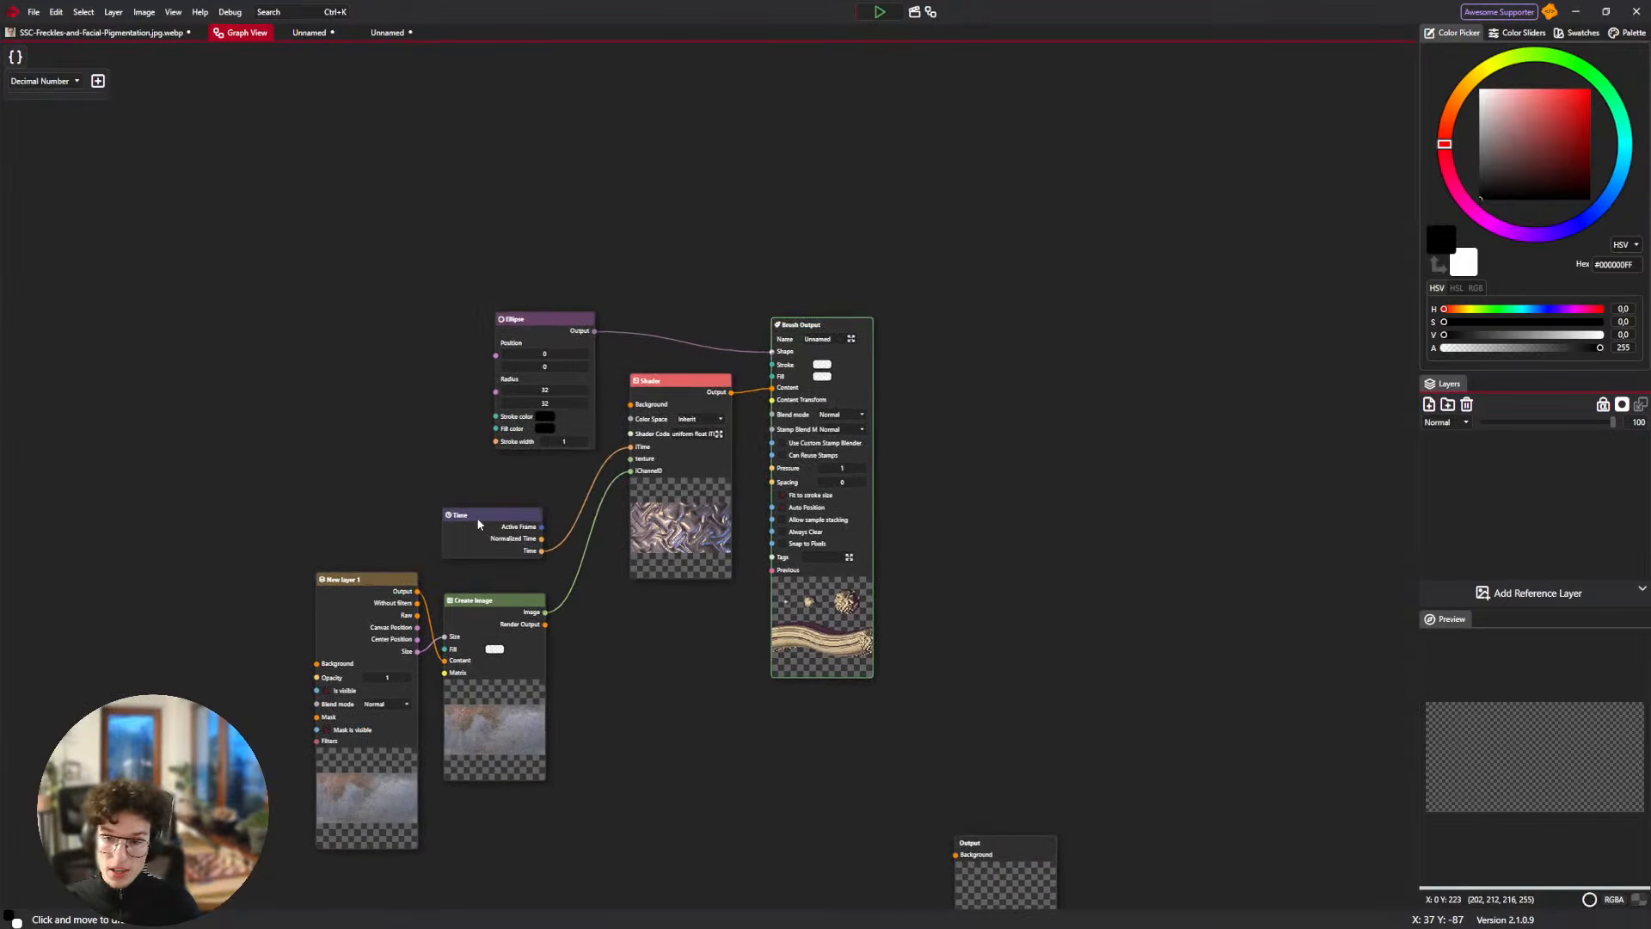
# Move the Ellipse node above the Shader node and the Time node beside the Shader's inputs.
pyautogui.moveTo(547, 349); pyautogui.dragTo(662, 223)
pyautogui.moveTo(495, 515); pyautogui.dragTo(539, 401)
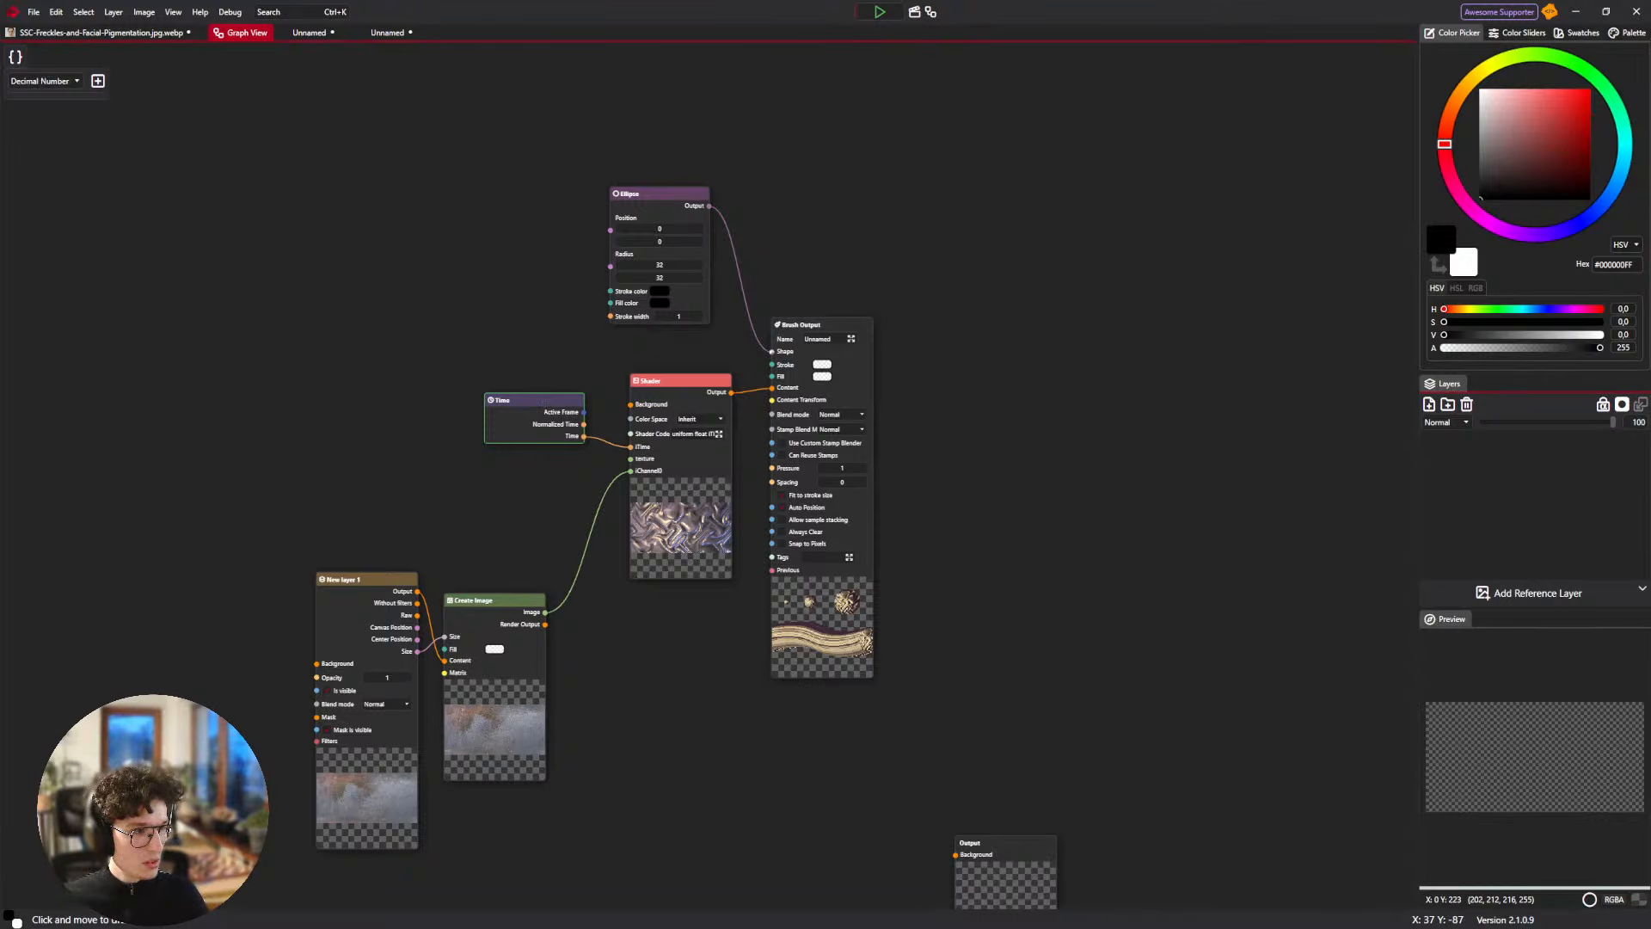
pyautogui.moveTo(1074, 462); pyautogui.dragTo(1079, 426)
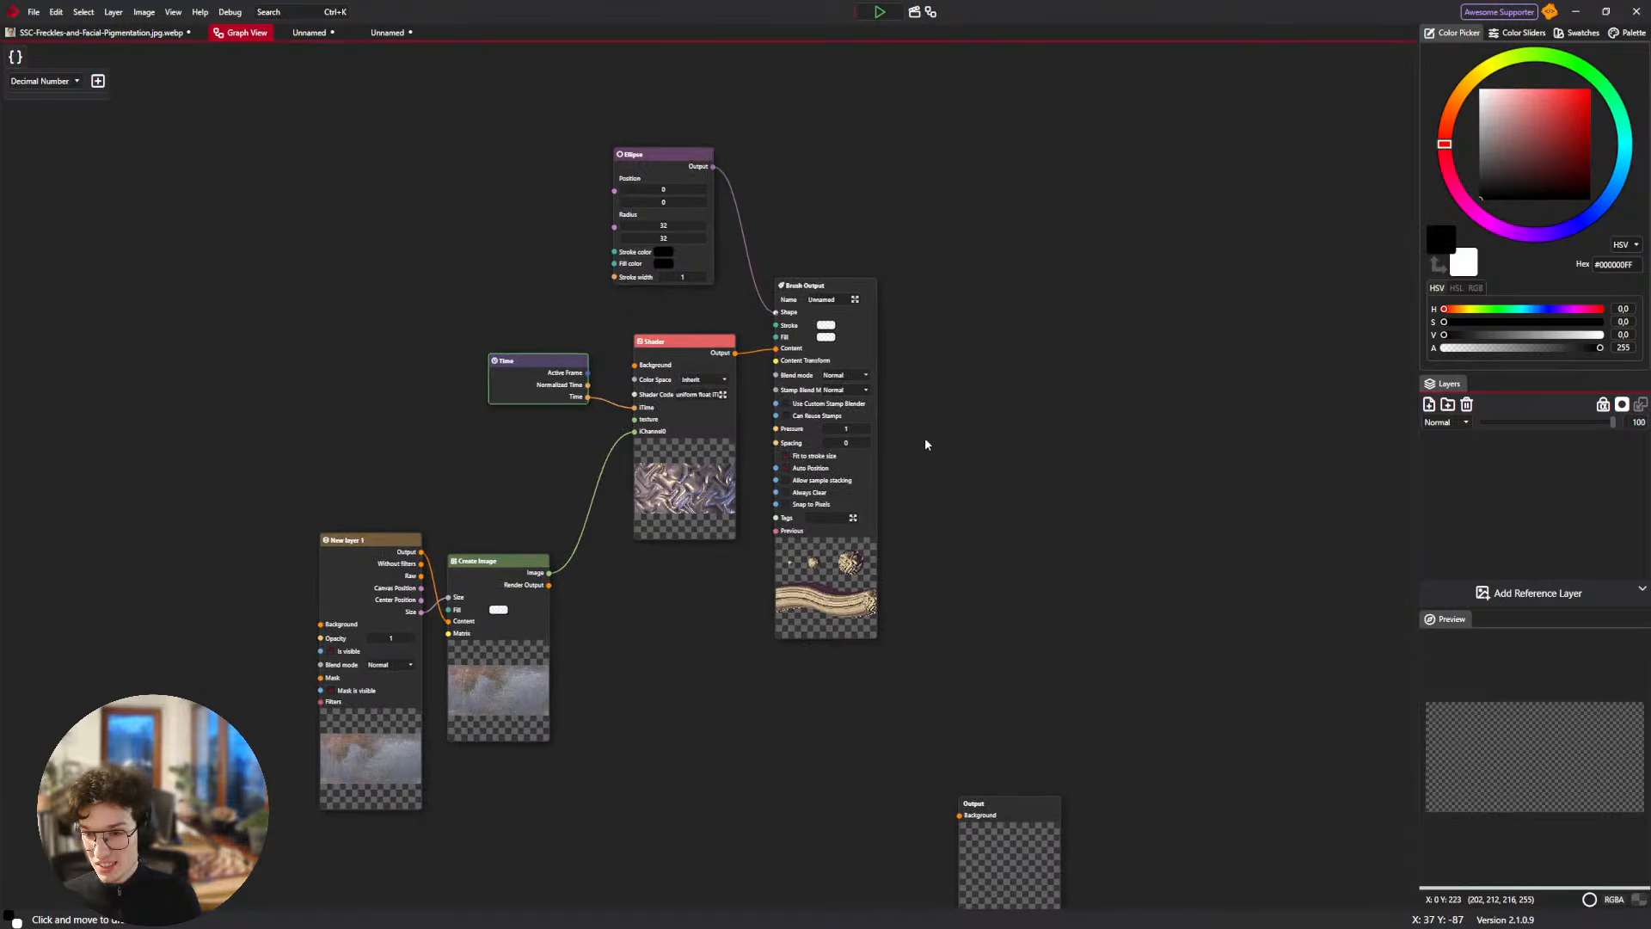
pyautogui.scroll(5, 926, 438)
pyautogui.moveTo(883, 465); pyautogui.dragTo(1010, 540)
pyautogui.moveTo(966, 476); pyautogui.dragTo(991, 454)
pyautogui.scroll(-2, 991, 521)
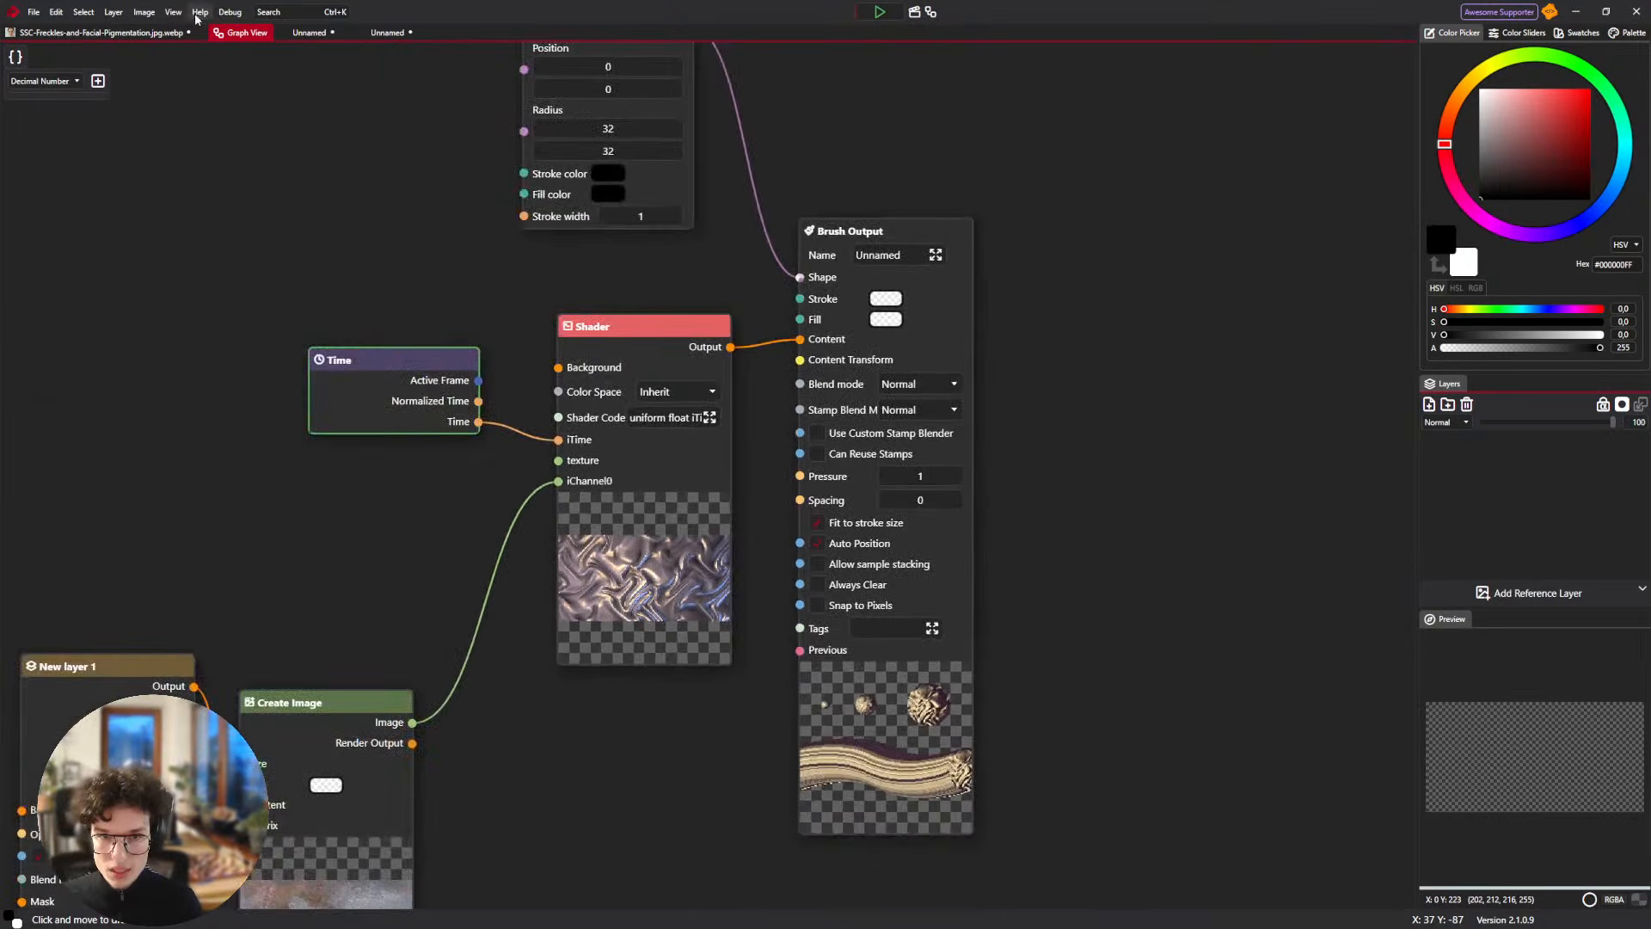
# Switch to the portrait document, dab its forehead with the opened document's Healing brush, and undo the dab.
pyautogui.click(123, 34)
pyautogui.scroll(-3, 731, 503)
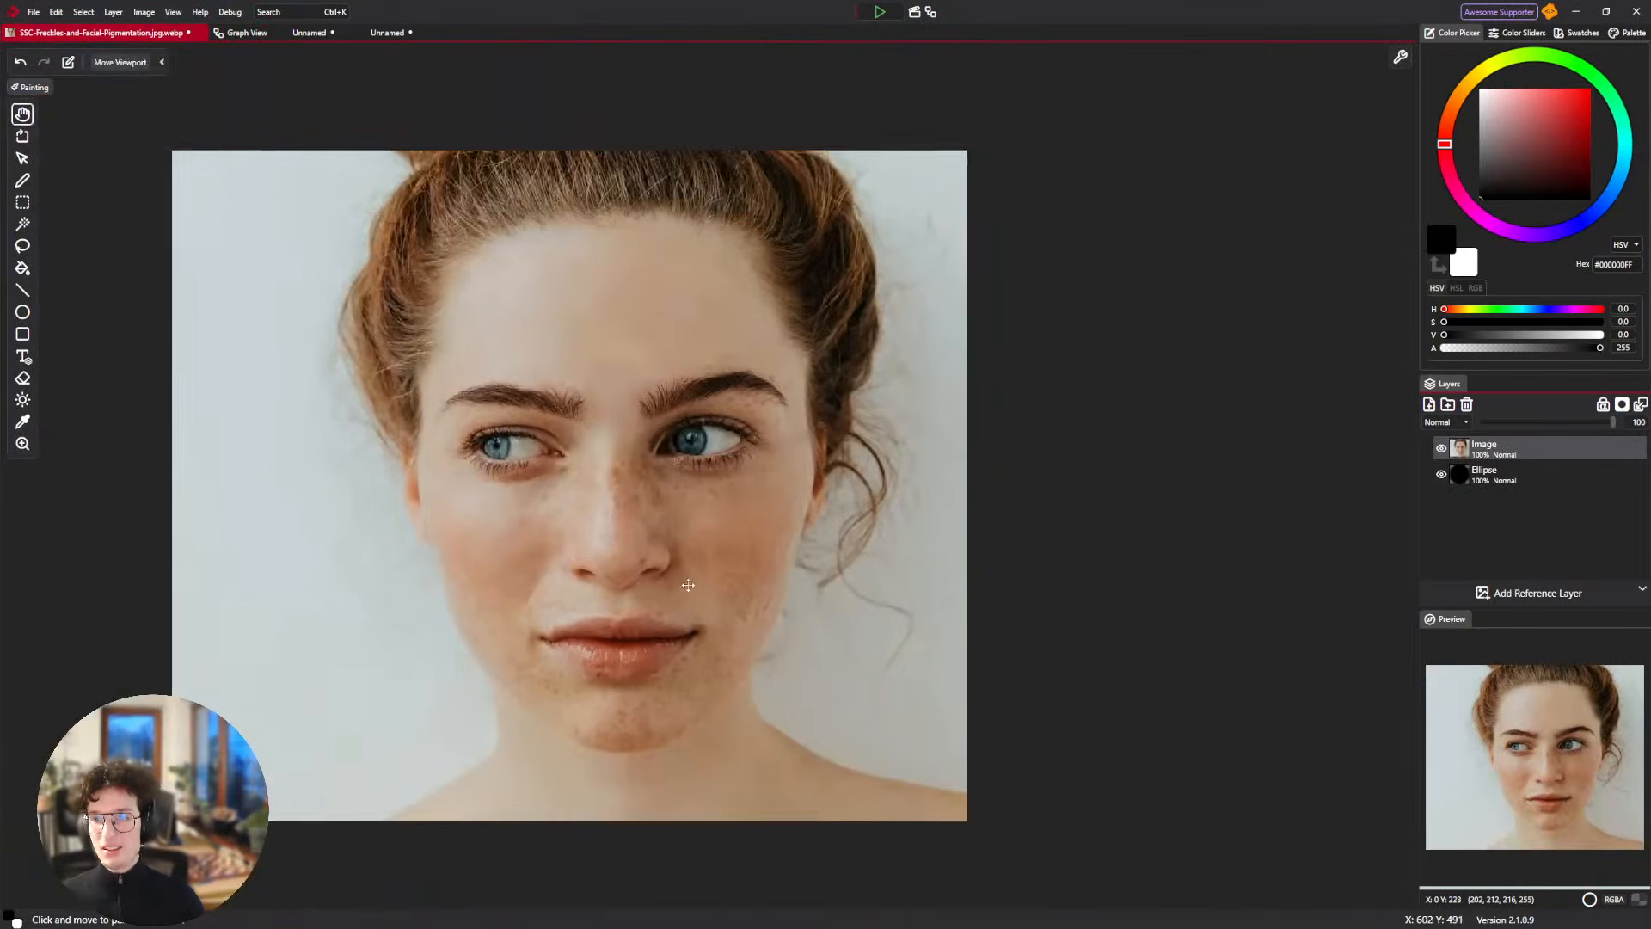
pyautogui.scroll(1, 684, 497)
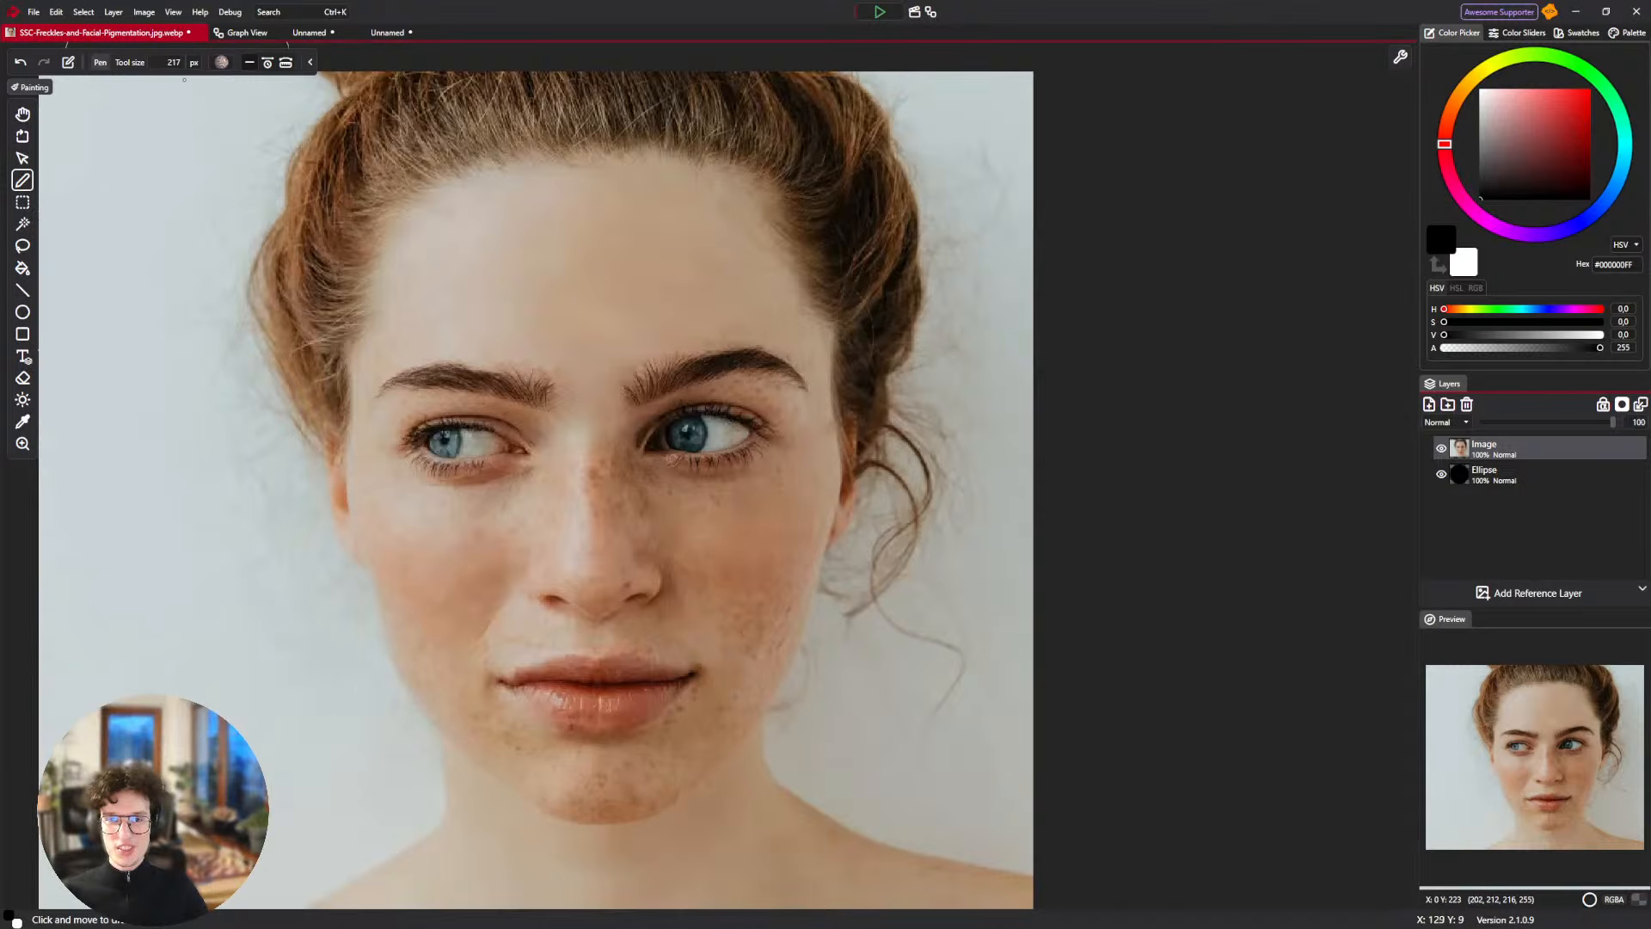
pyautogui.click(222, 62)
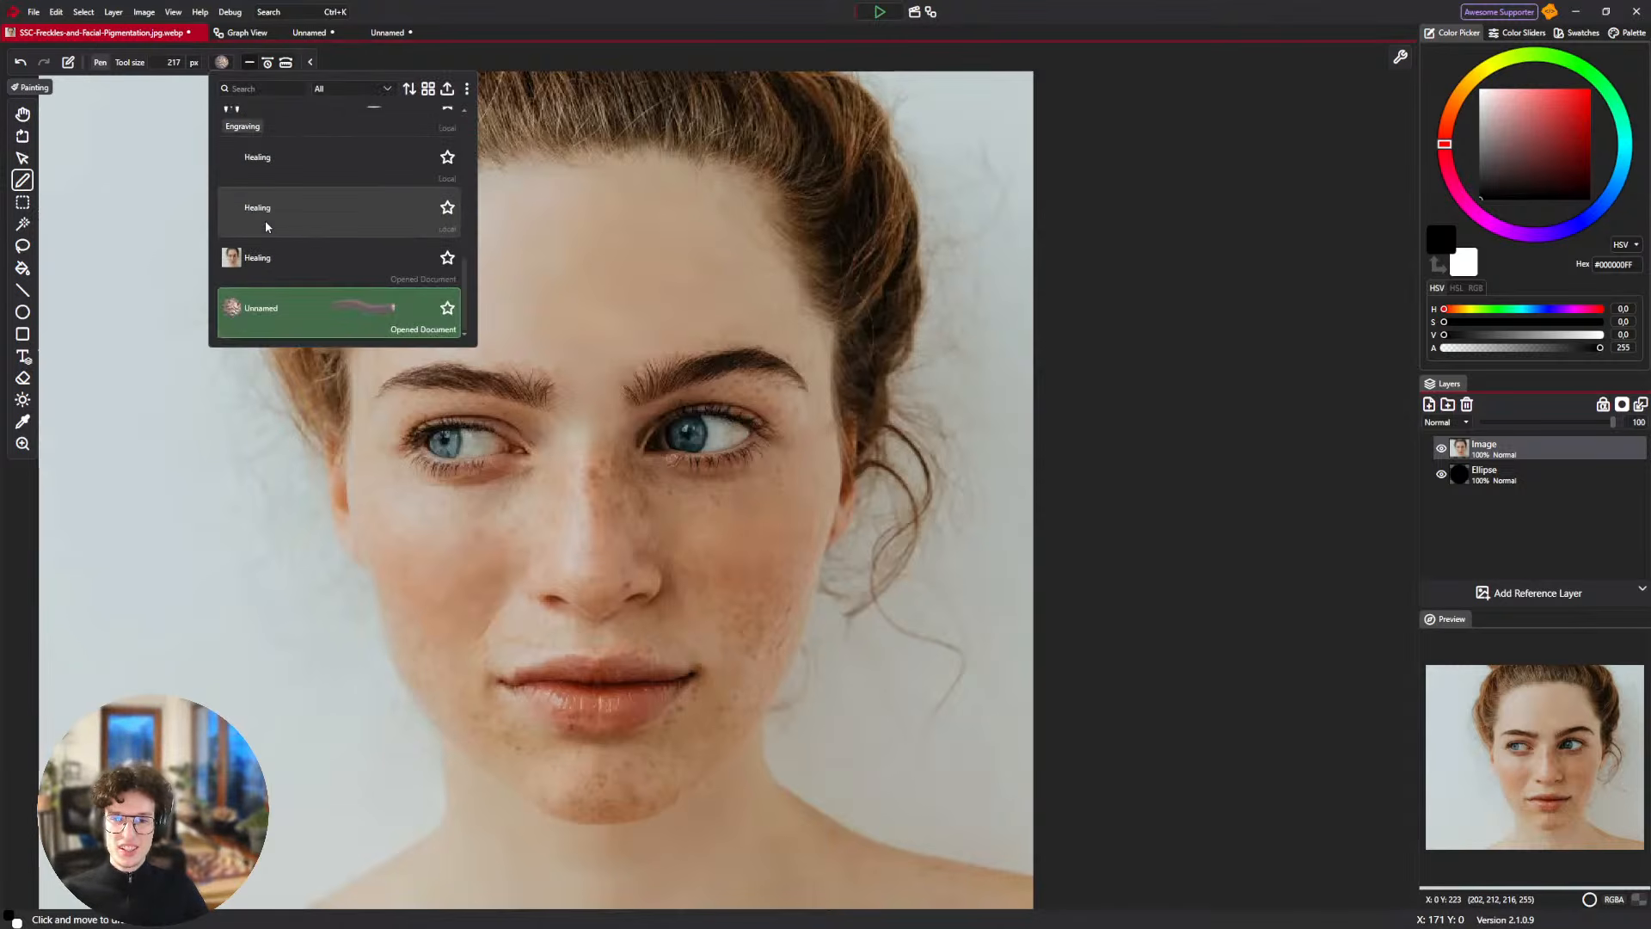
pyautogui.click(335, 267)
pyautogui.click(606, 265)
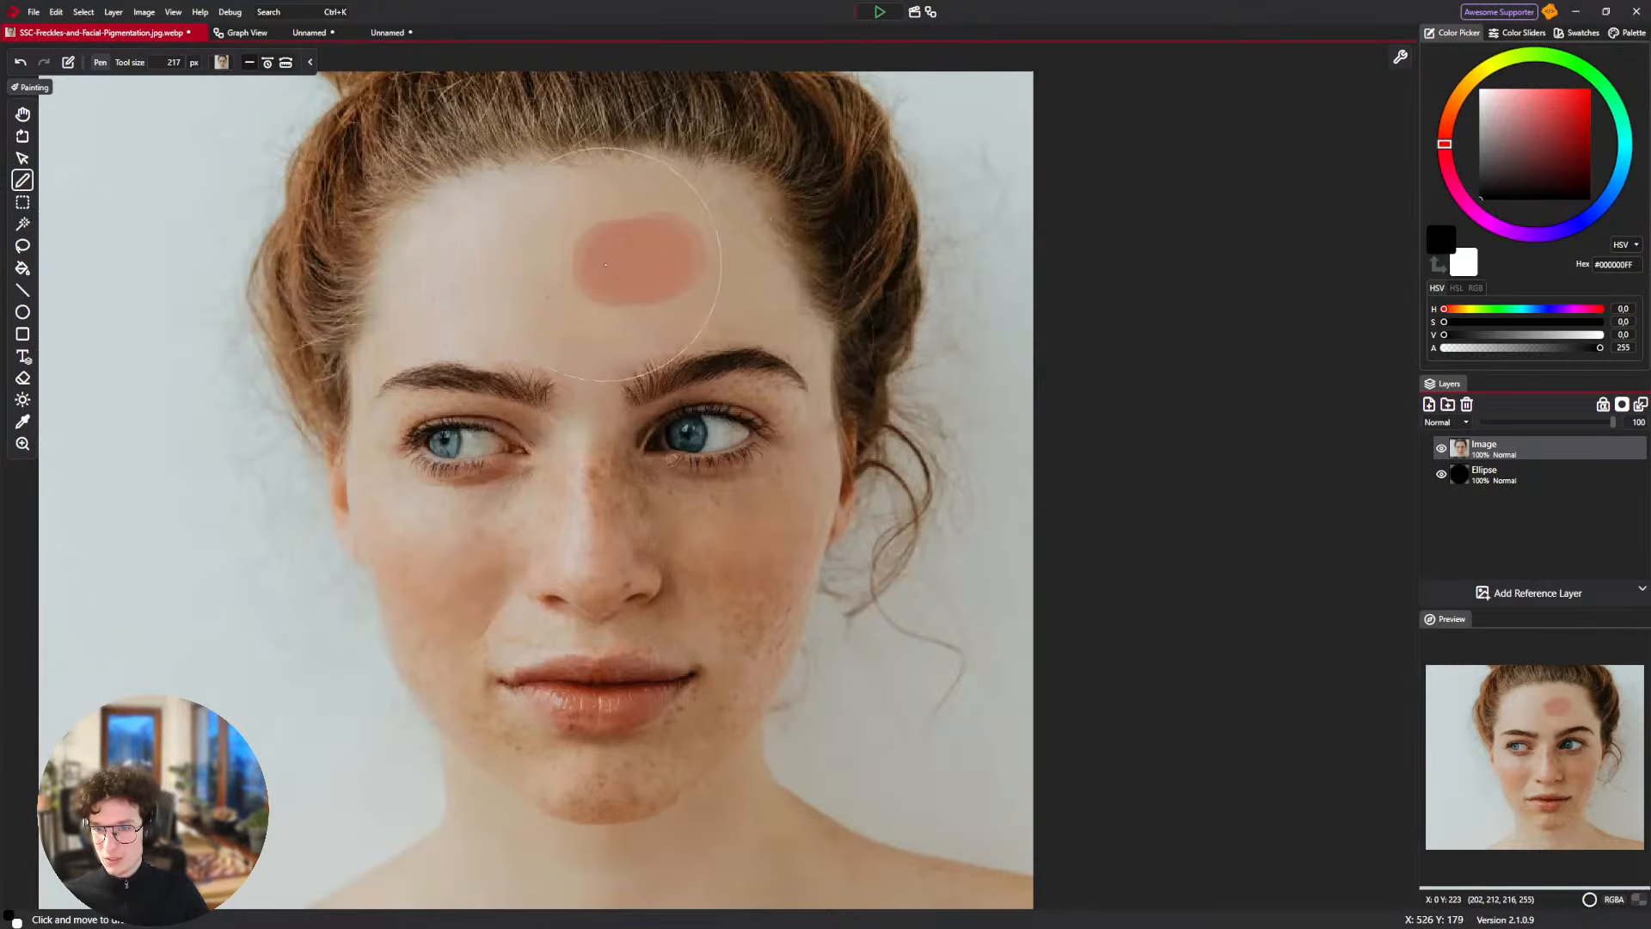
pyautogui.hotkey('ctrl', 'z')
# Try each of the two local Healing brushes with a short stroke on the portrait's forehead.
pyautogui.click(222, 62)
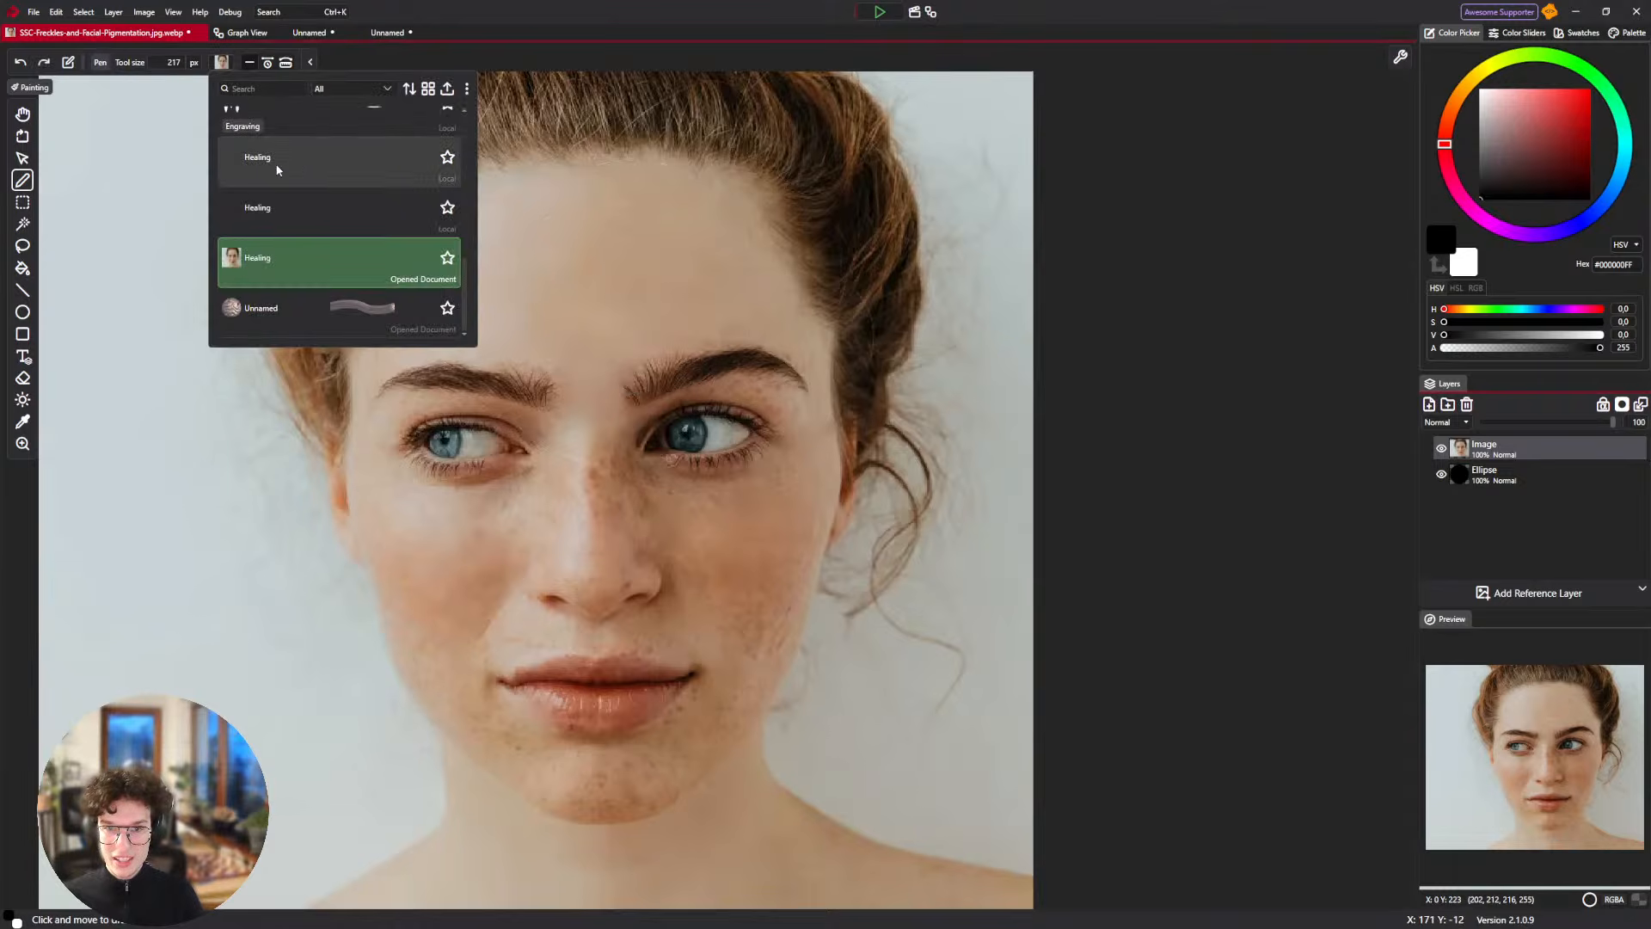
pyautogui.click(277, 169)
pyautogui.moveTo(547, 253); pyautogui.dragTo(591, 263)
pyautogui.click(222, 62)
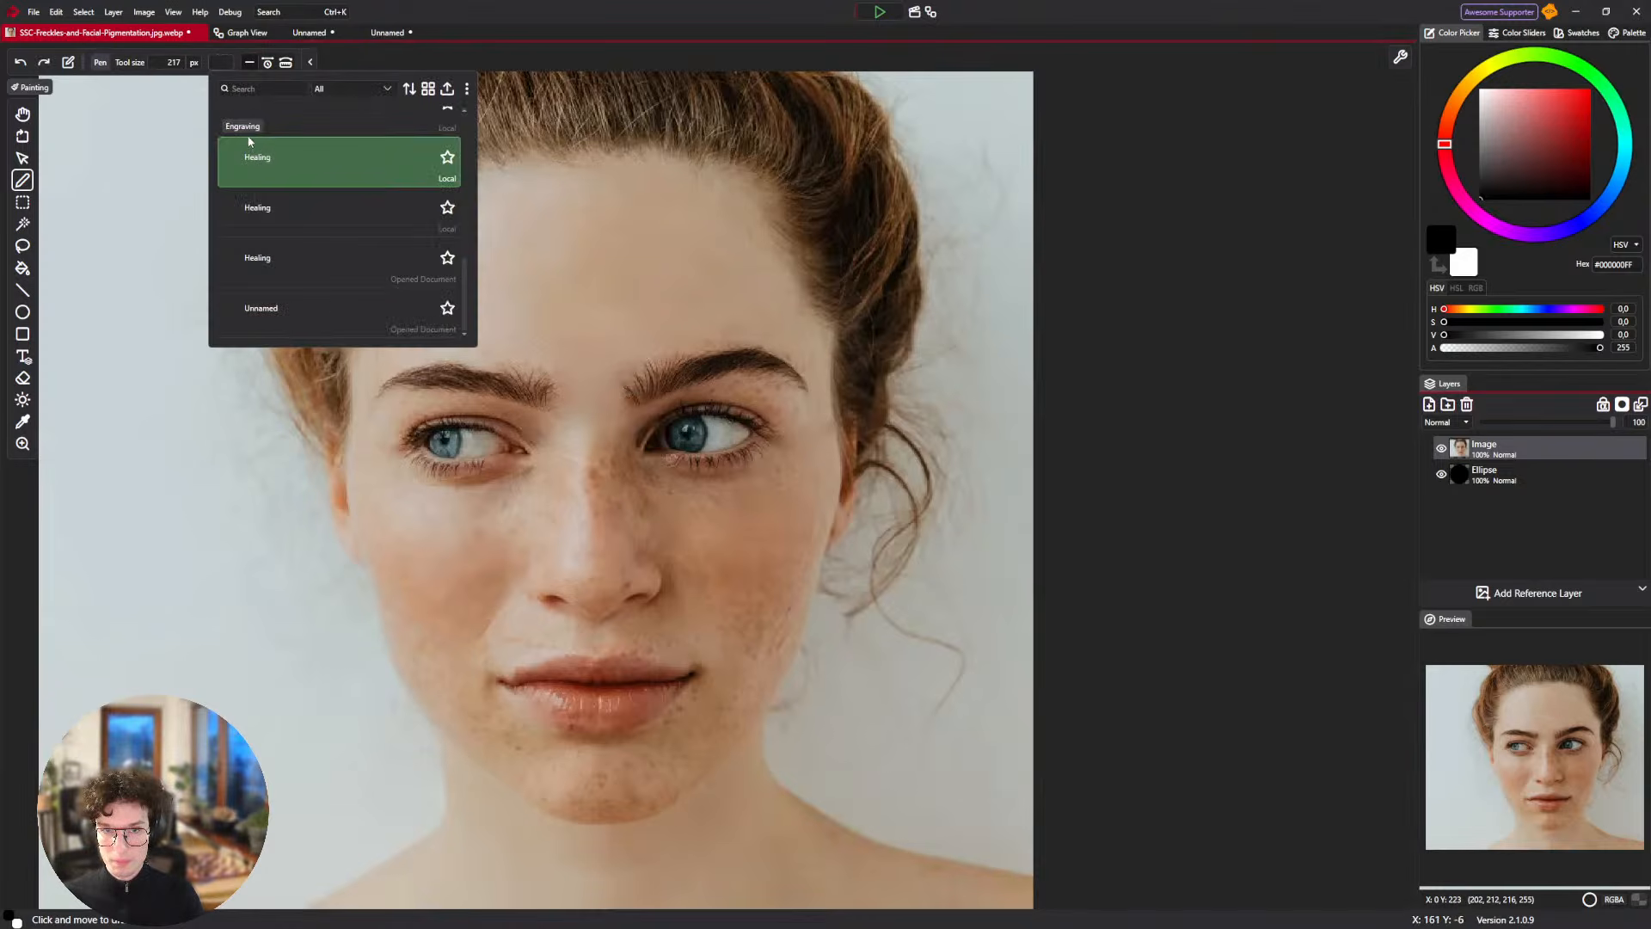
pyautogui.click(258, 207)
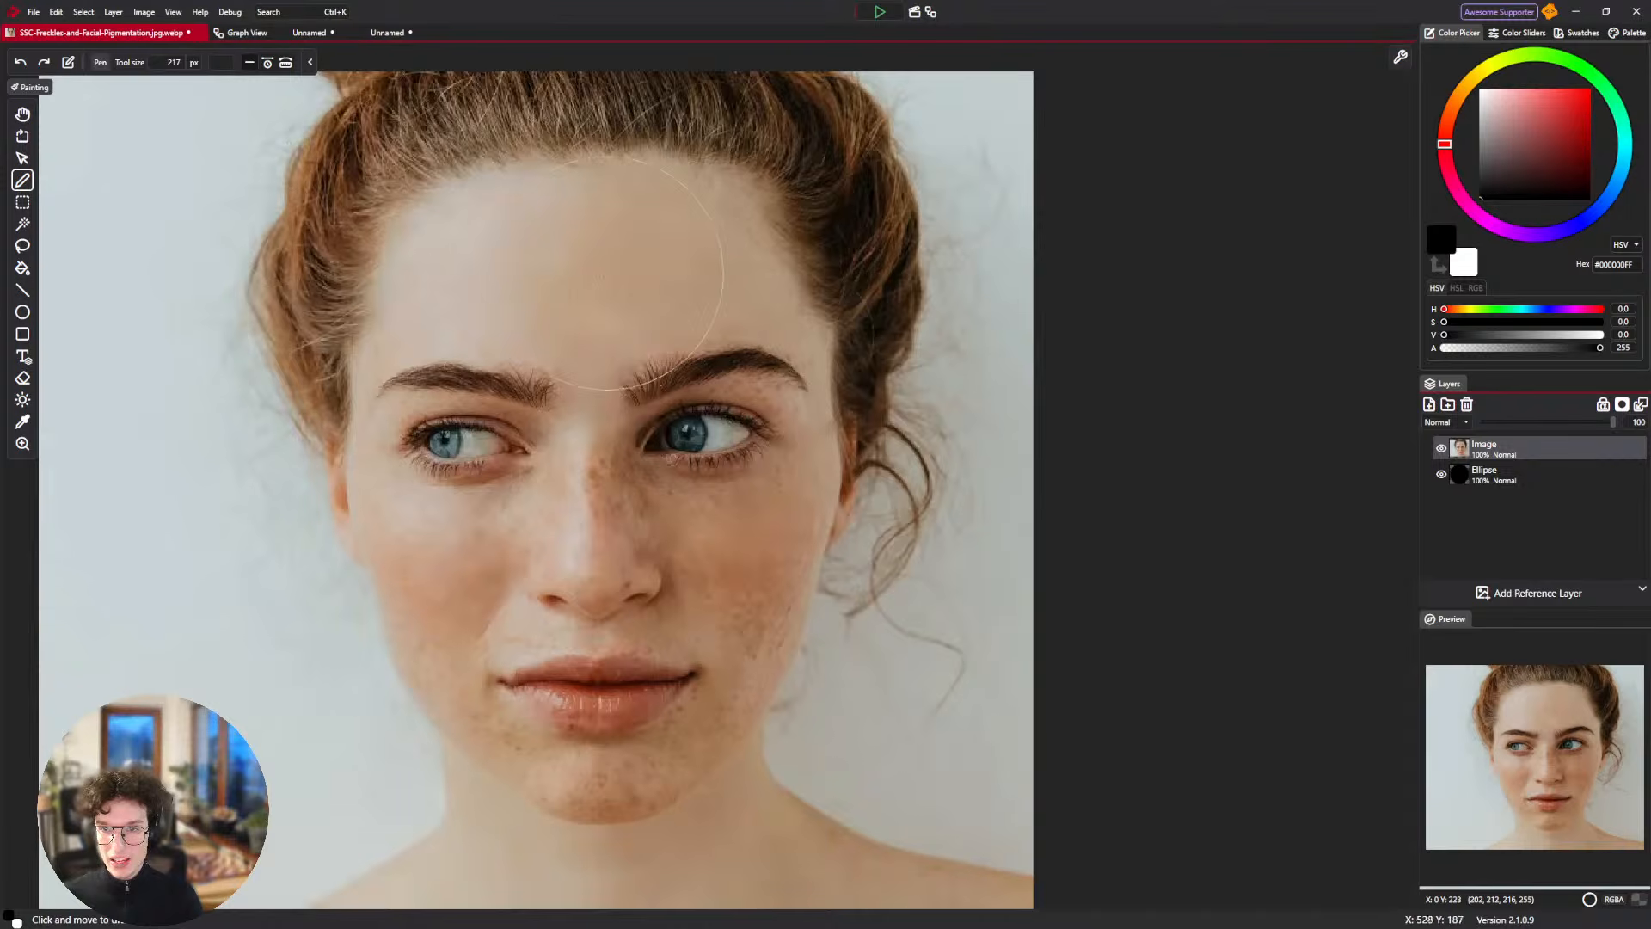
pyautogui.moveTo(628, 273); pyautogui.dragTo(606, 269)
pyautogui.moveTo(92, 100)
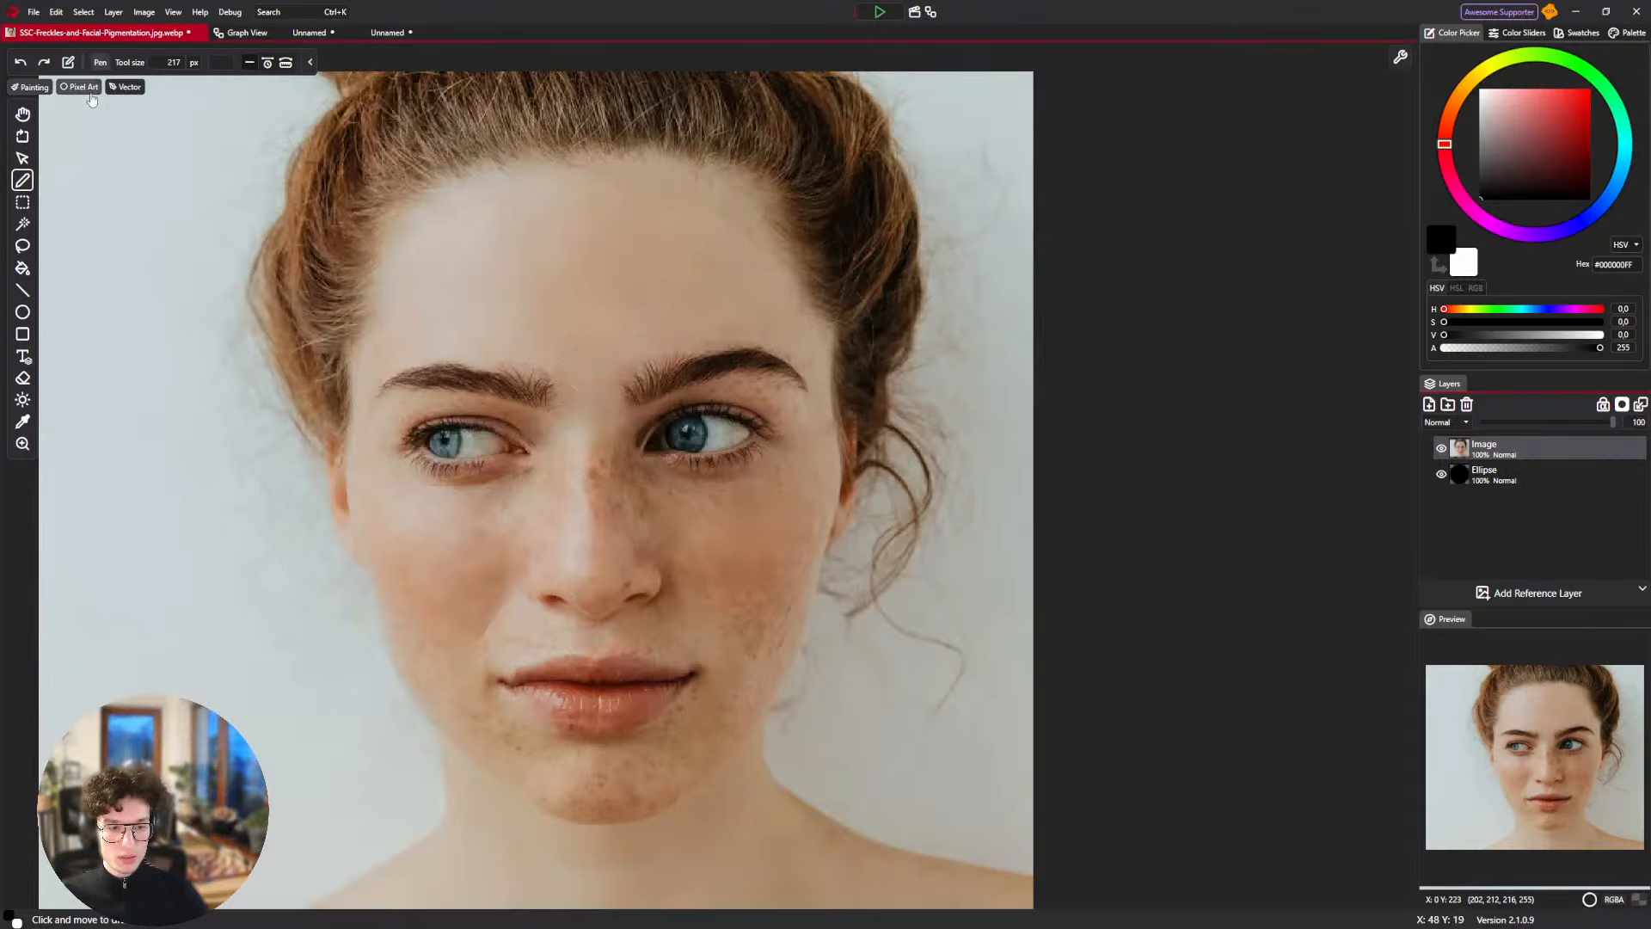